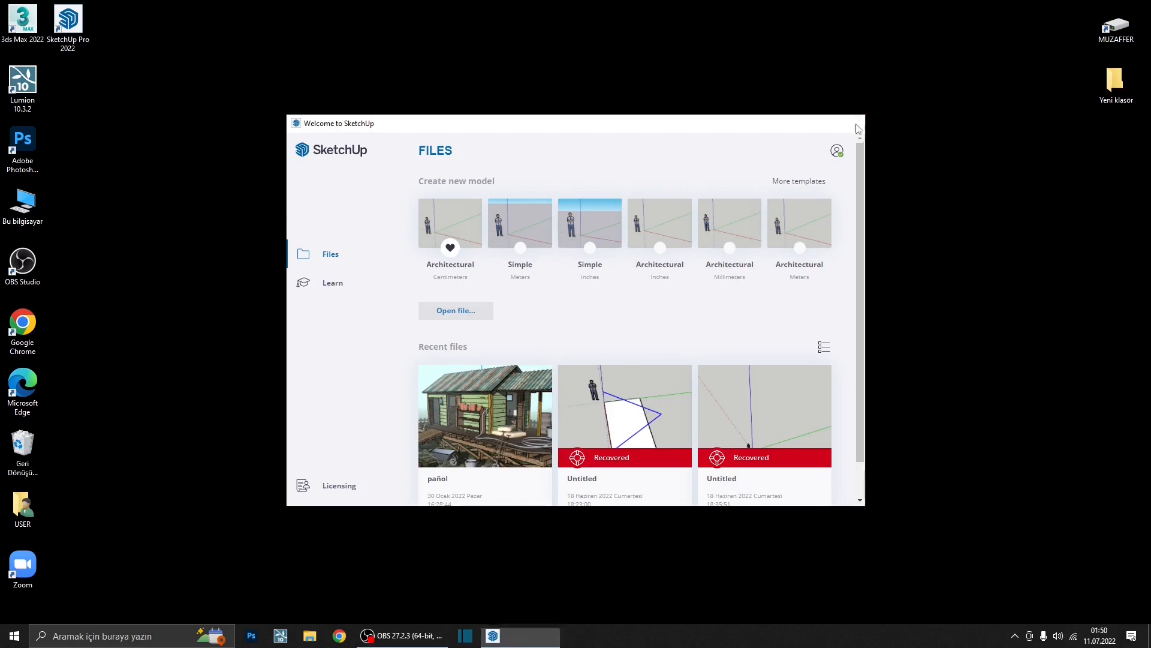
- Relaunch SketchUp, set the Architectural Centimeters template as the default and create a new model from it
click(856, 123)
double_click(67, 24)
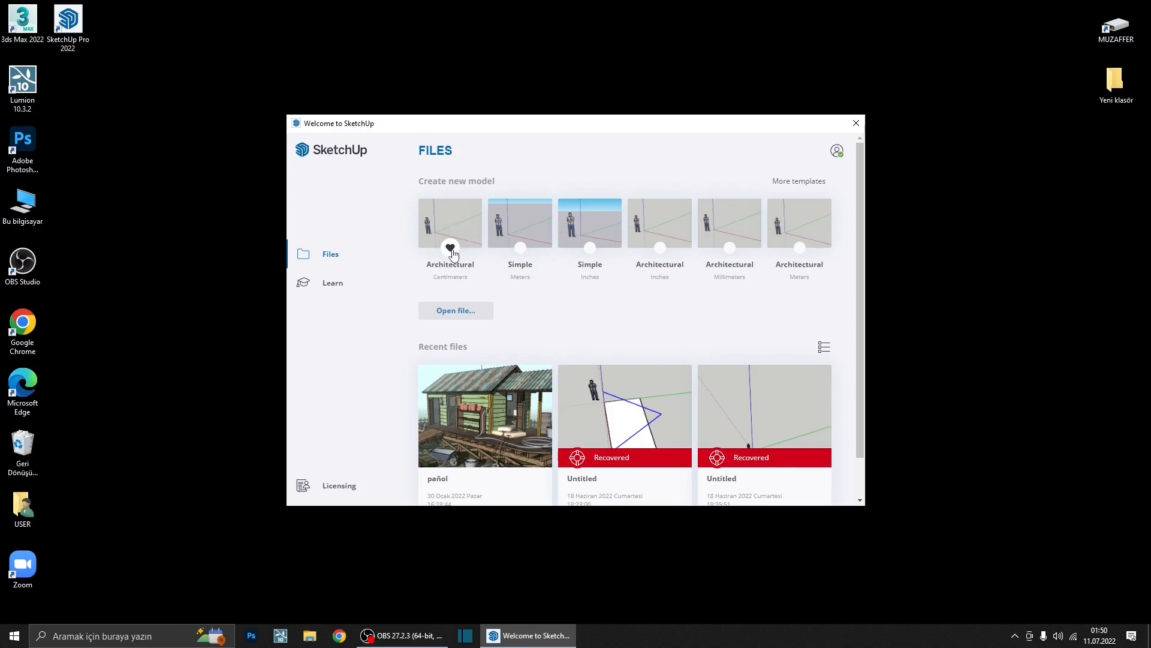
click(521, 247)
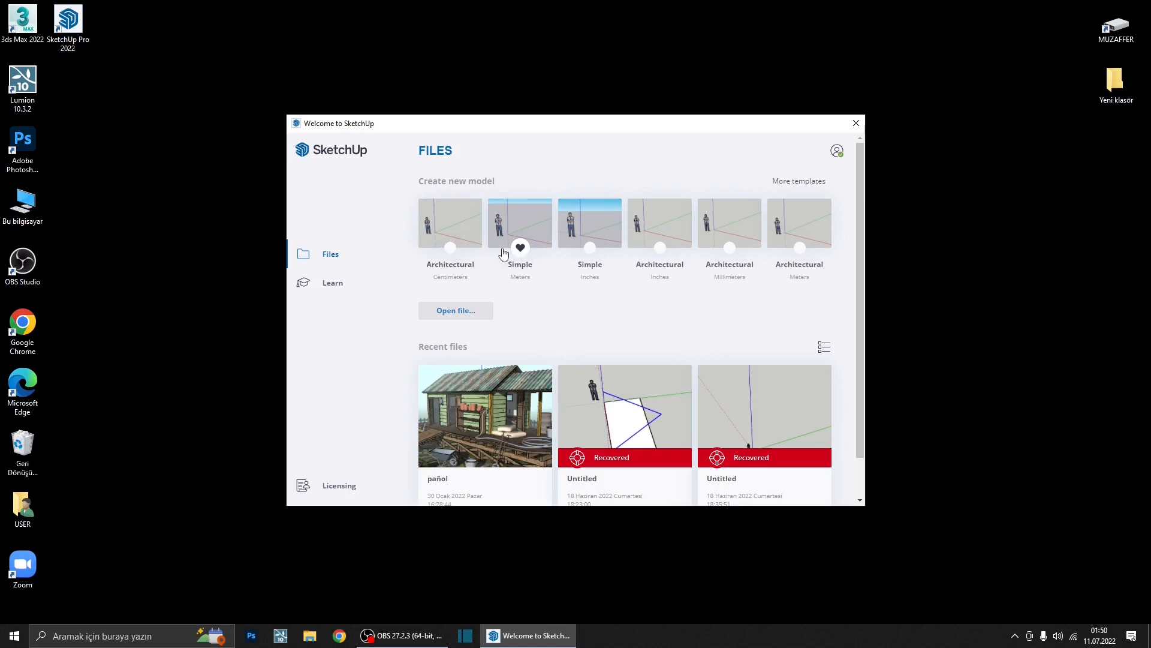
click(590, 247)
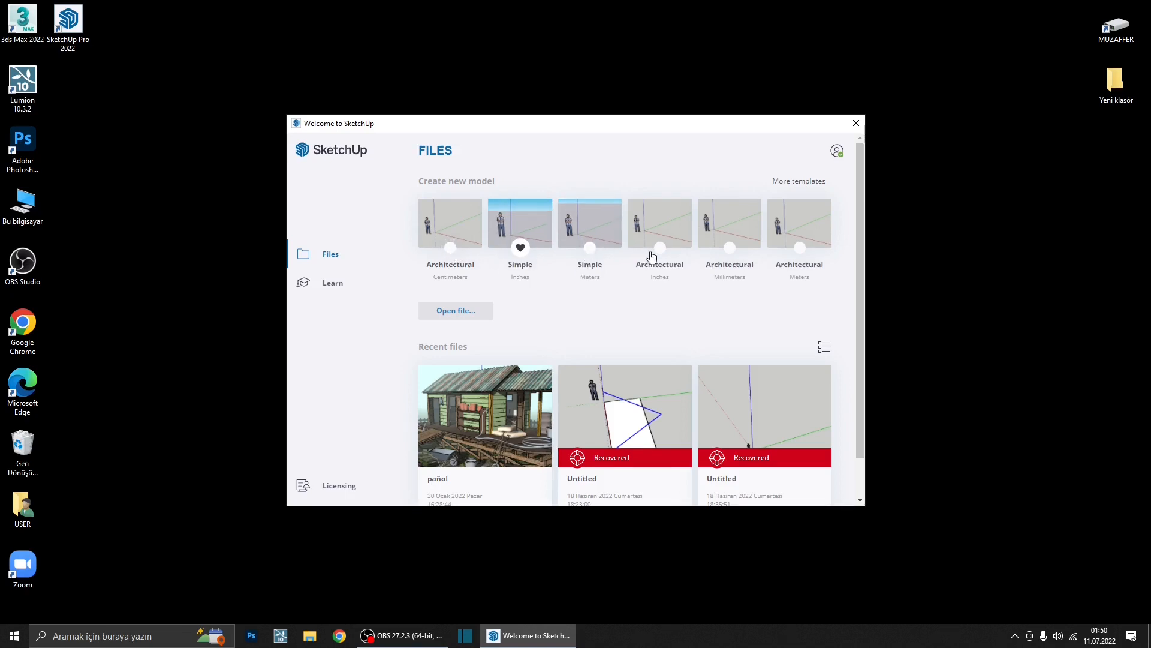
click(450, 247)
click(449, 224)
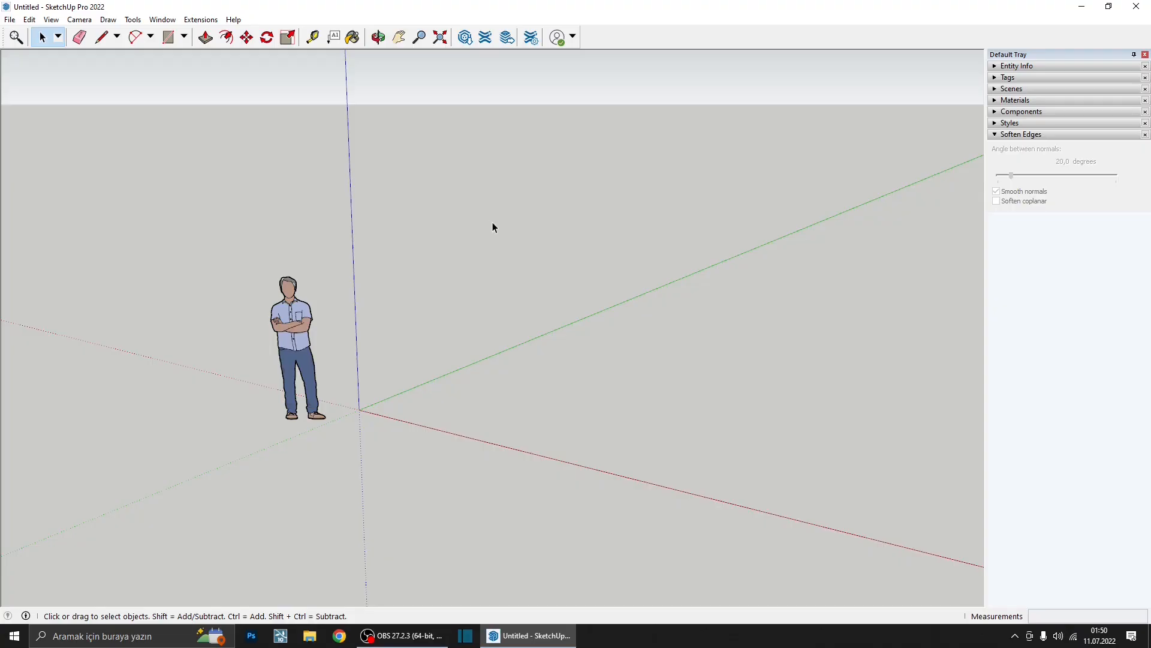
- Examine the human figure and the model axes from several viewing angles and distances
middle_drag(529, 370, 300, 330)
click(339, 399)
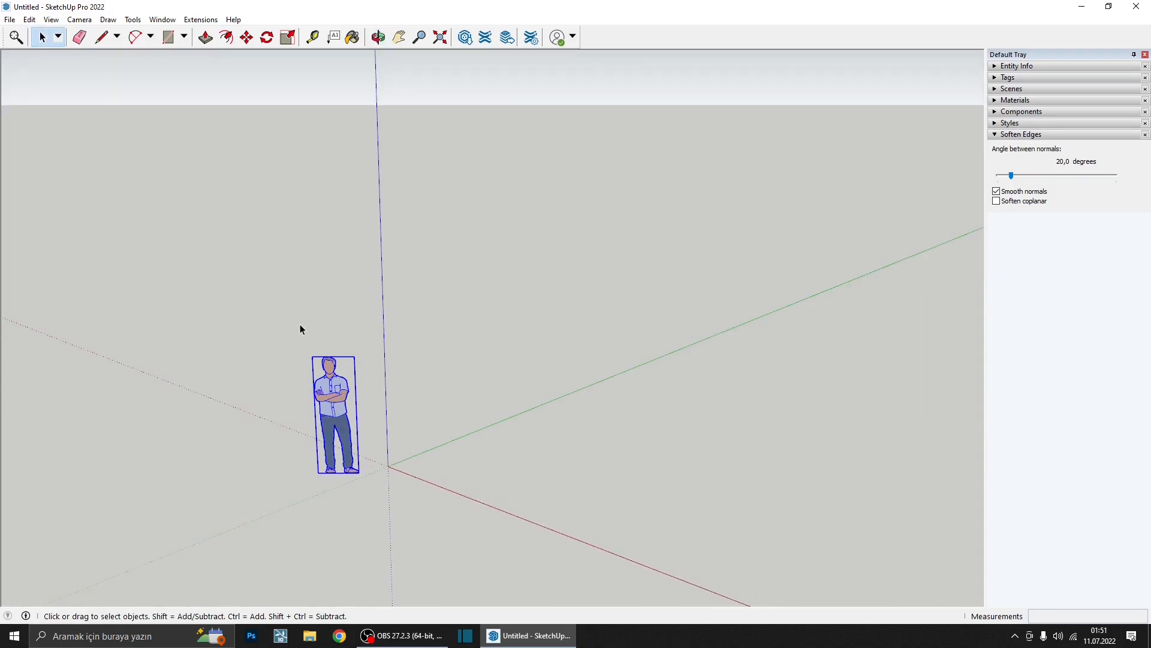
middle_drag(307, 416, 441, 465)
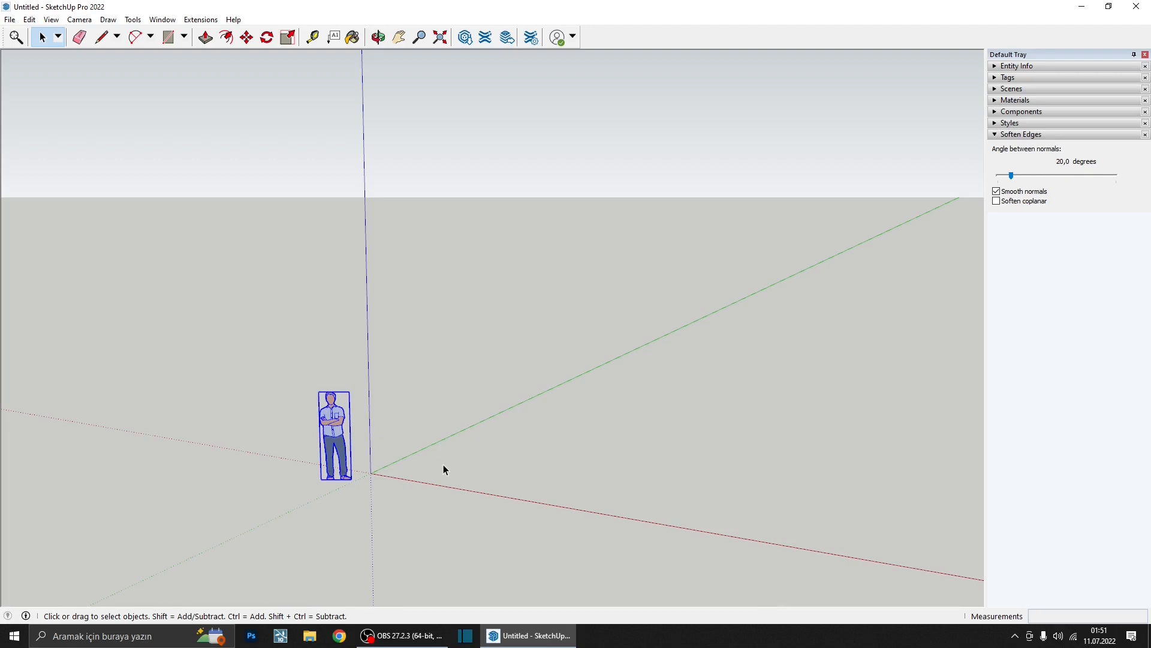
mouse_move(444, 470)
middle_down()
mouse_move(373, 431)
mouse_move(404, 470)
mouse_move(443, 460)
middle_up()
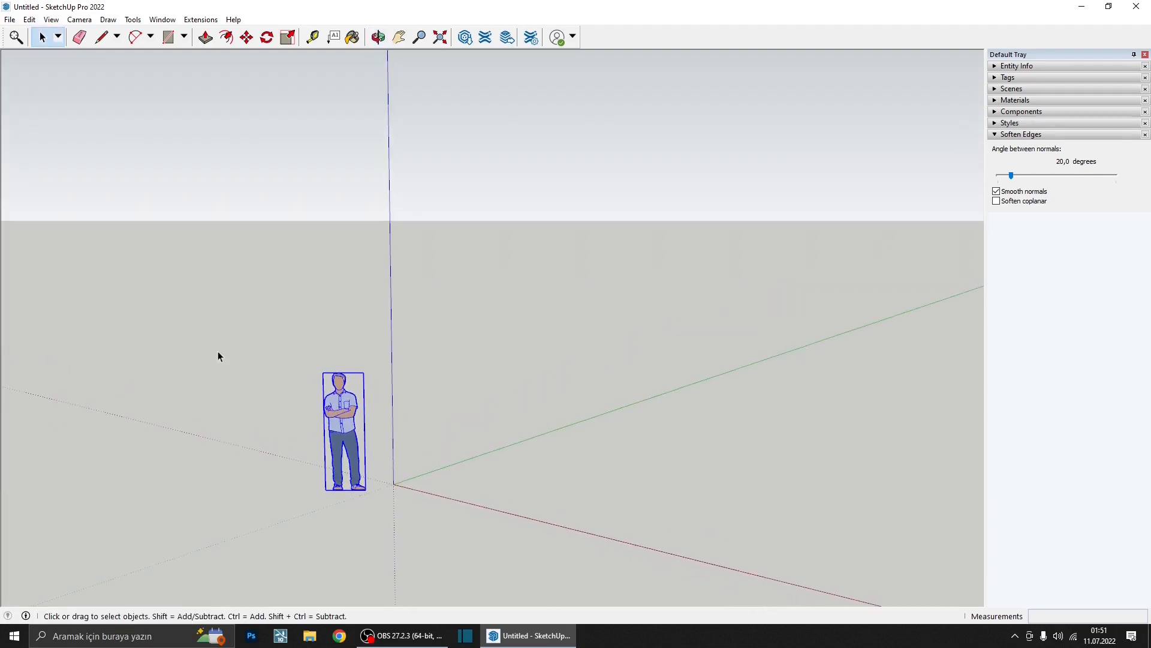
middle_drag(357, 399, 481, 472)
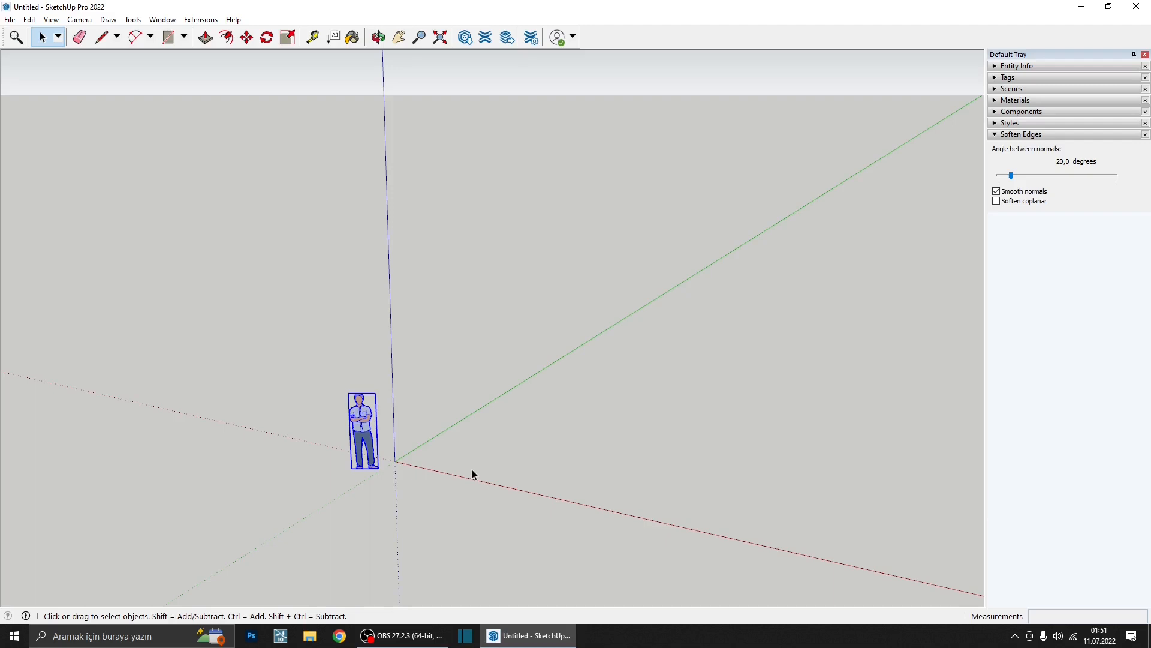
scroll(474, 475, up, 1)
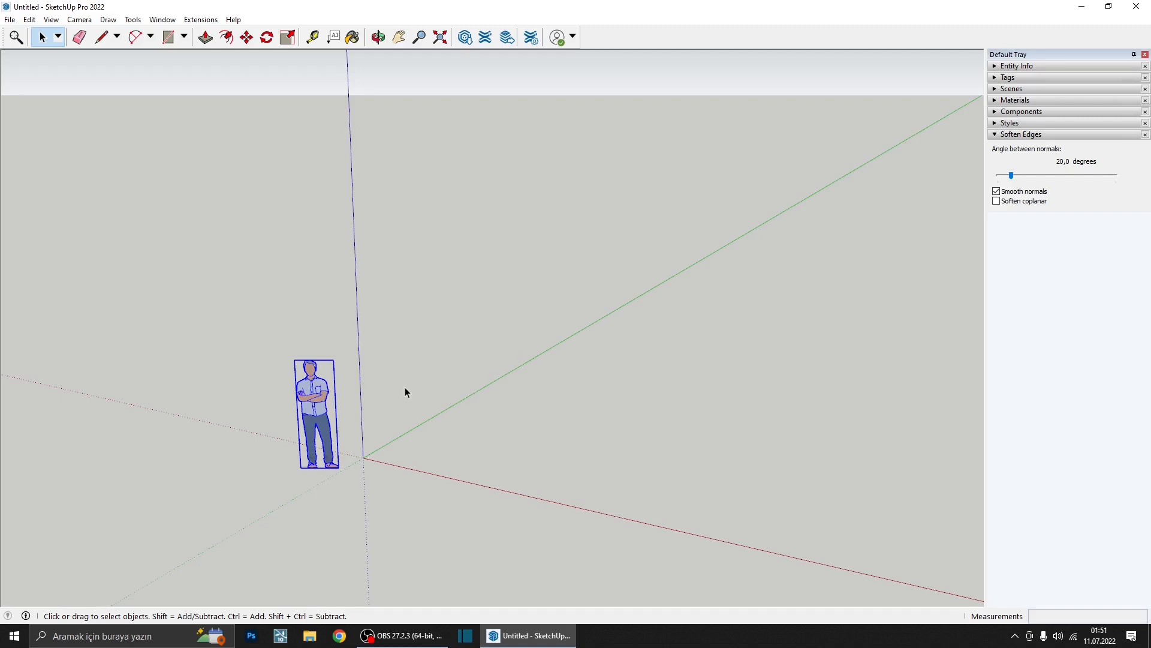
middle_drag(405, 388, 442, 417)
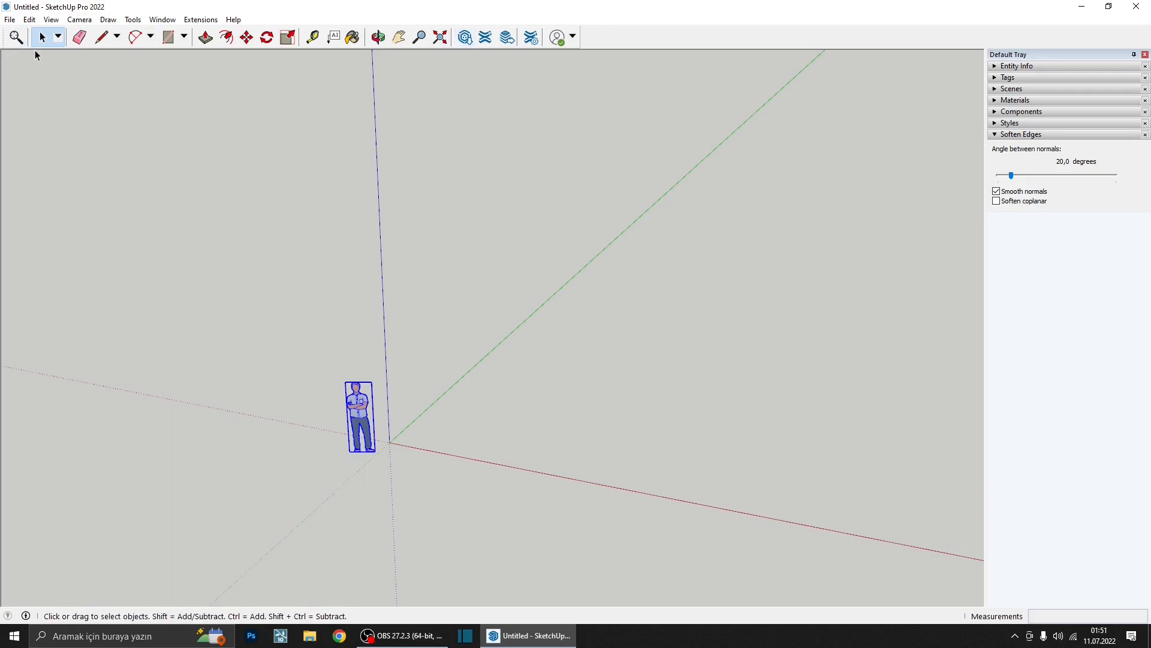
click(359, 104)
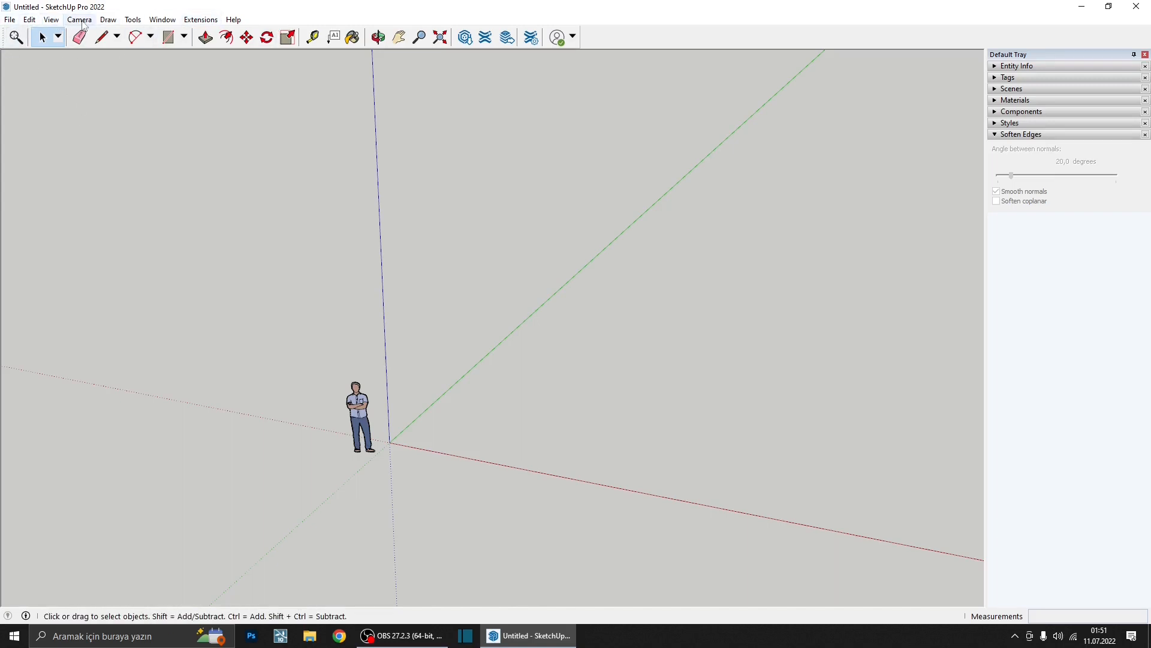
click(10, 20)
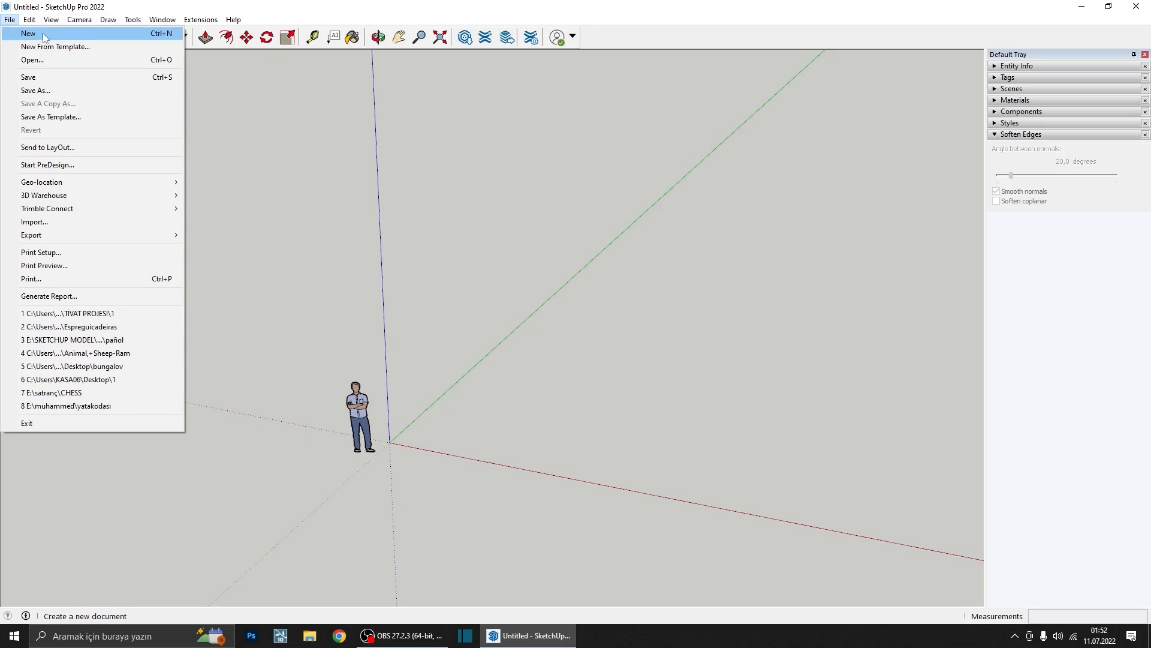
click(227, 120)
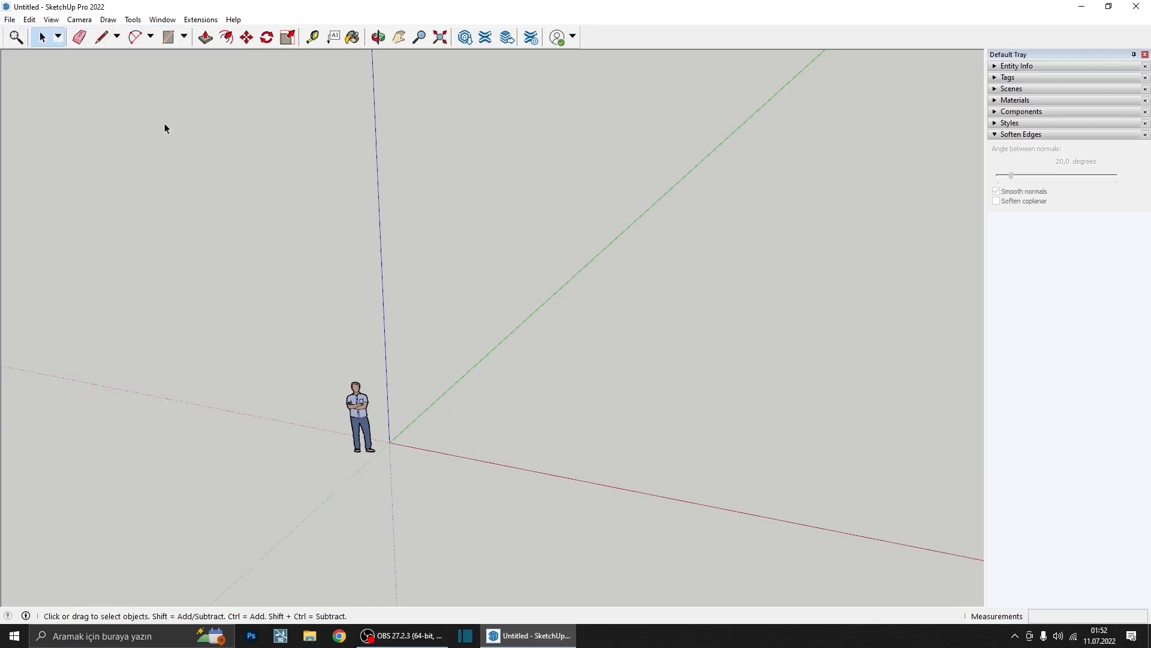
- Draw three connected line segments forming an open four-cornered outline across the red axis, to the right of the human figure
click(100, 37)
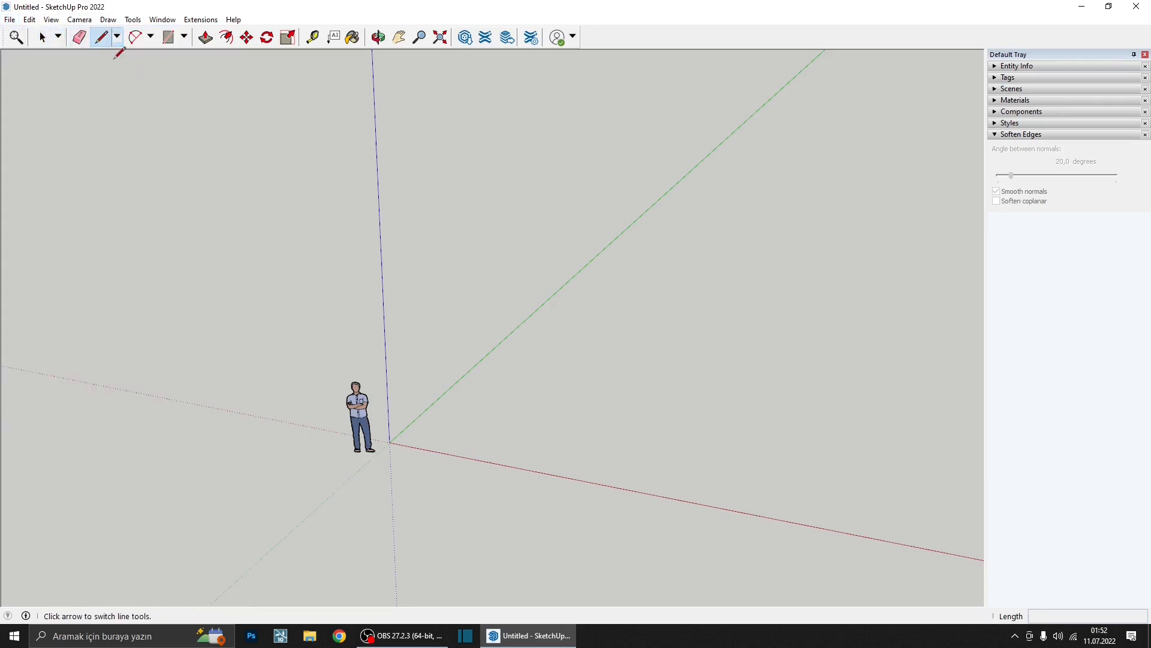
click(476, 404)
click(662, 364)
click(704, 461)
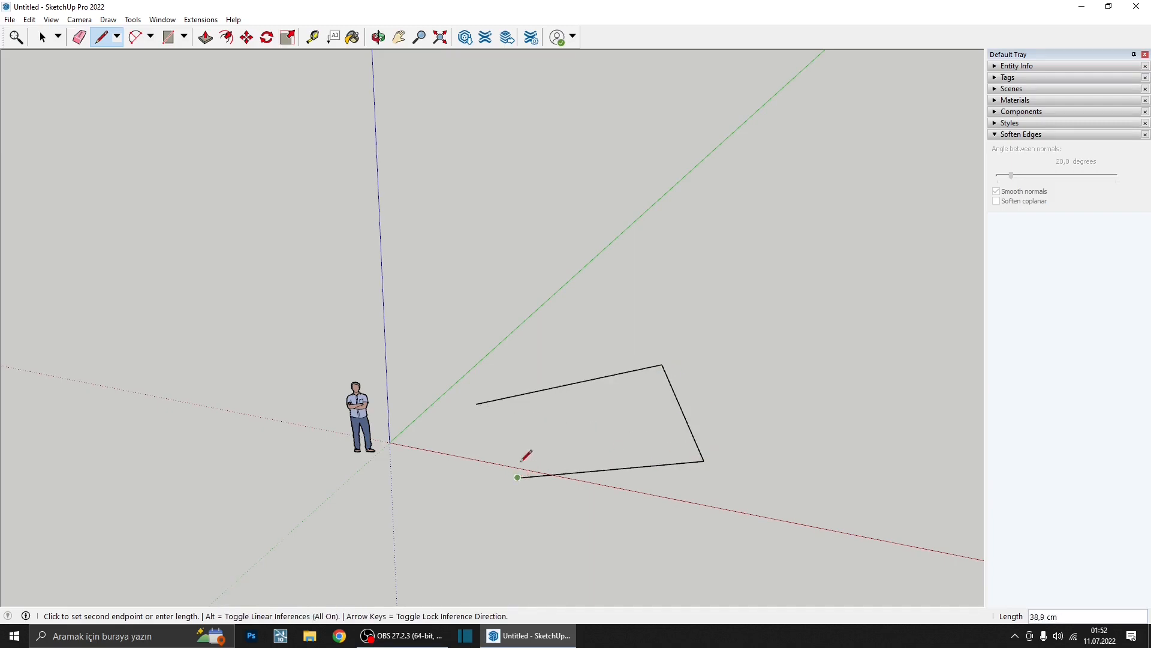
click(518, 477)
key(Escape)
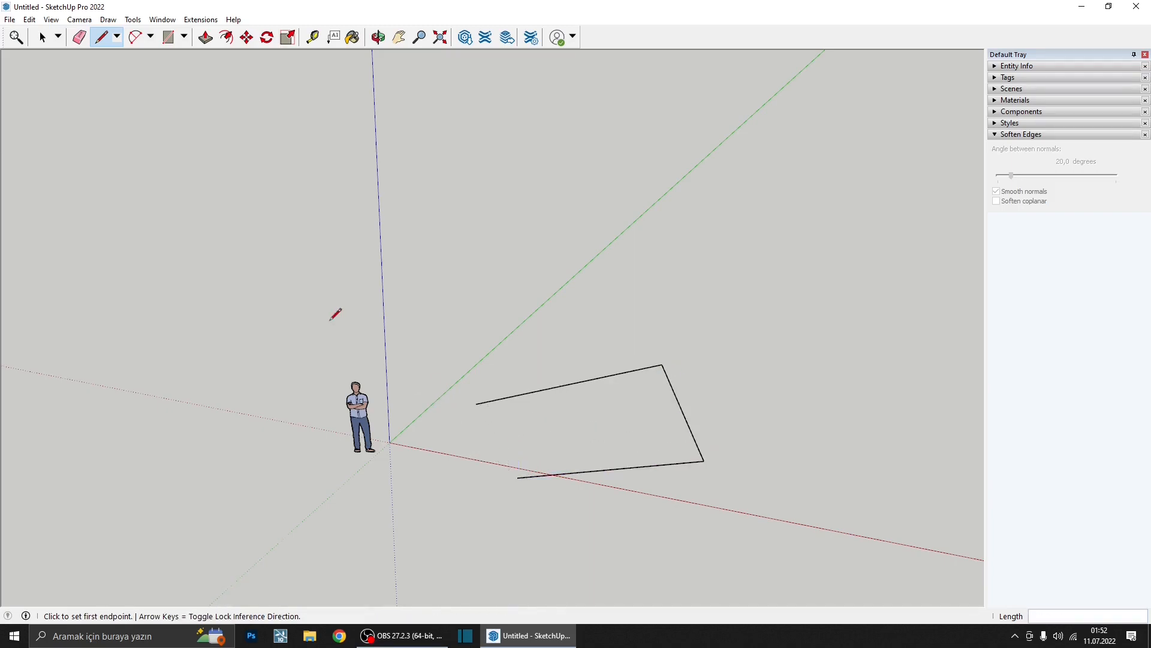
- Start a new model and discard the changes to the untitled one
click(11, 20)
click(27, 33)
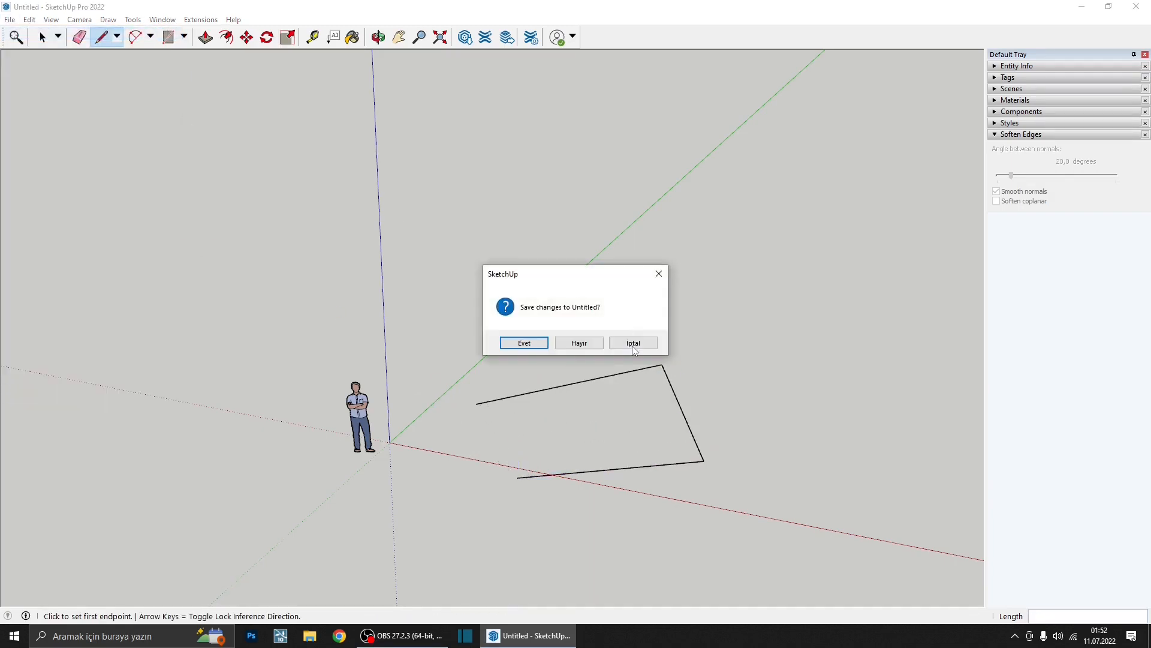
click(556, 341)
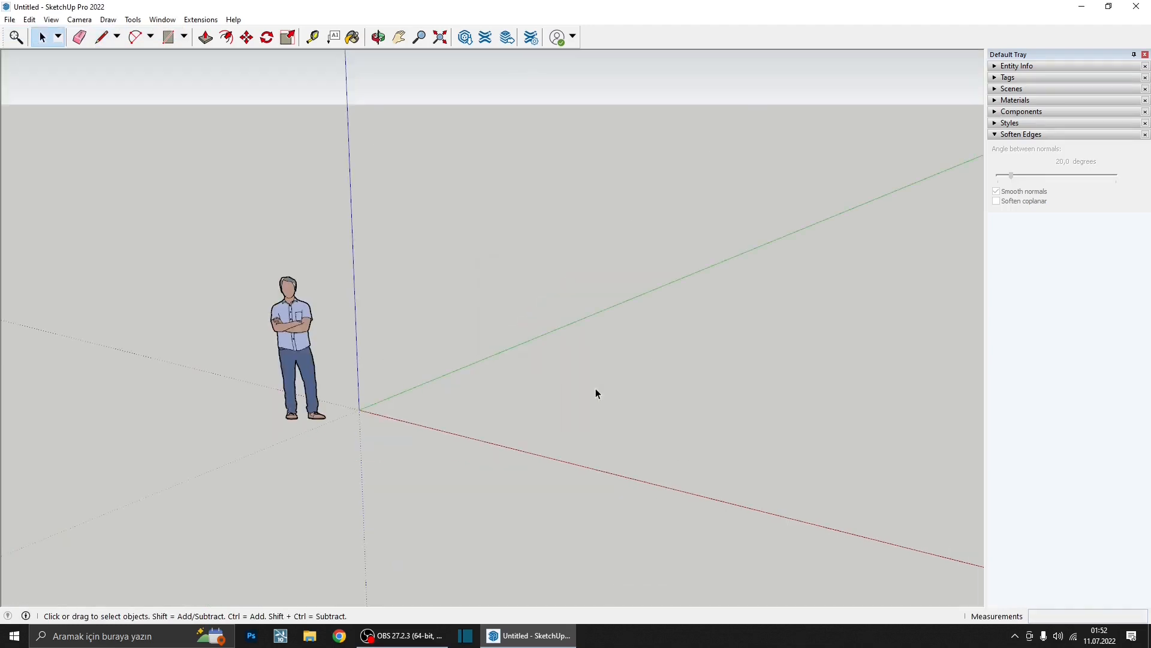
- Examine the full list of templates offered for a new model, then dismiss it without choosing one
click(9, 20)
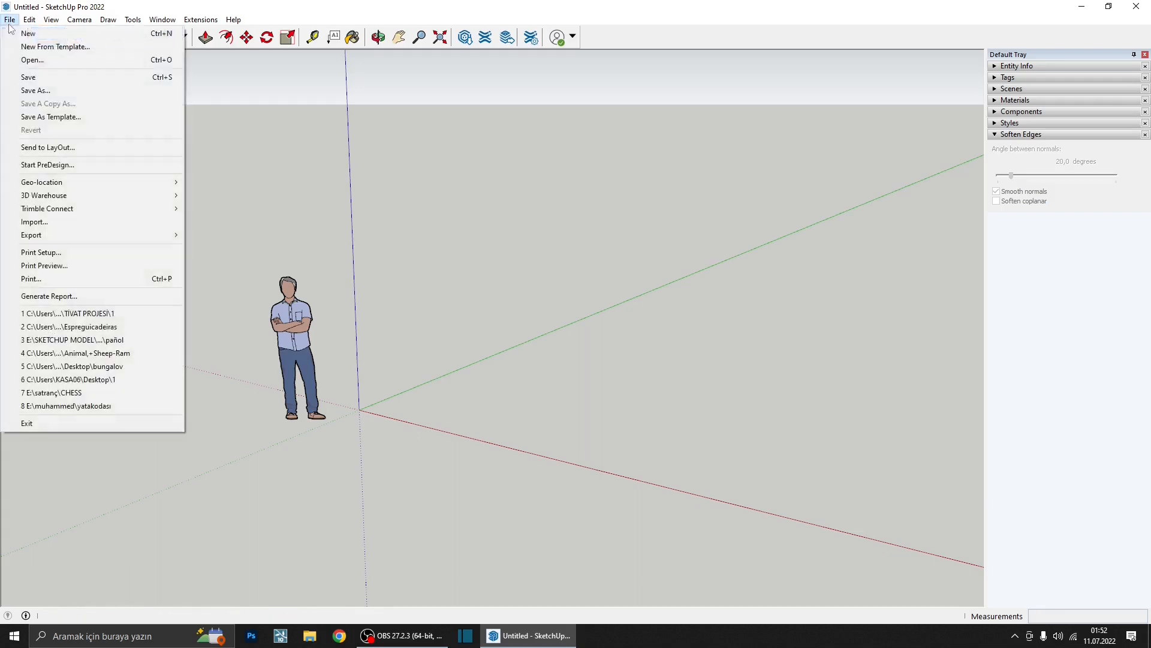
click(37, 47)
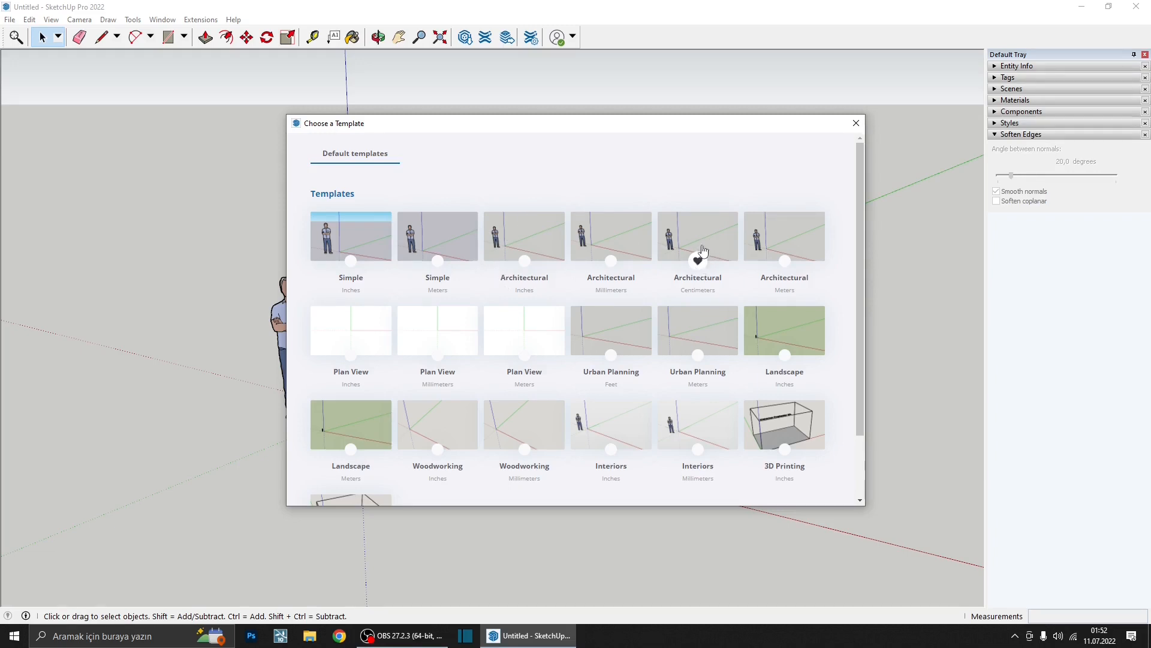
scroll(459, 249, down, 3)
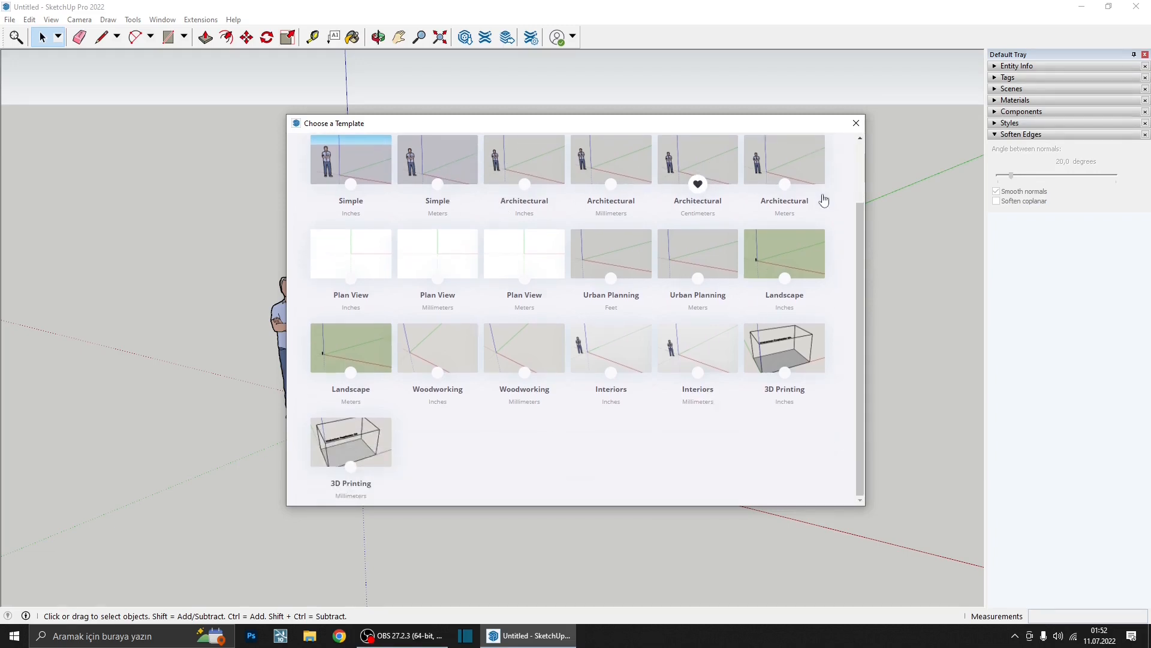
click(852, 128)
click(10, 19)
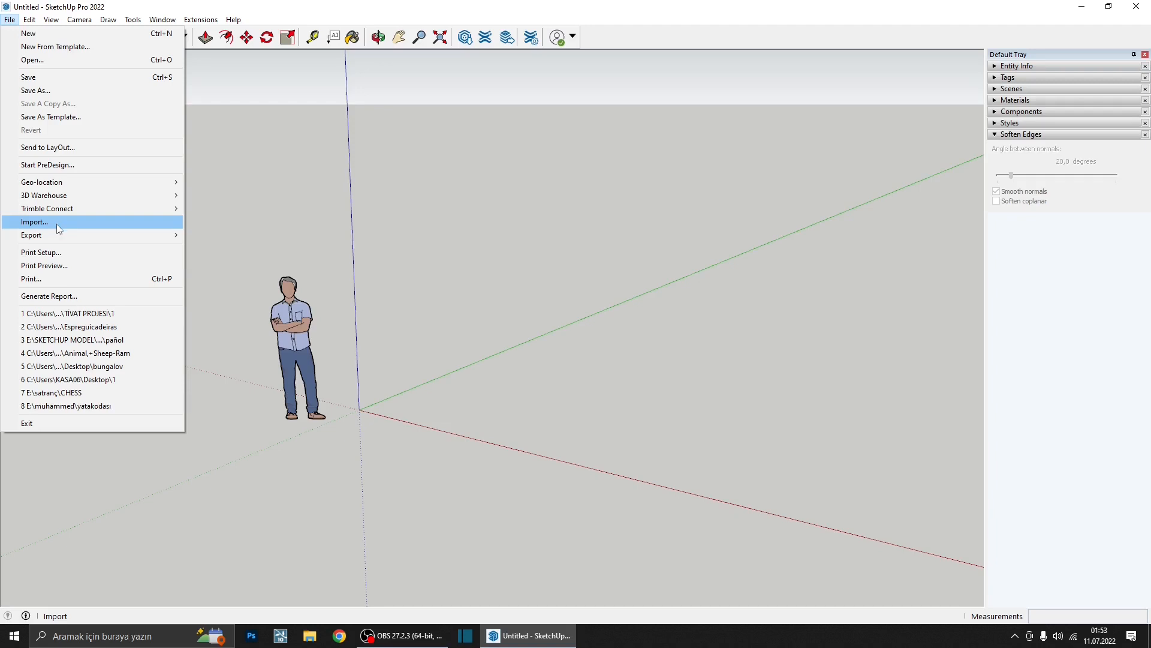
mouse_move(58, 240)
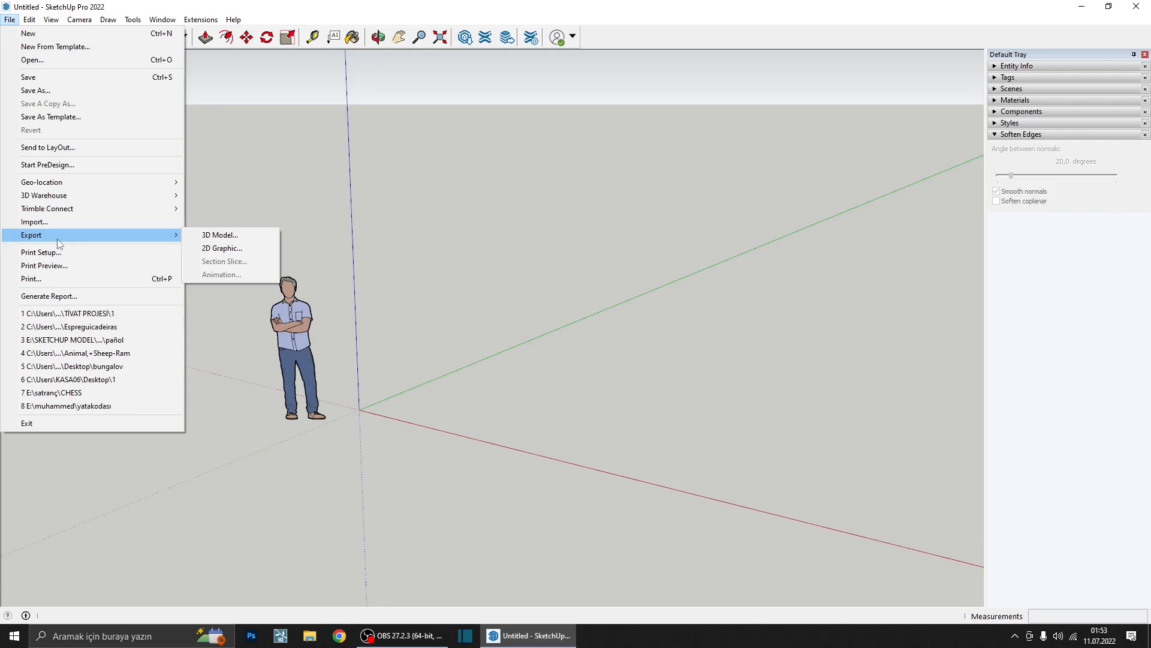
click(250, 183)
middle_drag(250, 183, 252, 198)
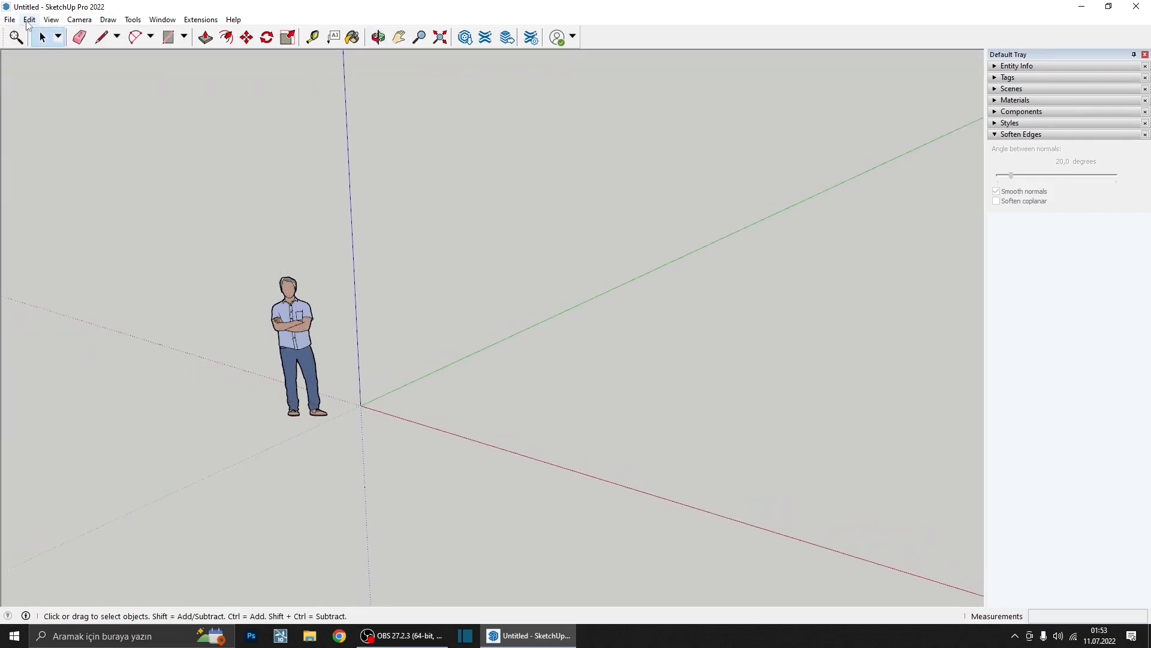
- Hide the human figure standing beside the origin
click(29, 20)
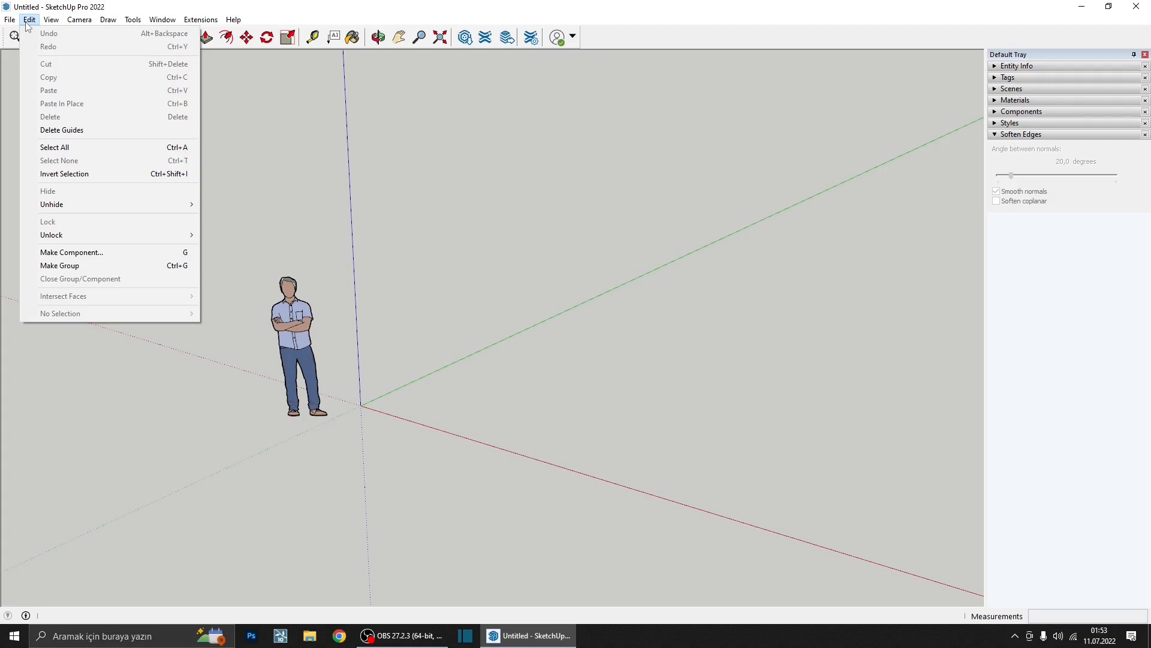
click(289, 280)
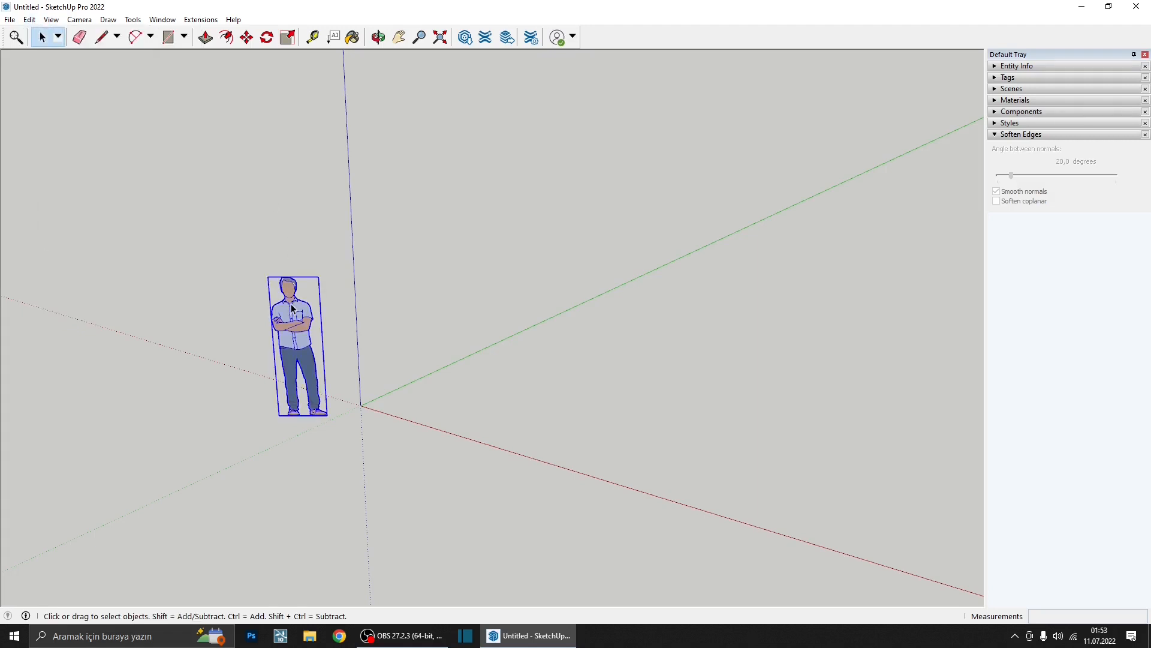
middle_drag(289, 280, 289, 279)
click(29, 19)
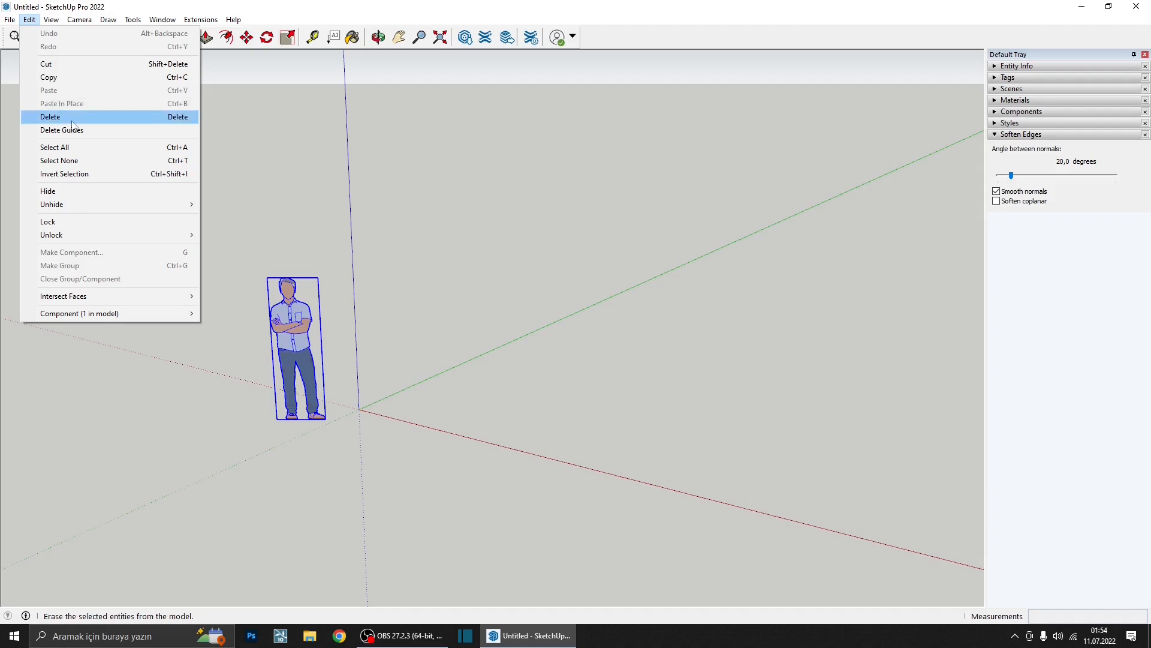
click(55, 197)
middle_drag(272, 383, 247, 349)
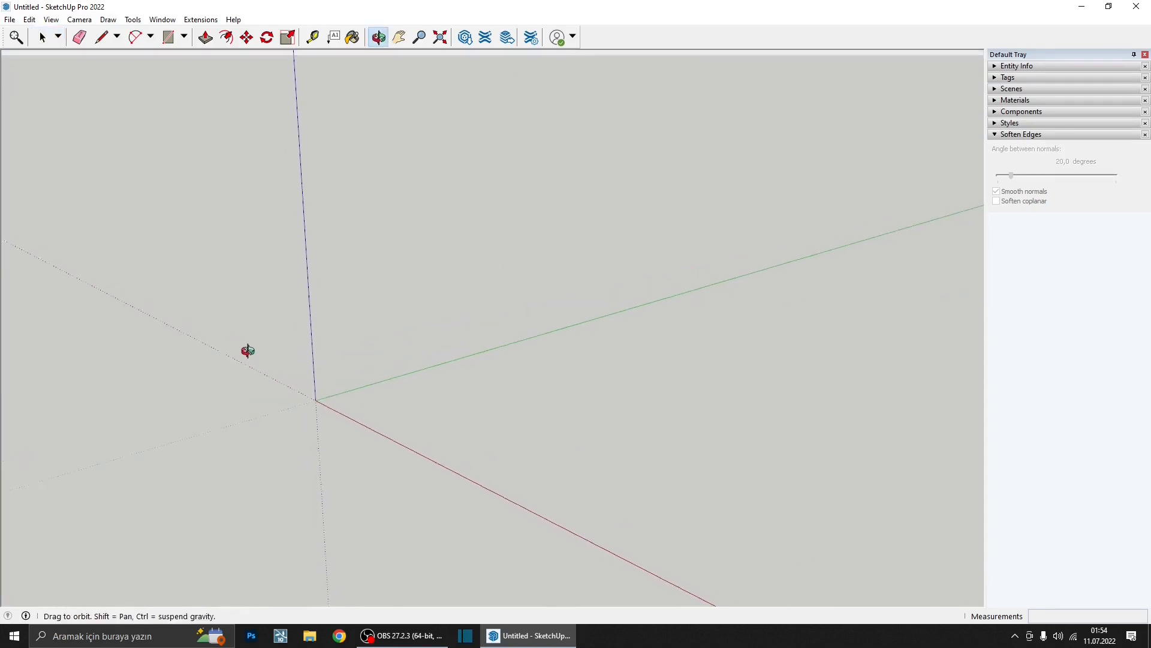
- Unhide all hidden geometry in the model
click(34, 24)
mouse_move(110, 203)
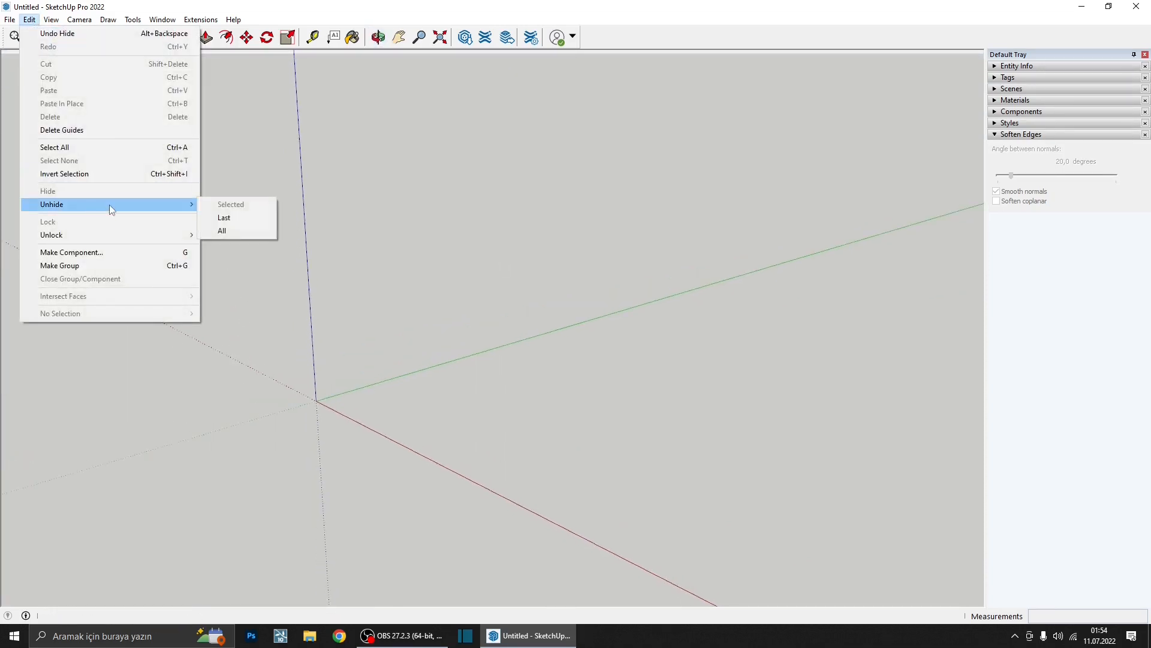
click(223, 230)
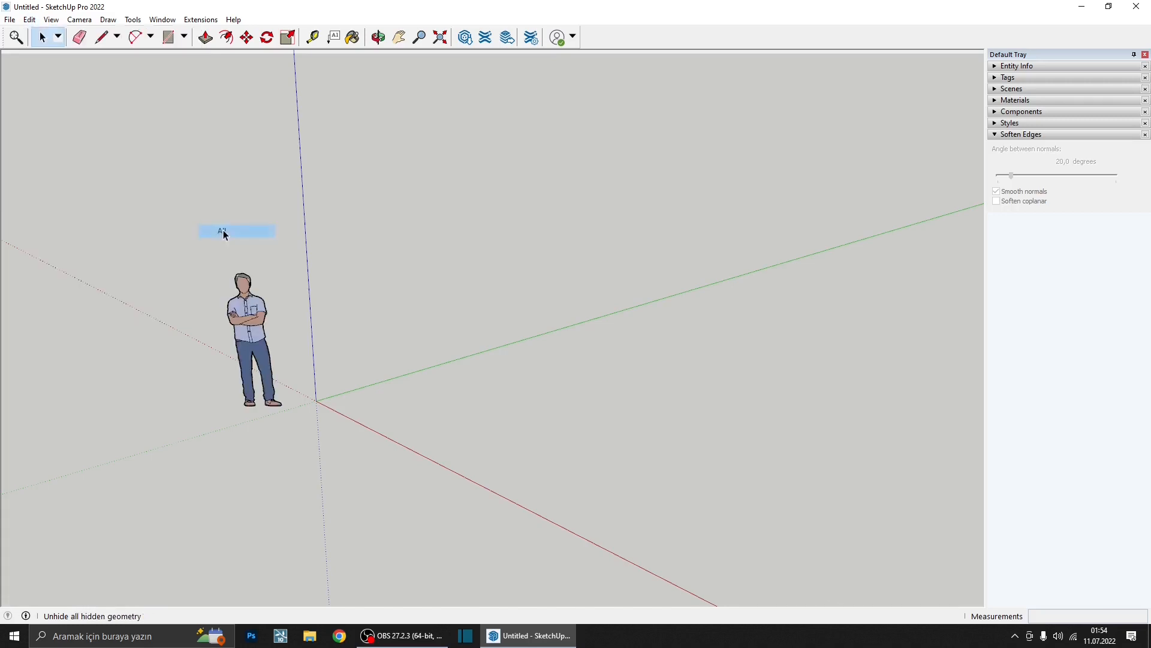
middle_drag(223, 229, 434, 372)
middle_drag(361, 332, 286, 324)
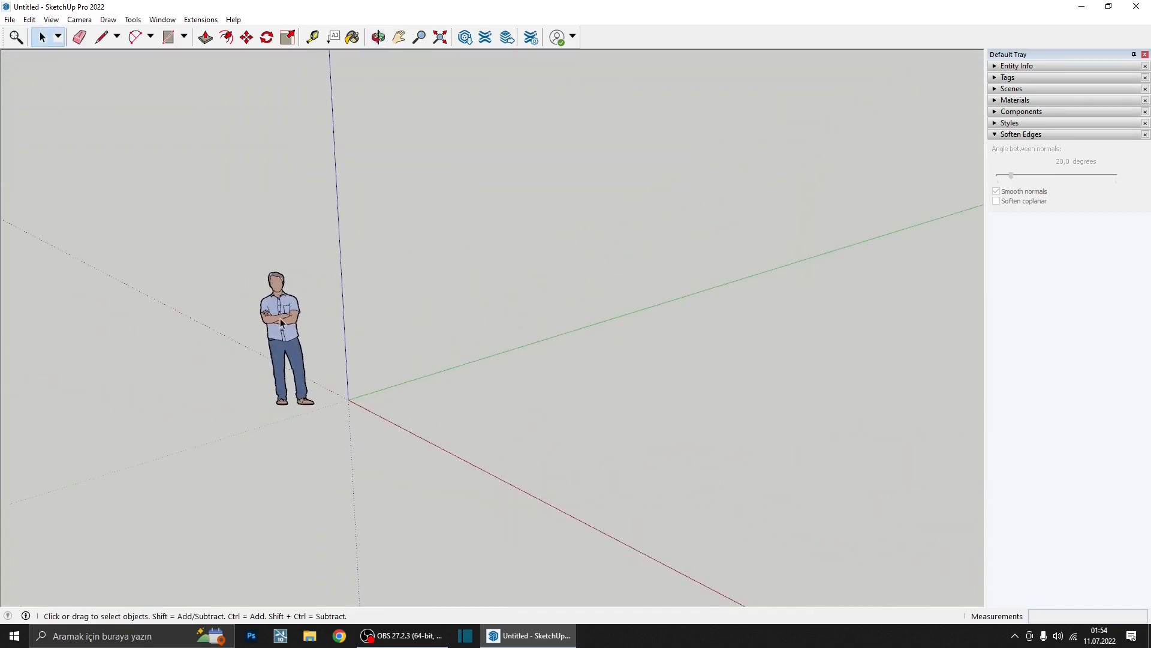
- Lock the human figure standing beside the origin
click(30, 22)
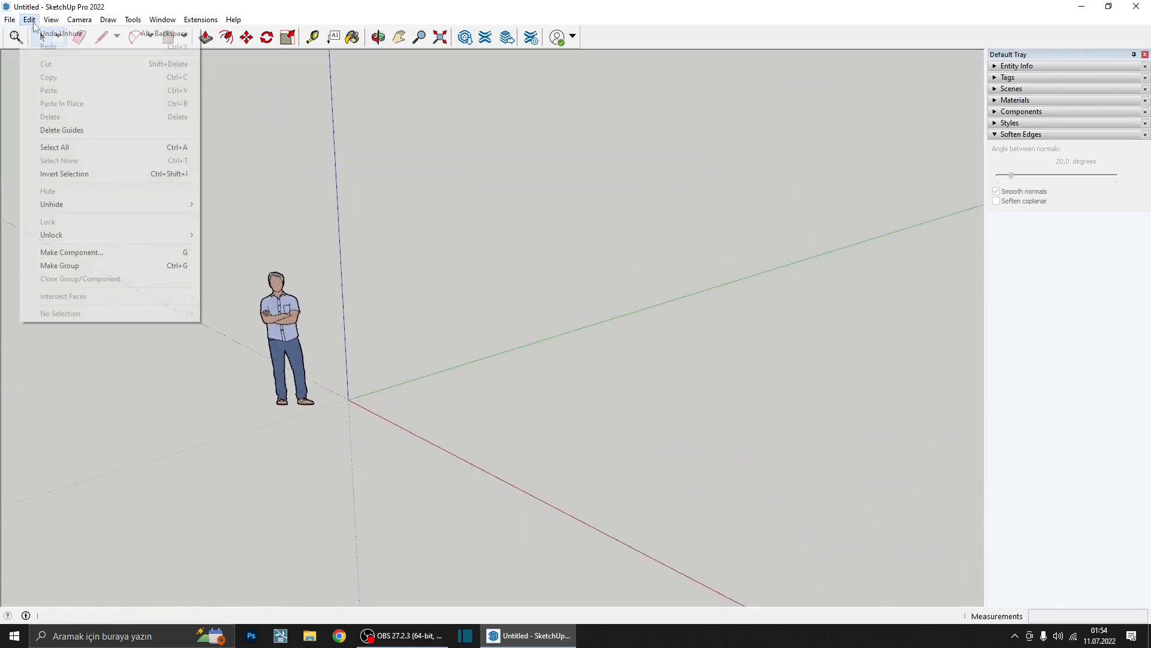
click(290, 319)
click(277, 295)
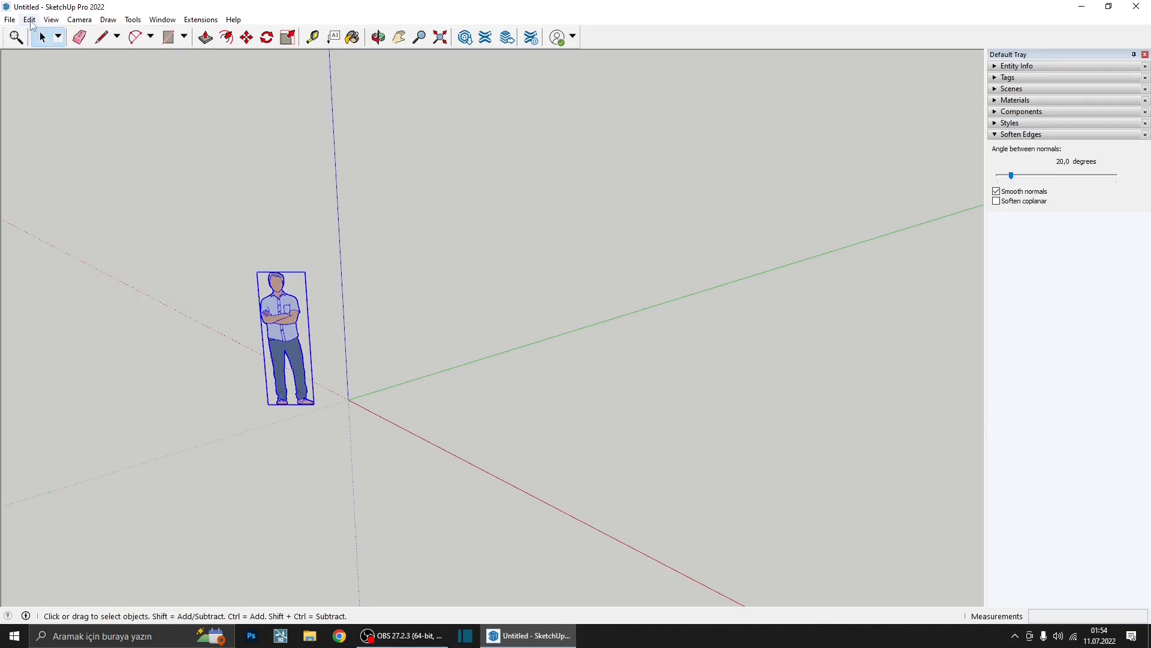
click(30, 19)
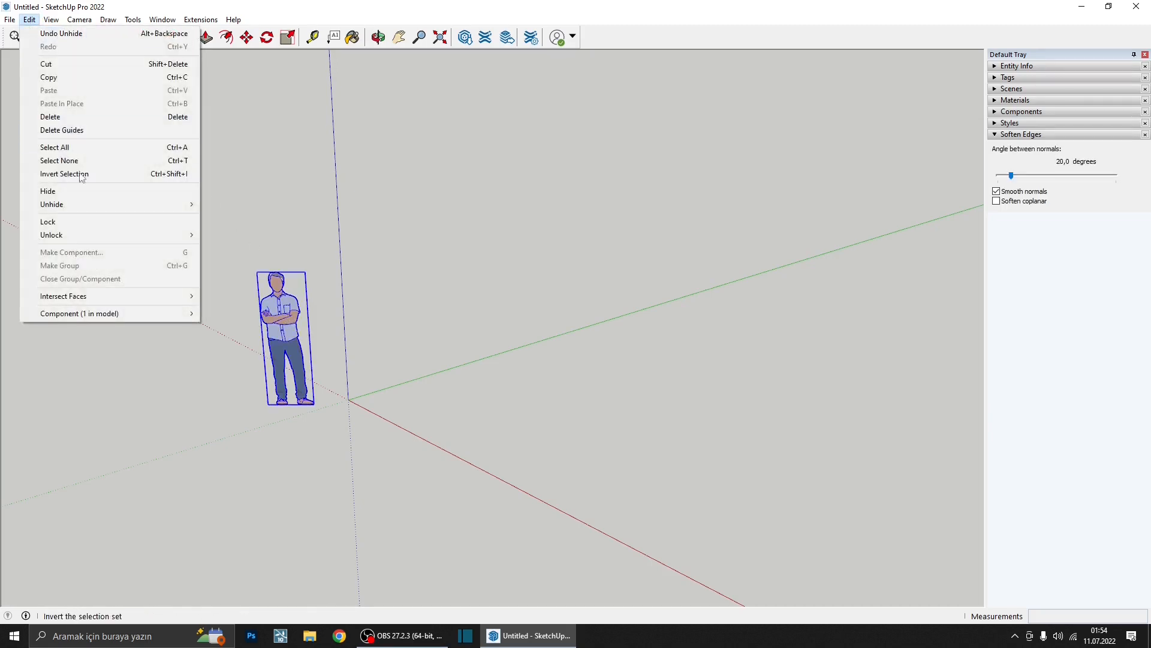
click(56, 222)
middle_drag(166, 280, 303, 318)
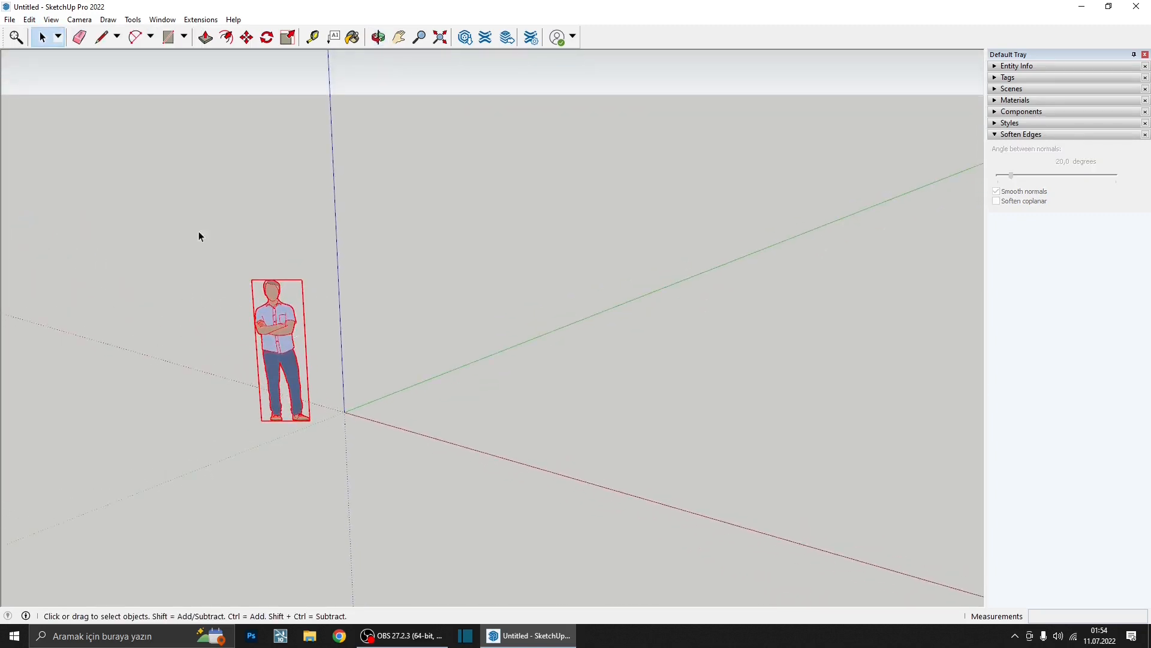
- Unlock all locked objects in the model, then clear the selection from the human figure
click(30, 19)
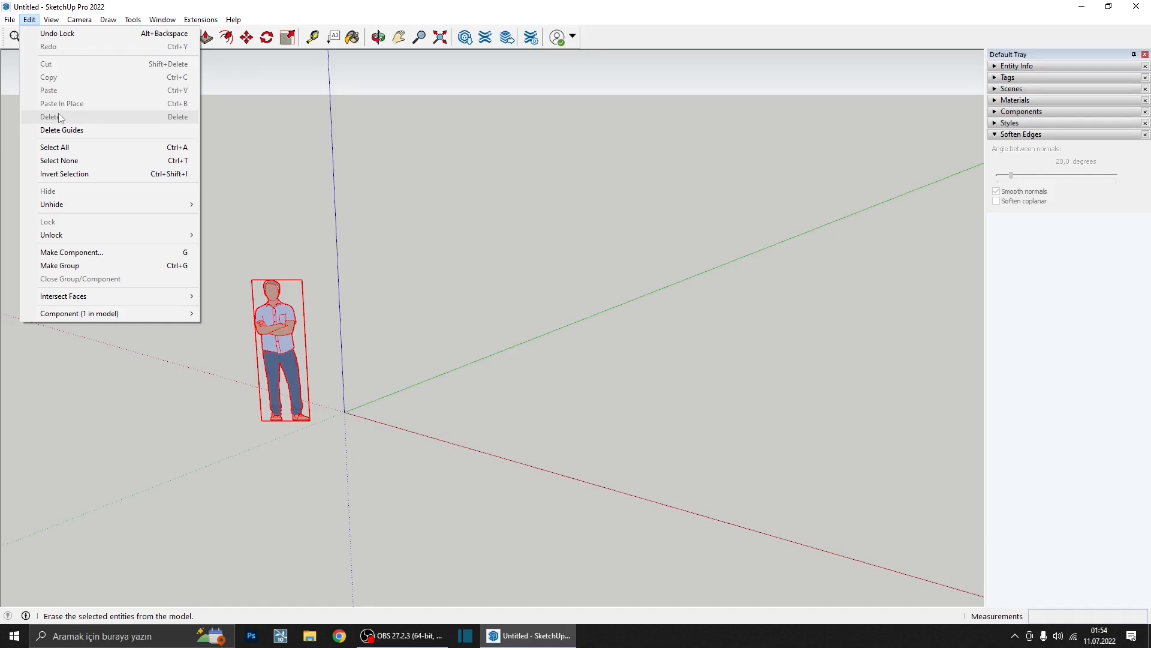
mouse_move(63, 238)
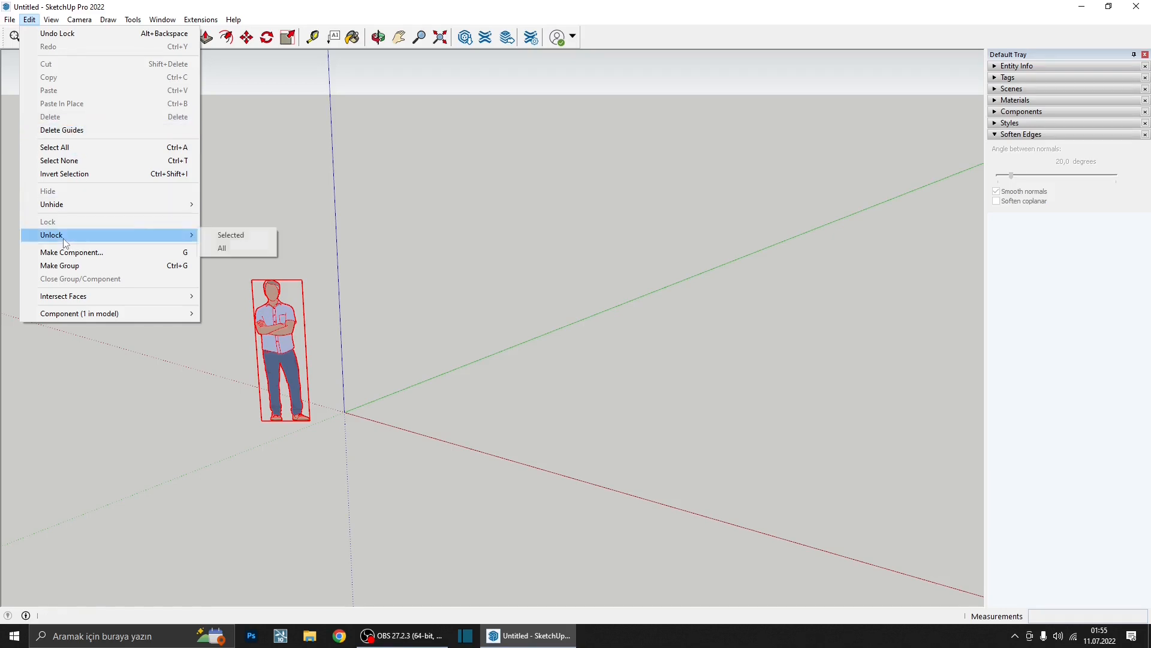
click(225, 248)
middle_drag(258, 294, 306, 332)
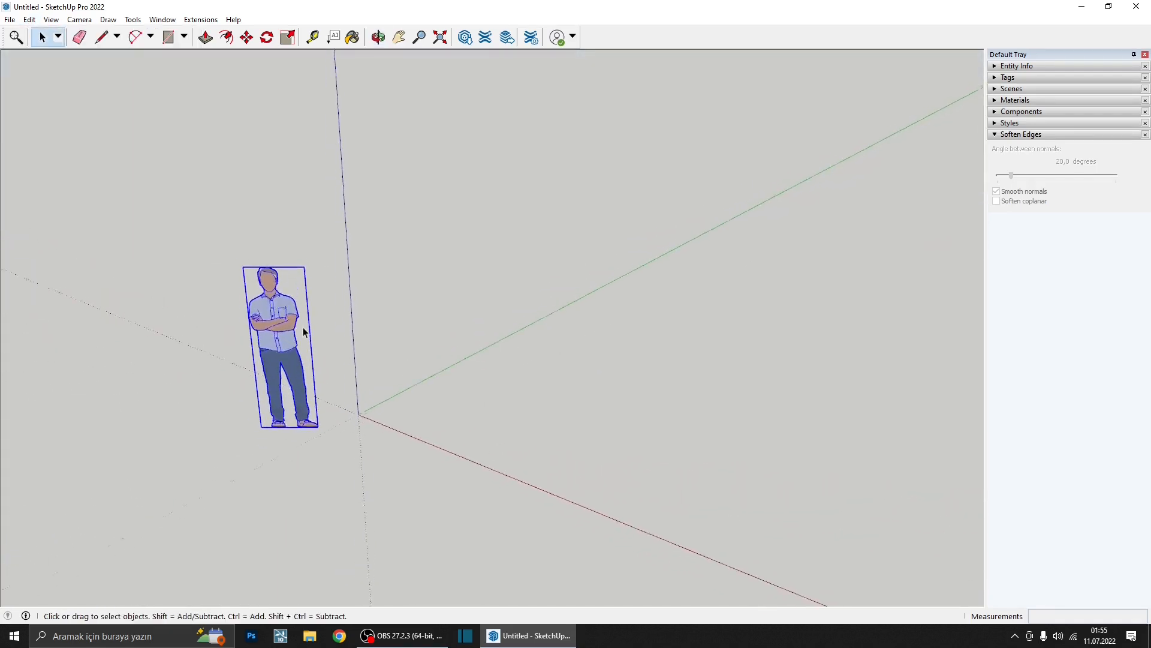
scroll(305, 332, up, 1)
click(29, 19)
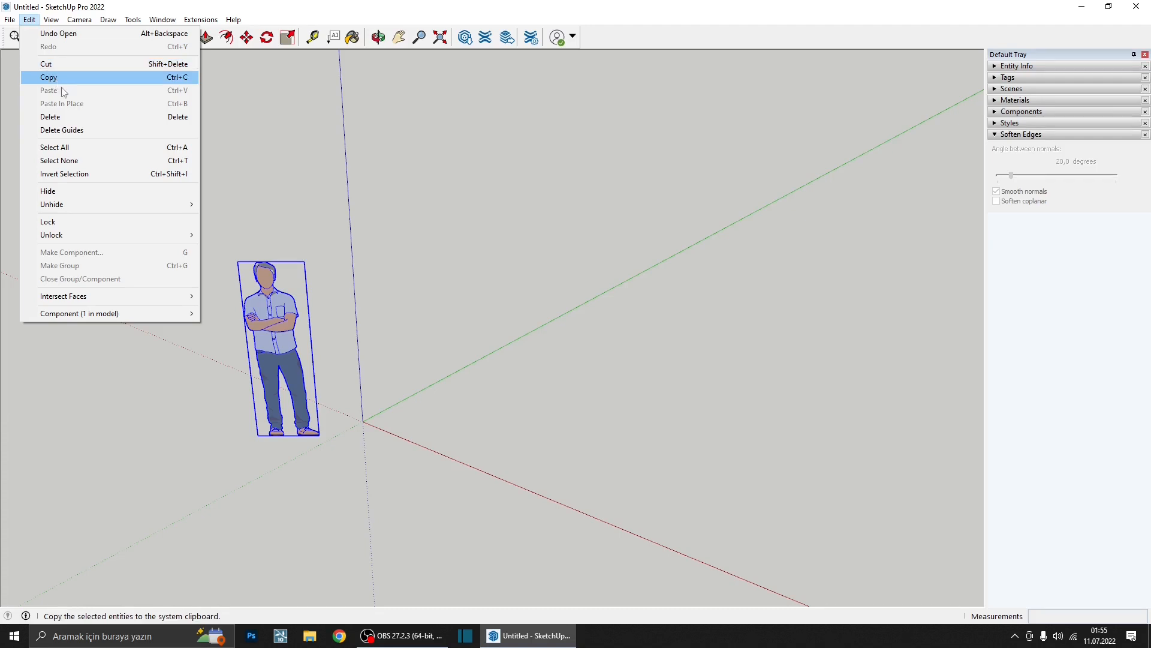
click(339, 195)
scroll(339, 196, down, 1)
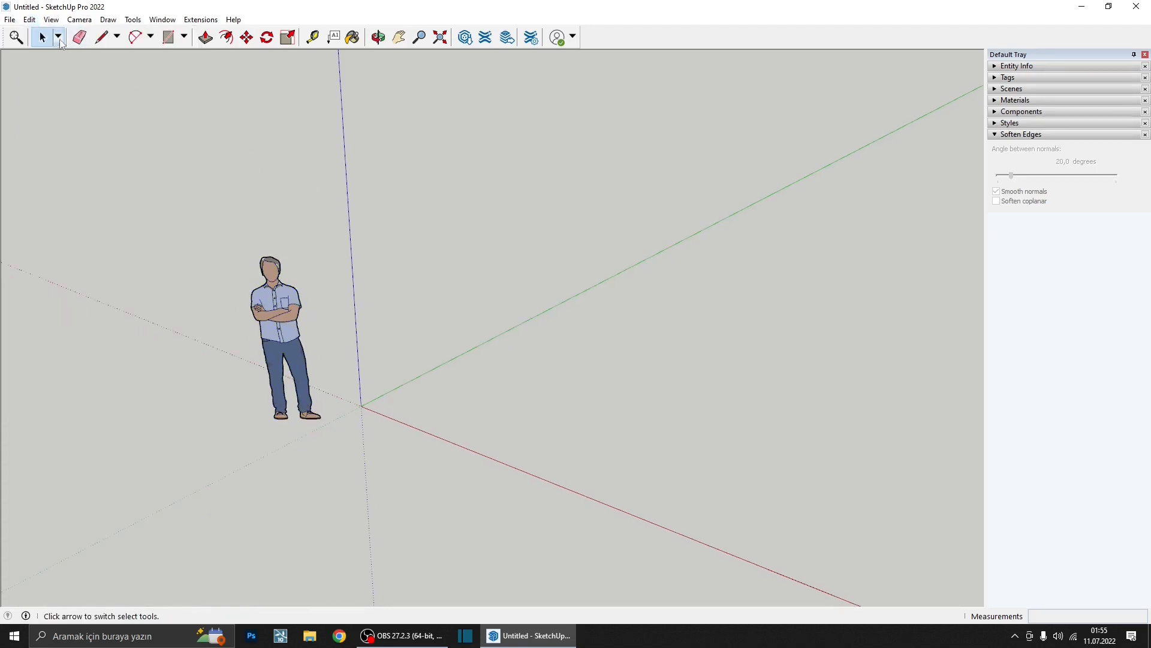
- Replace the Getting Started toolbar with the Large Tool Set and dock it vertically beside the drawing area
click(51, 20)
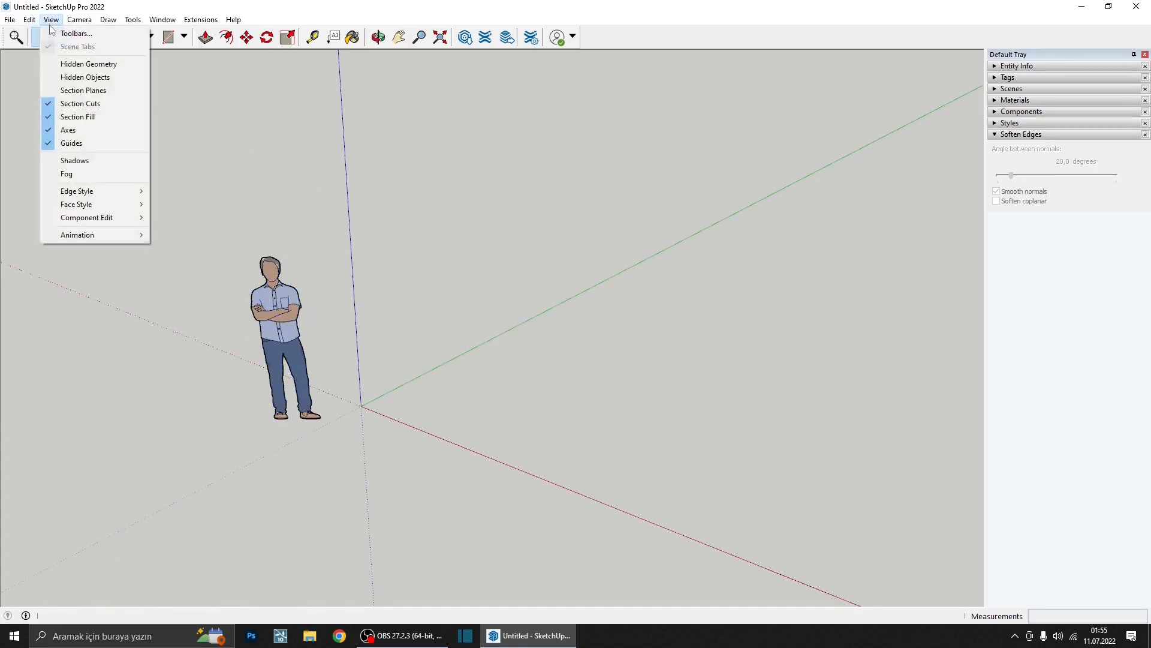
click(81, 40)
drag(522, 217, 539, 176)
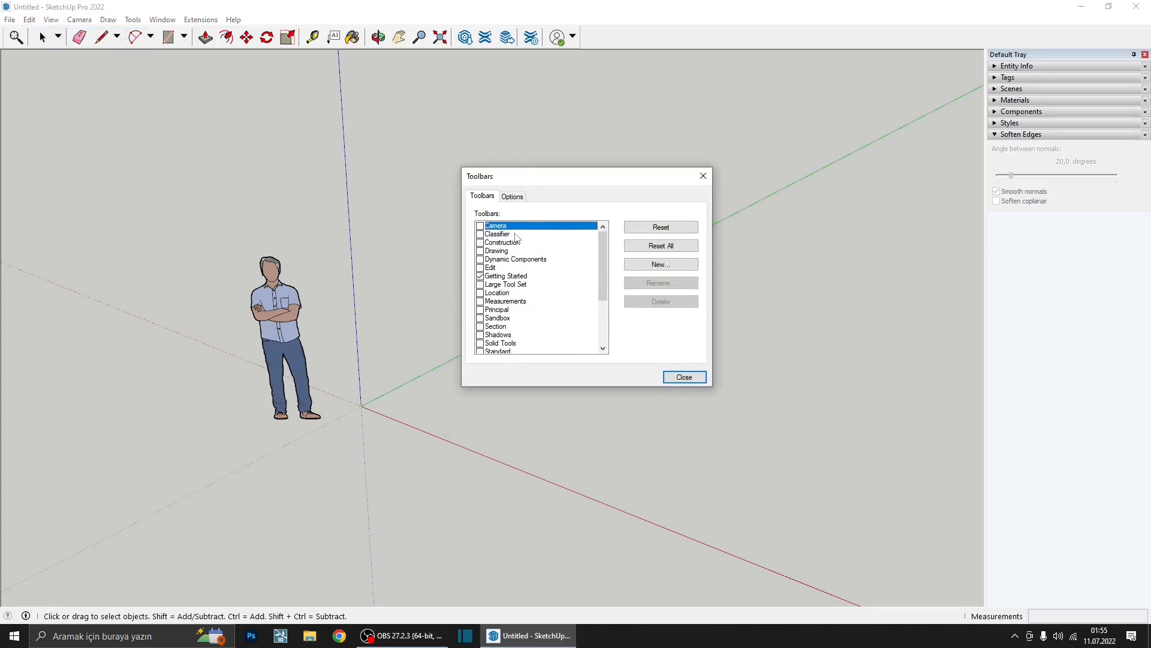
scroll(513, 267, down, 2)
scroll(512, 267, up, 2)
drag(559, 176, 587, 153)
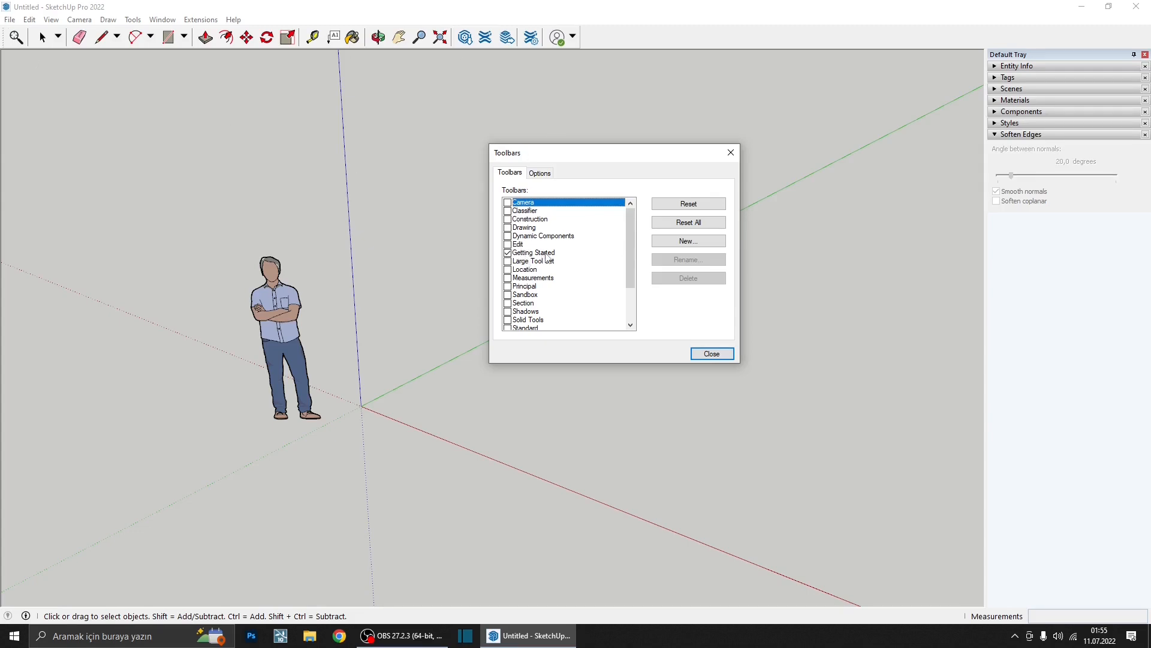
click(508, 254)
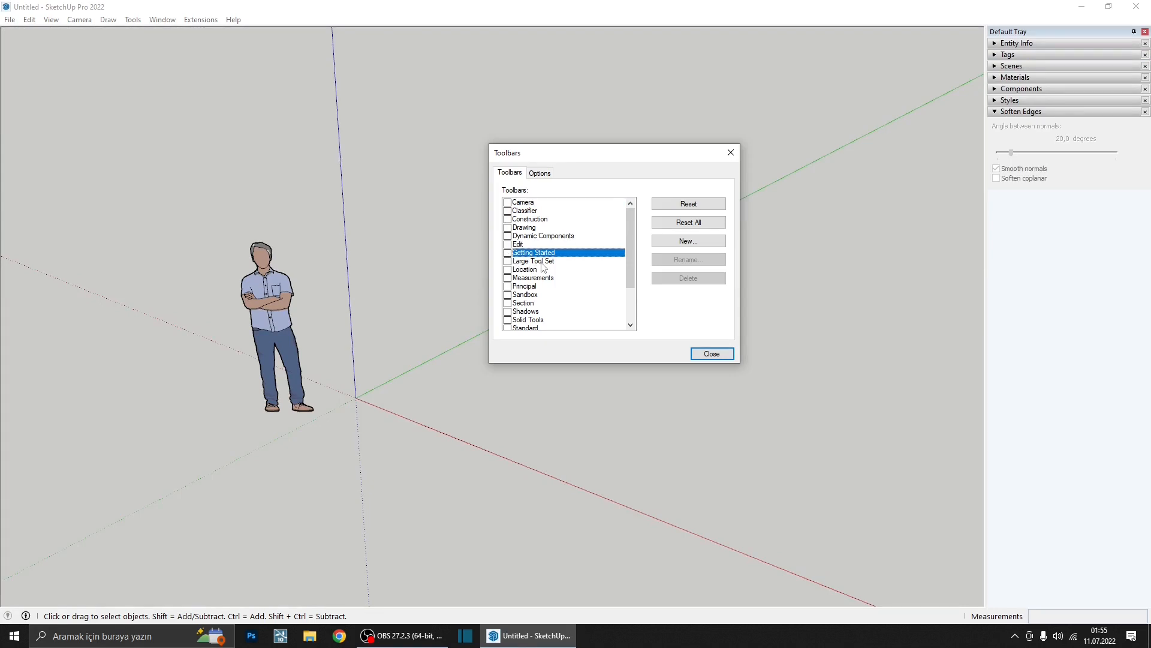
click(508, 261)
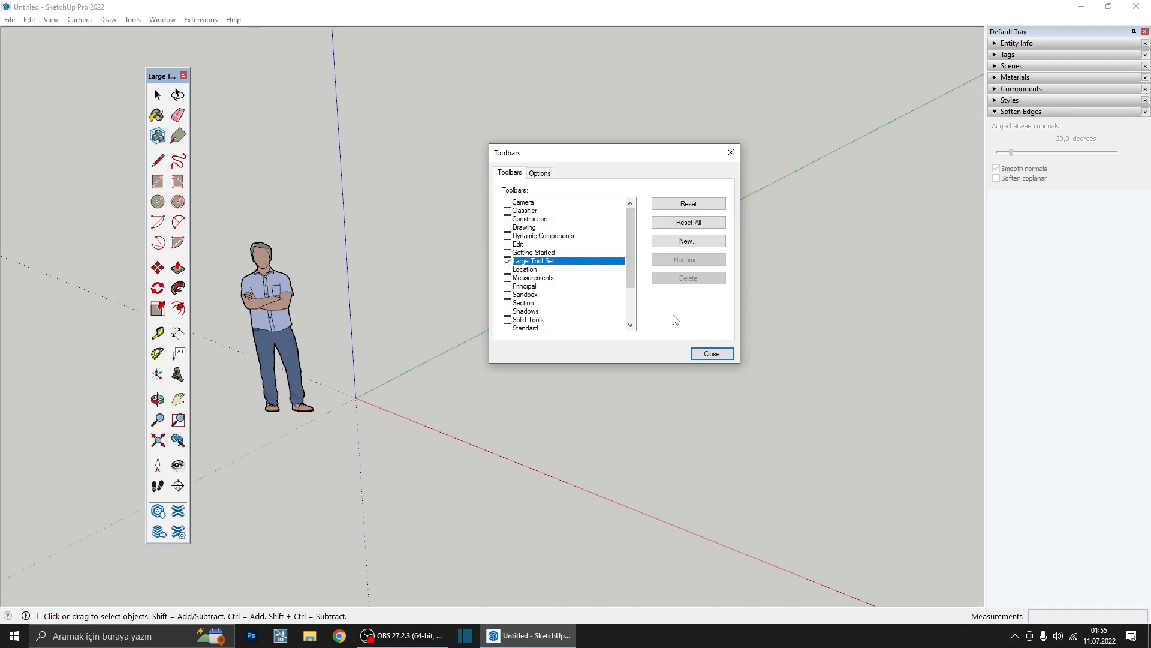
click(711, 354)
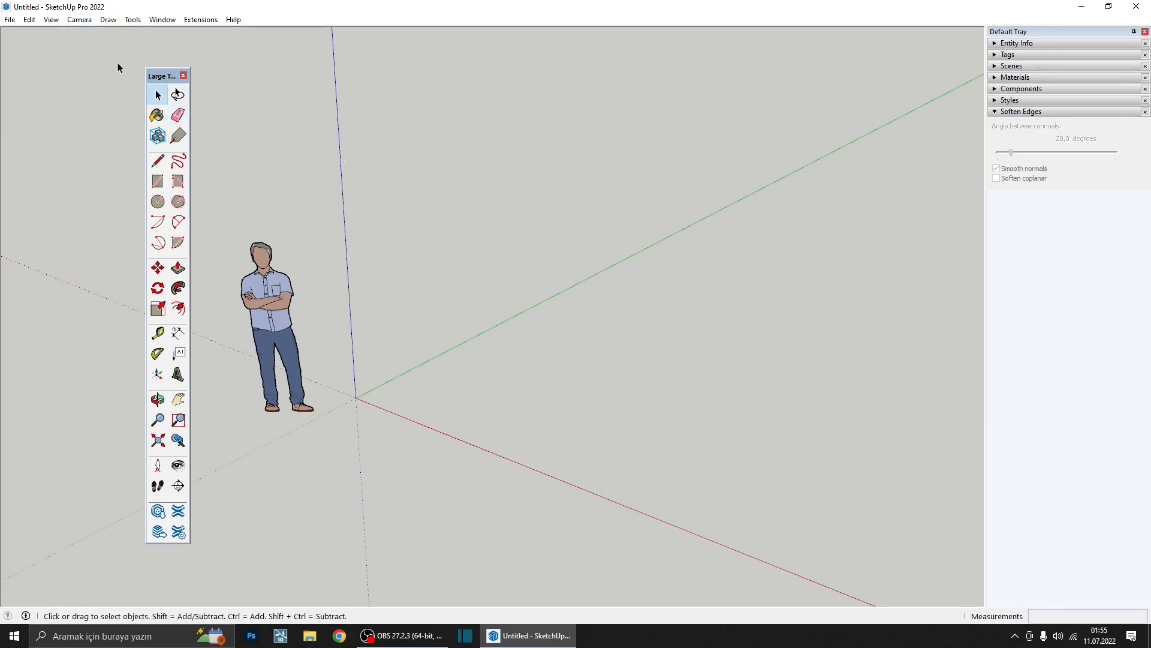
drag(161, 78, 2, 36)
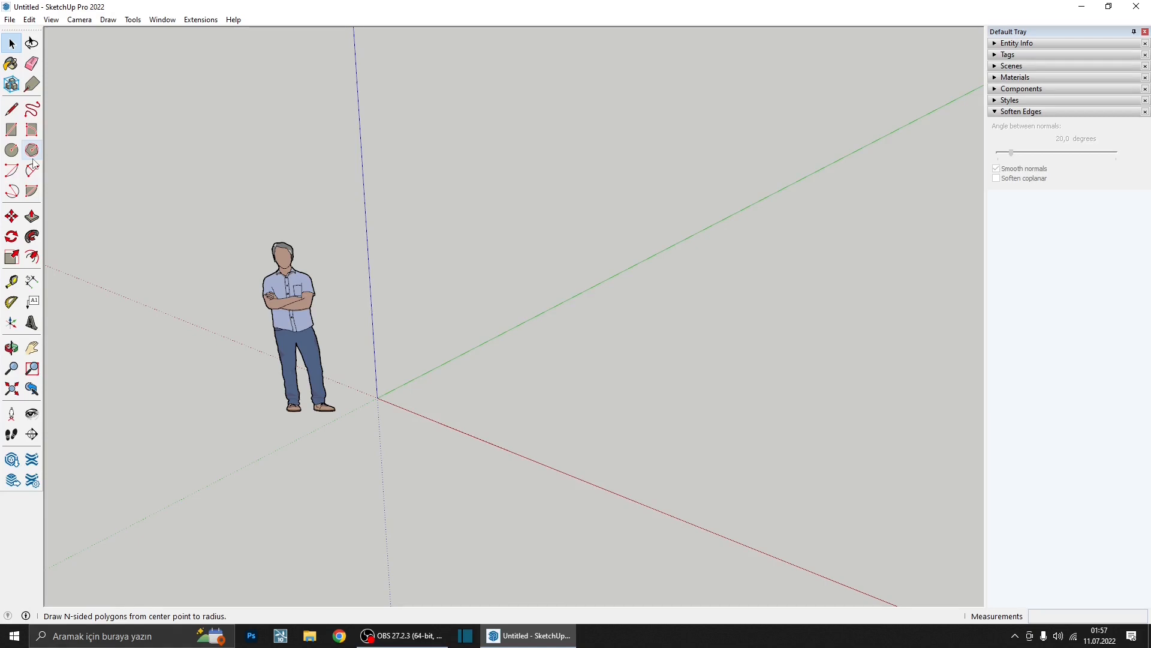
- Expand Entity Info and examine the human figure's properties, then deselect the figure
scroll(280, 225, down, 1)
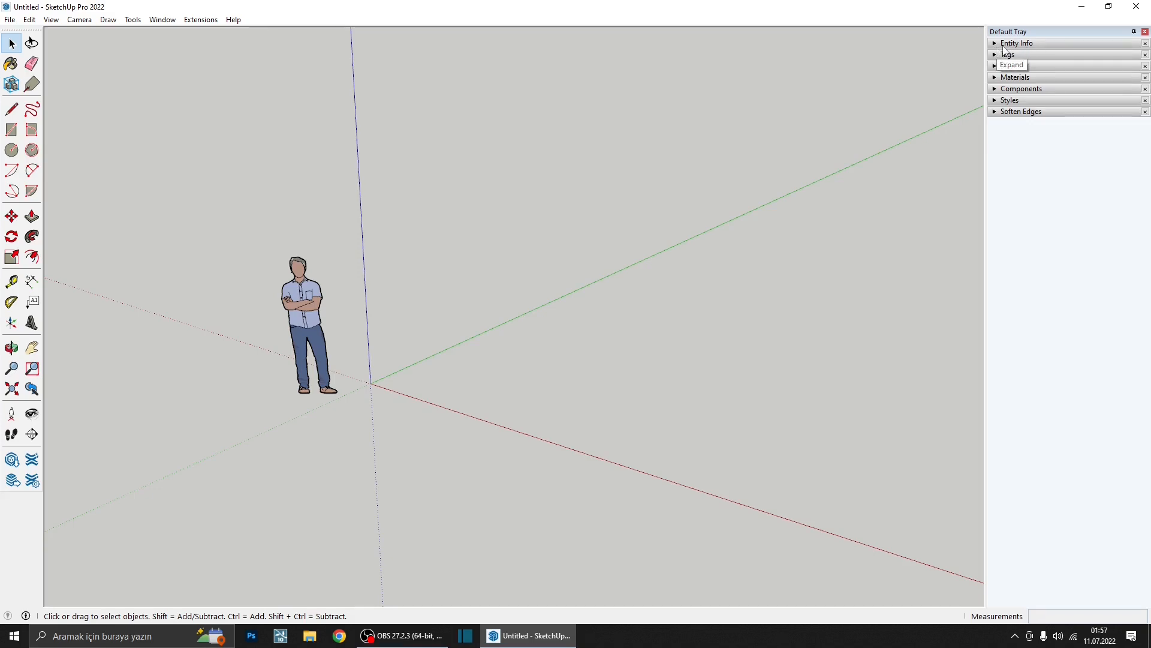
click(1003, 46)
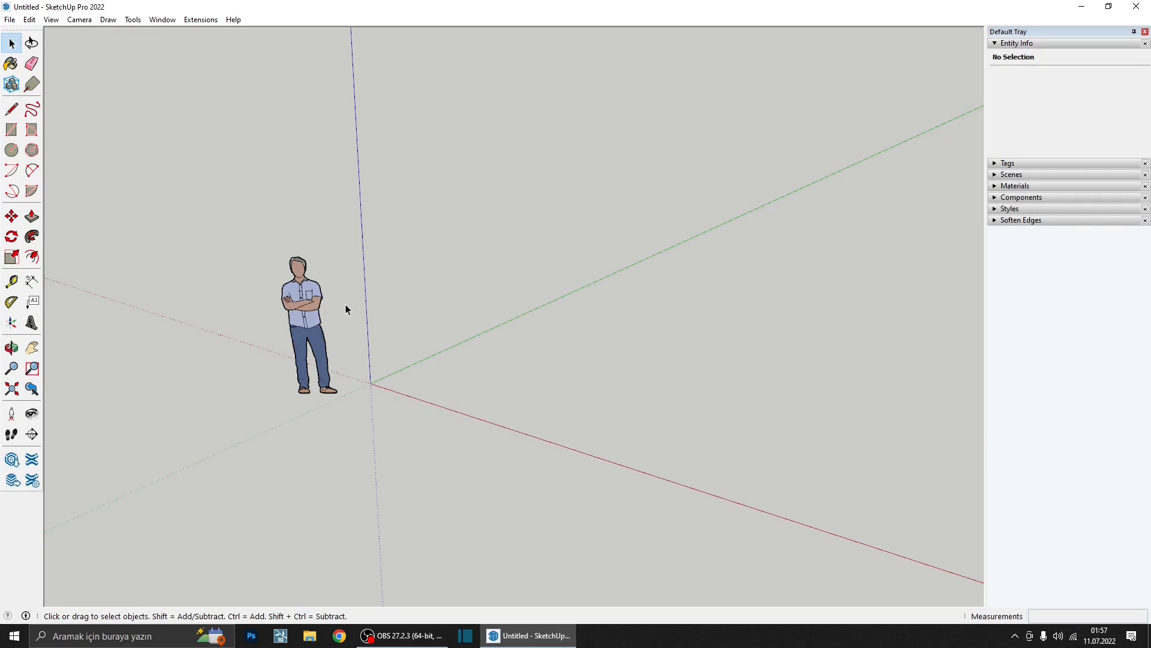
click(316, 288)
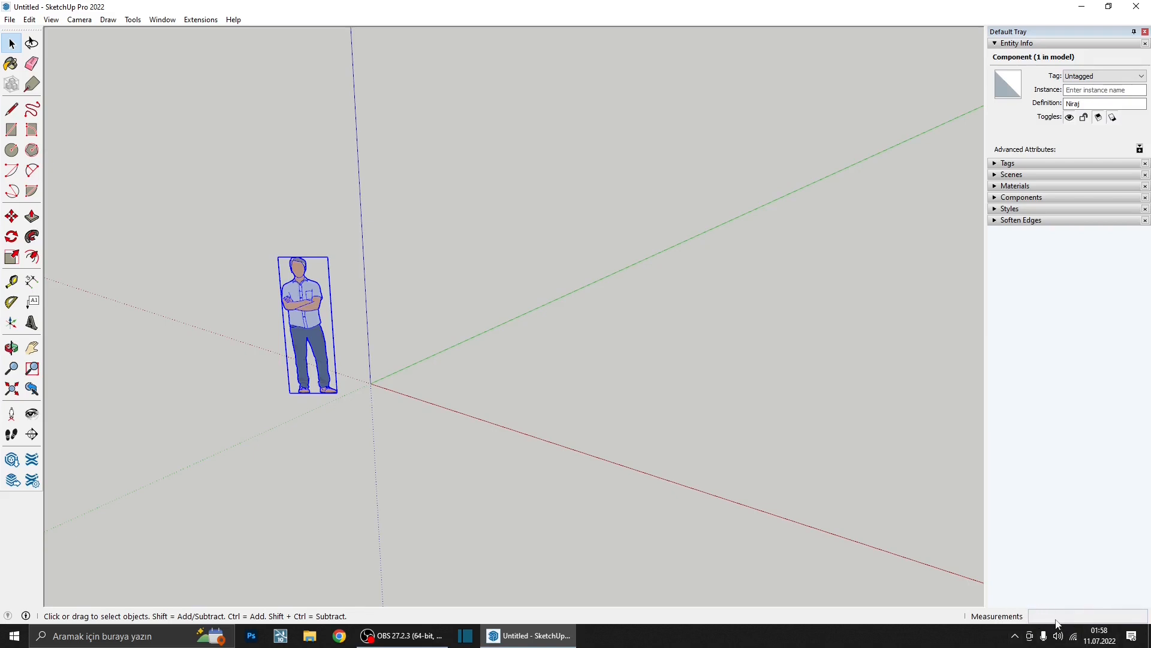
click(461, 375)
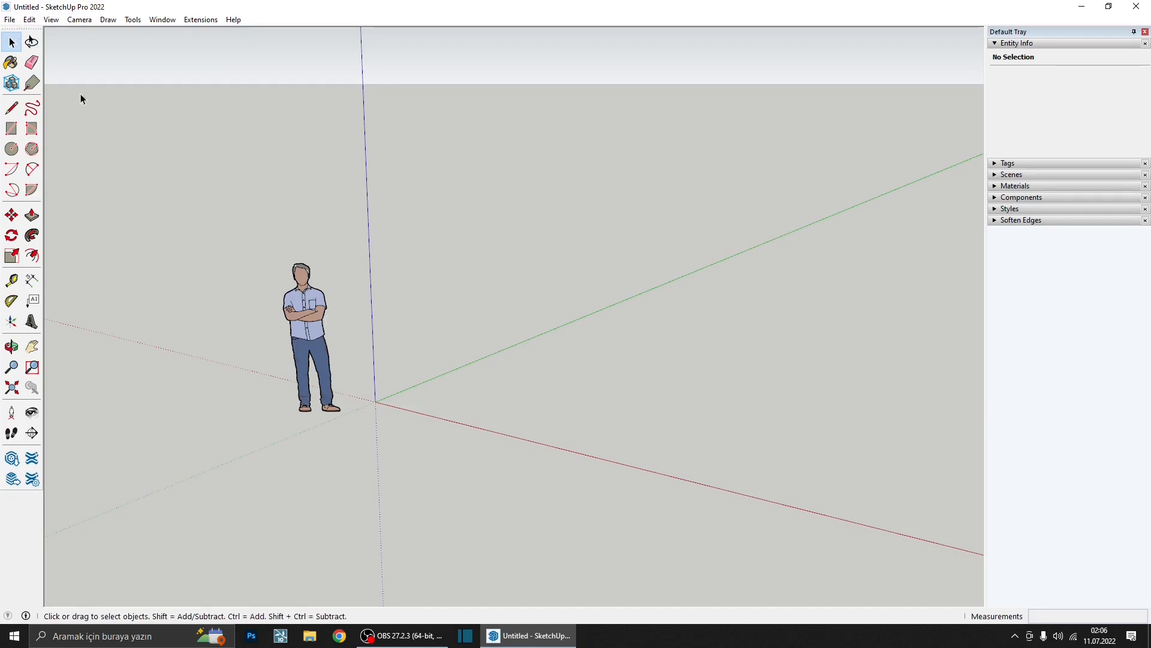
- Orbit the camera around the human figure with the Orbit tool
click(21, 348)
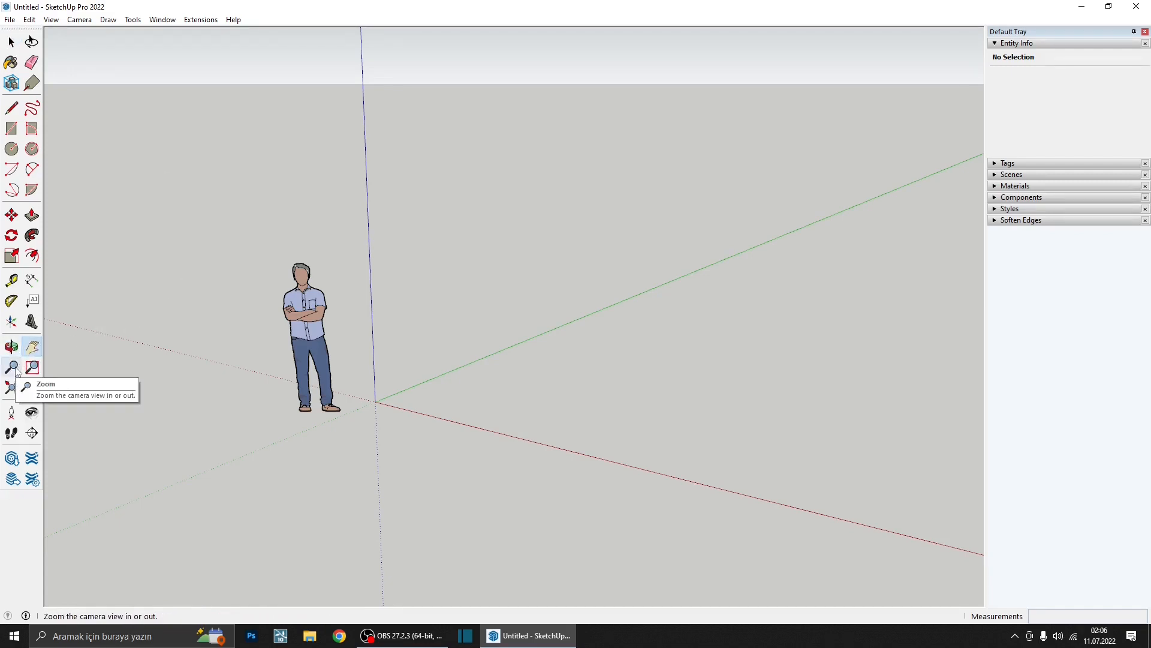
click(11, 367)
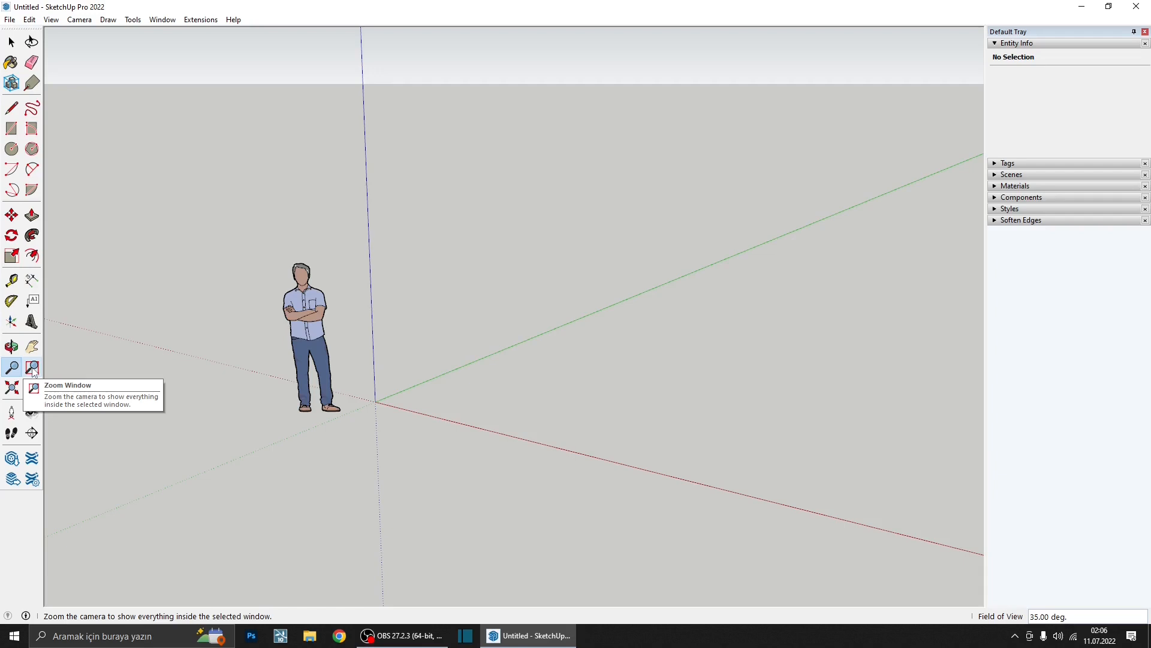
click(11, 348)
drag(259, 380, 352, 362)
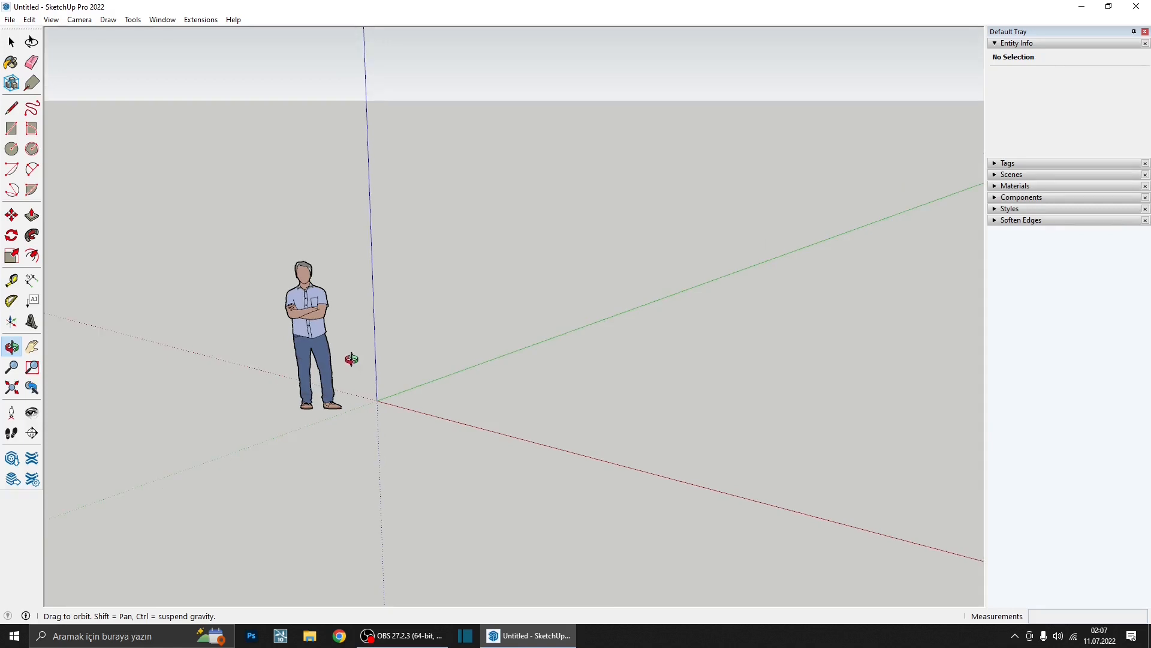
drag(348, 360, 470, 334)
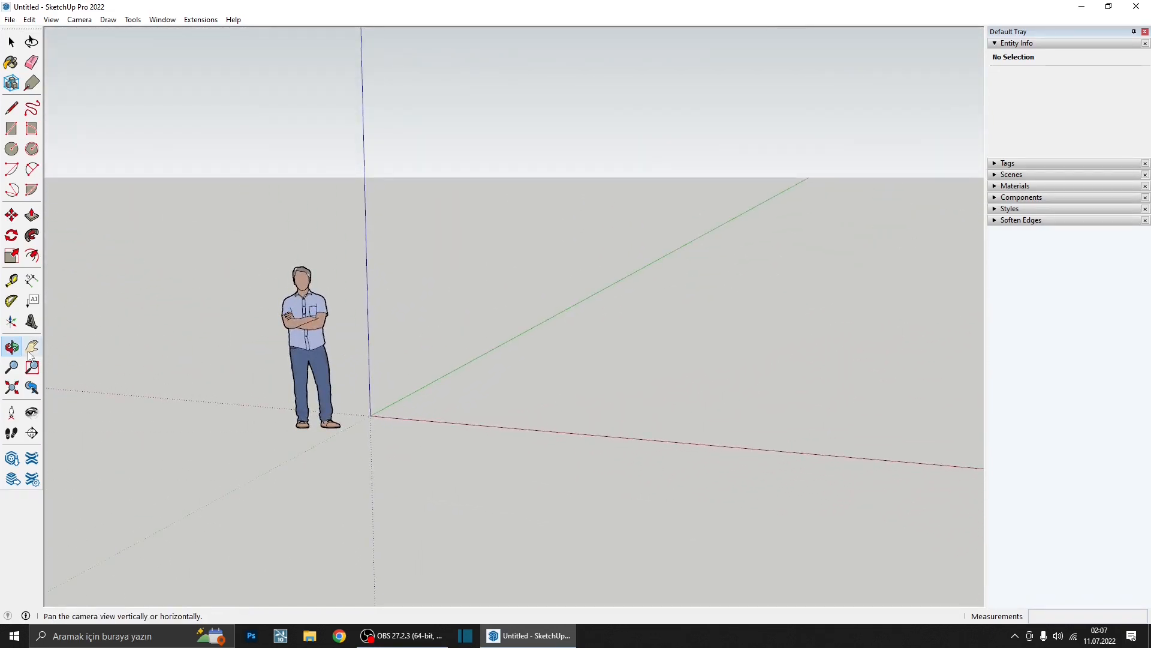
- Pan the view sideways back and forth across the human figure with the Pan tool
click(31, 348)
mouse_move(276, 351)
mouse_down()
mouse_move(517, 353)
mouse_move(300, 352)
mouse_up()
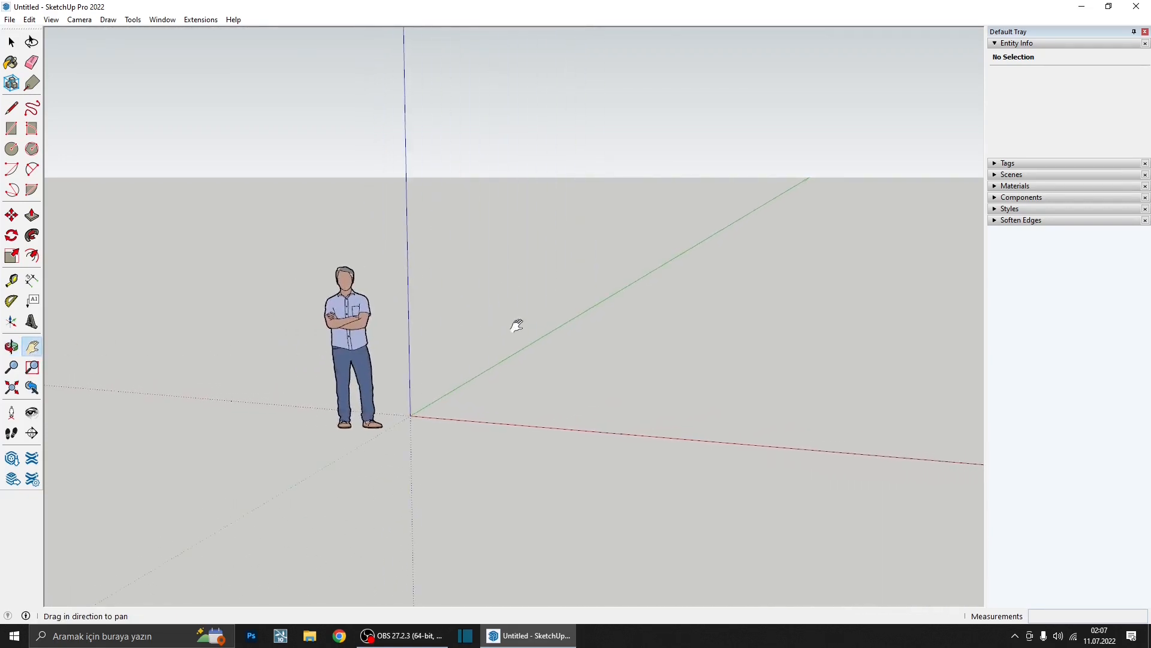
drag(517, 326, 354, 329)
drag(140, 328, 275, 326)
mouse_move(181, 330)
mouse_down()
mouse_move(605, 334)
mouse_move(380, 340)
mouse_move(329, 272)
mouse_move(268, 345)
mouse_up()
drag(560, 328, 381, 331)
drag(236, 337, 570, 344)
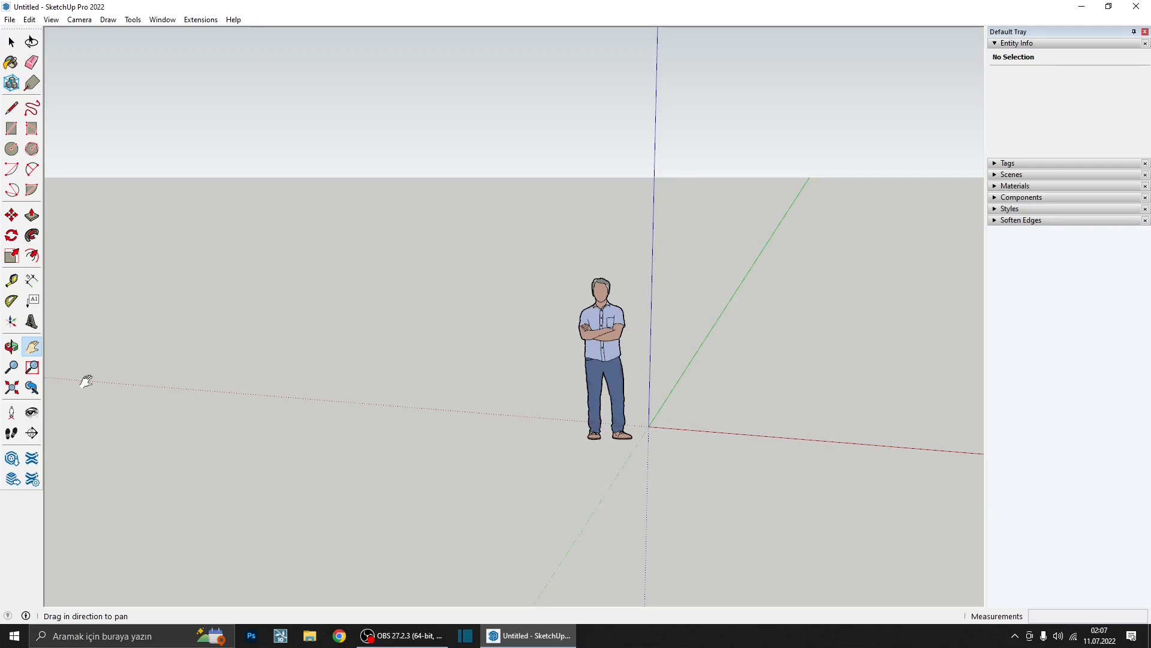
- Try the Zoom tool on the human figure, moving the camera in and out
click(12, 368)
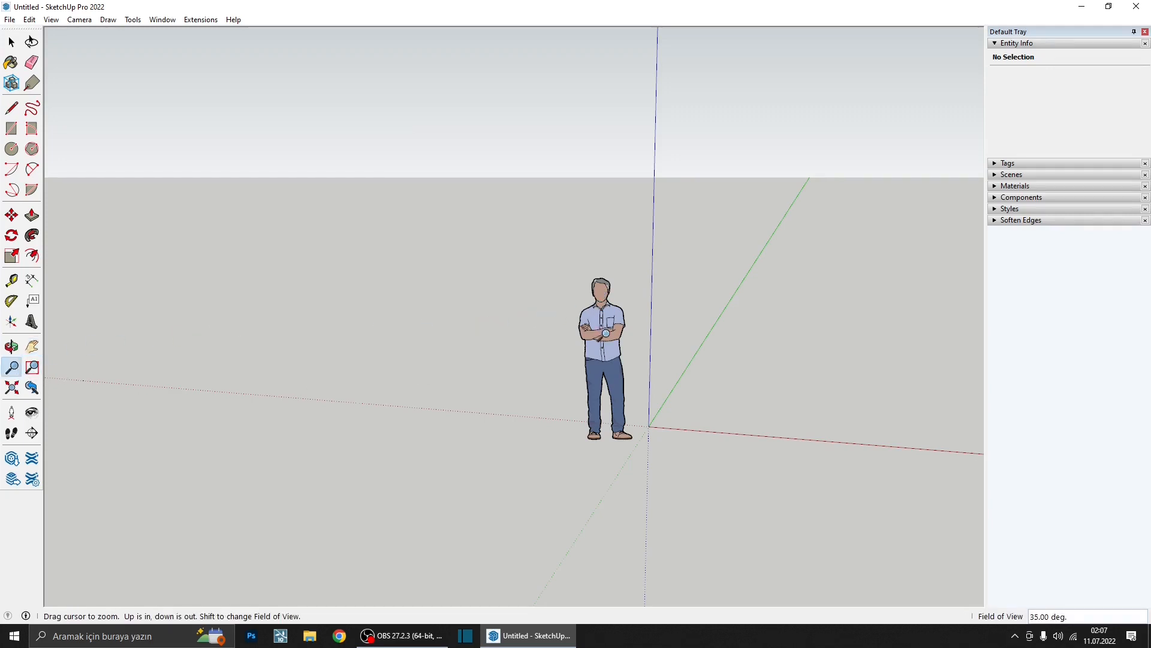
scroll(609, 353, up, 1)
drag(609, 352, 725, 645)
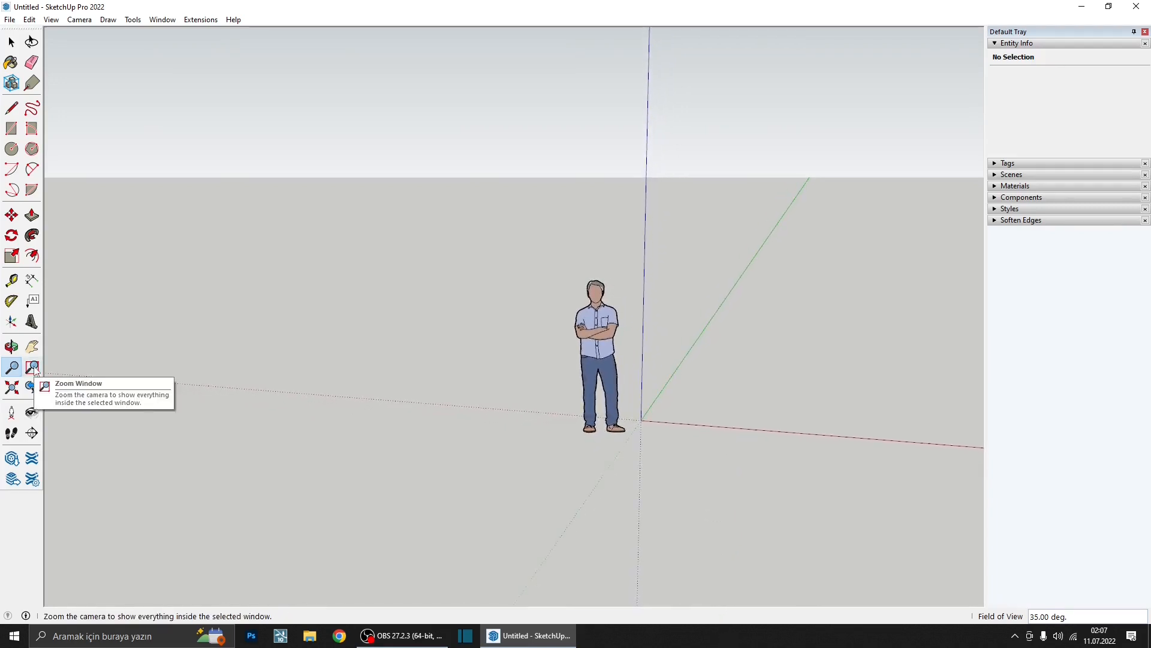
- Zoom to a window around the human figure's head, then use Zoom Extents to fit the entire model
click(33, 367)
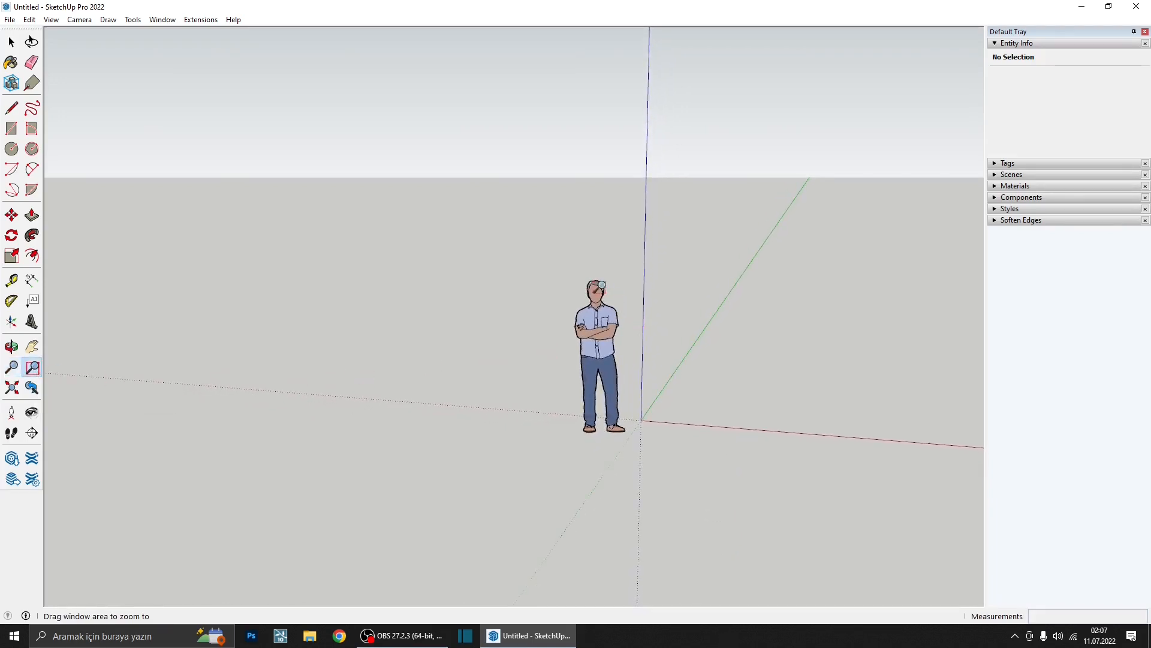
drag(549, 262, 632, 334)
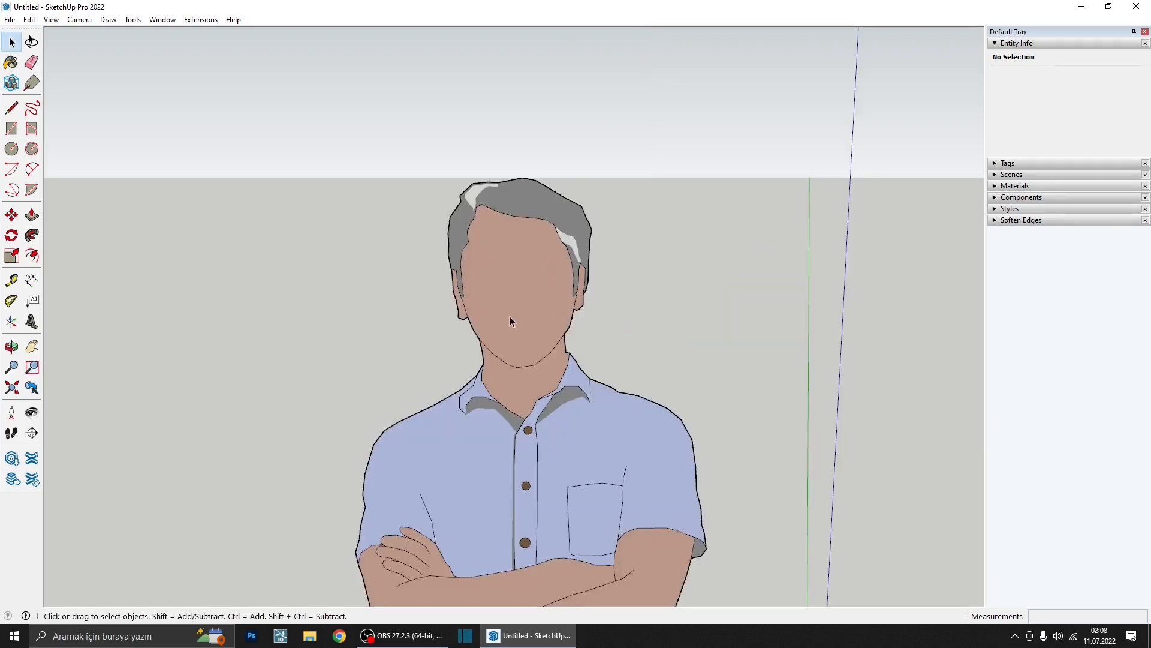
click(12, 388)
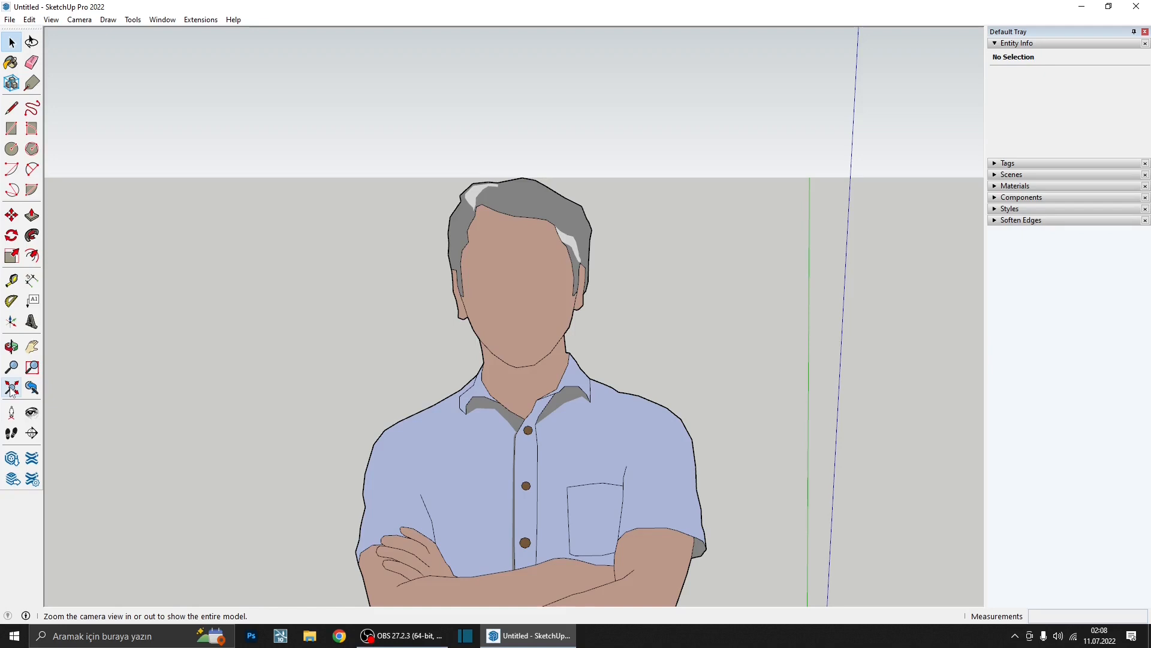
click(12, 388)
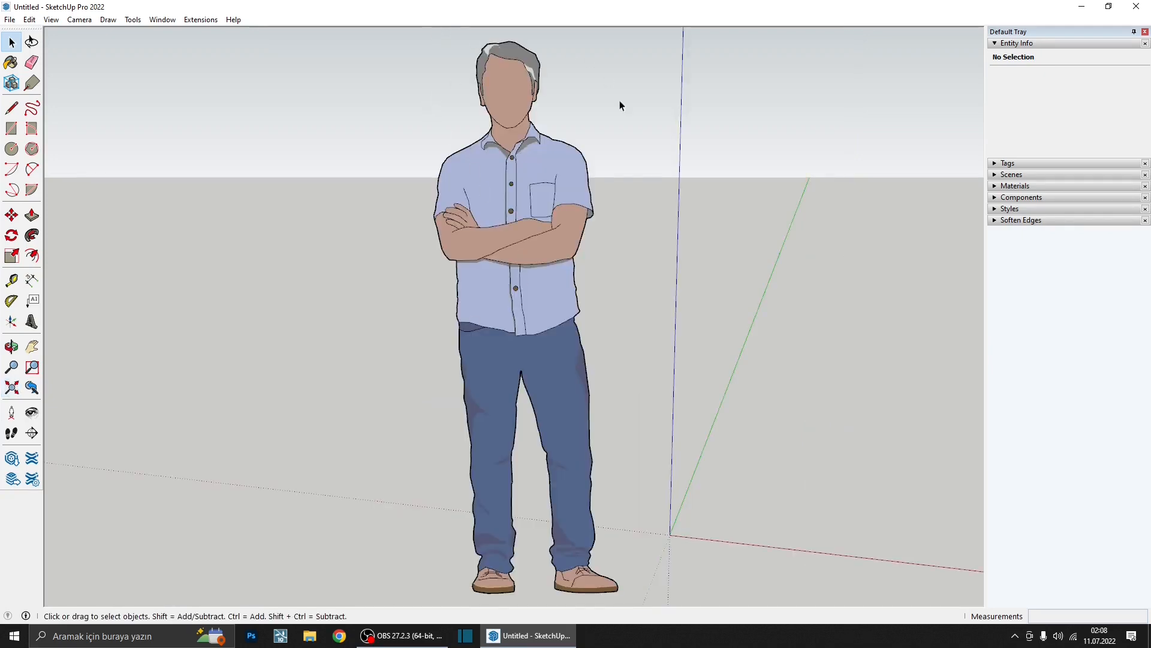
- Copy the human figure to the far area between the red and green axes, then zoom extents to fit both figures
scroll(582, 431, down, 3)
click(584, 387)
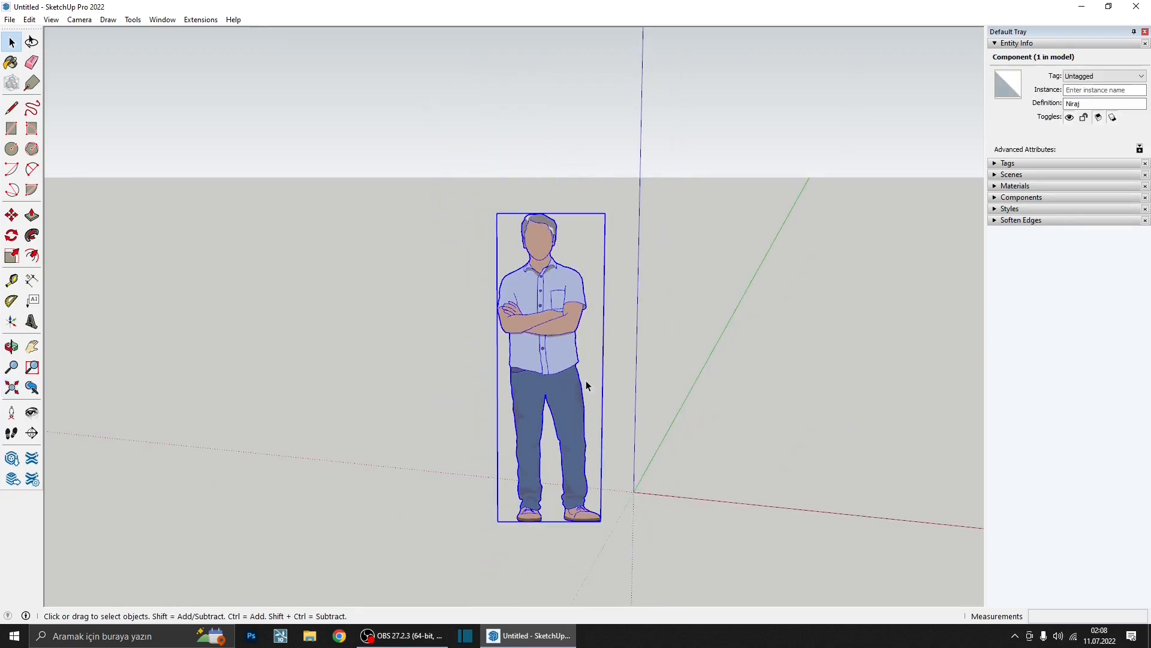
key(m)
click(603, 549)
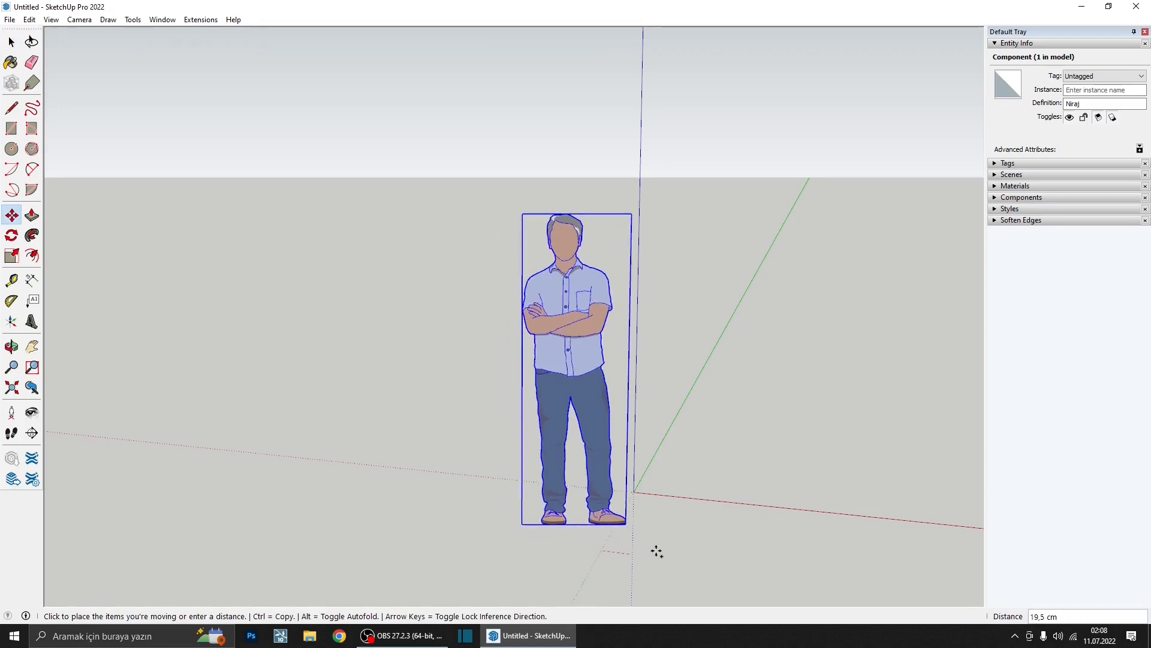
key(ctrl)
scroll(779, 544, down, 2)
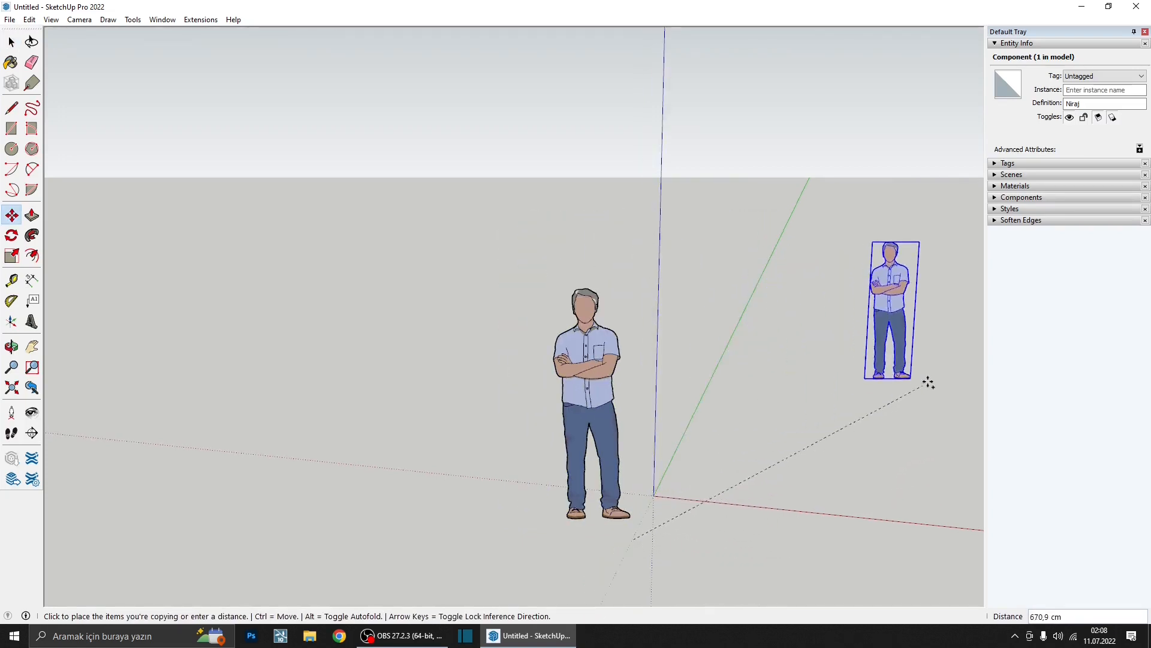
click(946, 375)
key(space)
scroll(624, 401, up, 3)
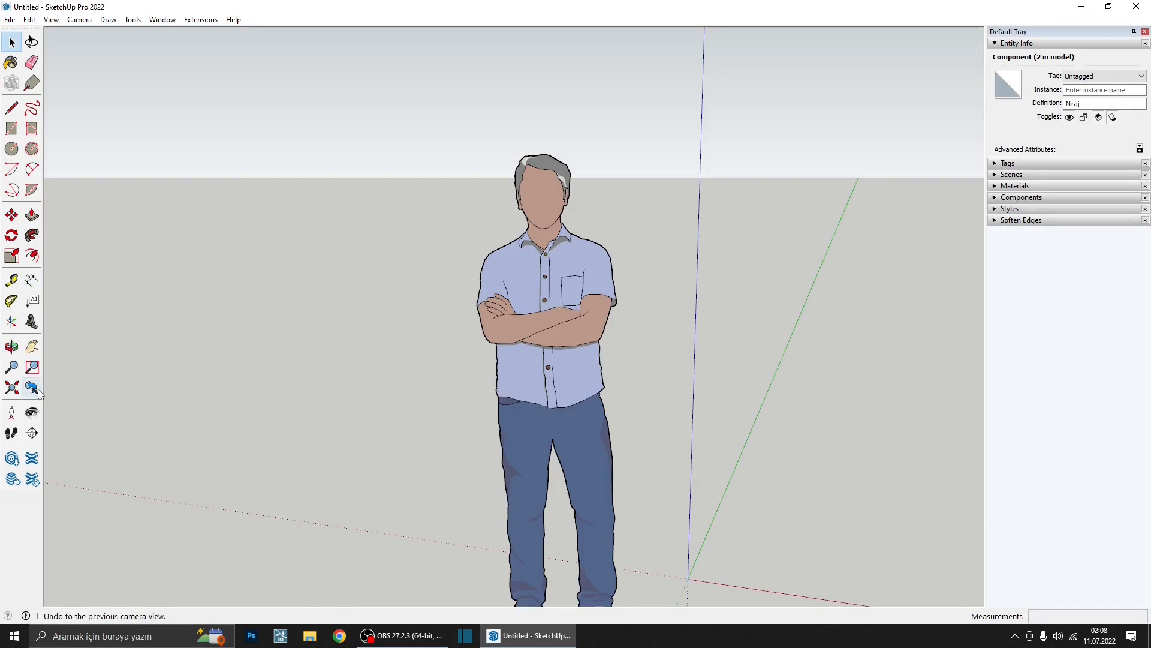
click(12, 388)
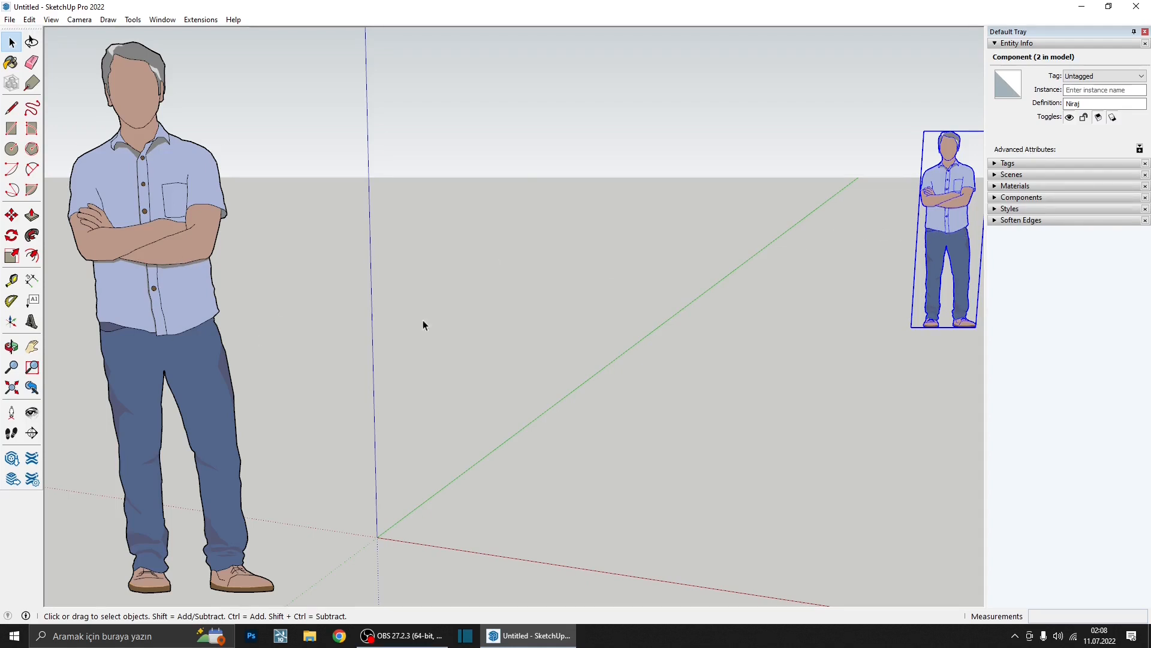
- Delete the copied human figure, zoom extents to fit the remaining one, and try the Previous camera view command
key(Delete)
click(12, 389)
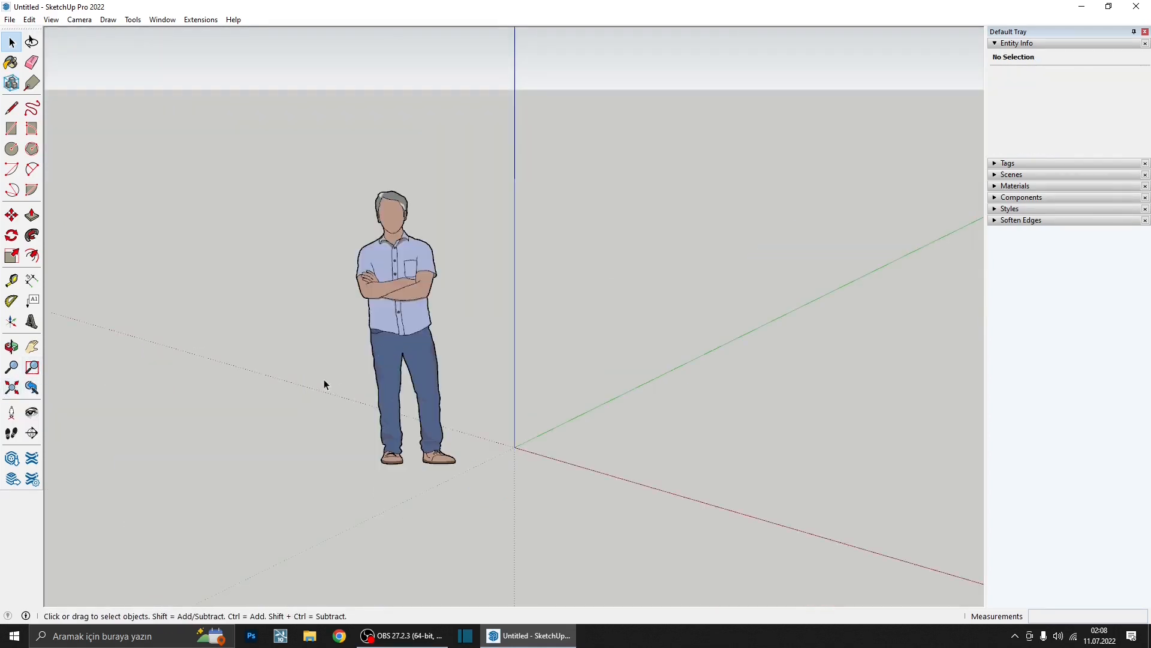
click(31, 388)
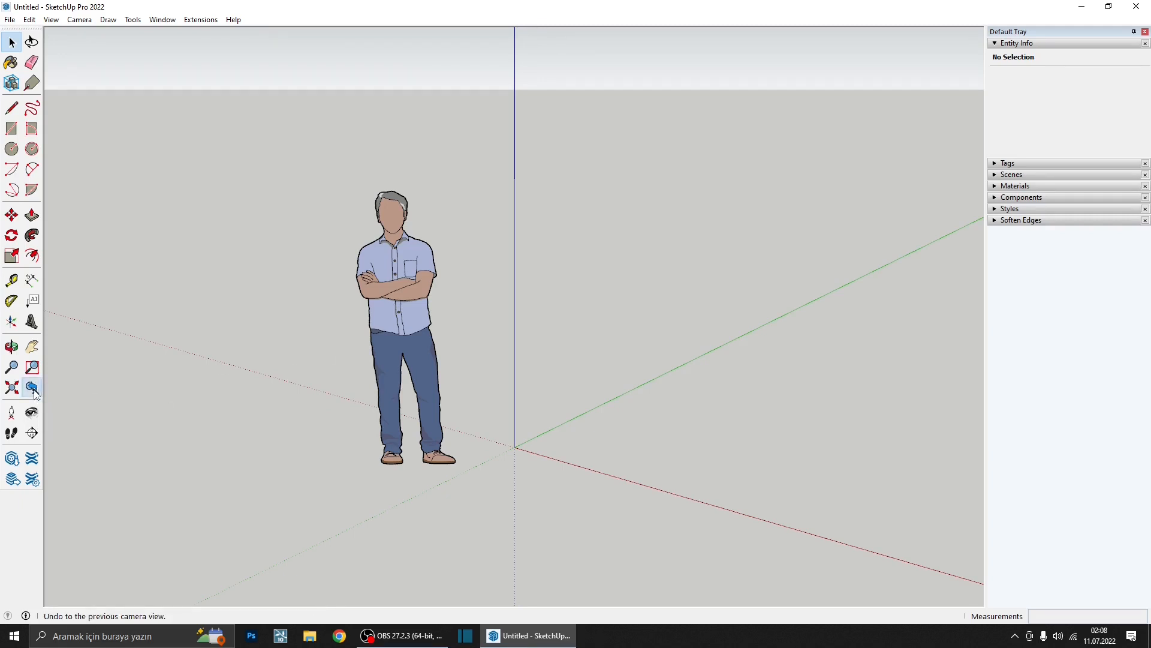
- Step back repeatedly through the earlier camera views with the Previous command
click(32, 387)
click(32, 388)
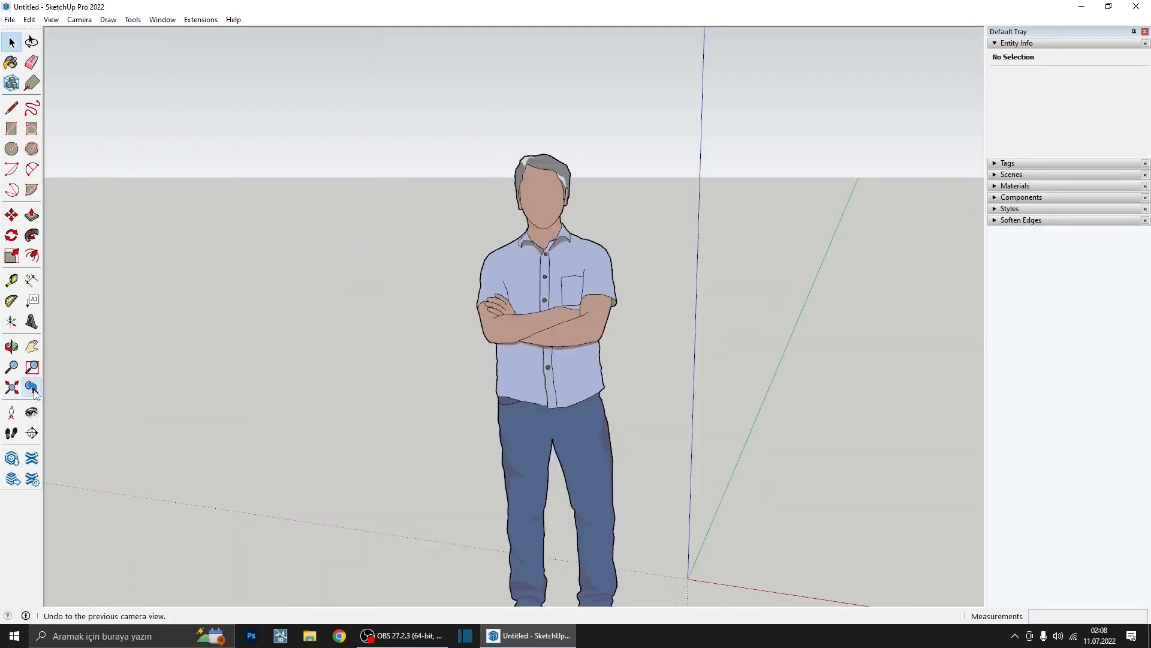
click(33, 388)
click(32, 389)
click(32, 388)
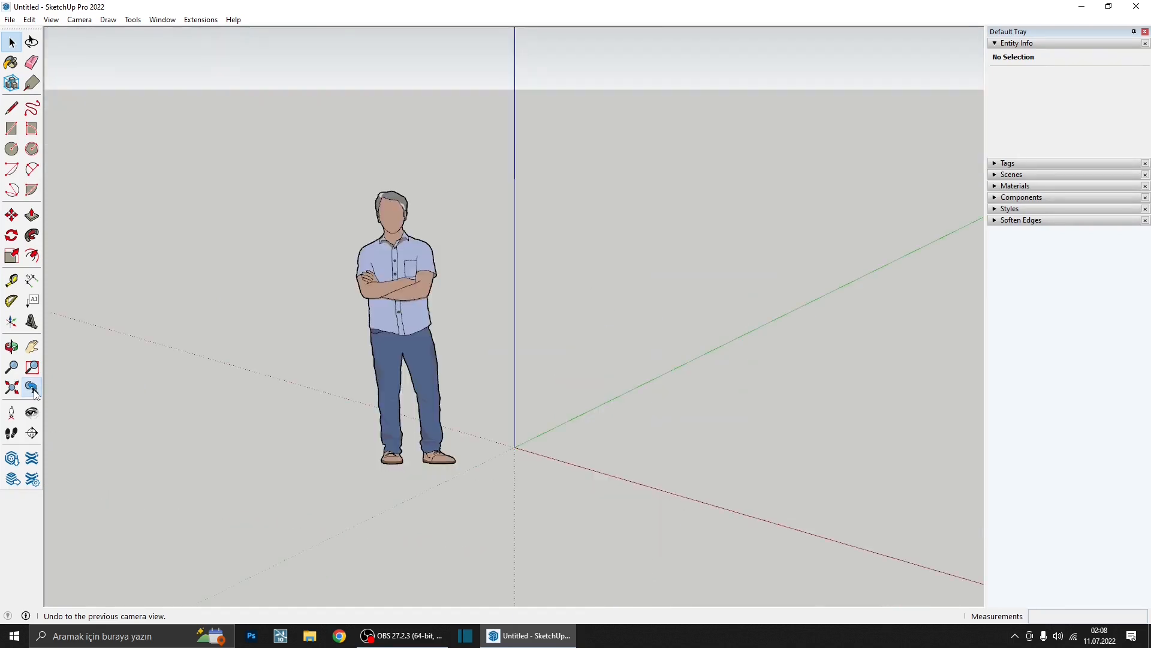
click(33, 388)
click(33, 388)
click(34, 392)
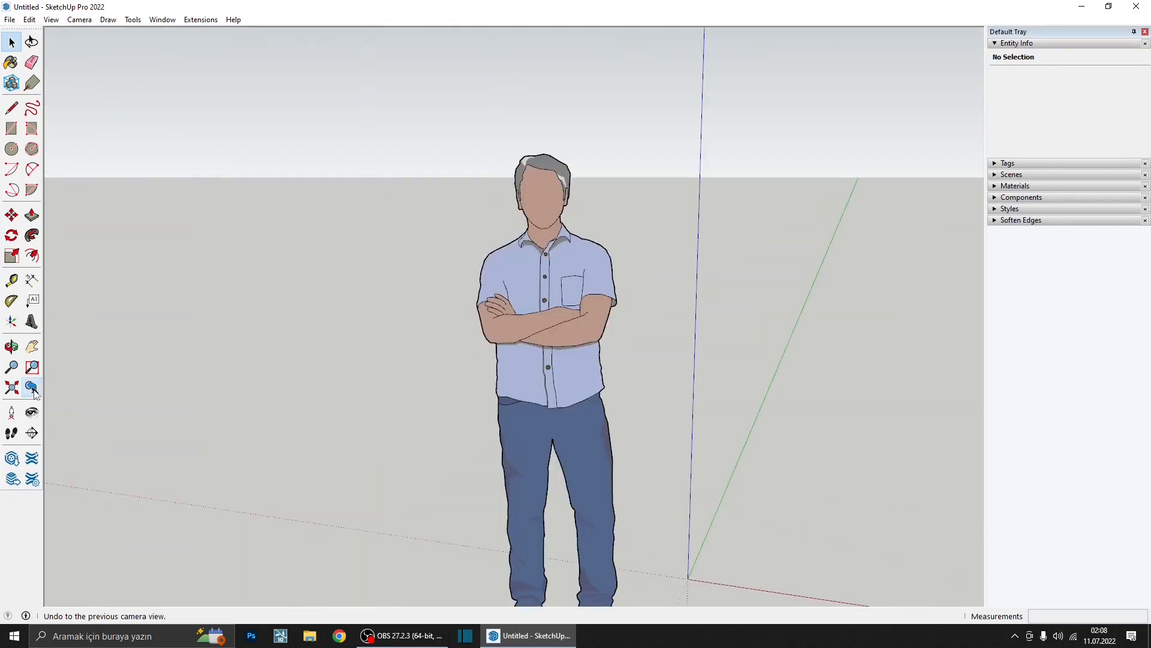
click(34, 392)
click(34, 393)
- Practise orbiting and panning the view around the human figure, both with the Orbit tool and while the Select tool is active
middle_drag(278, 382, 309, 390)
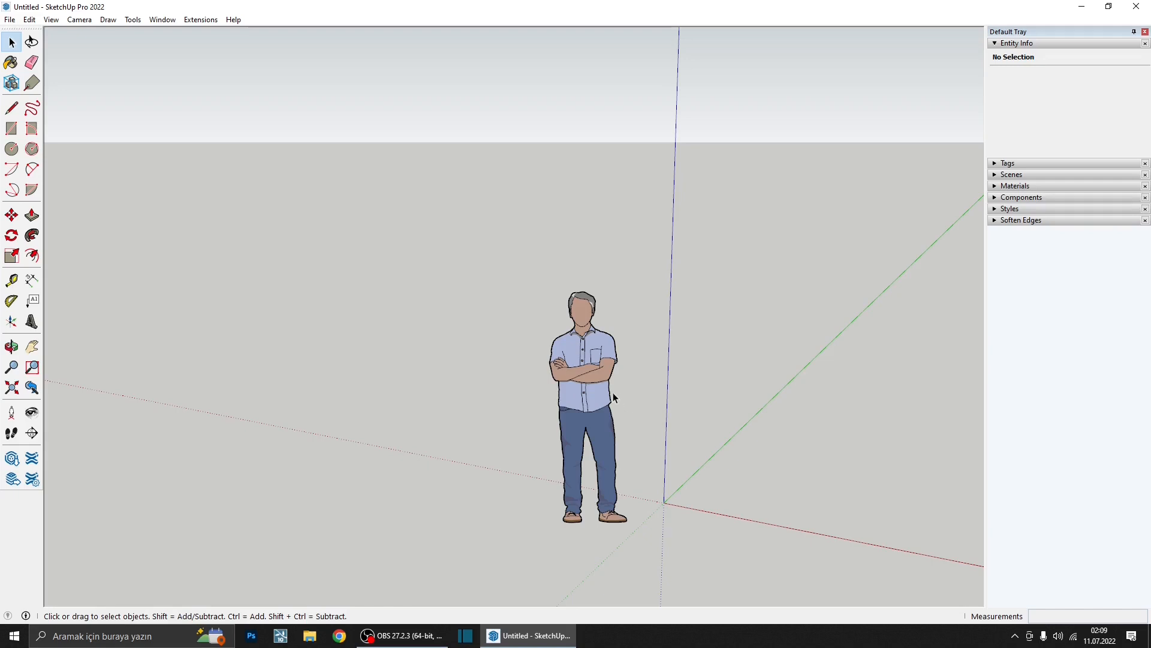
key(o)
drag(599, 384, 506, 447)
key(space)
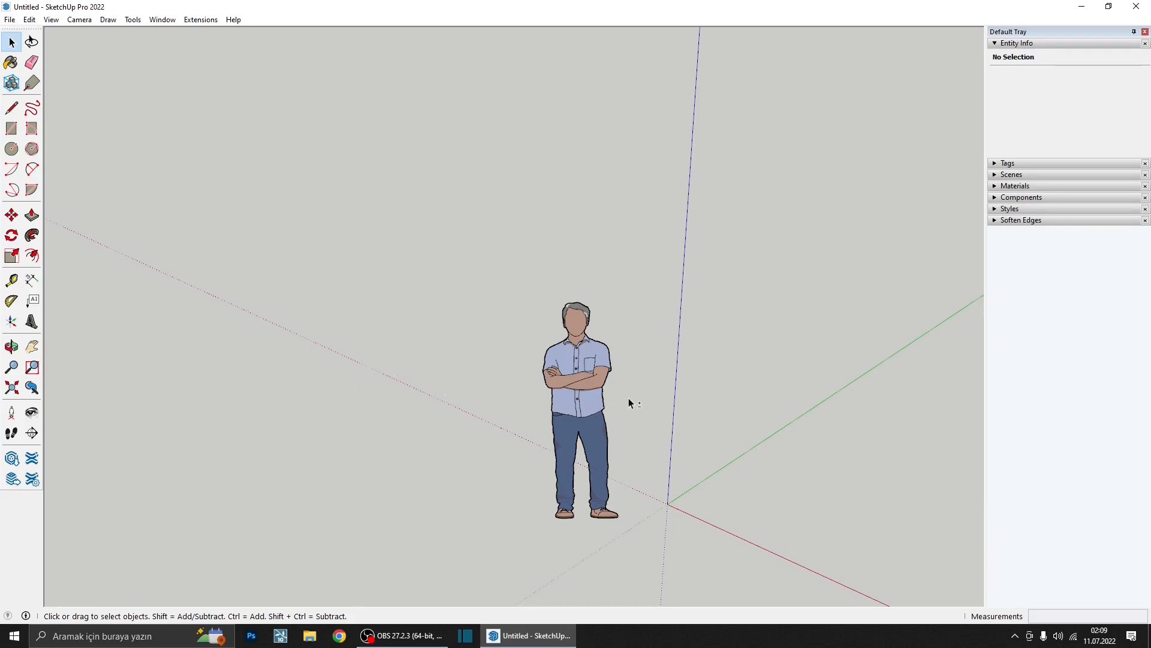
shift+middle_drag(629, 398, 432, 316)
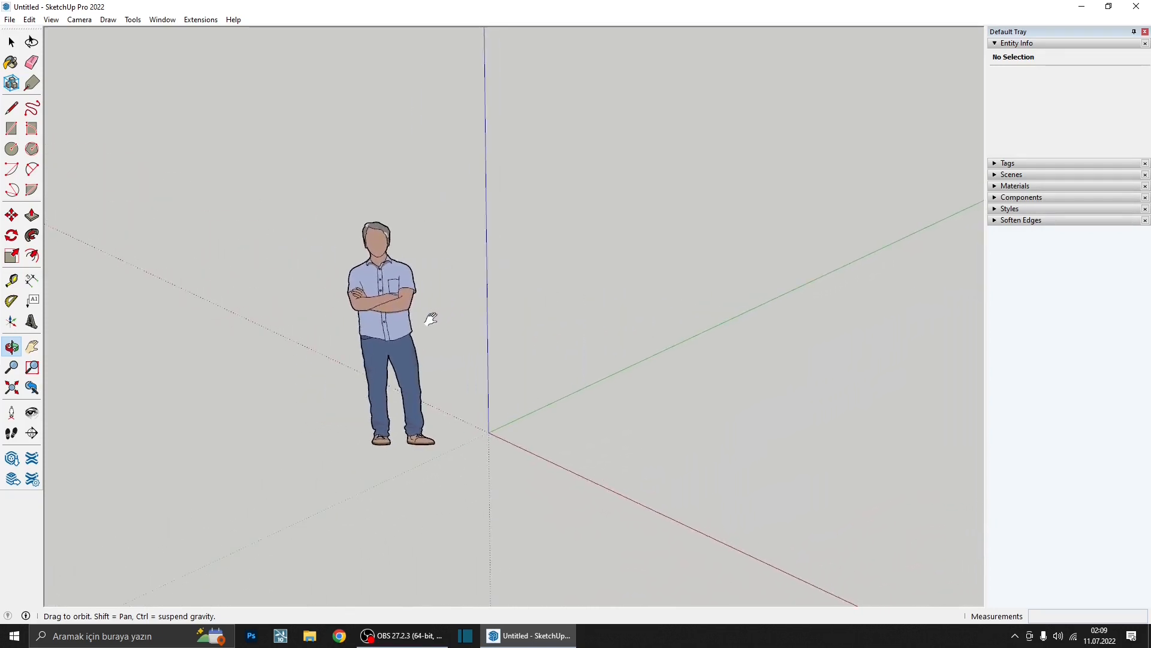
key(space)
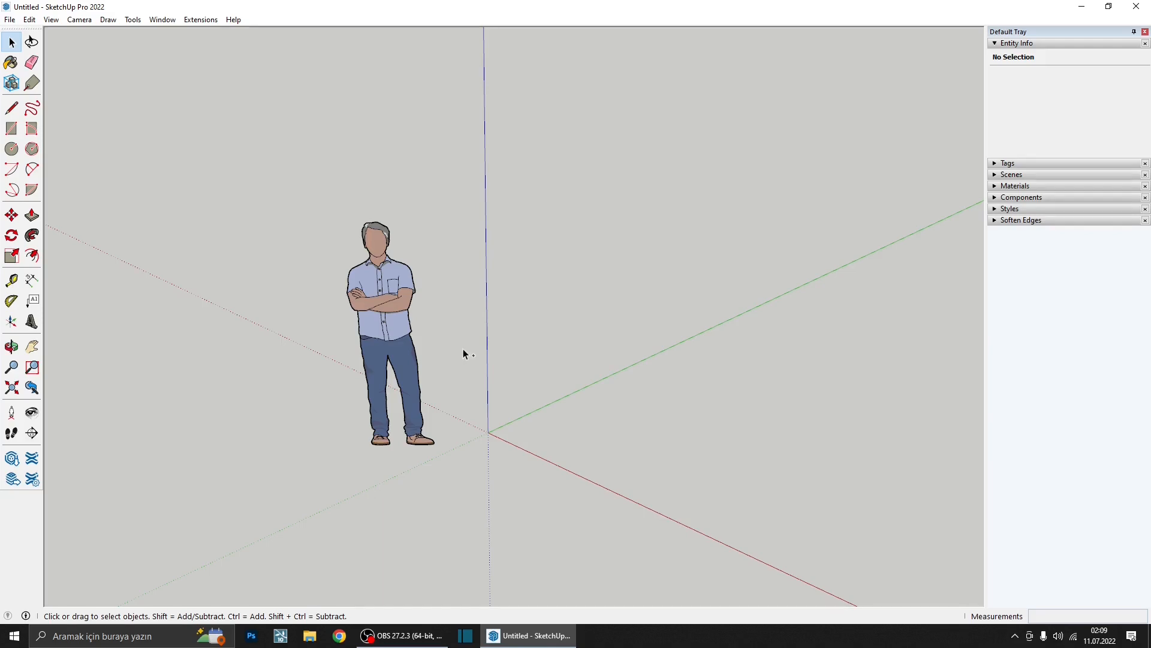
middle_drag(463, 347, 578, 98)
key(space)
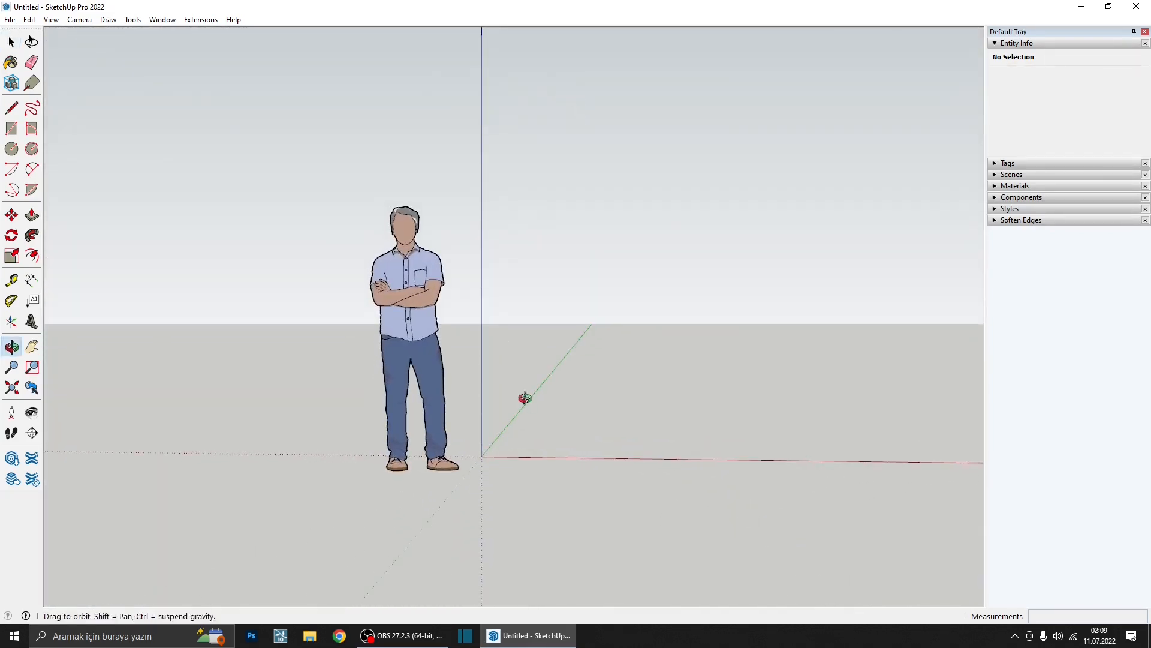
middle_drag(524, 399, 407, 387)
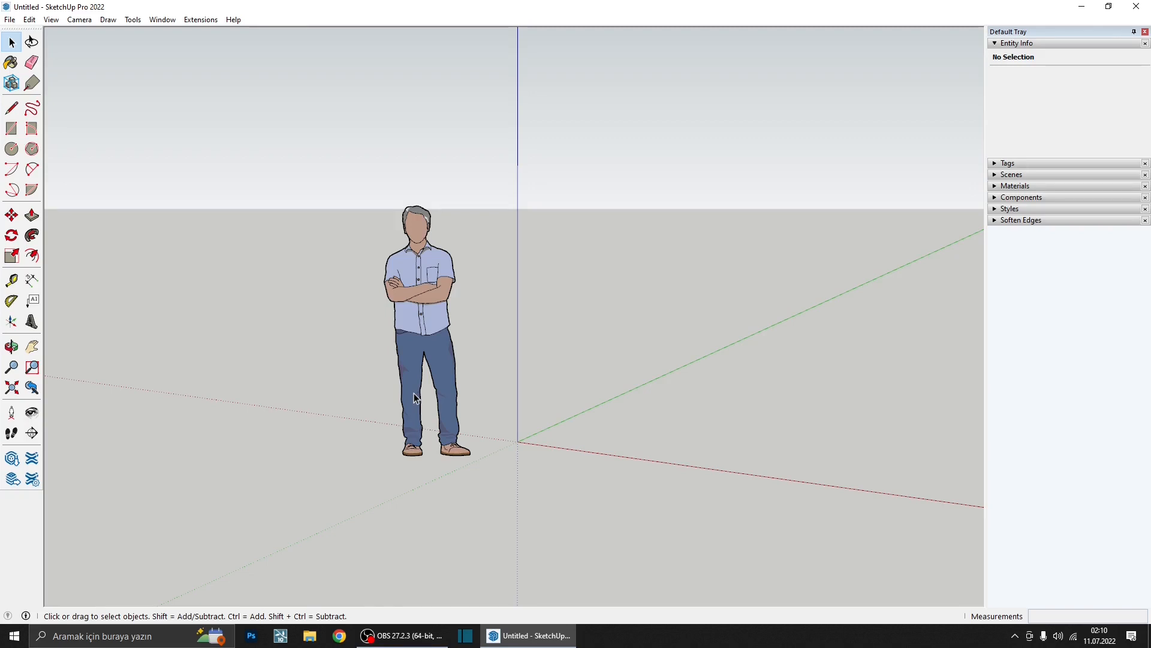
middle_drag(414, 398, 531, 436)
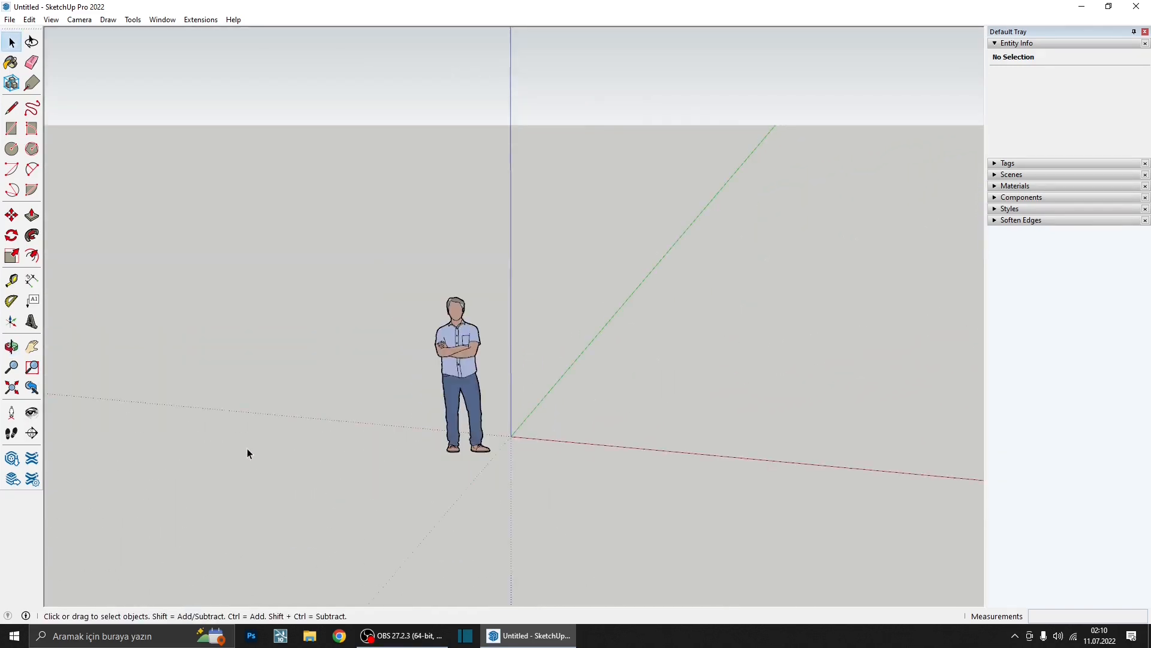
- Position the camera on the ground between the red and green axes, look around towards the human figure, and set the eye height to 150 cm
click(11, 413)
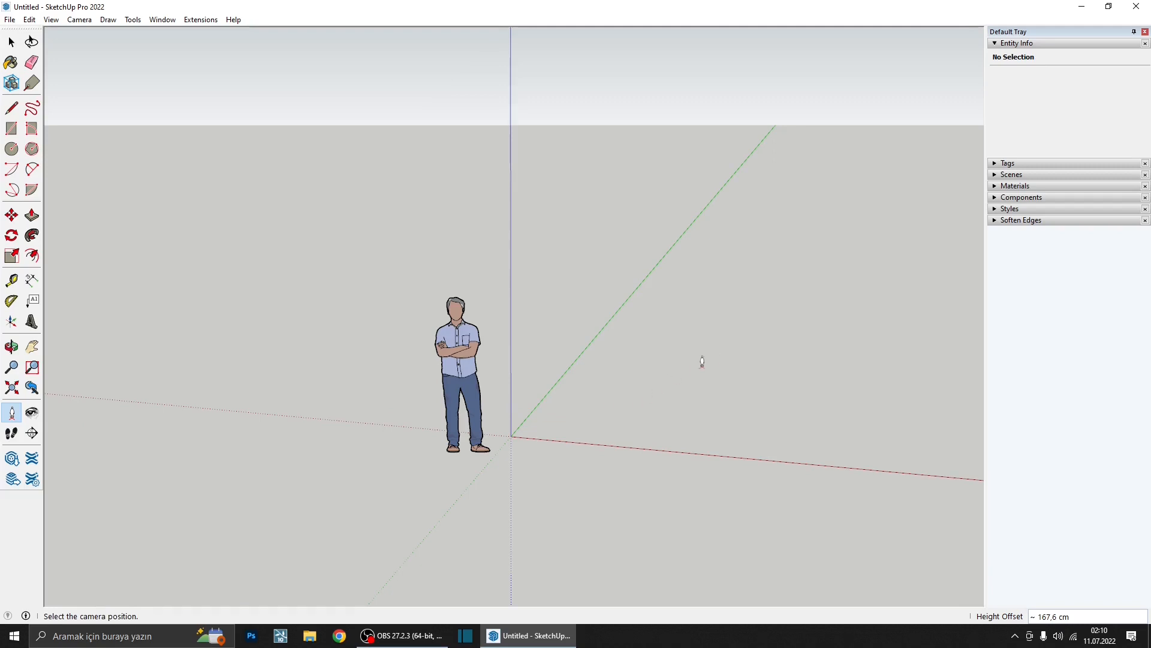
click(737, 347)
drag(730, 360, 311, 414)
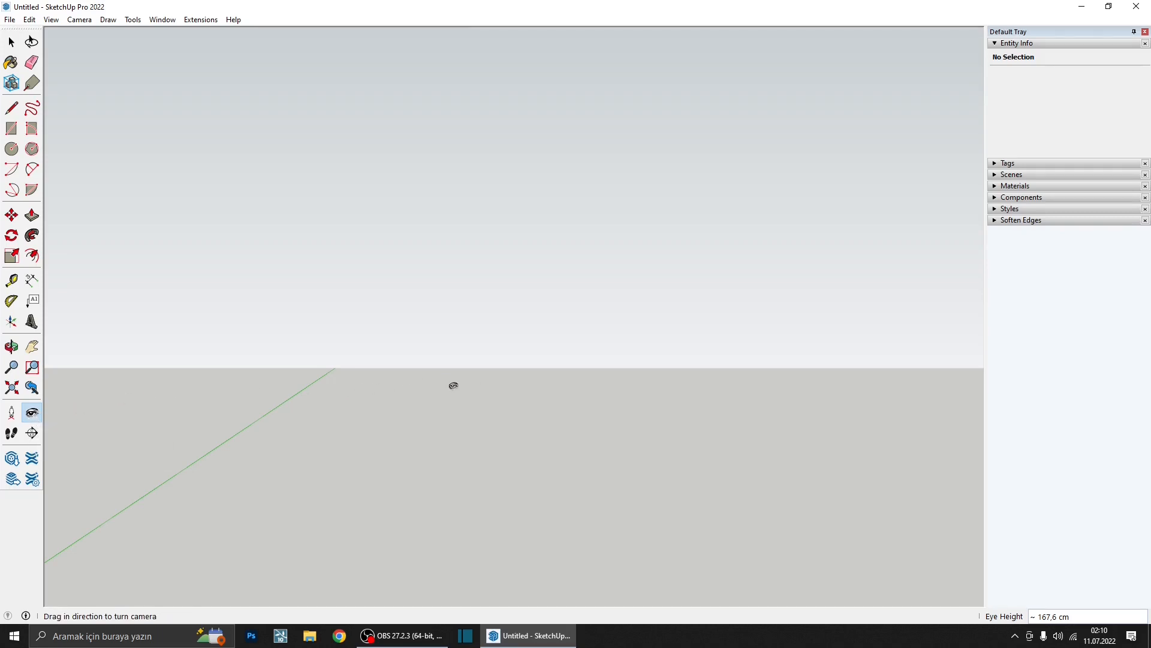
drag(329, 381, 480, 402)
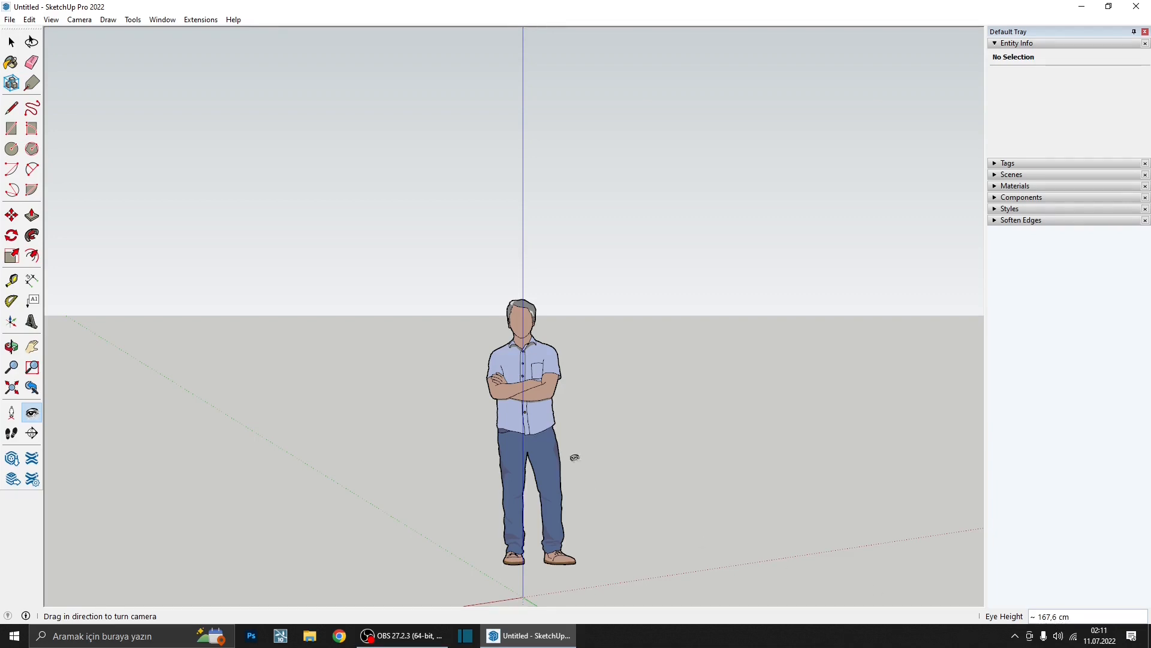
text(150)
key(Return)
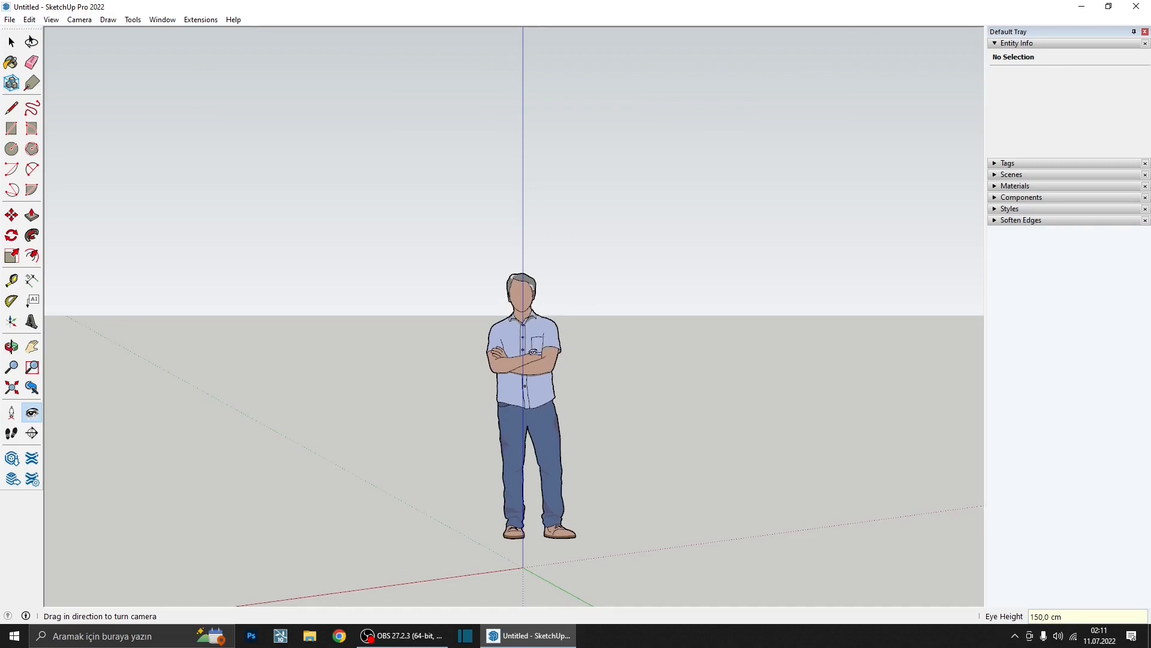
- Position the camera at the origin aiming at the human figure's head, and return to the previous camera view
click(11, 411)
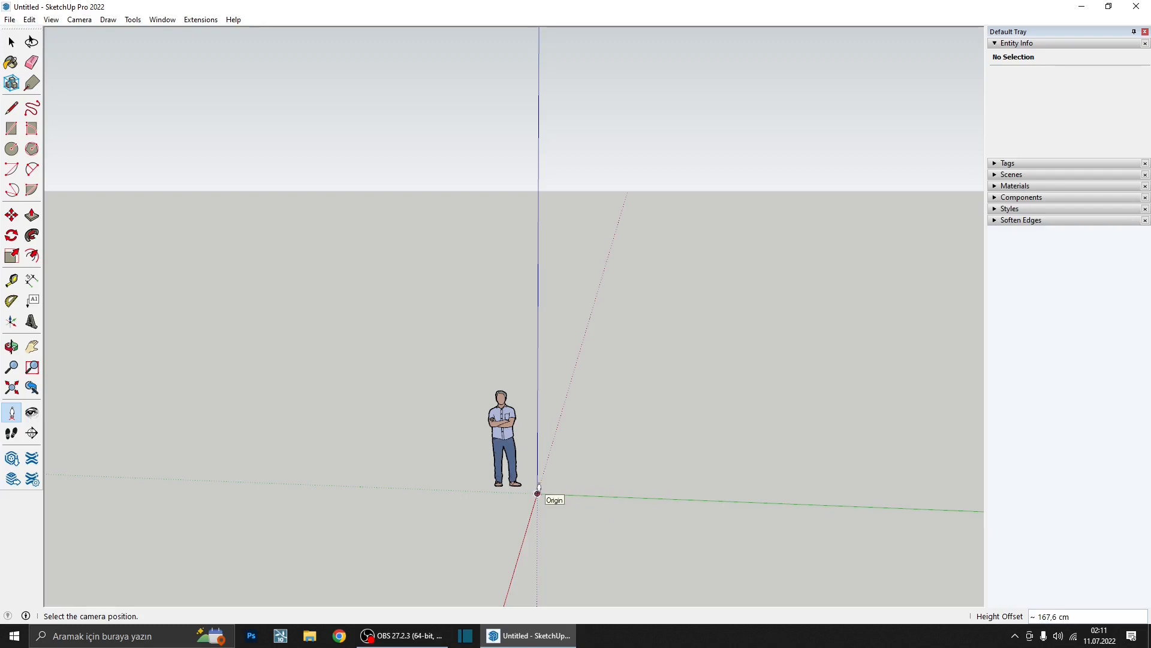
drag(537, 489, 501, 397)
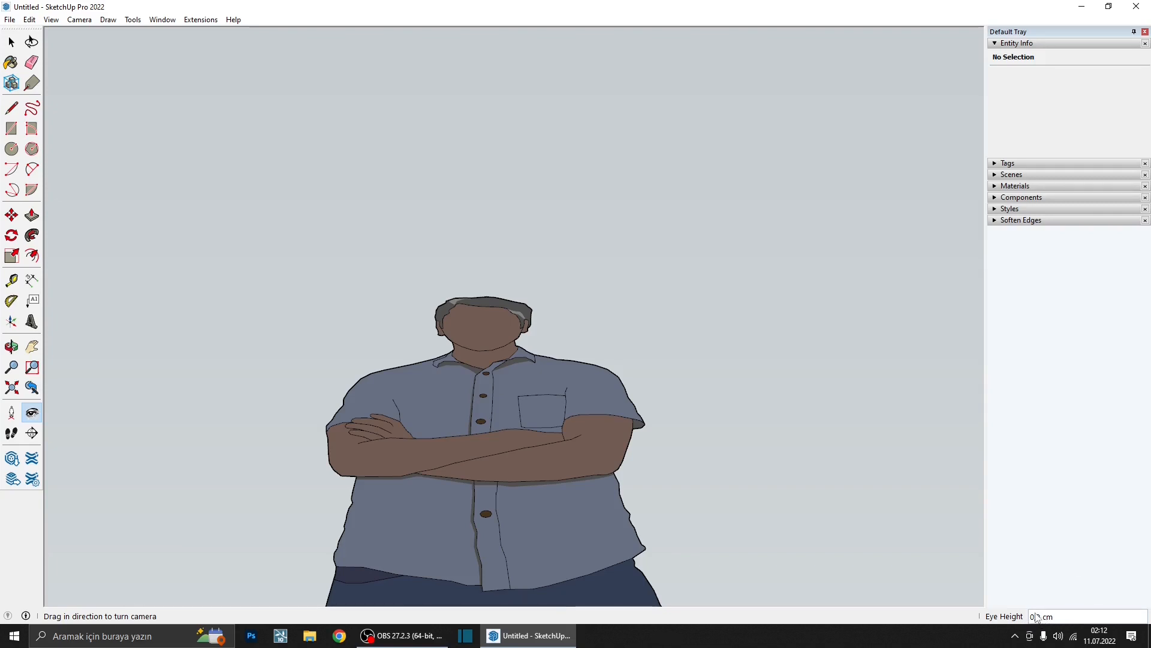
click(31, 389)
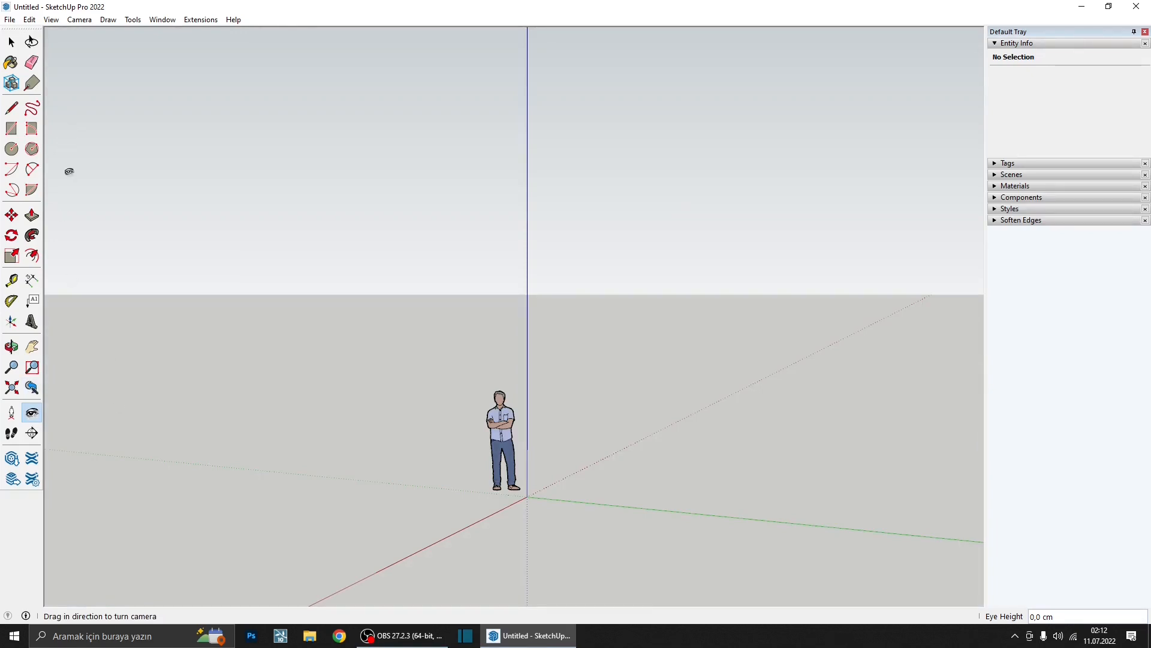
- Turn on the Views toolbar and dock it above the drawing area
click(51, 20)
click(69, 43)
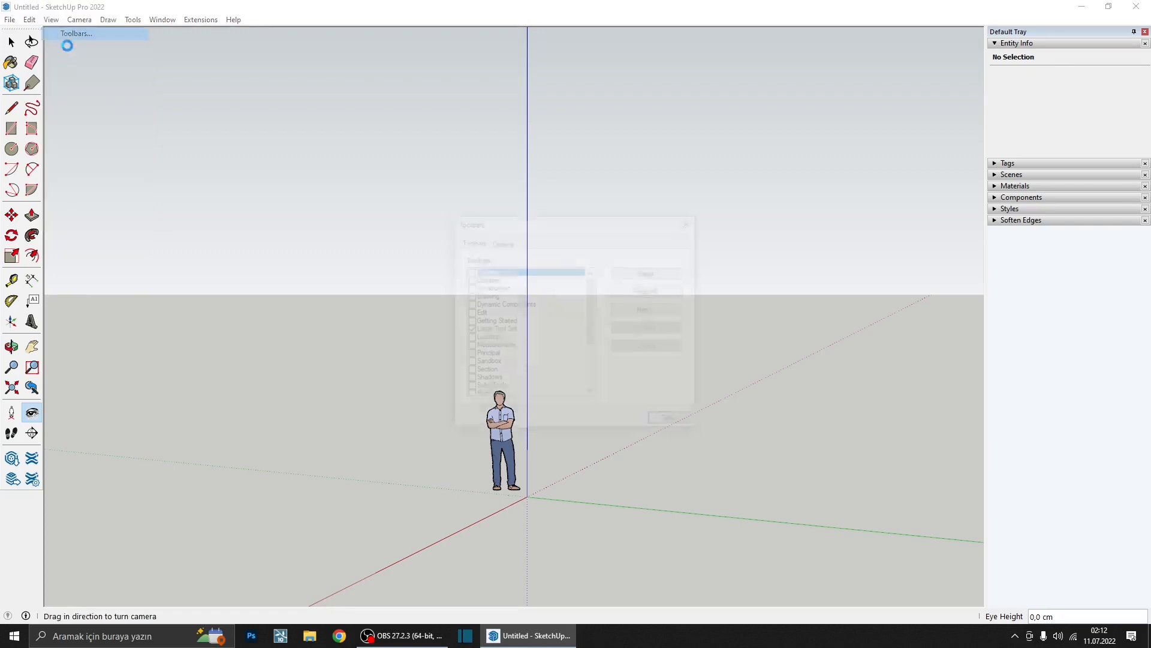
scroll(540, 354, down, 2)
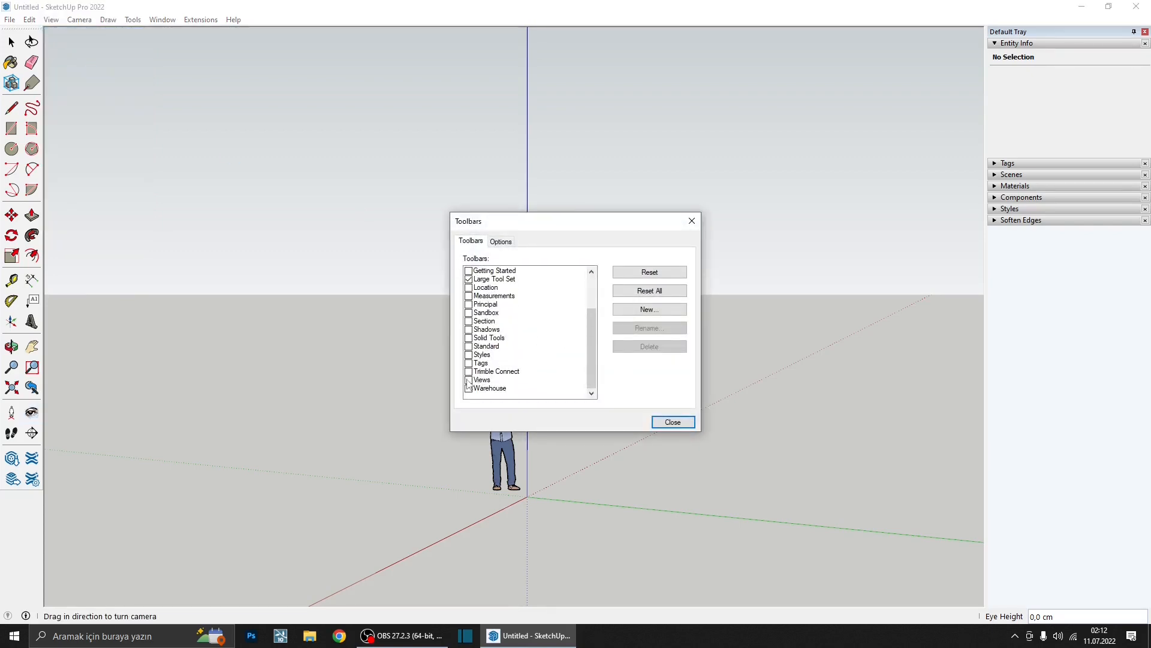
click(469, 380)
click(673, 421)
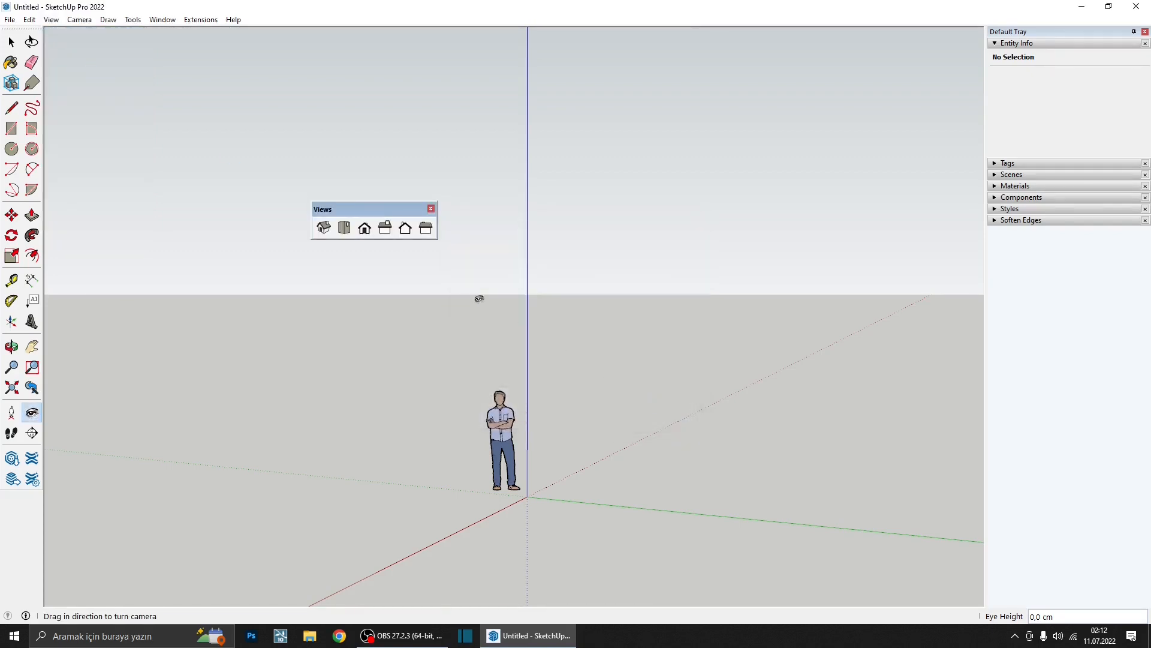
drag(356, 217, 371, 213)
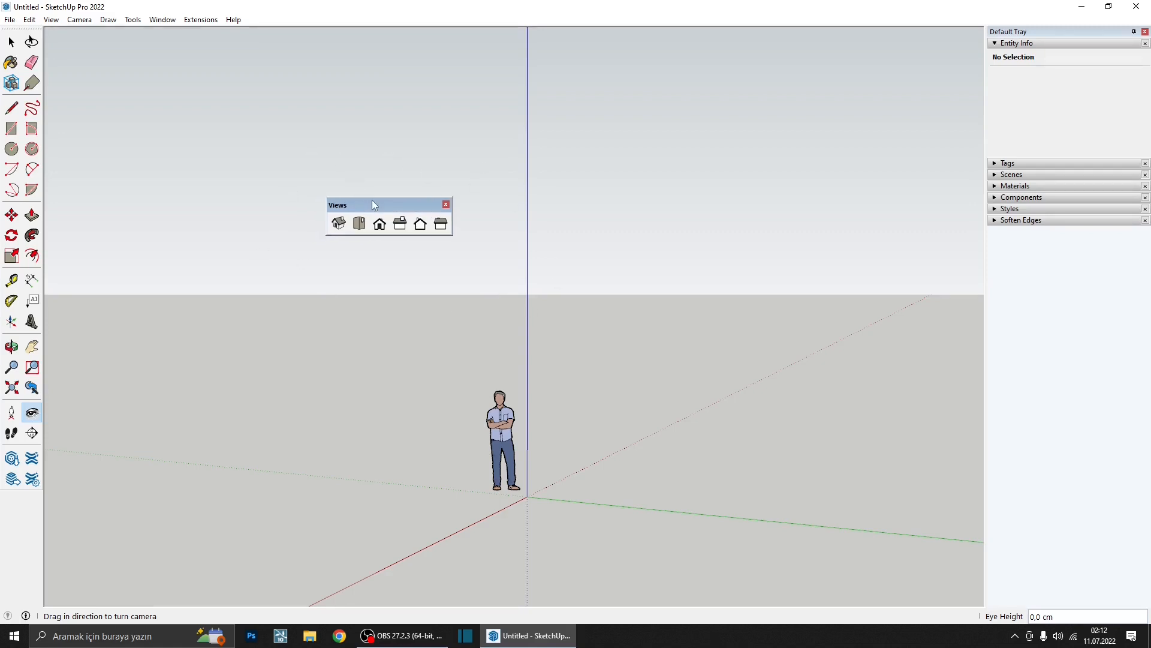
drag(373, 204, 46, 27)
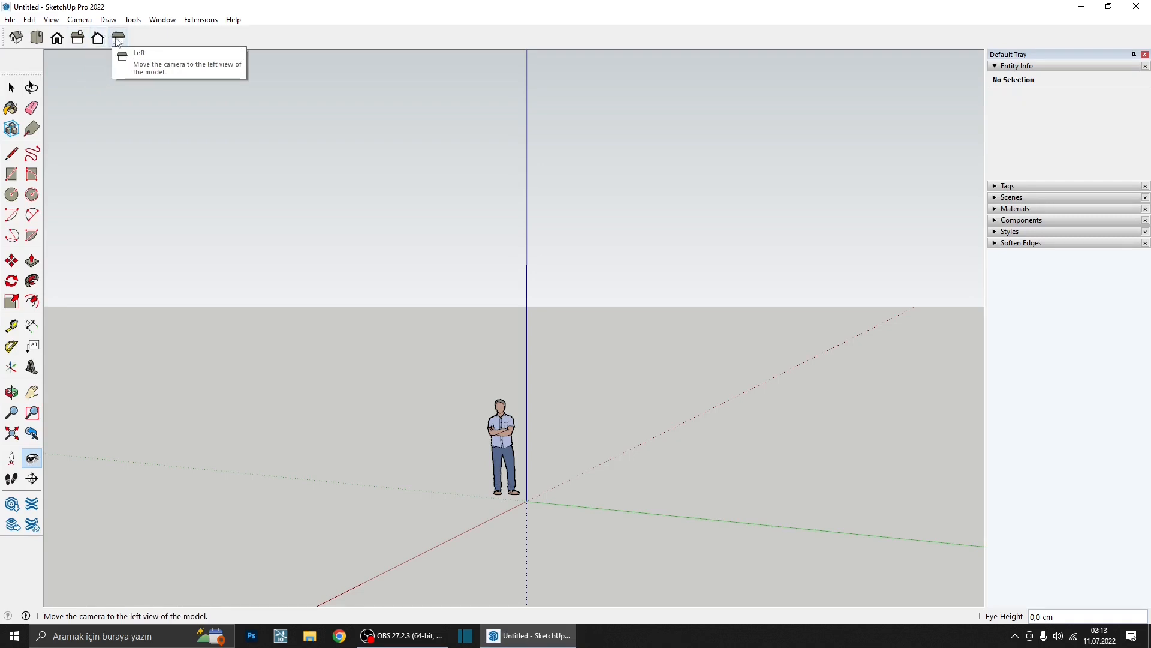
- Cycle the camera through the Iso, Top, Front, Right, Back and Left standard views, and return to Front
click(16, 39)
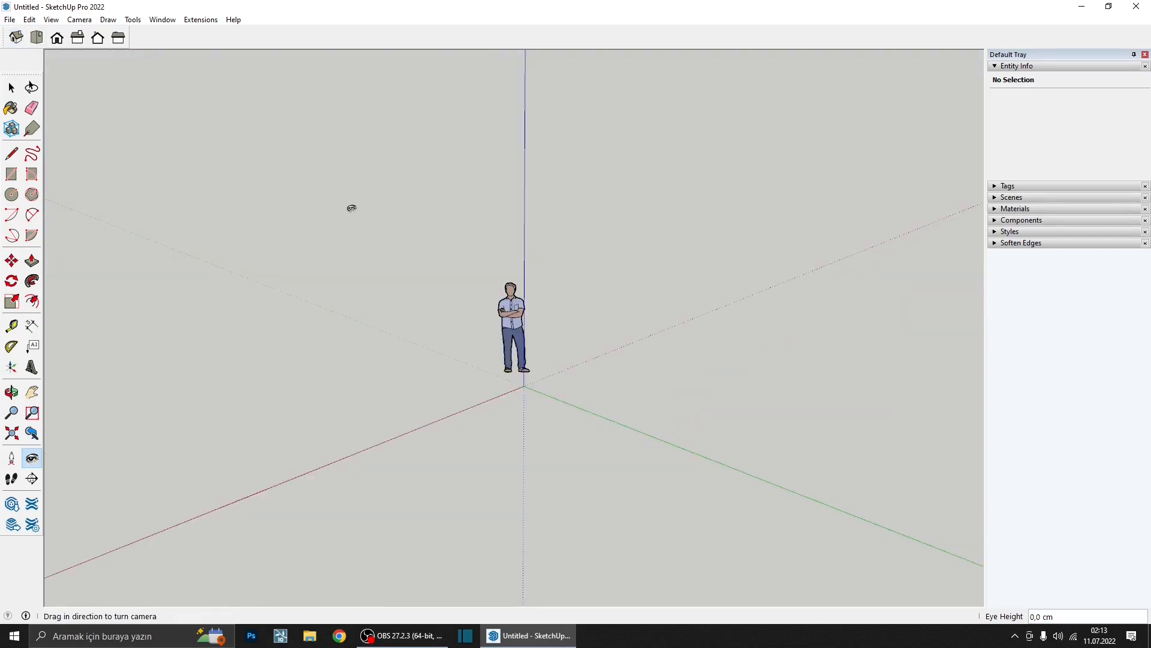
click(36, 38)
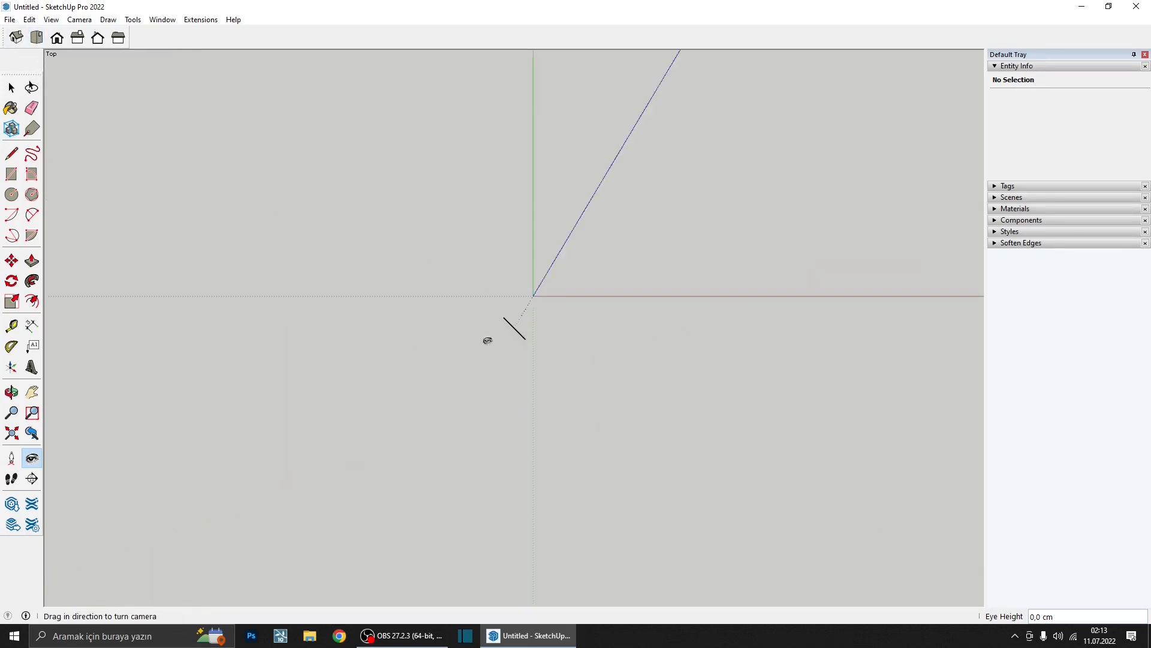
click(57, 37)
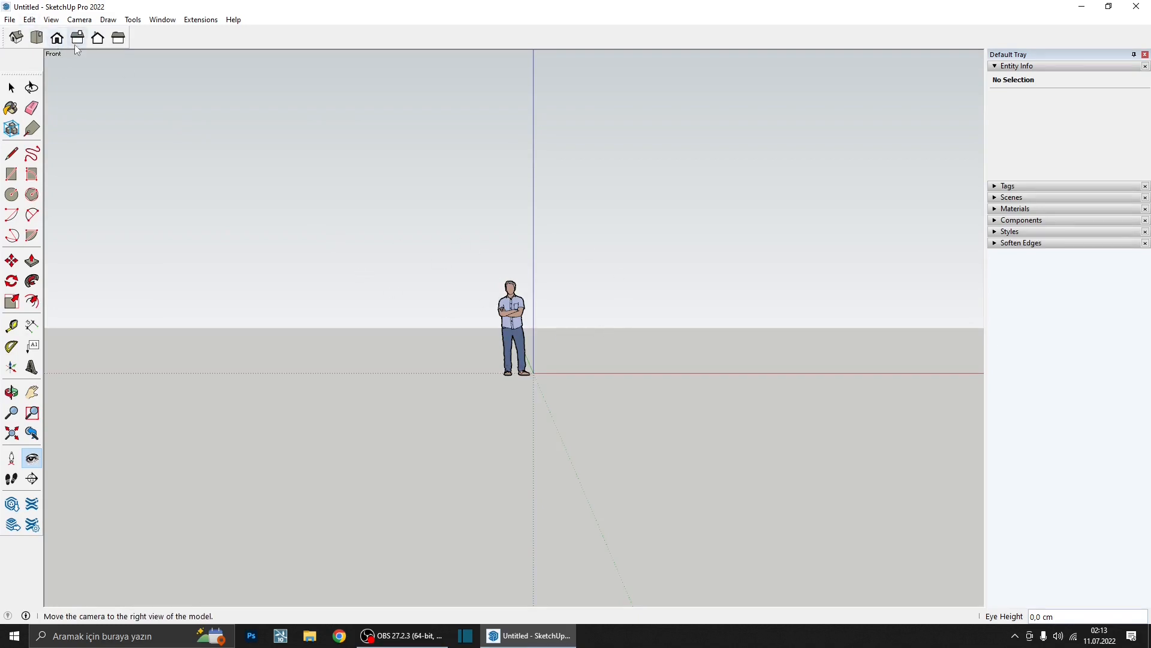
click(77, 38)
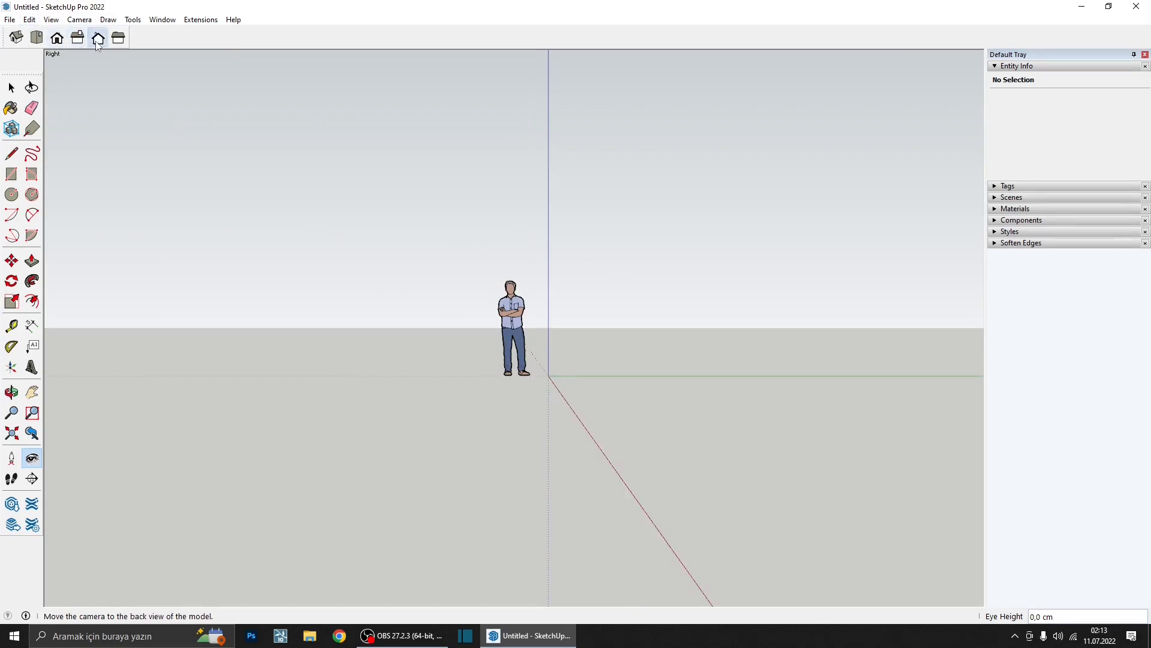
click(97, 37)
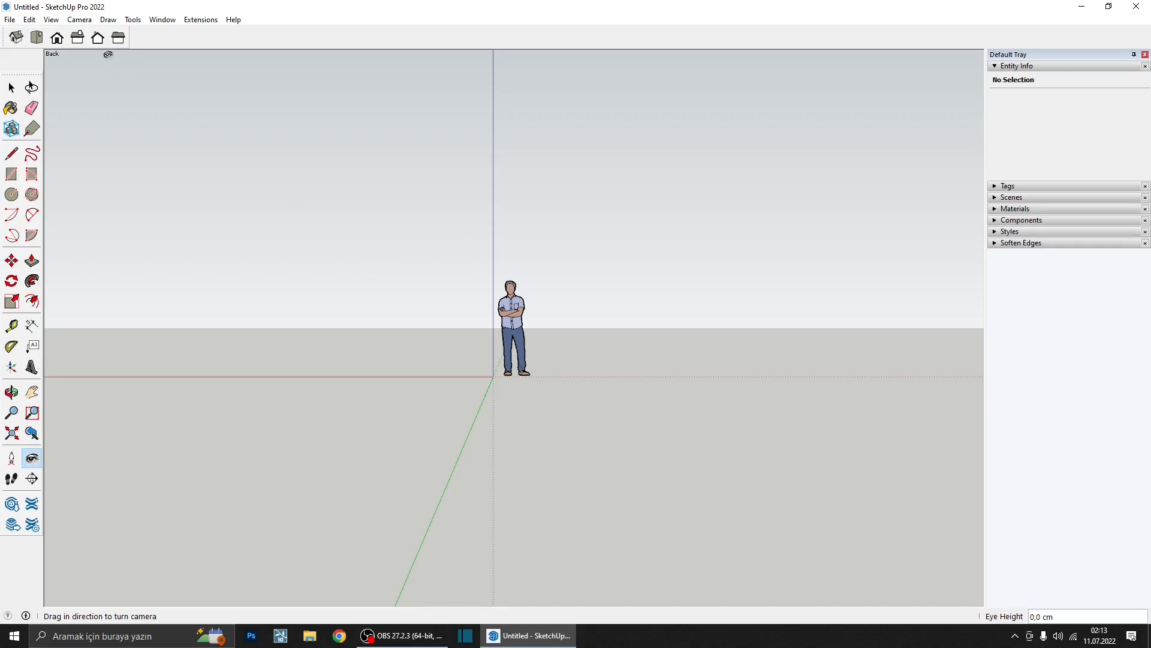
click(119, 39)
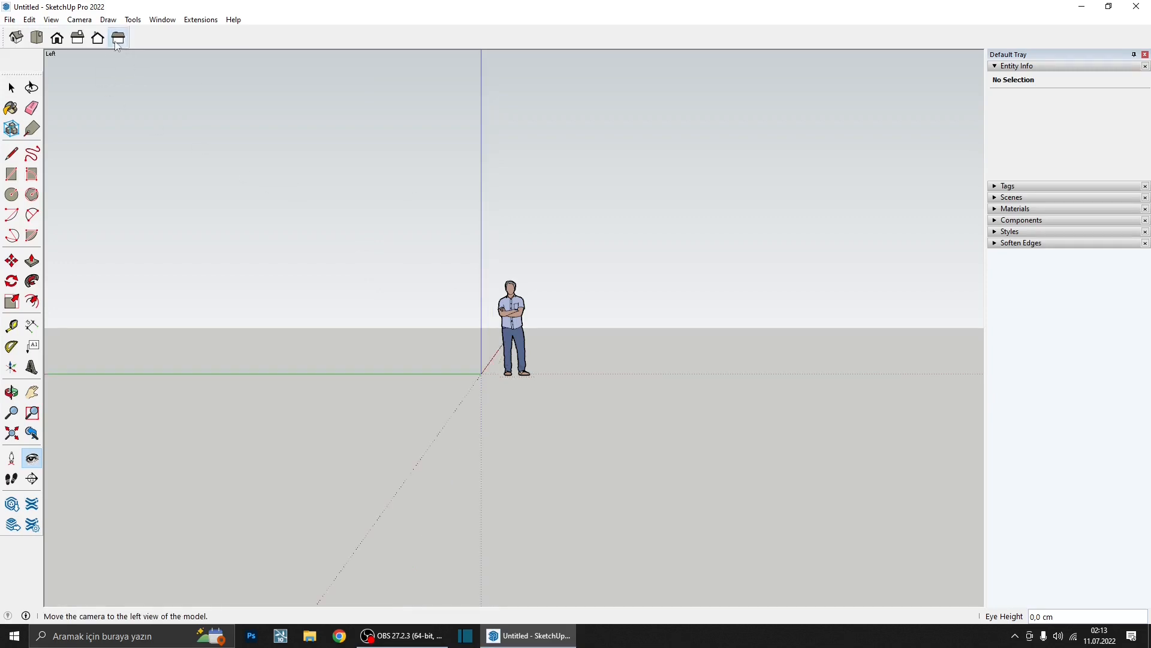
click(96, 40)
click(78, 38)
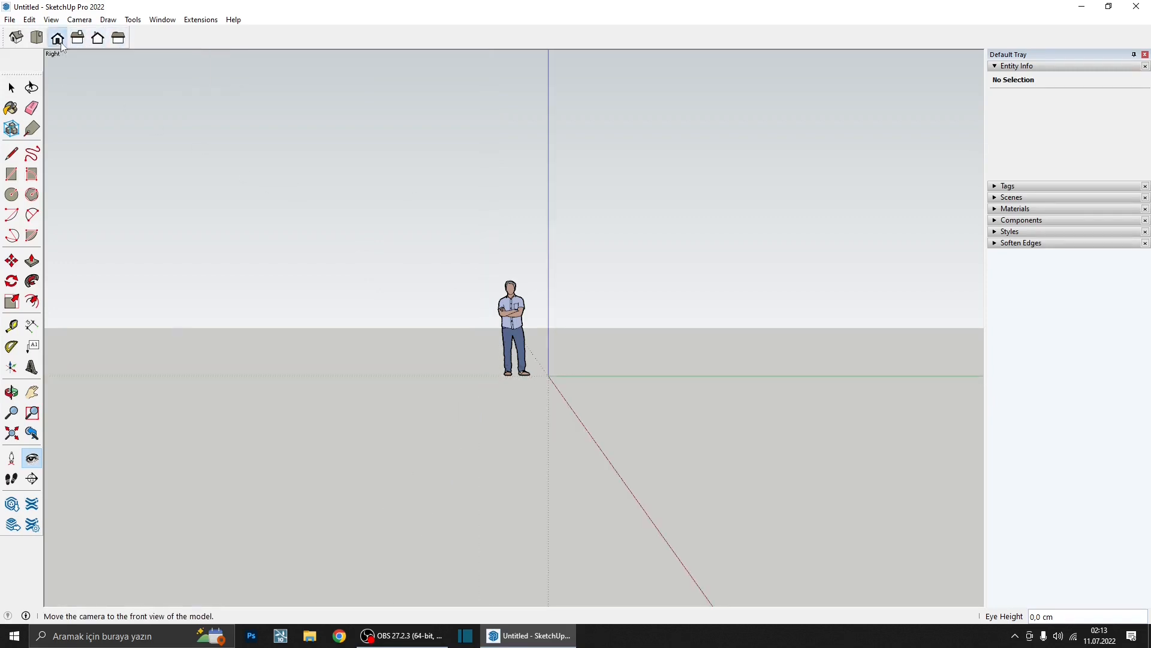
click(57, 38)
mouse_move(4, 38)
mouse_down()
mouse_move(129, 120)
mouse_move(144, 110)
mouse_move(100, 30)
mouse_move(17, 37)
mouse_up()
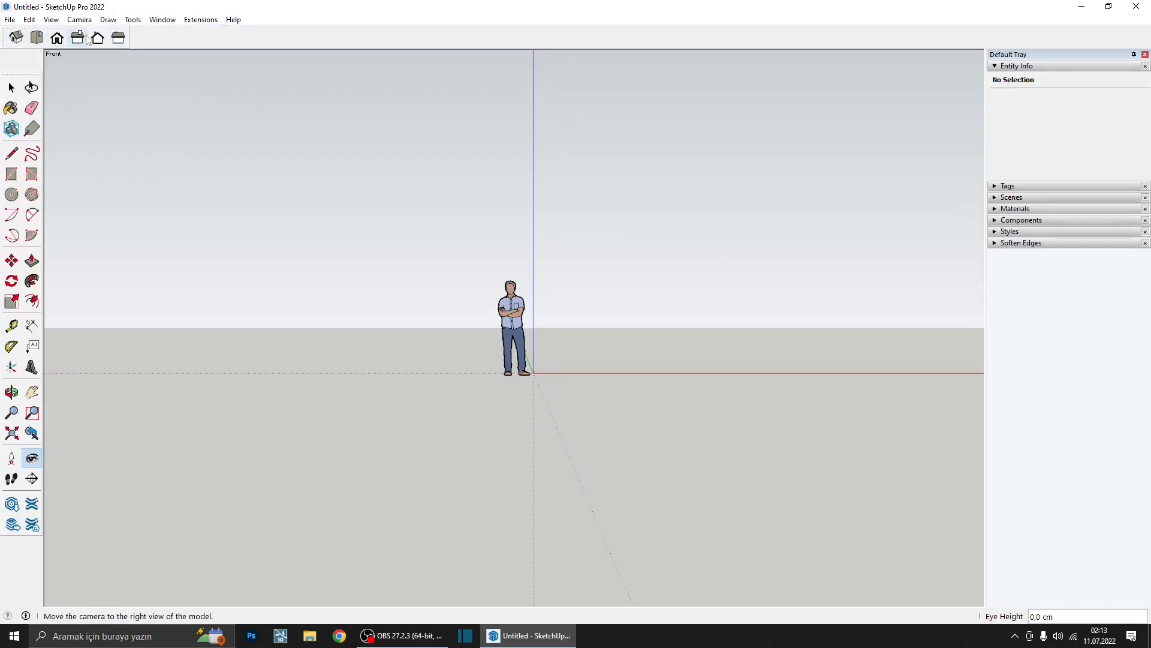
- Switch the camera to the Bottom standard view and try looking around from there
click(80, 20)
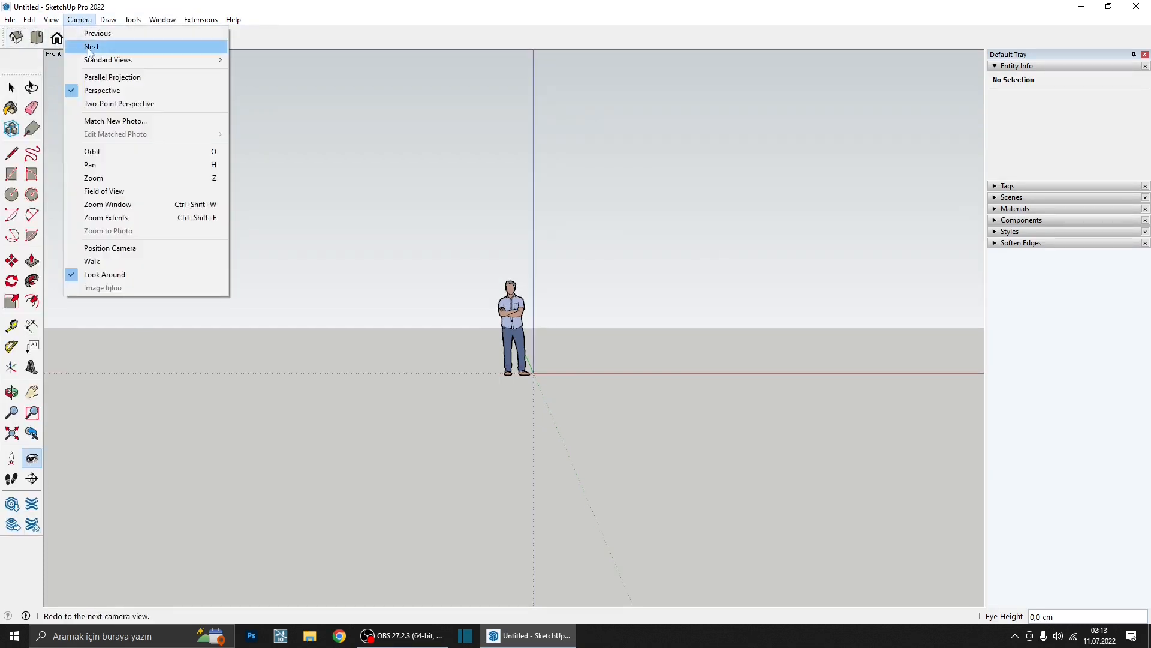
mouse_move(173, 66)
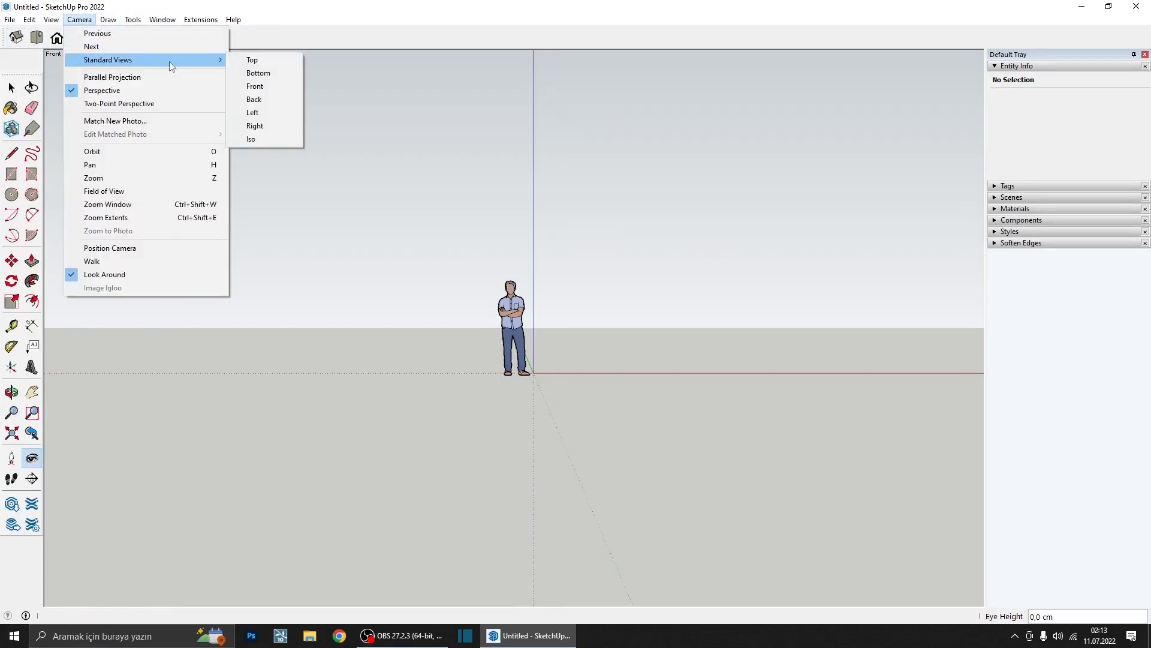
click(267, 78)
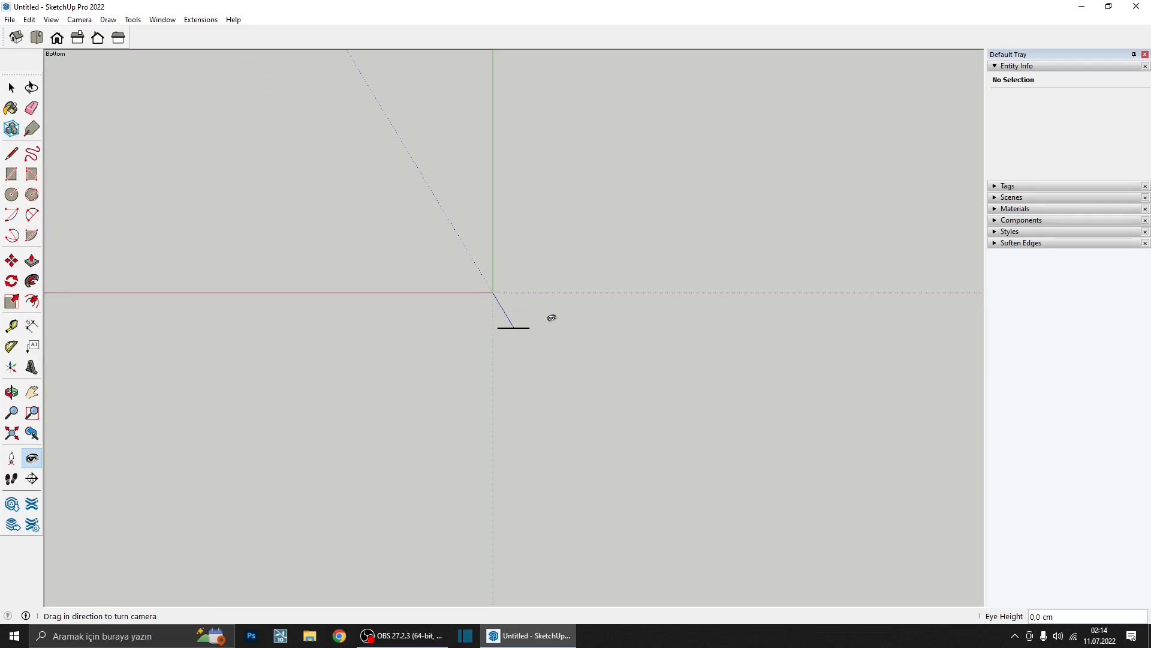
mouse_move(459, 292)
mouse_down()
mouse_move(457, 334)
mouse_move(464, 271)
mouse_up()
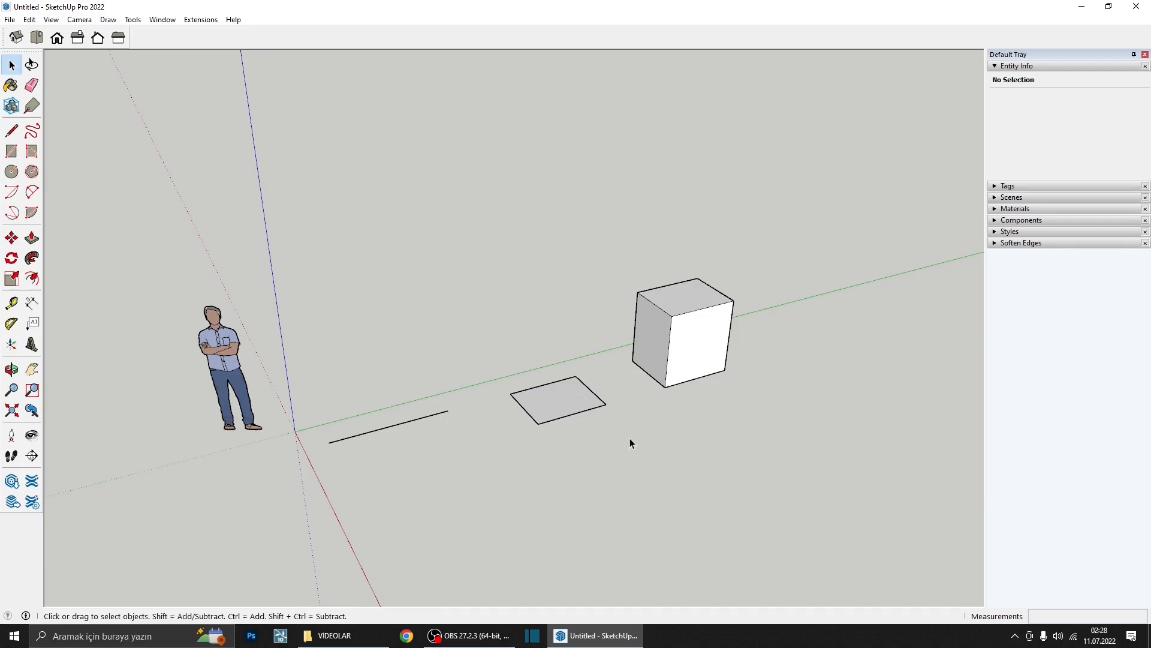
- Activate the Pan tool and return to Select, and do the same with the Move tool
click(32, 370)
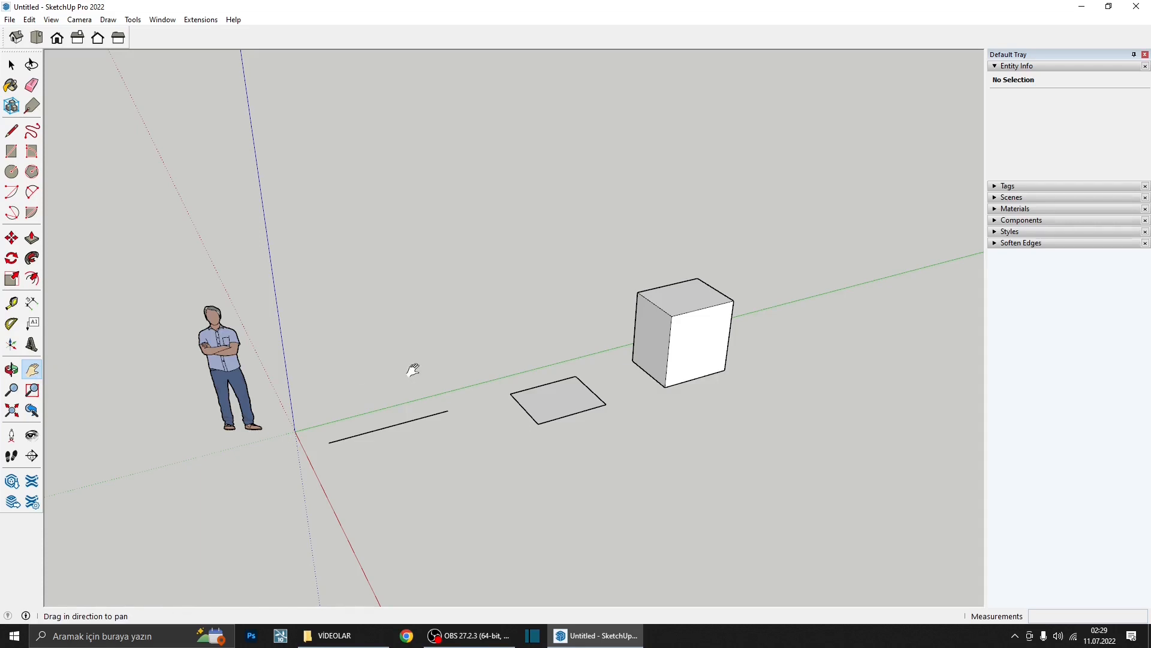
key(space)
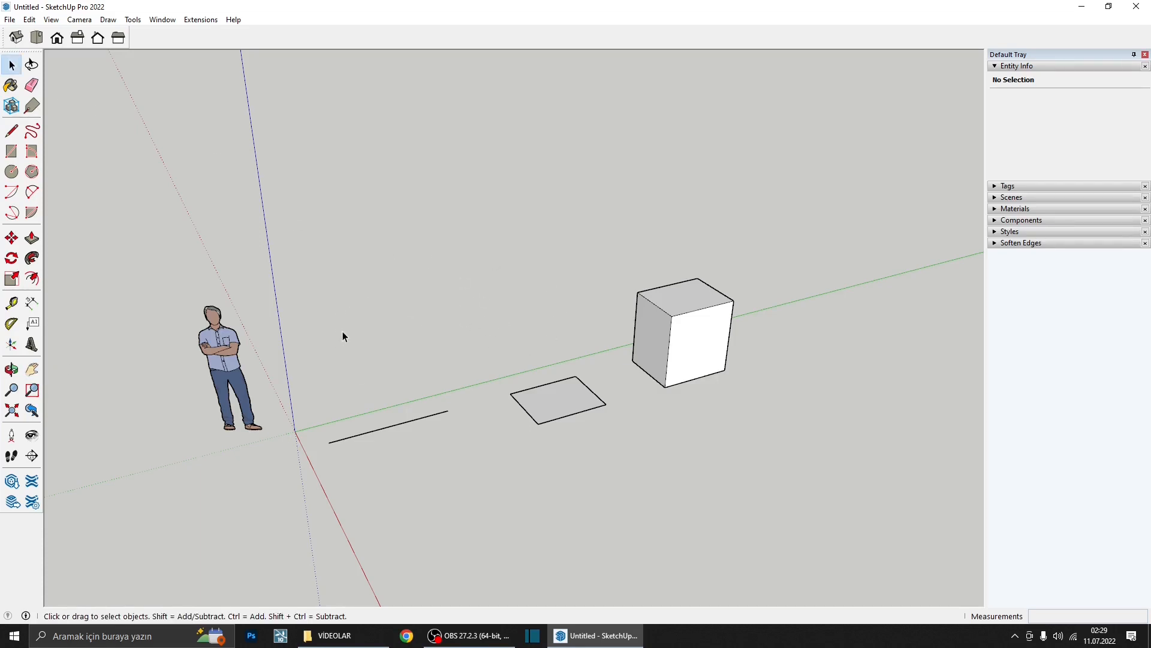
click(12, 238)
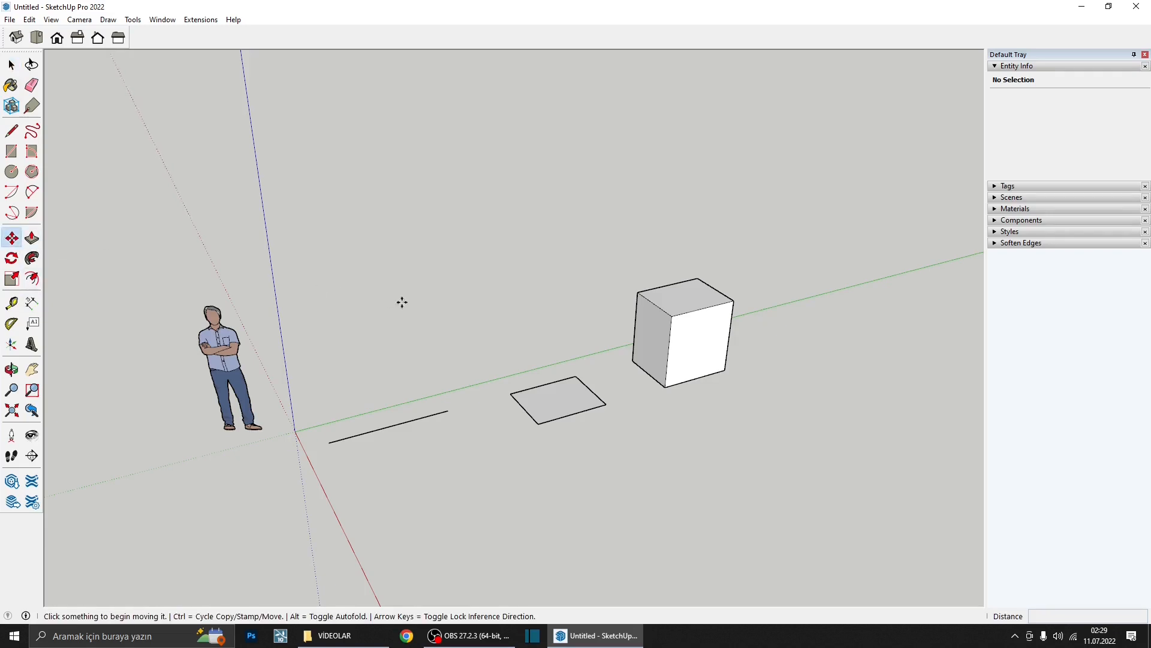
key(space)
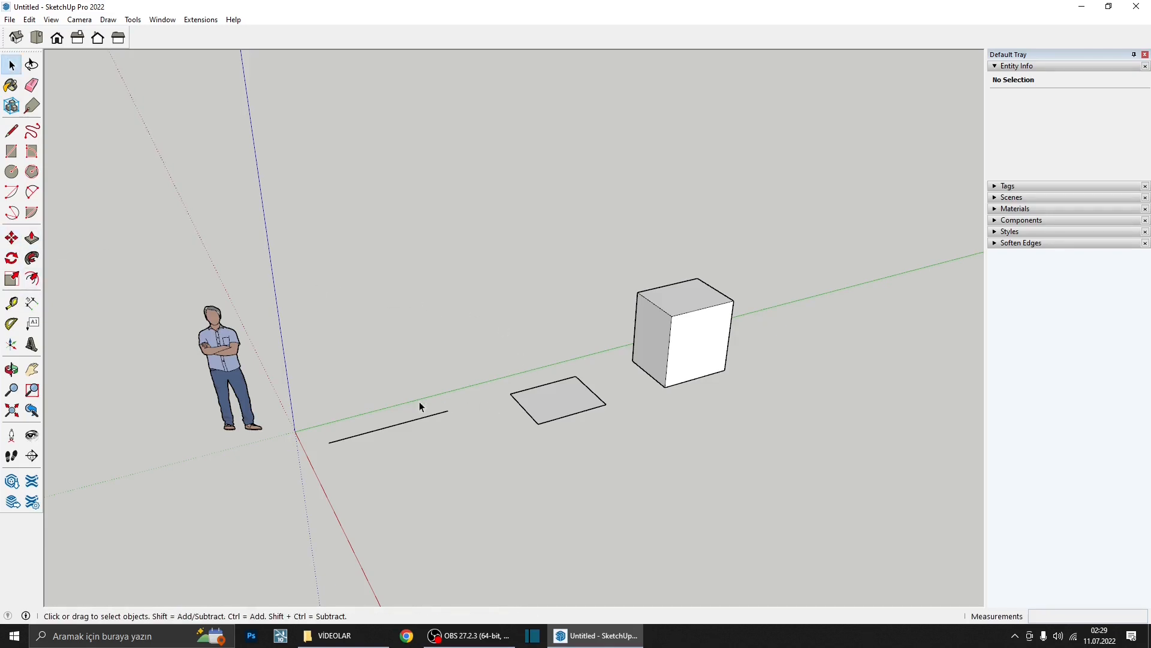
- Select the single line lying between the human figure and the rectangle
scroll(412, 394, up, 2)
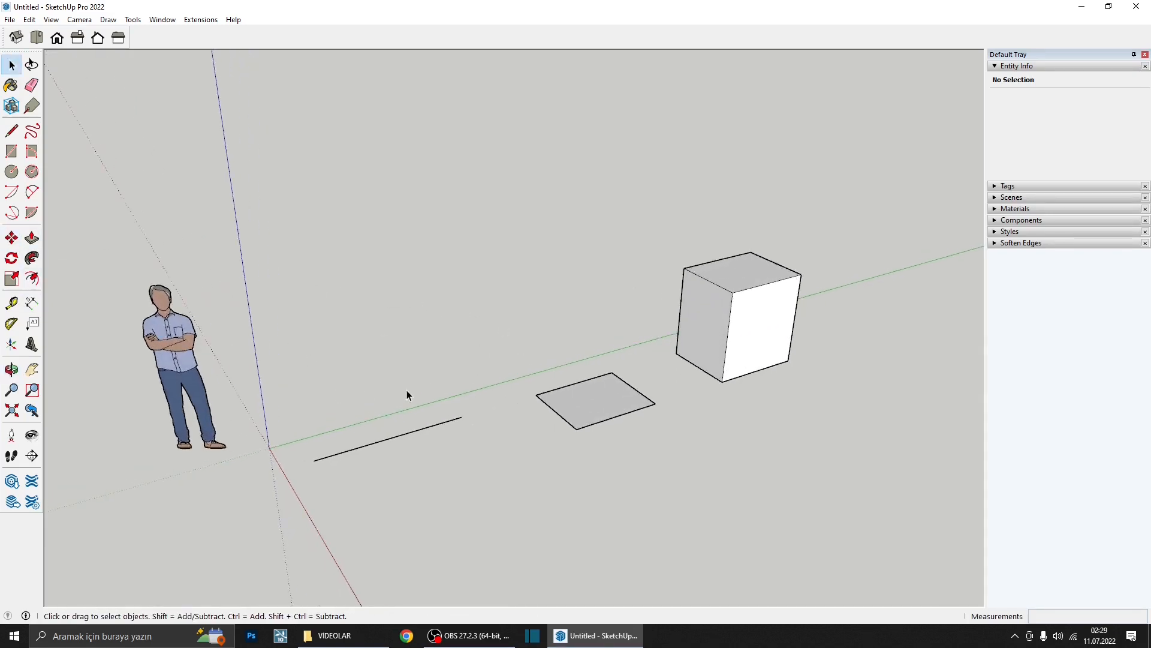
middle_drag(407, 389, 416, 444)
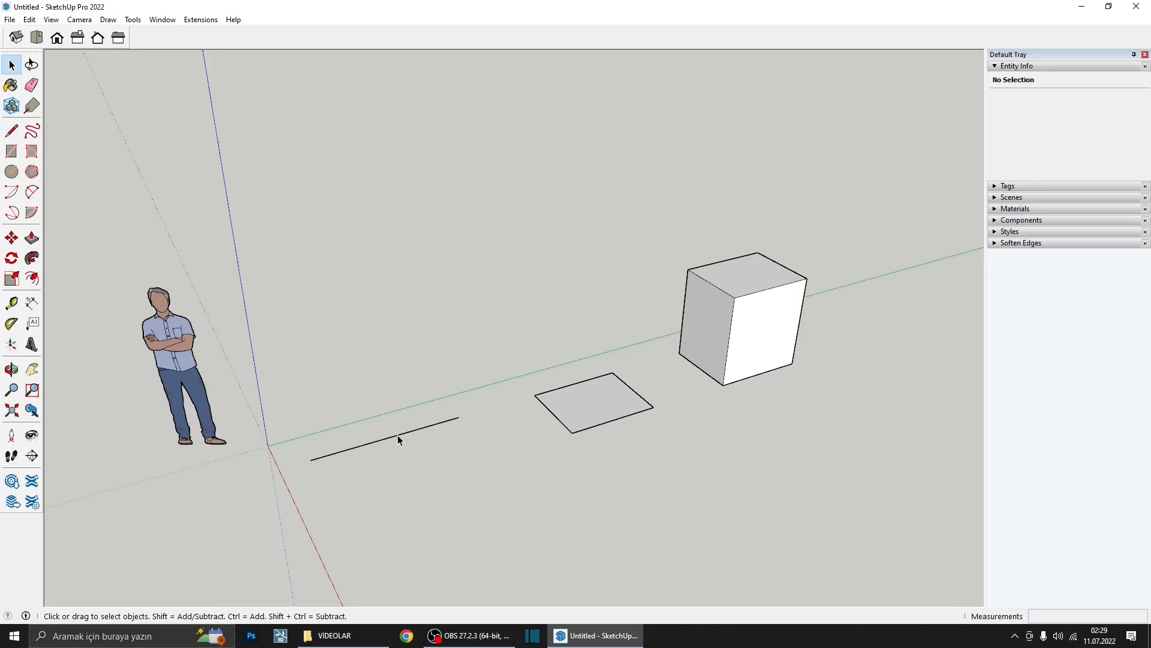
click(399, 441)
middle_drag(359, 449, 321, 394)
scroll(342, 419, up, 2)
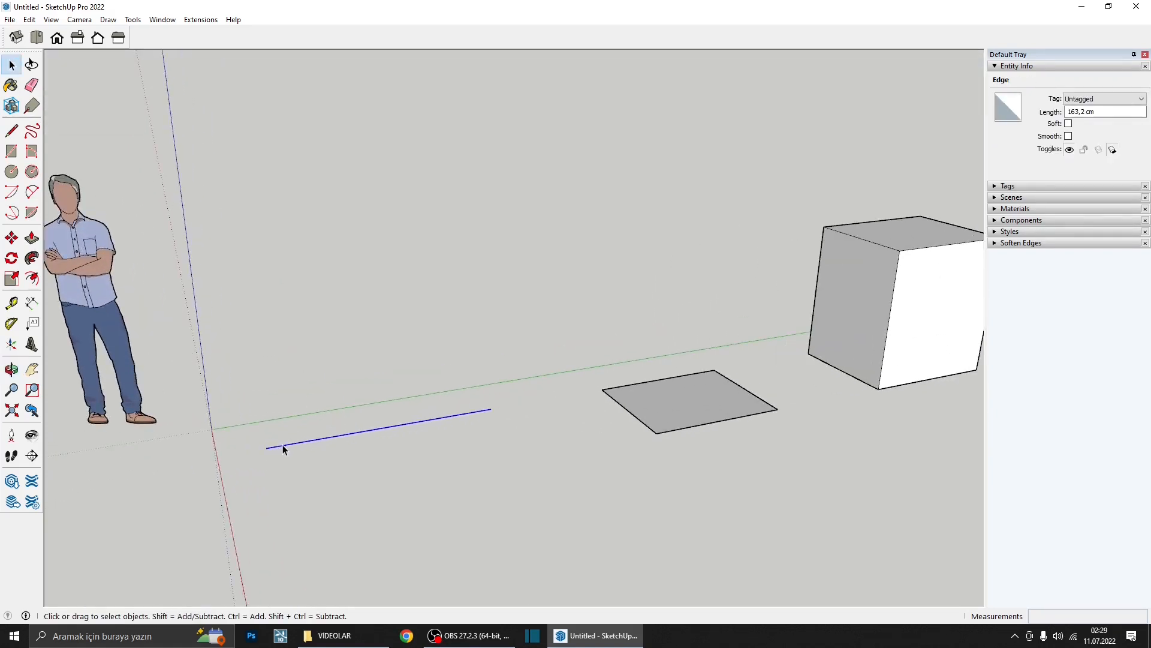
scroll(315, 470, down, 2)
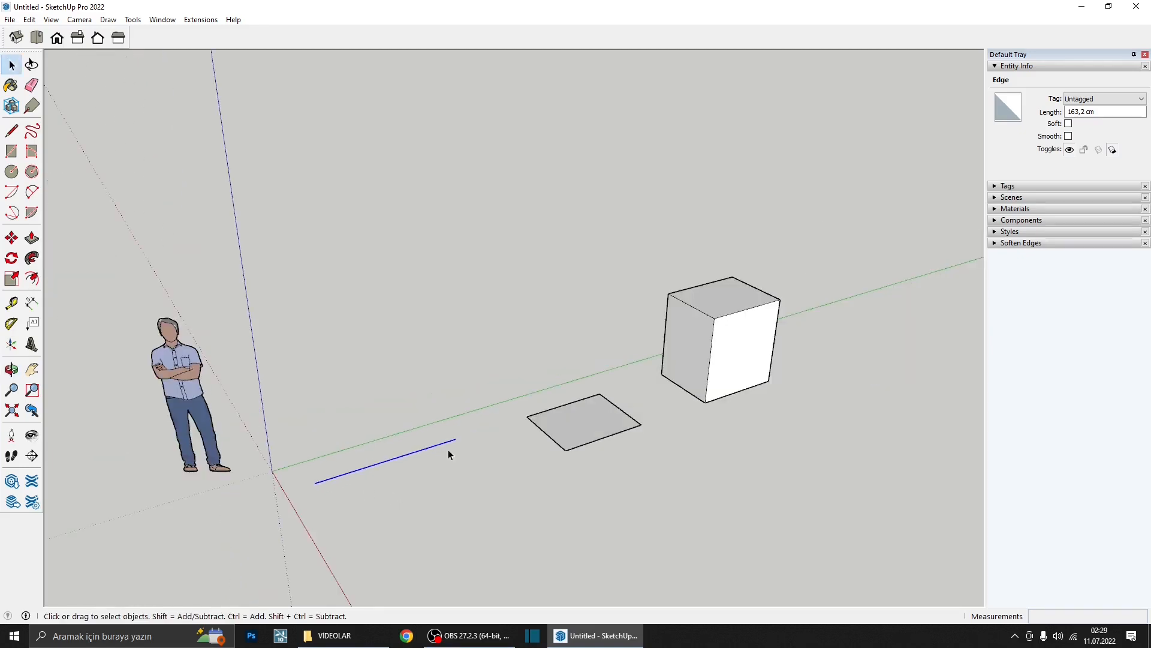
- Select the rectangle's edge nearest the line, switch the selection to its face, and clear the selection
middle_drag(448, 449, 452, 468)
scroll(567, 427, up, 2)
middle_drag(566, 427, 549, 445)
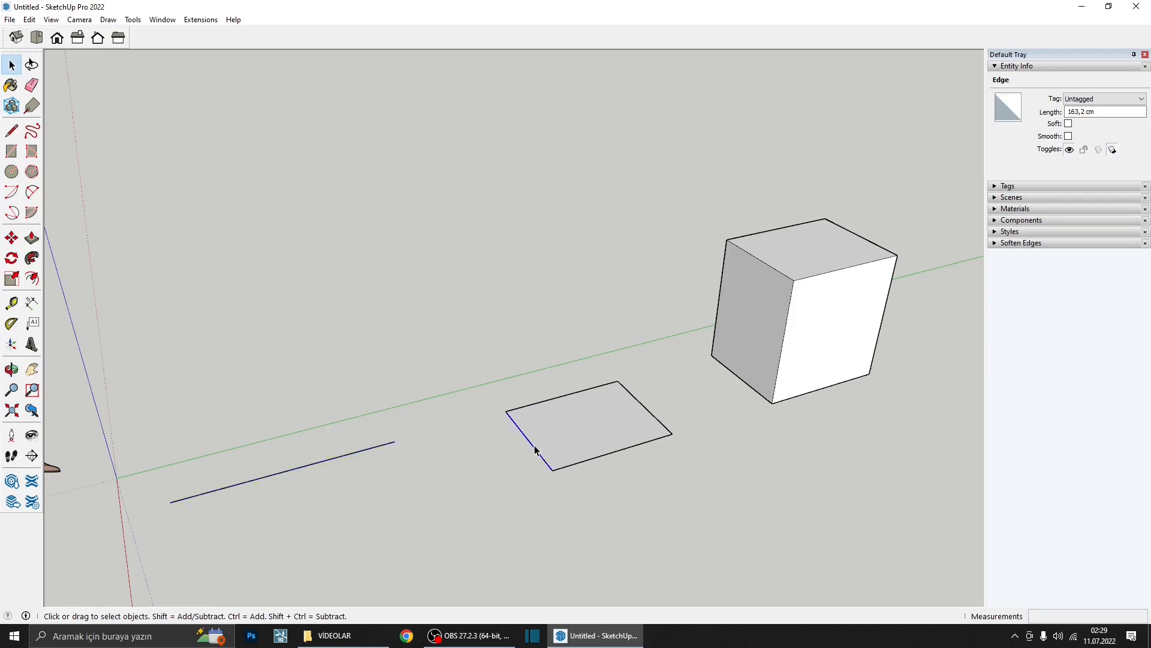
click(537, 443)
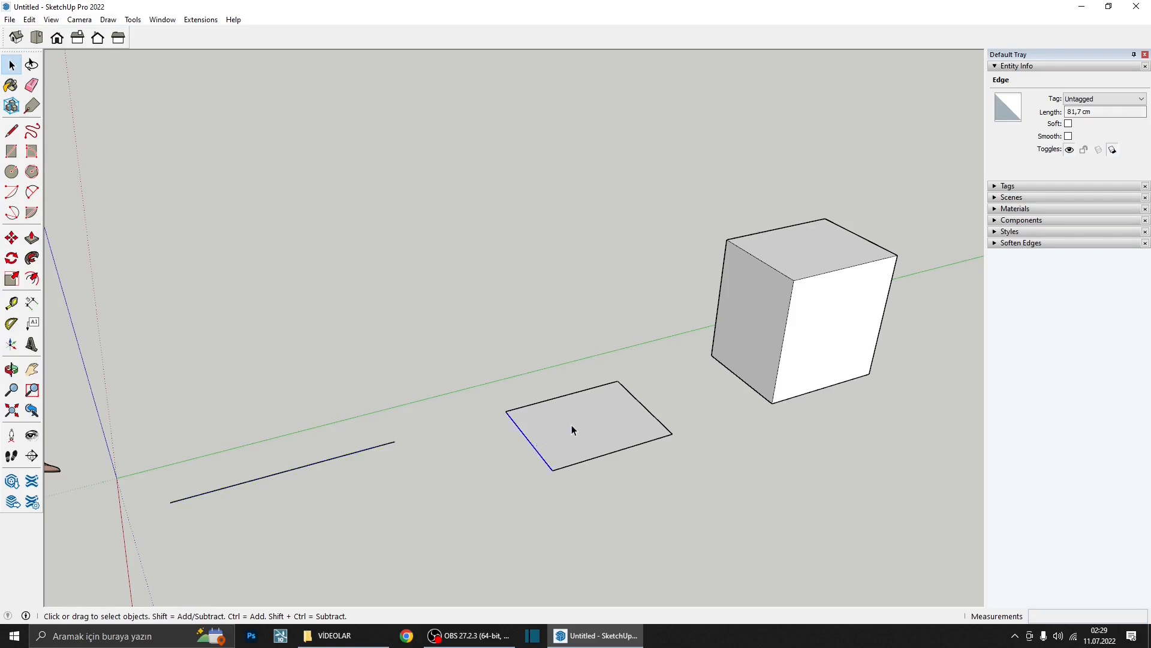
click(571, 428)
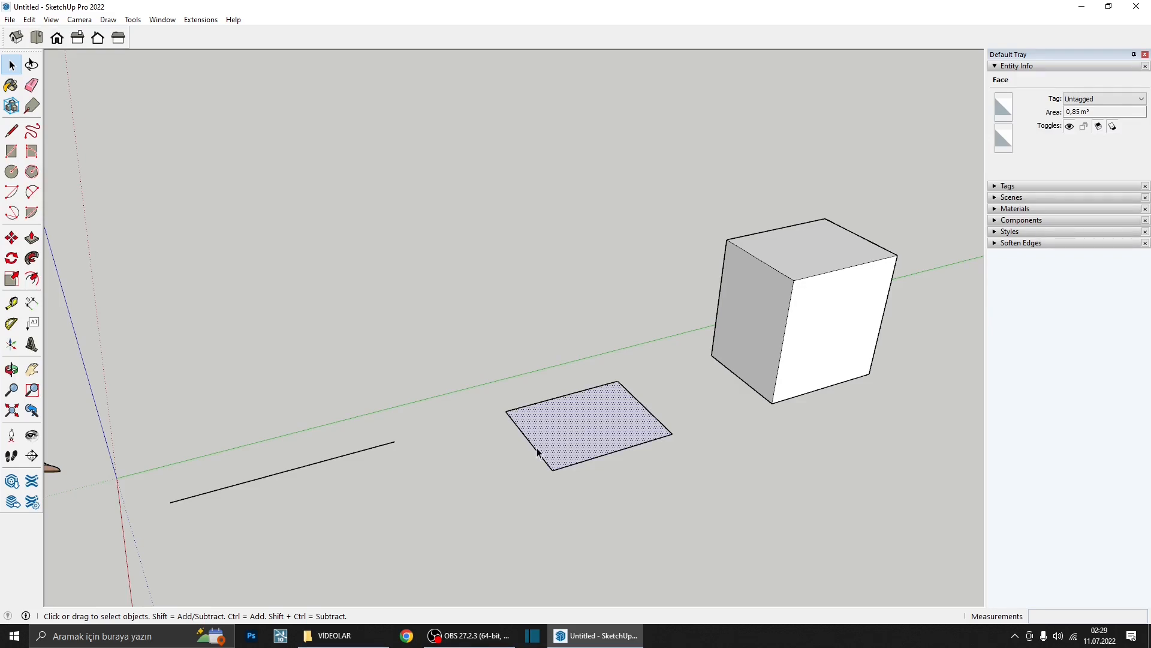
click(467, 444)
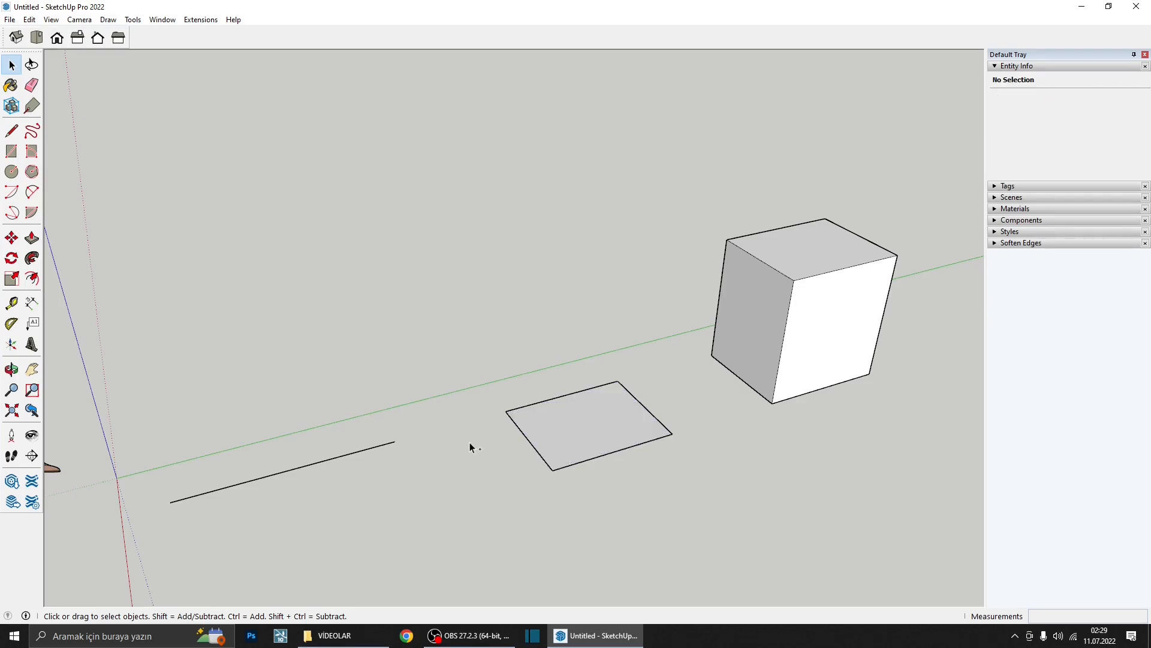
- Select the rectangle's edge nearest the line and add its face and the edge nearest the green axis to the selection
click(536, 449)
shift+click(563, 429)
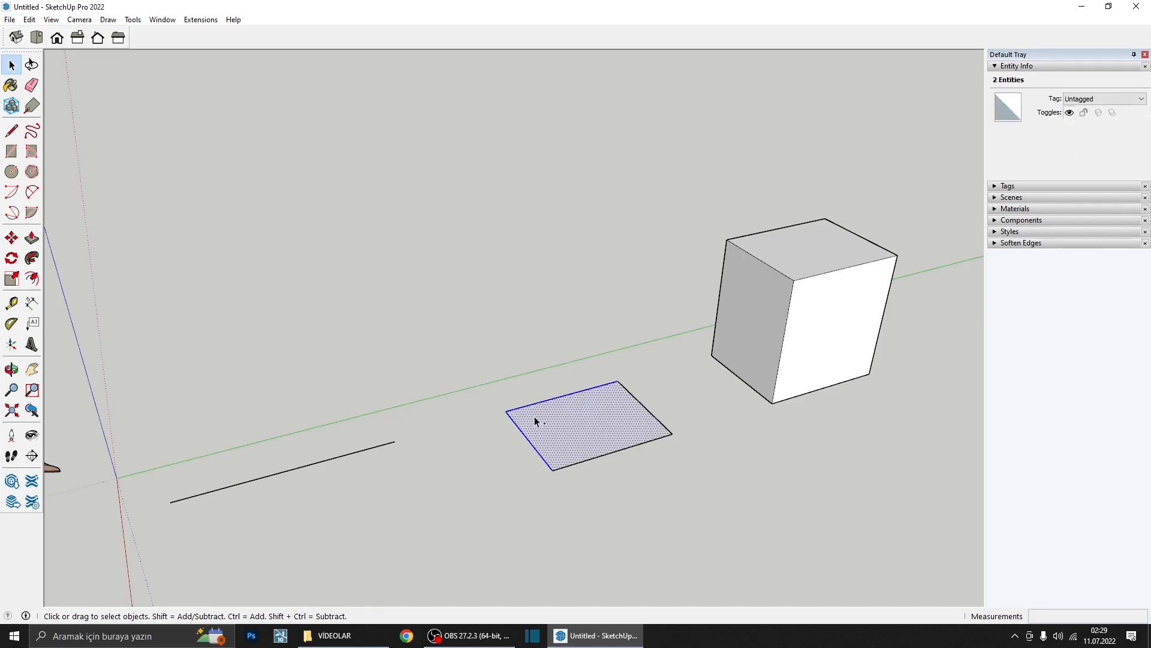
middle_drag(536, 437, 578, 454)
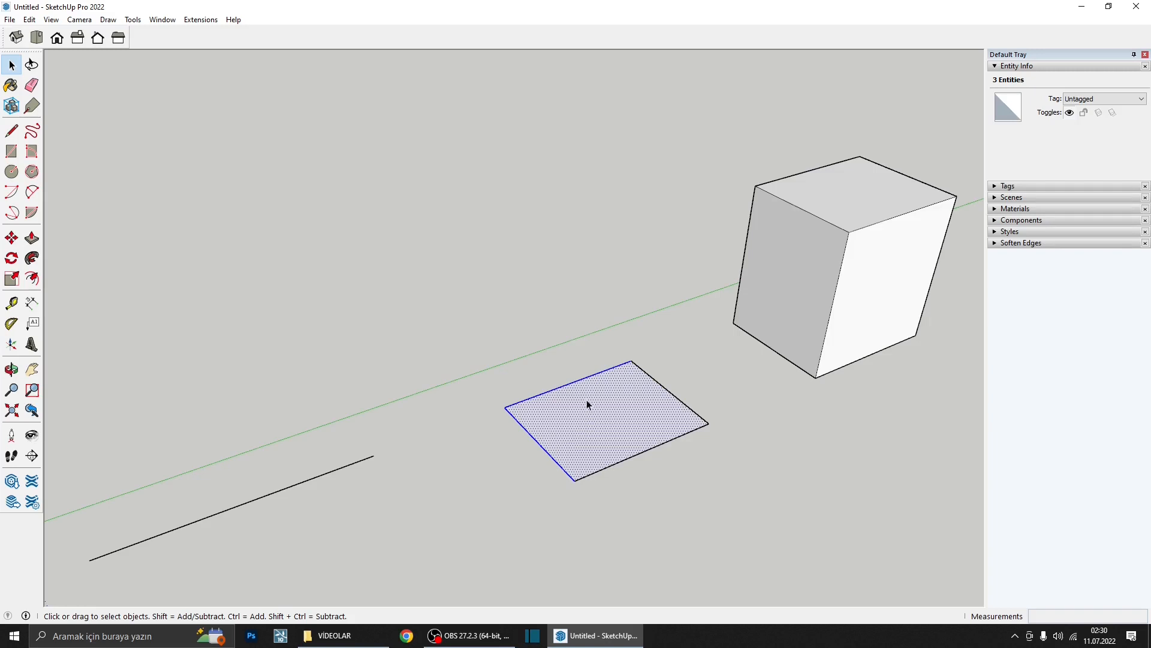
- Remove the rectangle's face from the selection while keeping its two edges, and add the face back
shift+click(570, 427)
mouse_move(613, 422)
middle_down()
mouse_move(552, 438)
mouse_move(545, 421)
middle_up()
scroll(581, 436, up, 2)
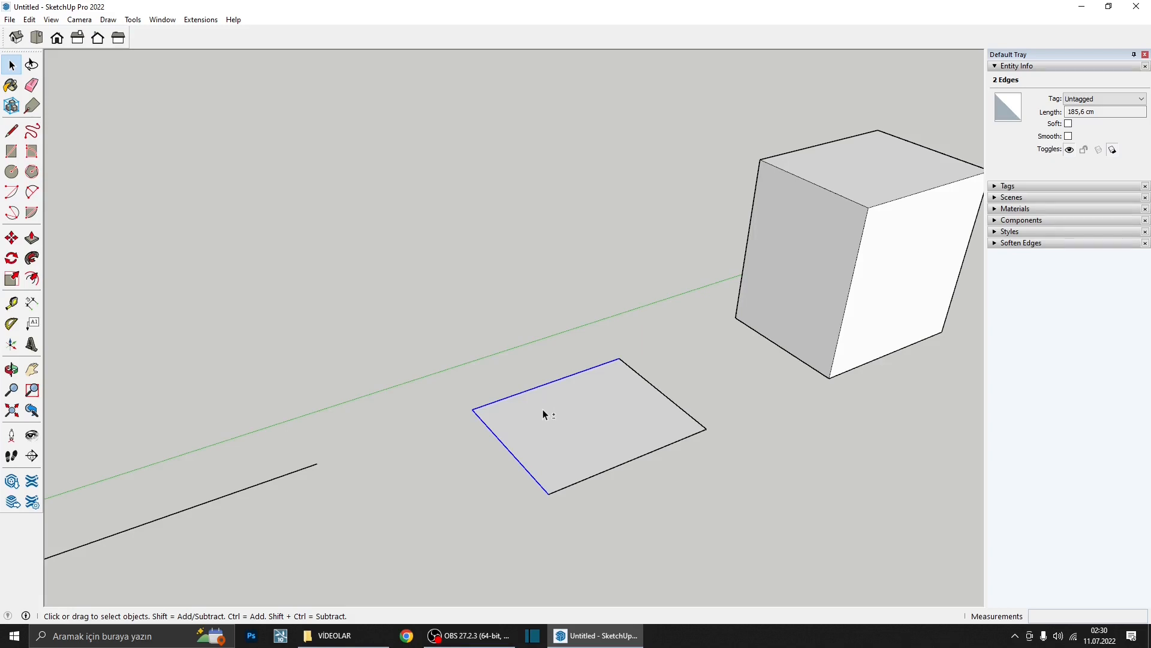
scroll(546, 410, up, 1)
shift+click(558, 428)
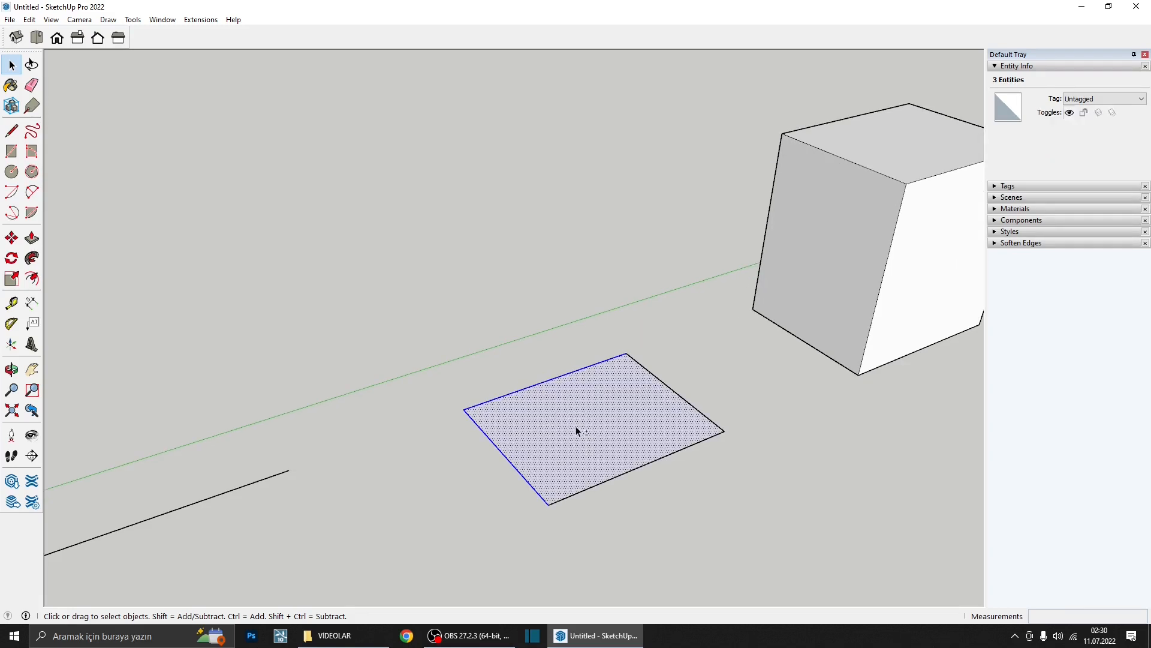
- Remove the rectangle's edge nearest the line from the selection, and deselect everything
shift+click(519, 476)
middle_drag(527, 450, 622, 417)
middle_drag(559, 458, 478, 474)
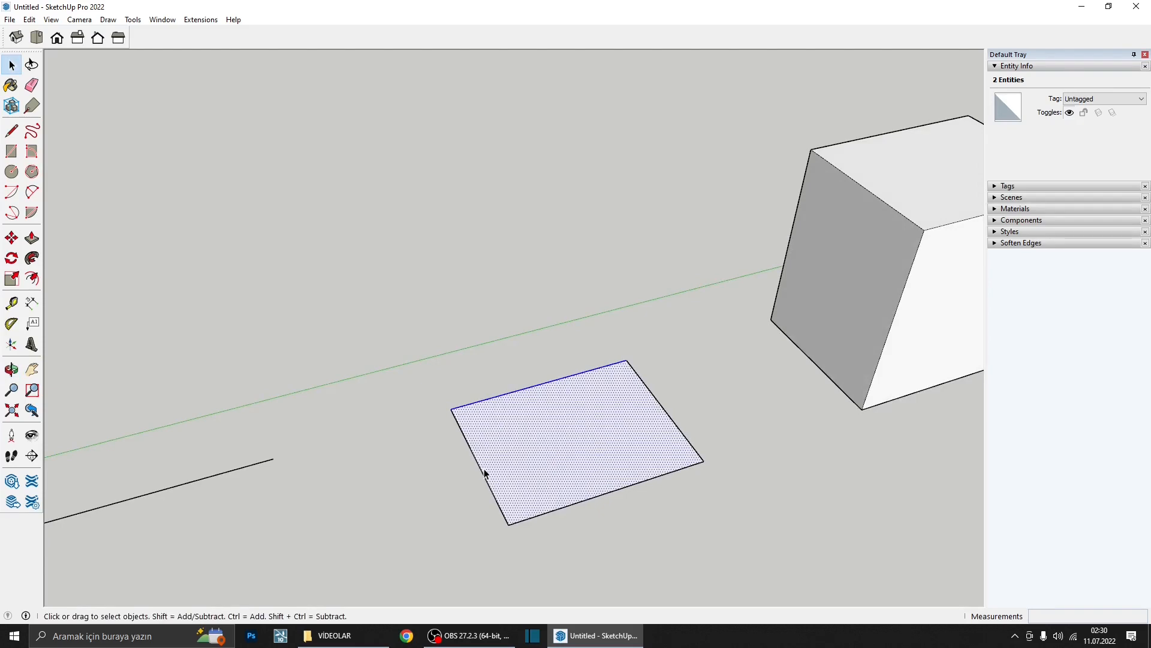
scroll(522, 391, down, 3)
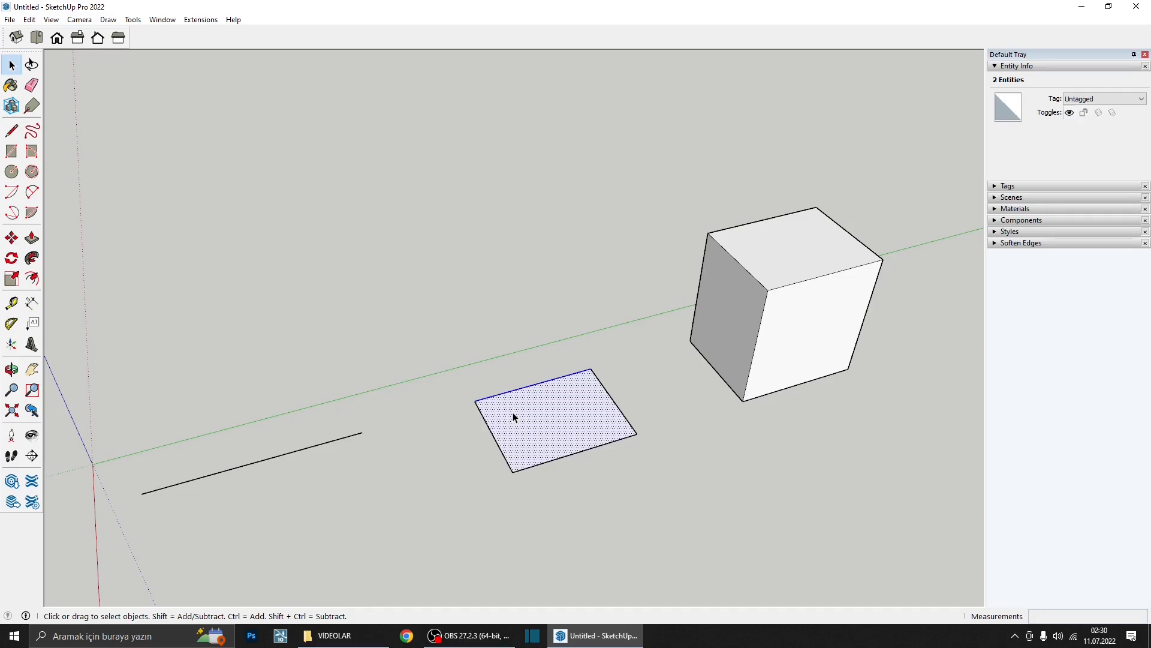
scroll(514, 412, up, 3)
middle_drag(522, 419, 483, 464)
scroll(613, 472, down, 3)
click(482, 465)
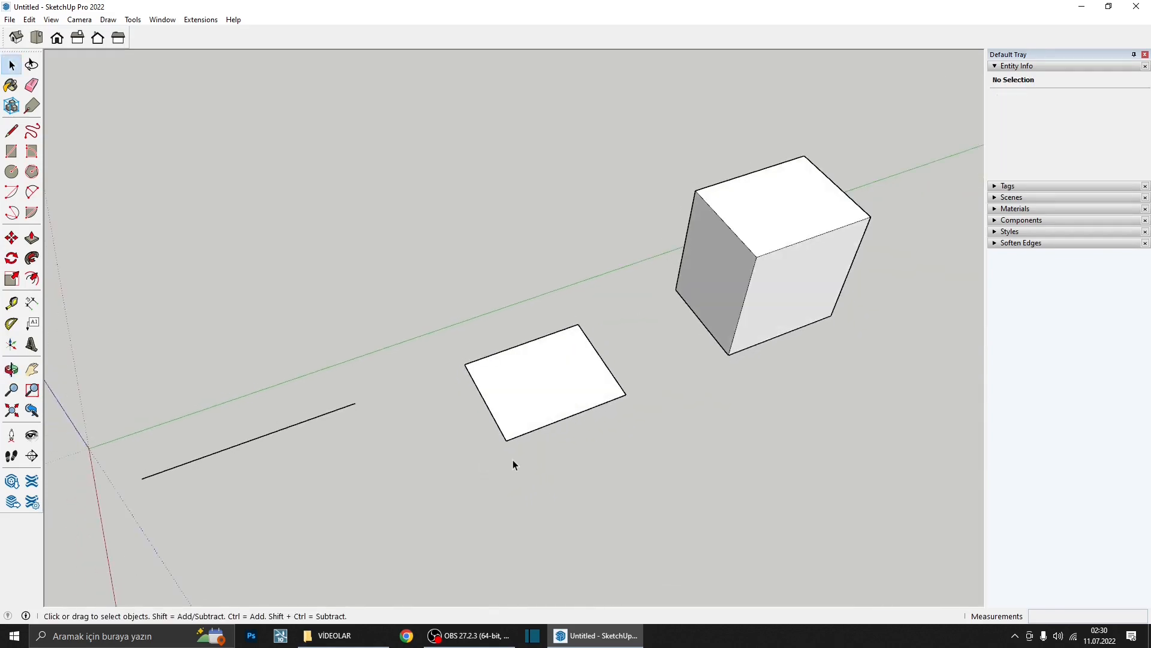
- Select only the rectangle's face, without its edges
scroll(515, 398, up, 2)
scroll(519, 384, up, 2)
click(566, 396)
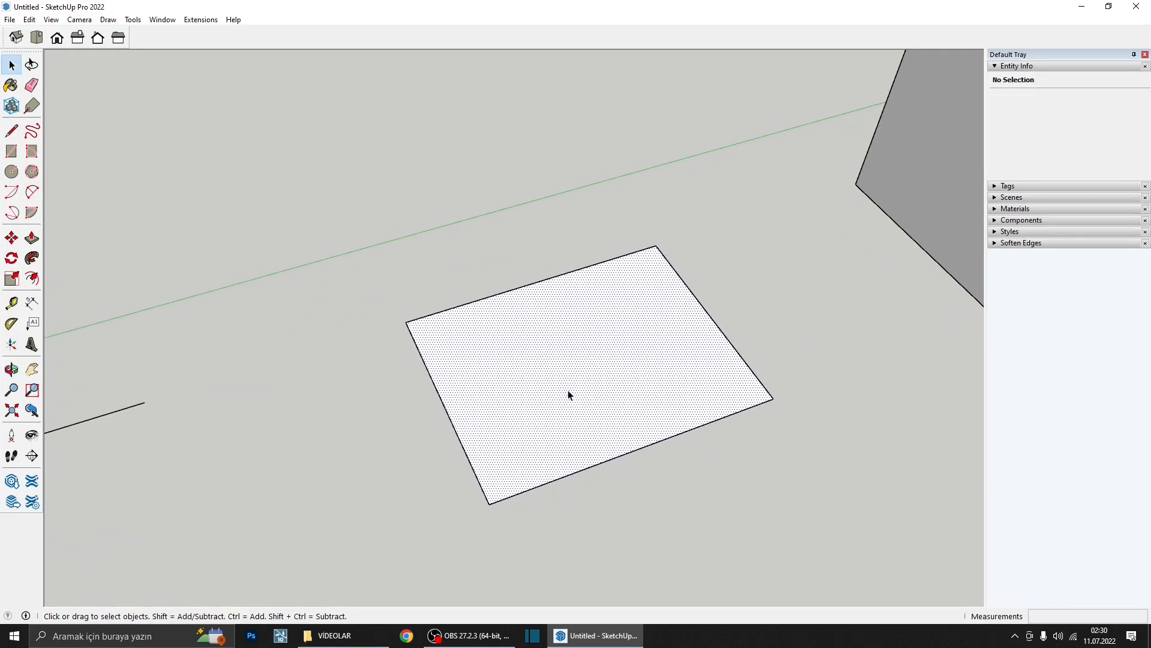
middle_drag(599, 341, 545, 447)
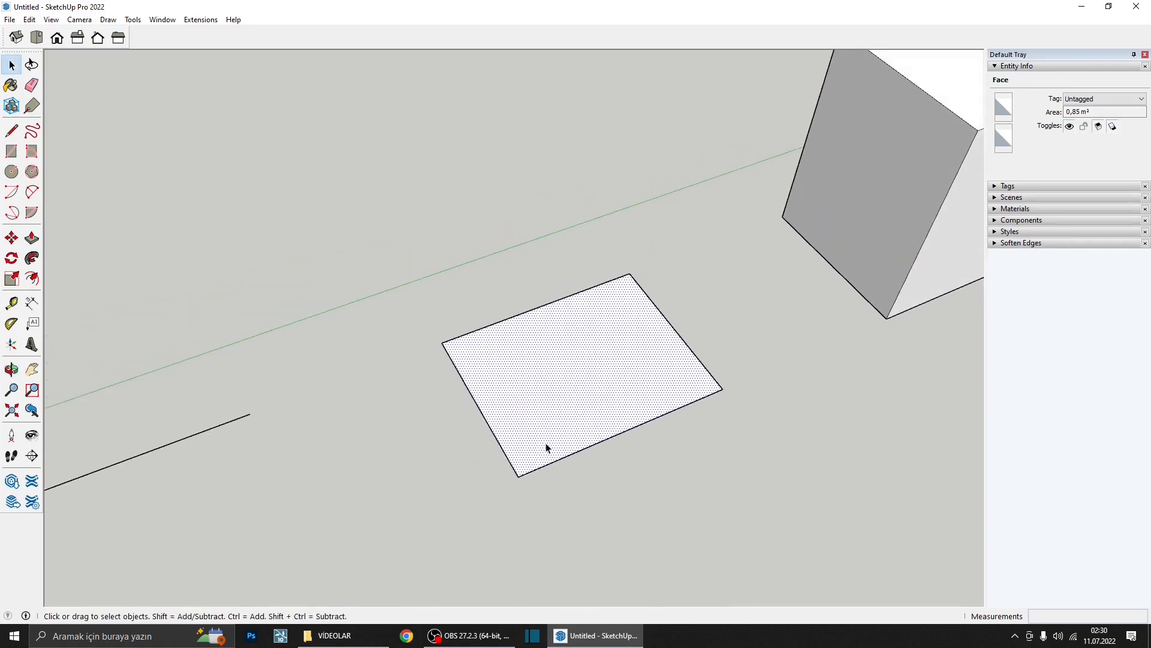
middle_drag(566, 390, 462, 315)
- Select the rectangle's face together with all its bounding edges
double_click(552, 378)
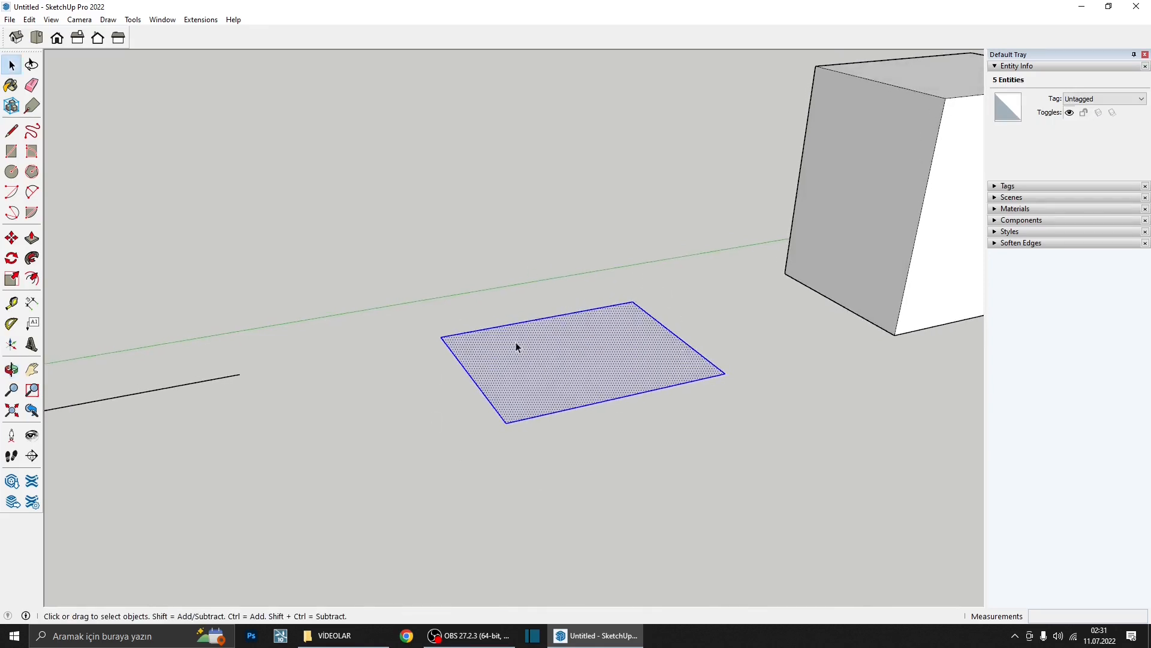
middle_drag(516, 346, 533, 382)
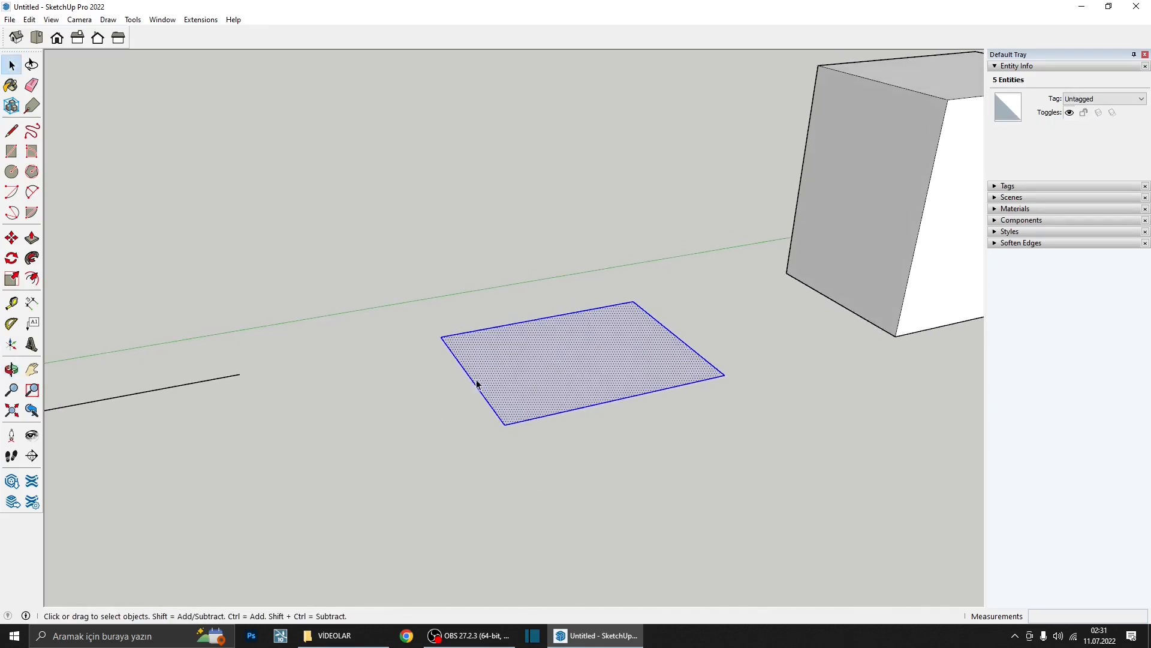
scroll(314, 408, down, 5)
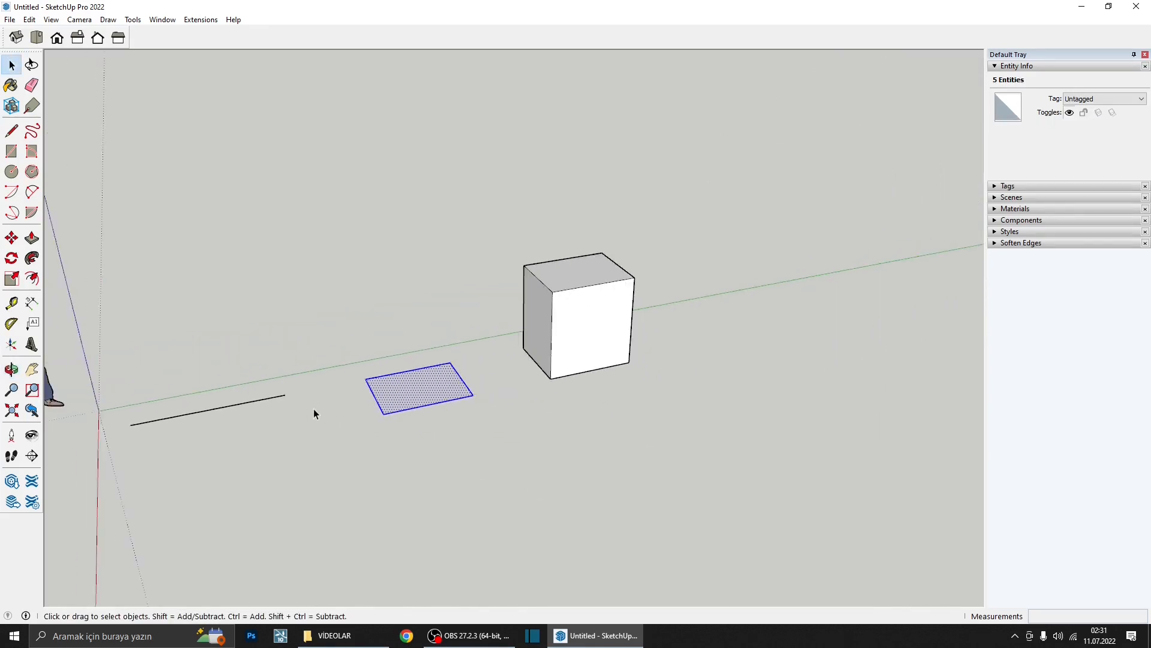
scroll(402, 376, up, 5)
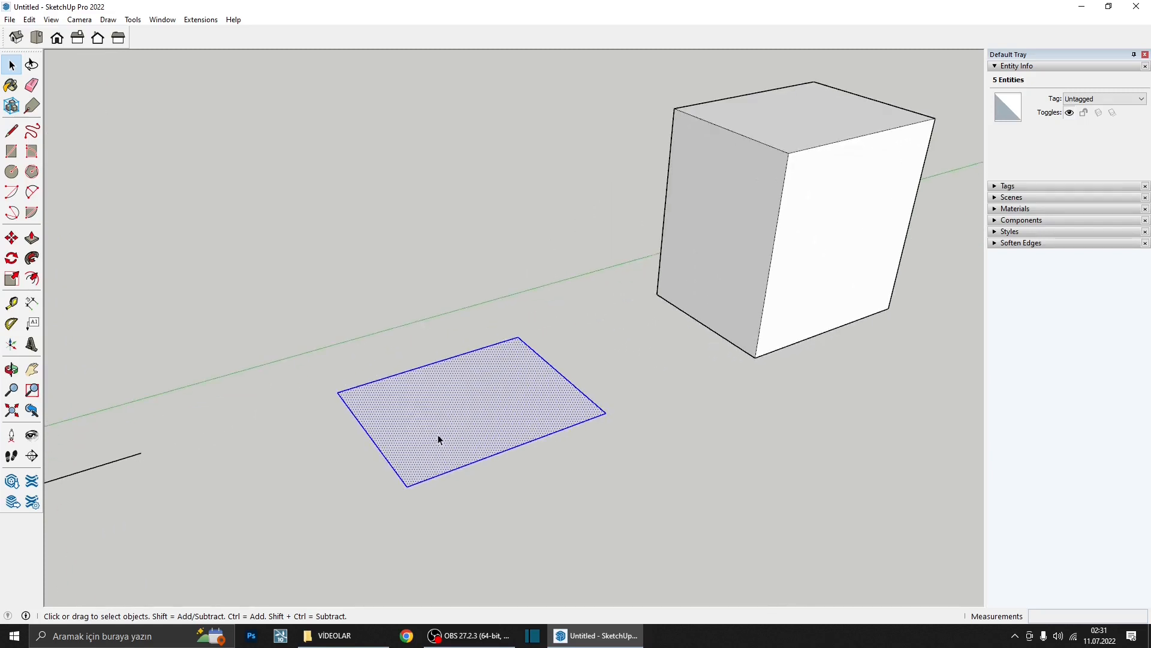
scroll(459, 430, down, 3)
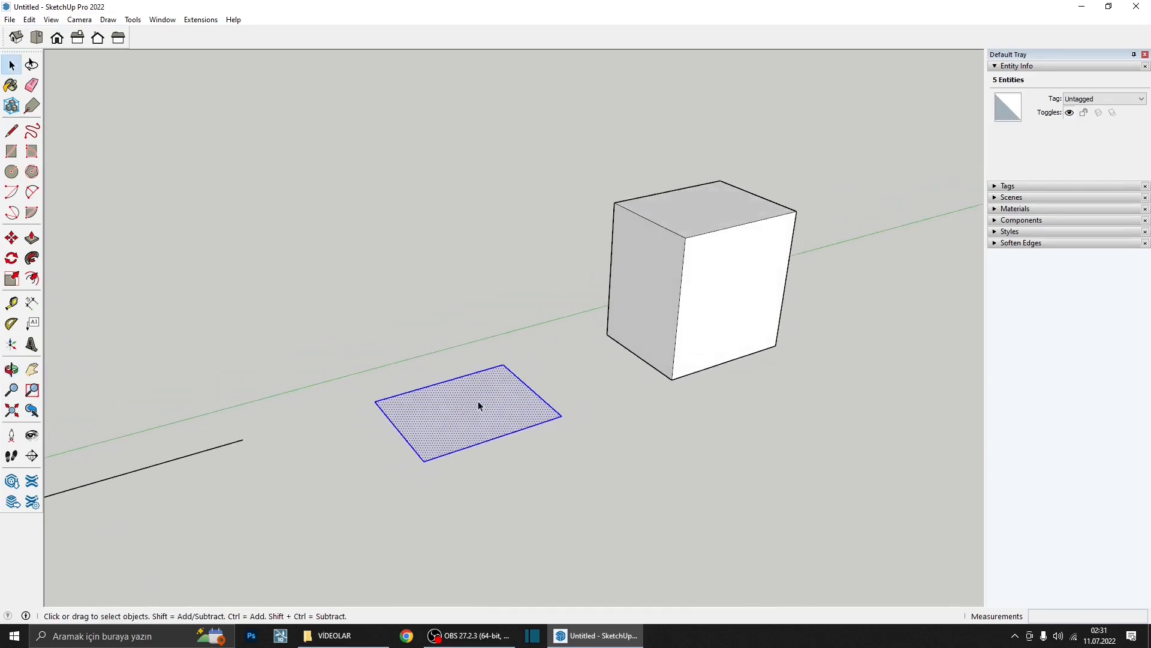
- Select the box's large front face alone, and switch the selection to its nearest vertical edge
middle_drag(759, 377, 645, 360)
scroll(714, 277, up, 5)
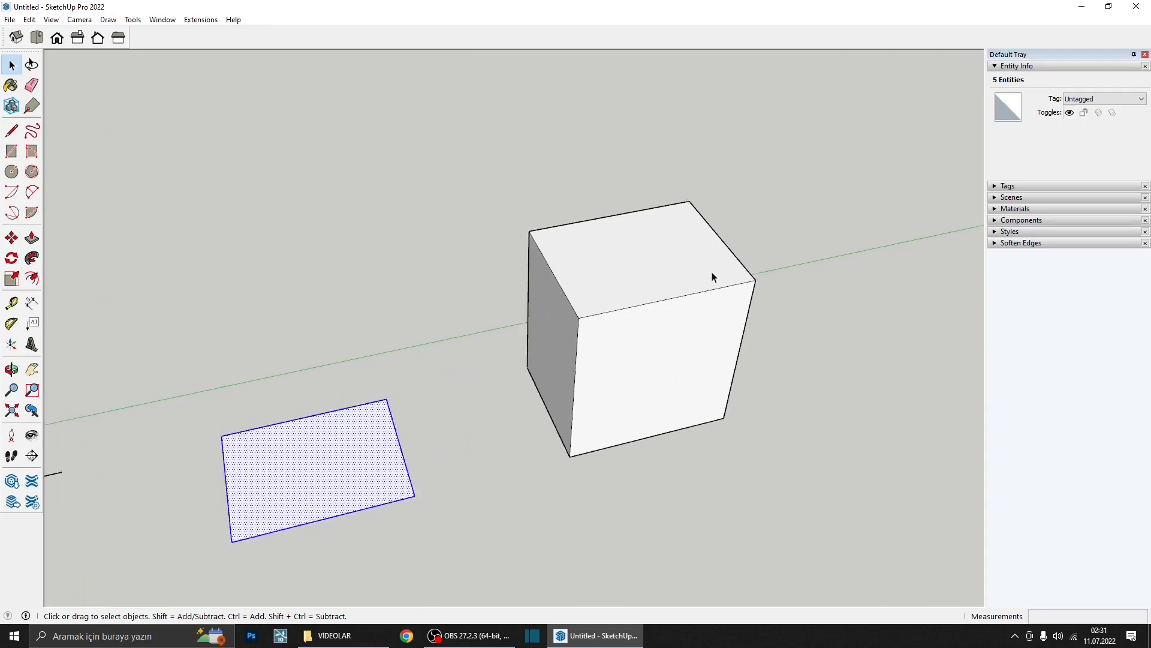
click(611, 354)
middle_drag(601, 403, 599, 327)
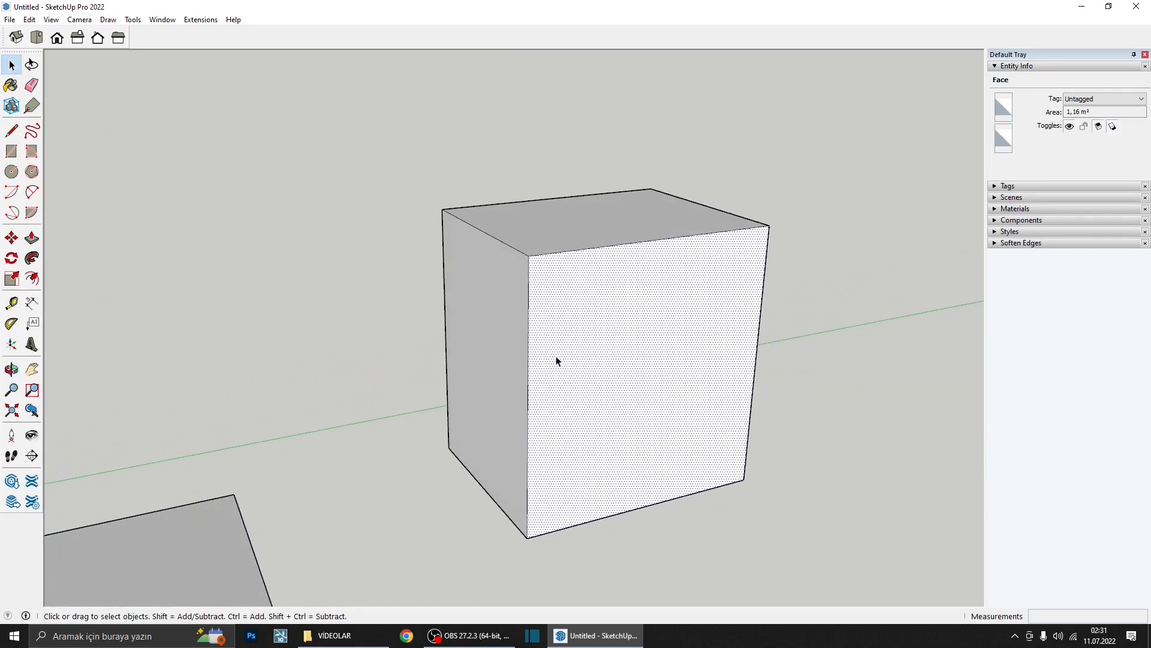
click(527, 370)
middle_drag(527, 372, 583, 400)
- Select the box's front face together with its four bounding edges
double_click(606, 376)
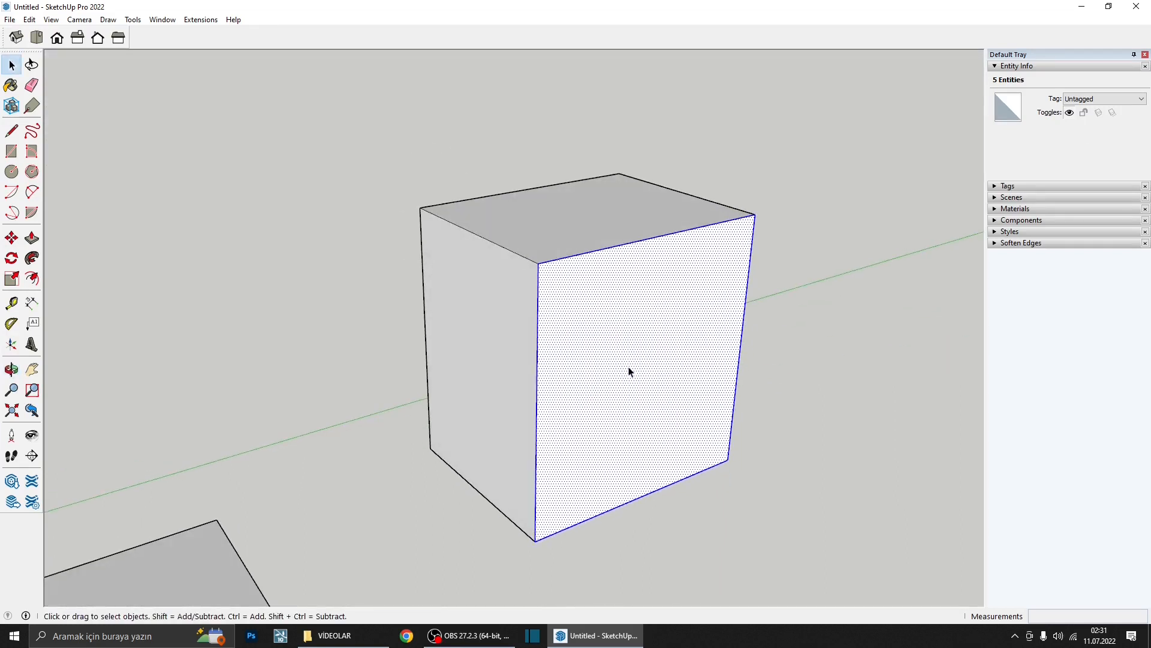
middle_drag(629, 372, 637, 354)
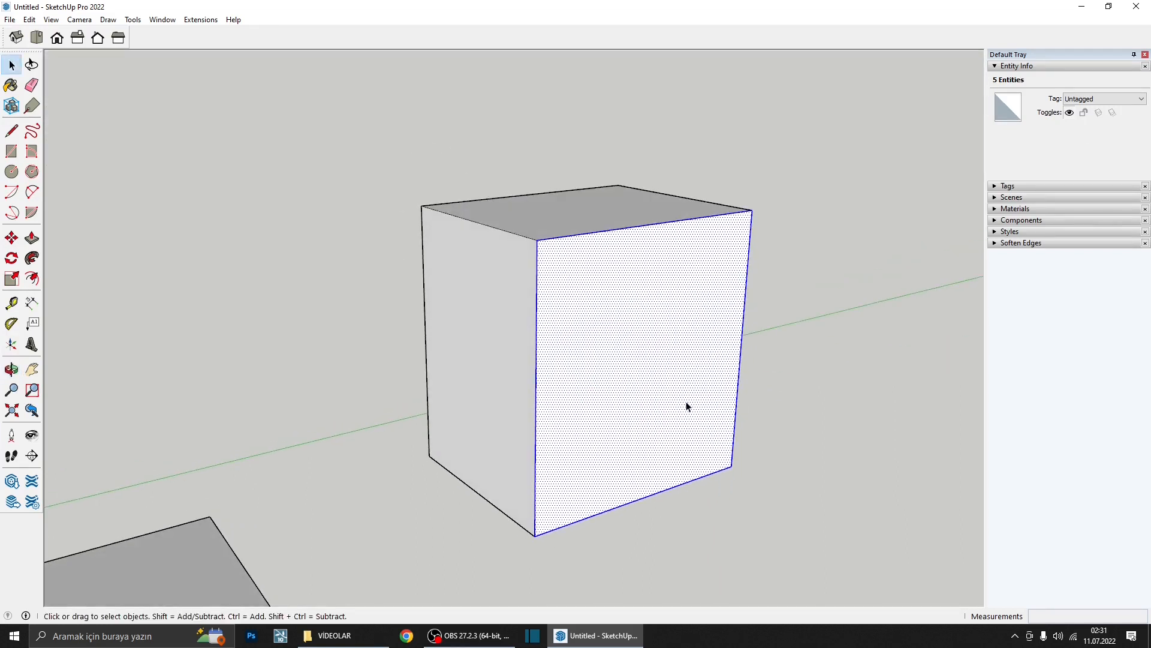
middle_drag(576, 375, 567, 396)
scroll(615, 363, down, 2)
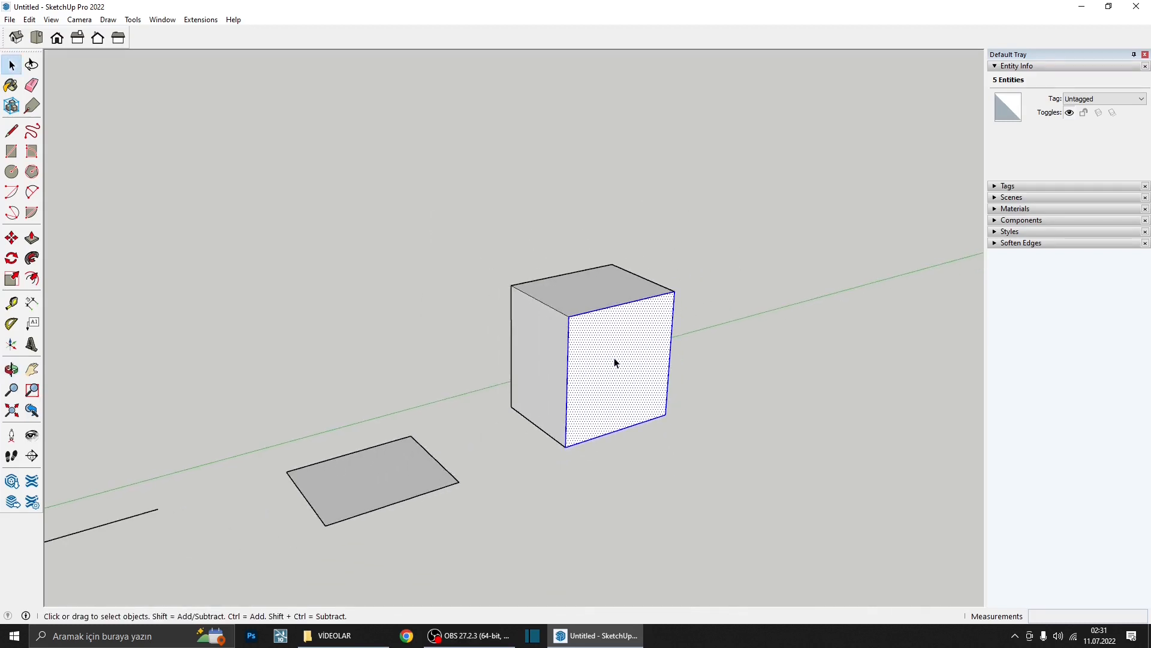
middle_drag(615, 363, 591, 355)
scroll(599, 362, up, 4)
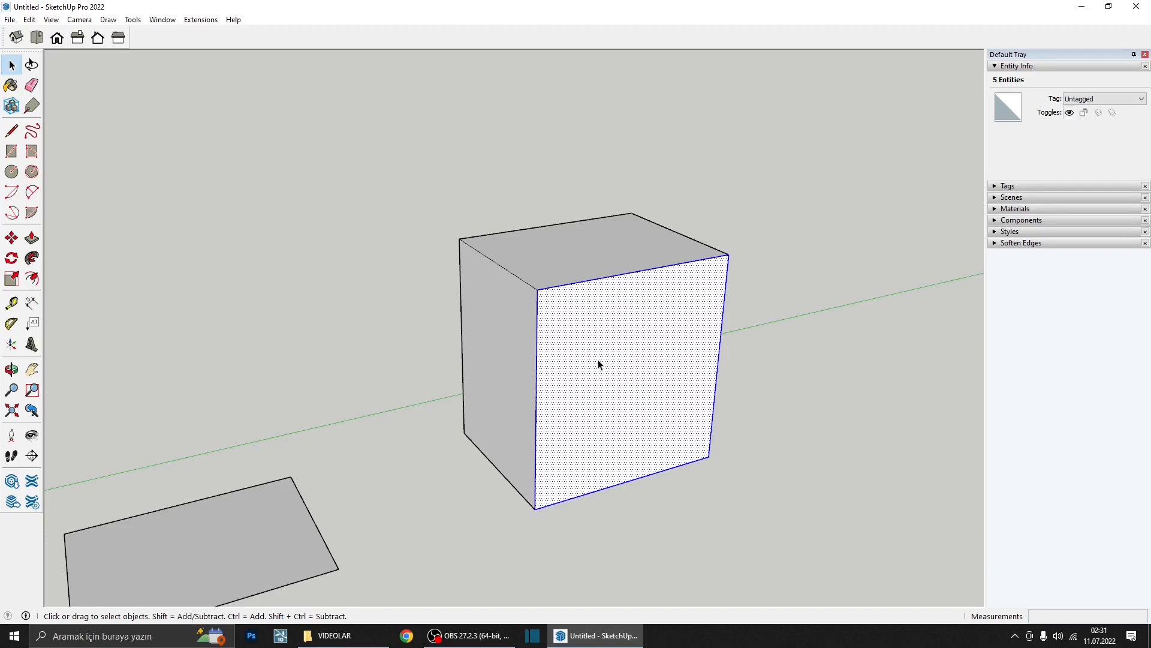
- Select the entire box with all its connected faces and edges, and reduce the selection to the front face only
triple_click(599, 367)
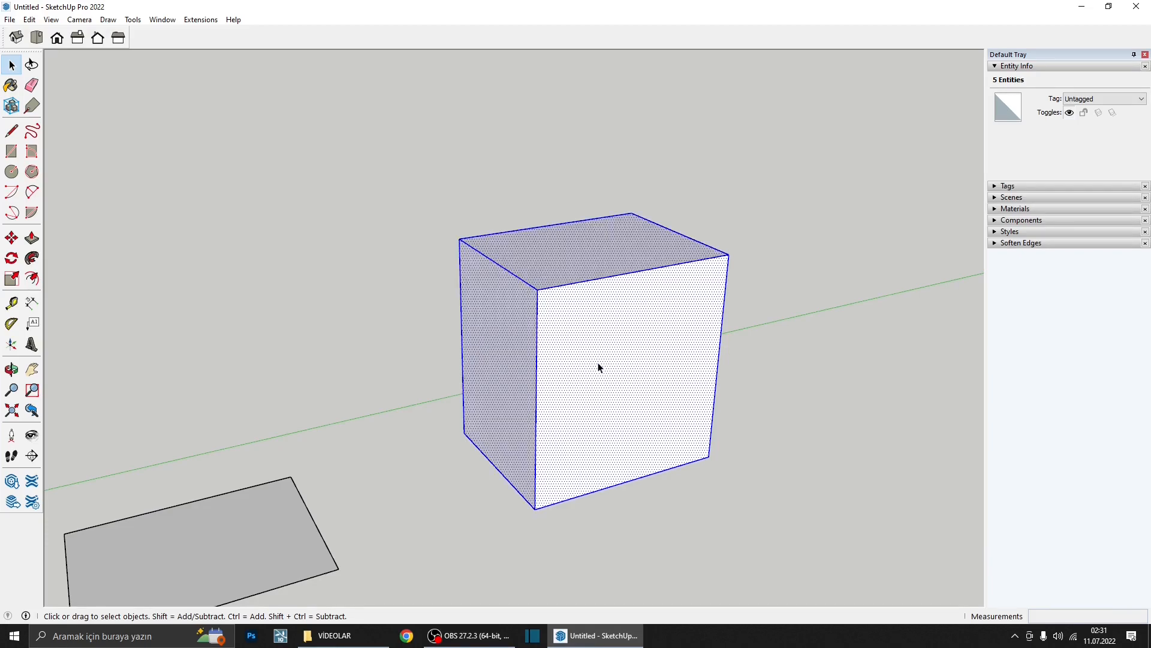
middle_drag(598, 366, 635, 356)
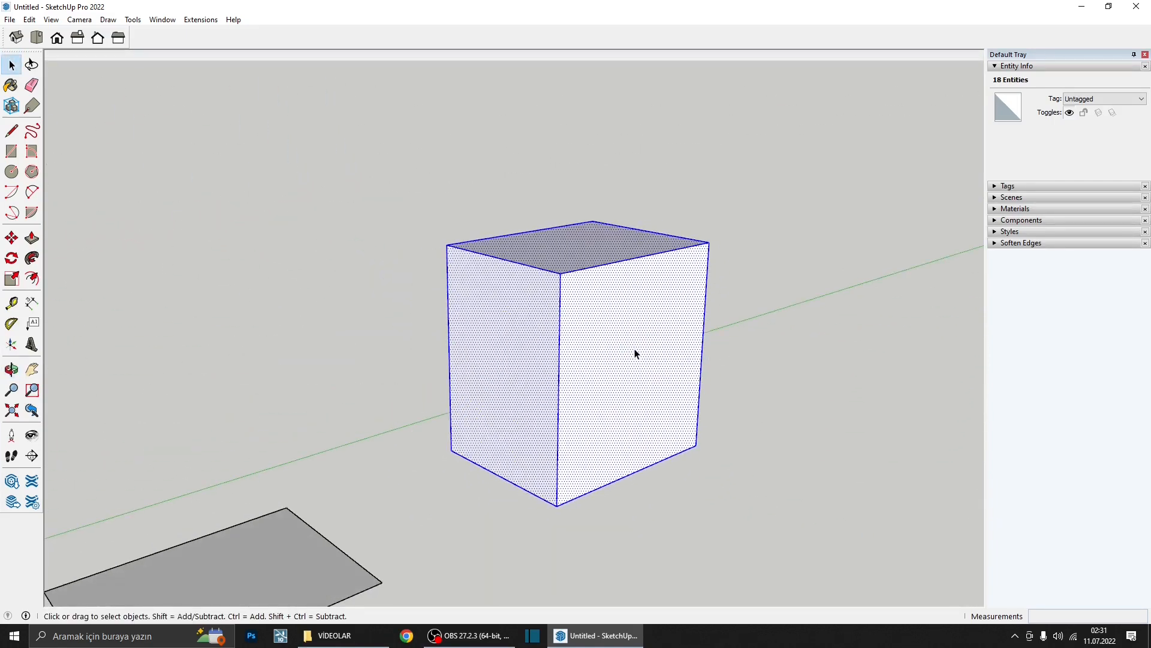
middle_drag(635, 354, 586, 370)
click(585, 370)
scroll(586, 370, down, 6)
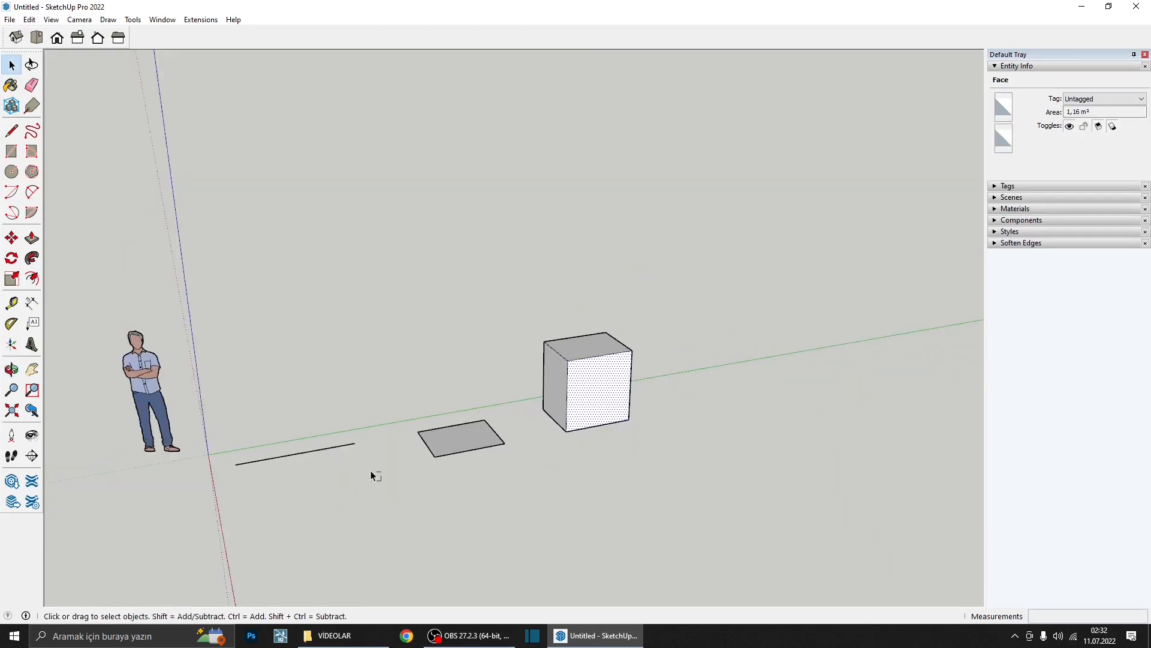
- Select the standalone line with a crossing selection, and add the rectangle's face and its two nearest edges
drag(347, 450, 327, 402)
mouse_move(326, 453)
middle_down()
mouse_move(296, 442)
mouse_move(262, 403)
mouse_move(322, 443)
middle_up()
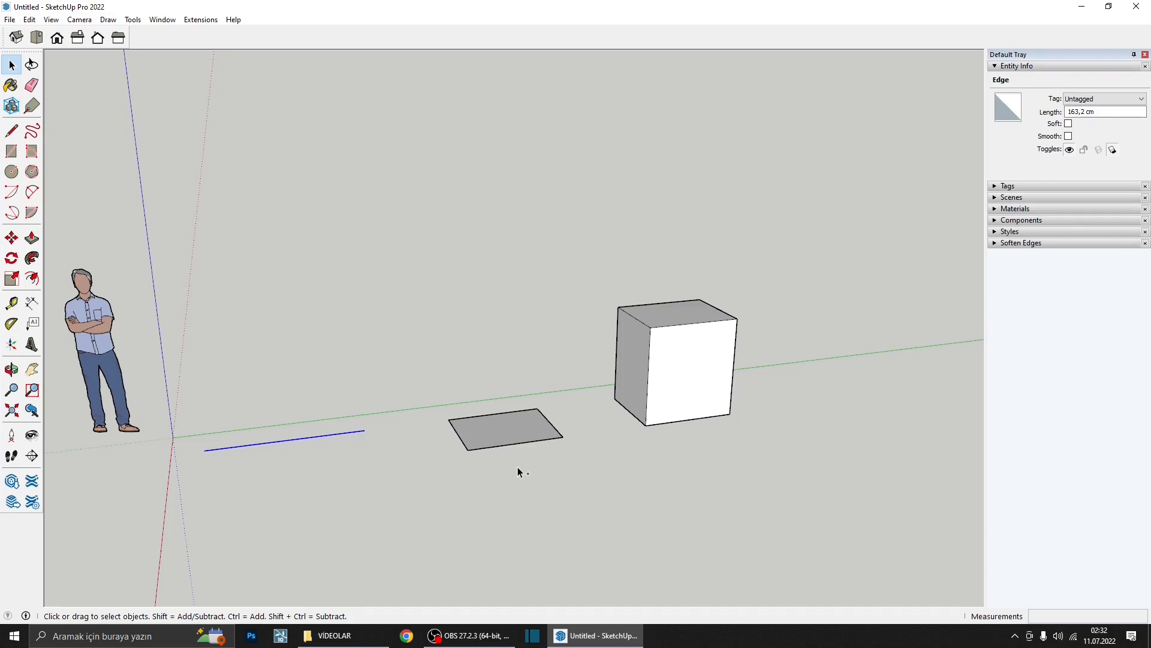
drag(504, 459, 458, 444)
middle_drag(471, 470, 481, 501)
scroll(482, 436, up, 5)
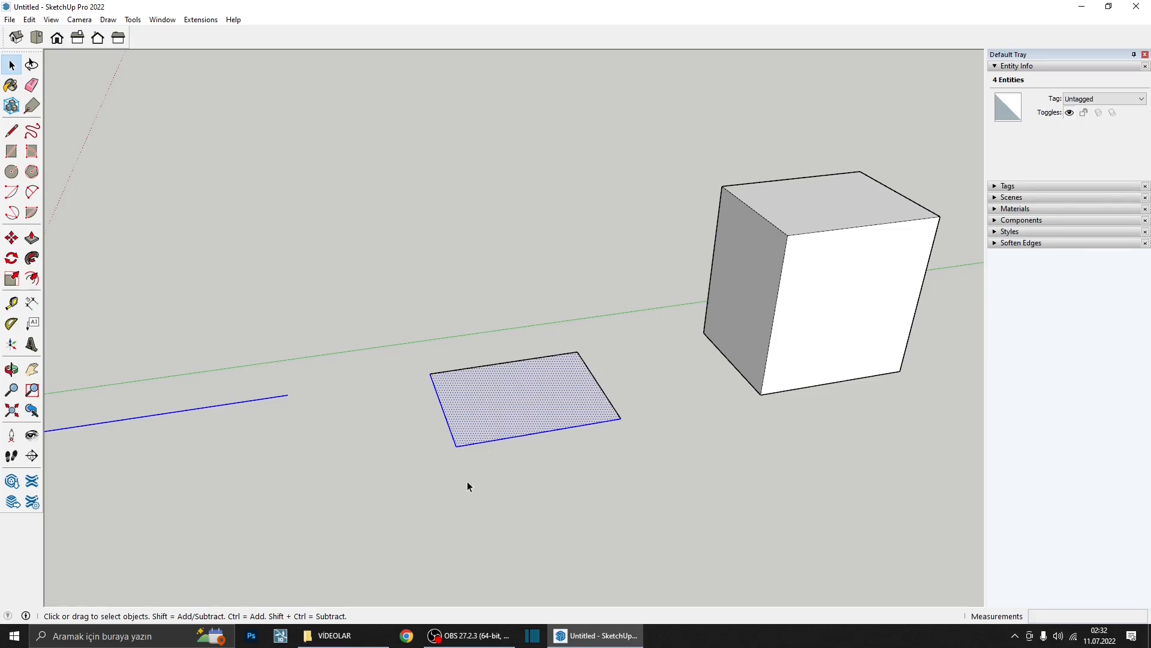
scroll(543, 406, down, 4)
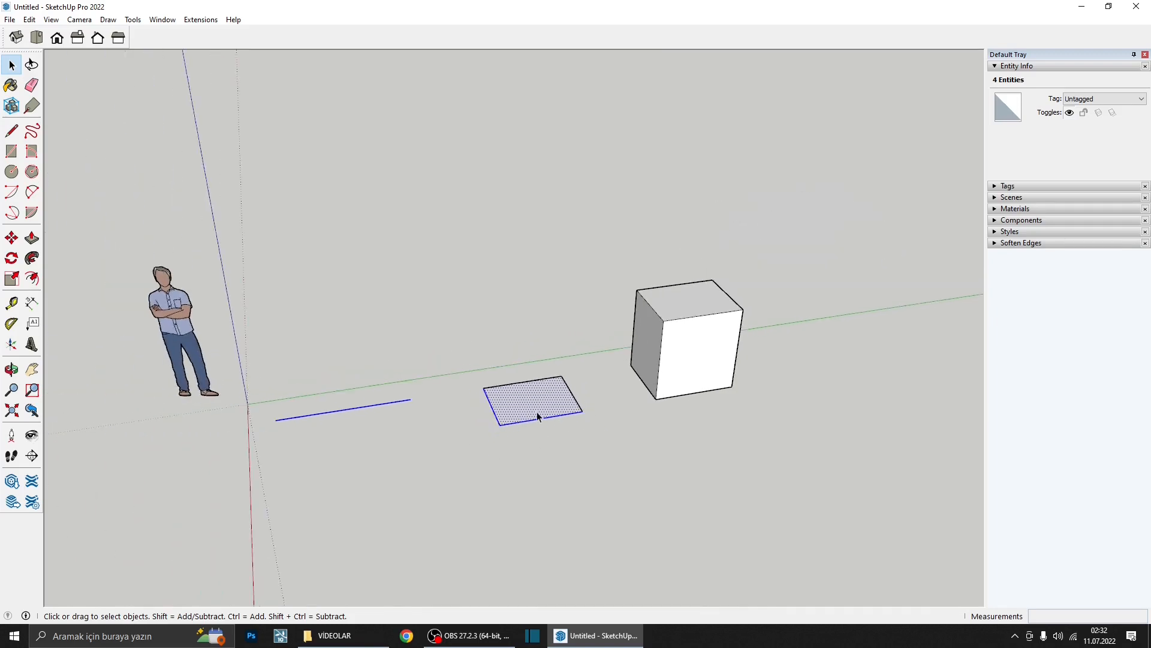
middle_drag(536, 412, 540, 402)
- Clear the selection and try a window selection that only partly encloses the rectangle's near corner
click(432, 441)
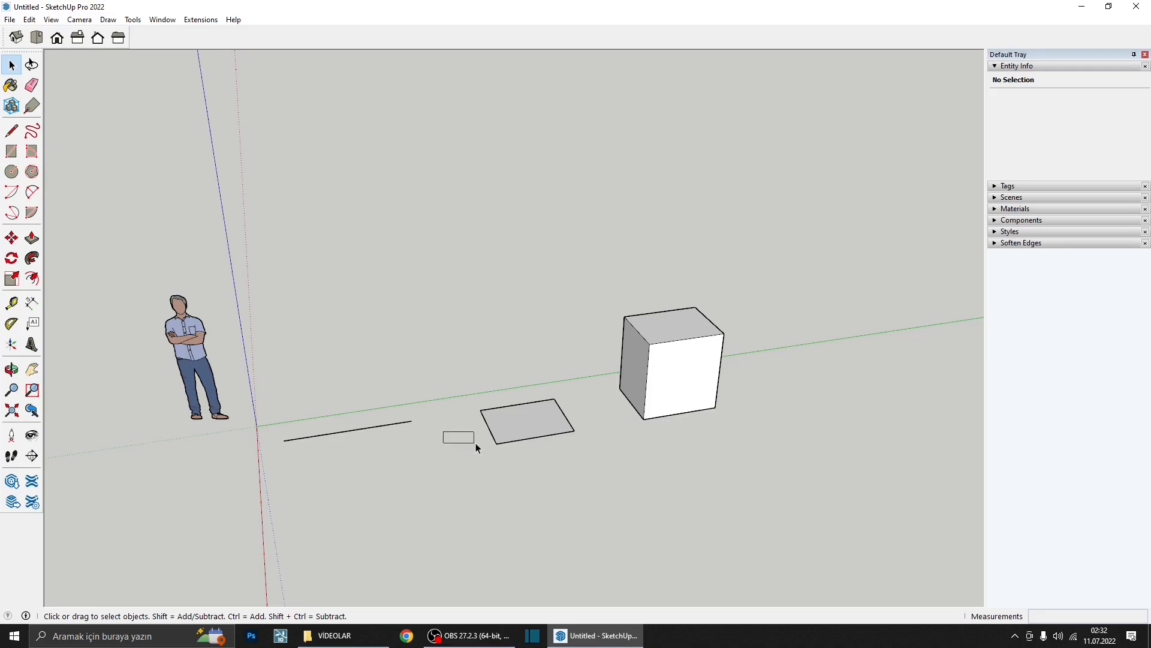
drag(526, 457, 719, 515)
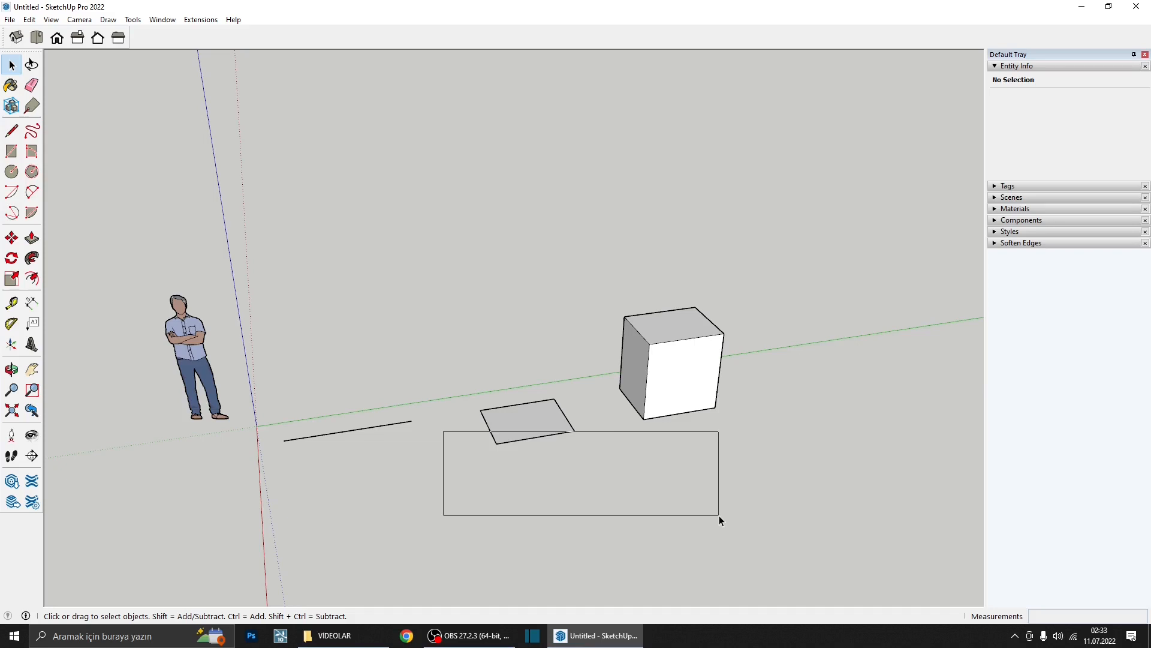
mouse_move(718, 516)
mouse_down()
mouse_move(663, 505)
mouse_move(726, 517)
mouse_up()
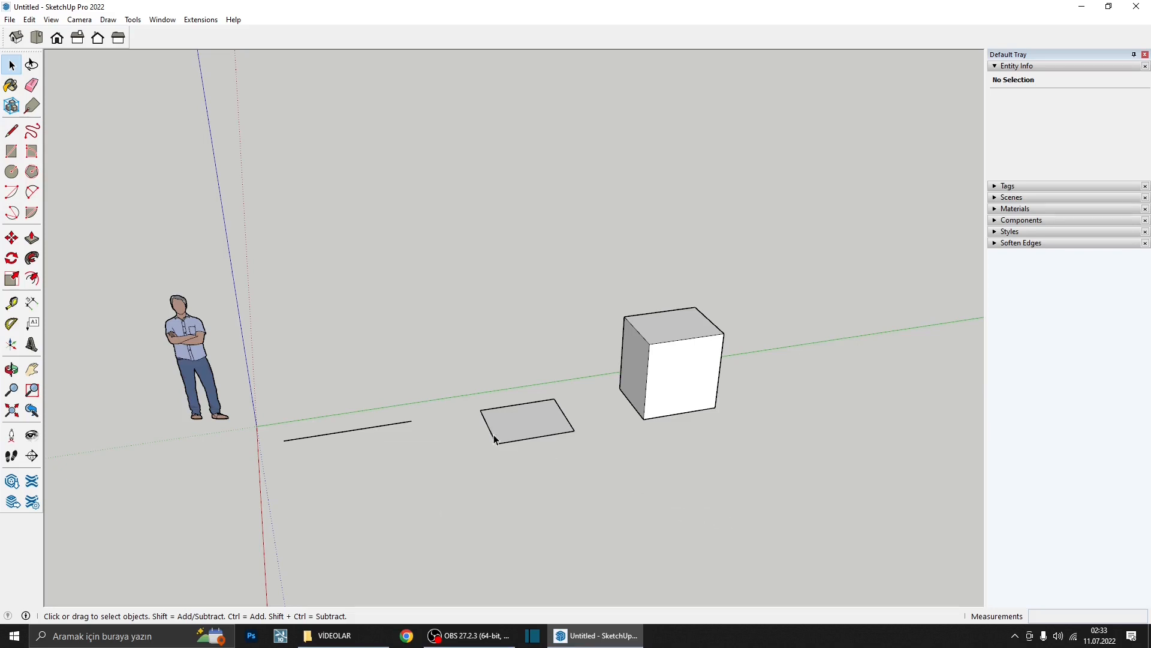
- Select the standalone line by enclosing it completely in a selection window
scroll(628, 456, down, 2)
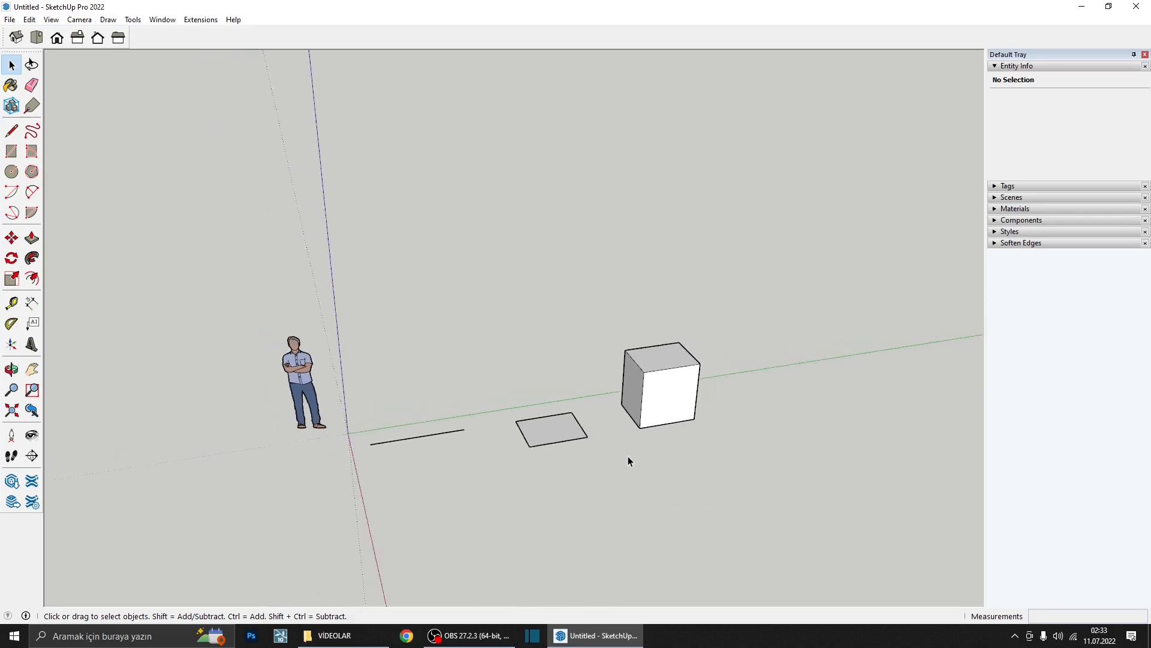
scroll(319, 447, up, 5)
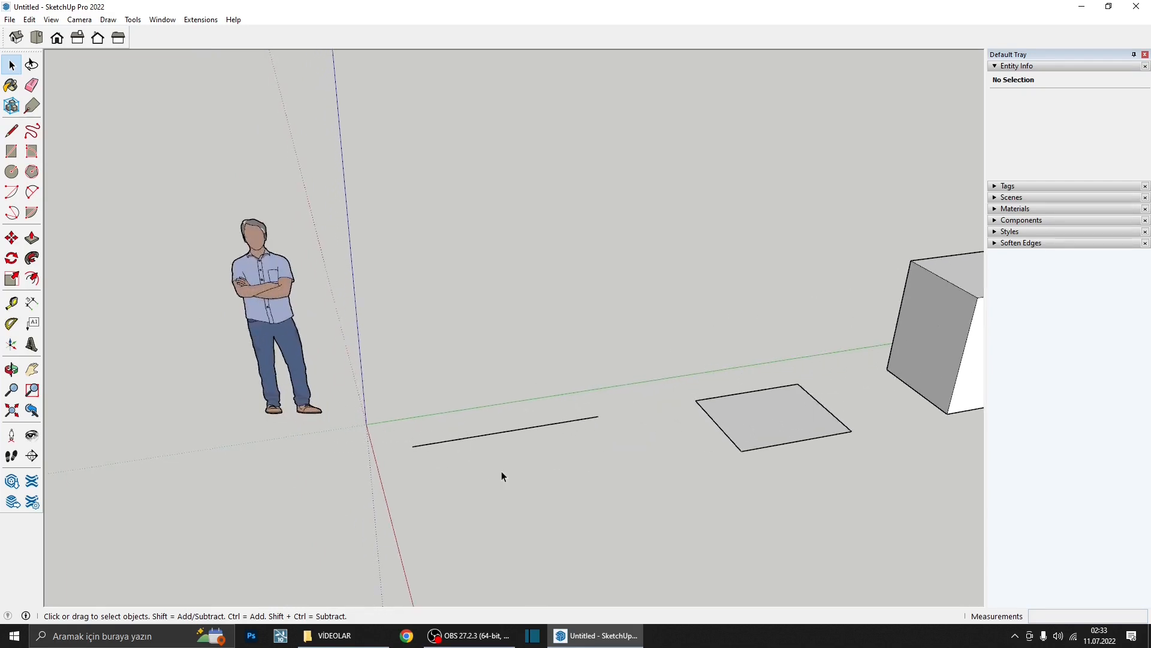
scroll(501, 473, down, 1)
drag(392, 376, 617, 500)
scroll(557, 387, up, 2)
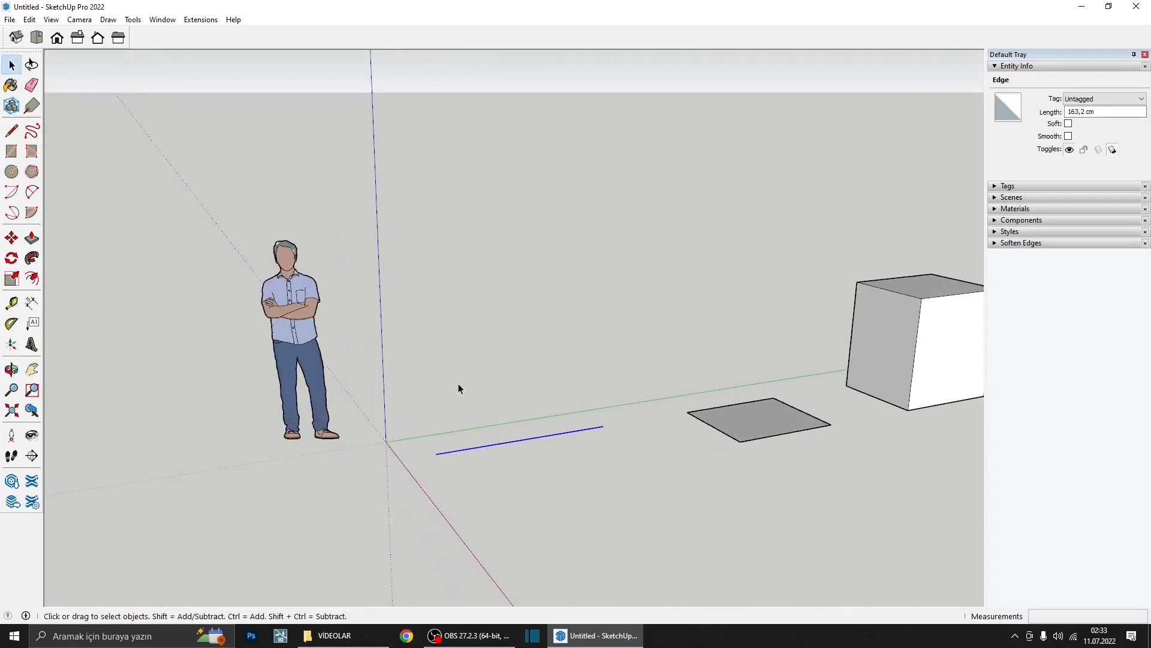
- Select only the rectangle's edge facing the box by enclosing that edge completely in a selection window
scroll(458, 384, down, 2)
middle_drag(653, 383, 656, 457)
scroll(638, 488, up, 2)
scroll(604, 442, down, 2)
scroll(657, 456, up, 2)
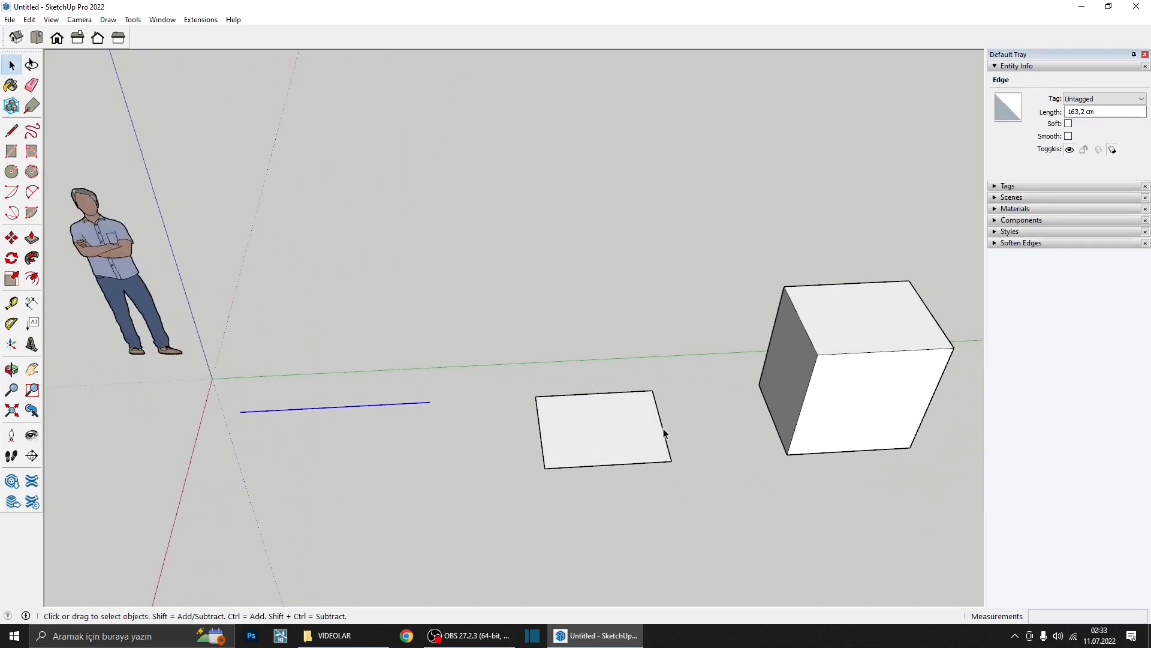
scroll(663, 432, down, 1)
middle_drag(663, 437, 646, 416)
scroll(667, 427, up, 2)
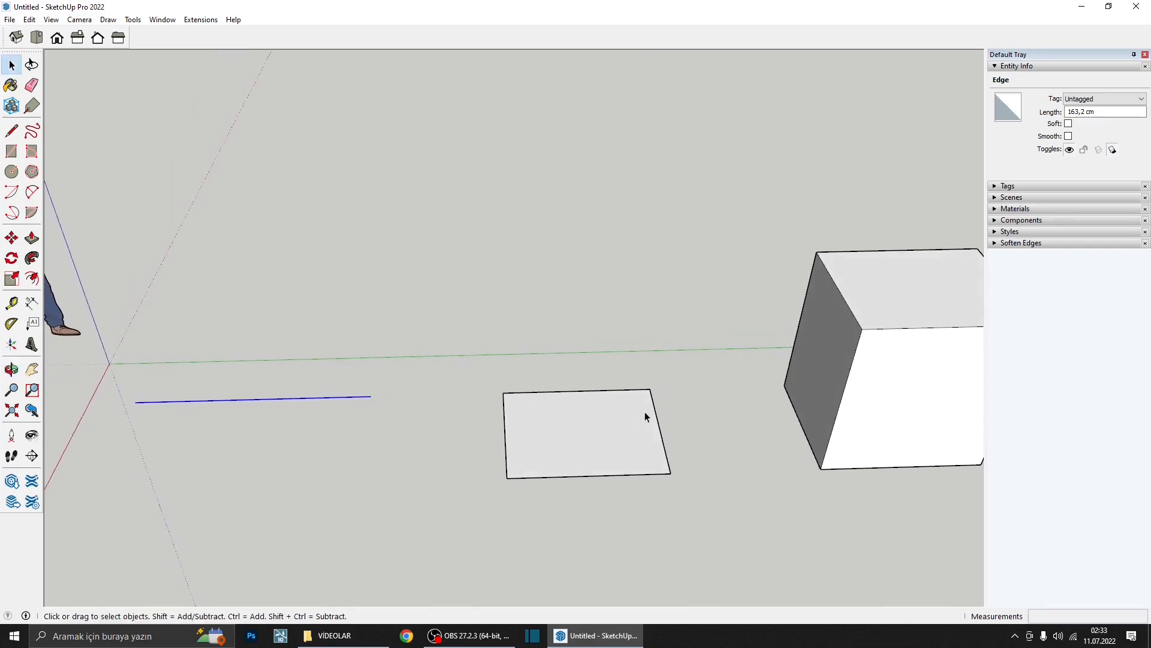
drag(647, 386, 707, 516)
middle_drag(707, 516, 652, 429)
- Select only the box's vertical front edge farthest from the rectangle with an enclosing selection window
scroll(576, 408, down, 5)
middle_drag(577, 409, 766, 285)
scroll(759, 327, up, 3)
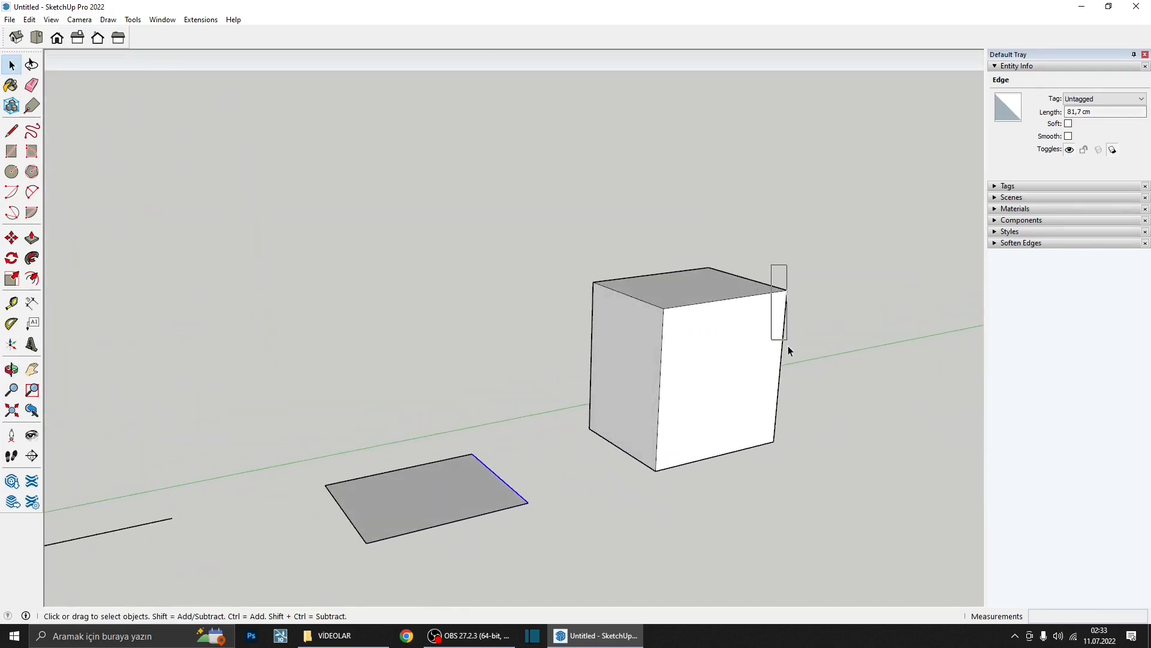
drag(788, 346, 822, 506)
middle_drag(768, 471, 666, 404)
scroll(664, 358, up, 2)
- Select the box's far side face with its bounding edges by window-selecting them from a near-frontal view
middle_drag(687, 366, 756, 333)
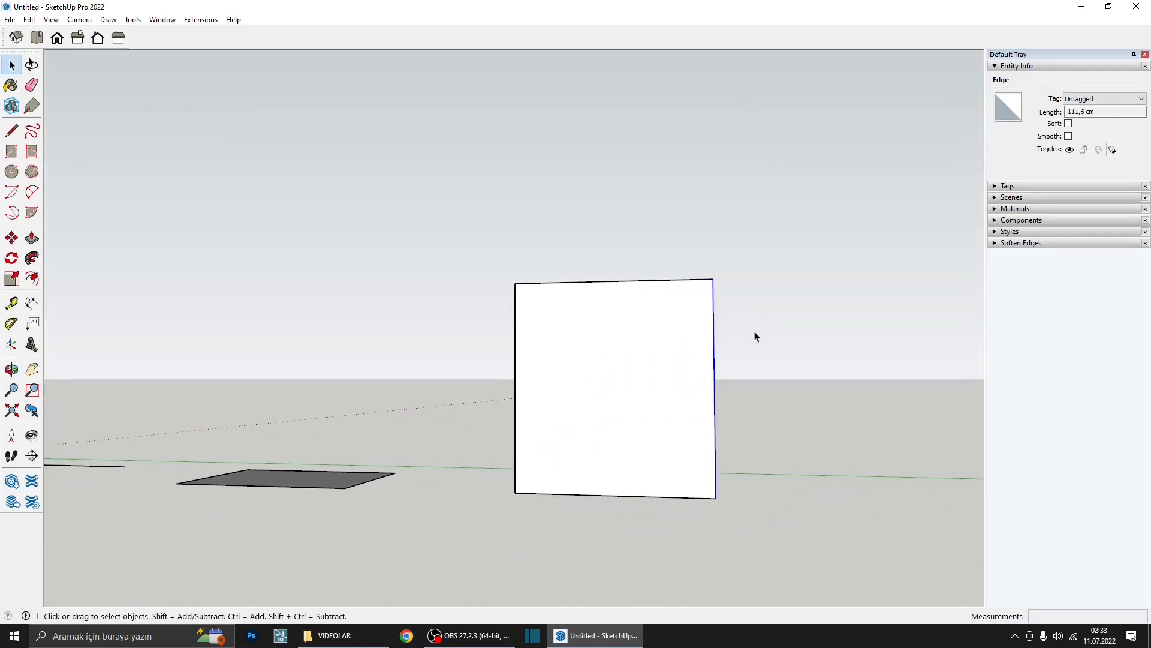
drag(679, 245, 802, 577)
middle_drag(700, 412, 771, 478)
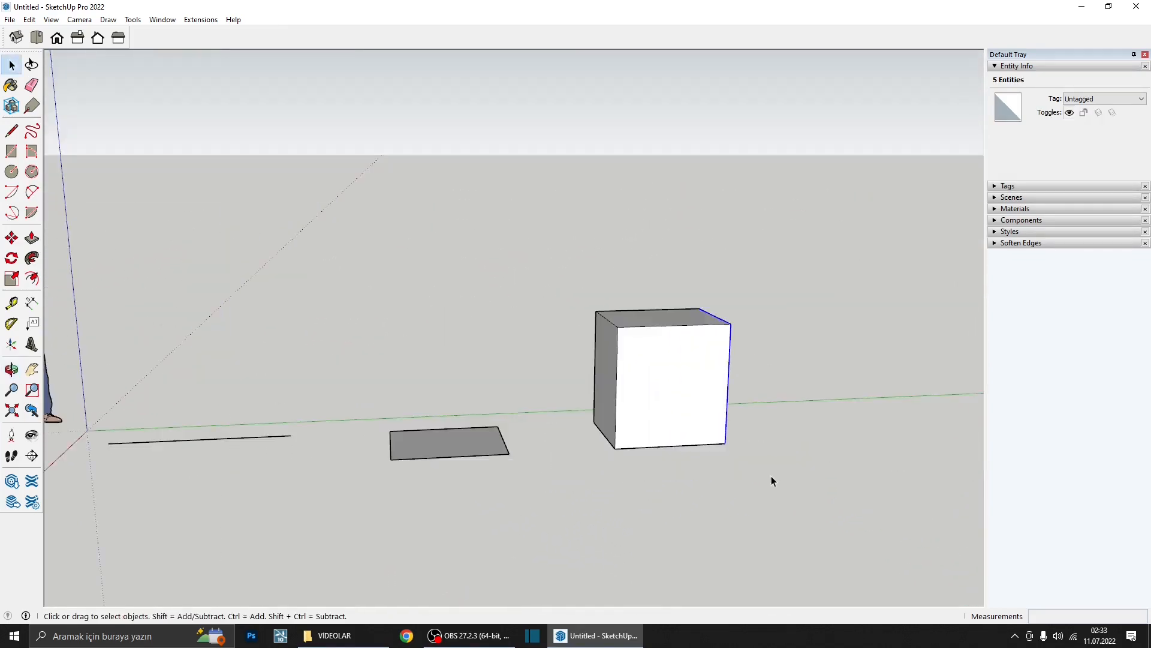
- Try a crossing selection over the box's front and top faces, and clear the selection
drag(773, 480, 636, 294)
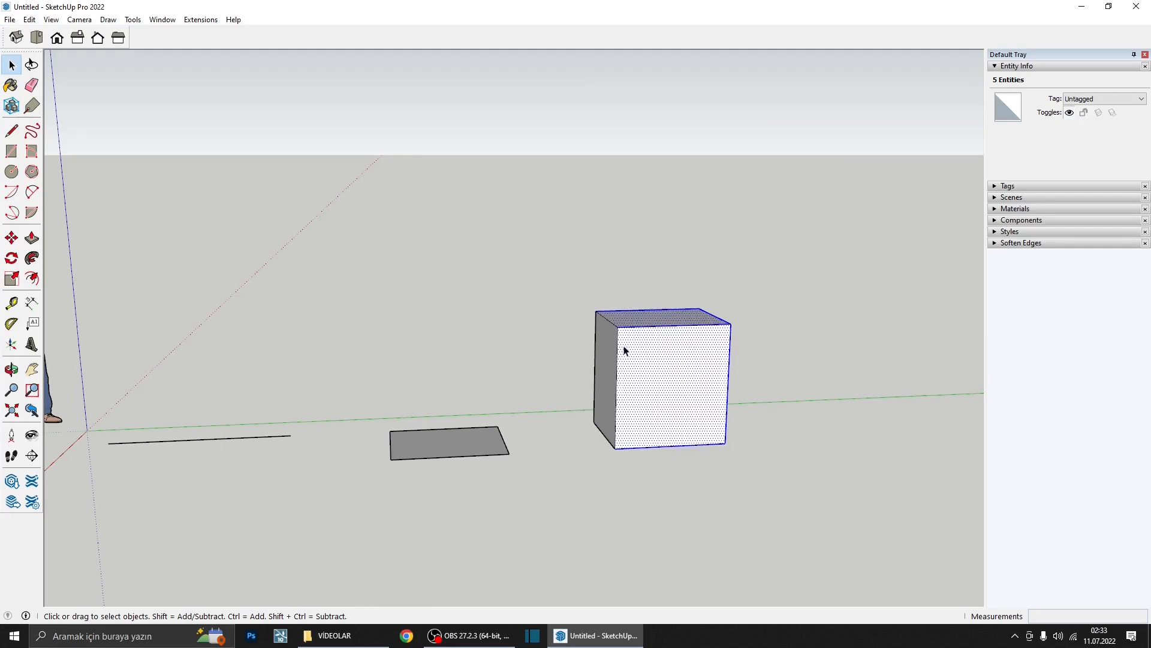
middle_drag(636, 294, 594, 353)
drag(365, 206, 499, 409)
middle_drag(469, 330, 620, 411)
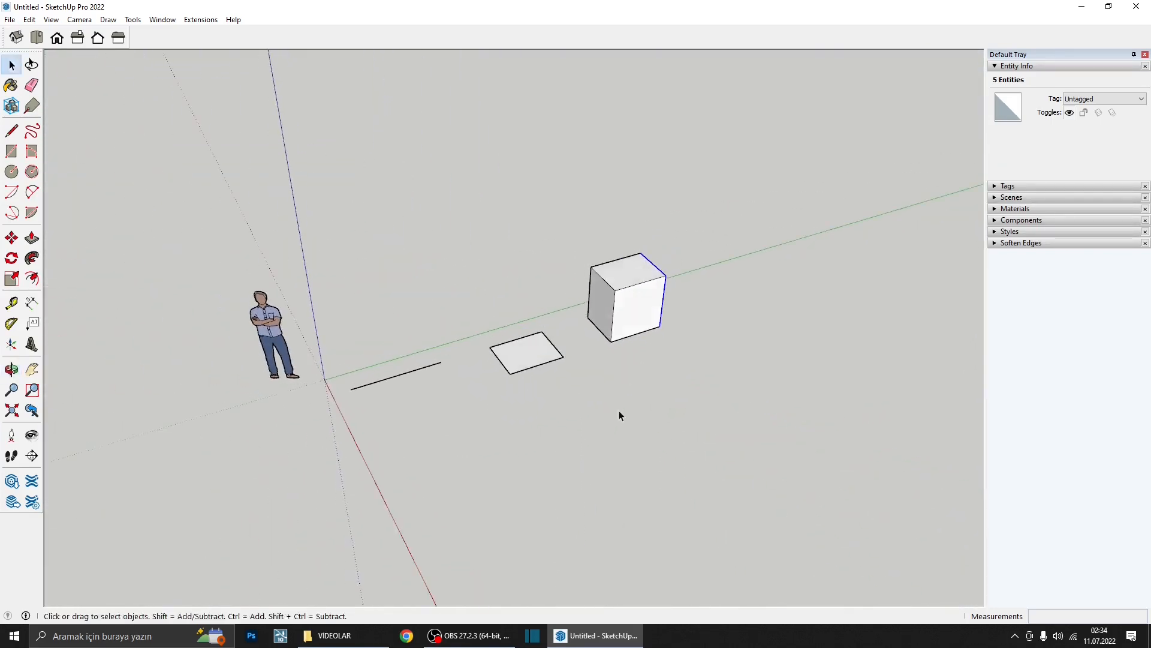
click(504, 415)
middle_drag(491, 415, 383, 347)
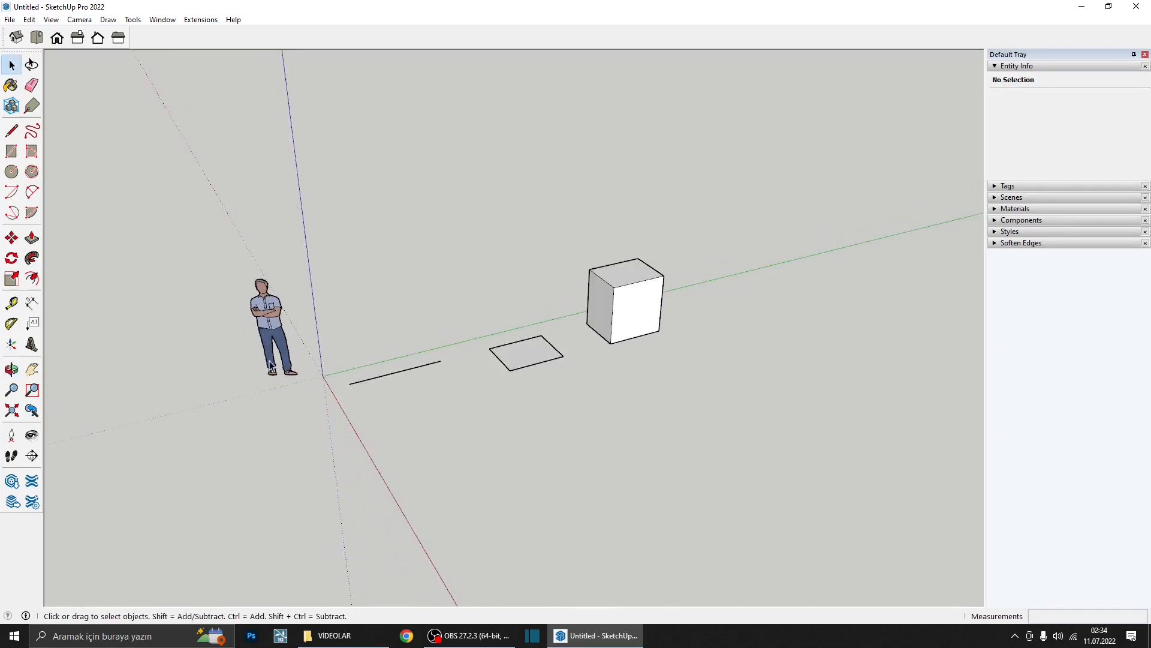
- Delete the selected standalone line and undo the deletion
middle_drag(404, 242, 449, 227)
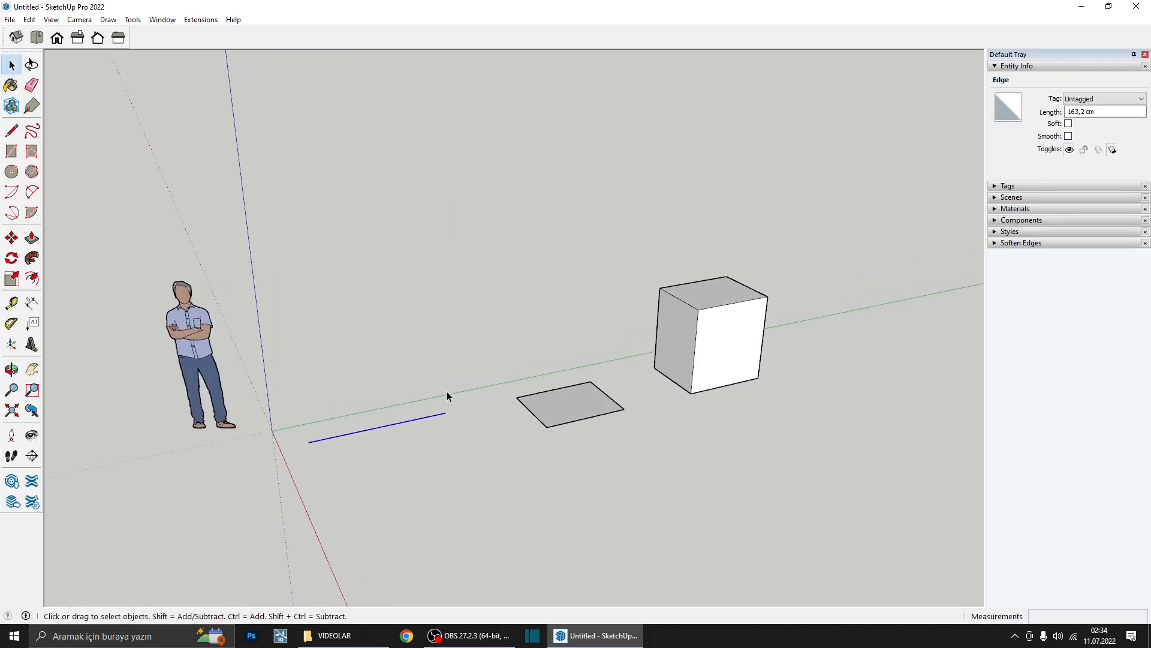
key(Delete)
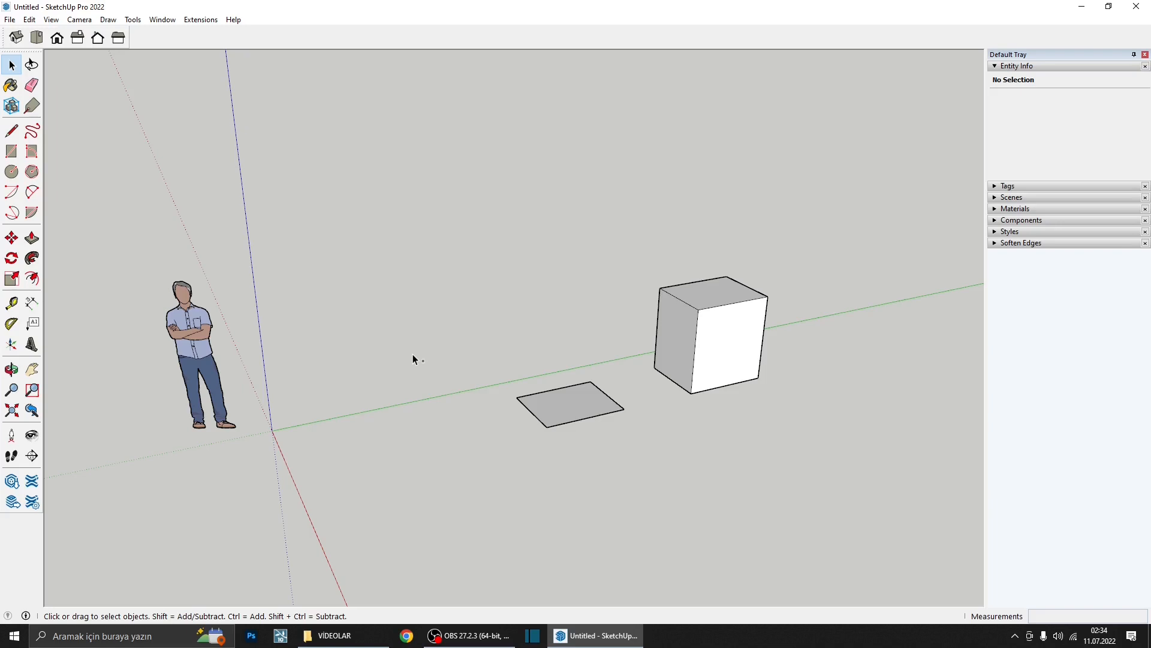
key(ctrl+z)
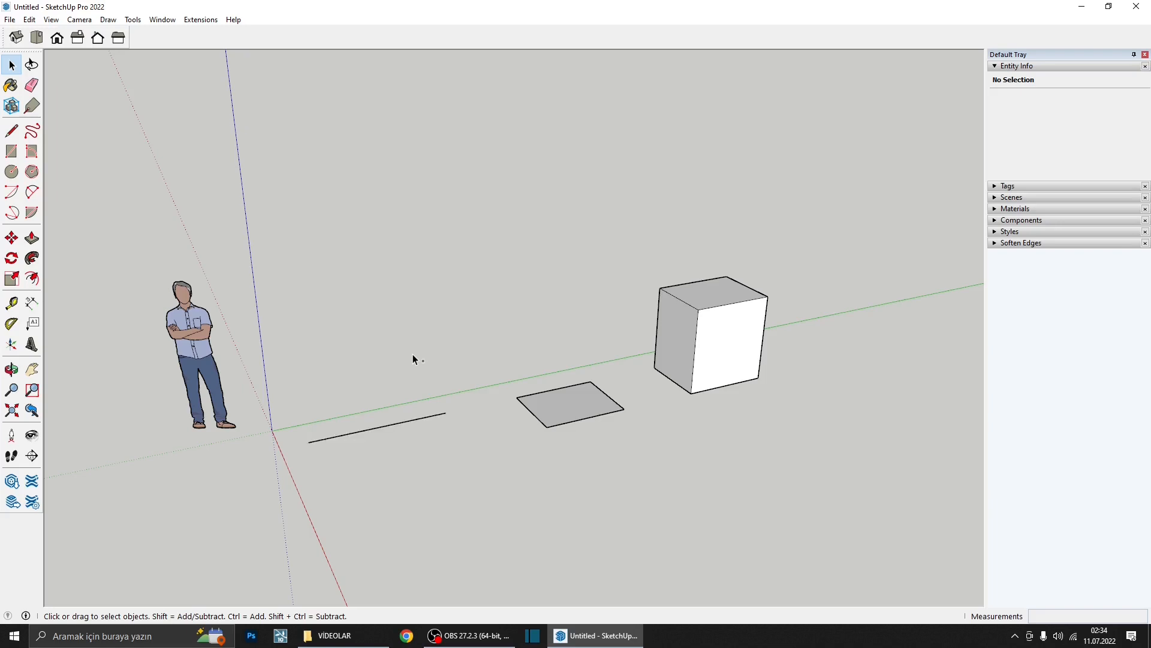
- Erase the standalone line with the Eraser and return to the Select tool
click(33, 87)
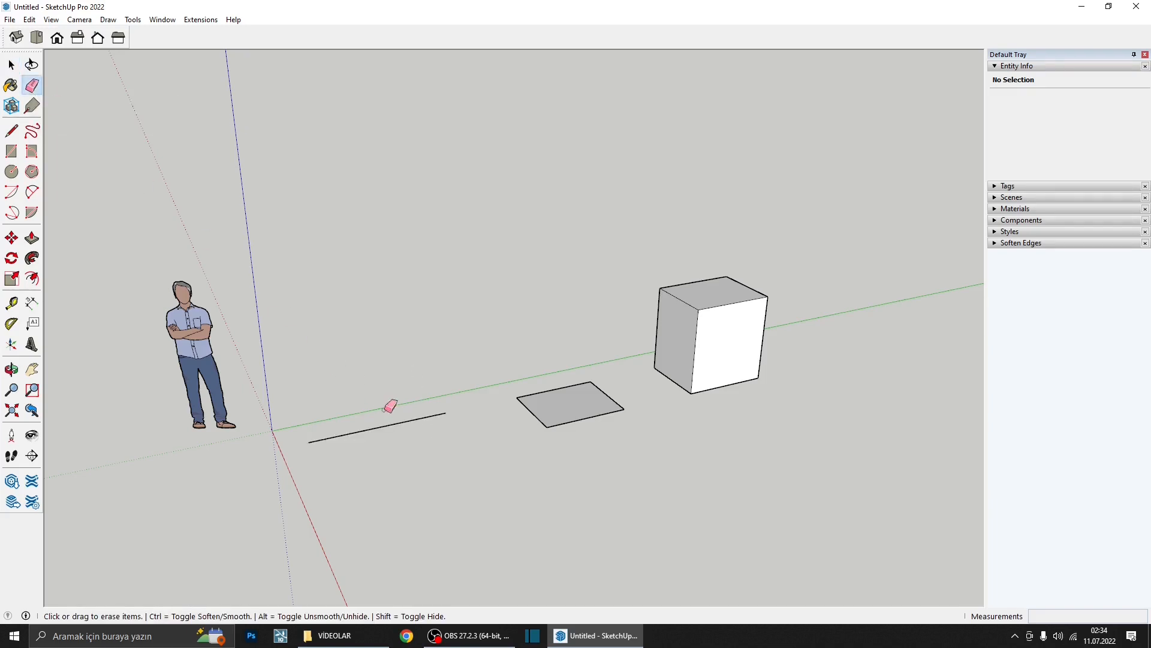
drag(400, 405, 402, 395)
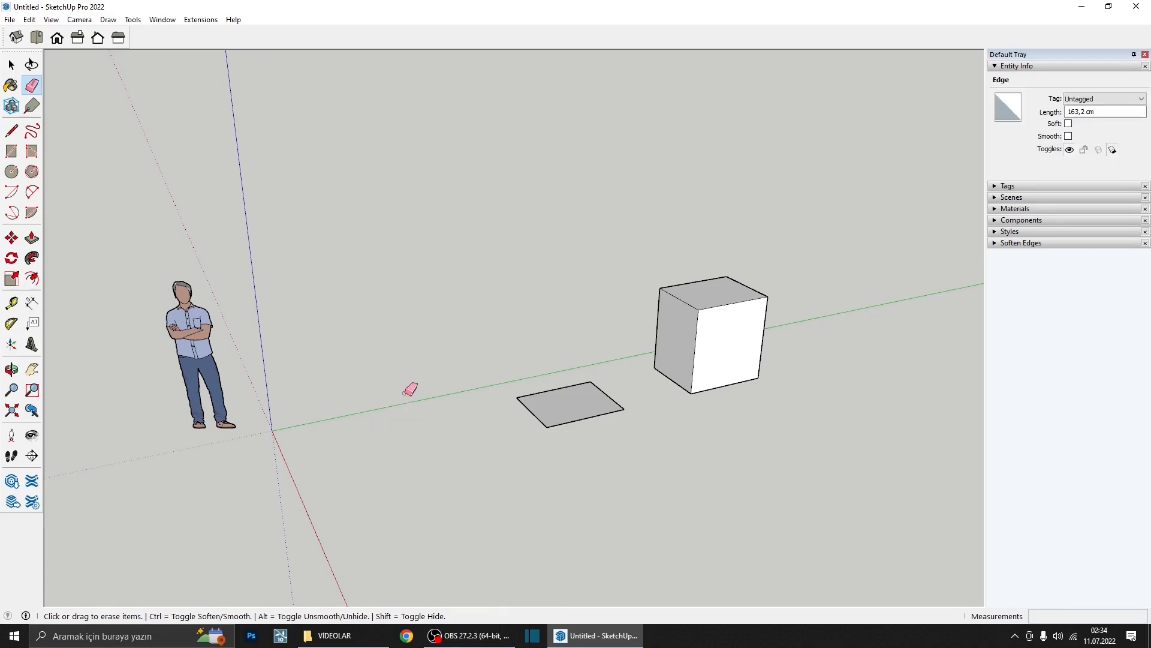
key(space)
- Erase edges of the box with the Eraser until only its base and the side face toward the rectangle remain
middle_drag(708, 383, 675, 381)
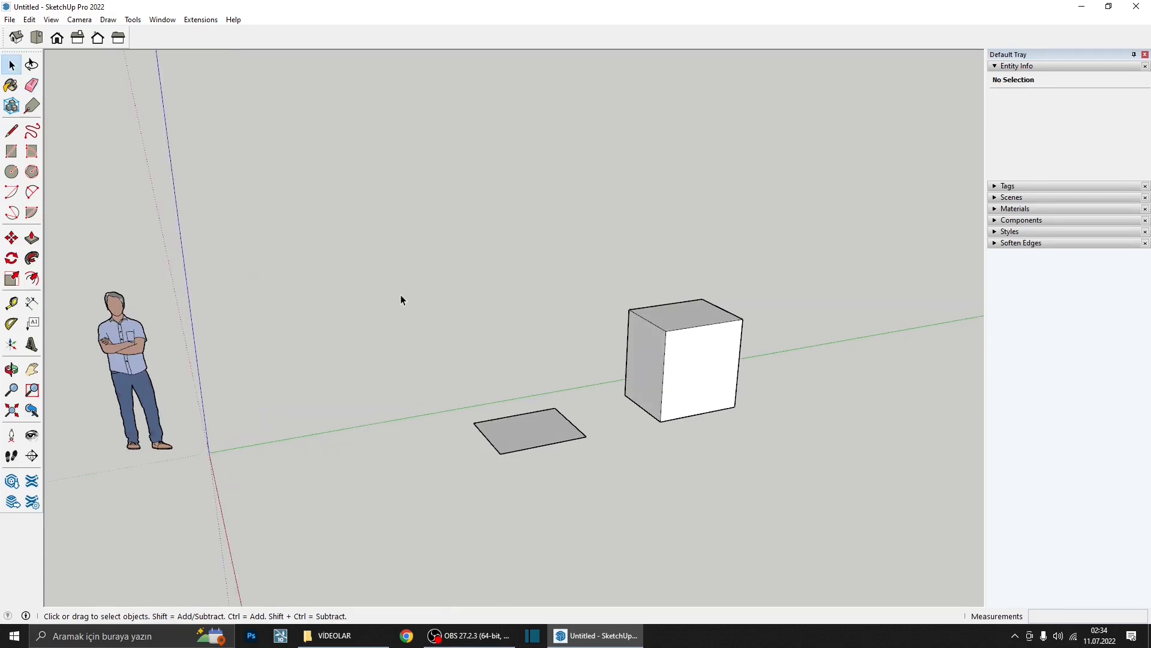
click(31, 85)
scroll(757, 325, up, 5)
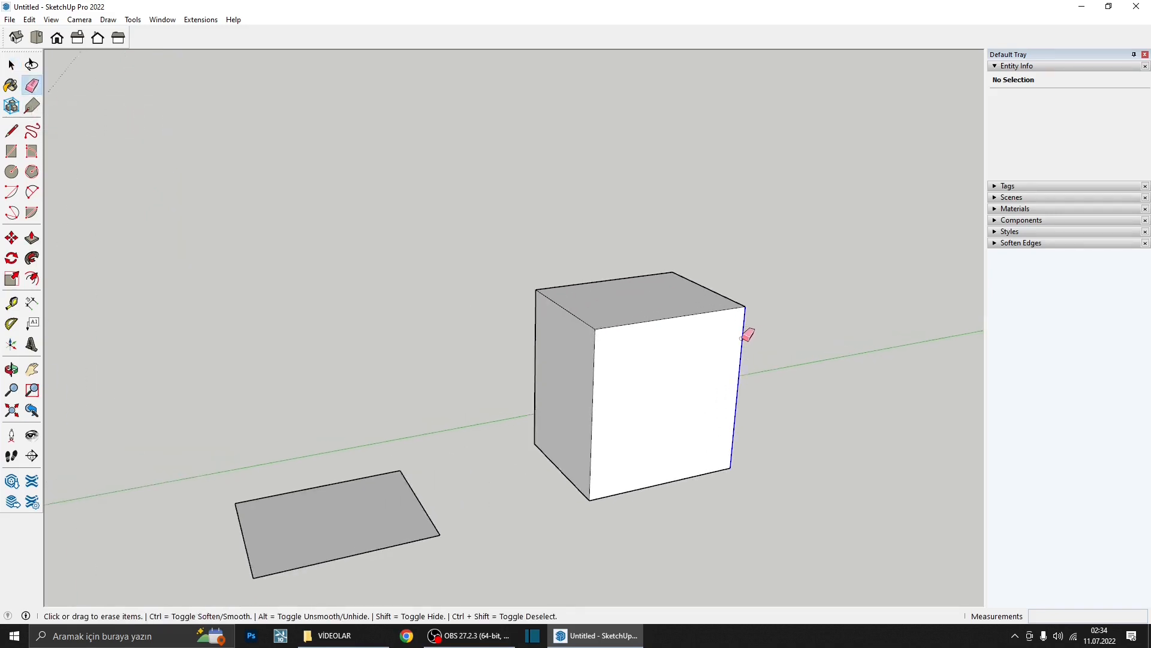
mouse_move(750, 316)
mouse_down()
mouse_move(737, 288)
mouse_move(656, 262)
mouse_move(637, 274)
mouse_move(673, 307)
mouse_up()
mouse_move(673, 323)
middle_down()
mouse_move(673, 357)
mouse_move(657, 376)
middle_up()
middle_drag(421, 290, 528, 347)
scroll(593, 383, up, 1)
scroll(492, 421, down, 2)
key(space)
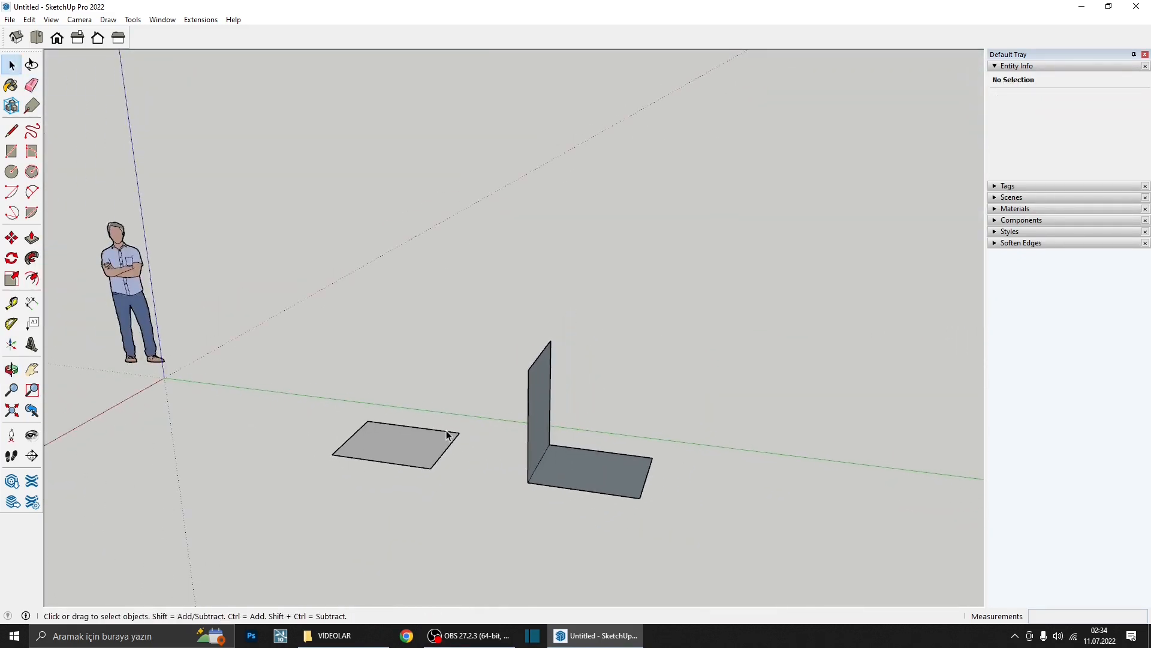
- Delete a selected part of the rectangle, and undo this deletion together with the erasing of the box's edges
click(444, 433)
middle_drag(443, 436, 688, 536)
key(Delete)
key(ctrl+z)
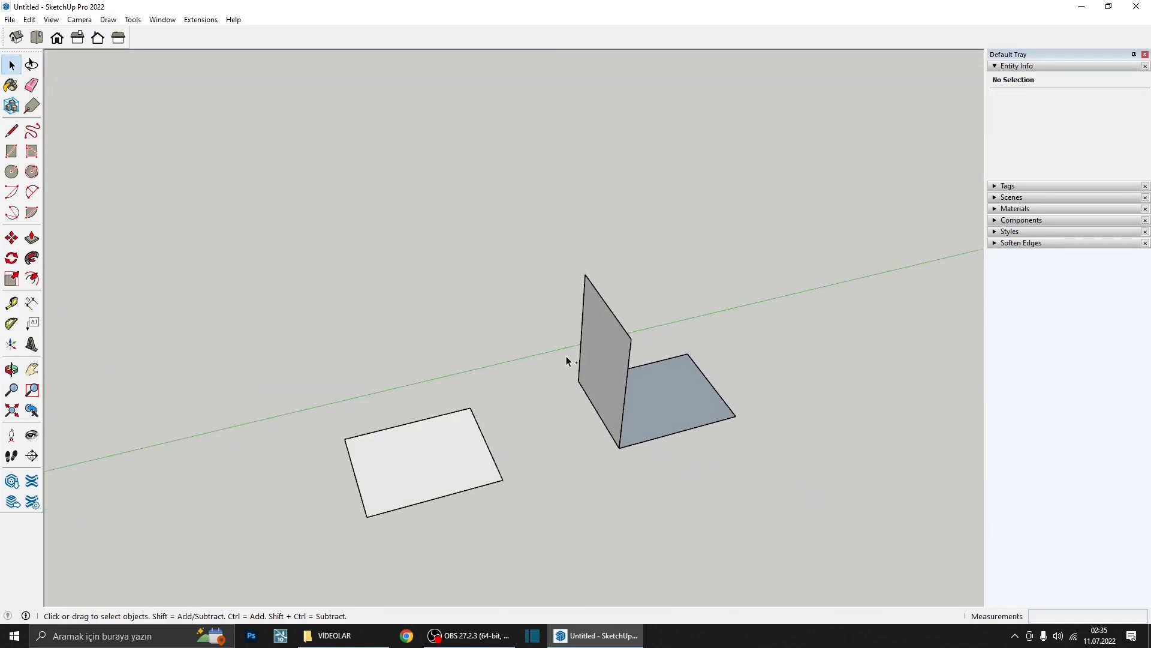
key(ctrl+z)
key(ctrl+z)
- Hide the box's nearest vertical edge using the Eraser's hide mode
middle_drag(588, 381, 576, 338)
scroll(654, 350, up, 3)
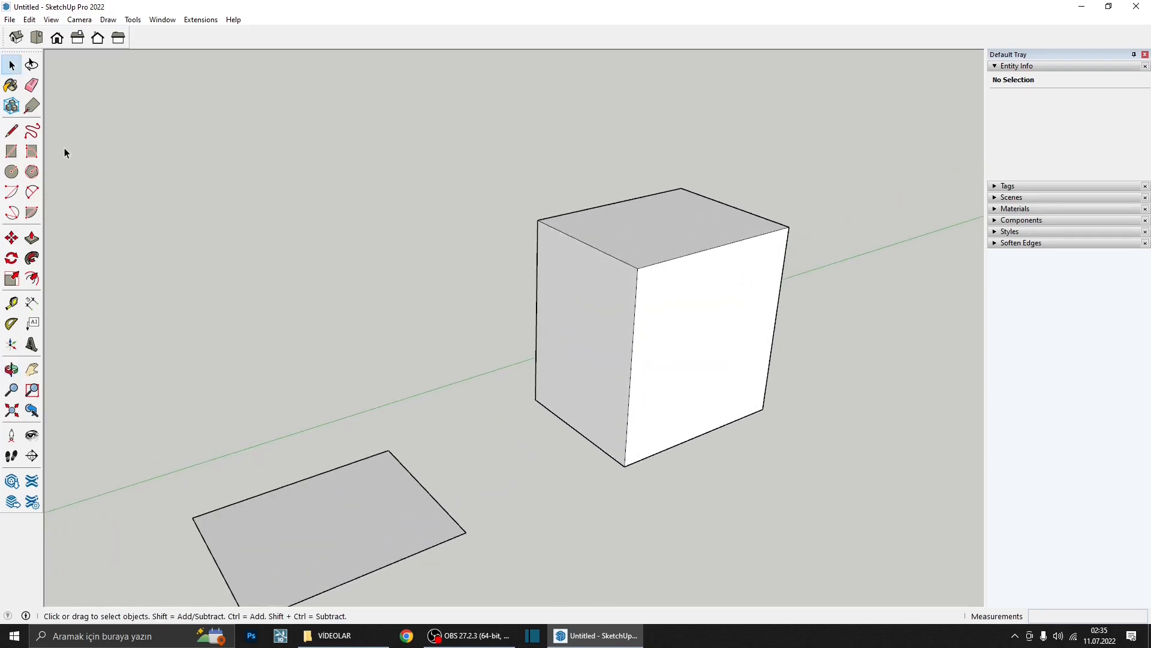
key(e)
scroll(608, 328, up, 2)
key(shift)
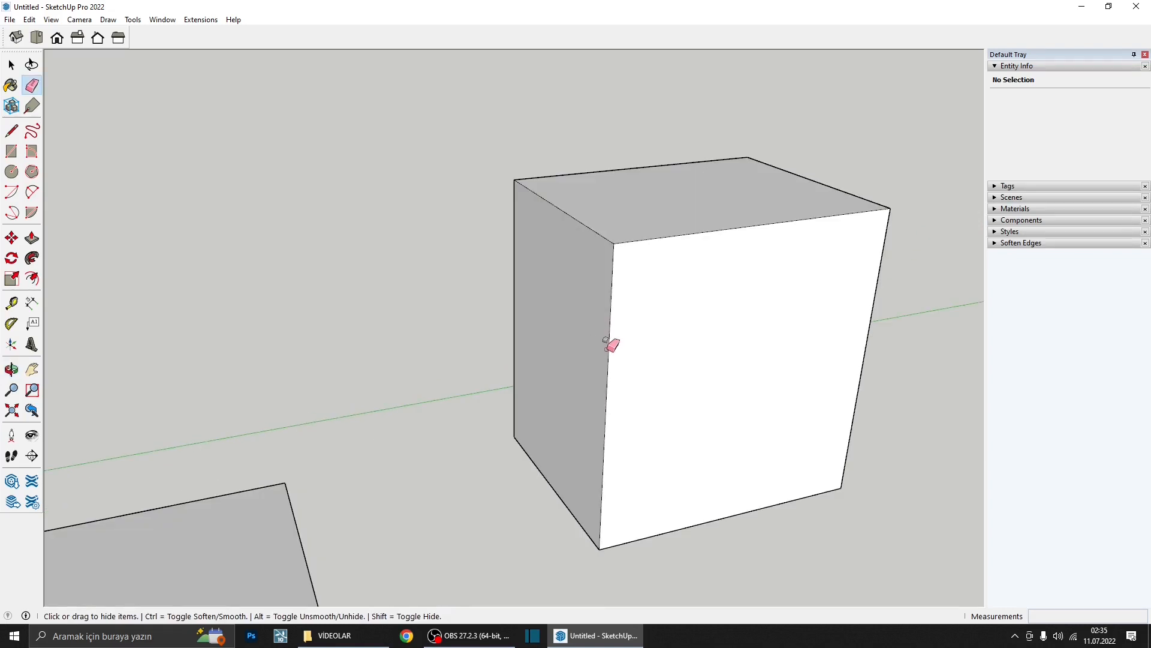
middle_drag(611, 349, 540, 378)
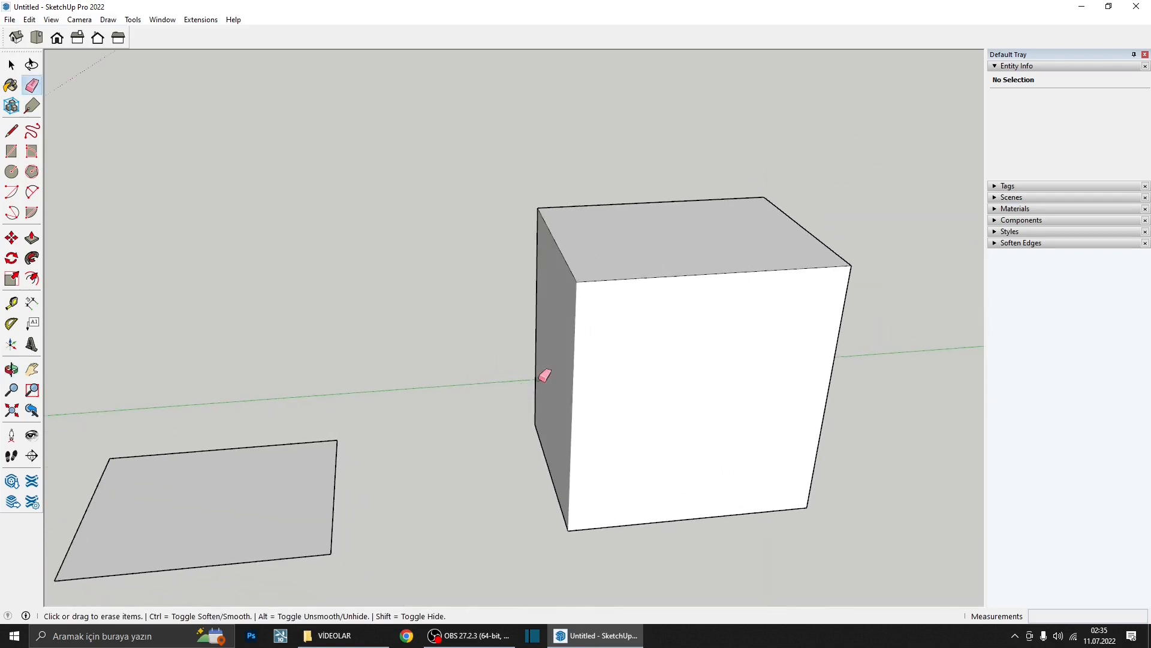
- Erase the box's vertical front edge farthest from the rectangle, and undo the erasure
scroll(579, 328, up, 3)
mouse_move(578, 327)
middle_down()
mouse_move(437, 244)
mouse_move(583, 280)
mouse_move(843, 279)
mouse_move(791, 303)
mouse_move(838, 196)
middle_up()
scroll(659, 279, down, 3)
click(855, 269)
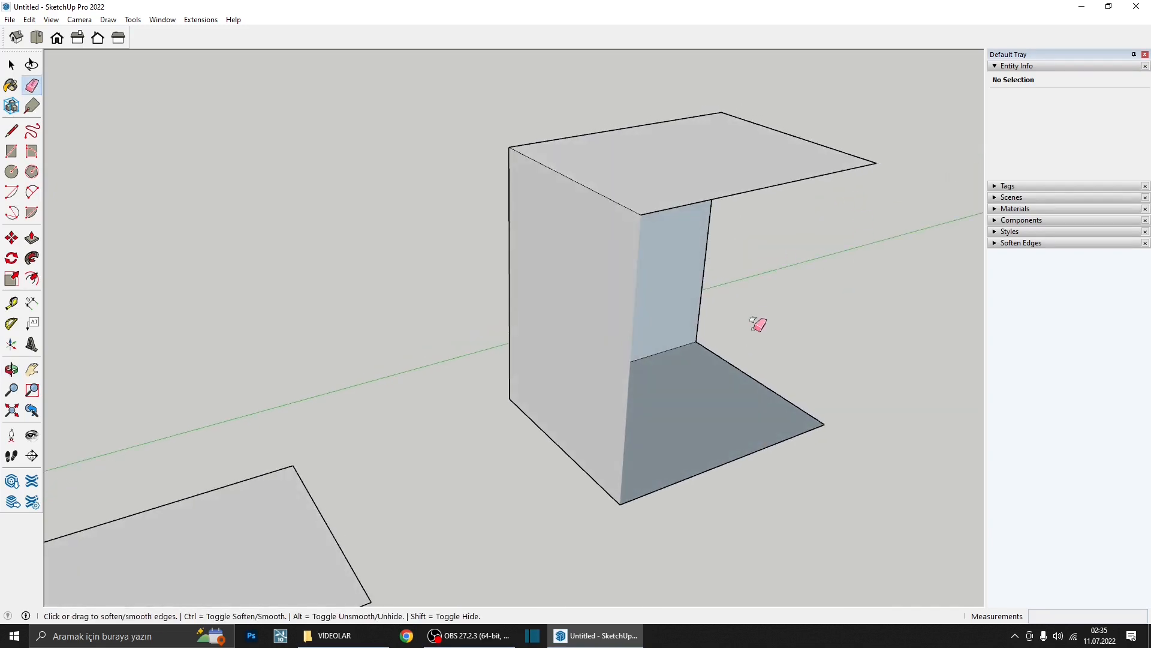
key(ctrl+z)
- Examine the box's hidden vertical edge and its upper corner up close
mouse_move(702, 346)
middle_down()
mouse_move(609, 298)
mouse_move(612, 362)
middle_up()
scroll(580, 279, up, 3)
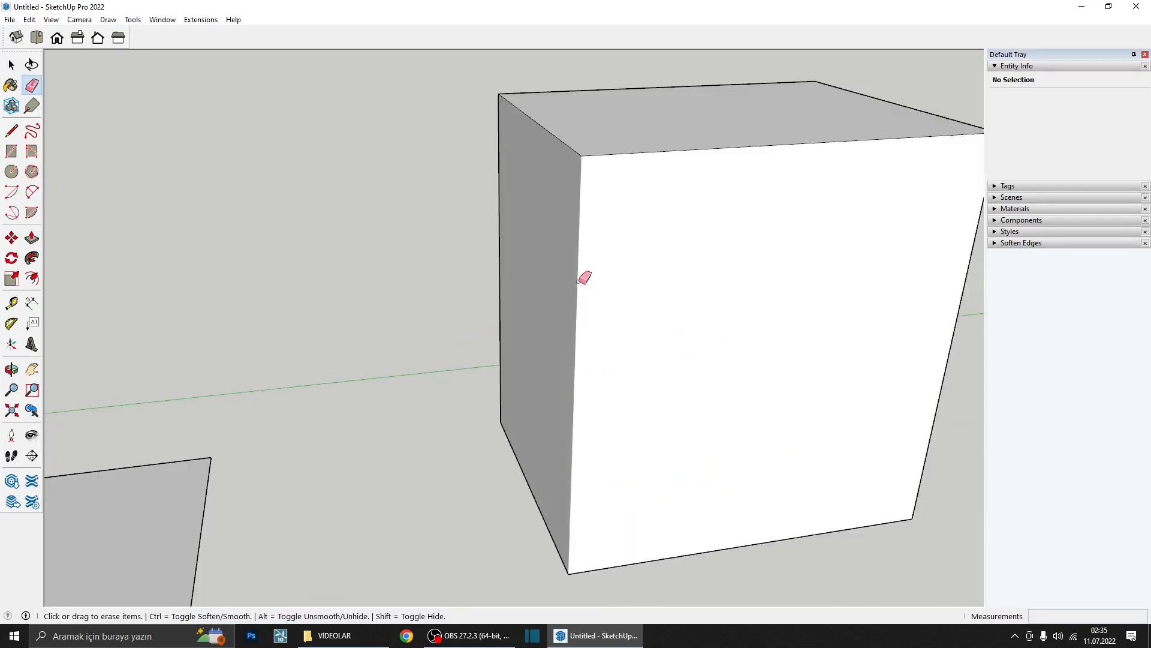
scroll(578, 280, up, 2)
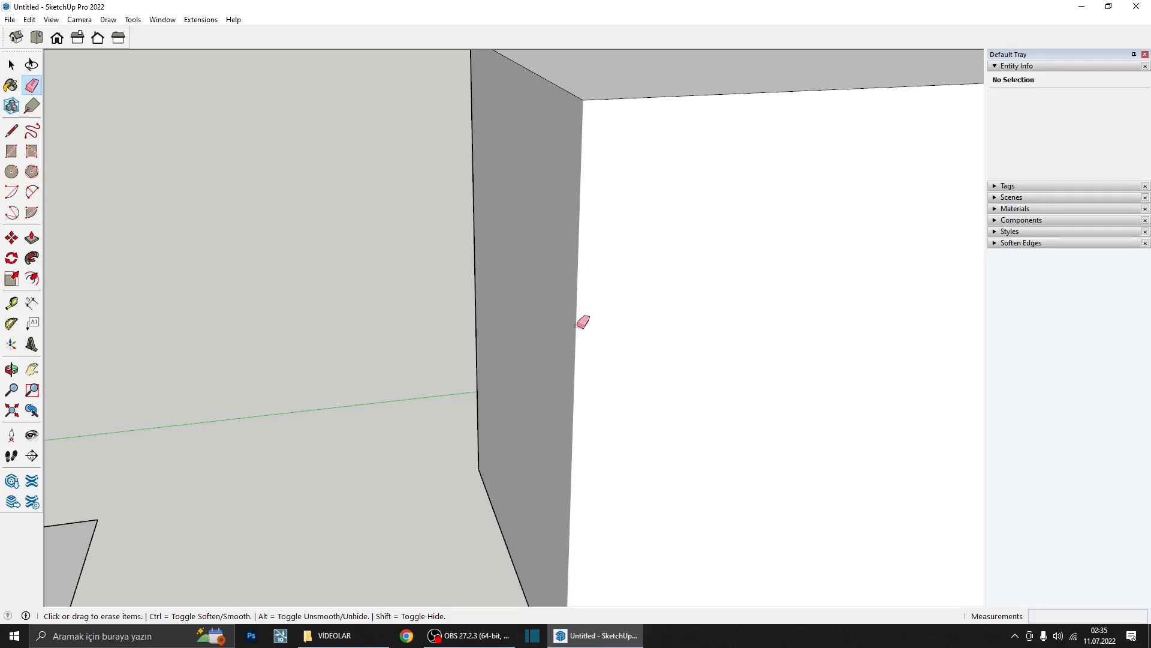
scroll(576, 326, down, 4)
middle_drag(576, 327, 611, 351)
scroll(611, 273, up, 3)
scroll(627, 152, up, 4)
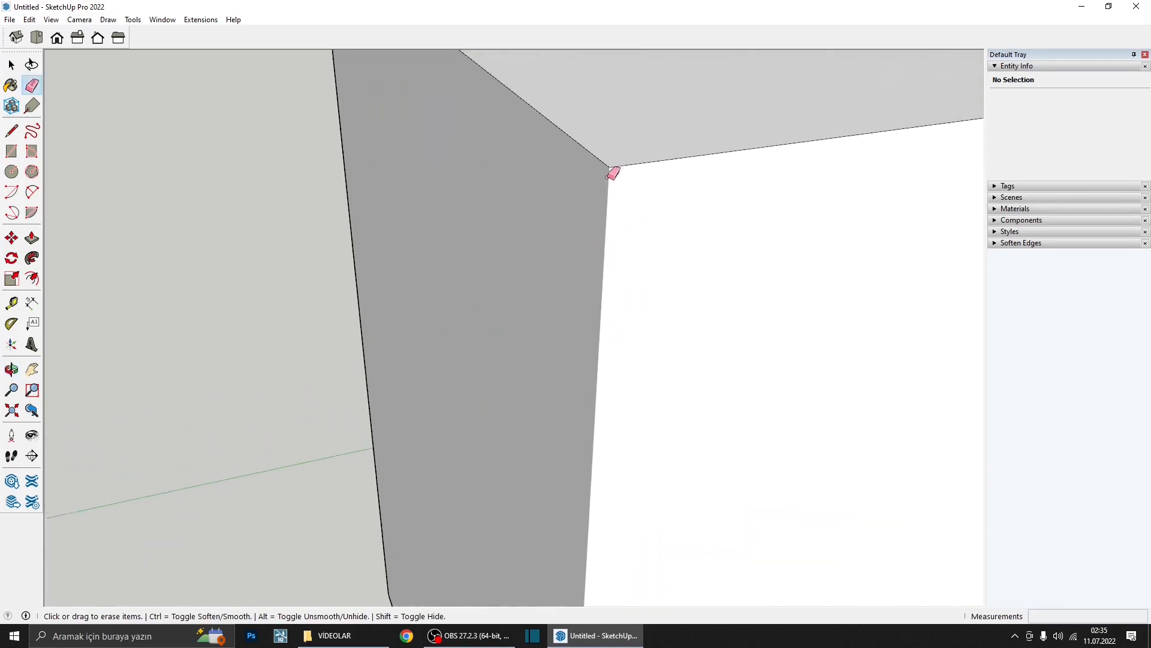
mouse_move(612, 172)
middle_down()
mouse_move(465, 139)
mouse_move(373, 39)
mouse_move(529, 72)
mouse_move(822, 72)
mouse_move(722, 141)
middle_up()
- Hide the rectangle's edge facing the box with the Eraser while keeping its face
key(e)
mouse_move(536, 248)
middle_down()
mouse_move(540, 192)
mouse_move(385, 337)
mouse_move(527, 291)
mouse_move(445, 268)
mouse_move(482, 431)
mouse_move(466, 433)
middle_up()
scroll(444, 269, down, 5)
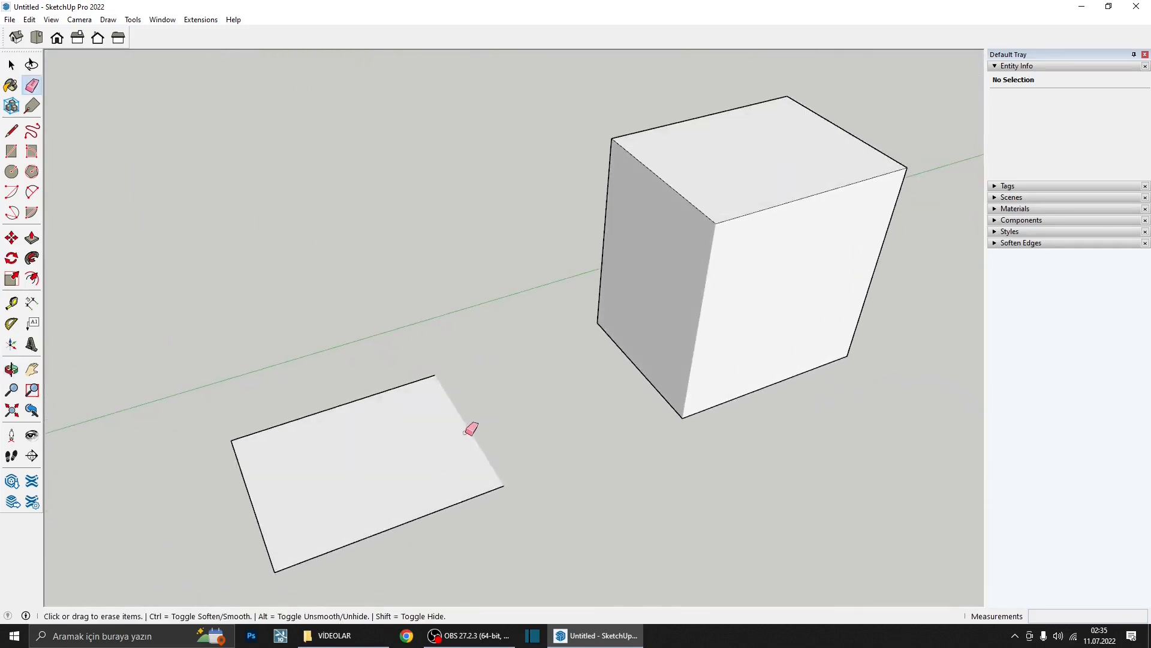
scroll(465, 433, up, 2)
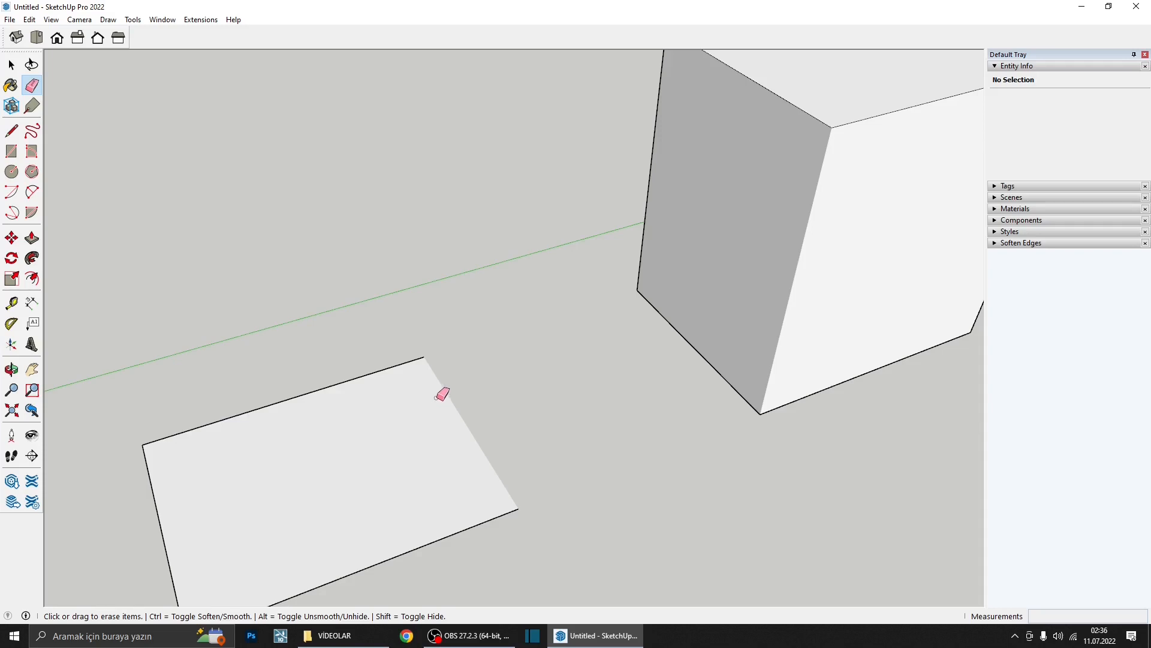
- Erase the rectangle's far edge with the Eraser, and undo the erasure
mouse_move(442, 393)
middle_down()
mouse_move(386, 334)
mouse_move(454, 387)
mouse_move(360, 352)
middle_up()
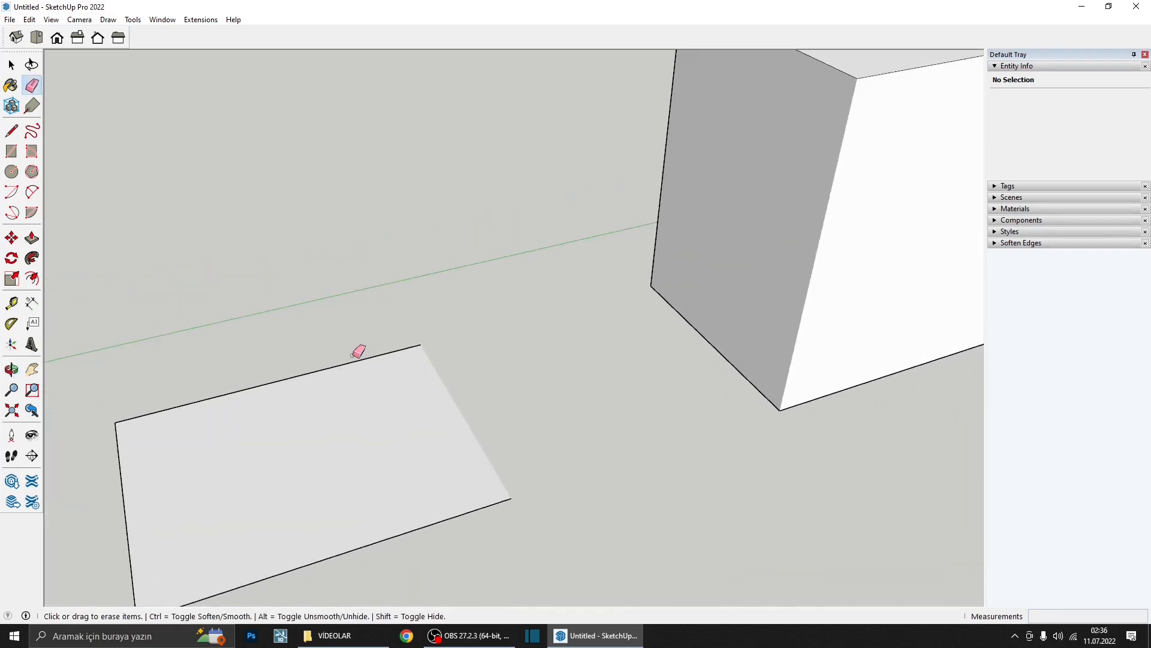
click(351, 360)
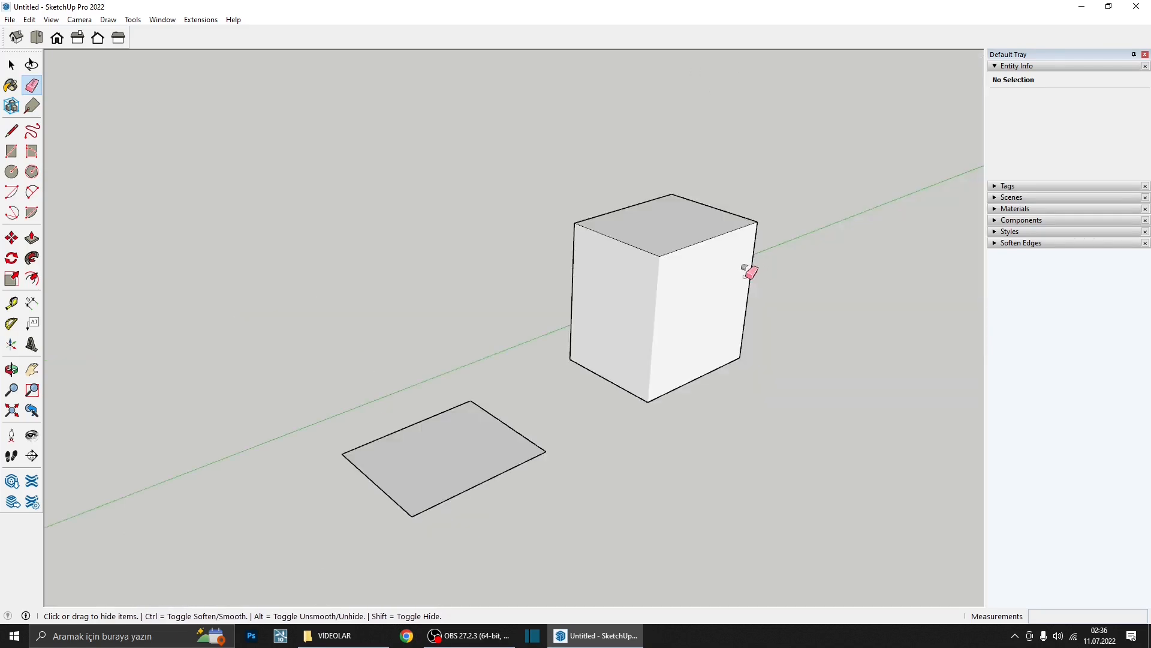
- Hide the box's remaining visible vertical edges with the Eraser's hide mode
mouse_move(746, 268)
middle_down()
mouse_move(683, 268)
mouse_move(668, 296)
mouse_move(700, 265)
middle_up()
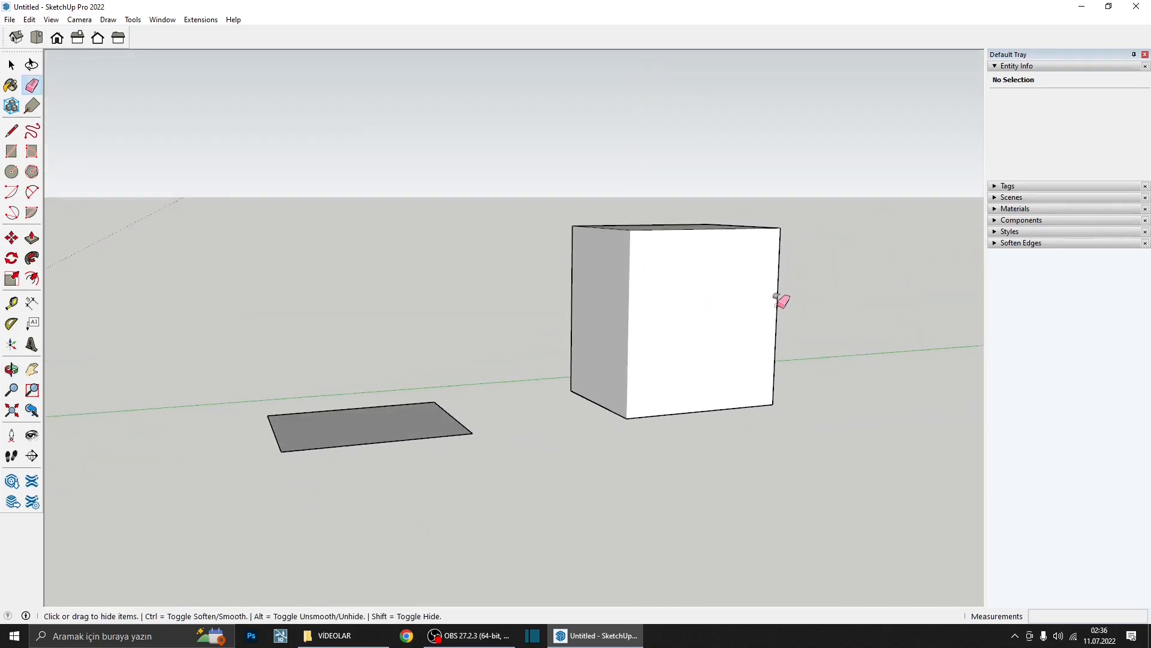
mouse_move(776, 297)
middle_down()
mouse_move(450, 329)
mouse_move(761, 334)
mouse_move(699, 355)
mouse_move(355, 334)
mouse_move(467, 304)
mouse_move(355, 362)
mouse_move(586, 254)
mouse_move(917, 290)
mouse_move(644, 300)
mouse_move(789, 286)
mouse_move(851, 395)
mouse_move(645, 326)
mouse_move(641, 373)
middle_up()
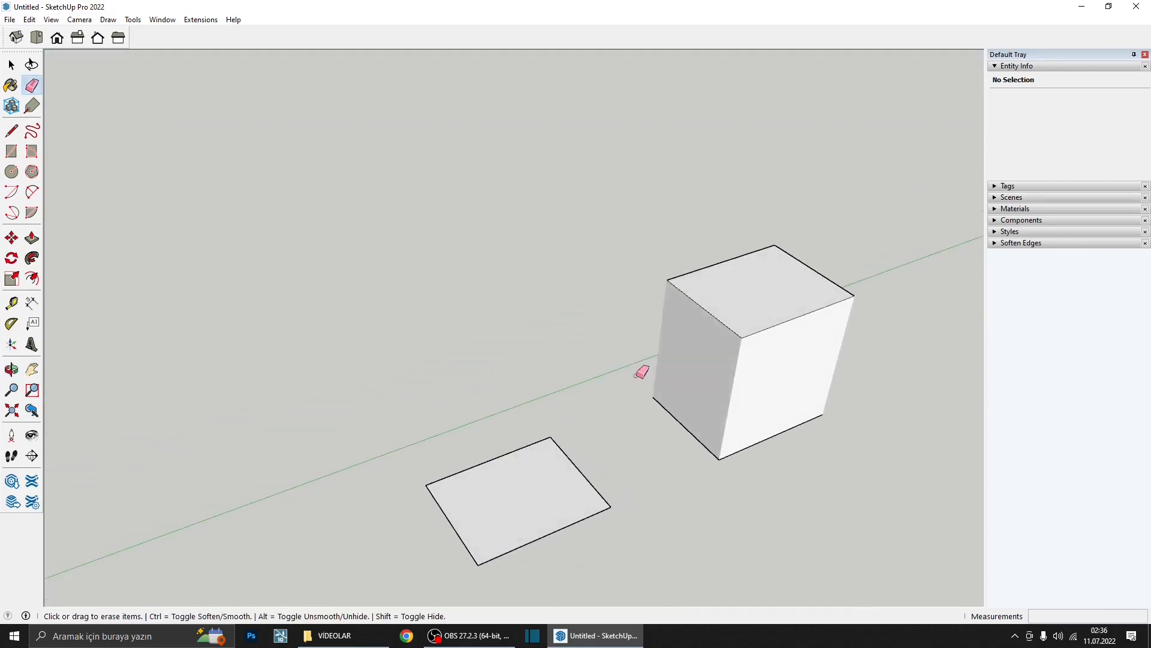
scroll(641, 373, down, 1)
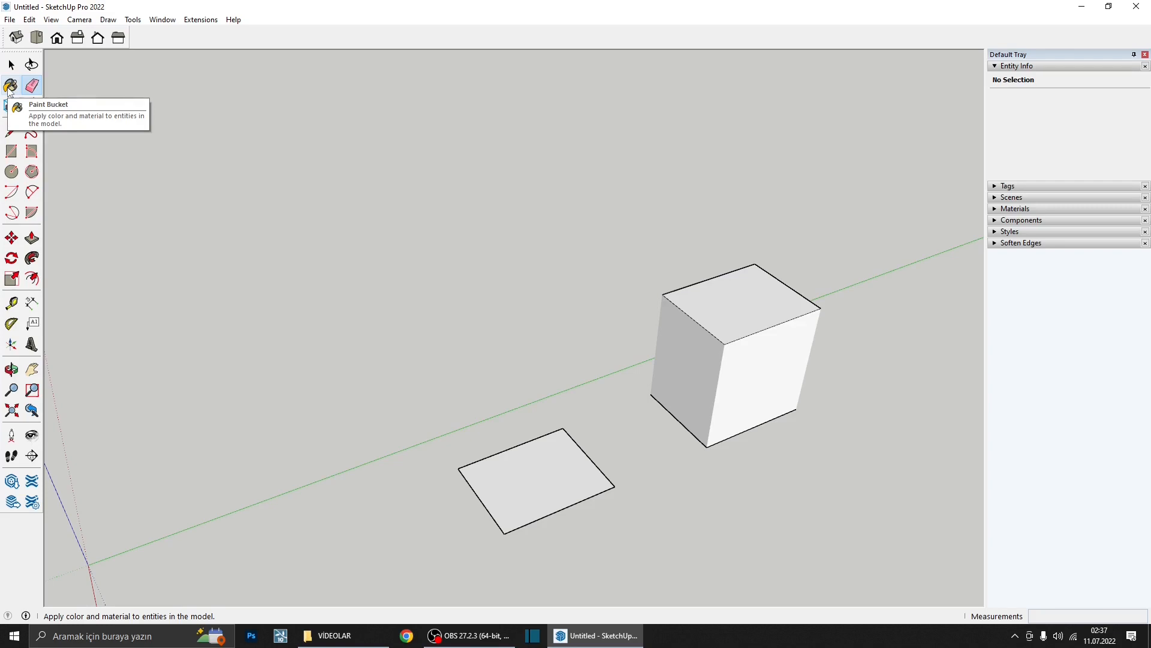
- Paint the rectangle and the box's large front face with Stone Coursed Rough from Brick, Cladding and Siding
click(11, 86)
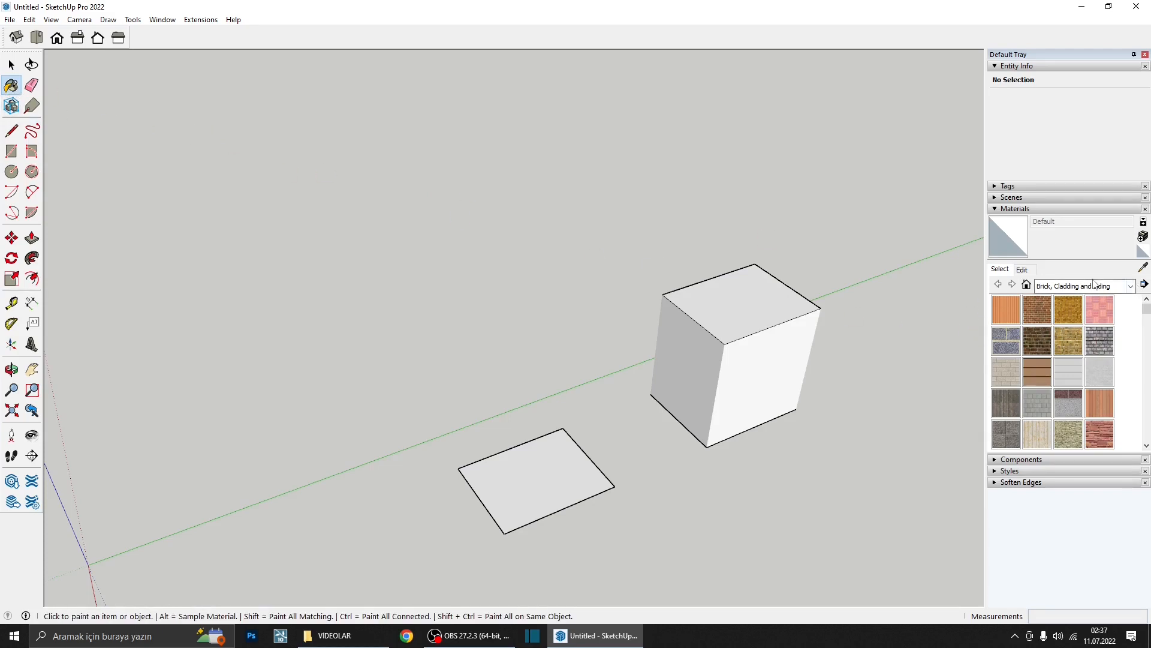
scroll(1074, 336, down, 2)
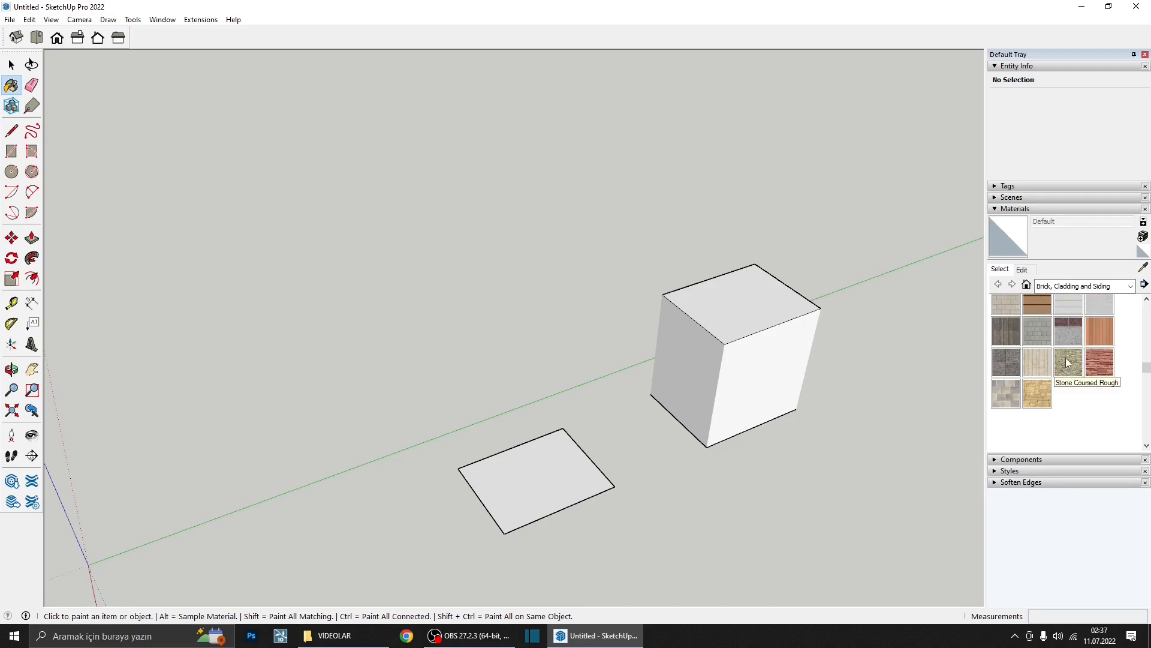
click(1067, 365)
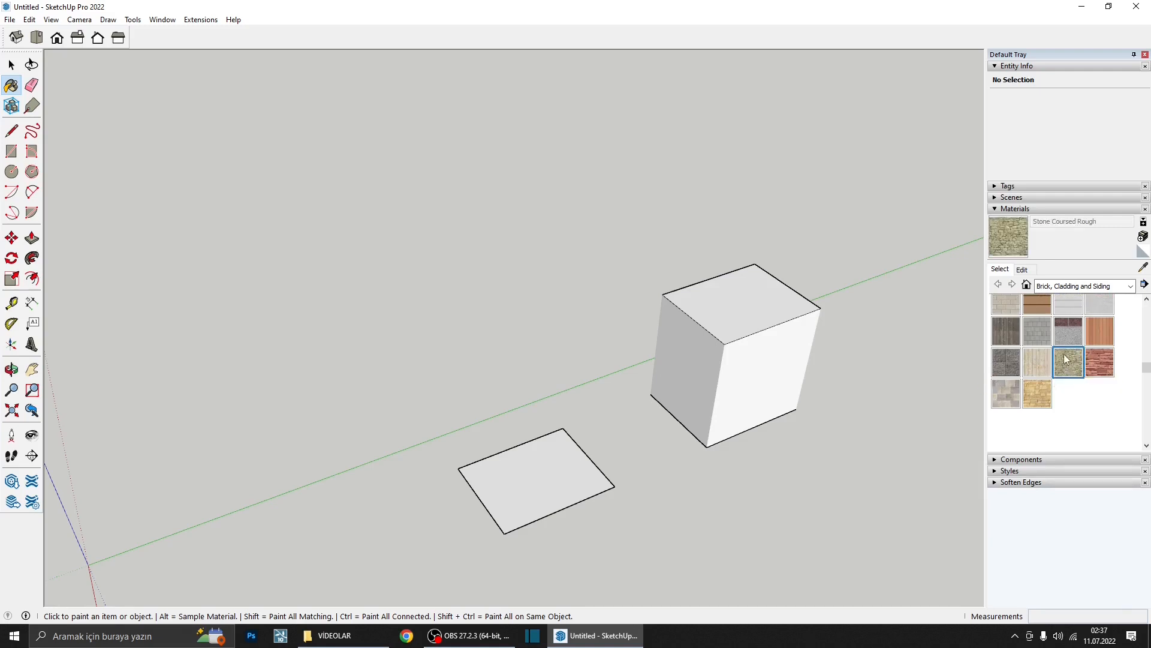
middle_drag(742, 361, 726, 295)
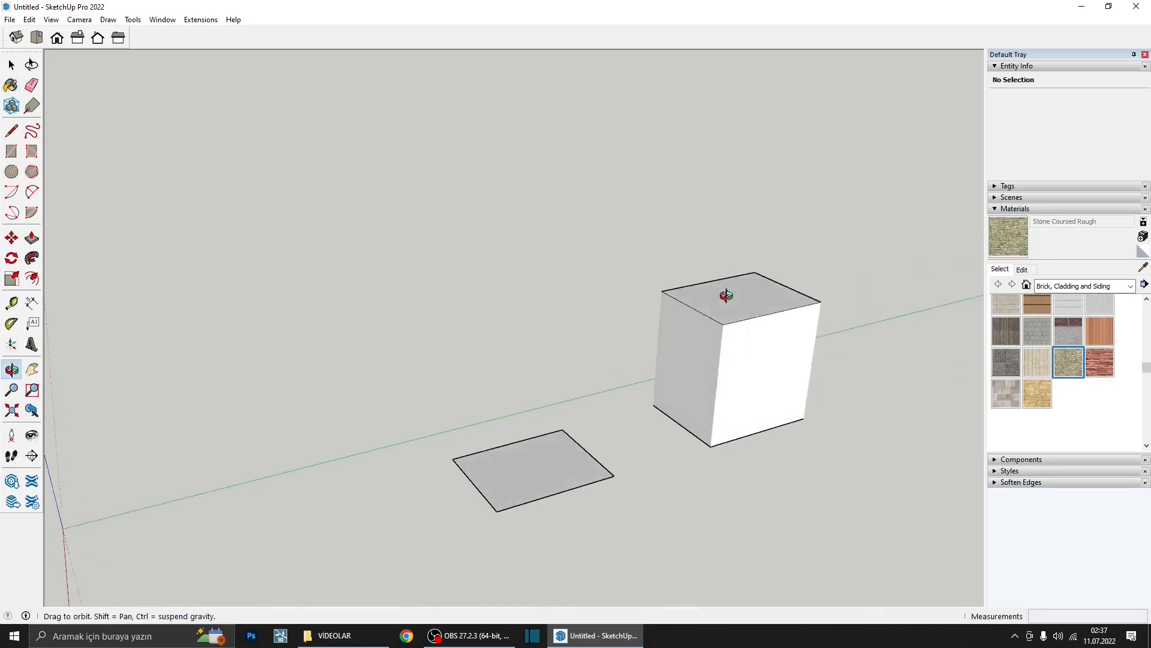
click(563, 461)
click(765, 362)
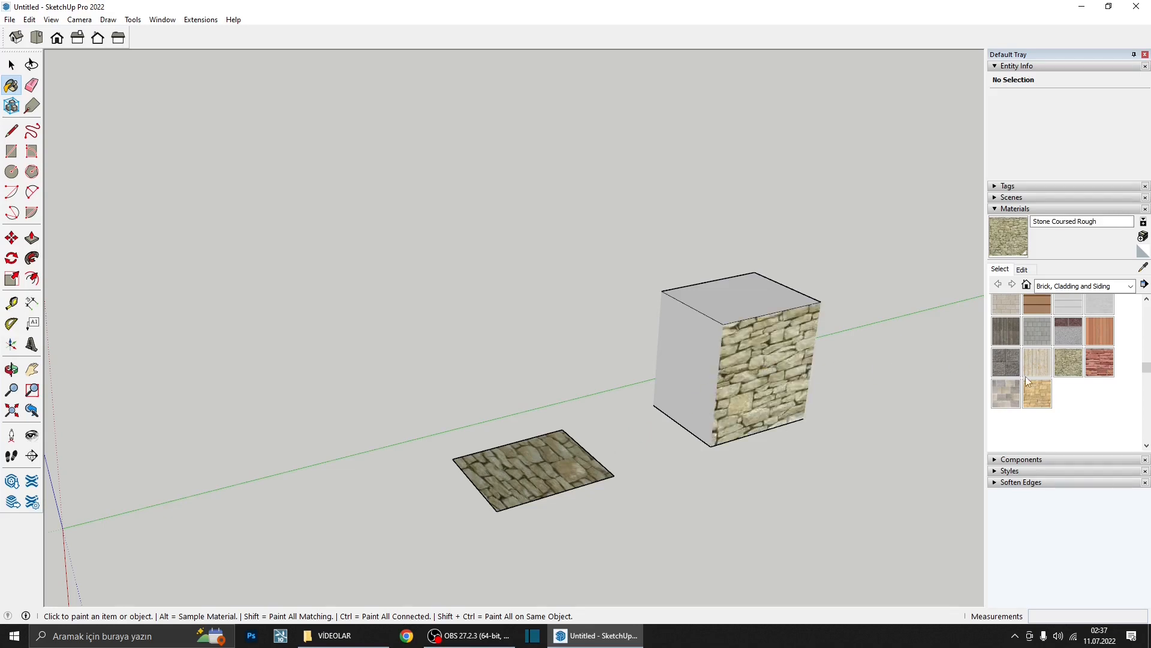
- Paint the box's side facing the rectangle and its top face with Stone Masonry Multi
click(1005, 394)
click(692, 358)
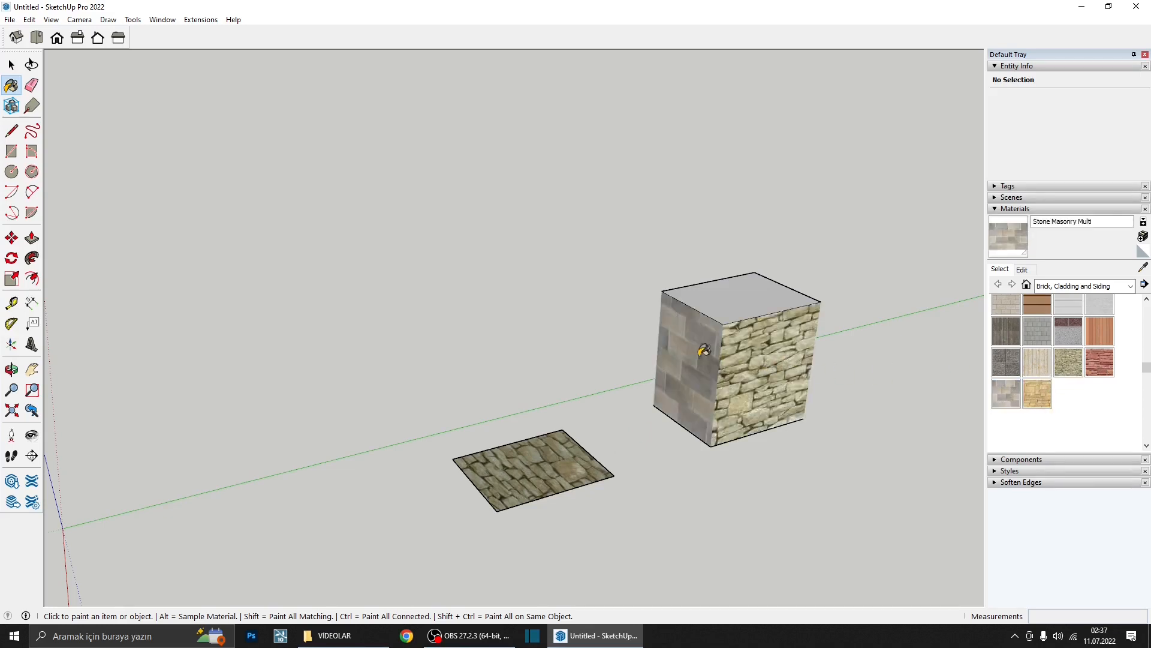
click(745, 305)
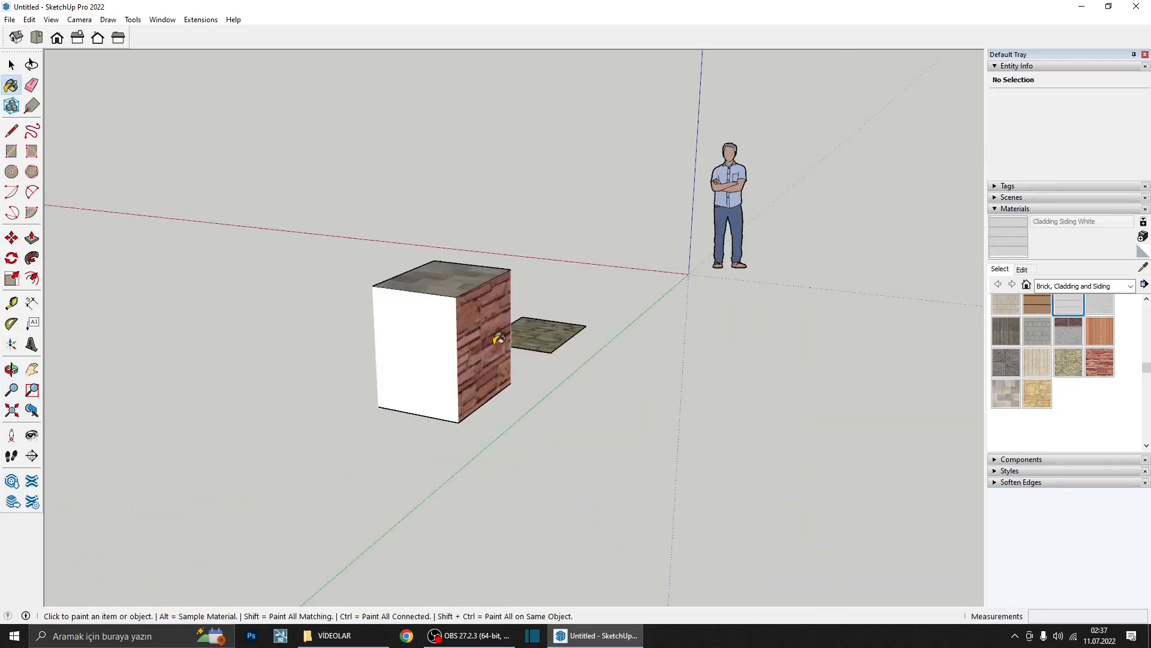
- Paint the box's side facing away from the rectangle with Cladding Siding White, and inspect the painted faces
click(439, 337)
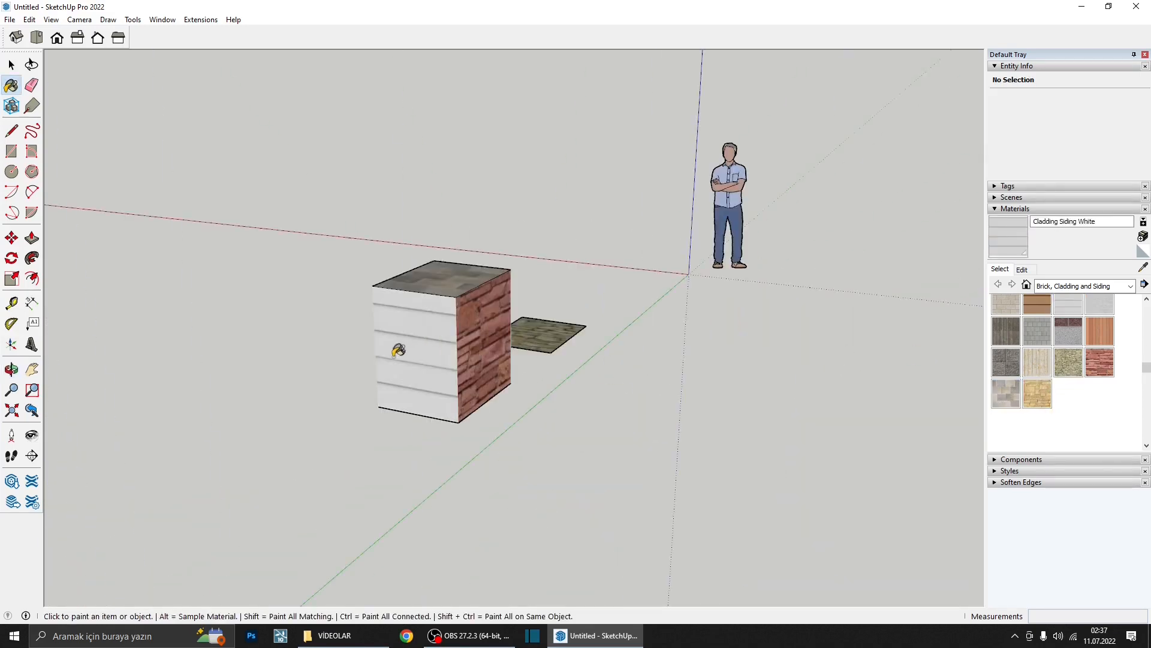
mouse_move(398, 316)
middle_down()
mouse_move(745, 334)
mouse_move(684, 378)
mouse_move(848, 328)
mouse_move(557, 328)
middle_up()
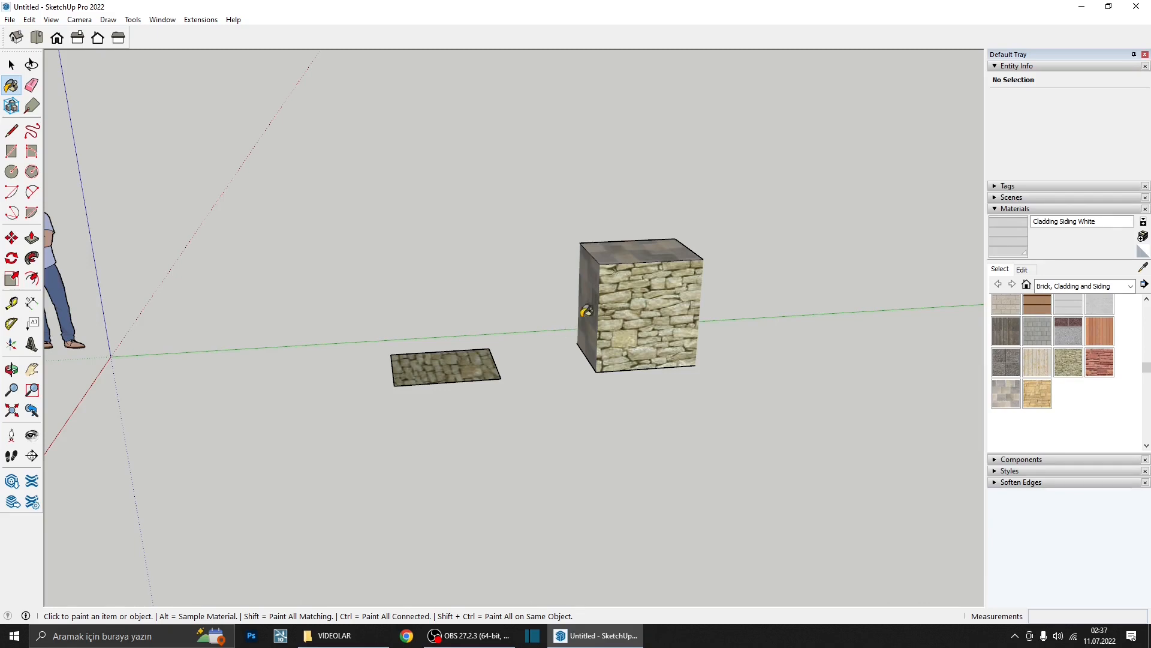
mouse_move(575, 324)
middle_down()
mouse_move(501, 388)
mouse_move(519, 318)
middle_up()
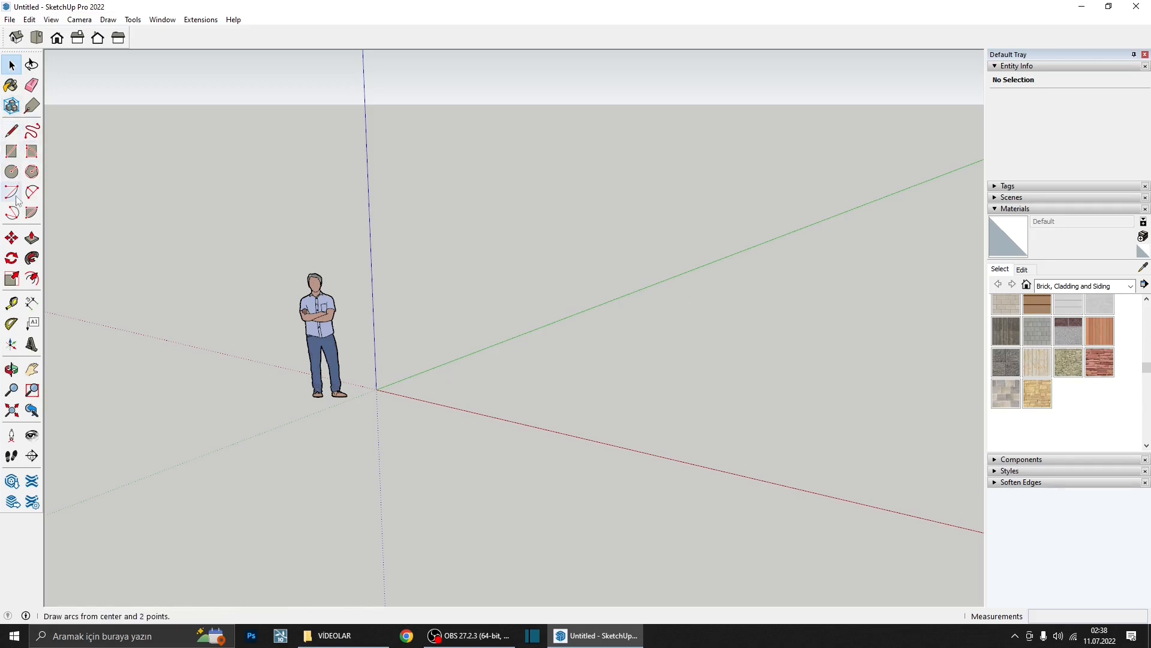
- Draw a long freehand edge on the ground beside the origin with the Line tool
click(12, 132)
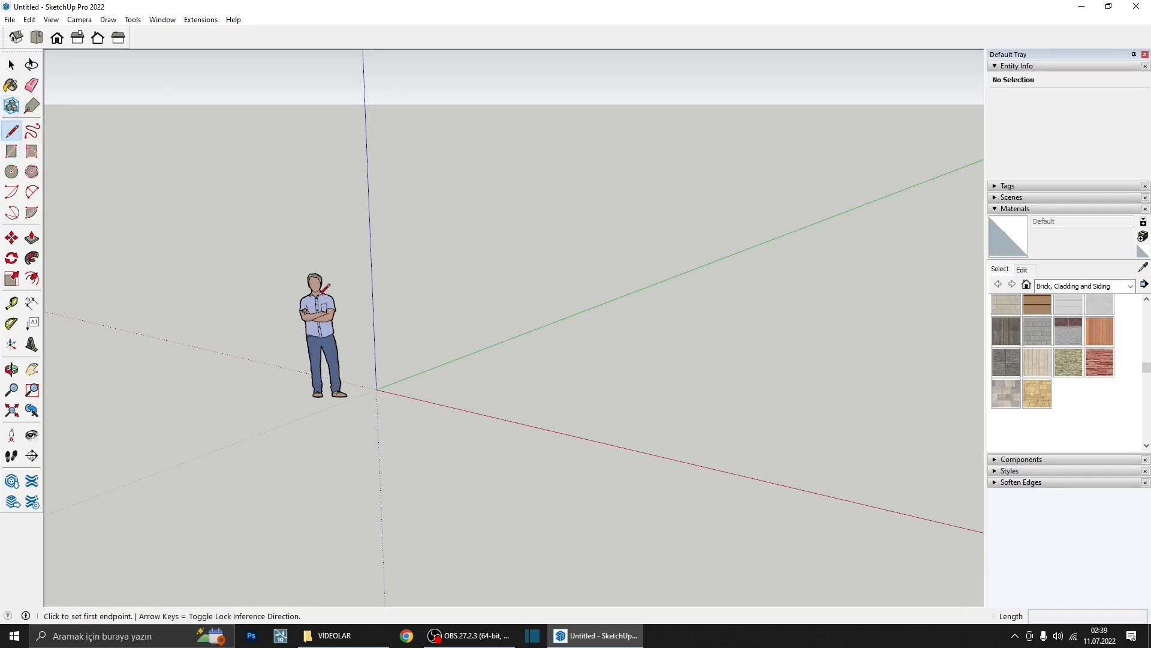
middle_drag(547, 288, 377, 386)
scroll(432, 360, up, 5)
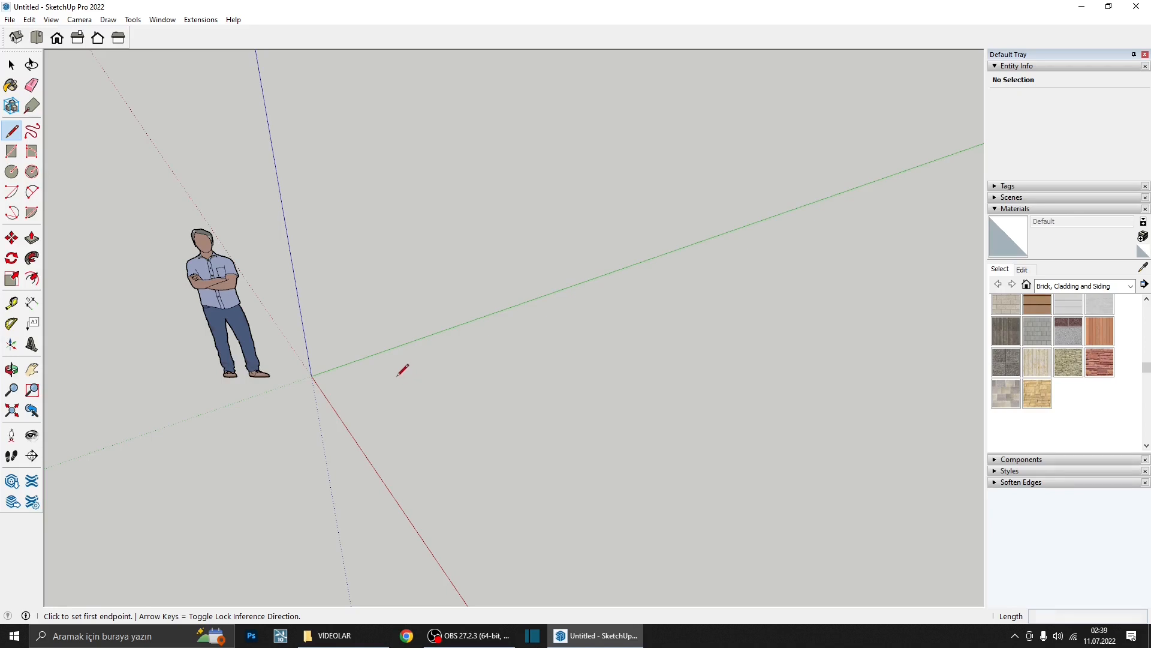
click(397, 374)
scroll(351, 362, down, 2)
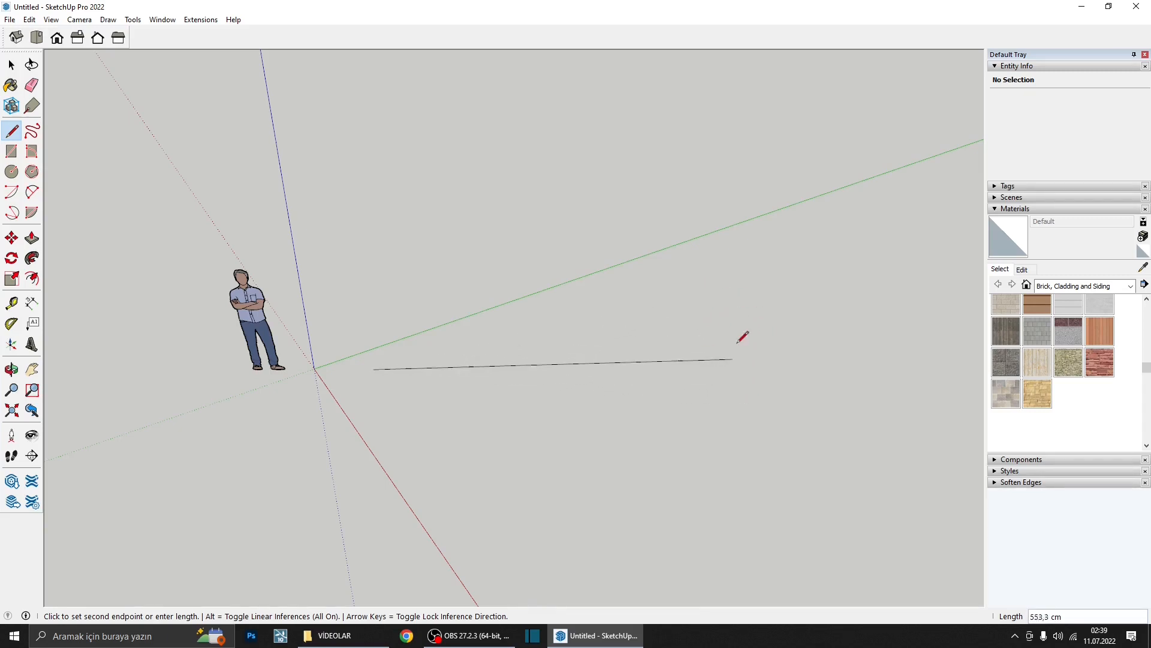
click(701, 365)
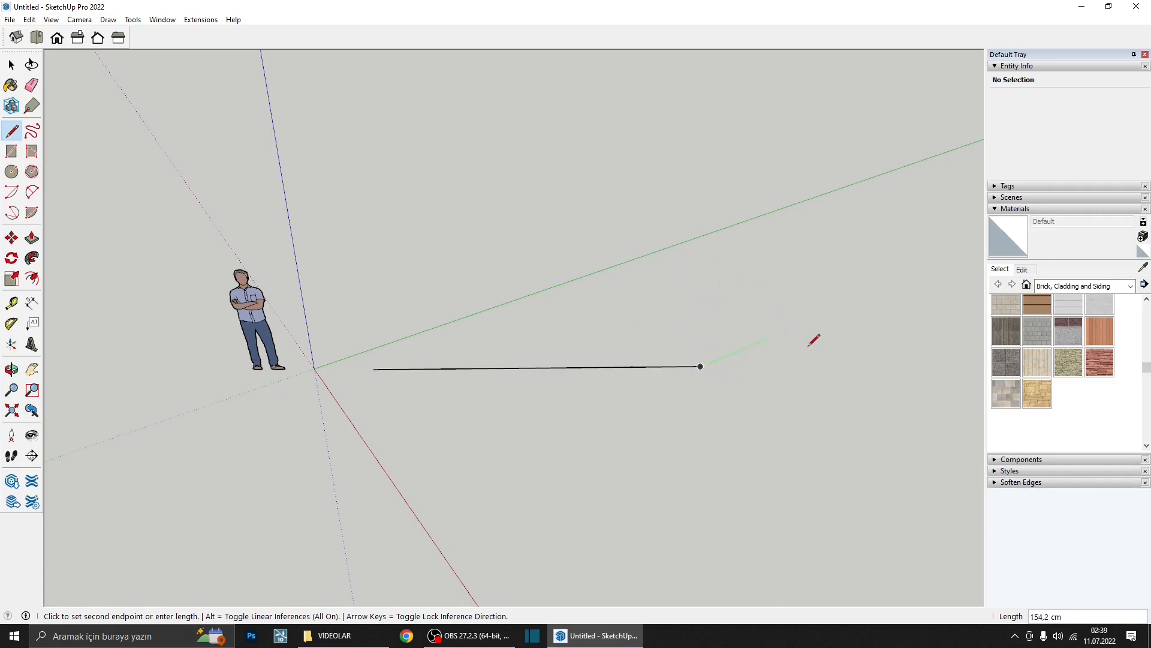
- Continue the line with eight more connected freehand edges as an open irregular outline, and end the Line tool
click(882, 264)
click(646, 208)
click(552, 280)
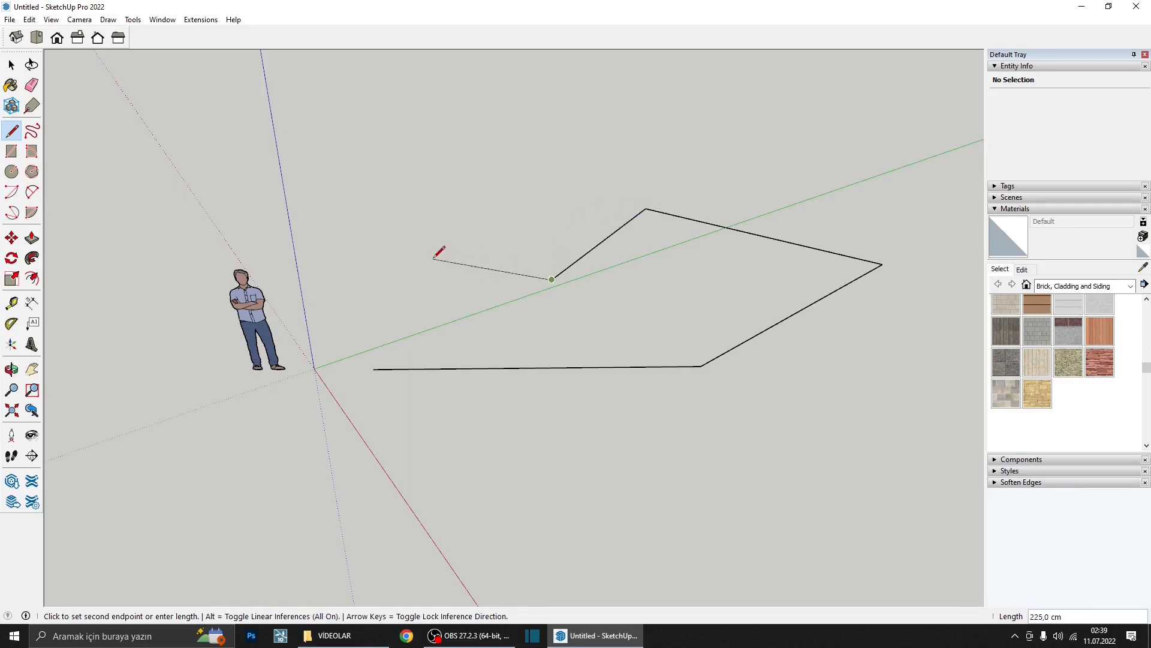
click(433, 259)
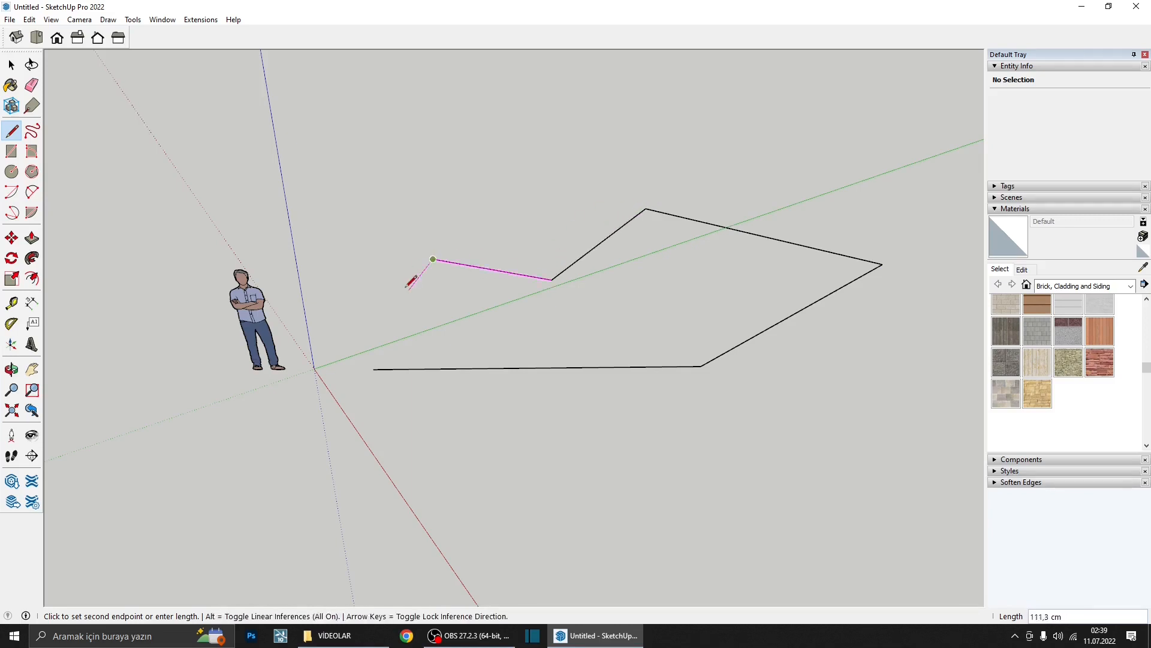
click(340, 287)
click(326, 404)
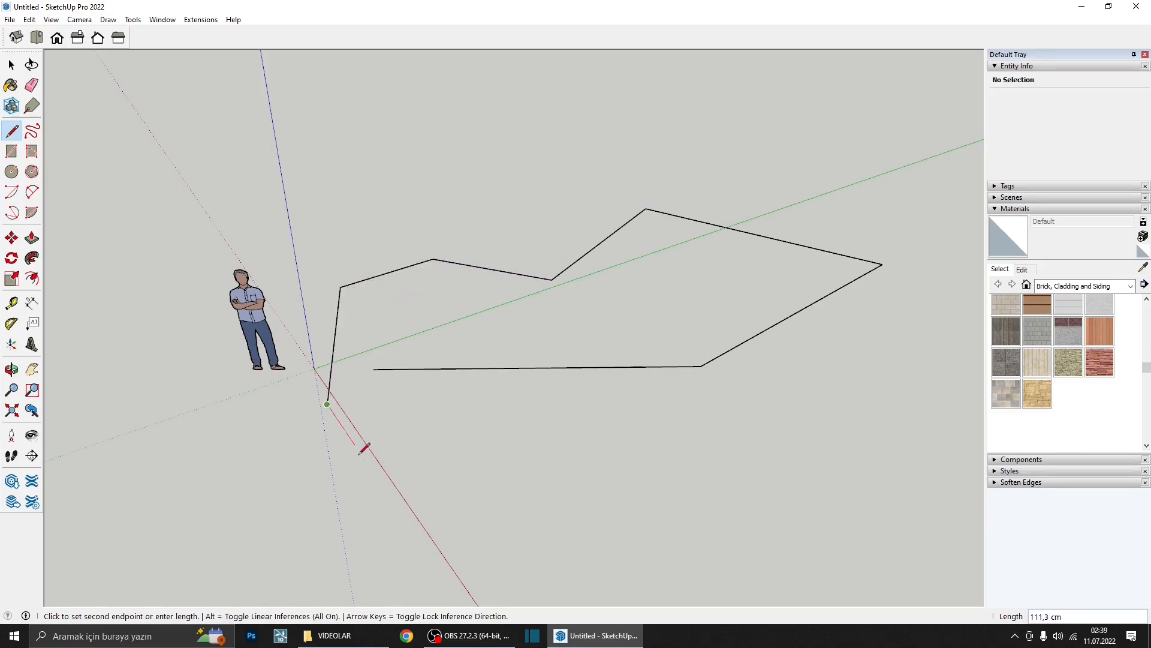
click(685, 469)
click(641, 428)
key(space)
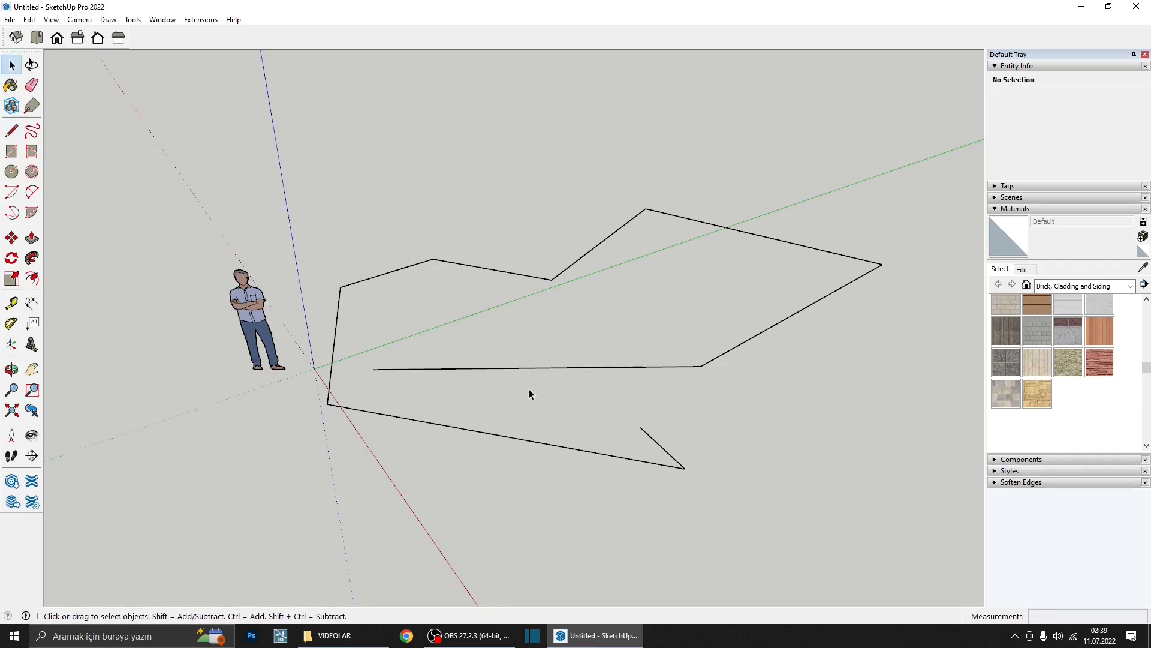
- Select all edges of the open outline and delete them
middle_drag(535, 393, 470, 375)
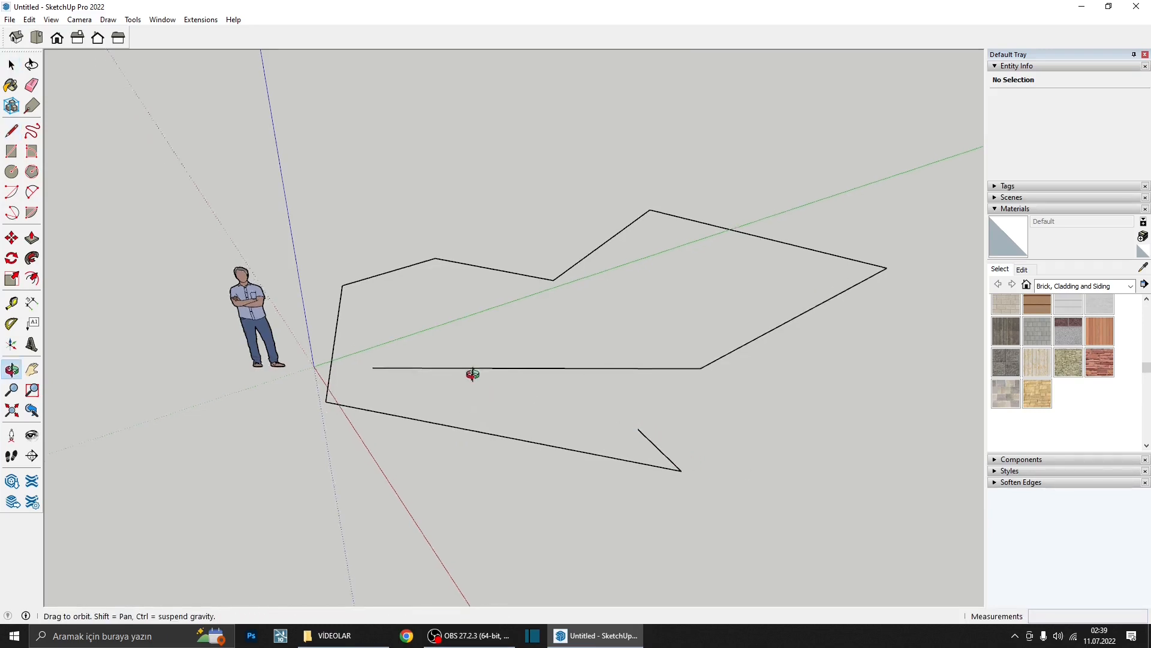
scroll(470, 375, down, 1)
click(469, 375)
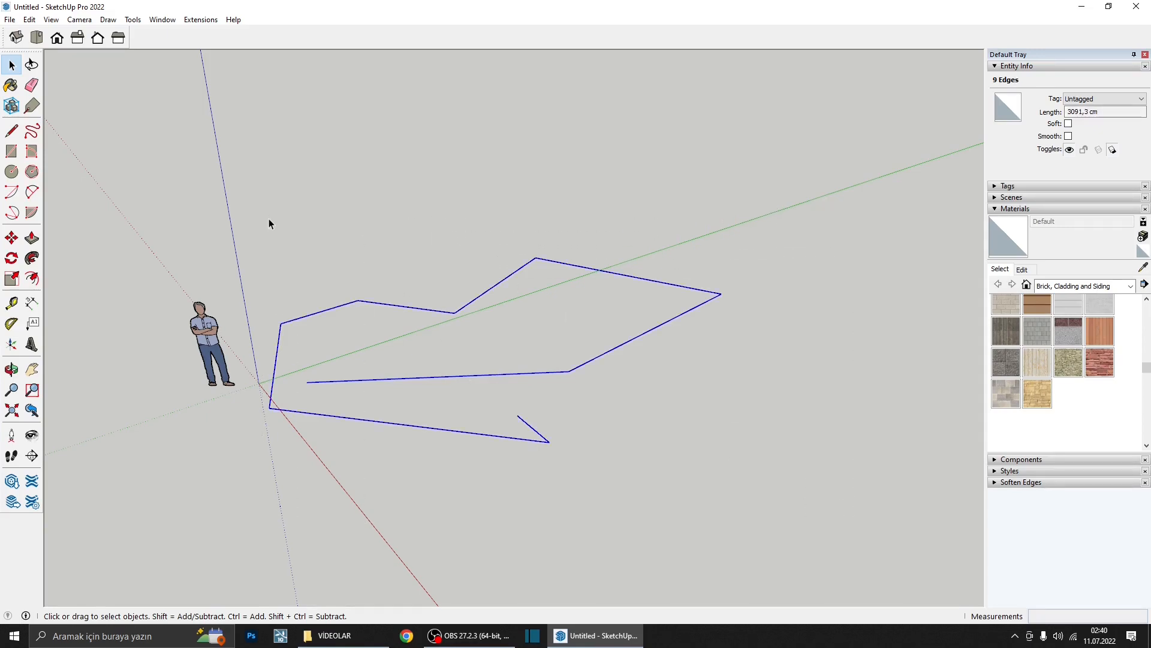
key(Delete)
- Draw two connected edges near the origin with the Line tool, entering an exact length for each
middle_drag(287, 276, 327, 407)
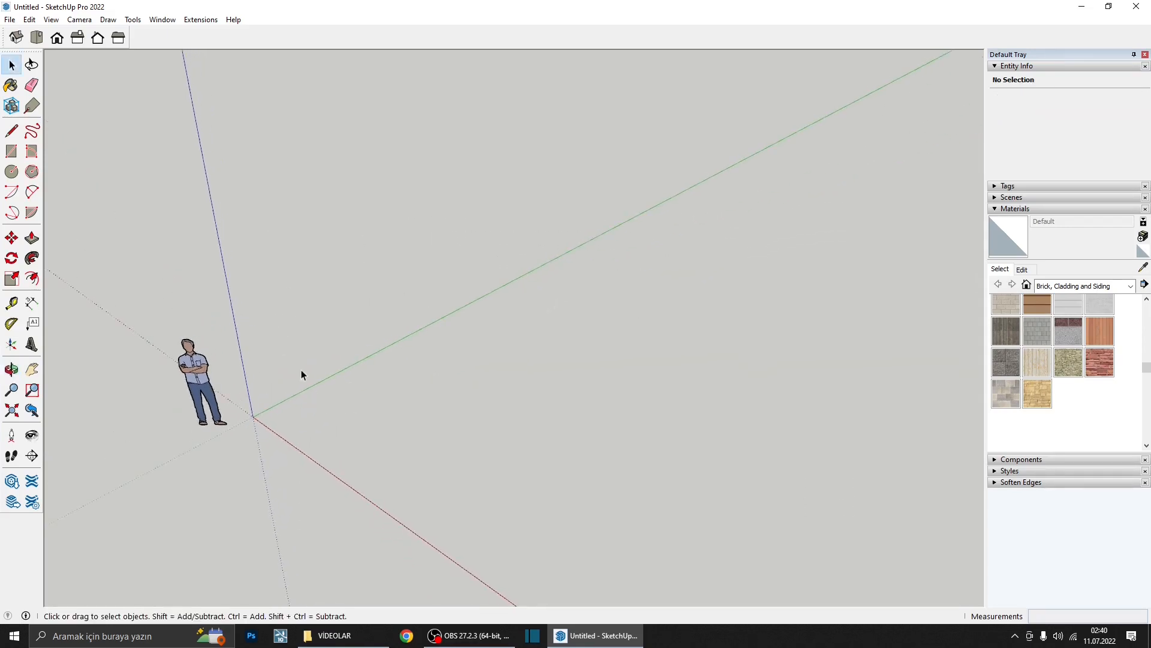
click(12, 130)
click(341, 411)
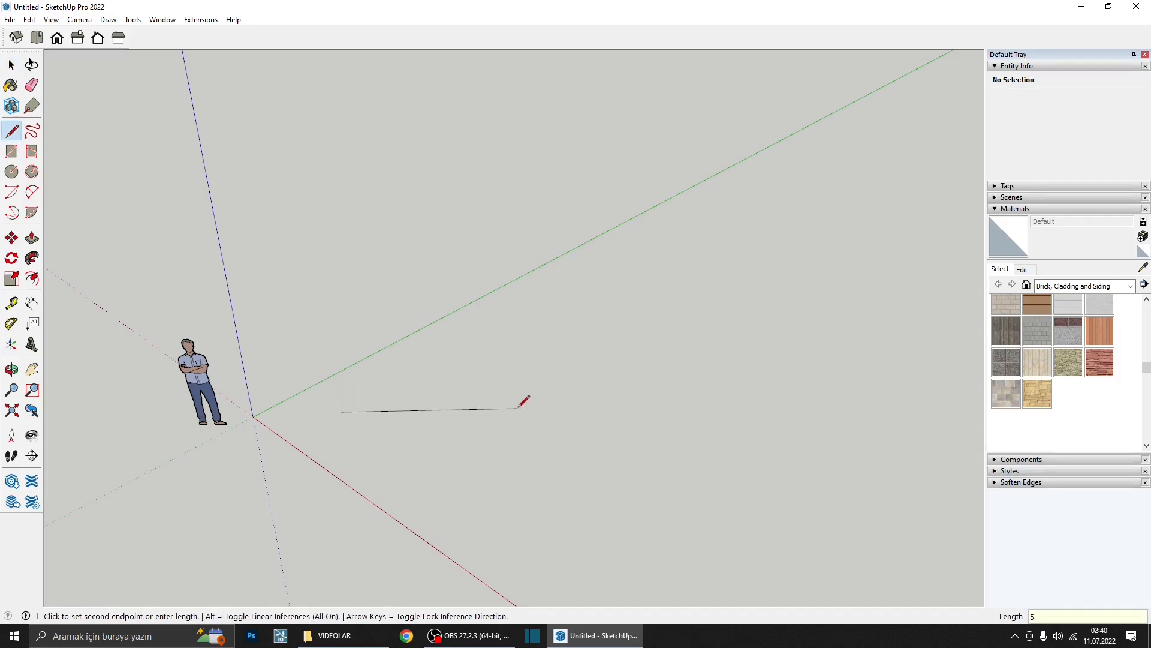
key(Return)
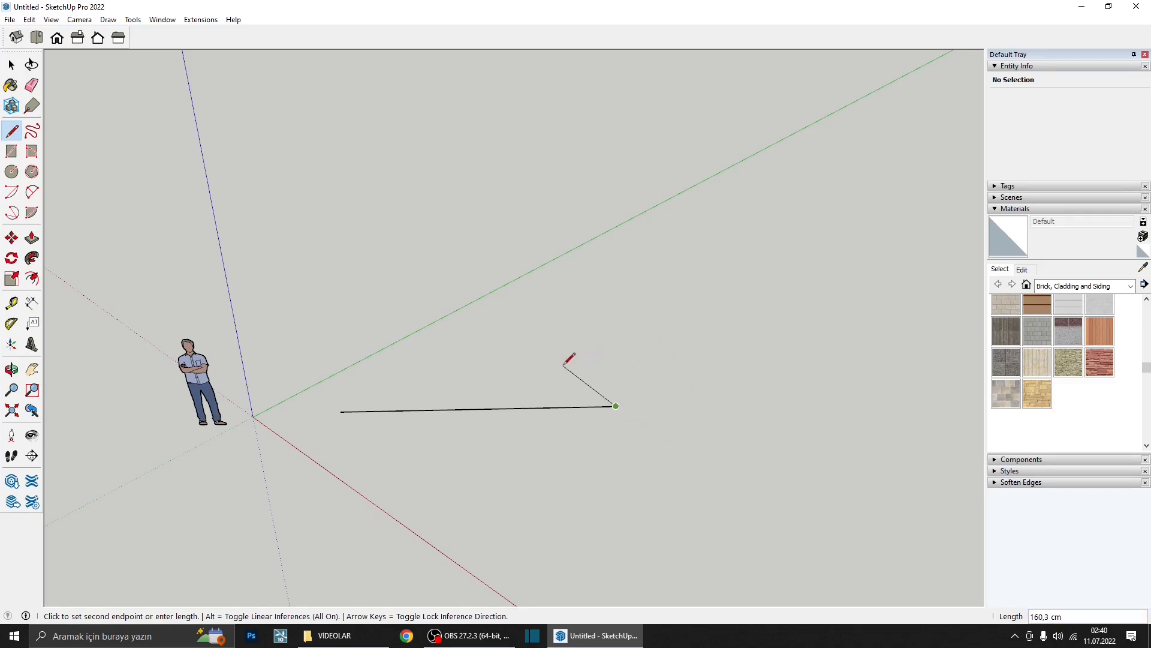
key(Return)
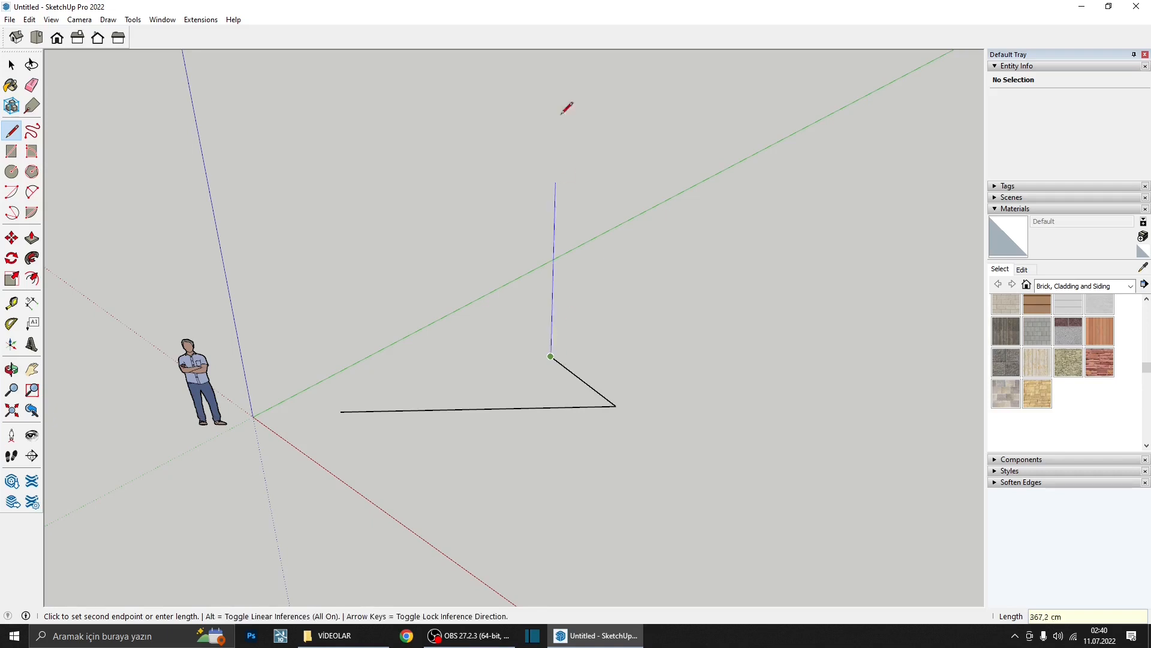
- End the line, select both connected edges with a crossing selection and delete them
middle_drag(570, 108, 505, 418)
key(space)
drag(626, 427, 526, 362)
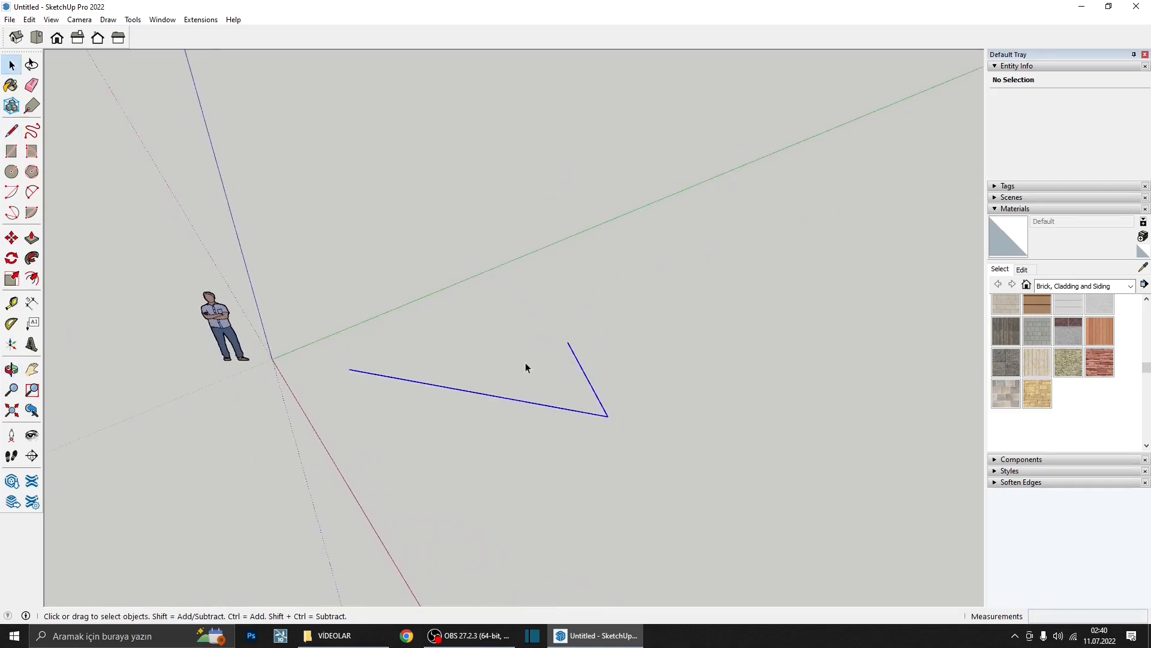
key(Delete)
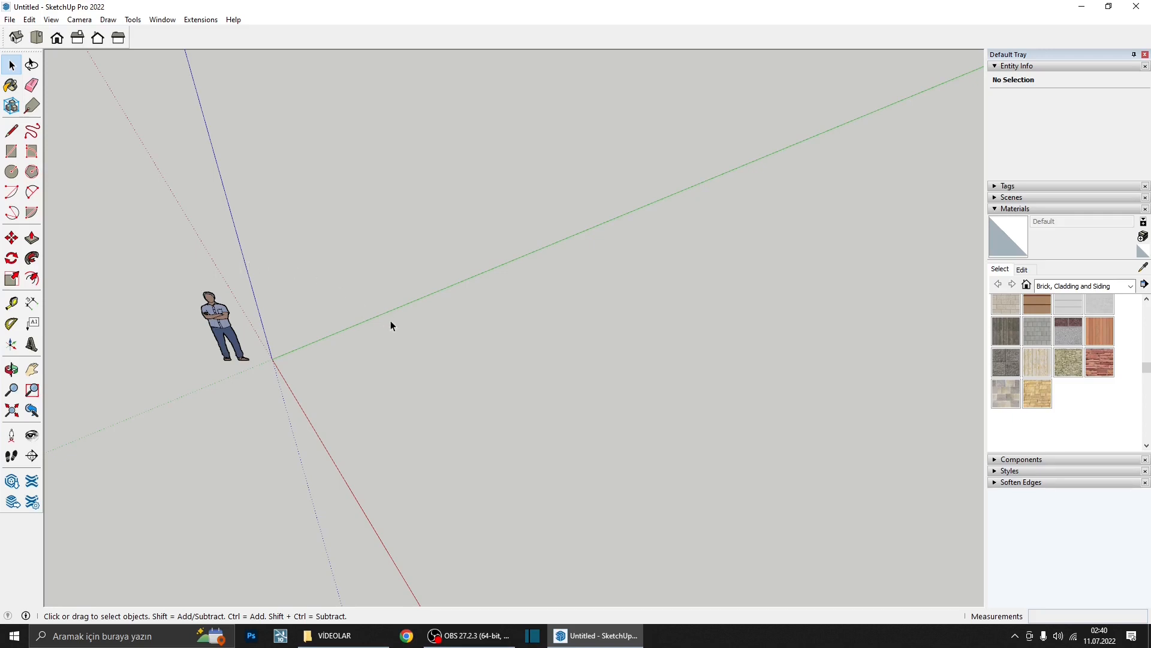
- Start a line on the ground near the origin and lock its direction parallel to the green axis
middle_drag(382, 328, 354, 273)
click(12, 132)
middle_drag(463, 316, 471, 288)
scroll(398, 341, up, 4)
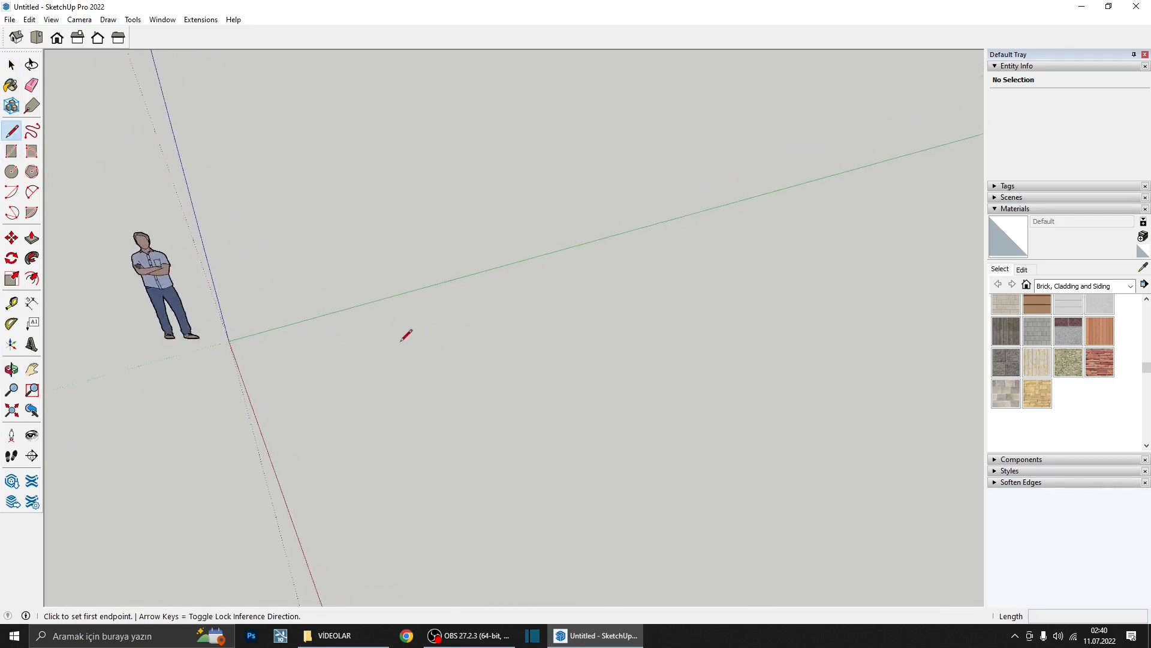
middle_drag(399, 330, 436, 331)
click(374, 394)
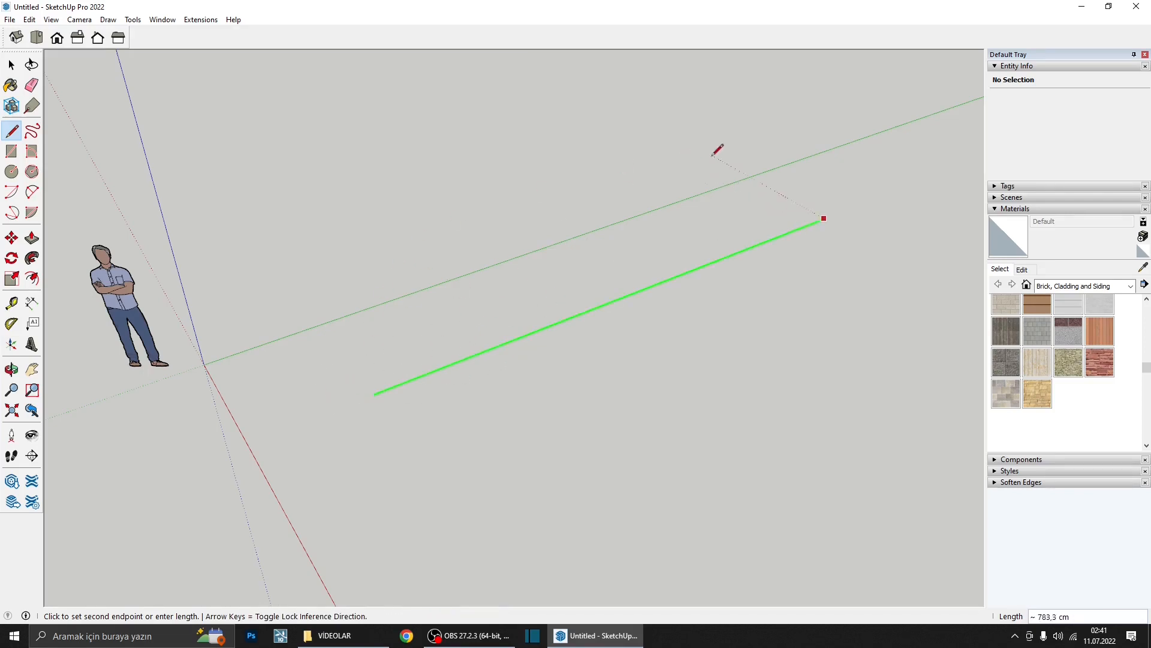
scroll(640, 157, down, 2)
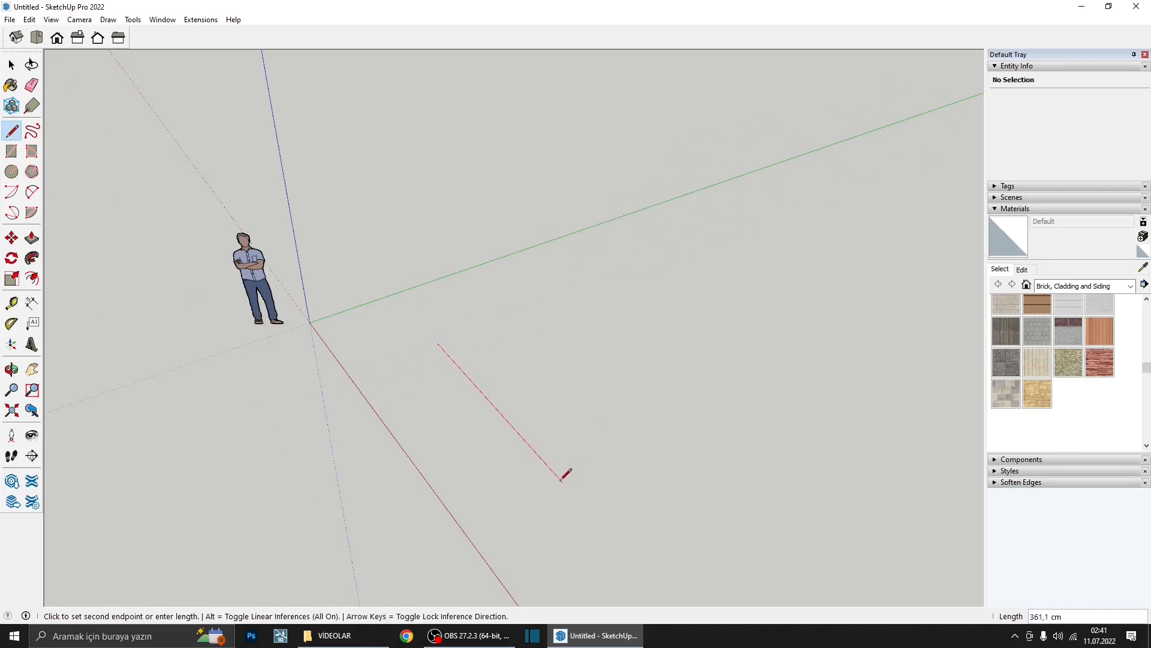
- Lock the started line's direction to the red axis and to the blue axis, and cancel the line
key(shift)
key(shift)
key(shift)
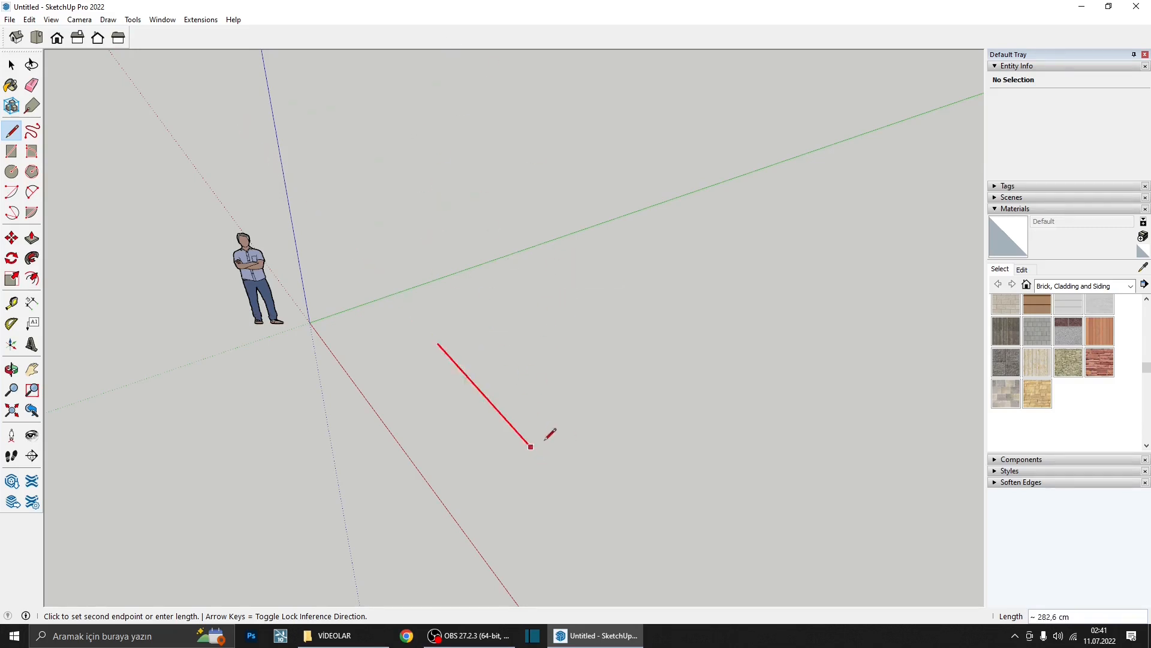
key(Up)
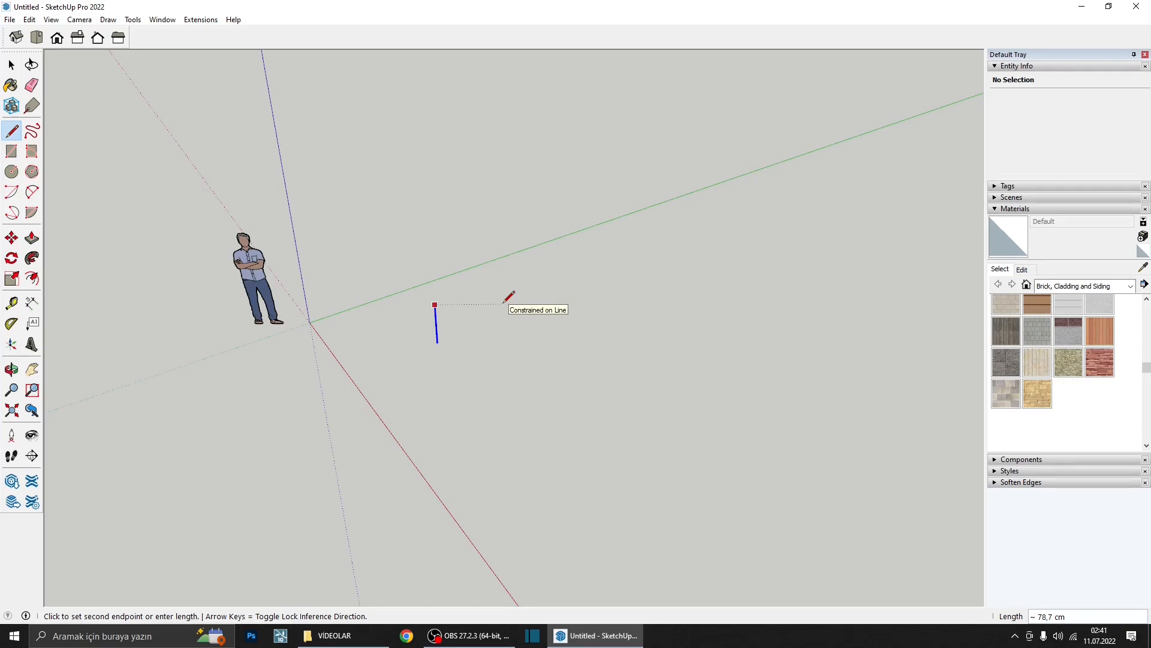
key(Down)
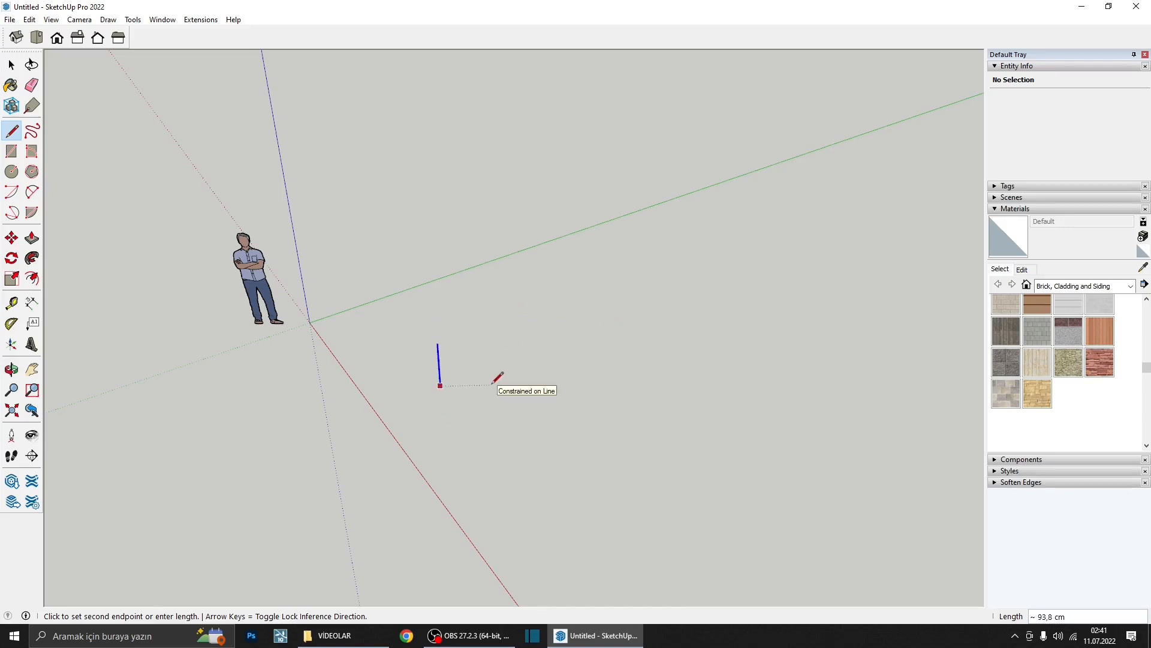
key(Escape)
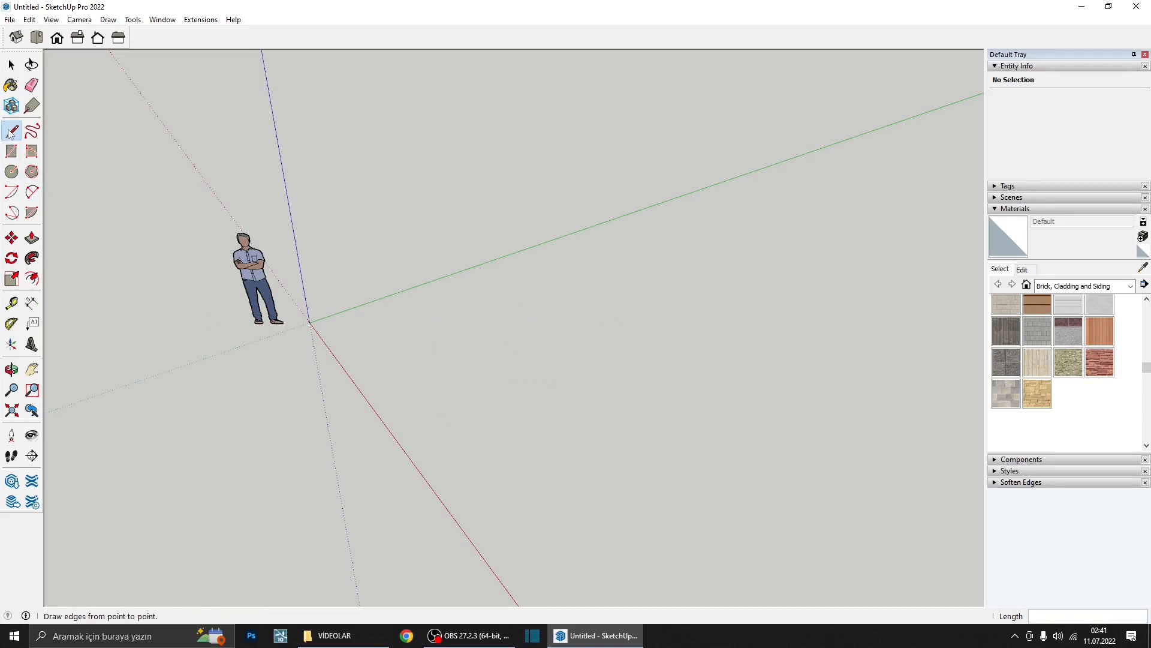
- Draw a single slanted edge on the ground near the green axis with the Line tool
click(380, 316)
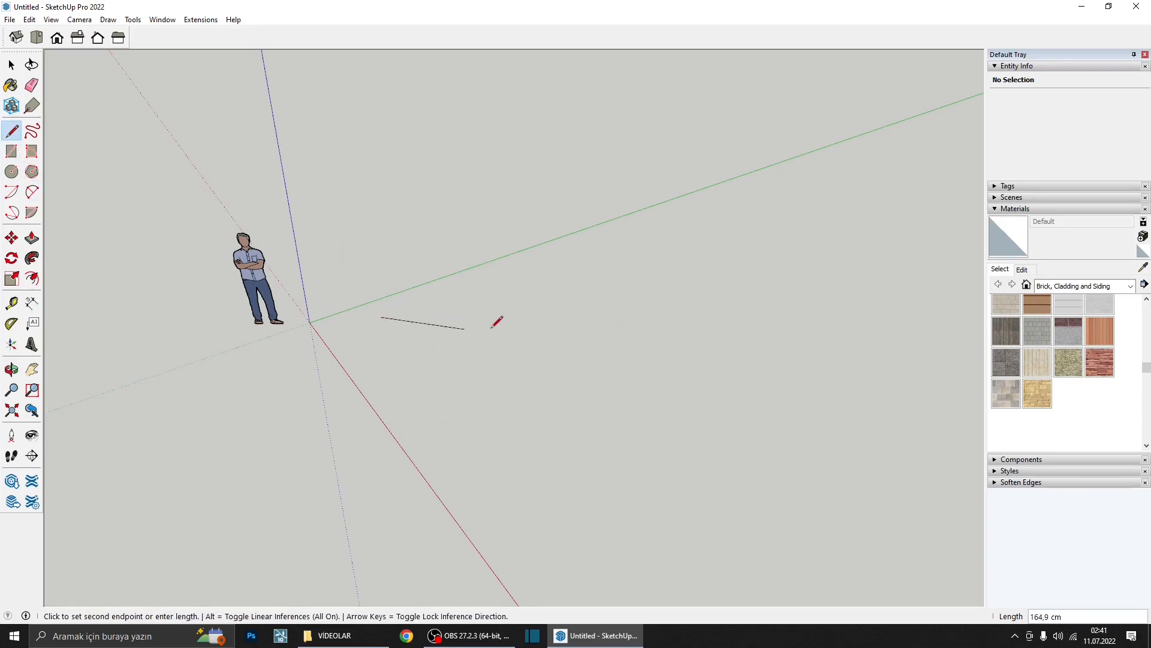
click(588, 304)
key(space)
- Start a second line below the slanted edge, lock it to the blue axis and parallel to that edge, and cancel it
click(12, 130)
click(469, 403)
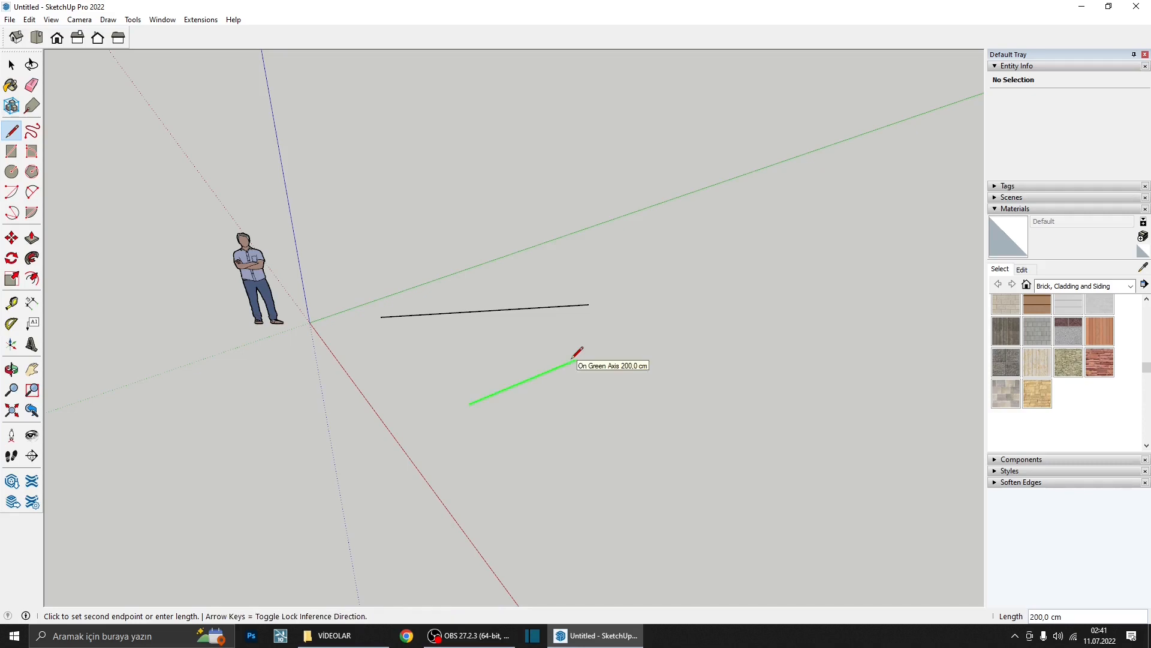
key(Up)
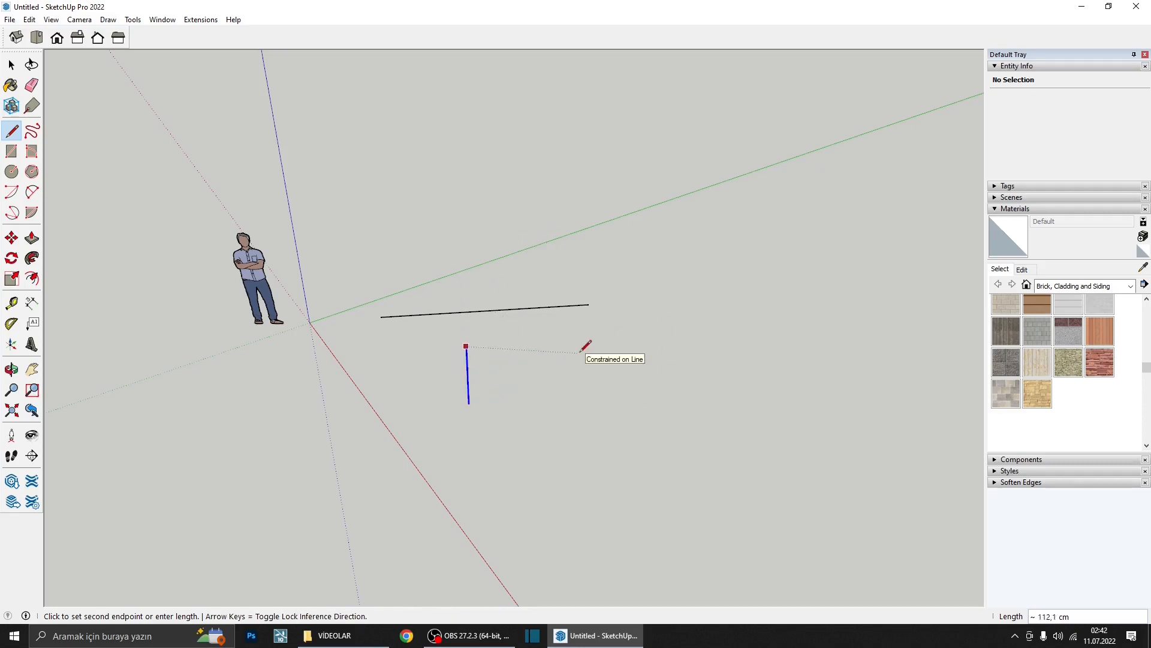
key(Down)
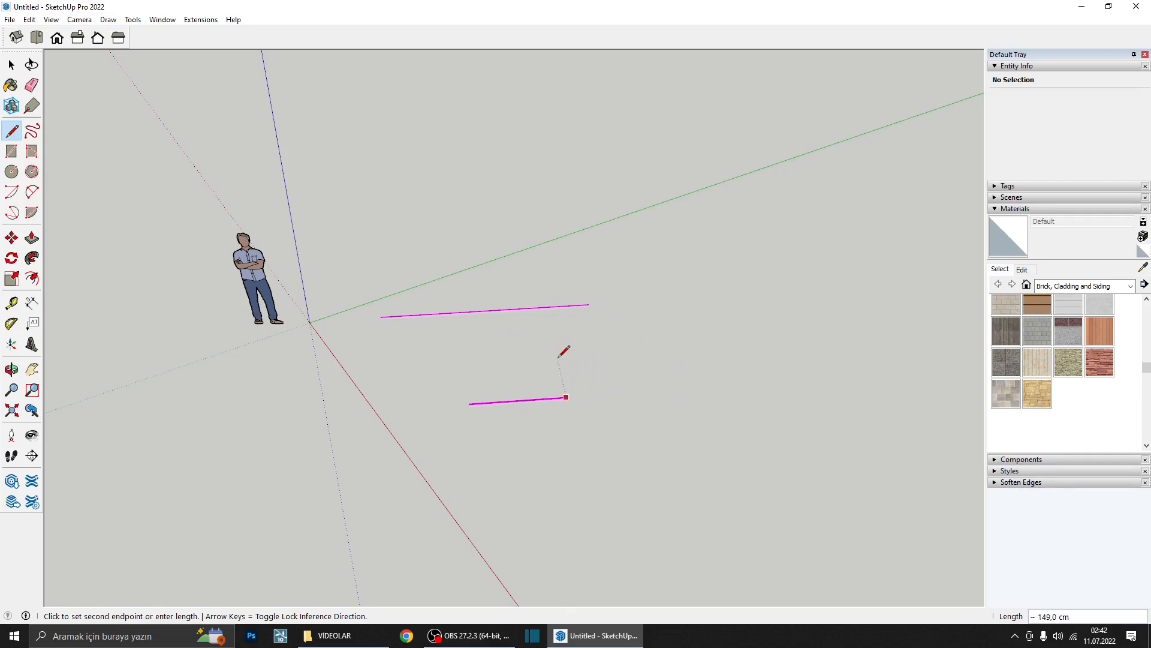
key(Escape)
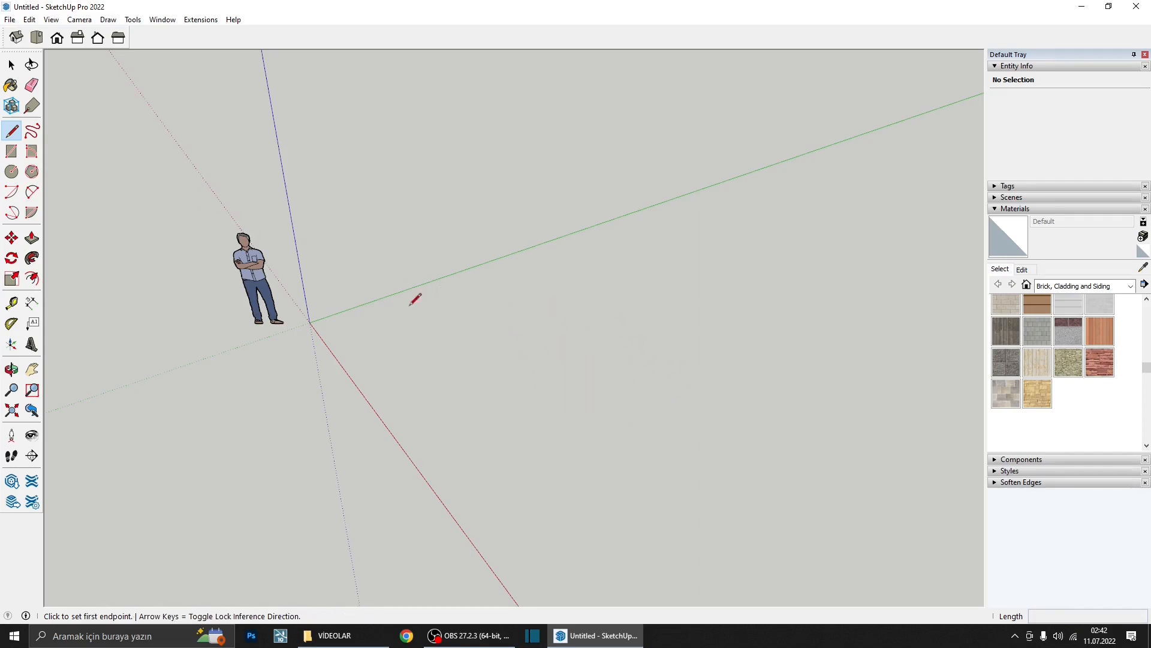
- Draw a closed four-sided face, with a 300 cm edge along the green axis direction and a 300 cm edge along the red
click(377, 333)
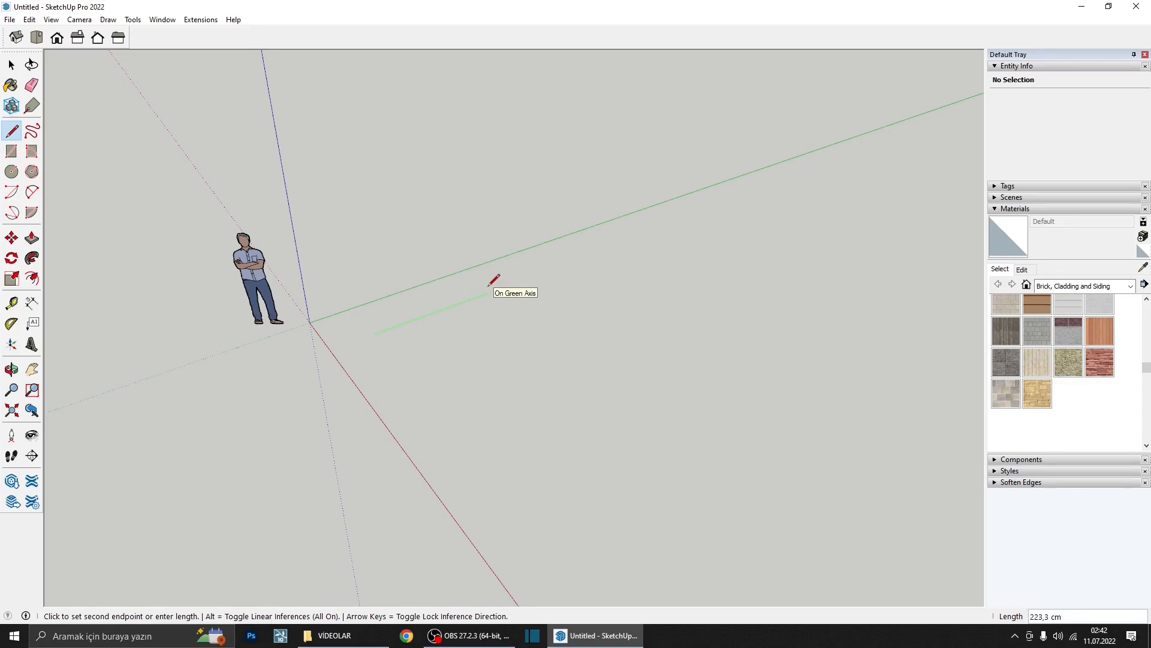
text(300)
key(Return)
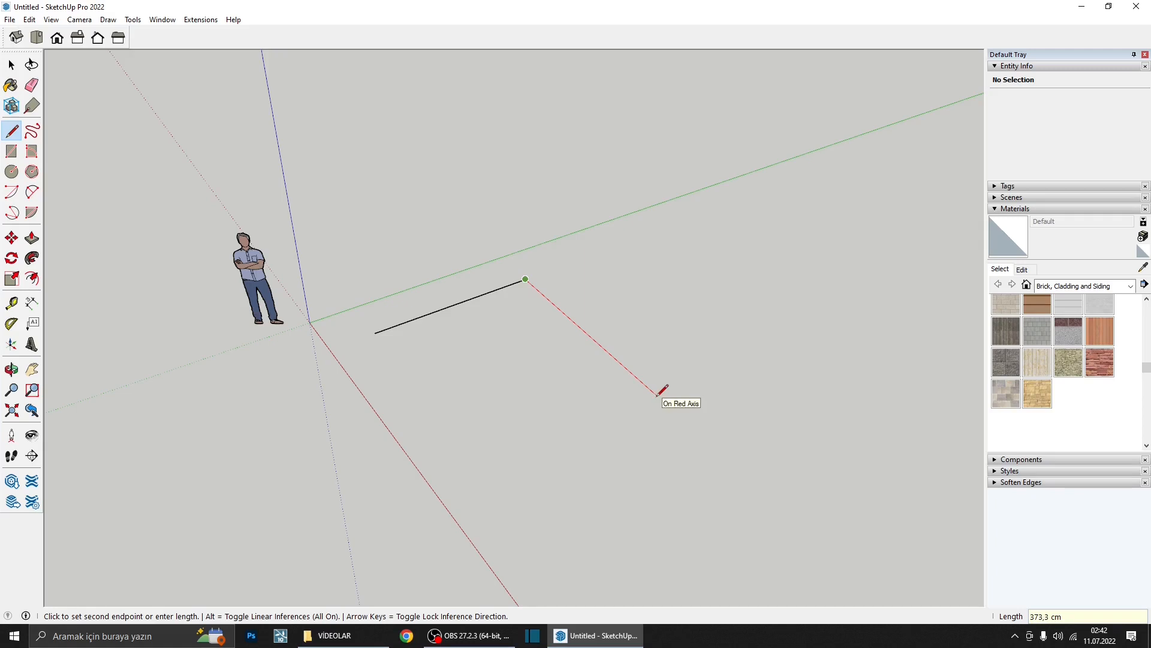
text(300)
key(Return)
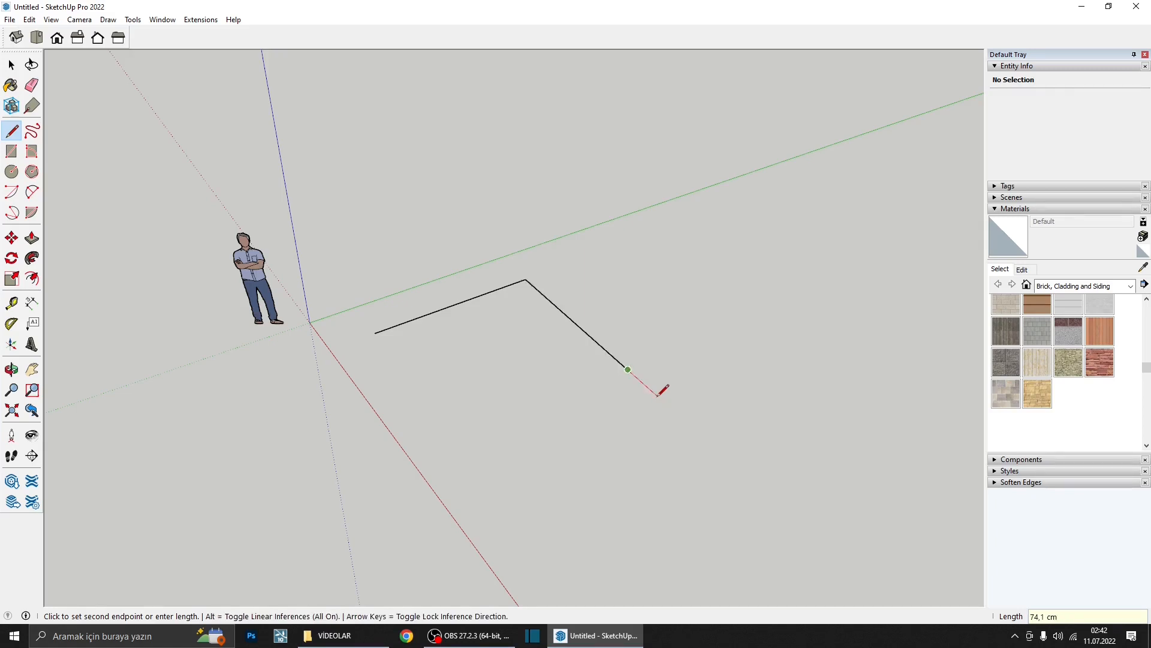
click(465, 440)
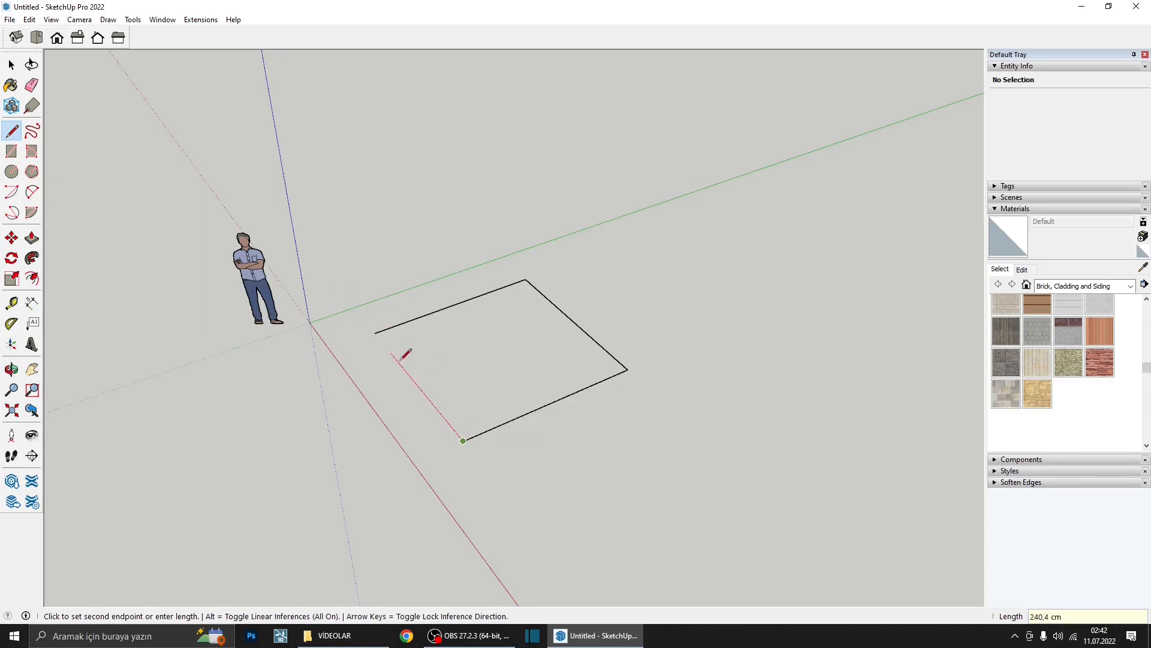
click(375, 332)
middle_drag(376, 332, 536, 191)
key(space)
- Draw a single edge about 231 cm long on the ground near the origin and end the line
click(493, 360)
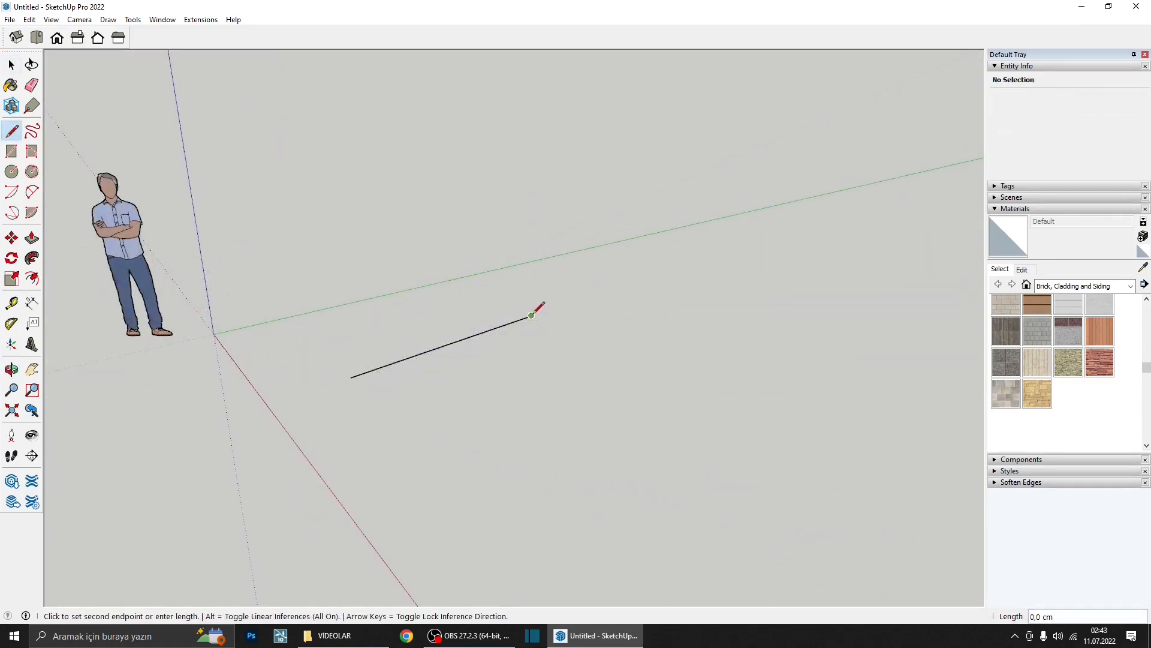
click(532, 316)
key(space)
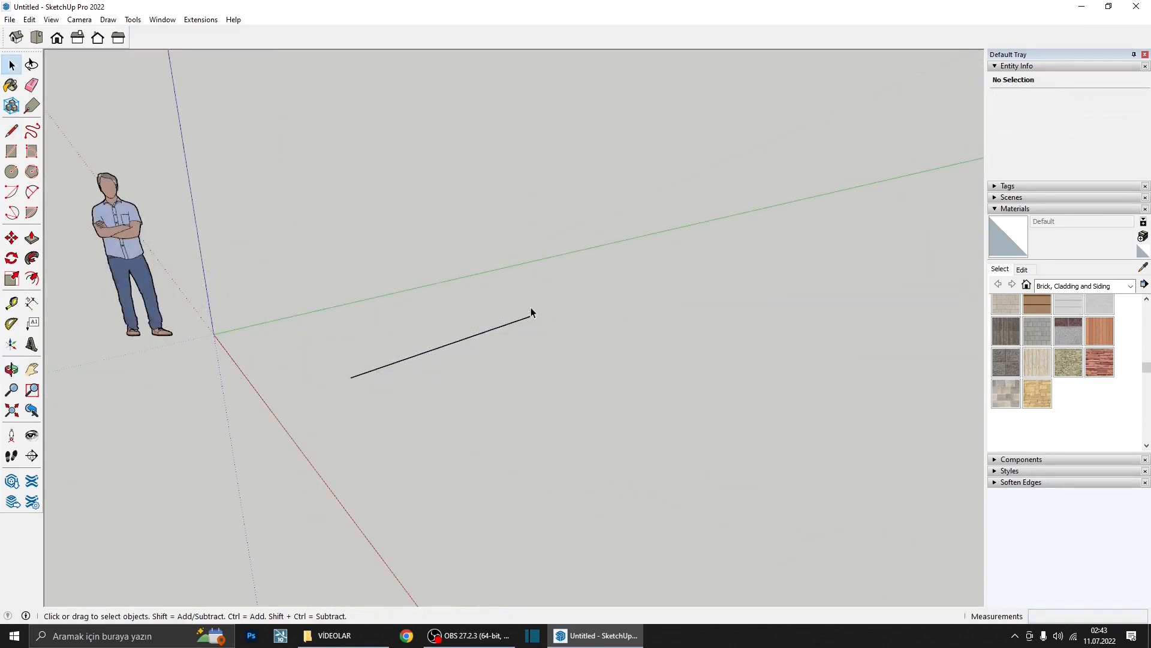
- Select the edge, set its length to 250 cm in Entity Info and change it again to 150 cm
middle_drag(531, 312, 453, 404)
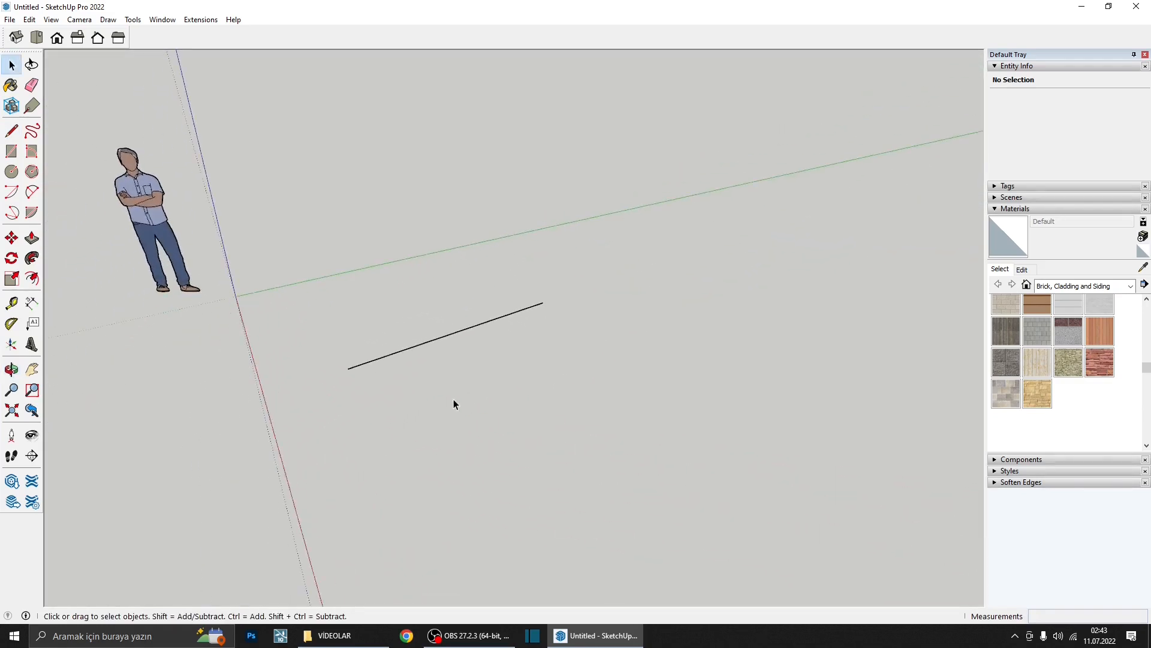
click(437, 340)
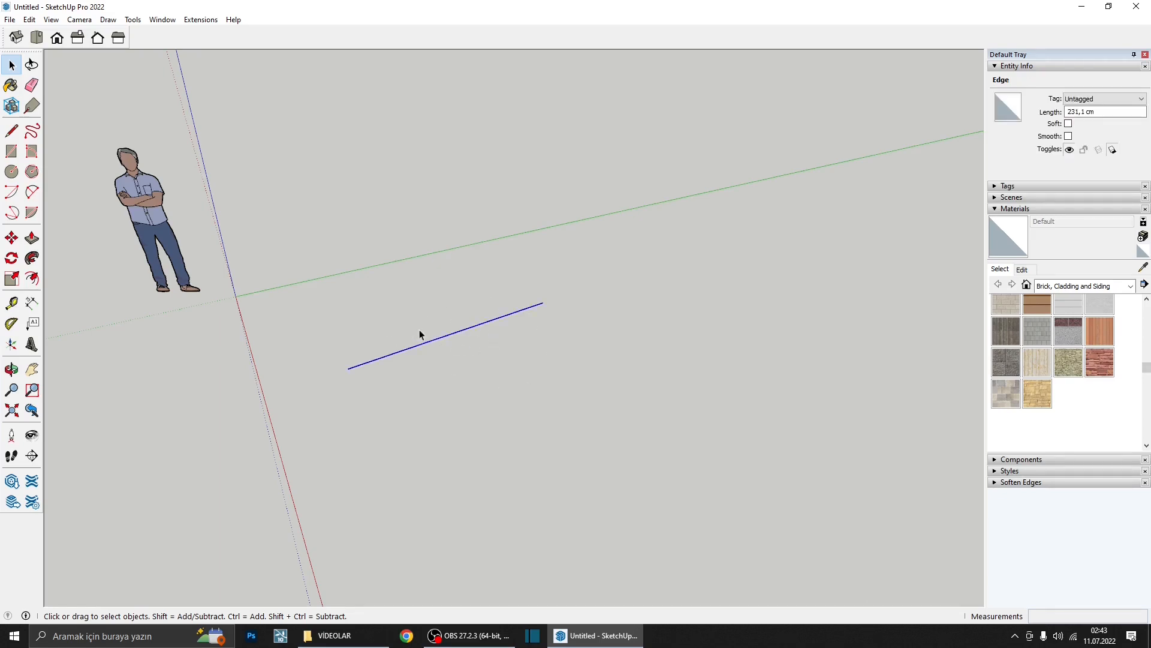
click(1099, 112)
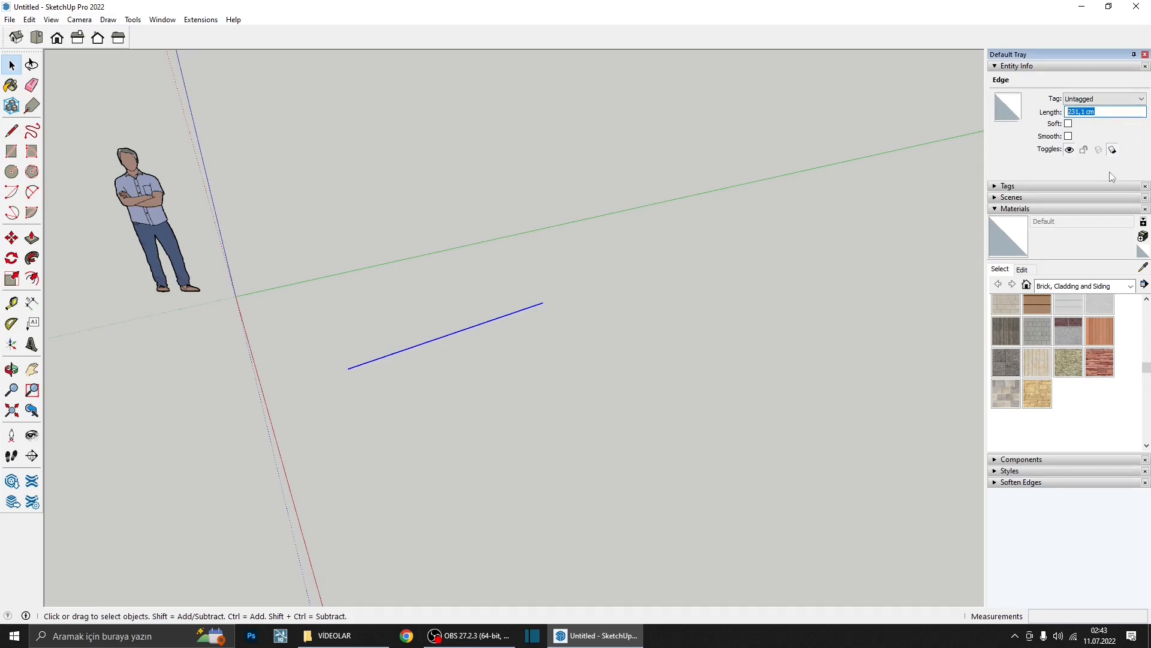
text(250)
key(Return)
drag(1107, 113, 977, 117)
text(150)
key(Return)
scroll(456, 368, up, 2)
click(374, 335)
- Divide the 150 cm edge into 10 equal segments
middle_drag(374, 335, 439, 355)
scroll(390, 349, up, 2)
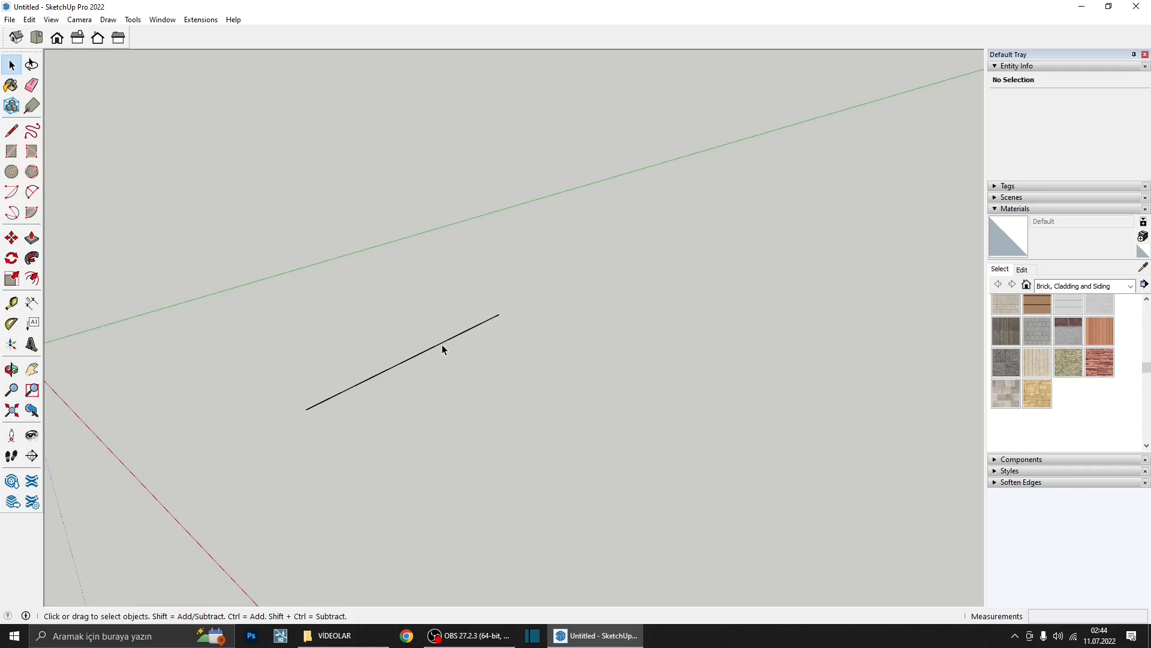
click(438, 345)
right_click(437, 350)
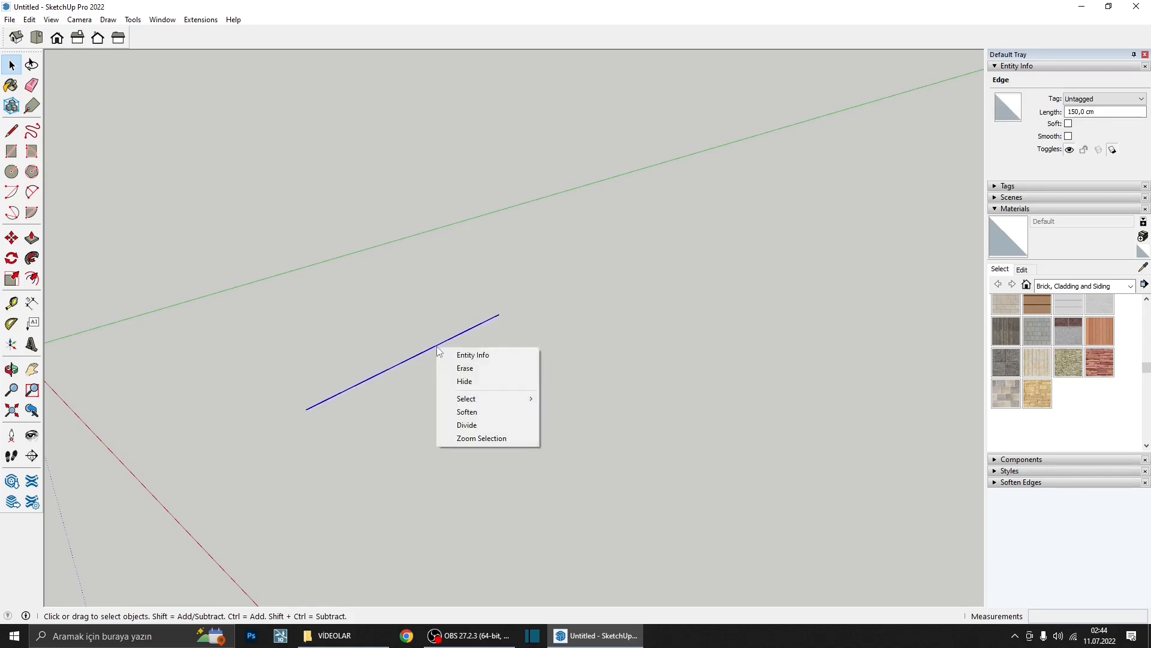
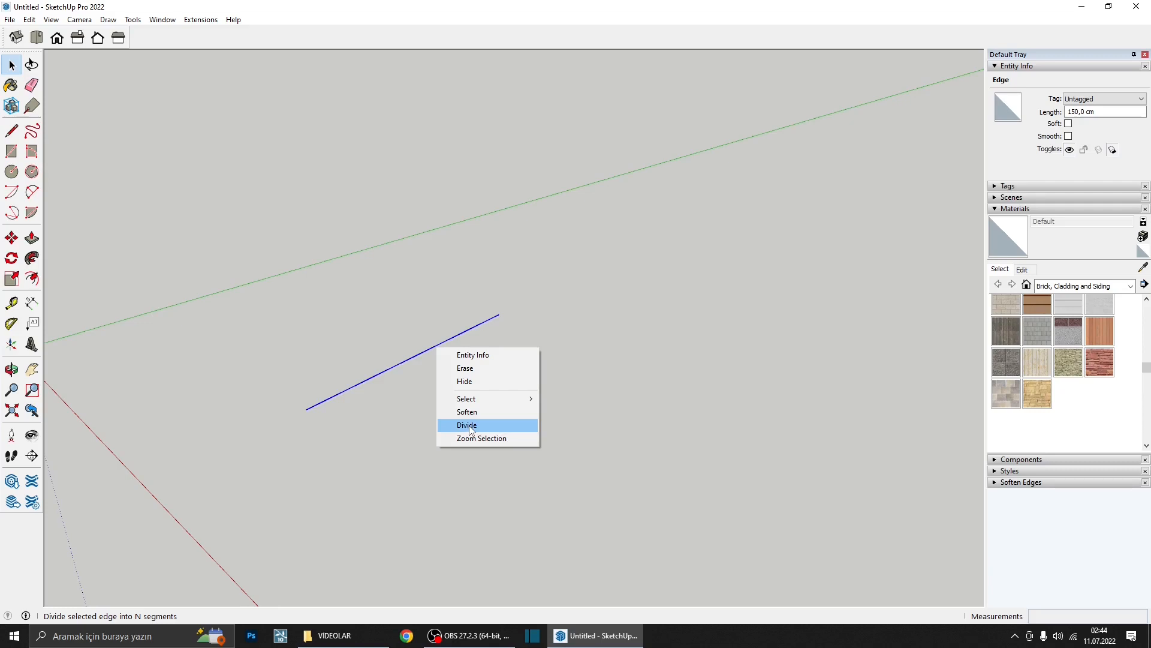
click(471, 425)
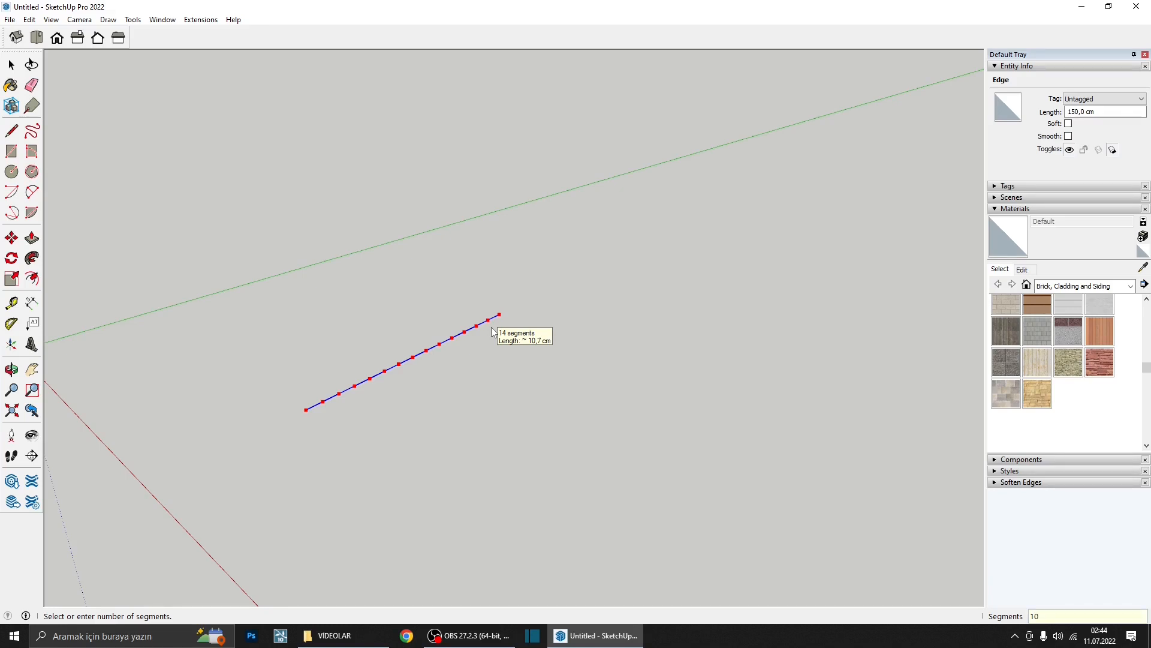
key(Return)
scroll(501, 334, up, 2)
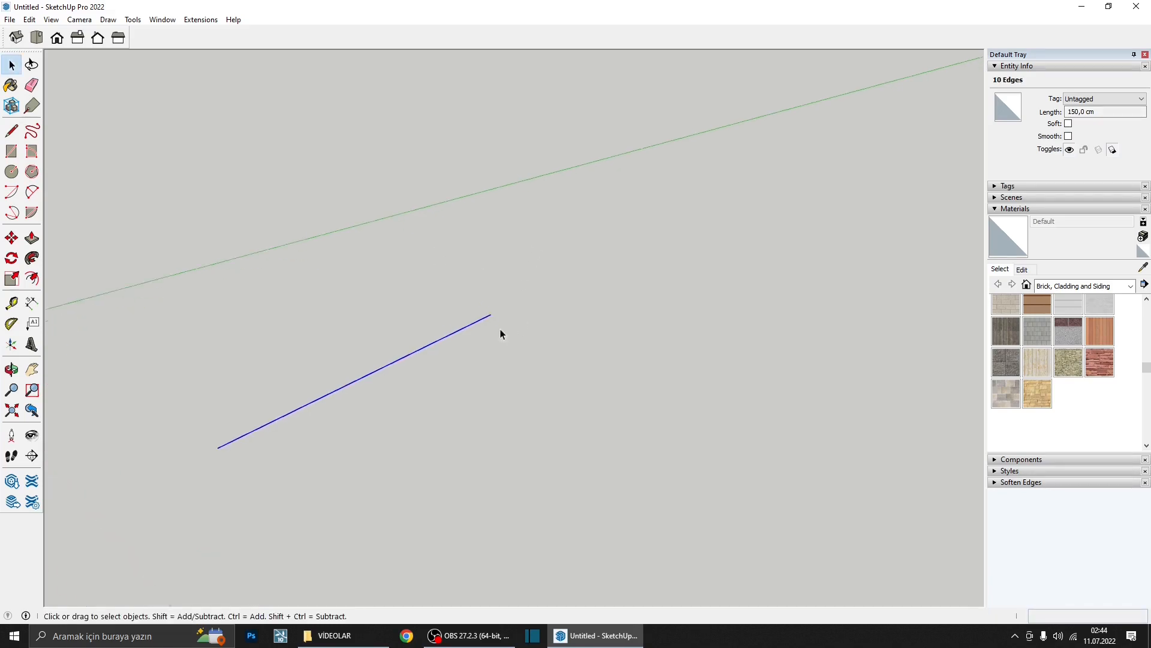
- Select single segments and all segments of the divided edge in turn, and examine their length in Entity Info
middle_drag(501, 334, 373, 354)
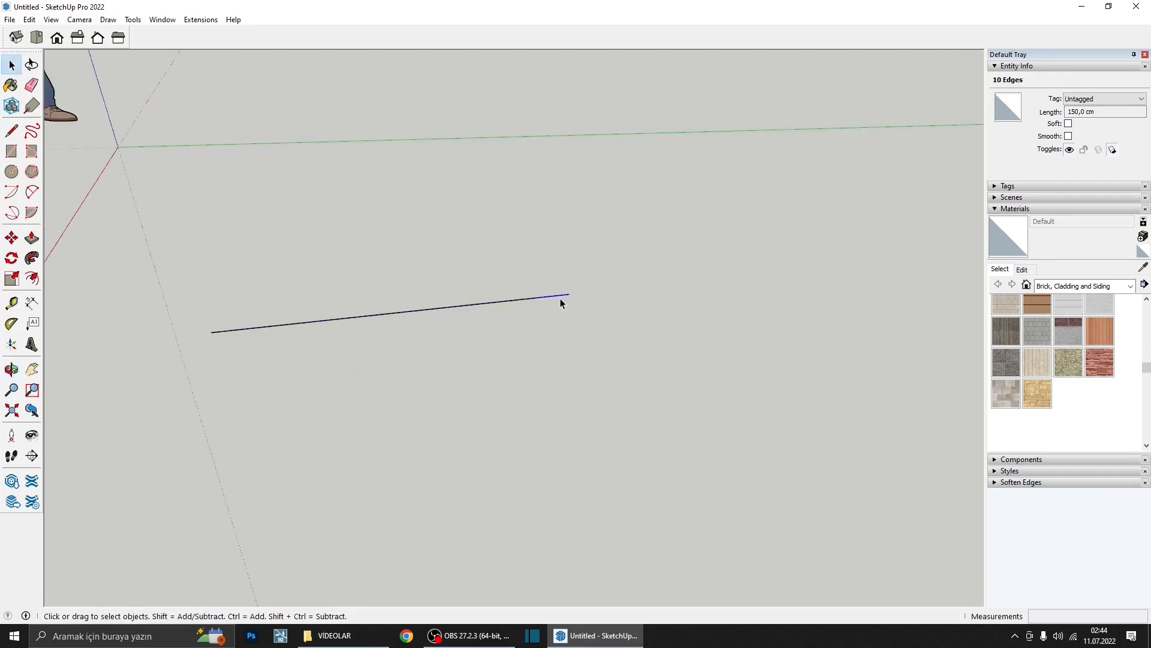
click(521, 300)
middle_drag(420, 311, 549, 376)
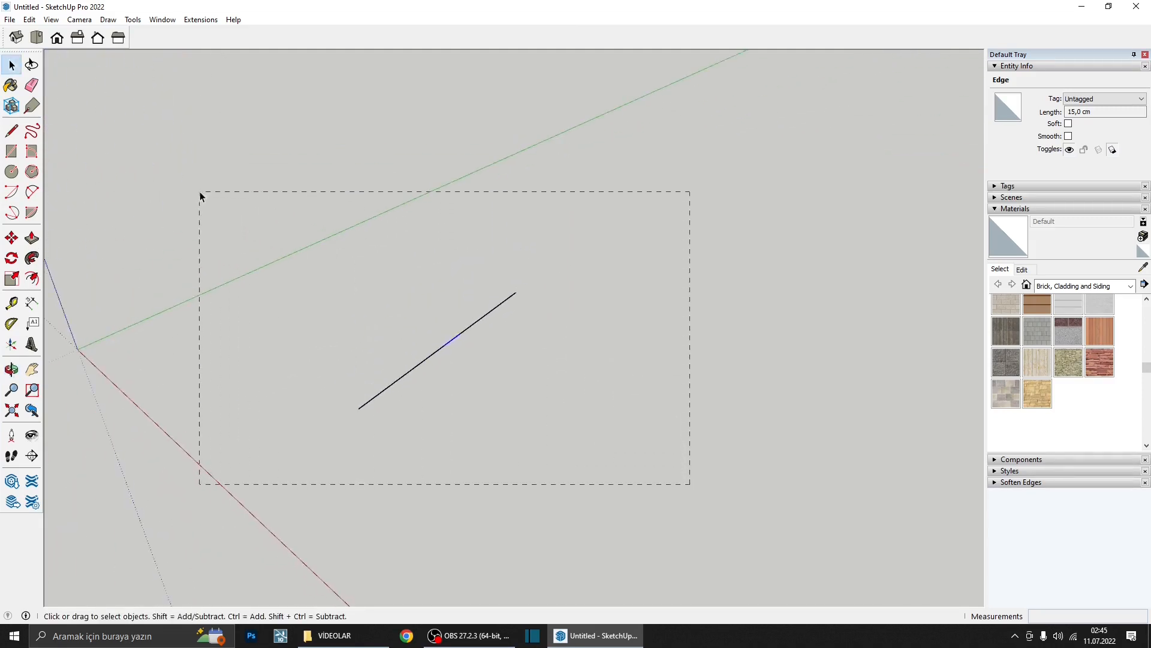
click(407, 358)
triple_click(411, 376)
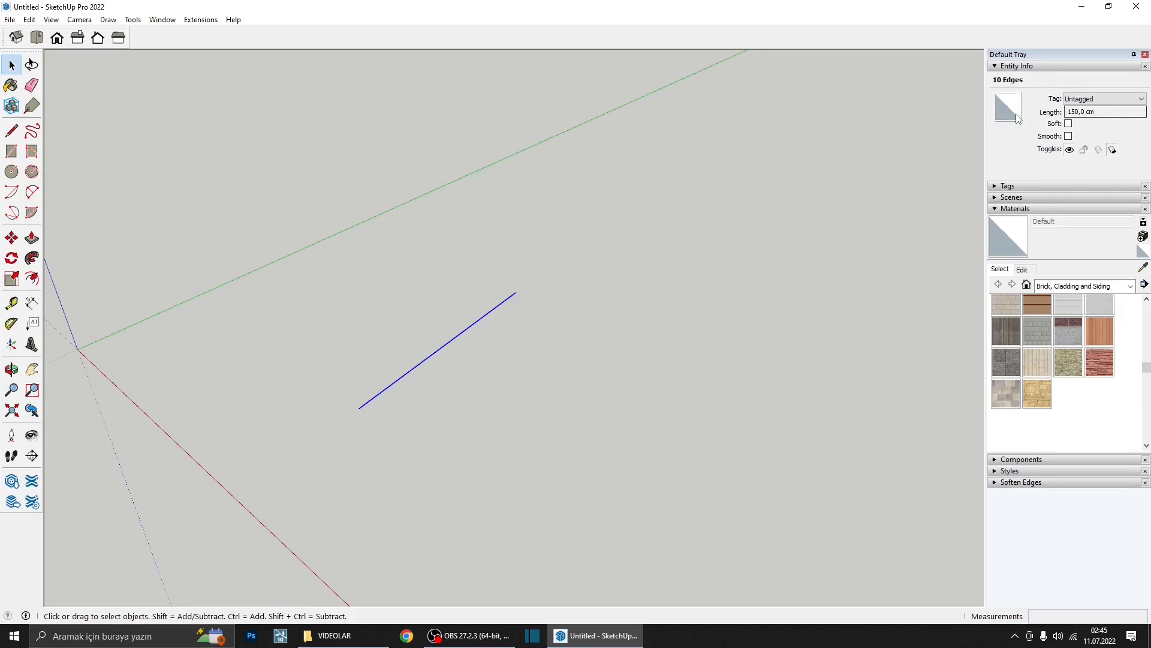
click(1095, 112)
shift+click(371, 402)
click(1096, 111)
- Select all segments of the divided edge and delete them
middle_drag(352, 390, 423, 428)
key(ctrl+a)
key(Delete)
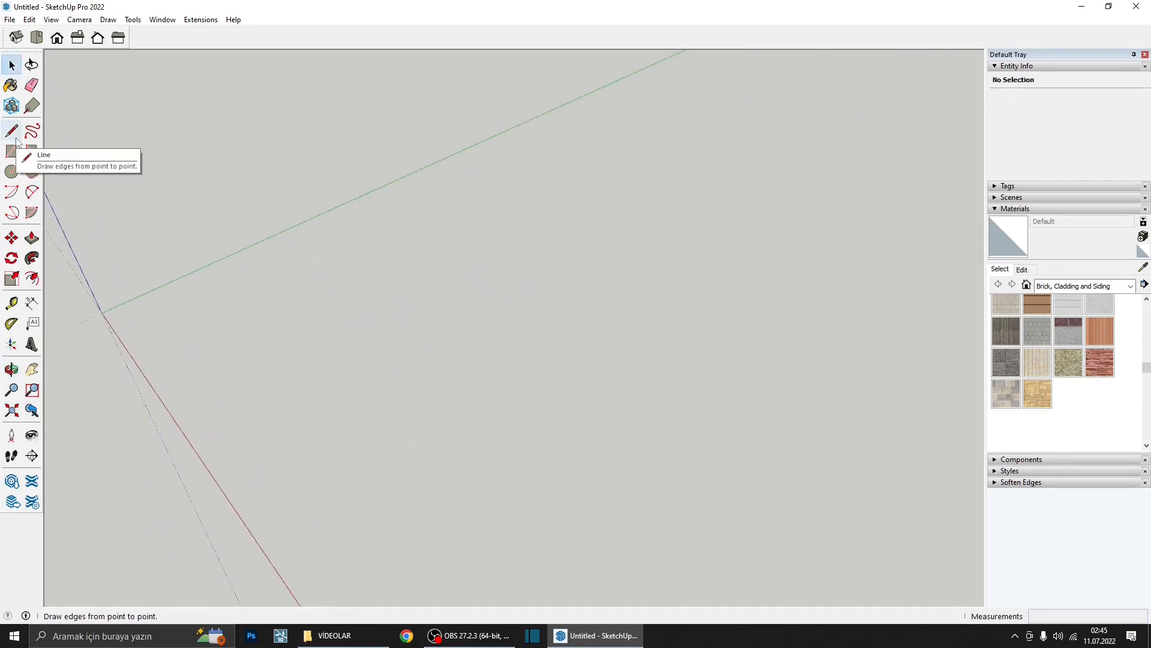
- Draw a closed triangular face with the Line tool, starting with an edge of about 139 cm parallel to the green axis
click(12, 130)
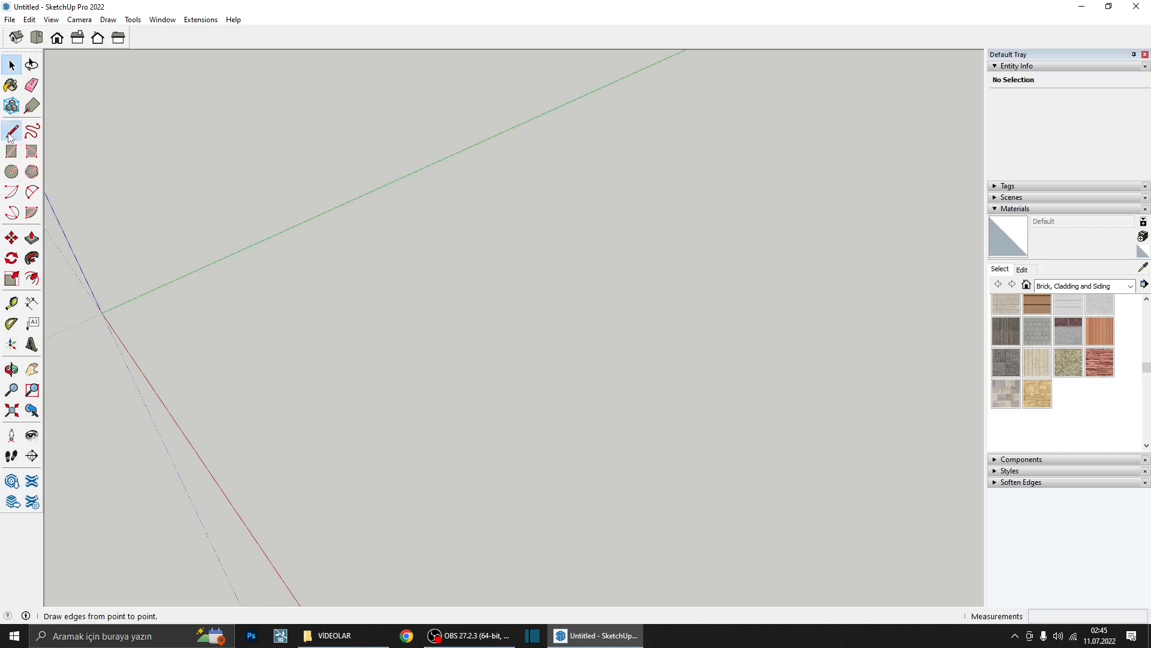
click(206, 324)
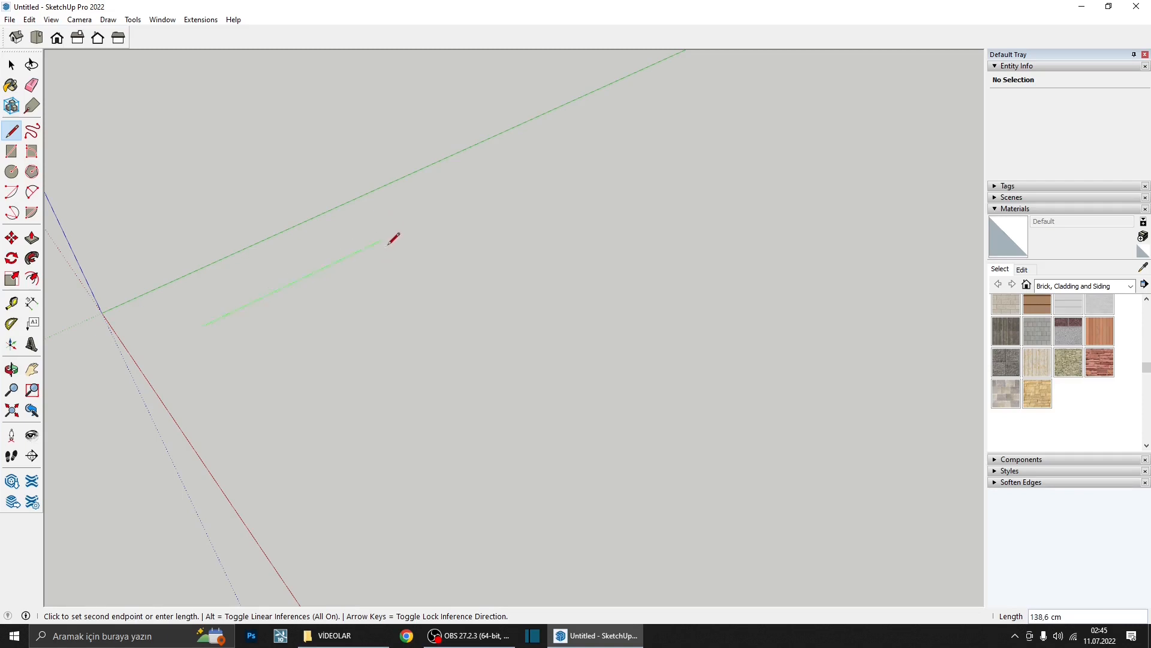
click(383, 238)
click(381, 406)
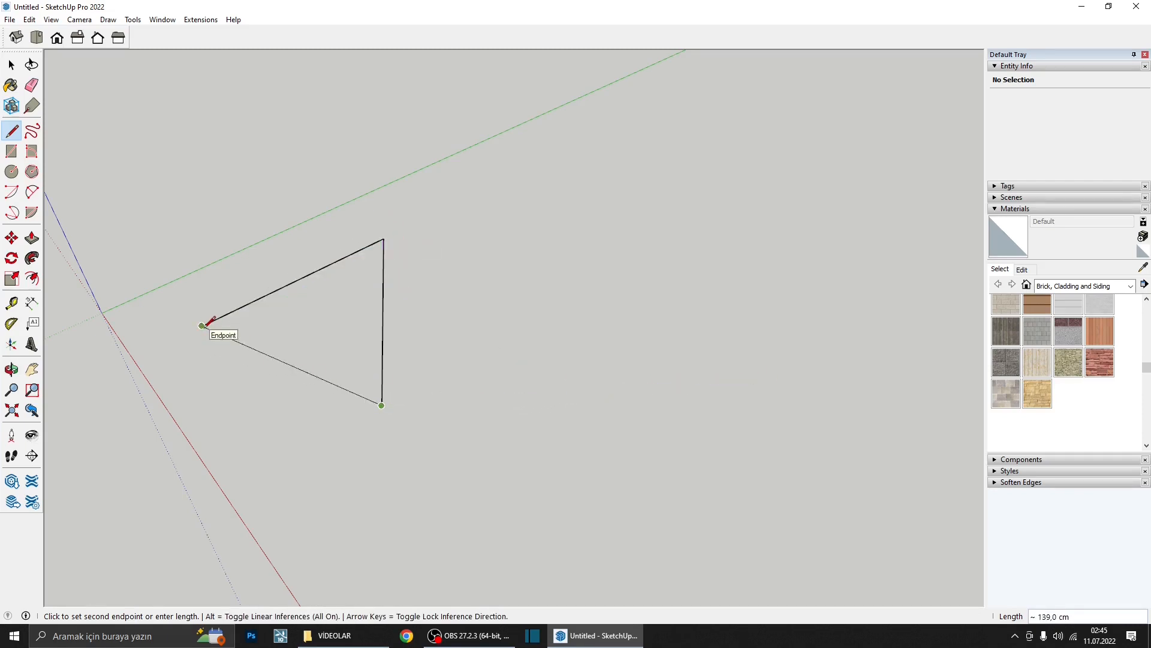
click(203, 325)
middle_drag(203, 326, 391, 320)
key(space)
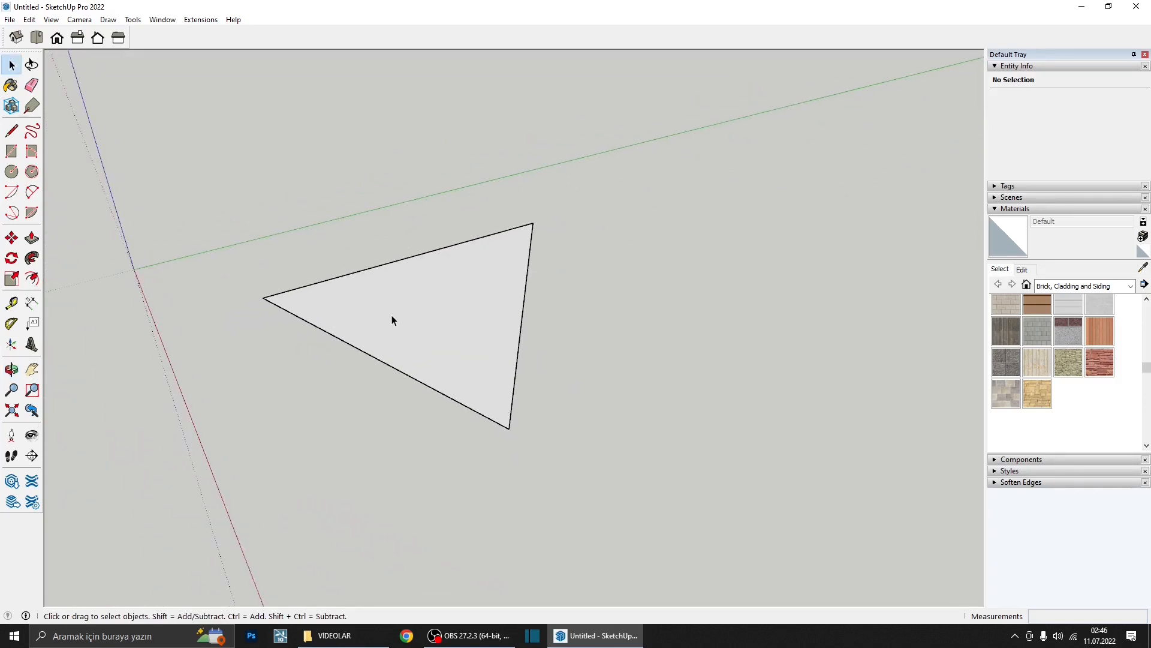
- Draw a closed four-sided face with the Line tool beside the triangle, keeping its first edge parallel to the green axis
scroll(391, 315, down, 2)
middle_drag(391, 315, 433, 324)
scroll(433, 324, down, 2)
key(l)
click(539, 270)
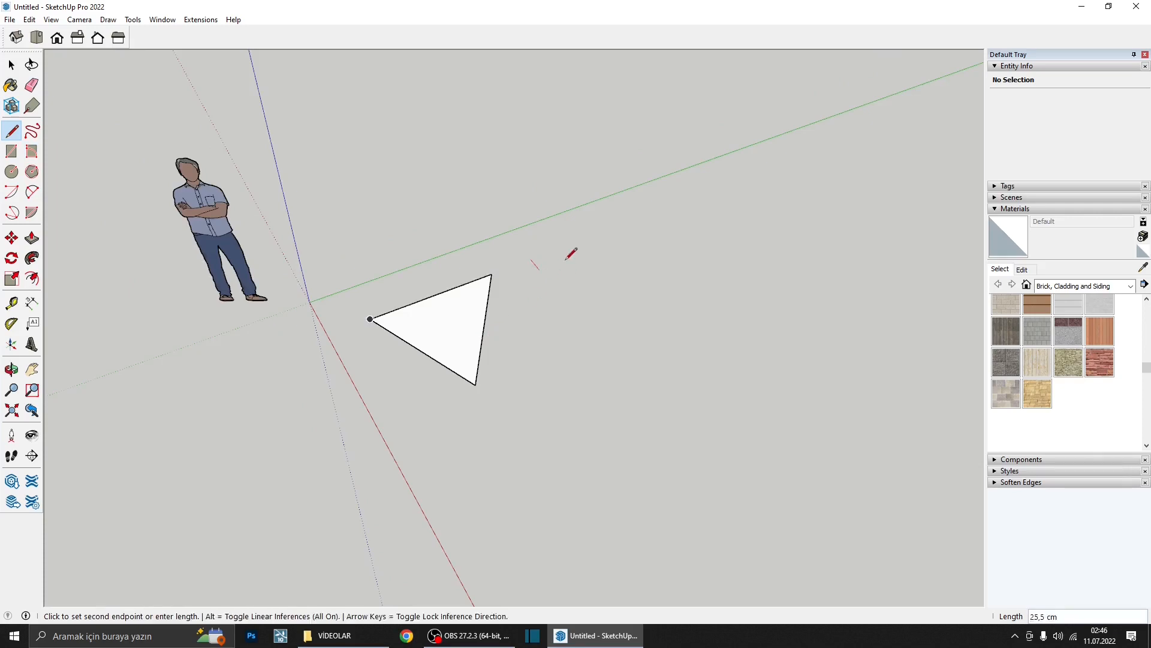
click(722, 189)
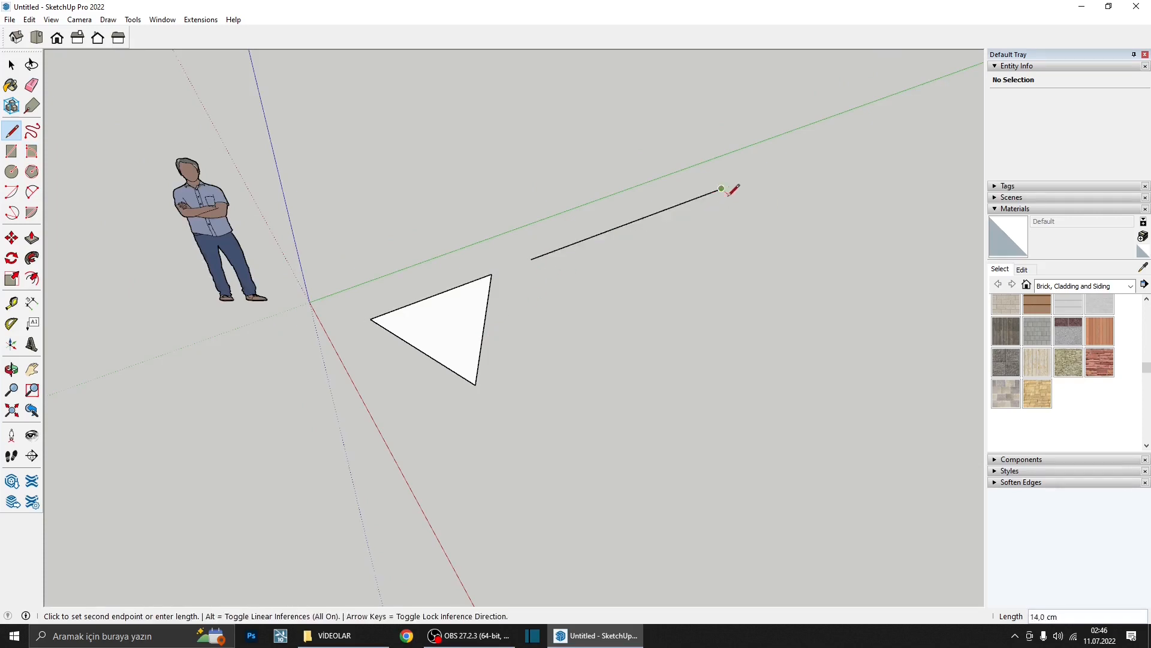
click(836, 335)
click(640, 398)
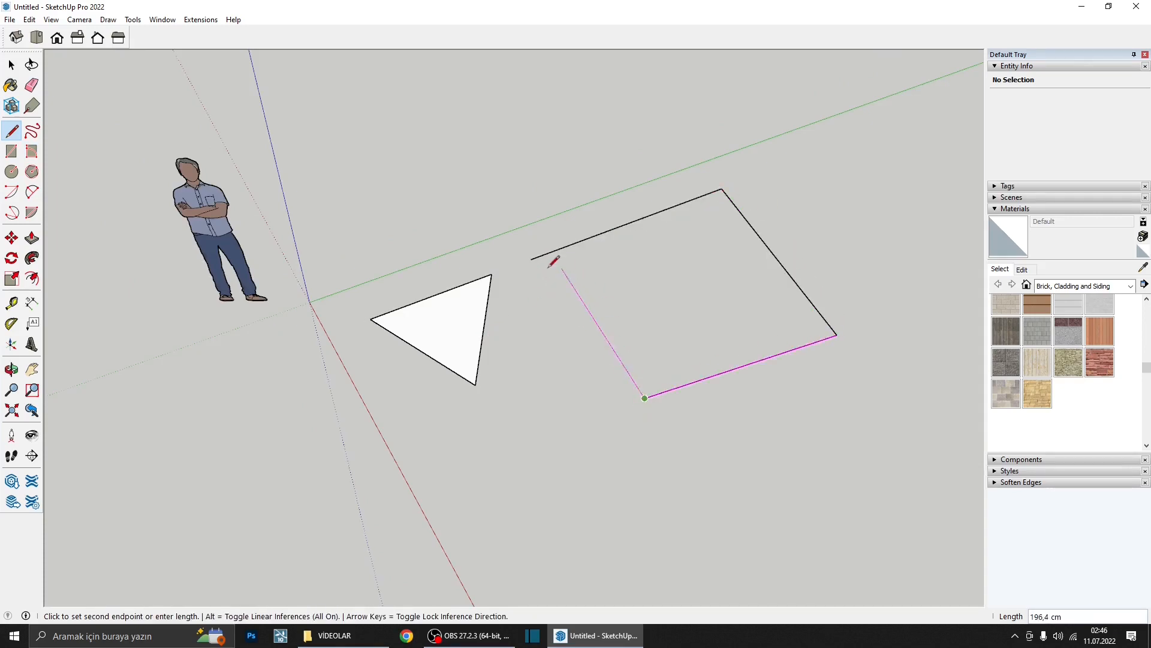
click(531, 259)
middle_drag(540, 252, 653, 281)
scroll(545, 303, down, 5)
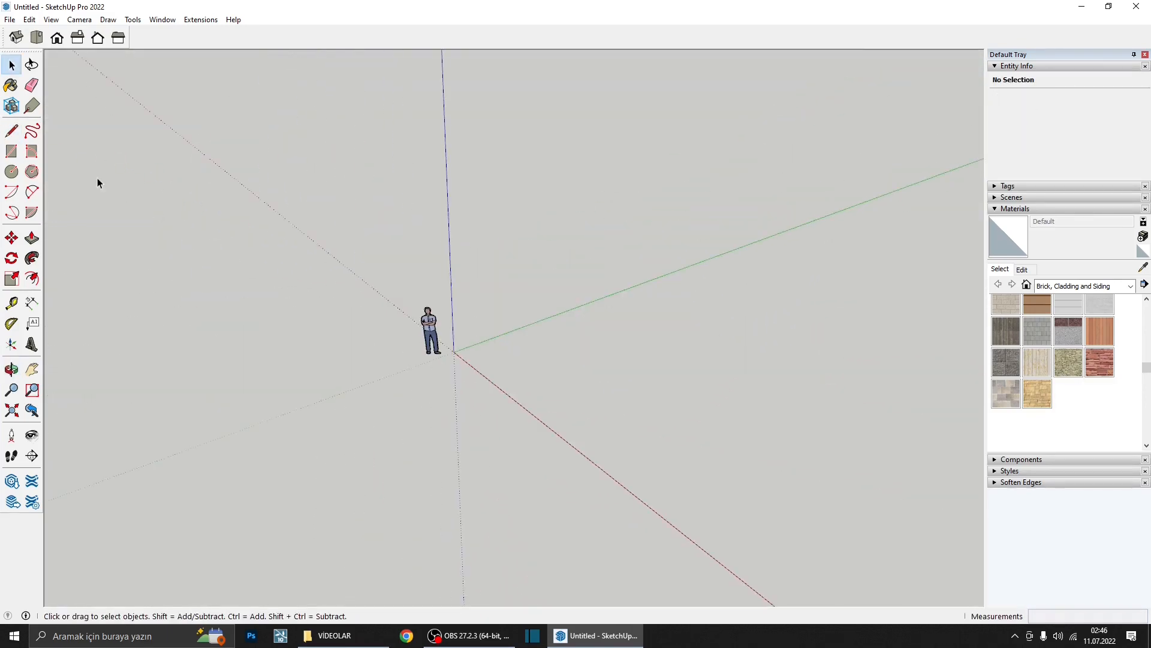
- Draw the T outline's first three edges: 300 cm along the green axis, a 20 cm end, and 100 cm back parallel to the first
click(11, 131)
scroll(475, 339, up, 3)
click(412, 362)
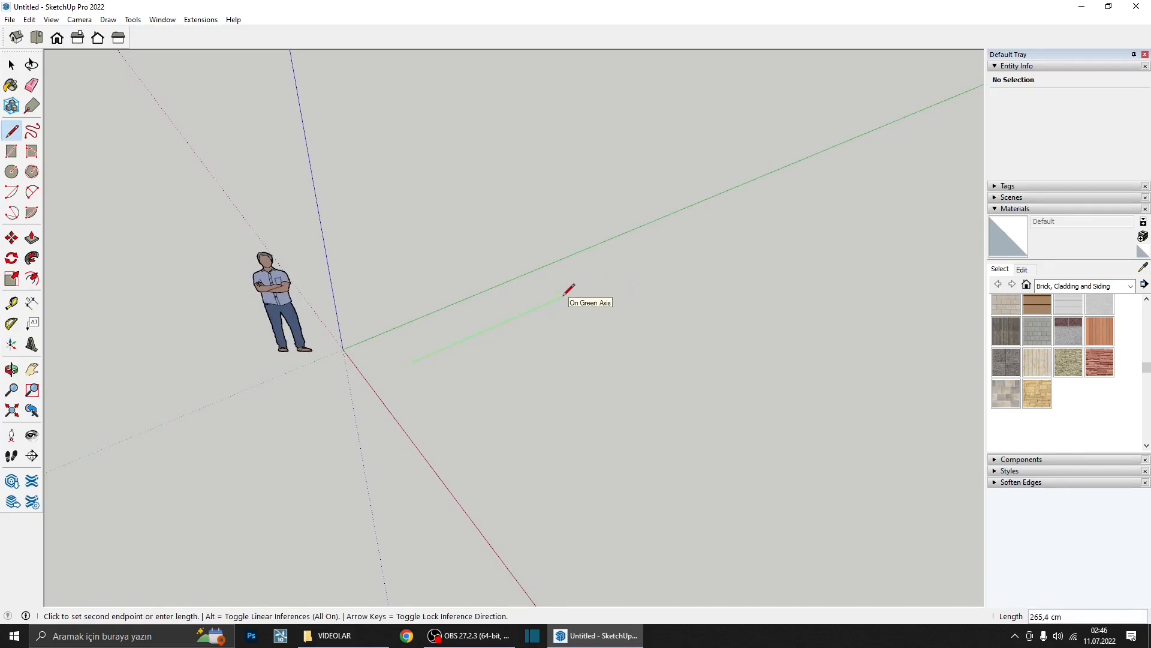
key(Left)
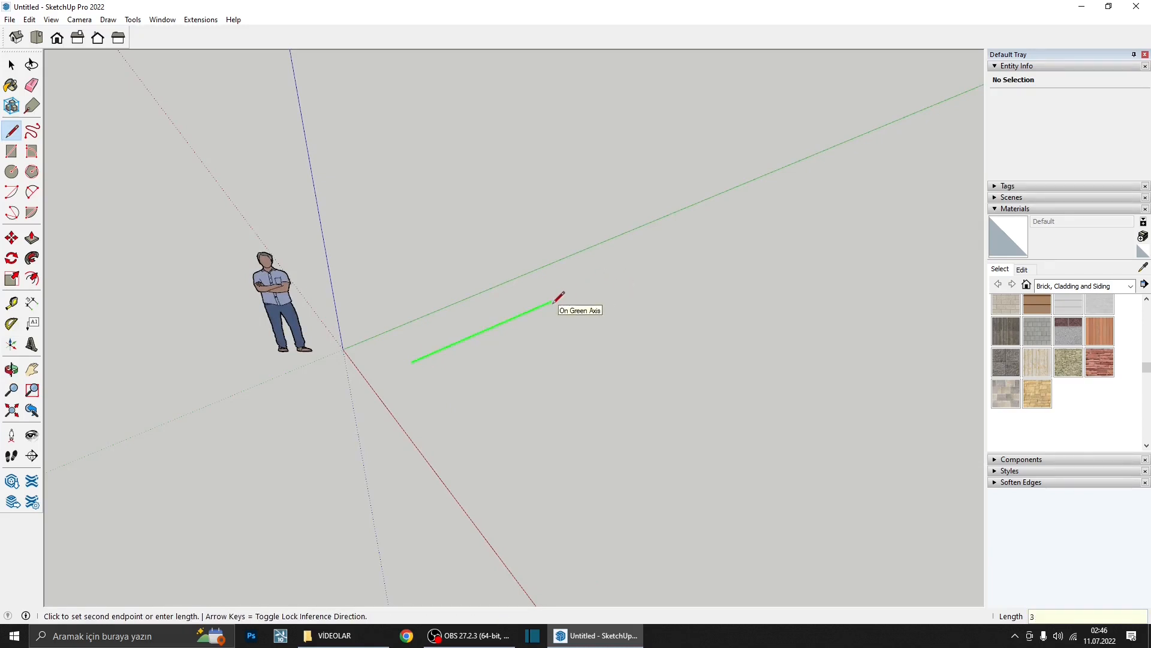
key(Return)
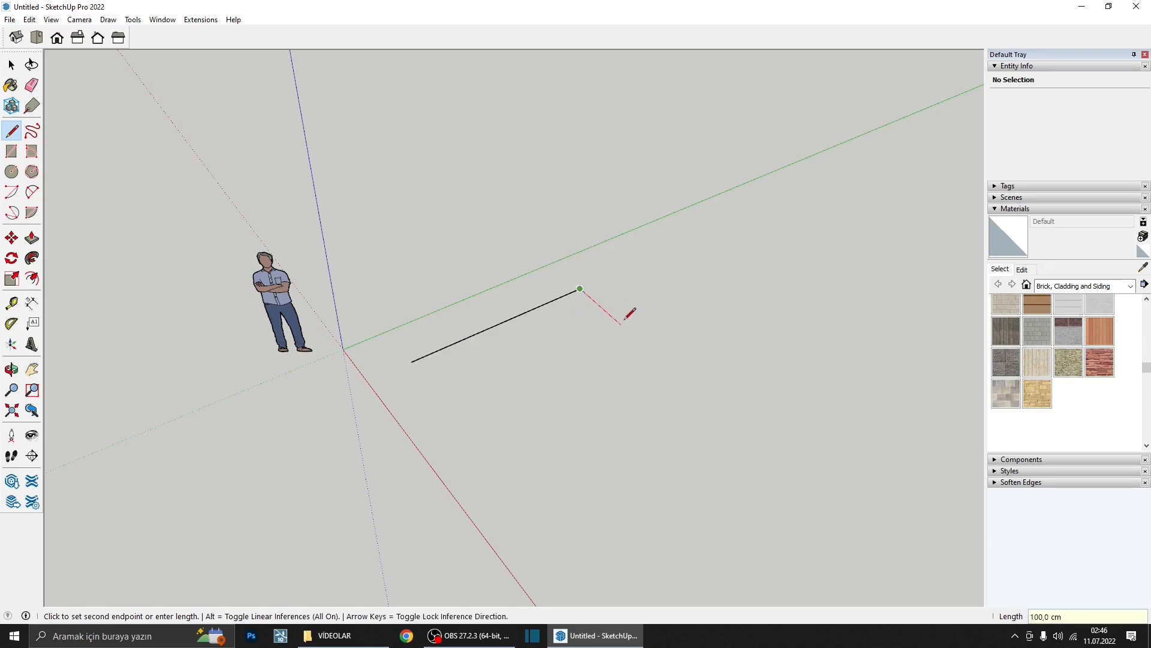
text(200)
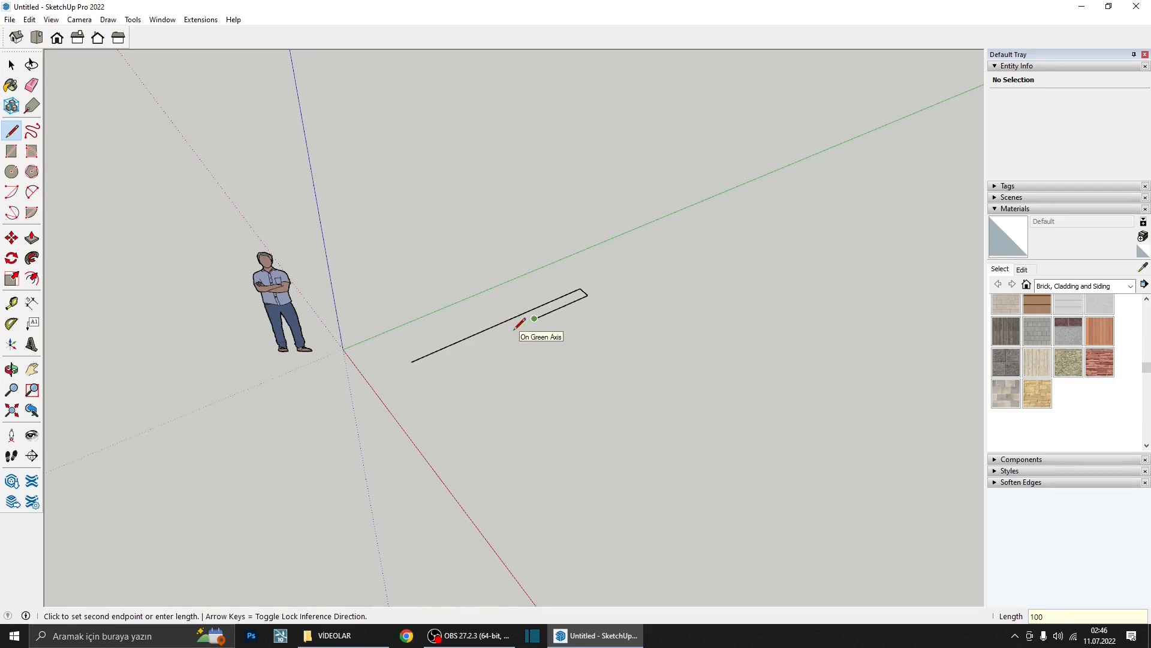
key(Return)
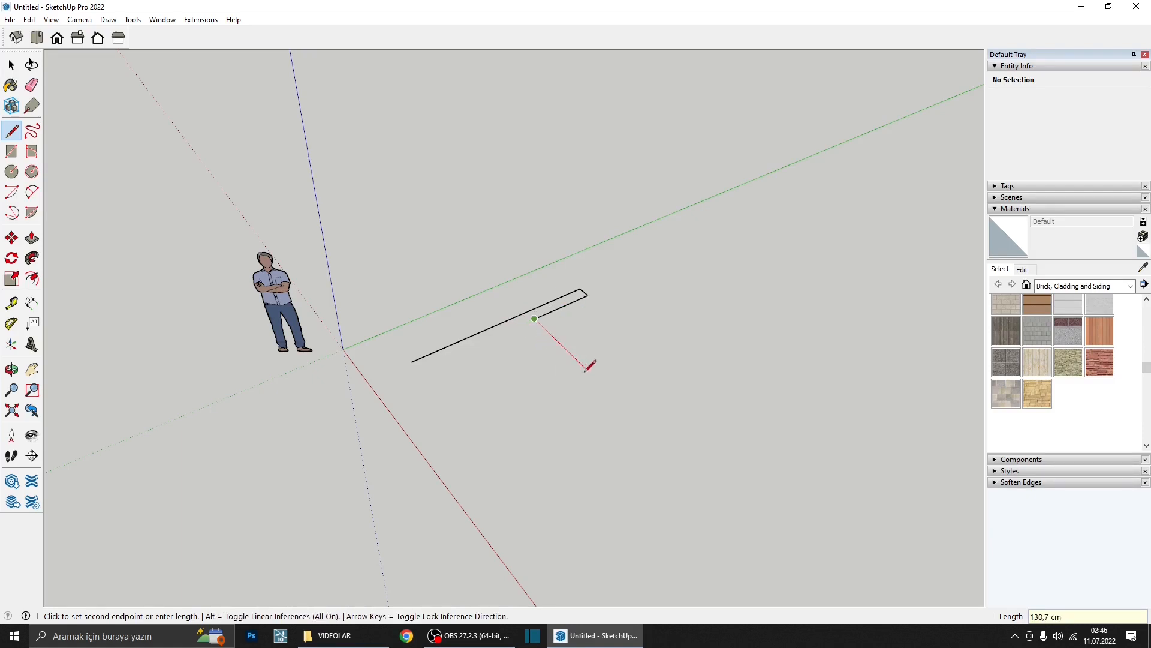
- Draw the T's leg: a 200 cm edge along the red axis, a 20 cm end, and a return edge aligned with the inner corner
text(200)
key(Return)
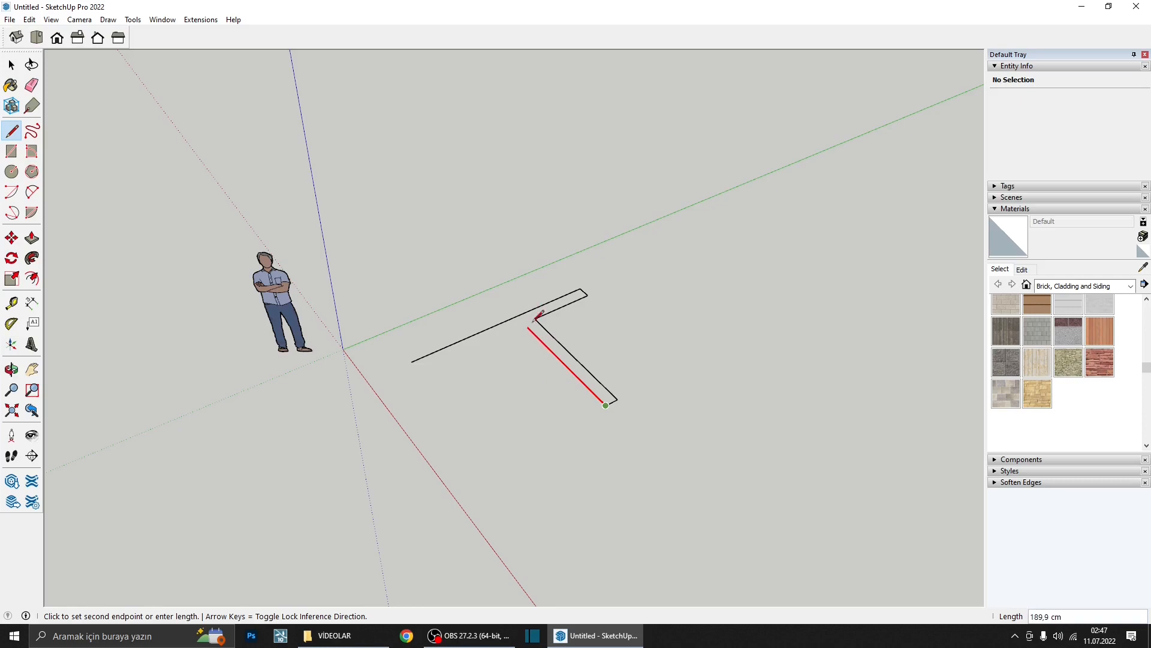
scroll(539, 310, up, 4)
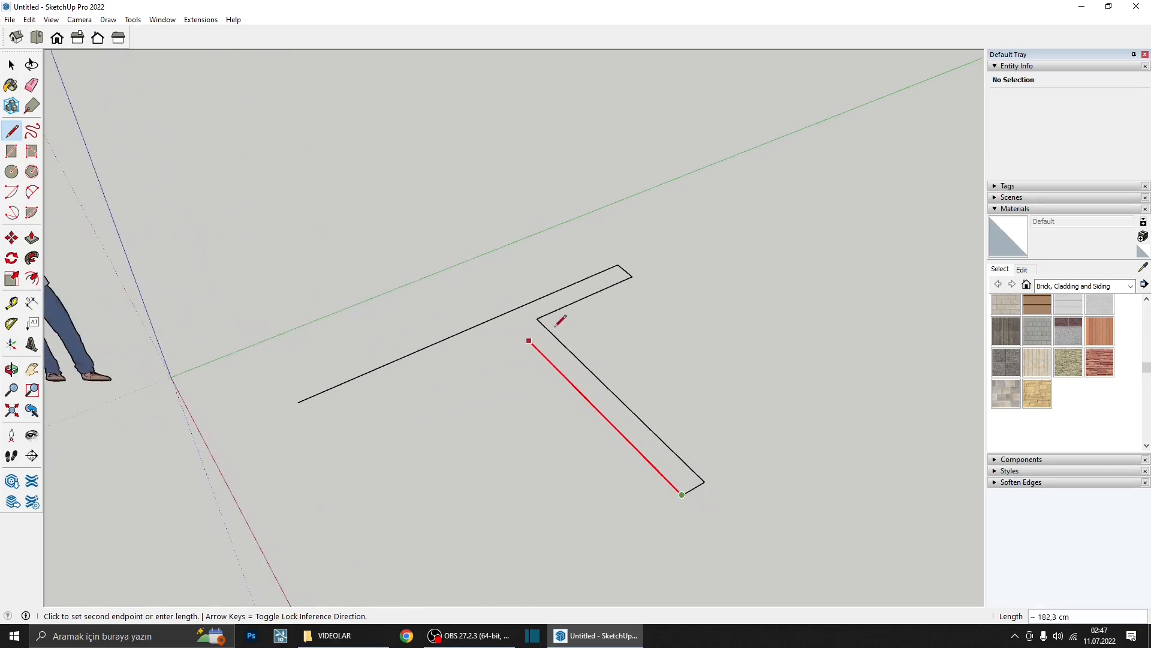
click(538, 318)
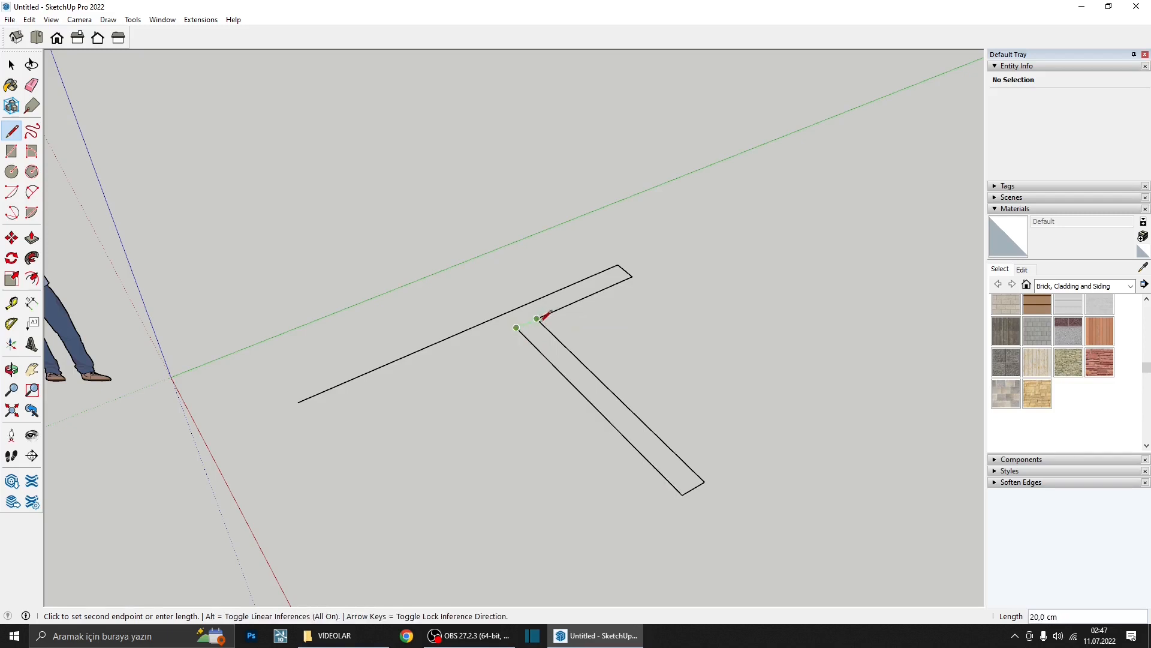
- Draw a 180 cm edge parallel to the green axis, ending level with the first edge's start point
scroll(533, 336, up, 3)
scroll(528, 335, down, 2)
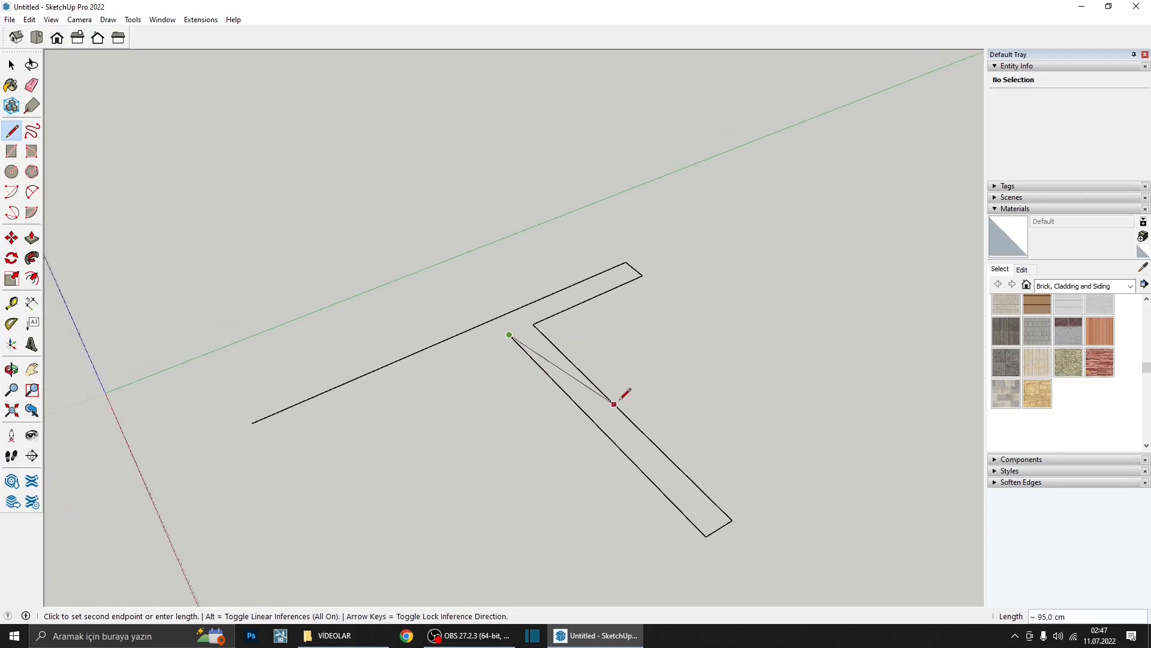
scroll(611, 359, down, 2)
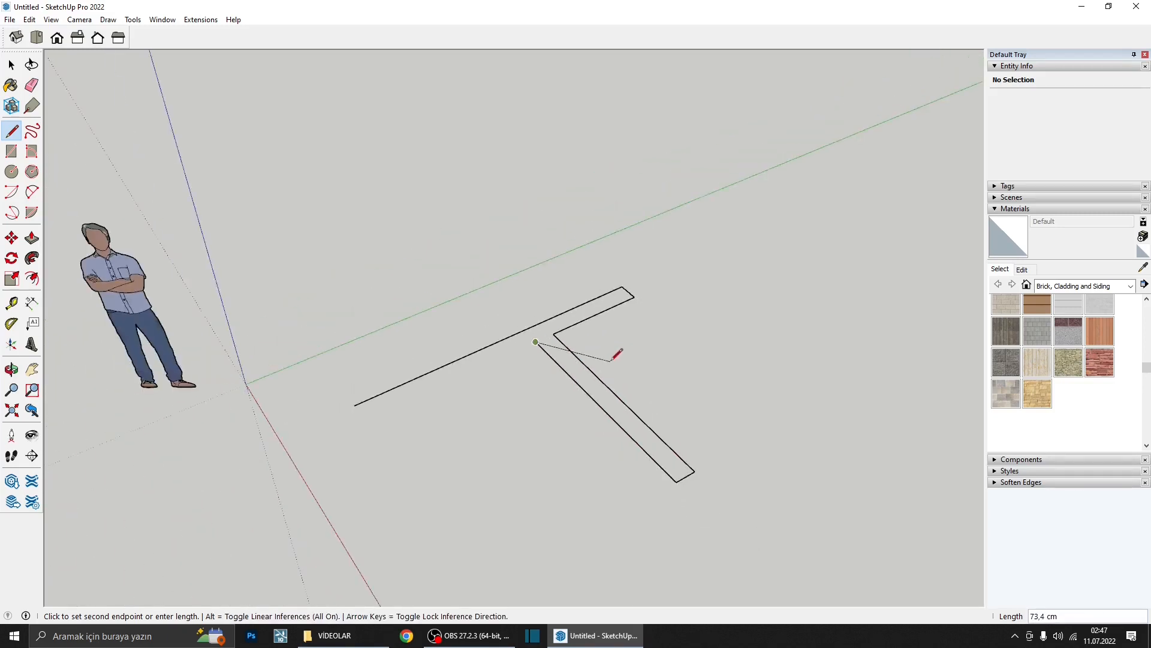
scroll(535, 346, up, 3)
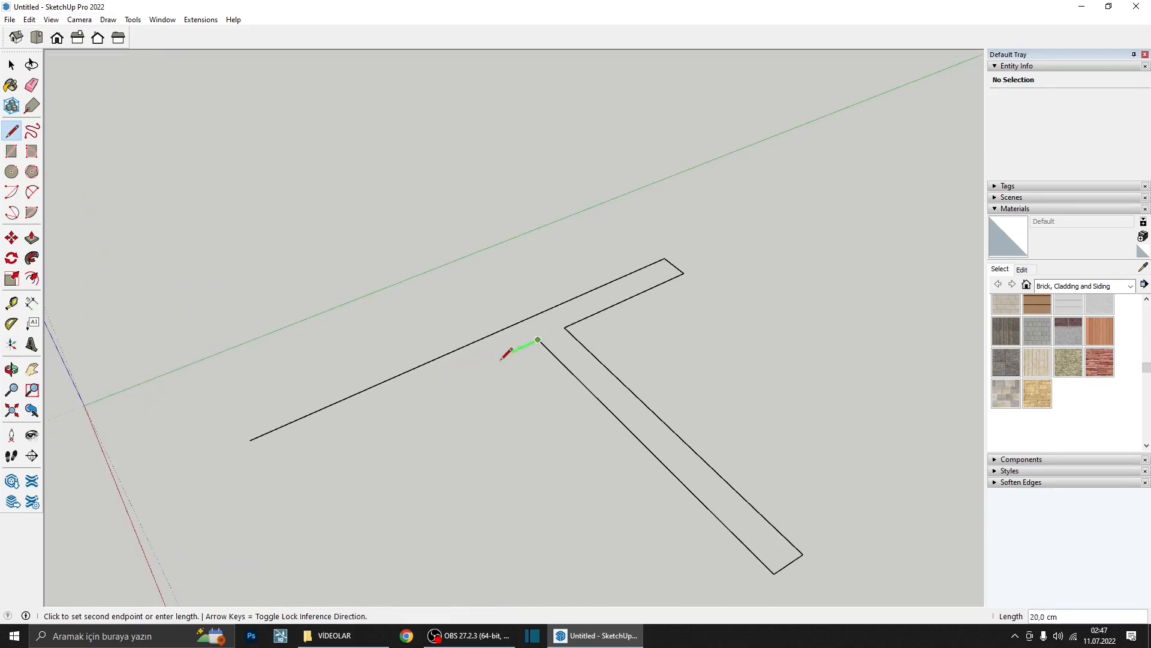
scroll(532, 329, down, 2)
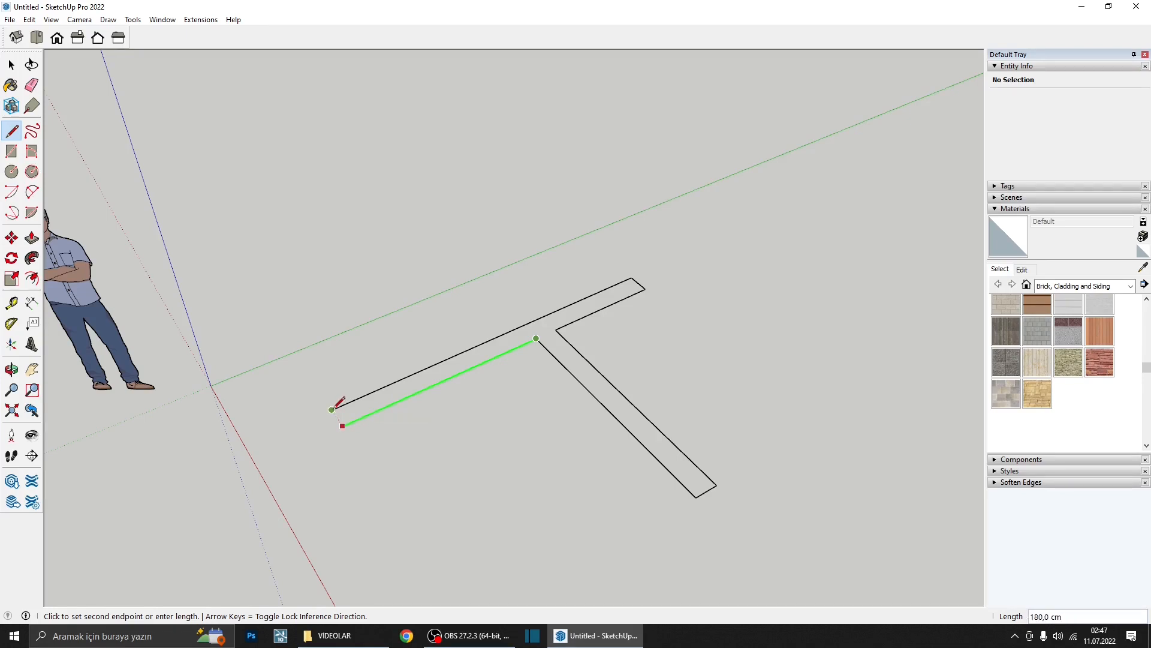
scroll(334, 404, up, 2)
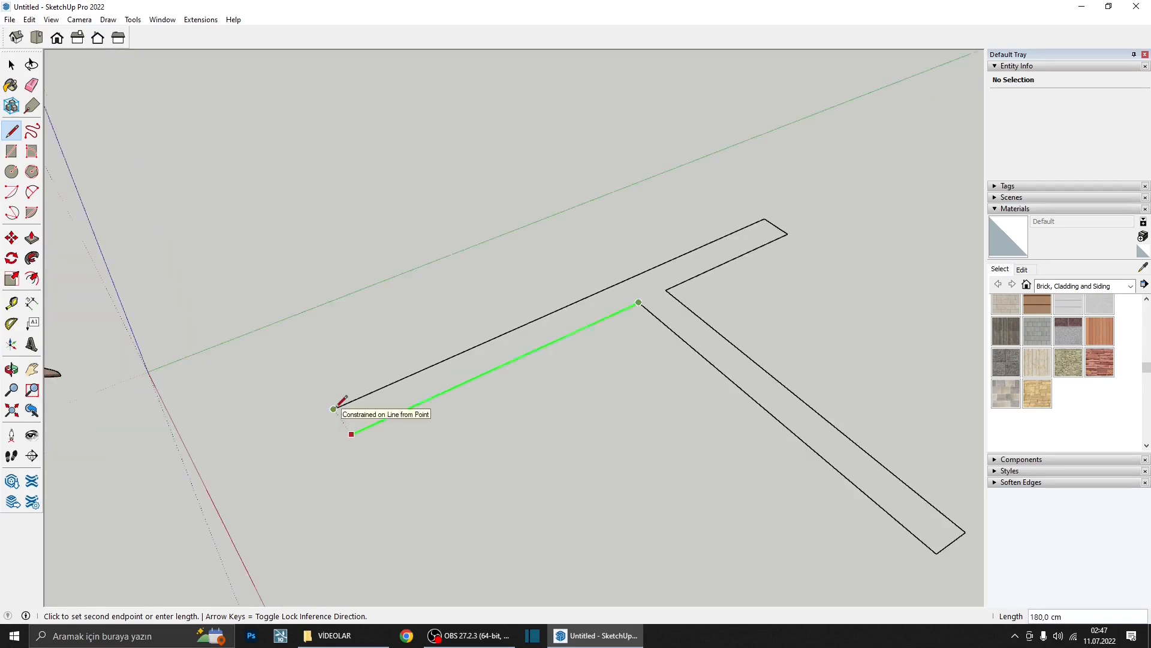
click(342, 403)
scroll(414, 413, down, 1)
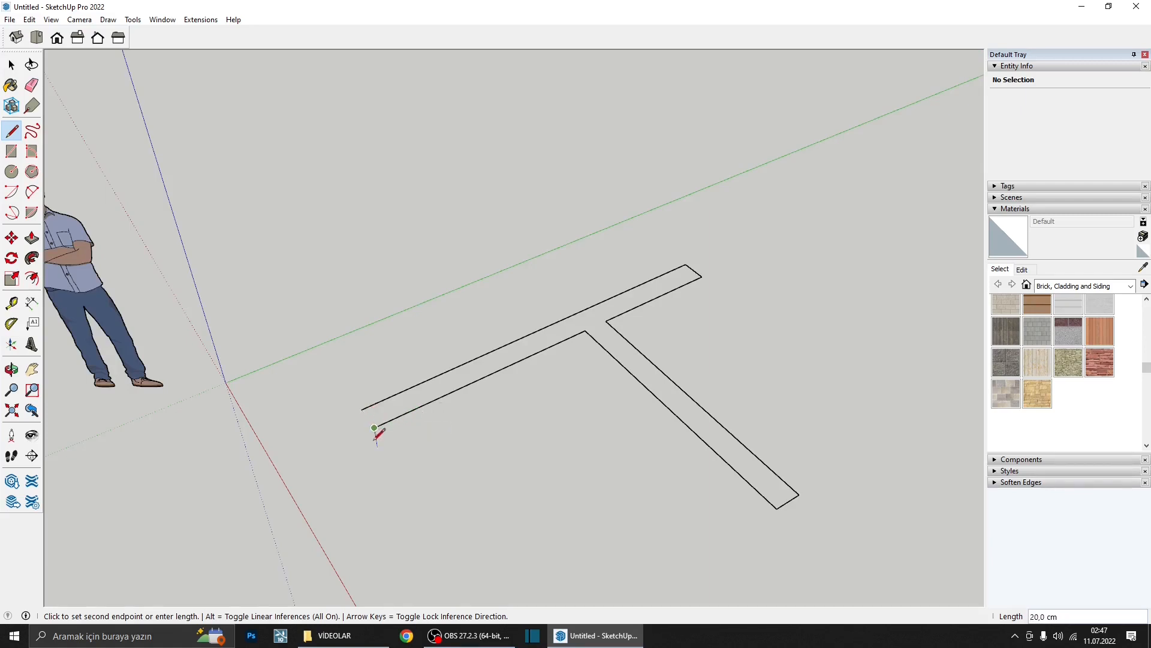
- Close the T outline with an edge to the first edge's start point, forming a face, and leave the Line tool
middle_drag(512, 399, 710, 331)
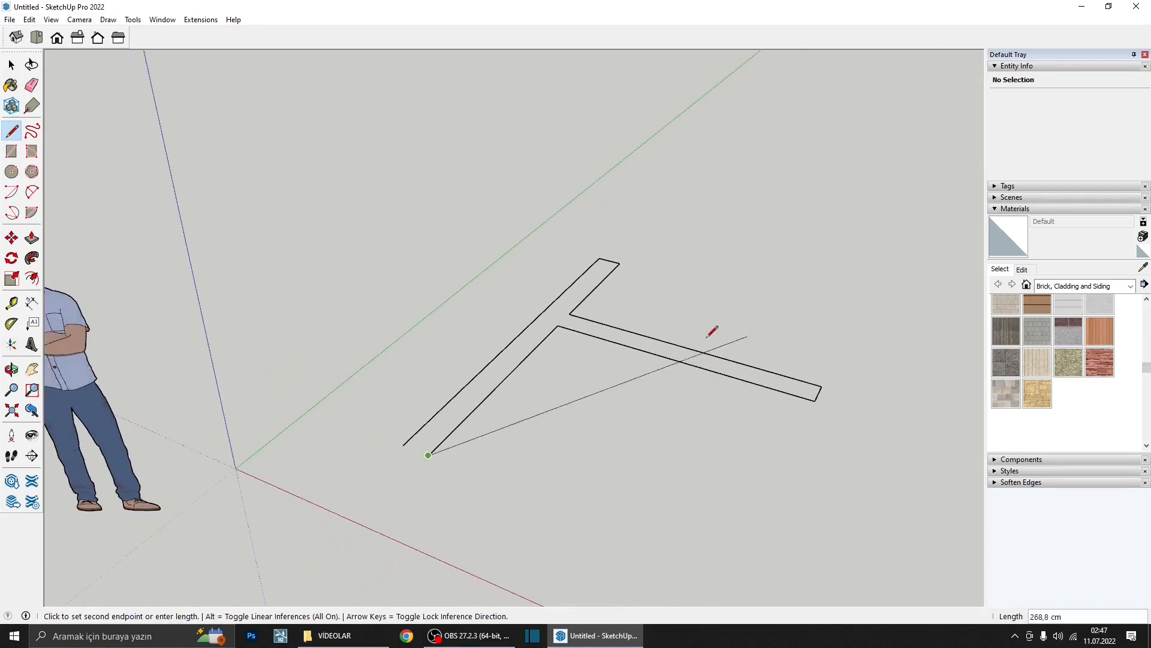
scroll(399, 458, up, 2)
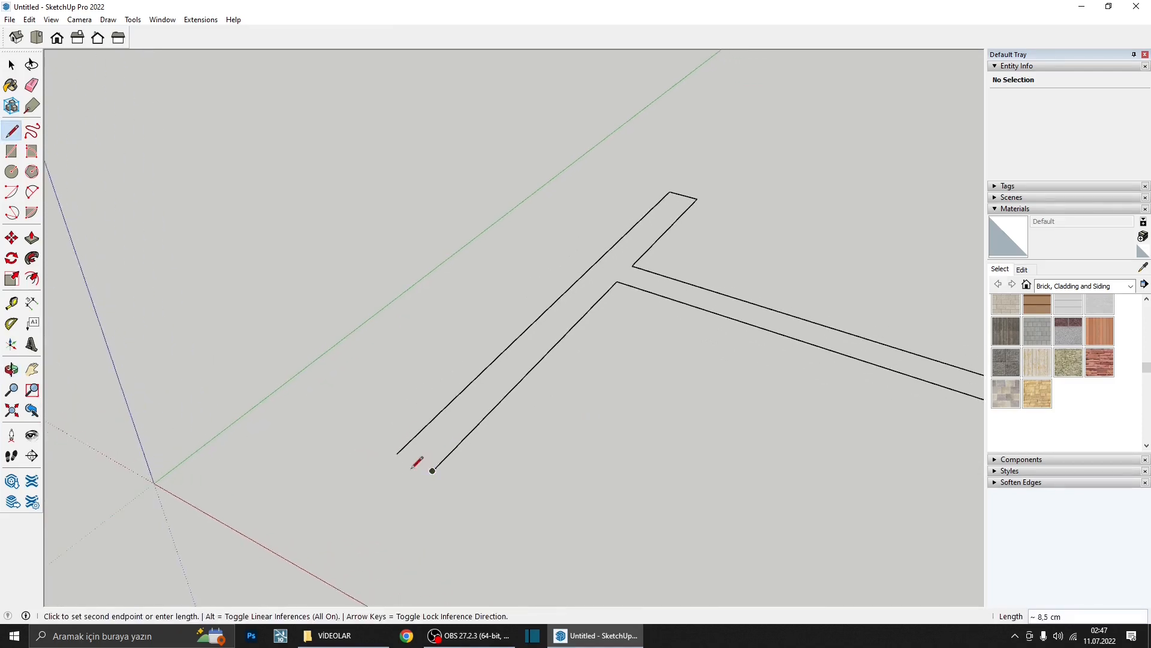
click(397, 454)
scroll(403, 451, down, 3)
mouse_move(404, 451)
middle_down()
mouse_move(606, 319)
mouse_move(368, 303)
mouse_move(462, 467)
middle_up()
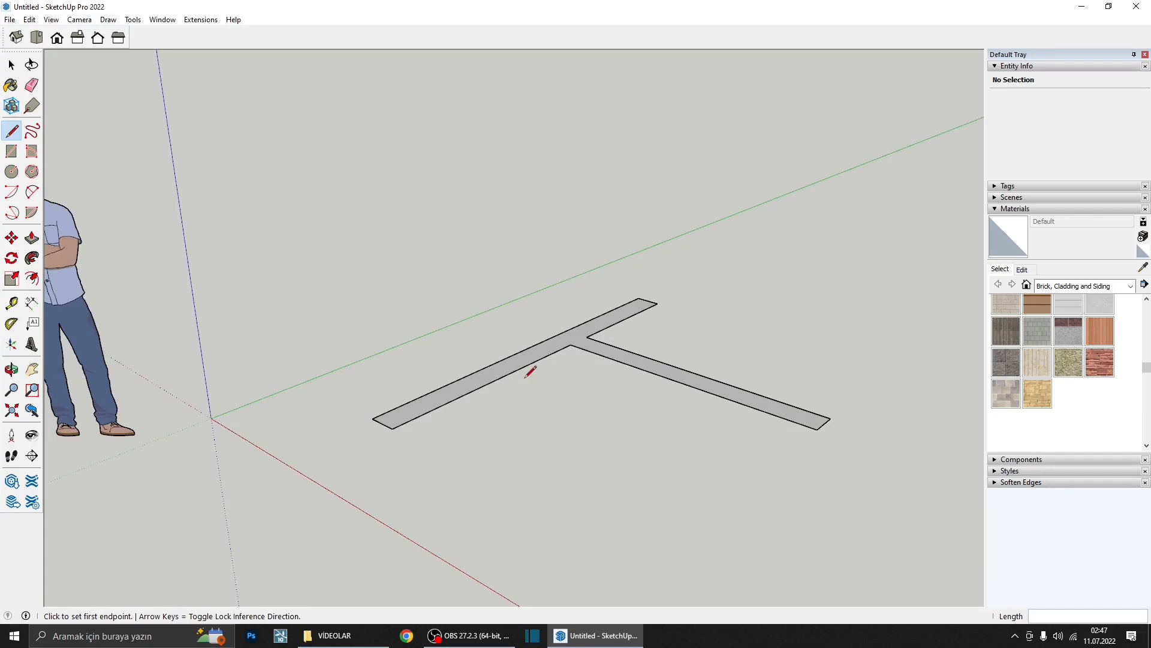
middle_drag(530, 372, 609, 407)
key(space)
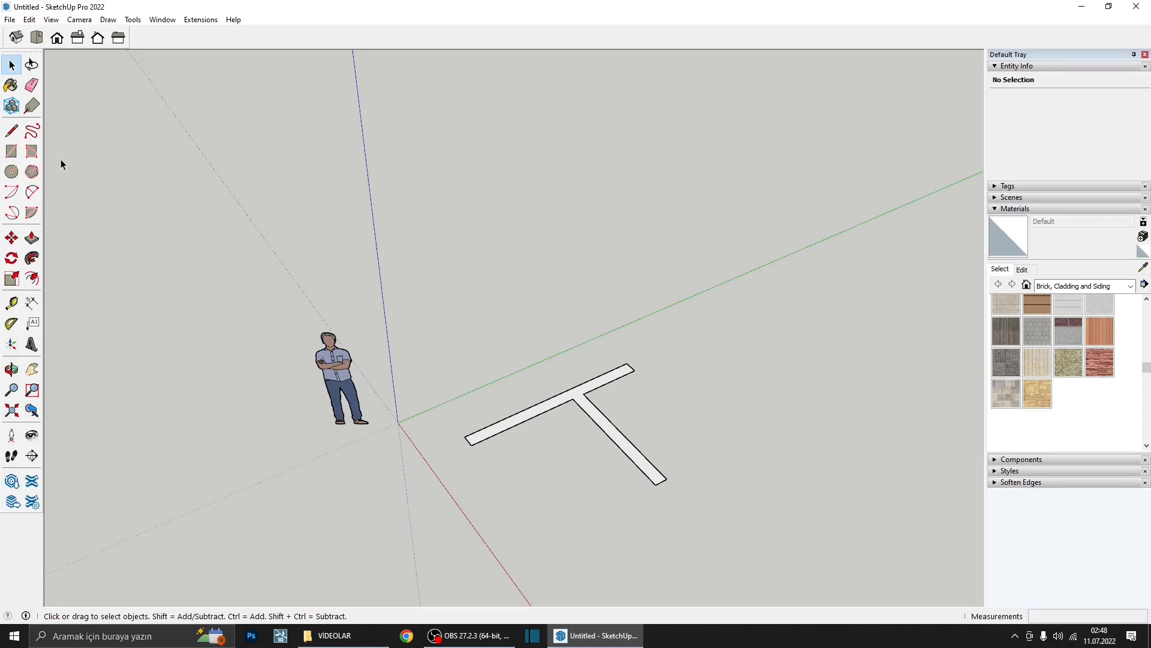
- Draw a winding freehand curve about 10059 cm long beside the T-shaped face with the Freehand tool
click(32, 132)
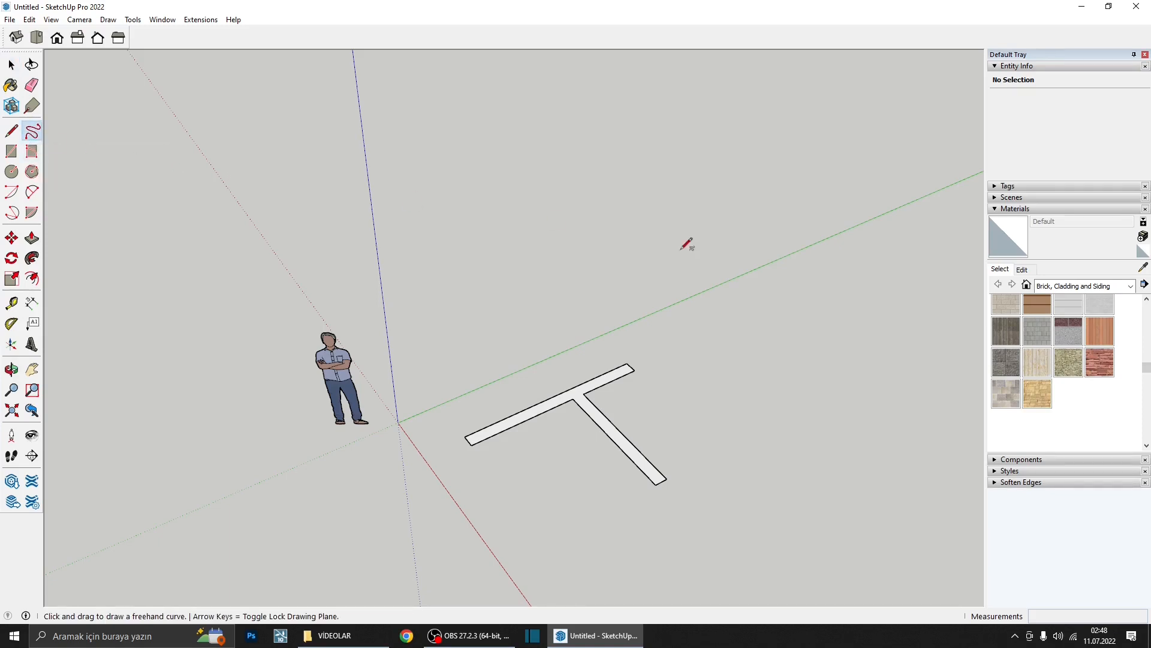
scroll(627, 362, down, 3)
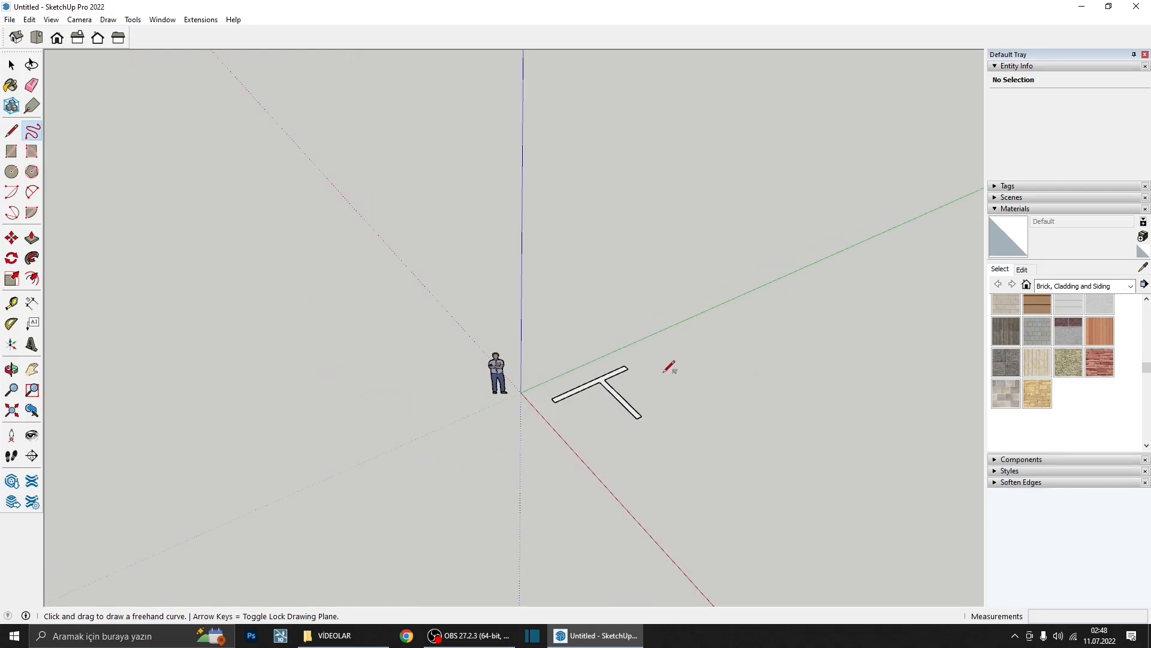
mouse_move(662, 373)
mouse_down()
mouse_move(706, 336)
mouse_move(740, 337)
mouse_move(805, 367)
mouse_move(797, 425)
mouse_move(836, 492)
mouse_move(858, 361)
mouse_move(922, 344)
mouse_move(961, 312)
mouse_move(729, 252)
mouse_move(747, 309)
mouse_move(820, 334)
mouse_move(861, 275)
mouse_move(909, 296)
mouse_move(929, 327)
mouse_move(884, 296)
mouse_move(858, 326)
mouse_move(820, 459)
mouse_move(789, 454)
mouse_move(811, 425)
mouse_move(824, 375)
mouse_move(808, 353)
mouse_move(688, 327)
mouse_move(661, 368)
mouse_move(638, 320)
mouse_move(635, 264)
mouse_move(609, 267)
mouse_up()
scroll(701, 357, down, 2)
mouse_move(705, 354)
middle_down()
mouse_move(498, 211)
mouse_move(748, 326)
mouse_move(762, 360)
middle_up()
- Erase the freehand curve with the Eraser tool, and undo the erasure
key(e)
click(767, 390)
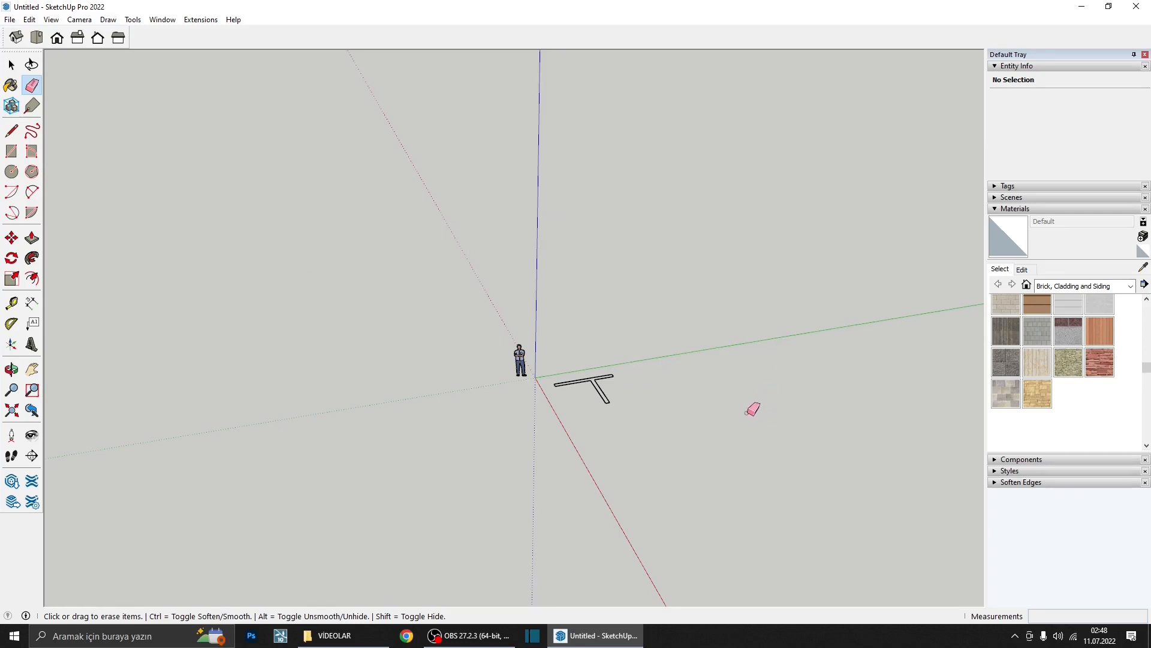
key(ctrl+z)
- Select the whole freehand curve and delete it
key(space)
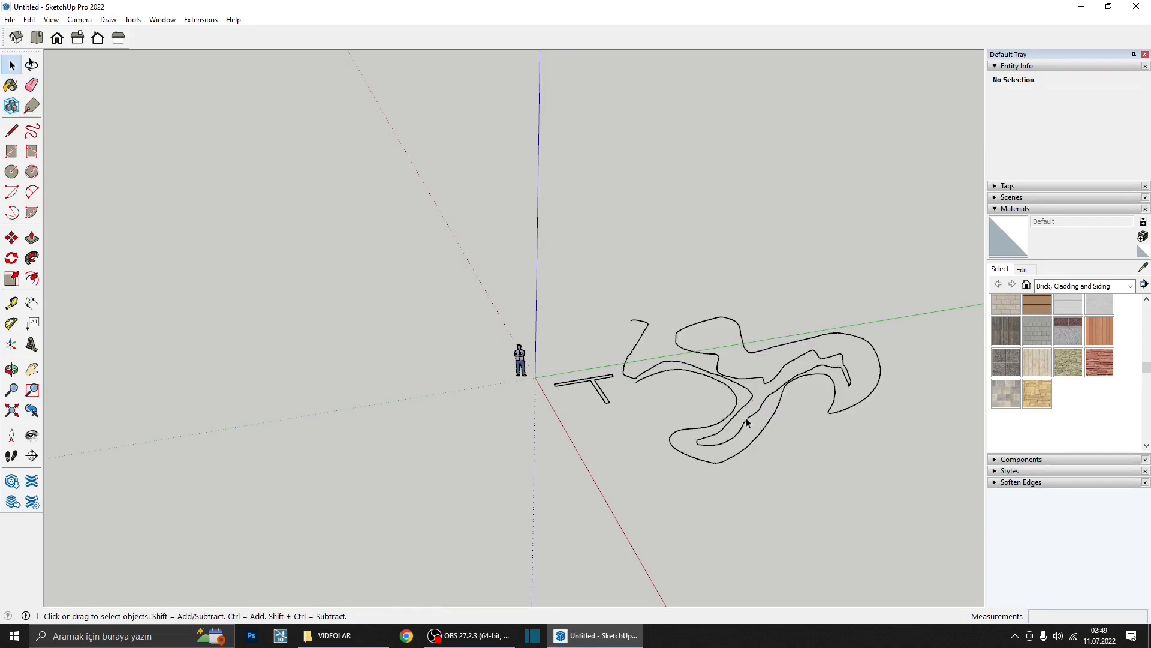
click(747, 418)
scroll(747, 418, up, 2)
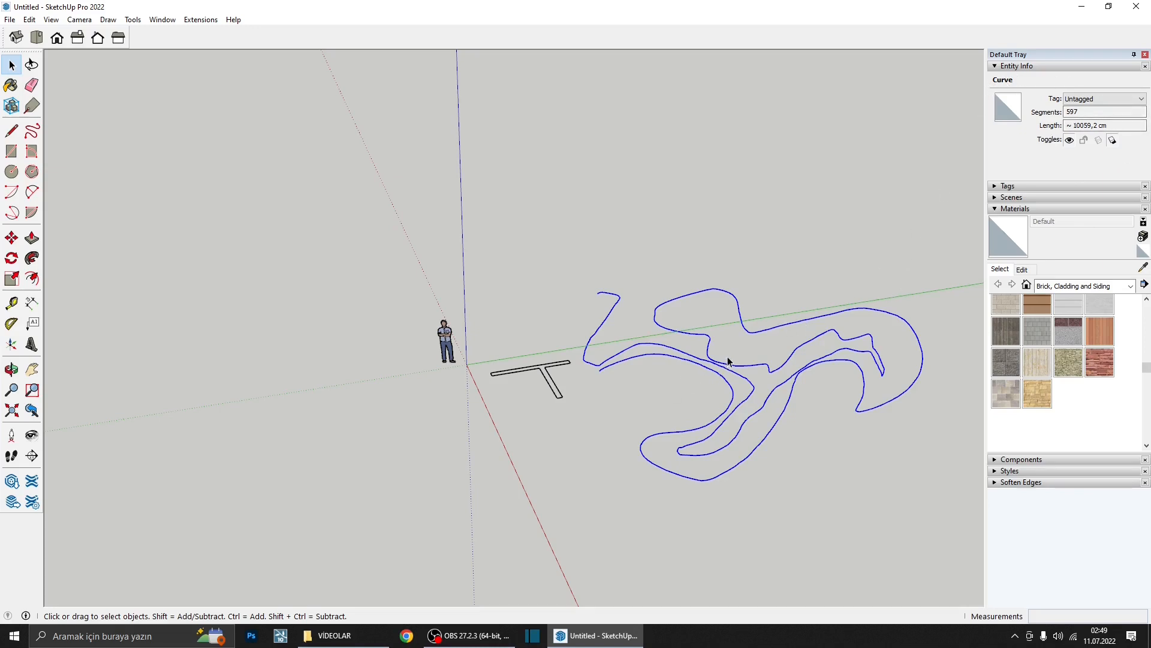
key(Delete)
- Select the entire T-shaped face with its edges and delete it
drag(612, 427, 498, 344)
scroll(581, 408, up, 2)
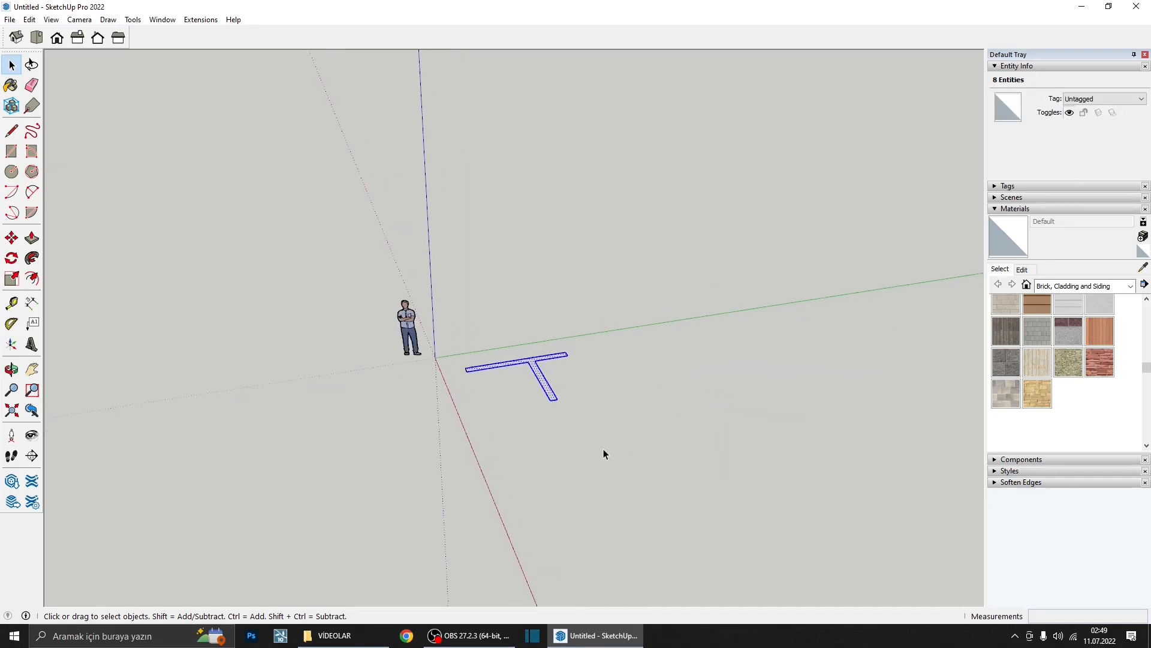
key(Delete)
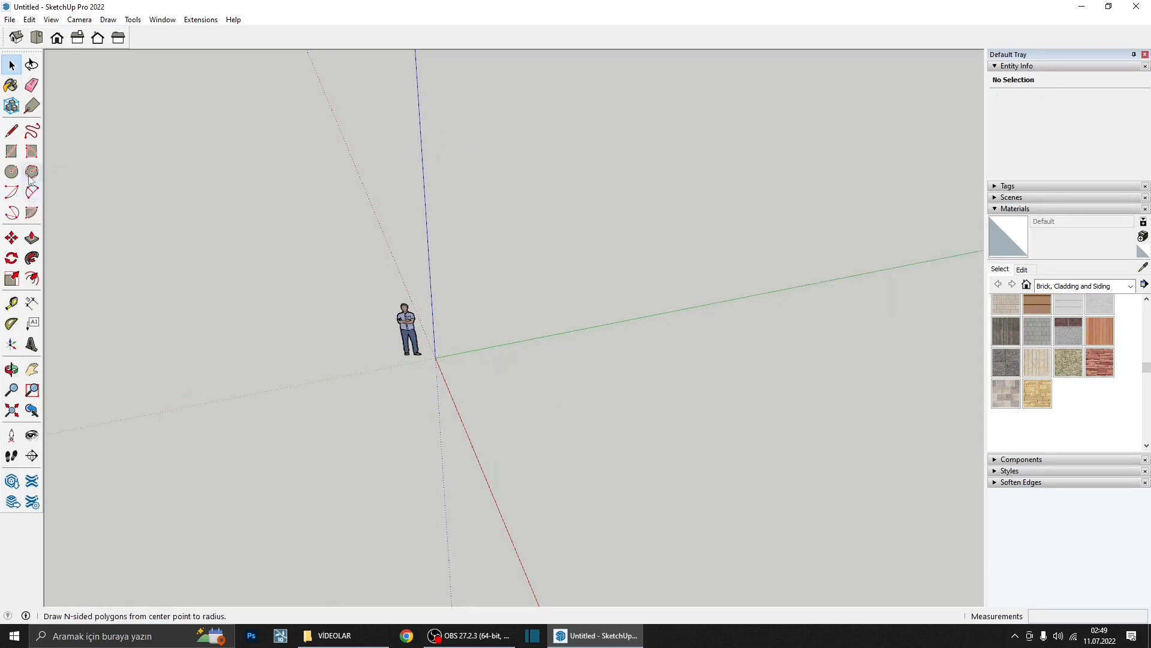
- Draw a 200 × 200 cm rectangle on the ground near the origin, between the red and green axes
click(11, 152)
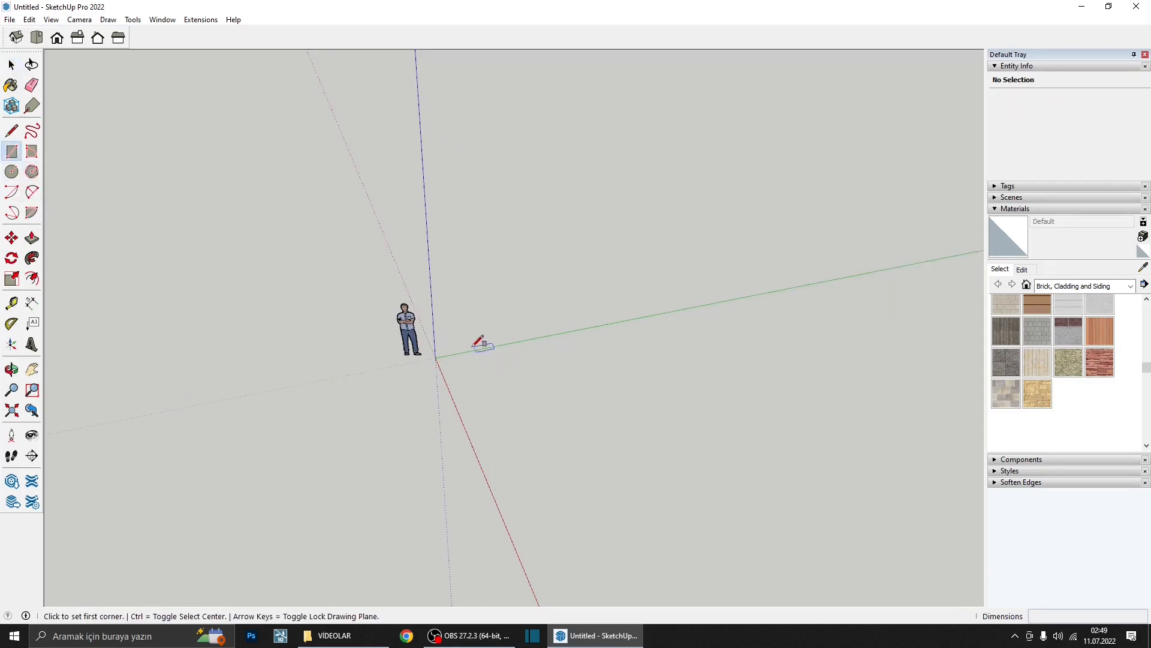
middle_drag(476, 339, 506, 389)
scroll(505, 388, up, 1)
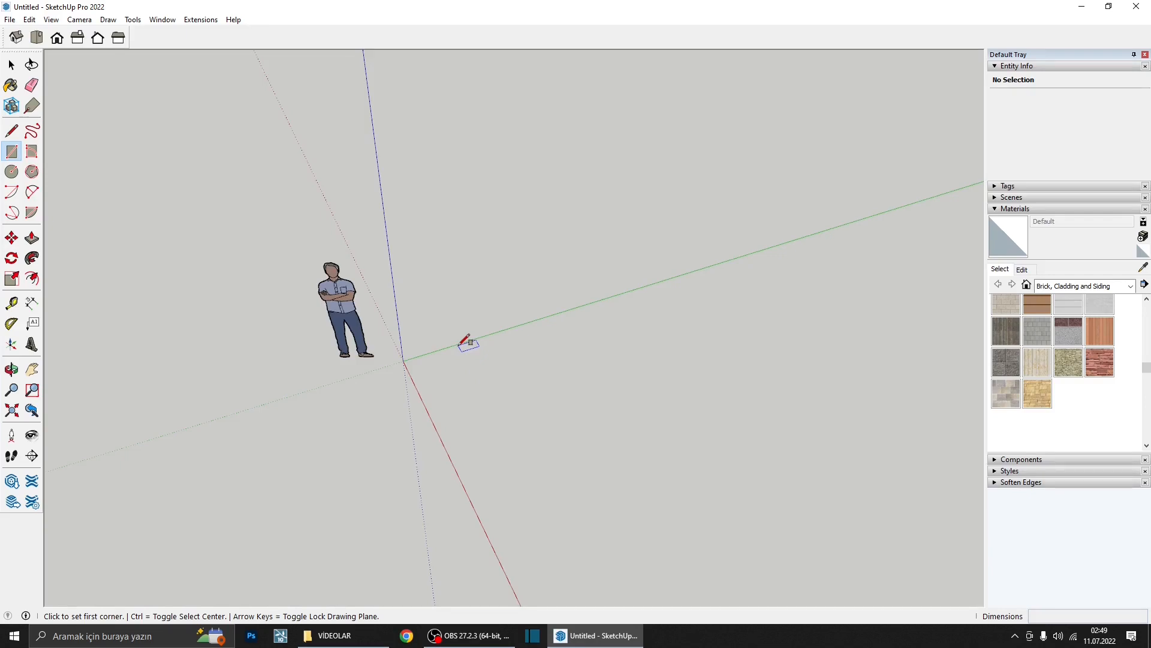
click(470, 359)
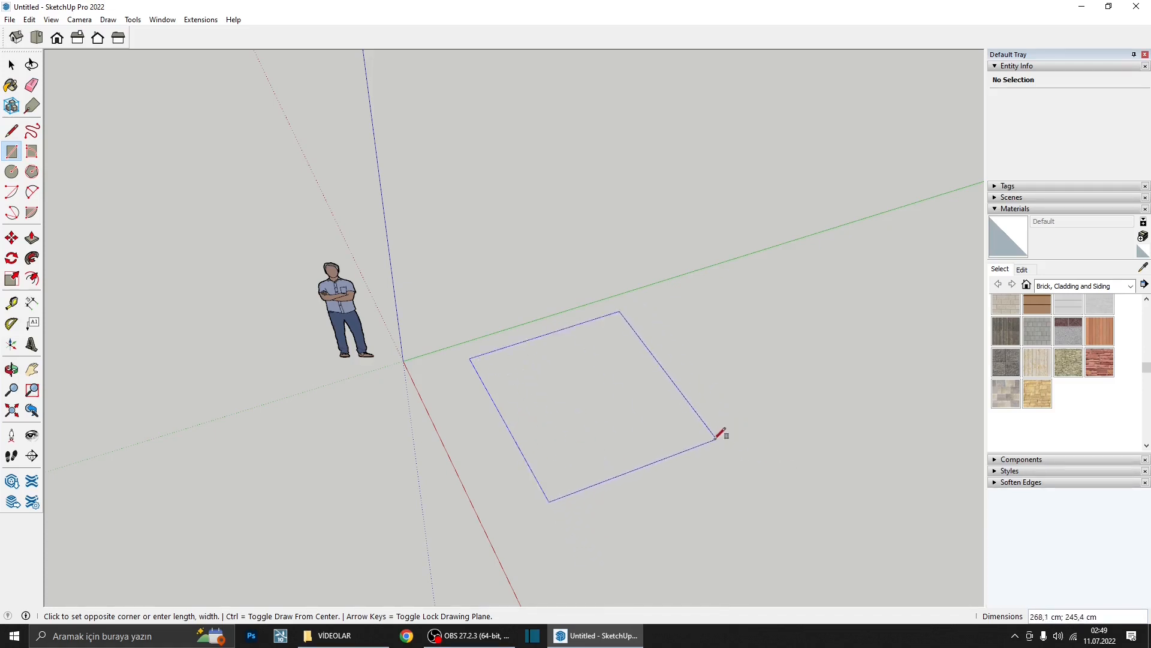
scroll(728, 430, up, 1)
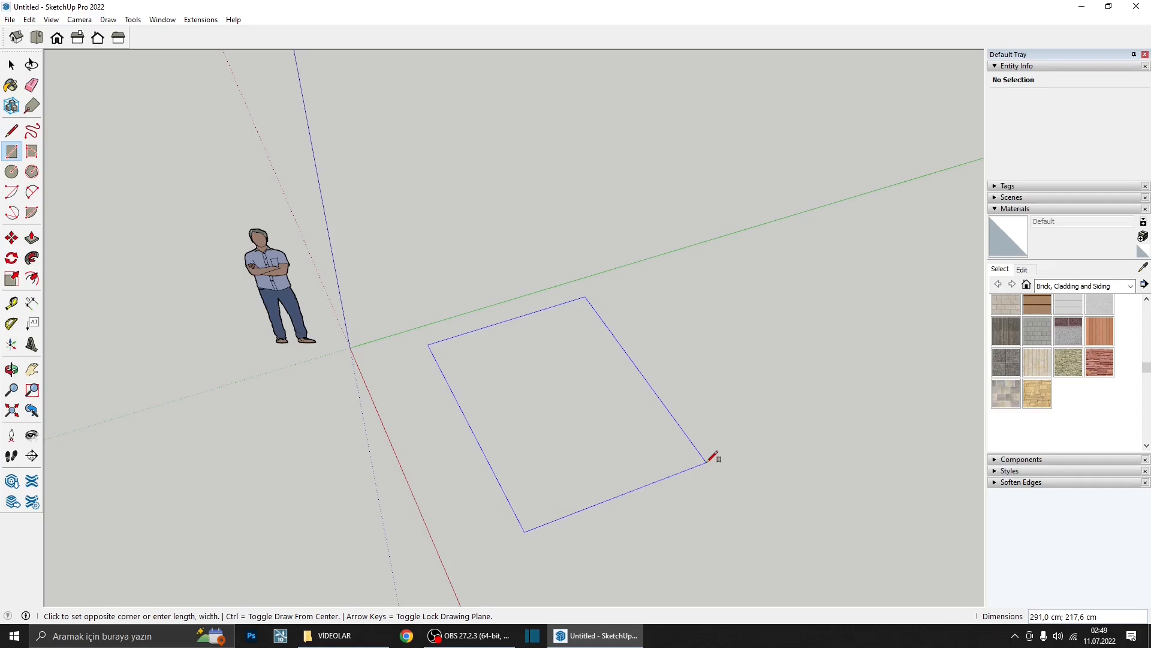
text(200)
key(shift)
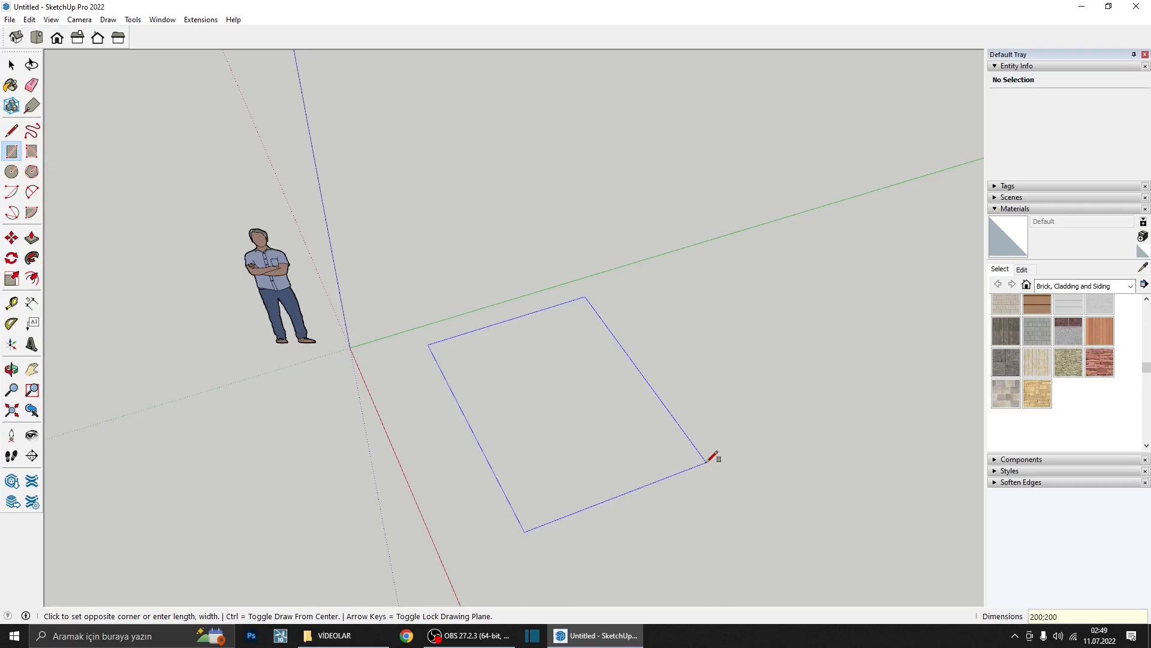
key(Return)
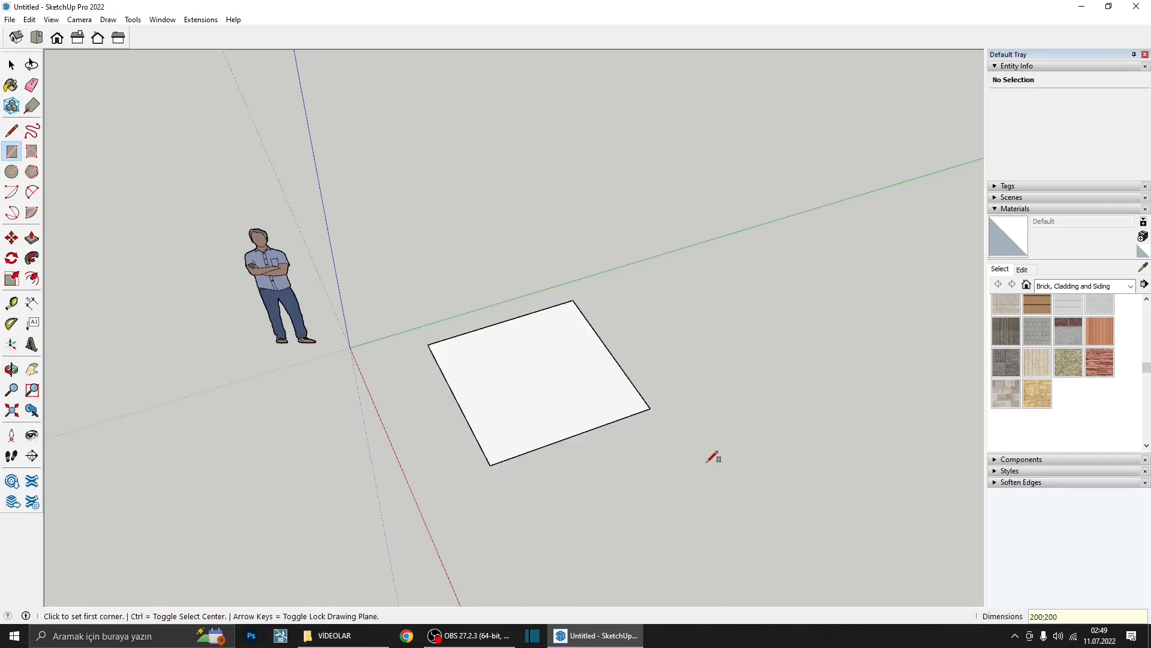
- Draw a second rectangle of 500 × 300 cm on the ground beyond the square, with its long side along the red axis
scroll(658, 378, down, 3)
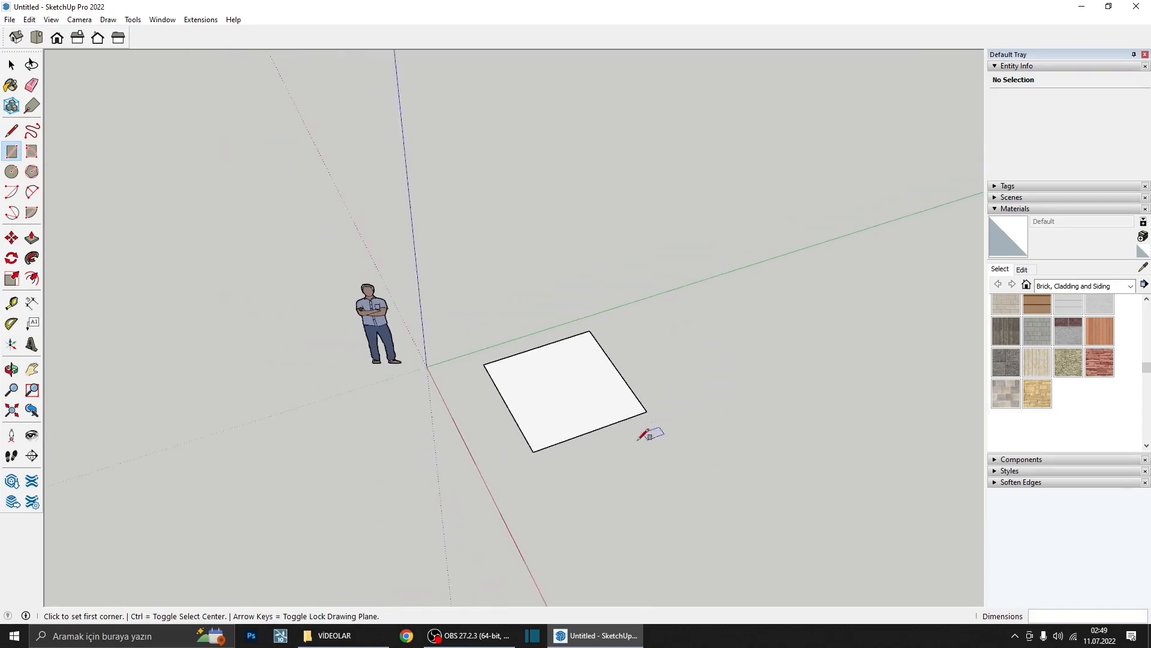
click(598, 478)
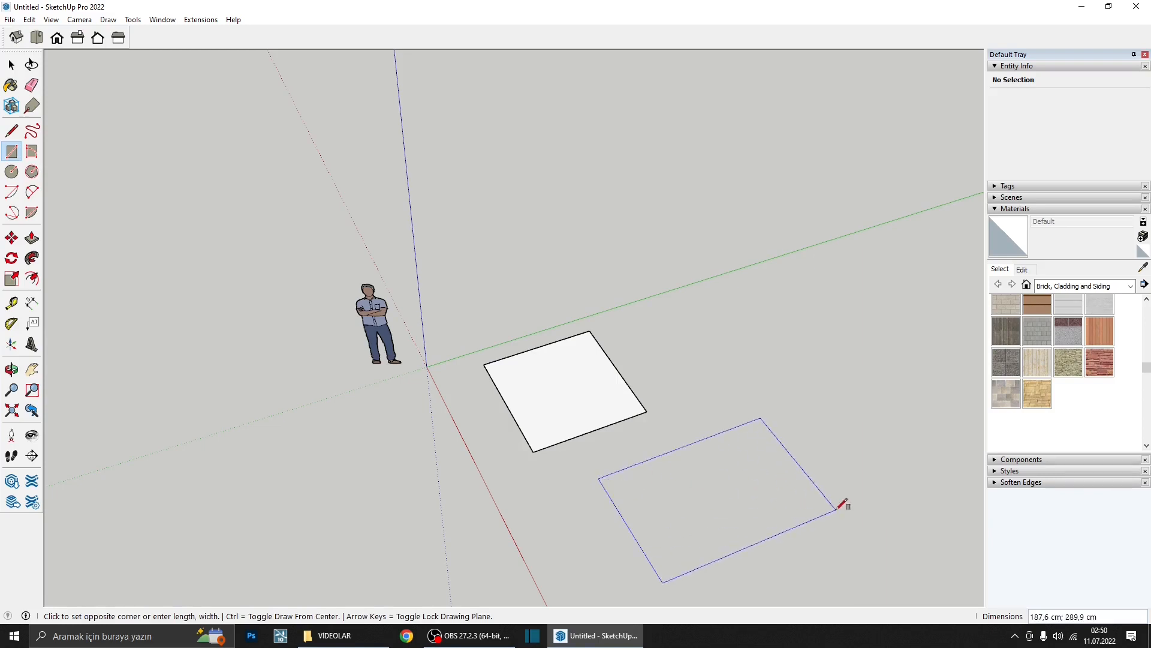
text(500;300)
key(Return)
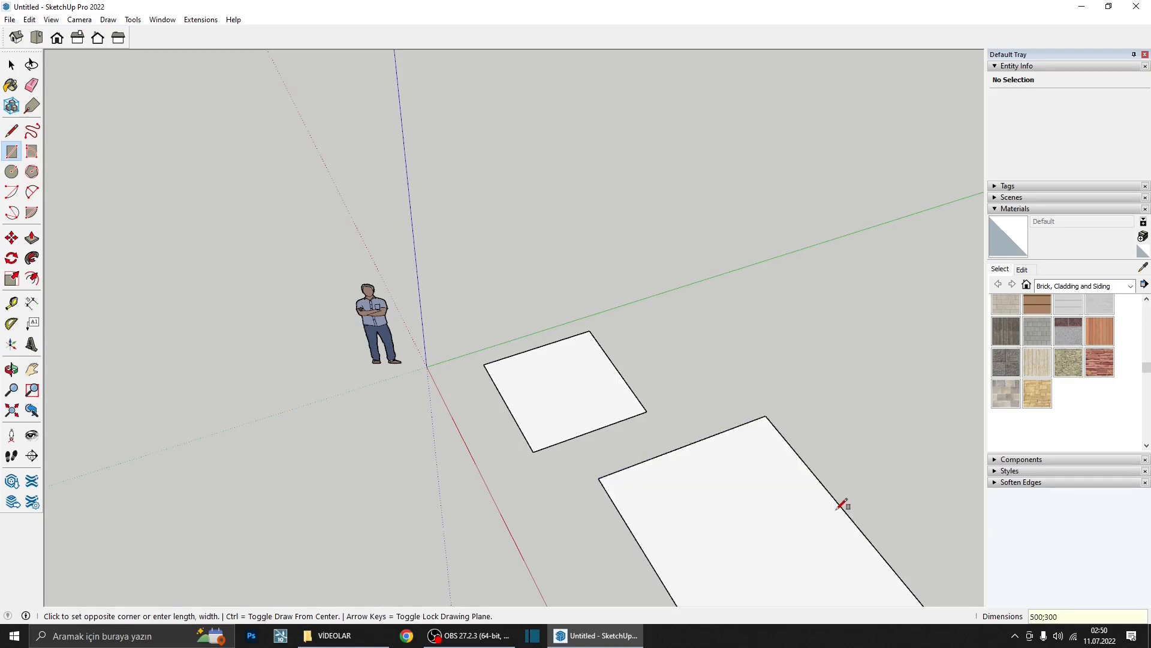
scroll(557, 371, down, 3)
scroll(548, 388, up, 2)
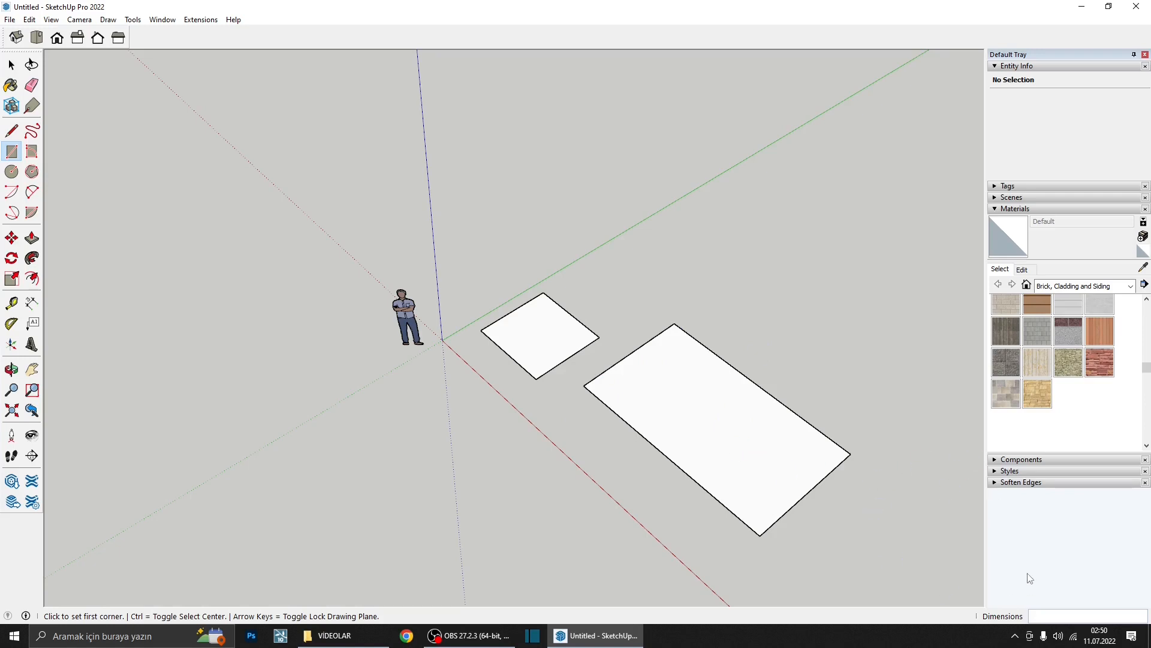
- Try a Rotated Rectangle tilted out of the ground beside the large rectangle, about 334 × 270 cm, and undo it
middle_drag(720, 414, 562, 424)
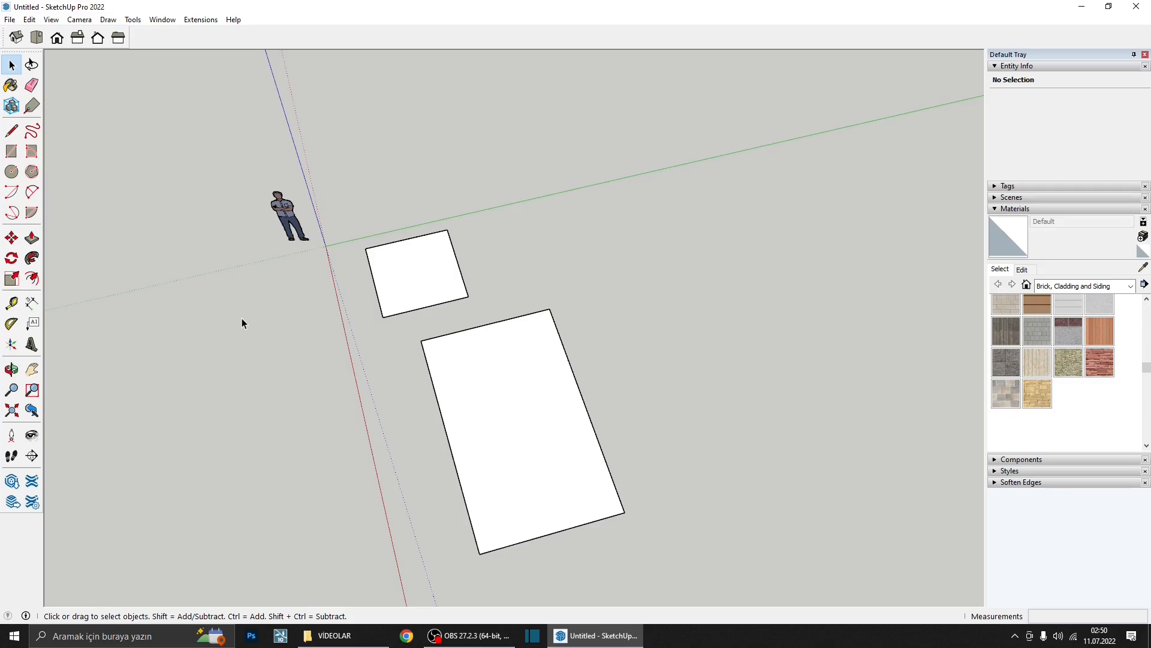
click(32, 151)
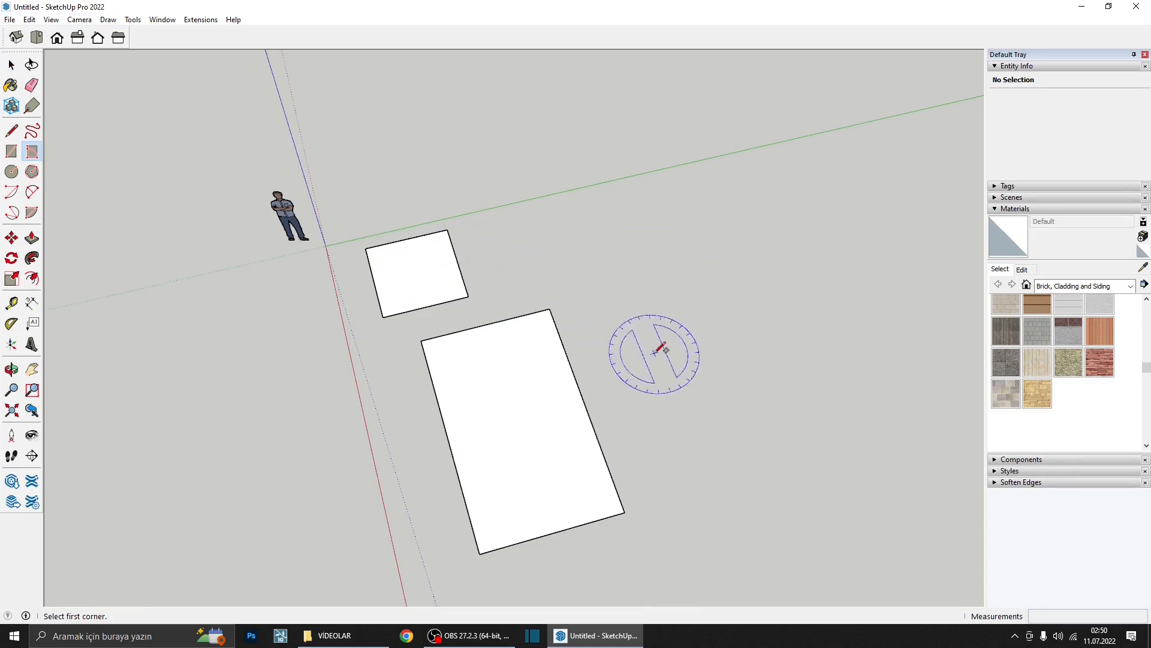
click(652, 283)
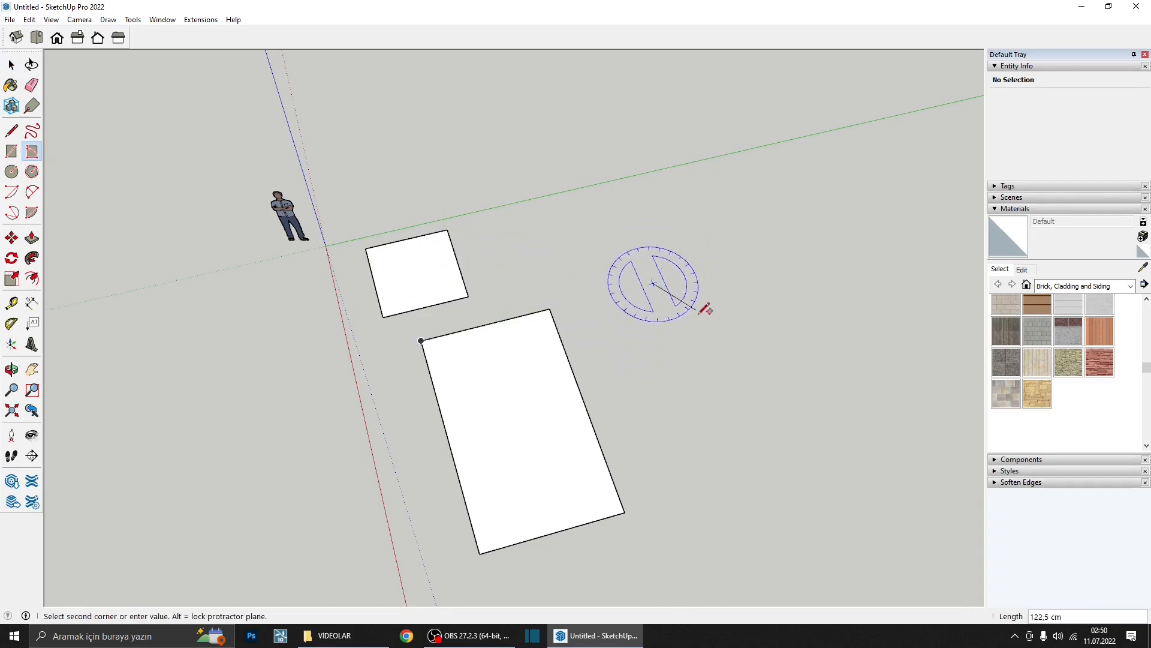
click(709, 408)
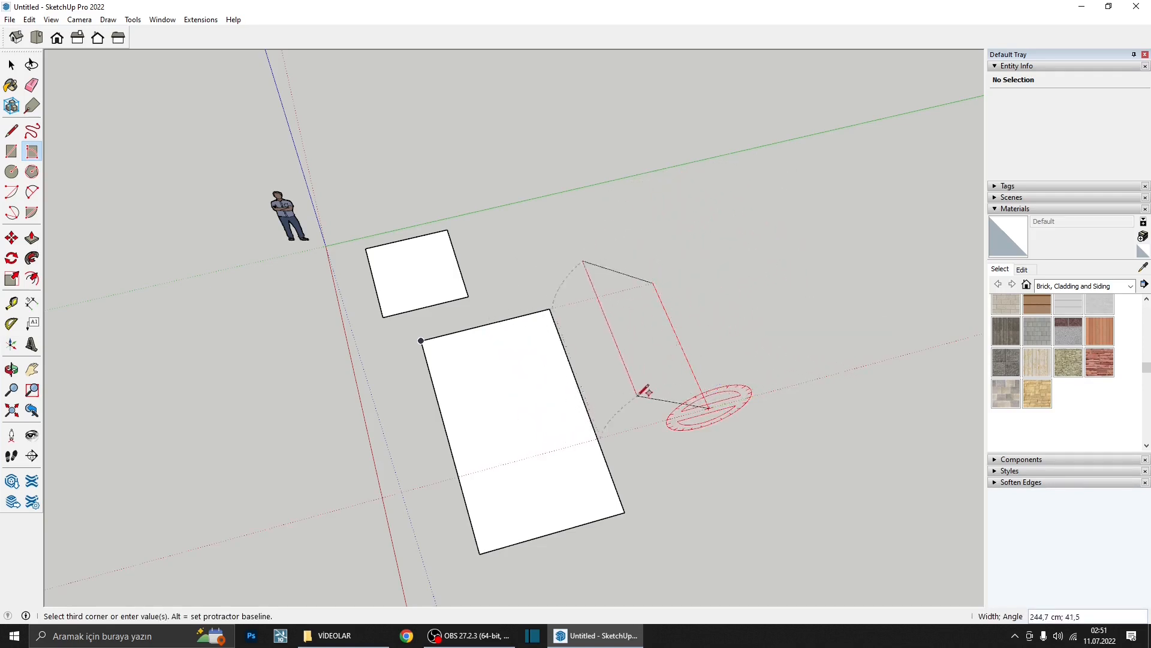
click(824, 376)
middle_drag(798, 394, 714, 321)
key(ctrl+z)
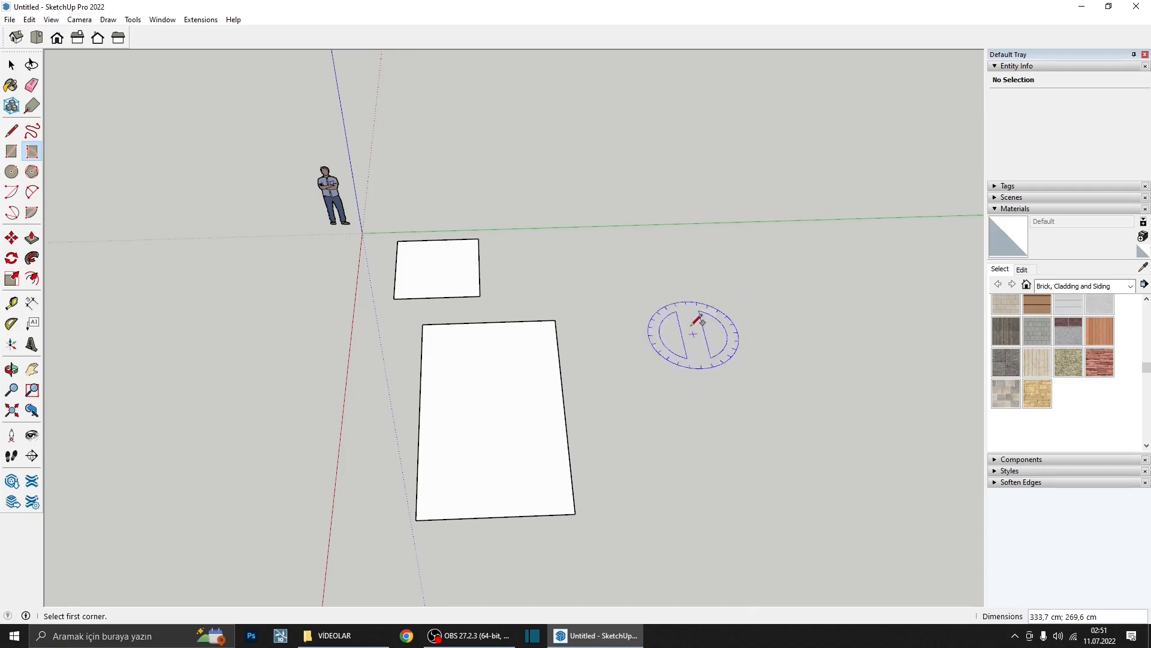
- Draw a rotated rectangle about 382 cm long and 311 cm wide beside the large rectangle, tilted about 52° from the ground
click(682, 316)
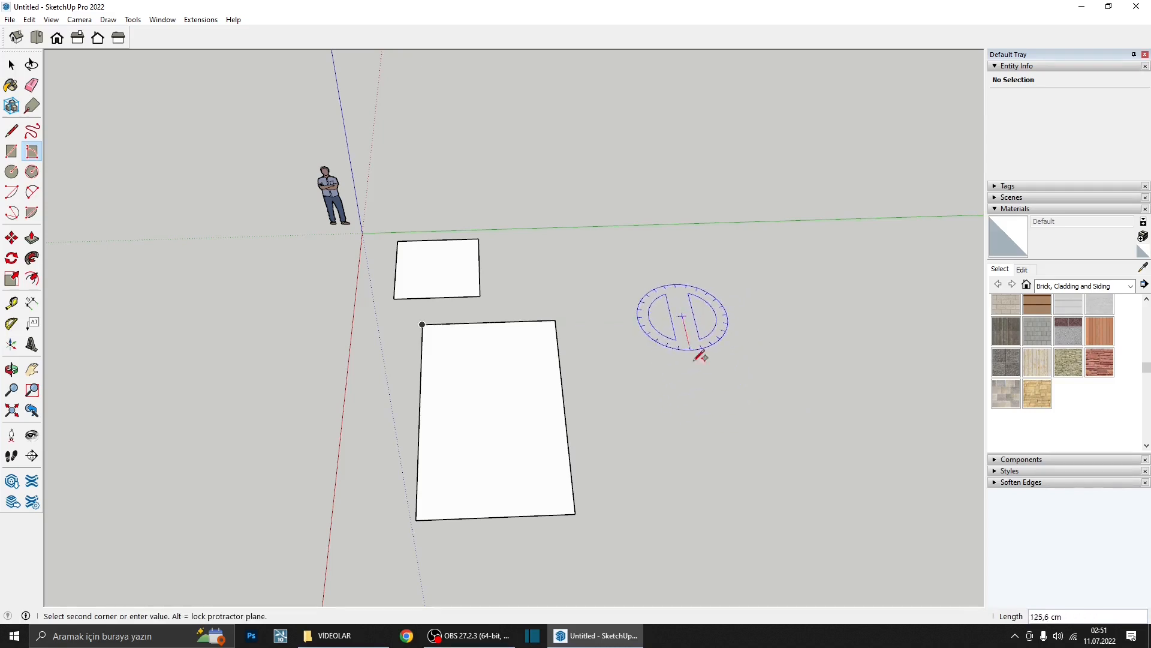
click(716, 455)
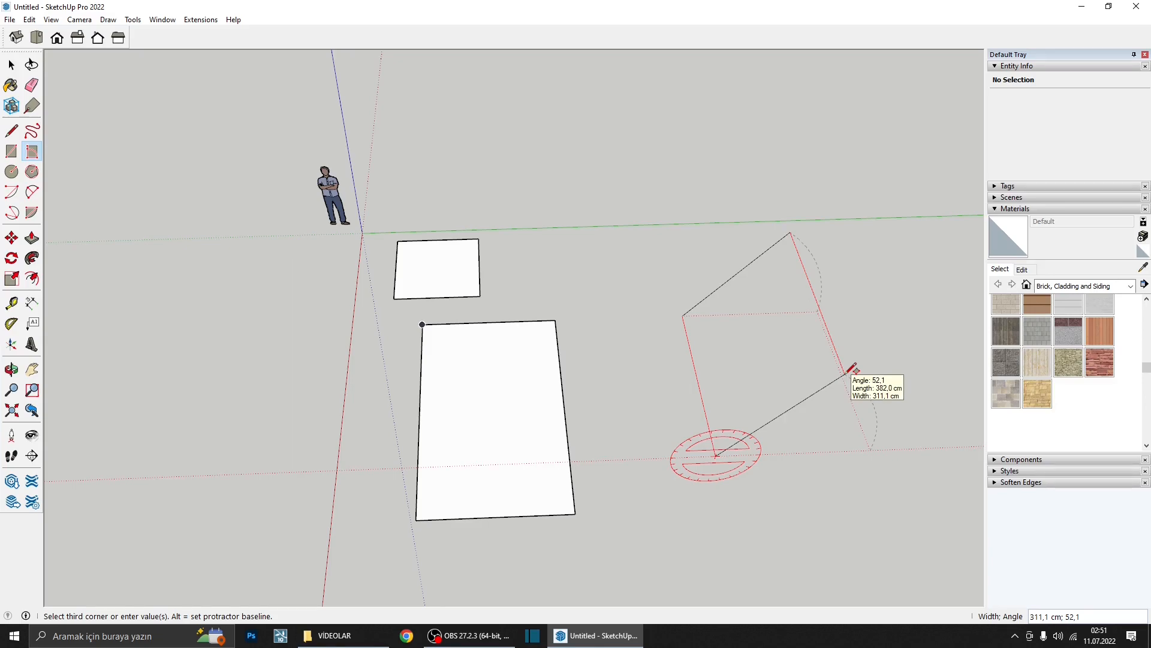
click(856, 368)
- Select all three rectangles and delete them, keeping the human figure
middle_drag(855, 369, 719, 334)
key(space)
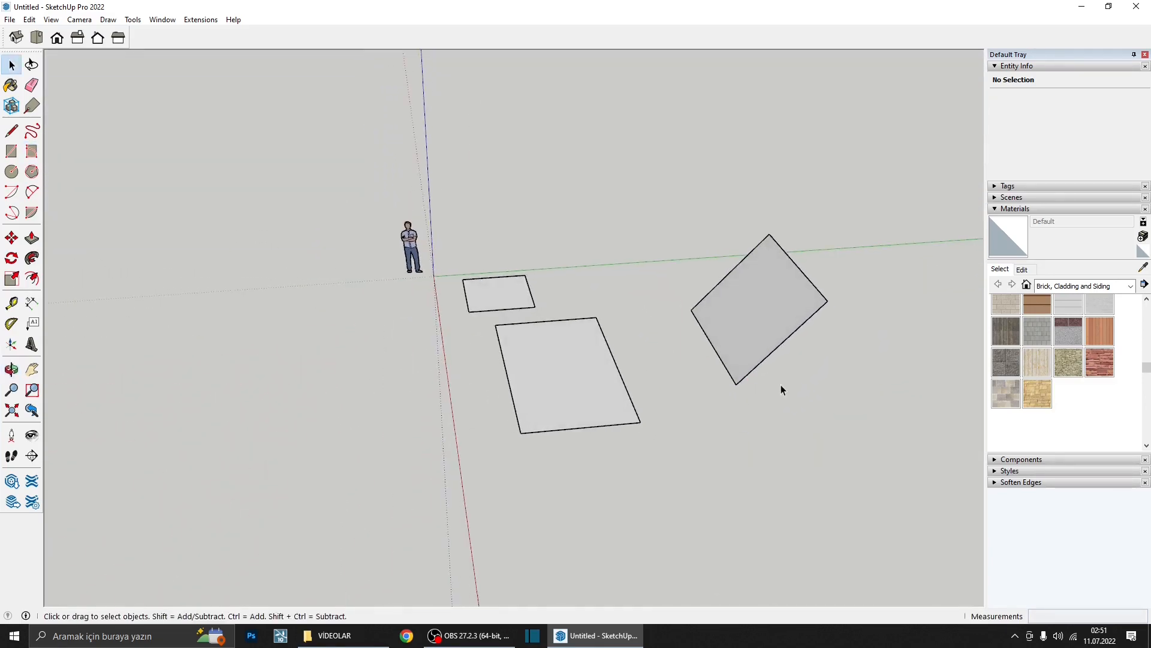
drag(710, 156, 455, 113)
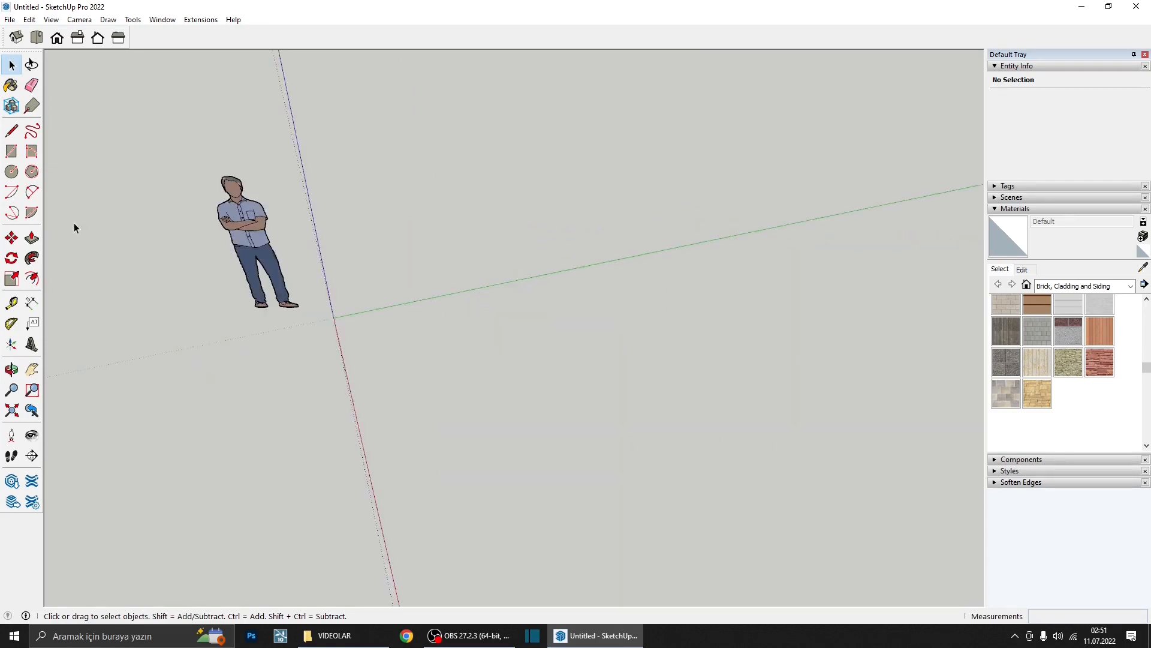
- Draw a 24-sided circle with a 50 cm radius on the ground near the origin, between the red and green axes
click(12, 172)
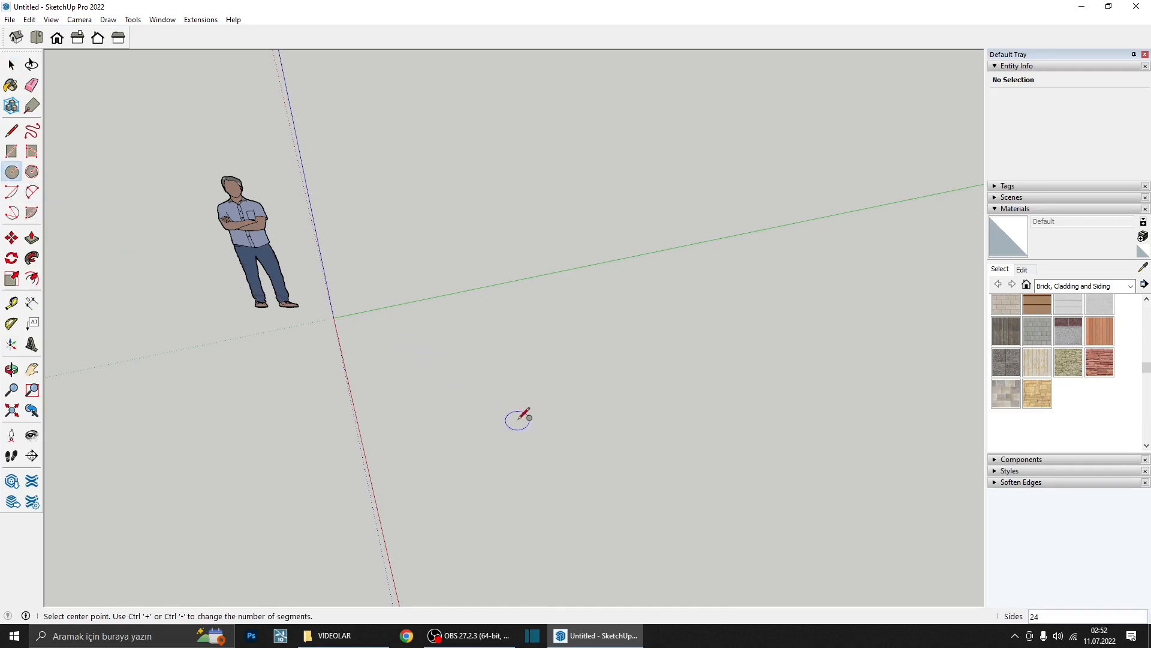
click(447, 364)
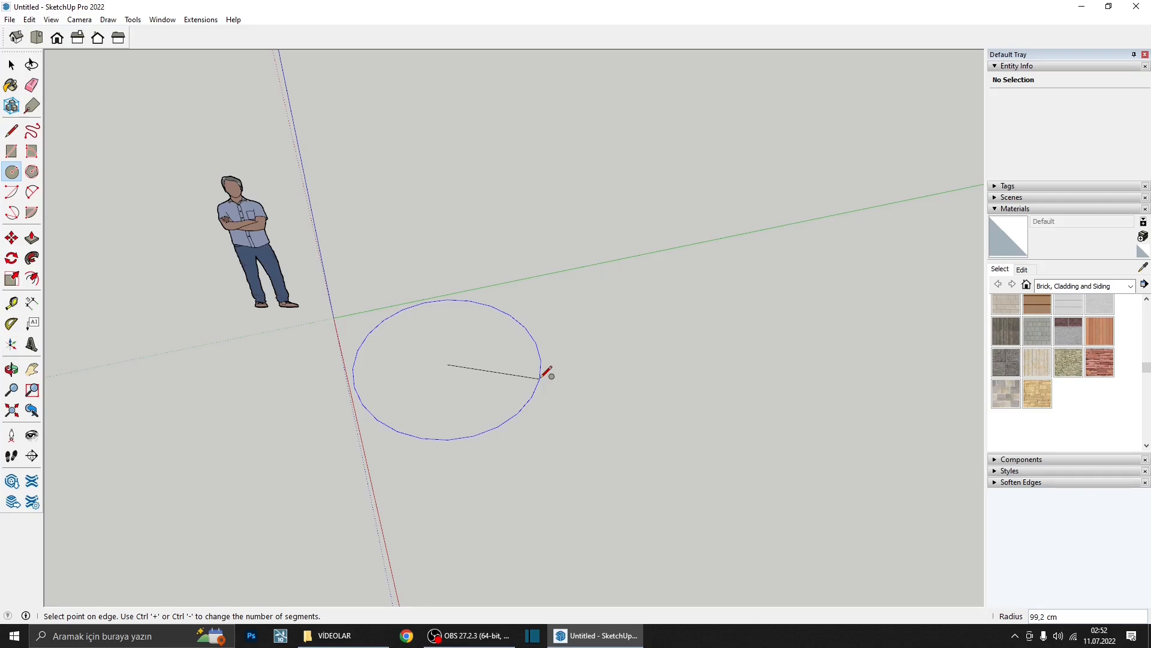
text(50)
key(Return)
- Examine the circle's straight edge segments and its centre point up close with the Line tool
scroll(473, 360, up, 4)
middle_drag(485, 369, 483, 398)
click(12, 131)
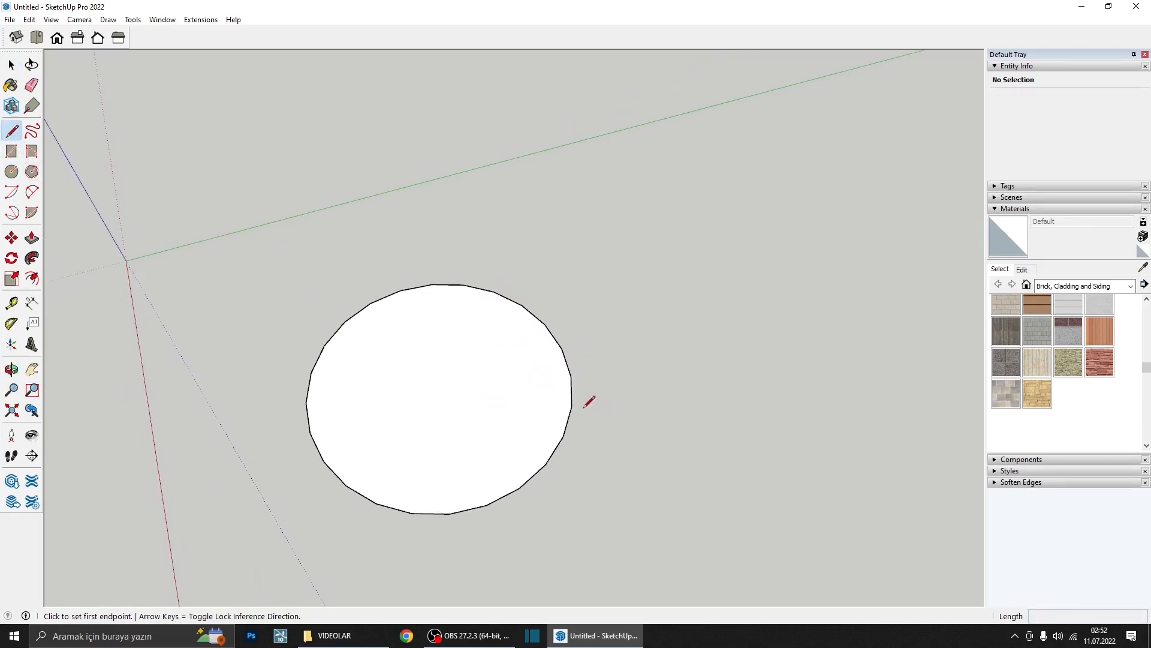
scroll(585, 399, up, 2)
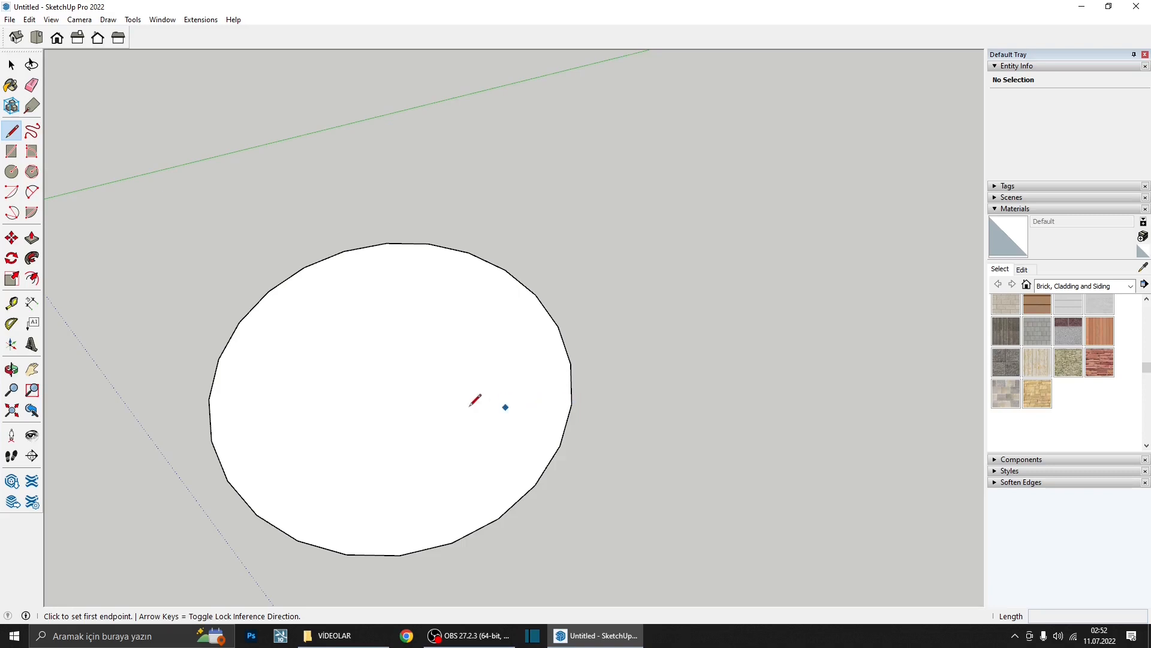
click(392, 381)
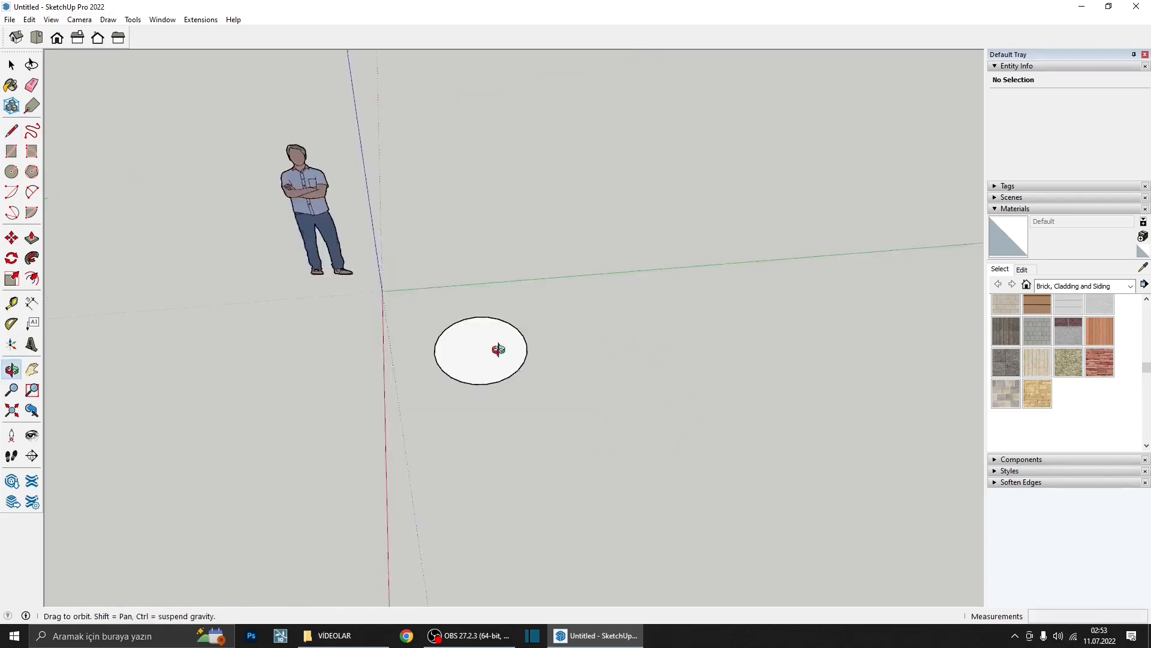
middle_drag(498, 350, 497, 337)
scroll(497, 337, up, 4)
scroll(498, 340, up, 2)
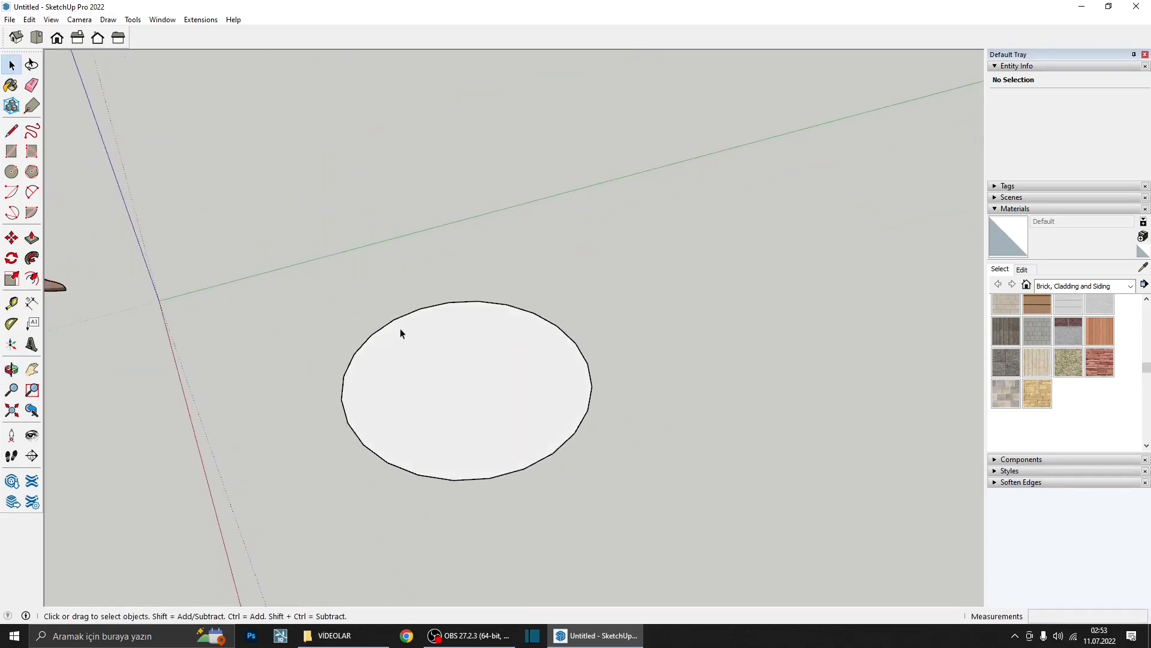
- Draw a second circle with 48 sides on the ground beside the first one, about the same size
click(11, 172)
scroll(276, 312, down, 2)
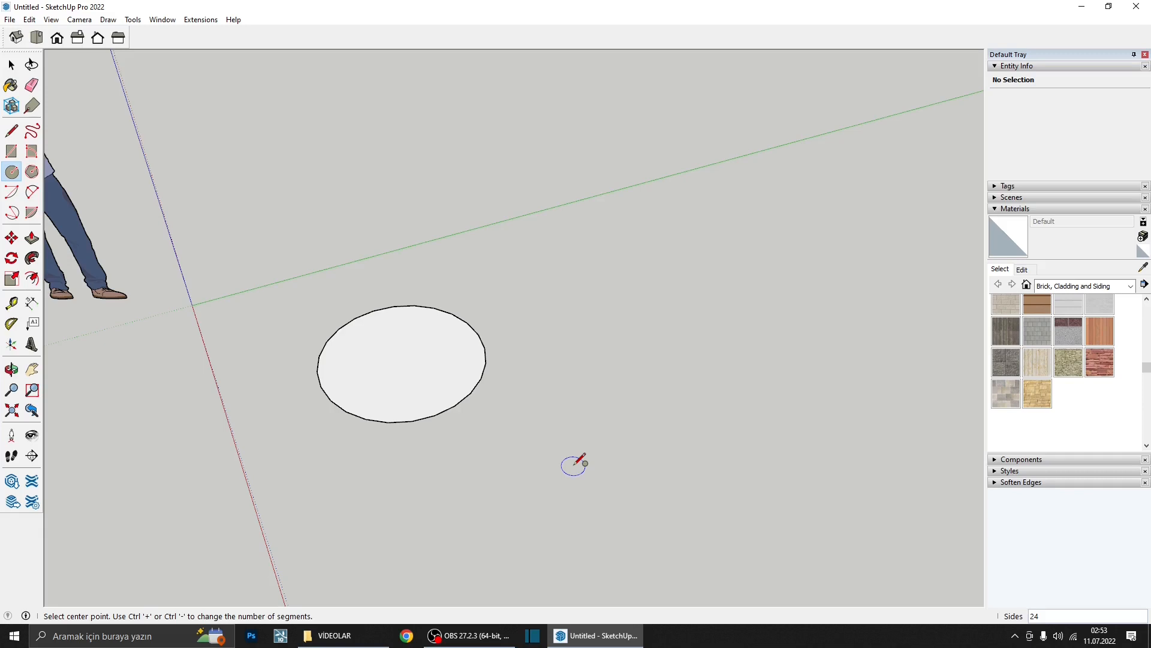
scroll(396, 270, up, 5)
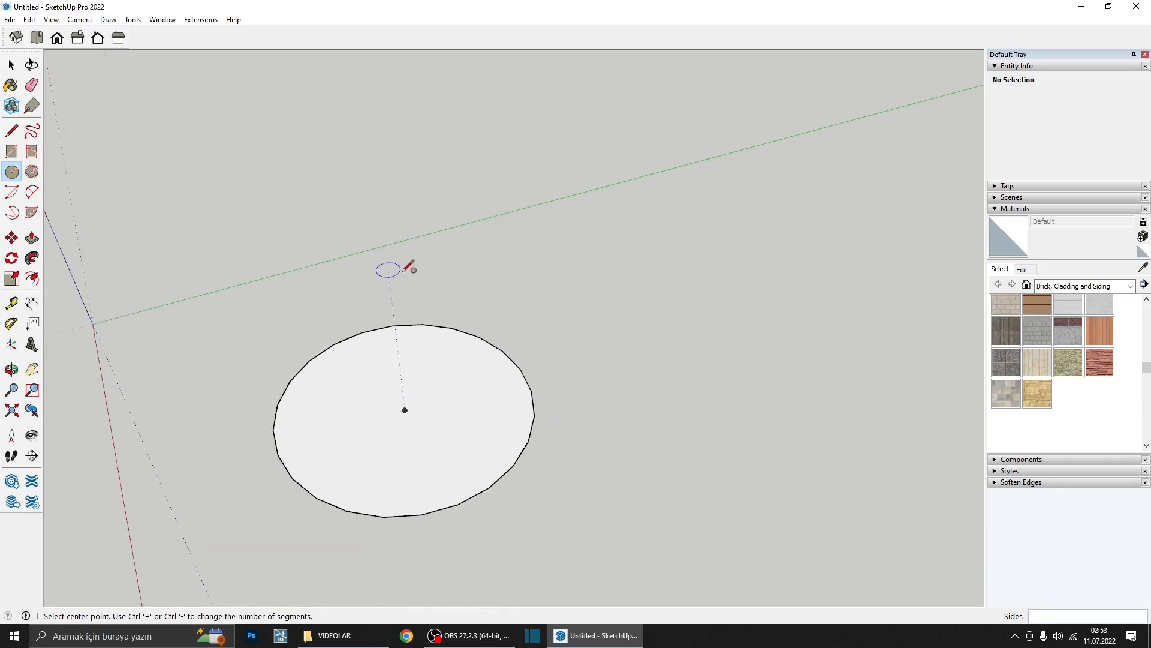
middle_drag(455, 385, 453, 493)
scroll(489, 436, down, 2)
scroll(491, 440, up, 1)
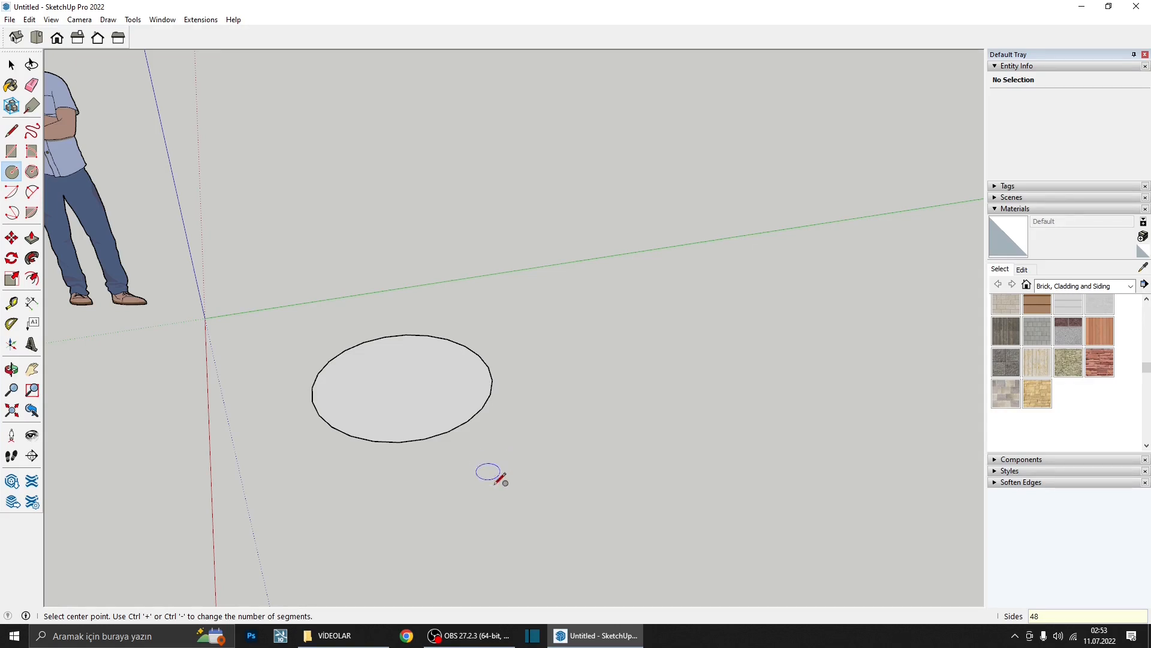
click(501, 549)
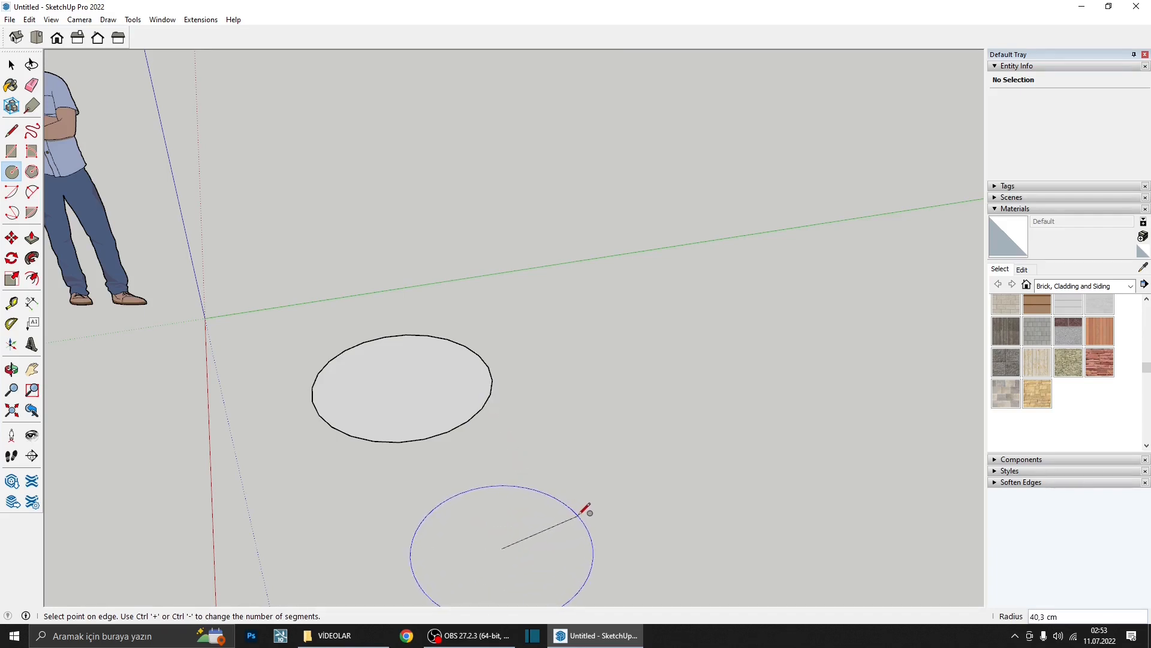
key(Return)
- Compare the edge smoothness of the 24-sided circle with that of the 48-sided circle
mouse_move(535, 442)
middle_down()
mouse_move(457, 437)
mouse_move(712, 643)
mouse_move(512, 579)
mouse_move(527, 438)
middle_up()
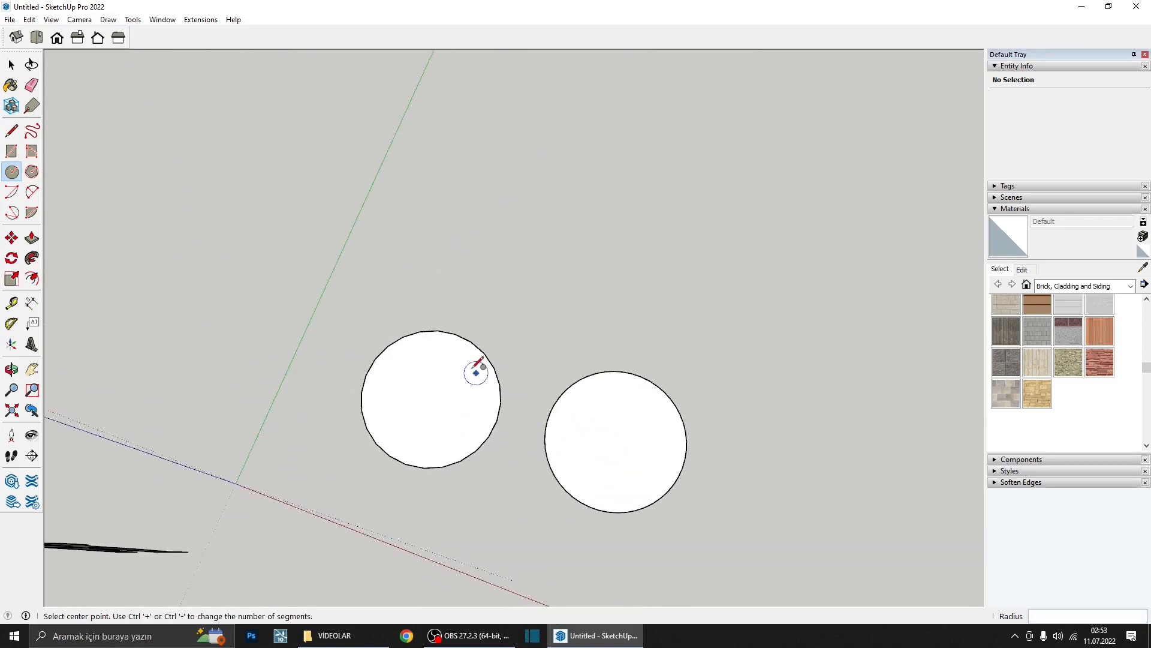
scroll(476, 371, up, 2)
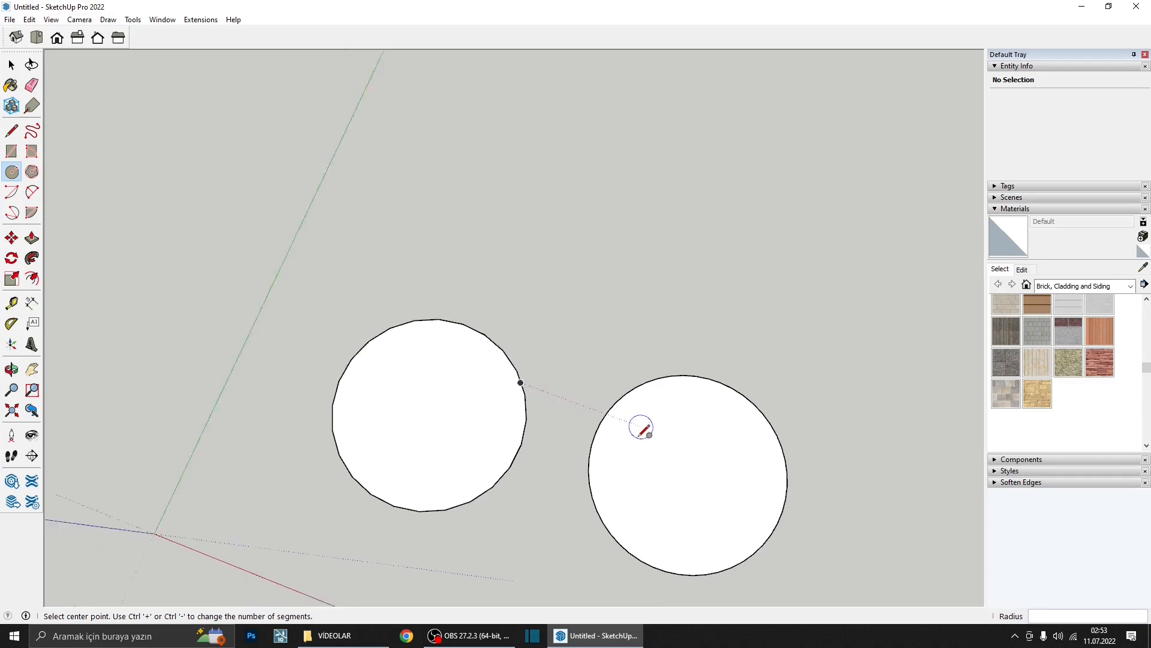
middle_drag(643, 428, 453, 393)
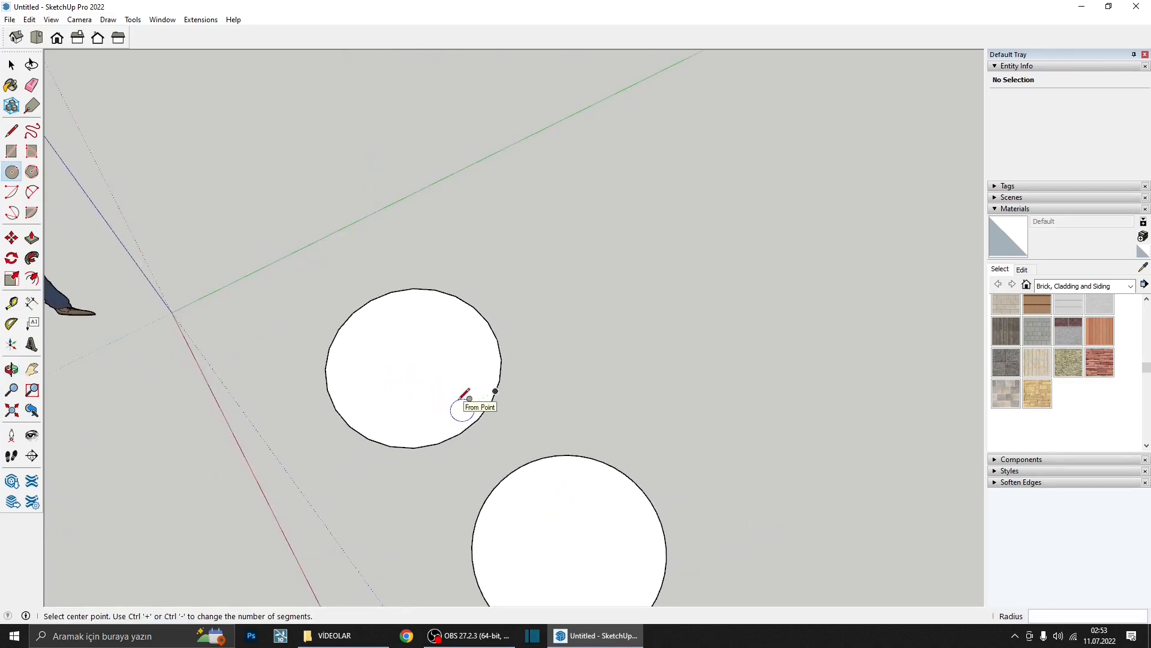
key(space)
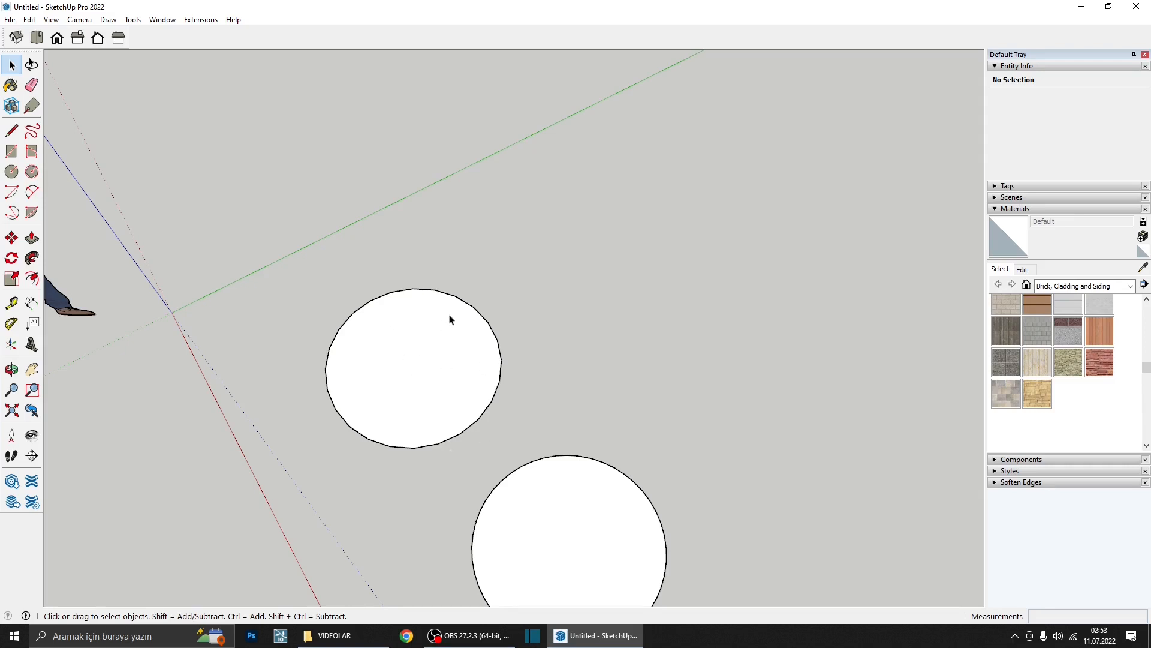
scroll(423, 308, up, 3)
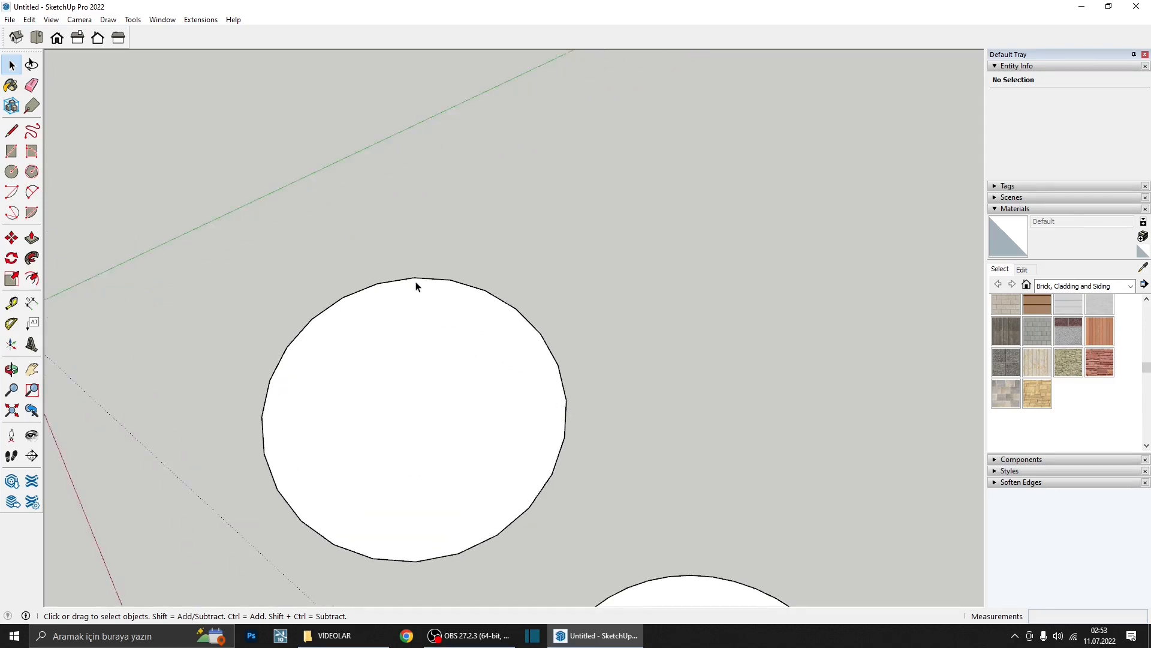
middle_drag(576, 433, 467, 403)
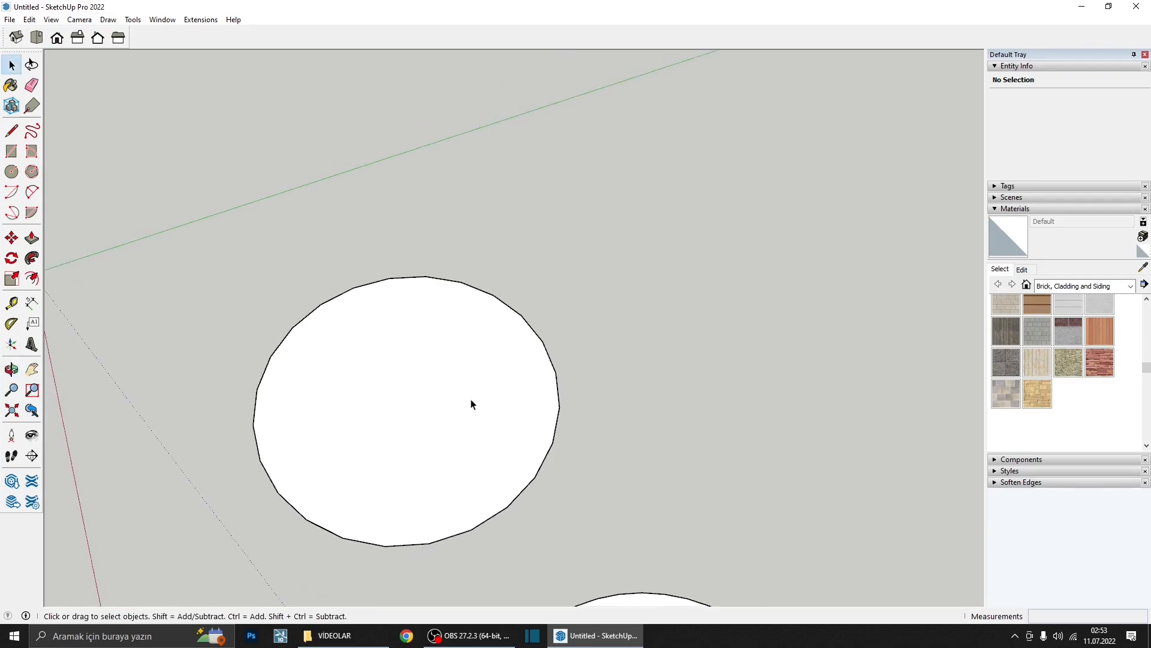
- Select the outline of the 24-sided circle and set its segments to 48
double_click(472, 404)
middle_drag(475, 350, 544, 362)
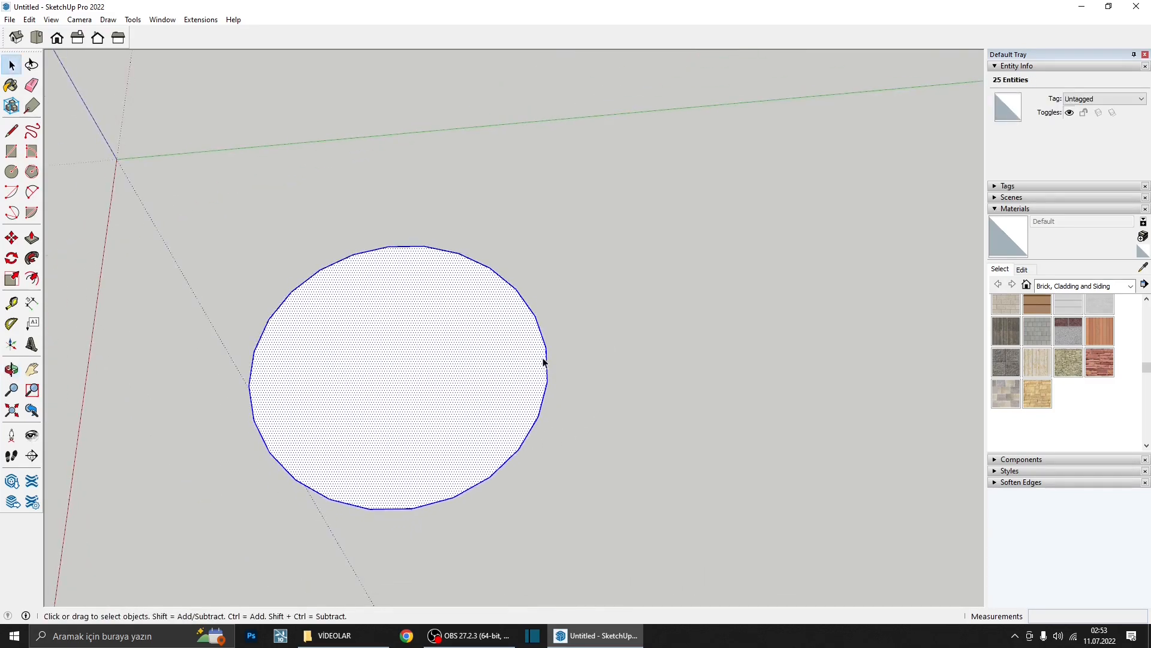
click(544, 362)
scroll(462, 359, down, 2)
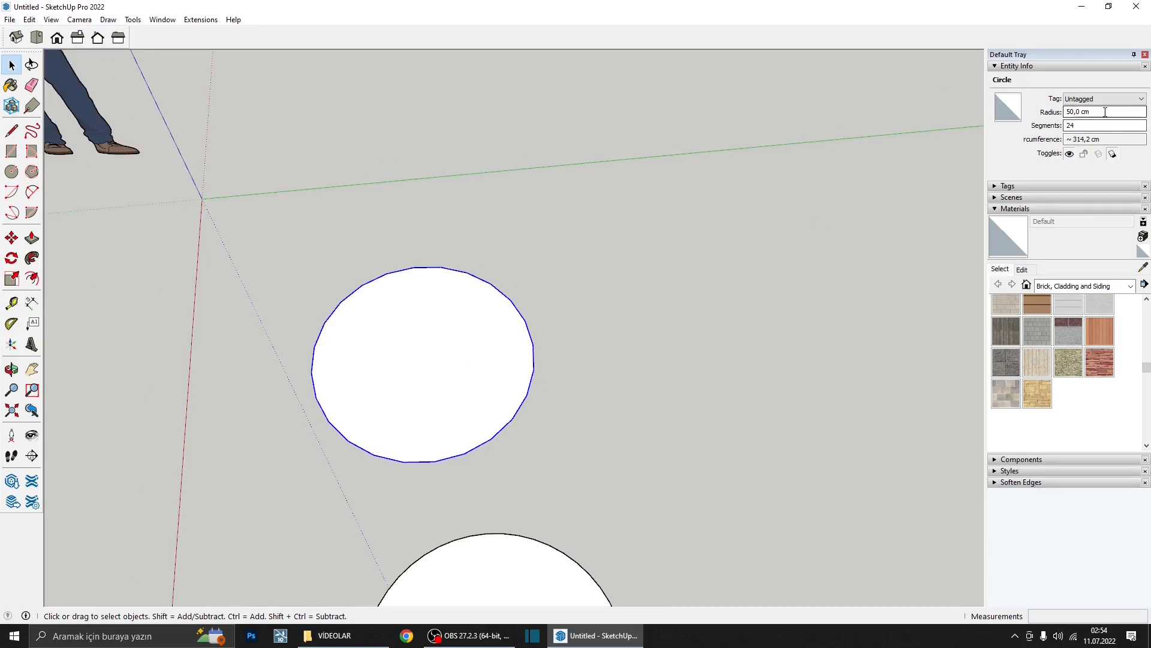
click(1080, 112)
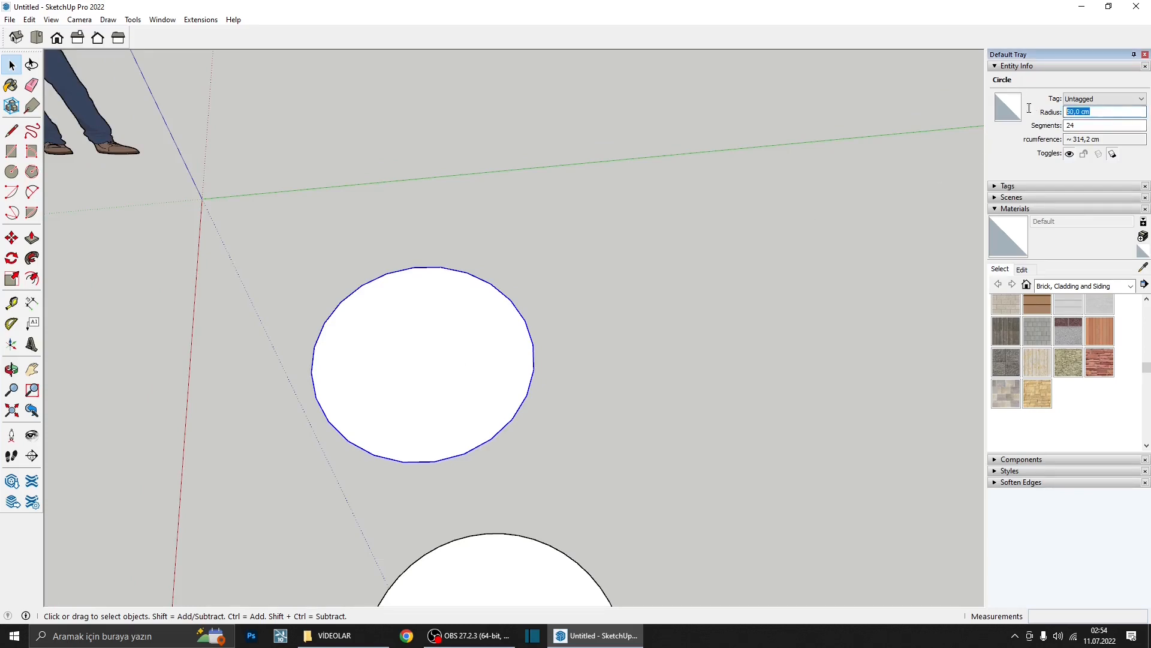
click(1084, 125)
text(48)
key(Return)
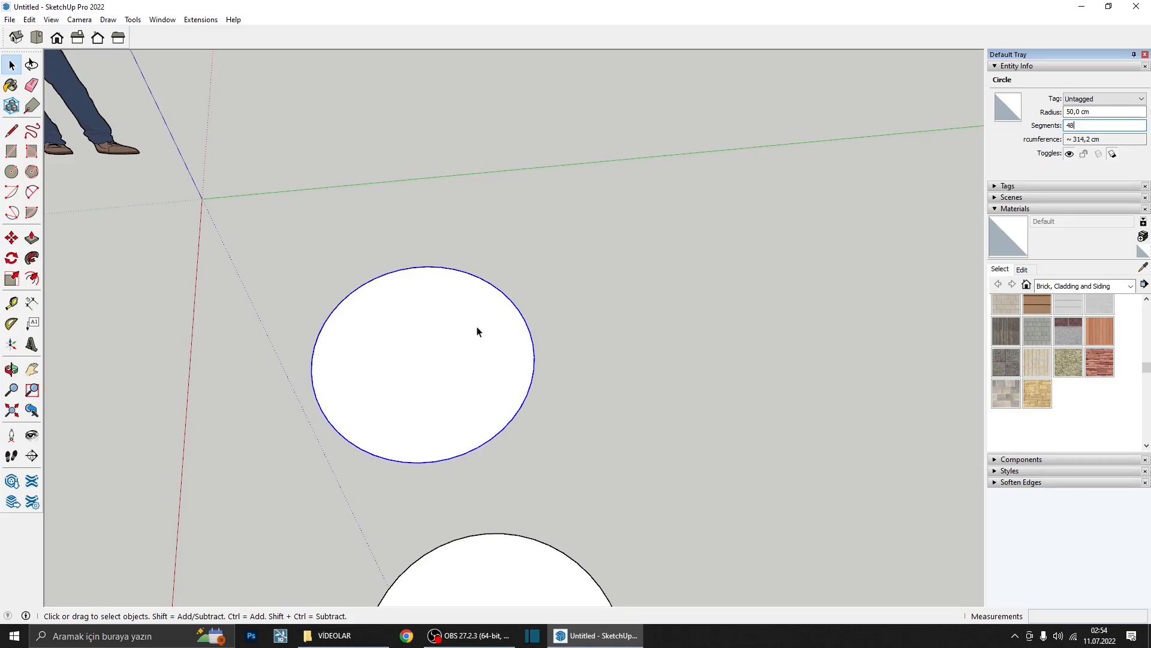
- Set the radius of the selected circle near the origin to 25 cm
middle_drag(470, 386, 517, 392)
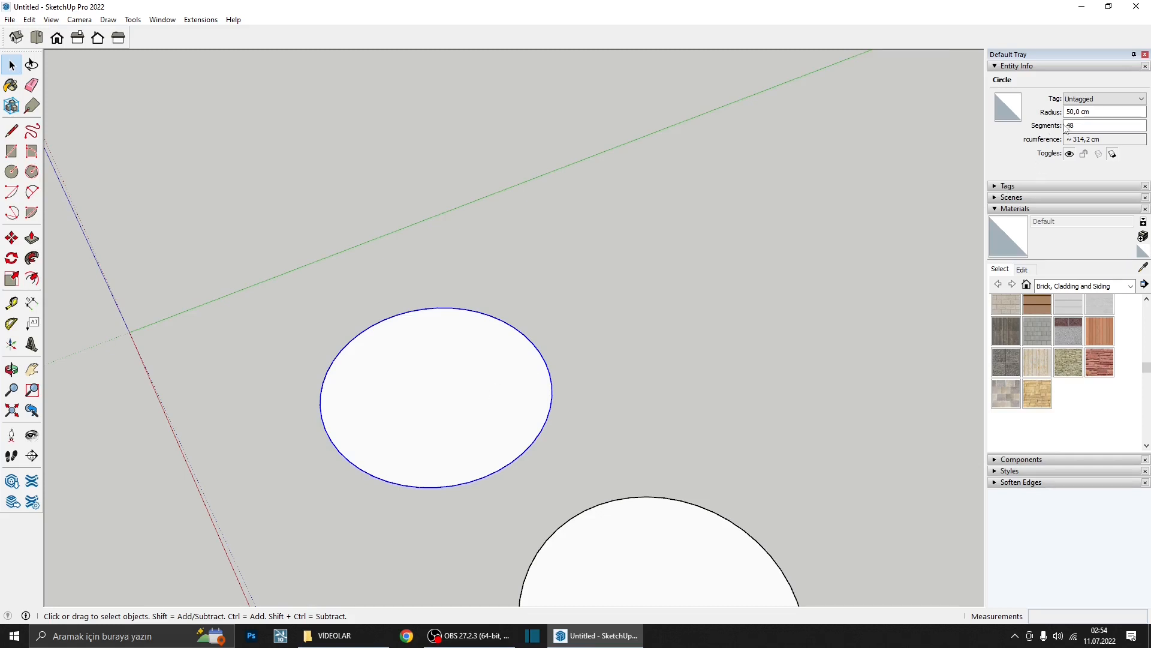
click(1086, 112)
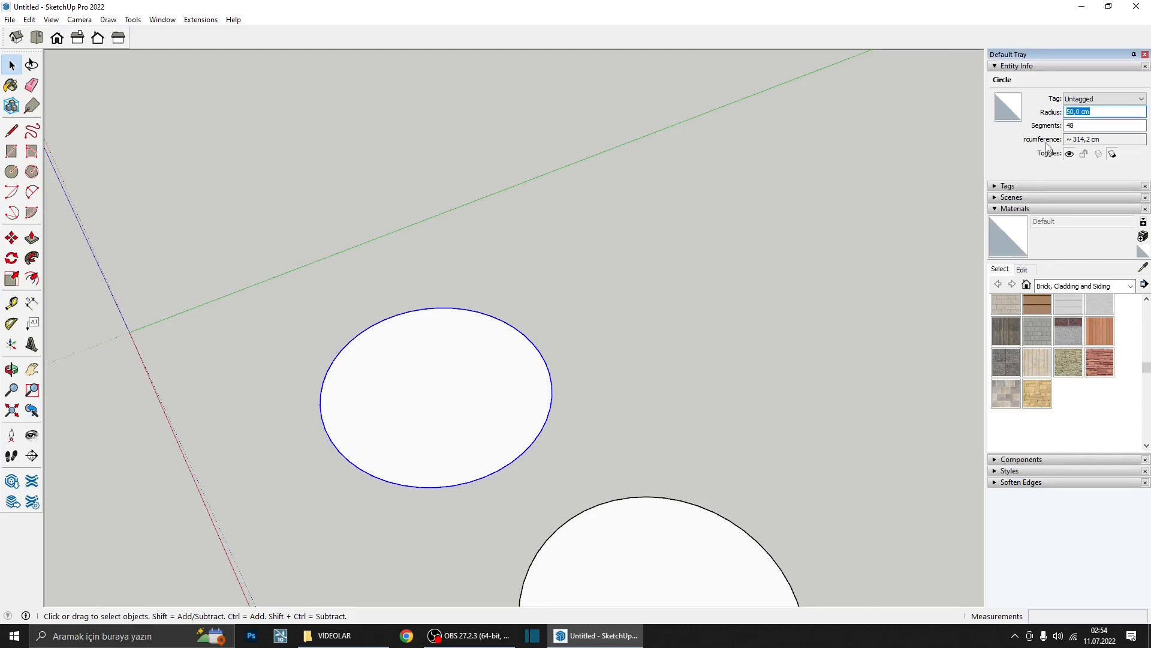
text(25)
key(Return)
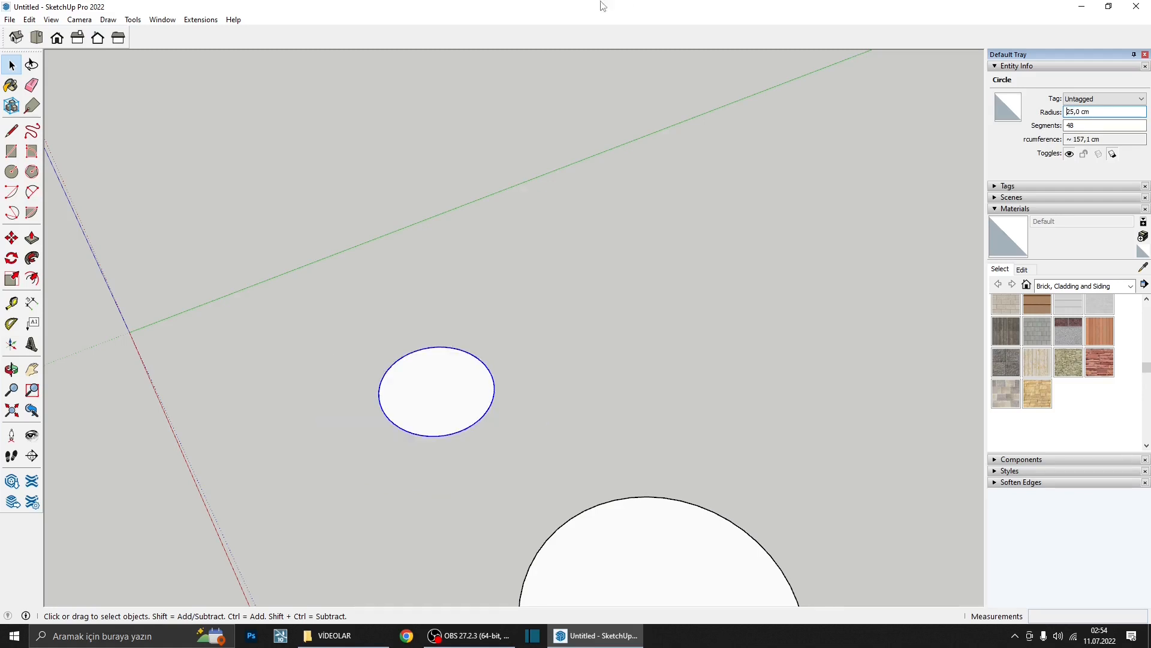
- Set the radius of the selected circle near the origin to 100 cm
scroll(419, 392, up, 2)
scroll(563, 361, up, 1)
middle_drag(563, 361, 559, 272)
scroll(500, 357, down, 3)
middle_drag(452, 386, 503, 426)
scroll(503, 426, up, 2)
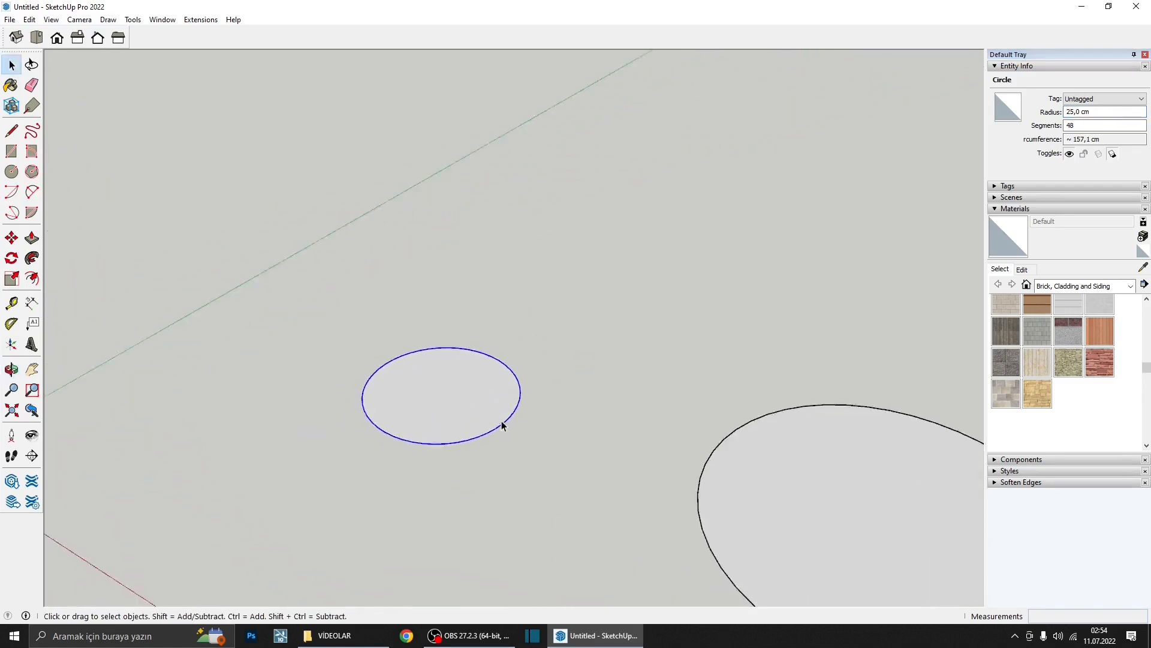
scroll(495, 408, up, 2)
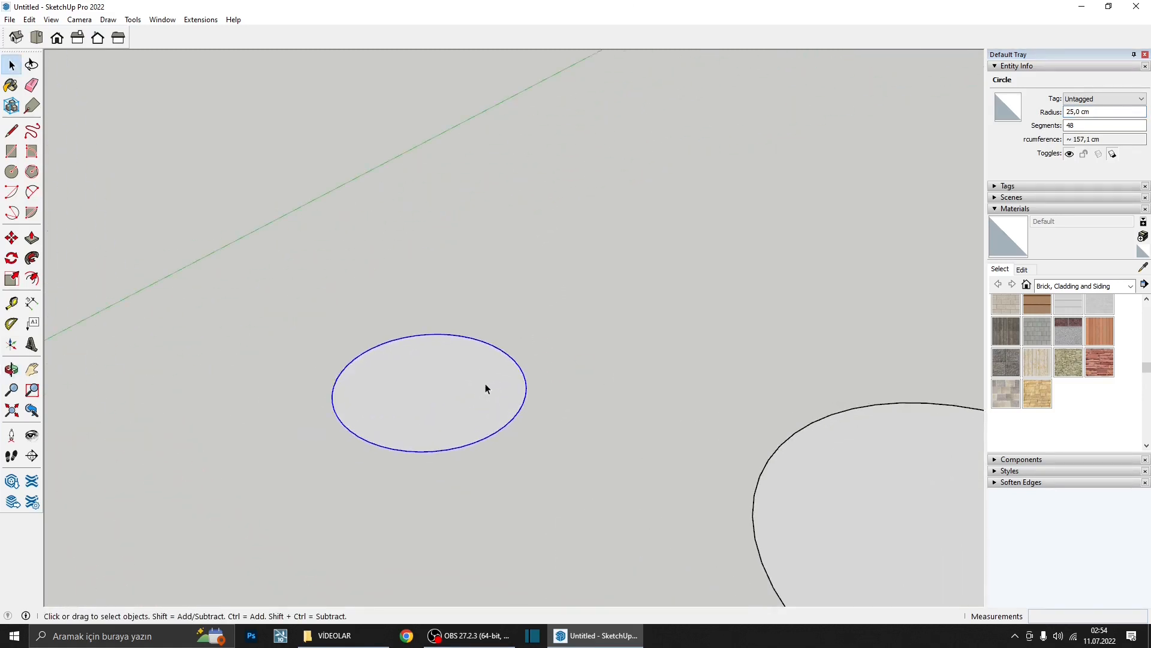
click(1105, 111)
text(100)
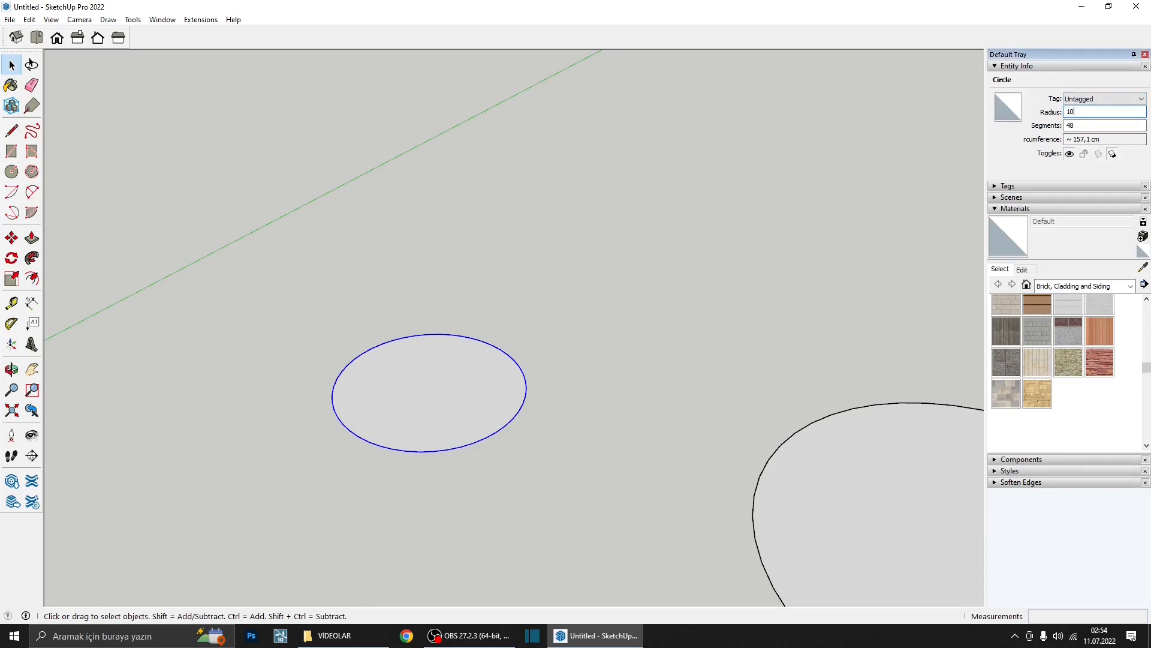
key(Return)
scroll(593, 360, down, 5)
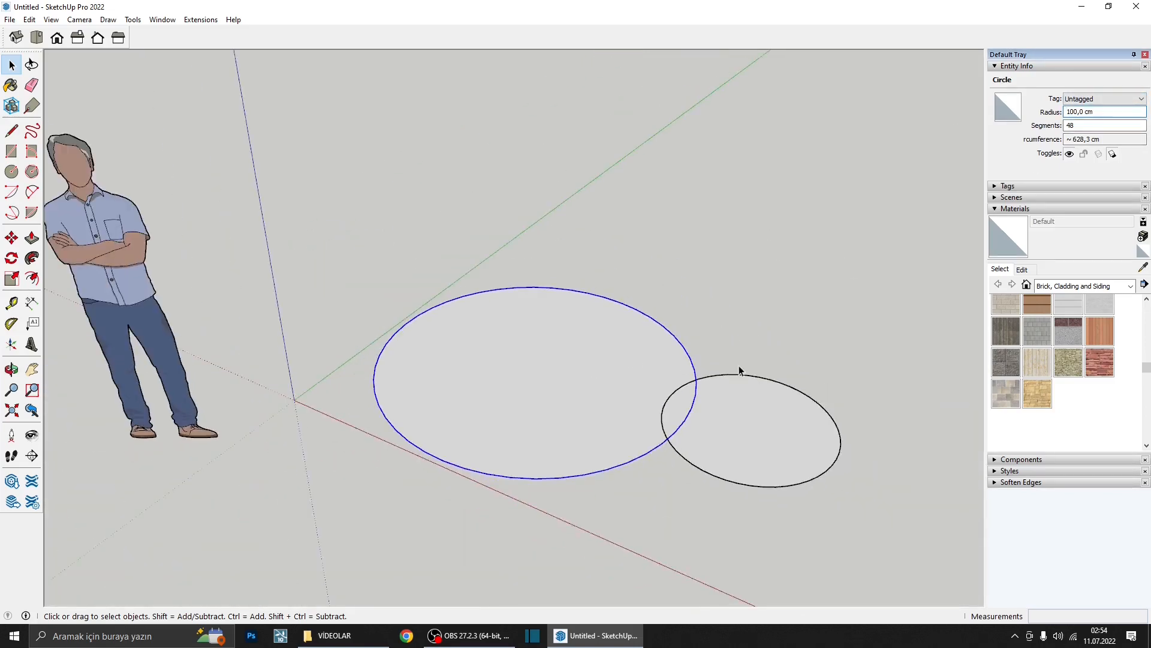
middle_drag(742, 370, 732, 488)
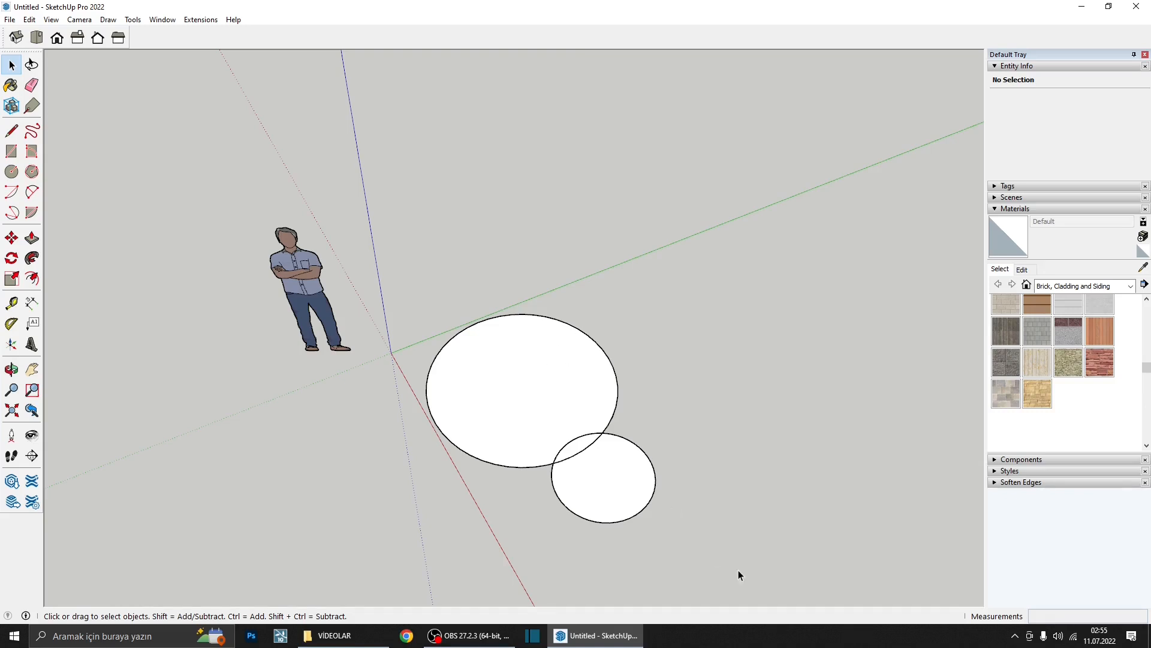
- Delete both overlapping circles and draw a three-sided polygon centred on the origin
drag(386, 241, 386, 241)
key(Delete)
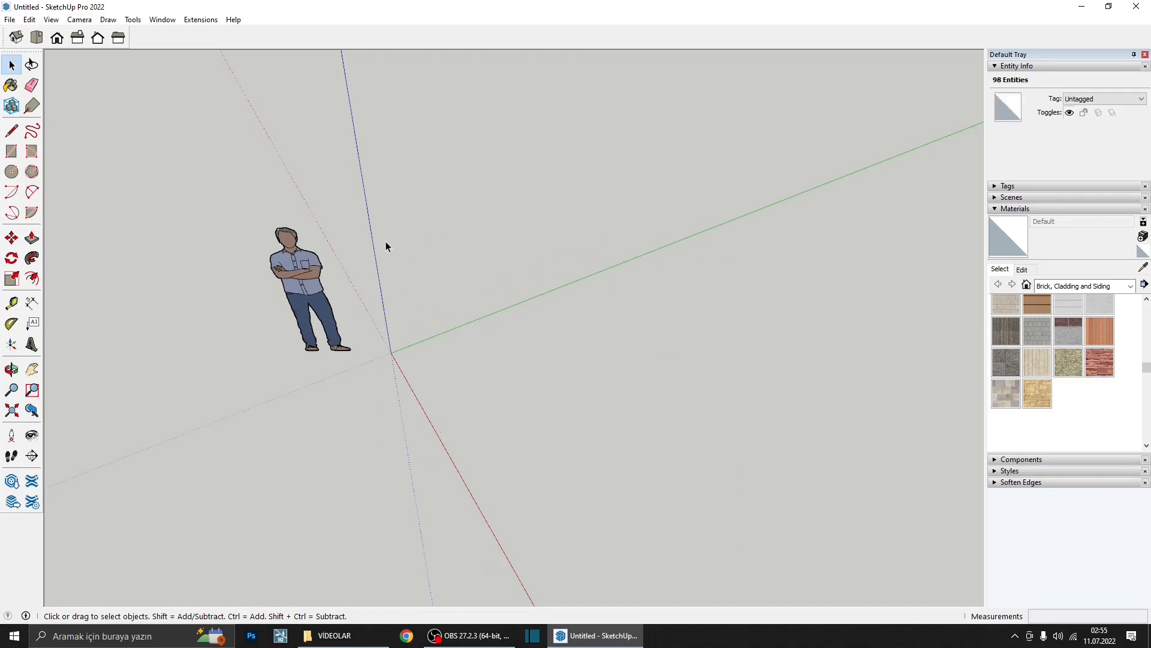
click(32, 174)
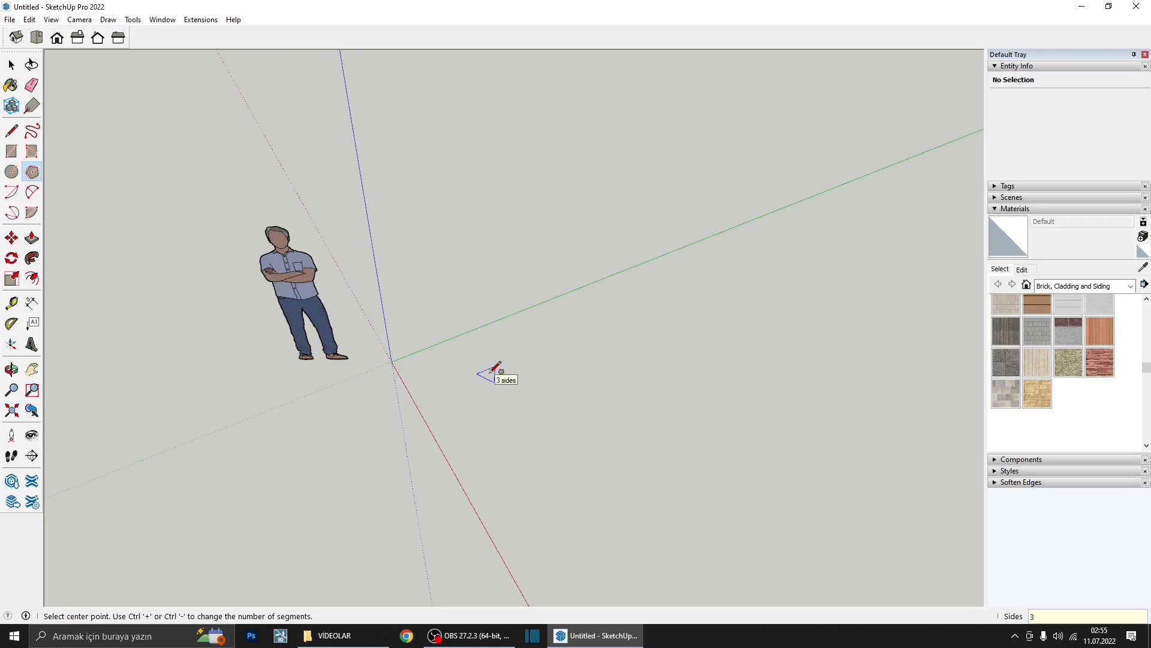
scroll(390, 356, up, 5)
click(388, 359)
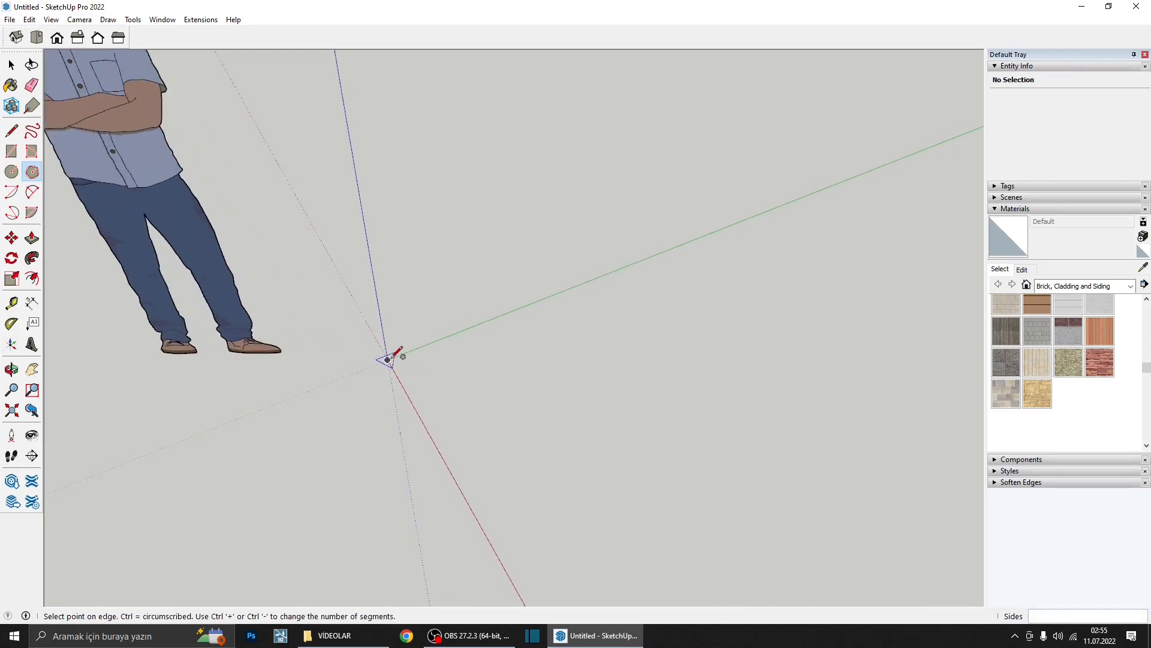
click(473, 351)
scroll(528, 406, down, 2)
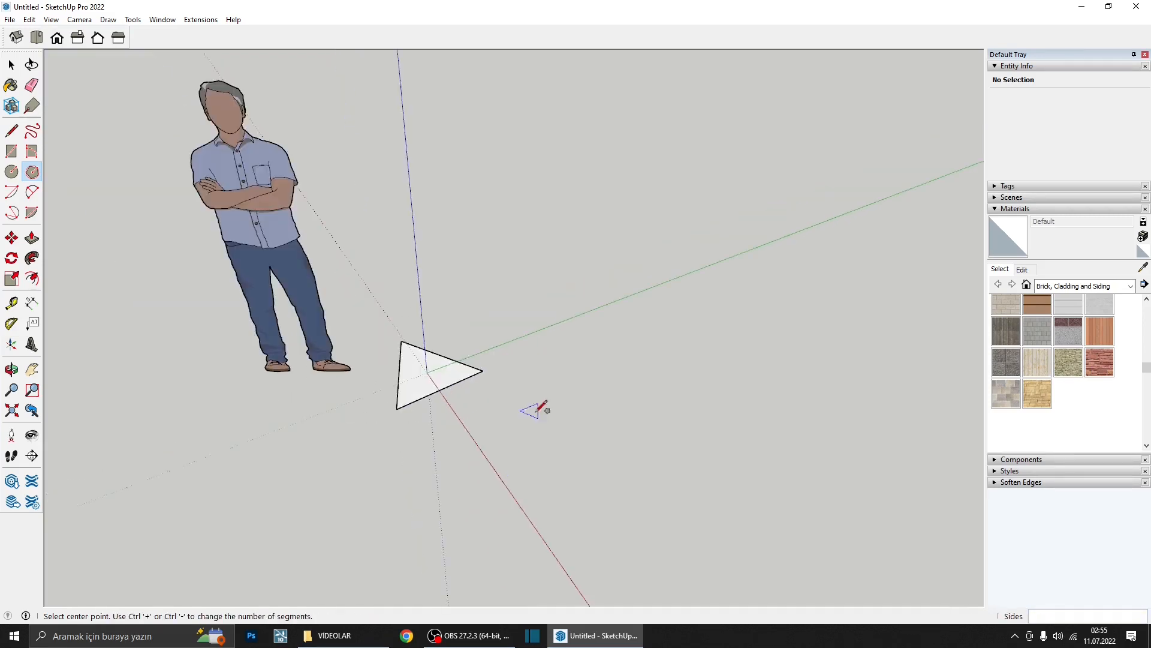
- Draw a four-sided polygon with an inscribed radius of about 59 cm on the ground beside the triangle
middle_drag(537, 409, 557, 430)
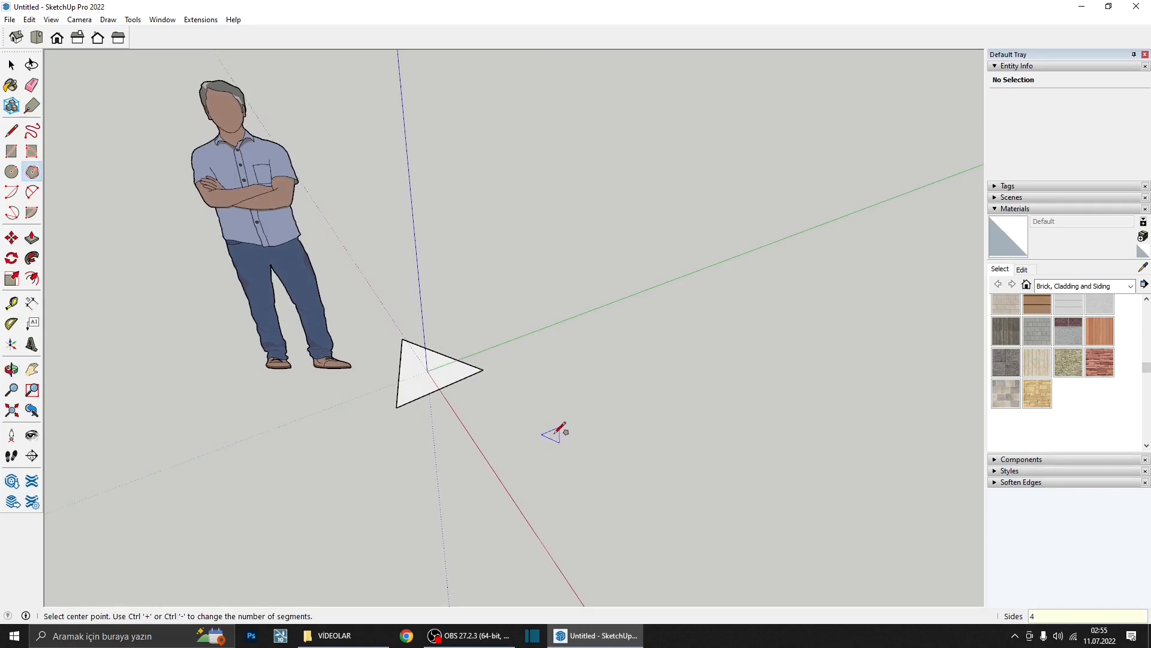
scroll(555, 430, up, 3)
click(525, 437)
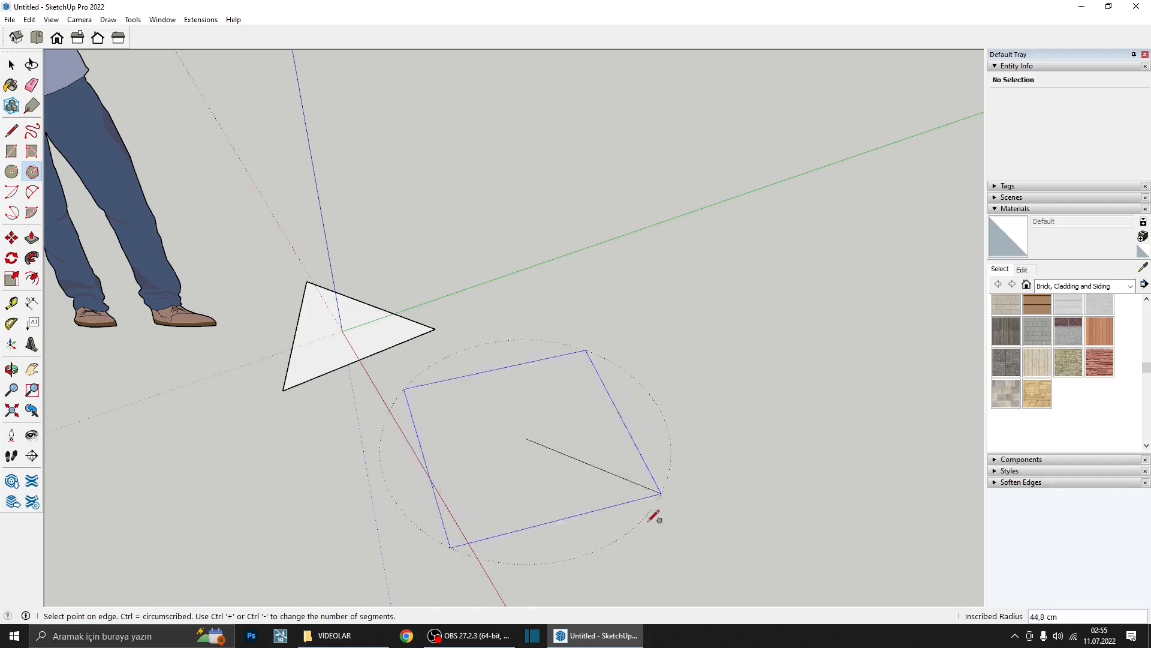
scroll(641, 341, down, 3)
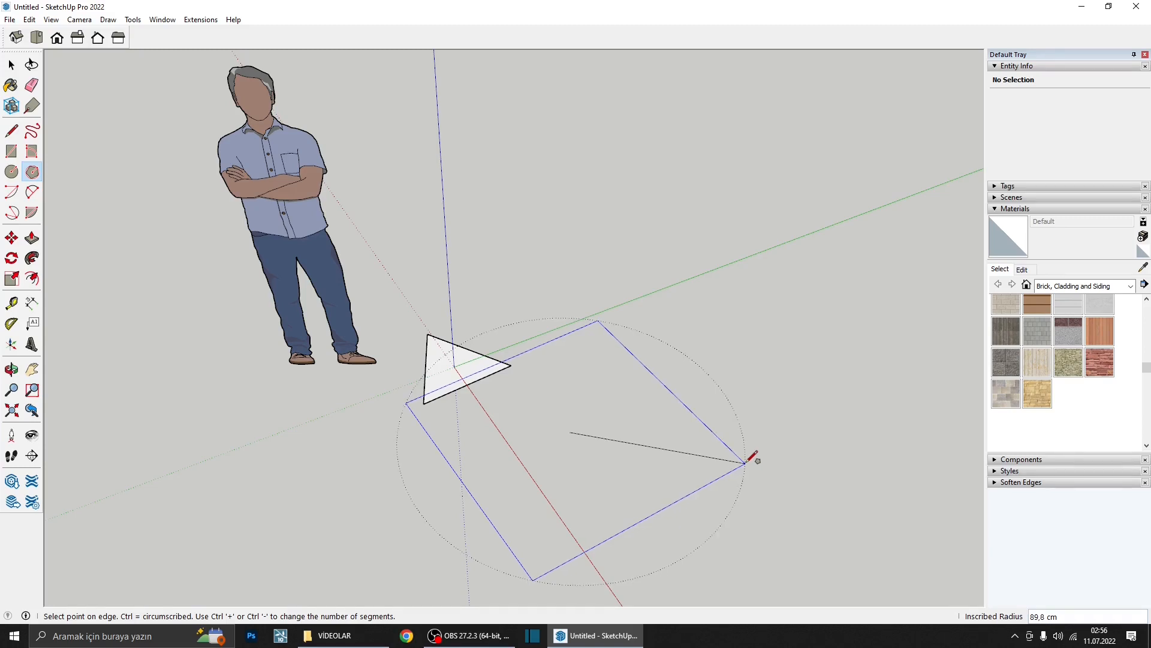
scroll(738, 456, down, 2)
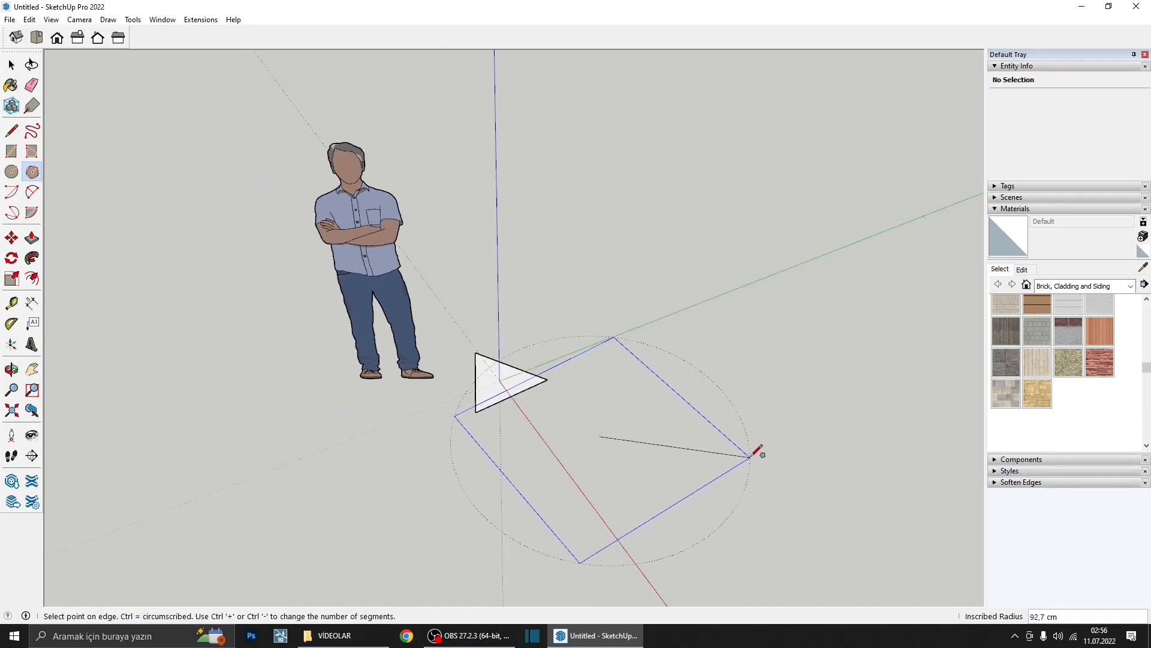
click(699, 449)
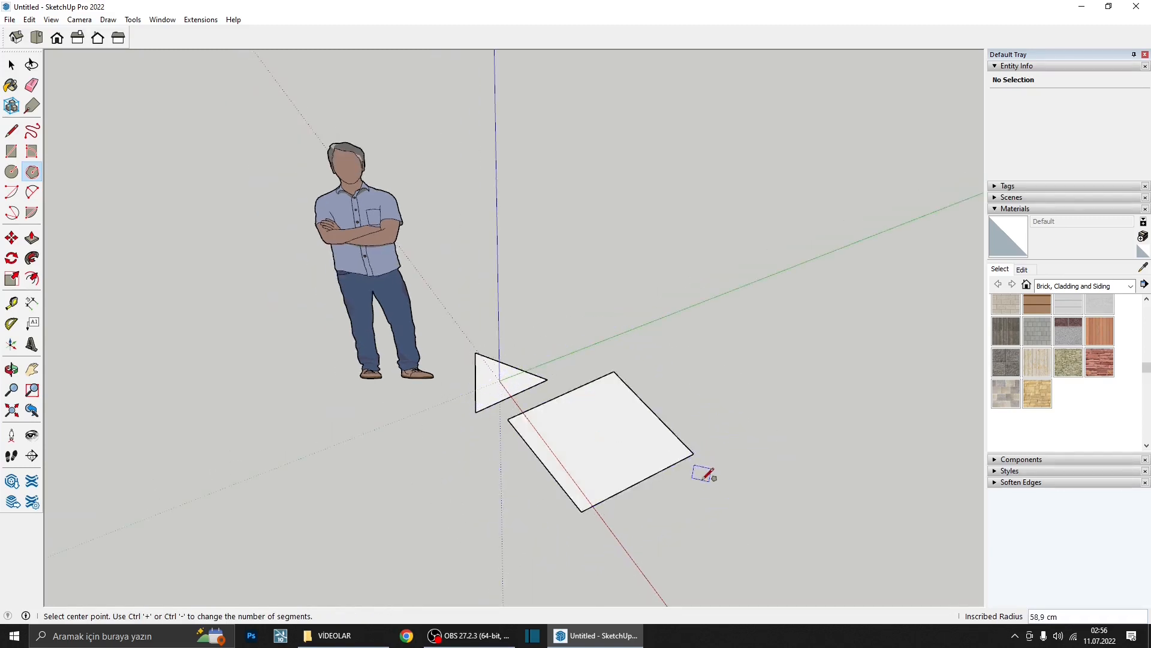
- Draw a five-sided polygon on the ground beside the four-sided one, on its green-axis side
scroll(513, 456, down, 2)
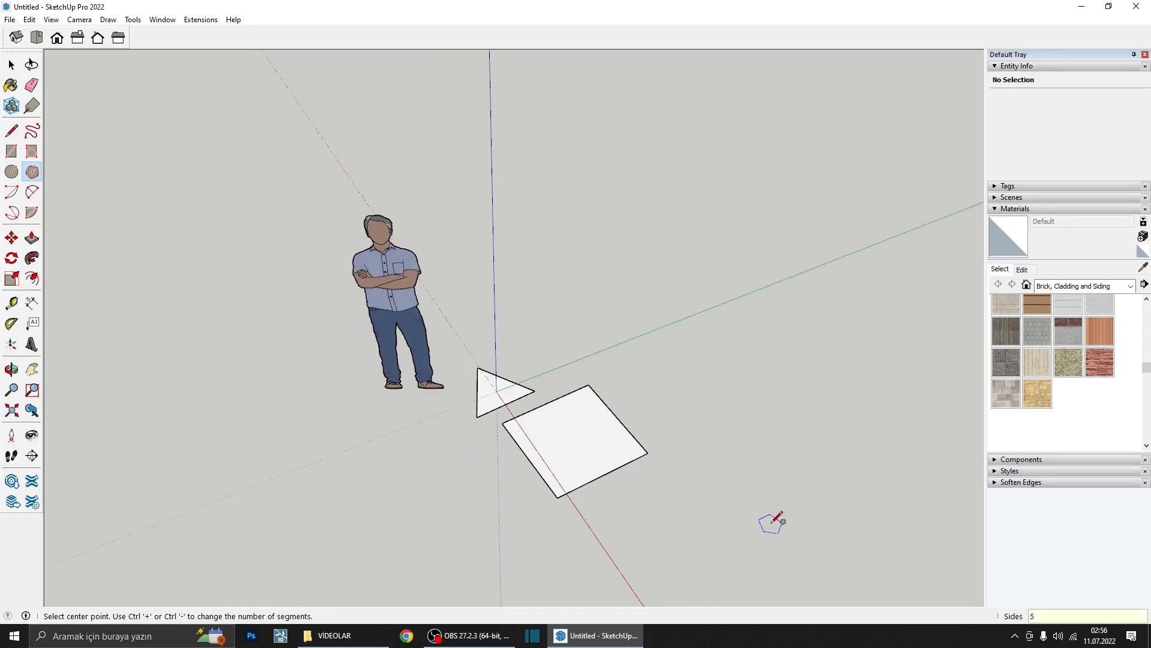
click(671, 398)
click(716, 390)
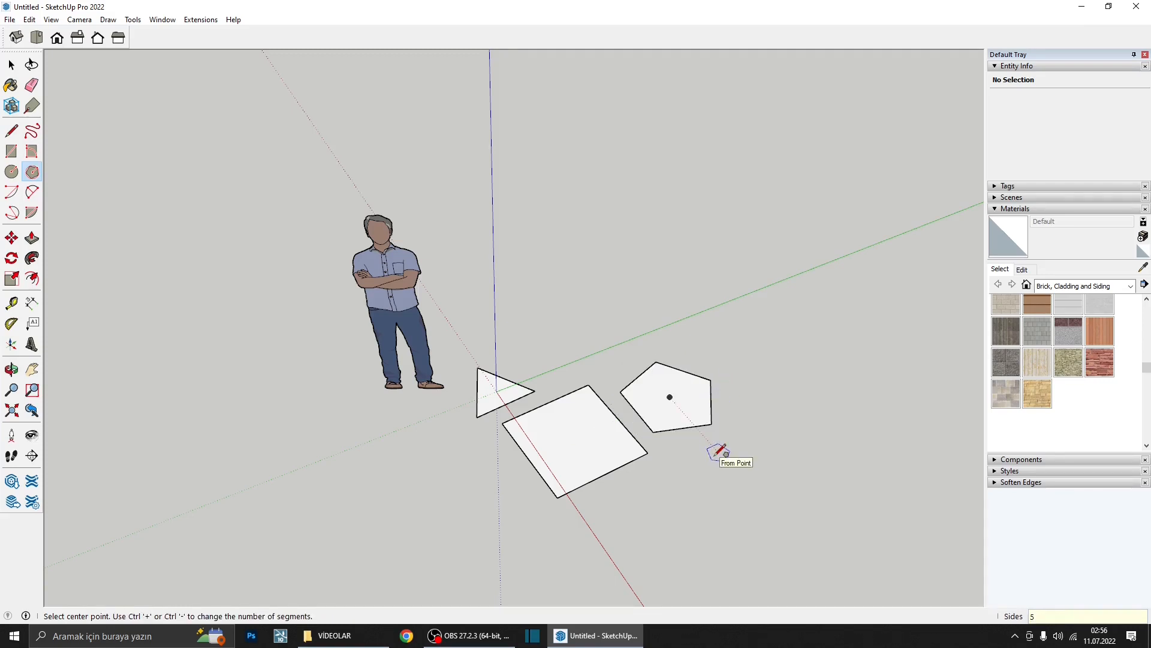
- Draw a six-sided polygon on the ground in front of the pentagon and leave the Polygon tool
click(686, 500)
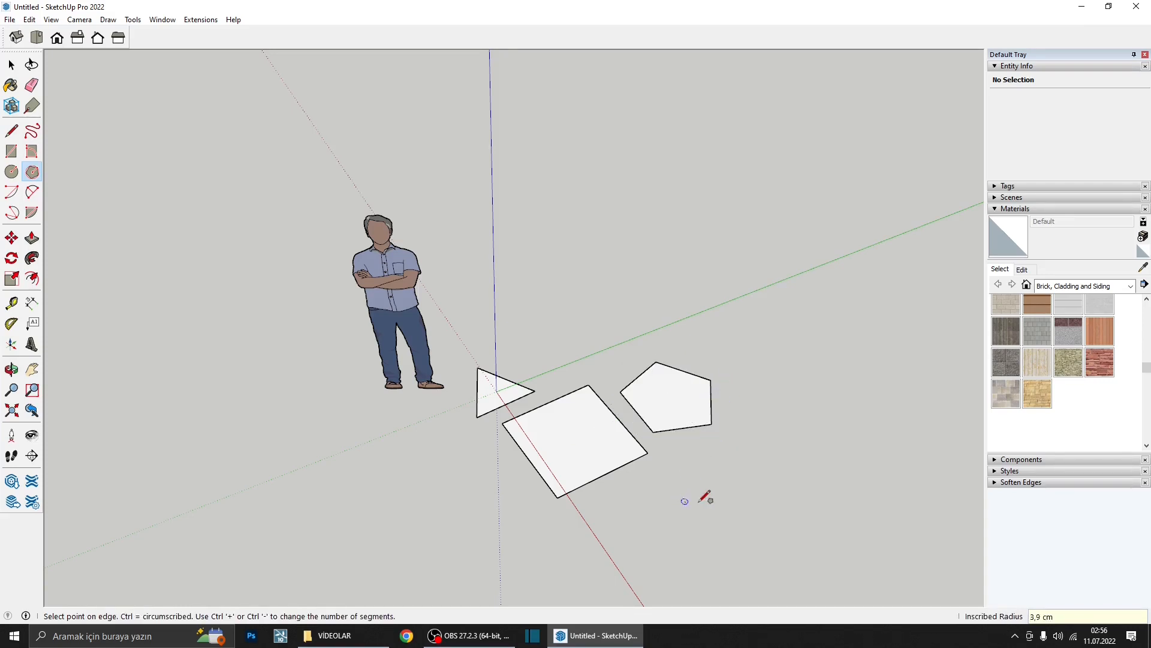
click(723, 485)
key(space)
middle_drag(708, 447, 710, 458)
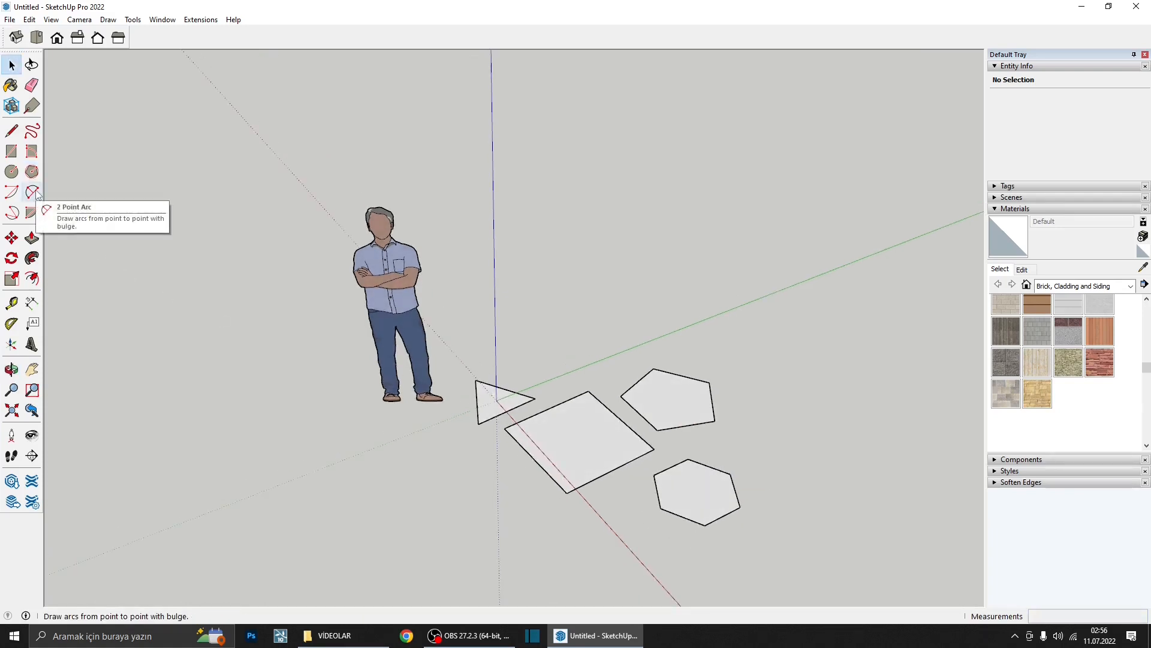
- Clear the polygons and draw a 2 Point Arc with a 20 cm bulge on the ground beside the origin
scroll(372, 372, down, 2)
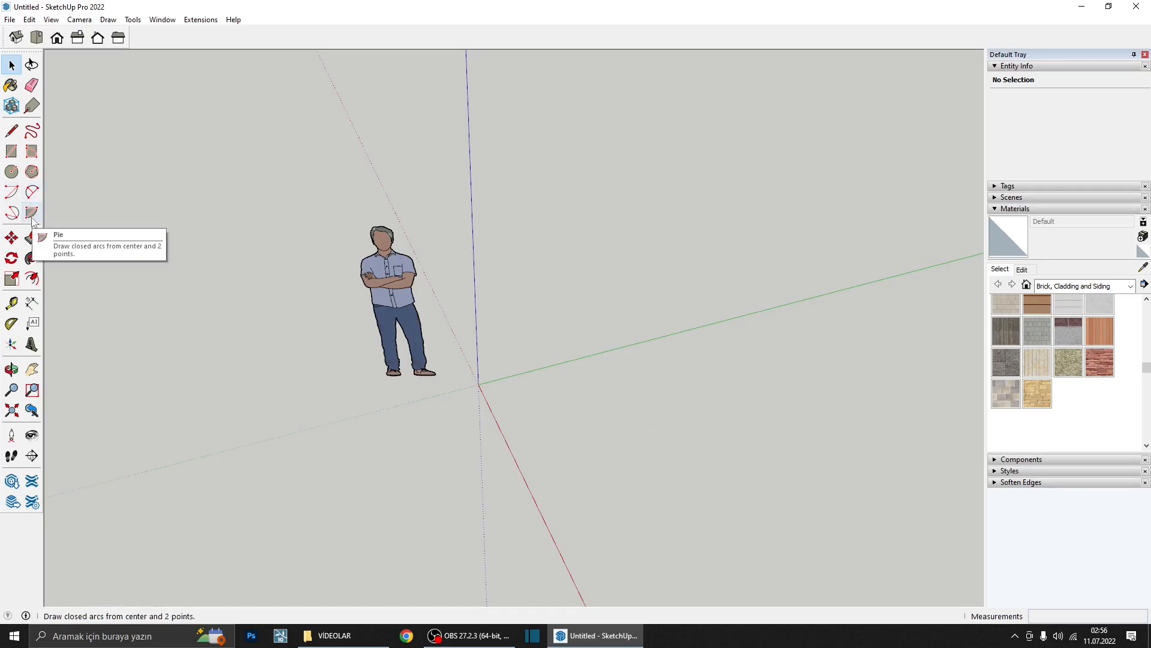
click(32, 192)
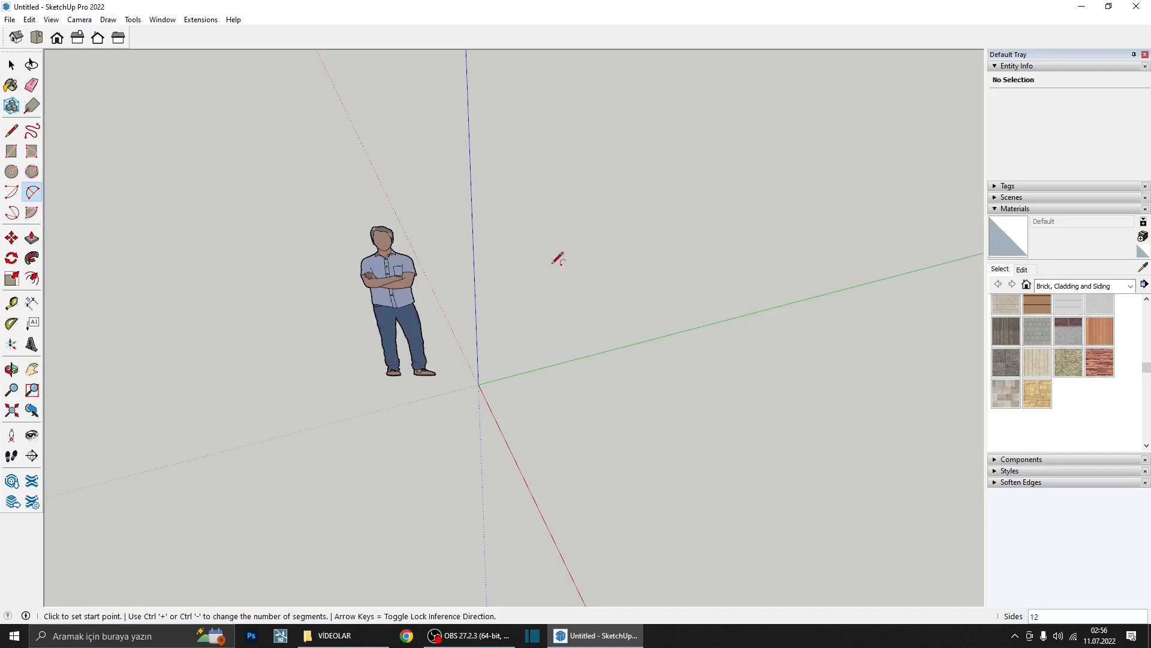
middle_drag(558, 259, 550, 376)
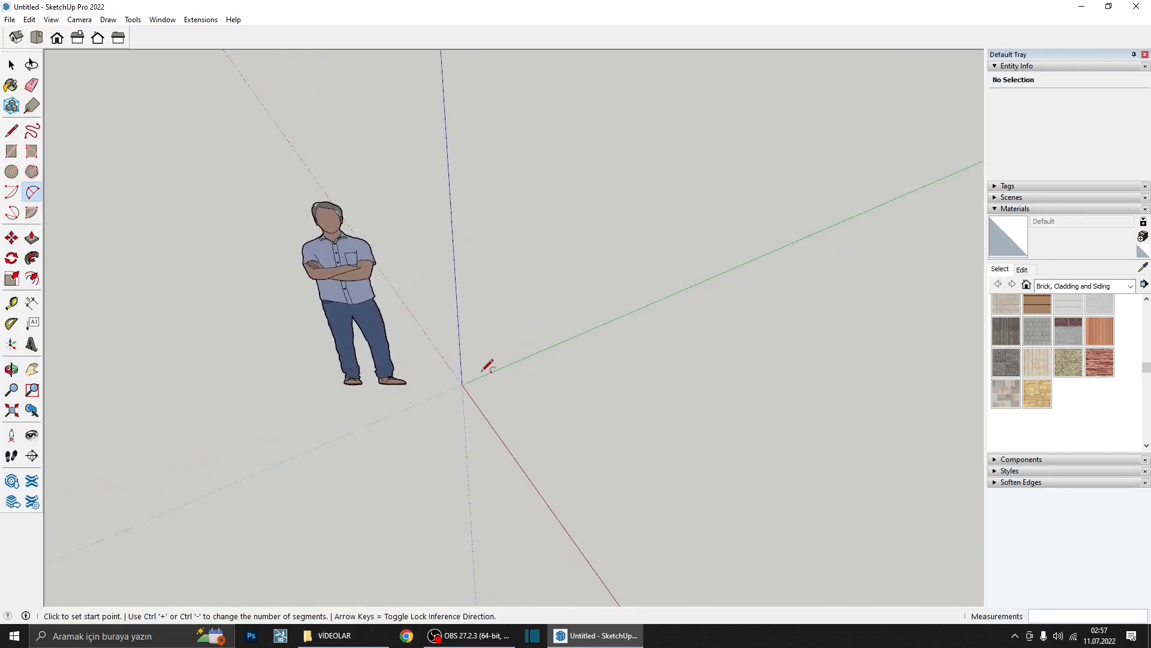
scroll(448, 383, up, 2)
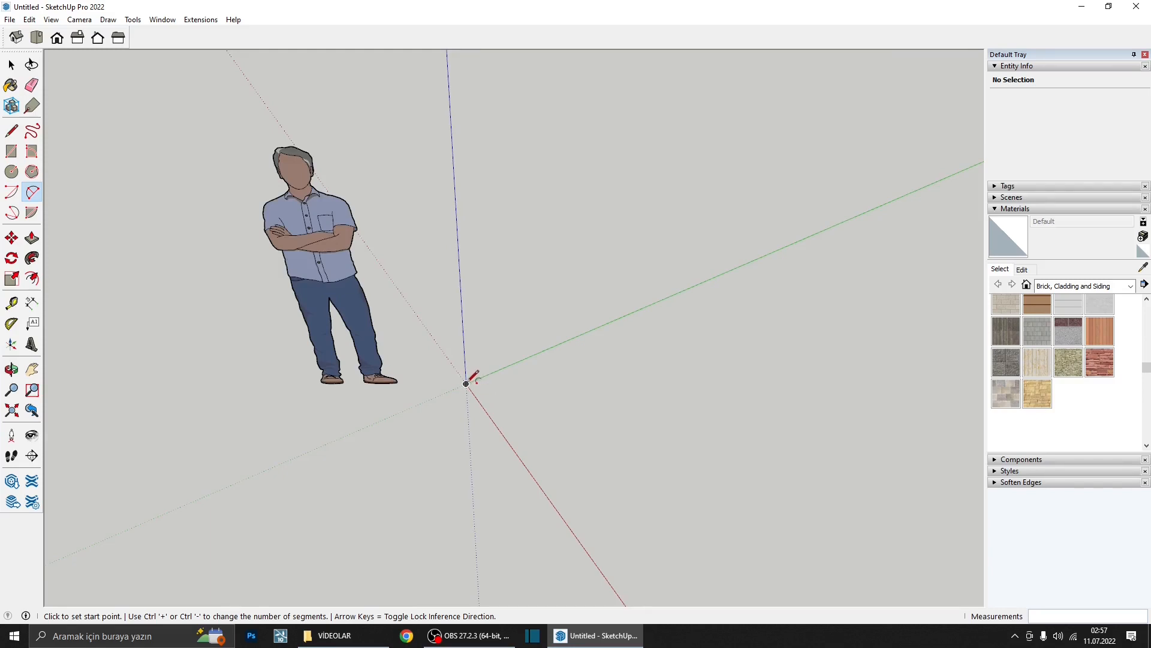
click(467, 383)
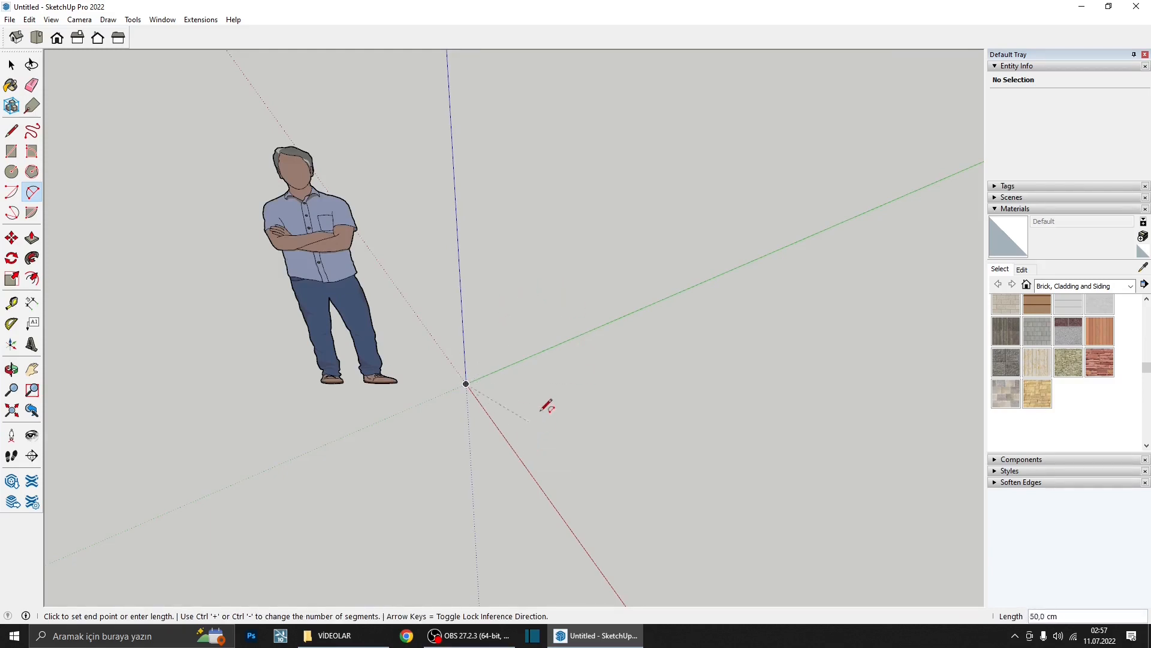
key(Escape)
click(519, 388)
key(Return)
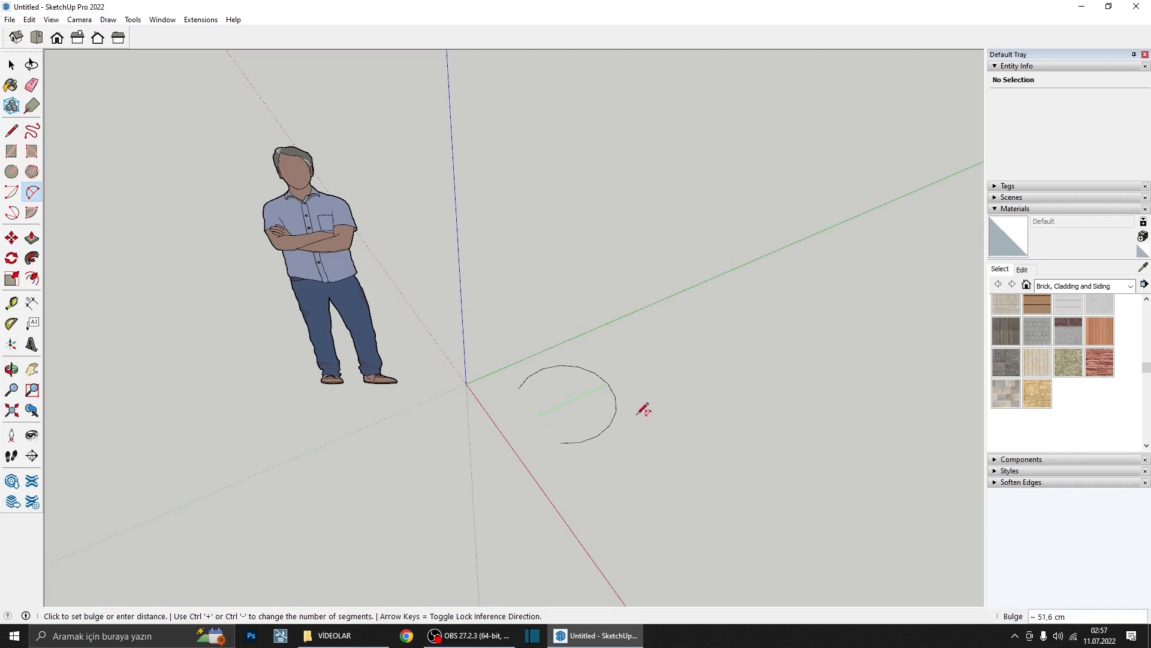
scroll(588, 396, up, 5)
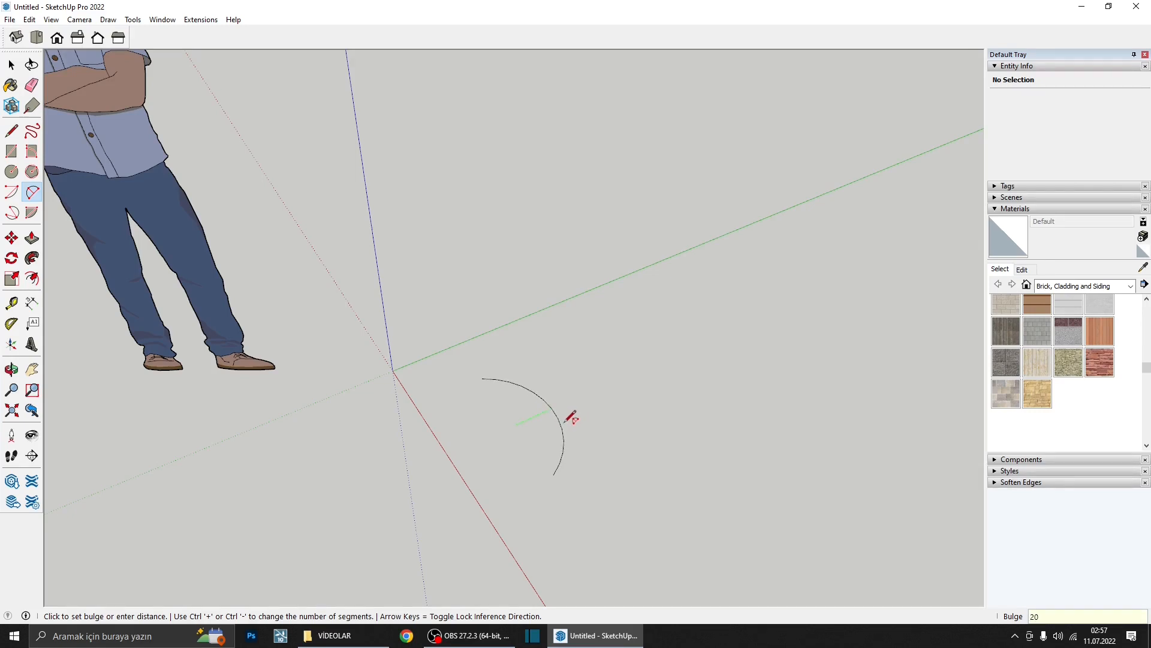
click(571, 418)
- Continue from the arc's nearer end with a tangent arc about 36 cm long and a bulge of about 16 cm
middle_drag(566, 408, 737, 394)
scroll(612, 408, up, 2)
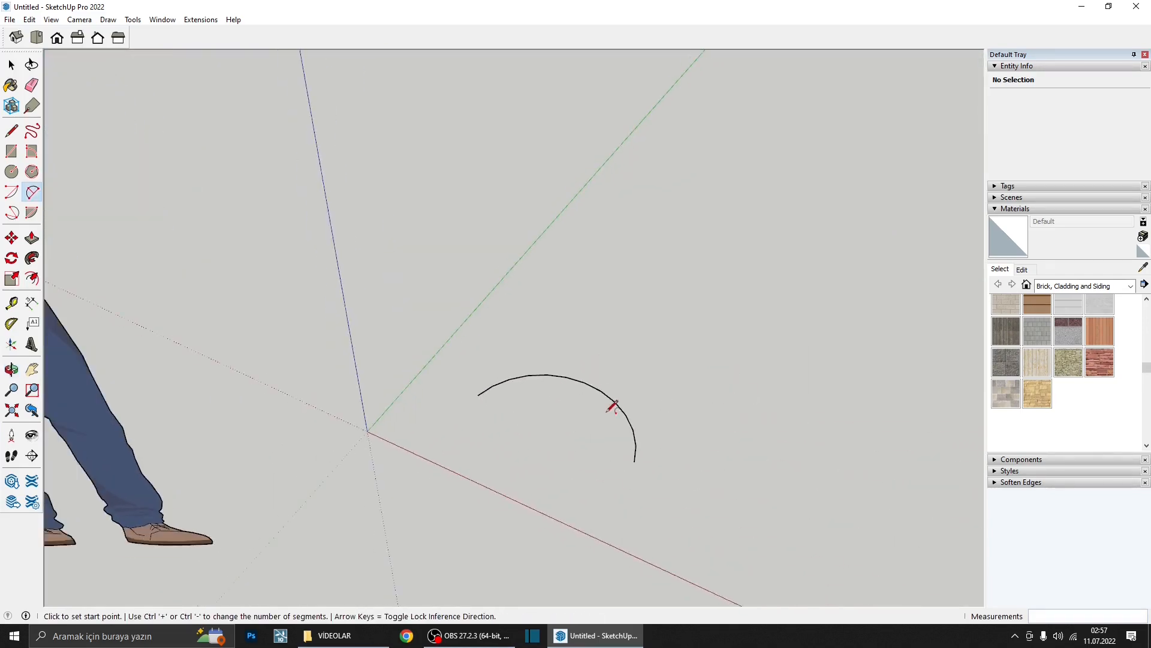
scroll(639, 458, up, 1)
click(636, 461)
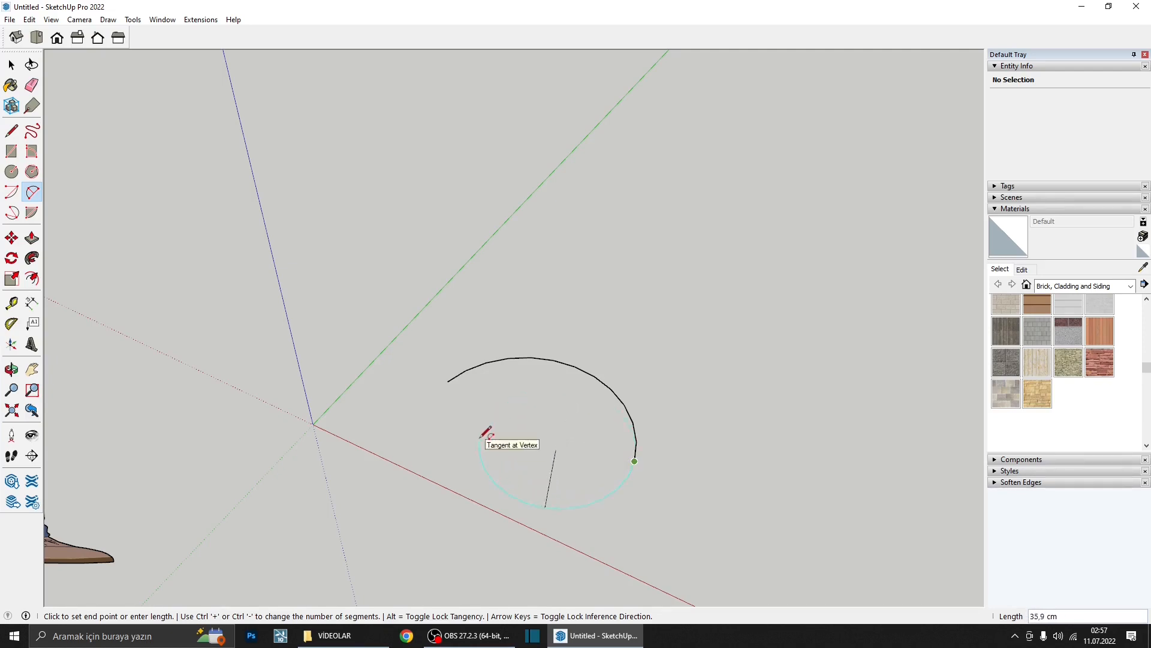
click(482, 437)
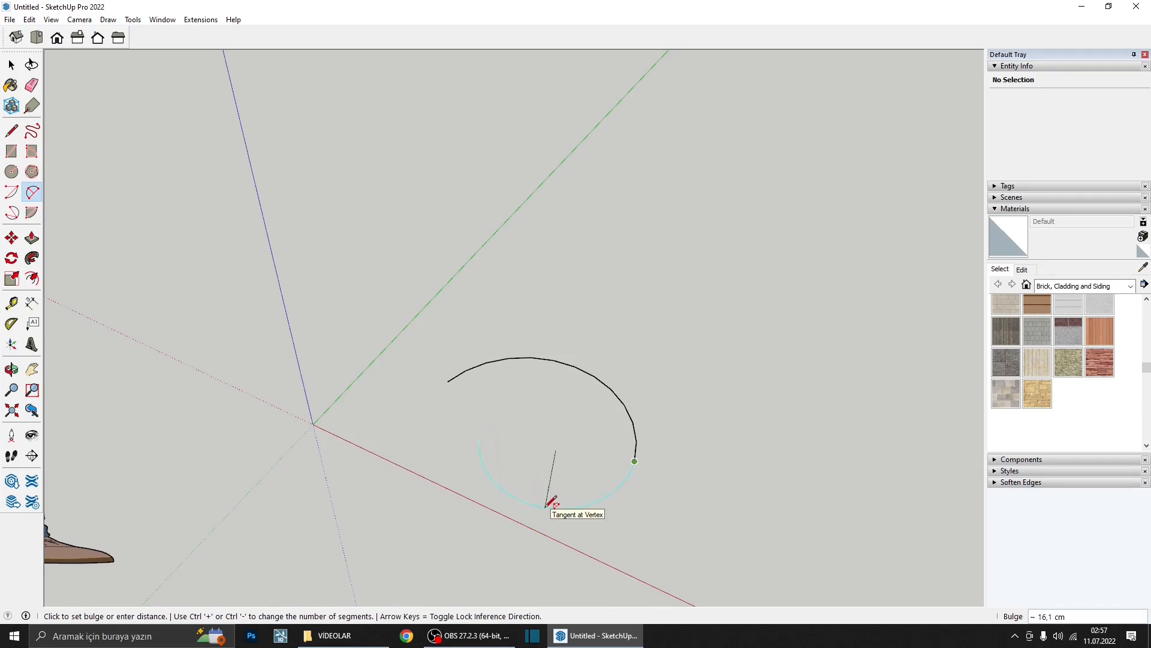
click(552, 502)
- Add a third arc about 27 cm long from the second arc's free end, curling inward into a spiral
middle_drag(560, 491, 431, 494)
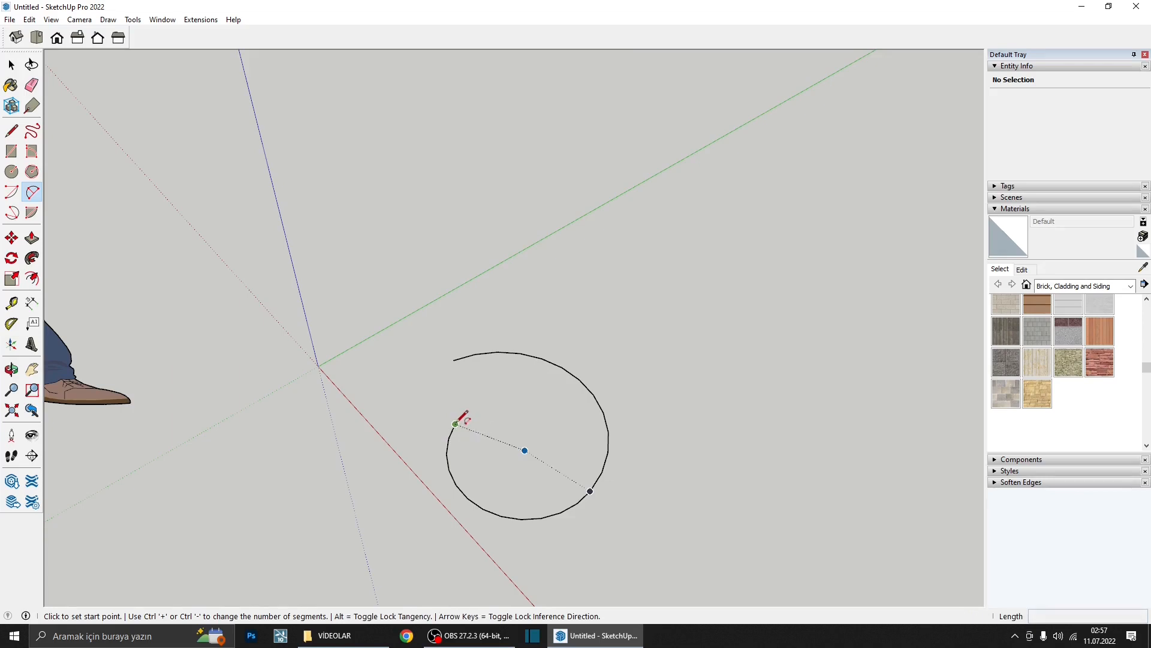
click(456, 424)
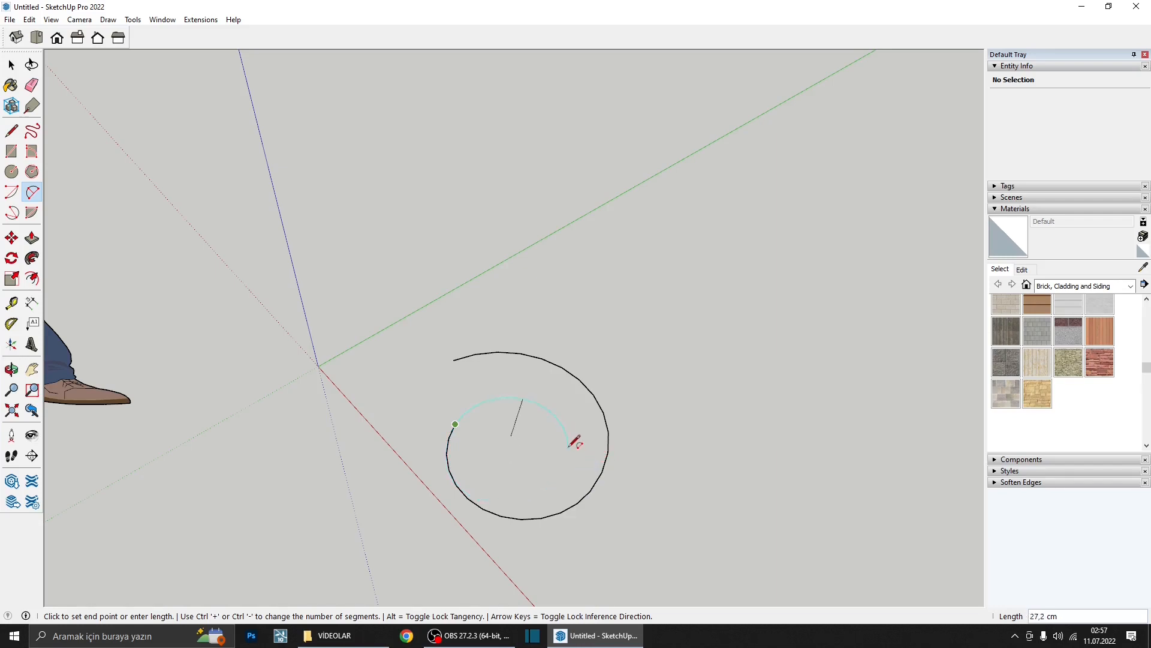
click(568, 451)
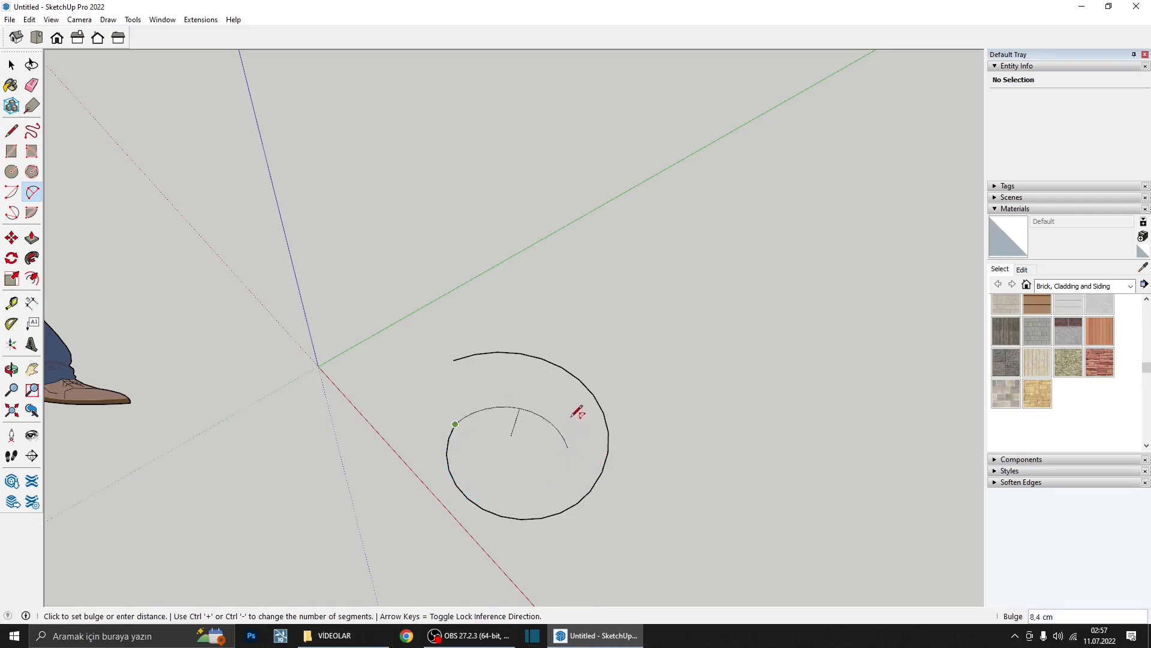
click(571, 400)
middle_drag(527, 444, 390, 390)
key(space)
scroll(473, 445, down, 2)
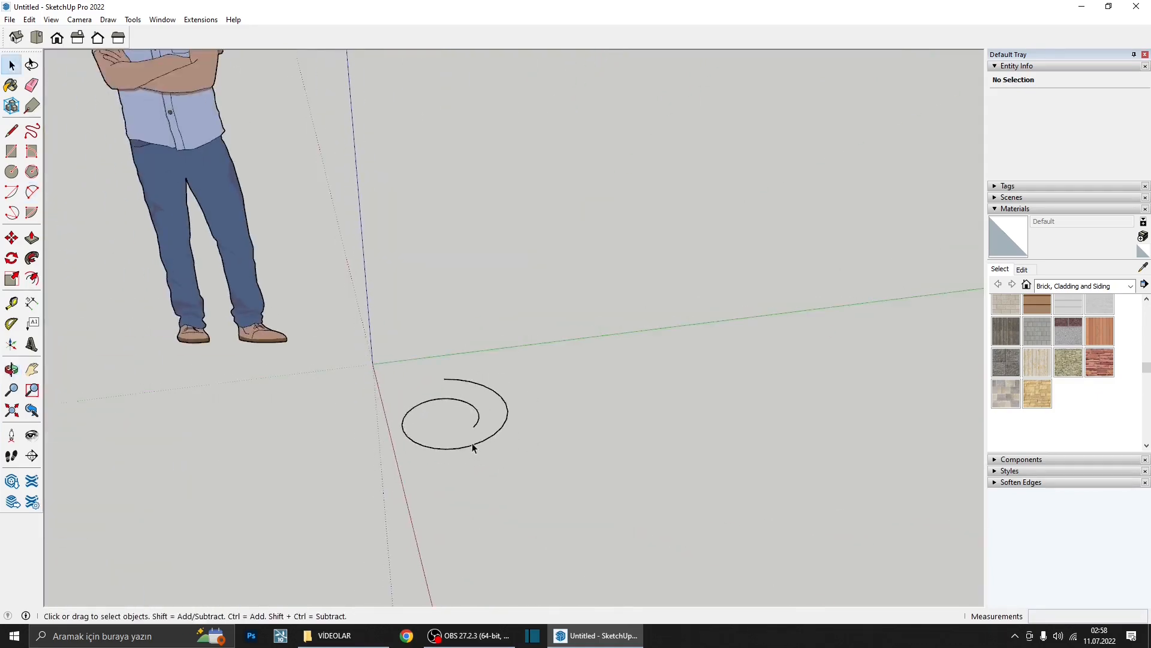
middle_drag(473, 445, 593, 499)
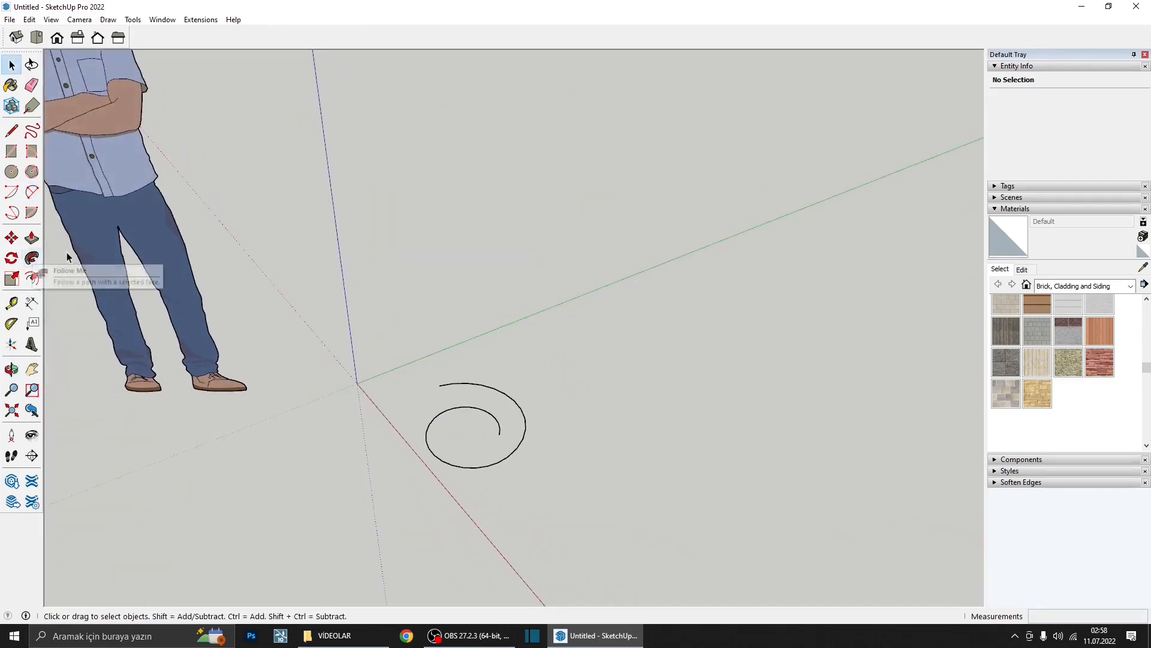
- Draw a centre-based arc on the ground beside the spiral and leave the Arc tool
click(12, 192)
scroll(563, 446, down, 2)
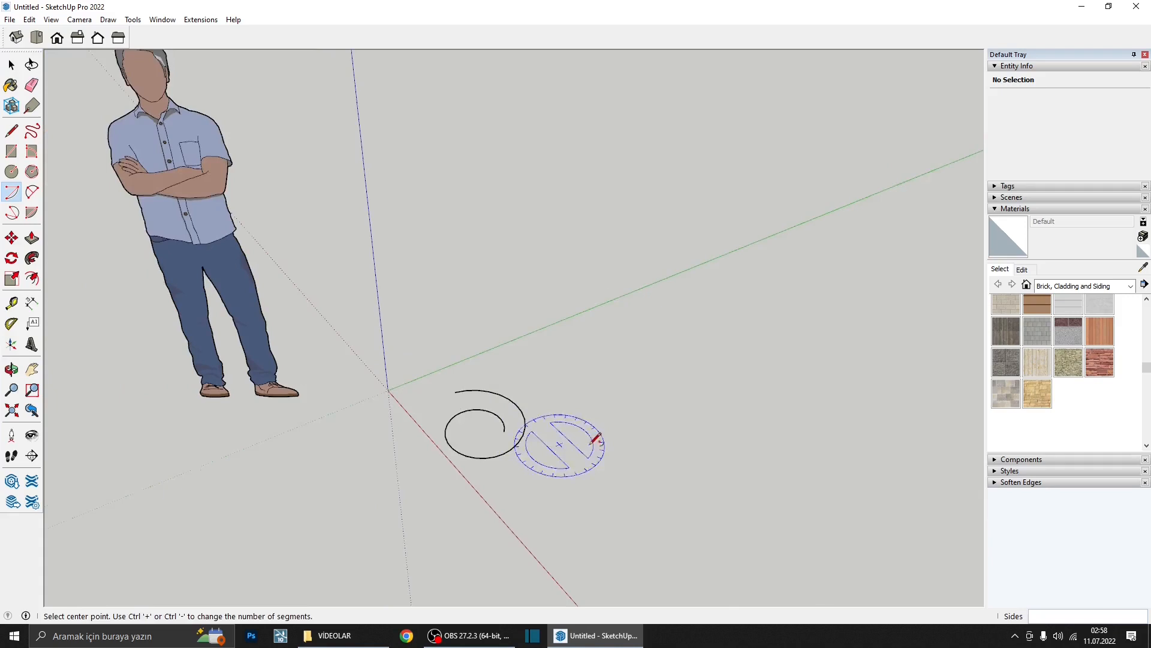
click(637, 446)
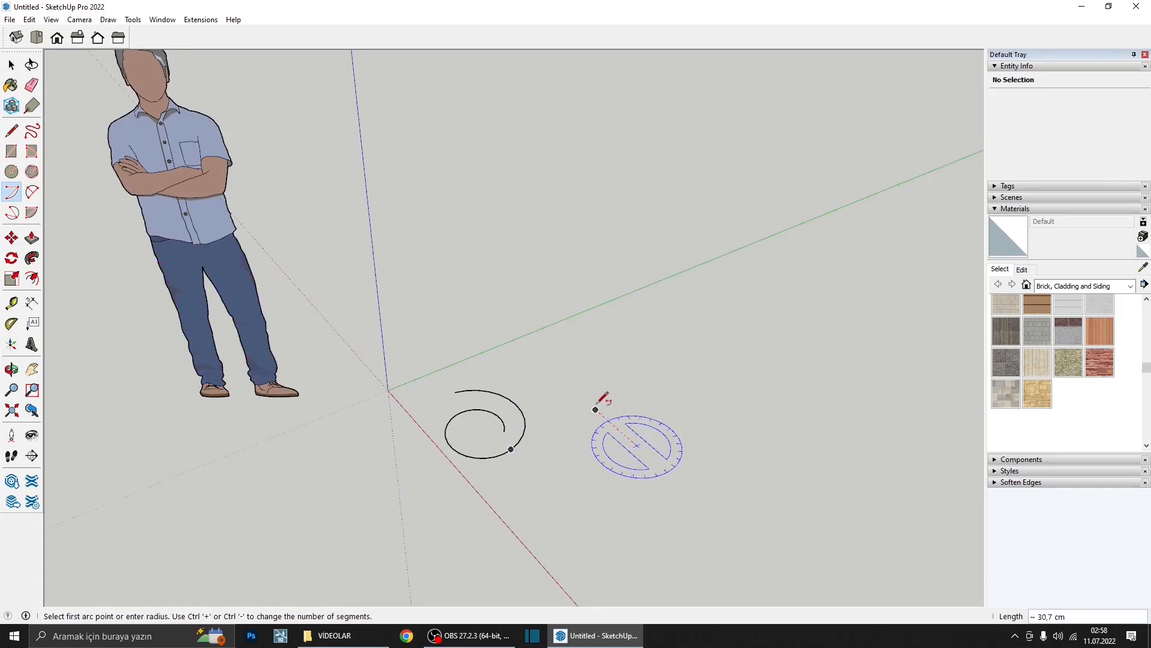
click(620, 344)
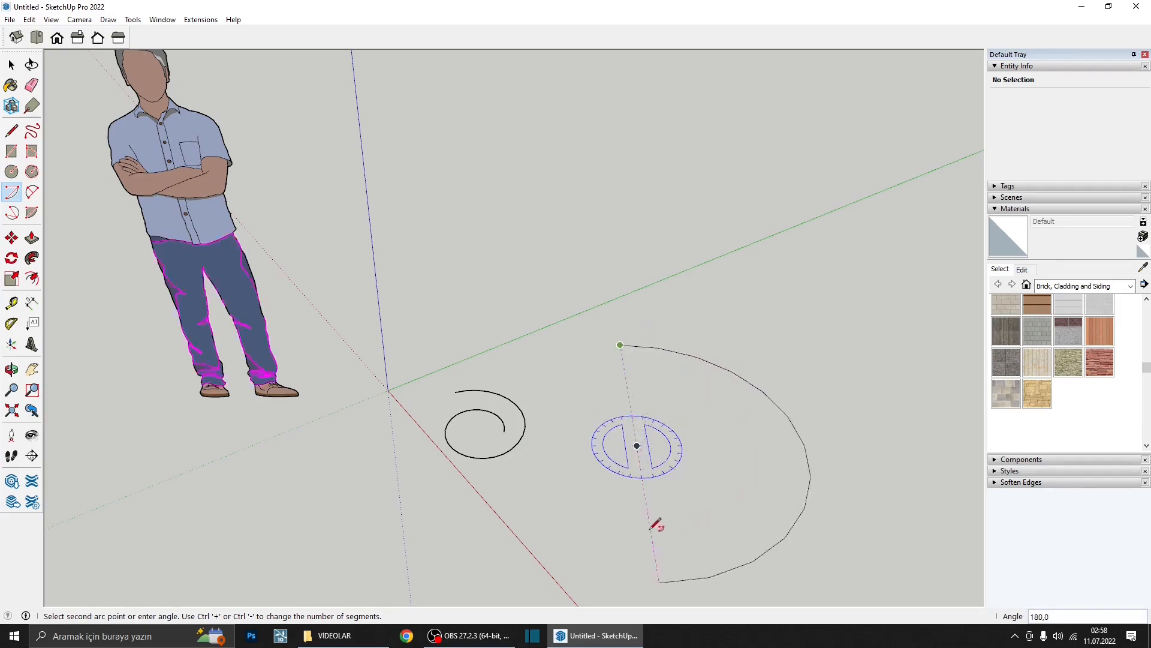
click(698, 430)
middle_drag(689, 424, 730, 424)
scroll(691, 408, down, 3)
key(space)
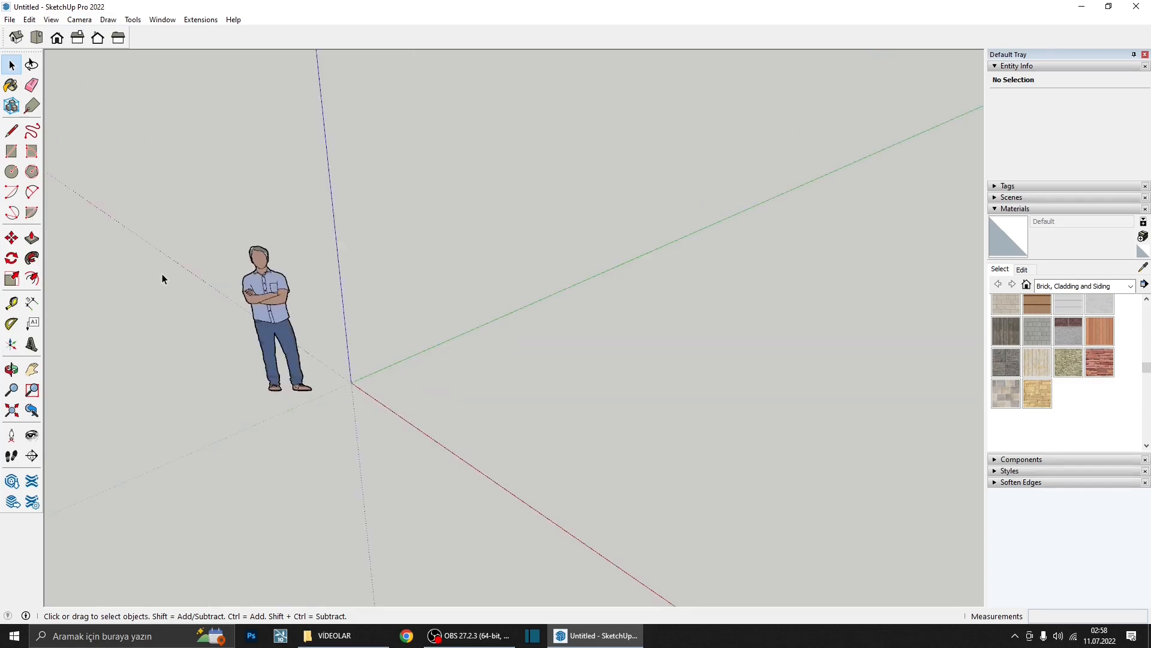
- On the cleared ground beside the origin, draw a closed triangle from three connected lines
click(11, 131)
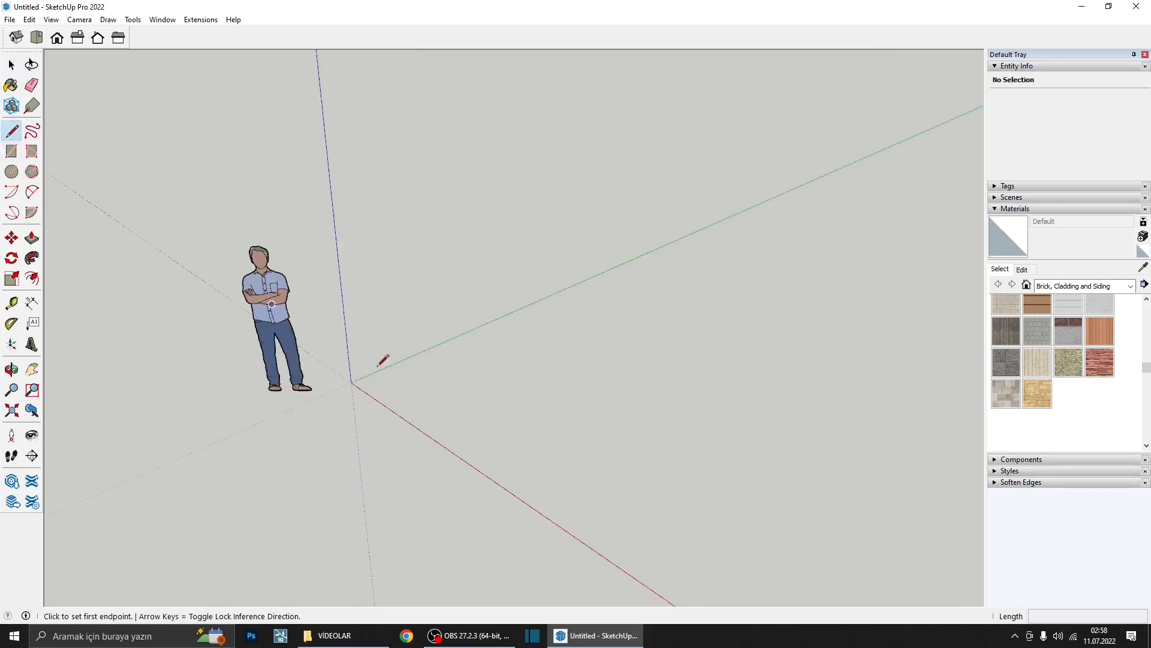
click(468, 394)
click(604, 340)
click(738, 418)
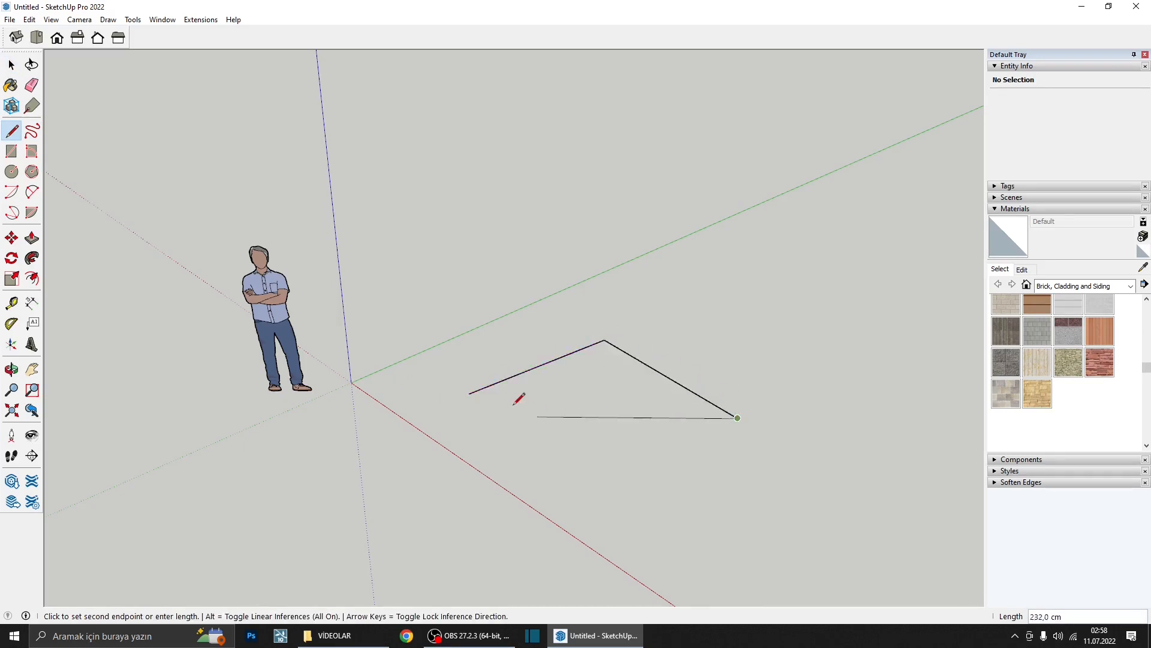
click(470, 393)
middle_drag(470, 393, 327, 333)
- Draw a large rectangle on the ground next to the triangle, leaving a small gap between them
click(11, 152)
middle_drag(637, 388, 606, 347)
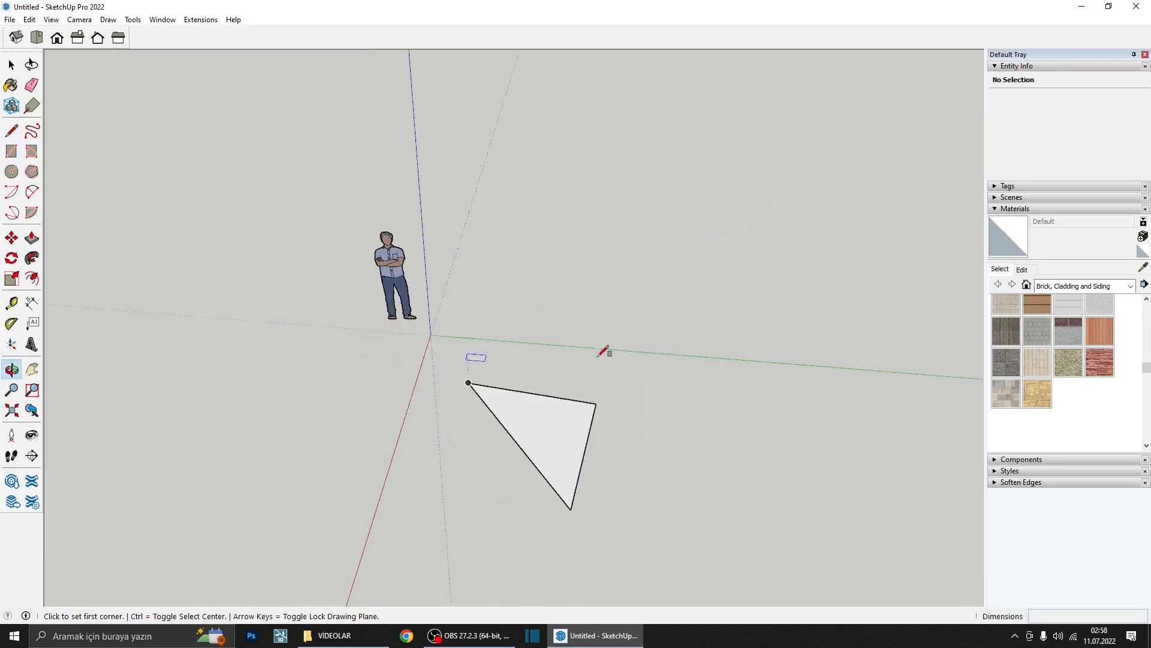
click(842, 505)
middle_drag(842, 505, 595, 384)
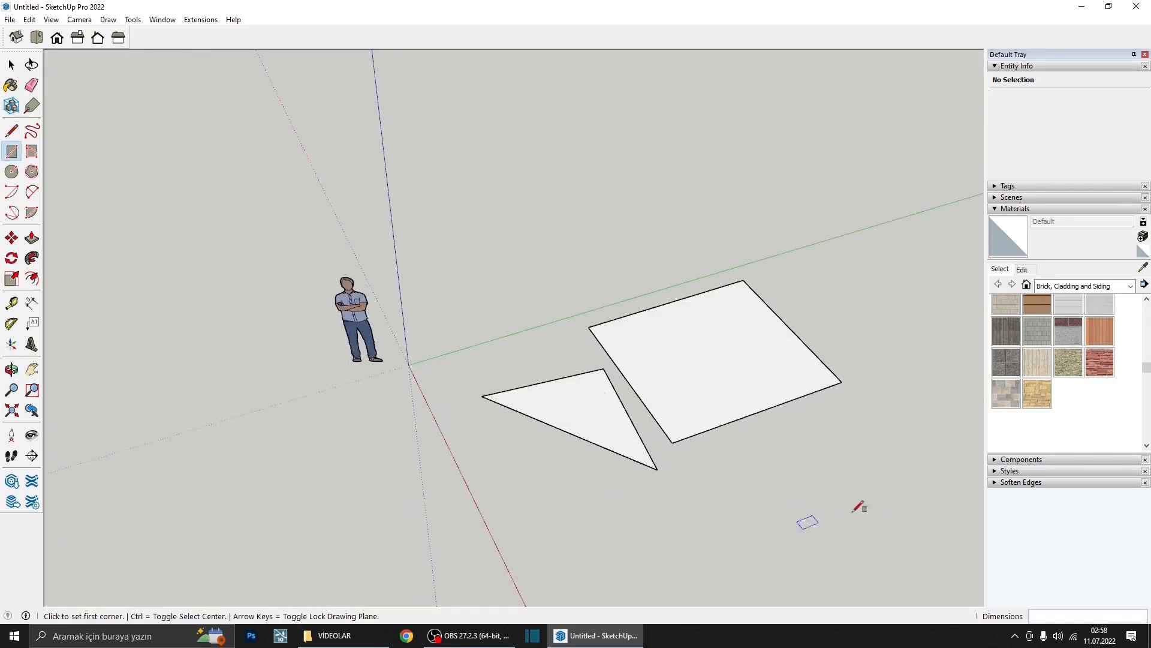
- Draw a circle with a radius of about 50 cm on the ground in front of the triangle and rectangle
click(12, 171)
middle_drag(528, 360, 634, 462)
click(632, 463)
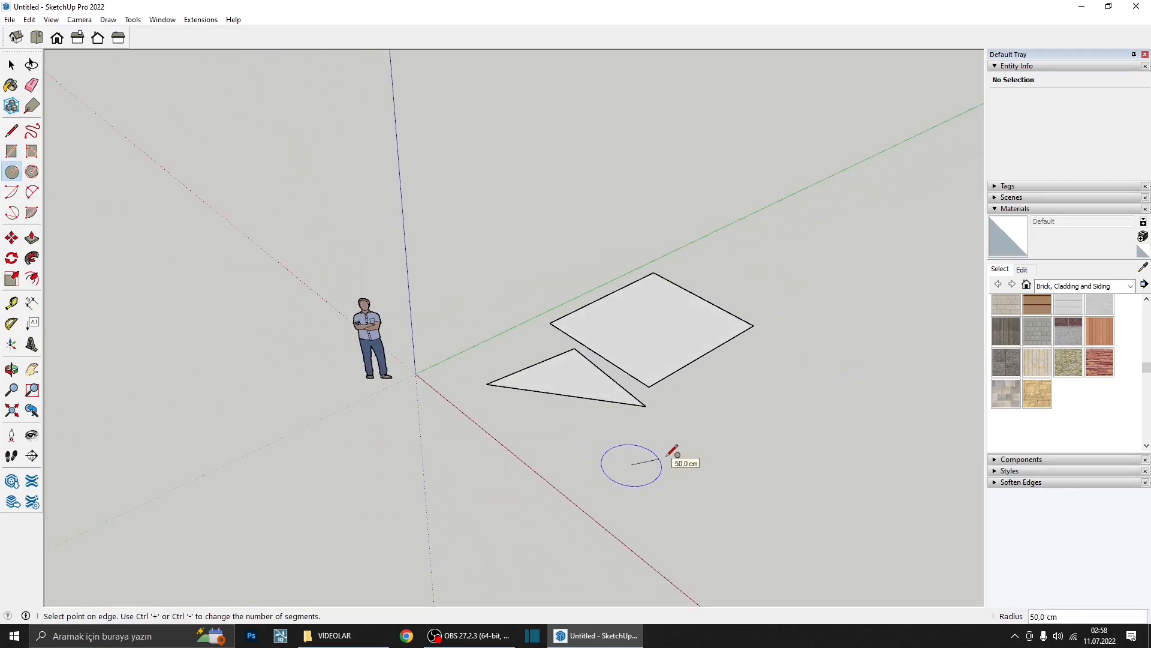
click(669, 454)
- Draw a freestanding 2 Point Arc on the ground between the circle and the rectangle, bulging toward the rectangle
click(32, 192)
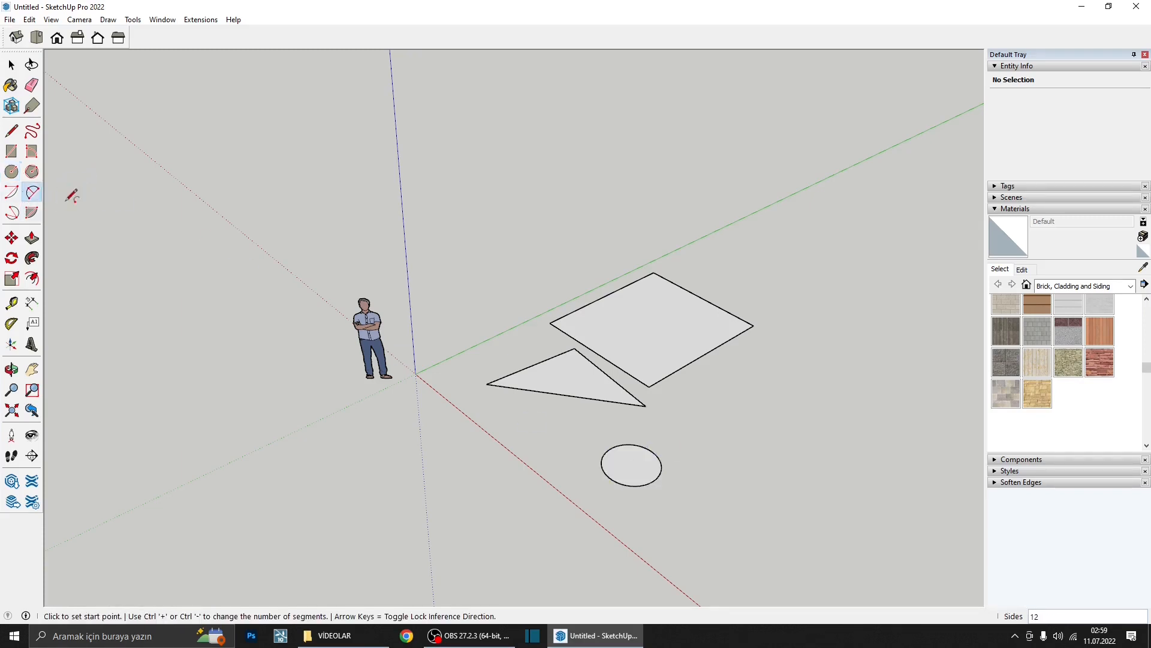
click(694, 424)
click(840, 402)
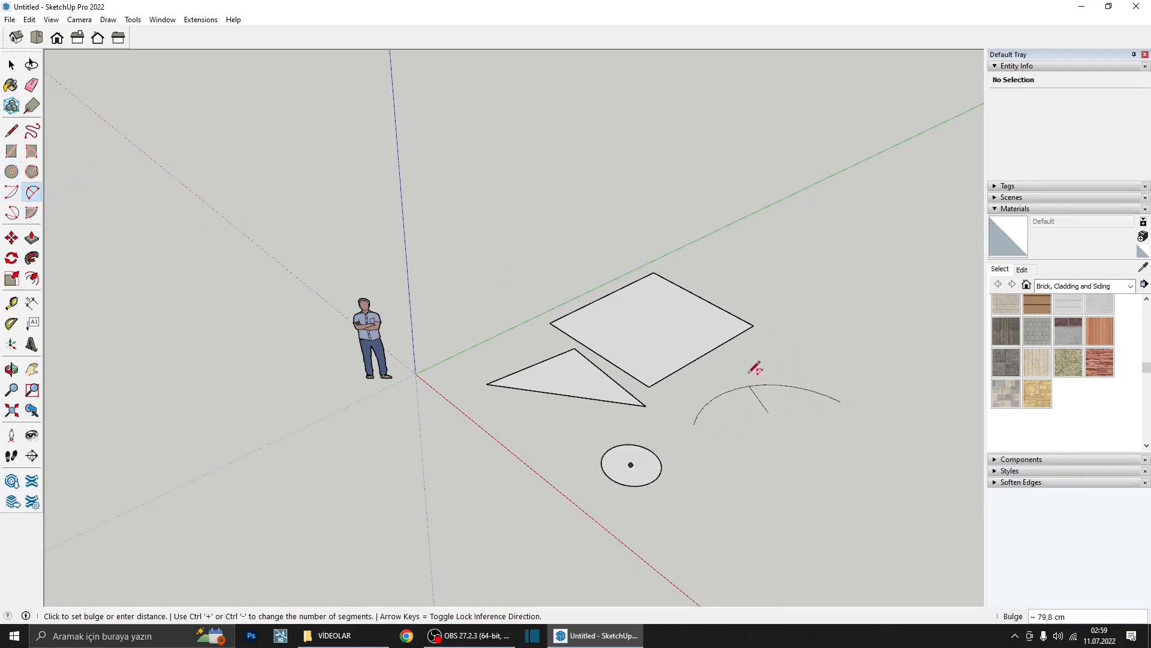
click(735, 391)
middle_drag(733, 401, 799, 259)
scroll(815, 264, up, 4)
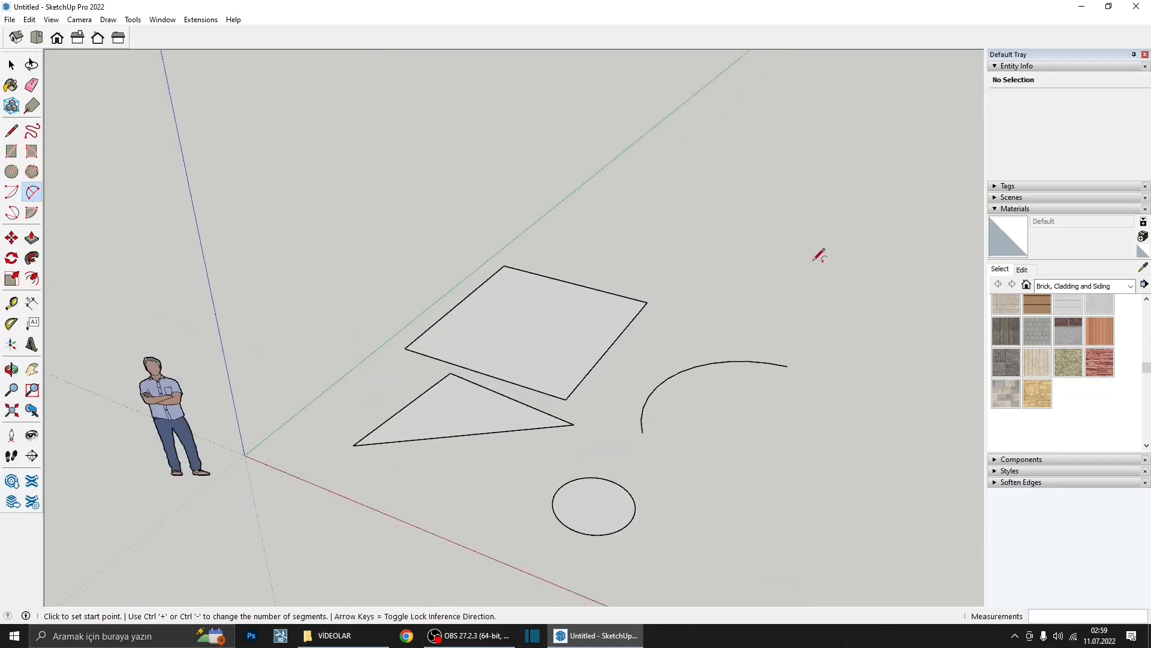
- Draw a 2 Point Arc between the corners of the rectangle's far short side, bulging outward by 45 cm
click(11, 151)
middle_drag(650, 357, 585, 247)
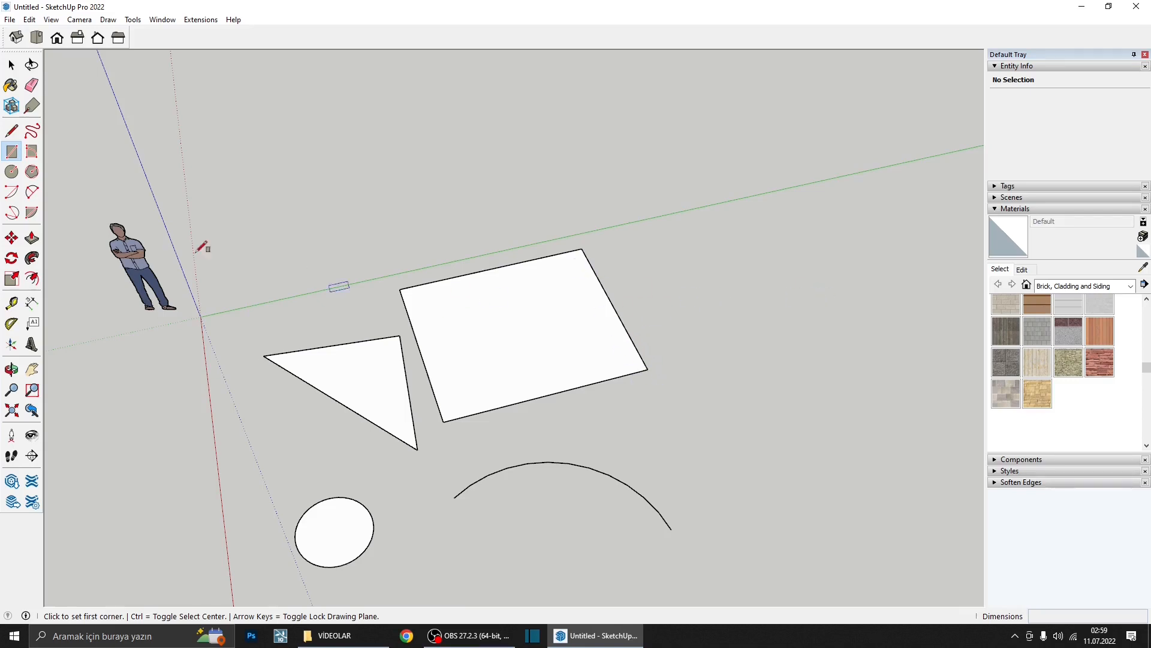
click(32, 192)
click(582, 248)
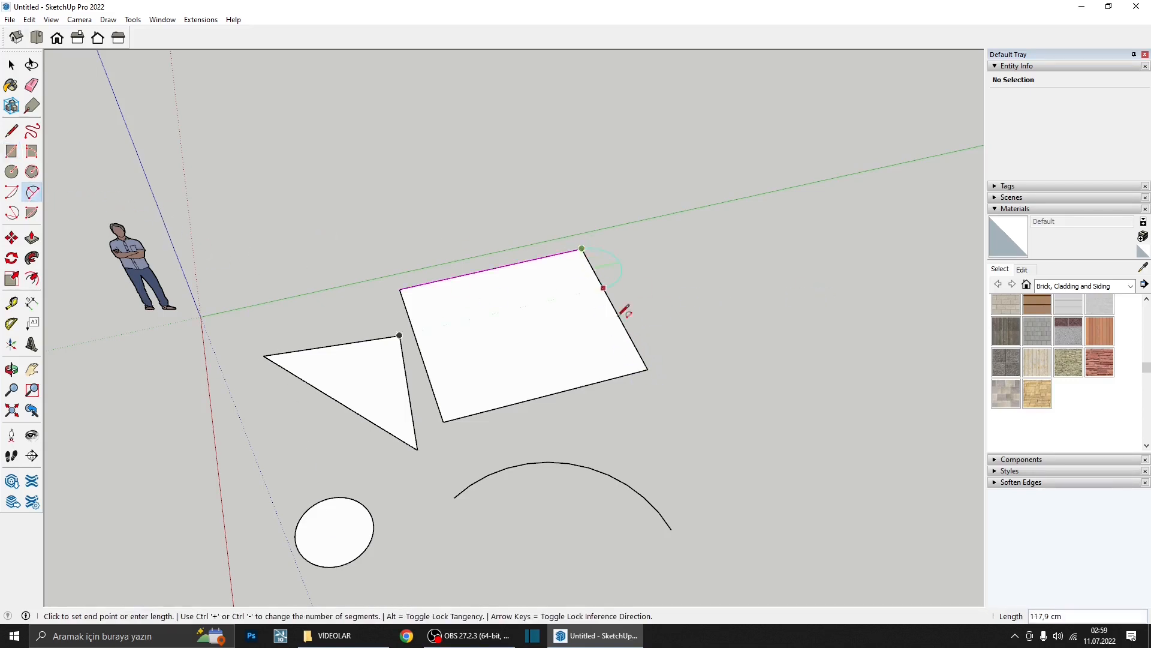
click(648, 368)
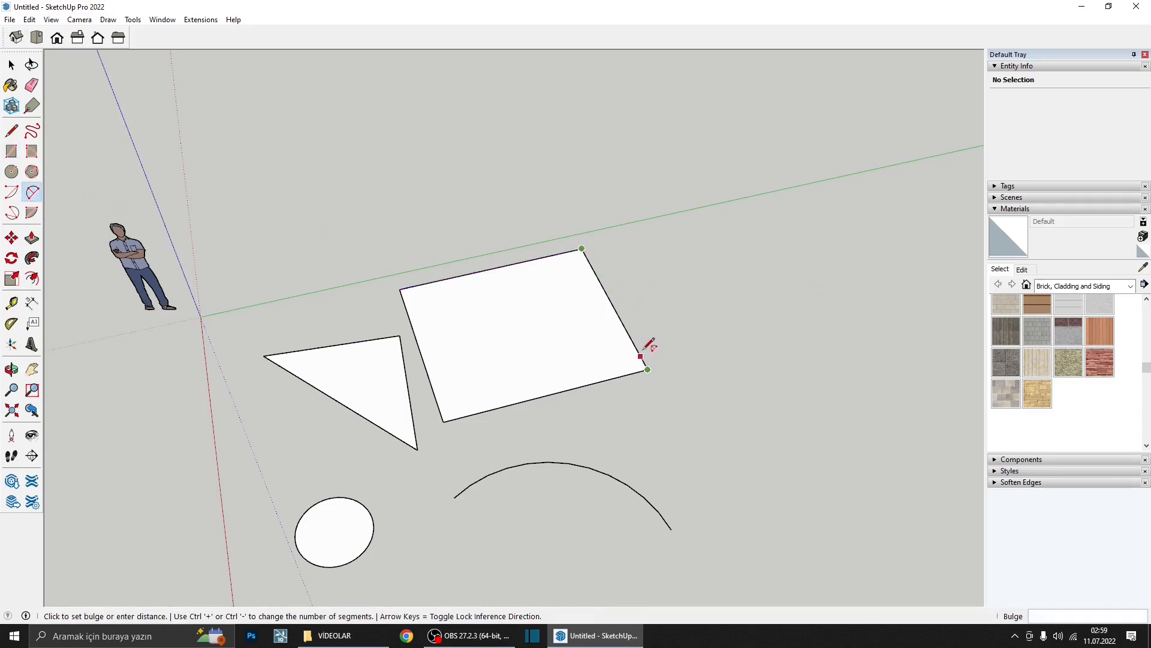
click(694, 299)
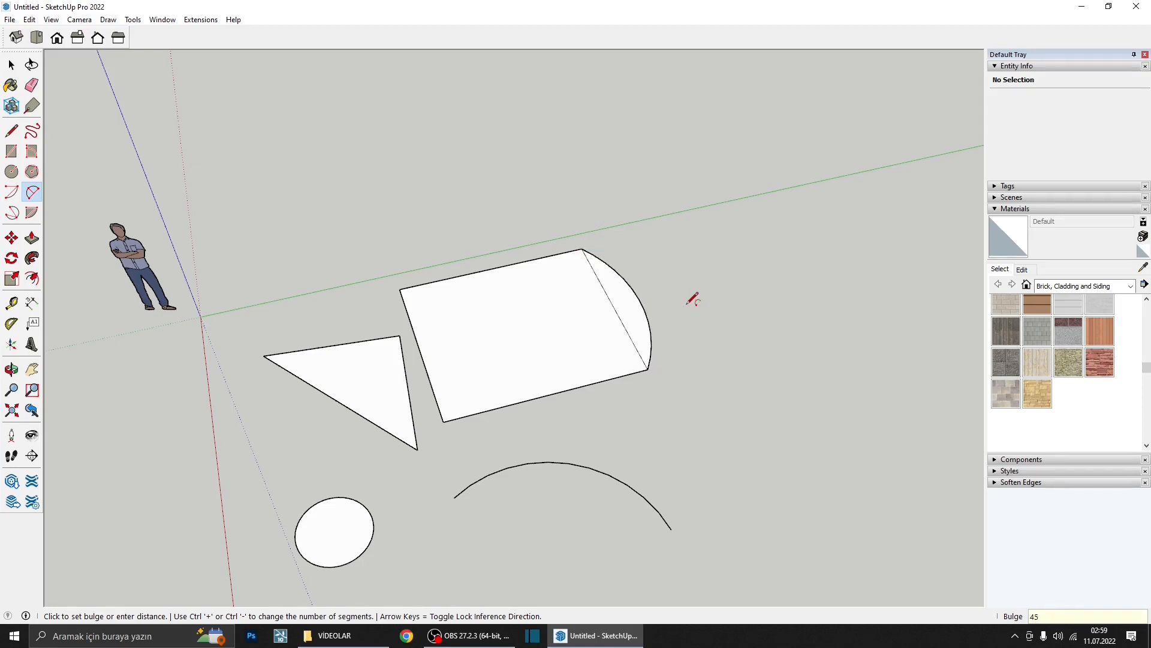
- Erase the dividing edge between the rectangle and the arc segment to merge them into one face
middle_drag(617, 303, 709, 438)
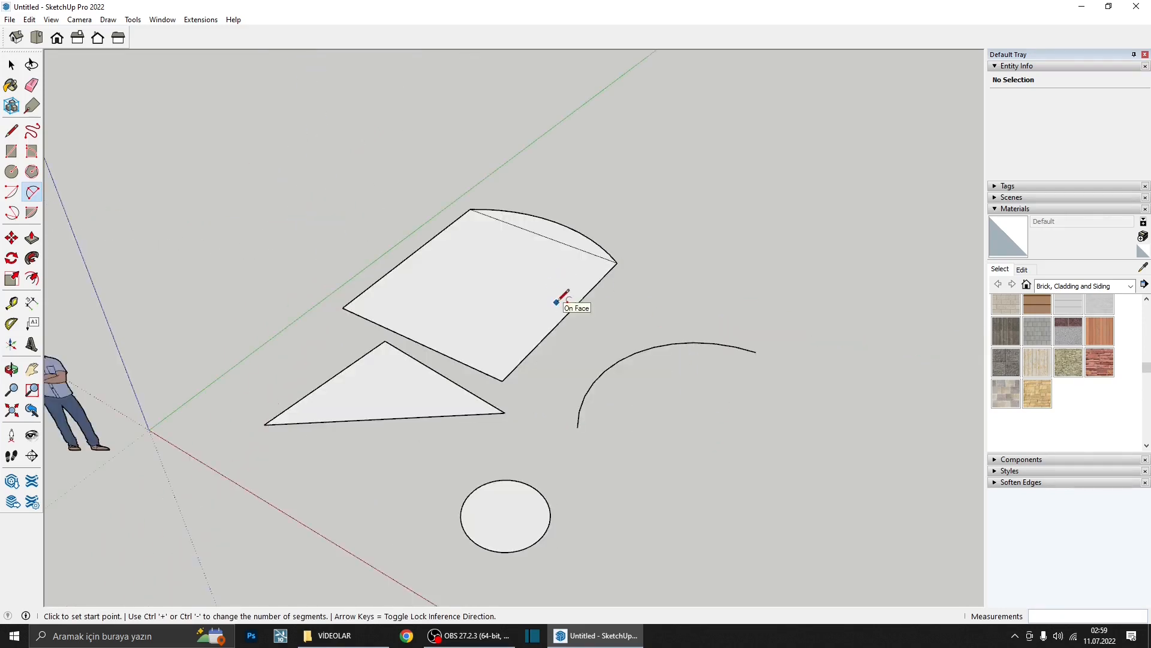
middle_drag(583, 208, 418, 211)
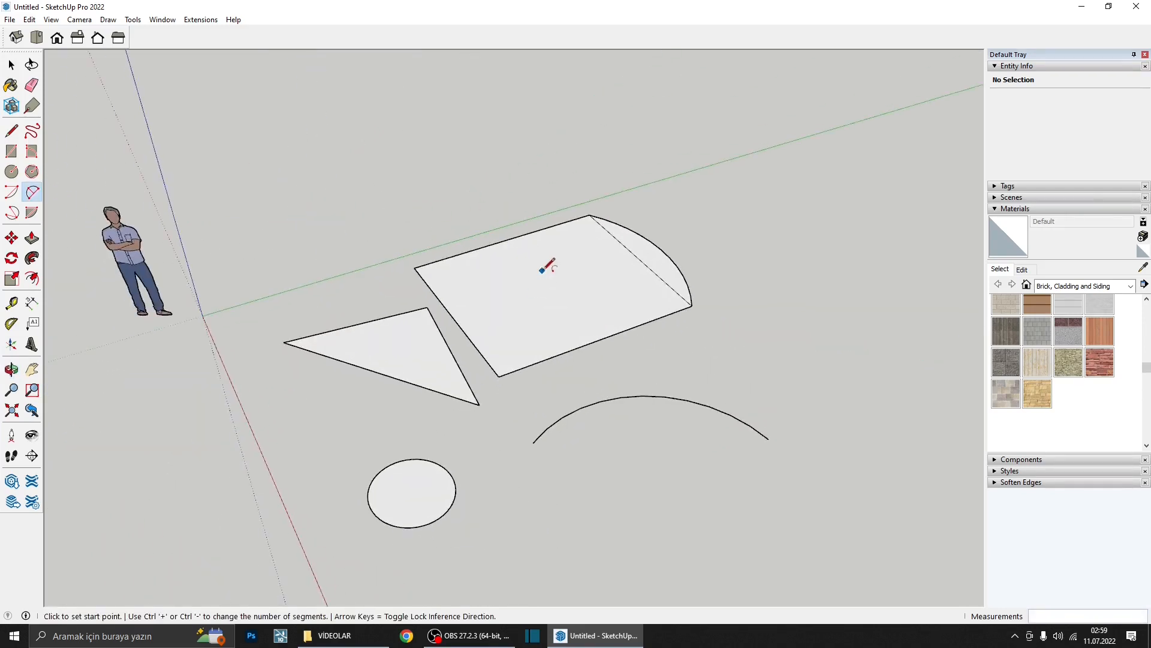
key(e)
click(642, 260)
mouse_move(645, 303)
middle_down()
mouse_move(771, 336)
mouse_move(625, 350)
mouse_move(604, 282)
middle_up()
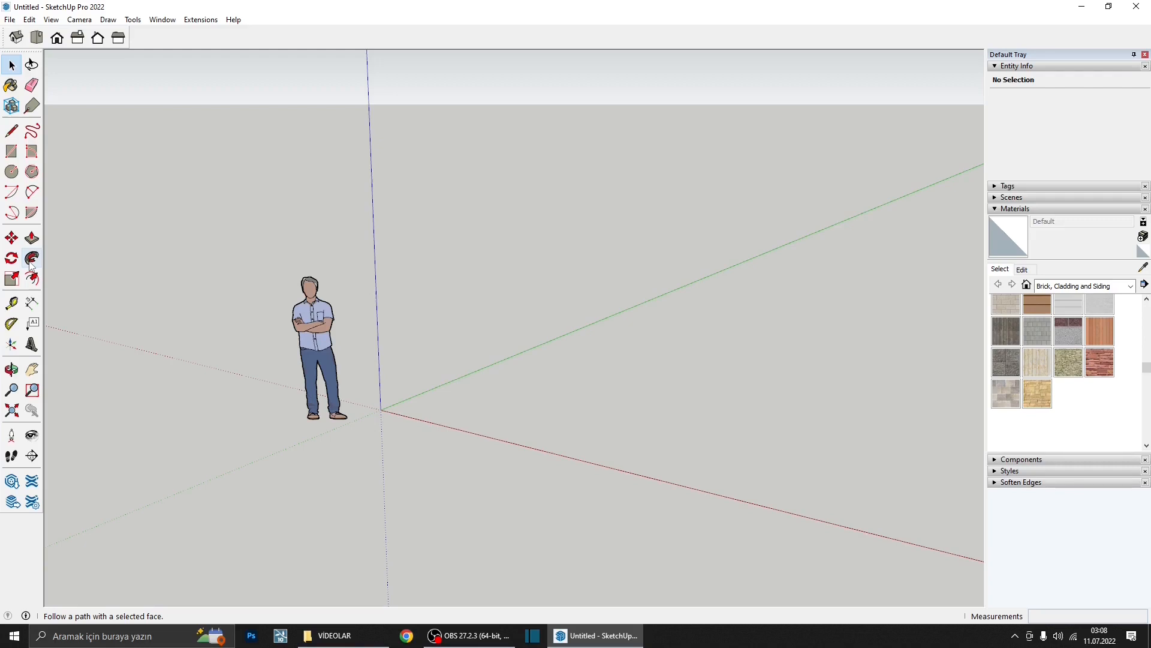
- Start an outline of connected lines on the empty ground beside the origin with an edge parallel to the green axis
middle_drag(466, 354, 420, 381)
click(12, 130)
scroll(420, 377, up, 2)
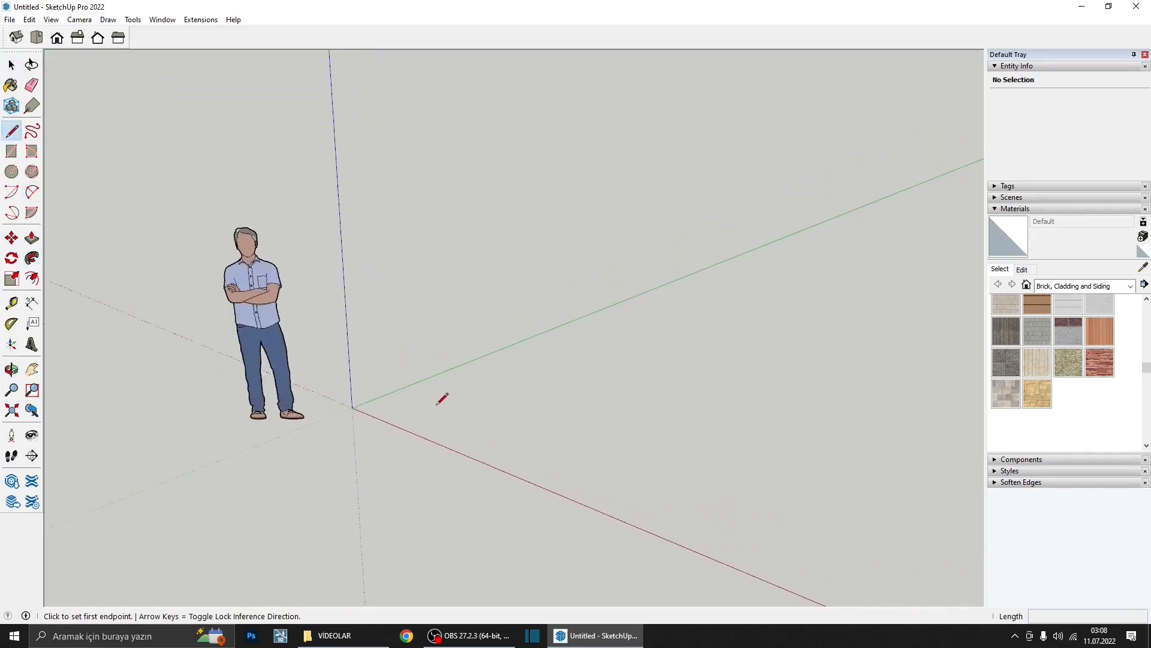
click(431, 408)
click(546, 358)
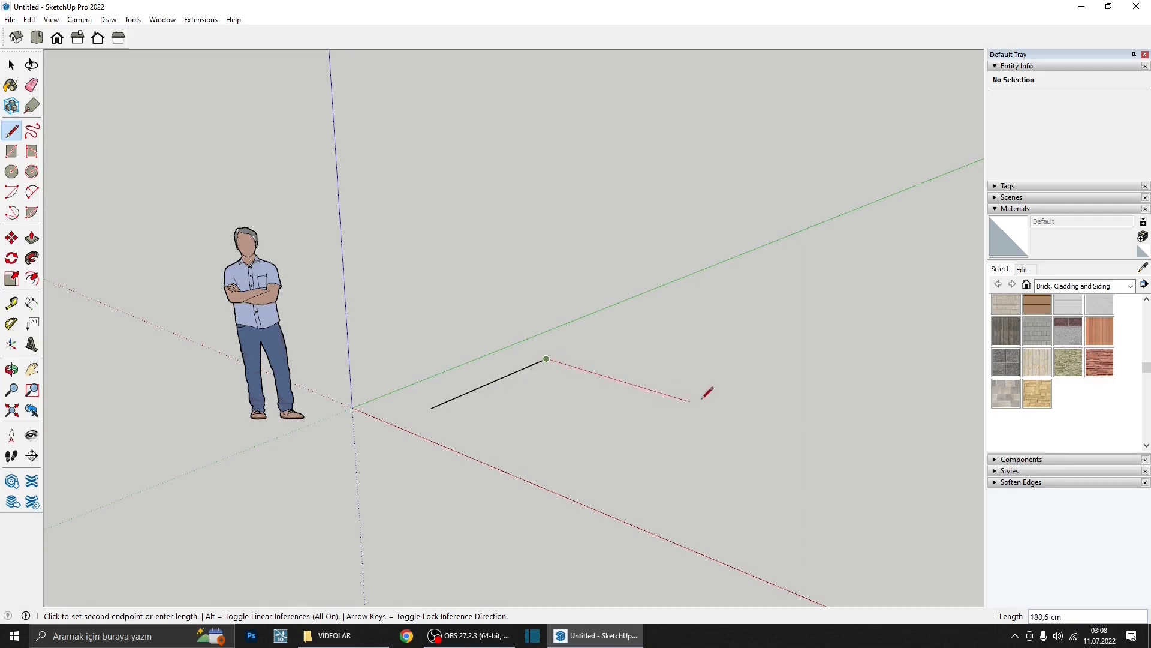
- Add three more edges to the existing line to close a four-sided ground face of about 3.92 m²
click(754, 372)
middle_drag(731, 428, 531, 398)
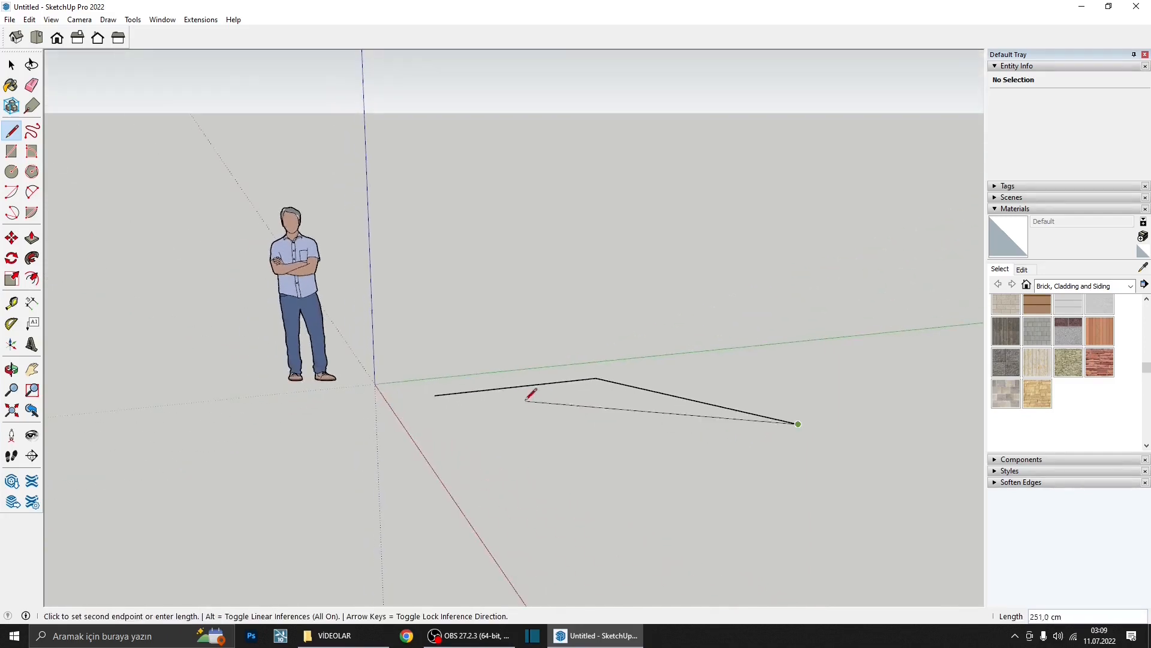
click(648, 468)
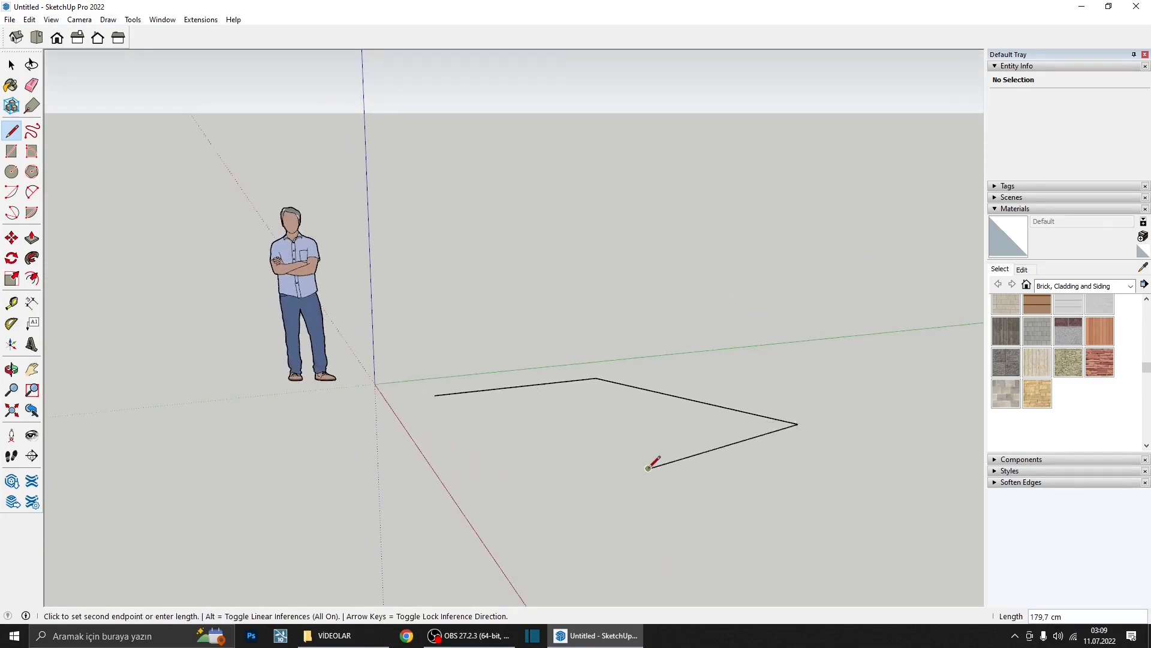
click(435, 395)
mouse_move(426, 387)
middle_down()
mouse_move(524, 288)
mouse_move(559, 453)
mouse_move(602, 380)
mouse_move(483, 365)
mouse_move(443, 378)
middle_up()
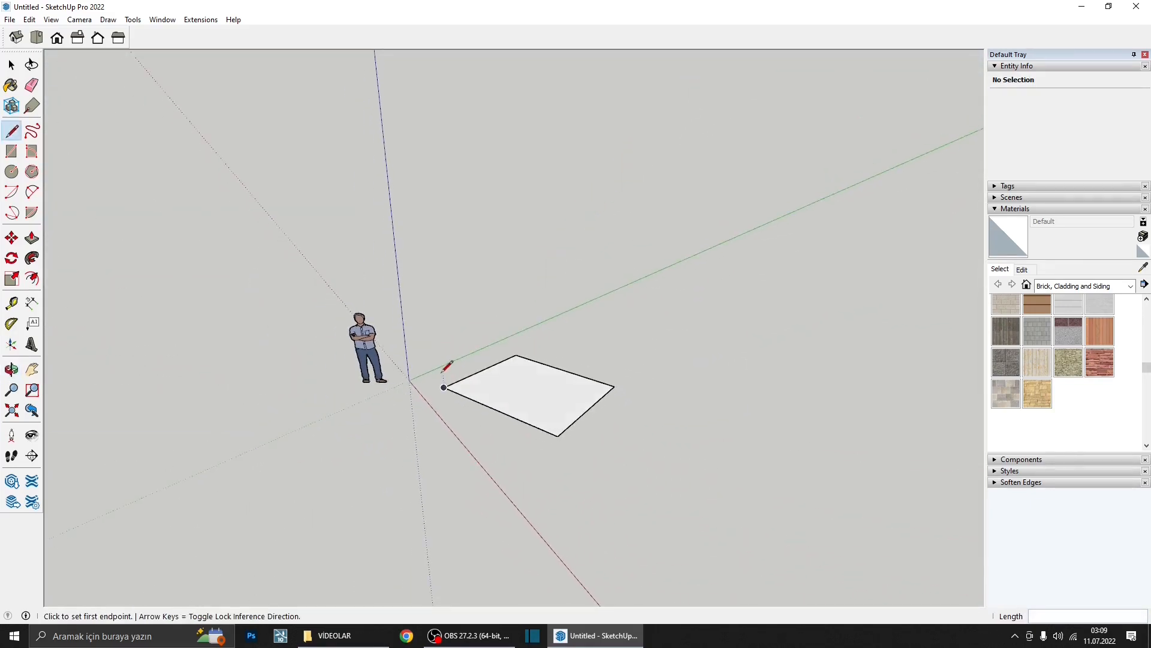
key(space)
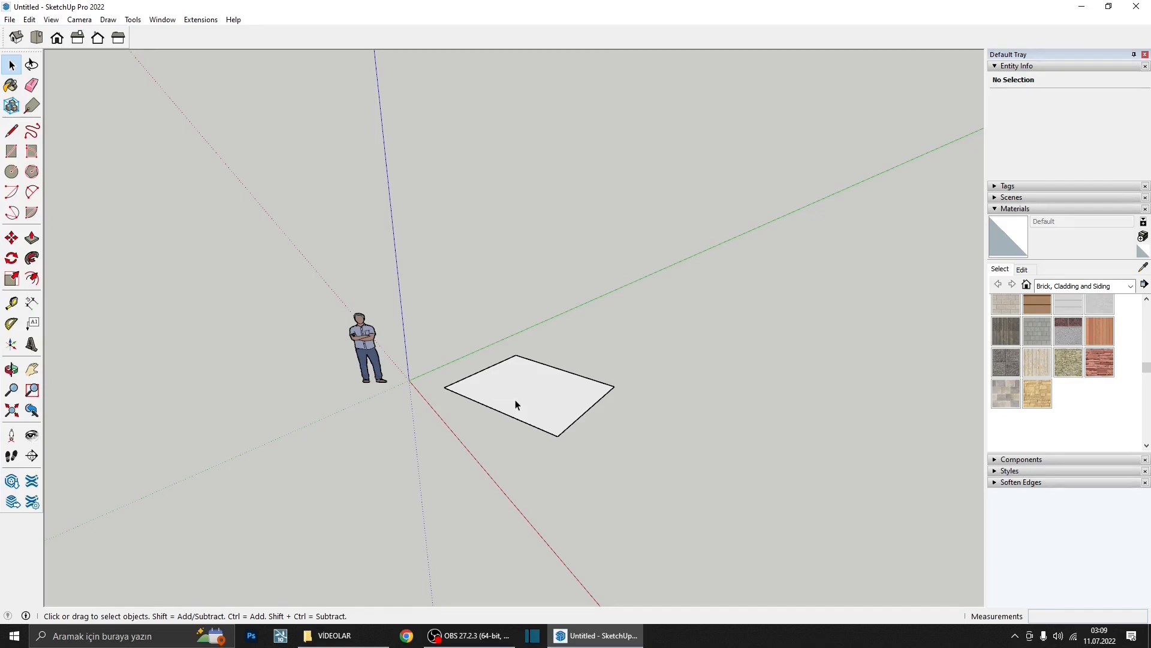
- Extrude the four-sided face upward 300 cm with Push/Pull
click(32, 238)
scroll(548, 390, up, 5)
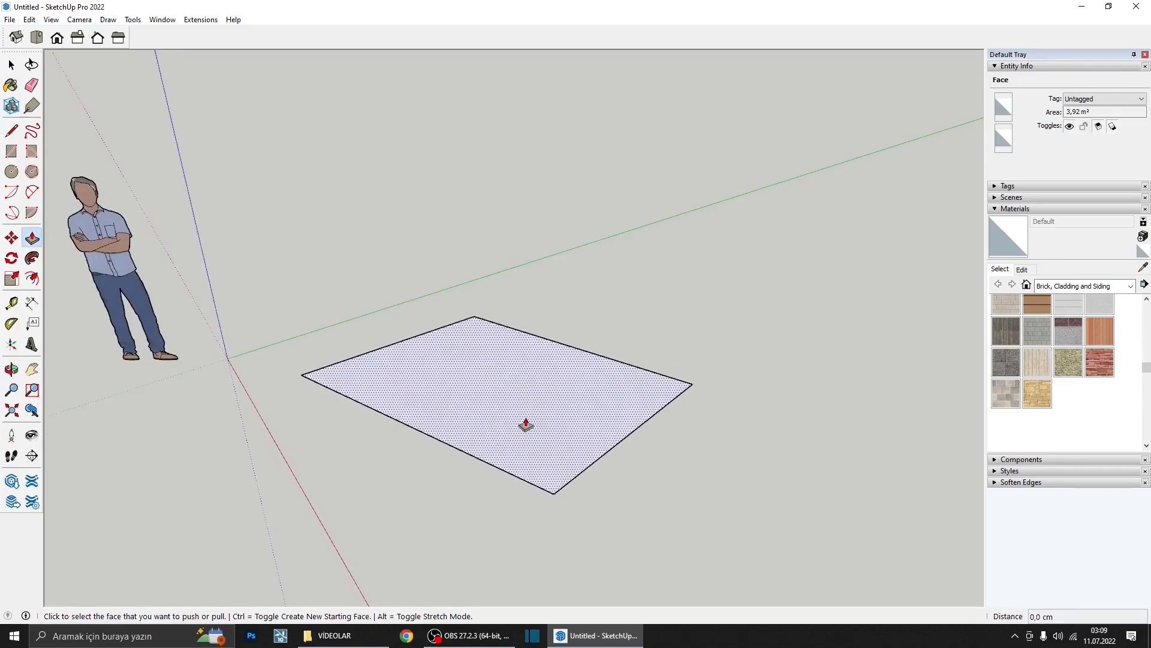
middle_drag(525, 419, 519, 481)
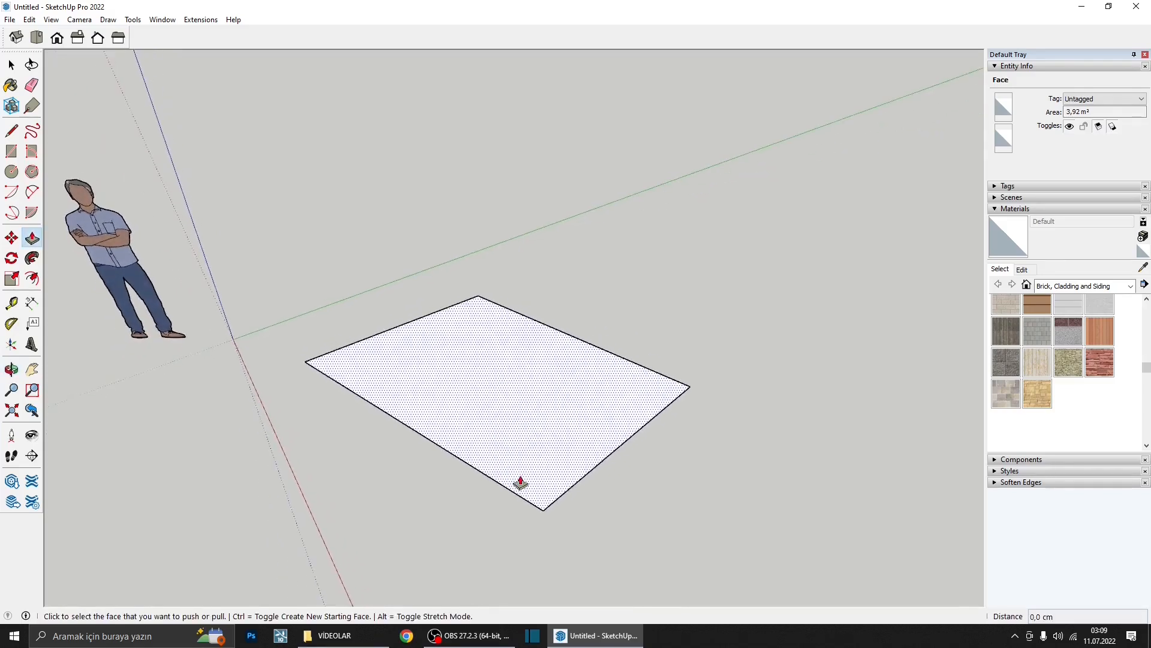
click(502, 407)
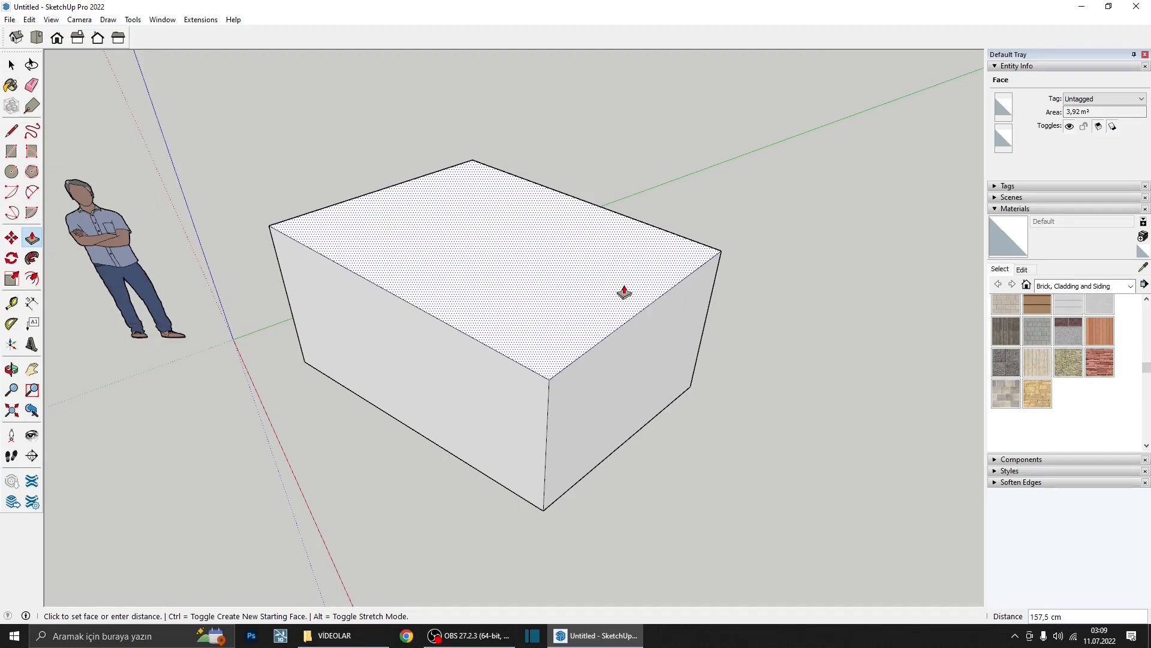
scroll(678, 264, down, 4)
scroll(613, 230, up, 1)
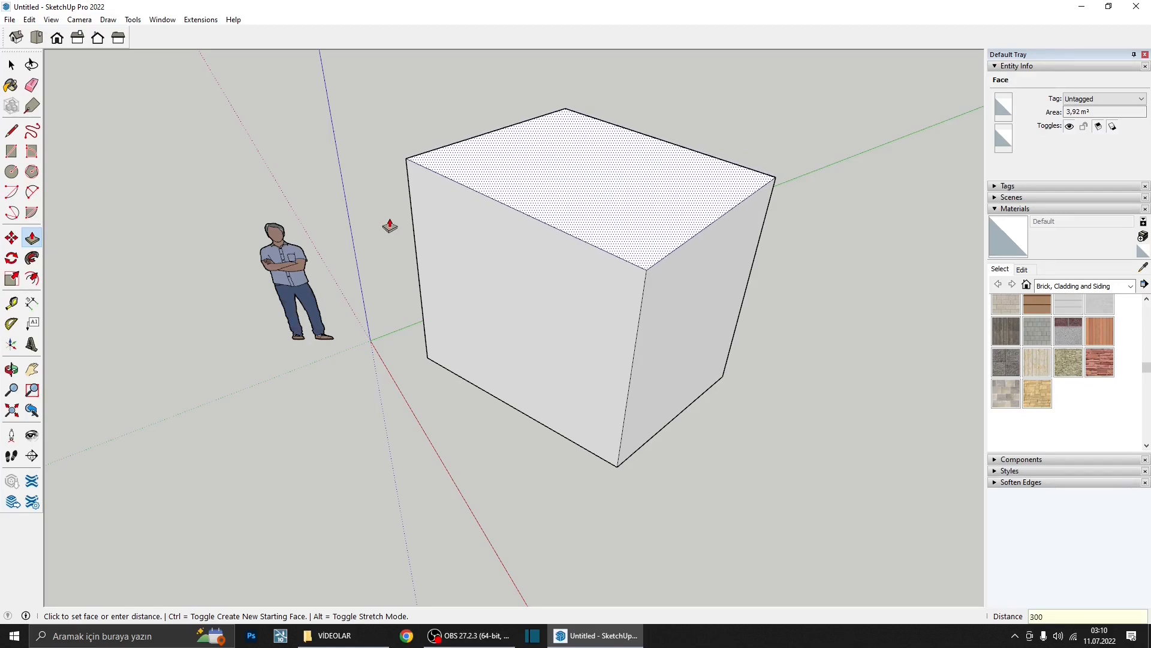
key(Return)
scroll(390, 225, down, 4)
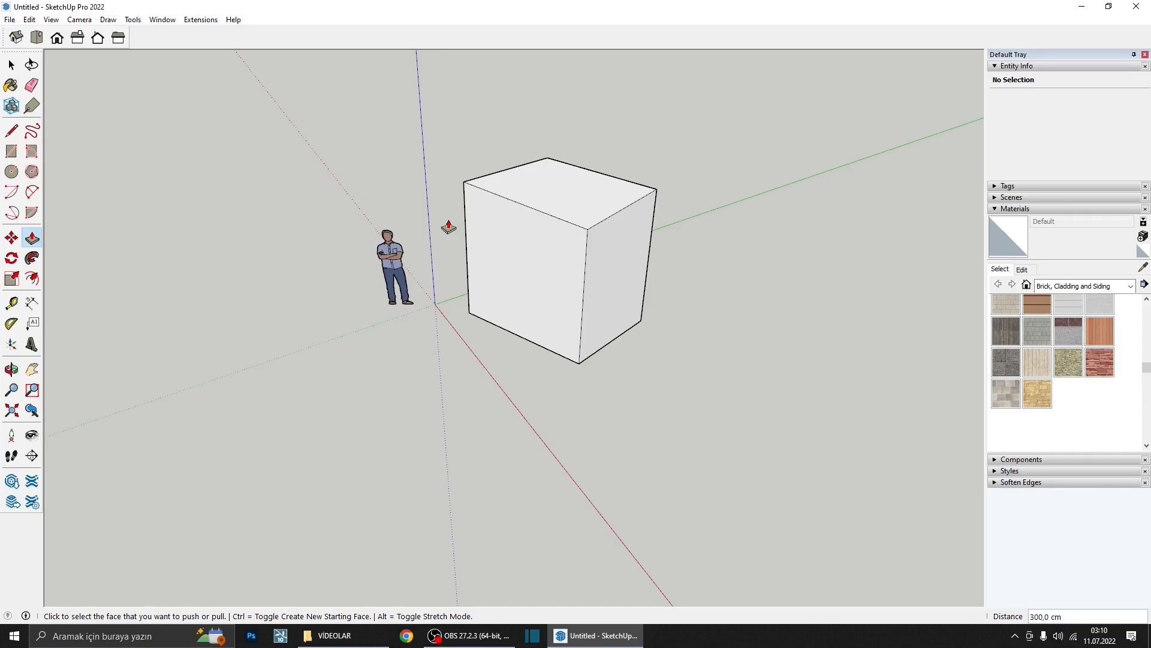
- Change the box's extrusion distance to 150 cm
key(Return)
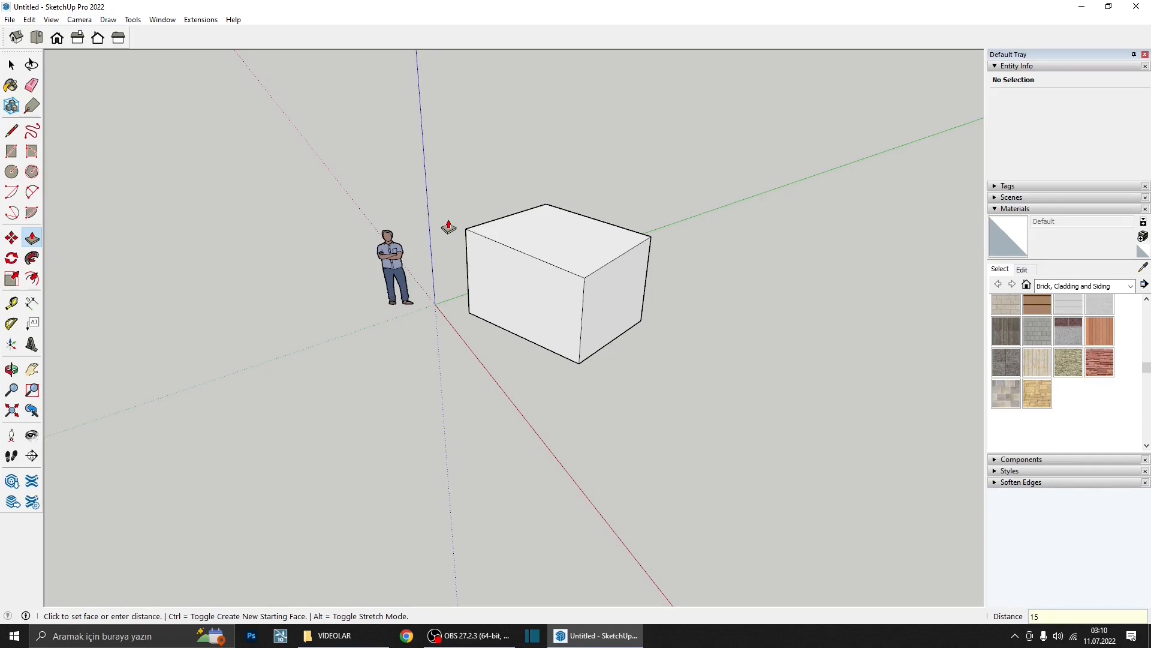
text(150)
key(Return)
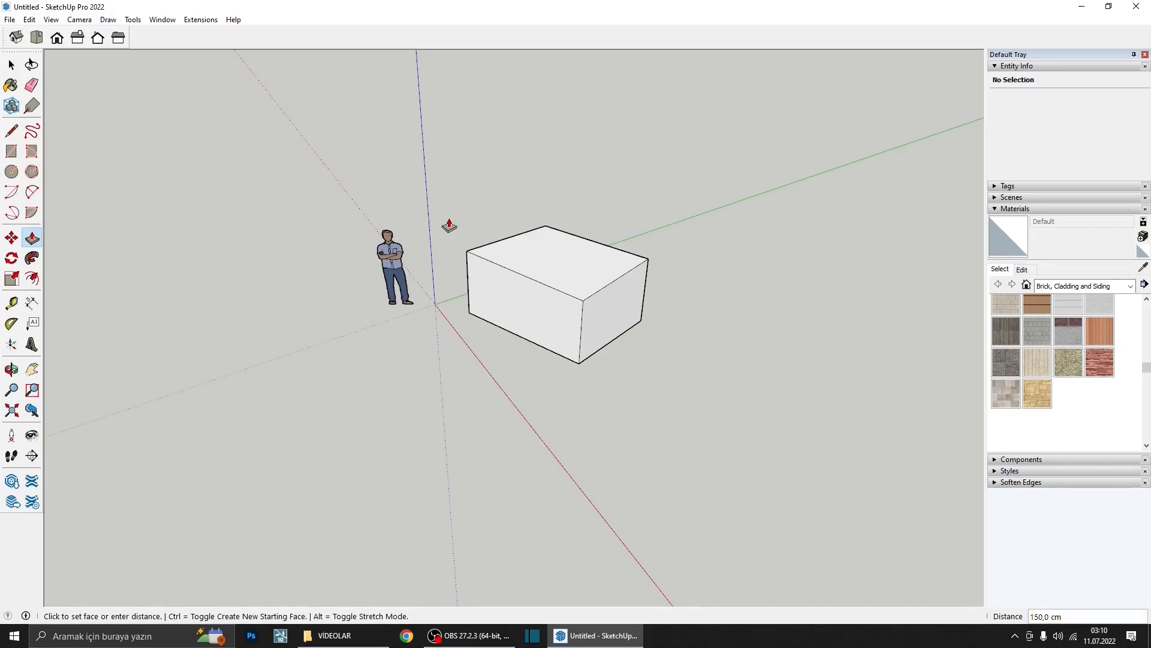
key(space)
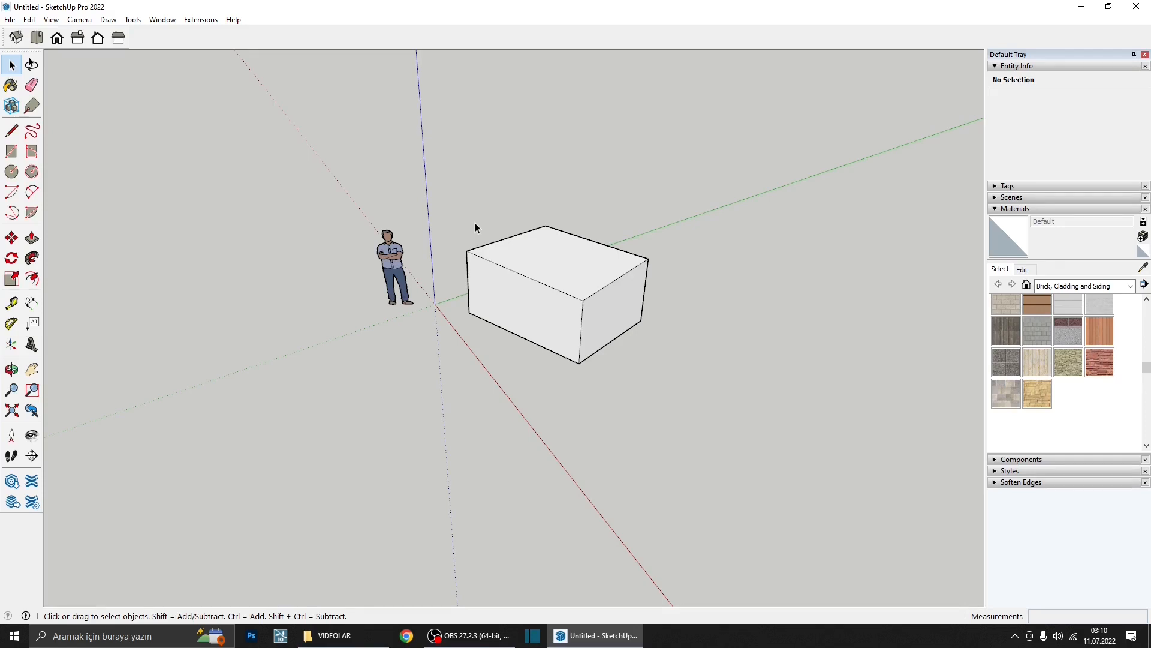
- Draw a long, narrow rectangle about 355.4 by 83.3 cm on the ground beside the box
click(12, 151)
shift+middle_drag(246, 206, 120, 247)
scroll(548, 276, up, 3)
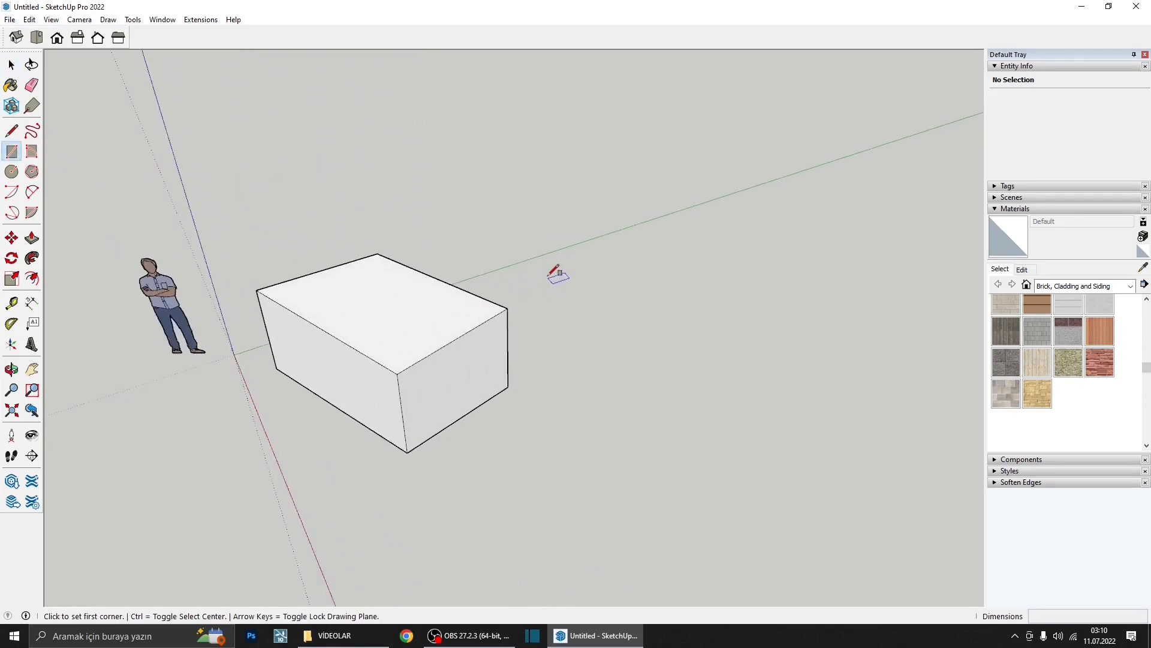
click(548, 274)
click(719, 398)
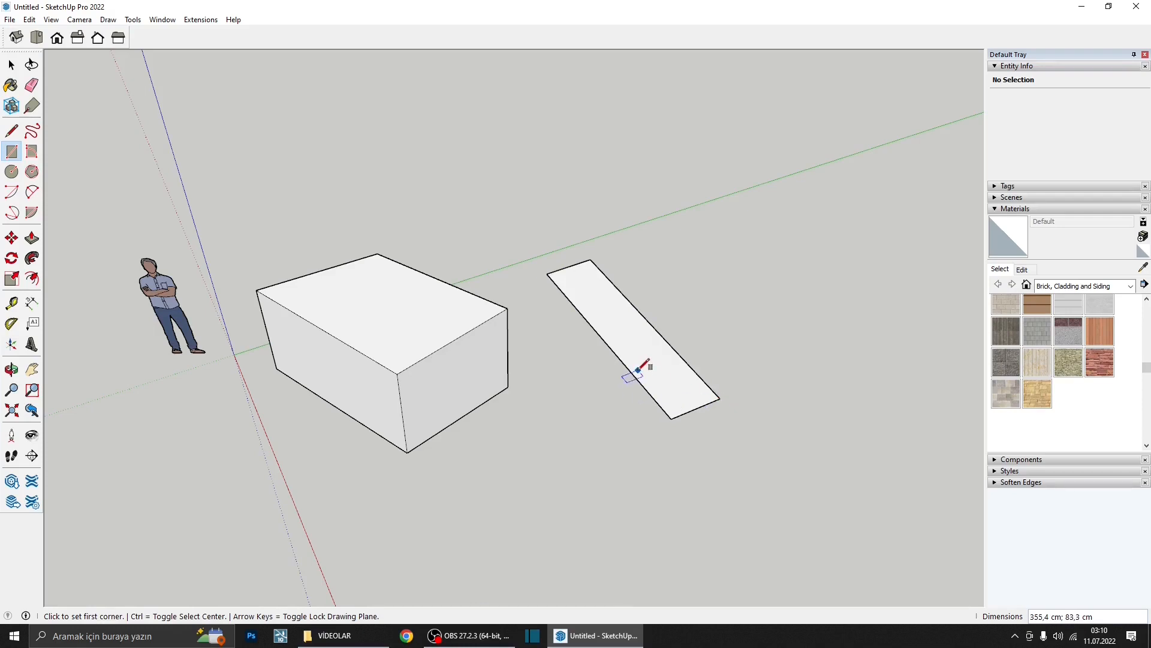
- Extrude the narrow rectangle upward about 274.5 cm into a tall block
middle_drag(638, 370, 653, 406)
key(p)
click(653, 407)
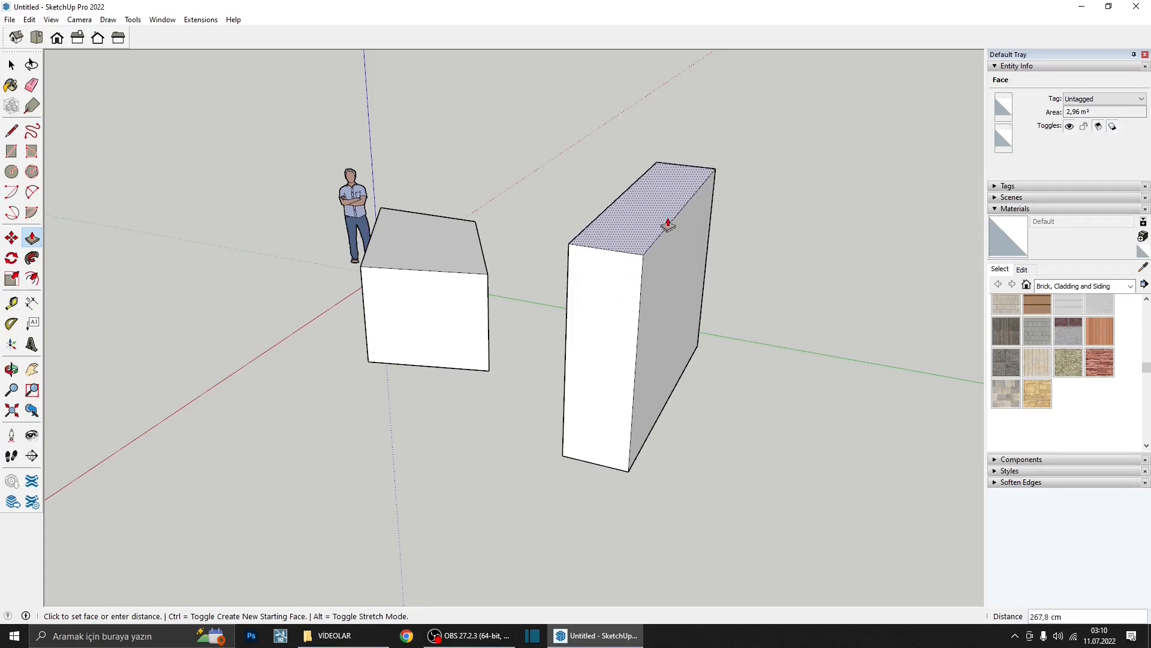
click(653, 206)
- Pull the tall block's broad side face outward about 389 cm and an adjacent side face about 491.3 cm
middle_drag(653, 206, 505, 385)
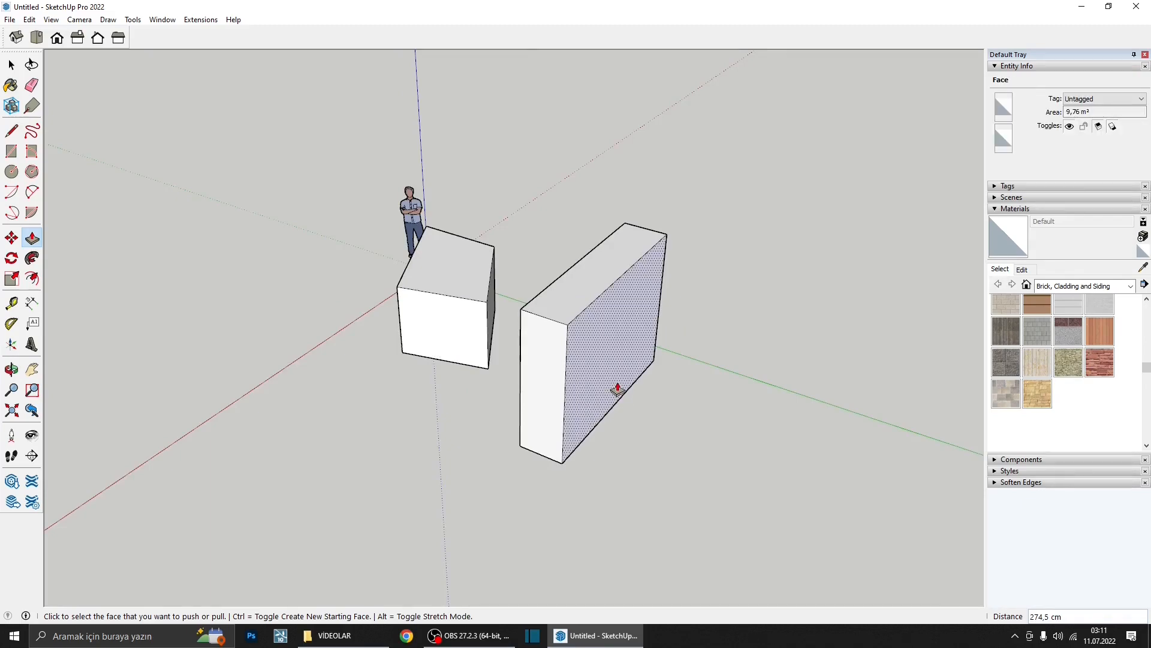
click(606, 353)
click(883, 415)
scroll(515, 339, down, 3)
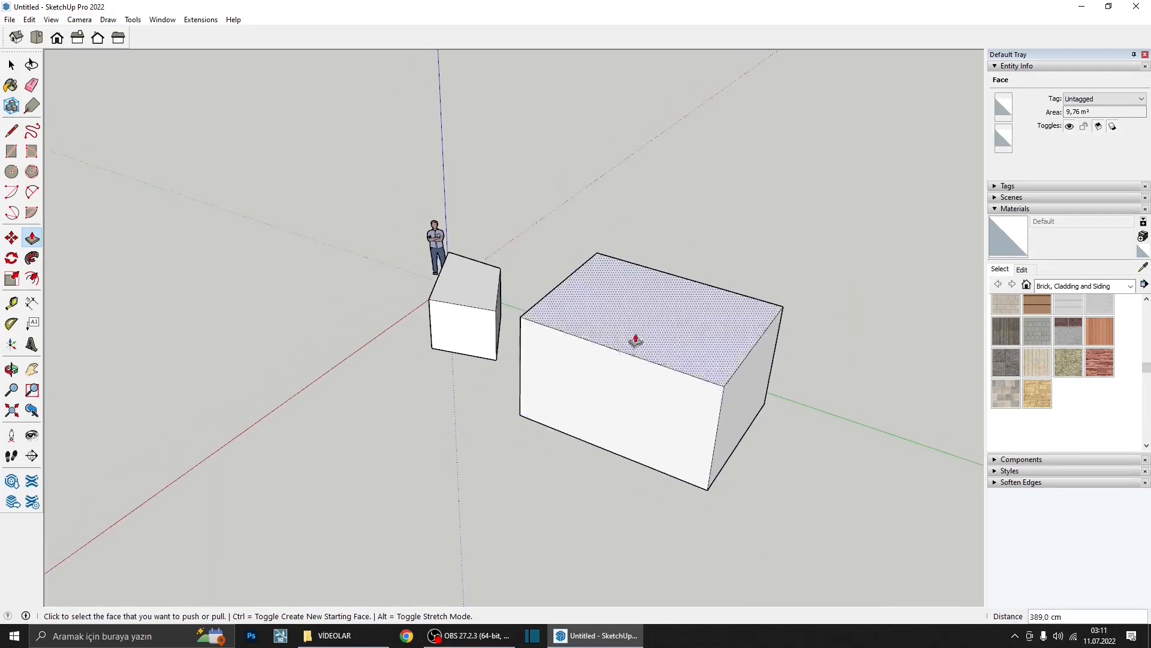
middle_drag(636, 340, 535, 404)
click(534, 403)
click(308, 463)
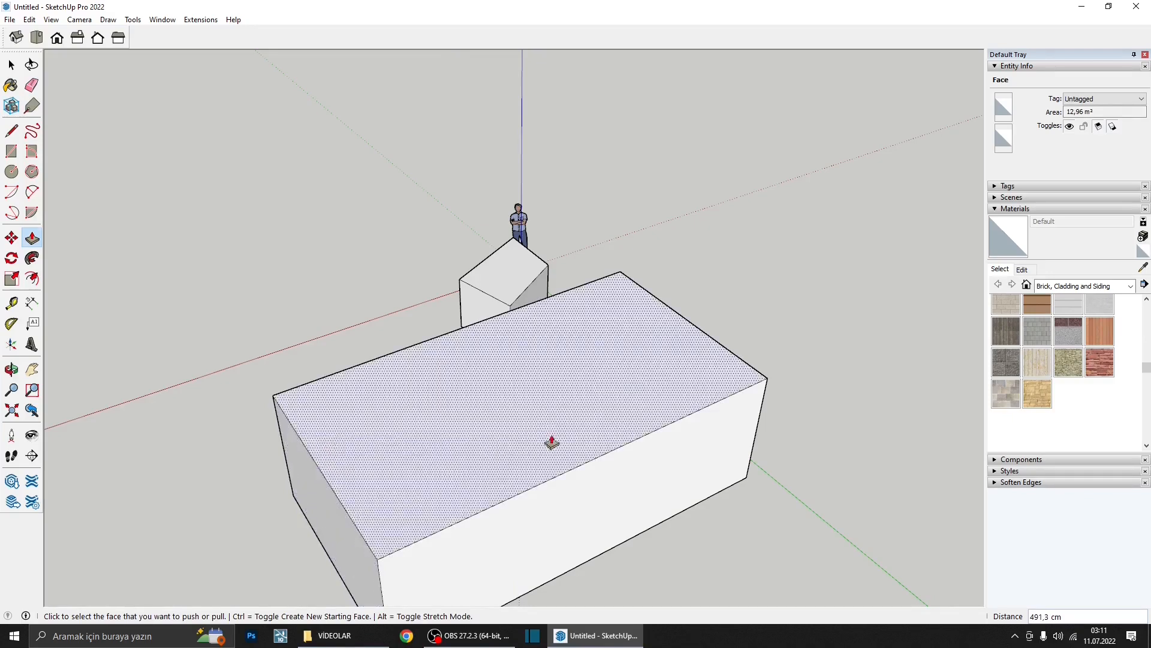
- Pull another side face of the large block outward about 247.3 cm and raise its top face about 481.1 cm
middle_drag(551, 443, 766, 334)
click(748, 348)
click(892, 347)
scroll(560, 329, down, 3)
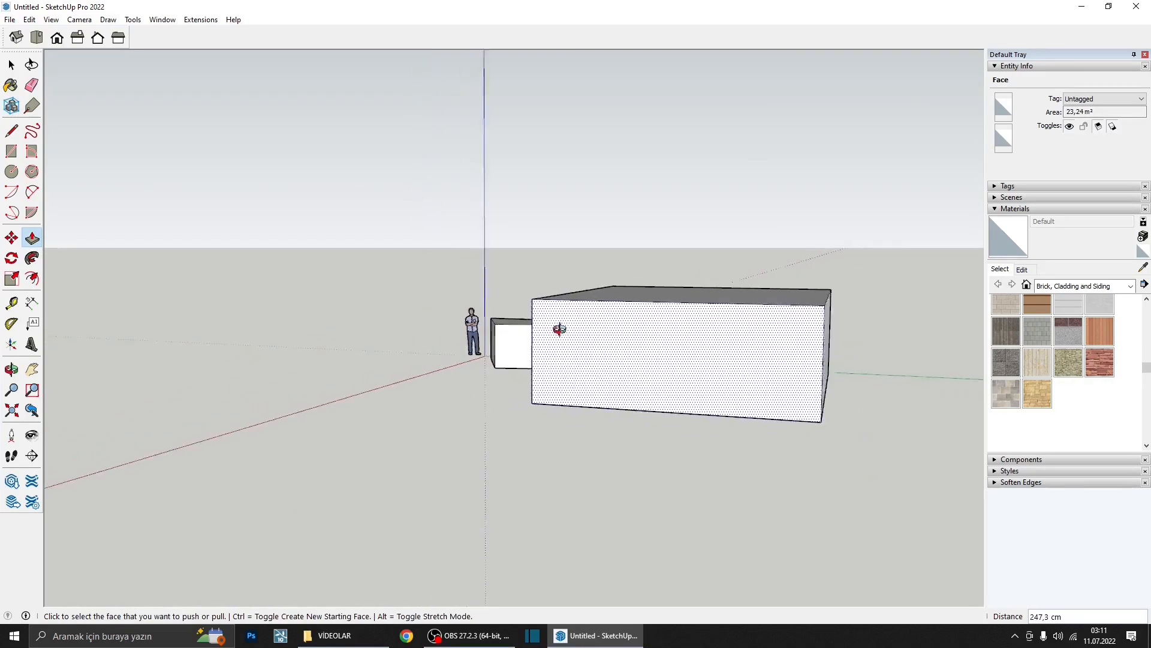
middle_drag(559, 329, 745, 301)
click(746, 300)
click(756, 150)
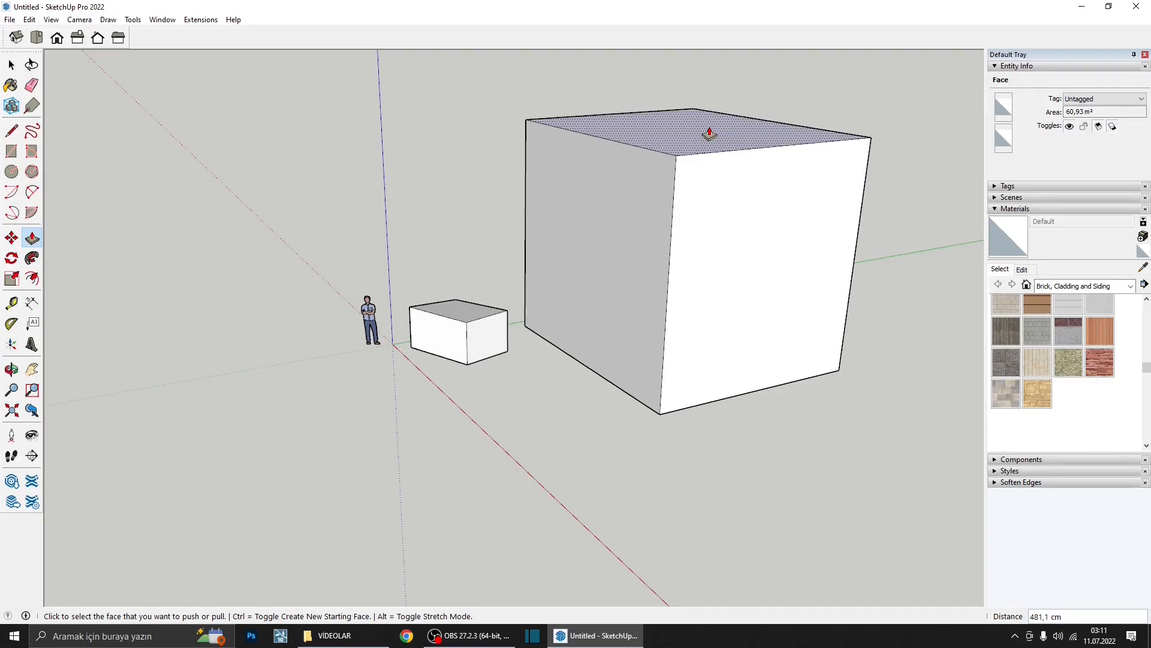
- Push the large block's top face down to a low height and its front side face inward about 475.9 cm
middle_drag(713, 136, 689, 244)
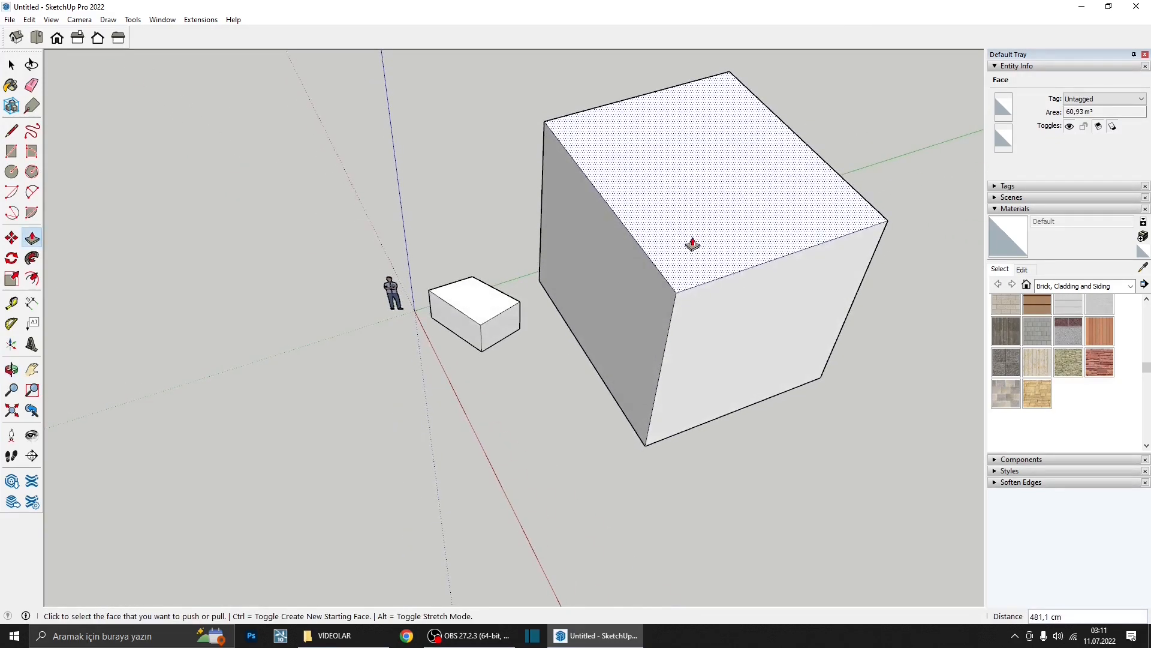
click(689, 244)
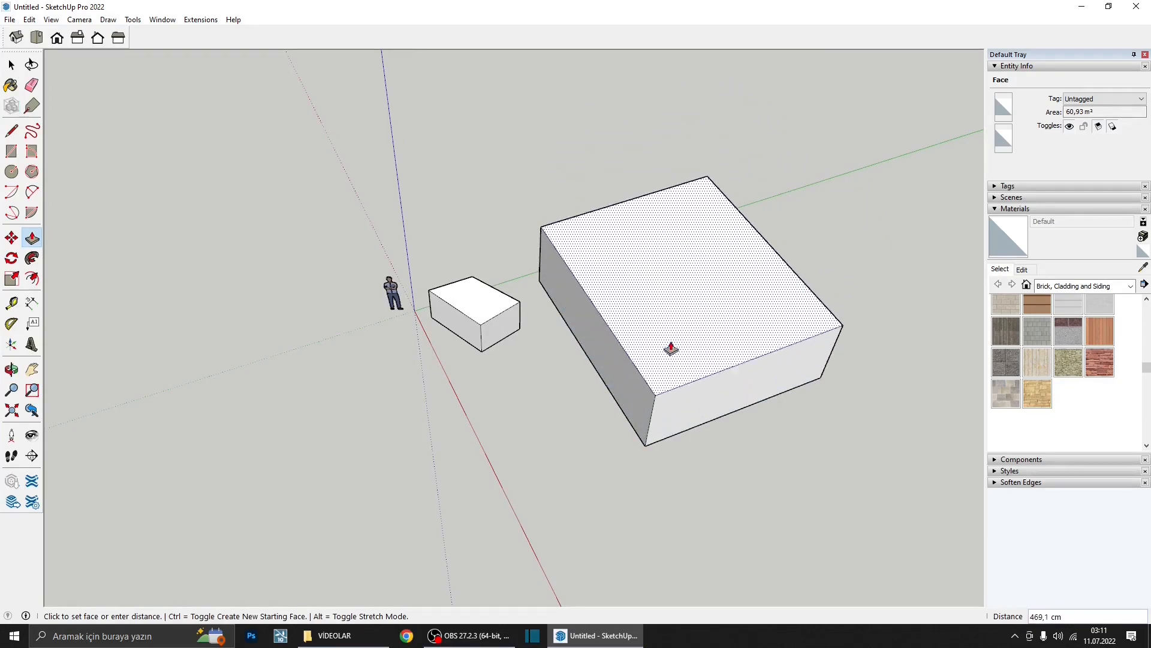
click(669, 368)
middle_drag(669, 368, 650, 259)
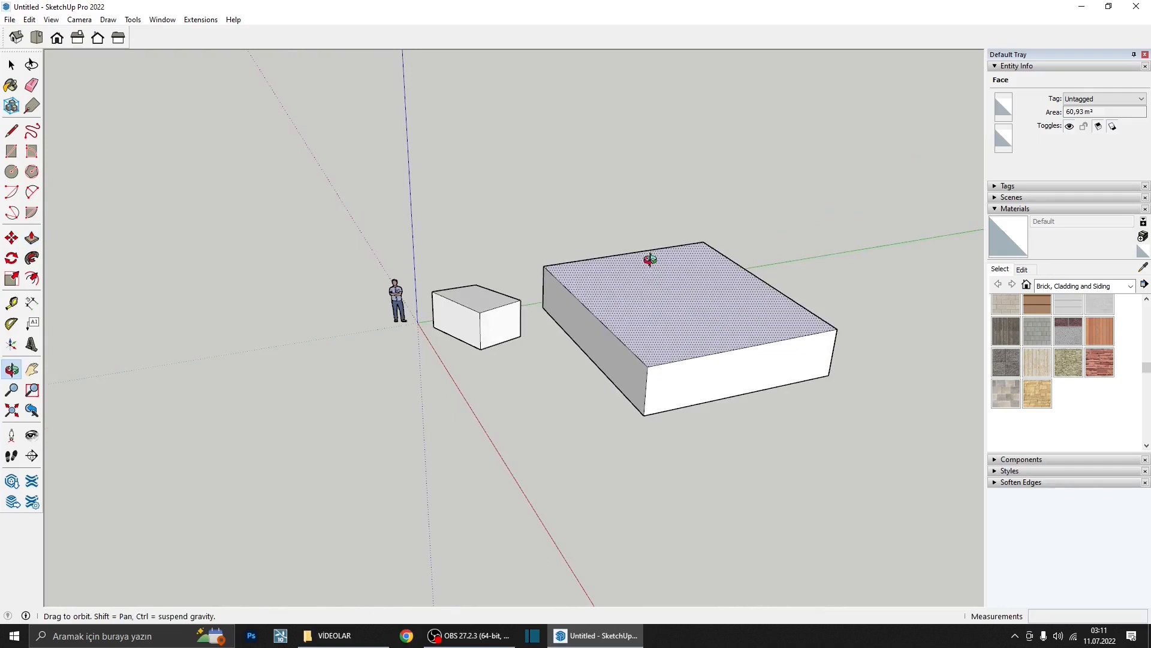
click(730, 378)
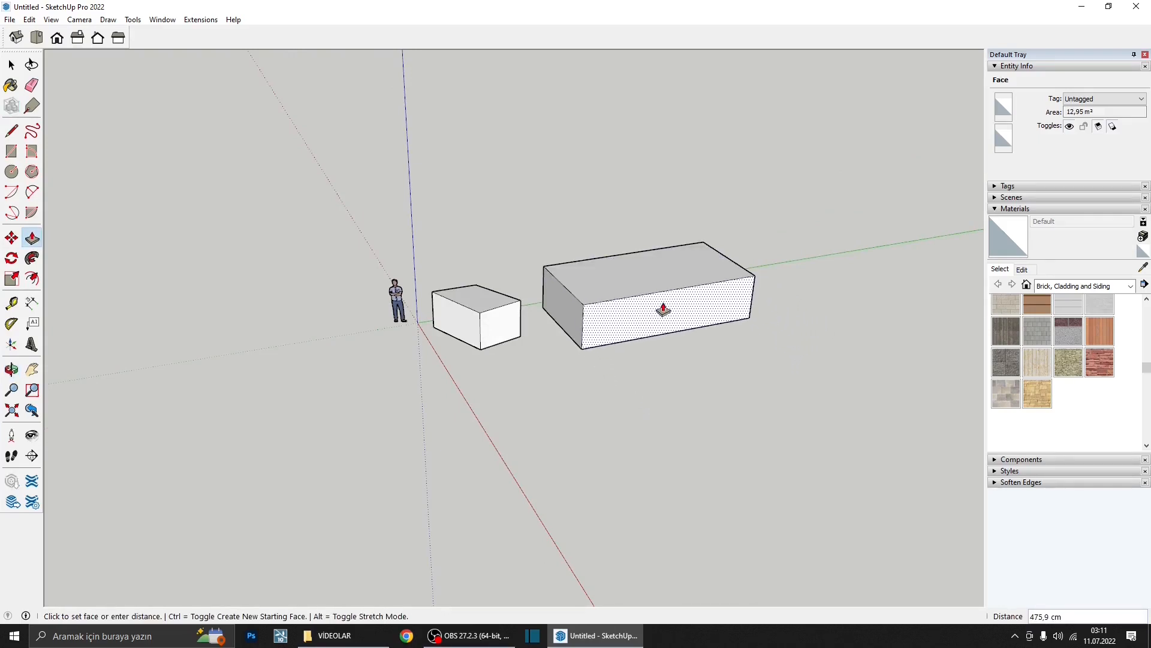
click(663, 310)
- Push three of the large block's side faces inward to shrink it to a small upright box
scroll(570, 324, up, 3)
click(573, 321)
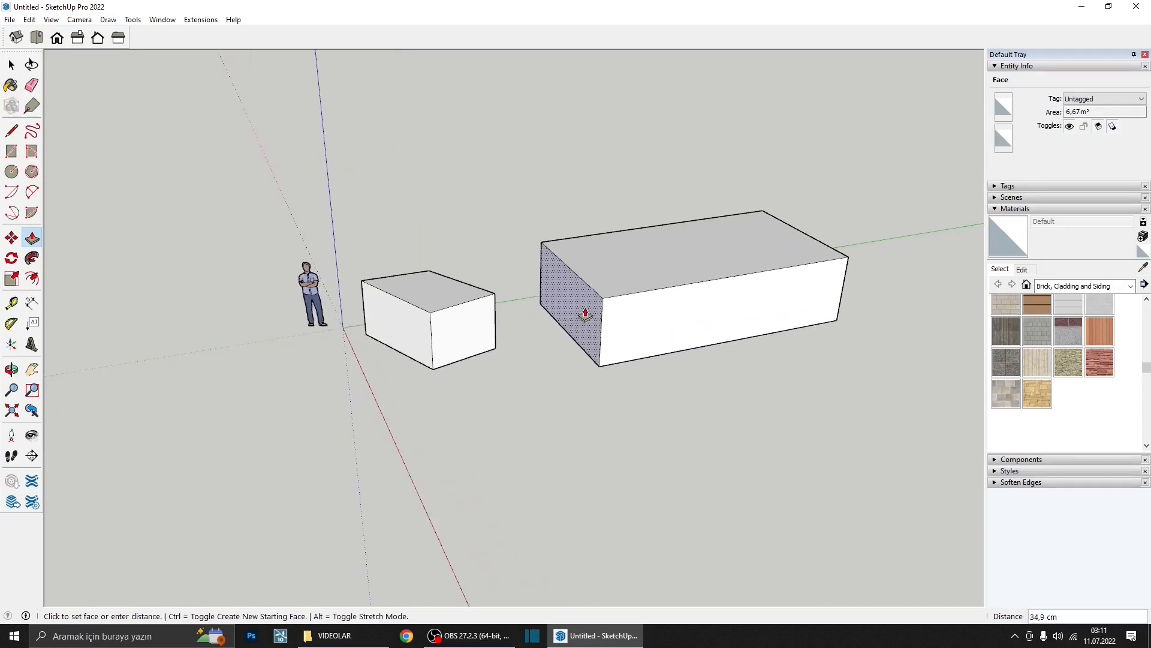
click(749, 283)
middle_drag(749, 283, 593, 349)
click(718, 403)
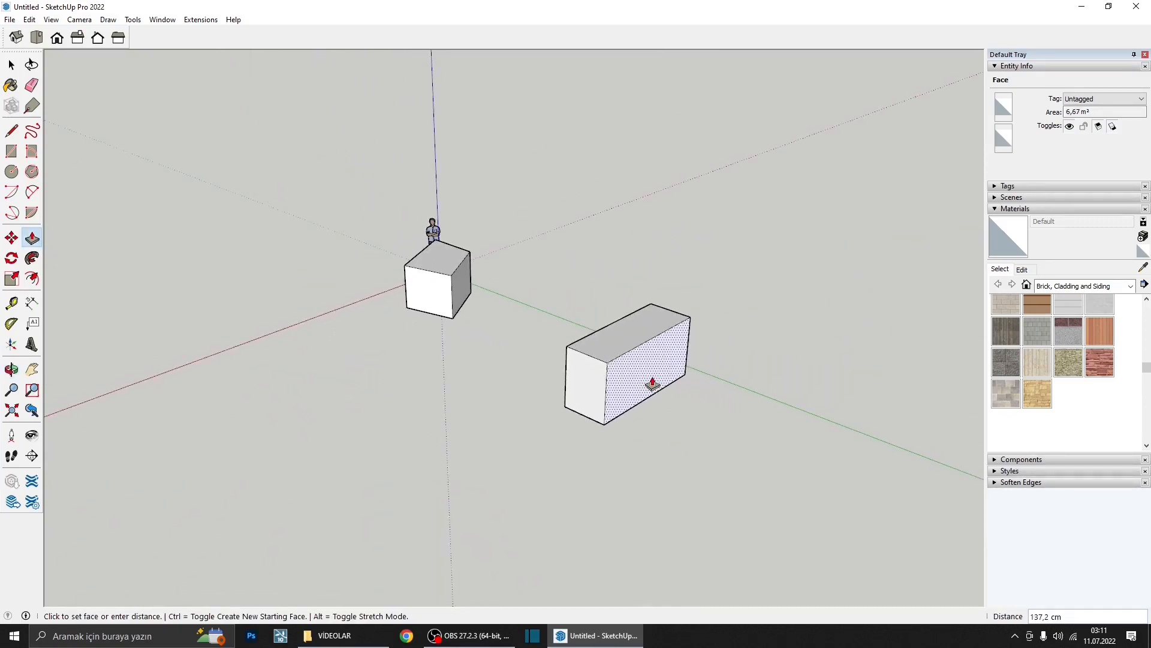
click(654, 386)
click(576, 397)
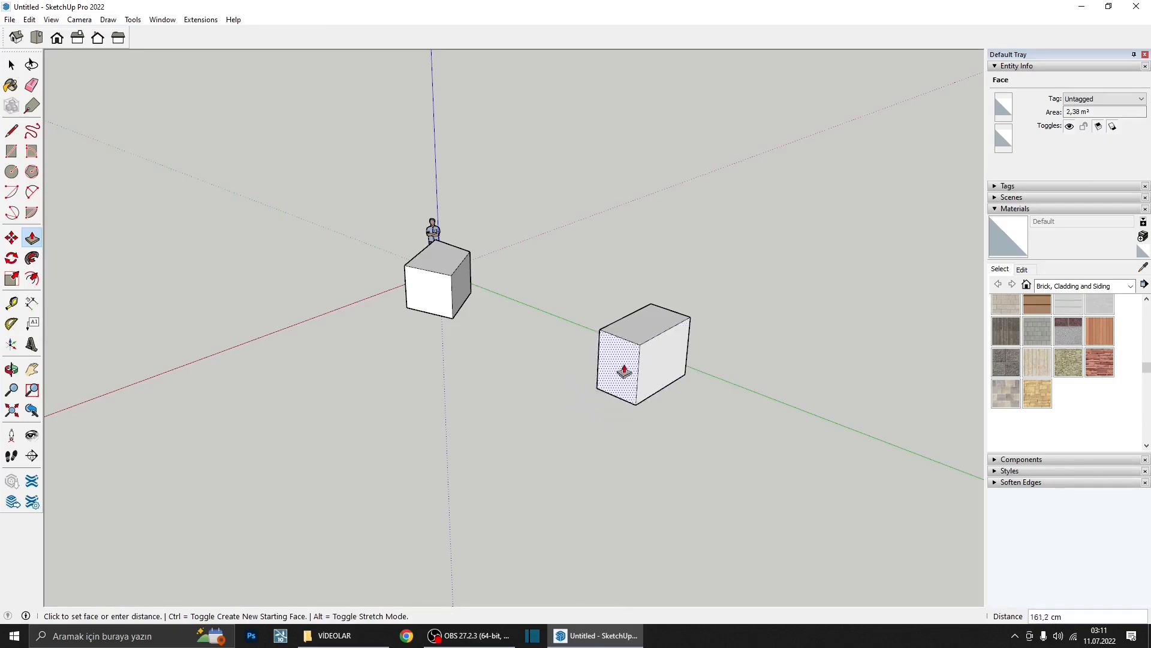
click(627, 362)
- Pull two side faces of the small box outward, the second about 365 cm, and lower its top to leave a thin slab
middle_drag(552, 372, 655, 278)
click(634, 296)
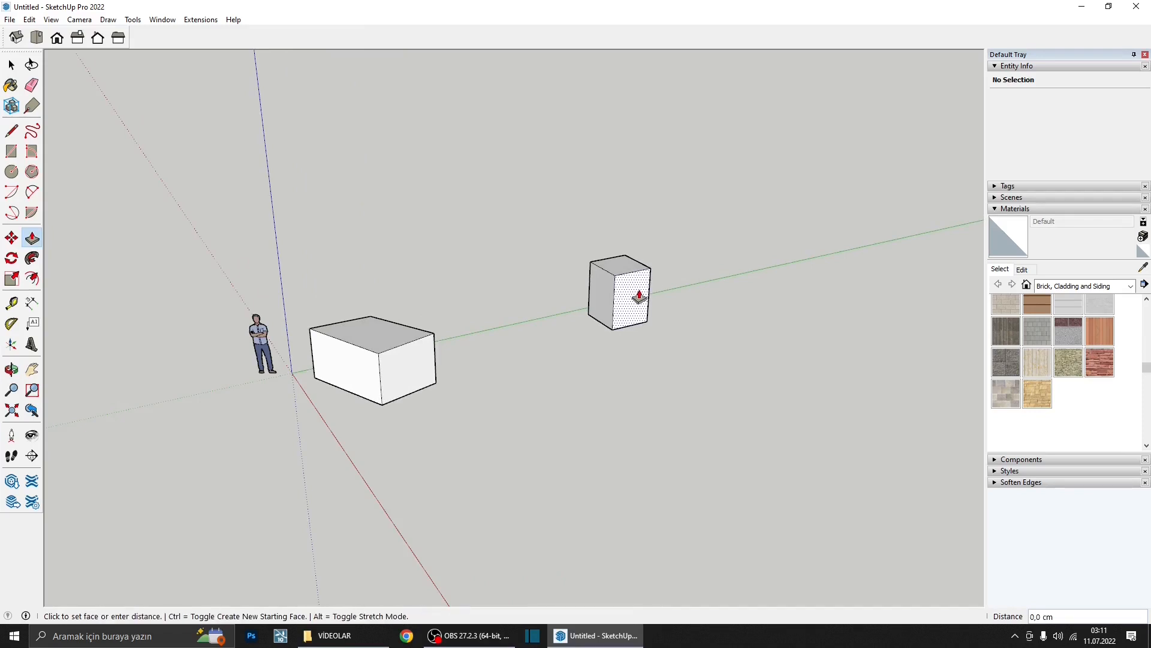
click(725, 362)
click(641, 351)
click(537, 393)
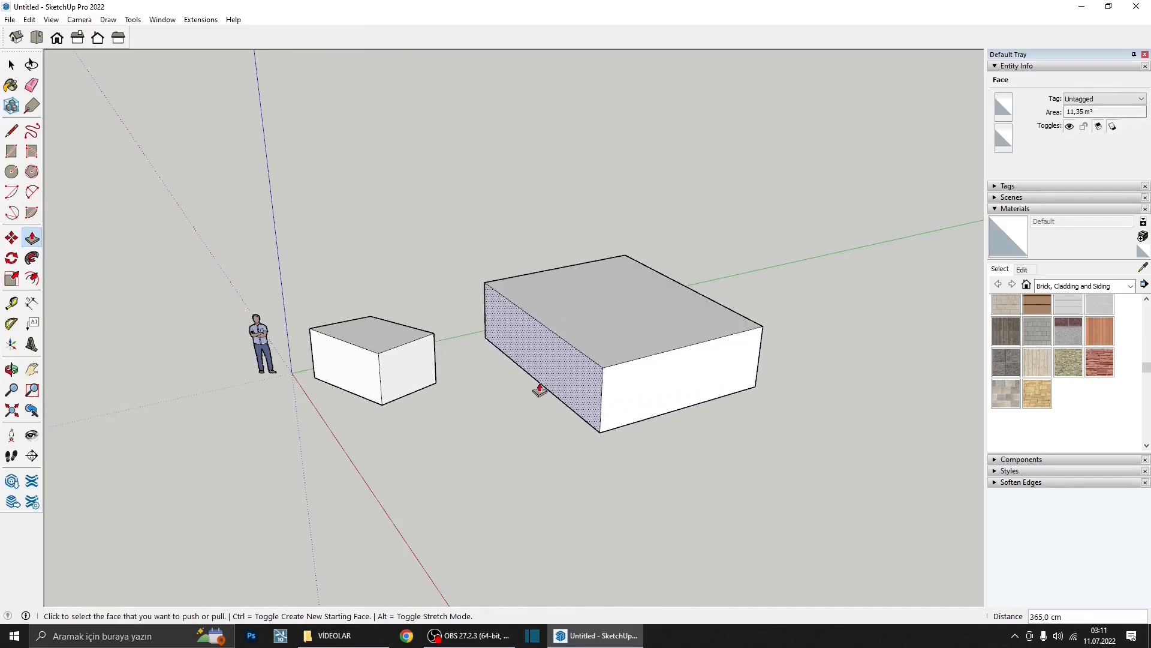
click(615, 341)
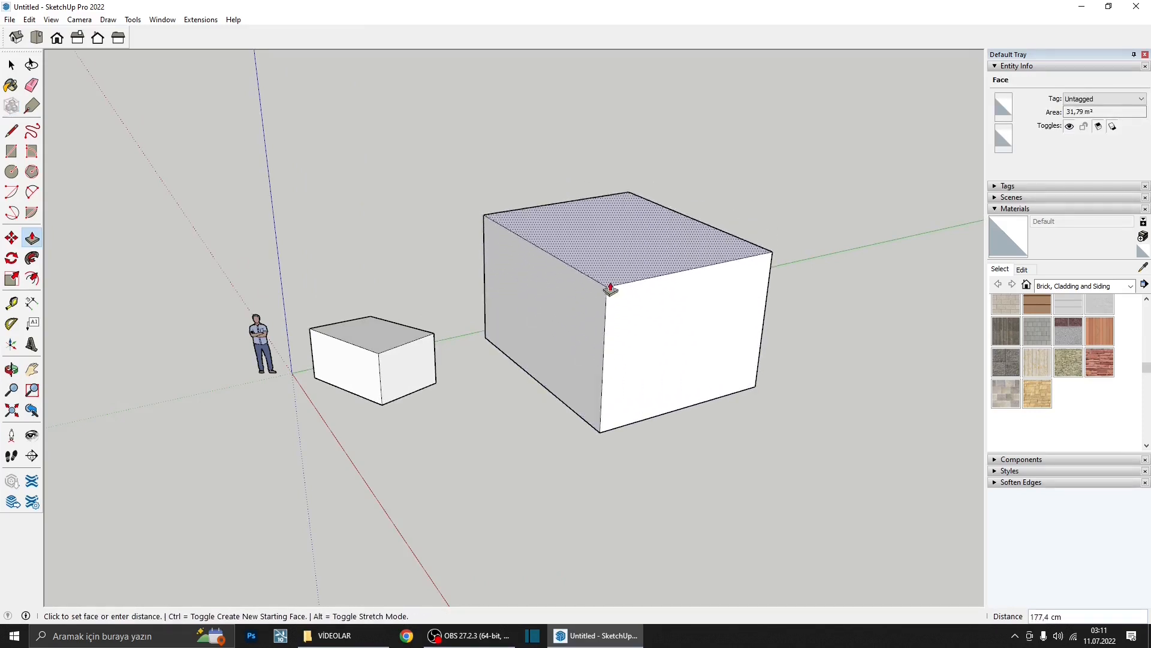
click(604, 377)
- Select both the box and the slab together and delete them
middle_drag(590, 346, 593, 436)
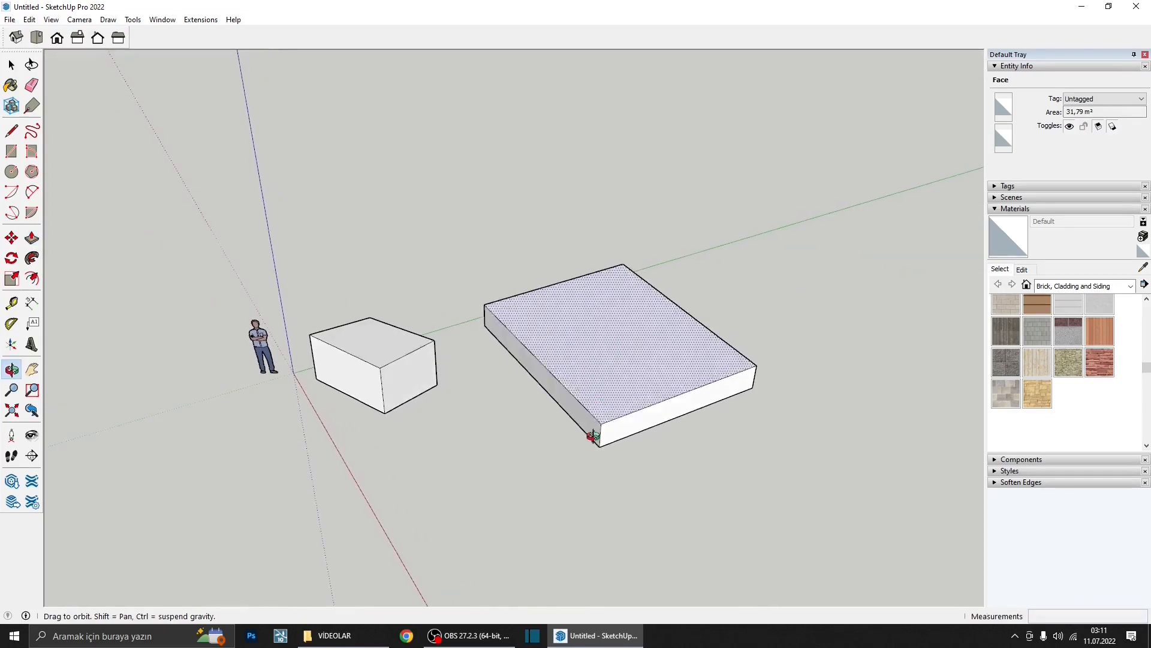
key(space)
scroll(584, 410, down, 4)
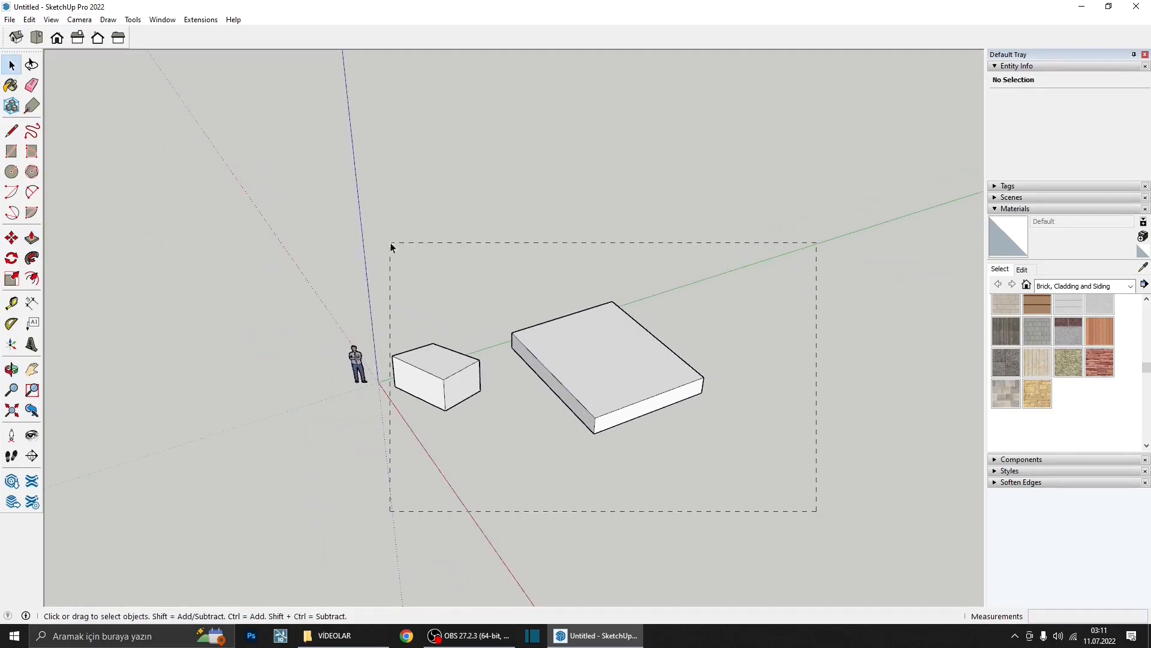
drag(391, 246, 393, 237)
key(Delete)
- Draw a rectangle about 164.2 by 136.7 cm on the ground near the origin
scroll(386, 322, down, 1)
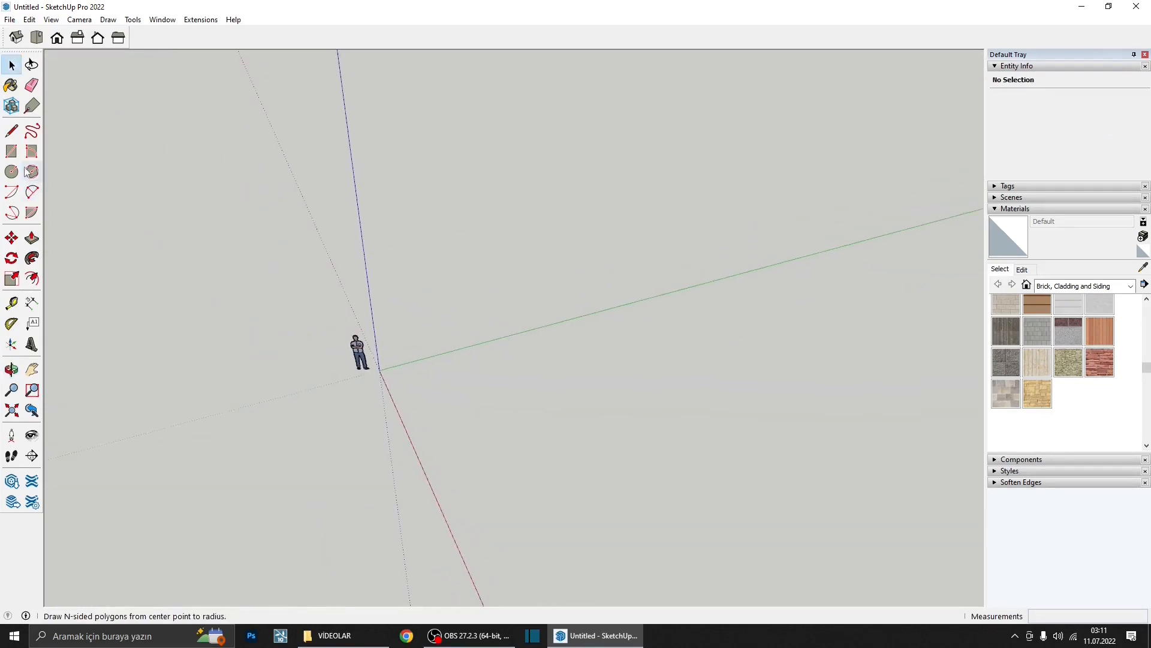
click(11, 151)
scroll(396, 336, up, 2)
click(396, 394)
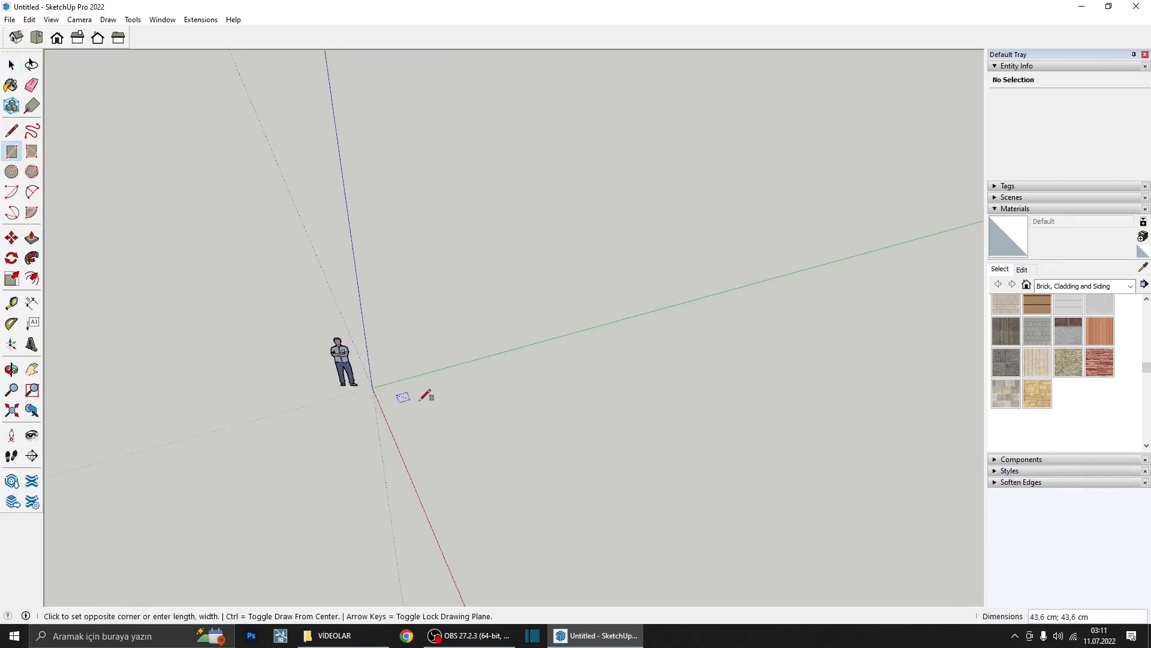
click(462, 419)
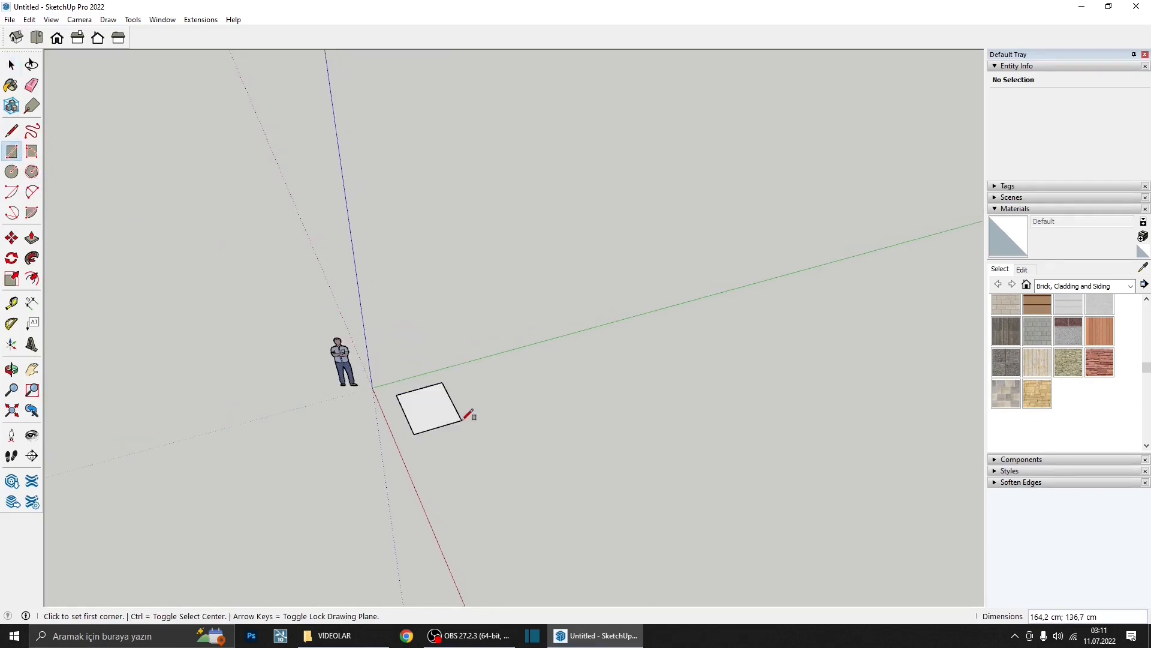
- Try raising the ground rectangle by 20 cm with Push/Pull and undo it
key(p)
scroll(450, 404, up, 2)
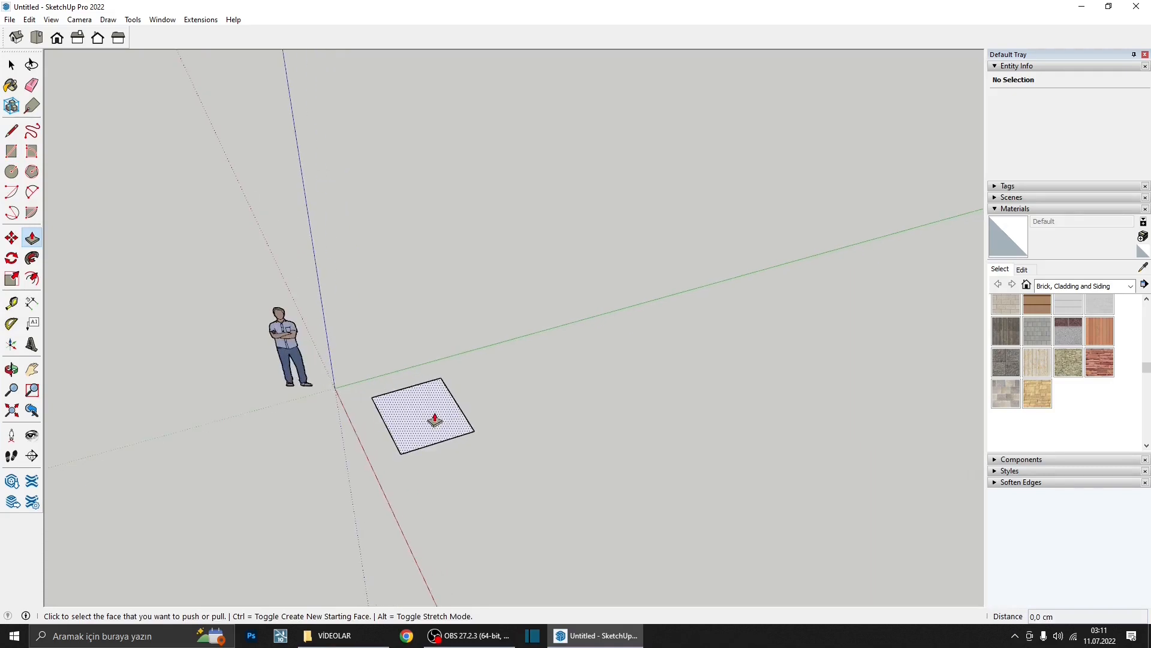
click(437, 419)
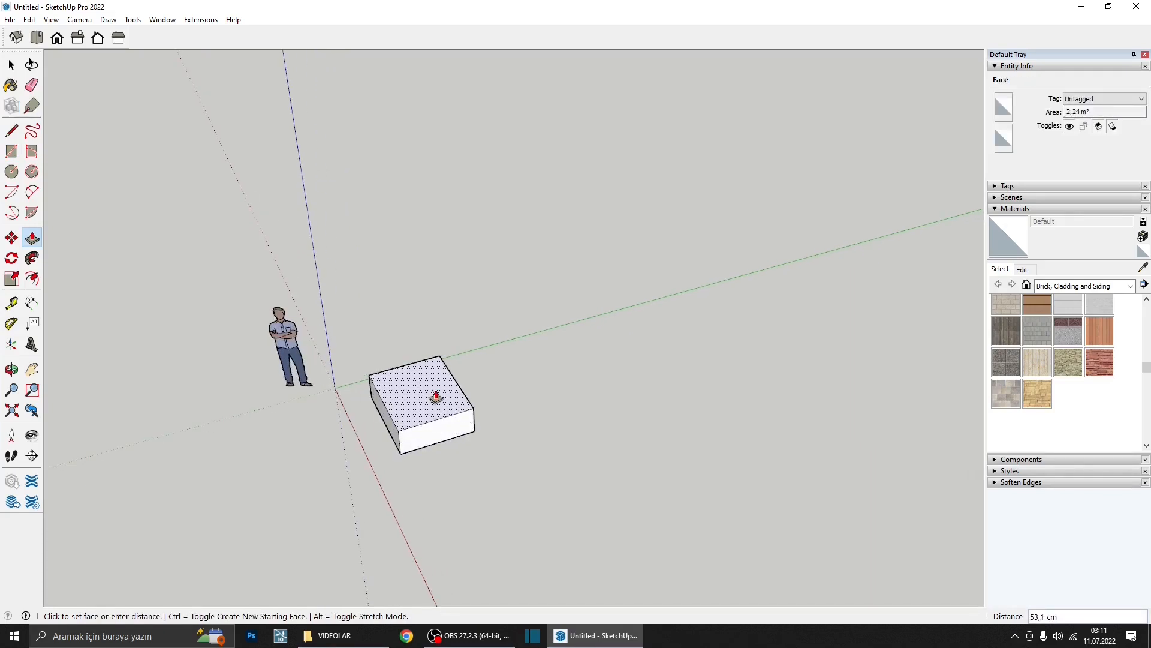
key(Return)
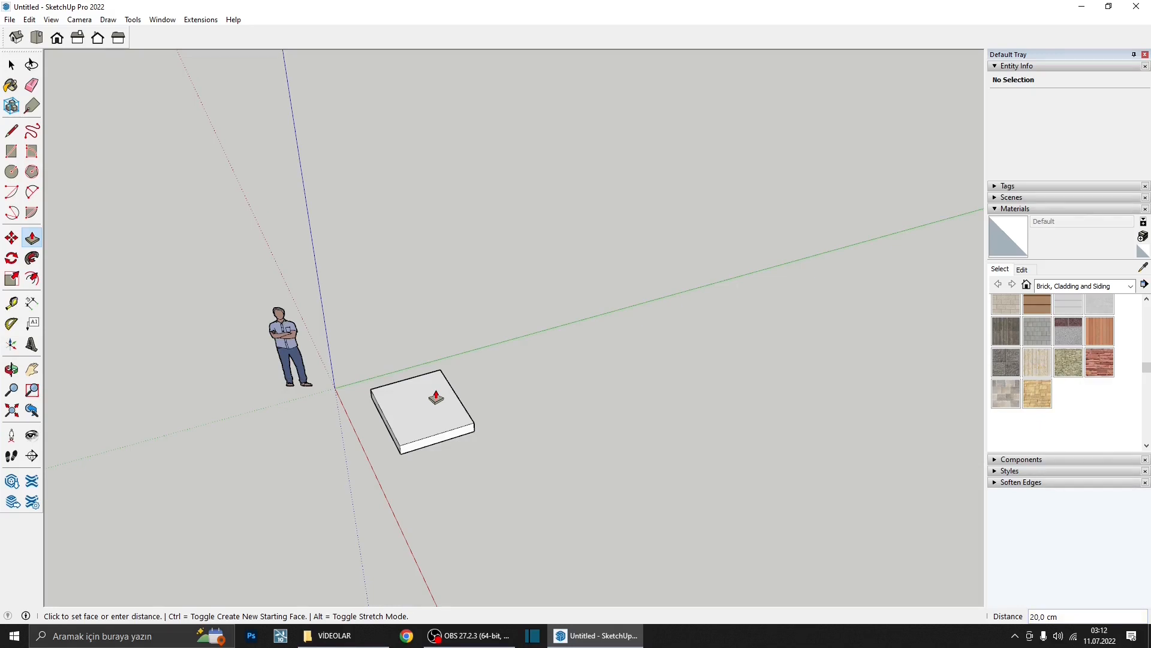
key(ctrl+z)
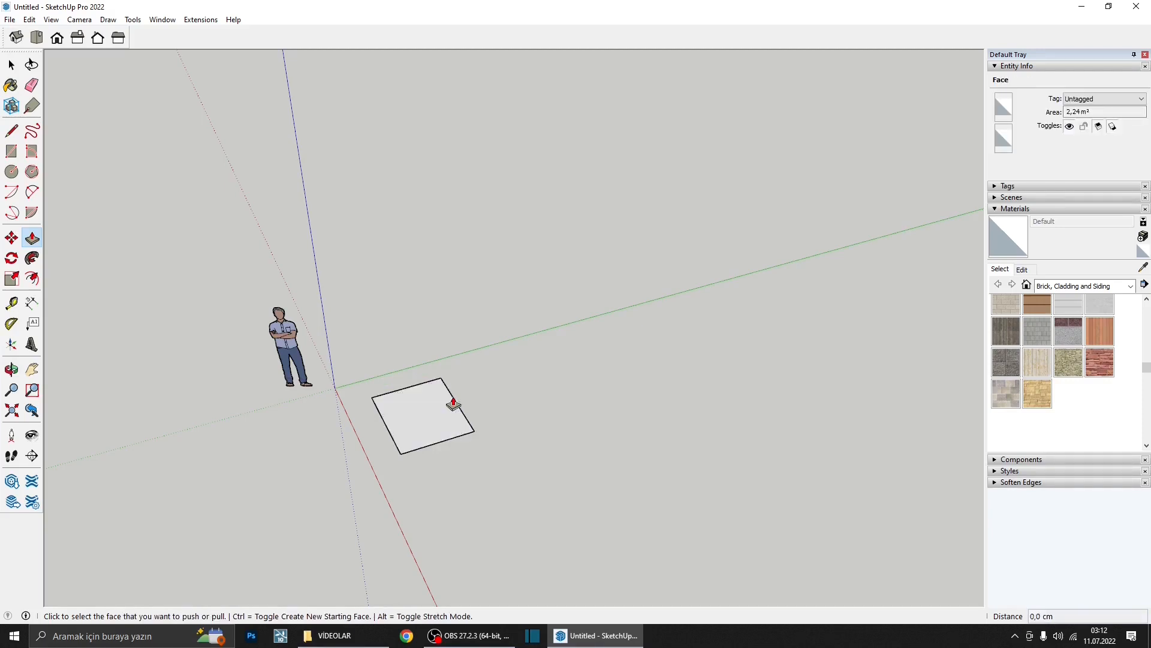
- Draw two more ground rectangles in a row beyond the first along the green axis, the middle one about 176 by 231 cm
middle_drag(452, 401, 412, 422)
click(78, 237)
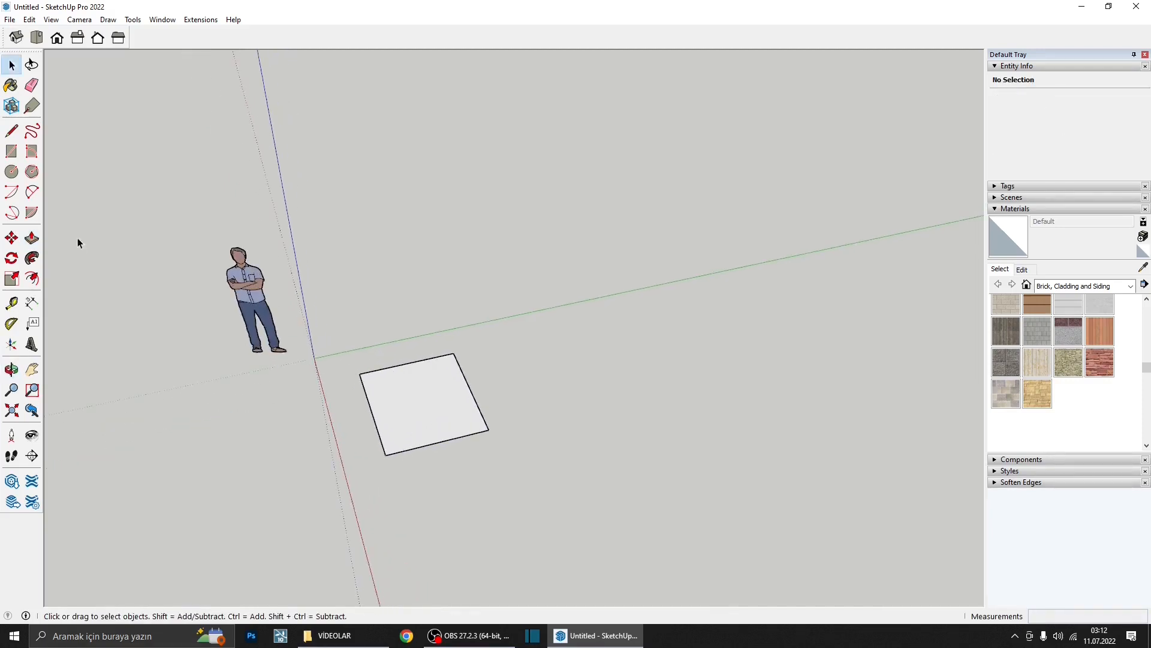
click(12, 151)
click(507, 348)
click(707, 390)
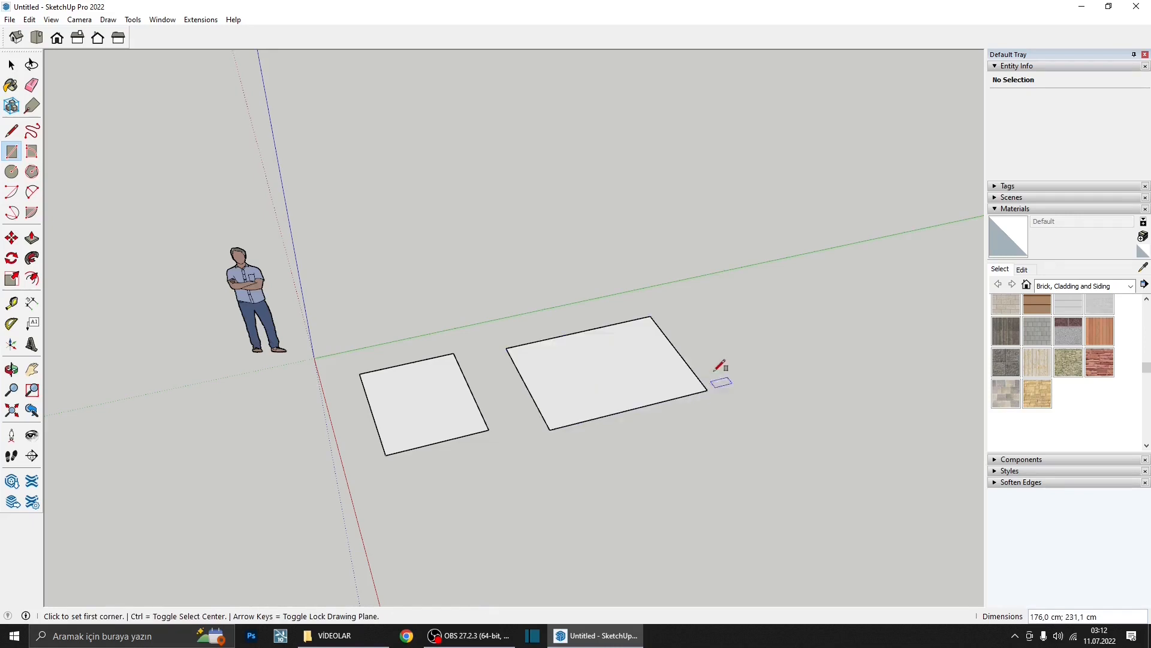
click(719, 322)
click(895, 345)
key(space)
middle_drag(828, 373, 753, 420)
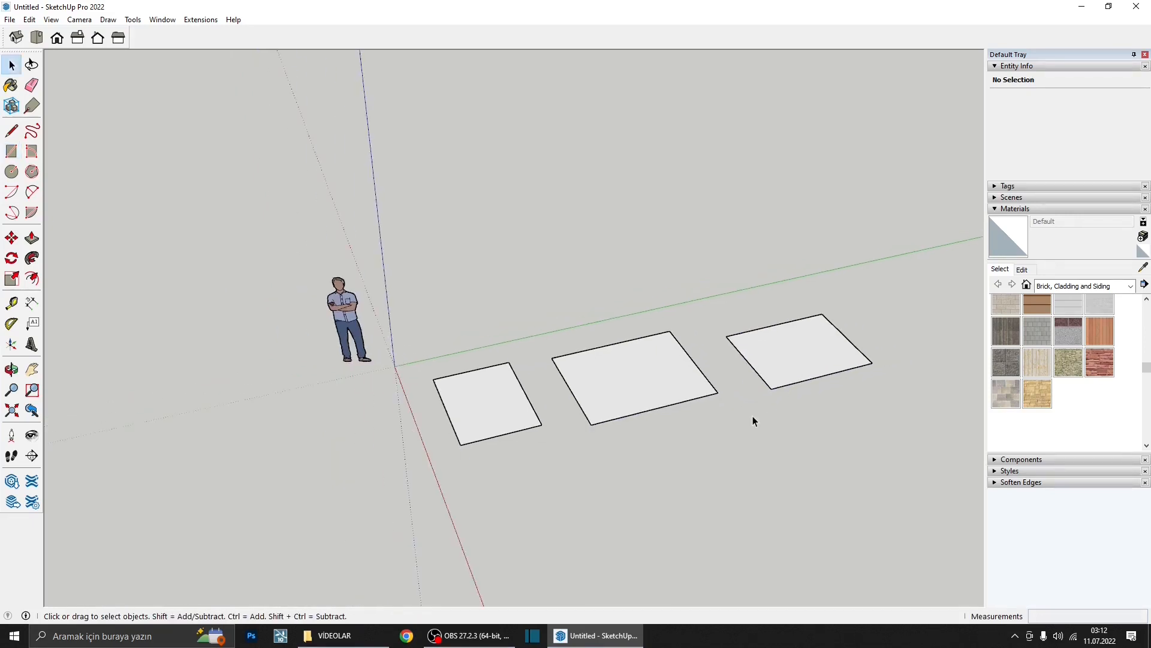
- Raise the rectangle nearest the origin by 20 cm with Push/Pull
key(p)
click(479, 405)
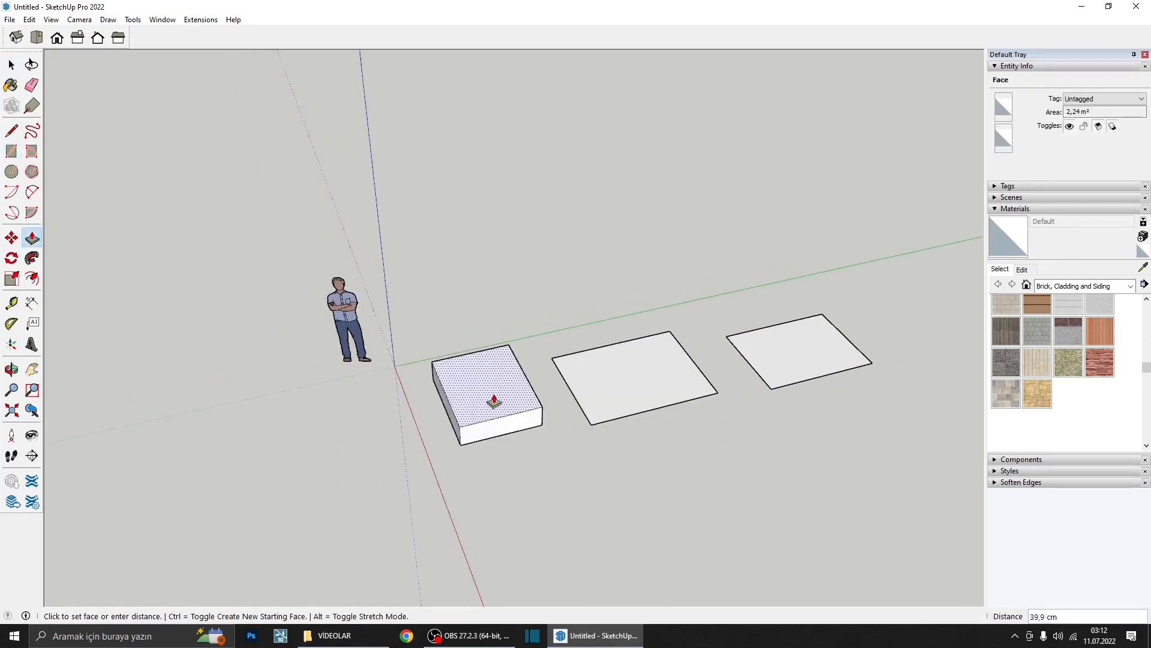
text(20)
key(Return)
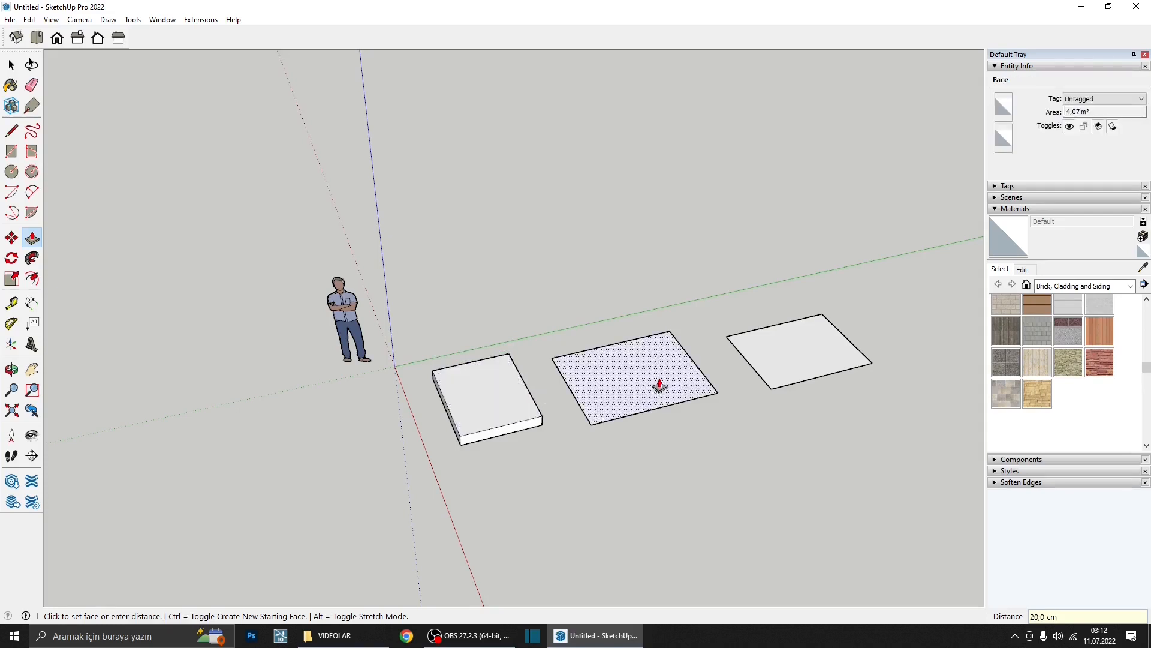
- Repeat the 20 cm Push/Pull distance on the middle and far rectangles
middle_drag(632, 400, 627, 326)
scroll(611, 396, up, 2)
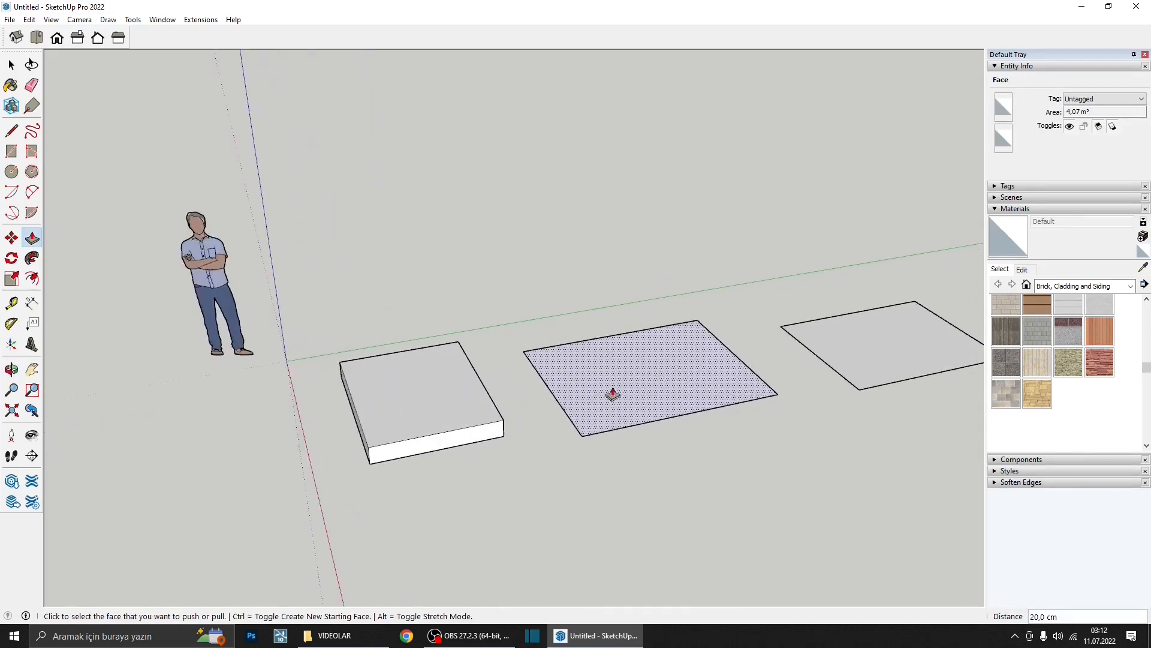
scroll(806, 361, down, 1)
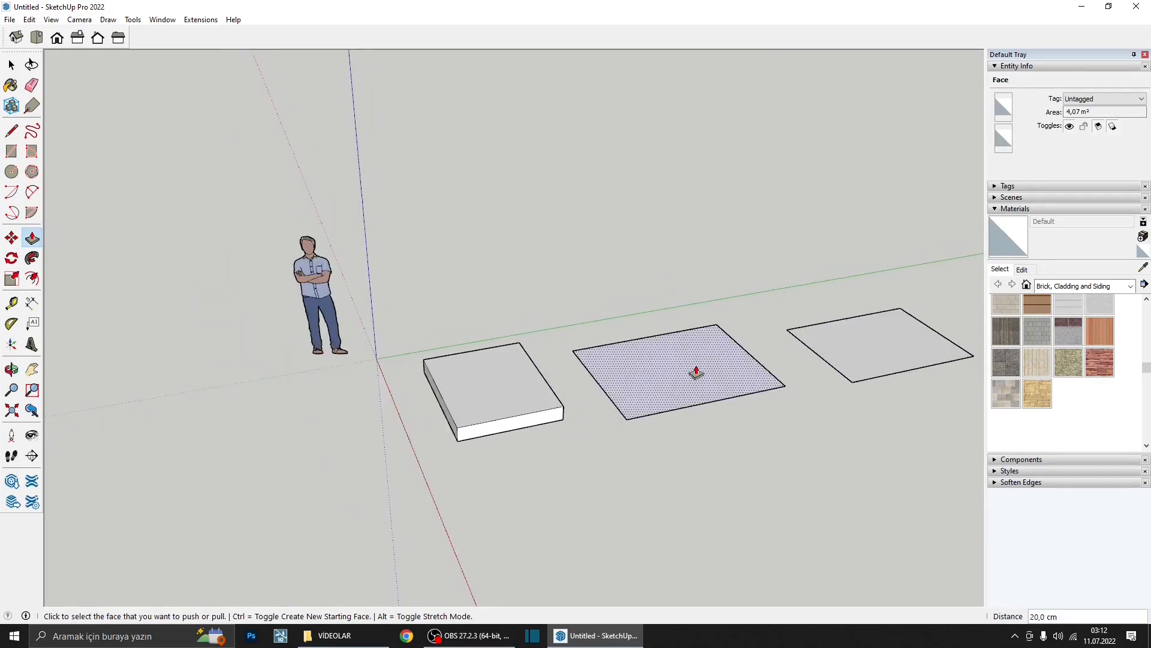
middle_drag(672, 370, 672, 346)
double_click(670, 385)
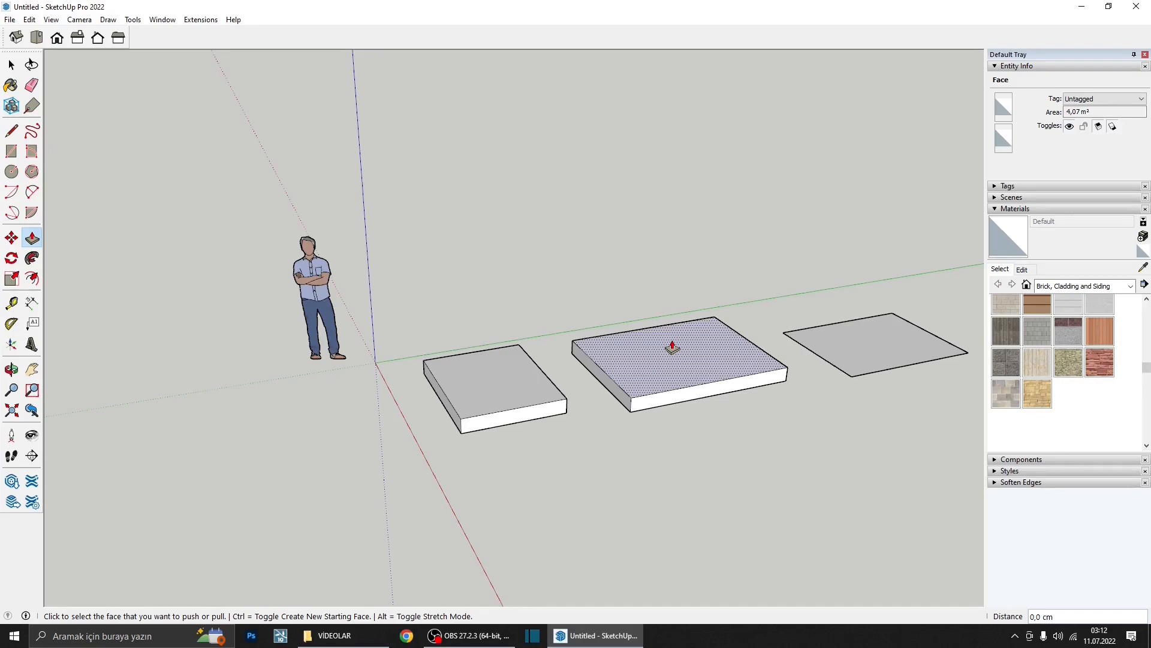
double_click(871, 354)
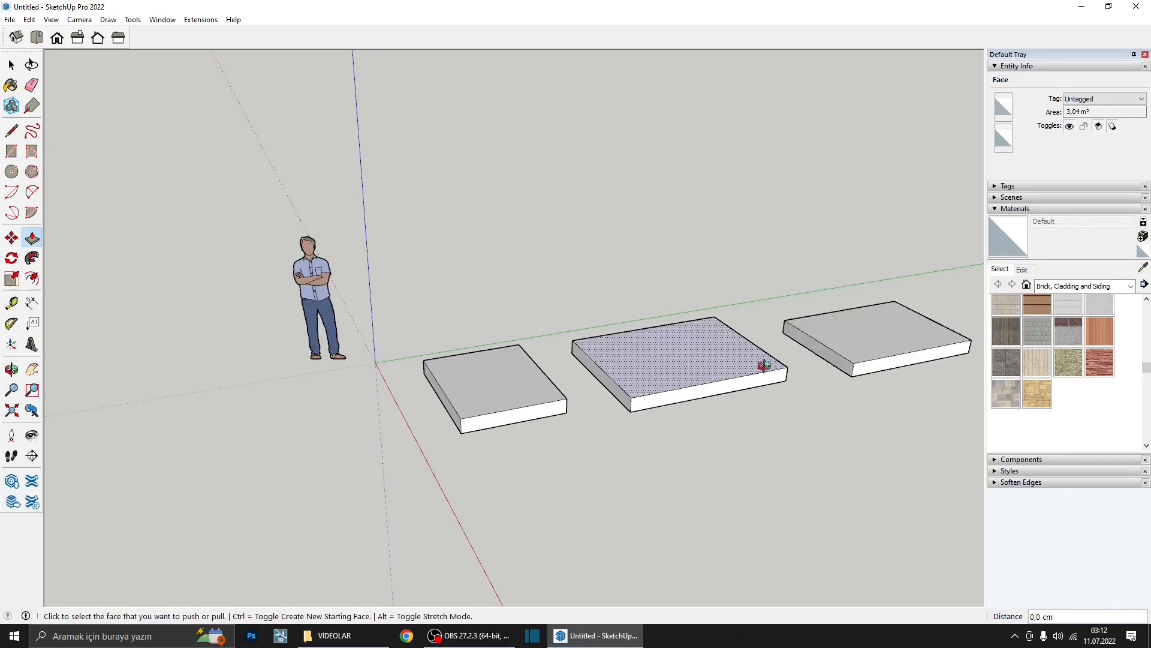
- Select a vertical corner edge of the far slab and check its length
middle_drag(908, 337, 857, 380)
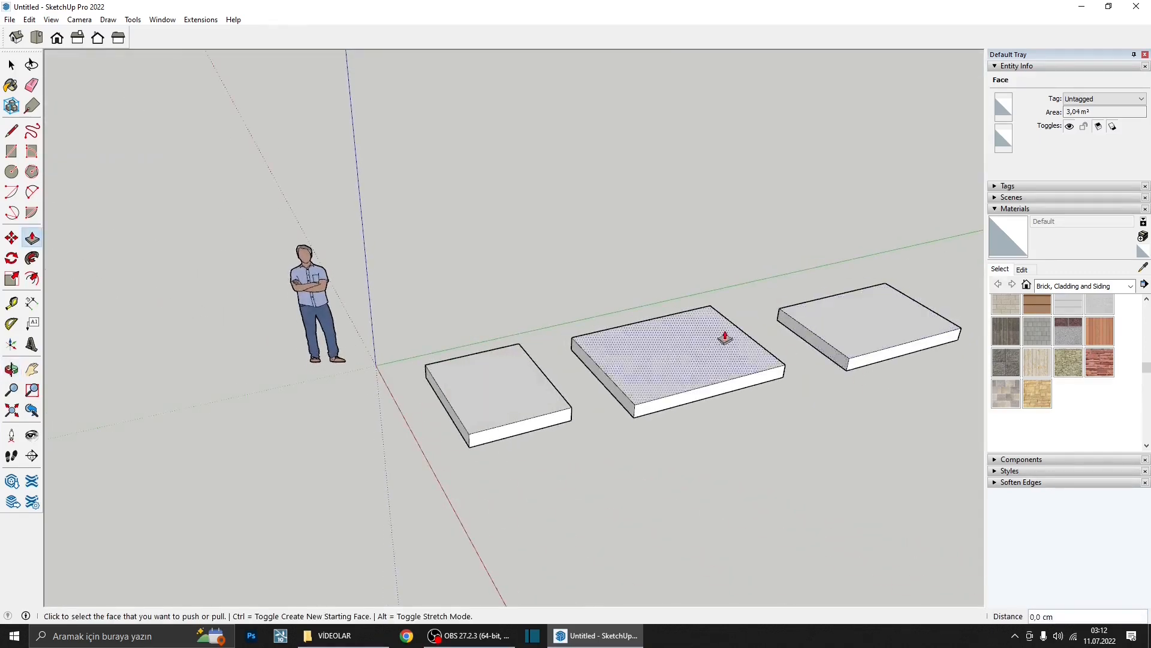
scroll(831, 374, up, 2)
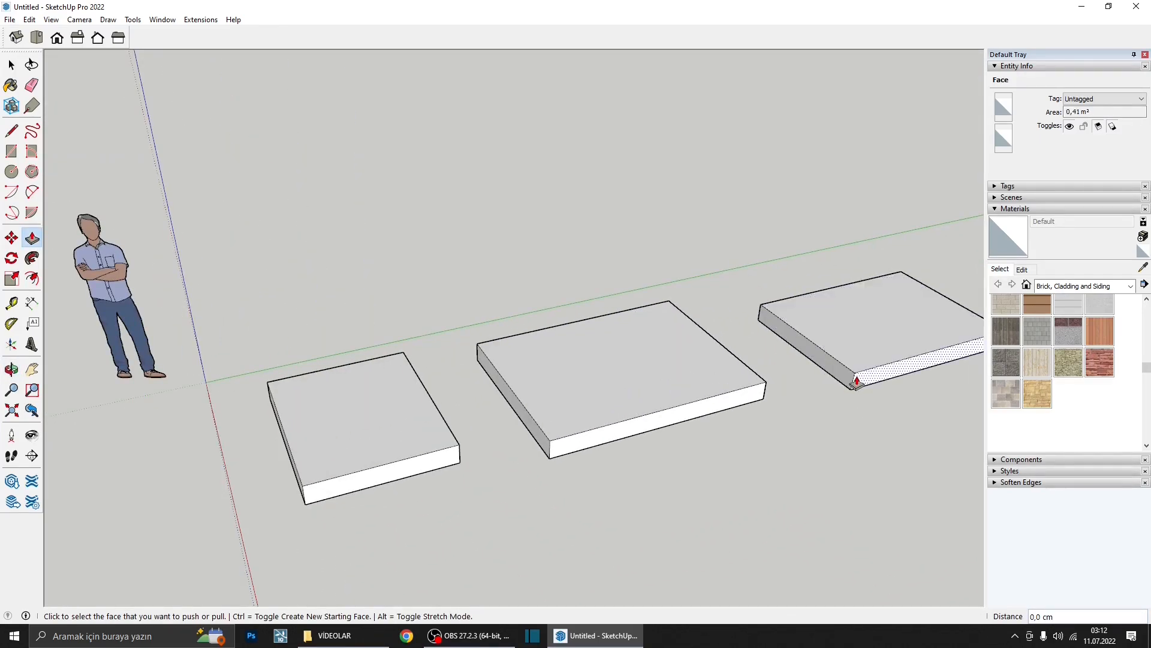
key(space)
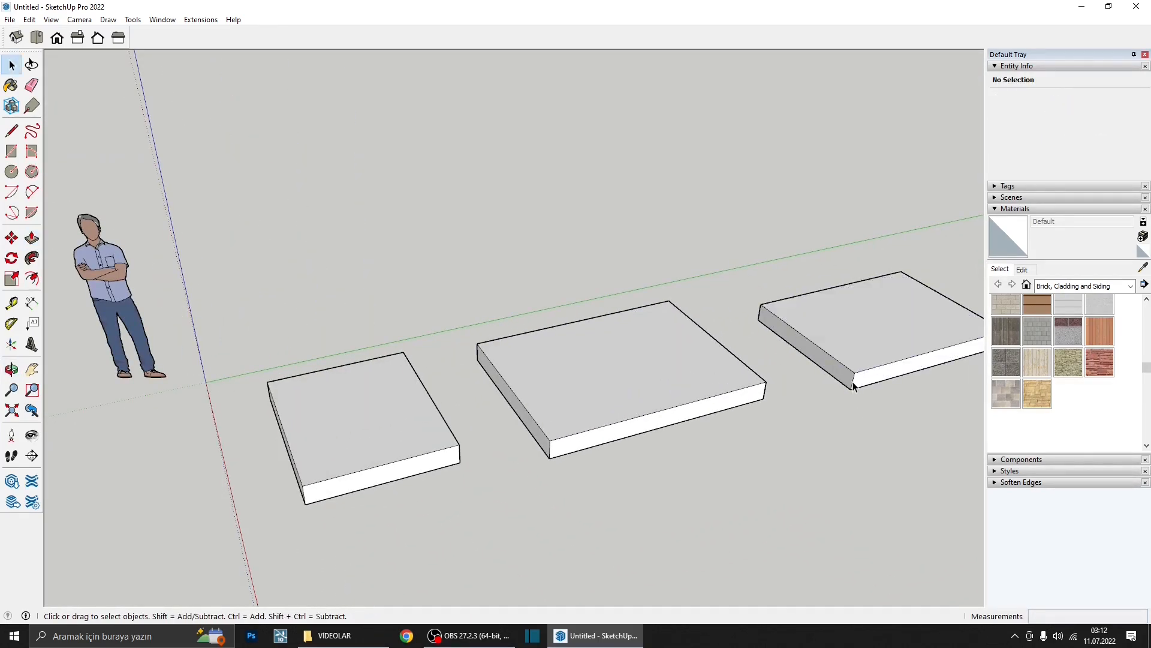
click(855, 357)
middle_drag(855, 357, 839, 290)
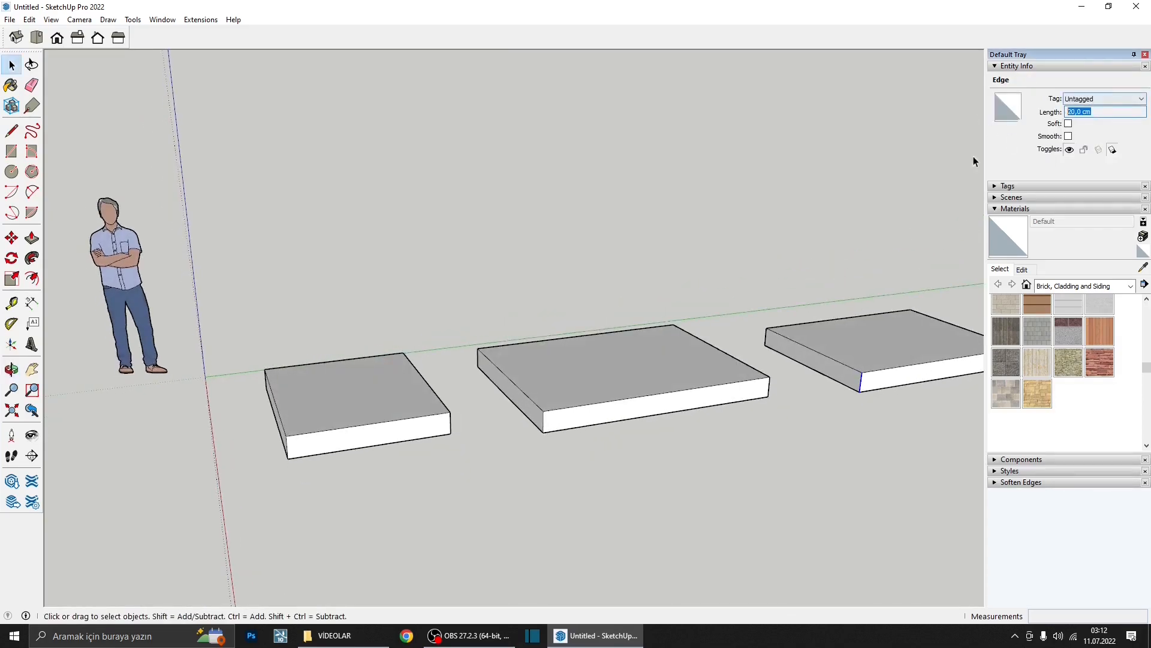
- Draw a circle on the top face of the middle slab, entering an exact radius
scroll(722, 364, down, 2)
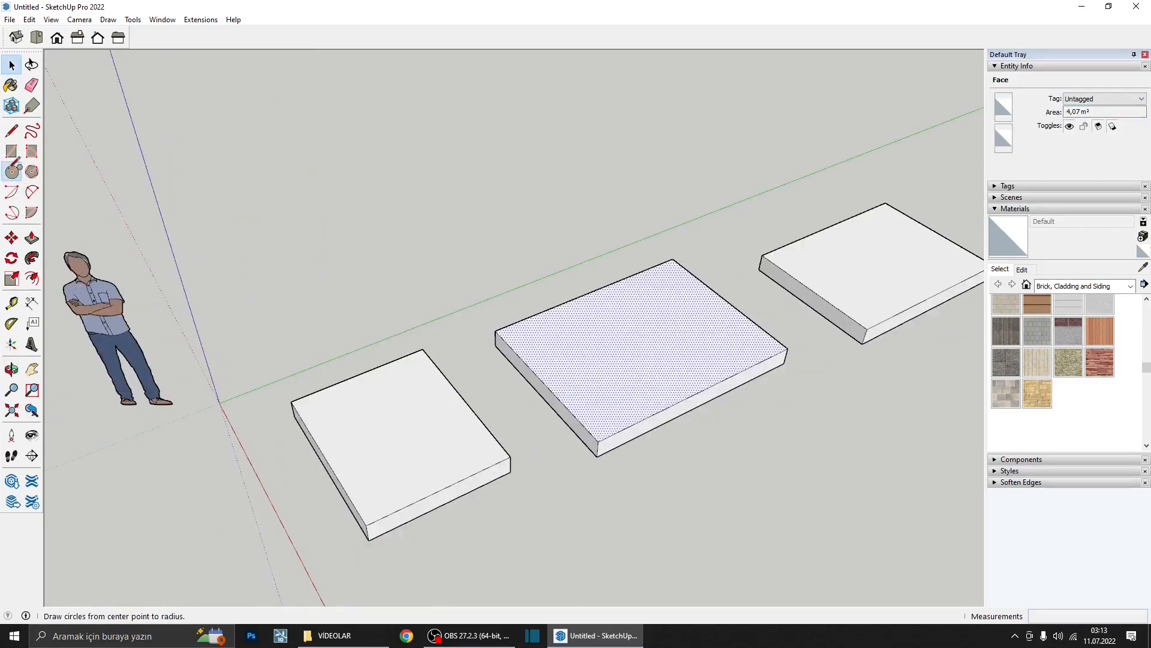
click(12, 172)
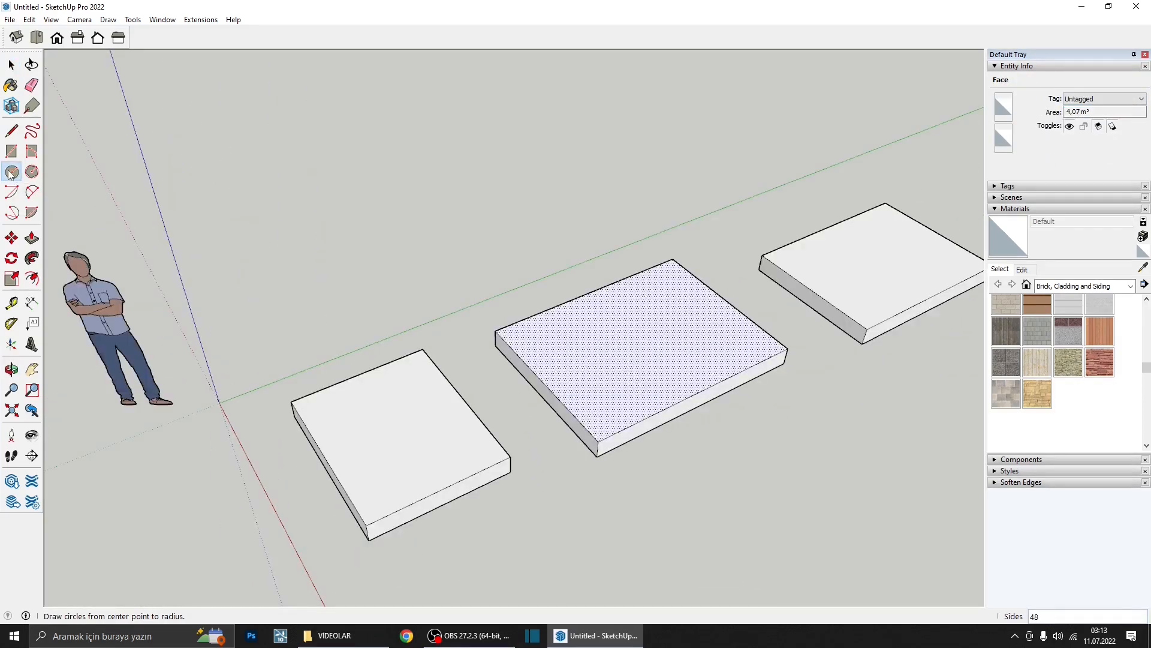
scroll(308, 287, down, 2)
scroll(537, 334, up, 4)
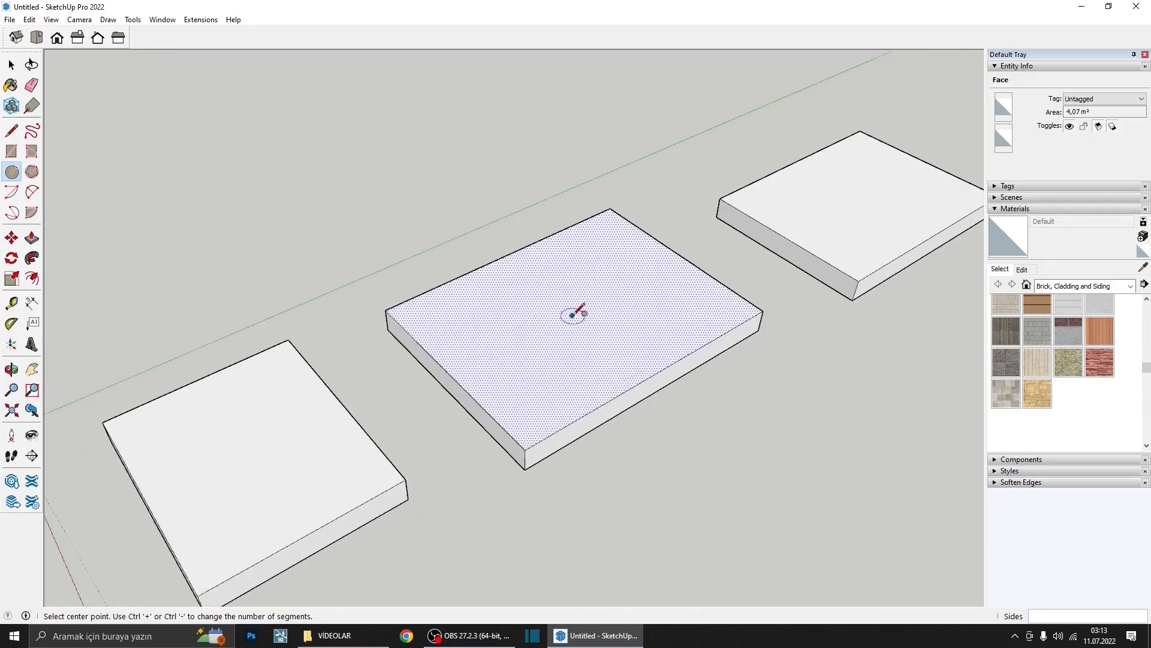
scroll(564, 309, up, 2)
middle_drag(618, 303, 561, 314)
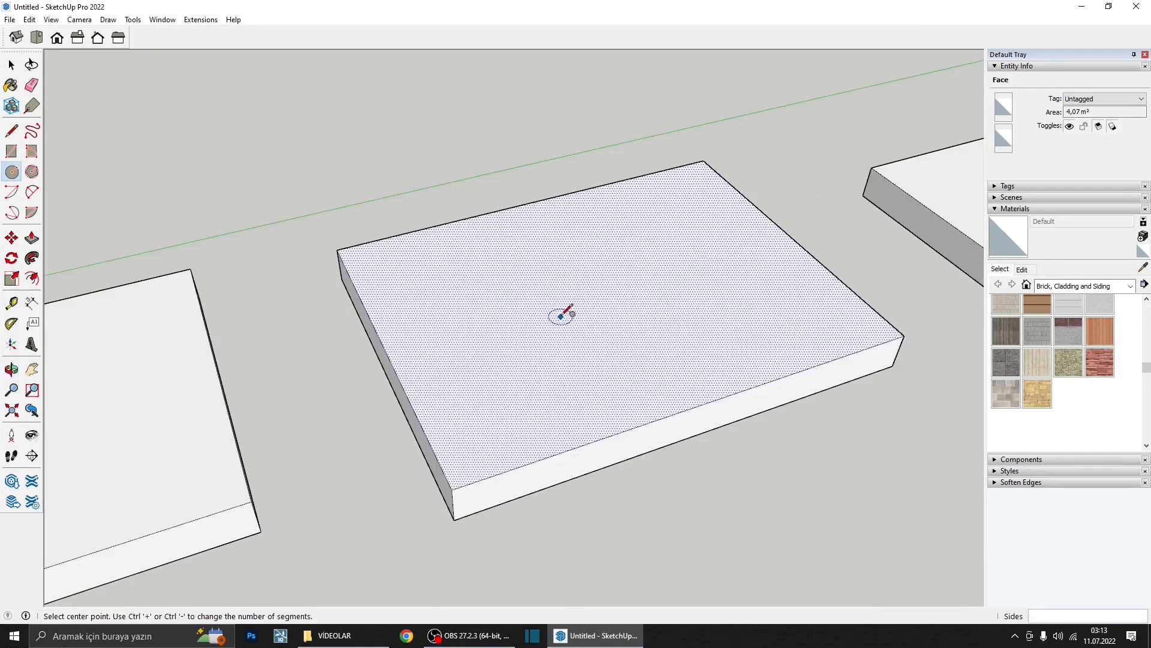
click(562, 316)
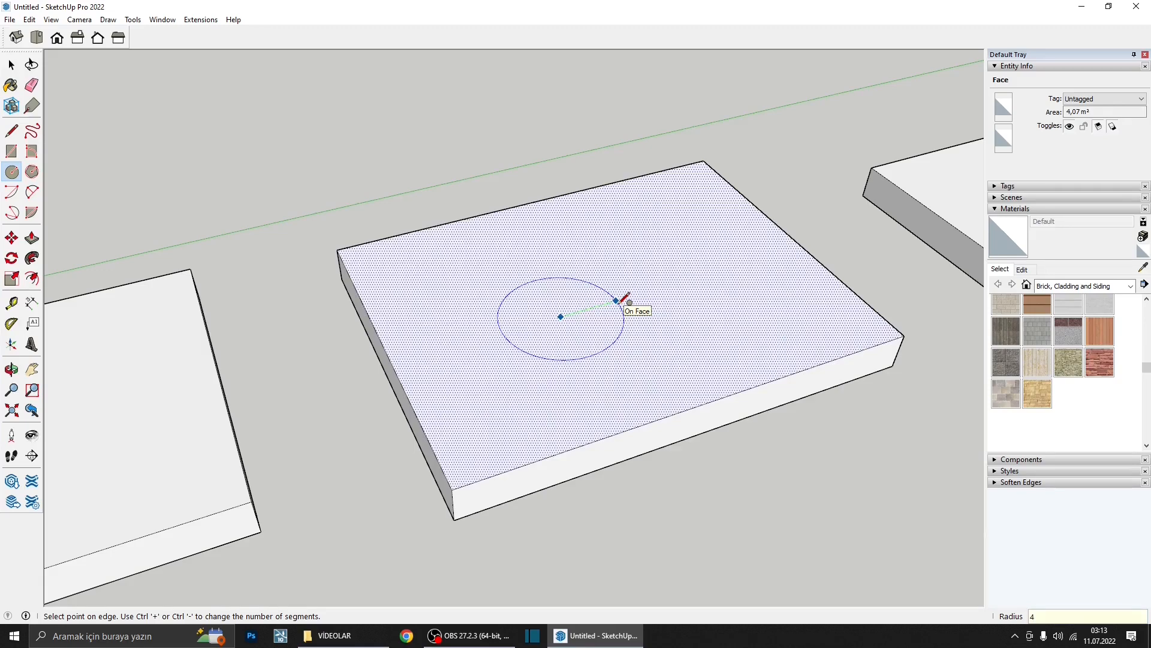
key(Return)
scroll(630, 288, down, 2)
key(space)
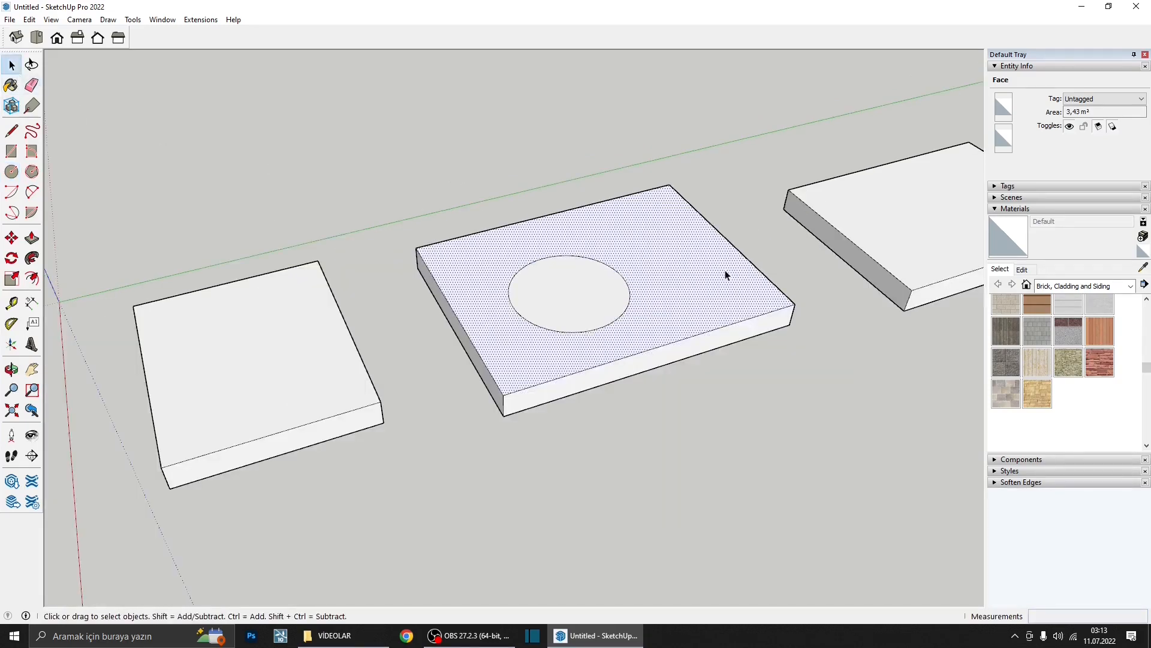
- Select the circular face and the surrounding top face in turn to examine how the circle divides the middle slab's surface
scroll(725, 273, up, 2)
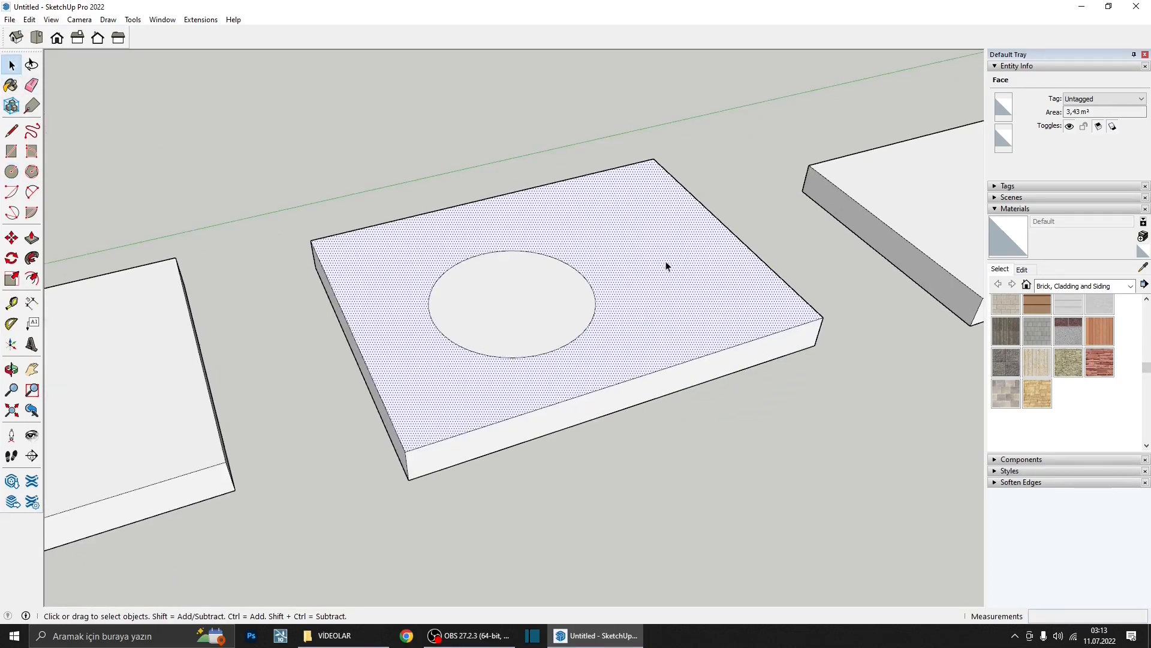
click(522, 306)
scroll(525, 300, down, 2)
click(592, 295)
scroll(581, 302, up, 2)
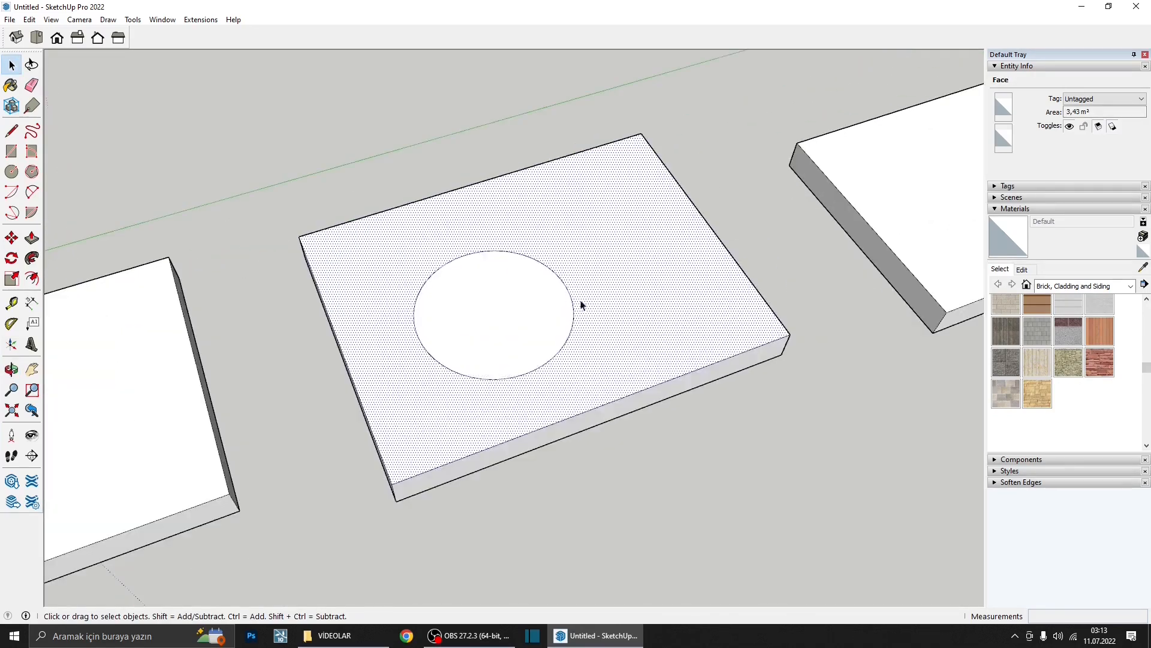
scroll(516, 317, up, 2)
click(496, 313)
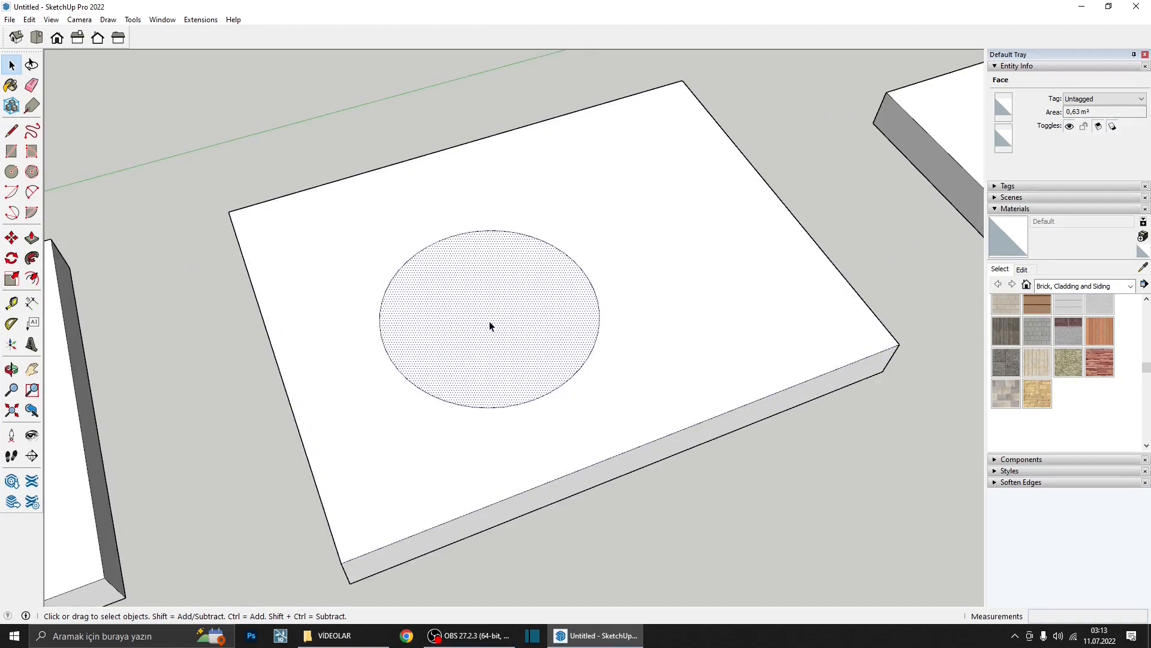
scroll(547, 276, down, 2)
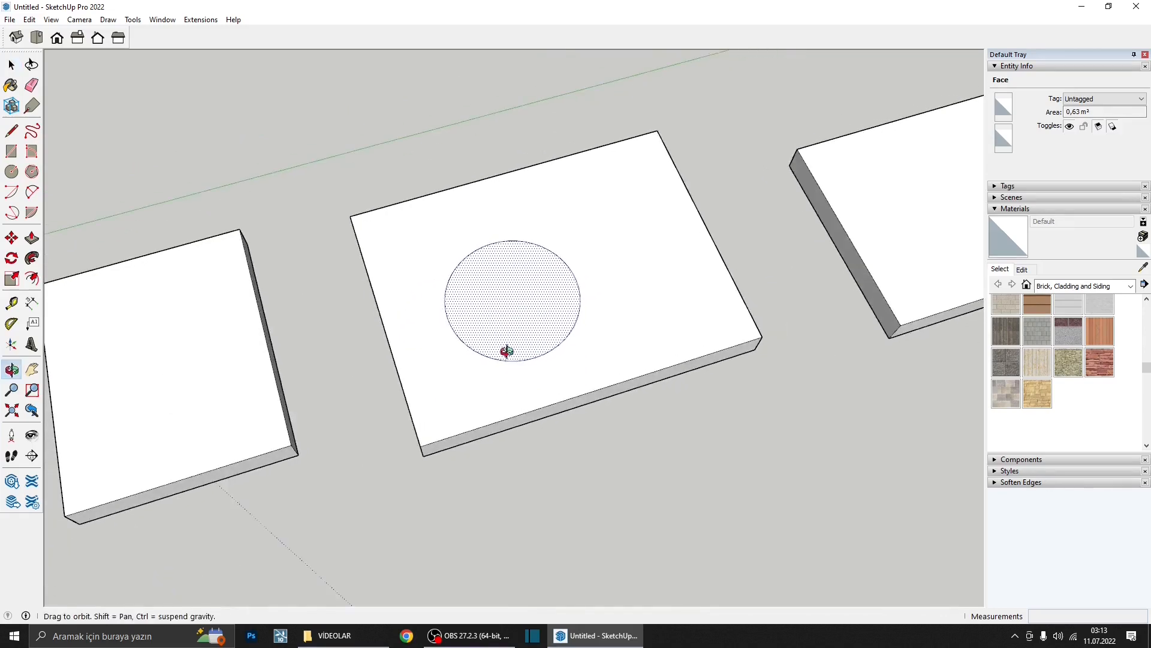
scroll(532, 303, up, 2)
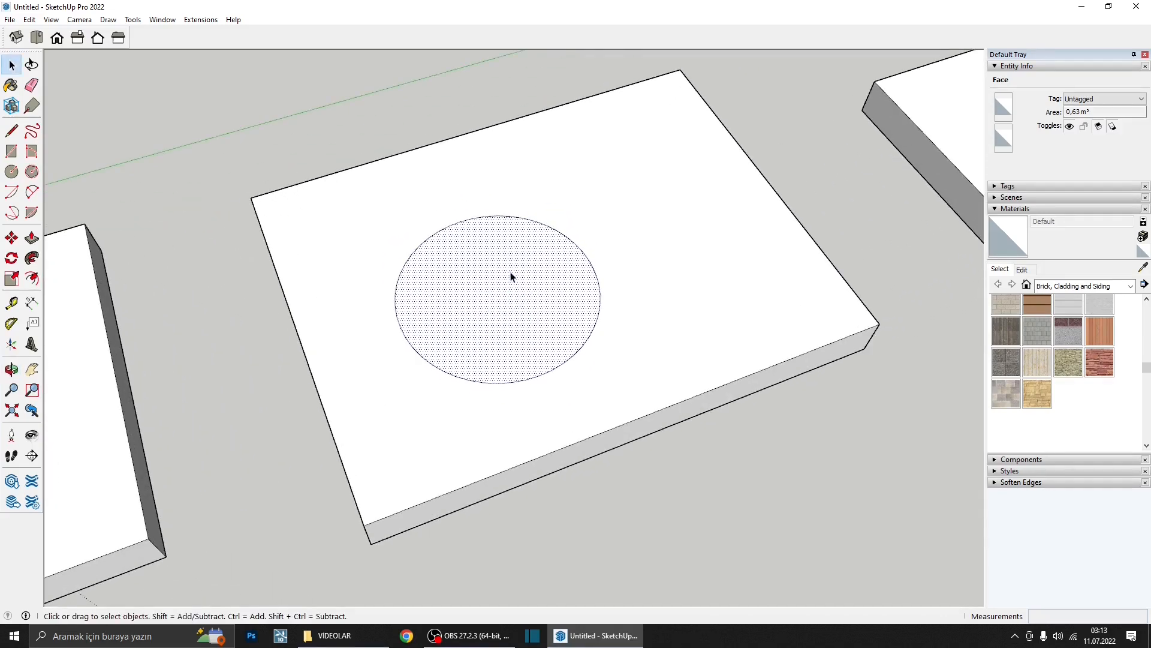
middle_drag(511, 279, 579, 373)
middle_drag(300, 341, 509, 279)
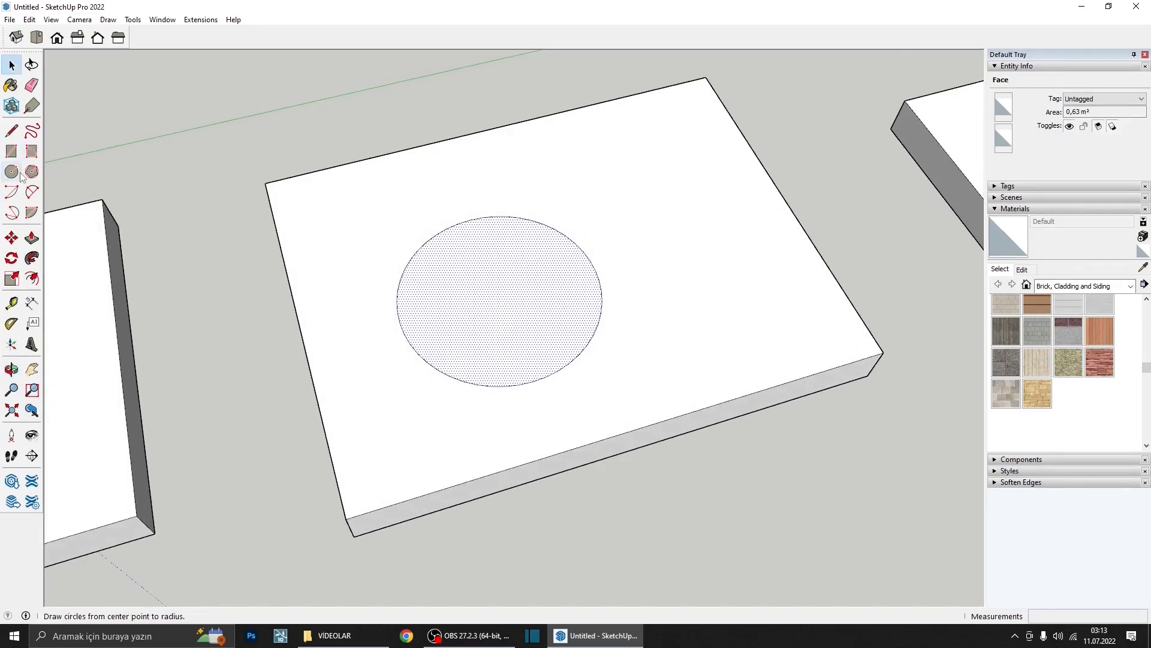
- Push the circular face down 20 cm through the middle slab to cut a round hole
click(32, 238)
middle_drag(612, 340, 609, 409)
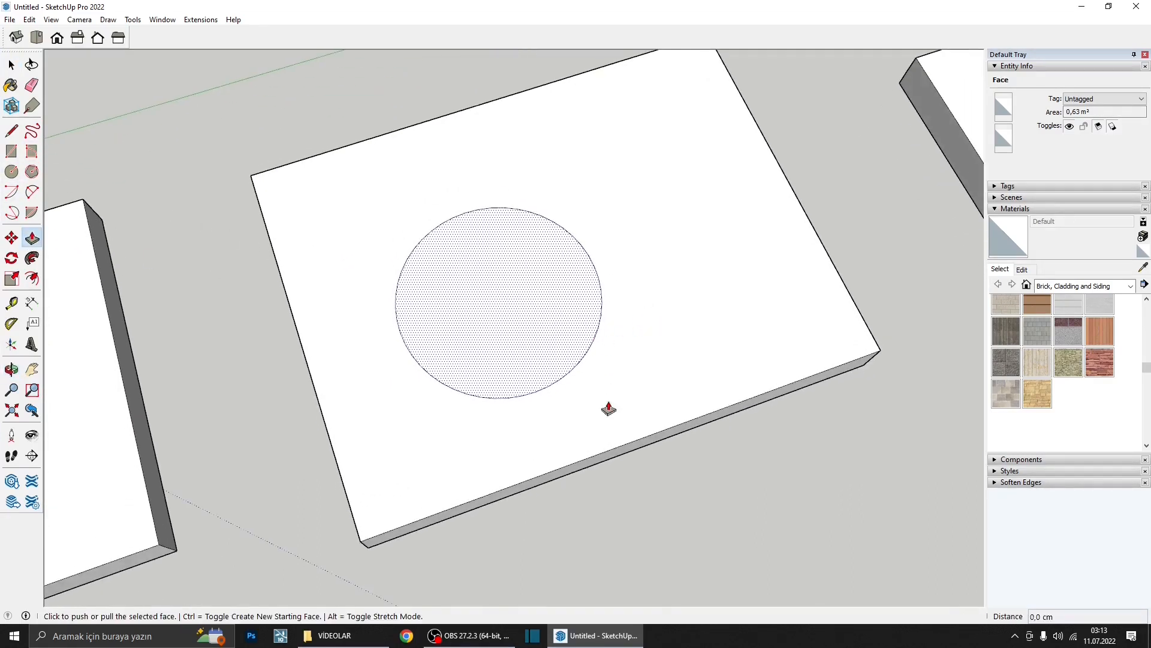
click(513, 300)
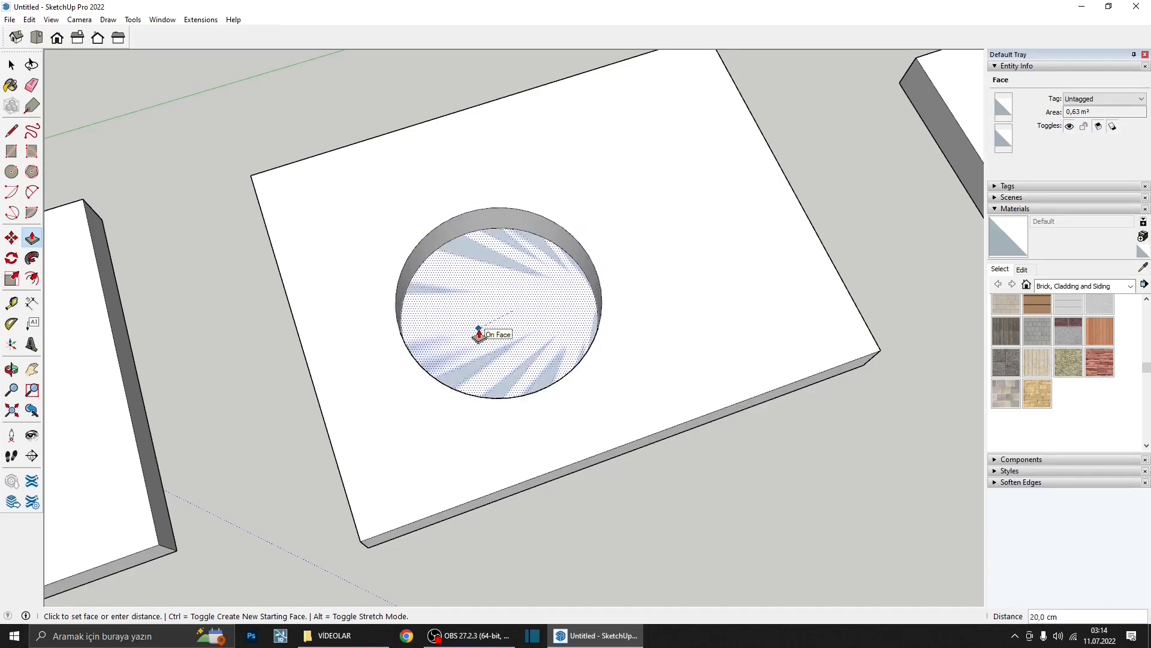
middle_drag(483, 334, 529, 78)
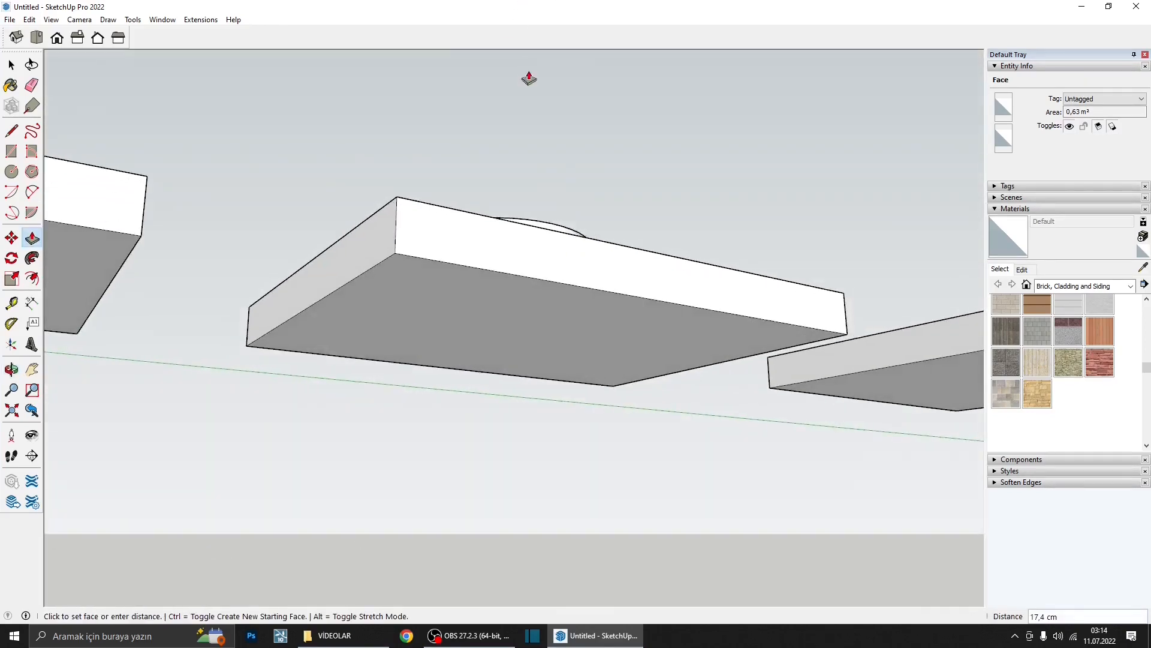
middle_drag(523, 326, 393, 552)
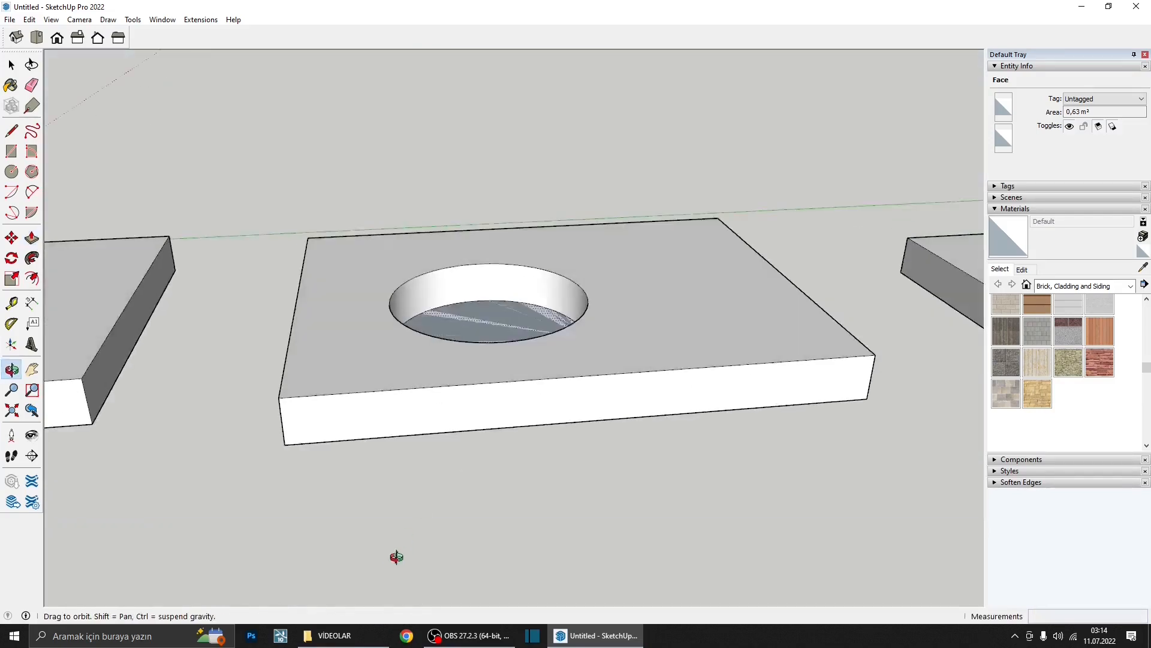
click(494, 322)
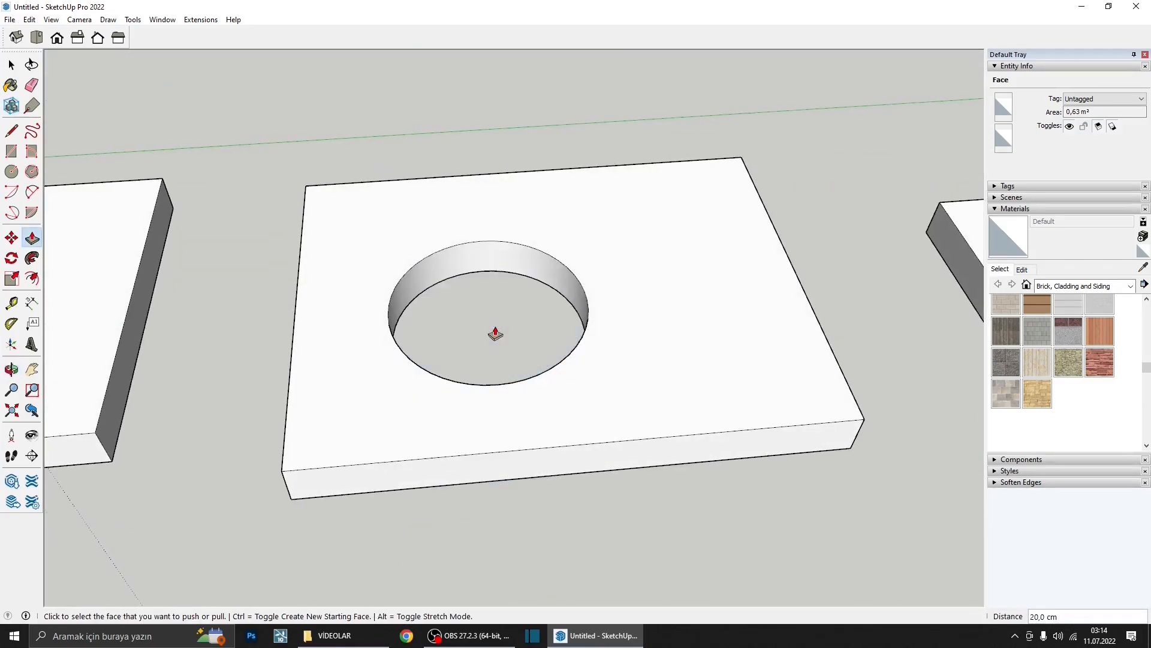
mouse_move(507, 344)
middle_down()
mouse_move(617, 394)
mouse_move(446, 360)
mouse_move(337, 206)
mouse_move(334, 389)
mouse_move(522, 352)
mouse_move(515, 359)
middle_up()
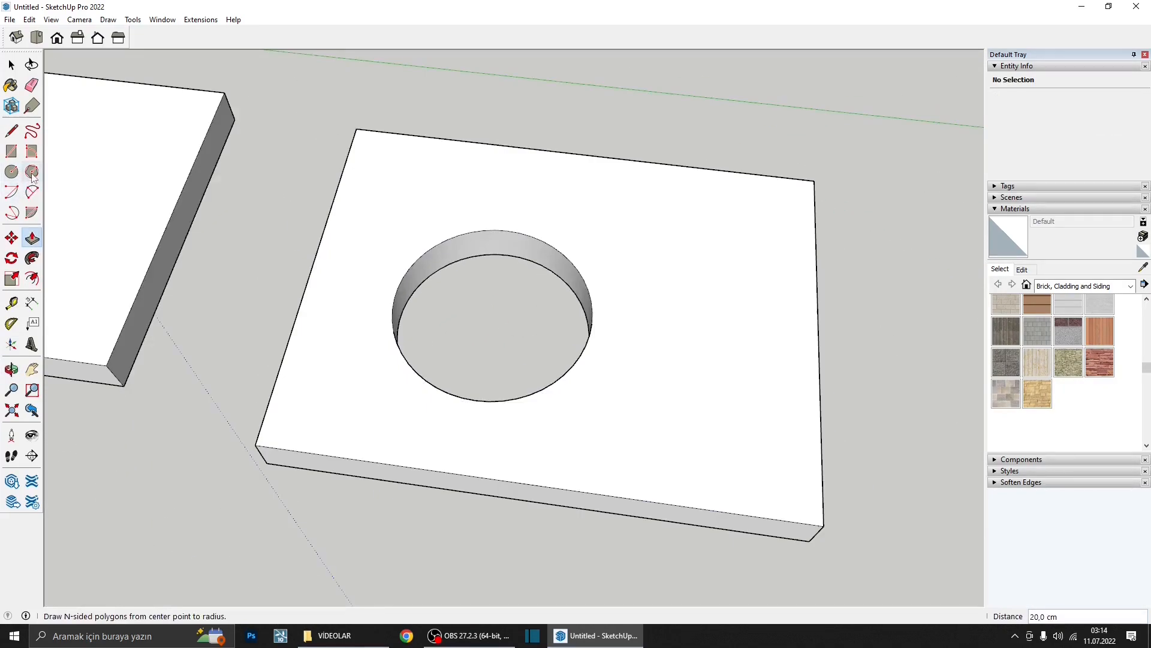
- Draw a hexagon with an inscribed radius of about 20.7 cm on the middle slab's top face, beside the round hole
click(32, 172)
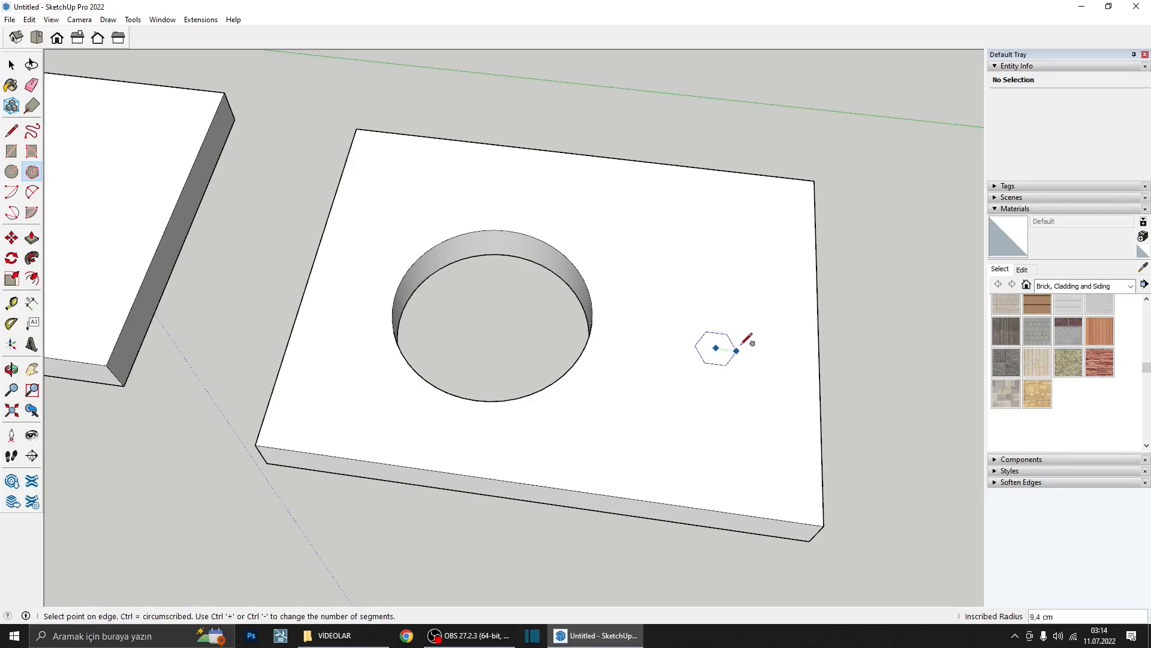
click(762, 346)
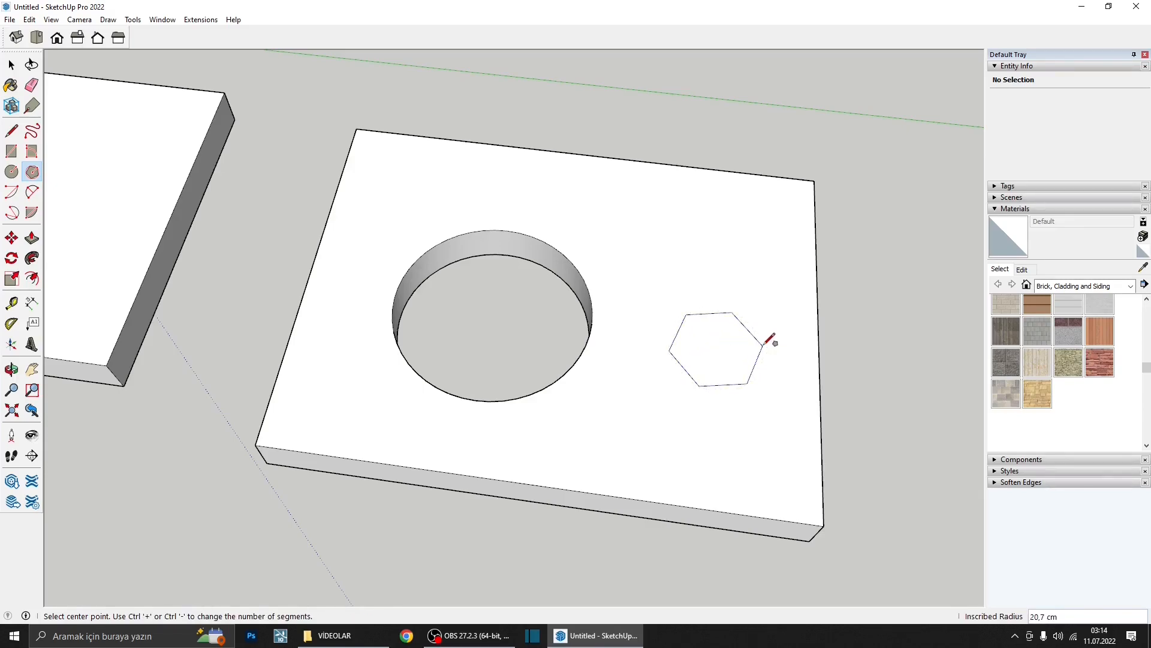
- Try to push the hexagonal face partway down into the middle slab, and undo the change
click(32, 238)
click(741, 360)
click(741, 360)
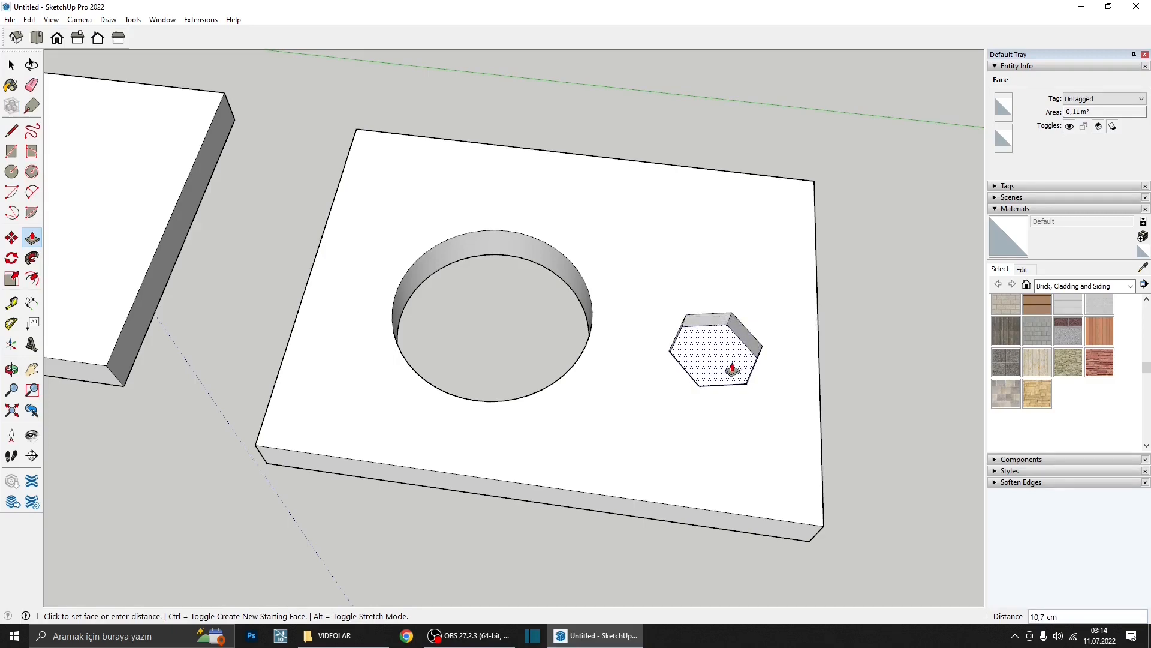
scroll(732, 368, down, 3)
middle_drag(704, 521, 653, 498)
click(776, 542)
scroll(734, 337, up, 3)
key(ctrl+z)
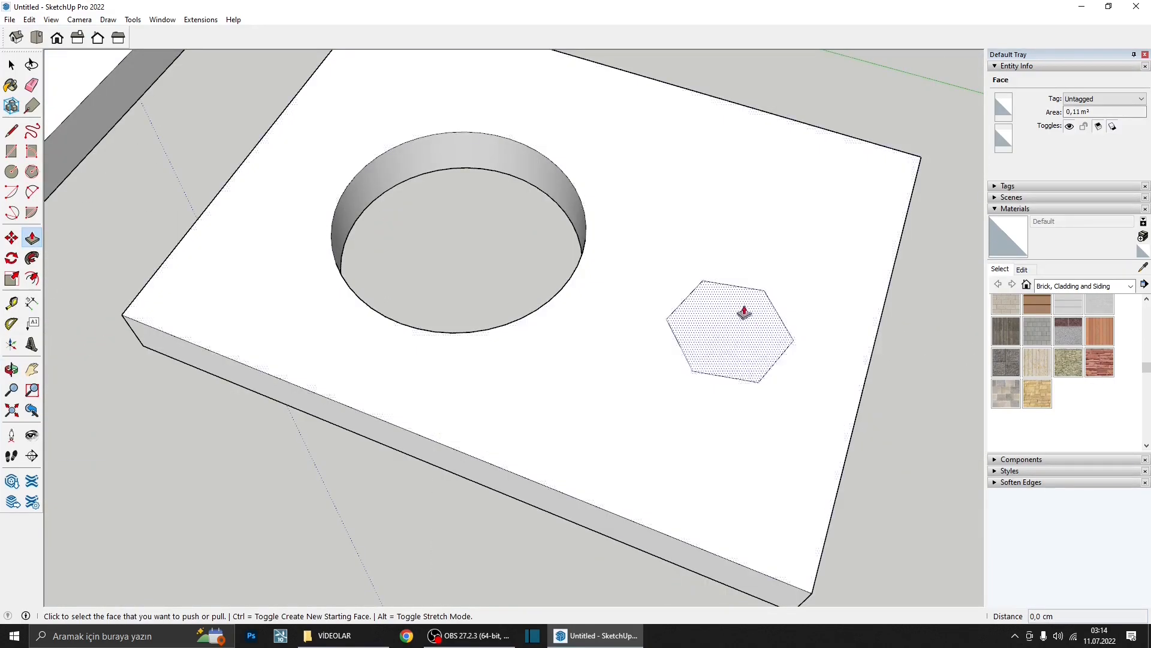
- Push the hexagonal face down 20 cm through the middle slab to cut a six-sided hole
middle_drag(717, 352, 700, 340)
click(737, 352)
scroll(727, 360, down, 3)
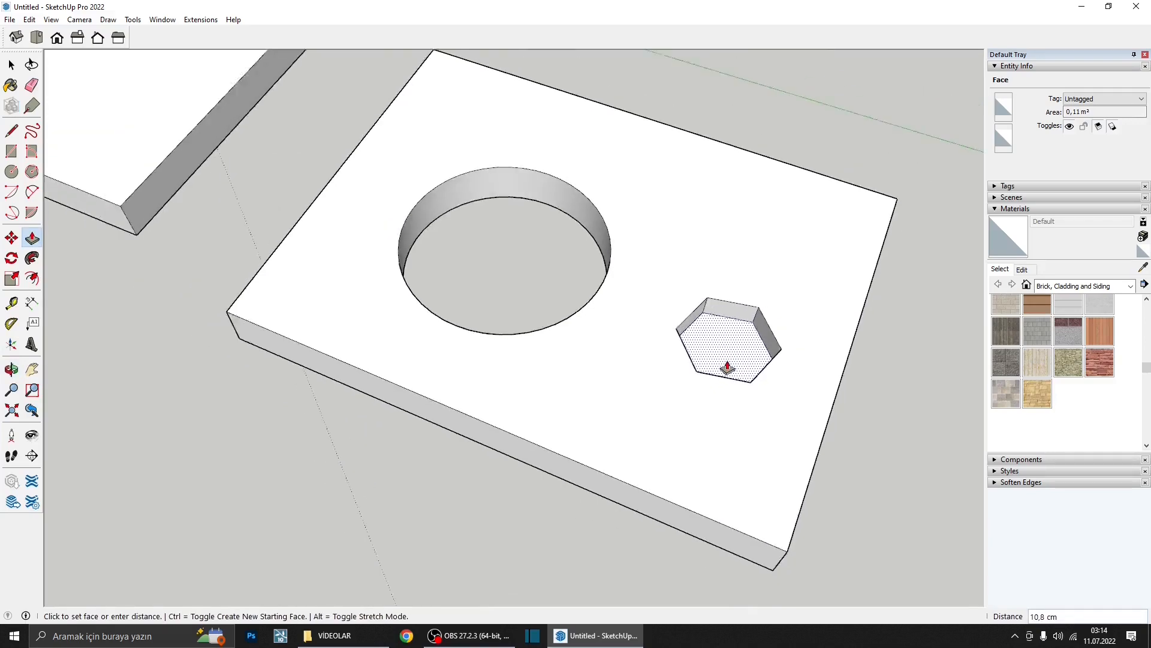
scroll(713, 391, up, 7)
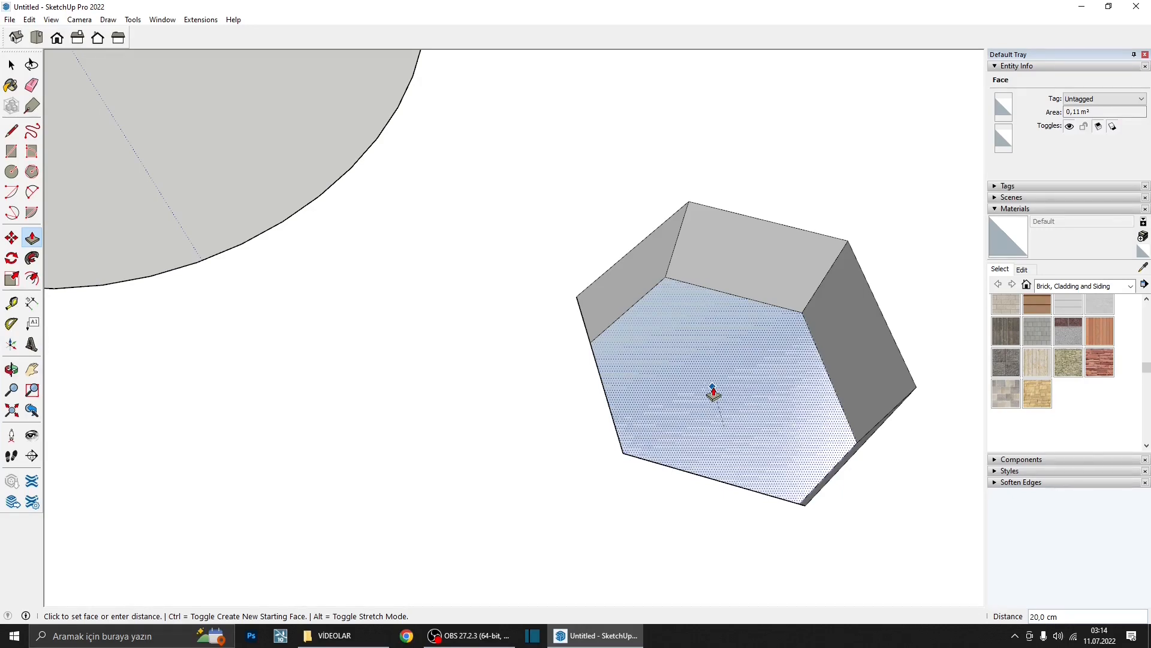
click(706, 434)
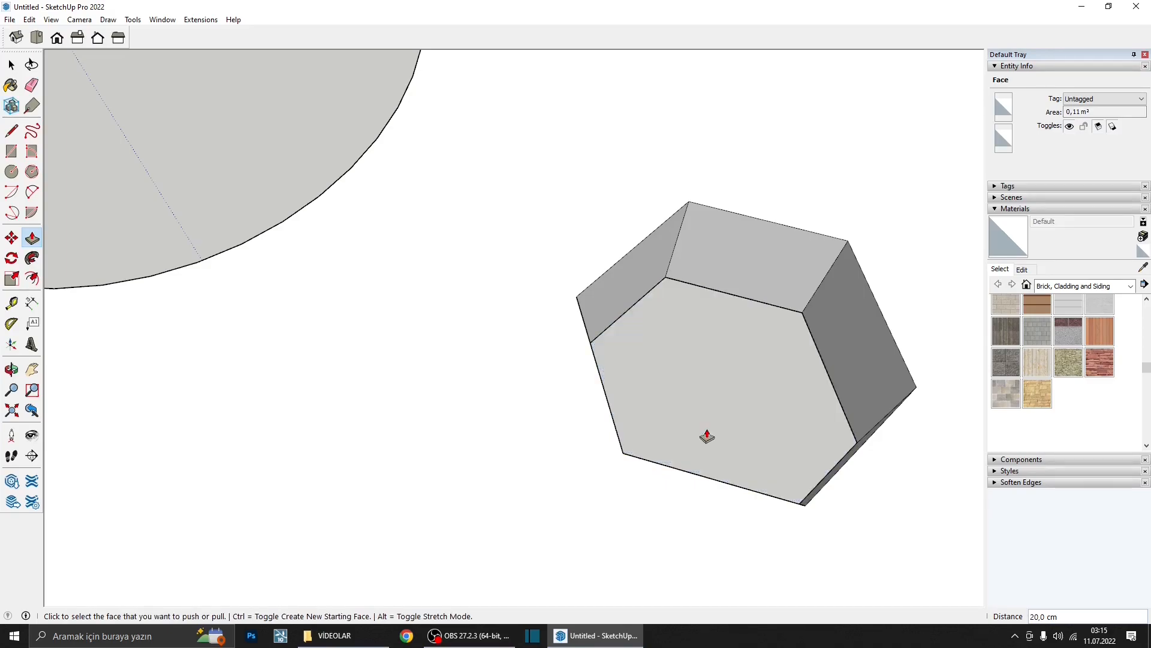
scroll(550, 450, down, 5)
middle_drag(516, 470, 768, 186)
middle_drag(577, 368, 614, 327)
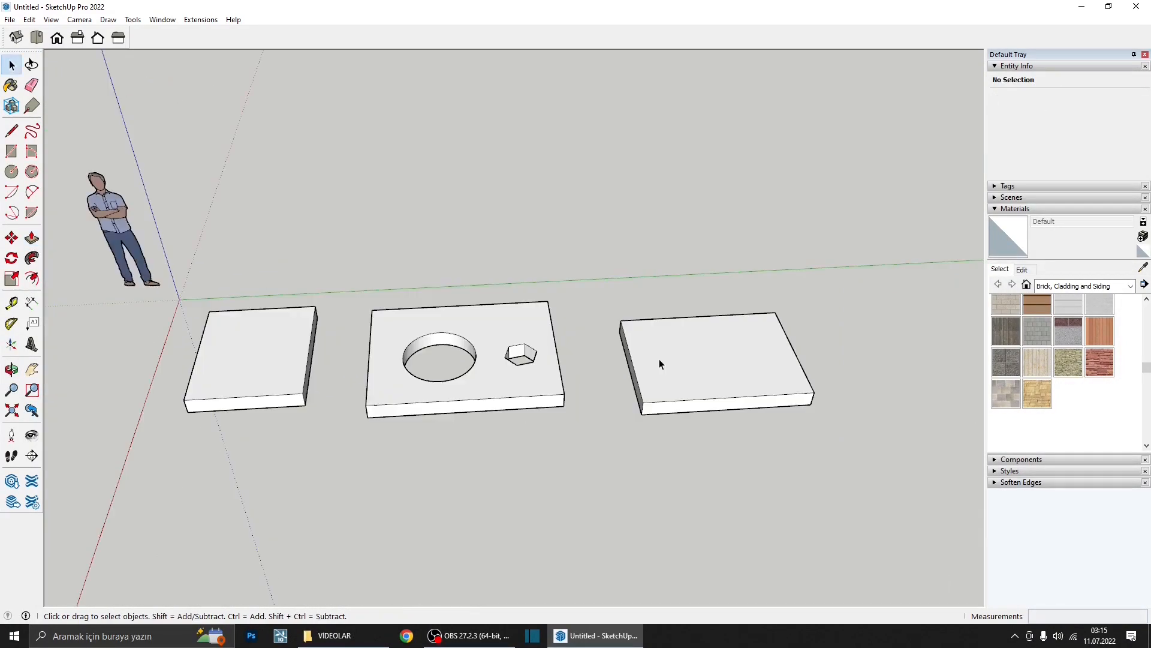
middle_drag(658, 367, 740, 326)
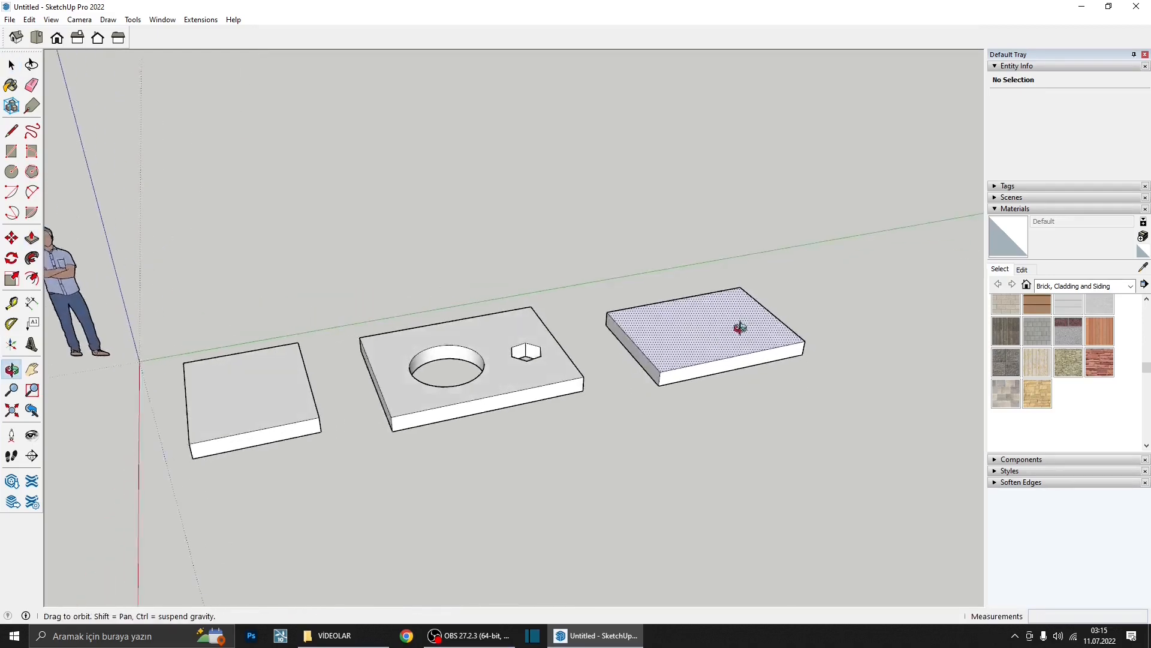
scroll(714, 334, up, 5)
click(699, 370)
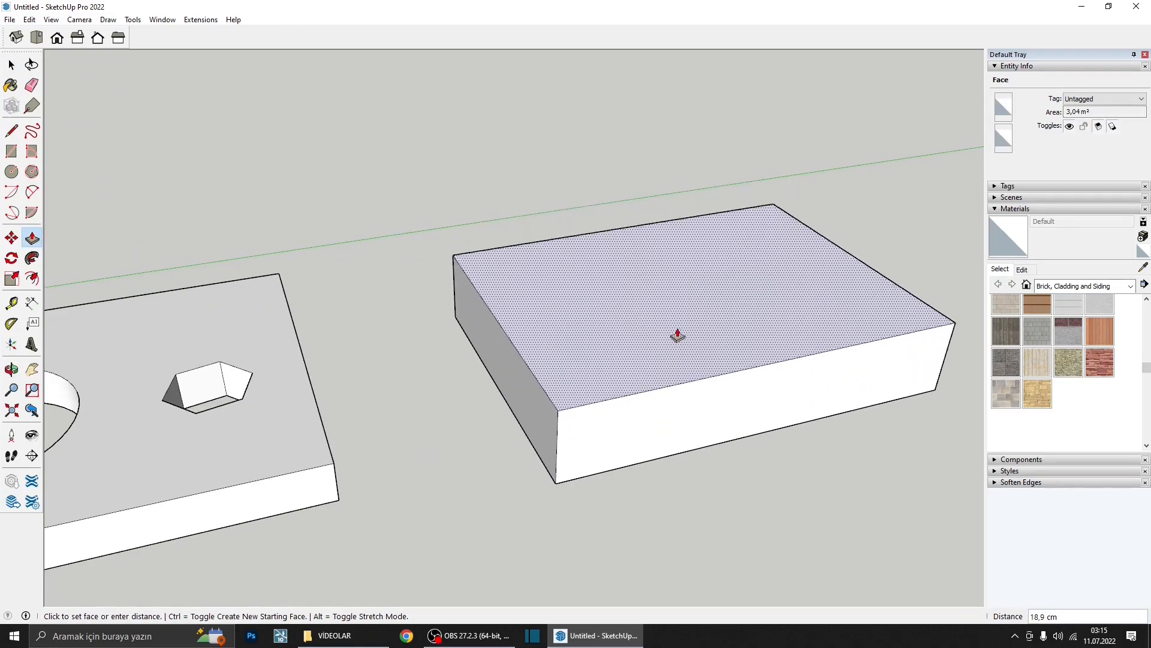
scroll(642, 327, down, 4)
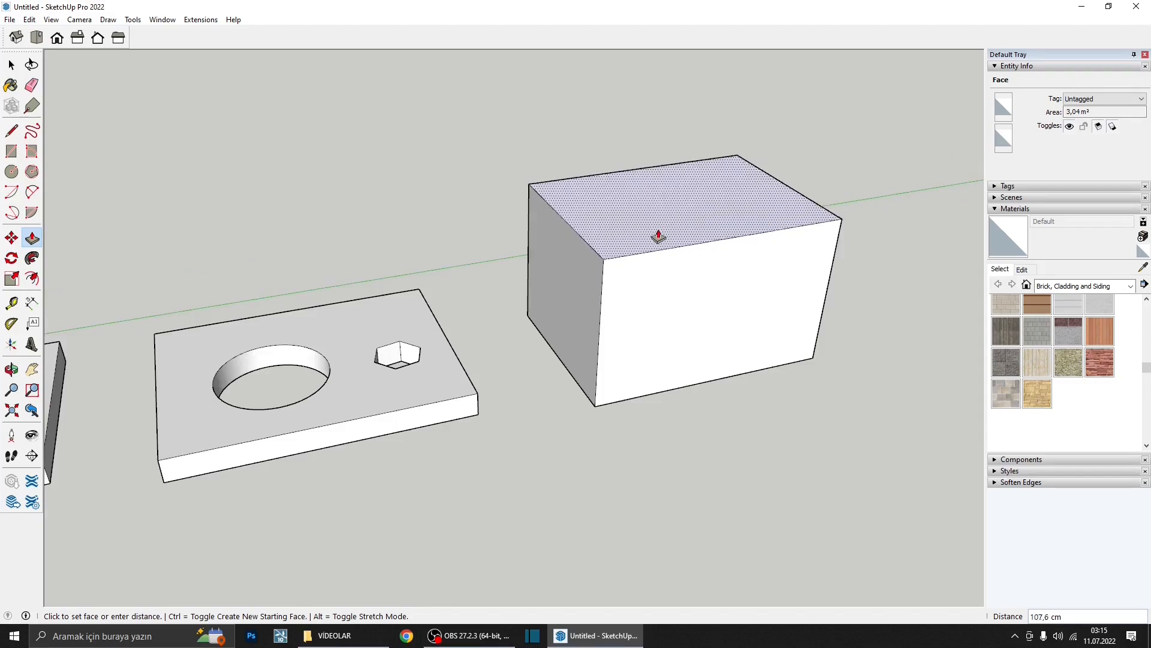
scroll(655, 253, up, 2)
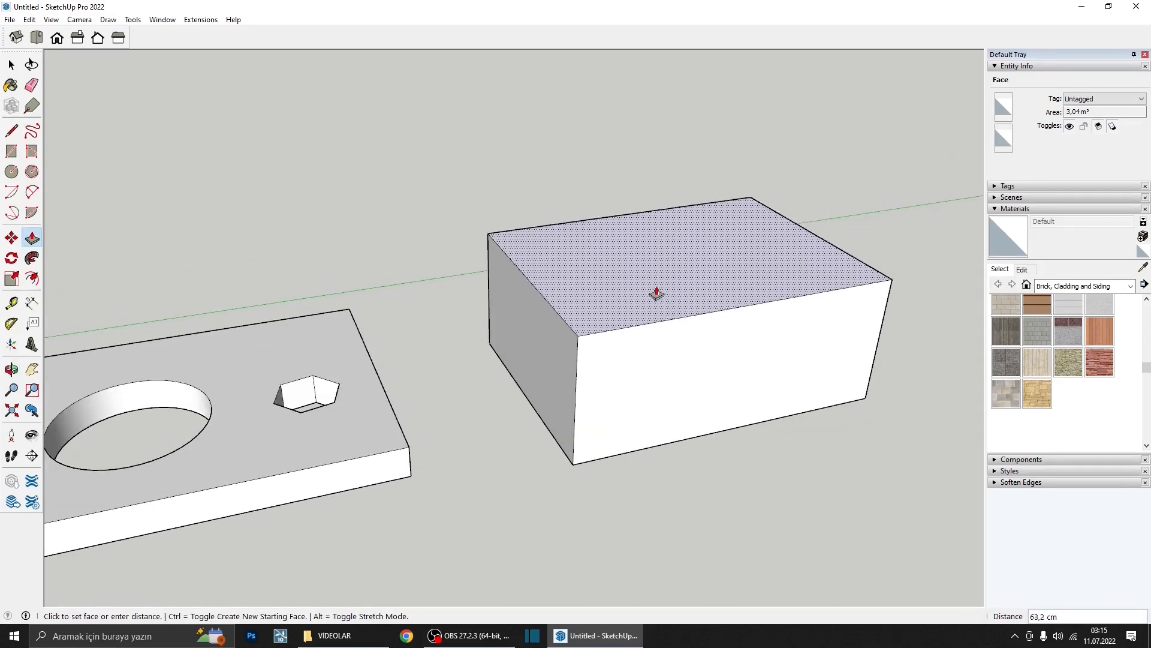
key(Escape)
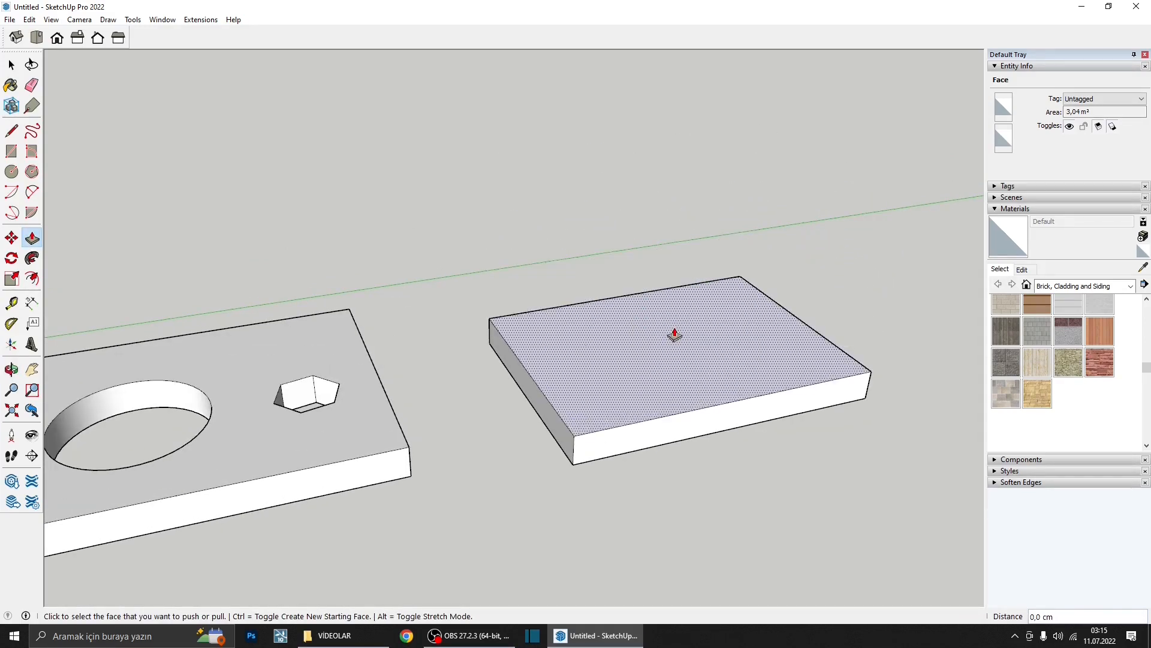
- Pull the far slab's top face up about 109.5 cm with a new starting face, so the new volume is separated by edges
click(638, 396)
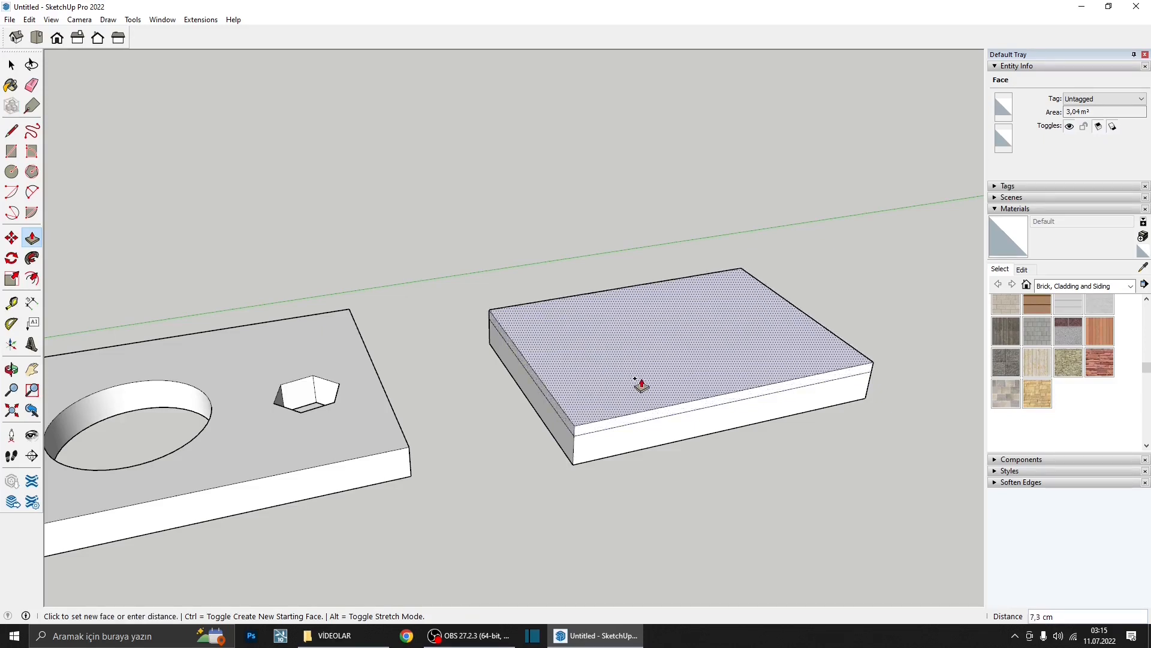
click(651, 224)
middle_drag(618, 328, 611, 266)
scroll(596, 414, up, 3)
scroll(609, 426, down, 5)
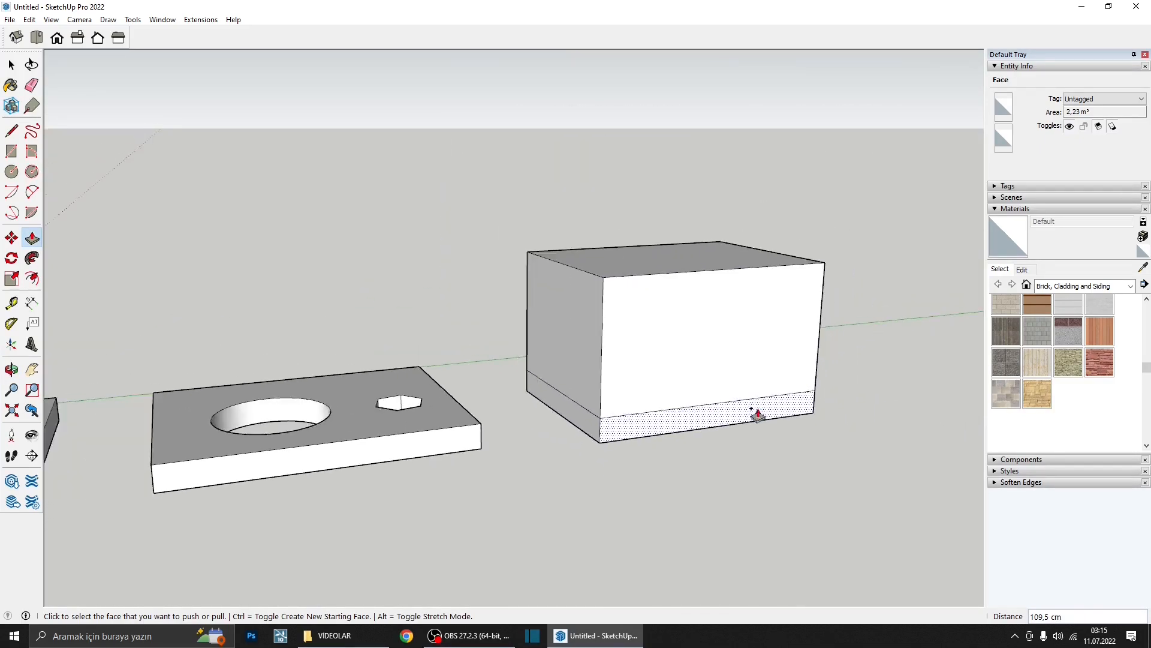
middle_drag(755, 411, 740, 460)
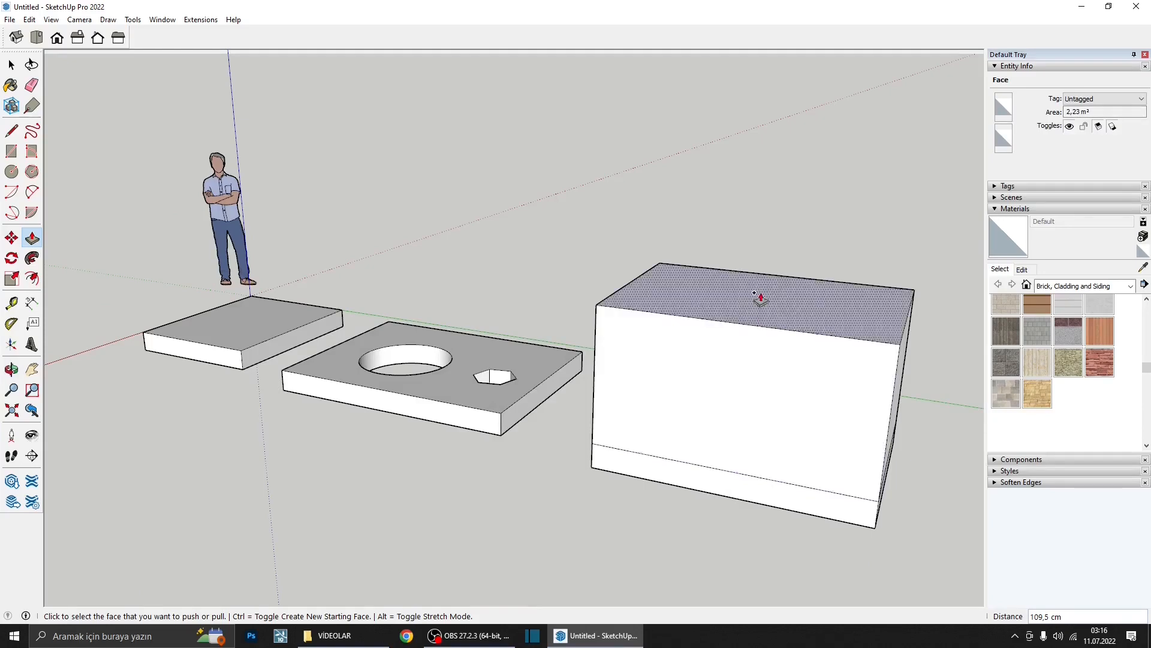
middle_drag(748, 409, 852, 373)
mouse_move(724, 382)
middle_down()
mouse_move(778, 372)
mouse_move(674, 391)
mouse_move(765, 336)
mouse_move(710, 400)
middle_up()
- Draw a 200 by 20 cm rectangle on the open ground in front of the three slabs
scroll(726, 381, down, 3)
scroll(711, 400, down, 3)
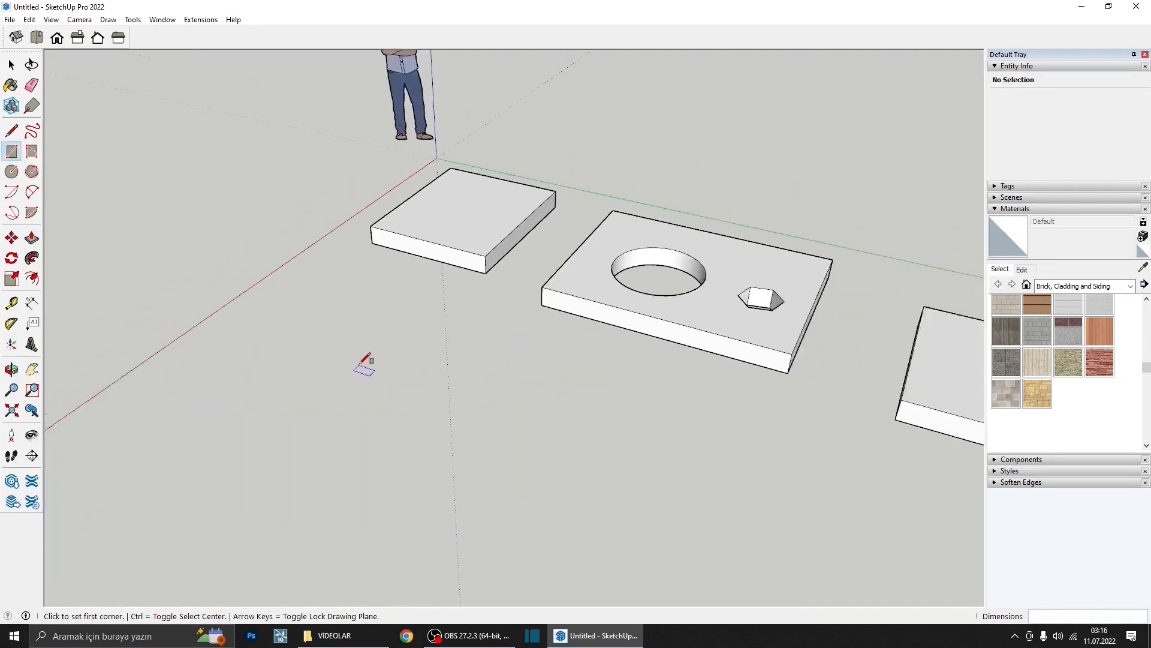
middle_drag(359, 371, 545, 418)
click(435, 397)
text(200)
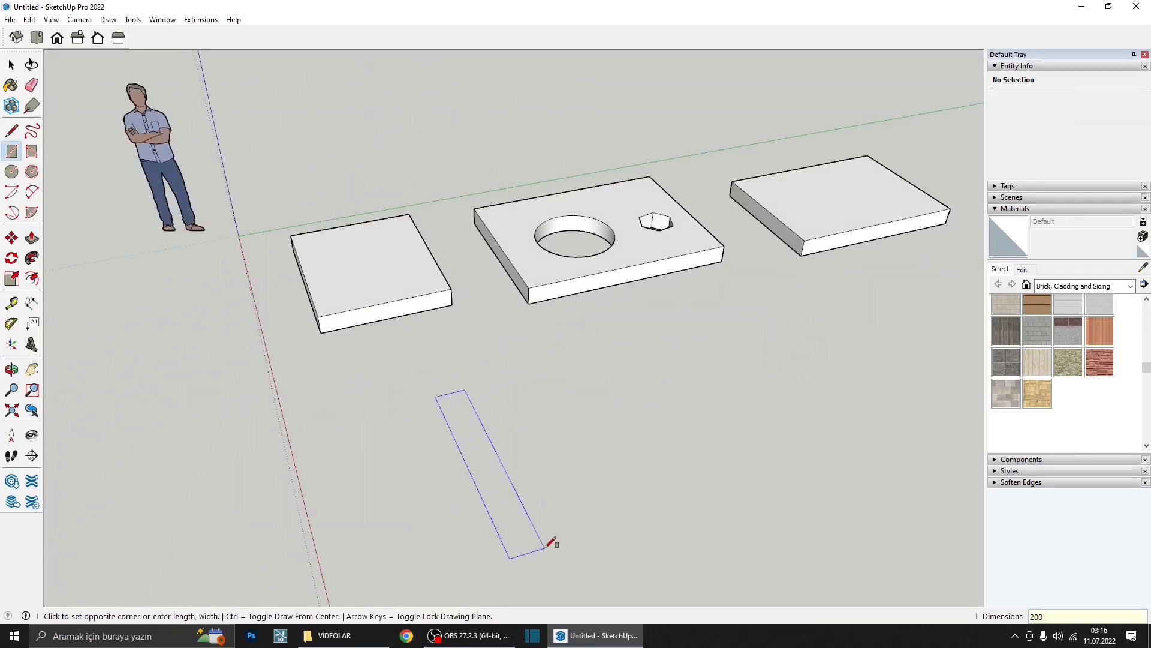
text(;)
text(20)
key(Return)
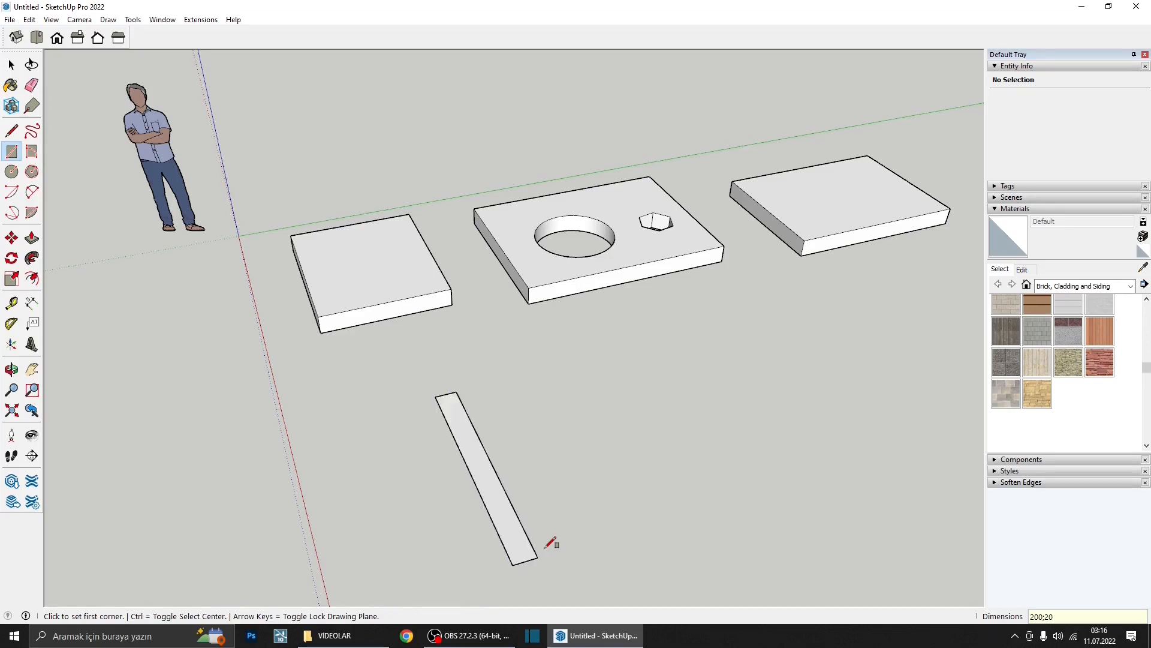
- Pull the narrow rectangle up 300 cm to form a wall
scroll(607, 468, down, 2)
key(p)
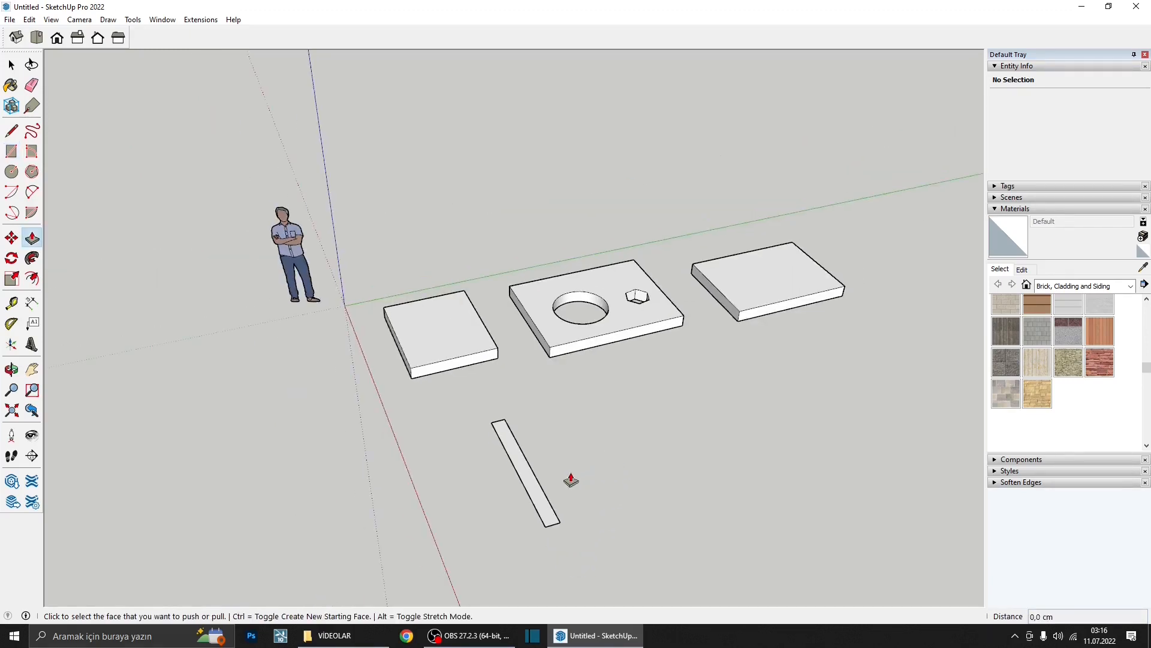
click(547, 513)
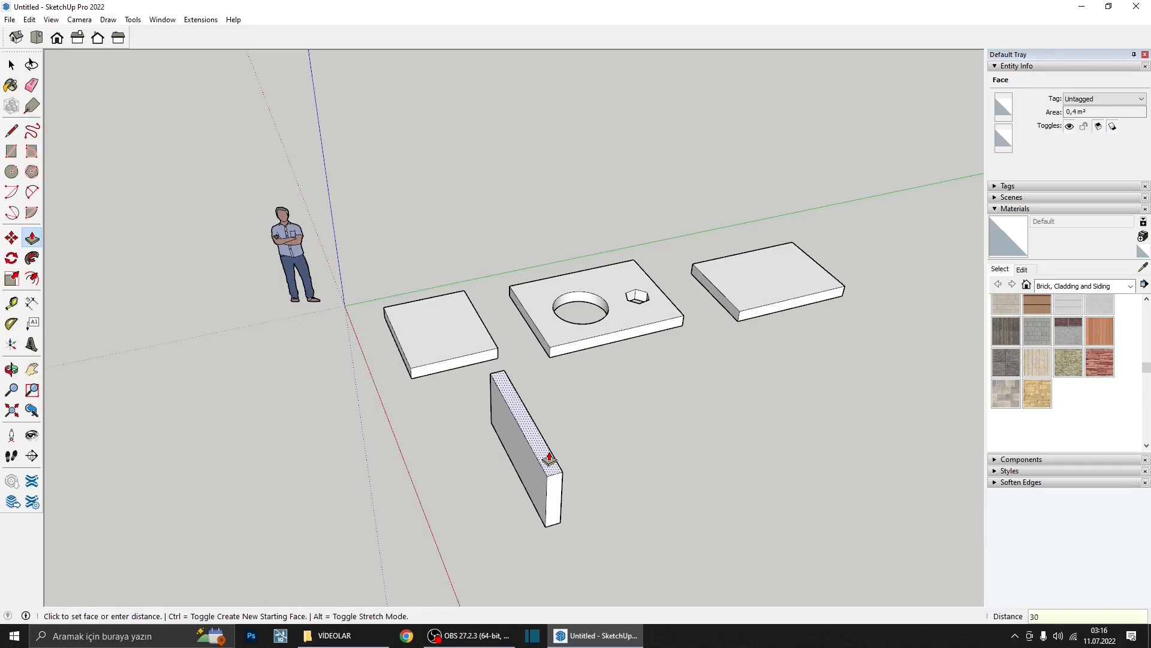
text(300)
key(Return)
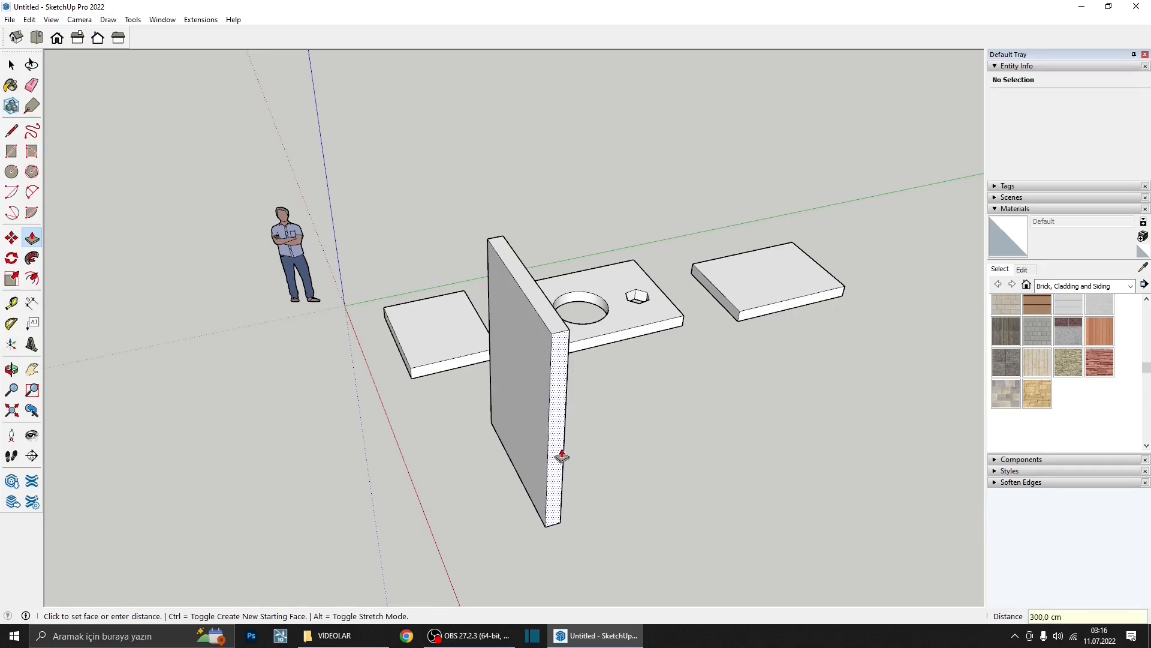
- Extend the wall's narrow end face 20 cm with a new starting face to add a separate corner section
middle_drag(563, 458, 633, 498)
scroll(592, 476, up, 3)
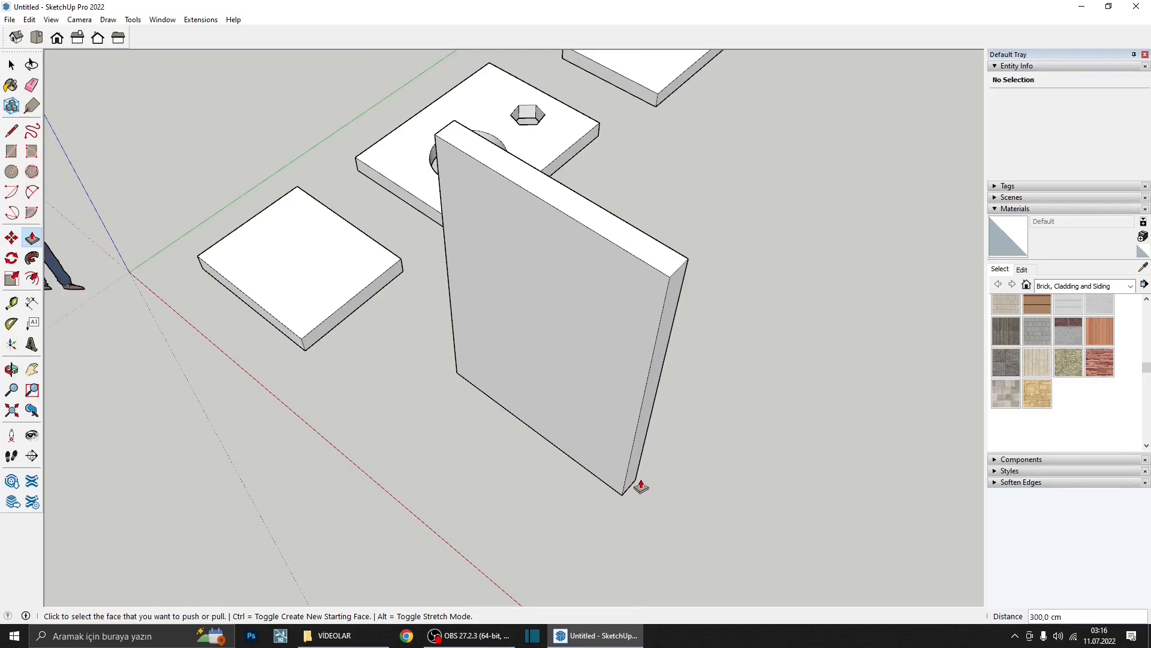
shift+middle_drag(654, 456, 572, 383)
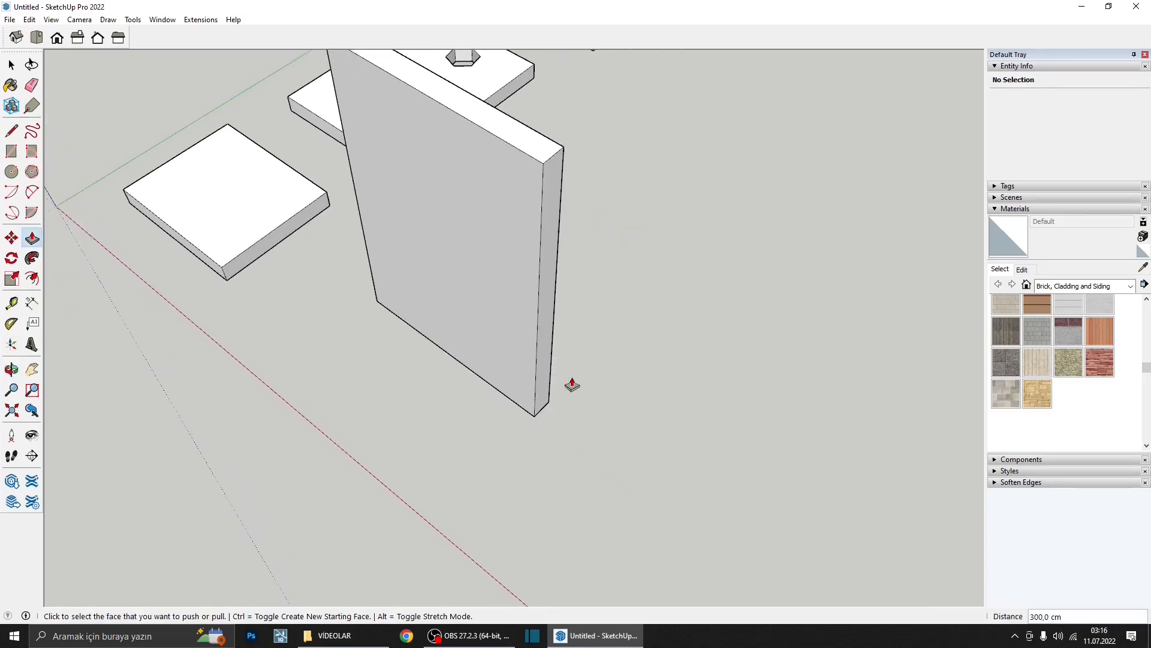
click(538, 390)
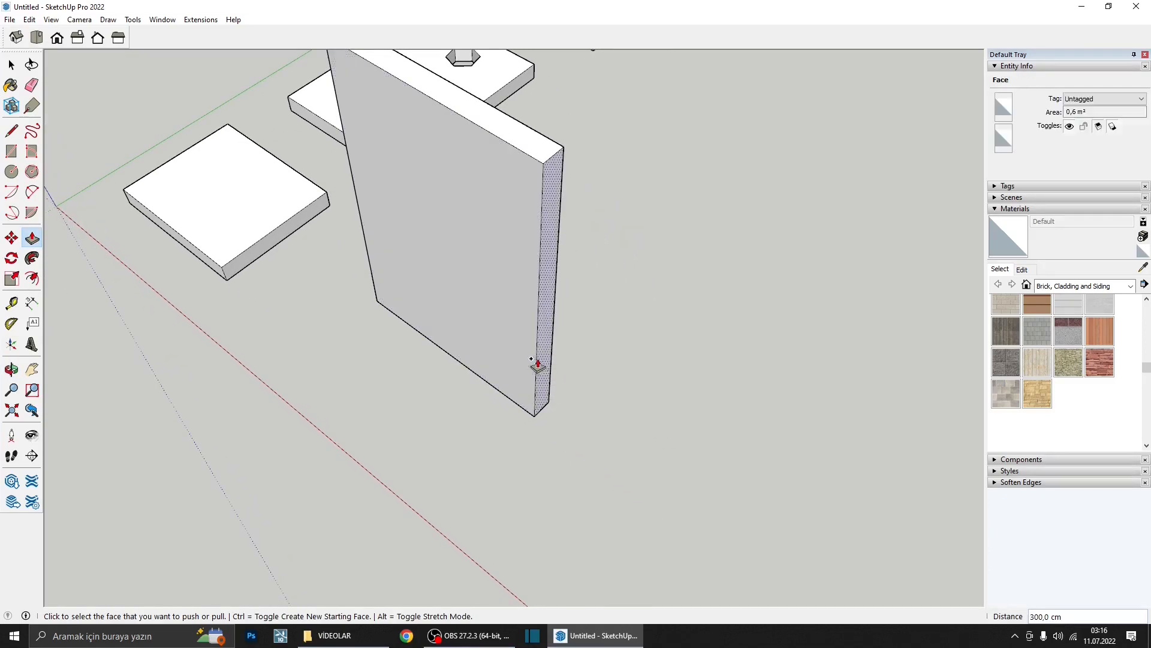
scroll(536, 383, up, 2)
click(534, 393)
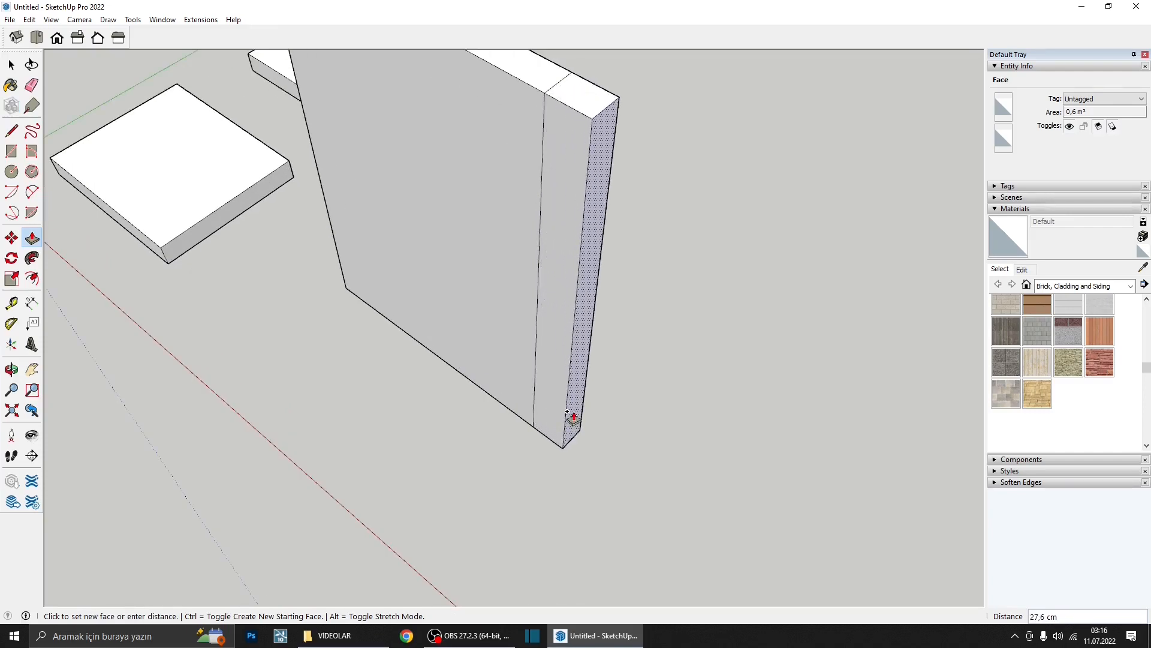
text(20)
key(Return)
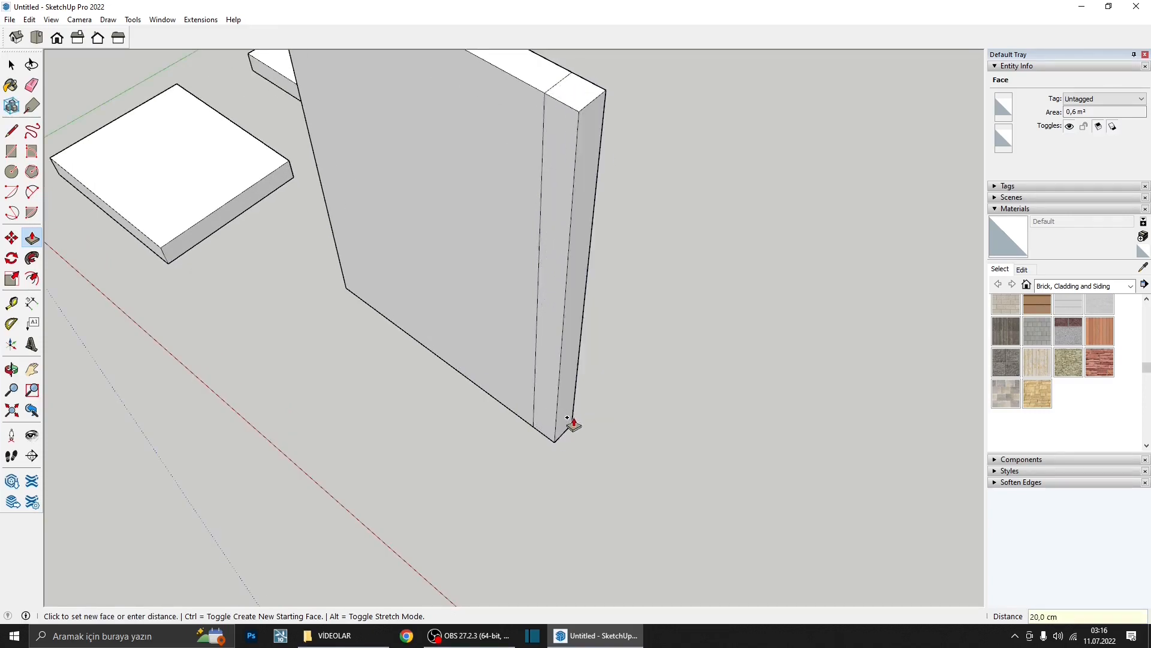
- Pull the inner side face of the corner section out about 395.5 cm to form a second wall perpendicular to the first
middle_drag(570, 419, 377, 356)
scroll(360, 335, down, 3)
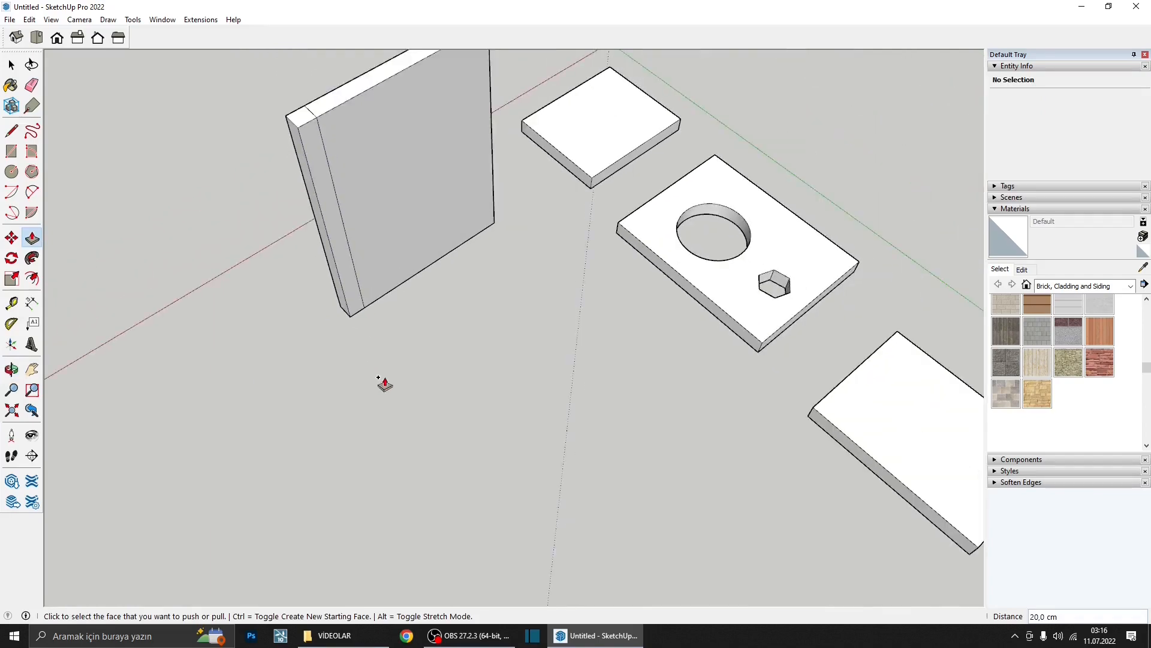
middle_drag(383, 383, 380, 406)
scroll(368, 322, up, 3)
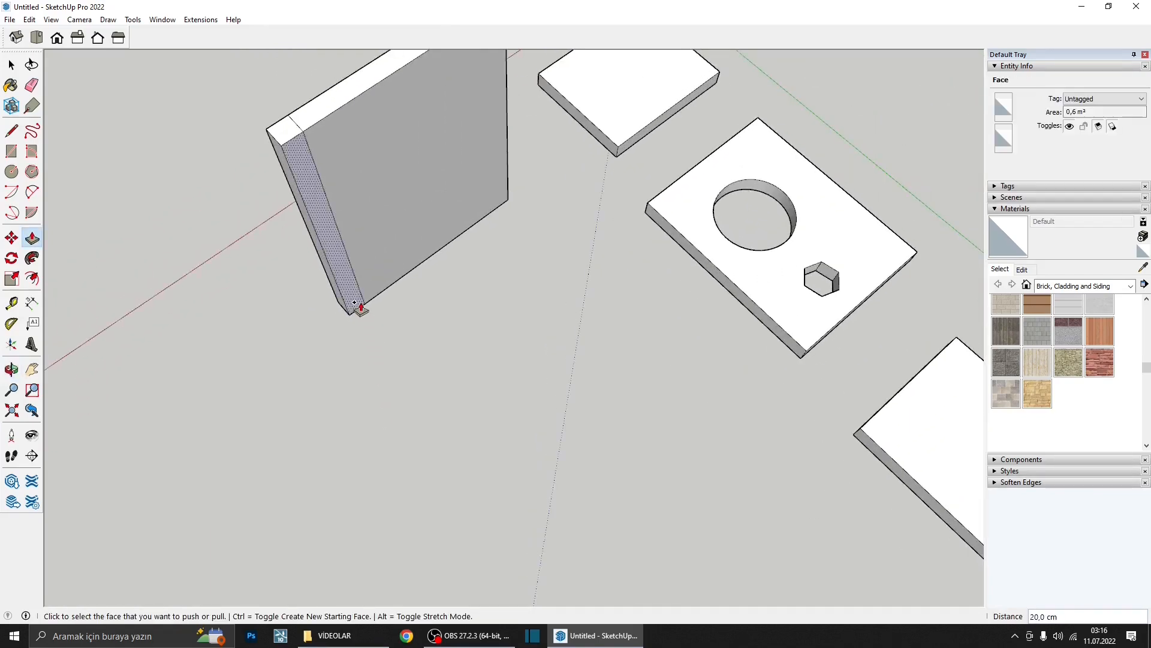
middle_drag(425, 381, 556, 347)
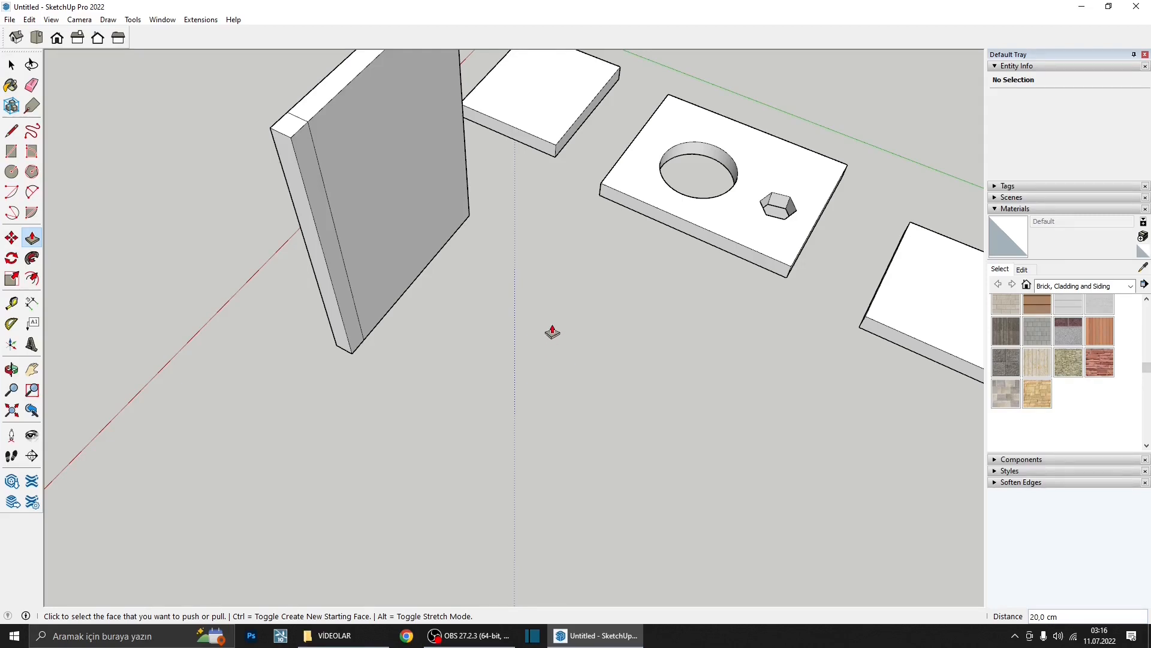
click(355, 339)
scroll(363, 343, down, 3)
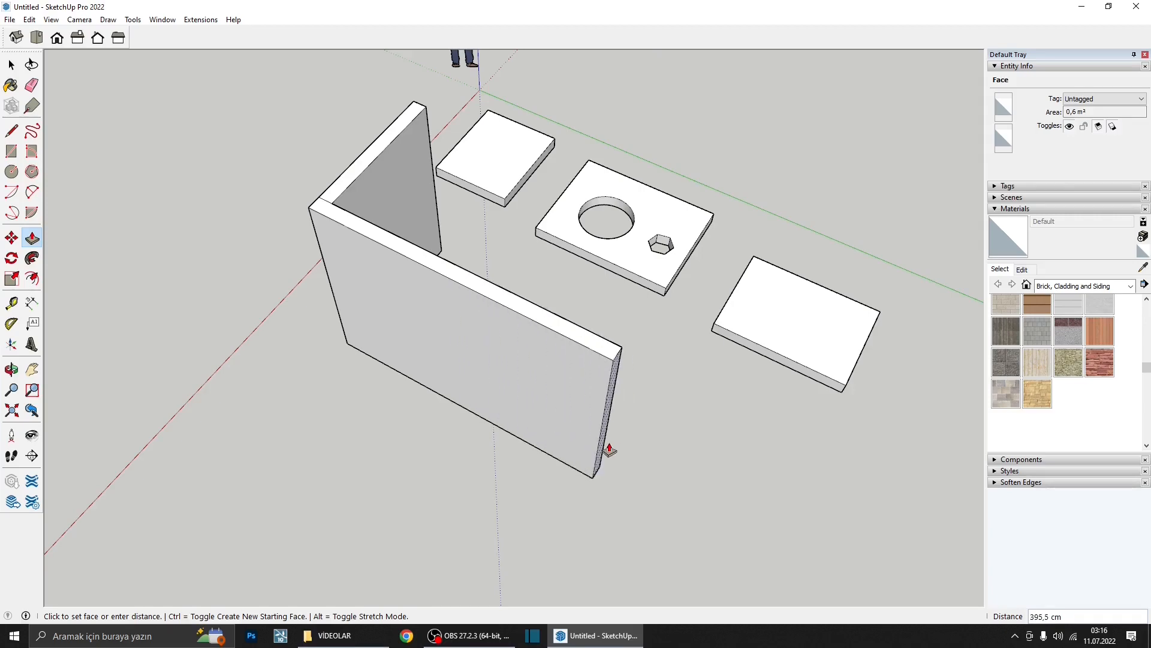
click(609, 449)
- Extend the second wall's narrow end face 20 cm with a new starting face for another corner section
scroll(522, 391, down, 3)
scroll(549, 417, up, 6)
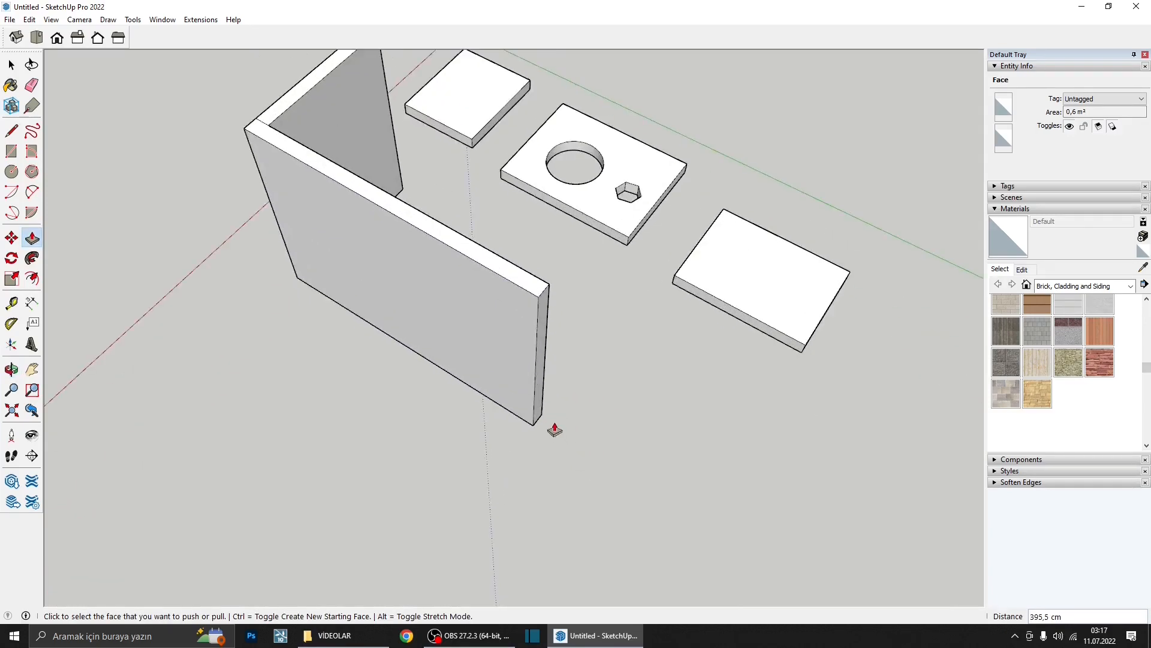
scroll(450, 337, down, 2)
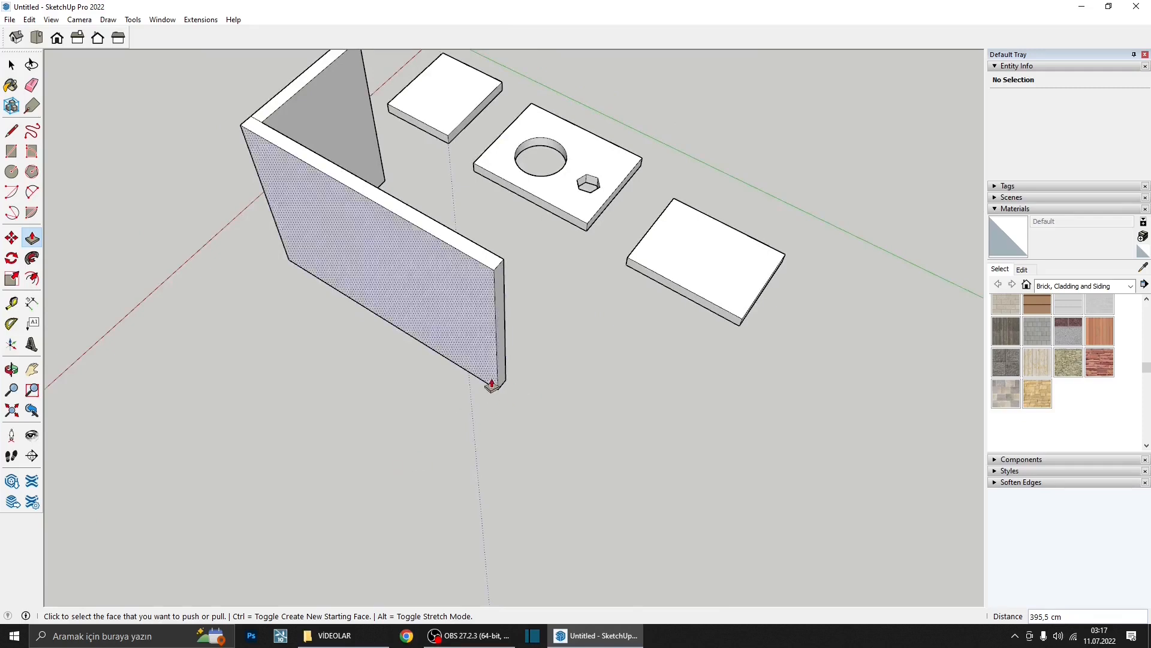
click(502, 384)
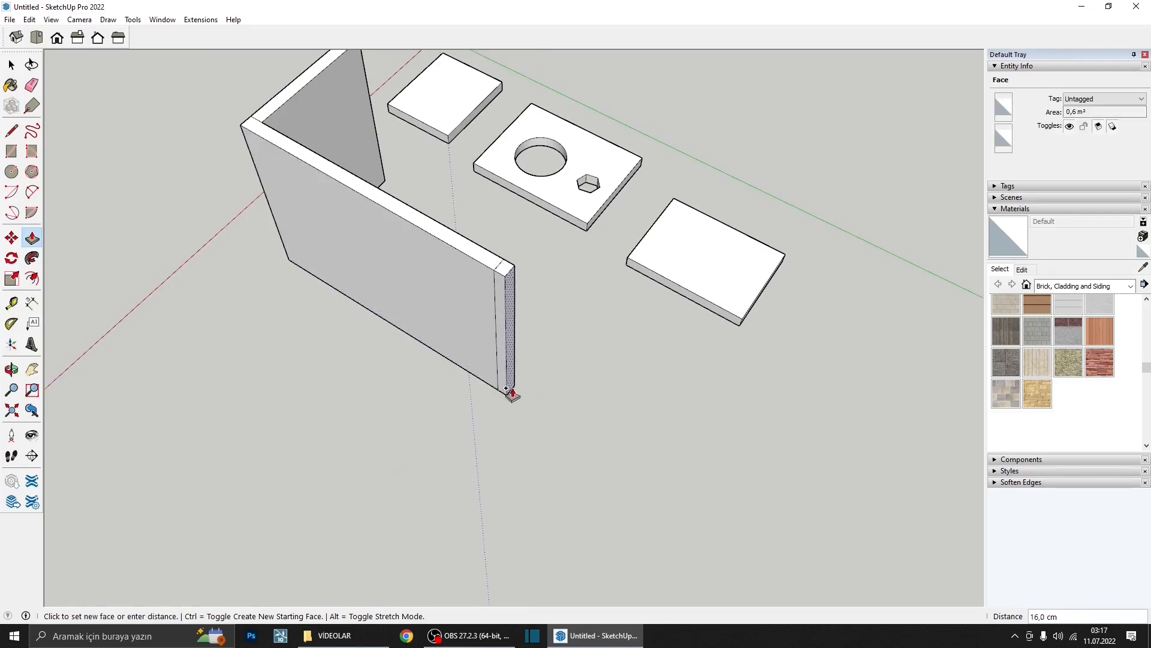
text(20)
key(Return)
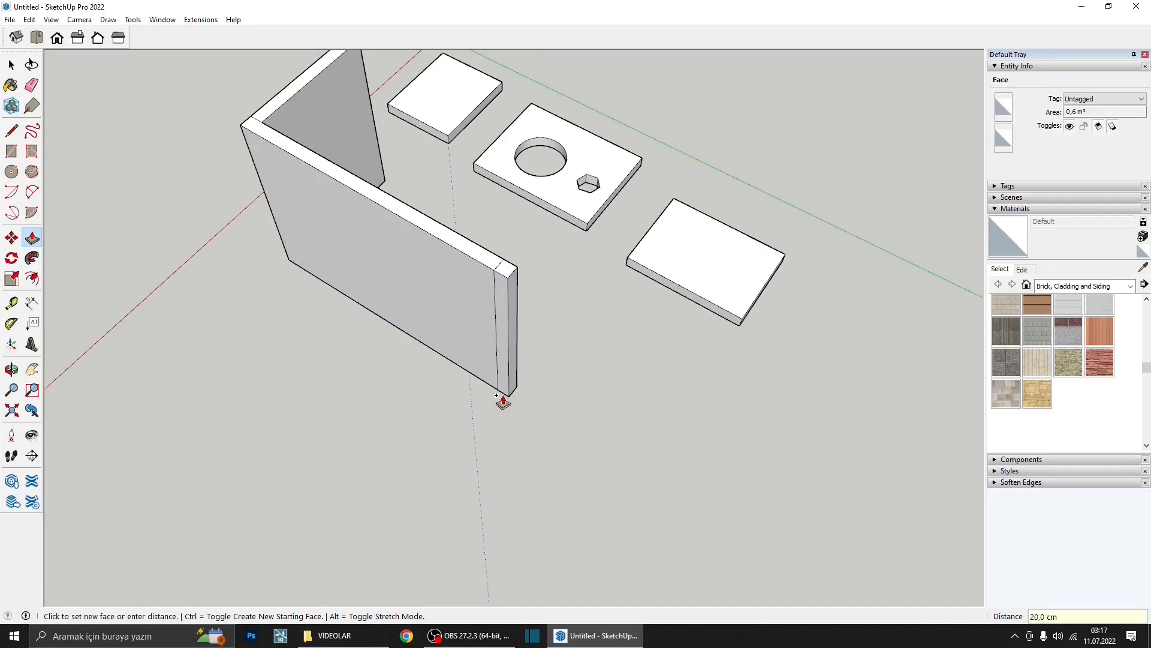
- Pull the outer side face of the second wall's corner section out 300 cm to form a third wall
middle_drag(494, 410, 680, 258)
middle_drag(601, 338, 521, 420)
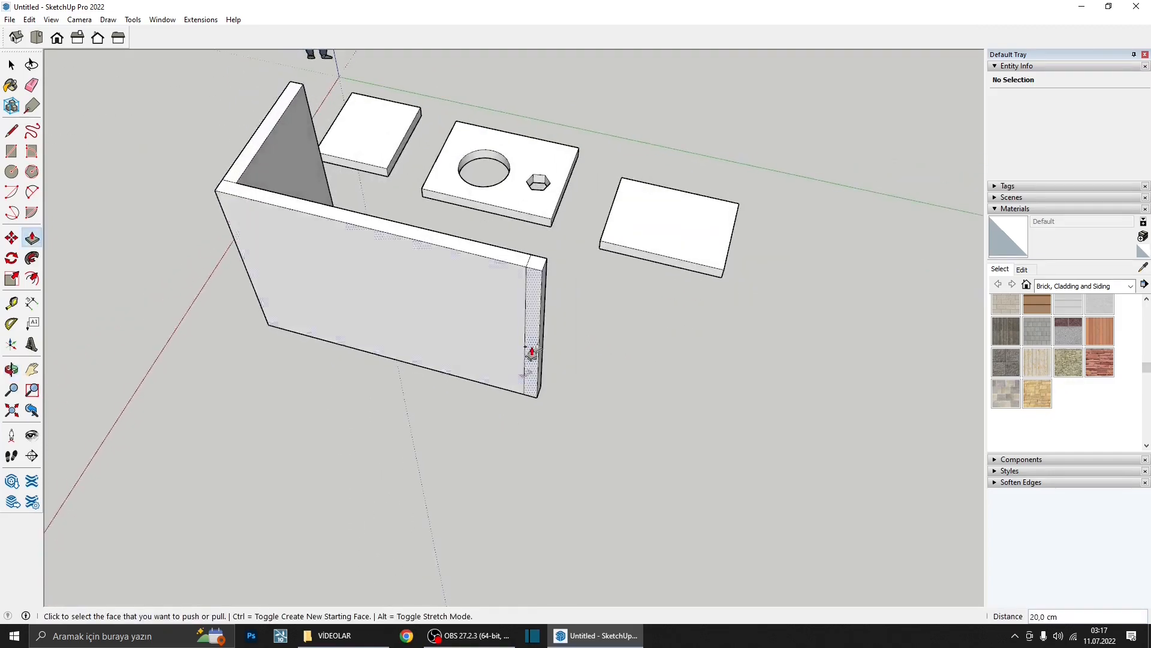
middle_drag(531, 353, 475, 326)
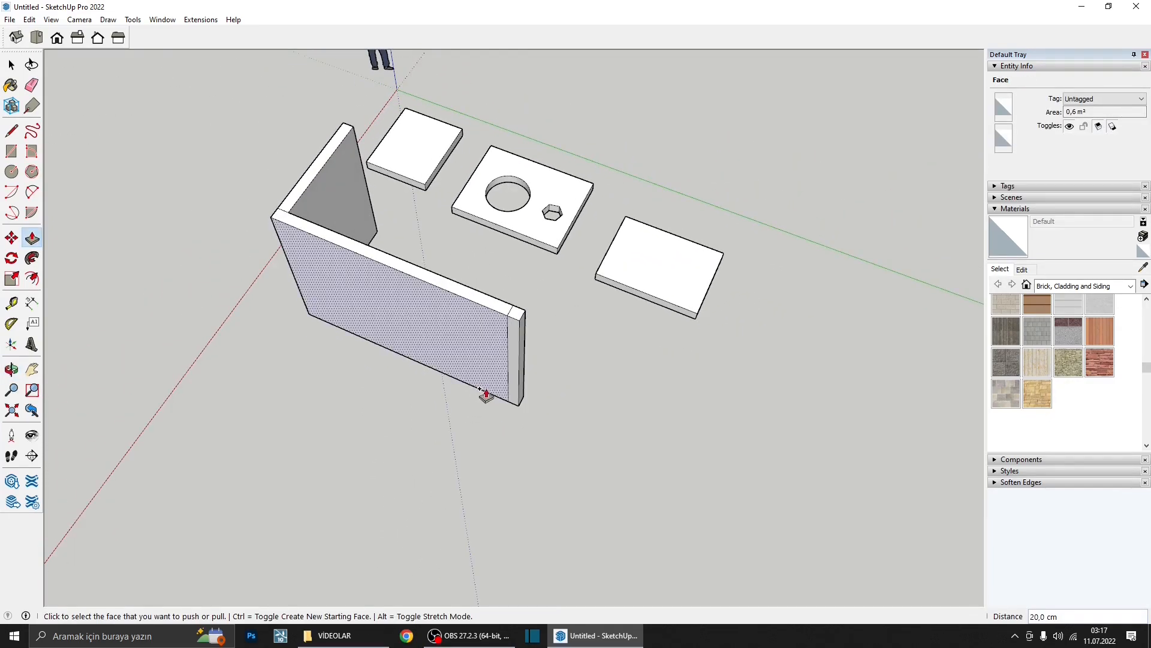
scroll(497, 399, up, 3)
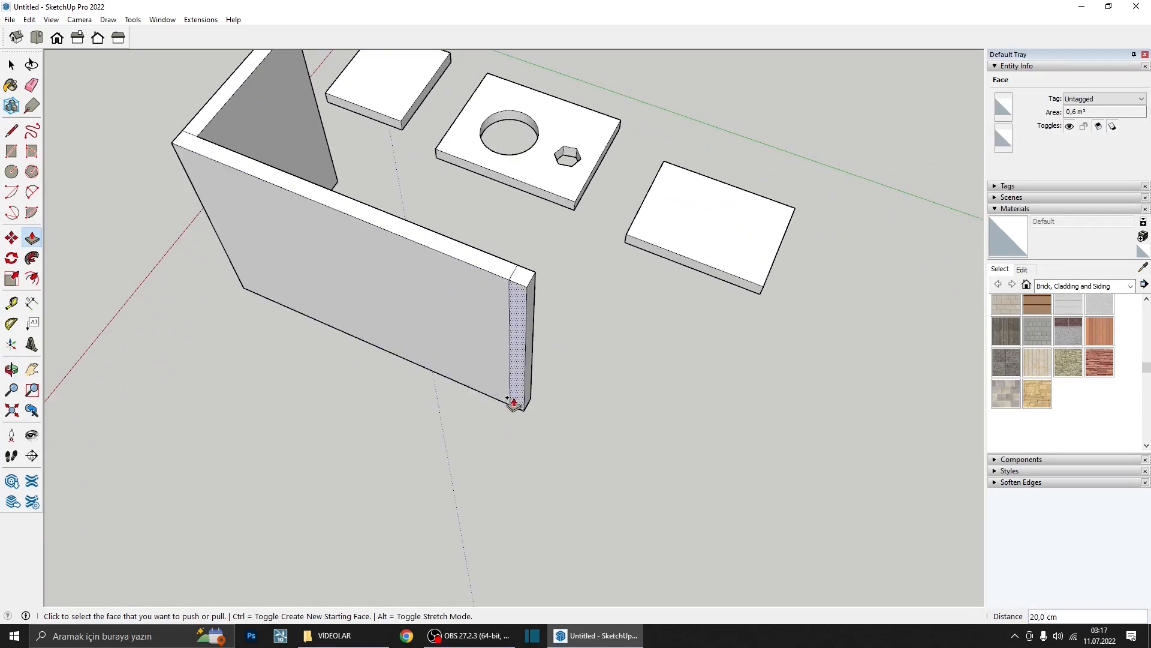
click(511, 397)
scroll(501, 420, down, 3)
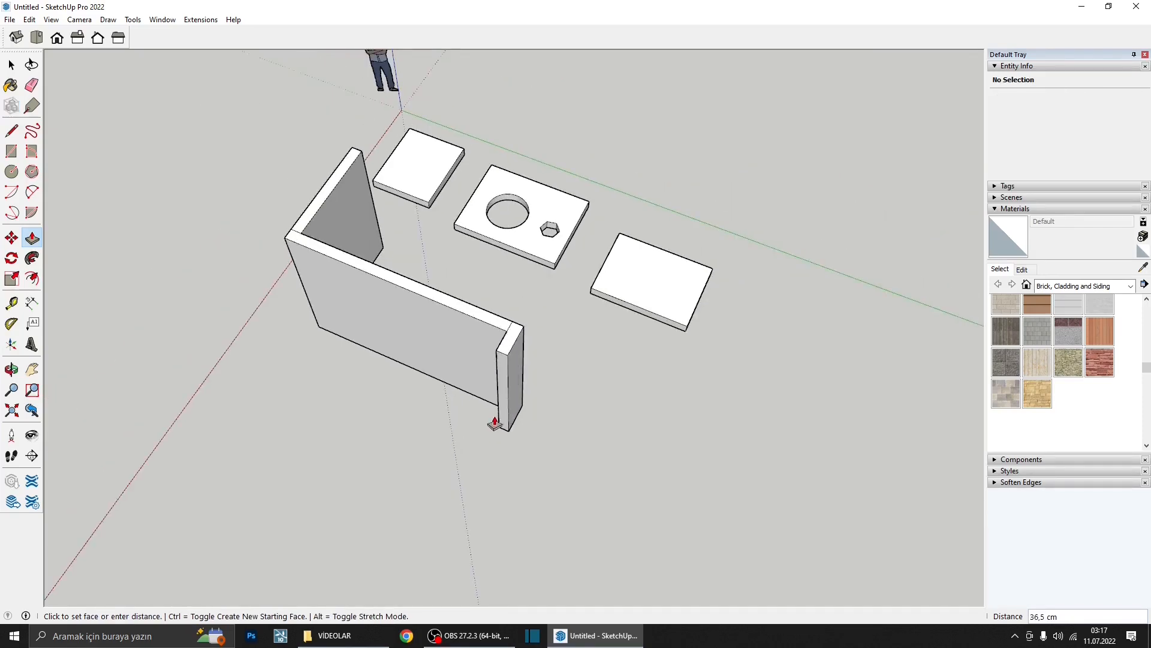
middle_drag(497, 498, 346, 399)
scroll(471, 359, down, 3)
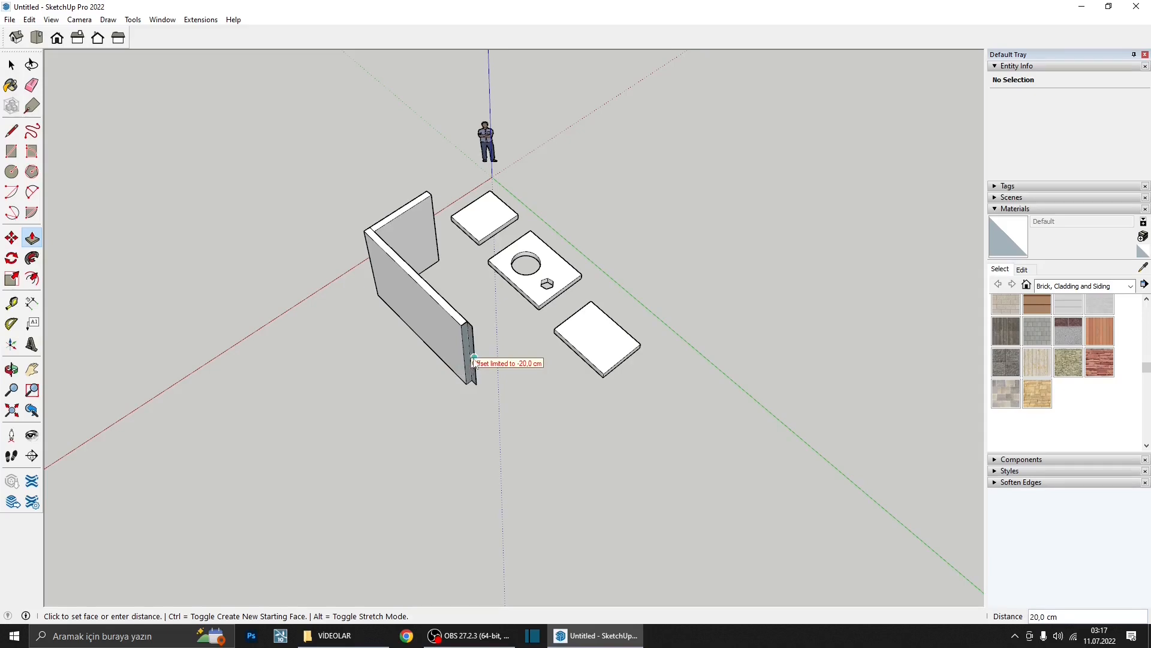
scroll(474, 359, down, 2)
middle_drag(450, 386, 373, 404)
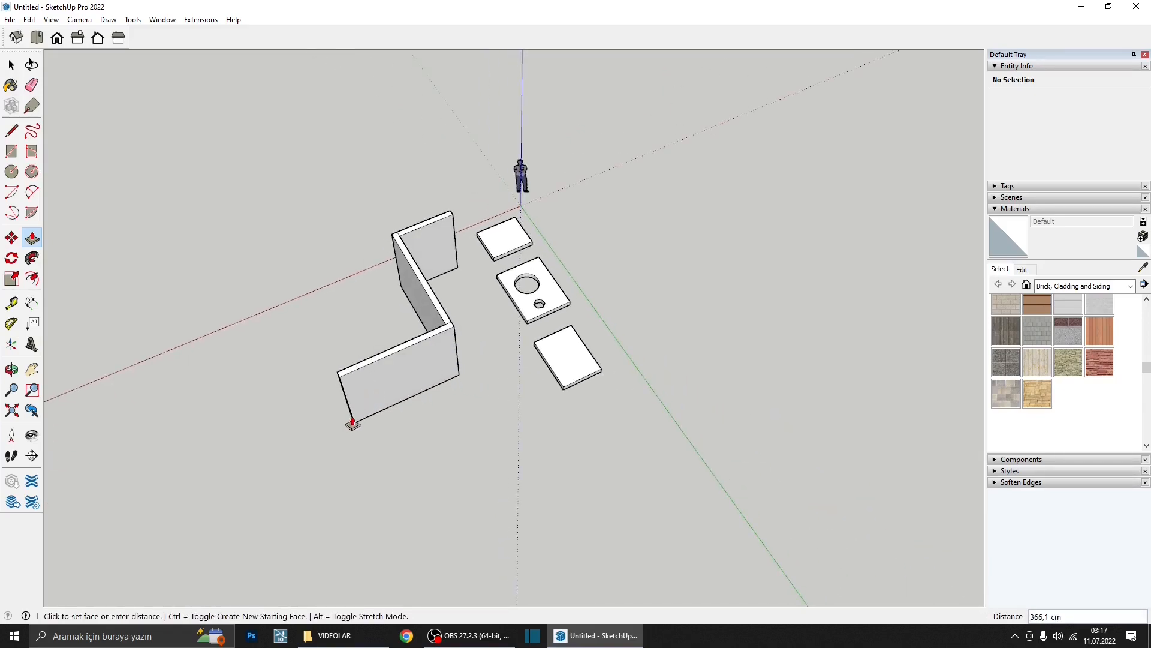
key(Return)
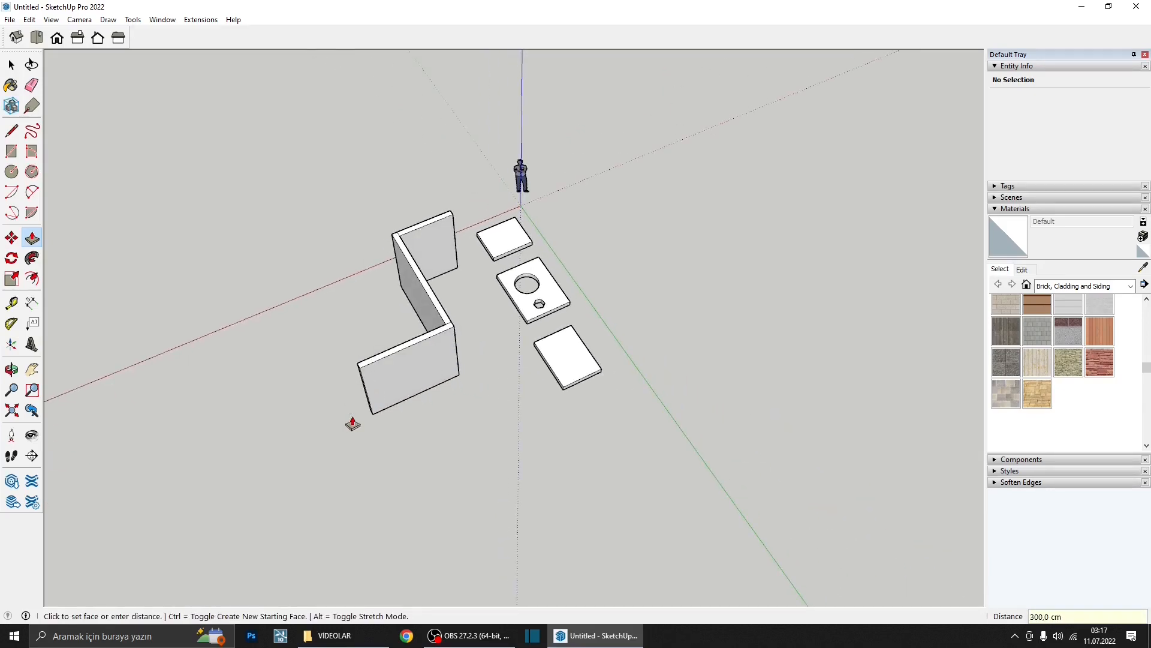
- Extend the third wall's narrow end face 20 cm with a new starting face for another corner section
scroll(382, 386, up, 3)
middle_drag(383, 386, 442, 427)
scroll(442, 427, up, 3)
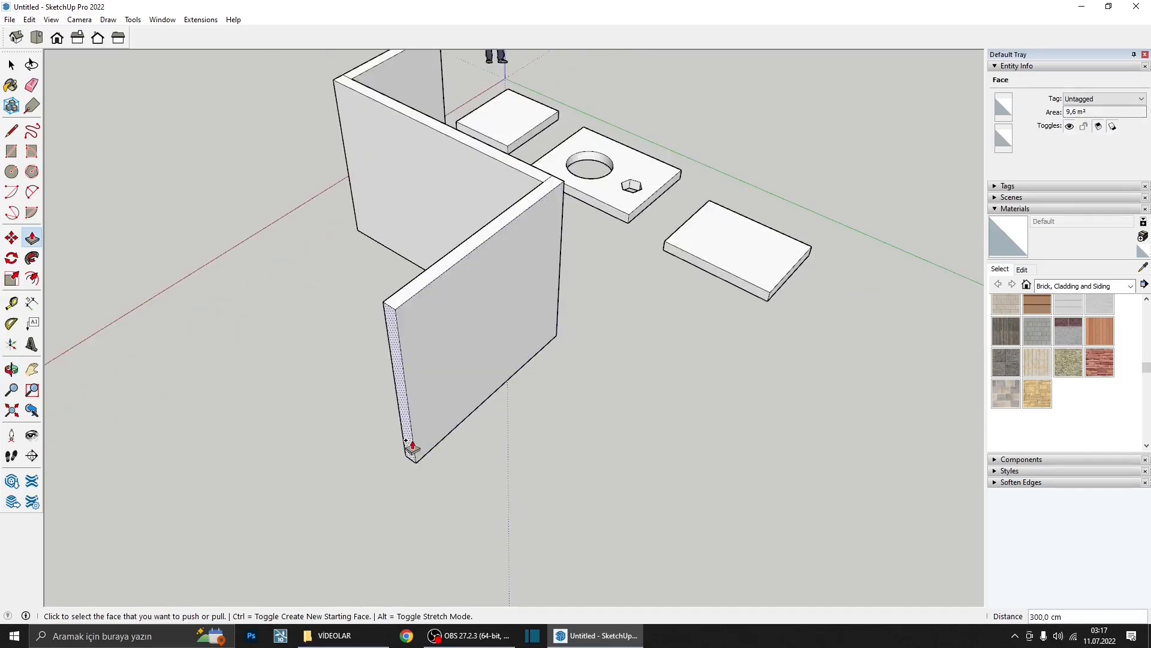
click(406, 442)
text(20)
key(Return)
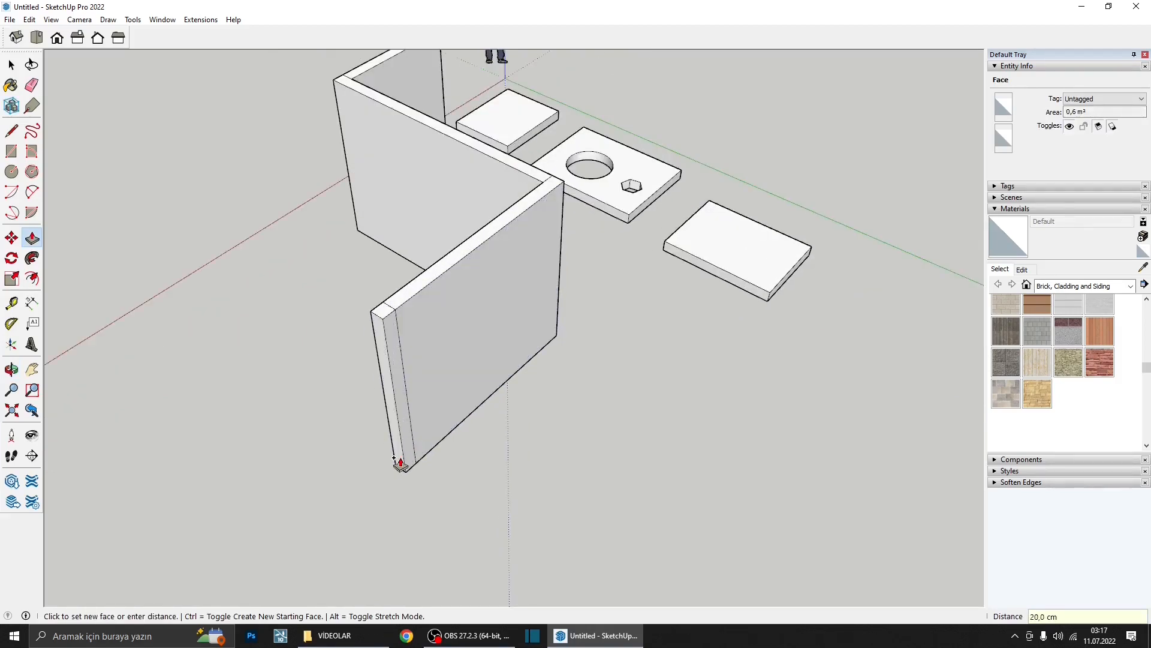
- Pull the side face of the third wall's corner section out into a long fourth wall parallel to the second
click(402, 451)
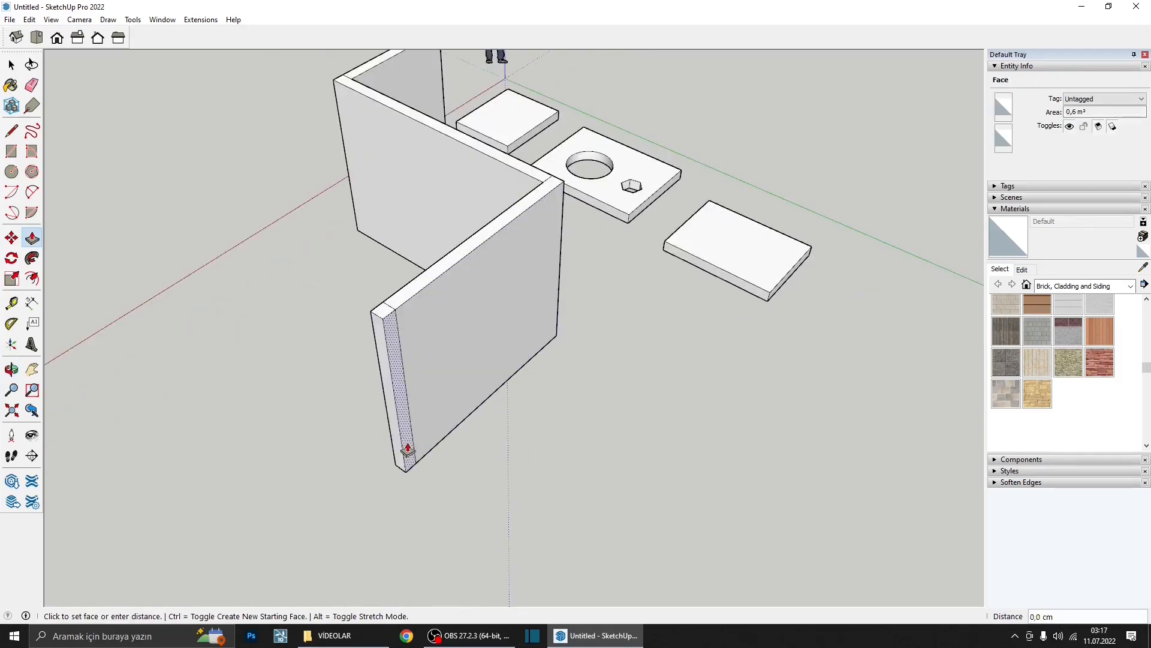
scroll(414, 455, down, 5)
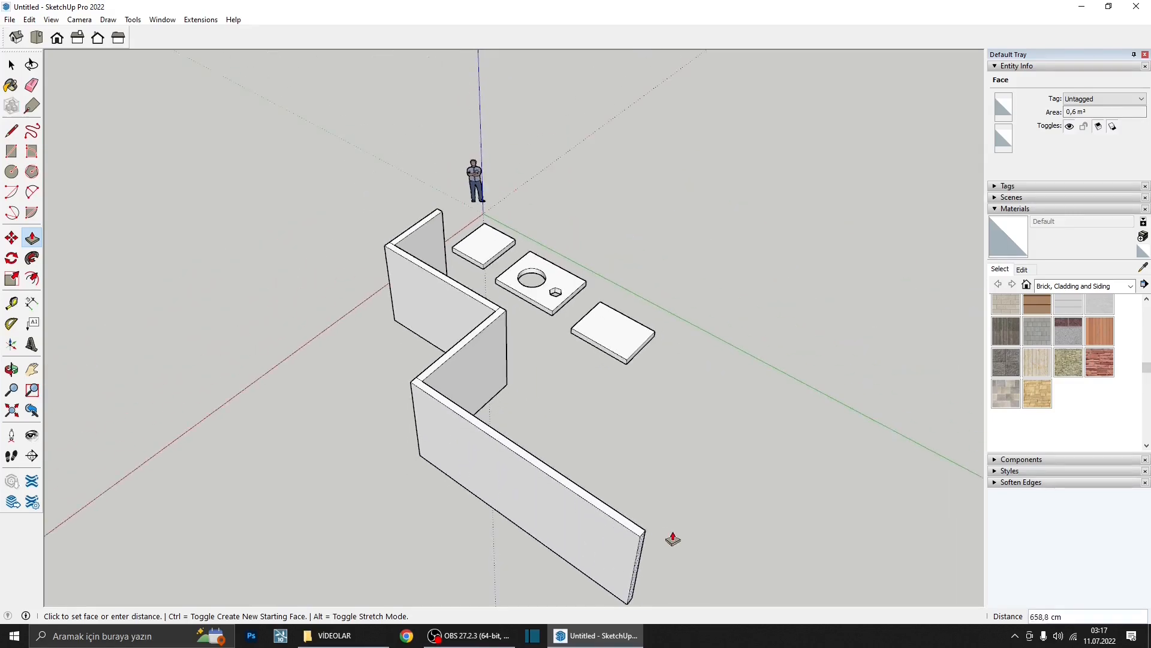
click(606, 501)
- Draw a horizontal window rectangle in the middle of the fourth wall's outer face
middle_drag(606, 501, 981, 298)
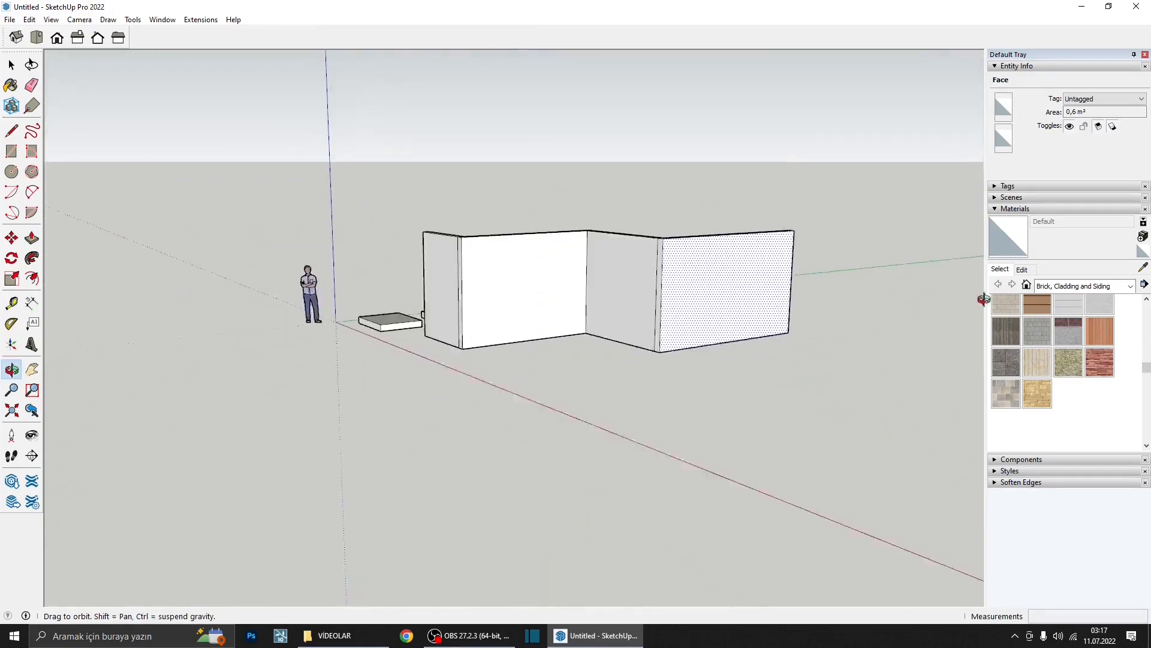
middle_drag(624, 285, 822, 308)
scroll(629, 262, up, 3)
middle_drag(627, 262, 218, 330)
middle_drag(737, 285, 588, 317)
click(10, 152)
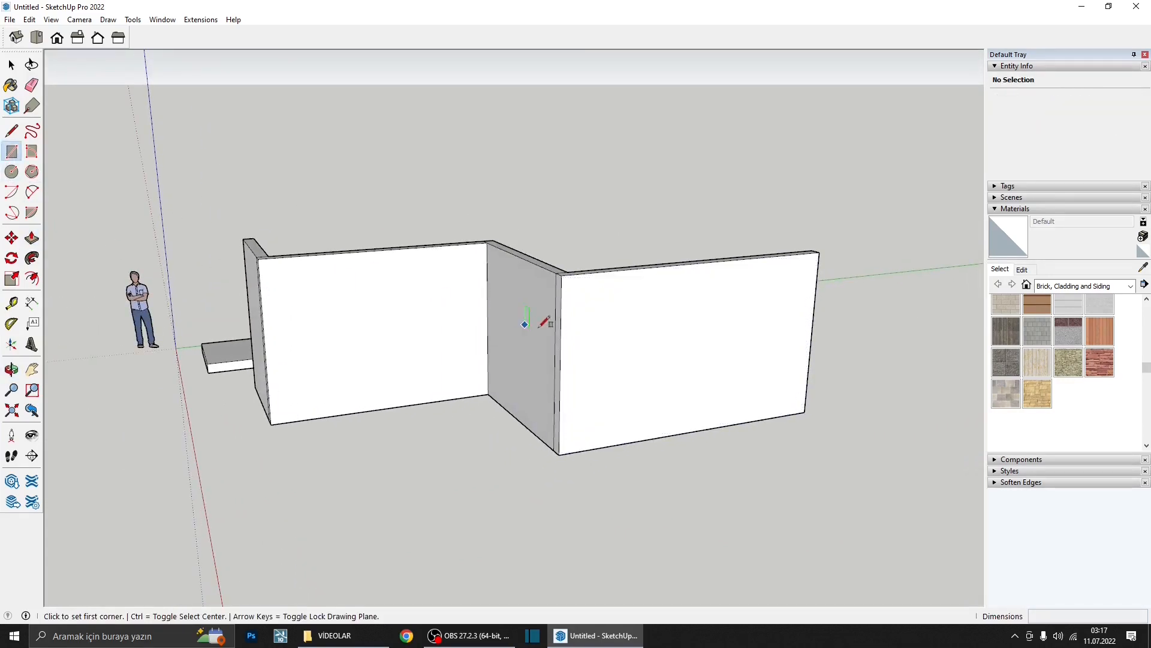
scroll(543, 327, up, 4)
click(550, 354)
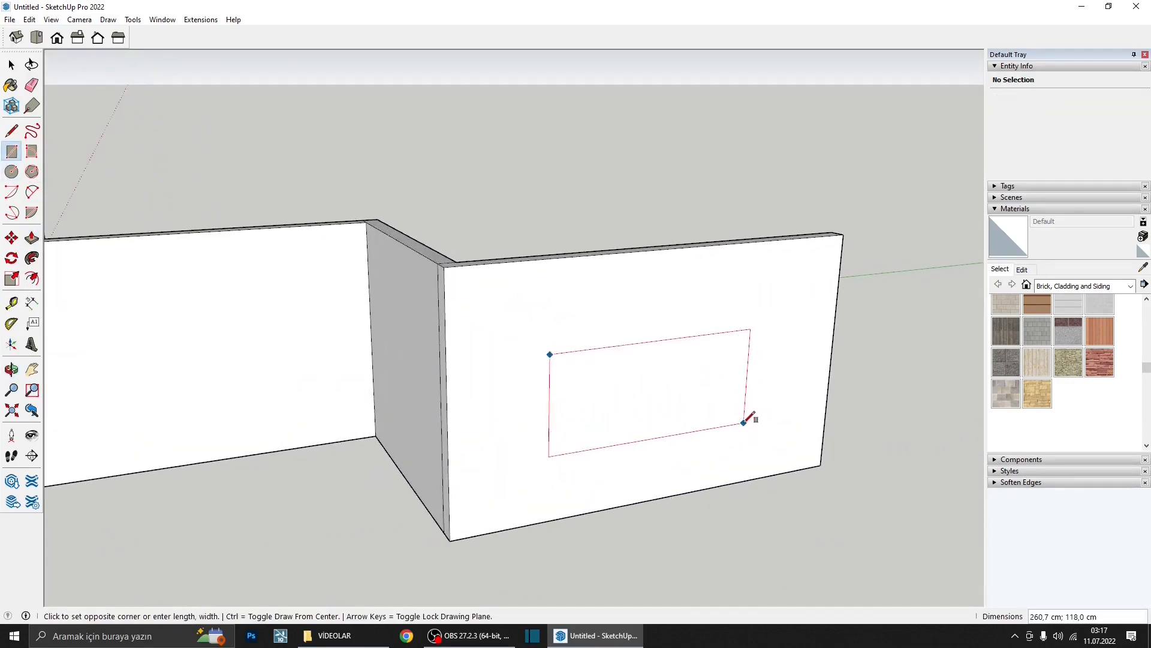
click(773, 429)
- Push the window rectangle 20 cm through the wall to cut the opening
mouse_move(773, 429)
middle_down()
mouse_move(774, 455)
mouse_move(689, 437)
middle_up()
key(p)
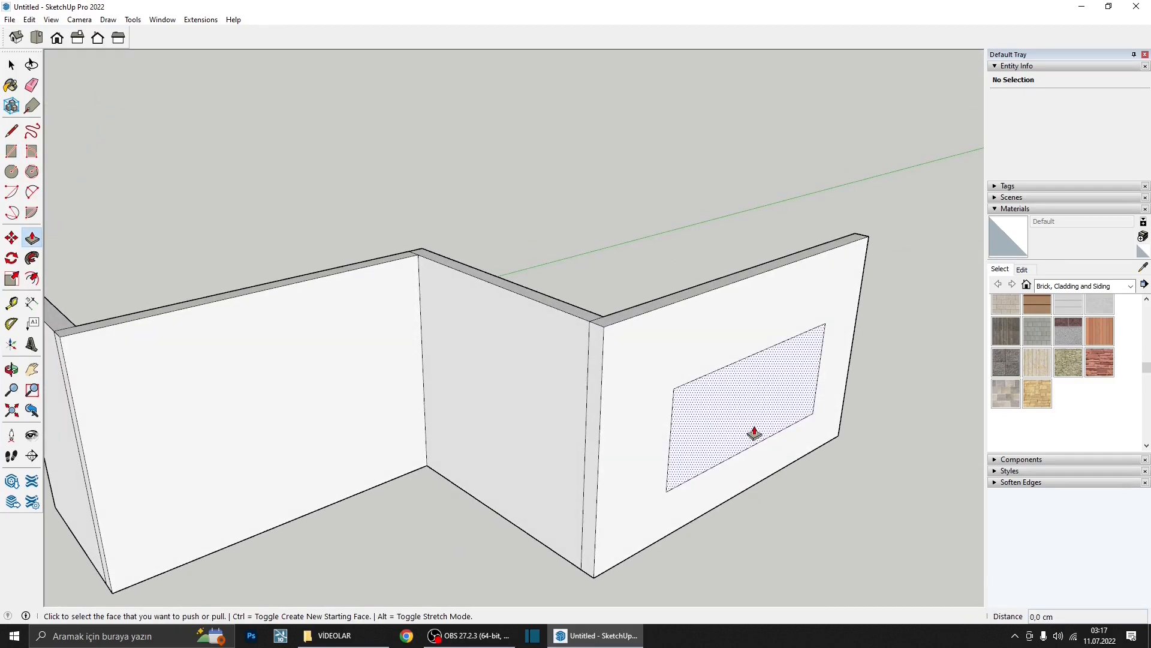
click(752, 427)
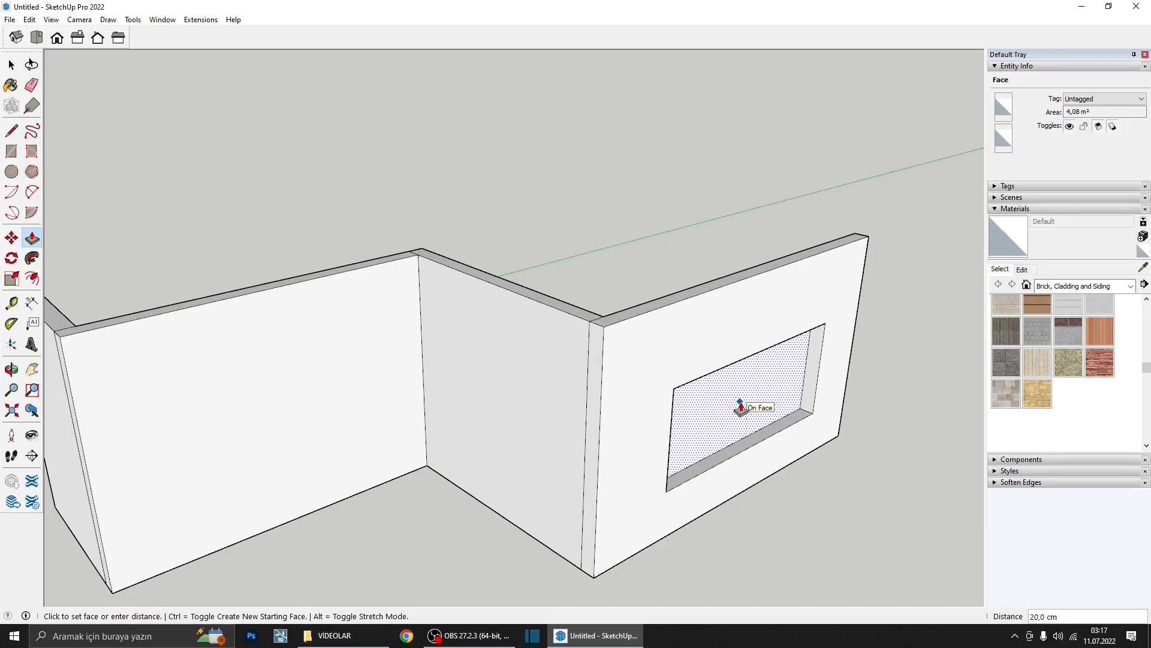
click(735, 420)
- View the window opening from both sides of the walls and select the entire connected wall structure
middle_drag(727, 437, 560, 342)
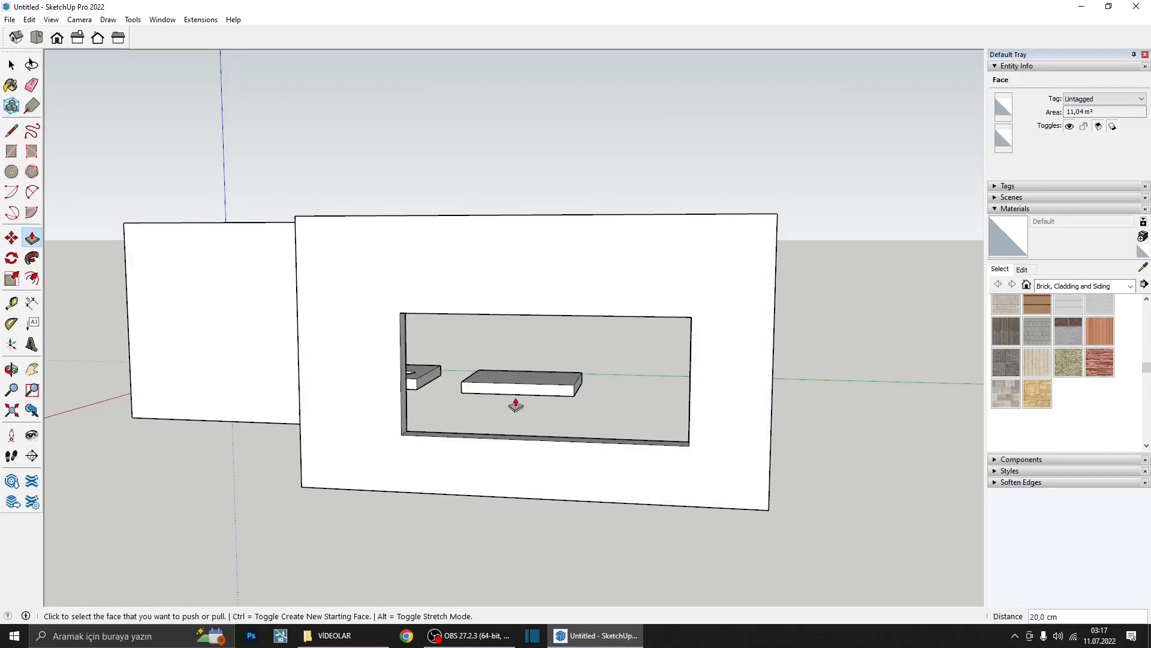
middle_drag(516, 405, 599, 489)
key(space)
triple_click(496, 393)
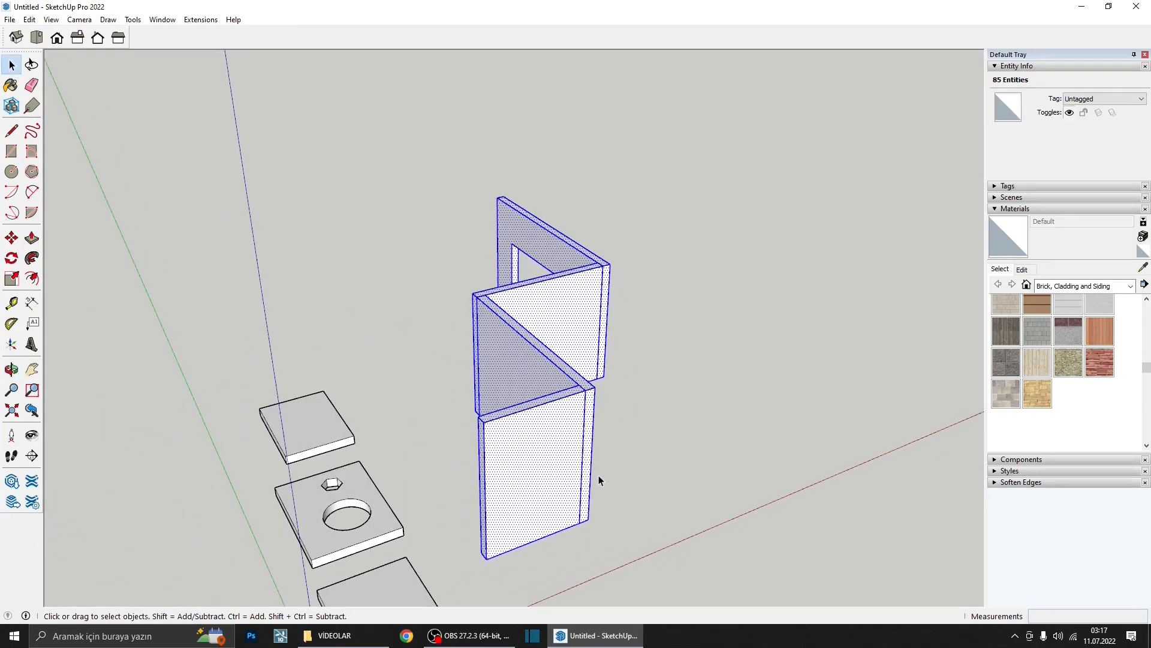
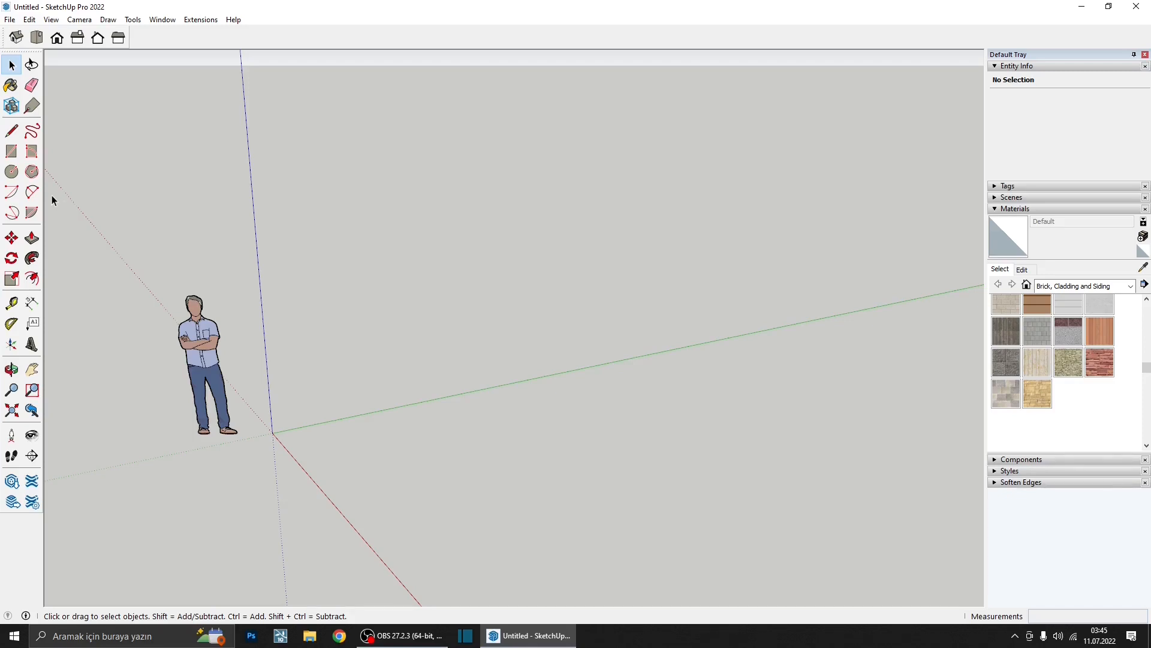
- Draw a circle on the ground near the origin and pull it up into a cylinder
click(11, 171)
scroll(444, 403, up, 2)
click(309, 459)
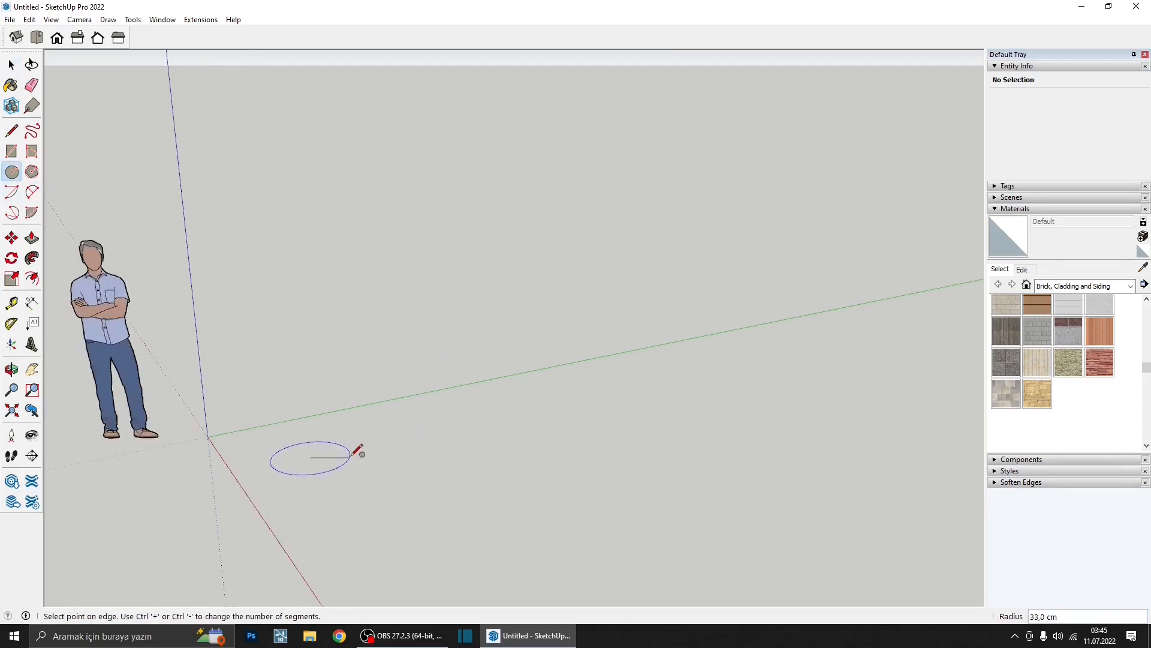
click(366, 456)
key(p)
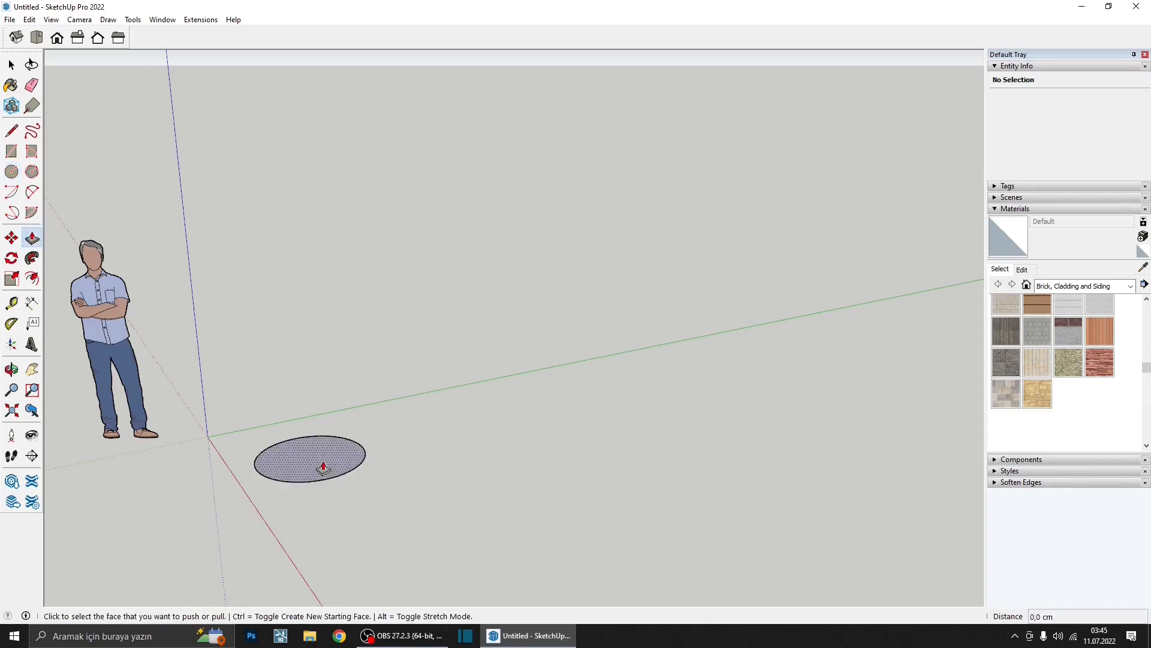
click(322, 468)
click(321, 332)
- Select the cylinder's curved side surface and try Push/Pull on the cylinder's side and top face
middle_drag(325, 366, 296, 415)
key(space)
click(344, 412)
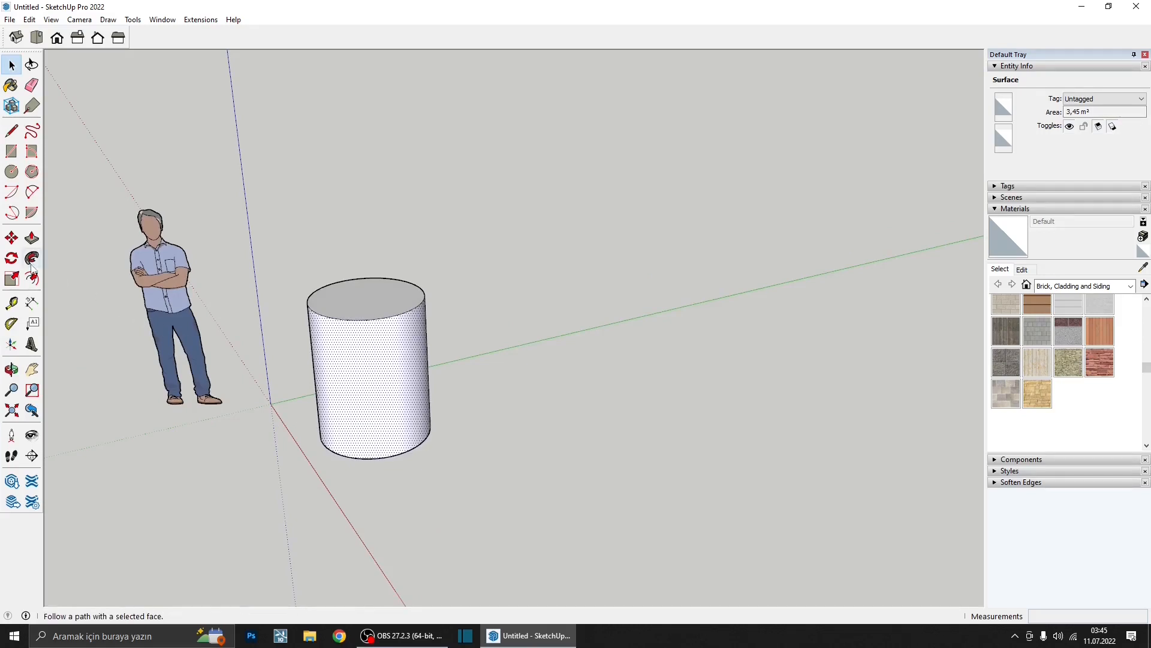
click(31, 238)
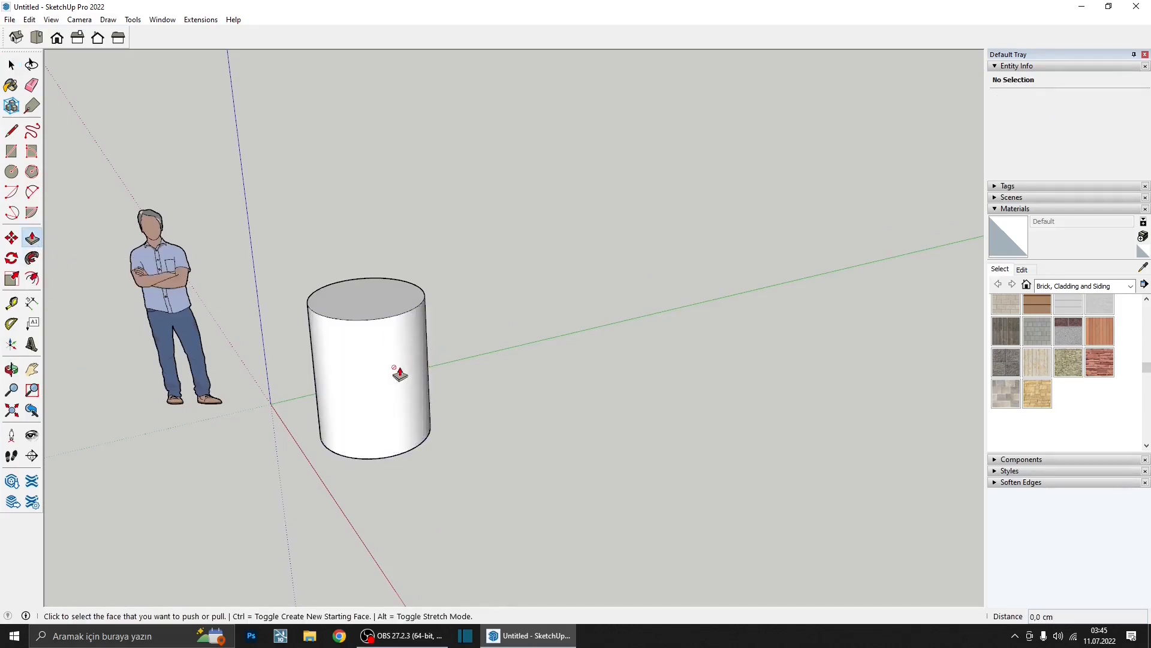
scroll(398, 373, up, 2)
click(365, 263)
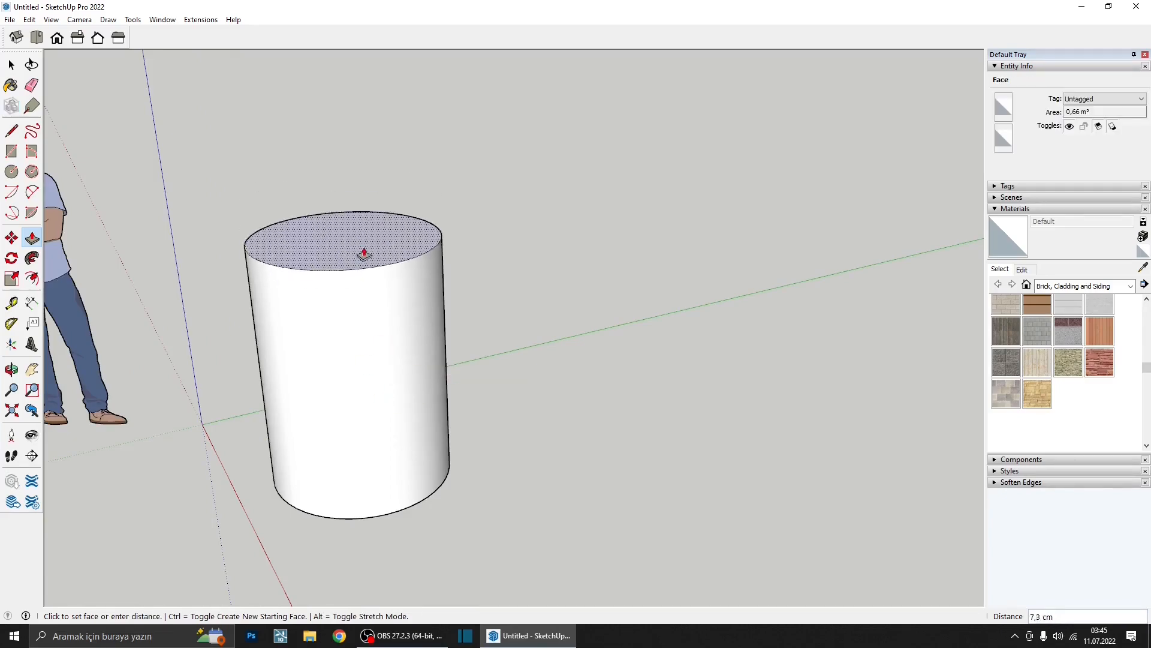
key(Escape)
- Select all of the cylinder's connected geometry and examine the hidden segment edges on its curved side up close
middle_drag(372, 394, 348, 434)
scroll(398, 377, down, 2)
key(space)
scroll(376, 388, up, 2)
click(381, 380)
double_click(383, 378)
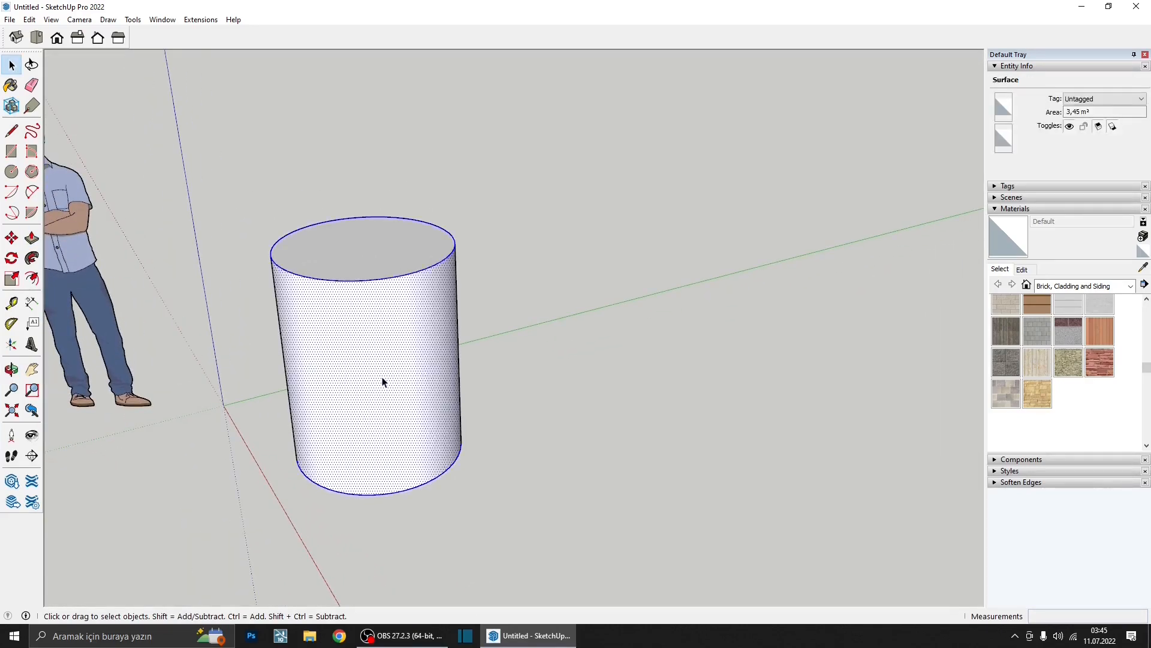
triple_click(386, 379)
middle_drag(386, 382, 771, 406)
scroll(365, 380, up, 5)
scroll(750, 398, down, 10)
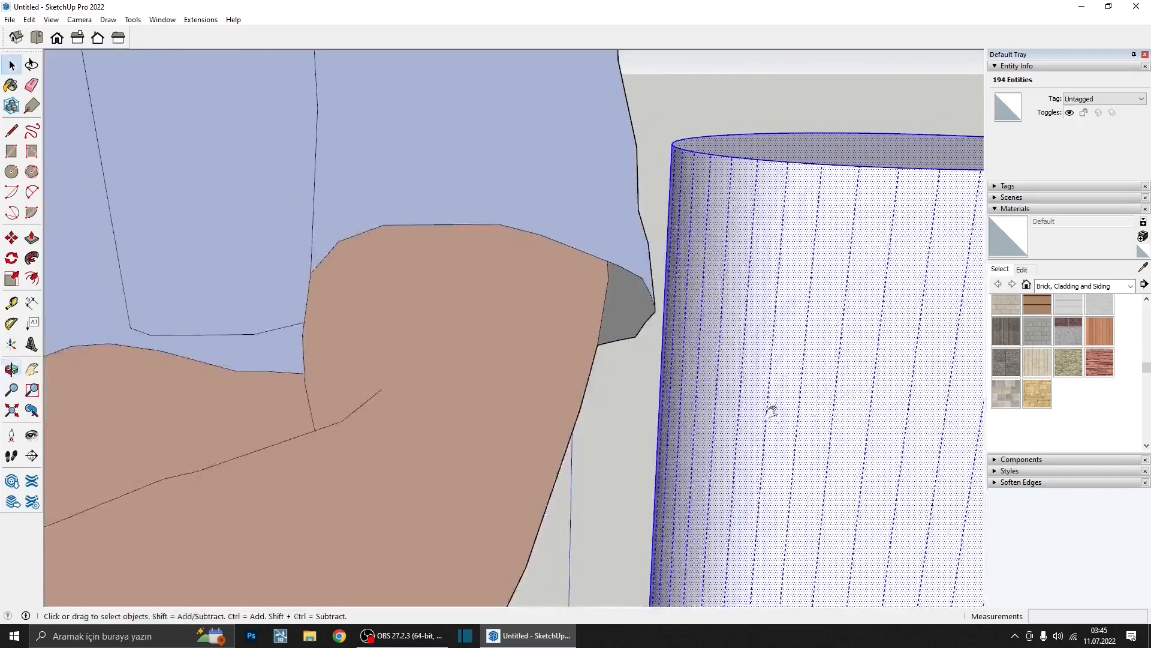
- Select the whole cylinder with a selection window and delete it
scroll(476, 384, down, 3)
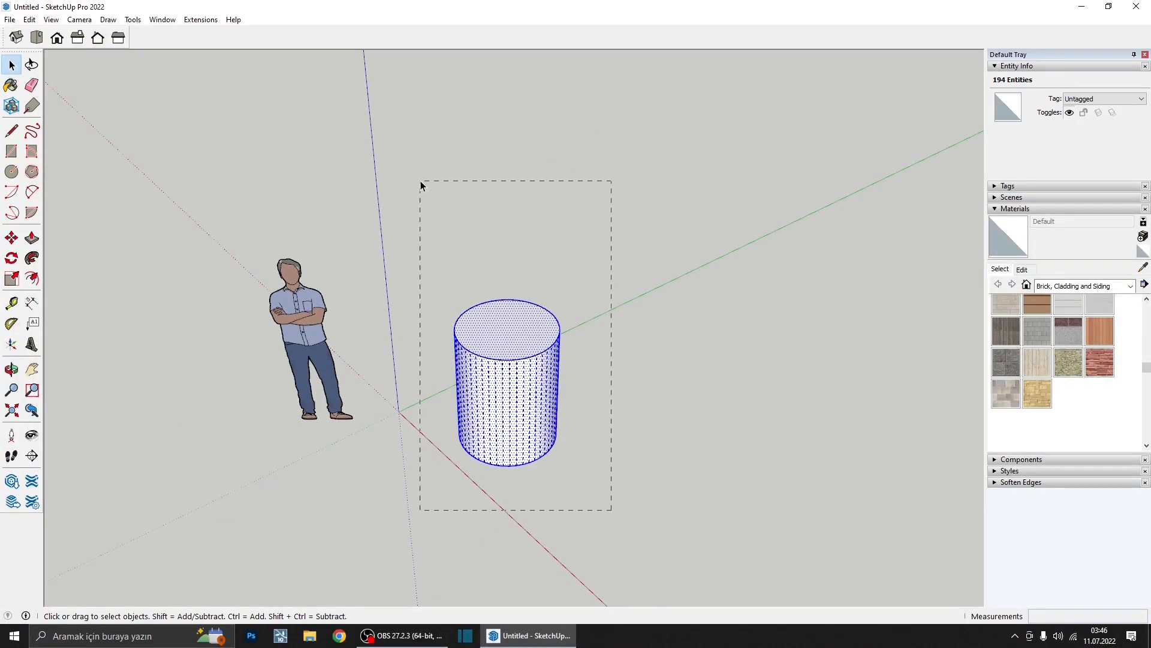
drag(420, 186, 421, 186)
key(Delete)
- Draw a rectangle on the ground near the origin and split it with a diagonal line between opposite corners
click(11, 152)
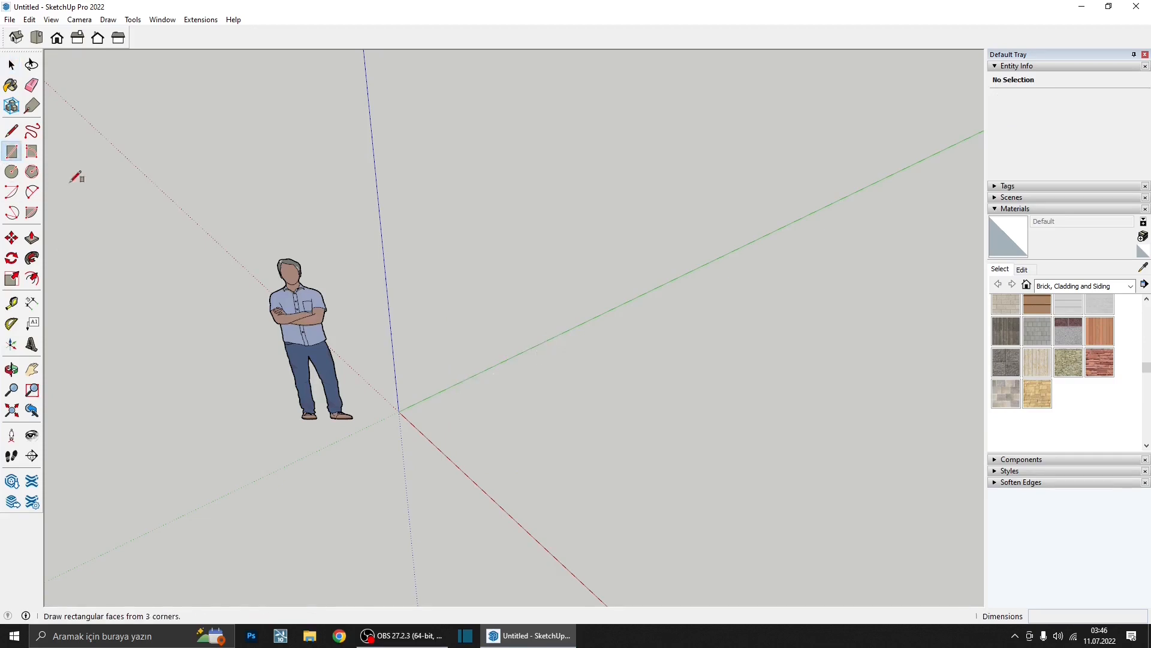
click(460, 412)
click(728, 454)
middle_drag(624, 468, 628, 460)
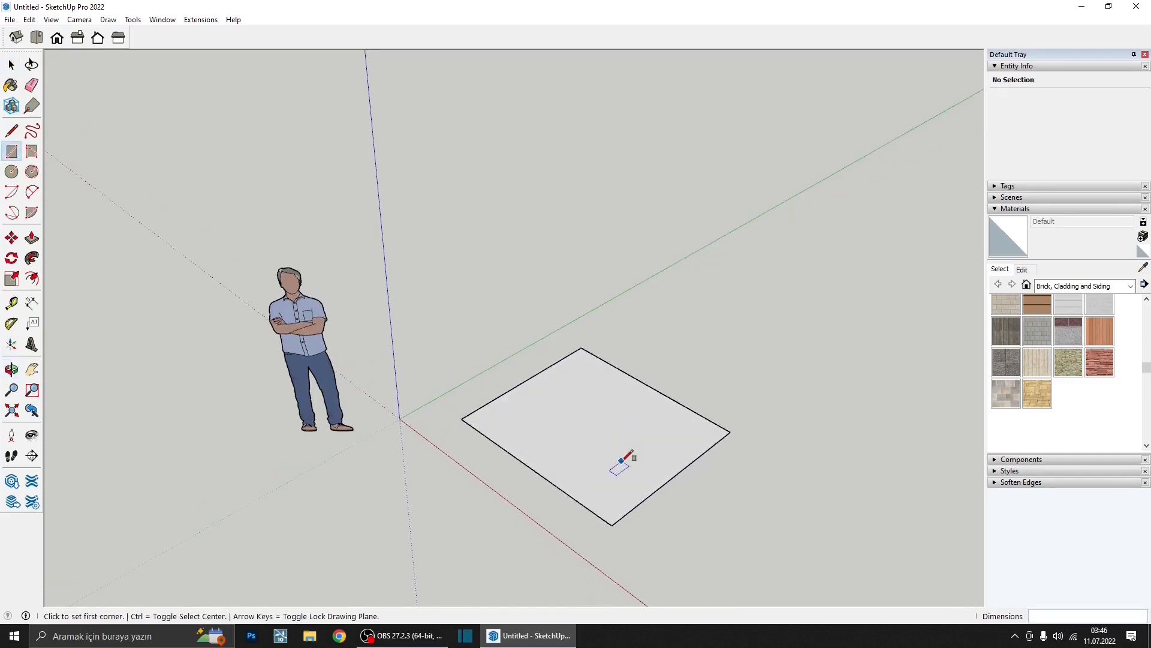
key(l)
click(611, 525)
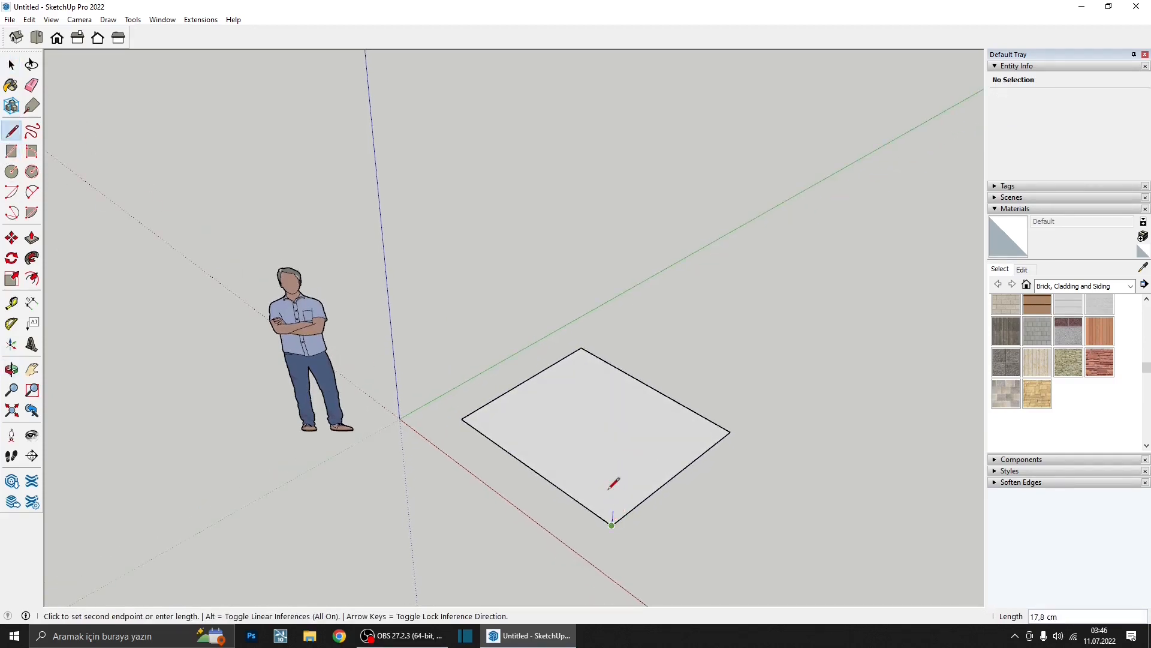
click(582, 348)
key(space)
- Hide the rectangle's diagonal line using the Eraser's hide mode
scroll(597, 423, up, 3)
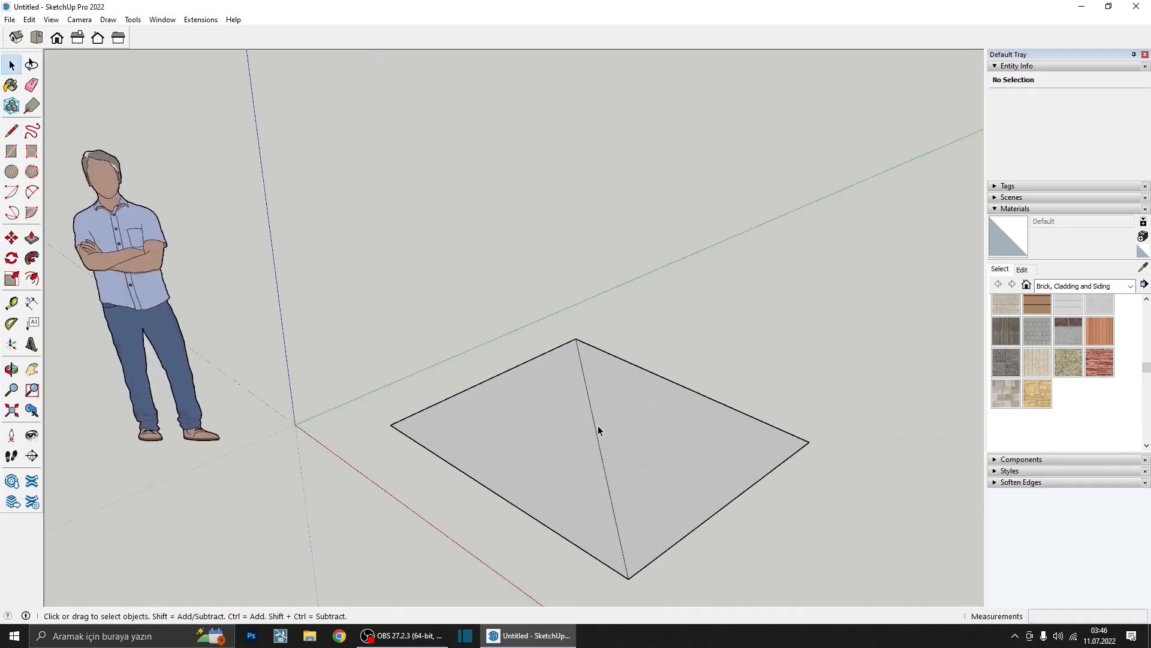
key(e)
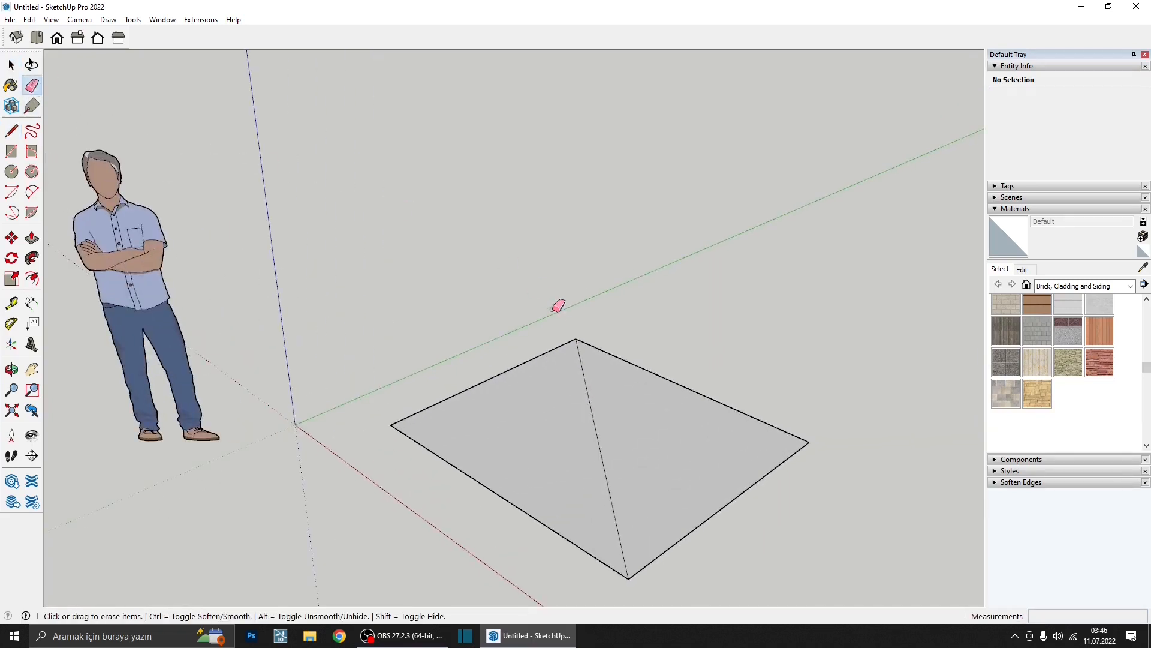
key(shift)
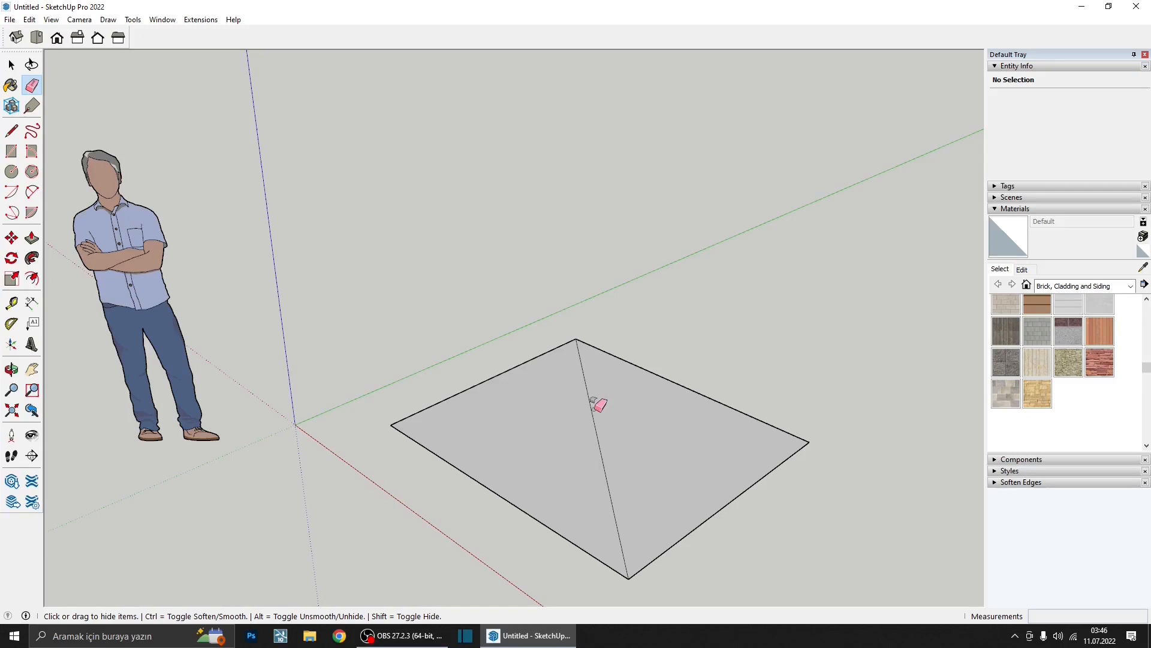
shift+scroll(594, 407, up, 3)
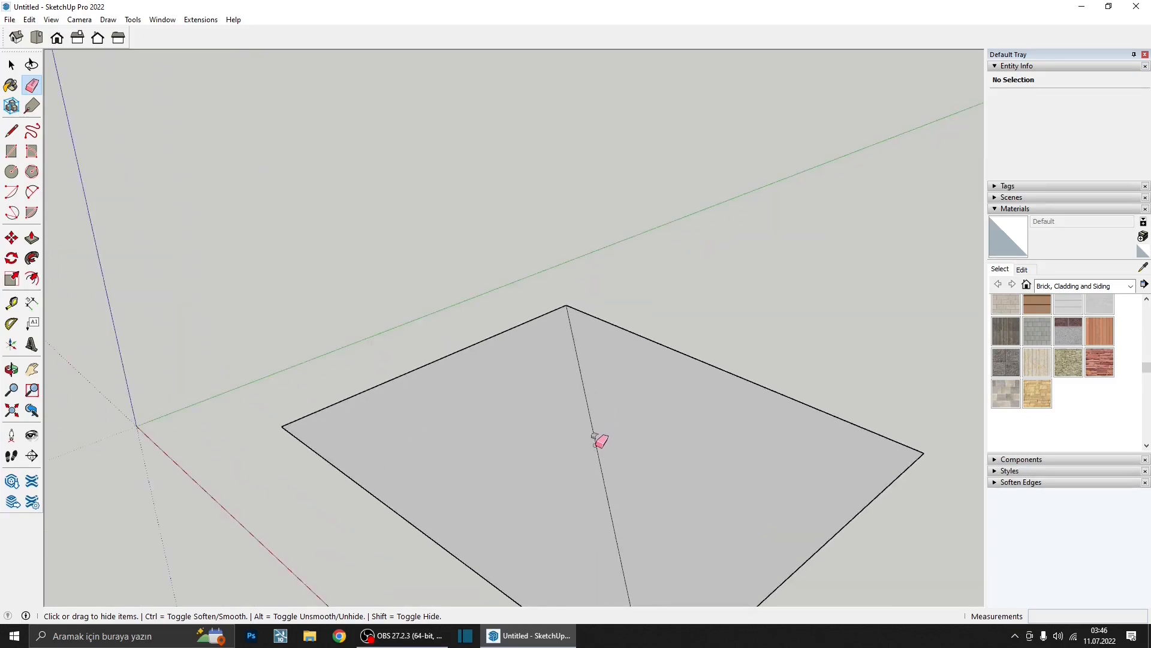
shift+click(596, 444)
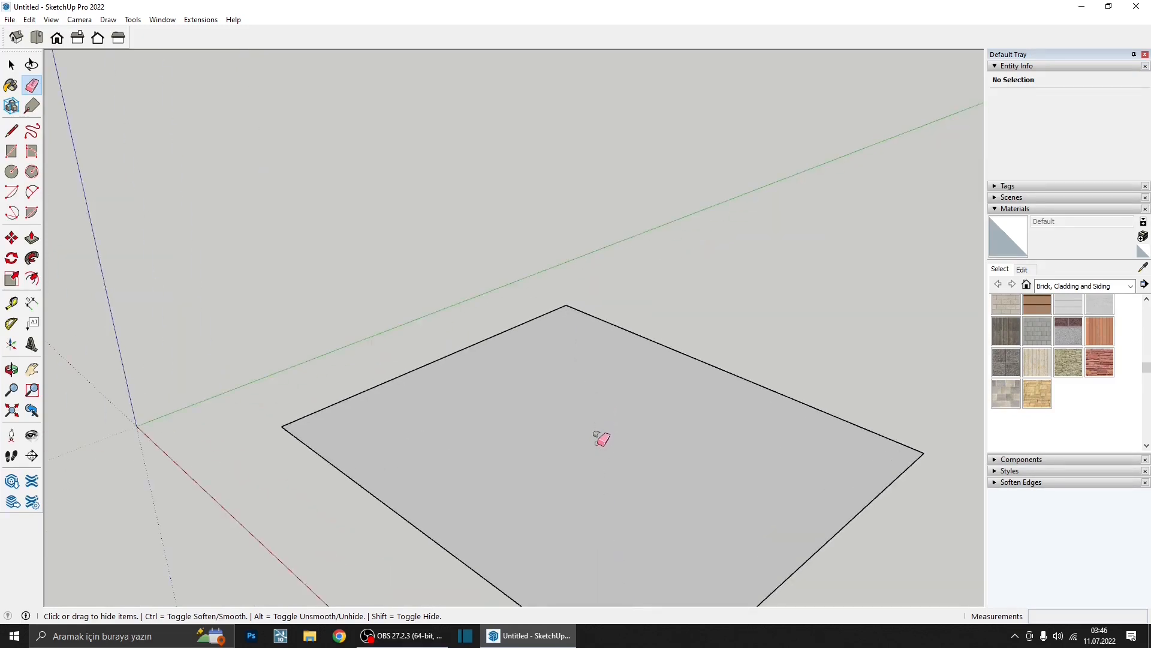
- Push/Pull the triangular half of the rectangle farther from the origin upward into a tall block
scroll(601, 353, down, 3)
mouse_move(600, 353)
middle_down()
mouse_move(581, 382)
mouse_move(593, 438)
mouse_move(607, 438)
mouse_move(571, 327)
mouse_move(753, 412)
mouse_move(762, 477)
middle_up()
key(p)
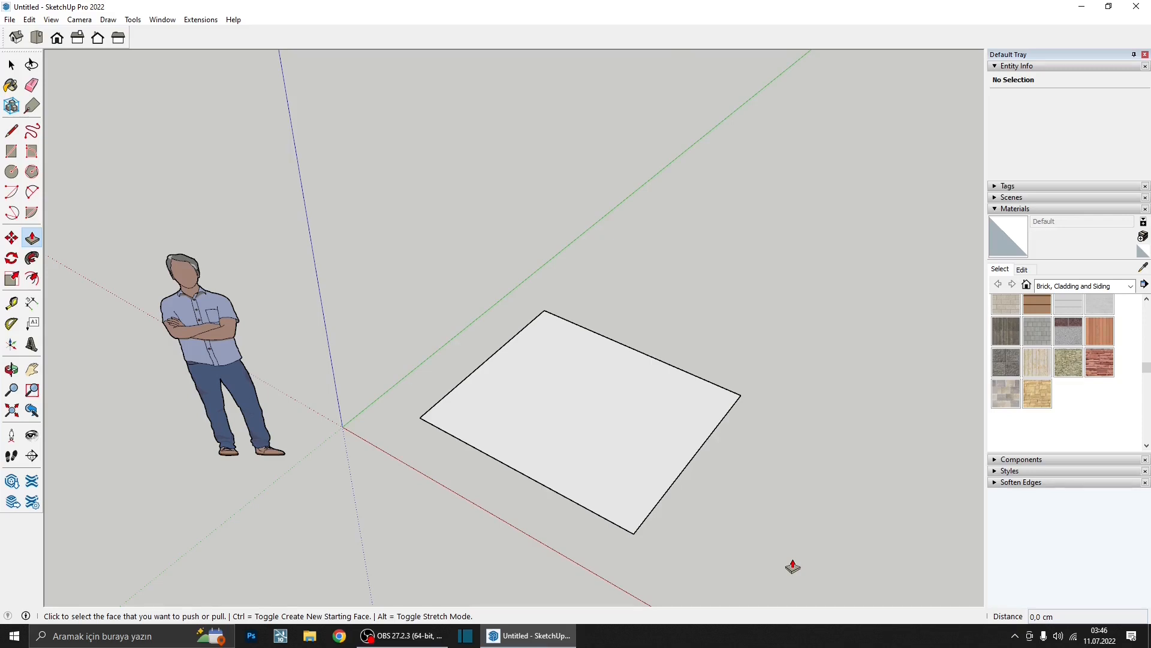
click(697, 425)
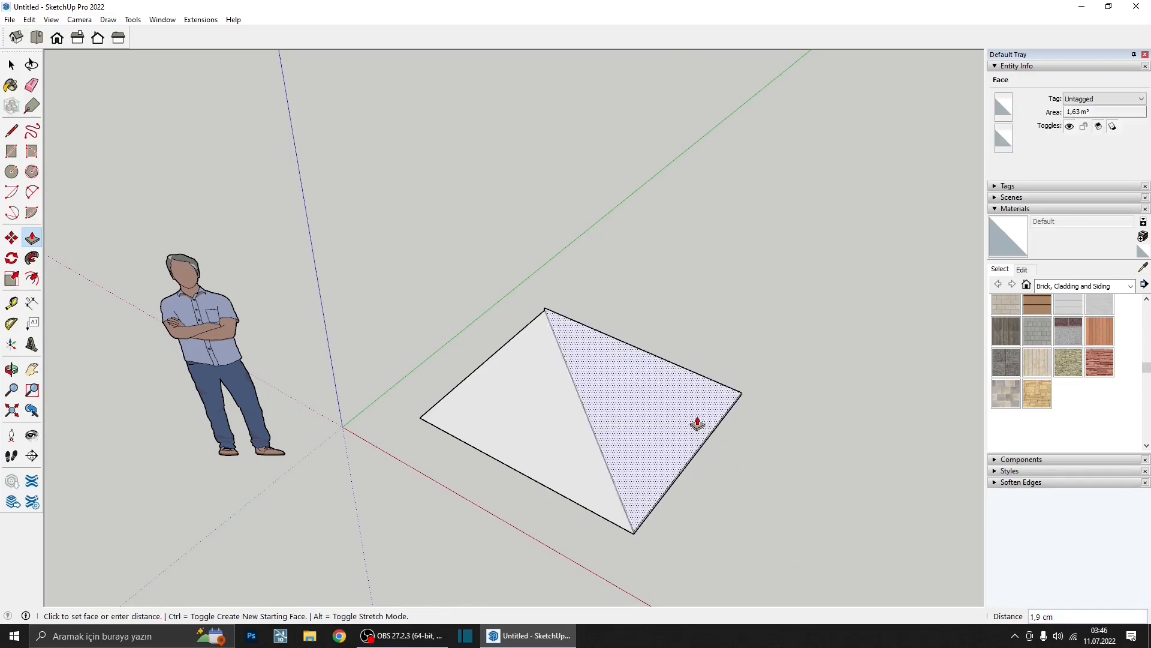
click(712, 242)
- Push/Pull the other triangular half of the rectangle up about 84.2 cm as a lower block
middle_drag(616, 453, 617, 418)
scroll(497, 403, down, 3)
click(488, 400)
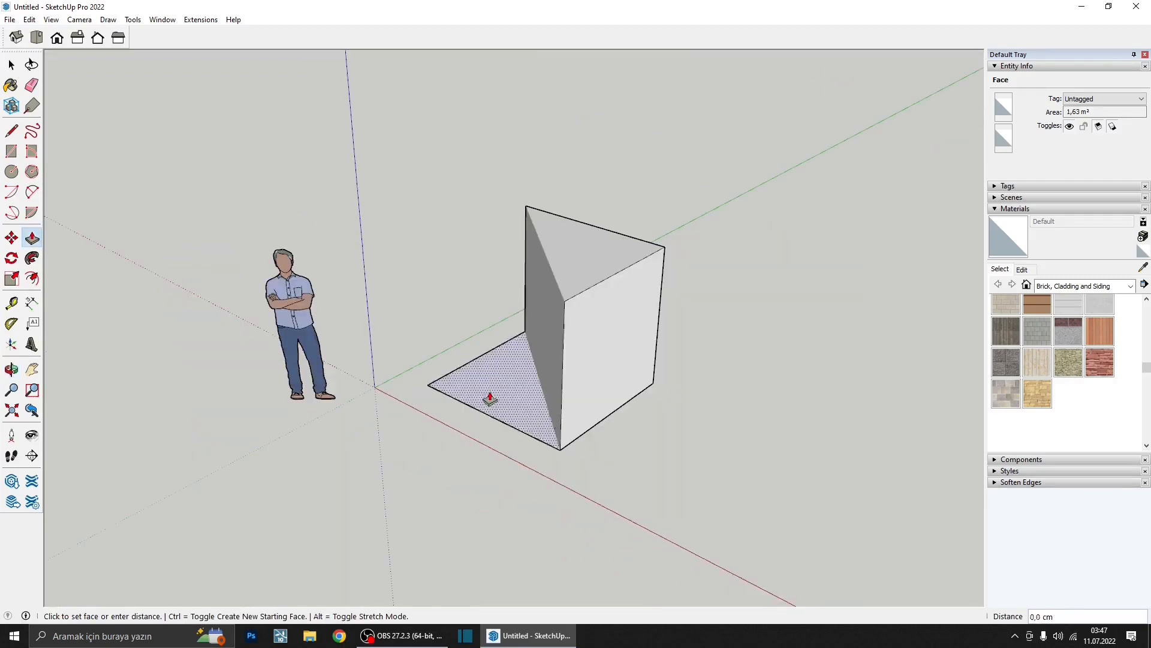
click(501, 331)
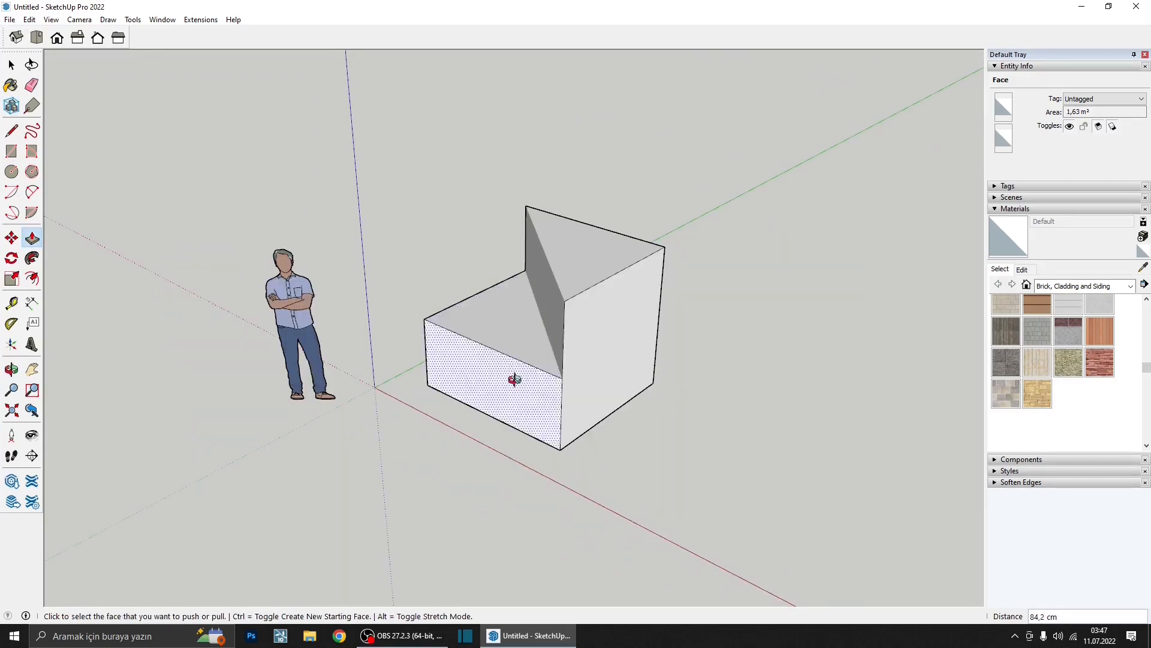
- Examine the hidden diagonal edges between the two blocks up close, selecting all connected geometry to reveal them
middle_drag(514, 381, 663, 362)
key(space)
scroll(586, 353, up, 8)
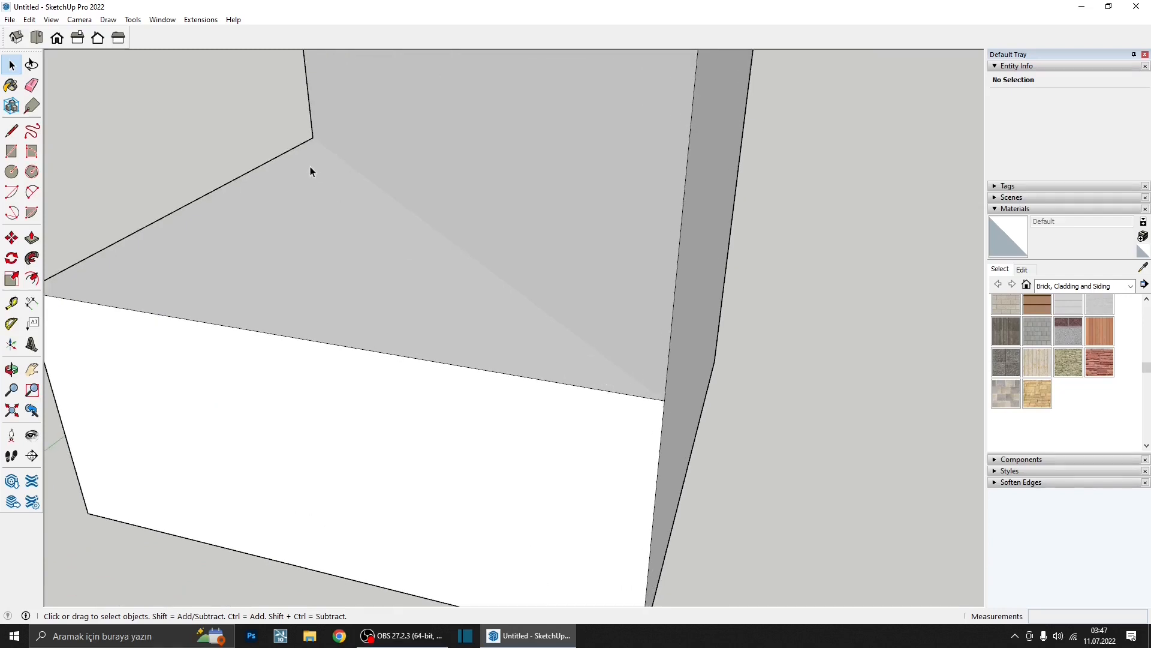
middle_drag(311, 167, 570, 193)
scroll(587, 178, down, 5)
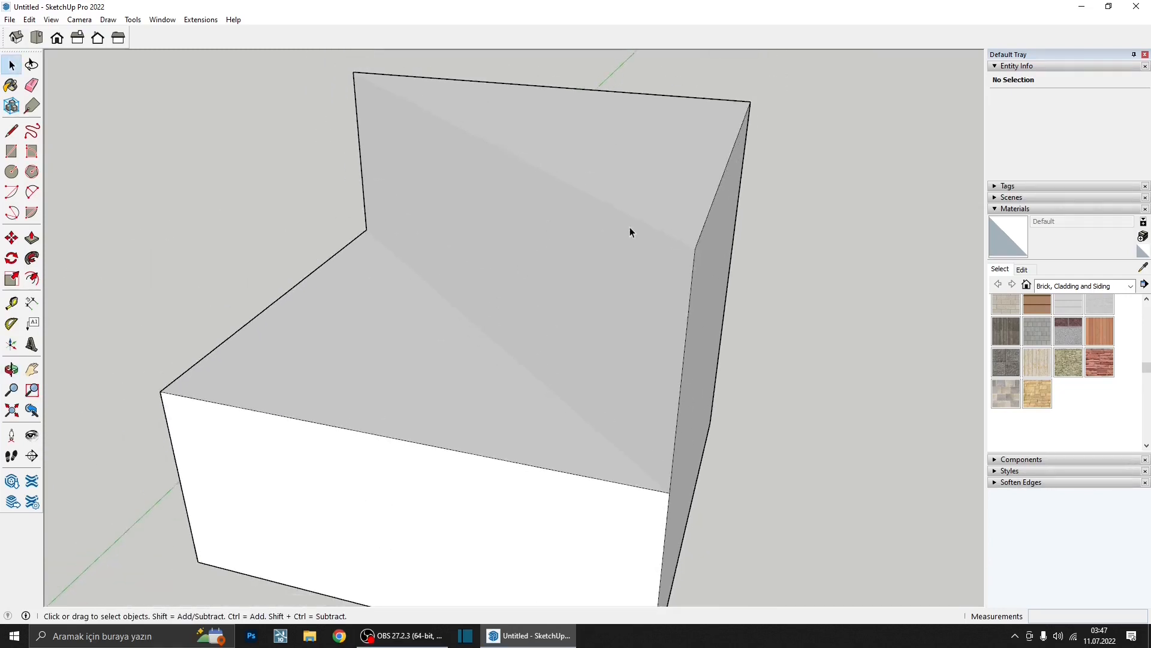
middle_drag(630, 232, 555, 291)
scroll(547, 277, up, 5)
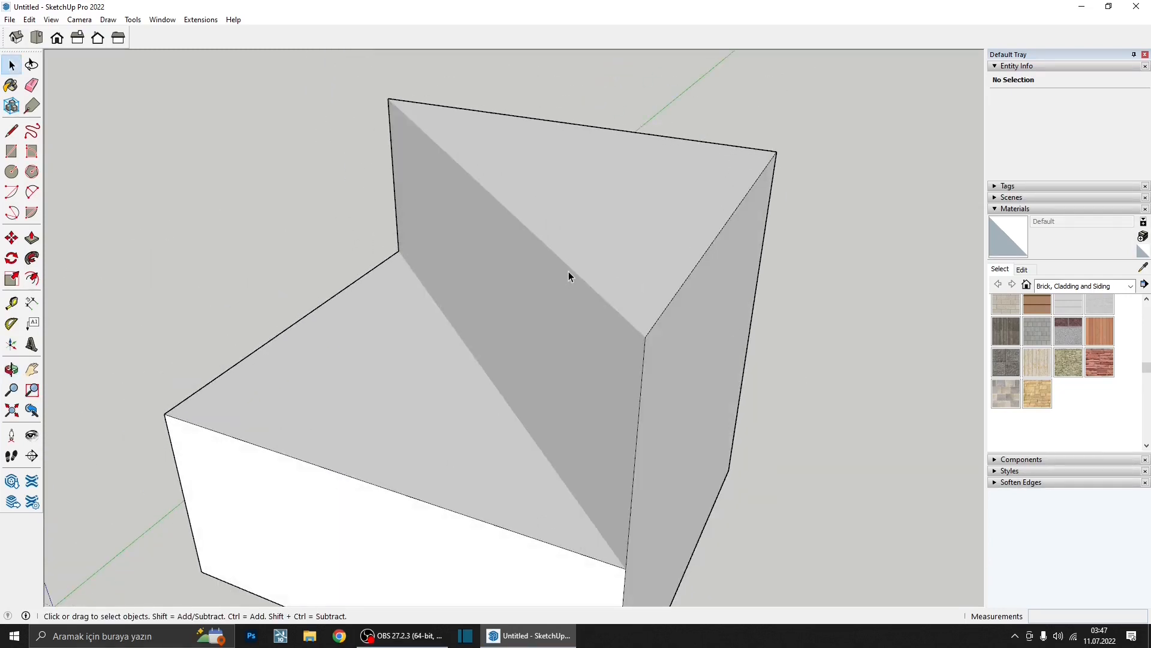
click(572, 273)
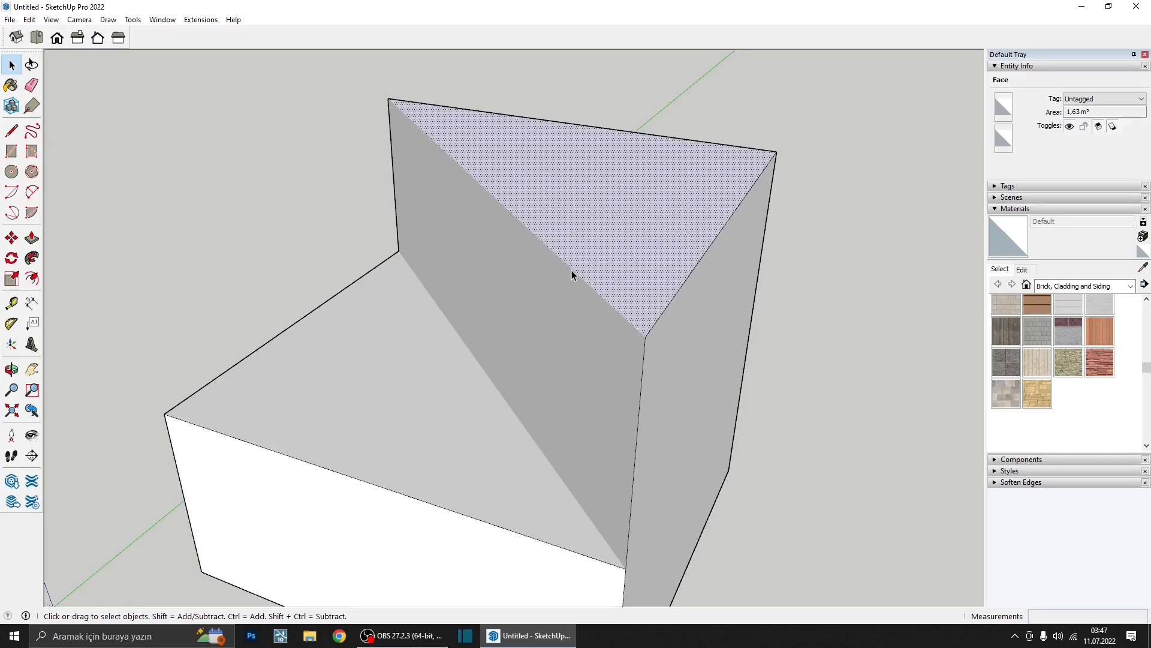
triple_click(570, 270)
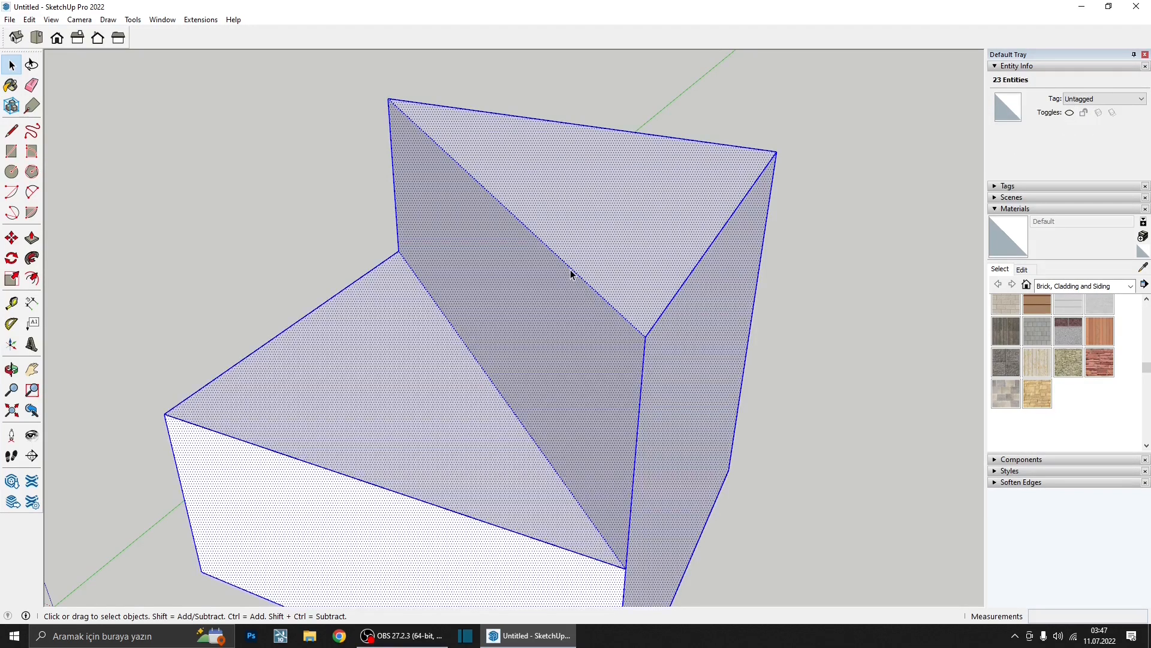
- Select the hidden diagonal edge along the top of the taller block and unhide it
scroll(570, 269, up, 2)
click(570, 269)
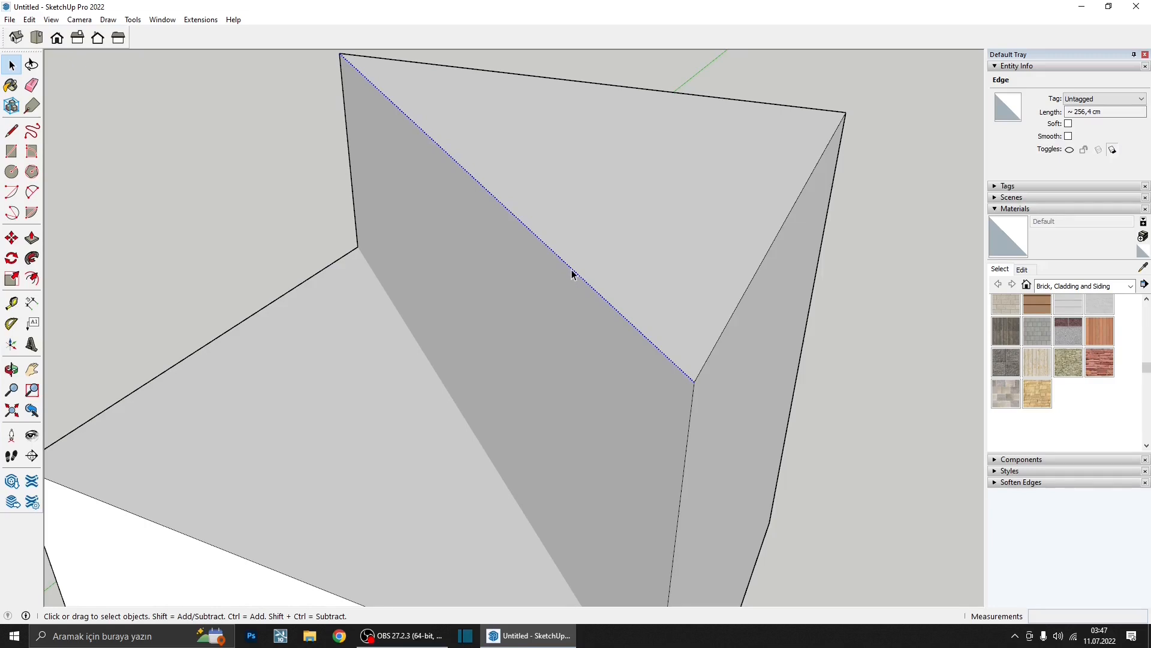
middle_drag(585, 287, 669, 294)
right_click(669, 295)
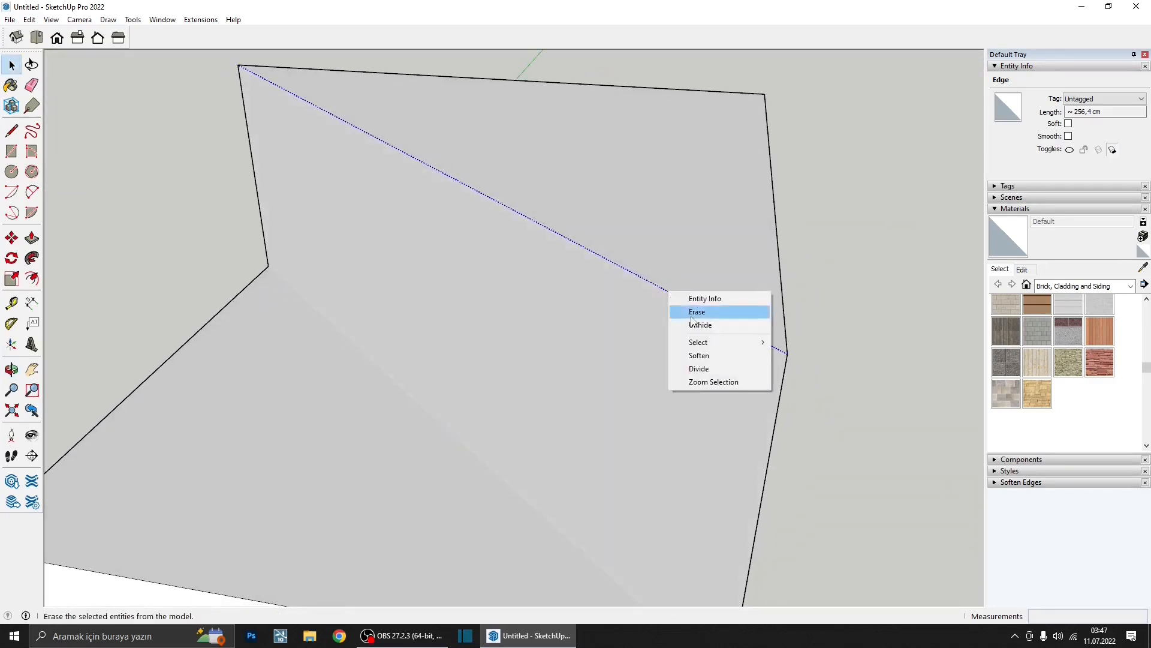
click(702, 325)
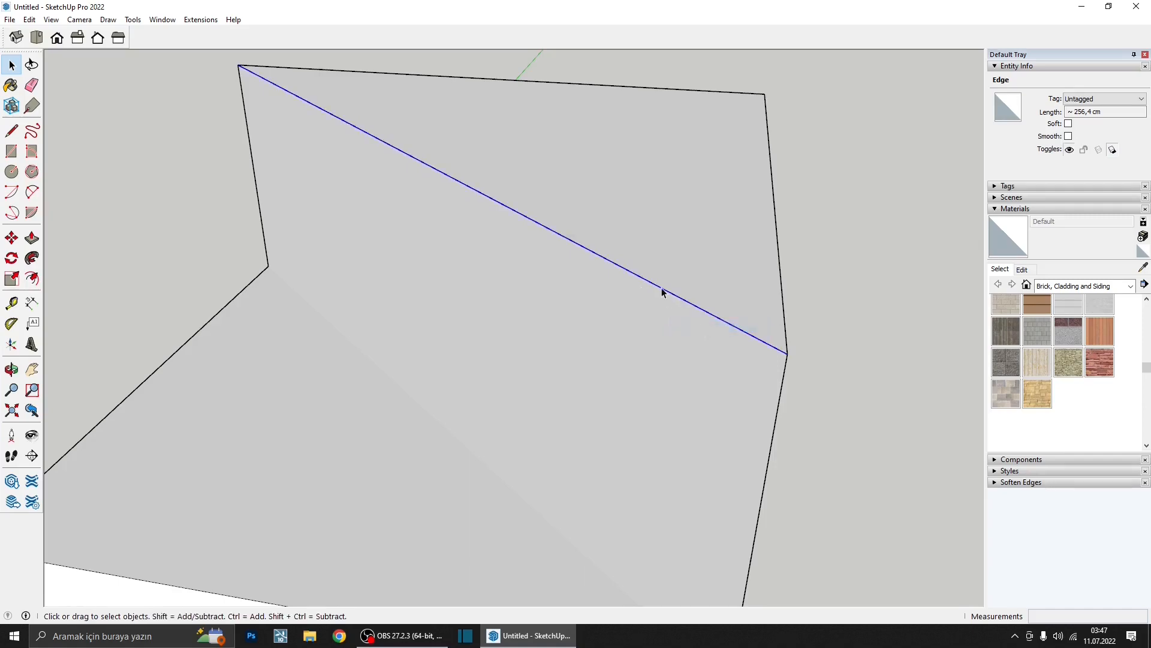
scroll(743, 294, down, 2)
click(830, 318)
middle_drag(830, 318, 586, 289)
scroll(617, 267, up, 2)
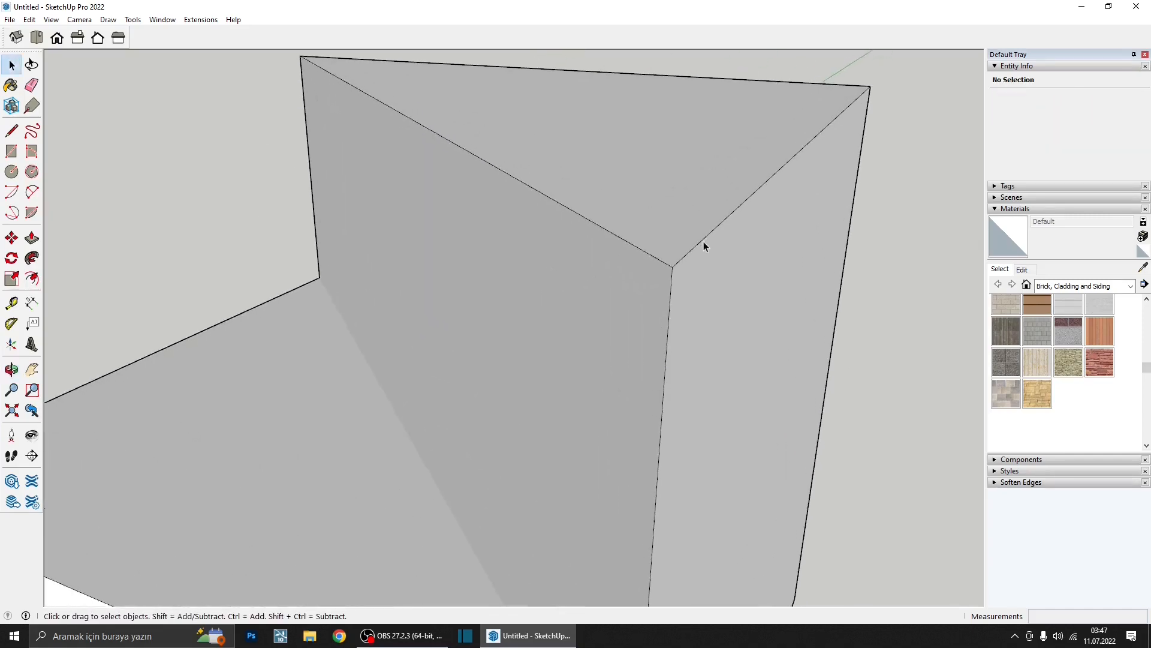
scroll(704, 246, down, 1)
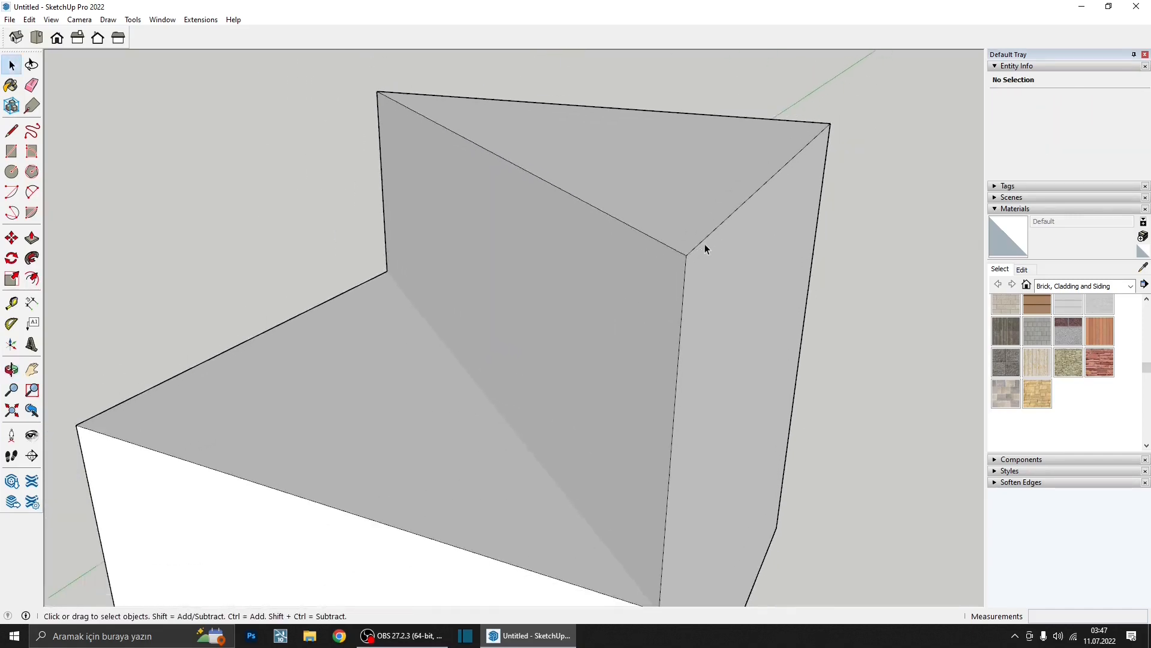
- Unhide the lower diagonal edge where the taller block meets the top of the shorter block
triple_click(592, 527)
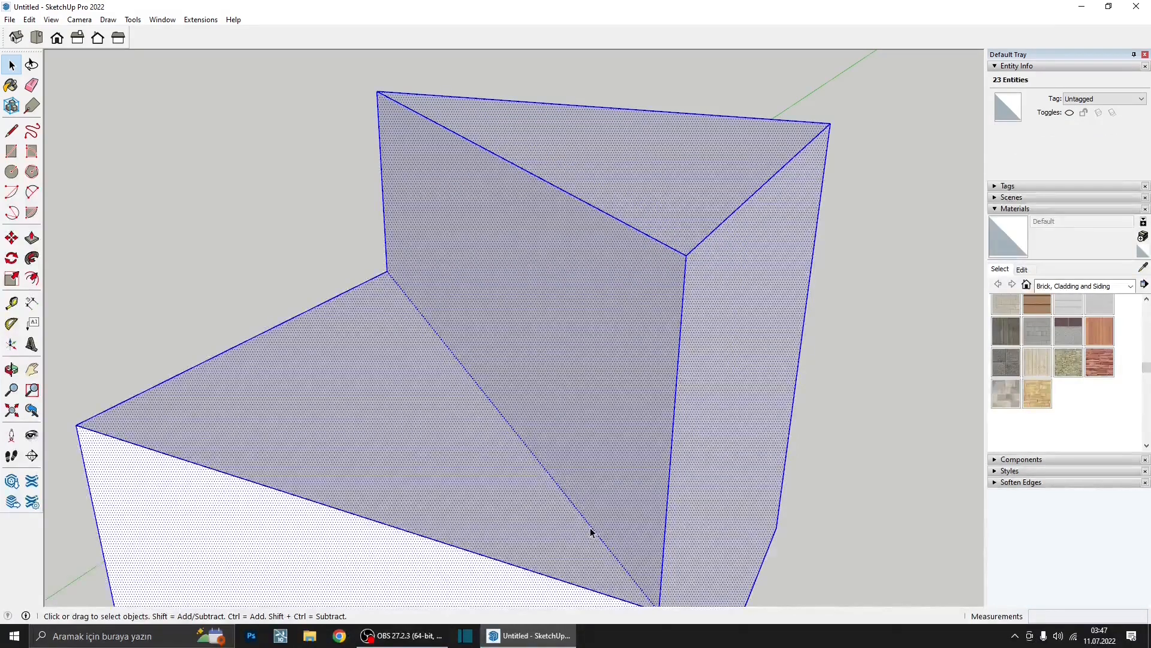
click(591, 527)
right_click(590, 527)
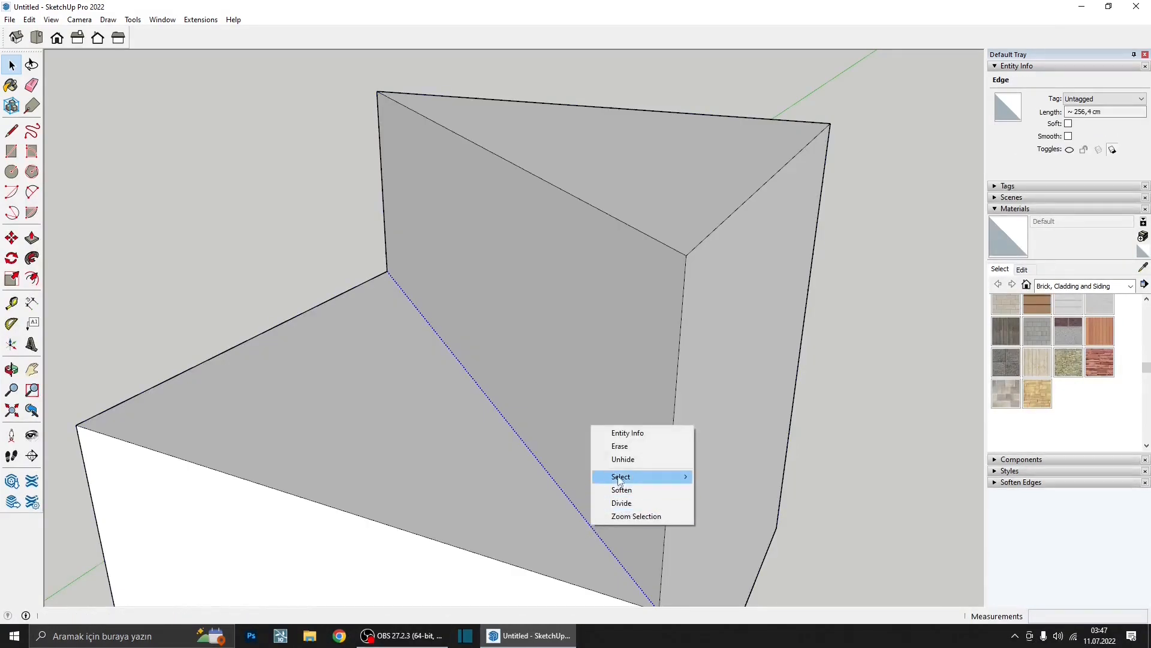
click(623, 459)
scroll(496, 403, down, 2)
middle_drag(761, 412, 553, 489)
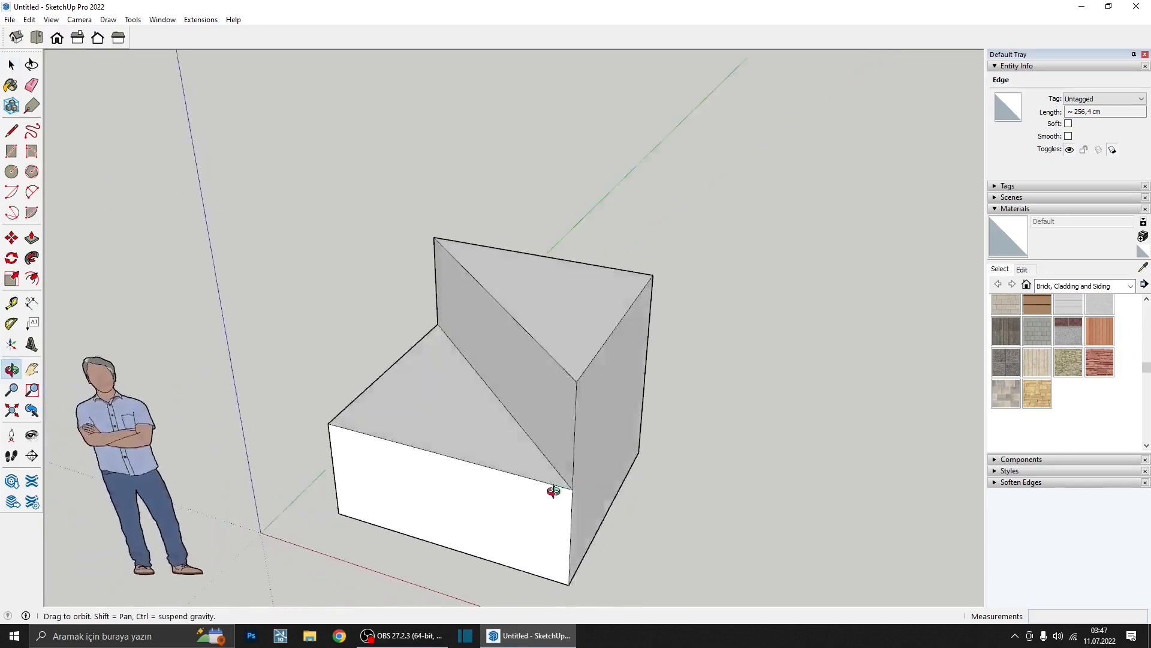
click(528, 548)
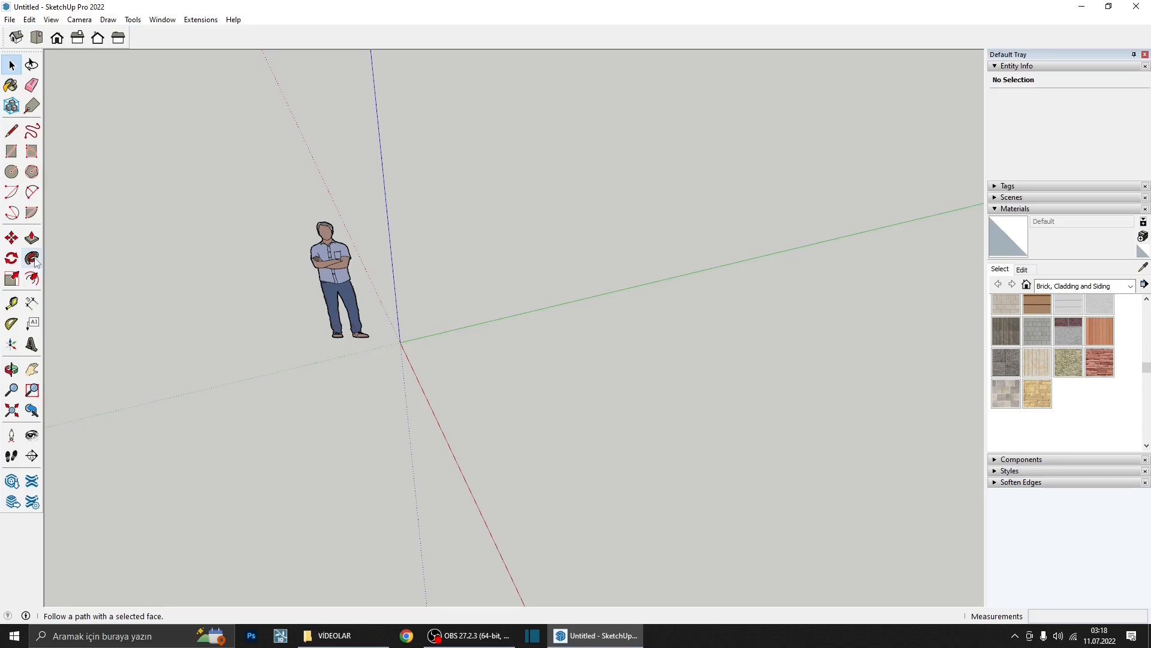
- Draw a 20 cm vertical line along the blue axis, starting on the green axis near the origin
click(13, 131)
scroll(411, 324, up, 3)
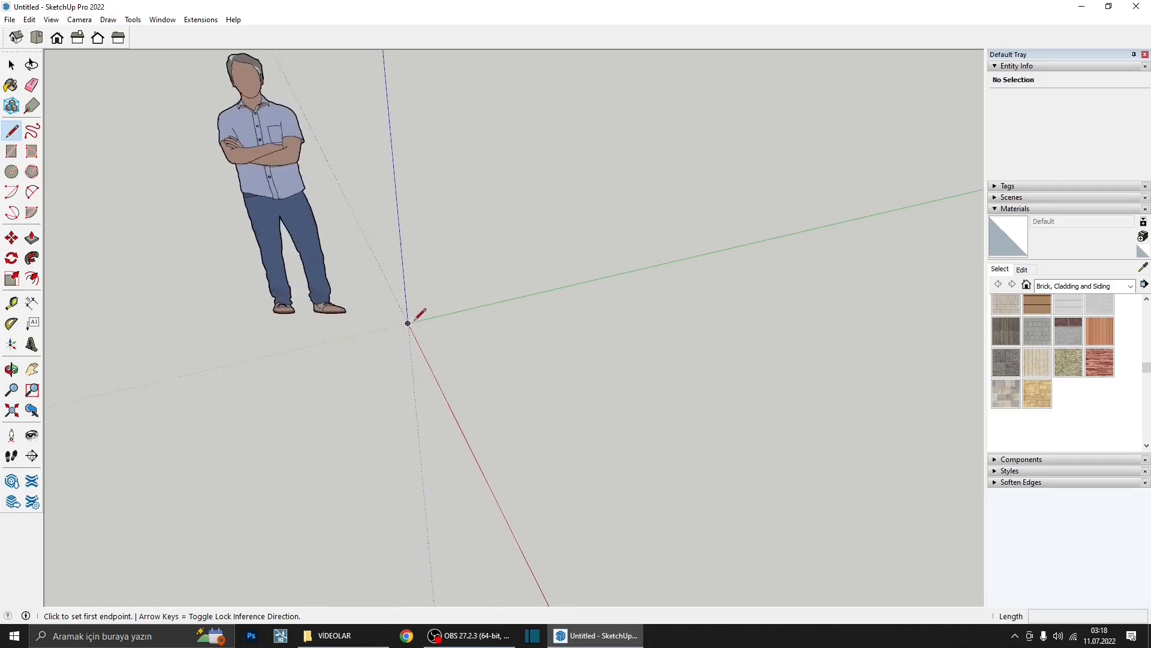
click(480, 306)
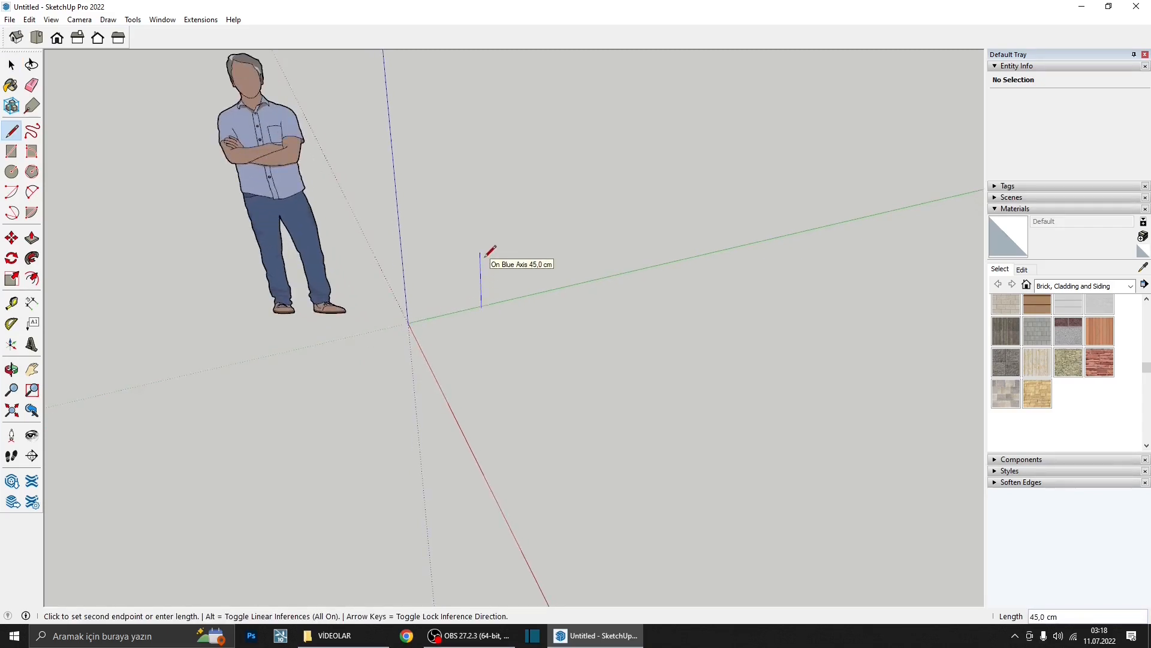
key(Return)
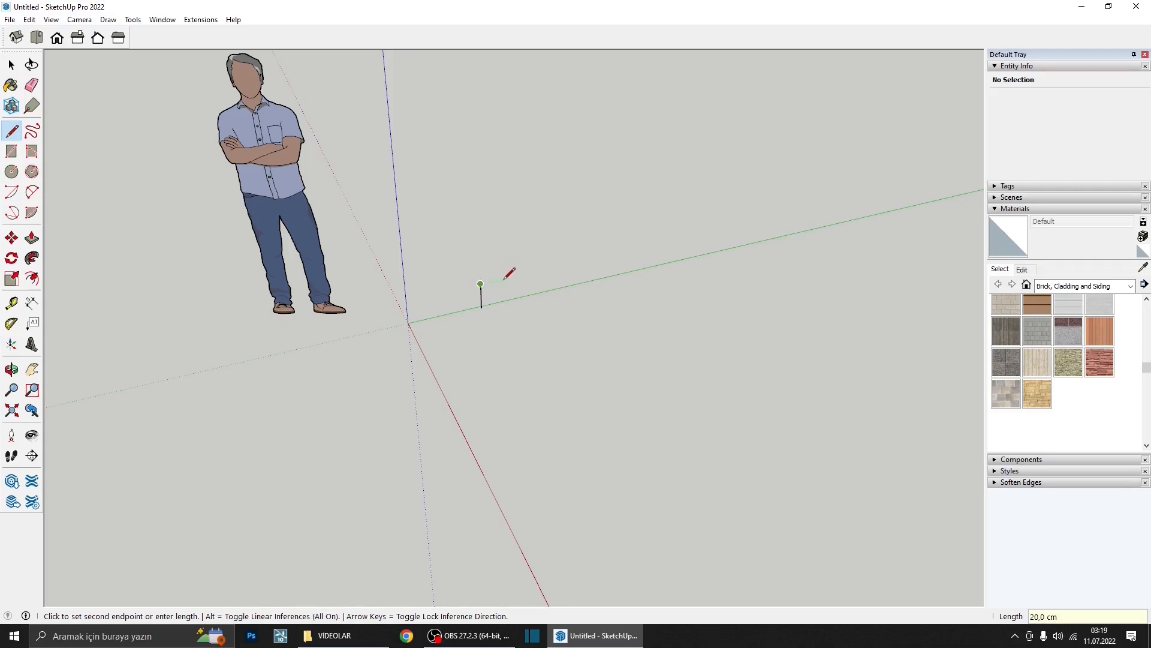
scroll(509, 274, up, 1)
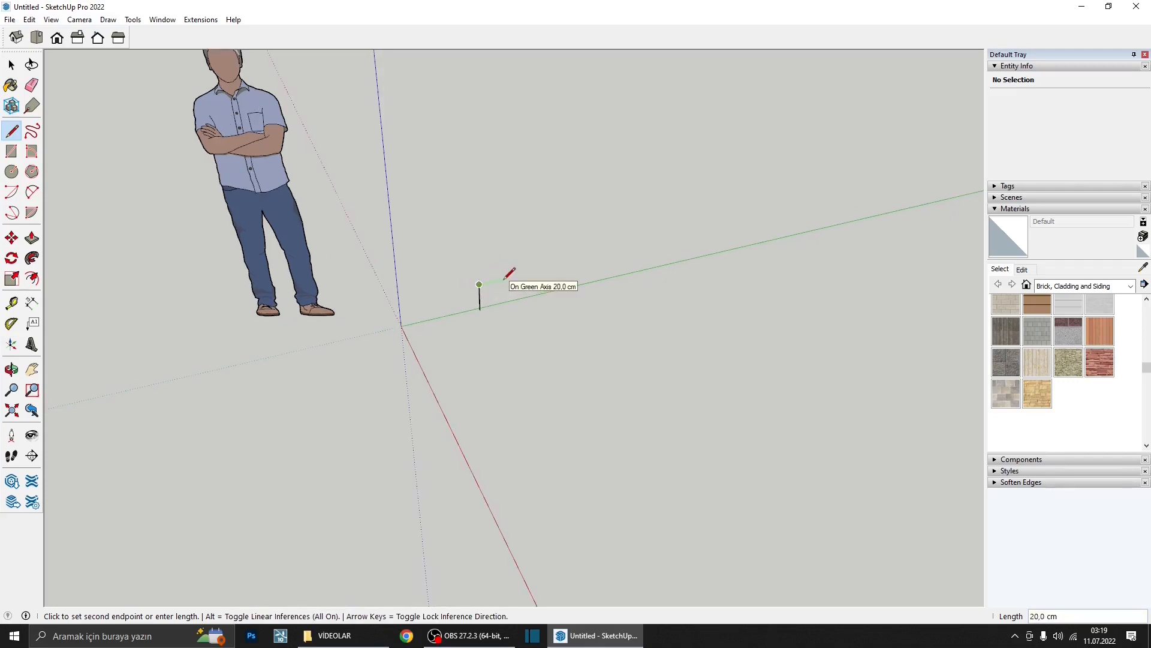
- Continue the outline with a short top edge and a stepped projection on the side away from the origin
click(505, 278)
scroll(501, 282, up, 5)
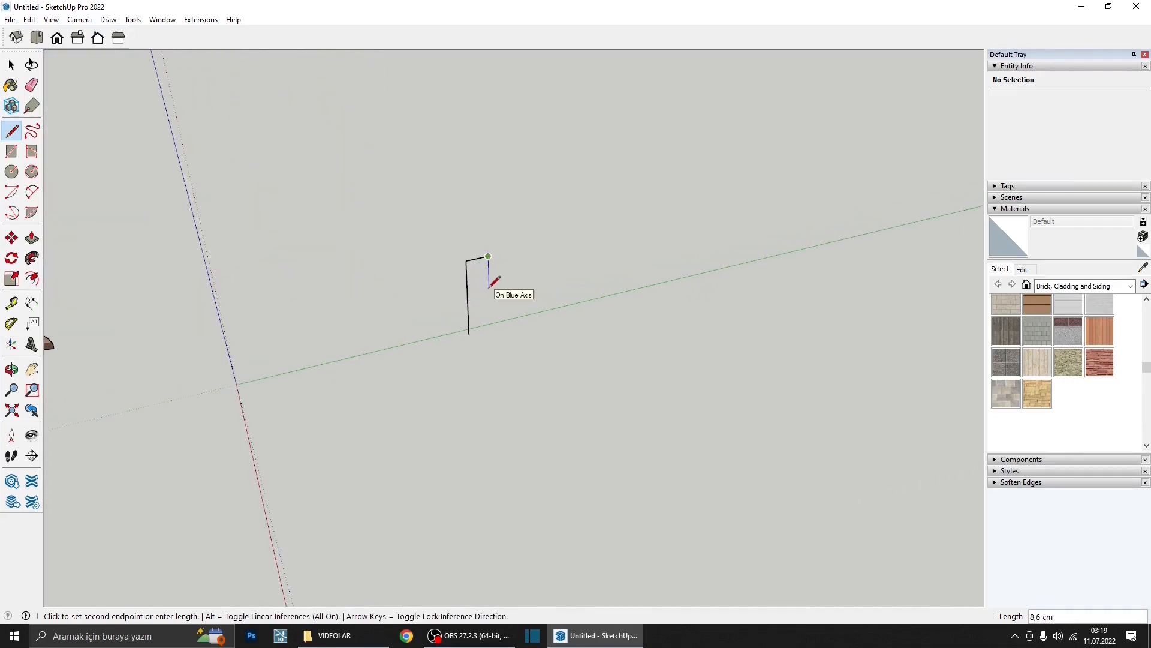
click(489, 287)
scroll(488, 285, up, 2)
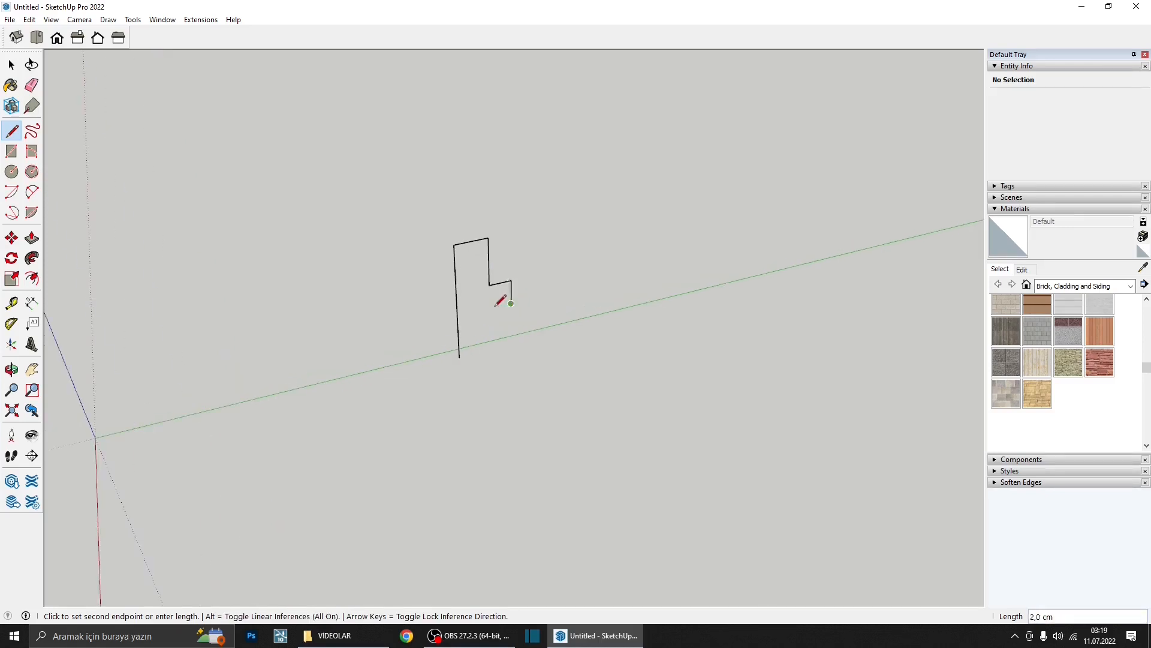
click(511, 303)
- Extend the outline down along the blue axis to base level and close it into a profile face
key(Up)
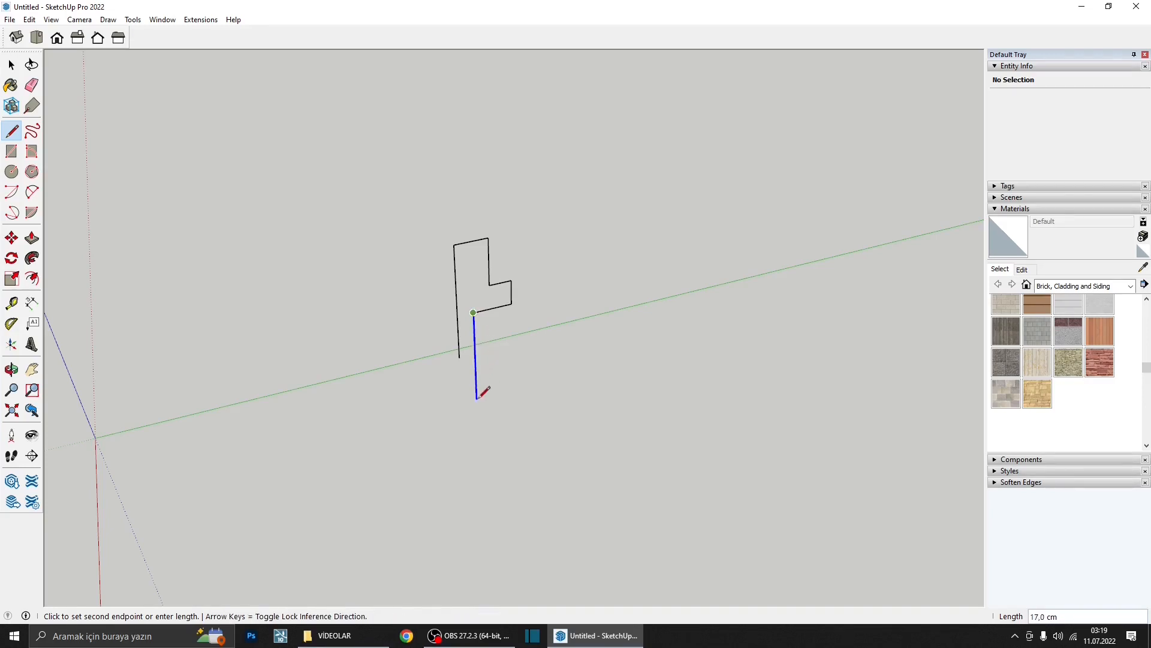
click(464, 351)
mouse_move(465, 349)
middle_down()
mouse_move(458, 293)
mouse_move(581, 311)
mouse_move(480, 358)
middle_up()
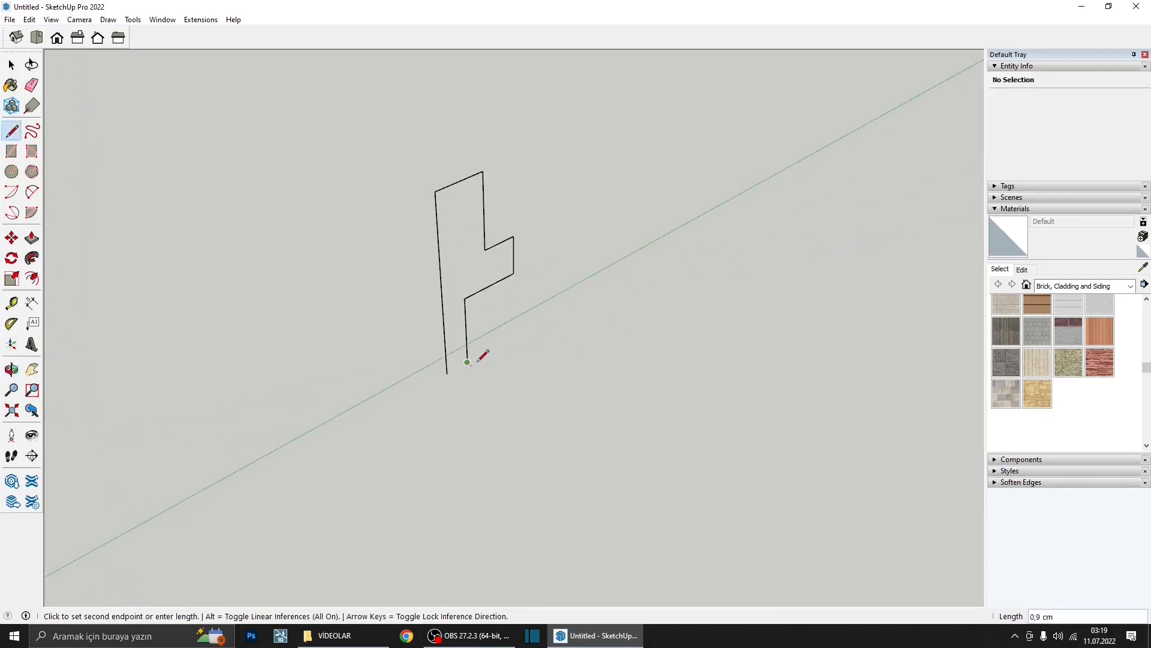
click(446, 373)
mouse_move(468, 302)
middle_down()
mouse_move(540, 198)
mouse_move(336, 293)
mouse_move(436, 283)
mouse_move(513, 246)
mouse_move(492, 368)
mouse_move(403, 241)
middle_up()
key(space)
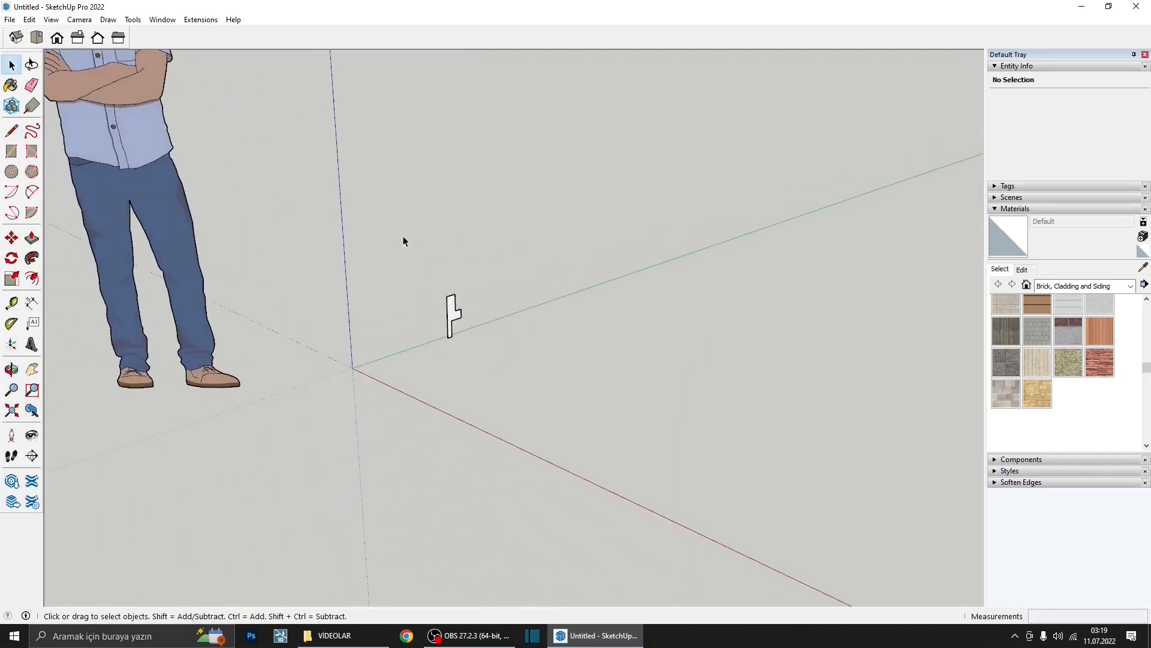
- Draw a two-point arc on the ground in front of the profile with a bulge of about 6.7 cm
drag(394, 332, 407, 306)
middle_drag(407, 305, 471, 318)
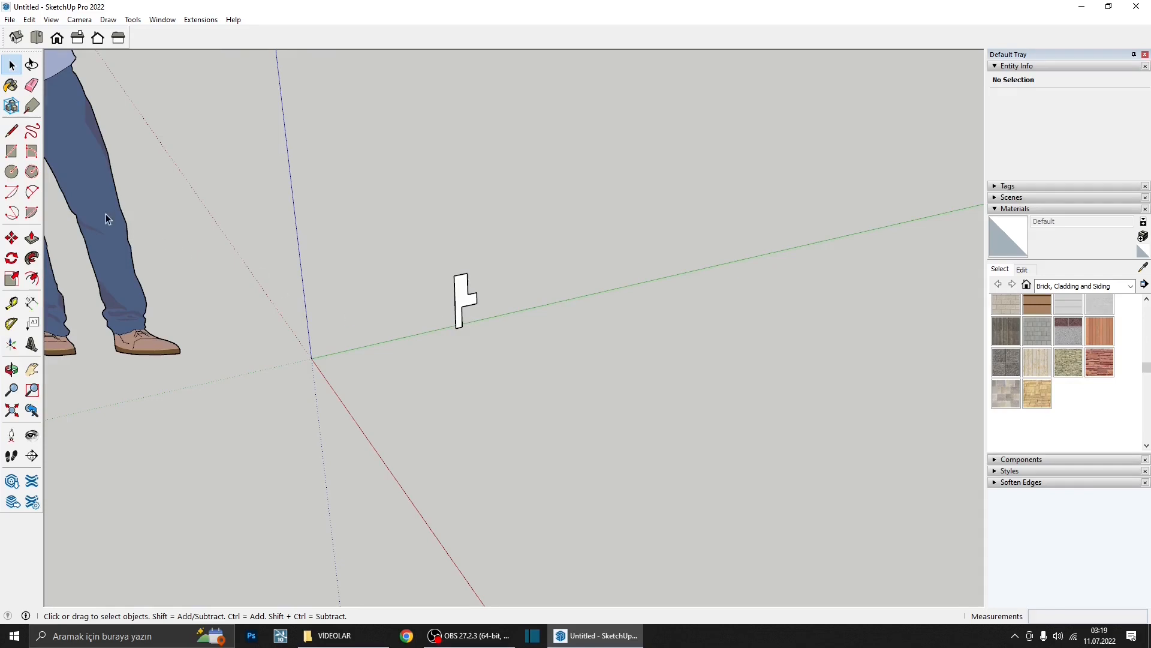
middle_drag(105, 214, 185, 297)
key(l)
scroll(377, 405, down, 2)
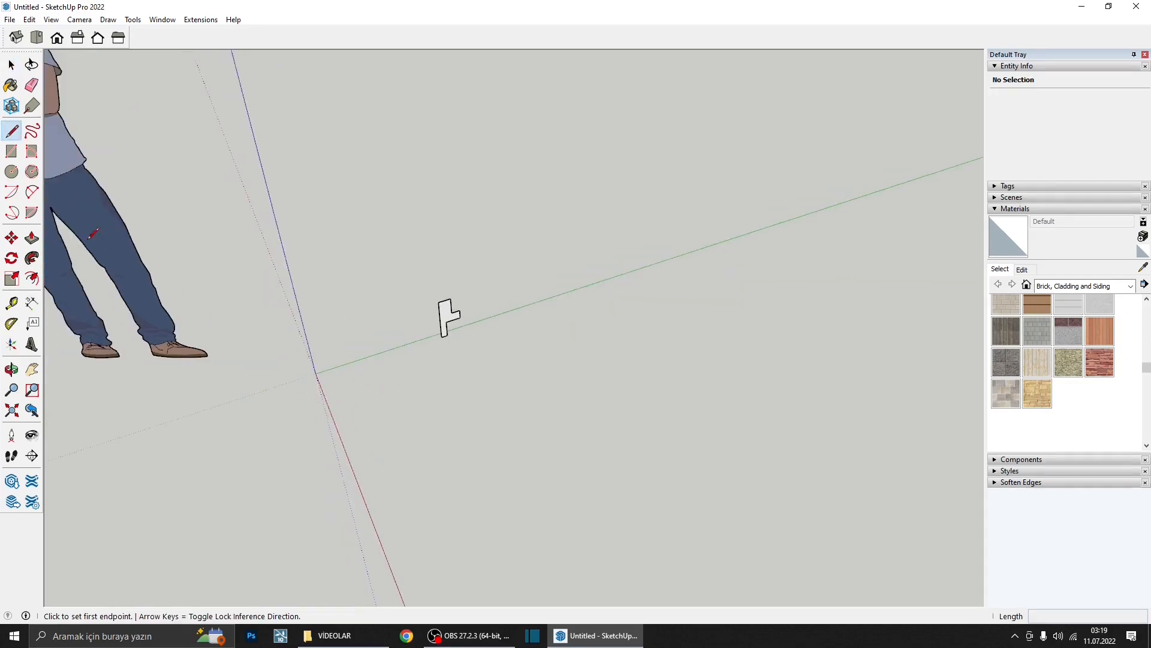
click(31, 197)
scroll(252, 303, down, 1)
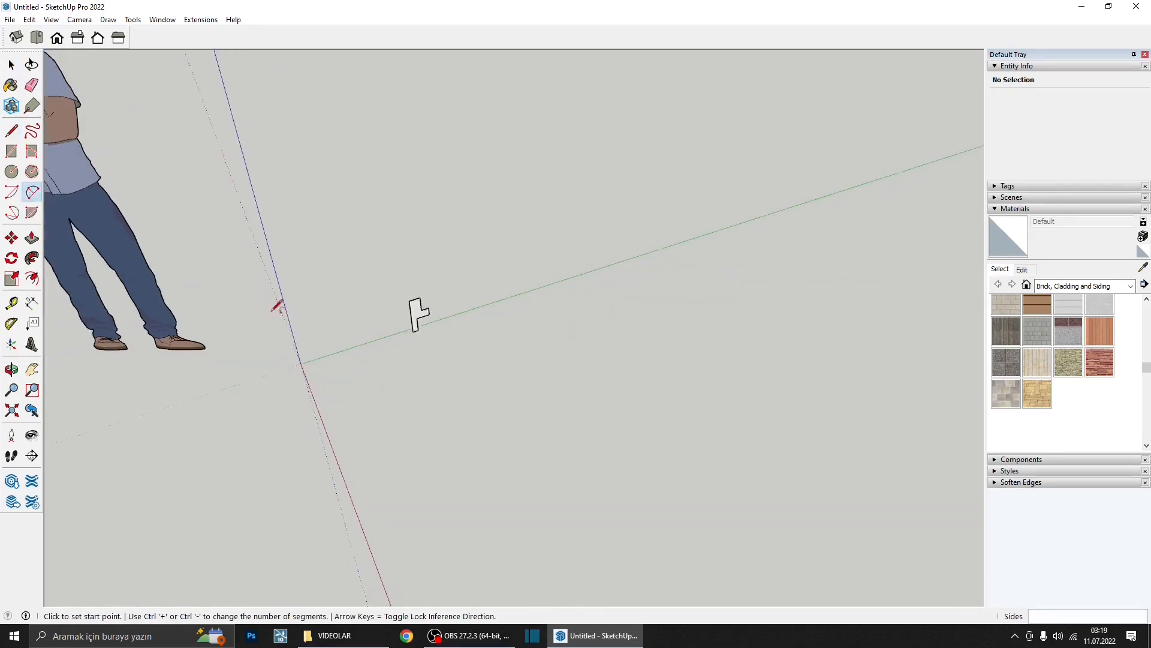
middle_drag(273, 313, 368, 393)
scroll(386, 378, up, 1)
click(410, 319)
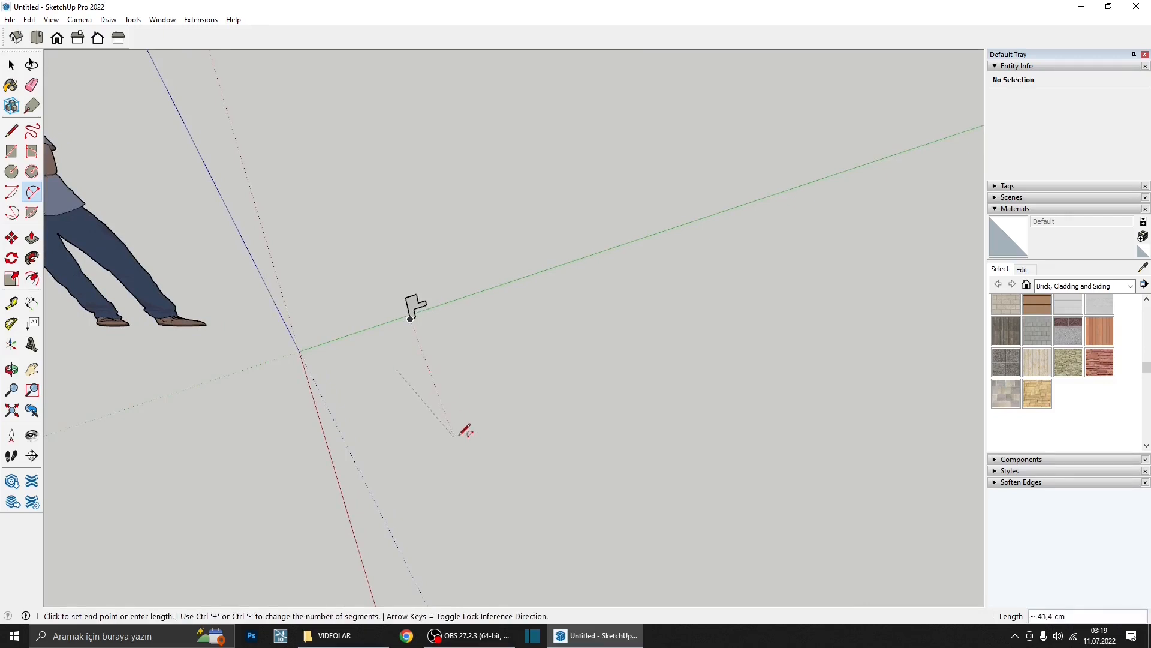
click(456, 435)
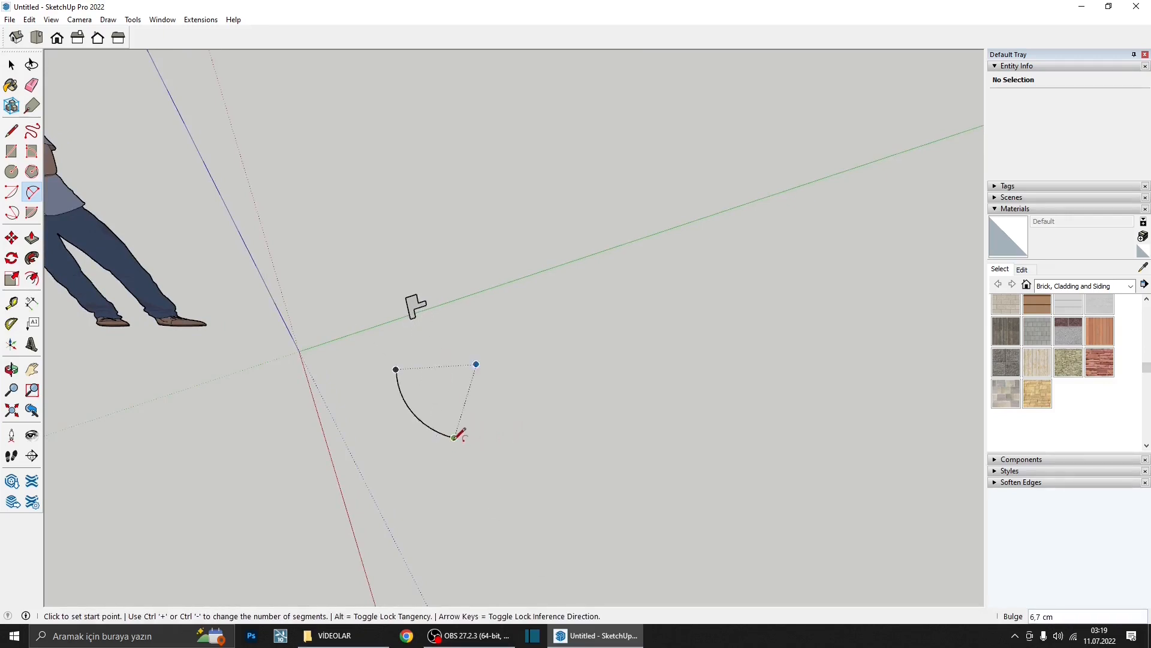
- Add a second arc from the end of the first, curving the opposite way with a bulge of about 6.6 cm
click(460, 433)
middle_drag(496, 452, 650, 488)
click(645, 496)
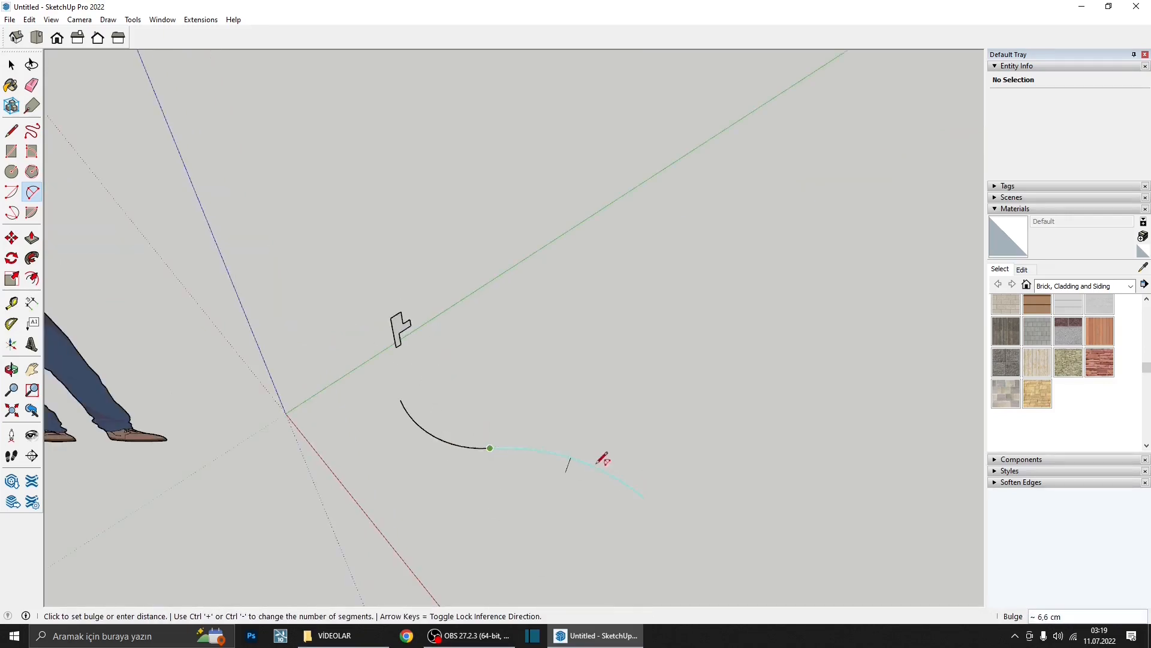
click(603, 457)
- Move the whole stepped profile so its lower corner sits on the start point of the curved path
key(space)
middle_drag(476, 455, 417, 396)
triple_click(527, 447)
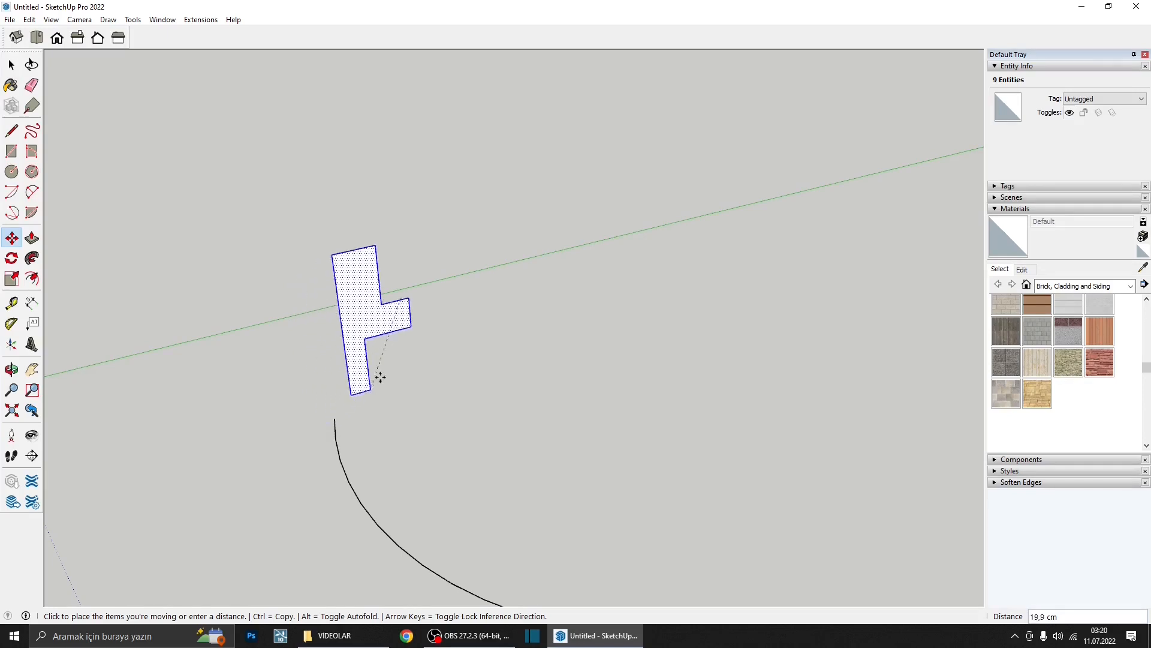
key(Escape)
click(384, 304)
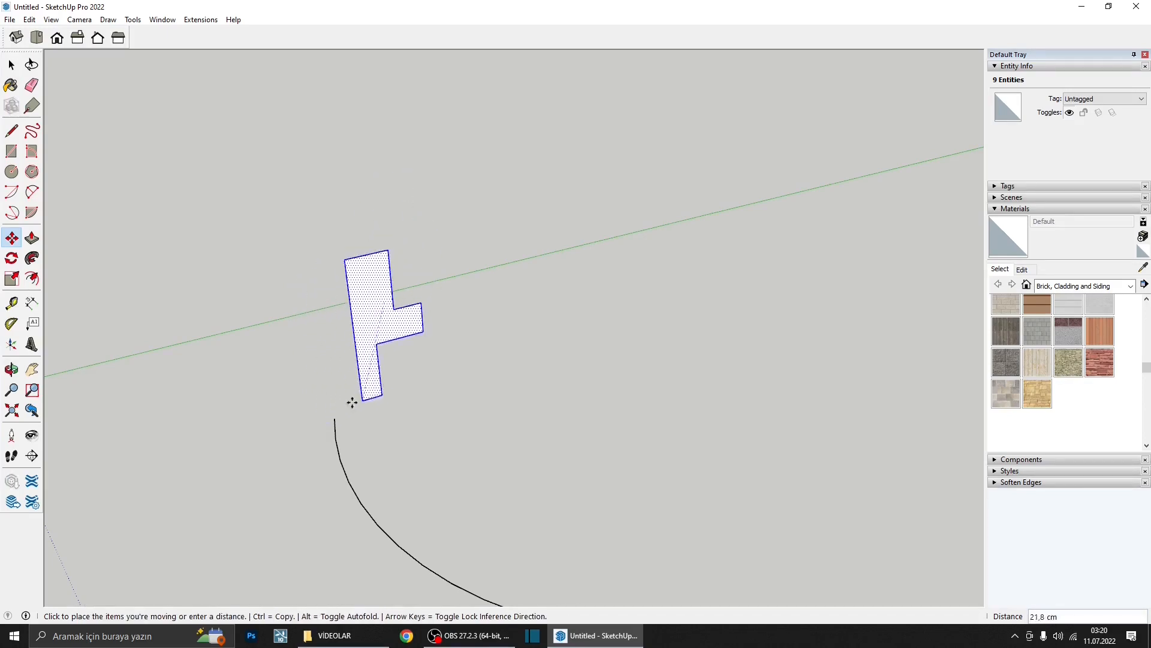
click(335, 414)
middle_drag(335, 414, 334, 453)
scroll(368, 412, down, 1)
scroll(366, 459, up, 1)
- Preselect the S-shaped path and sweep the stepped profile along it with Follow Me
key(space)
click(391, 479)
middle_drag(391, 479, 360, 407)
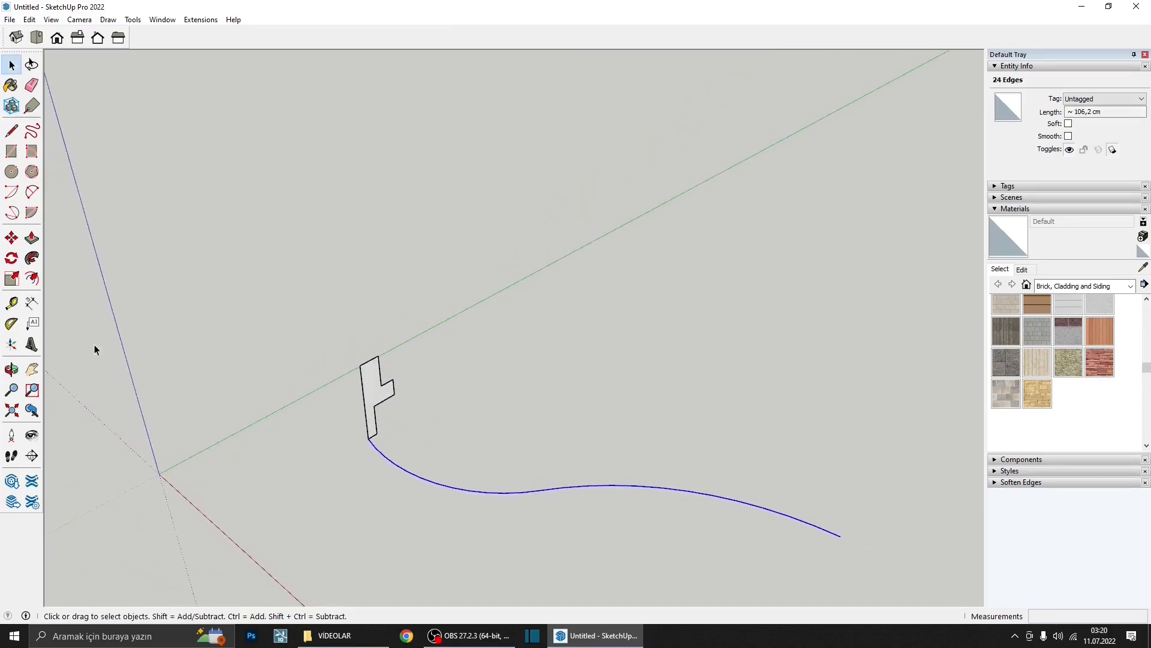
click(32, 258)
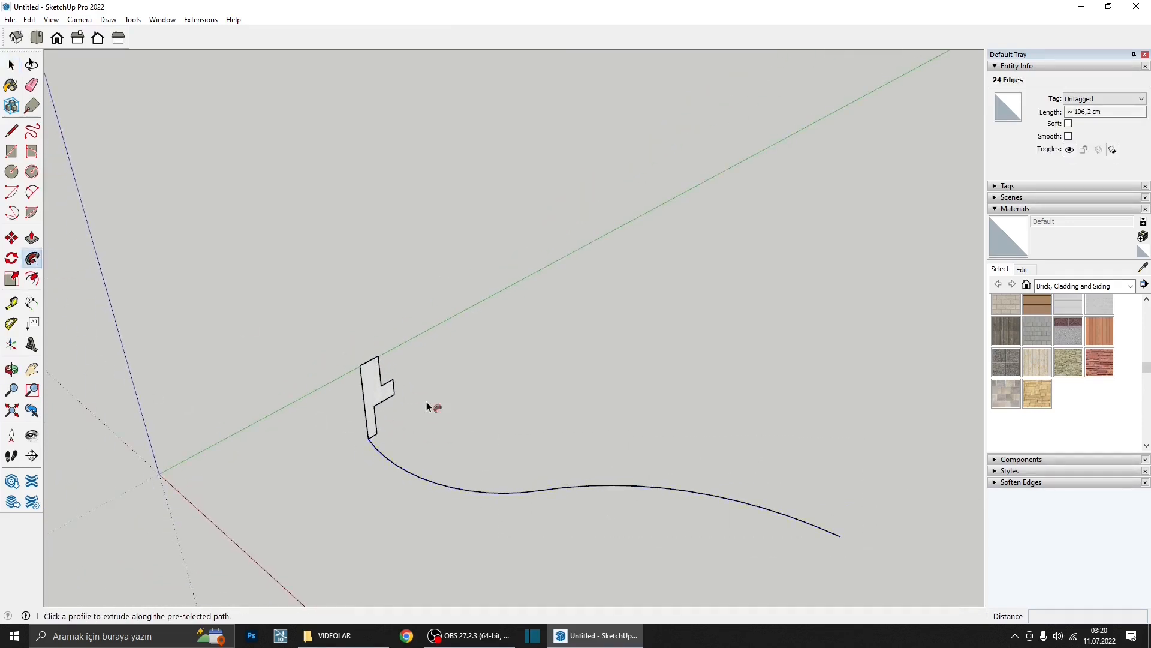
click(373, 394)
middle_drag(373, 395, 646, 402)
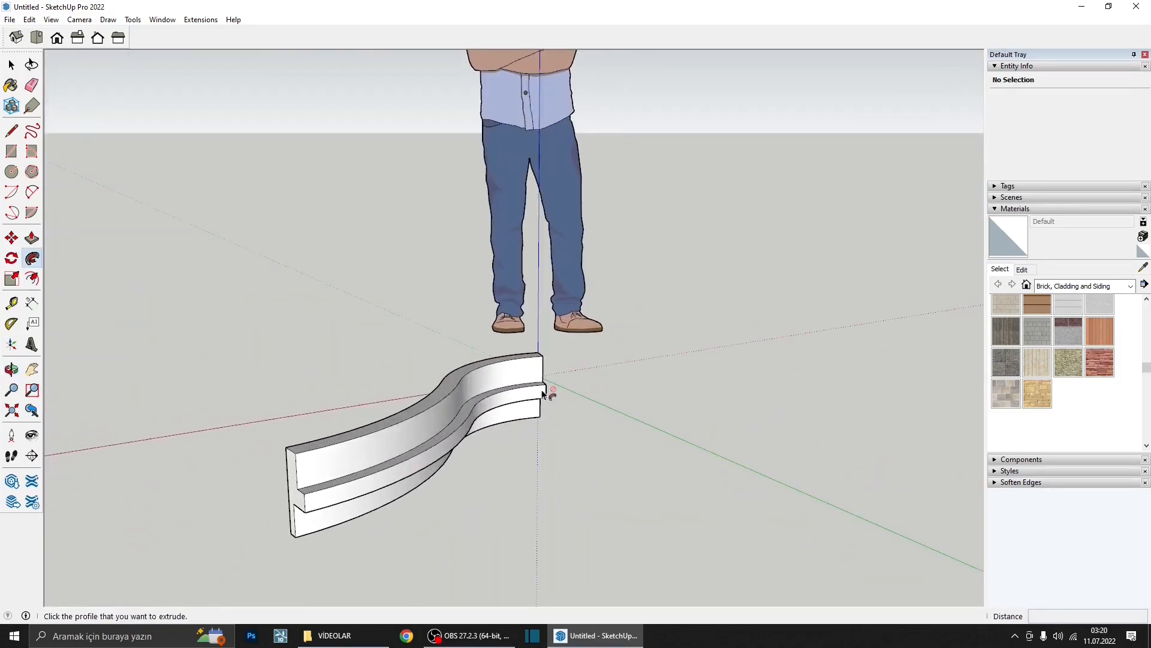
middle_drag(283, 499, 437, 488)
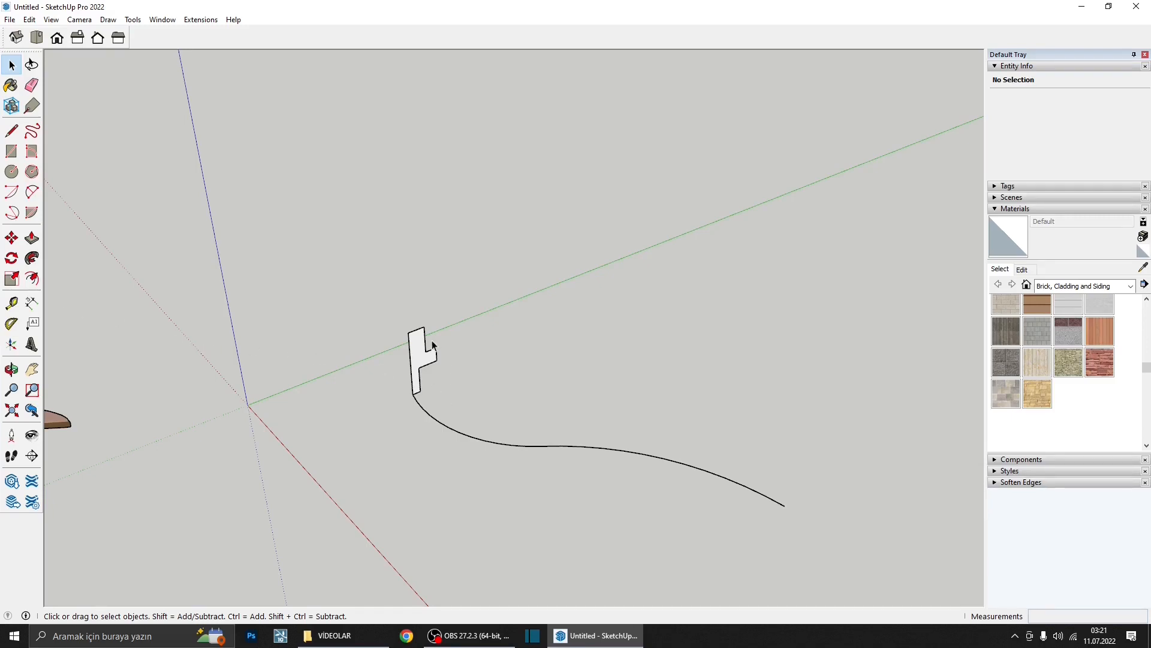
- Sweep the stepped profile with Follow Me by tracing the S-curve manually to its far end
click(31, 257)
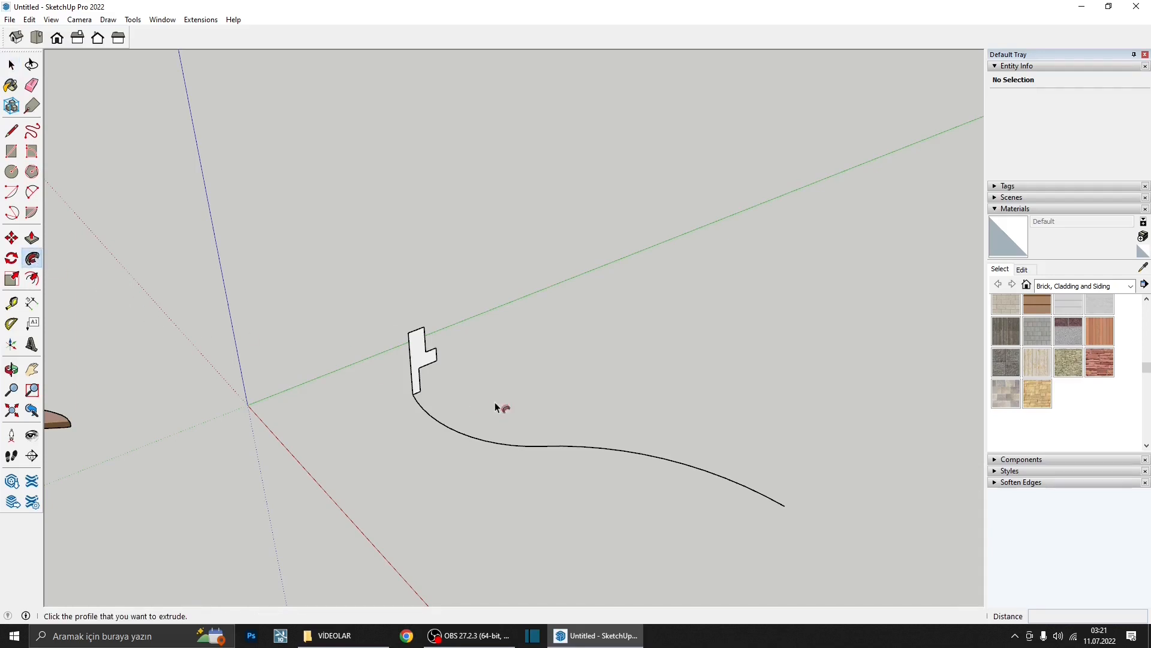
click(425, 365)
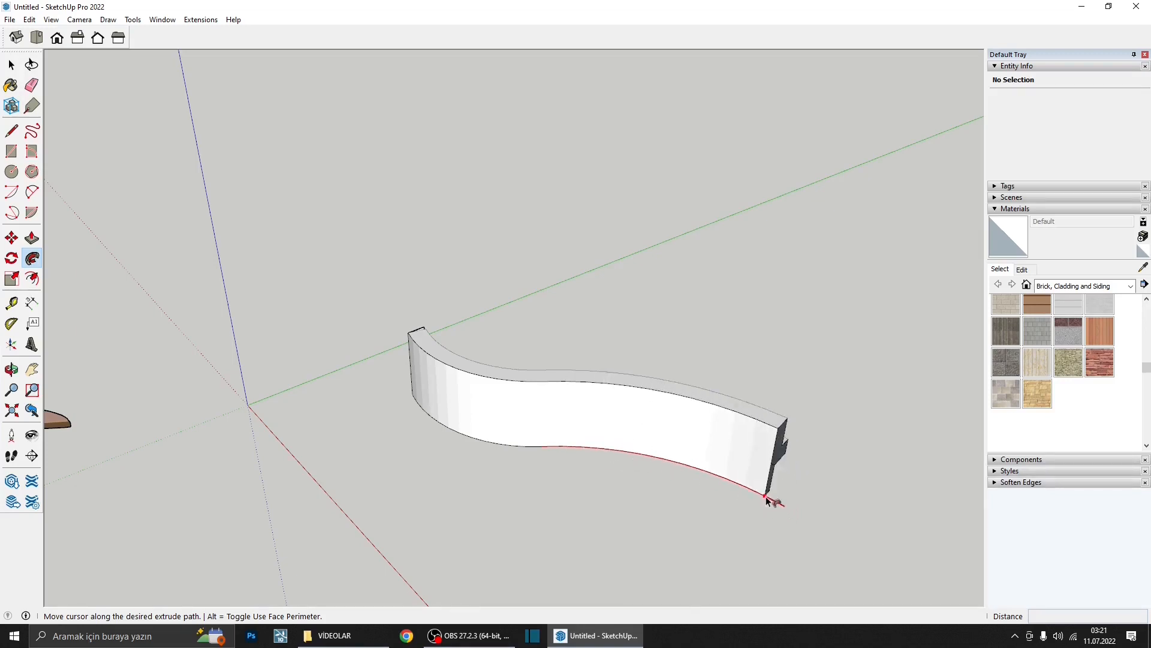
click(790, 511)
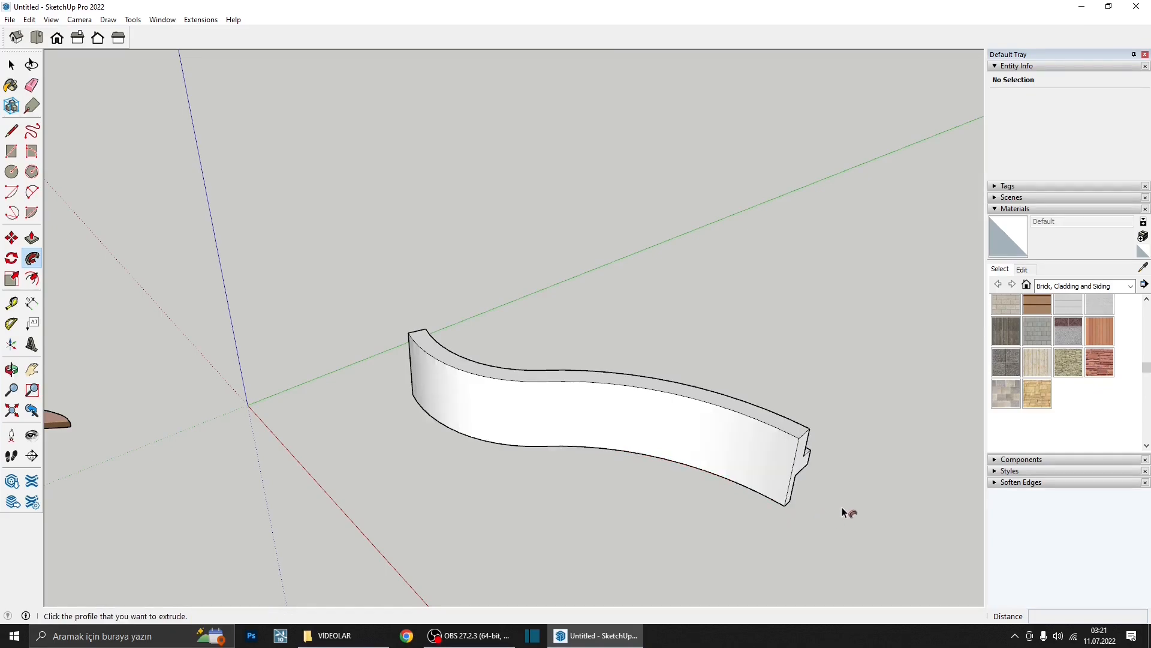
middle_drag(843, 507, 490, 426)
scroll(490, 427, down, 2)
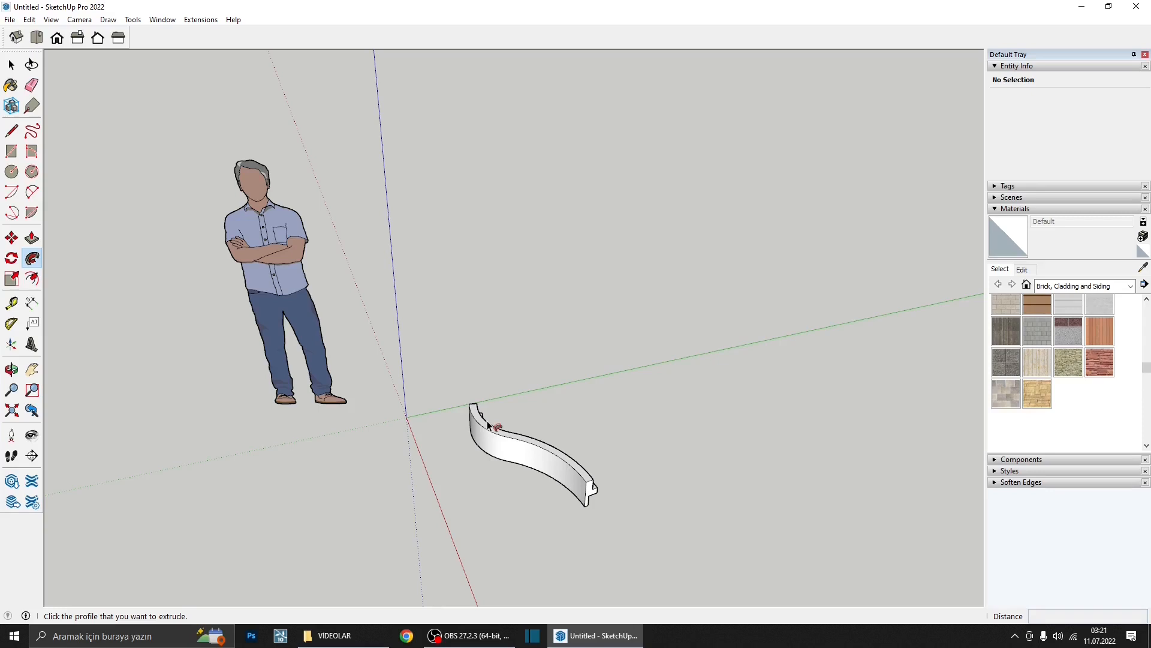
middle_drag(488, 425, 571, 390)
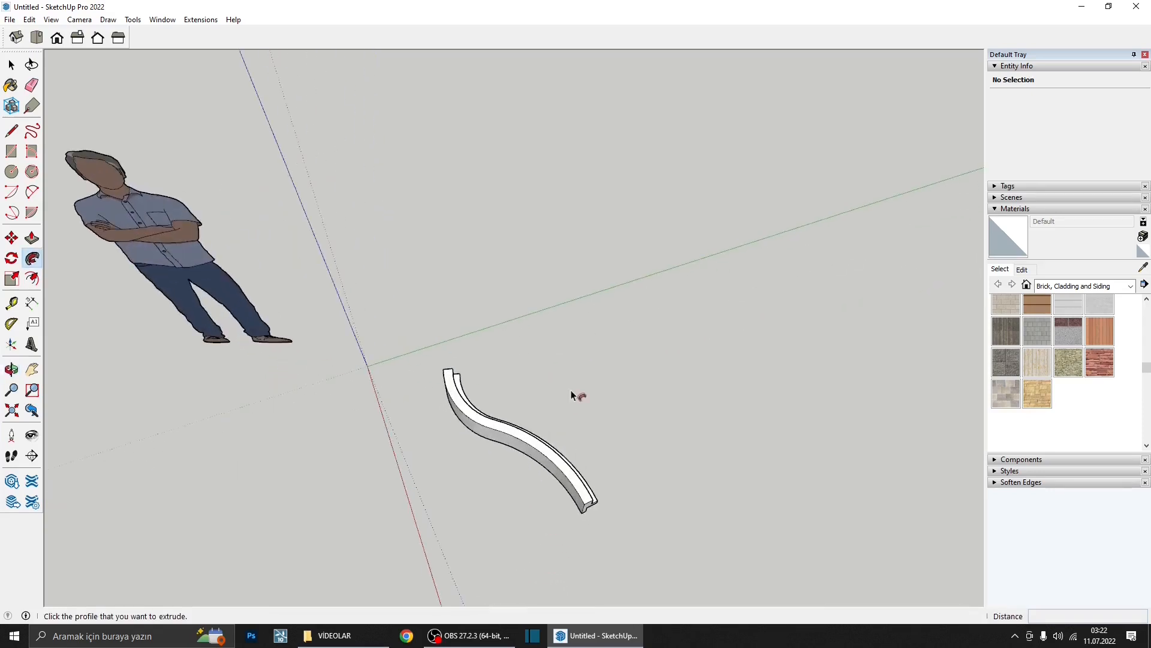
- Draw a 10 x 3 cm rectangle on the ground beside the swept solid
click(11, 151)
scroll(627, 274, up, 2)
scroll(496, 352, up, 3)
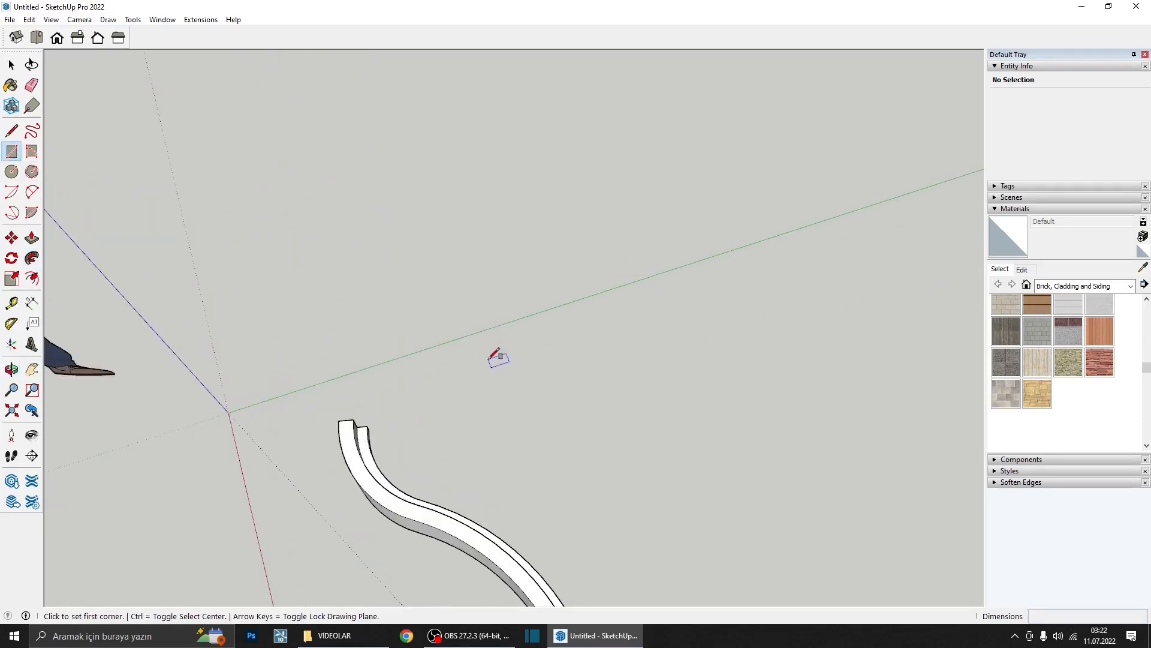
click(488, 358)
text(10)
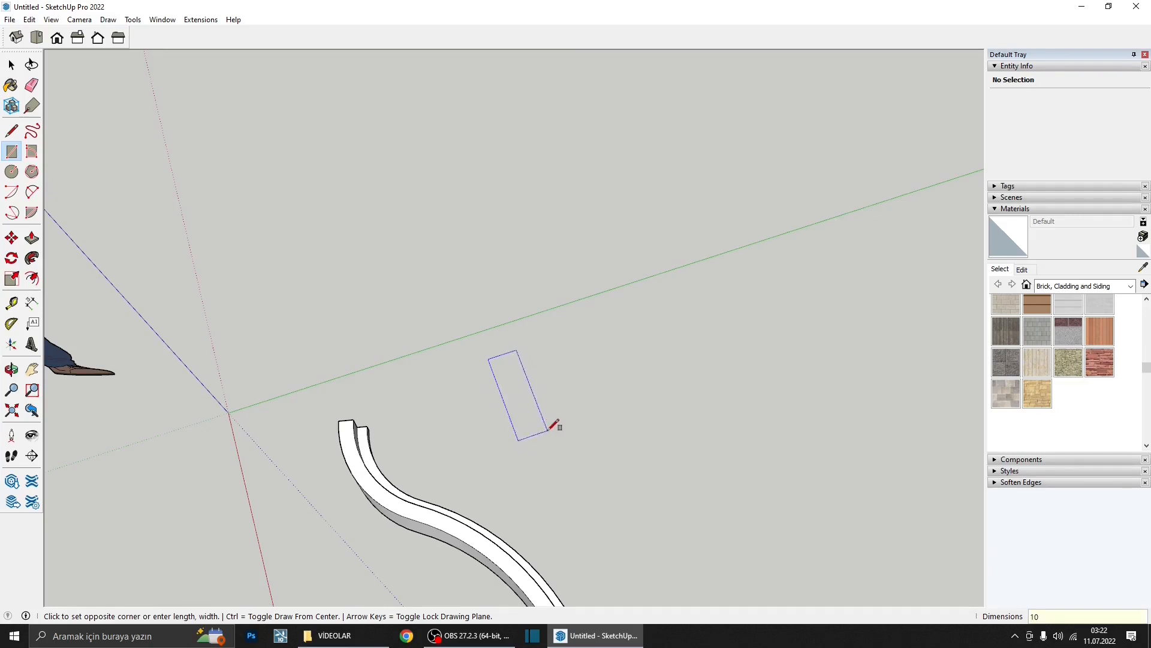
text(;3)
key(Return)
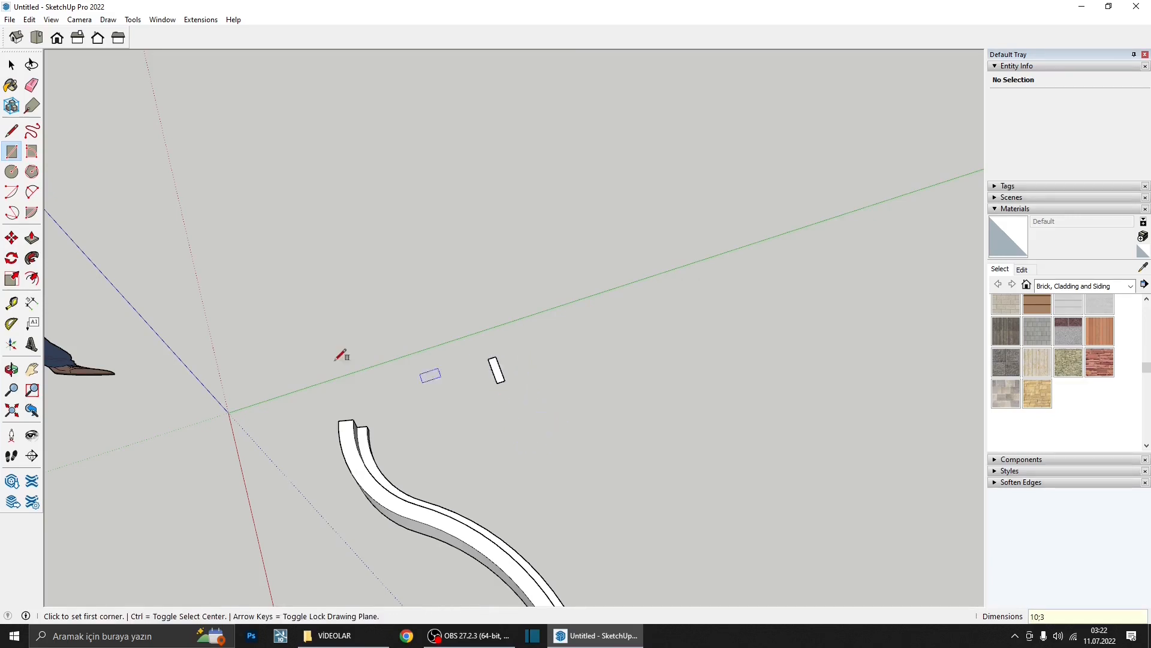
- Round one corner of the small rectangle with a two-point arc bulging about 0.4 cm and erase the leftover corner edges
scroll(504, 356, up, 5)
key(a)
click(405, 358)
click(469, 431)
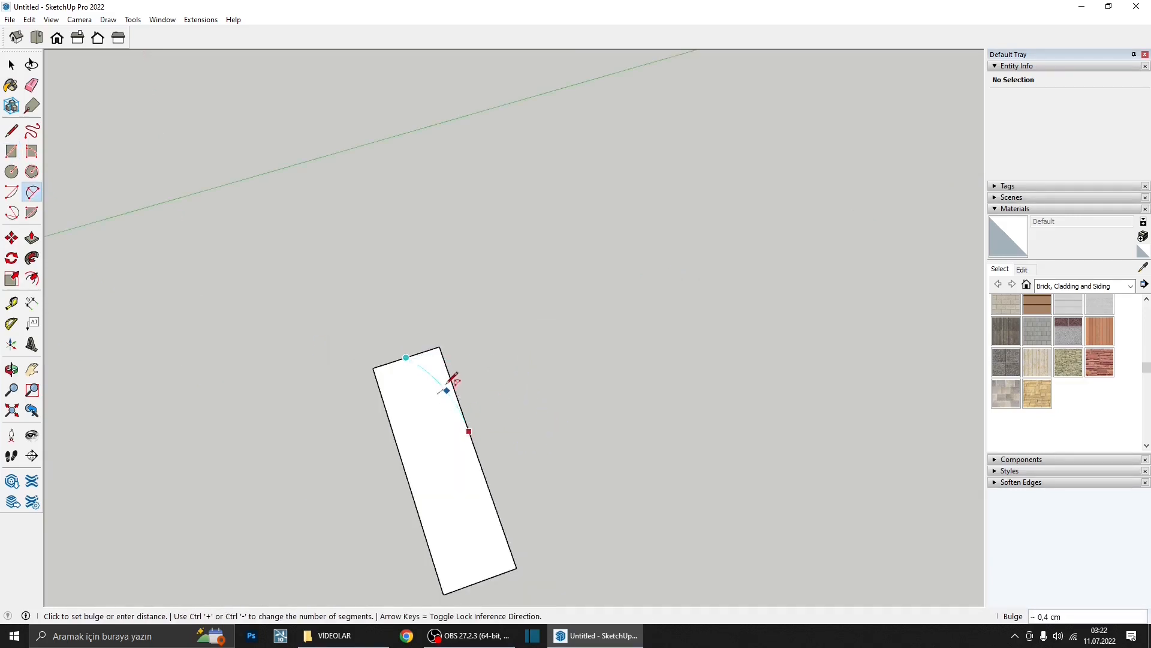
click(448, 386)
scroll(437, 362, up, 2)
key(e)
drag(460, 361, 418, 342)
scroll(439, 389, down, 3)
- Continue from the corner arc with a second arc running inside the rectangle, with a bulge of about 0.2 cm
click(33, 192)
scroll(467, 424, up, 2)
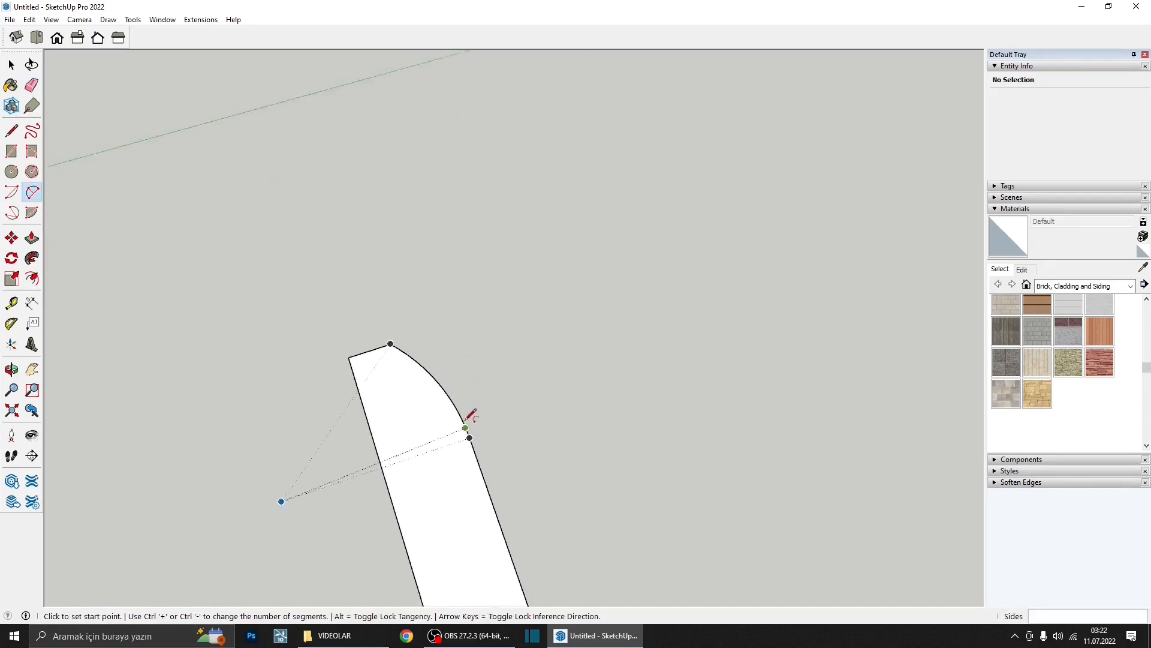
click(470, 440)
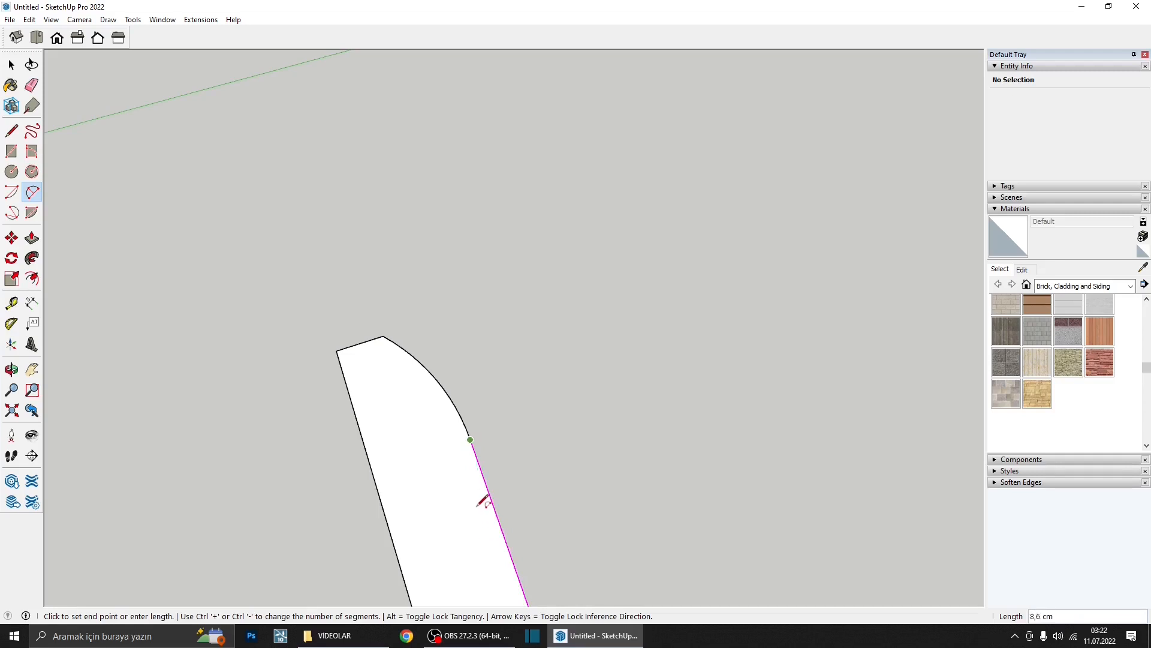
click(477, 527)
scroll(464, 504, down, 1)
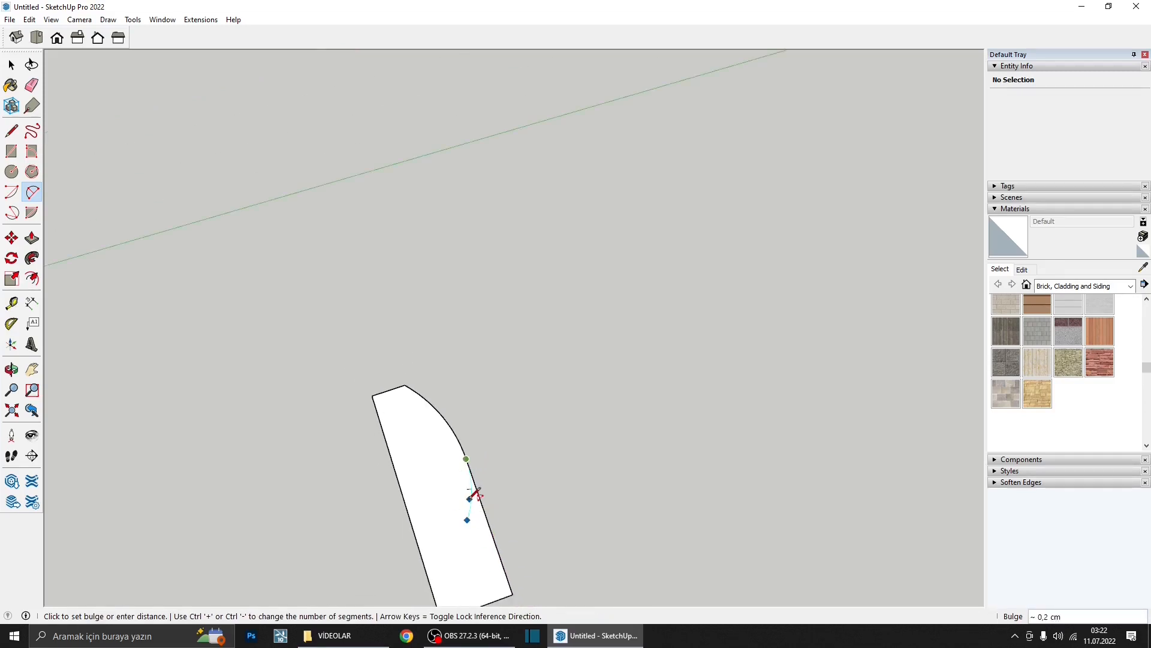
click(476, 493)
- Add a tangent arc curving the opposite way from the end of the second arc, back towards the rectangle's long side
click(467, 520)
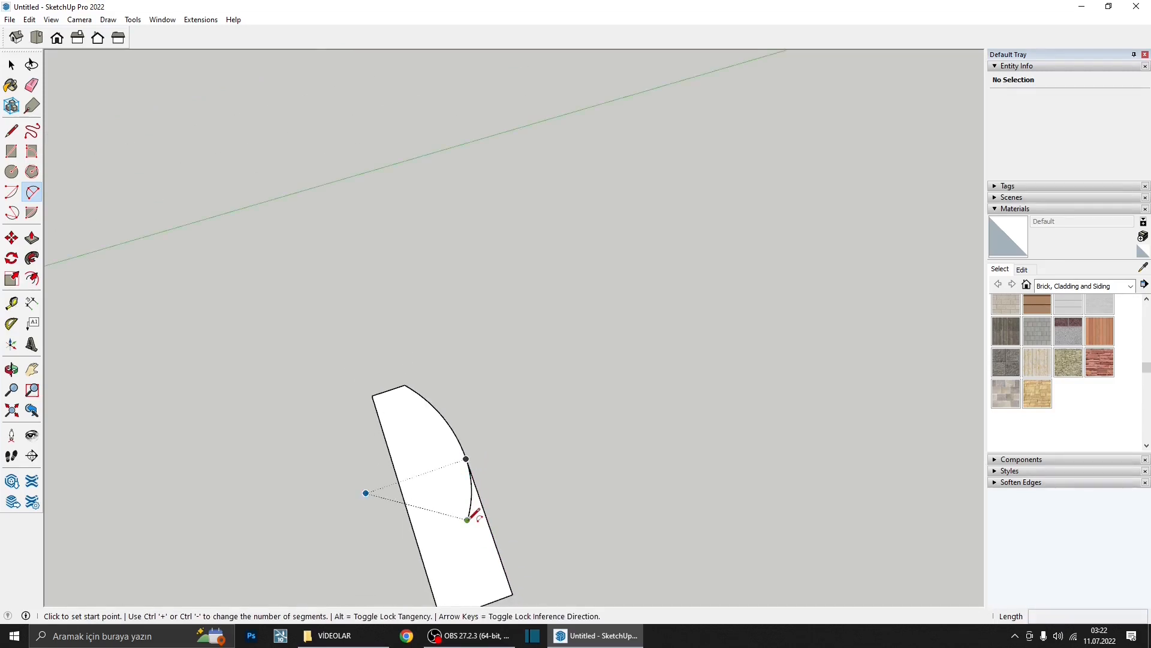
click(490, 554)
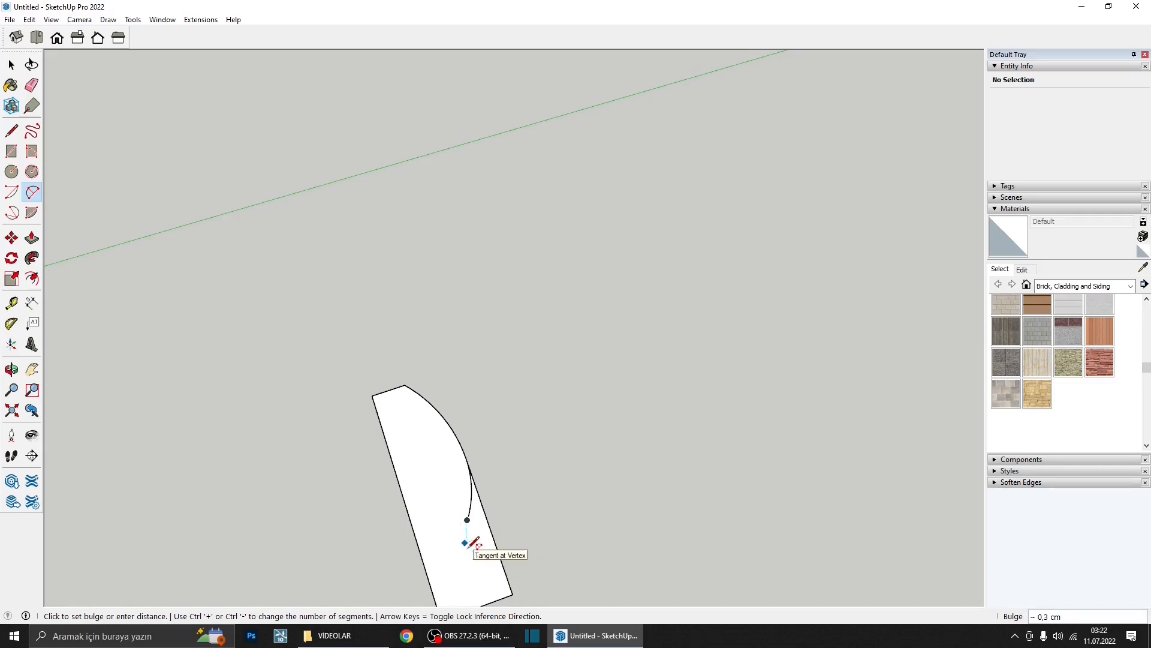
click(479, 549)
scroll(487, 537, down, 1)
scroll(487, 537, up, 1)
- Connect the last arc's end to the rectangle's short edge with a line and erase the outer strip to finish the moulding profile
key(l)
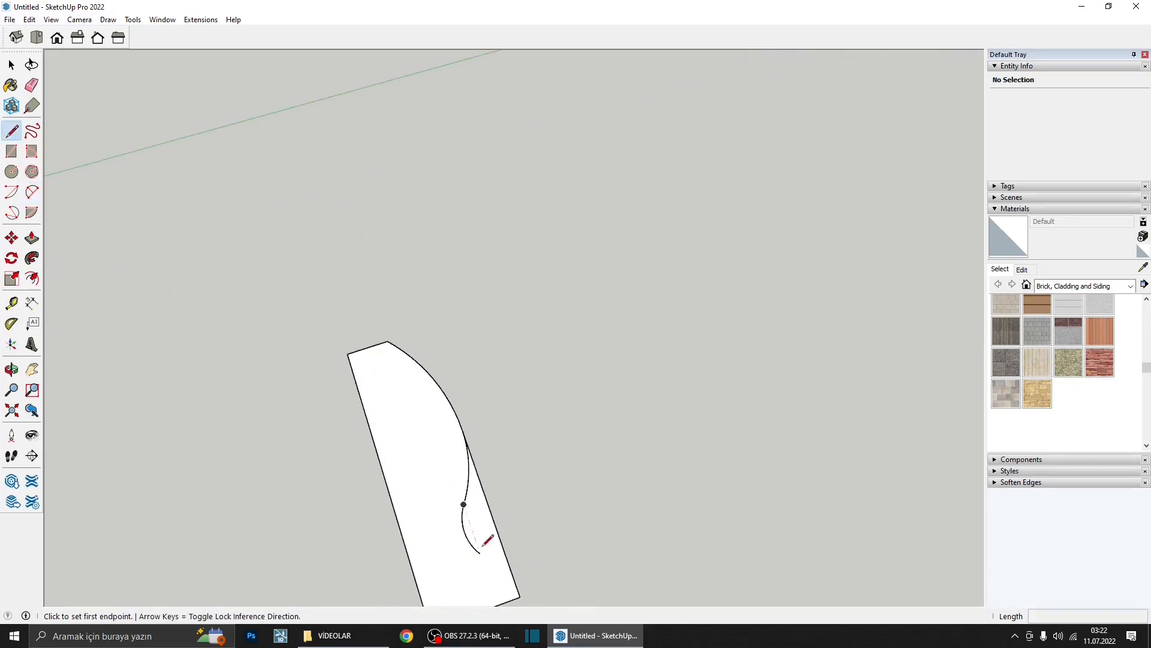
click(483, 542)
scroll(484, 542, down, 1)
click(495, 553)
scroll(495, 553, up, 1)
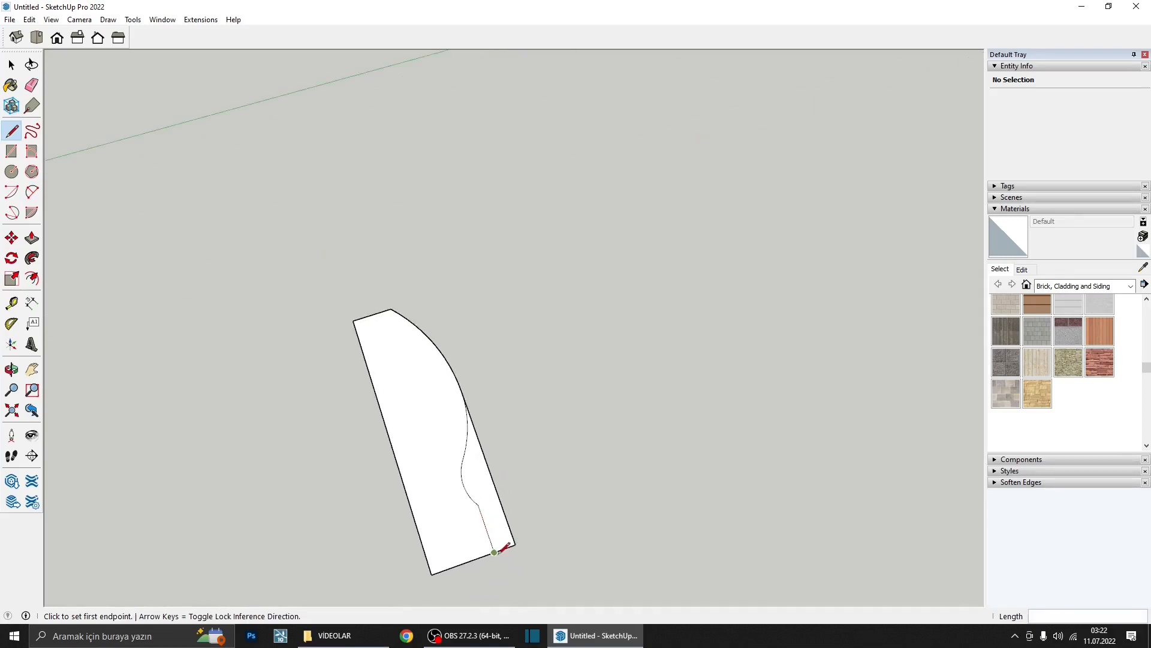
key(e)
drag(504, 555, 527, 481)
scroll(505, 497, down, 3)
middle_drag(505, 497, 527, 492)
- Draw an L-shaped path about 118 cm long from the moulding profile's corner, up the blue axis and along the green axis
key(space)
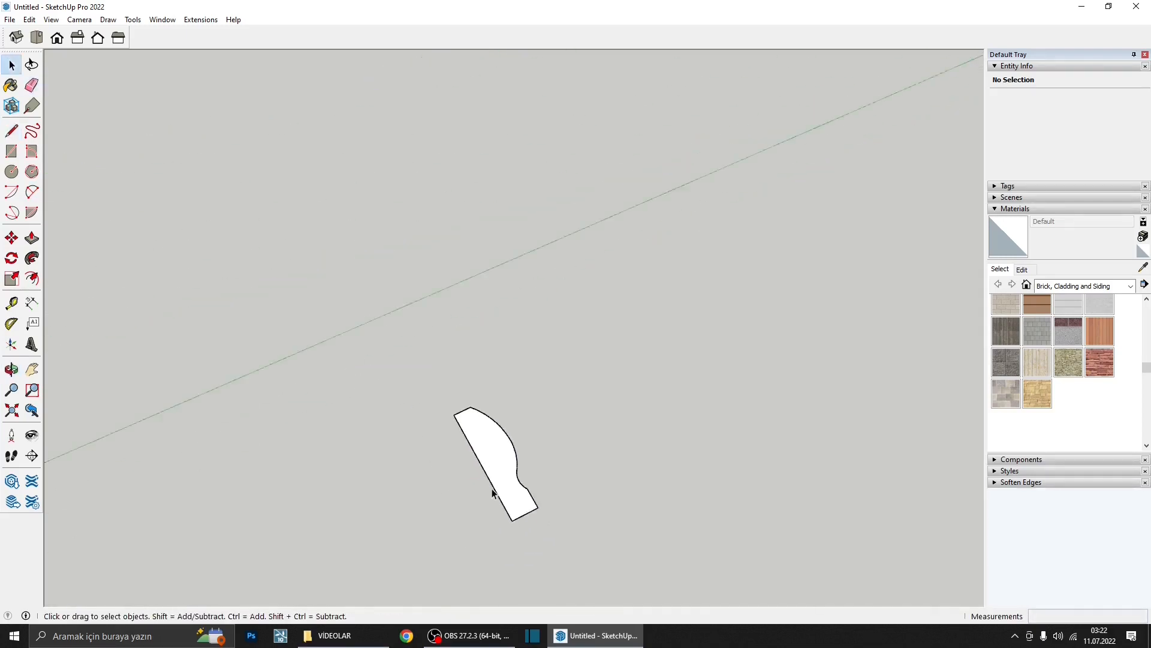
scroll(493, 490, up, 1)
double_click(497, 480)
scroll(12, 259, down, 4)
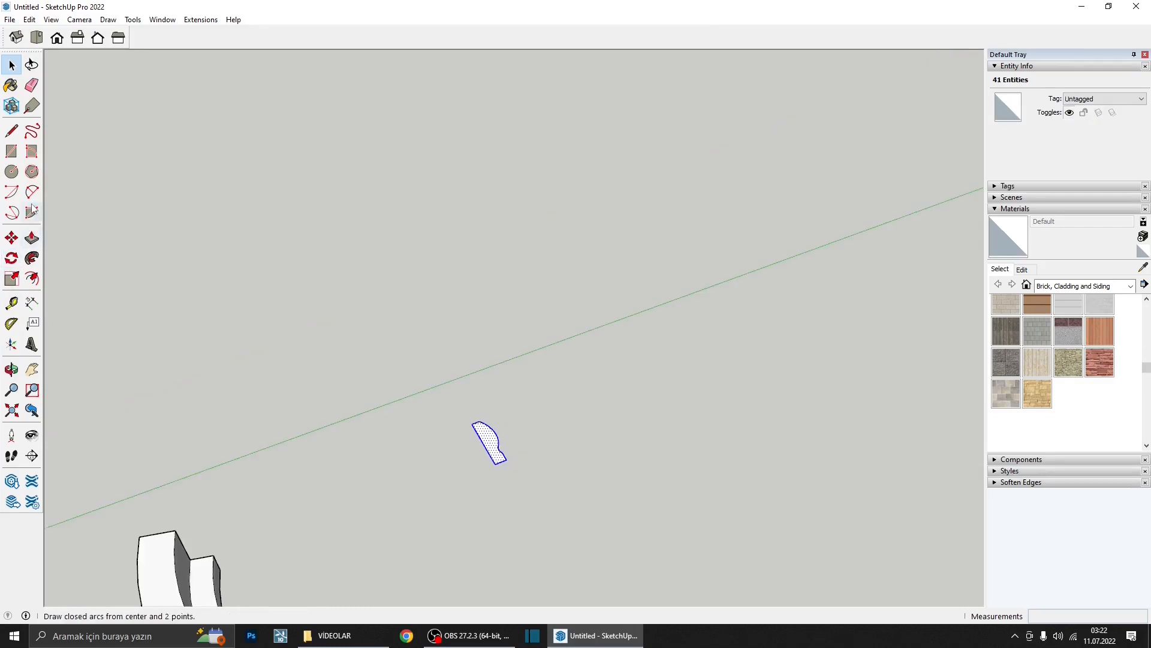
click(12, 131)
scroll(496, 464, up, 2)
click(493, 464)
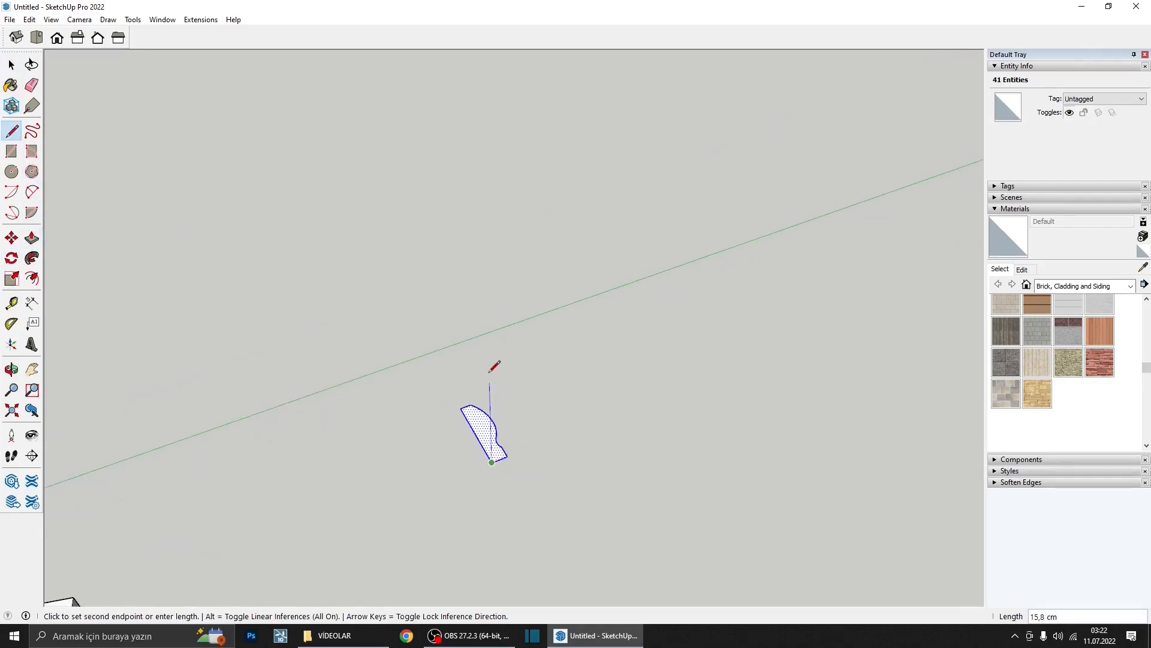
scroll(491, 362, down, 3)
click(483, 217)
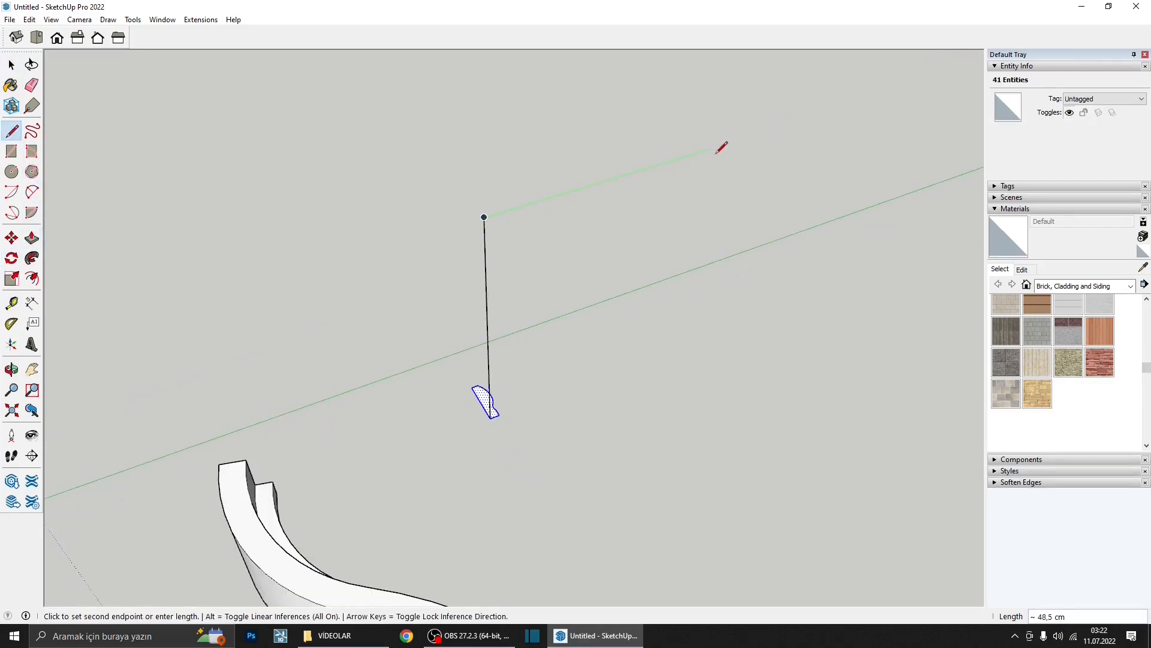
click(773, 136)
middle_drag(478, 345, 500, 383)
- Select both edges of the L-shaped path and sweep the moulding profile along them with Follow Me
key(space)
scroll(500, 383, up, 2)
middle_drag(547, 354, 570, 312)
scroll(572, 300, down, 2)
drag(572, 291, 551, 257)
middle_drag(550, 214, 546, 233)
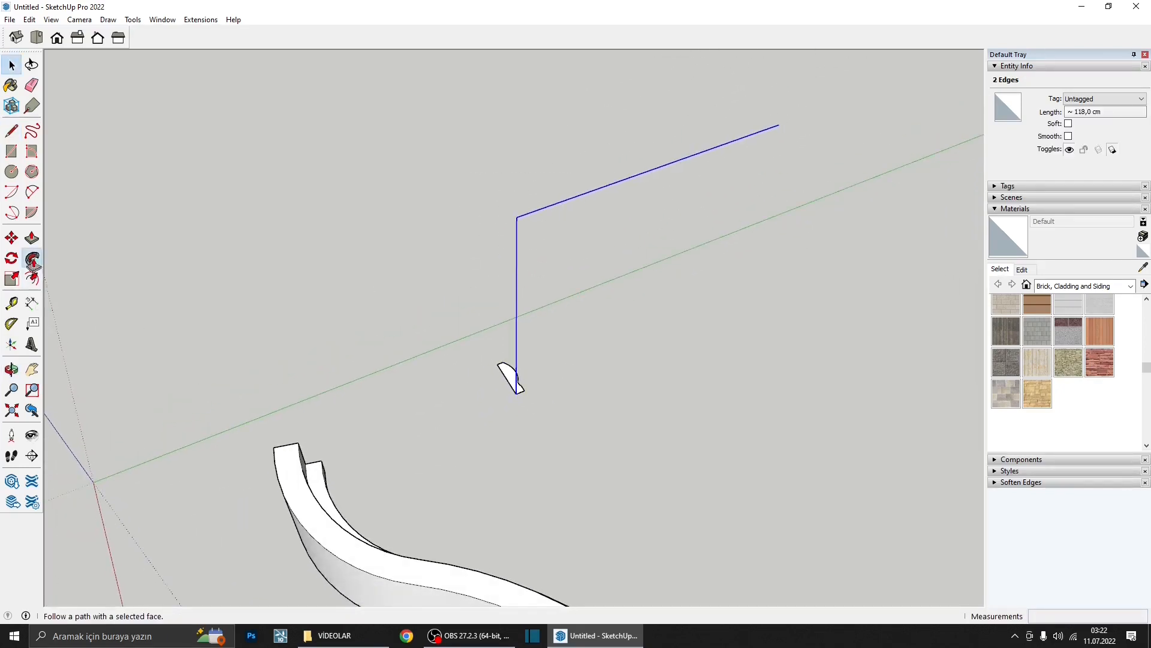
click(32, 258)
click(507, 378)
middle_drag(507, 378, 959, 198)
middle_drag(696, 286, 576, 384)
- Select both swept solids and delete them to clear the model
scroll(576, 384, down, 5)
key(space)
drag(674, 545, 363, 258)
middle_drag(363, 258, 959, 432)
key(Delete)
- Draw a large rectangle of about 4.24 m² on the ground near the origin
key(r)
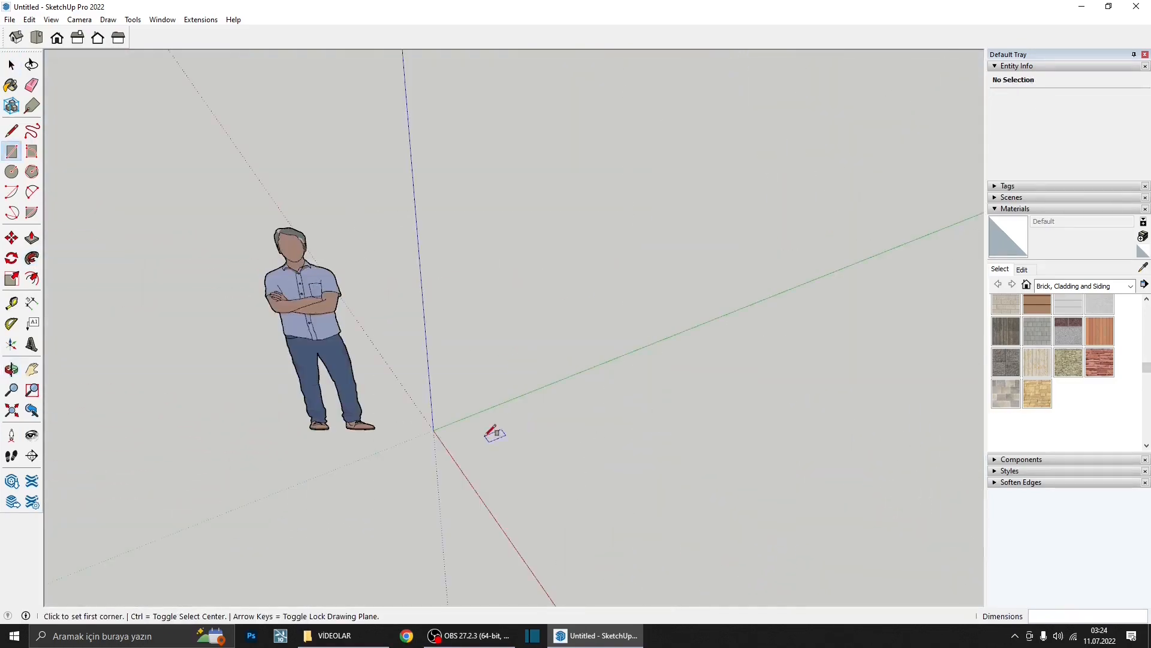
click(485, 435)
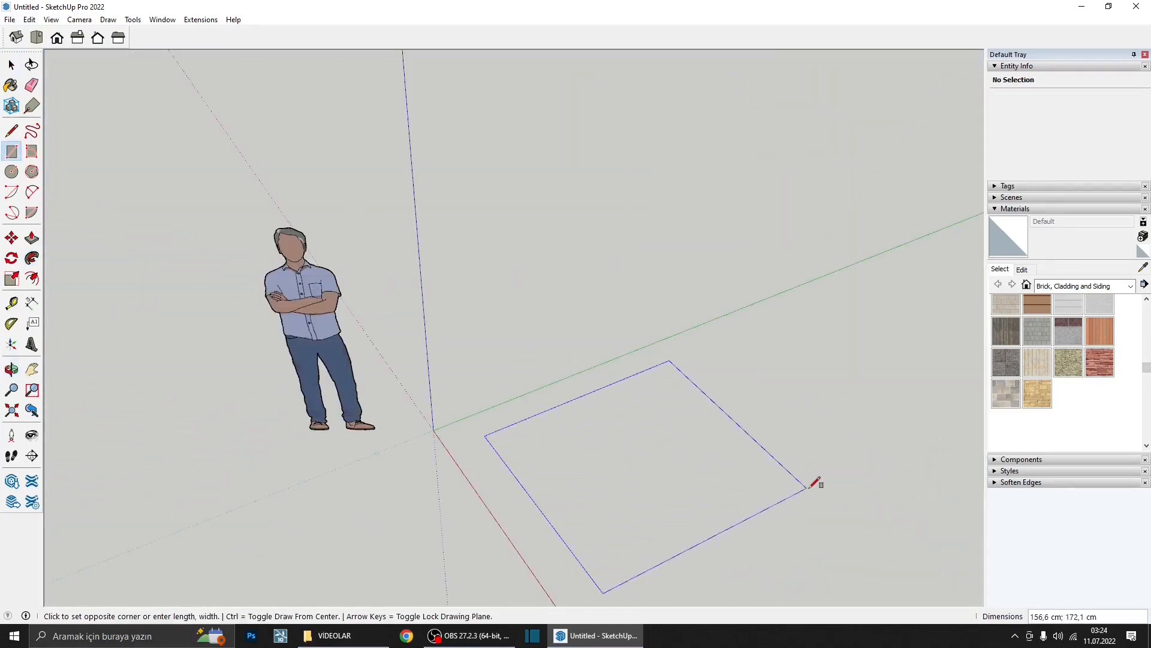
click(900, 488)
- Draw an upright profile face 15 cm high and 2 cm wide standing on the green axis near the origin
scroll(468, 444, up, 5)
key(l)
scroll(418, 362, up, 1)
click(444, 398)
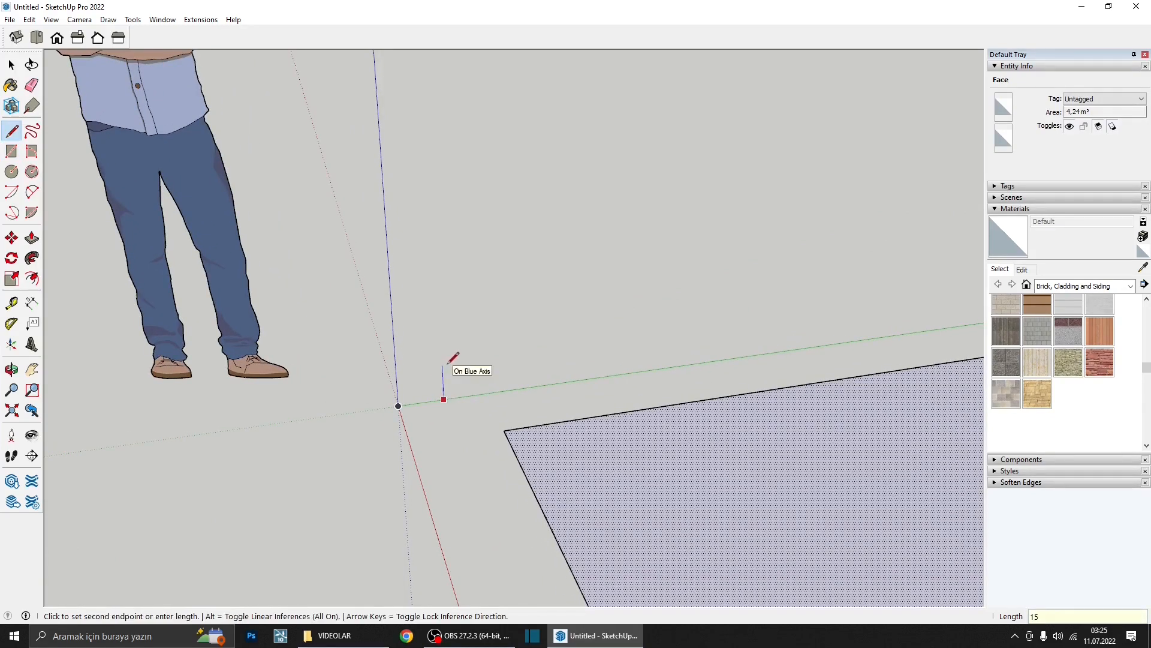
key(Return)
scroll(469, 357, up, 1)
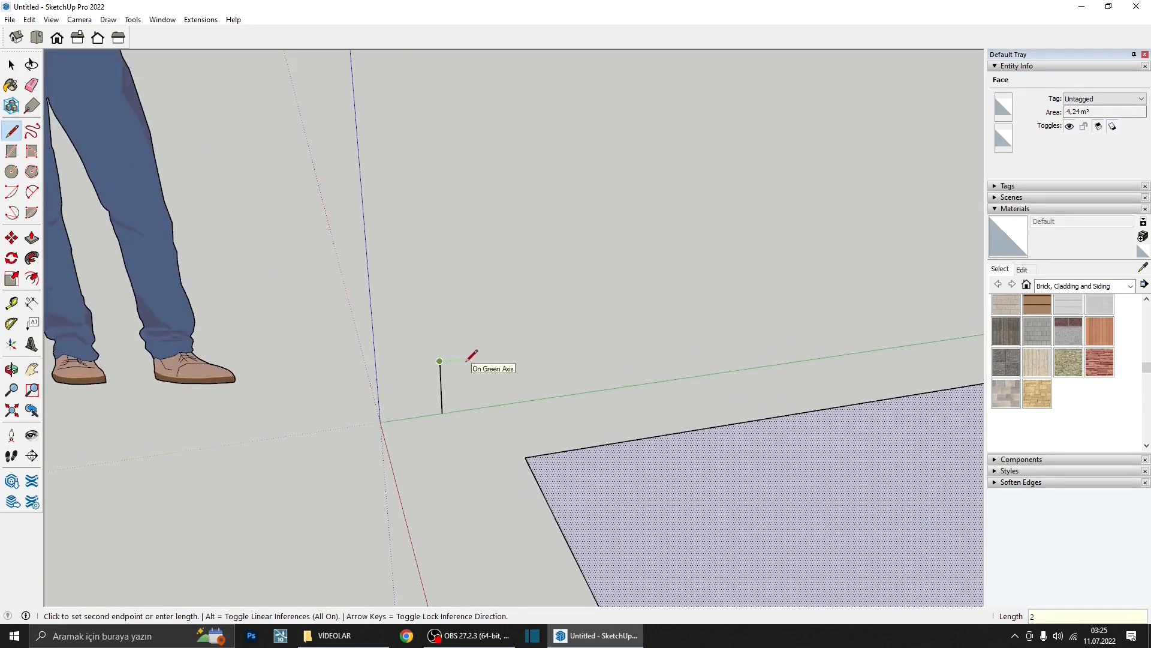
key(Return)
scroll(457, 398, up, 2)
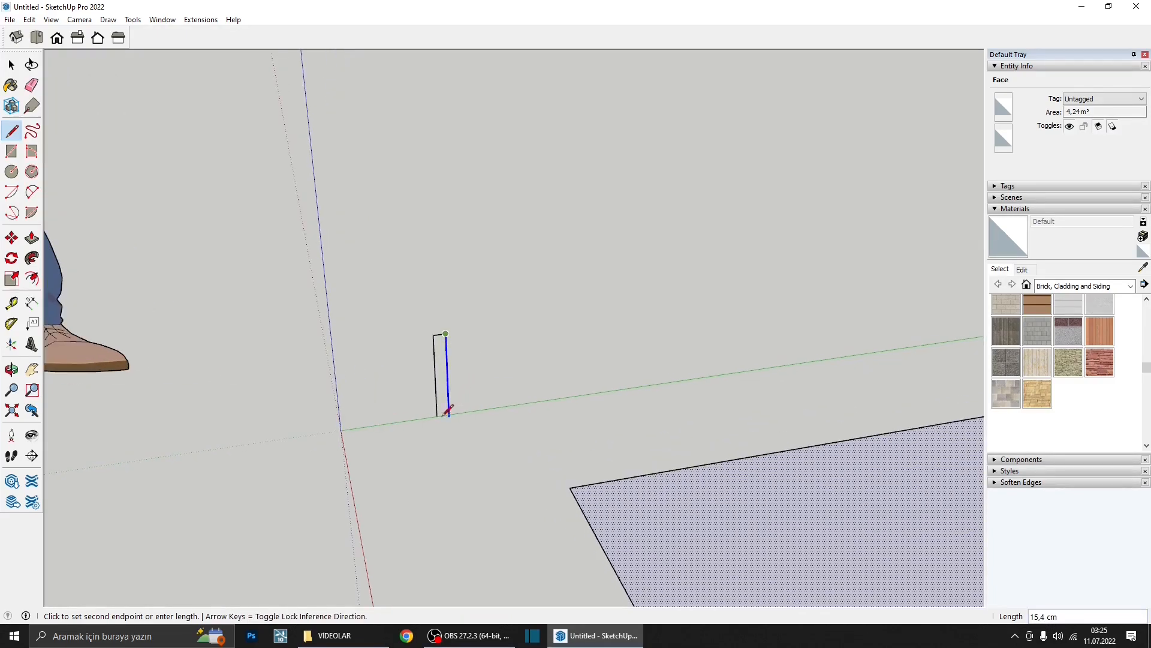
click(449, 414)
scroll(447, 384, up, 2)
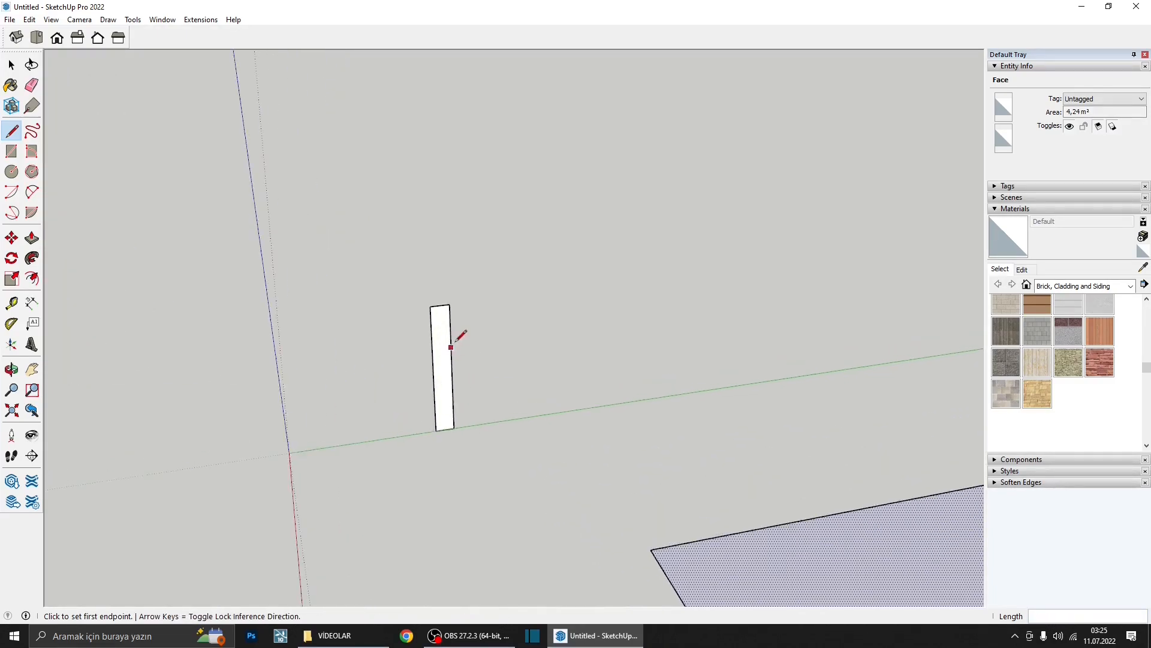
- Draw an outward arc with a bulge of about 1.9 cm from the upright profile's upper corner to midway down its outer edge
click(32, 191)
click(449, 304)
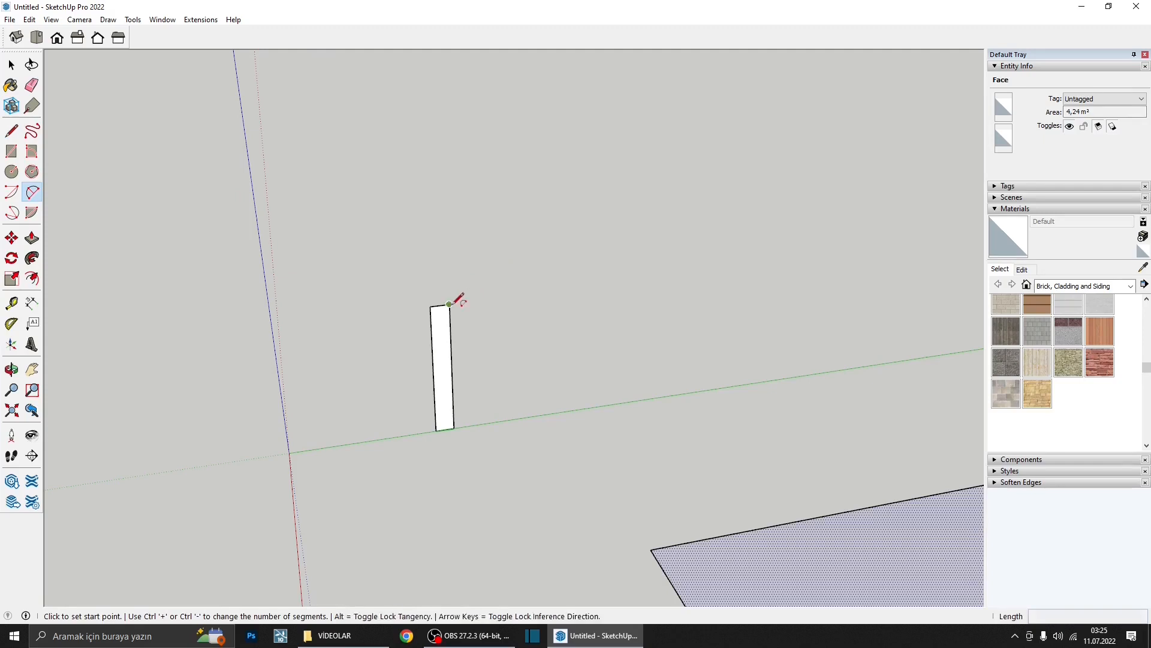
click(452, 367)
scroll(468, 330, up, 3)
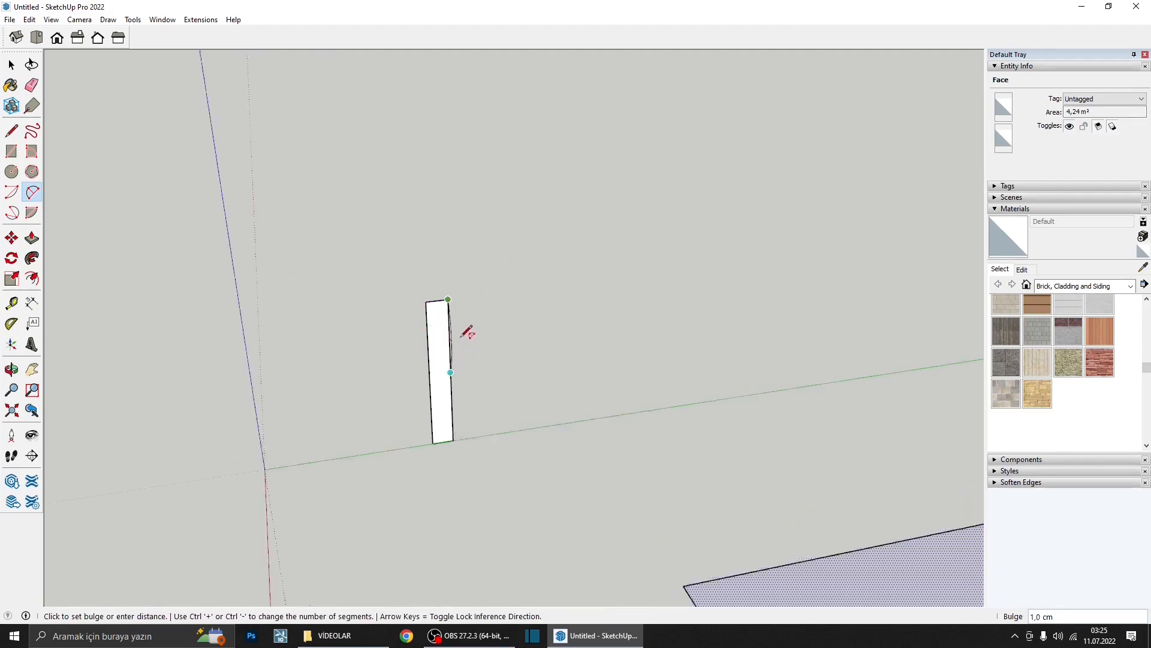
click(481, 325)
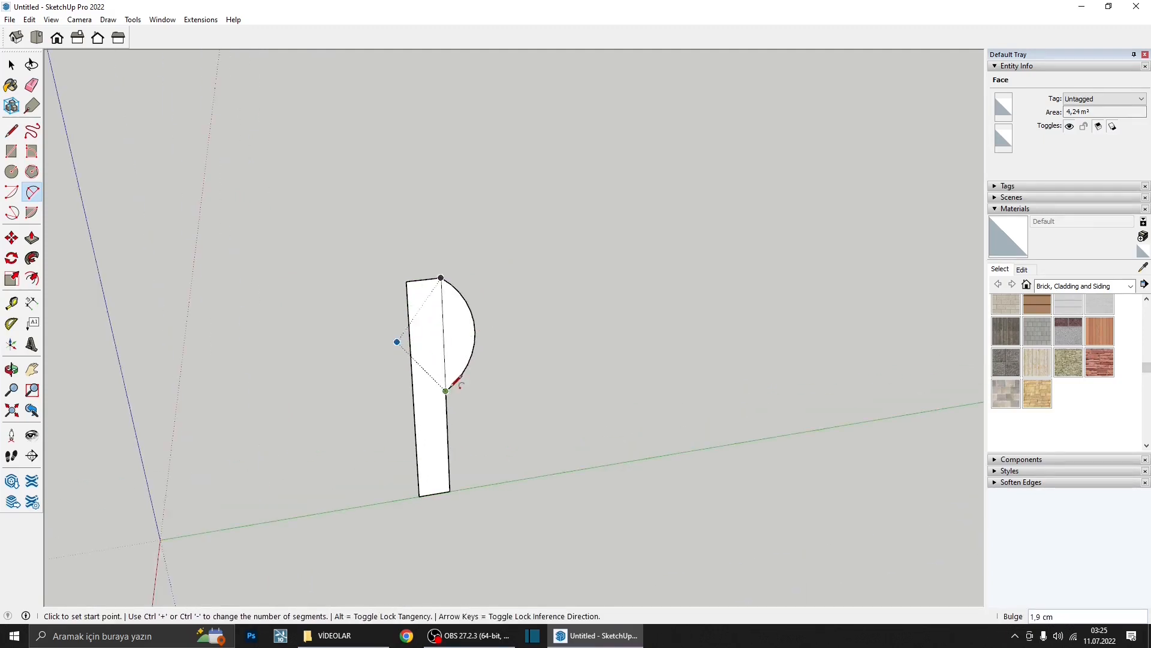
- Continue down the profile's outer edge with an inward arc of about 0.6 cm bulge and an outward arc of about 0.5 cm bulge
click(446, 391)
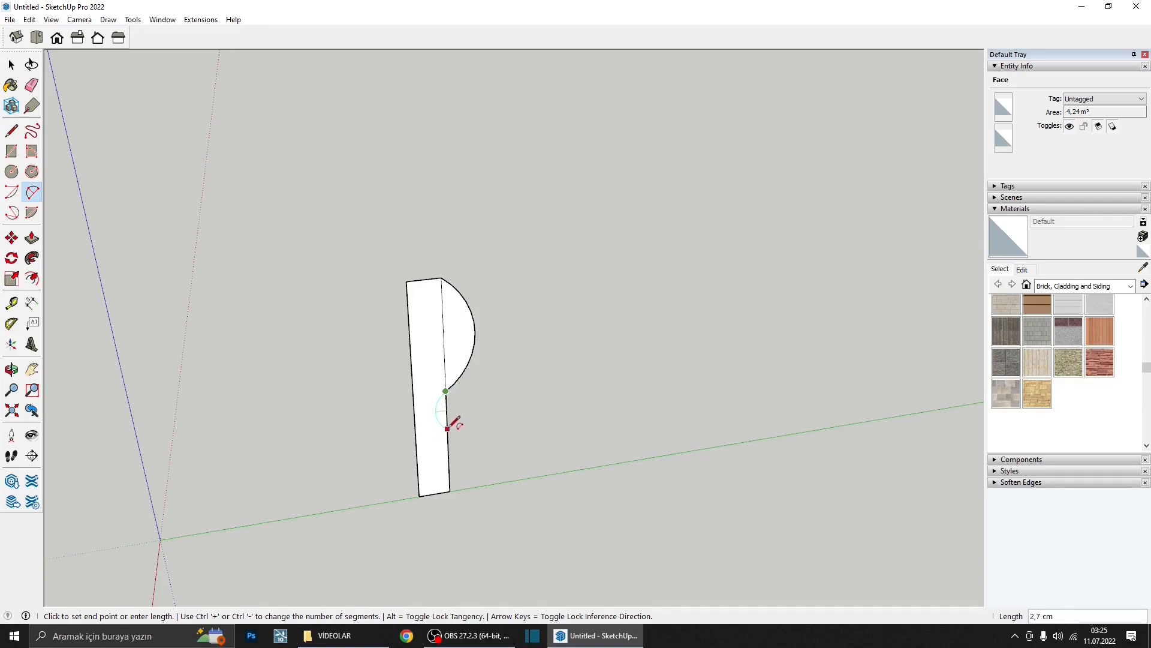
click(447, 427)
scroll(442, 411, up, 3)
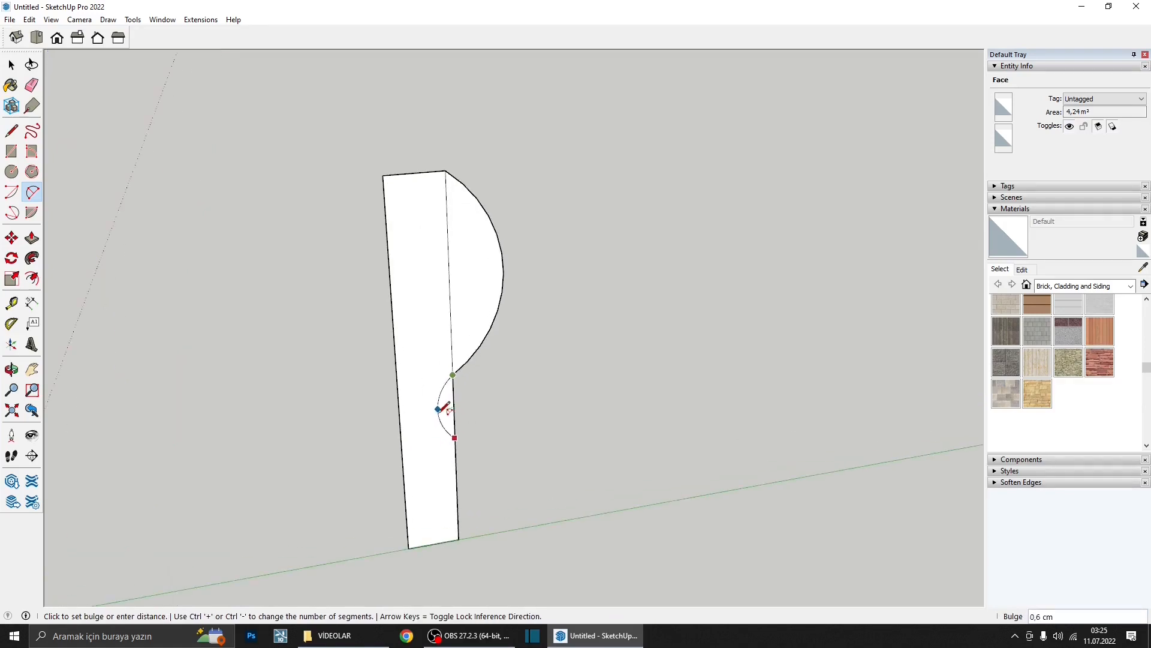
click(438, 409)
click(455, 438)
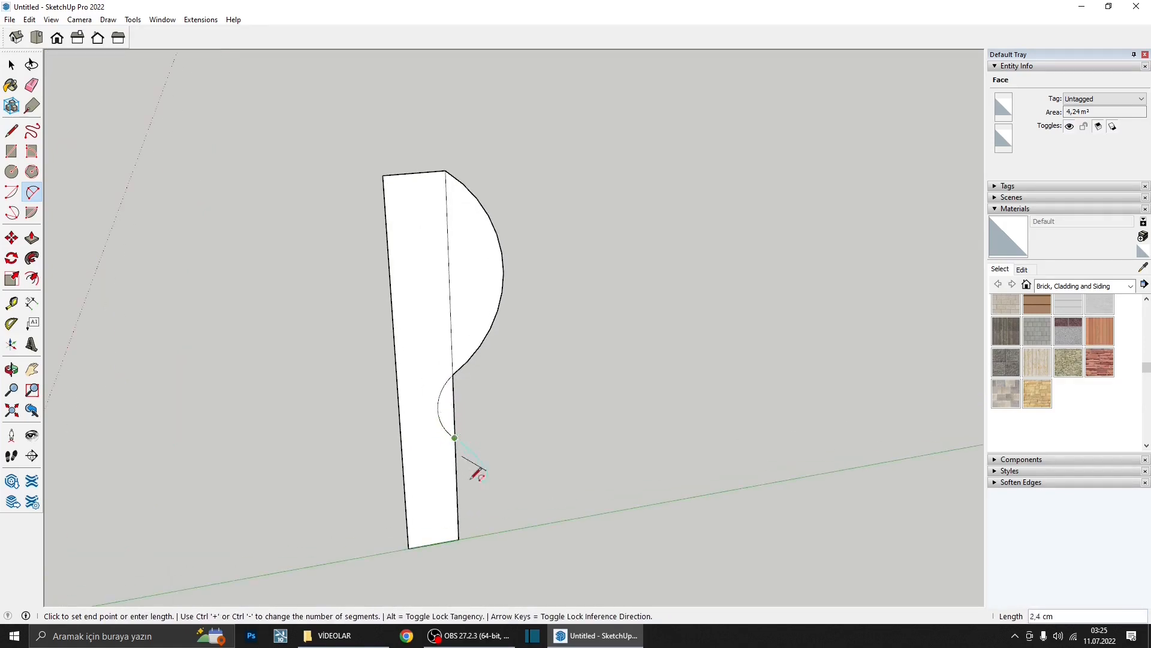
click(464, 534)
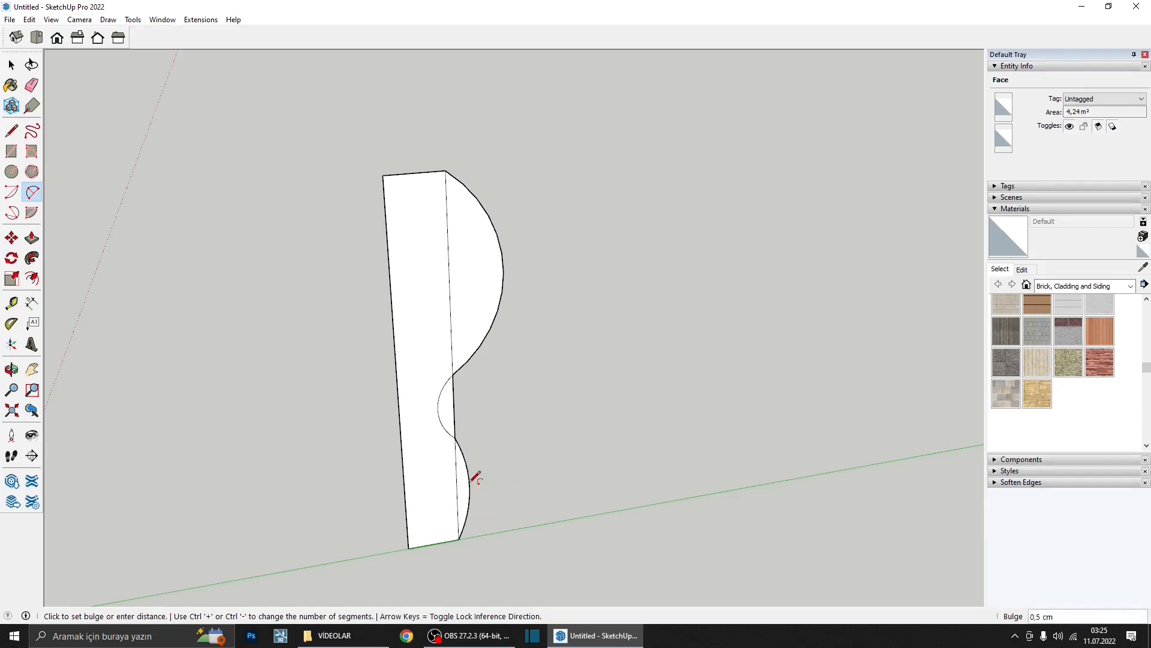
click(467, 483)
- Erase the three straight edge segments between the arcs and the strip to merge the moulding profile into one face
key(e)
click(457, 482)
click(455, 415)
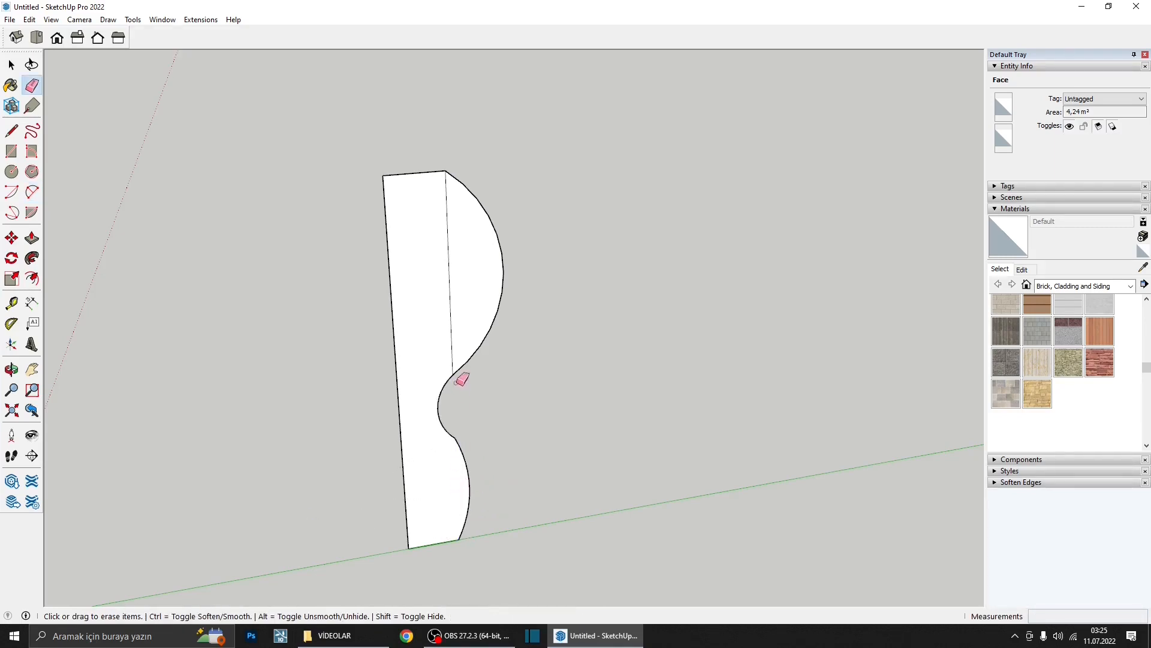
click(451, 339)
- Select the whole moulding profile and move it by its lower back corner onto the near edge of the ground rectangle
scroll(451, 340, down, 6)
key(space)
double_click(440, 360)
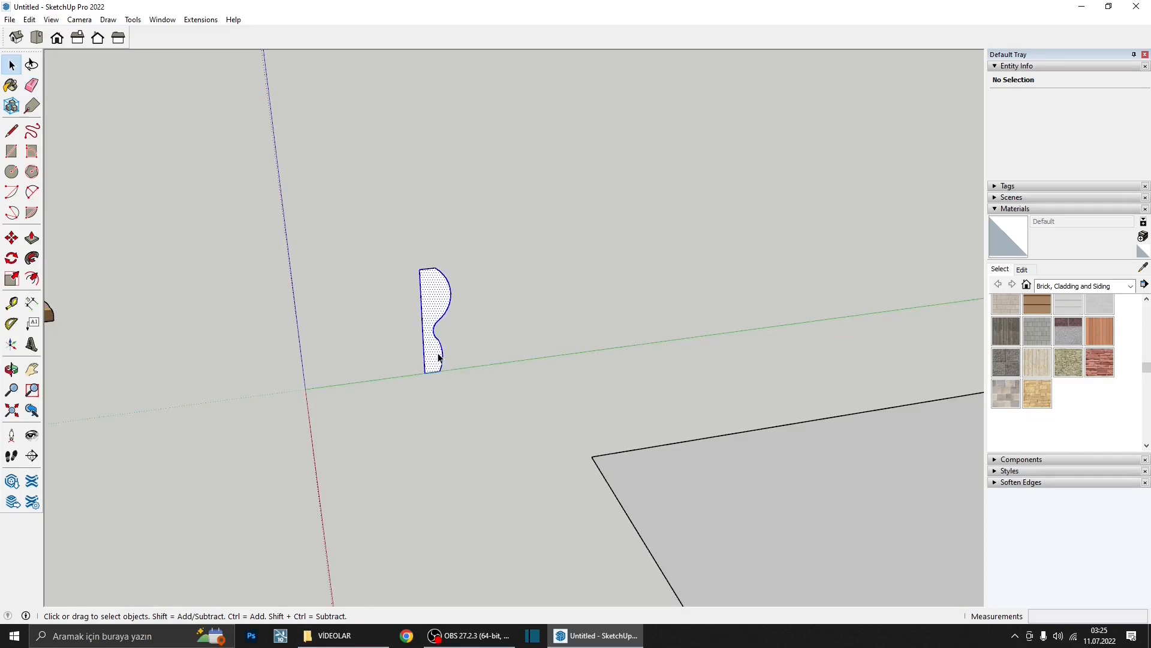
key(m)
click(423, 372)
scroll(522, 240, down, 6)
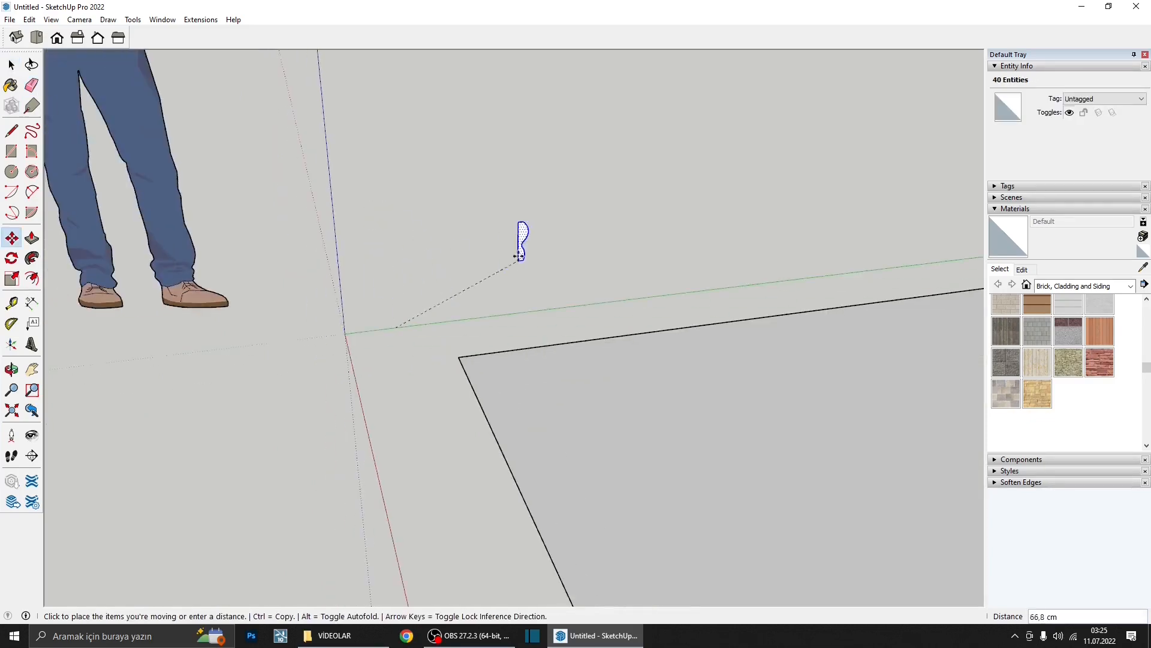
click(498, 425)
scroll(488, 414, down, 3)
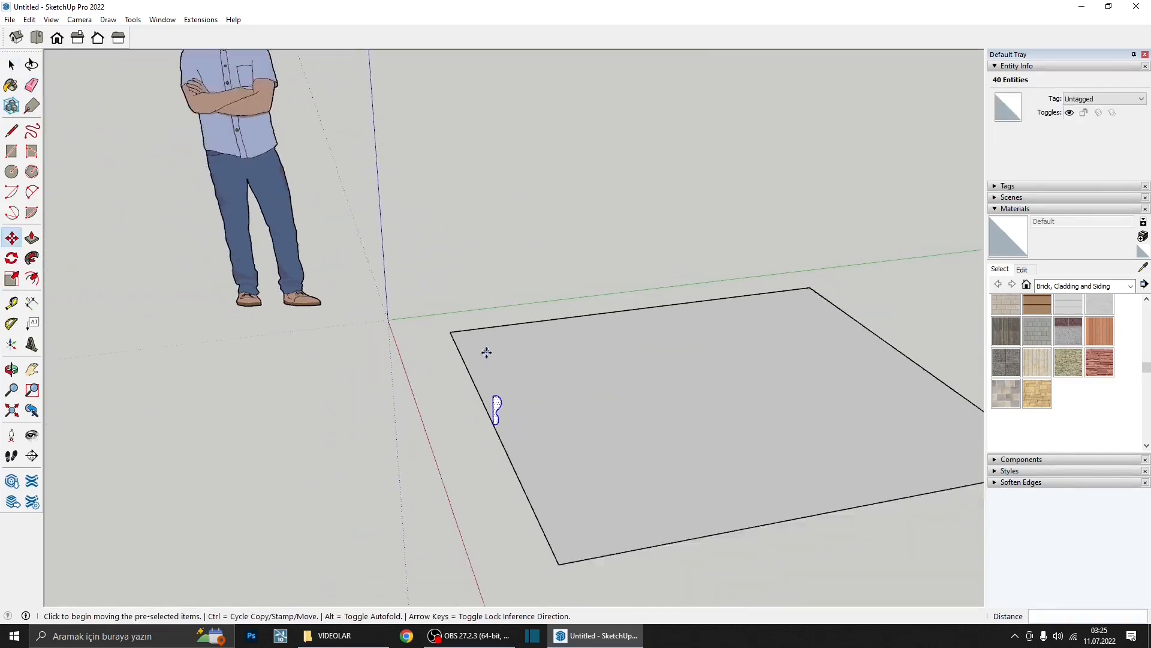
- Select the ground rectangle's face as the path and sweep the moulding profile around its whole perimeter with Follow Me
scroll(487, 407, up, 3)
key(space)
click(517, 408)
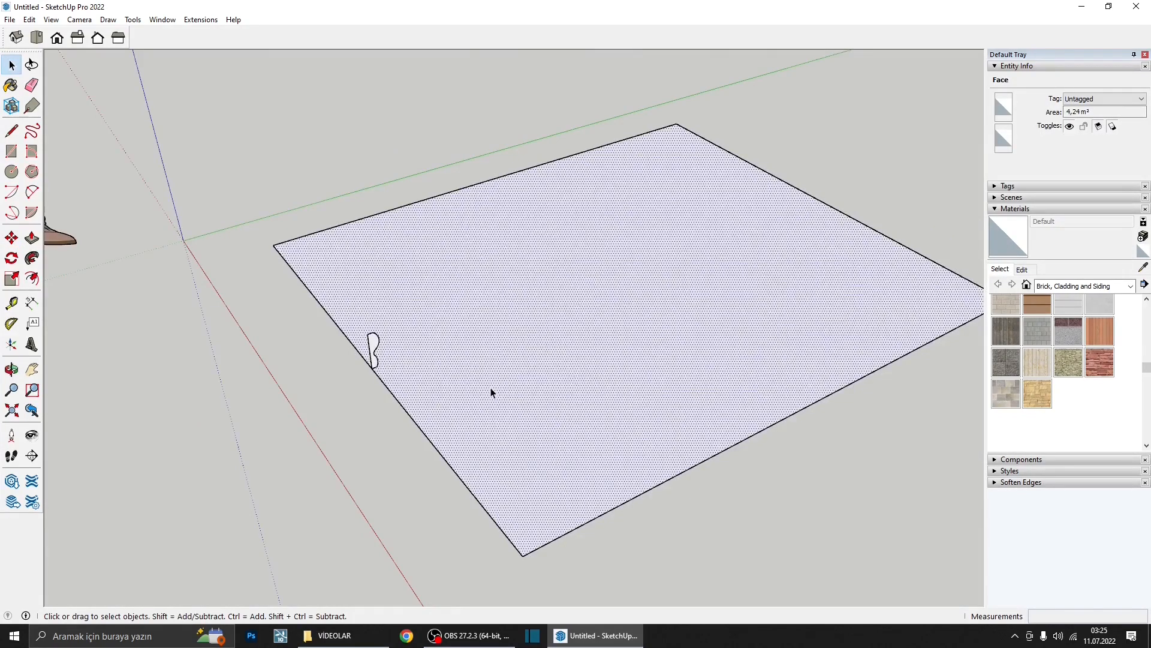
middle_drag(491, 388, 488, 346)
scroll(438, 384, up, 2)
scroll(489, 346, down, 3)
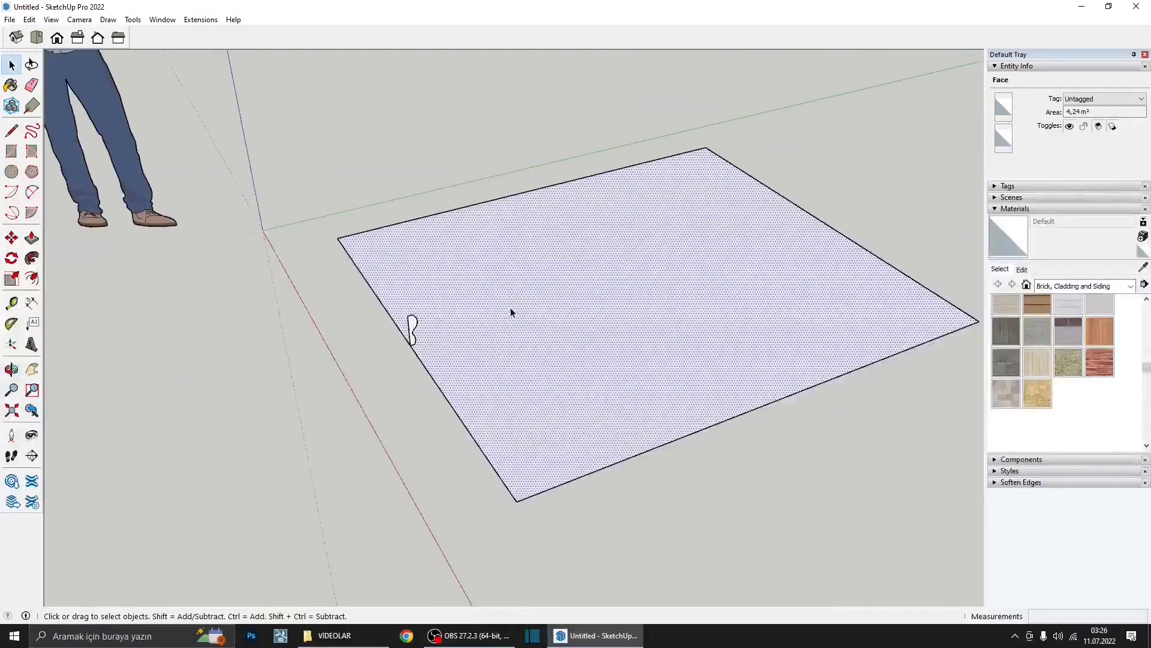
scroll(511, 311, up, 2)
scroll(503, 360, down, 2)
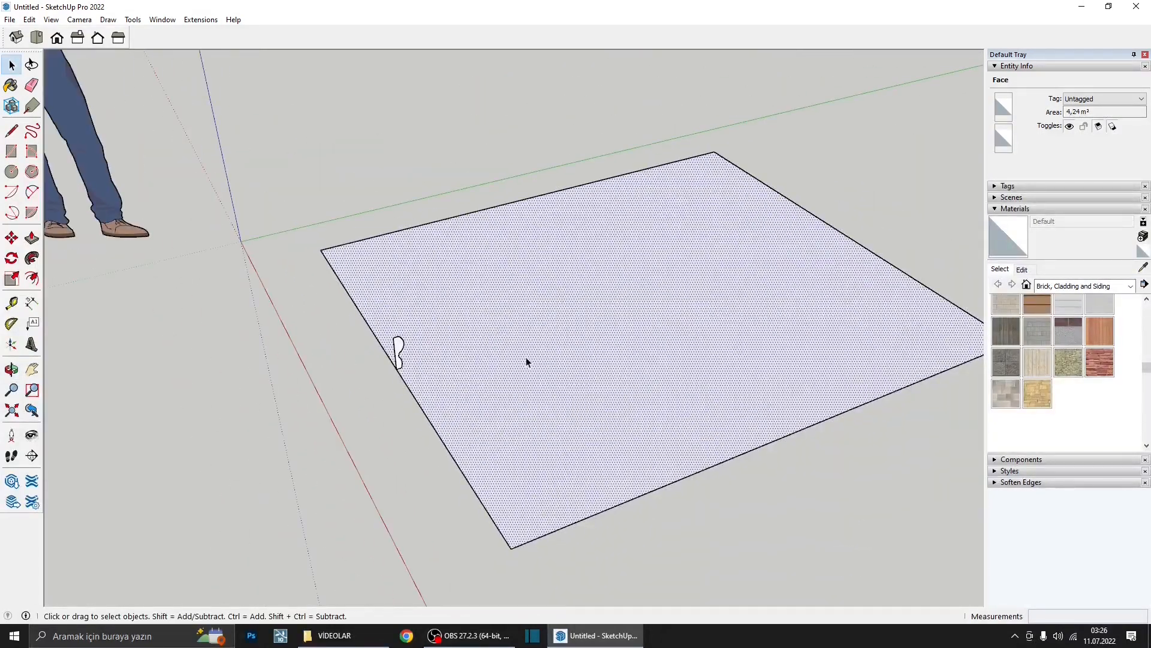
click(528, 447)
scroll(405, 301, up, 2)
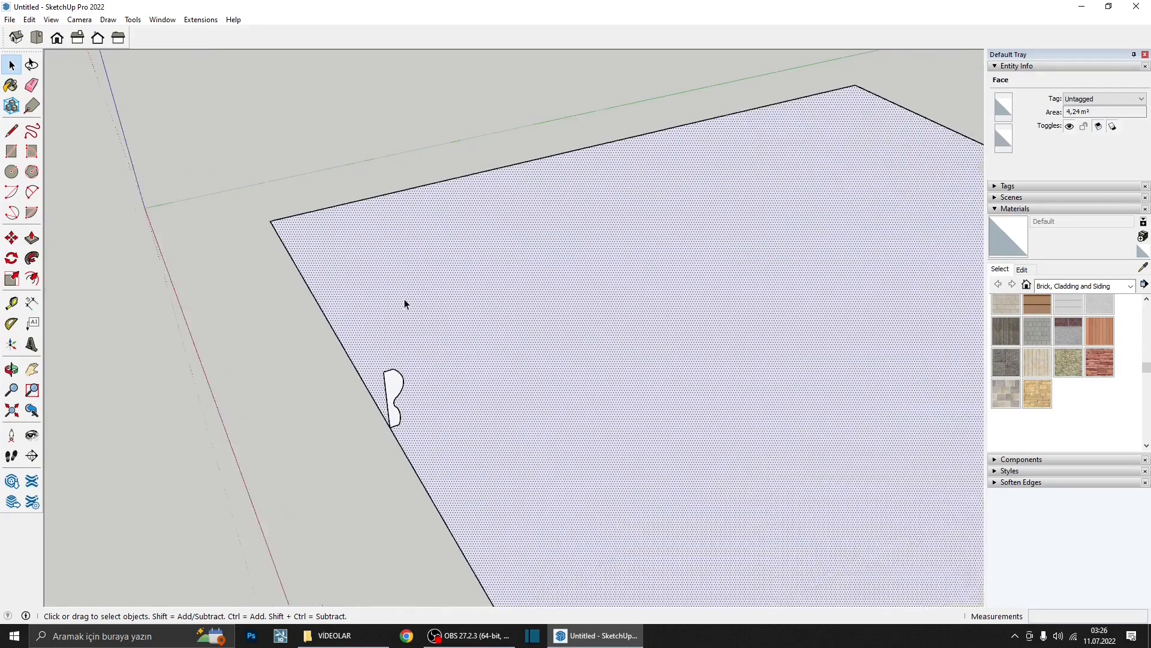
scroll(179, 354, down, 1)
click(32, 259)
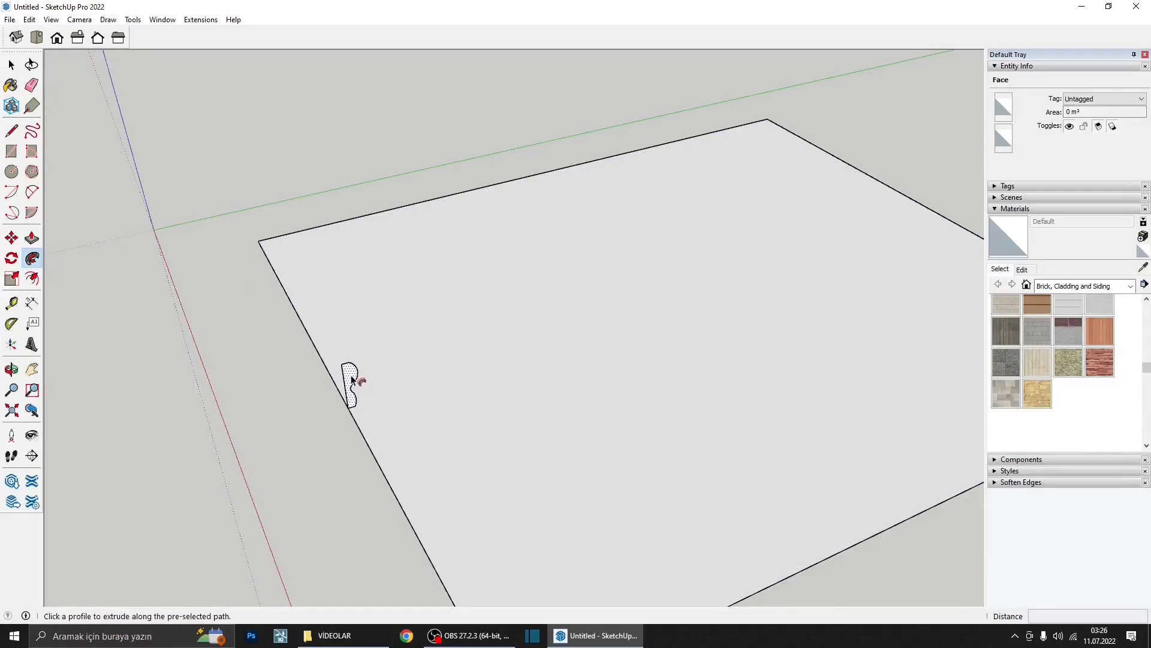
scroll(352, 380, up, 3)
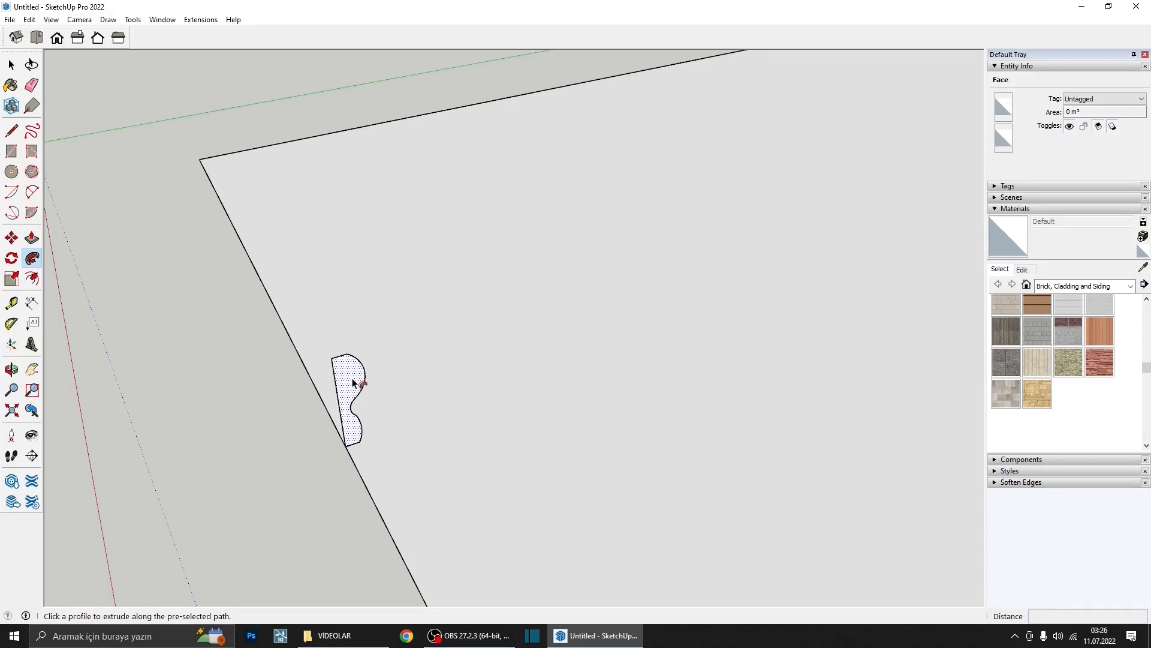
click(352, 383)
middle_drag(357, 366, 294, 300)
scroll(405, 181, down, 3)
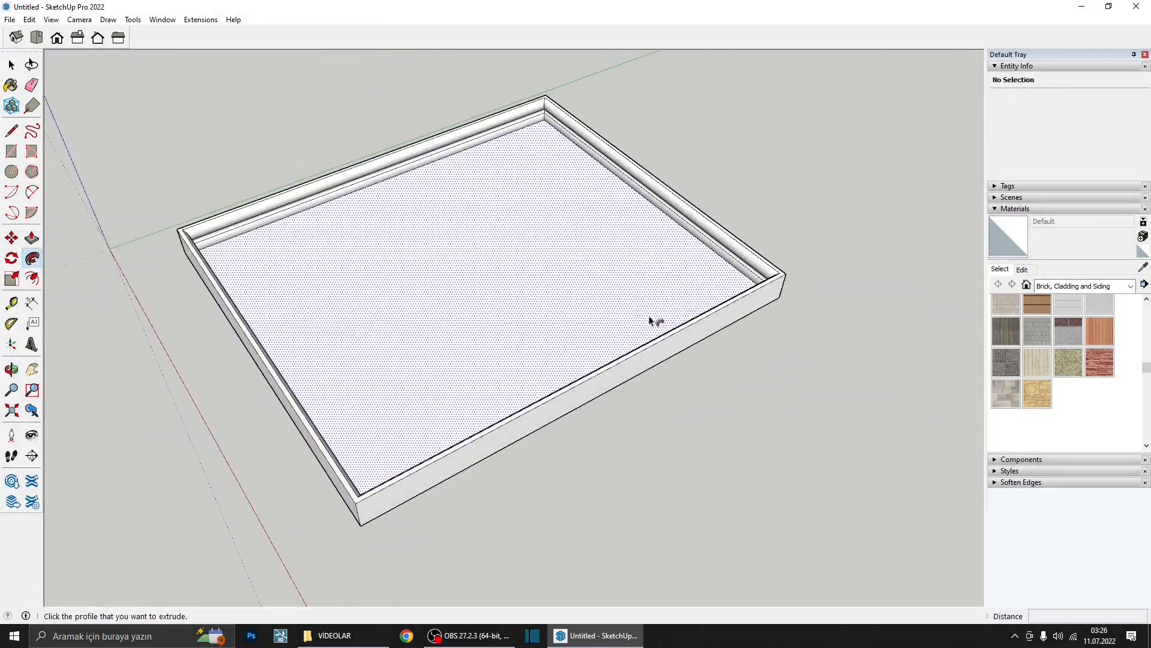
scroll(600, 333, down, 3)
key(space)
middle_drag(461, 396, 520, 329)
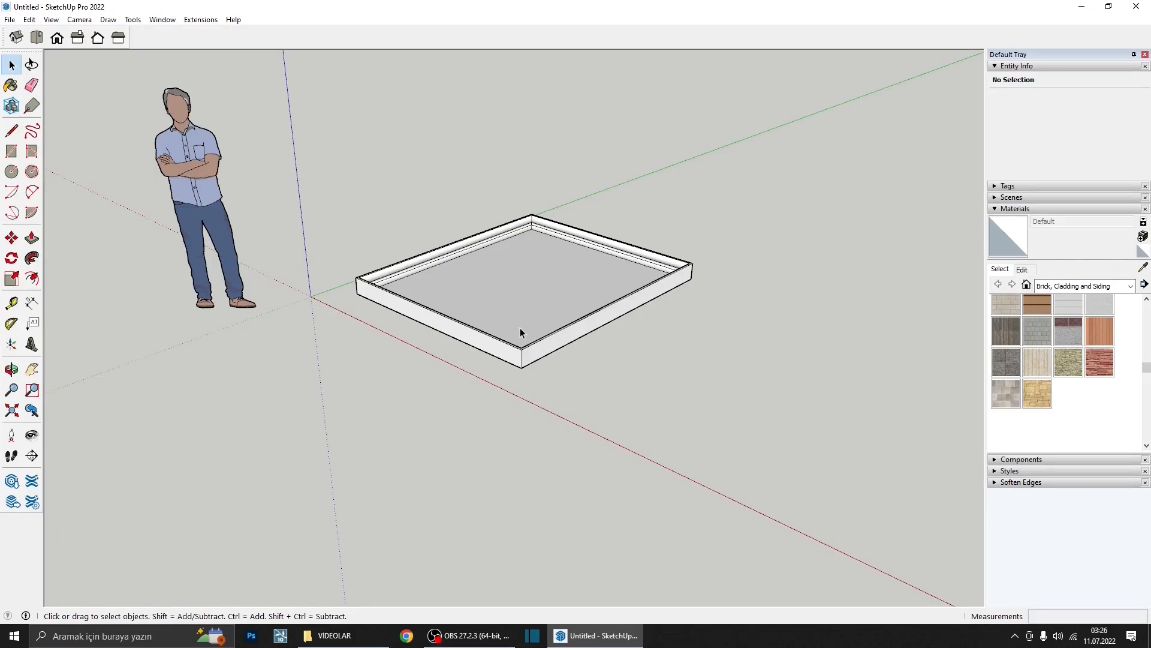
middle_drag(523, 326, 406, 283)
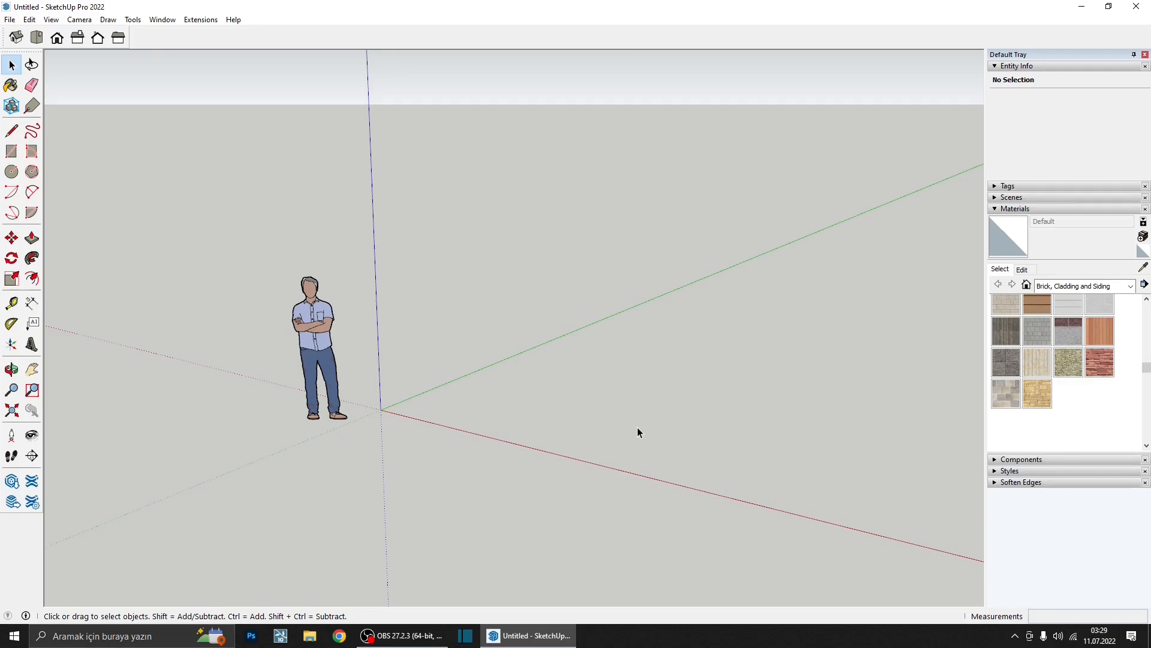
- Draw a 100 by 100 cm square on the ground between the red and green axes, near the origin
middle_drag(638, 426, 434, 405)
click(12, 151)
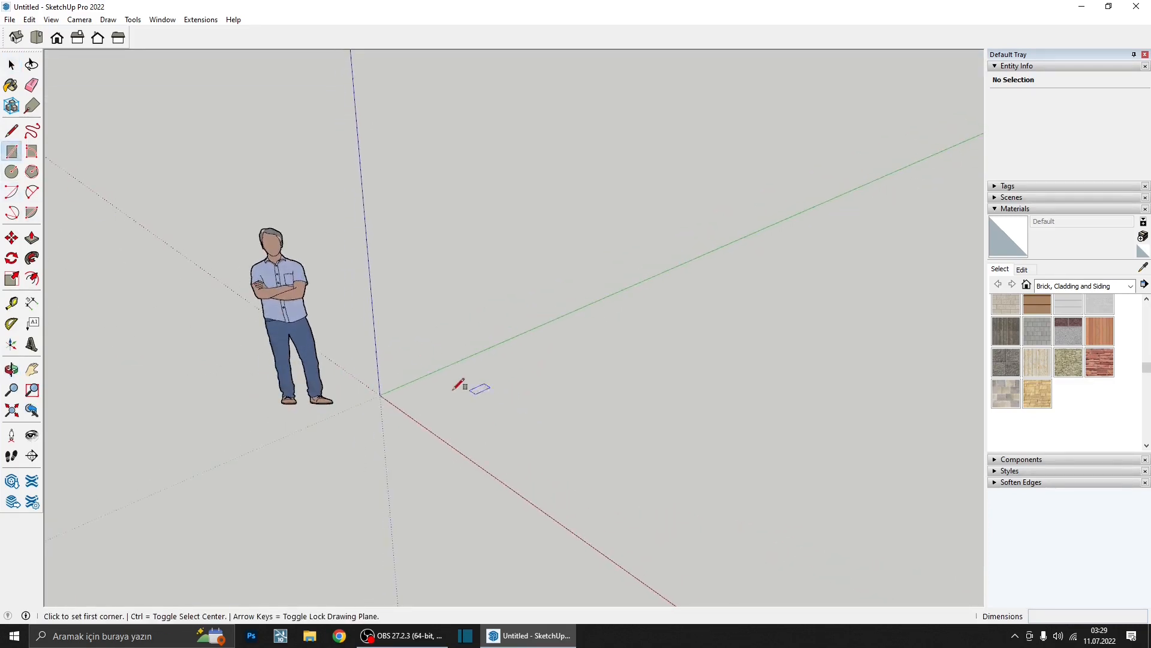
click(438, 400)
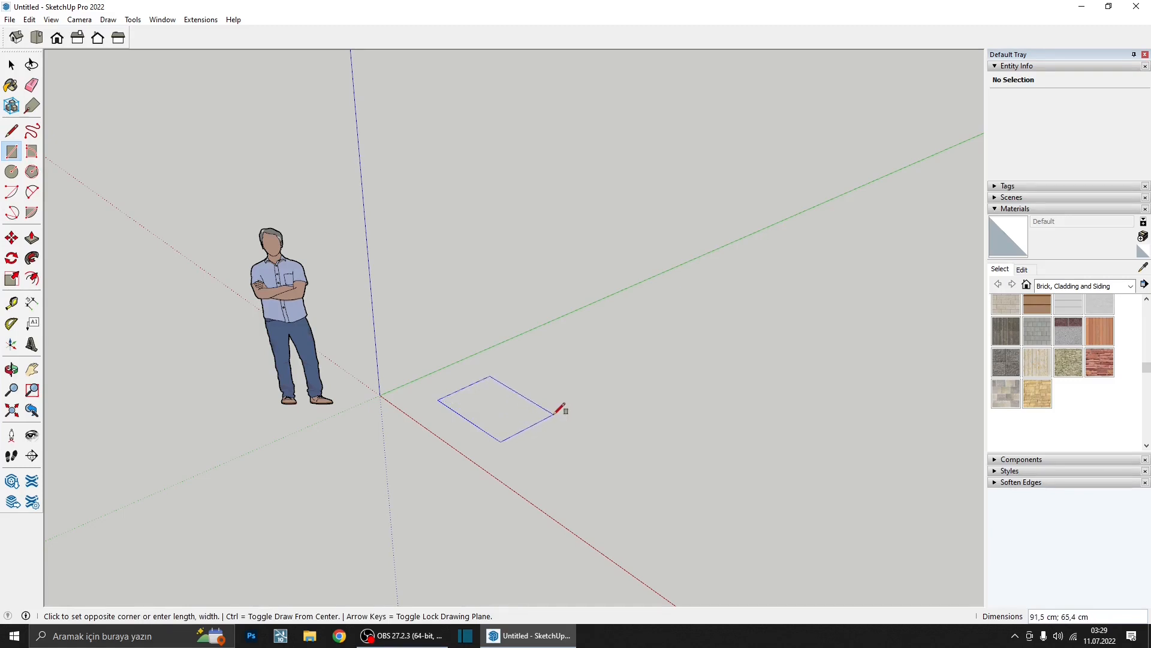
text(100;100)
key(Return)
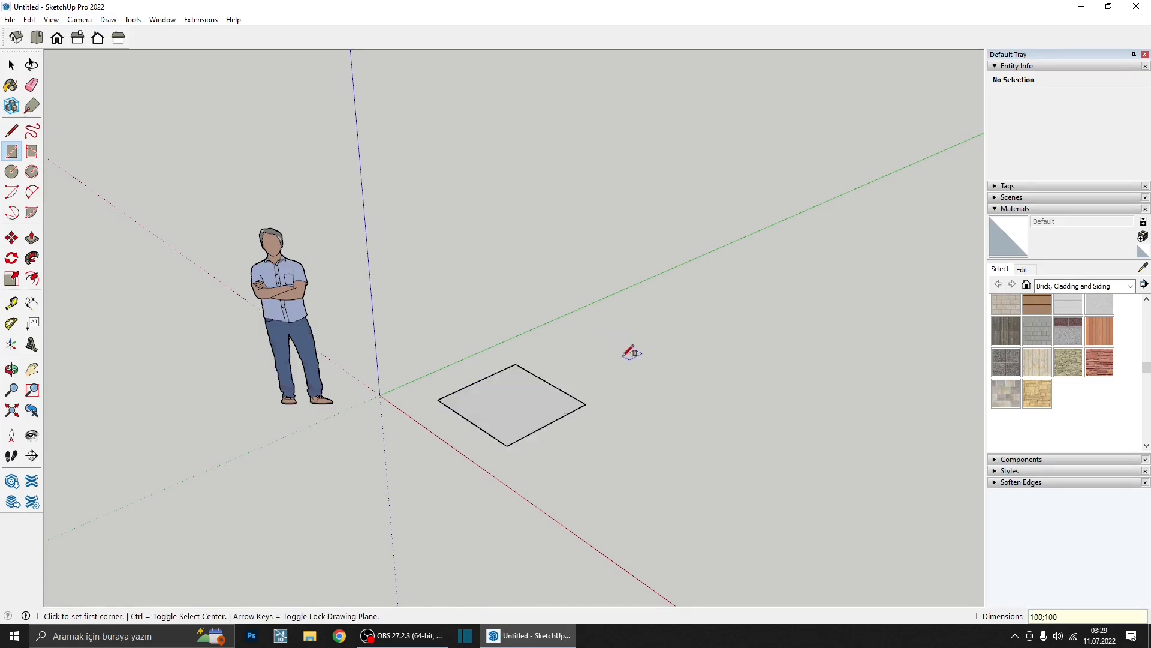
- Push/Pull the square face up 100 cm to form a cube
key(p)
click(546, 405)
text(10)
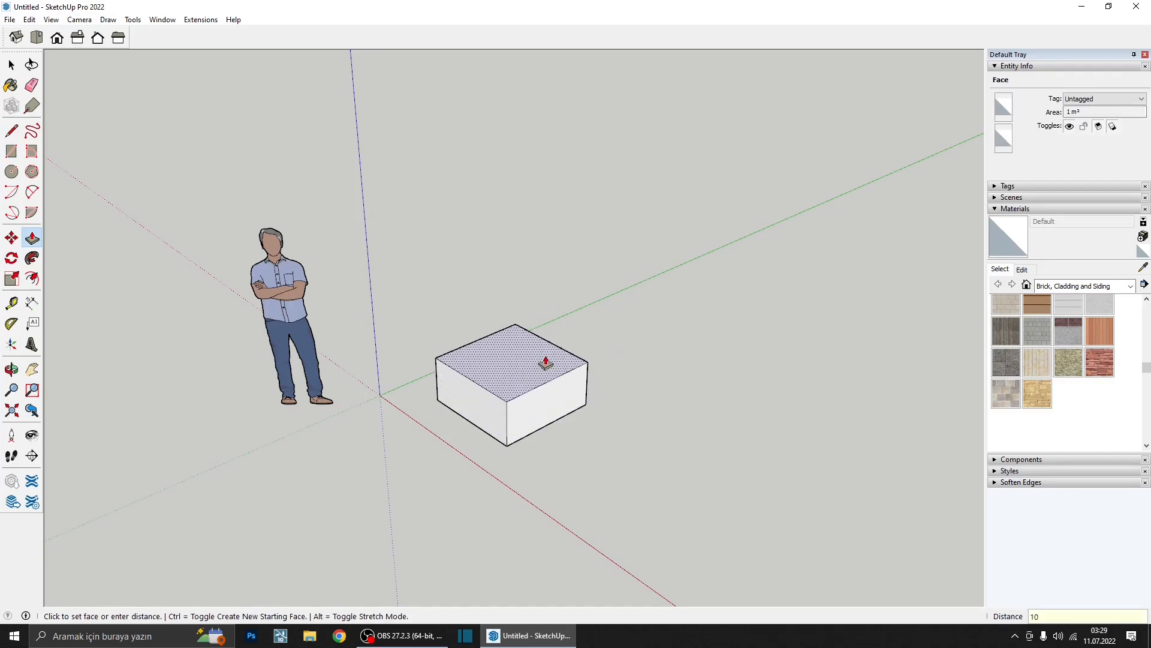
text(0)
key(Return)
- Select the whole cube, move it 200 cm along the green direction, and move it by its lower front corner onto the origin
middle_drag(545, 365, 503, 341)
scroll(543, 356, up, 1)
key(space)
click(533, 334)
triple_click(533, 337)
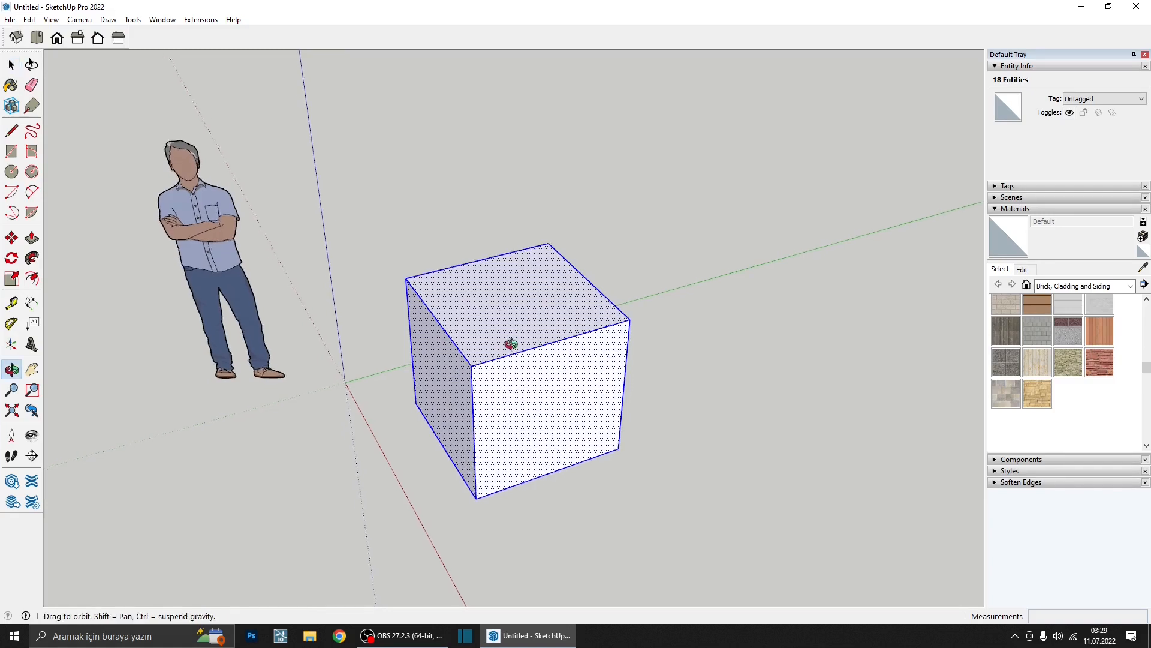
scroll(511, 342, down, 2)
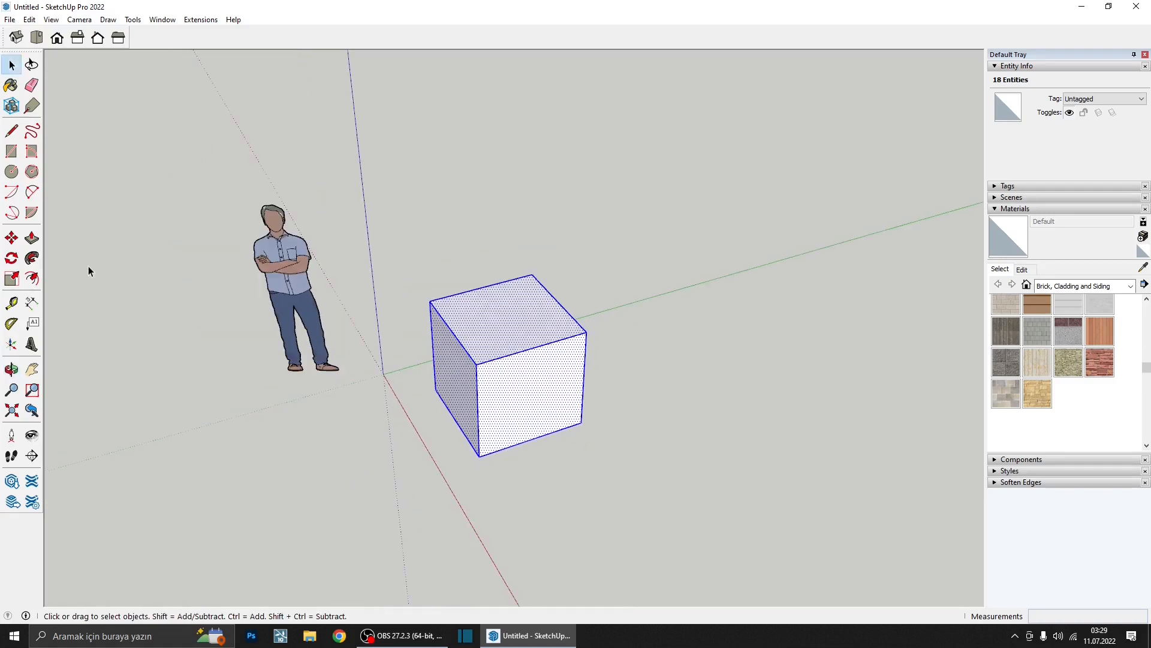
click(13, 240)
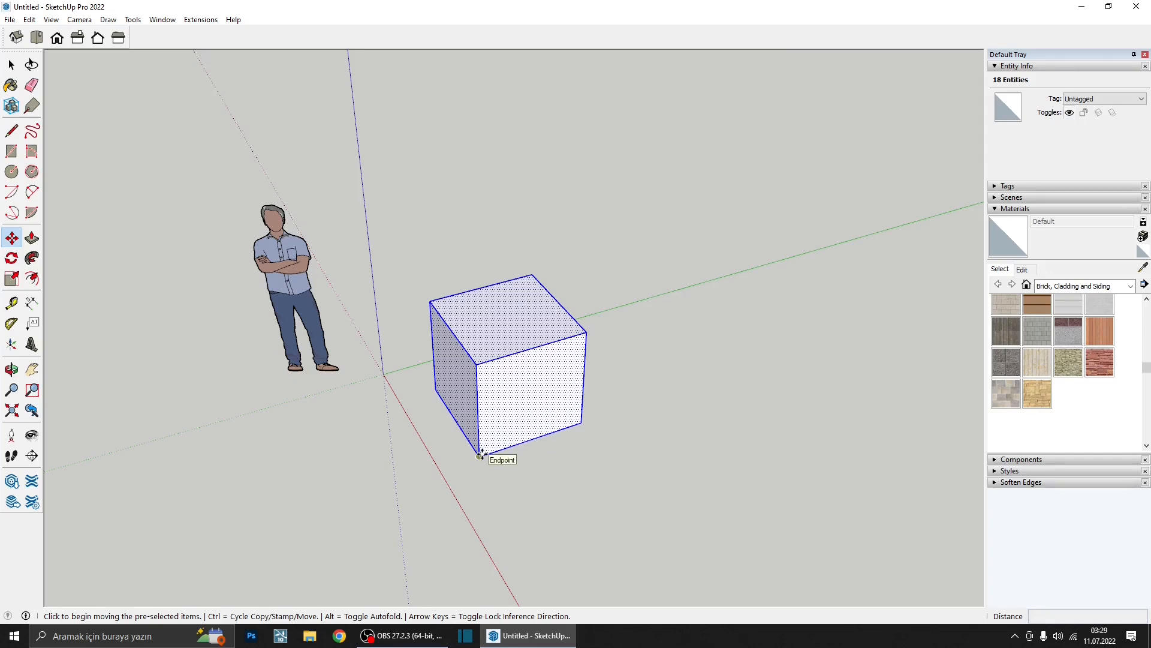
scroll(523, 447, down, 1)
click(522, 449)
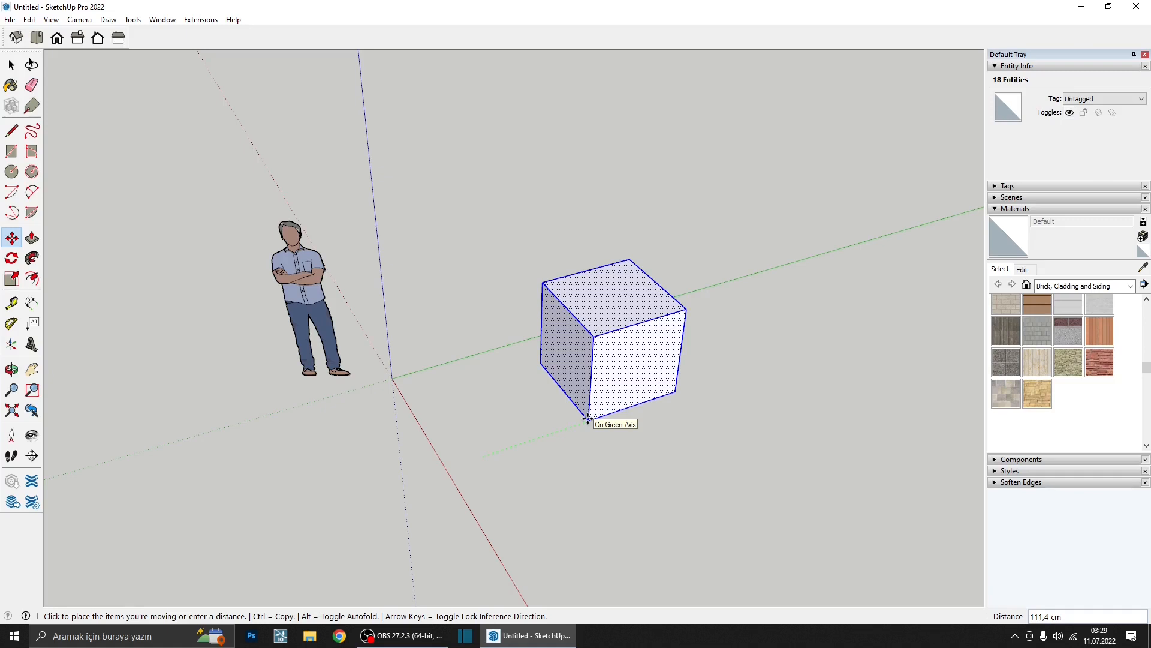
key(Return)
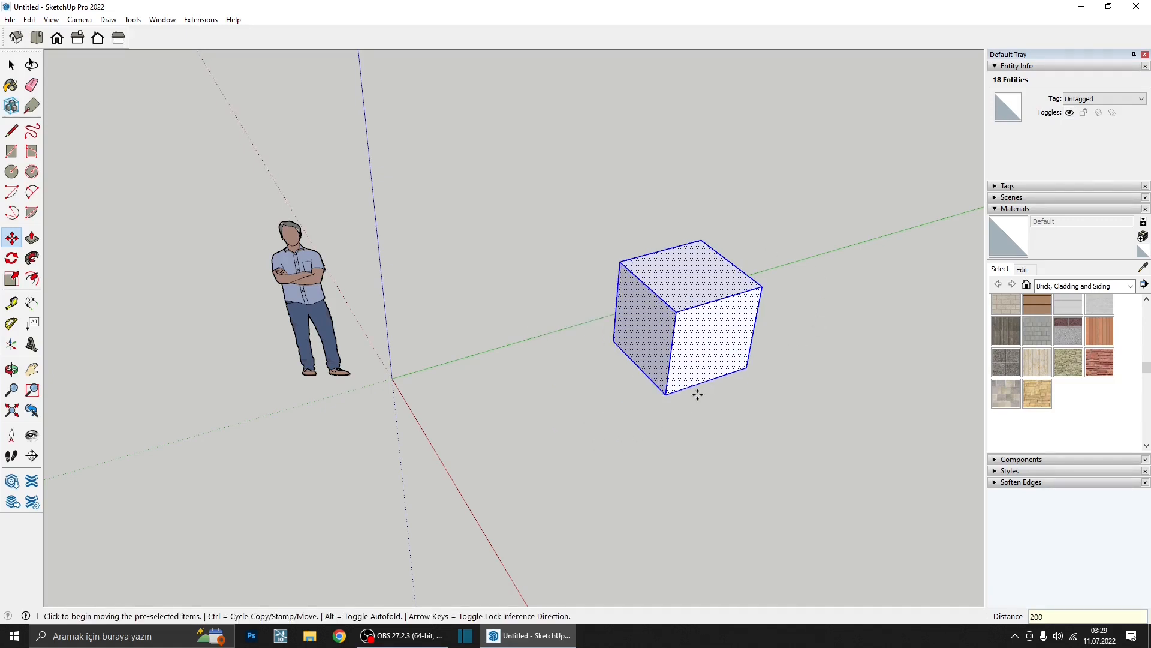
click(664, 394)
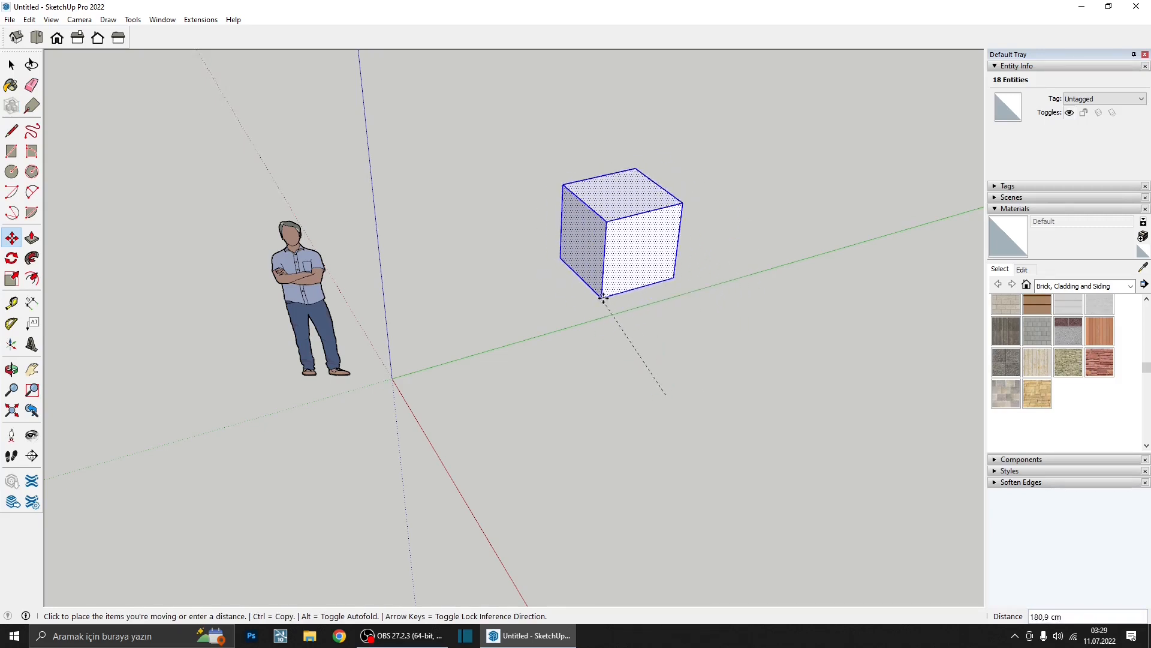
click(393, 377)
- Draw a single diagonal line on the empty ground away from the cube
click(12, 130)
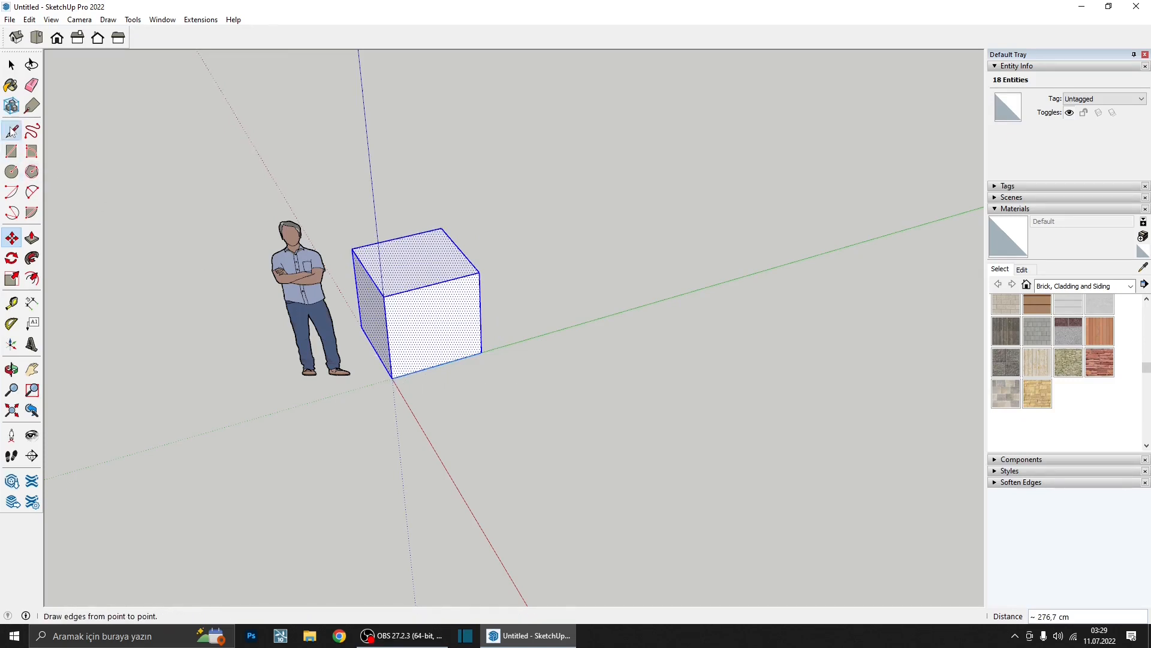
click(884, 440)
click(769, 334)
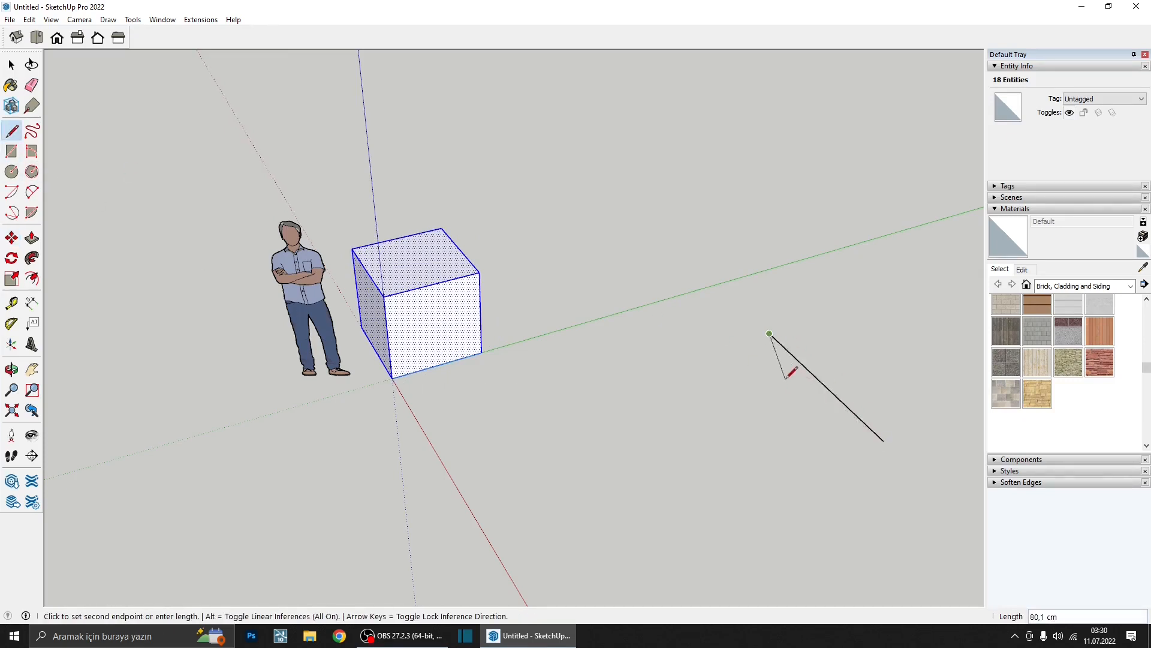
key(space)
- Move the selected cube away from the origin across the ground, using a free point beside it as the base point
key(m)
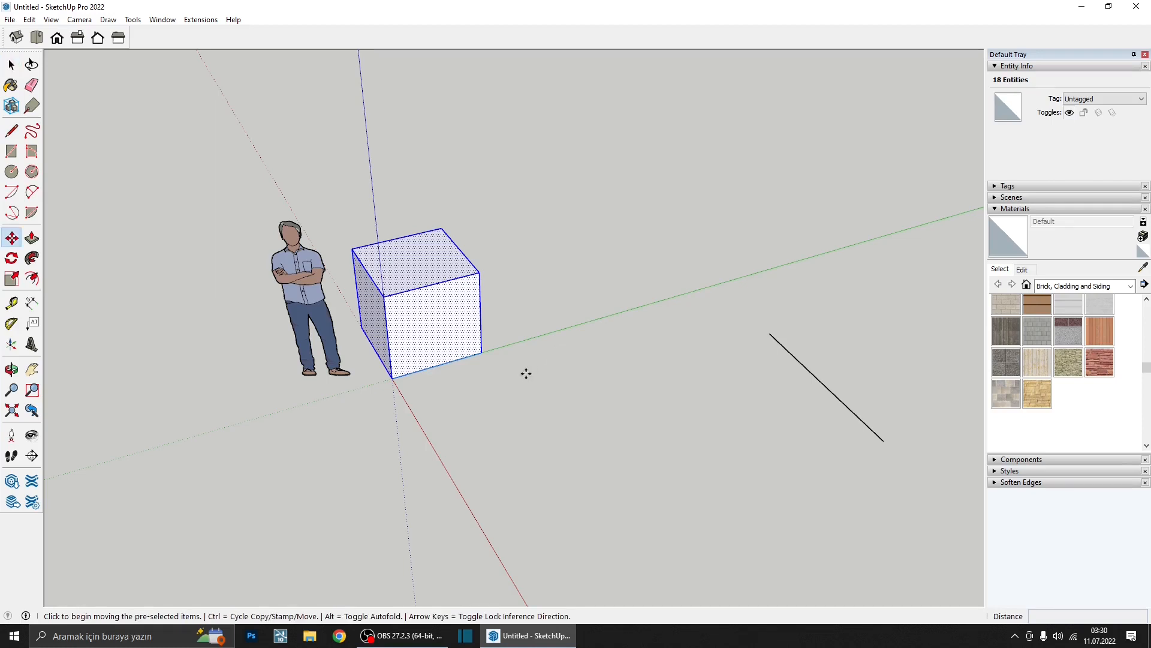
click(394, 380)
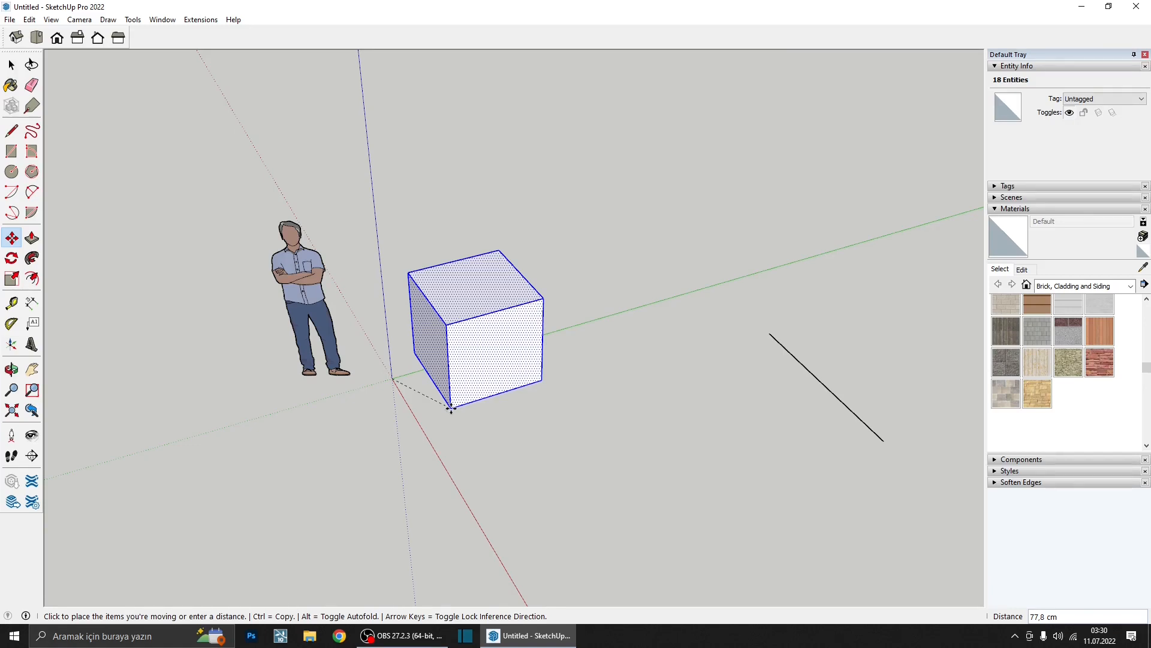
key(Escape)
click(437, 380)
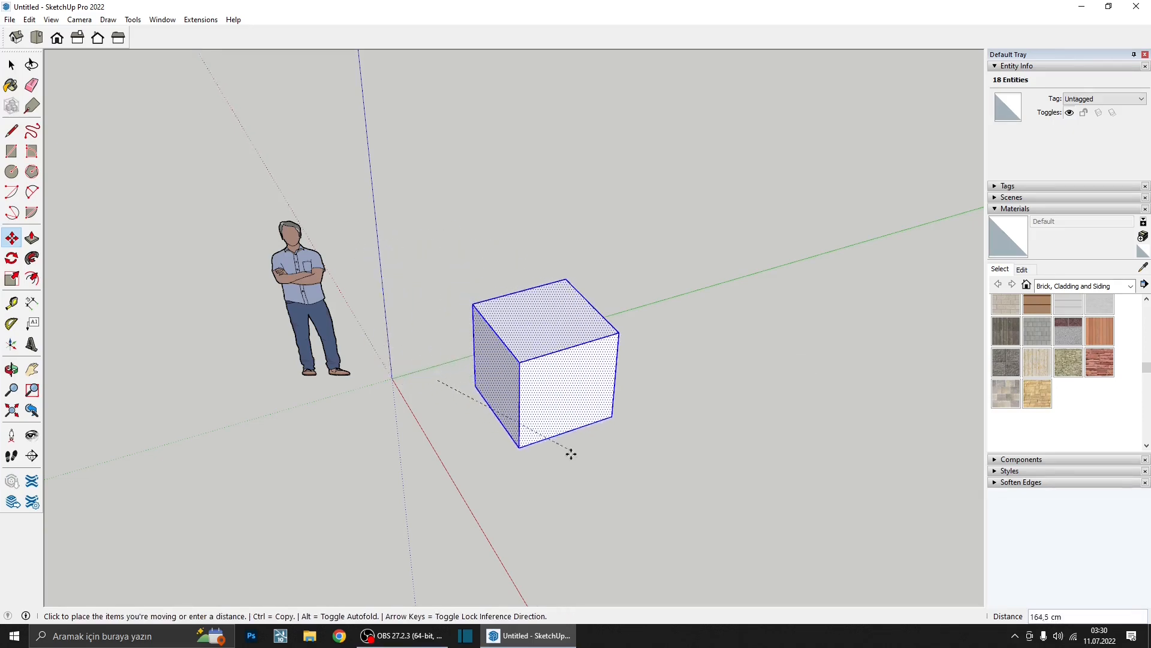
mouse_move(414, 402)
middle_down()
mouse_move(730, 329)
mouse_move(428, 387)
middle_up()
key(space)
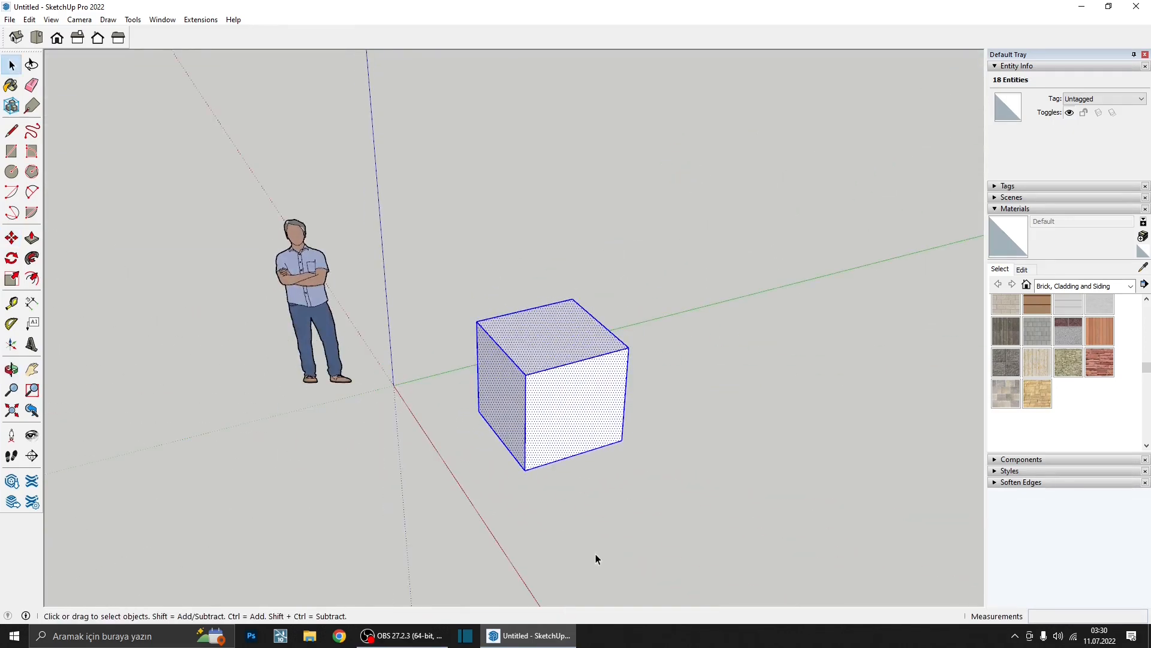
- Try to move the cube along the green direction by its lower front corner
key(m)
click(525, 469)
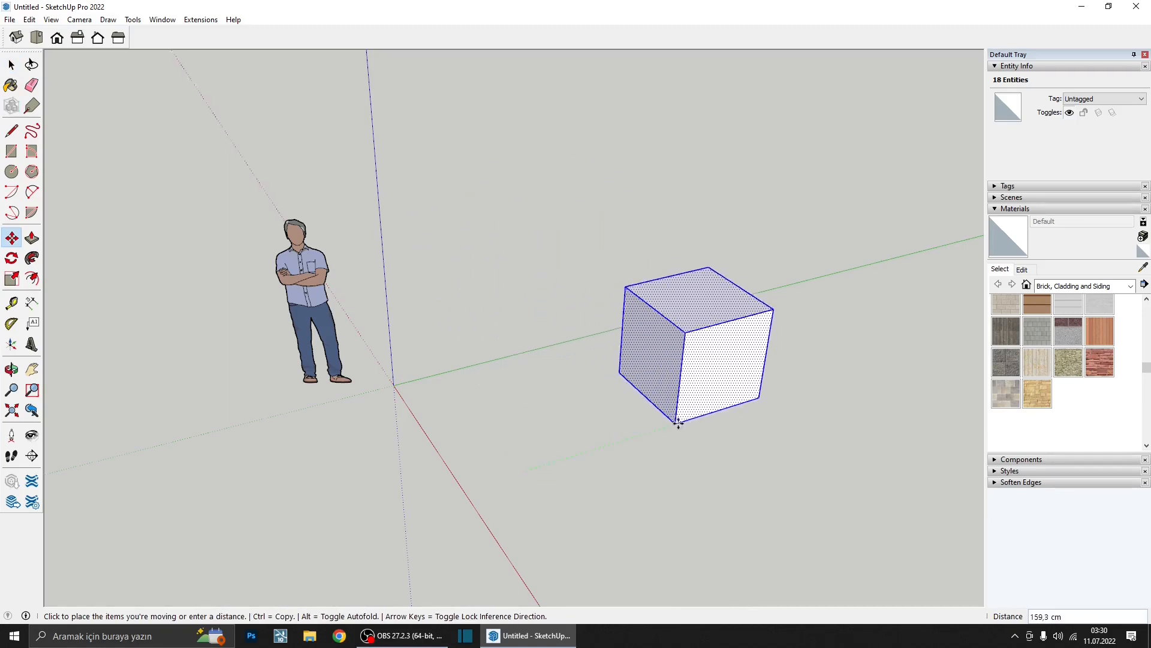
scroll(659, 438, up, 4)
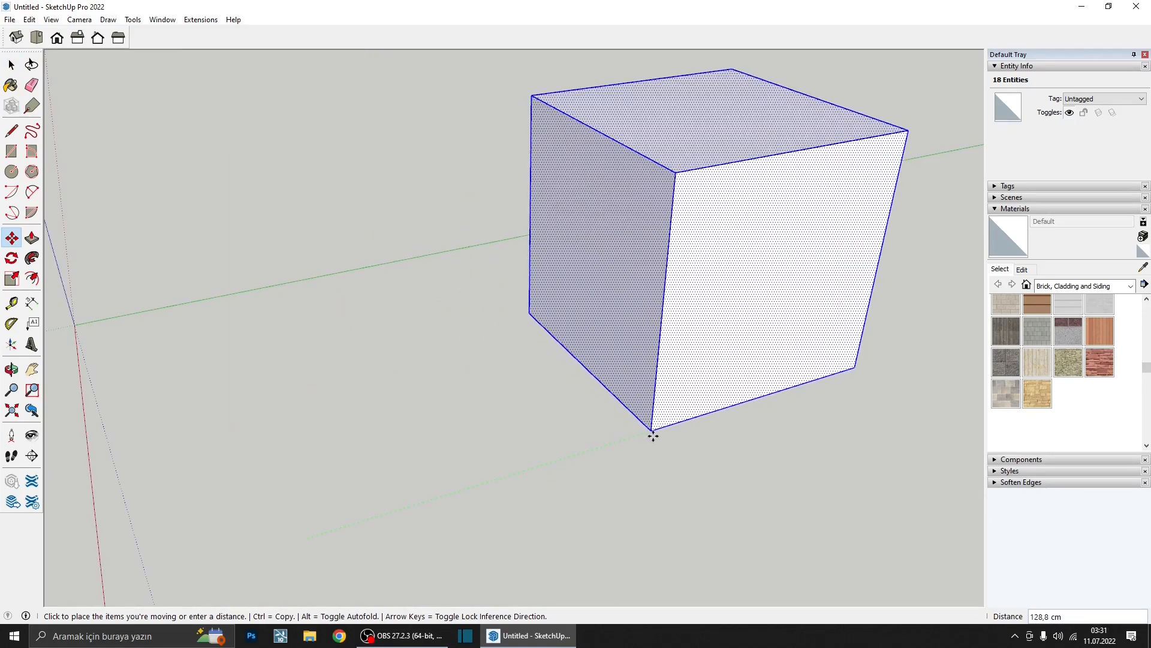
scroll(652, 436, down, 1)
scroll(654, 433, down, 3)
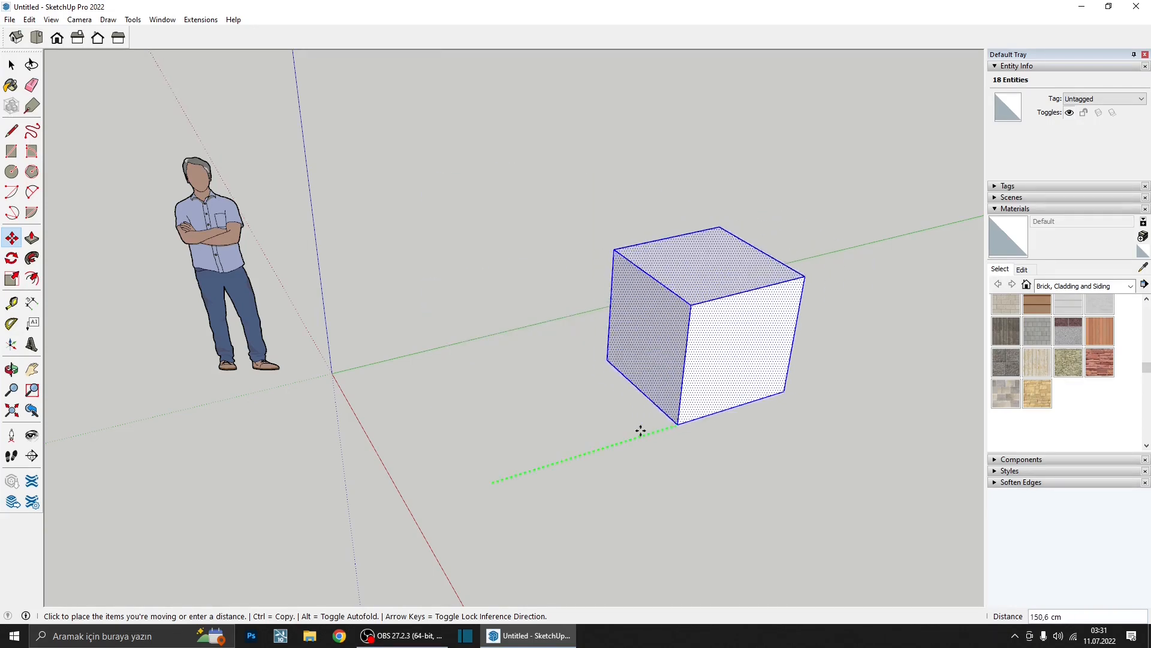
mouse_move(630, 294)
middle_down()
mouse_move(296, 334)
mouse_move(686, 363)
mouse_move(604, 330)
mouse_move(639, 283)
middle_up()
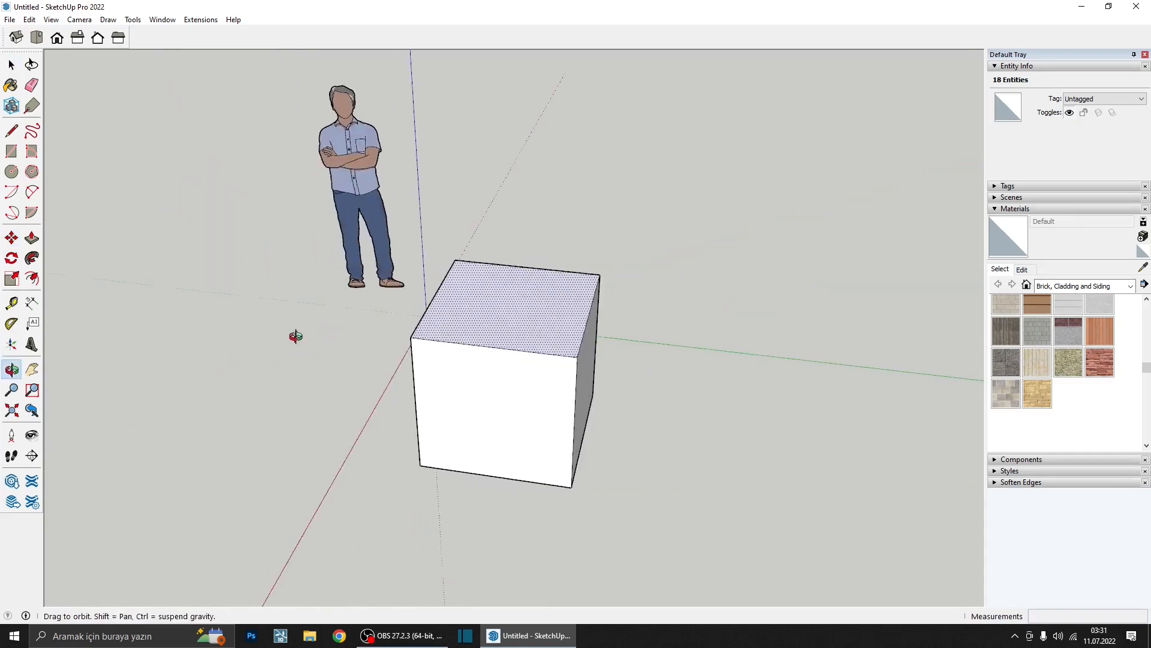
- Select only the cube's top face and move it straight up to stretch the cube into a box about 173 cm tall
scroll(602, 329, up, 3)
scroll(652, 328, down, 3)
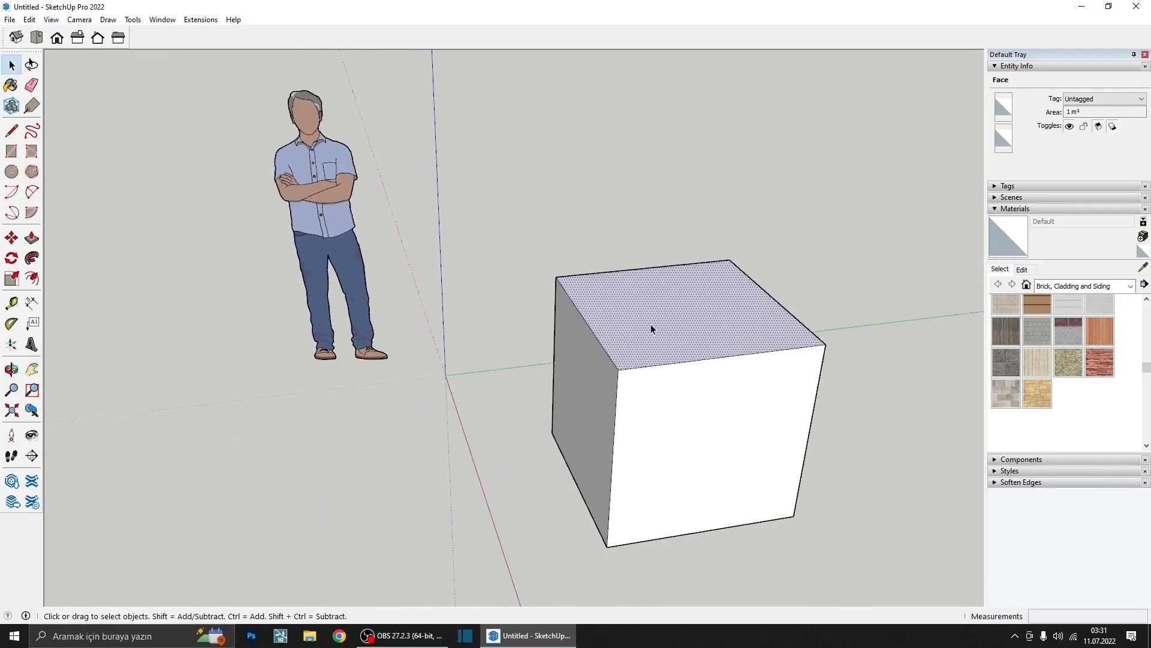
middle_drag(658, 399, 858, 424)
scroll(612, 358, down, 1)
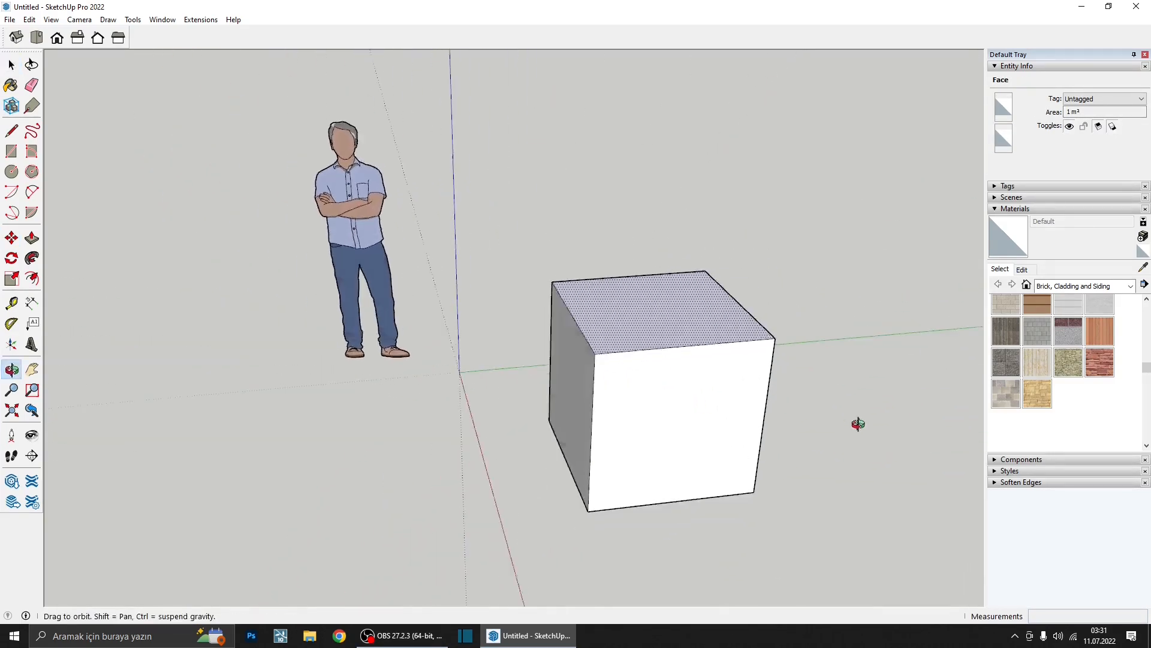
scroll(644, 317, up, 2)
double_click(644, 316)
click(643, 317)
middle_drag(642, 317, 678, 303)
key(m)
drag(616, 324, 625, 96)
scroll(647, 199, down, 2)
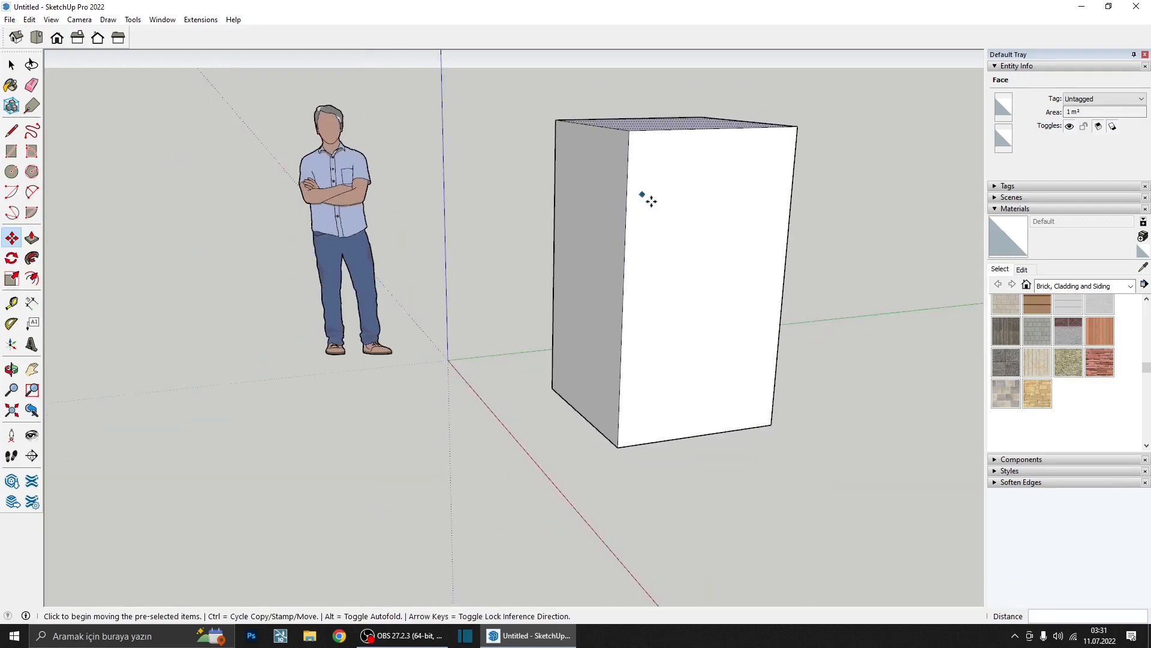
- Select one vertical corner edge of the tall box and move it outward along the green direction, stretching the adjoining faces
middle_drag(648, 201, 535, 303)
scroll(659, 269, down, 1)
middle_drag(661, 270, 468, 358)
key(space)
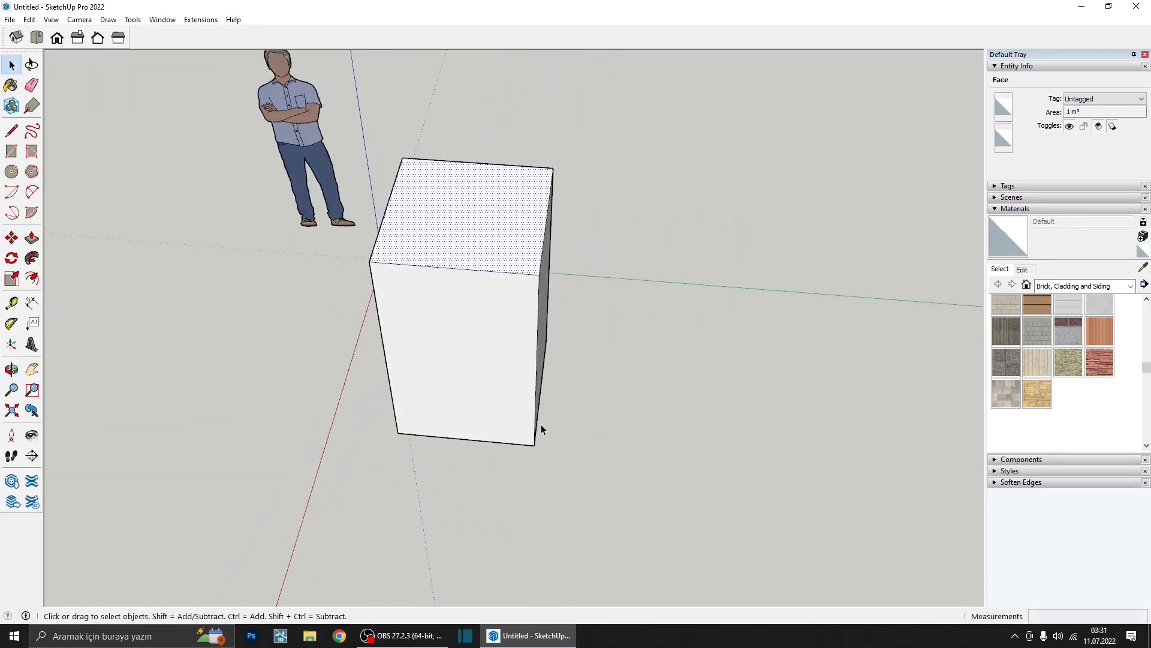
click(535, 433)
middle_drag(535, 433, 356, 383)
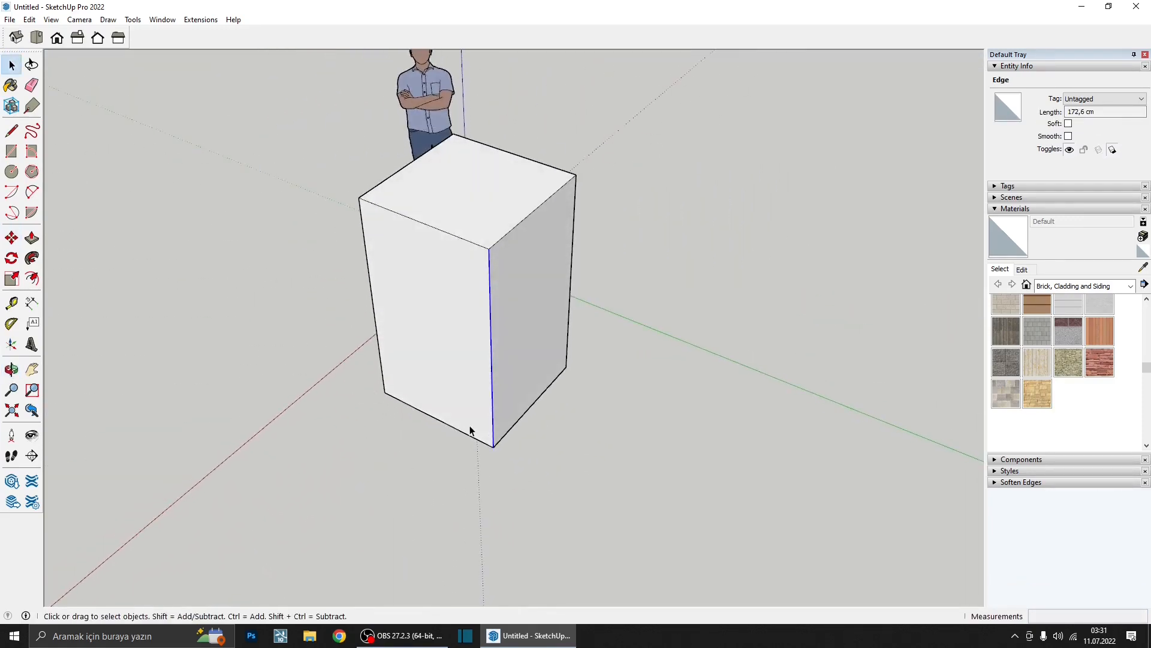
key(m)
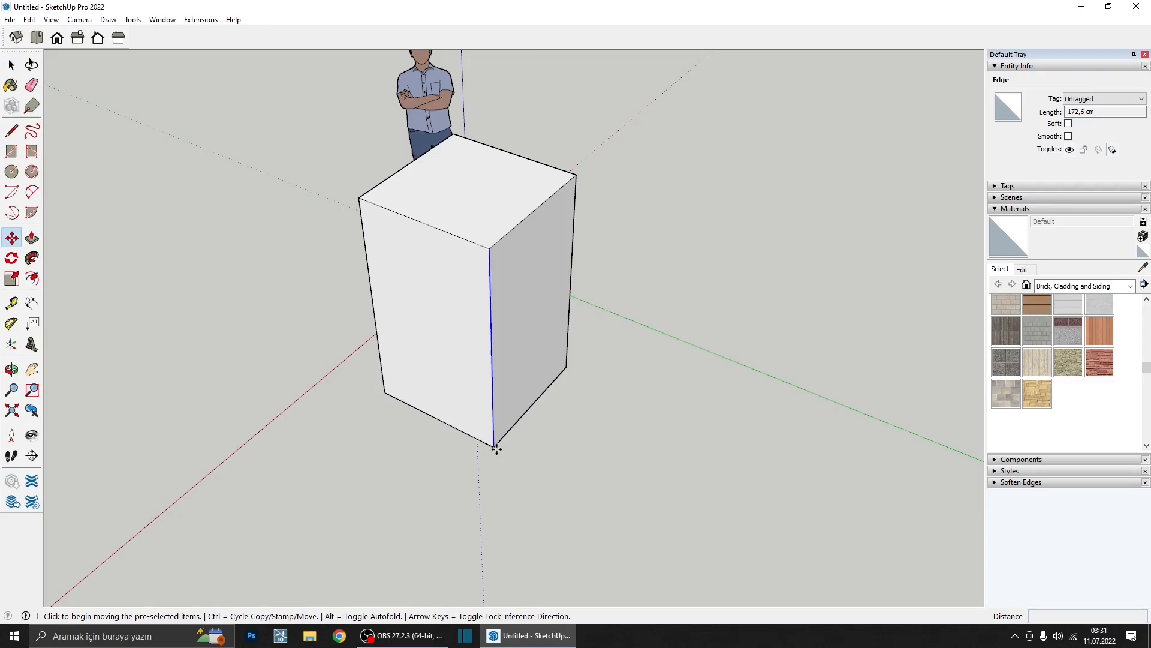
click(494, 448)
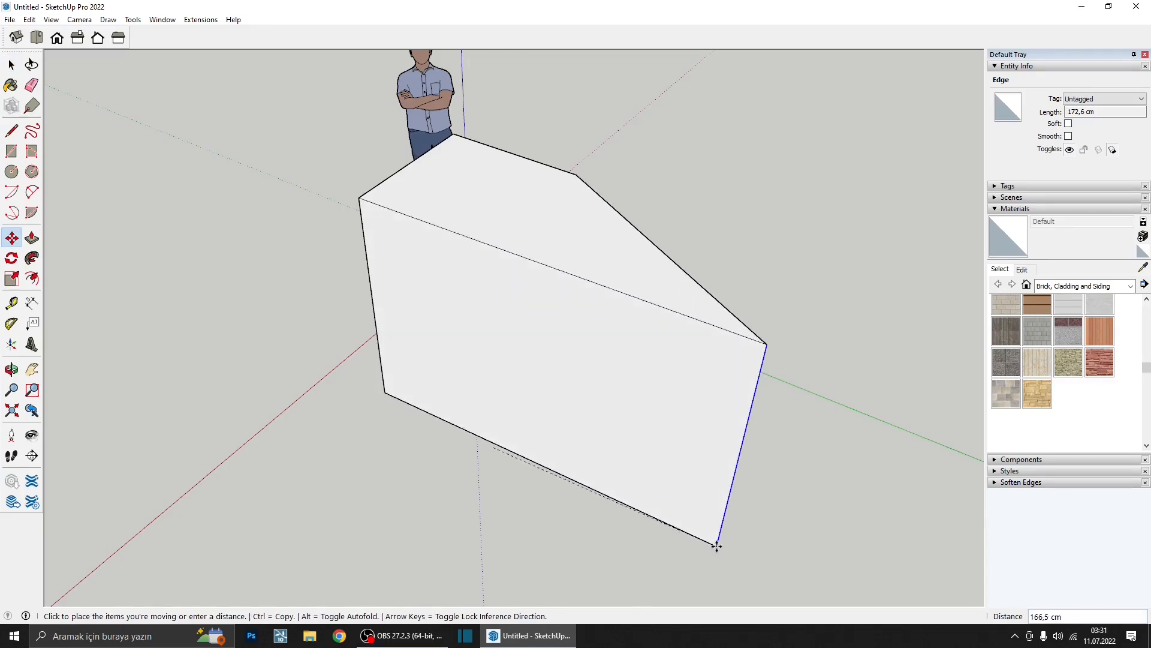
scroll(520, 410, down, 1)
scroll(520, 410, down, 1)
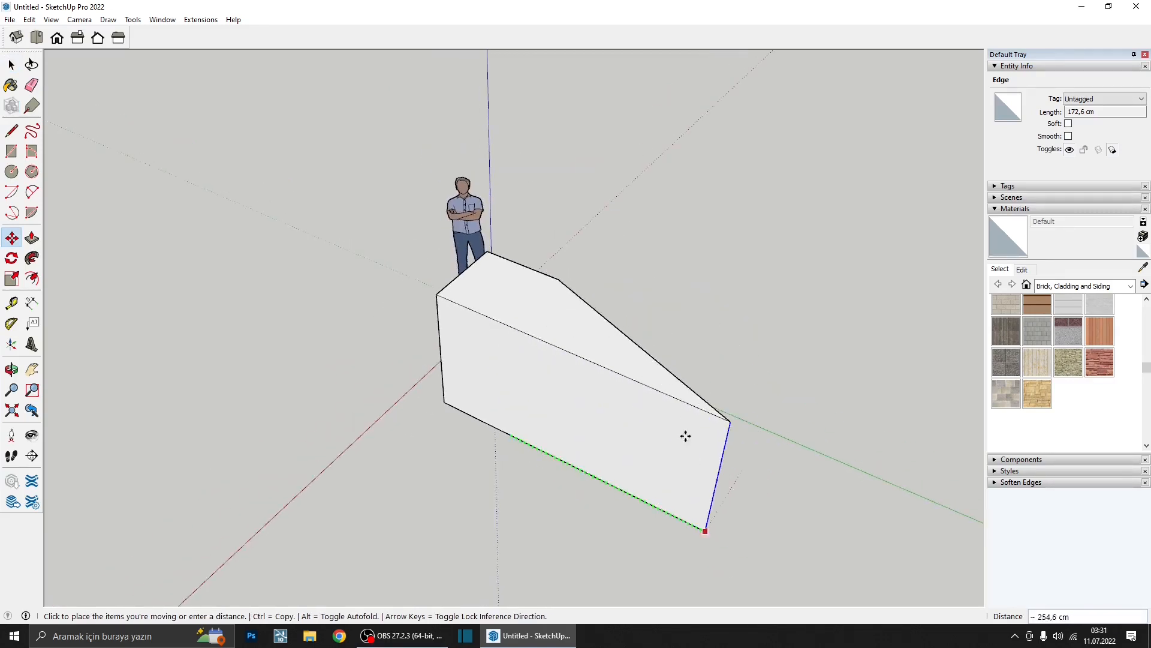
click(828, 501)
- Select the long side face of the stretched solid and move it outward by its lower corner
mouse_move(681, 455)
middle_down()
mouse_move(268, 361)
mouse_move(725, 429)
mouse_move(588, 380)
mouse_move(527, 379)
middle_up()
key(space)
click(527, 379)
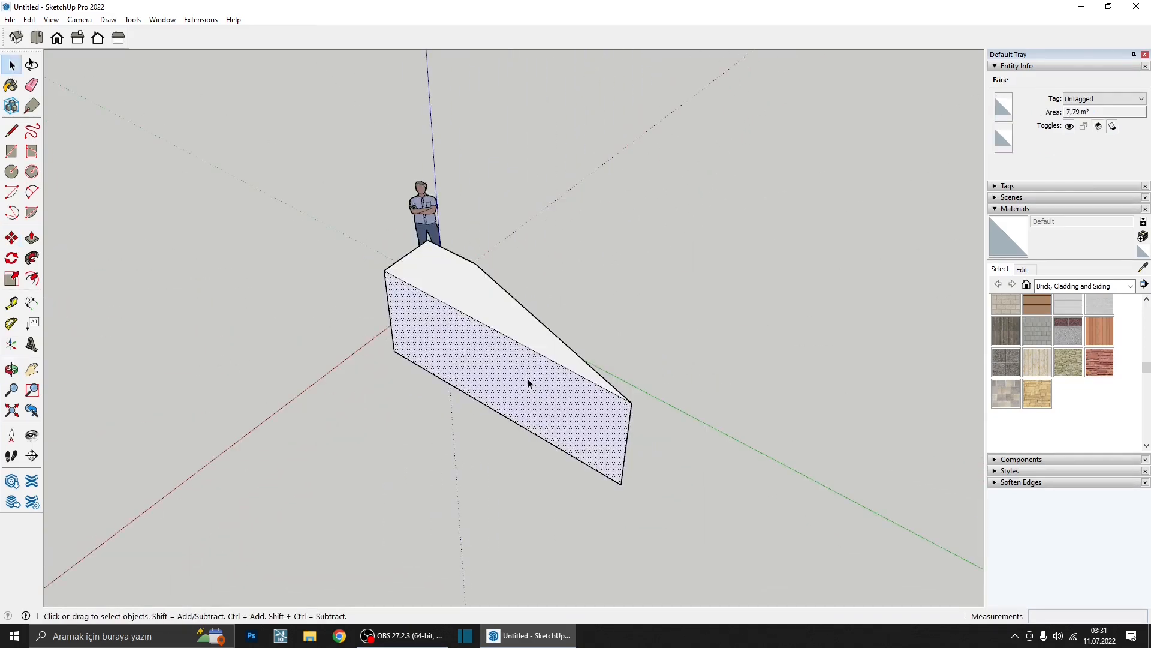
key(m)
click(622, 484)
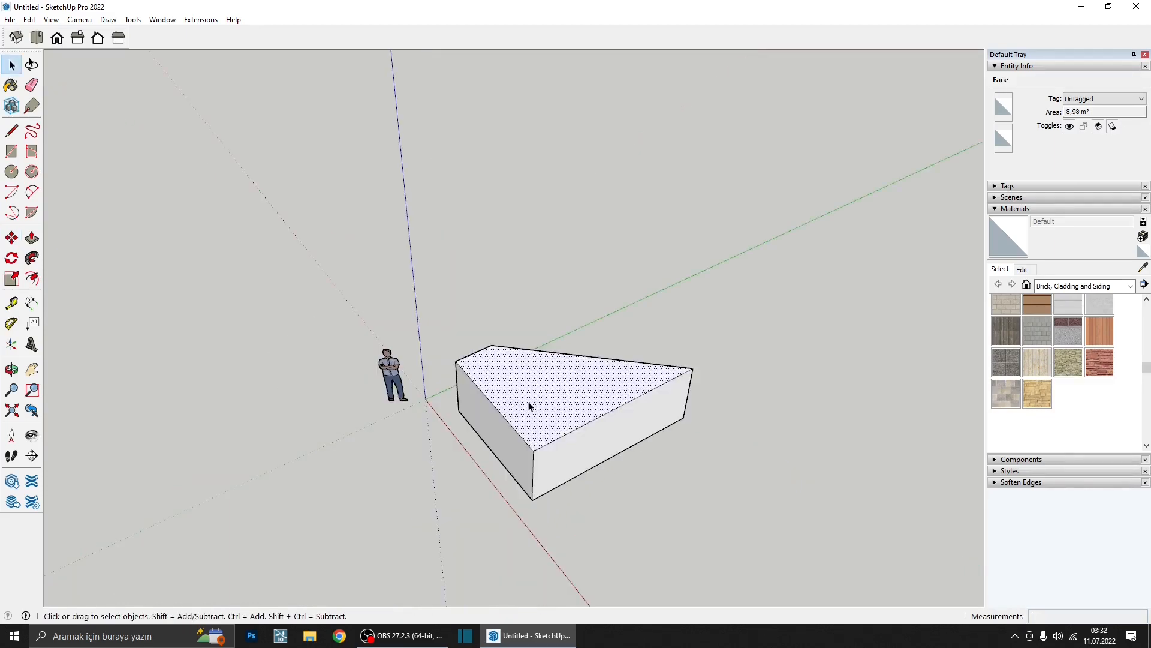
- Move the solid's far top corner point upward on its own to form a sloped peak
key(m)
scroll(708, 366, up, 2)
key(Escape)
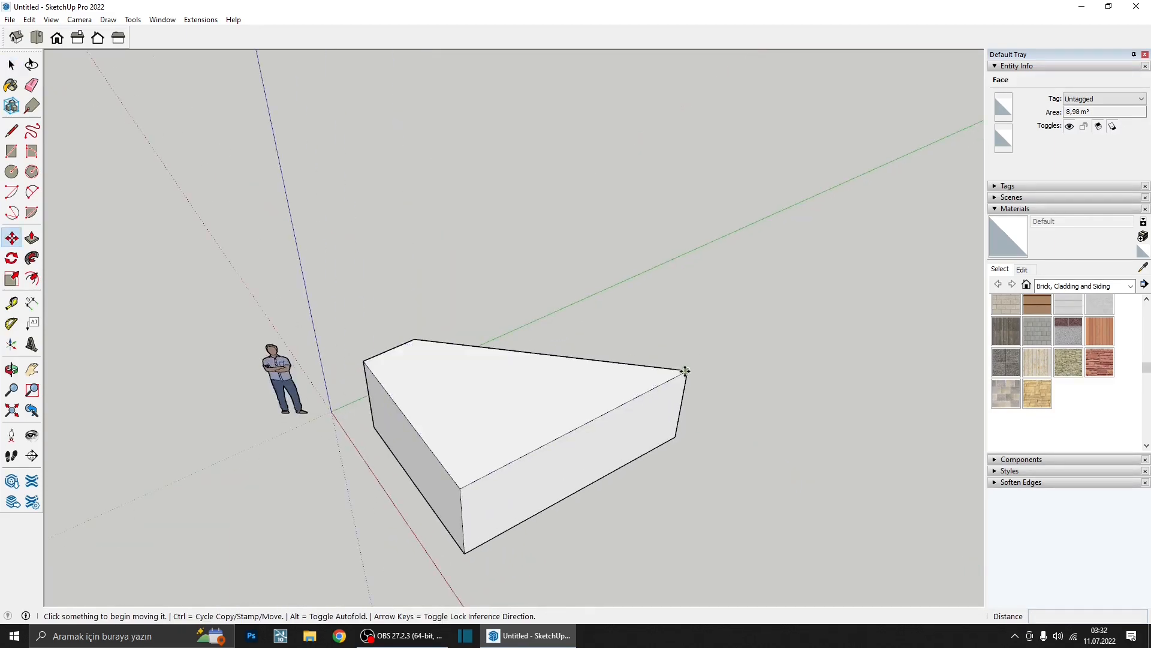
middle_drag(638, 388, 656, 370)
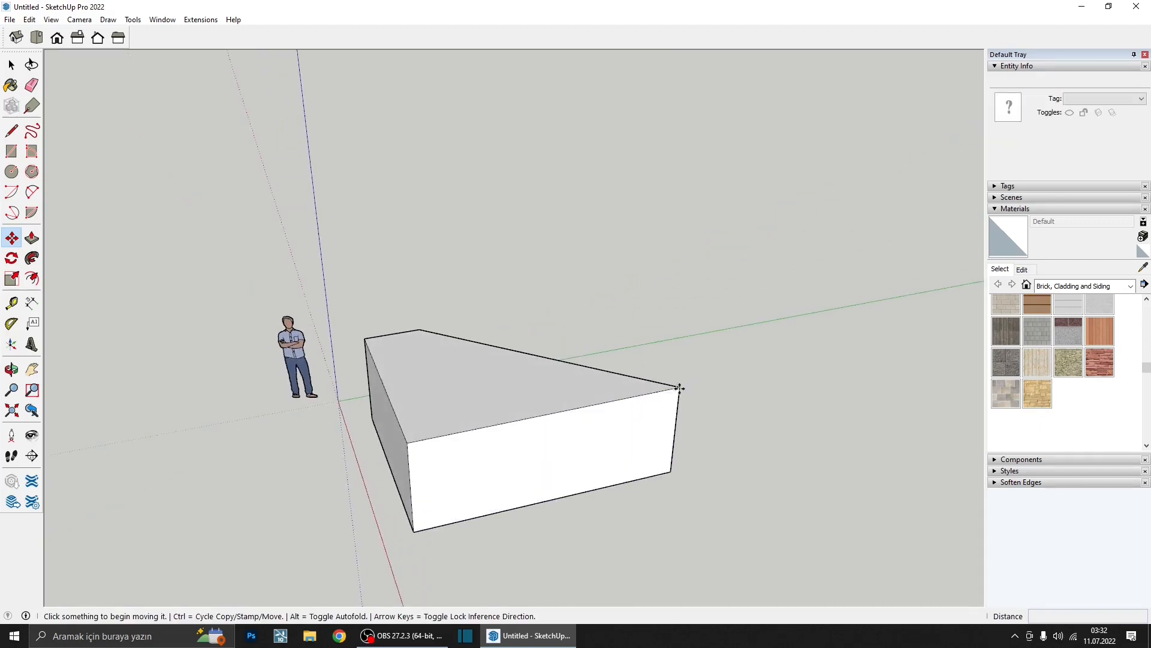
click(680, 388)
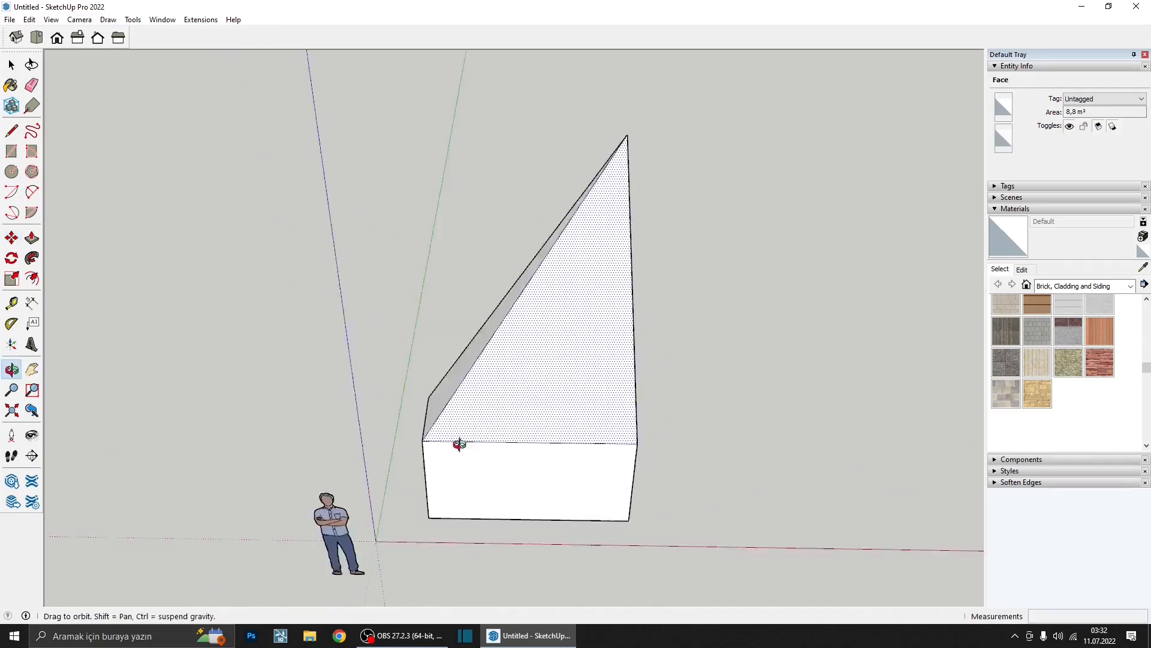
middle_drag(459, 444, 378, 401)
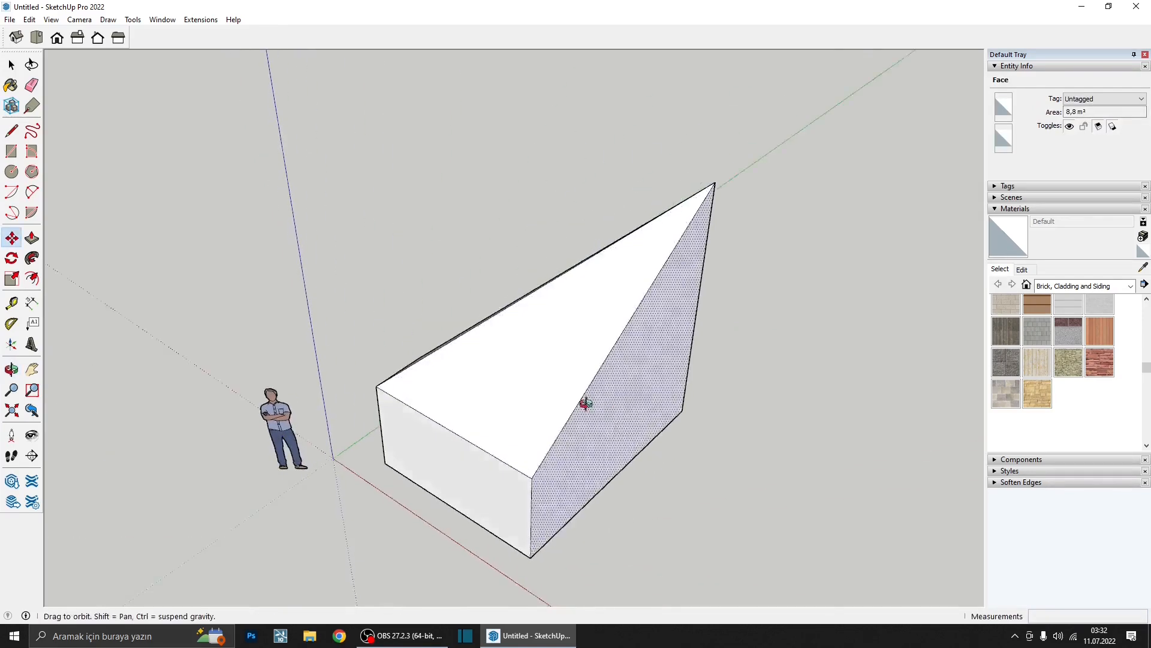
middle_drag(586, 400, 516, 336)
- Select the whole deformed solid and delete it
key(space)
scroll(515, 335, down, 4)
middle_drag(478, 380, 583, 413)
scroll(584, 414, down, 2)
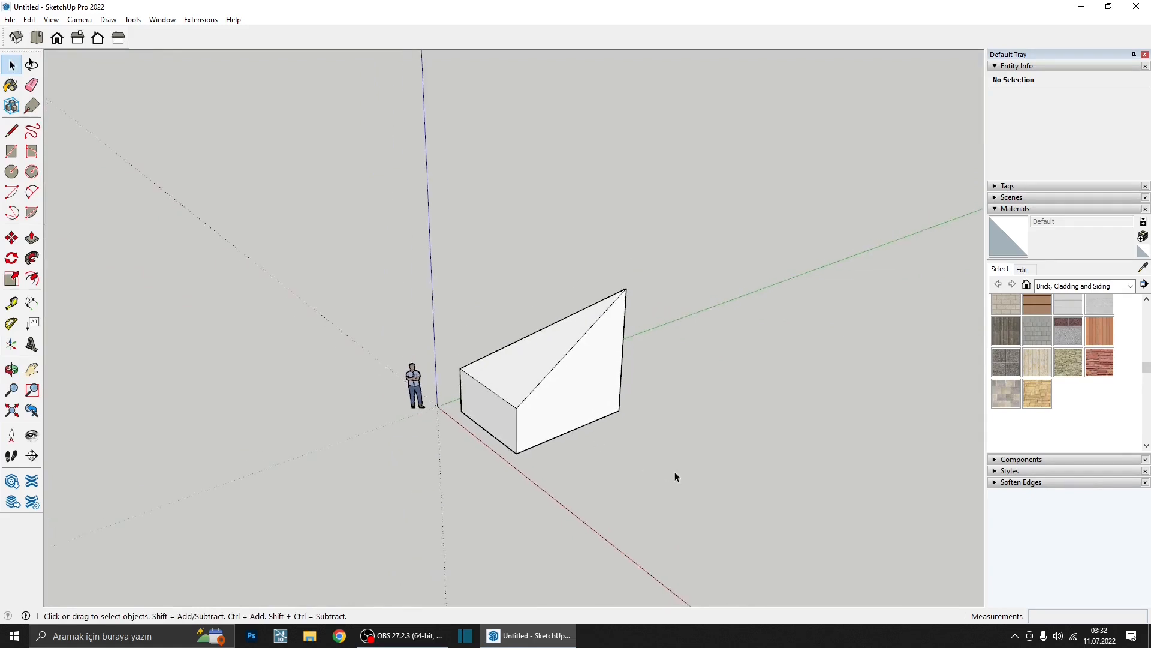
drag(675, 471, 465, 276)
key(Delete)
- Draw a 100 by 100 cm square on the ground near the origin, between the red and green axes
middle_drag(488, 277, 412, 435)
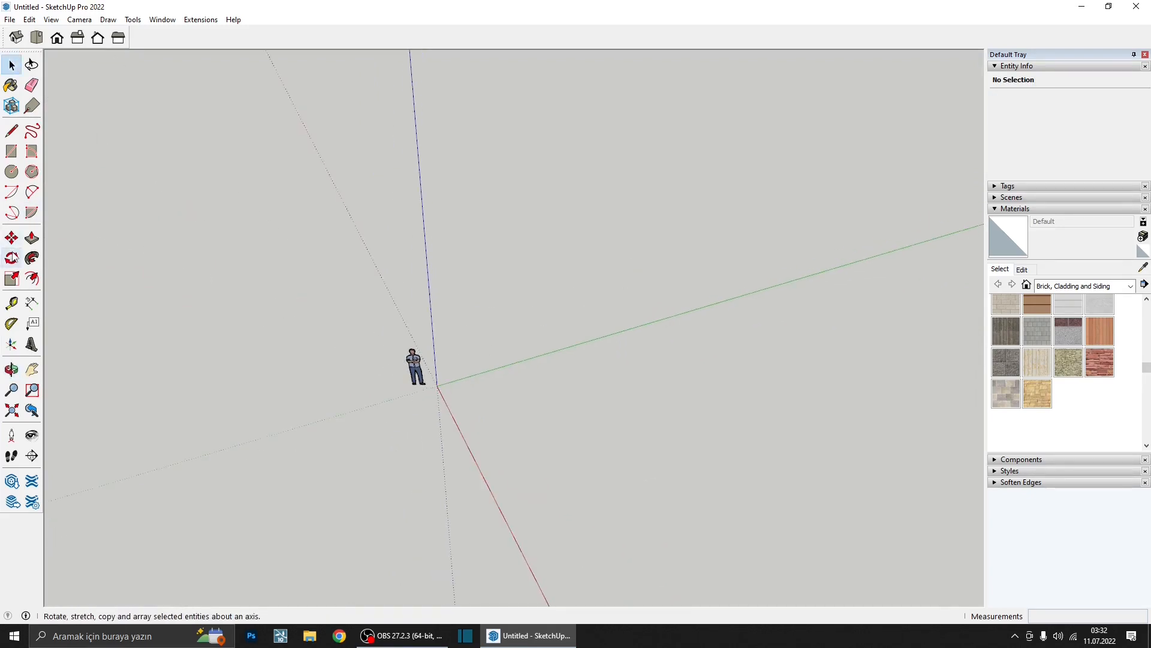
key(r)
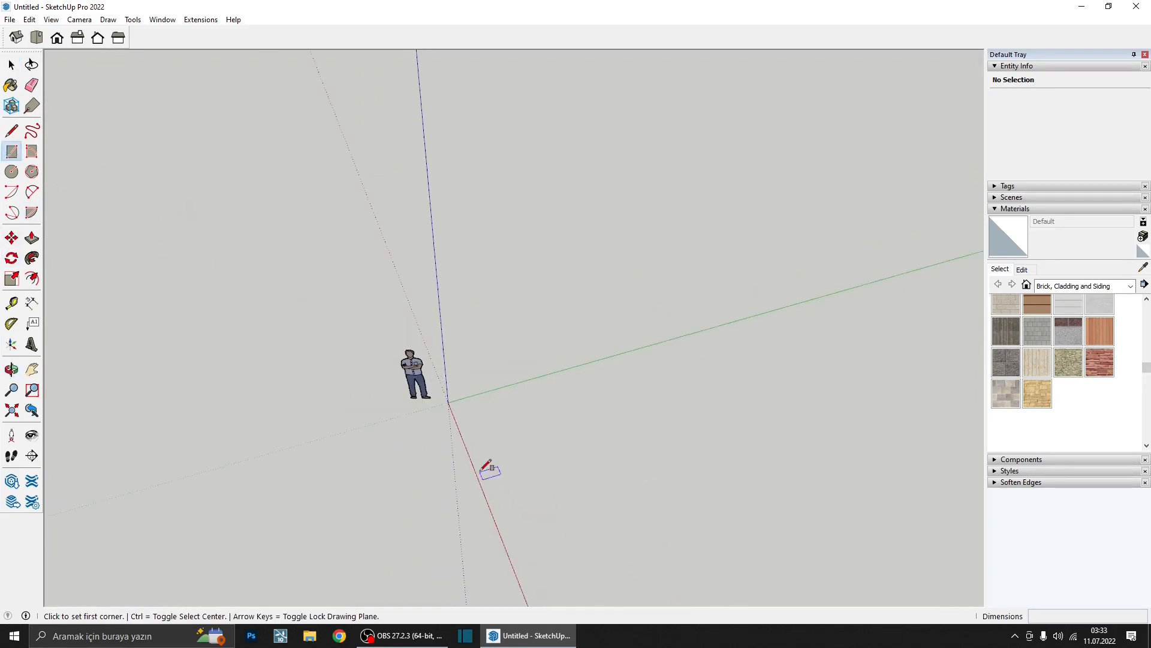
click(481, 411)
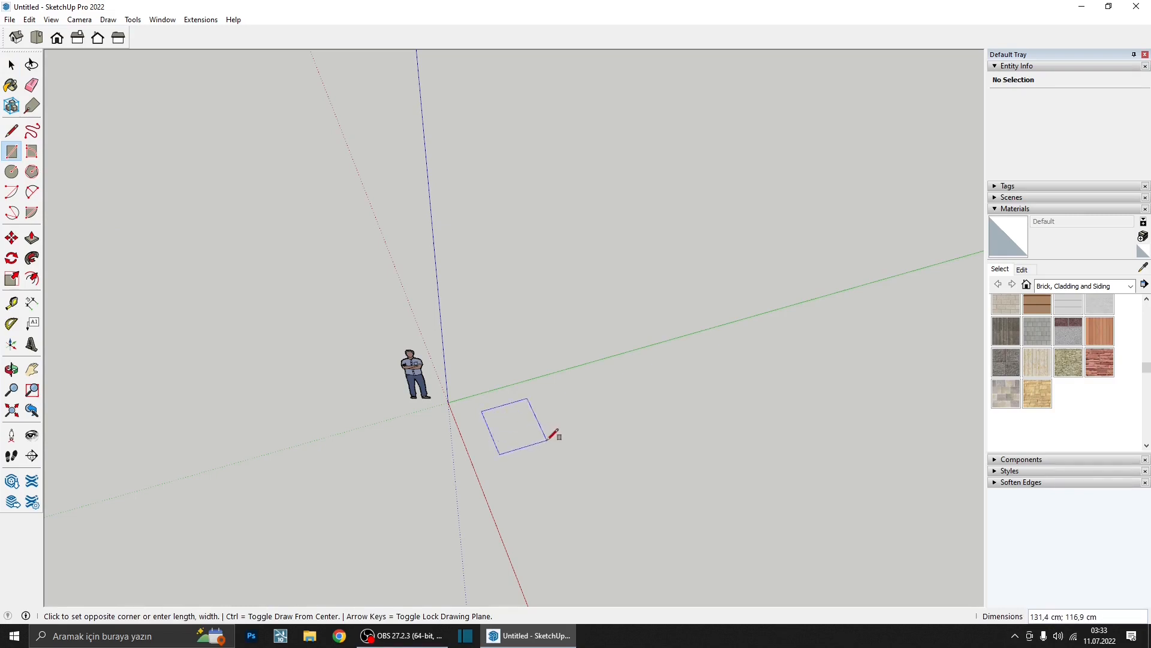
text(100;)
text(100:10)
key(Return)
- Push/Pull the new square up 100 cm into a cube
key(p)
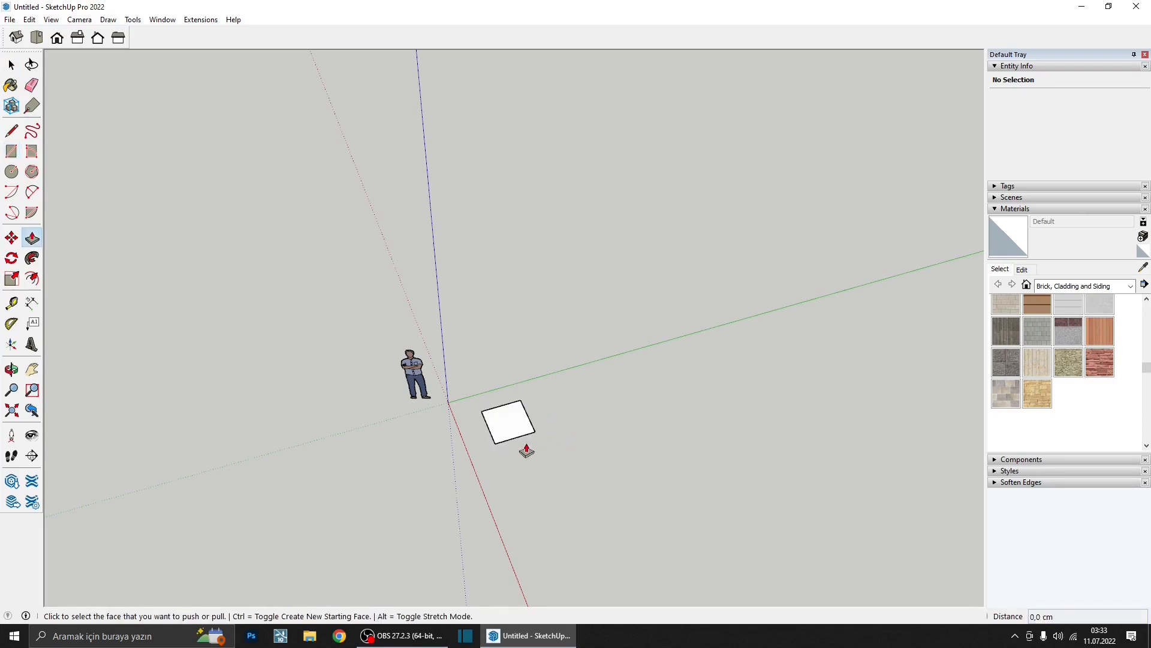
click(516, 413)
text(100)
key(Return)
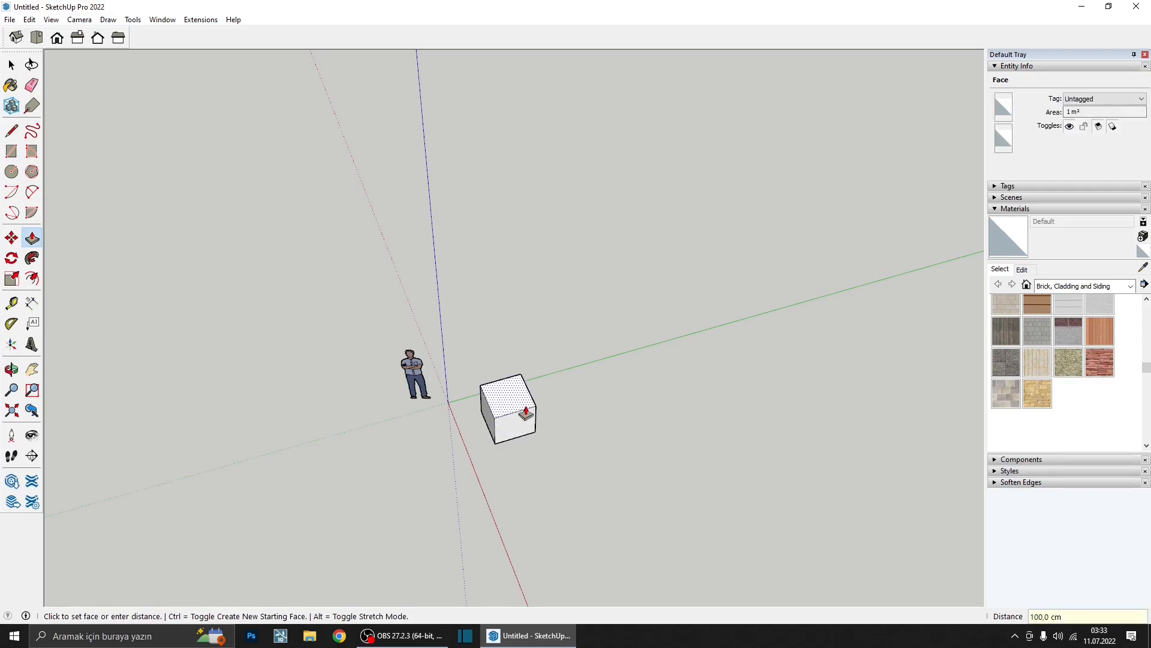
- Select the whole cube and copy it 200 cm along the green direction, using its lower front corner as the base point
scroll(553, 329, up, 5)
key(space)
triple_click(523, 405)
scroll(521, 420, down, 2)
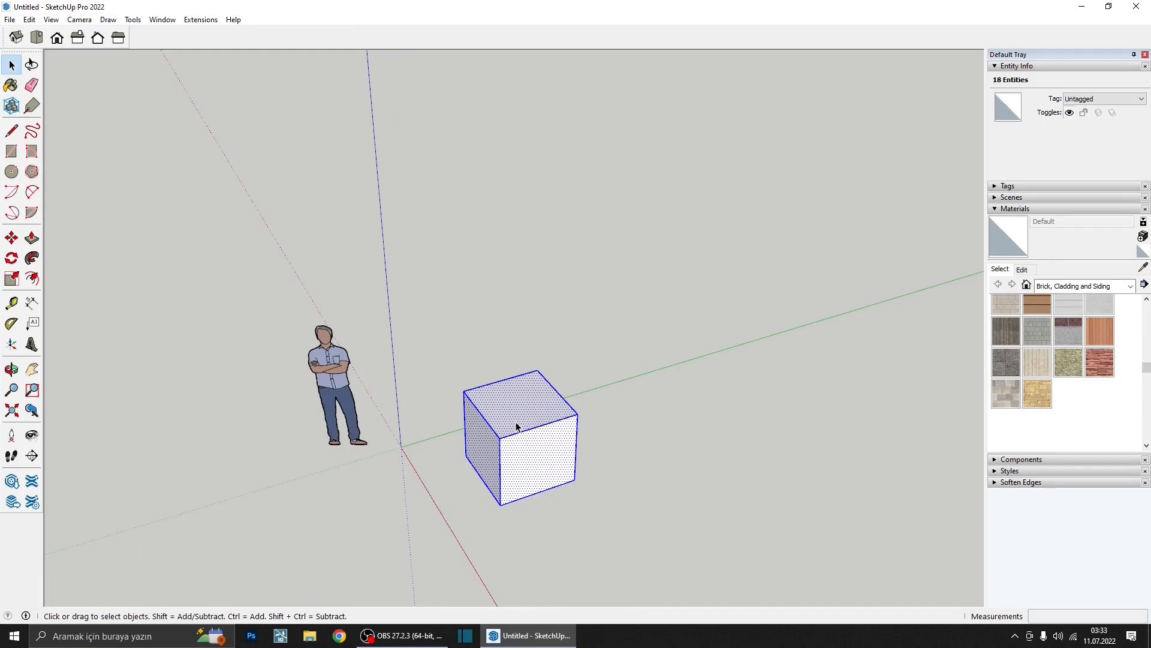
click(11, 238)
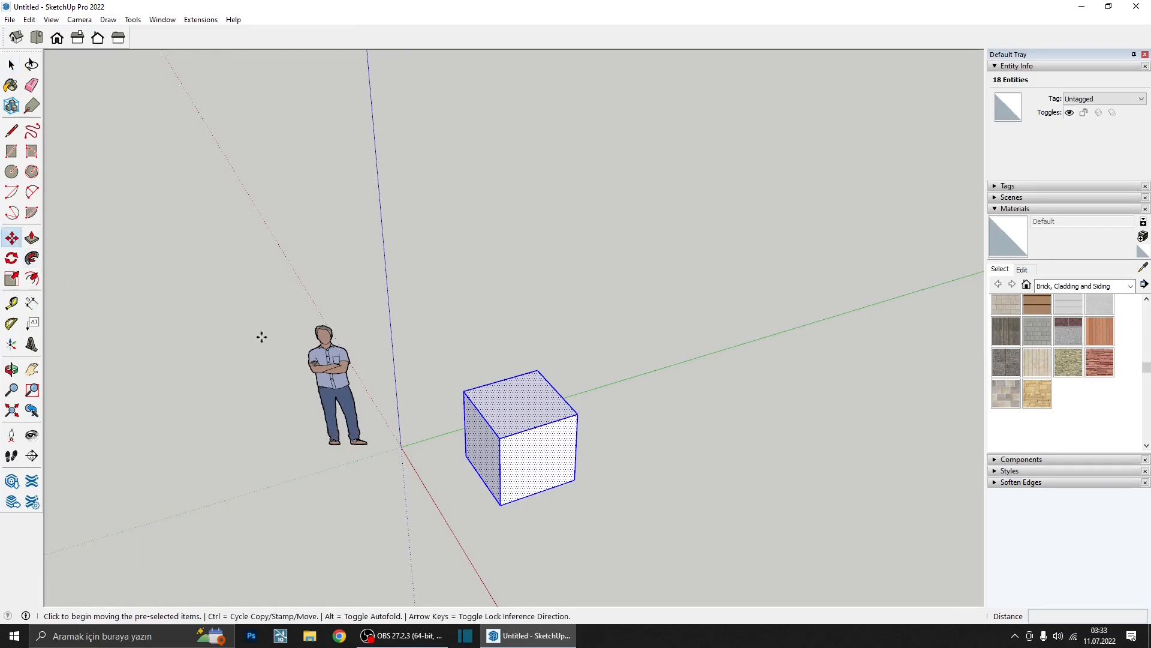
middle_drag(259, 334, 480, 461)
click(445, 508)
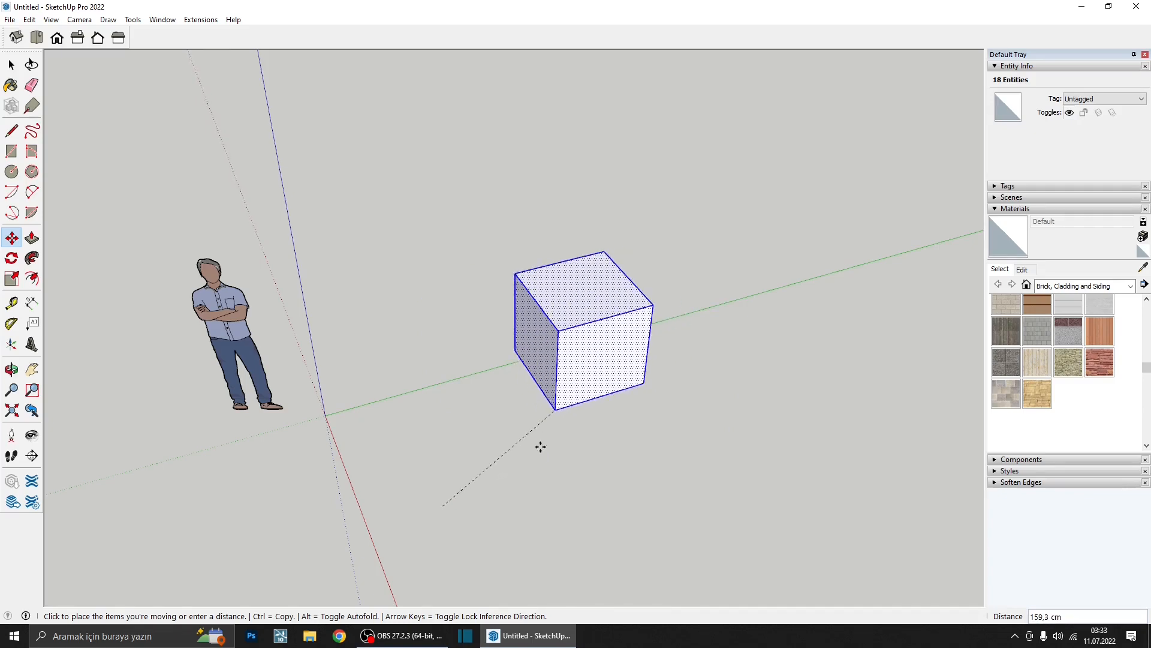
key(ctrl)
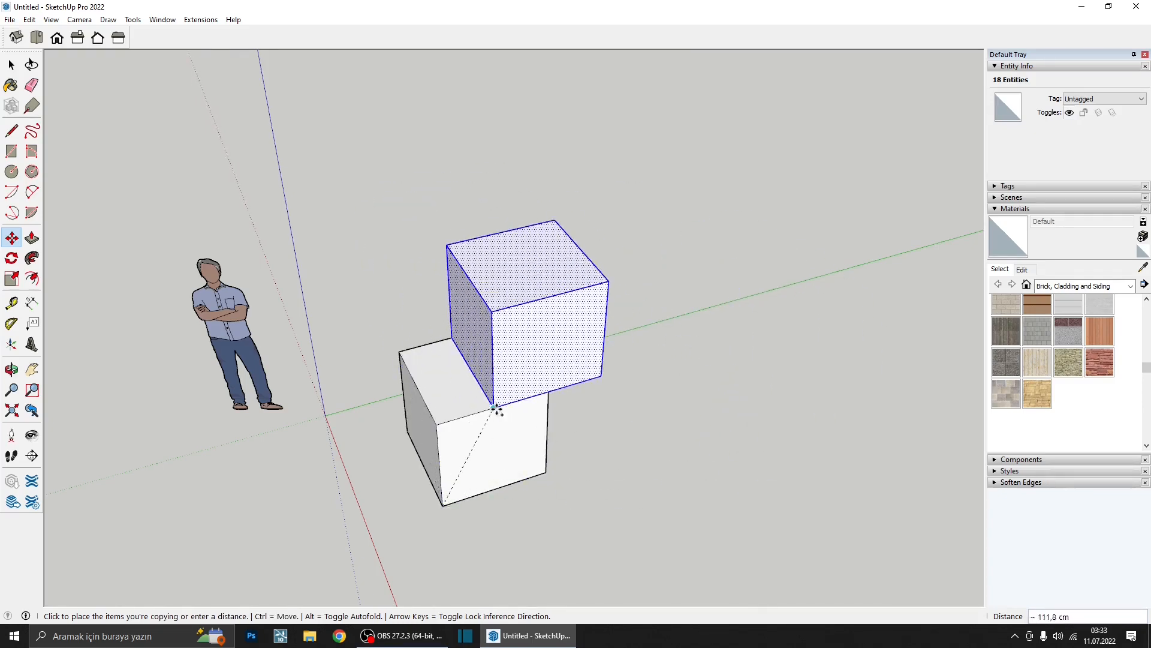
middle_drag(499, 410, 469, 424)
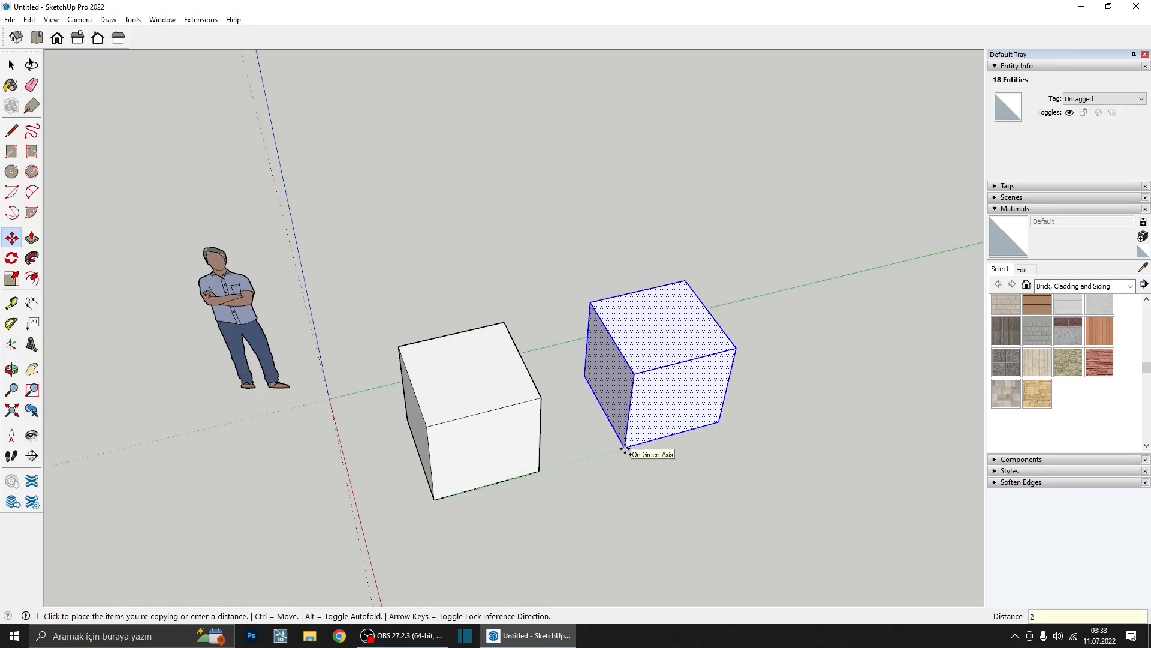
key(Return)
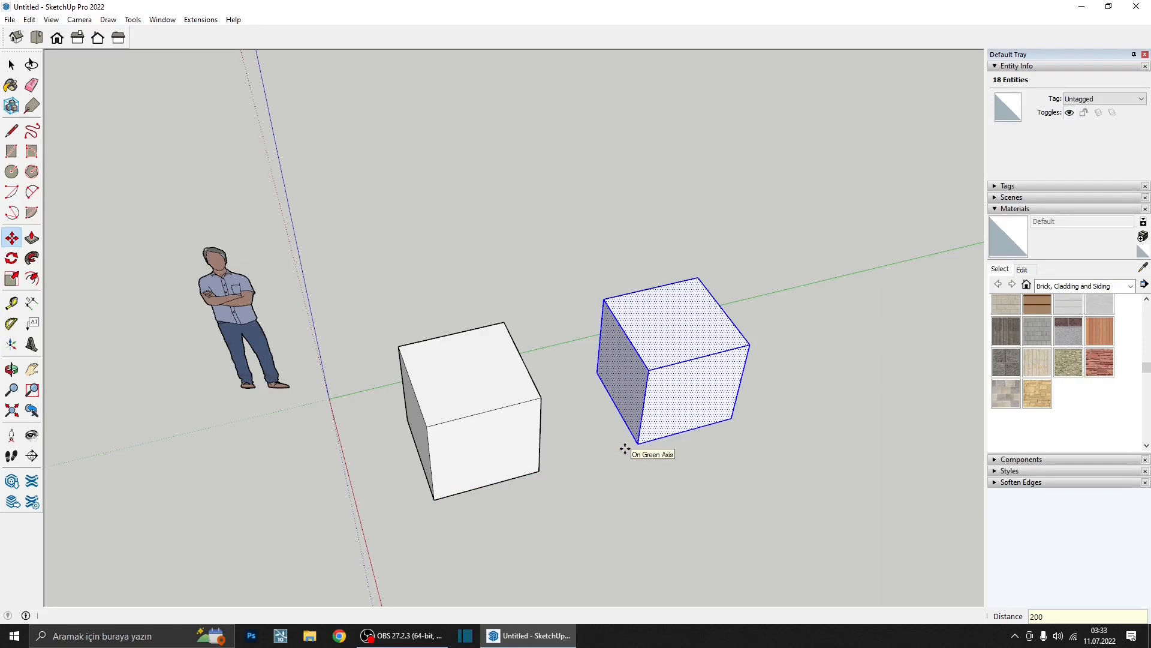
- Measure the gap between the two cubes along their lower front corners with the Tape Measure
scroll(625, 449, down, 2)
key(t)
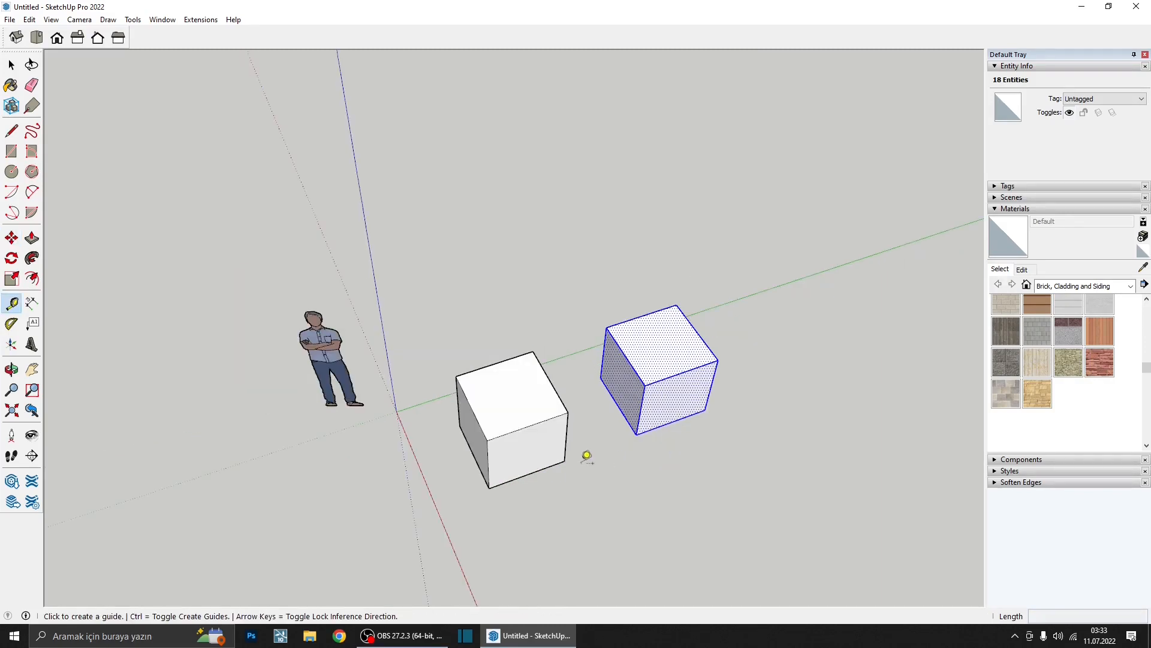
click(564, 461)
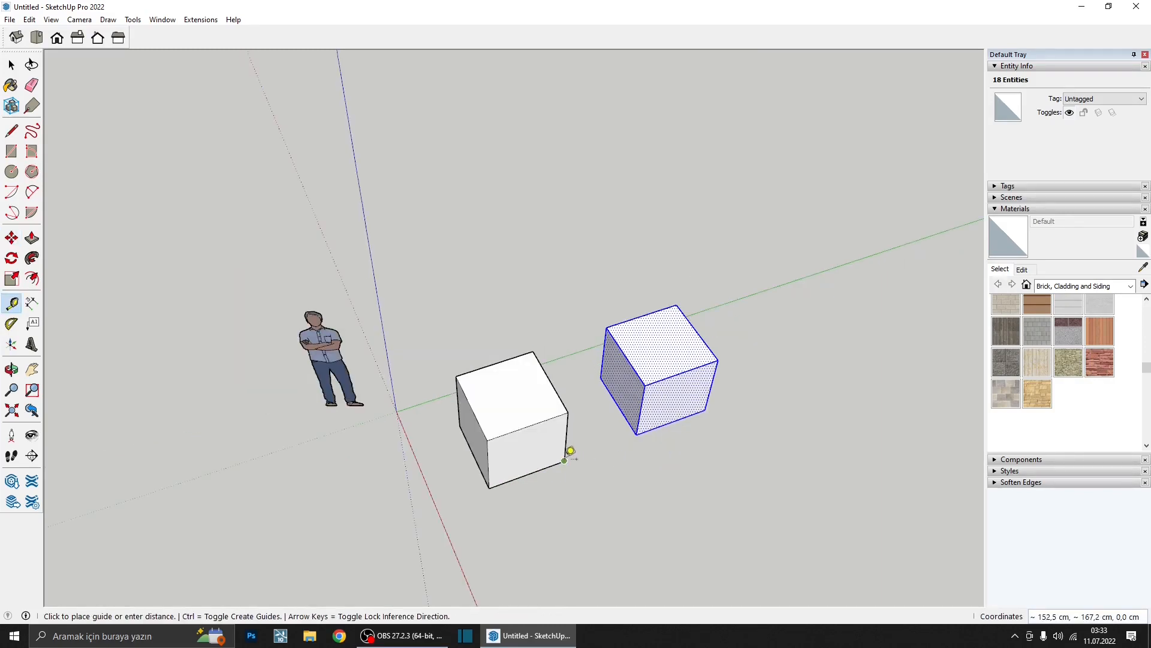
click(636, 434)
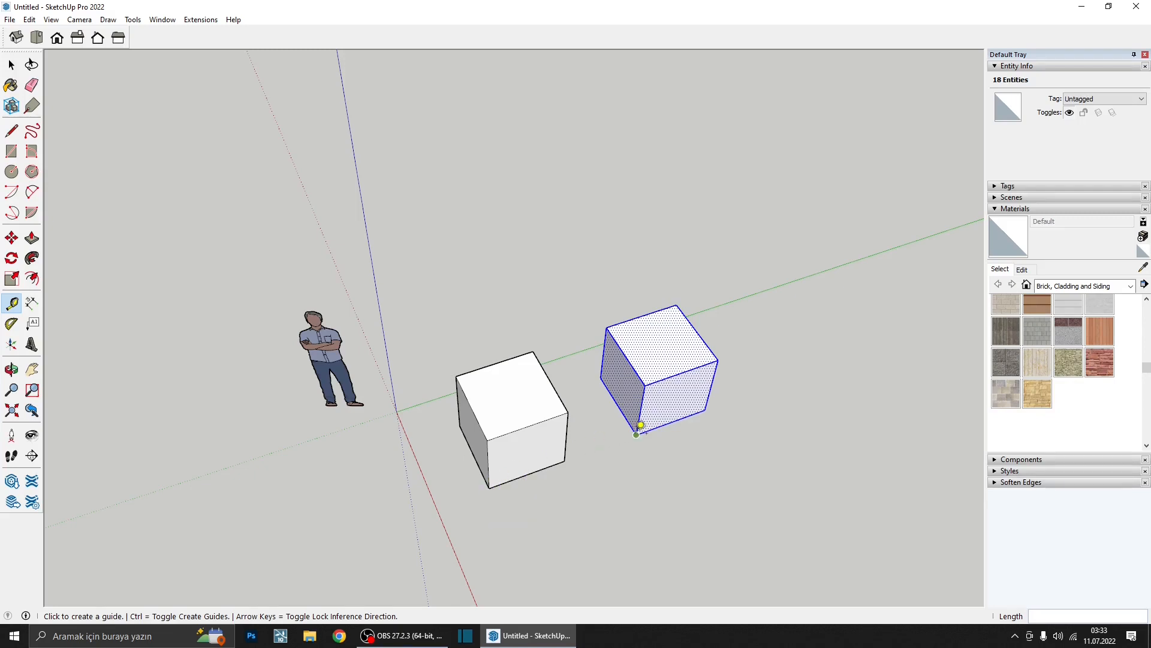
key(space)
- Copy the selected cube another 200 cm along the green direction, snapping between the matching lower corners of the first two cubes
middle_drag(636, 435, 615, 428)
scroll(615, 428, down, 2)
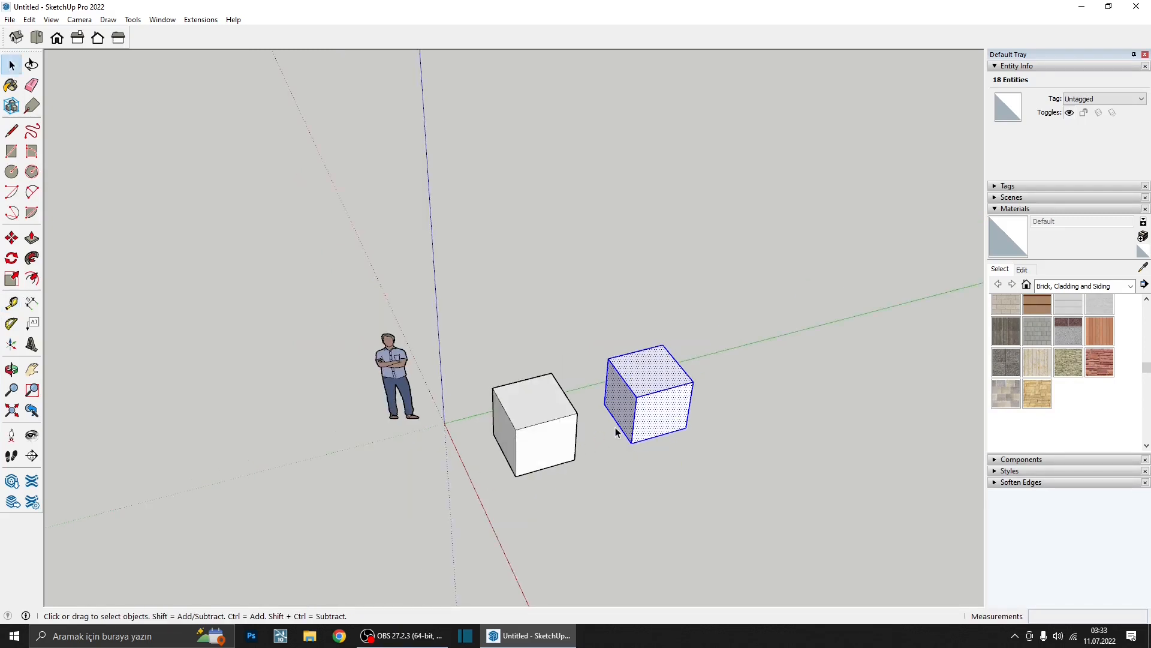
key(m)
scroll(571, 461, up, 1)
key(ctrl)
click(570, 459)
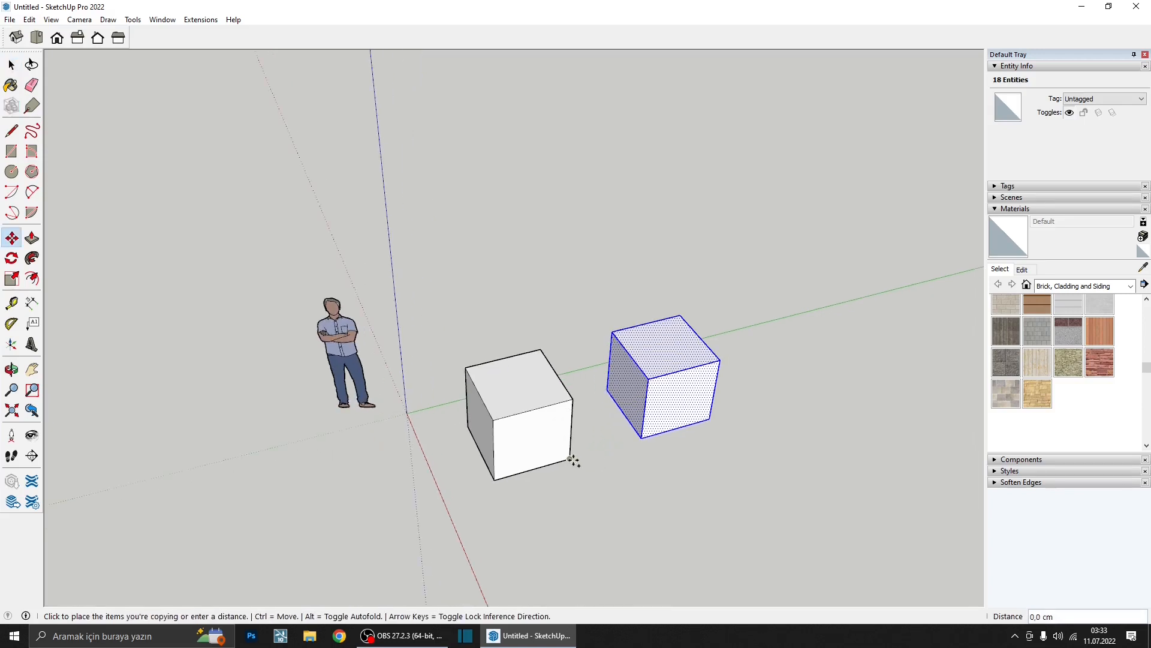
scroll(573, 461, down, 1)
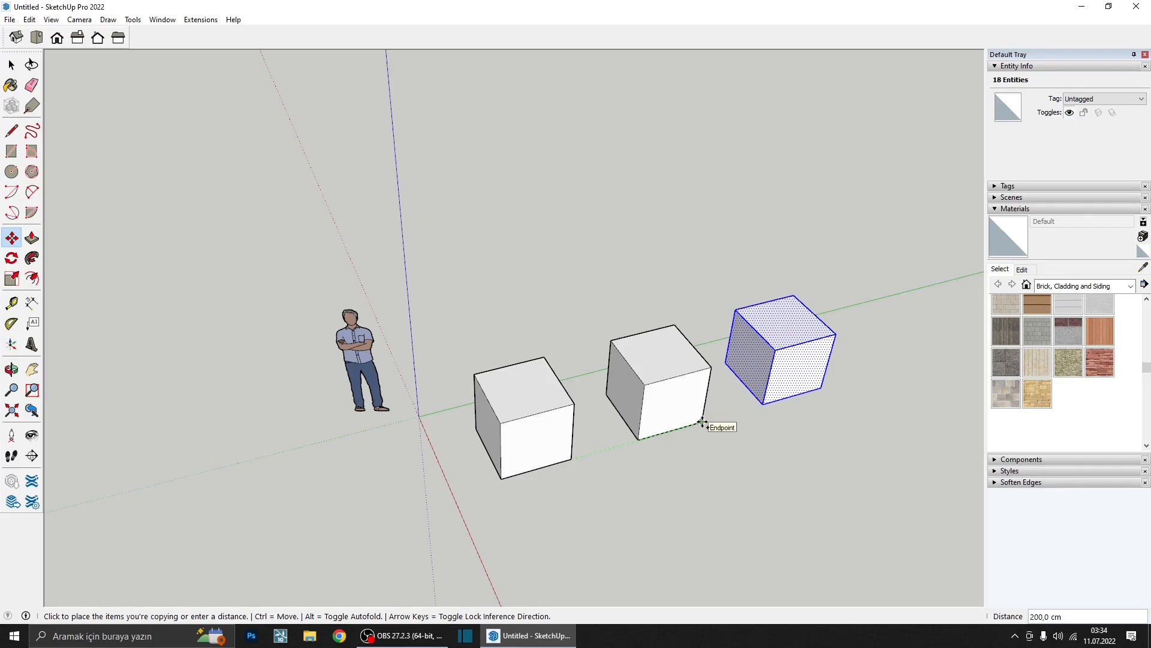
click(701, 423)
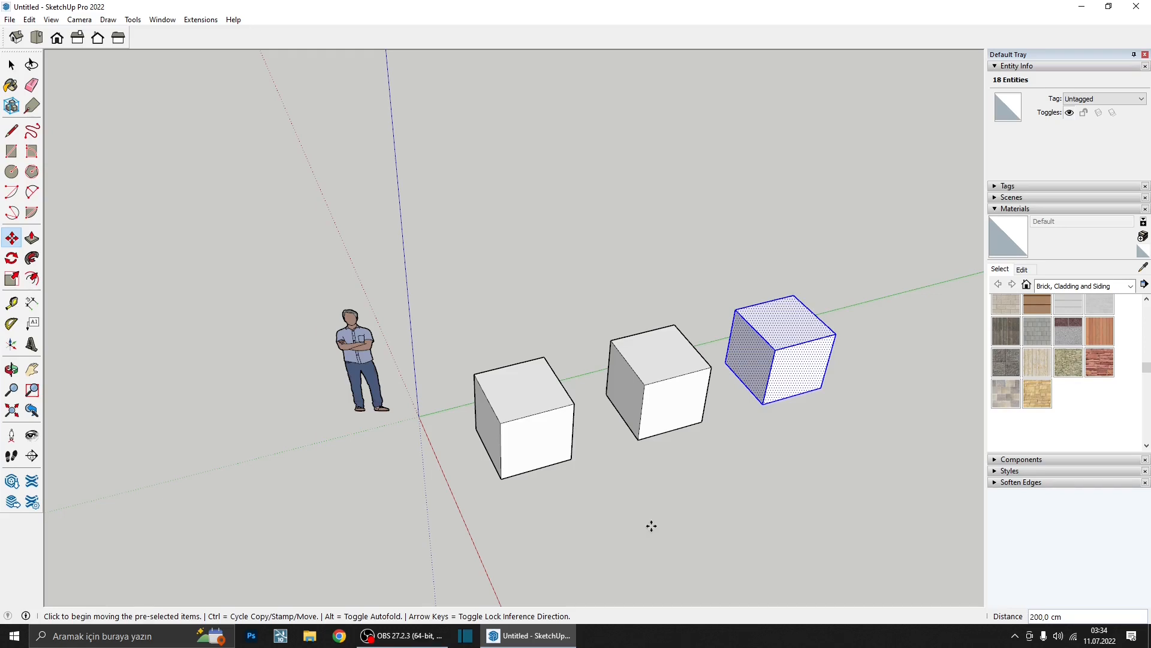
- Array the last copy five times at the same spacing with 5* and clear the selection
text(5*)
key(Return)
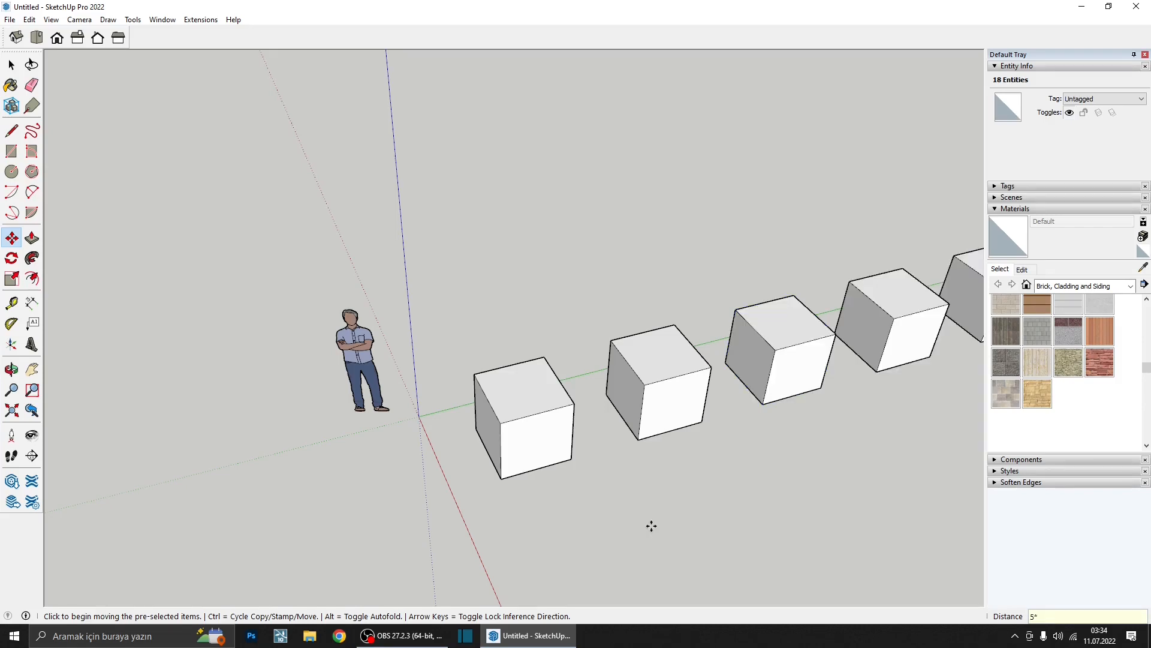
key(ctrl+t)
scroll(401, 399, down, 3)
middle_drag(400, 400, 609, 412)
scroll(608, 402, up, 2)
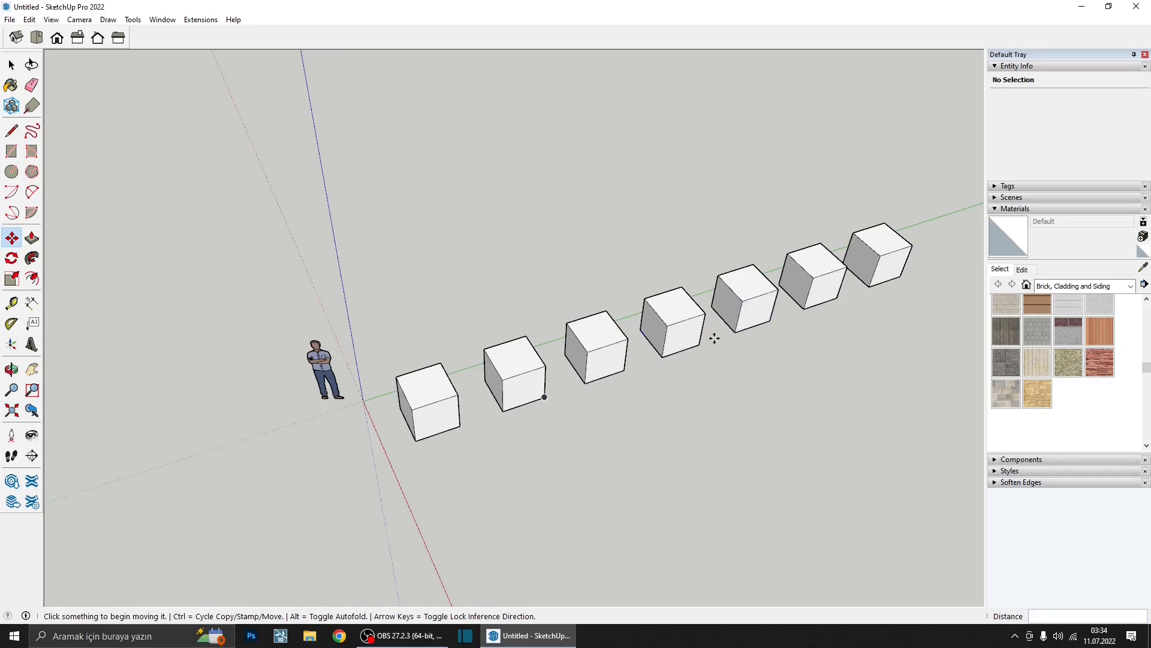
- Delete all the copied cubes and the leftover edge, keeping only the first cube near the origin
middle_drag(492, 399, 467, 337)
scroll(468, 337, down, 2)
key(space)
drag(873, 387, 647, 306)
drag(468, 274, 474, 254)
key(Delete)
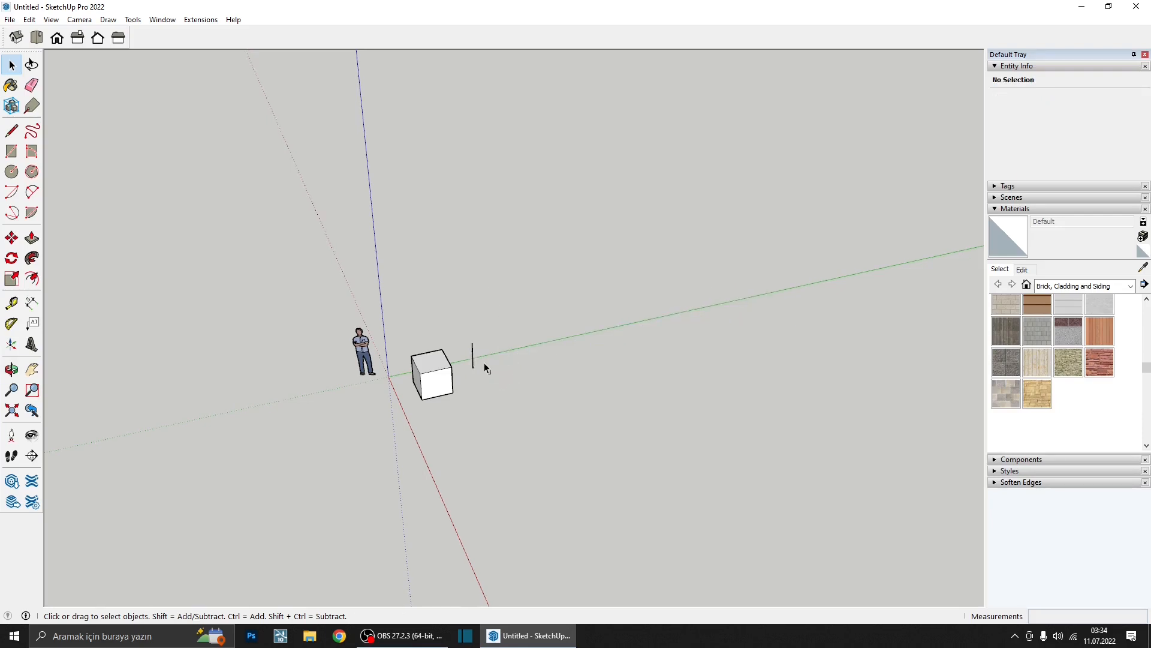
drag(484, 363, 466, 316)
key(Delete)
middle_drag(479, 343, 416, 419)
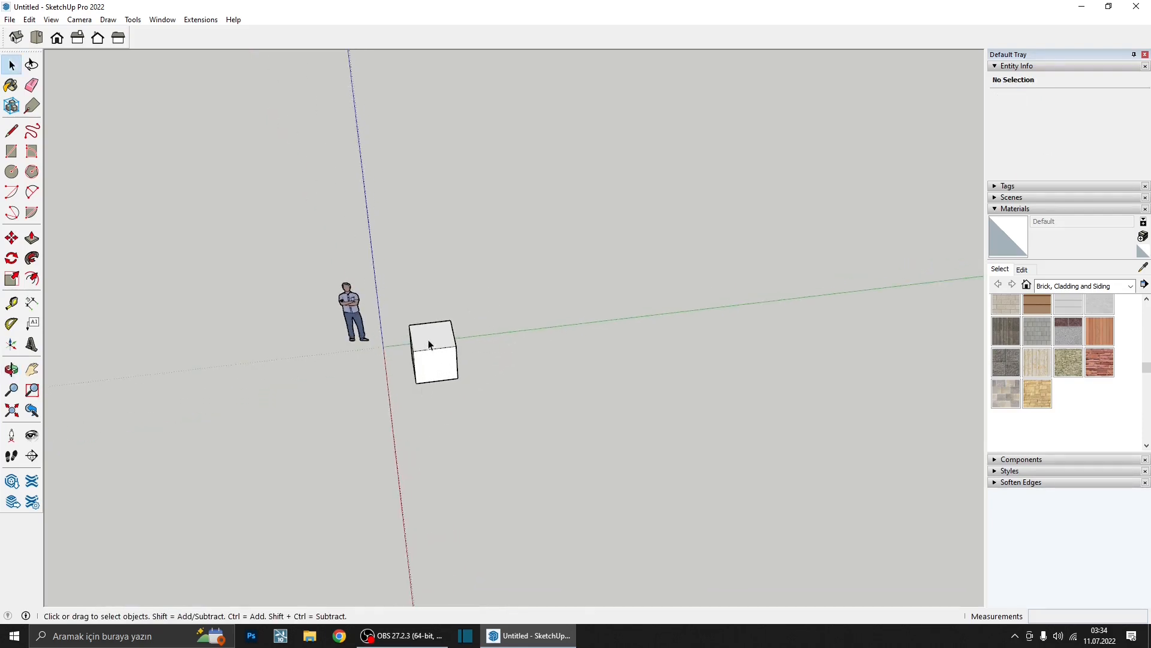
- Select the whole remaining cube with all its faces and edges
triple_click(431, 360)
scroll(440, 378, up, 2)
key(m)
- Draw a 1000 cm line on the ground in front of the cube, parallel to the green axis
key(l)
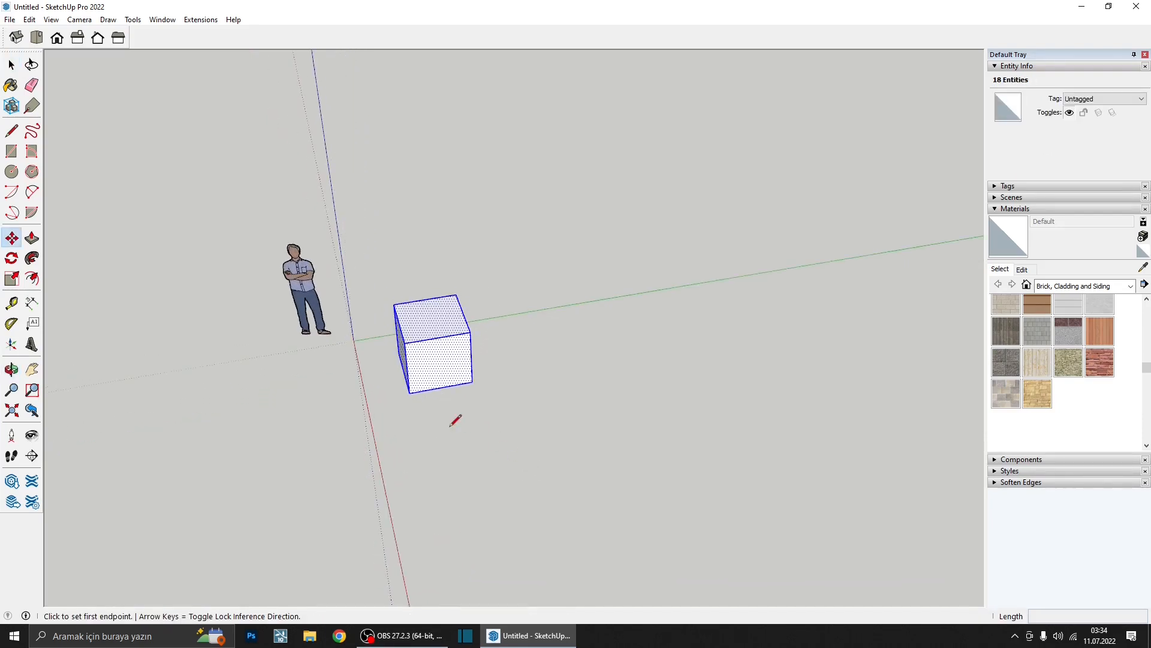
middle_drag(417, 431, 504, 432)
scroll(442, 432, up, 3)
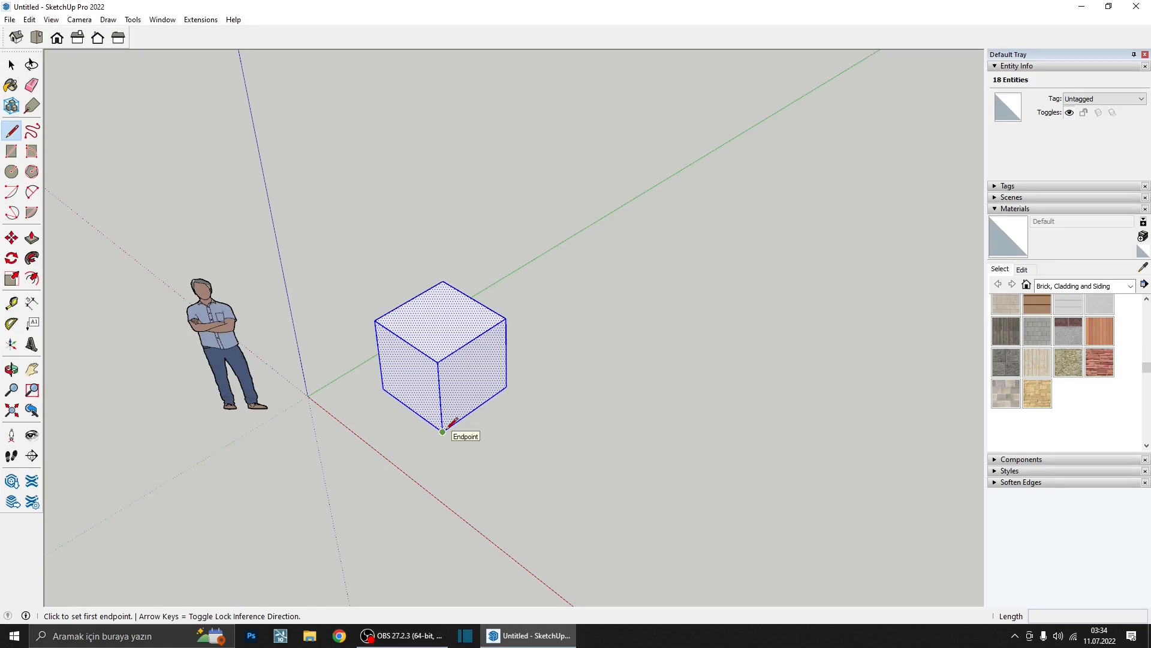
click(442, 431)
click(491, 466)
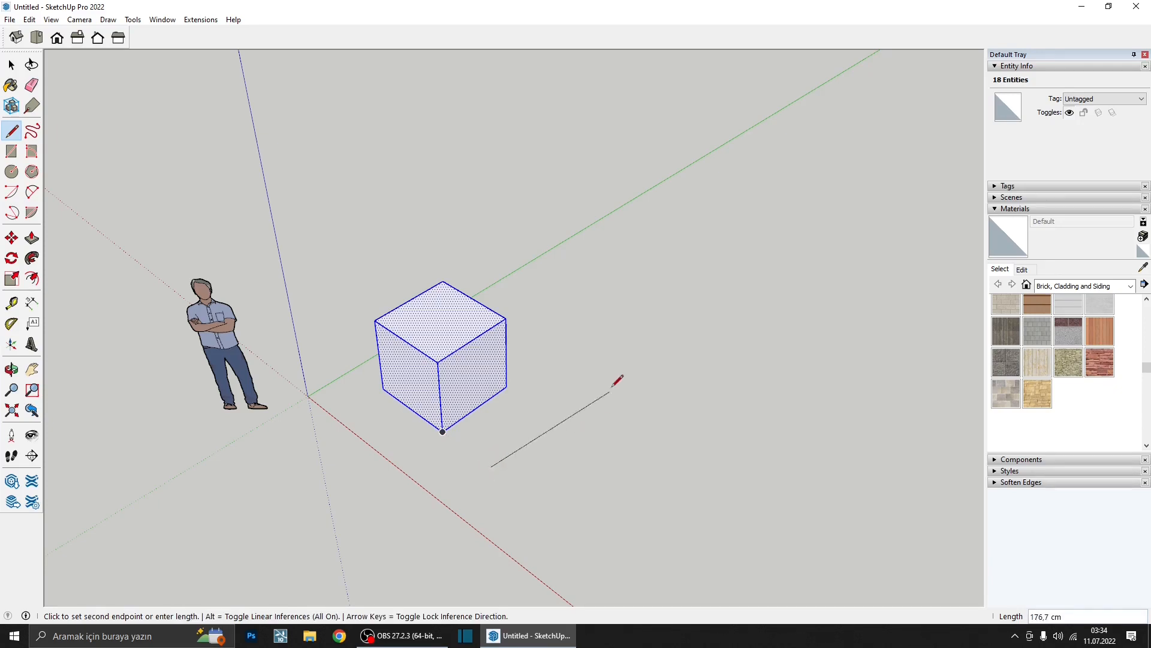
scroll(752, 263, down, 1)
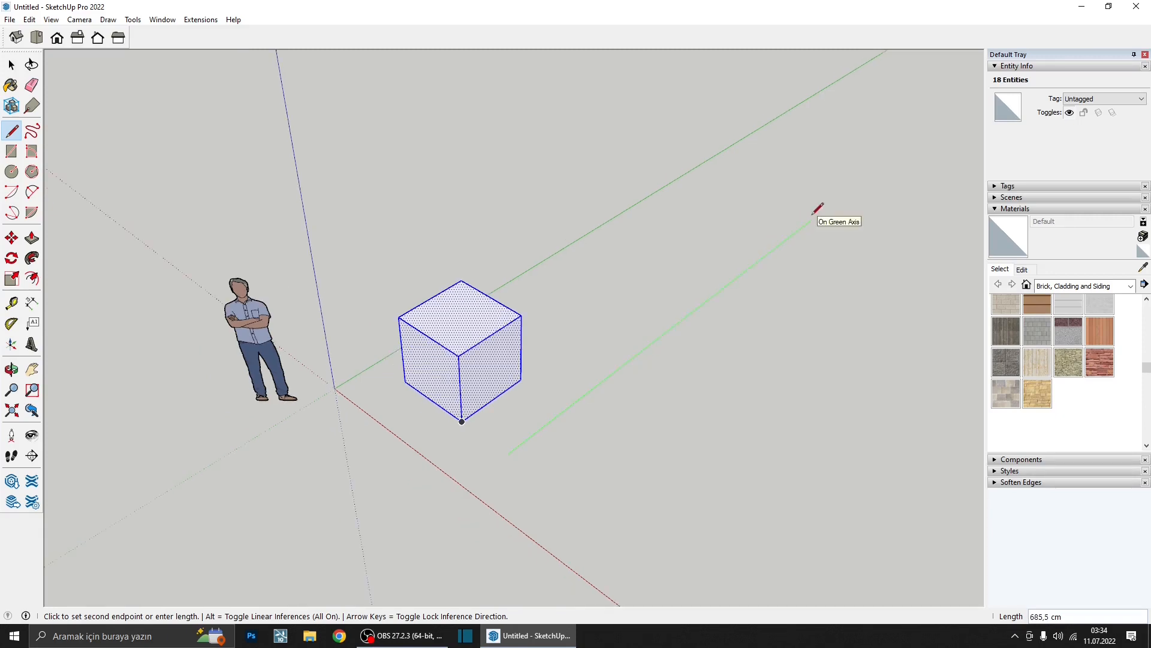
text(1000)
key(Return)
key(space)
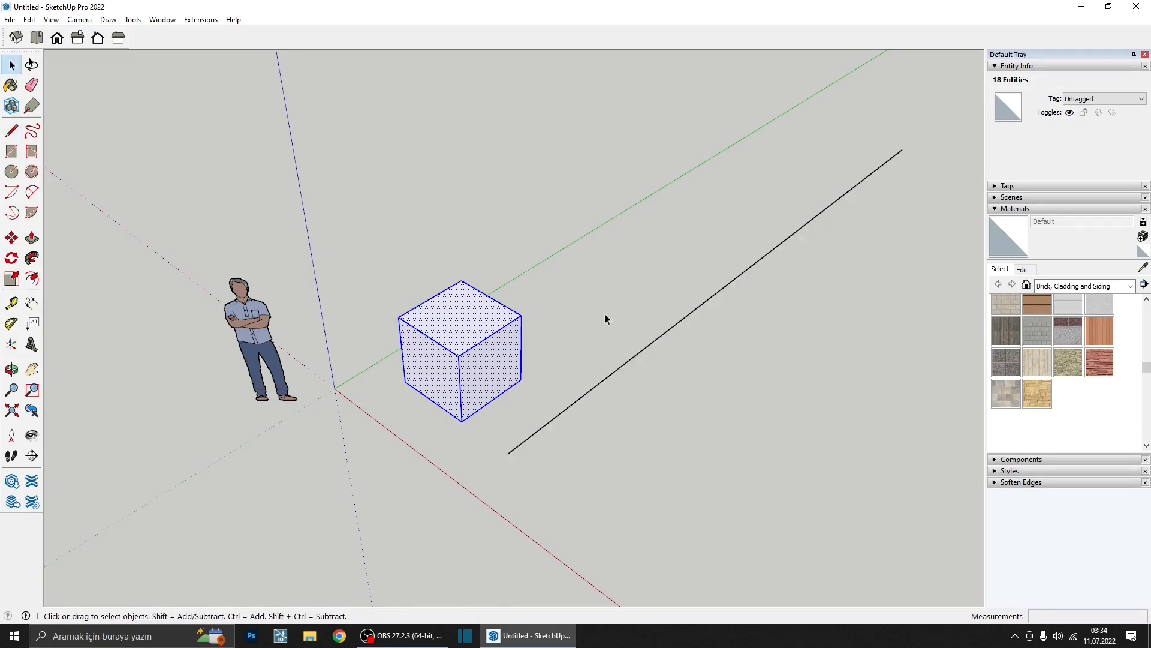
- Copy the selected cube along the green direction from its lower corner until it aligns with the far end of the line
middle_drag(606, 315, 463, 444)
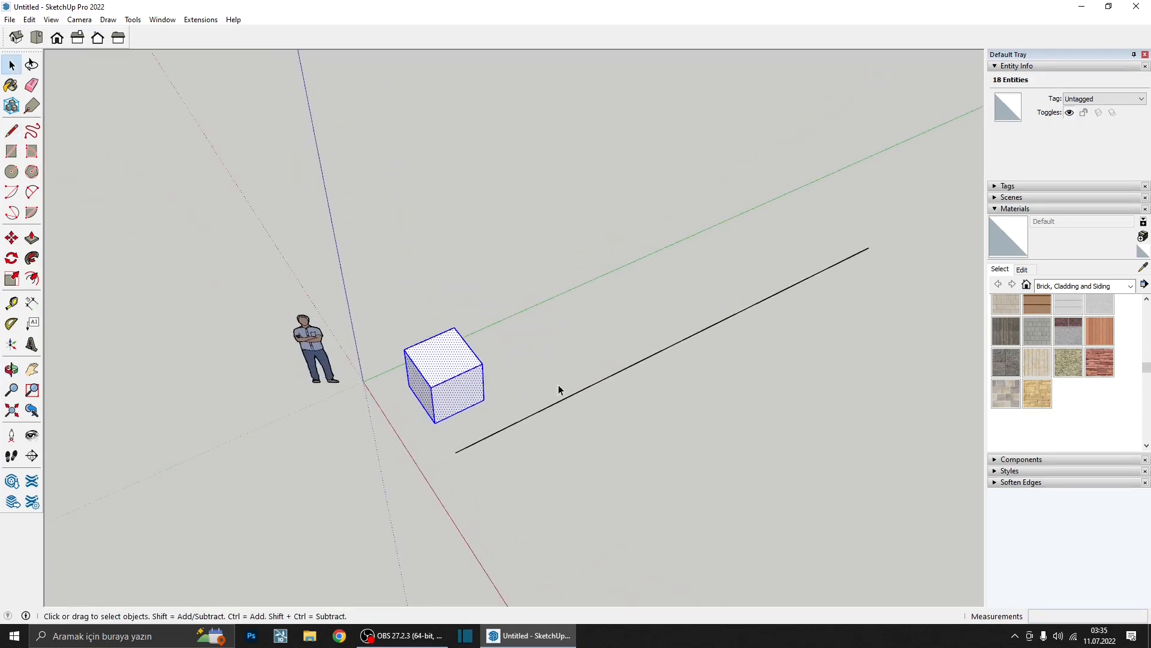
middle_drag(477, 387, 478, 393)
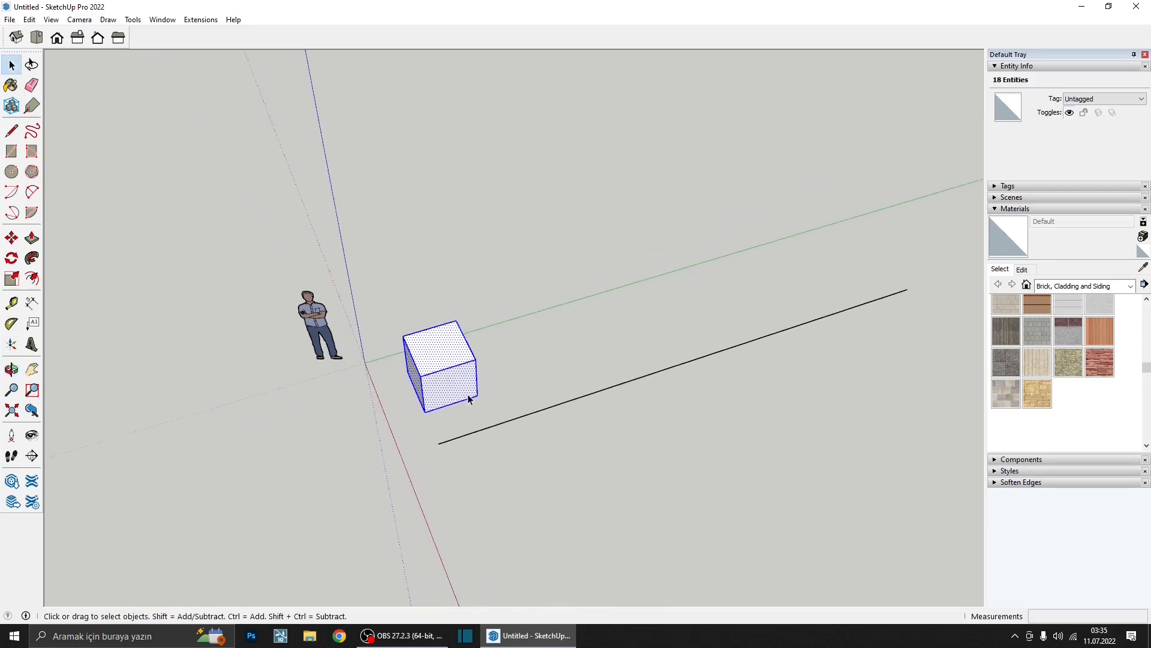
key(m)
click(478, 398)
key(ctrl)
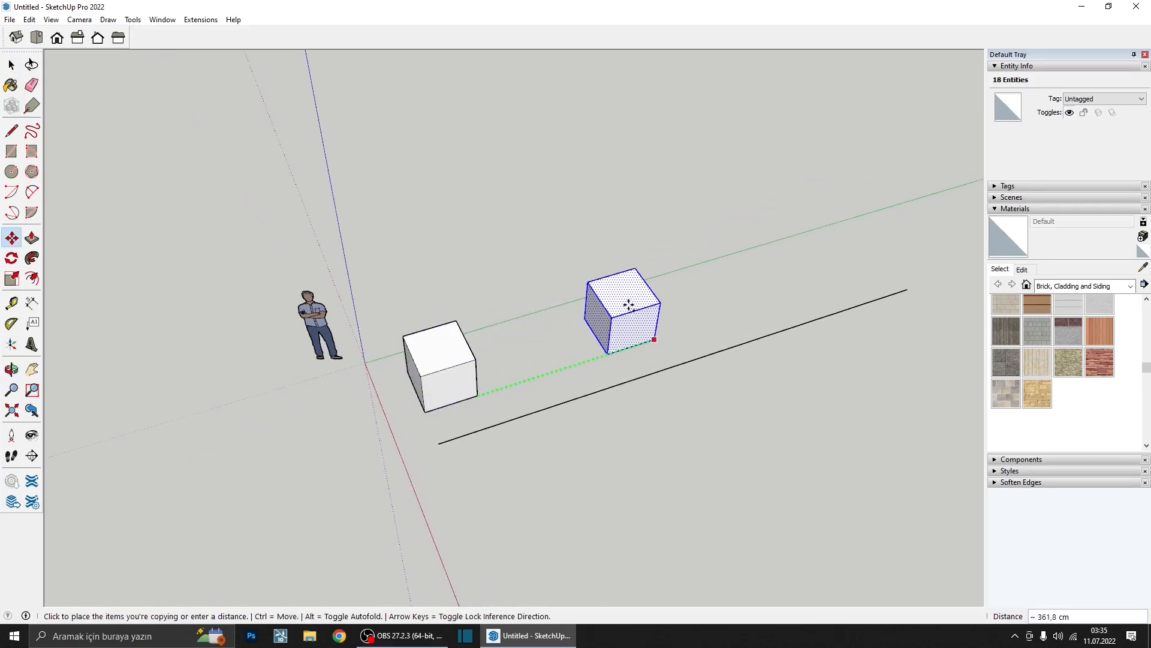
click(906, 291)
- Divide the copy distance into four equal intervals with 4/ to fill in evenly spaced cubes, and clear the selection
shift+middle_drag(549, 372, 483, 419)
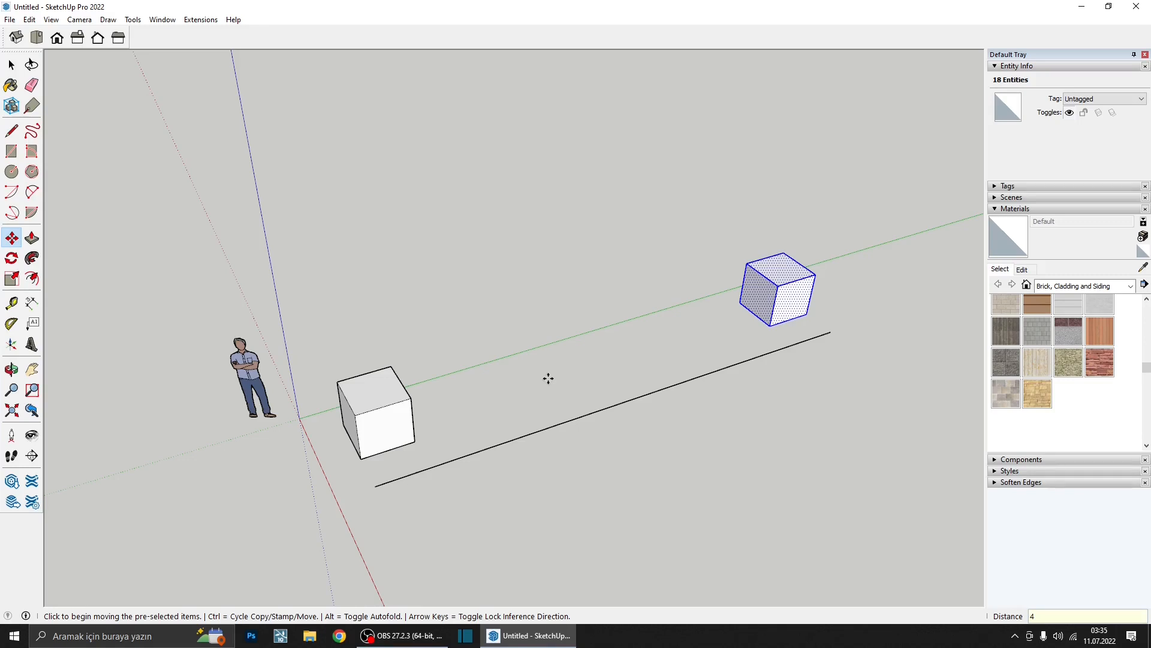
key(Return)
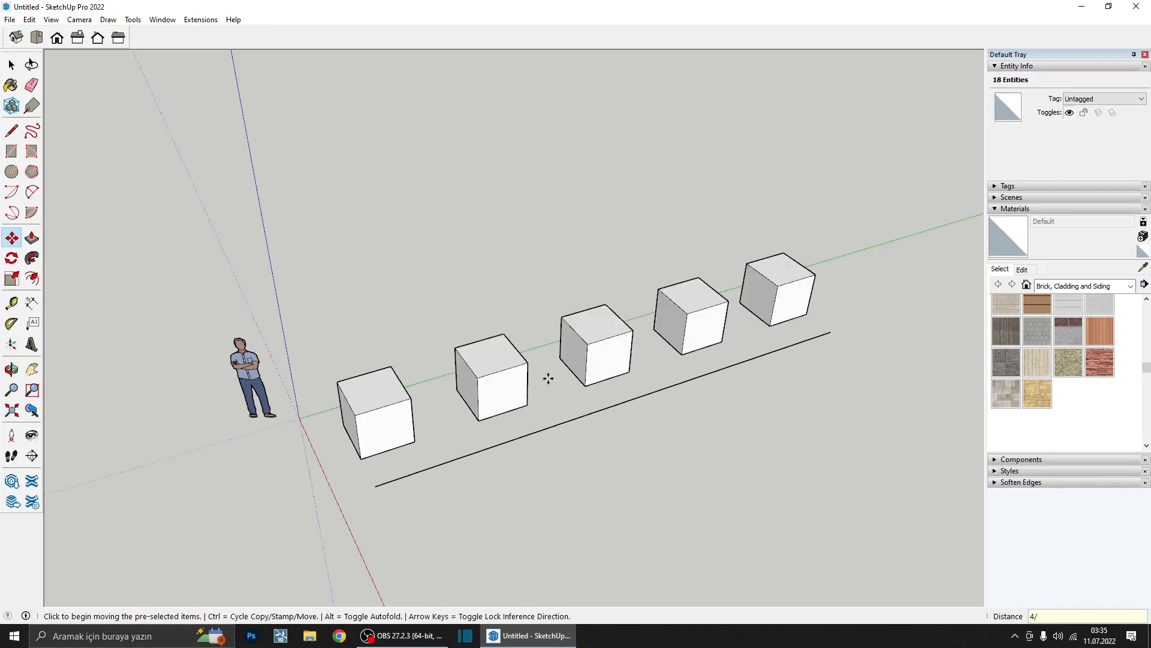
key(Escape)
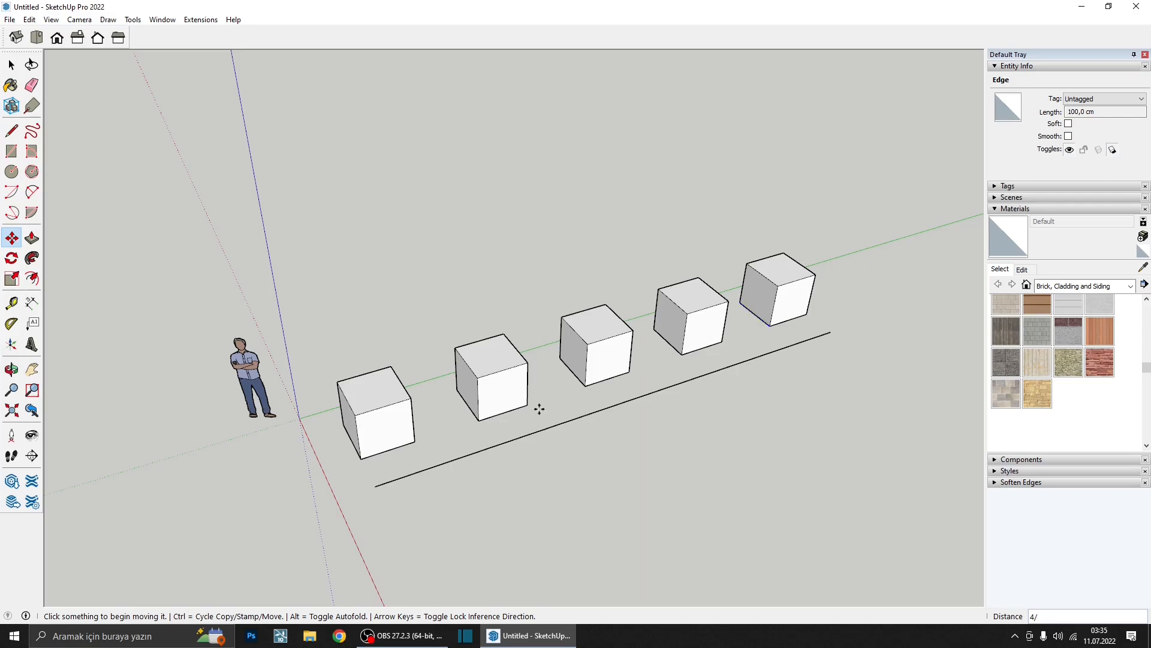
- Check the gaps between the neighbouring cubes with the Line tool, starting from their lower corners without drawing any edges
scroll(537, 405, up, 1)
key(t)
key(space)
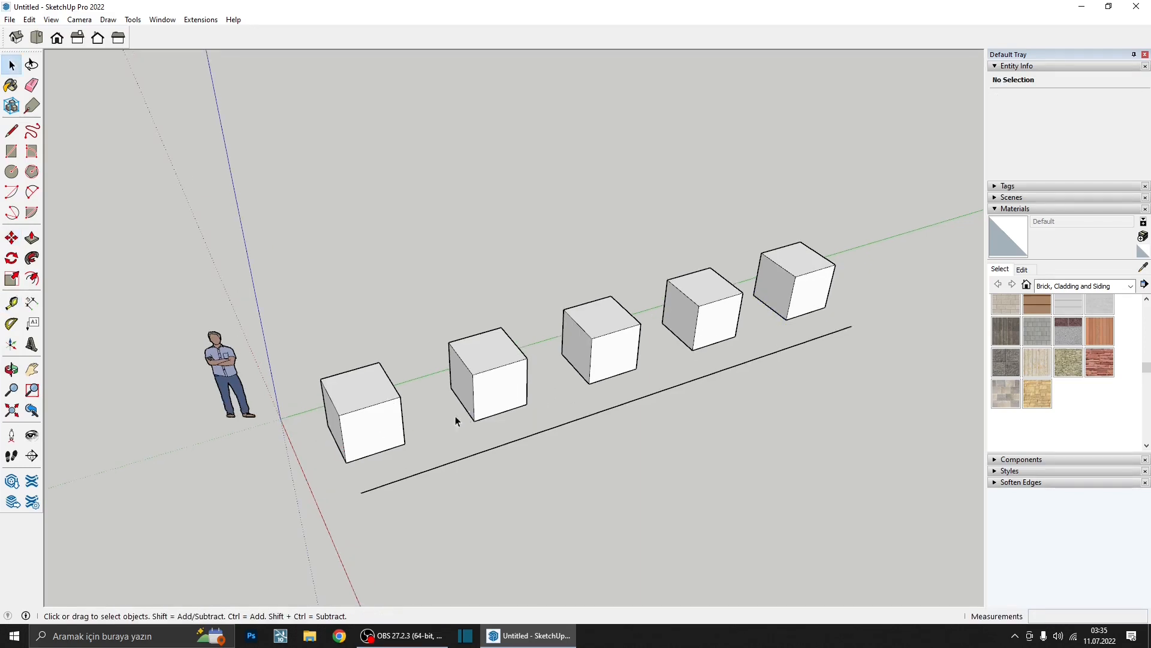
key(l)
scroll(520, 435, up, 2)
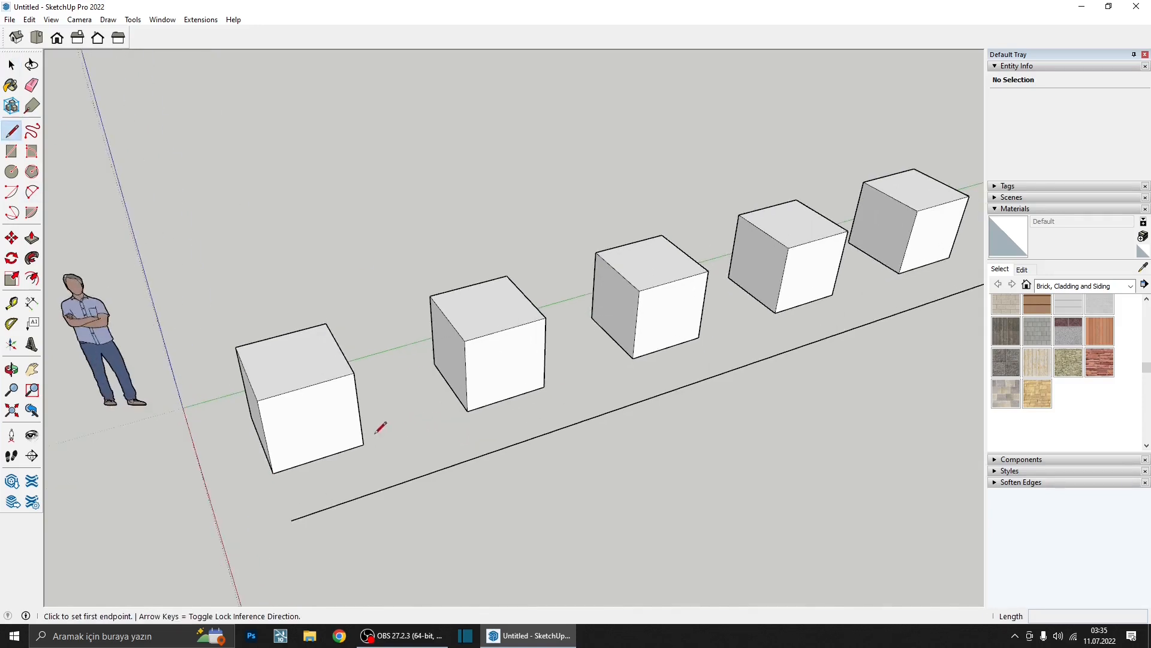
click(363, 444)
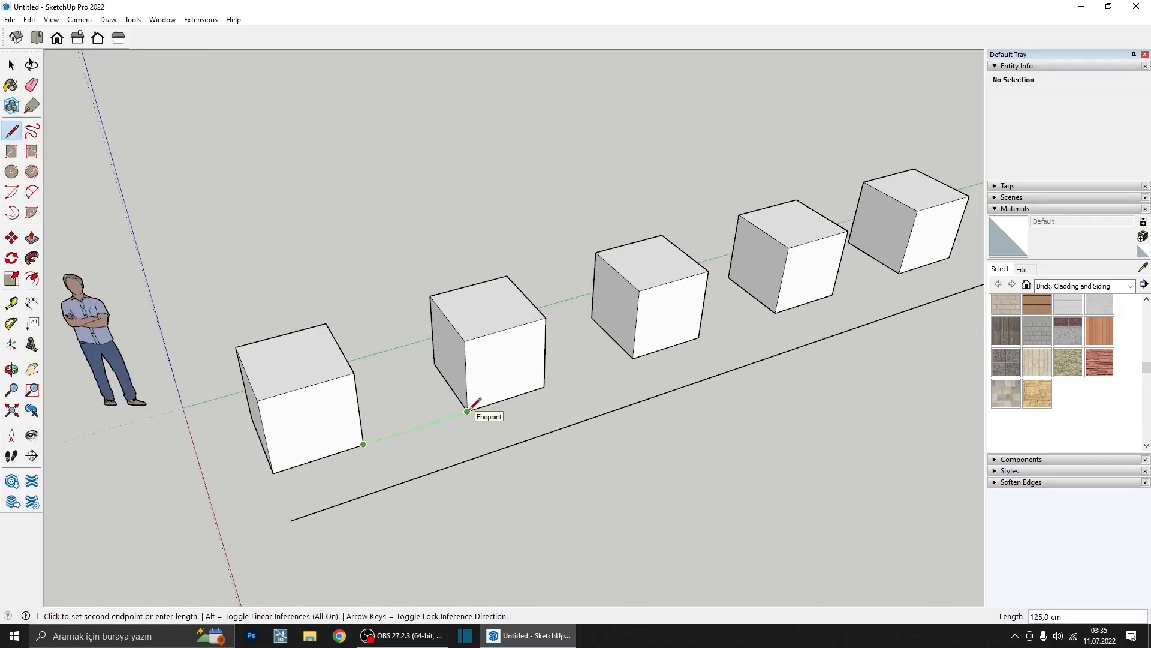
key(Escape)
click(544, 386)
key(Escape)
click(698, 337)
key(Escape)
scroll(714, 357, down, 3)
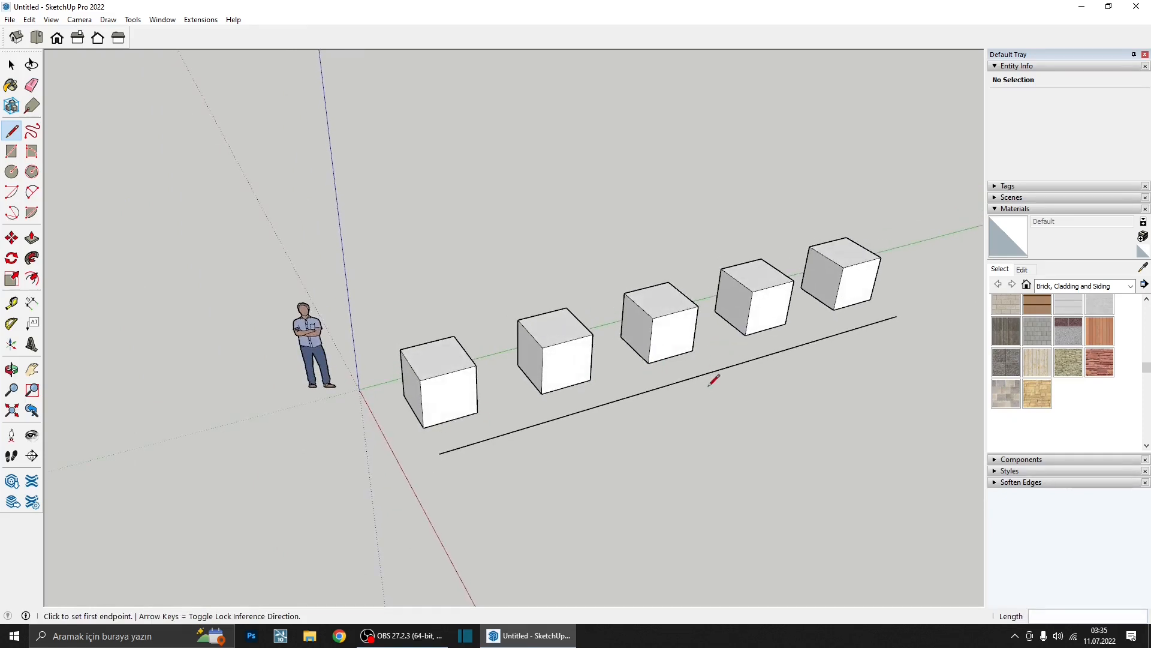
- Delete the guide line and all the copied cubes, keeping only the first cube
mouse_move(714, 378)
middle_down()
mouse_move(648, 522)
mouse_move(488, 412)
mouse_move(489, 335)
mouse_move(497, 345)
middle_up()
key(space)
drag(930, 475, 505, 218)
key(Delete)
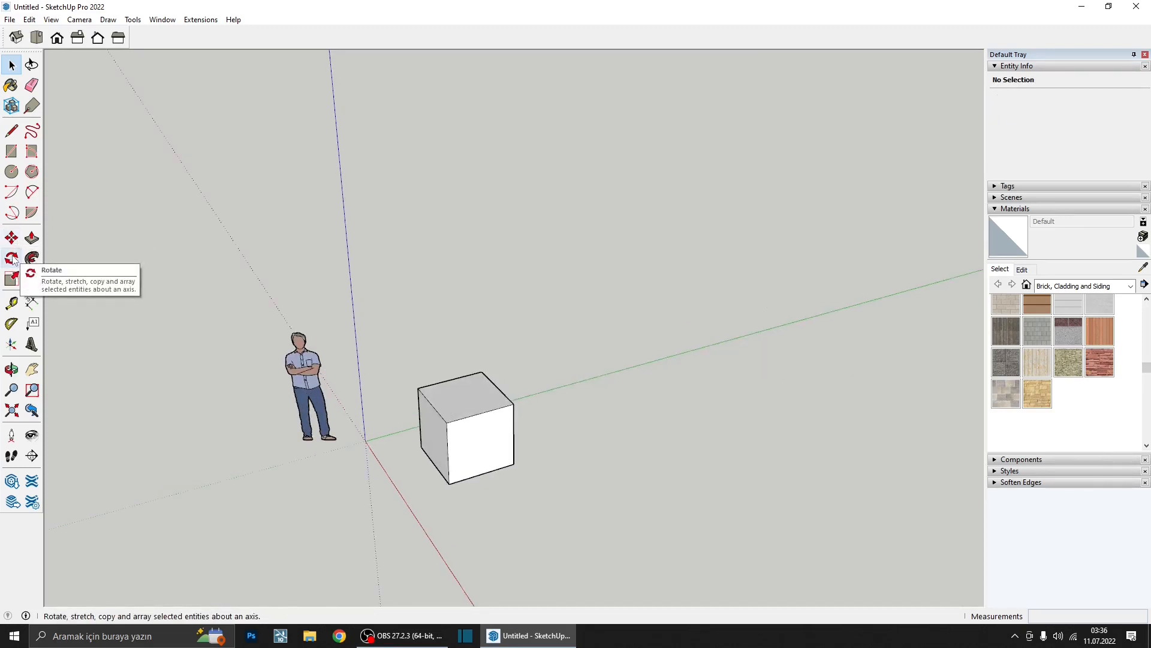
- Select the whole cube and rotate it 60 degrees in the horizontal plane about its upper front corner, starting from the adjacent top edge
triple_click(475, 412)
click(11, 257)
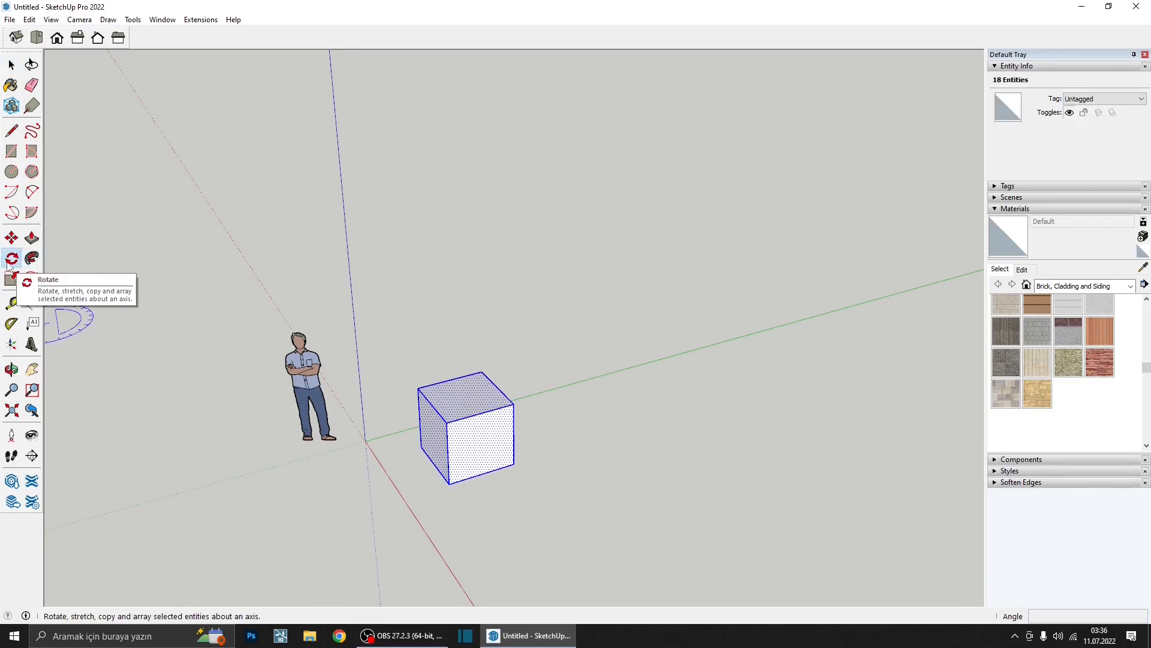
middle_drag(419, 337, 514, 418)
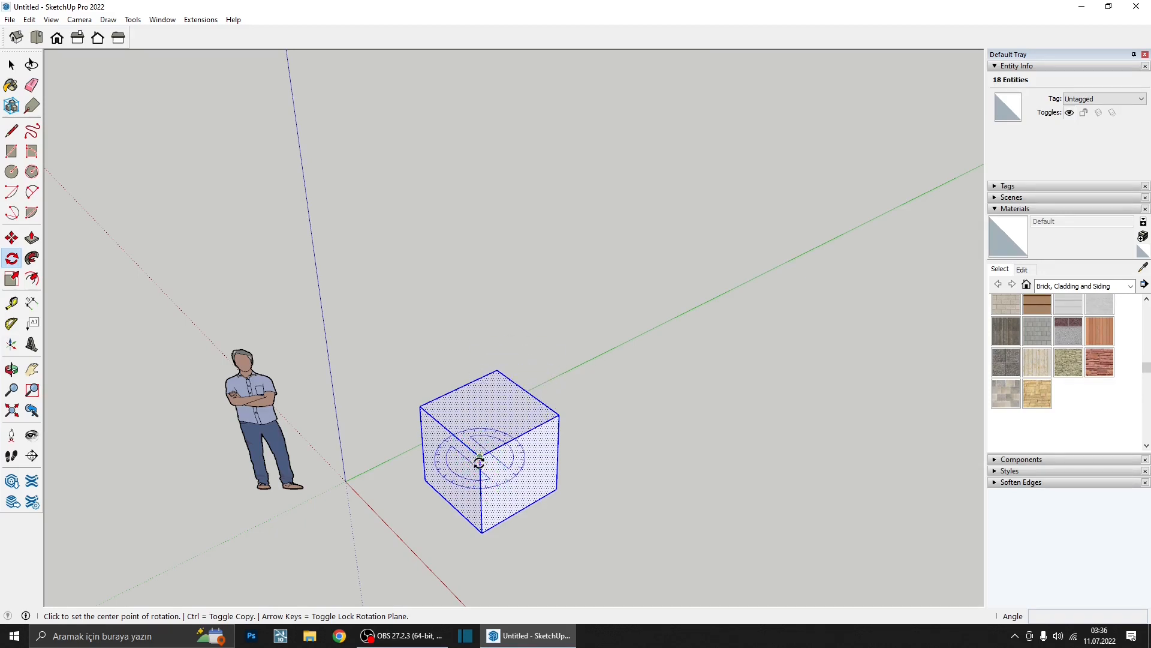
scroll(481, 457, up, 4)
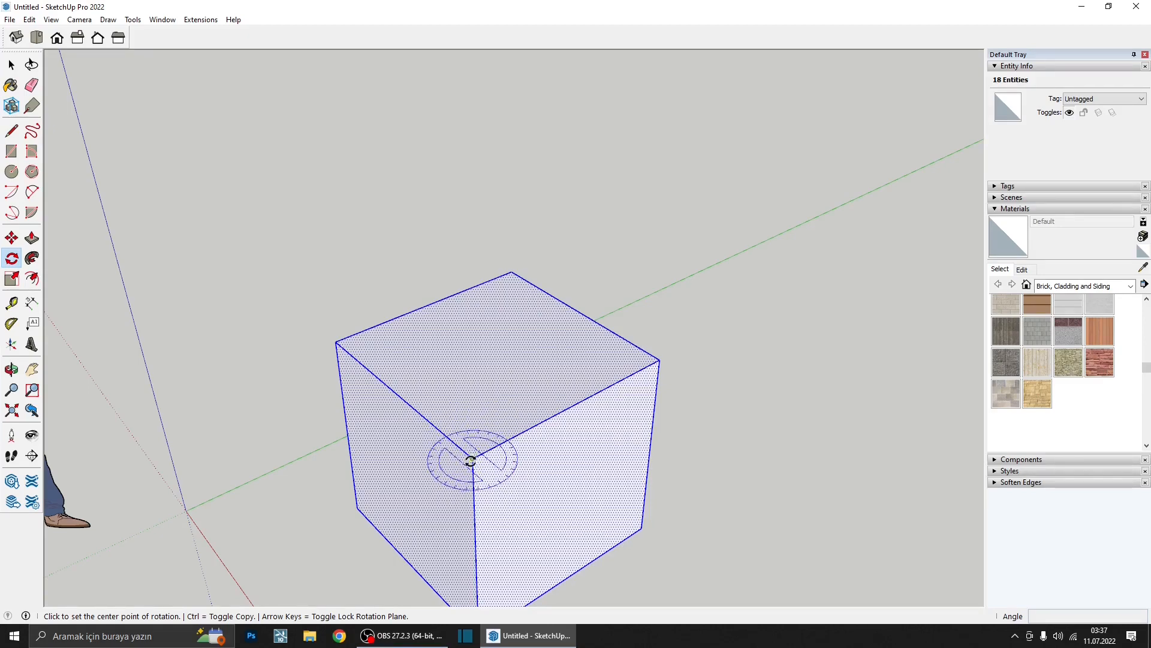
scroll(511, 437, down, 3)
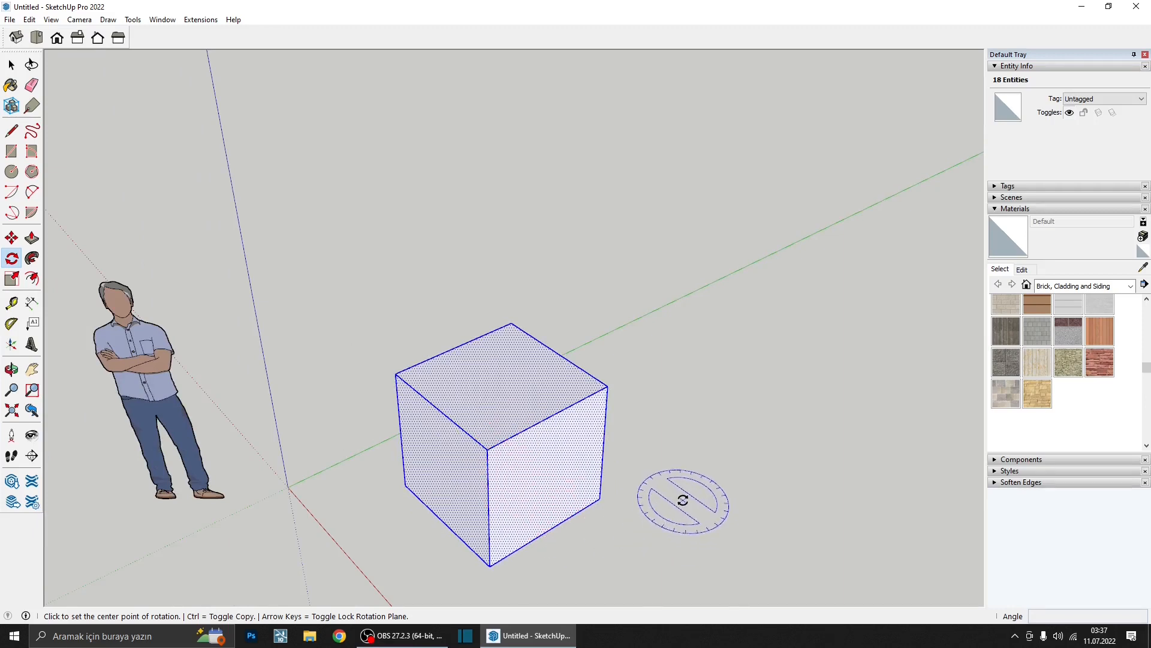
scroll(492, 420, up, 2)
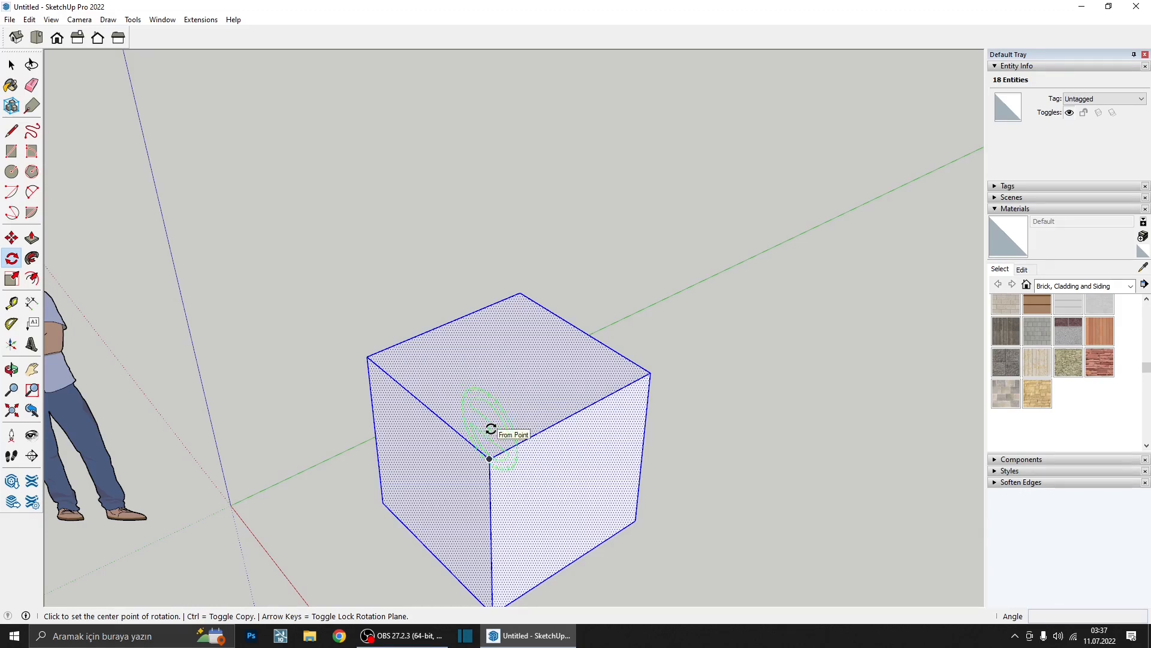
click(489, 458)
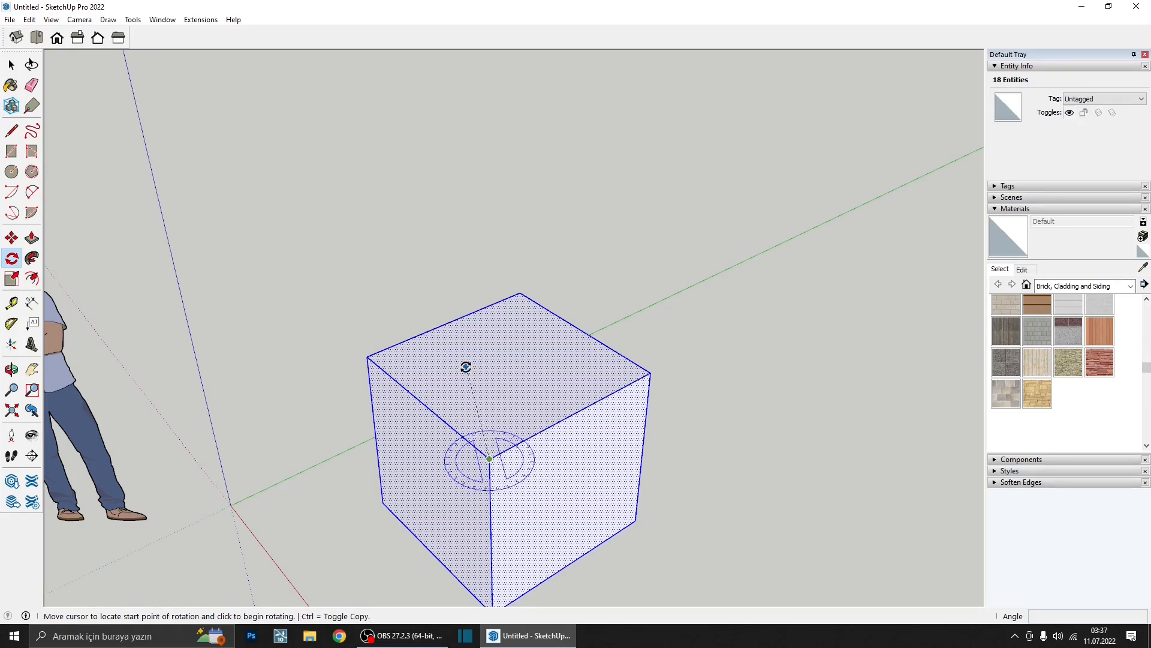
click(369, 357)
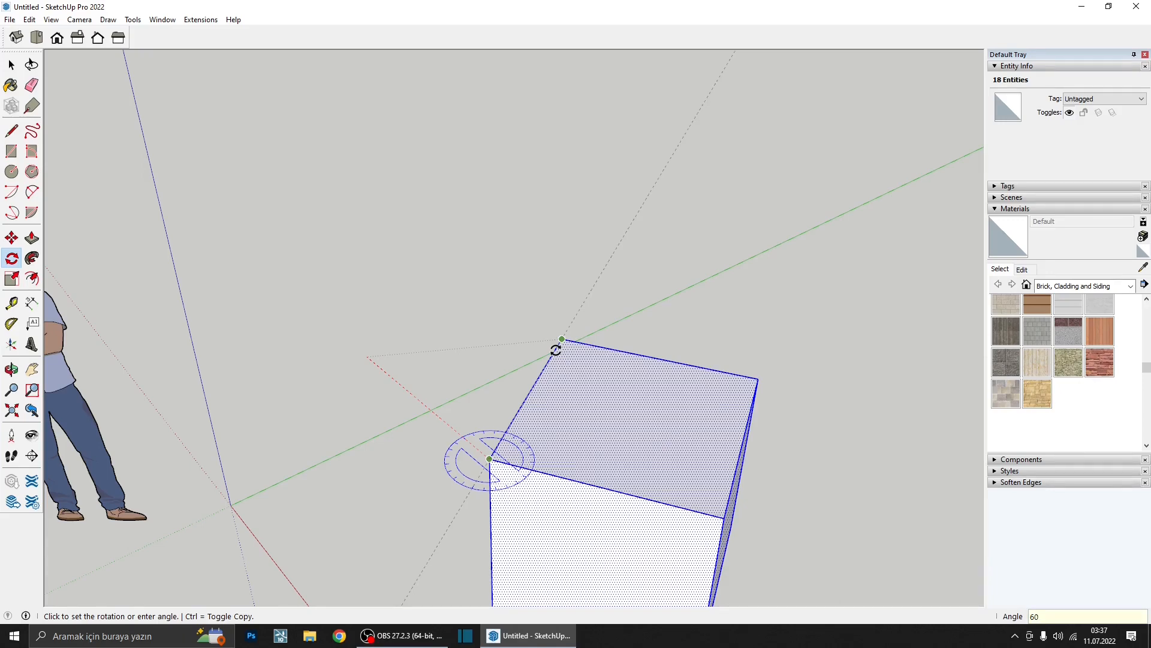
click(556, 349)
scroll(543, 396, down, 2)
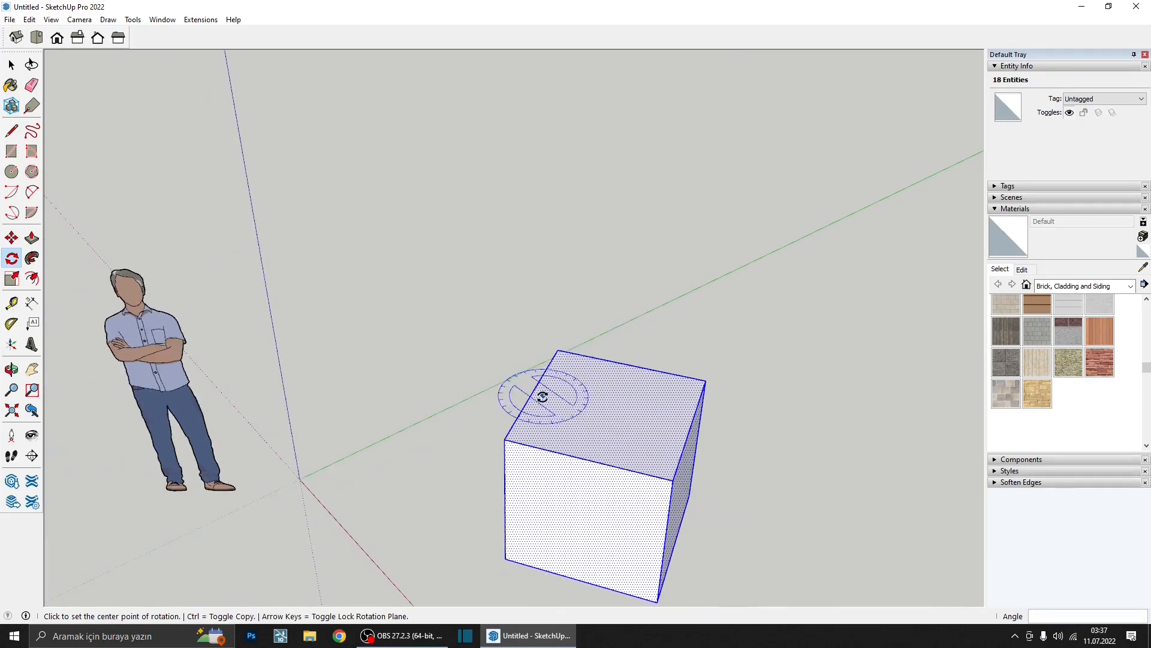
scroll(543, 396, up, 2)
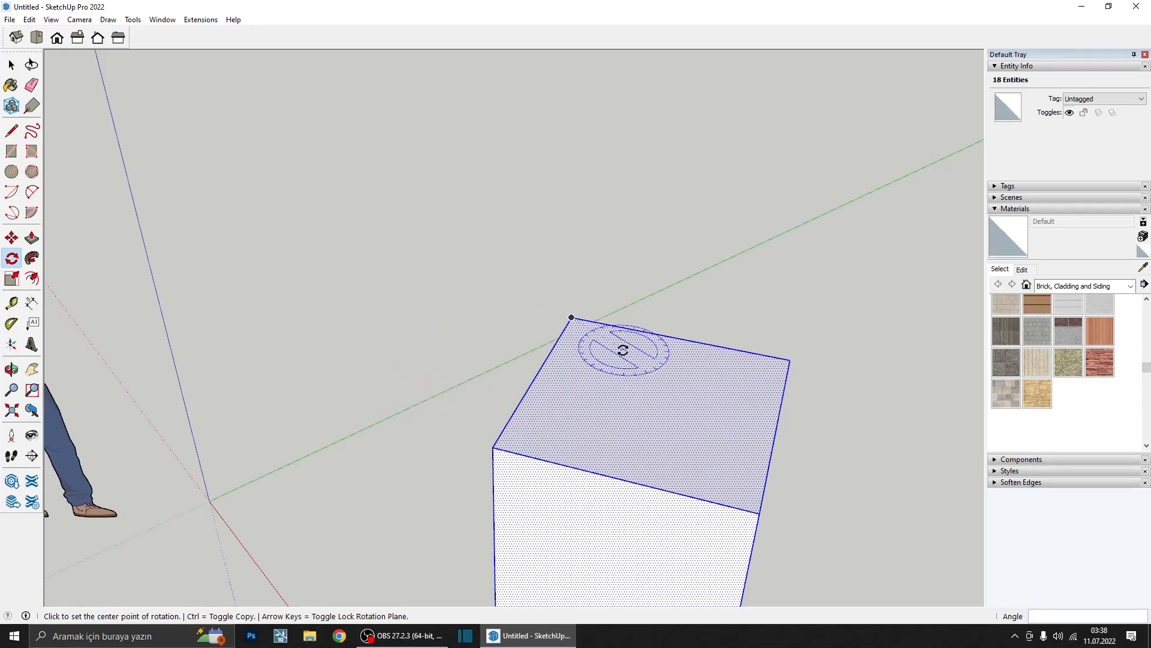
scroll(449, 414, down, 2)
middle_drag(448, 418, 548, 470)
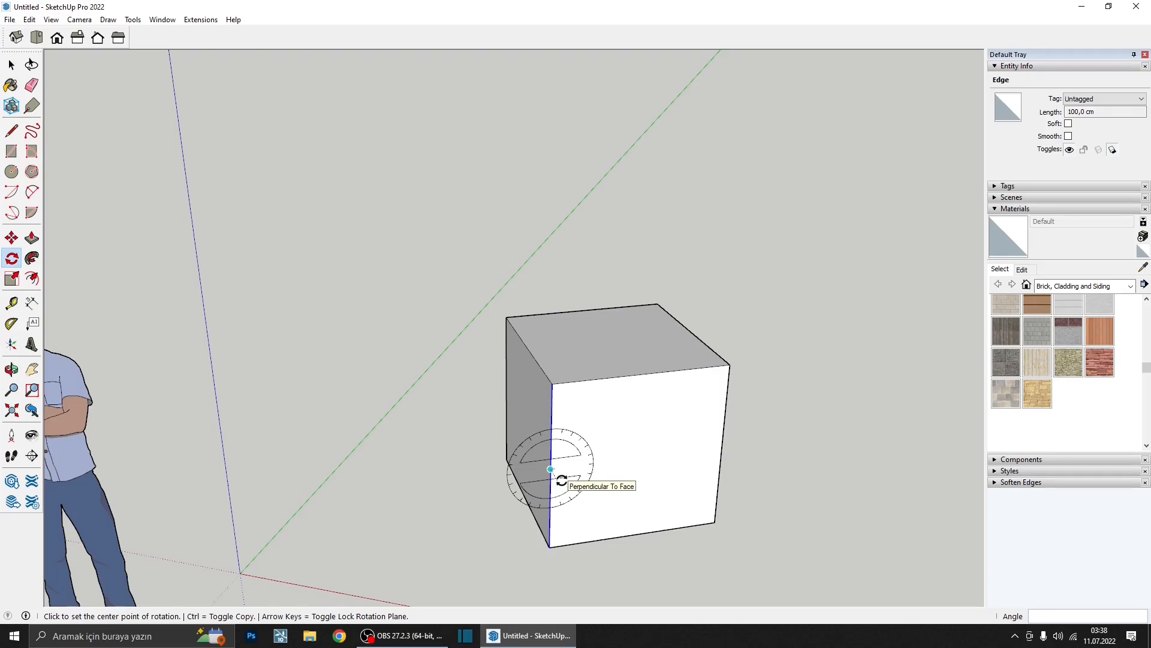
click(551, 469)
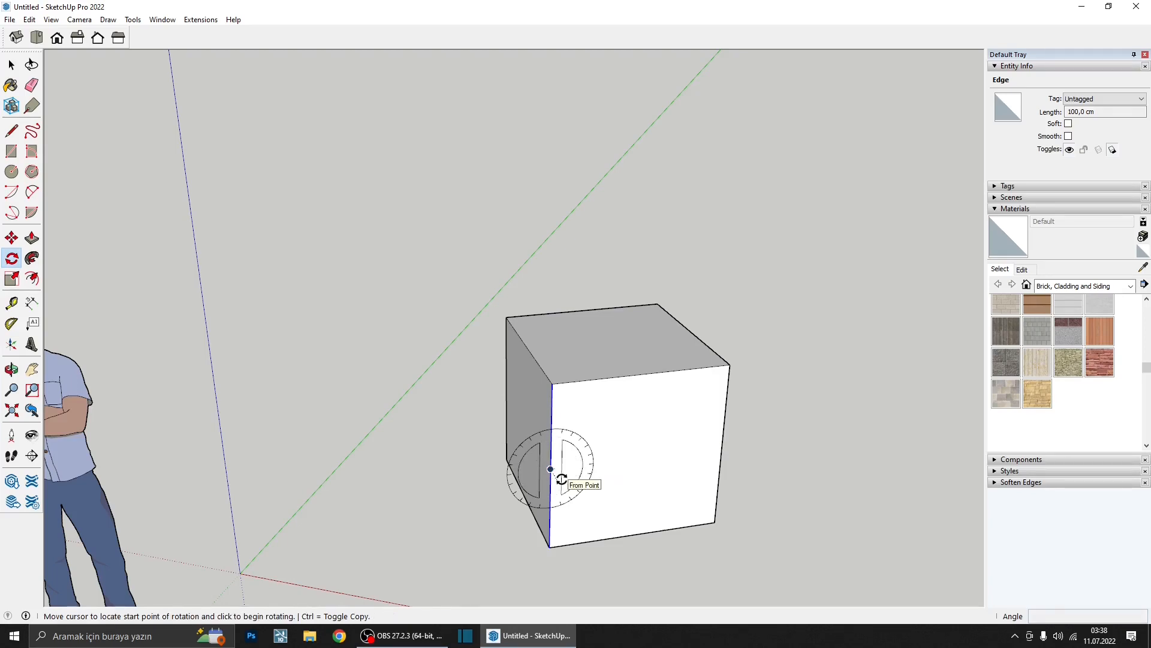
key(Escape)
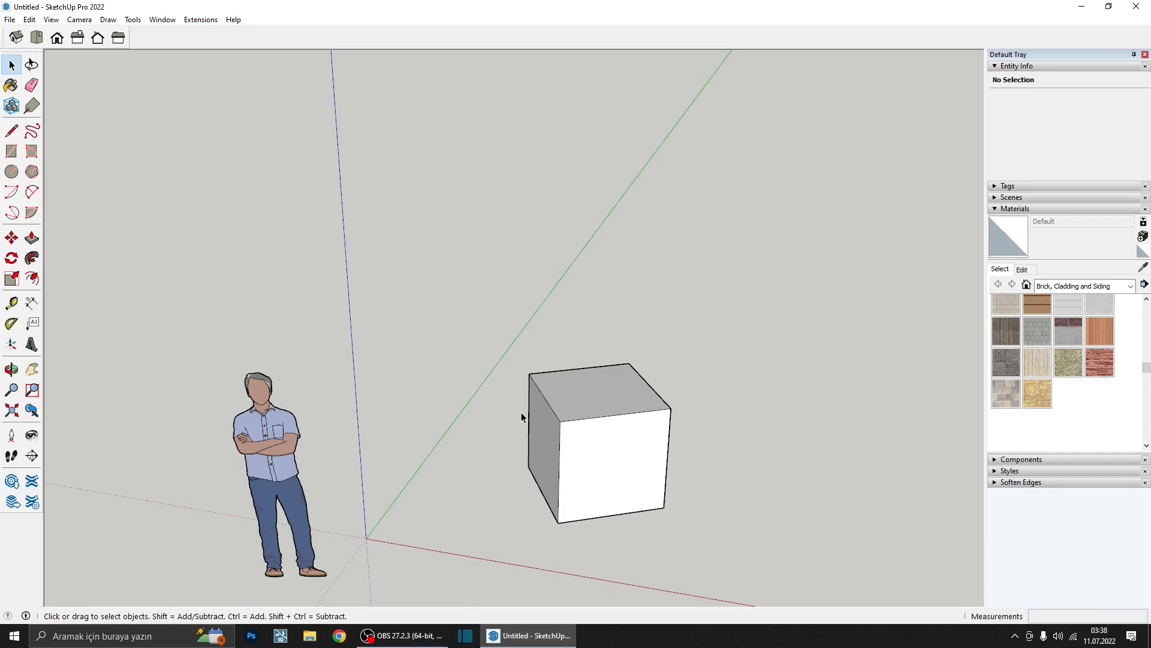
- Select the whole cube and rotate it about 107 degrees in a tilted plane around a vertical edge's midpoint, with the axis aimed at an upper corner
triple_click(604, 437)
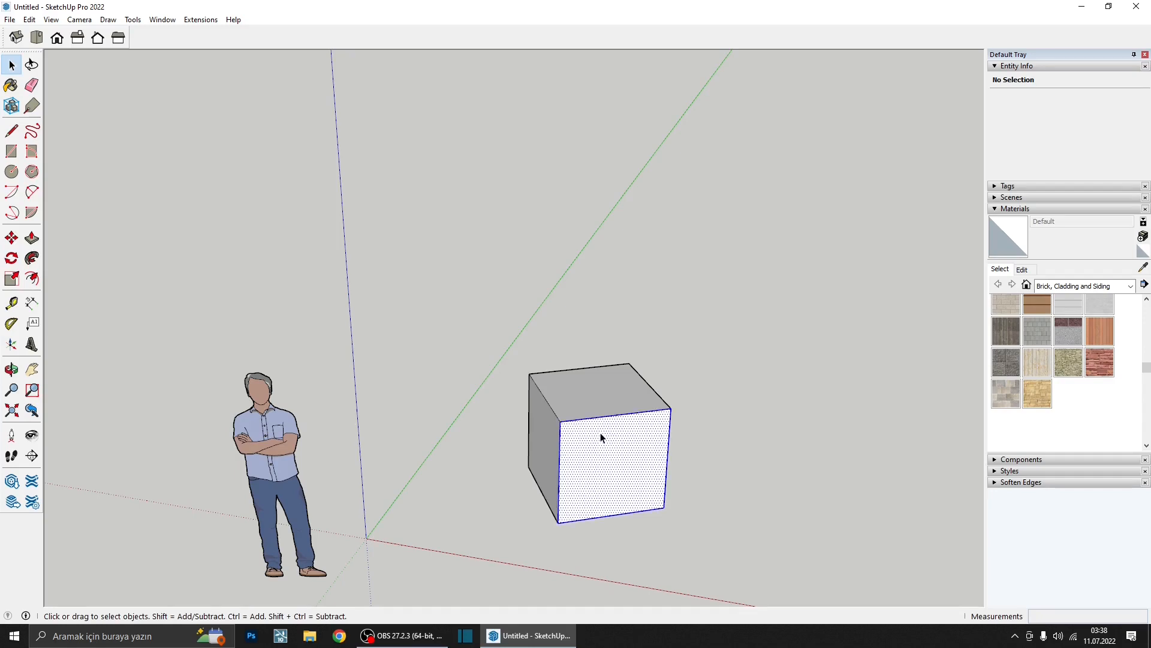
scroll(603, 437, up, 3)
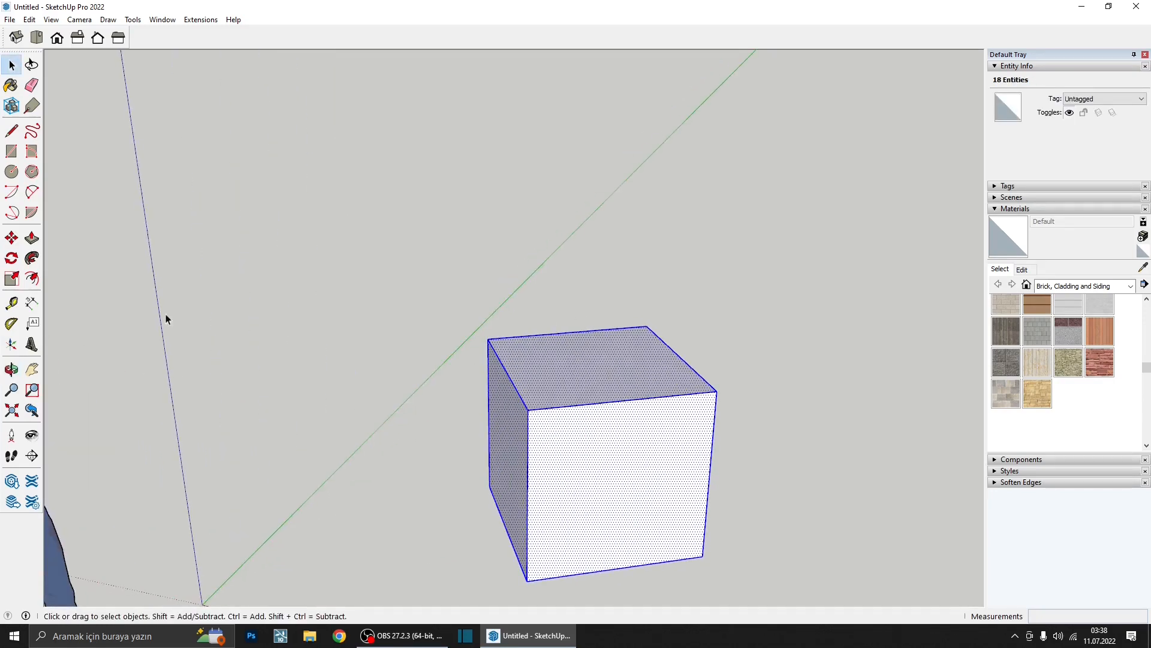
click(11, 258)
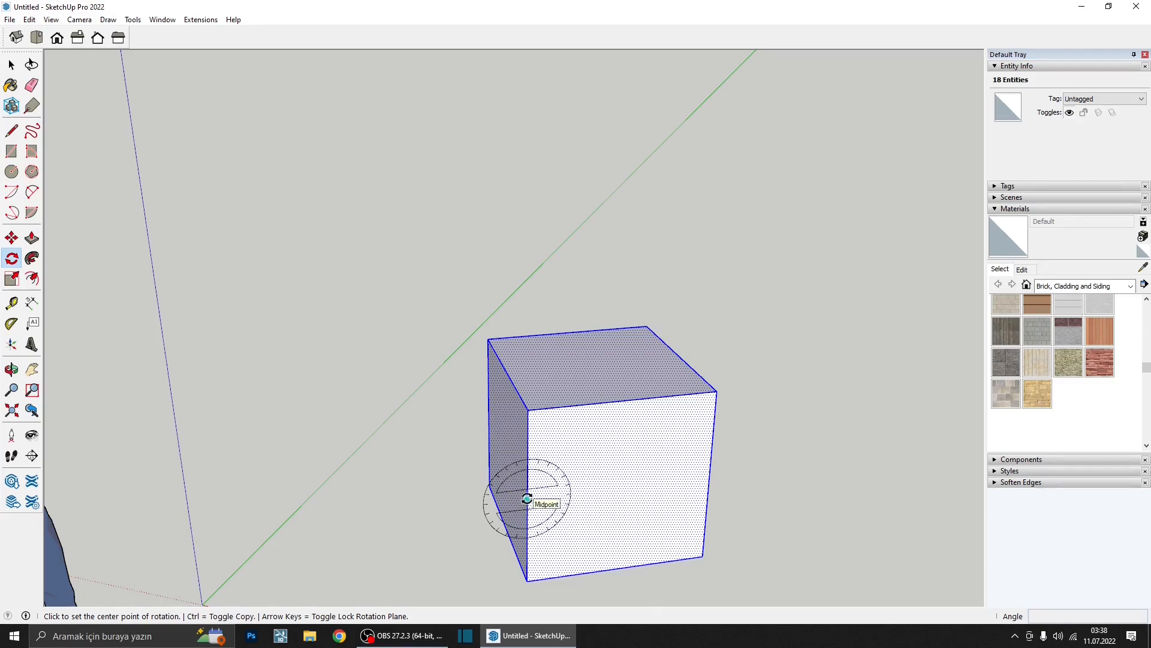
click(526, 498)
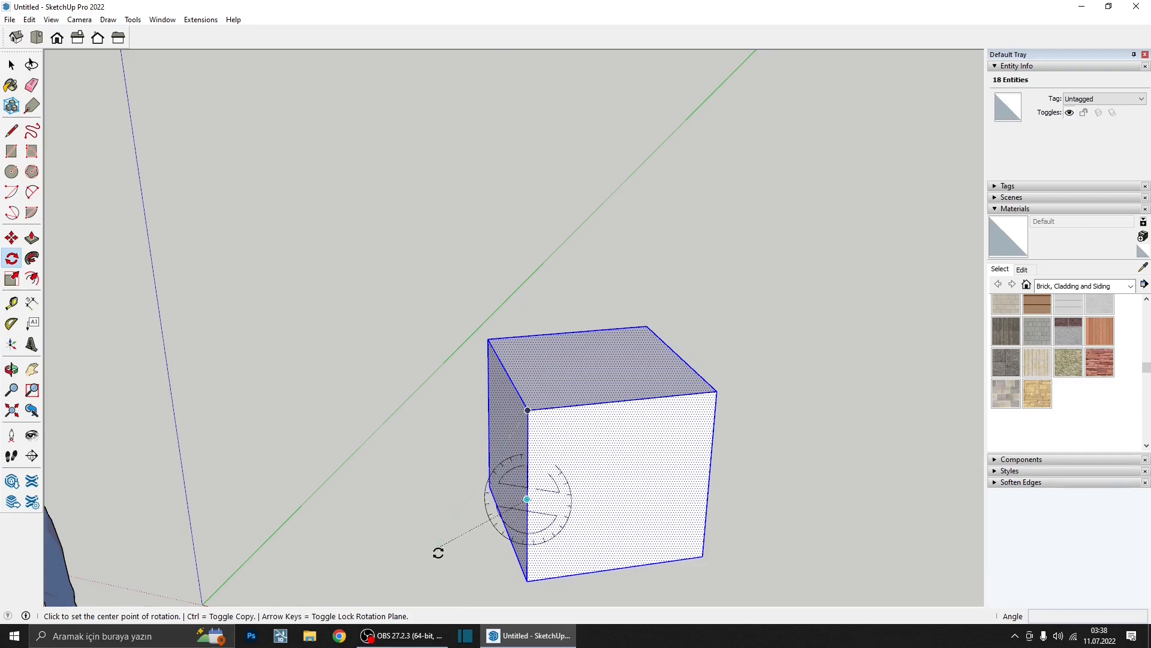
click(527, 500)
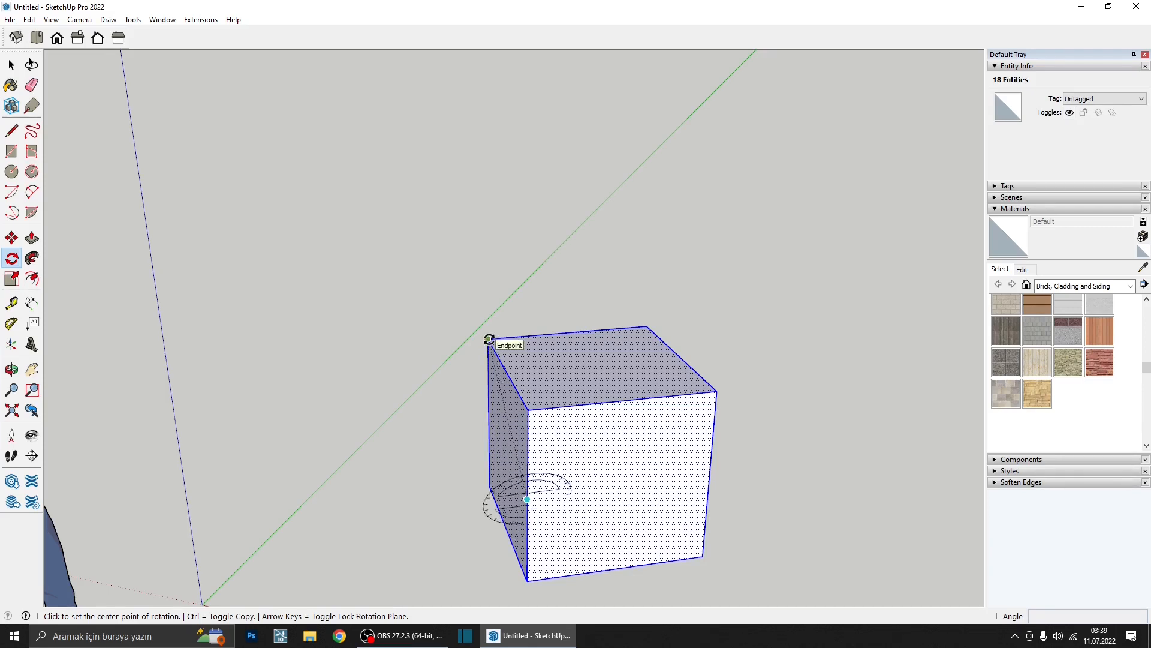
middle_drag(539, 492, 670, 414)
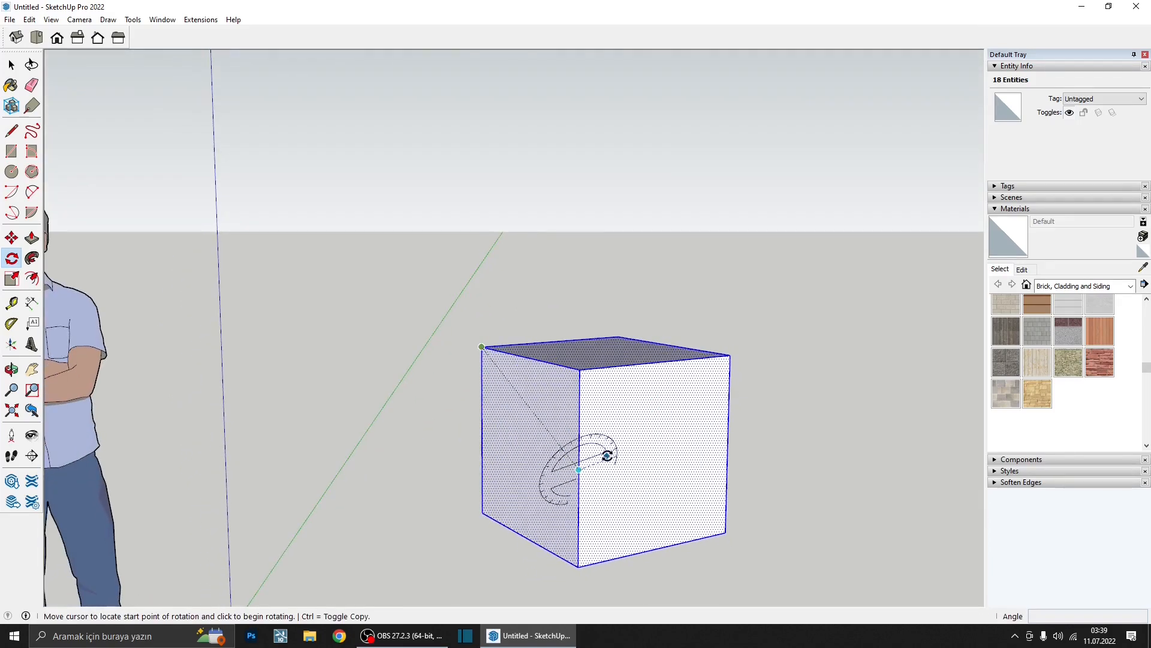
middle_drag(607, 456, 637, 563)
middle_drag(617, 488, 769, 468)
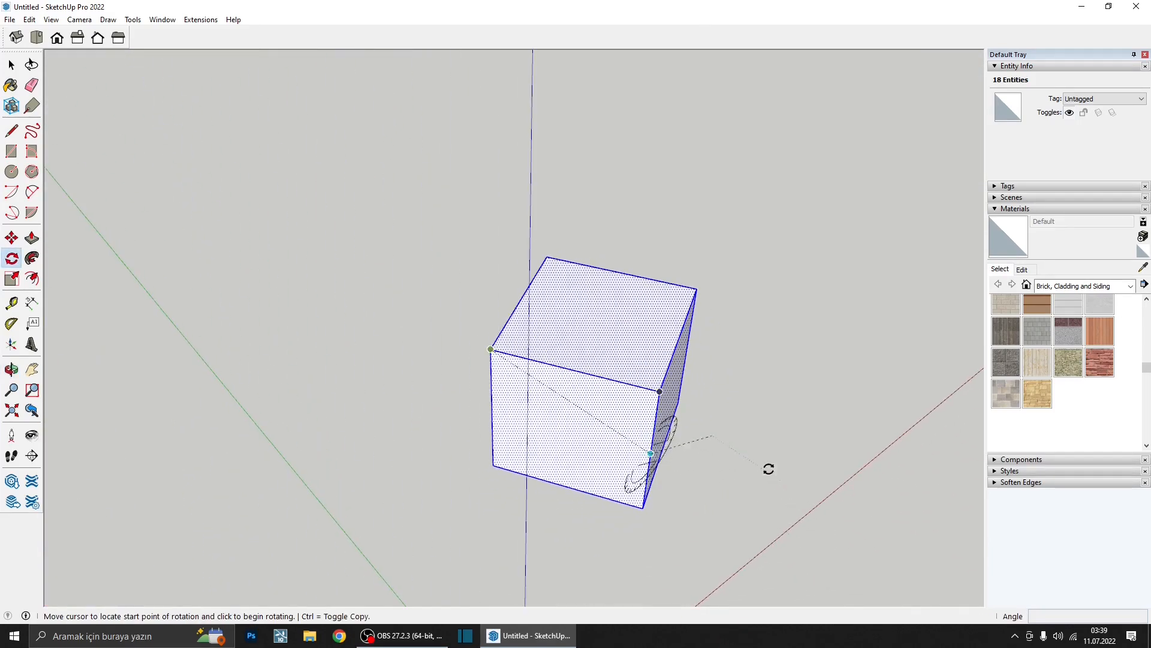
middle_drag(739, 415, 614, 362)
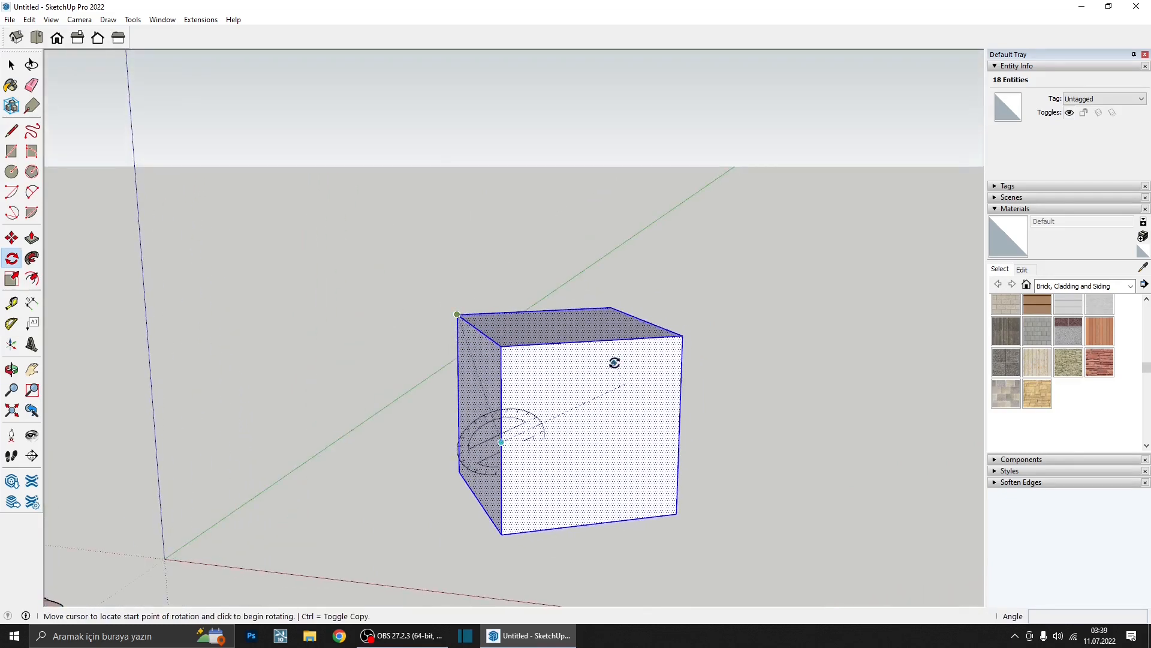
click(683, 337)
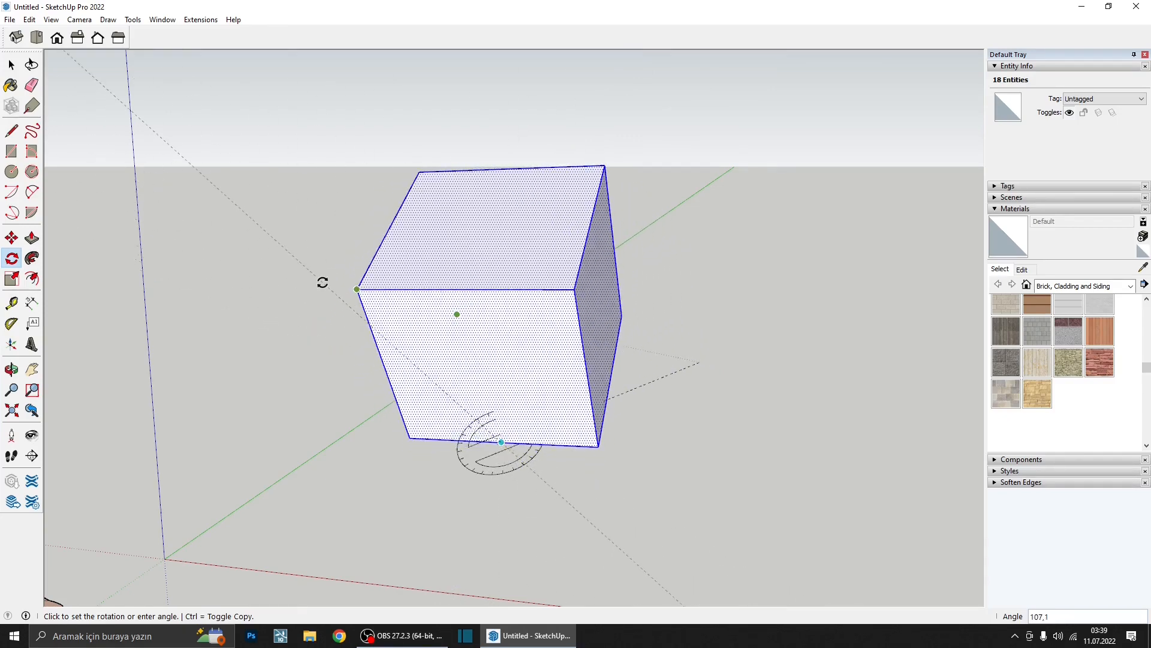
click(323, 282)
- Rotate the tilted cube 145 degrees about one of its upper corners, with the axis along the adjacent edge and starting from a neighbouring corner
scroll(504, 350, down, 3)
middle_drag(504, 349, 372, 365)
middle_drag(467, 334, 533, 315)
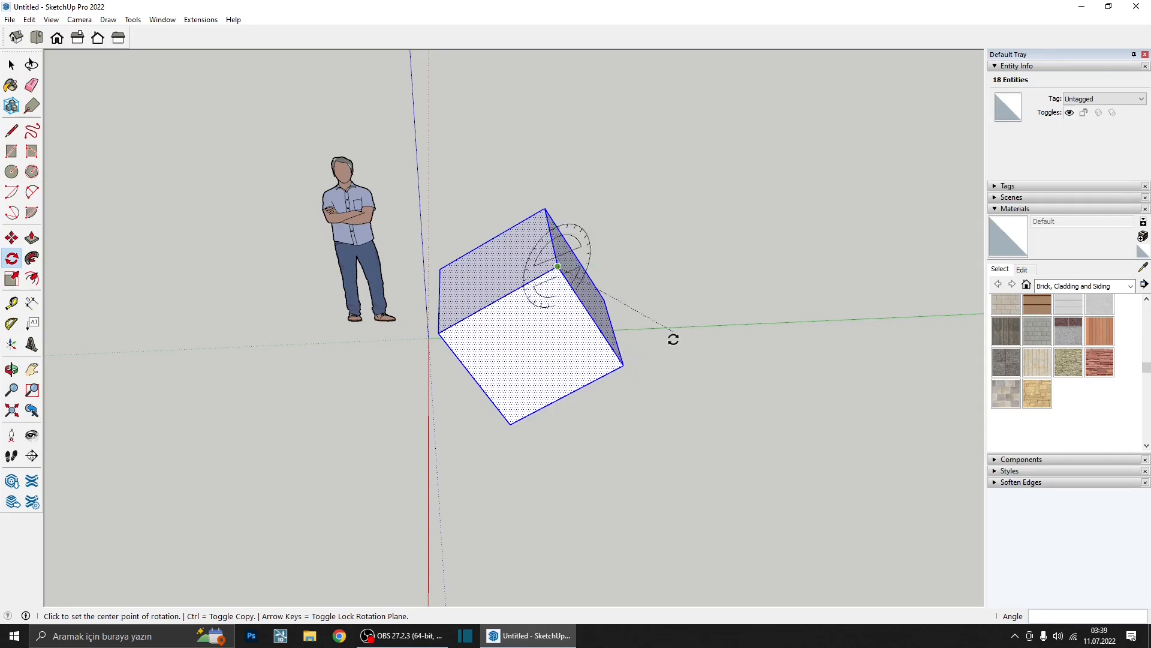
click(623, 365)
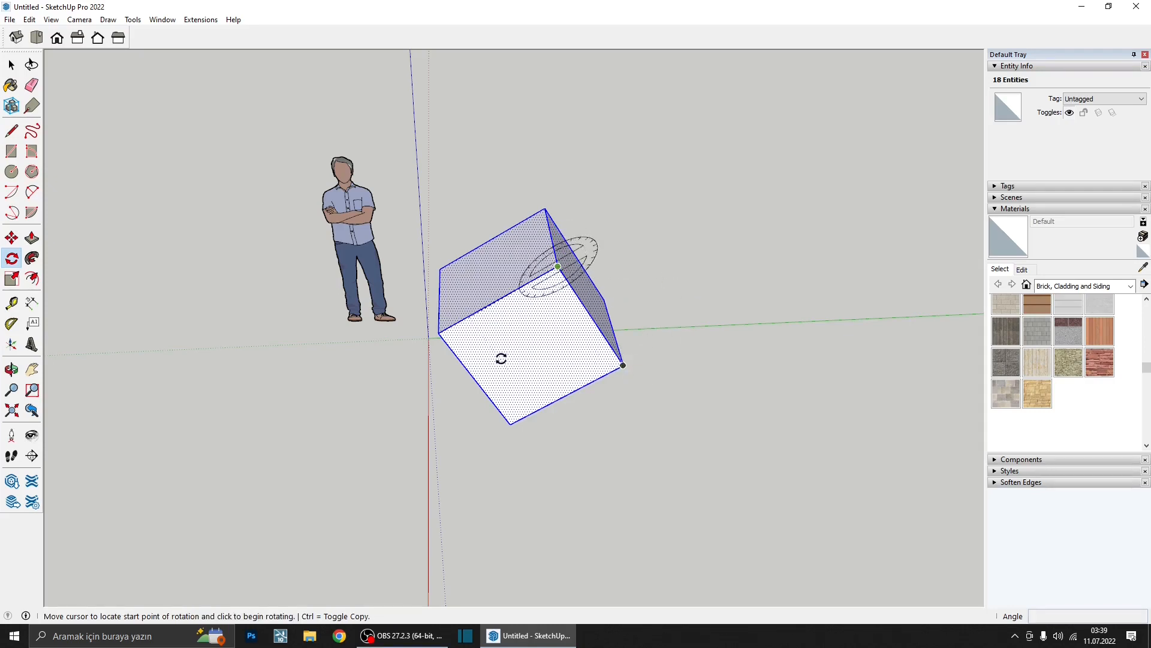
click(440, 334)
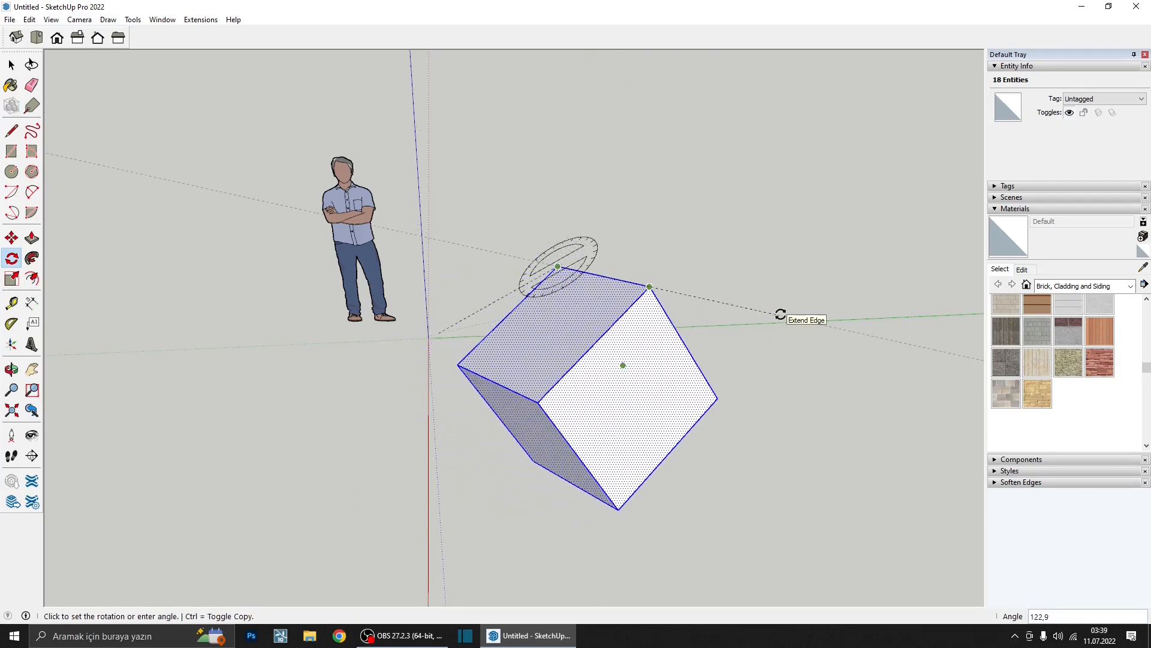
text(145)
key(Return)
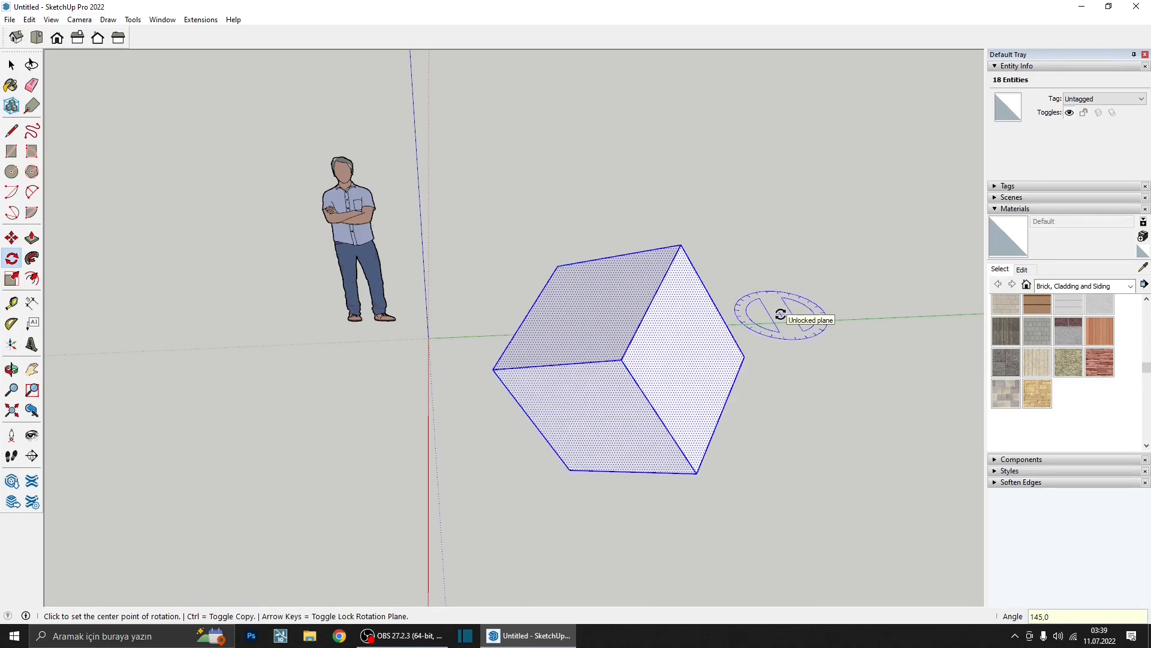
- Delete the tilted cube, and undo the deletion and the rotations back to the upright, axis-aligned cube
middle_drag(789, 313, 532, 398)
scroll(701, 371, down, 3)
key(space)
middle_drag(592, 360, 605, 381)
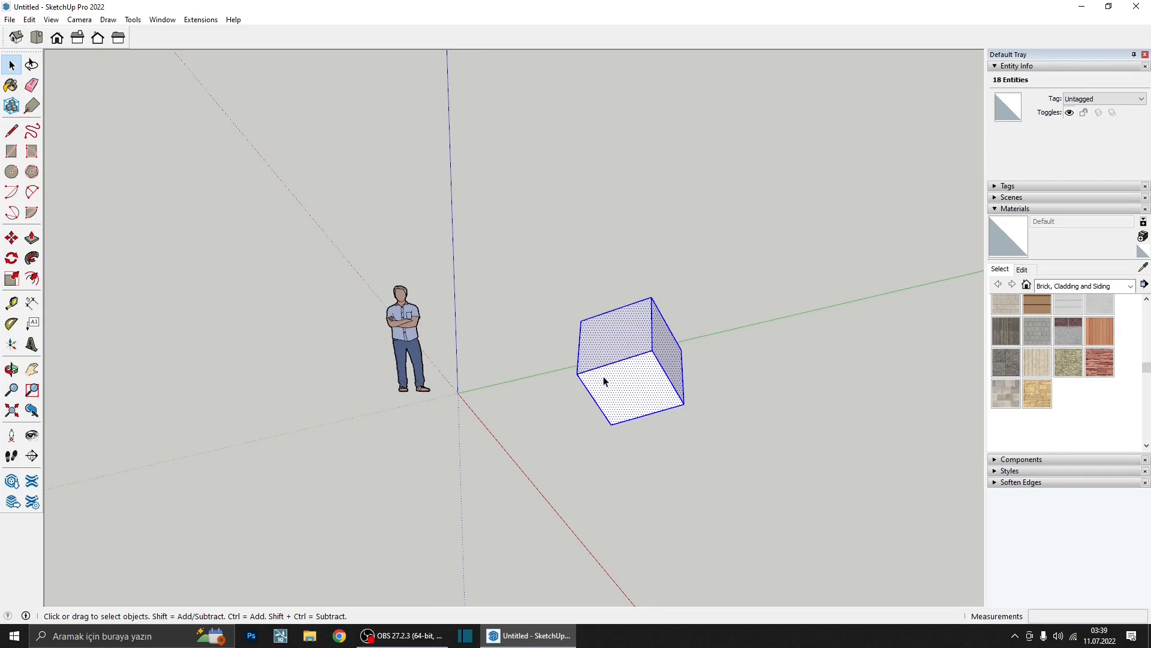
key(Delete)
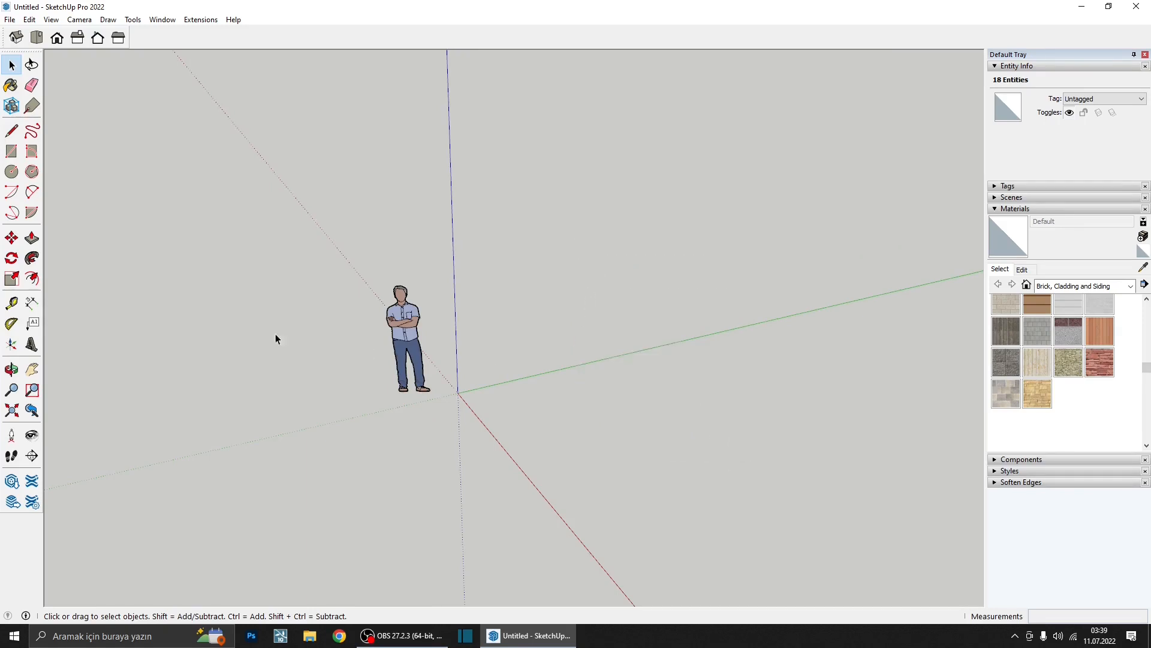
key(ctrl+z)
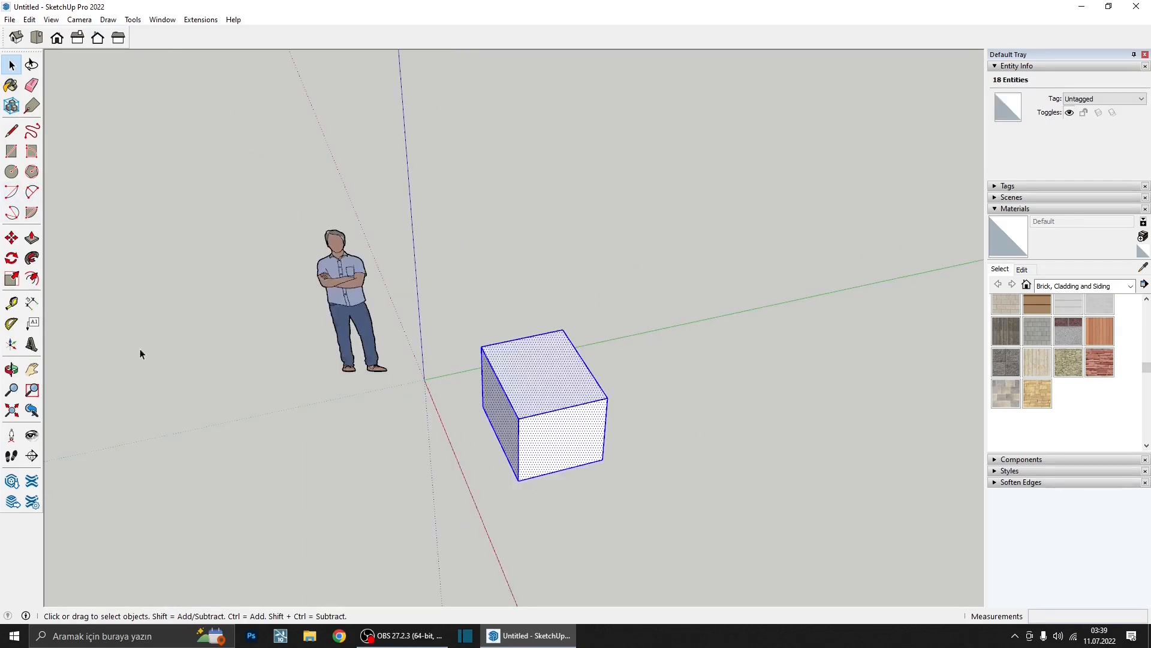
- Rotate the cube 150 degrees in the horizontal plane about the midpoint of its lower edge along the red axis, starting from that edge's back corner
click(15, 260)
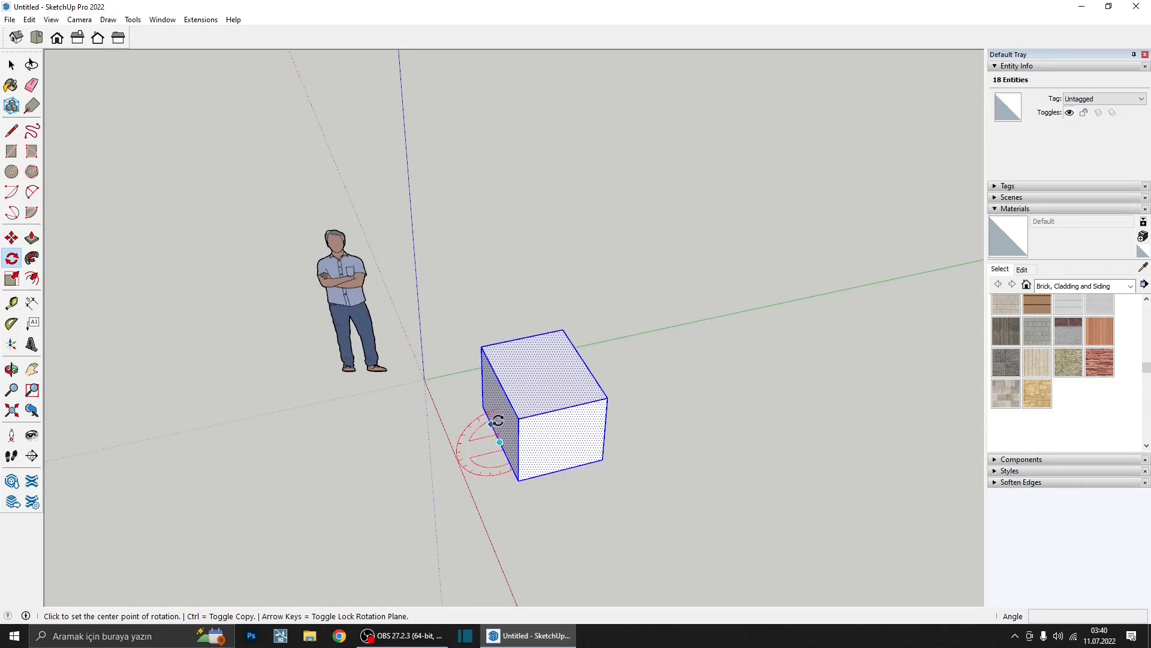
click(499, 442)
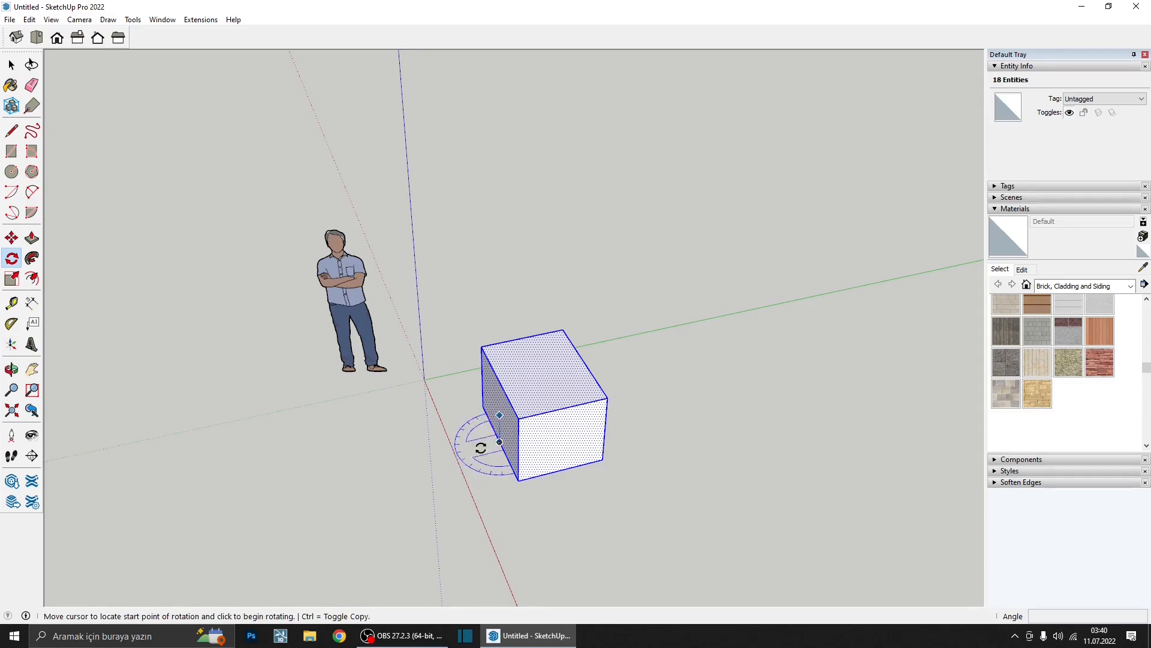
click(482, 407)
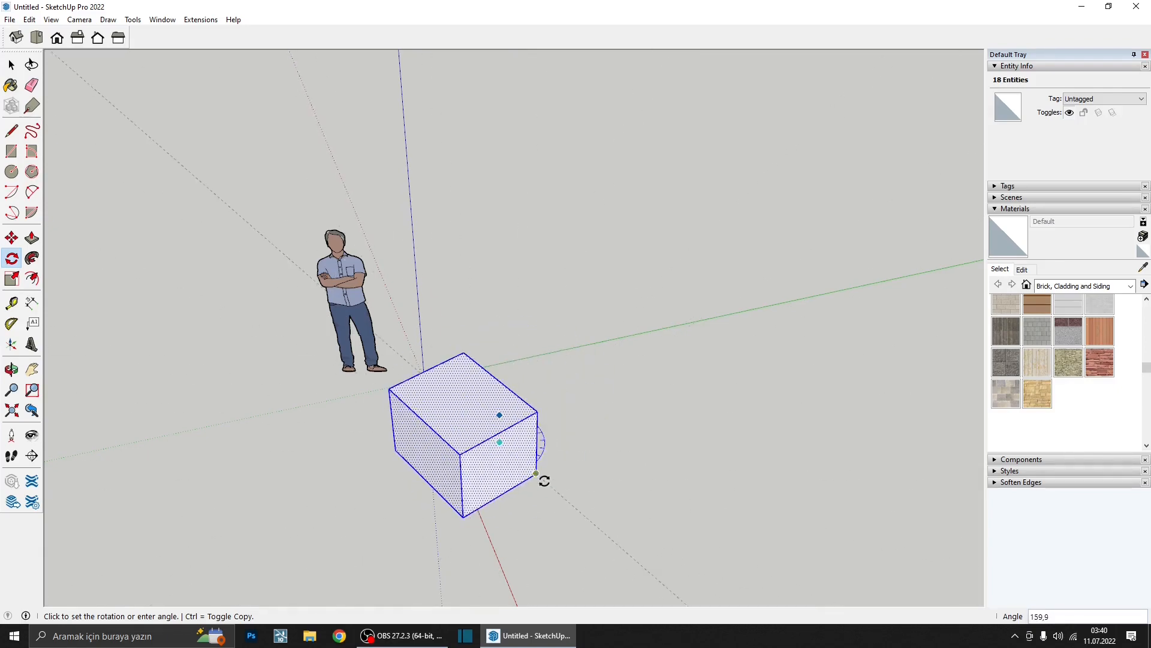
text(150)
key(Return)
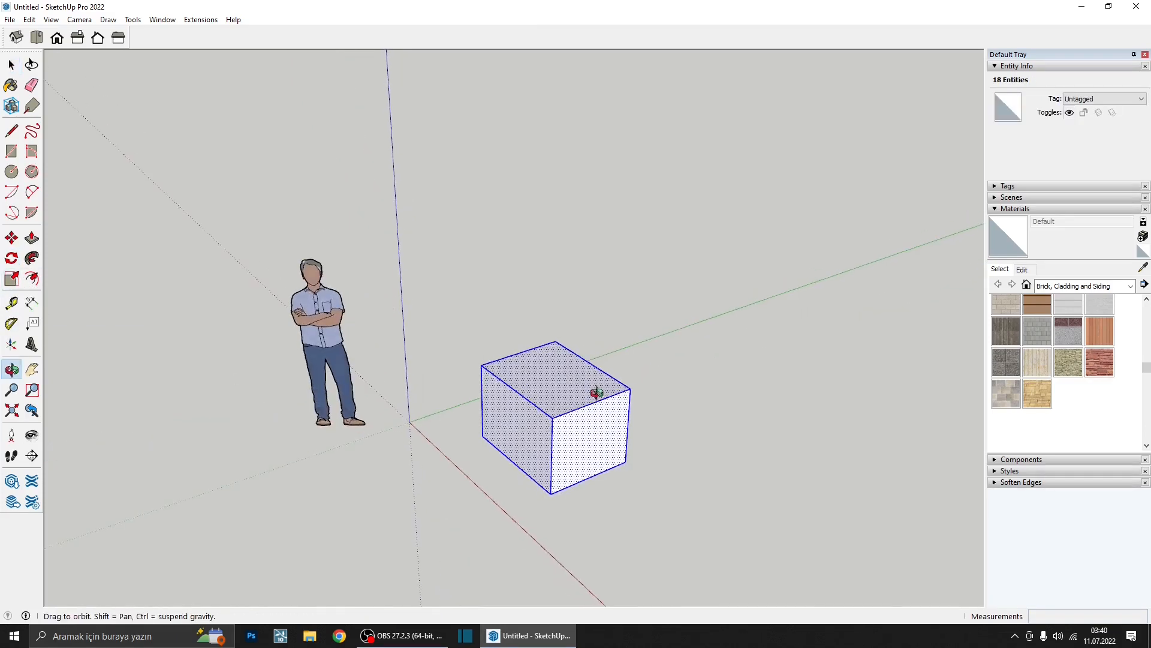
key(space)
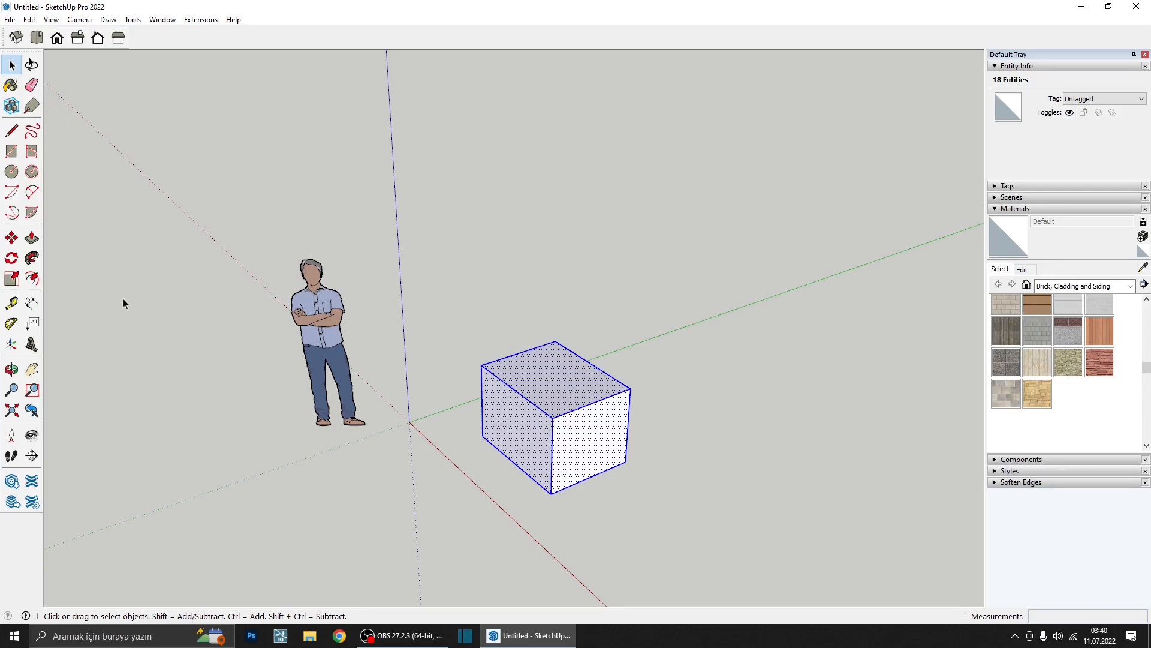
- Stretch the cube along the red axis by a factor of about 2.8 from its front face with the Scale tool, and undo the scaling
click(11, 278)
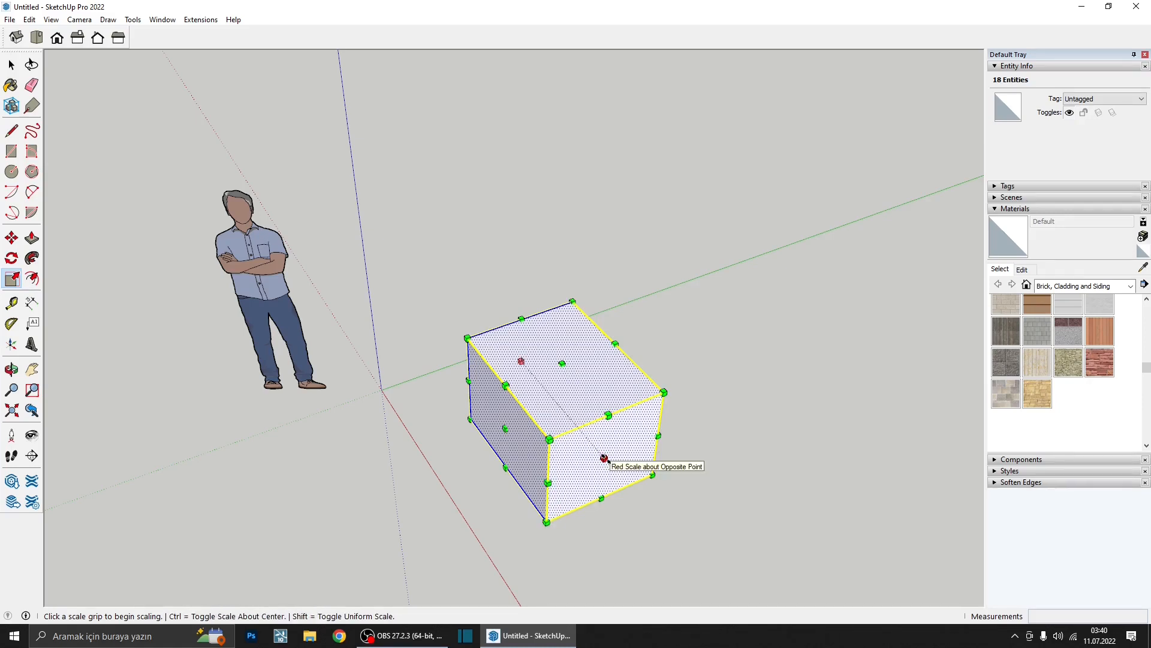
middle_drag(620, 445, 494, 444)
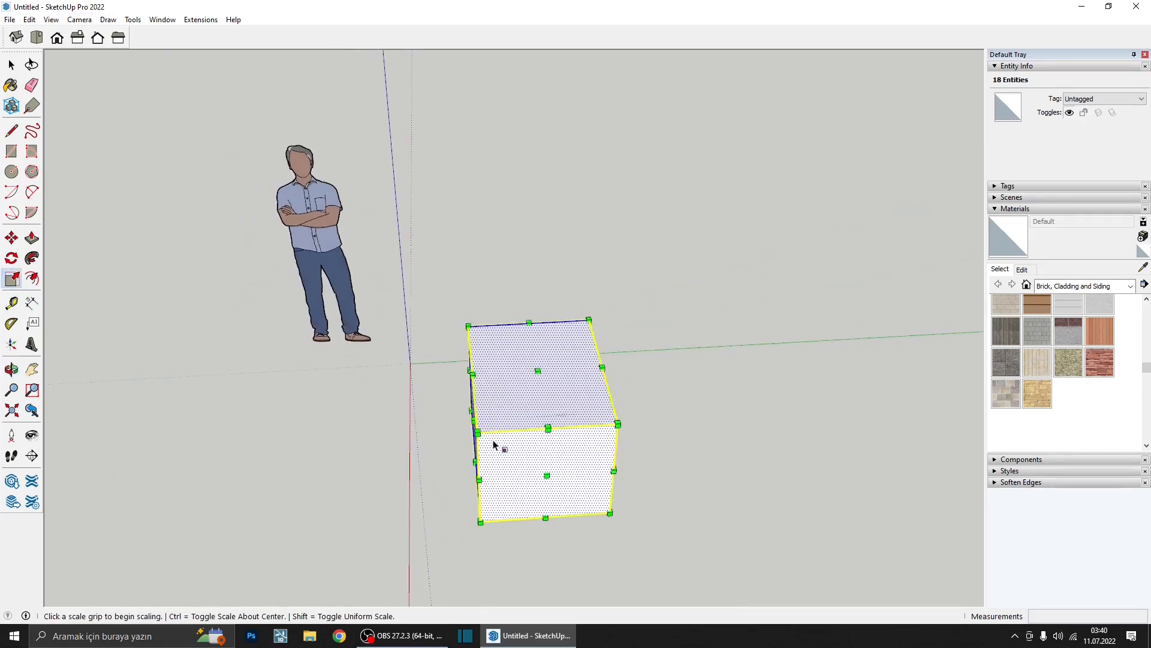
scroll(567, 467, up, 2)
middle_drag(567, 468, 744, 492)
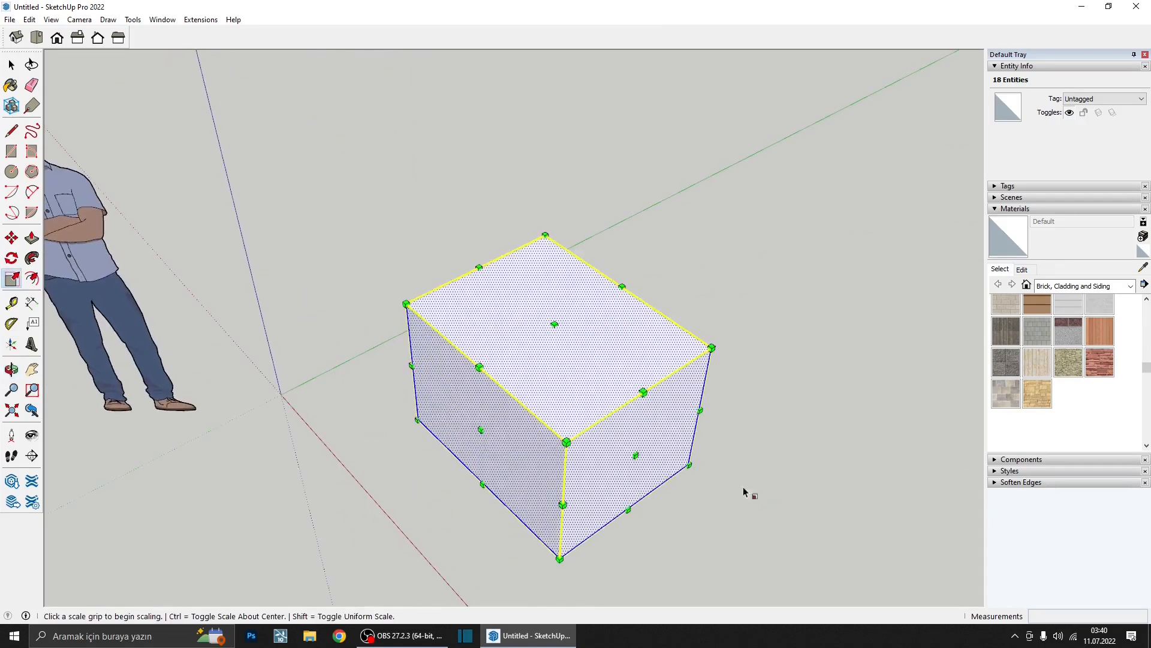
click(634, 454)
scroll(586, 406, down, 3)
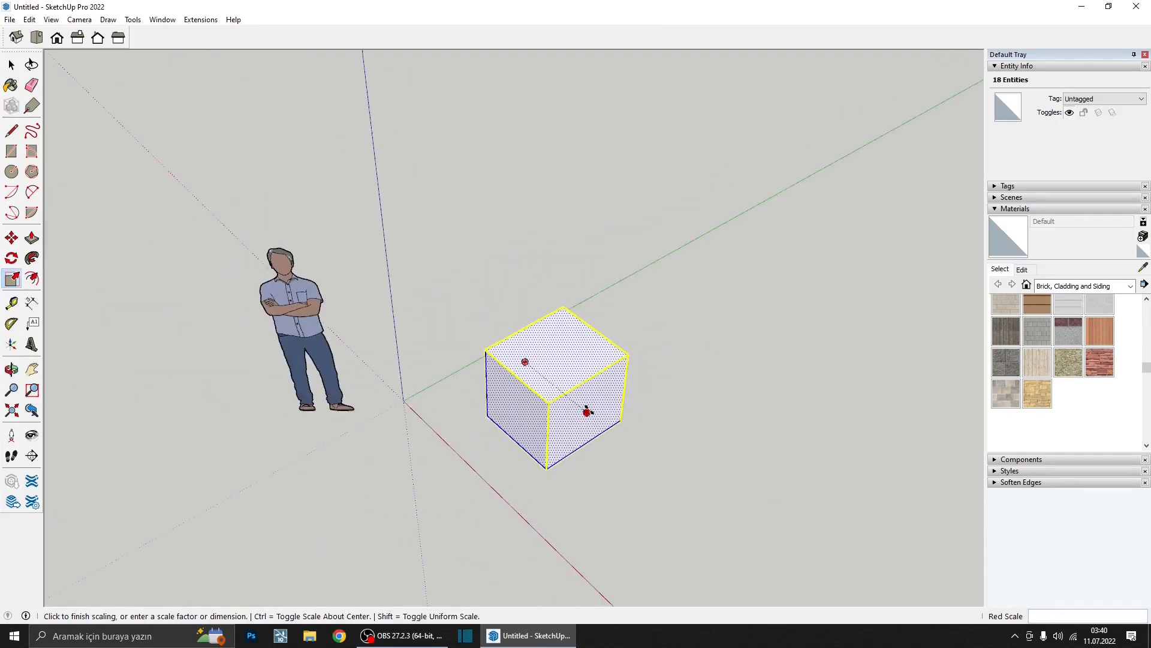
scroll(770, 540, down, 2)
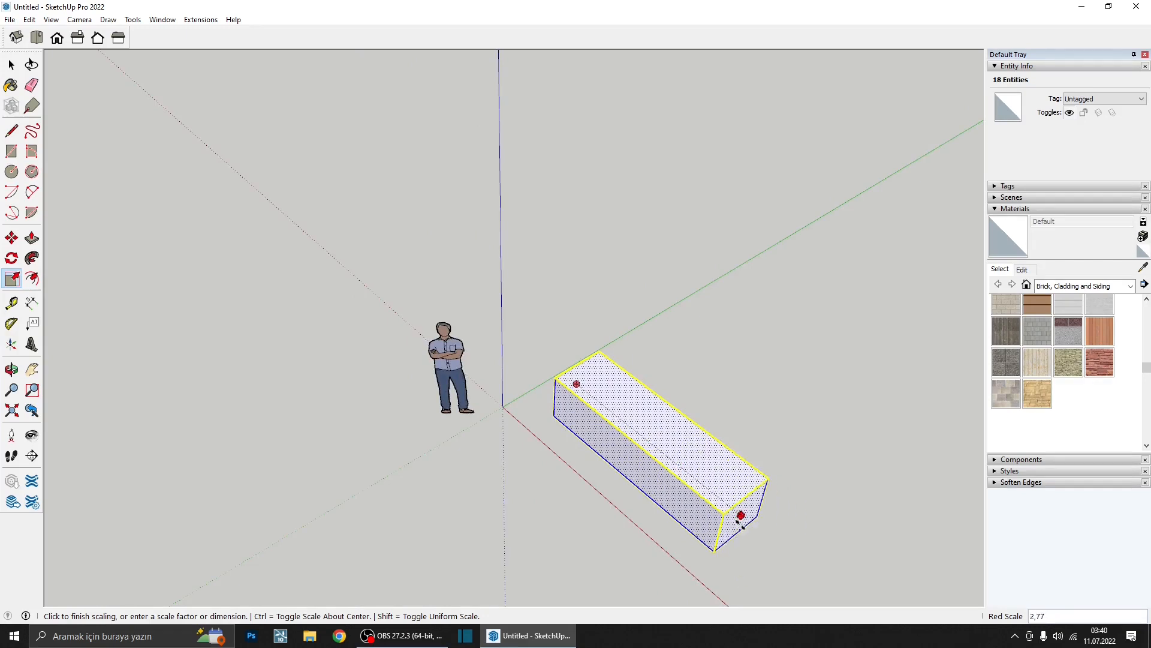
click(744, 519)
mouse_move(658, 484)
middle_down()
mouse_move(627, 455)
mouse_move(650, 472)
middle_up()
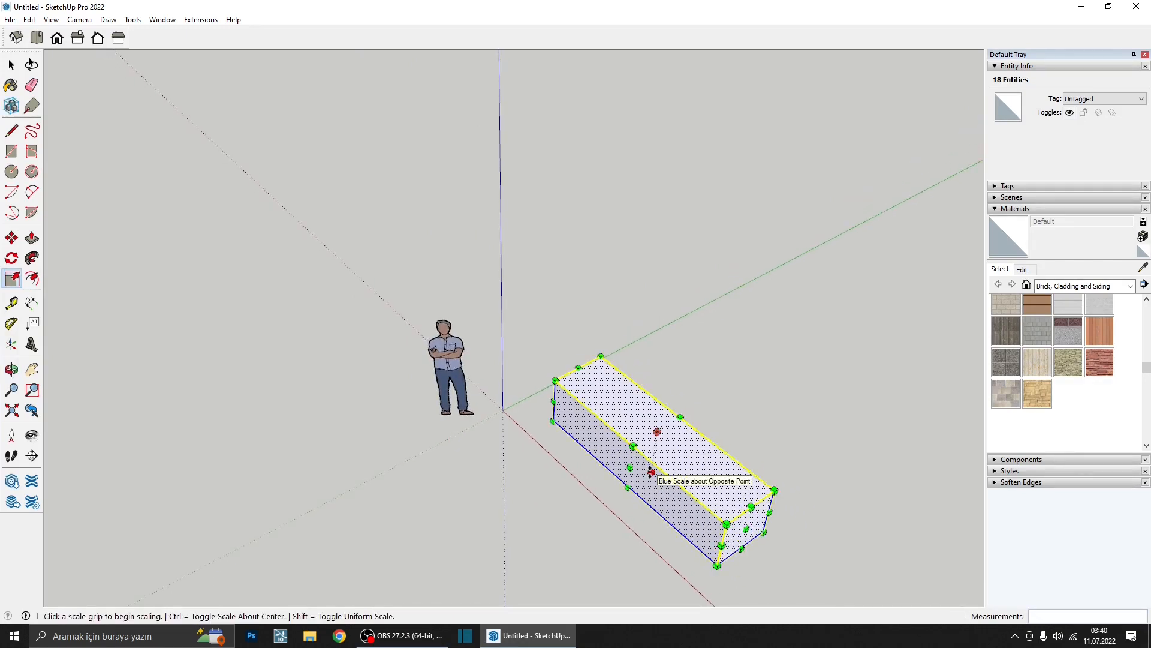
key(ctrl+z)
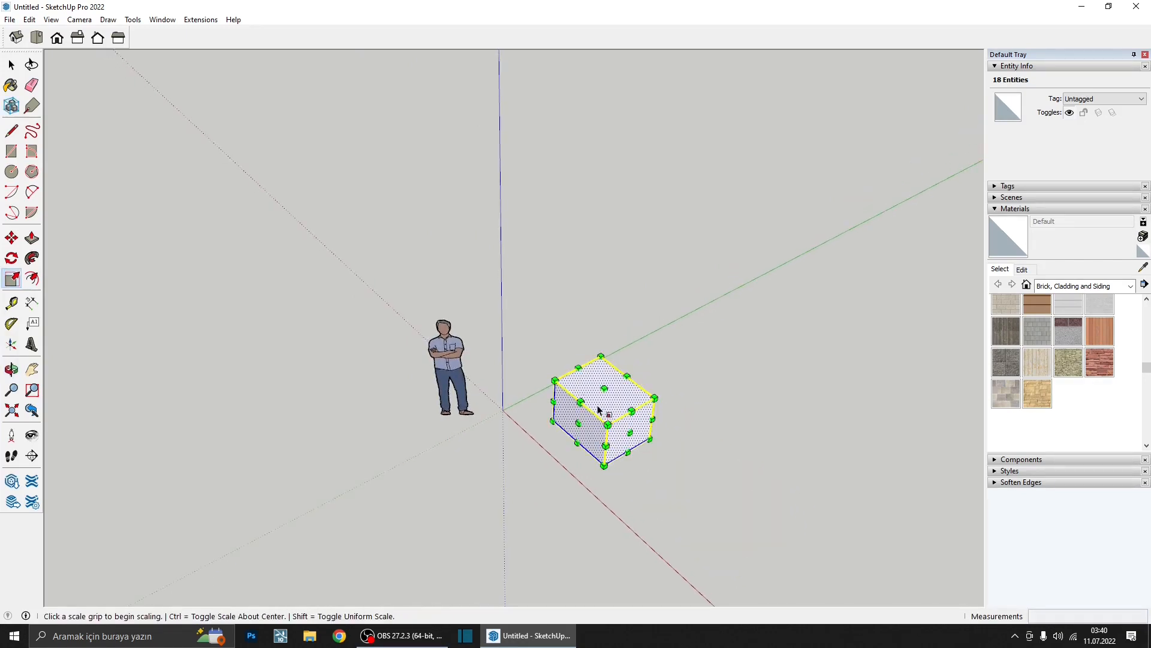
- Scale the cube along the red axis by a factor of about 1.56, pulling its back face towards the green axis
middle_drag(603, 411, 702, 354)
scroll(578, 337, up, 1)
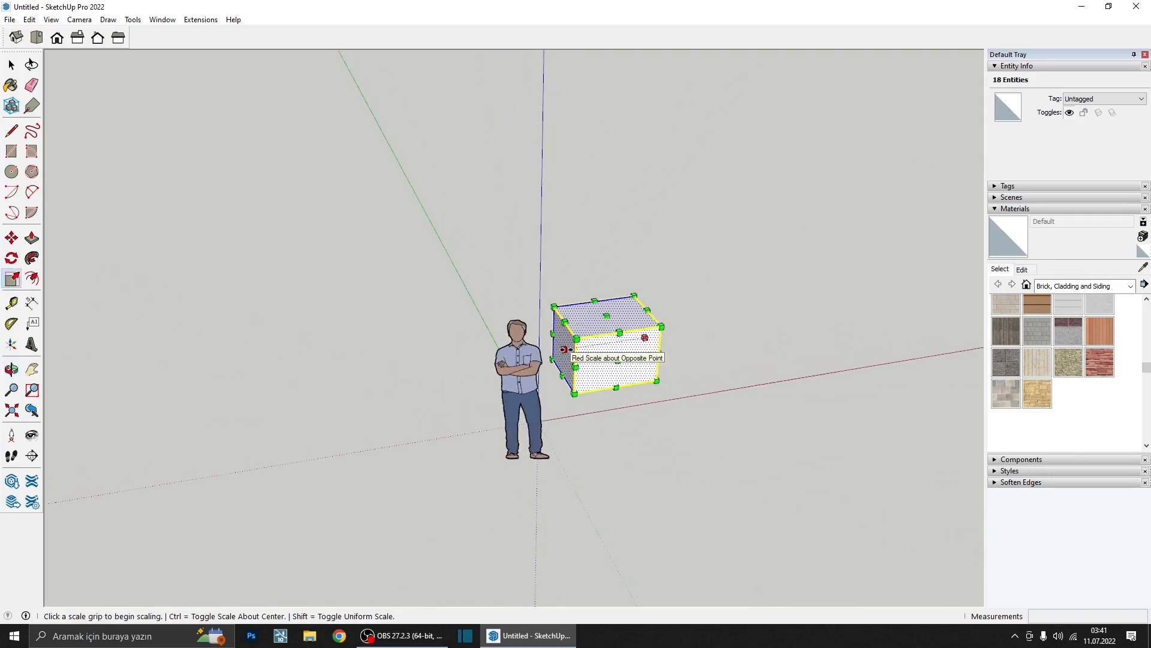
middle_drag(568, 350, 423, 367)
drag(551, 369, 471, 419)
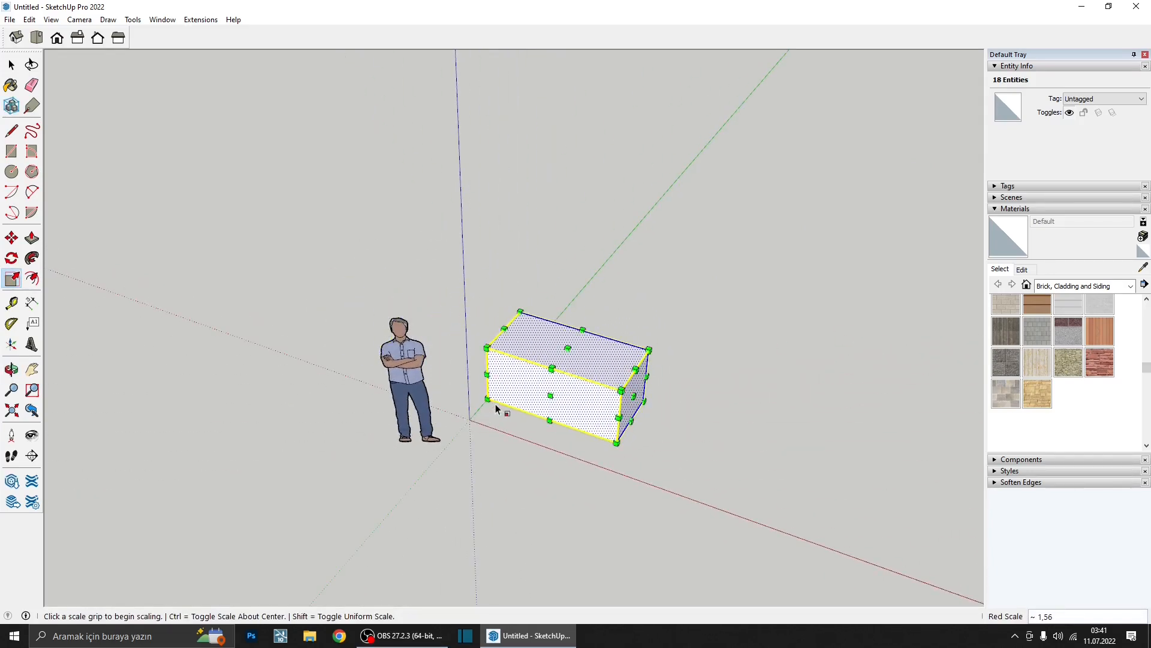
middle_drag(472, 419, 586, 412)
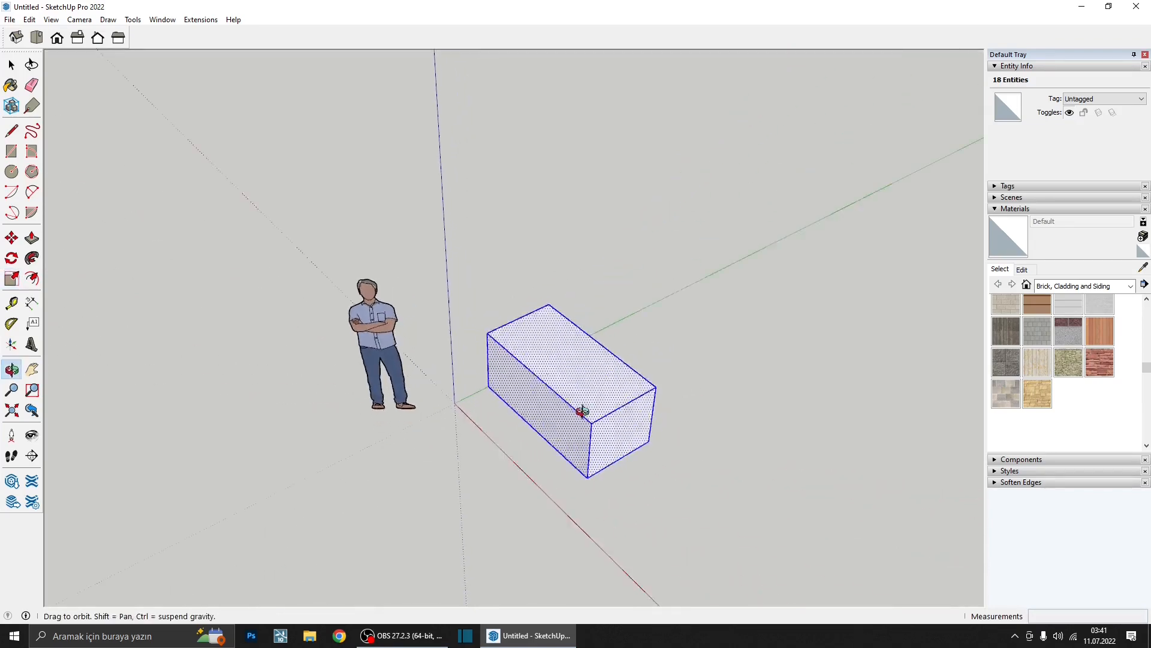
- Enlarge the stretched box by a factor of 2.21 with the Scale tool
drag(585, 412, 560, 350)
text(2,21)
key(Return)
middle_drag(561, 342, 633, 386)
key(s)
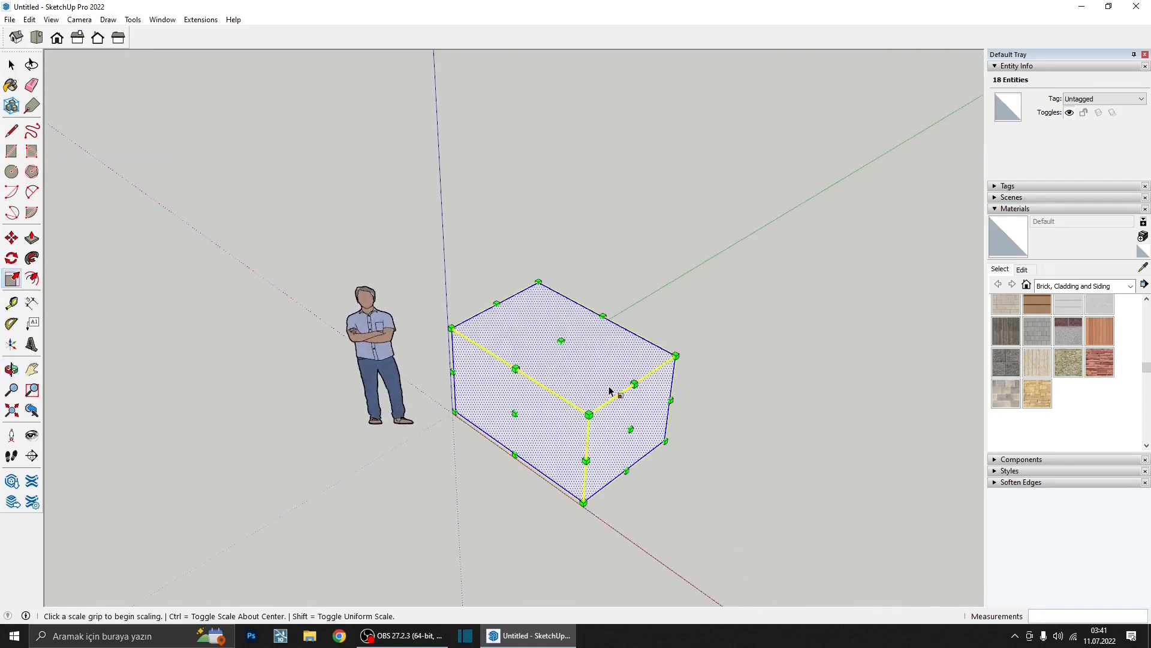
- Undo the recent scalings of the box, back to the shorter, moderately stretched box
key(ctrl+z)
key(ctrl+z)
key(ctrl+z)
key(ctrl+z)
key(ctrl+z)
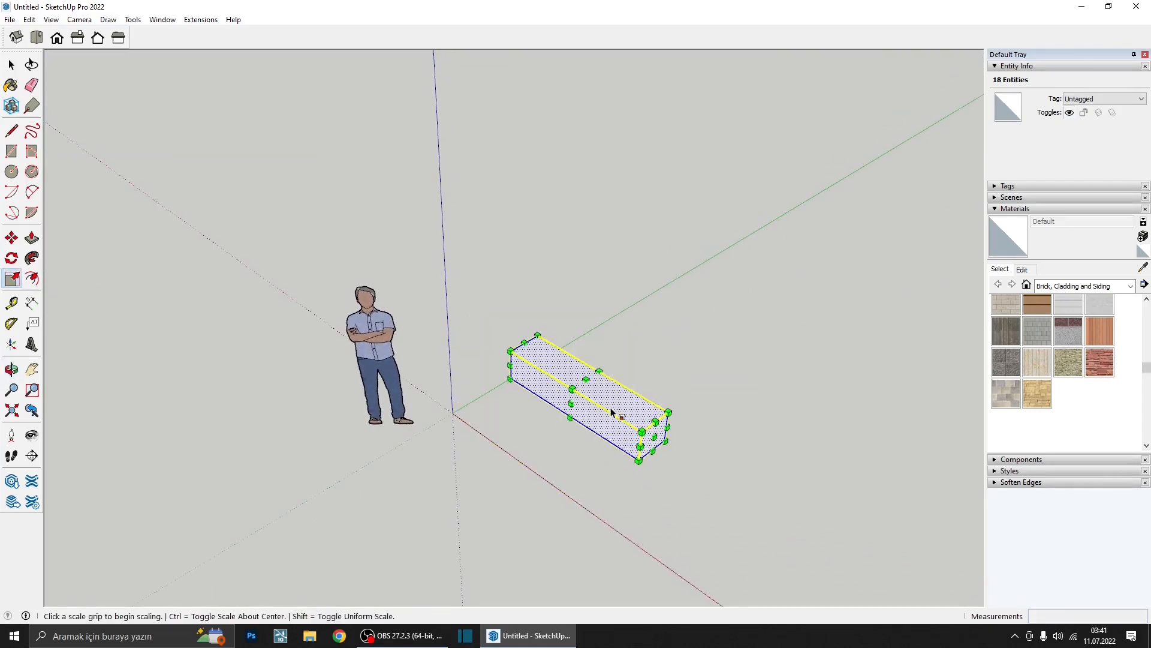
key(ctrl+z)
key(space)
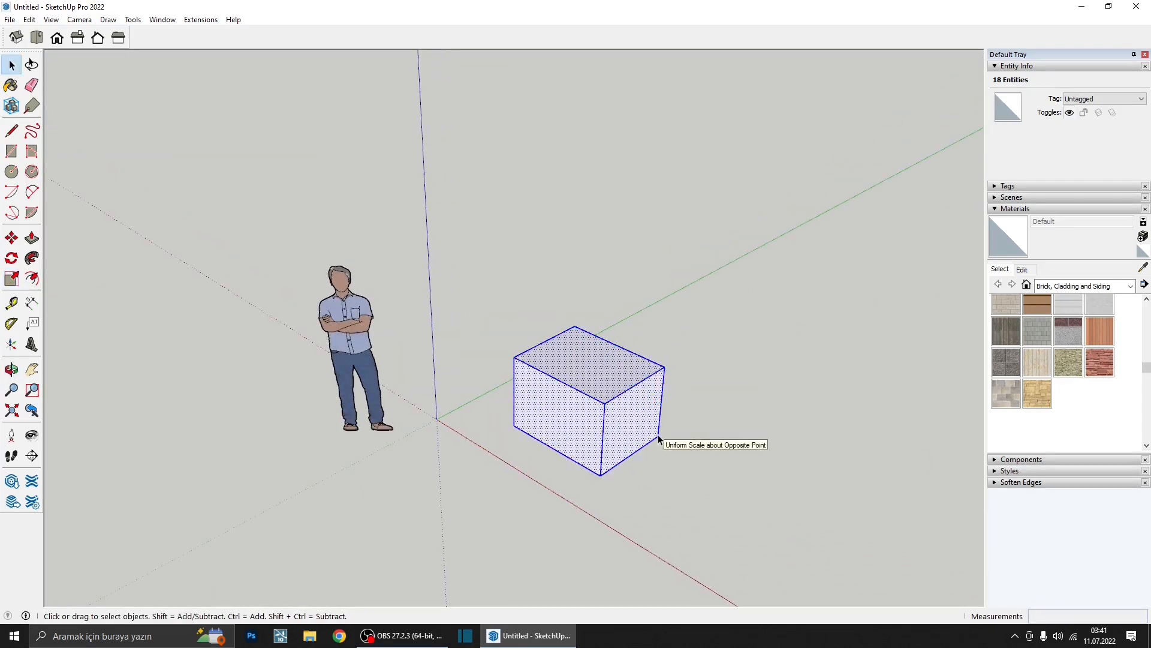
- Select the whole box and scale it uniformly about its center from an upper corner, finishing at a factor of about 1.00
click(602, 403)
mouse_move(591, 412)
middle_down()
mouse_move(601, 403)
mouse_move(597, 411)
middle_up()
triple_click(605, 384)
key(s)
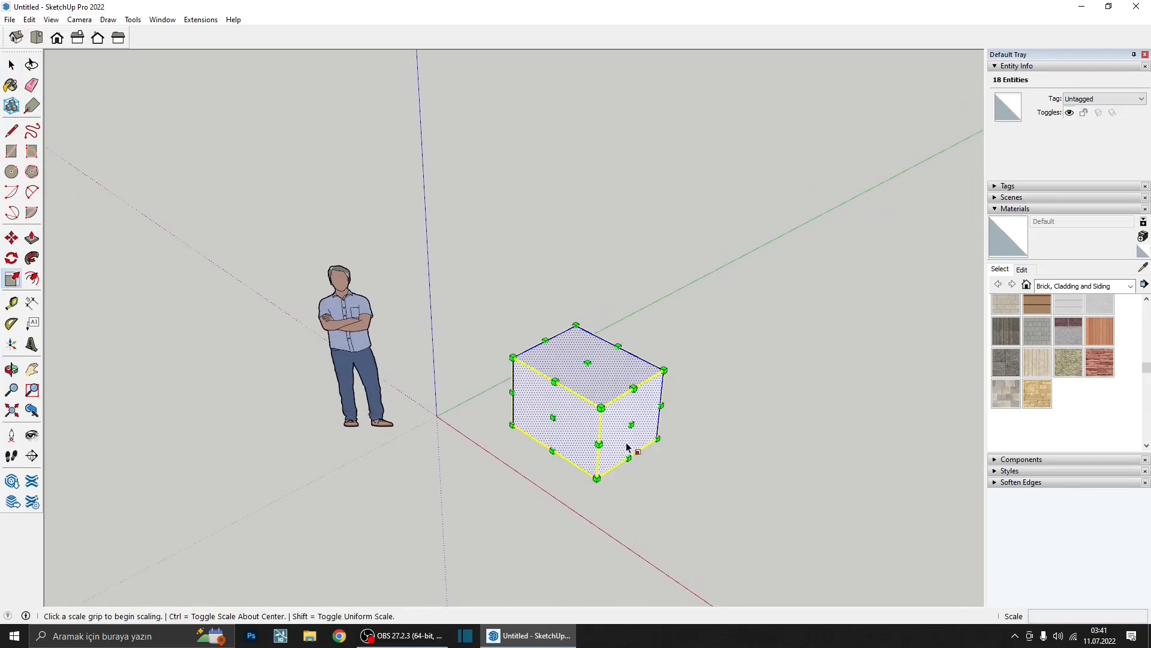
mouse_move(624, 449)
middle_down()
mouse_move(538, 456)
mouse_move(656, 424)
mouse_move(609, 459)
middle_up()
key(ctrl)
key(ctrl)
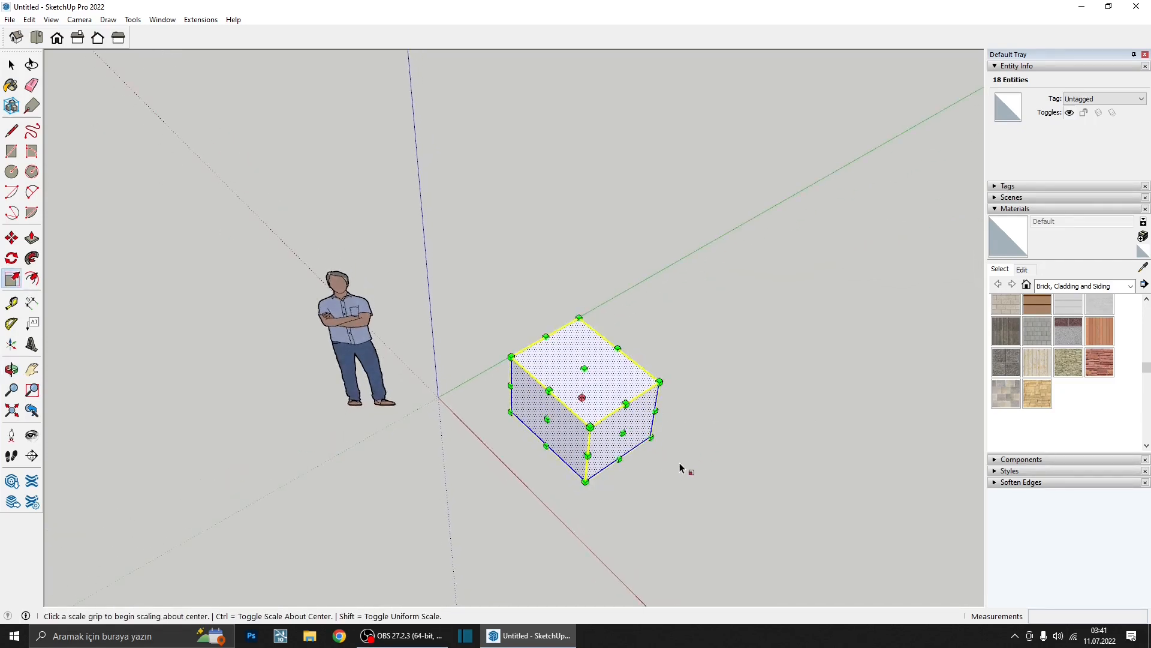
middle_drag(679, 467, 665, 358)
click(667, 354)
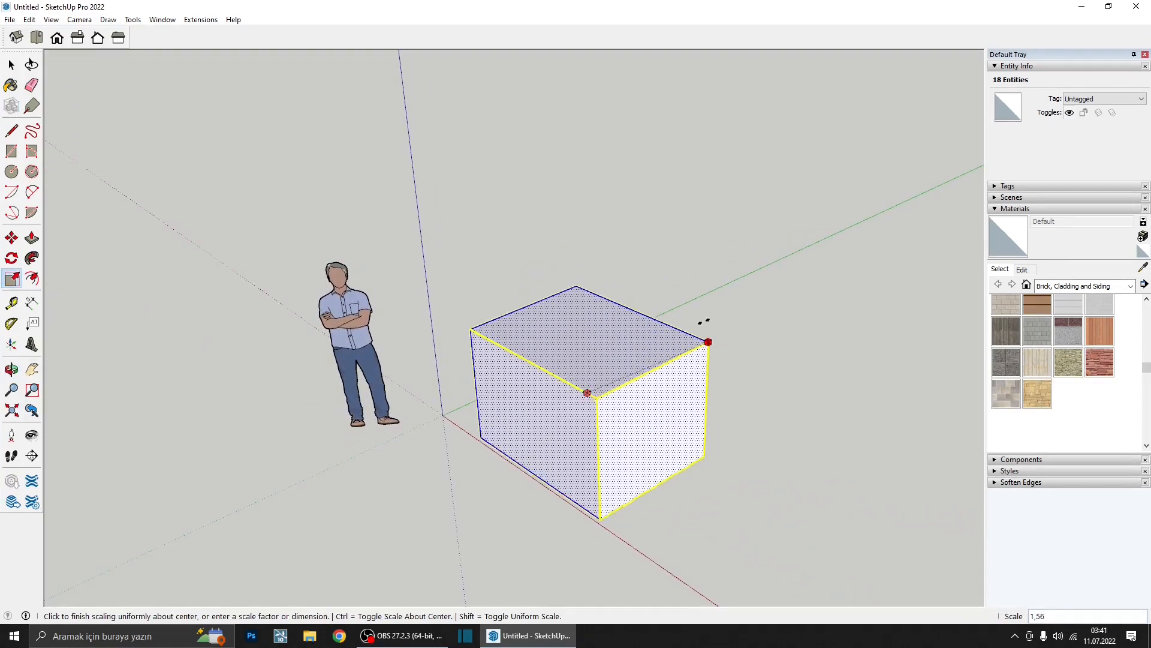
scroll(704, 321, down, 2)
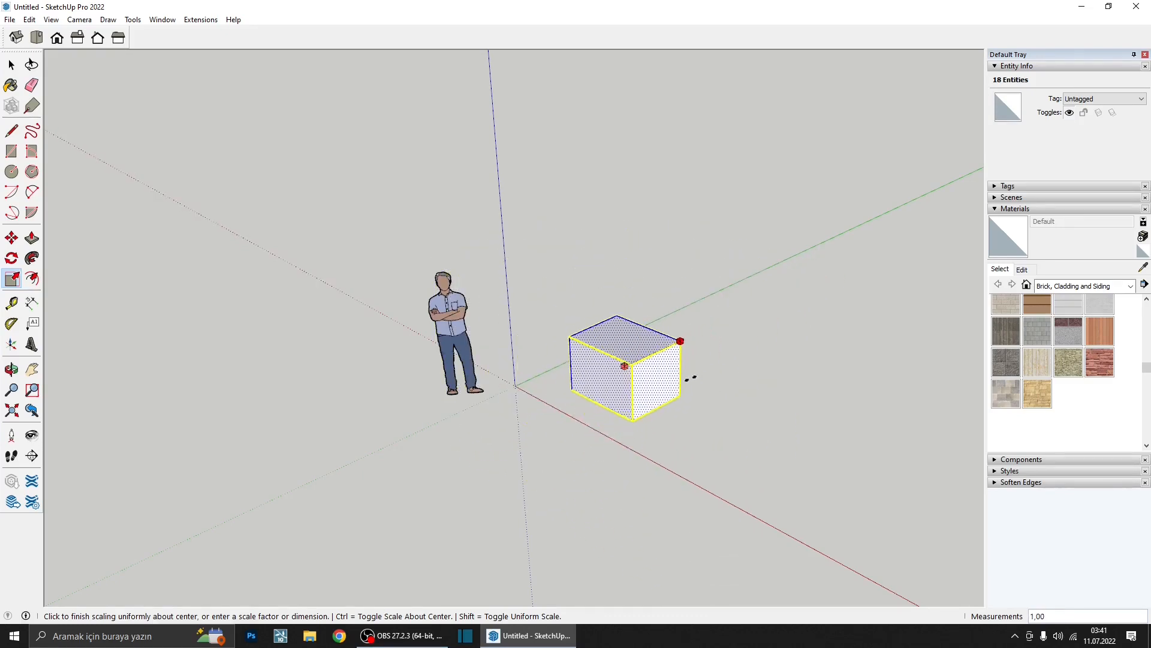
click(690, 378)
- Stretch the box symmetrically about its center along the red axis by a factor of about 2.7 from its front face
middle_drag(693, 384, 658, 429)
scroll(658, 401, up, 2)
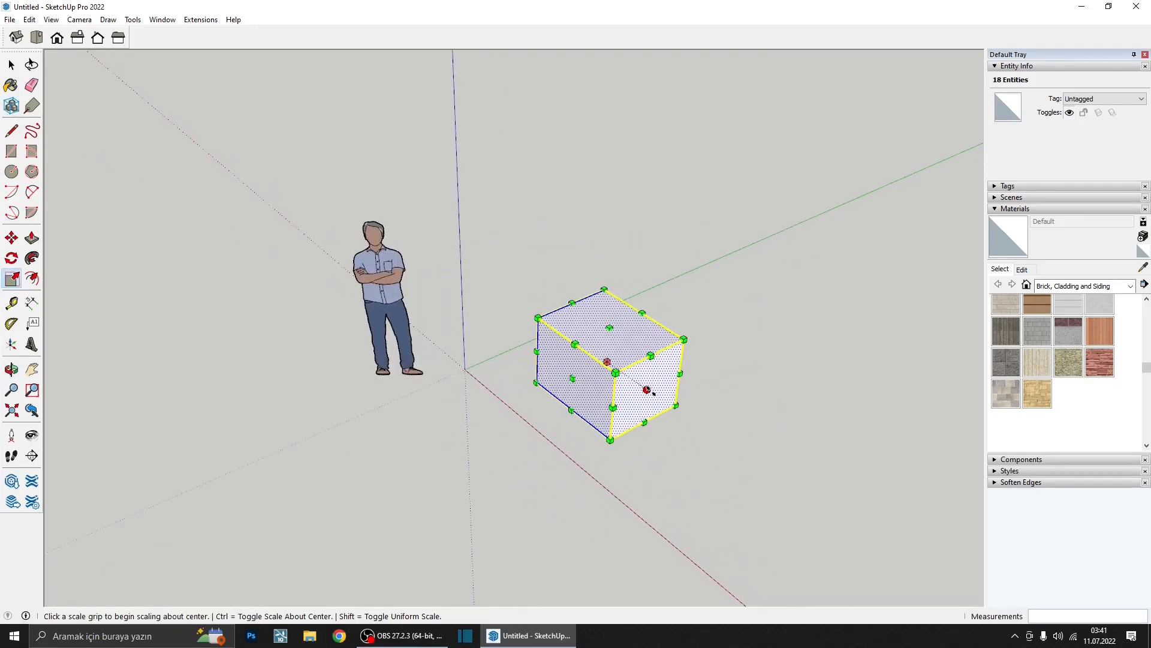
click(651, 392)
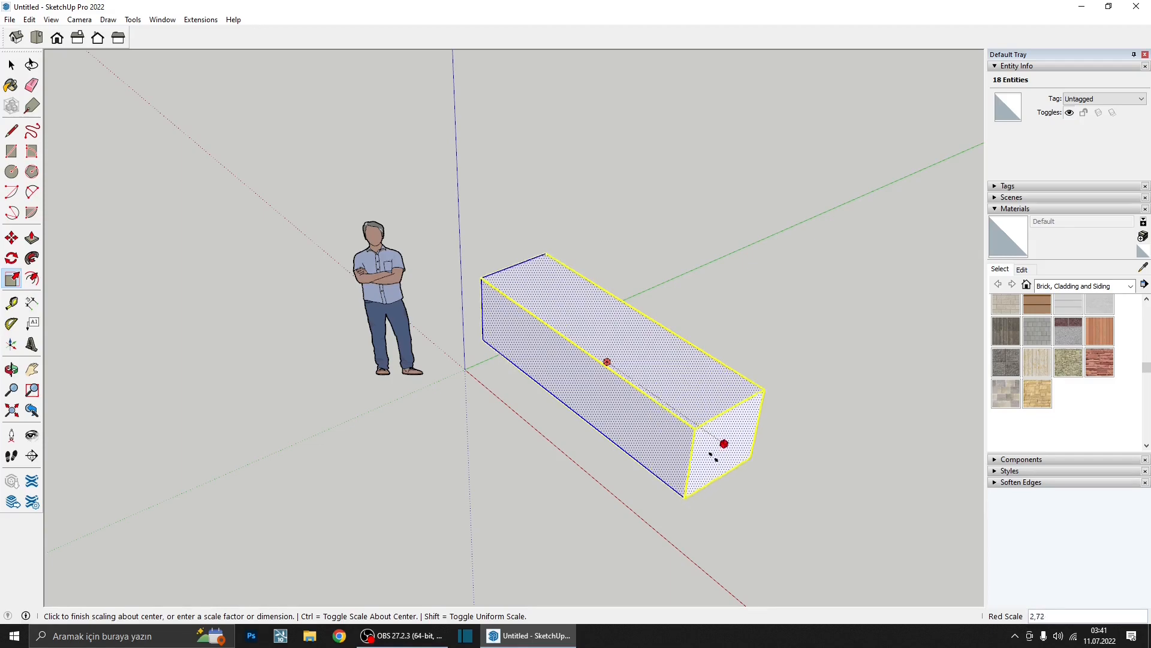
click(715, 460)
middle_drag(596, 403, 656, 412)
- Select the box's front end face with its edges and shrink it uniformly about its center, tapering the box
key(space)
double_click(725, 426)
middle_drag(725, 429, 689, 416)
key(s)
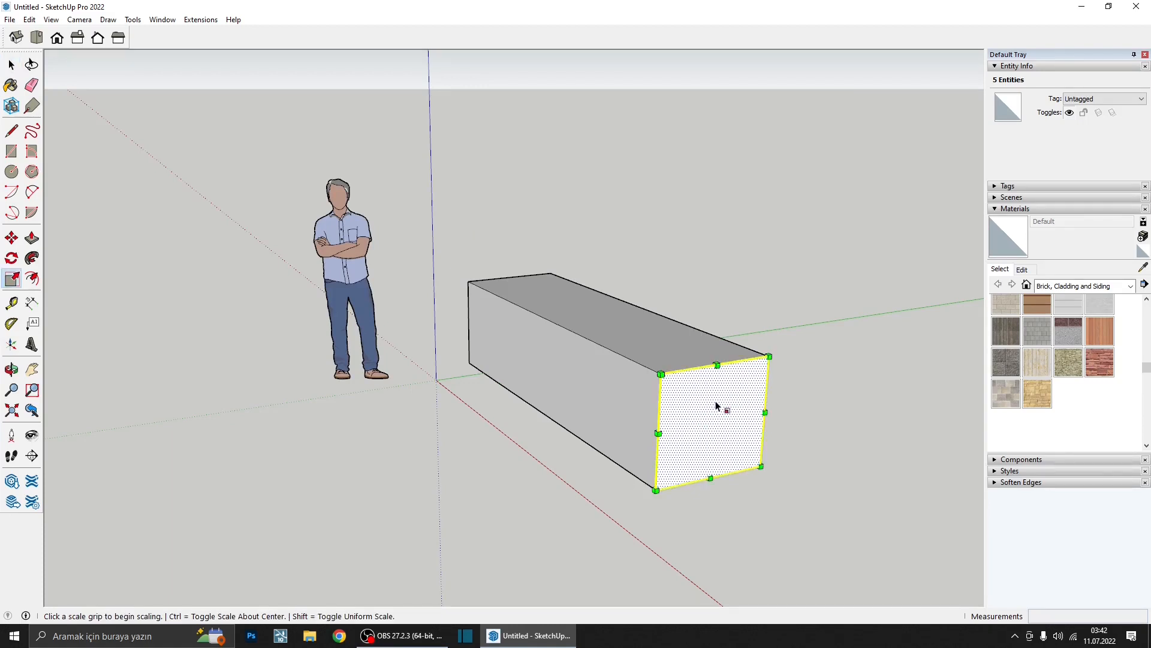
key(ctrl)
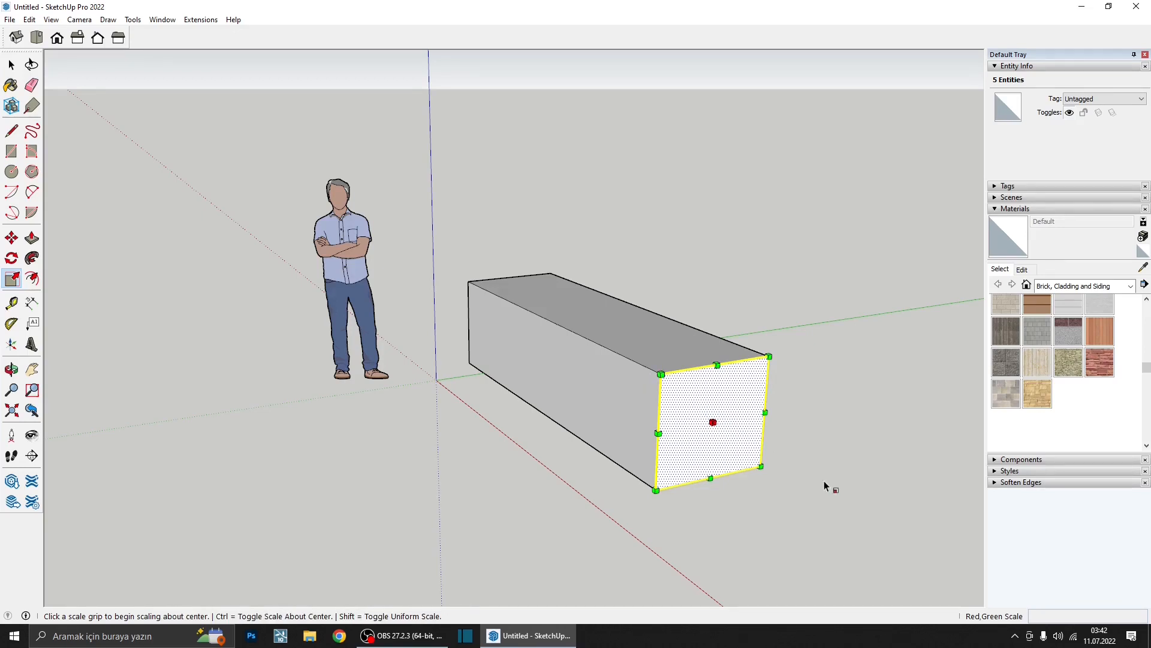
click(660, 374)
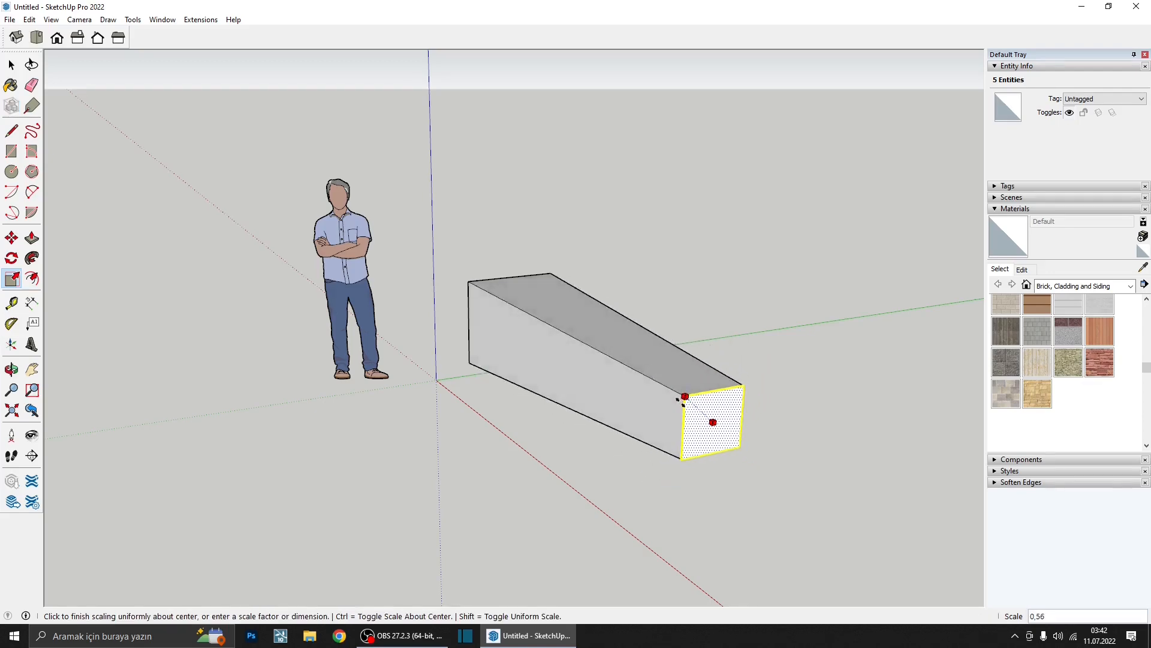
click(694, 418)
middle_drag(694, 418, 428, 353)
- Try enlarging the wide end face uniformly about its center, cancel it, and stretch the face upward from its upper edge
key(space)
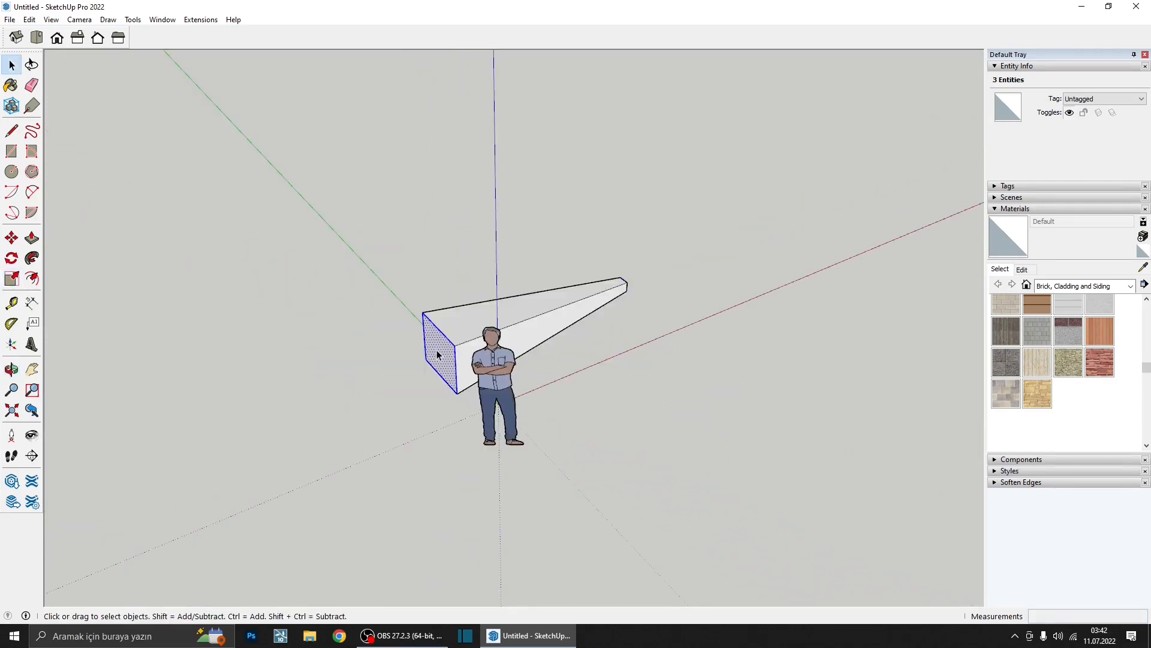
key(s)
click(454, 346)
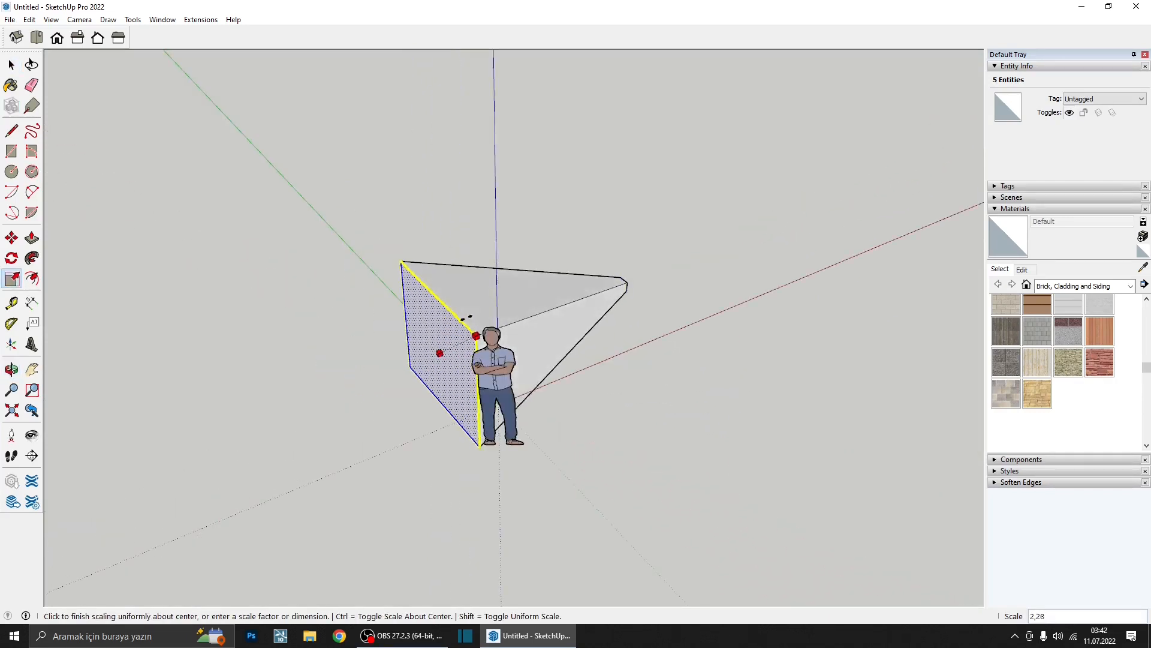
key(Escape)
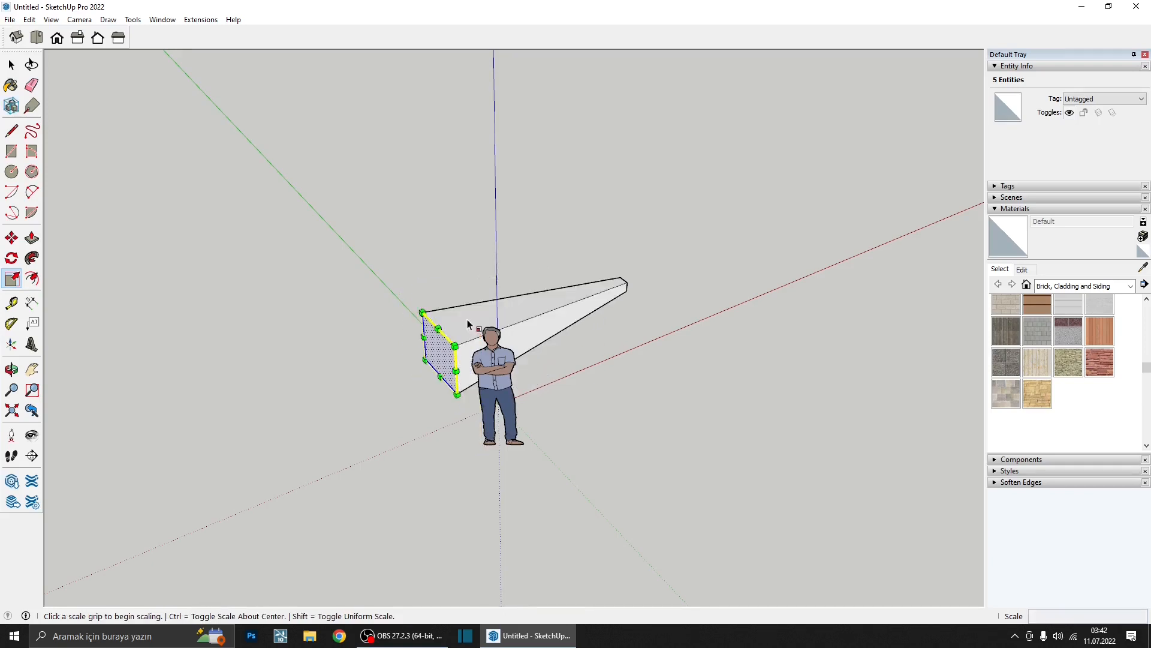
click(438, 328)
click(431, 180)
- Select the tapered solid and delete it, leaving only the human figure in the model
middle_drag(384, 318, 102, 314)
middle_drag(590, 298, 312, 315)
middle_drag(486, 316, 671, 312)
key(space)
click(587, 353)
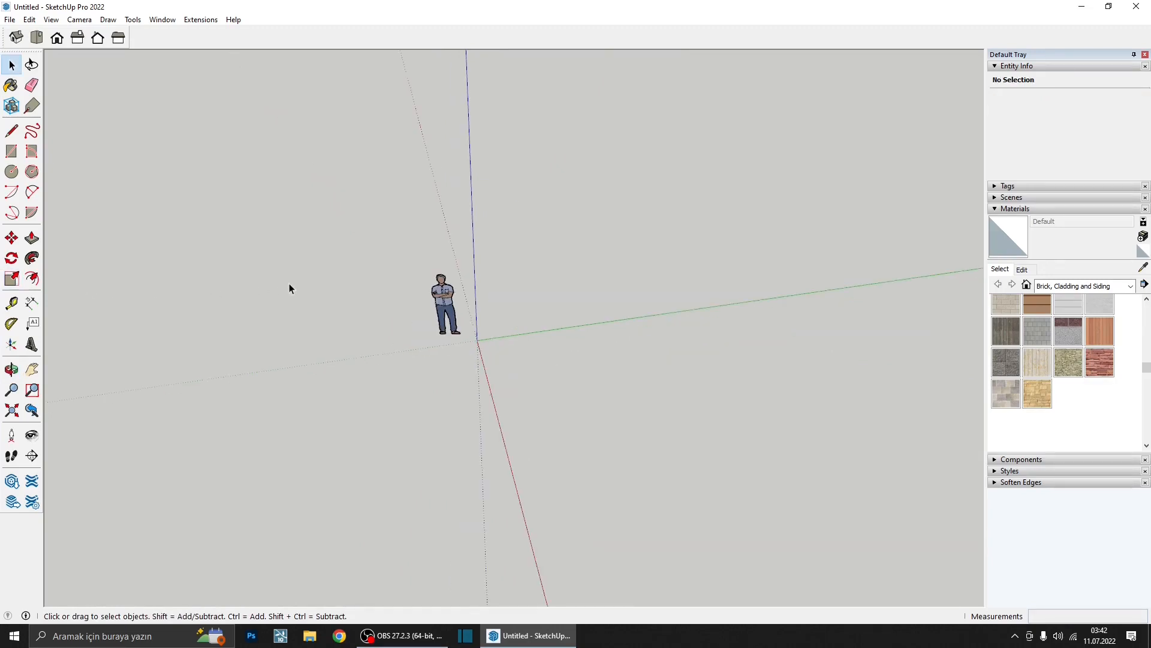
- Draw a rectangle of about 291 × 344 cm on the ground between the red and green axes
middle_drag(289, 287, 236, 300)
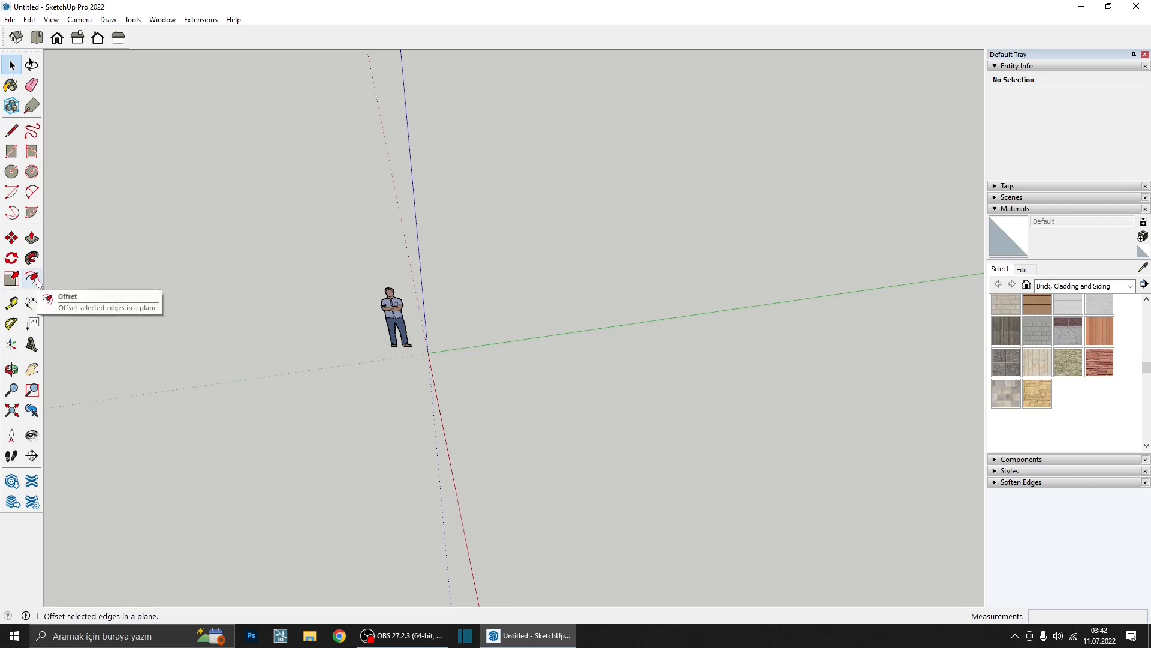
click(11, 151)
scroll(492, 372, up, 3)
click(442, 350)
click(722, 454)
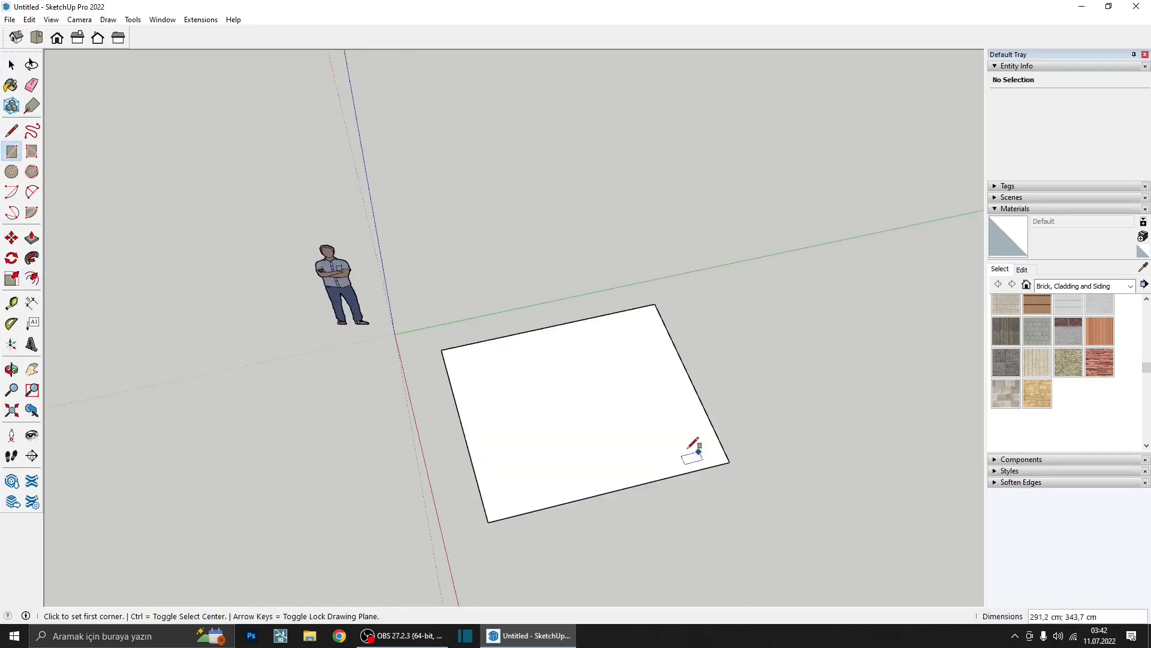
- Offset the rectangle's outline inward and set an exact distance that leaves a narrow border around the inner face
middle_drag(689, 448, 201, 350)
key(f)
middle_drag(101, 312, 532, 329)
click(544, 332)
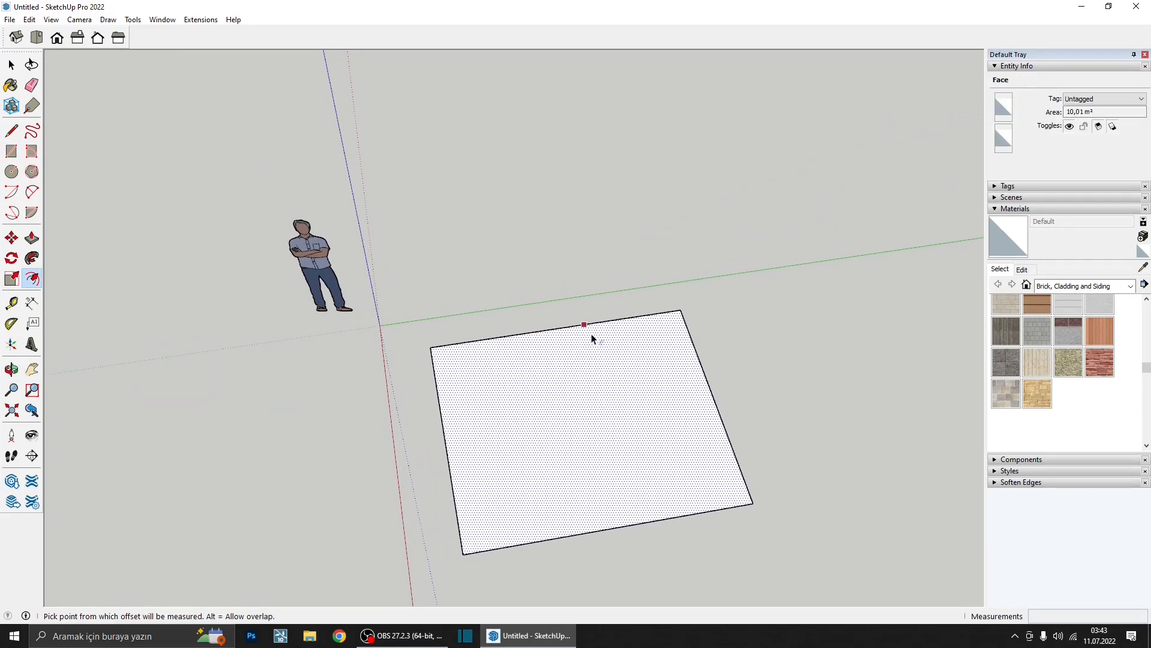
click(723, 426)
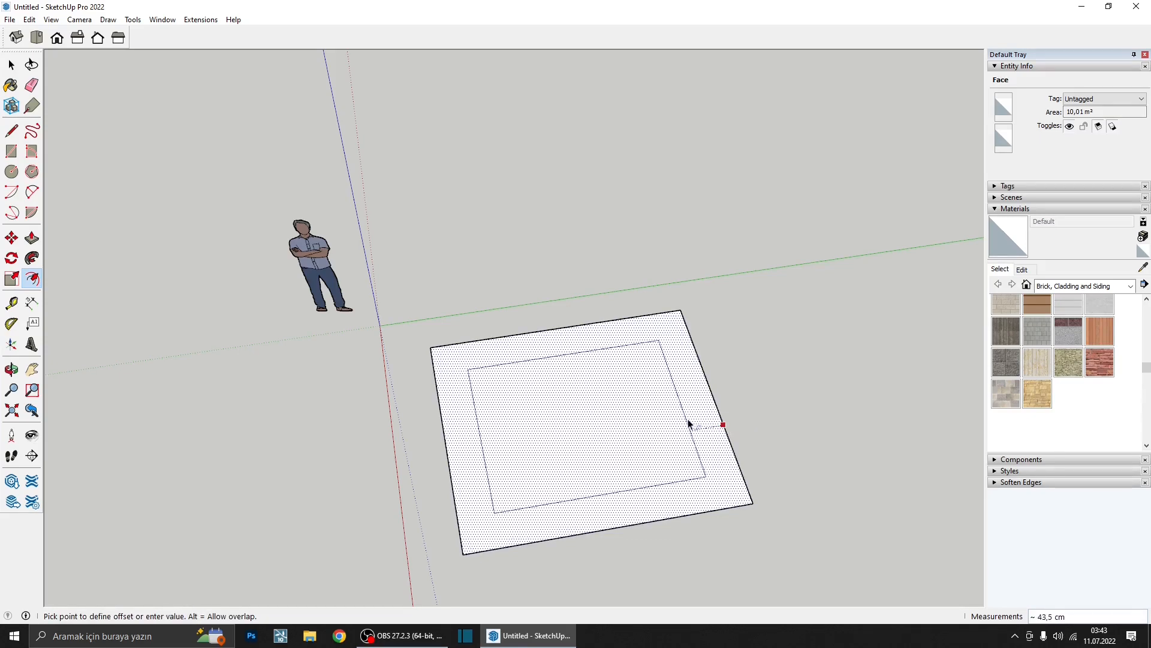
click(655, 434)
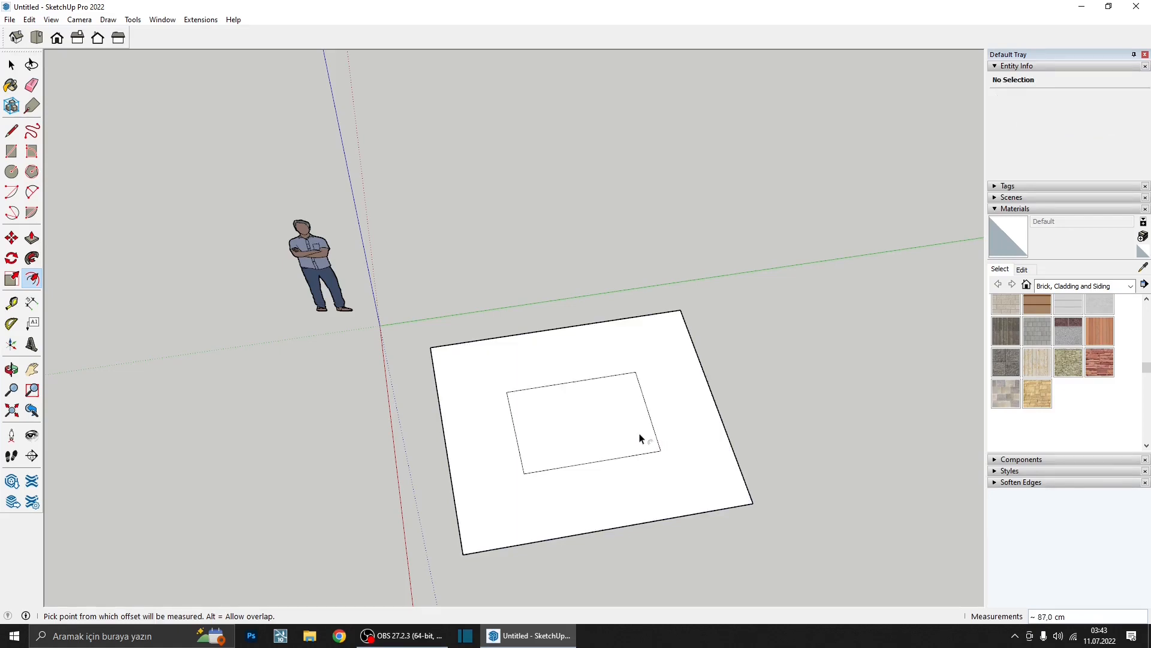
key(Return)
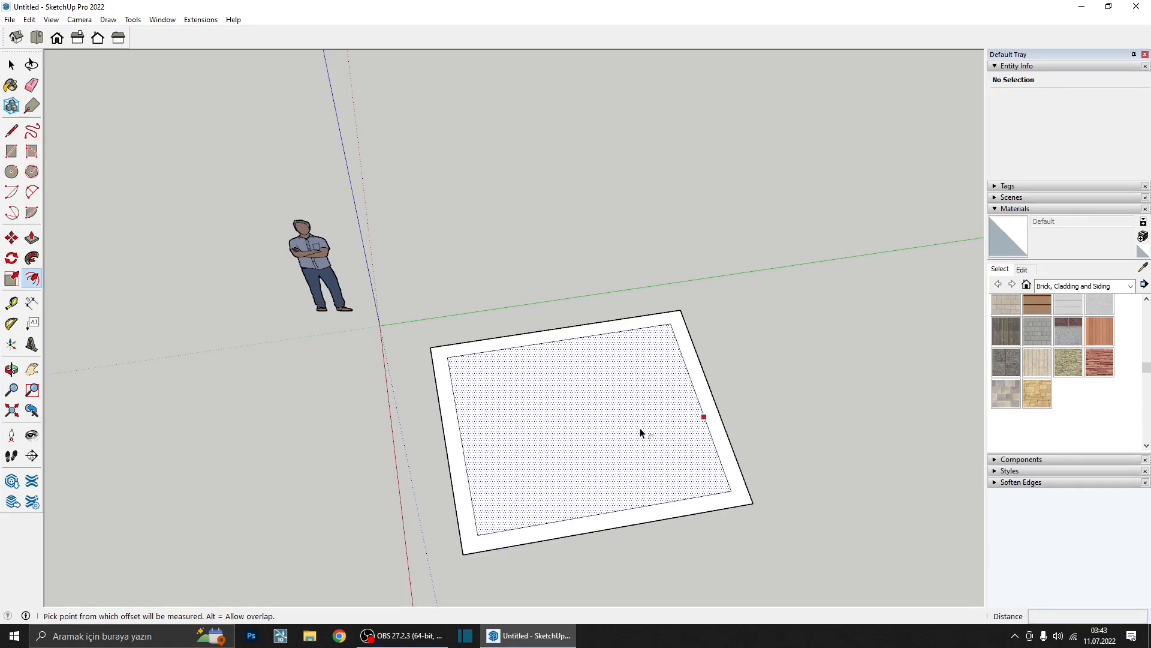
middle_drag(586, 385, 652, 400)
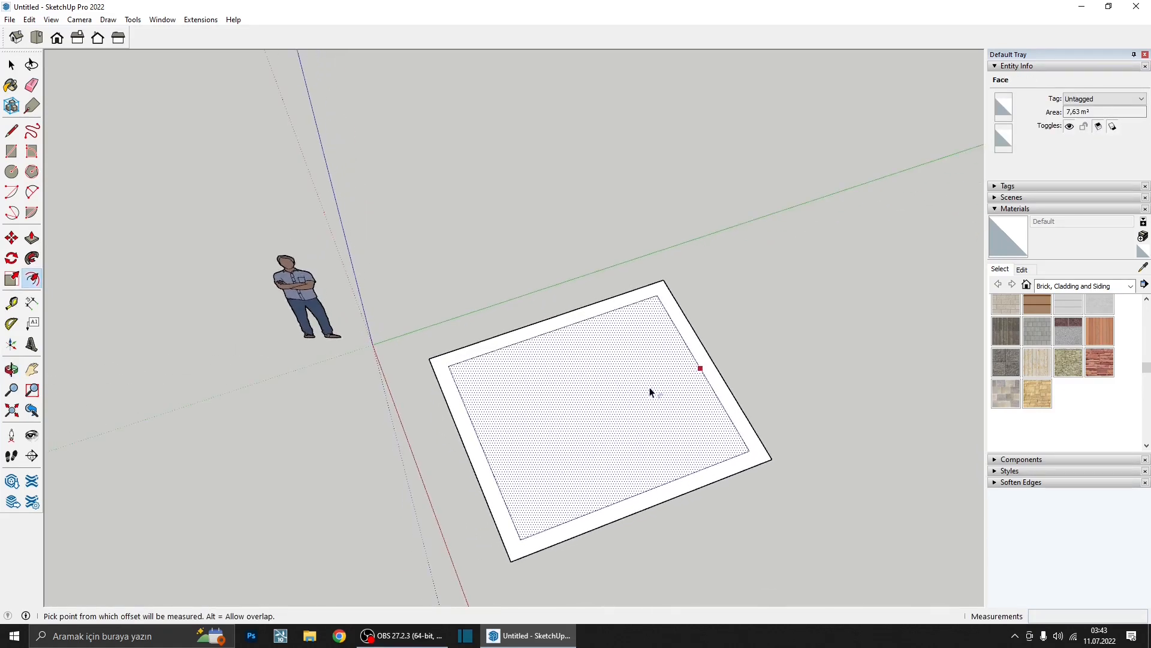
- Undo the last offset and offset the rectangle's outline inward by 20 cm again
key(ctrl+z)
click(709, 355)
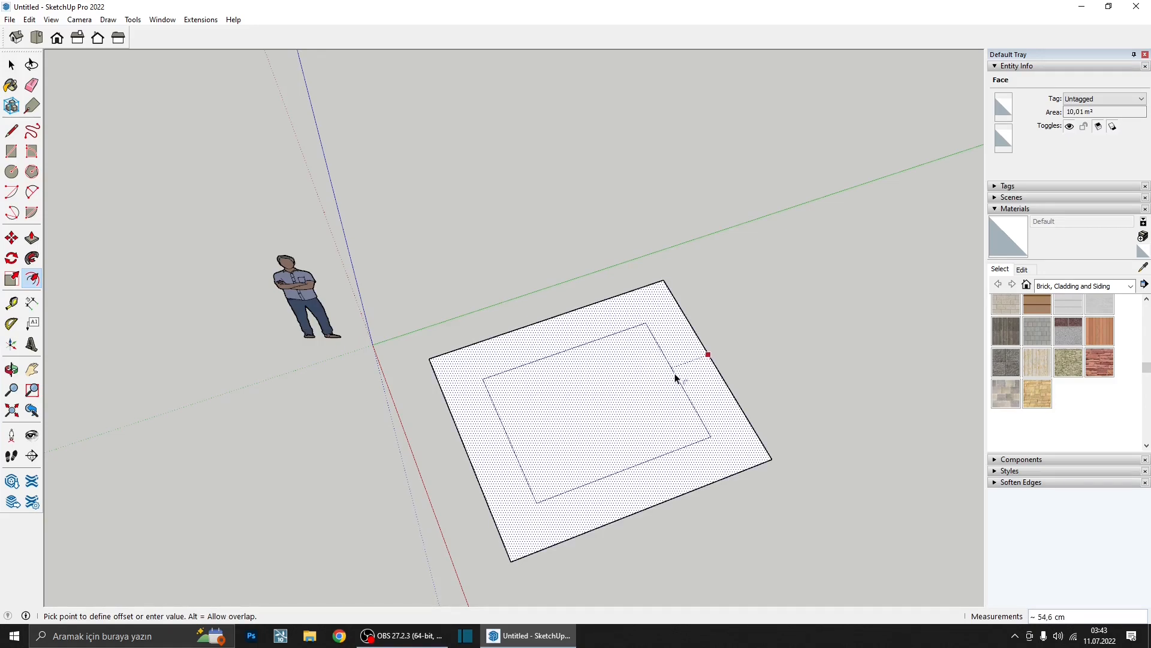
text(20)
key(Return)
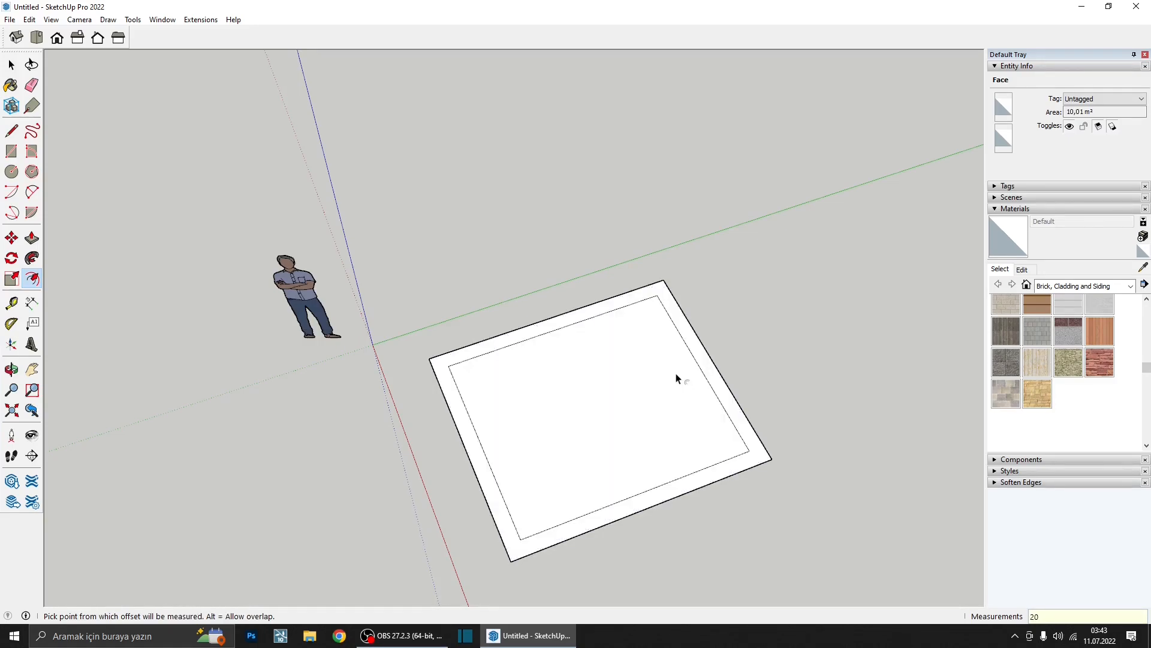
- Delete the inner face of the rectangle so only the border strip remains
middle_drag(675, 378, 791, 376)
scroll(606, 405, up, 3)
key(space)
key(Delete)
- Extrude the border strip upward with Push/Pull to form four walls
key(p)
click(772, 340)
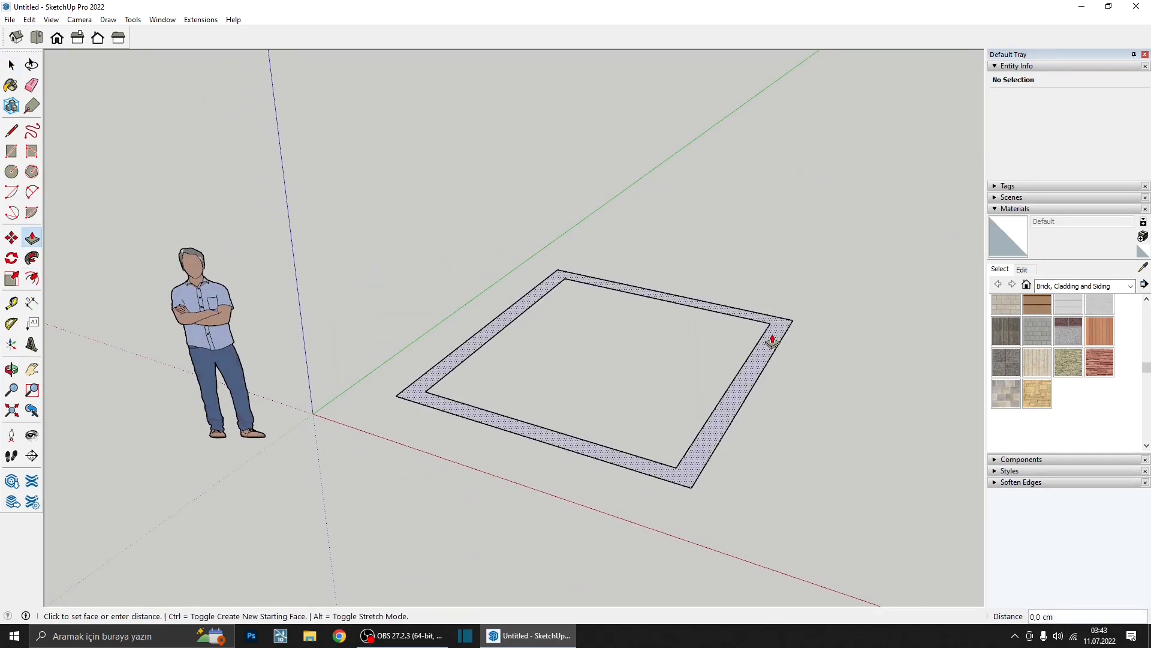
click(756, 187)
- Offset the edges of one long wall's inner face inward by about 58 cm to outline a window
middle_drag(755, 188, 371, 354)
click(31, 278)
click(480, 341)
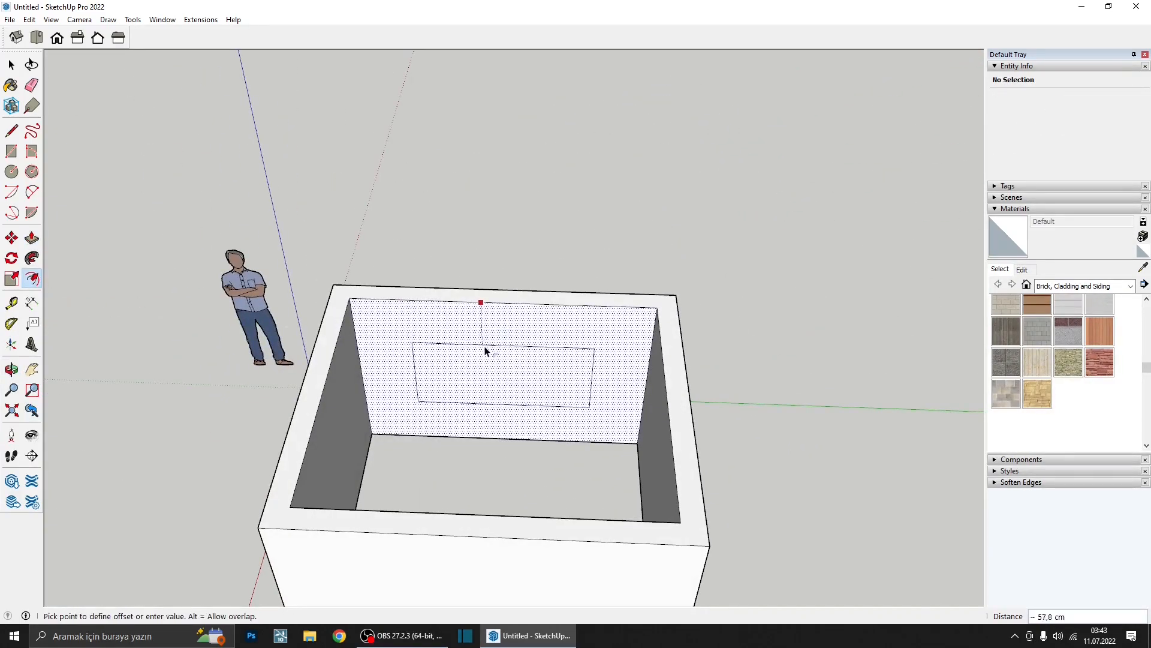
click(487, 346)
- Push the window outline 20 cm through the wall to cut the rectangular opening
middle_drag(489, 348, 680, 405)
scroll(633, 397, up, 3)
key(p)
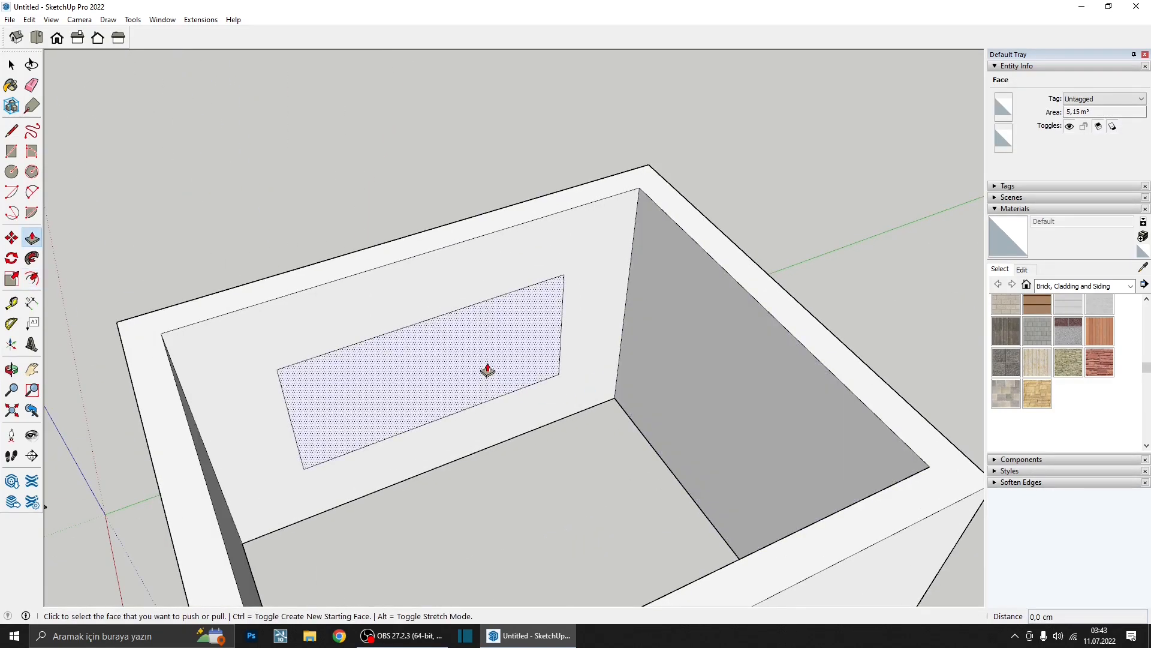
click(484, 376)
click(404, 374)
- Draw a circle in the middle of the outer face of the wall opposite the window
scroll(350, 344, down, 5)
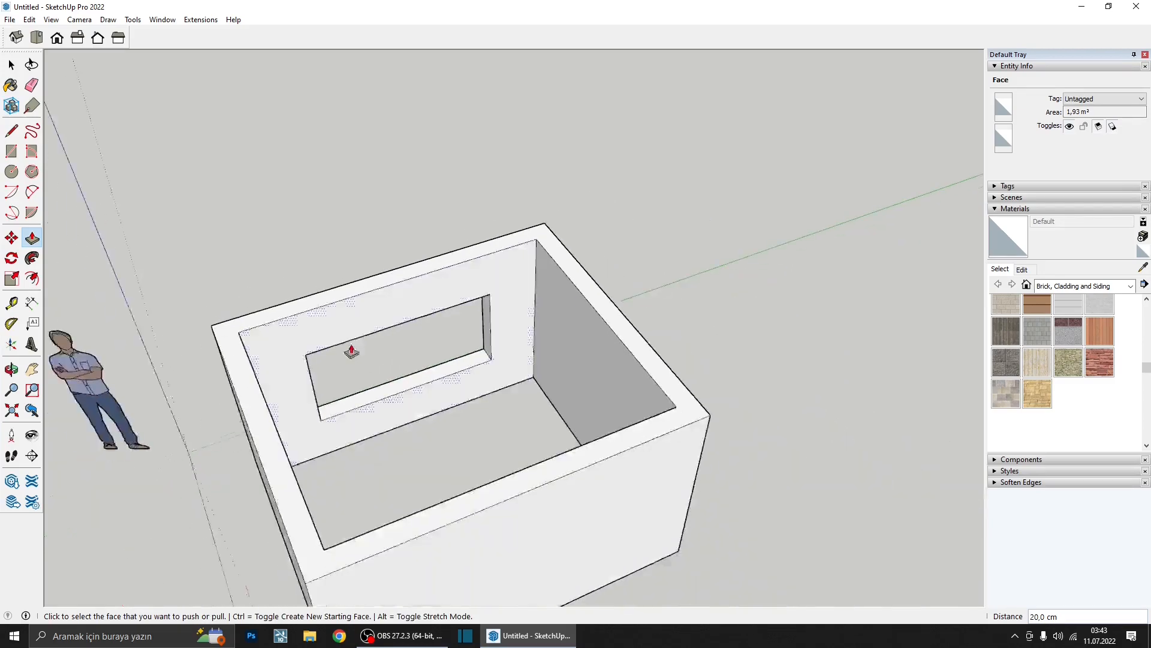
middle_drag(349, 345, 520, 411)
key(c)
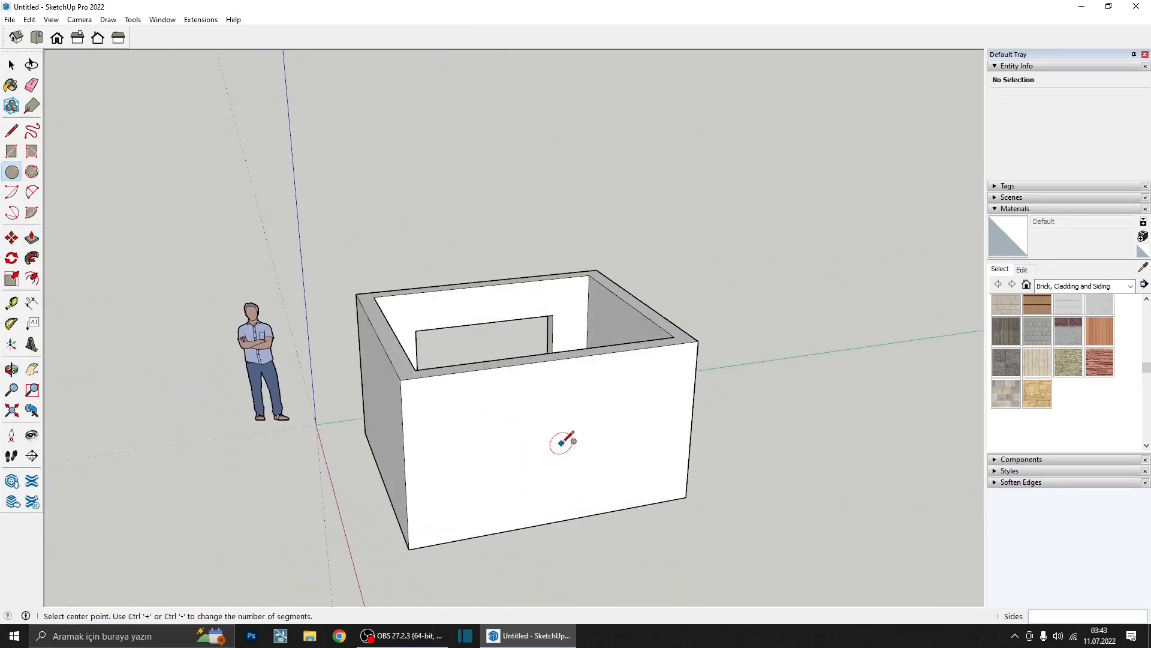
click(561, 444)
click(611, 436)
key(space)
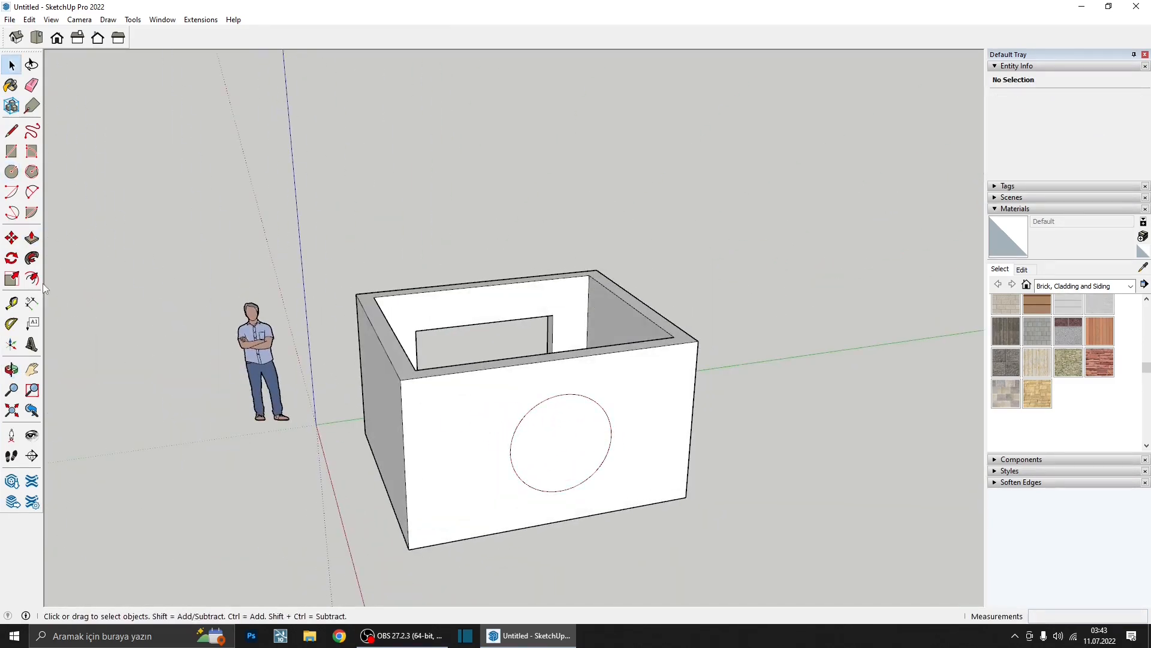
- Offset the circle outward by 10 cm
key(f)
scroll(601, 417, up, 3)
click(602, 418)
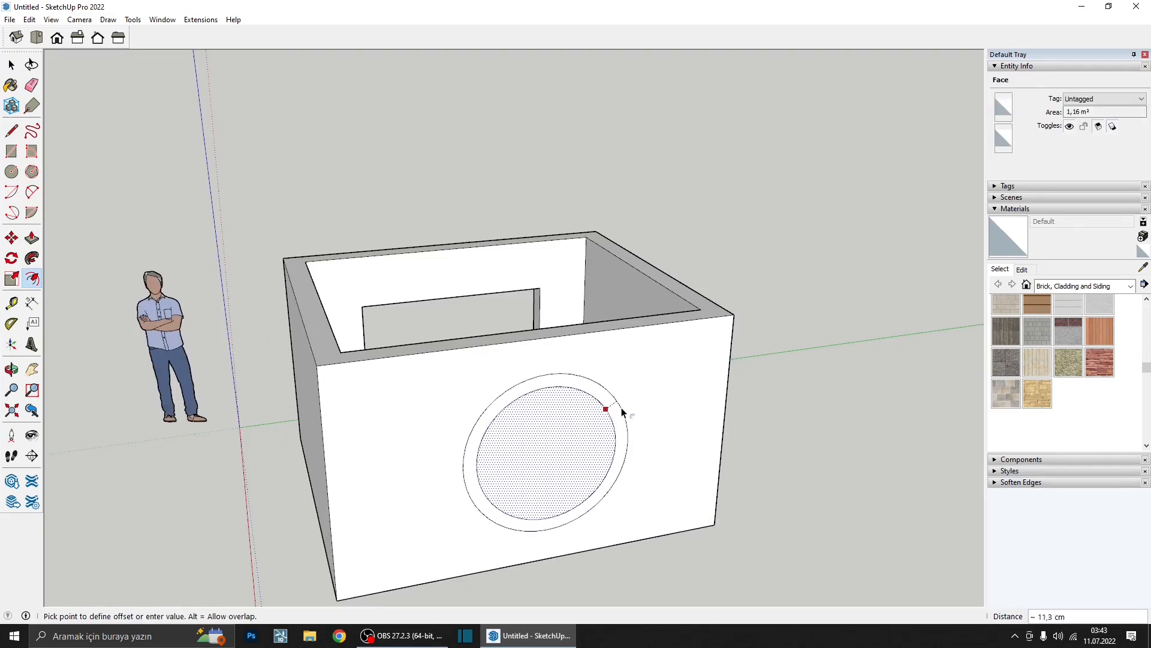
text(10)
key(Return)
- Push the ring between the two circles 20 cm through the wall
middle_drag(581, 442, 636, 479)
key(space)
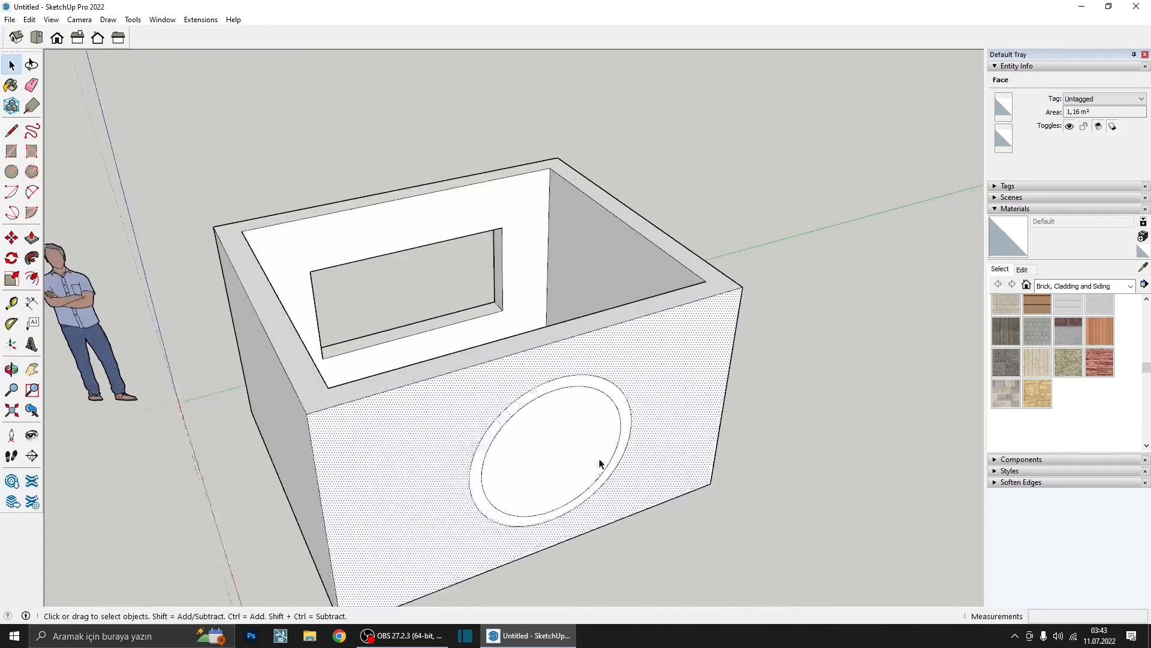
scroll(599, 462, up, 1)
key(p)
scroll(594, 465, up, 2)
click(570, 468)
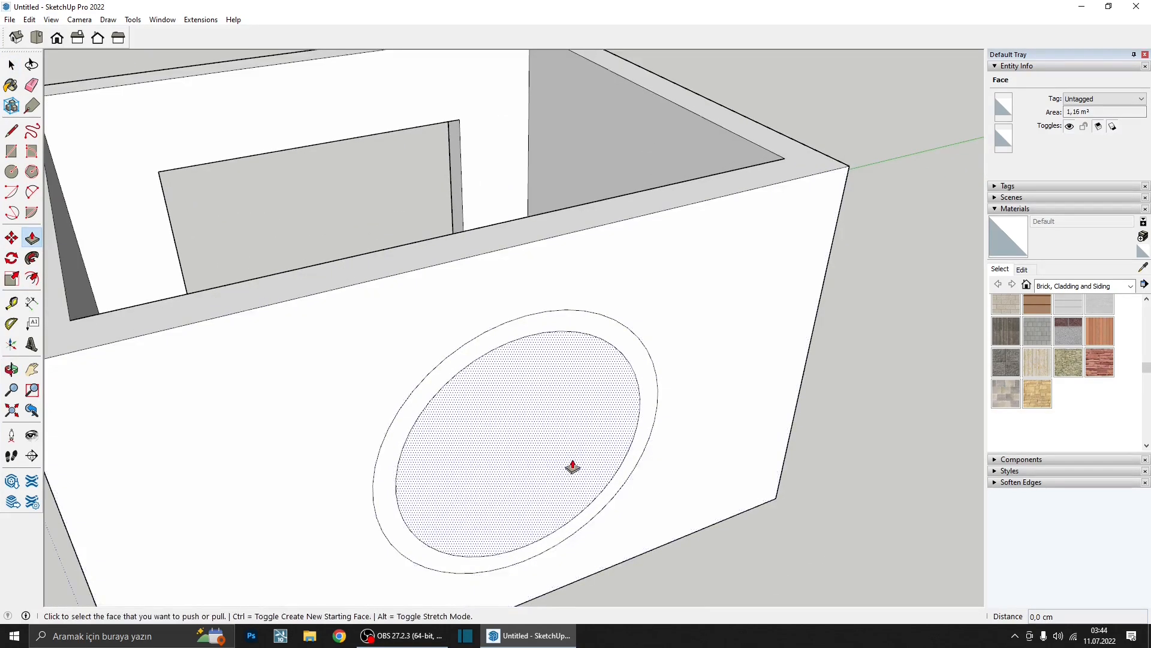
click(552, 458)
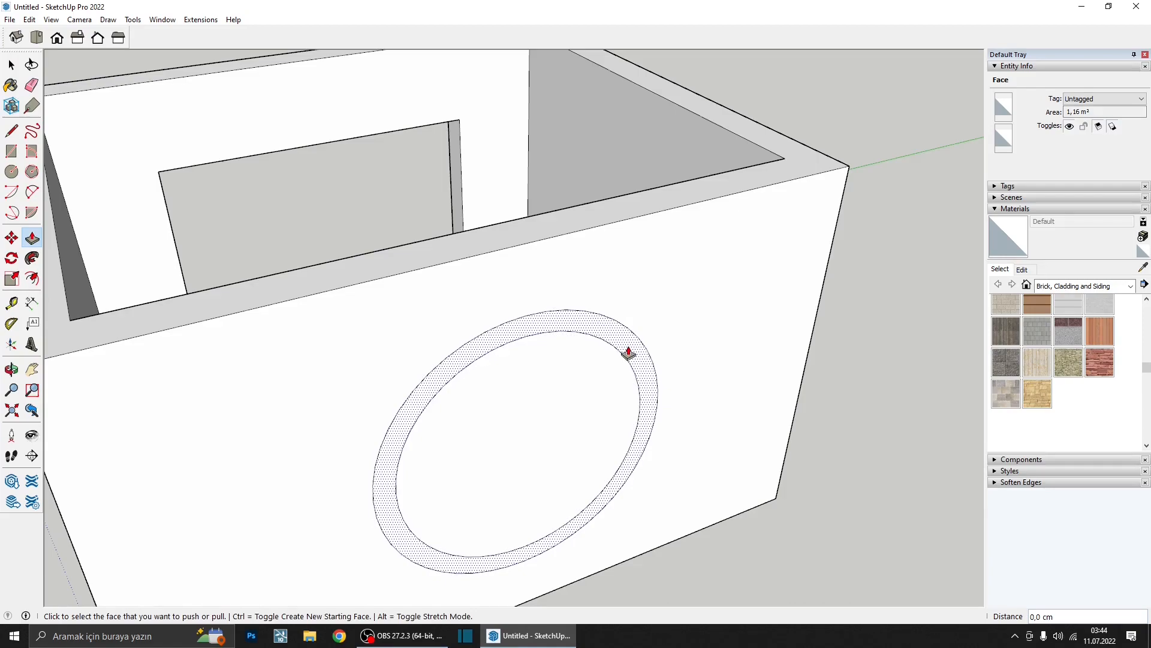
click(628, 353)
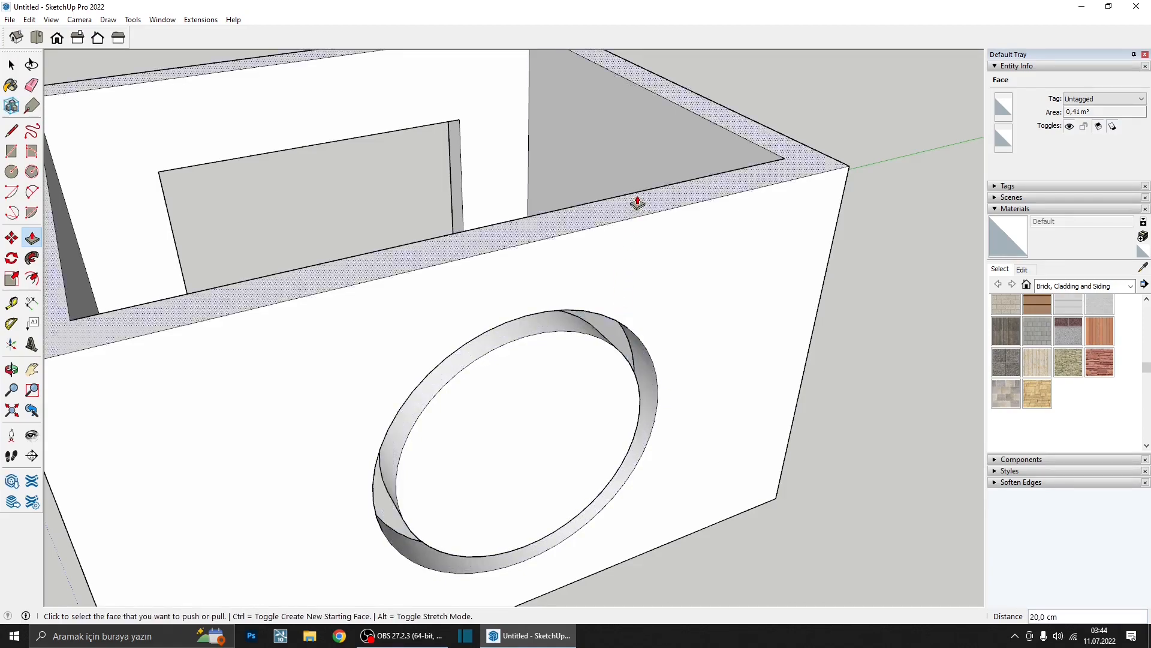
- Select the whole loose disc and move it about 152 cm out of the circular opening, in front of the wall
scroll(633, 240, down, 3)
middle_drag(618, 269, 792, 131)
key(space)
middle_drag(624, 365, 557, 486)
triple_click(566, 405)
scroll(566, 405, down, 3)
middle_drag(567, 405, 614, 470)
key(m)
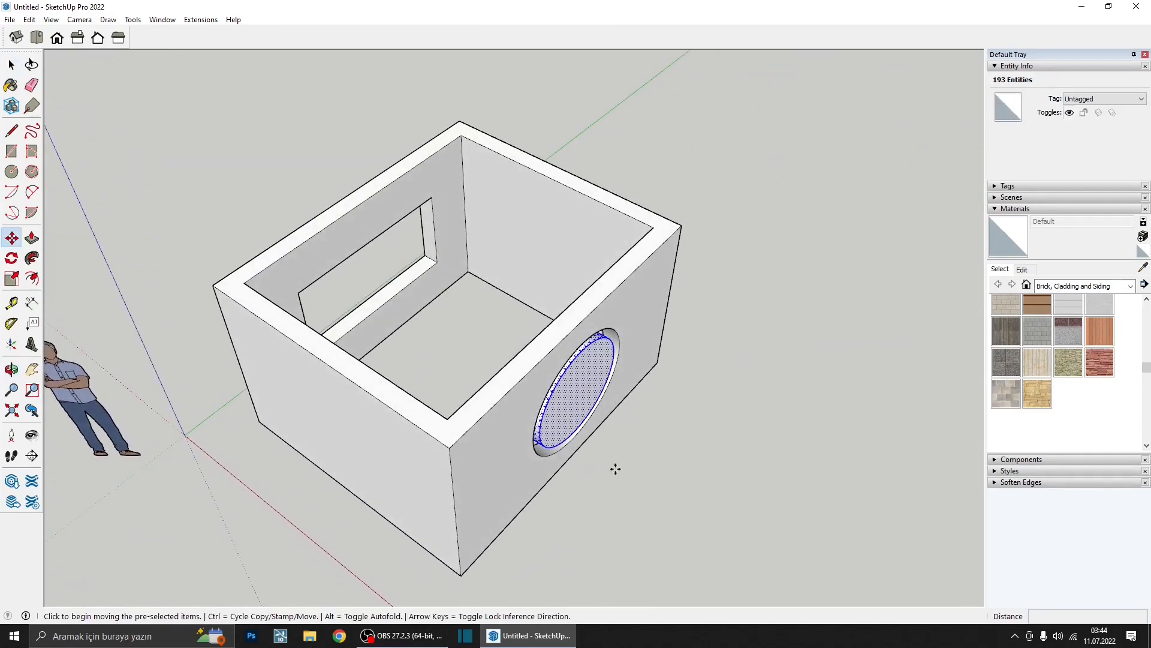
click(644, 457)
click(777, 537)
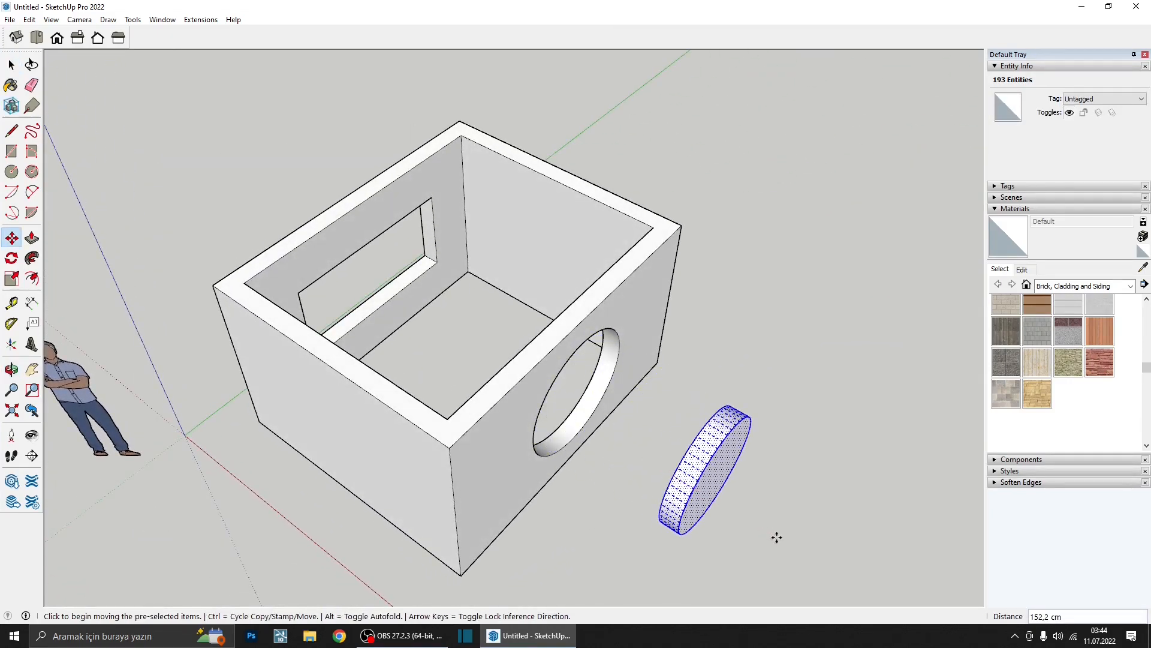
- Scale the disc up about its center using a corner grip
middle_drag(777, 538, 704, 440)
key(s)
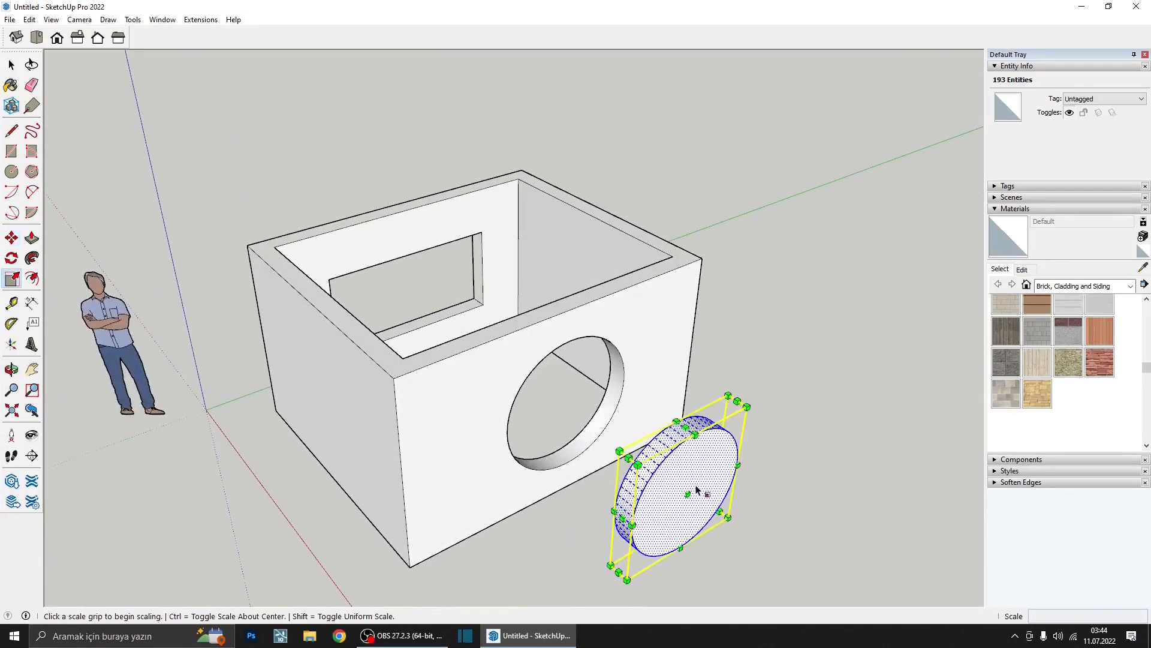
ctrl+click(748, 406)
click(804, 354)
- Select the entire walled box and rotate it horizontally about the middle of a short wall's top edge
scroll(722, 458, down, 2)
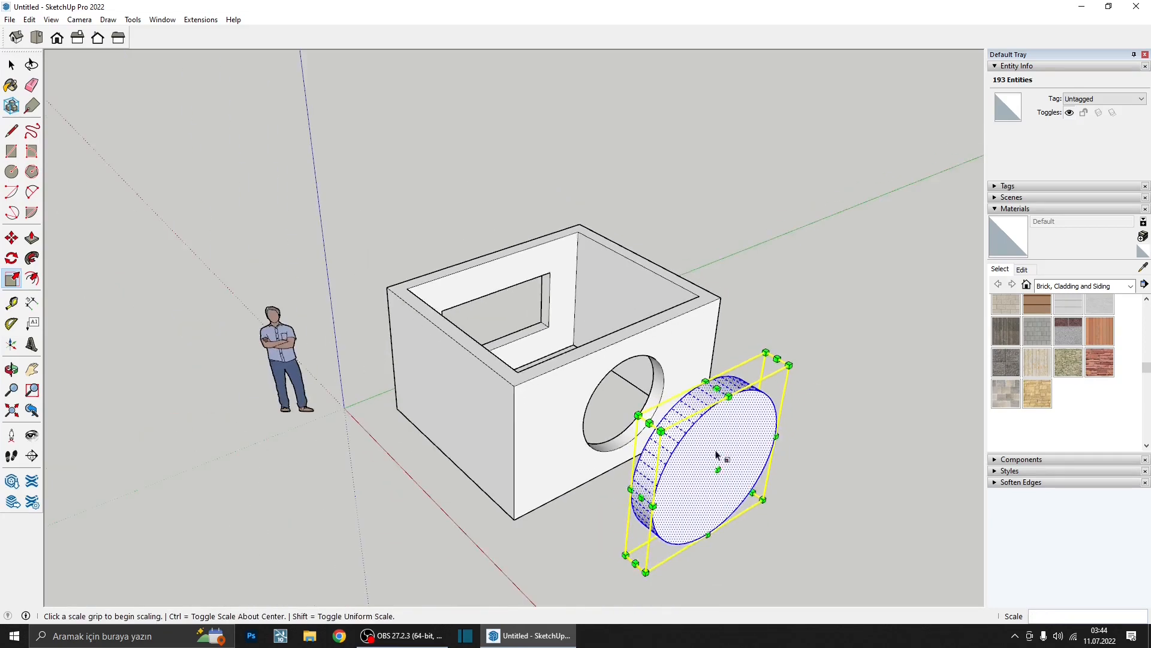
middle_drag(722, 458, 558, 413)
key(space)
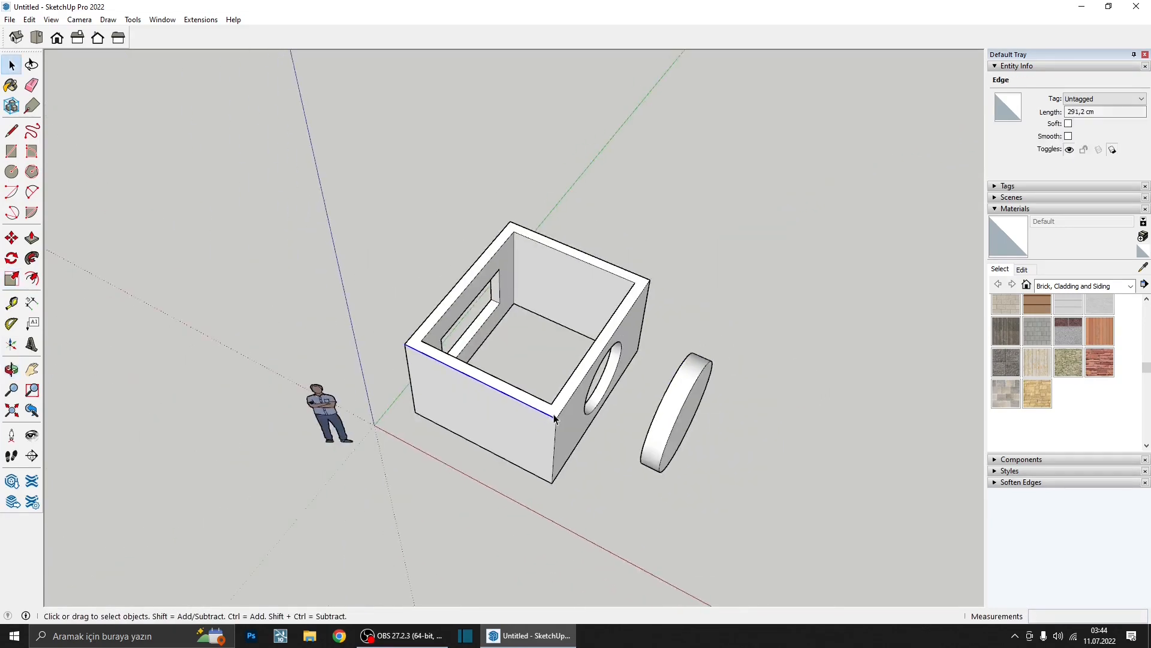
triple_click(558, 414)
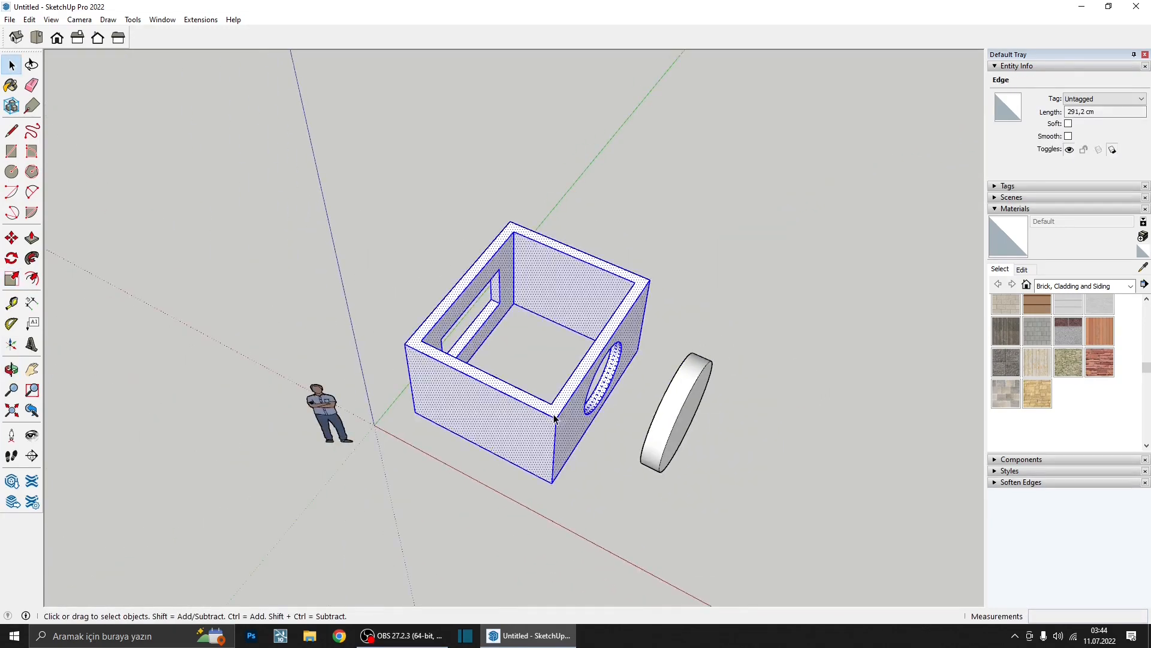
click(11, 258)
middle_drag(492, 414, 524, 406)
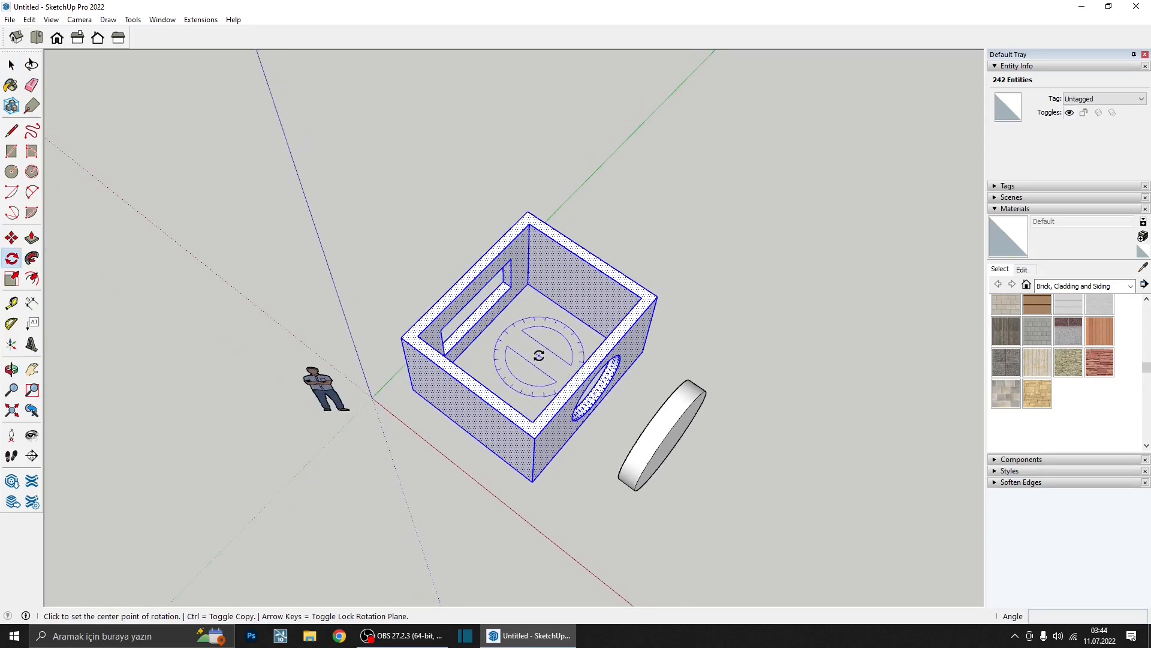
click(592, 251)
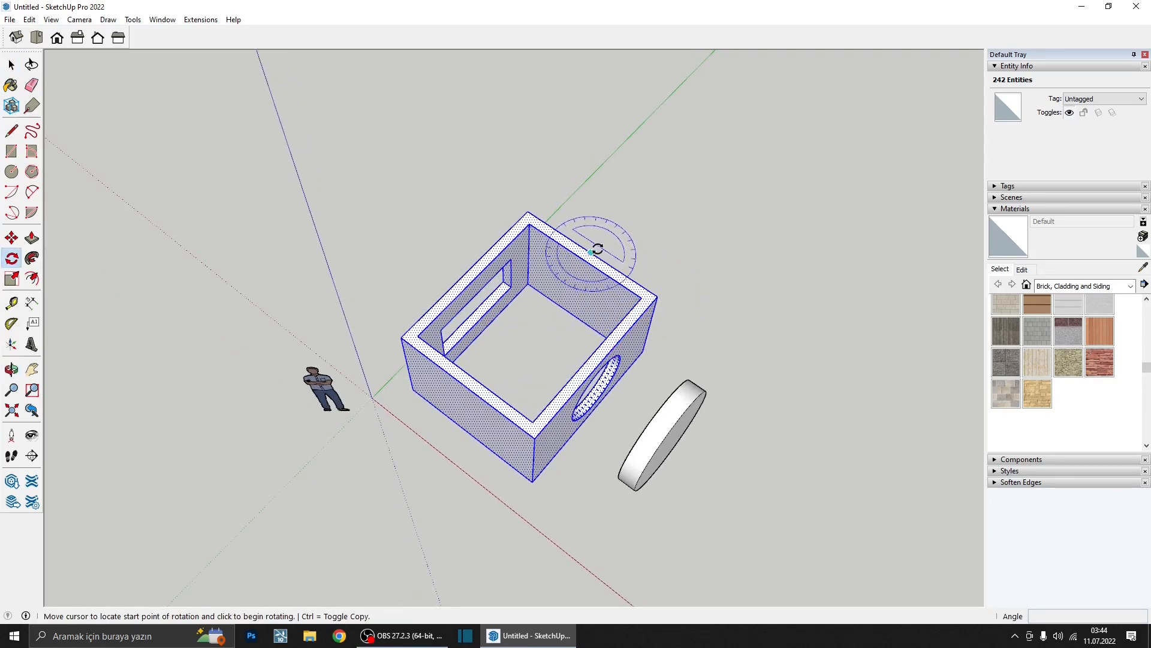
click(654, 187)
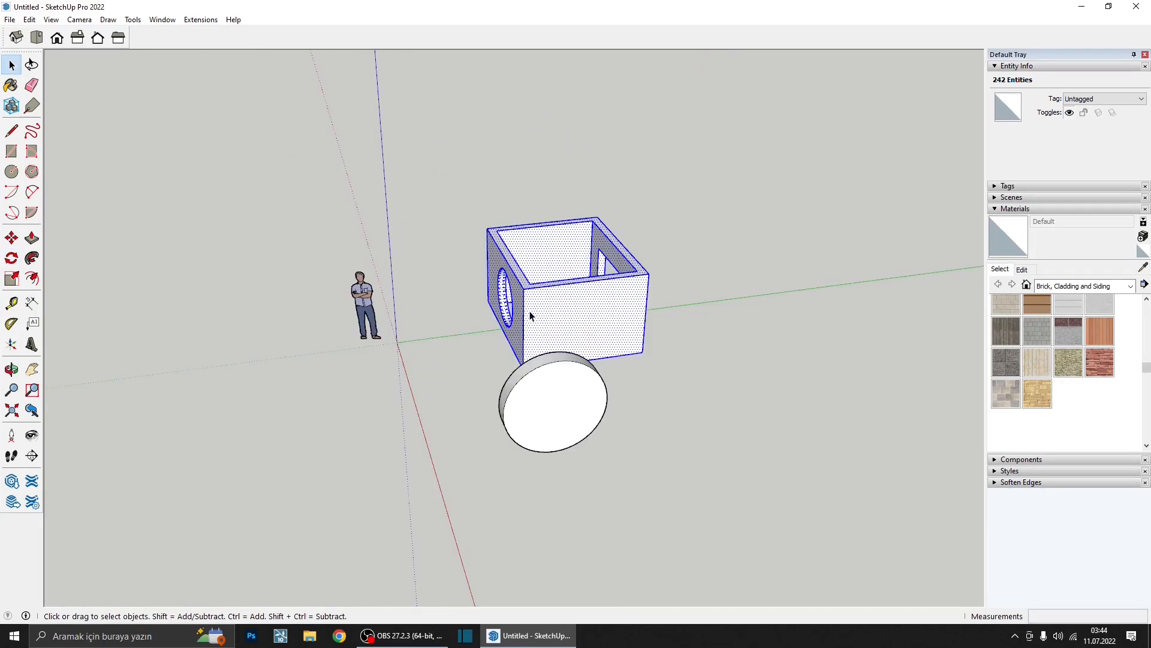
middle_drag(532, 315, 612, 298)
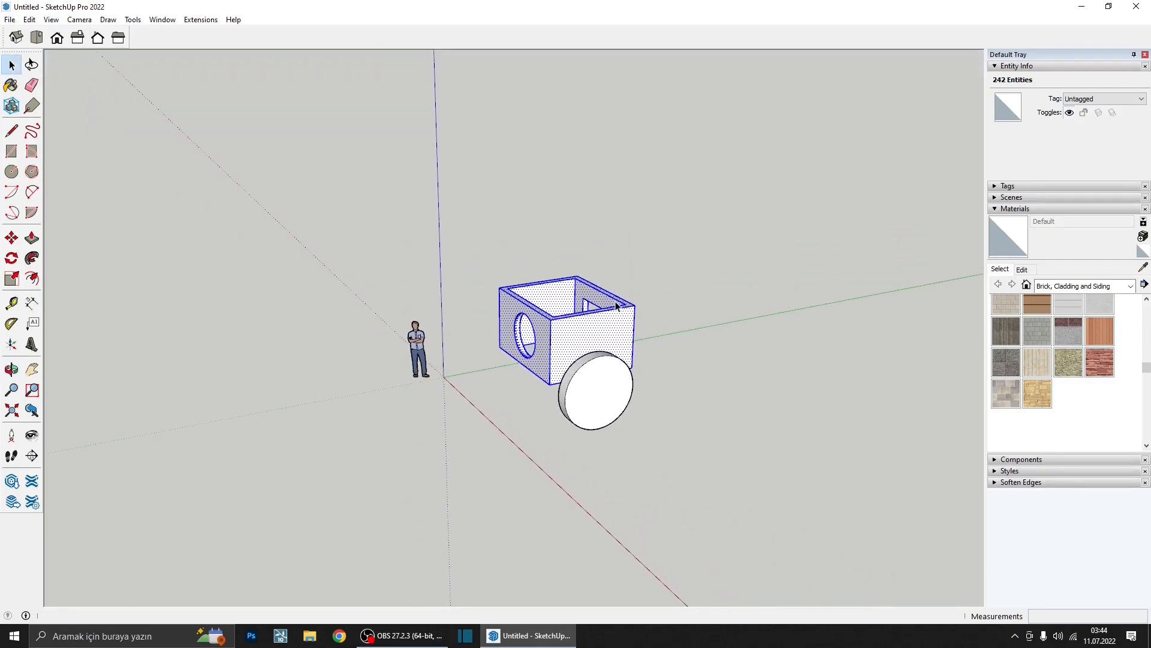
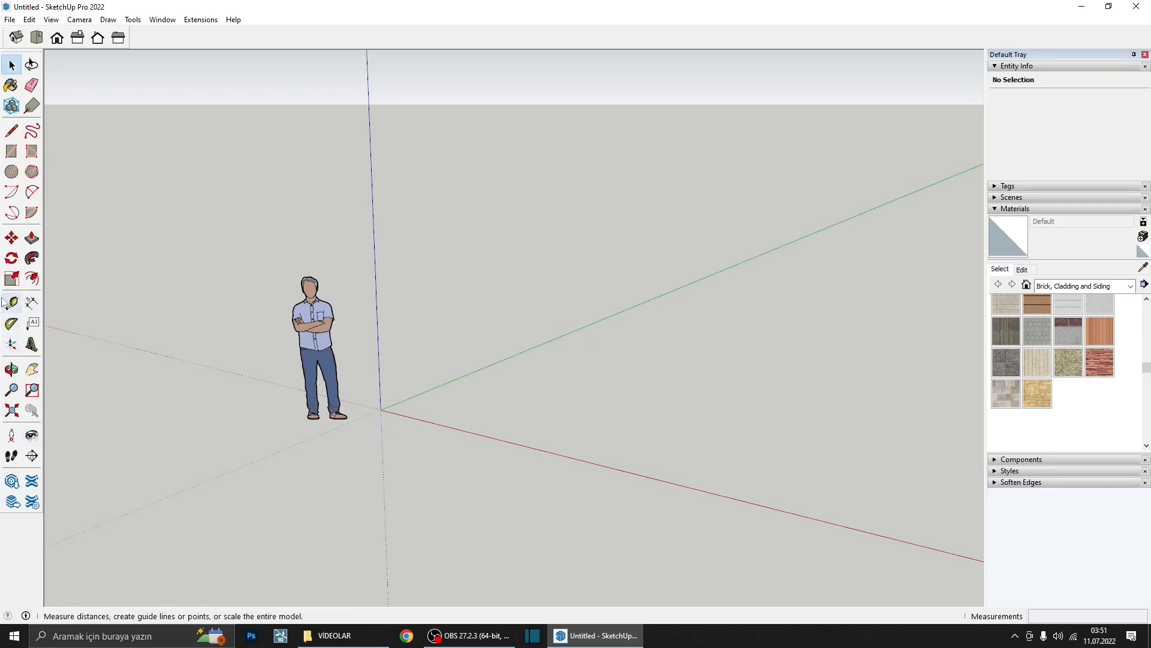
- Draw a rectangle about 156 by 114 cm on the ground and extrude it upward about 200 cm into a box
click(12, 150)
click(480, 396)
click(622, 394)
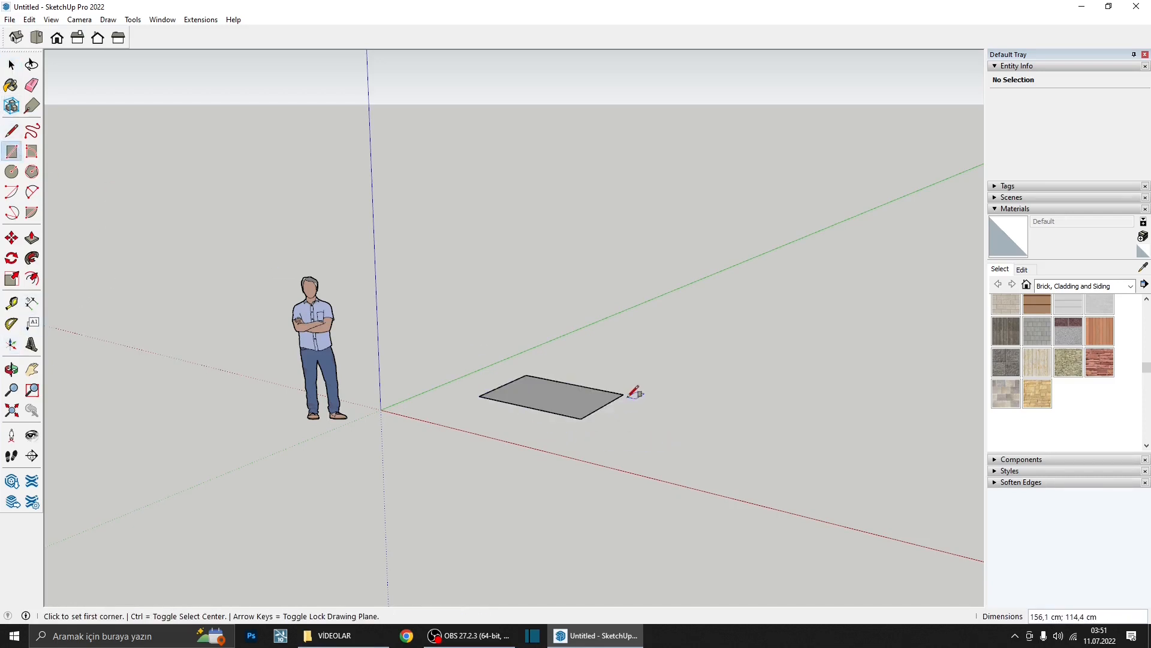
key(p)
click(585, 403)
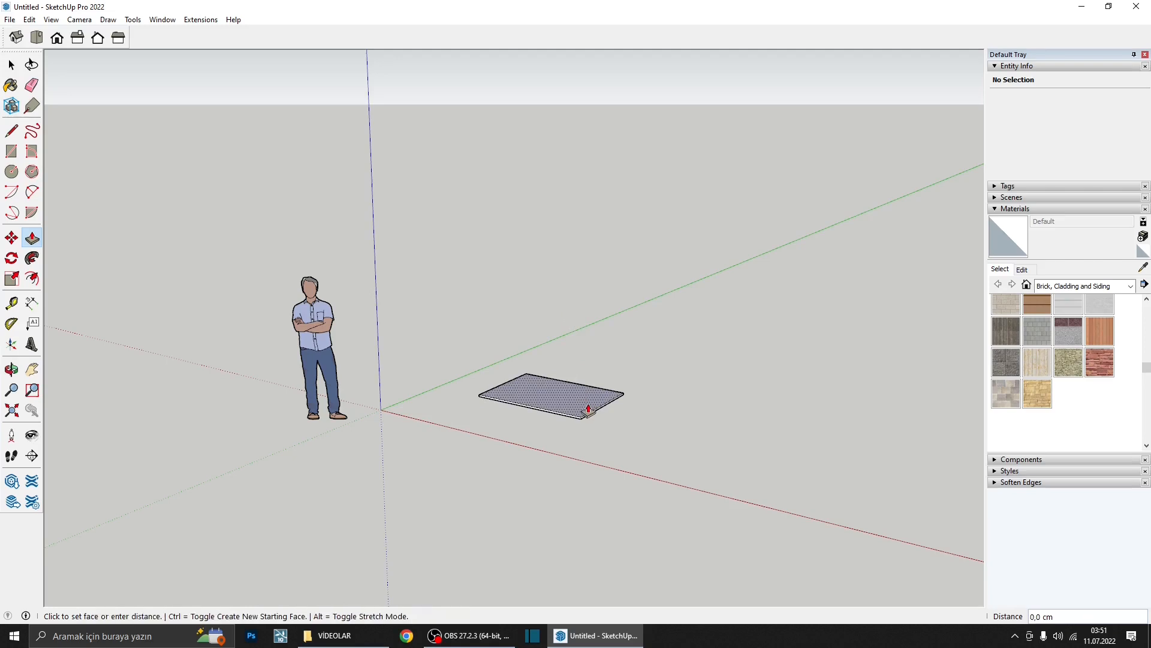
click(586, 259)
middle_drag(534, 303, 509, 332)
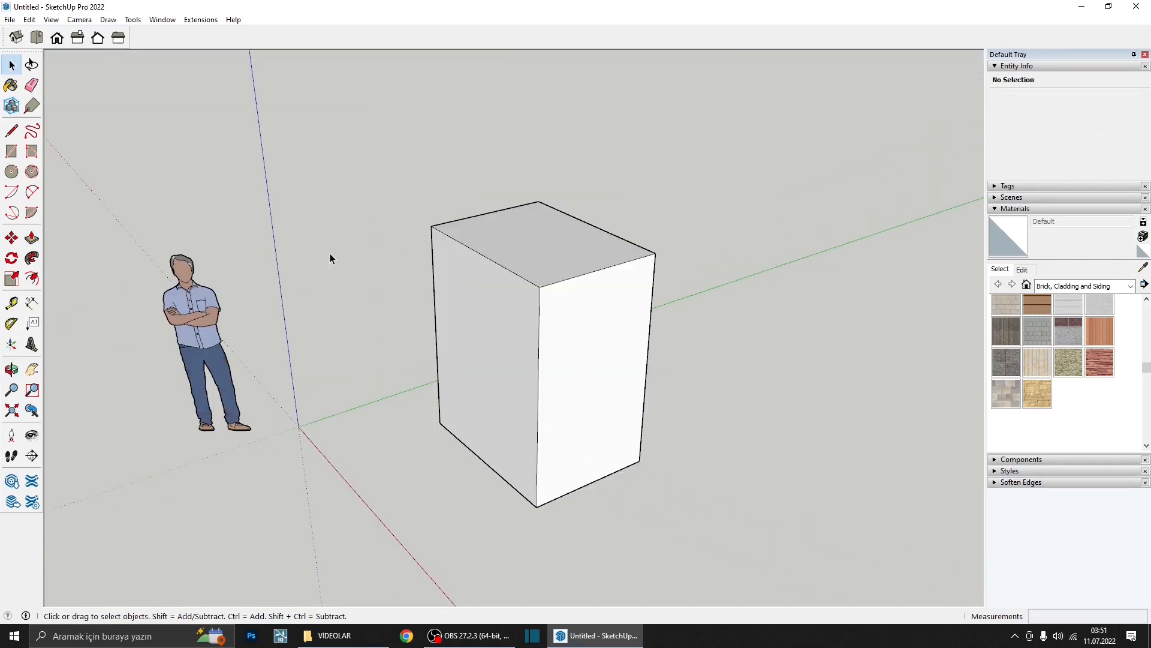
- Measure the box's nearest vertical edge from its top corner to its bottom corner with the Tape Measure
click(12, 303)
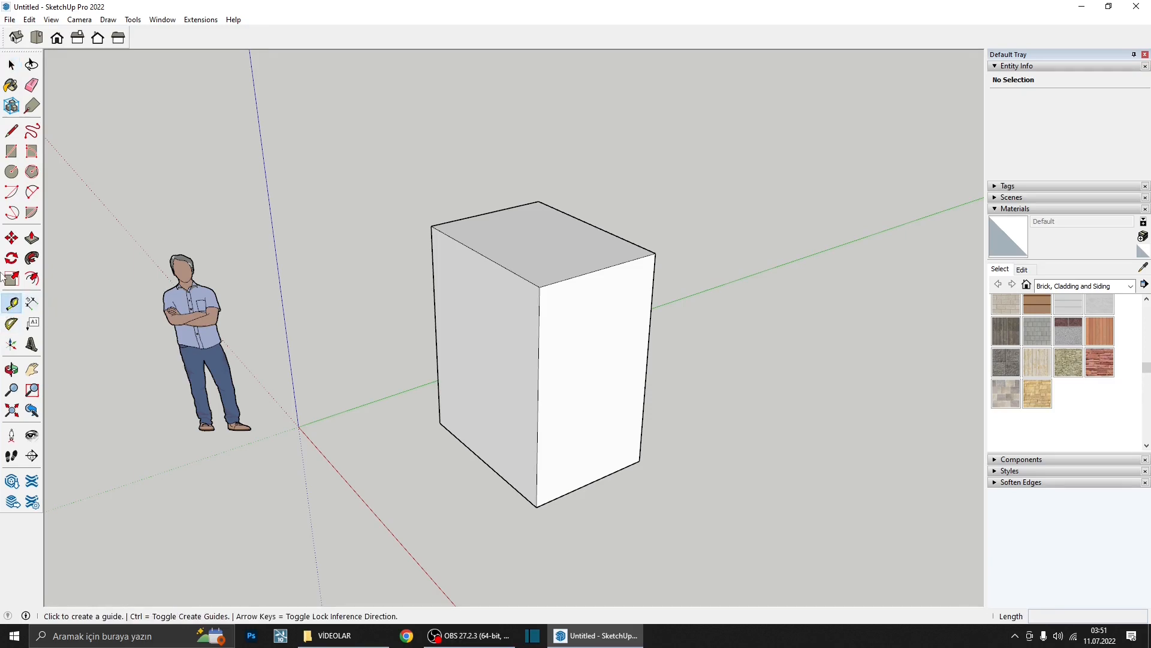
click(540, 287)
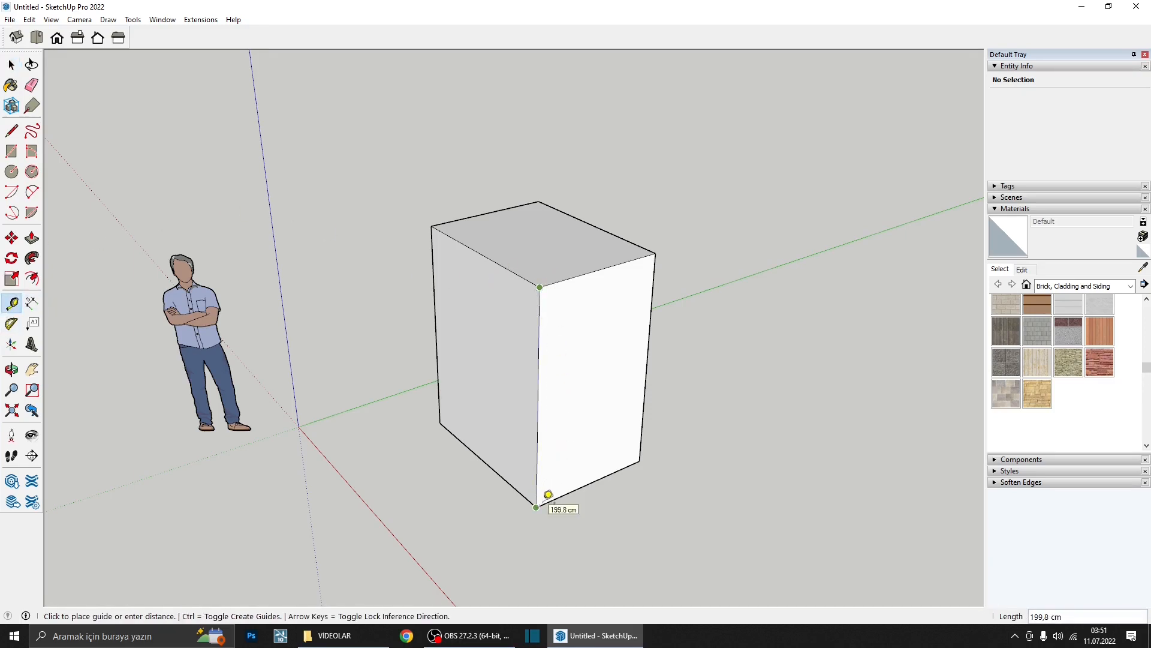
click(548, 494)
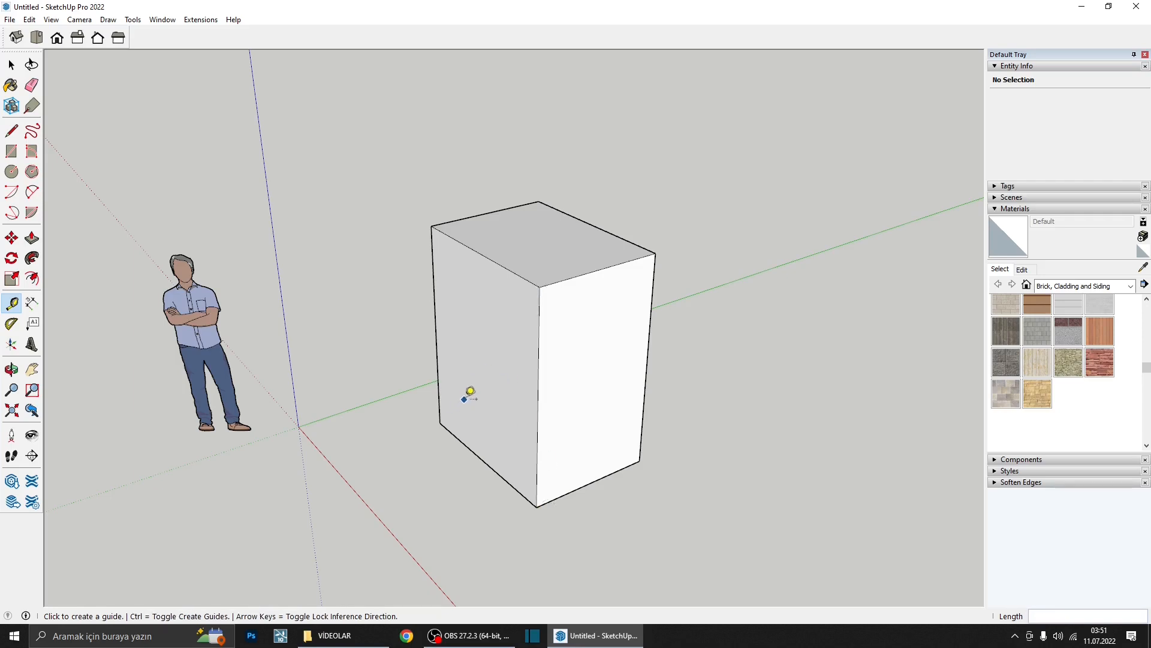
- Place a guide line 90 cm above the bottom edge of the box's wider side face, parallel to that edge
middle_drag(577, 356, 438, 335)
scroll(544, 360, up, 3)
middle_drag(504, 322, 455, 342)
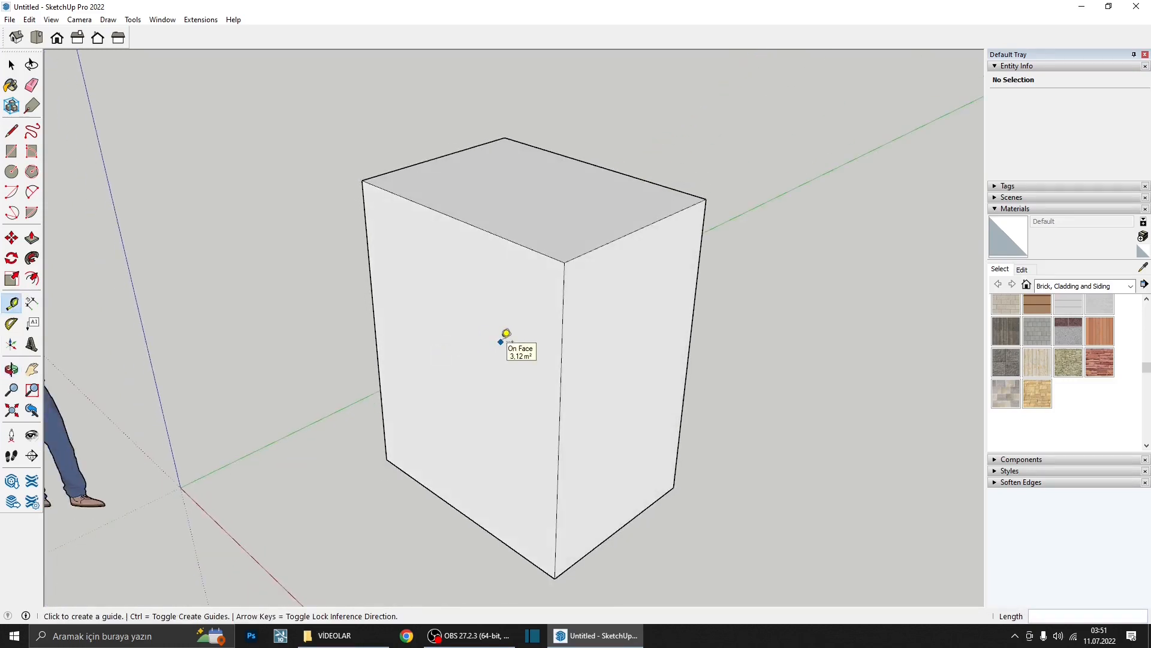
scroll(524, 376, down, 3)
middle_drag(524, 376, 492, 408)
scroll(490, 444, up, 3)
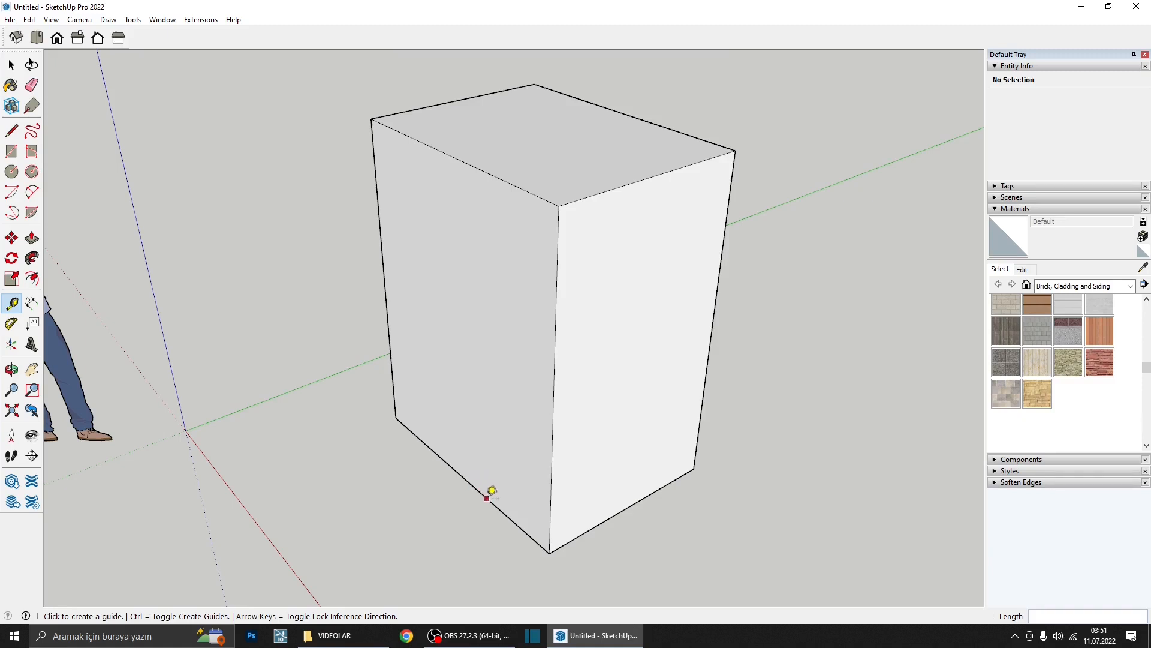
click(487, 498)
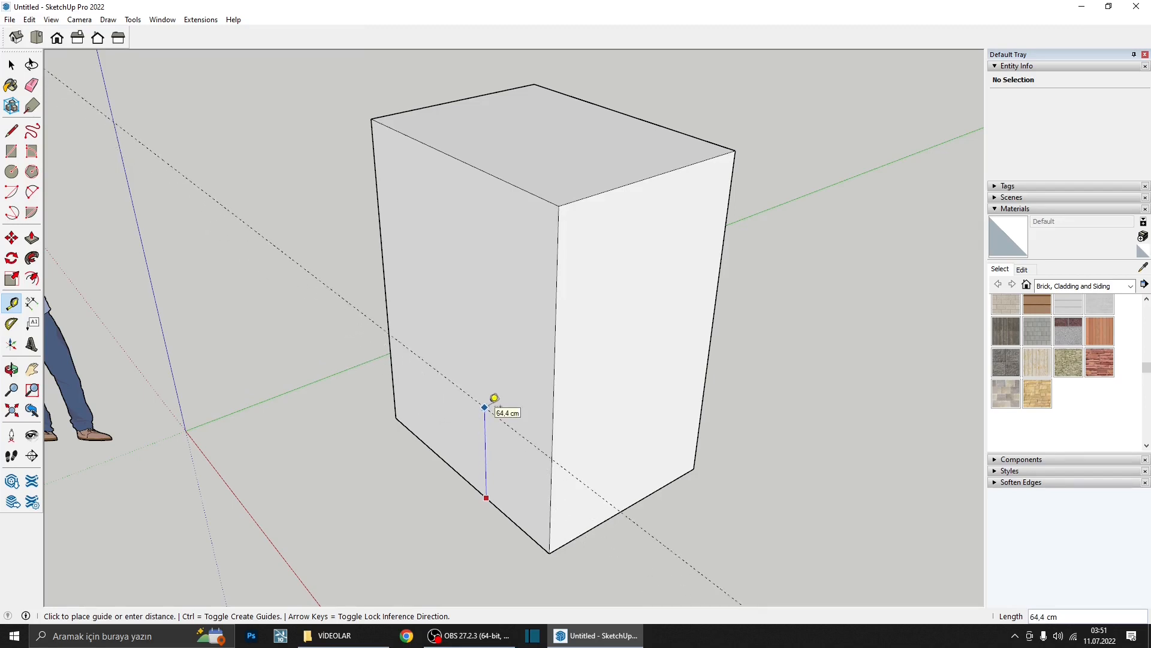
key(Return)
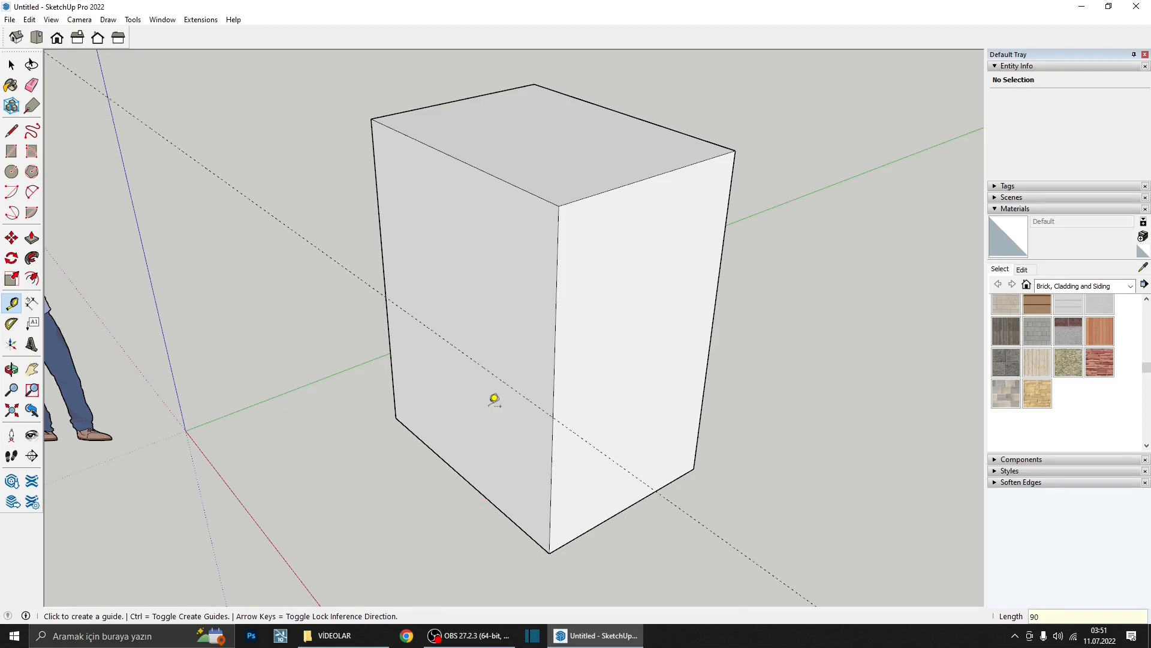
middle_drag(487, 471, 565, 321)
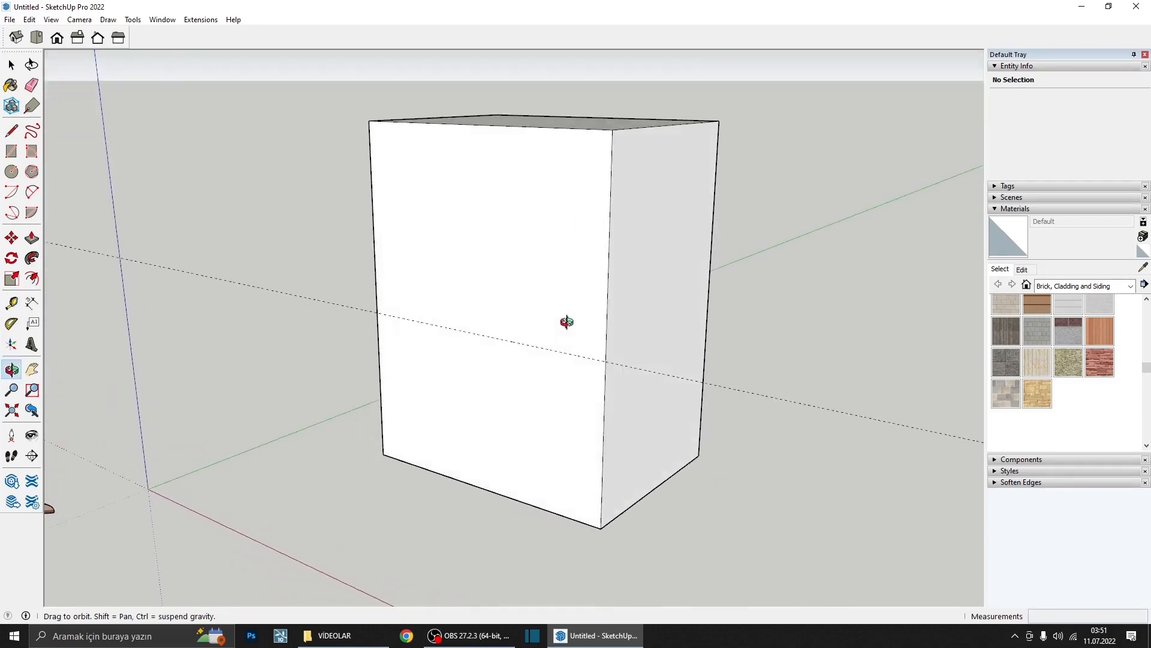
- Place a second horizontal guide line on the wider side face, 40 cm above the existing guide
scroll(563, 342, down, 2)
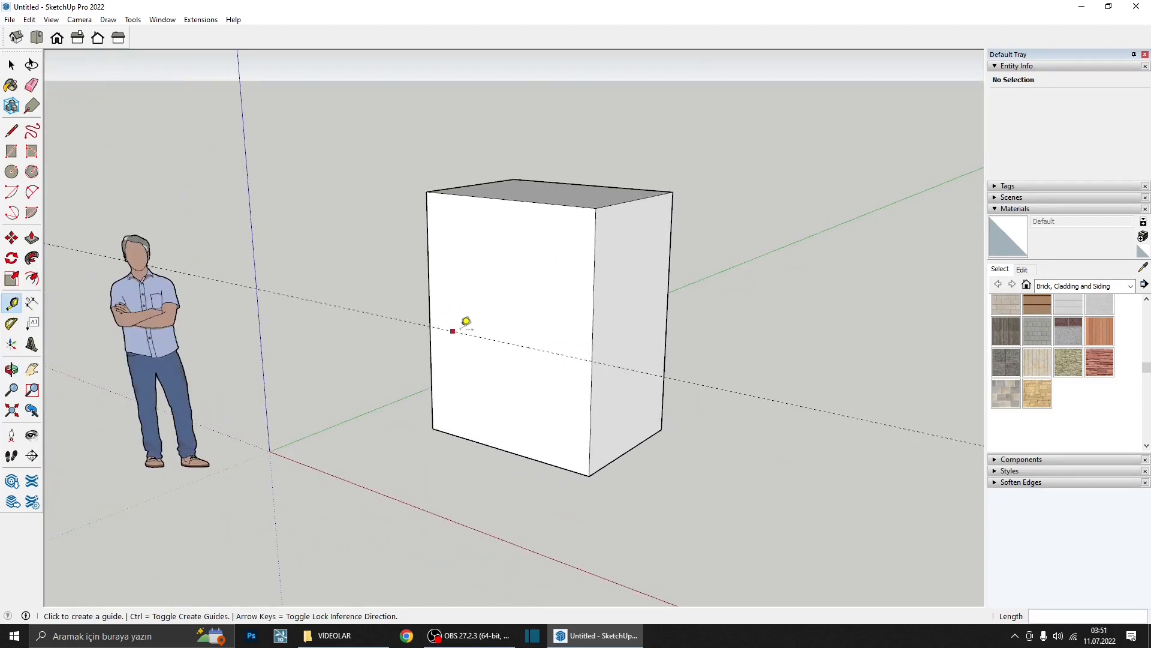
middle_drag(465, 324, 511, 347)
scroll(530, 349, up, 2)
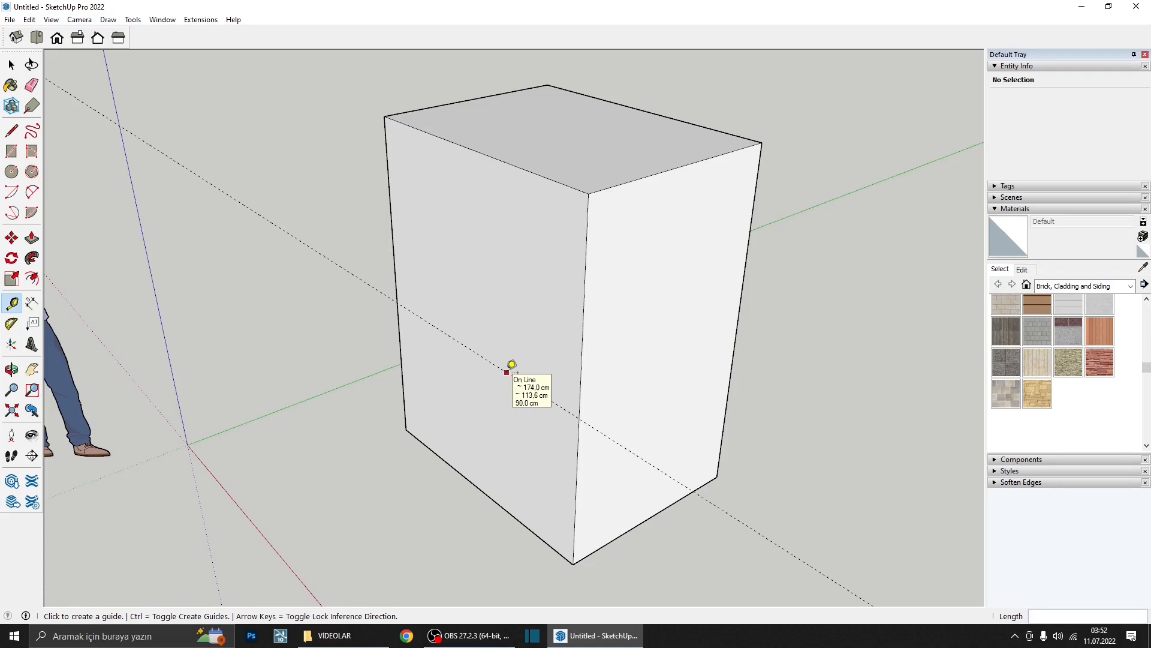
click(511, 365)
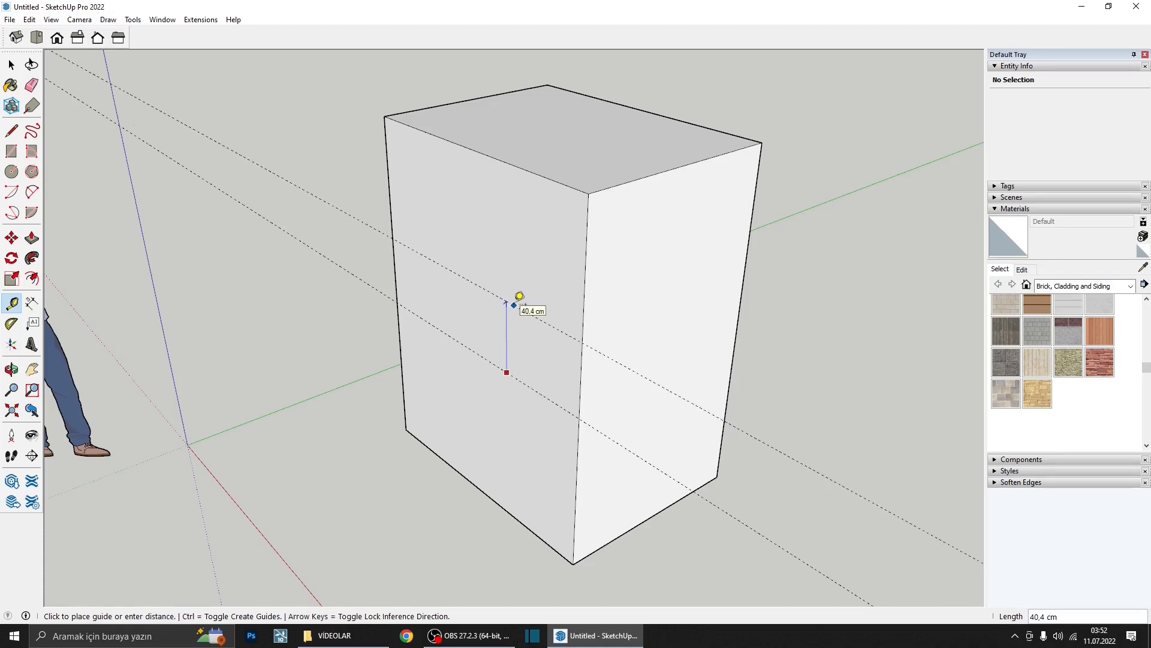
text(40)
key(Return)
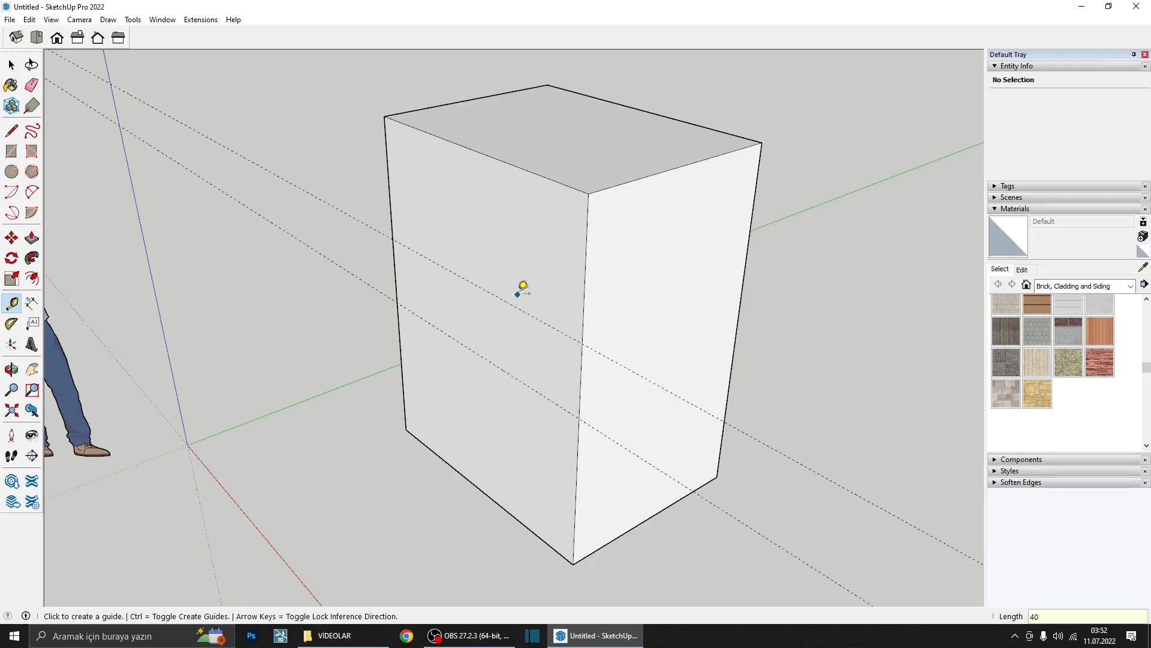
- Place a vertical guide line on the wider side face, through the midpoint of its top edge
scroll(552, 287, up, 5)
click(362, 277)
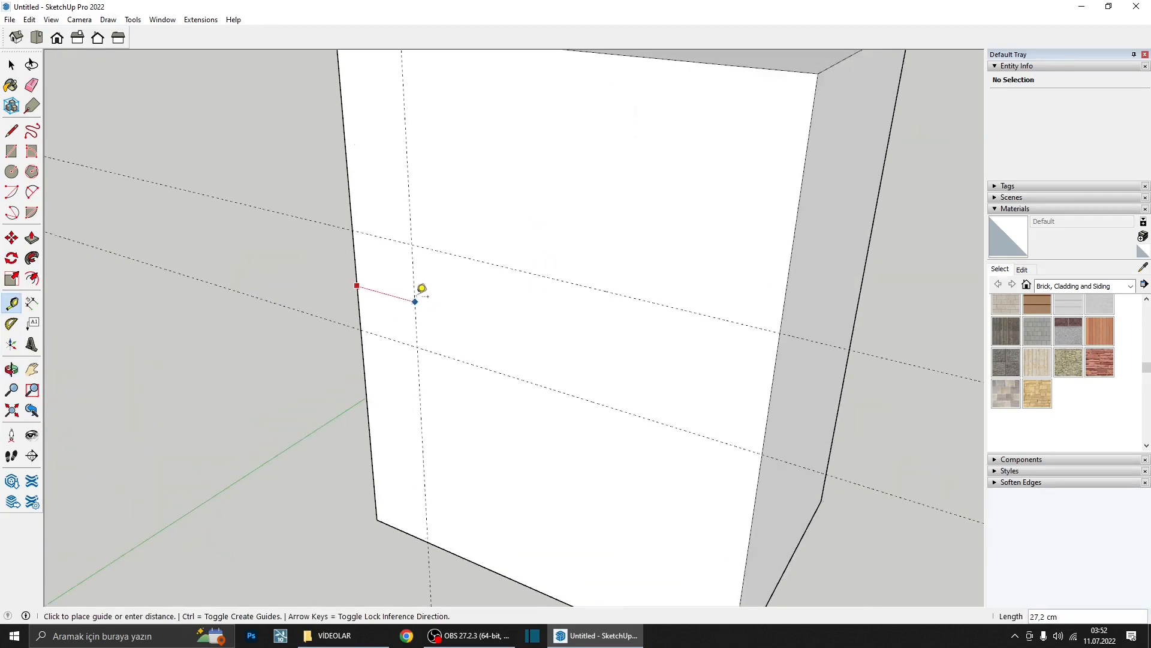
scroll(414, 287, down, 3)
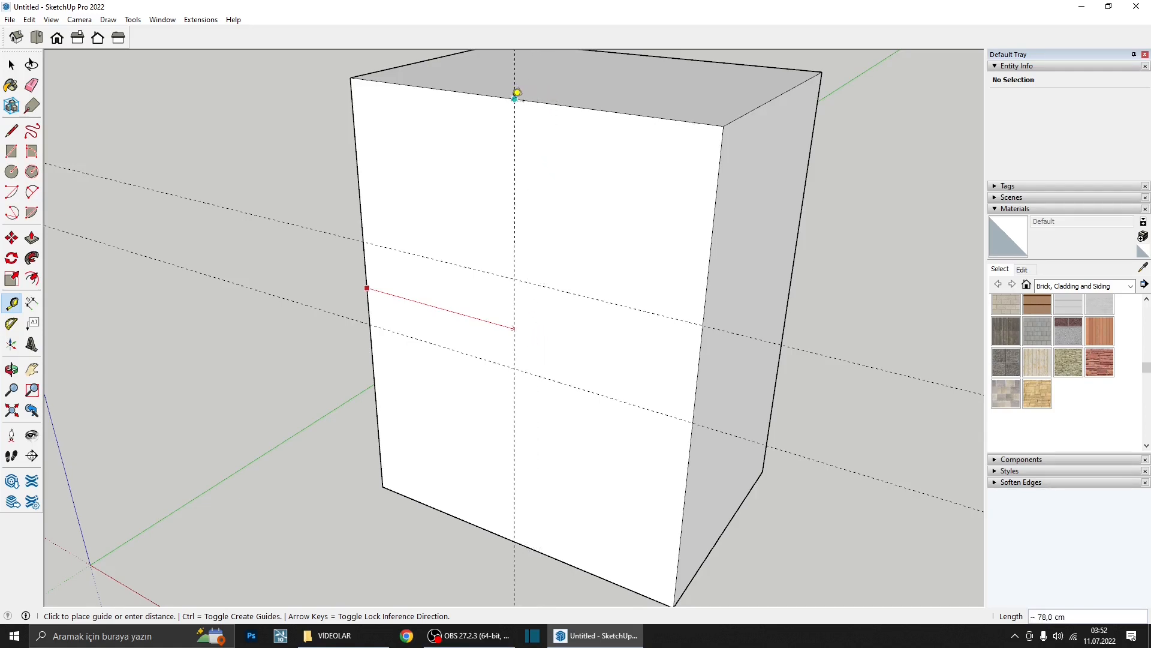
click(515, 99)
- Place two more vertical guide lines, one 20 cm to each side of the face's centre guide
scroll(522, 293, down, 3)
middle_drag(517, 327, 452, 311)
scroll(528, 285, up, 3)
click(527, 300)
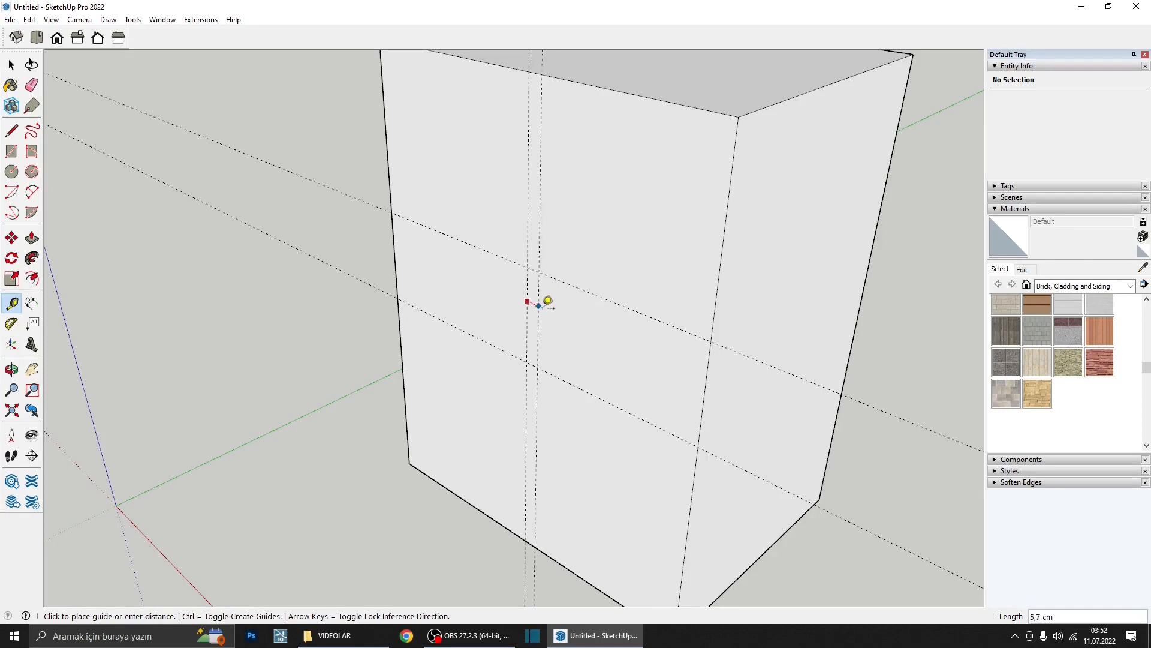
text(20)
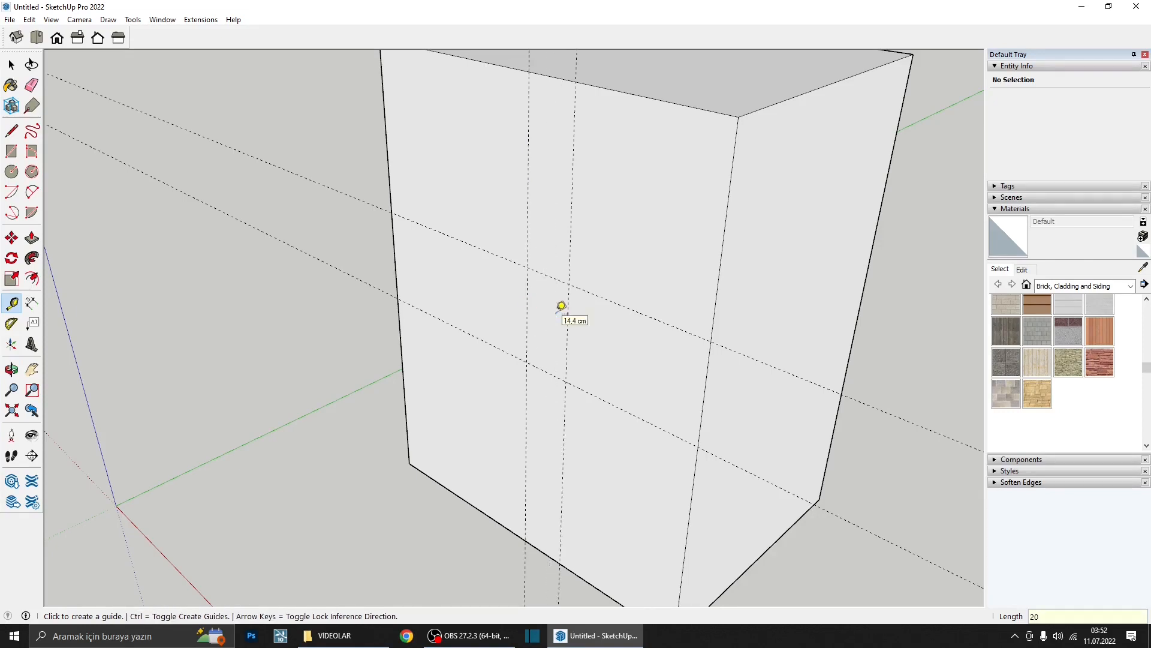
click(529, 305)
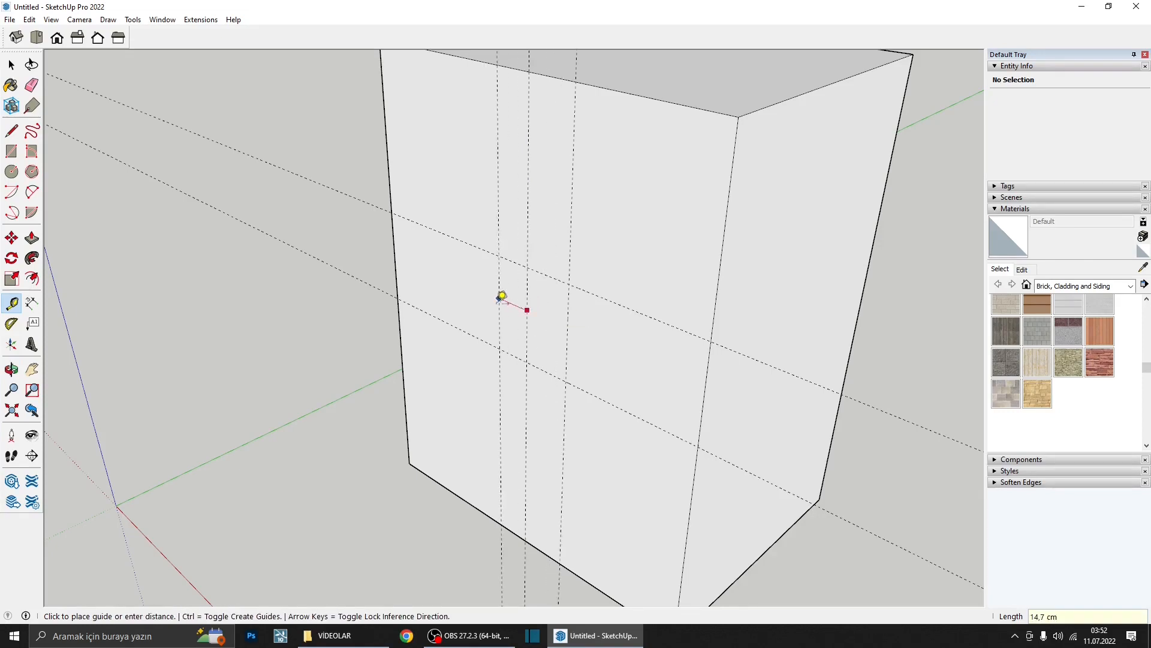
text(20)
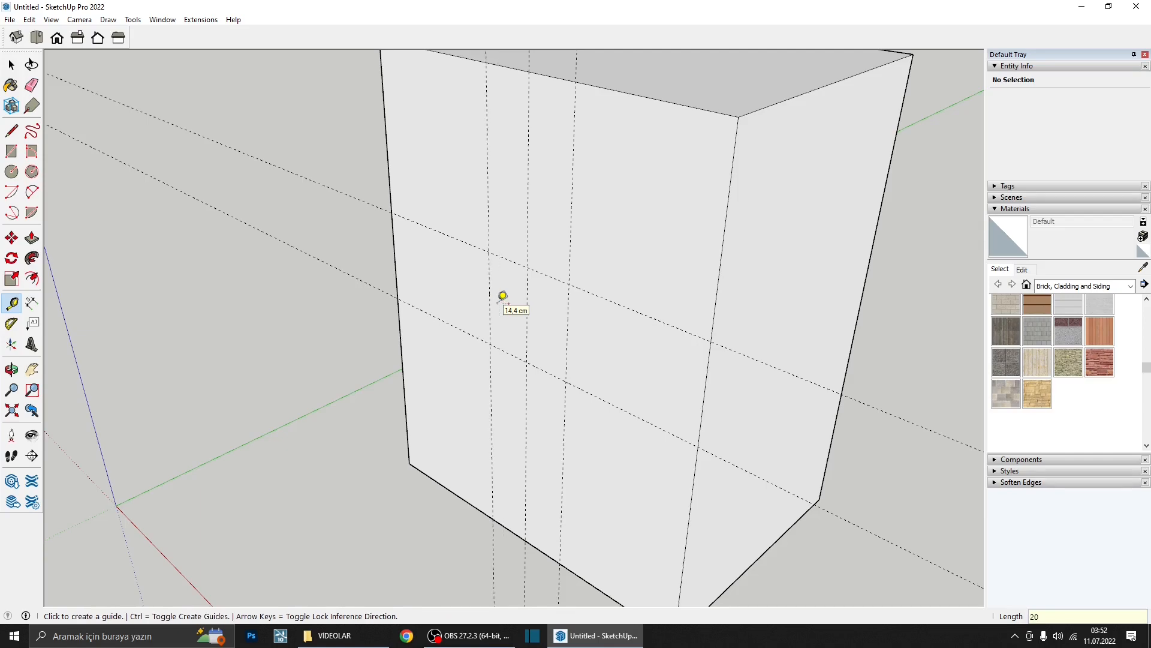
- Draw a rectangle on the face between the intersections of the outer vertical guides and the two horizontal guides
scroll(503, 301, down, 4)
middle_drag(523, 301, 540, 327)
scroll(514, 350, up, 4)
scroll(506, 318, down, 2)
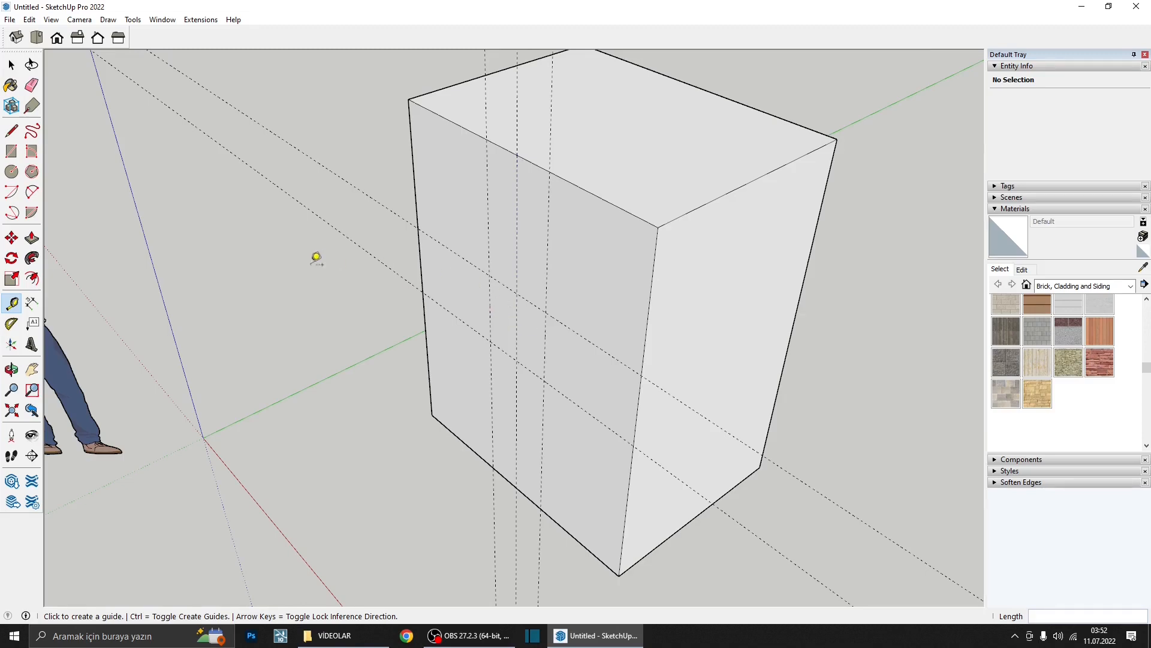
middle_drag(527, 302, 473, 251)
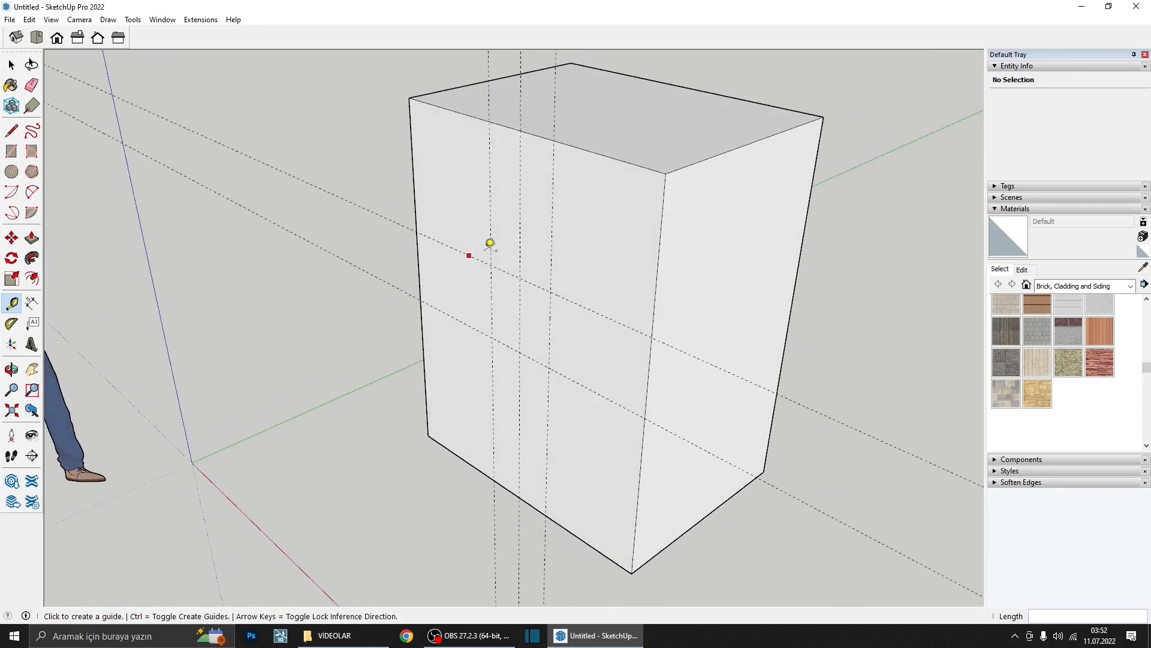
click(11, 151)
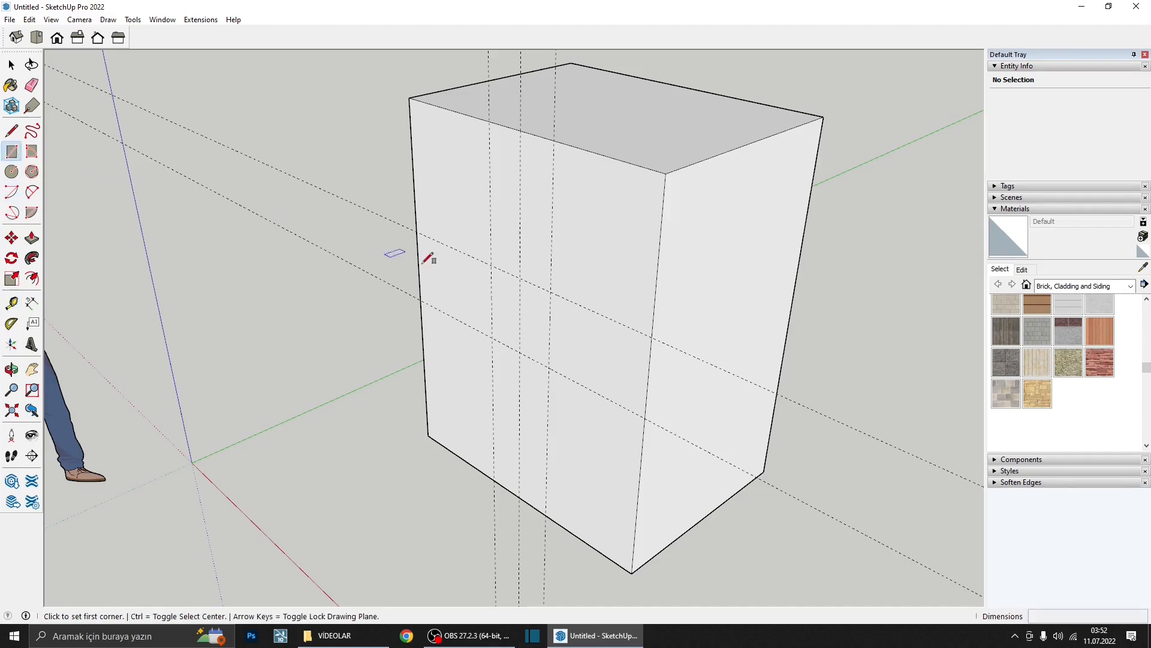
click(492, 265)
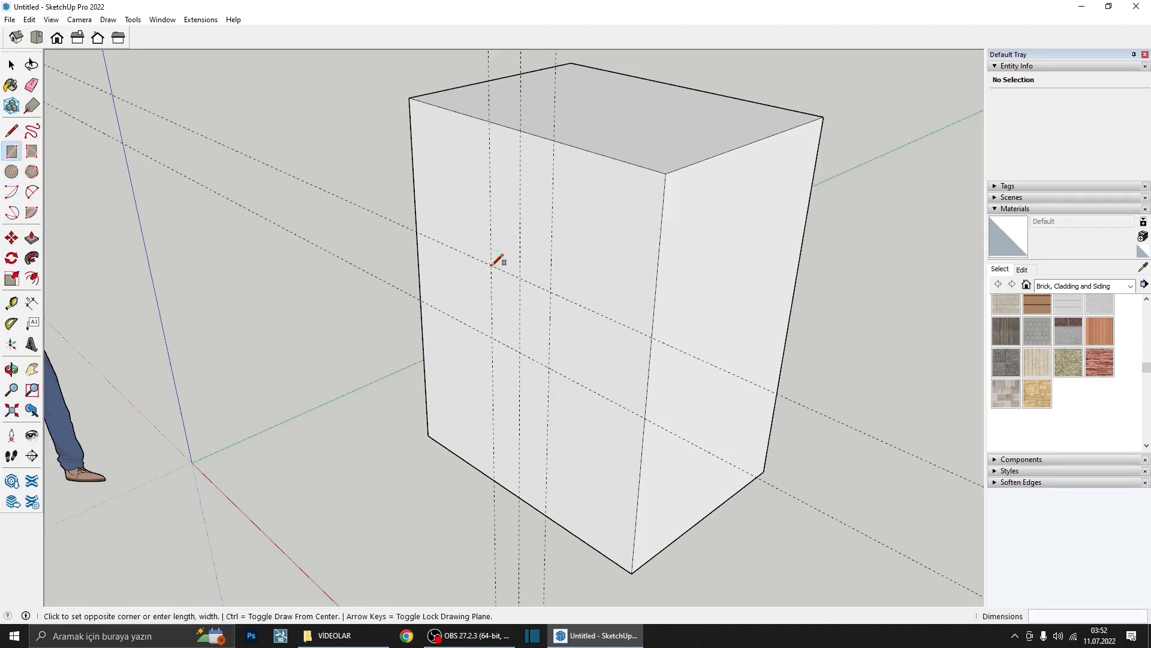
click(549, 365)
- Push the guide-framed square through the box's full depth of about 114 cm to cut an opening
scroll(552, 330, down, 2)
middle_drag(552, 330, 527, 376)
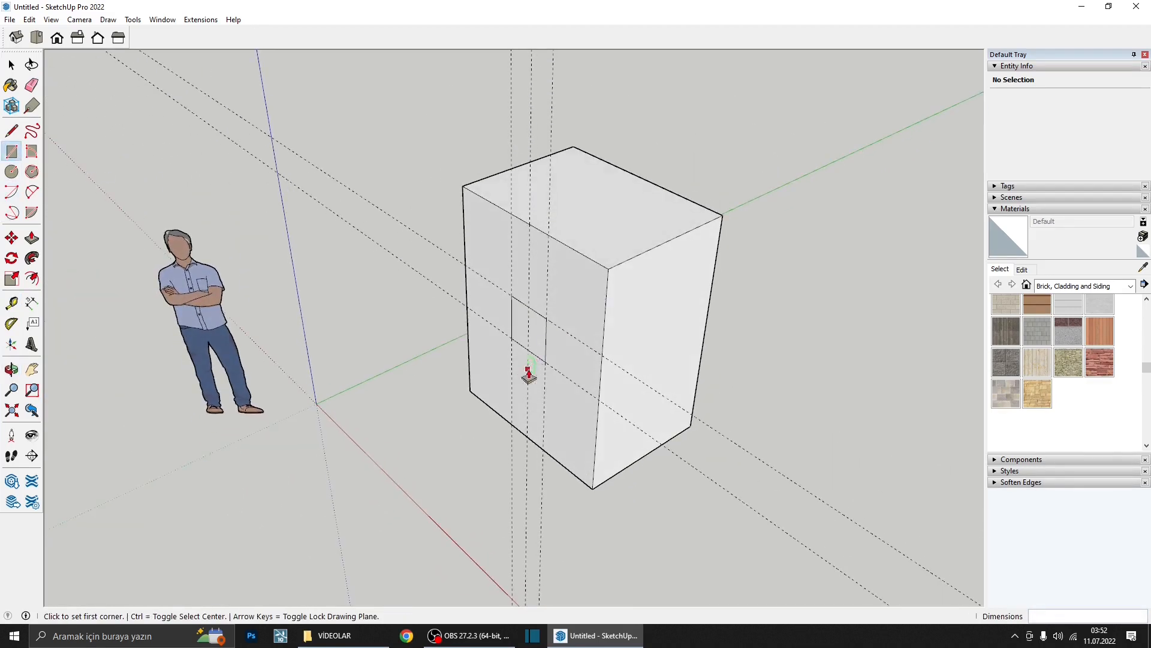
scroll(534, 354, up, 3)
key(p)
click(540, 339)
click(811, 258)
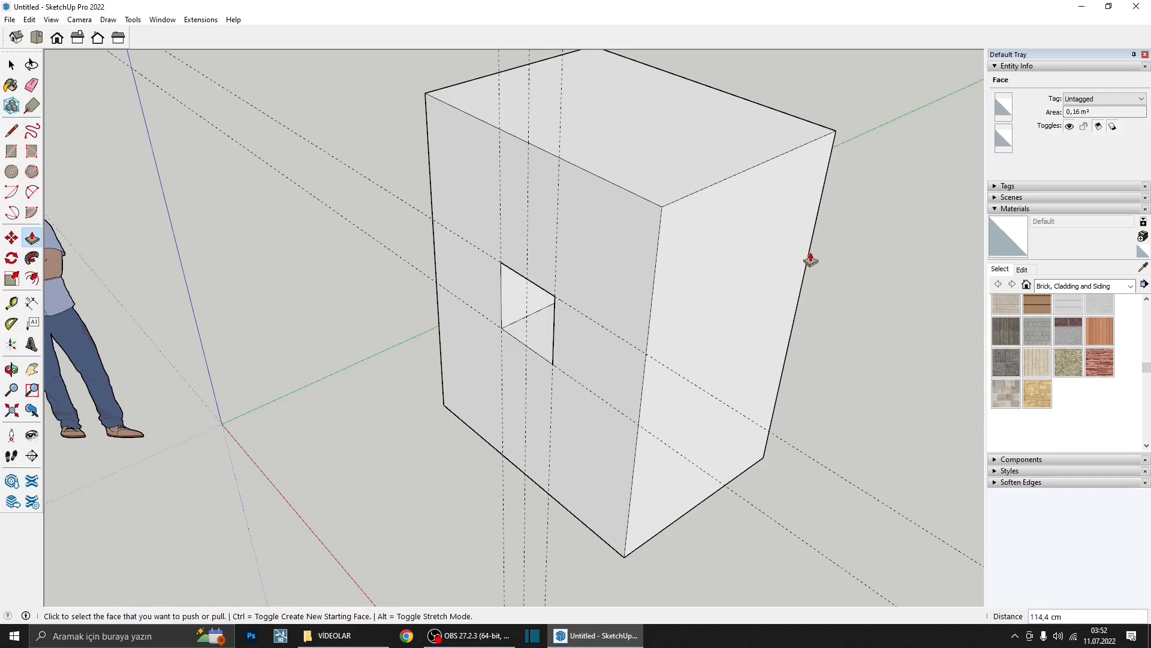
- Erase all the horizontal and vertical guide lines around the box
scroll(689, 278, down, 3)
middle_drag(585, 303, 663, 185)
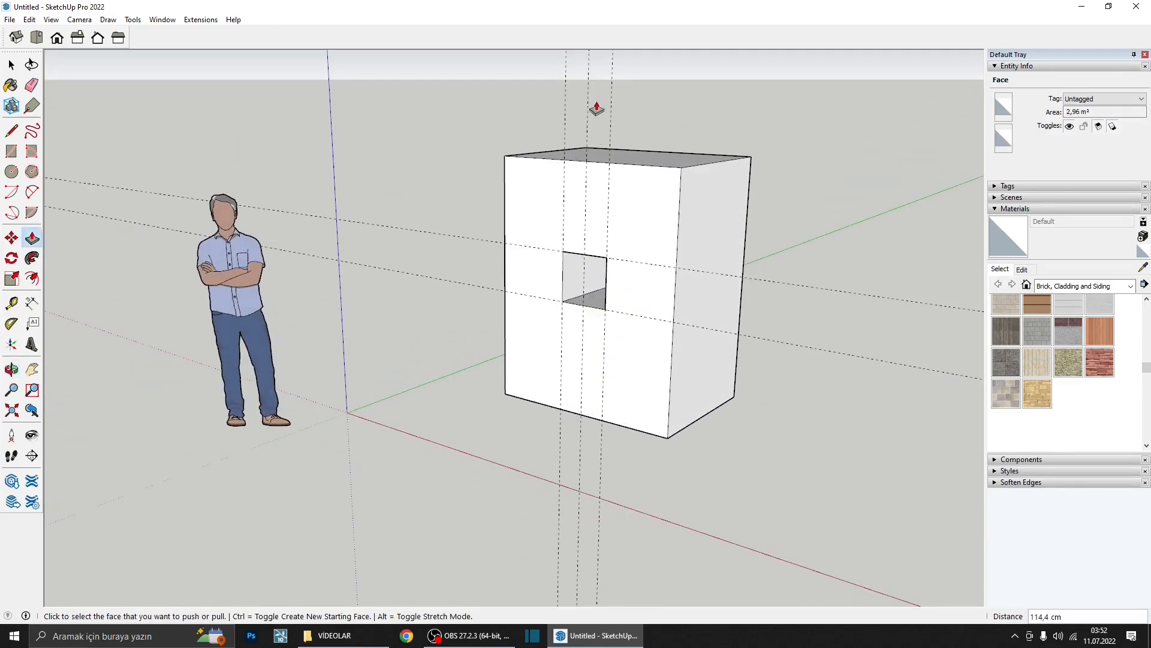
key(e)
middle_drag(596, 108, 697, 318)
shift+middle_drag(515, 187, 447, 262)
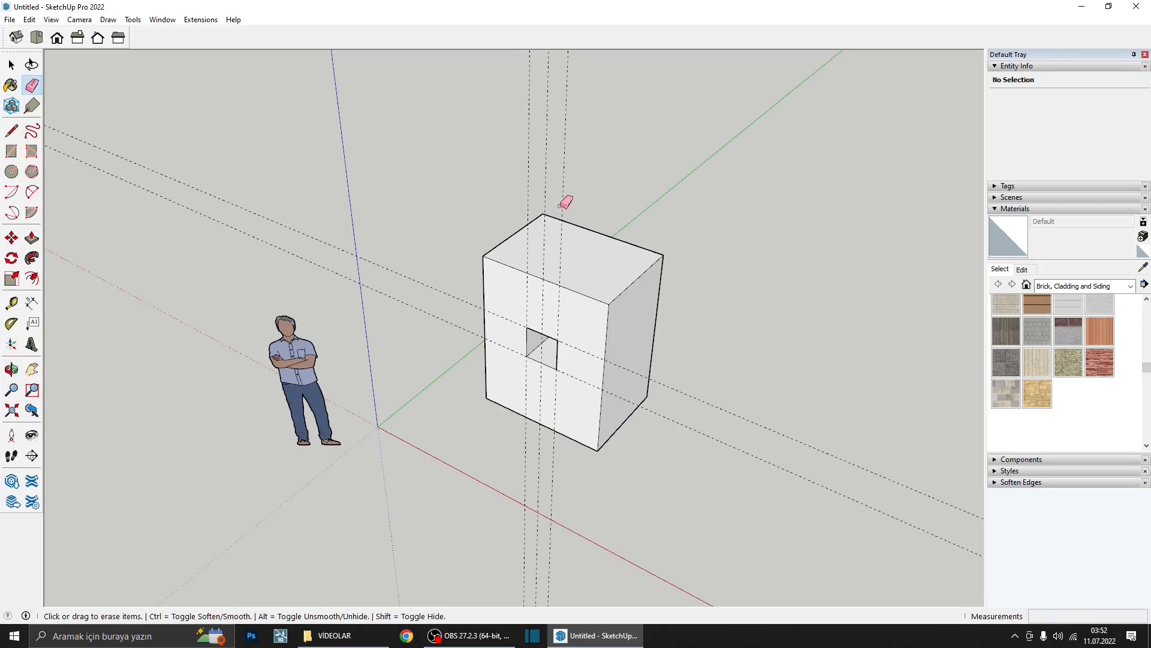
middle_drag(561, 206, 506, 155)
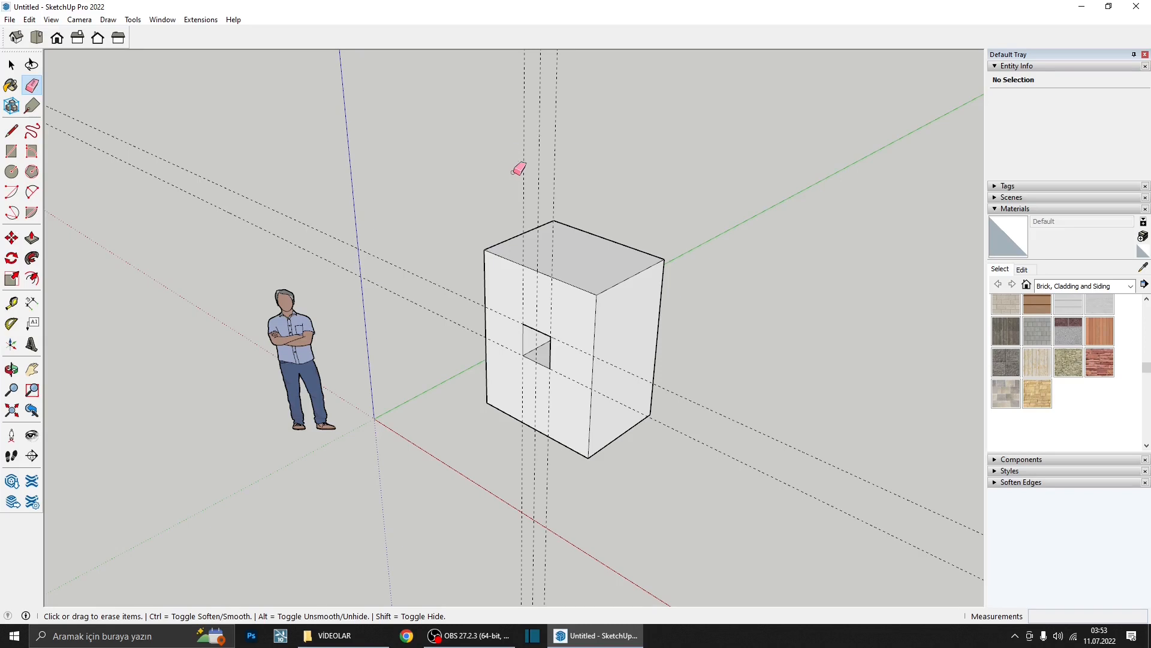
middle_drag(514, 171, 587, 402)
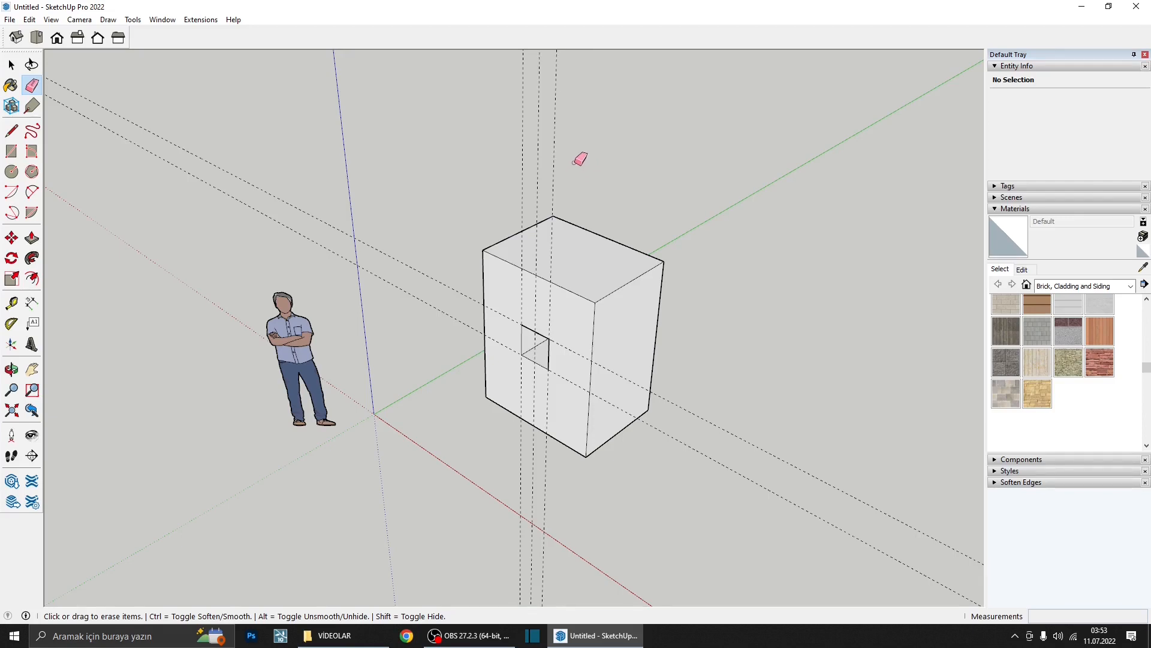
drag(577, 165, 478, 172)
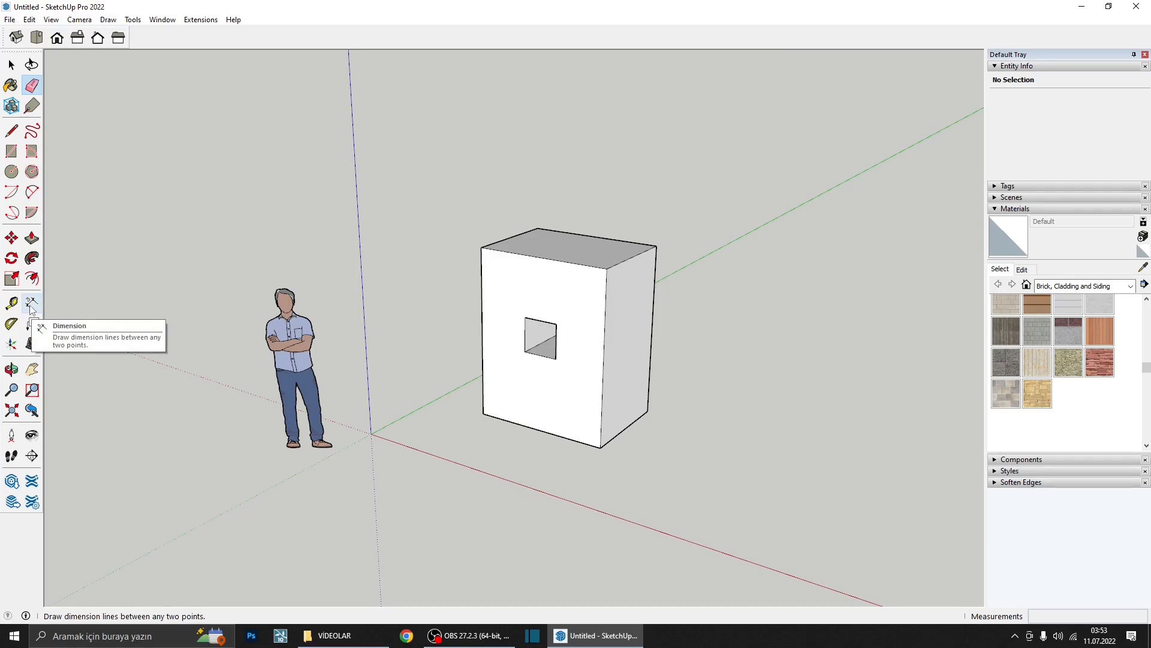
- Dimension the bottom edge of the box's narrower side face, placing the dimension on the ground outside the box
click(30, 305)
middle_drag(718, 431, 546, 466)
click(546, 466)
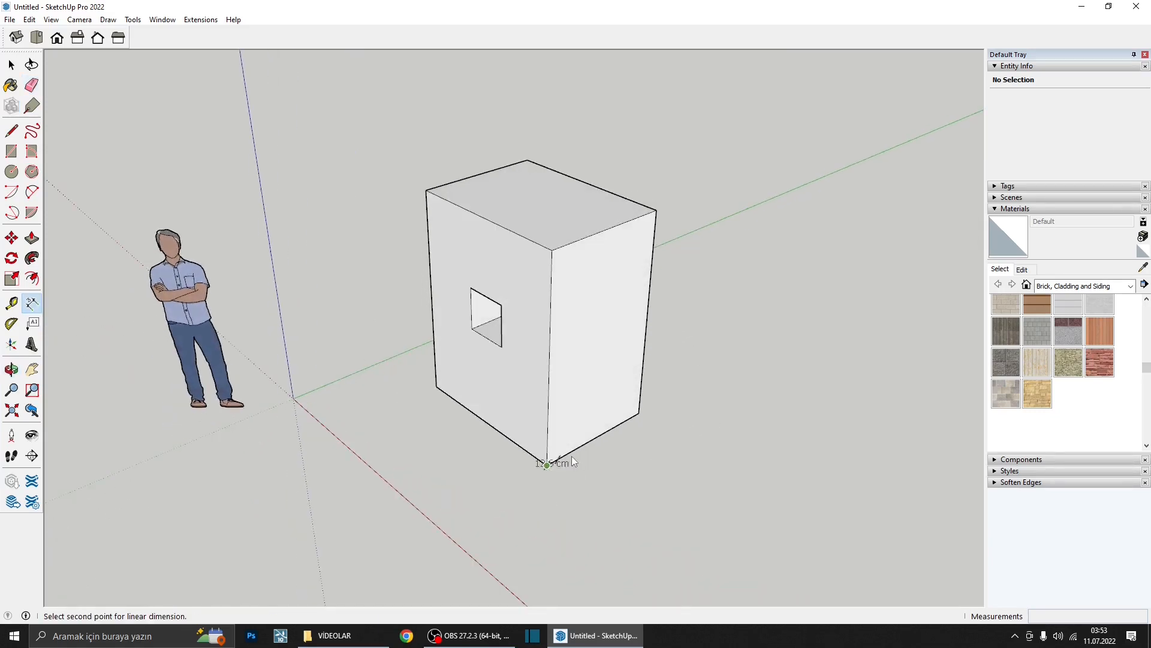
click(639, 415)
click(670, 455)
scroll(628, 484, up, 2)
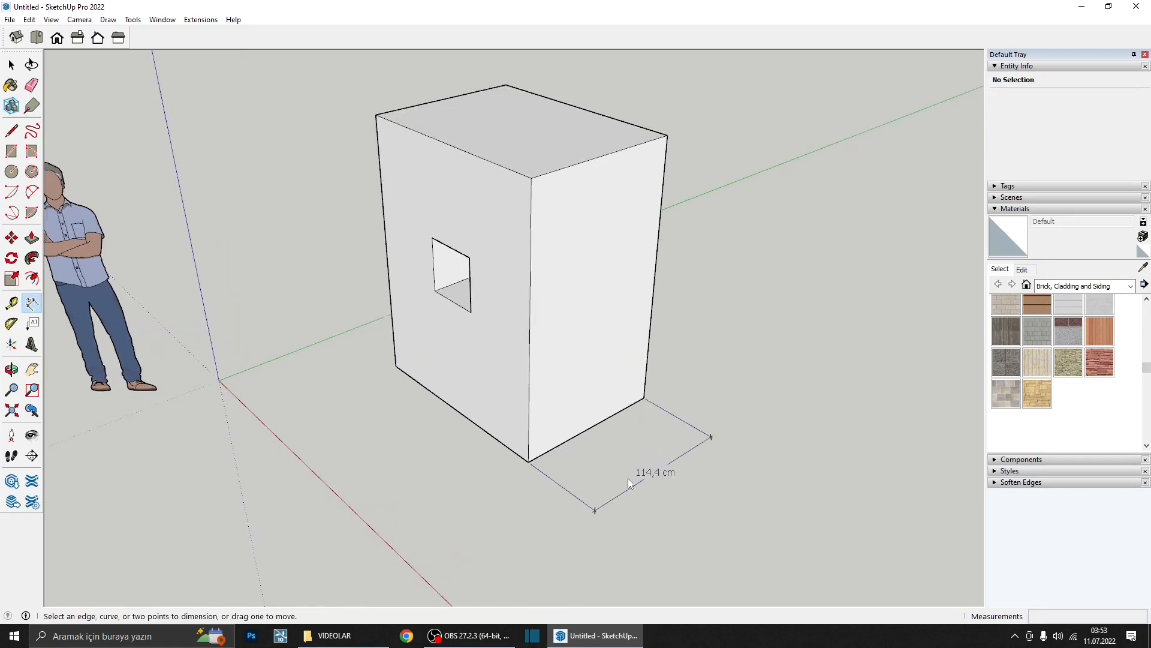
click(644, 473)
click(642, 482)
- Dimension the height and width of the square opening, placing the dimensions beside and above it
click(471, 313)
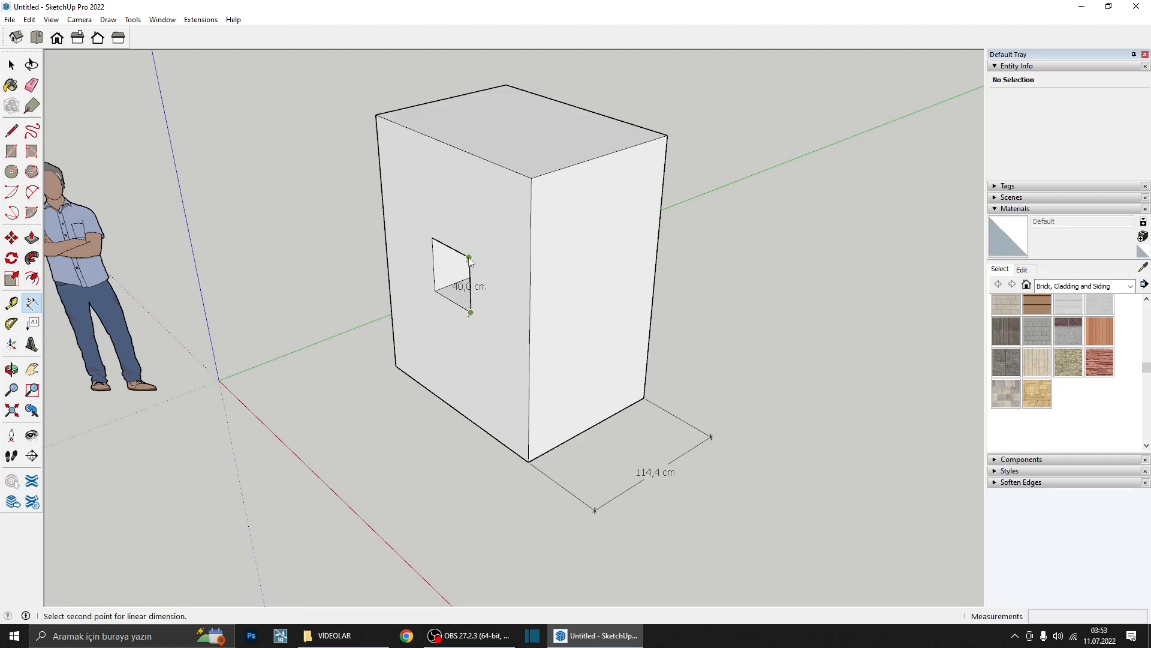
click(470, 253)
click(498, 274)
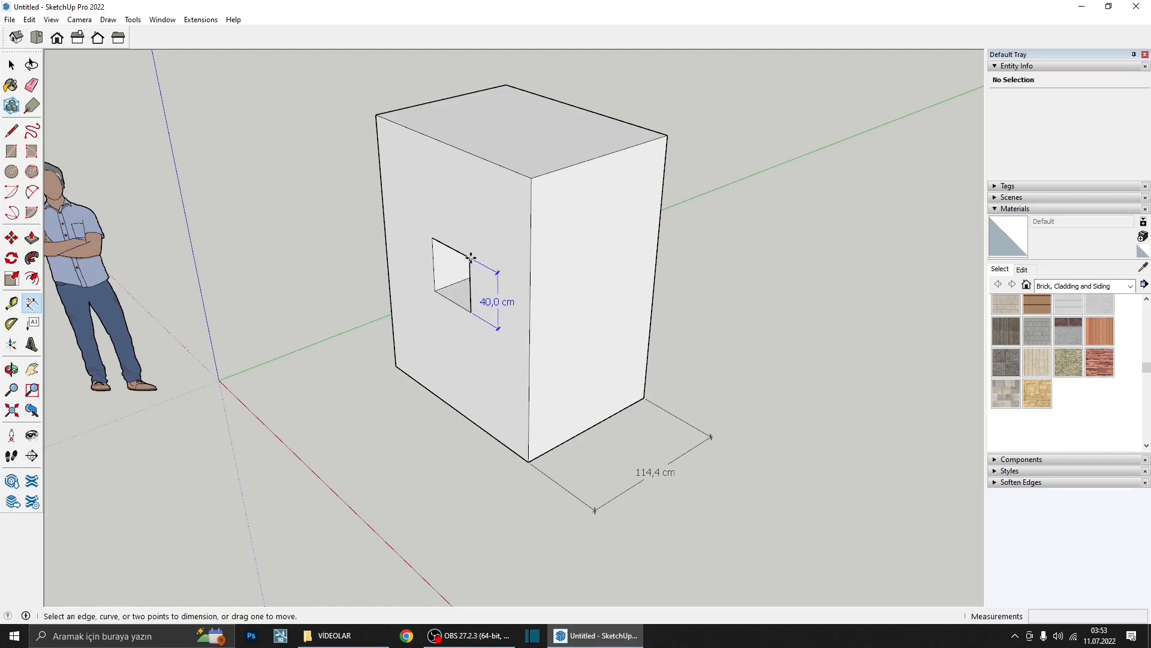
click(469, 257)
click(432, 238)
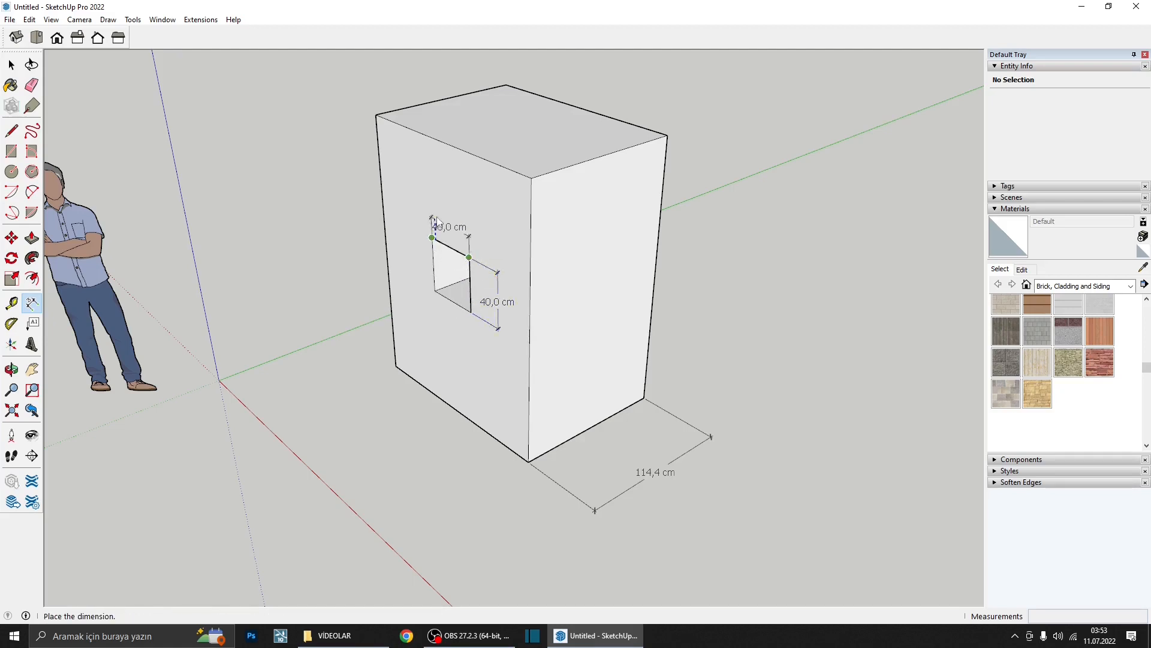
click(453, 217)
middle_drag(564, 240, 566, 286)
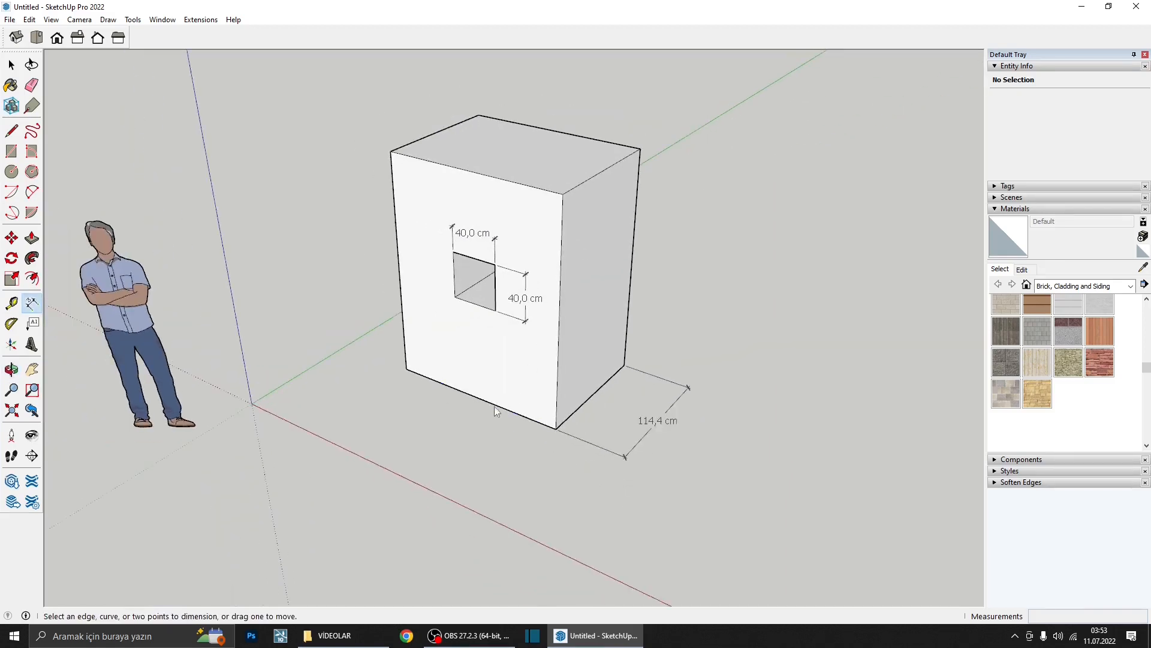
click(495, 310)
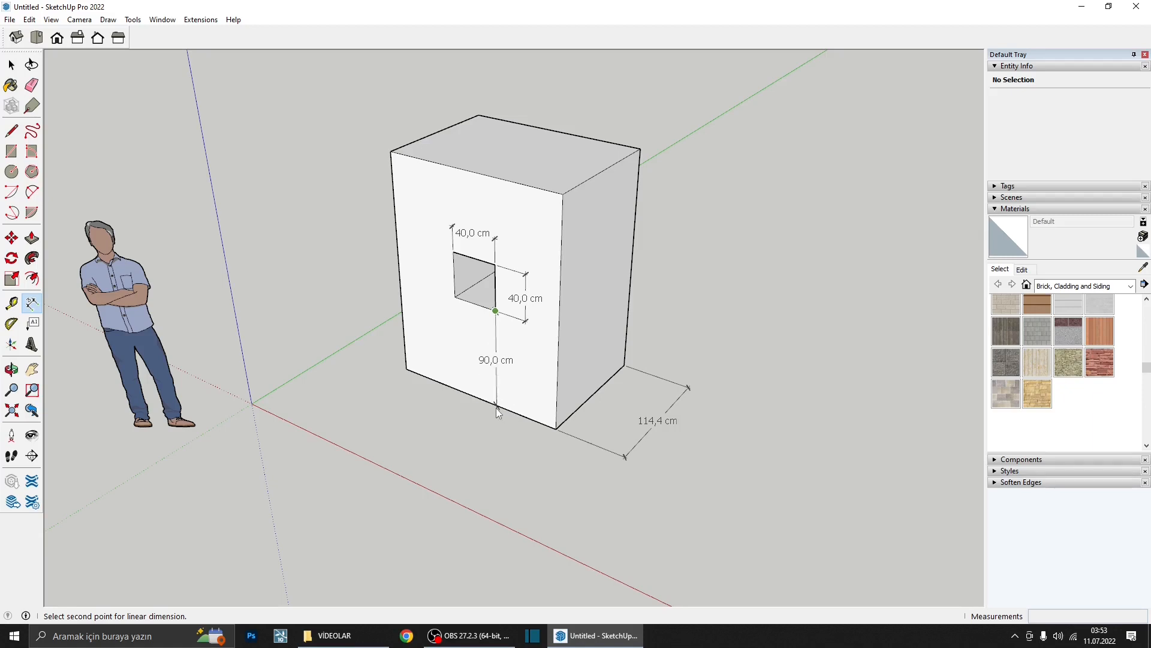
scroll(496, 408, up, 2)
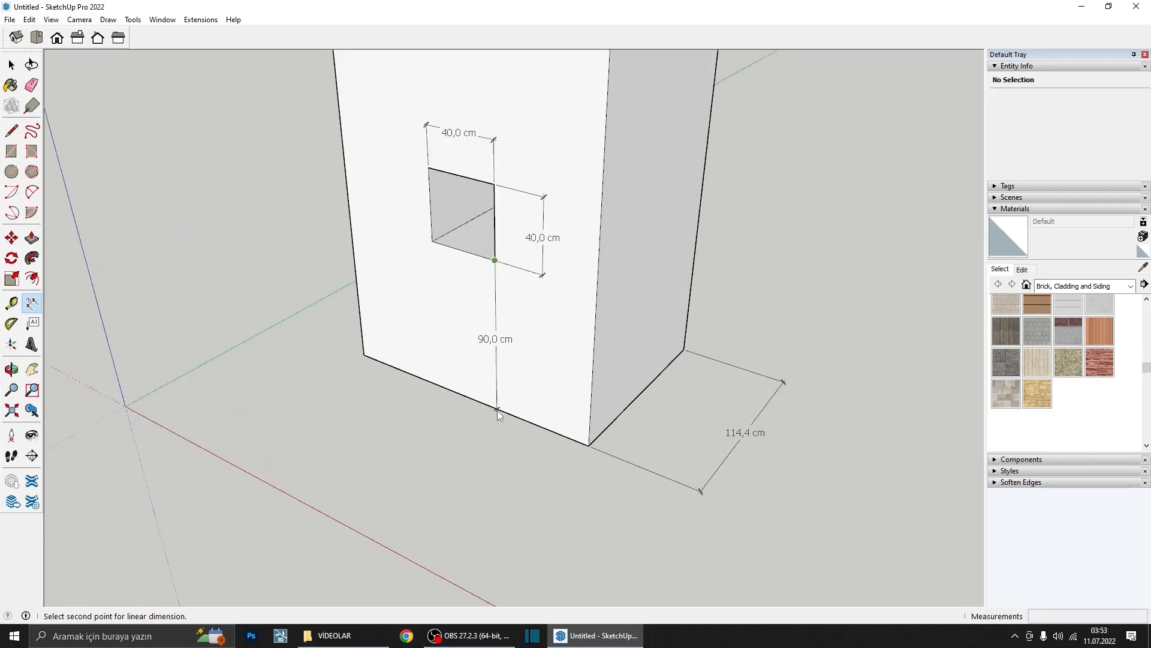
key(Escape)
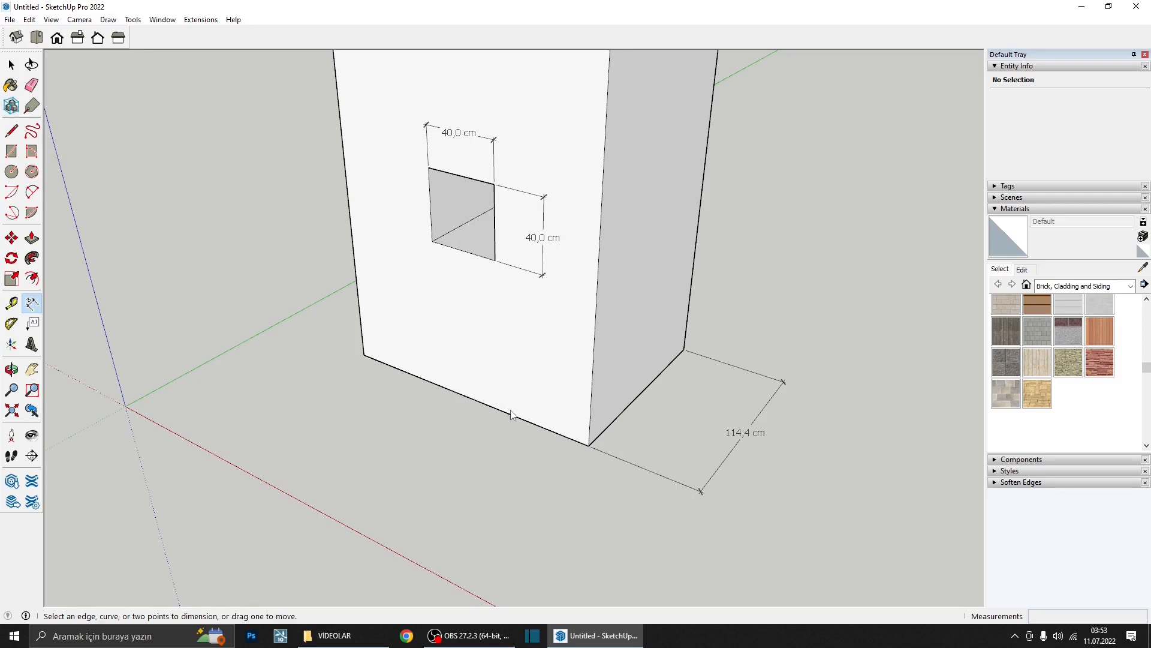
- Draw a 90 cm vertical line from the opening's lower corner nearest the box's front edge down to the face's bottom edge
key(l)
click(495, 260)
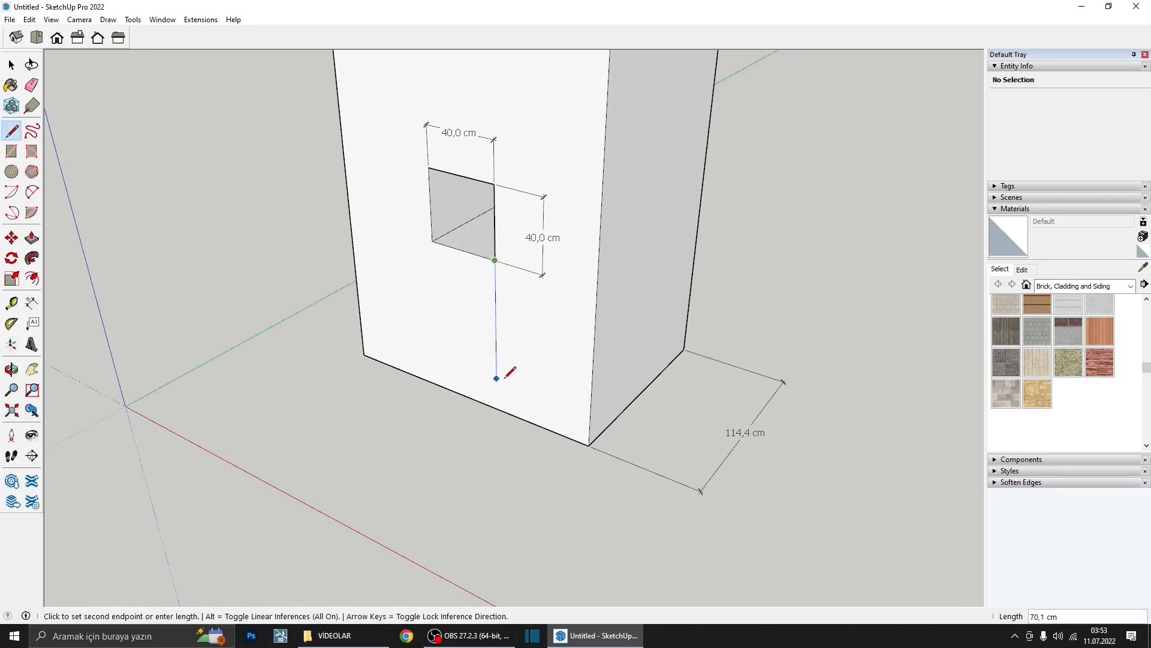
click(496, 408)
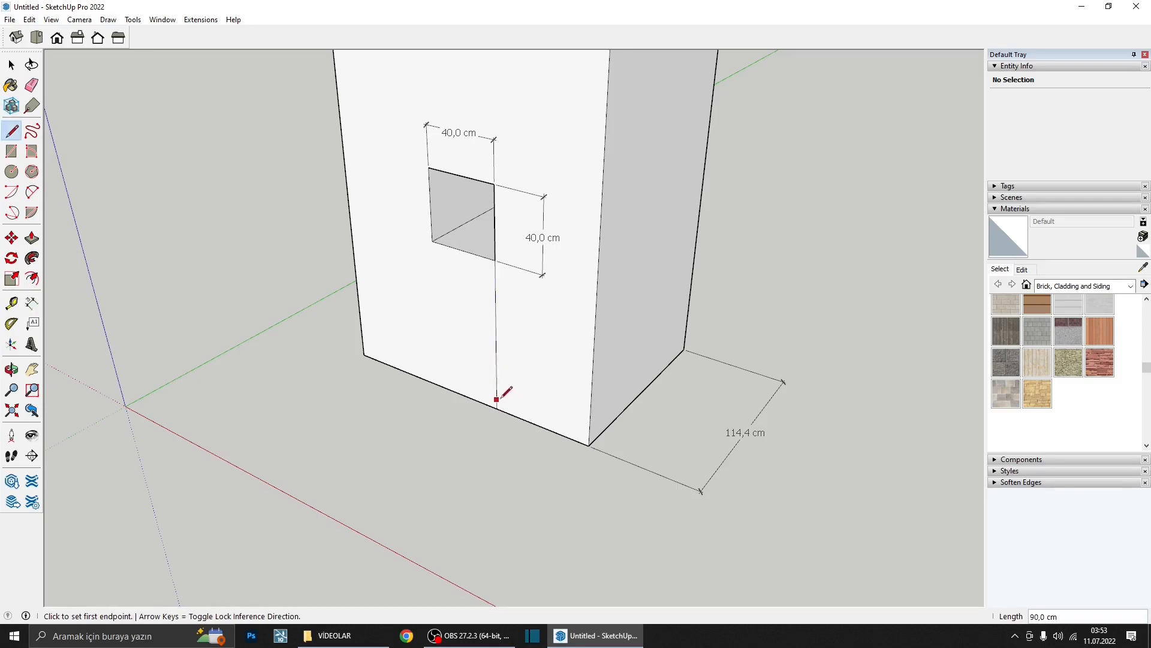
- Dimension the vertical line below the opening, placing the dimension on the face beneath the opening
click(33, 304)
click(495, 261)
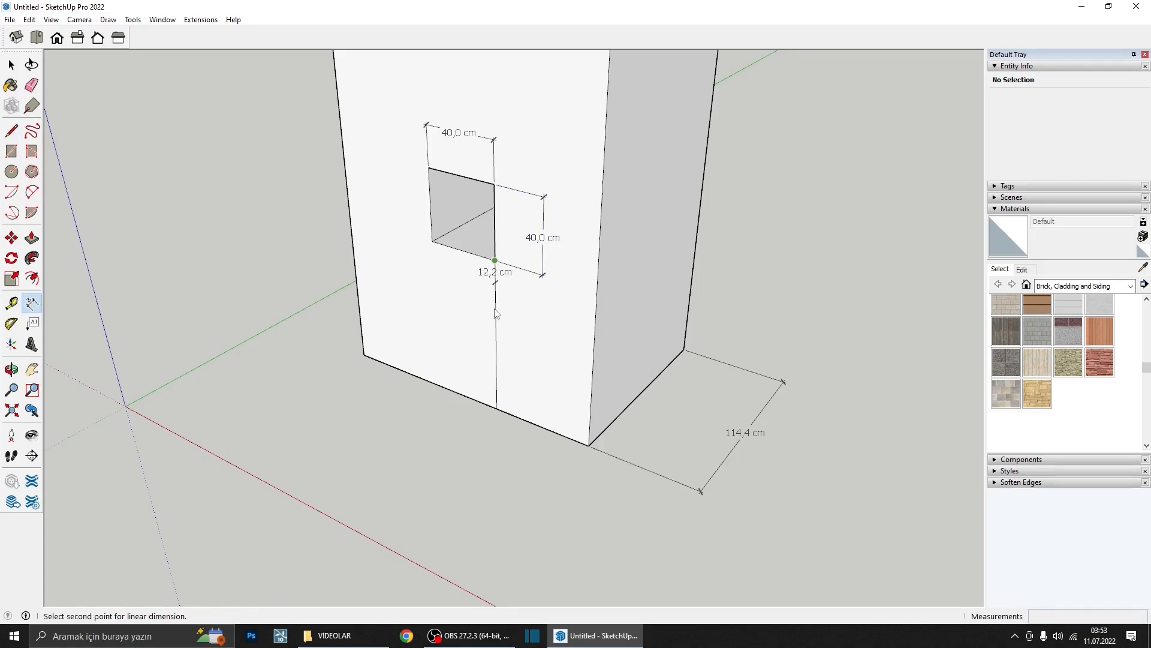
click(497, 409)
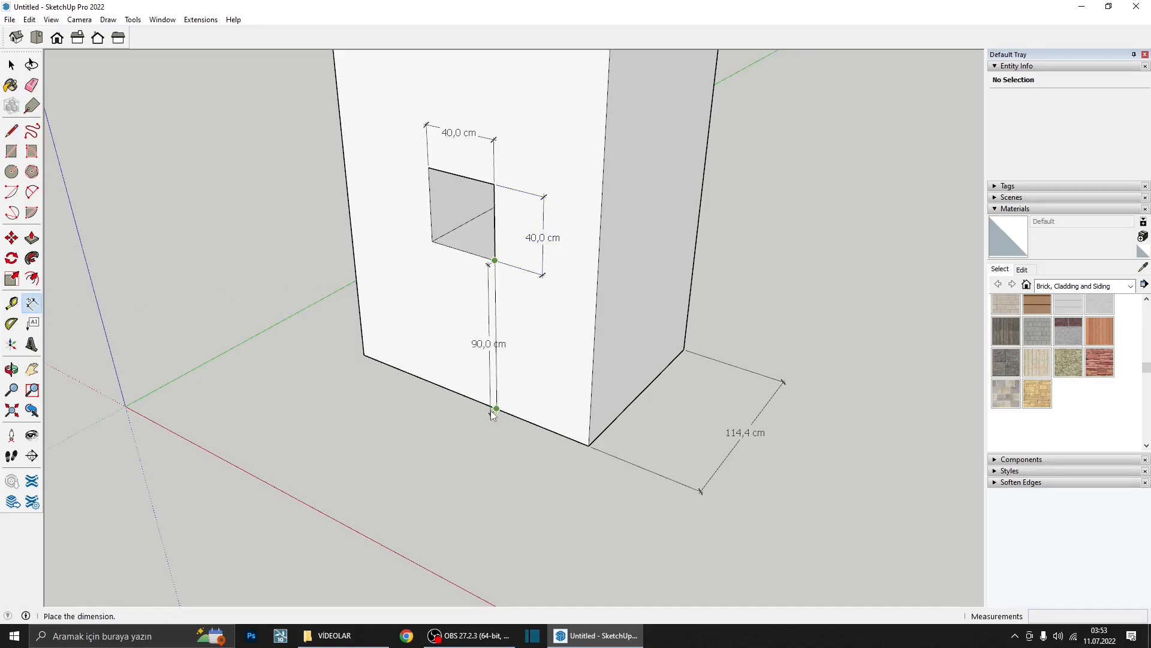
click(456, 354)
scroll(487, 360, down, 5)
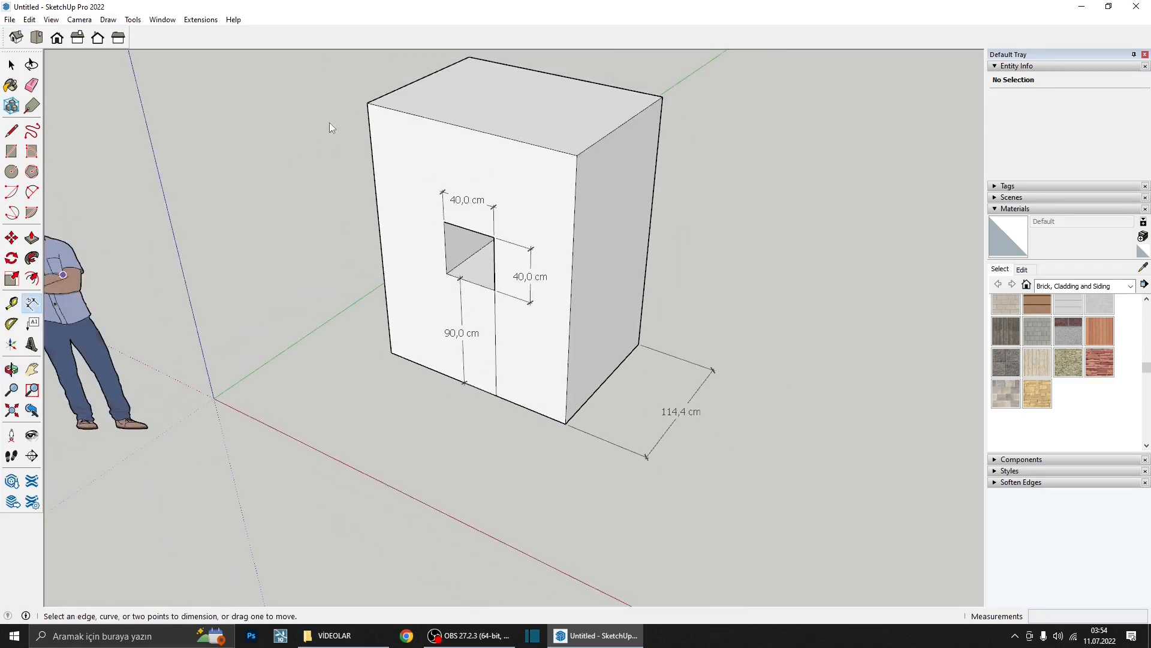
- Dimension the height of the box along the opening face's outer vertical edge, placing the dimension outside the box
click(367, 102)
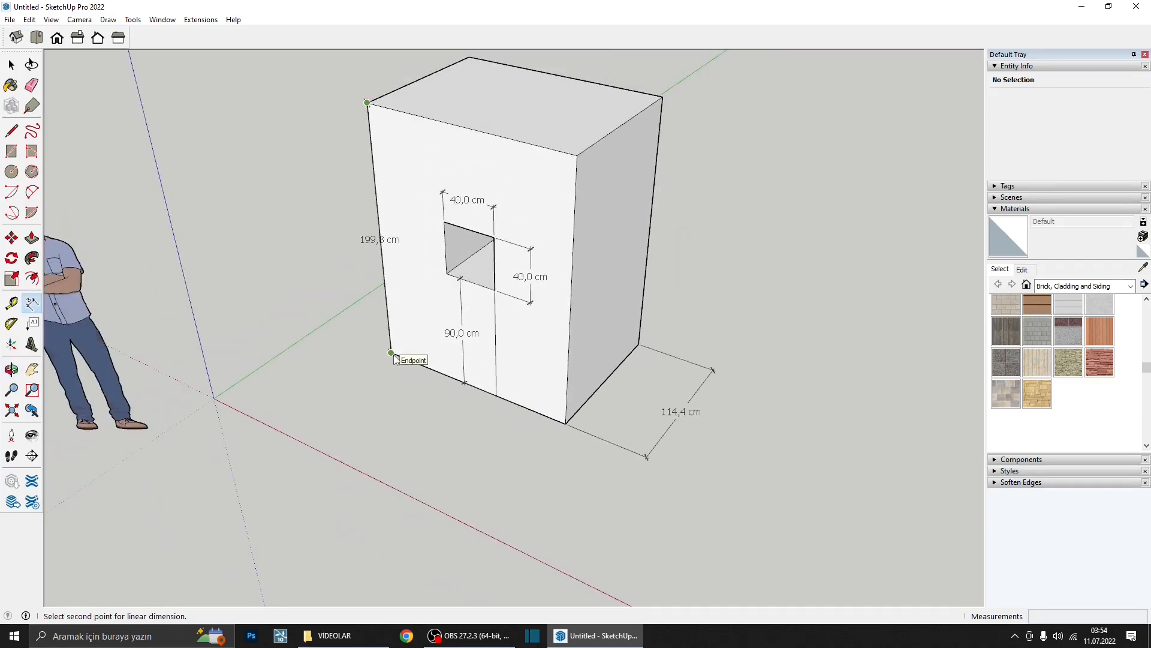
click(391, 353)
click(350, 315)
middle_drag(350, 311, 364, 231)
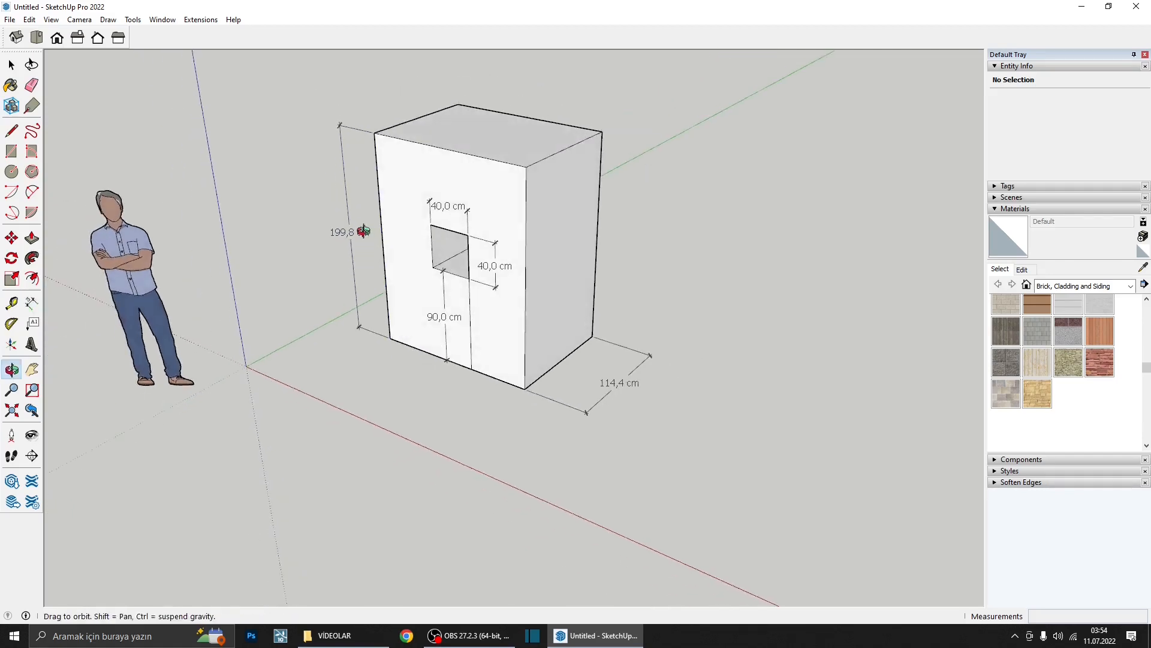
middle_drag(666, 239, 496, 346)
- Create a 45-degree Protractor guide centred on the box's front vertical edge, in the plane of the narrower side face
click(11, 324)
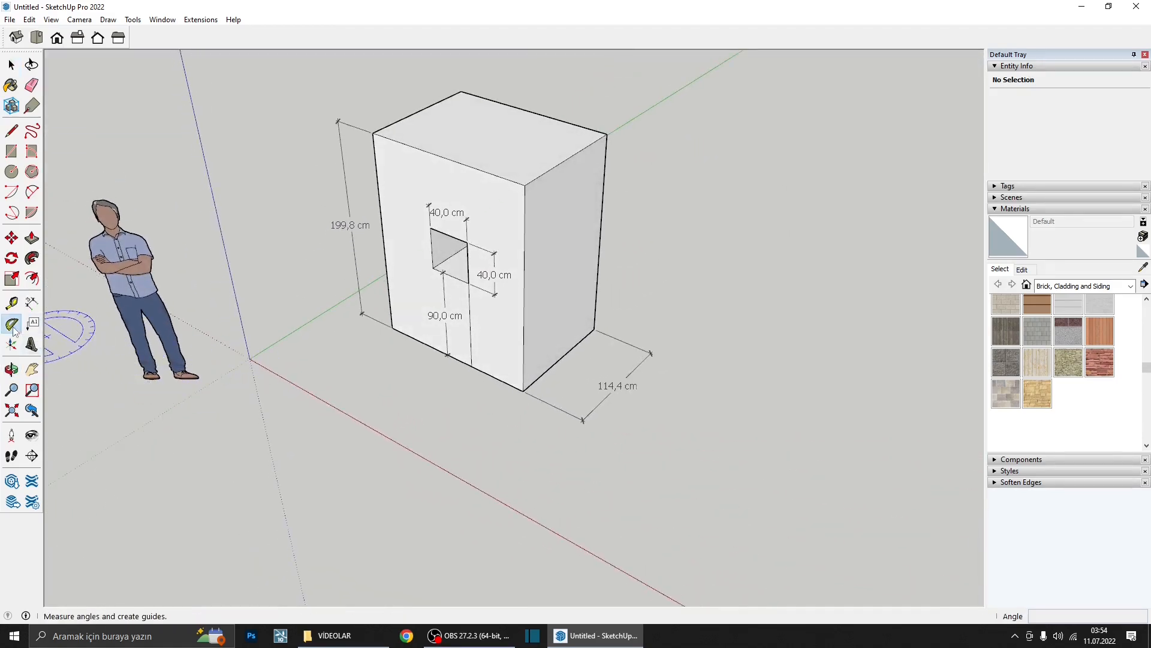
middle_drag(555, 158, 510, 159)
scroll(510, 159, up, 2)
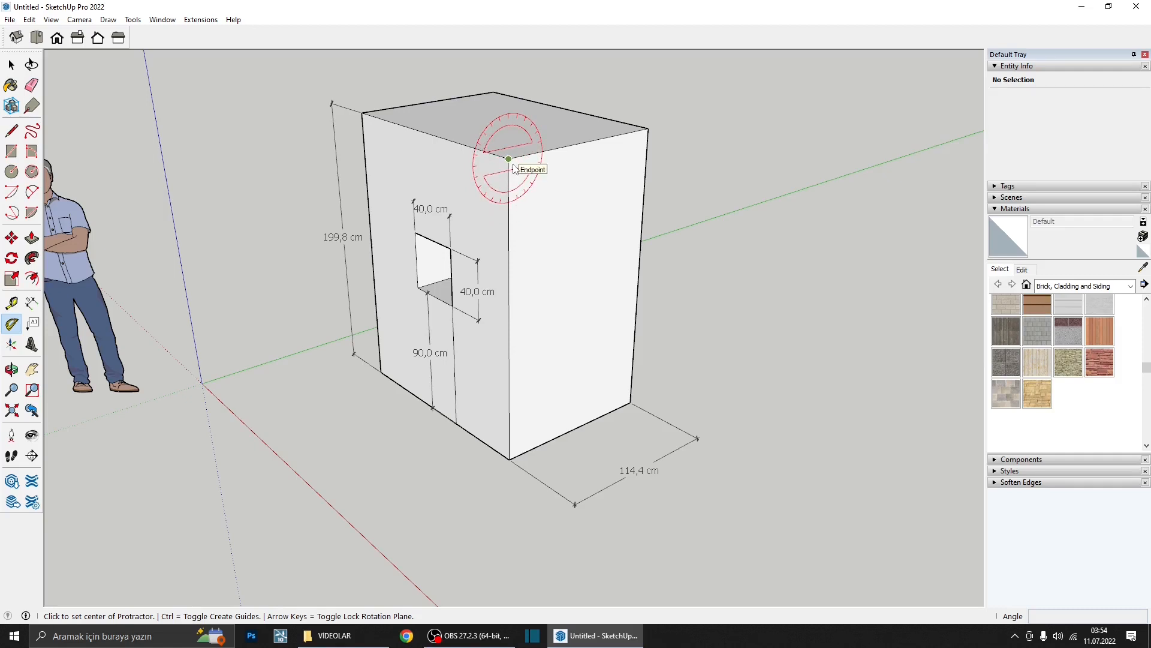
click(509, 230)
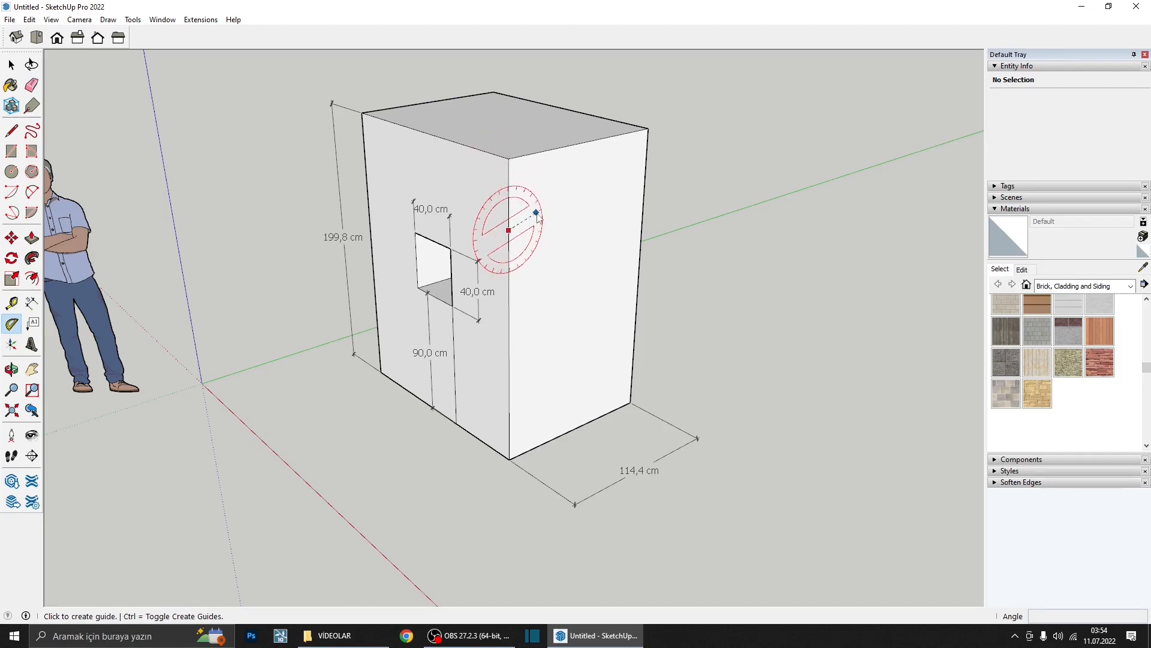
click(543, 168)
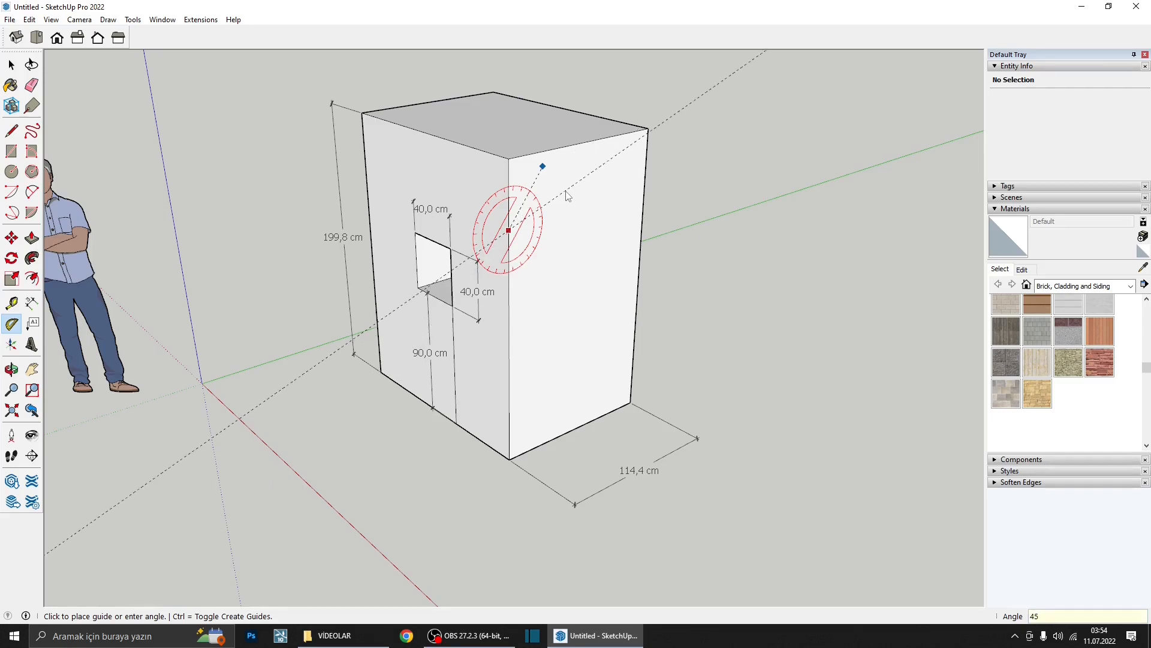
key(Return)
scroll(555, 233, up, 4)
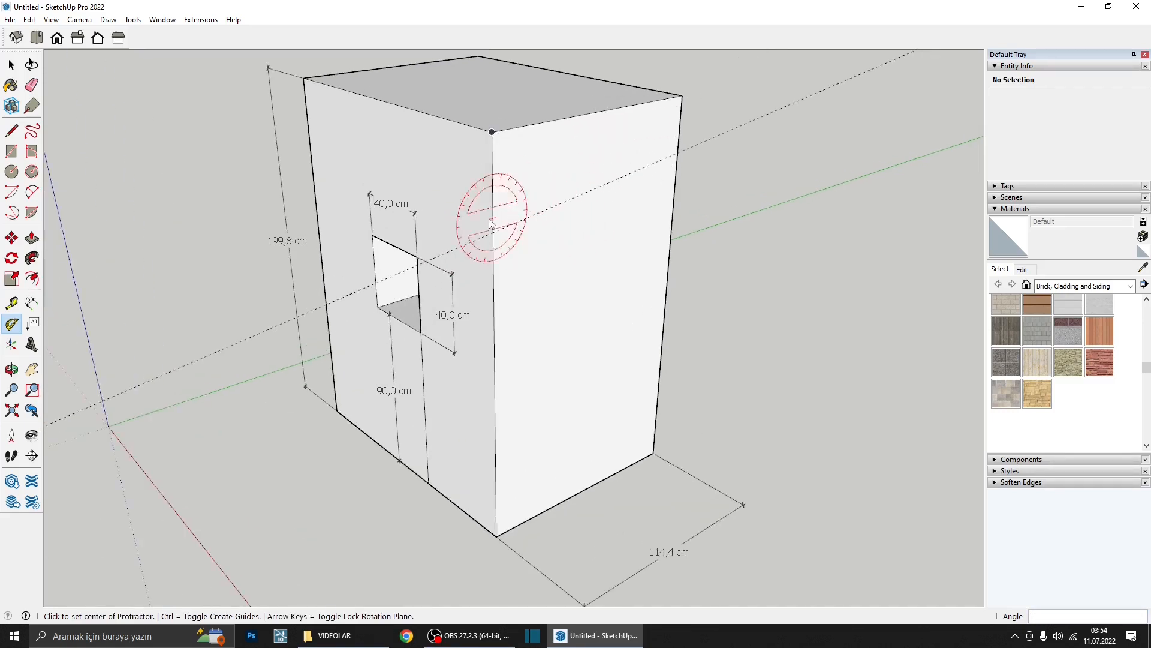
- Erase the angled guide line passing through the box
scroll(587, 256, down, 3)
mouse_move(589, 271)
middle_down()
mouse_move(619, 182)
mouse_move(637, 173)
mouse_move(590, 215)
mouse_move(619, 130)
mouse_move(648, 201)
middle_up()
scroll(588, 216, down, 4)
key(e)
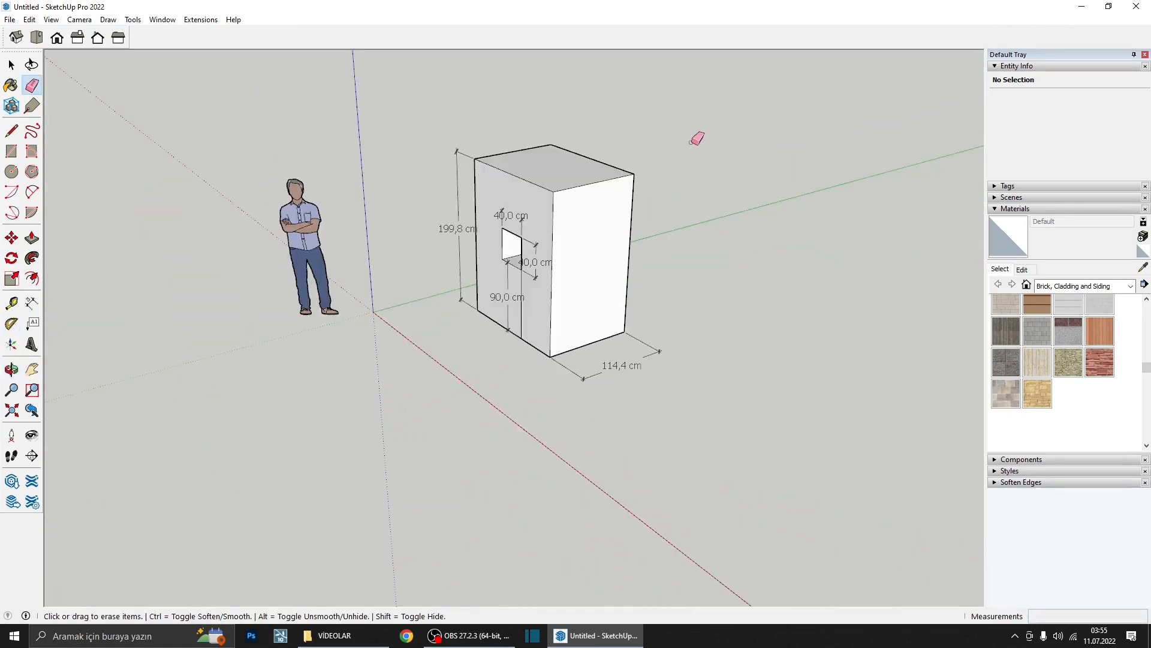
mouse_move(694, 136)
middle_down()
mouse_move(635, 234)
mouse_move(597, 234)
middle_up()
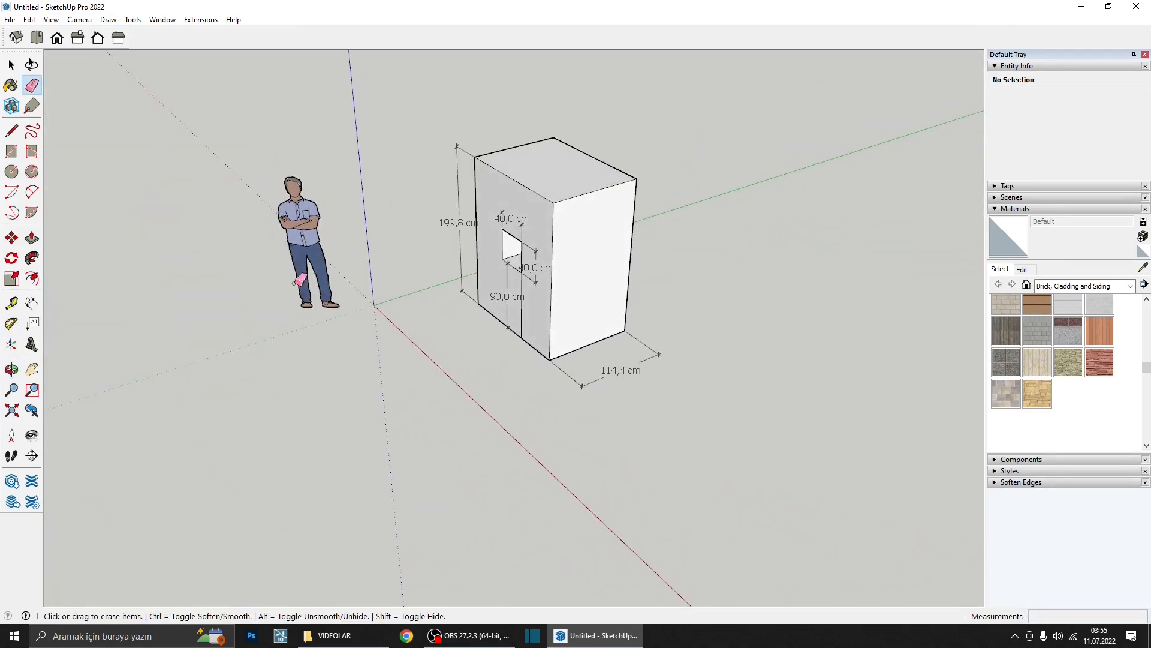
- Attach a leader text label reading "beton" to the narrower side face, placing it outside the box
click(34, 326)
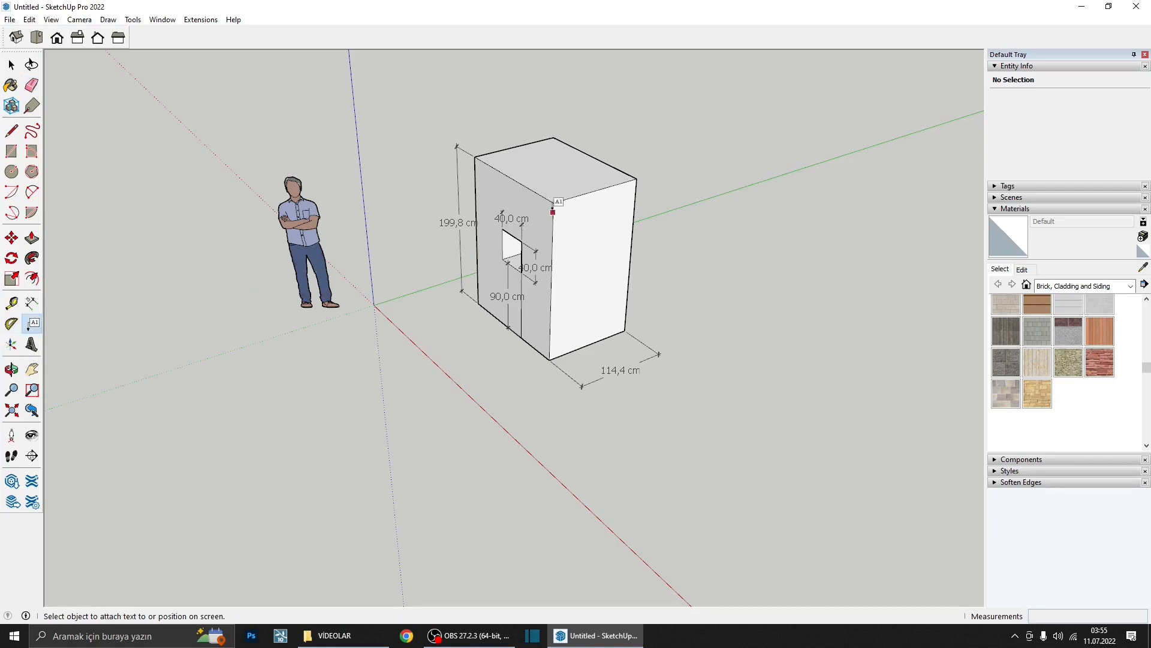
scroll(593, 193, up, 3)
click(620, 286)
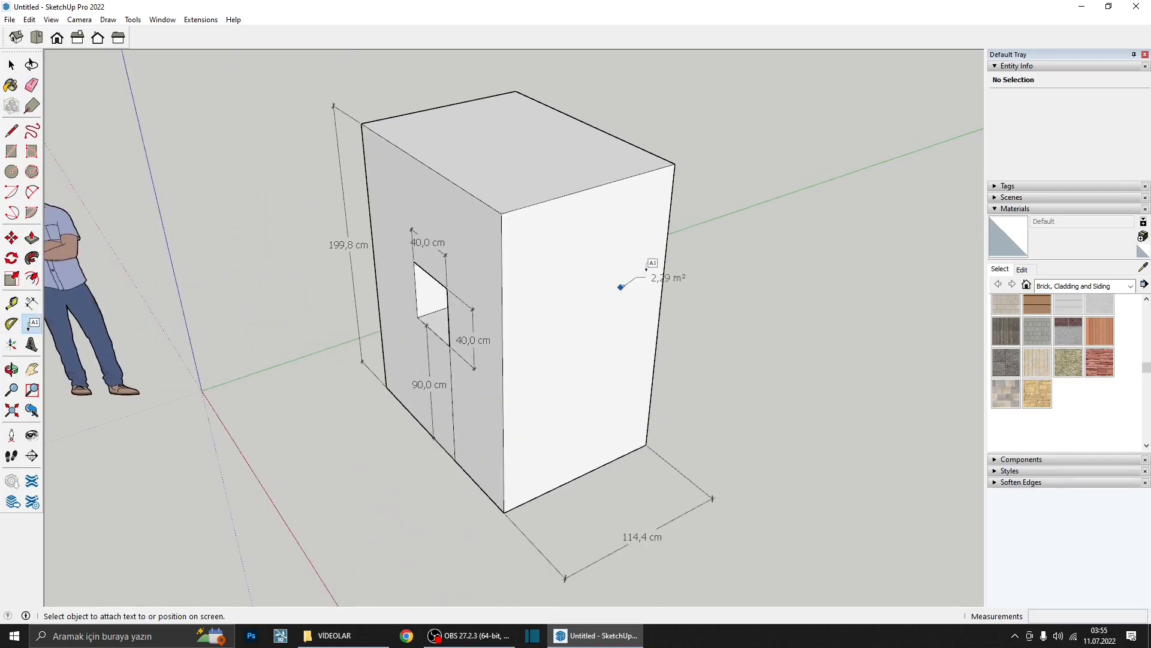
click(809, 239)
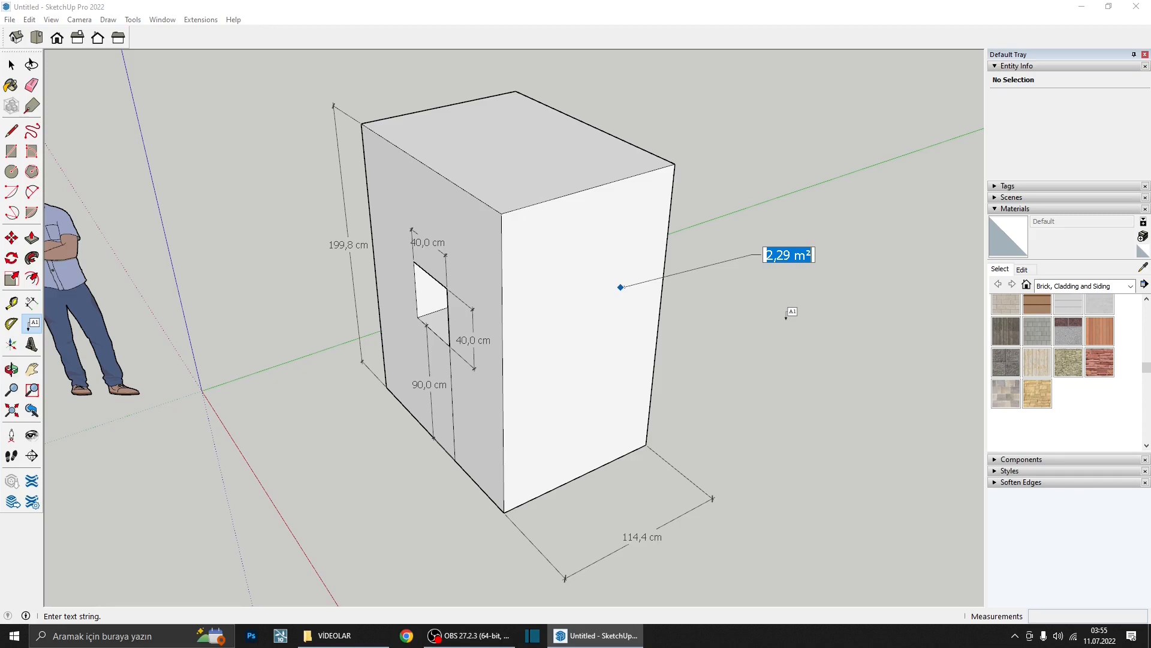
text(beton)
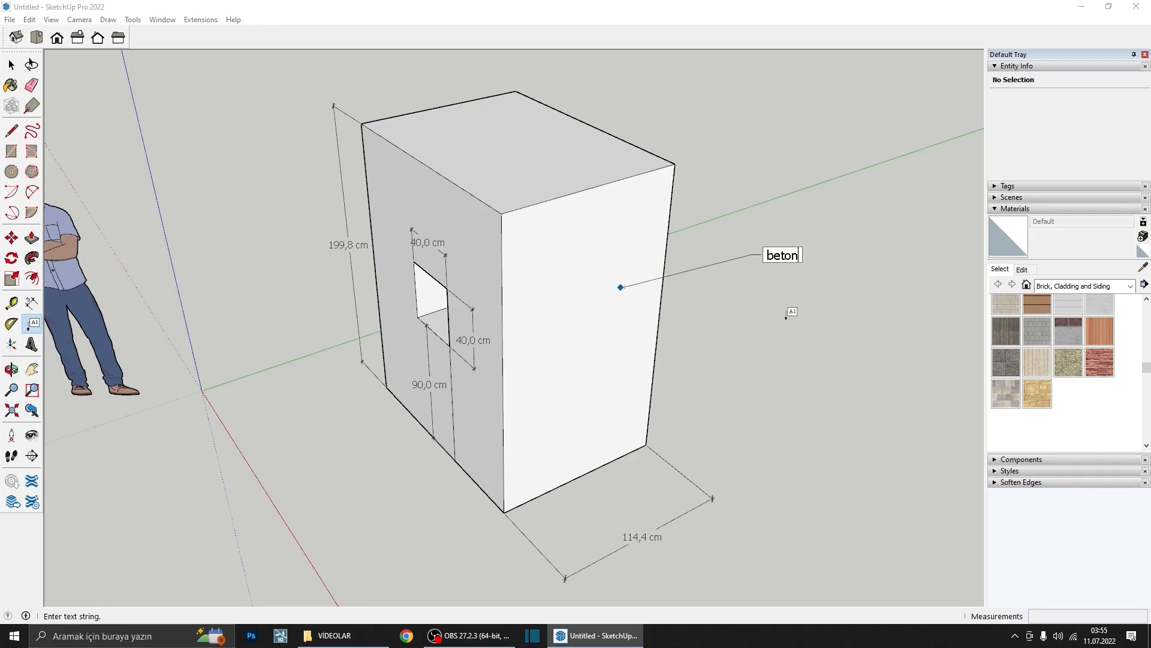
click(766, 330)
- Attach a second leader label with the default area text to the narrower side face, placing it below the "beton" label
click(606, 323)
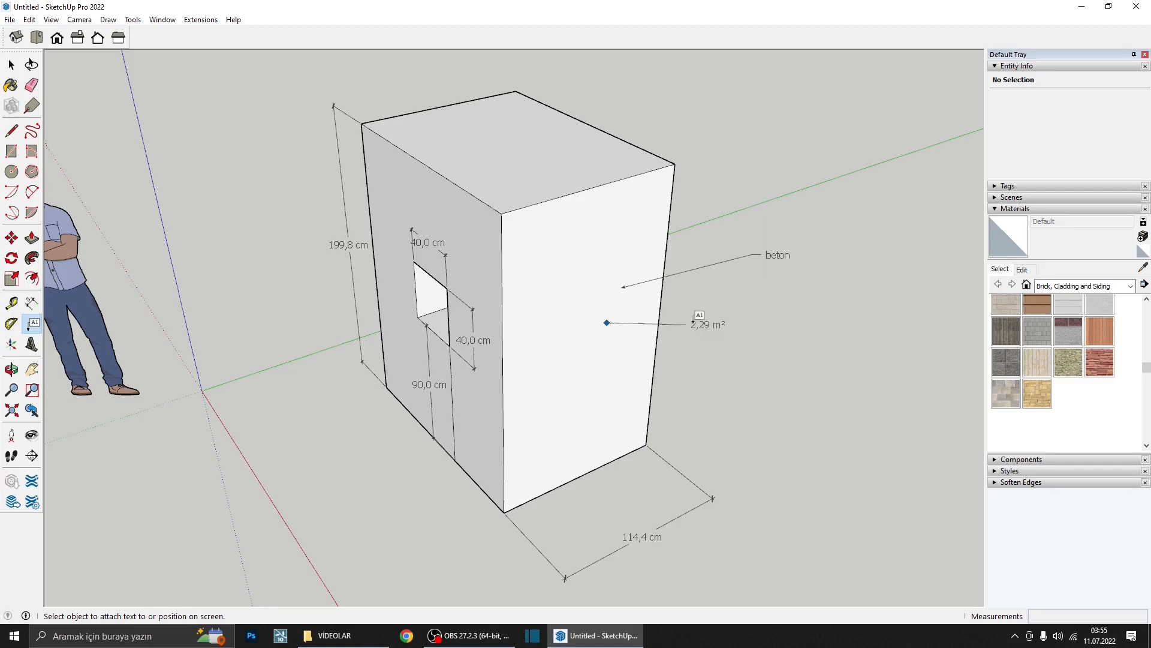
click(749, 281)
scroll(749, 280, up, 2)
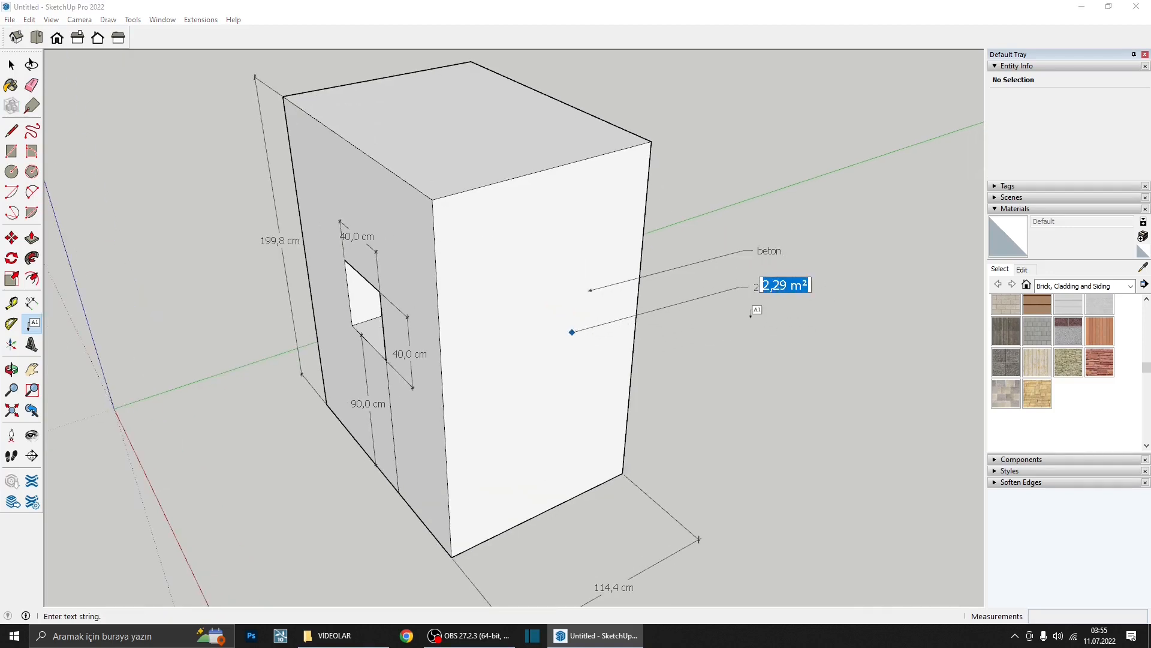
click(749, 339)
scroll(740, 297, up, 3)
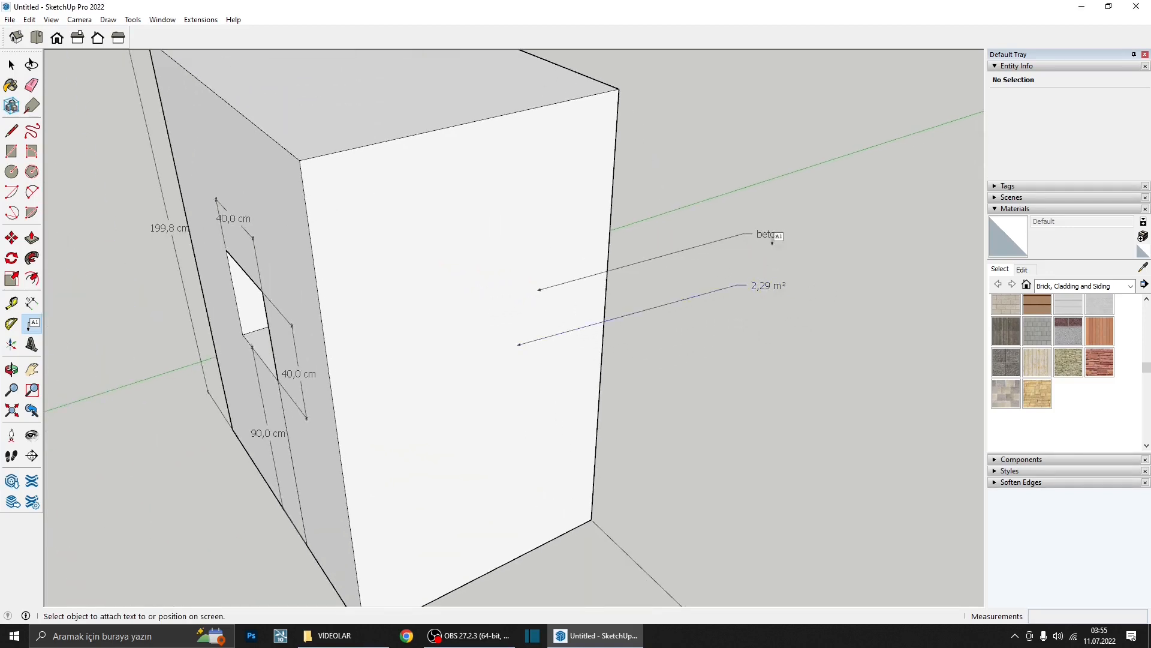
middle_drag(746, 329, 732, 304)
scroll(759, 373, down, 3)
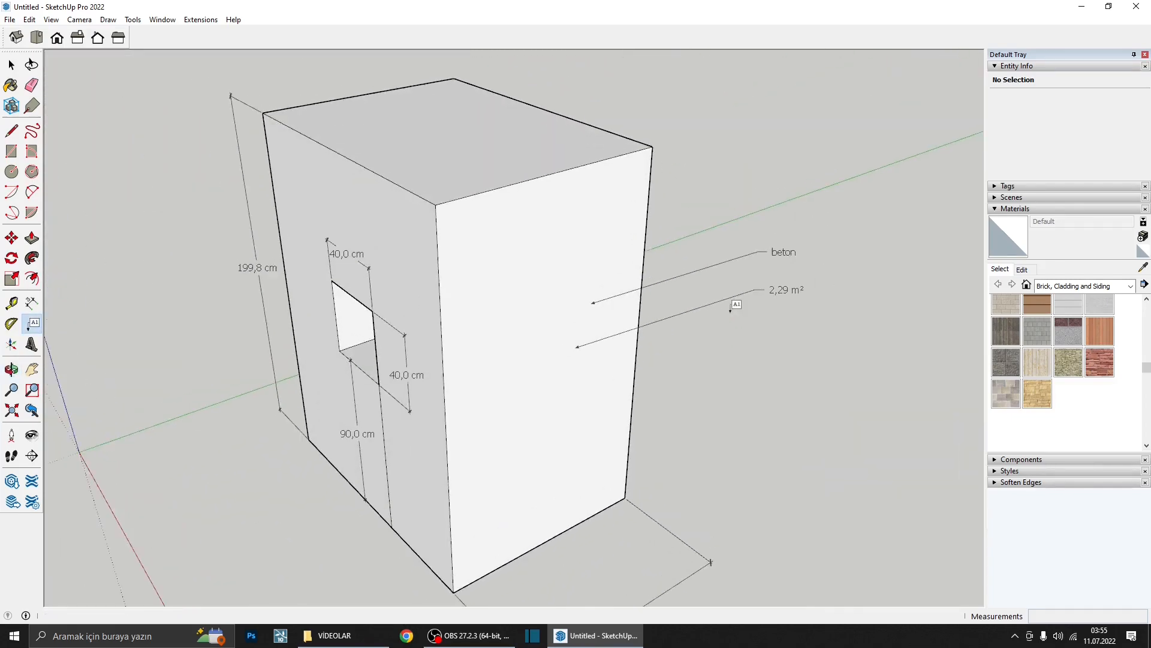
- Select the labelled side face and calculate the area of the selection
click(535, 256)
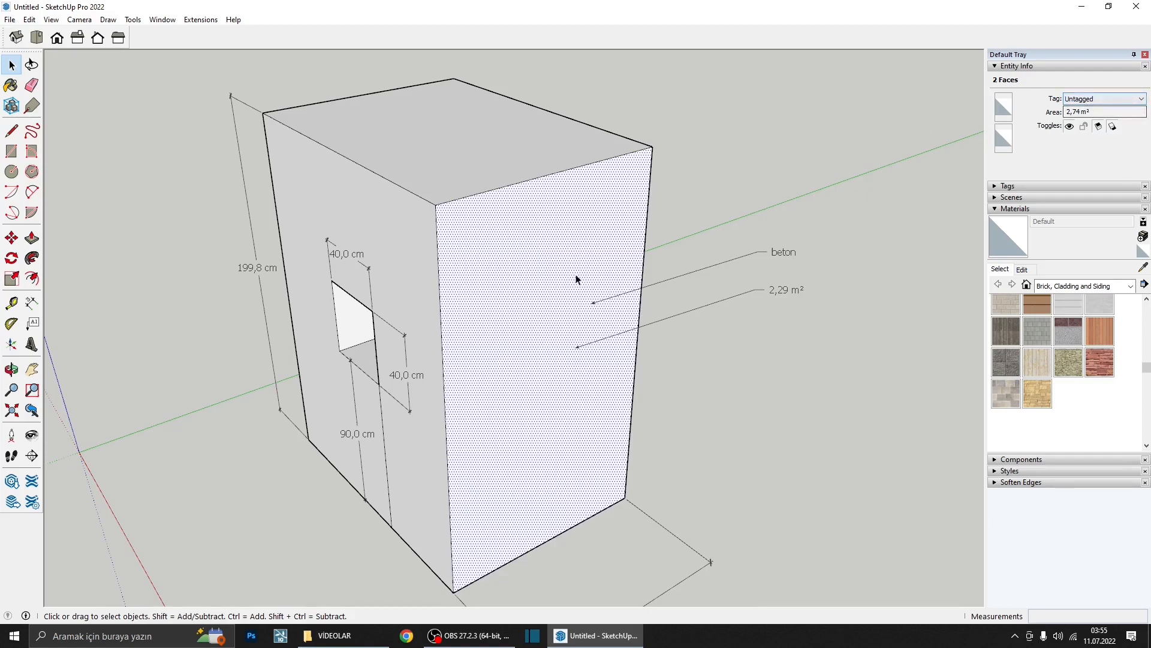
right_click(530, 275)
mouse_move(556, 352)
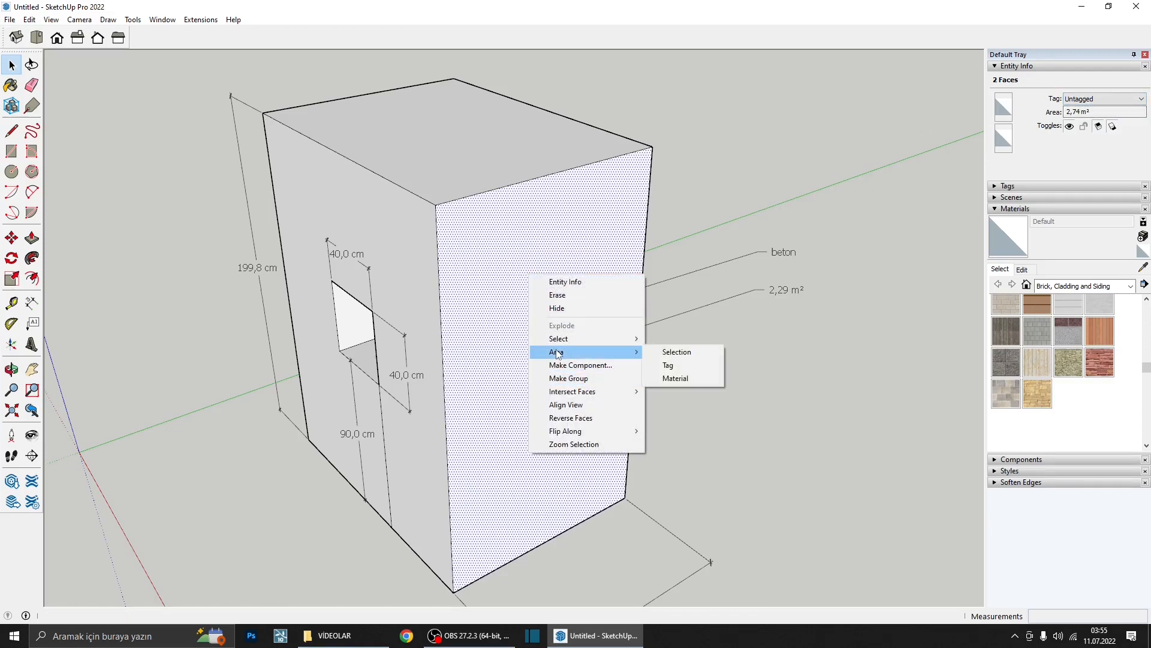
click(693, 352)
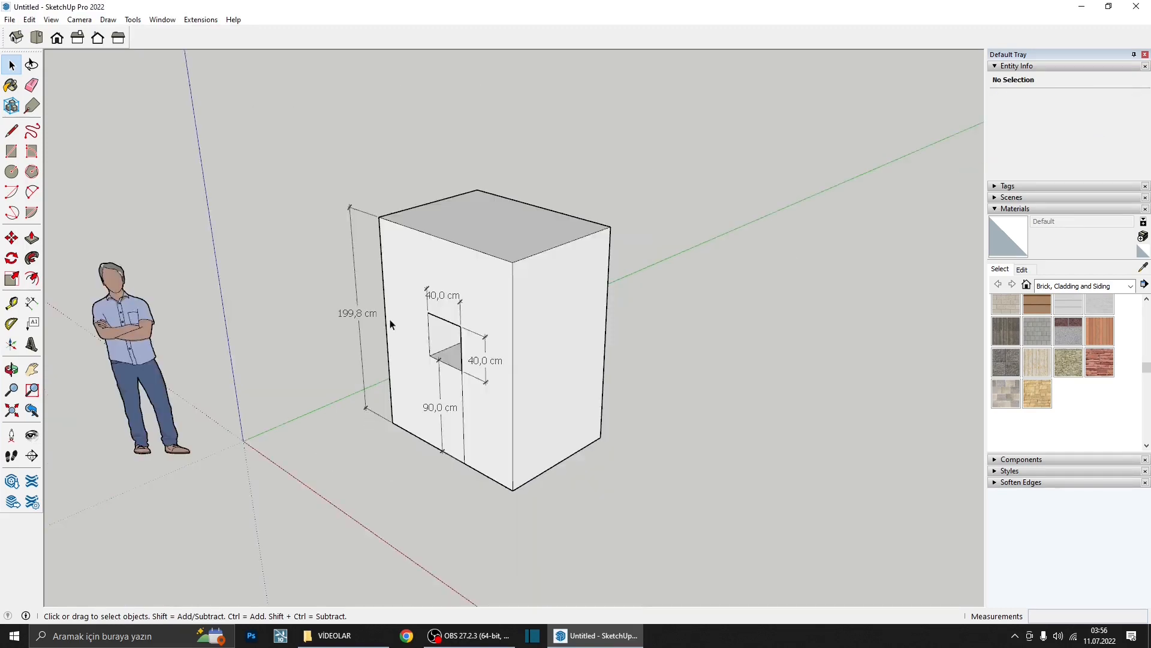
- Erase the remaining dimensions on the box along with the vertical line below the square opening
key(Delete)
middle_drag(530, 358, 537, 406)
key(e)
click(447, 391)
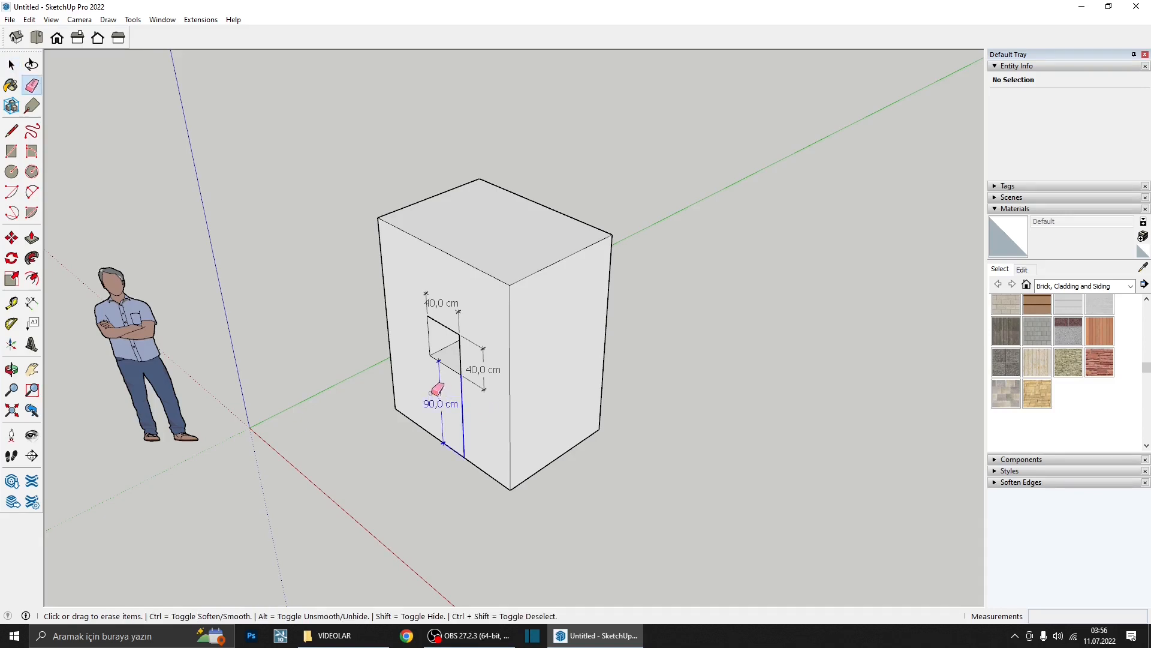
click(483, 339)
click(452, 305)
key(space)
middle_drag(416, 352, 485, 291)
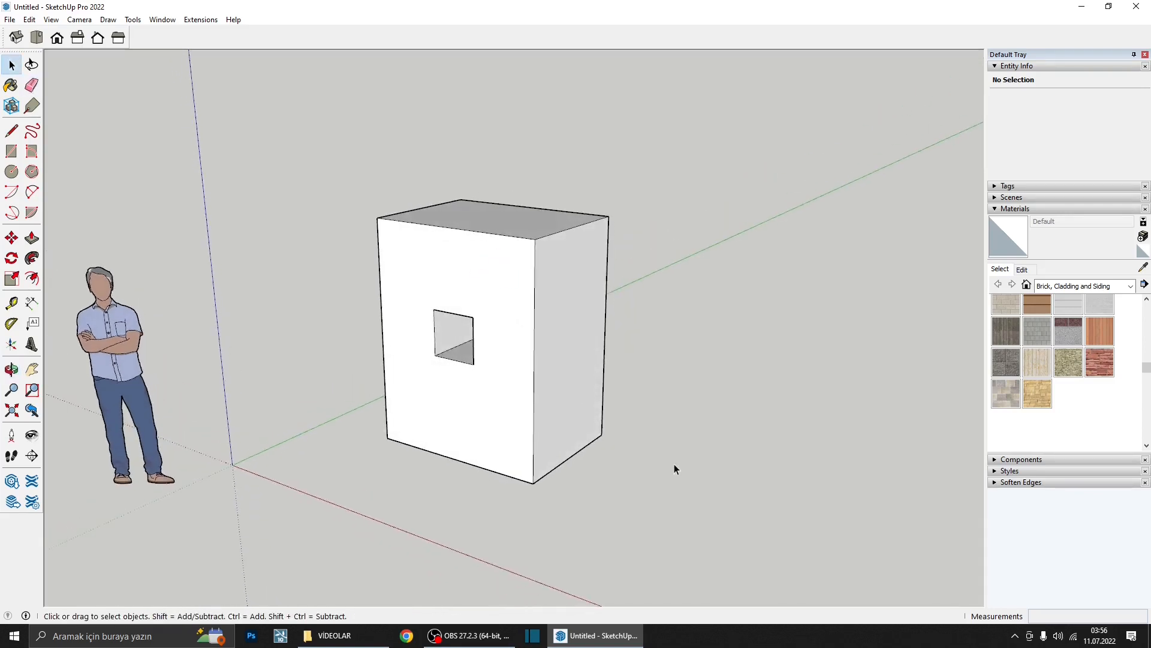
middle_drag(465, 393, 462, 441)
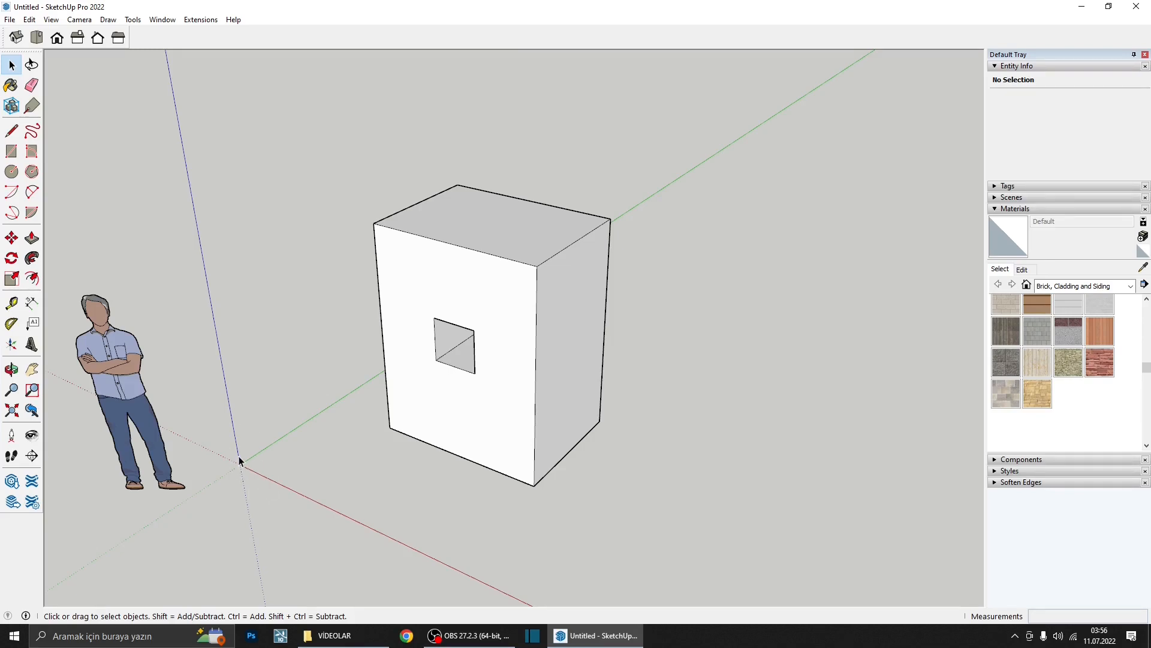
- Relocate the drawing axes to the ground near the box's lower corner, with red pointing away from the opening's face and green running along it
click(12, 346)
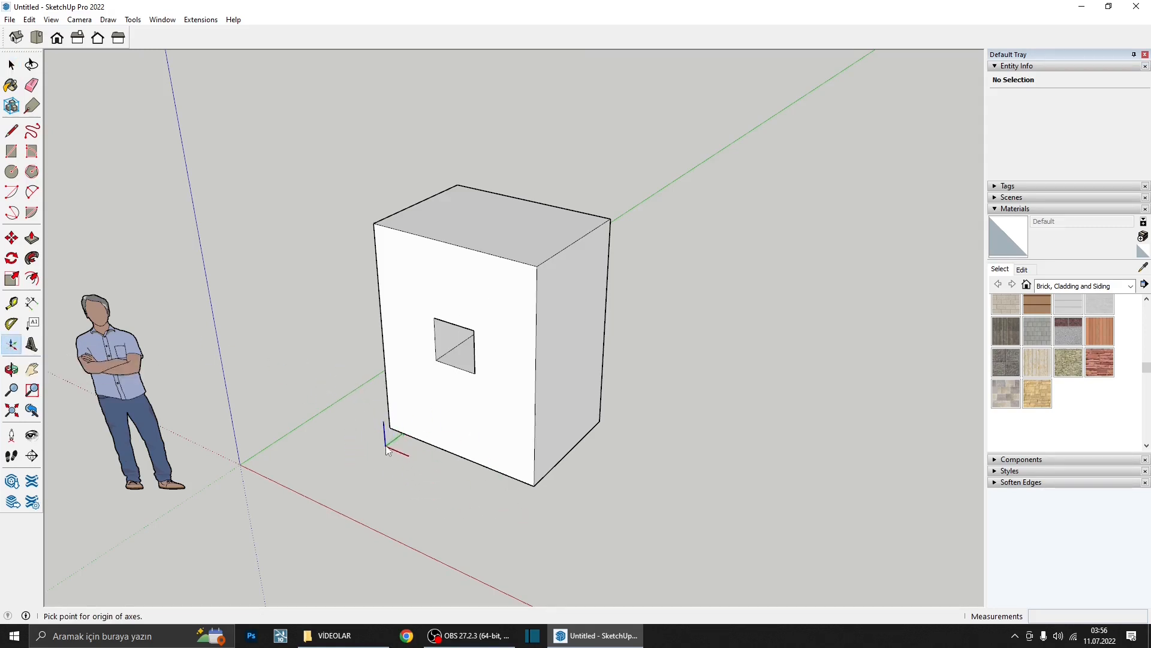
click(352, 456)
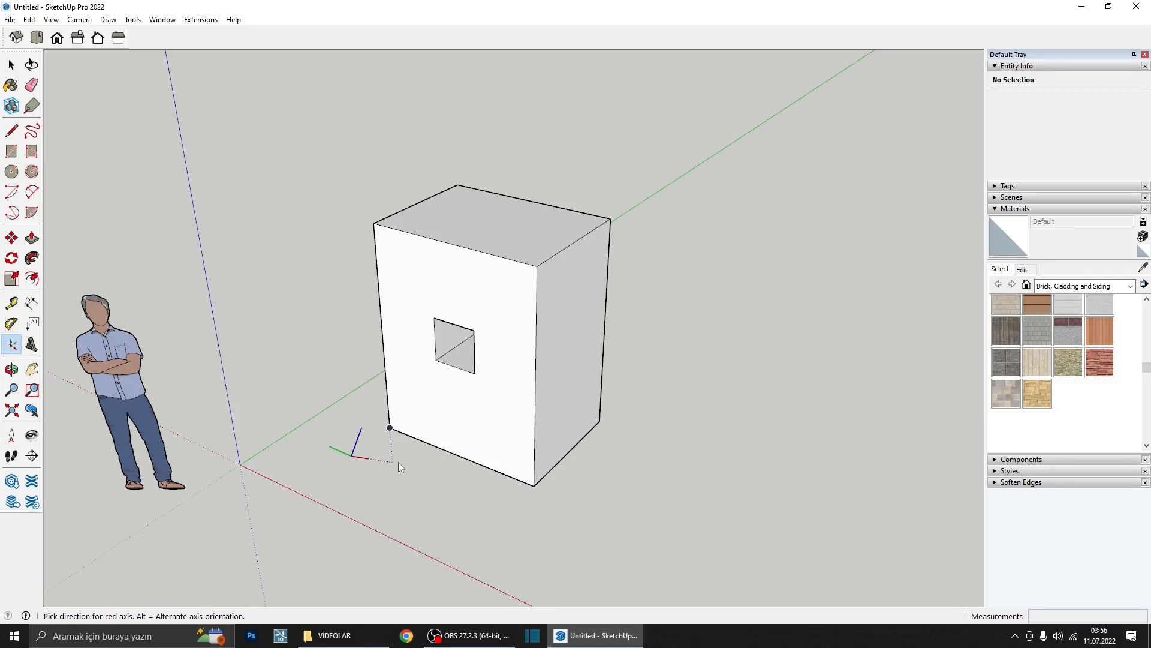
click(332, 495)
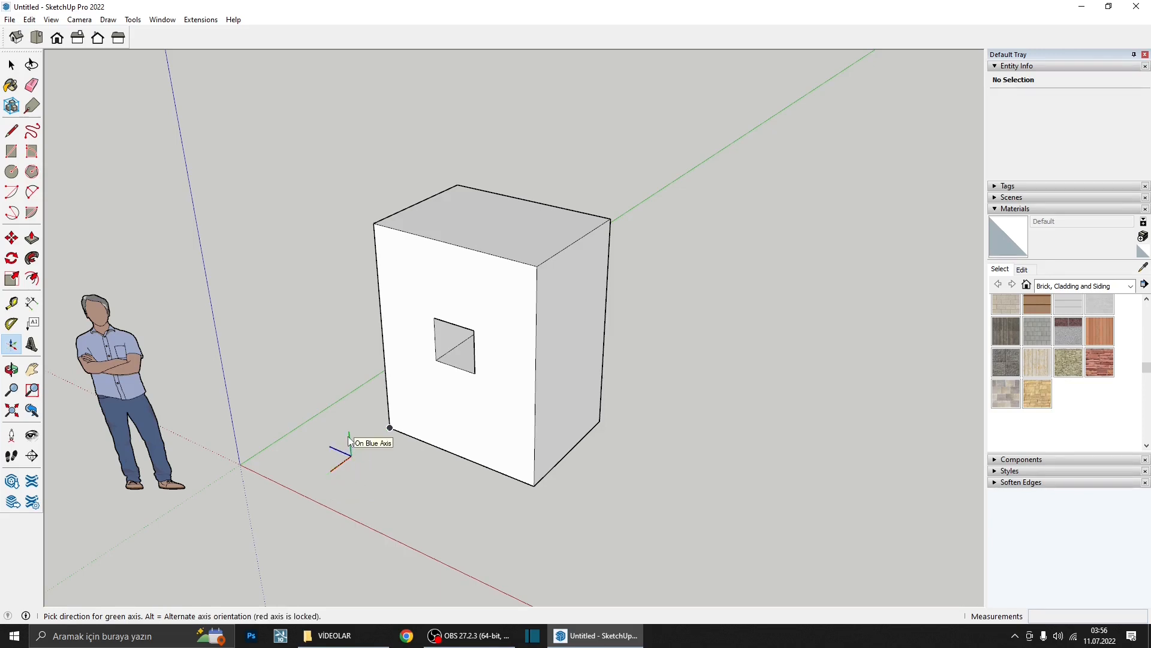
click(379, 468)
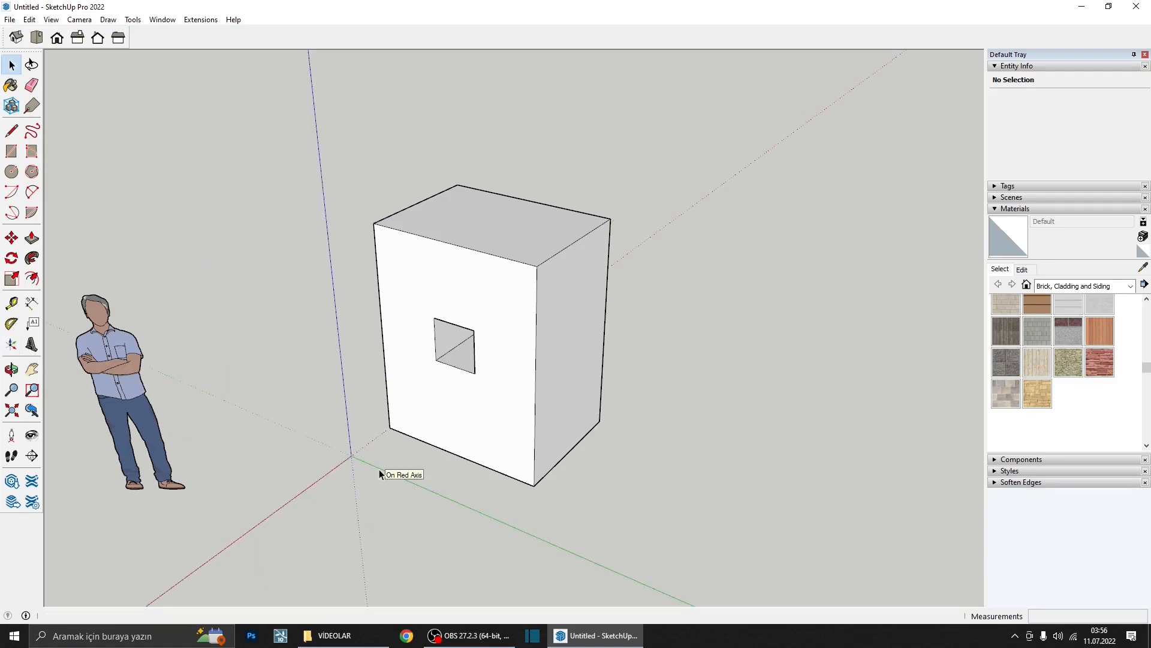
- Examine the box and the figure against the relocated axes from several directions
middle_drag(339, 408, 331, 451)
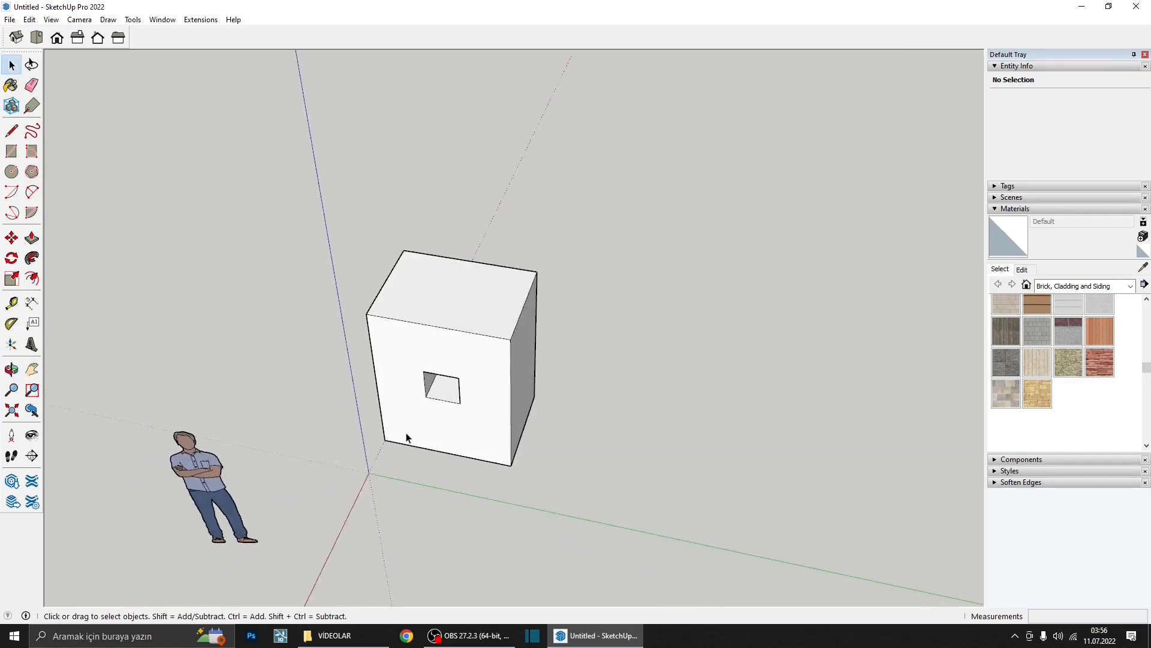
middle_drag(407, 438, 203, 467)
scroll(395, 481, up, 3)
scroll(373, 423, down, 2)
scroll(328, 432, up, 3)
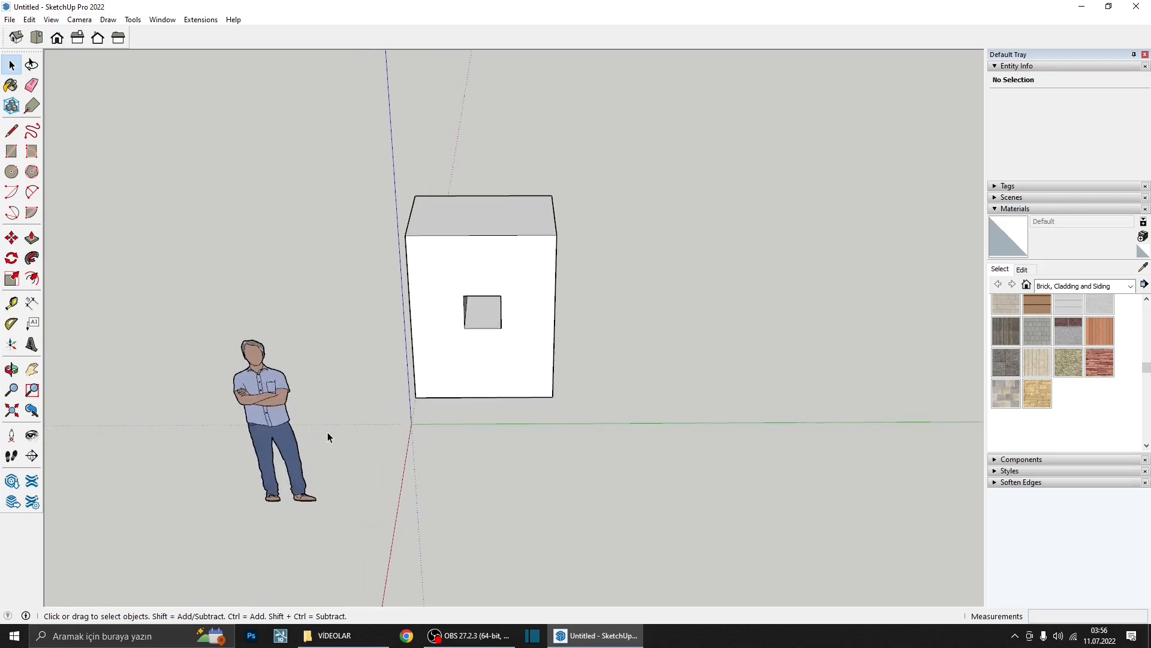
scroll(407, 422, down, 3)
middle_drag(390, 416, 243, 403)
middle_drag(535, 369, 332, 366)
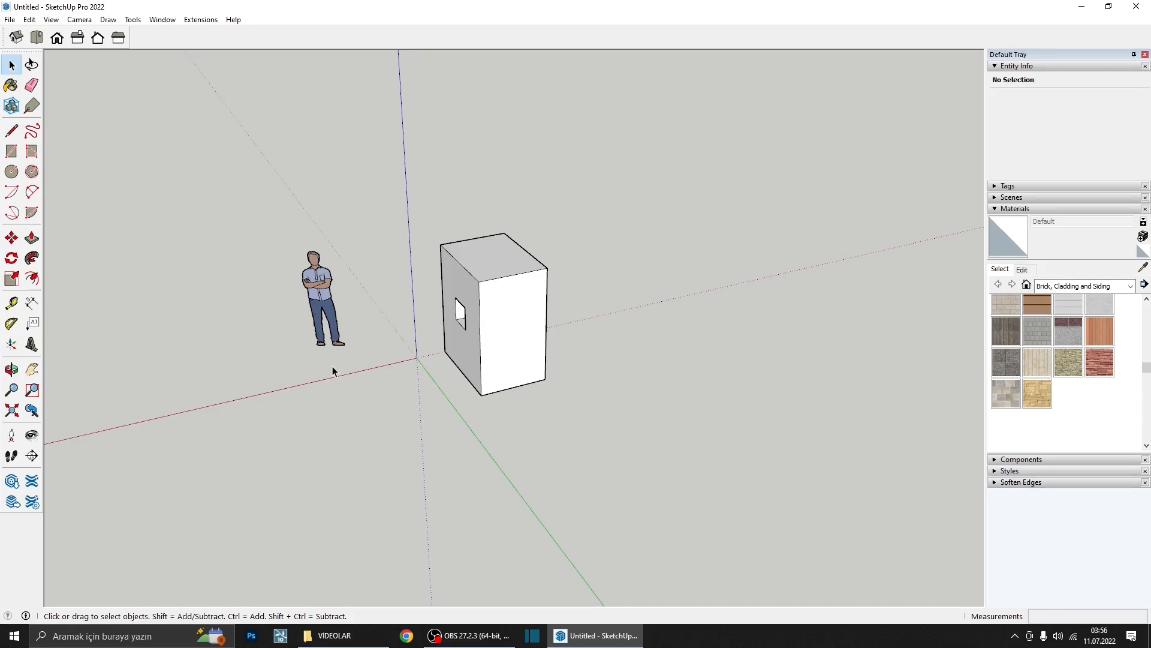
middle_drag(332, 371, 553, 326)
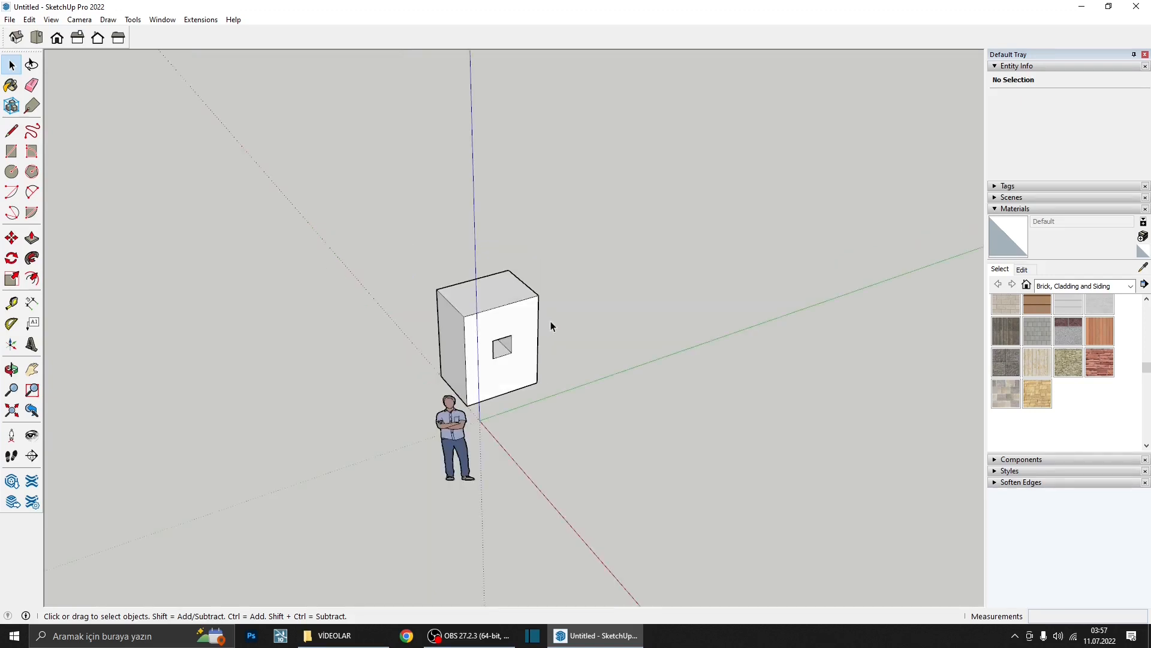
middle_drag(551, 326, 568, 387)
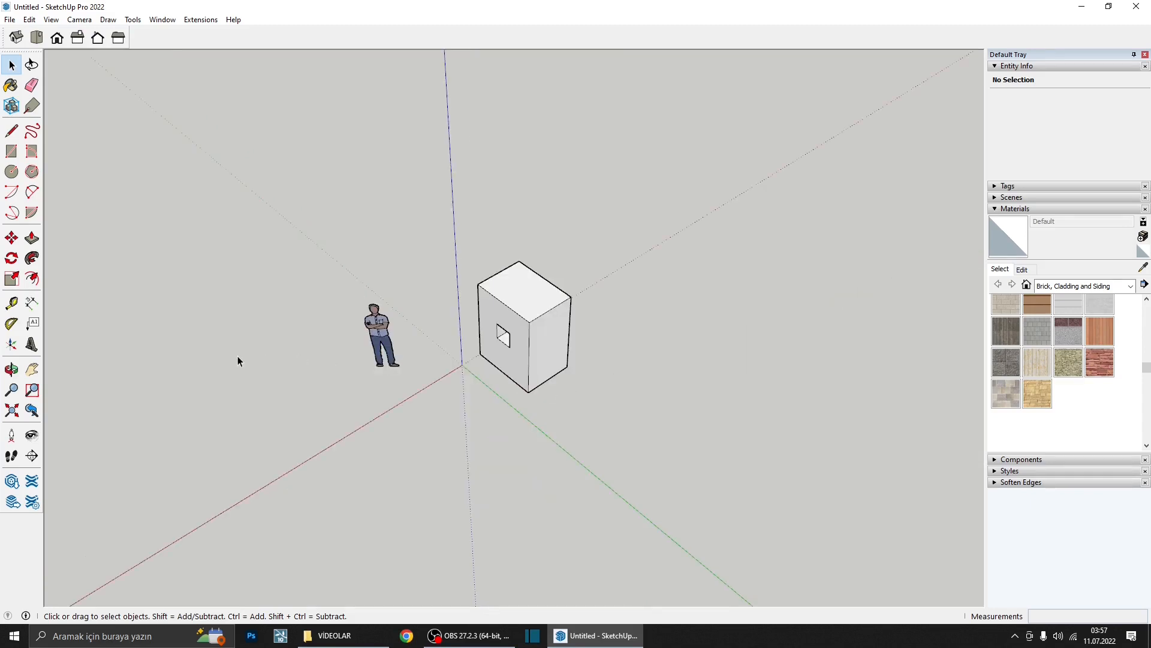
- Relocate the drawing axes again, placing the origin on open ground beside the figure, away from the box
click(11, 343)
scroll(575, 375, up, 2)
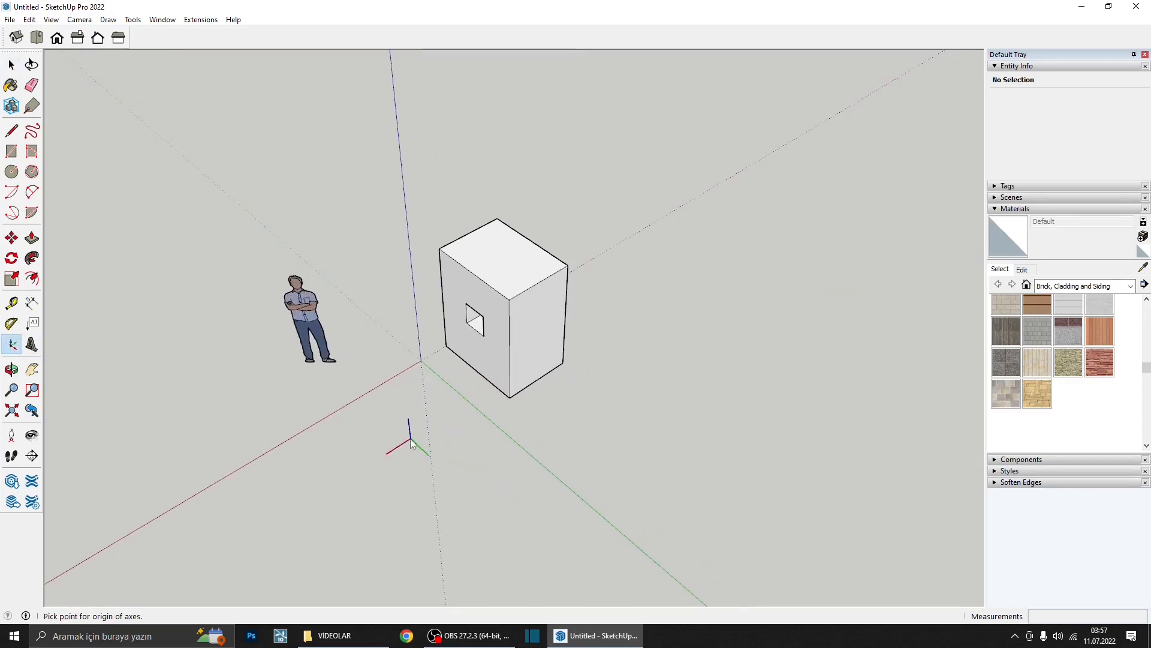
scroll(469, 370, up, 2)
middle_drag(457, 355, 670, 352)
scroll(671, 353, down, 2)
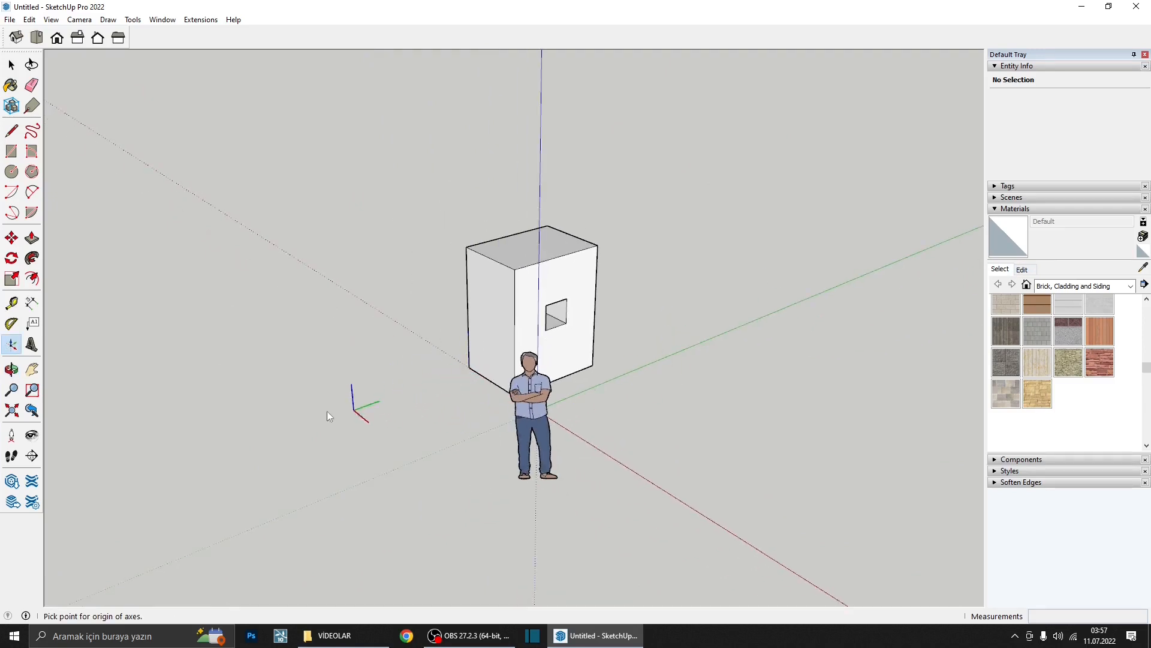
click(306, 413)
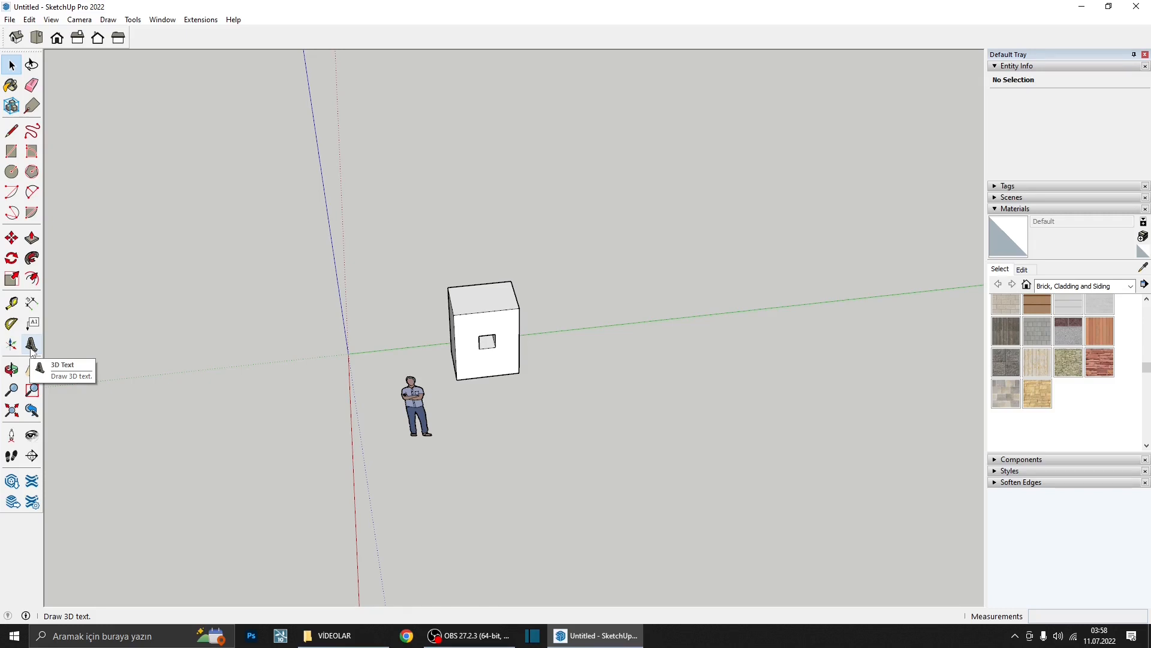
- Start a 3D text reading "sketchup" in the Times New Roman font
click(32, 346)
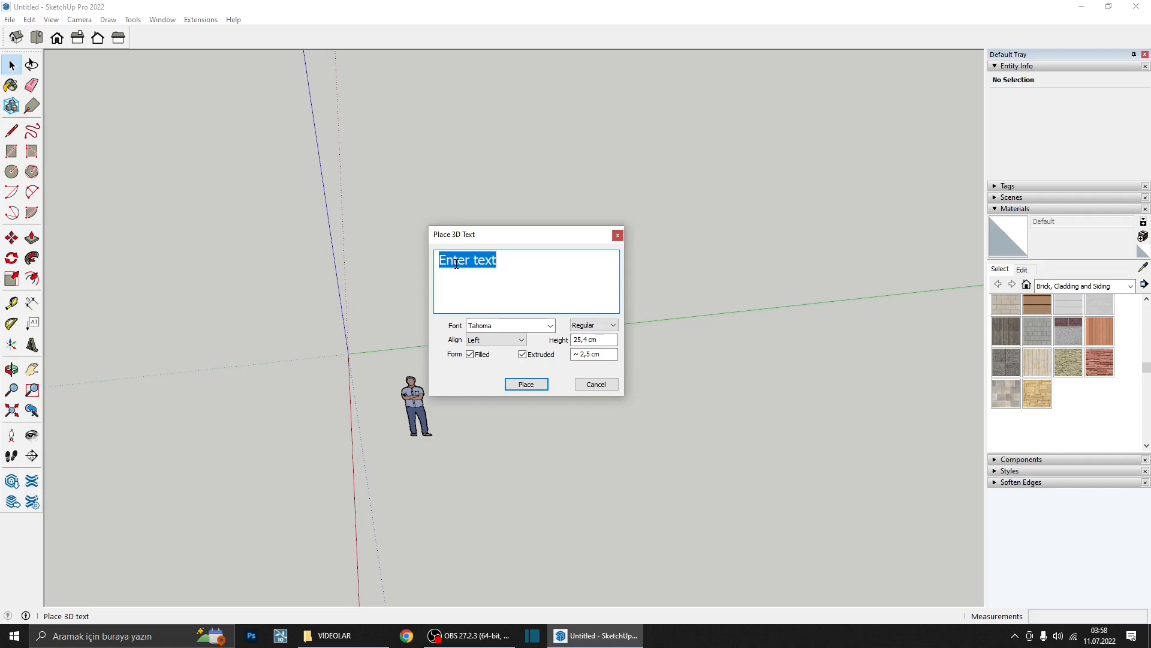
text(S)
click(526, 326)
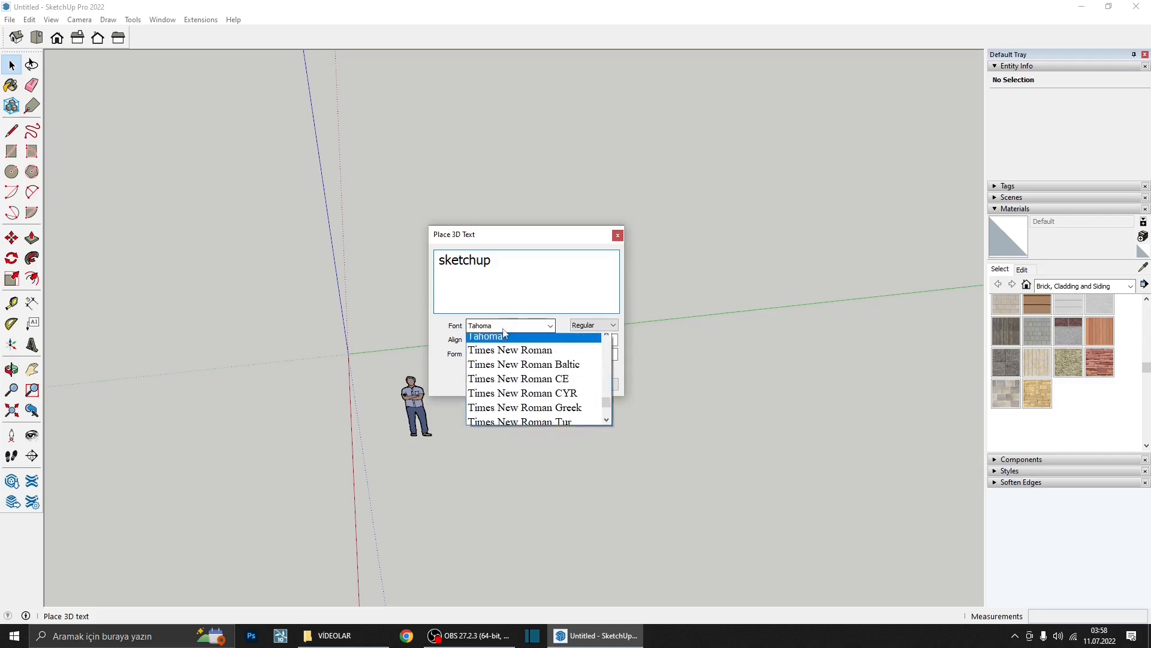
click(528, 355)
- Try the Left, Center and Right alignments on the 3D text, ending on Left
click(507, 340)
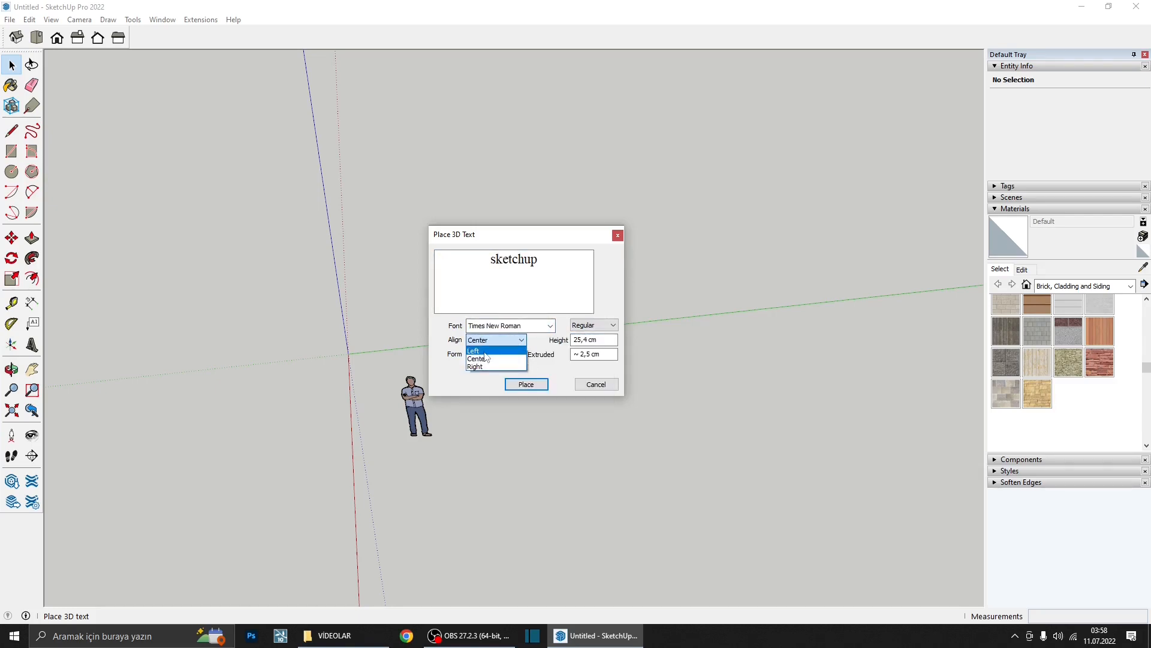
click(489, 350)
click(492, 342)
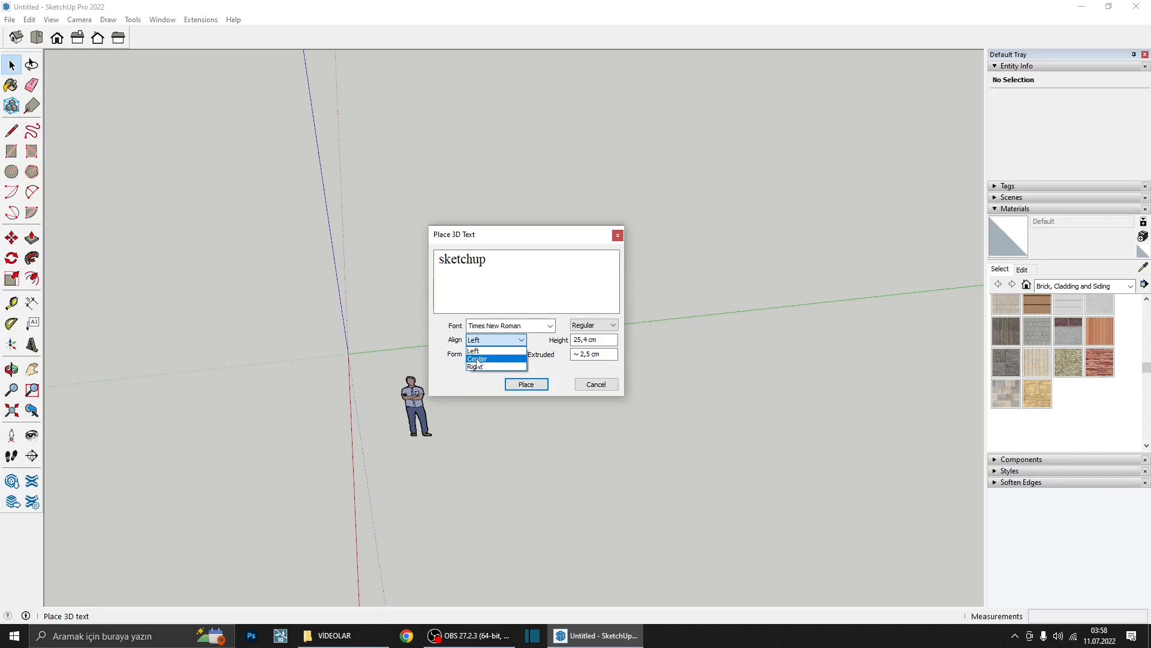
click(476, 360)
click(495, 340)
click(478, 365)
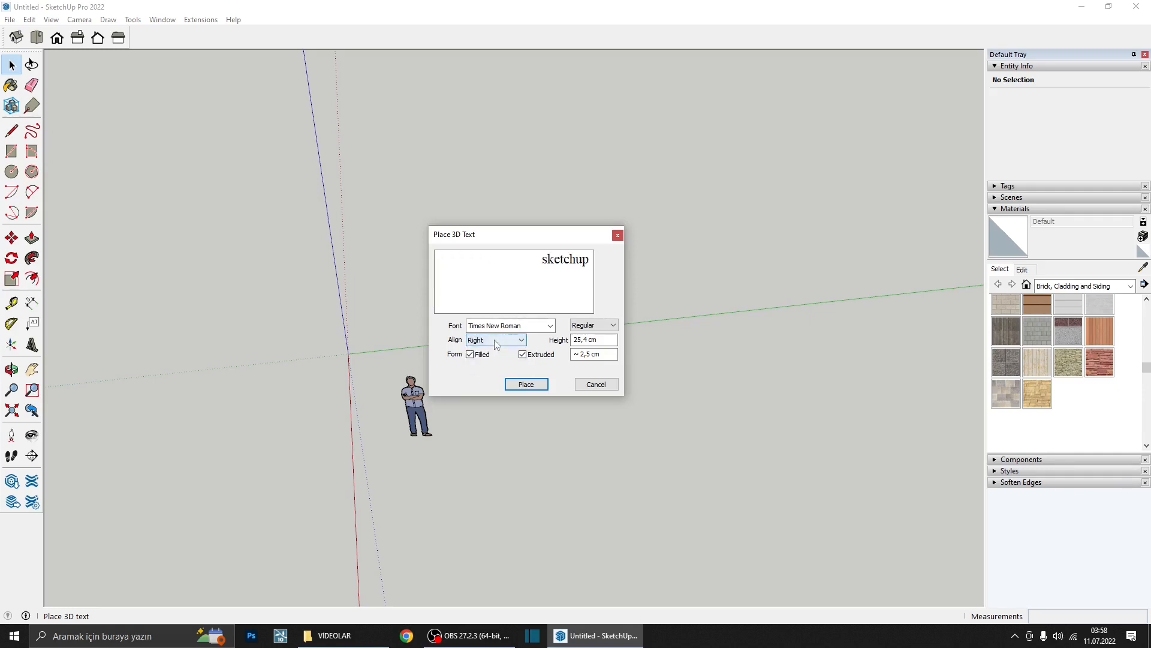
click(496, 342)
click(489, 350)
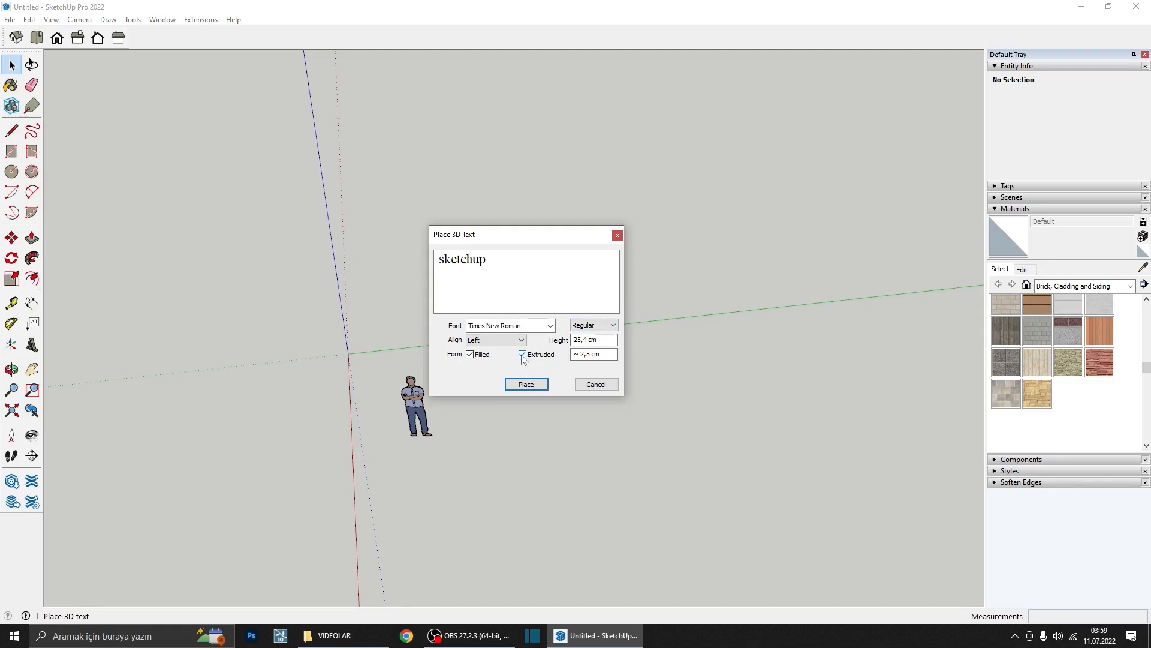
- Keep the 3D text extruded and place it on the box's front face above the square opening
click(522, 354)
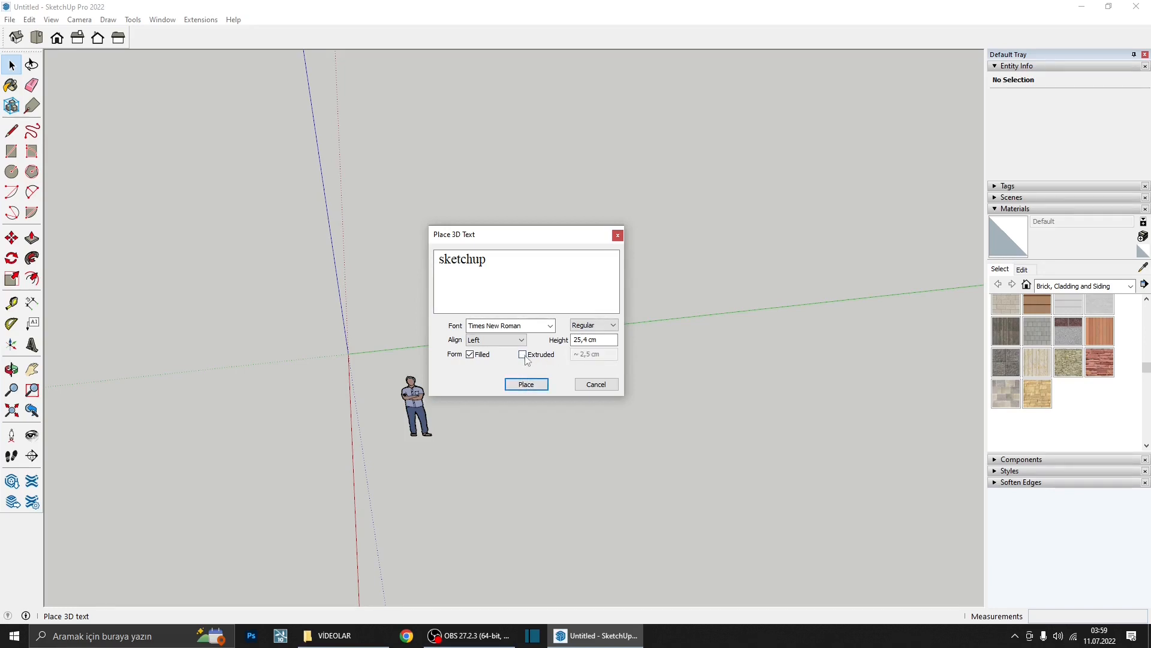
click(523, 354)
key(Tab)
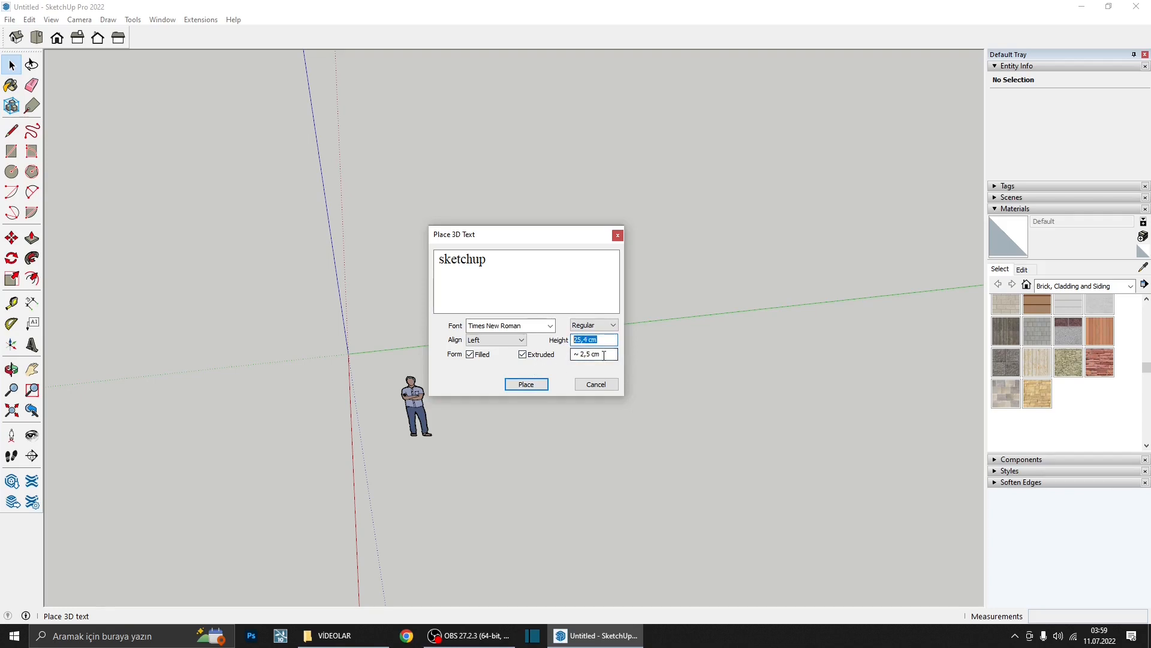
click(524, 386)
scroll(510, 335, up, 5)
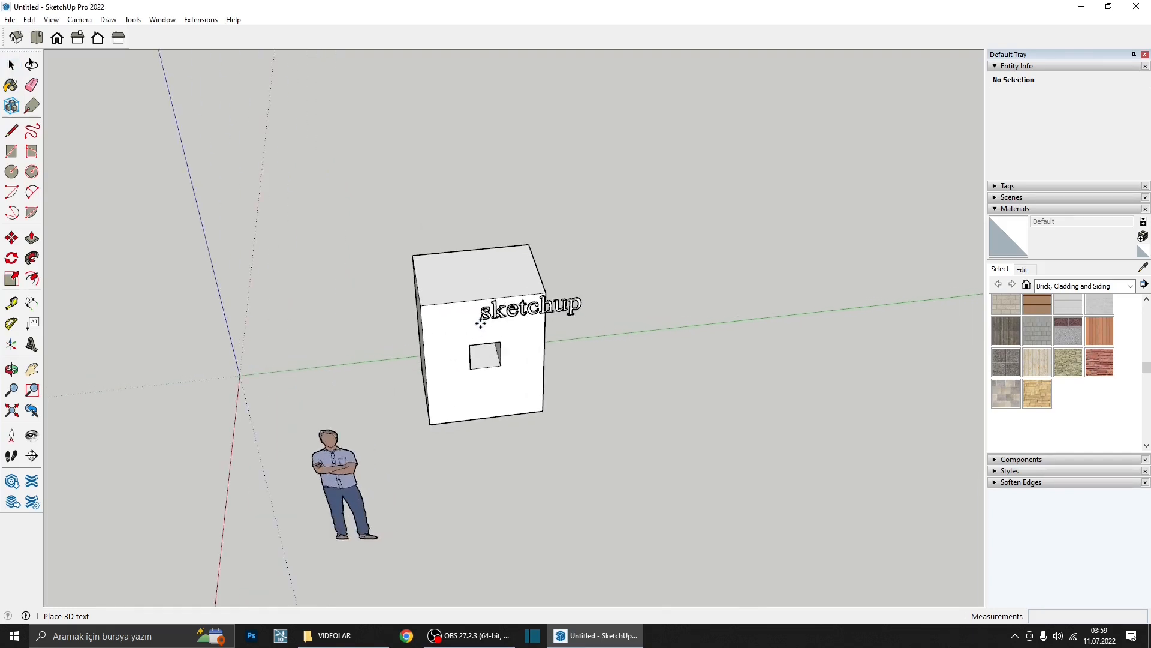
scroll(452, 324, up, 1)
scroll(461, 345, down, 3)
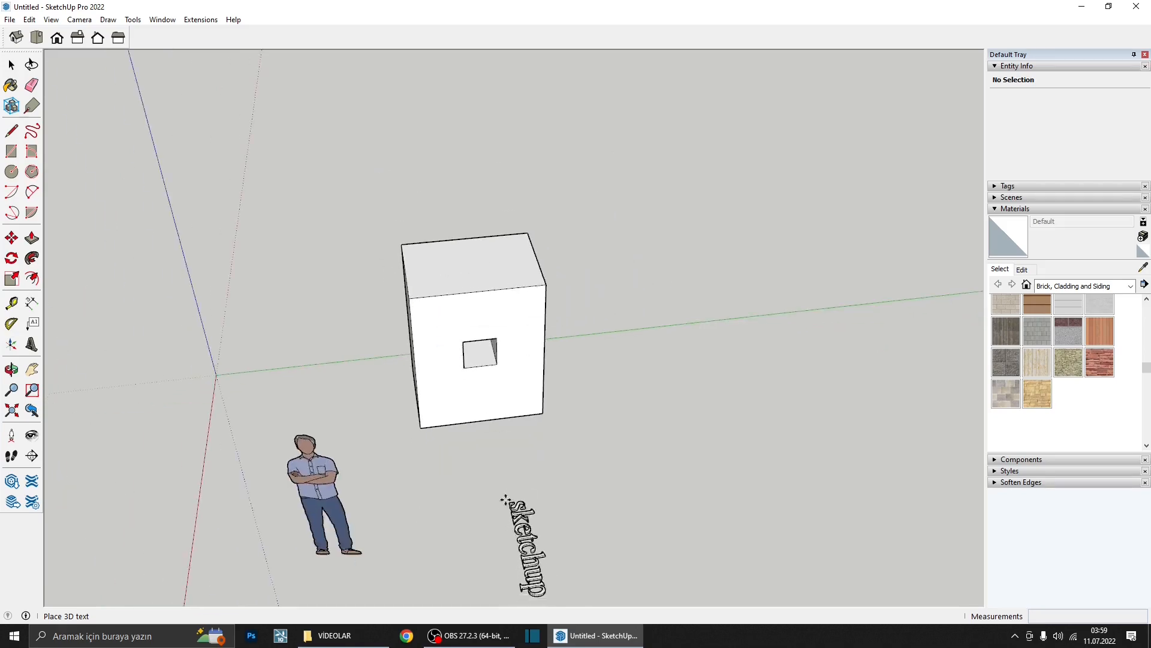
click(423, 333)
scroll(426, 324, up, 5)
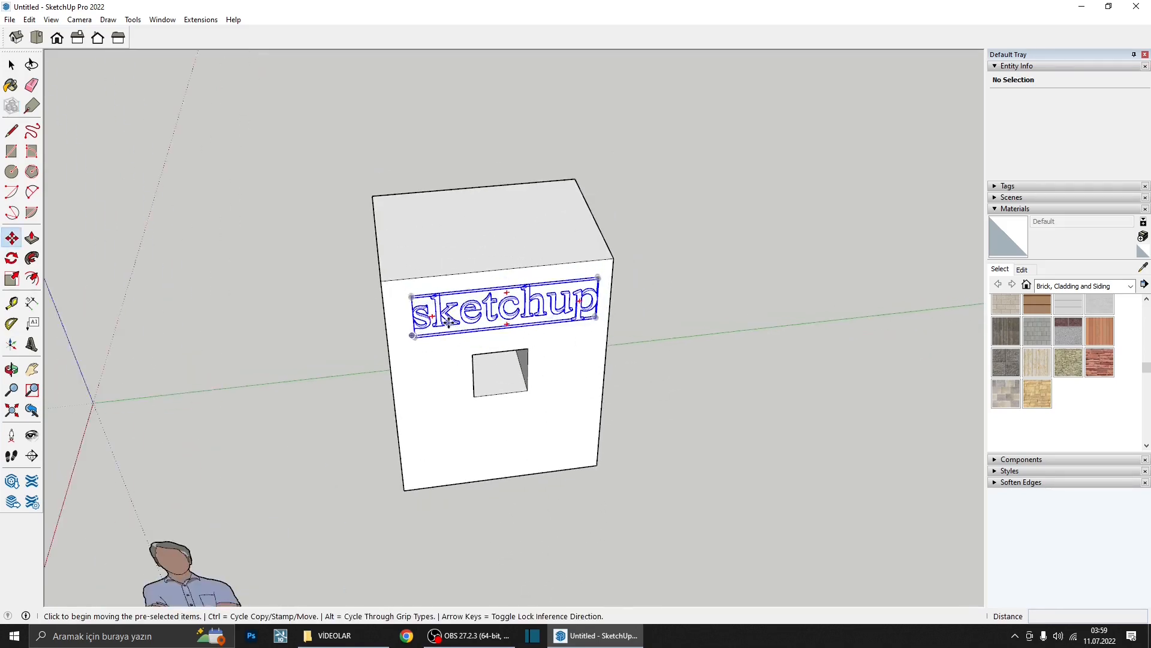
middle_drag(497, 268, 431, 345)
scroll(434, 279, up, 2)
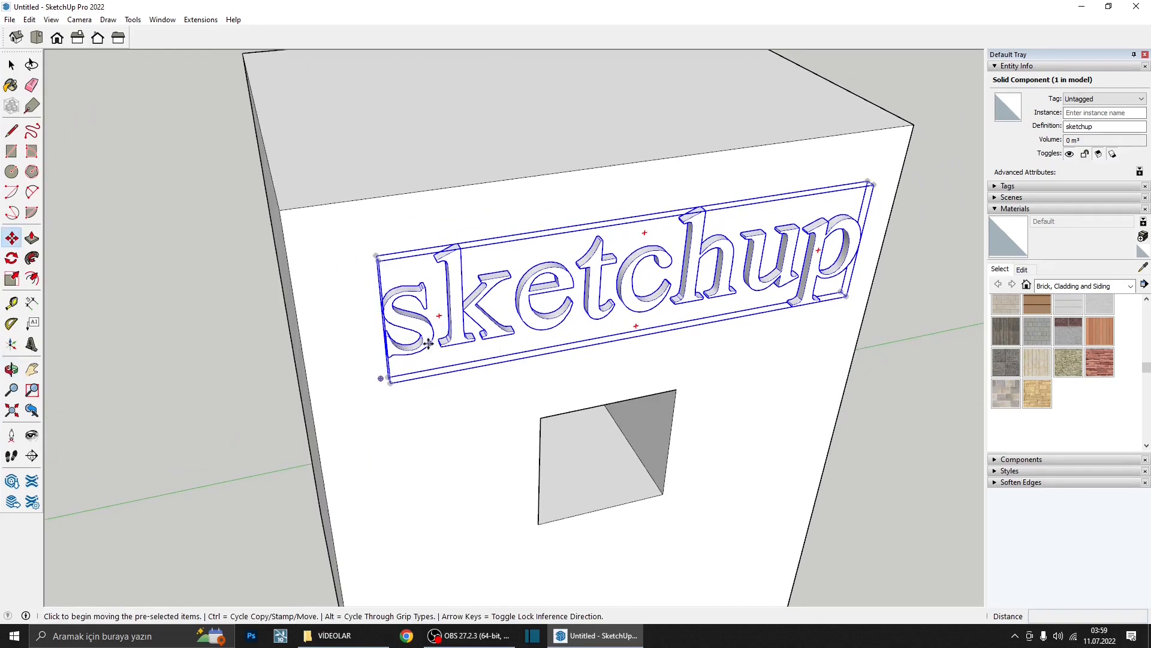
scroll(392, 319, down, 3)
- Start another 3D text with the default wording "Enter text" in the Yu Gothic UI font, without extrusion
click(31, 344)
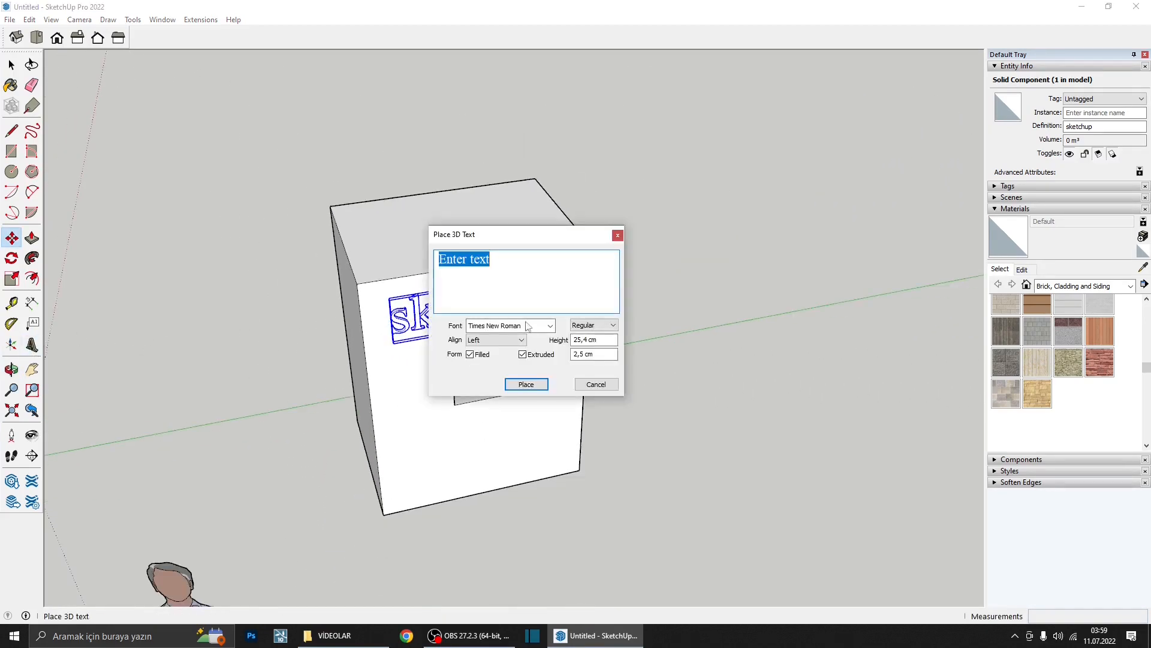
click(531, 325)
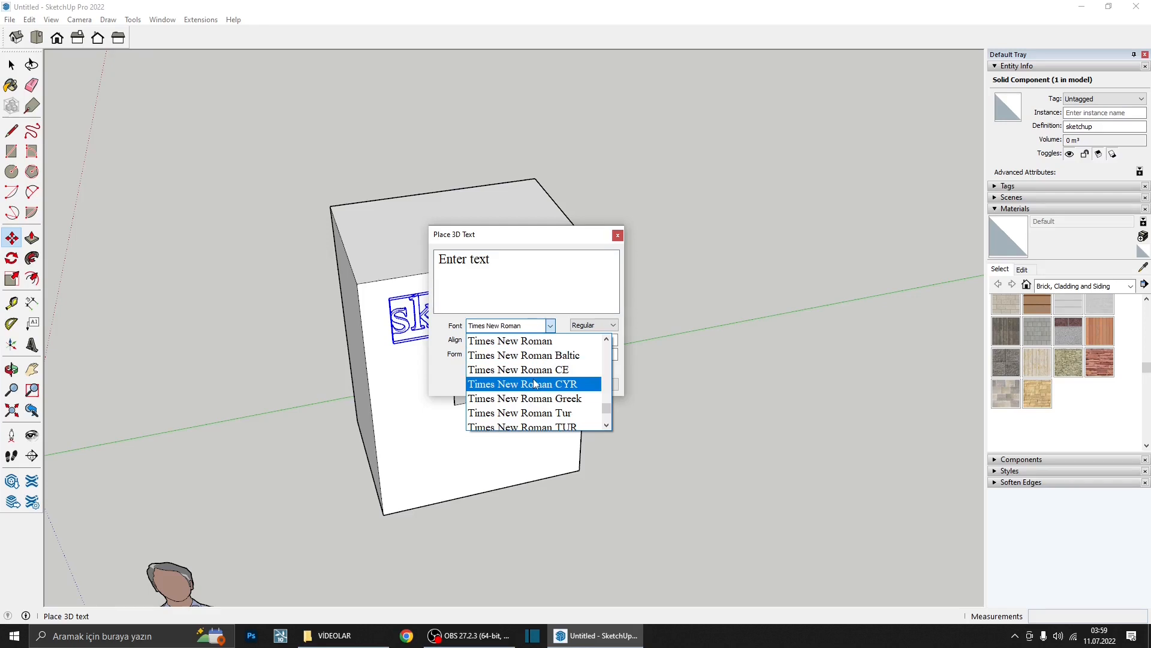
scroll(544, 408, down, 5)
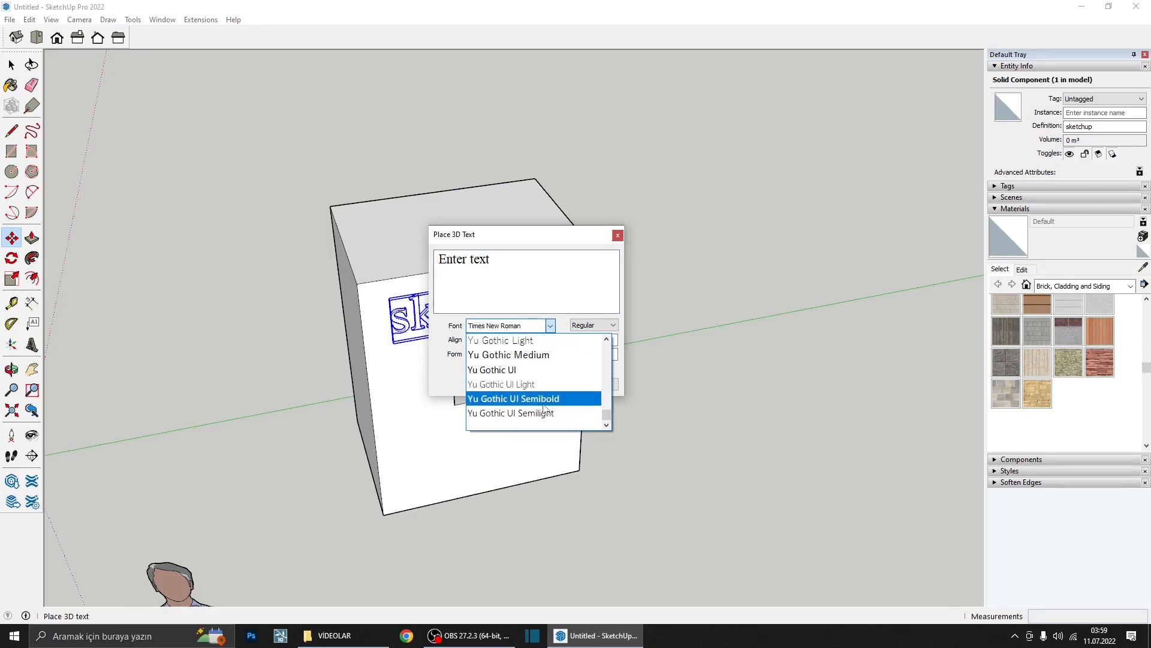
click(514, 369)
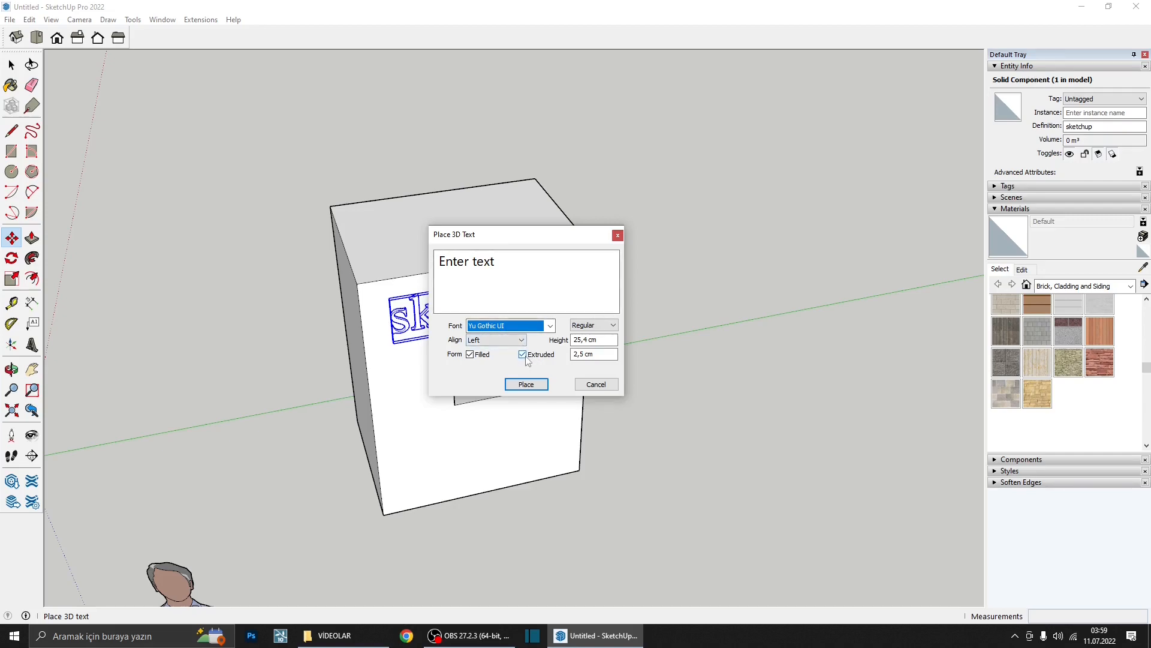
click(526, 357)
- Place the flat "Enter text" lettering on the box's front face below the square opening and deselect it
click(526, 384)
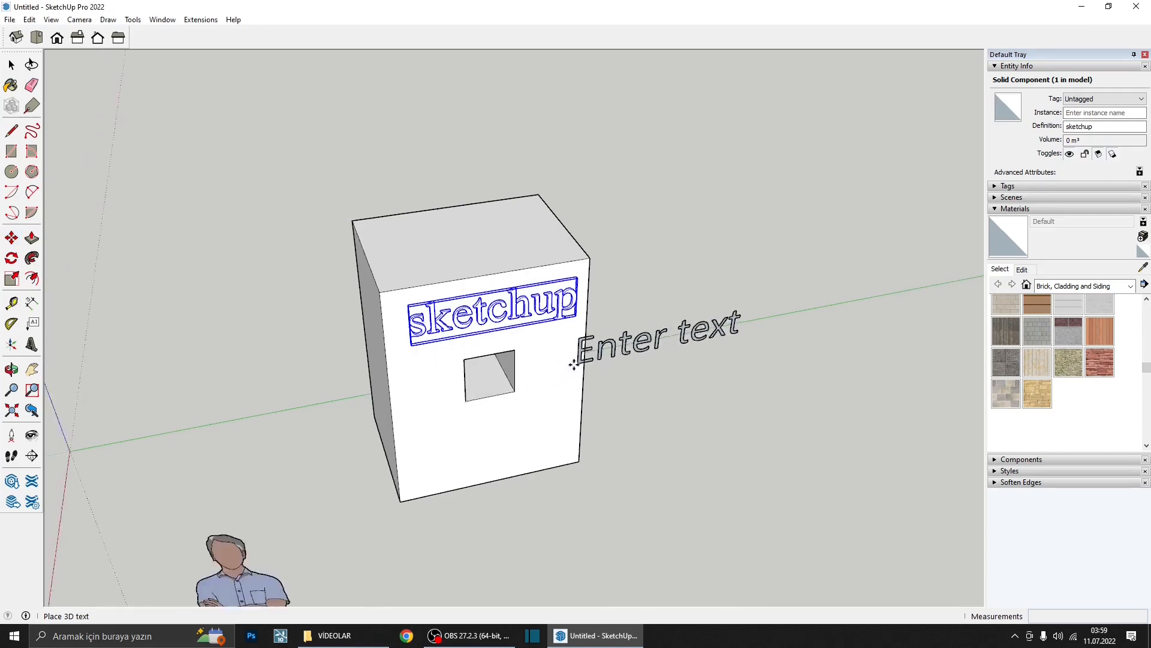
scroll(510, 397, up, 3)
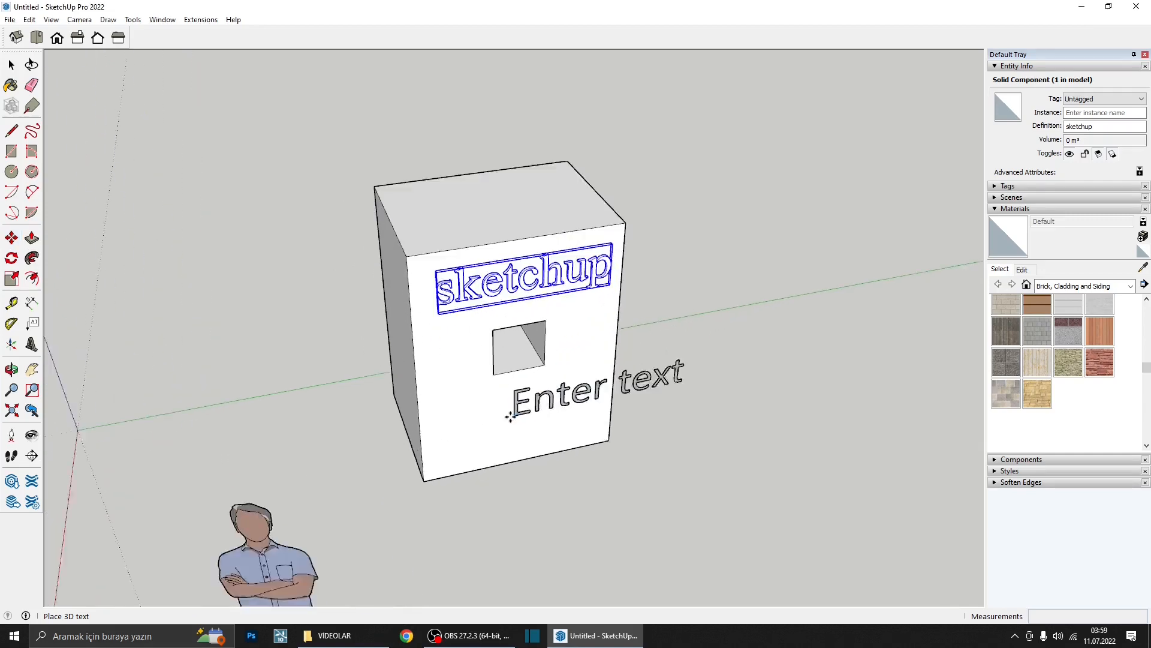
click(422, 433)
scroll(456, 405, up, 5)
middle_drag(456, 404, 306, 375)
scroll(649, 359, up, 4)
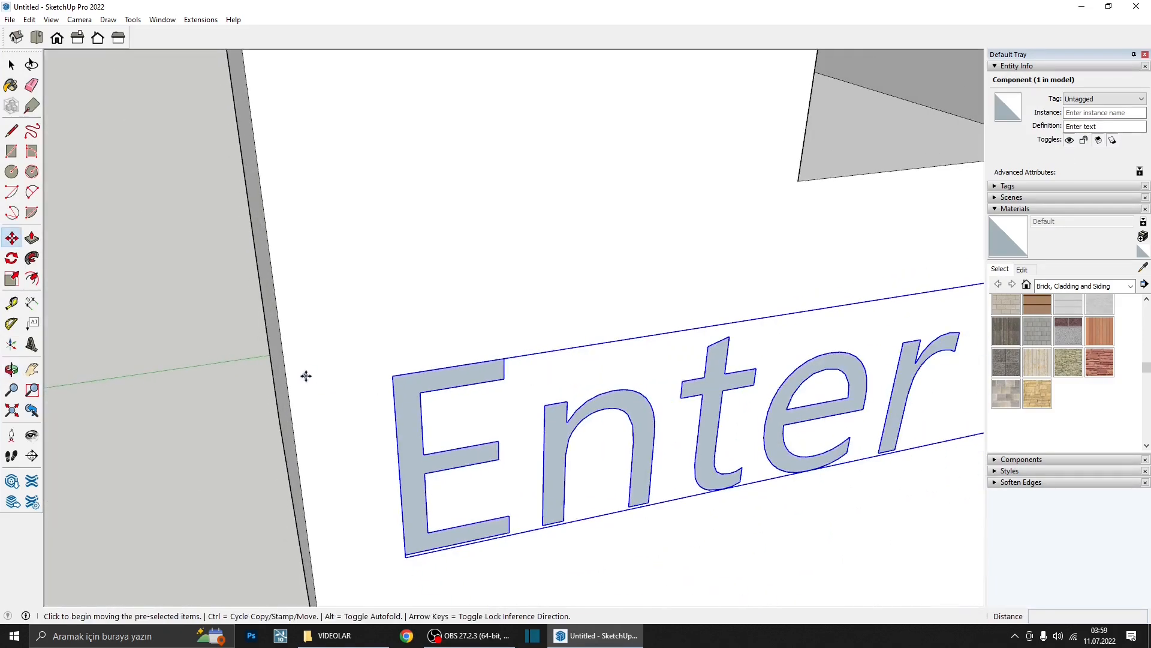
scroll(308, 374, down, 8)
key(space)
click(349, 364)
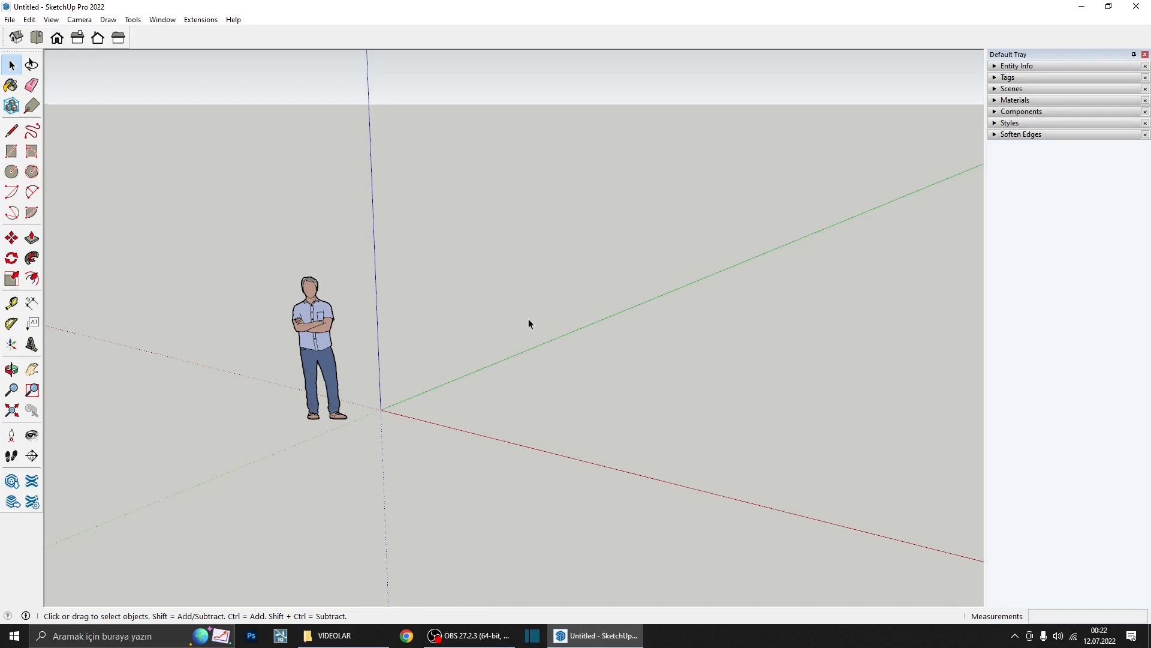
- Draw a 100 x 100 cm square on the ground near the origin, beside the figure
middle_drag(527, 318, 310, 389)
key(r)
click(429, 465)
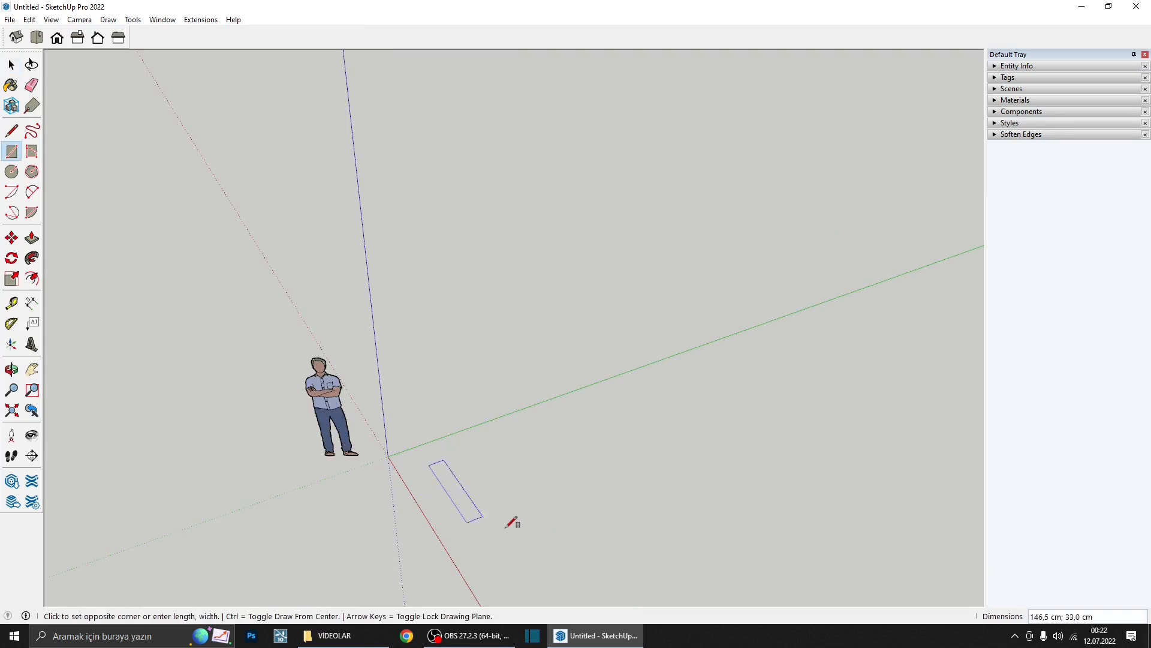
text(100;)
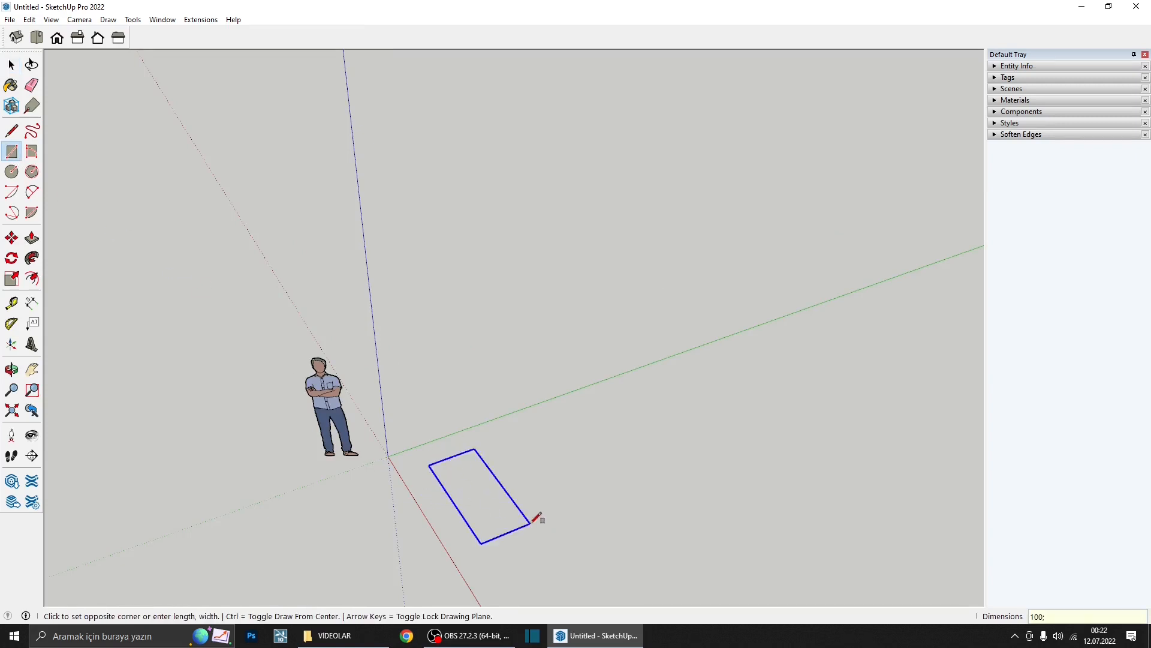
text(100)
key(Return)
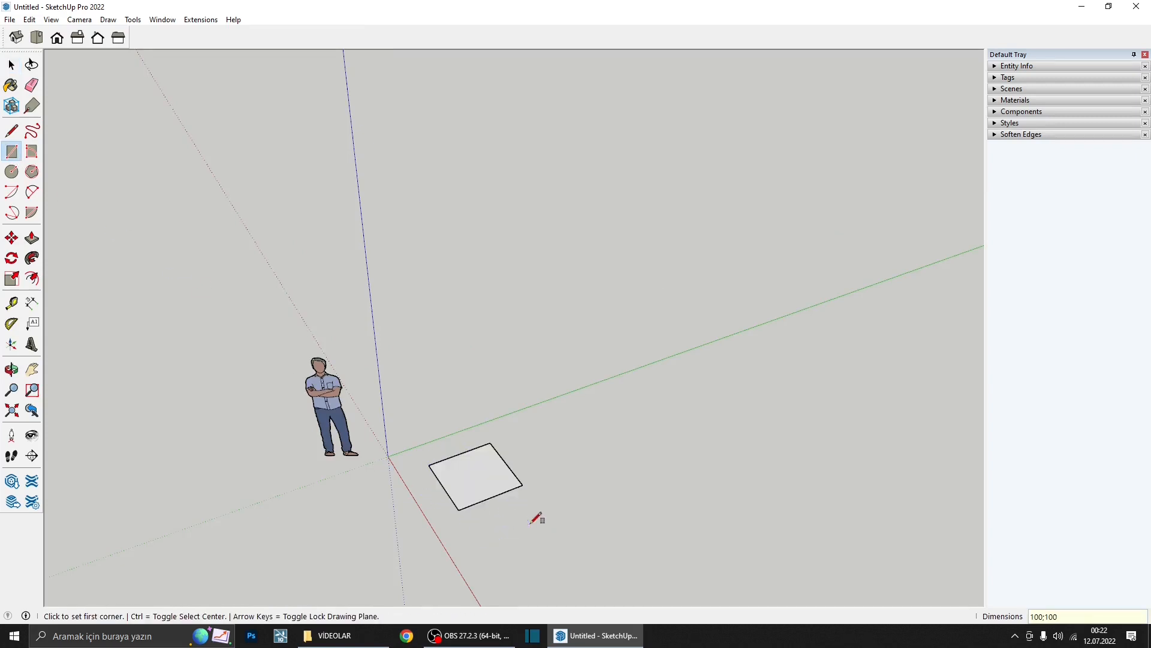
- Push/Pull the square up 100 cm into a cube
key(p)
click(488, 487)
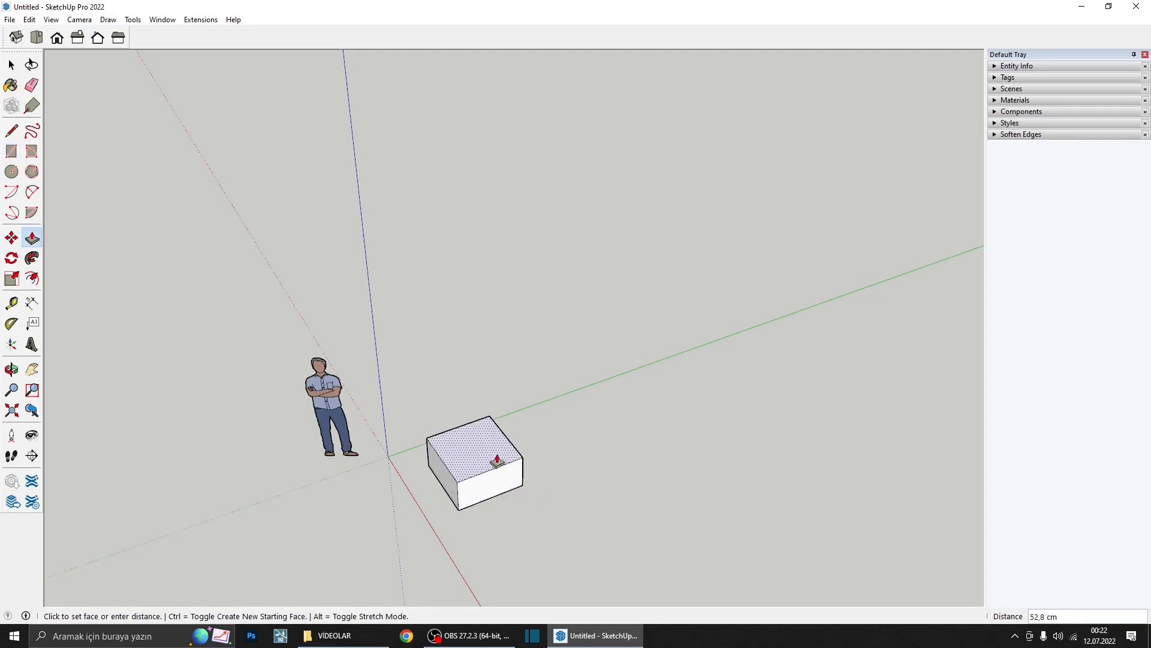
text(100)
key(Return)
key(space)
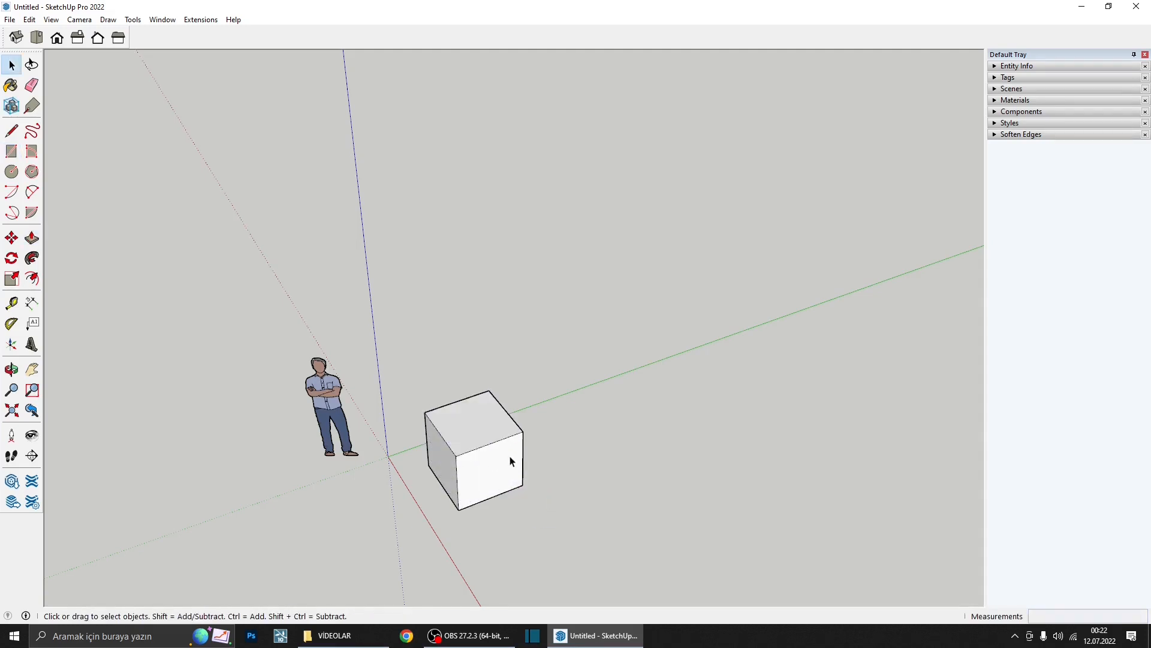
- Copy the whole ungrouped cube 100 cm along the green axis so that it adjoins the original
middle_drag(483, 460, 471, 423)
scroll(462, 437, up, 2)
click(462, 440)
triple_click(462, 439)
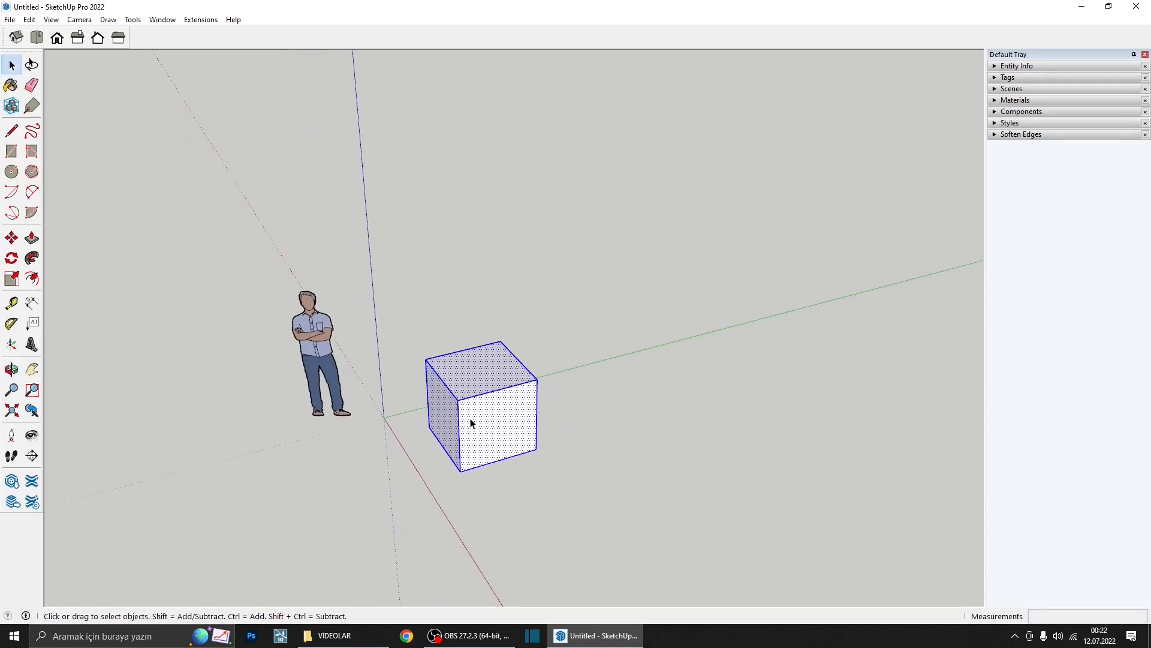
key(m)
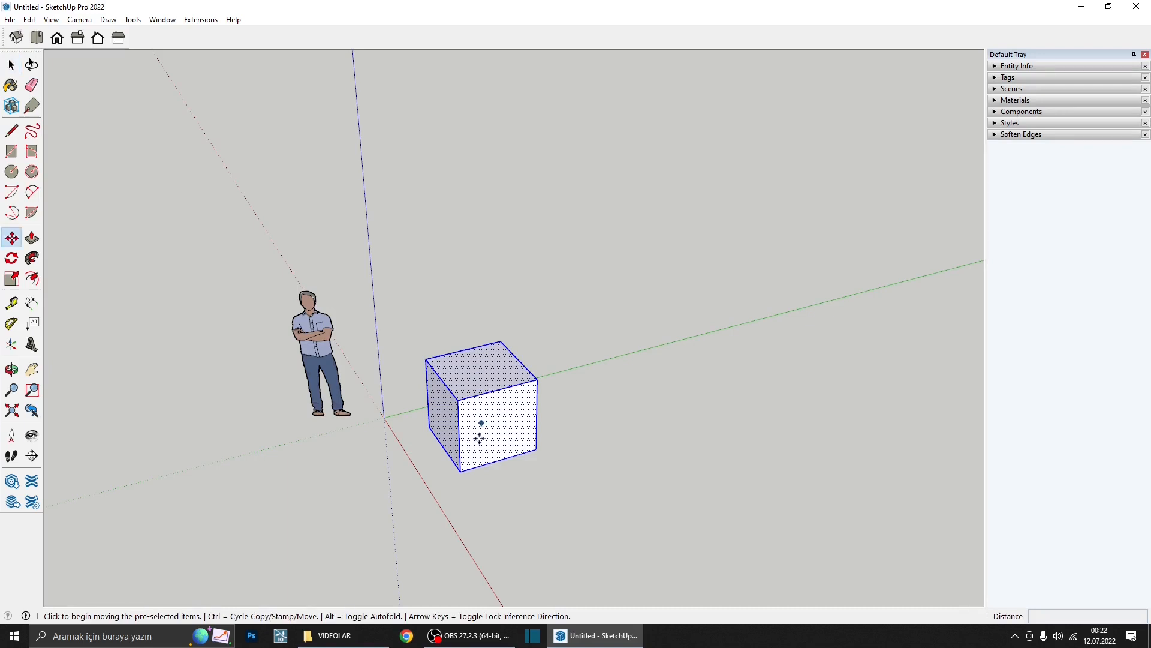
click(460, 472)
key(ctrl)
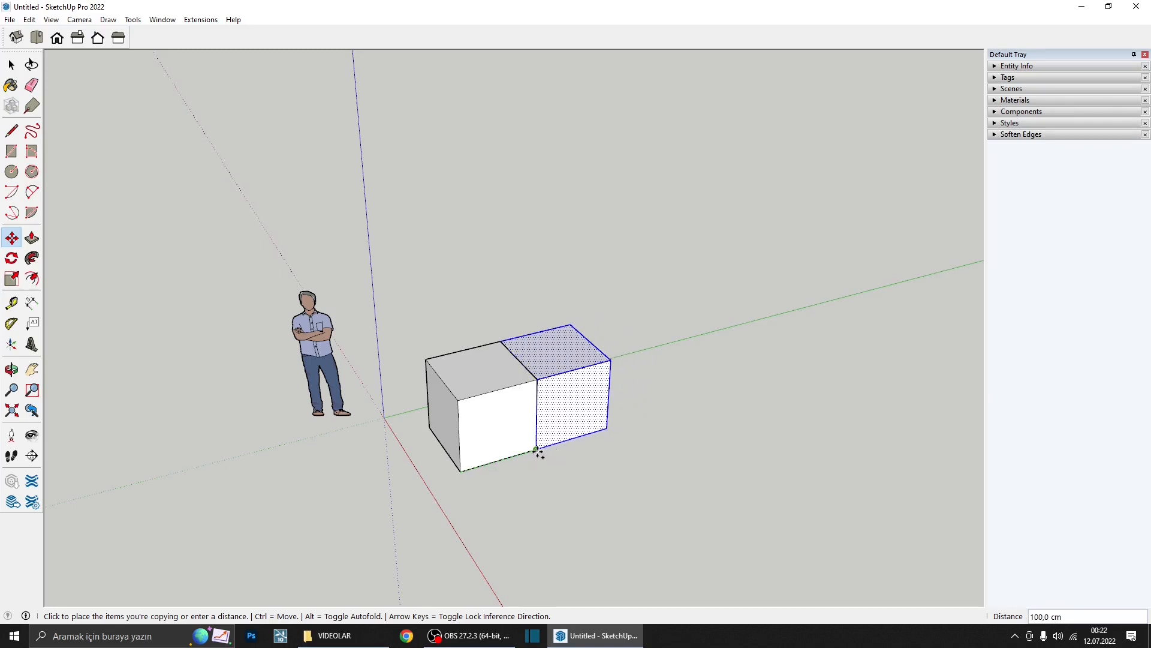
click(536, 450)
middle_drag(540, 445, 521, 414)
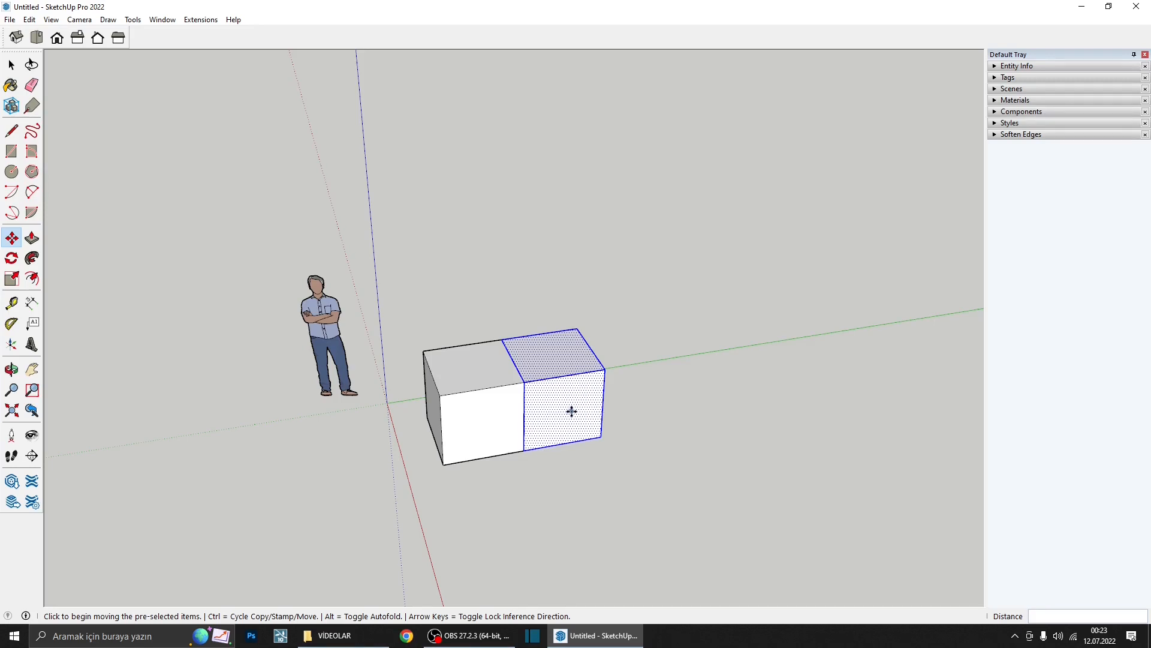
- Try to move the copied cube away from the original, cancel the move and undo the copy
click(571, 412)
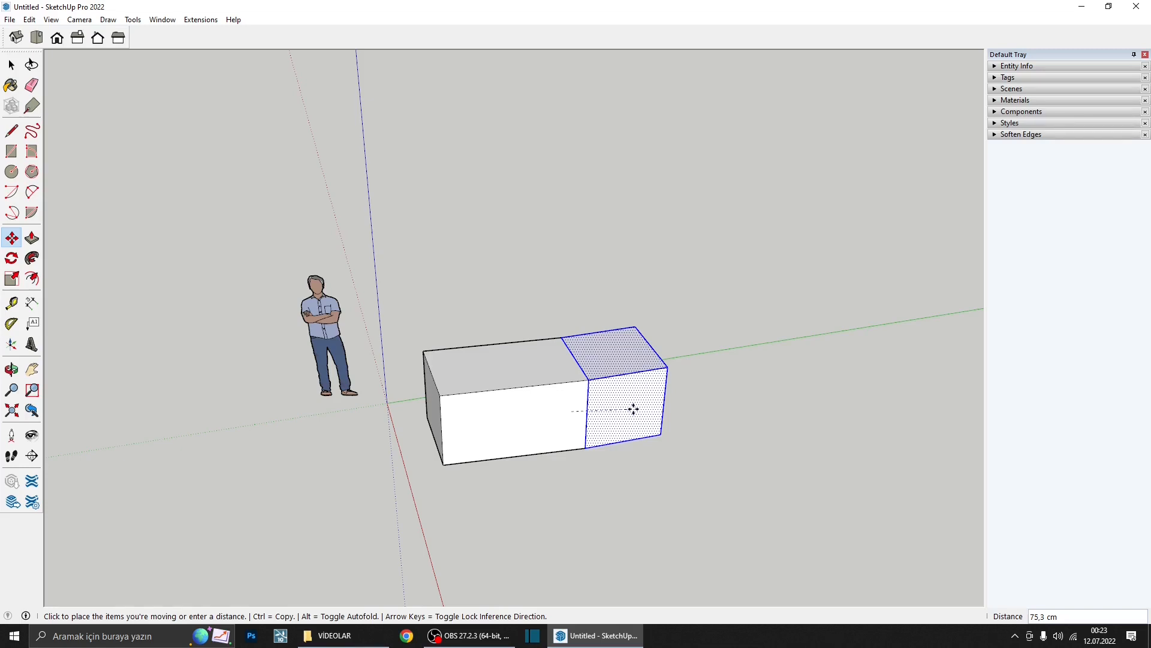
key(space)
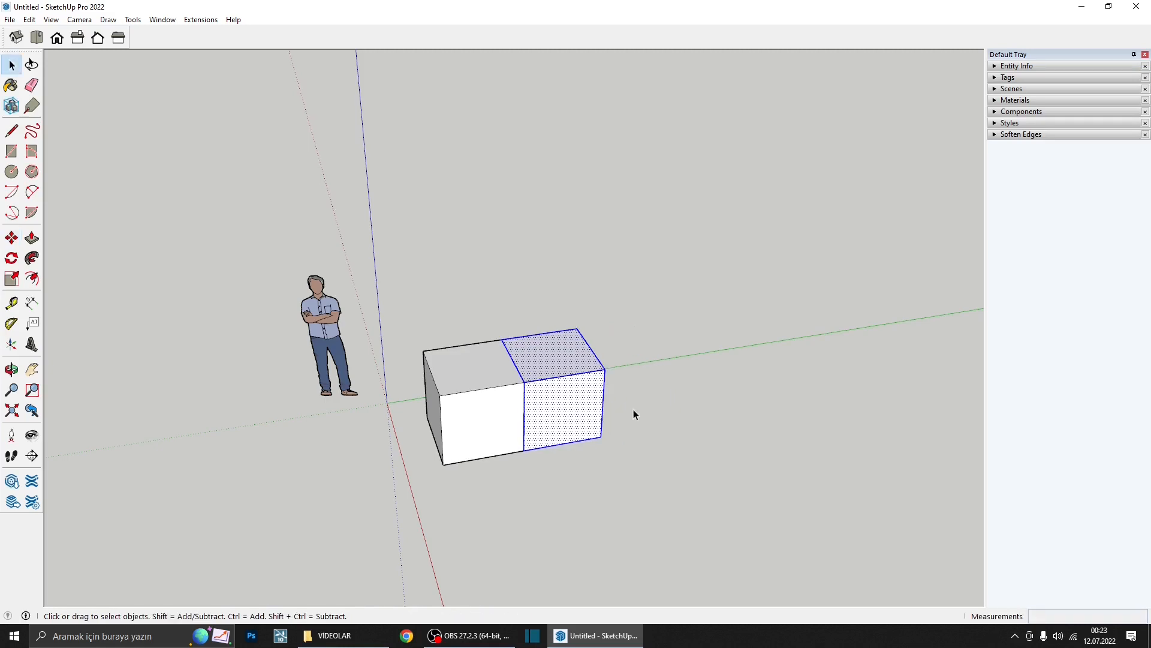
key(ctrl+z)
- Select all faces and edges of the cube and make them a group
middle_drag(470, 391, 508, 386)
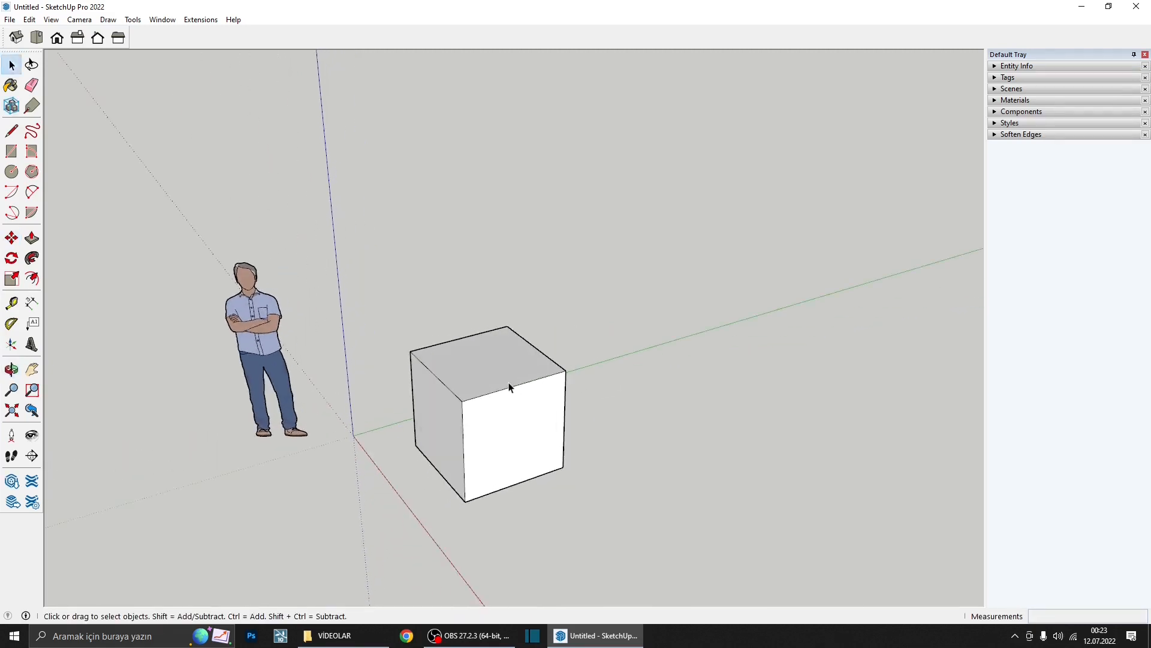
triple_click(473, 381)
middle_drag(473, 382, 593, 380)
right_click(473, 379)
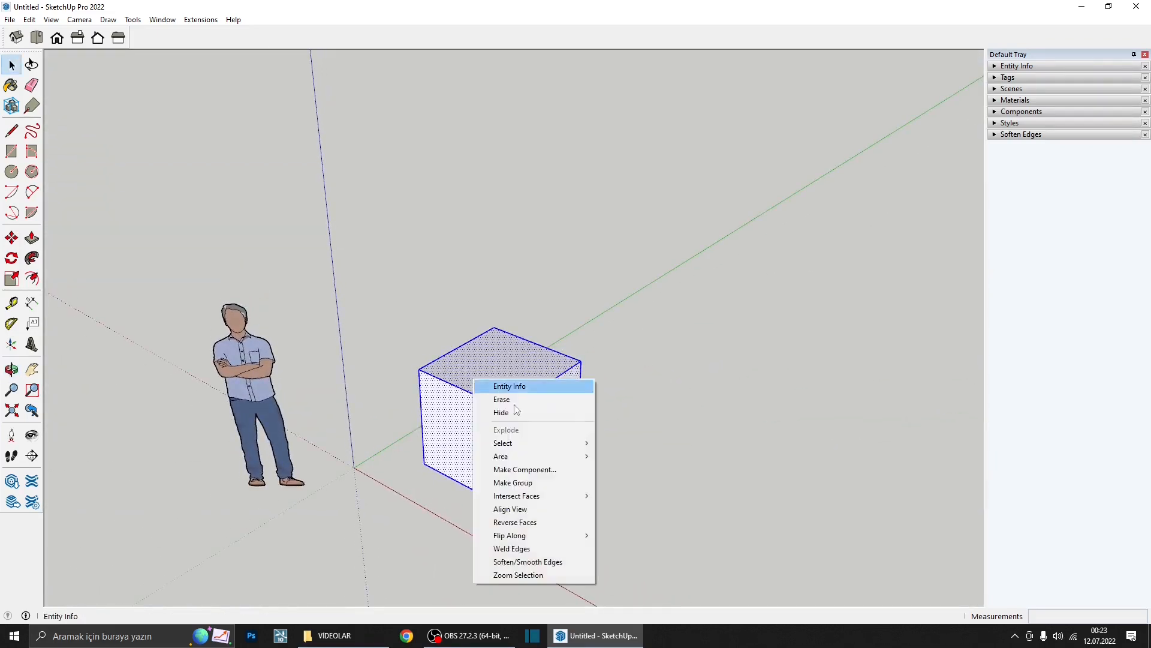
click(514, 483)
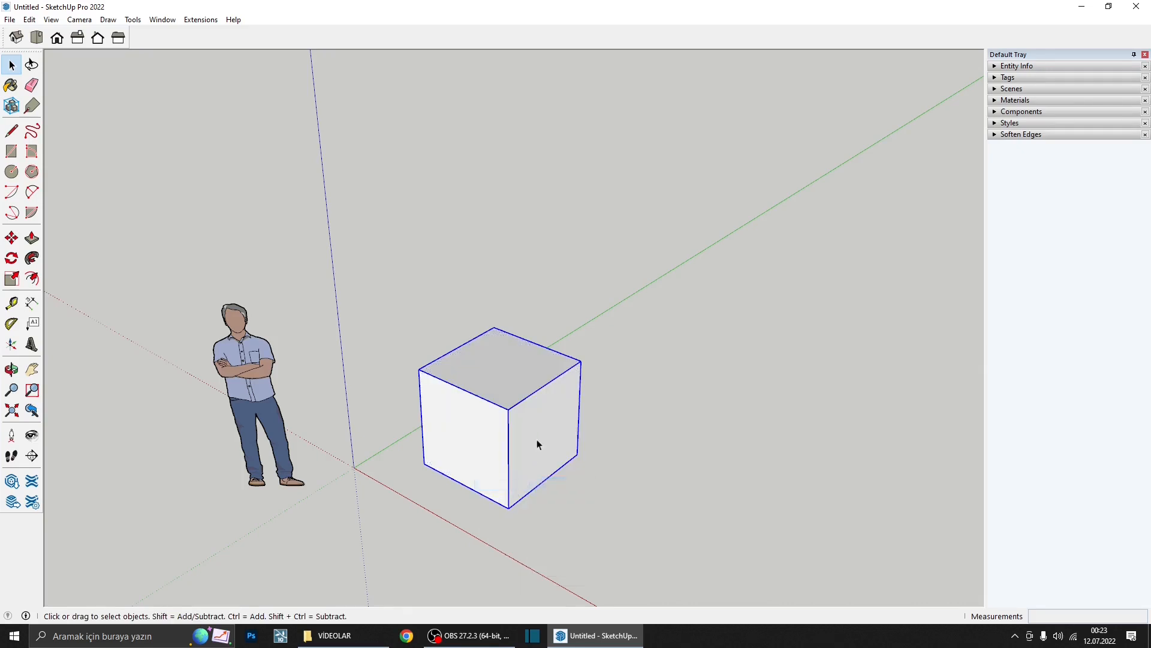
- Copy the grouped cube along the green axis so that the copy adjoins the original
middle_drag(536, 440, 365, 411)
key(m)
click(465, 499)
key(ctrl)
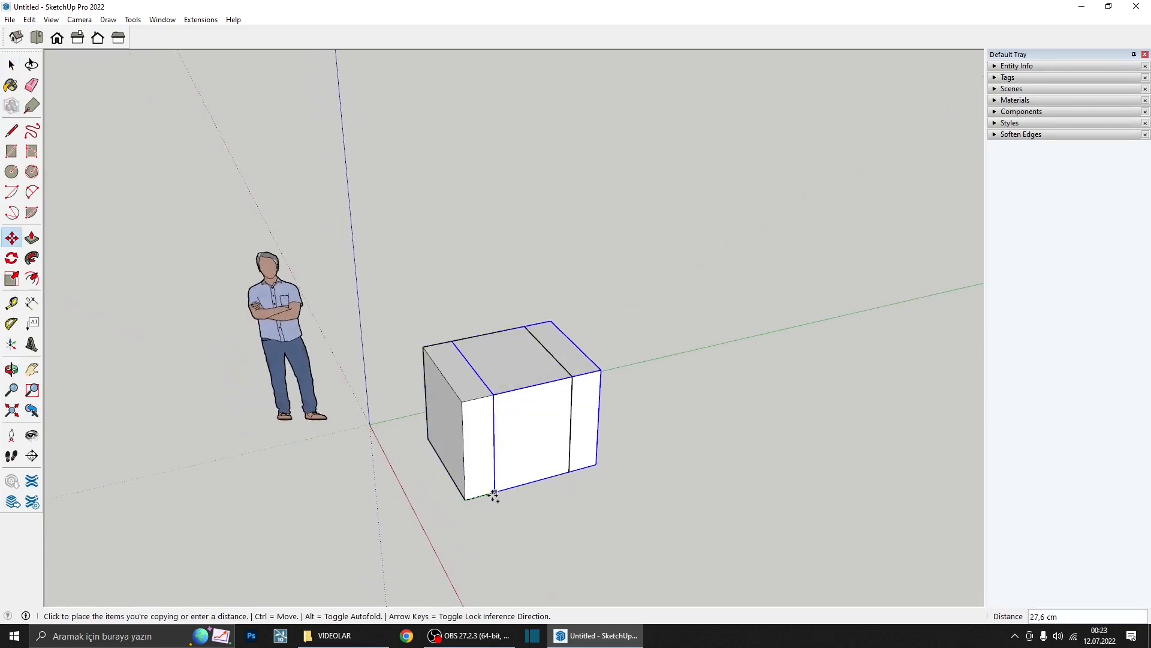
click(562, 469)
middle_drag(560, 465, 539, 427)
scroll(530, 375, down, 4)
scroll(563, 380, up, 4)
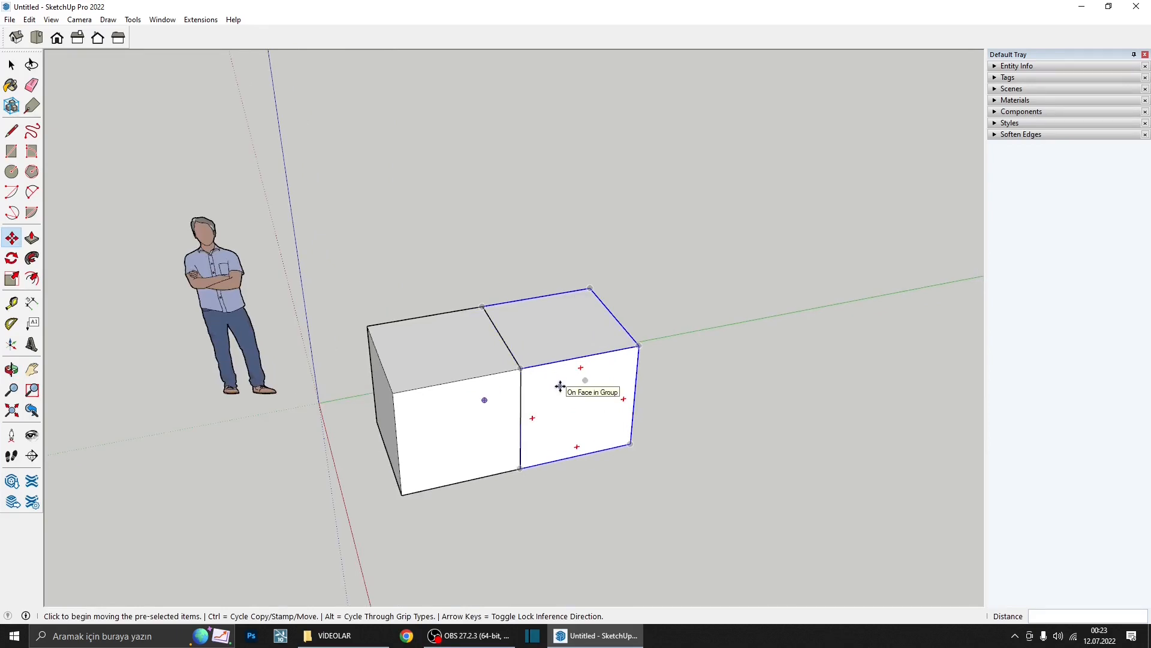
- Move the copied cube about 134 cm away from the original and undo the move
click(560, 386)
click(710, 360)
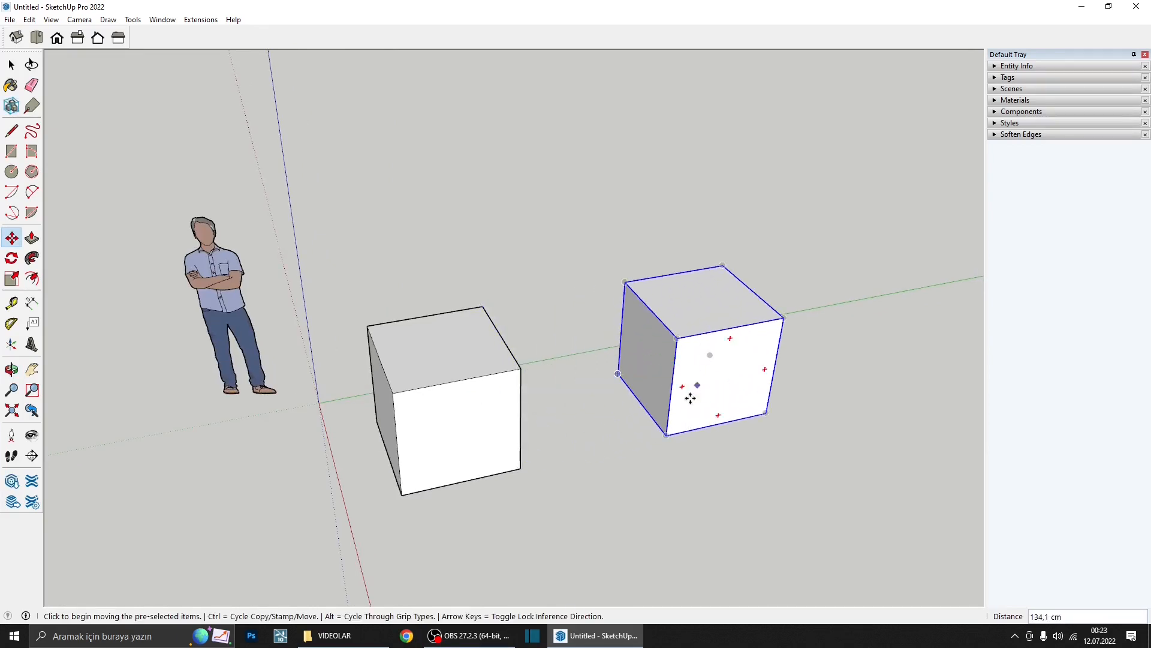
key(ctrl+z)
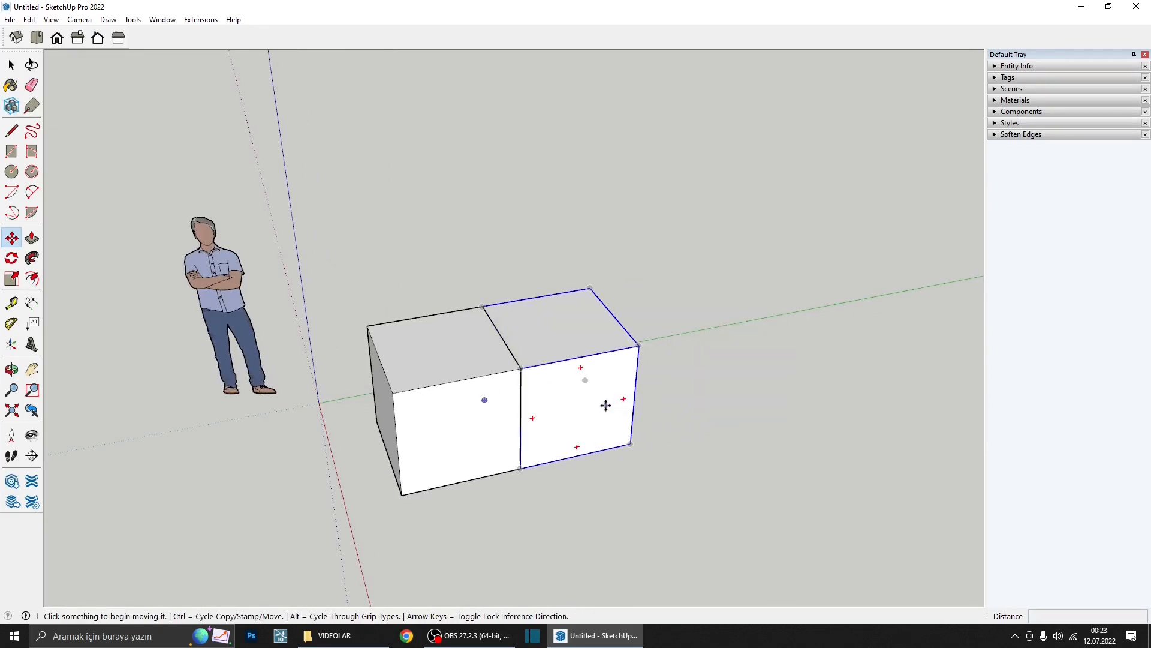
- Scale the copied cube upward by its top face into a tall box
key(s)
click(563, 363)
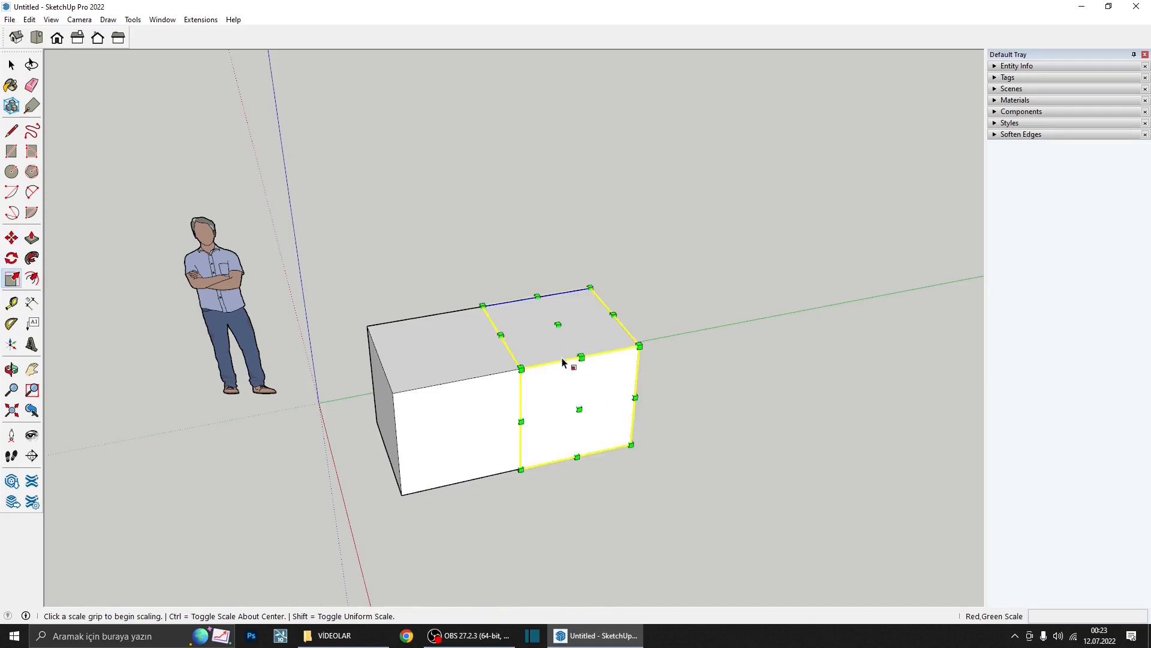
click(558, 325)
click(565, 154)
scroll(544, 303, down, 2)
middle_drag(544, 303, 496, 338)
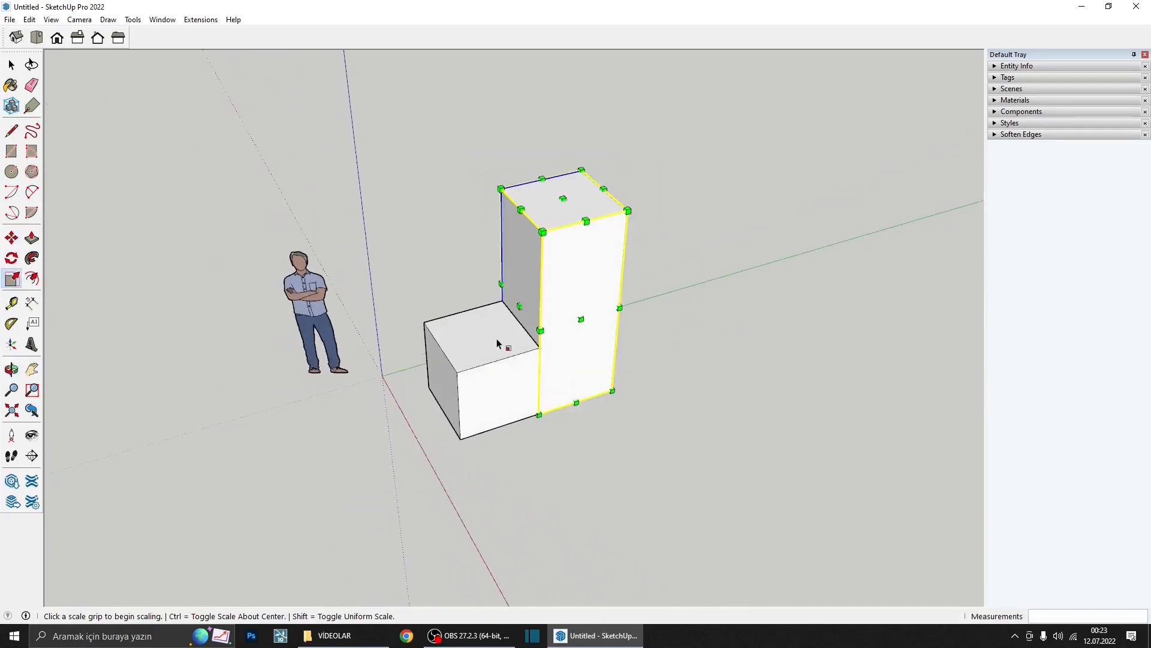
- Rotate the tall box horizontally around its vertical axis so that it cuts into the neighbouring cube
click(11, 258)
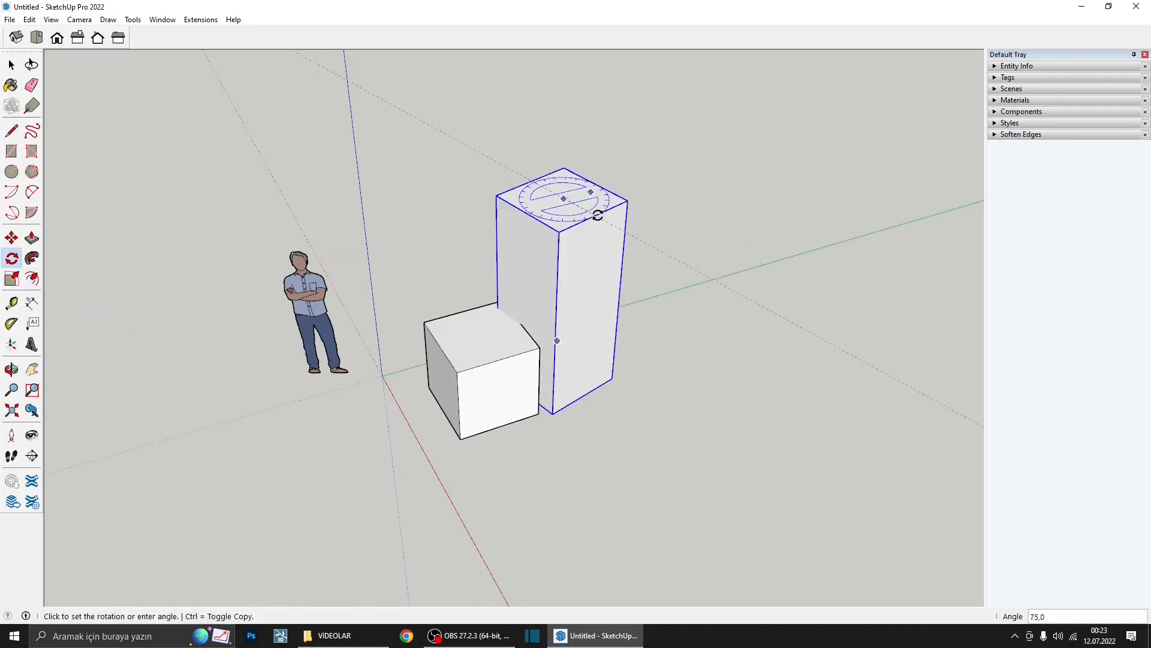
middle_drag(596, 211, 501, 343)
scroll(500, 343, up, 2)
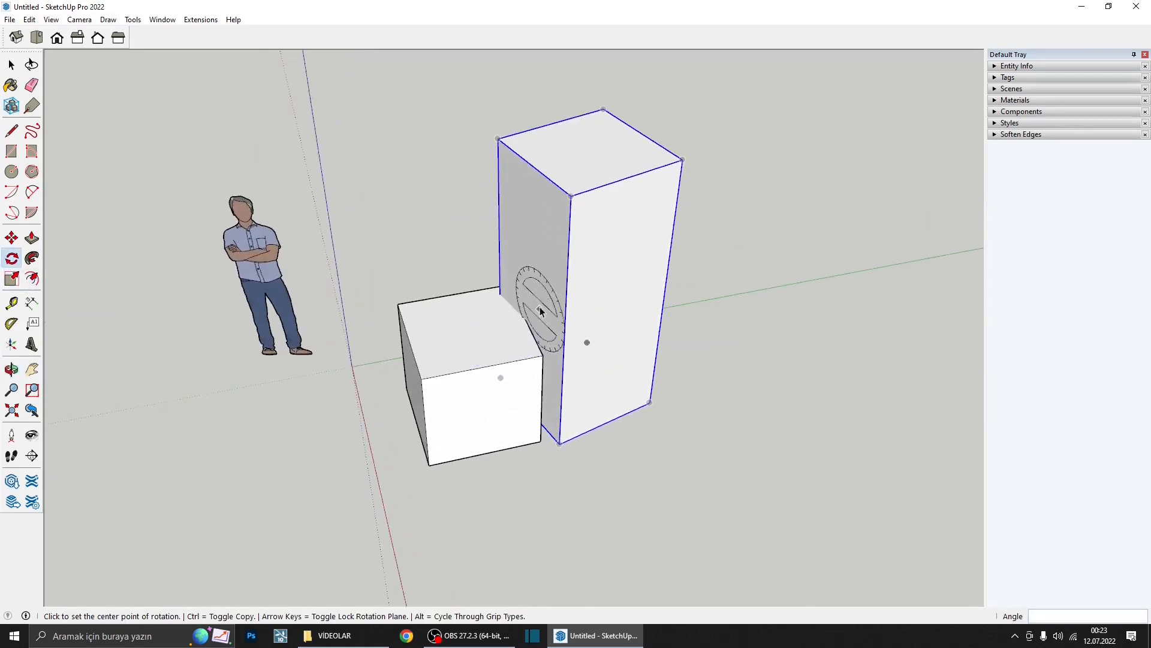
scroll(540, 308, up, 2)
middle_drag(539, 309, 438, 268)
scroll(522, 325, up, 3)
- Select the original cube and move it clear of the rotated tall box
key(space)
click(505, 325)
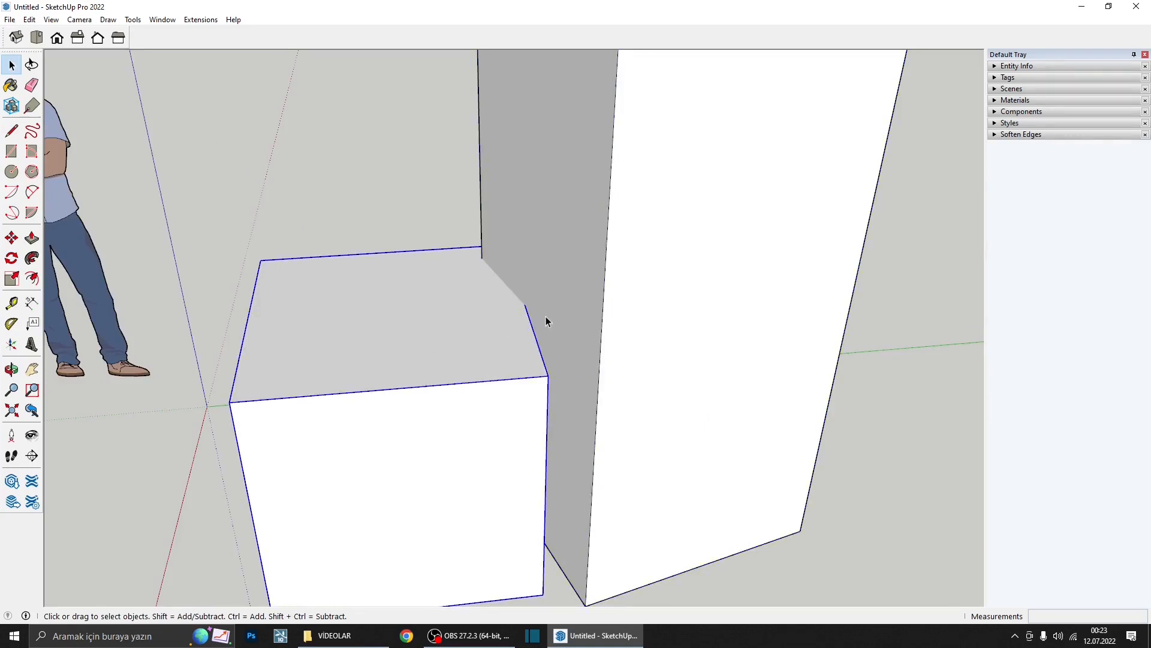
scroll(546, 318, down, 3)
key(m)
click(514, 395)
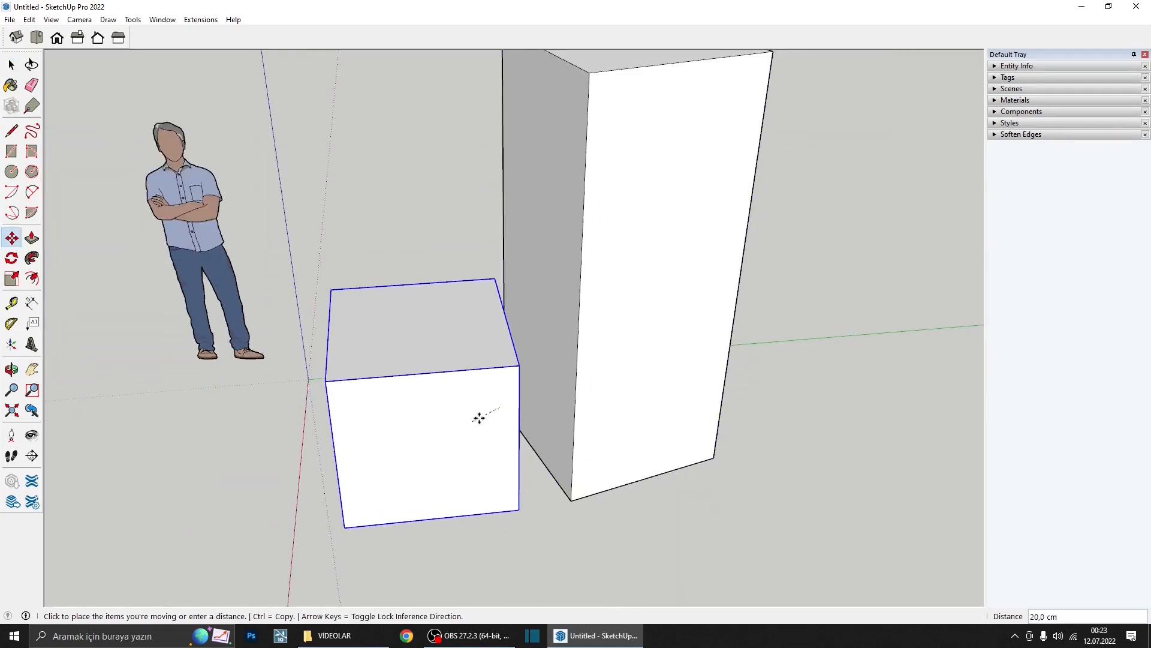
click(512, 402)
middle_drag(506, 357, 542, 386)
scroll(524, 323, down, 3)
scroll(526, 322, down, 2)
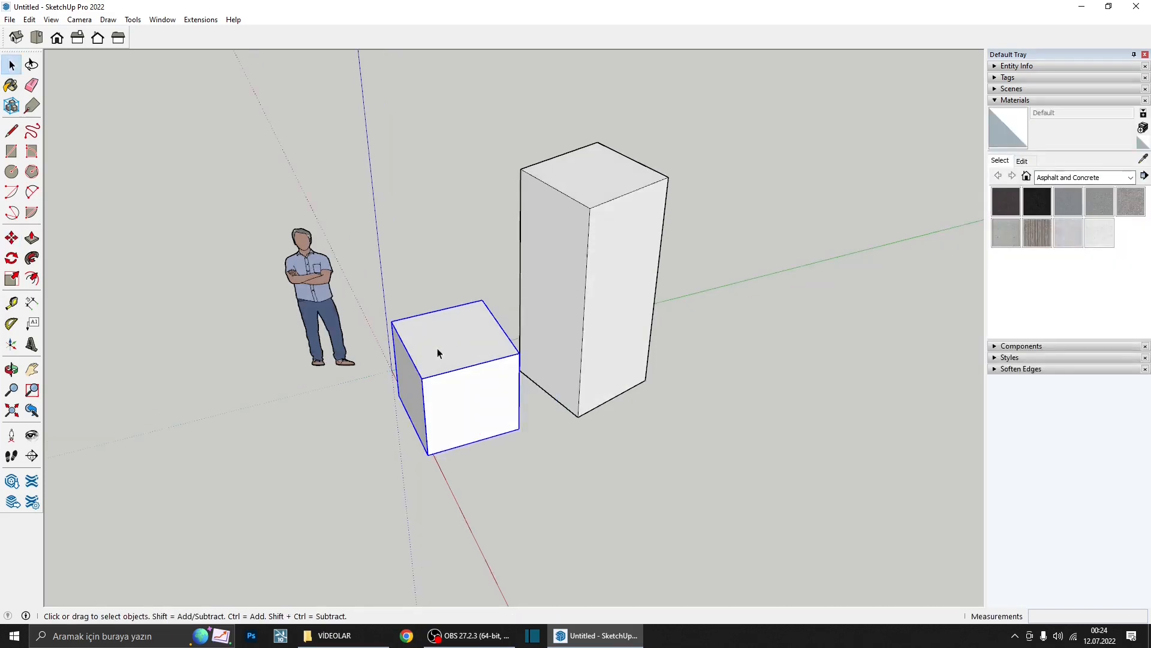
- Explode the small cube's group into loose faces and edges
right_click(440, 351)
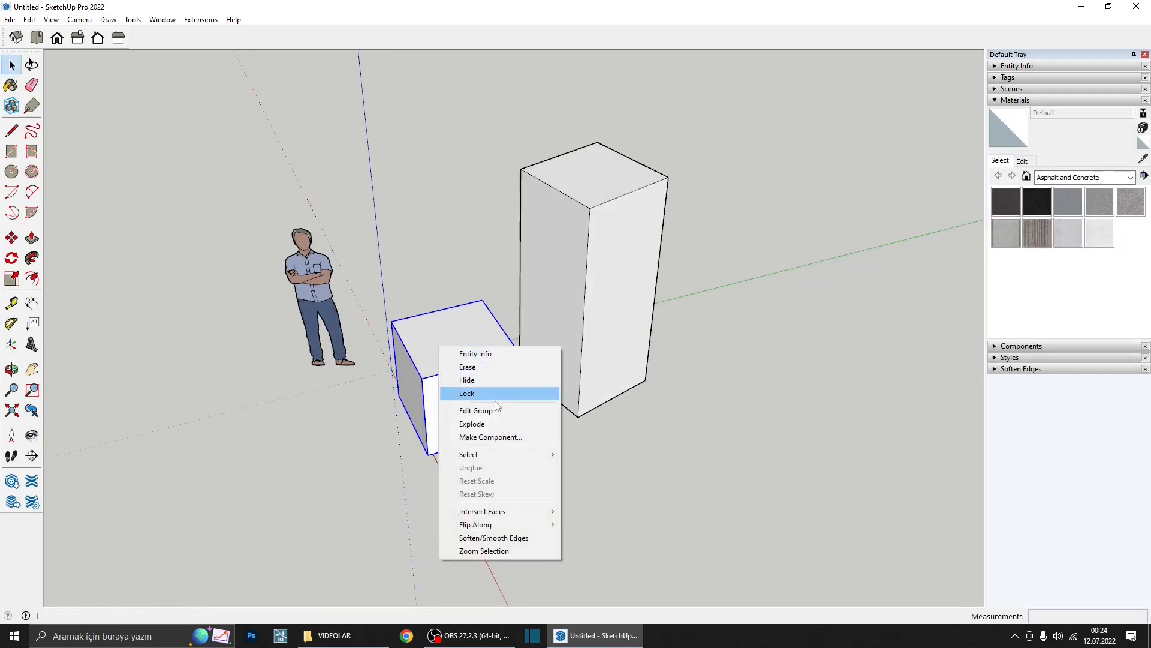
click(471, 424)
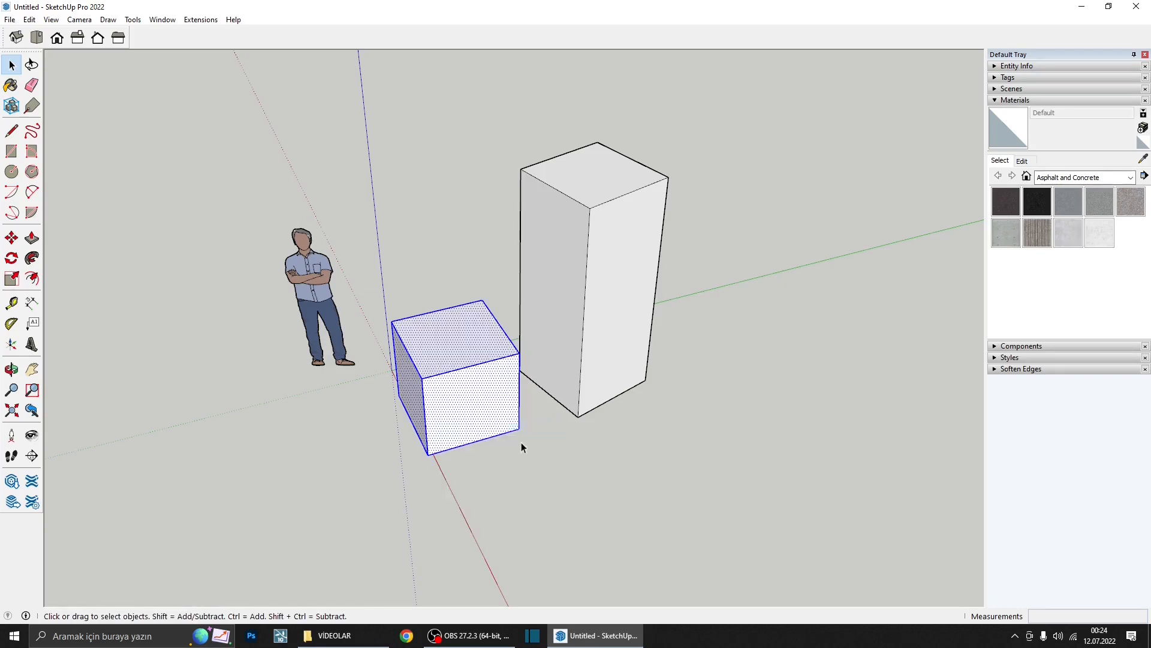
key(o)
middle_drag(490, 391, 447, 396)
click(491, 443)
middle_drag(491, 446, 565, 316)
- Combine the small cube and the tall box into one group, with their entity information displayed
click(565, 317)
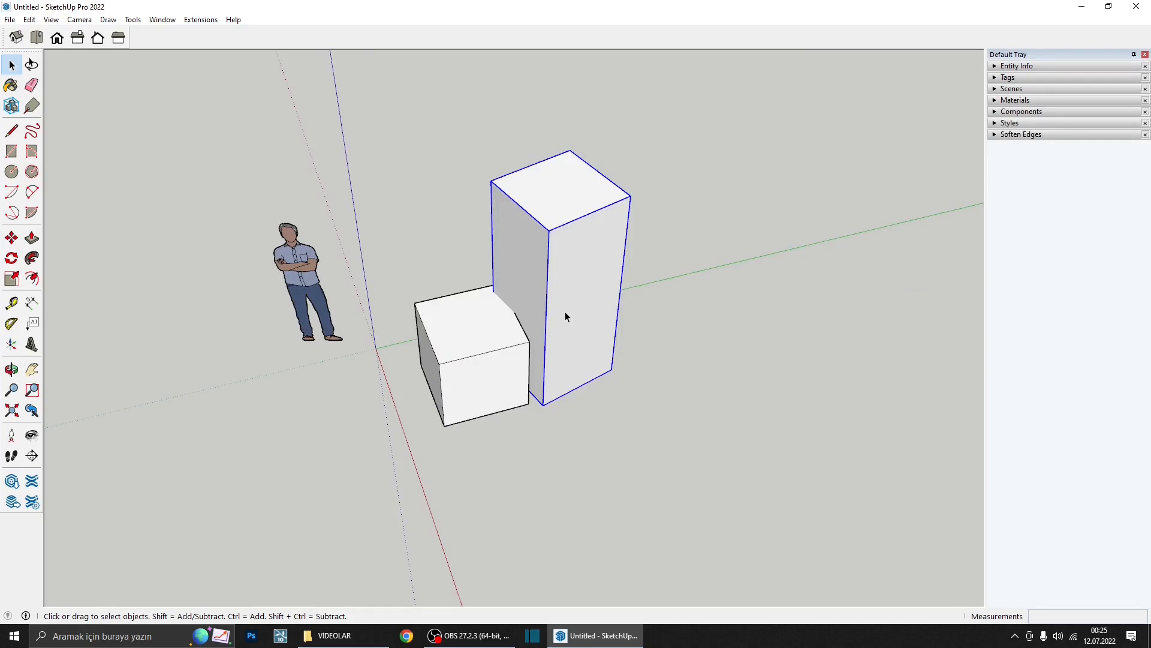
click(474, 358)
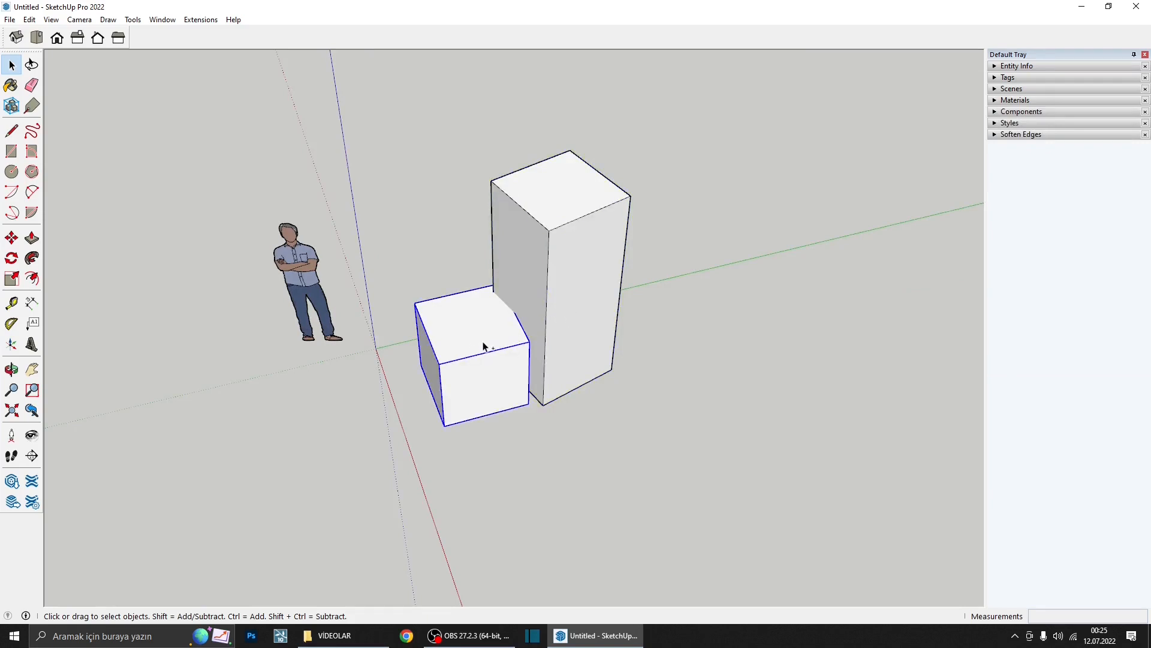
click(559, 296)
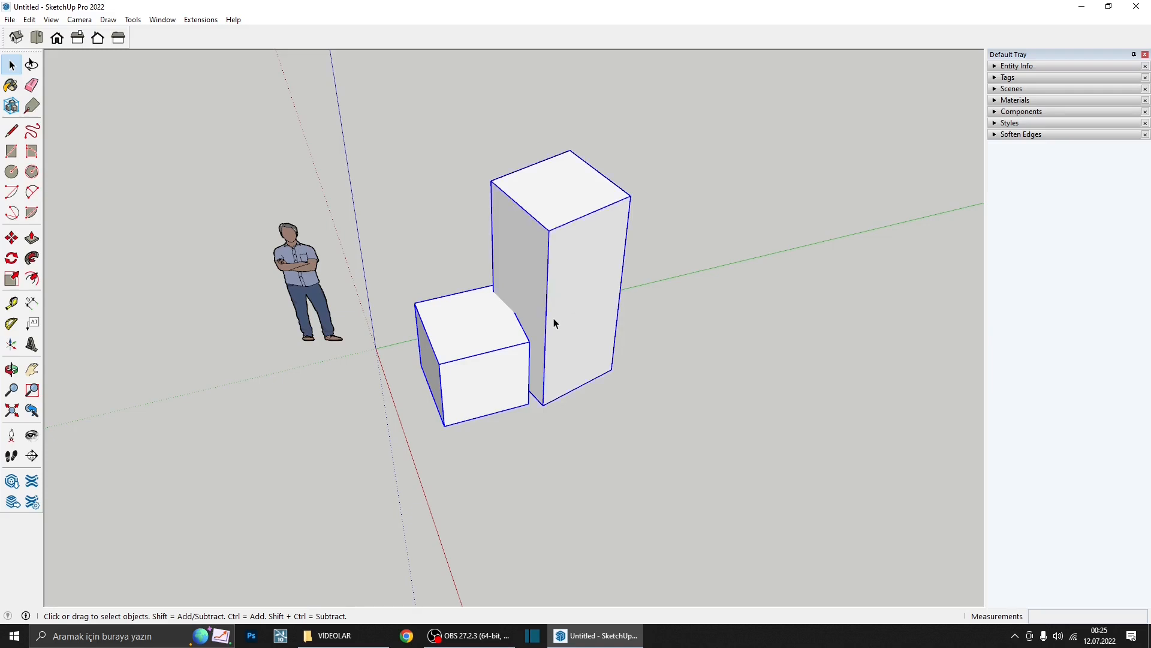
mouse_move(552, 324)
middle_down()
mouse_move(404, 267)
mouse_move(678, 206)
mouse_move(675, 281)
mouse_move(549, 333)
middle_up()
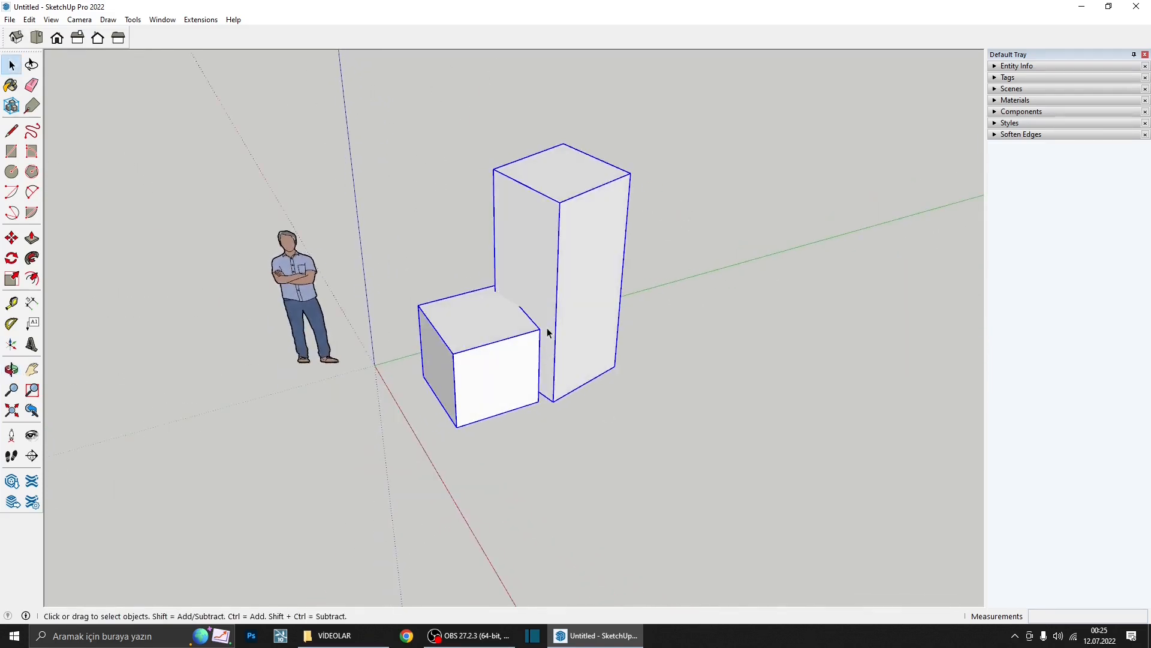
click(1019, 67)
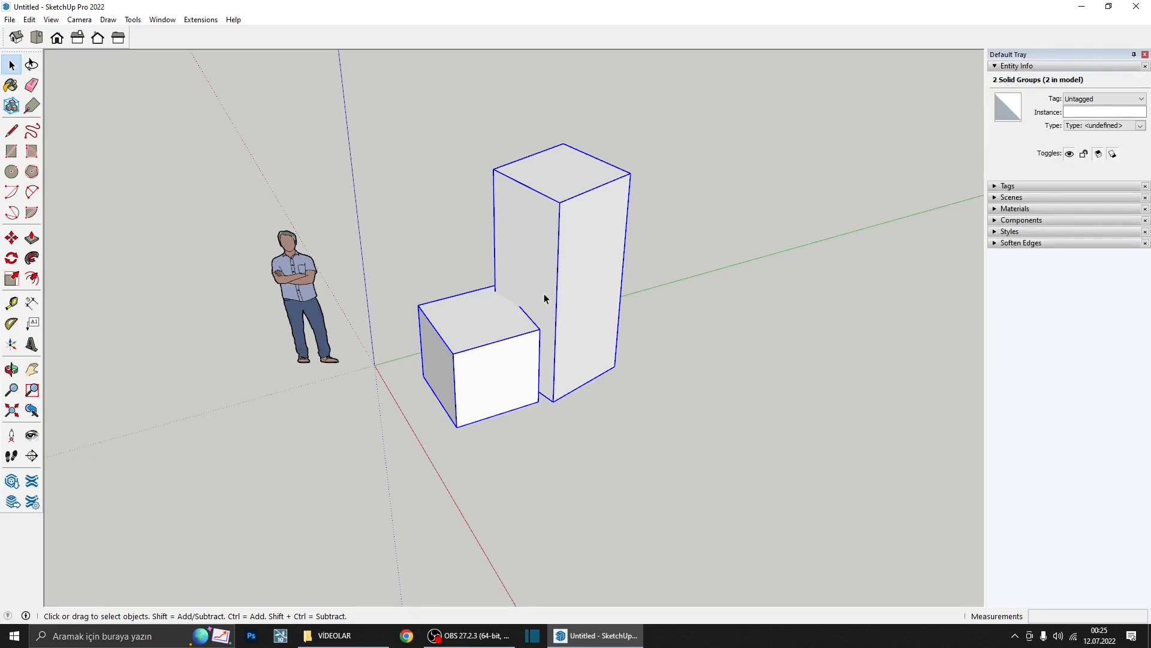
right_click(529, 280)
click(578, 401)
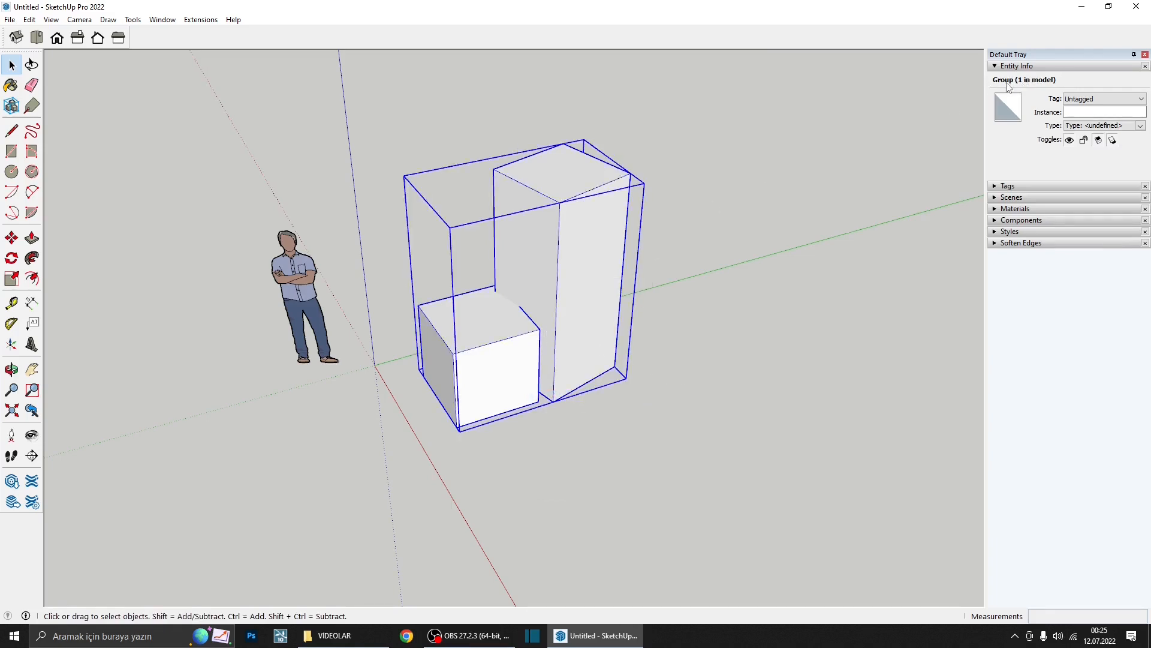
- Move the combined group as one object away from the origin
middle_drag(571, 322, 538, 372)
key(m)
click(559, 419)
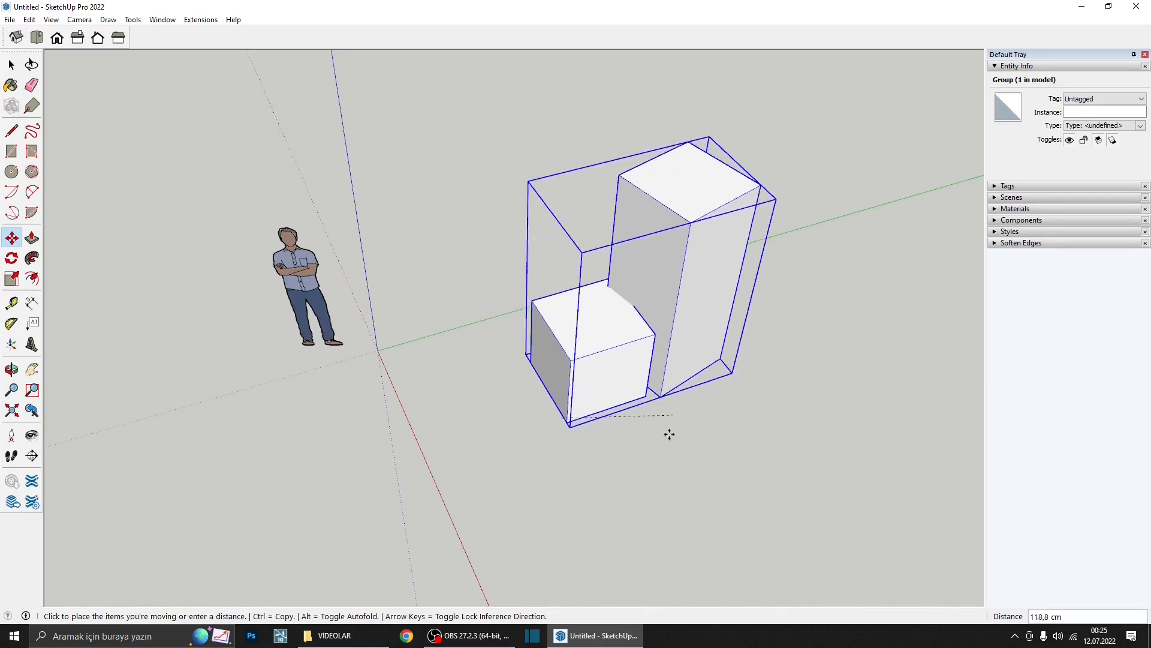
click(690, 400)
key(space)
- Delete the combined group of the cube and the tall box
middle_drag(656, 417, 551, 346)
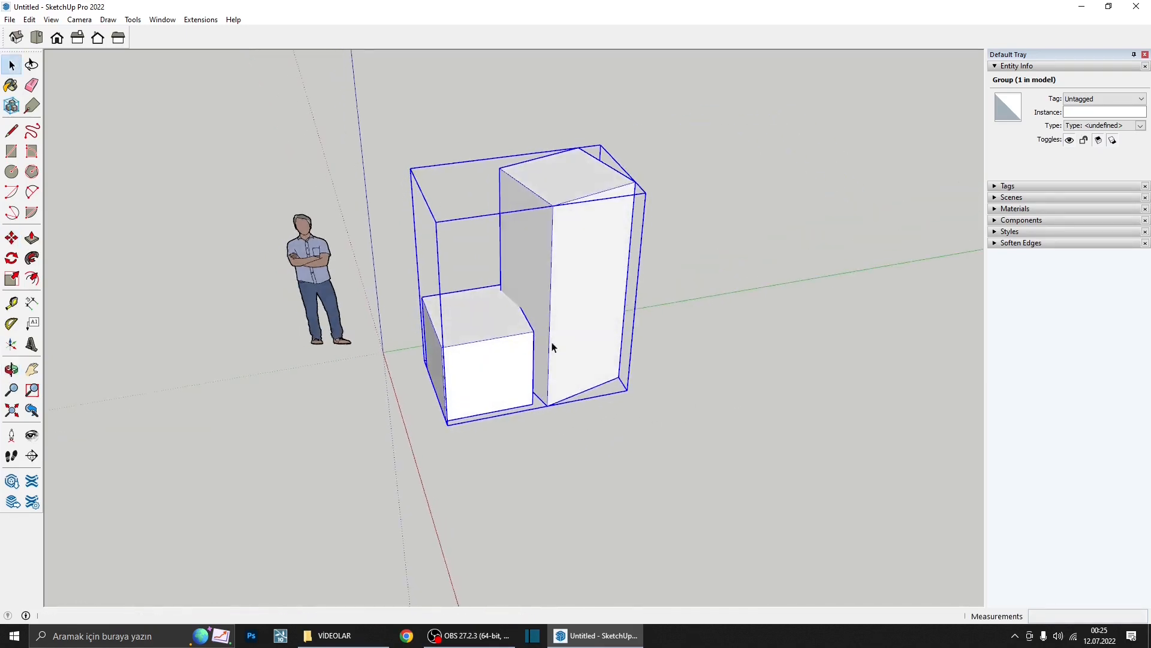
key(Delete)
middle_drag(568, 401, 442, 282)
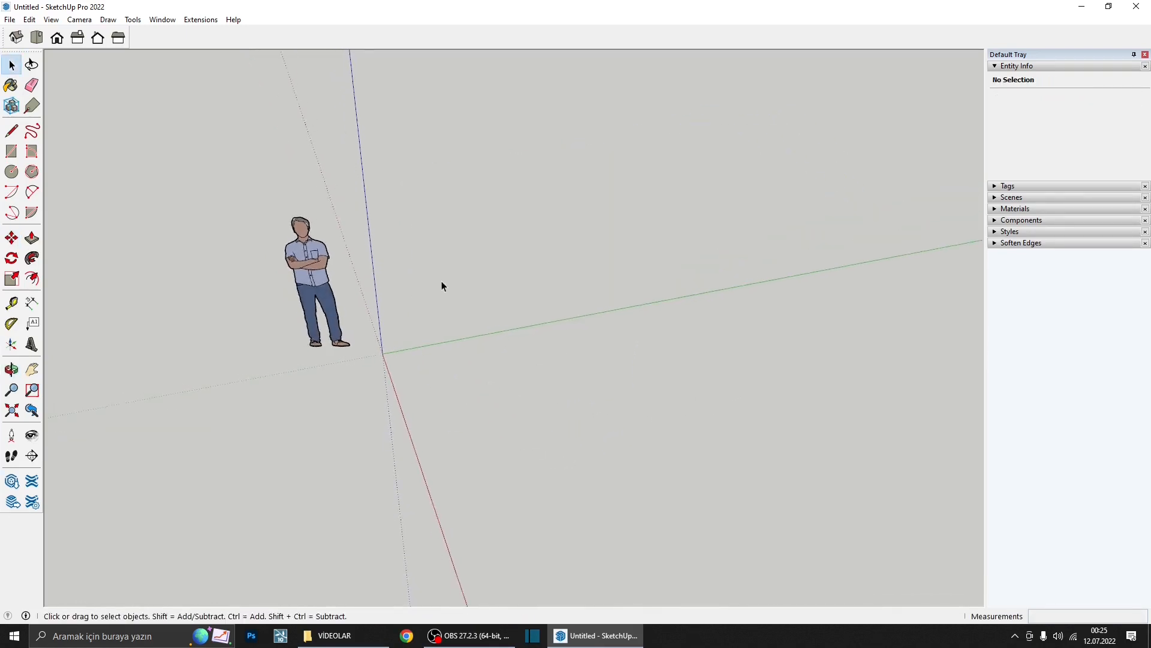
- Draw a rectangle with an 80 cm side on the ground beside the origin
key(r)
middle_drag(333, 351, 431, 398)
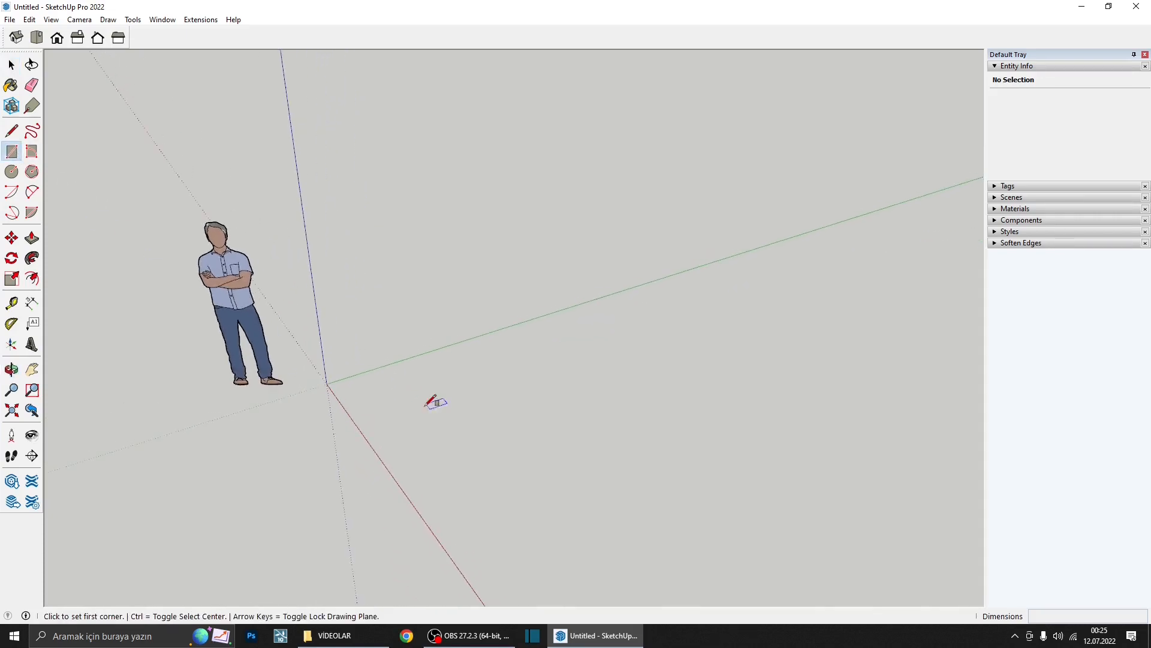
click(401, 401)
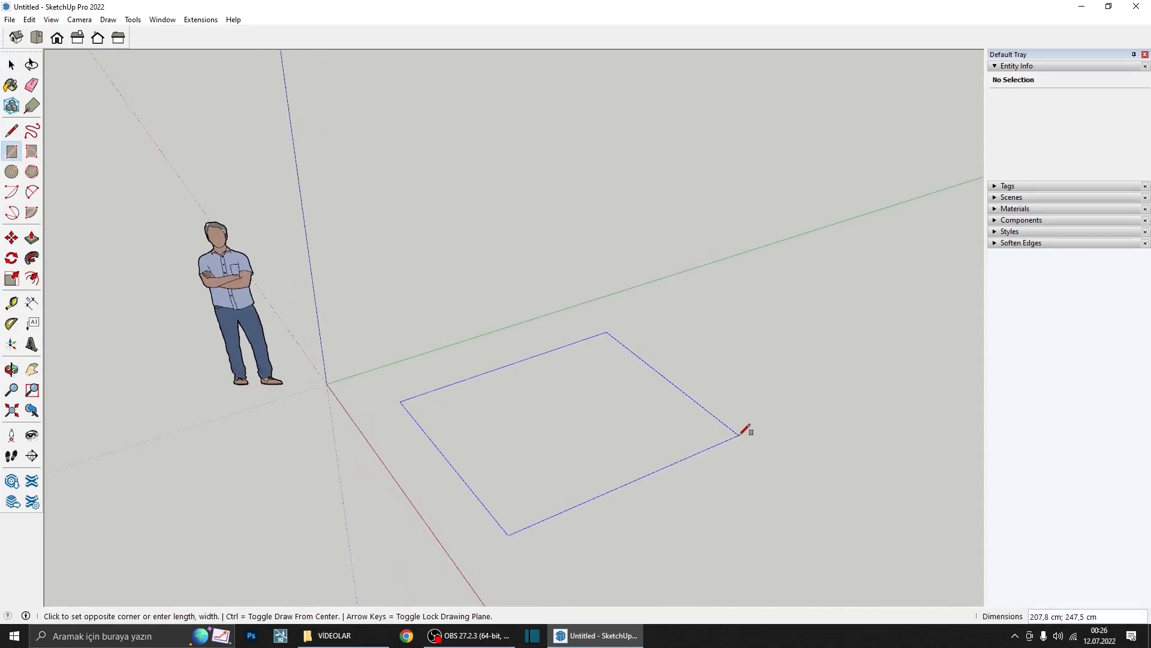
text(80;)
key(Return)
scroll(467, 414, up, 2)
key(space)
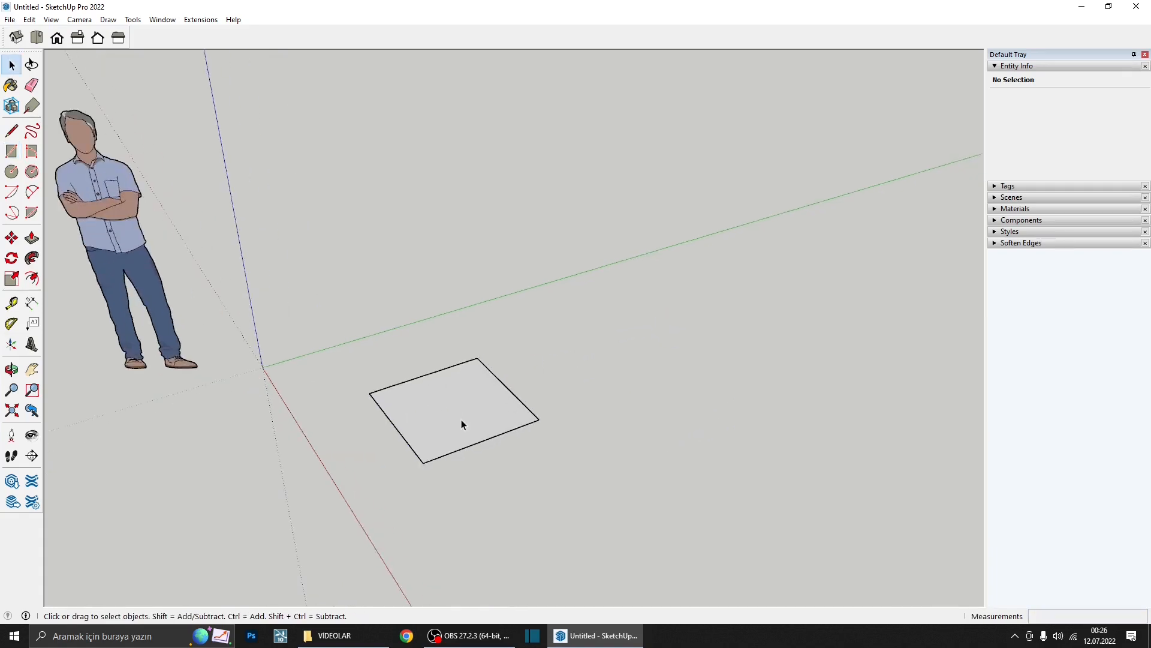
- Select the rectangle with its edges and move it 75 cm up along the blue axis
double_click(459, 422)
key(m)
click(538, 420)
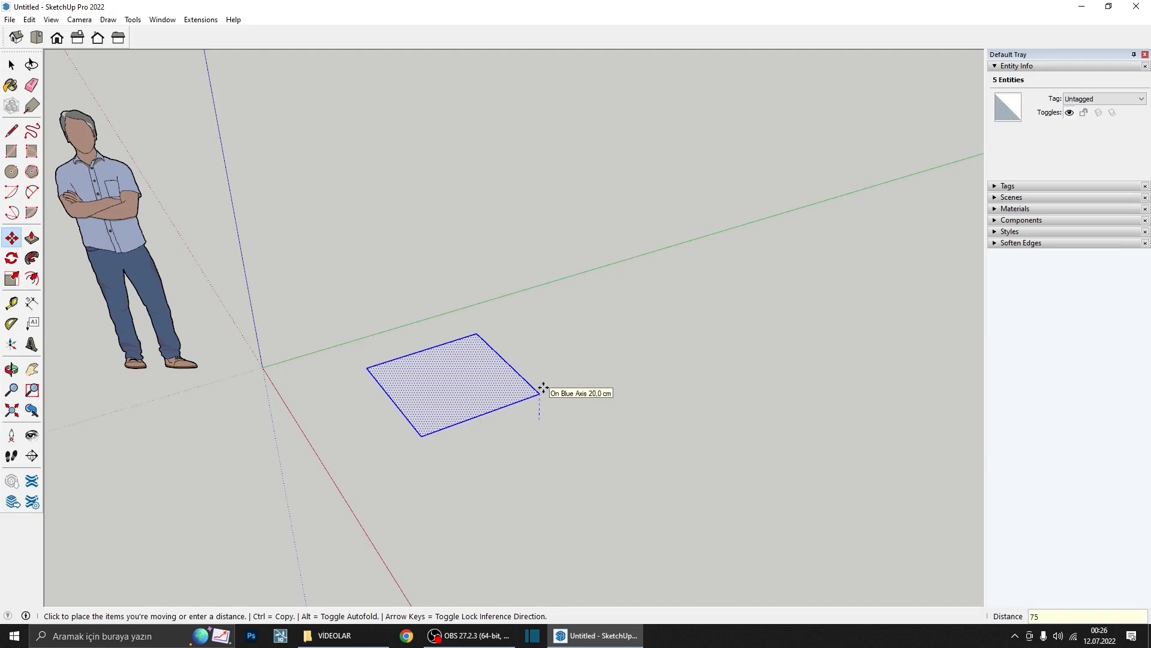
text(75)
key(Return)
- Push/Pull the raised rectangle into a 2 cm thick tabletop
key(p)
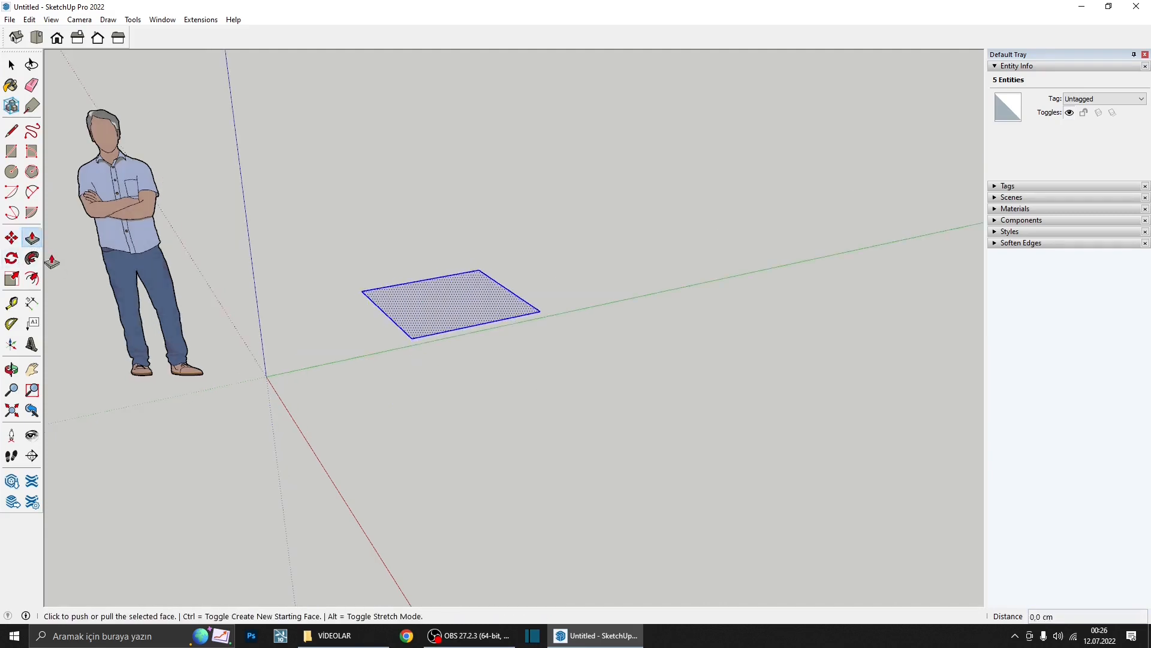
click(420, 333)
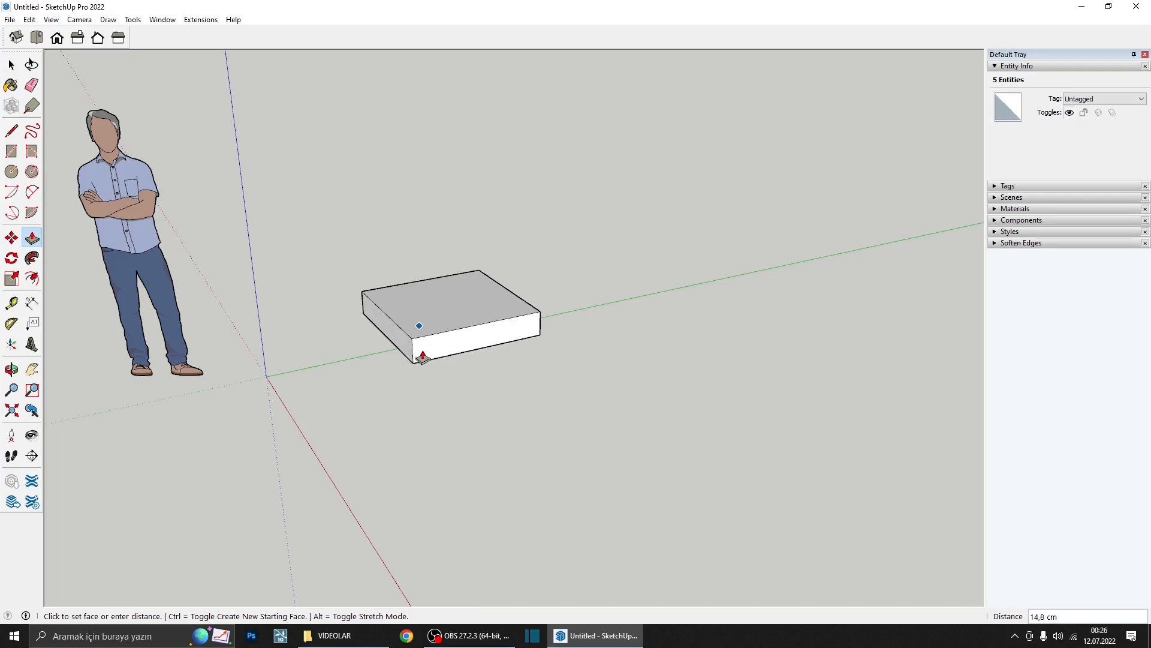
key(Escape)
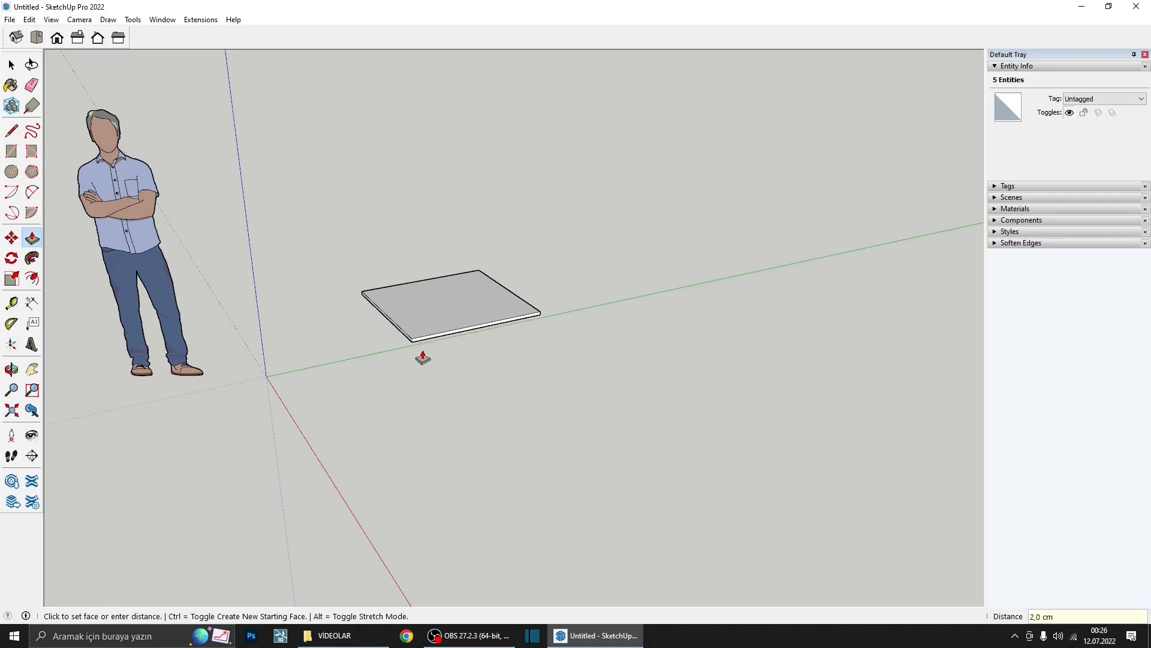
- Select all faces and edges of the tabletop and make them a group
key(space)
click(423, 334)
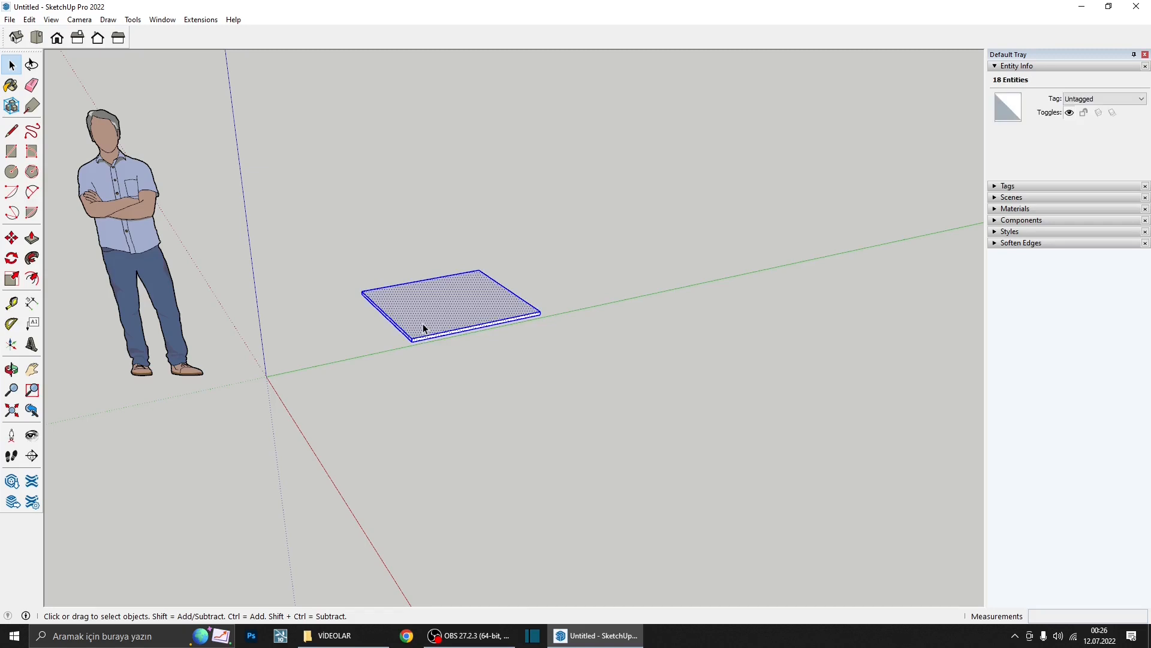
right_click(424, 328)
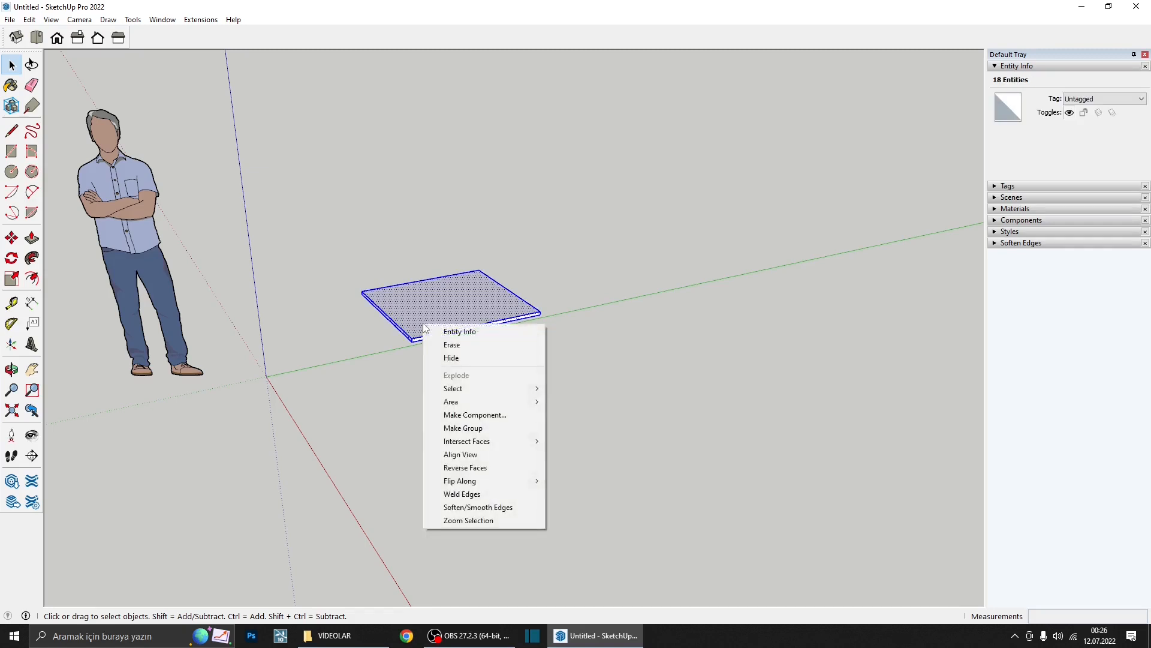
click(474, 432)
- Draw a 3 × 3 cm square at a corner of the tabletop's underside
scroll(425, 338, up, 3)
middle_drag(425, 338, 416, 206)
click(11, 152)
scroll(414, 203, up, 2)
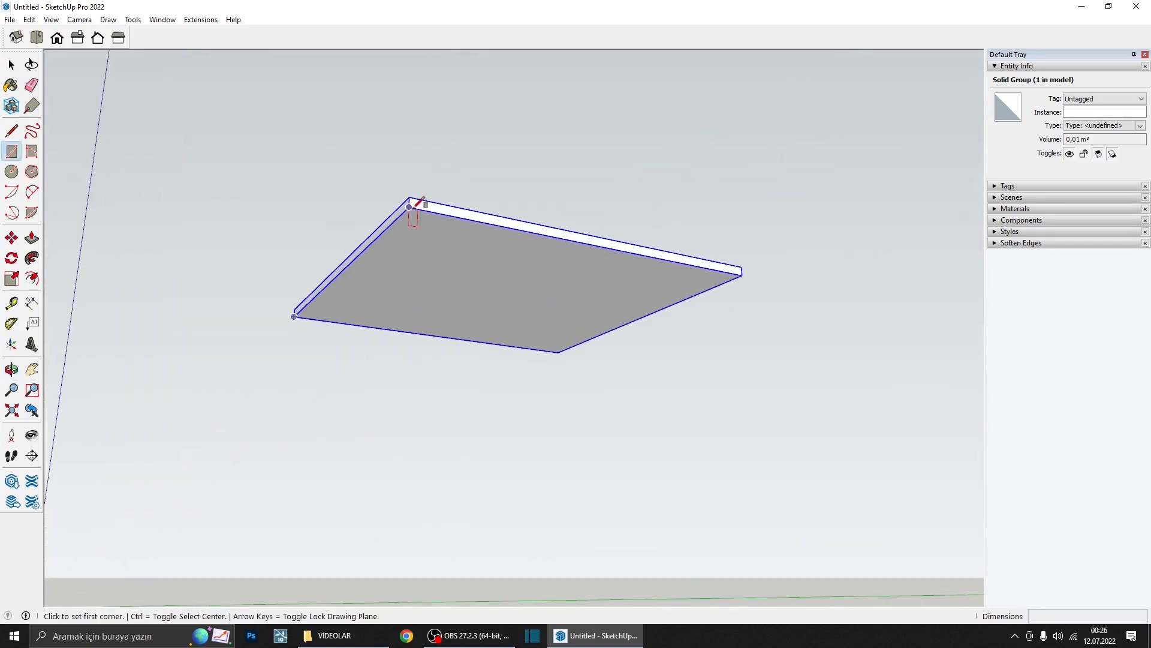
click(411, 201)
scroll(410, 180, up, 4)
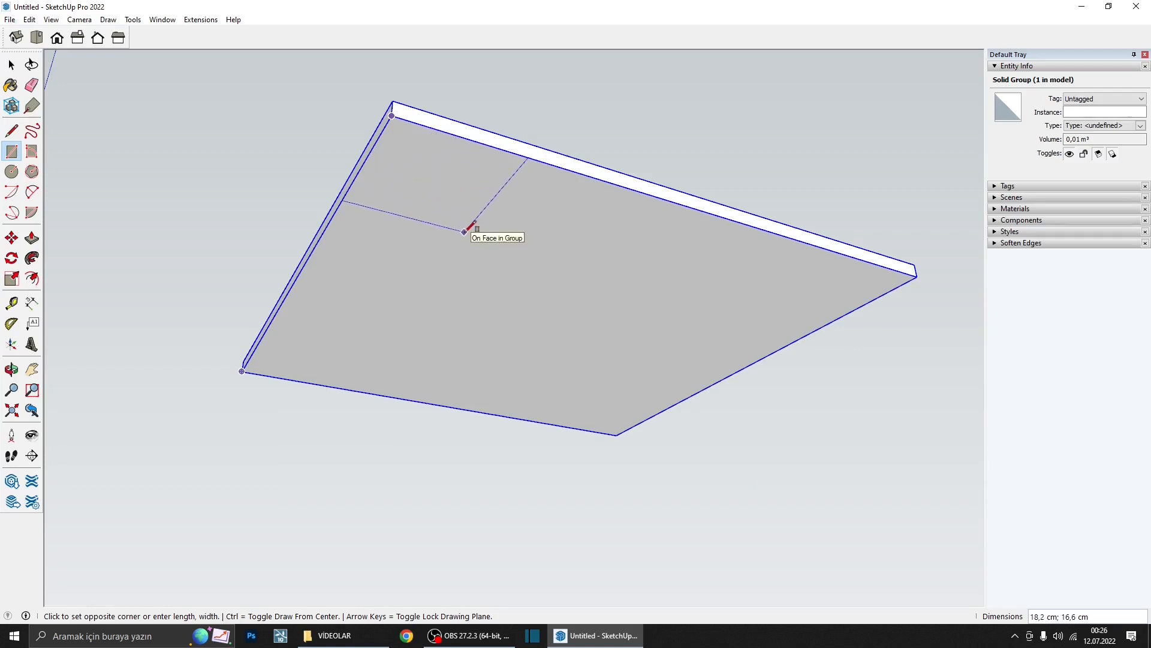
text(3;3)
key(Return)
- Push/Pull the square under the tabletop corner 73 cm down to ground level to form the first leg
middle_drag(470, 226, 426, 363)
key(p)
click(399, 164)
scroll(419, 282, down, 2)
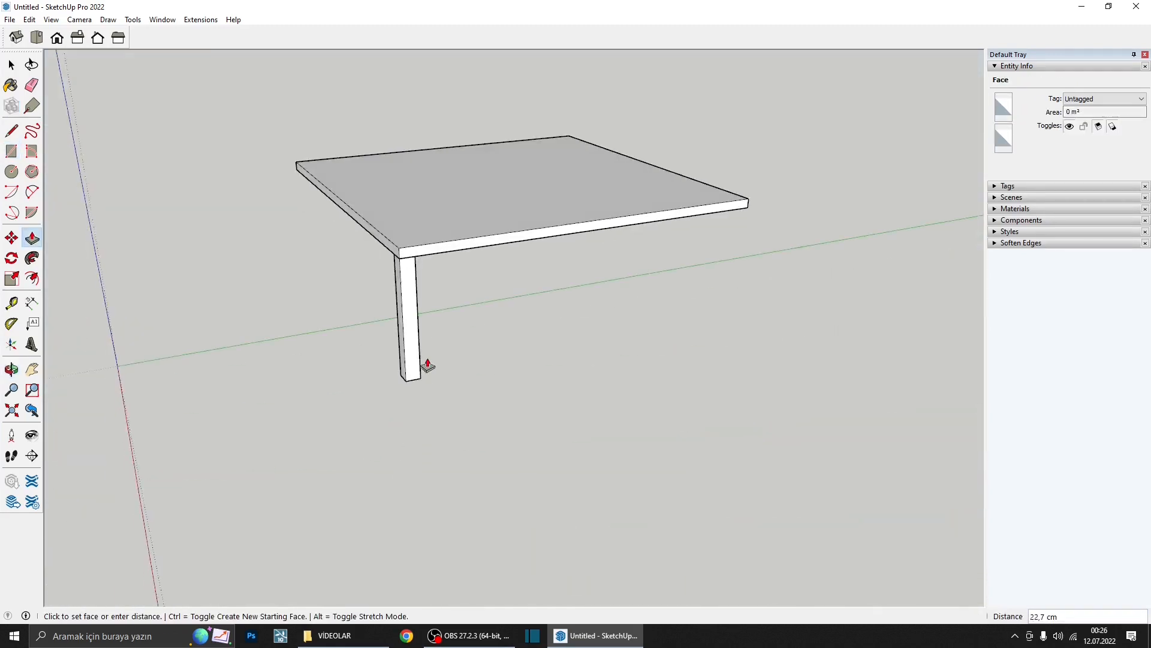
scroll(429, 365, down, 4)
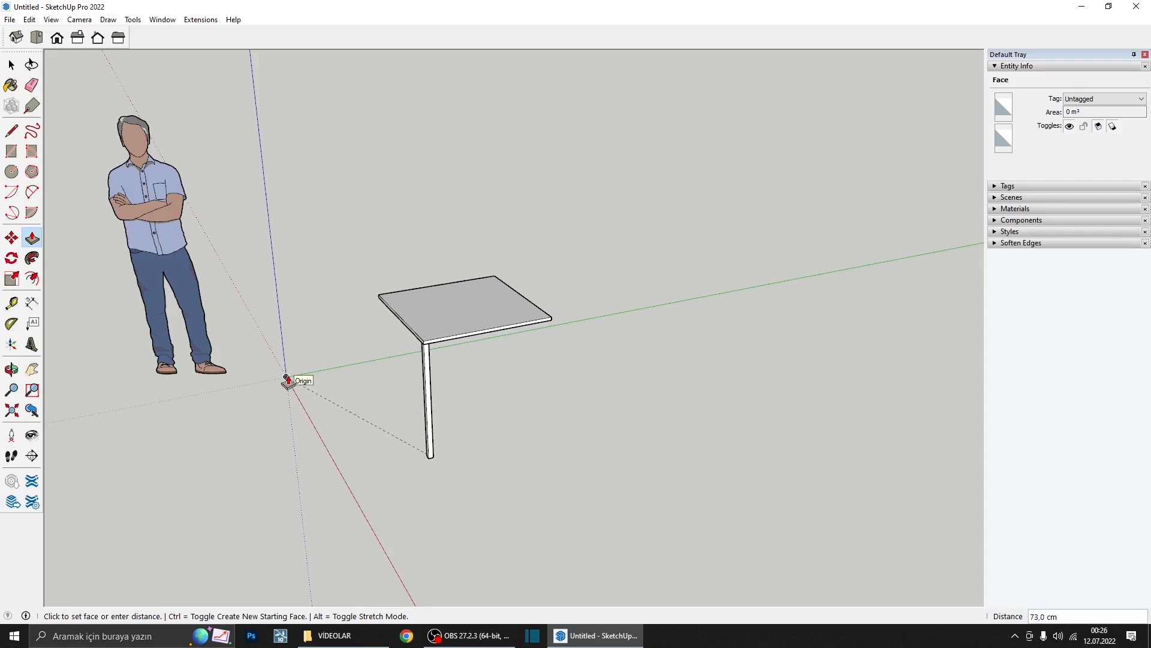
click(286, 377)
- Select all faces and edges of the leg and make them a group
middle_drag(428, 367, 429, 416)
scroll(445, 413, up, 2)
key(space)
click(430, 438)
triple_click(429, 438)
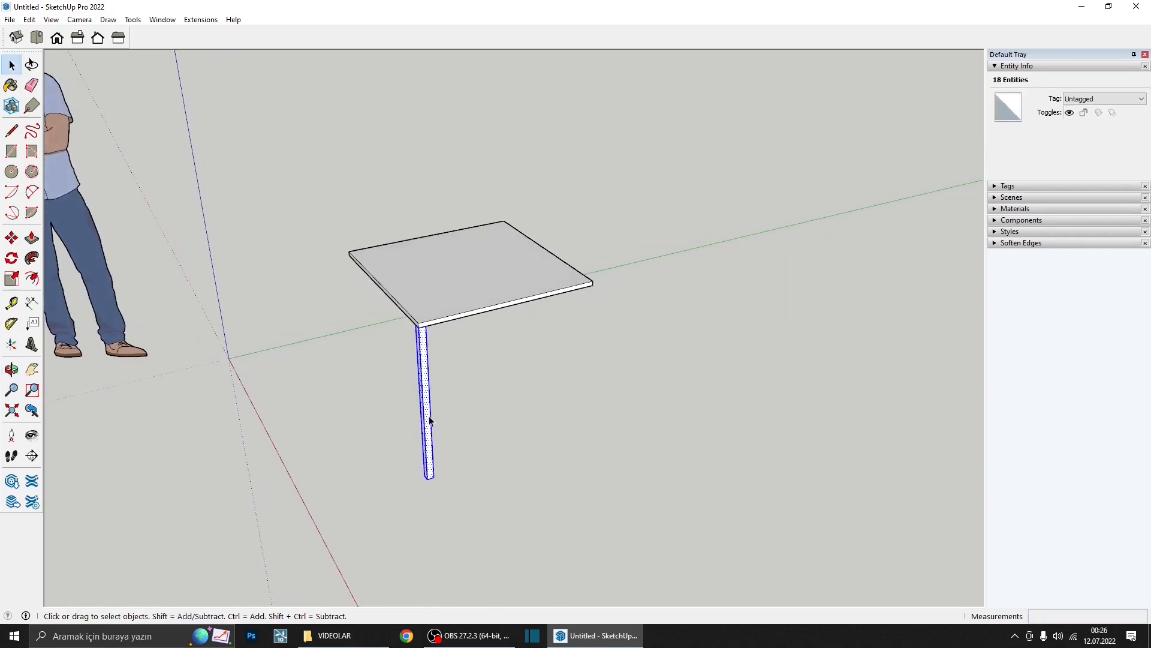
right_click(429, 416)
click(489, 521)
- Copy the leg group along the green axis to the adjacent tabletop corner, flush with the tabletop's edges
middle_drag(414, 360, 342, 329)
scroll(474, 319, up, 3)
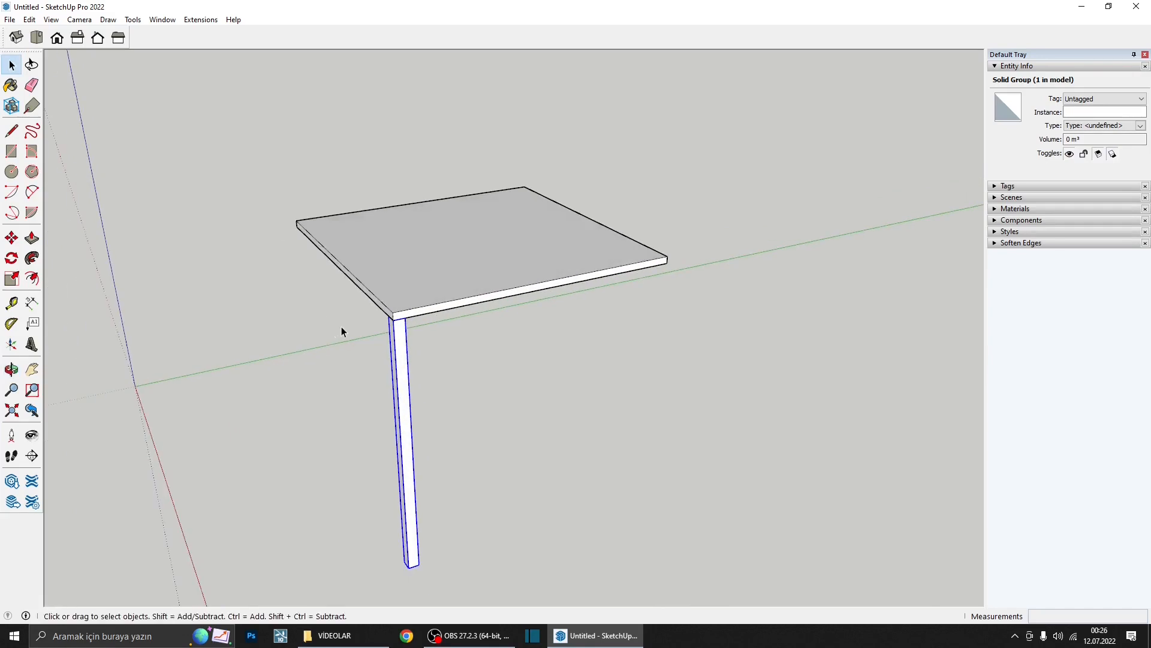
scroll(372, 318, up, 3)
key(m)
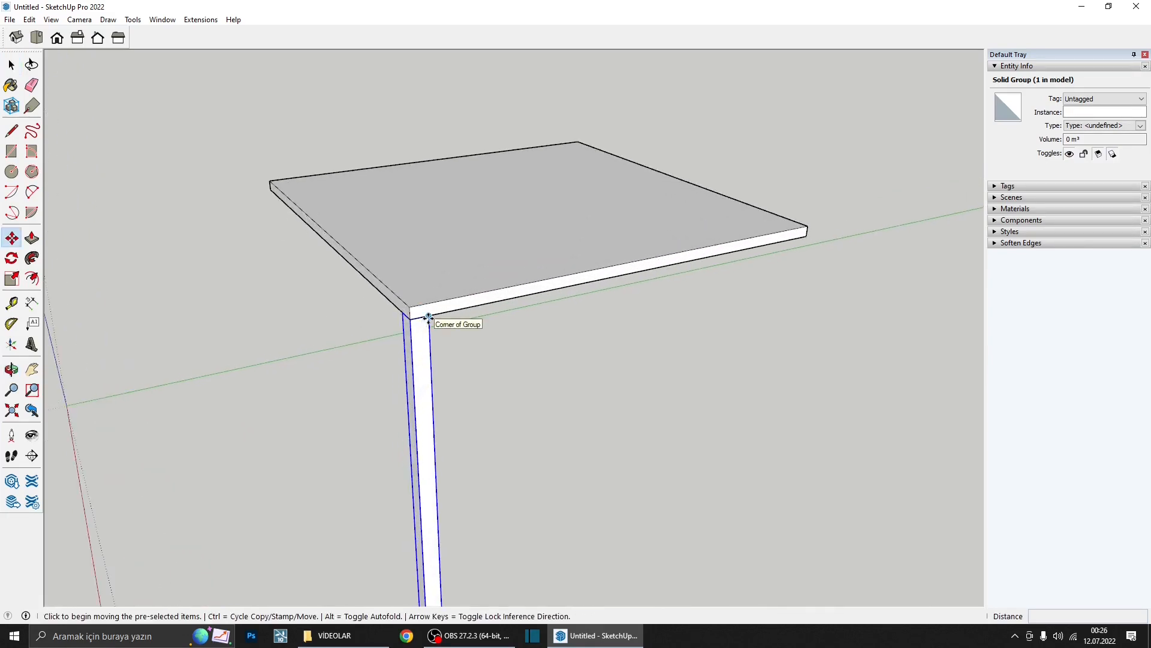
click(428, 317)
key(ctrl)
scroll(462, 321, down, 2)
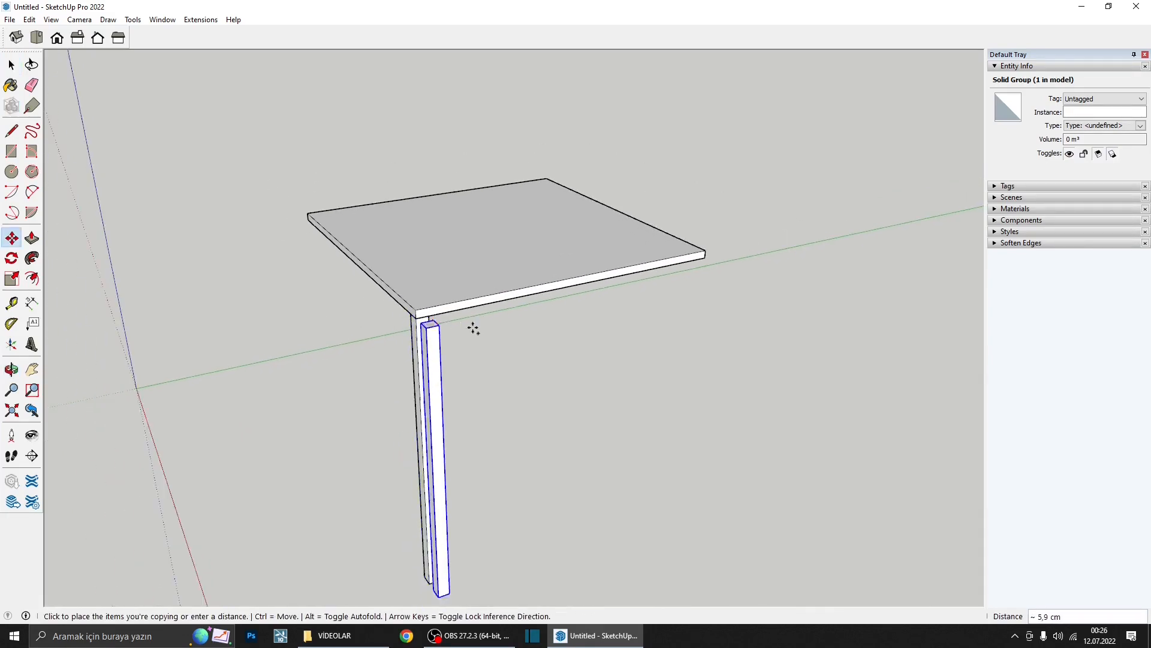
click(703, 259)
scroll(703, 259, down, 2)
- Select both legs and copy them 77 cm along the red axis to the opposite edge of the tabletop
middle_drag(703, 259, 579, 304)
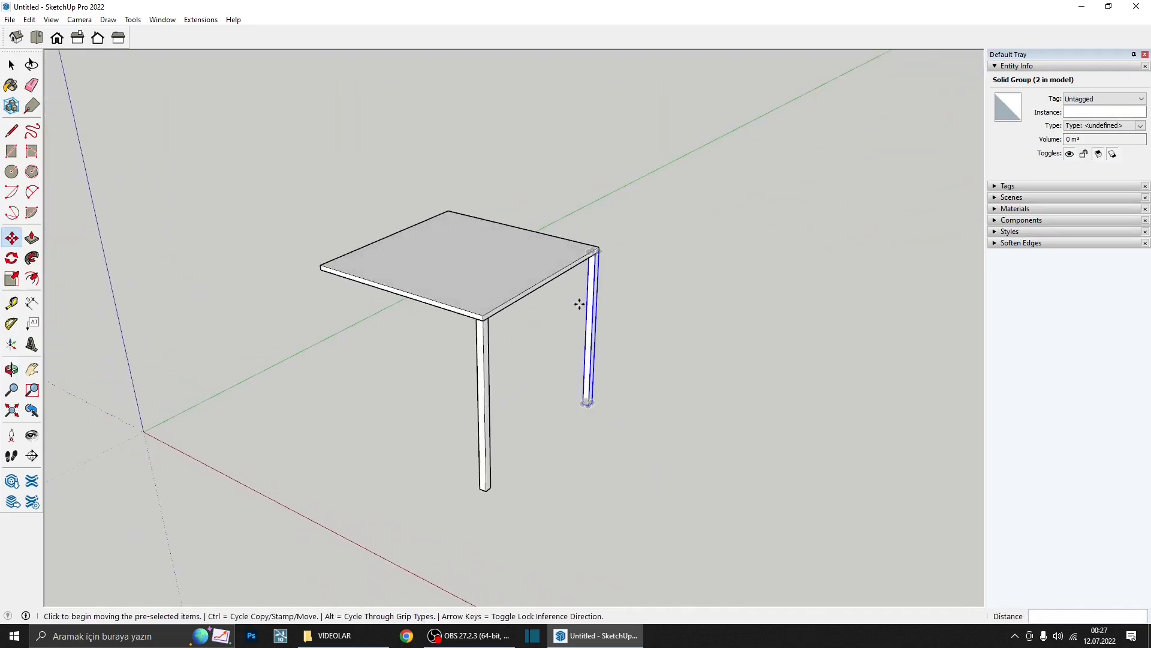
key(space)
scroll(621, 408, down, 2)
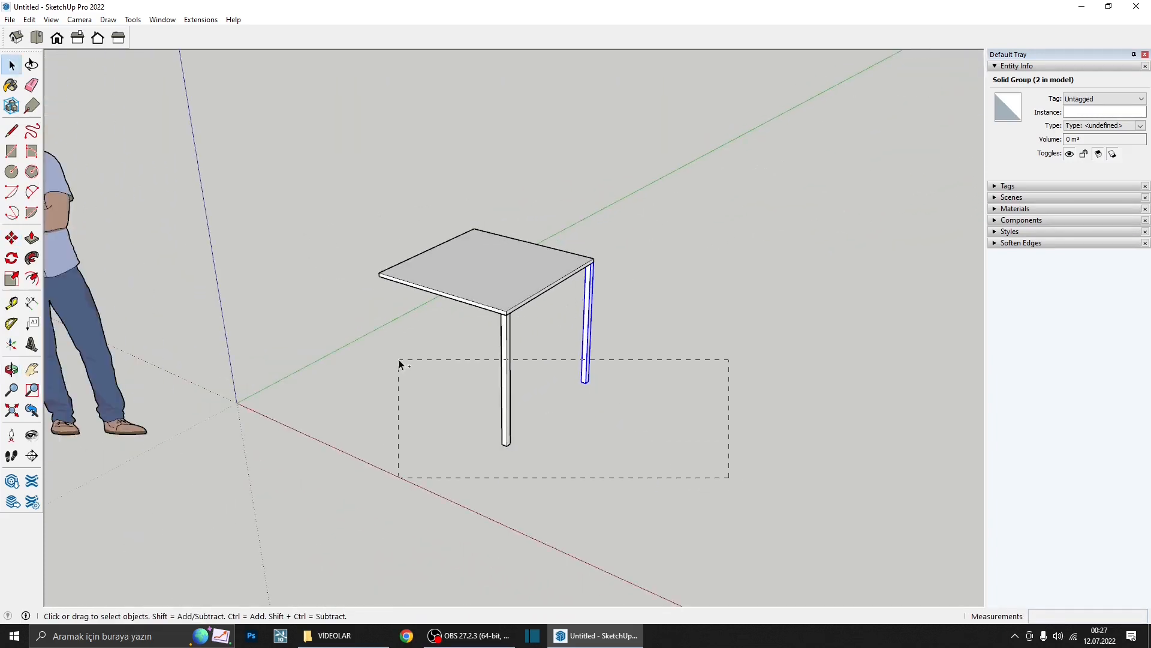
drag(400, 361, 399, 361)
scroll(516, 306, up, 3)
key(m)
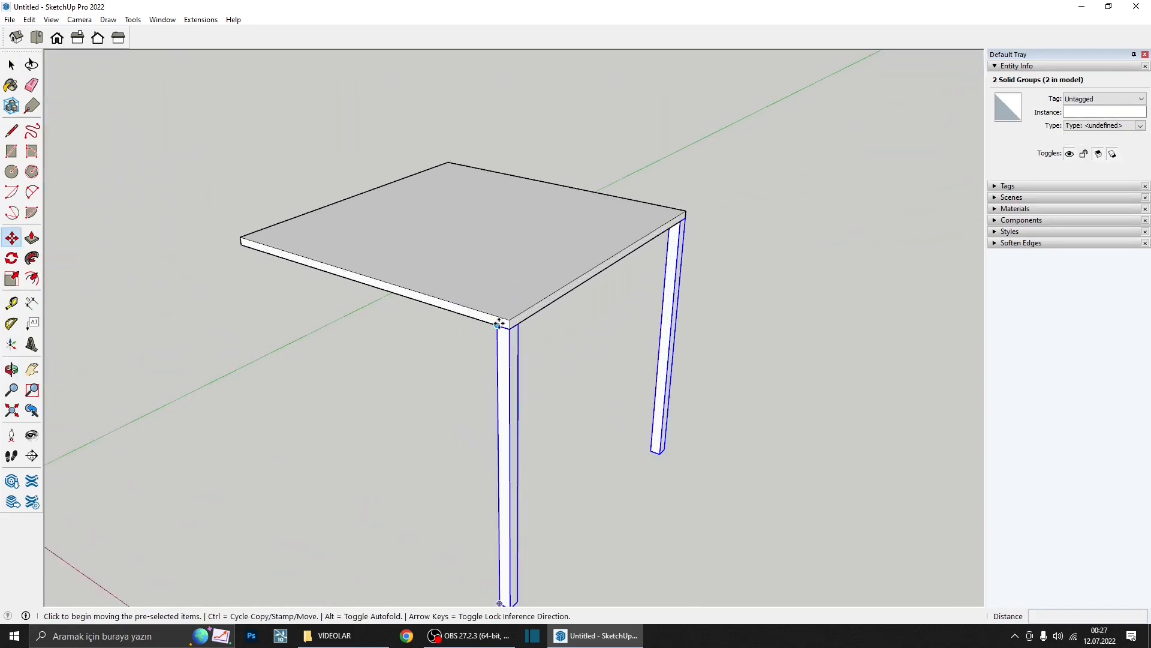
click(498, 325)
key(ctrl)
scroll(580, 364, down, 3)
click(358, 281)
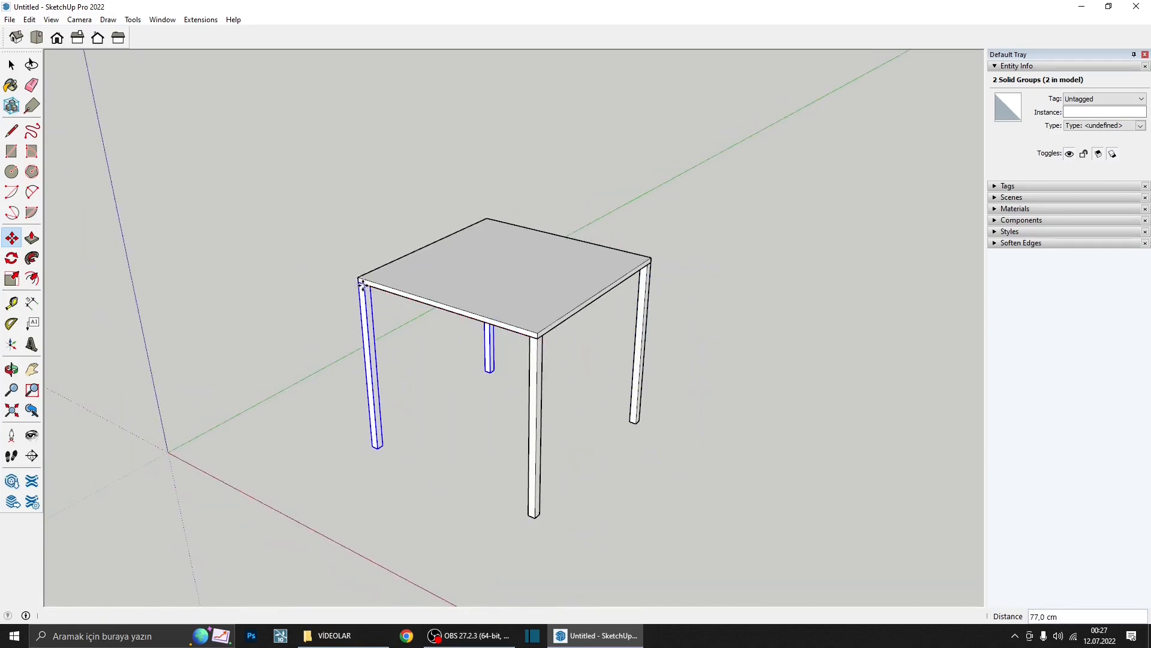
- Offset the outline of the underside face within the tabletop group inward by the thickness of the legs, and leave the group
middle_drag(358, 281, 465, 198)
key(space)
double_click(516, 240)
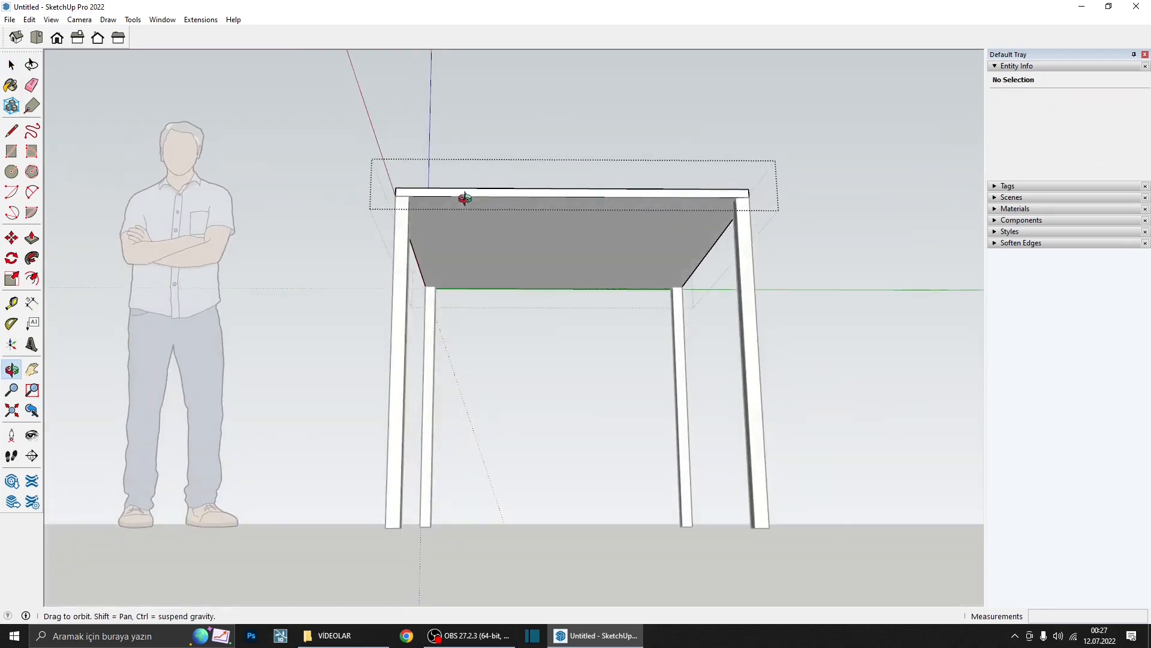
click(510, 215)
click(33, 278)
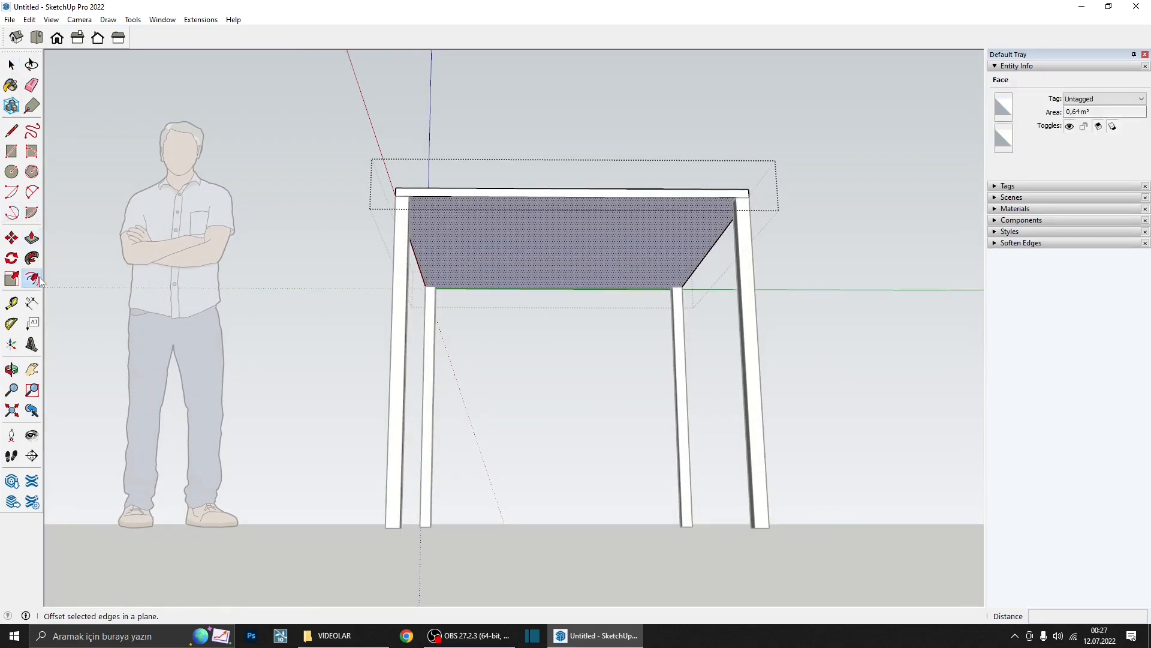
scroll(519, 205, up, 3)
middle_drag(519, 205, 449, 170)
click(445, 172)
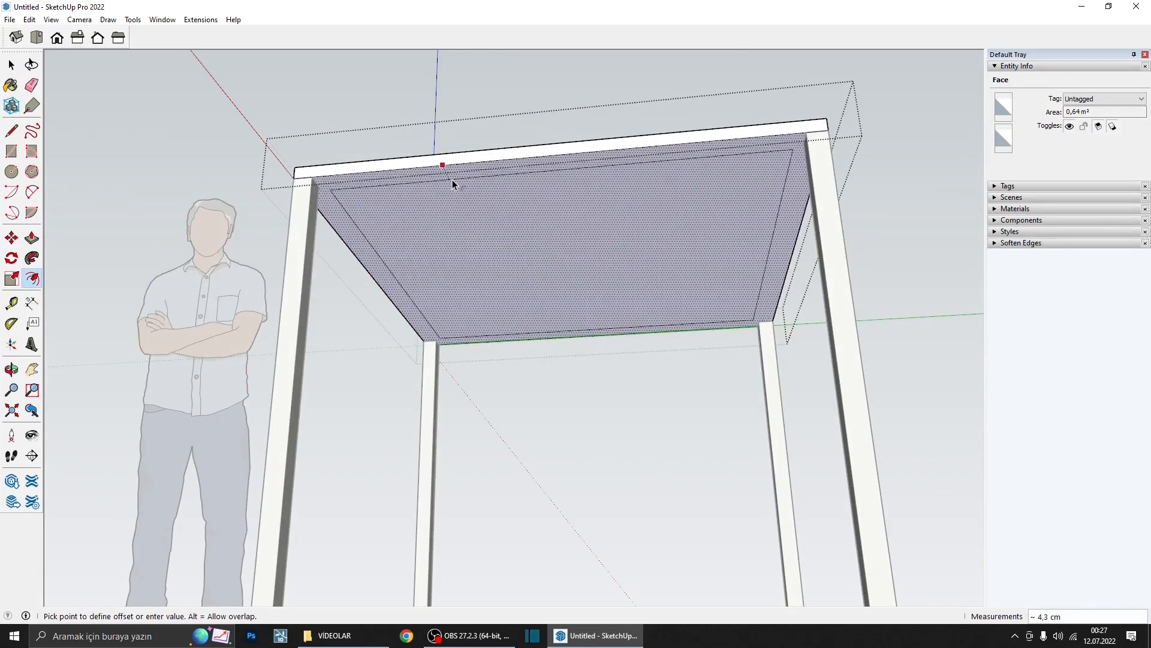
click(452, 179)
middle_drag(452, 178, 331, 193)
scroll(372, 182, down, 2)
scroll(331, 193, up, 3)
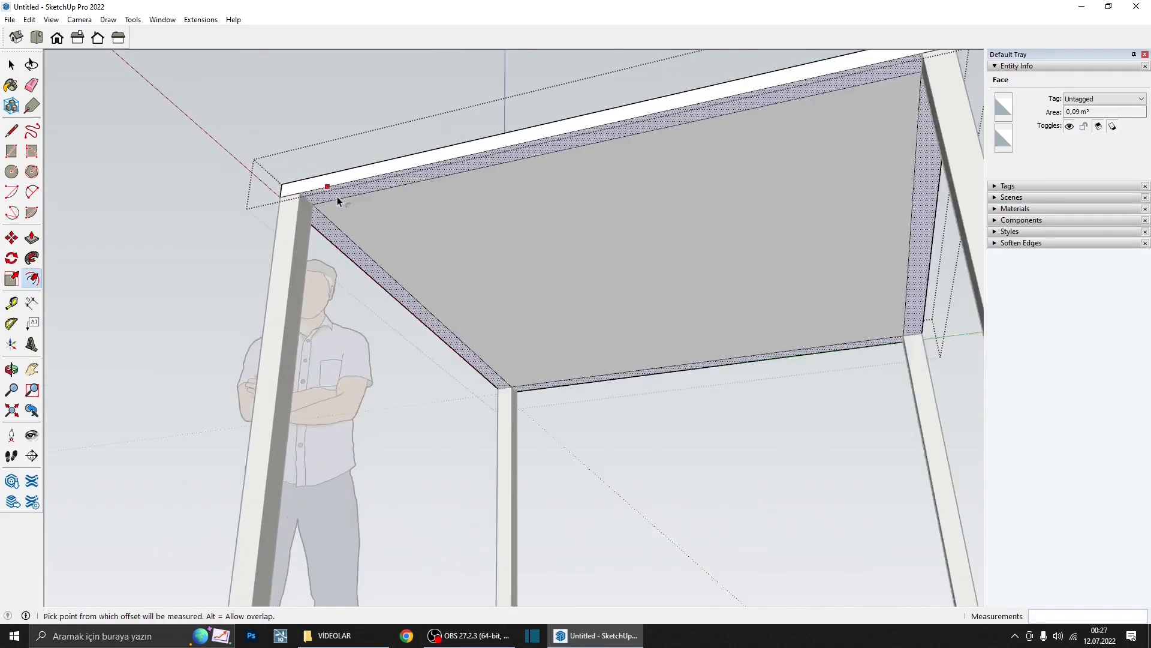
key(space)
scroll(396, 226, up, 2)
click(347, 194)
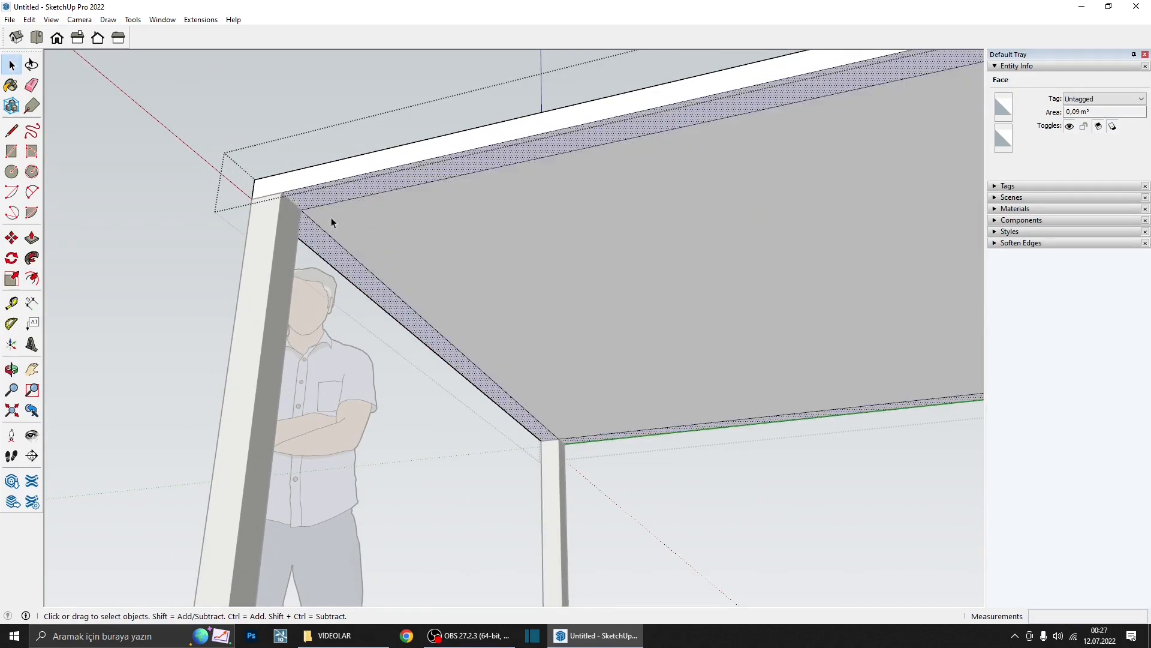
scroll(336, 218, down, 3)
key(Escape)
scroll(315, 226, down, 2)
- Move one corner leg about 4.2 cm diagonally inward so its outer corner meets the offset outline's corner
click(307, 226)
middle_drag(306, 226, 316, 223)
scroll(315, 223, up, 3)
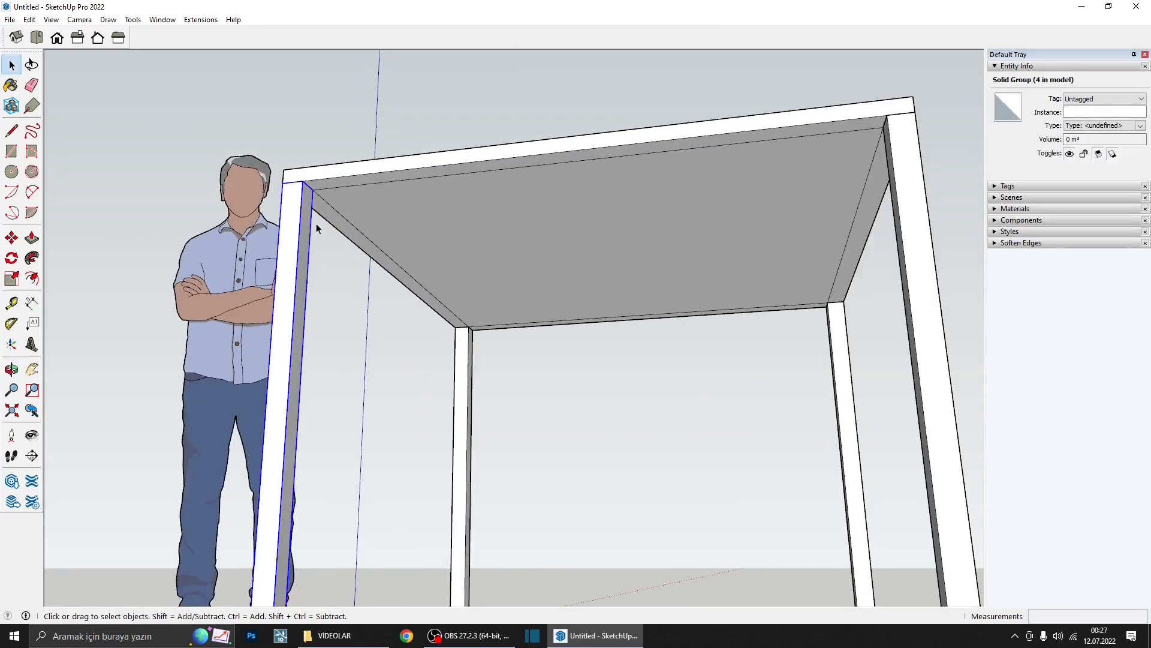
key(m)
click(289, 185)
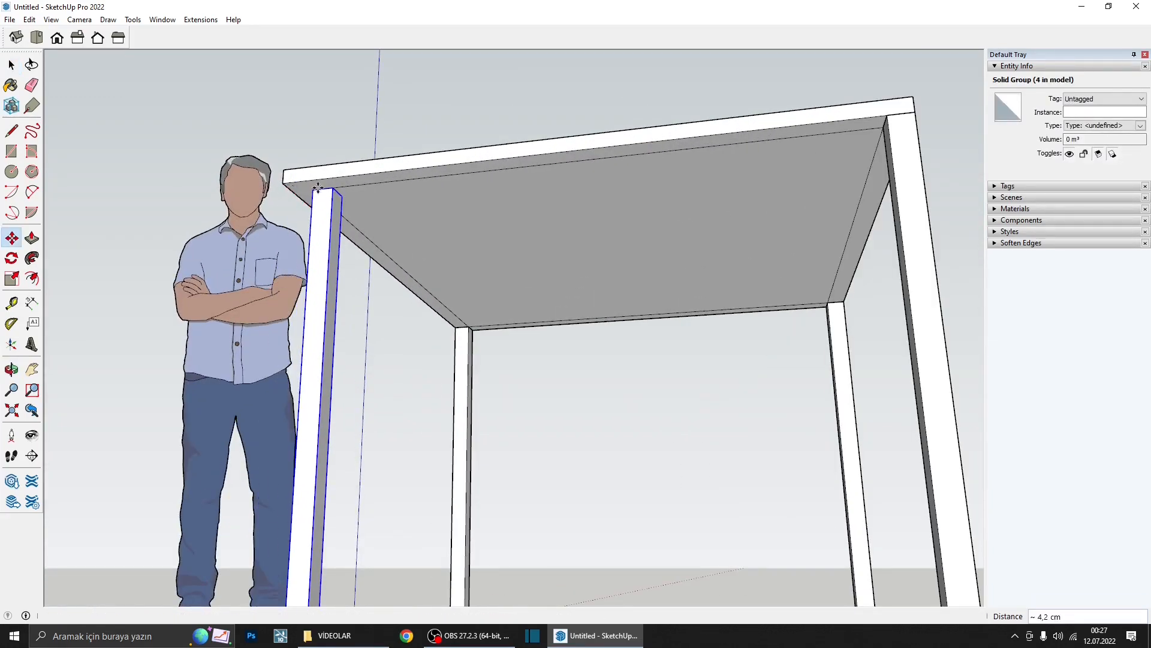
click(317, 188)
- Move a second corner leg about 4.2 cm diagonally inward onto the corner of the offset outline
scroll(465, 343, up, 4)
key(space)
click(455, 337)
middle_drag(454, 337, 759, 345)
scroll(493, 327, up, 3)
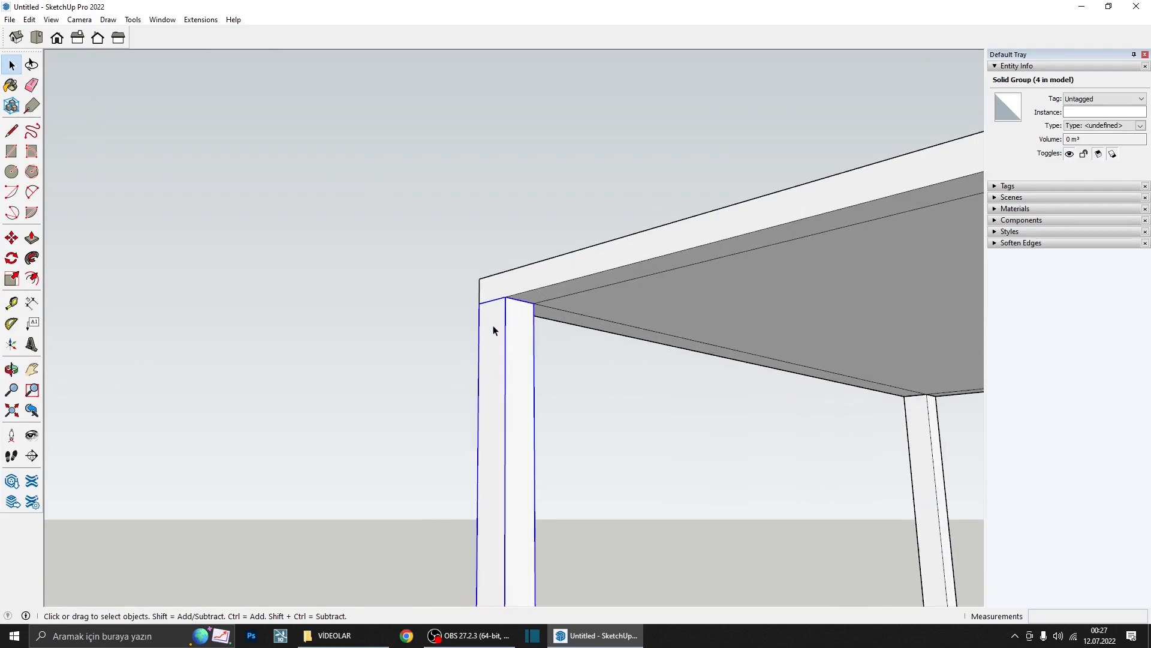
key(m)
click(480, 303)
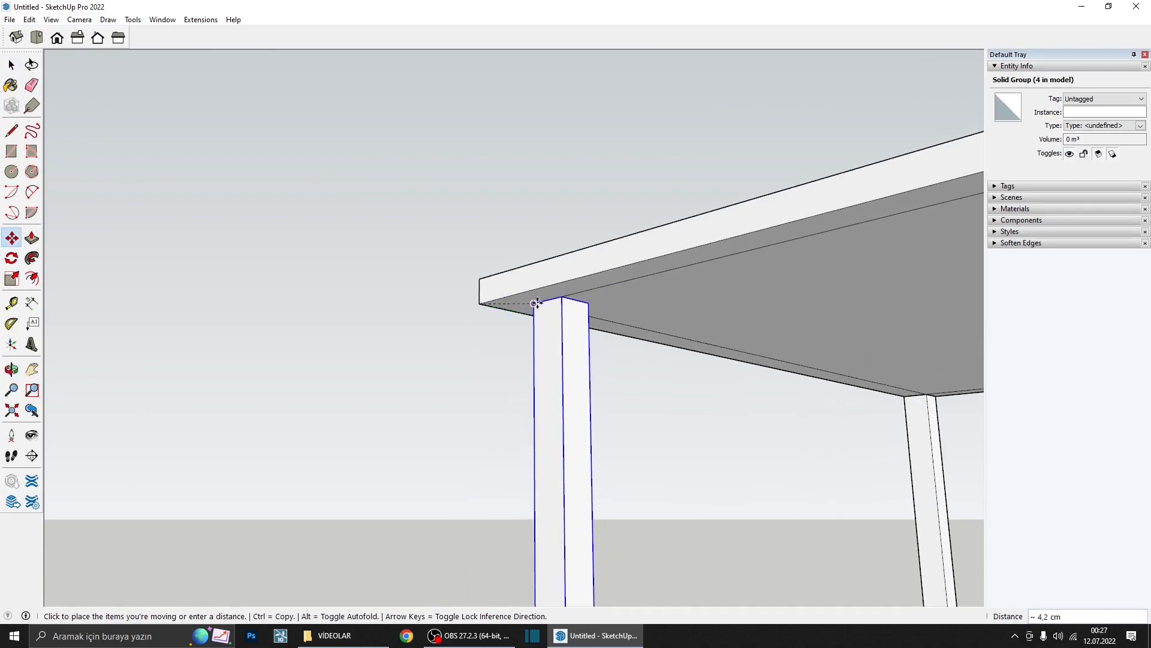
click(536, 303)
- Move a third corner leg about 4.2 cm diagonally inward onto its corner of the offset outline
middle_drag(637, 318, 408, 303)
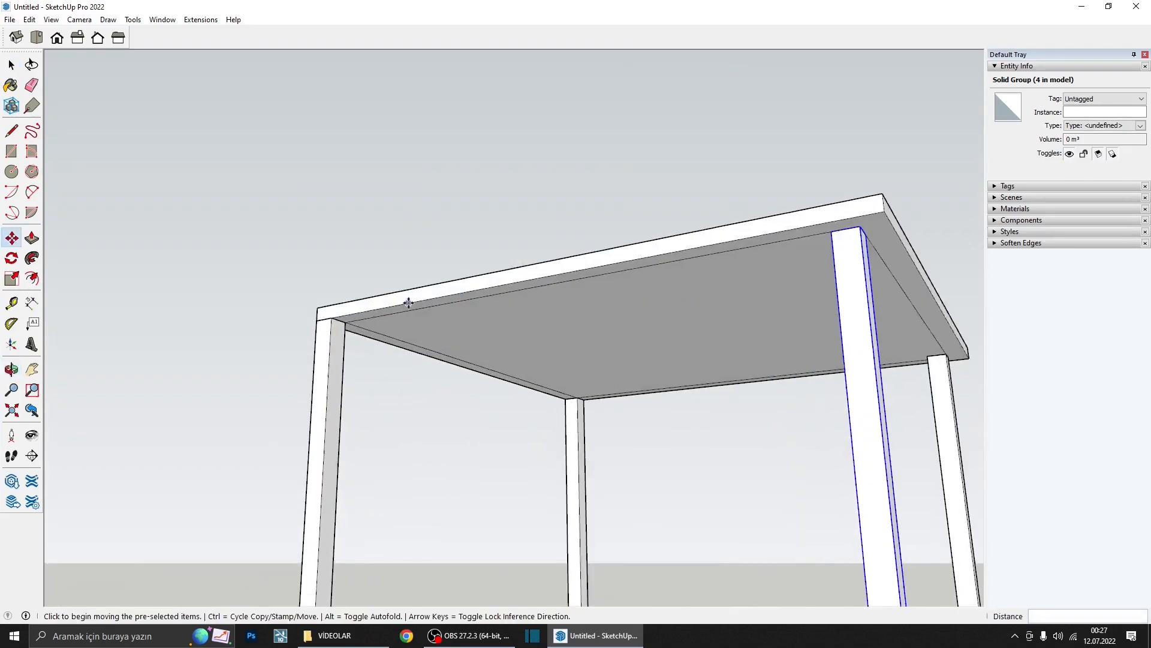
key(space)
scroll(409, 303, up, 2)
key(m)
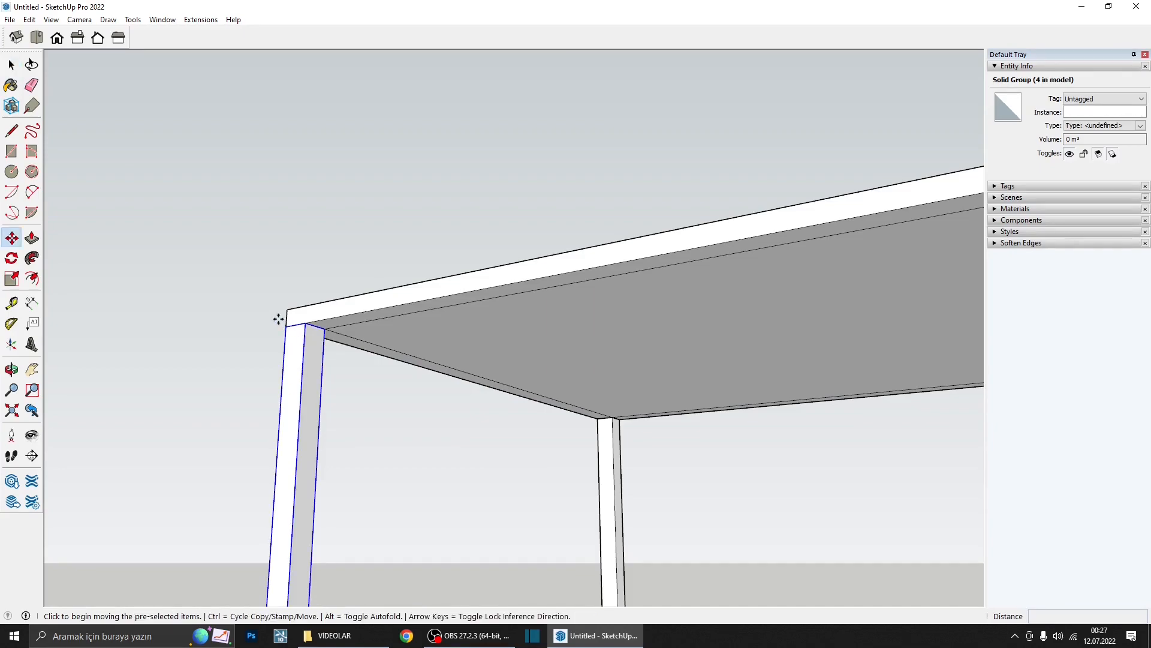
click(285, 327)
middle_drag(327, 327, 440, 434)
key(Escape)
scroll(440, 434, up, 1)
key(space)
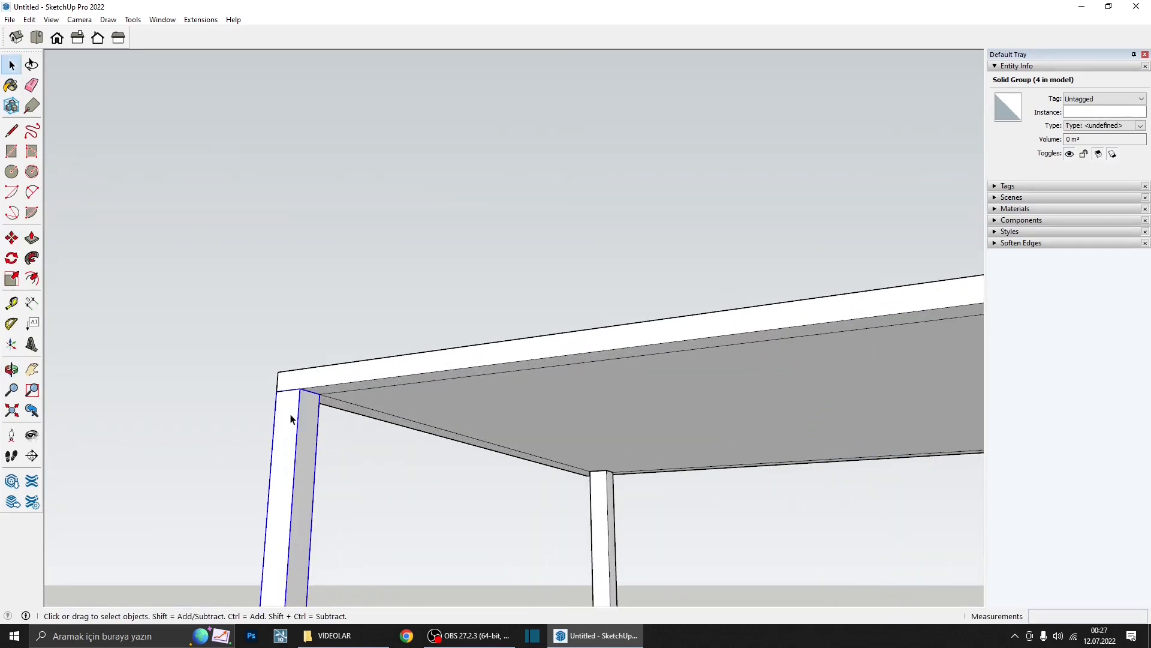
key(m)
click(278, 392)
click(319, 390)
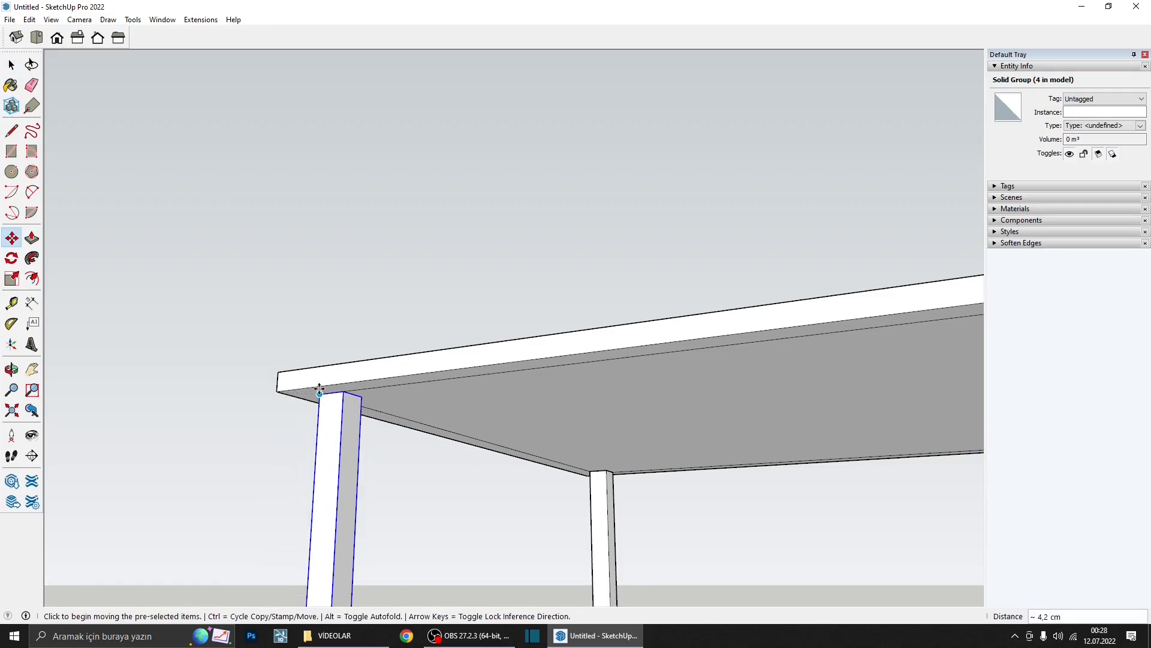
- Delete the offset outline from the underside inside the tabletop group, and leave the group
scroll(319, 390, down, 3)
key(space)
scroll(319, 390, down, 2)
middle_drag(360, 379, 408, 359)
double_click(437, 386)
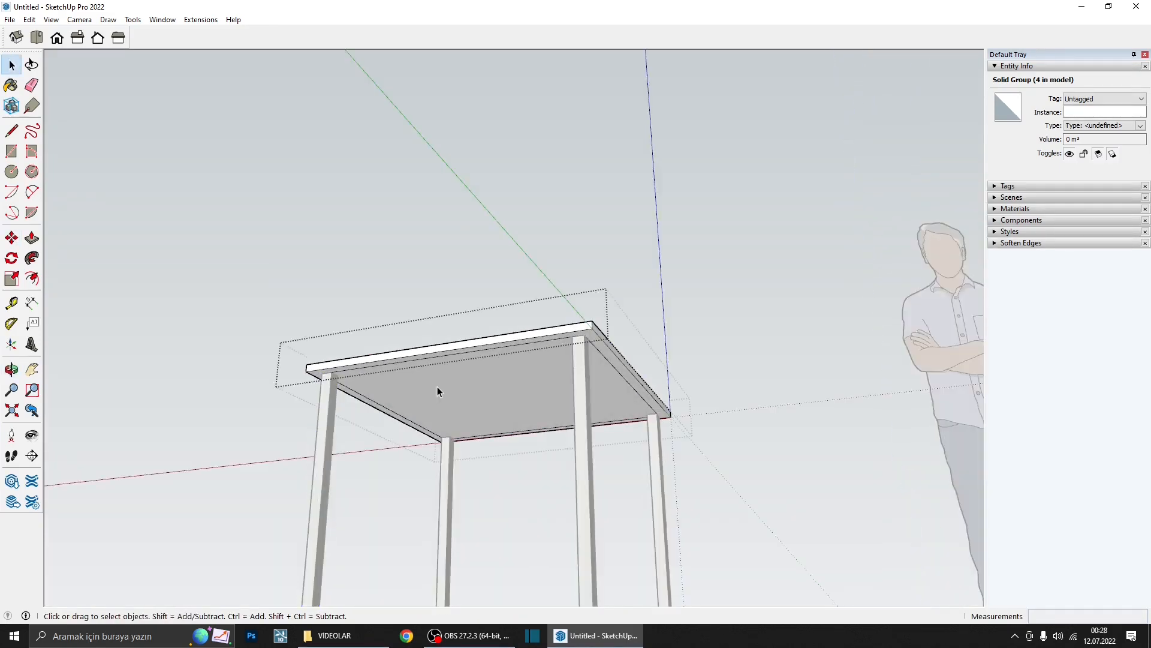
middle_drag(386, 397, 358, 378)
click(525, 385)
double_click(524, 386)
key(Escape)
- Draw a 6 × 3 cm rectangle at the top of a leg's side face, directly under the tabletop
scroll(400, 398, up, 4)
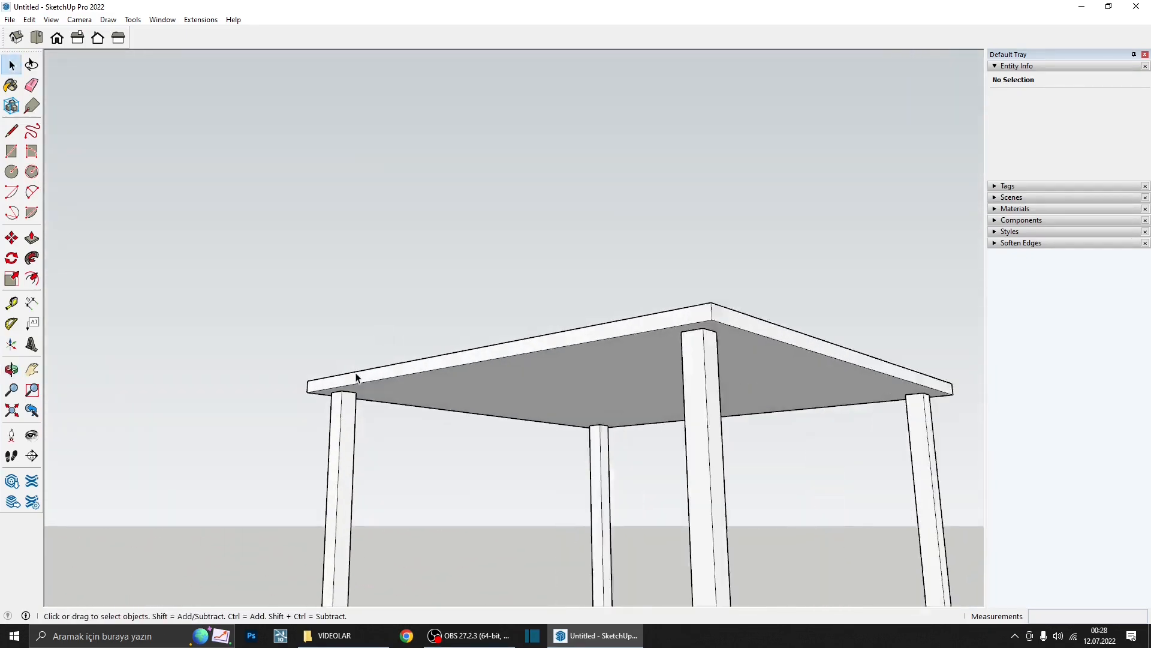
scroll(357, 377, up, 3)
click(12, 151)
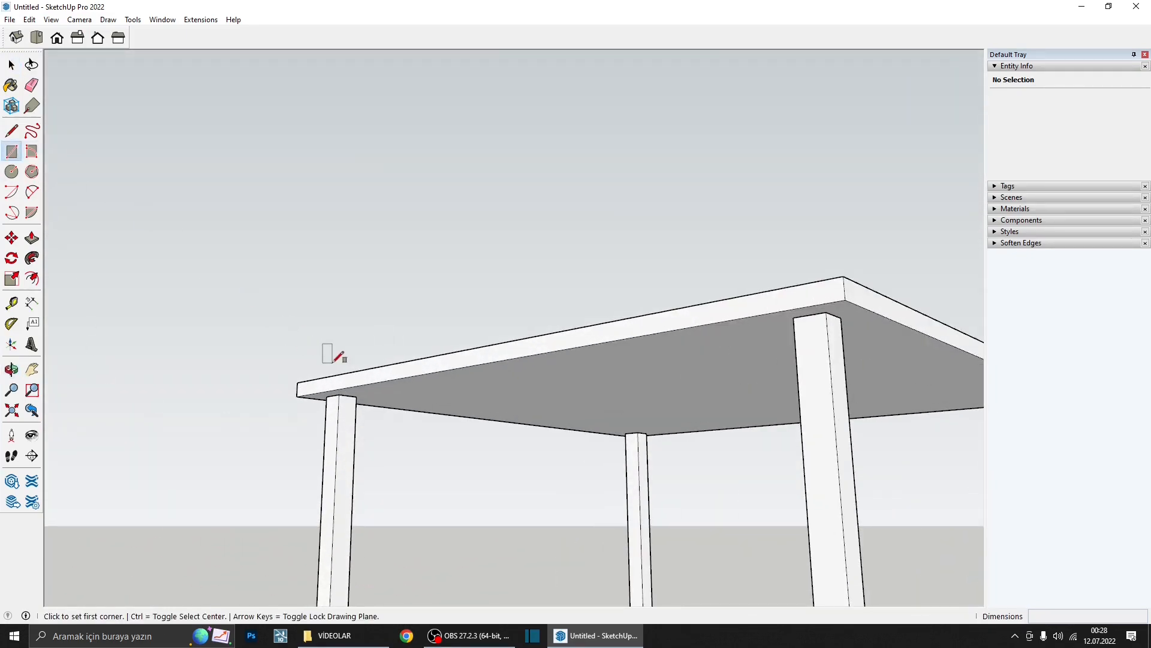
click(338, 394)
scroll(360, 412, up, 3)
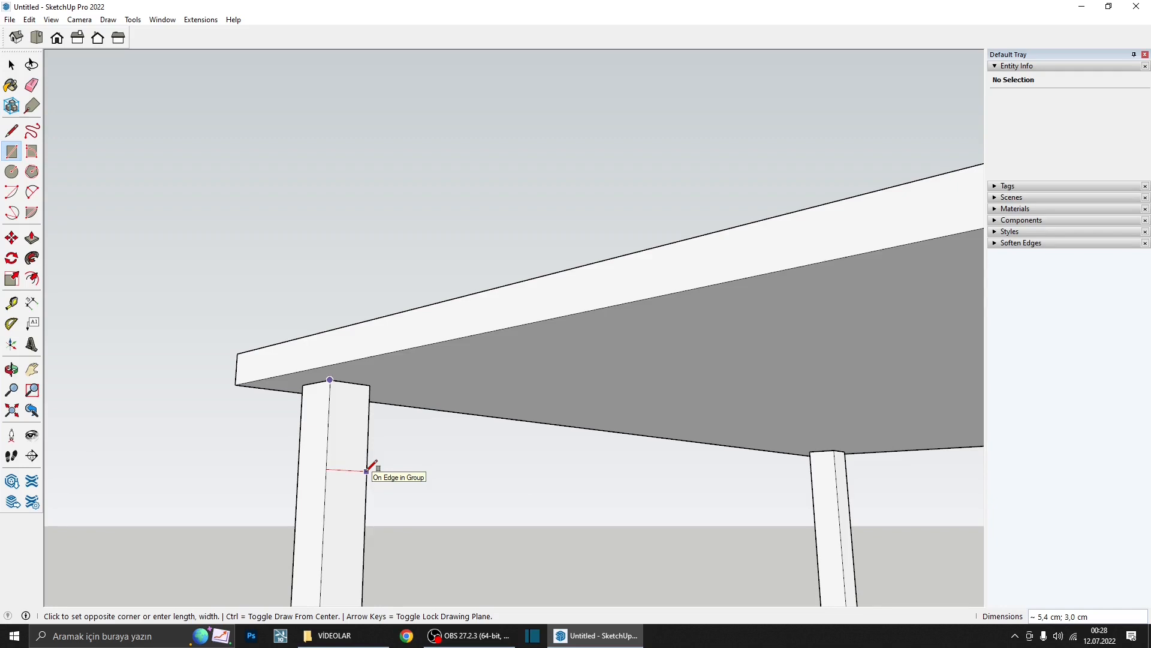
text(6;3)
key(Return)
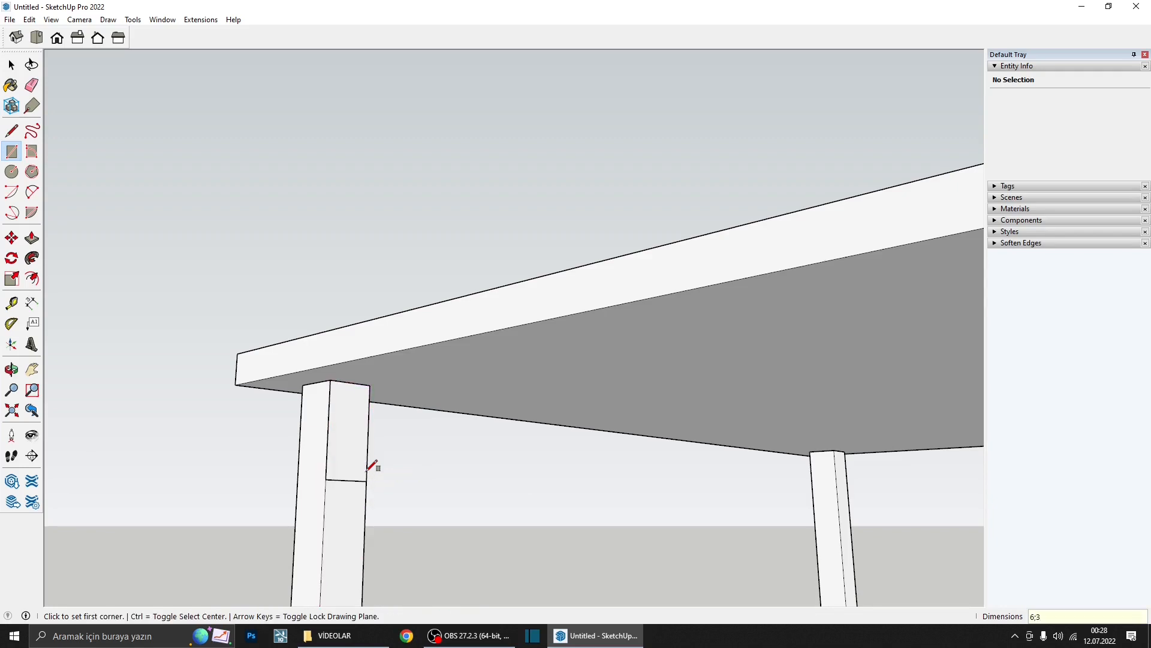
- Push/Pull the 6 × 3 cm rectangle 68 cm to the neighbouring leg to form a rail
key(p)
click(363, 463)
scroll(390, 465, down, 5)
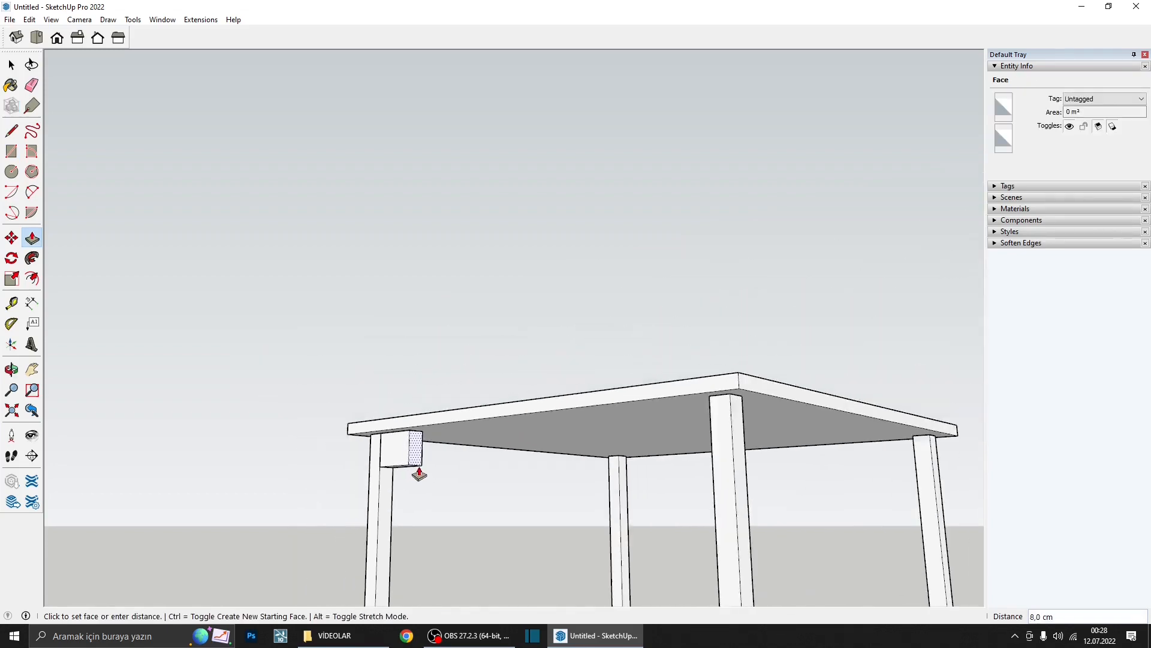
scroll(533, 449, up, 2)
click(612, 433)
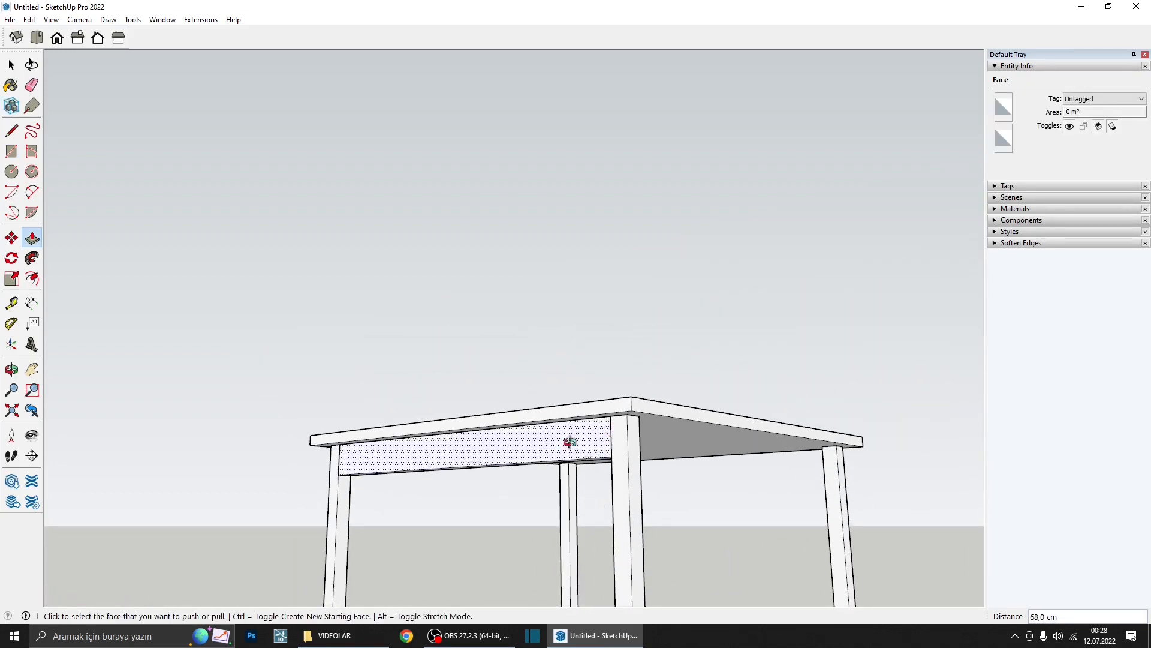
- Push the rail's outer face 0.5 cm inward and repeat the push on its inner face
scroll(362, 473, up, 6)
click(390, 495)
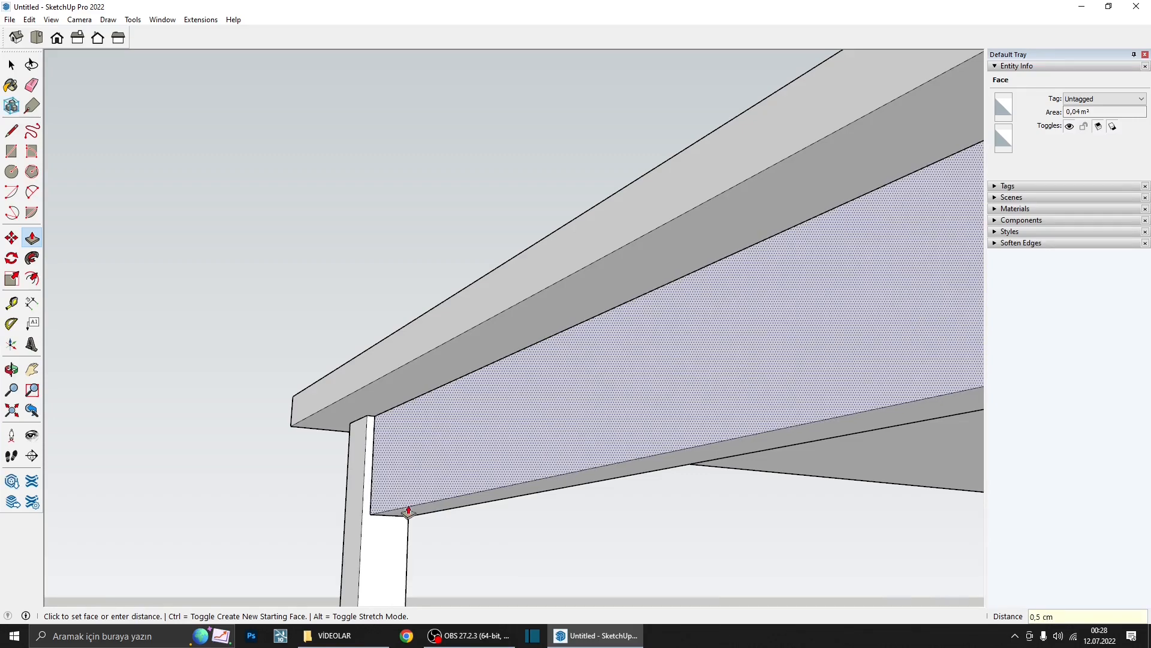
click(408, 511)
middle_drag(409, 511, 182, 484)
click(461, 482)
click(462, 485)
- Select all faces and edges of the rail and make them a group
middle_drag(462, 485, 540, 457)
key(space)
triple_click(514, 452)
right_click(514, 451)
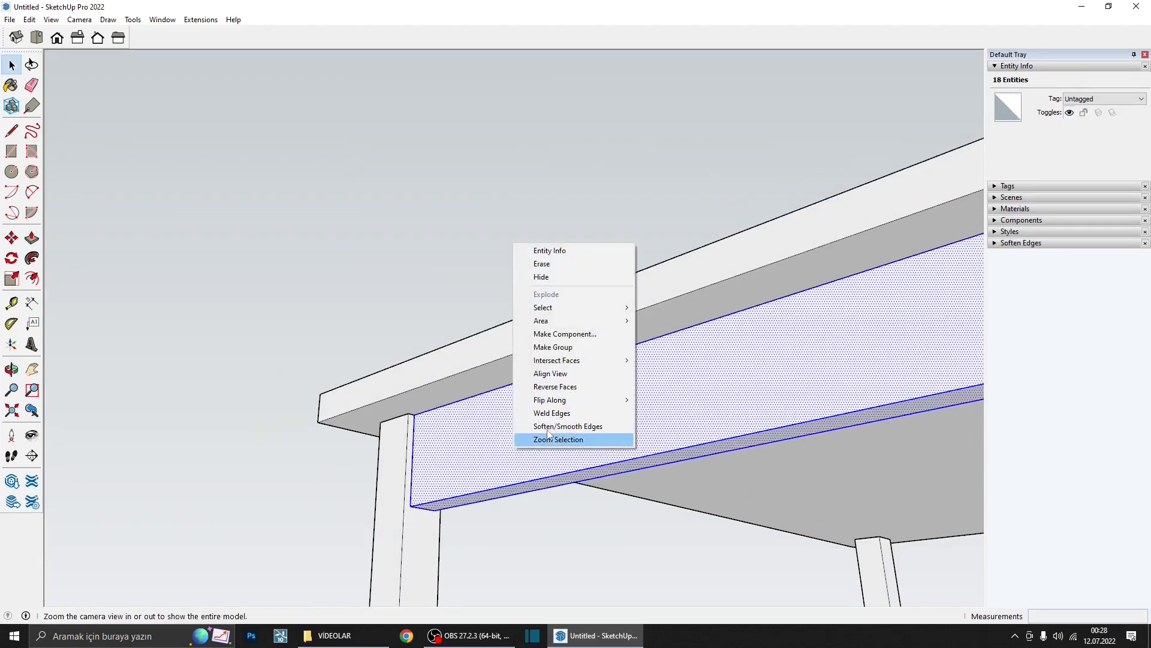
click(567, 348)
scroll(515, 399, down, 5)
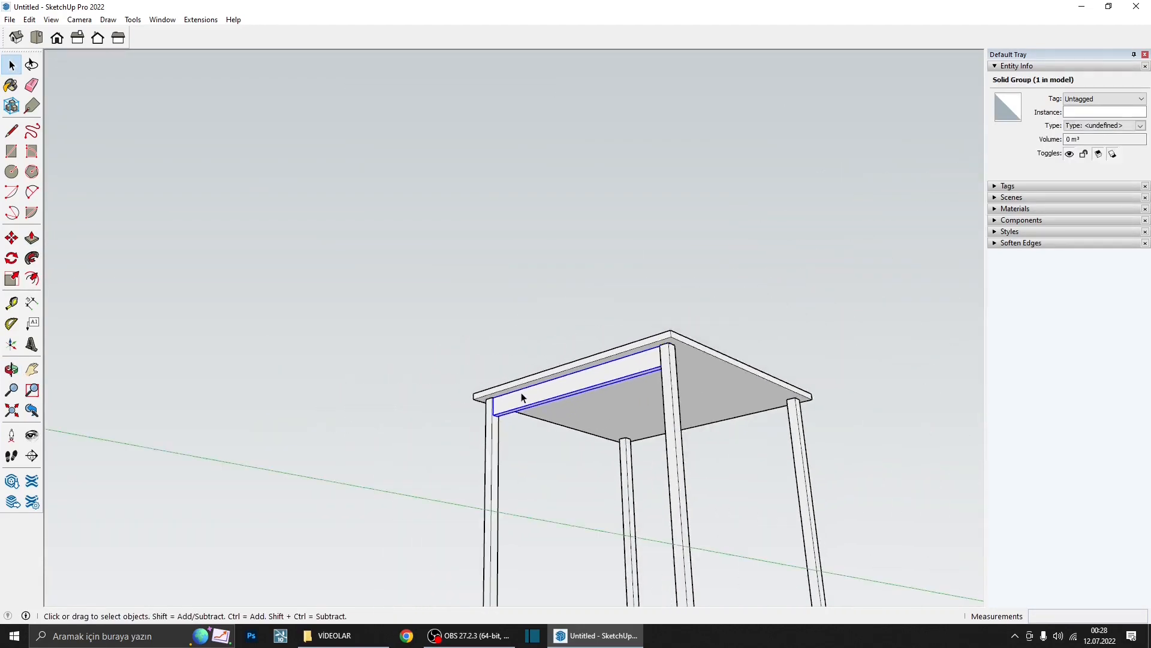
- Rotate a copy of the rail by 90 degrees about the centre of the tabletop
middle_drag(521, 393, 617, 451)
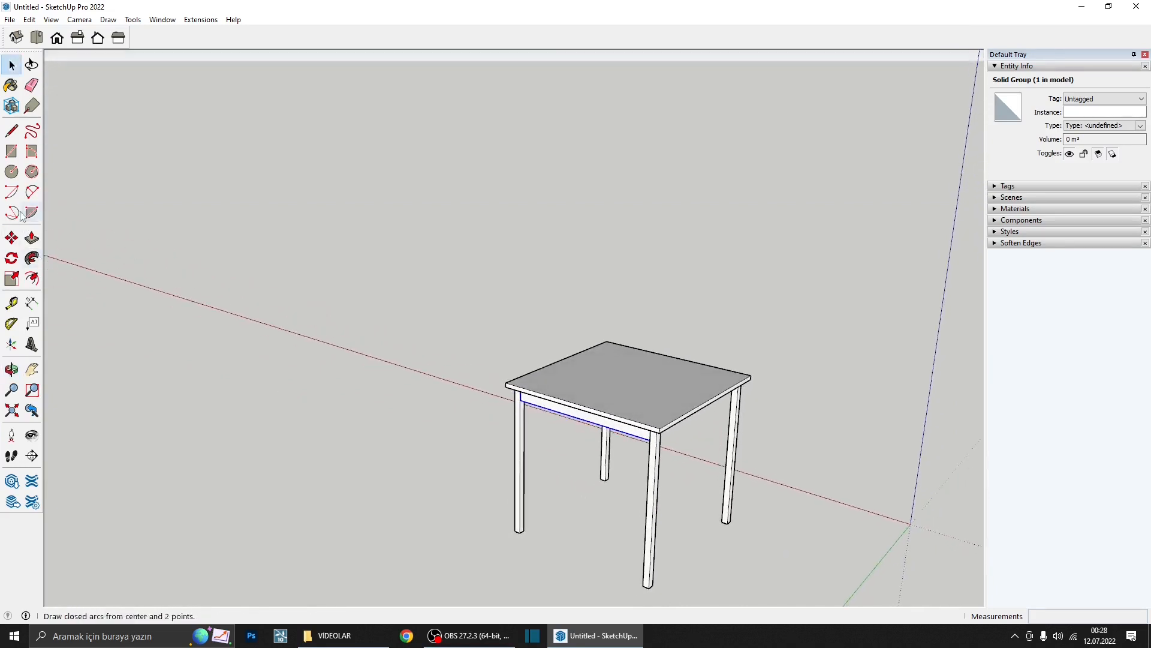
click(12, 258)
scroll(694, 403, up, 2)
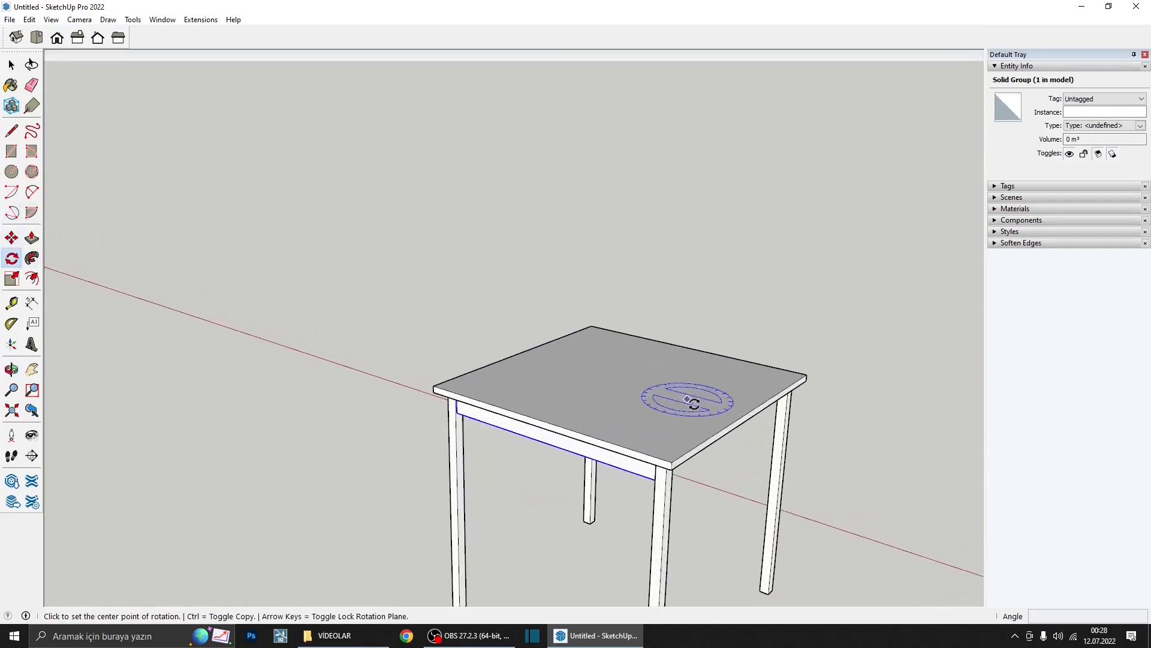
middle_drag(745, 412, 735, 428)
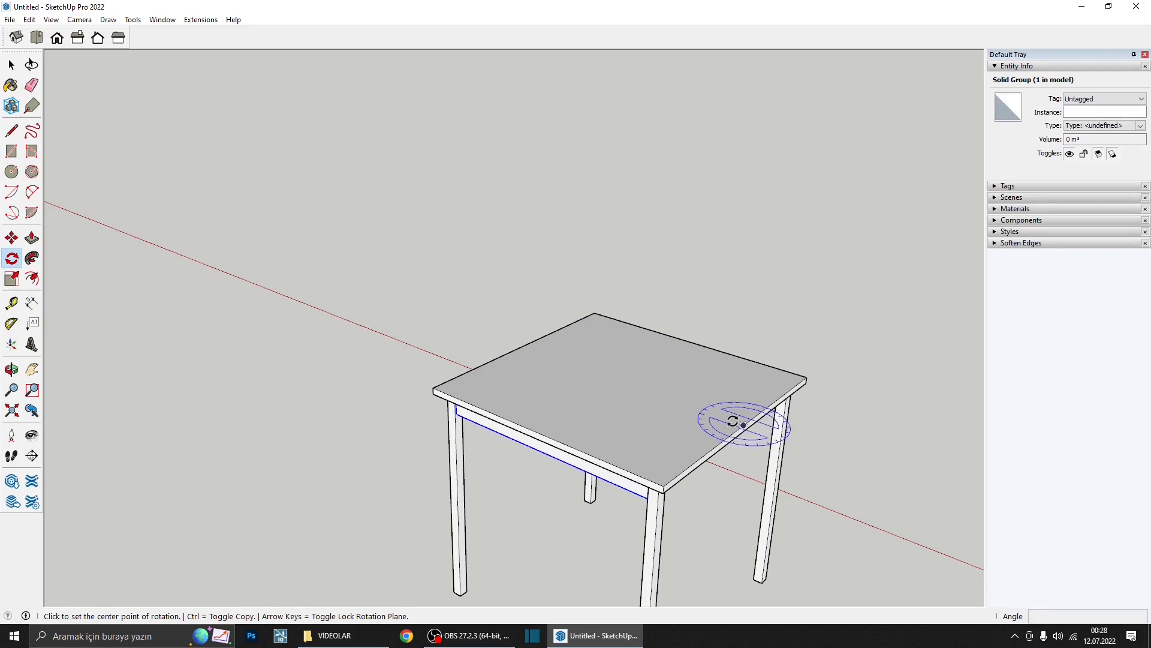
middle_drag(709, 413, 694, 449)
scroll(693, 448, up, 3)
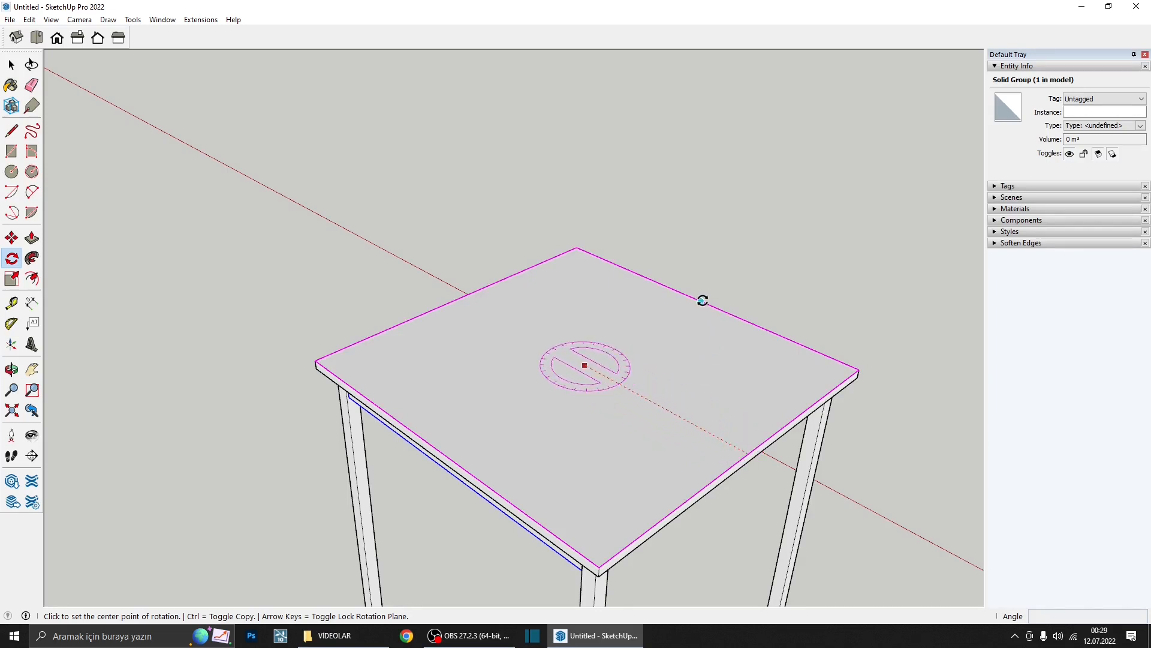
click(586, 366)
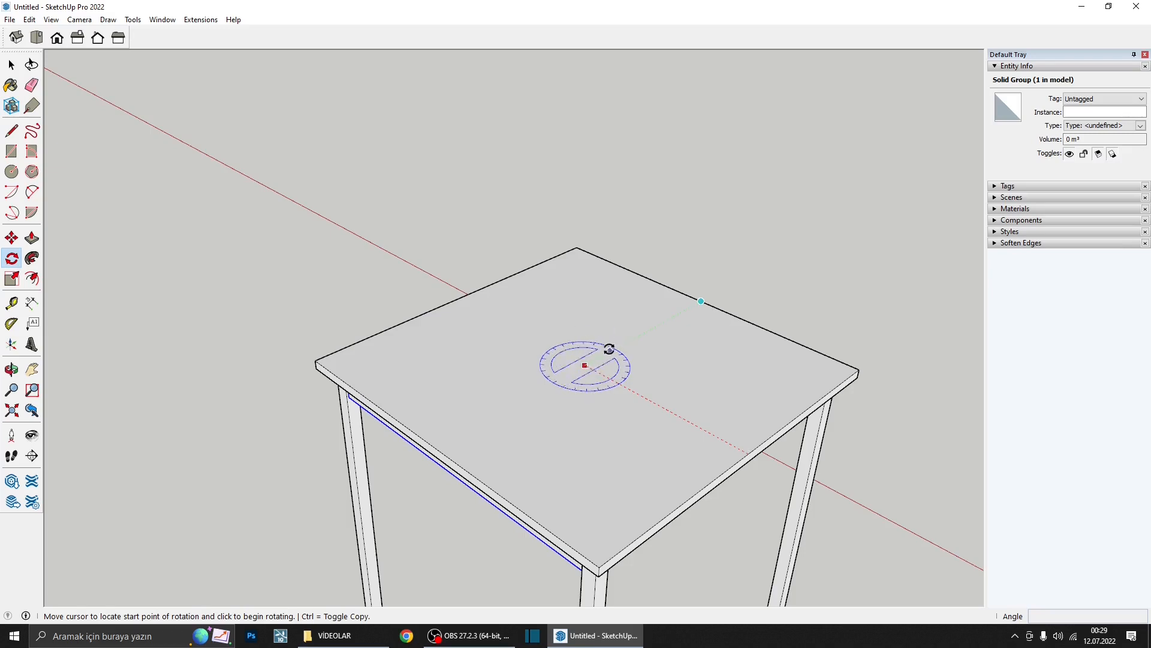
middle_drag(609, 349, 688, 304)
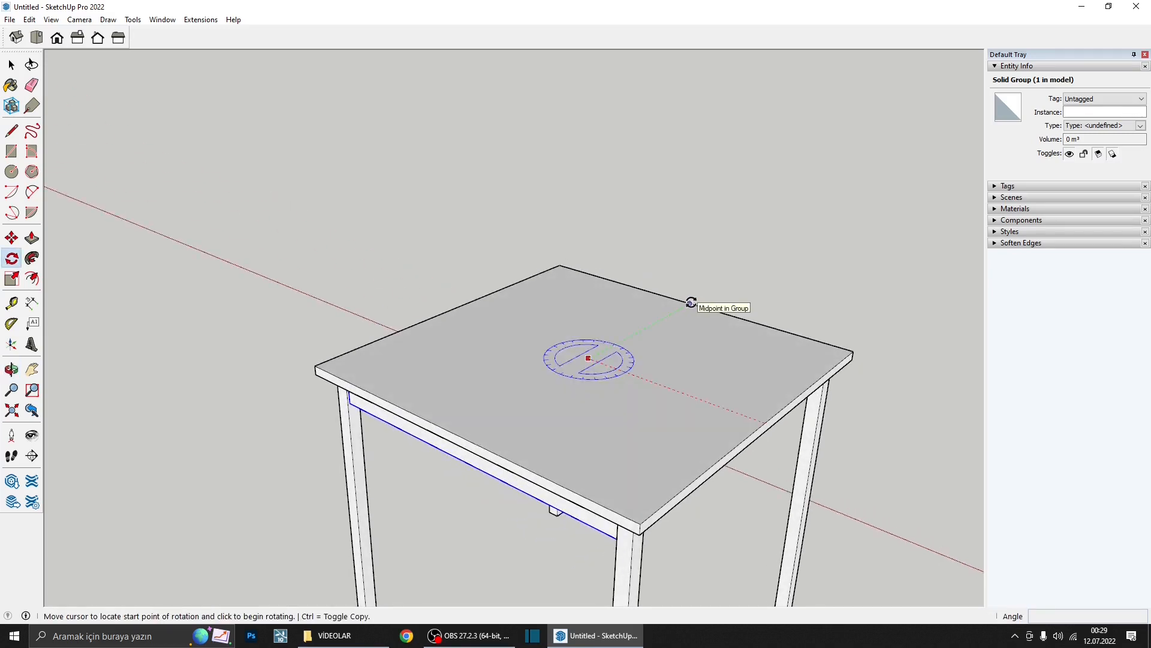
click(691, 301)
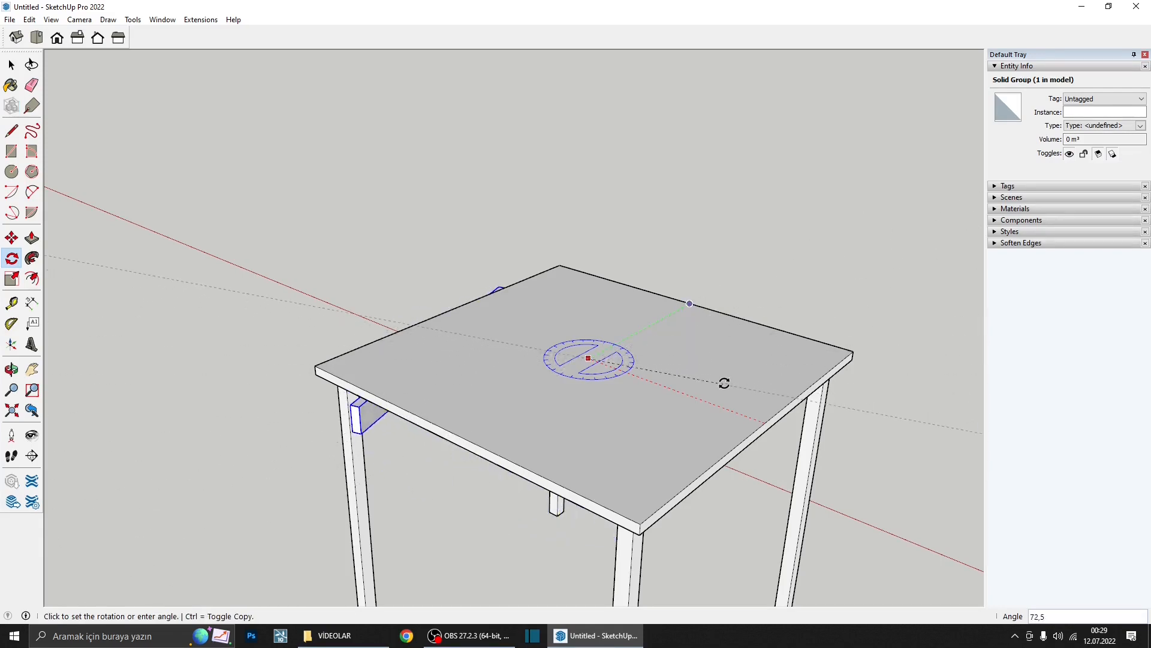
key(ctrl)
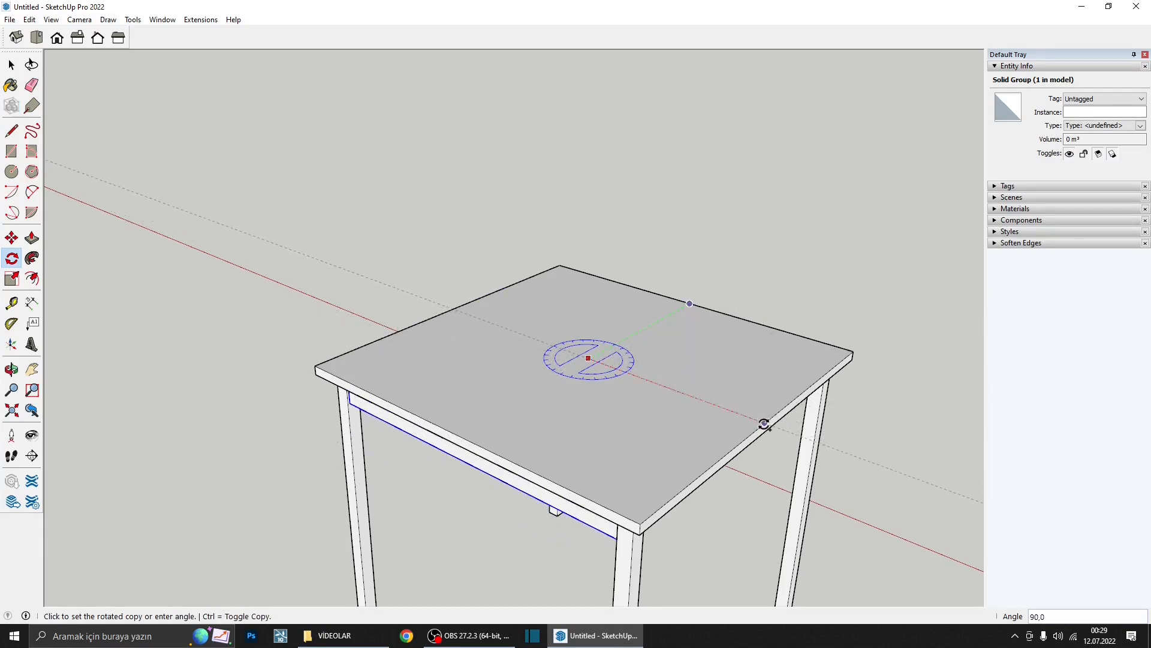
click(764, 423)
- Multiply the rotated rail copy by 3 to put a rail on each side of the table
middle_drag(746, 416, 329, 234)
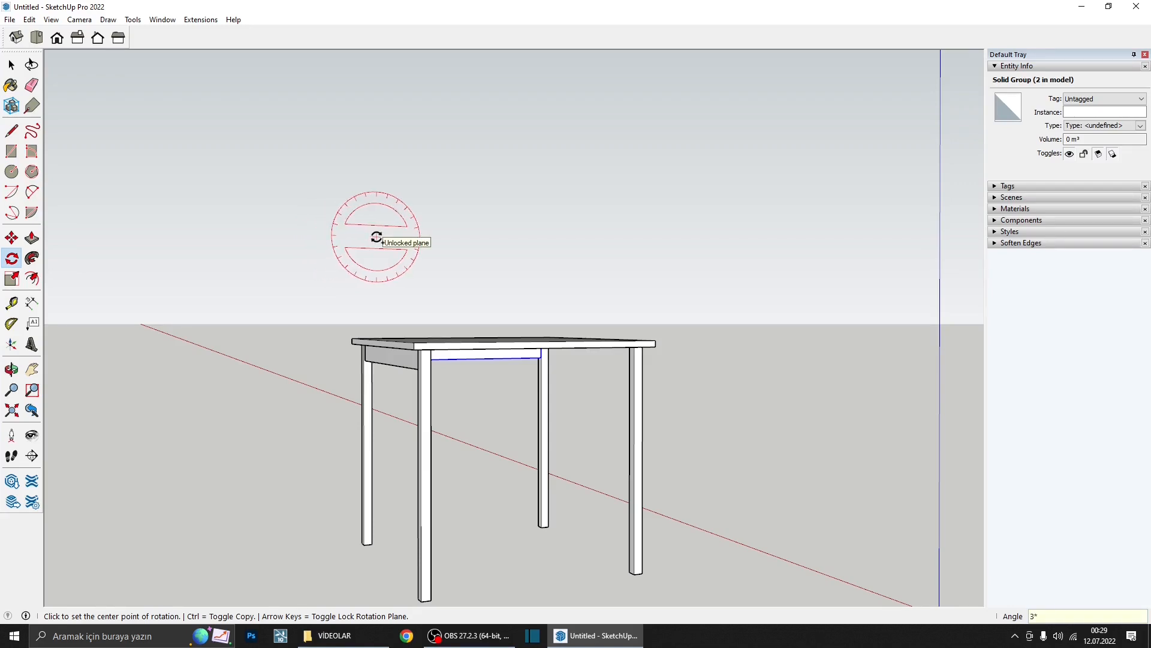
key(Return)
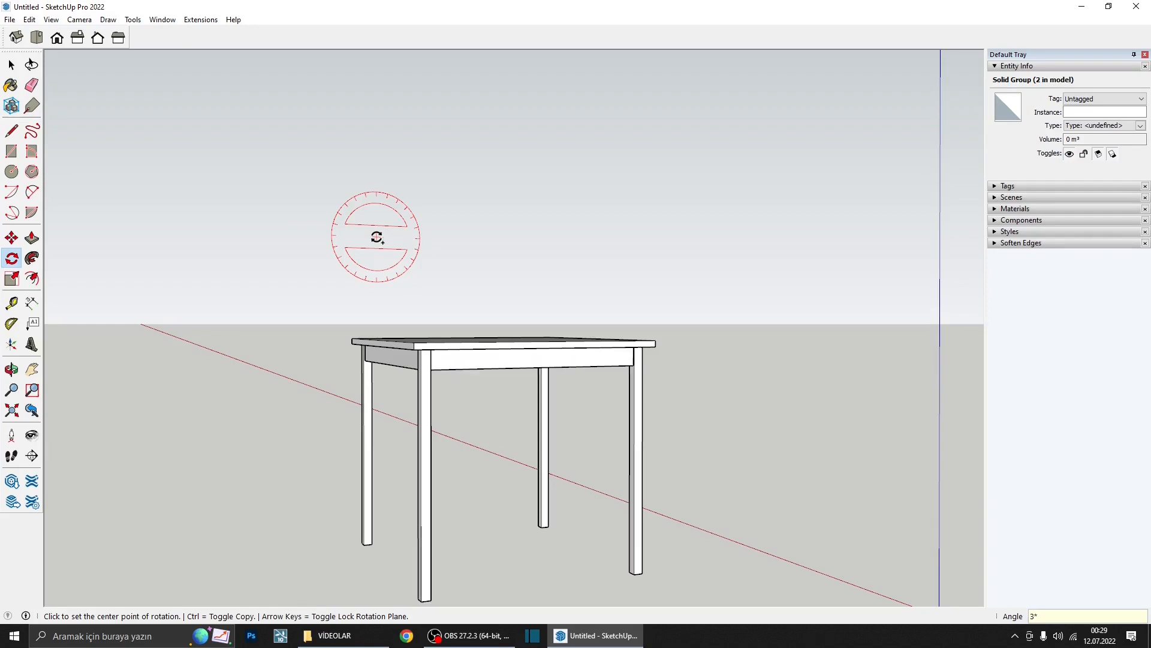
middle_drag(537, 359, 627, 228)
middle_drag(444, 285, 557, 359)
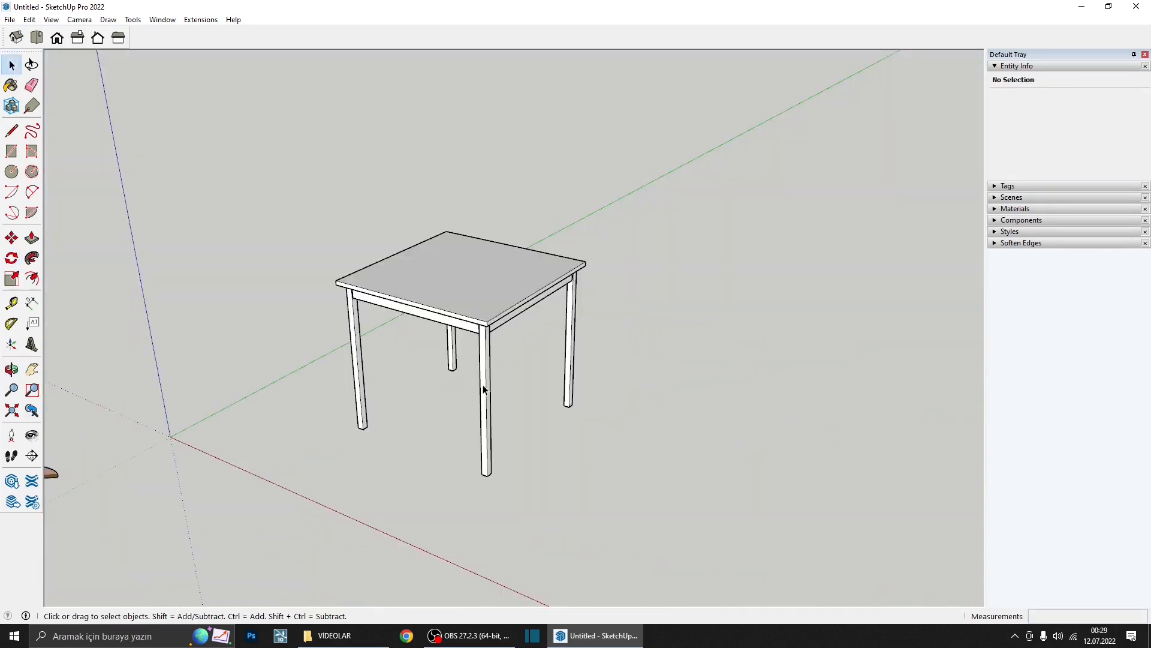
- Select the legs, rails and tabletop one at a time to check that each is a separate group
mouse_move(483, 389)
middle_down()
mouse_move(466, 308)
mouse_move(447, 345)
mouse_move(476, 370)
middle_up()
click(481, 405)
click(576, 393)
click(473, 370)
click(363, 377)
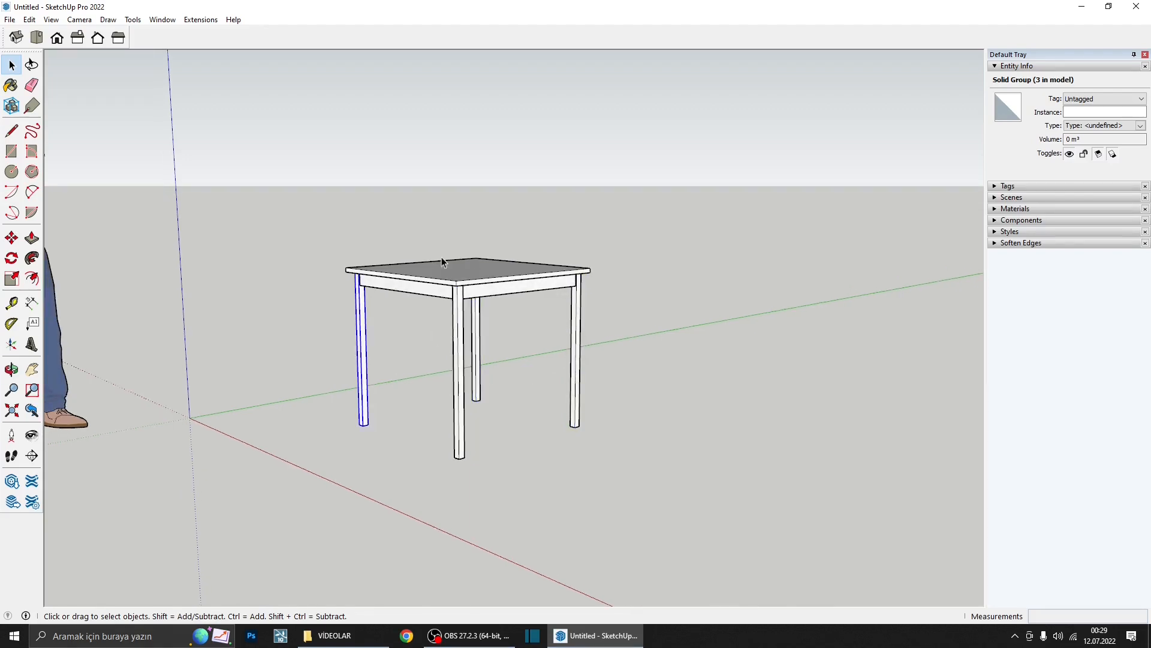
scroll(444, 255, up, 4)
middle_drag(444, 255, 434, 199)
click(513, 296)
middle_drag(514, 296, 668, 313)
click(366, 304)
click(508, 307)
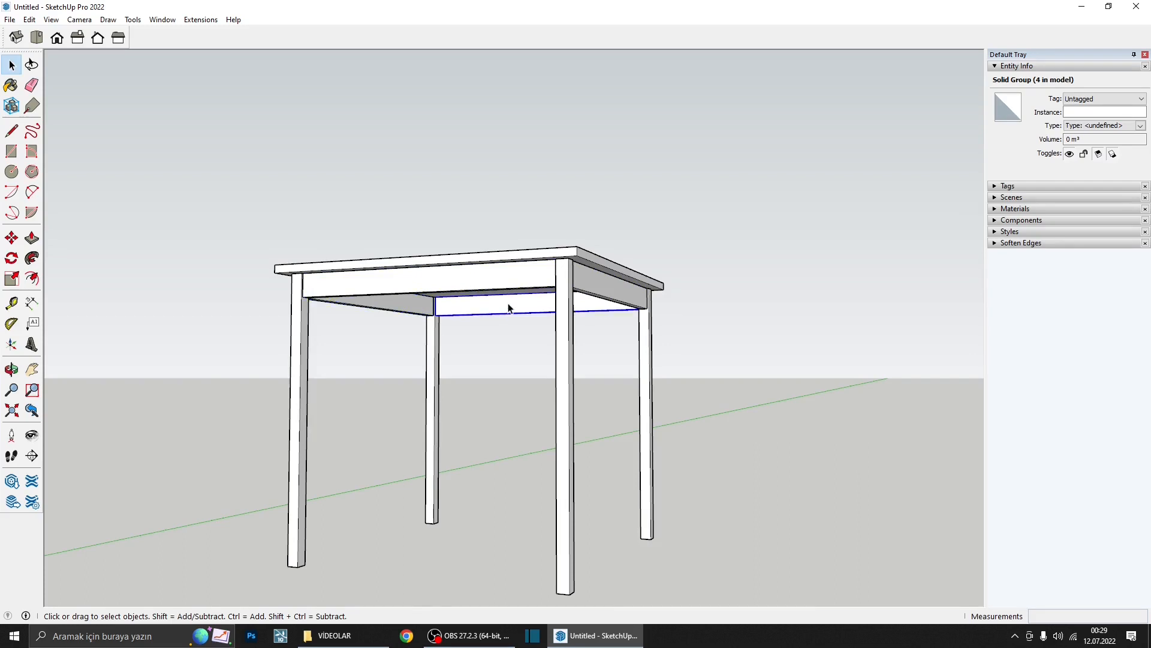
middle_drag(508, 308, 452, 319)
click(495, 302)
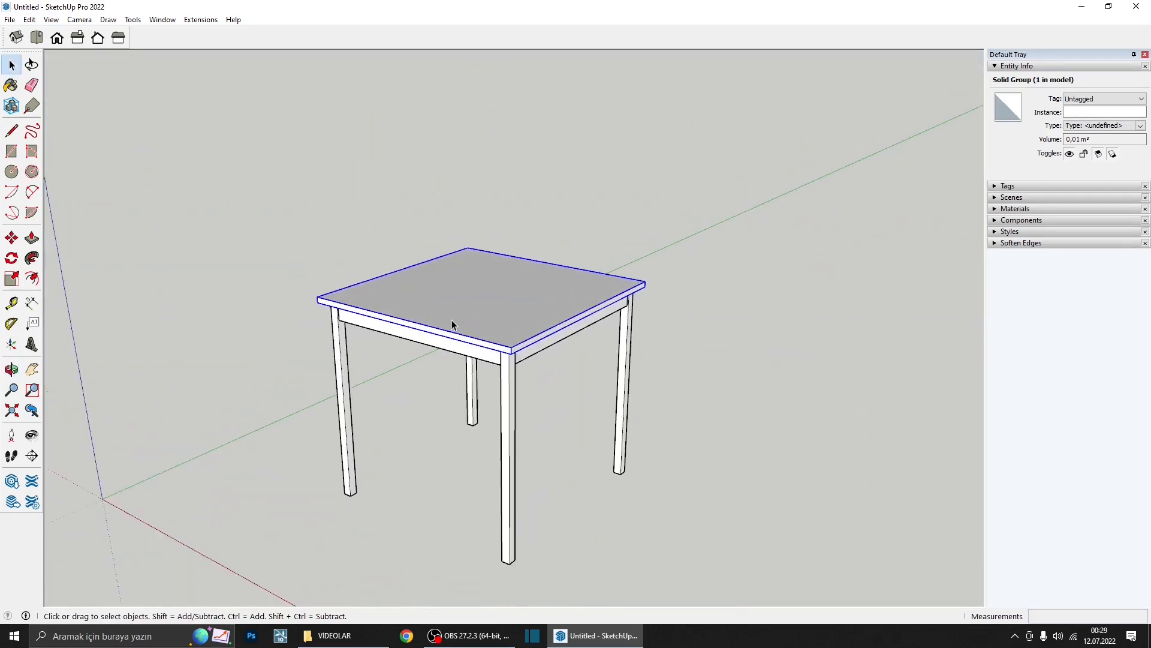
- Select the whole table and explode all of its groups
scroll(452, 319, down, 3)
drag(328, 157, 329, 157)
scroll(462, 306, up, 2)
right_click(462, 308)
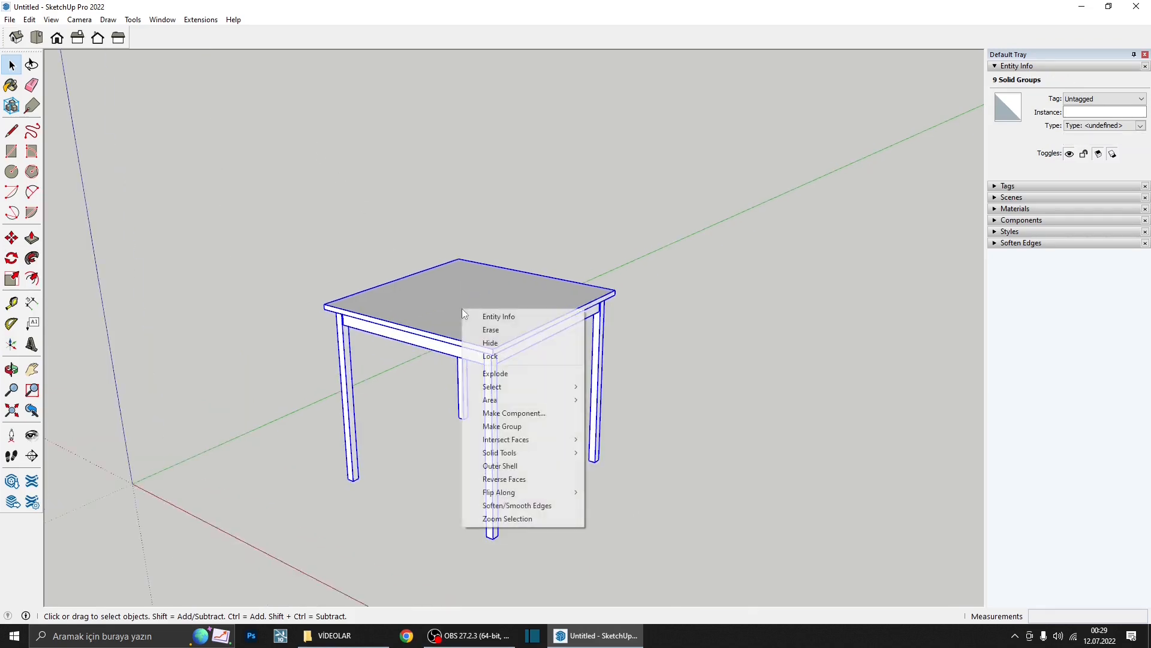
click(509, 373)
- Select the exploded table's connected geometry from several rail and leg faces to examine how the parts are joined
middle_drag(458, 368, 445, 290)
scroll(467, 318, up, 3)
click(489, 345)
middle_drag(489, 344, 347, 329)
triple_click(488, 347)
double_click(550, 337)
triple_click(637, 299)
scroll(573, 359, down, 3)
scroll(376, 335, up, 3)
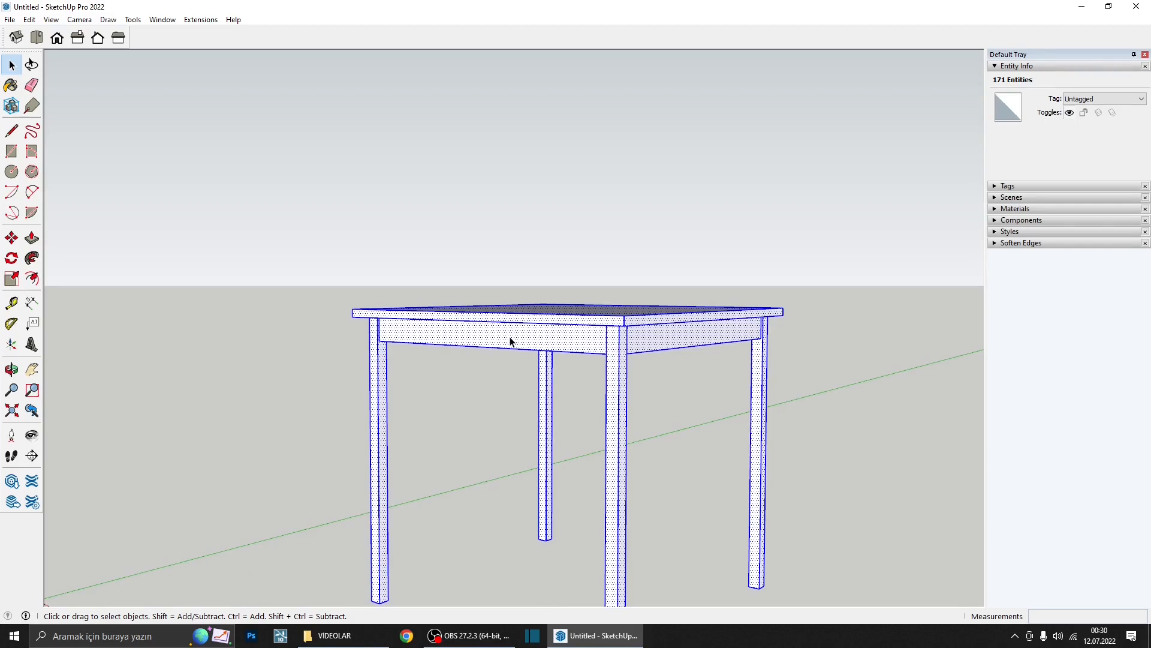
scroll(511, 342, down, 3)
middle_drag(512, 338, 521, 358)
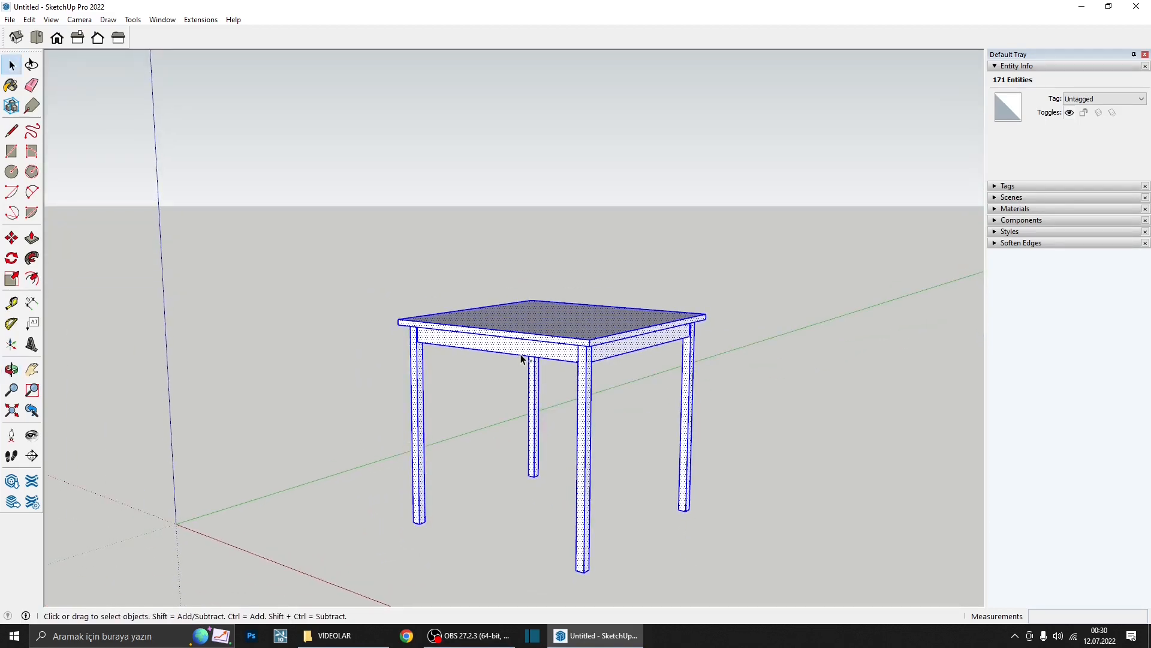
- Undo the explode and select a rail and the tabletop to check the restored groups
click(521, 355)
middle_drag(539, 350, 312, 203)
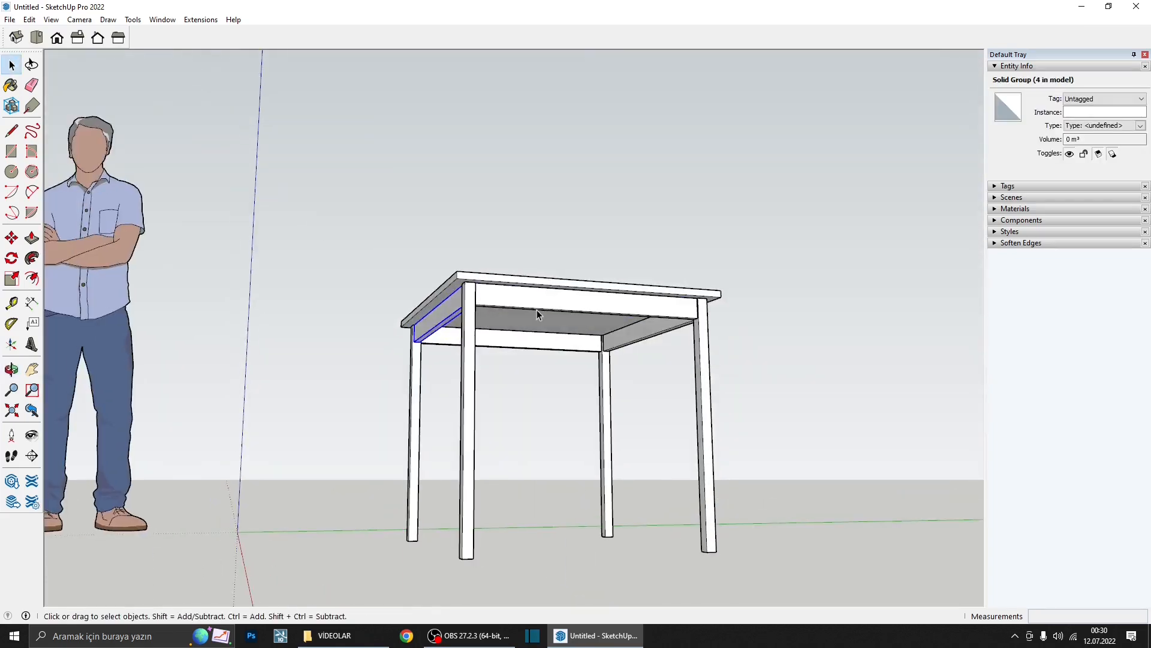
click(537, 310)
middle_drag(491, 277, 590, 312)
scroll(590, 311, up, 3)
click(510, 337)
- Select all parts of the table and combine them into one group
scroll(377, 312, down, 3)
middle_drag(509, 338, 405, 289)
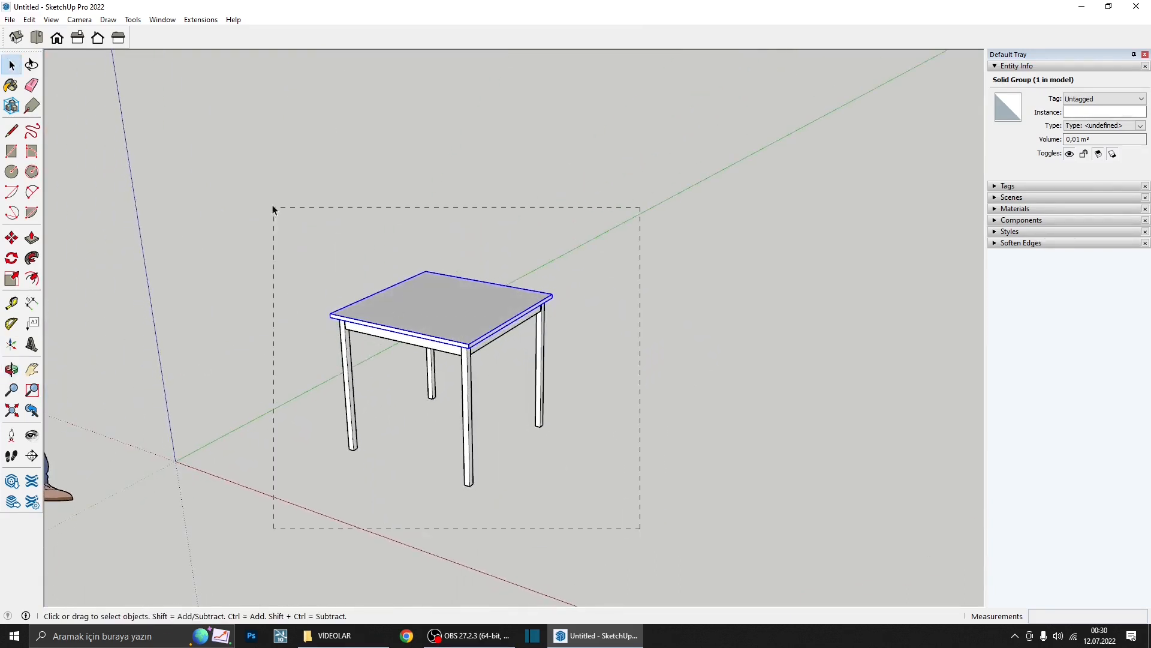
drag(273, 208, 273, 208)
right_click(433, 308)
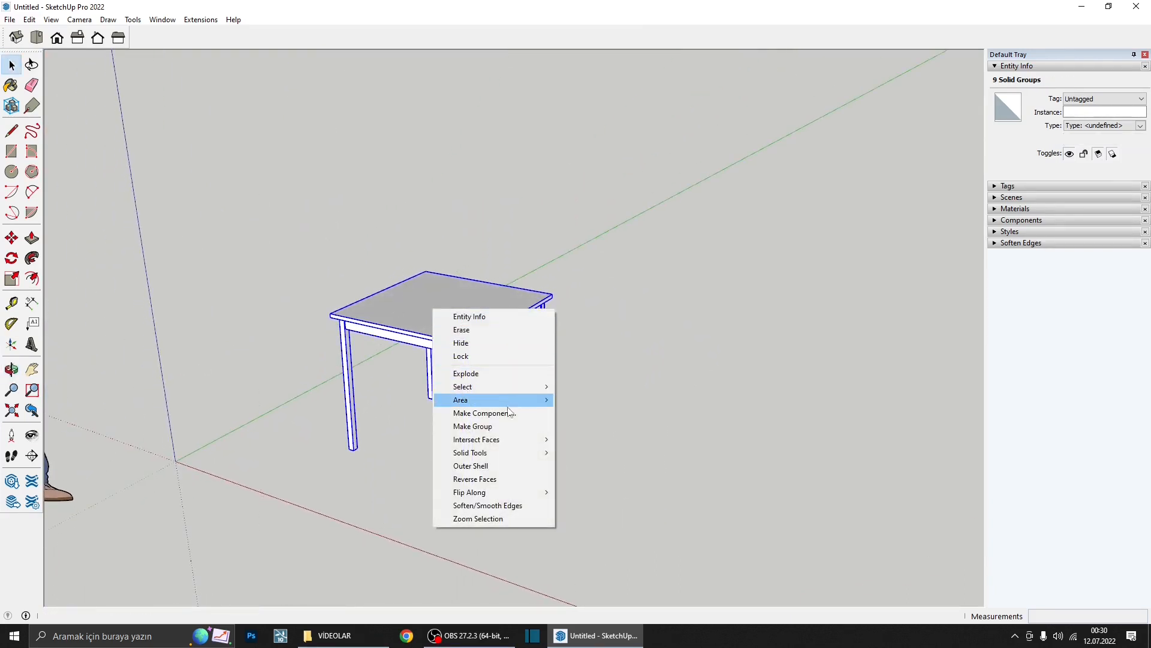
click(505, 426)
middle_drag(437, 327, 473, 315)
scroll(475, 313, up, 2)
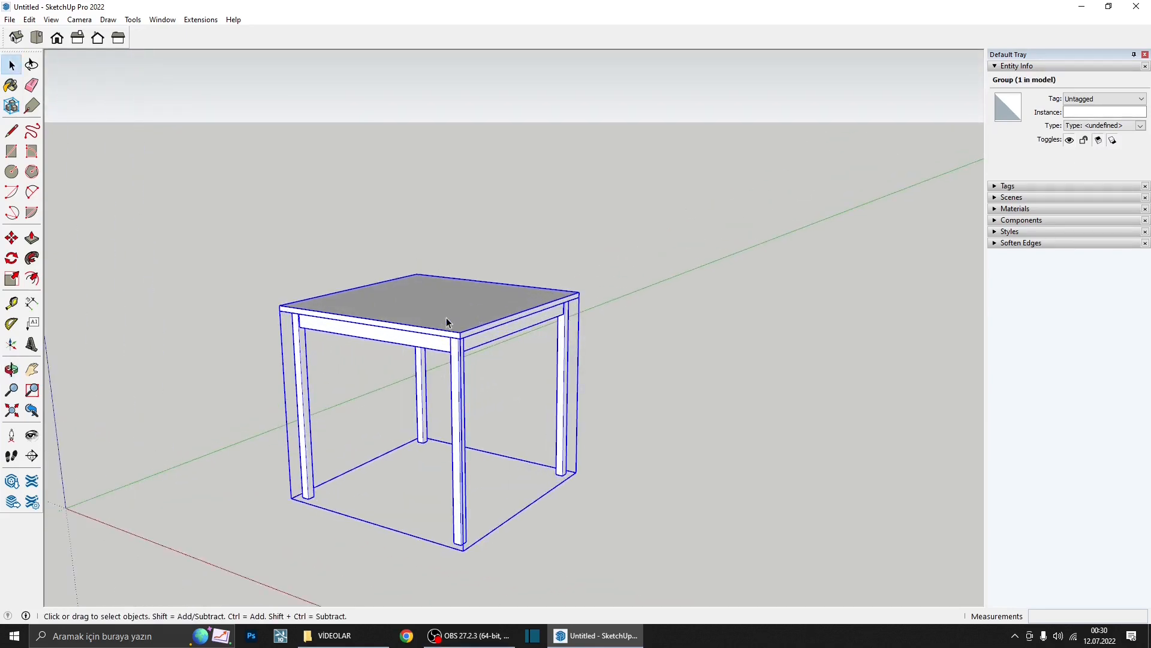
scroll(446, 322, down, 1)
- Open the table group, select its legs and tabletop individually to inspect the nested groups, and close it
double_click(449, 322)
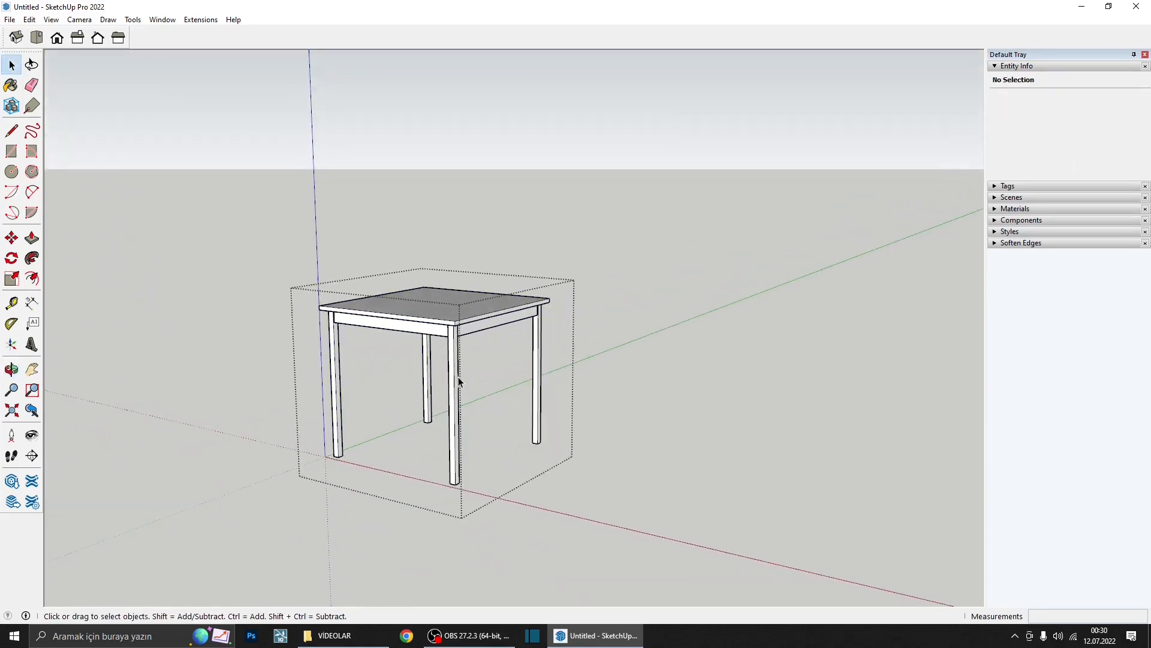
click(457, 378)
click(539, 382)
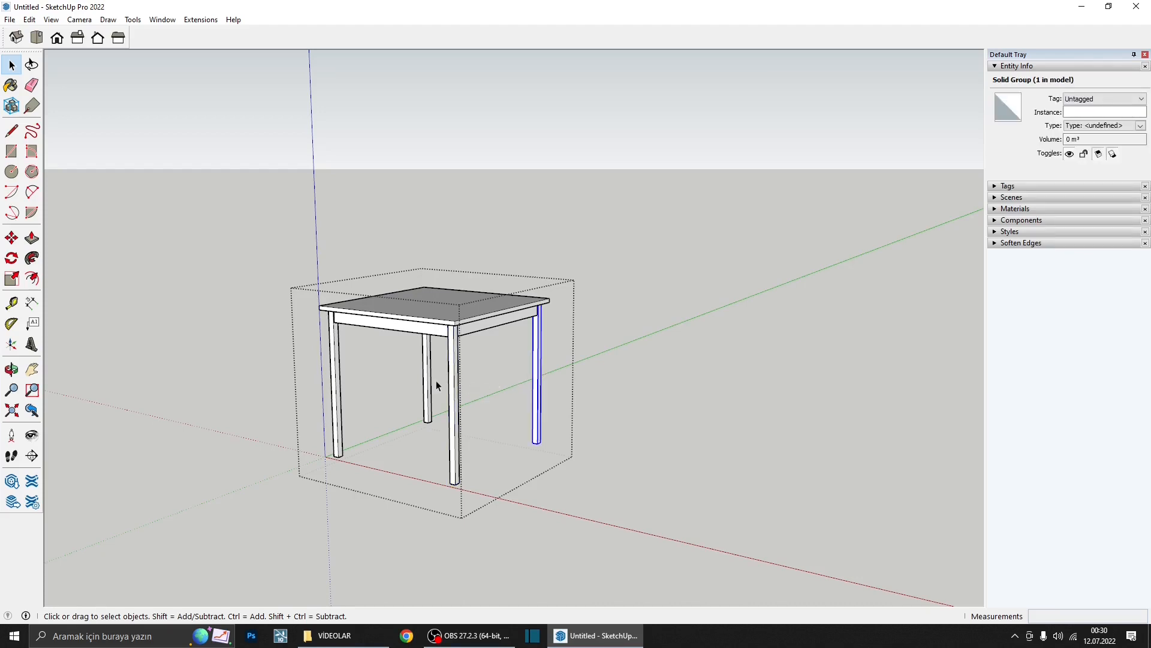
click(335, 386)
middle_drag(303, 390, 390, 252)
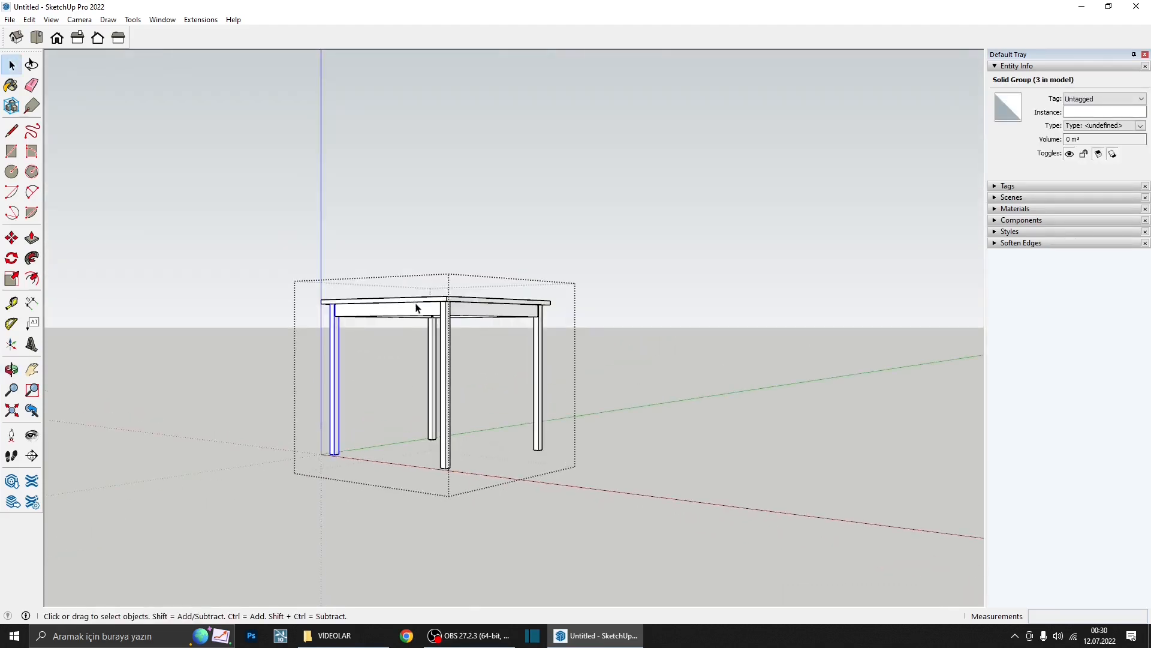
middle_drag(418, 306, 426, 345)
click(443, 304)
middle_drag(443, 304, 462, 282)
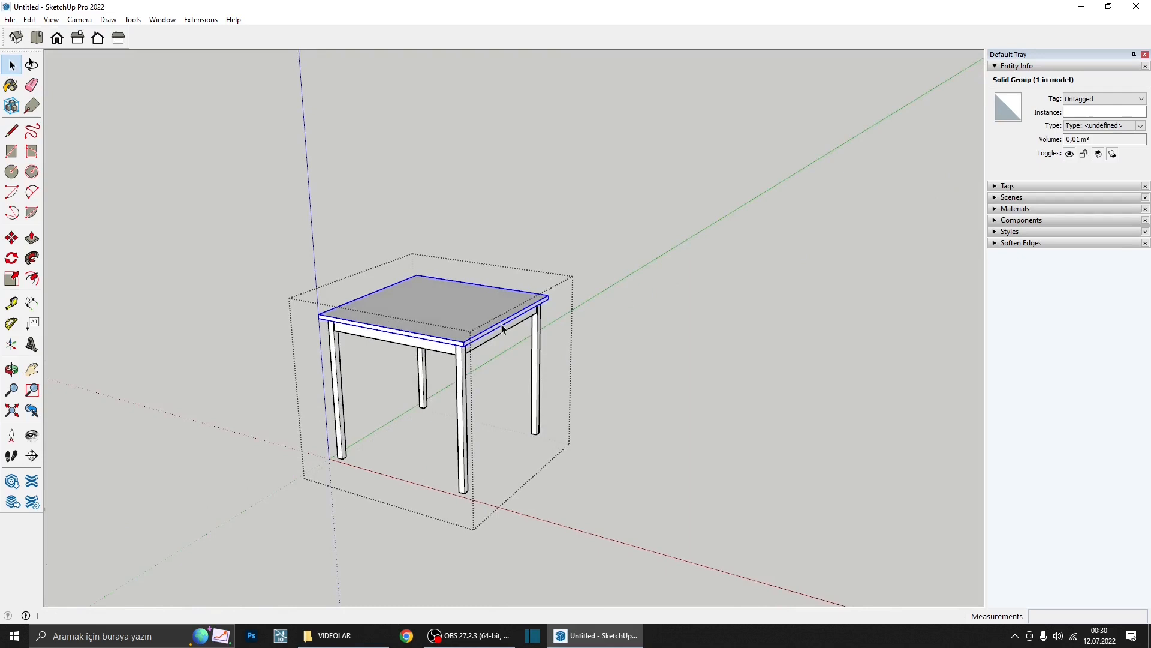
click(607, 389)
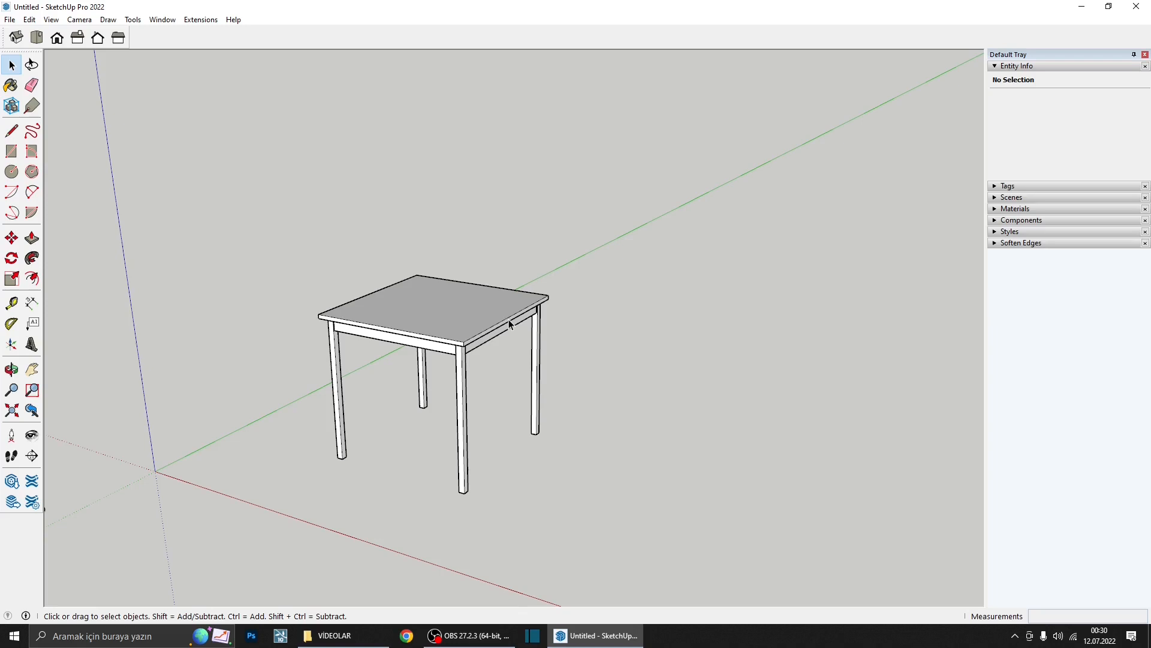
scroll(527, 395, down, 3)
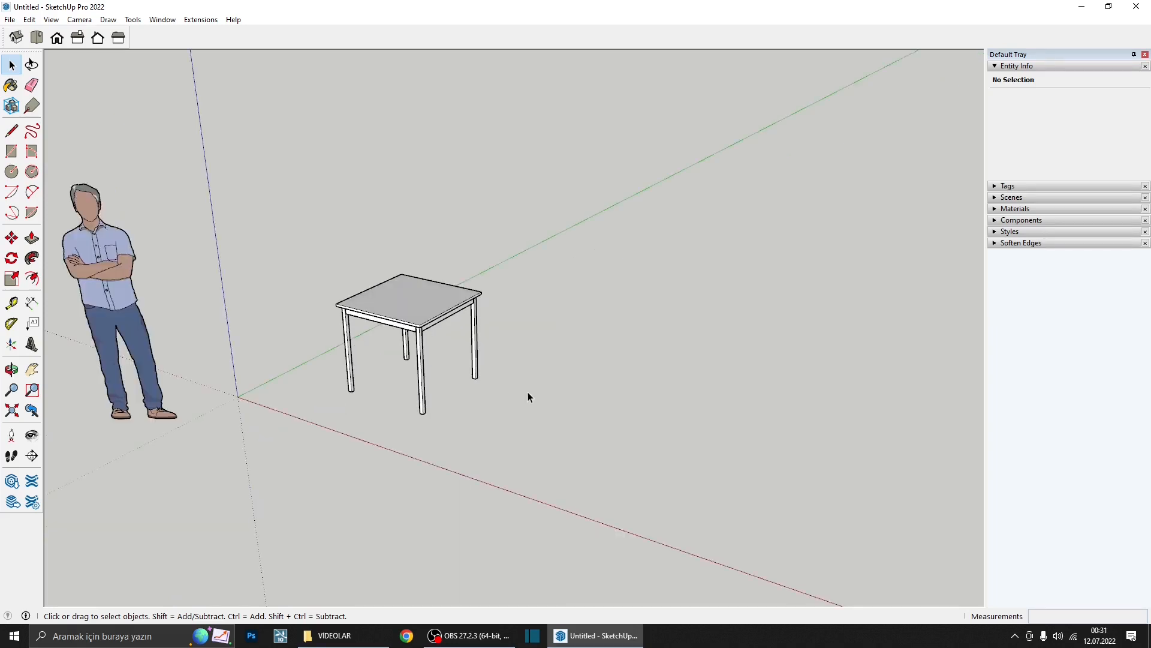
- Draw a rectangle of about 60.4 × 64.5 cm on the ground beside the table
click(424, 319)
middle_drag(419, 338, 395, 439)
scroll(465, 467, up, 3)
key(r)
click(469, 465)
click(646, 456)
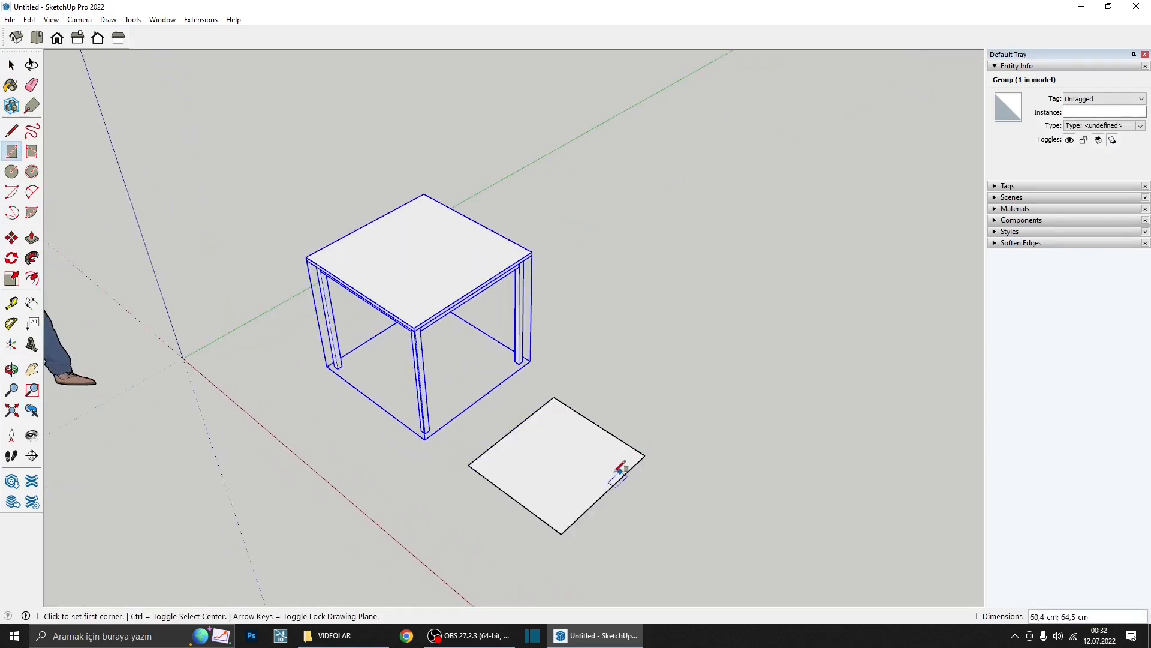
- Select the ground rectangle with its edges, view its component and group options, and delete it
key(space)
double_click(557, 476)
mouse_move(558, 476)
middle_down()
mouse_move(552, 422)
mouse_move(566, 455)
middle_up()
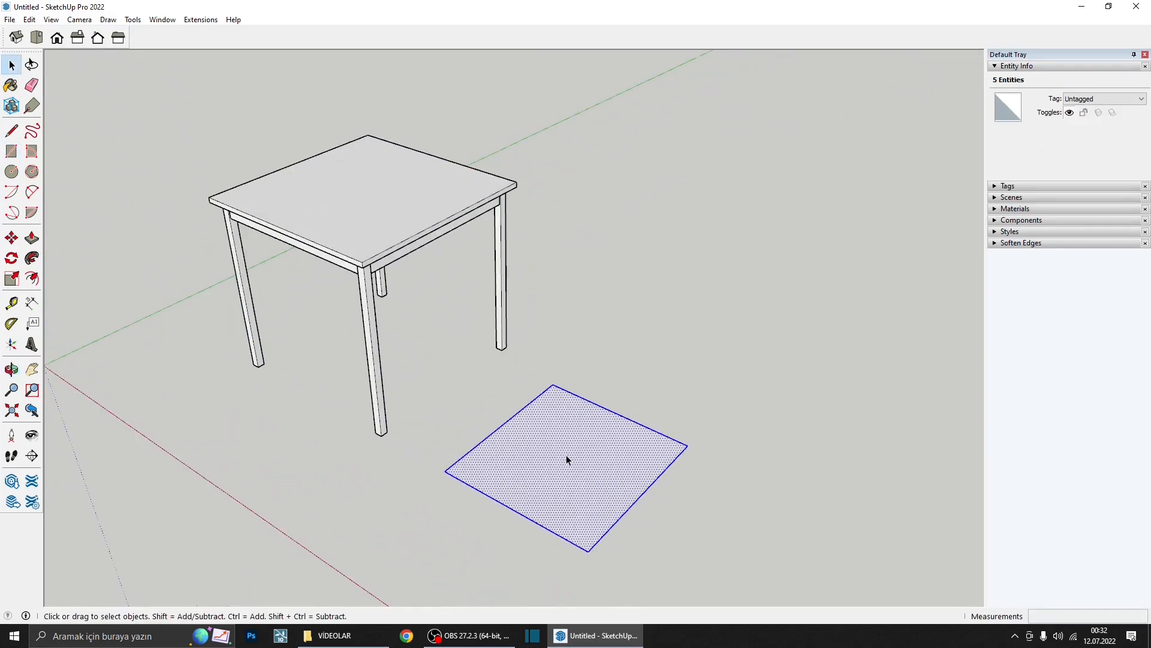
right_click(566, 456)
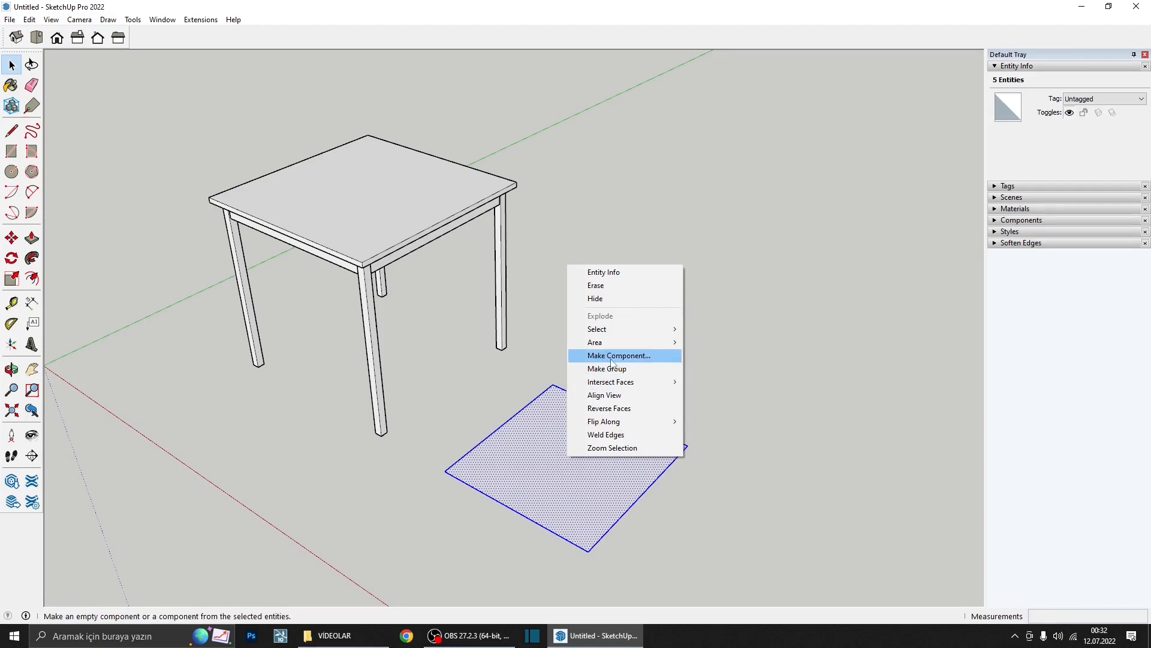
click(545, 357)
scroll(543, 372, down, 3)
middle_drag(576, 476, 516, 420)
key(Delete)
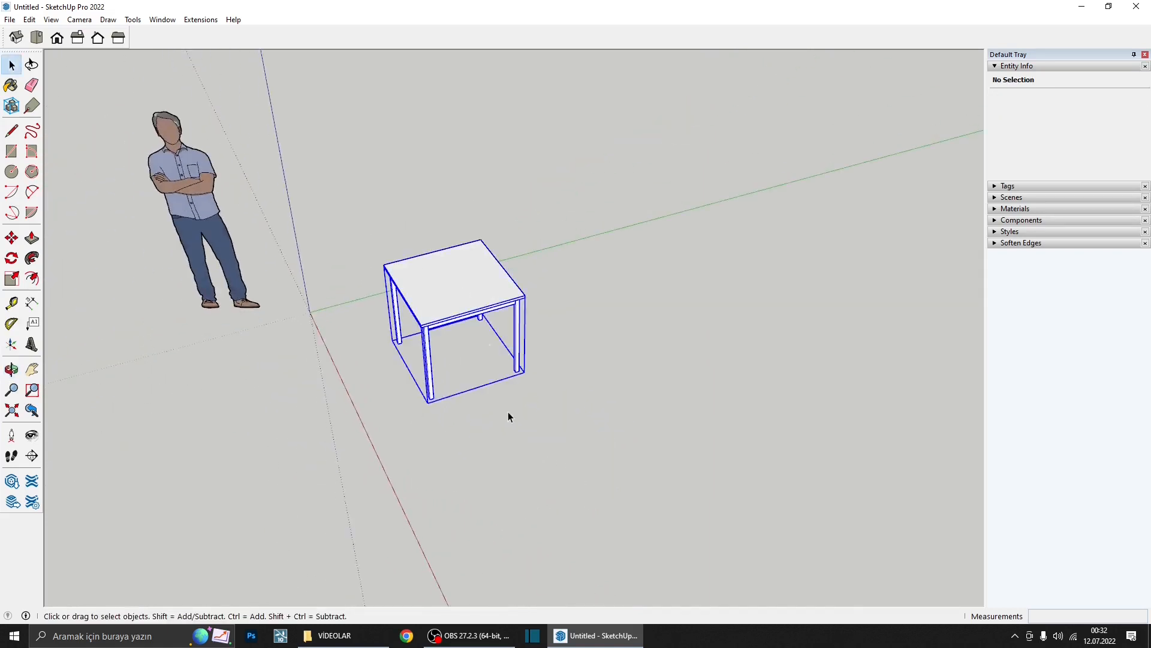
- Move the table group about 242 cm along the green axis, away from the origin
key(m)
click(522, 483)
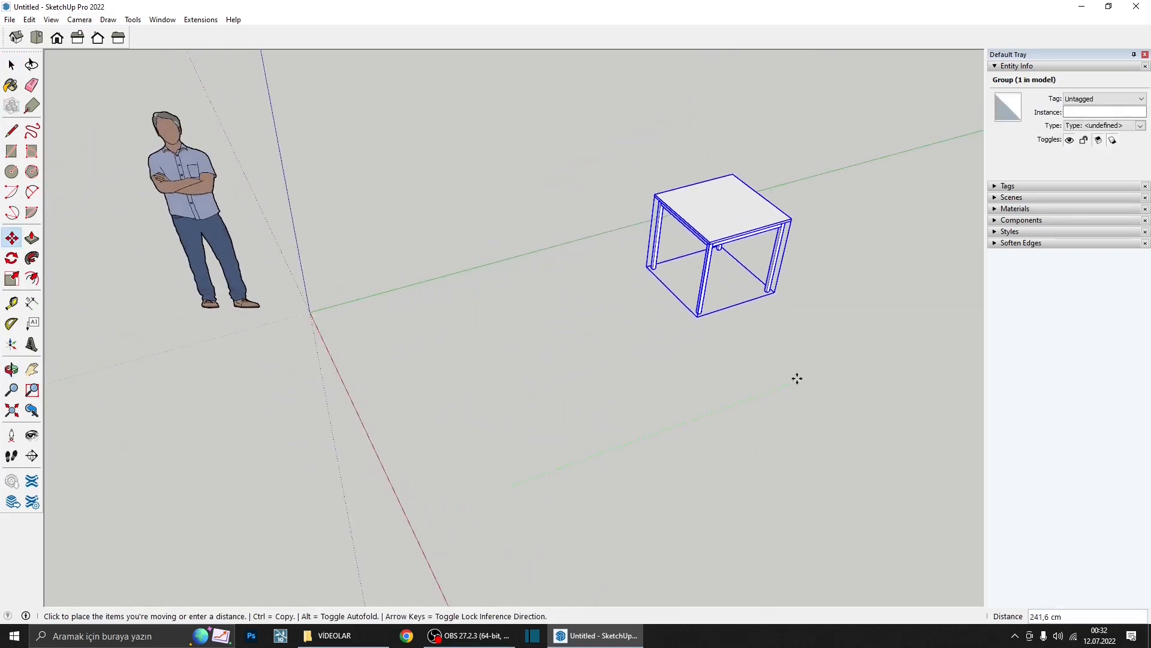
click(797, 378)
key(space)
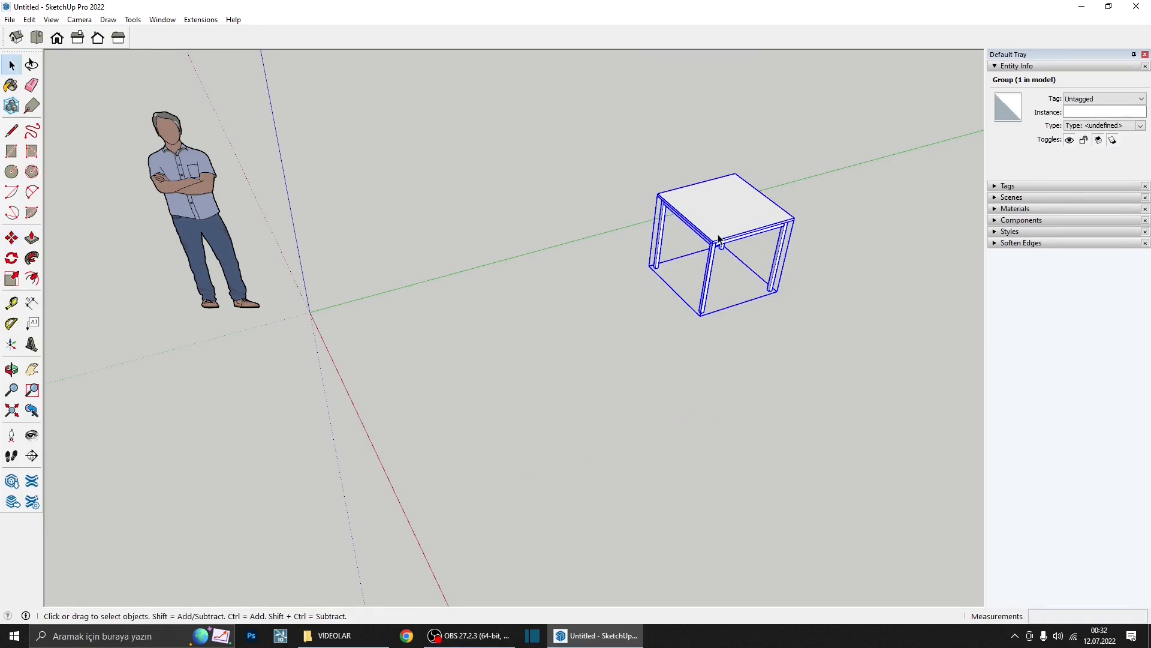
- Draw a 100 × 100 cm rectangle on the ground near the origin
middle_drag(642, 326, 570, 347)
scroll(570, 346, down, 2)
key(r)
scroll(375, 371, up, 3)
click(356, 412)
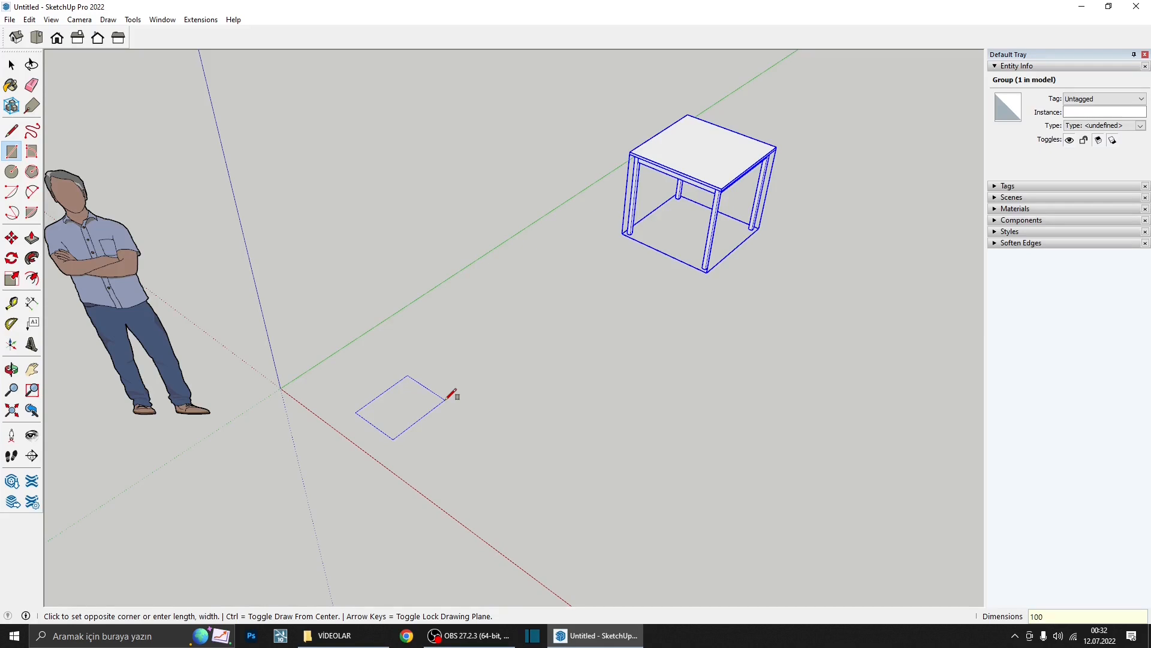
key(Return)
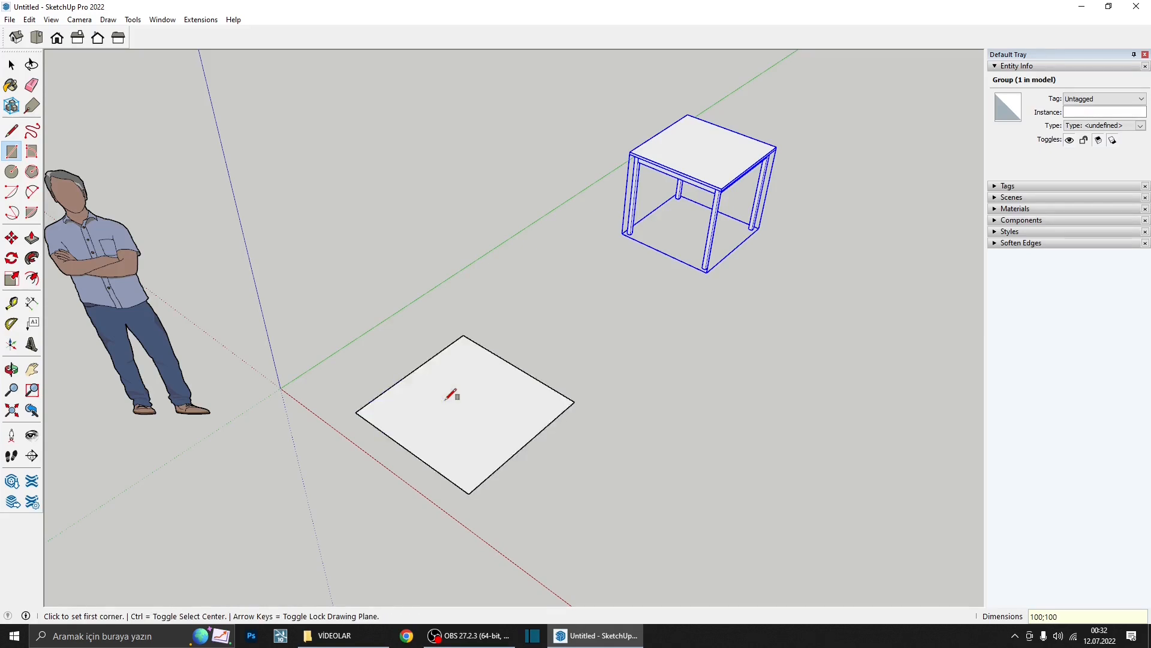
- Push/Pull the square face up 100 cm to form a cube
key(p)
middle_drag(462, 406, 470, 415)
click(470, 415)
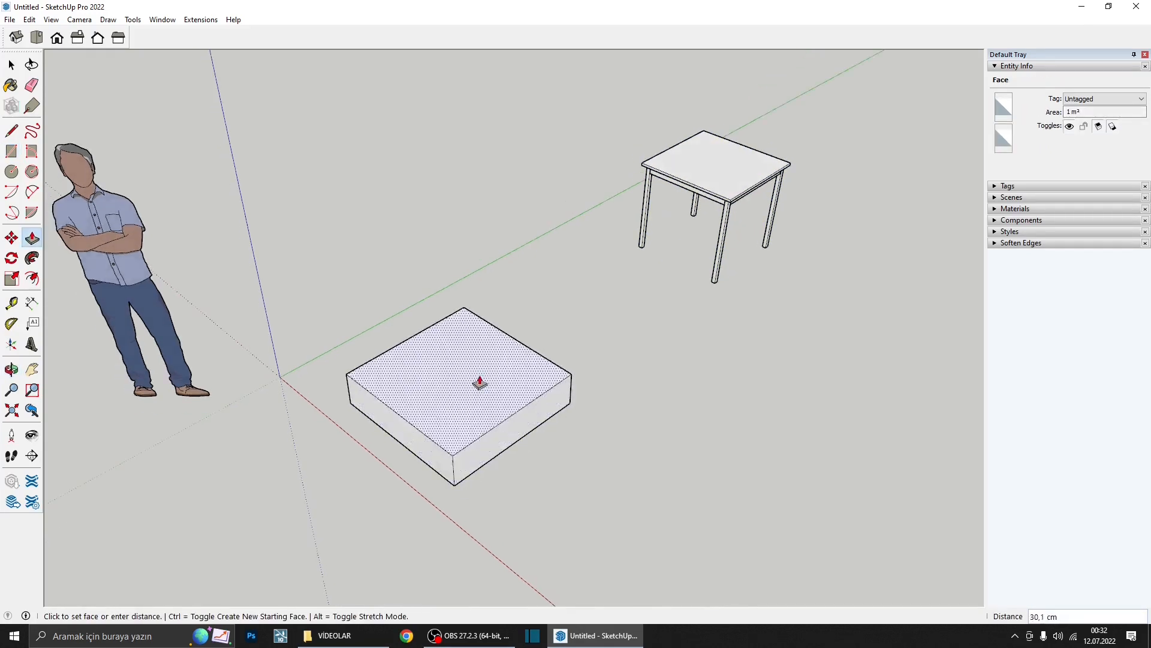
text(100)
key(Return)
key(space)
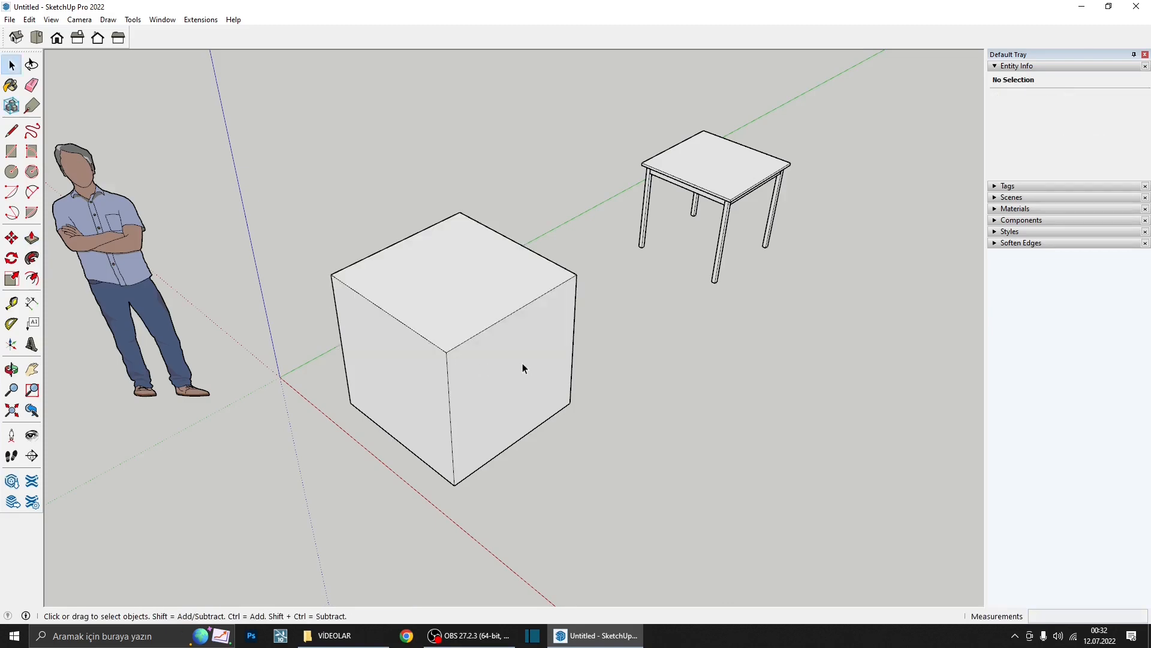
- Select the whole cube and turn it into a component with the default definition settings
triple_click(474, 352)
mouse_move(465, 357)
middle_down()
mouse_move(437, 326)
mouse_move(444, 334)
middle_up()
right_click(453, 336)
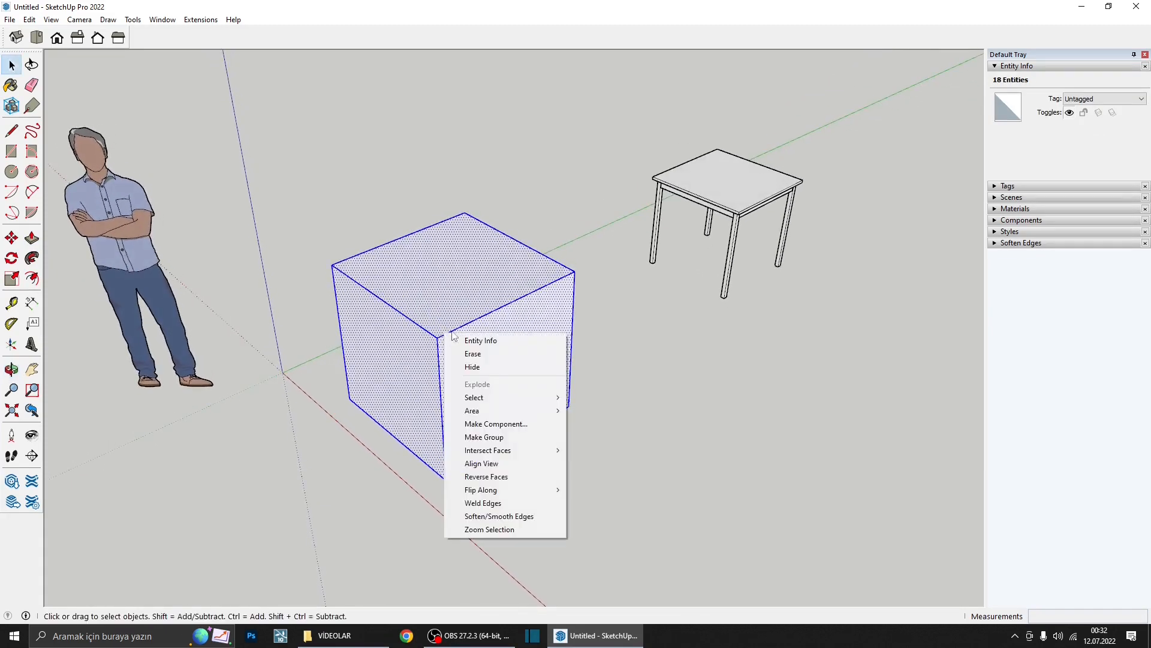
click(506, 424)
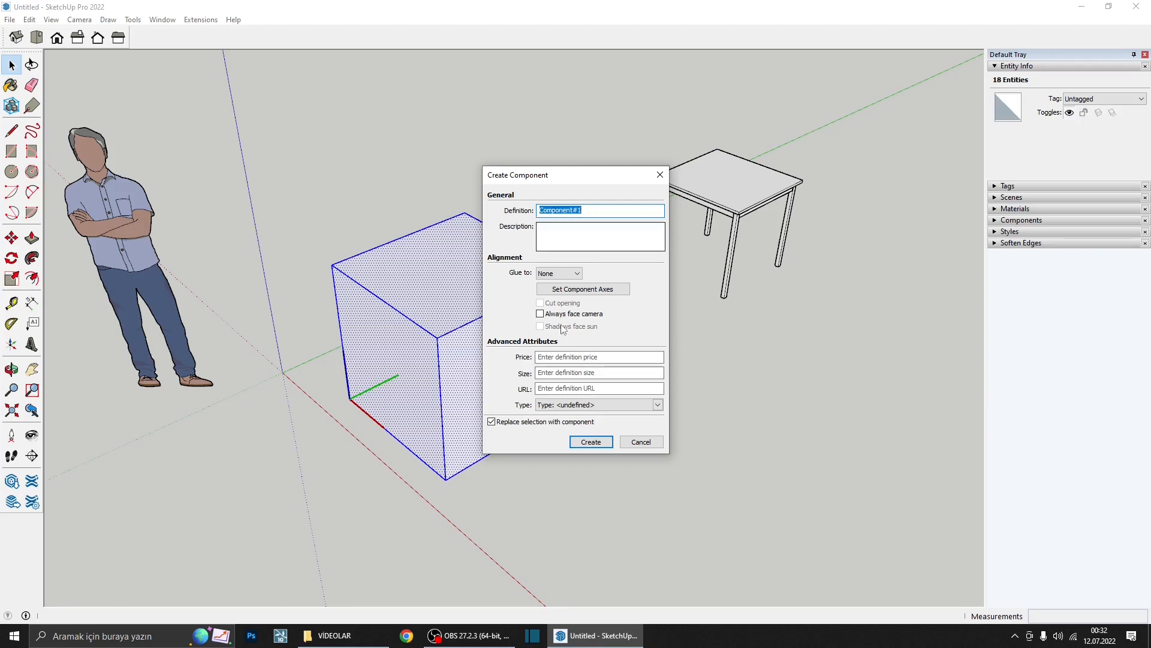
click(582, 442)
scroll(393, 367, down, 5)
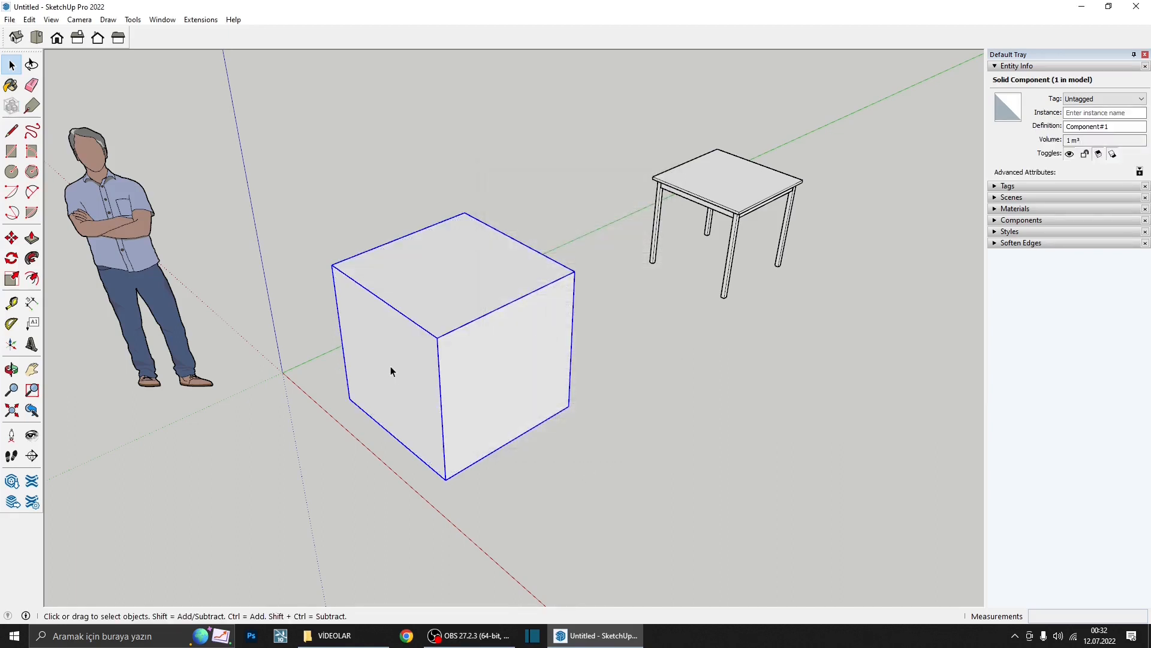
- Copy the cube component along the red axis and array it into a spaced row of five copies beside the original
scroll(357, 360, up, 2)
key(m)
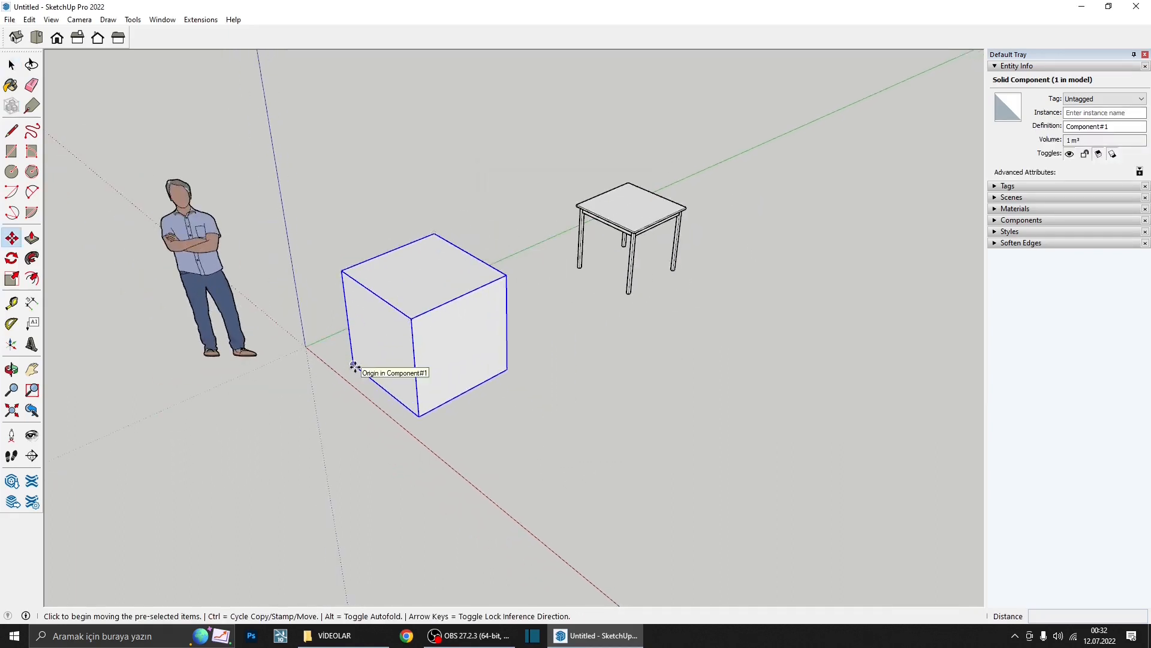
click(355, 366)
key(ctrl)
scroll(359, 366, down, 3)
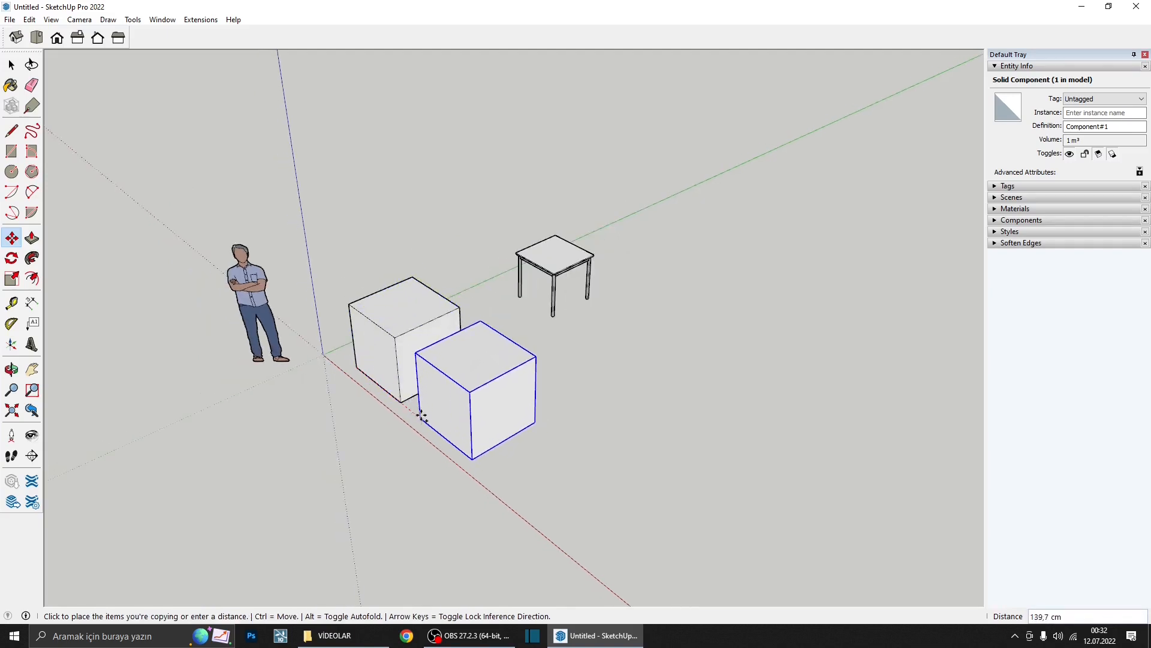
click(407, 404)
scroll(420, 414, down, 2)
key(q)
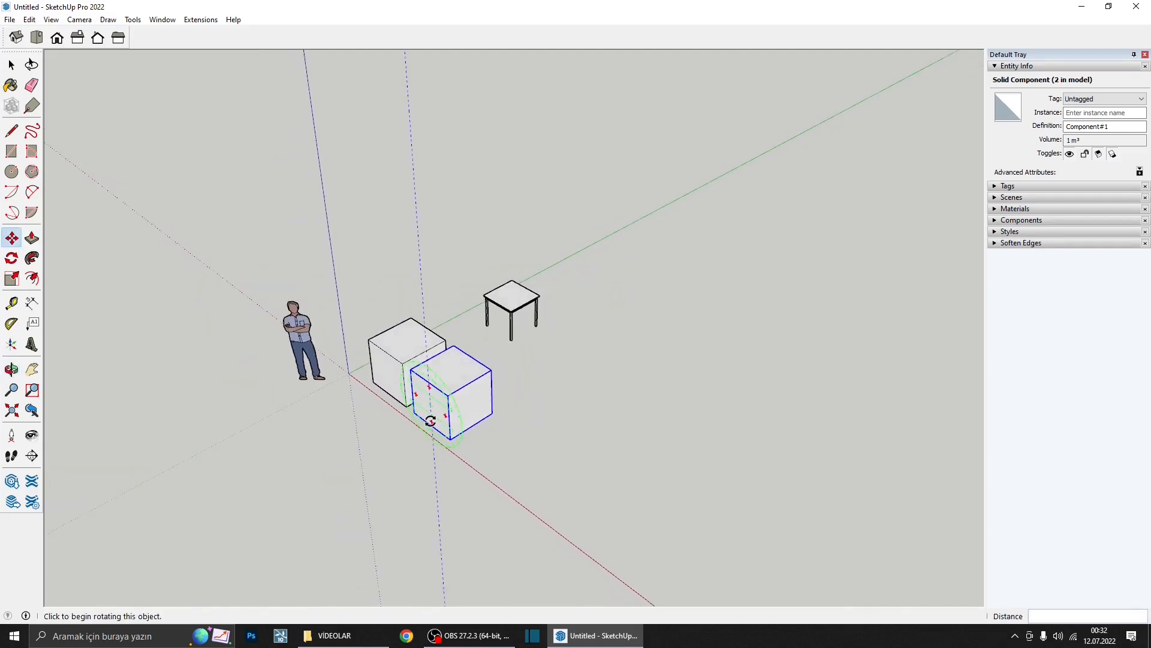
key(Return)
key(space)
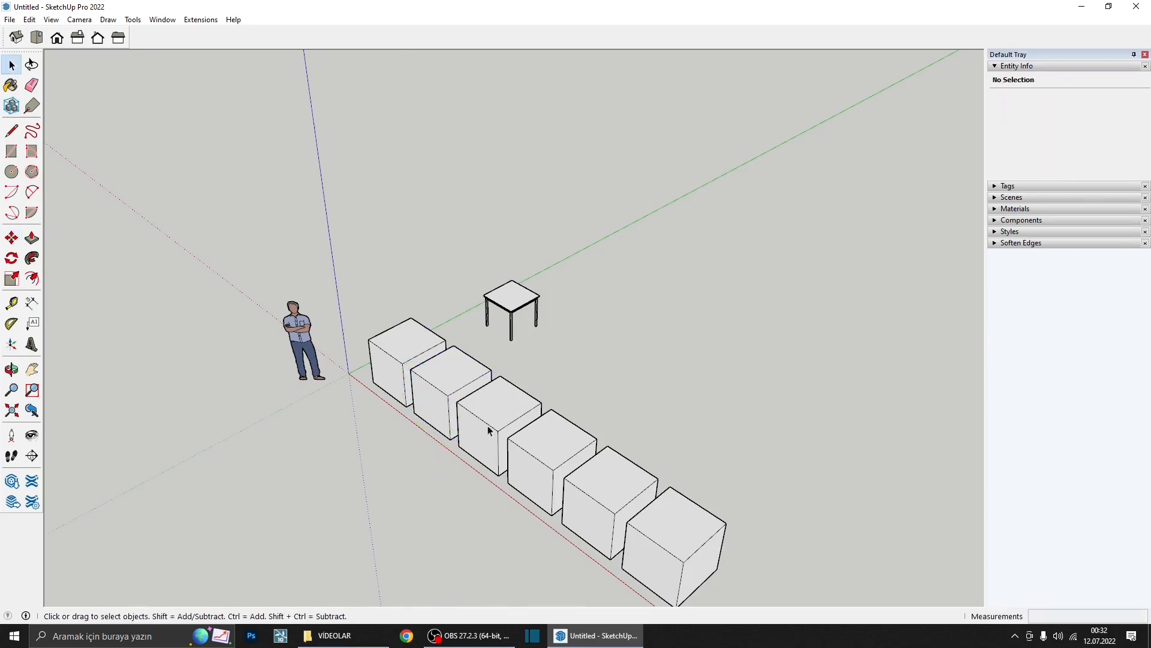
- Copy the first cube component of the row along the green direction to the opposite side of the red axis
middle_drag(354, 337, 458, 368)
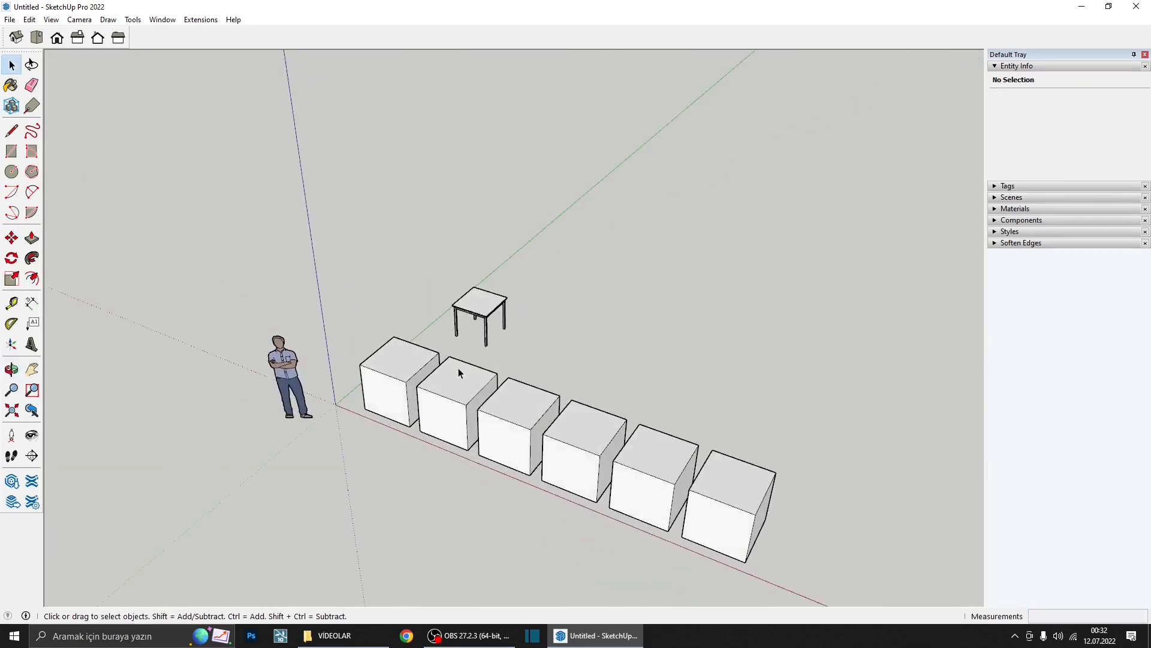
middle_drag(431, 411, 393, 376)
click(393, 376)
scroll(414, 372, up, 4)
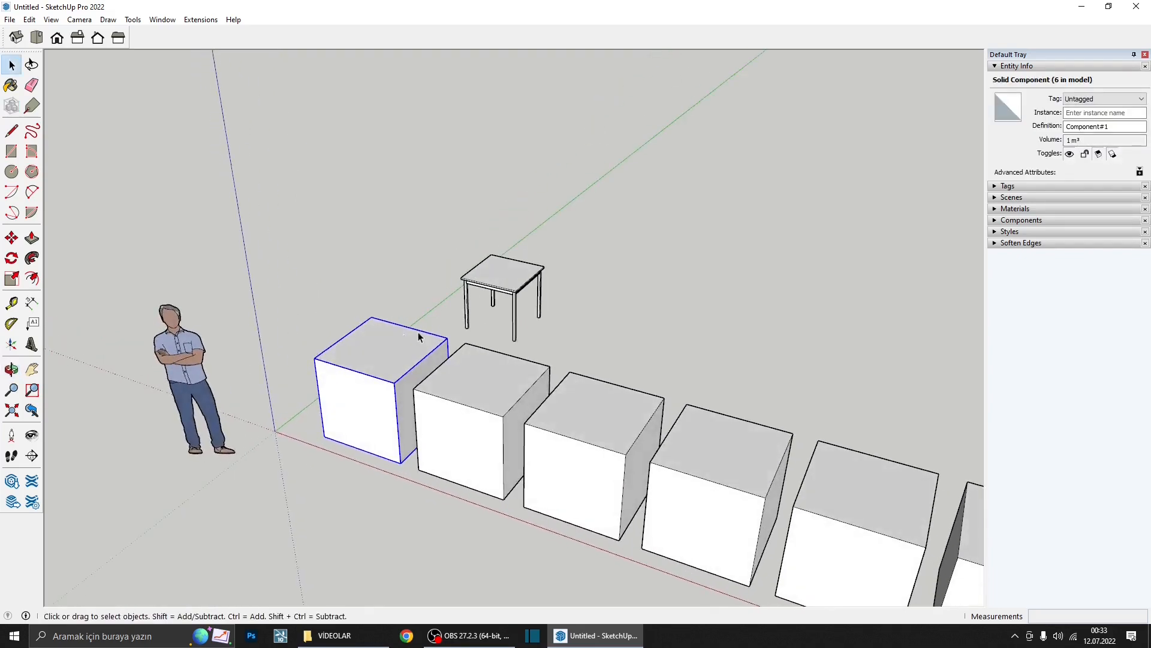
scroll(435, 325, down, 5)
scroll(407, 378, up, 4)
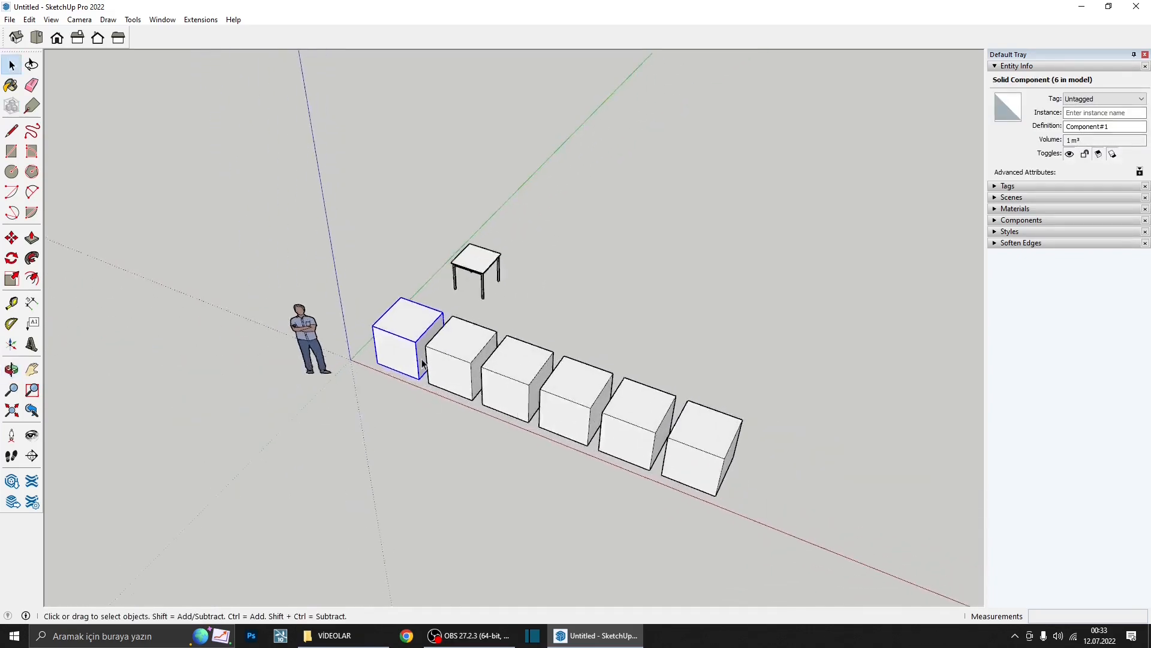
key(m)
click(409, 402)
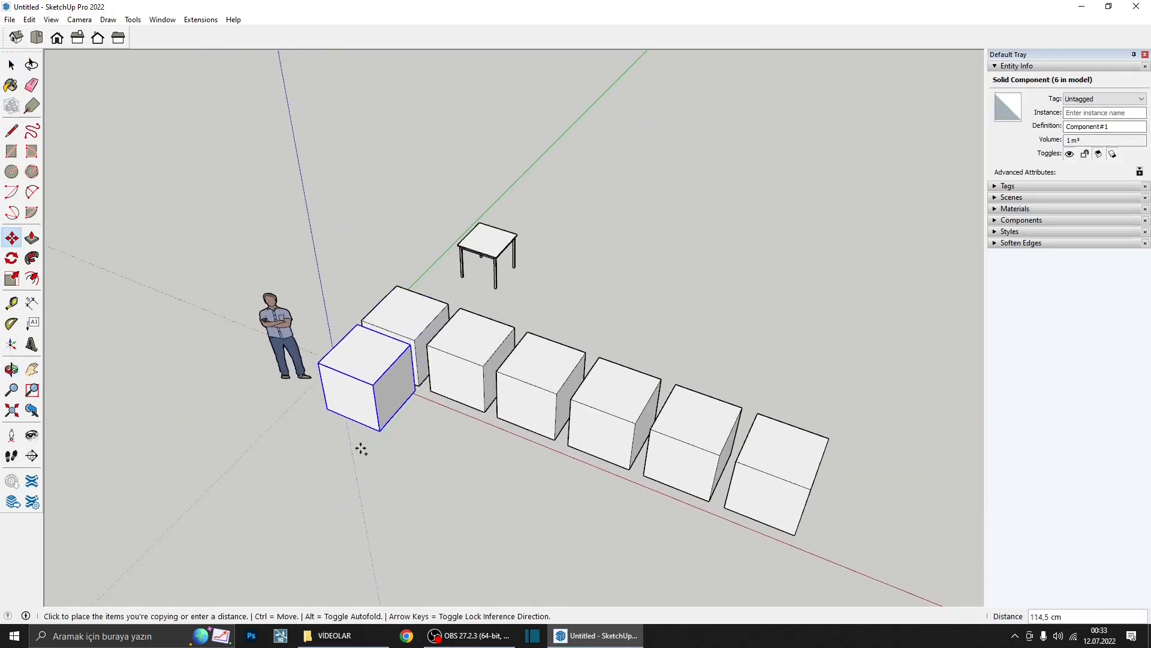
click(334, 477)
- Explode the copied cube component and make its geometry a group instead
right_click(341, 414)
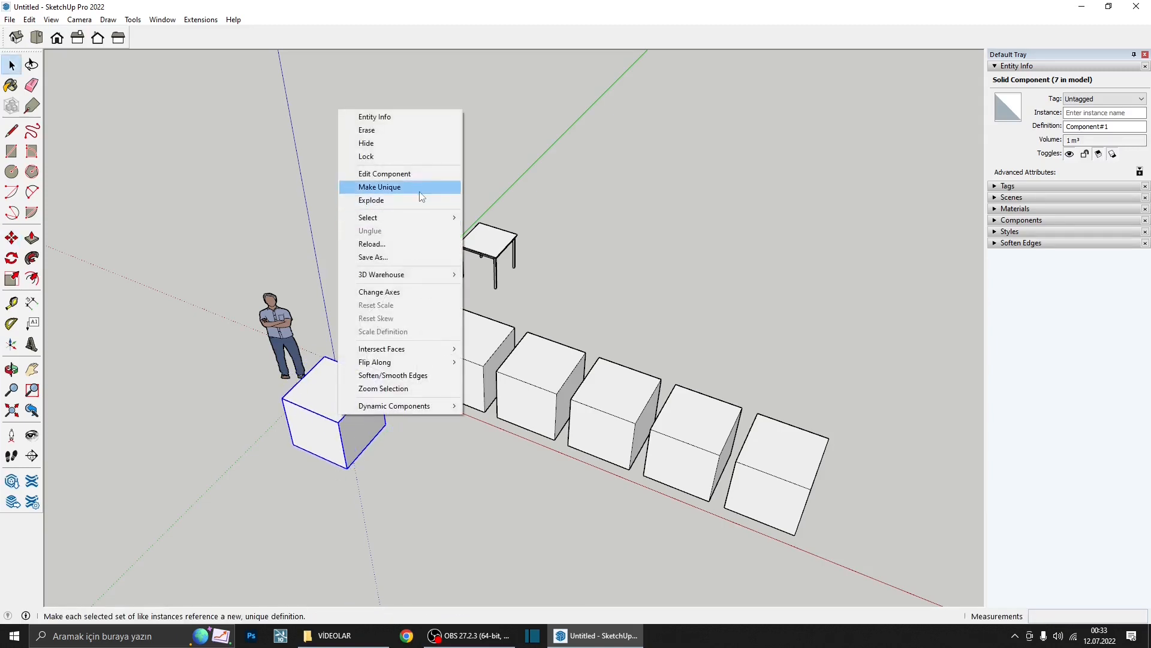
click(411, 200)
scroll(350, 439, up, 1)
right_click(343, 390)
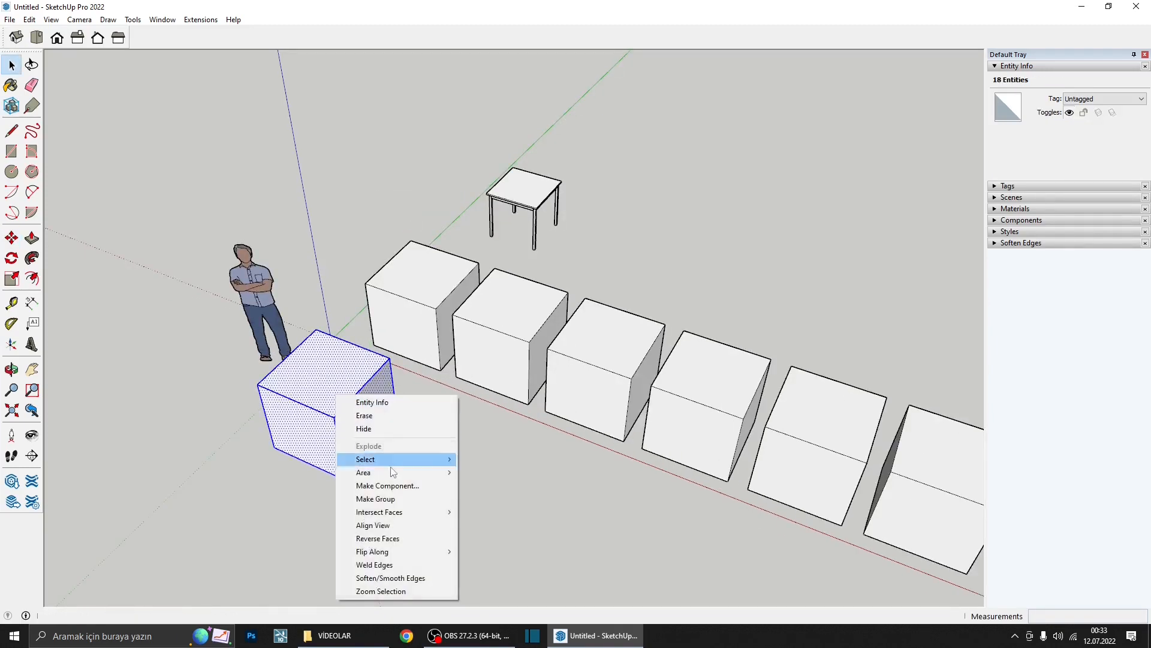
click(393, 496)
- Copy the grouped cube parallel to the red axis and array it into five evenly spaced copies
scroll(345, 402, down, 2)
key(m)
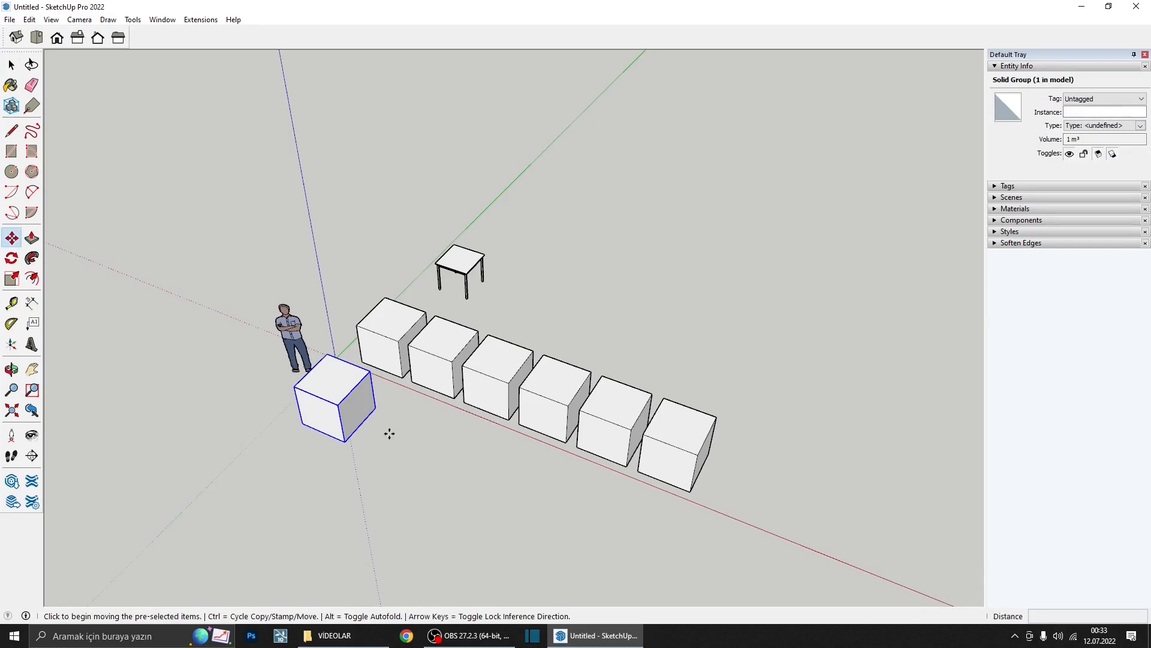
key(ctrl)
click(376, 408)
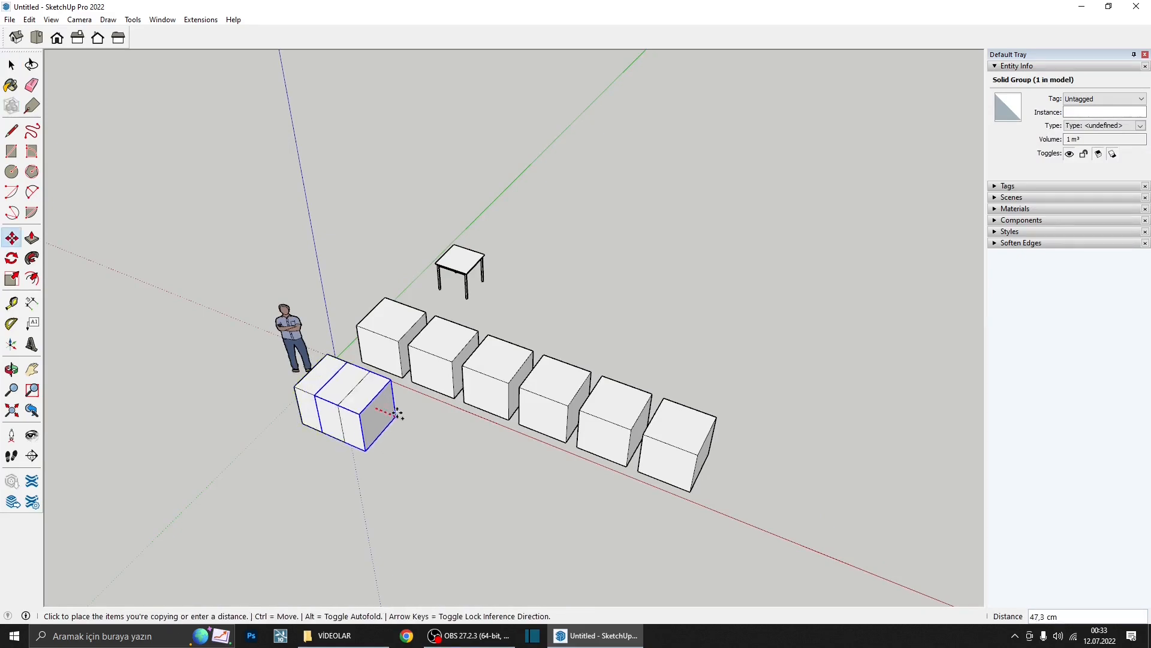
click(452, 364)
text(5x)
key(Return)
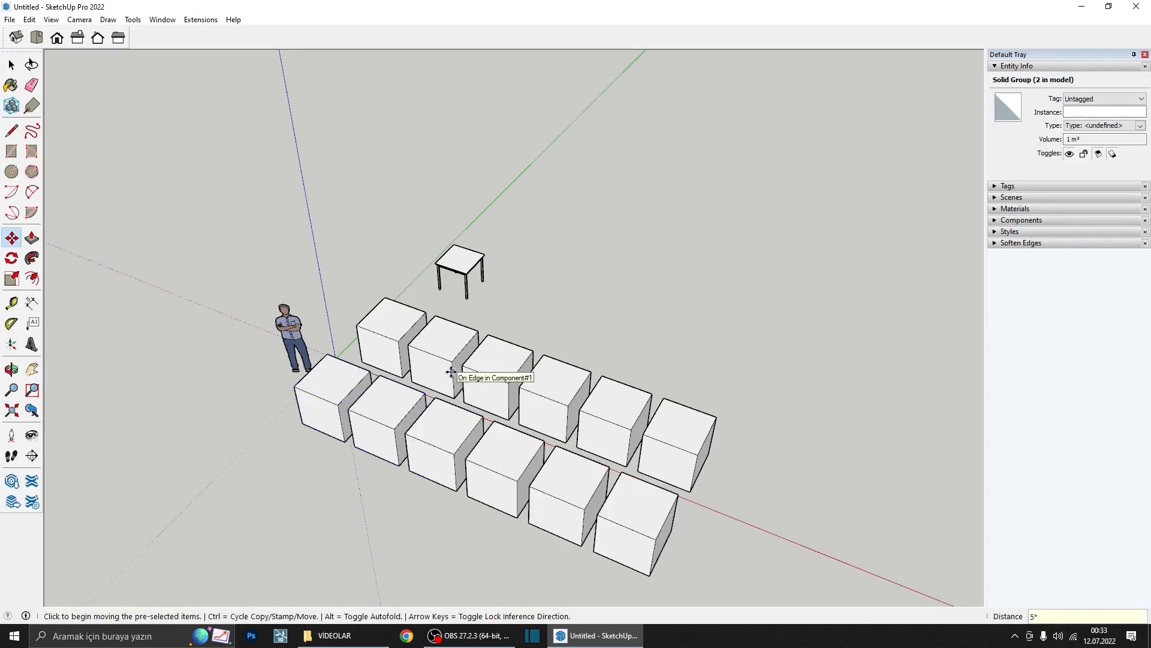
- Select the row of grouped cubes and several cubes of the component row to compare their entity information
key(space)
middle_drag(455, 378, 527, 499)
drag(319, 463, 753, 459)
drag(783, 519, 305, 458)
middle_drag(628, 457, 630, 522)
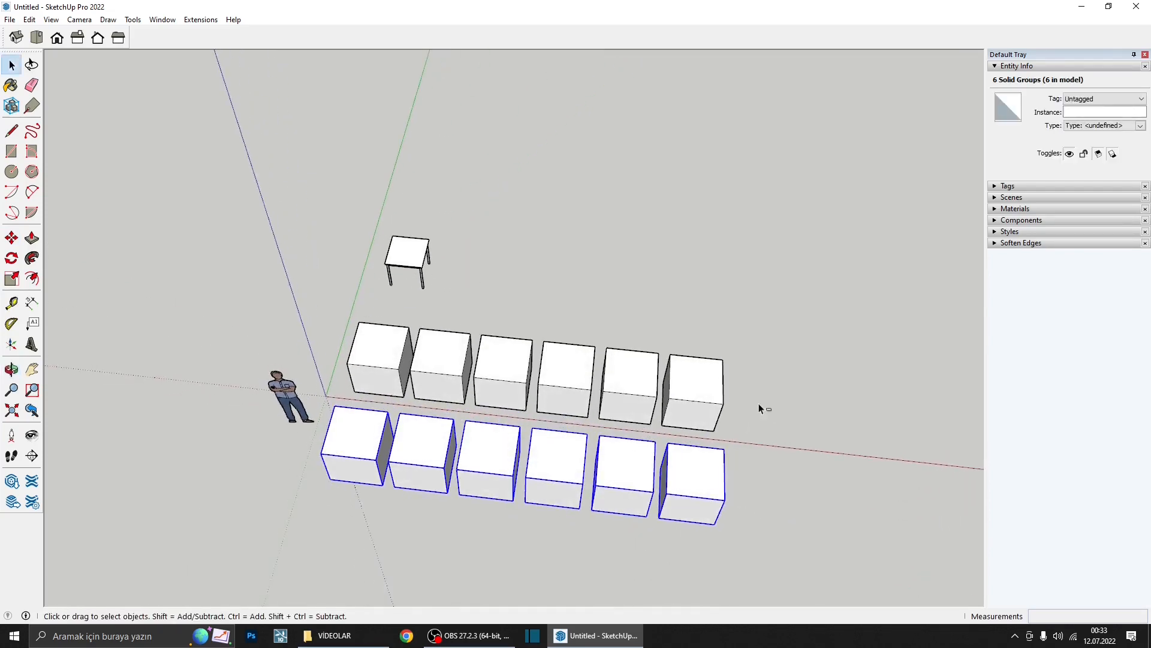
drag(758, 403, 627, 359)
click(375, 354)
click(442, 364)
middle_drag(596, 425, 385, 407)
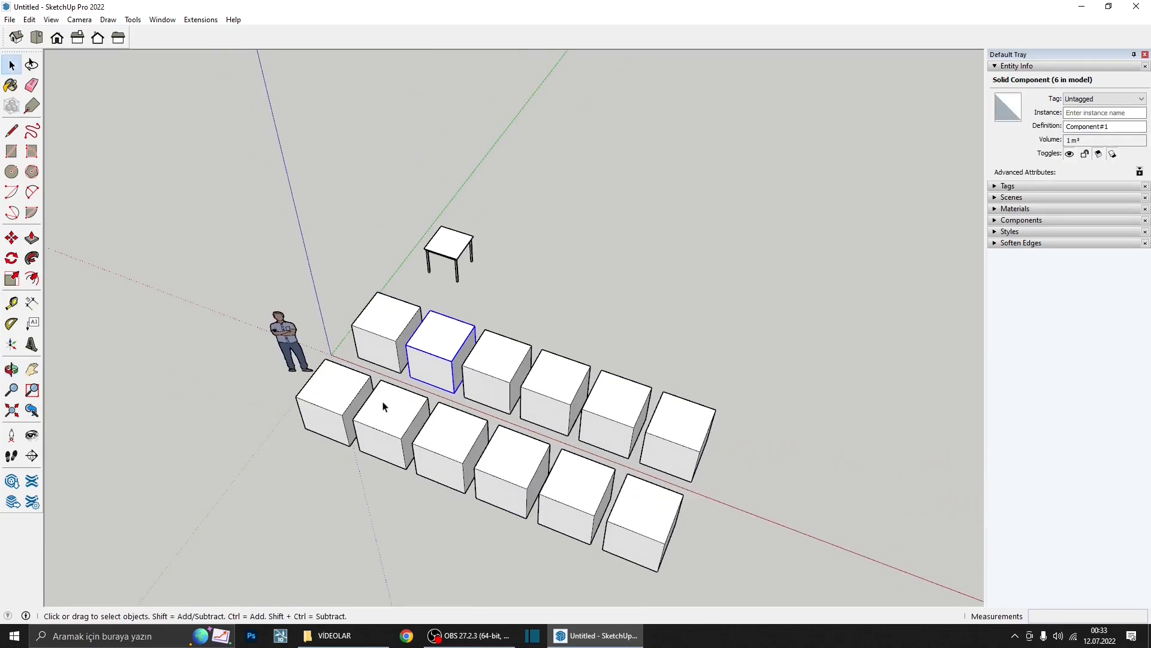
- Open the first grouped cube for editing, pull its top face up and its front face outward, and exit the group
scroll(393, 404, up, 3)
triple_click(355, 408)
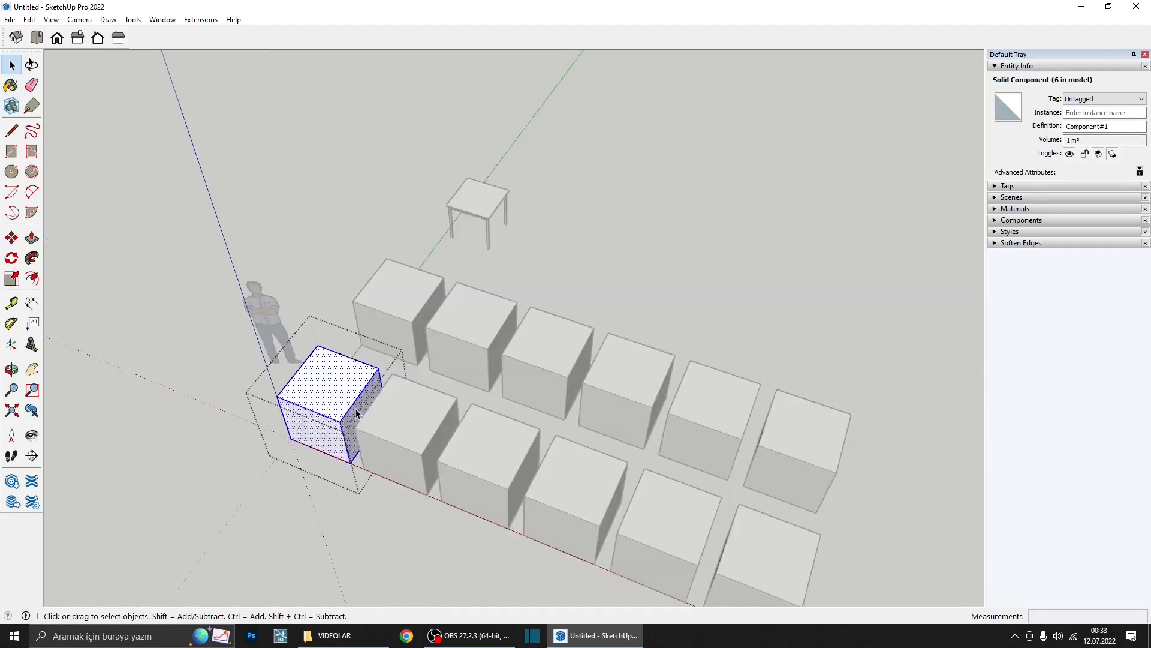
scroll(344, 364, up, 1)
click(342, 391)
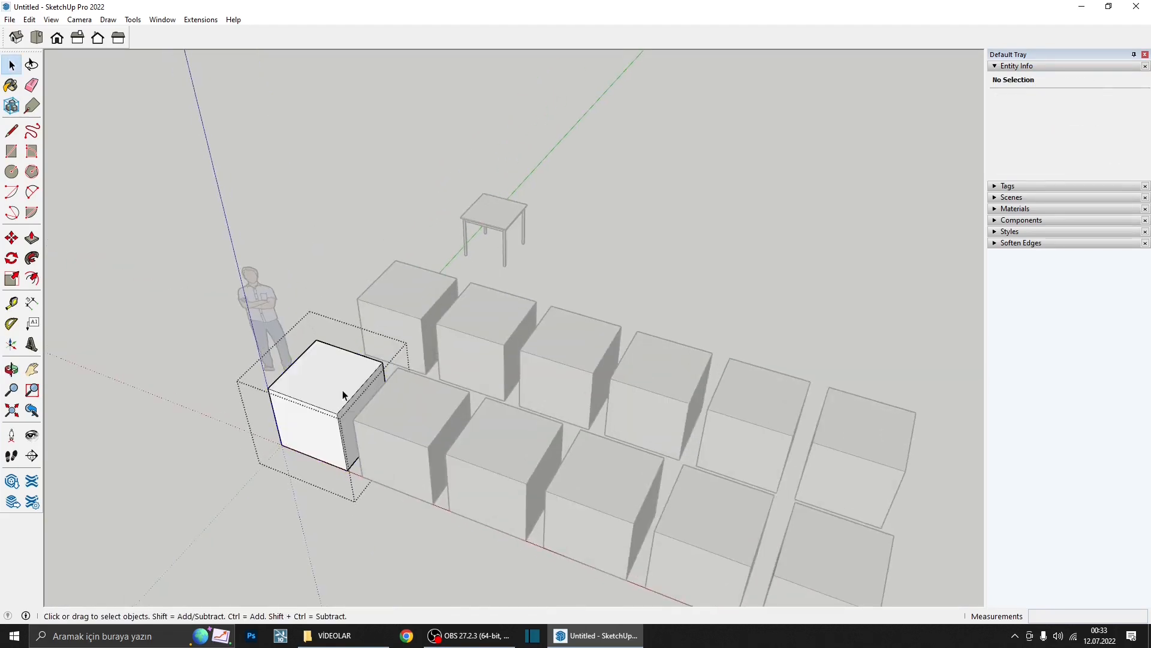
key(p)
click(333, 393)
click(312, 349)
click(288, 404)
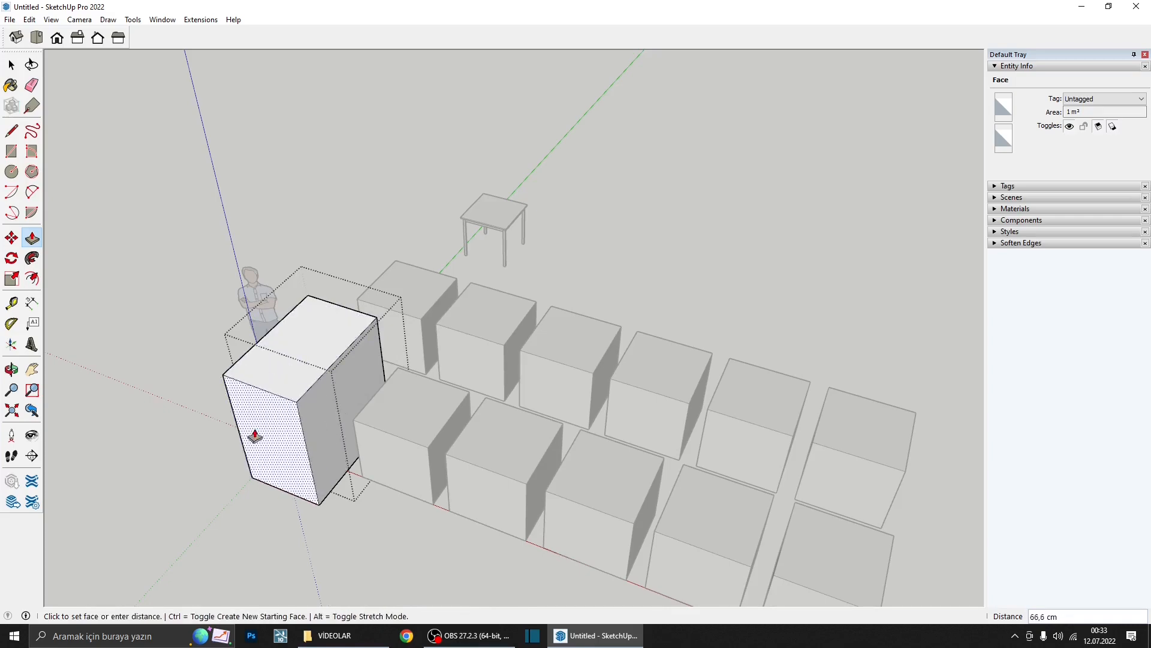
click(235, 466)
scroll(316, 444, down, 3)
middle_drag(316, 444, 275, 442)
key(space)
click(362, 391)
middle_drag(362, 391, 375, 372)
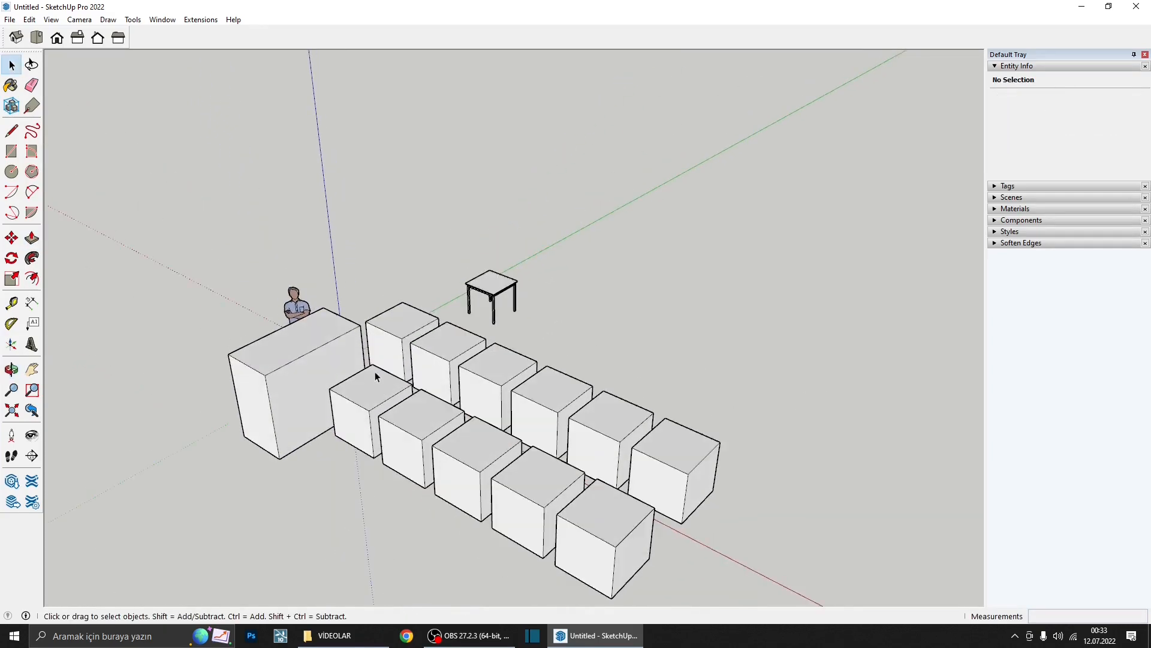
- Undo the Push/Pull edits made to the first grouped cube
click(297, 371)
middle_drag(296, 371, 430, 398)
key(ctrl+z)
key(ctrl+z)
key(ctrl+z)
- Open the first component cube for editing and pull its top face up about 153.4 cm
middle_drag(381, 324, 381, 321)
scroll(380, 322, up, 2)
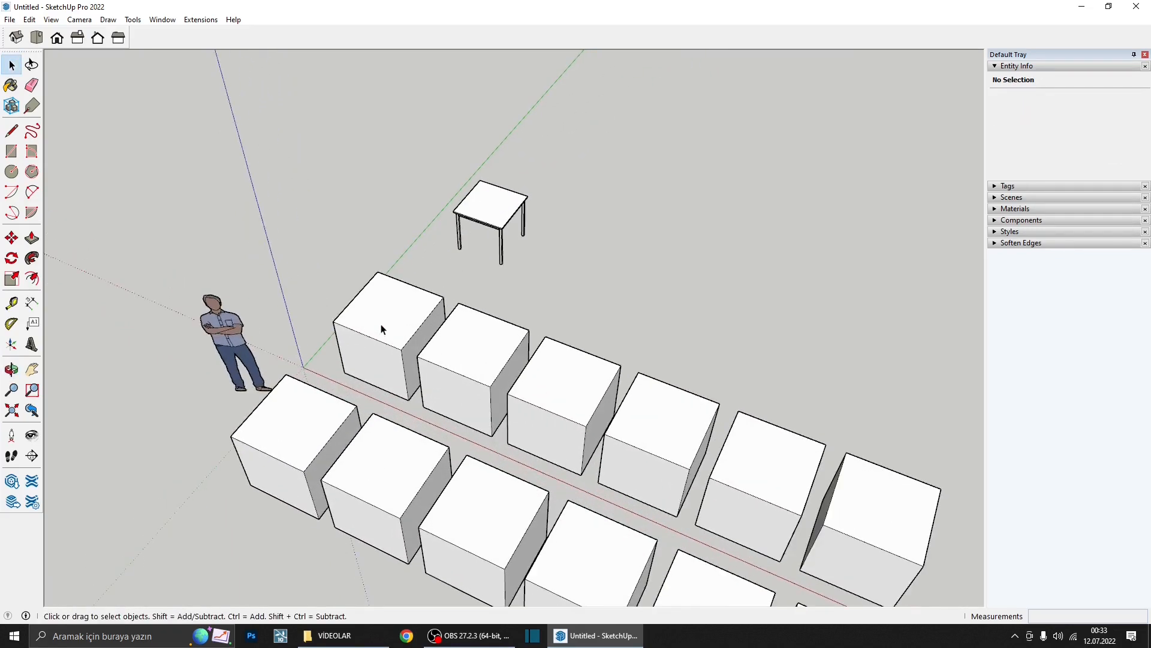
double_click(388, 324)
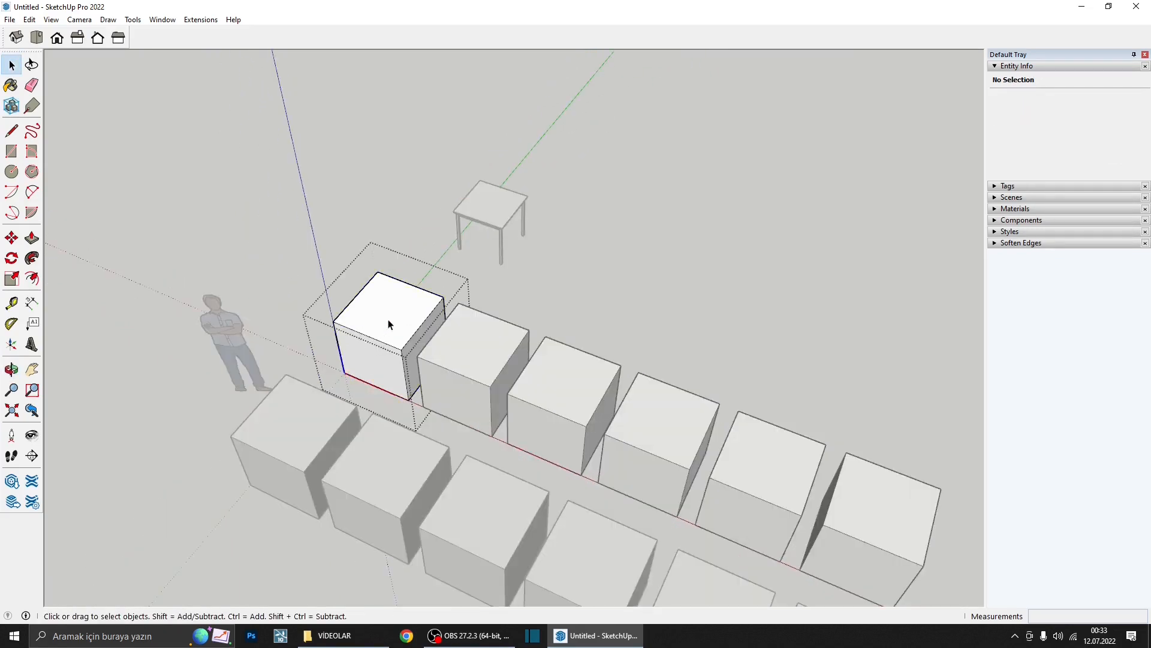
key(p)
click(389, 324)
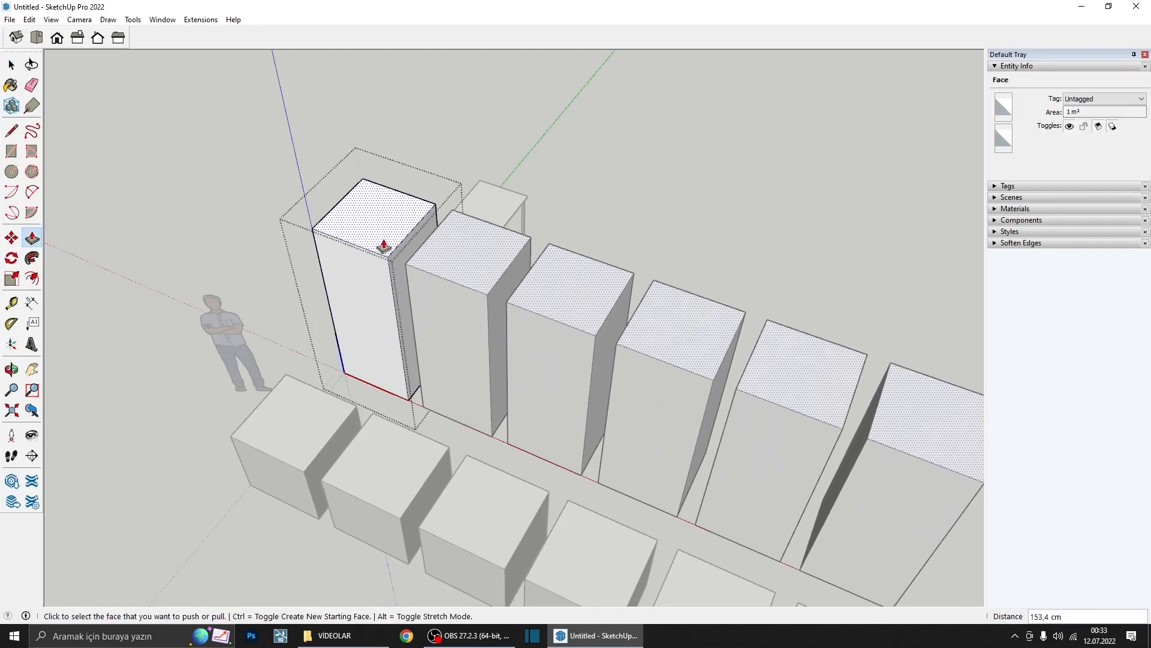
middle_drag(384, 288, 447, 216)
scroll(360, 300, down, 1)
middle_drag(388, 316, 399, 389)
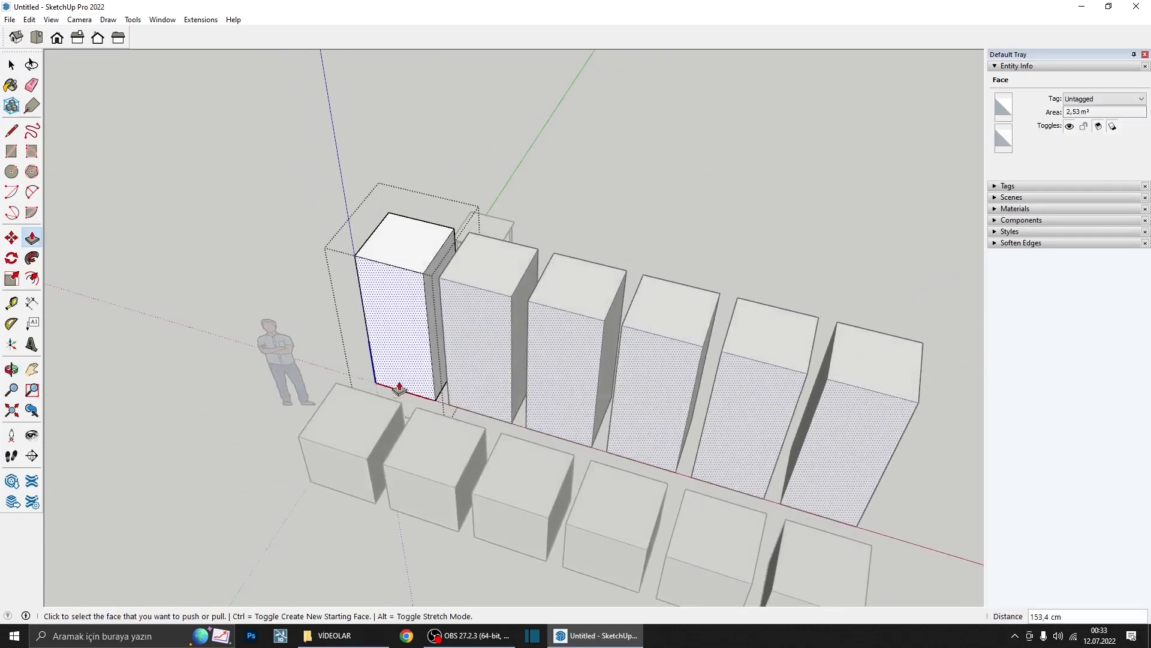
key(Escape)
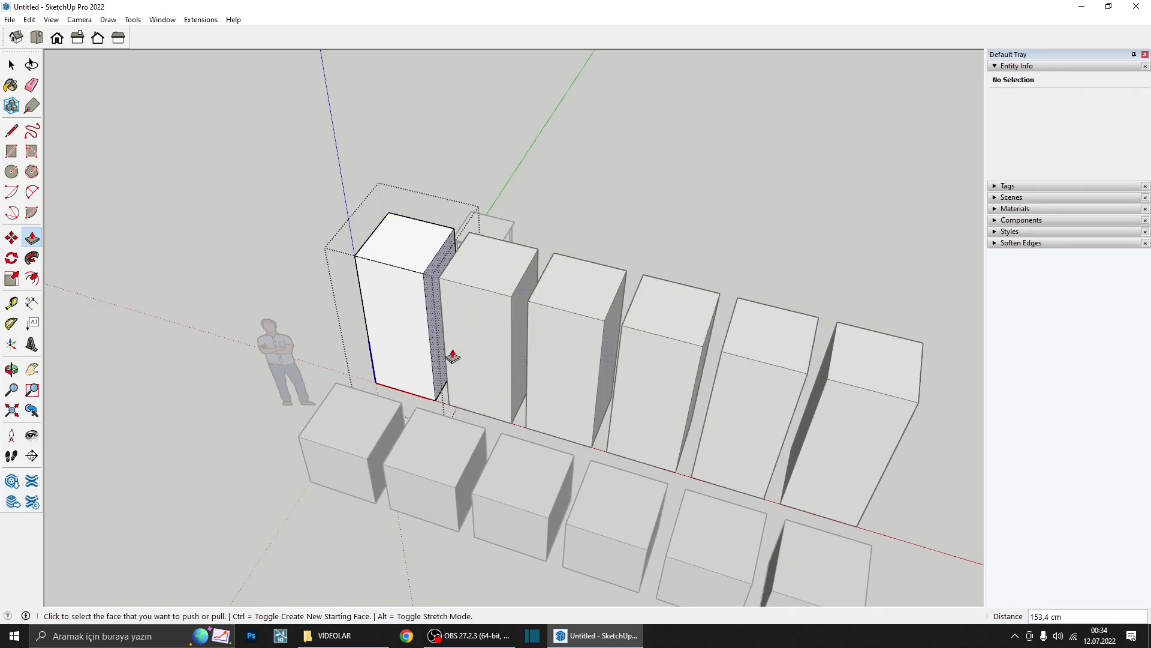
- Move the component's front top edge down about 72.4 cm to slope the top, and exit component editing
middle_drag(451, 358, 409, 454)
key(space)
scroll(371, 380, up, 2)
click(385, 409)
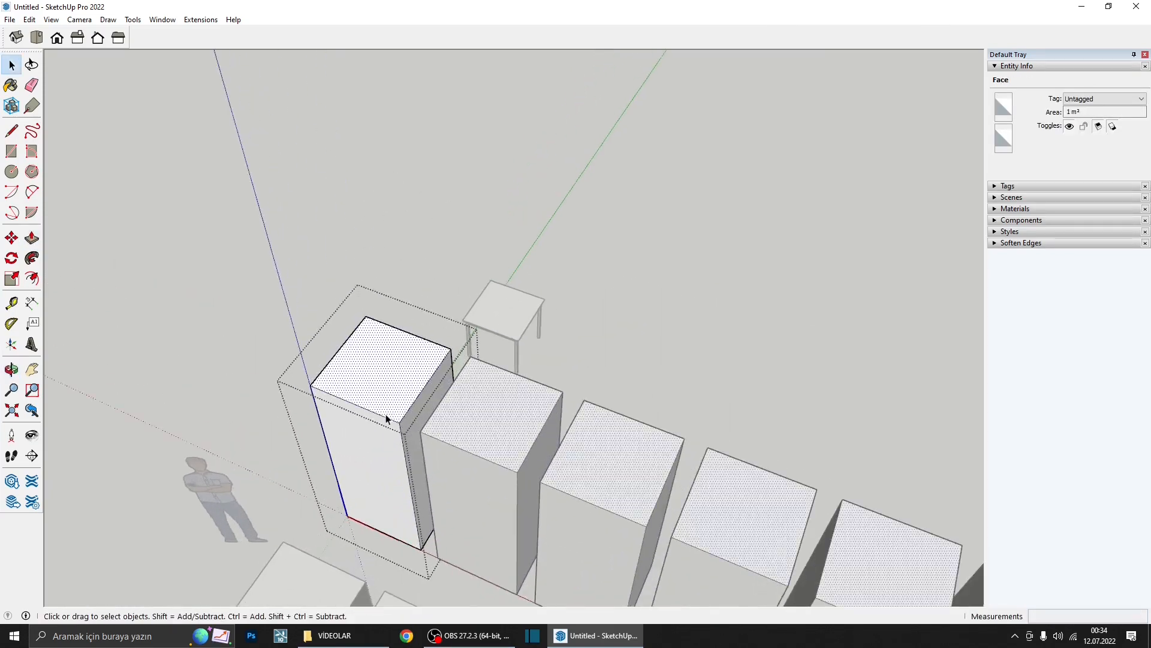
click(386, 418)
key(m)
click(387, 419)
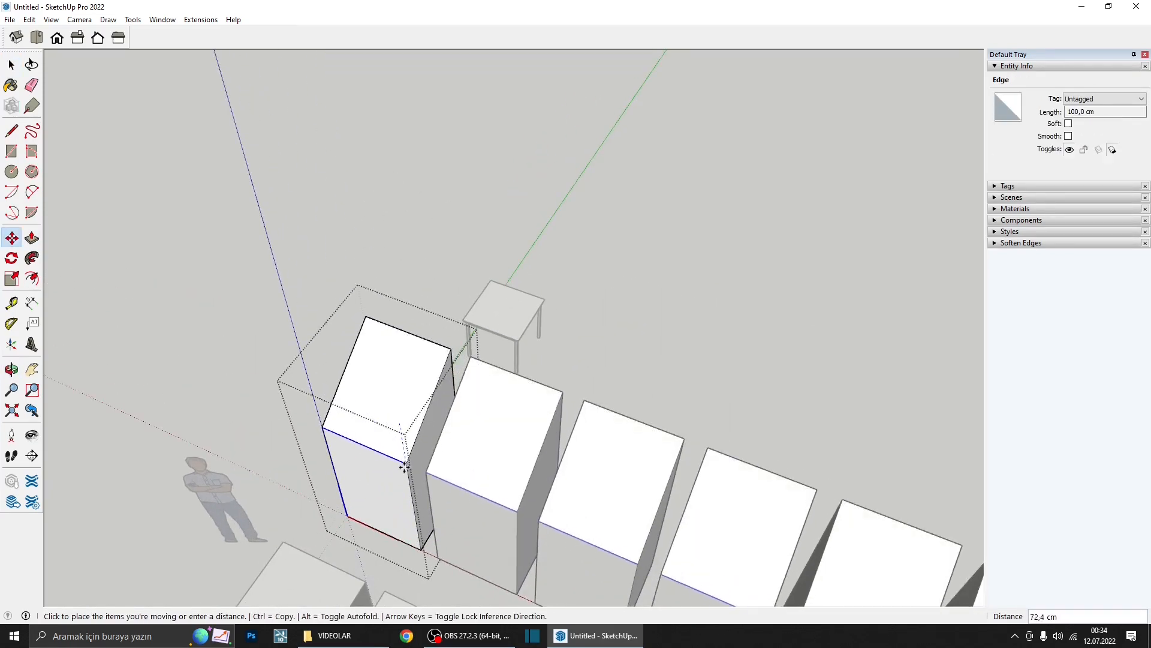
click(405, 467)
scroll(384, 443, down, 3)
middle_drag(383, 444, 198, 240)
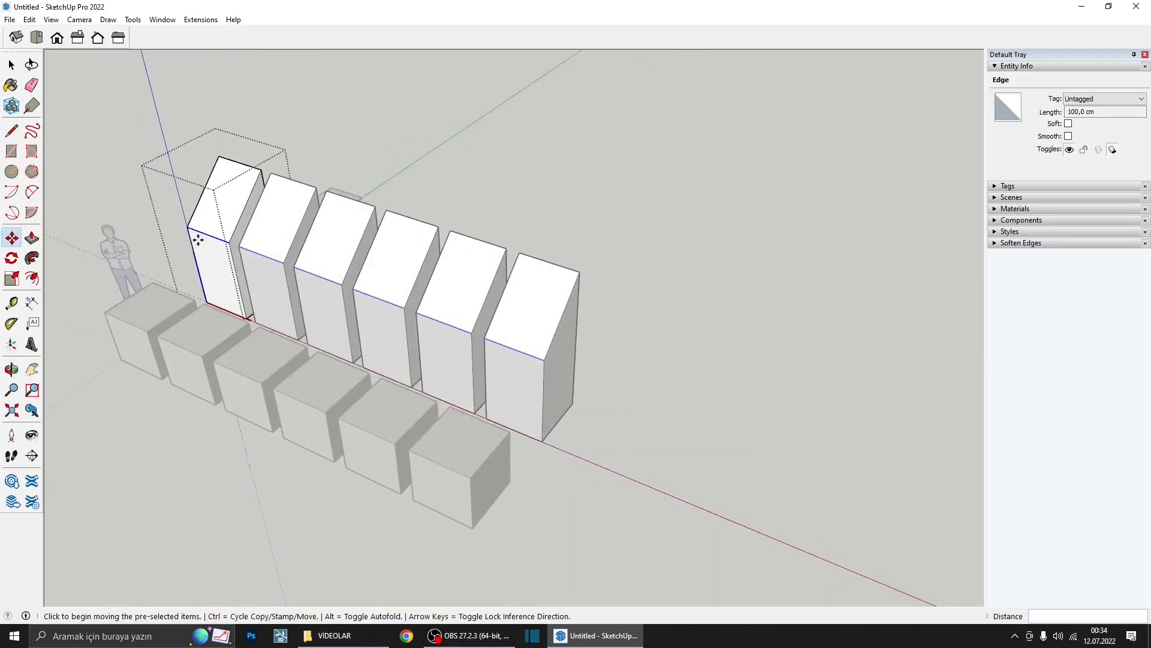
key(space)
scroll(258, 267, down, 2)
middle_drag(257, 264, 326, 345)
key(ctrl+t)
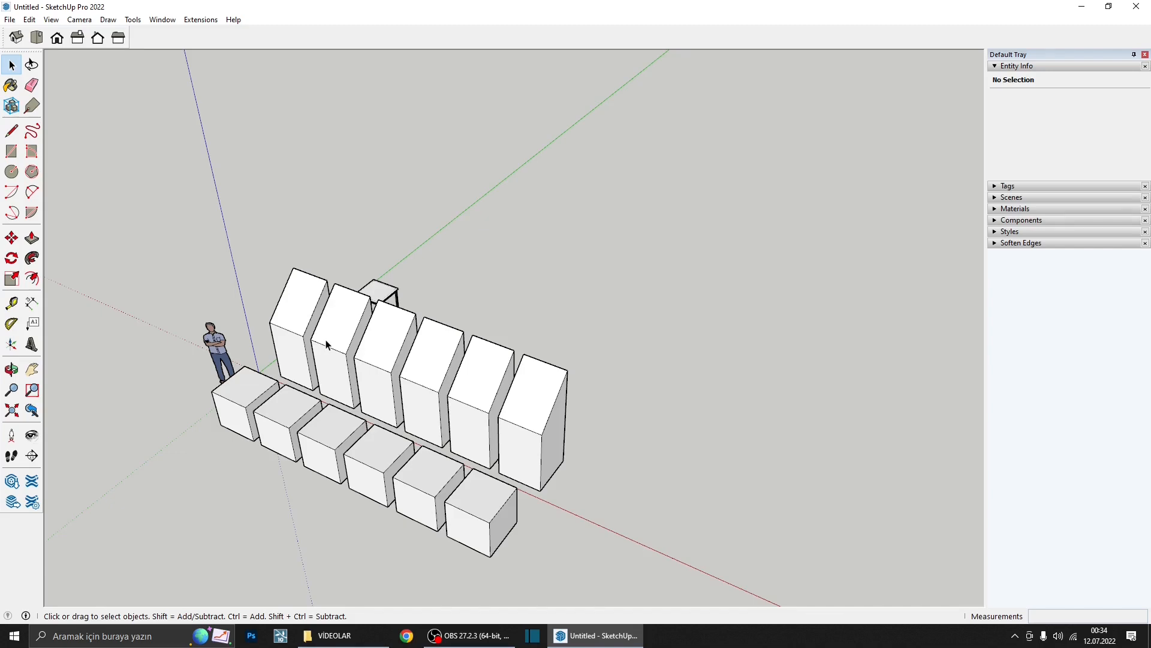
- Examine the table's top, aprons and legs from close range
middle_drag(327, 343, 633, 297)
scroll(689, 314, up, 5)
scroll(625, 304, up, 3)
scroll(598, 258, up, 3)
scroll(633, 298, up, 4)
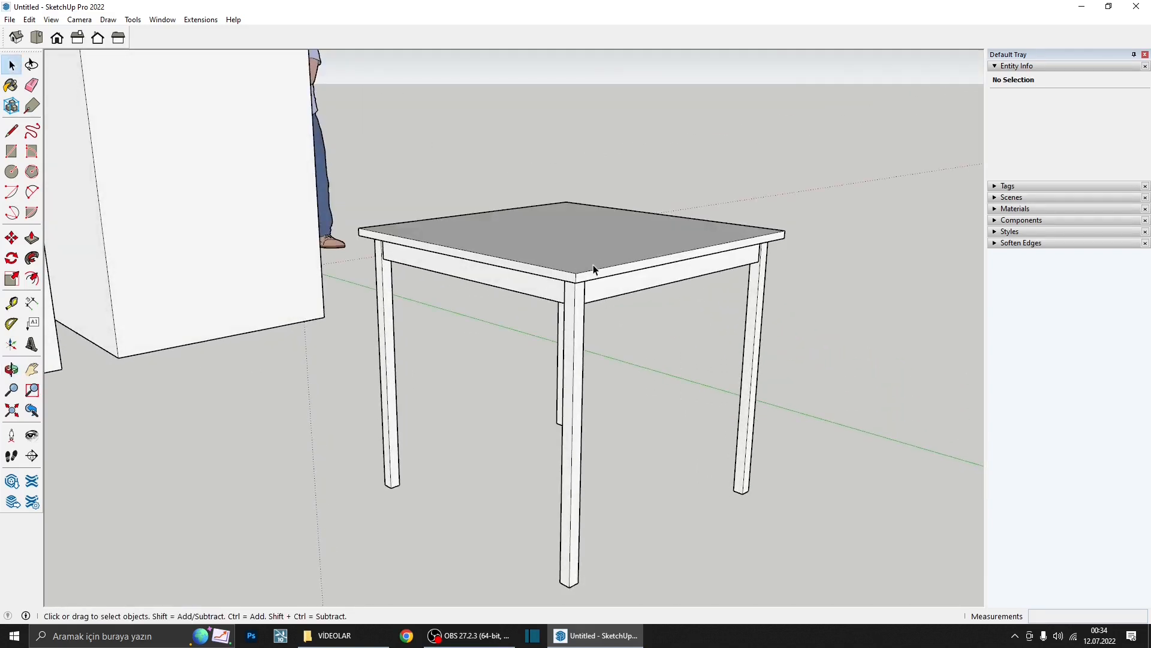
scroll(576, 251, up, 2)
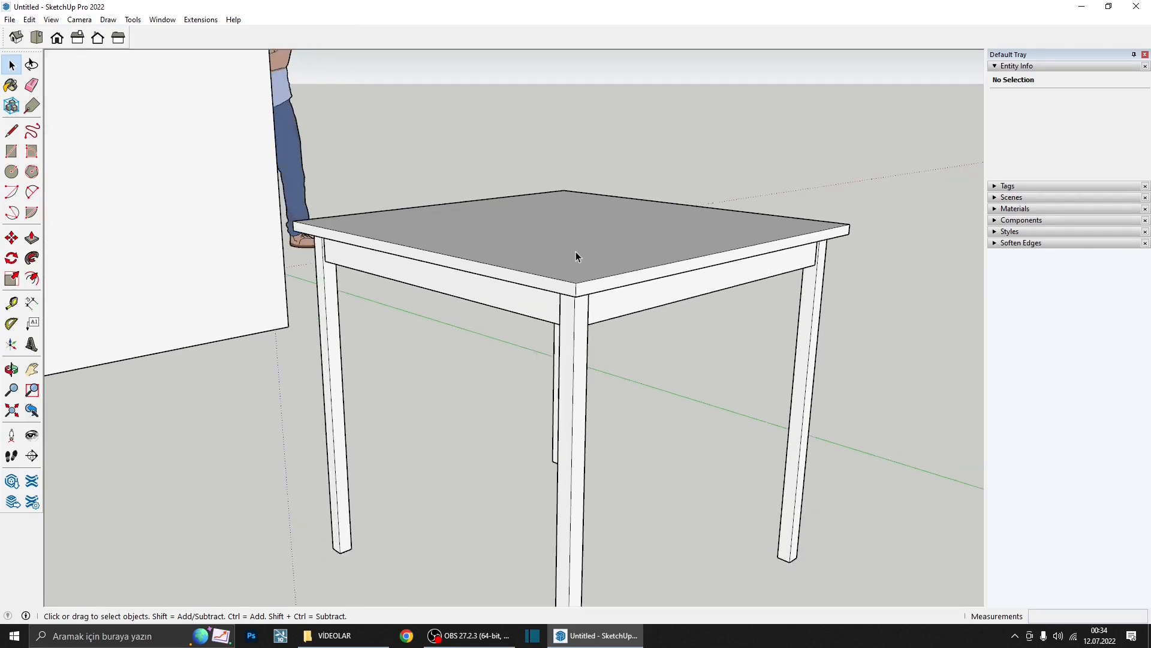
scroll(582, 257, down, 2)
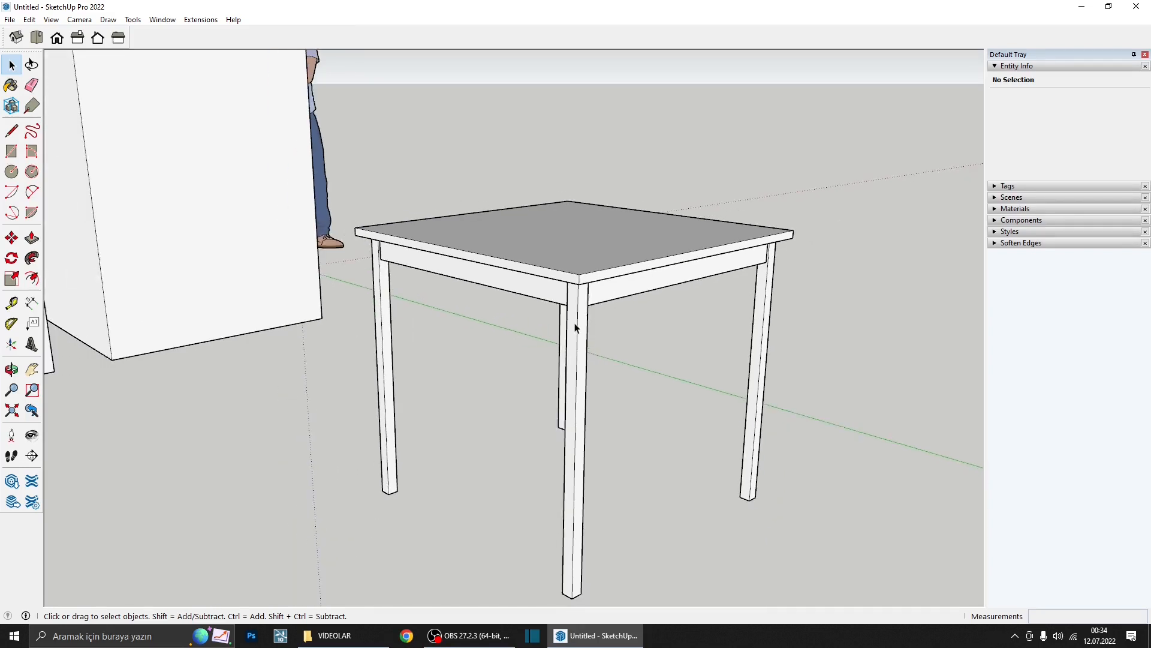
scroll(580, 319, down, 2)
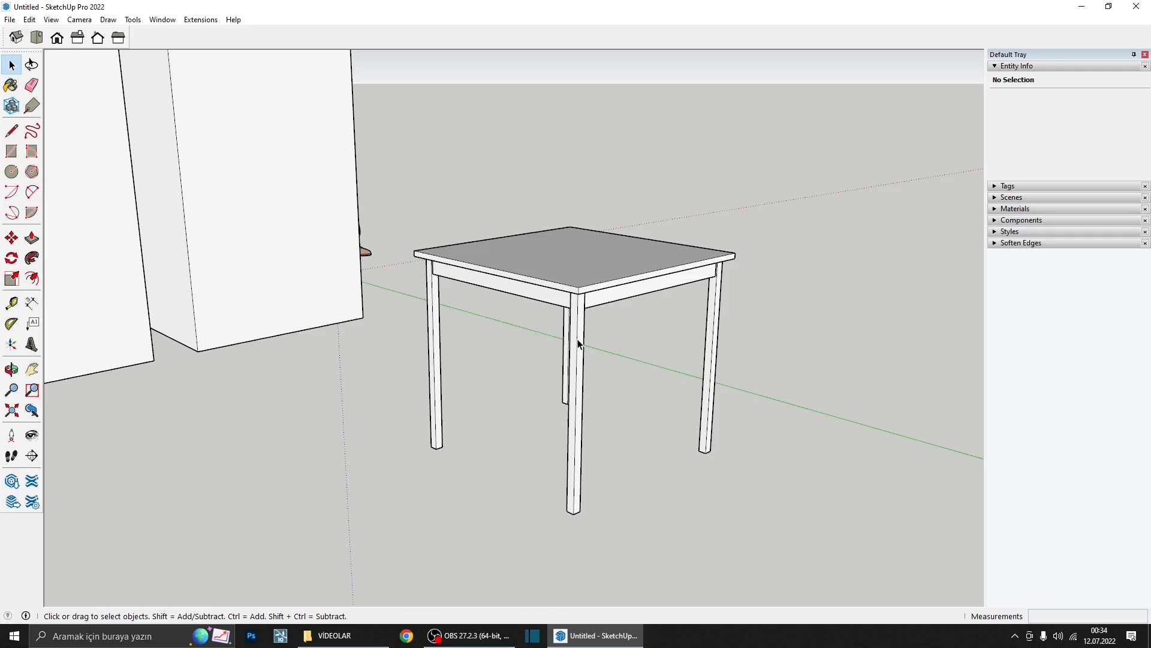
scroll(581, 343, up, 2)
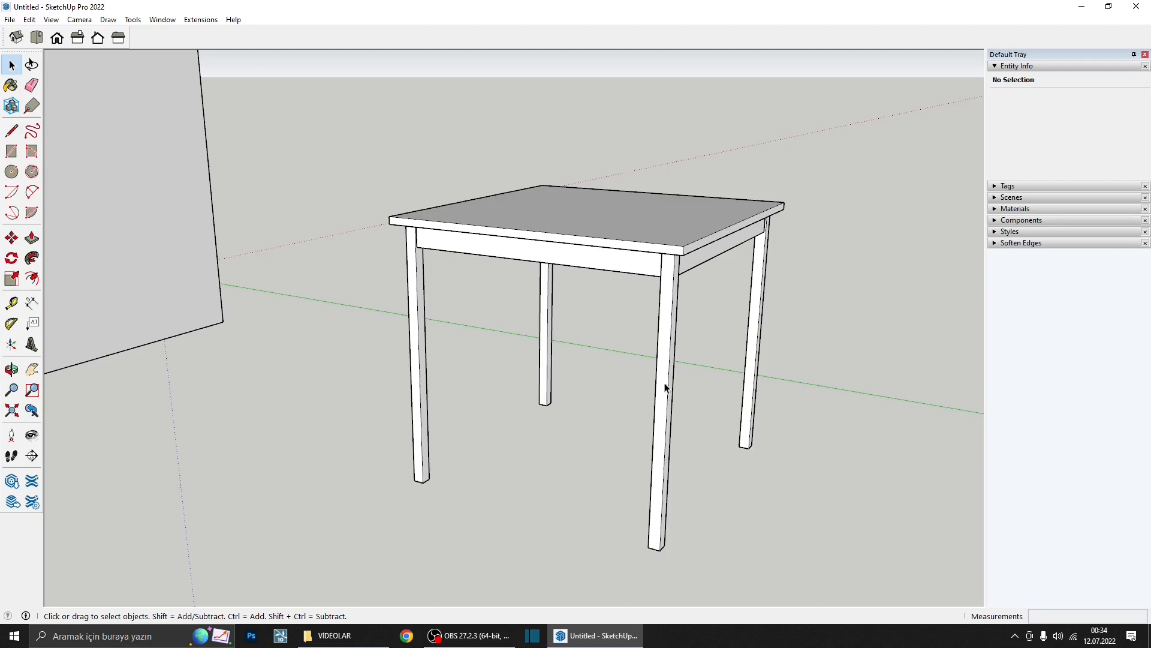
- Copy the grouped table to a new position beside the original along the green axis
scroll(664, 384, down, 3)
middle_drag(488, 334, 486, 384)
scroll(485, 384, down, 5)
click(555, 411)
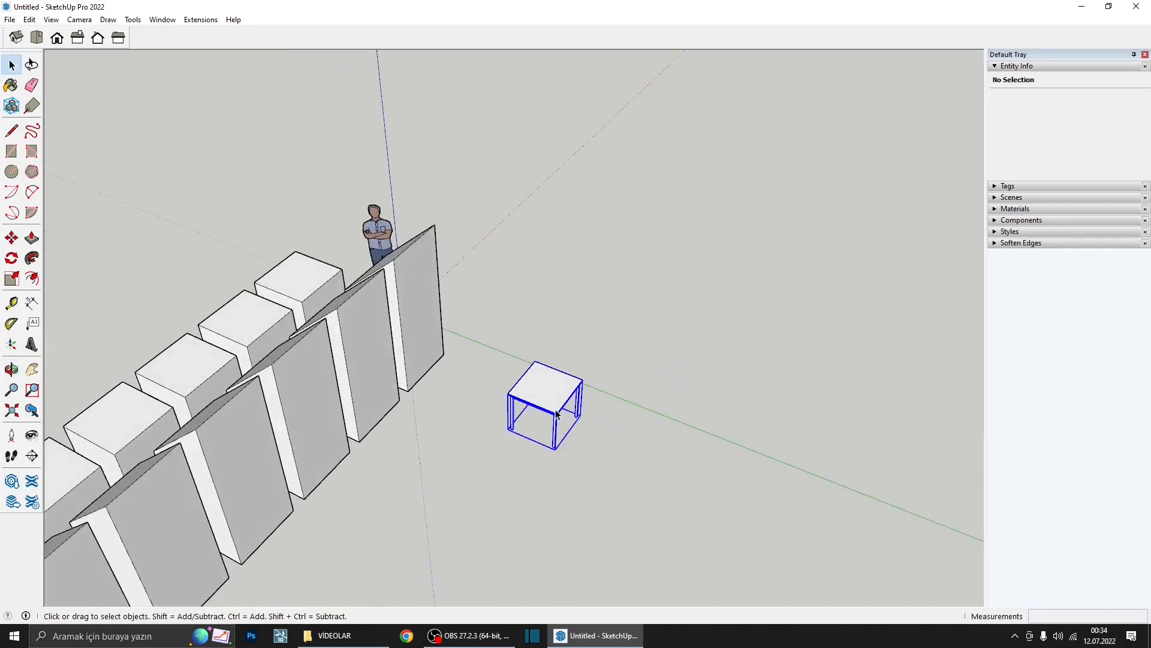
key(m)
click(581, 461)
key(ctrl)
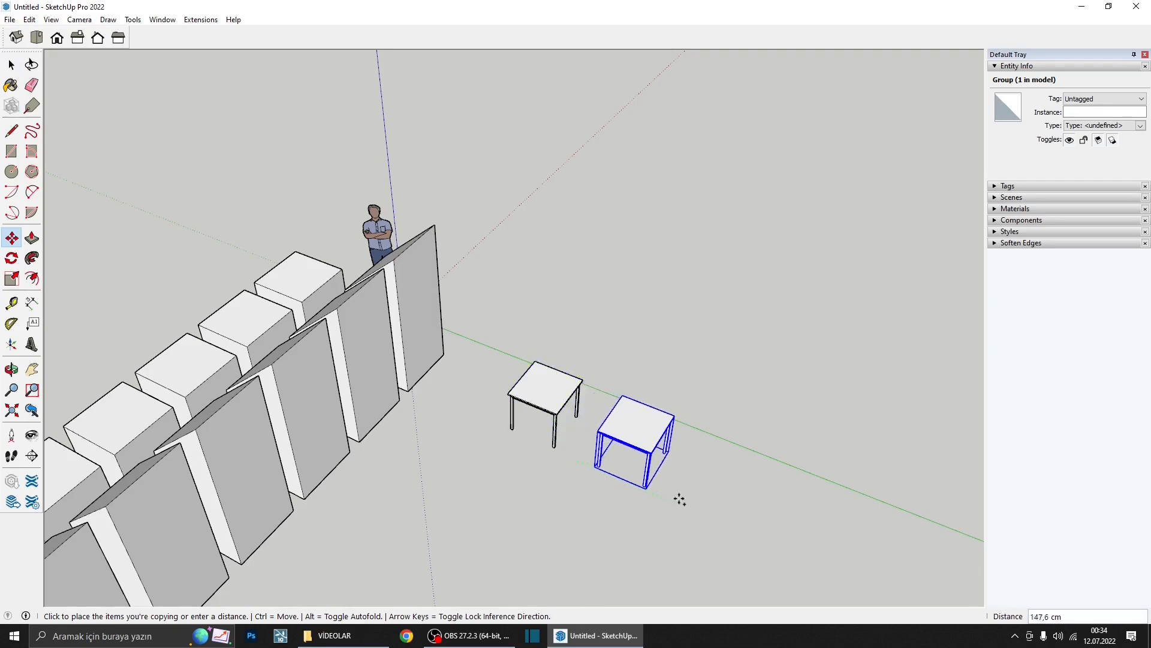
click(754, 535)
- Open the copied table group for editing and delete three legs and three aprons, keeping one adjoining leg and apron
middle_drag(754, 534, 612, 336)
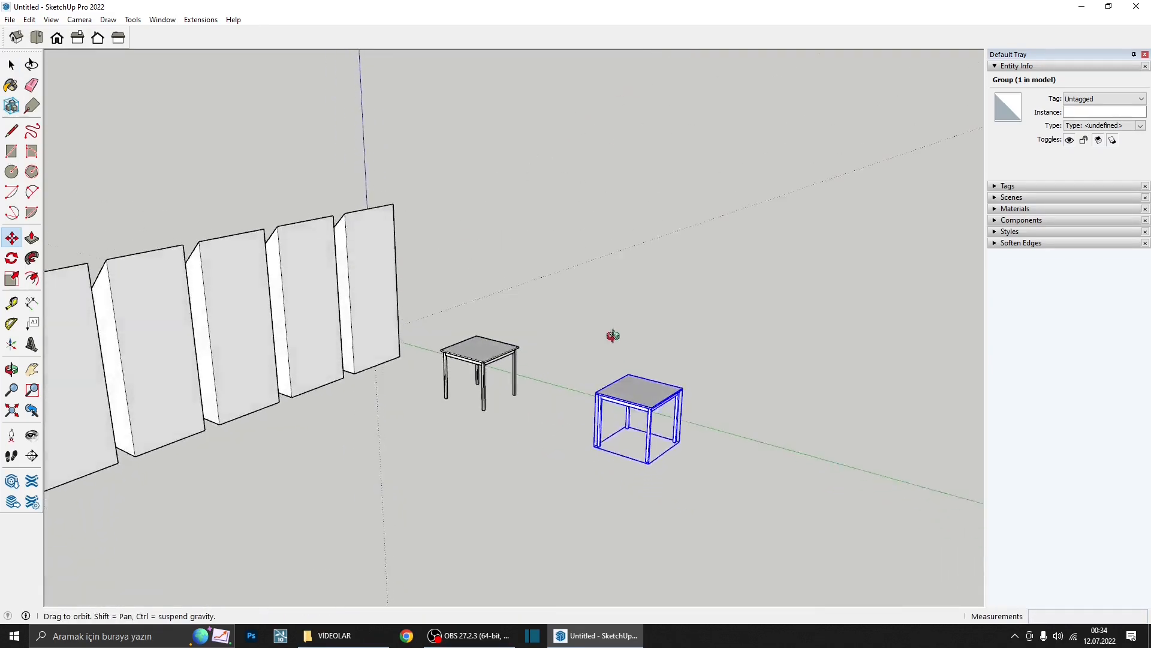
scroll(655, 322, up, 3)
key(space)
scroll(633, 373, up, 5)
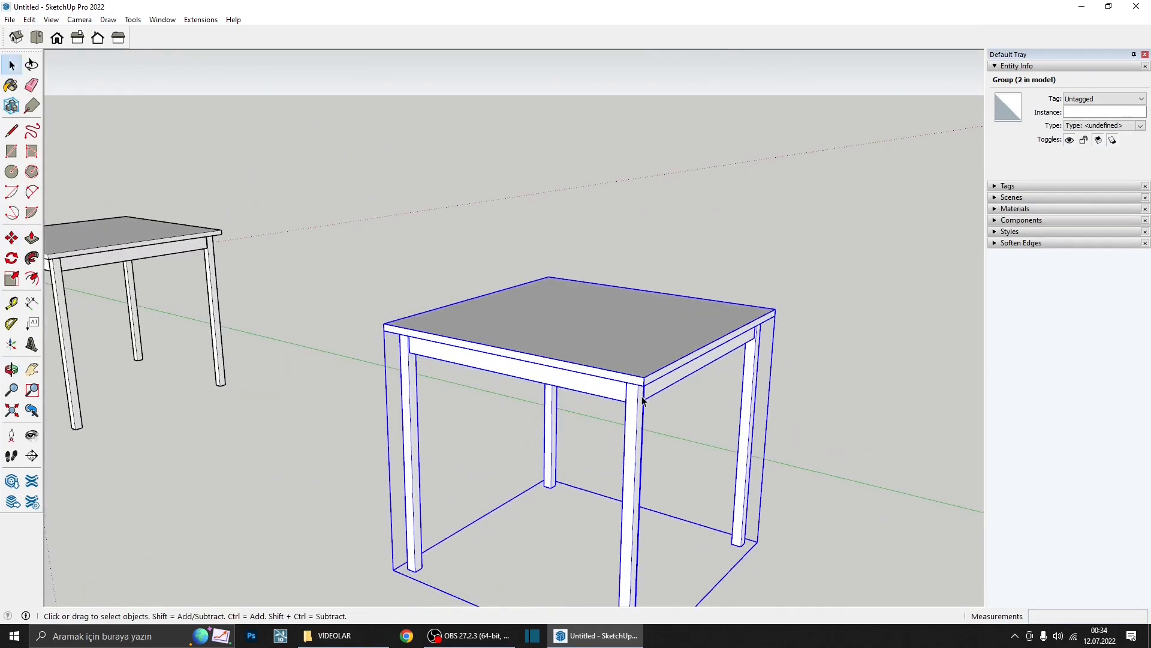
double_click(642, 401)
middle_drag(642, 401, 800, 474)
click(621, 358)
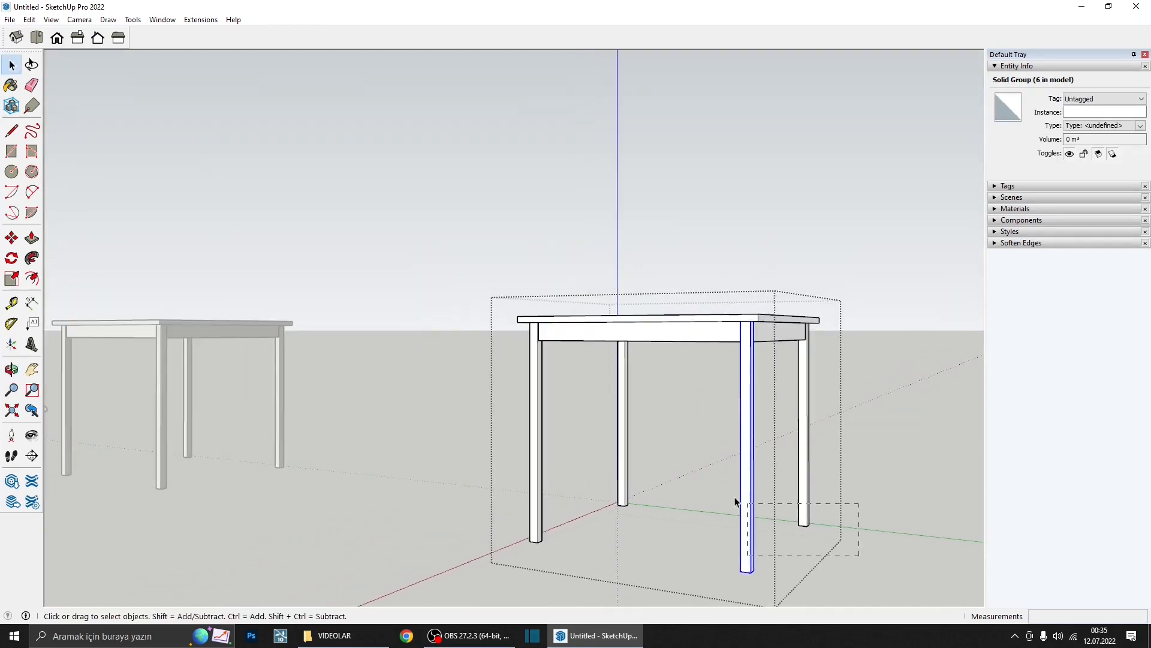
key(Delete)
middle_drag(598, 432, 538, 345)
scroll(537, 345, up, 1)
drag(507, 335, 486, 327)
middle_drag(511, 334, 565, 293)
click(566, 293)
- Convert the remaining leg and the remaining apron into two separate components with the default settings
scroll(550, 304, up, 5)
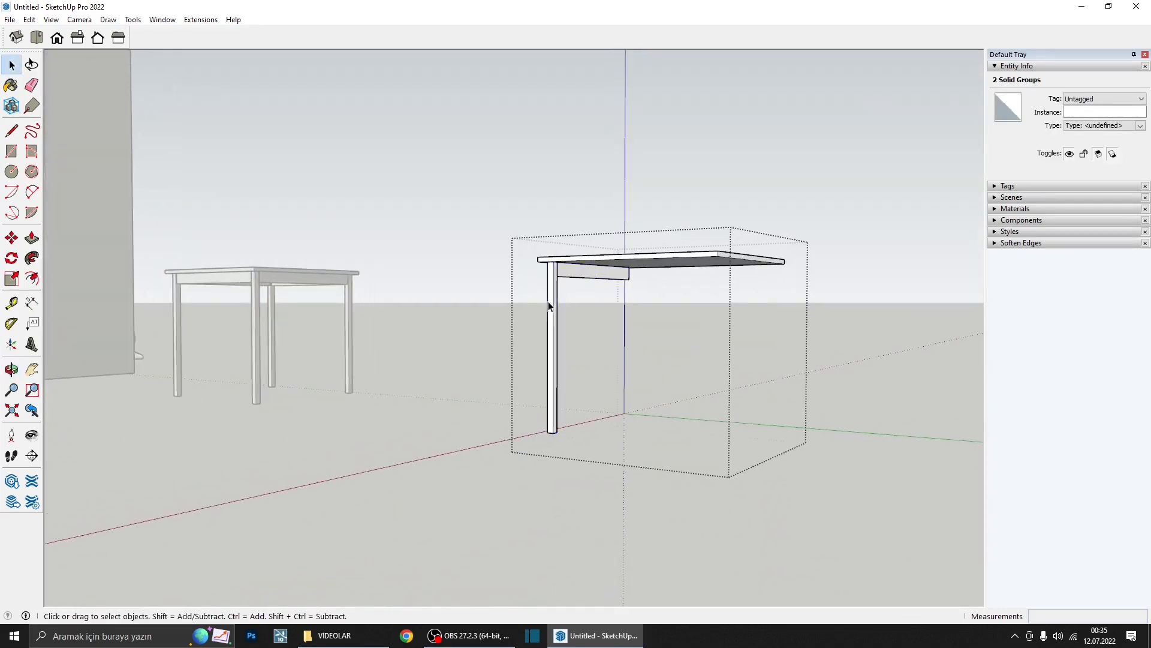
right_click(551, 309)
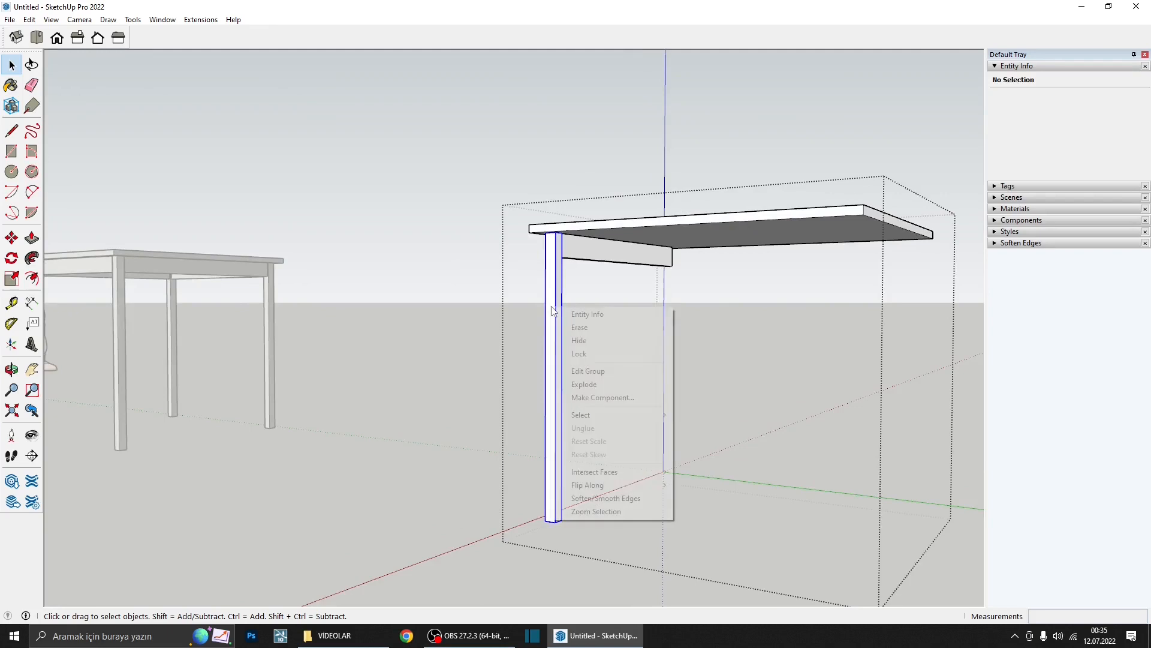
click(608, 399)
click(600, 437)
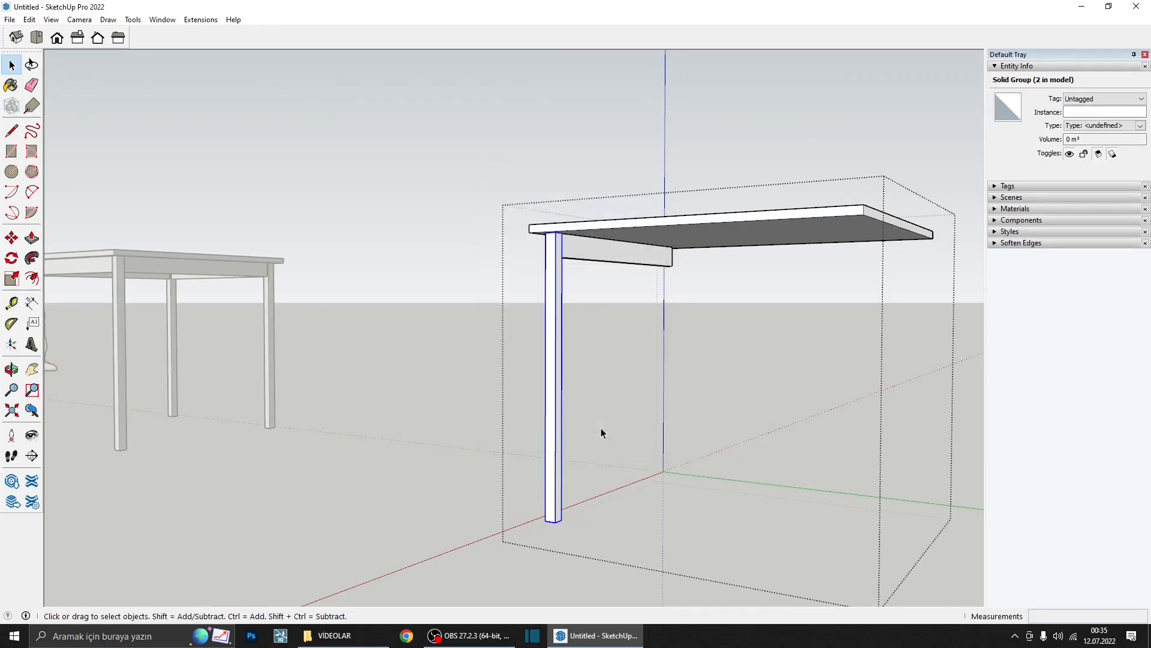
click(578, 260)
right_click(587, 255)
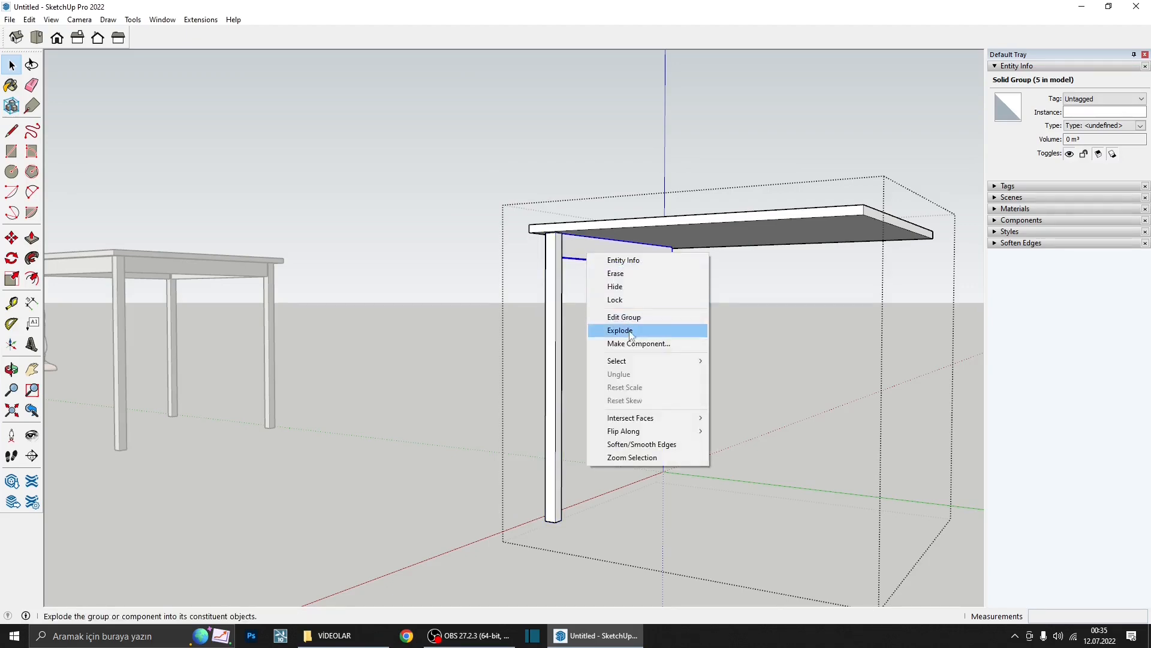
click(634, 344)
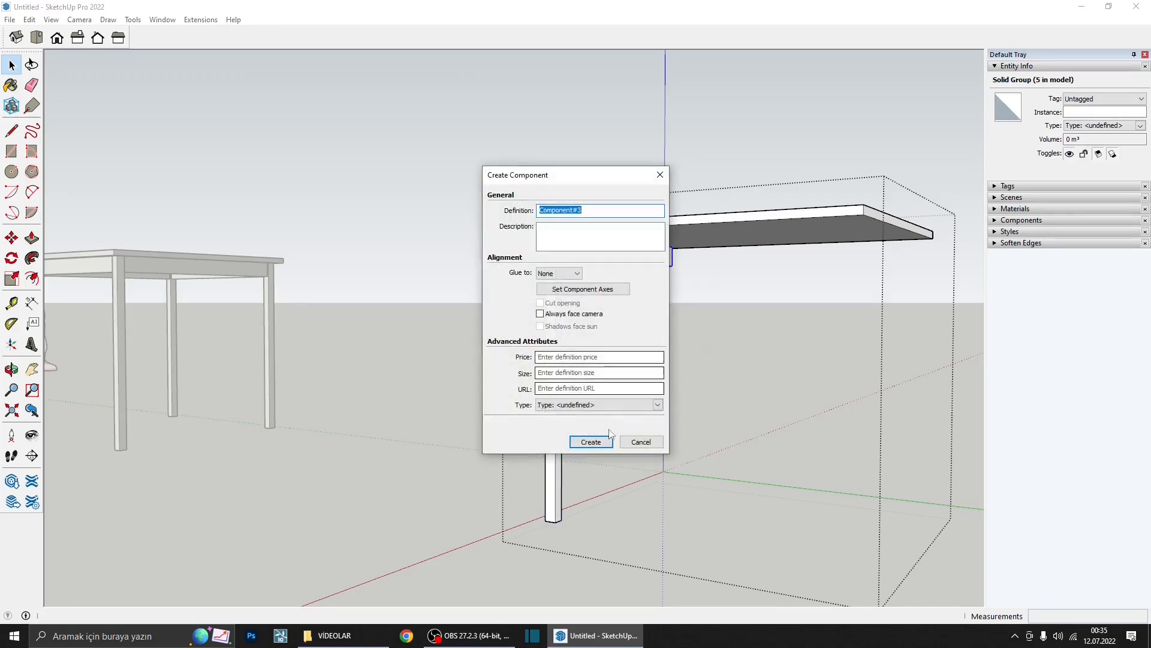
click(590, 440)
- Rotate-copy the leg and apron components together about the tabletop's centre, making three copies at quarter-turn intervals
scroll(528, 338, down, 2)
middle_drag(528, 338, 559, 243)
scroll(570, 292, up, 3)
shift+click(552, 307)
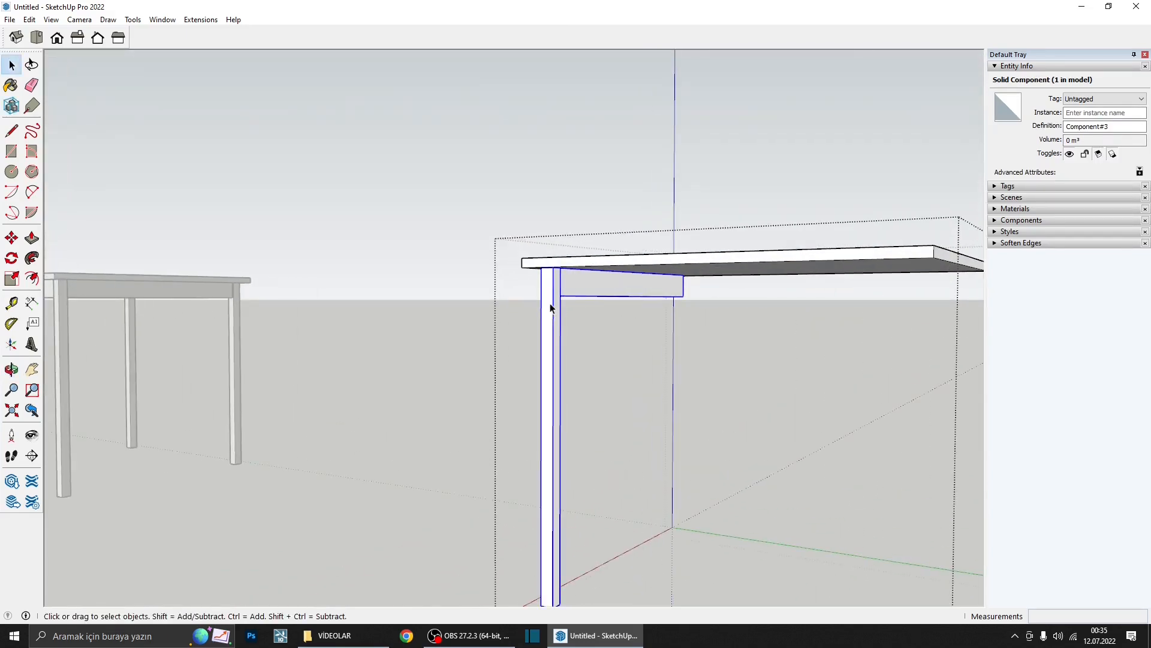
scroll(551, 310, down, 4)
middle_drag(550, 312, 504, 473)
click(12, 259)
scroll(288, 336, down, 2)
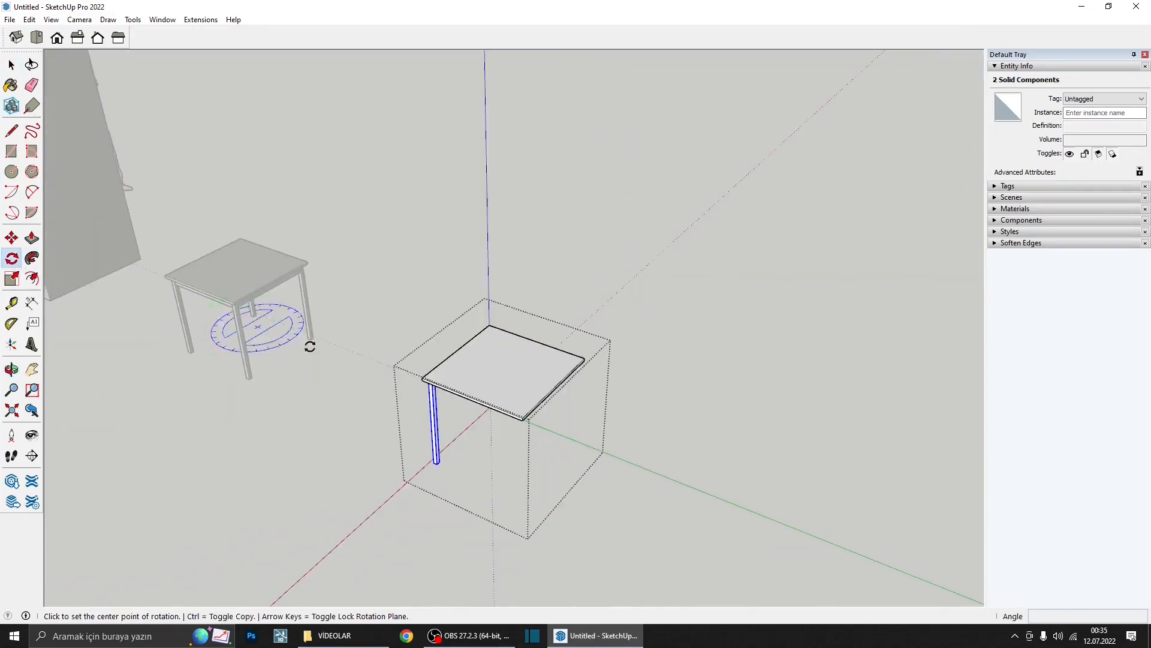
scroll(552, 381, up, 2)
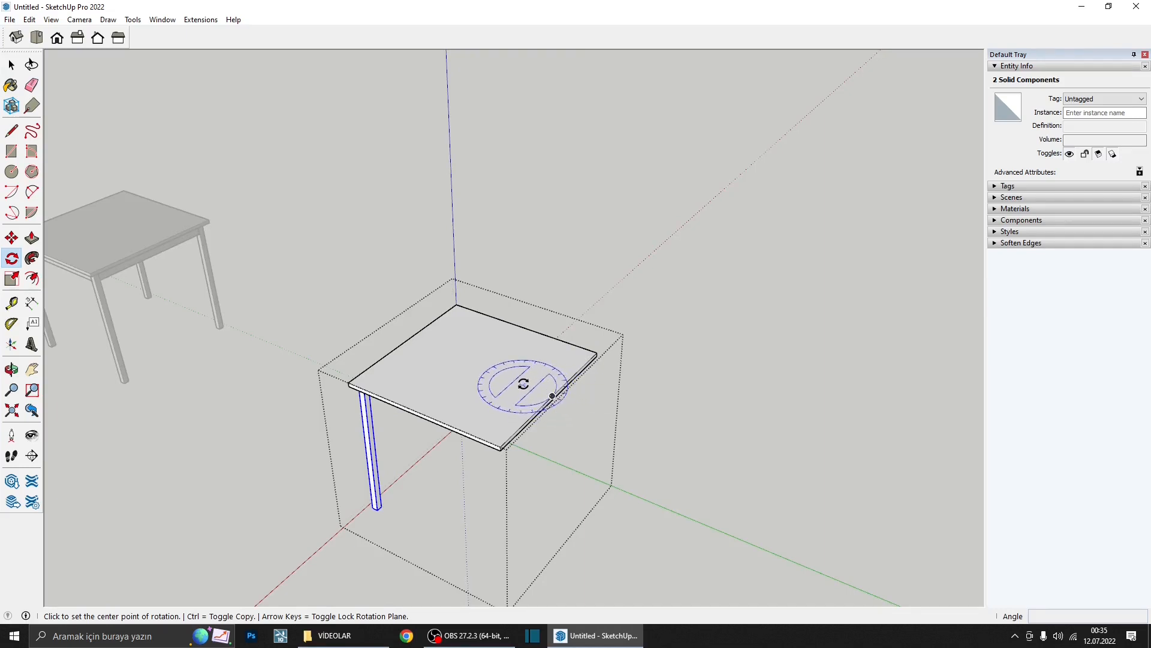
click(475, 367)
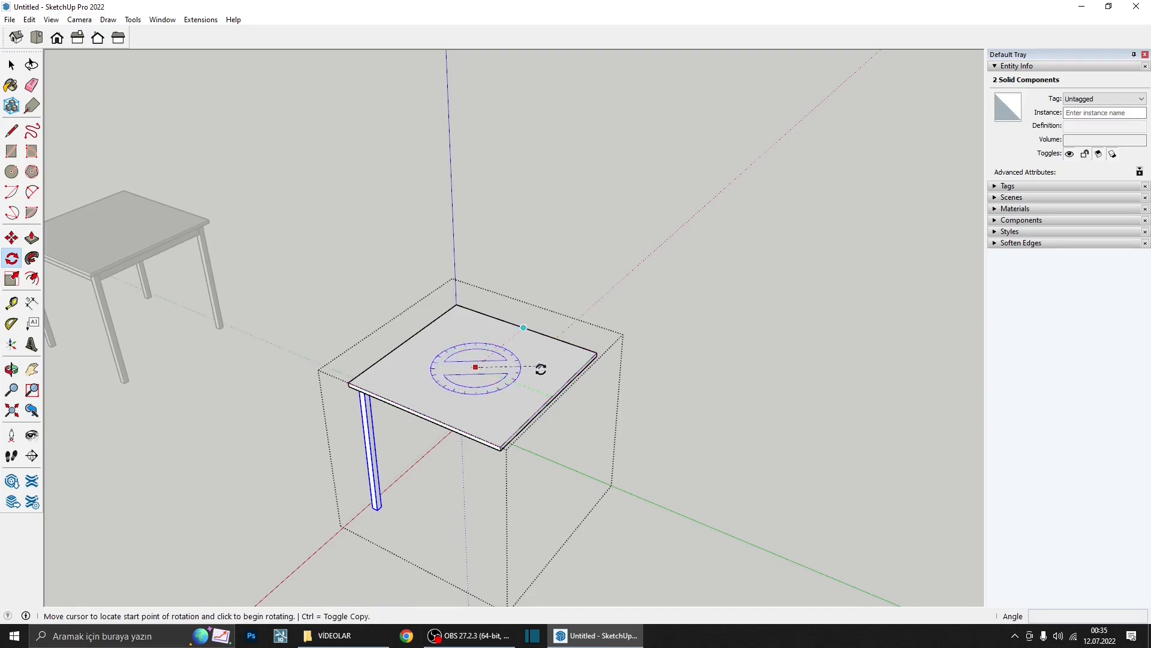
key(ctrl)
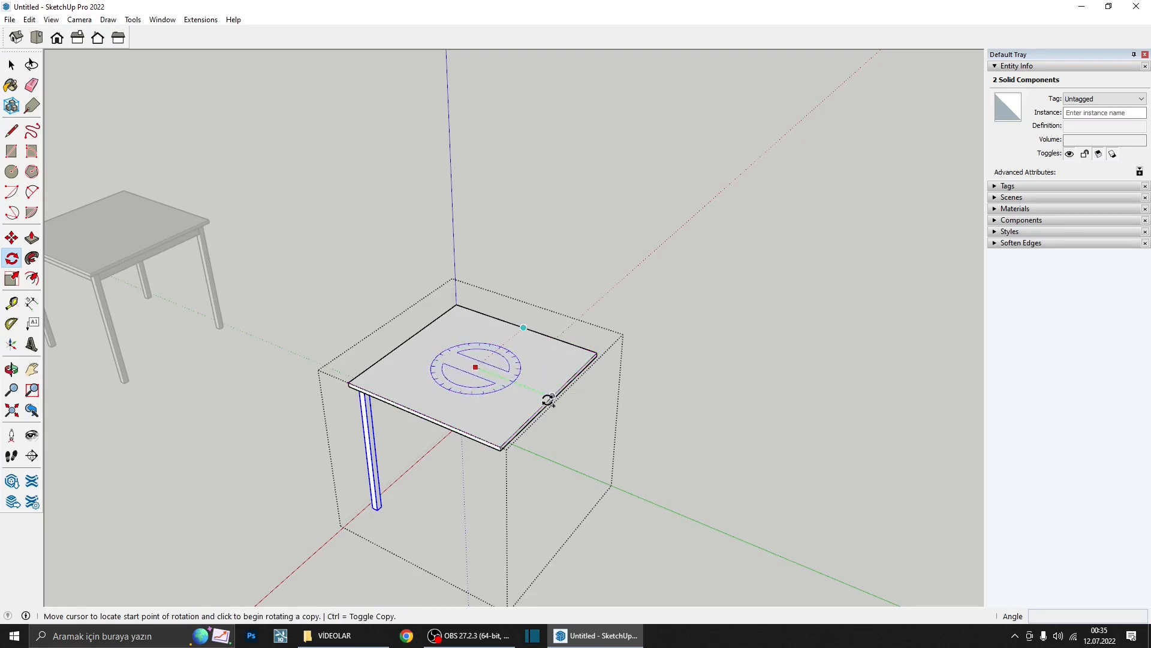
click(549, 400)
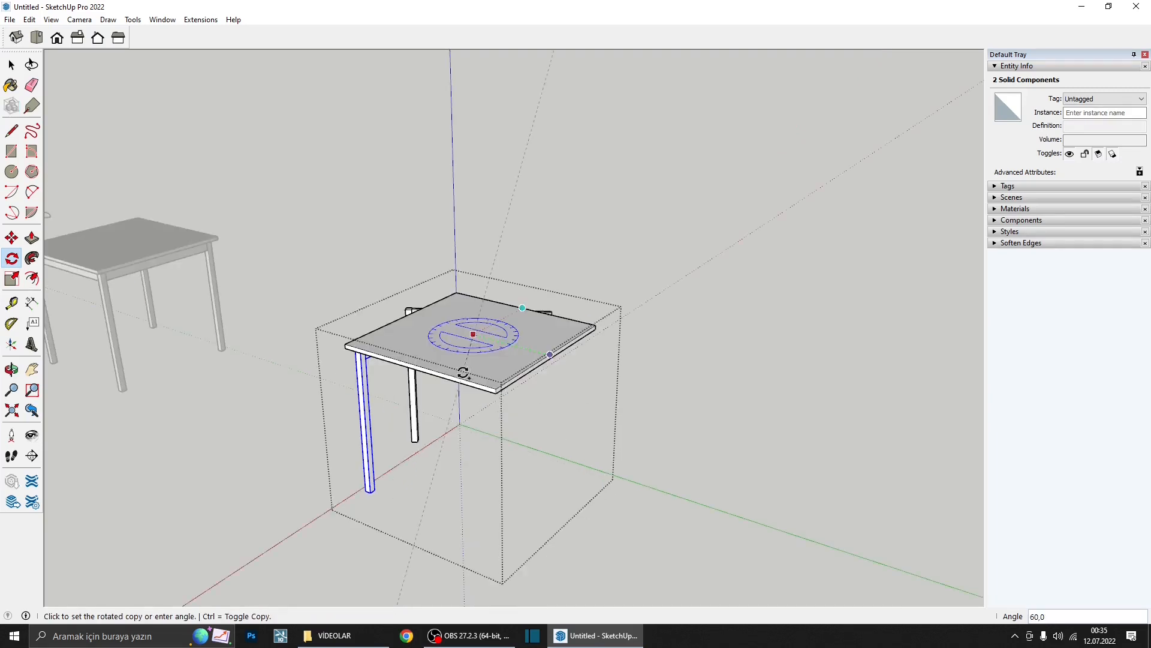
click(420, 366)
middle_drag(420, 365, 496, 210)
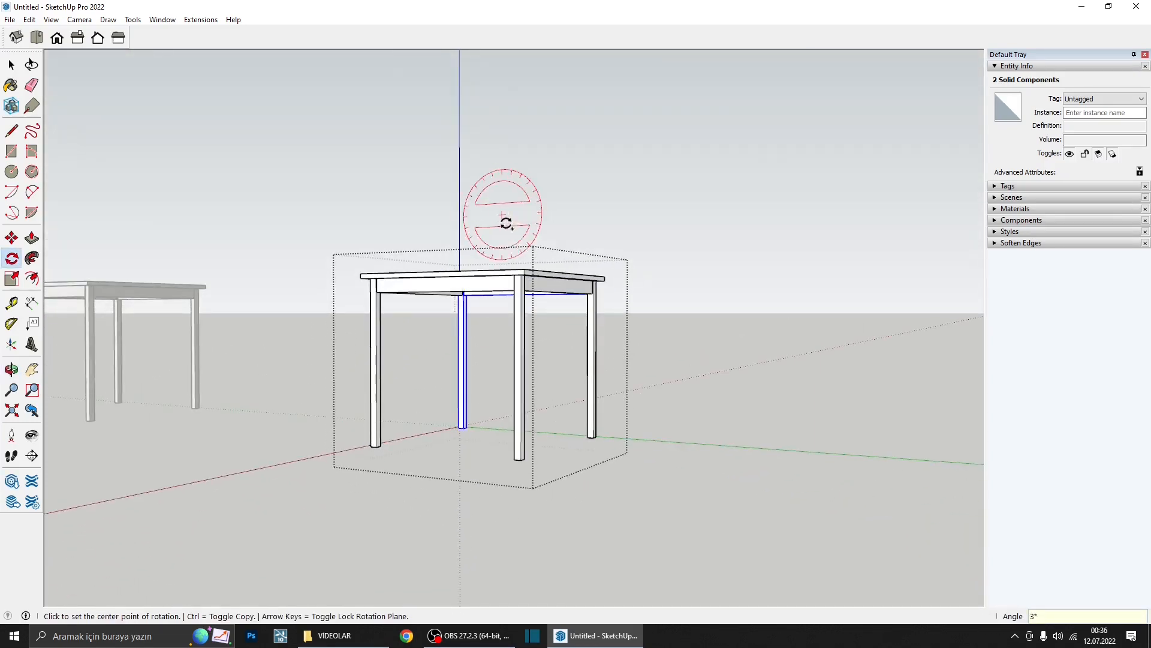
middle_drag(506, 221, 634, 340)
key(space)
- Open one leg component of the copied table to examine which legs share its geometry, and exit the editing
scroll(618, 365, up, 1)
scroll(602, 393, down, 2)
middle_drag(601, 393, 413, 381)
triple_click(569, 455)
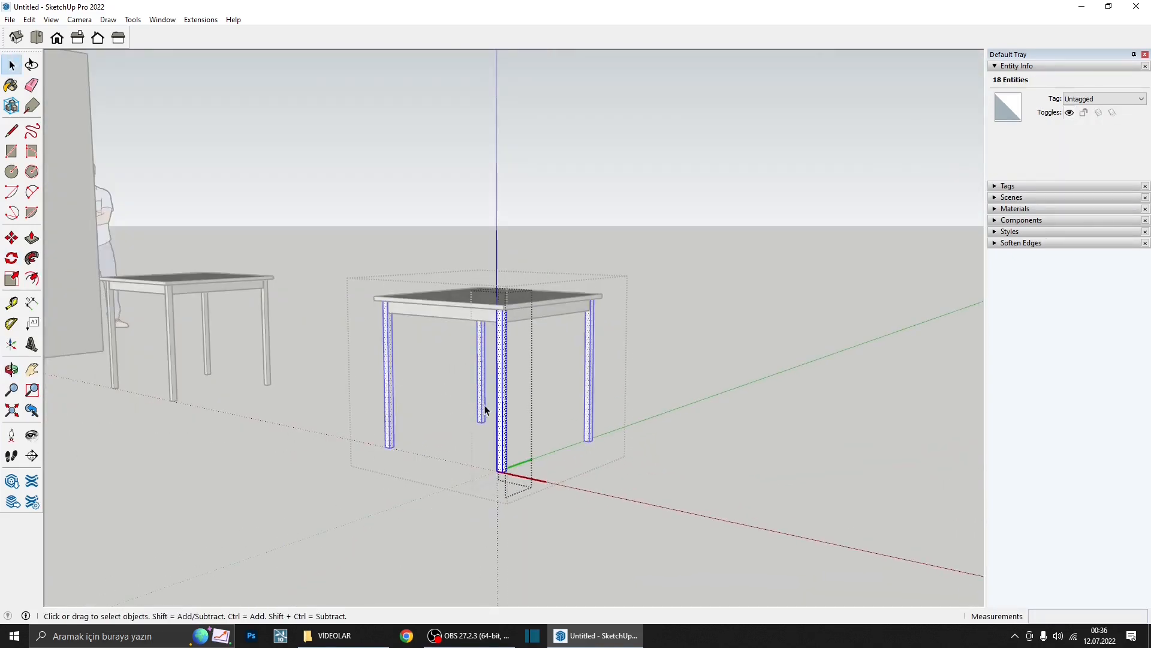
middle_drag(481, 403, 555, 404)
scroll(551, 444, up, 3)
middle_drag(551, 443, 502, 464)
click(502, 465)
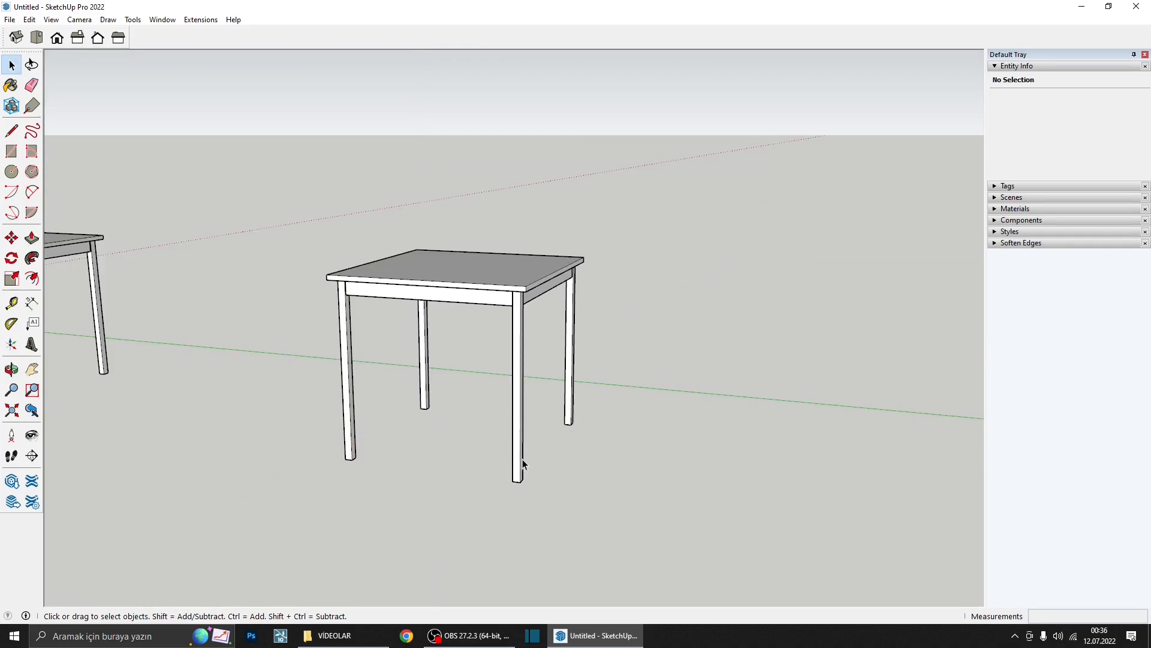
- Open the copied table's front leg component and copy its four bottom edges about one third of the way up the leg
double_click(523, 458)
click(522, 459)
scroll(521, 463, up, 5)
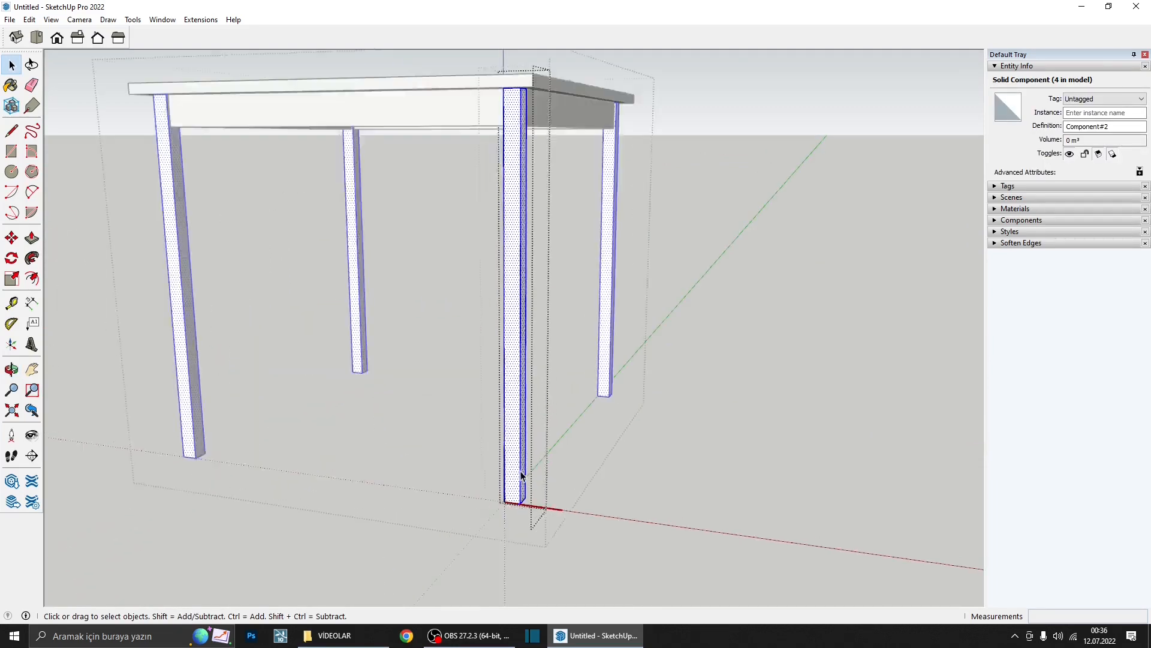
middle_drag(522, 475, 450, 375)
middle_drag(577, 458, 476, 278)
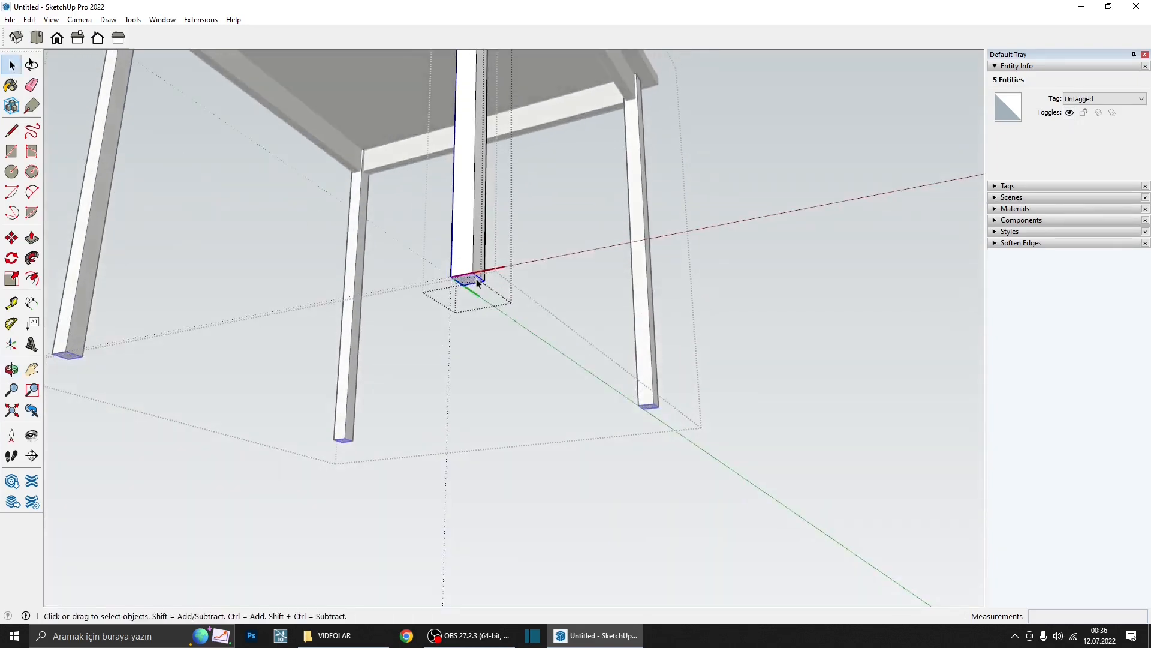
scroll(476, 278, up, 3)
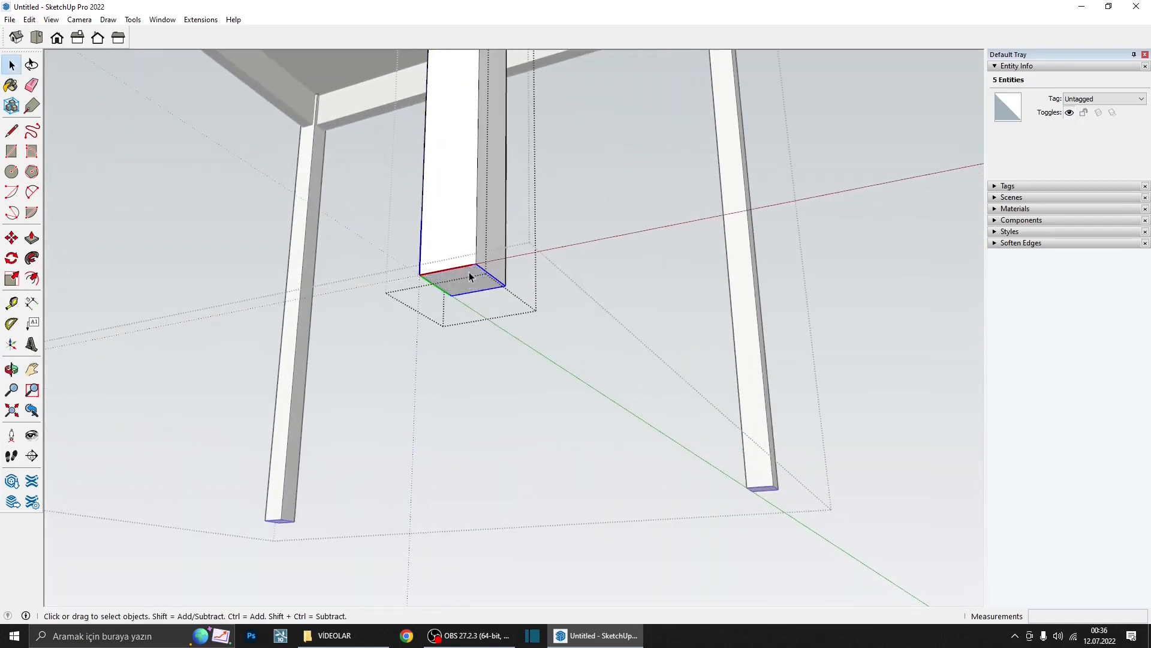
scroll(469, 272, up, 1)
key(m)
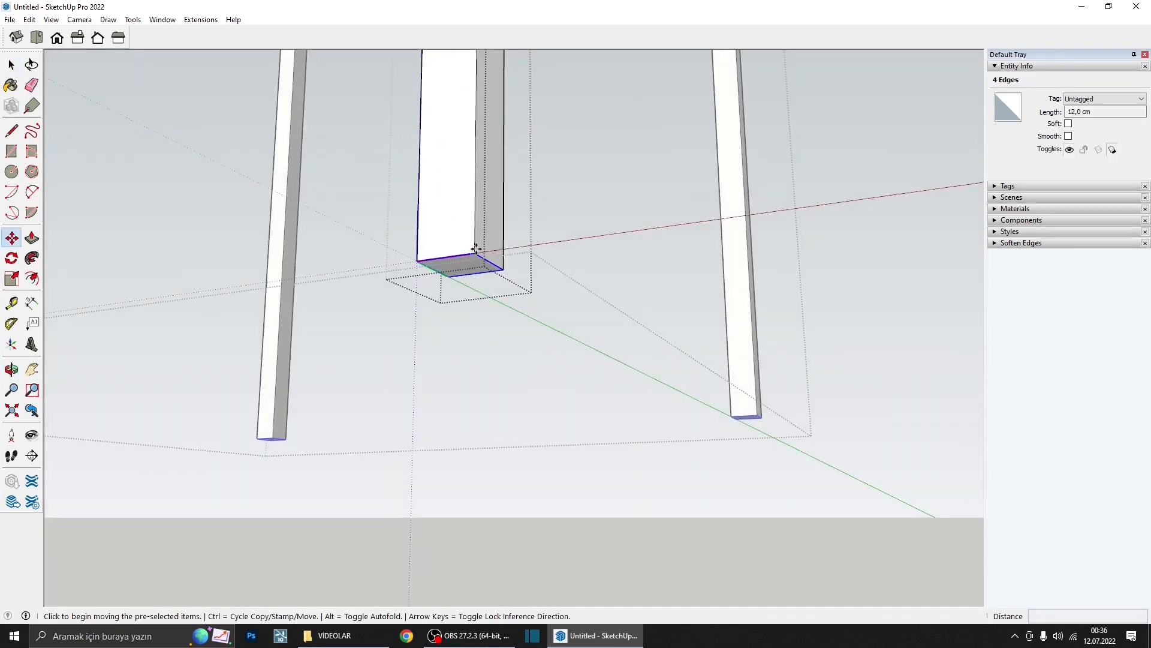
key(ctrl)
click(476, 248)
scroll(477, 144, down, 1)
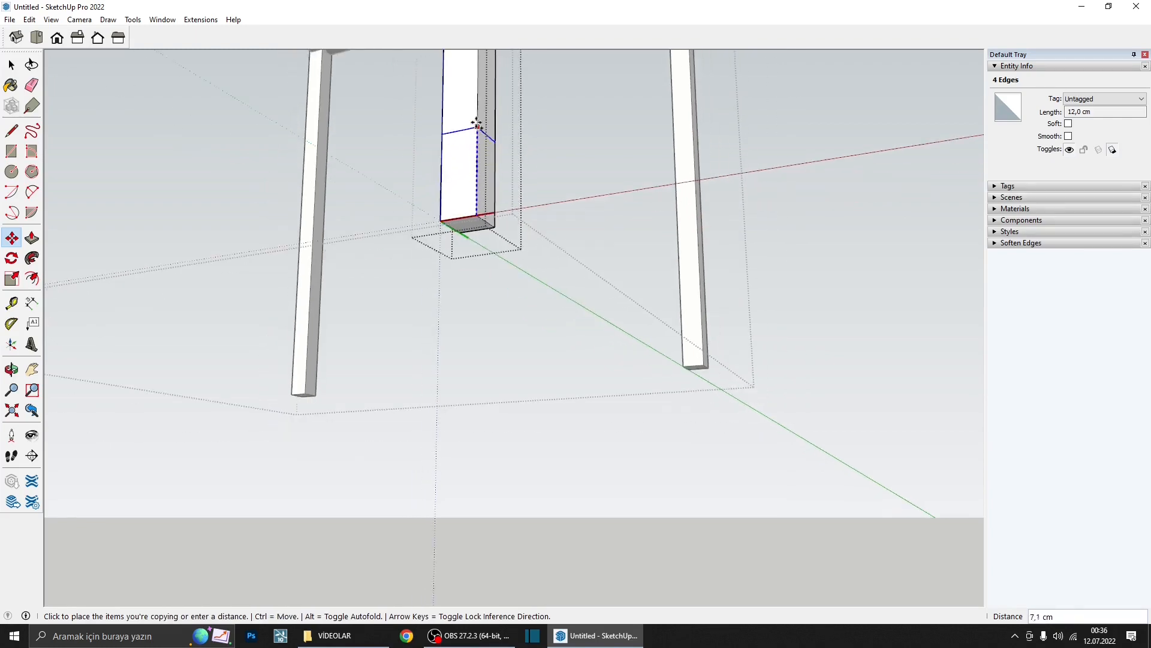
scroll(442, 414, down, 5)
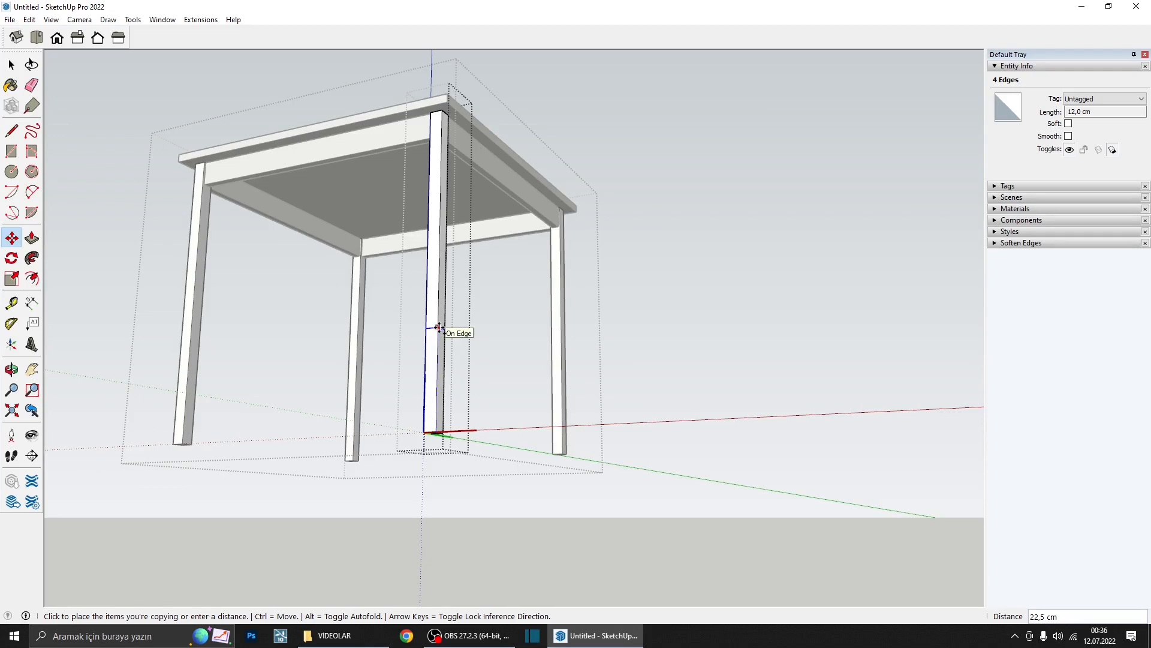
key(Return)
- Scale the leg's bottom face uniformly about its centre to about 0.44 to taper the foot, and exit the leg component
middle_drag(437, 329, 418, 311)
scroll(449, 470, up, 3)
key(space)
scroll(433, 362, up, 3)
scroll(429, 336, up, 3)
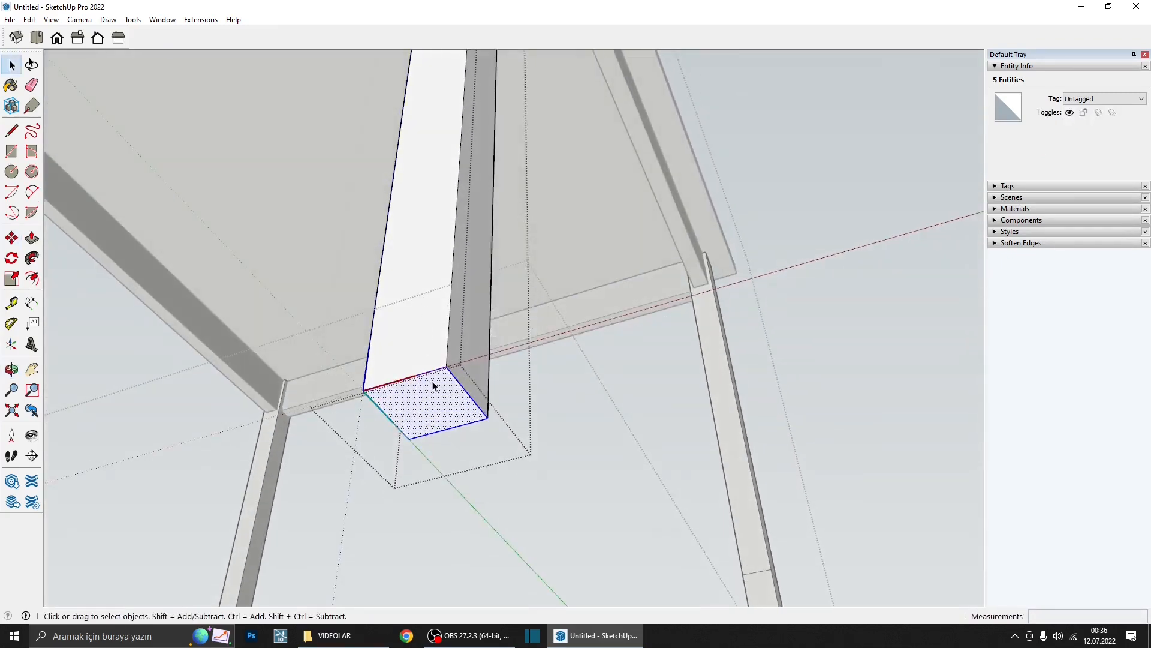
key(s)
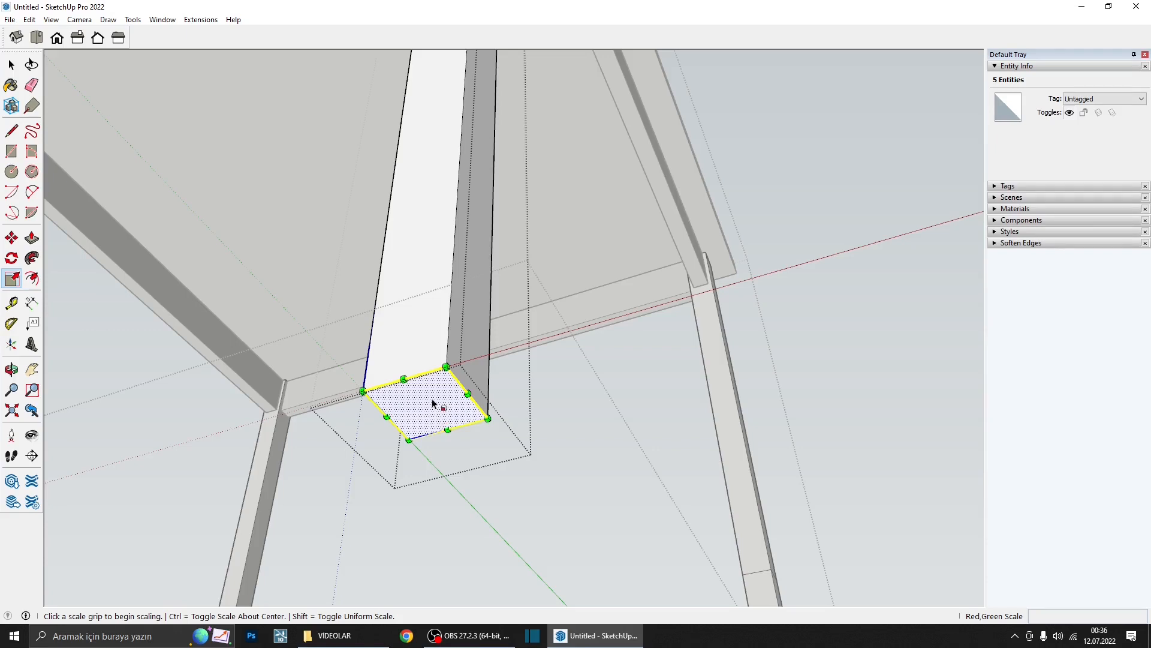
key(ctrl)
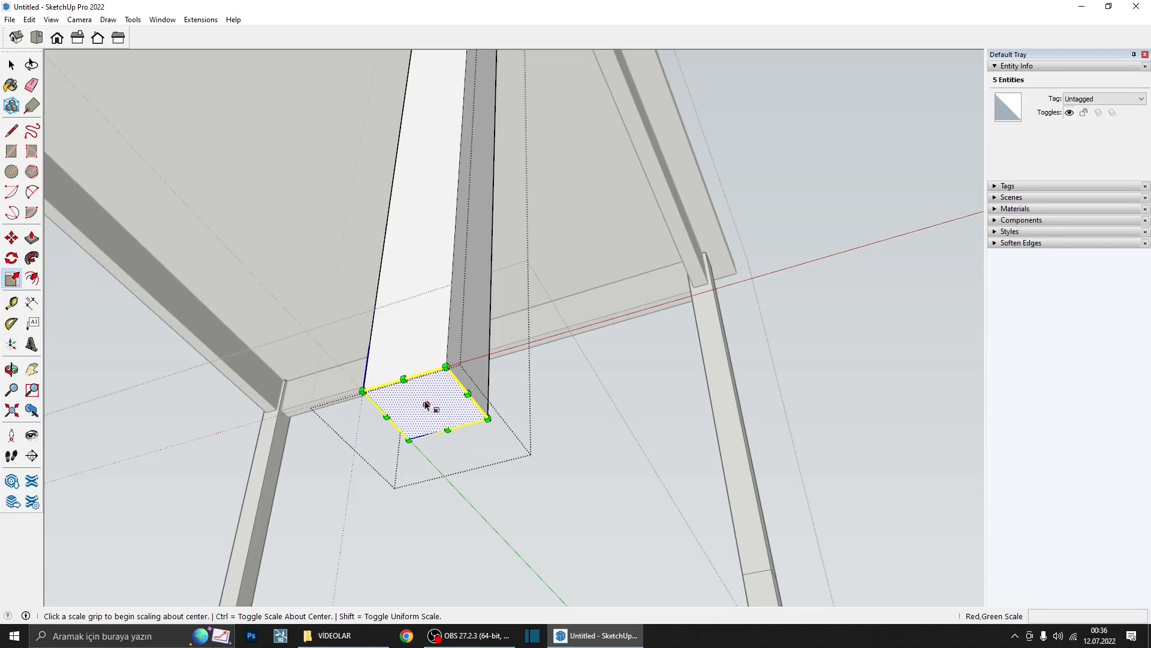
click(487, 418)
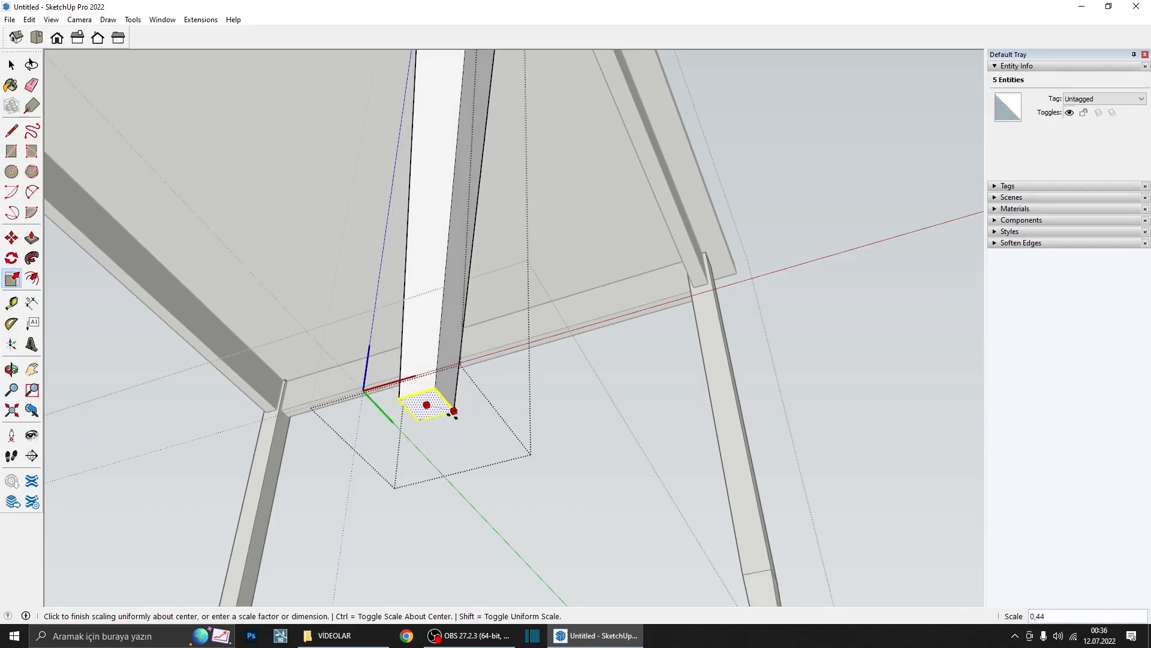
click(454, 411)
scroll(451, 409, down, 4)
middle_drag(436, 330, 545, 472)
scroll(492, 412, down, 4)
key(space)
key(Escape)
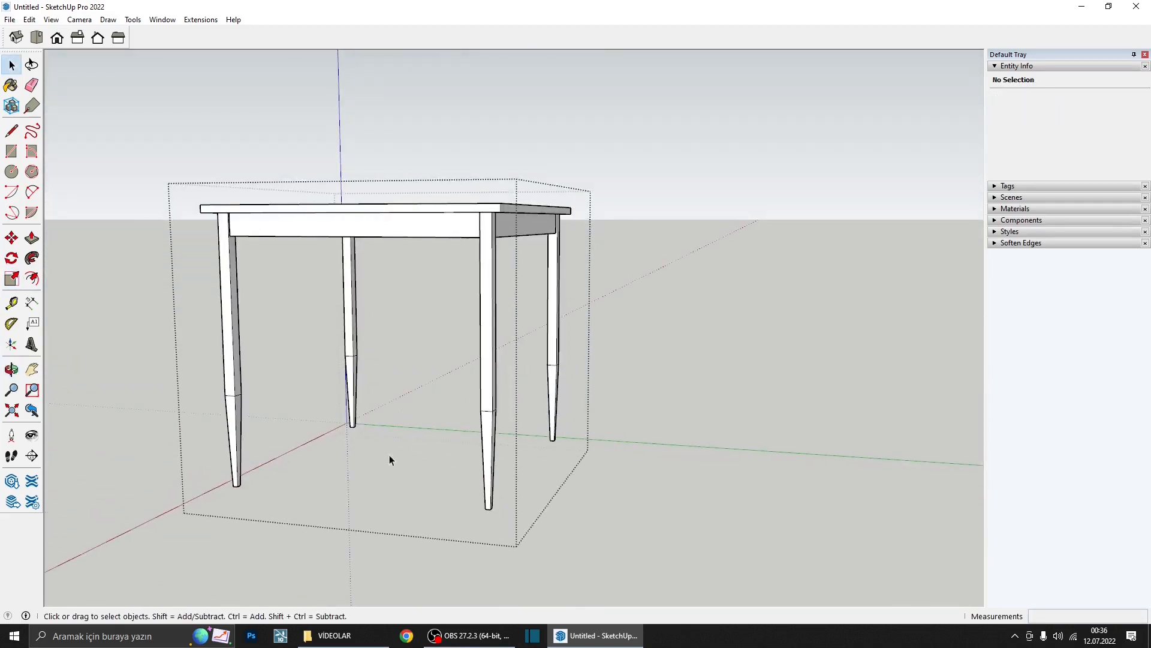
- Open an apron component of the copied table, pull its outer face out about 0.5 cm, and exit the editing
middle_drag(390, 460, 475, 411)
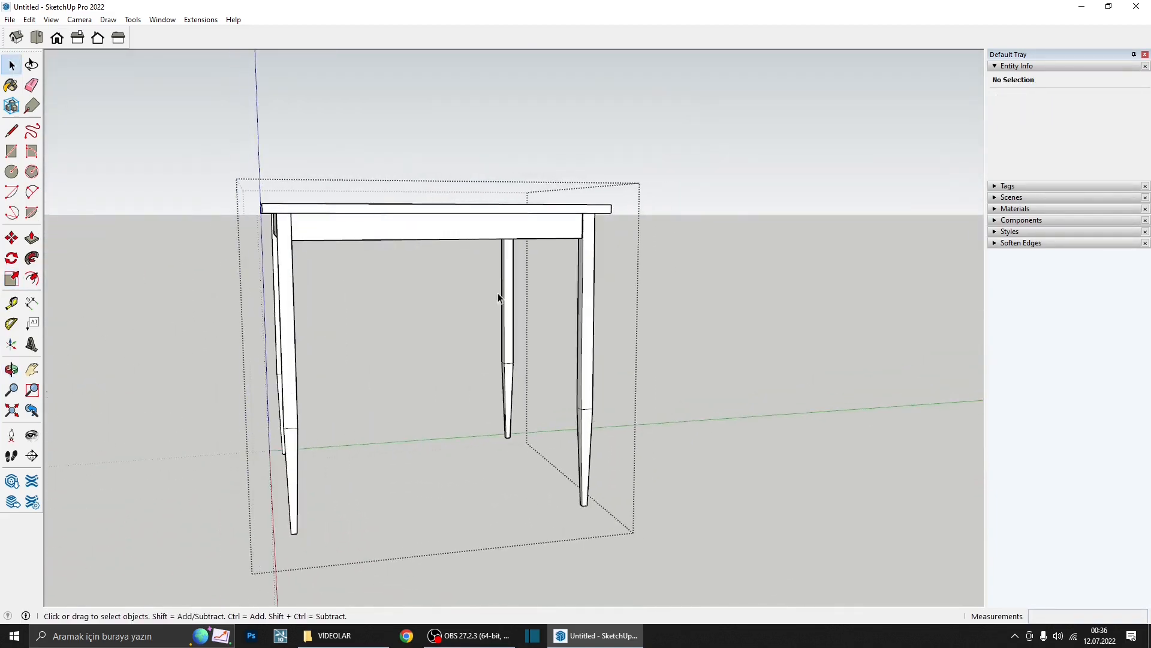
middle_drag(498, 294, 90, 264)
scroll(334, 233, up, 5)
middle_drag(334, 232, 299, 268)
scroll(300, 195, up, 2)
scroll(301, 196, up, 2)
double_click(268, 199)
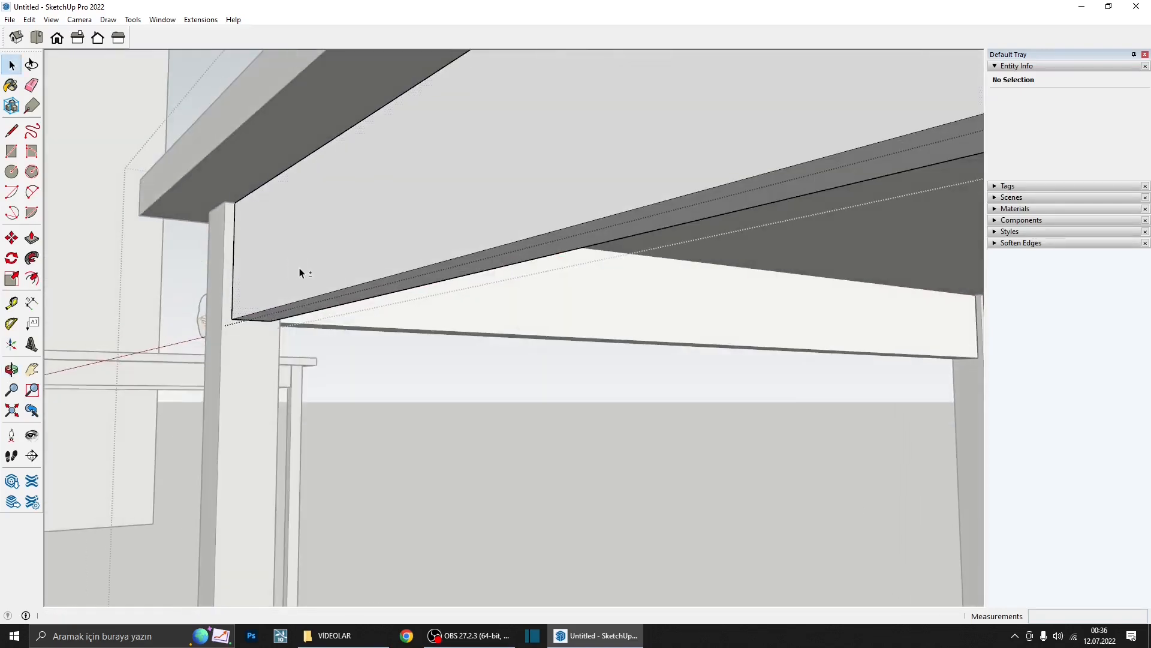
double_click(300, 269)
key(p)
click(322, 280)
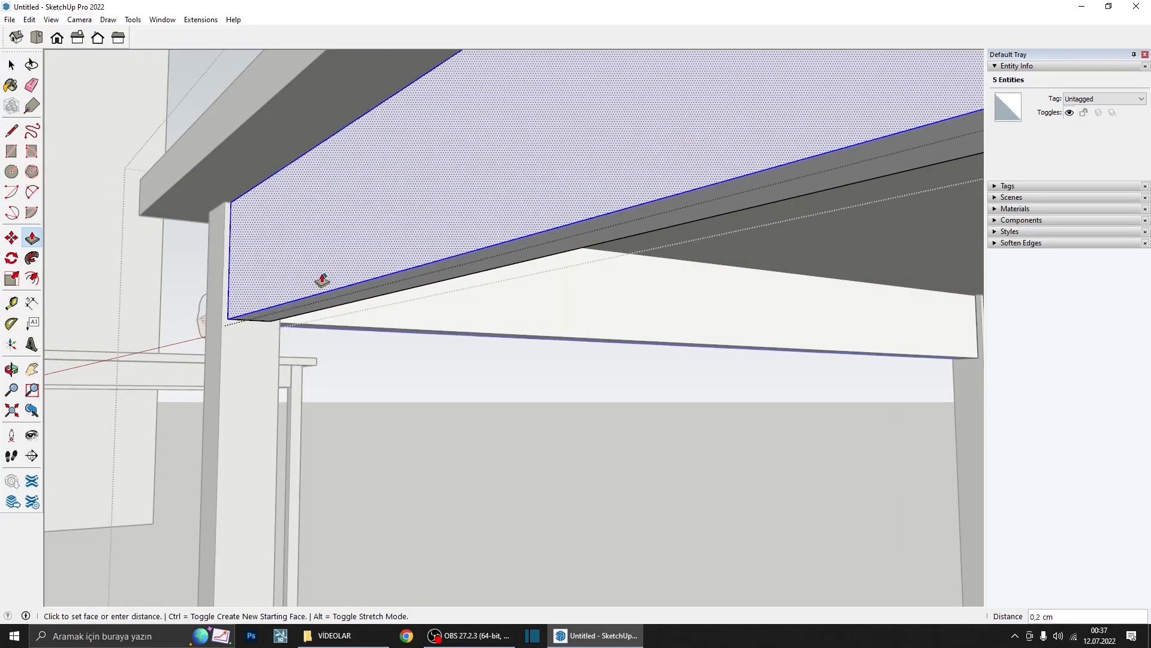
click(223, 385)
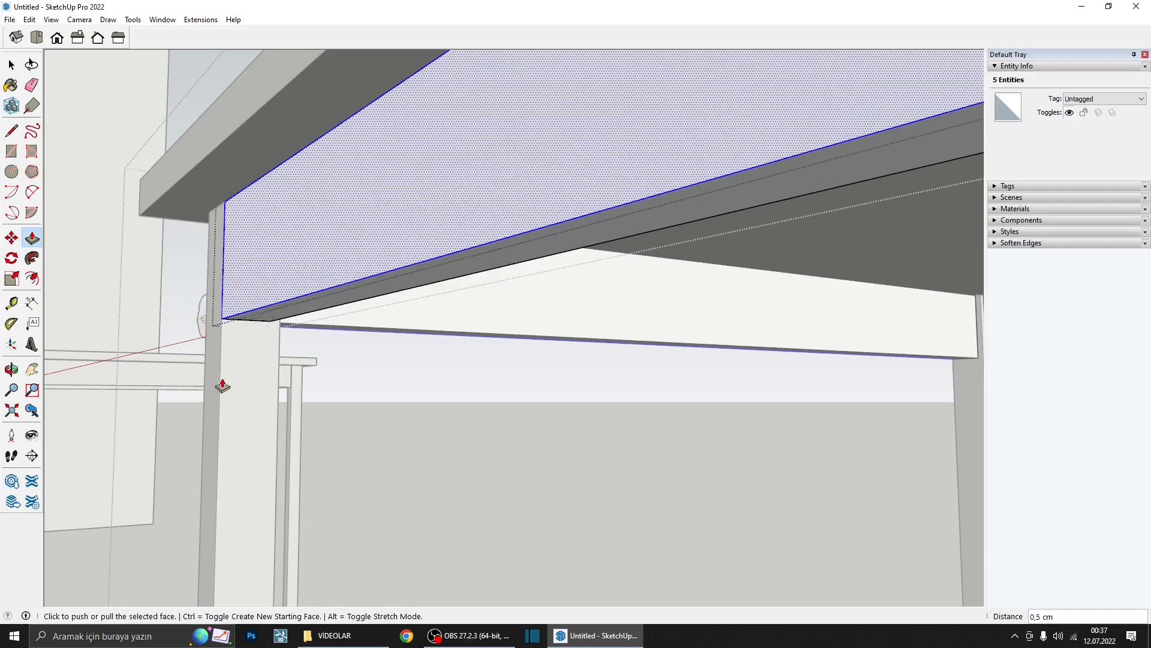
scroll(223, 385, down, 3)
middle_drag(223, 385, 623, 233)
key(space)
key(Escape)
scroll(748, 360, up, 2)
scroll(620, 341, up, 2)
middle_drag(620, 341, 581, 301)
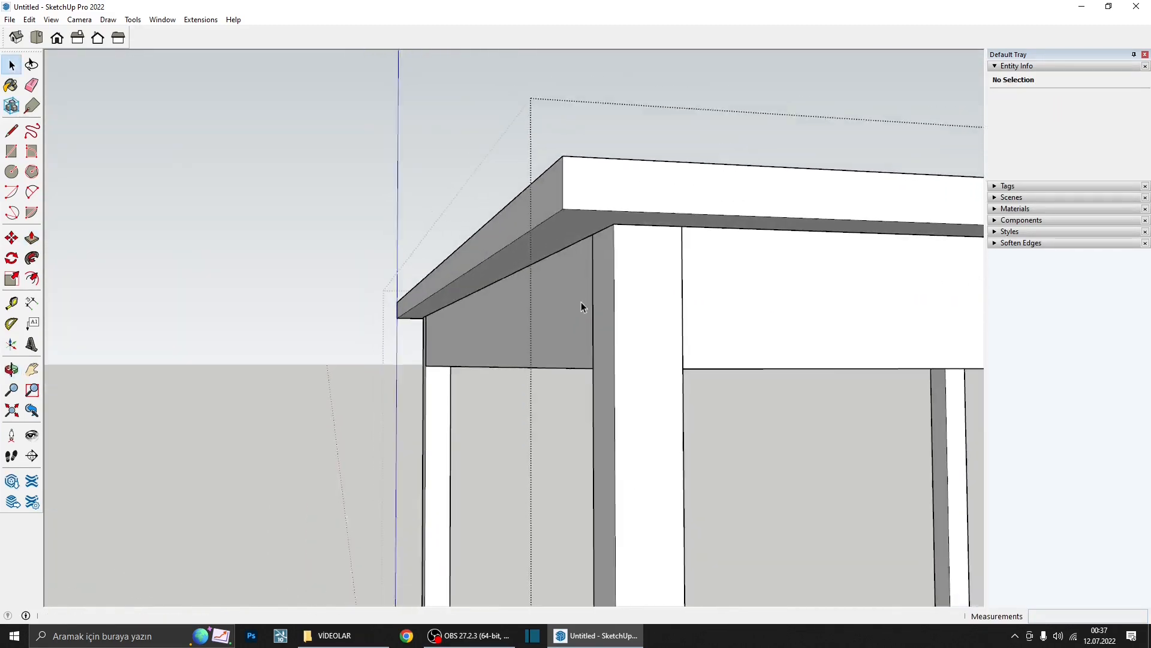
- Open the original table's front leg group, move its bottom face up to shorten only that leg, and exit the leg group
scroll(581, 301, down, 6)
middle_drag(460, 336, 381, 455)
scroll(378, 440, up, 3)
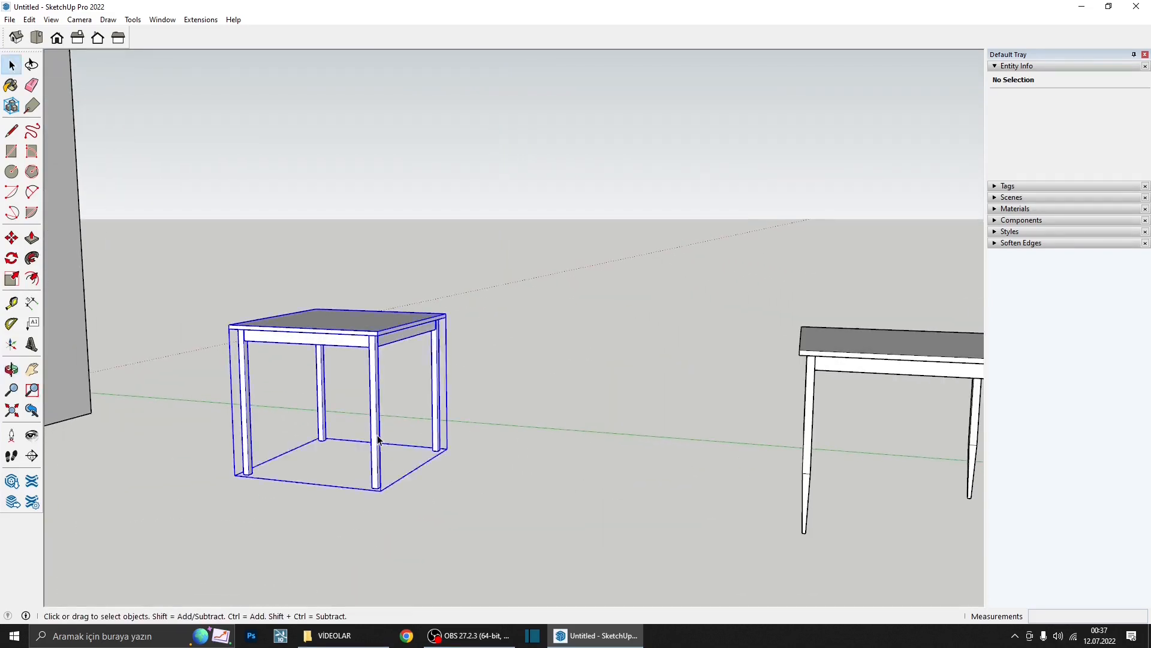
double_click(377, 440)
click(378, 441)
scroll(377, 443, up, 4)
triple_click(378, 445)
scroll(377, 455, up, 3)
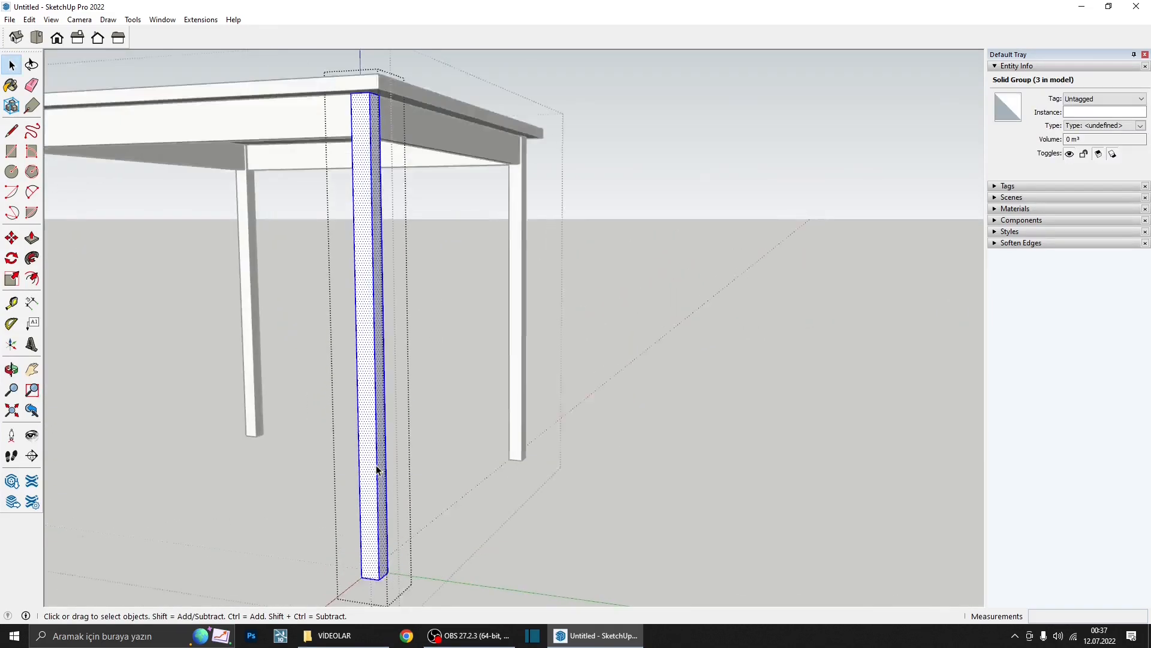
drag(323, 512, 449, 588)
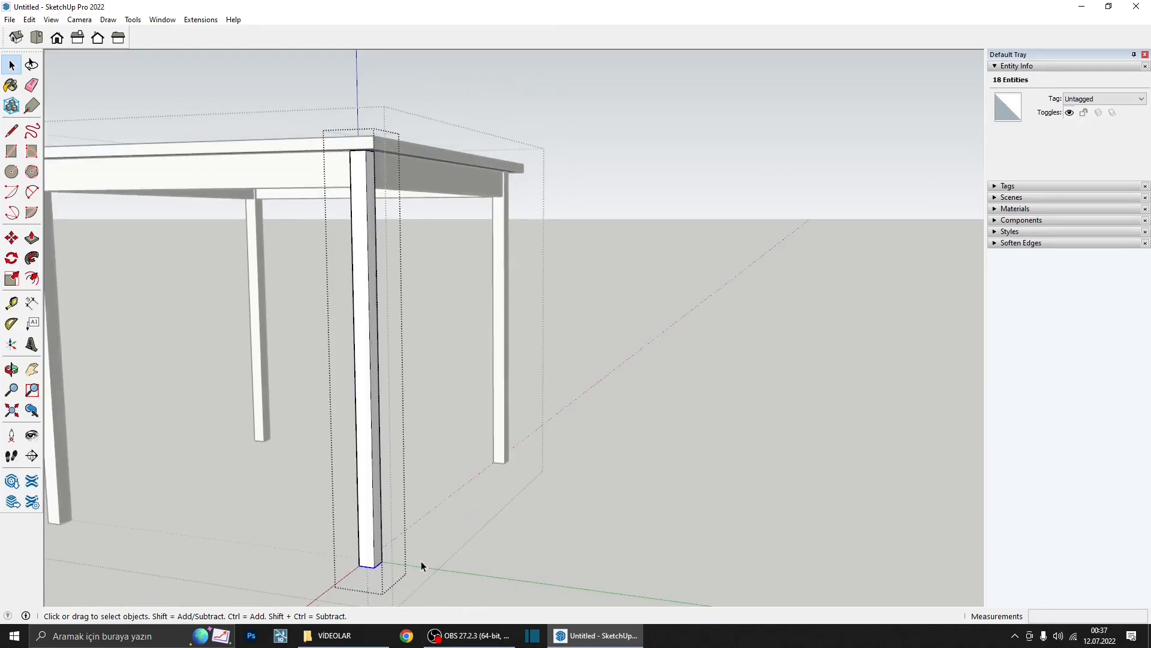
scroll(421, 560, down, 3)
key(m)
click(462, 526)
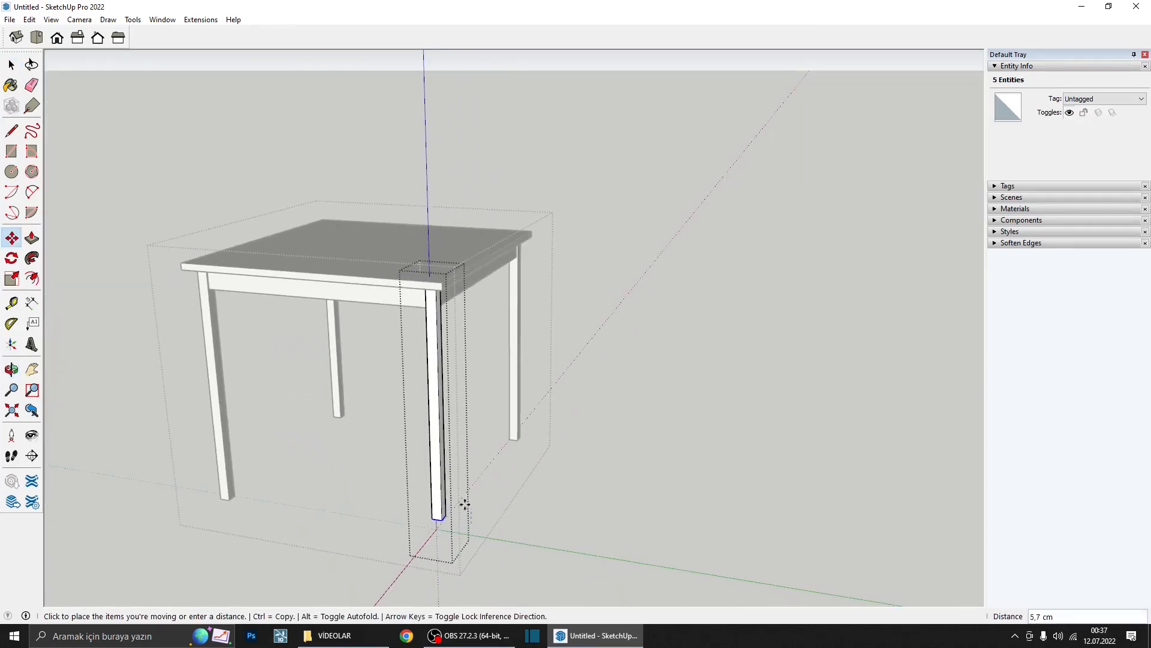
click(465, 445)
middle_drag(440, 452, 566, 383)
key(space)
click(457, 428)
scroll(438, 410, down, 6)
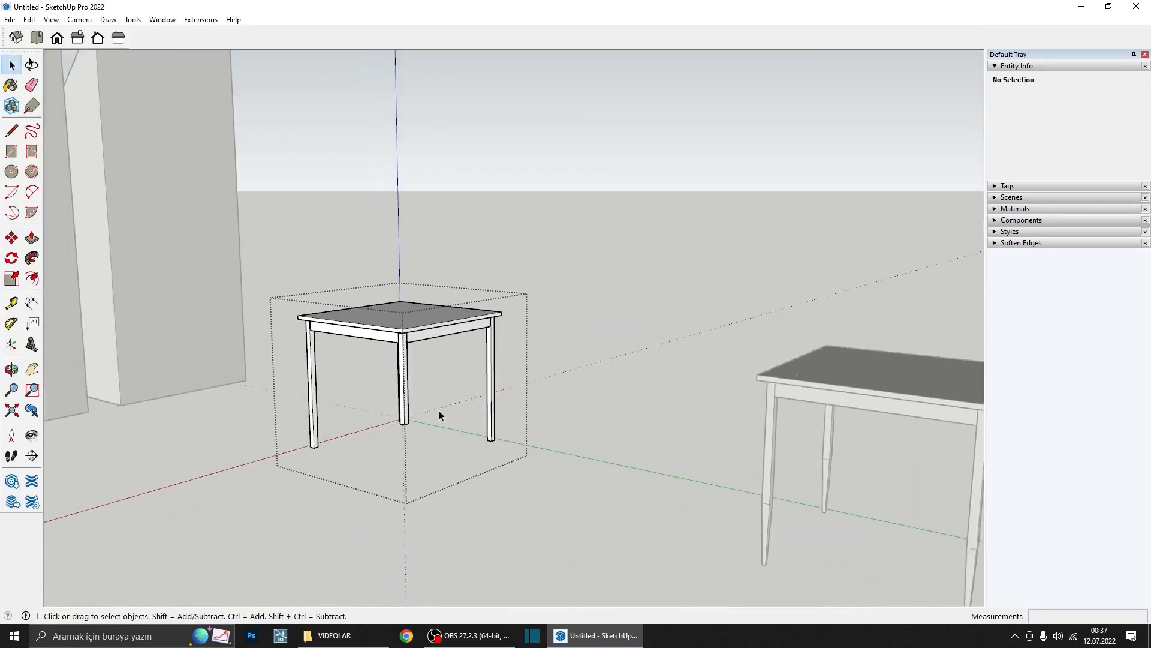
- Delete both rows of cubes standing beside the two tables
middle_drag(438, 397, 504, 452)
scroll(504, 452, down, 3)
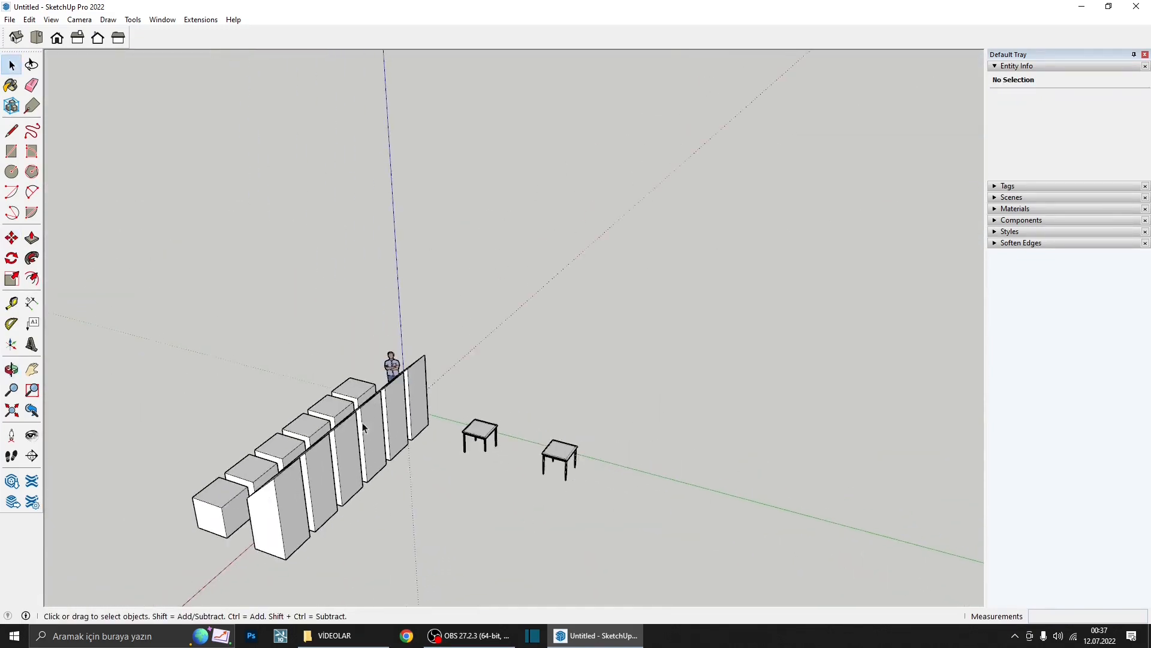
scroll(362, 422, down, 3)
middle_drag(362, 422, 442, 479)
drag(401, 561, 292, 375)
scroll(398, 369, up, 1)
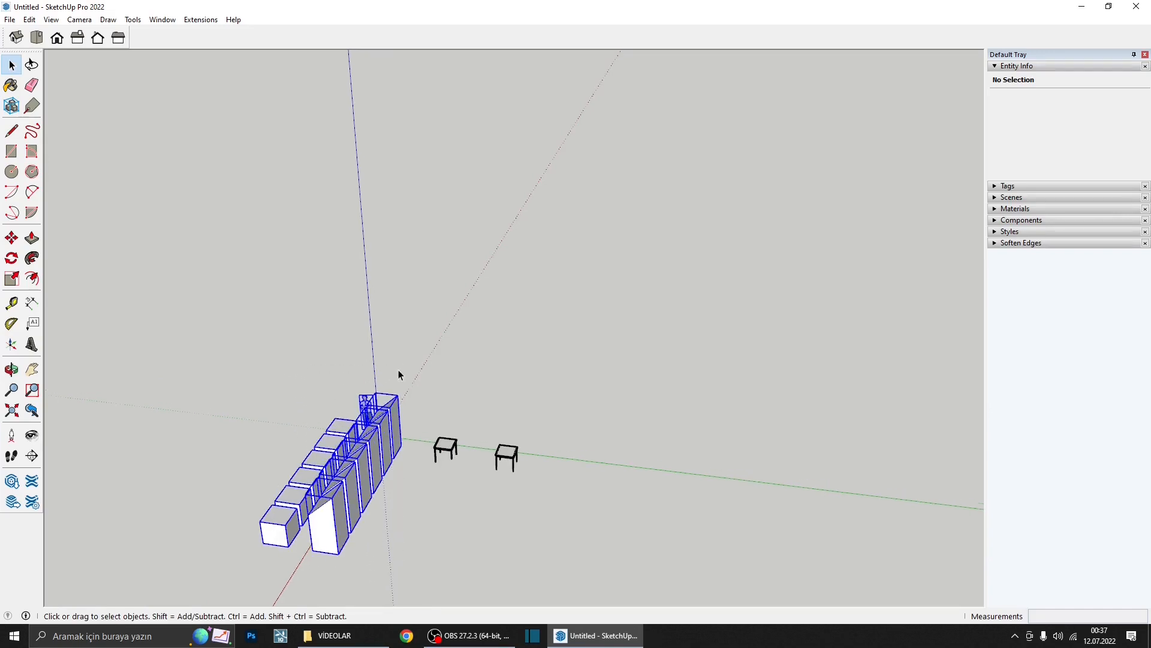
key(Delete)
middle_drag(368, 412, 508, 473)
scroll(507, 473, up, 2)
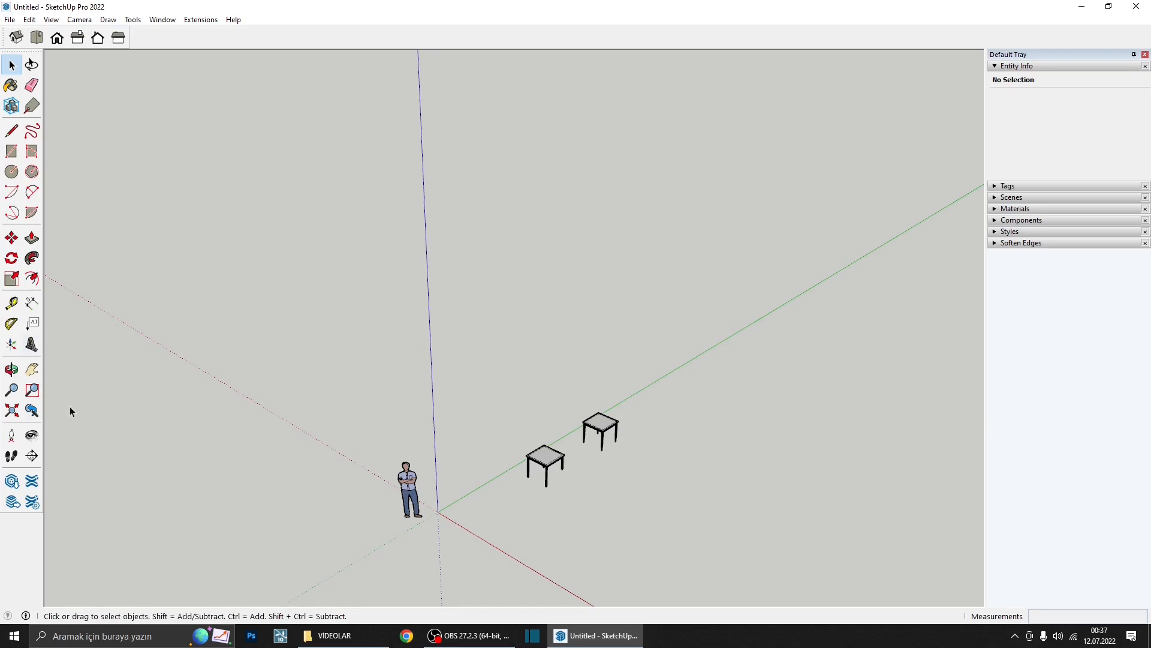
- Draw a 30 by 150 cm rectangle on the ground beside the red axis, in front of the tables
click(12, 151)
scroll(409, 500, up, 2)
middle_drag(360, 446, 349, 486)
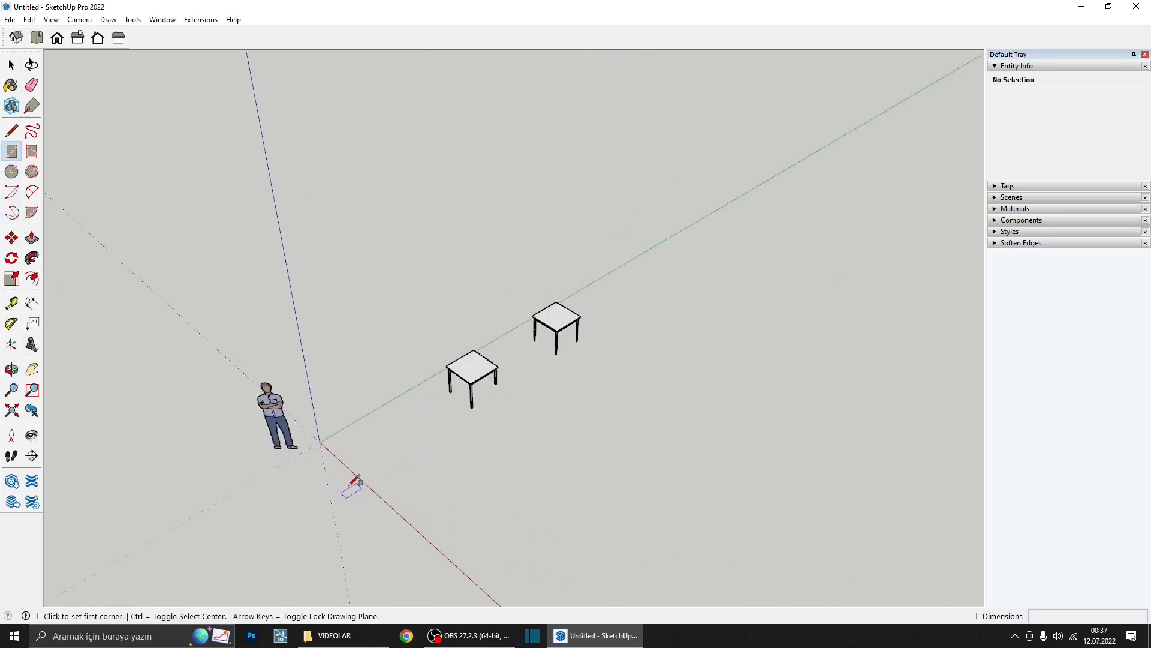
scroll(351, 483, up, 2)
click(367, 460)
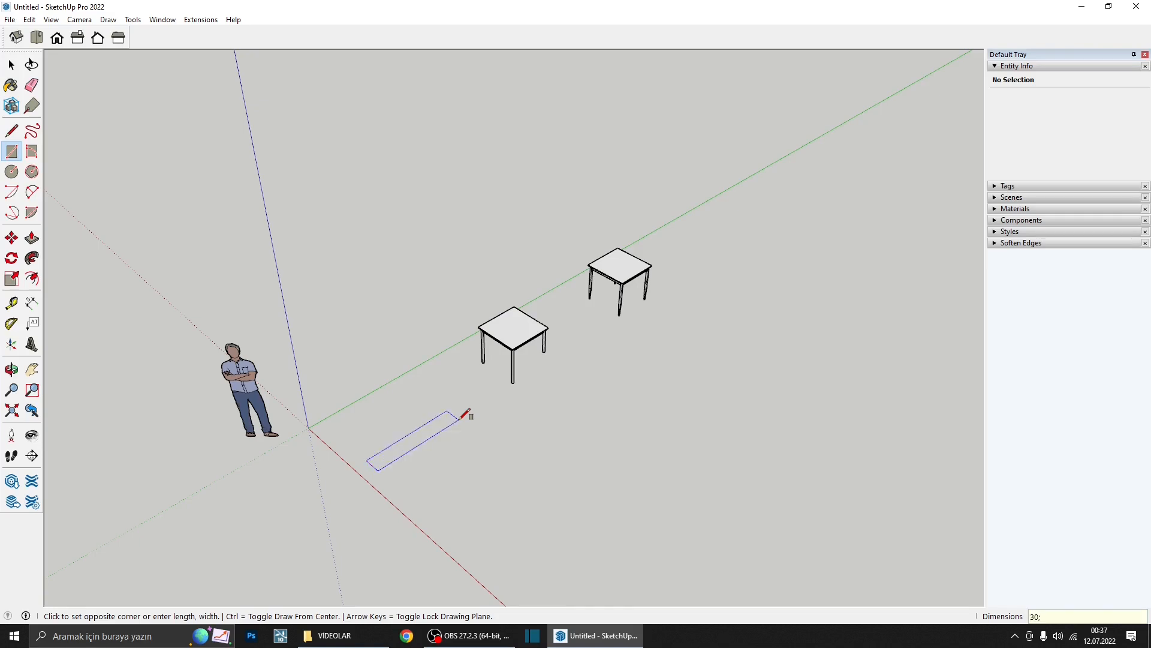
click(466, 414)
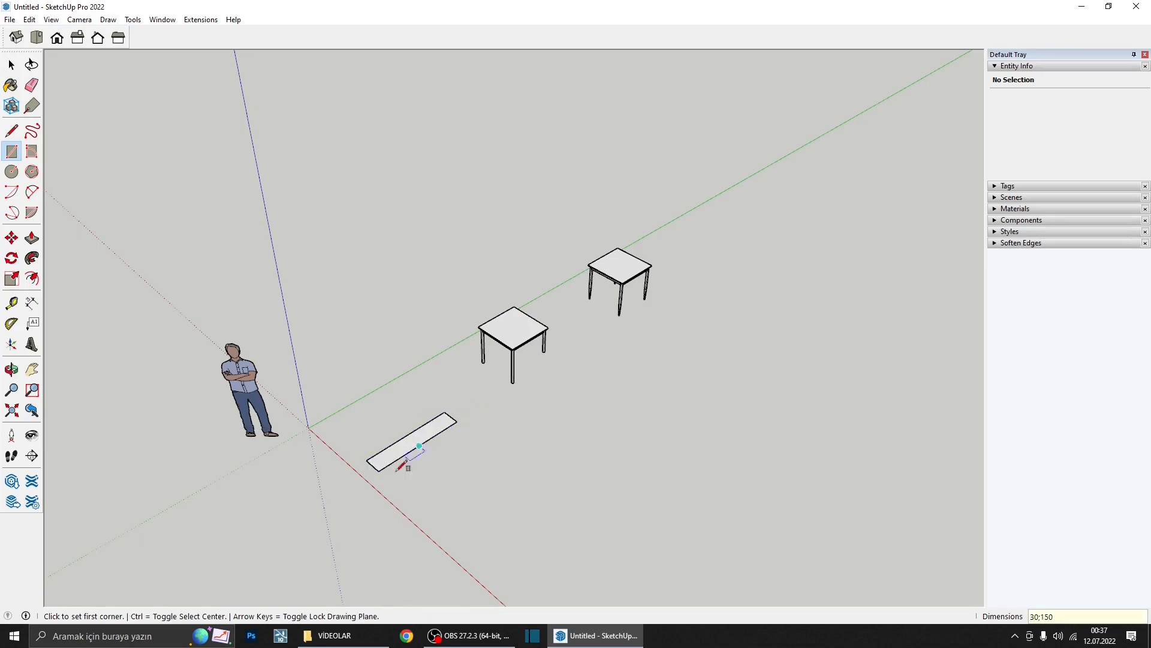
- Push/Pull the rectangle up 16 cm to form a stair step
middle_drag(398, 469, 411, 446)
key(p)
scroll(407, 454, up, 3)
click(407, 454)
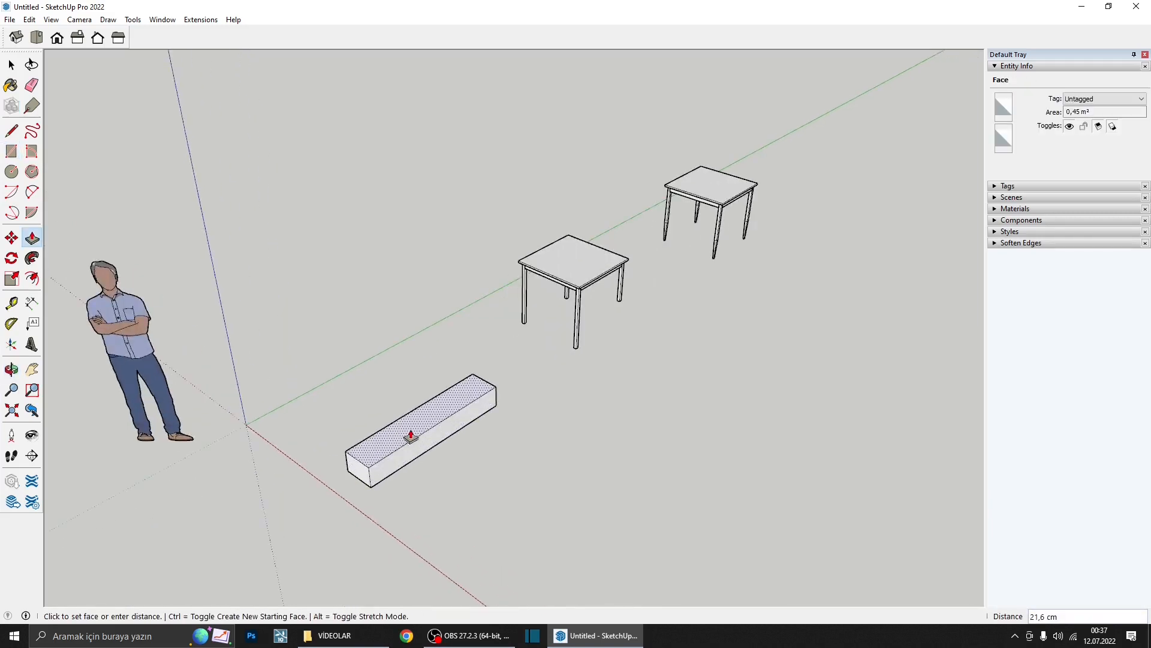
key(Return)
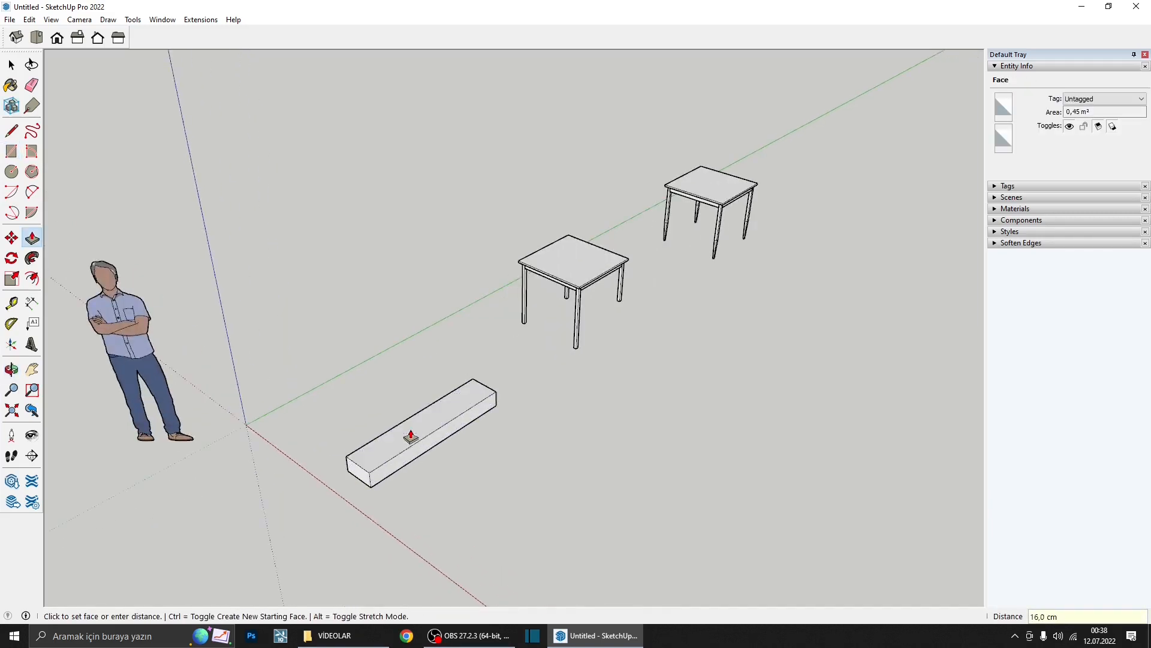
- Select the whole stair step and make it a component
key(space)
triple_click(412, 425)
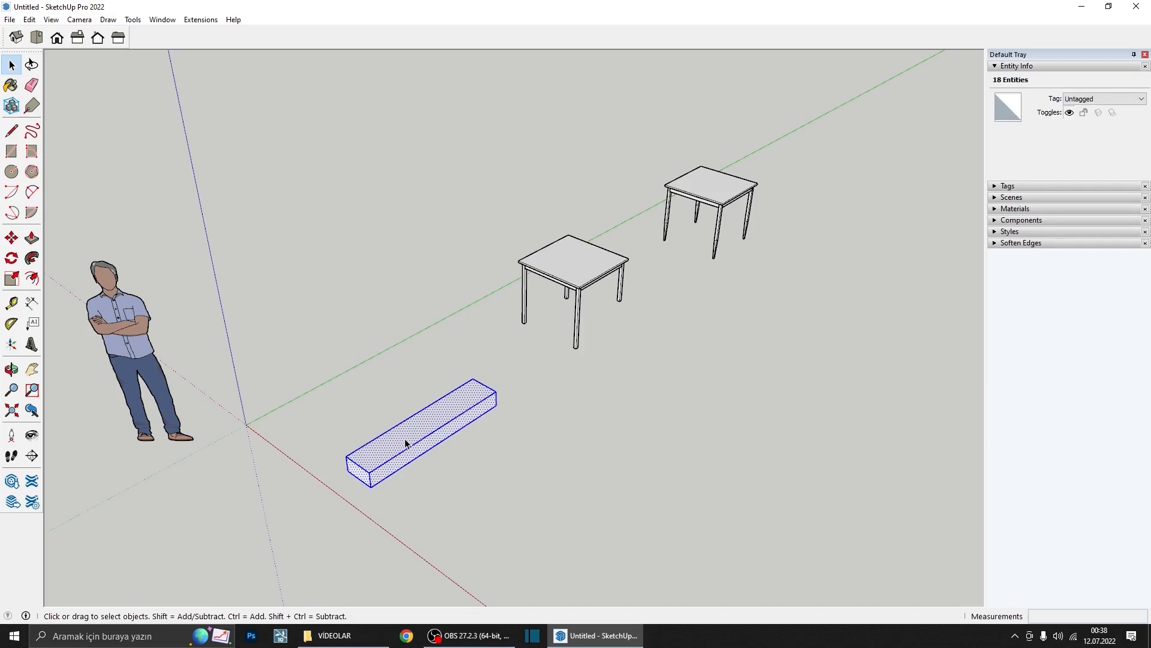
right_click(405, 438)
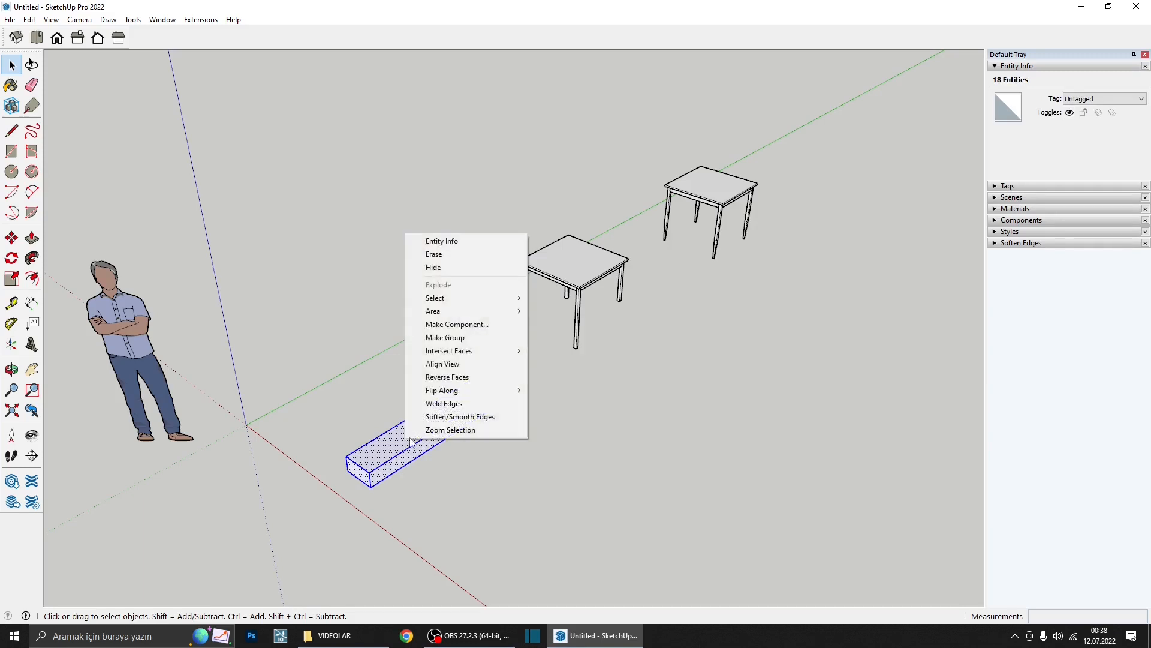
click(465, 324)
click(590, 442)
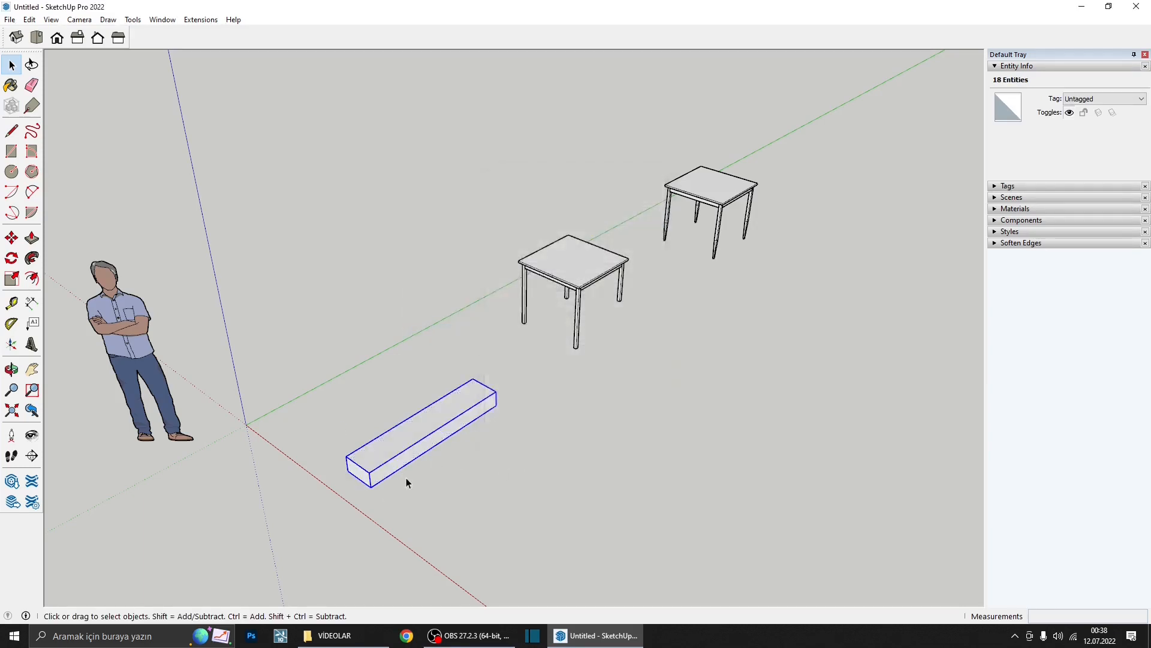
- Copy the step component diagonally up from its lower corner onto the step's upper edge, and array it as 19 copies
scroll(346, 480, up, 2)
key(m)
click(327, 459)
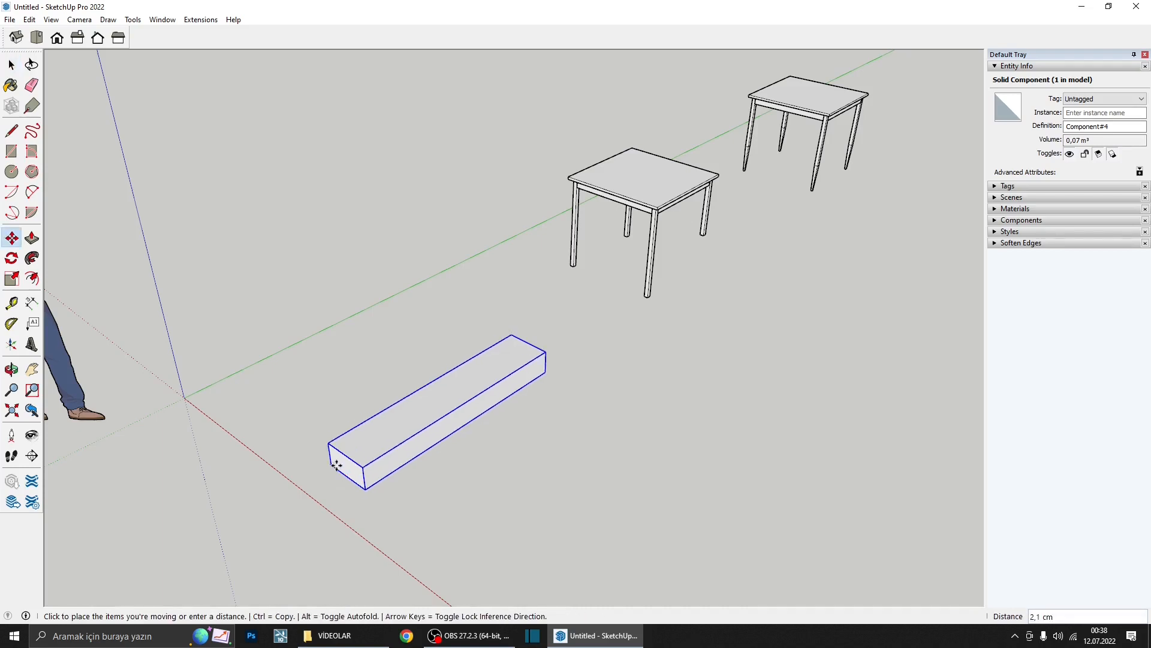
key(ctrl)
click(359, 455)
scroll(352, 446, down, 4)
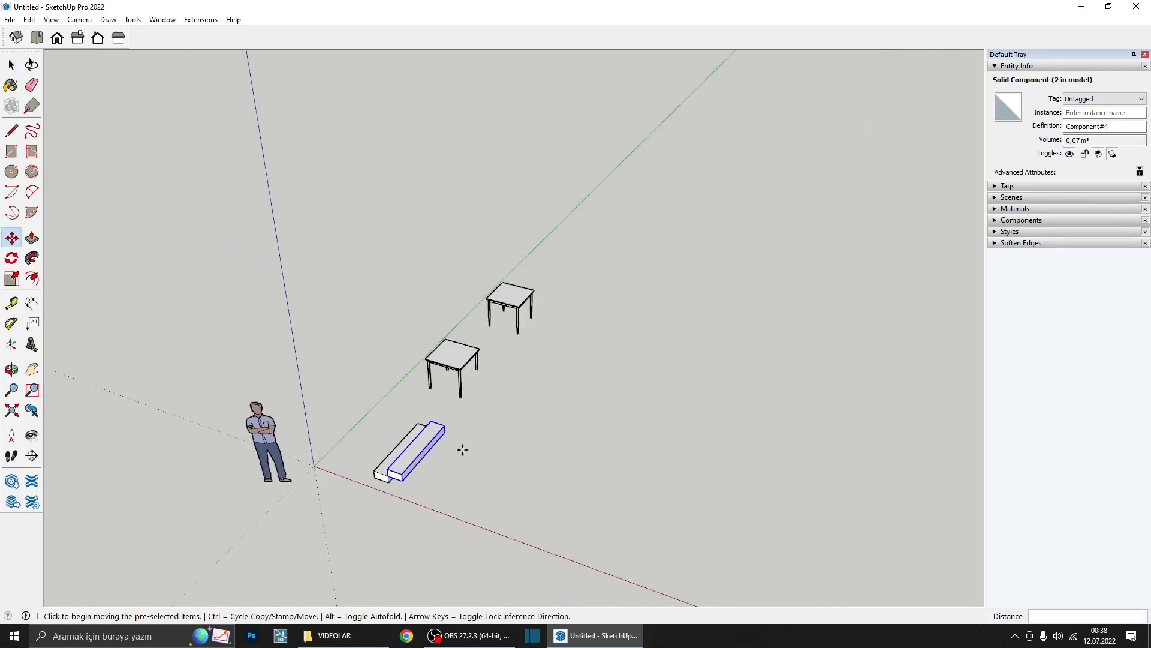
key(Return)
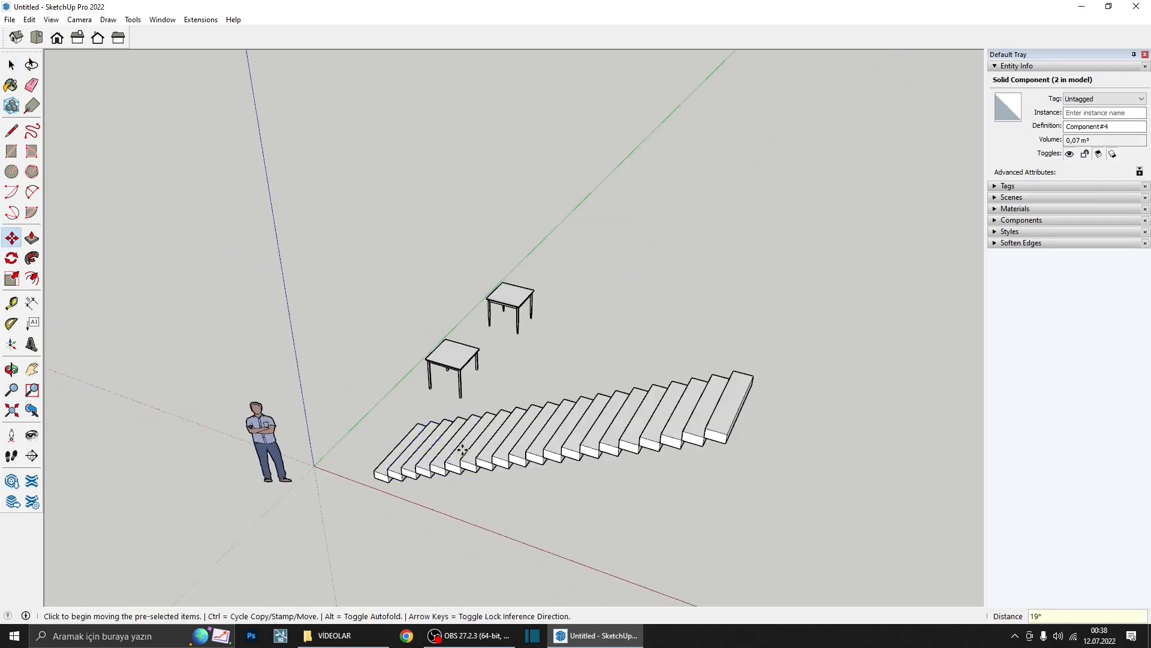
key(Escape)
key(space)
- Select all the stair steps to check how many component instances the staircase contains
middle_drag(540, 456, 490, 514)
middle_drag(491, 468, 729, 478)
drag(437, 400, 418, 395)
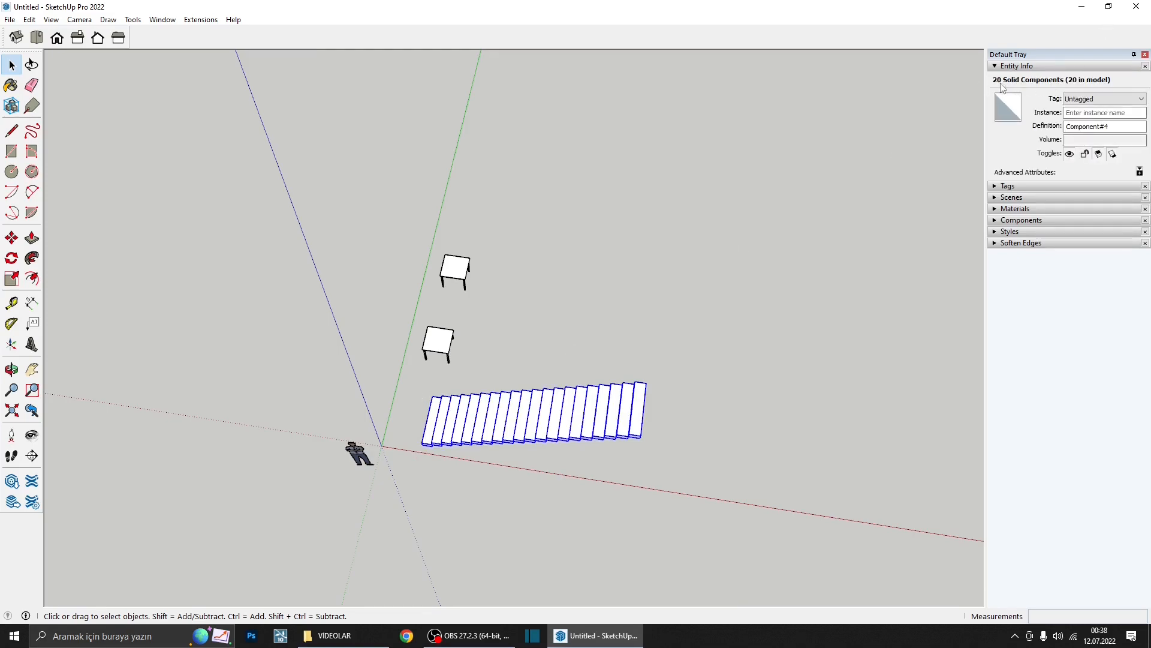
- Open the top step component, push its underside up about 10 cm to thin every step, and exit the component
middle_drag(543, 397, 523, 326)
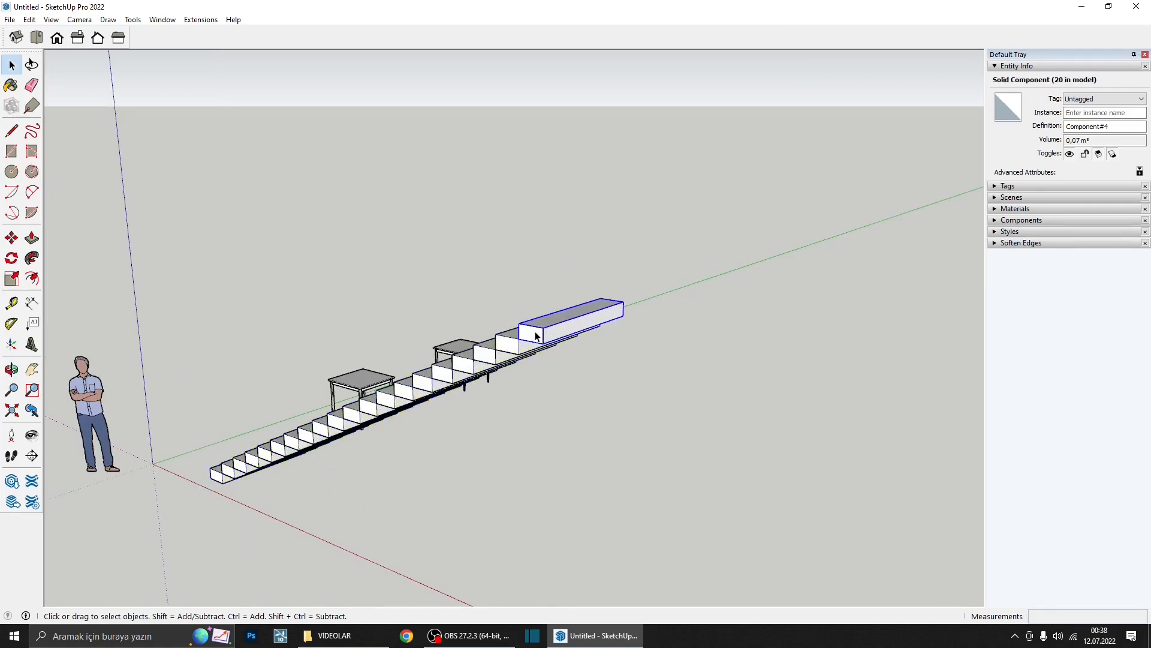
scroll(524, 326, up, 4)
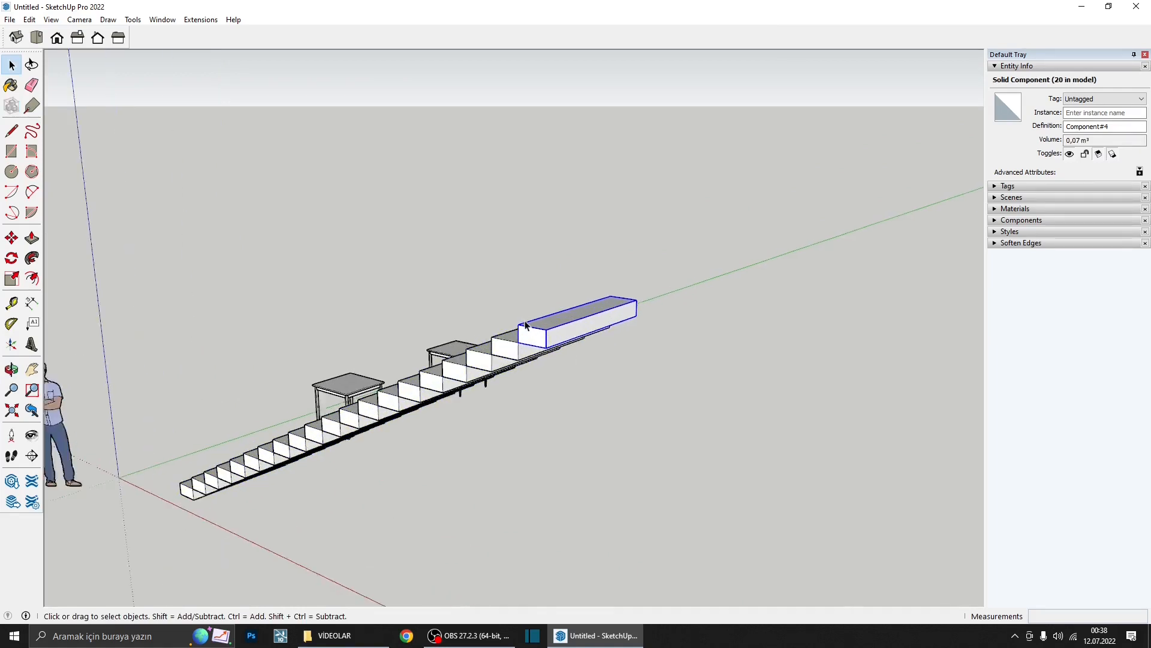
middle_drag(526, 326, 597, 206)
double_click(593, 225)
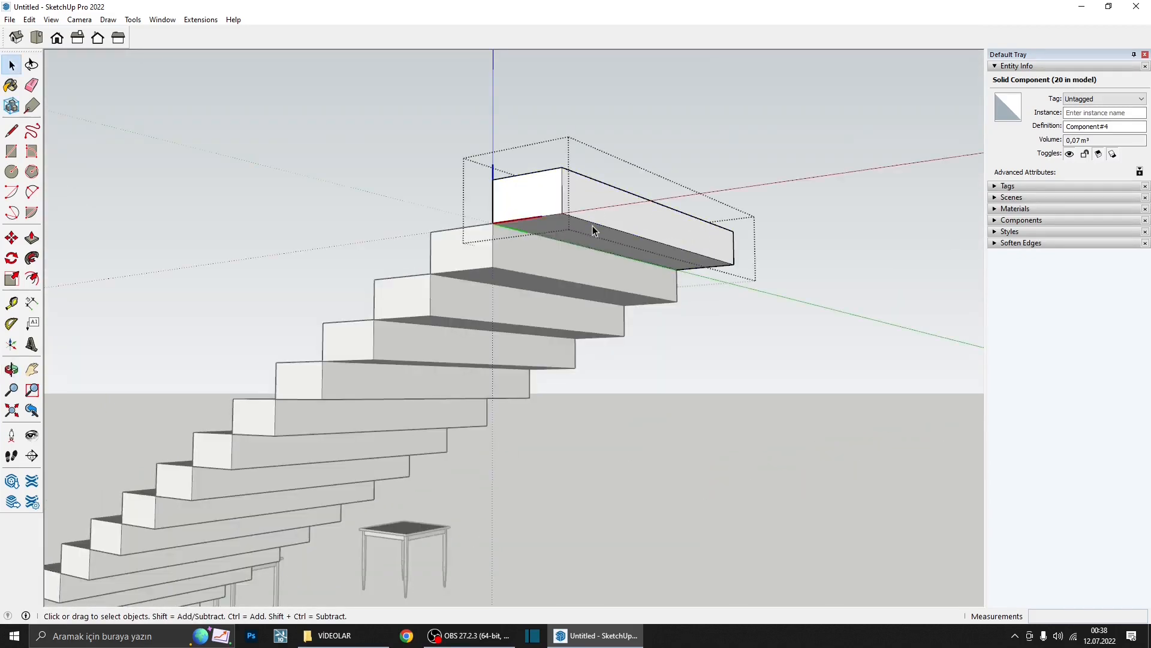
key(p)
click(592, 226)
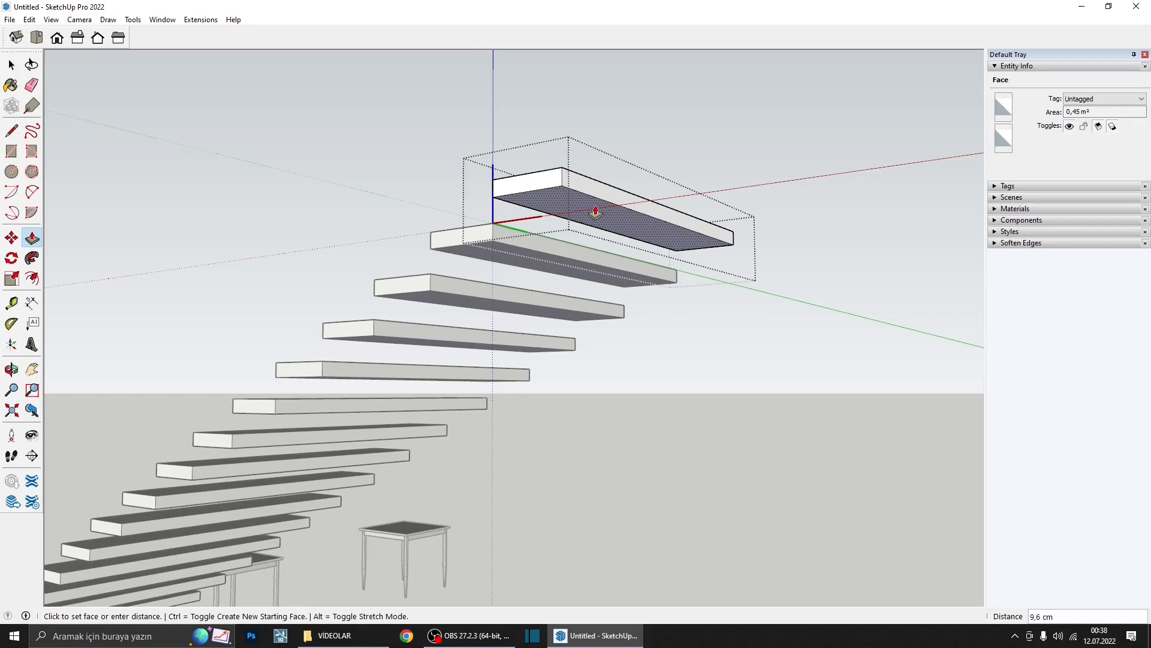
key(Return)
key(space)
key(Escape)
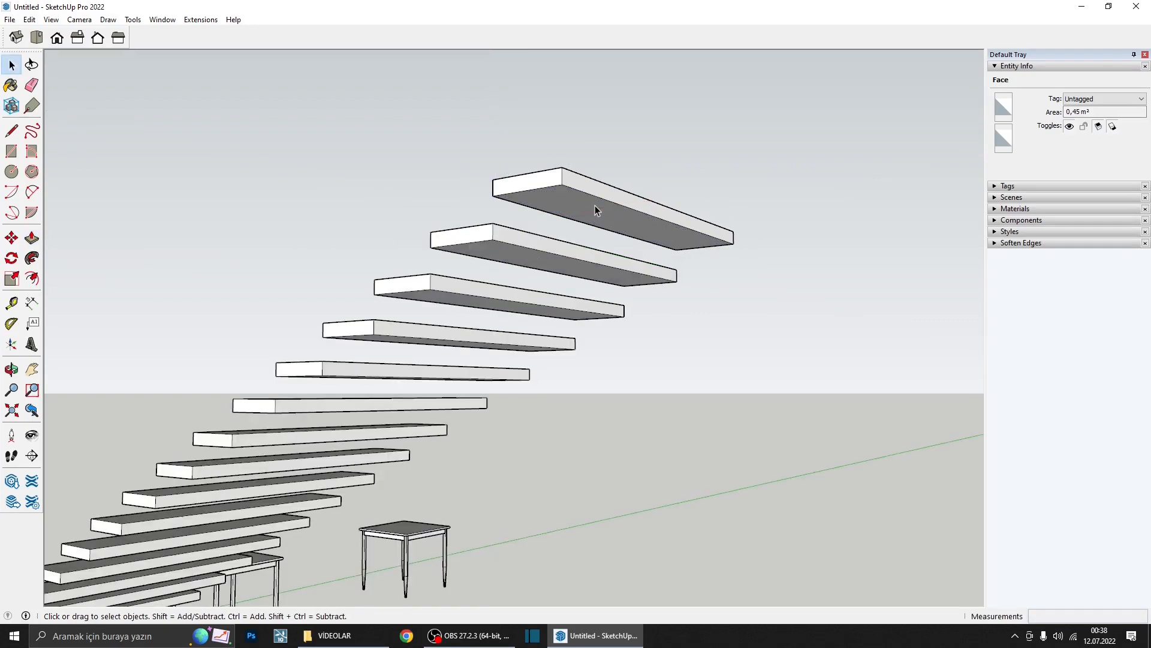
- Undo the thinning of the stair steps
mouse_move(595, 205)
middle_down()
mouse_move(752, 265)
mouse_move(869, 241)
mouse_move(678, 318)
mouse_move(601, 334)
mouse_move(584, 398)
mouse_move(366, 367)
middle_up()
scroll(751, 265, down, 3)
scroll(754, 269, down, 3)
scroll(584, 398, down, 3)
key(ctrl+z)
key(ctrl+z)
key(Escape)
middle_drag(618, 383, 453, 380)
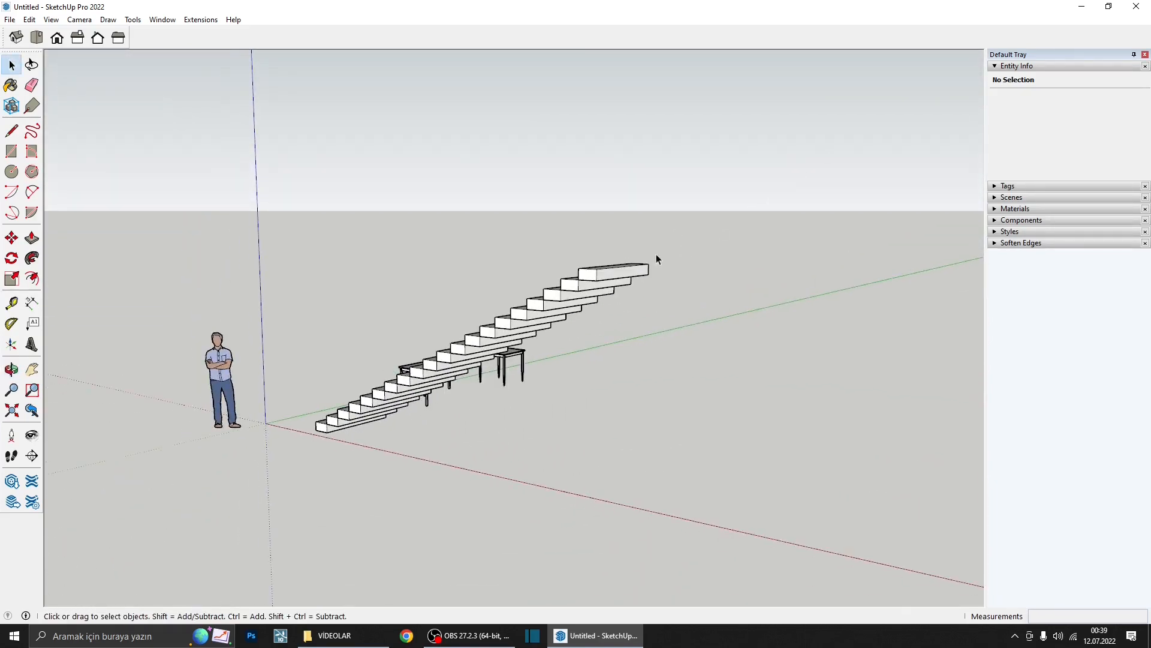
- Open the top step component, move its lower rear edge down to the next step's bottom corner to slope the underside, and exit
middle_drag(656, 259, 581, 242)
scroll(599, 198, up, 5)
double_click(594, 207)
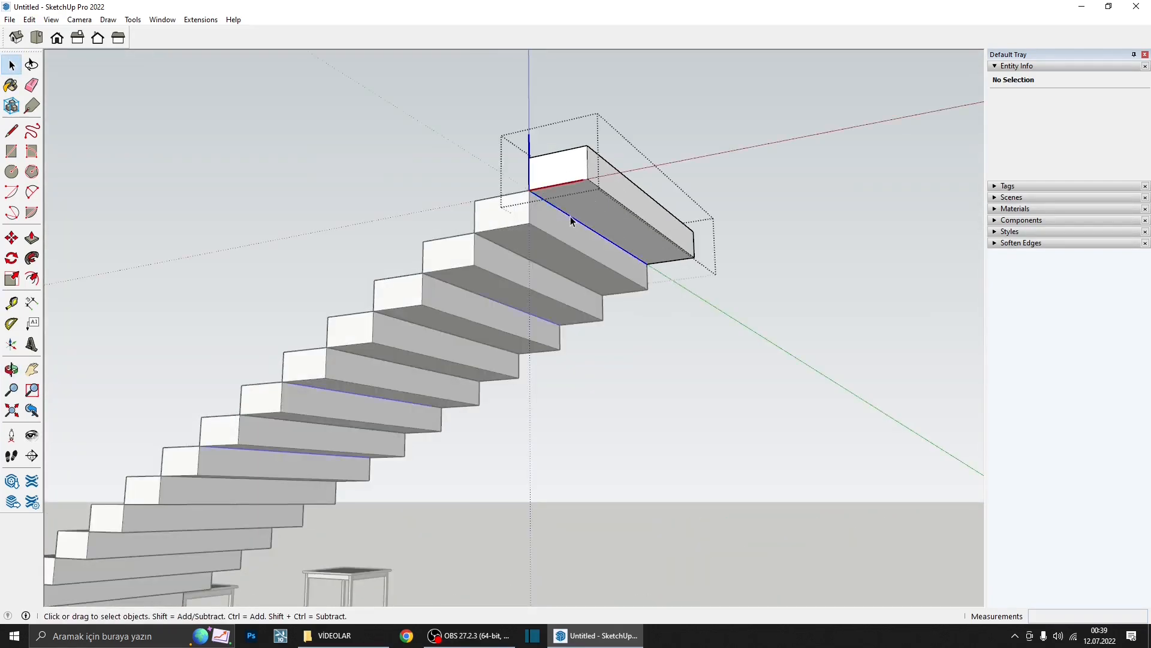
click(587, 233)
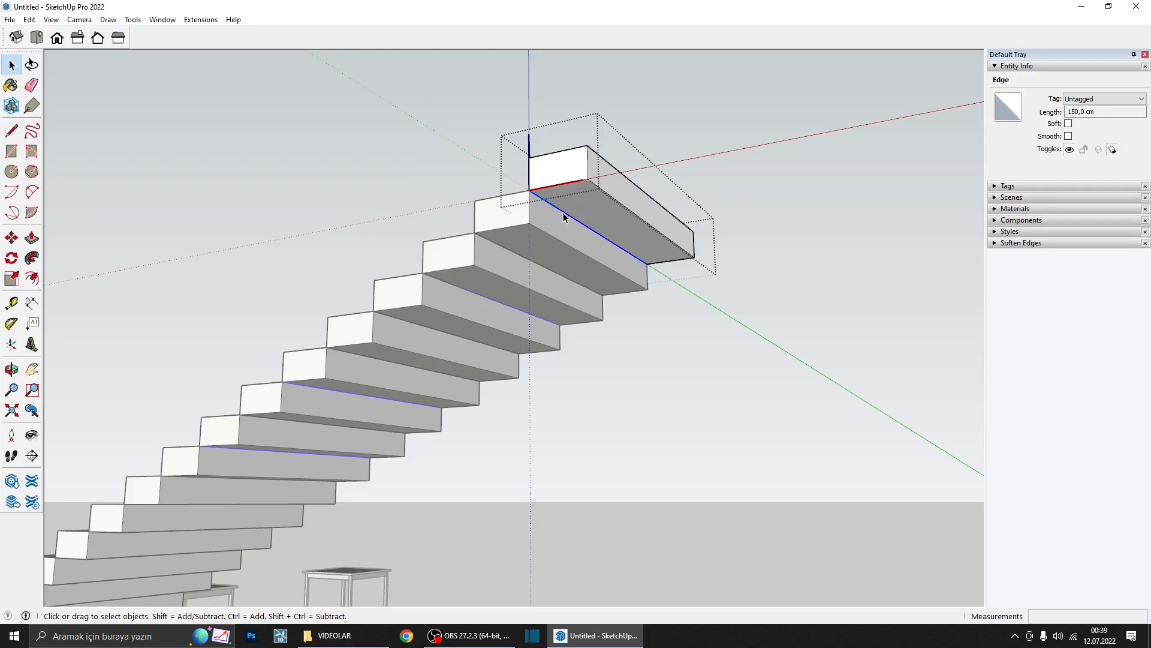
key(m)
click(530, 191)
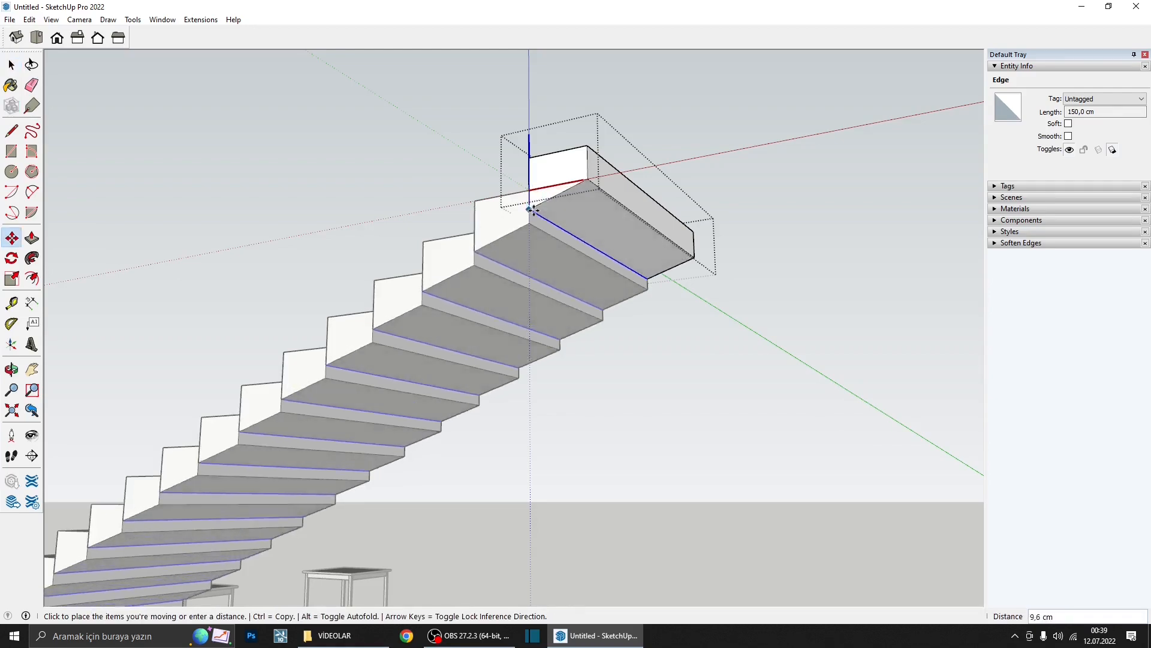
click(531, 223)
key(space)
scroll(531, 220, down, 5)
click(532, 218)
scroll(521, 225, down, 2)
middle_drag(470, 271, 473, 390)
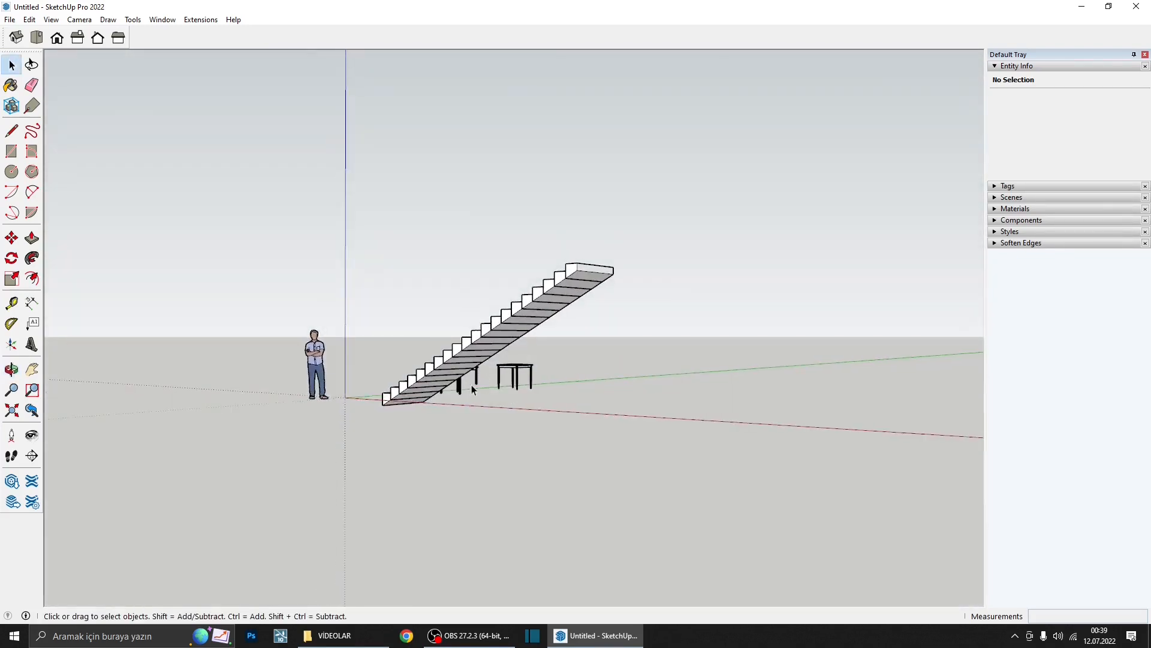
- Open the bottom step component and push its top face down 2 cm
middle_drag(669, 231, 512, 393)
middle_drag(517, 342, 437, 406)
scroll(437, 406, up, 10)
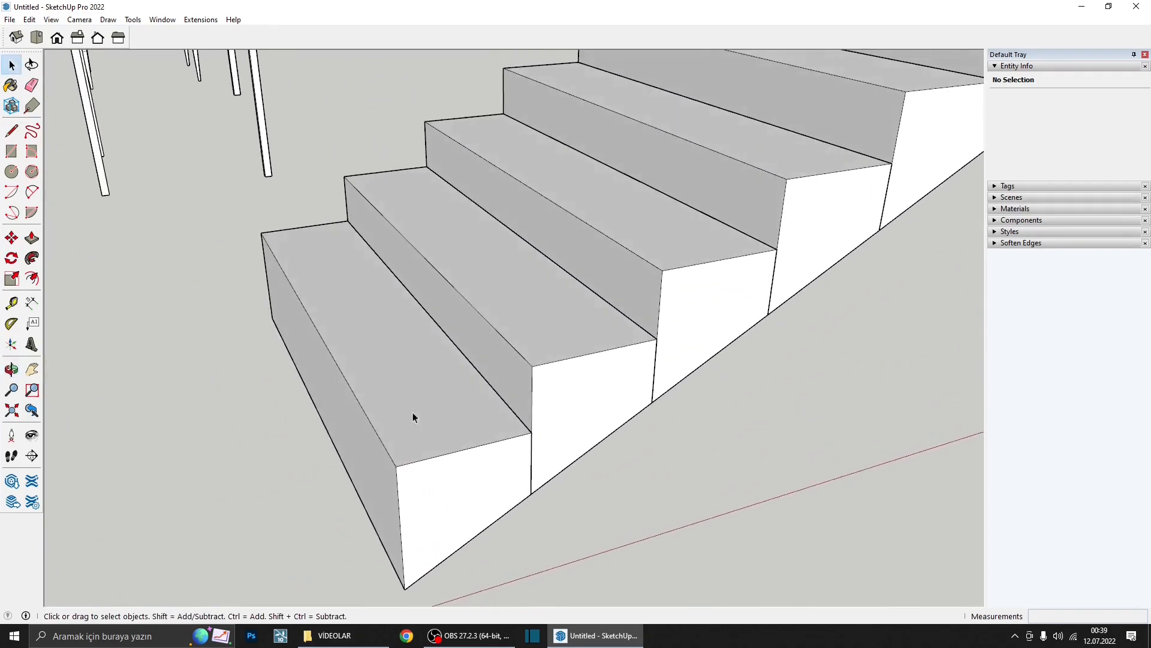
scroll(430, 423, up, 3)
key(p)
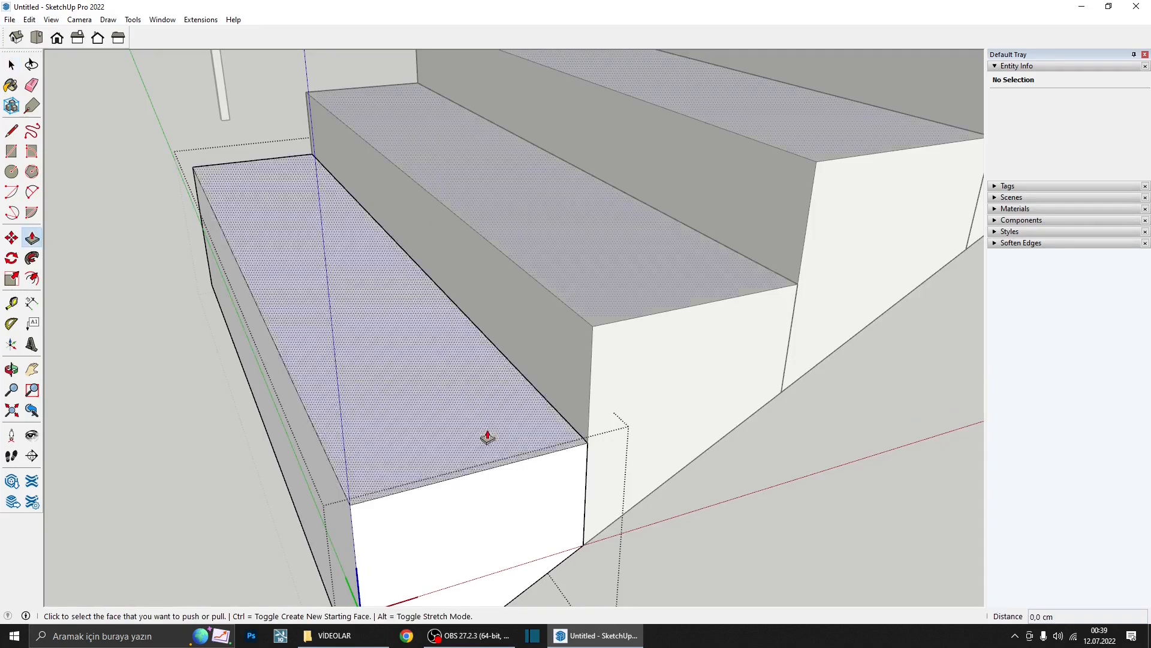
click(487, 449)
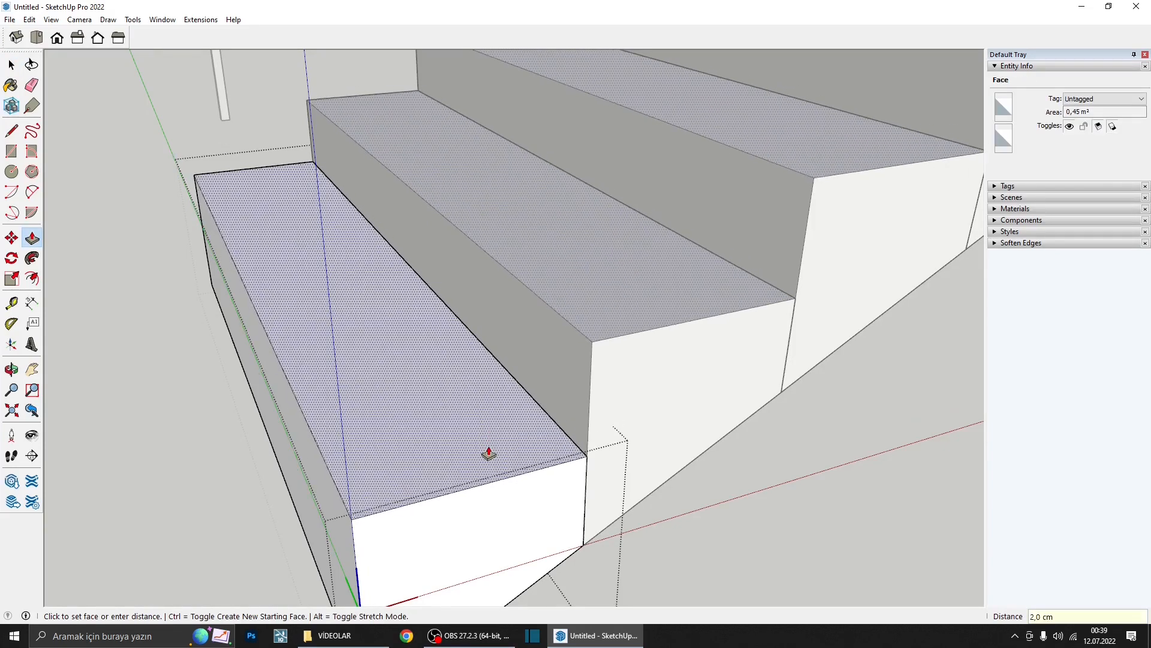
key(space)
scroll(490, 446, down, 2)
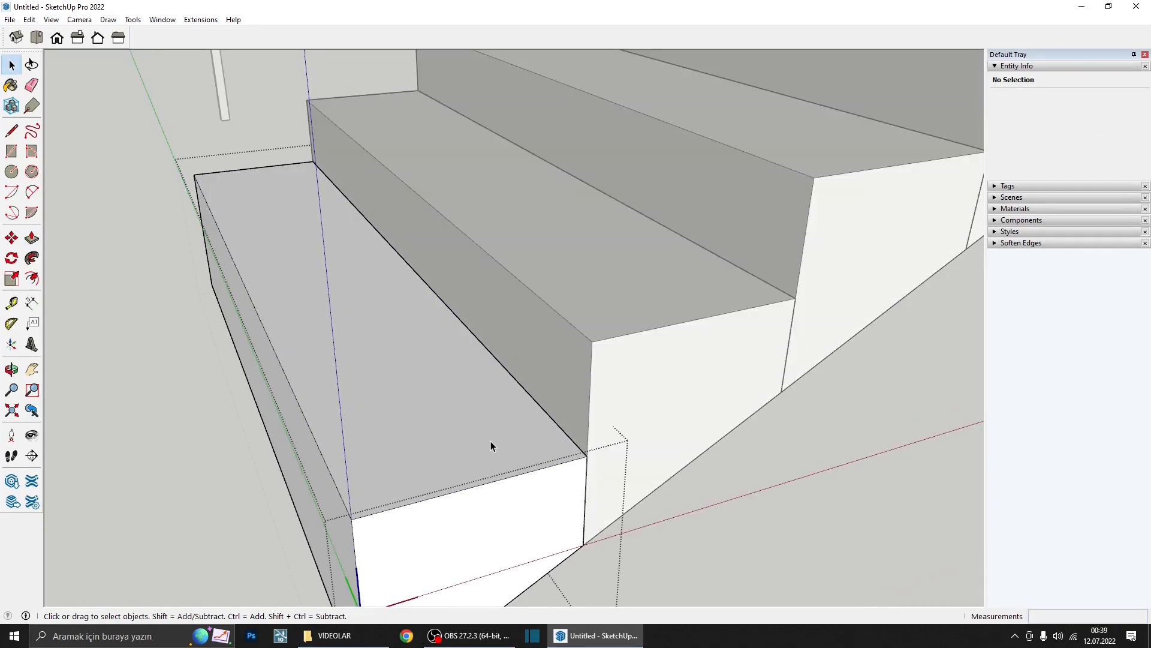
- Select all the geometry inside the bottom step component and make it a group
click(491, 446)
scroll(489, 450, down, 2)
triple_click(489, 460)
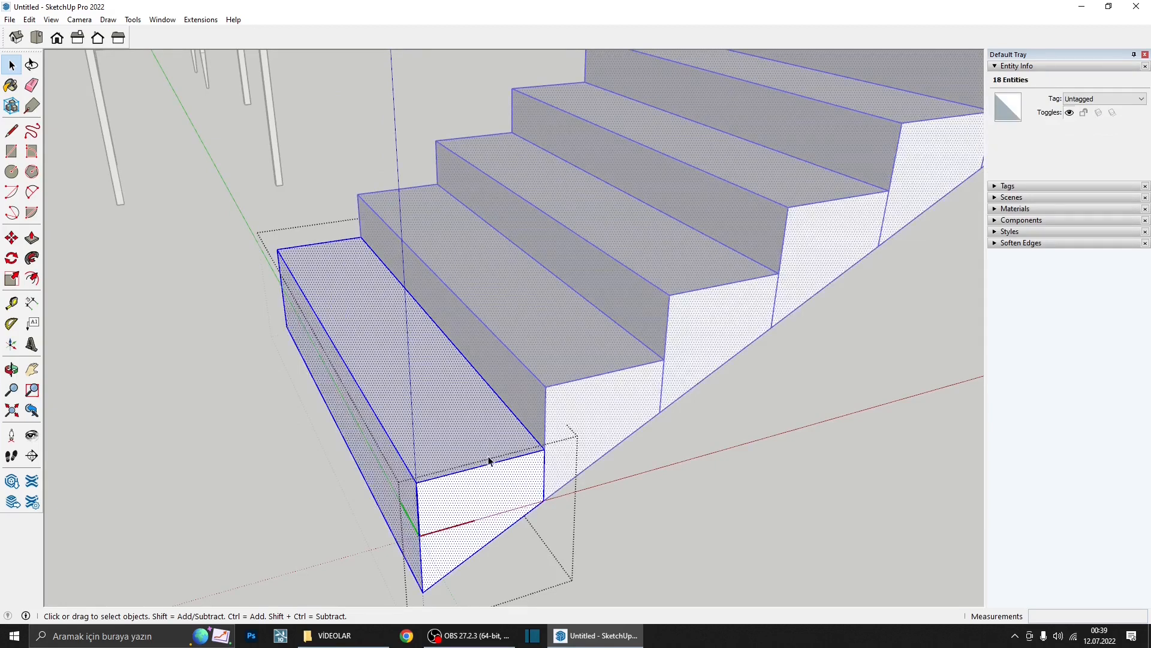
mouse_move(464, 449)
middle_down()
mouse_move(451, 454)
mouse_move(460, 452)
middle_up()
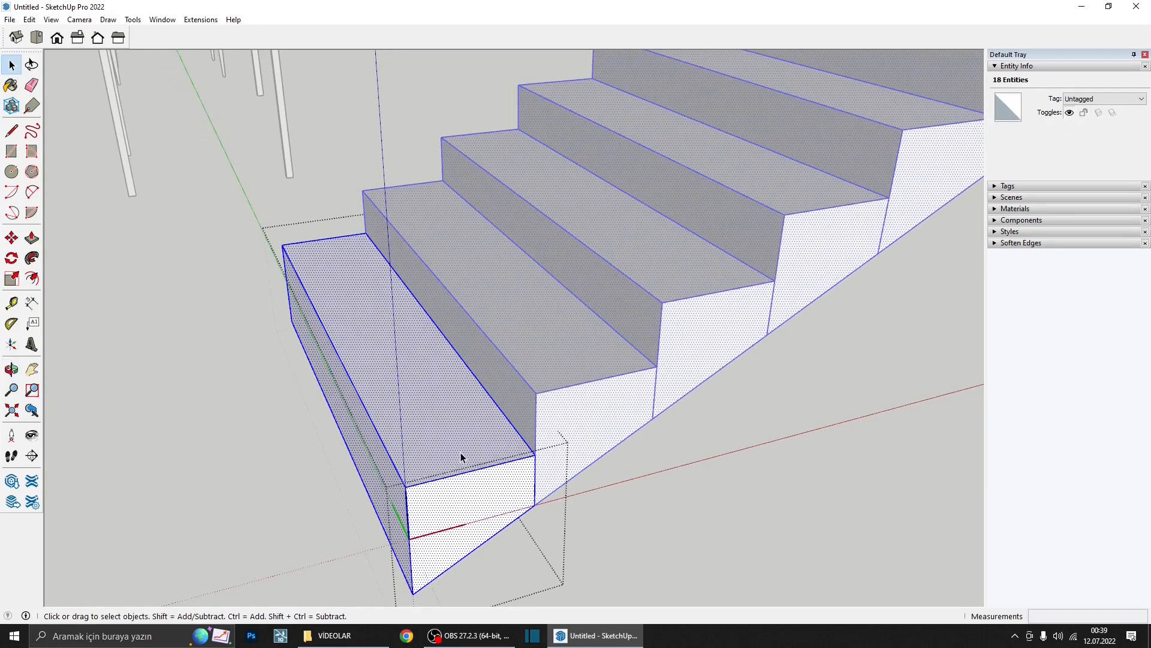
scroll(460, 452, down, 2)
right_click(426, 441)
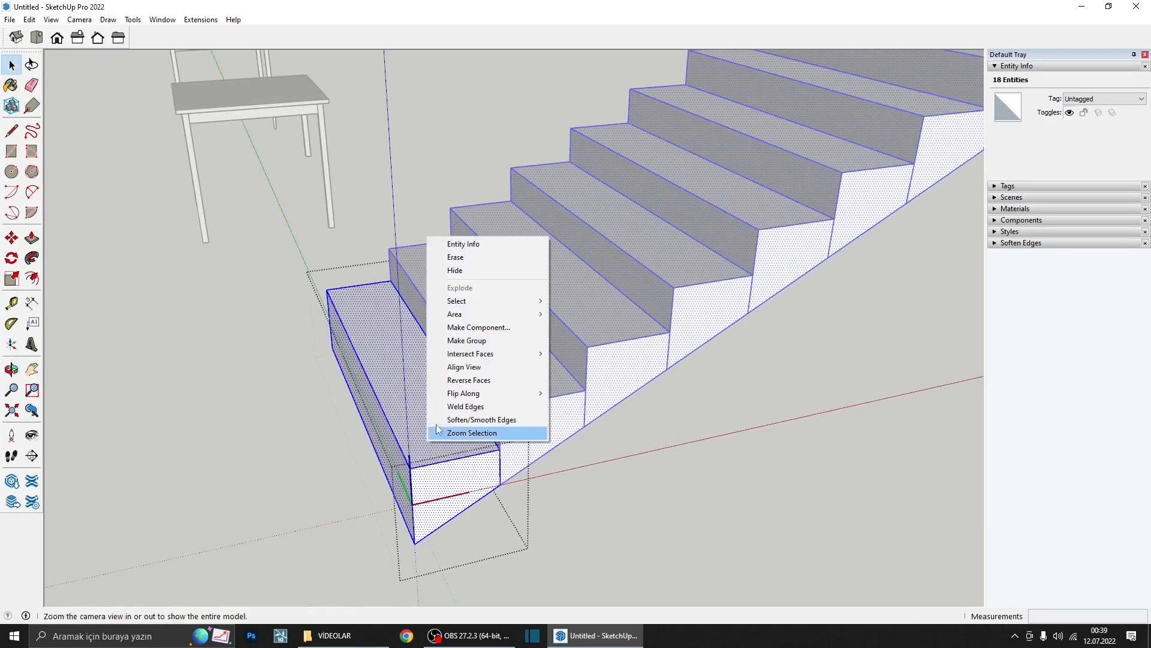
click(467, 340)
scroll(511, 531, down, 3)
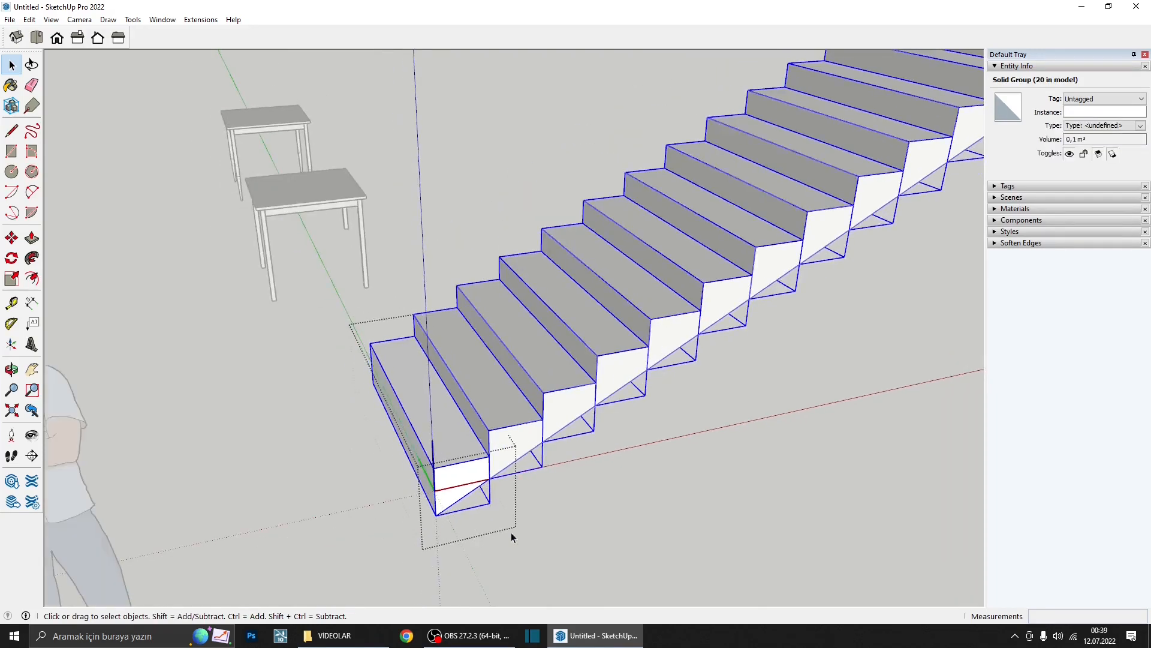
- Exit the component, check the bottom step's entity type, and reopen it to inspect the group inside
middle_drag(538, 505, 522, 506)
scroll(522, 507, up, 3)
click(478, 458)
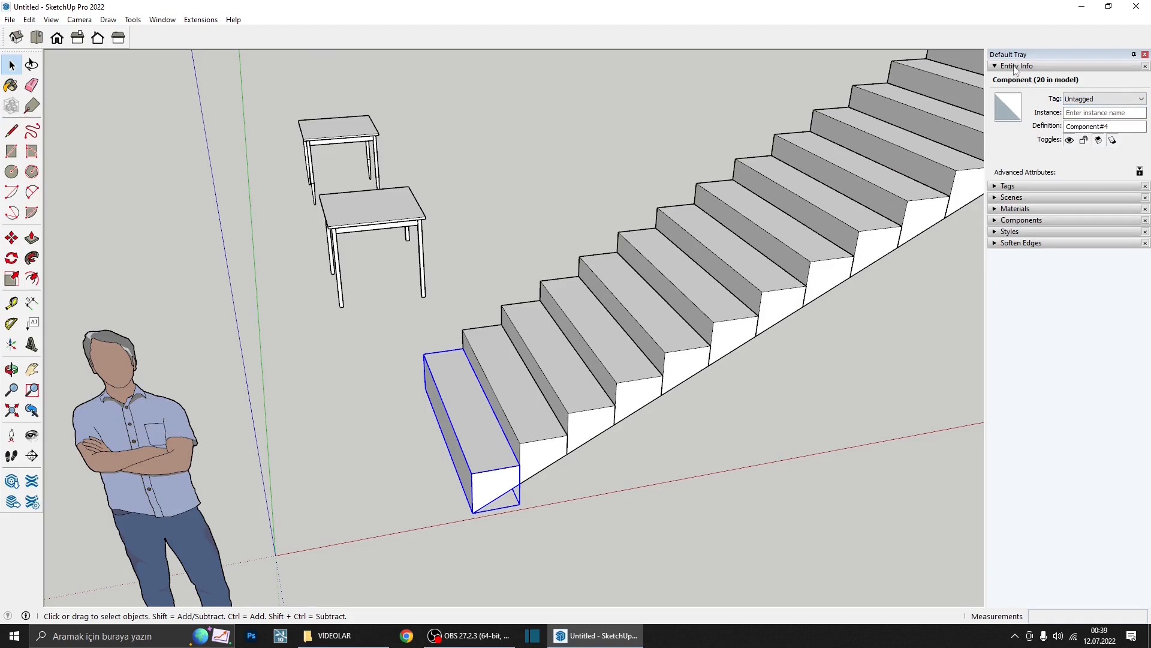
double_click(482, 449)
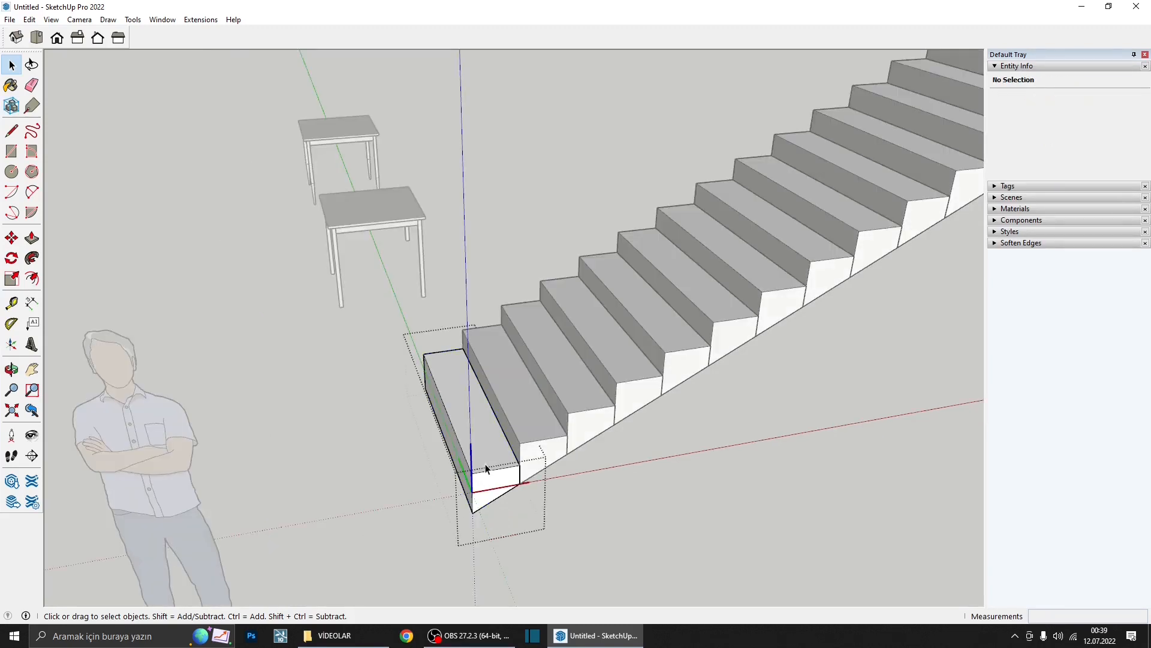
click(487, 469)
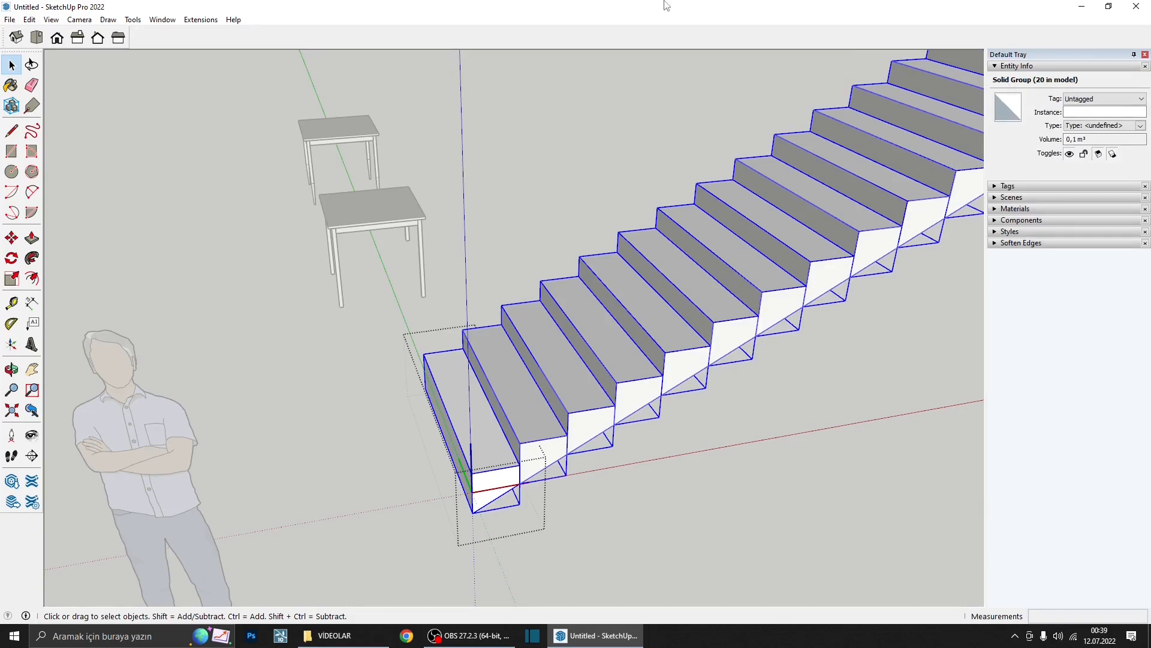
- Draw a 30 × 150 cm rectangle over the bottom step's top face and pull it up about 2 cm as a tread slab
key(r)
scroll(360, 370, up, 6)
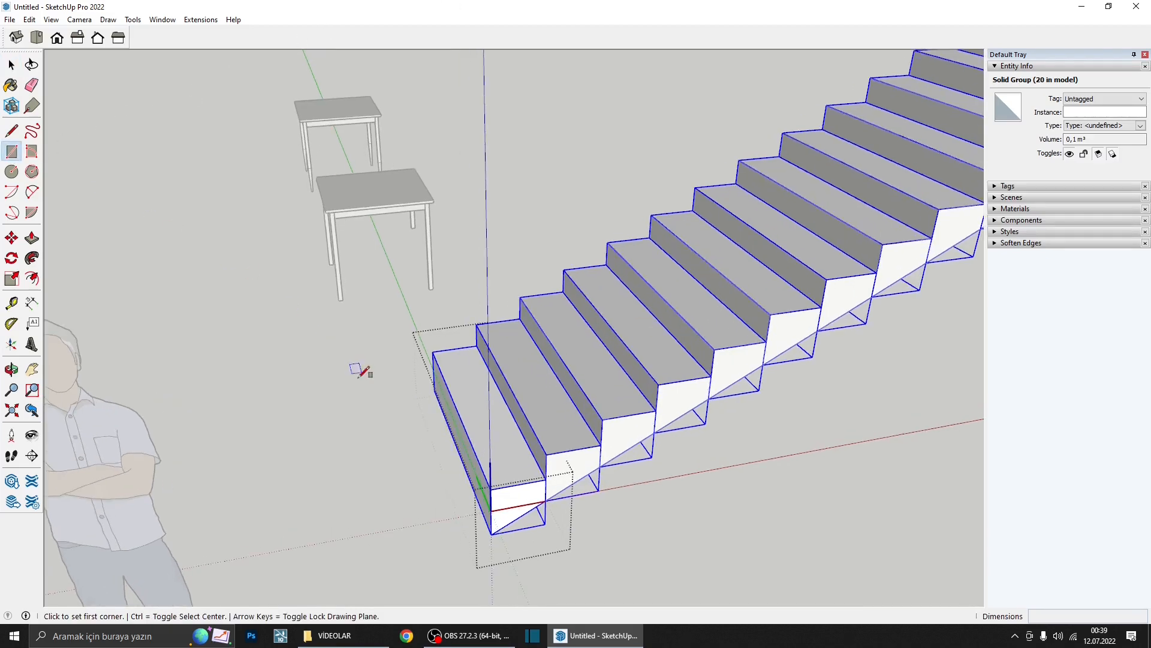
click(579, 501)
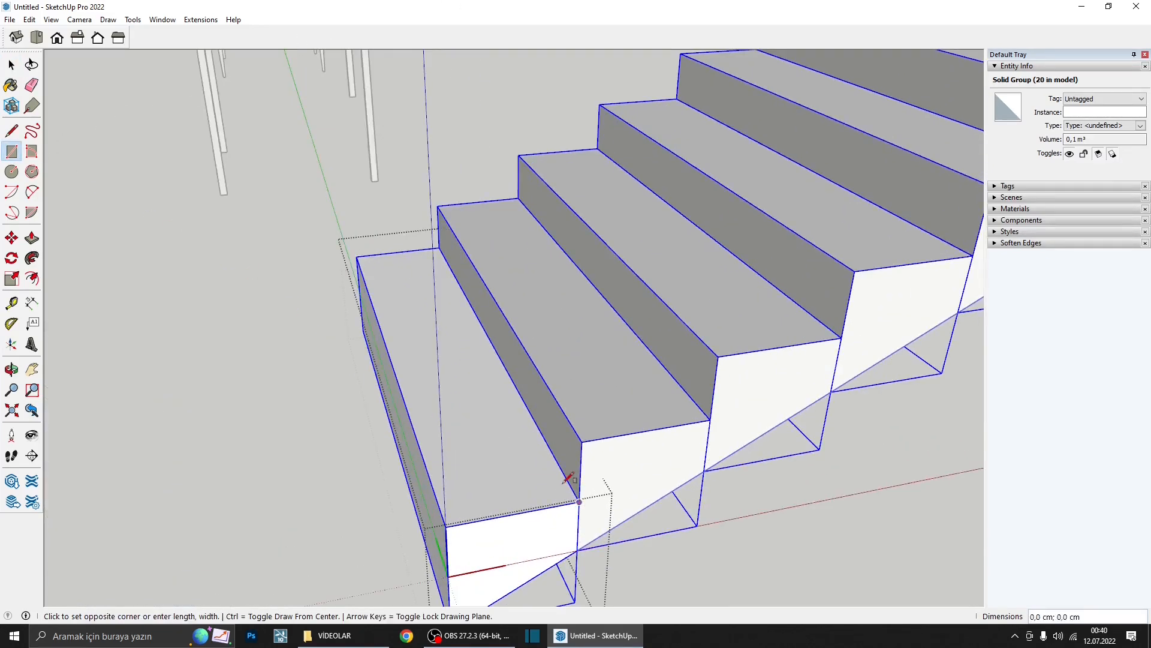
click(358, 259)
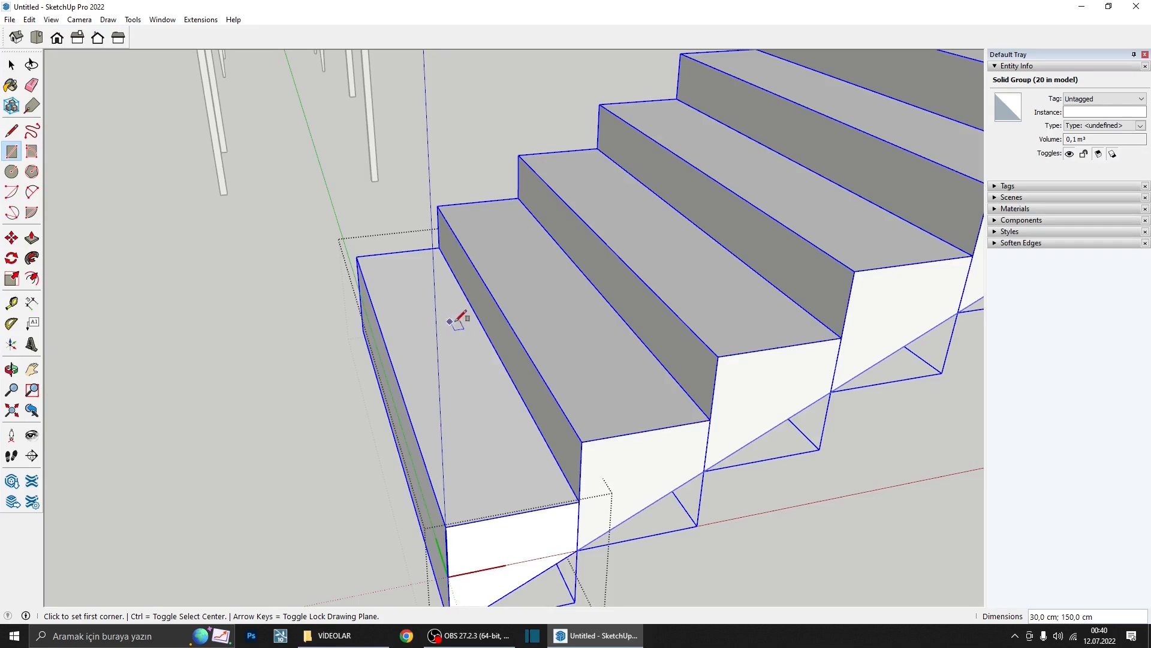
key(p)
click(500, 483)
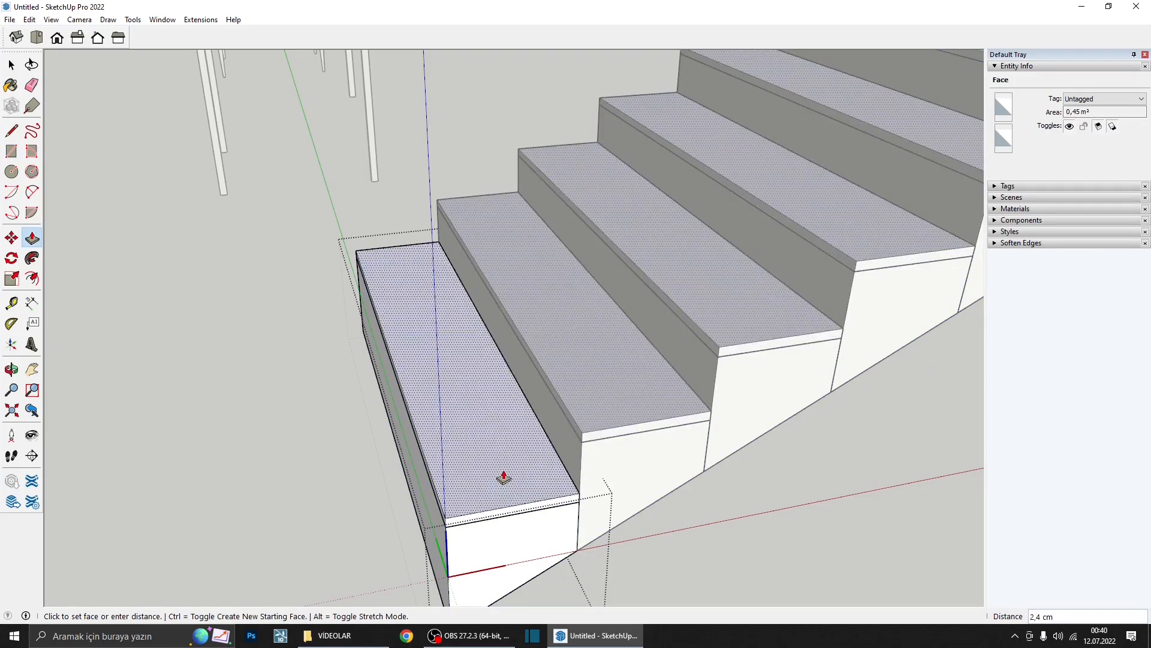
key(Return)
key(space)
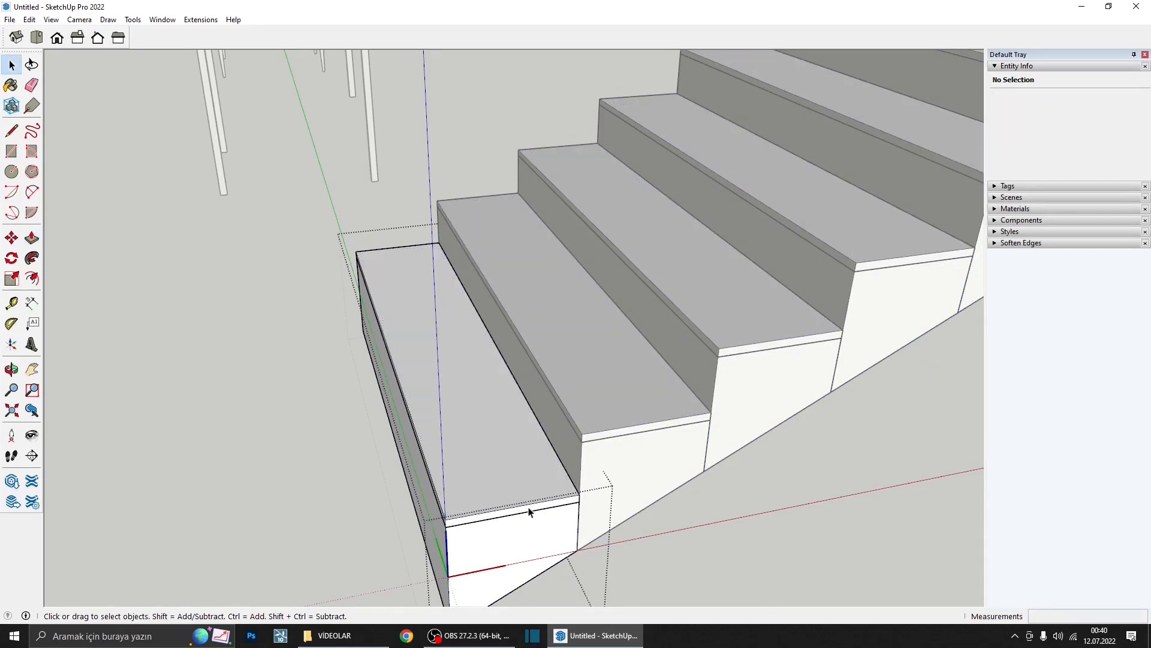
- Select the whole tread slab inside the step component and make it a separate group
triple_click(502, 494)
right_click(509, 482)
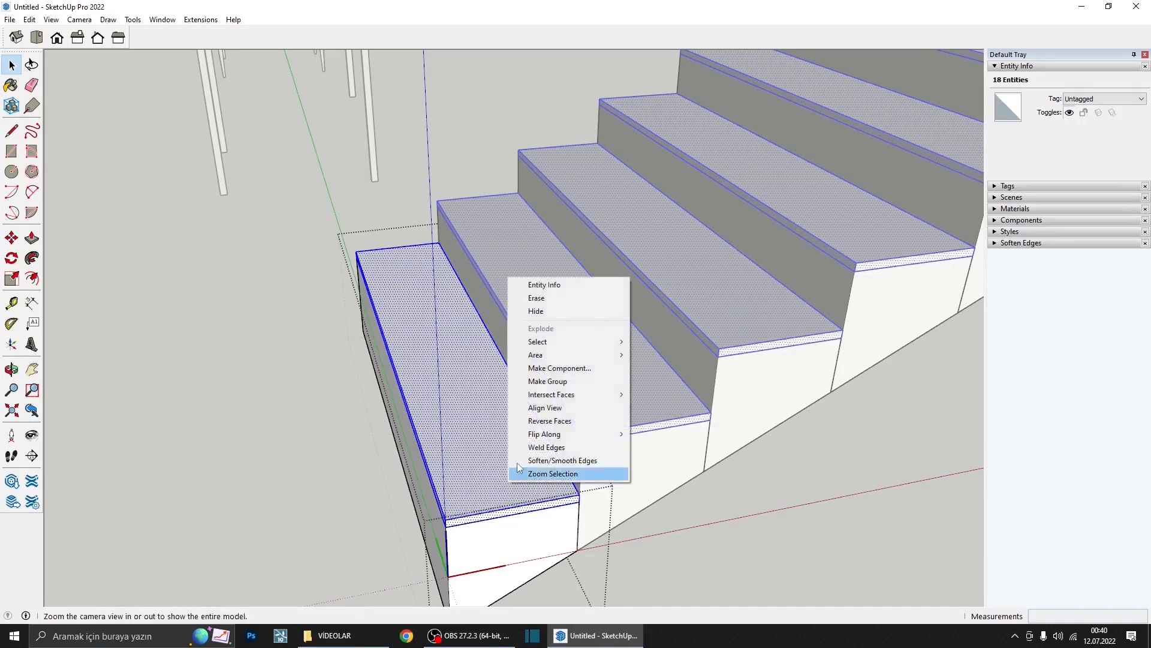
click(557, 382)
scroll(521, 480, down, 3)
middle_drag(522, 480, 501, 396)
scroll(483, 414, up, 3)
scroll(473, 398, down, 3)
scroll(501, 404, up, 2)
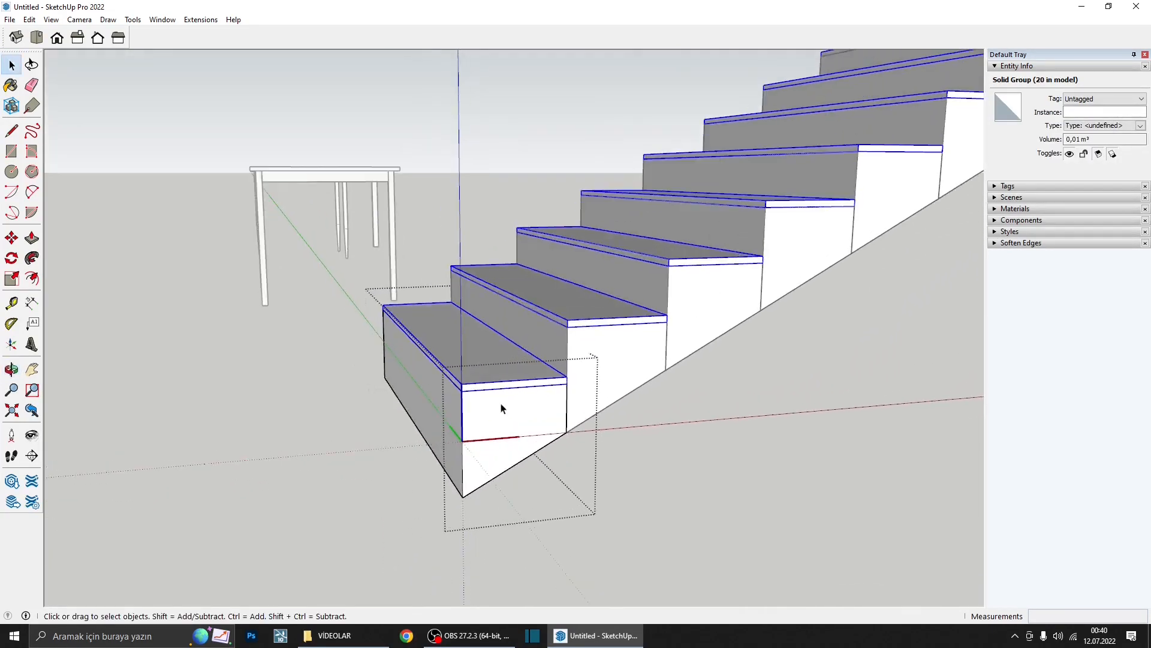
- Select the step body and the tread slab in turn to check that they are separate groups, and exit the component
click(491, 411)
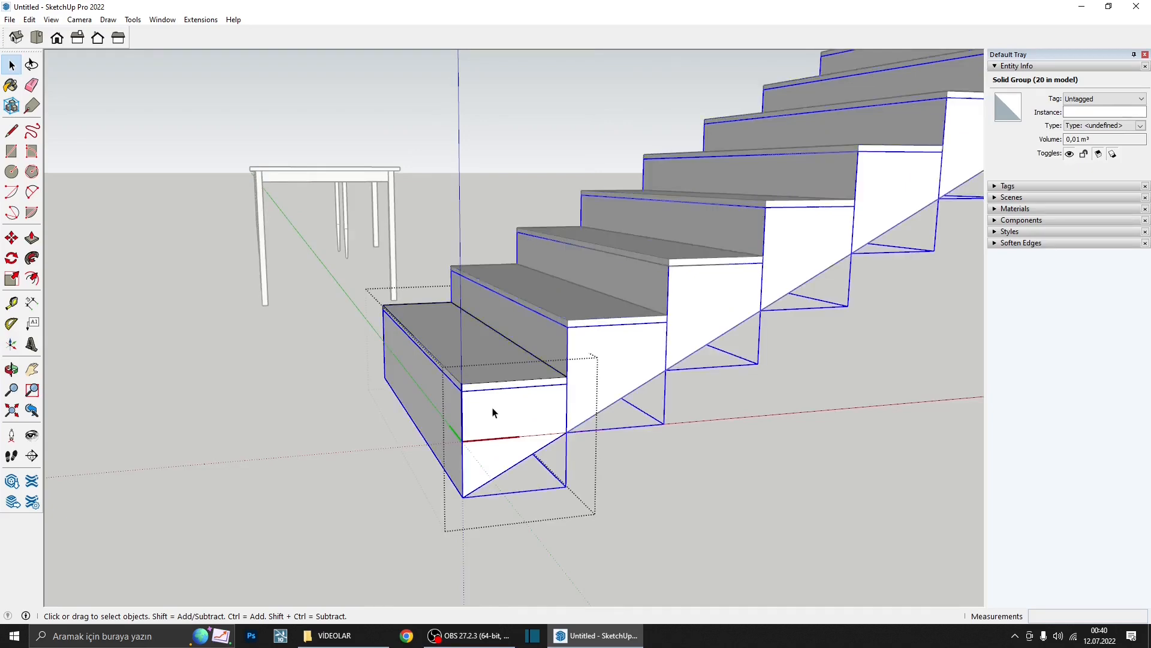
click(489, 376)
middle_drag(489, 376, 442, 365)
key(Escape)
scroll(471, 419, down, 2)
scroll(455, 424, up, 2)
scroll(454, 426, down, 1)
- Open the tread slab group inside the bottom step component, pull its front face out about 2.2 cm as a nosing, and exit
click(454, 423)
double_click(455, 427)
middle_drag(446, 432, 478, 447)
scroll(452, 411, up, 2)
double_click(451, 410)
scroll(453, 428, up, 2)
key(p)
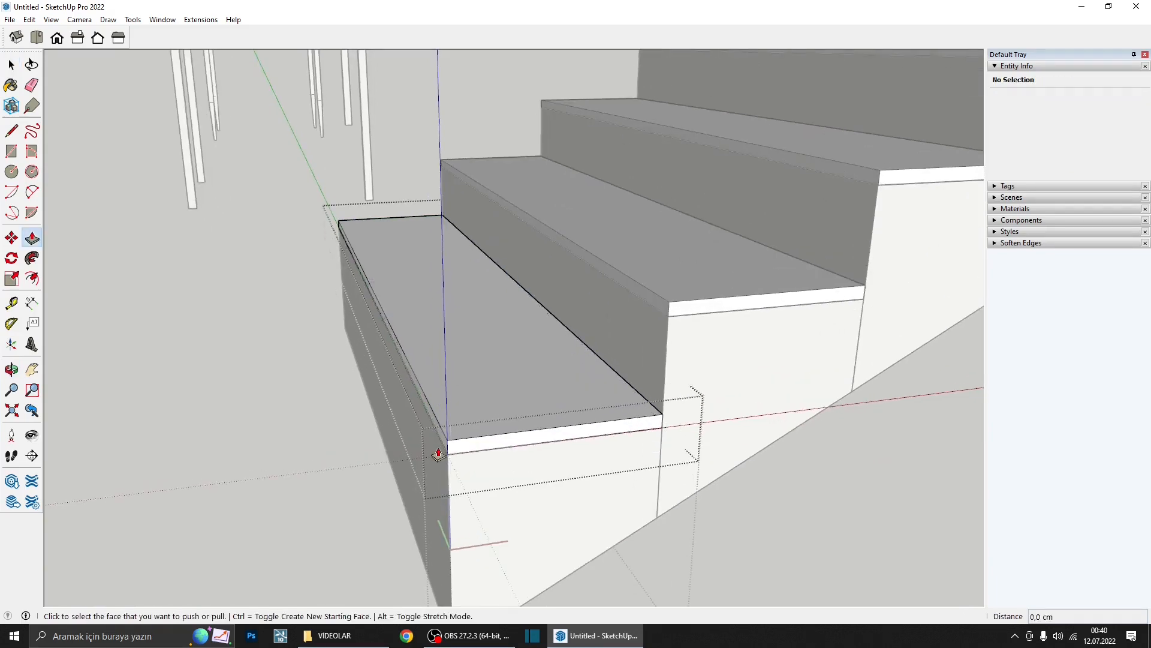
click(440, 447)
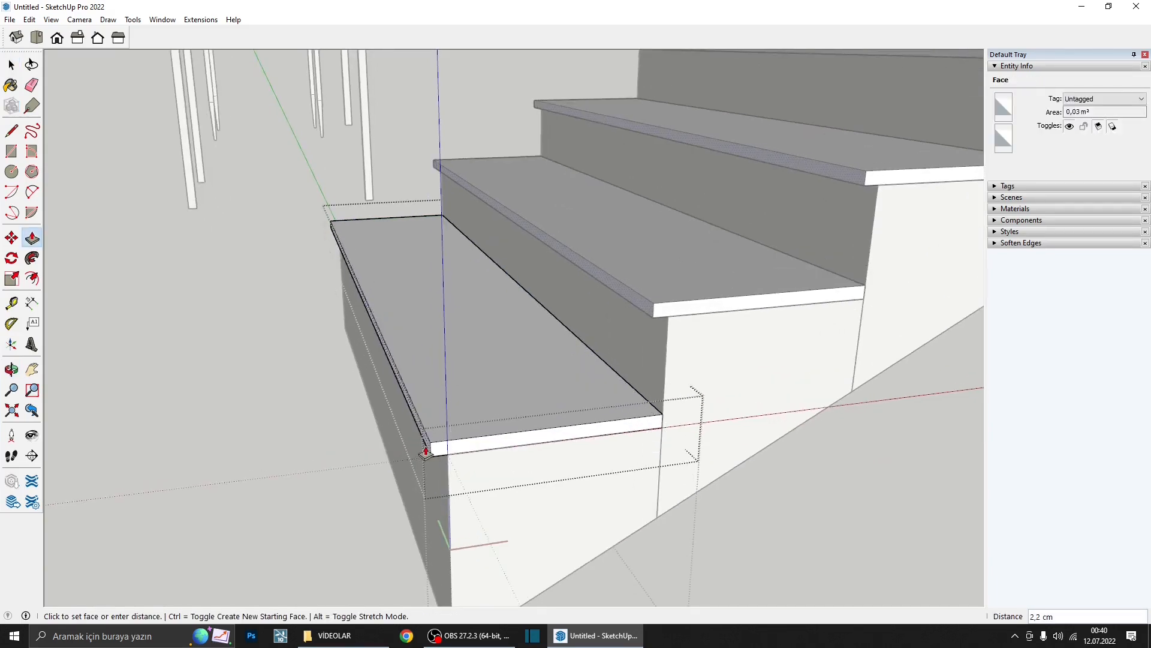
click(426, 451)
key(space)
scroll(445, 411, down, 6)
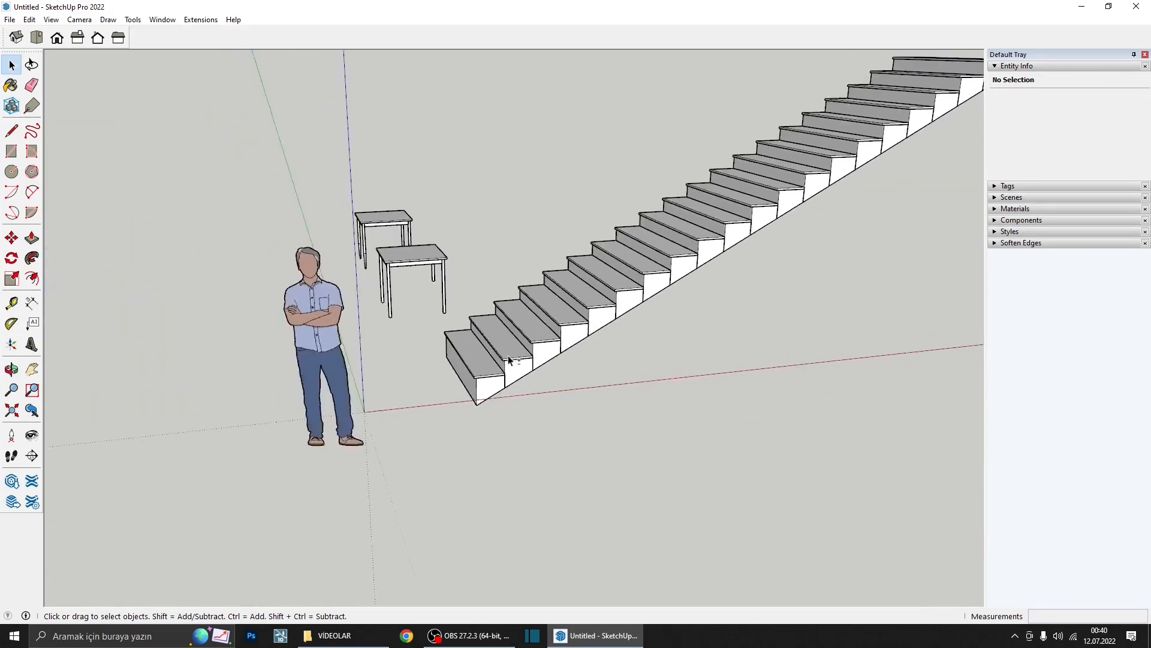
- Draw a rectangle about 136 × 118 cm beside the red axis, past the staircase, and pull it up into a box
middle_drag(508, 360, 541, 369)
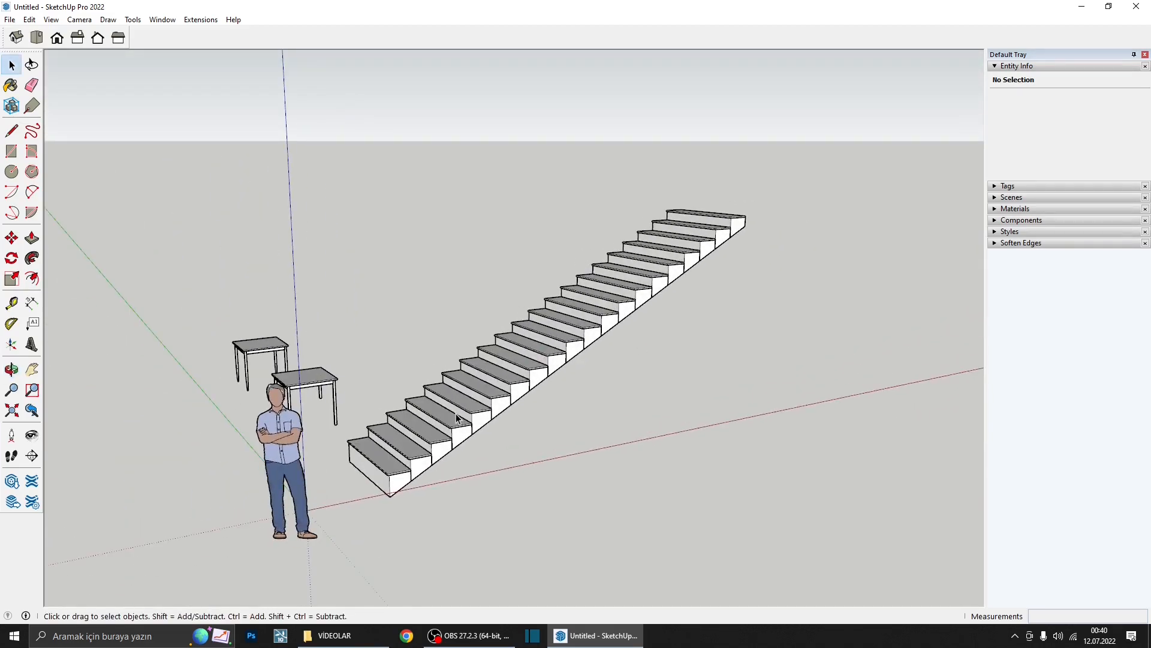
scroll(408, 473, up, 5)
middle_drag(408, 474, 434, 384)
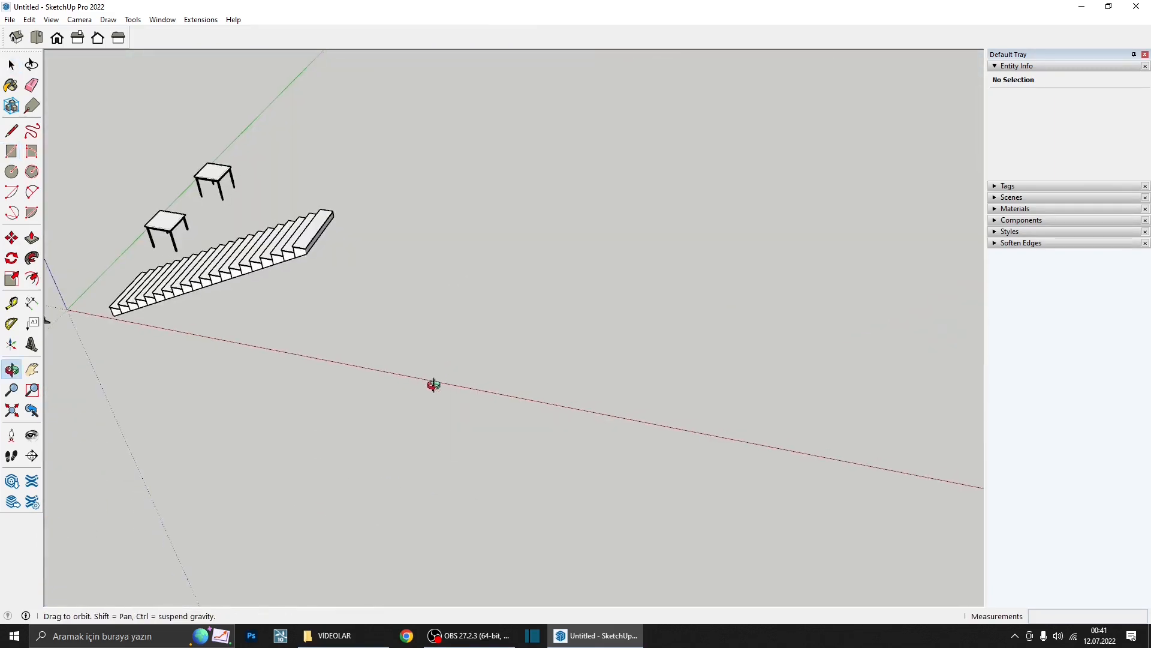
key(r)
click(442, 378)
click(510, 353)
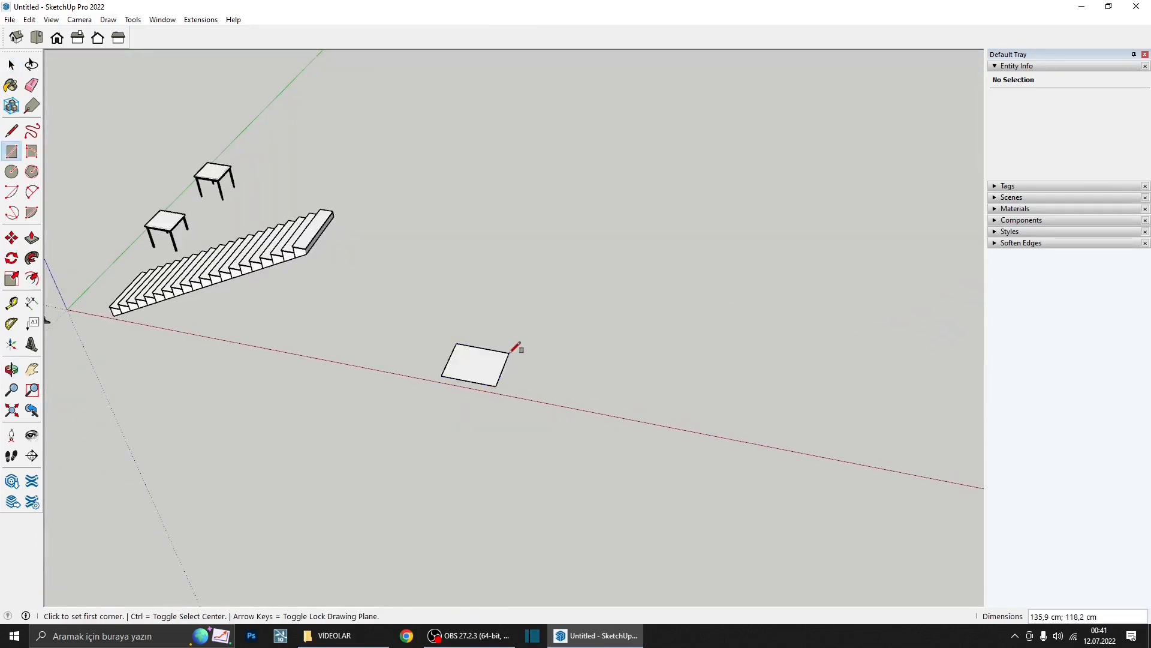
key(p)
click(489, 371)
click(486, 351)
key(space)
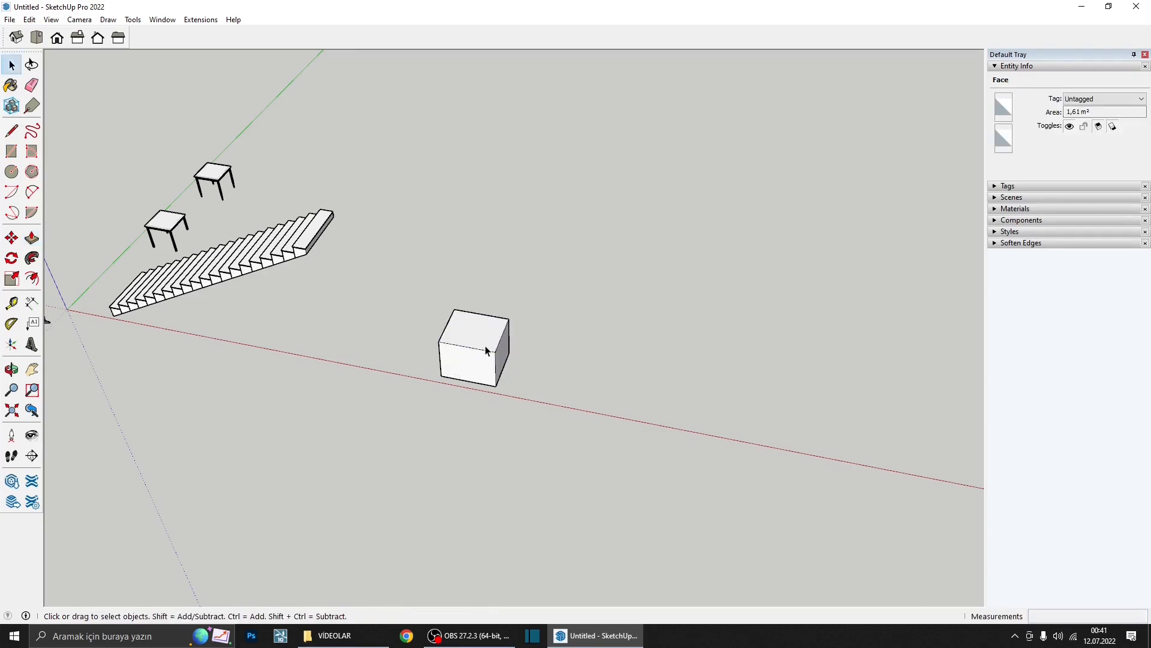
- Select all geometry of the new box and turn it into a component
triple_click(486, 351)
scroll(477, 333, up, 3)
right_click(468, 338)
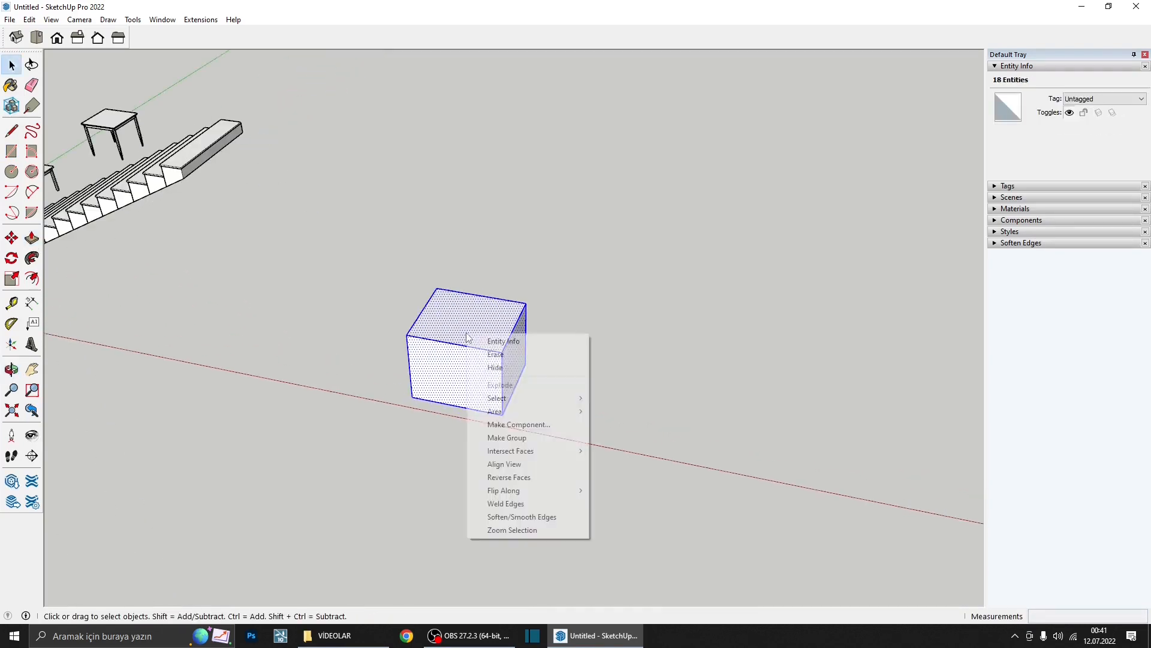
click(531, 423)
click(590, 444)
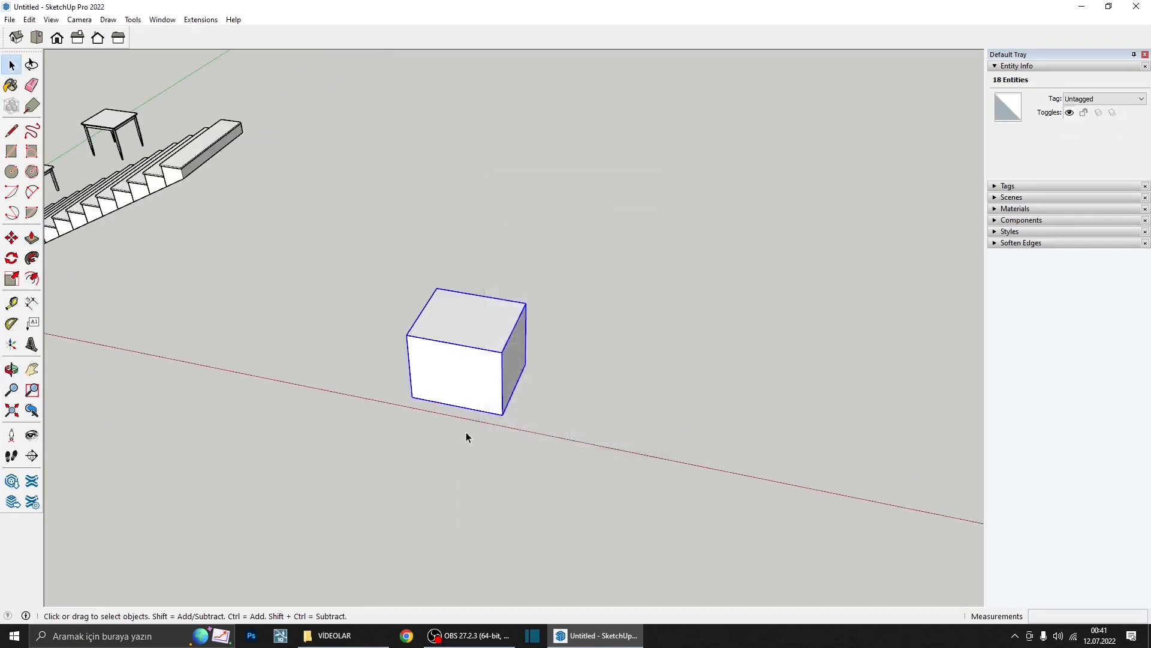
scroll(474, 336, down, 3)
scroll(479, 350, up, 4)
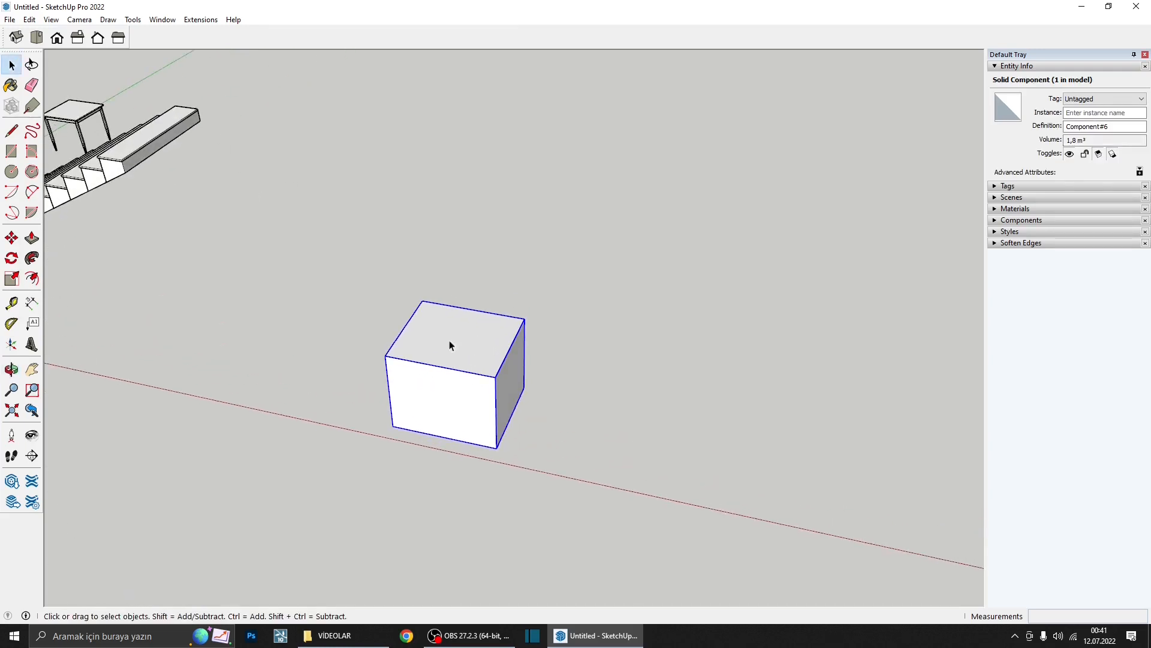
- Copy the box component along the red axis with a small gap and multiply the copy as 5*
scroll(438, 344, down, 2)
key(m)
click(450, 433)
key(ctrl)
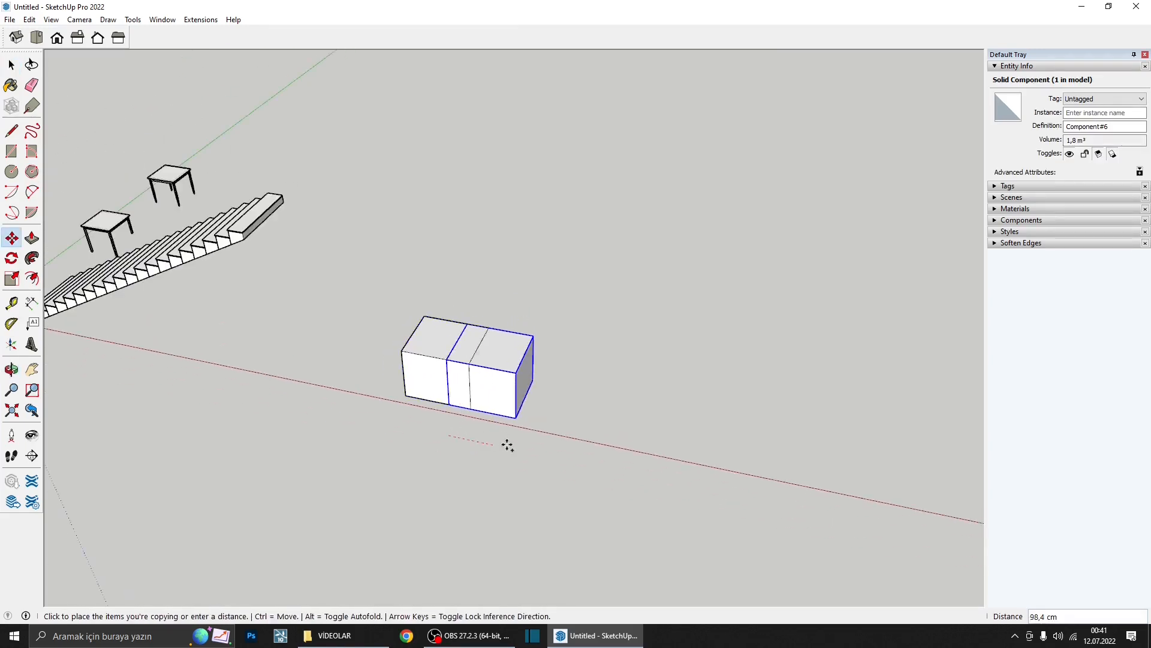
click(555, 456)
text(5*)
key(Return)
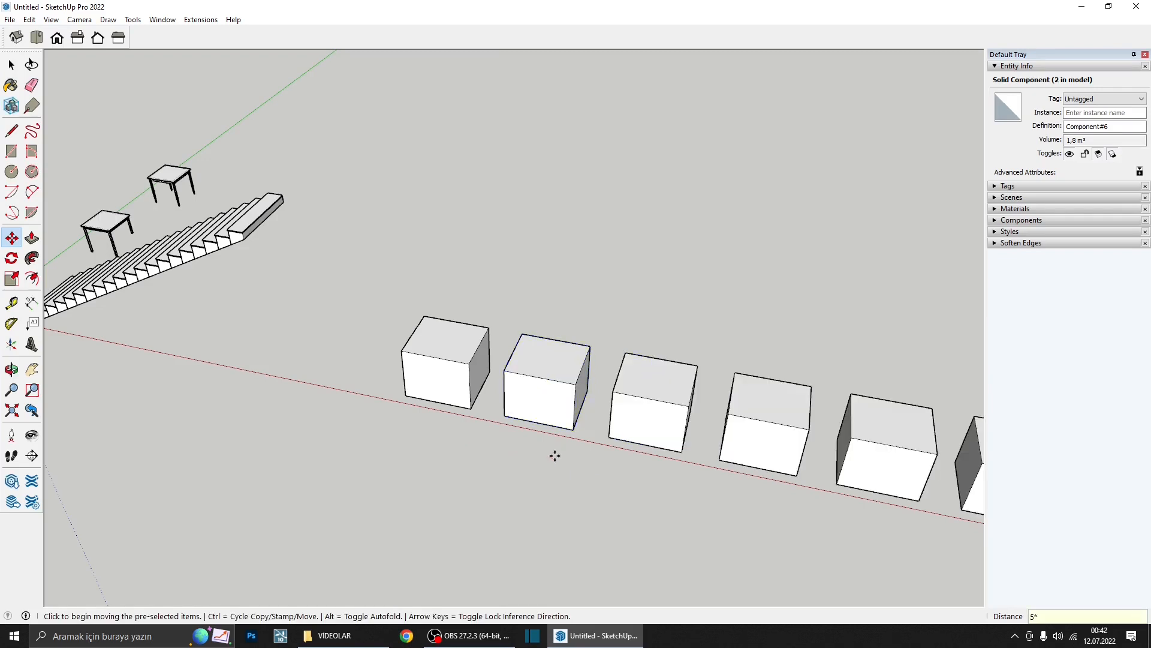
key(space)
scroll(573, 452, down, 4)
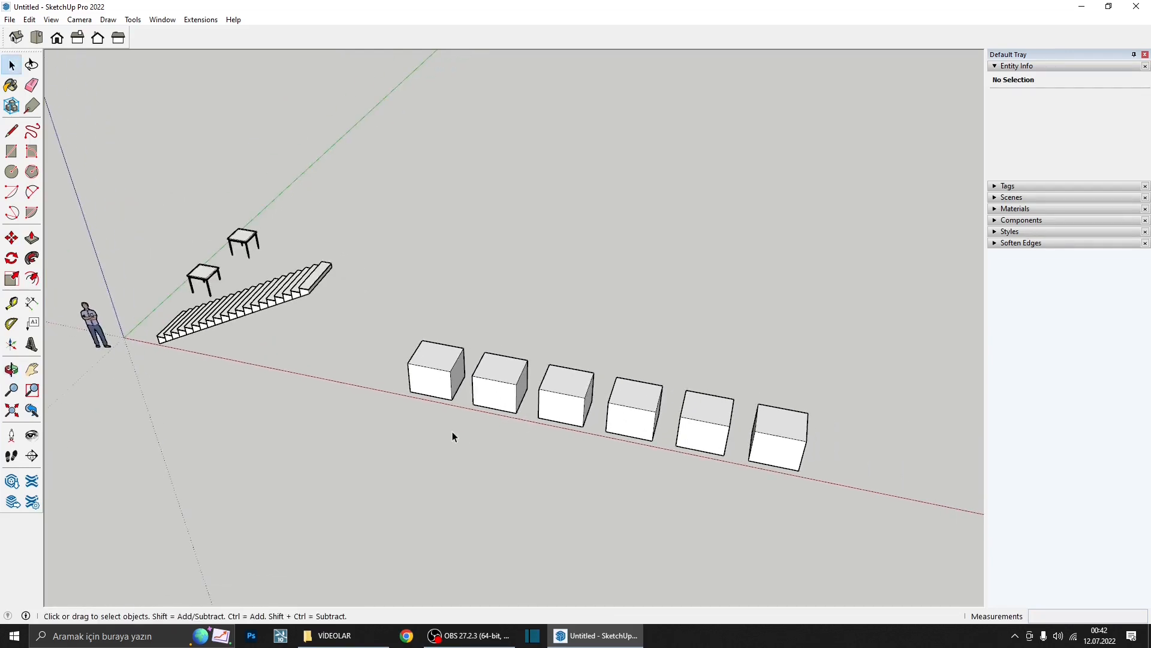
- Select the second, fourth and sixth boxes in the row
middle_drag(543, 383, 511, 378)
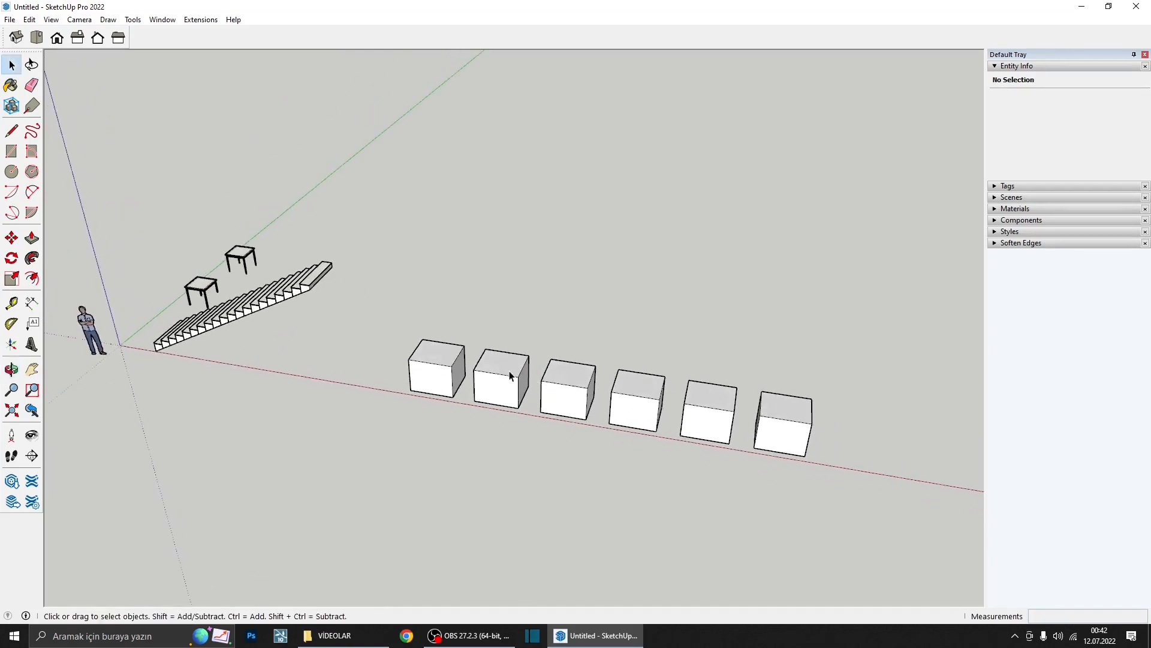
click(508, 371)
ctrl+click(647, 396)
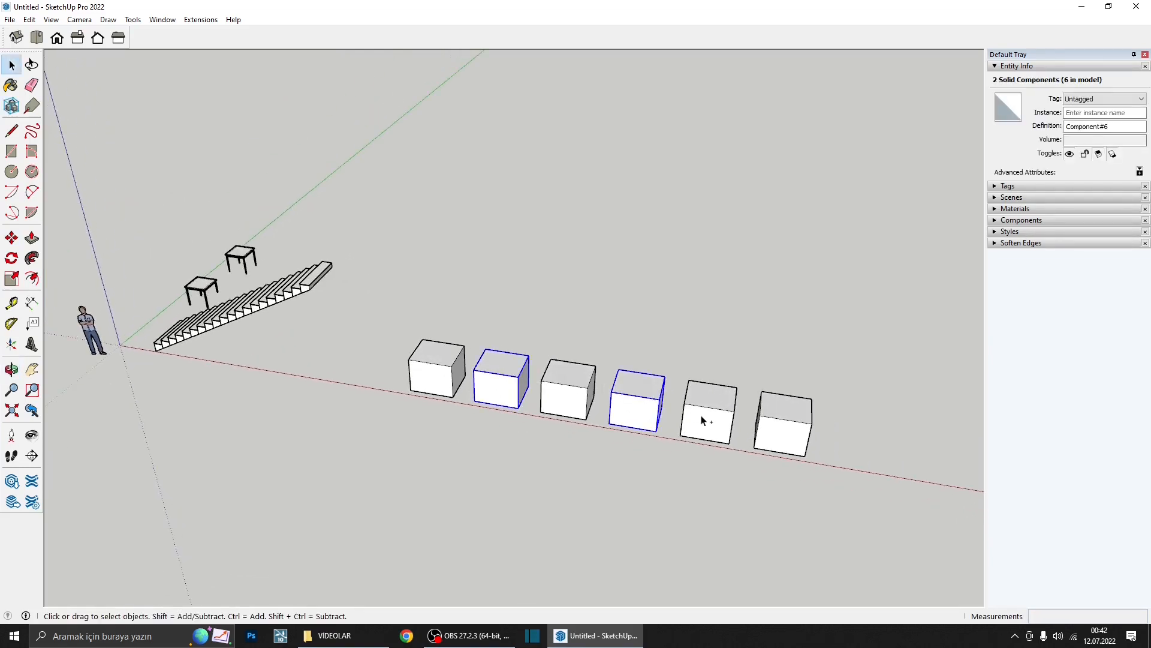
middle_drag(750, 430, 737, 397)
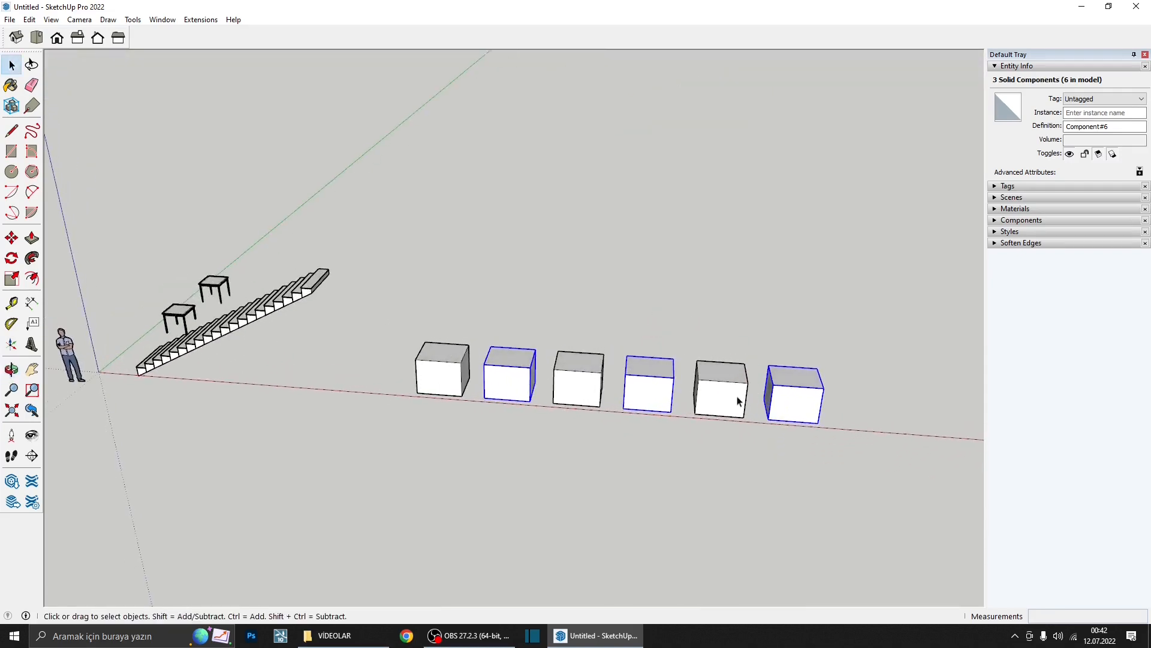
scroll(501, 359, up, 1)
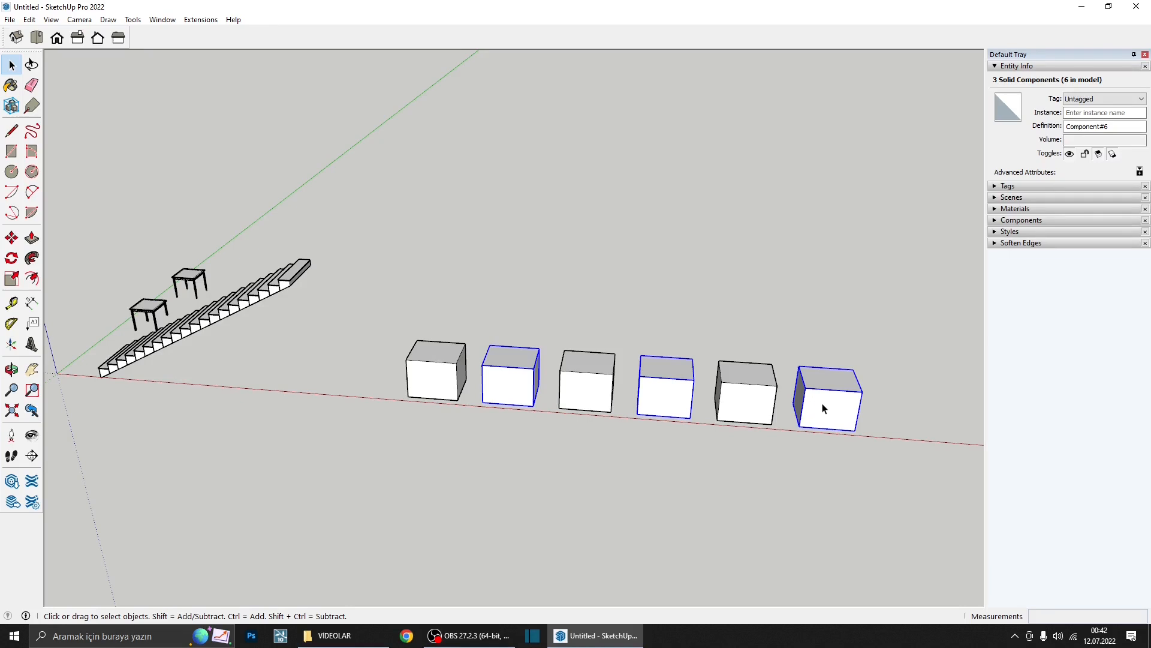
scroll(827, 391, up, 3)
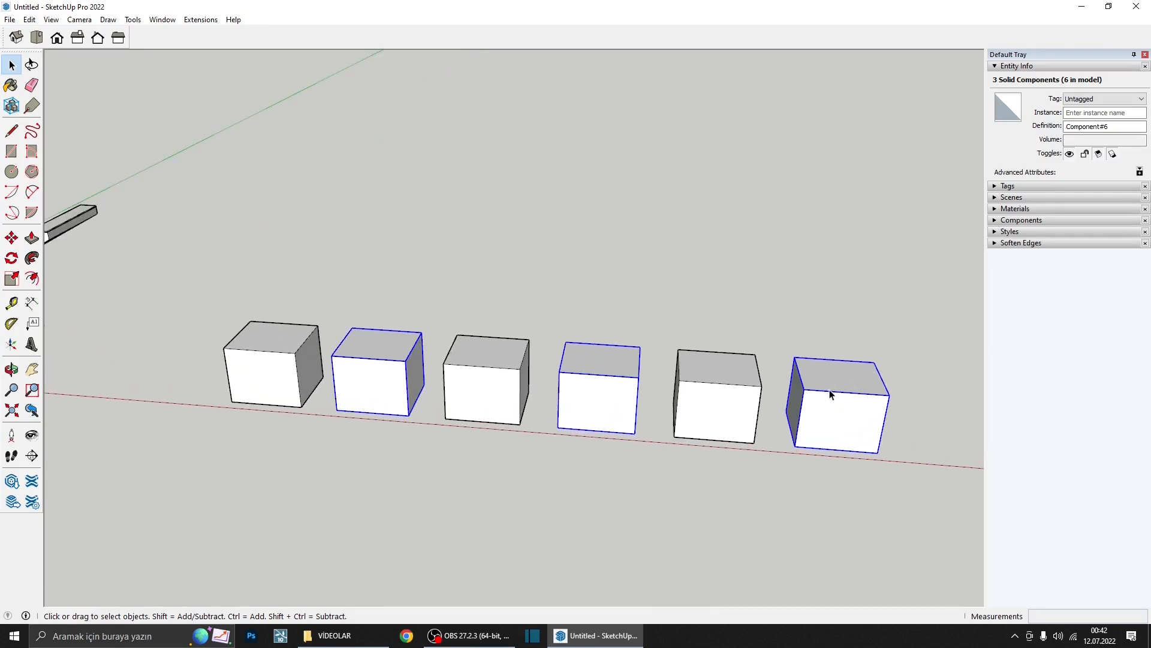
- Open the sixth box component for editing, select all its geometry to check the linked copies, and close it
double_click(827, 391)
triple_click(828, 391)
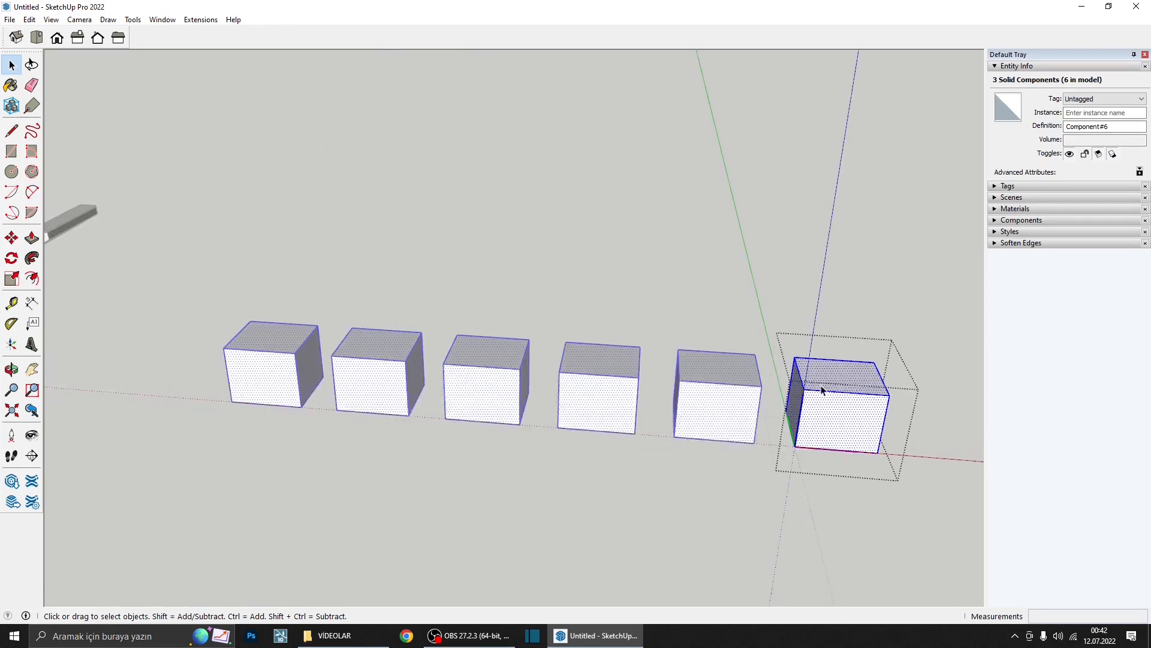
click(476, 437)
middle_drag(527, 498, 386, 390)
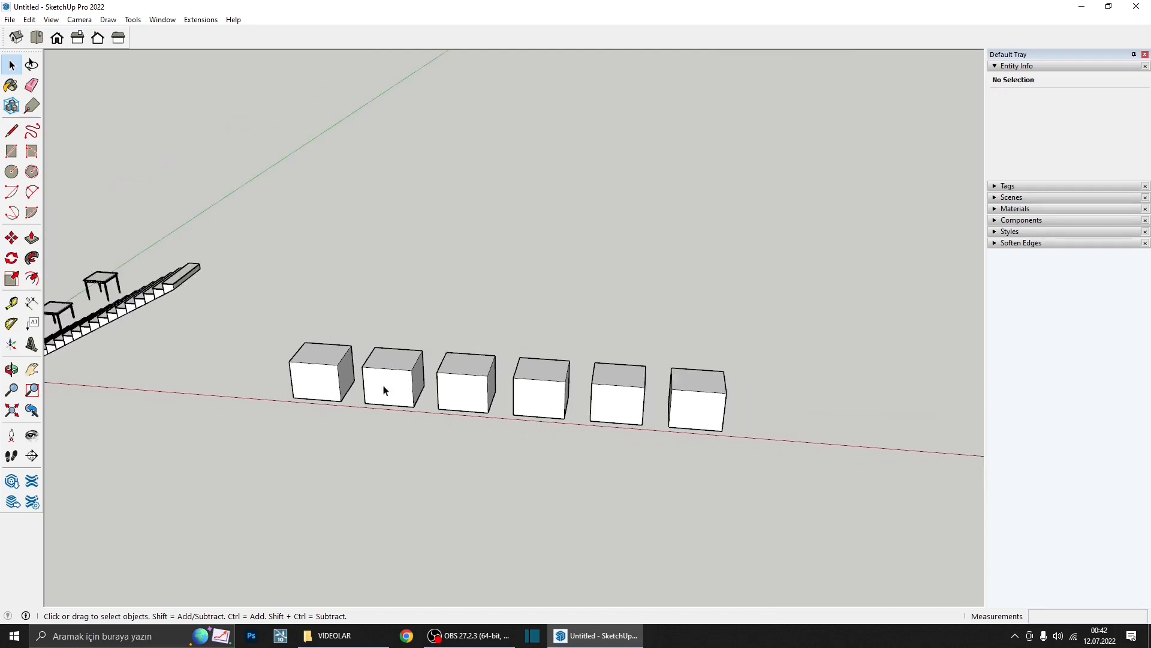
- Select the second, fourth and sixth boxes together and make them unique
click(385, 391)
ctrl+click(531, 391)
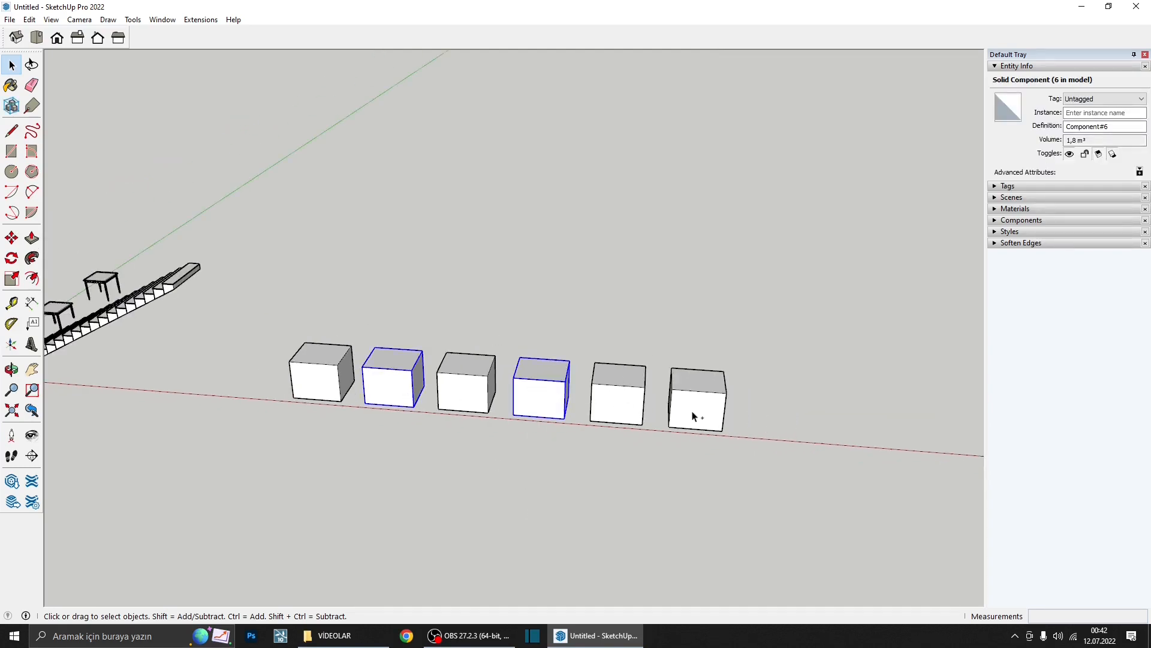
ctrl+click(692, 414)
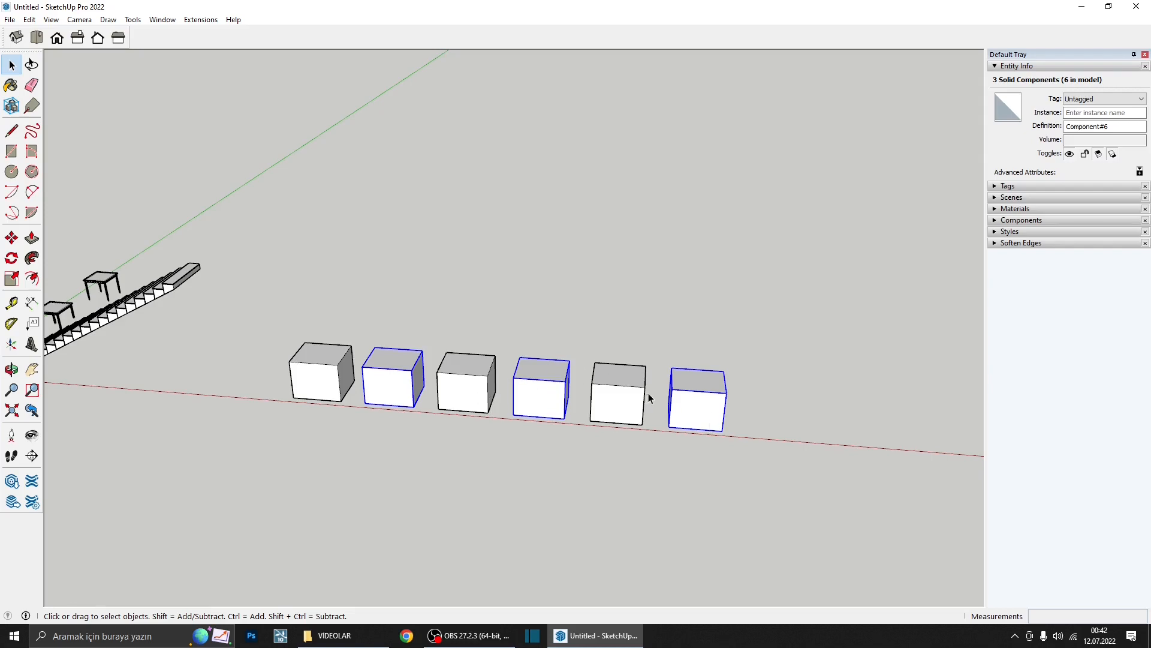
middle_drag(690, 399, 650, 401)
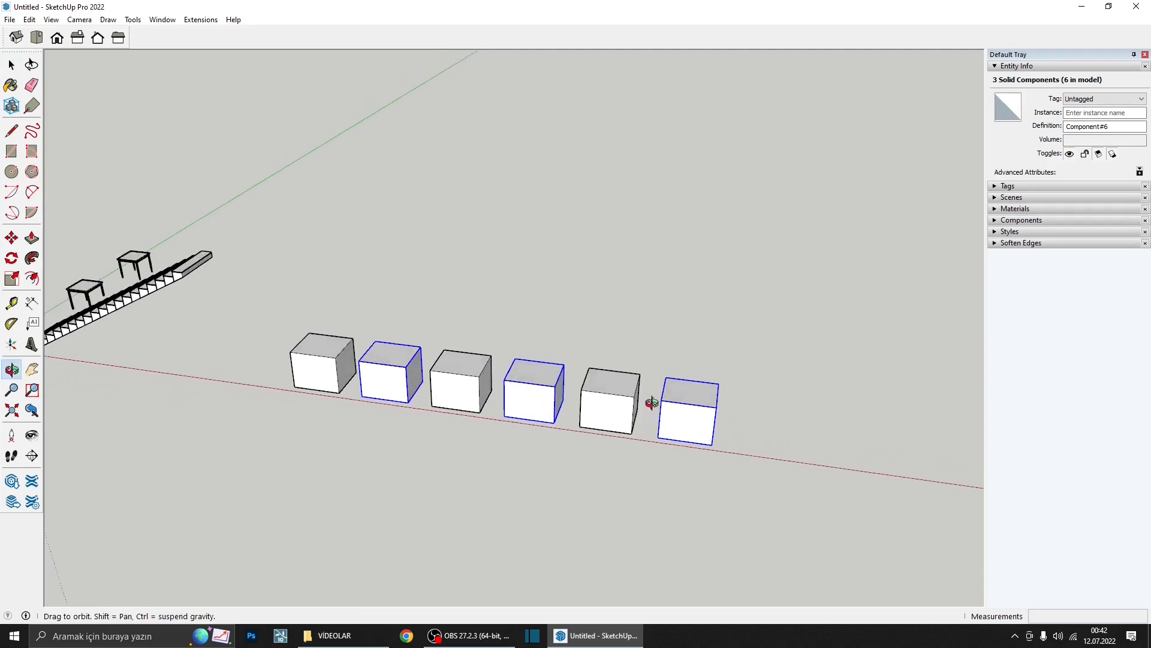
scroll(524, 383, up, 3)
middle_drag(524, 383, 524, 406)
scroll(524, 406, down, 3)
scroll(542, 405, up, 2)
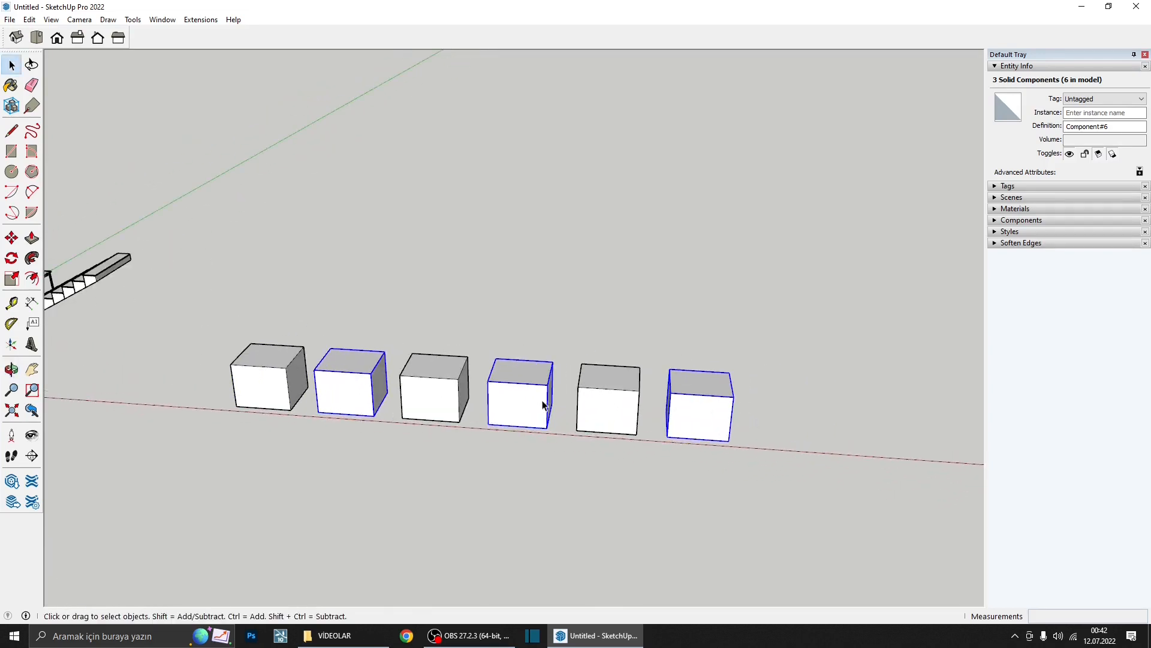
right_click(515, 394)
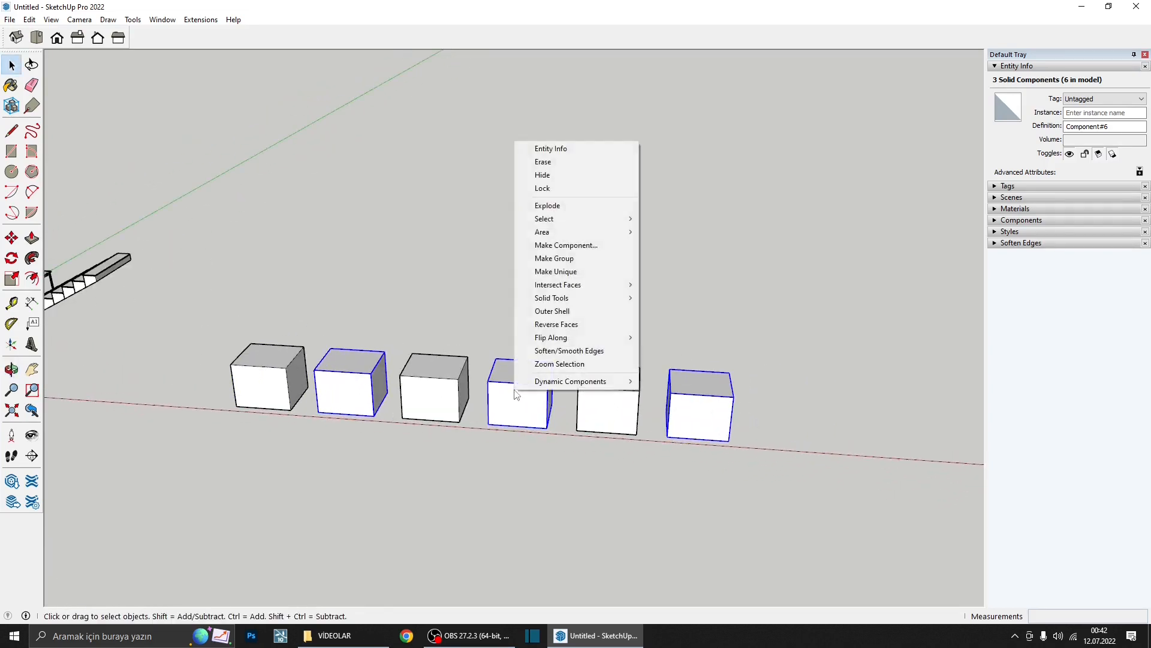
click(576, 272)
- Open one of the three unique boxes for editing, pull its top face up into a tall block, and close the component
click(519, 445)
middle_drag(519, 445, 338, 420)
triple_click(520, 423)
key(p)
click(521, 396)
click(517, 275)
key(space)
key(Escape)
- Select the tall and short boxes one after another to examine which component definition each one belongs to
click(663, 411)
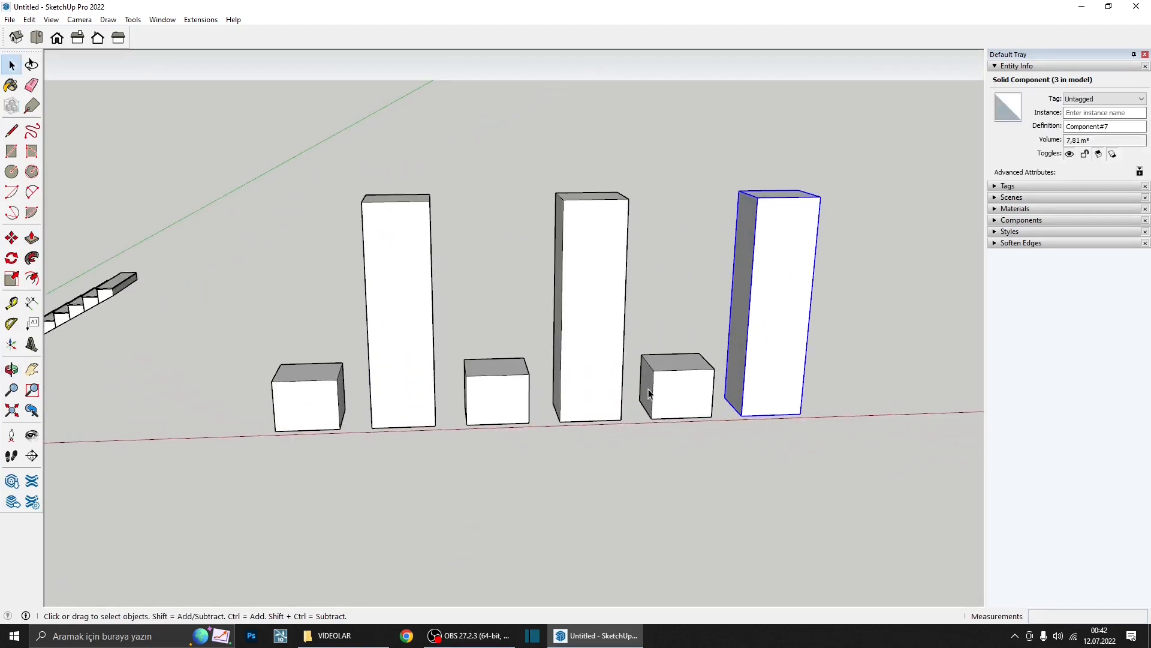
middle_drag(657, 394, 426, 265)
click(438, 391)
click(570, 399)
click(776, 414)
click(580, 411)
click(424, 393)
click(426, 266)
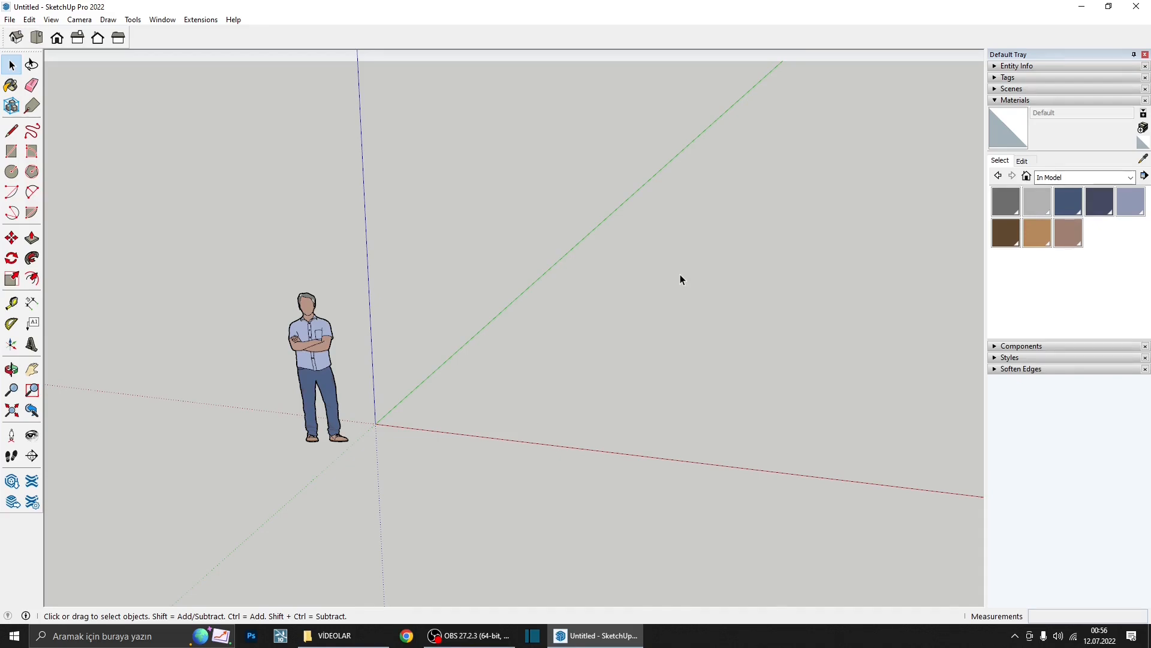
- Draw a 100 × 100 cm square on the ground near the origin
scroll(680, 278, up, 3)
key(r)
click(459, 362)
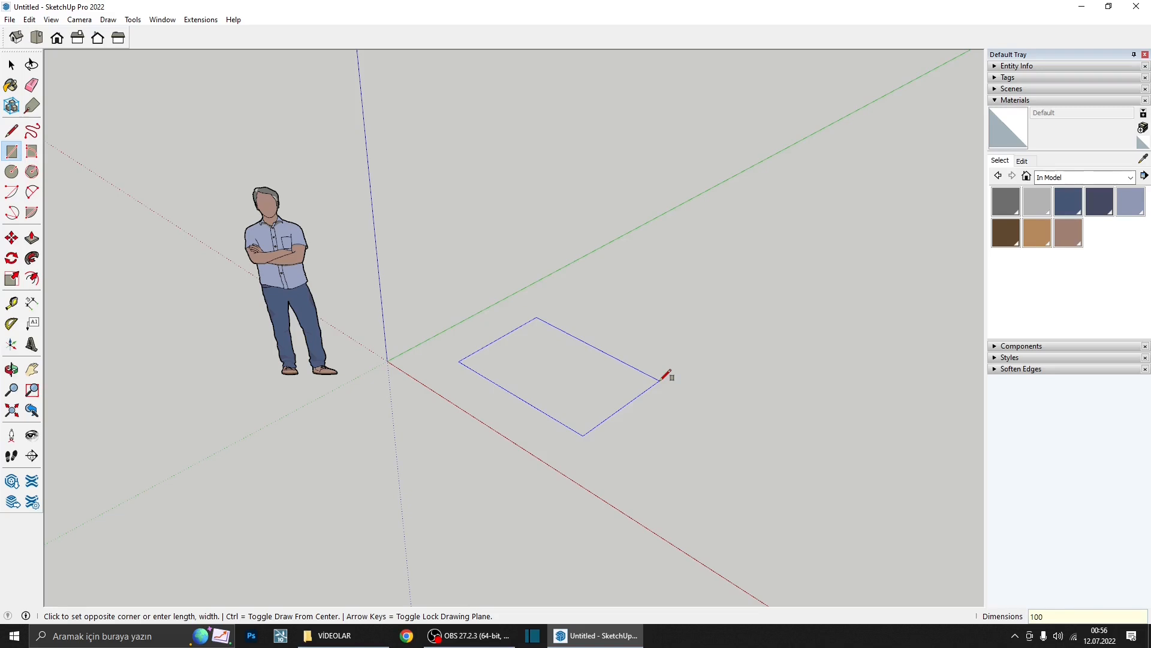
text(;100)
key(Return)
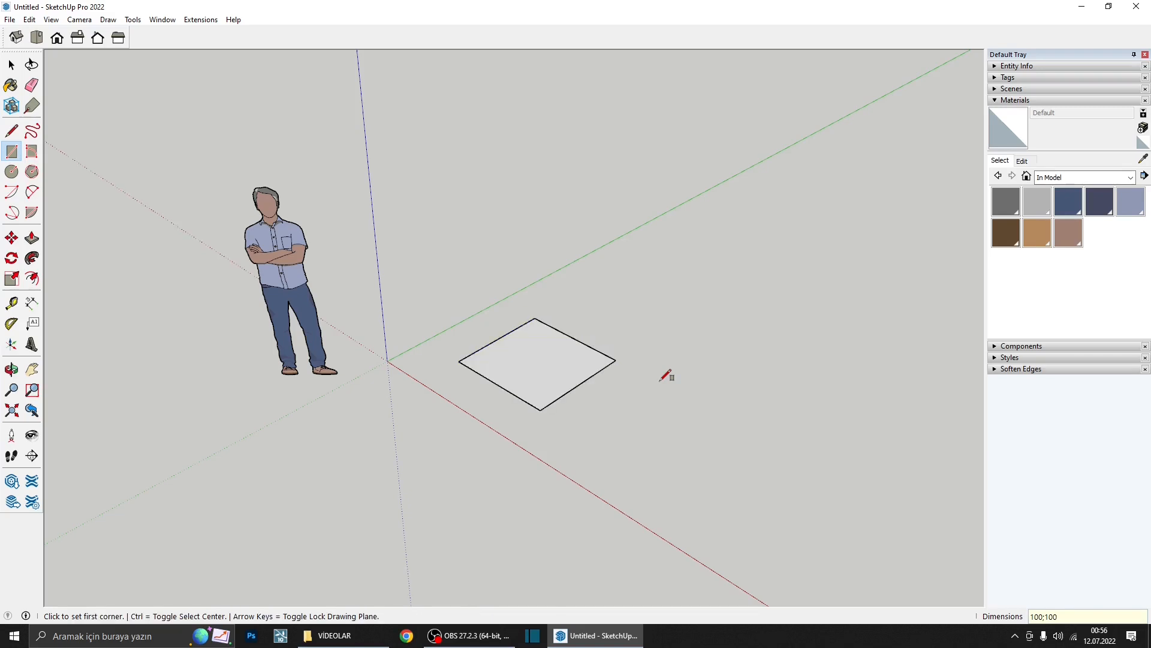
- Pull the square up 100 cm to form a cube
key(p)
click(599, 362)
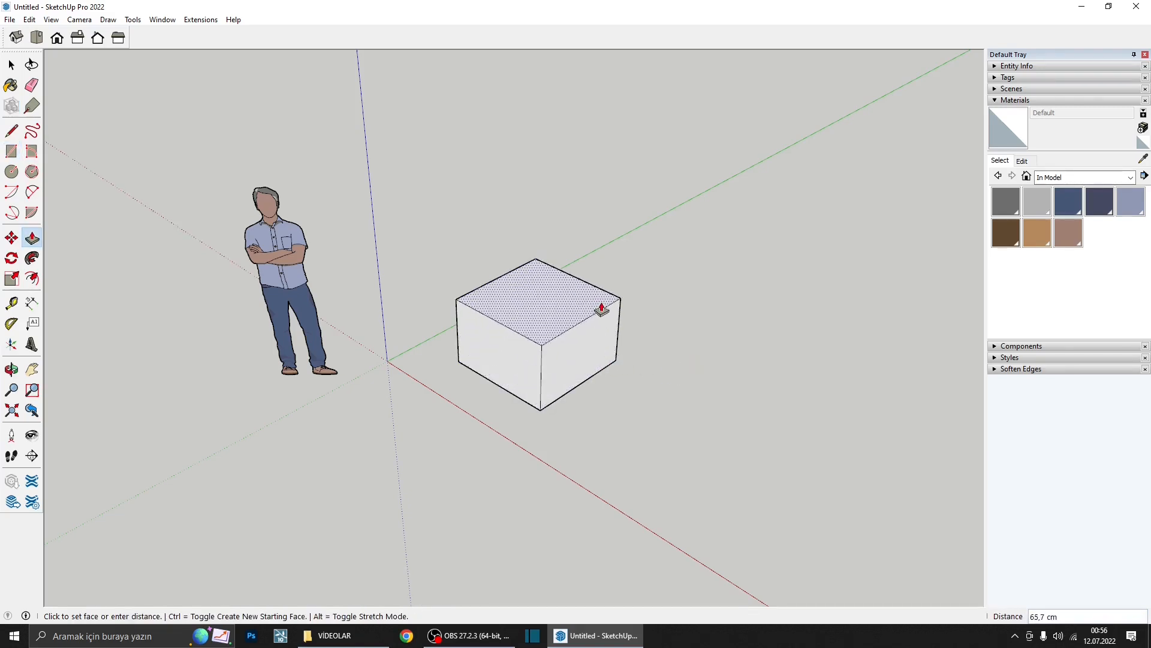
text(100)
key(Return)
key(space)
- Select the whole cube and place a copy about 195 cm away along the green axis
middle_drag(607, 301, 481, 308)
triple_click(451, 276)
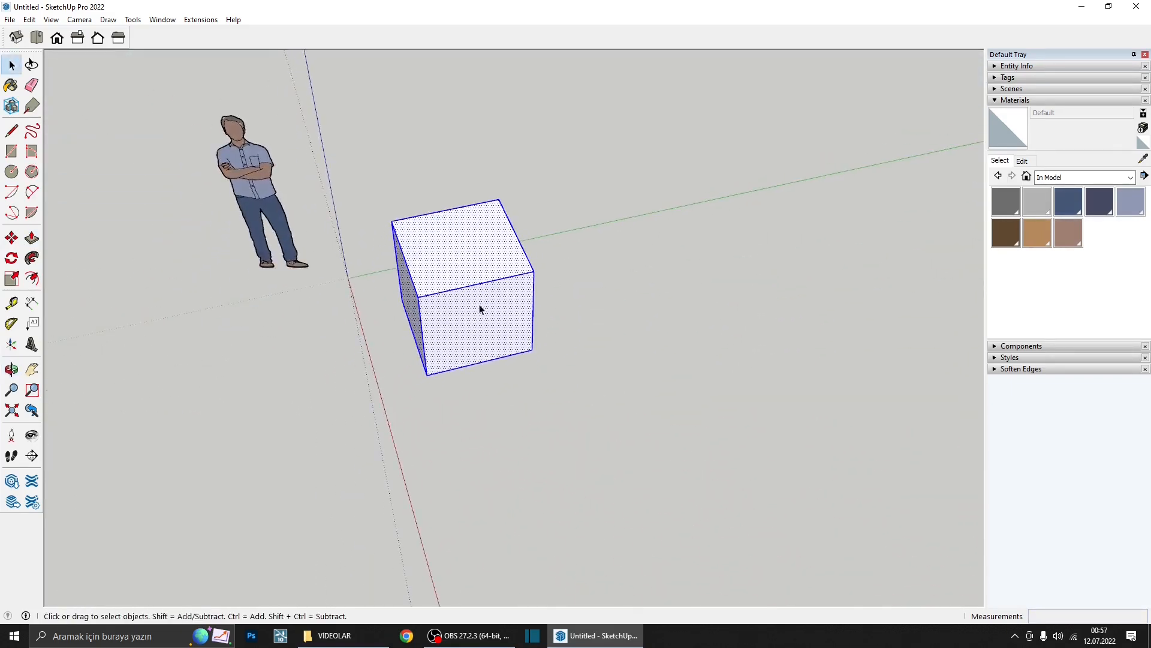
key(m)
key(ctrl)
click(538, 390)
click(705, 339)
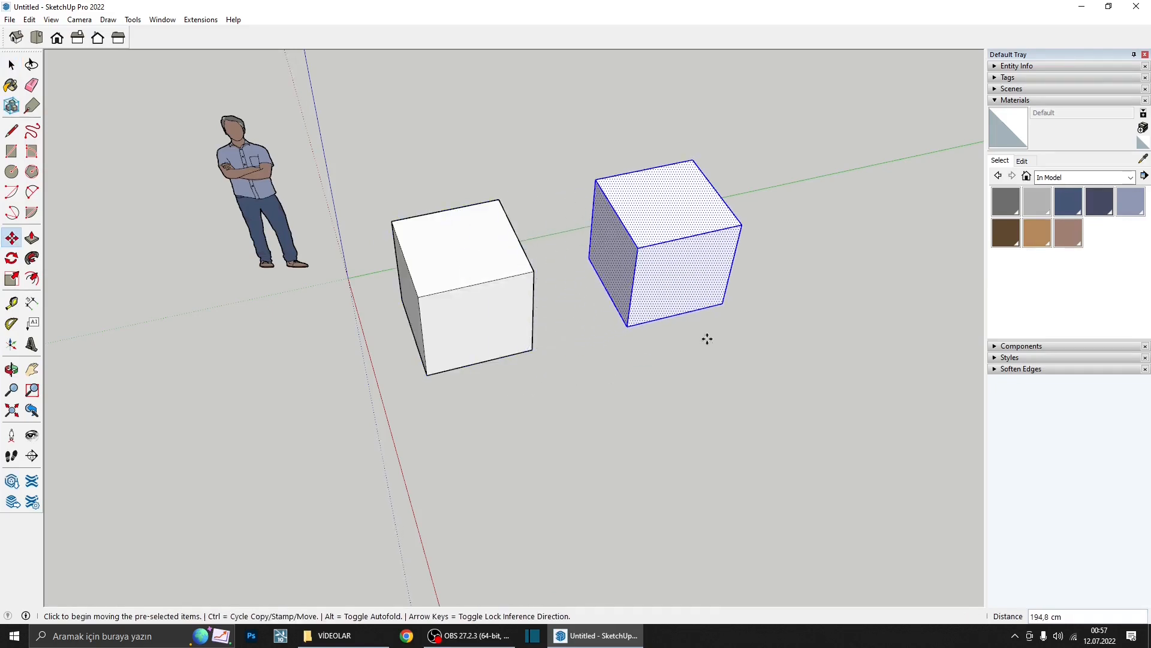
- Turn the copied cube into a group and clear the selection
middle_drag(707, 337, 645, 236)
right_click(645, 236)
click(725, 334)
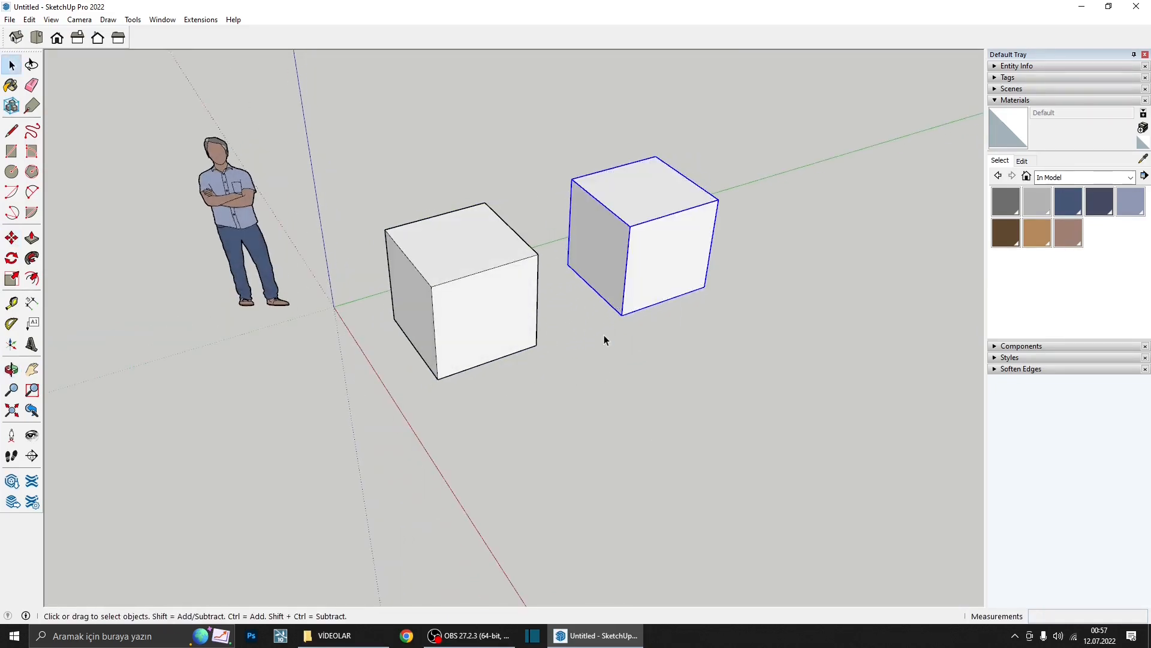
middle_drag(603, 335, 634, 352)
click(635, 354)
- Select individual faces of the ungrouped cube, ending with only its top face selected
click(444, 313)
middle_drag(476, 277, 336, 315)
click(509, 291)
click(477, 280)
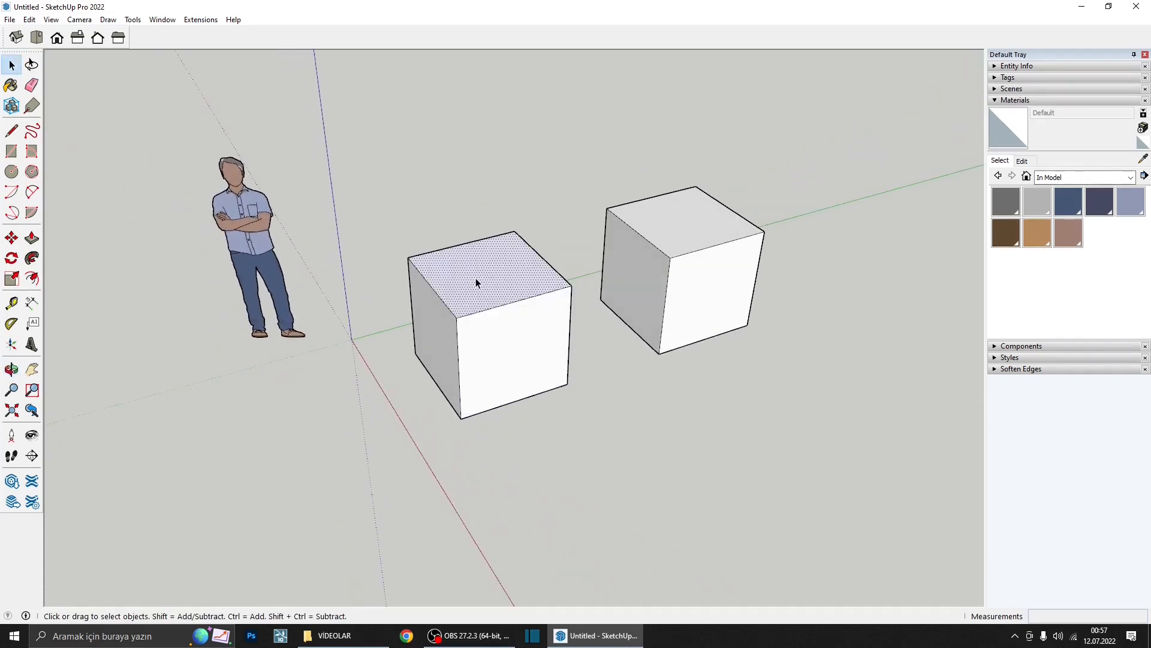
- Pick the Wood Floor Dark material from the Wood collection for the Paint Bucket
click(10, 85)
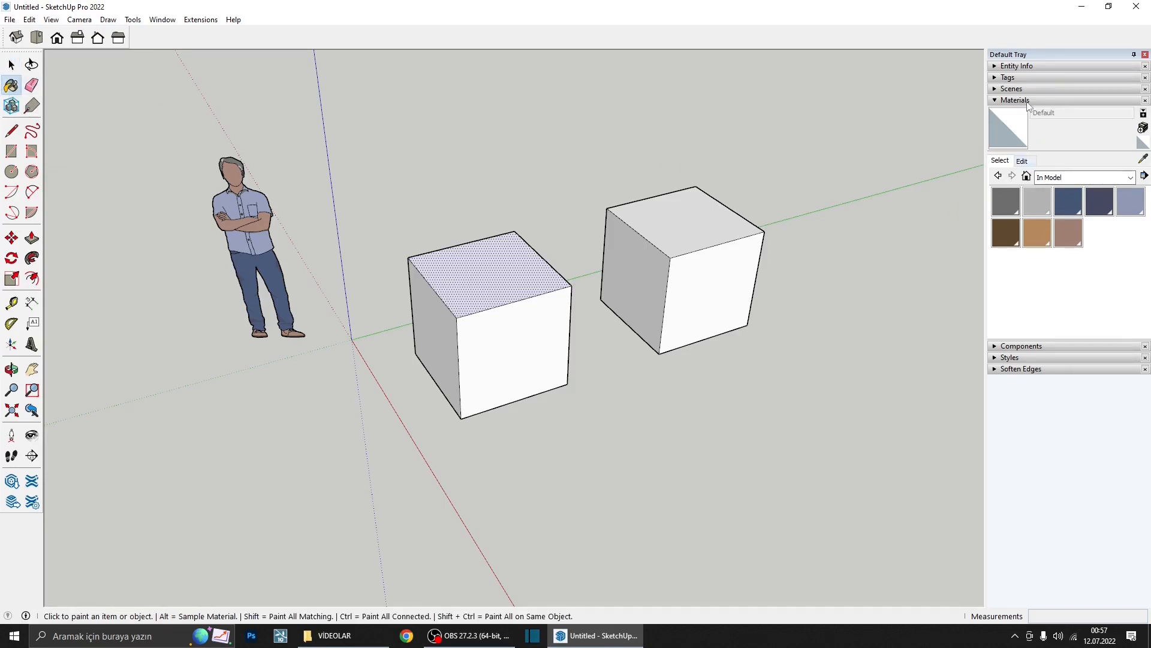
click(1059, 177)
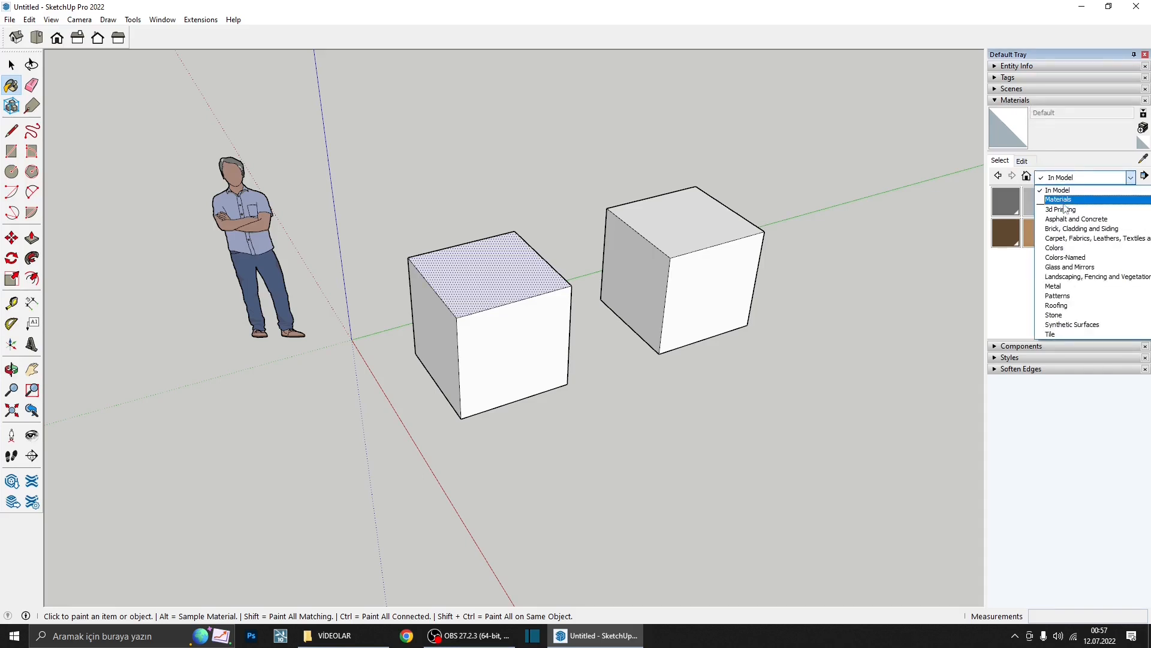
click(1066, 257)
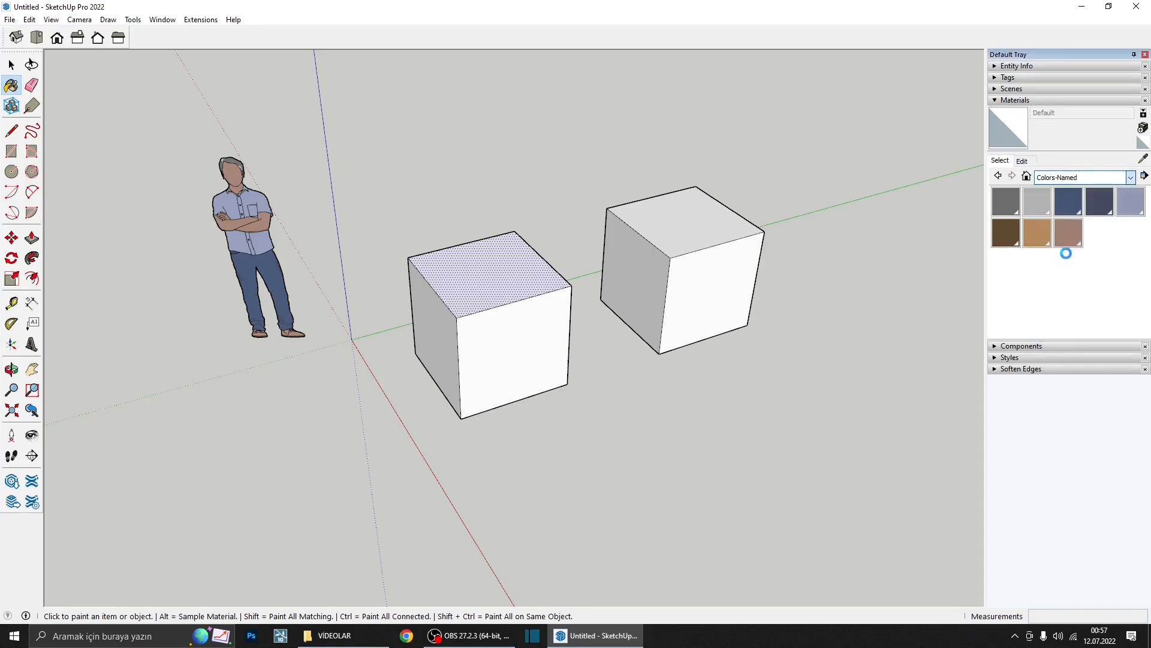
click(1074, 177)
click(1070, 328)
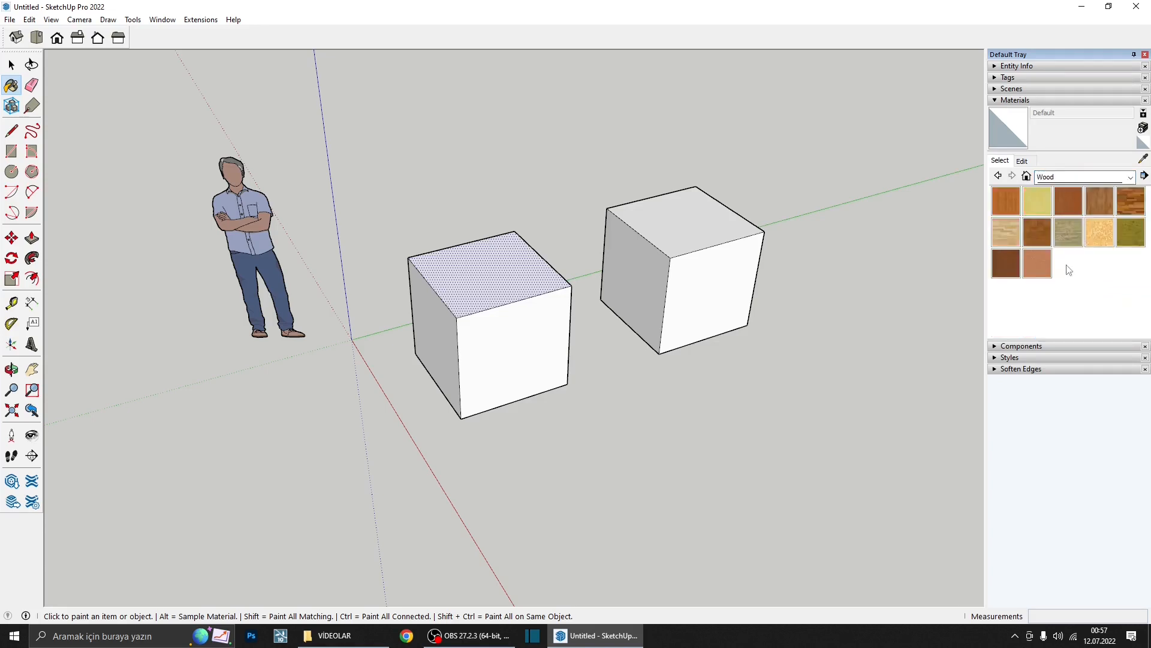
click(1130, 204)
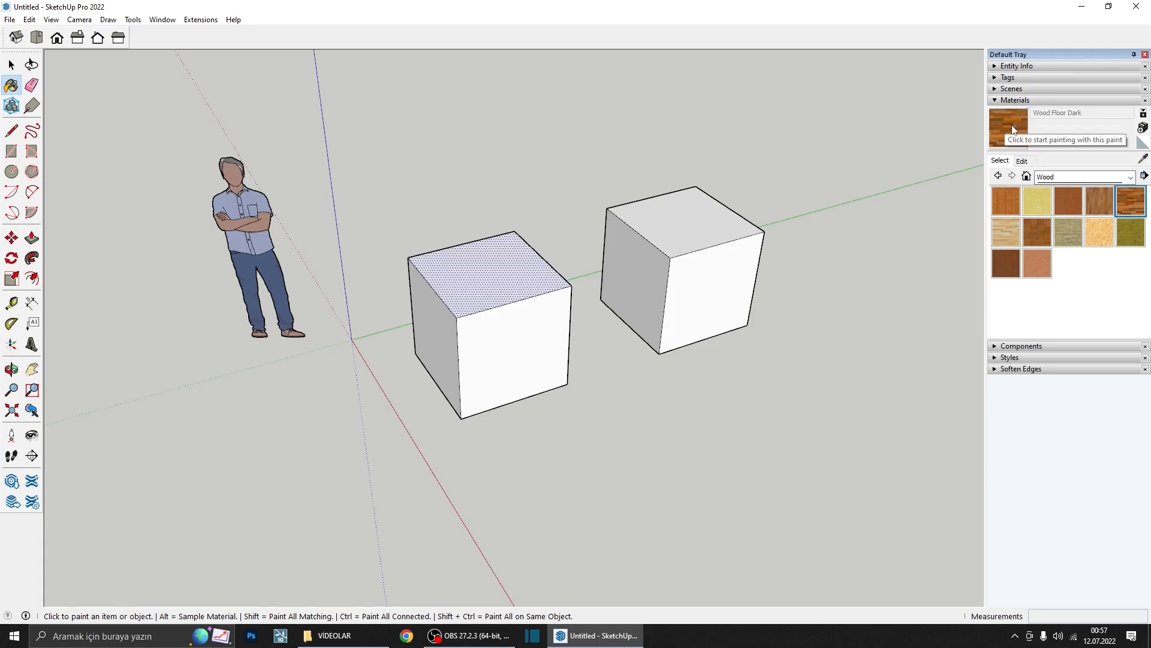
- Paint the faces of the ungrouped cube one by one with Wood Floor Dark, including its underside and far side
mouse_move(494, 257)
middle_down()
mouse_move(466, 280)
mouse_move(597, 172)
middle_up()
click(476, 277)
click(528, 264)
click(459, 258)
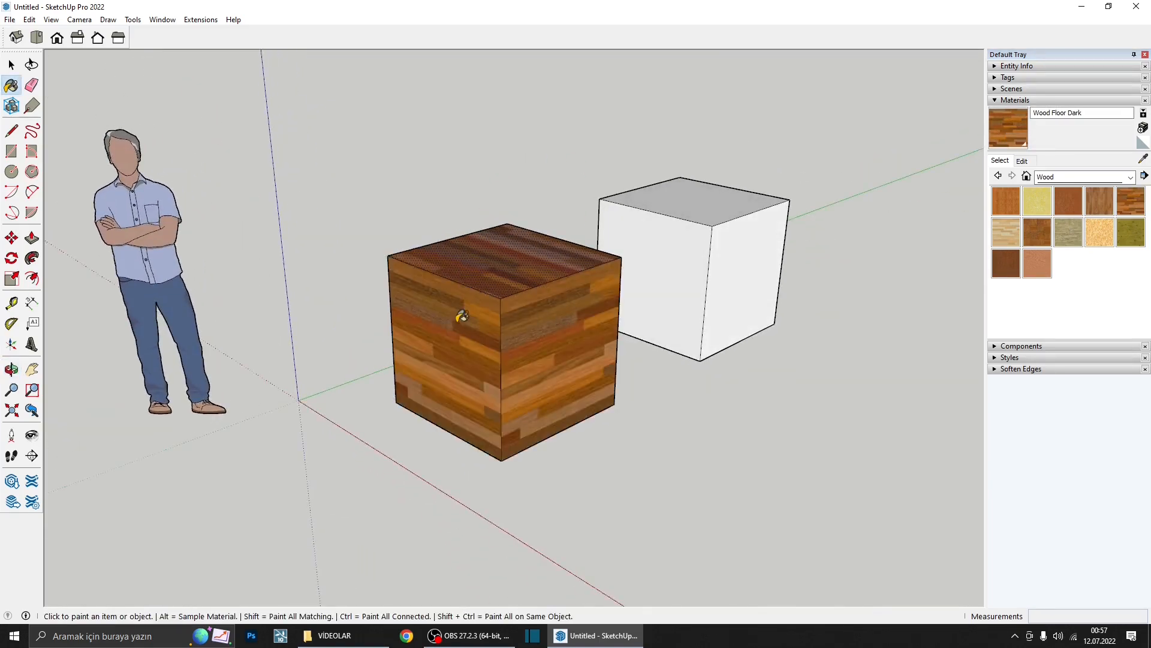
mouse_move(459, 257)
middle_down()
mouse_move(608, 274)
mouse_move(583, 298)
mouse_move(458, 336)
mouse_move(466, 102)
middle_up()
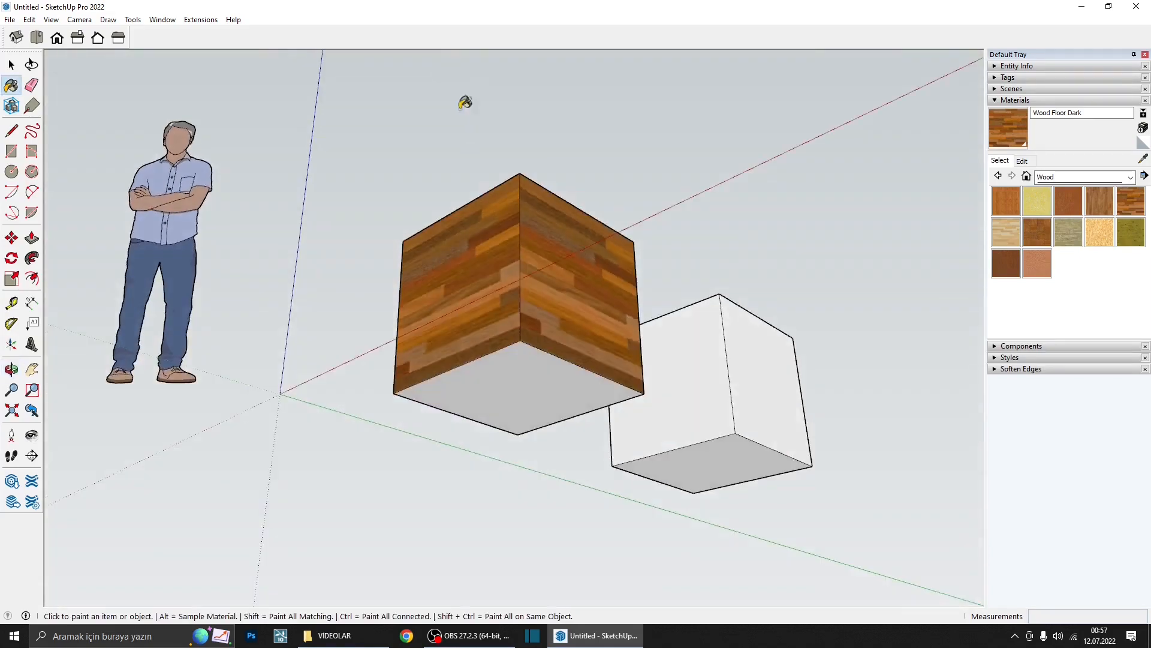
click(528, 388)
mouse_move(527, 388)
middle_down()
mouse_move(542, 64)
mouse_move(848, 355)
mouse_move(465, 290)
middle_up()
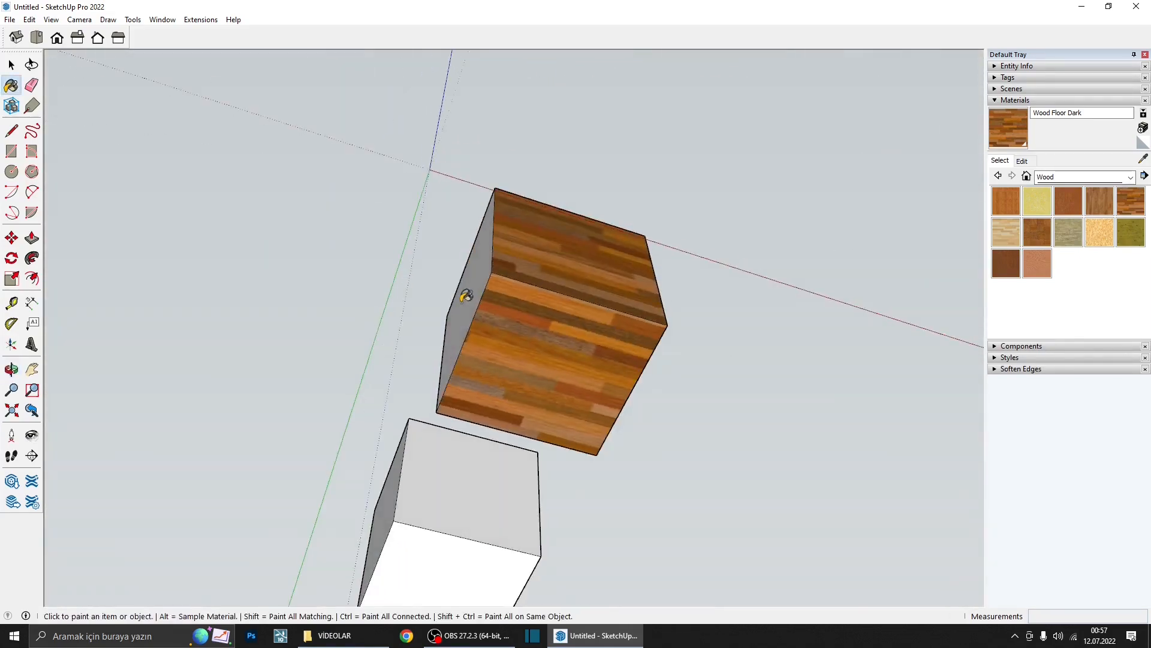
click(467, 293)
middle_drag(583, 285, 483, 514)
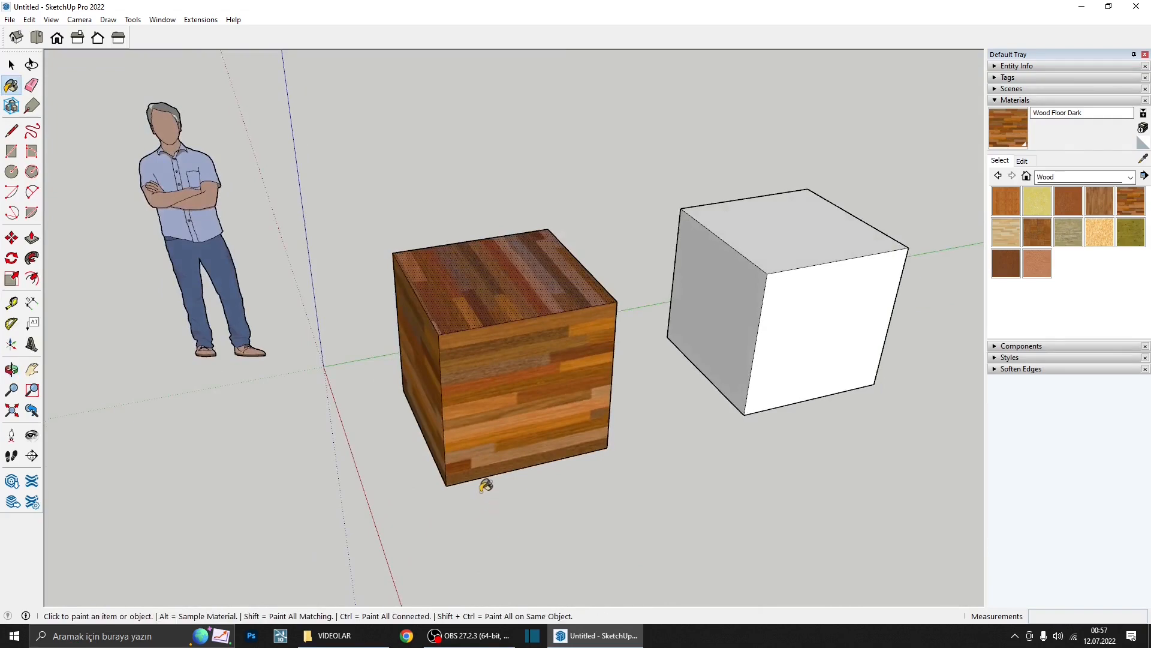
- Undo all the wood painting on the ungrouped cube's faces and return to the Select tool
key(ctrl+z)
key(ctrl+z)
key(ctrl+z)
key(ctrl+z)
key(ctrl+z)
scroll(518, 367, down, 3)
middle_drag(563, 419, 552, 453)
key(space)
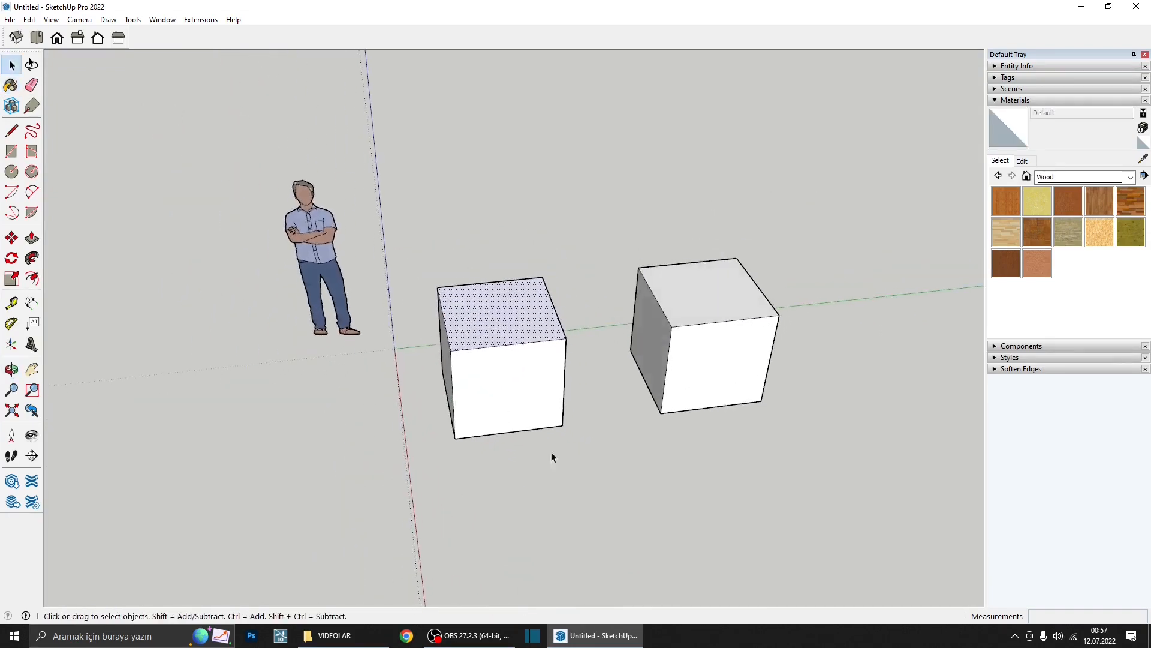
- Select the whole ungrouped cube, paint all its faces at once with Wood Floor Dark, and undo the painting
drag(473, 322, 471, 319)
middle_drag(402, 213, 492, 263)
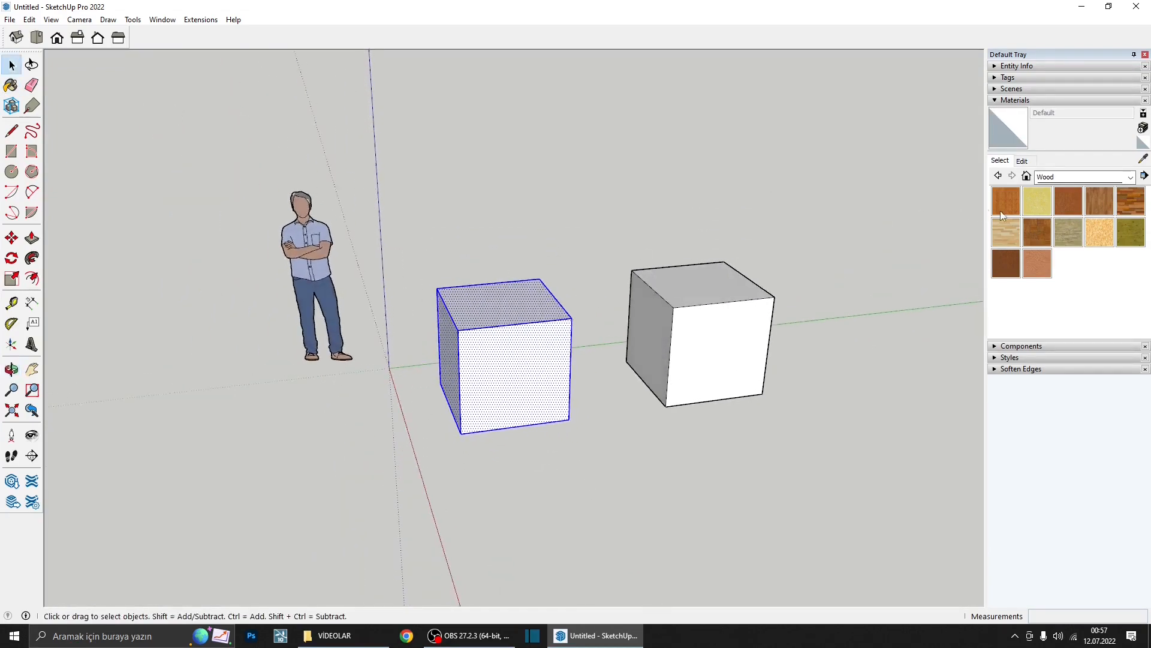
click(1131, 201)
click(501, 318)
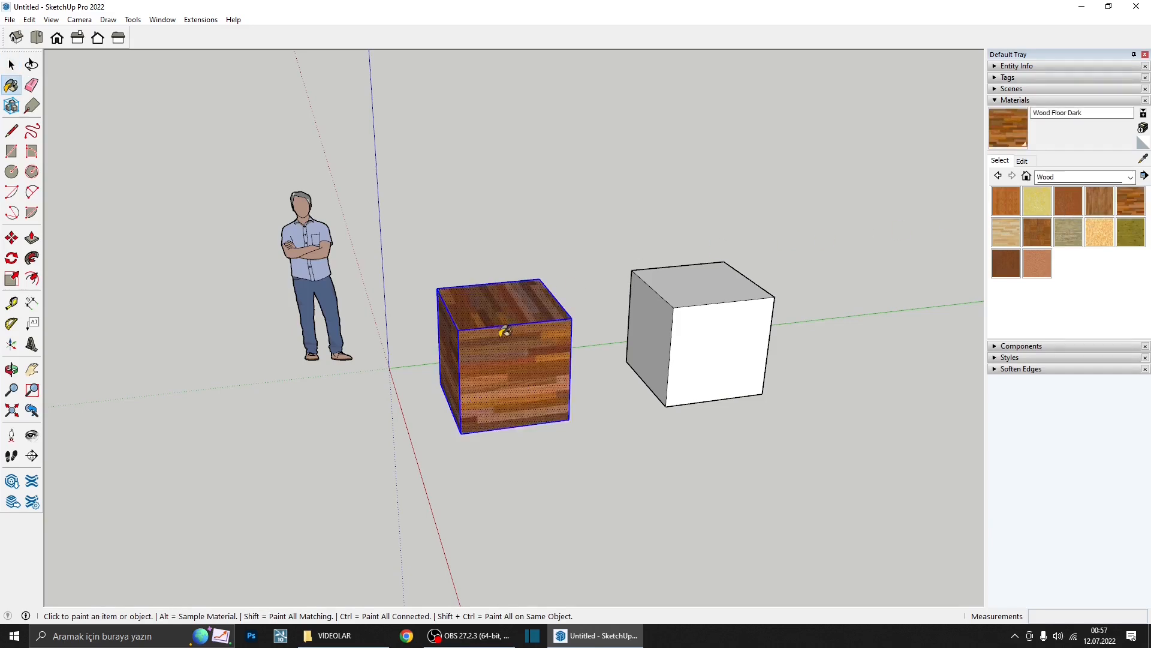
mouse_move(503, 326)
middle_down()
mouse_move(645, 96)
mouse_move(372, 544)
mouse_move(601, 282)
middle_up()
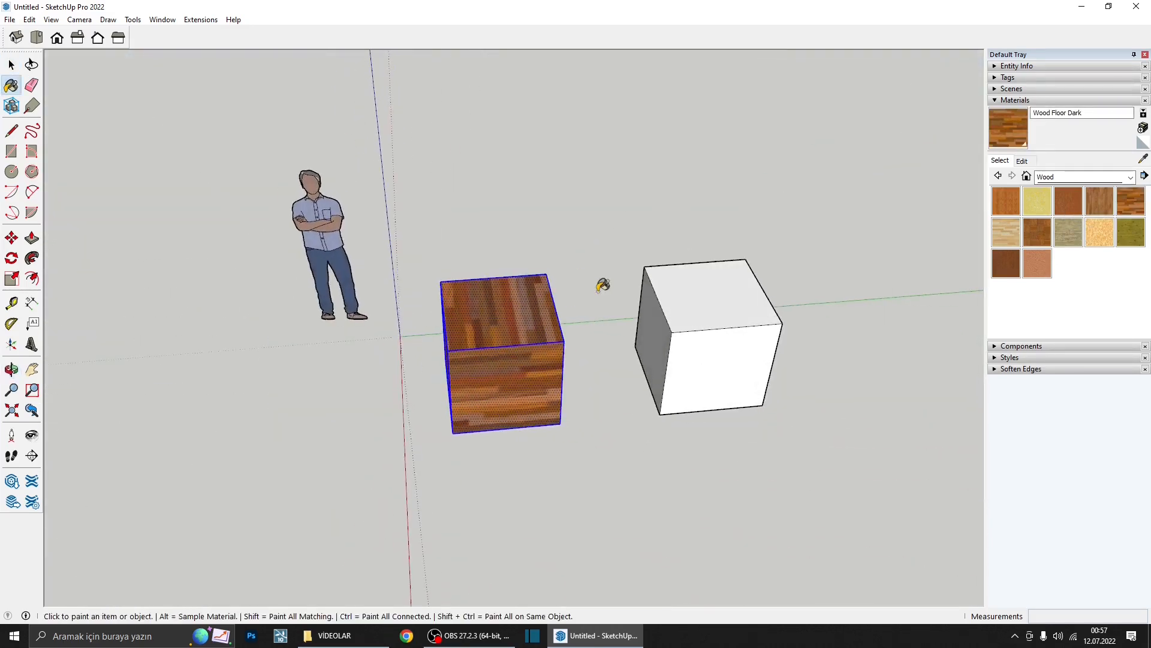
key(ctrl+z)
key(space)
- Select the grouped cube and paint the entire group with Wood Floor Dark
middle_drag(496, 320, 589, 314)
scroll(562, 308, down, 3)
middle_drag(492, 335, 606, 320)
click(624, 316)
click(1130, 201)
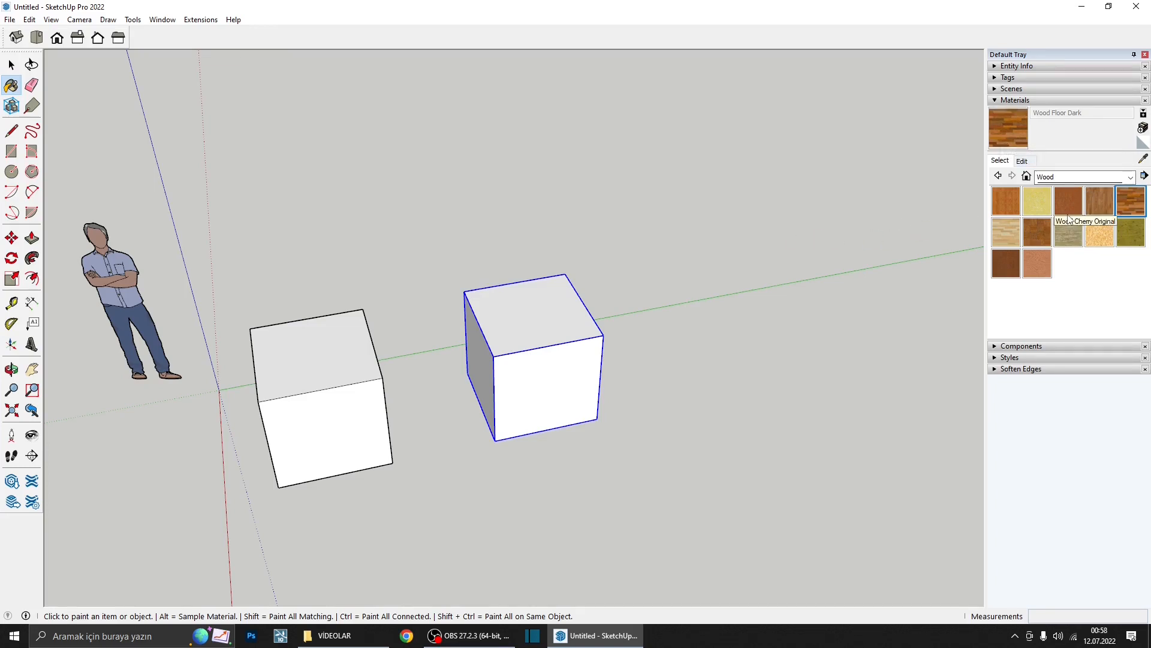
key(o)
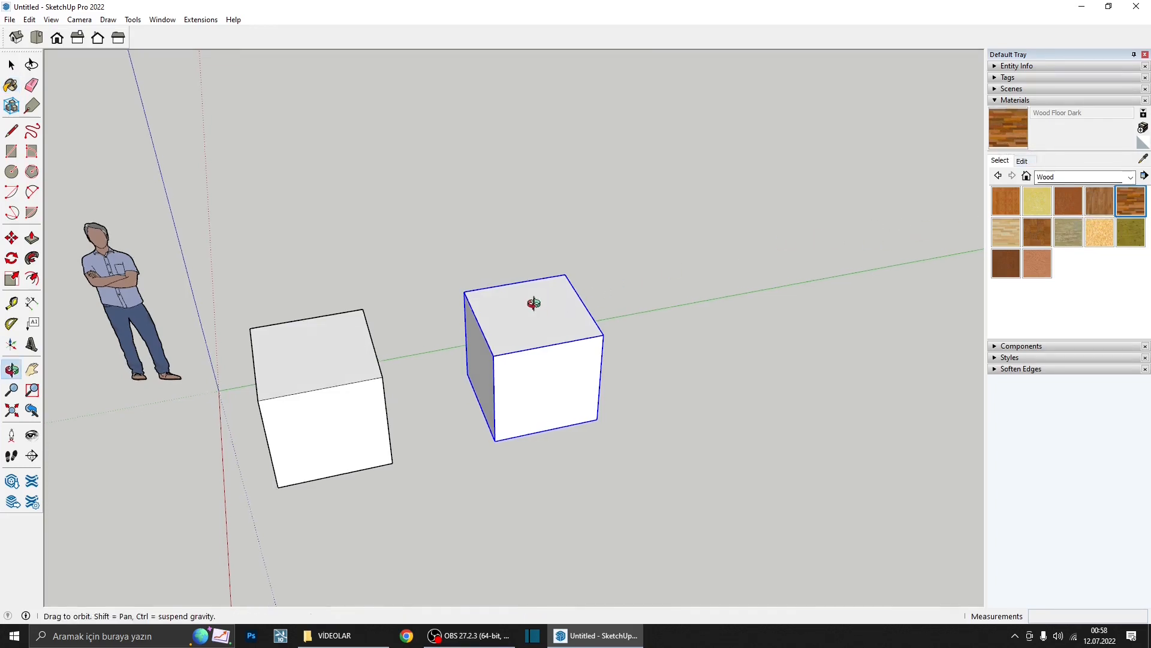
mouse_move(534, 303)
middle_down()
mouse_move(550, 314)
mouse_move(581, 272)
mouse_move(653, 370)
mouse_move(343, 289)
mouse_move(393, 375)
mouse_move(540, 331)
mouse_move(669, 360)
mouse_move(812, 285)
middle_up()
click(563, 281)
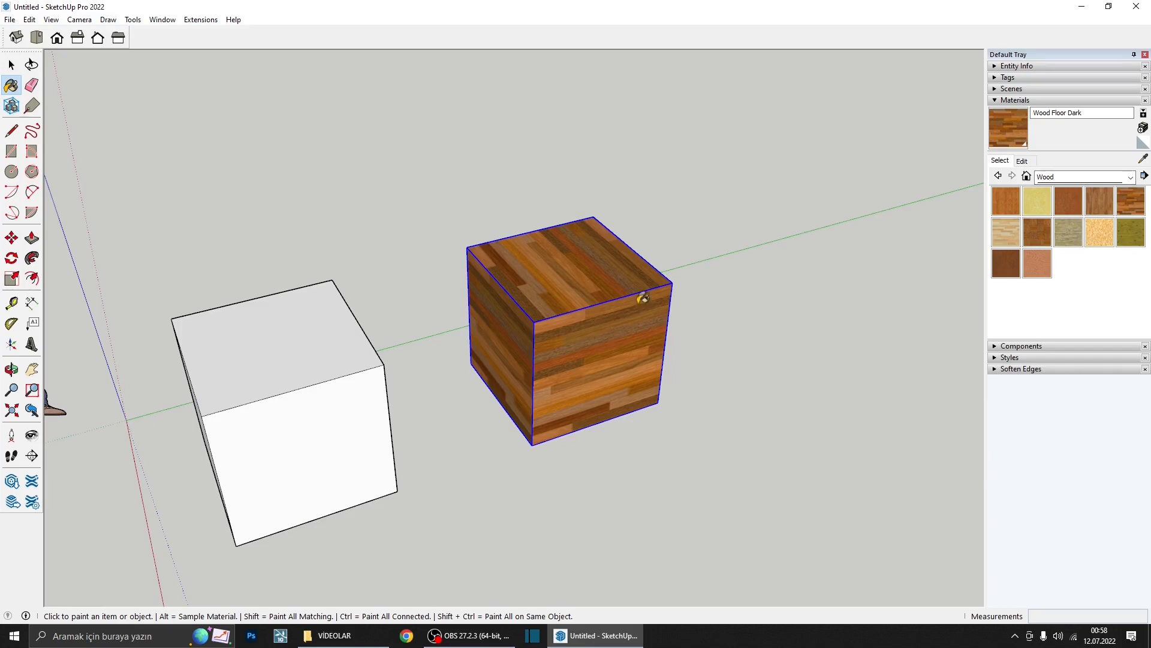
- Open the Wood Floor Dark material for editing, shift its colour on the colour wheel, and reset the colour
click(1021, 161)
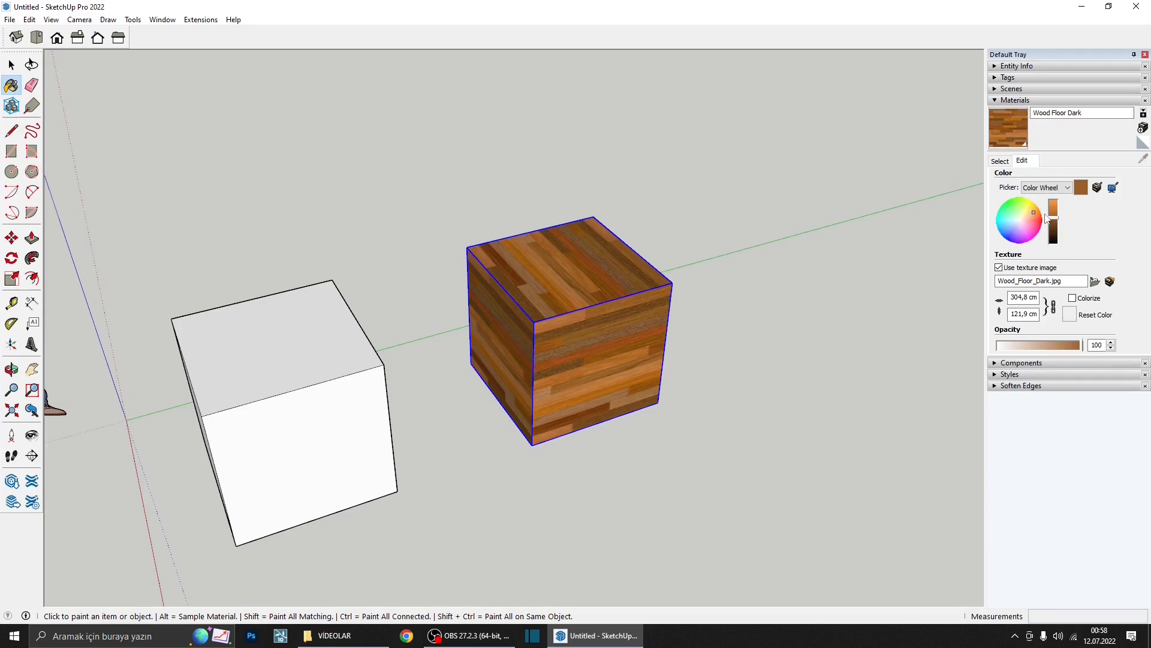
mouse_move(1031, 214)
mouse_down()
mouse_move(1012, 212)
mouse_move(1024, 230)
mouse_move(1030, 217)
mouse_move(1016, 210)
mouse_move(1018, 239)
mouse_move(1029, 225)
mouse_up()
click(1070, 314)
middle_drag(593, 310, 576, 327)
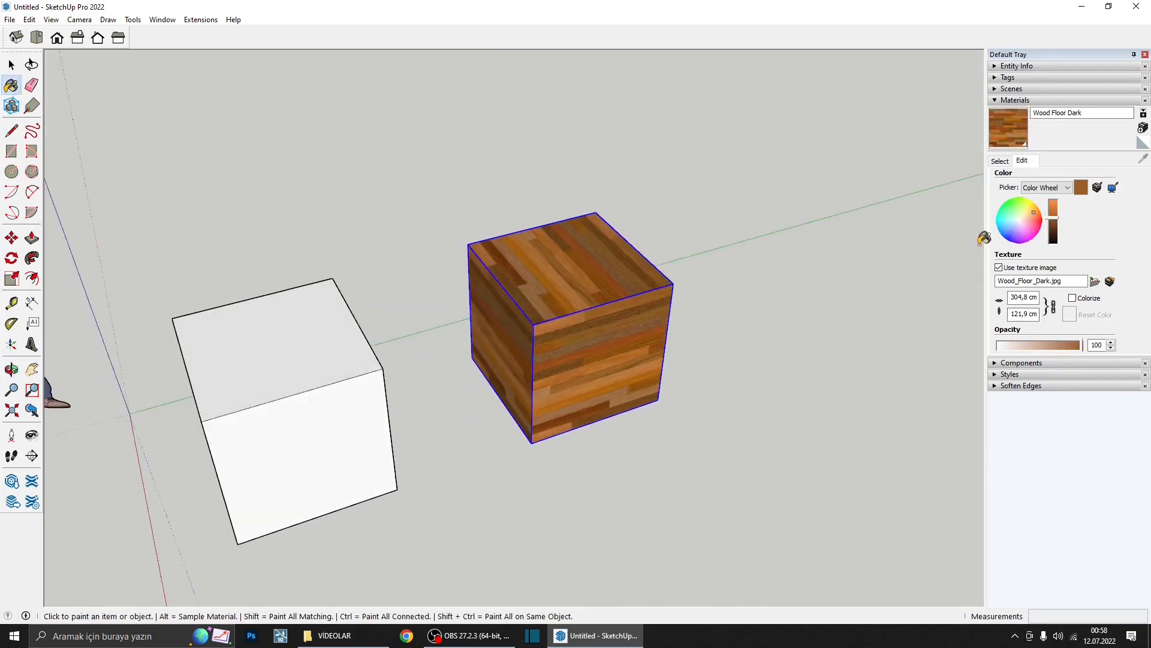
- Lower the Wood Floor Dark opacity to 75 and on to 32, and restore it to 100
click(1062, 346)
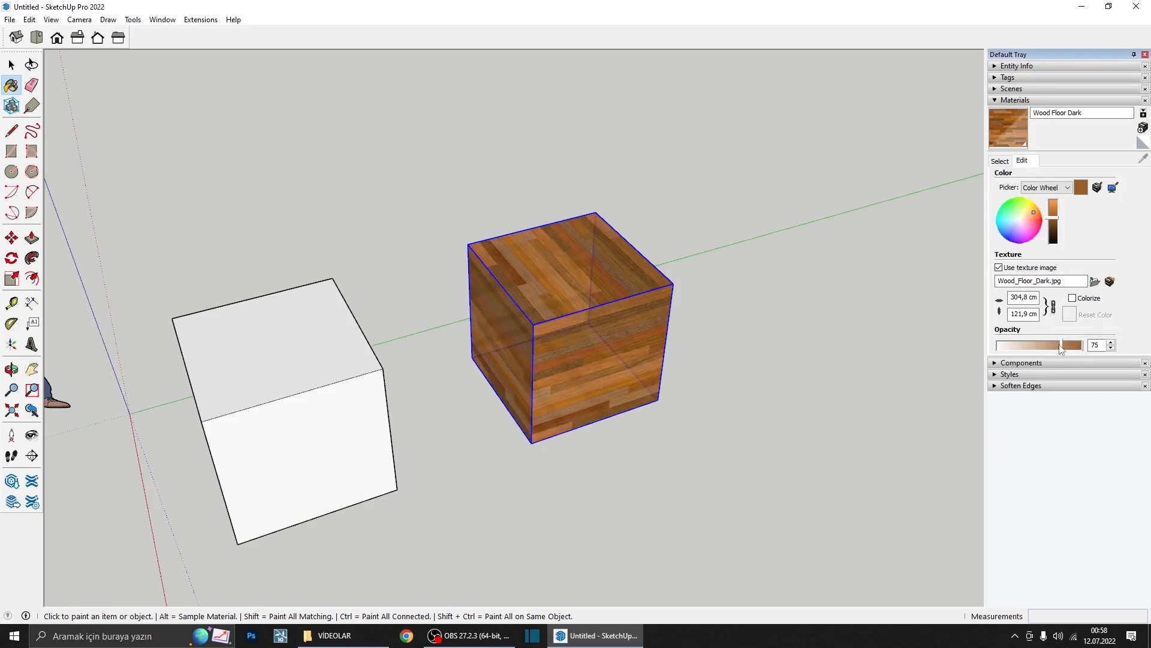
drag(1062, 347, 1045, 352)
mouse_move(854, 353)
middle_down()
mouse_move(488, 218)
mouse_move(399, 252)
mouse_move(548, 301)
mouse_move(603, 286)
mouse_move(547, 252)
mouse_move(798, 328)
middle_up()
drag(1017, 349, 1027, 352)
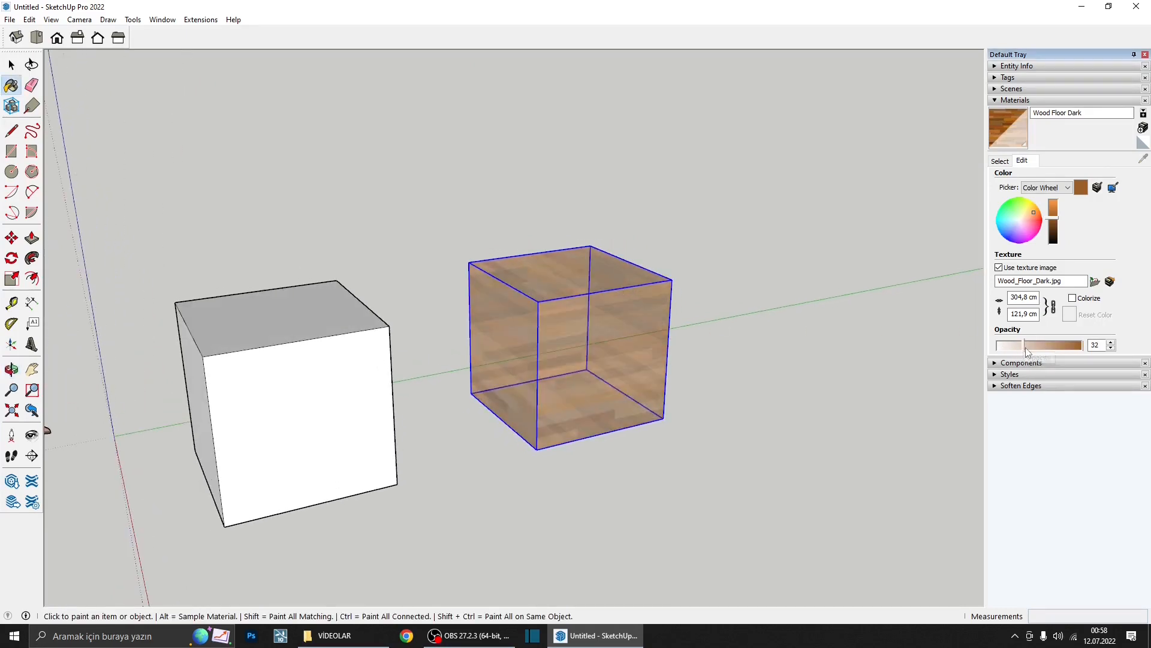
middle_drag(760, 331, 548, 367)
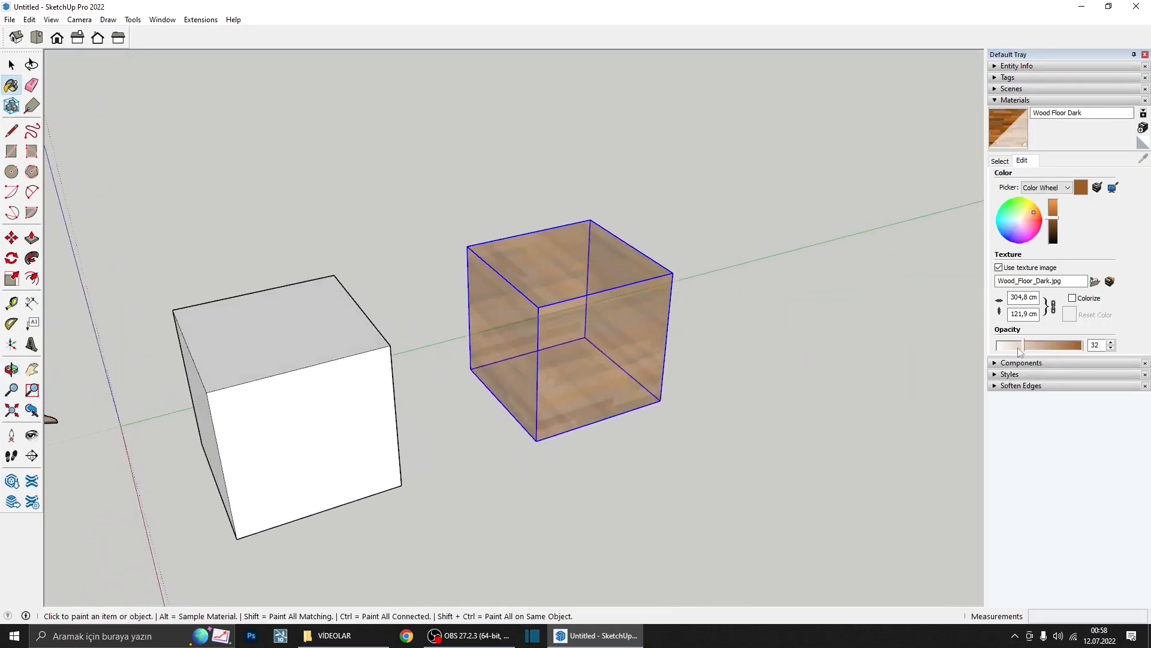
drag(1027, 348, 1081, 346)
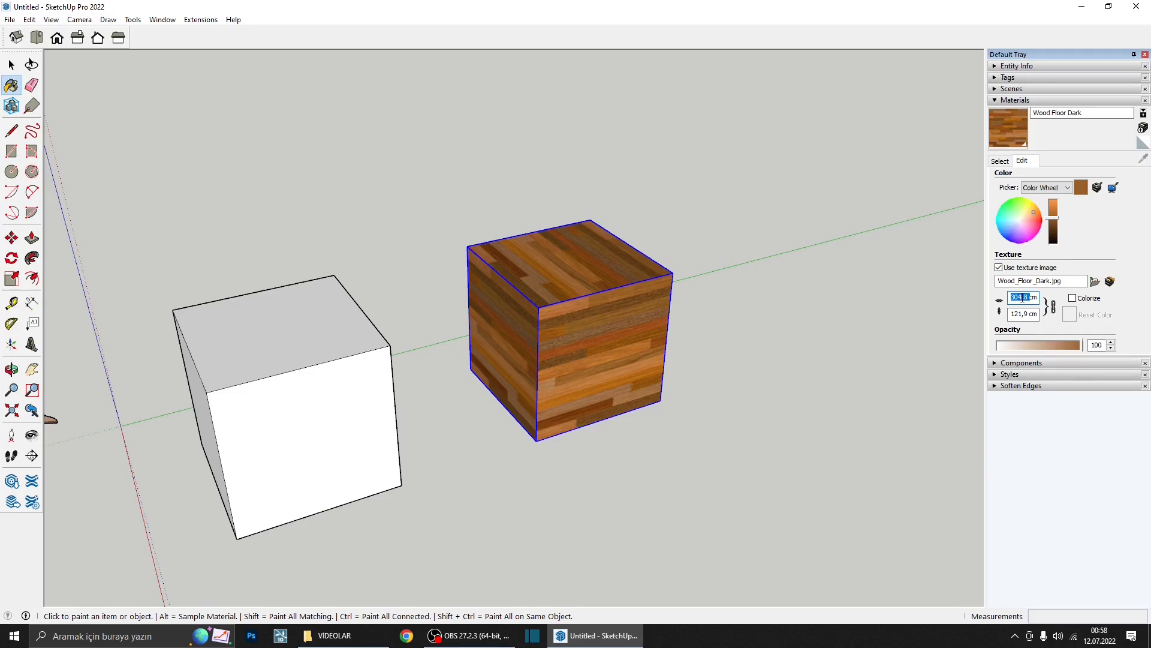
- Set the wood texture's width to 500 cm and then to 100 cm with the proportions locked
text(500)
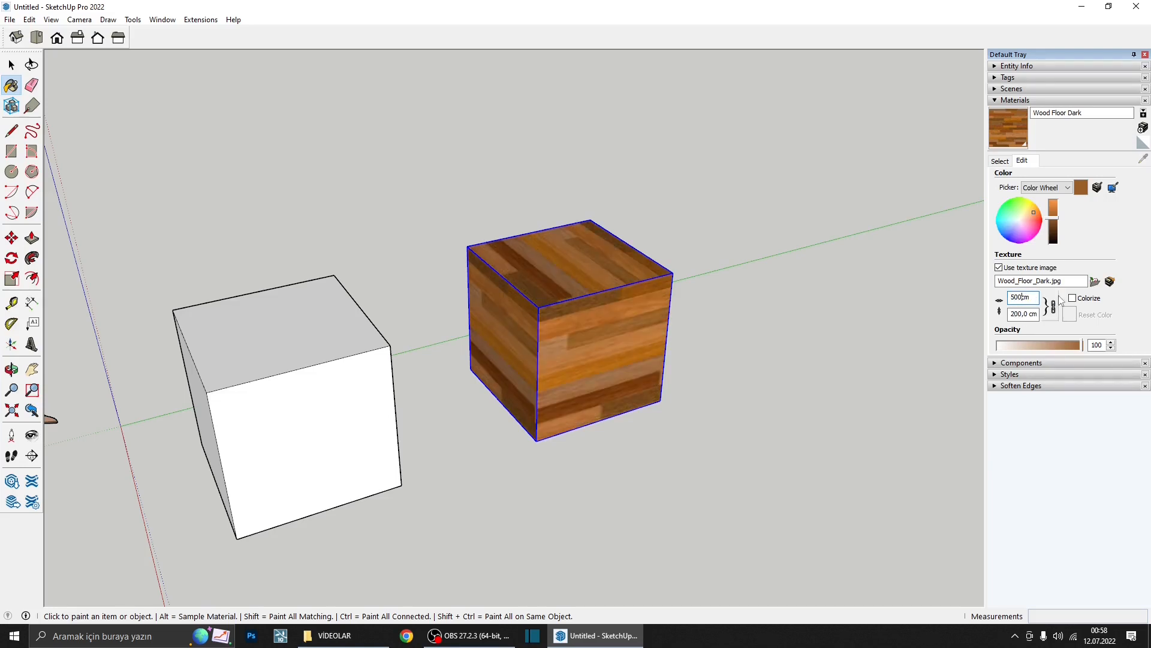
text(100)
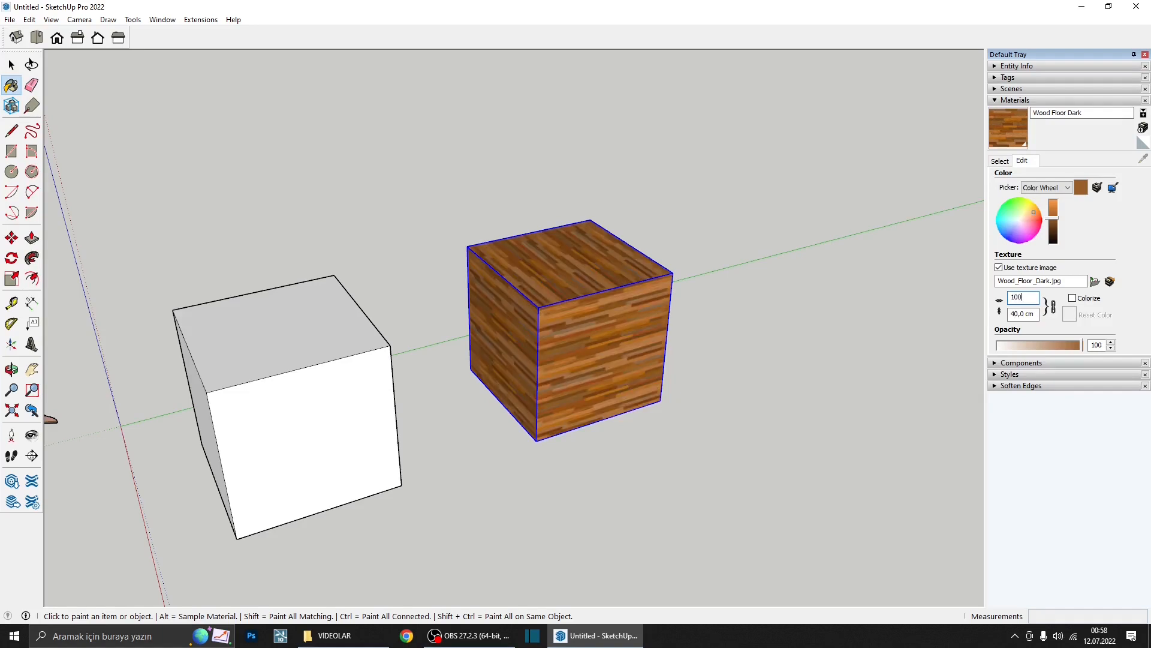
middle_drag(735, 369, 469, 349)
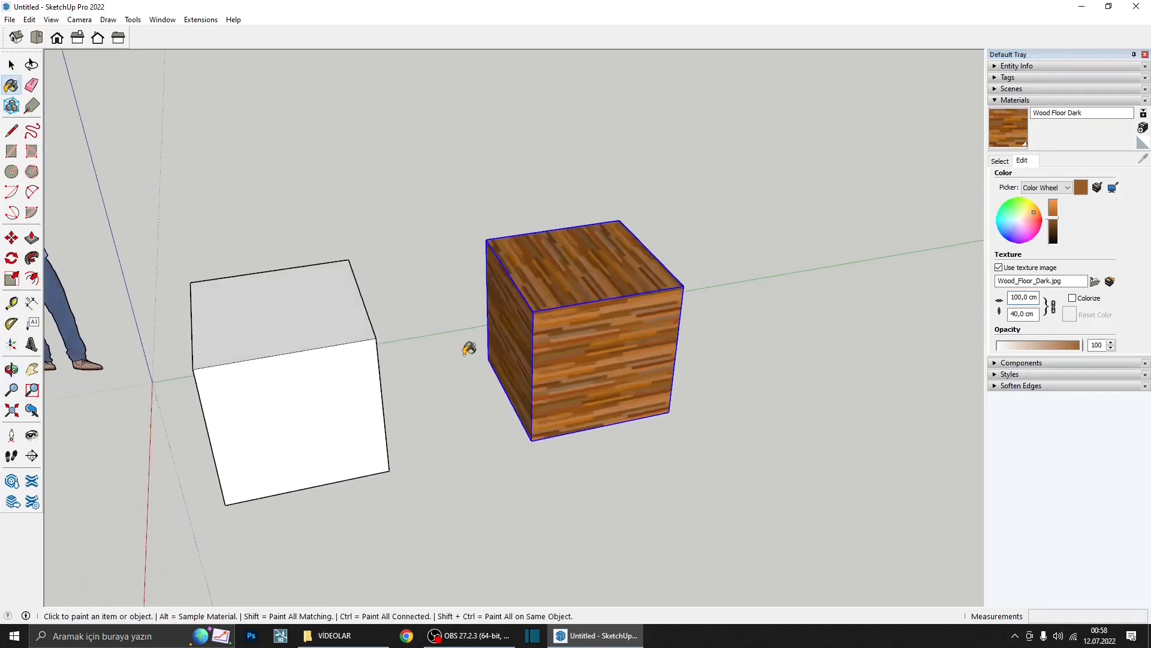
- Unlock the texture's aspect ratio, set its height to 50 cm and then 80 cm, and lock the ratio again
click(1054, 307)
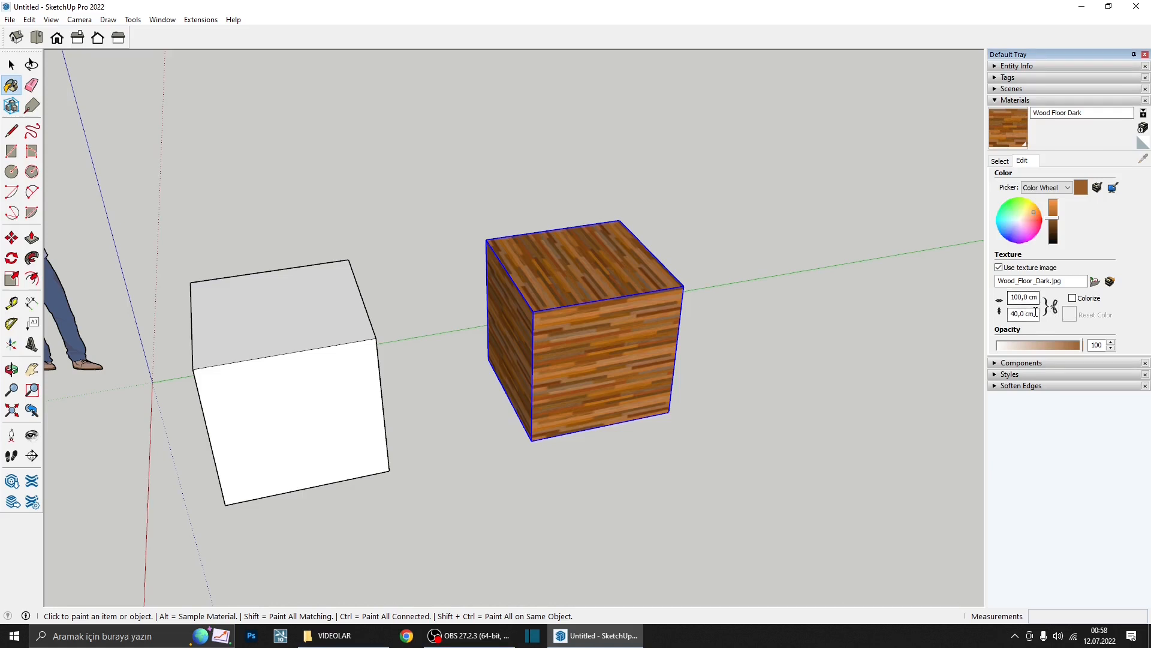
drag(1009, 317, 979, 312)
text(50)
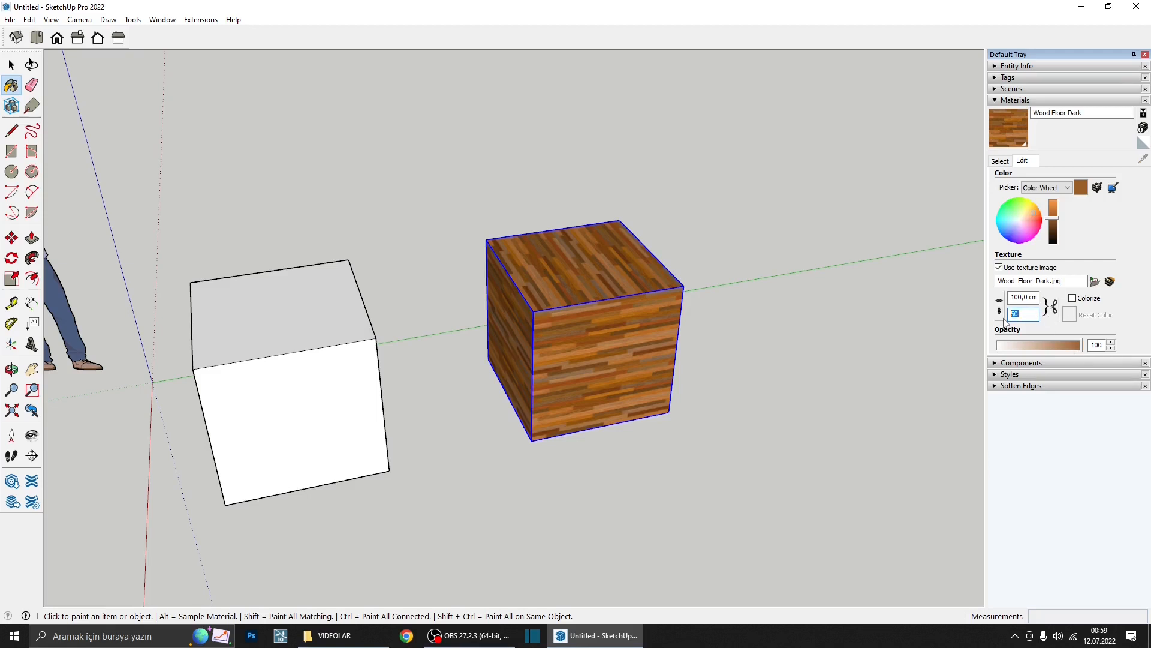
text(80)
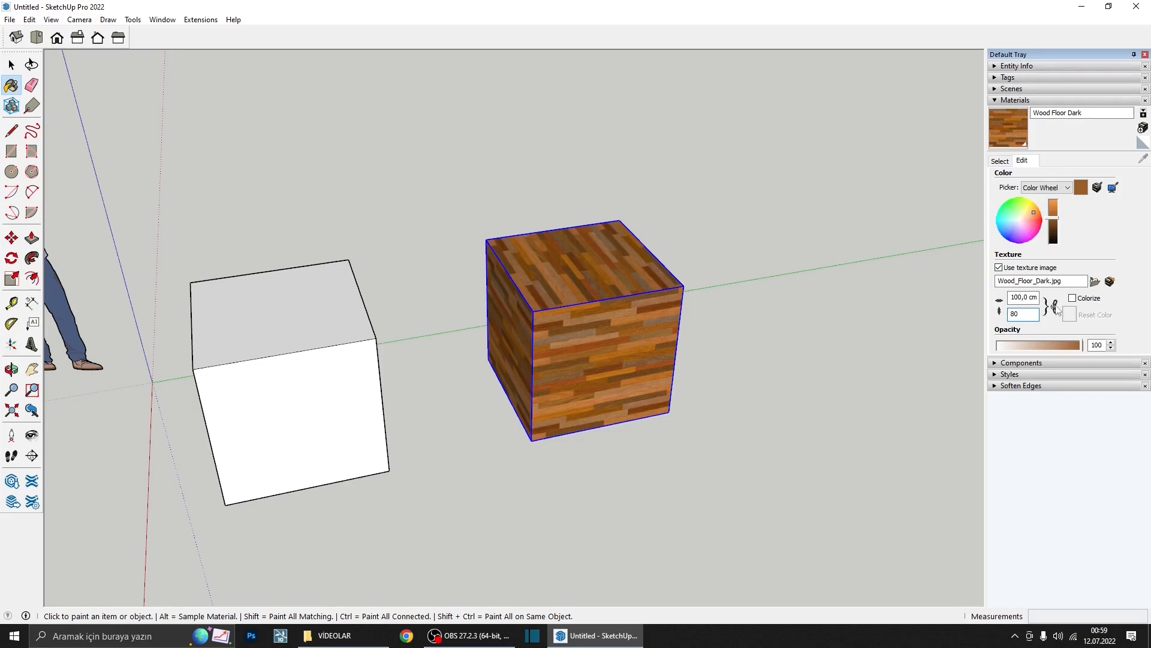
click(1049, 308)
middle_drag(570, 314, 617, 317)
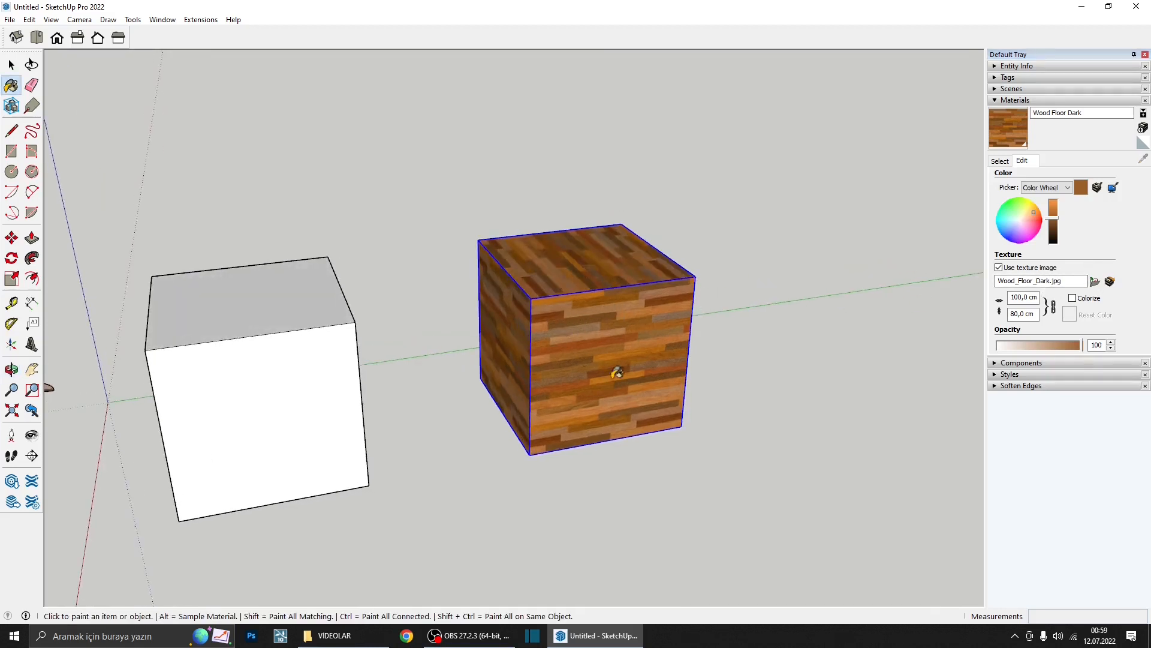
- Turn off the texture image of the Wood Floor Dark material, and undo that change
click(1061, 283)
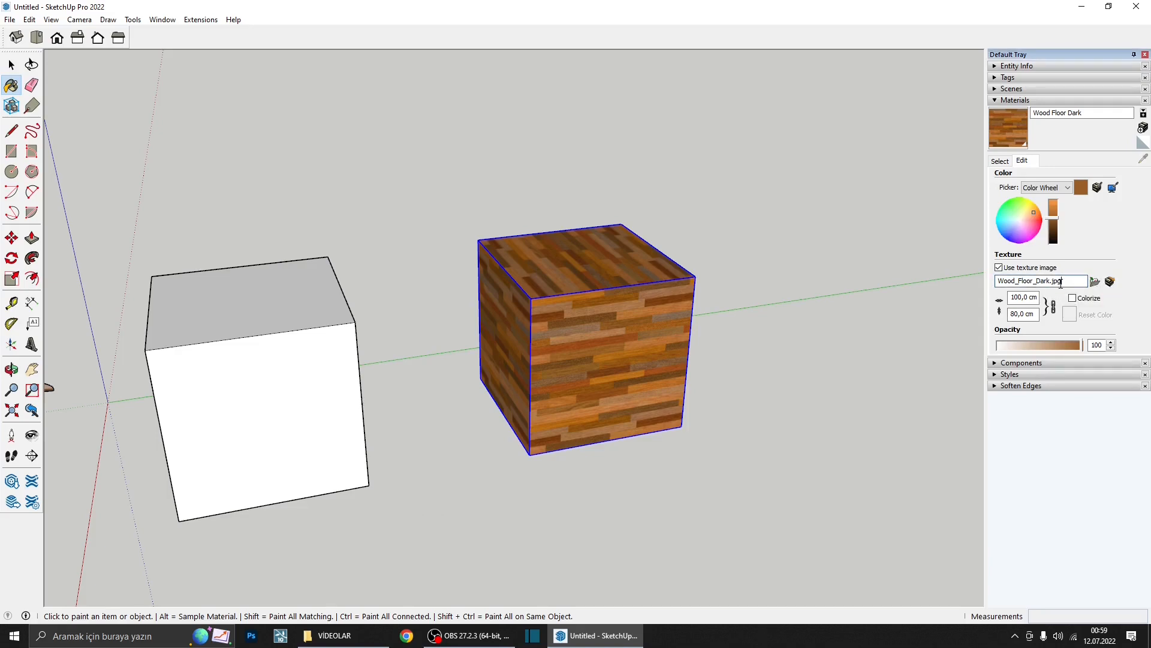
click(999, 267)
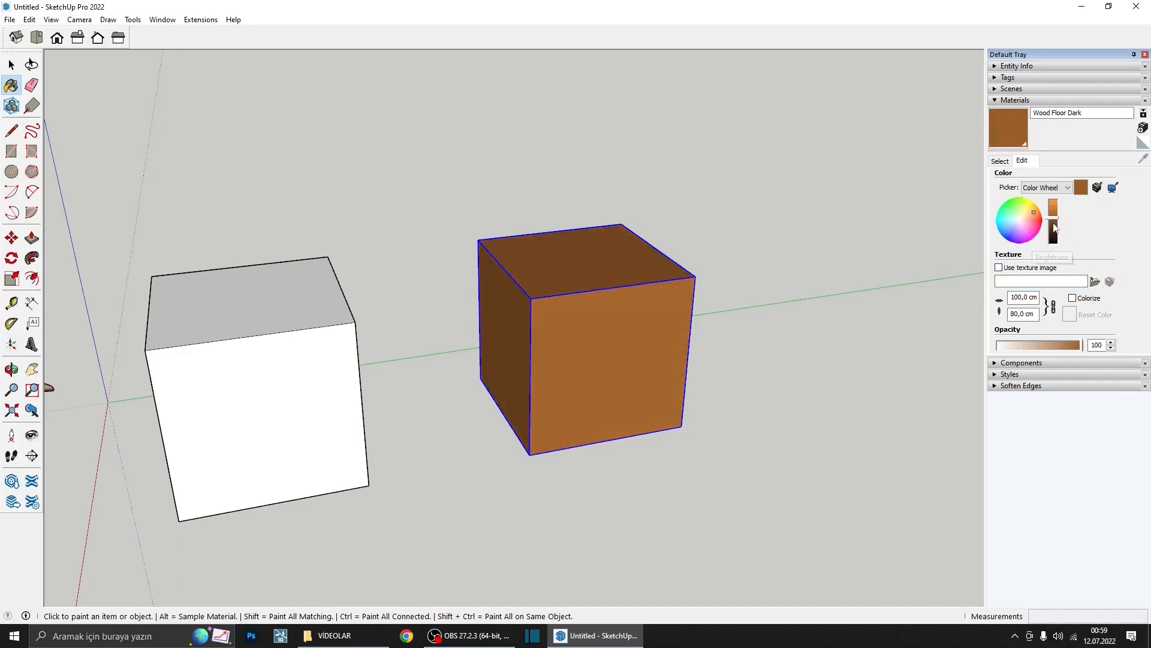
mouse_move(581, 288)
middle_down()
mouse_move(730, 347)
mouse_move(650, 316)
middle_up()
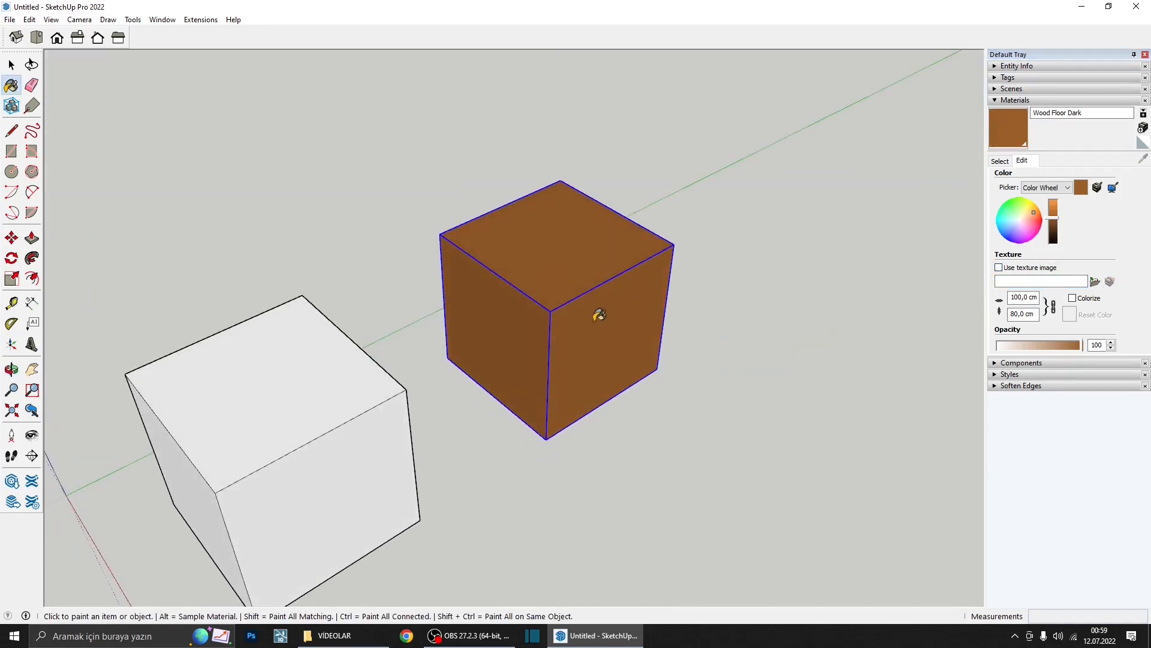
key(space)
middle_drag(981, 269, 672, 244)
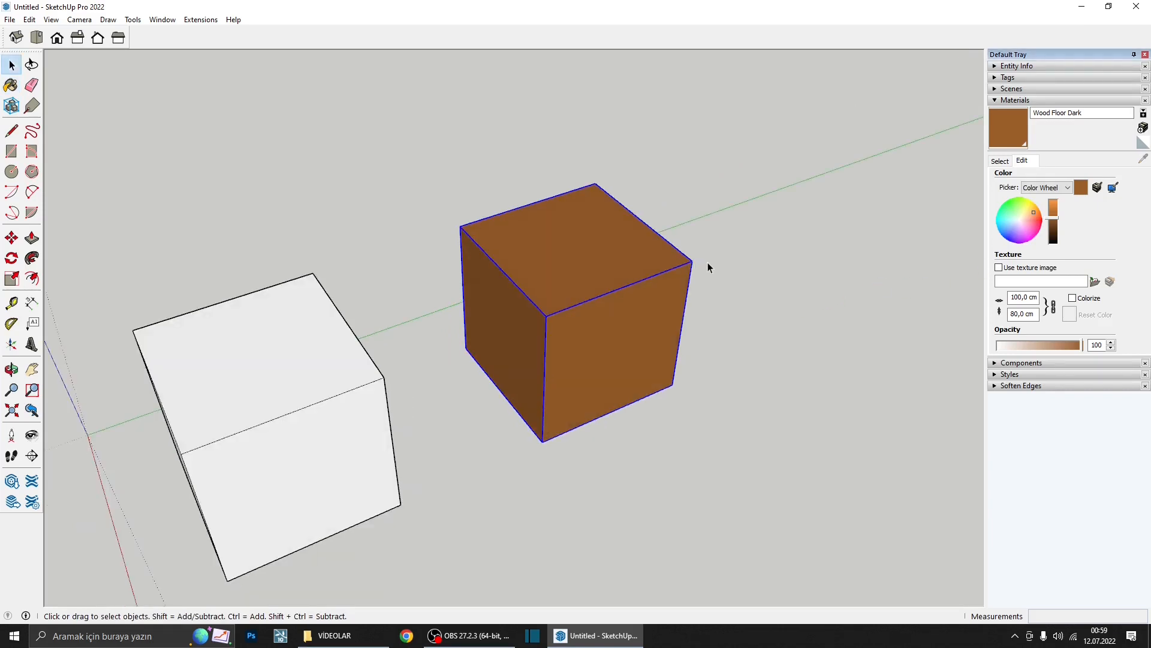
key(ctrl+z)
middle_drag(703, 265, 1027, 262)
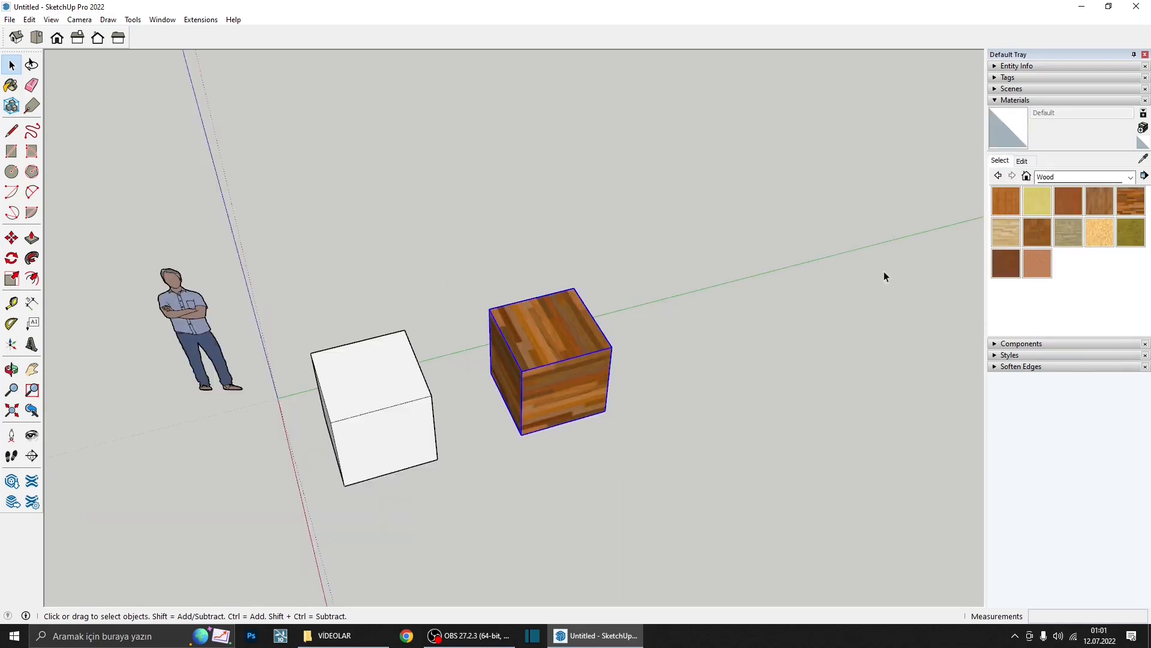
- Pick the Black Perforated 3 material from the Patterns collection for painting
click(1130, 176)
click(1061, 274)
click(1068, 253)
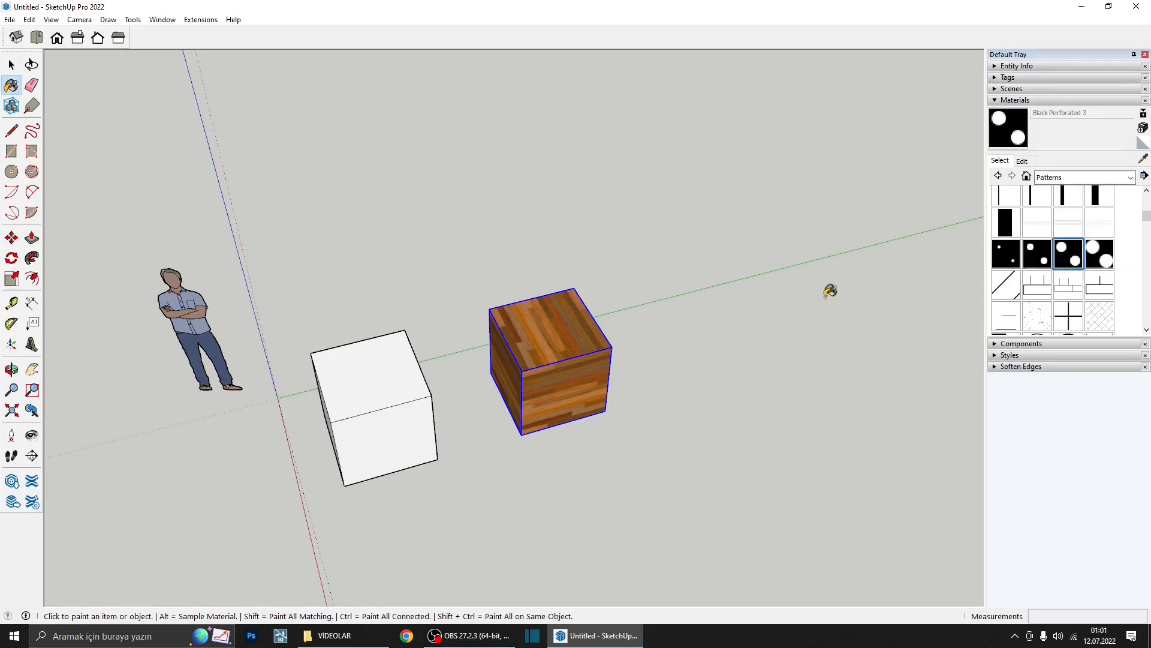
- Paint the grouped cube with Black Perforated 3 and set its texture width to 50 cm
click(563, 342)
middle_drag(560, 305, 557, 294)
right_click(480, 325)
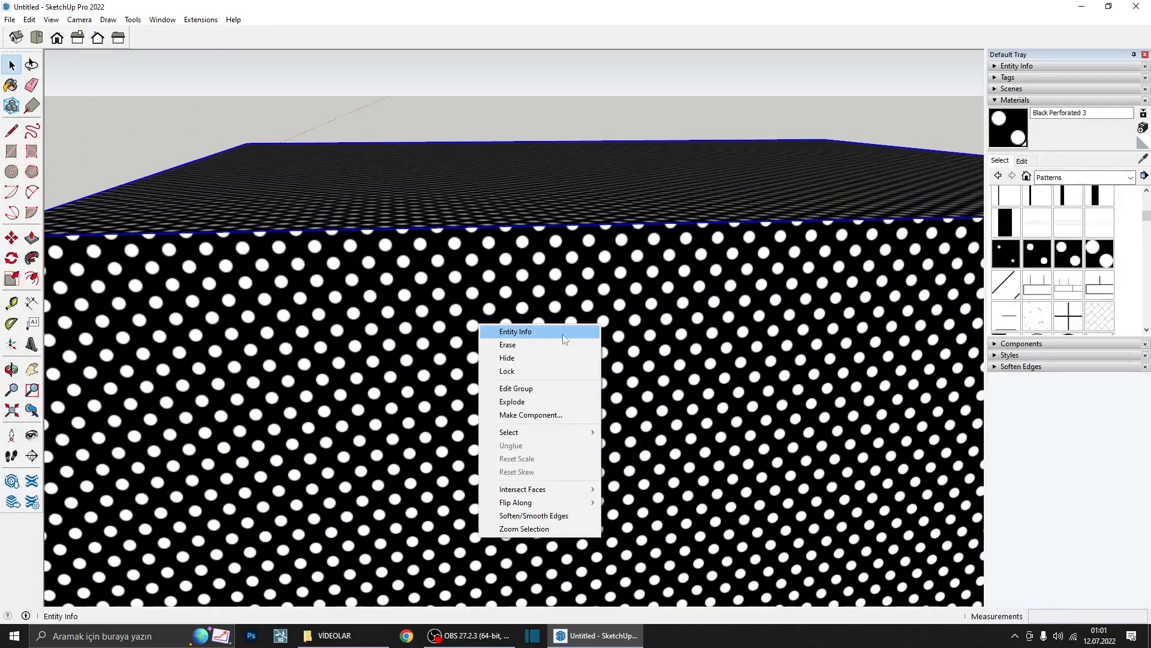
click(1021, 161)
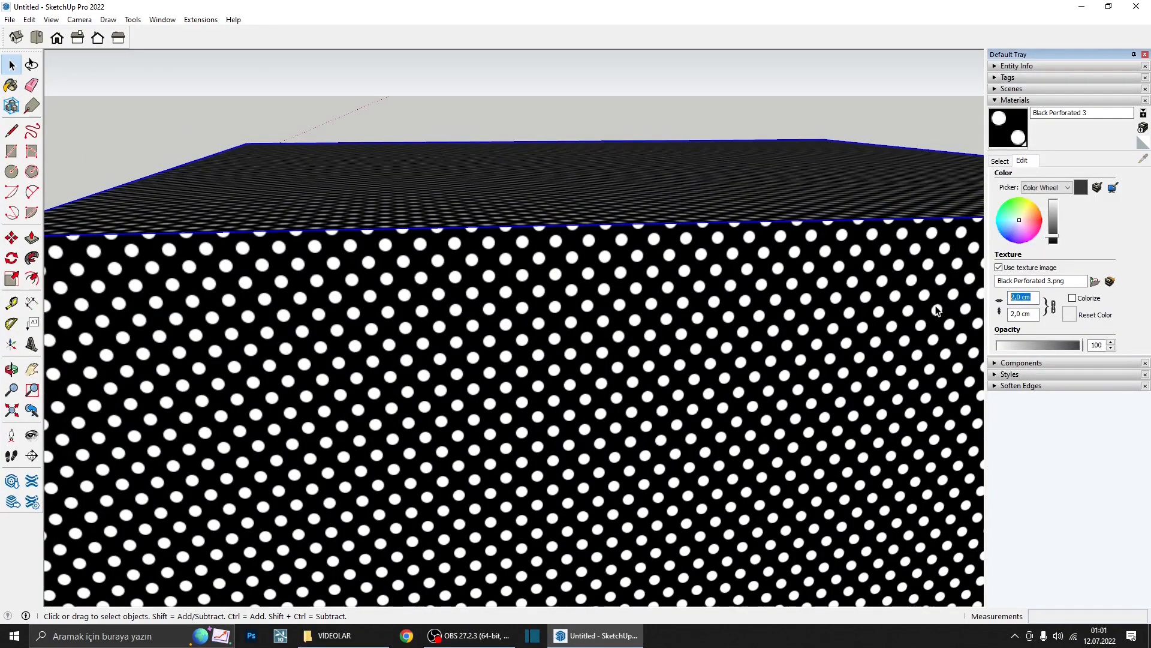
text(50)
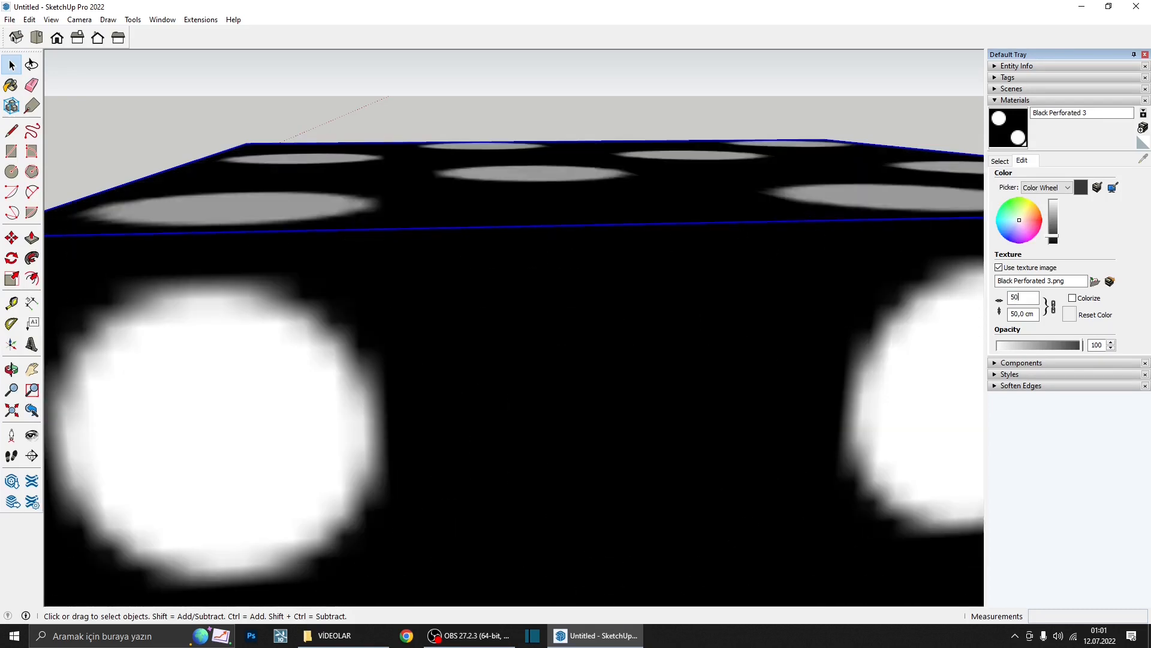
scroll(532, 350, down, 10)
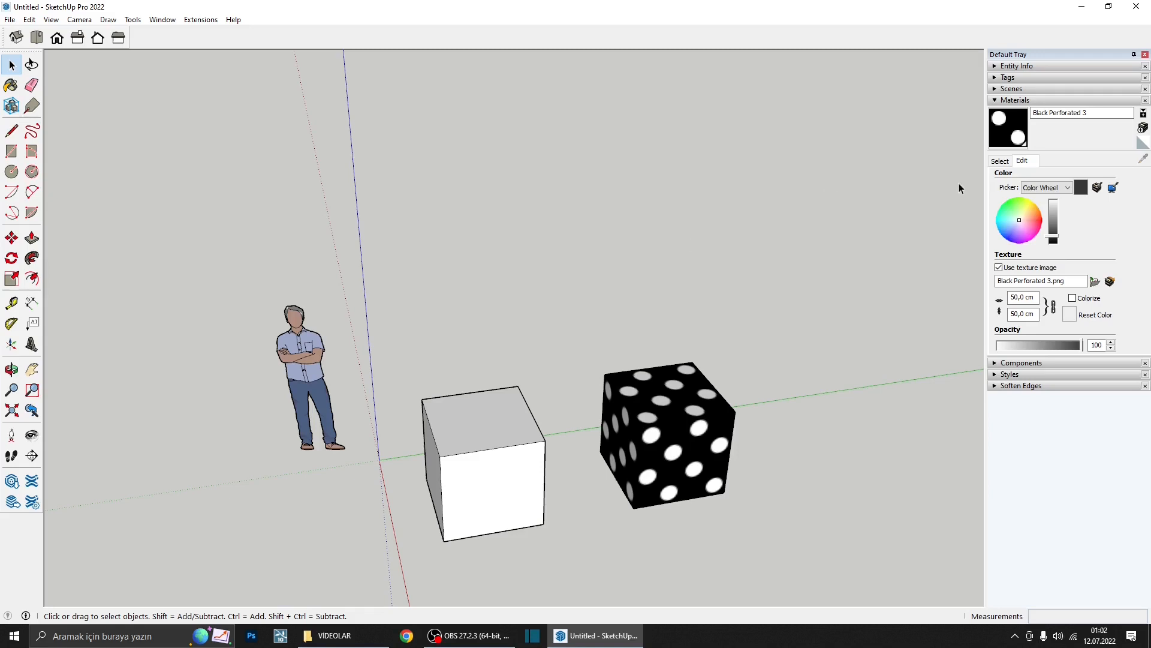
- Return the current paint to the Default material and start creating a new material
click(1007, 162)
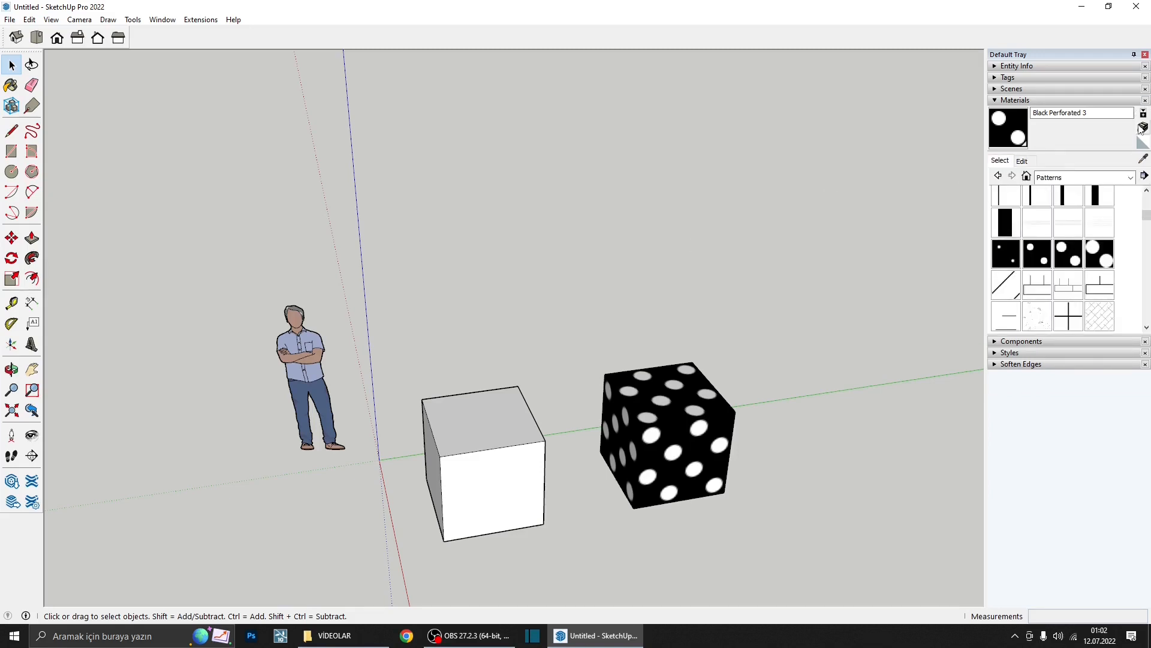
click(1142, 143)
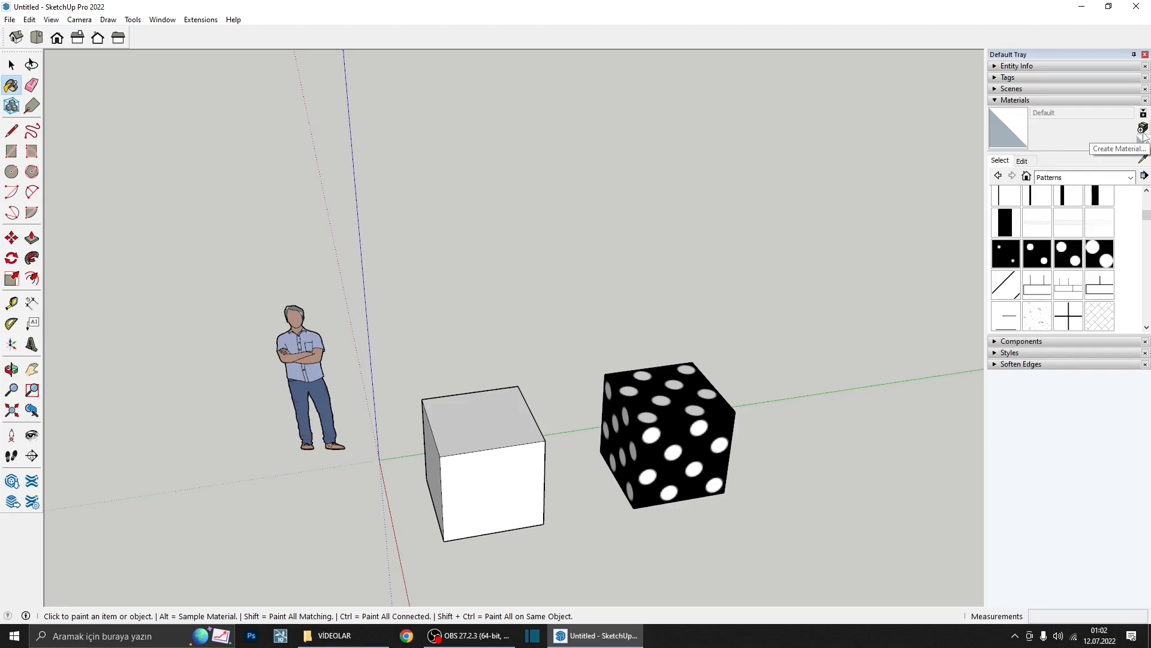
click(1143, 130)
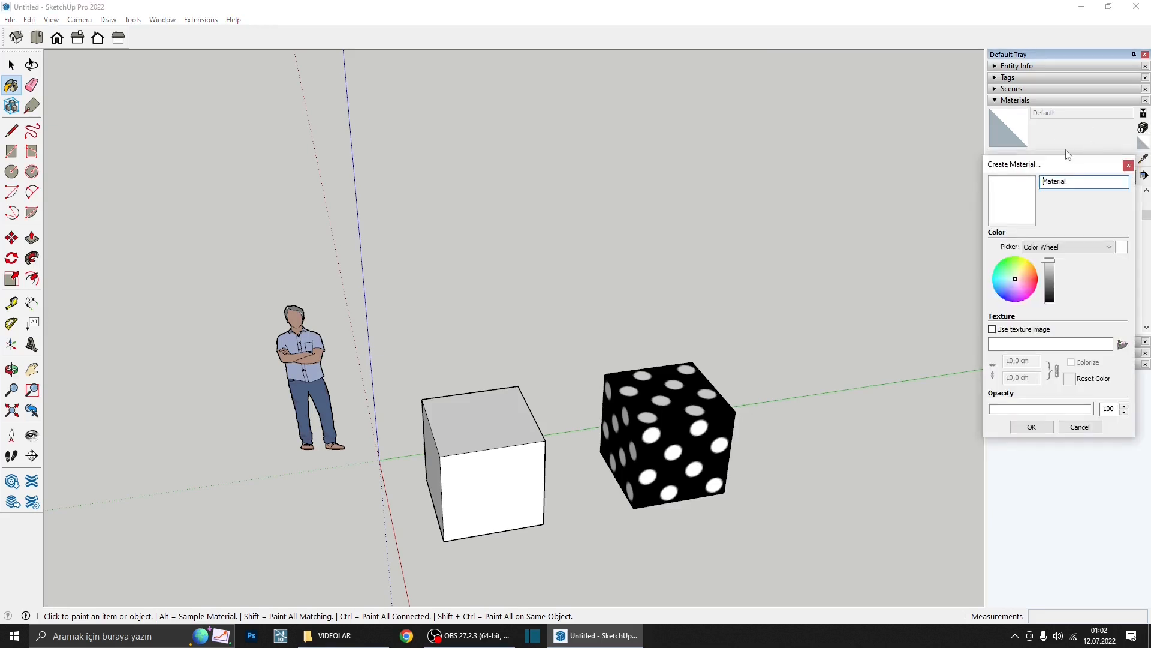
drag(1060, 168, 810, 84)
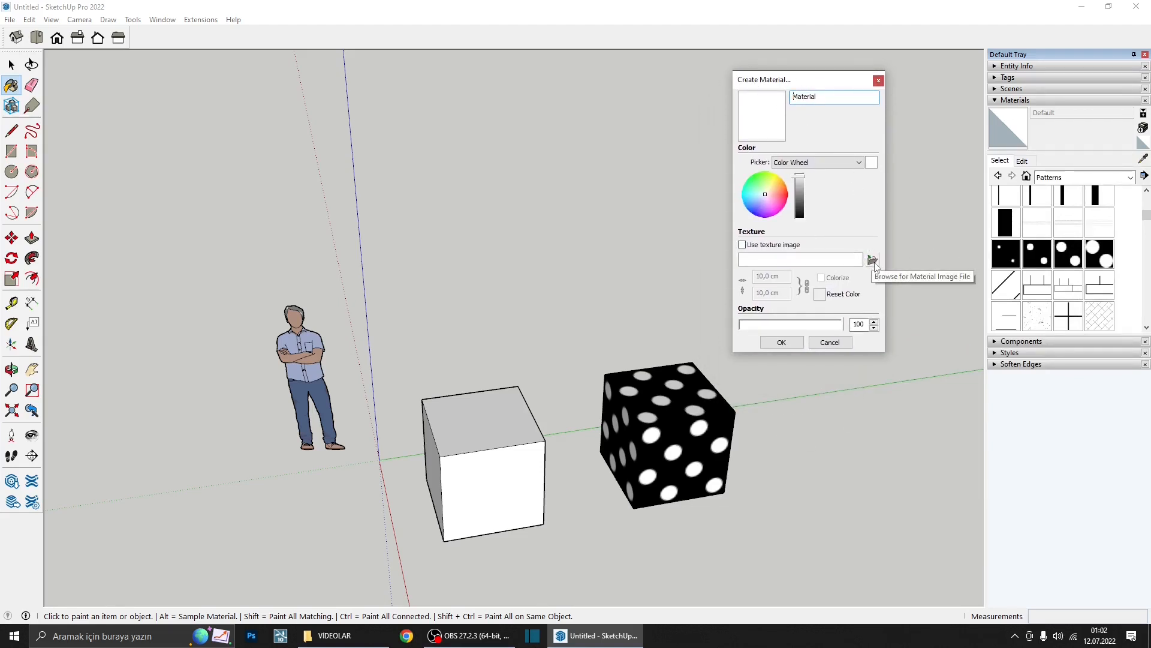
- Try purple and reddish colours for the new material, switching the picker between Color Wheel and RGB
drag(763, 197, 760, 204)
click(799, 190)
click(826, 162)
click(834, 197)
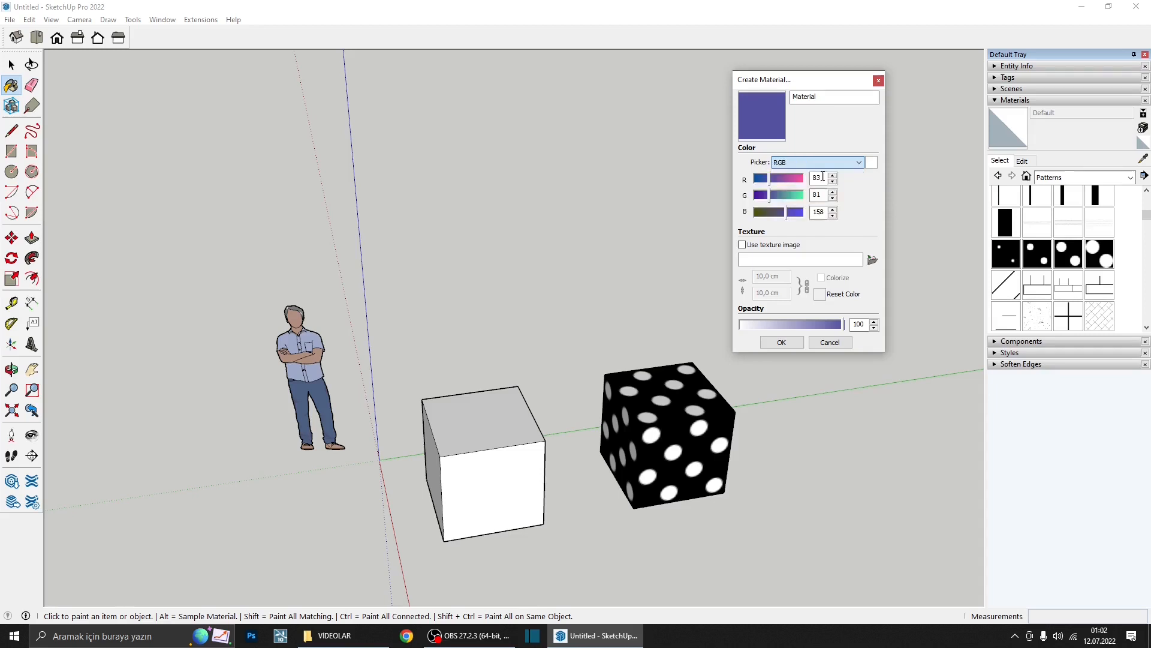
click(834, 163)
click(797, 173)
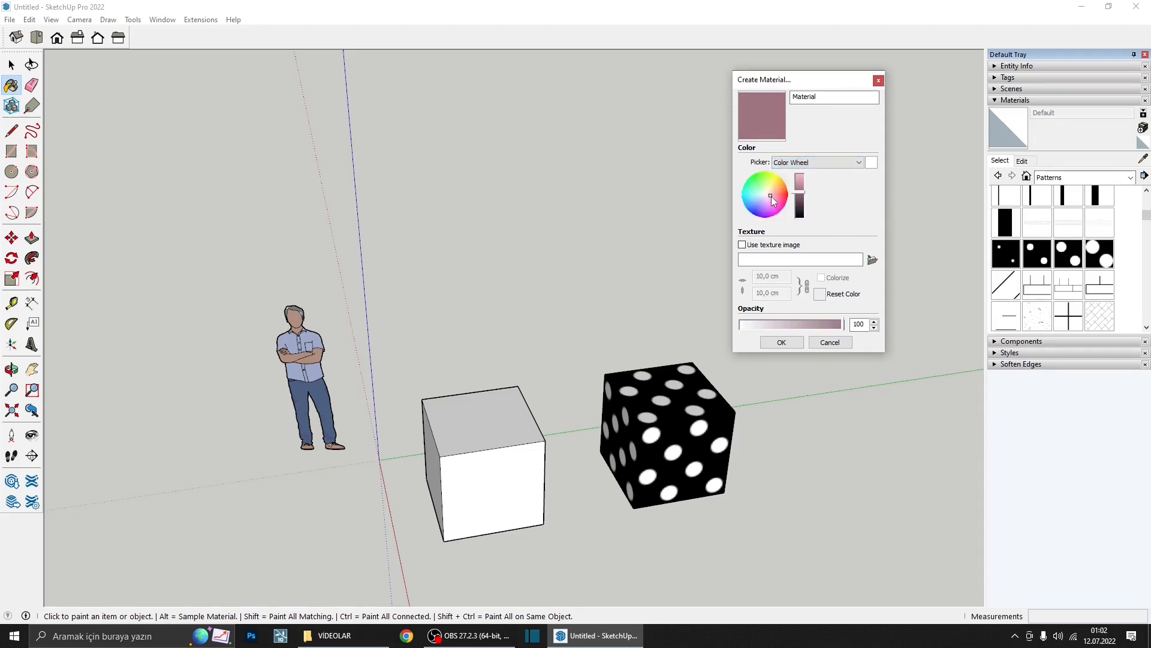
mouse_move(771, 196)
mouse_down()
mouse_move(757, 190)
mouse_move(764, 197)
mouse_up()
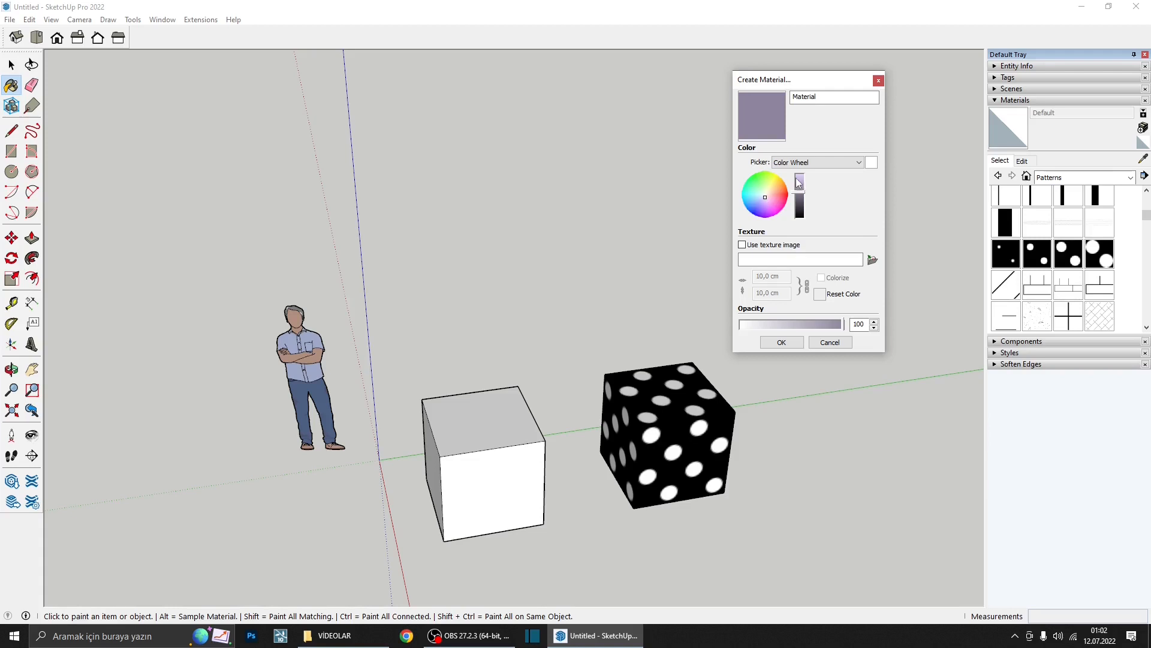
- Load the TexturesCom_Brick_Modern_1K_albedo image as the new material's texture and create the material
click(872, 259)
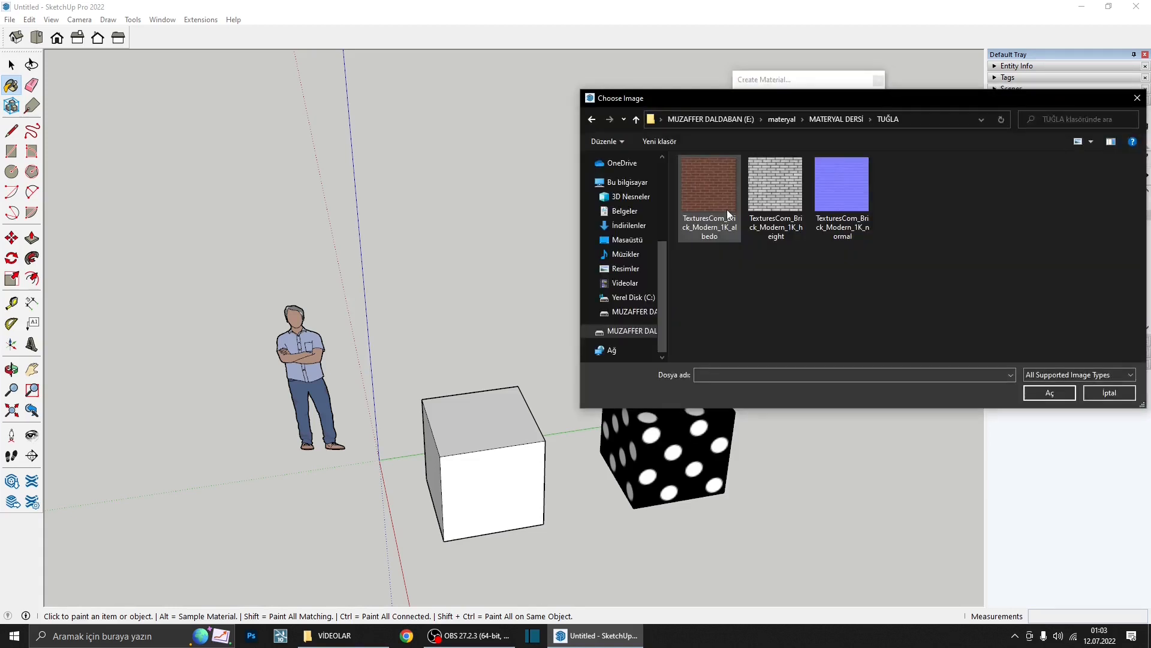
click(706, 182)
click(1049, 393)
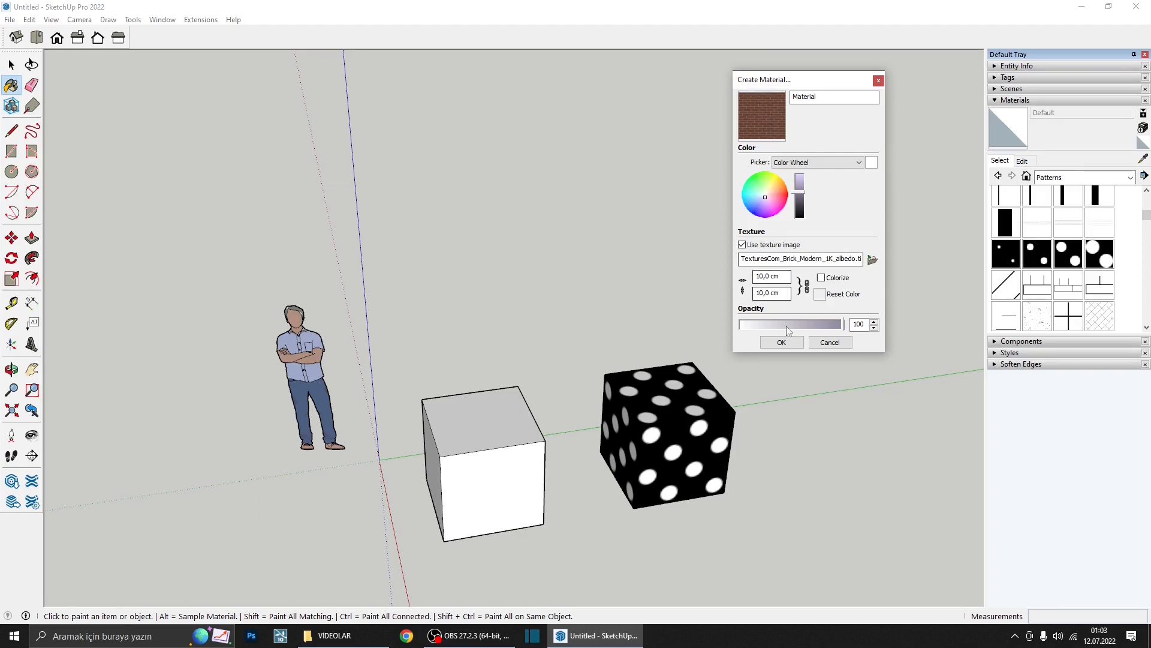
click(781, 340)
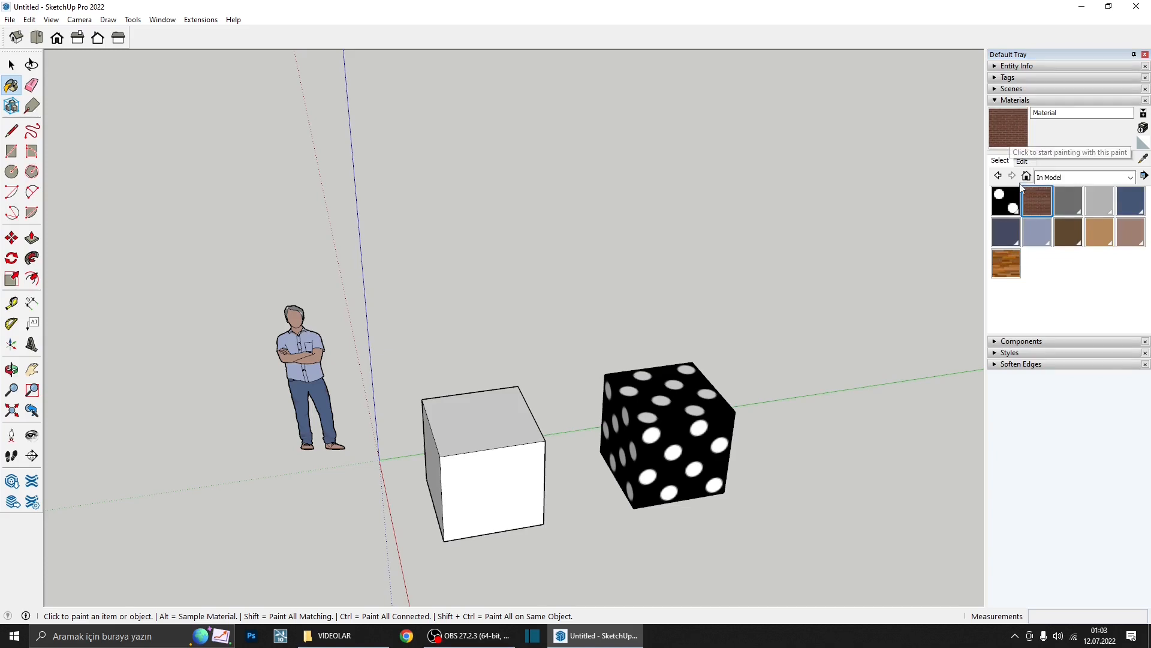
- Paint the front face of the ungrouped white cube with the new brick material
scroll(814, 190, down, 1)
scroll(580, 377, up, 1)
mouse_move(573, 378)
middle_down()
mouse_move(593, 375)
mouse_move(590, 388)
mouse_move(585, 334)
middle_up()
scroll(579, 396, up, 1)
click(580, 395)
scroll(573, 360, up, 3)
scroll(585, 334, up, 2)
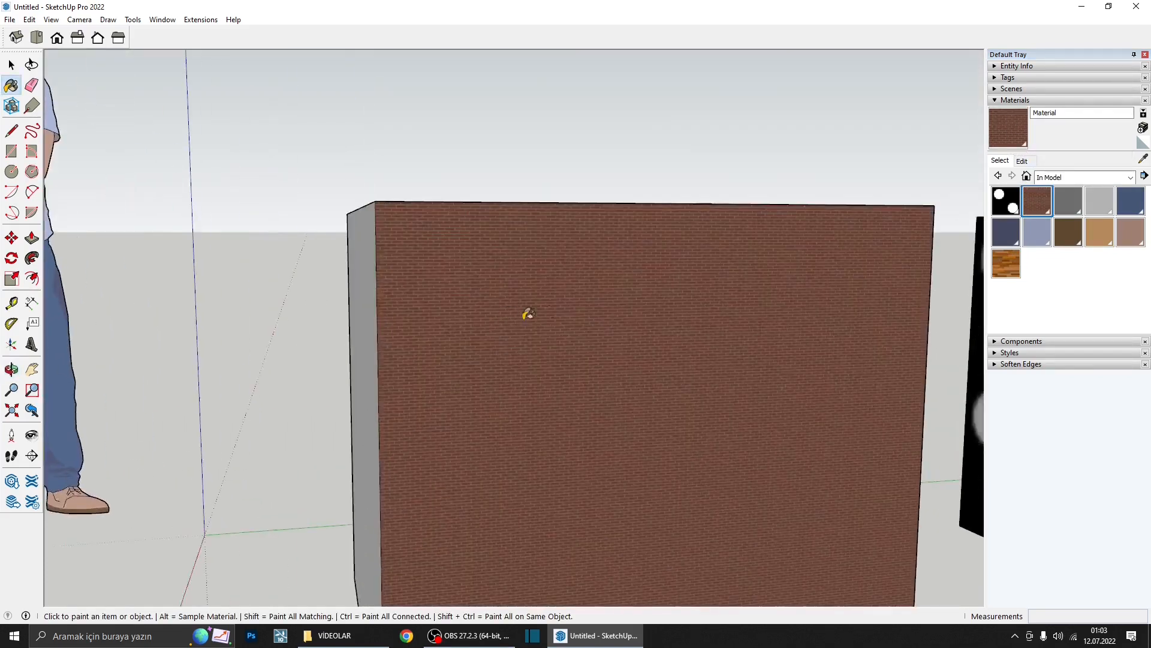
- Set the brick material's texture width to 20 cm with the proportions locked
click(1021, 161)
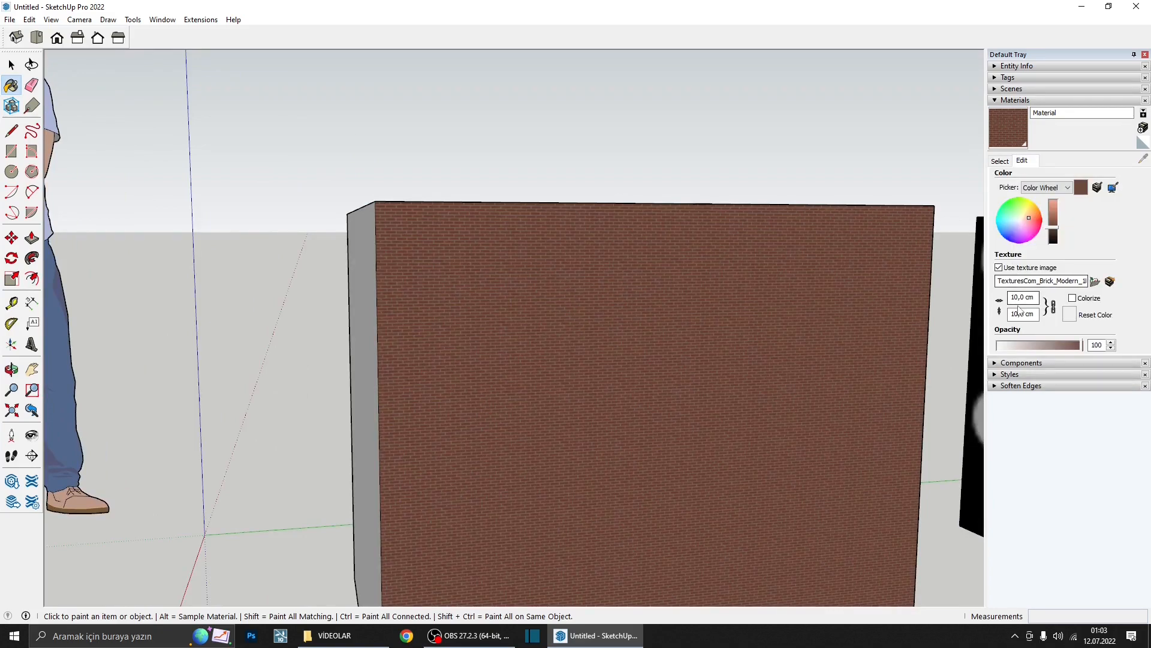
click(1032, 298)
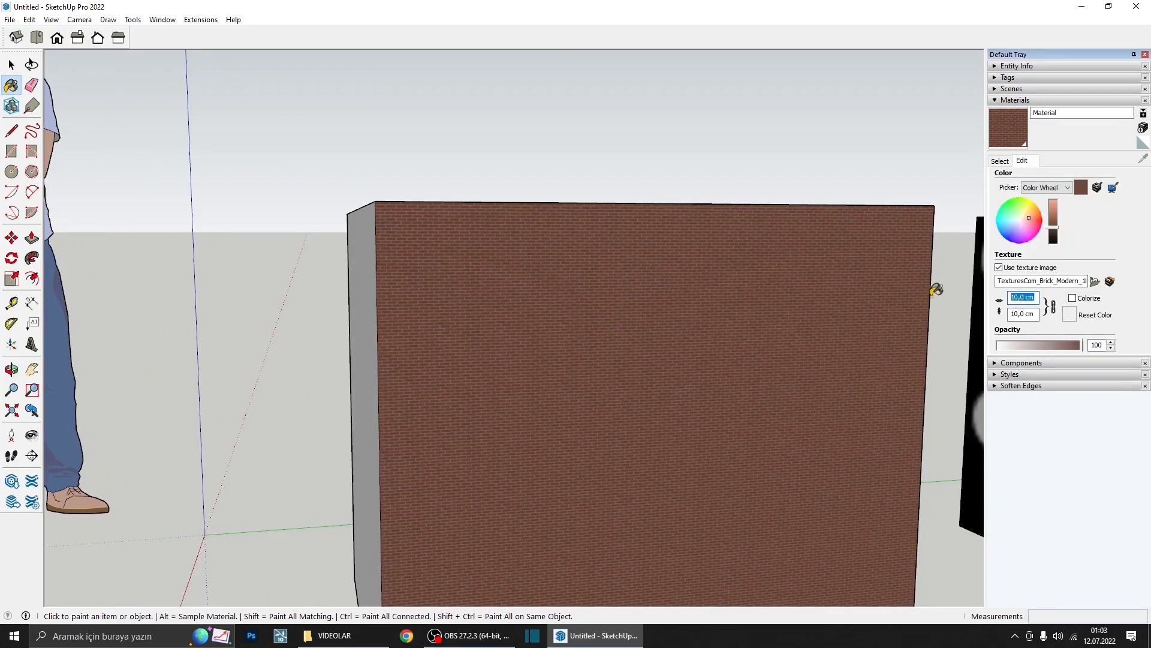
text(20)
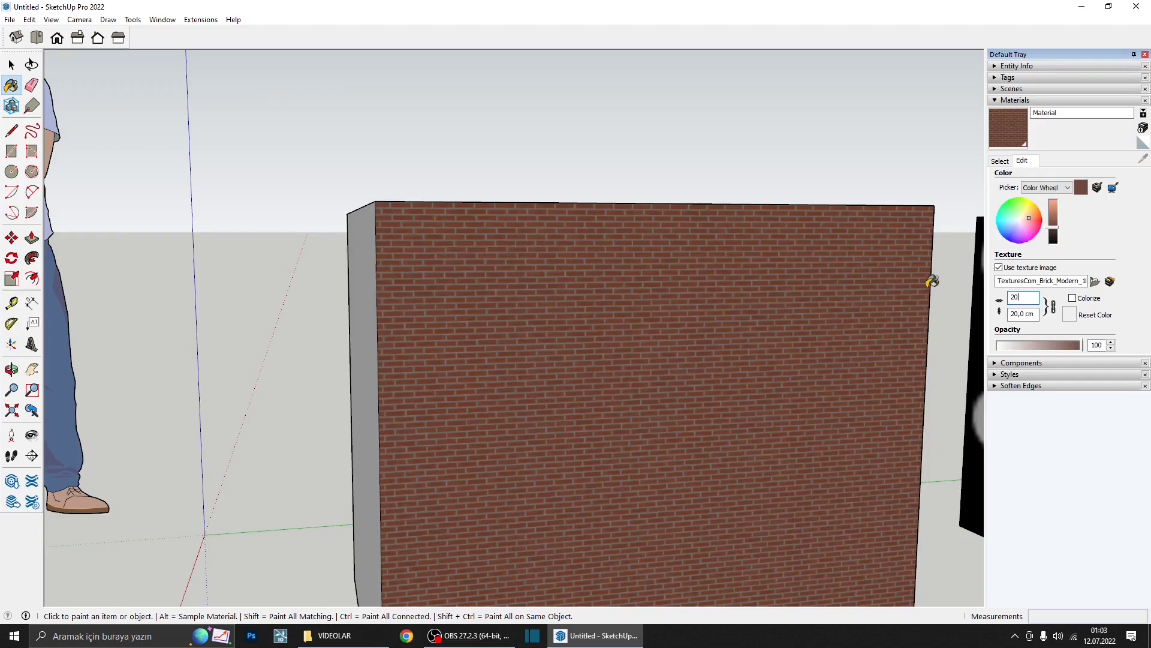
scroll(591, 367, down, 5)
mouse_move(591, 367)
middle_down()
mouse_move(576, 360)
mouse_move(584, 354)
middle_up()
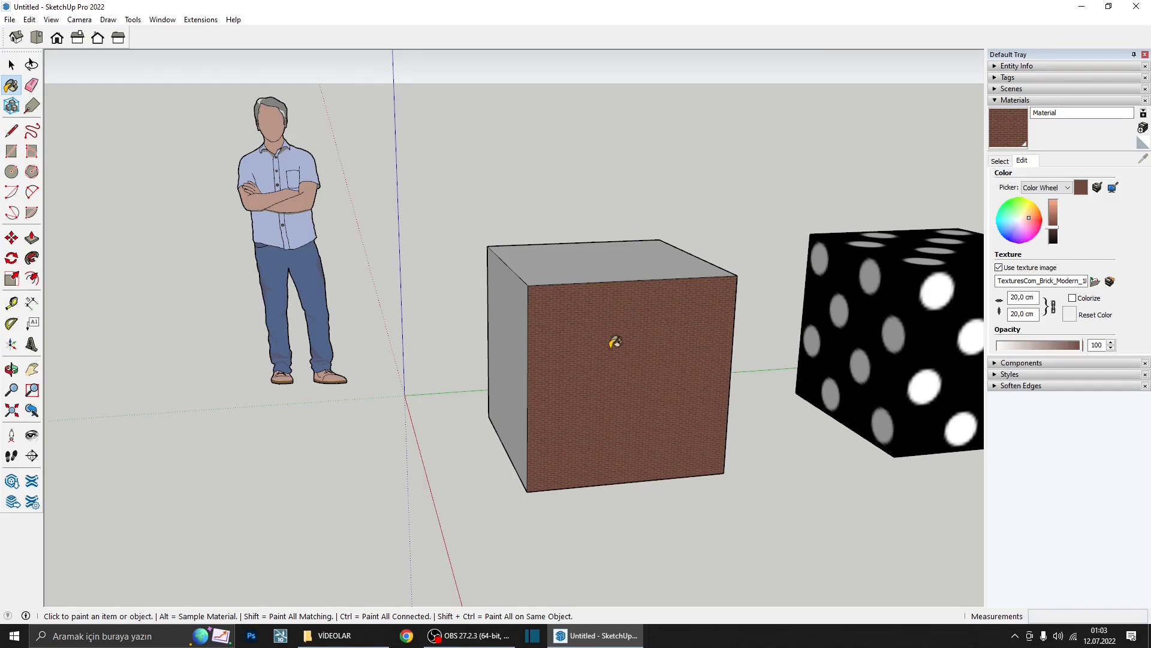
- Start positioning the brick texture on the cube's front face and move its red pin to the face's lower-left corner
mouse_move(616, 342)
middle_down()
mouse_move(632, 298)
mouse_move(631, 337)
middle_up()
right_click(630, 337)
mouse_move(640, 388)
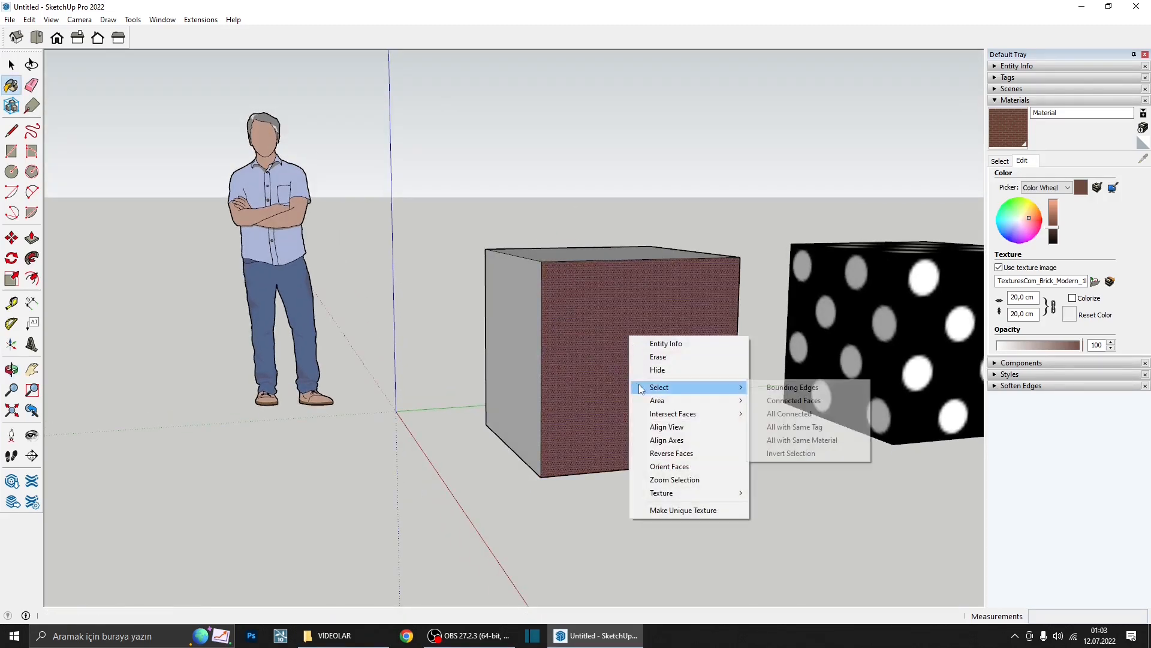
mouse_move(743, 497)
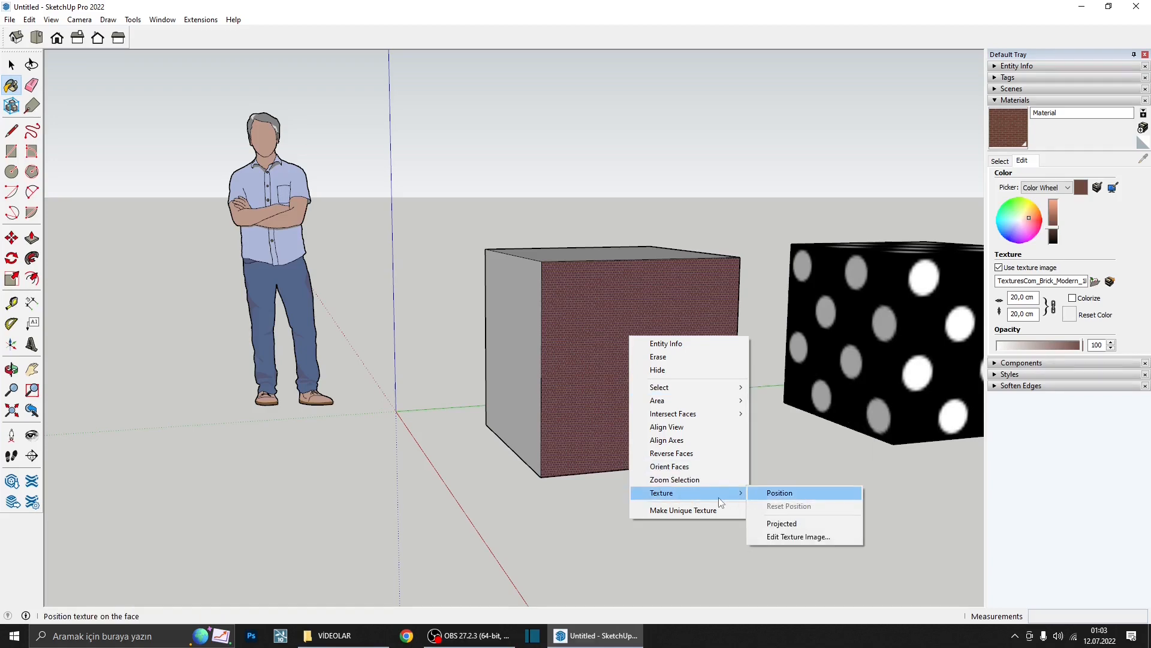
click(769, 493)
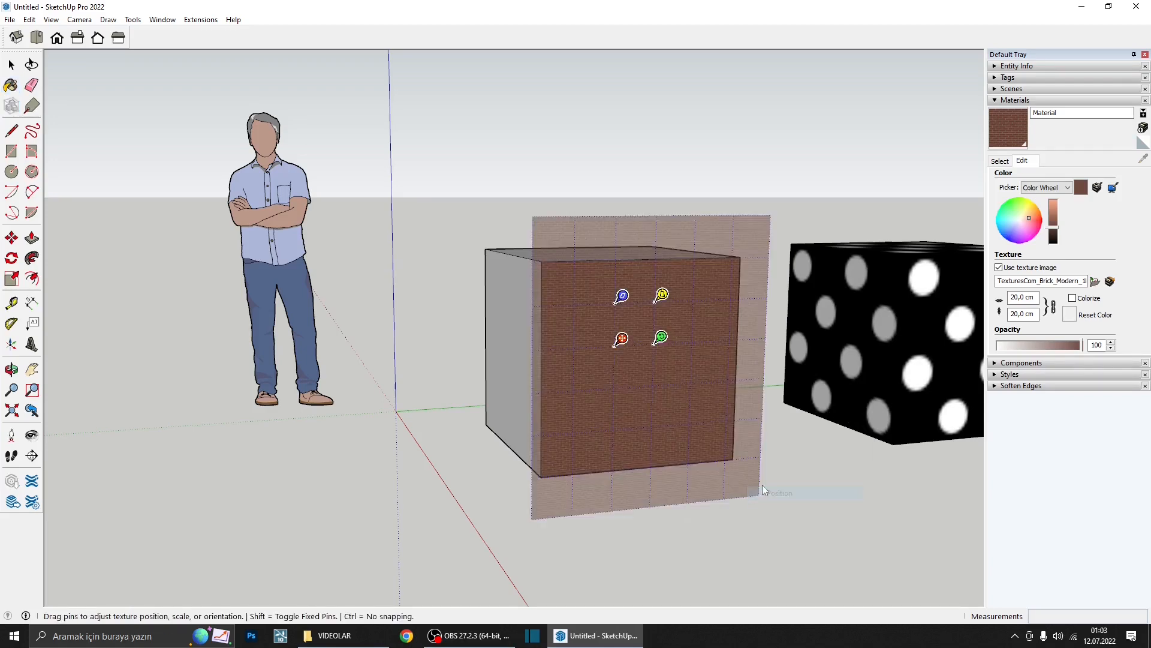
scroll(621, 338, up, 3)
drag(627, 342, 517, 541)
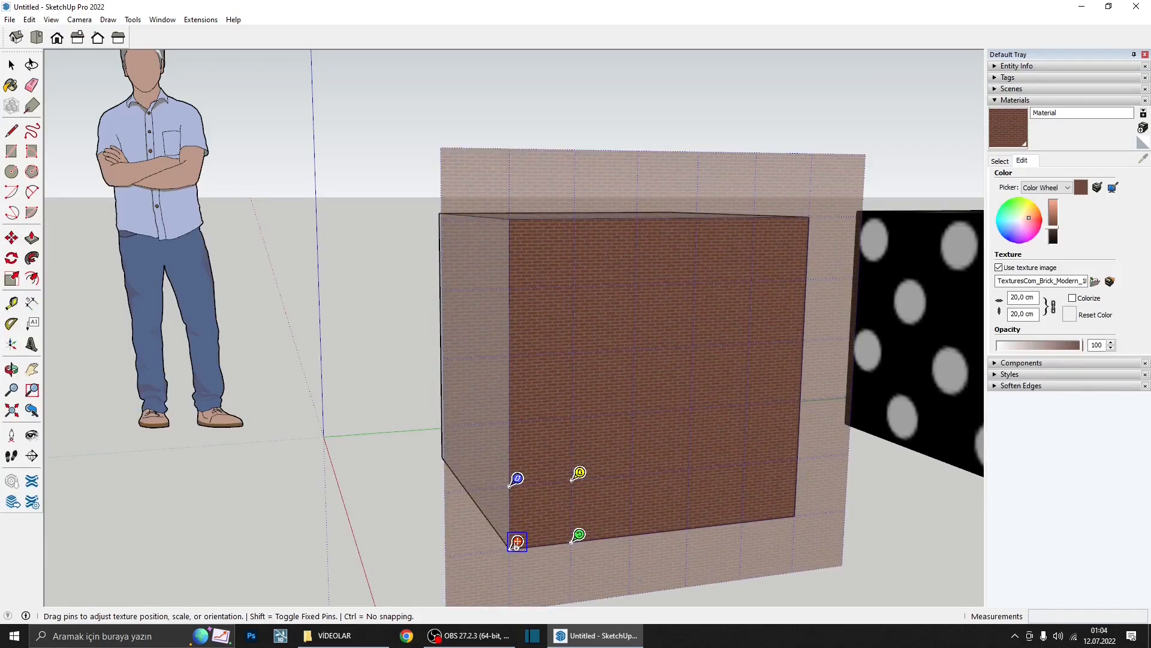
- Rotate and scale the brick texture with the green pin, first to the face's upper-right corner, then to its lower-right corner
drag(578, 535, 817, 210)
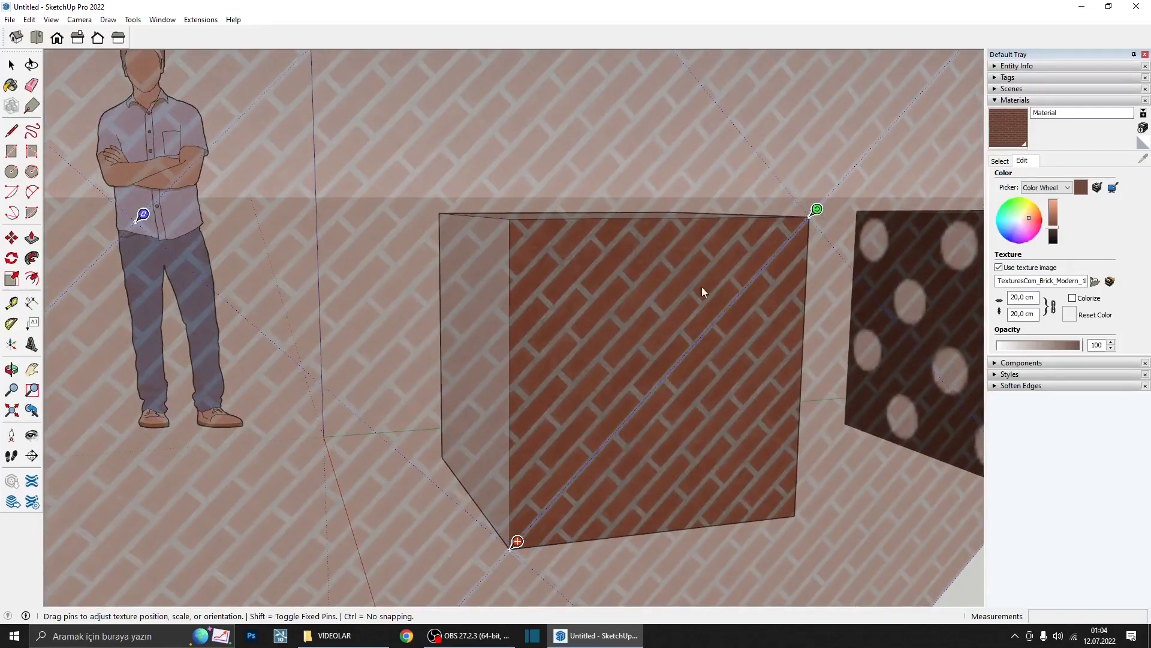
scroll(670, 322, down, 4)
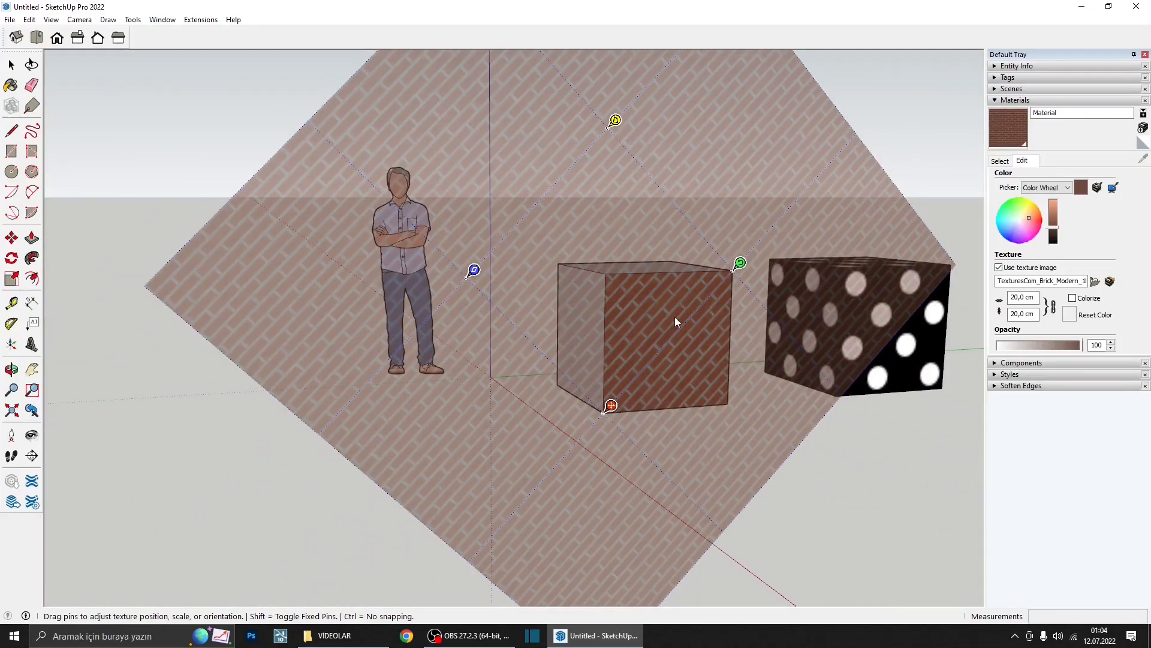
drag(740, 264, 735, 397)
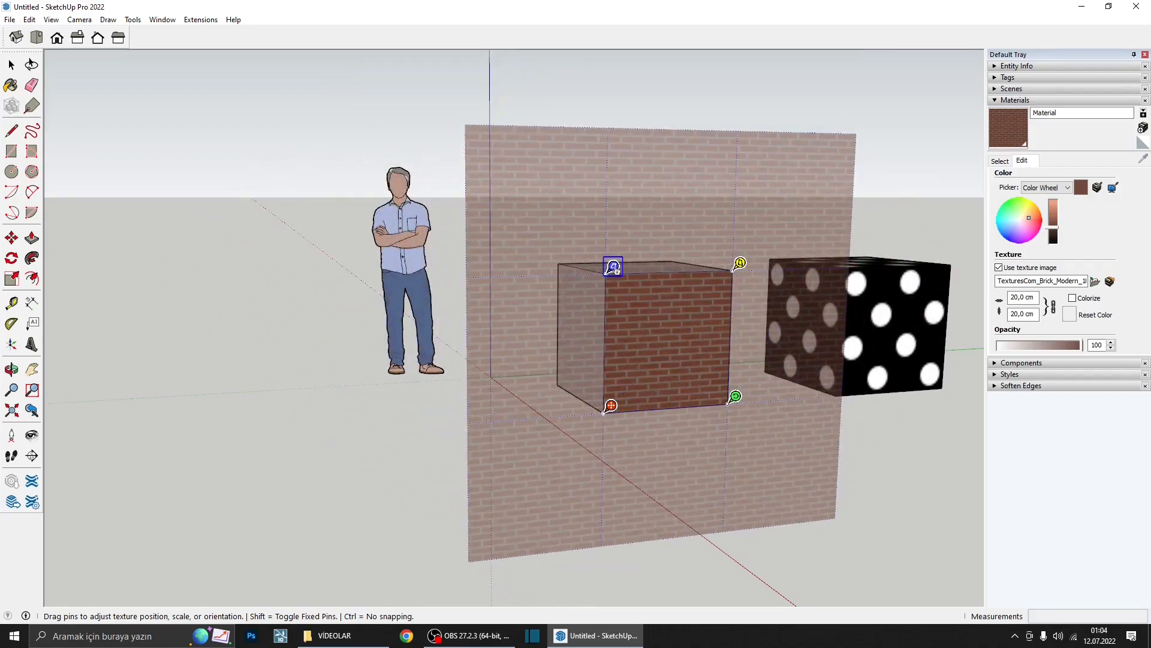
- Skew the brick texture with the blue pin, distort it by pulling the yellow pin to the face's upper-right corner, and apply the positioning
scroll(616, 271, up, 3)
drag(606, 271, 565, 306)
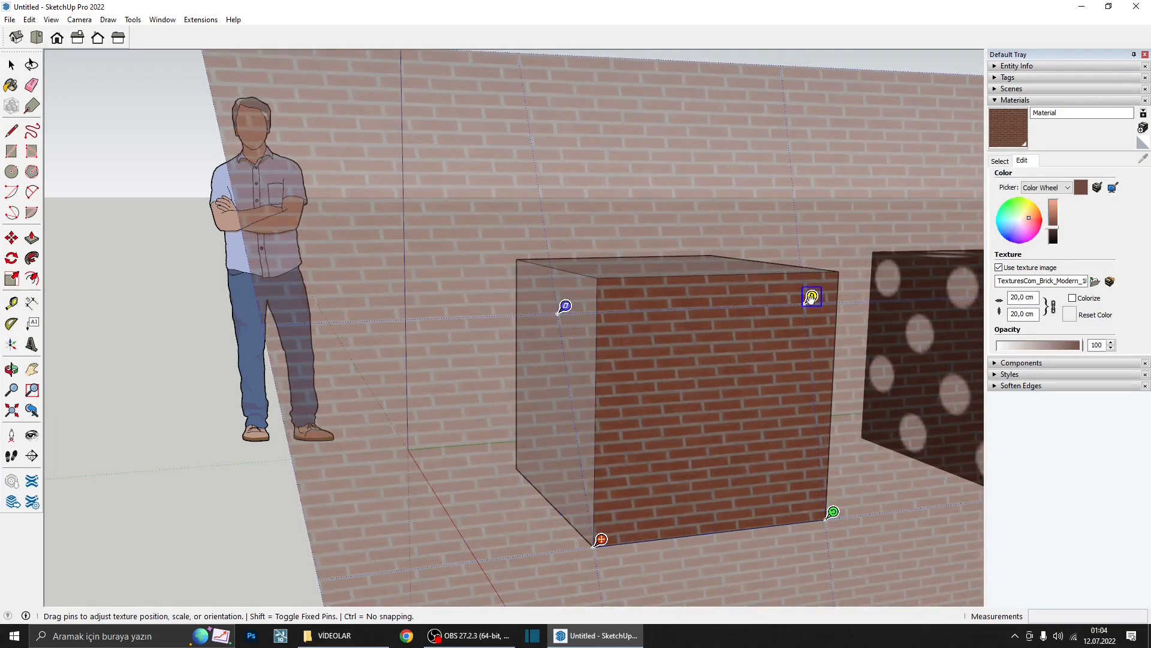
drag(811, 296, 842, 269)
middle_drag(672, 264, 638, 329)
key(Return)
scroll(573, 344, down, 3)
middle_drag(573, 344, 600, 373)
scroll(645, 329, up, 2)
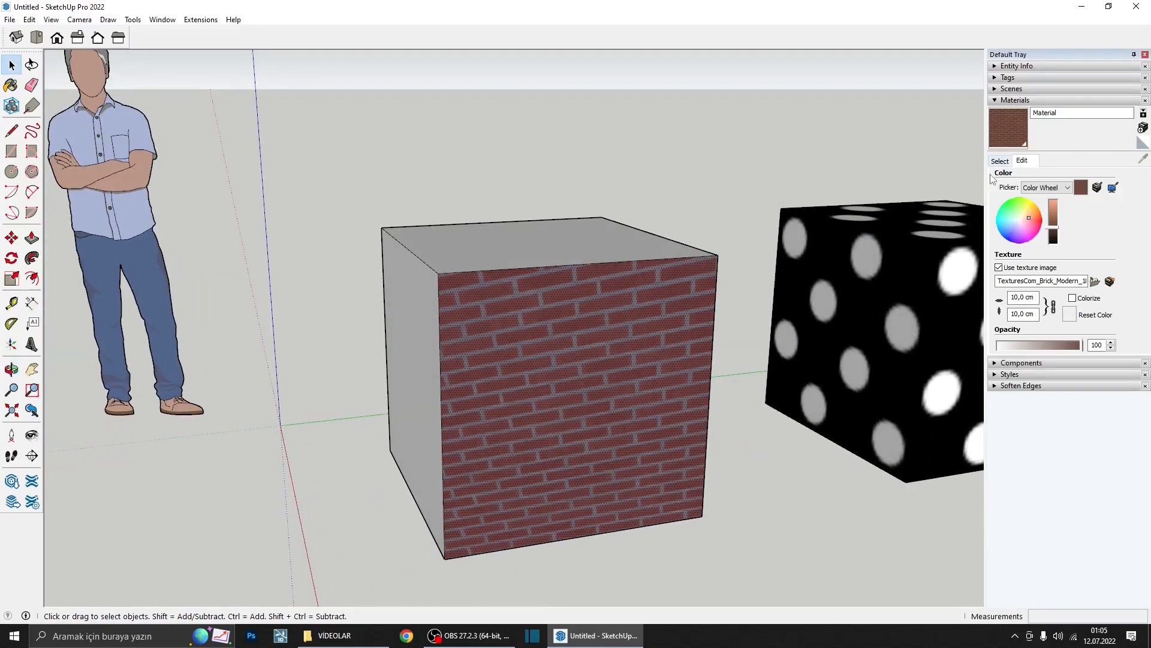
- Paint the top face of the ungrouped cube with the brick material
middle_drag(564, 383, 580, 414)
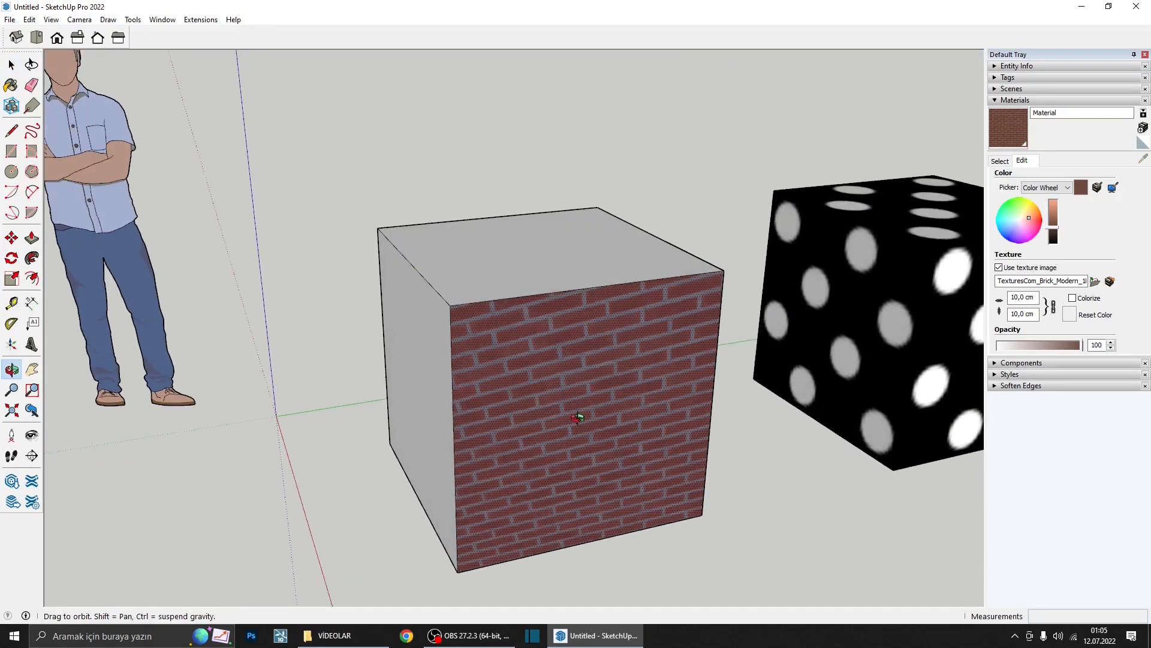
middle_drag(516, 346, 524, 296)
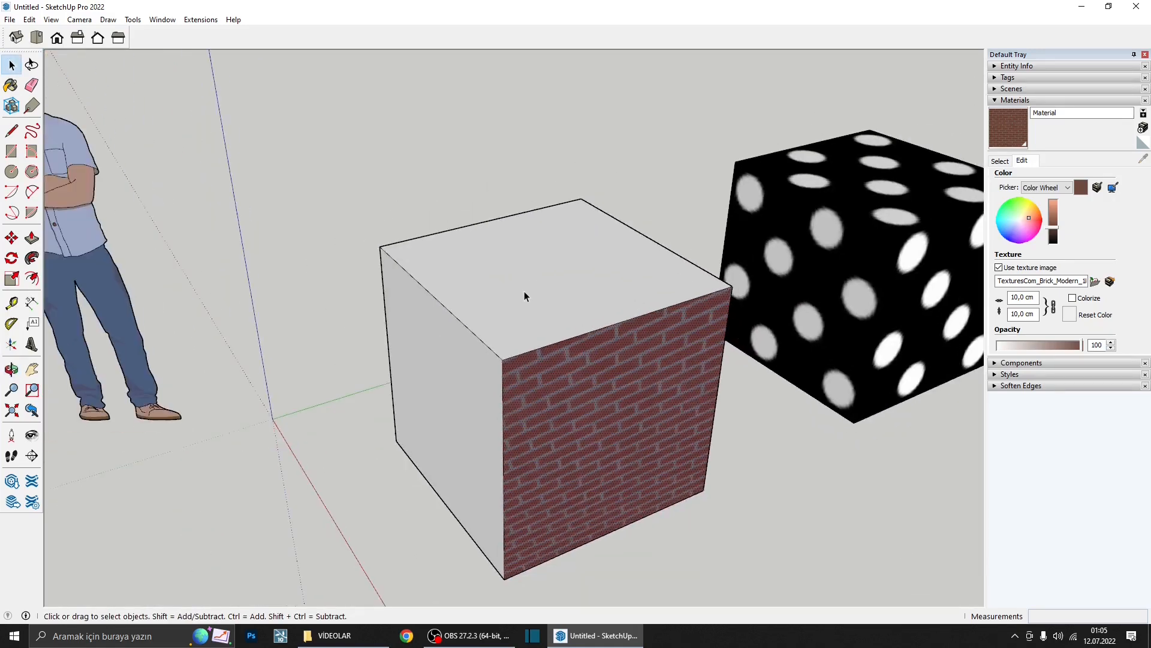
click(1011, 135)
click(520, 285)
mouse_move(521, 285)
middle_down()
mouse_move(513, 473)
mouse_move(541, 324)
mouse_move(617, 391)
mouse_move(646, 354)
middle_up()
scroll(512, 473, up, 2)
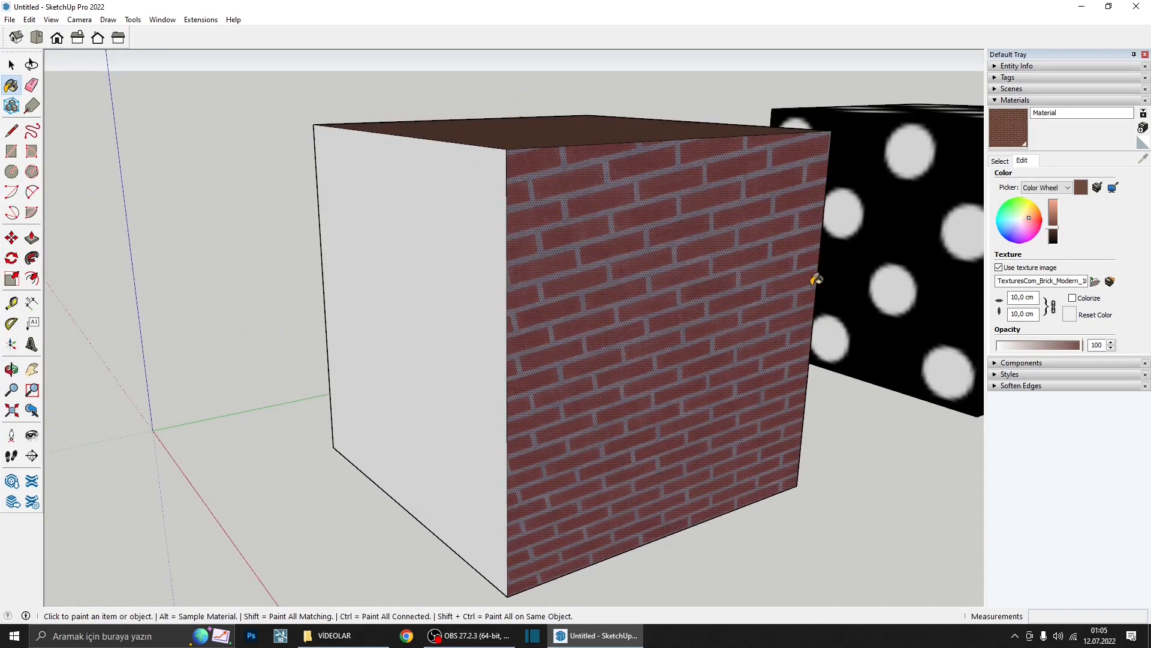
scroll(969, 204, down, 1)
- Sample the Black Perforated 3 material from the dotted cube for painting
click(1000, 162)
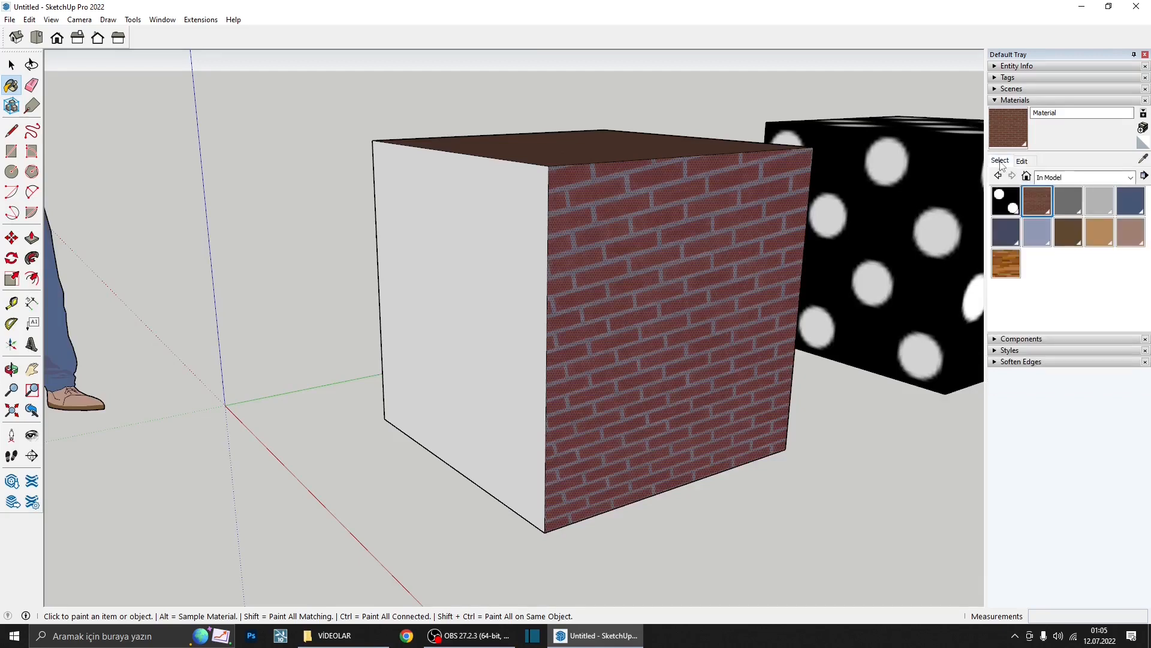
click(1143, 164)
middle_drag(627, 201, 609, 292)
scroll(609, 292, down, 3)
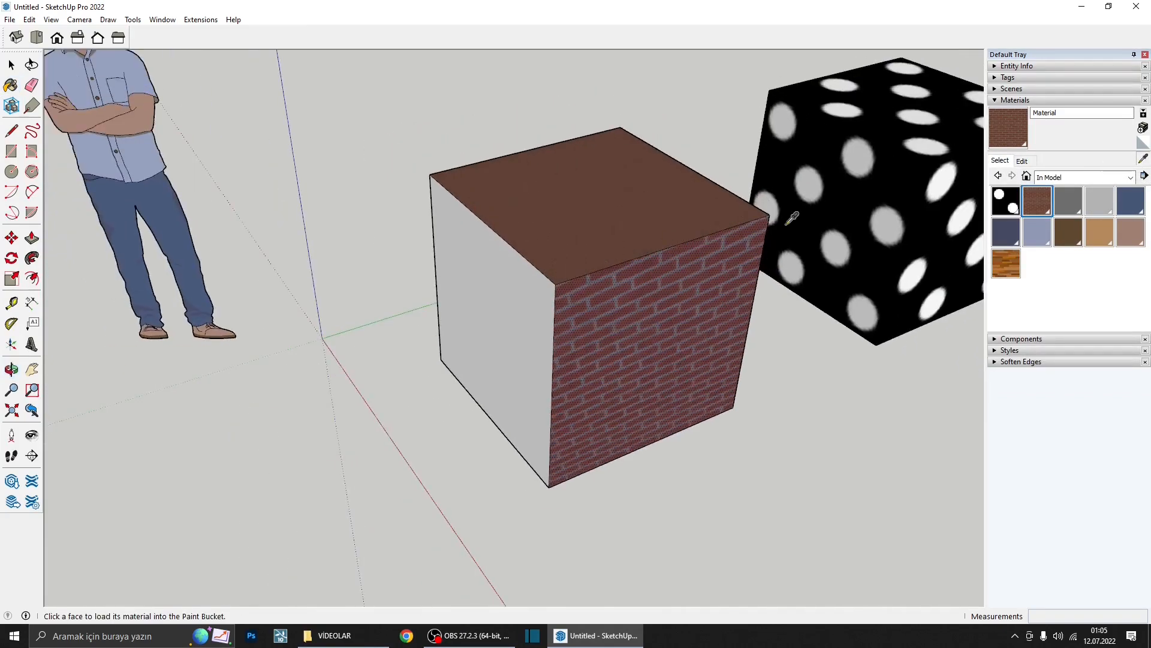
click(831, 196)
middle_drag(831, 196, 854, 148)
- Paint the ungrouped cube's blank side face with Black Perforated 3, and undo that paint
click(533, 296)
mouse_move(533, 295)
middle_down()
mouse_move(483, 206)
mouse_move(536, 262)
middle_up()
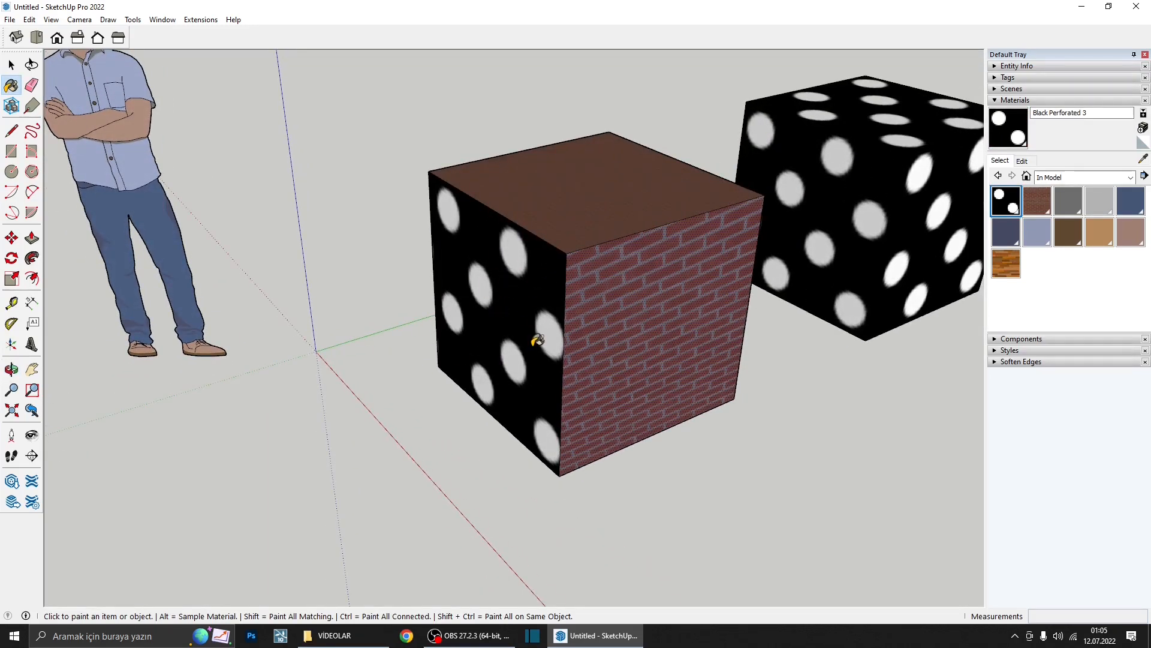
key(ctrl+z)
middle_drag(536, 340, 612, 346)
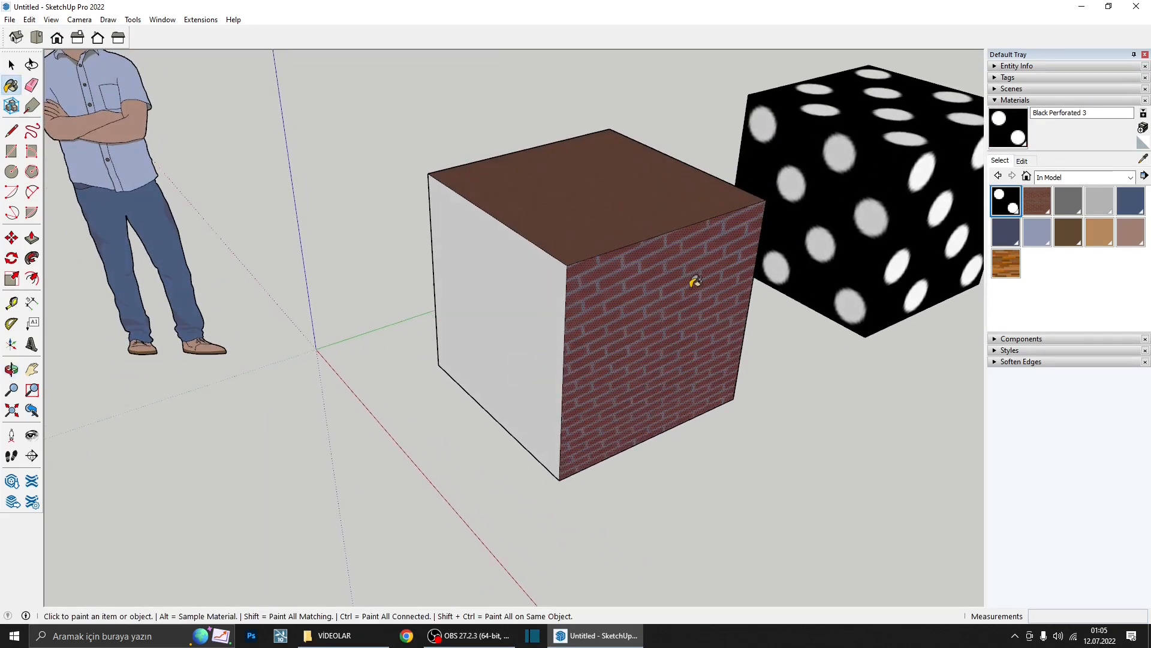
- Paint the ungrouped cube's blank side face with the brick material sampled from the adjacent brick face, and undo that paint
click(1139, 158)
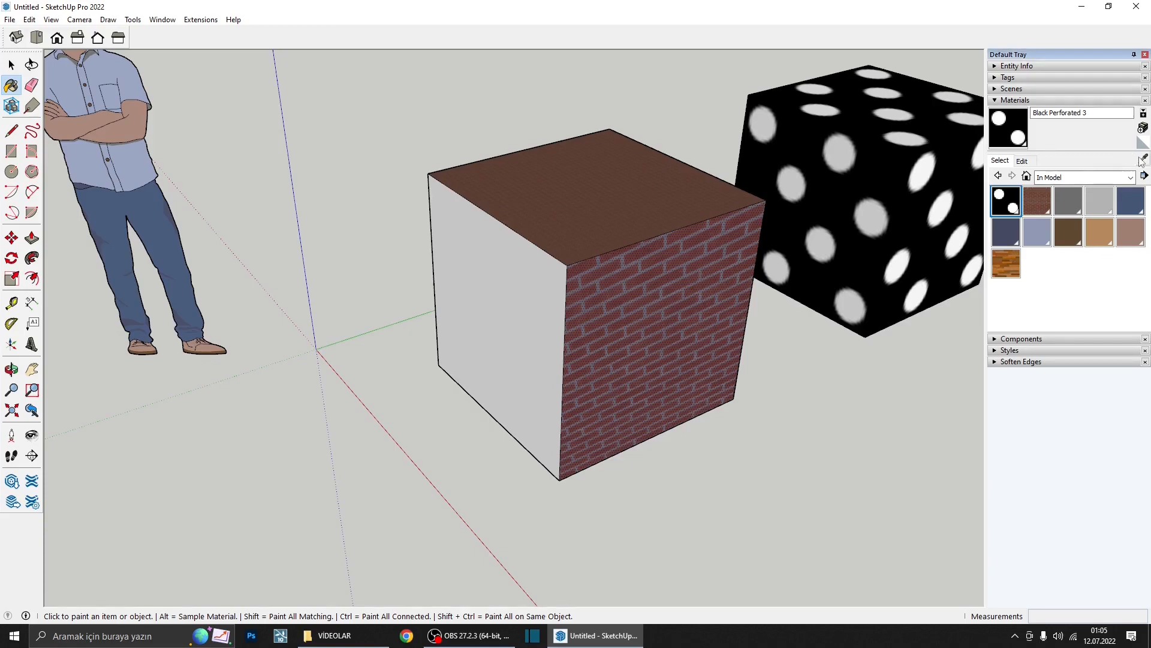
click(652, 303)
mouse_move(652, 303)
middle_down()
mouse_move(563, 277)
mouse_move(571, 206)
mouse_move(586, 224)
mouse_move(517, 244)
mouse_move(563, 310)
mouse_move(630, 221)
mouse_move(537, 332)
middle_up()
click(564, 278)
key(ctrl+z)
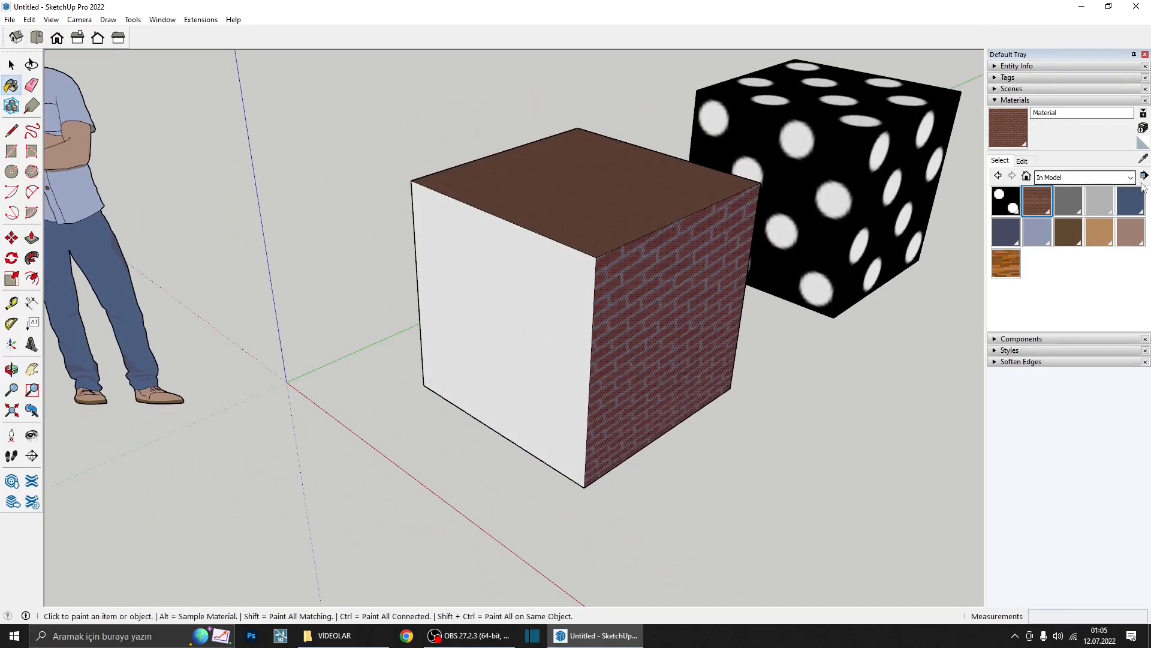
- Sample the brick material again and paint the ungrouped cube's blank side face with it
middle_drag(630, 319, 666, 305)
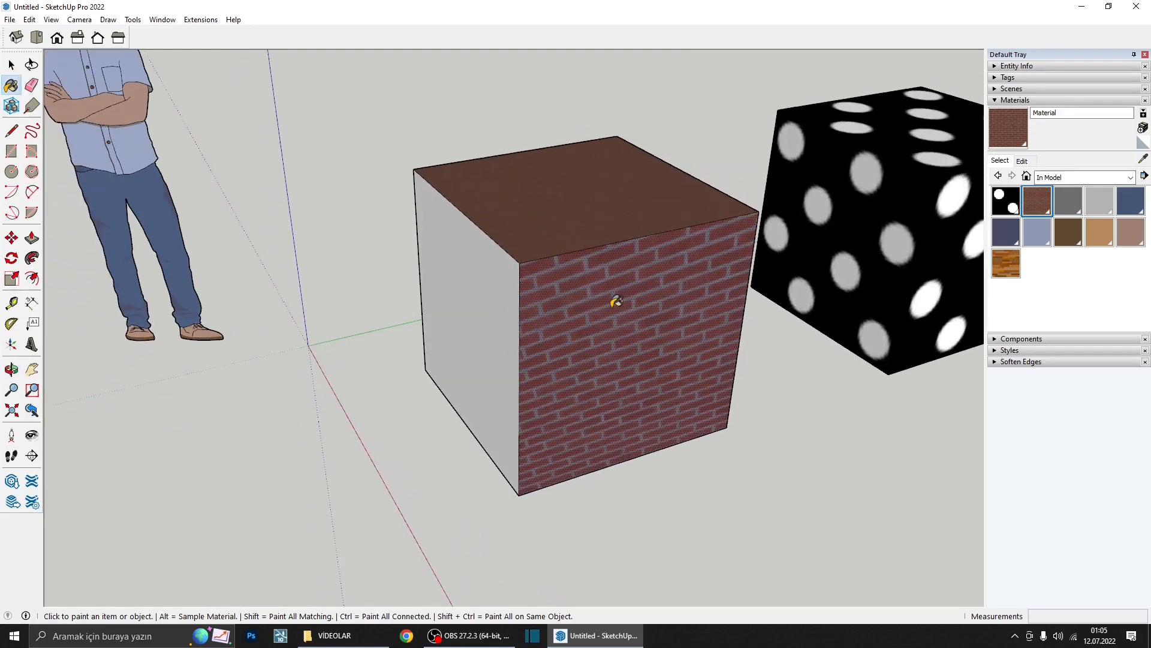
key(alt)
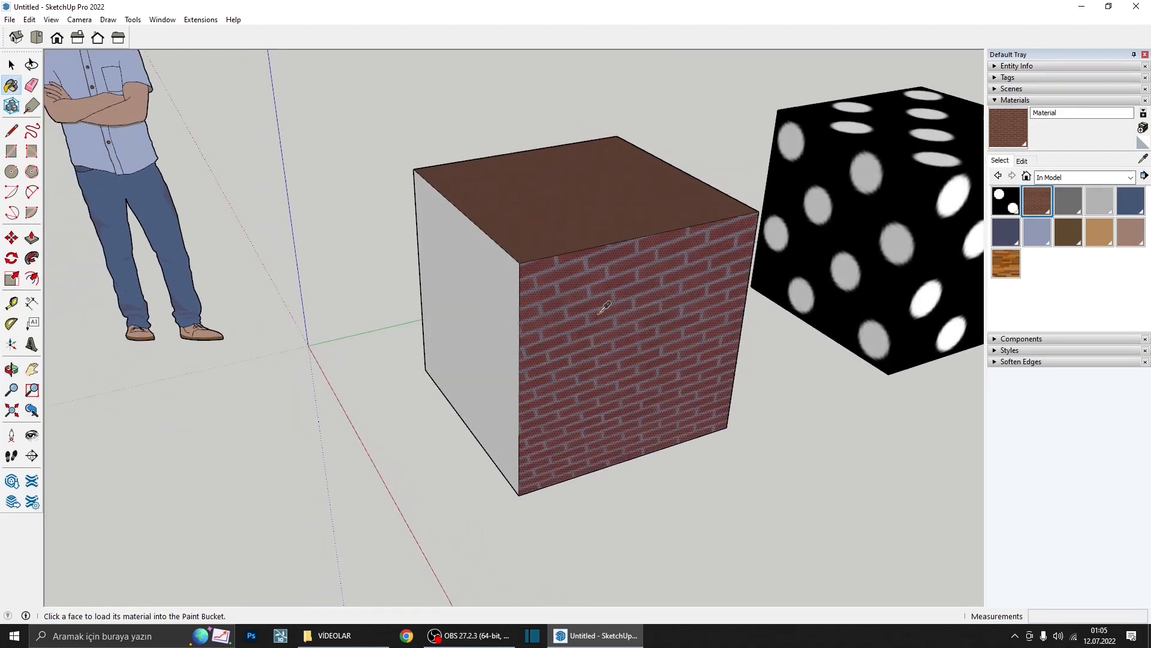
key(alt)
key(alt)
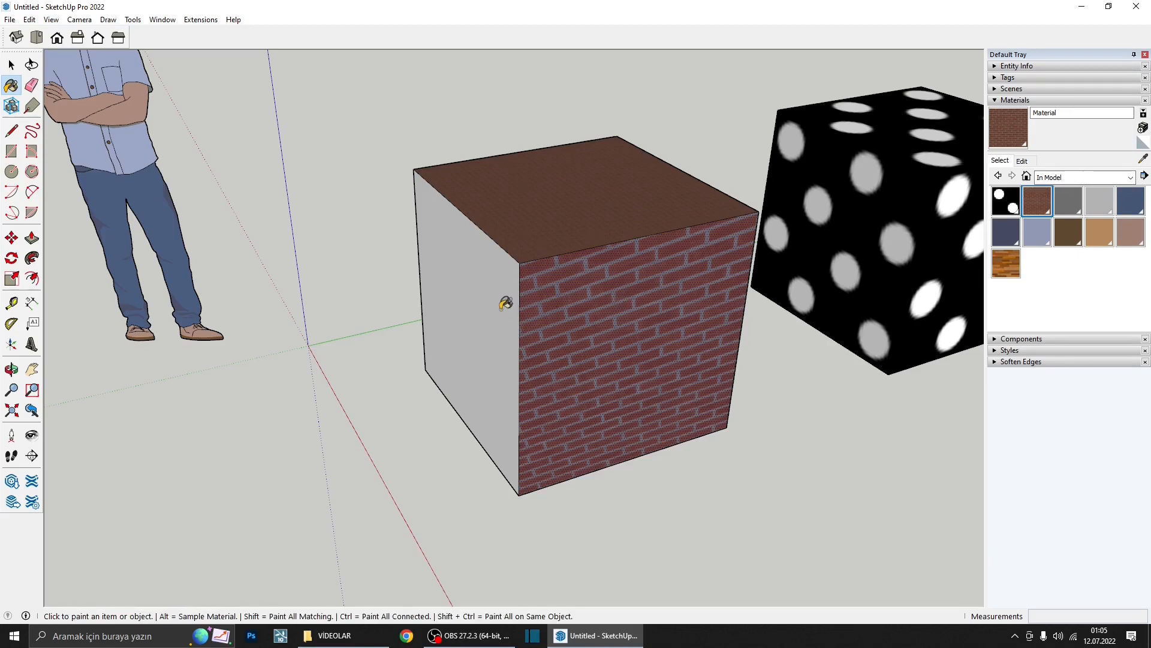
mouse_move(473, 290)
middle_down()
mouse_move(539, 312)
mouse_move(581, 300)
mouse_move(574, 321)
middle_up()
click(483, 290)
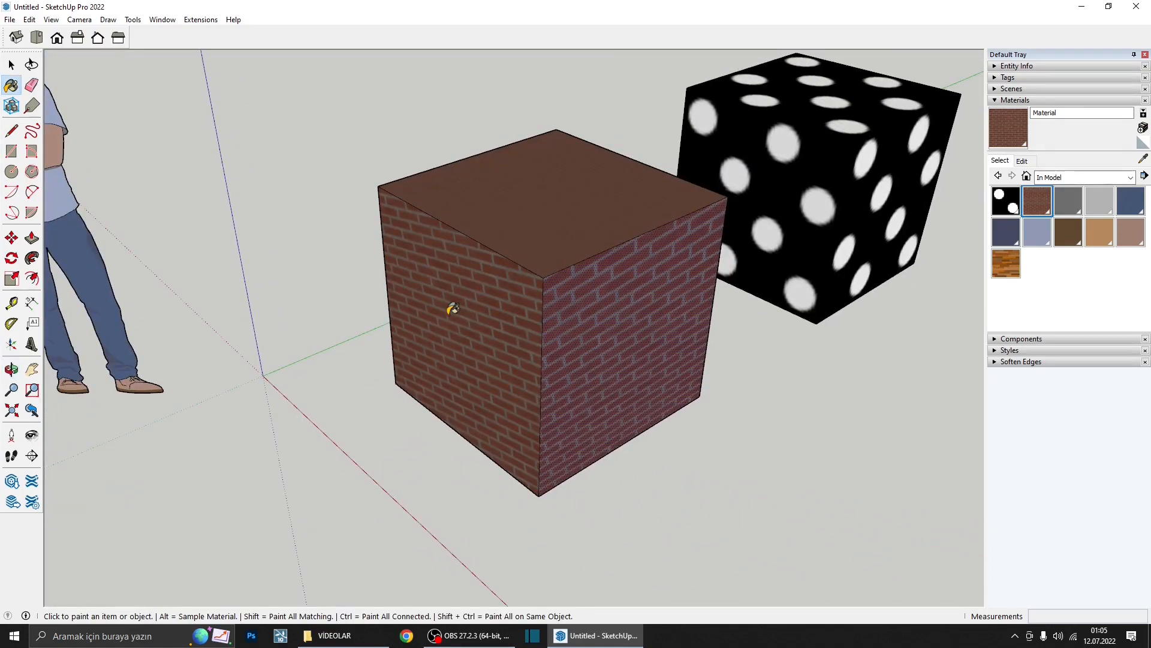
scroll(450, 308, down, 5)
key(space)
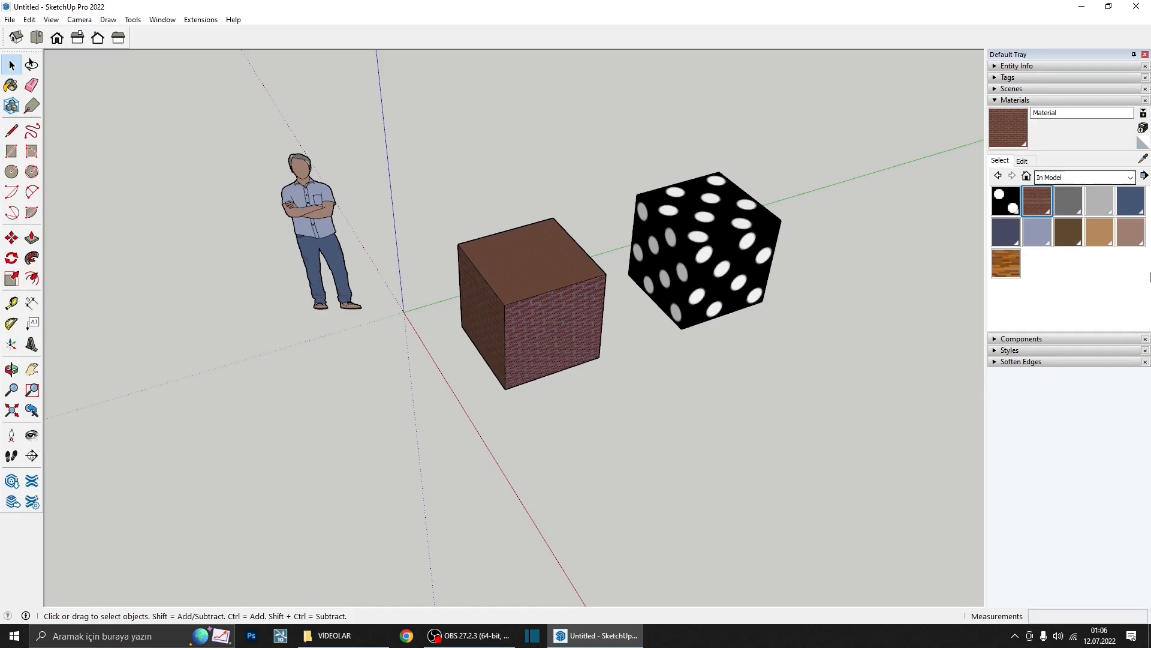
- Delete the wood and brick materials from the model, replacing the brick on the cube with the default material
right_click(1000, 262)
click(1029, 271)
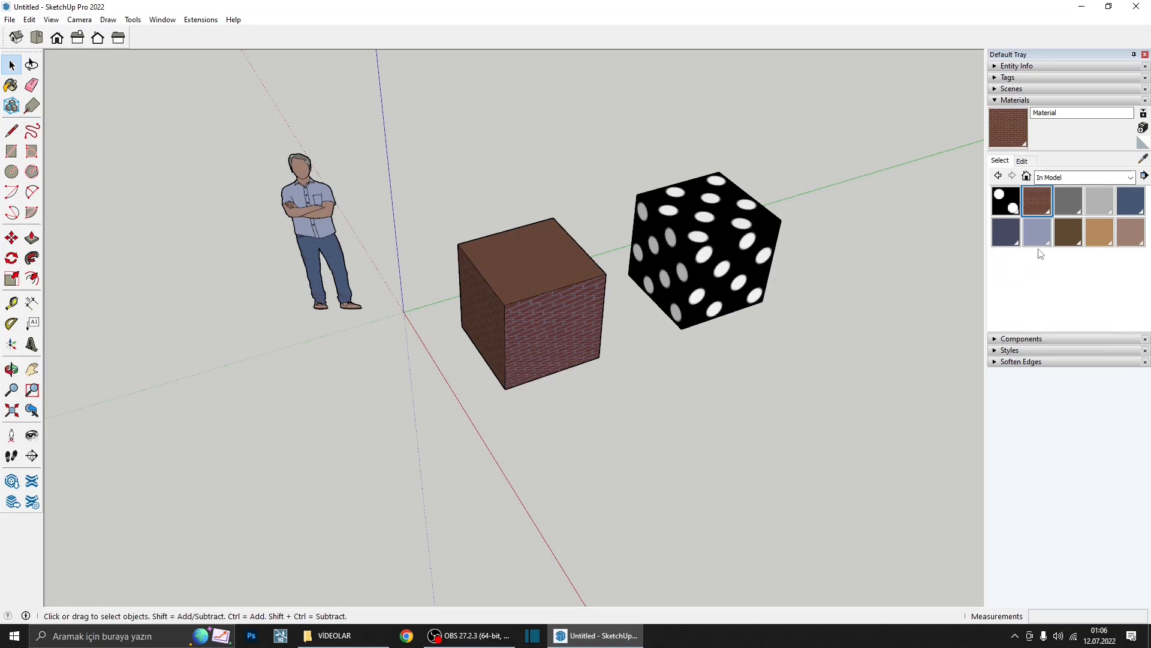
right_click(1048, 210)
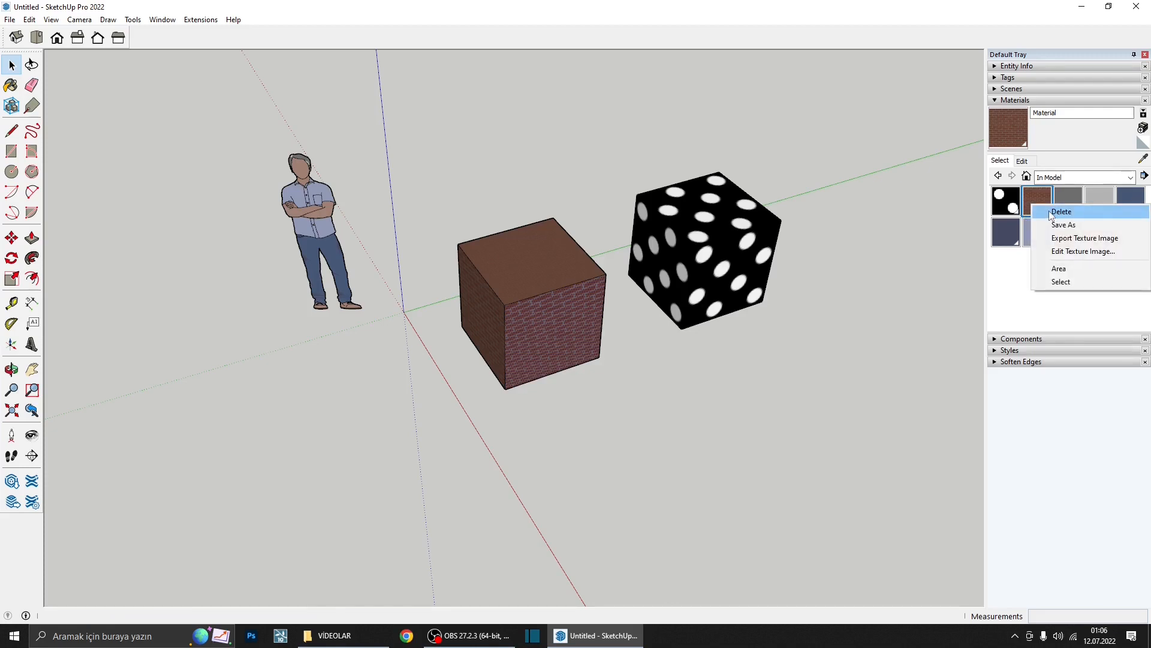
click(1059, 211)
click(602, 341)
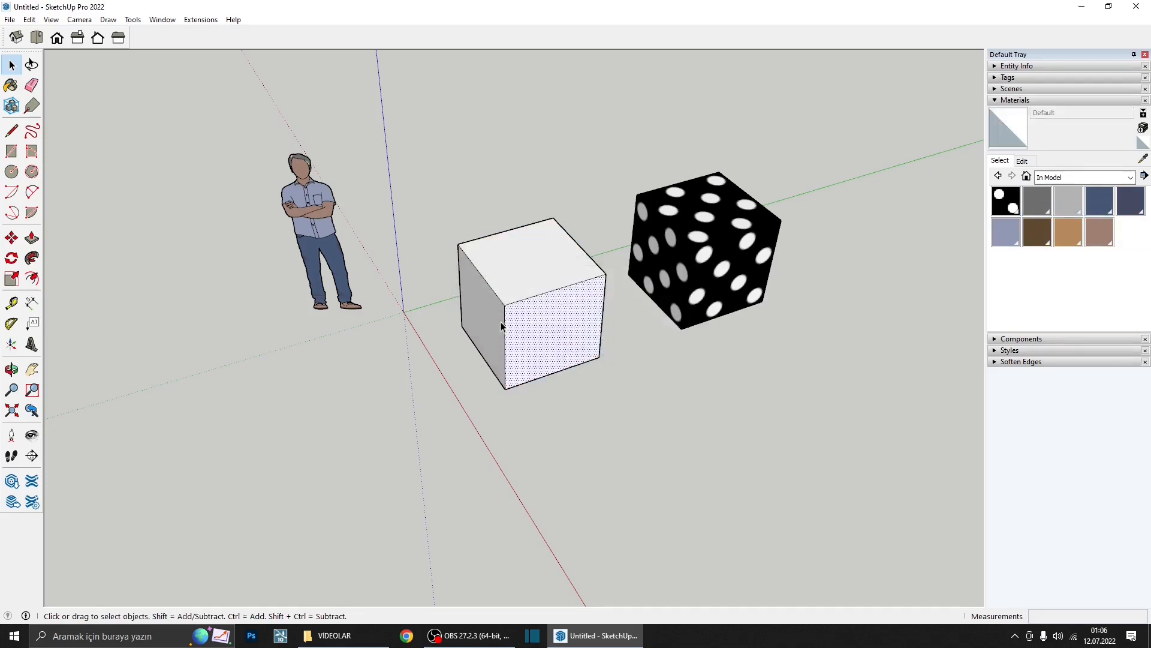
- Delete the Black Perforated 3 material from the model, replacing its use with the default material
right_click(1007, 206)
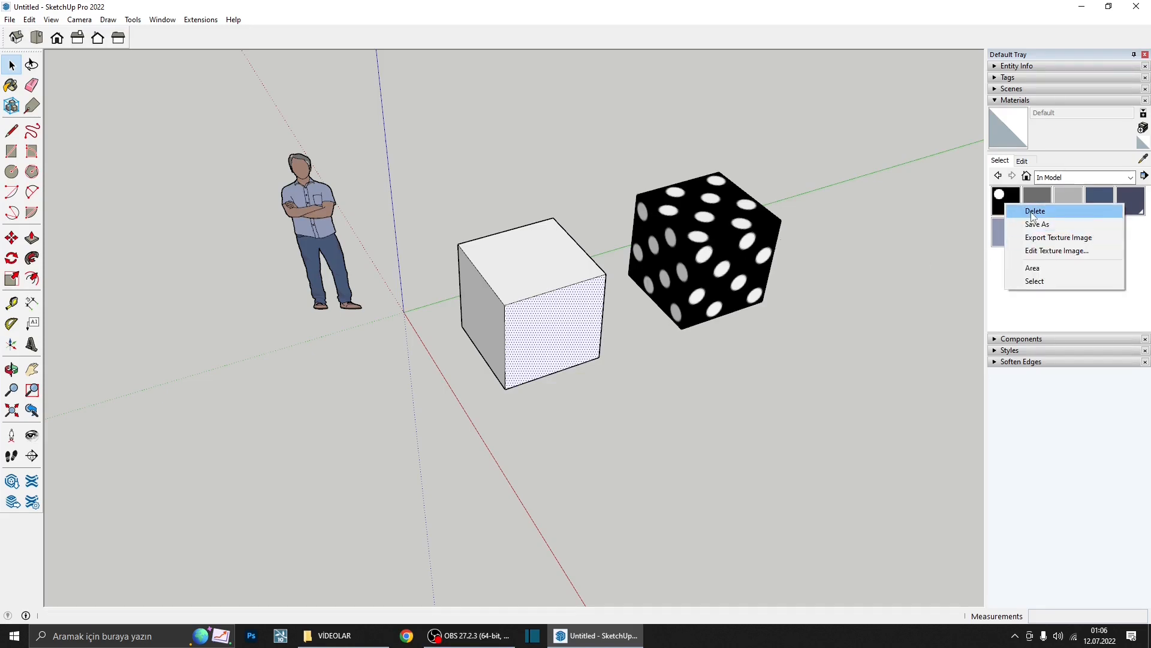
click(1034, 211)
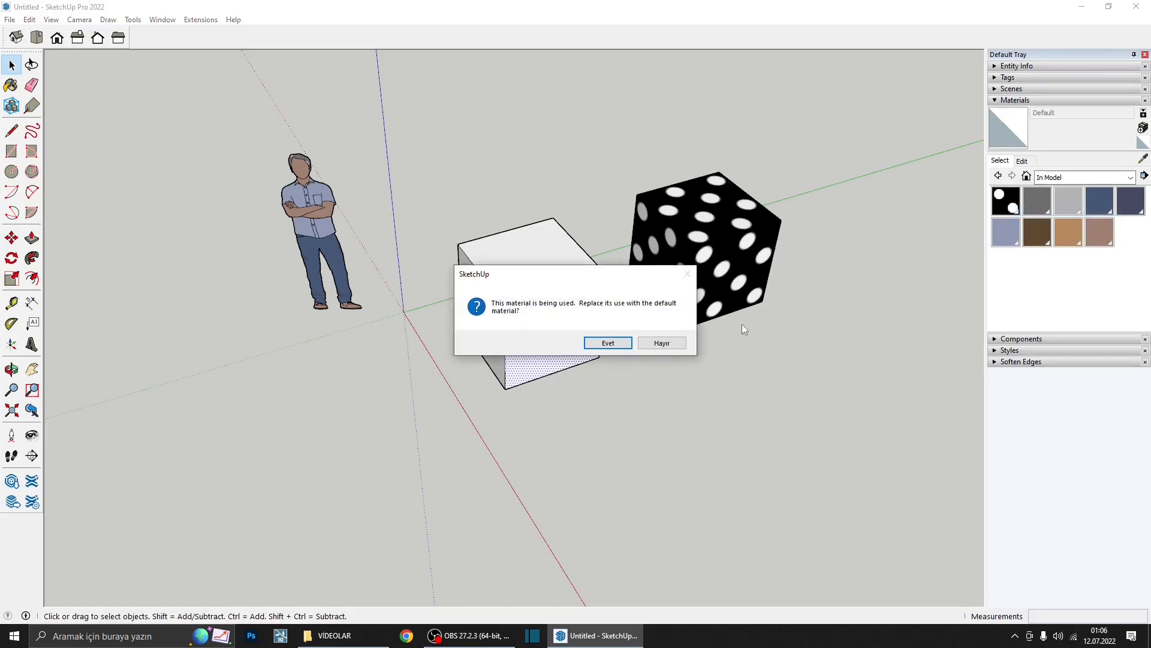
click(607, 343)
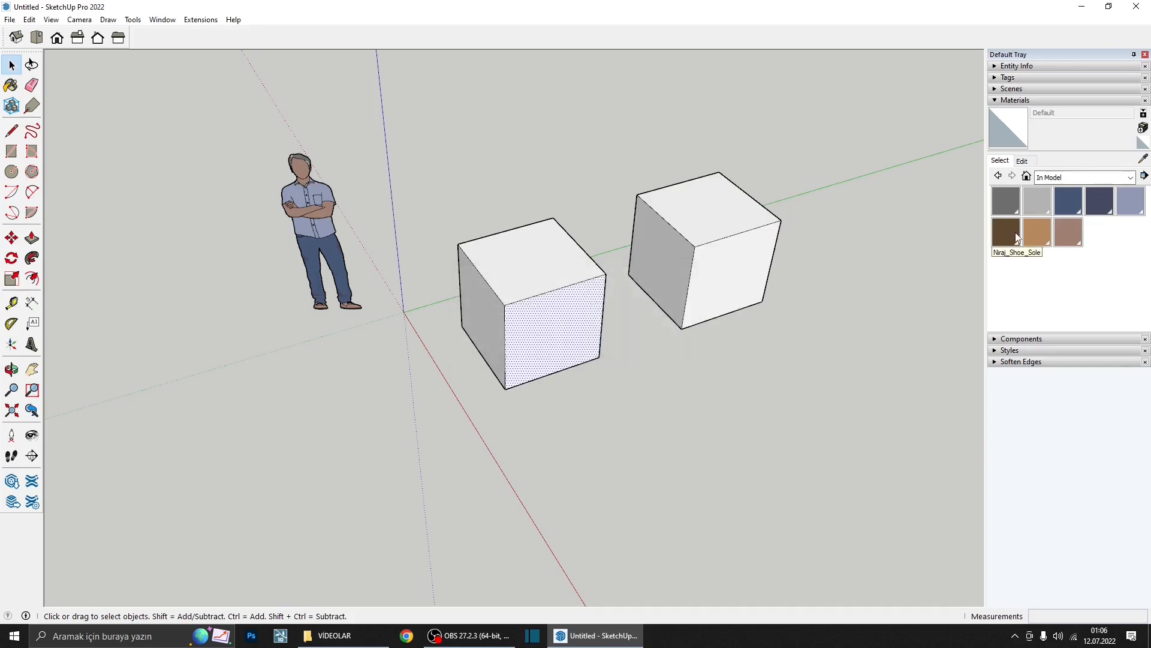
- Delete the pinkish skin, tan and dark brown shoe-sole materials from the model, replacing their use with the default material
right_click(1071, 239)
click(1058, 243)
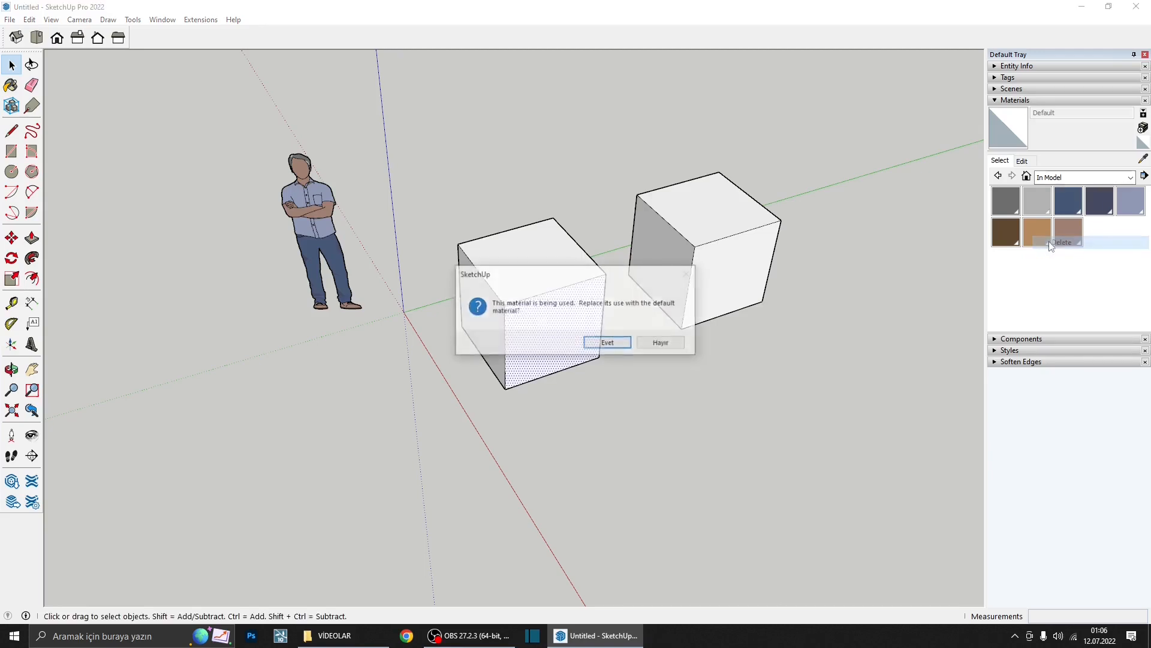
key(Return)
right_click(1038, 234)
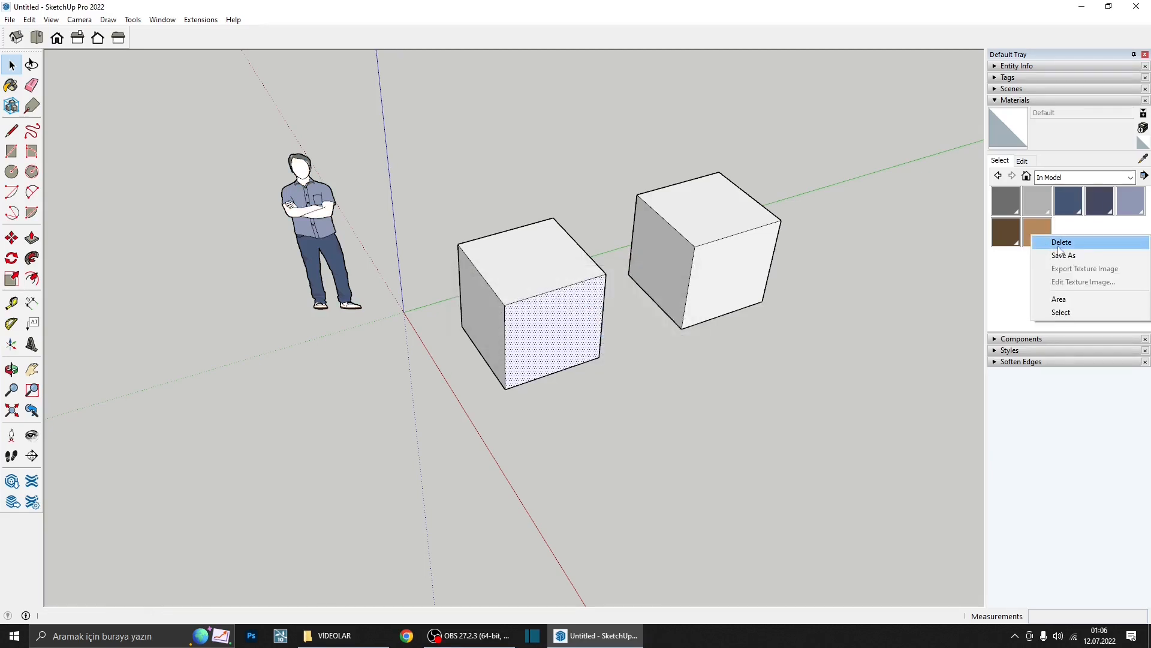
click(1048, 240)
key(Return)
right_click(1015, 231)
click(1043, 239)
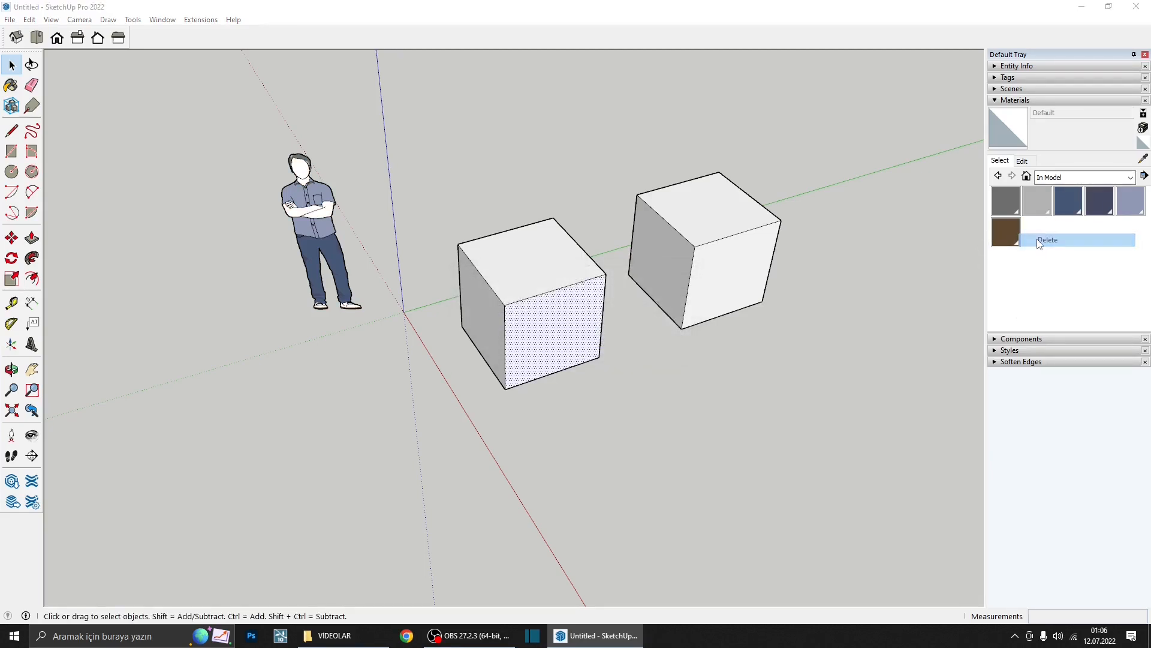
key(Return)
- Delete the remaining two grey and three blue materials of the human figure, replacing them with the default material
right_click(1011, 206)
click(1036, 213)
key(Return)
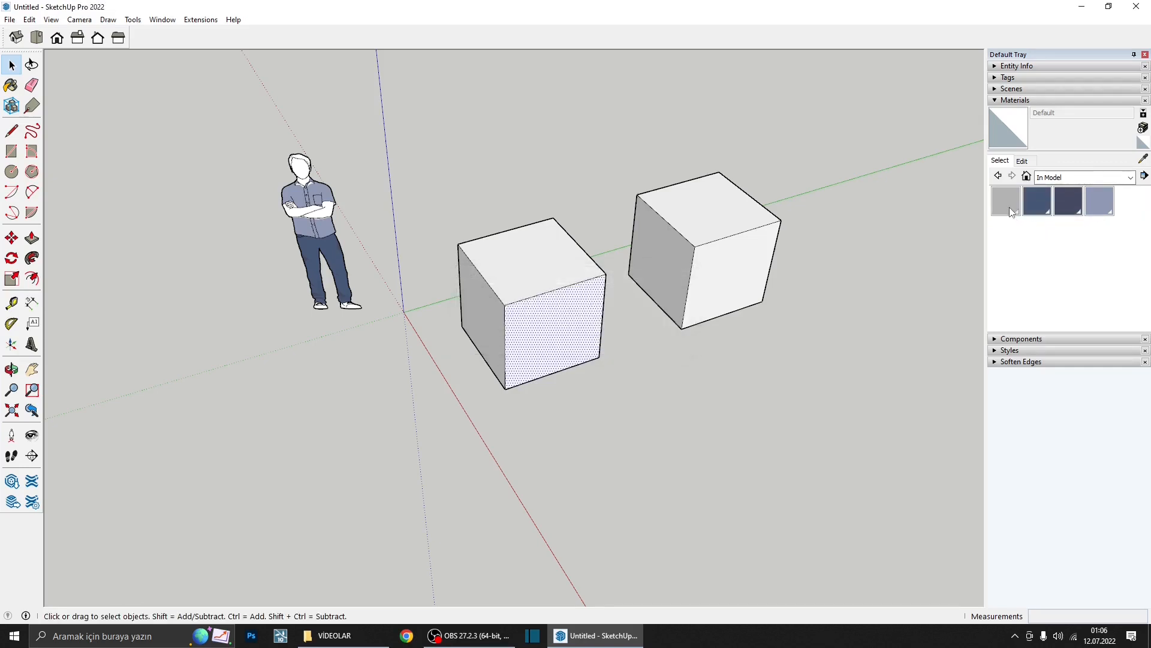
right_click(1009, 207)
click(1017, 214)
key(Return)
right_click(1017, 204)
click(1026, 210)
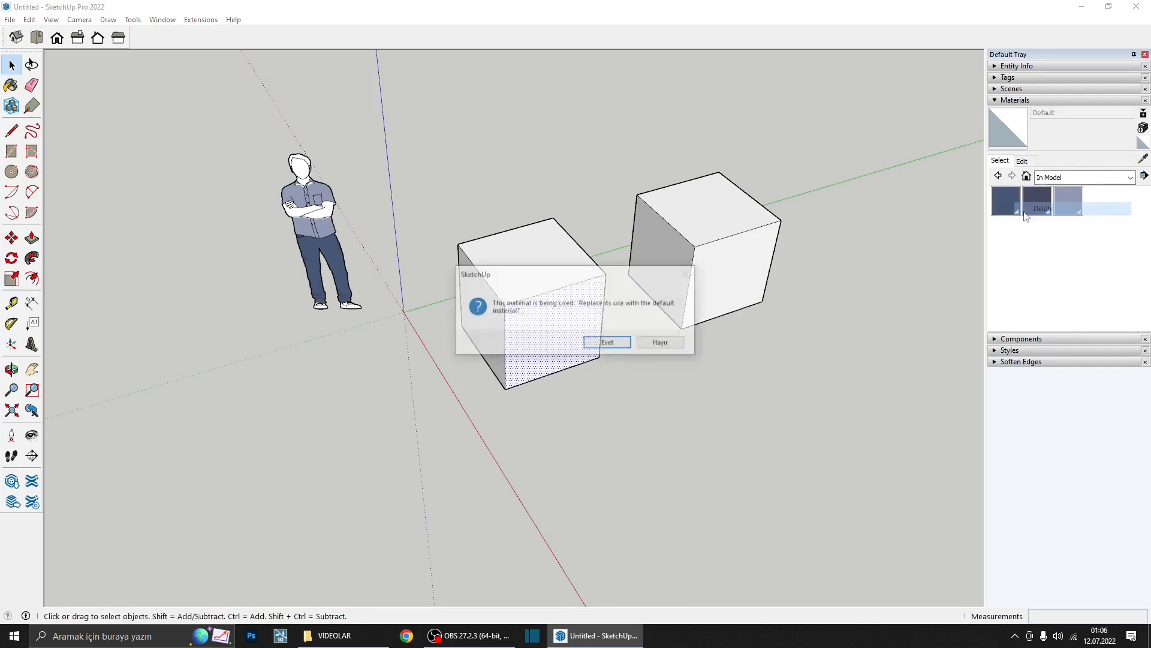
key(Return)
right_click(1013, 206)
click(1023, 213)
key(Return)
right_click(1010, 205)
click(1019, 213)
key(Return)
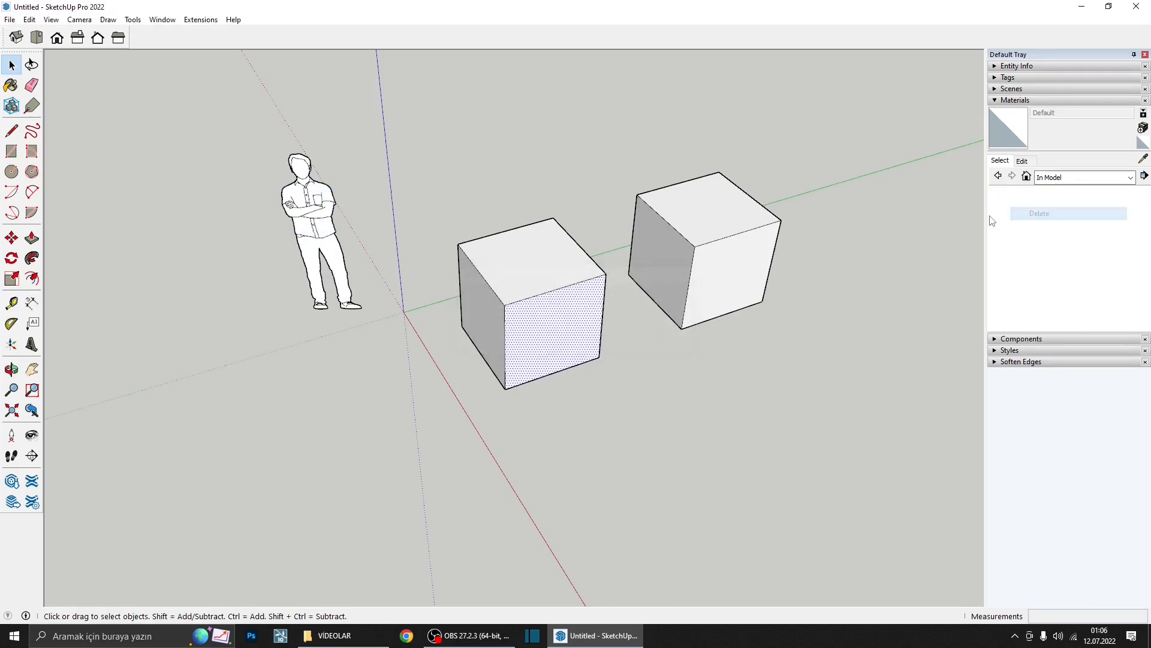
- Import the brick image TexturesCom_Brick_Modern_1K_albedo from the TUĞLA folder as a texture
scroll(982, 219, down, 1)
middle_drag(604, 295, 661, 270)
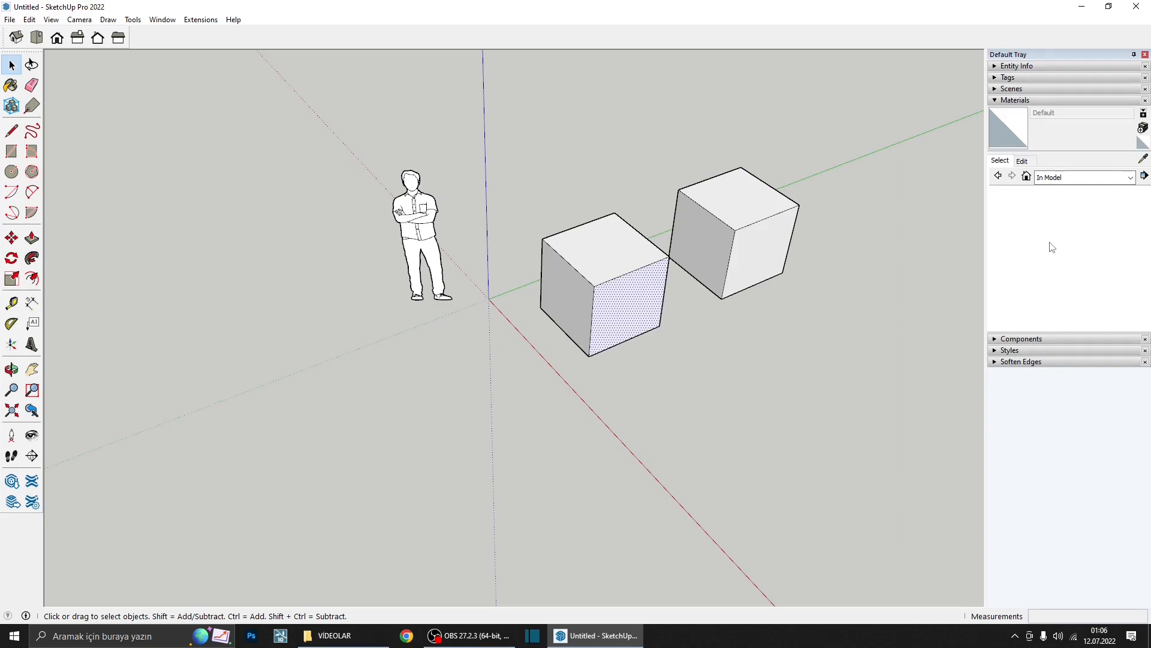
middle_drag(717, 331, 555, 339)
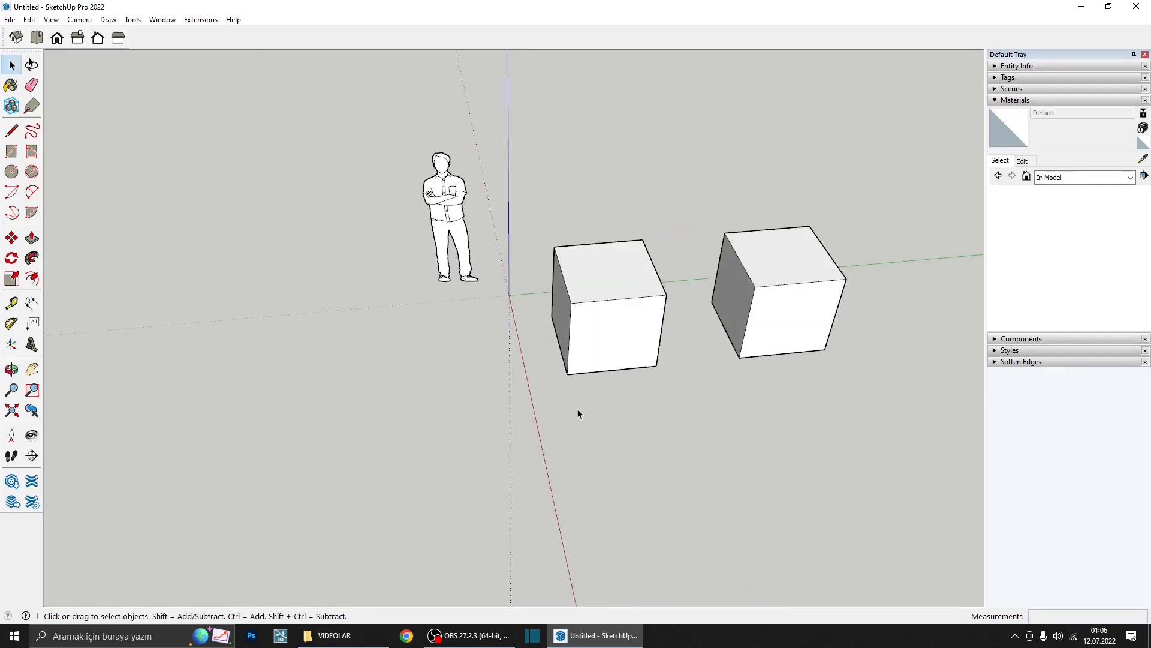
middle_drag(578, 411, 593, 383)
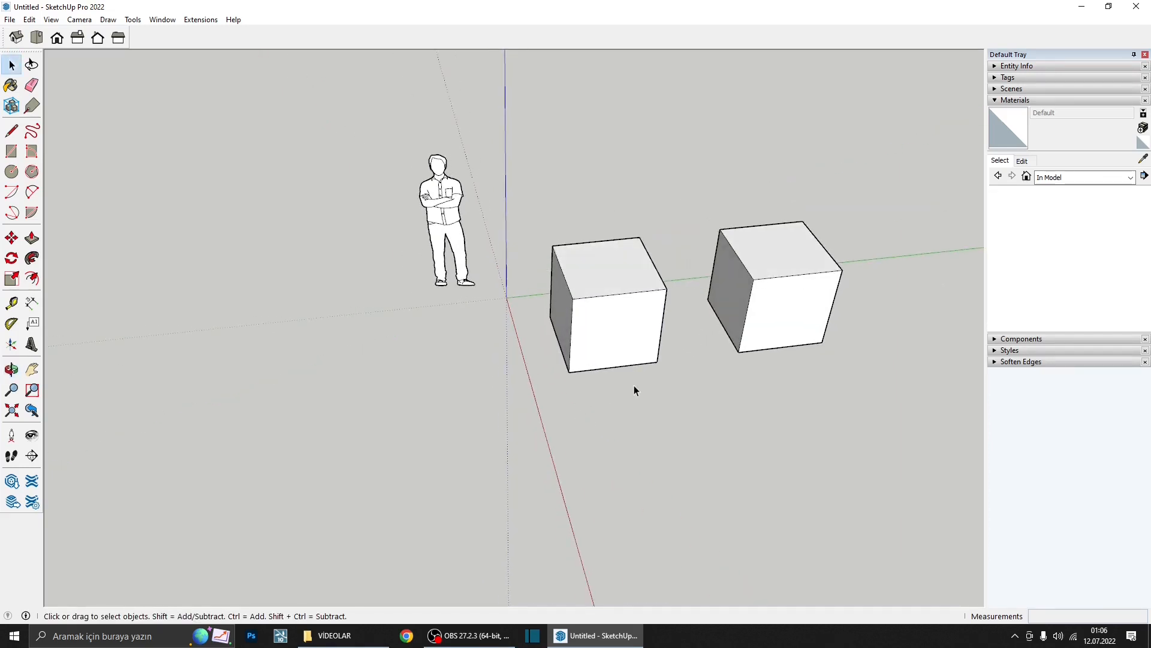
click(7, 19)
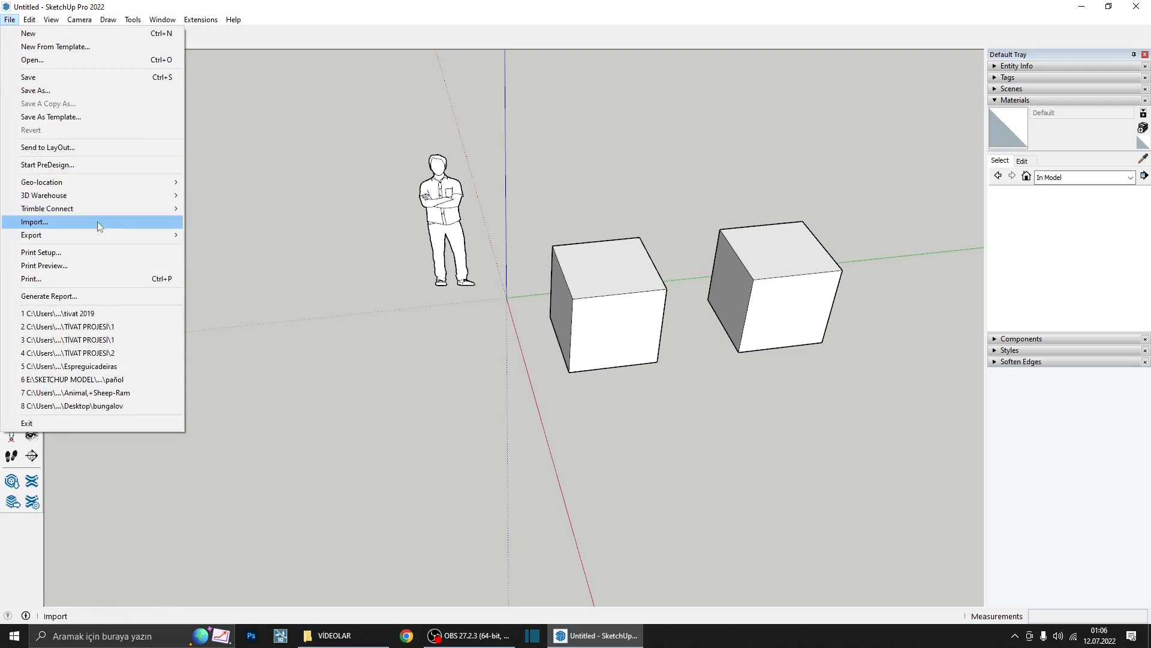
click(97, 222)
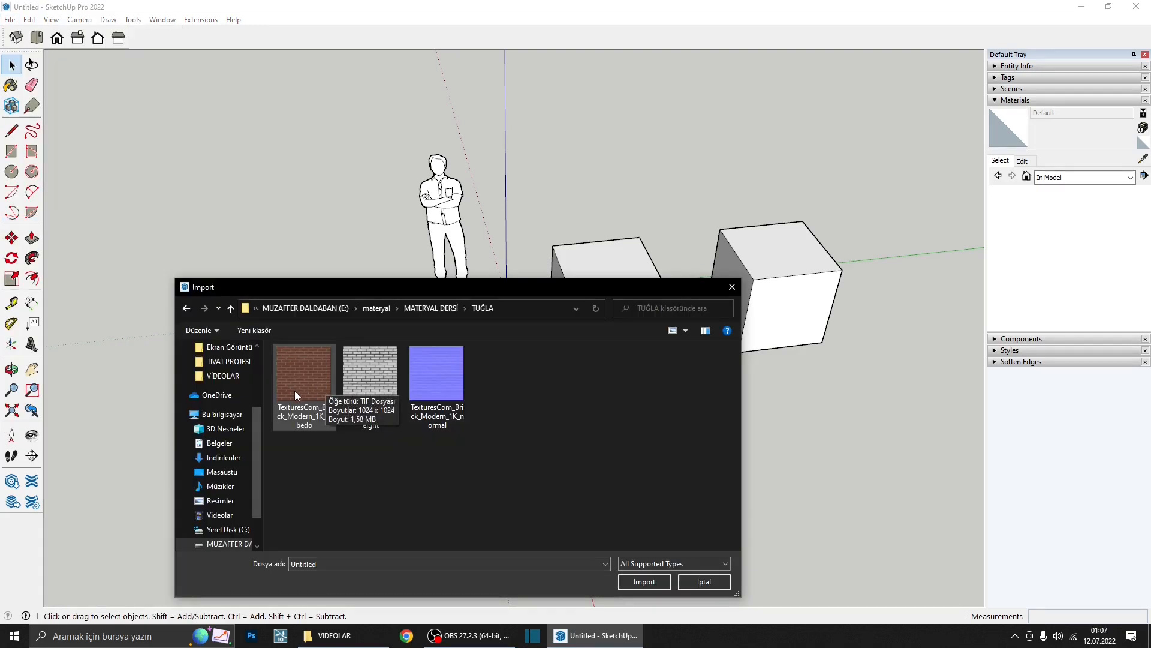
click(300, 379)
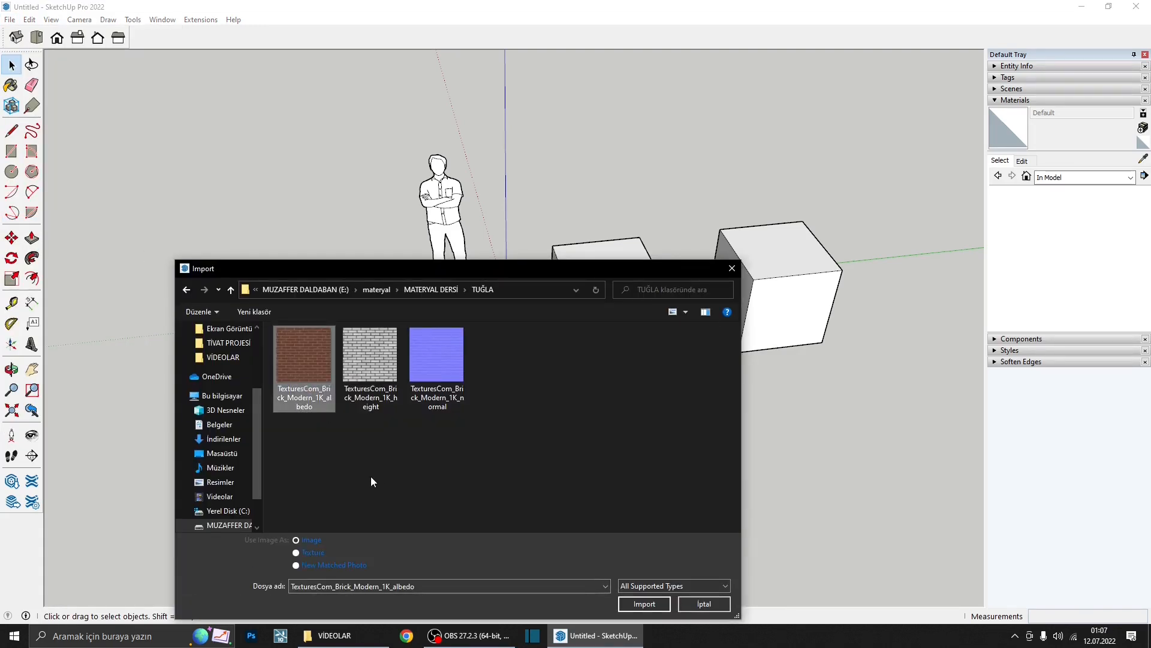
click(635, 606)
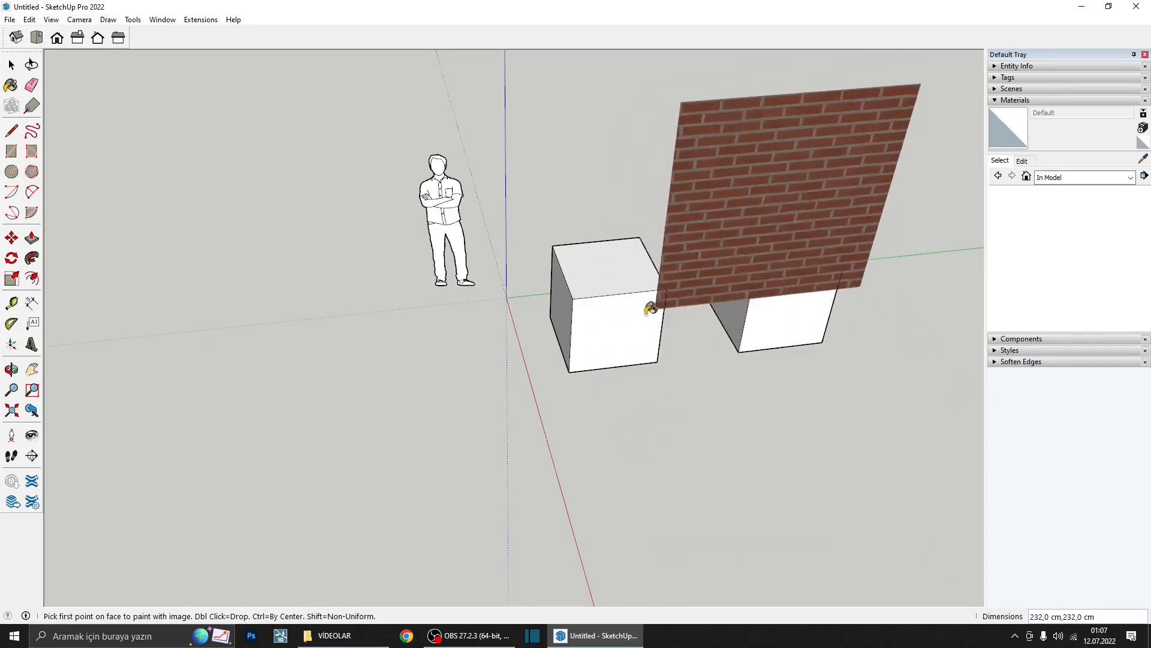
- Place the brick texture on the ungrouped cube's front face, spanning from its lower-left corner to its upper-right corner
scroll(639, 329, up, 5)
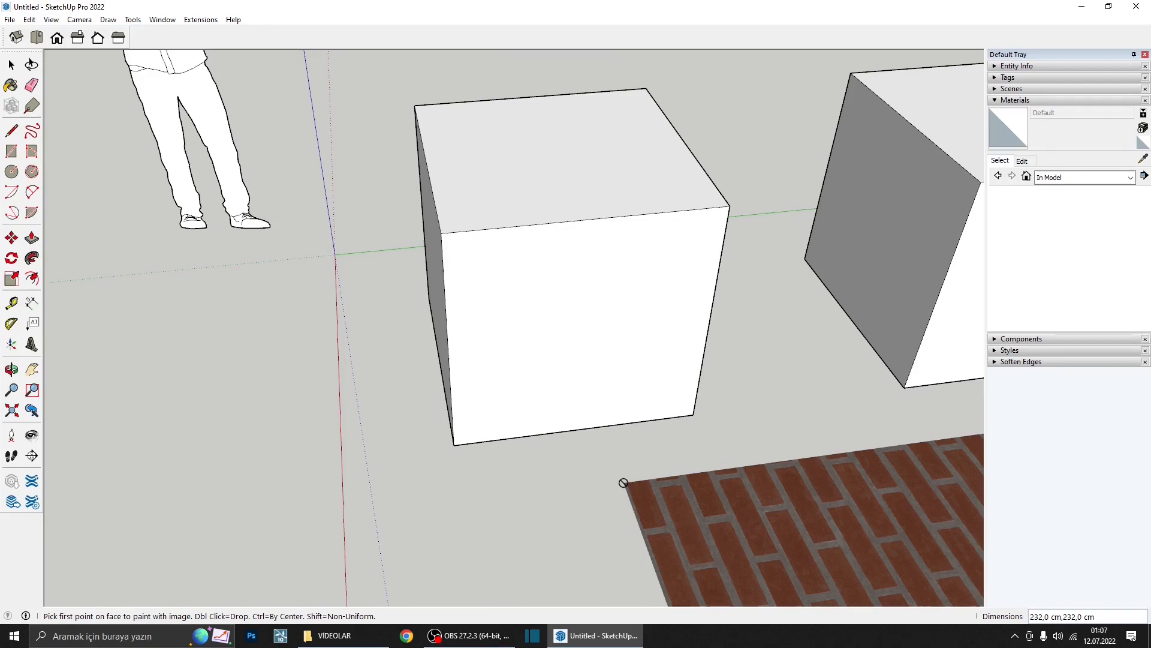
scroll(454, 444, down, 5)
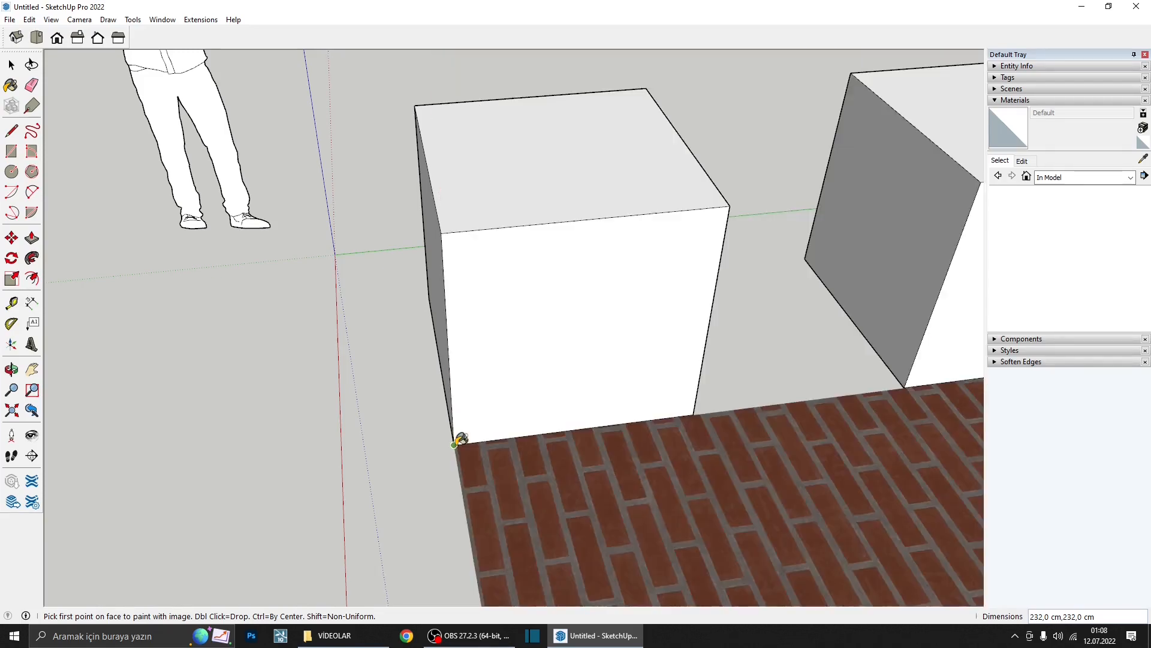
click(453, 446)
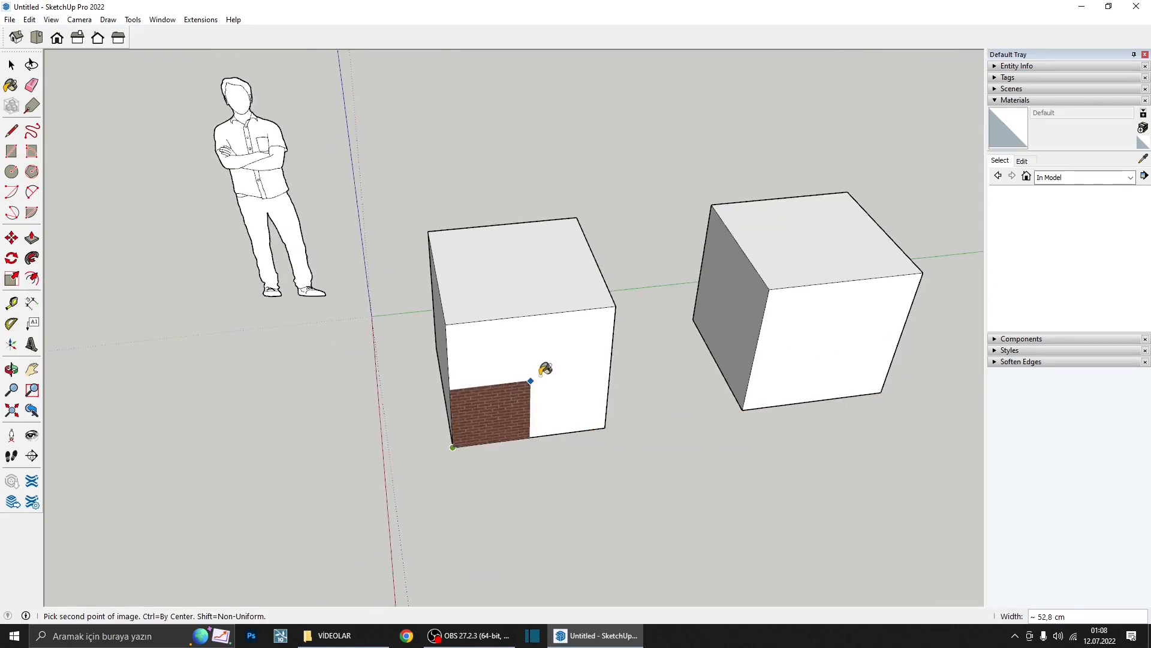
click(615, 304)
middle_drag(612, 303, 297, 433)
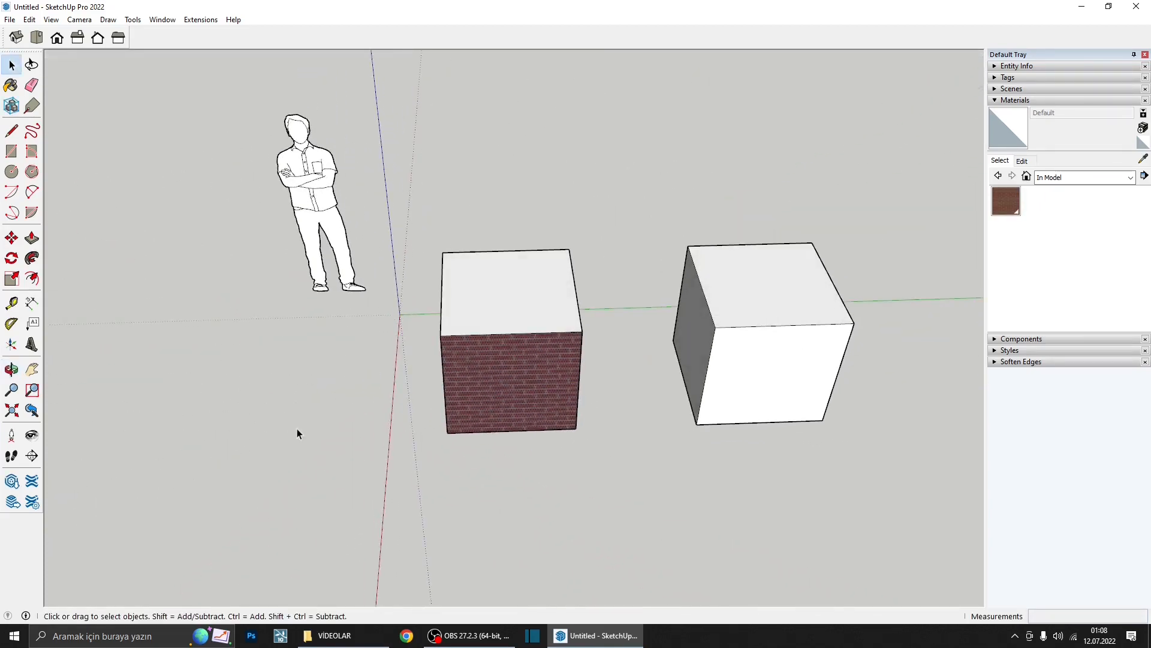
middle_drag(466, 410, 514, 360)
scroll(537, 318, up, 3)
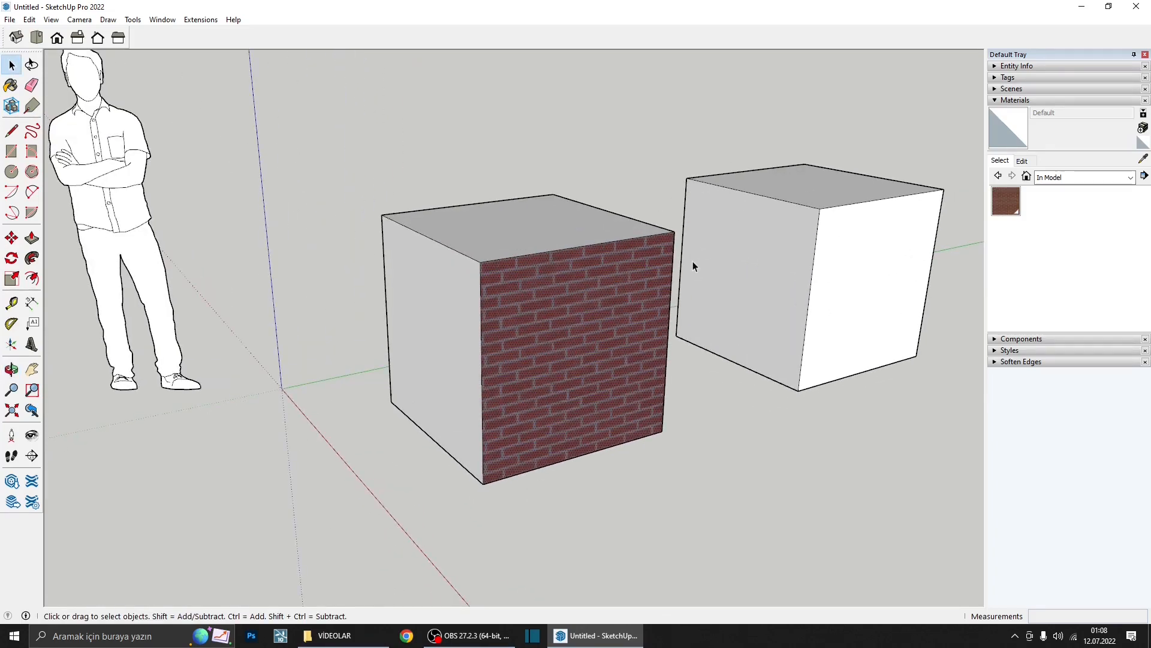
- Sample the placed brick texture and paint the ungrouped cube's side, top and front faces with it
click(1142, 159)
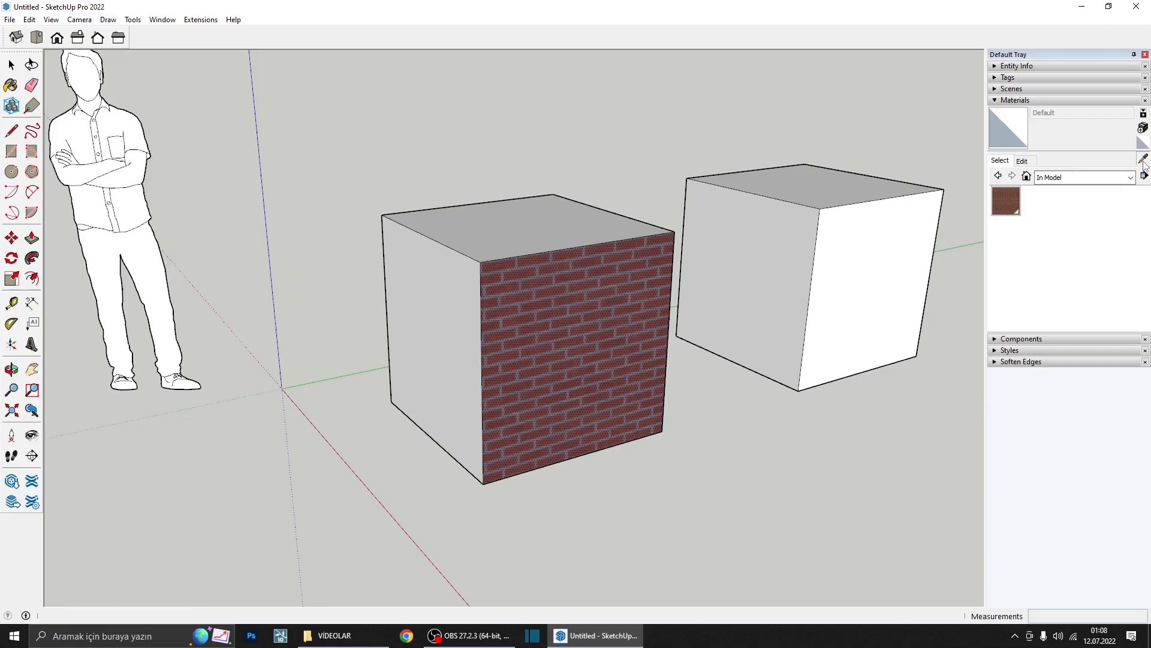
click(528, 322)
mouse_move(520, 318)
middle_down()
mouse_move(599, 321)
mouse_move(474, 312)
mouse_move(479, 300)
mouse_move(782, 293)
middle_up()
click(480, 300)
click(458, 288)
mouse_move(458, 288)
middle_down()
mouse_move(532, 360)
mouse_move(520, 256)
mouse_move(420, 150)
mouse_move(424, 126)
mouse_move(456, 180)
middle_up()
click(517, 229)
click(539, 370)
mouse_move(540, 370)
middle_down()
mouse_move(570, 178)
mouse_move(554, 451)
middle_up()
key(space)
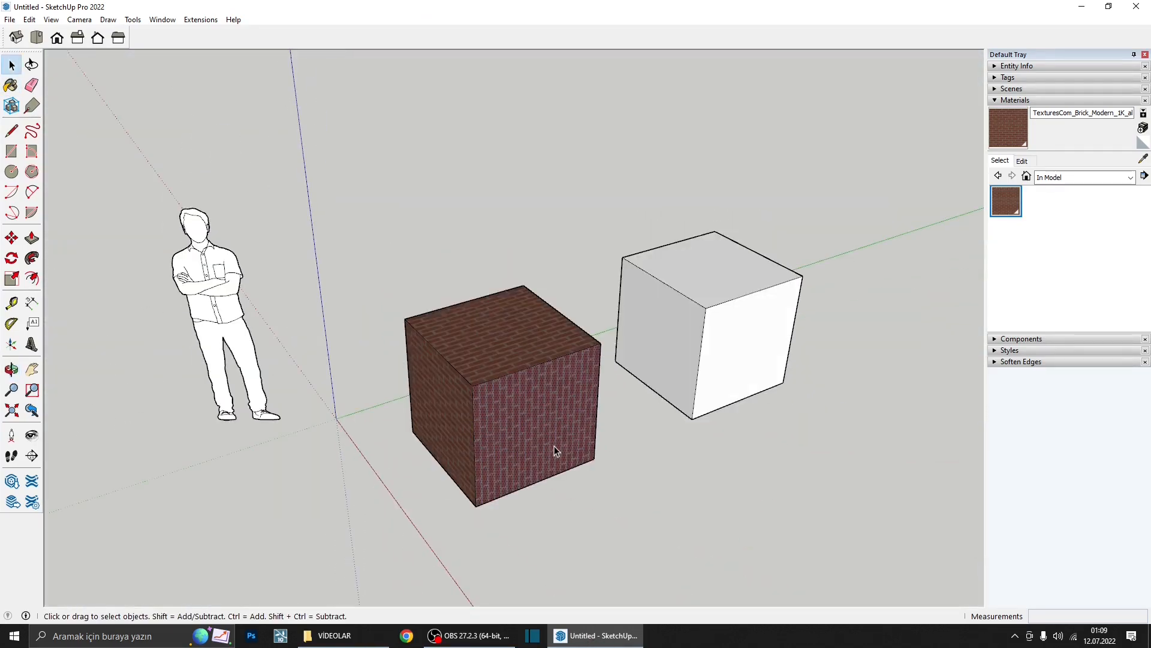
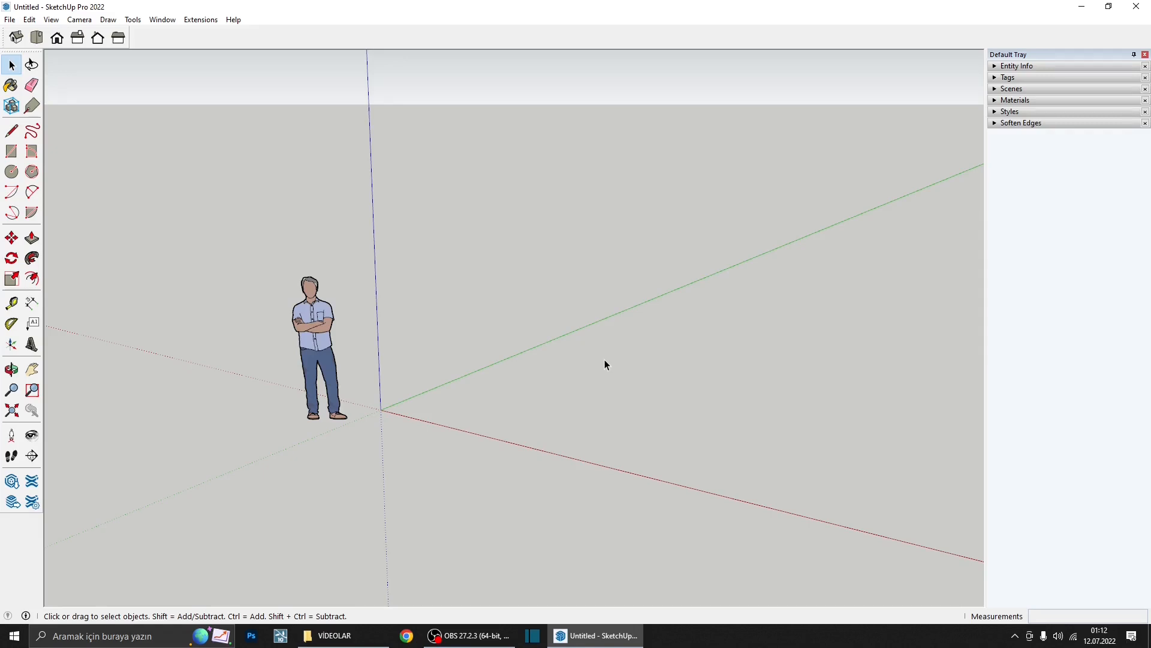
middle_drag(604, 361, 517, 389)
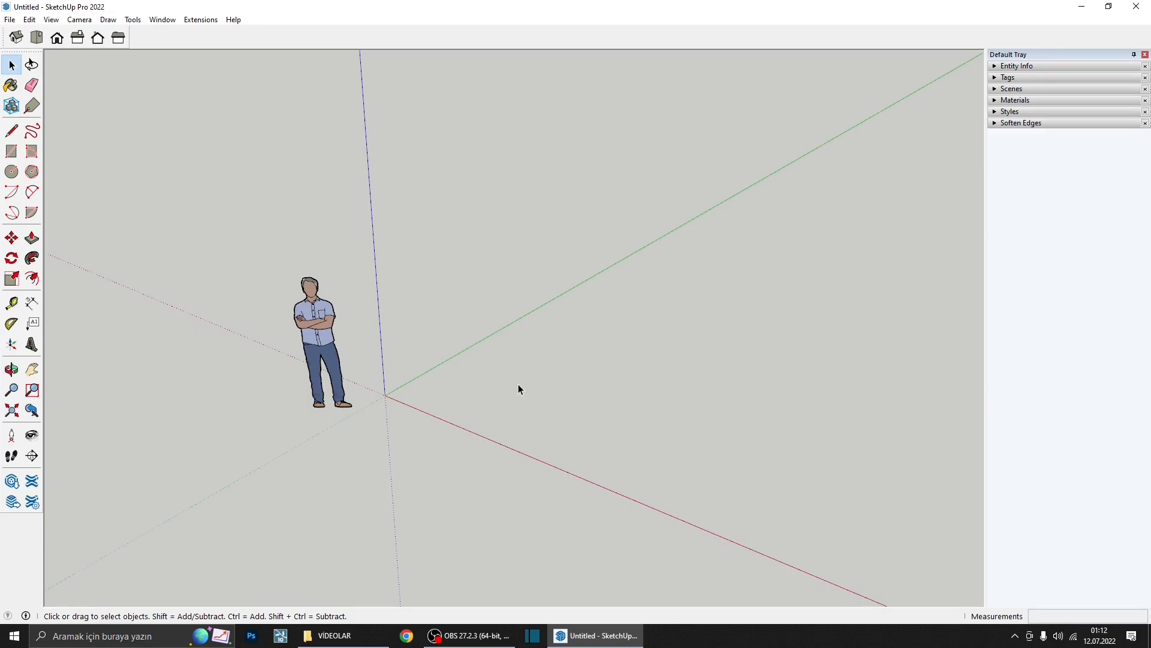
- Draw a two-point arc from the origin along the red axis, about 147 cm wide with a bulge of about 42 cm
click(32, 192)
scroll(400, 393, up, 2)
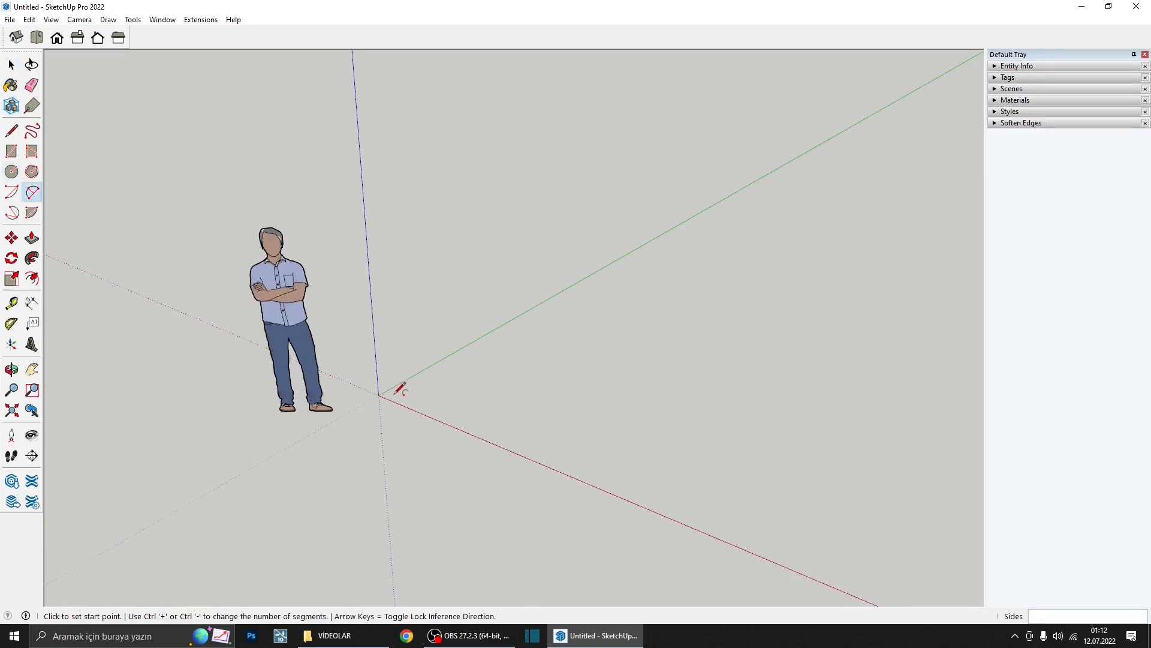
click(378, 395)
click(501, 446)
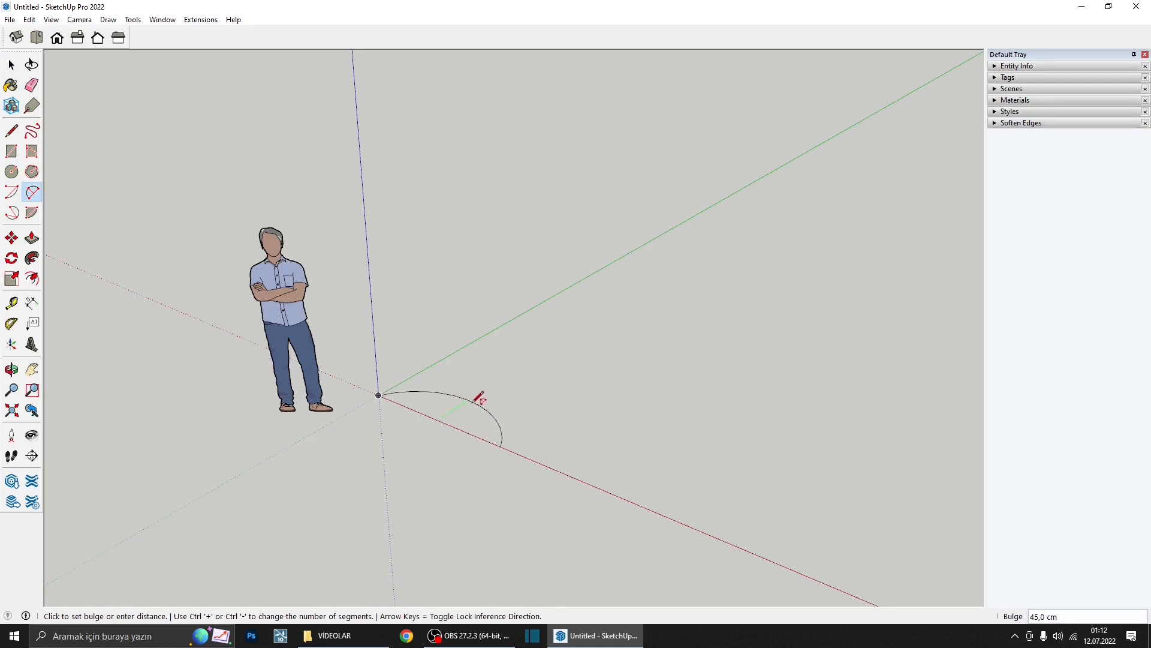
click(447, 373)
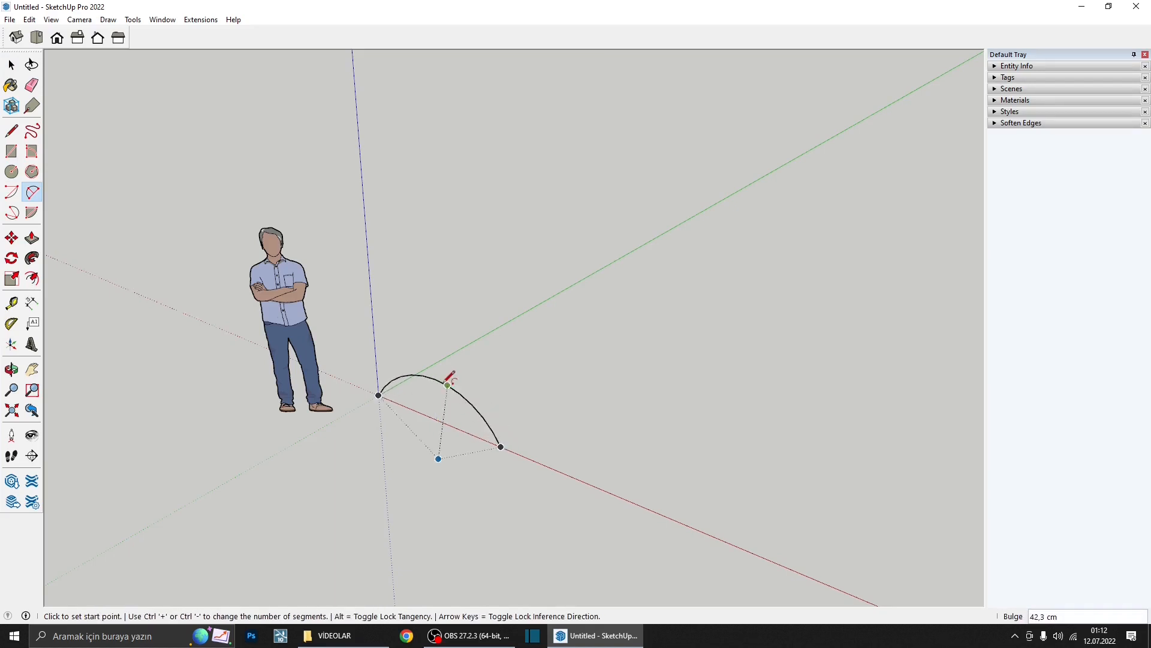
key(space)
- Close the arc into a face with a line along the red axis between its two endpoints
scroll(450, 392, up, 1)
key(l)
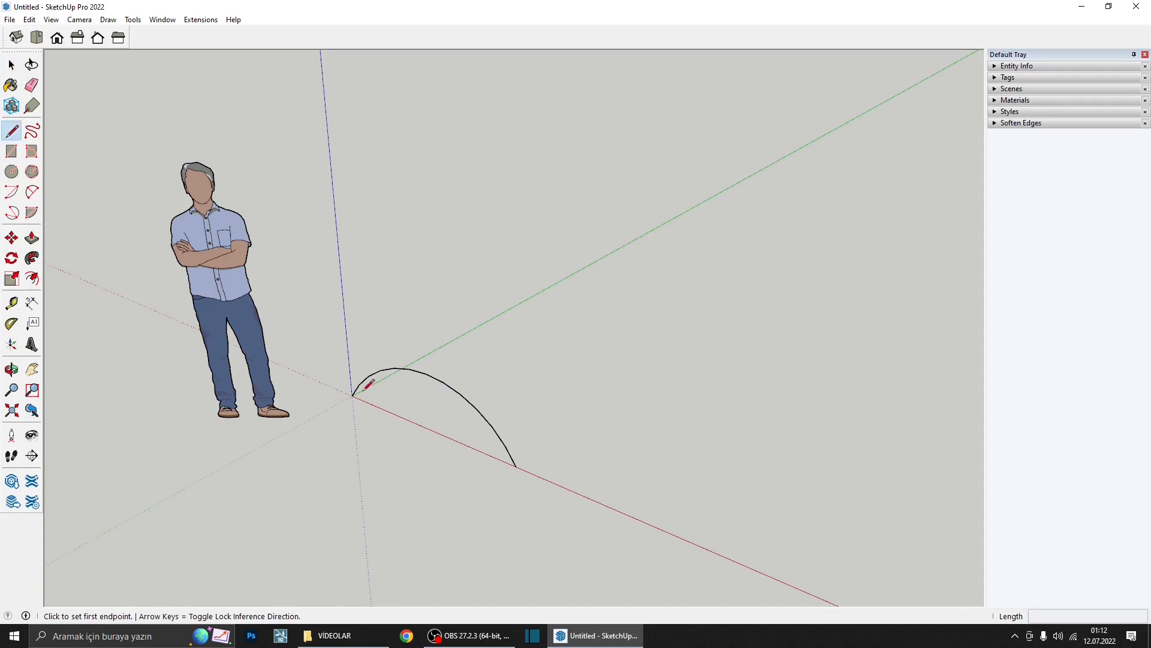
click(353, 395)
click(516, 466)
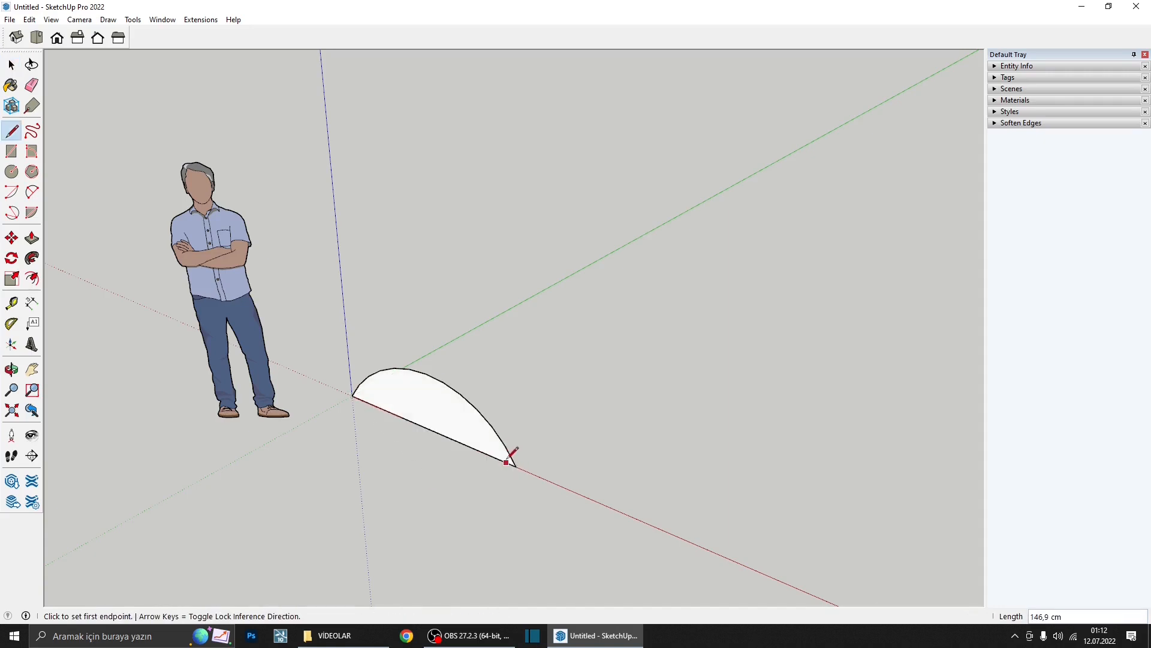
- Push/Pull the arc-shaped face along the green axis into a long half-cylinder
key(p)
click(468, 432)
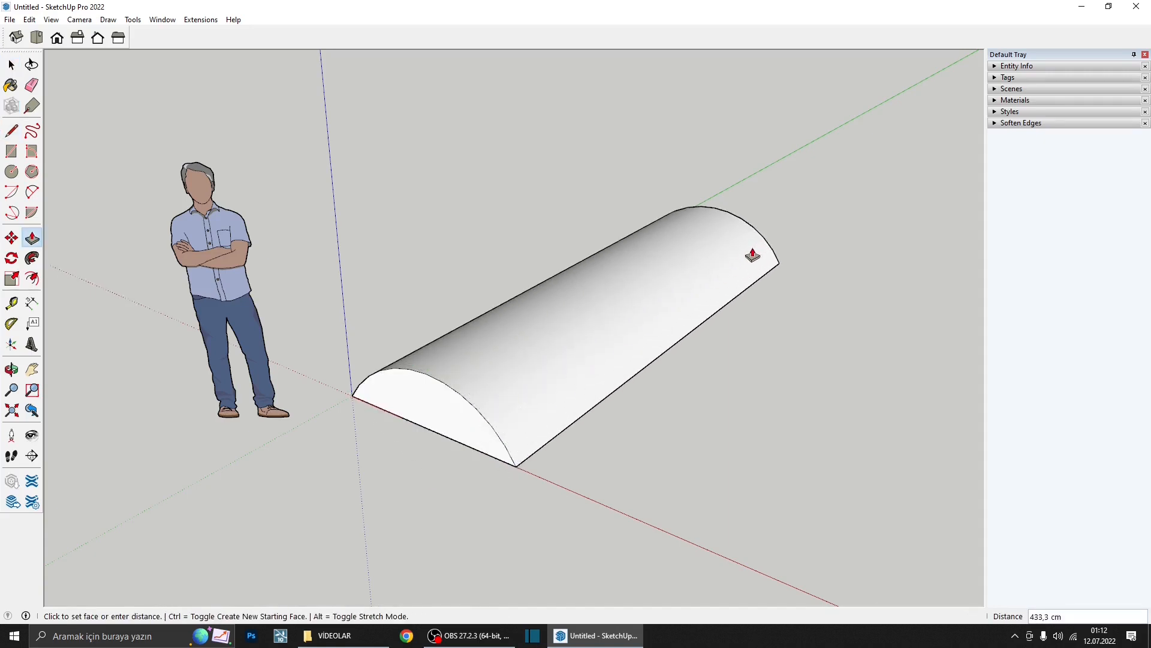
click(772, 235)
key(space)
- Select all connected geometry of the half-cylinder and make it a group
right_click(698, 283)
click(693, 286)
triple_click(693, 286)
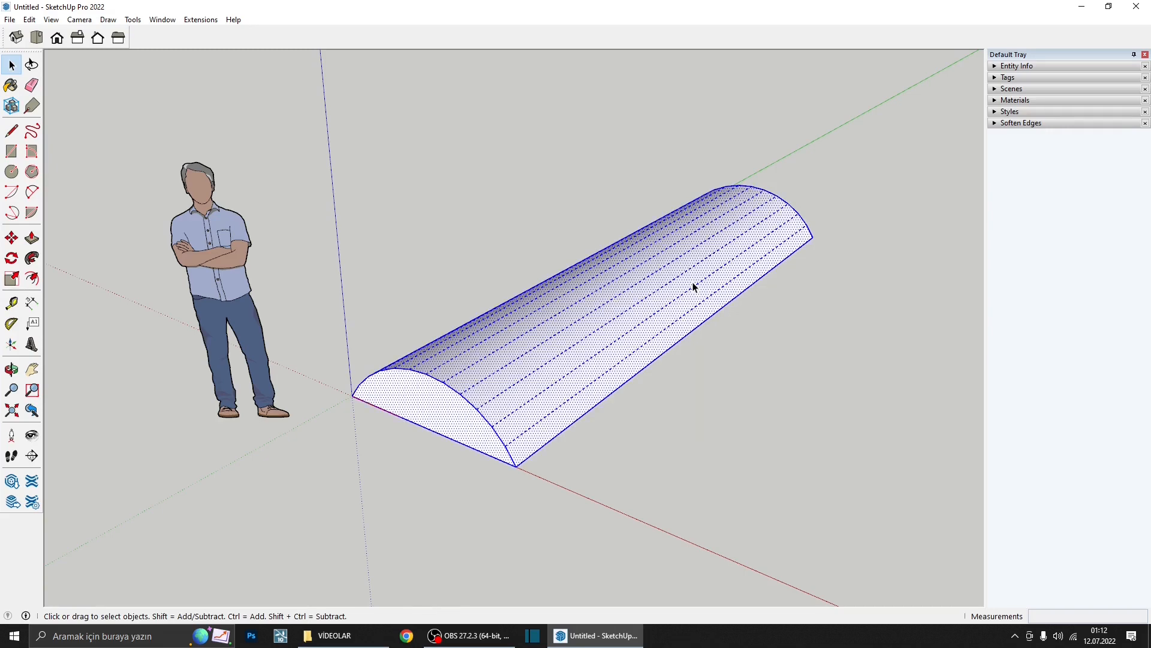
scroll(694, 289, down, 2)
middle_drag(695, 290, 638, 321)
right_click(639, 318)
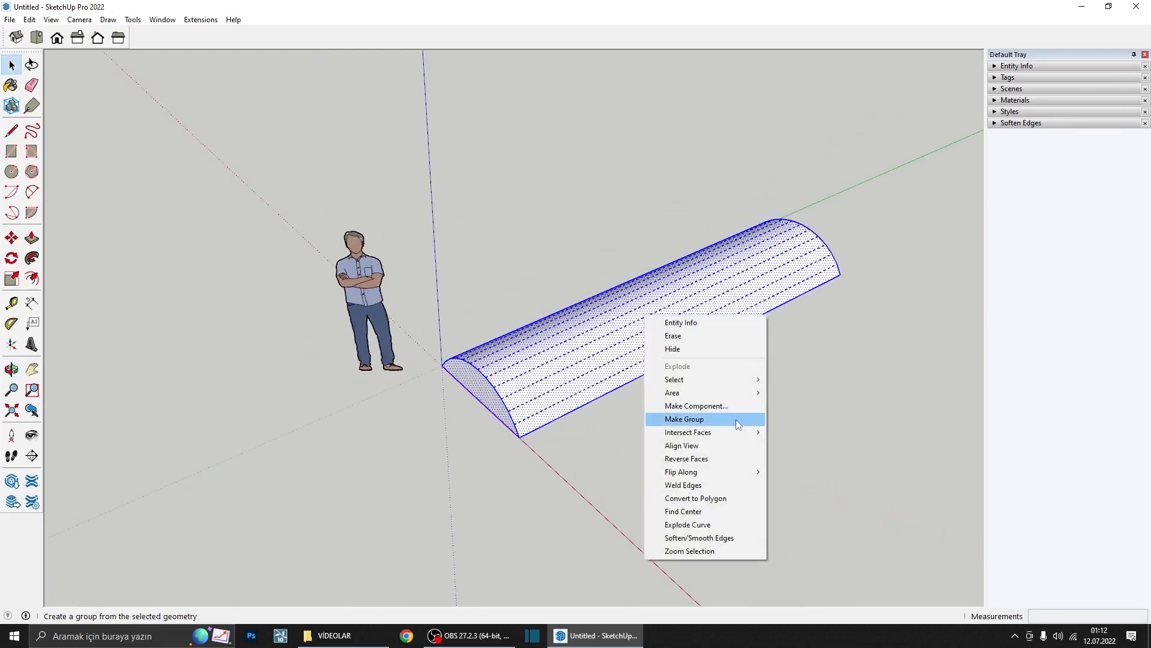
click(688, 418)
- Draw a circle on the ground beside the long side of the half-cylinder
middle_drag(561, 369, 588, 503)
click(11, 172)
scroll(591, 502, up, 2)
click(624, 532)
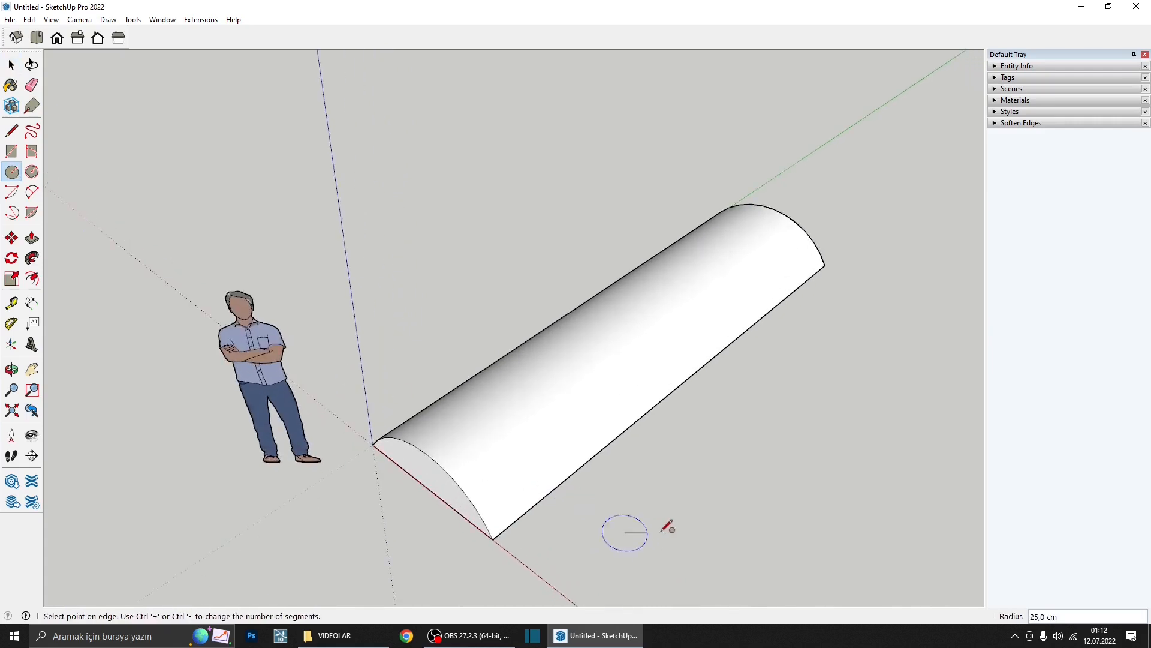
click(671, 531)
key(space)
- Extrude the circle upward into a tall cylinder and make the whole cylinder a group
key(p)
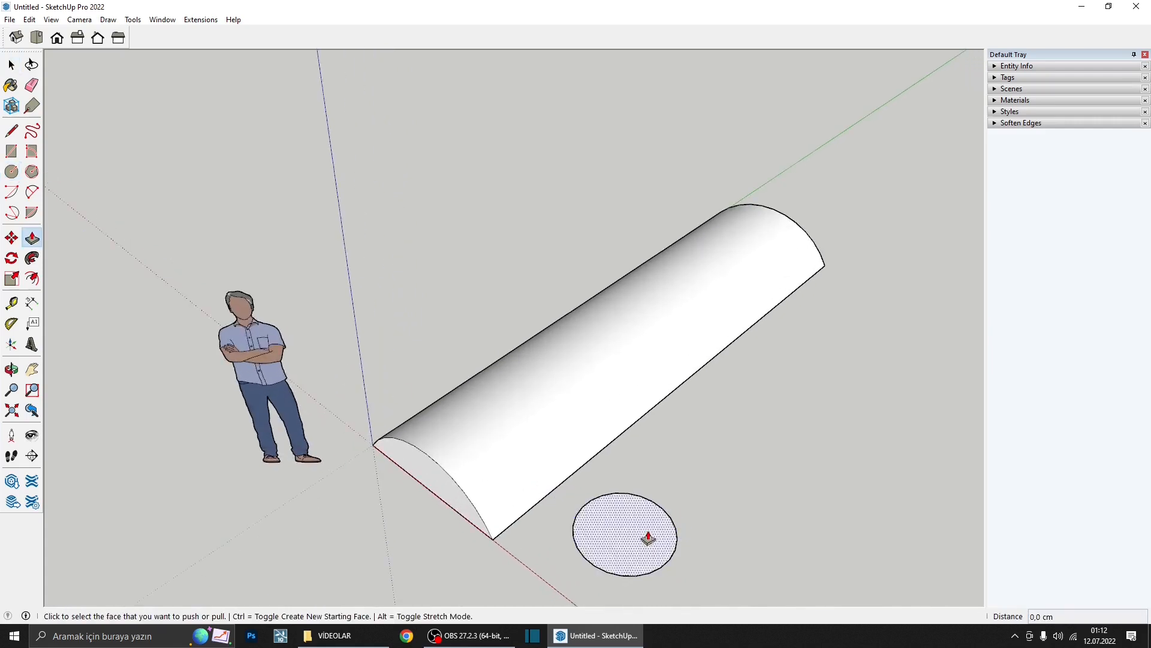
click(650, 535)
click(712, 180)
key(space)
middle_drag(711, 180, 671, 310)
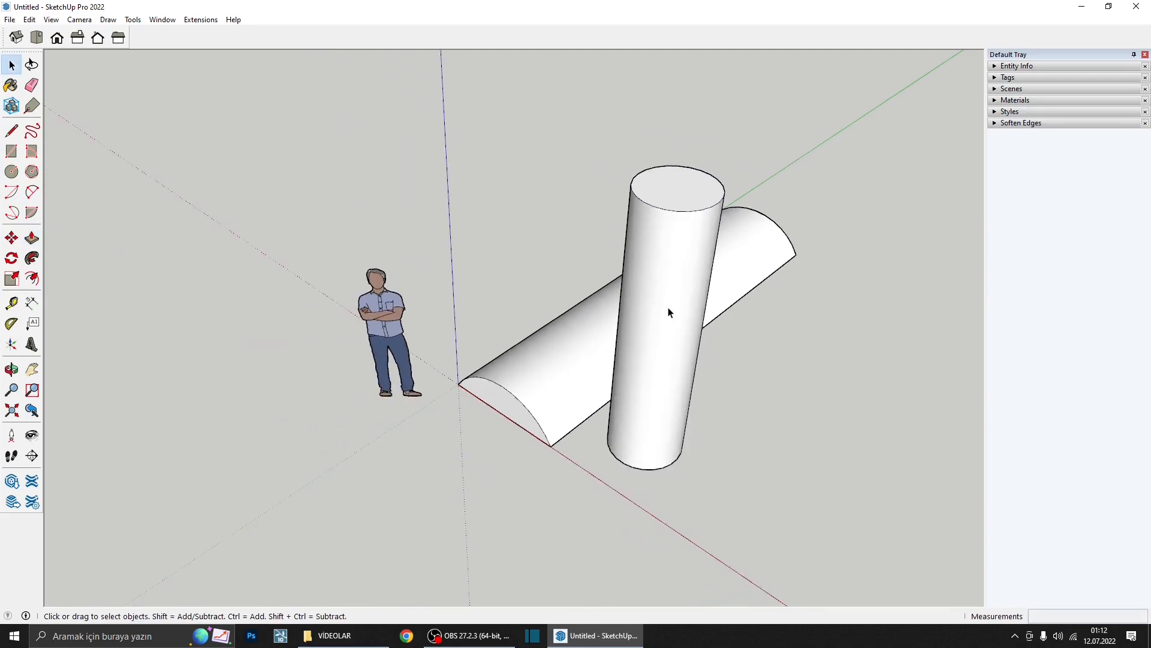
triple_click(670, 311)
right_click(669, 311)
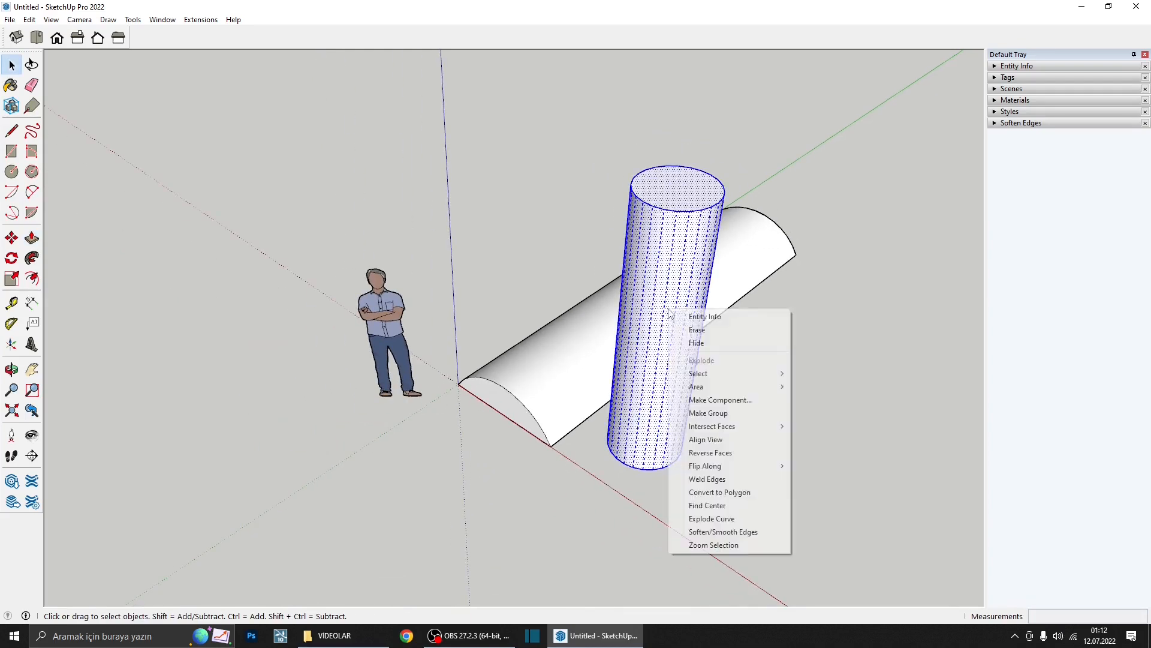
click(747, 412)
- Move the cylinder group along the red axis and along the green axis so it passes through the half-cylinder
middle_drag(747, 412, 707, 452)
key(m)
click(714, 457)
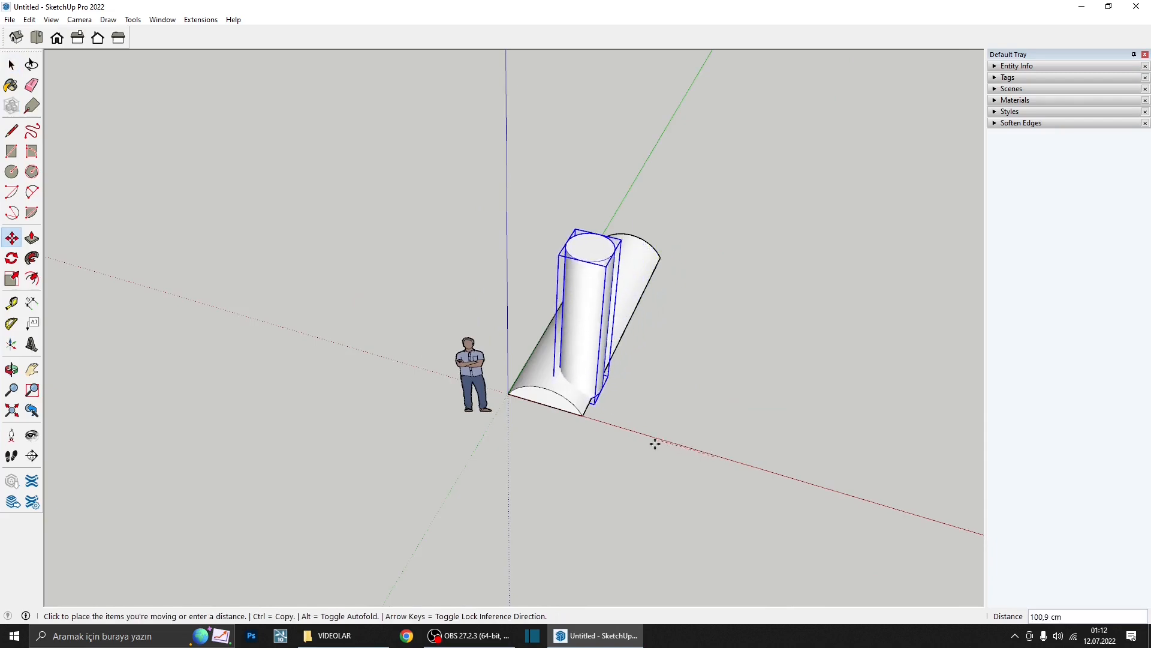
click(631, 437)
middle_drag(630, 329, 633, 395)
scroll(632, 395, up, 2)
click(552, 447)
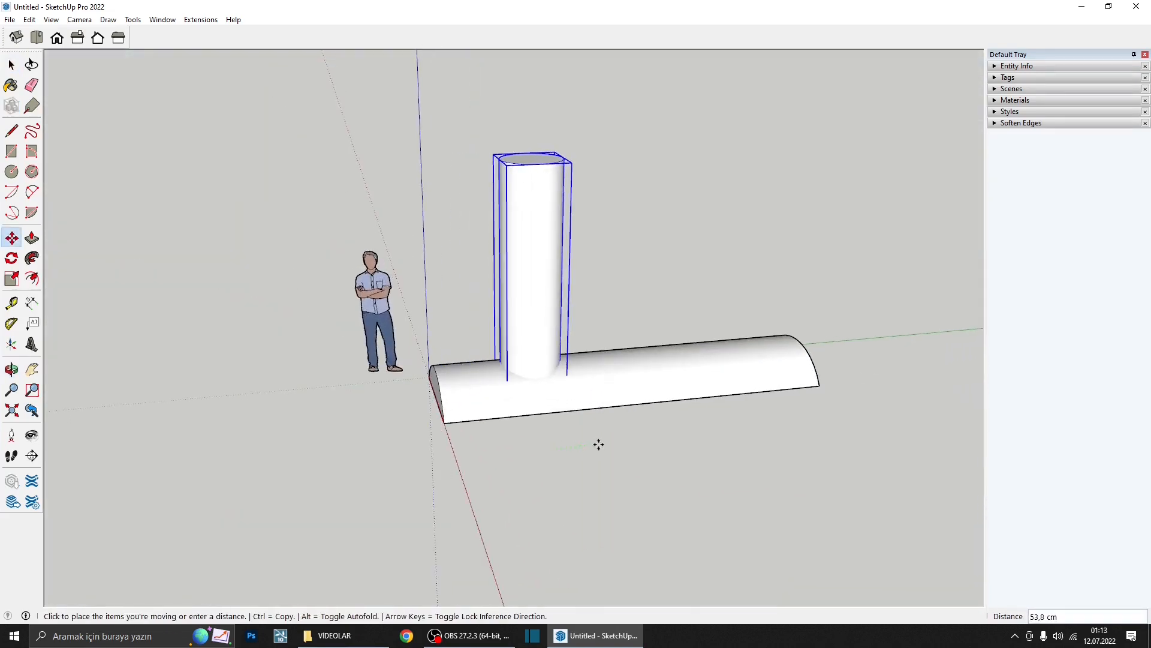
click(606, 441)
- Raise the cylinder group about 25 cm along the blue axis
middle_drag(579, 427, 650, 316)
click(617, 311)
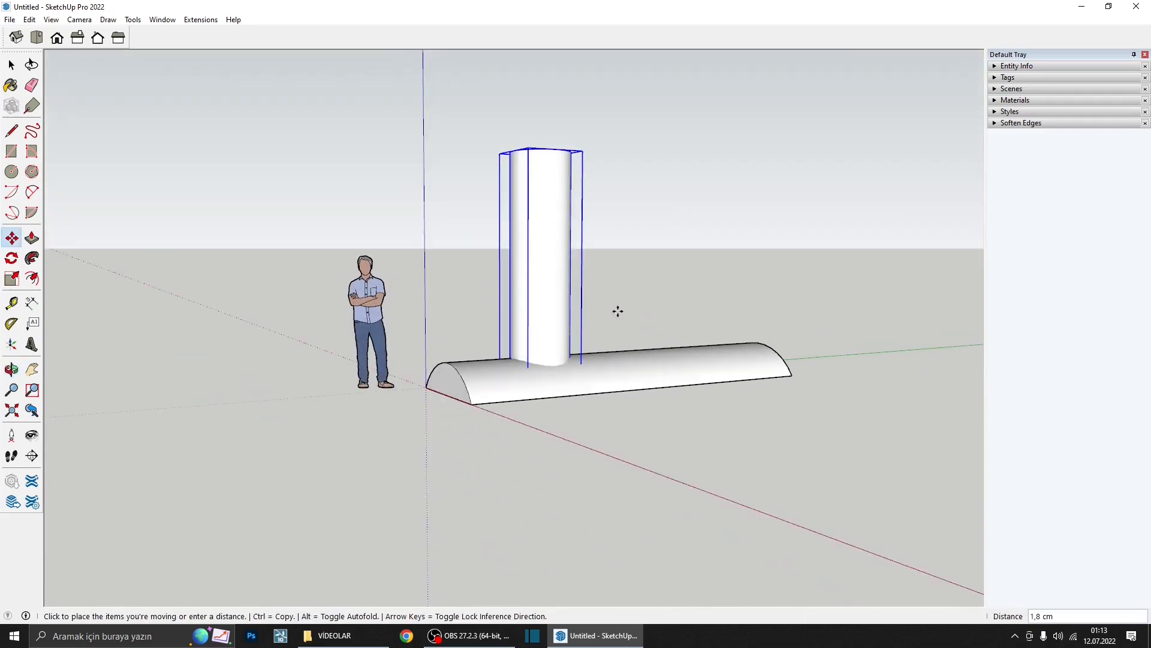
click(620, 291)
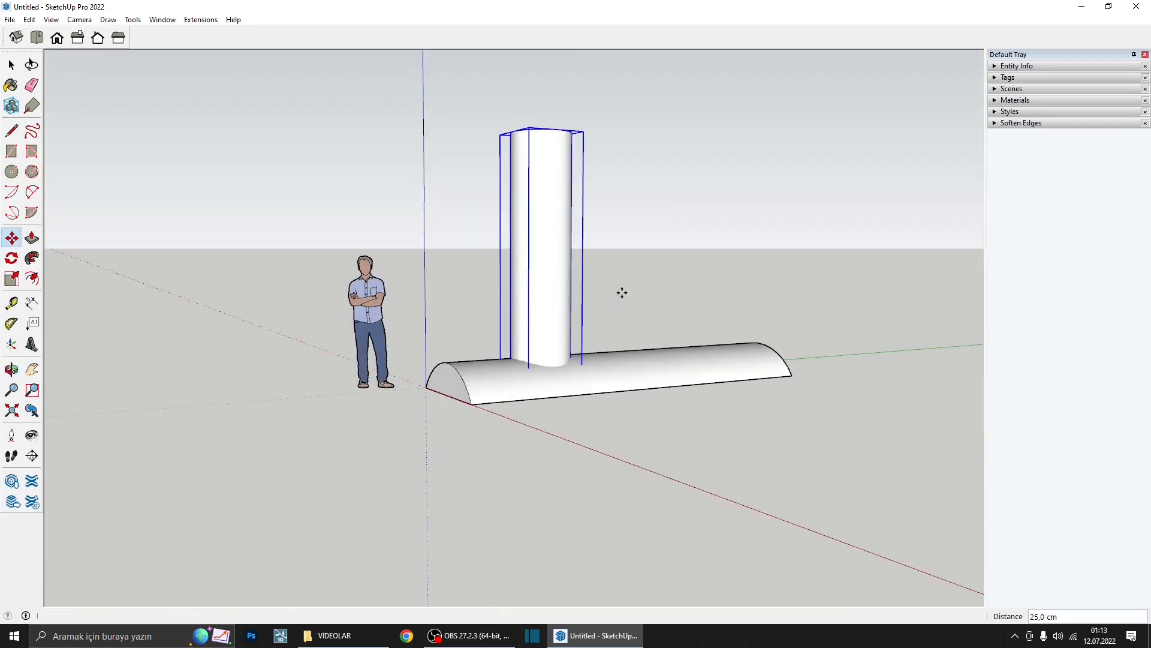
- Examine from several sides where the cylinder group meets the half-cylinder group
middle_drag(620, 290, 555, 430)
scroll(507, 433, up, 4)
scroll(480, 444, up, 4)
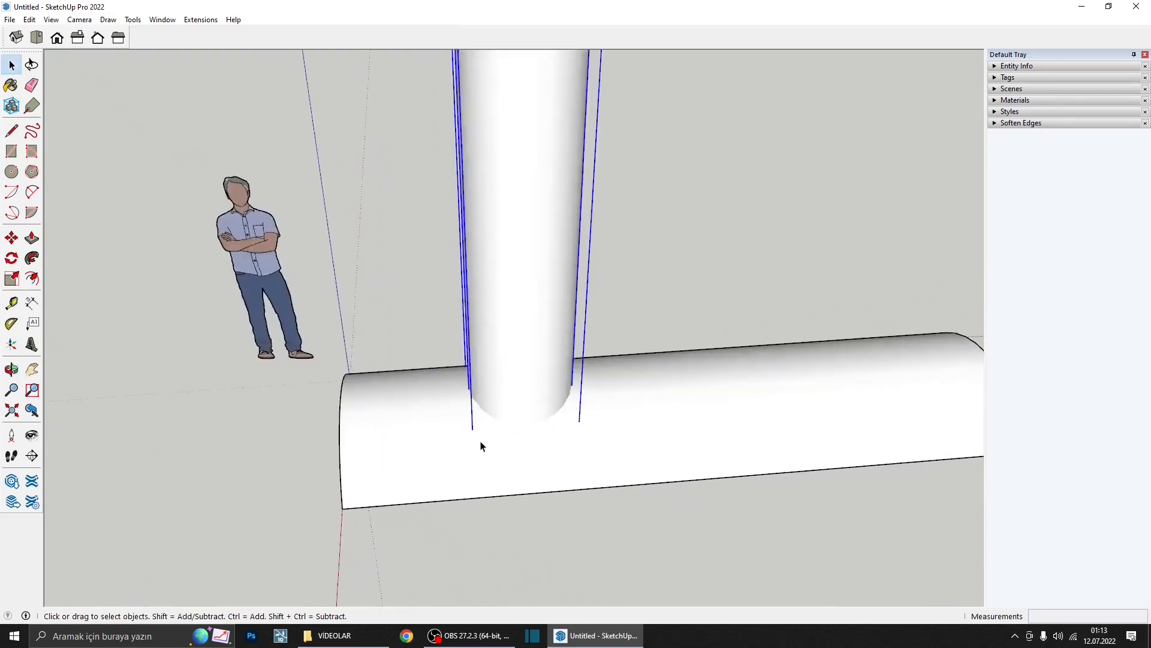
middle_drag(480, 445, 637, 424)
scroll(532, 379, up, 3)
scroll(527, 407, up, 3)
scroll(512, 404, down, 3)
middle_drag(513, 404, 725, 423)
scroll(532, 397, up, 3)
middle_drag(524, 368, 555, 393)
scroll(547, 409, down, 4)
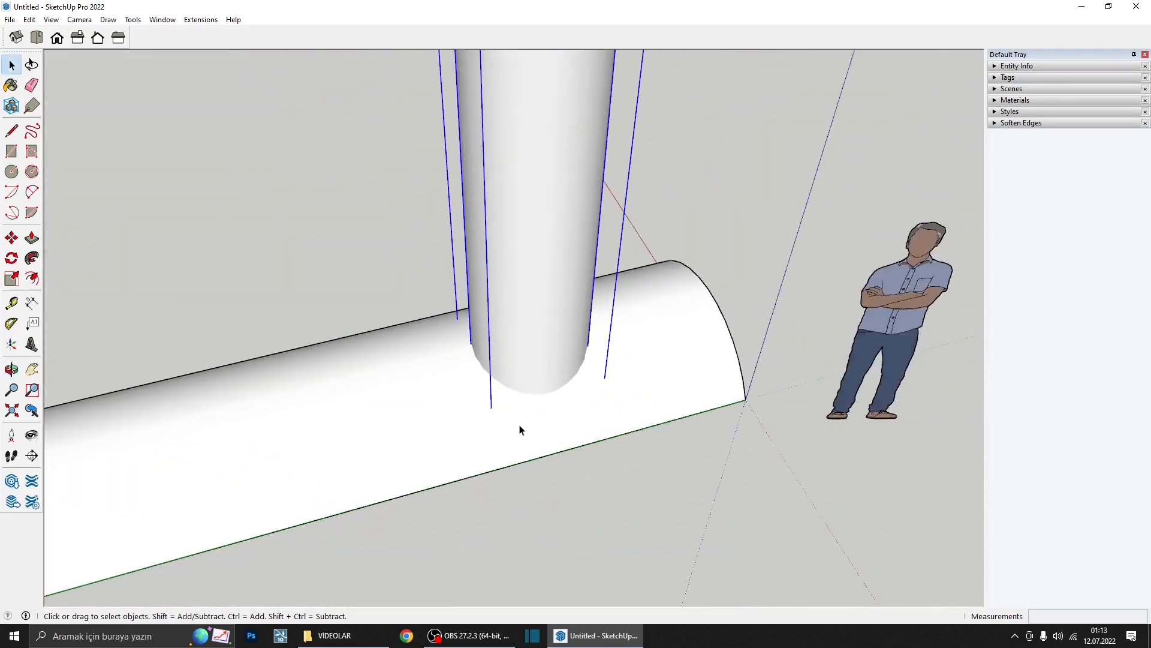
middle_drag(522, 429, 681, 385)
scroll(546, 401, down, 2)
middle_drag(545, 400, 384, 408)
- Select both groups and intersect their faces with the model
drag(624, 483, 485, 240)
scroll(517, 394, up, 3)
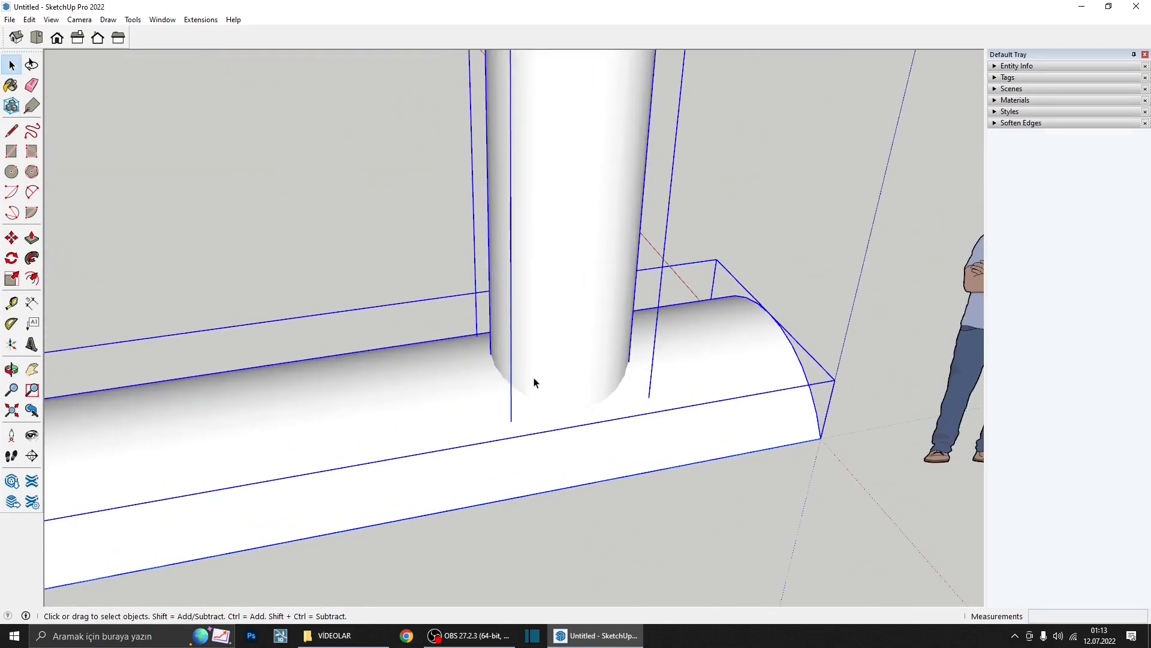
right_click(546, 358)
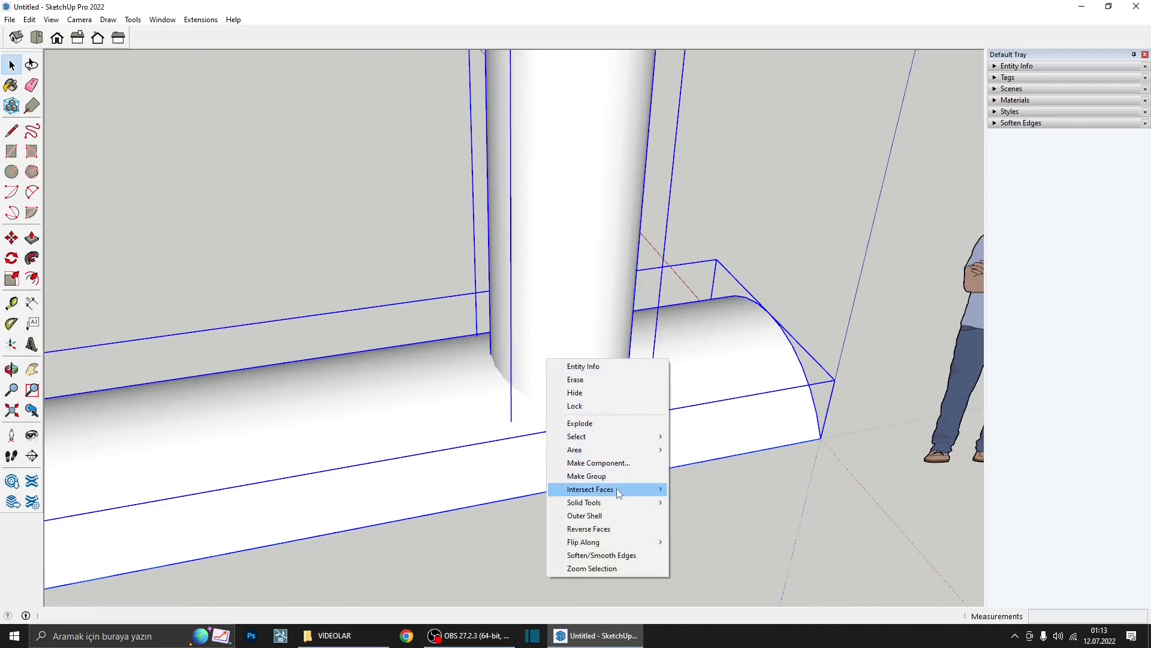
mouse_move(616, 488)
click(699, 489)
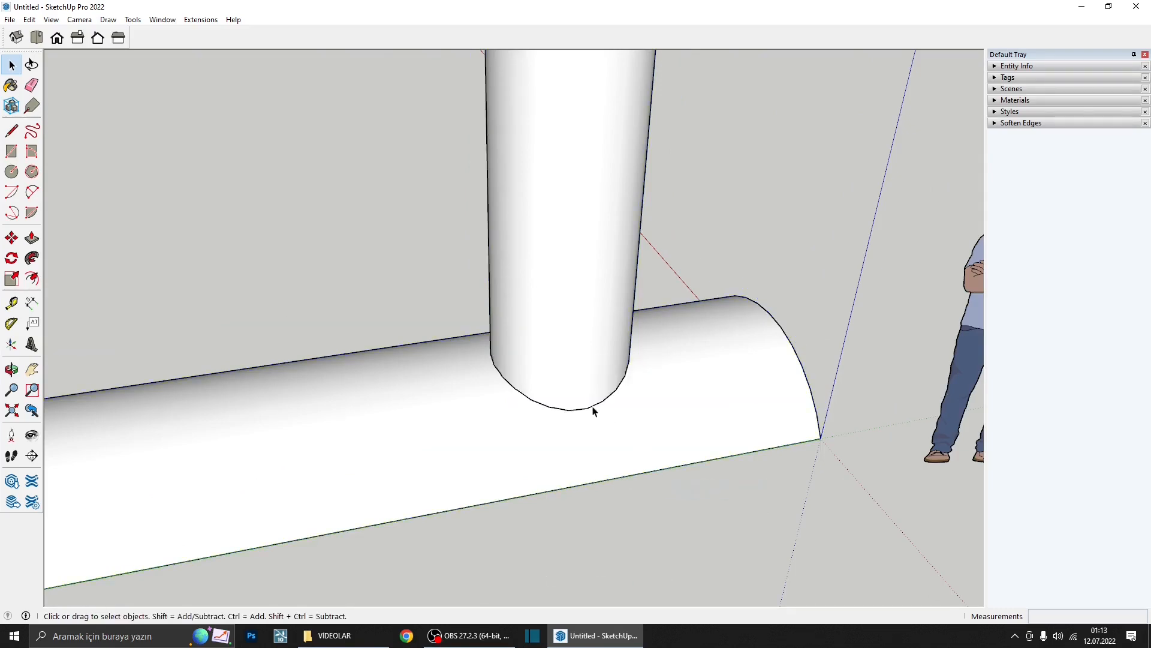
- Select the intersection curve around the cylinder's base and move it out beside the half-cylinder
middle_drag(593, 406, 402, 287)
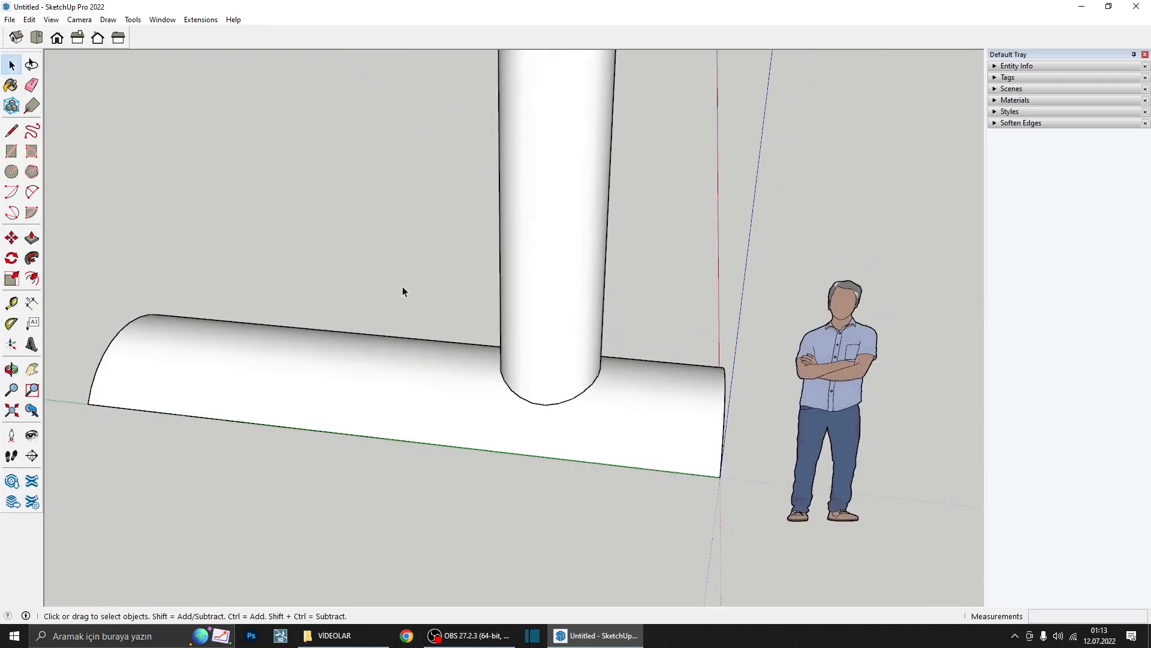
drag(619, 494, 619, 494)
middle_drag(618, 494, 738, 489)
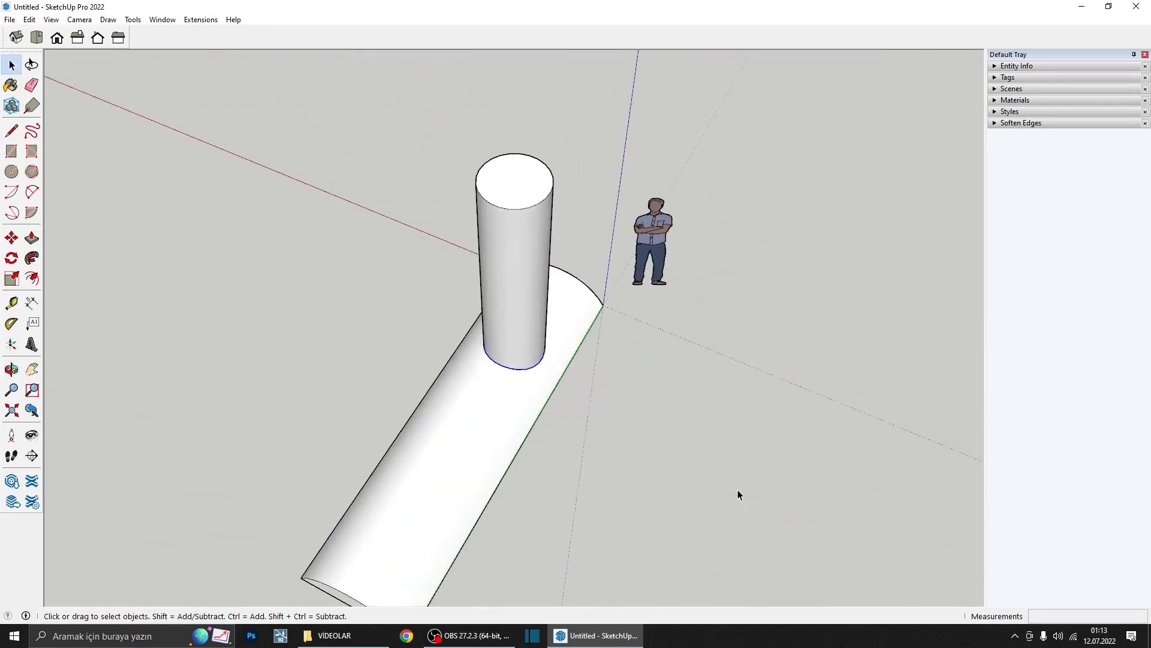
key(m)
click(642, 463)
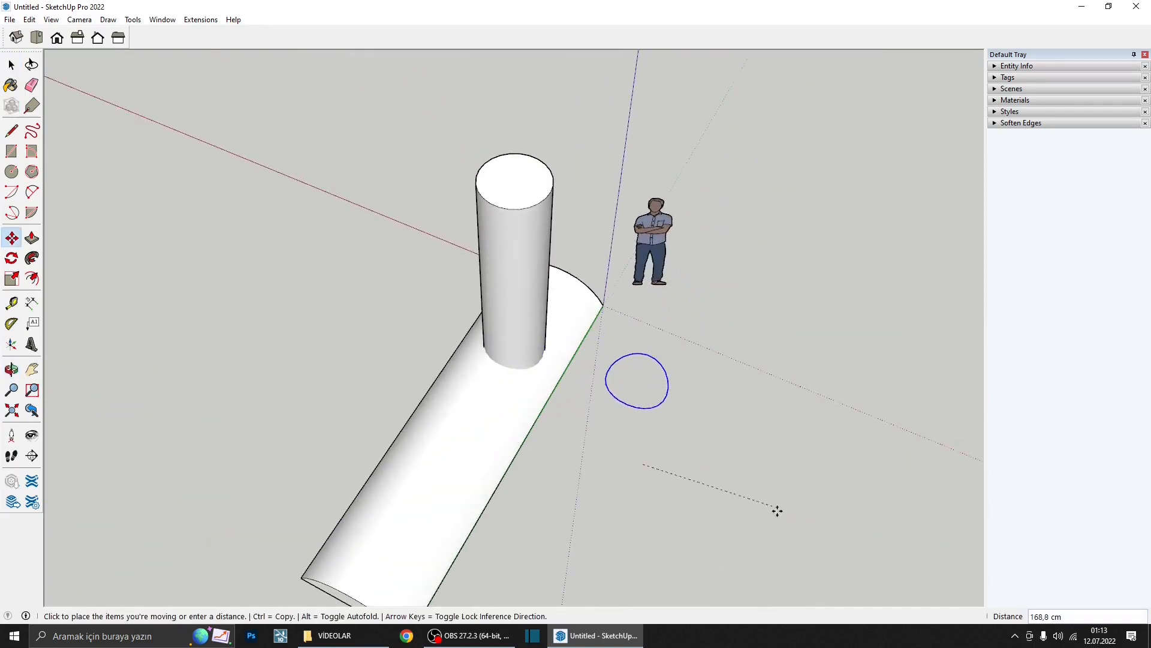
key(Escape)
middle_drag(602, 412, 642, 336)
key(space)
scroll(644, 351, down, 5)
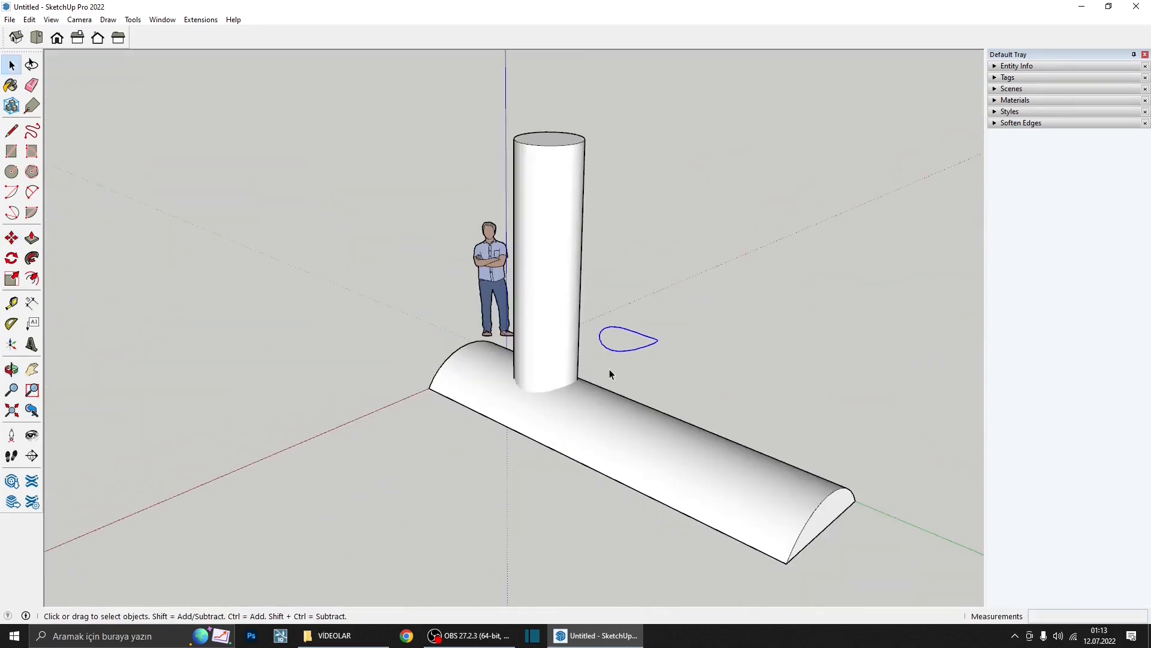
- Undo the move of the intersection curve and the face intersection
middle_drag(594, 367, 554, 445)
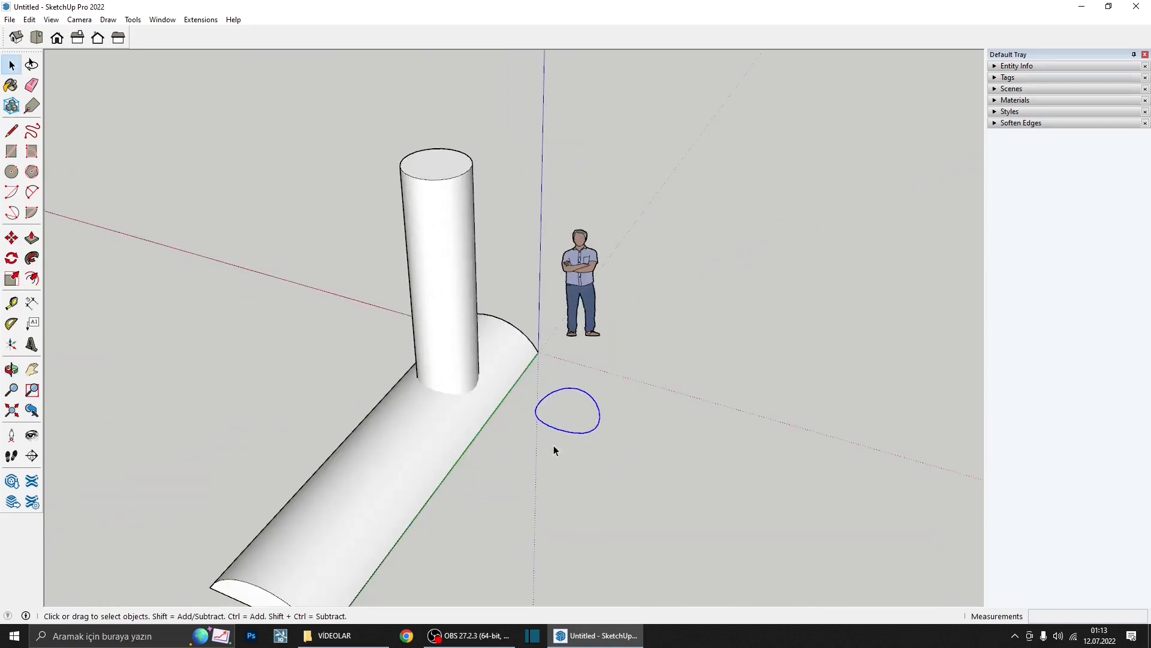
scroll(552, 445, down, 1)
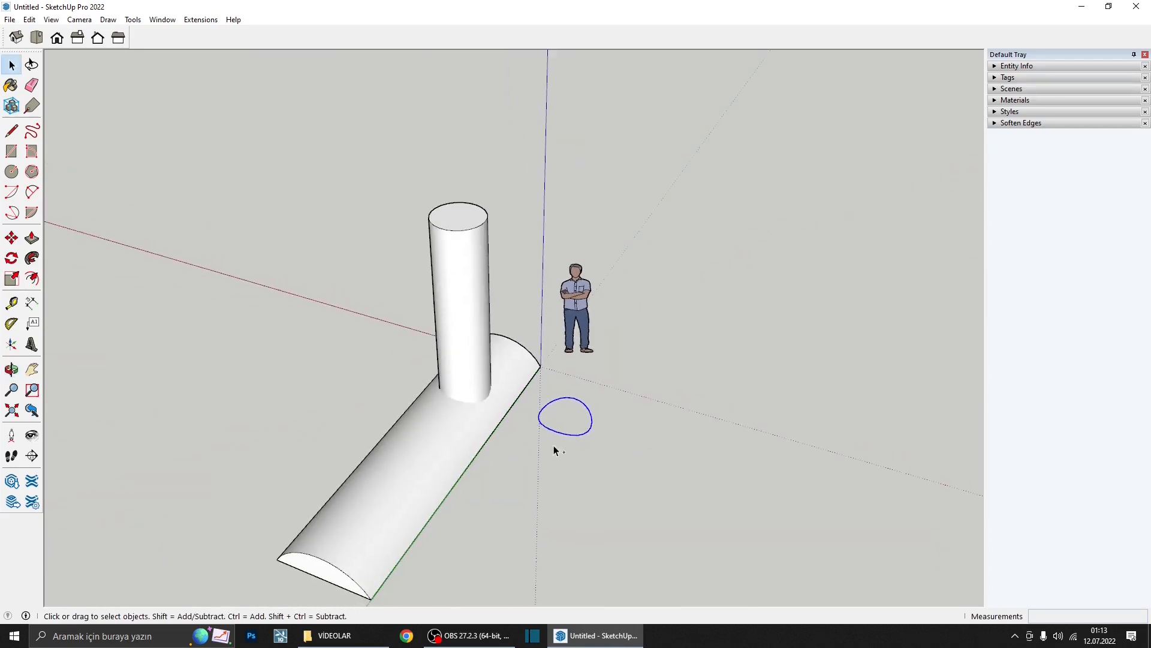
key(ctrl+z)
key(ctrl+z)
- Reselect the cylinder and half-cylinder groups and run Intersect Faces With Model on them
middle_drag(553, 445, 256, 334)
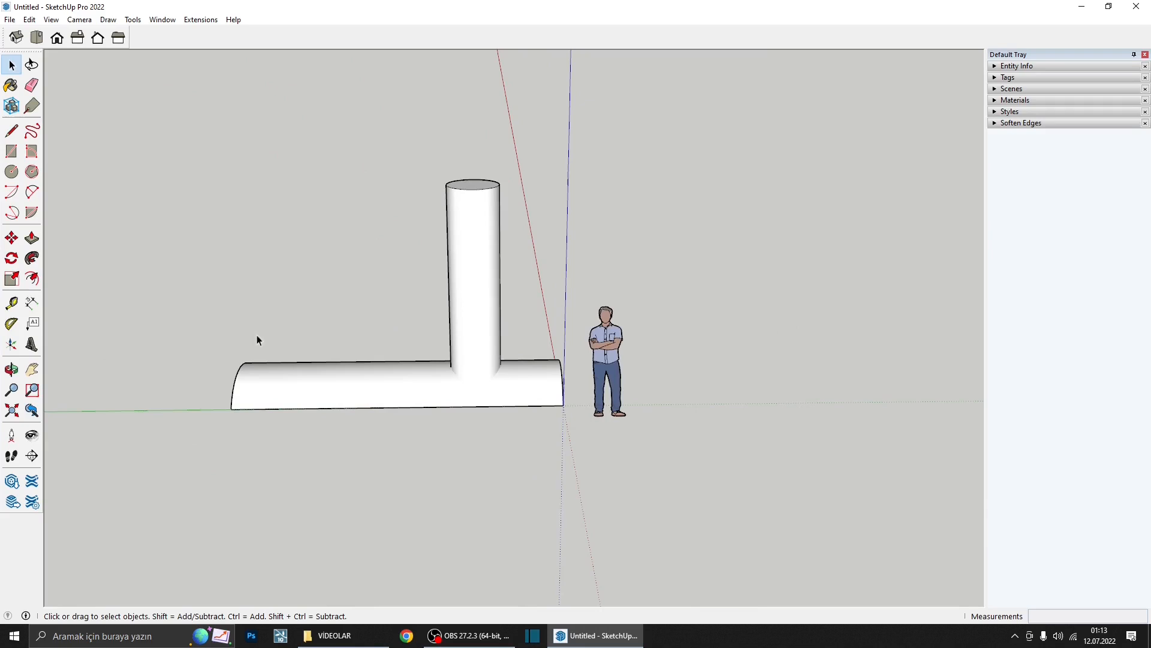
click(509, 386)
click(477, 331)
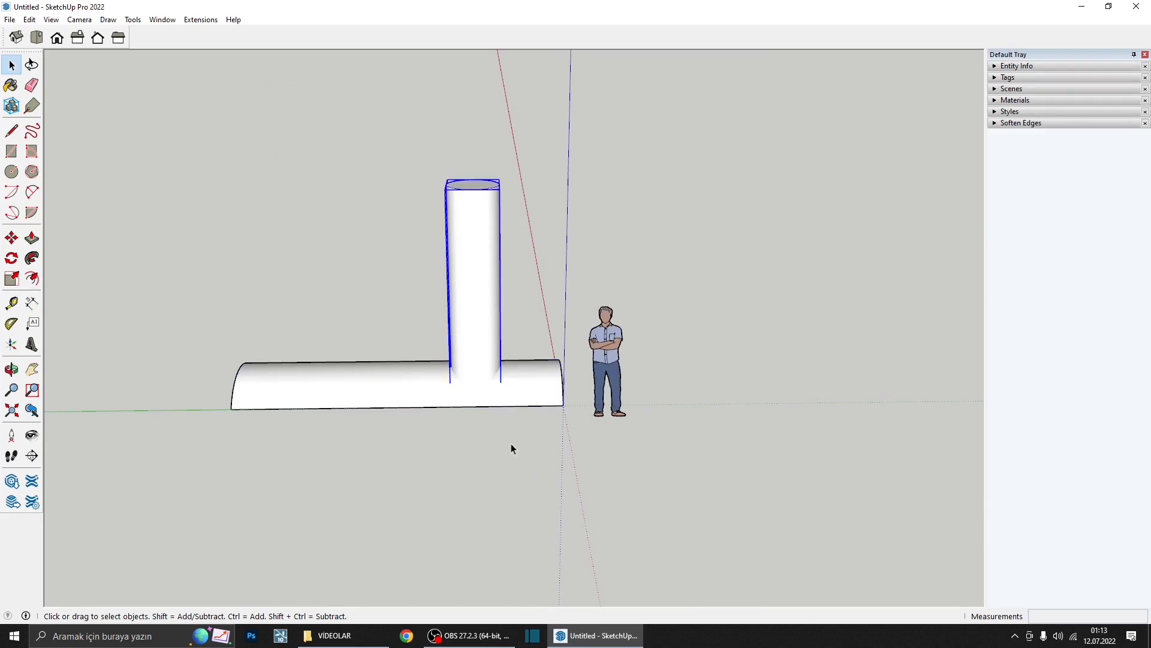
shift+click(490, 391)
right_click(467, 318)
mouse_move(532, 457)
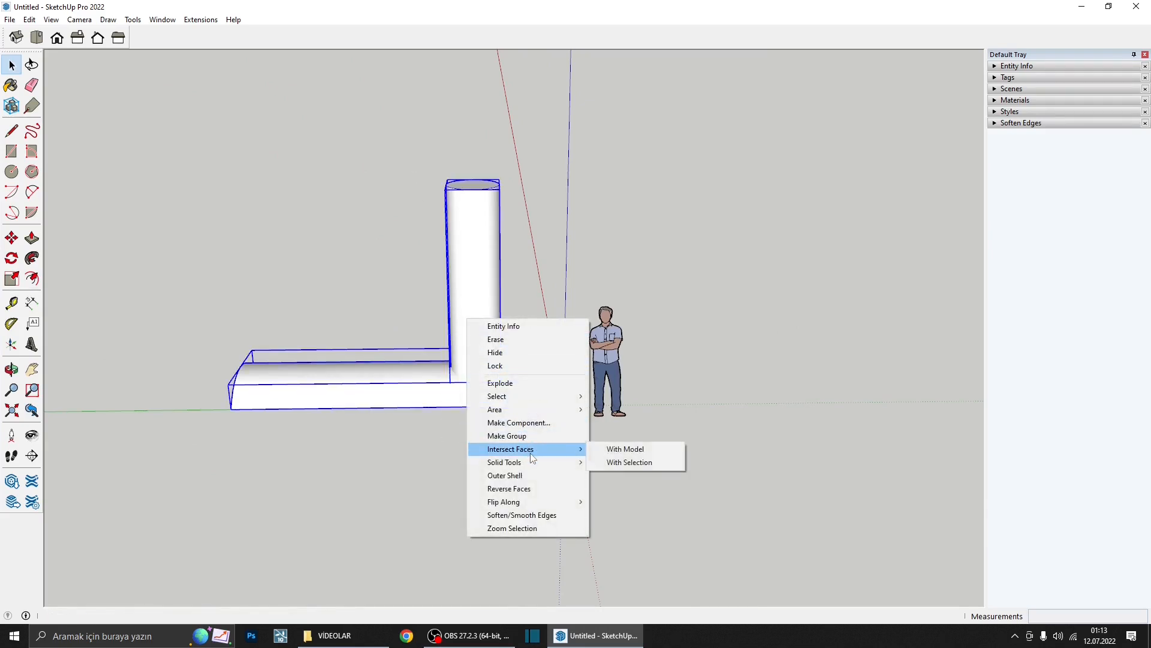
click(618, 454)
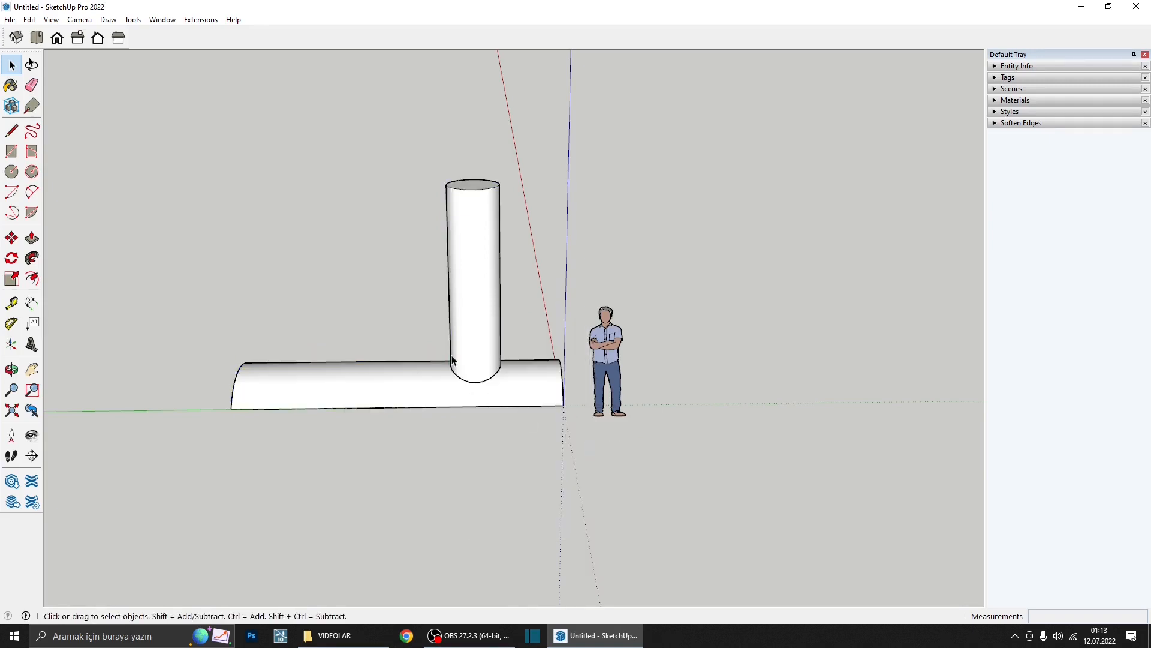
- Try moving the intersection curve away from the groups, then undo the move
middle_drag(618, 454, 547, 400)
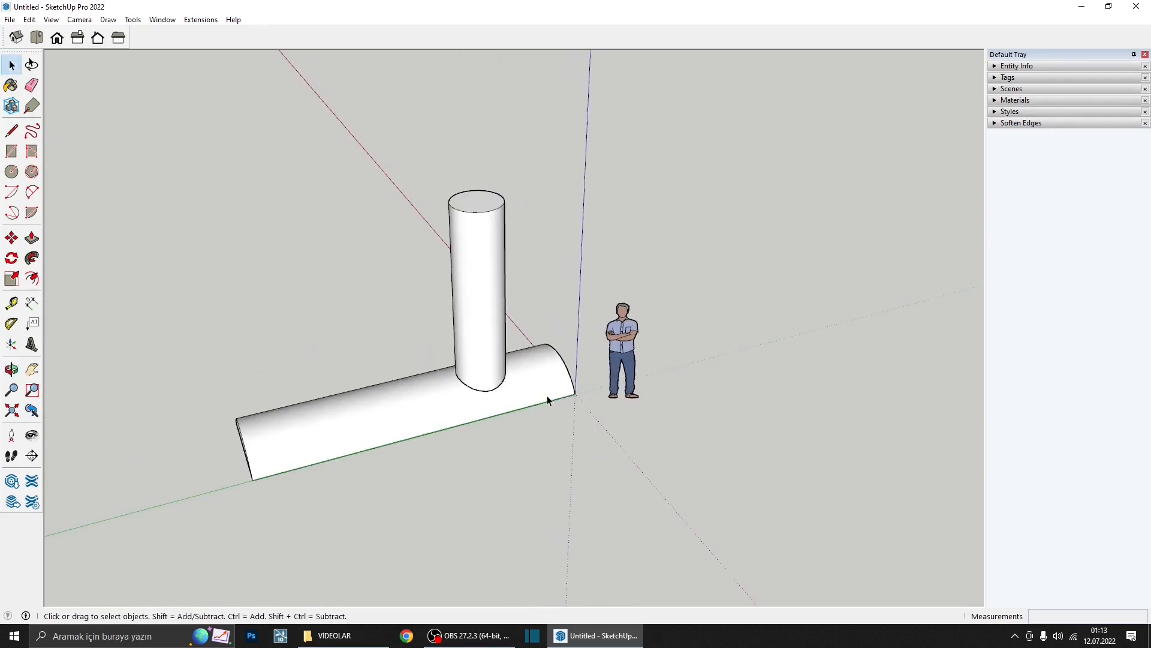
key(m)
click(537, 458)
middle_drag(426, 443, 384, 371)
key(ctrl+z)
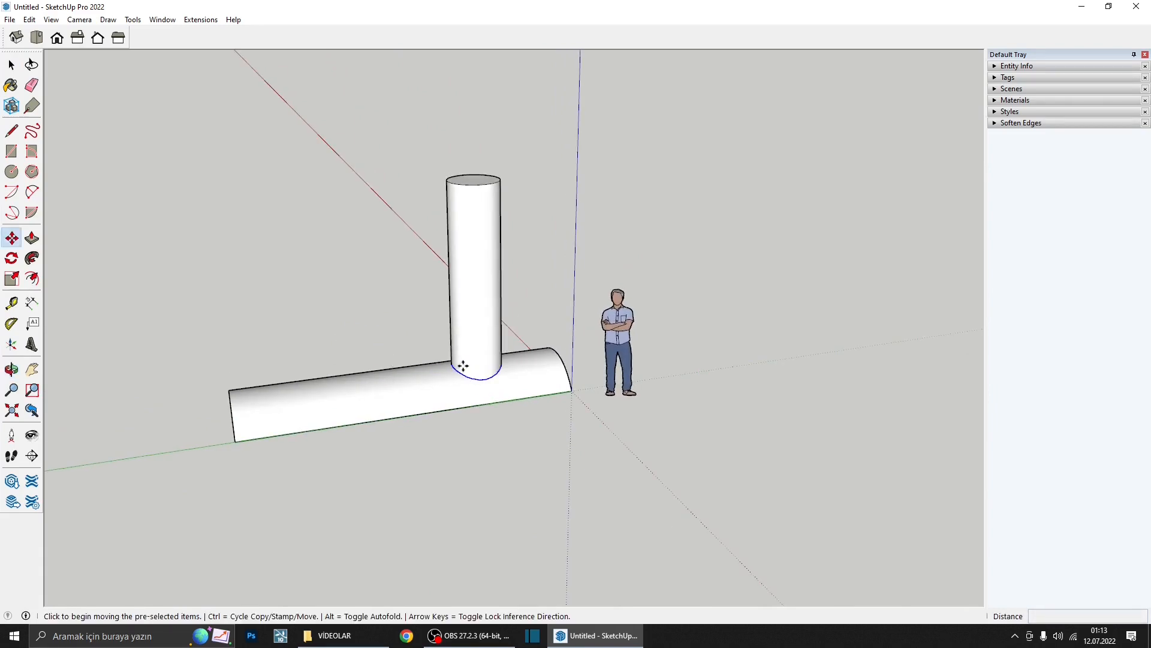
- Open the half-cylinder group for editing and select its curved surface
key(space)
scroll(504, 376, up, 3)
double_click(502, 387)
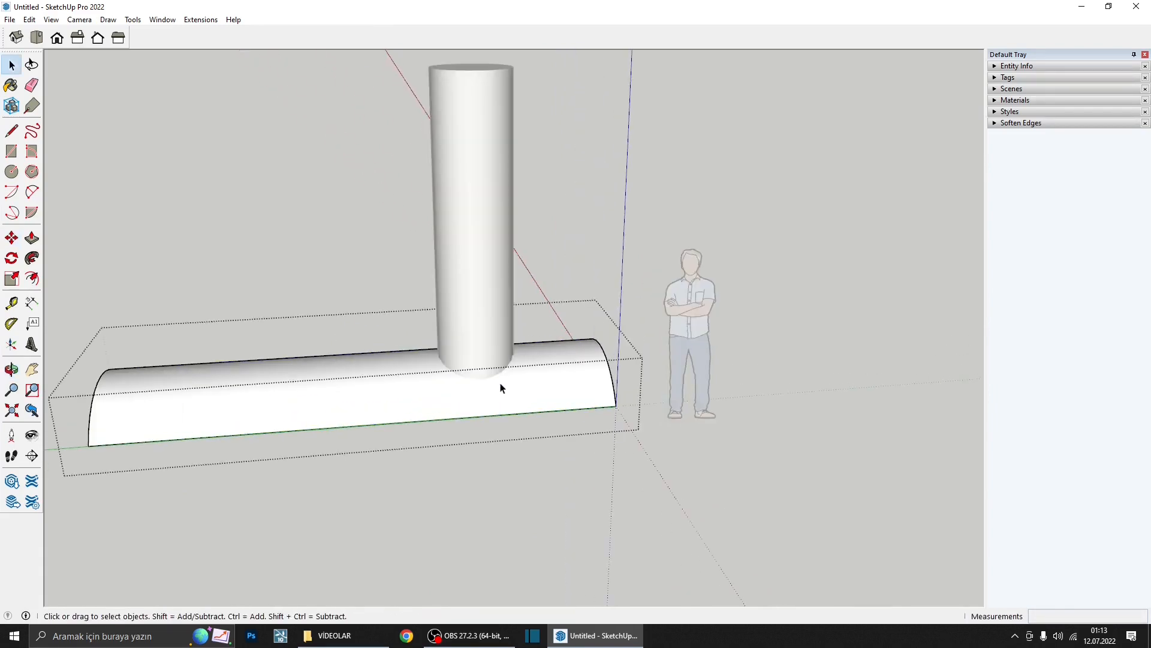
scroll(524, 376, up, 2)
scroll(525, 378, up, 1)
click(525, 386)
scroll(581, 344, down, 4)
middle_drag(583, 342, 548, 342)
scroll(547, 343, up, 3)
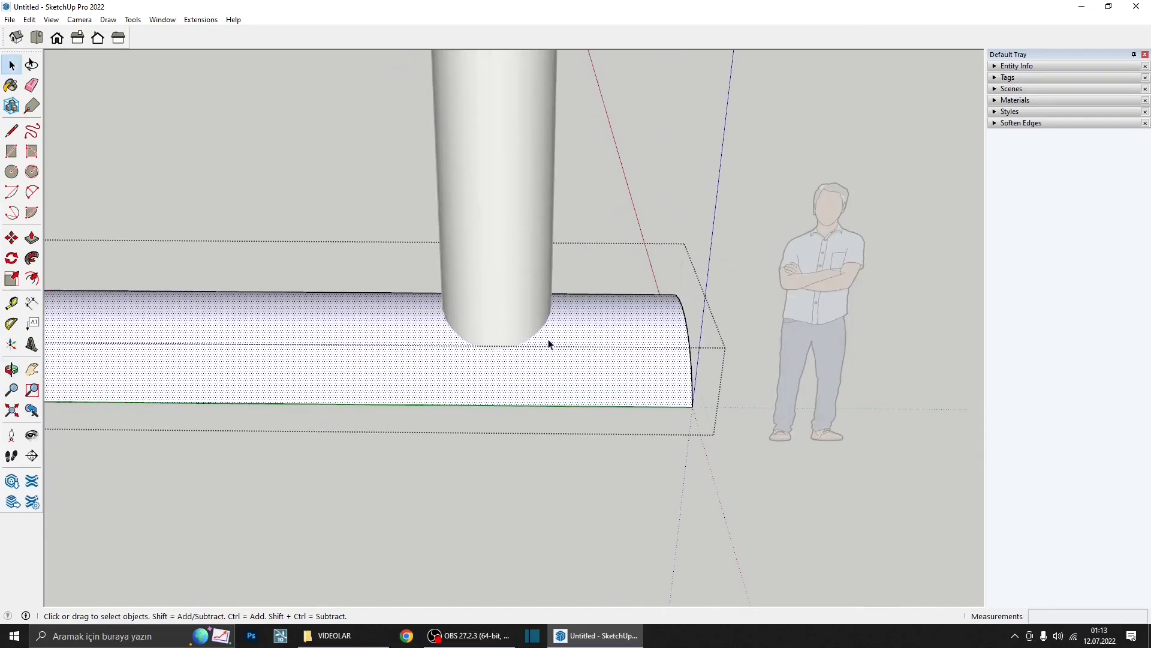
- Intersect the half-cylinder's curved surface with the model and close the group
right_click(547, 343)
mouse_move(618, 420)
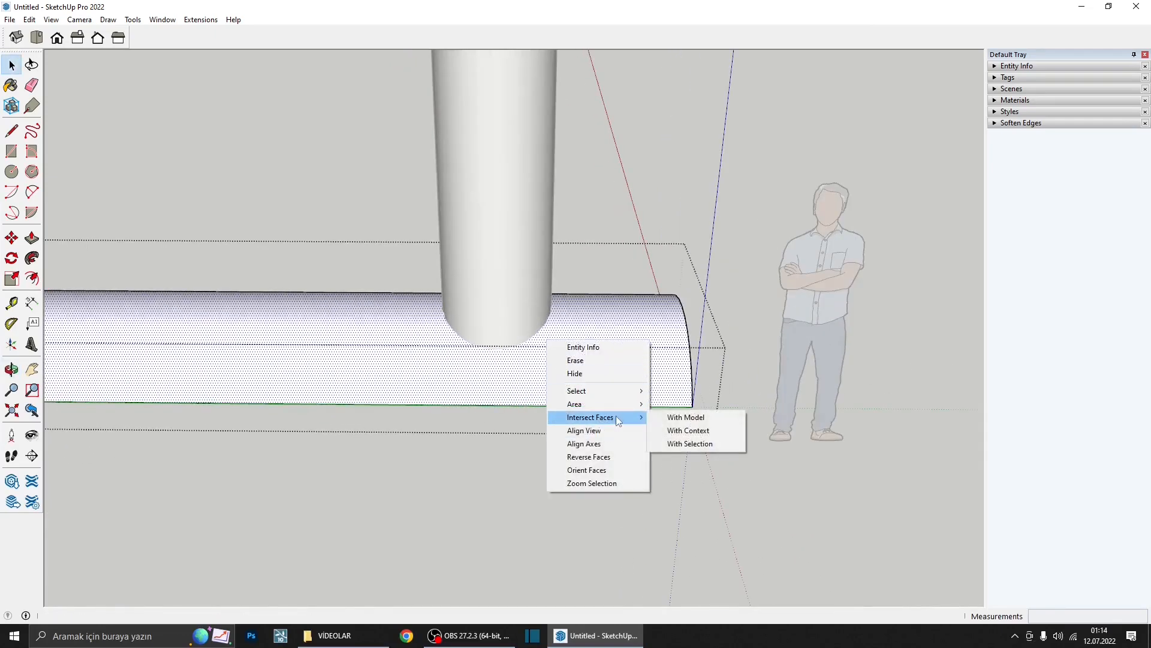
click(665, 419)
middle_drag(581, 390, 599, 360)
scroll(491, 376, up, 3)
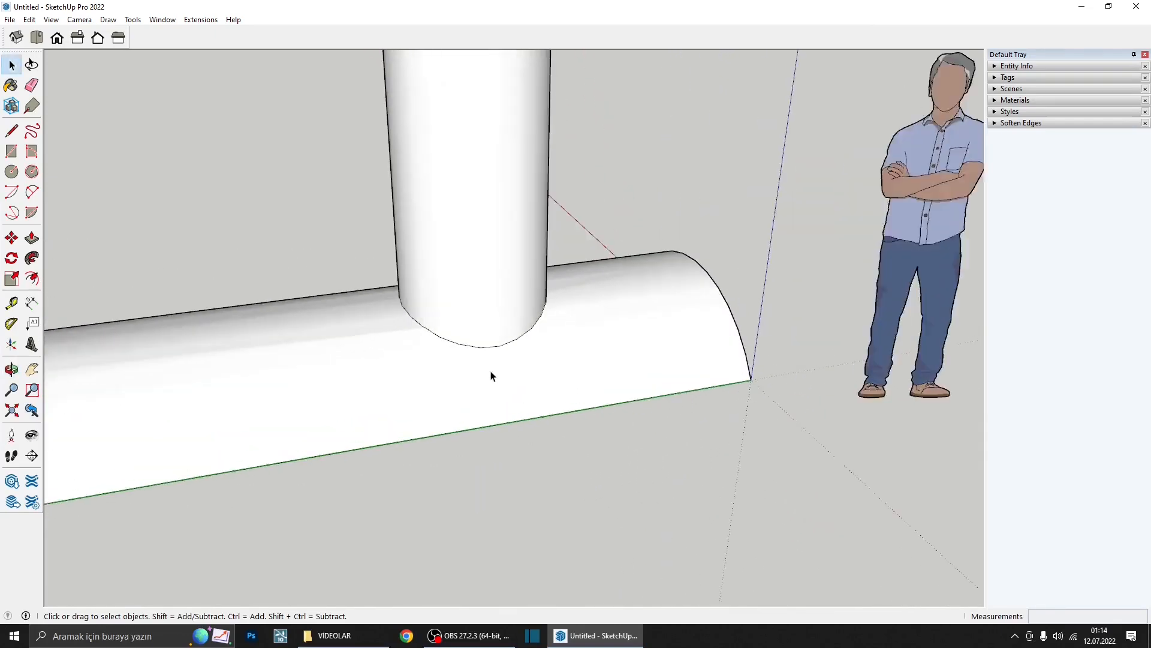
scroll(535, 330, up, 4)
middle_drag(536, 329, 590, 357)
scroll(570, 315, down, 4)
- Move the cylinder group away from the half-cylinder to expose the intersection curve
click(578, 258)
click(578, 258)
scroll(570, 273, down, 4)
key(m)
click(664, 447)
click(528, 402)
key(space)
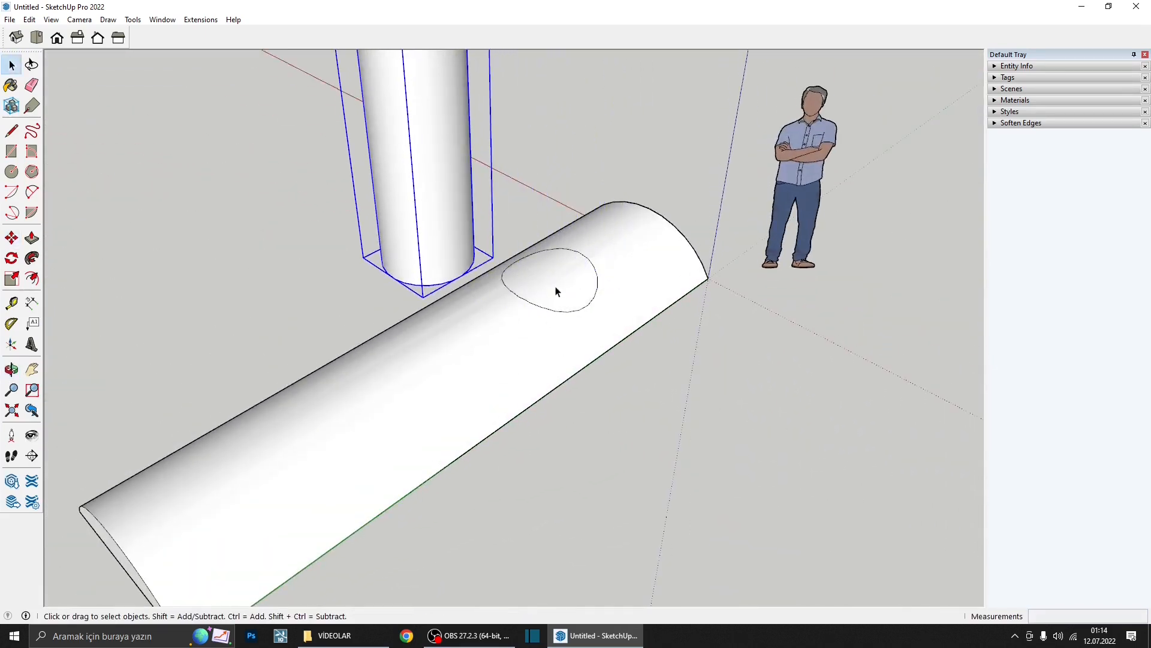
- Open the half-cylinder group and delete the face inside the intersection curve to cut a hole
double_click(552, 283)
click(552, 283)
middle_drag(552, 283, 455, 377)
key(Delete)
middle_drag(557, 300, 553, 267)
key(Escape)
scroll(552, 269, down, 4)
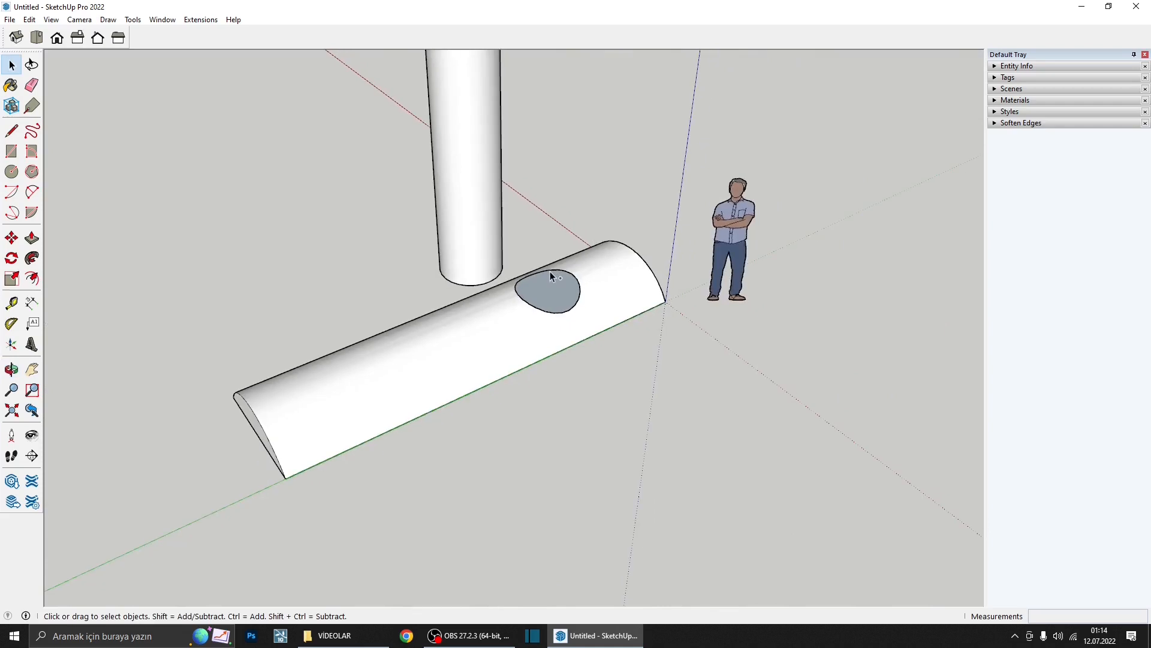
- Undo the hole, the cylinder's move and the face intersection in the half-cylinder group
key(ctrl+z)
key(ctrl+z)
key(ctrl+z)
key(ctrl+z)
key(ctrl+z)
key(ctrl+z)
key(ctrl+z)
key(ctrl+z)
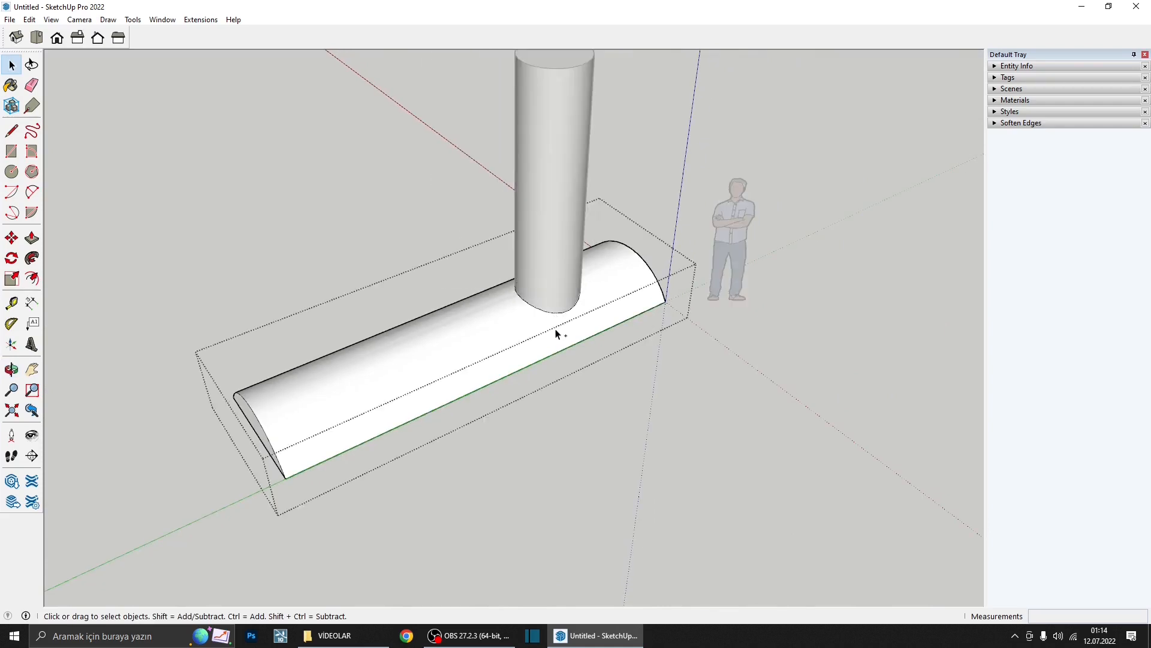
- Open the cylinder group, intersect its curved surface with the model and close the group
middle_drag(555, 329, 550, 254)
click(578, 275)
double_click(575, 275)
right_click(550, 254)
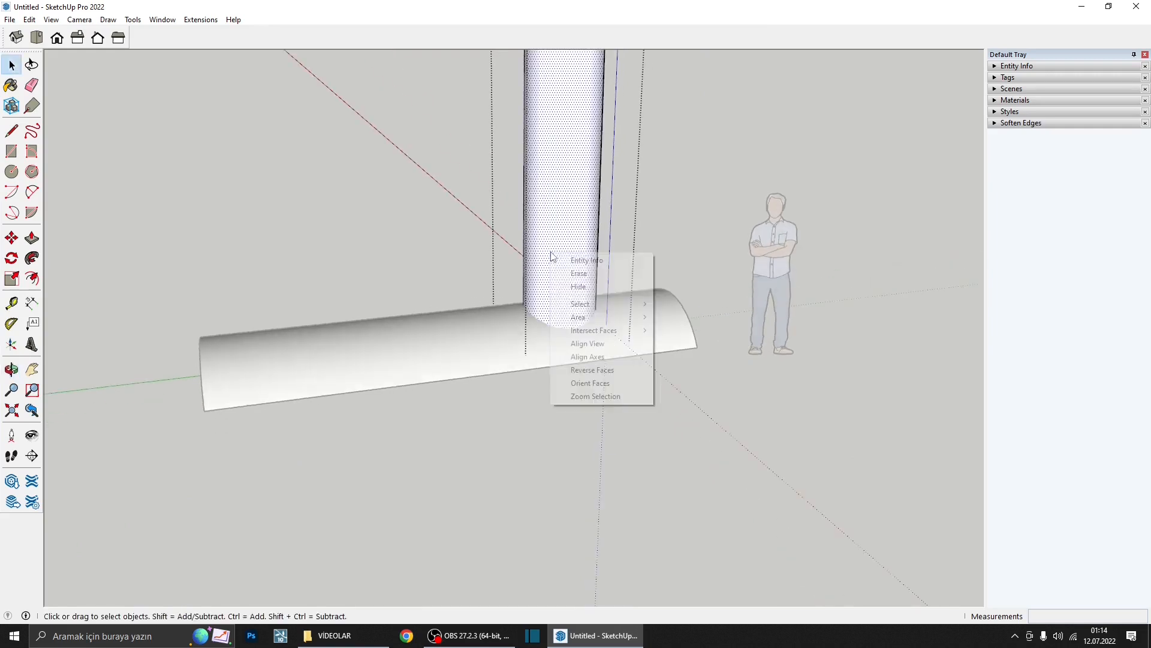
mouse_move(619, 339)
click(664, 331)
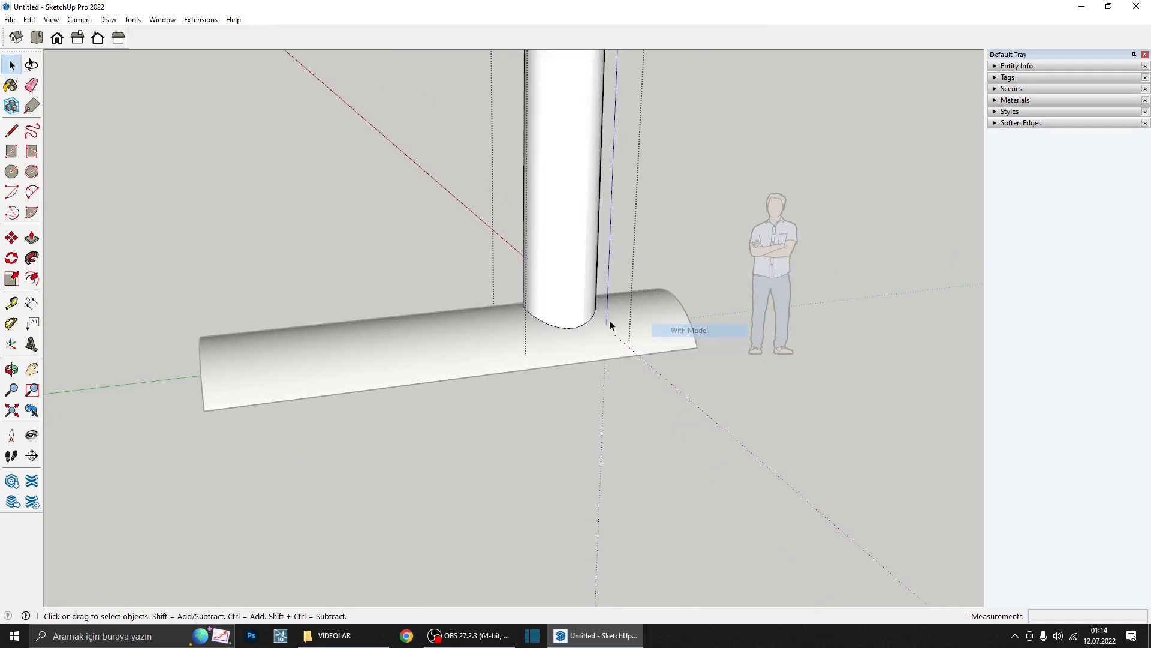
key(Escape)
- Move the intersected cylinder group off the half-cylinder to stand beside it
scroll(555, 283, down, 3)
middle_drag(555, 282, 606, 384)
key(m)
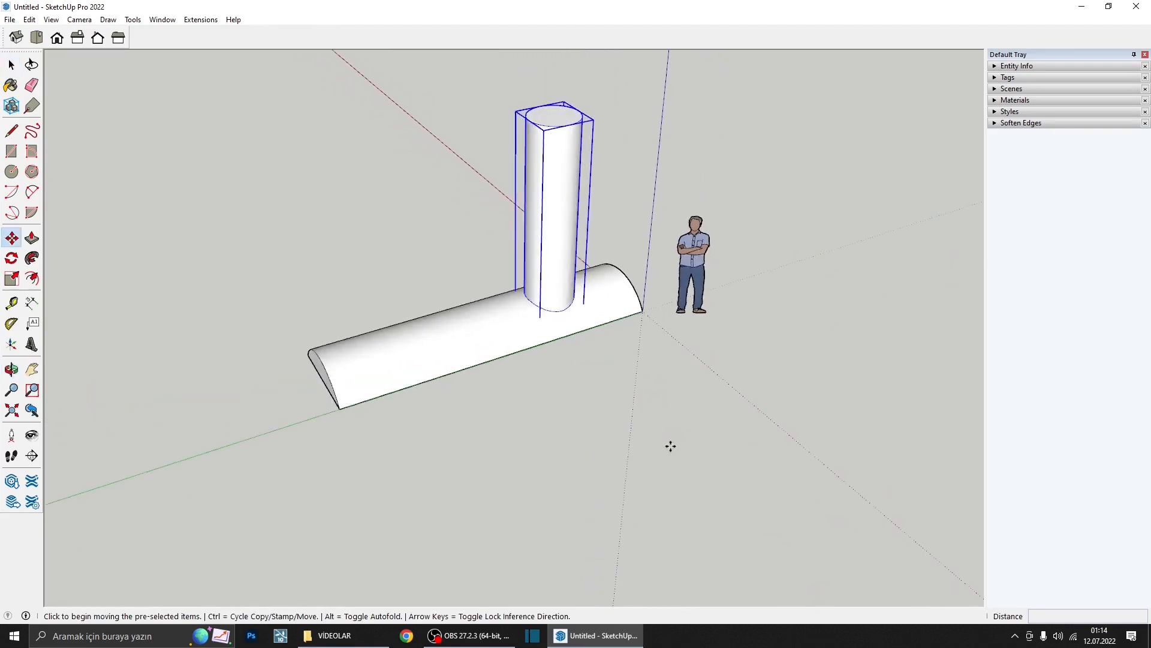
click(670, 445)
click(544, 409)
scroll(477, 281, up, 3)
middle_drag(551, 248, 779, 126)
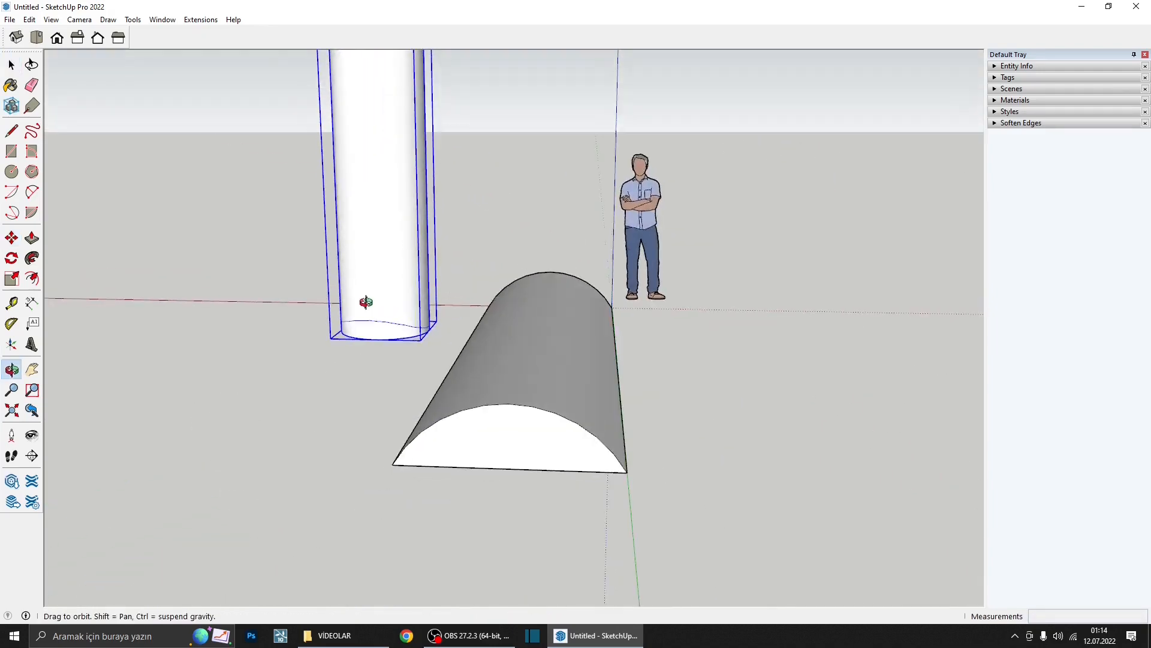
middle_drag(365, 301, 666, 268)
key(space)
- Open the cylinder group and delete the surface portion below the intersection line at its lower end
scroll(665, 268, up, 3)
middle_drag(828, 291, 941, 309)
shift+middle_drag(732, 294, 675, 333)
scroll(624, 337, up, 3)
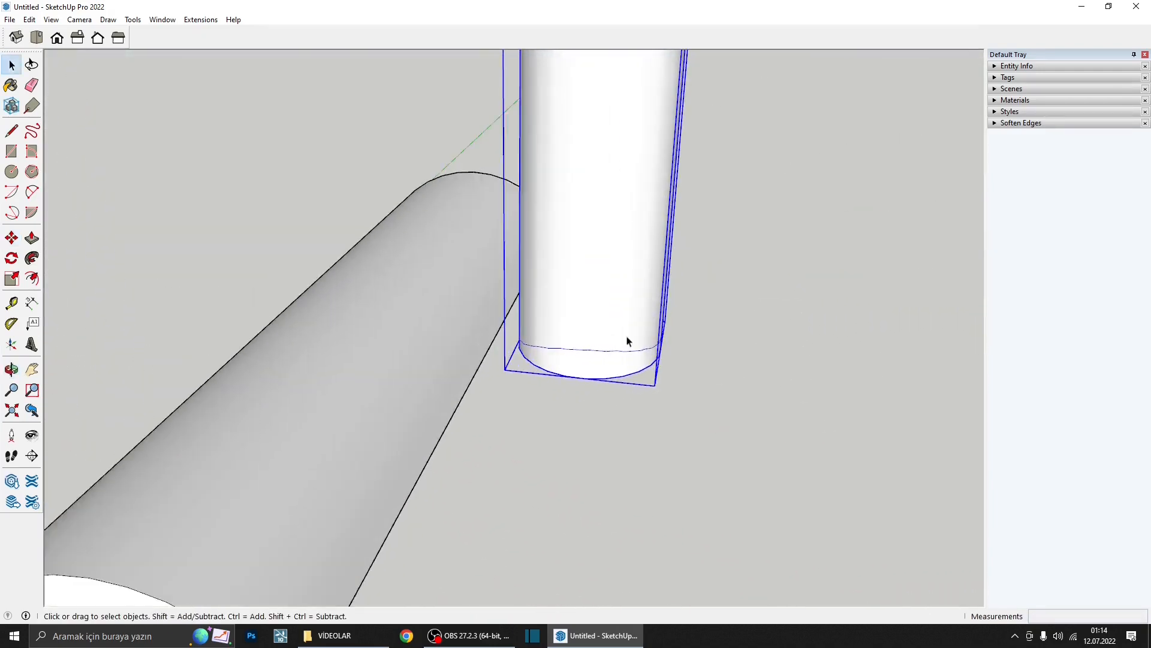
triple_click(594, 363)
middle_drag(594, 368, 426, 409)
click(593, 219)
key(Delete)
scroll(427, 408, down, 2)
click(366, 299)
- Select the cylinder and half-cylinder groups together and delete them, leaving only the human figure
middle_drag(363, 282, 642, 598)
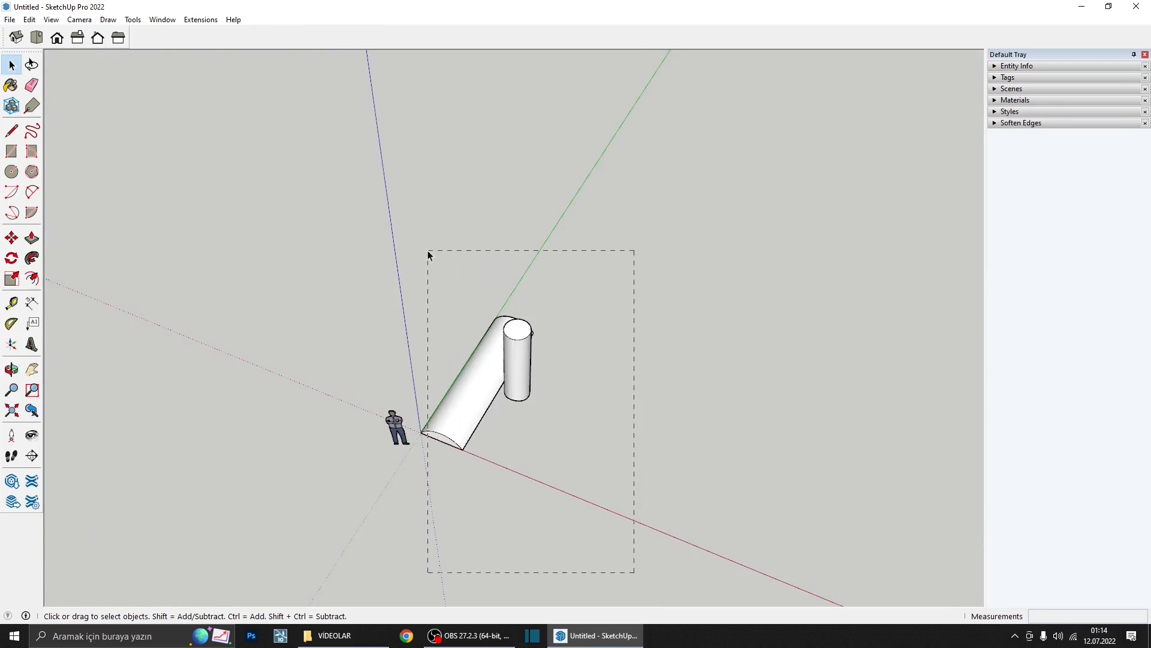
drag(429, 255, 421, 228)
key(Delete)
- Draw a long rectangle about 50 cm wide from the origin along the green axis and pull it up about 4 m
middle_drag(437, 250, 469, 358)
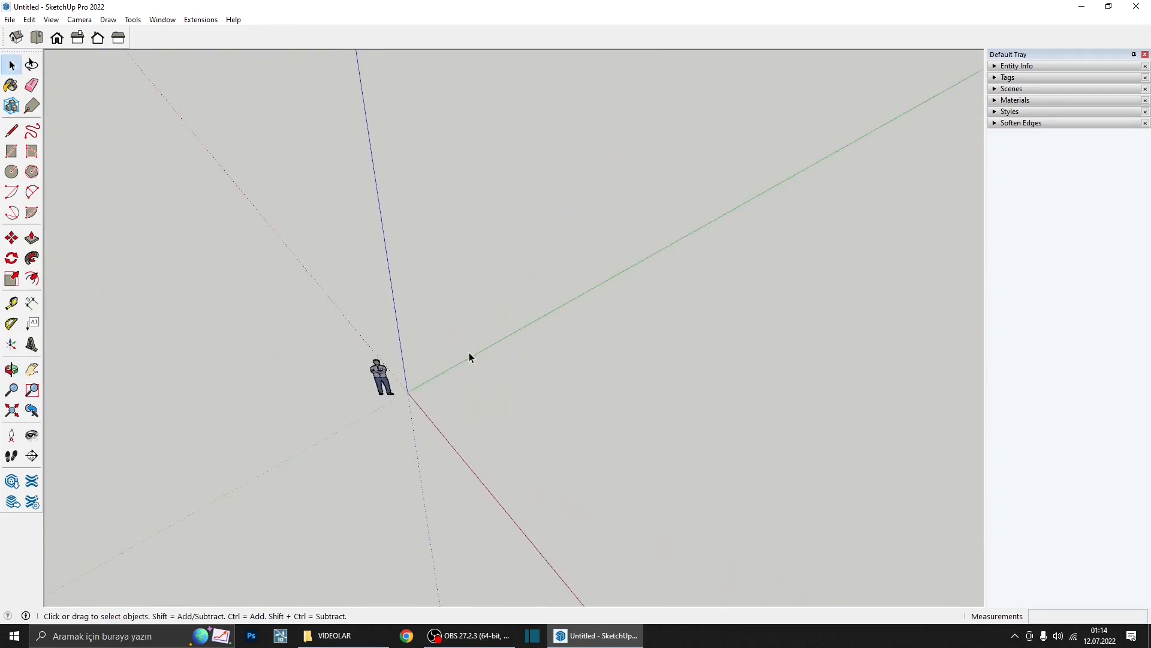
scroll(469, 358, up, 2)
click(11, 151)
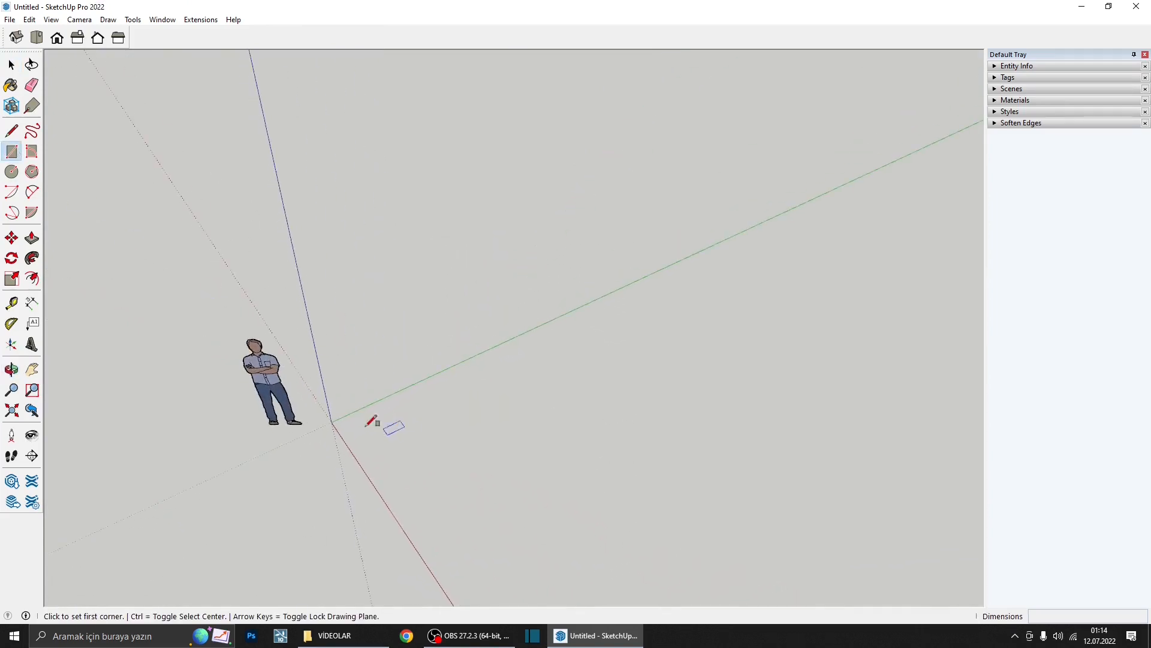
click(332, 422)
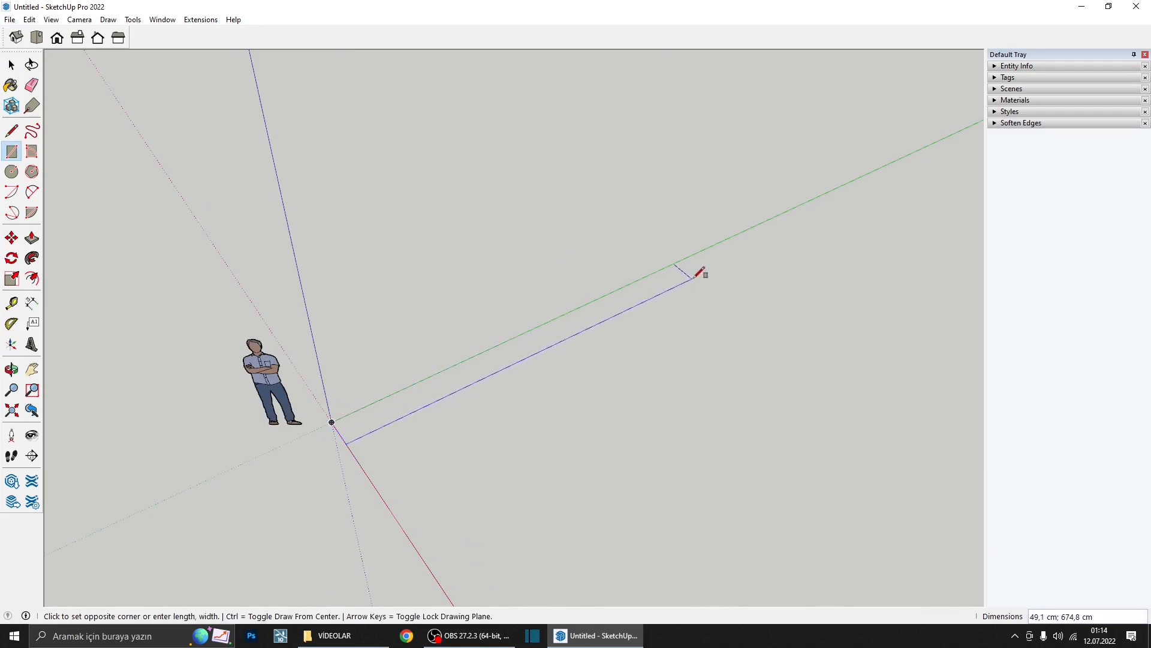
click(717, 268)
key(p)
click(637, 303)
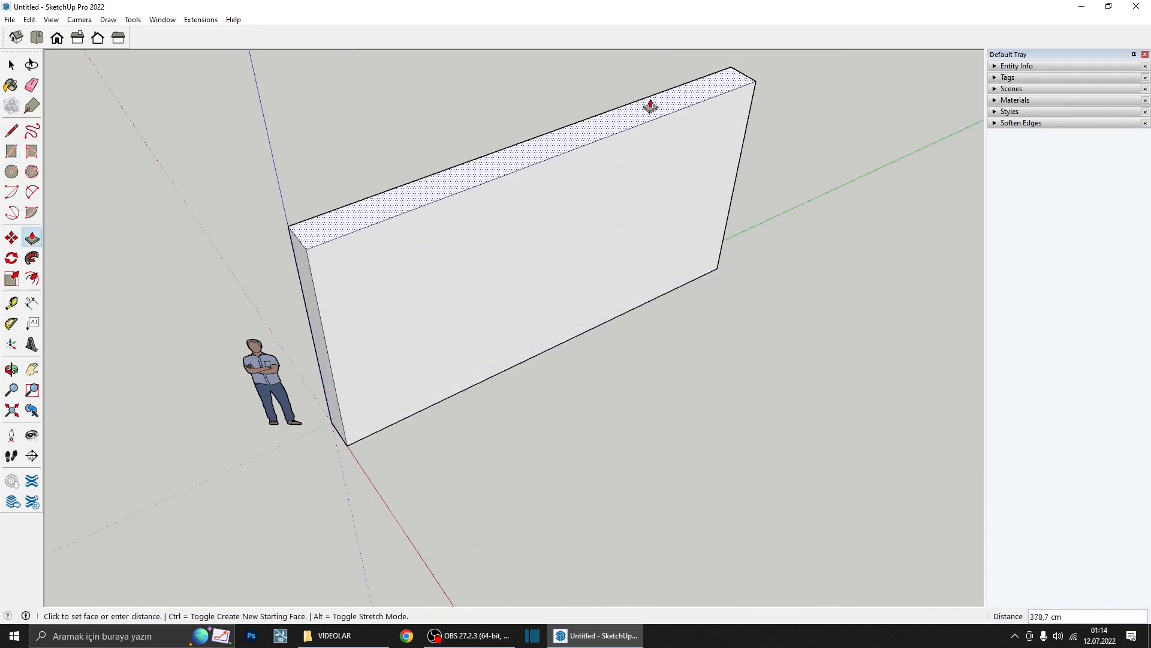
click(650, 103)
- Select all the geometry of the wall and make it a group
key(space)
triple_click(454, 268)
right_click(454, 268)
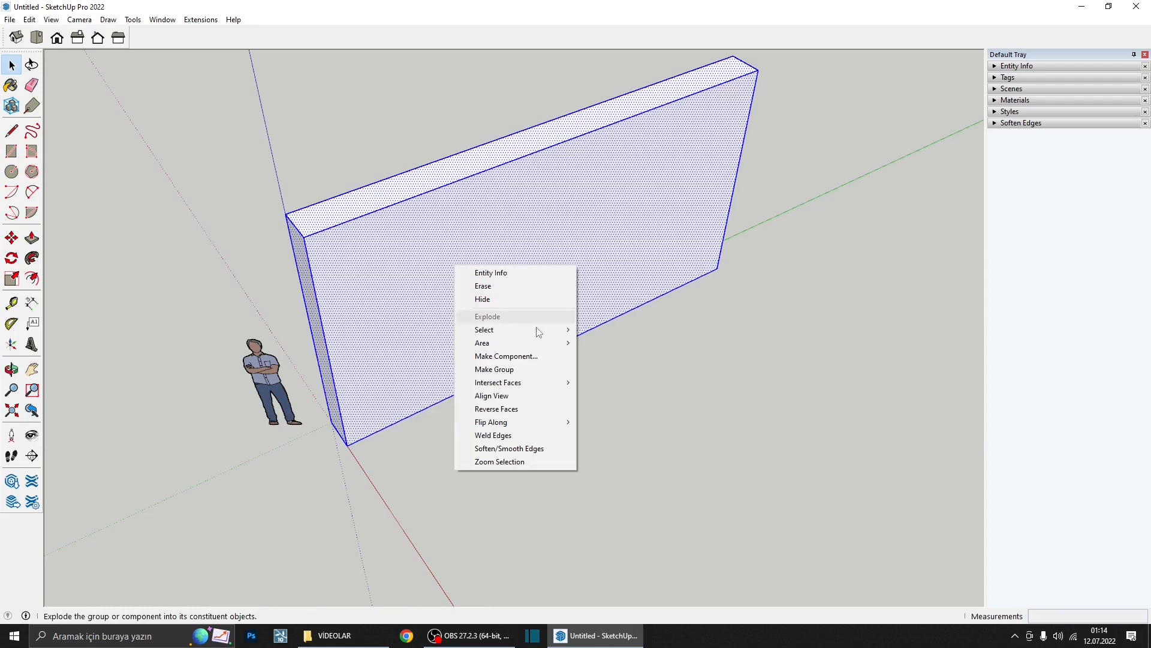
click(539, 368)
scroll(484, 360, down, 2)
- Place non-extruded 3D text reading "sketchup" on the wall's large front face and delete it again
click(31, 344)
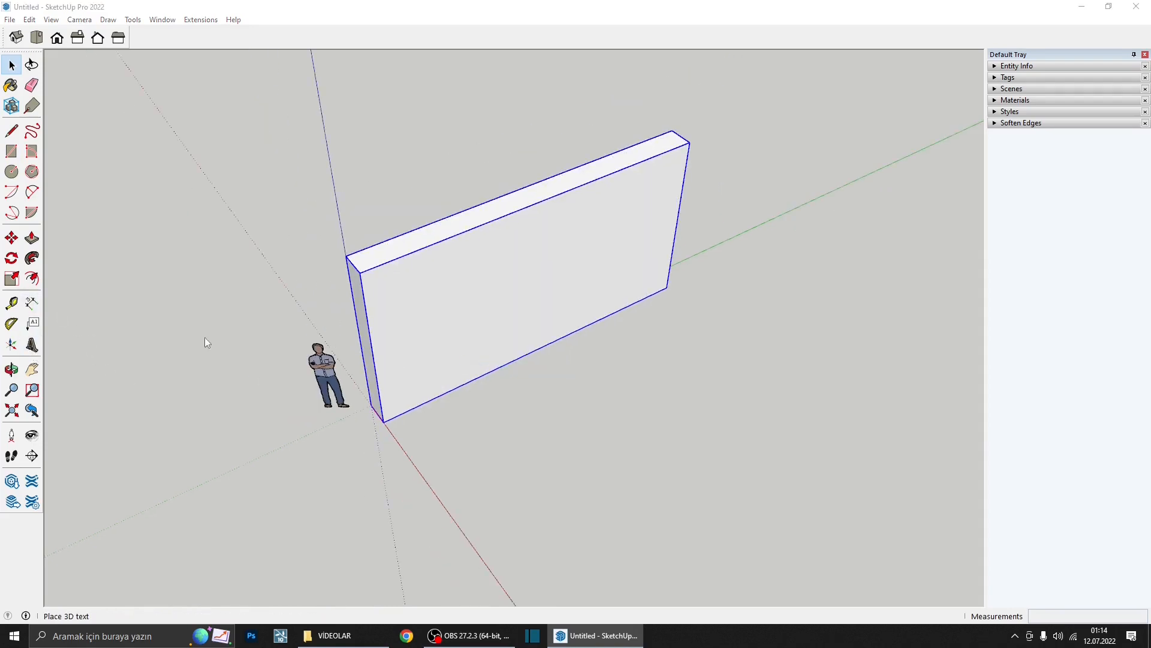
text(sketchup)
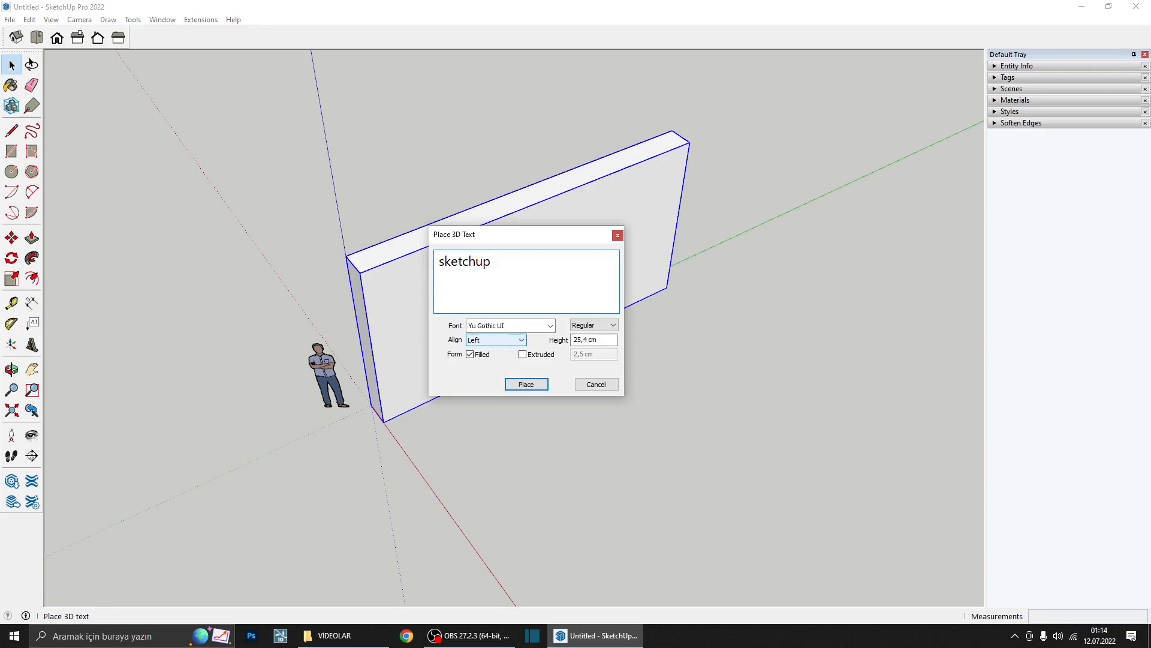
click(527, 387)
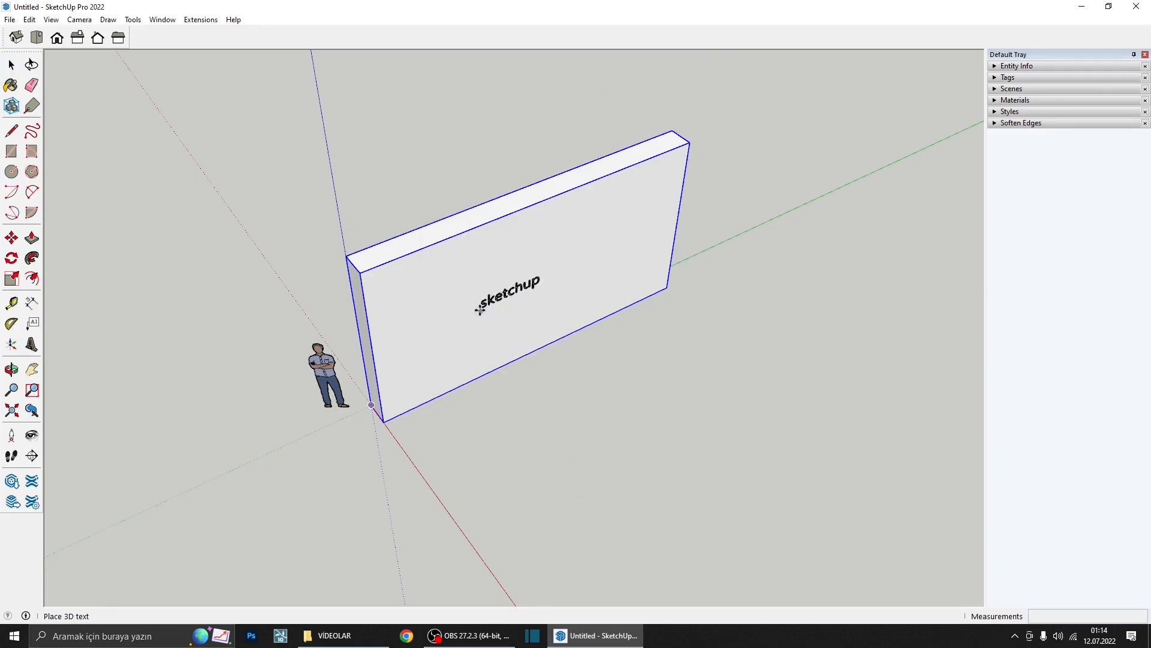
click(467, 305)
scroll(474, 299, up, 6)
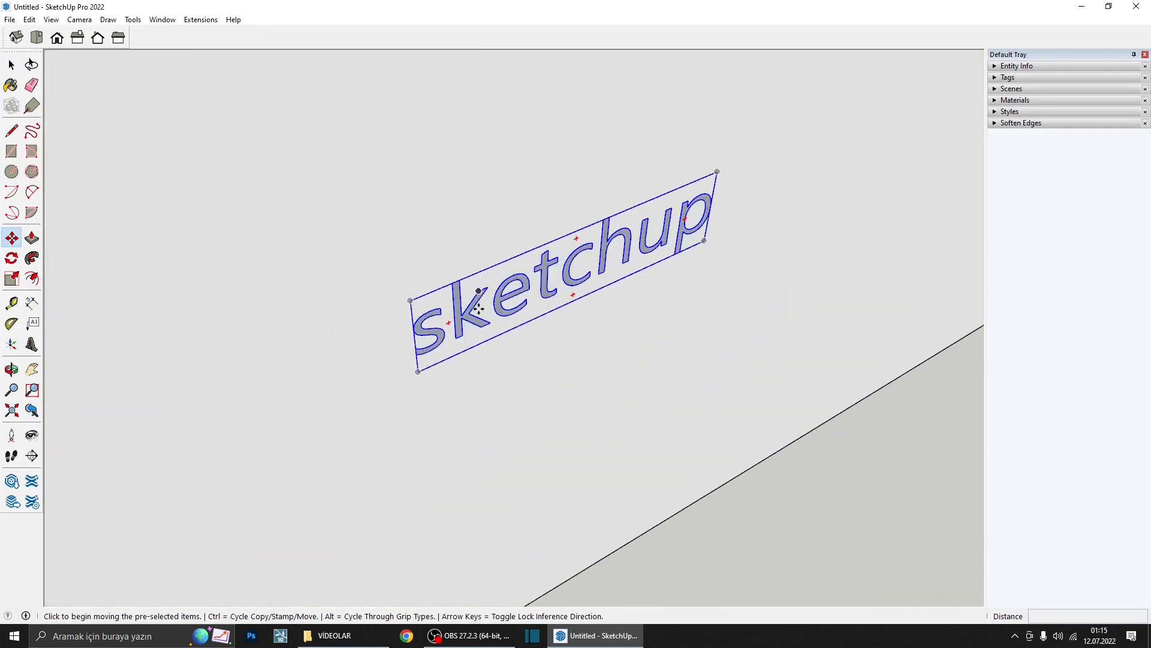
key(Delete)
scroll(480, 310, down, 2)
- Place 3D text reading "sketchup" on the wall's front face, 25,4 cm high and extruded 2,5 cm
click(36, 347)
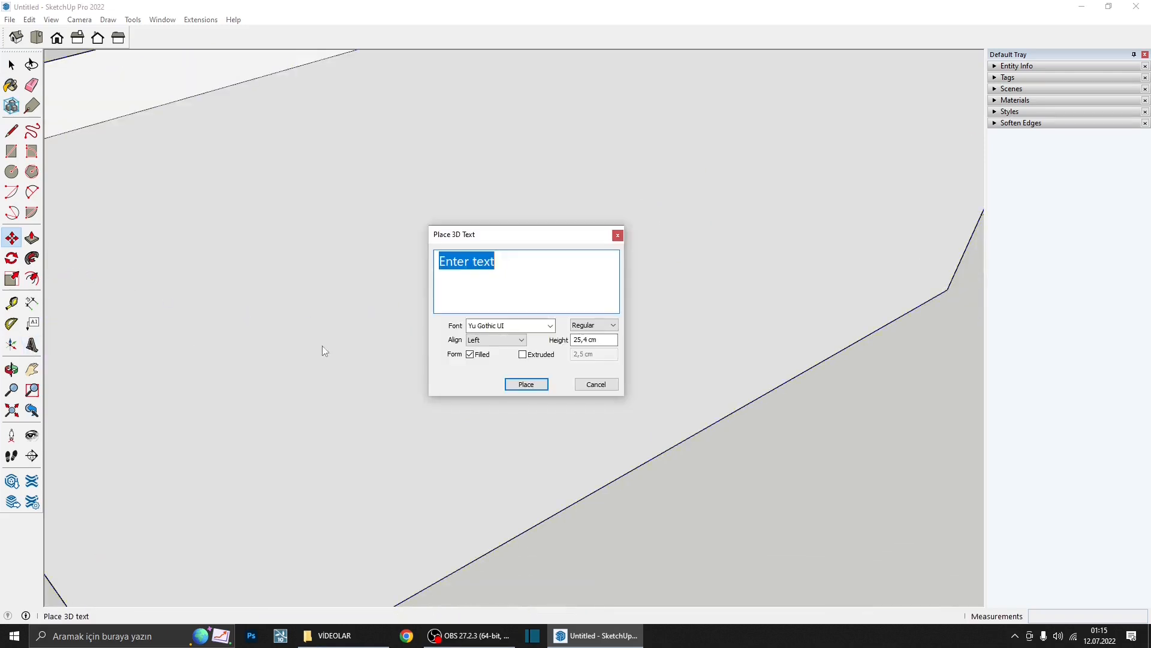
click(524, 355)
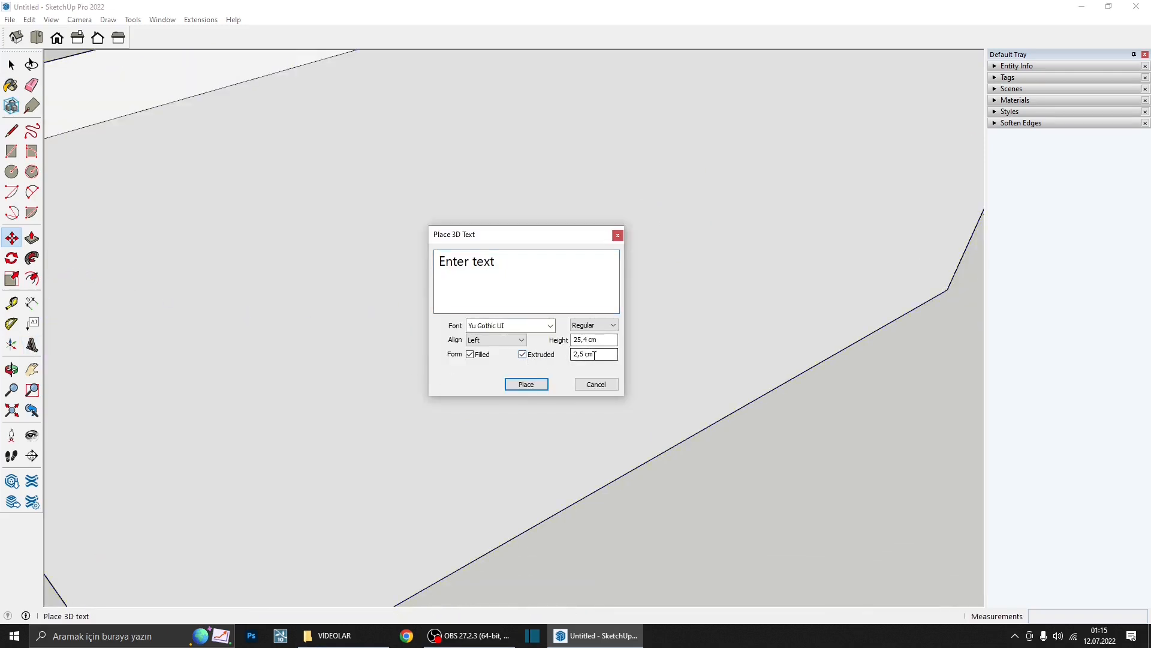
drag(503, 277, 408, 267)
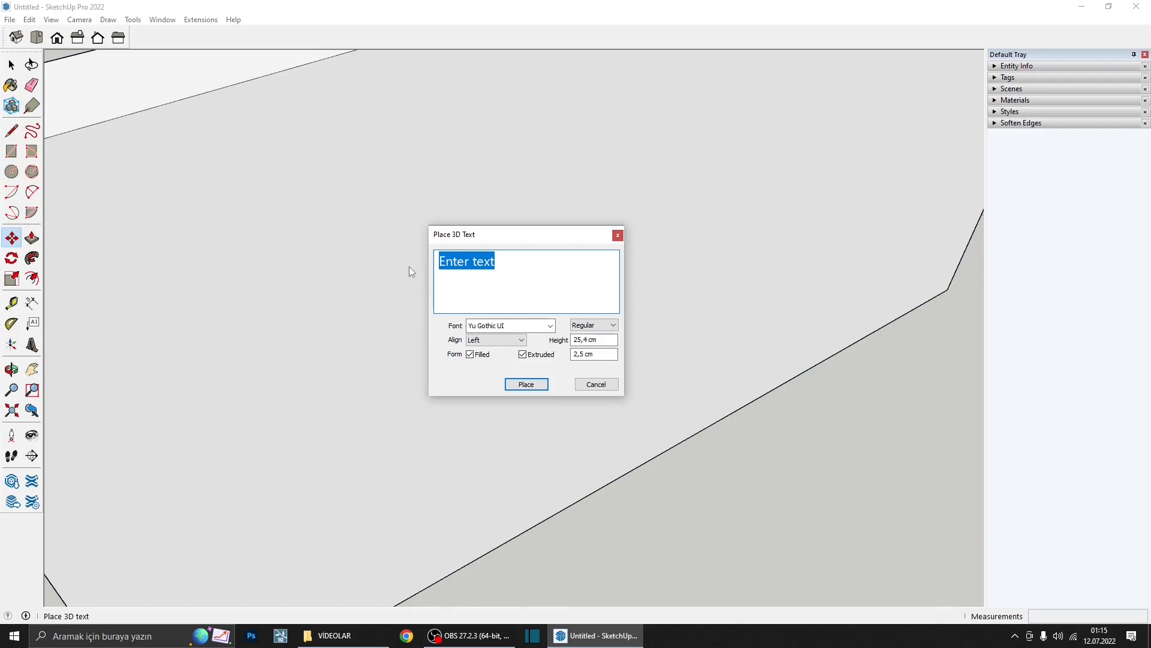
text(sketchup)
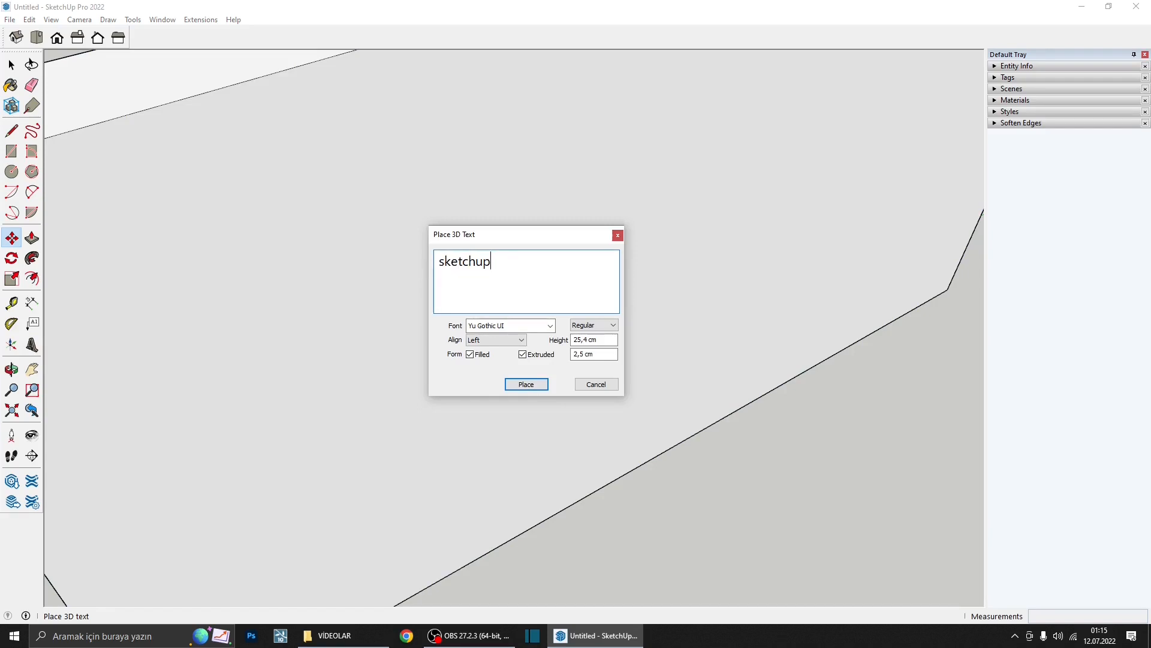
click(526, 384)
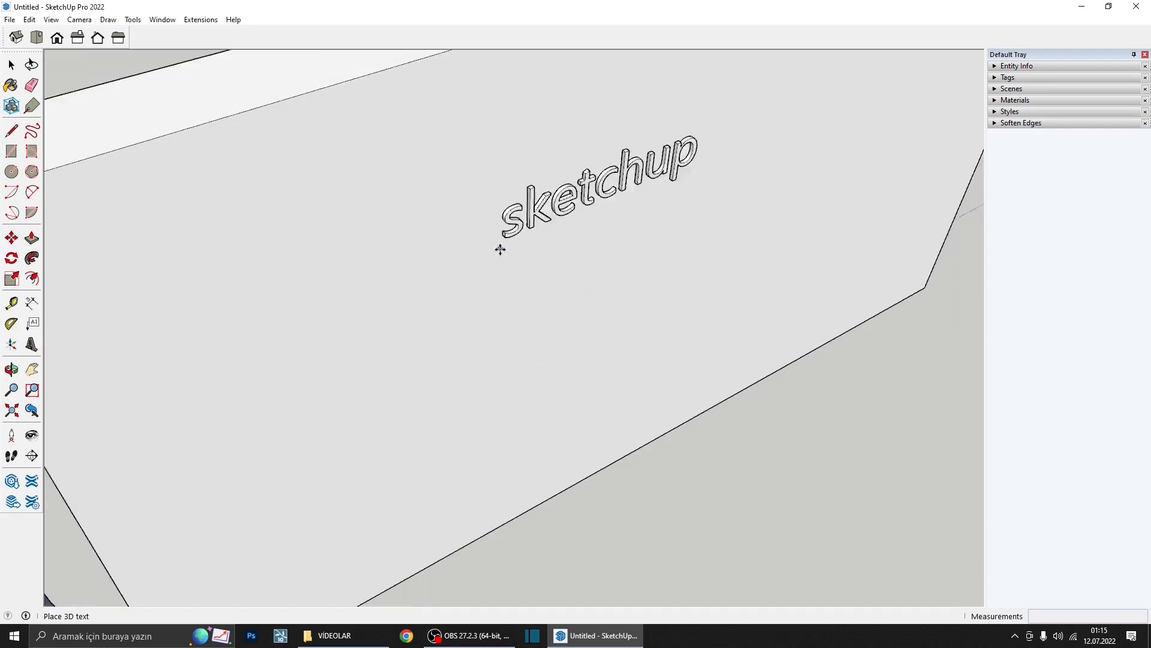
scroll(506, 321, down, 3)
click(507, 321)
- Scale the "sketchup" text uniformly about its center by a factor of about 2.5 and deselect it
middle_drag(494, 295, 531, 282)
scroll(533, 281, up, 3)
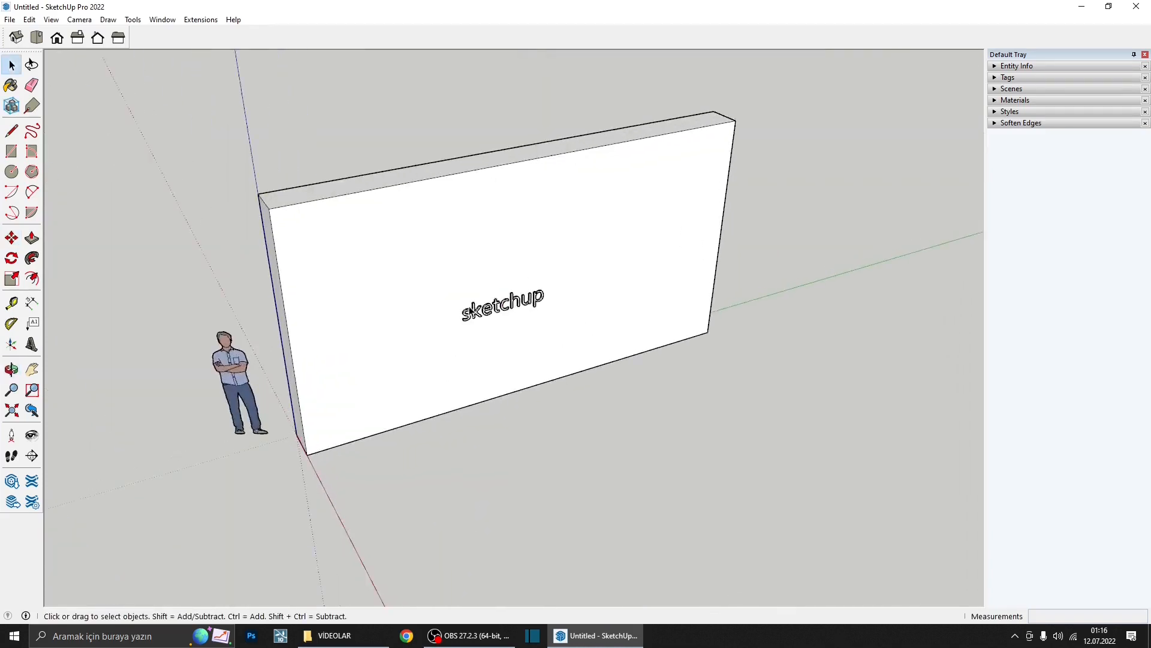
scroll(474, 309, up, 2)
middle_drag(474, 309, 452, 283)
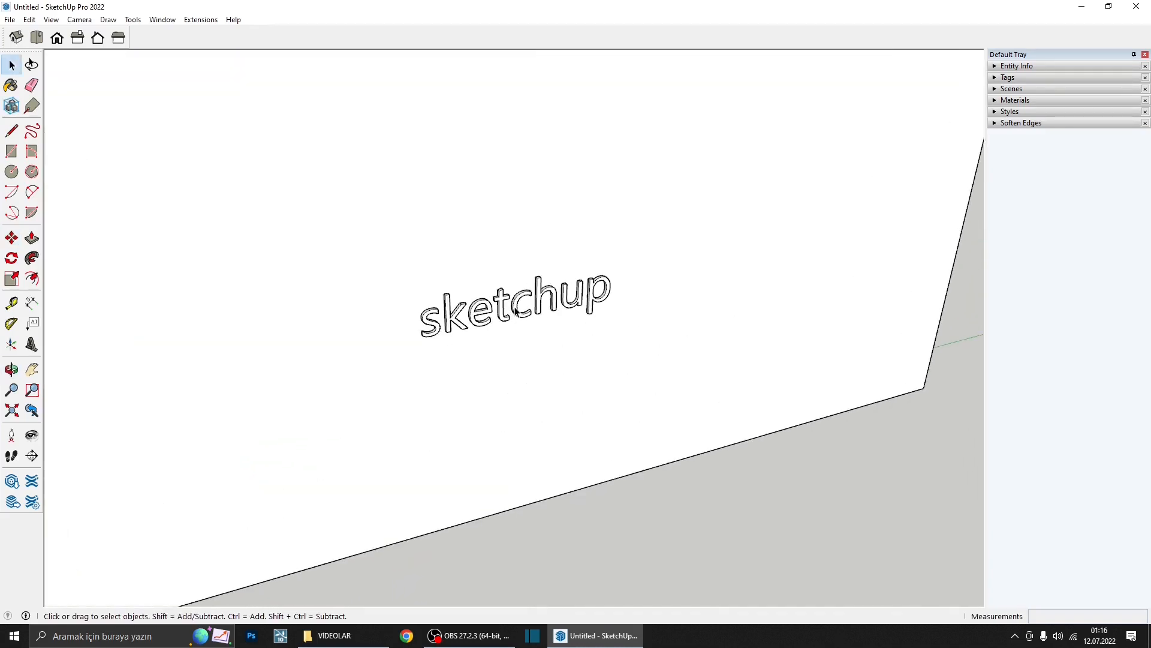
scroll(515, 311, down, 2)
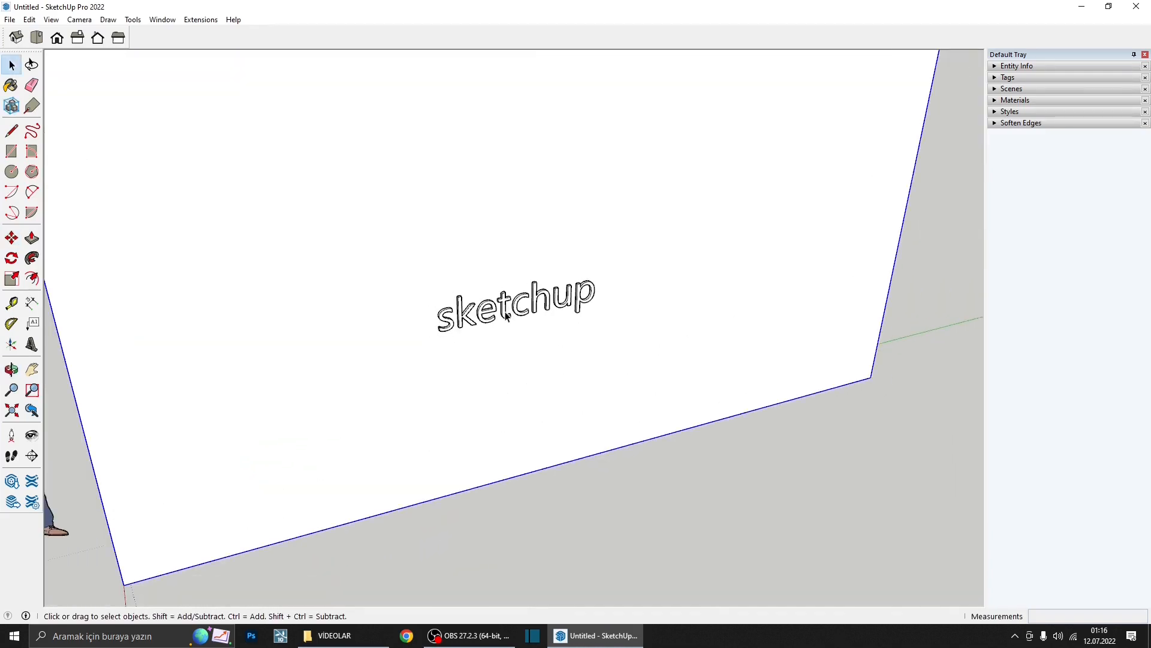
click(507, 316)
key(s)
scroll(600, 273, up, 8)
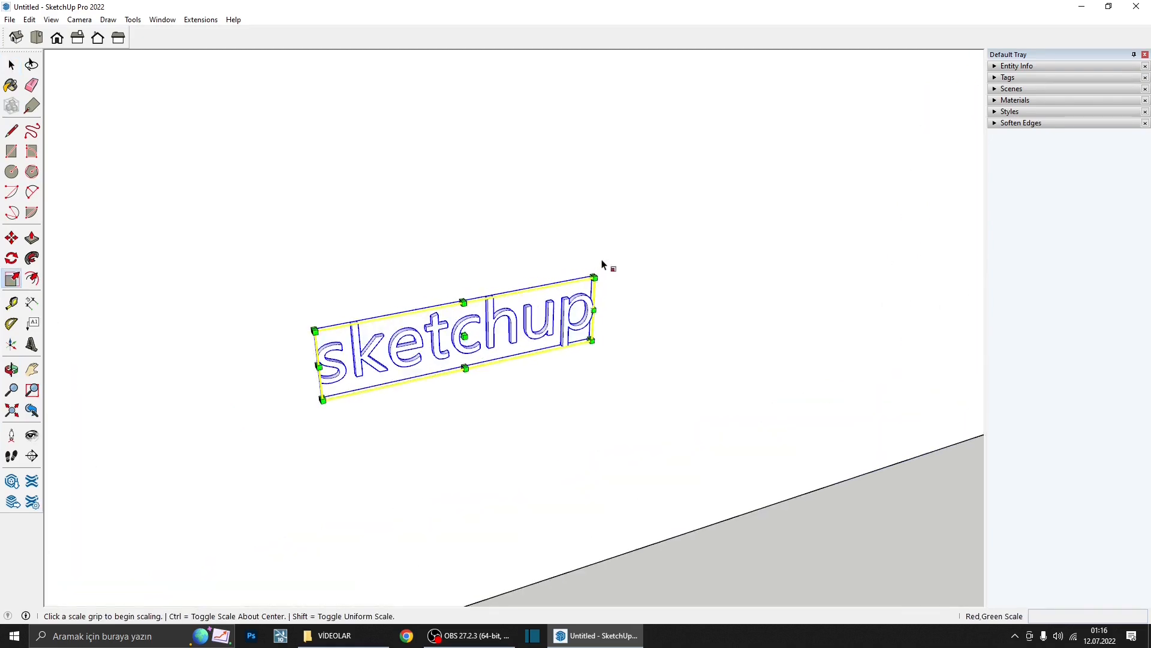
click(582, 280)
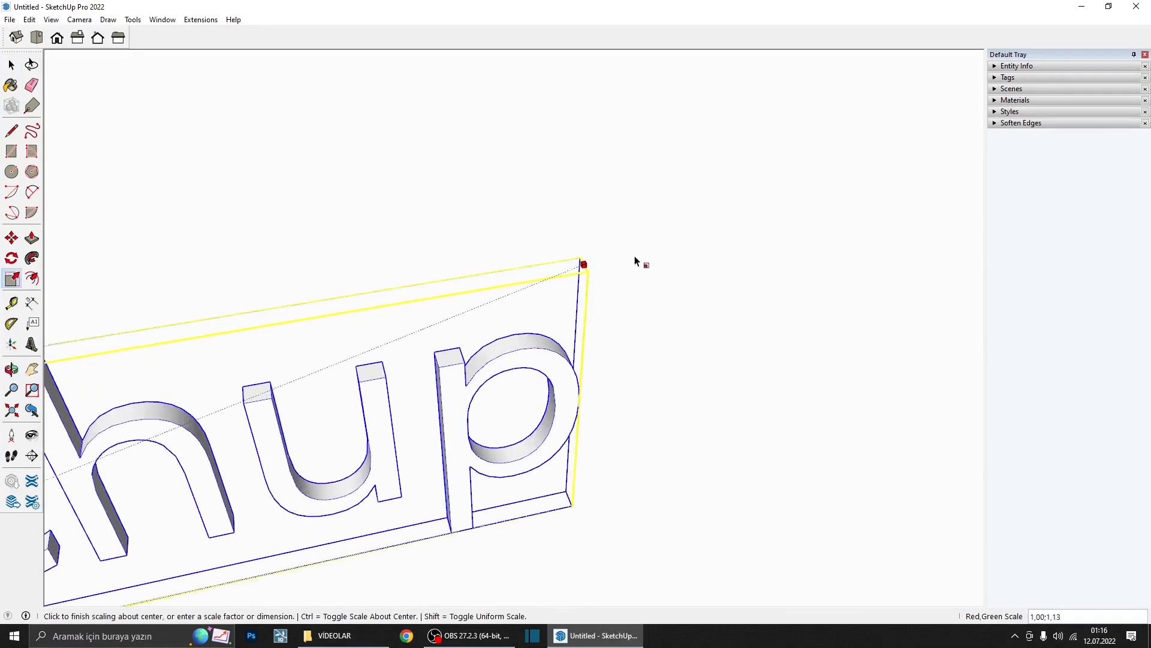
scroll(637, 259, down, 8)
key(ctrl)
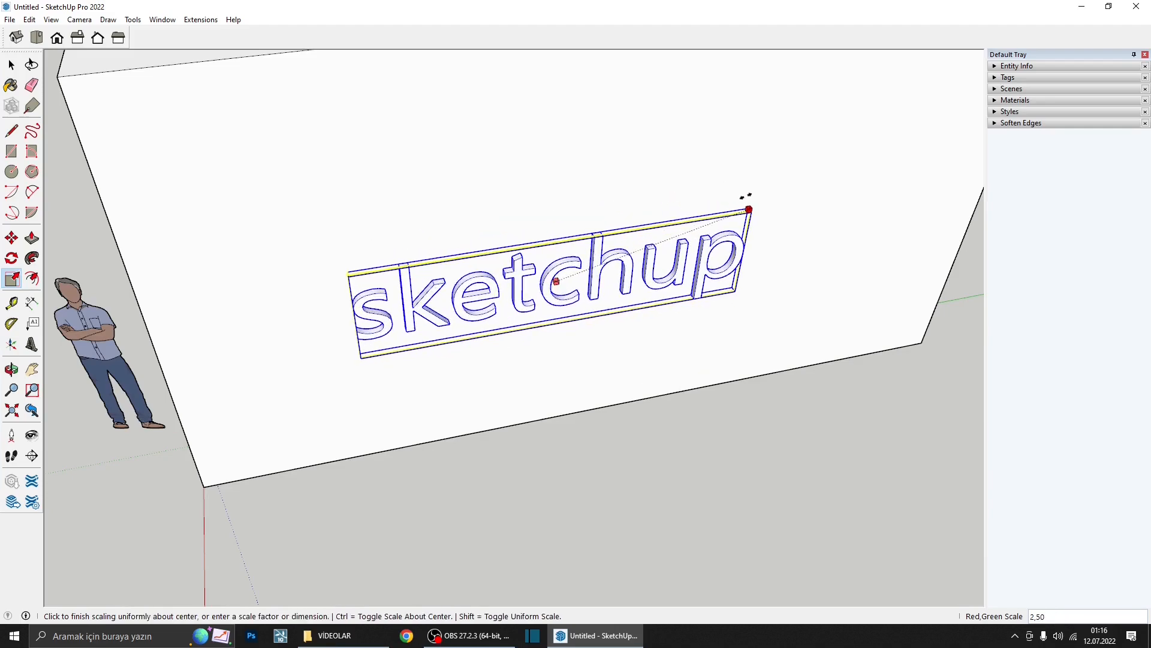
click(747, 199)
scroll(529, 288, down, 2)
middle_drag(530, 288, 612, 240)
key(space)
click(653, 390)
- Open the wall group for editing and intersect its large front face with the model
scroll(515, 361, down, 1)
scroll(515, 364, down, 2)
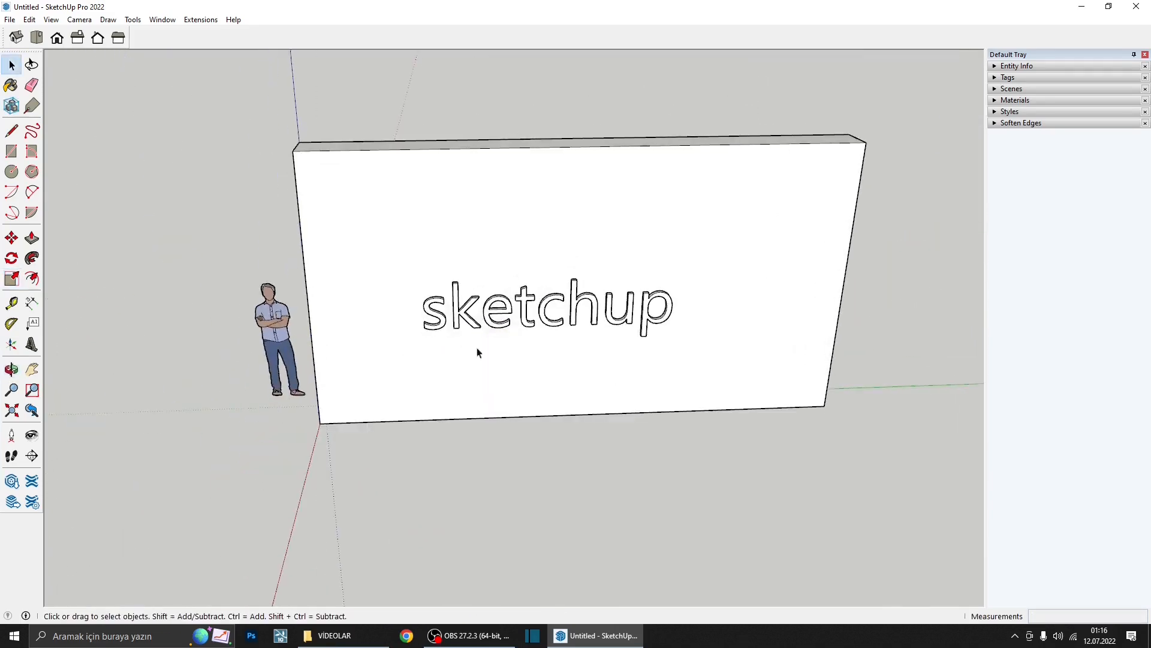
middle_drag(477, 352, 552, 264)
double_click(482, 286)
scroll(435, 273, up, 5)
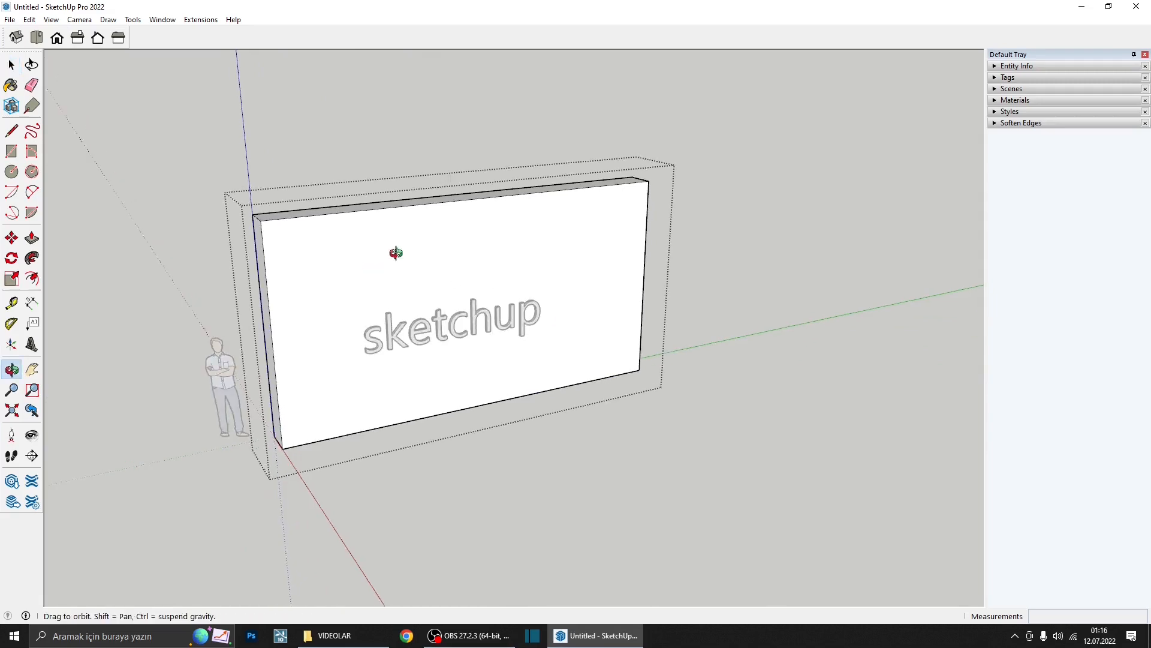
right_click(431, 278)
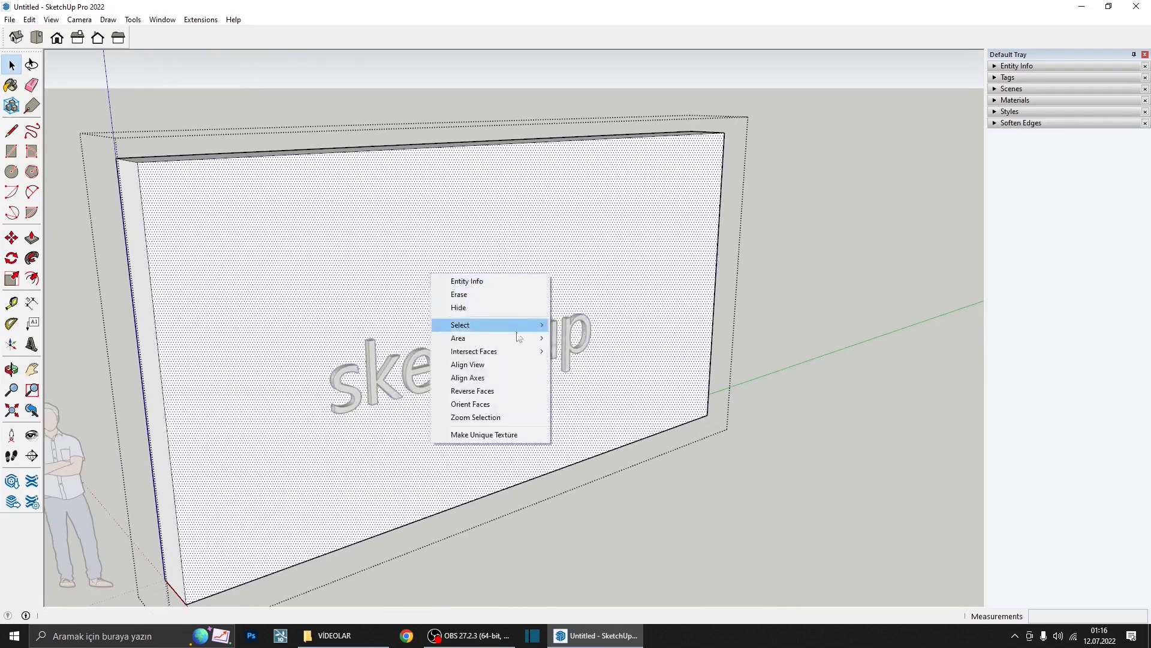
mouse_move(520, 351)
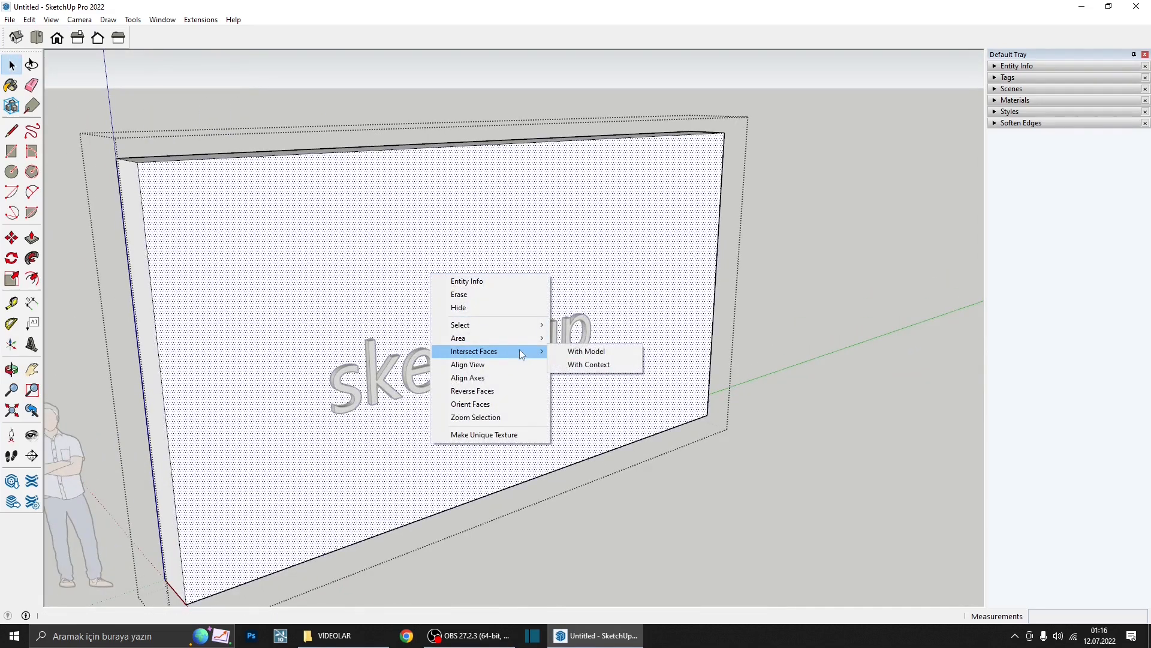
click(586, 352)
- Close the wall group and delete the extruded "sketchup" text in front of it
scroll(437, 257, down, 4)
scroll(452, 341, up, 2)
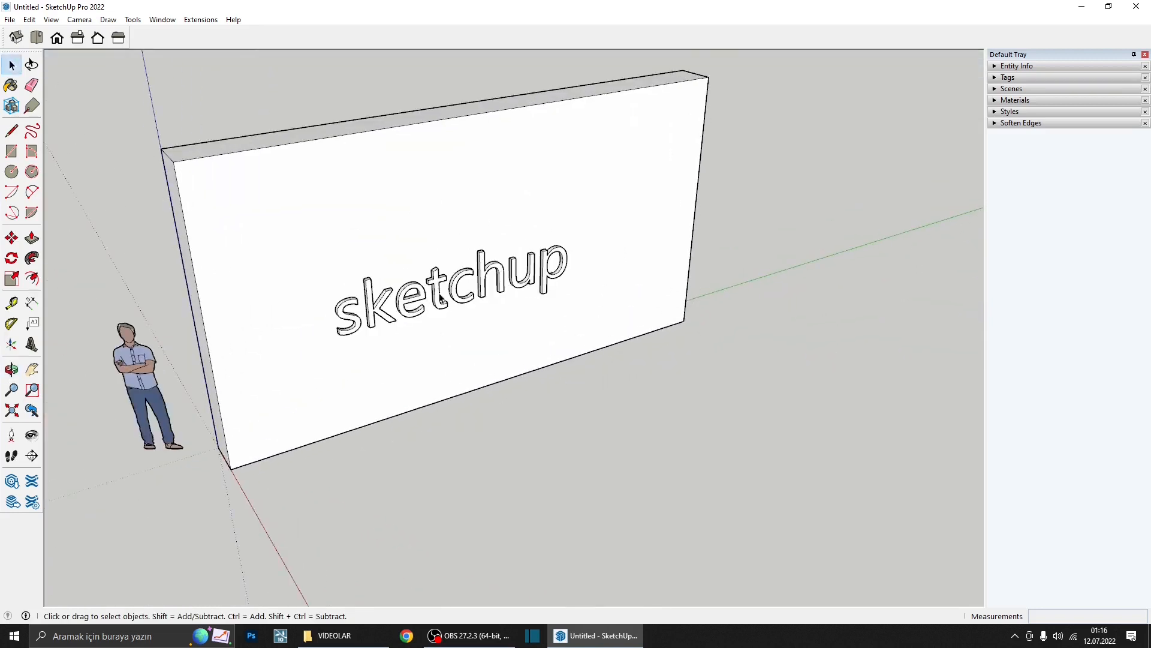
middle_drag(437, 308, 359, 291)
scroll(596, 268, up, 3)
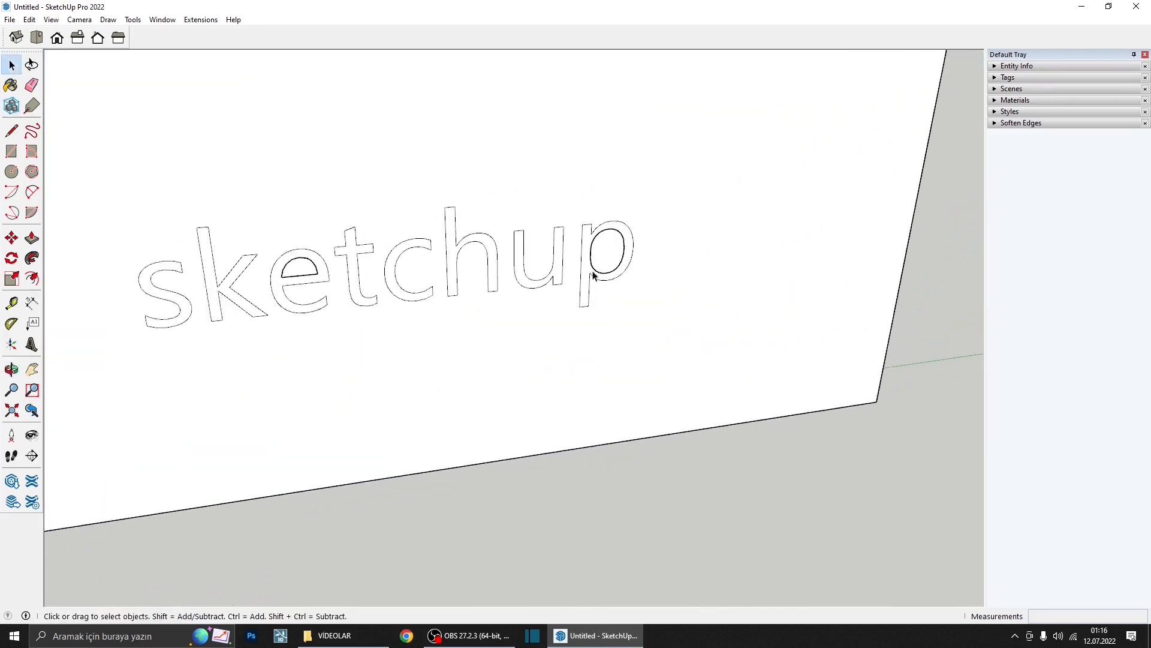
scroll(604, 244, down, 4)
scroll(452, 307, up, 2)
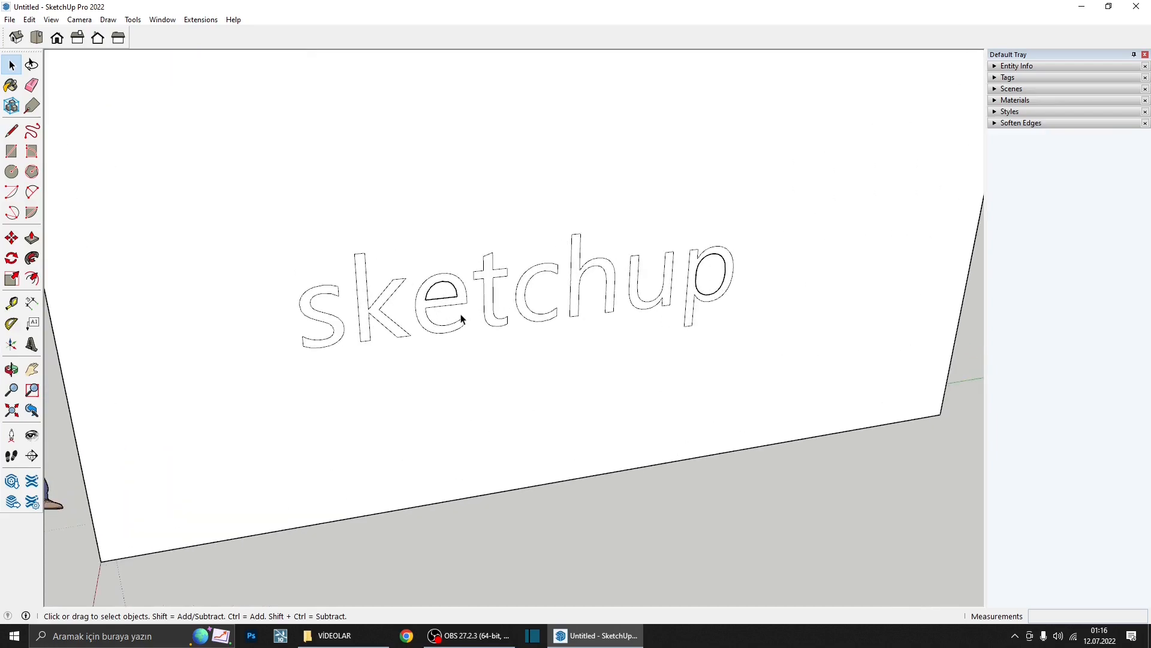
- Open the wall group and retrace the straight edge of the letter "e" inner outline to separate its inner face
double_click(476, 350)
middle_drag(463, 325, 544, 346)
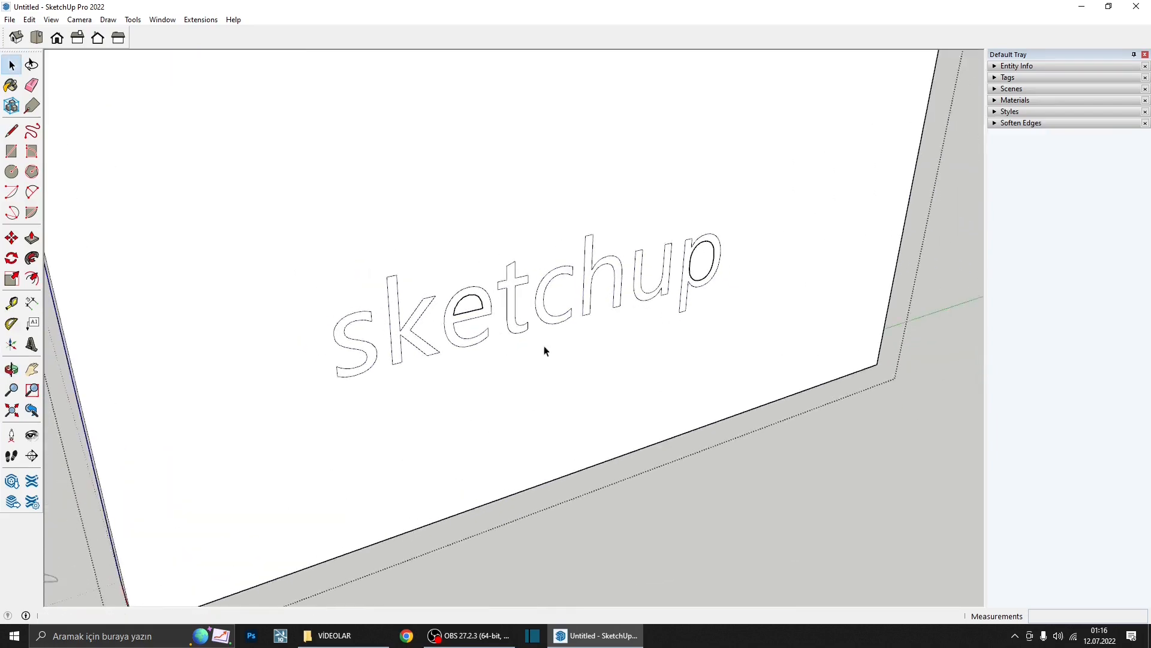
scroll(544, 346, up, 4)
click(492, 343)
scroll(468, 329, down, 2)
scroll(450, 322, up, 3)
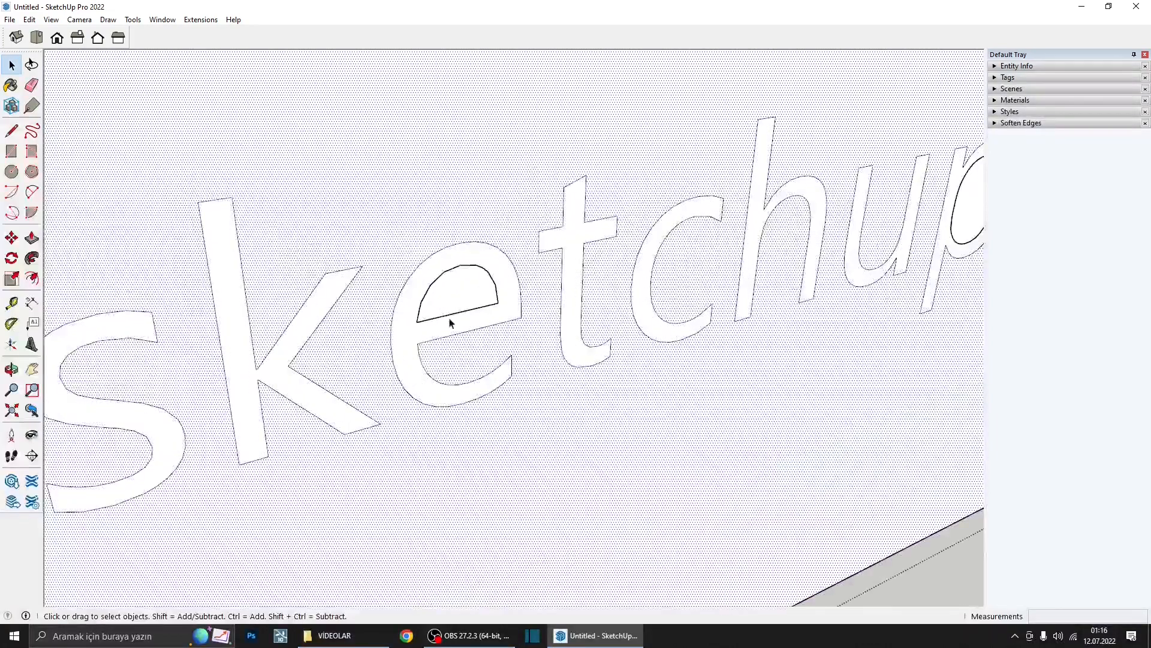
key(l)
click(416, 322)
click(497, 303)
scroll(528, 294, down, 2)
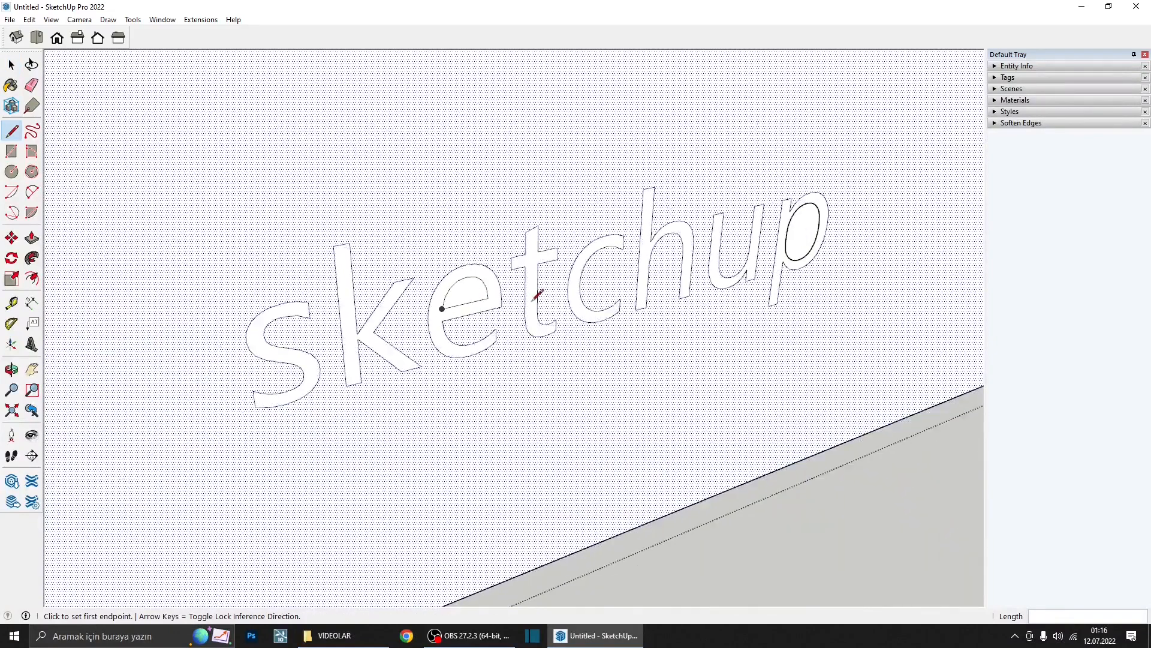
- Retrace one segment of the letter "p" inner outline to separate its inner face, and close the wall group
scroll(600, 276, up, 5)
scroll(535, 267, up, 2)
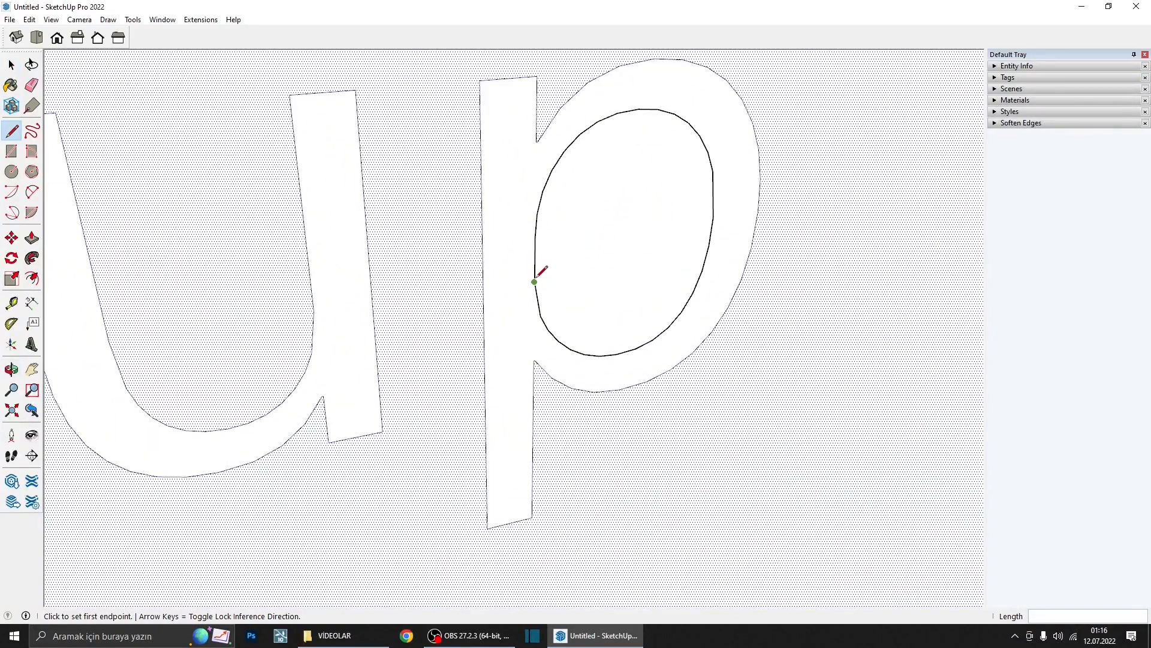
click(534, 281)
click(535, 240)
key(space)
scroll(579, 252, down, 4)
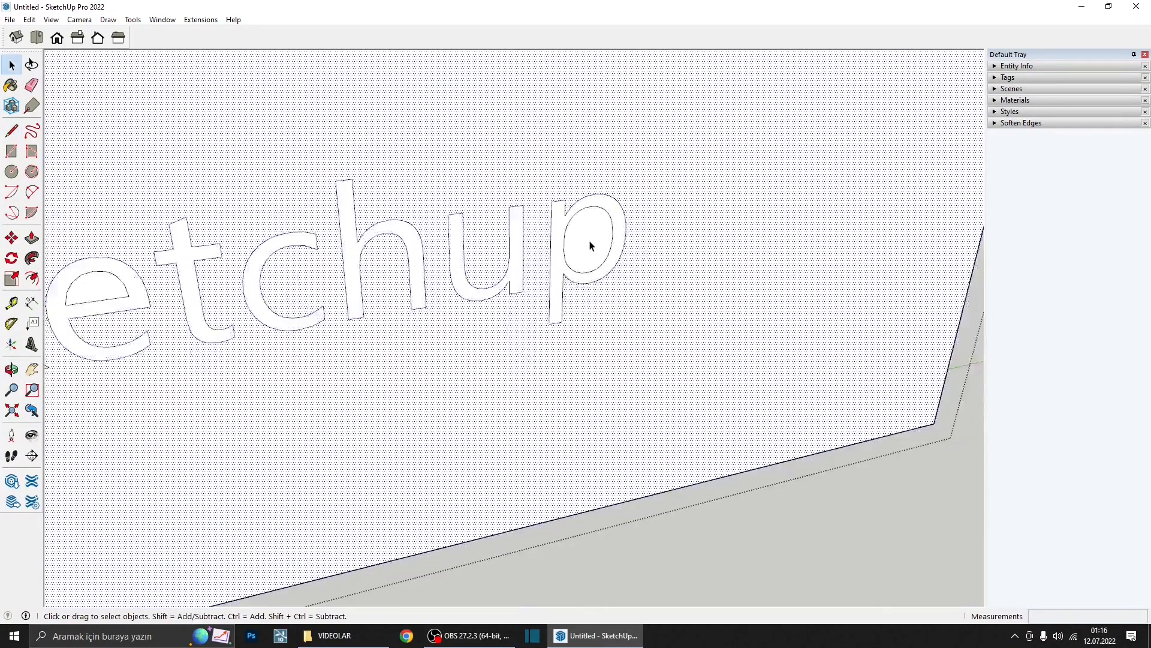
scroll(585, 255, down, 4)
key(Escape)
scroll(581, 259, down, 3)
- Try to paint the letter "k" with brown Niraj_Shoe_Sole from outside the wall group, and undo it
mouse_move(588, 246)
middle_down()
mouse_move(593, 236)
mouse_move(591, 308)
mouse_move(584, 292)
mouse_move(578, 305)
middle_up()
scroll(590, 303, down, 1)
key(b)
scroll(553, 275, up, 5)
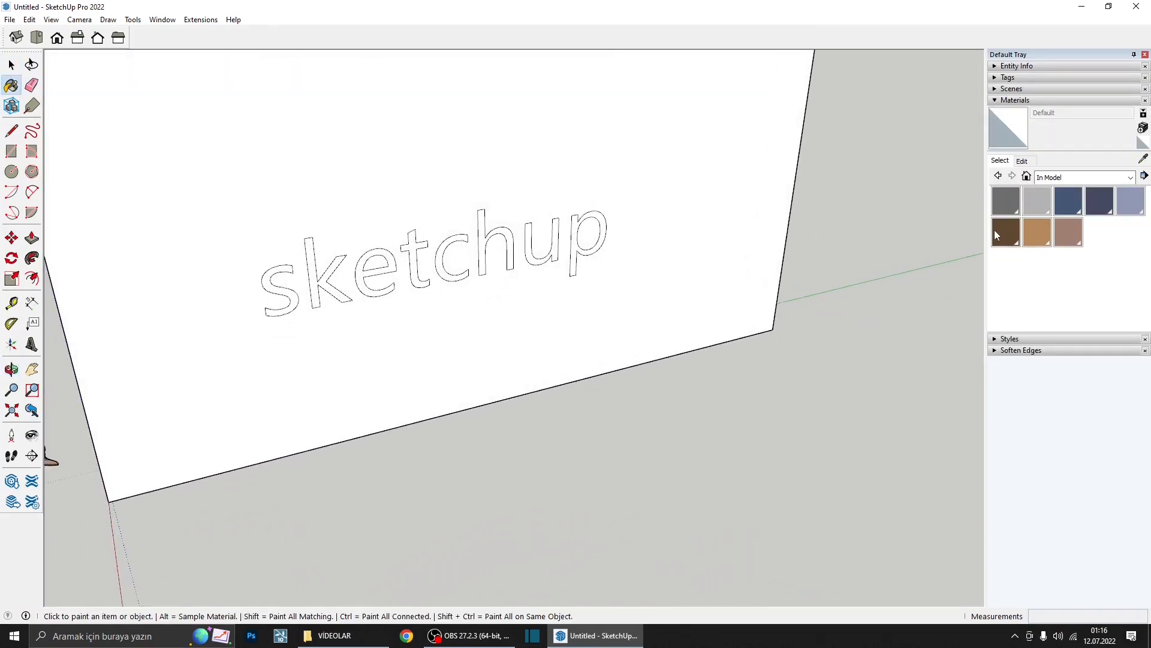
click(997, 236)
scroll(329, 268, up, 6)
click(401, 246)
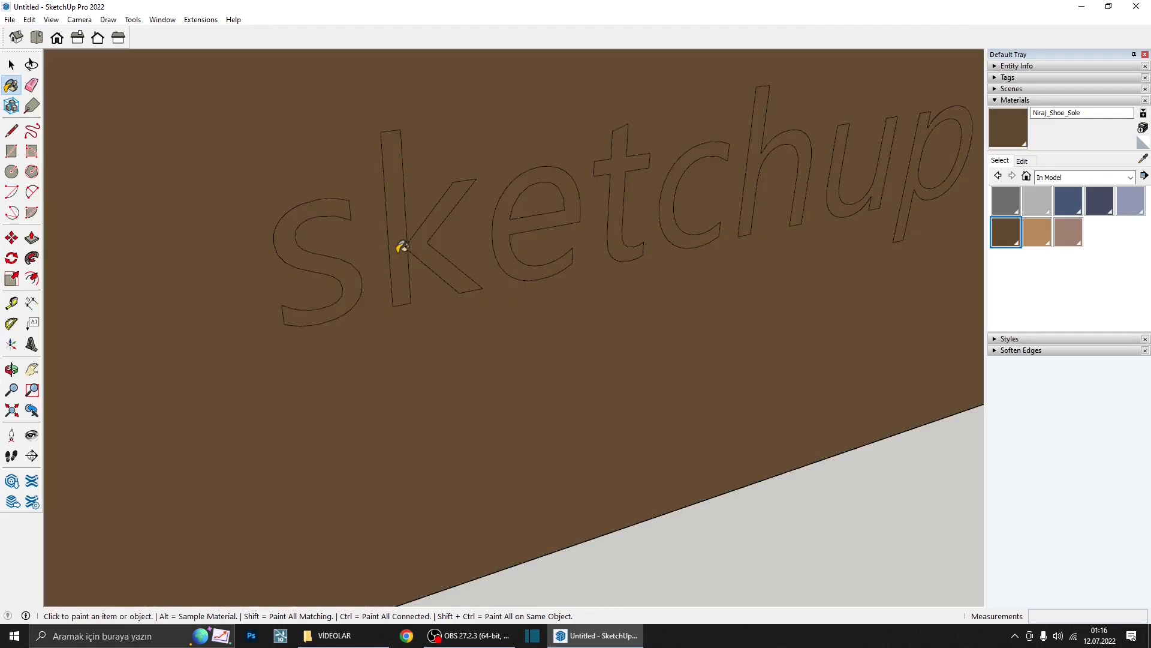
key(ctrl+z)
- Open the wall group and paint every letter face of "sketchup" with the brown Niraj_Shoe_Sole material
key(space)
scroll(360, 285, down, 2)
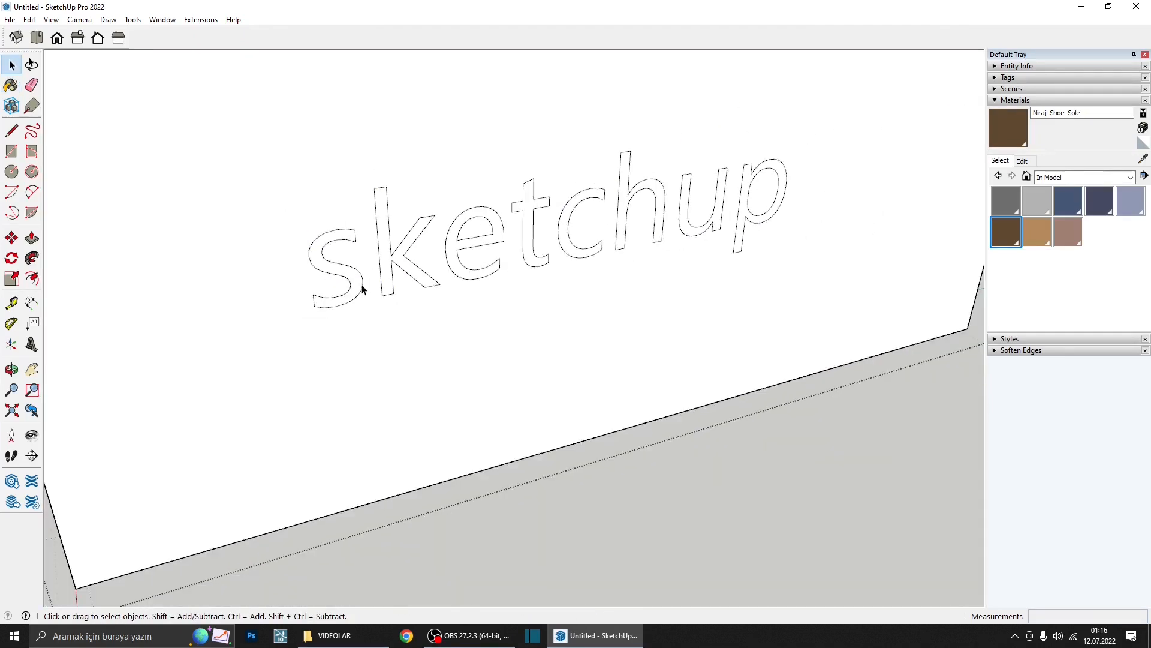
double_click(356, 295)
key(b)
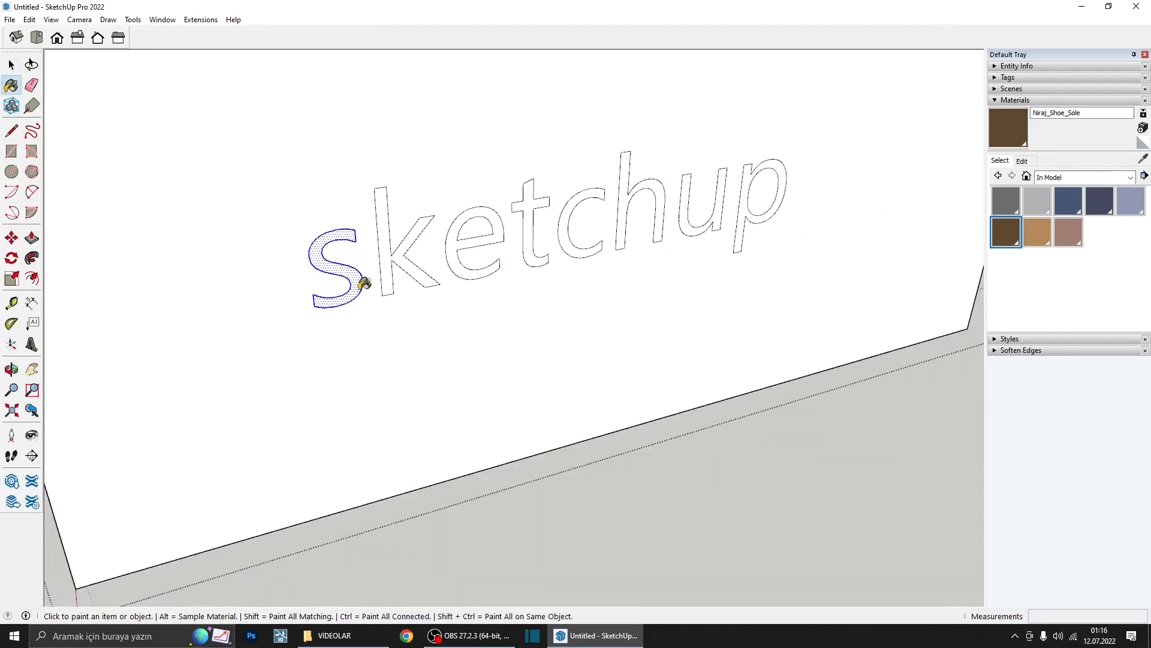
click(361, 287)
click(385, 258)
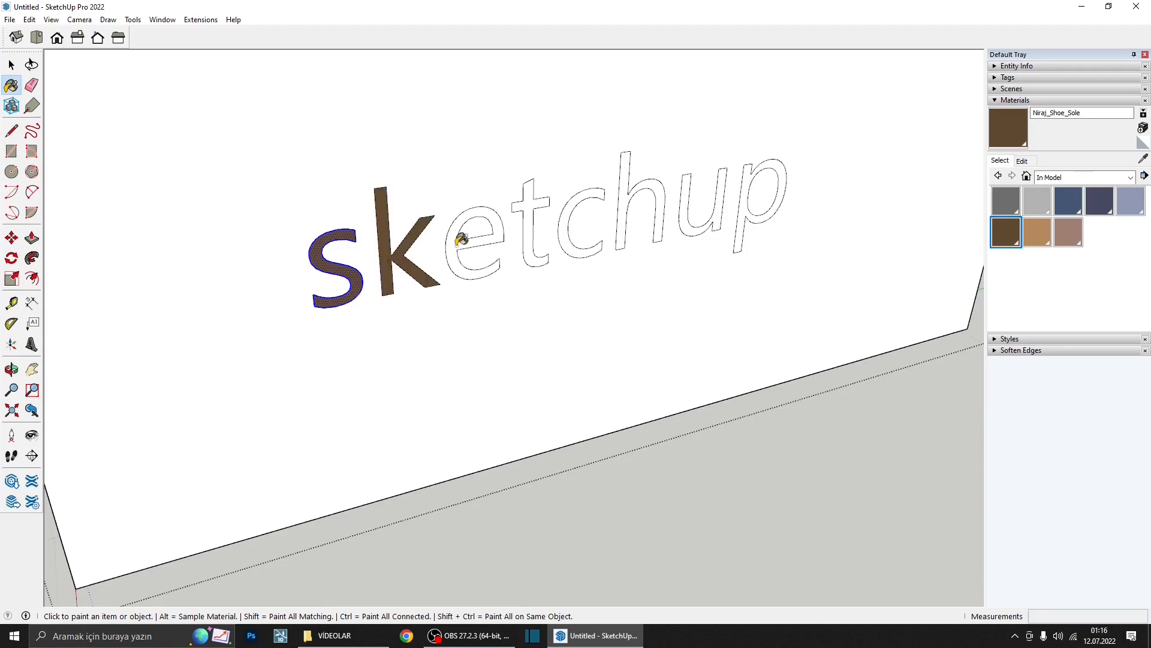
click(459, 235)
click(537, 200)
click(583, 197)
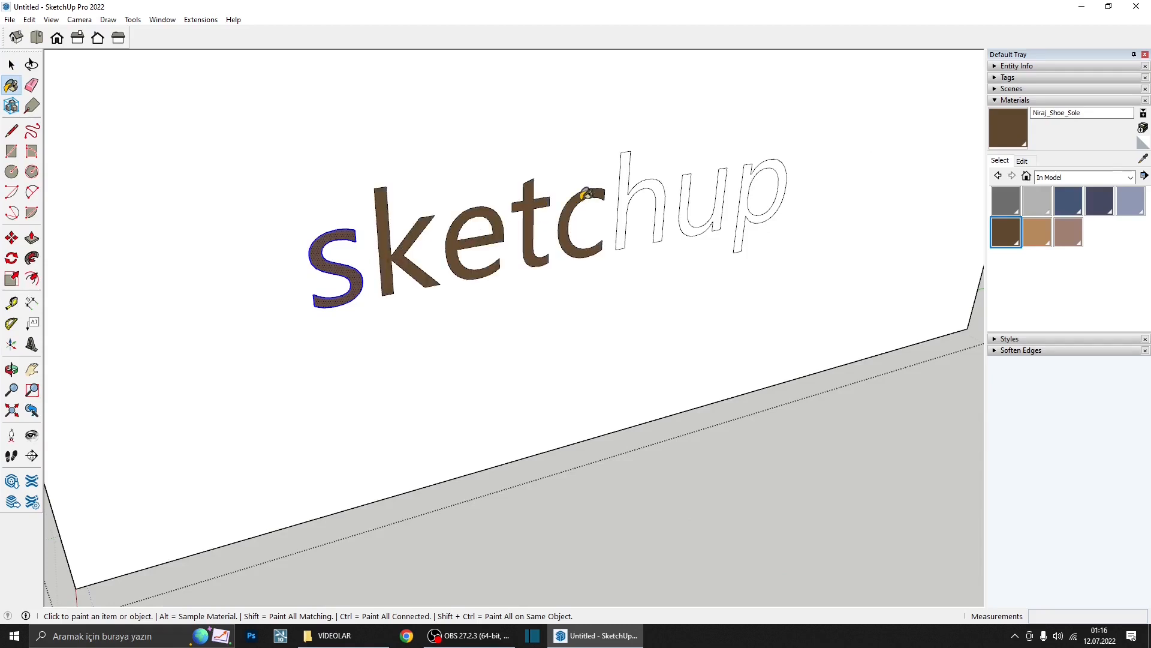
click(628, 183)
click(689, 196)
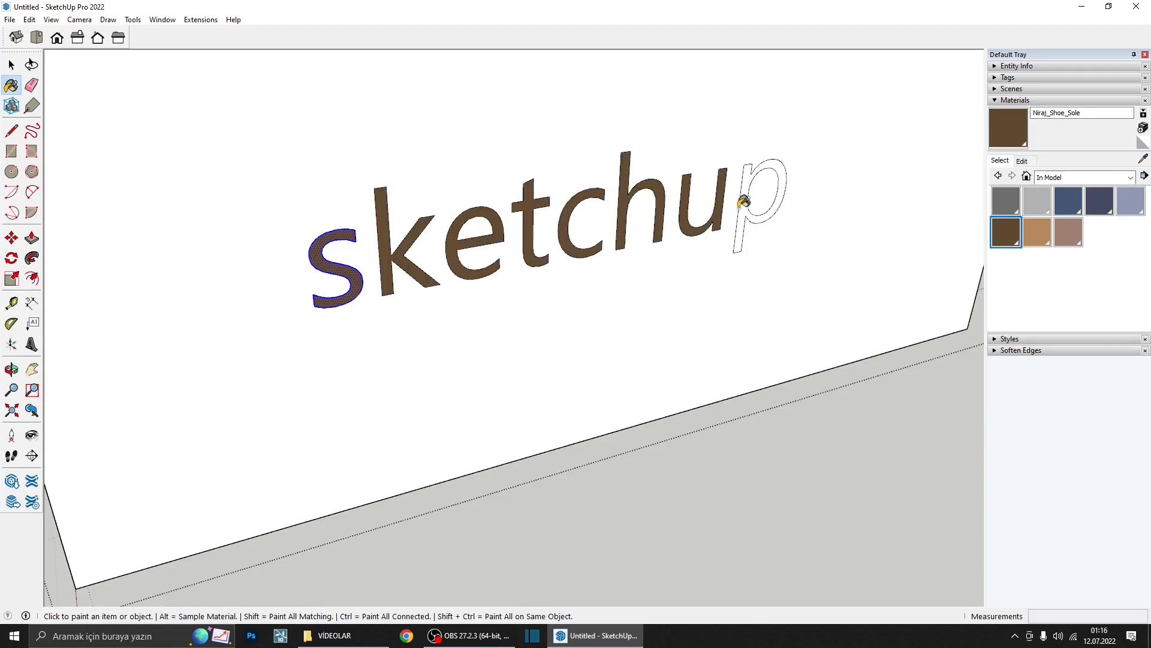
click(744, 201)
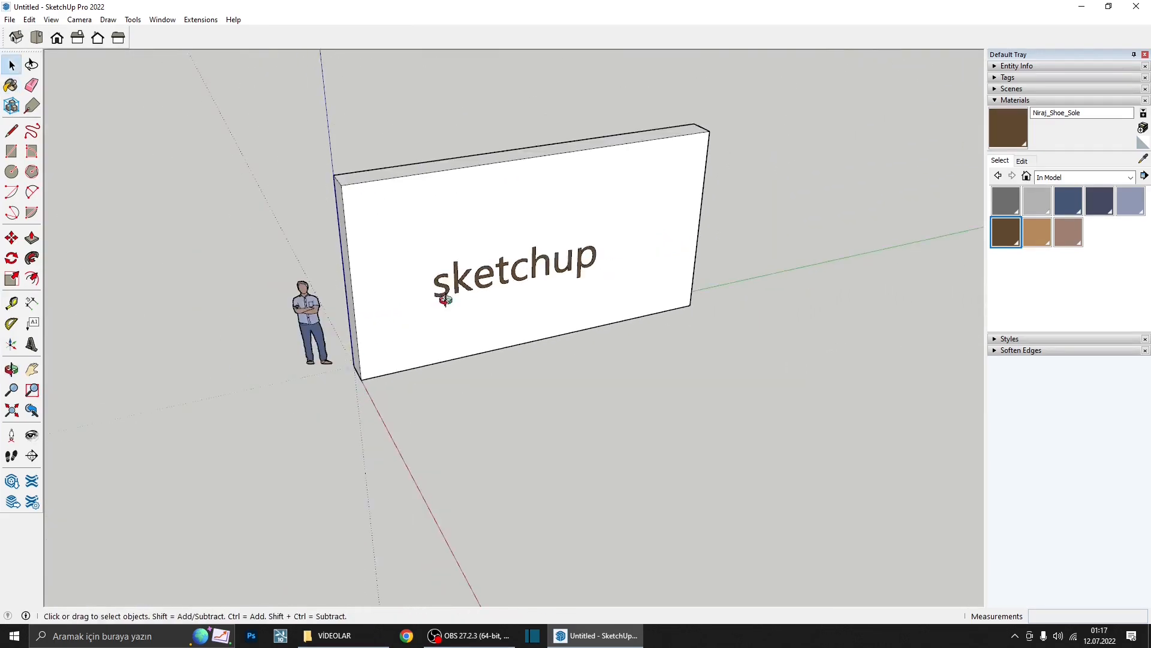
- Paint the closed wall group with the grey brick material from the Brick, Cladding and Siding collection
mouse_move(492, 259)
middle_down()
mouse_move(483, 267)
mouse_move(496, 264)
middle_up()
middle_drag(610, 259, 567, 246)
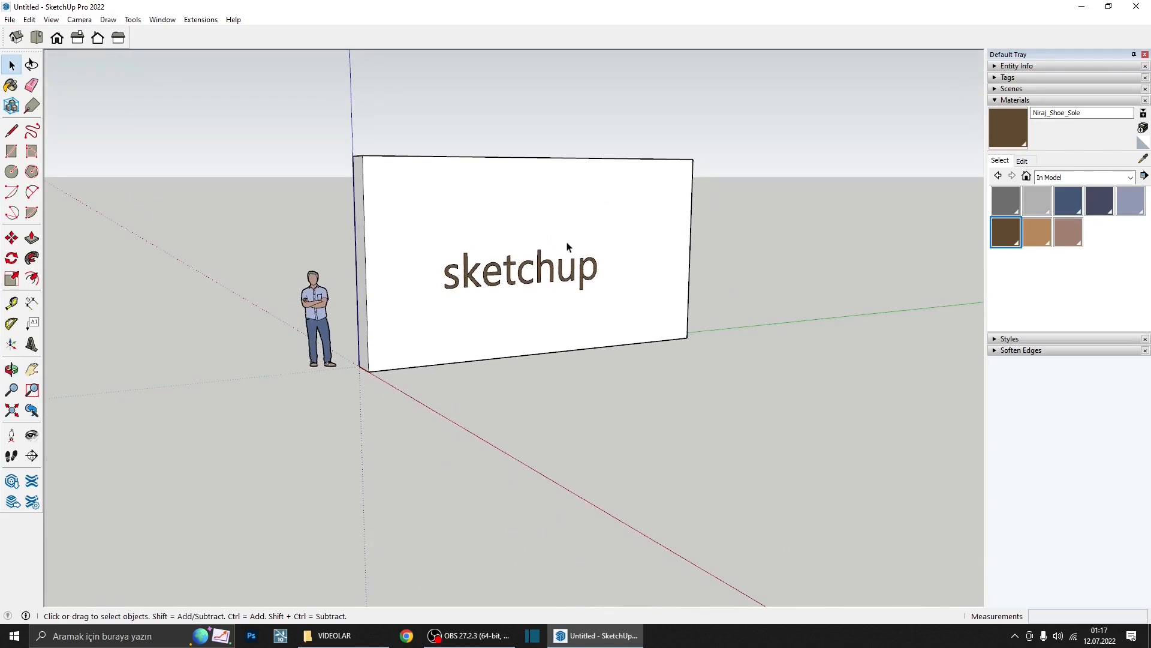
click(1098, 177)
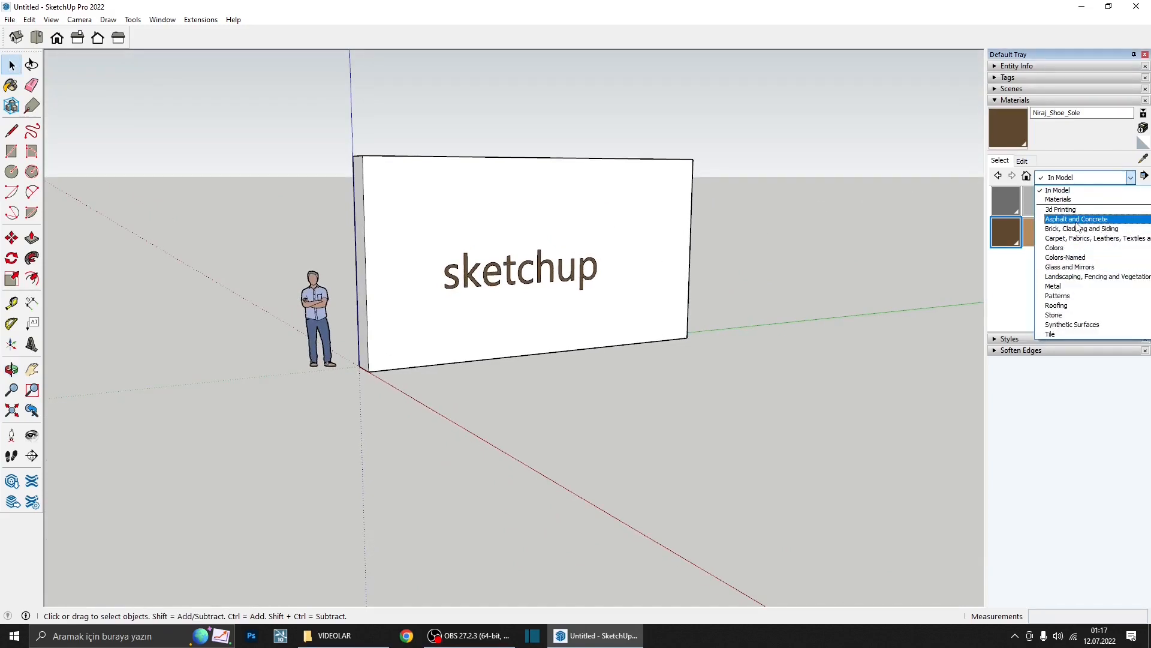
click(1078, 230)
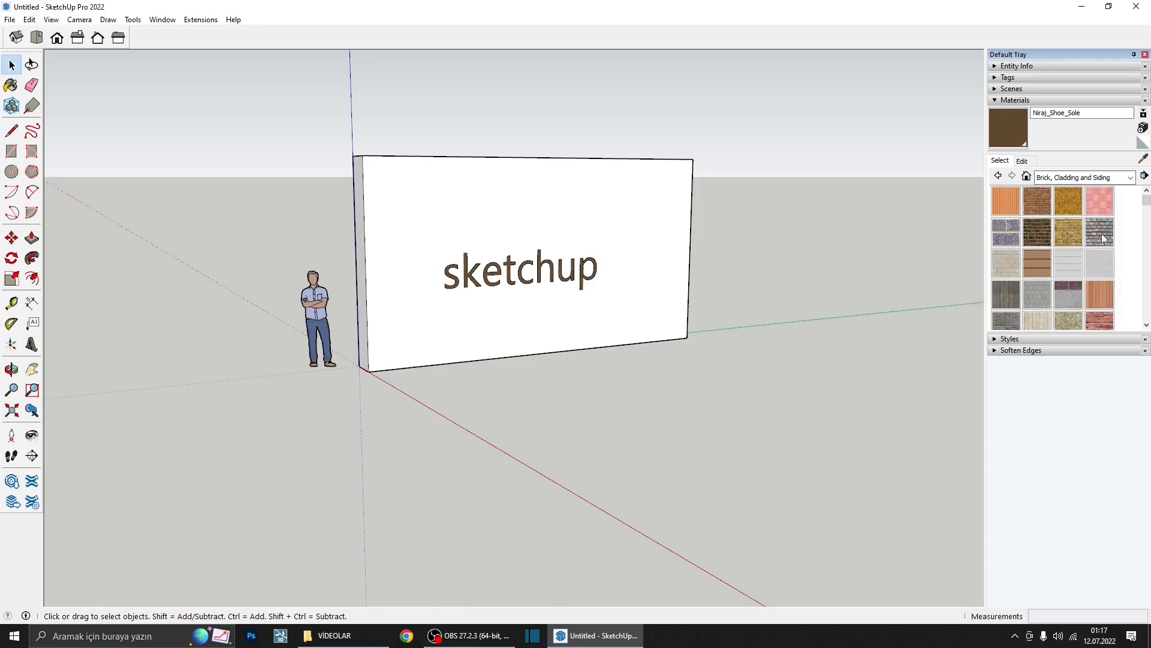
click(1102, 238)
click(526, 225)
mouse_move(526, 225)
middle_down()
mouse_move(549, 224)
mouse_move(540, 264)
middle_up()
key(space)
- Paint the wall group with Cladding Stucco White from the Brick, Cladding and Siding collection
scroll(516, 267, up, 6)
middle_drag(396, 261, 367, 265)
click(1087, 268)
click(644, 193)
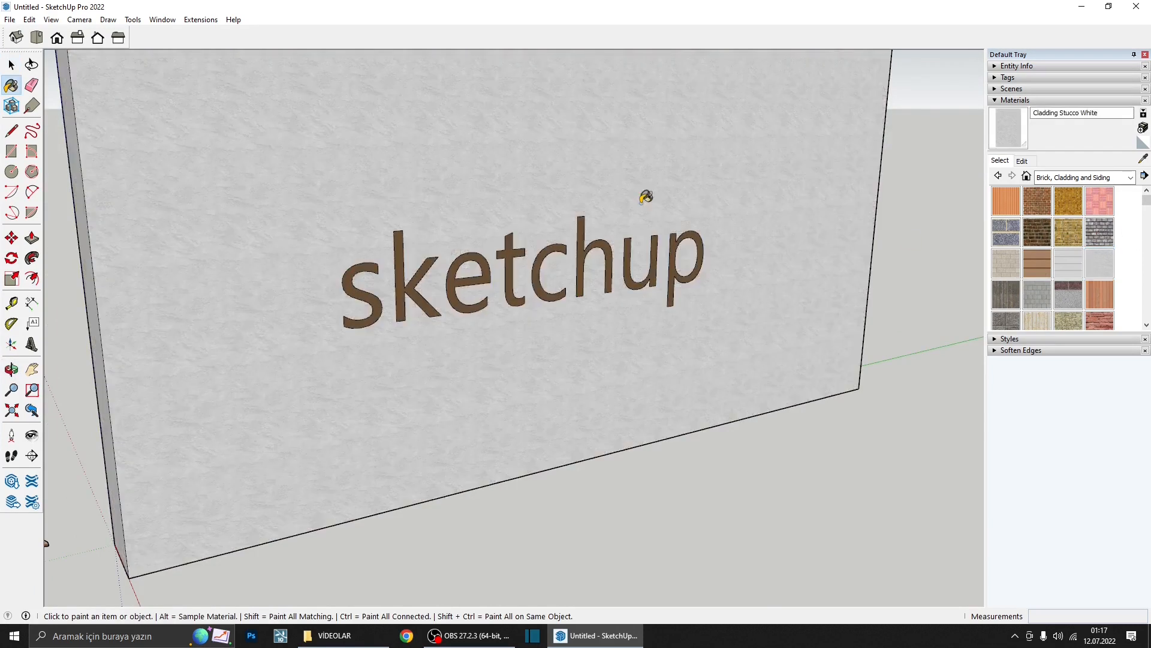
scroll(553, 275, down, 6)
key(space)
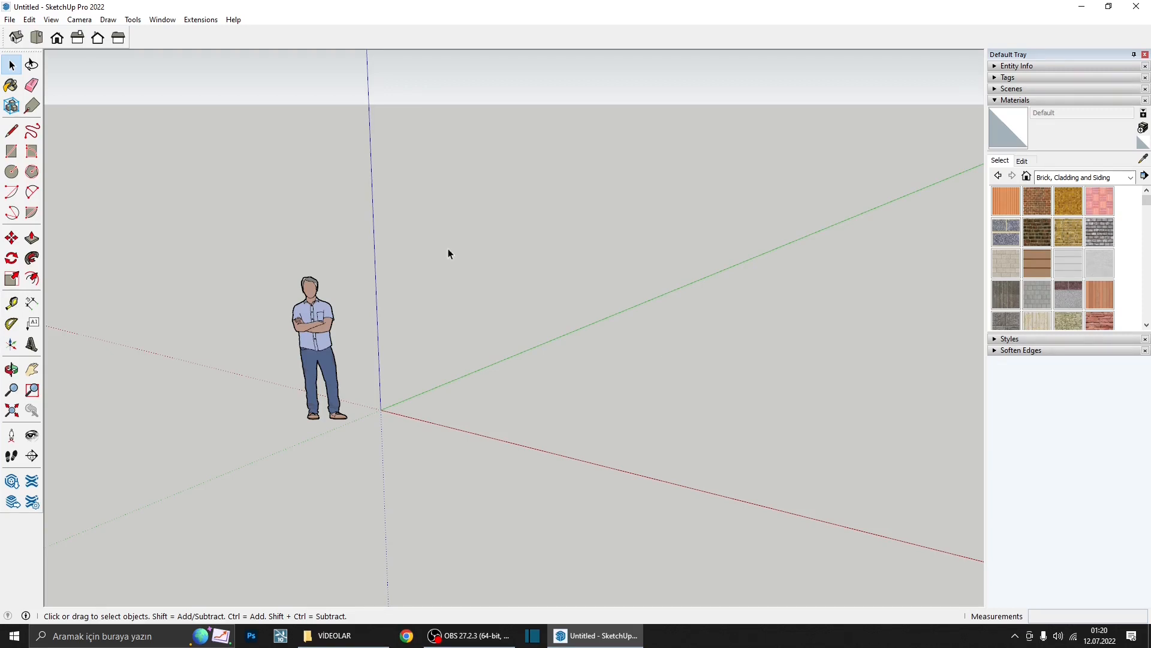
- Draw a rectangle on the ground beside the human figure, near the origin
key(r)
middle_drag(403, 260, 450, 356)
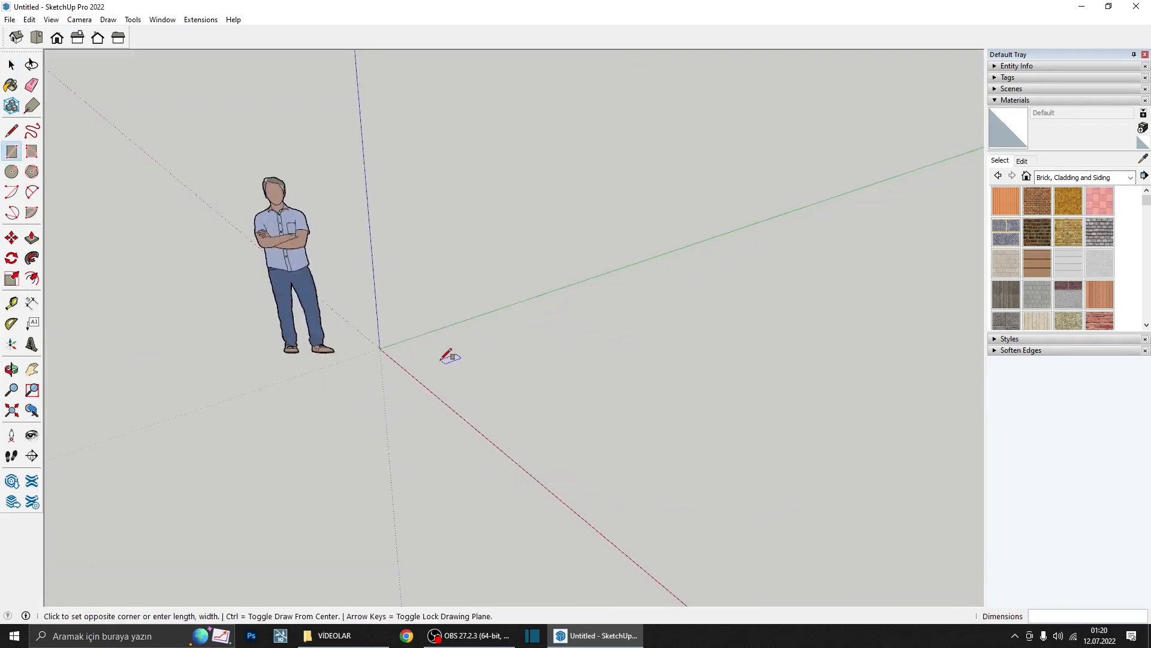
click(675, 377)
- Split the rectangle's edge farthest along the green axis at its midpoint and move that midpoint outward to form a pentagon
key(l)
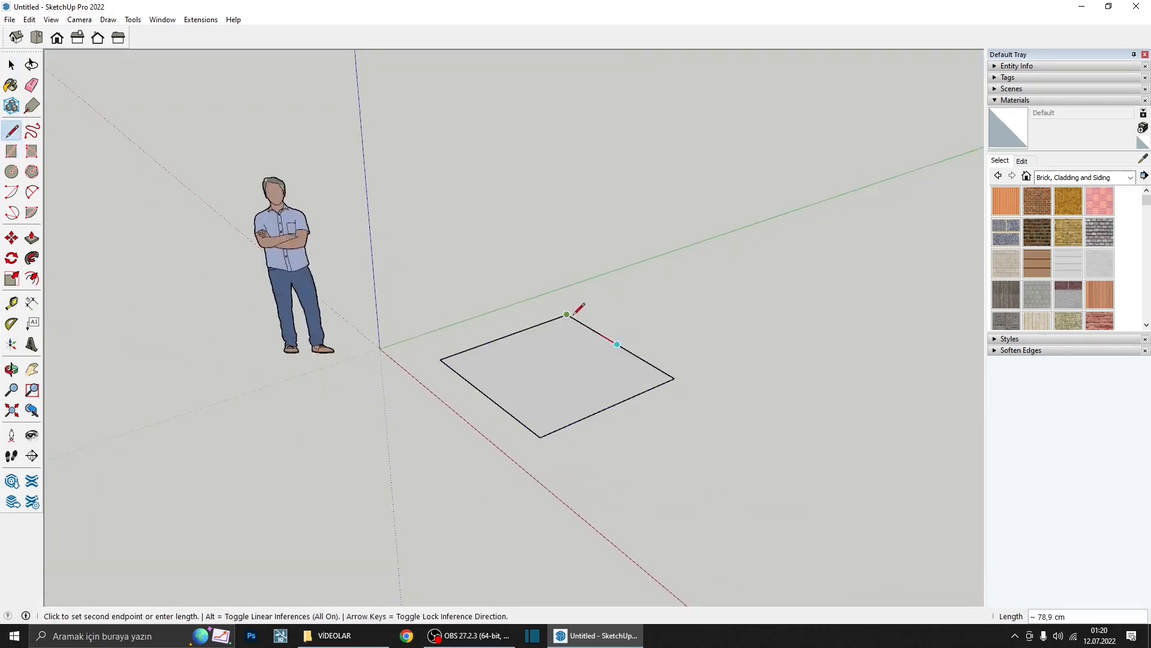
key(space)
middle_drag(636, 351, 633, 368)
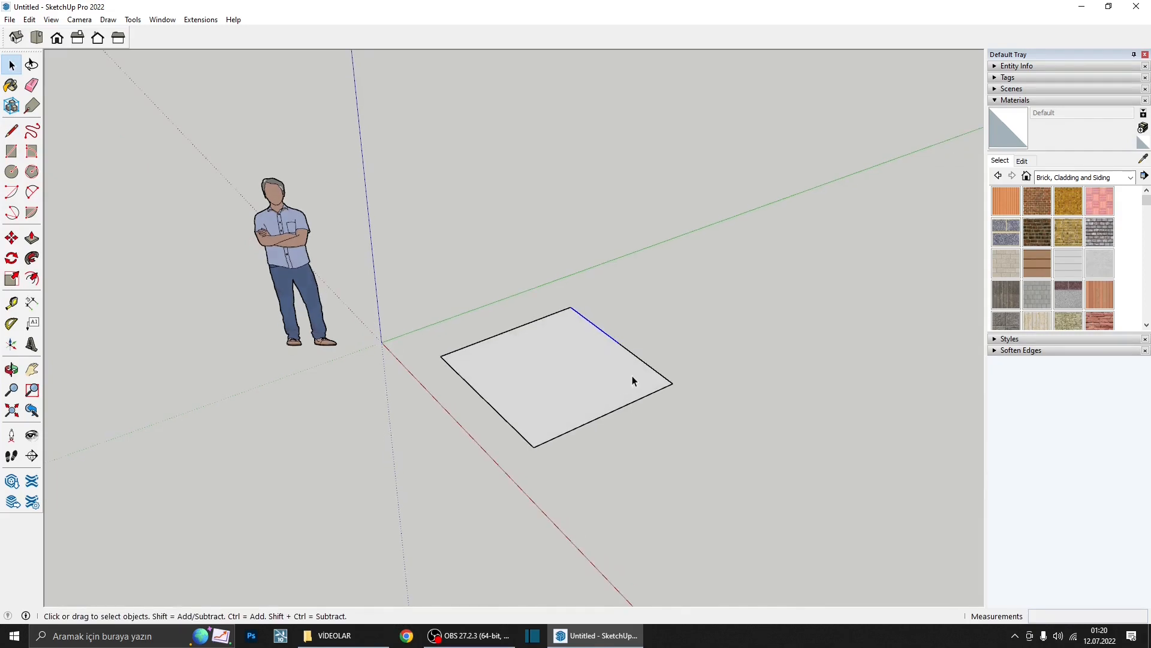
key(m)
click(620, 343)
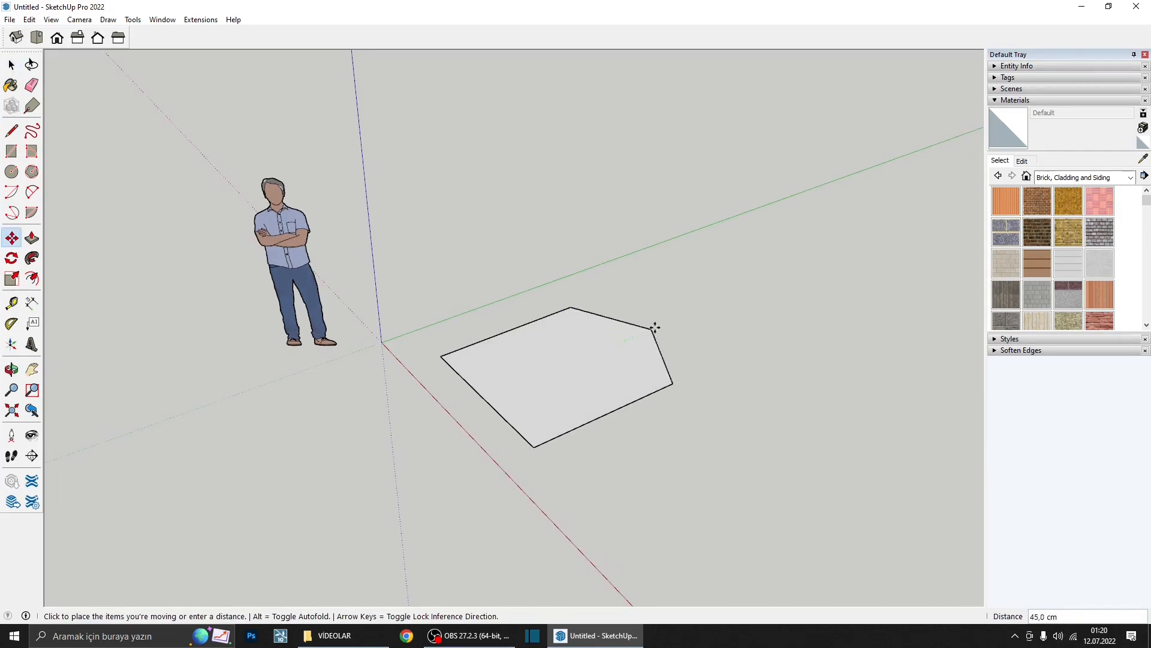
click(680, 312)
- Push/Pull the pentagon face upward about 1 m into a solid block
key(p)
scroll(639, 355, down, 3)
middle_drag(640, 355, 622, 333)
click(622, 333)
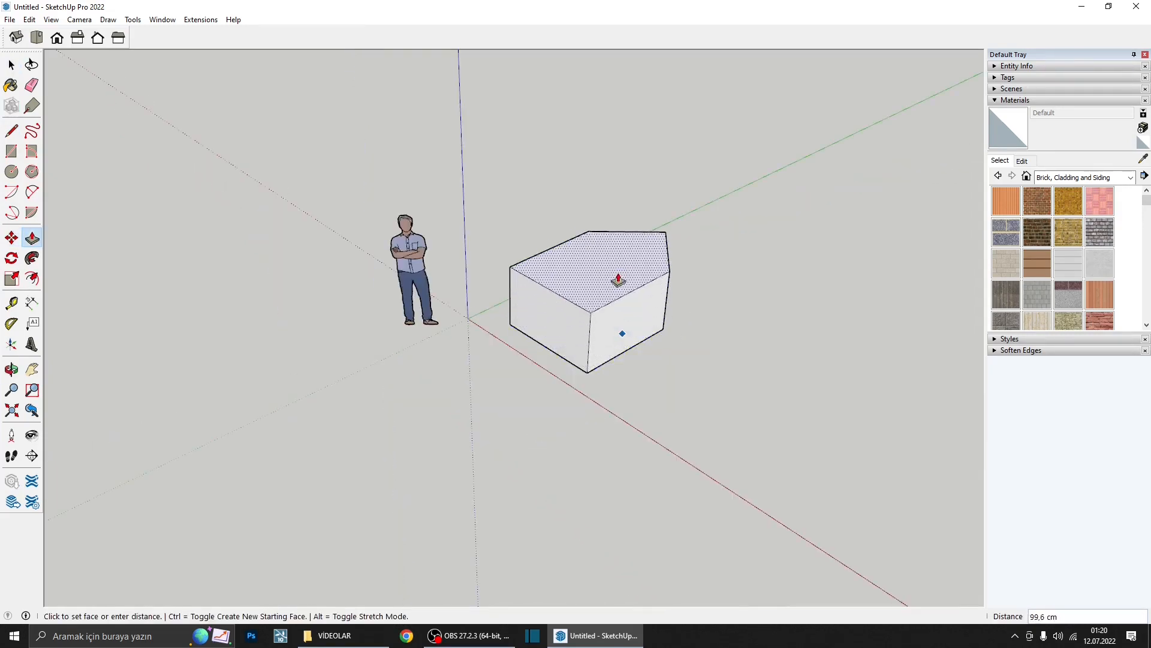
click(611, 271)
key(space)
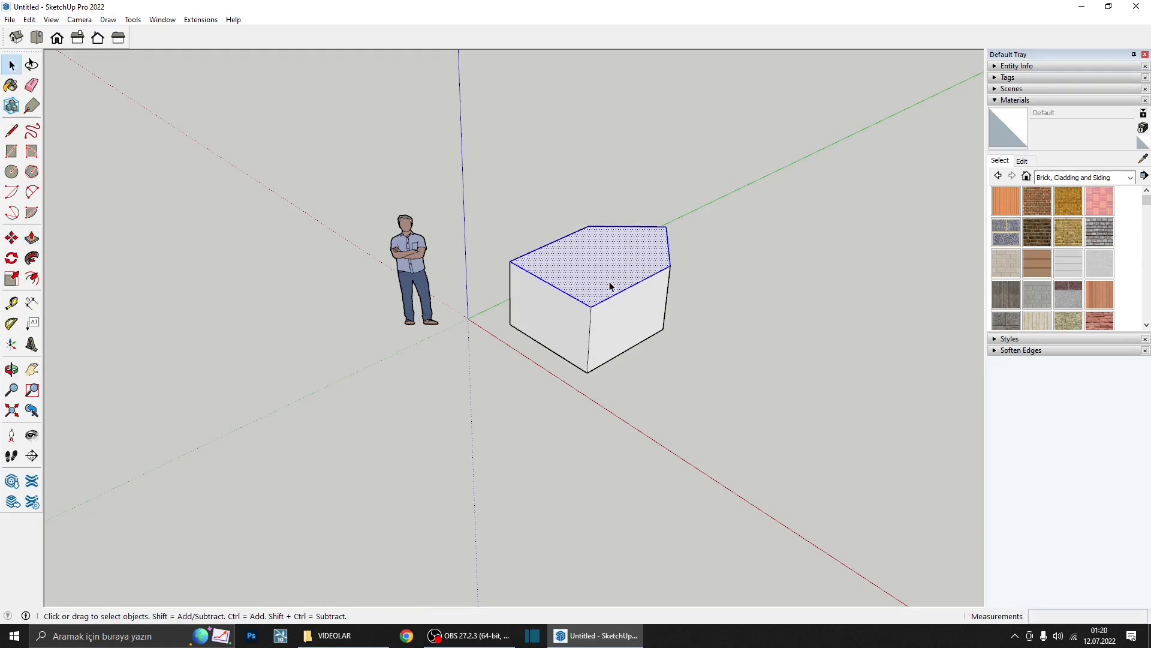
- Select all the geometry of the pentagonal block and make it a group
triple_click(610, 283)
right_click(611, 282)
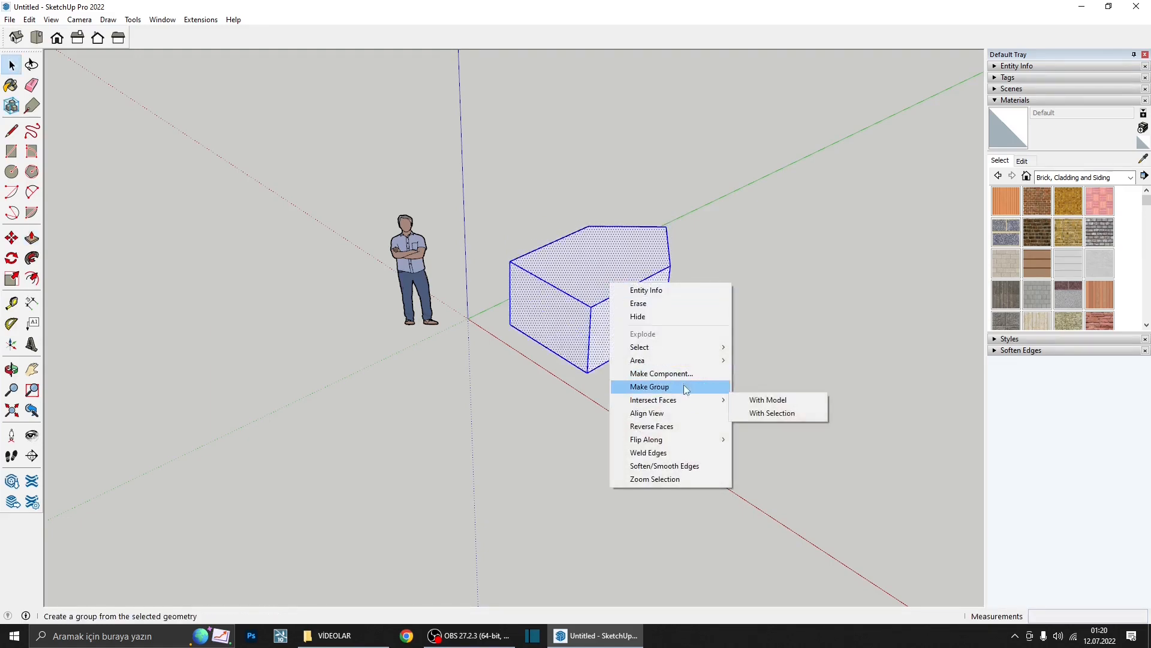
click(660, 387)
- Open the block's group, draw a small circle on the top face near its corner closest to the human figure, and close the group
middle_drag(676, 308, 472, 457)
scroll(528, 346, up, 2)
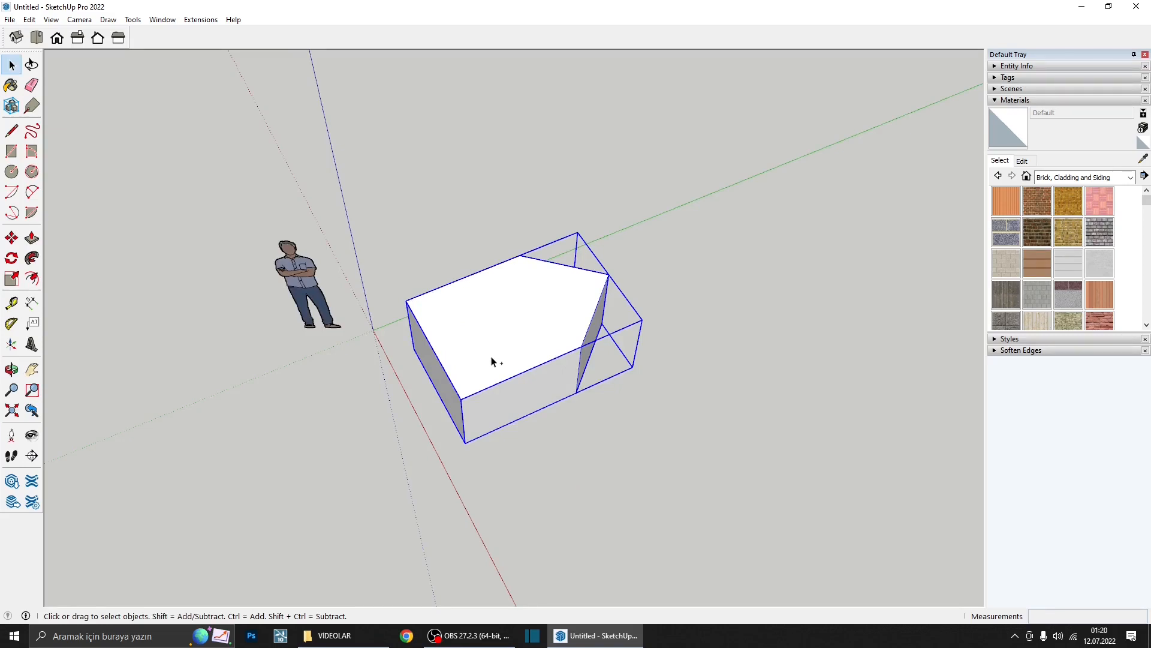
double_click(491, 326)
key(c)
scroll(492, 279, up, 2)
scroll(494, 278, up, 1)
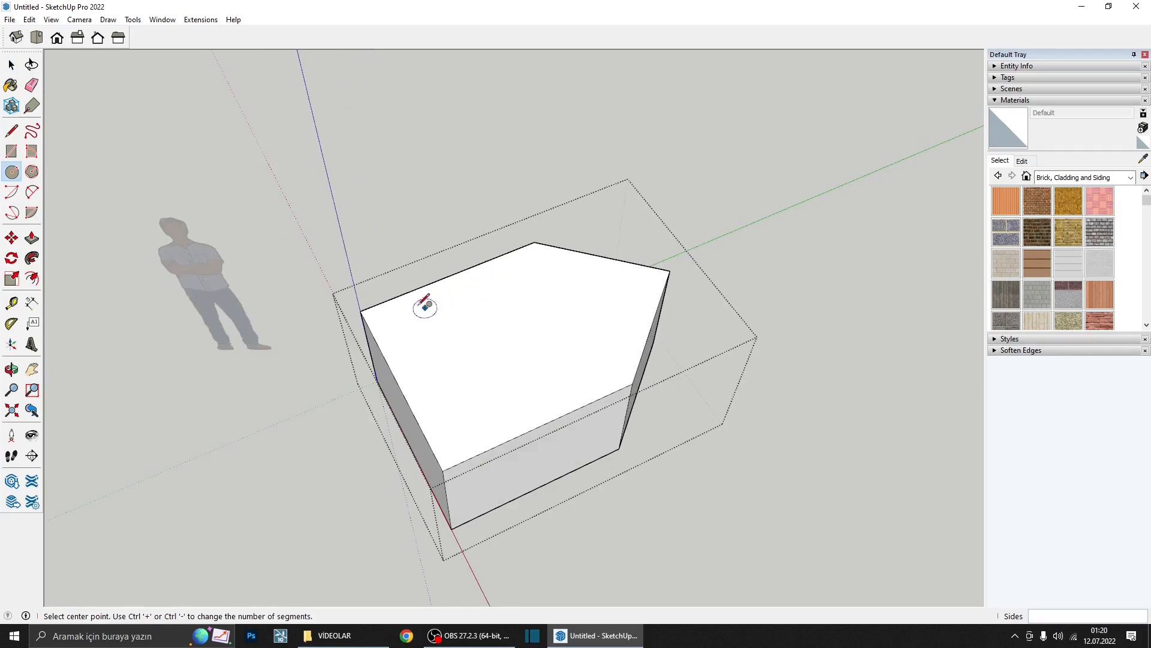
click(414, 310)
click(429, 309)
key(space)
scroll(433, 318, down, 2)
key(Escape)
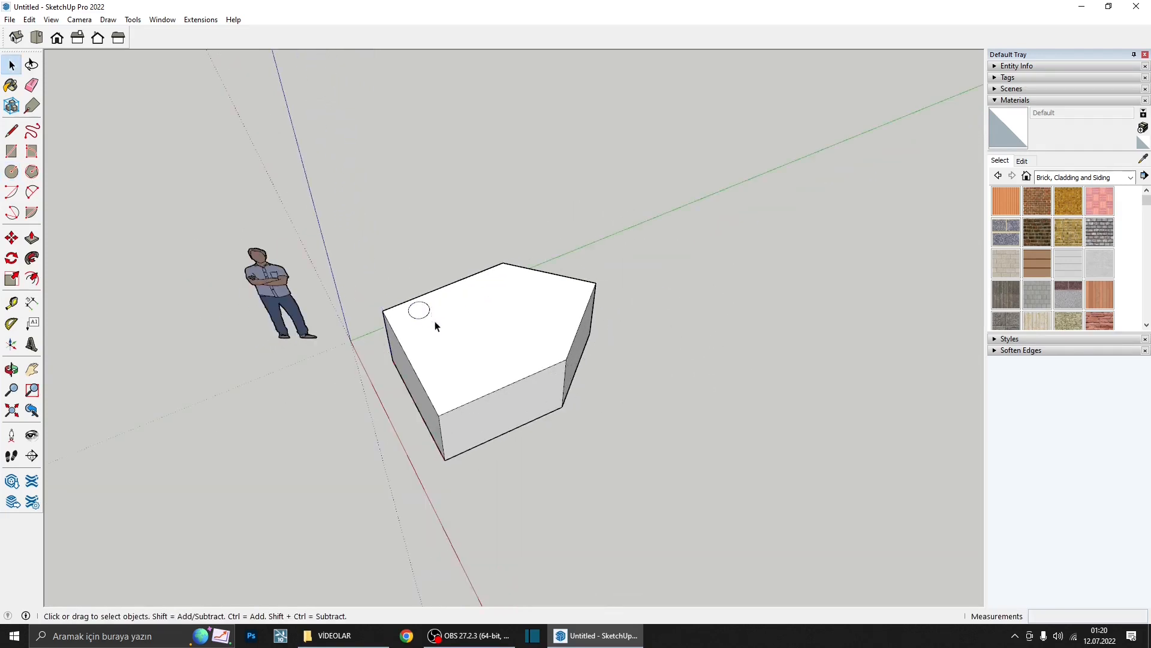
- Flip the pentagonal block's group along the group's red axis
middle_drag(449, 315, 459, 343)
scroll(467, 340, down, 2)
right_click(459, 347)
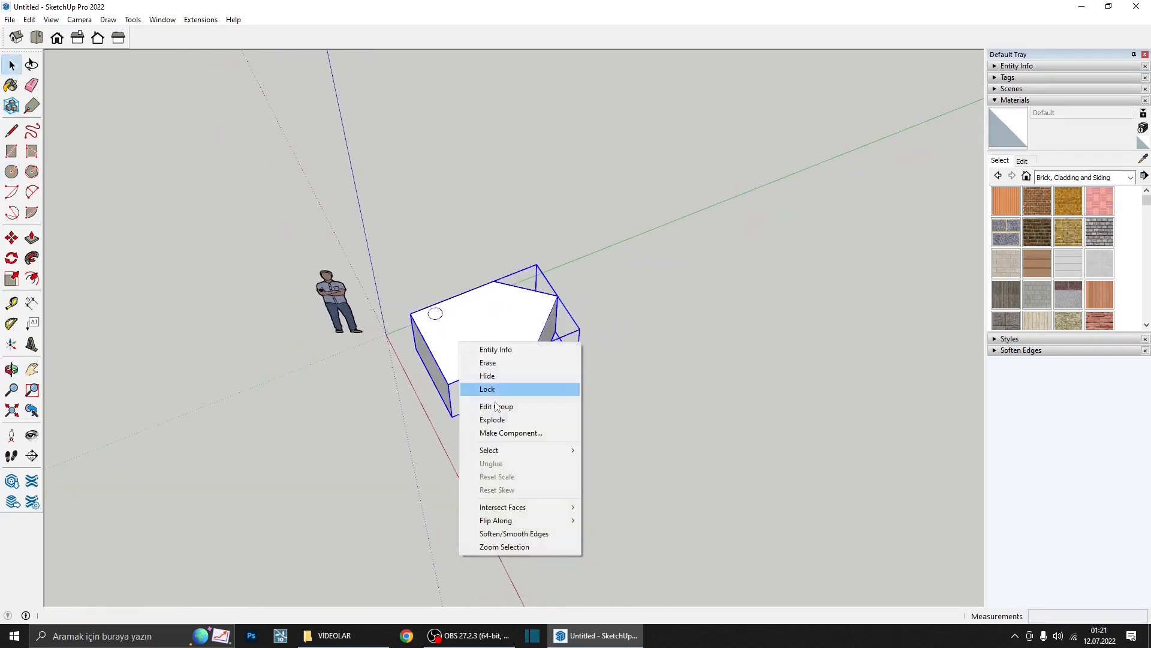
mouse_move(533, 522)
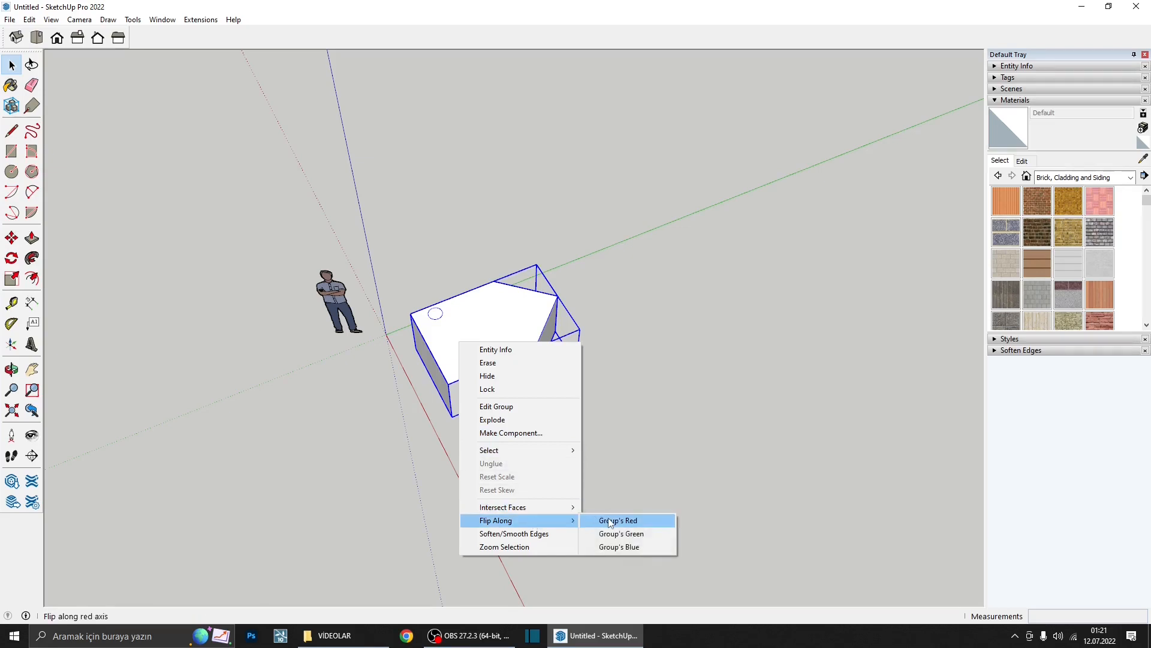
click(611, 522)
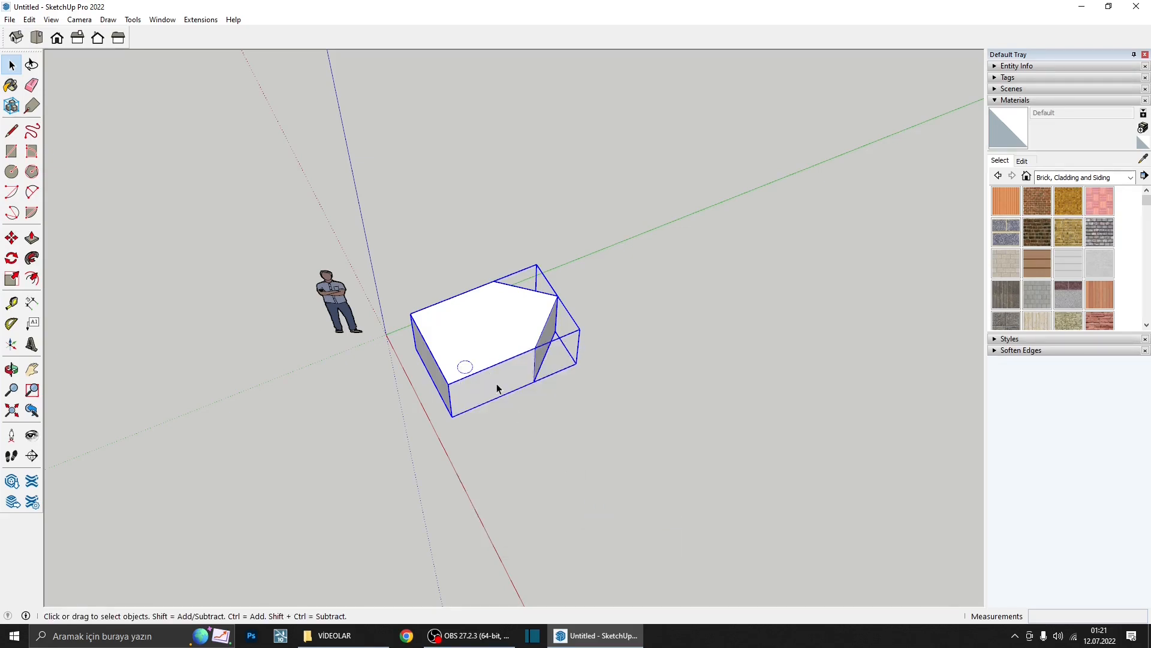
scroll(433, 317, up, 1)
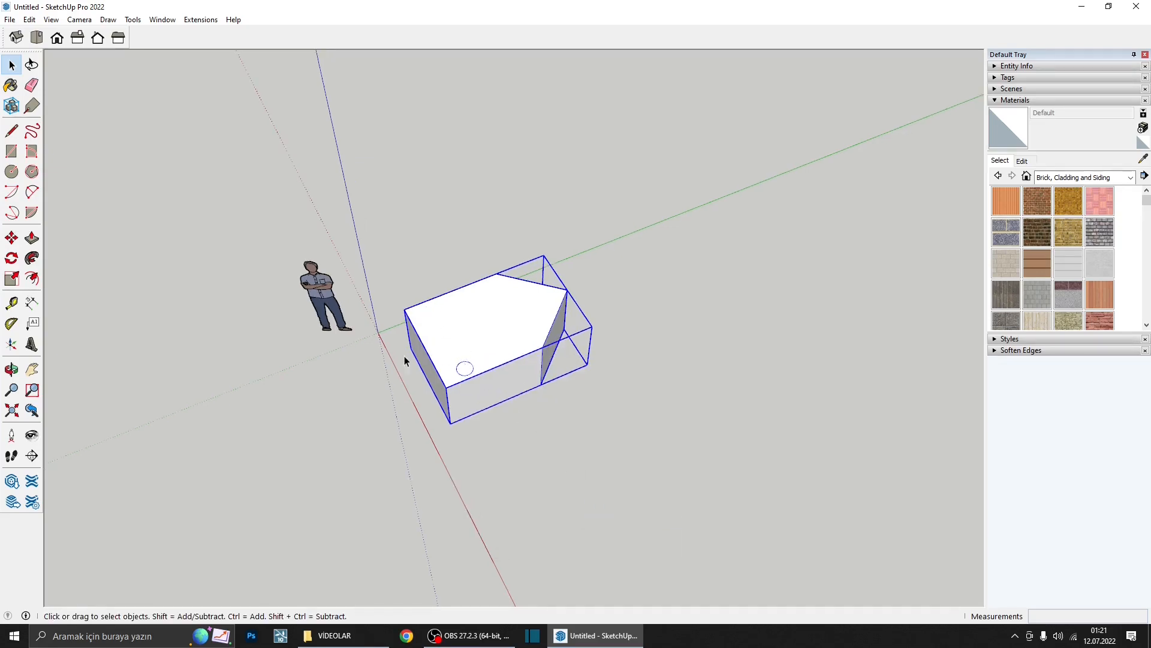
middle_drag(475, 292, 474, 322)
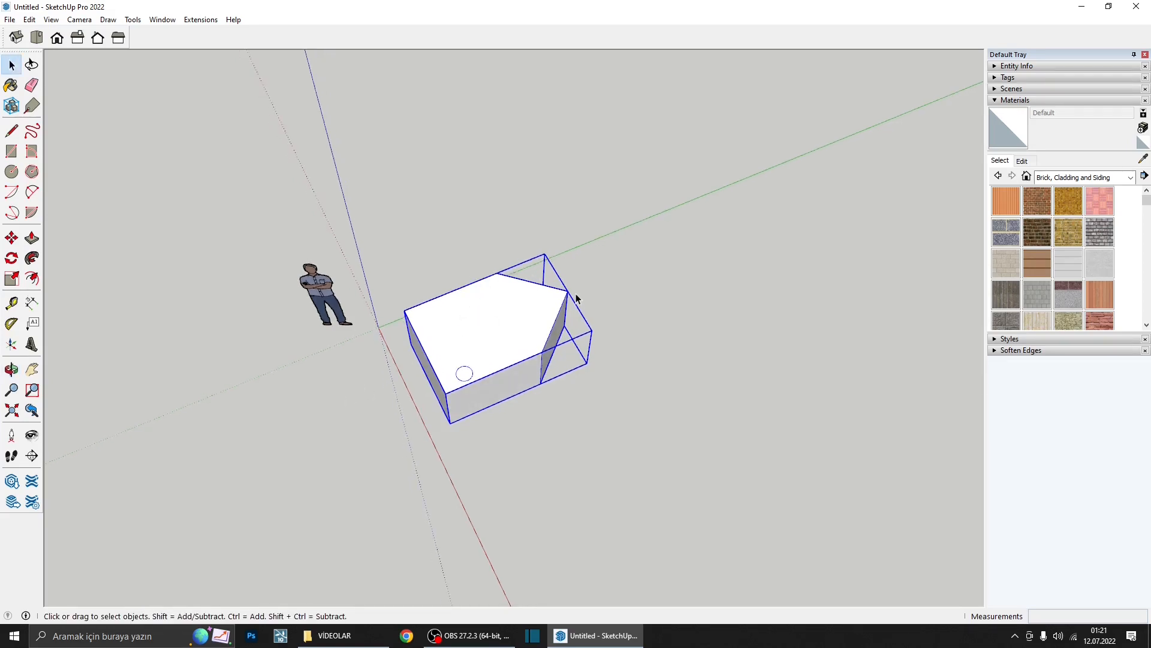
- Flip the pentagonal block's group along the group's green axis
middle_drag(547, 303, 485, 327)
right_click(487, 330)
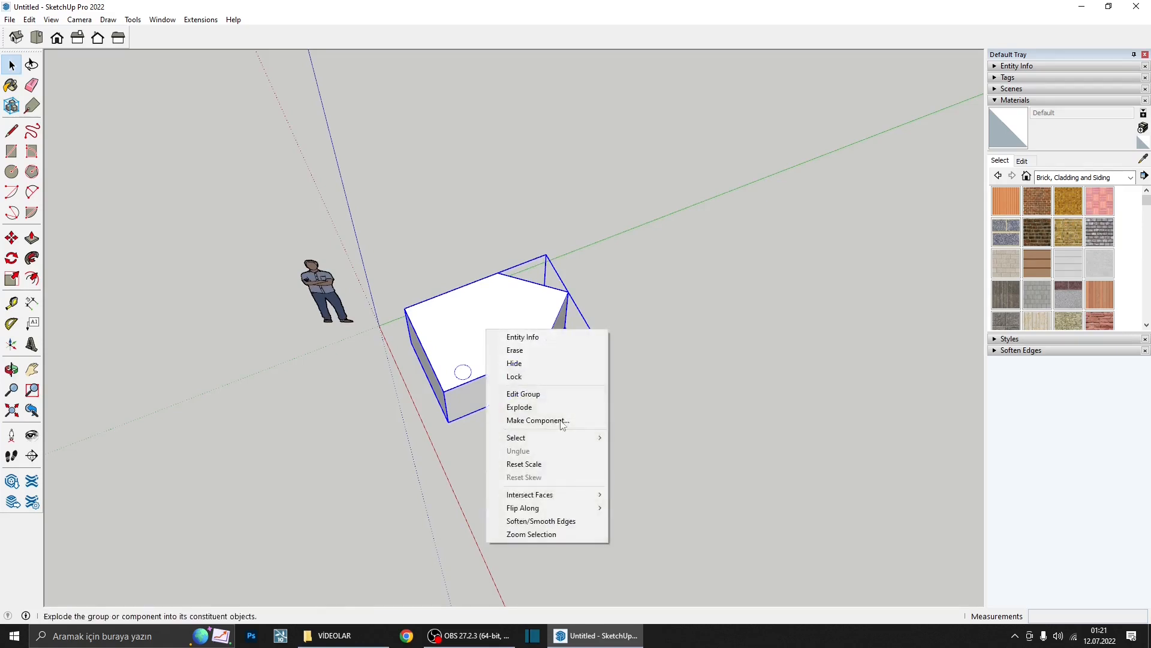
mouse_move(582, 508)
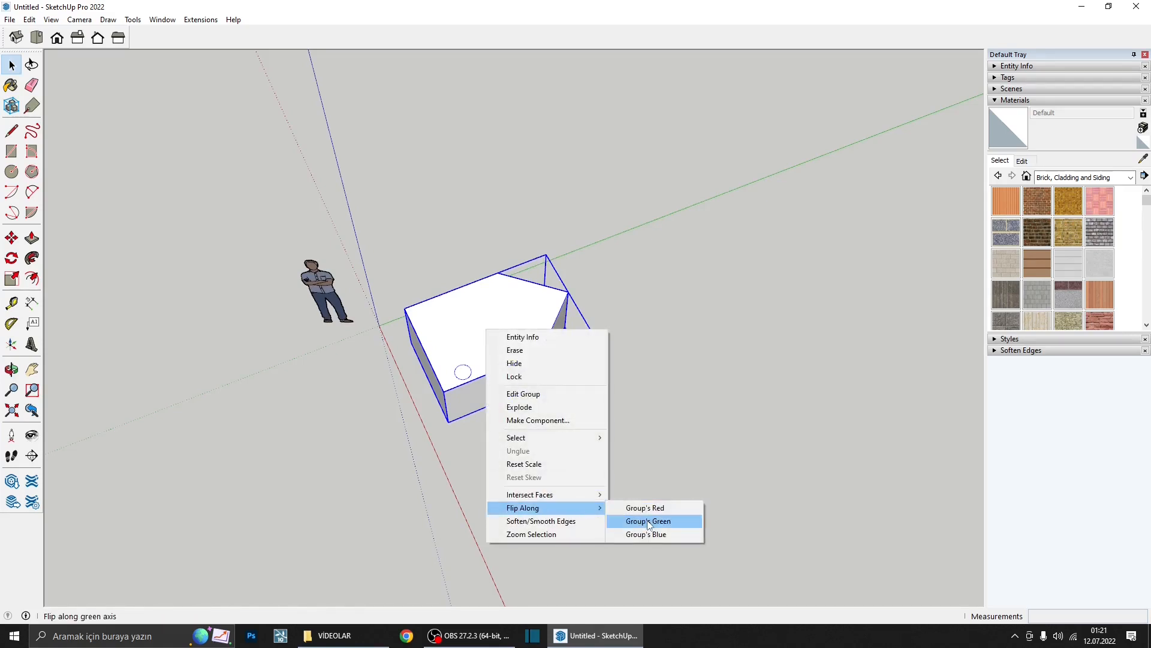
click(648, 521)
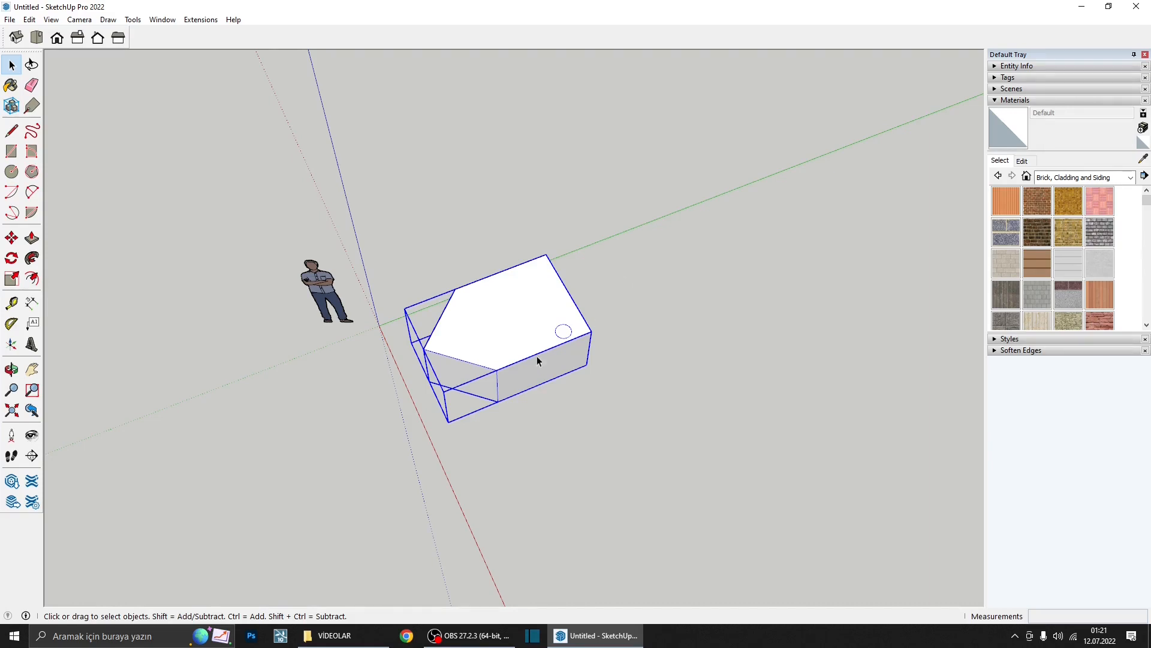
middle_drag(537, 359, 521, 314)
- Flip the pentagonal block's group along the group's blue axis
right_click(520, 310)
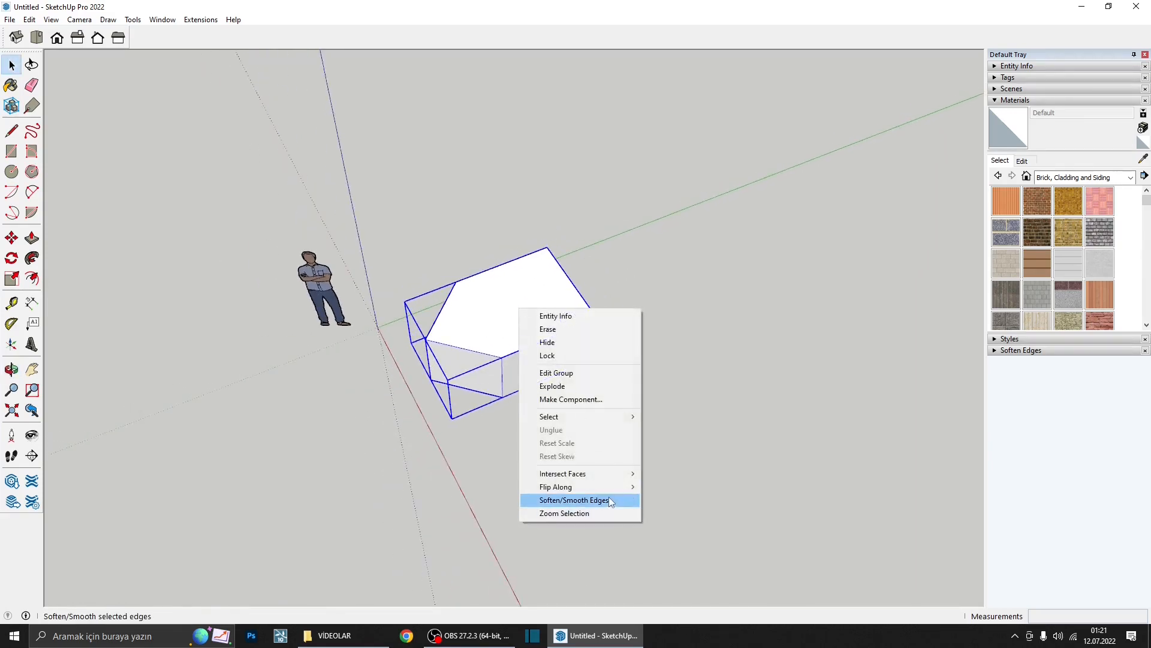
mouse_move(609, 491)
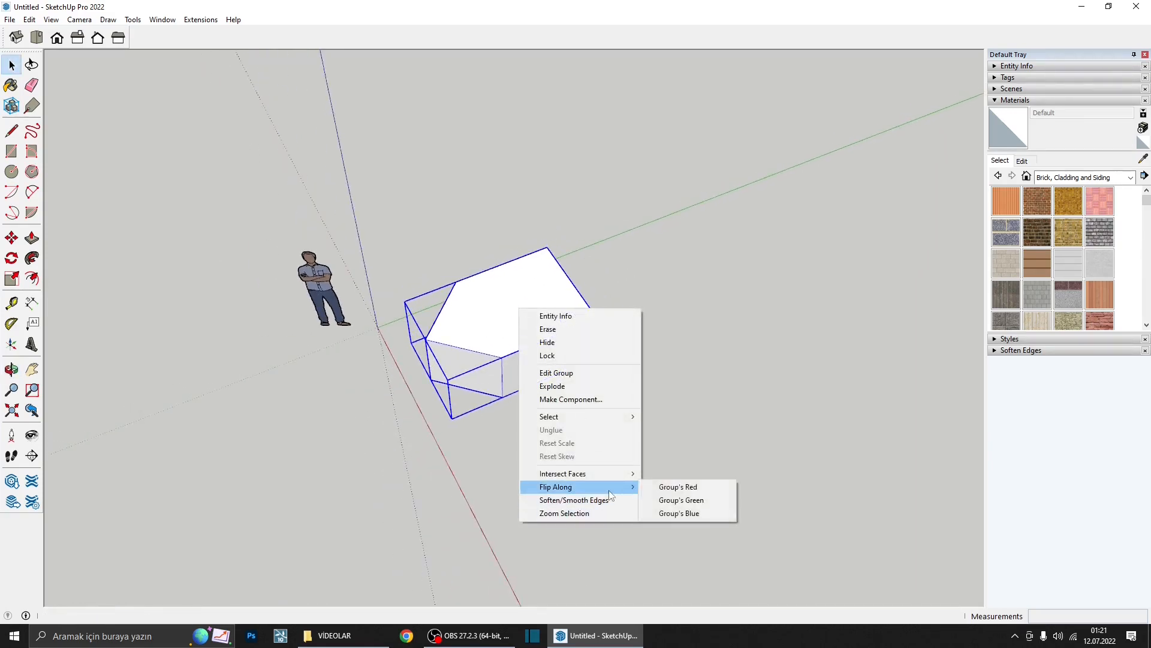
click(679, 513)
middle_drag(566, 397, 527, 308)
scroll(527, 369, down, 2)
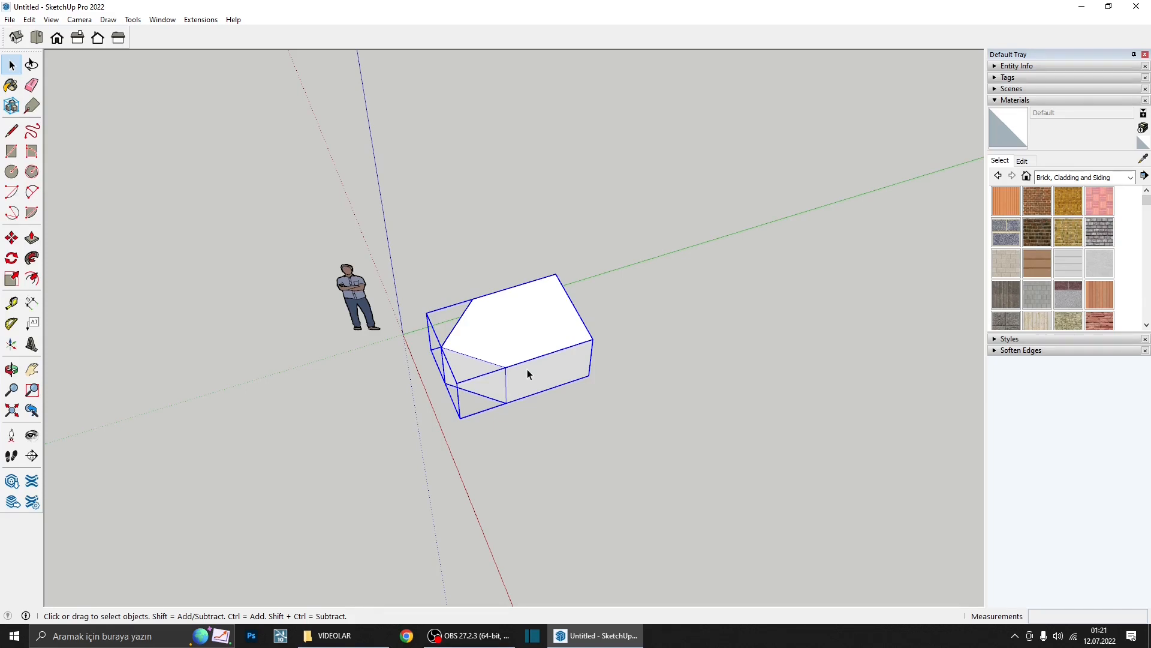
middle_drag(518, 327, 517, 345)
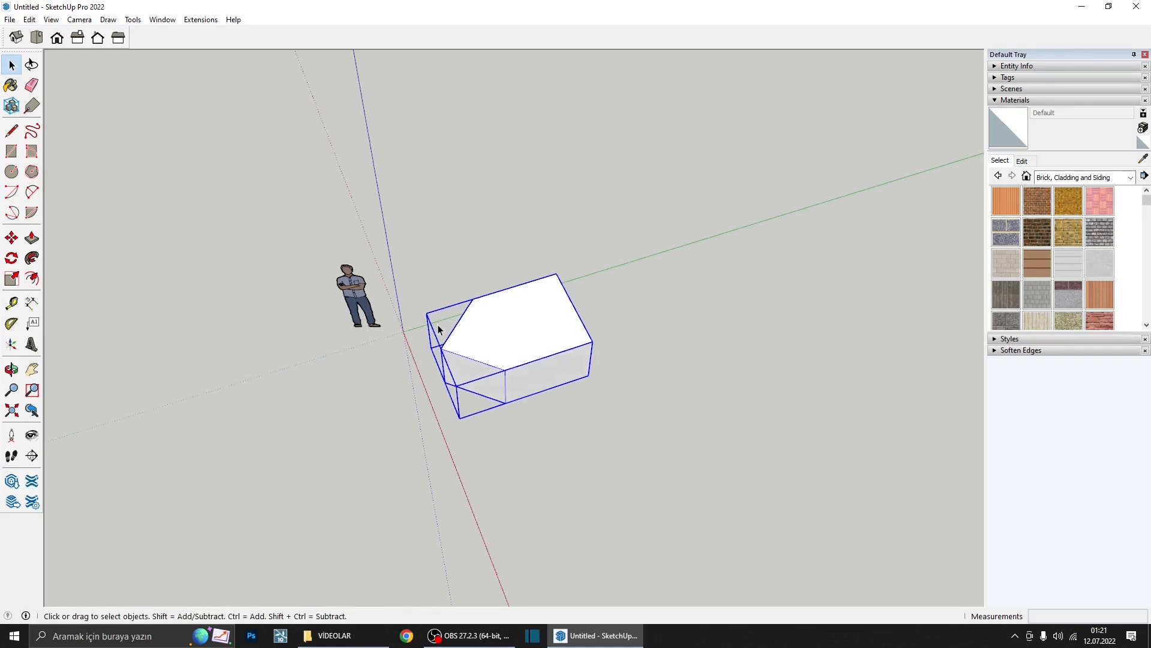
- Mirror the block along the green axis by scaling it about its center with a factor of -1
key(s)
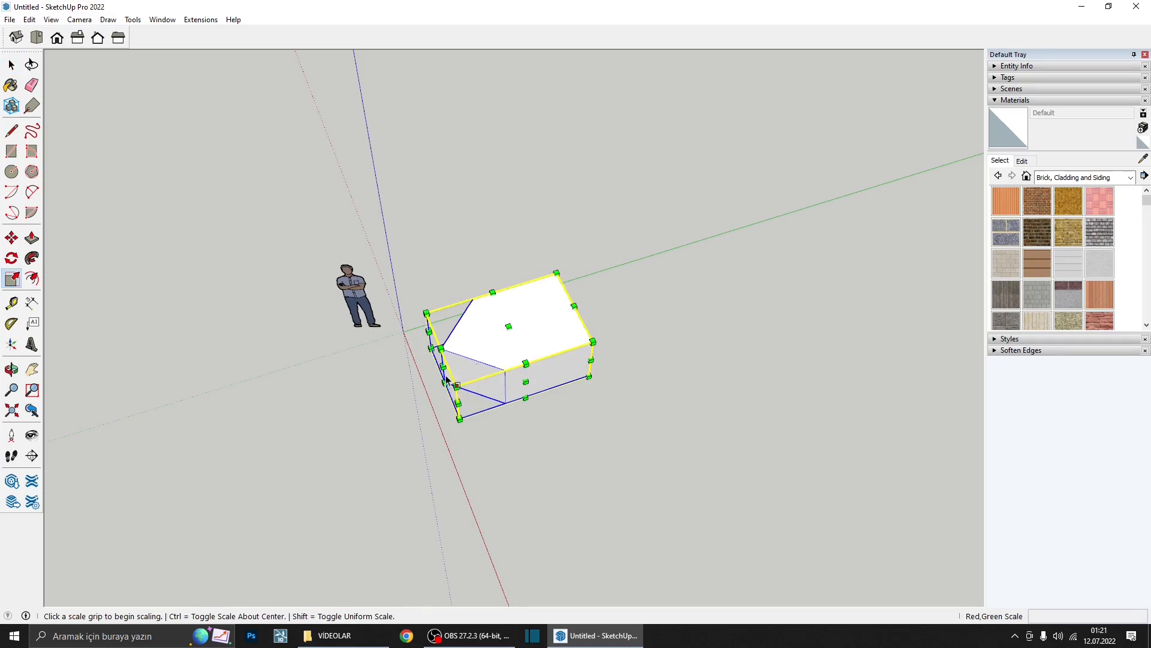
key(ctrl)
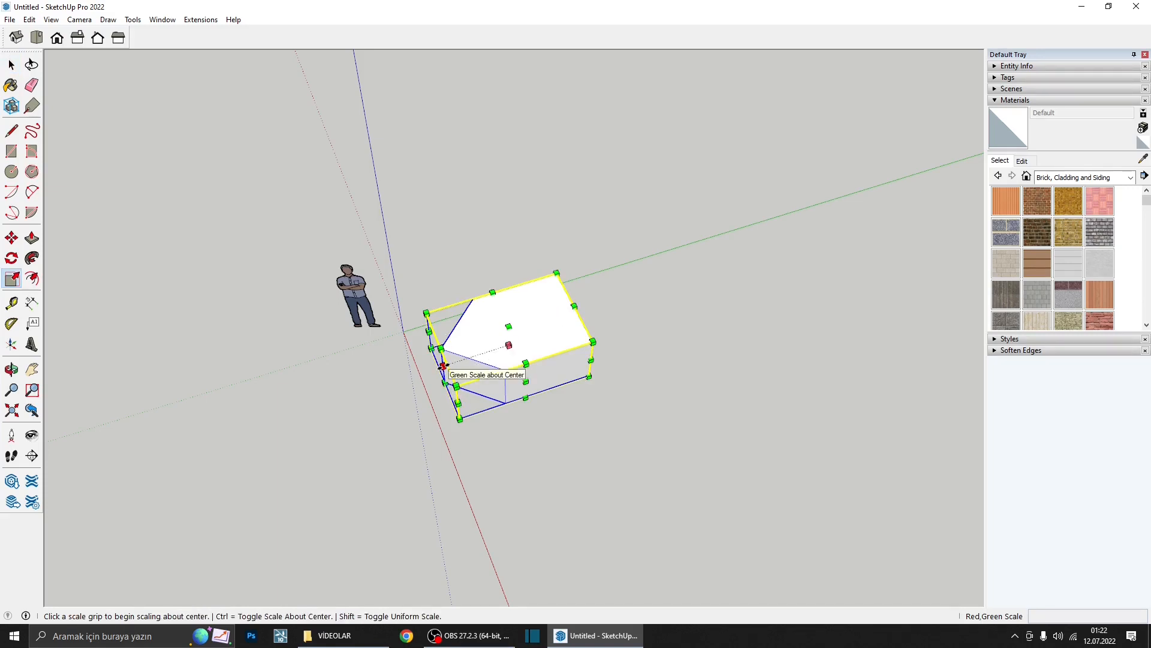
mouse_move(443, 365)
middle_down()
mouse_move(473, 334)
mouse_move(450, 367)
middle_up()
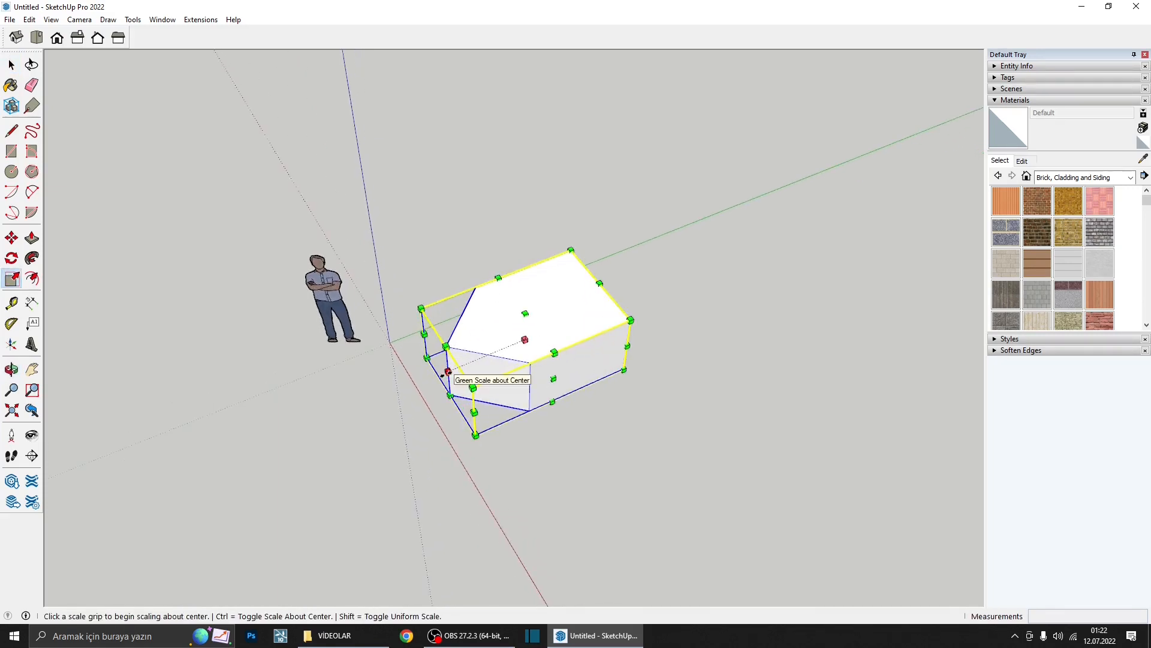
click(451, 367)
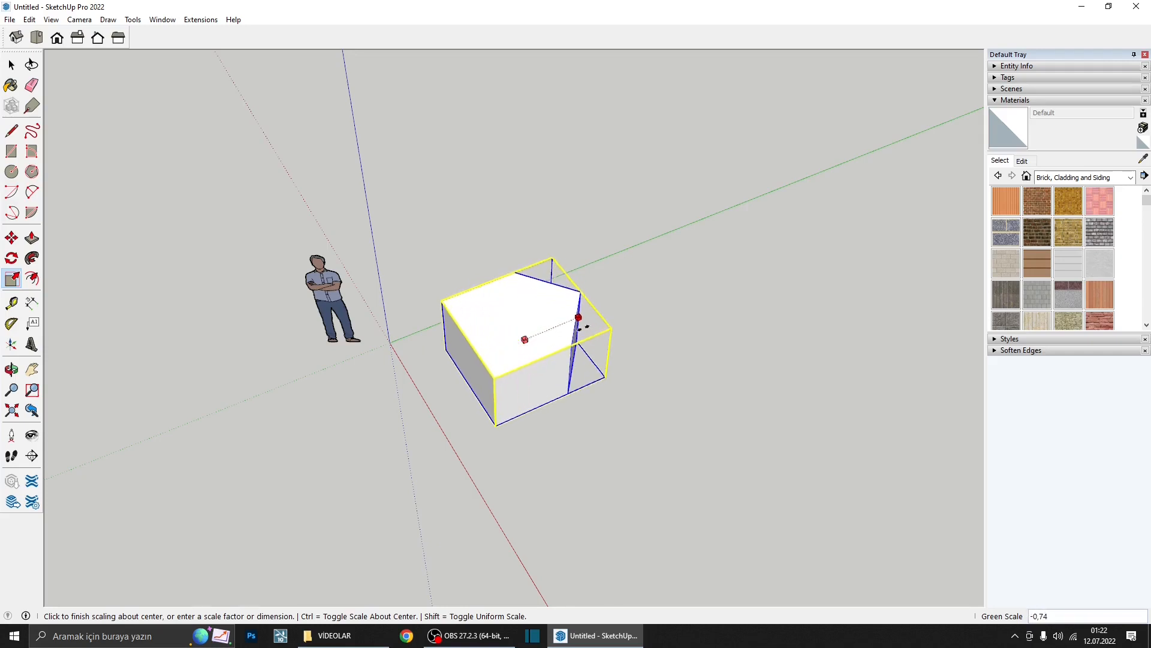
click(585, 328)
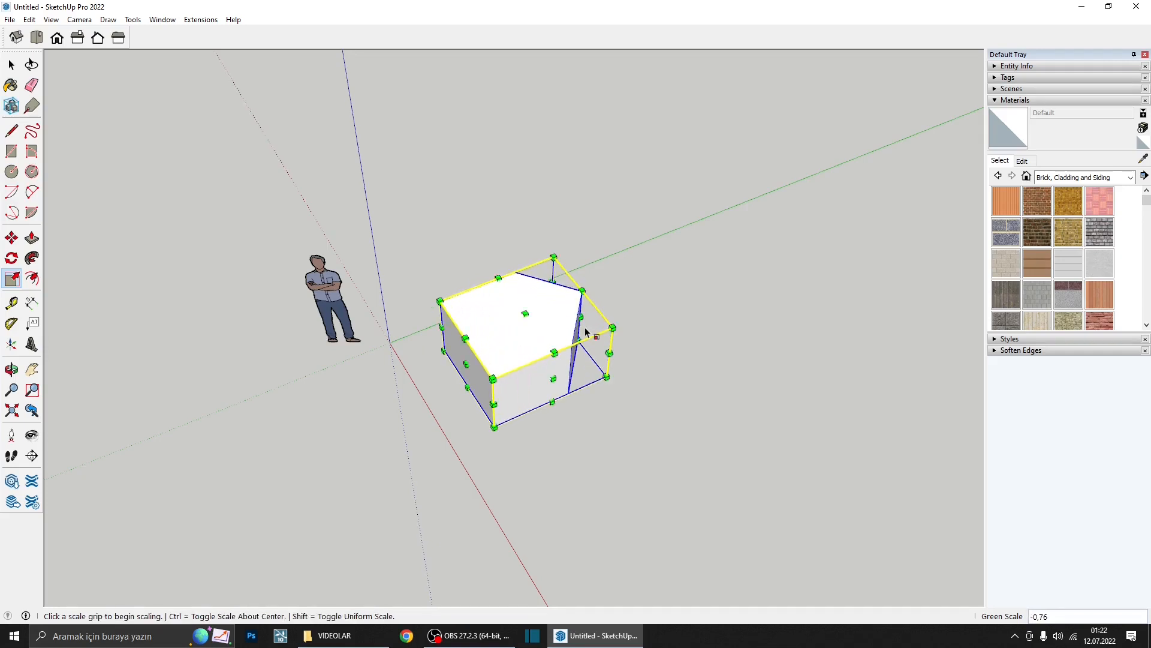
key(Return)
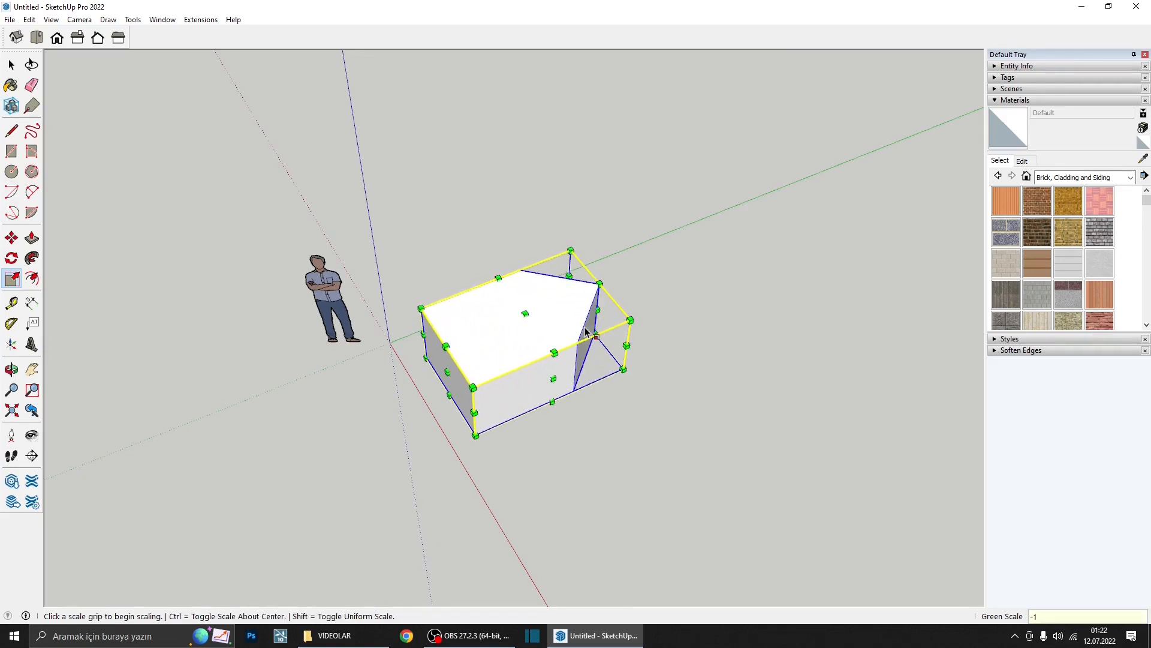
- Mirror the block about its center with Scale, first along the blue axis and again along the green axis by a factor of -1
middle_drag(540, 329, 534, 360)
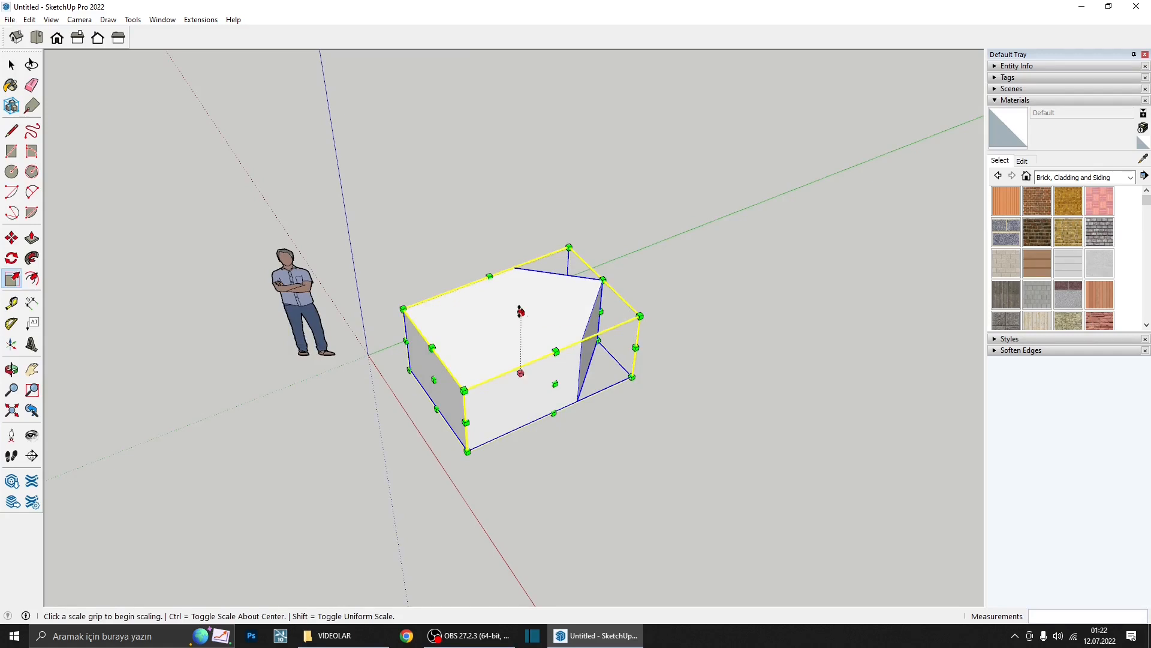
ctrl+drag(520, 312, 523, 391)
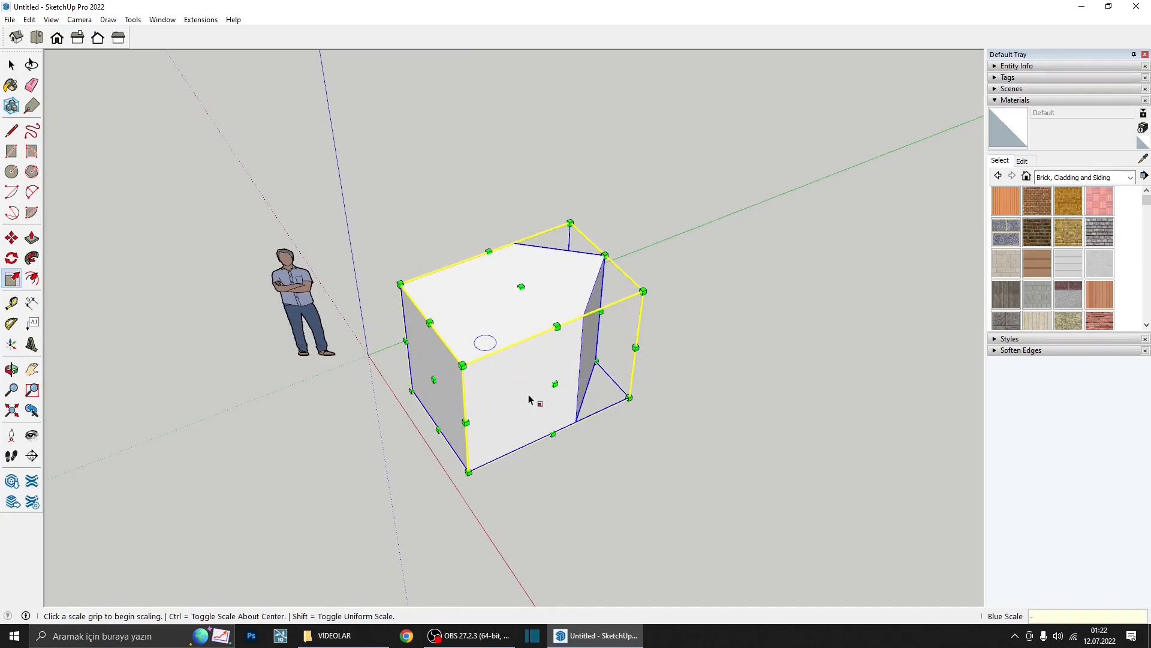
middle_drag(530, 399, 524, 344)
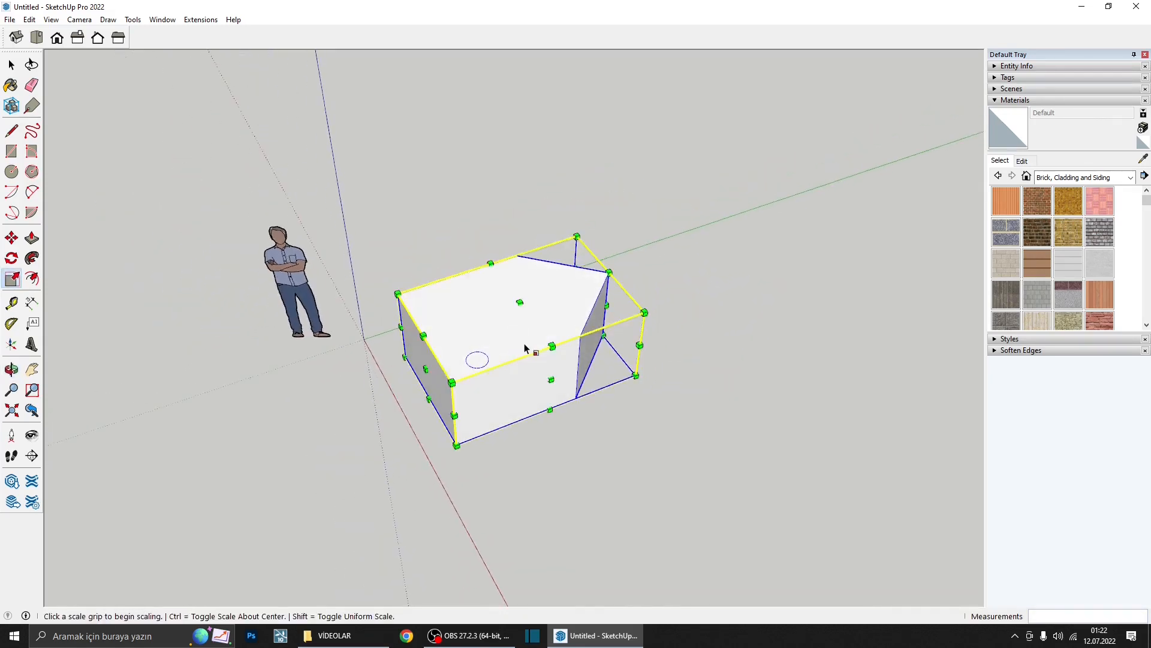
ctrl+drag(454, 379, 658, 307)
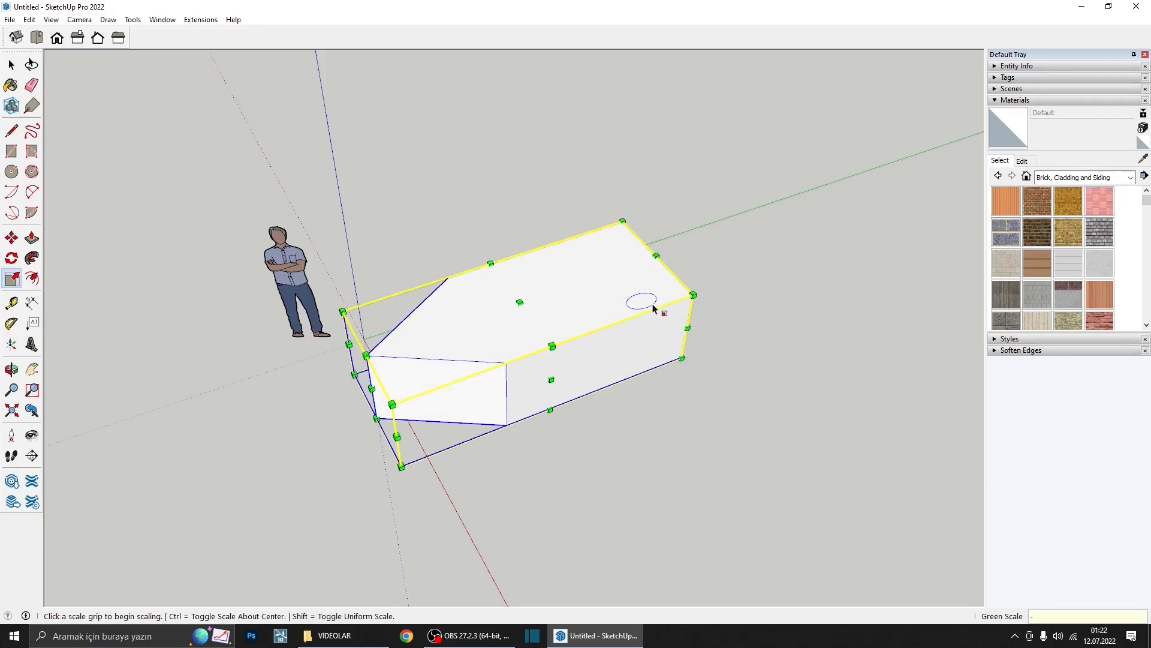
key(Return)
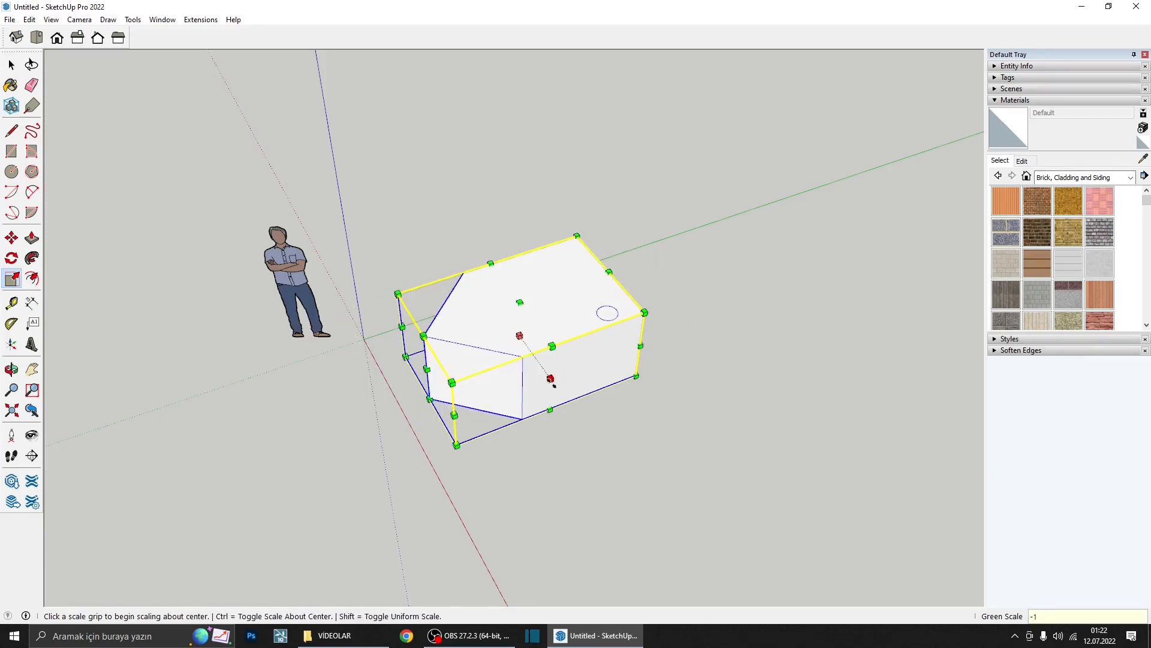
- Mirror the block along the red axis by scaling it about its center through its long side face
ctrl+click(551, 379)
click(491, 290)
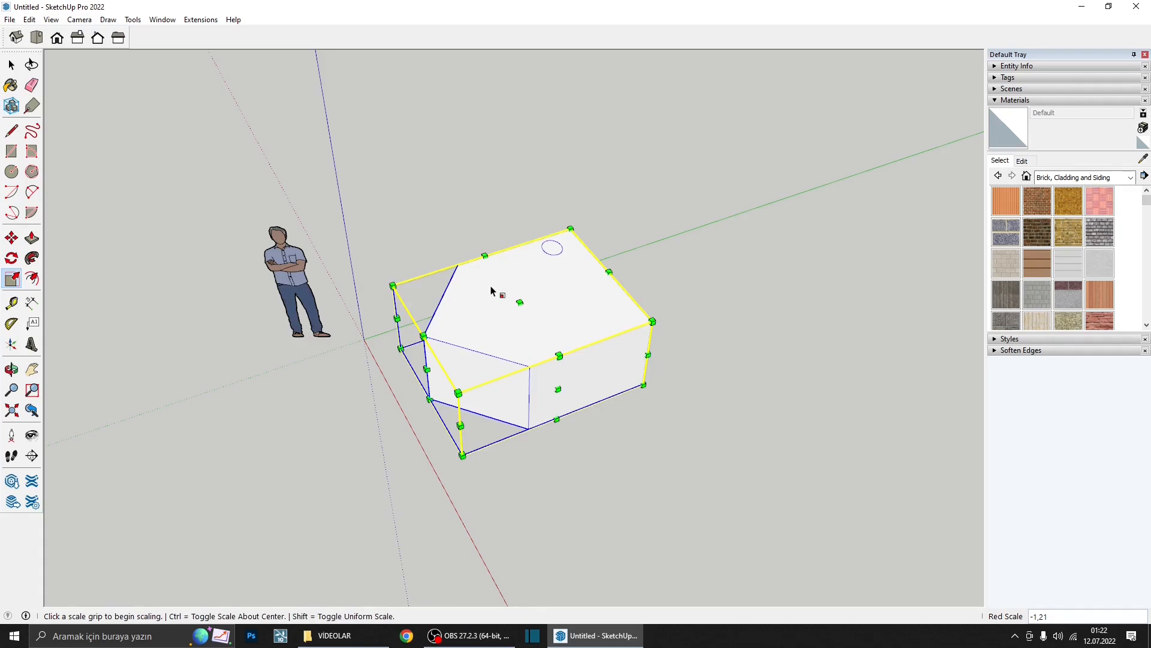
key(space)
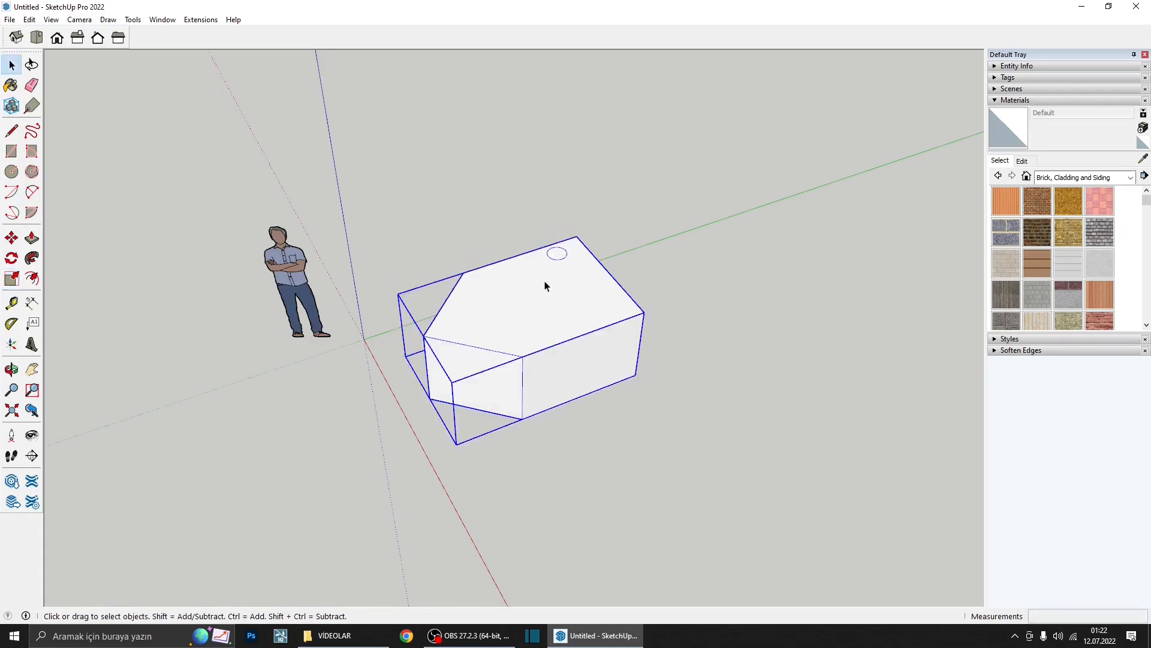
- Copy the pentagonal block along the green axis so the copy sits end to end with the original
click(556, 451)
middle_drag(555, 451, 642, 372)
click(641, 372)
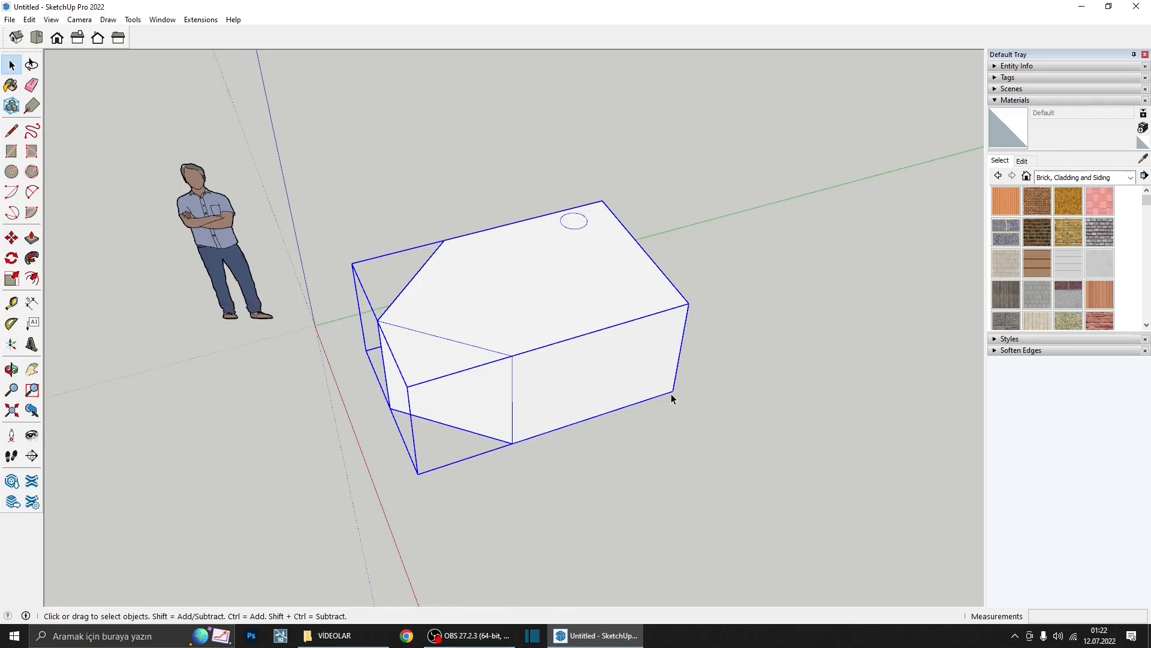
key(m)
click(401, 313)
key(ctrl)
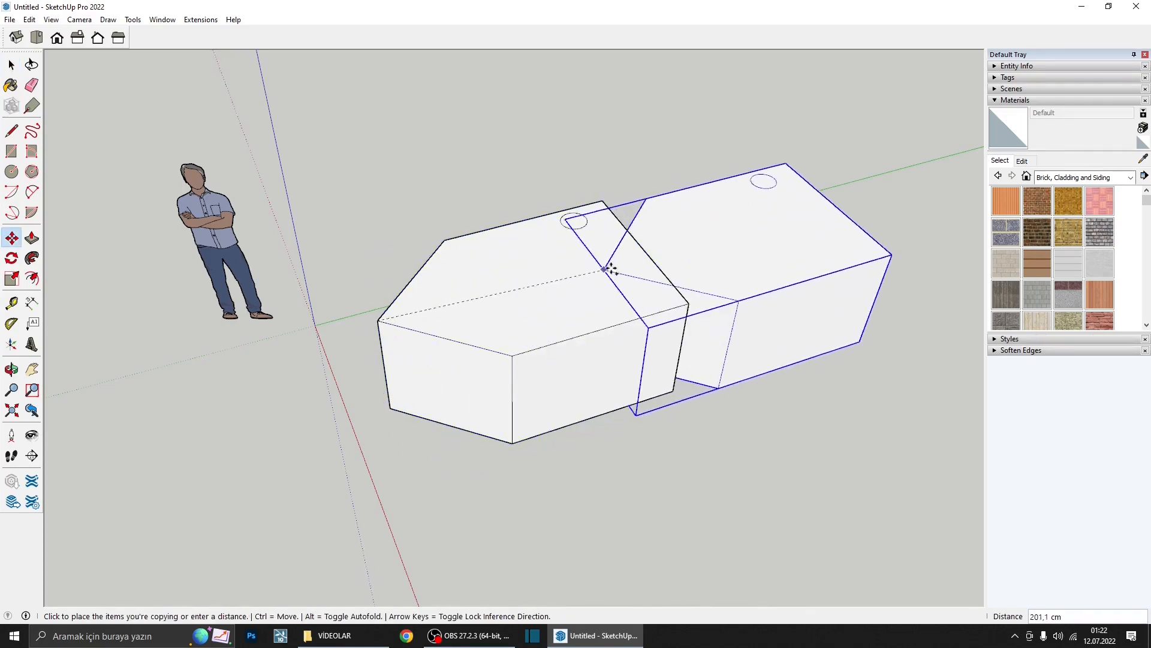
click(642, 249)
- Flip the copied block along its group's green axis so its pointed end faces away from the original
shift+middle_drag(629, 260, 457, 324)
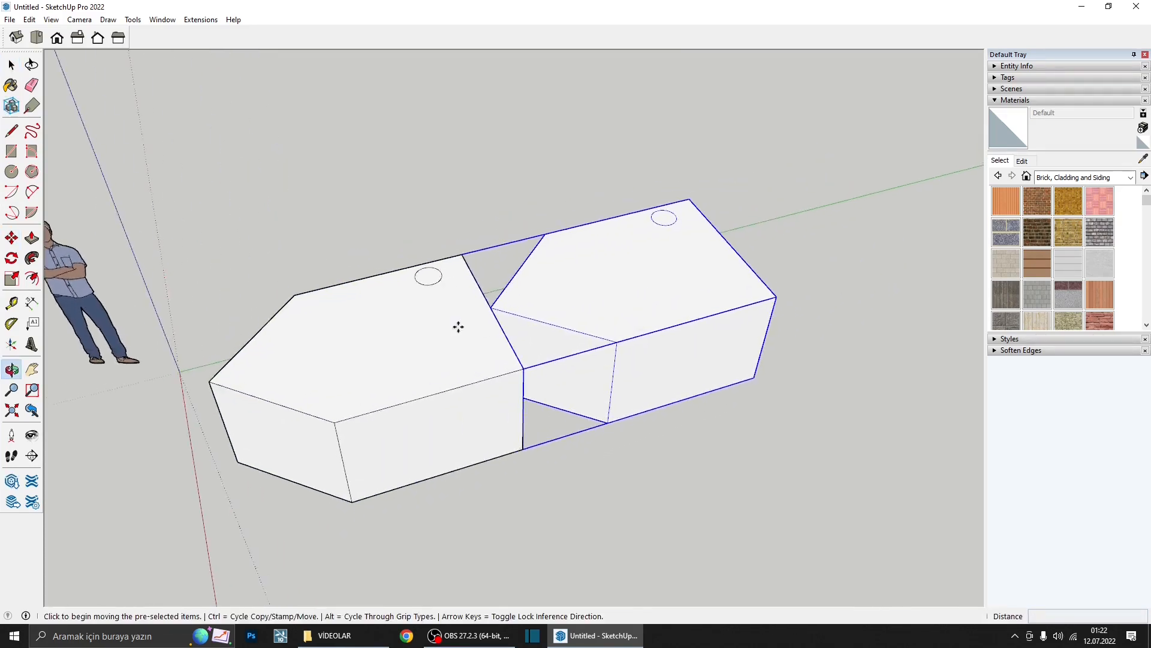
right_click(580, 287)
mouse_move(661, 457)
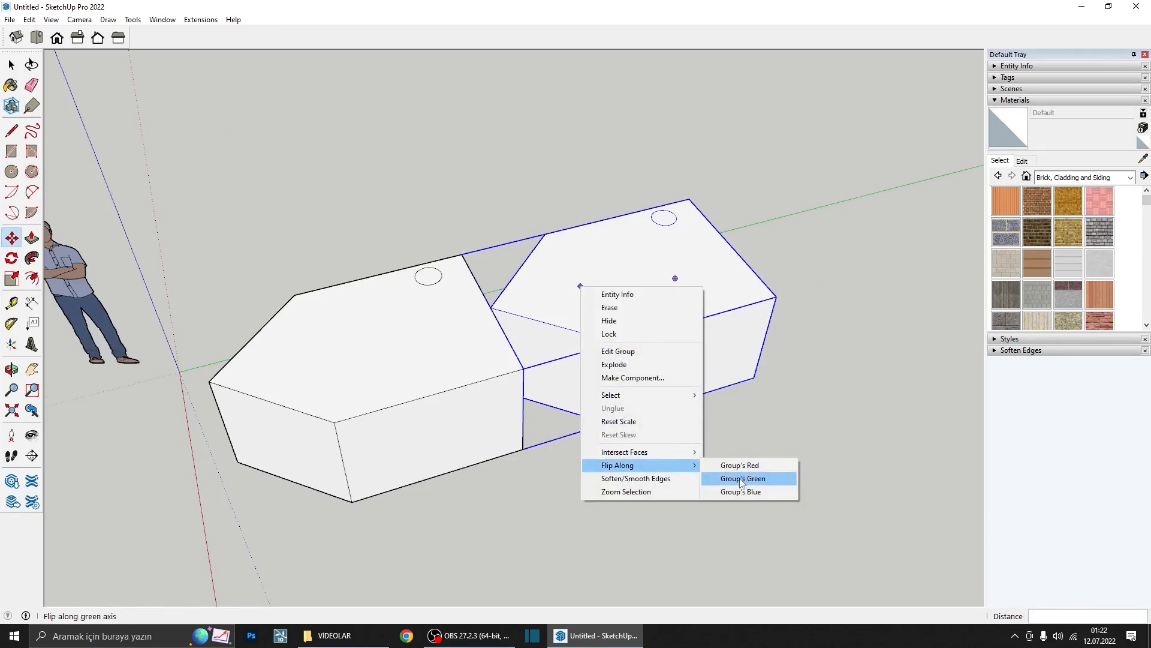
click(742, 478)
middle_drag(560, 368, 549, 300)
middle_drag(576, 461, 489, 454)
scroll(470, 408, down, 3)
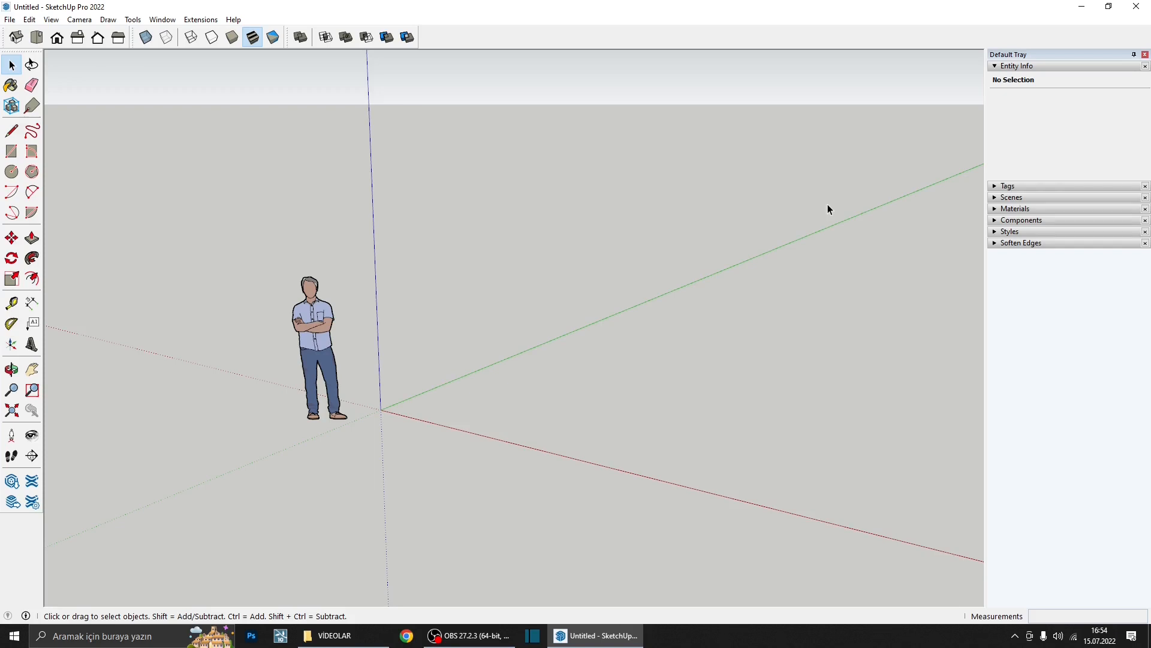
- Display the Sandbox toolset in the new model and place it higher up over the drawing area
right_click(563, 40)
right_click(492, 38)
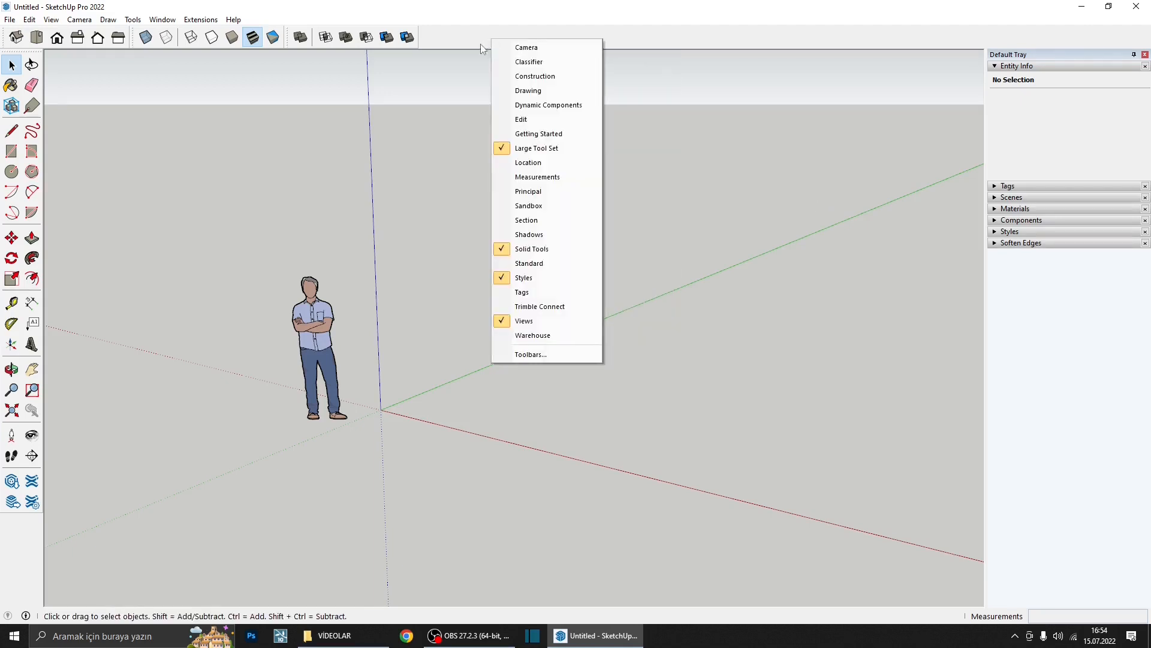
click(529, 205)
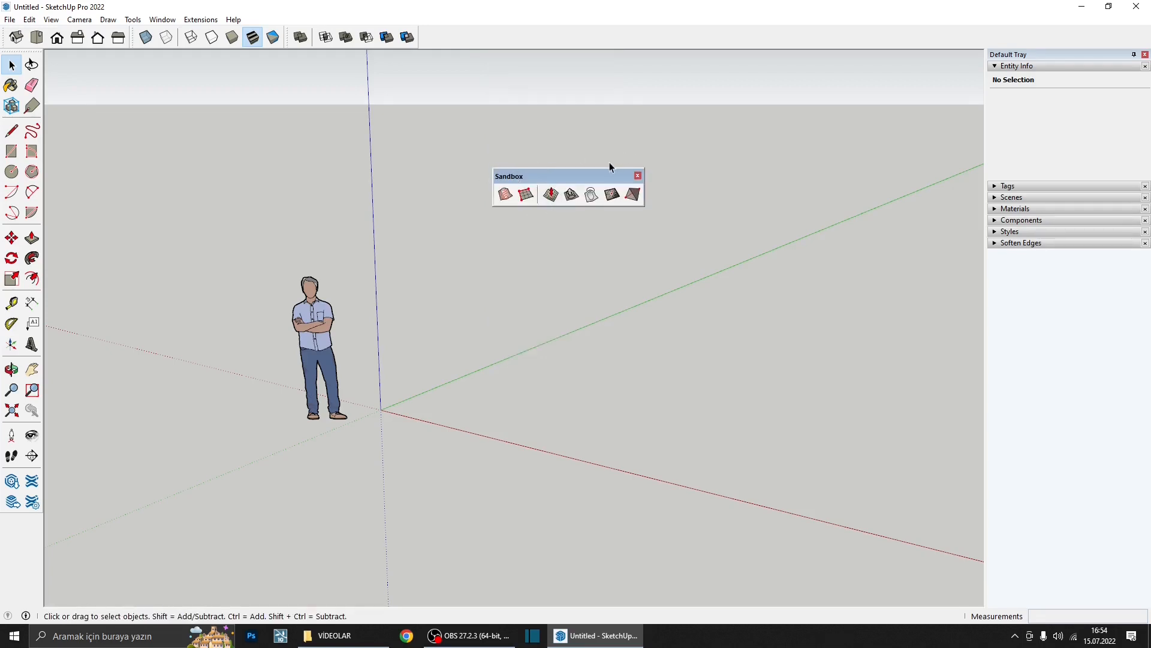
drag(556, 186, 545, 136)
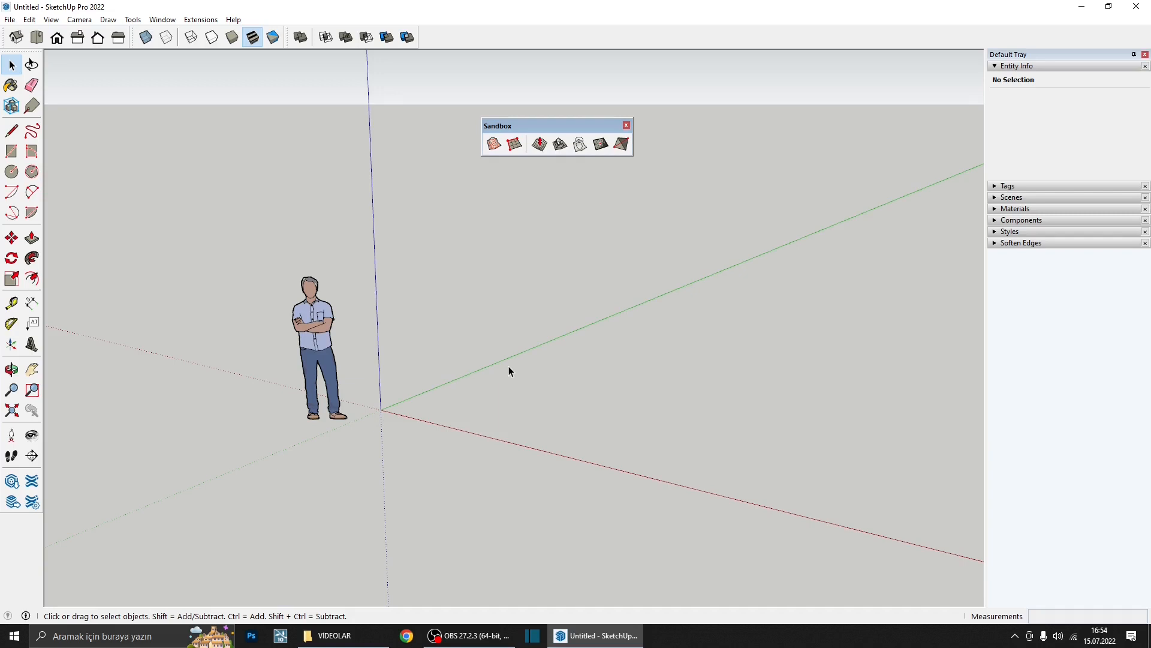
- Draw a flat rectangle about 188 cm long on the ground near the origin, its long side parallel to the red axis
click(12, 151)
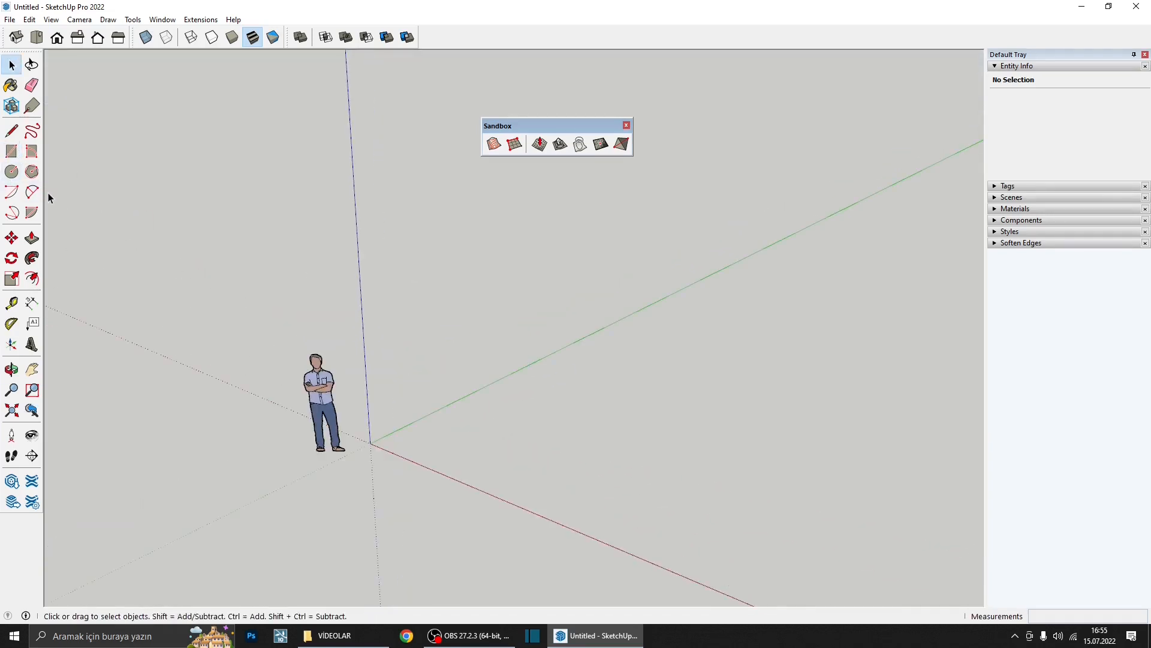
click(12, 151)
scroll(479, 471, up, 2)
click(424, 417)
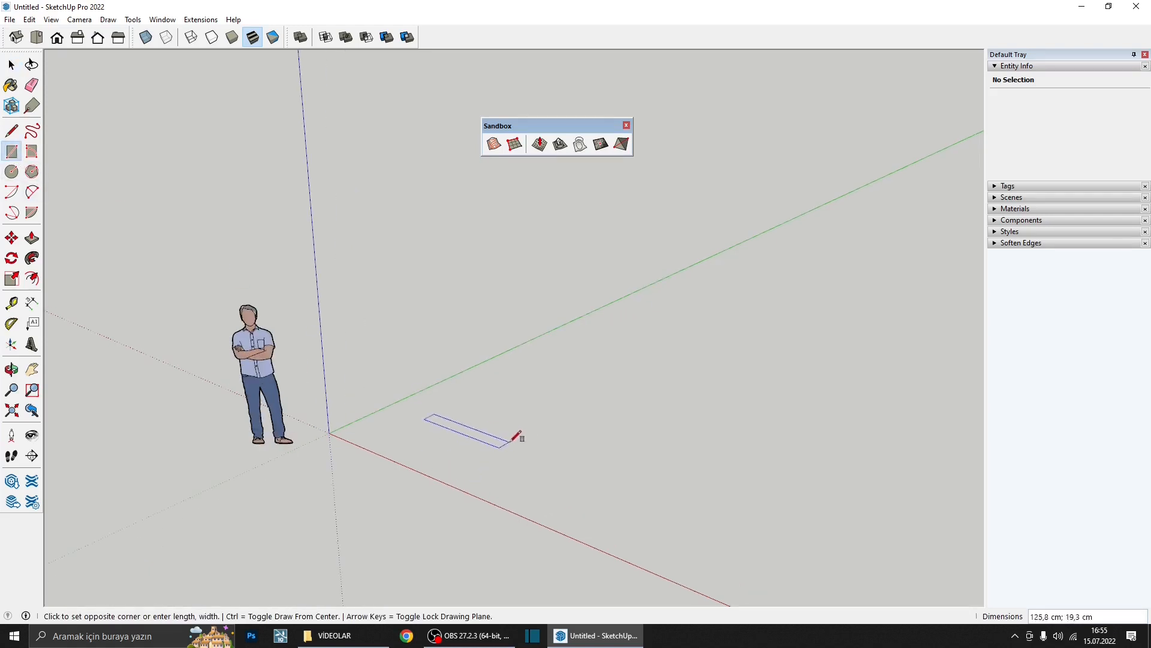
click(569, 443)
middle_drag(568, 444, 548, 457)
key(space)
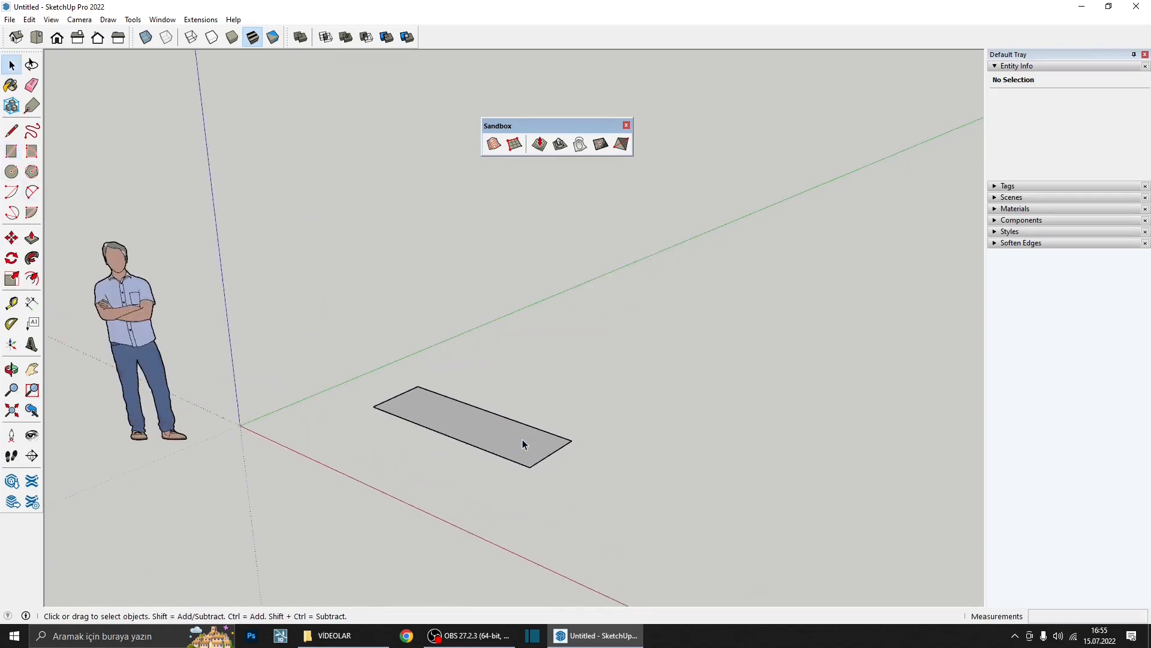
- Copy the rectangle along the green axis and upward so the copy forms the next higher step
double_click(522, 444)
key(m)
click(557, 441)
key(ctrl)
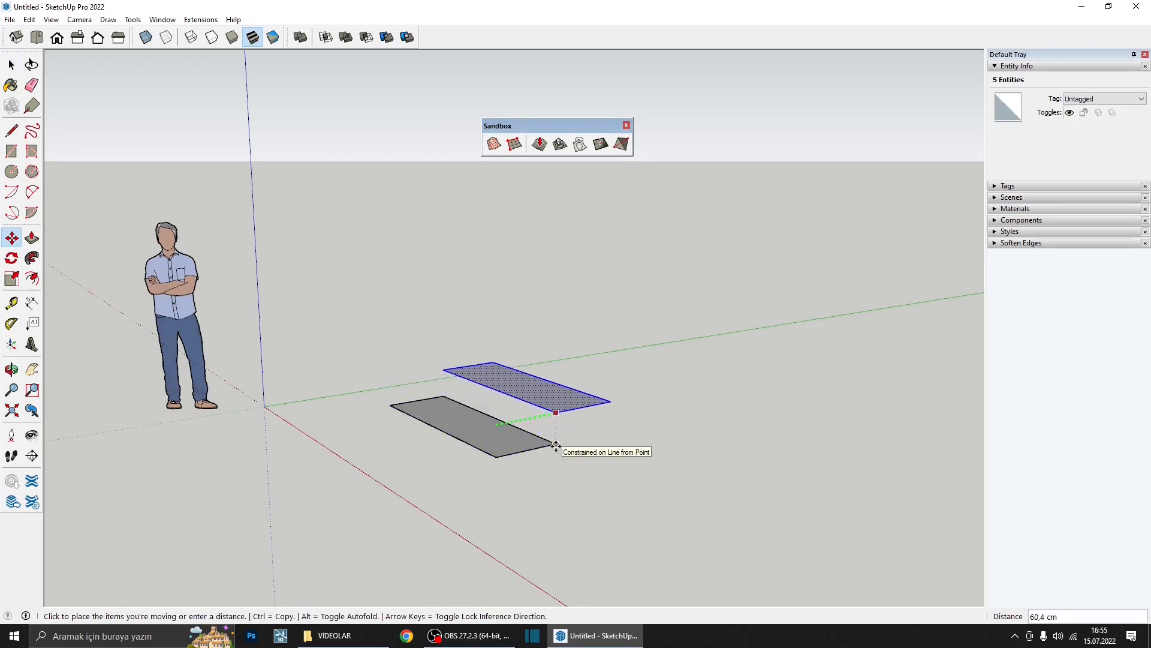
click(555, 446)
scroll(539, 424, down, 1)
middle_drag(540, 424, 555, 454)
- Copy the raised rectangle by the same stepped offset and repeat the copy 3 times to form a rising flight
scroll(555, 447, up, 2)
click(556, 440)
key(ctrl)
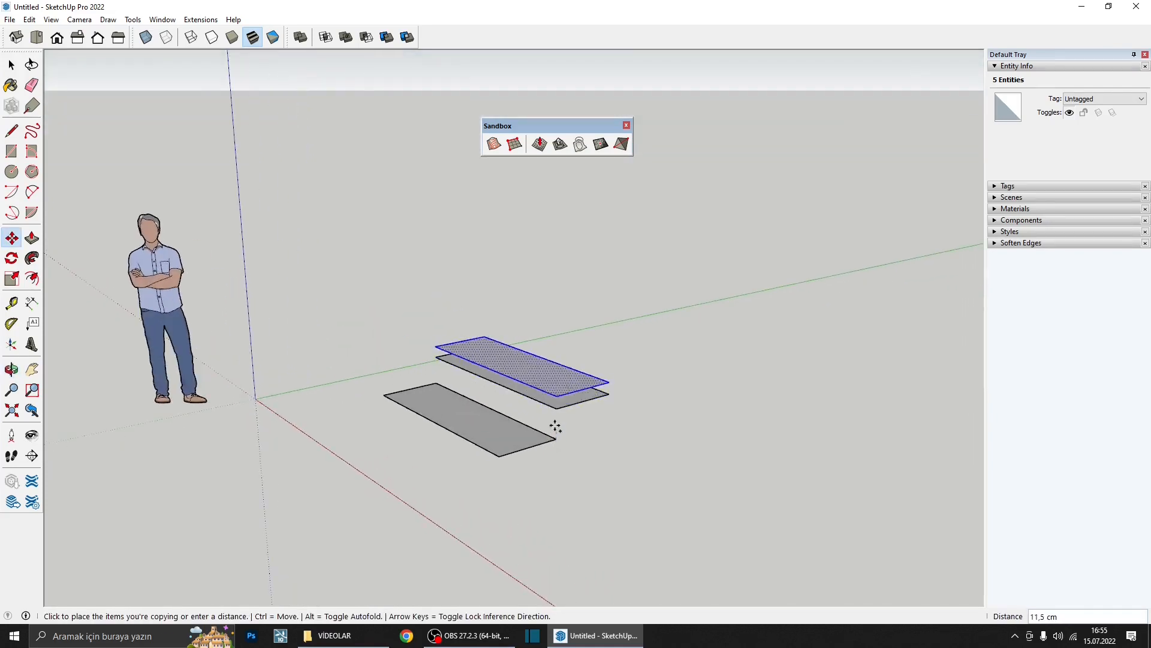
middle_drag(606, 396, 565, 508)
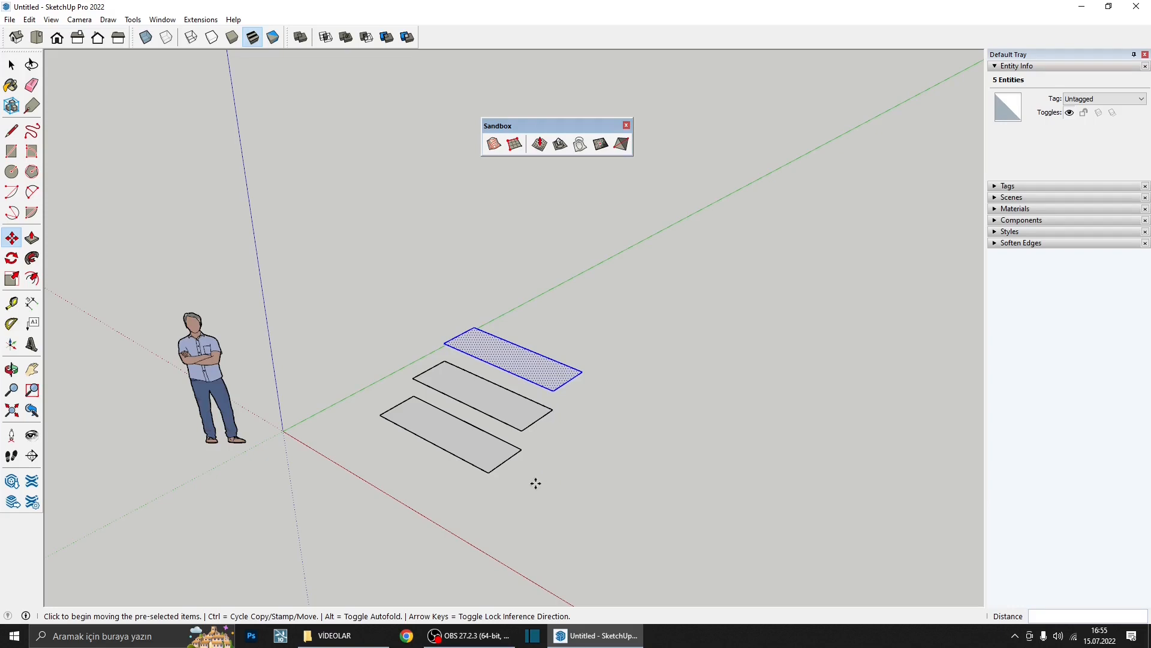
key(Return)
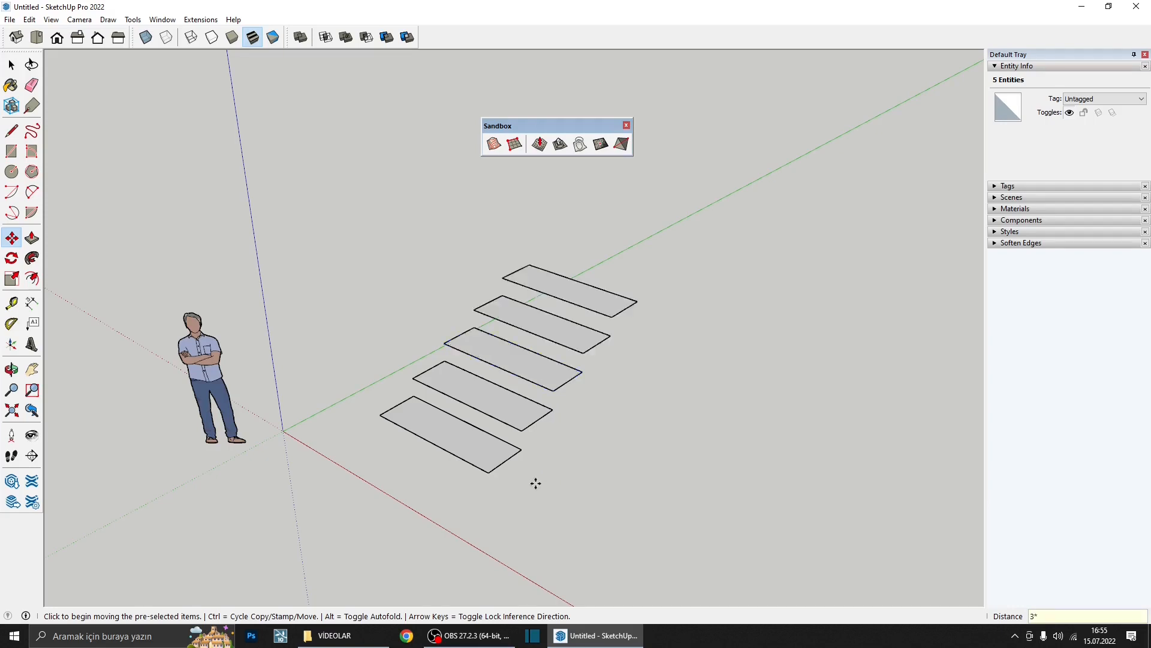
key(Escape)
- Draw a guide line along the green axis from the fourth rectangle's near corner to below the top rectangle's far corner
middle_drag(504, 463, 450, 373)
scroll(489, 337, up, 2)
key(space)
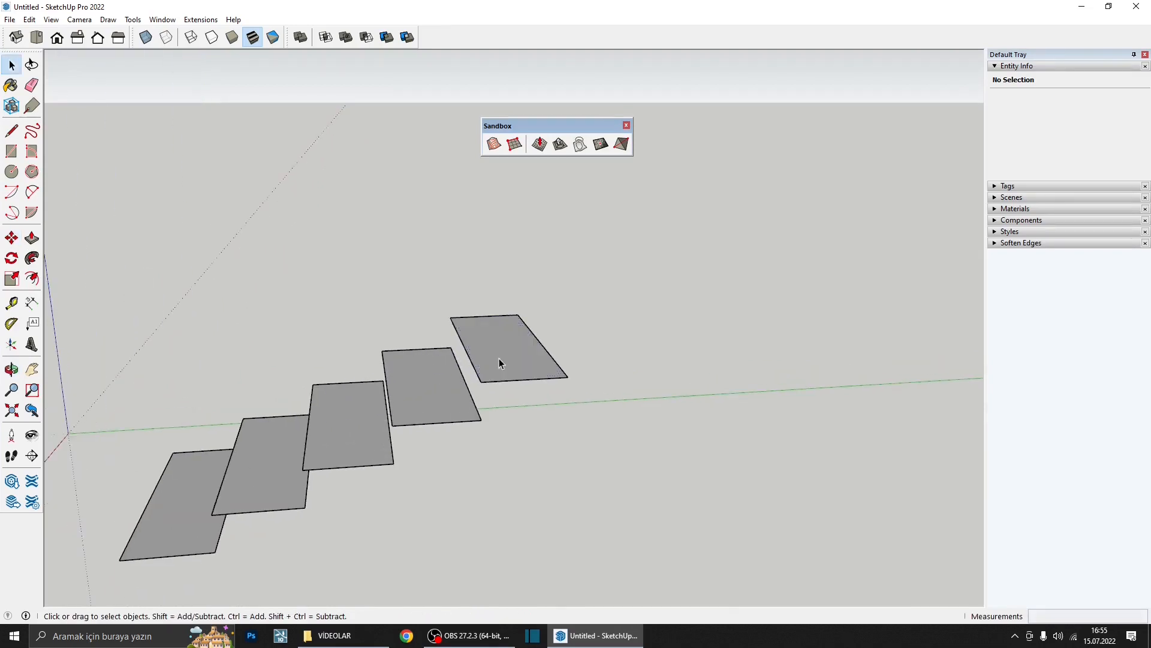
double_click(501, 359)
key(l)
click(481, 420)
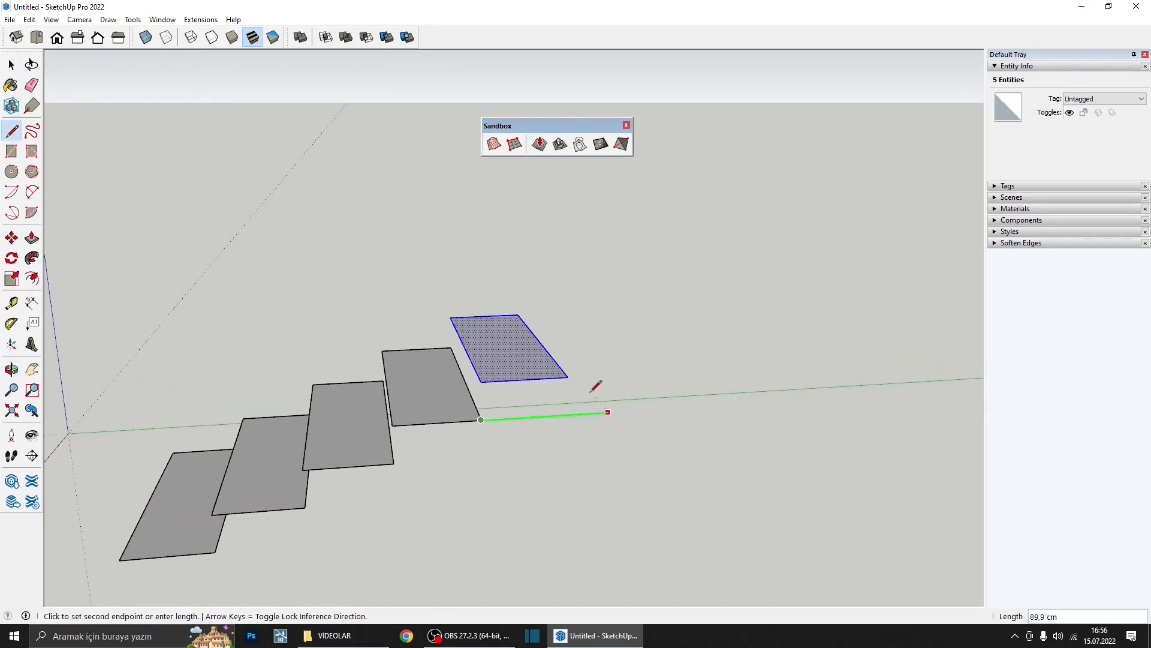
click(570, 373)
key(Escape)
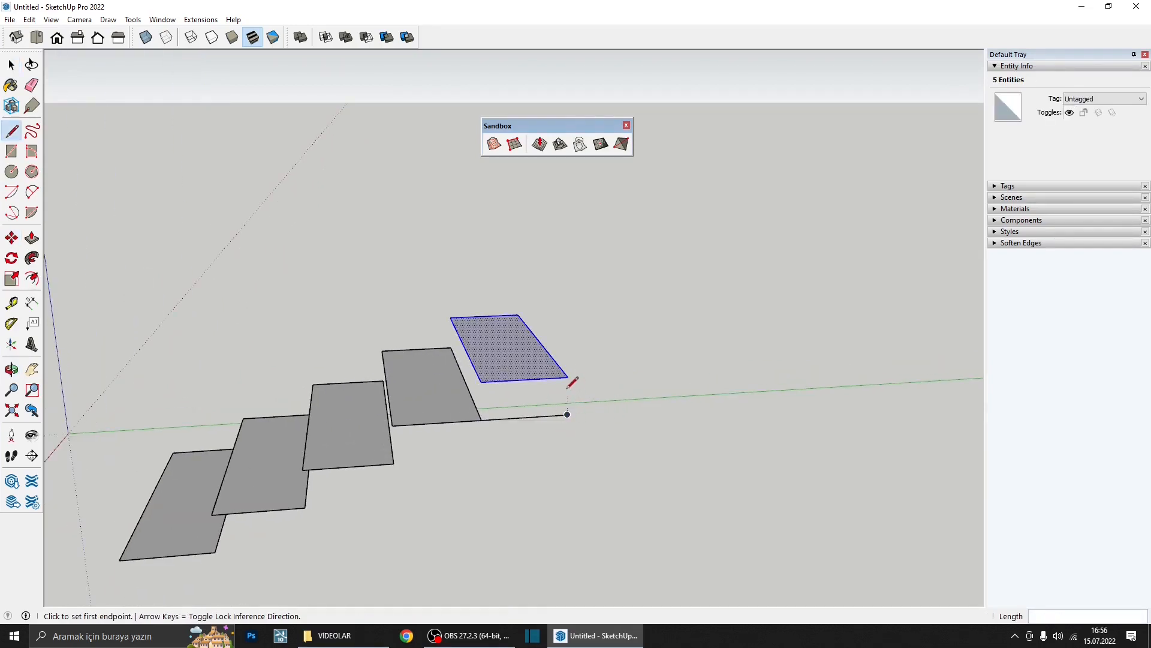
key(space)
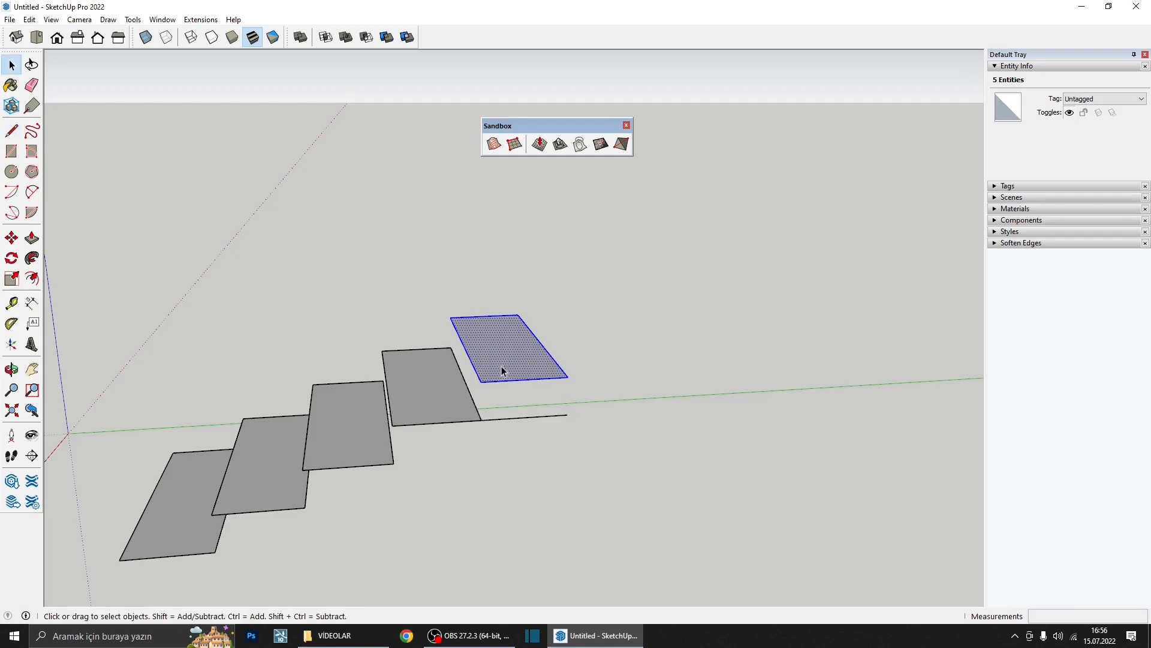
- Copy the top rectangle down to the end of the guide line as the first descending step, and erase the line
key(m)
click(480, 381)
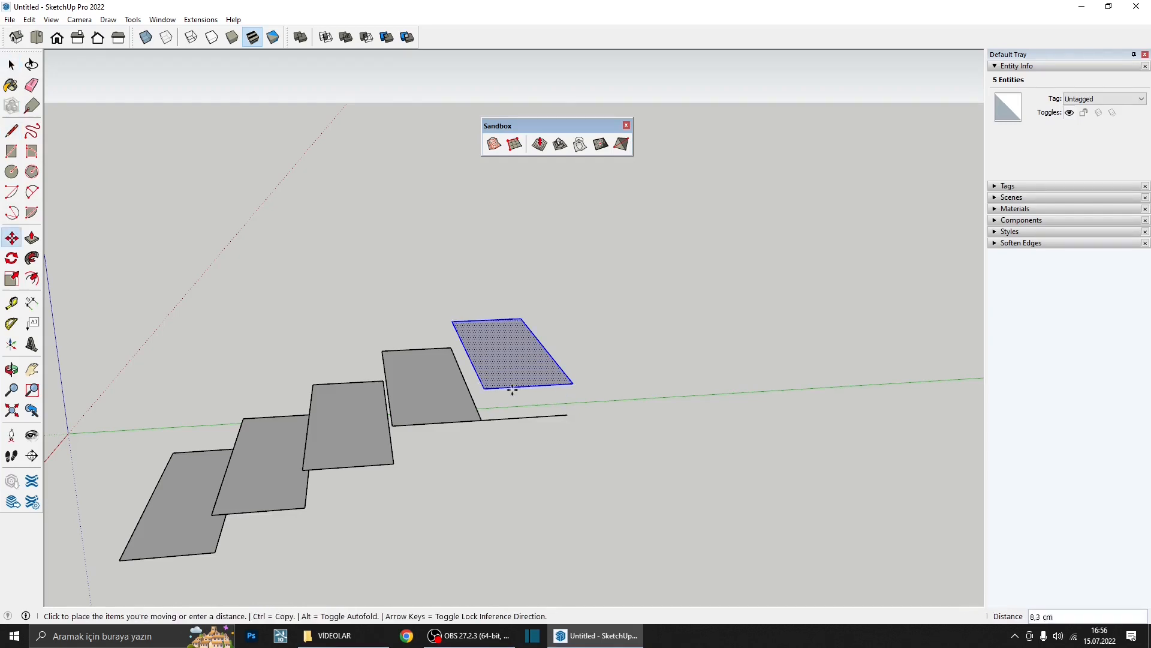
key(ctrl)
click(568, 414)
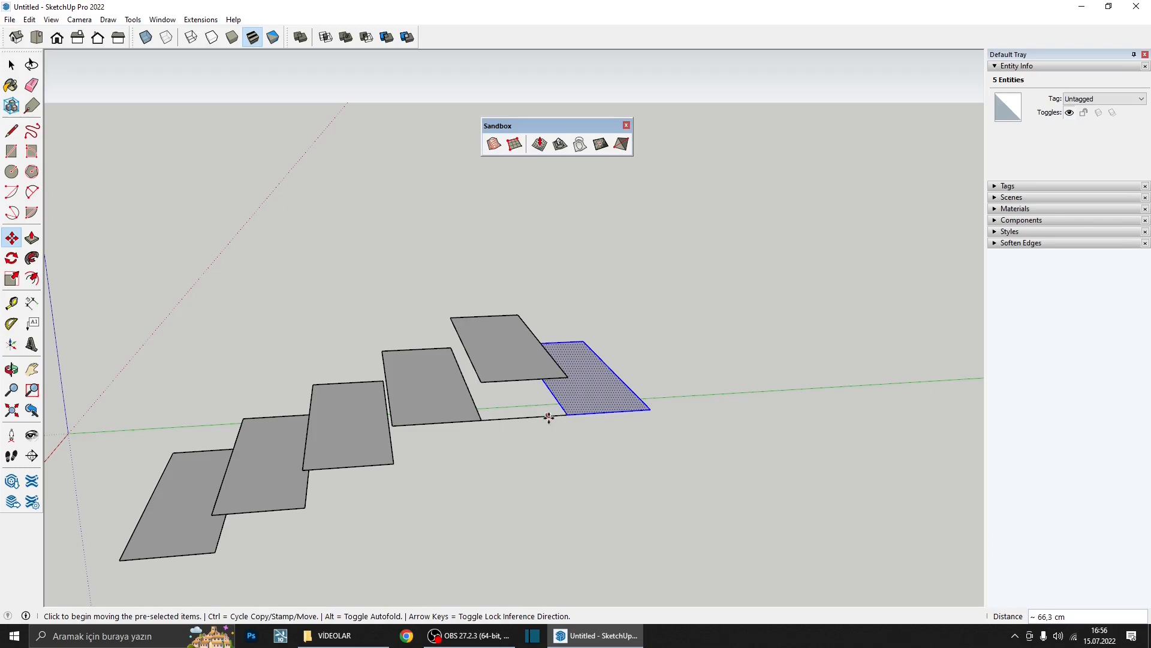
key(e)
click(537, 417)
scroll(535, 415, down, 2)
middle_drag(535, 415, 569, 419)
key(space)
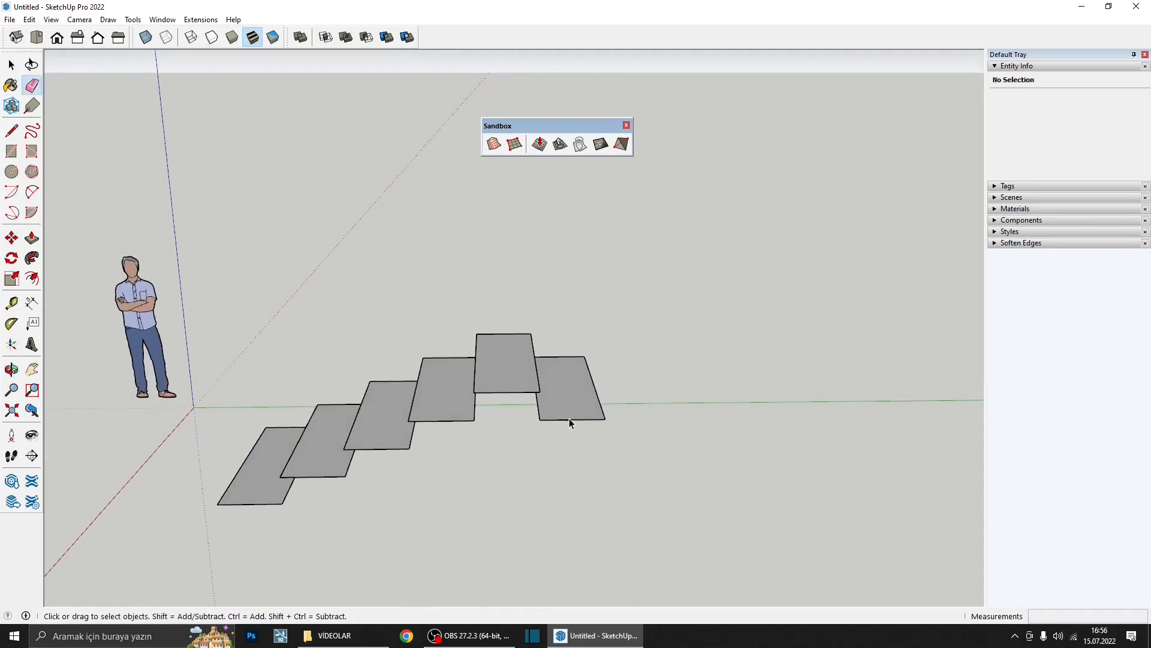
- Copy the descending rectangle from the top rectangle's corner to its own matching corner and repeat the copy 3 times
double_click(573, 415)
key(m)
click(538, 391)
key(ctrl)
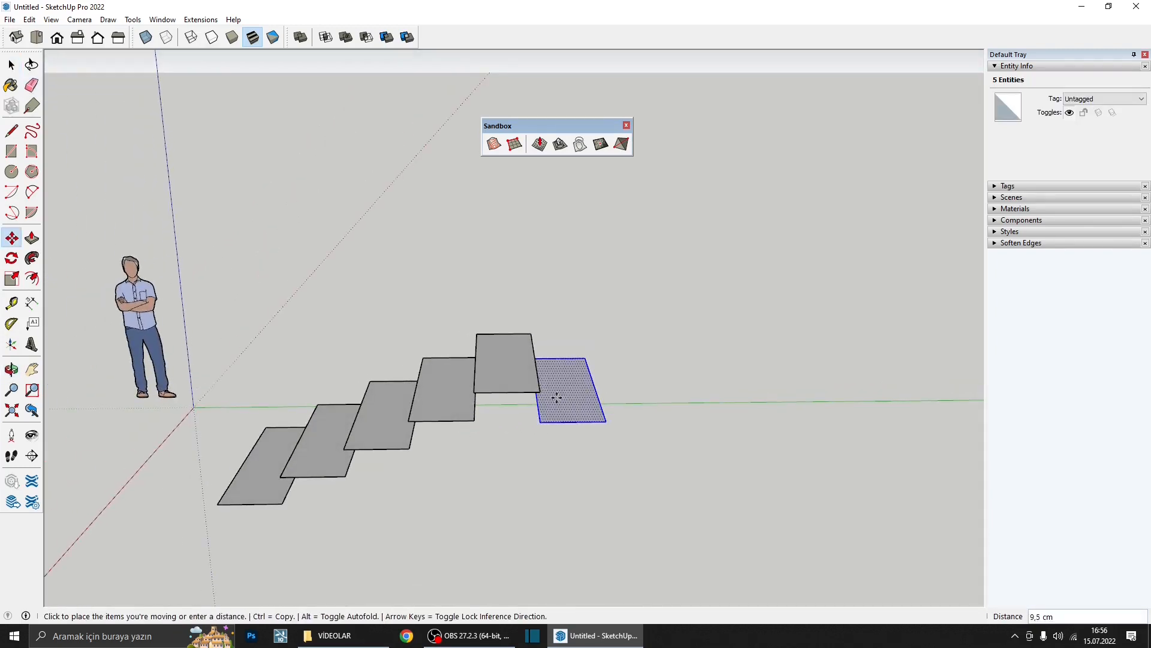
click(603, 417)
middle_drag(604, 419, 621, 396)
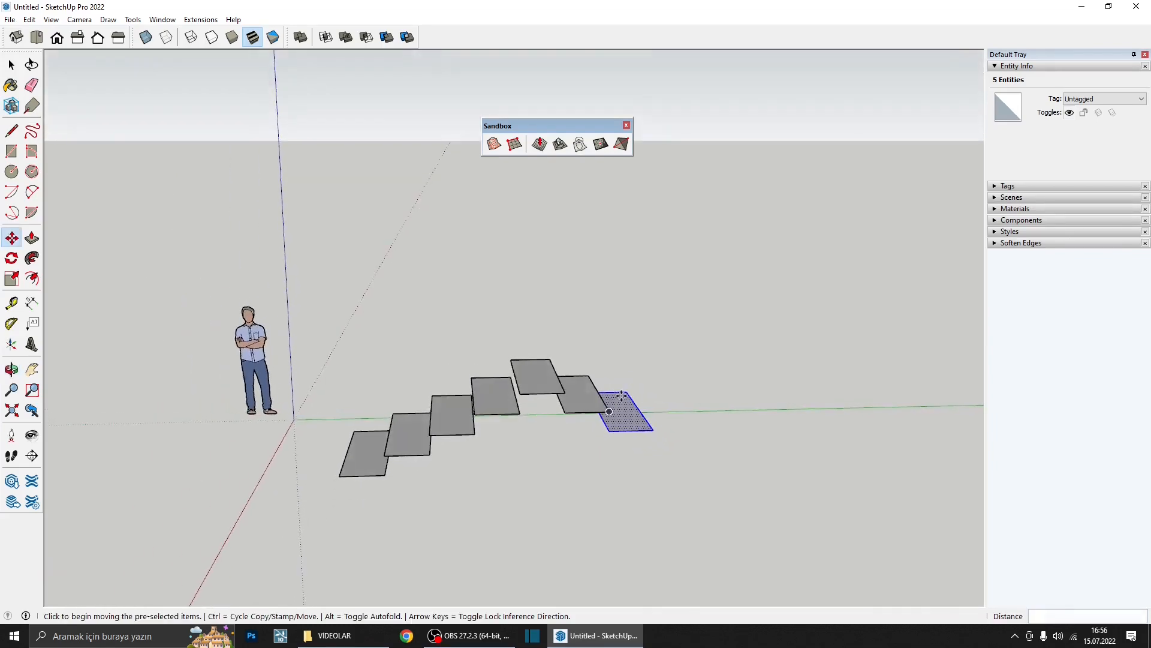
text(3x)
key(Return)
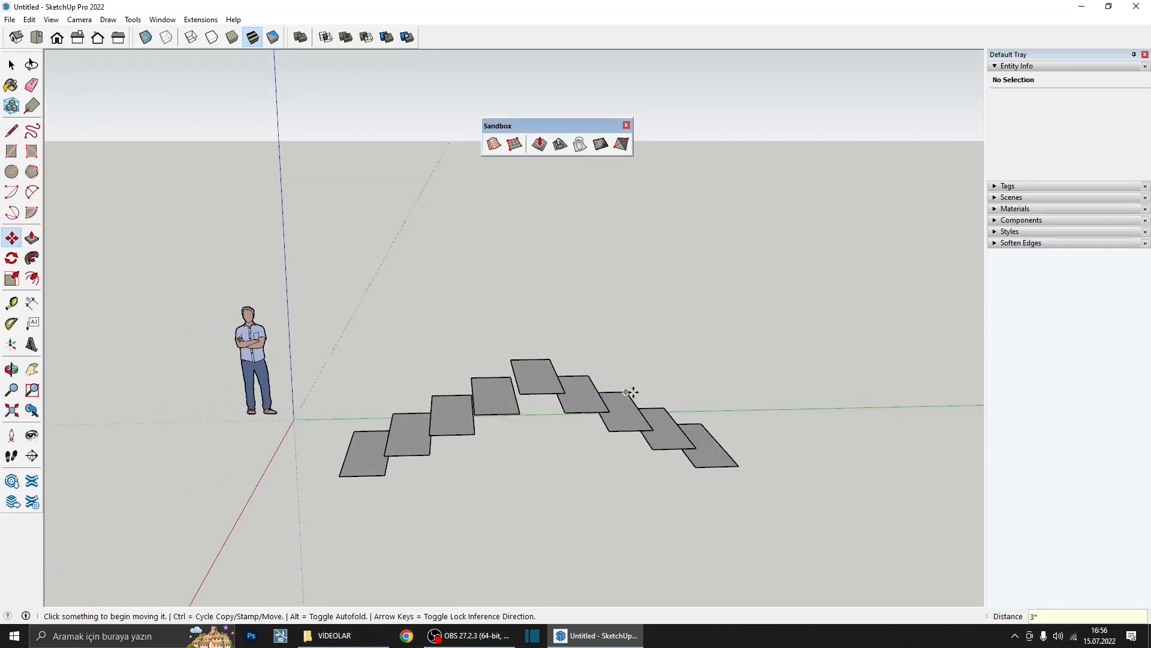
middle_drag(515, 414, 599, 428)
- Generate a Sandbox From Contours surface over all the stepped rectangles
key(space)
middle_drag(452, 410, 560, 433)
drag(981, 540, 329, 258)
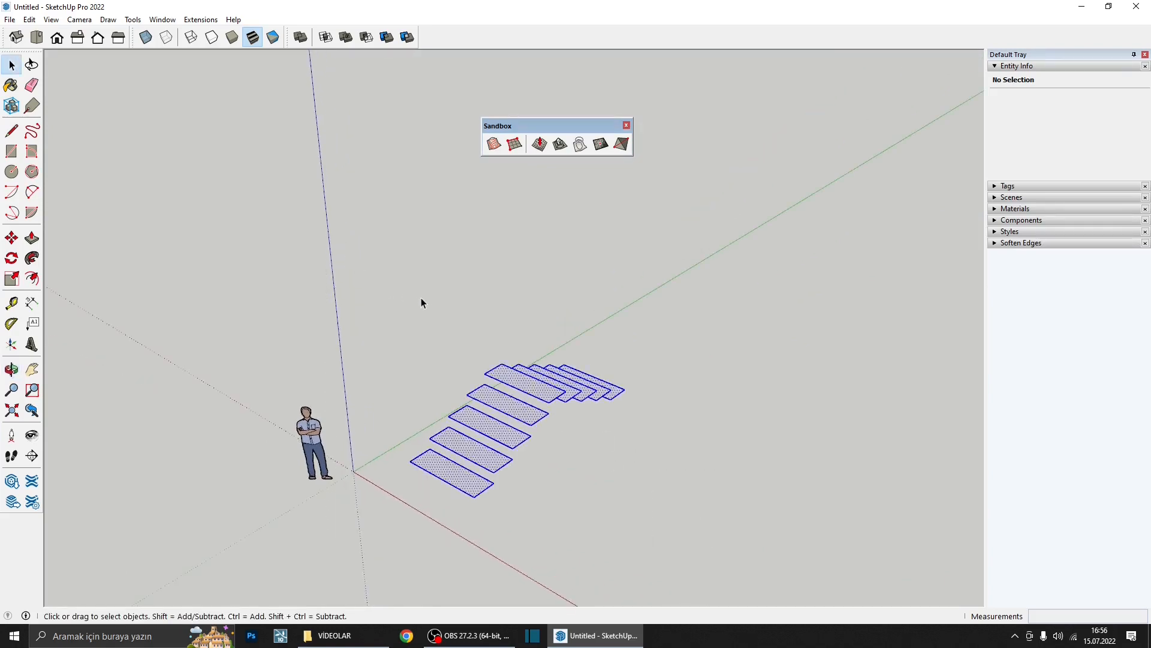
scroll(456, 270, up, 3)
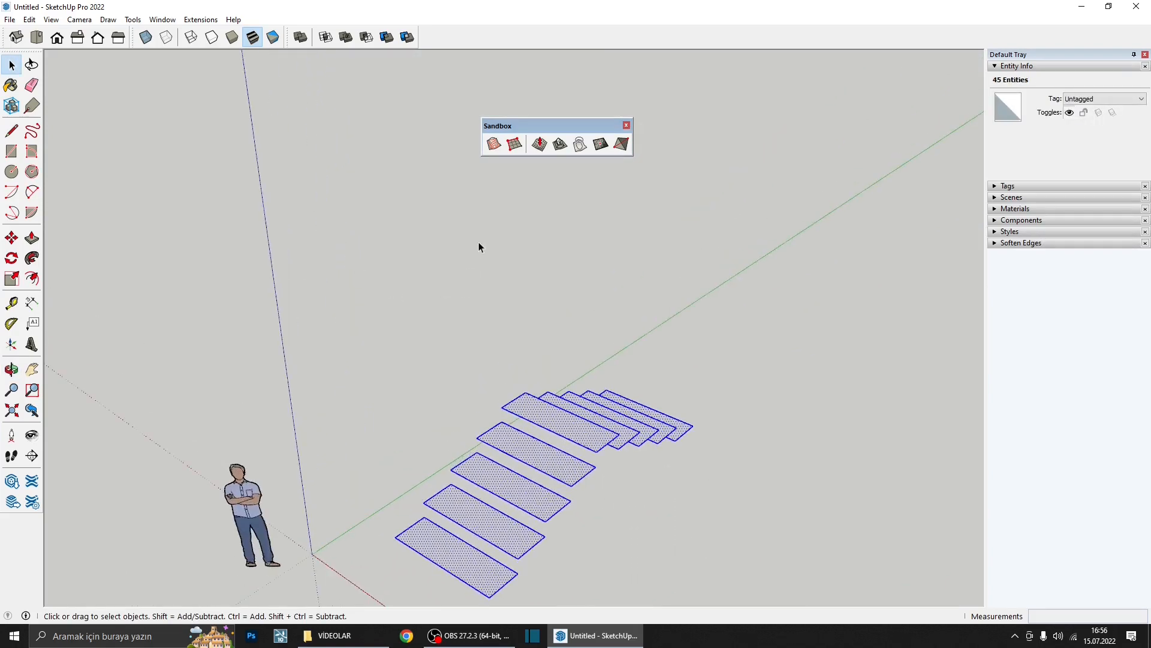
click(497, 150)
middle_drag(498, 177, 823, 491)
scroll(456, 396, down, 2)
- Move the generated surface group off the rectangles to a clear spot beside them in the red direction
click(452, 394)
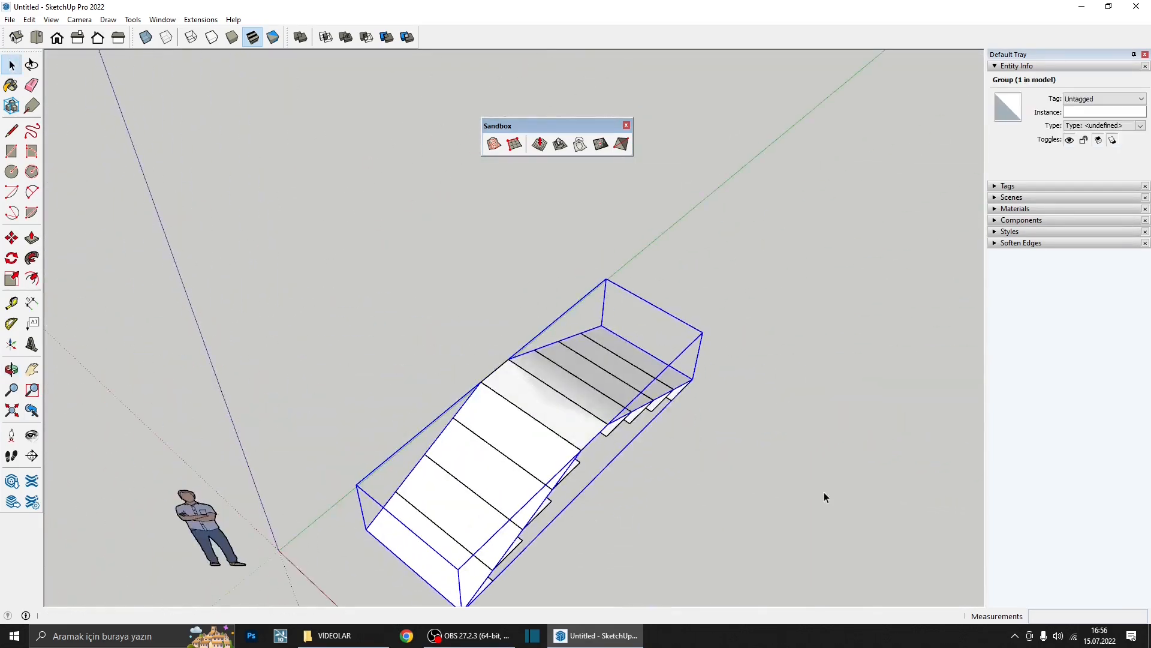
key(m)
scroll(688, 348, down, 2)
click(606, 493)
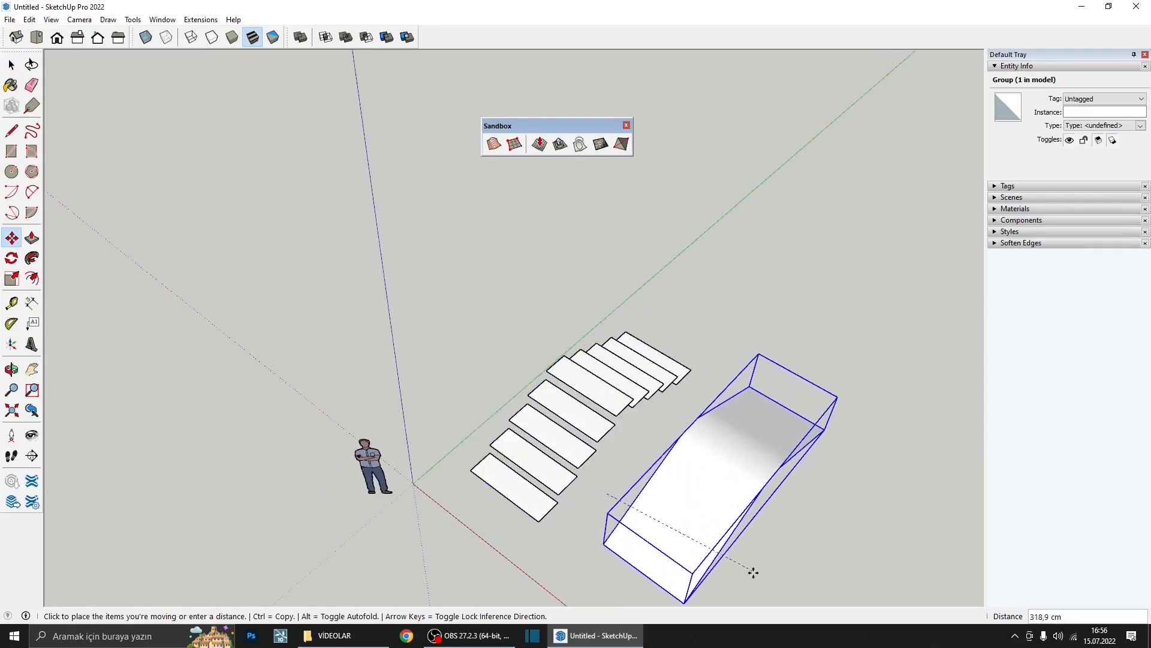
scroll(660, 479, up, 2)
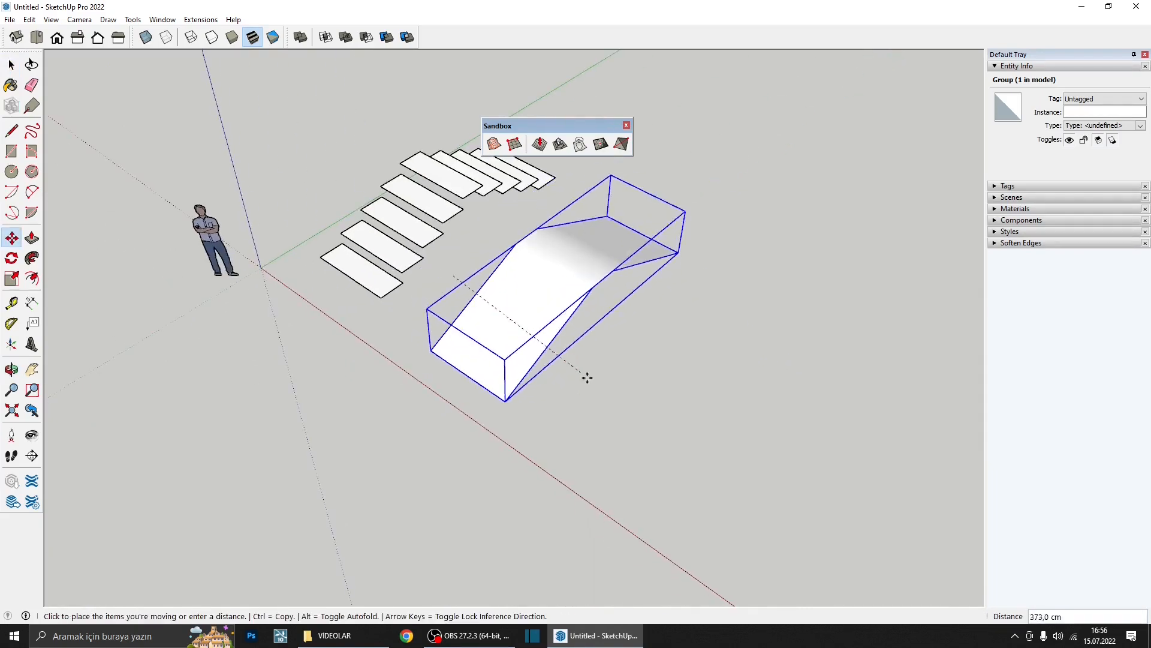
click(623, 382)
- Compare the source rectangles with the contour surface and delete them all together
middle_drag(521, 328, 452, 280)
scroll(364, 268, up, 2)
key(space)
click(366, 262)
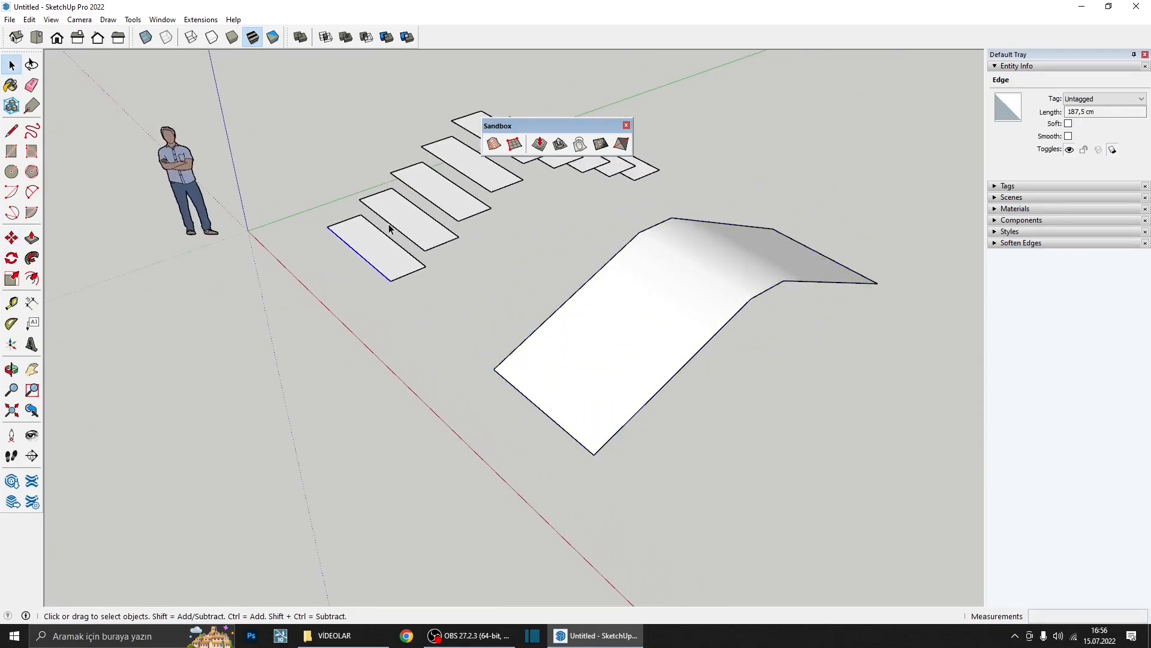
click(461, 172)
middle_drag(462, 171, 619, 314)
scroll(455, 257, down, 2)
drag(381, 245, 373, 239)
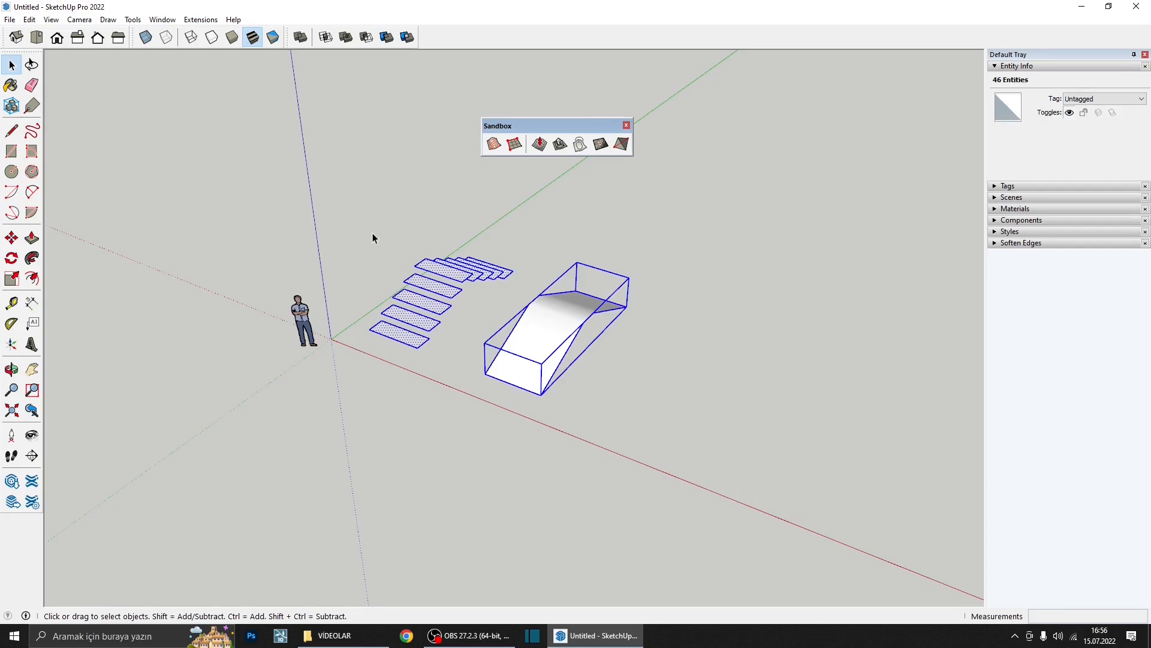
key(Delete)
- Draw an upright two-point arc near the origin, parallel to the red axis, with a bulge of about 48.5 cm
middle_drag(373, 239, 390, 360)
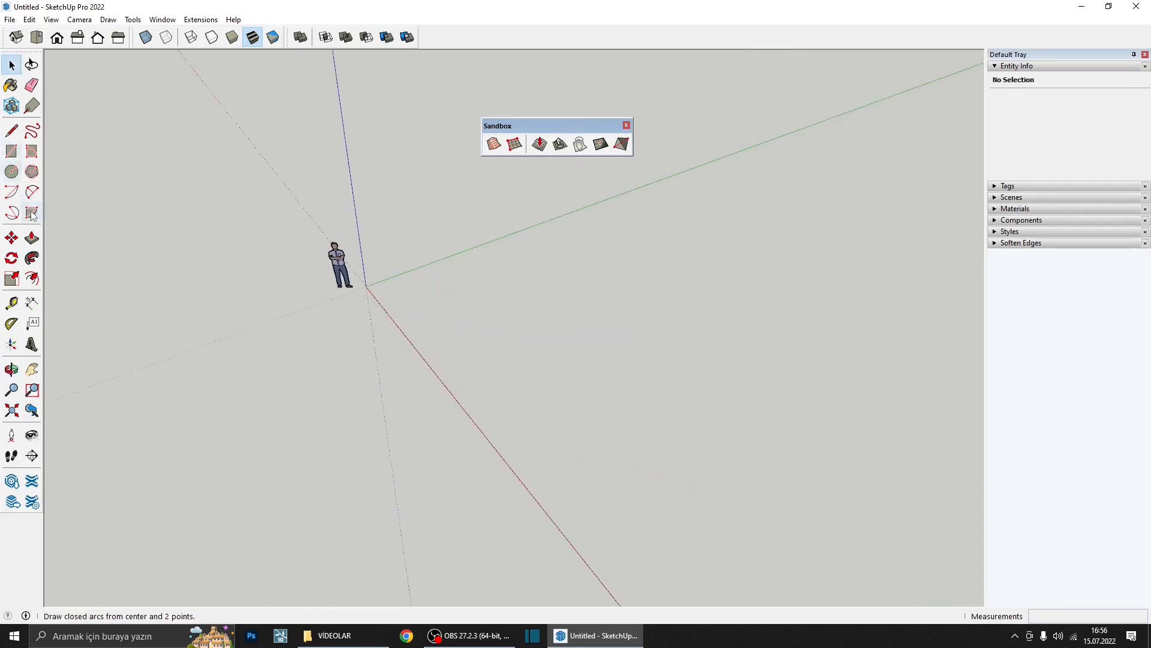
click(32, 192)
scroll(408, 306, up, 1)
scroll(408, 306, up, 1)
click(356, 296)
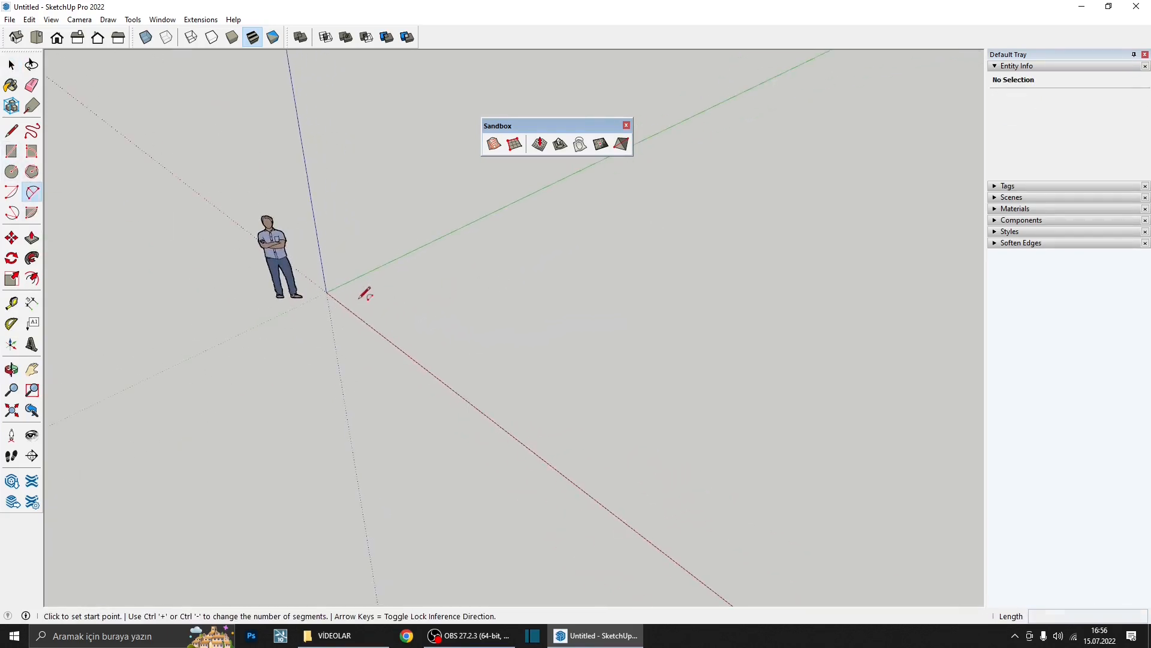
click(424, 348)
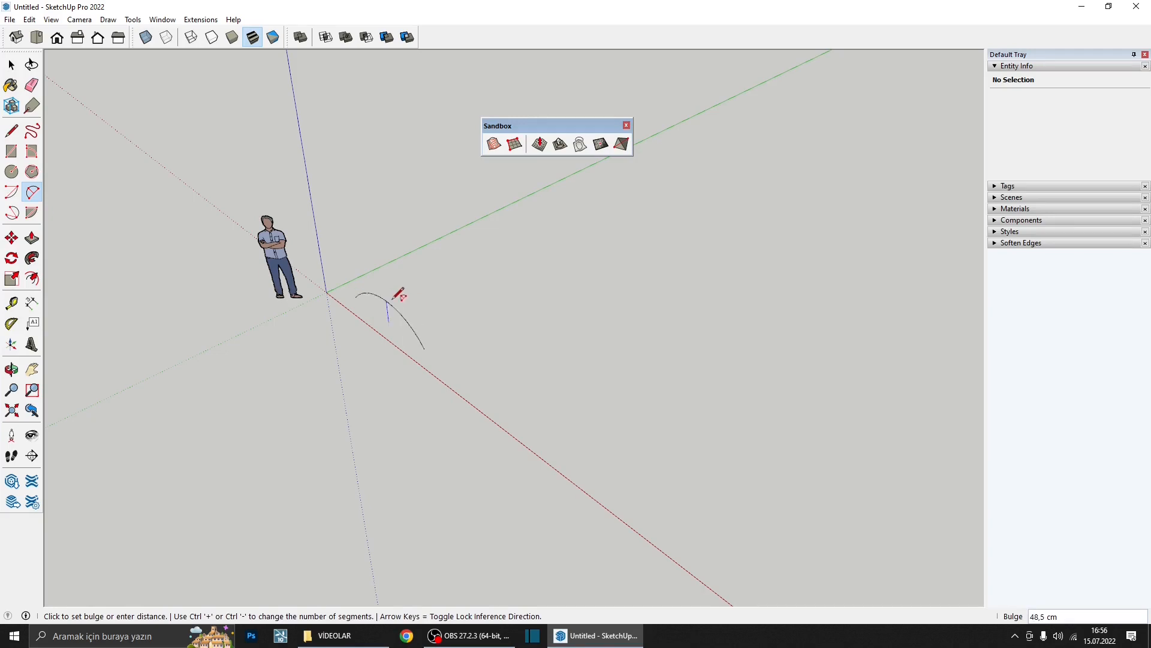
click(398, 298)
middle_drag(398, 298, 413, 337)
- Copy the arc 50 cm along the green axis and raise the copy above the original's level
key(space)
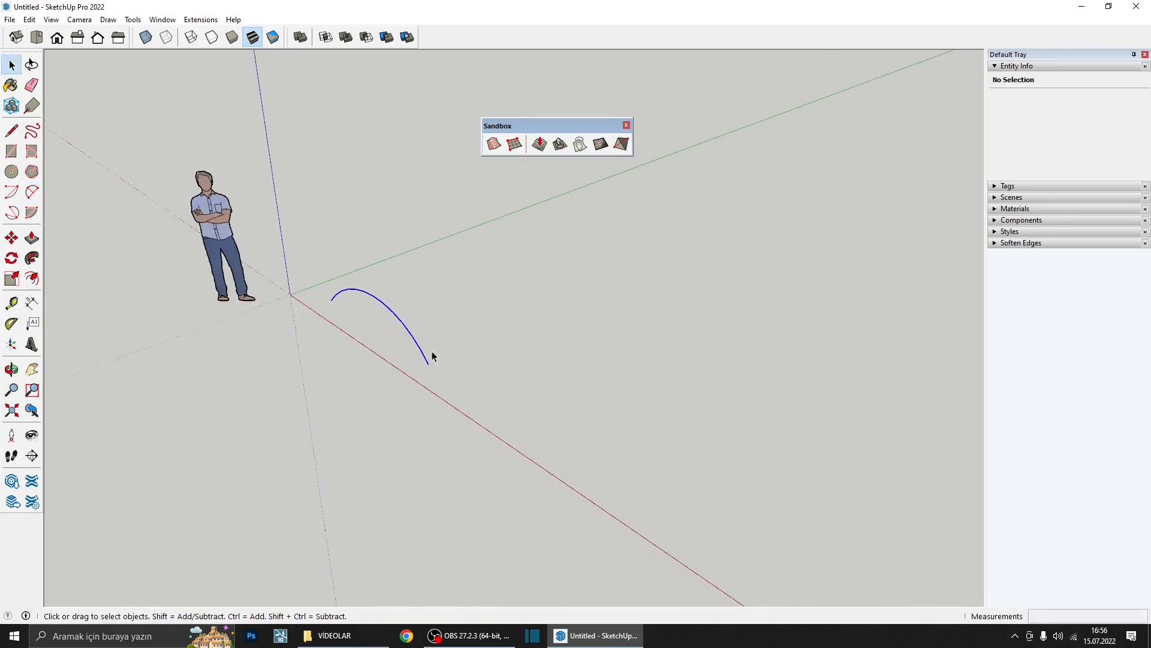
click(426, 358)
key(m)
key(ctrl)
click(428, 363)
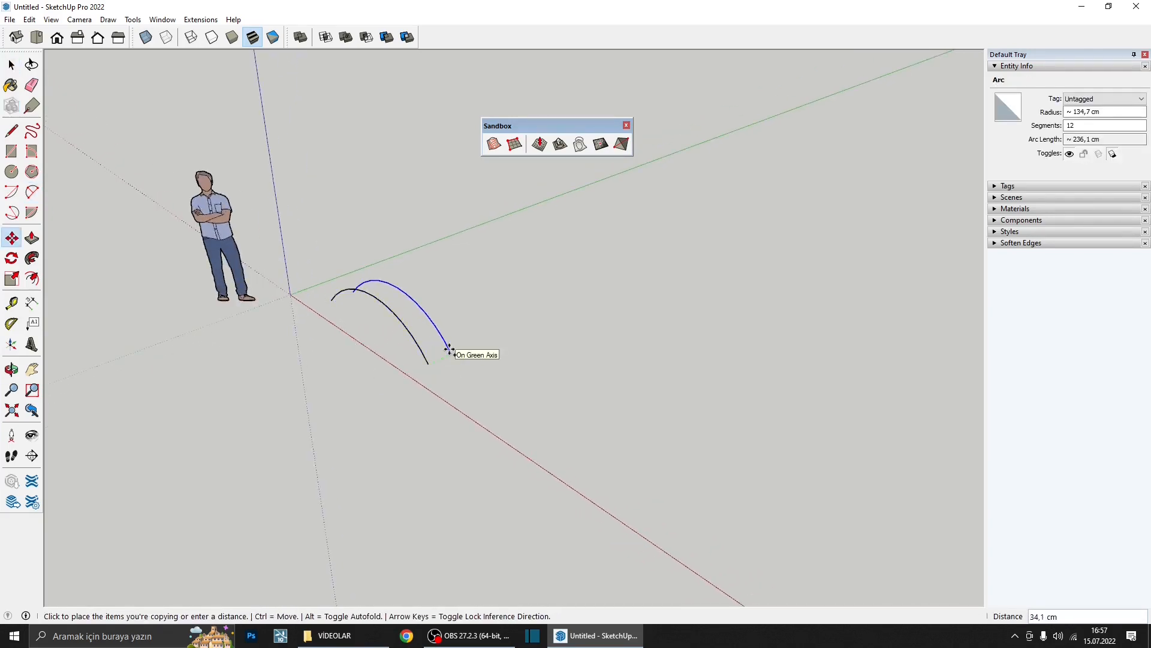
text(50)
key(Return)
click(460, 348)
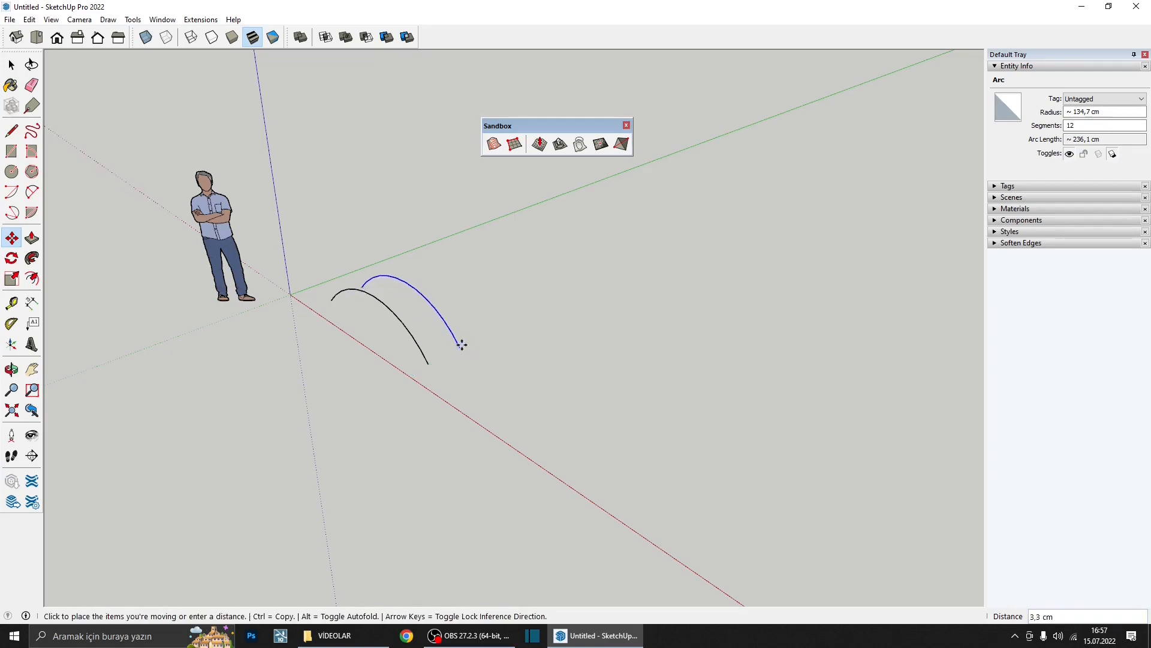
click(458, 325)
middle_drag(457, 325, 506, 358)
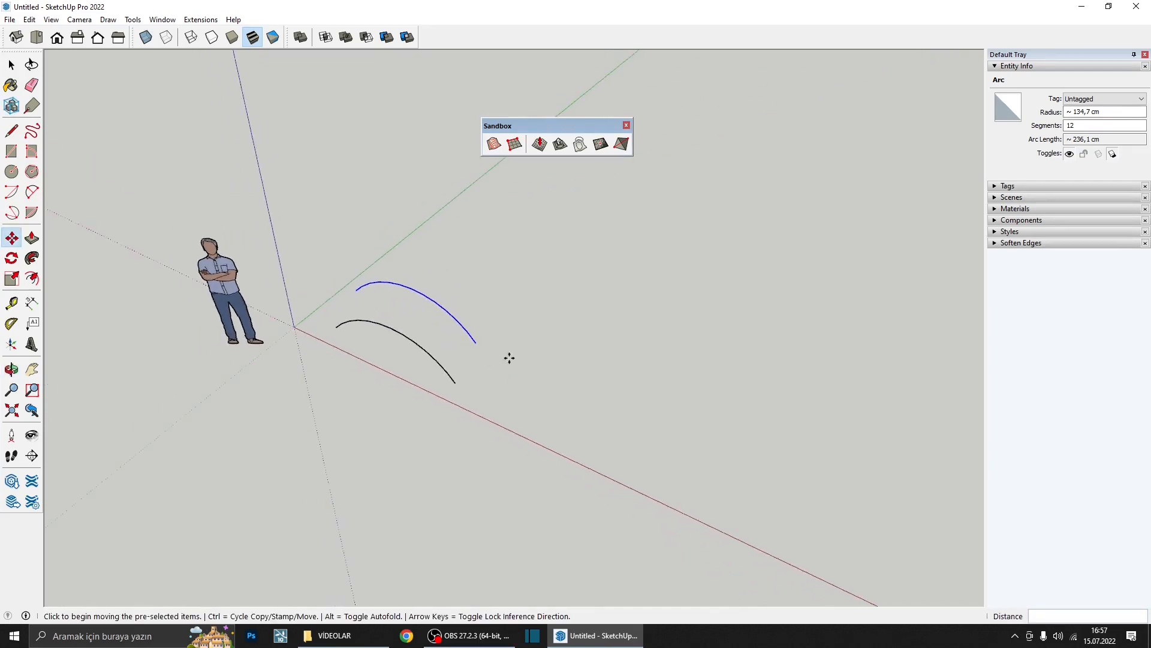
- Widen the copied arc along the red axis by scaling it about its center by a factor of about 1.8
key(s)
click(478, 330)
key(ctrl)
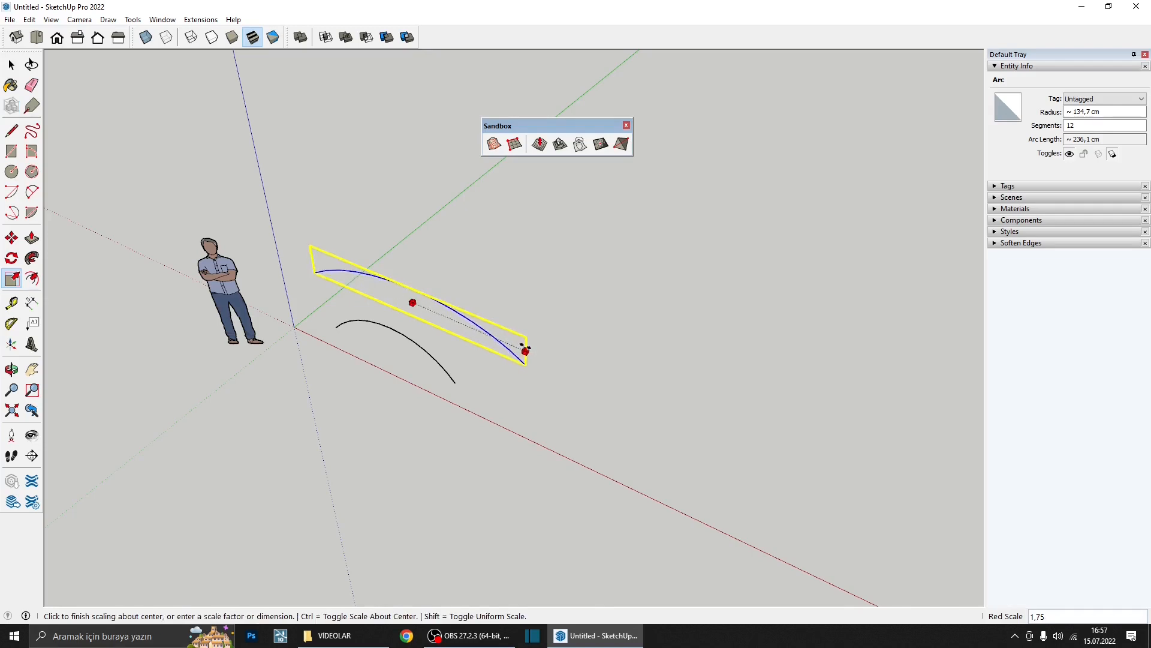
click(529, 352)
middle_drag(530, 351, 340, 202)
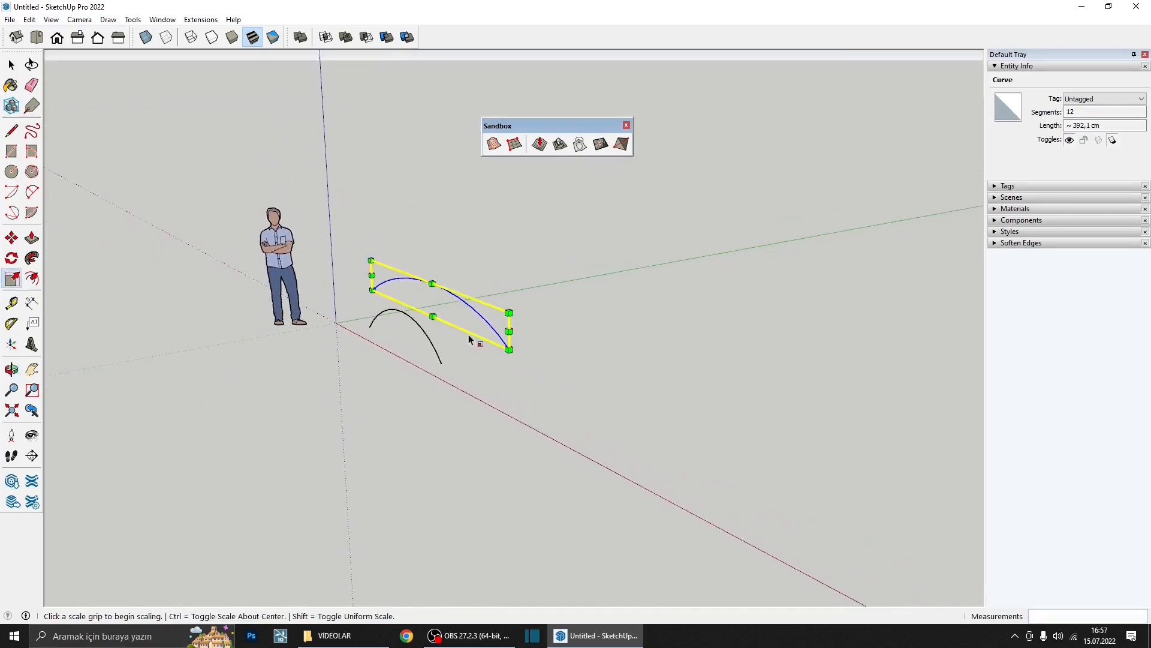
middle_drag(469, 333, 506, 362)
- Copy the widened arc about 50 cm along the green axis and raise the copy above it
key(space)
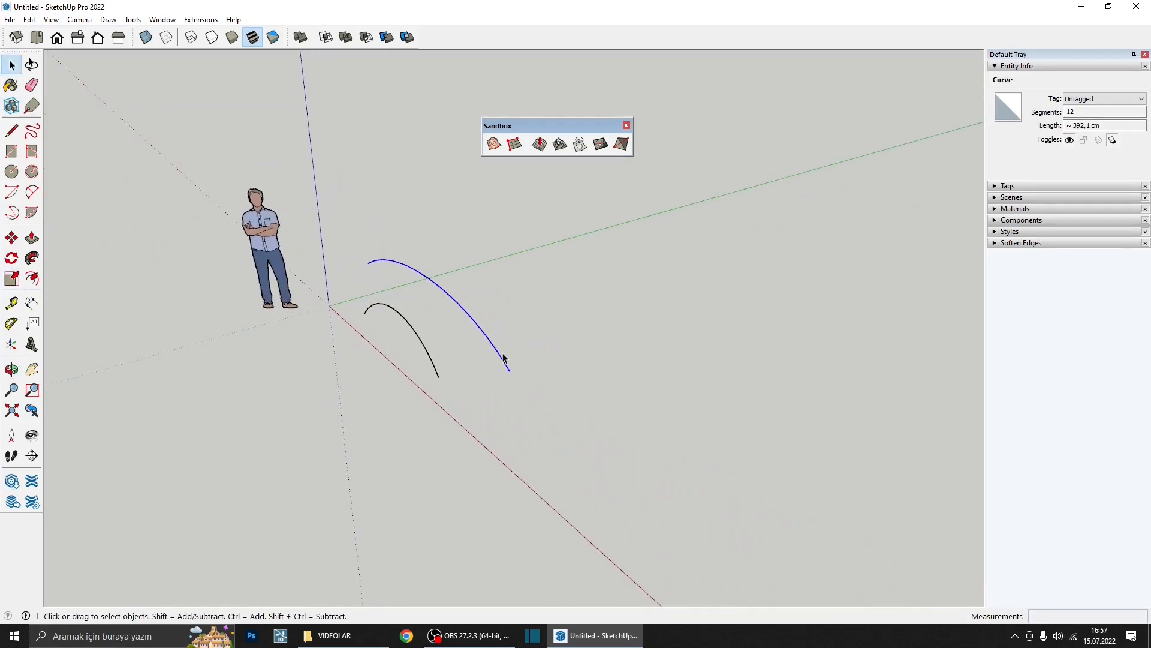
key(m)
key(ctrl)
click(511, 373)
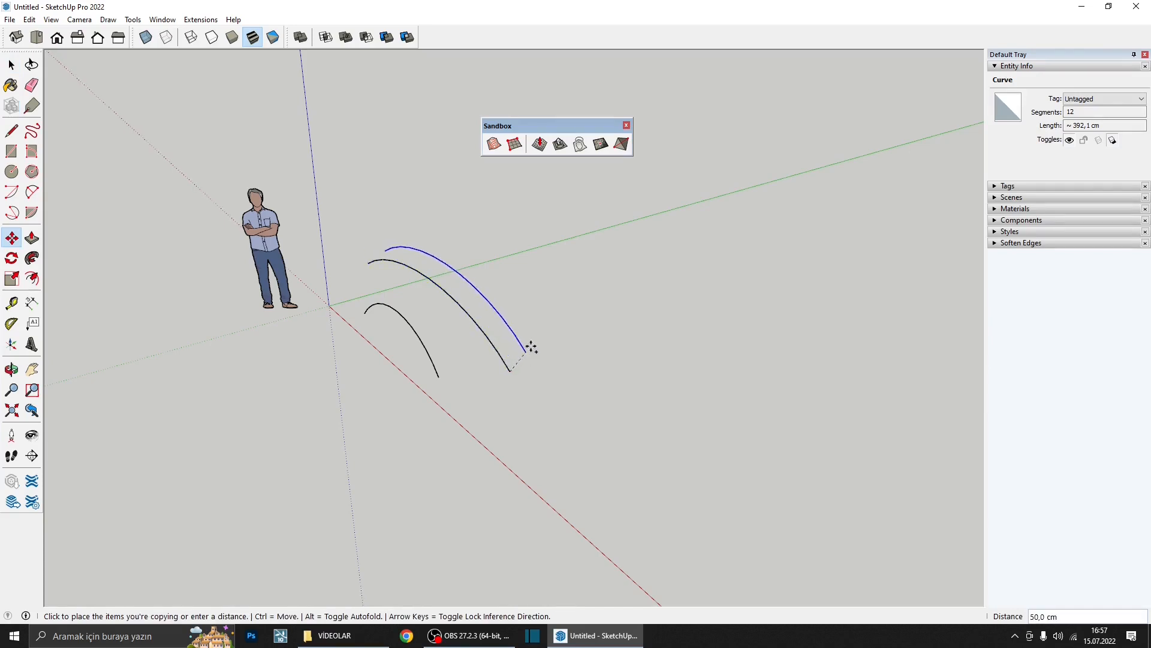
click(525, 335)
middle_drag(525, 336, 493, 359)
click(559, 303)
click(560, 298)
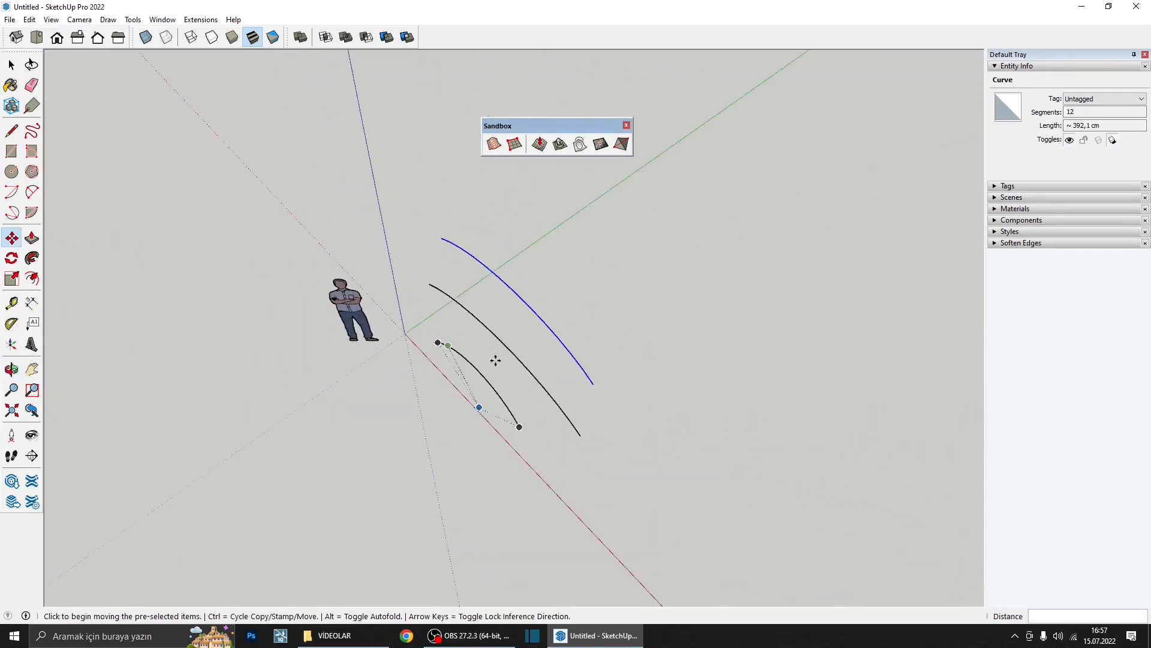
- Copy the third arc farther along the green axis and lower the new fourth arc slightly
click(624, 412)
key(ctrl)
click(681, 381)
middle_drag(650, 386, 573, 168)
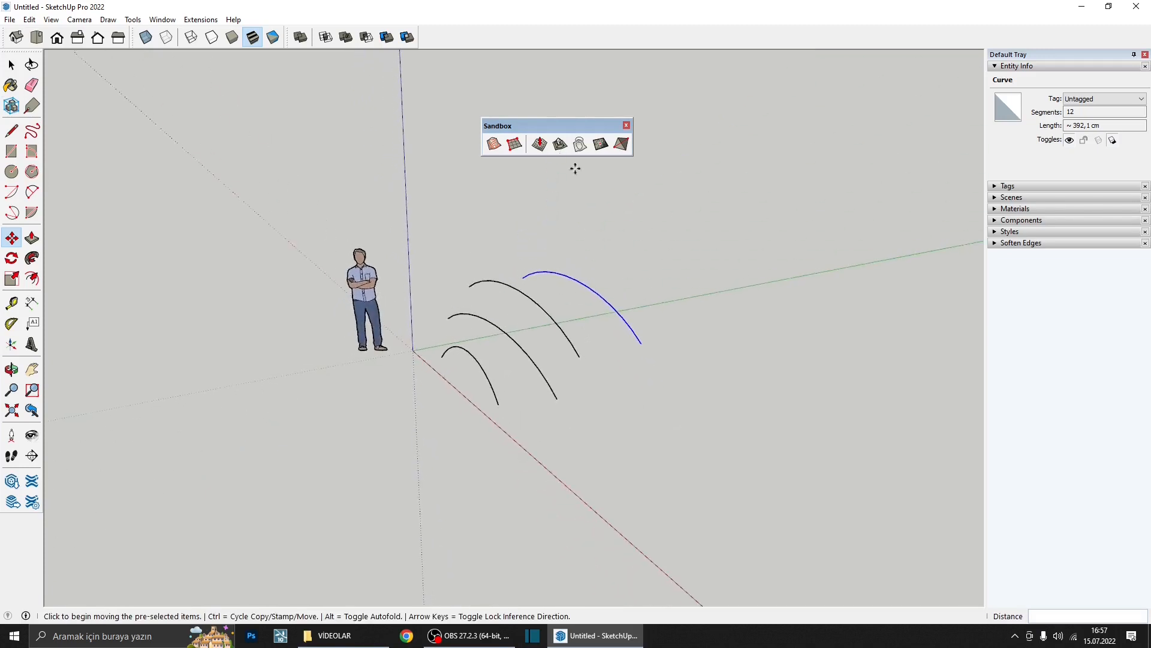
click(649, 257)
click(649, 270)
- Select all four arcs and generate a Sandbox From Contours surface from them
middle_drag(617, 334, 564, 385)
key(space)
click(643, 289)
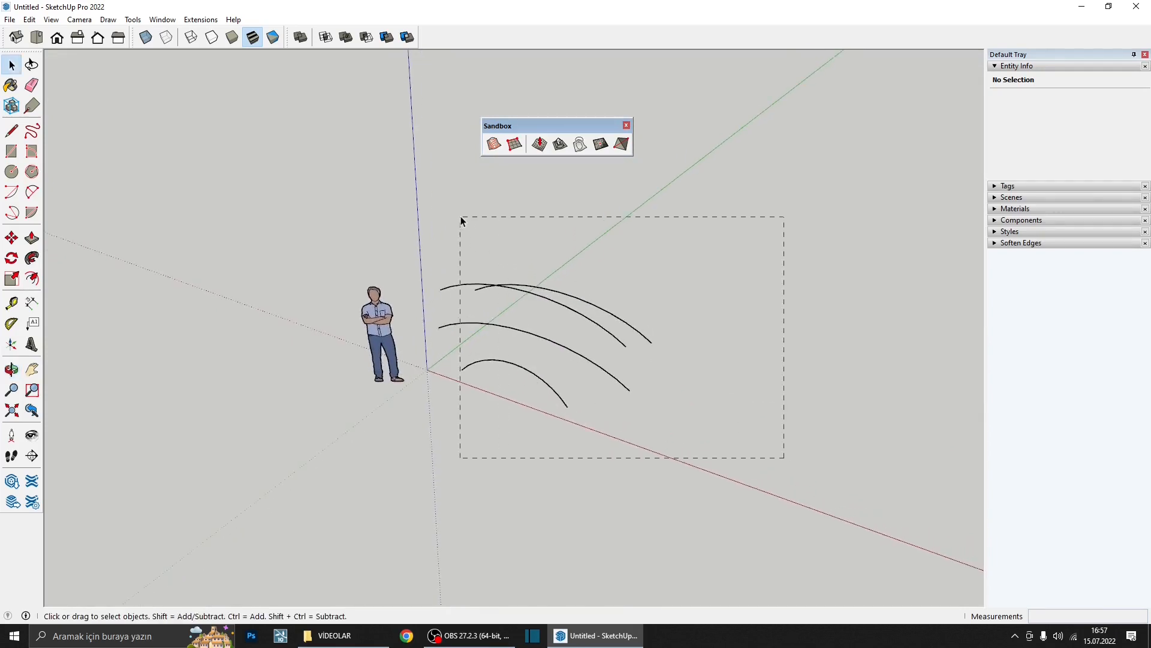
middle_drag(504, 253, 453, 250)
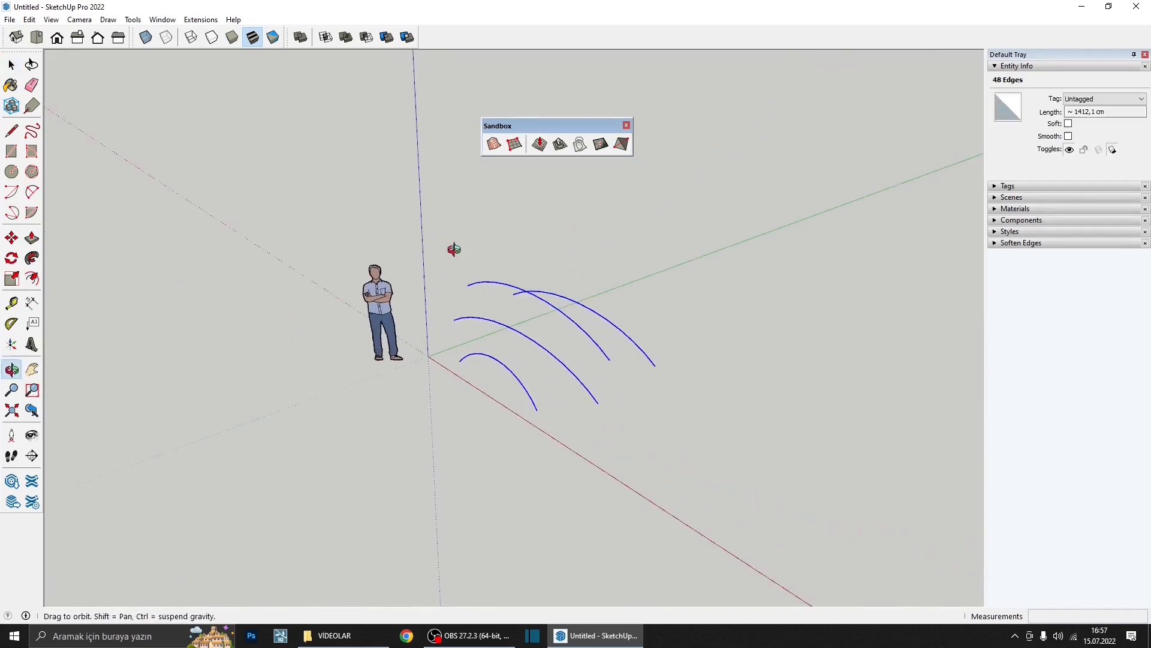
click(495, 145)
- Move the contour surface group about 628 cm along the red axis, clear of the source arcs
middle_drag(495, 145, 501, 455)
scroll(539, 317, up, 2)
click(541, 318)
scroll(549, 341, down, 3)
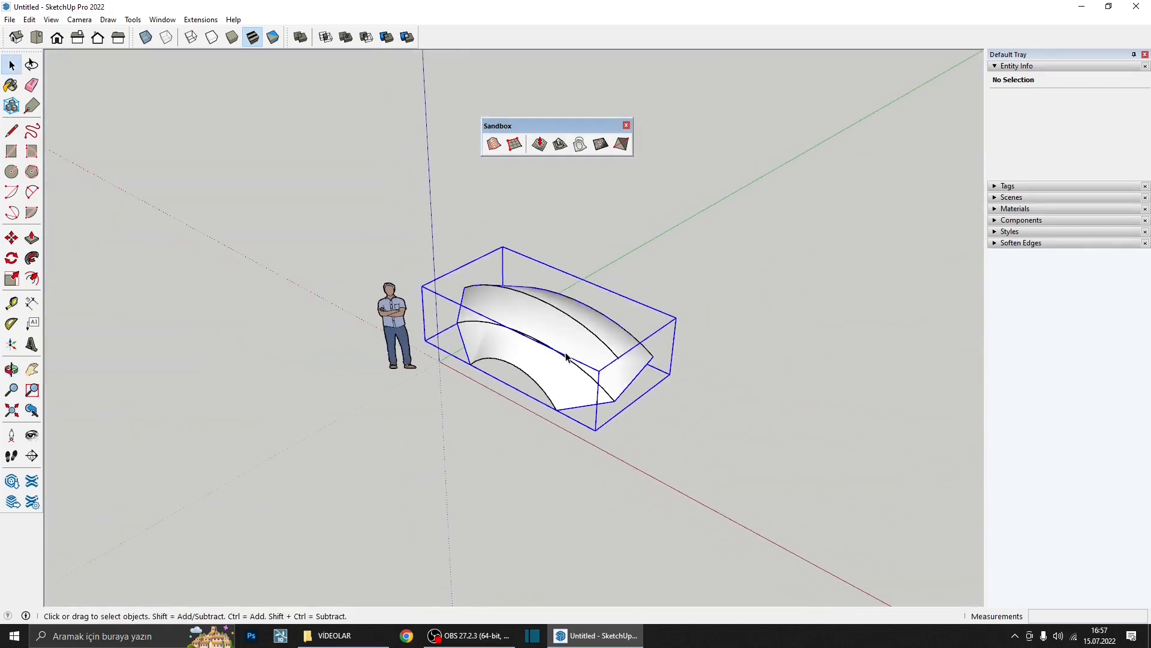
key(m)
click(684, 462)
scroll(732, 469, down, 2)
shift+middle_drag(707, 456, 532, 358)
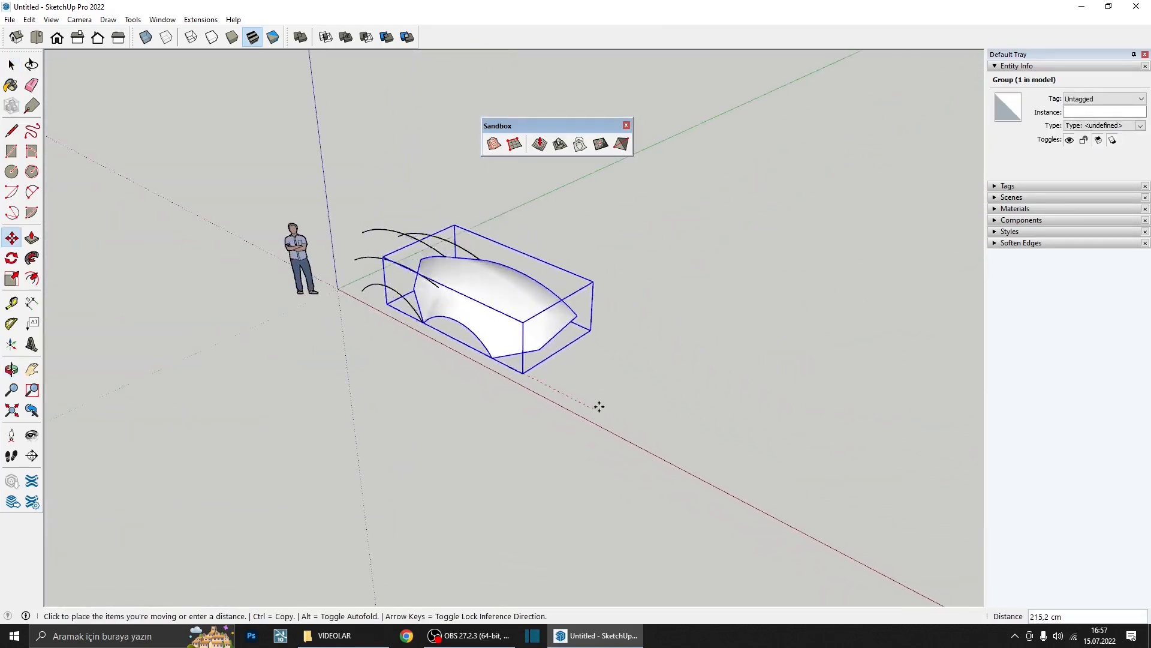
scroll(599, 406, down, 2)
click(725, 483)
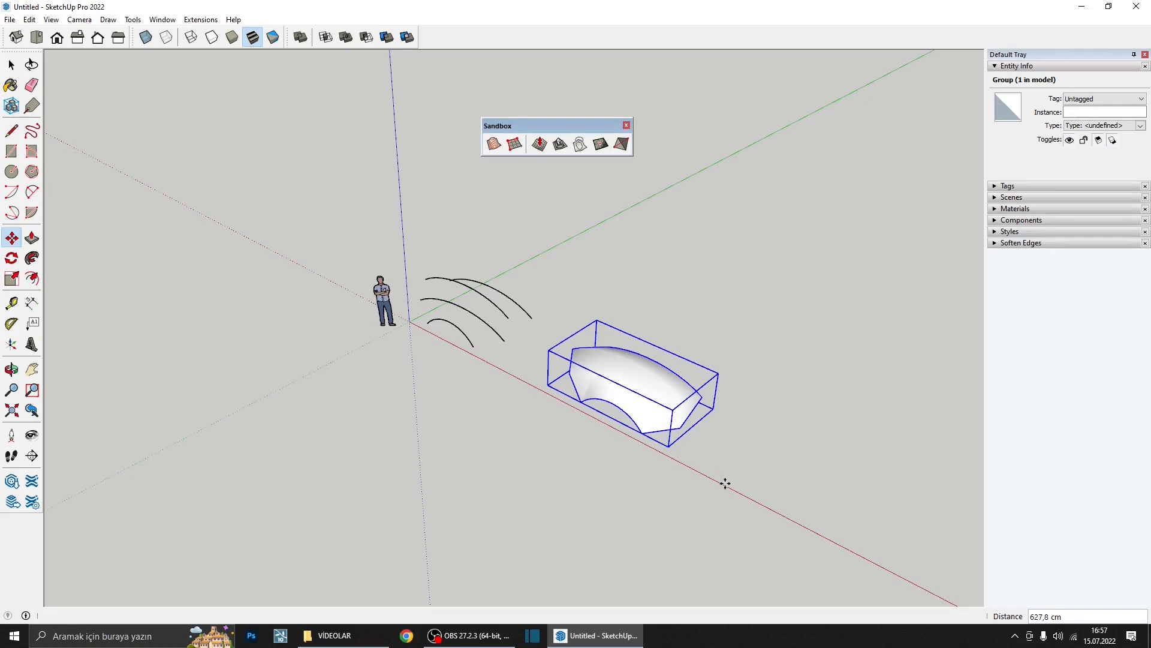
scroll(650, 416, up, 4)
middle_drag(650, 416, 432, 213)
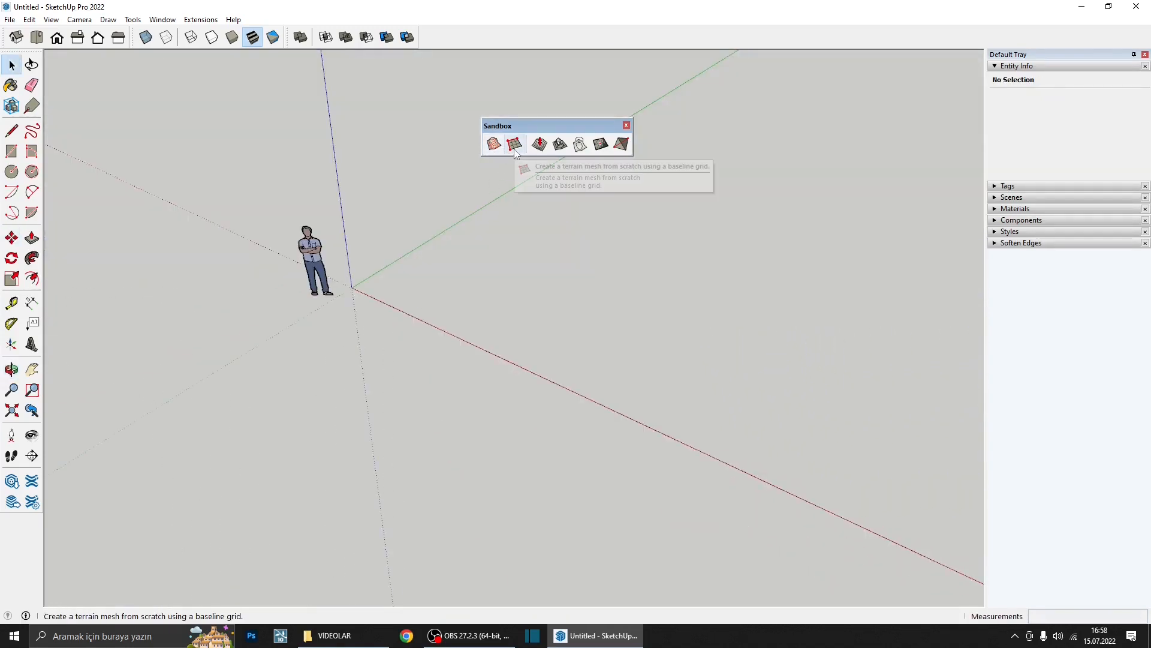
- Create a Sandbox From Scratch grid near the origin with 200 cm spacing, five cells along green by six along red
click(514, 151)
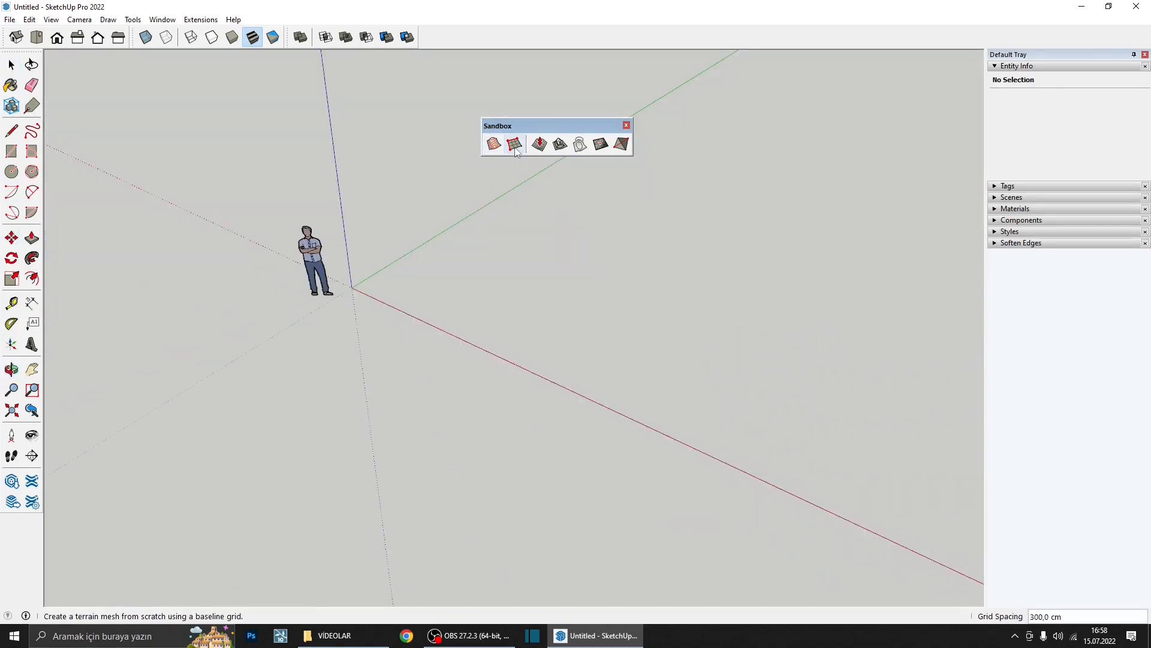
middle_drag(477, 249, 465, 266)
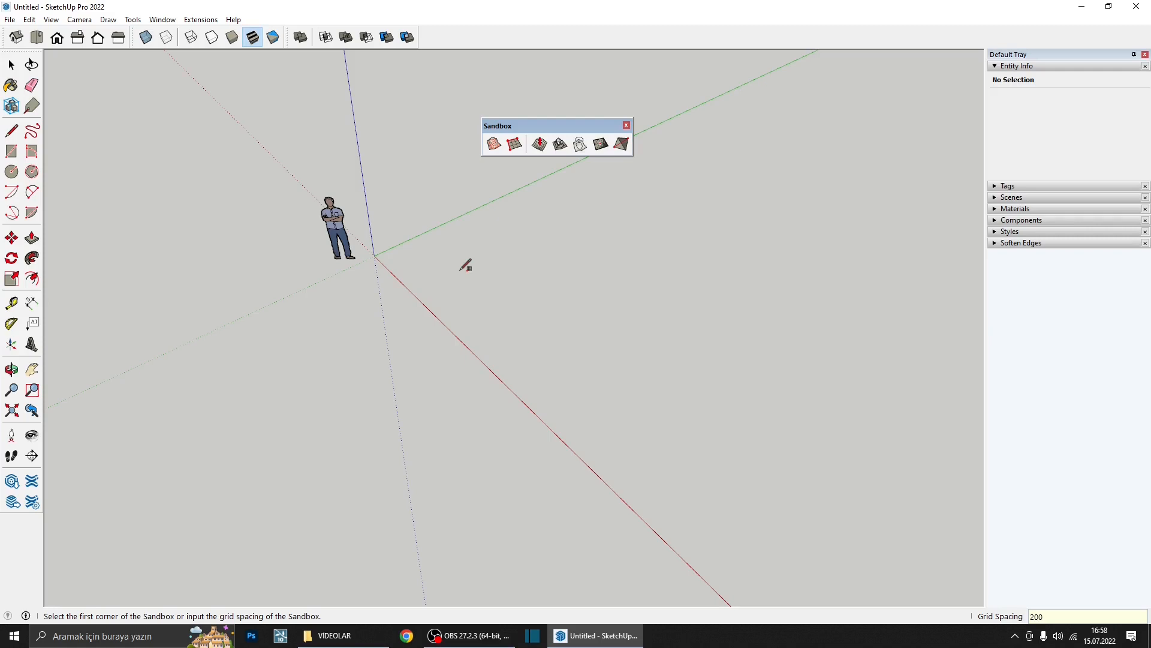
click(417, 273)
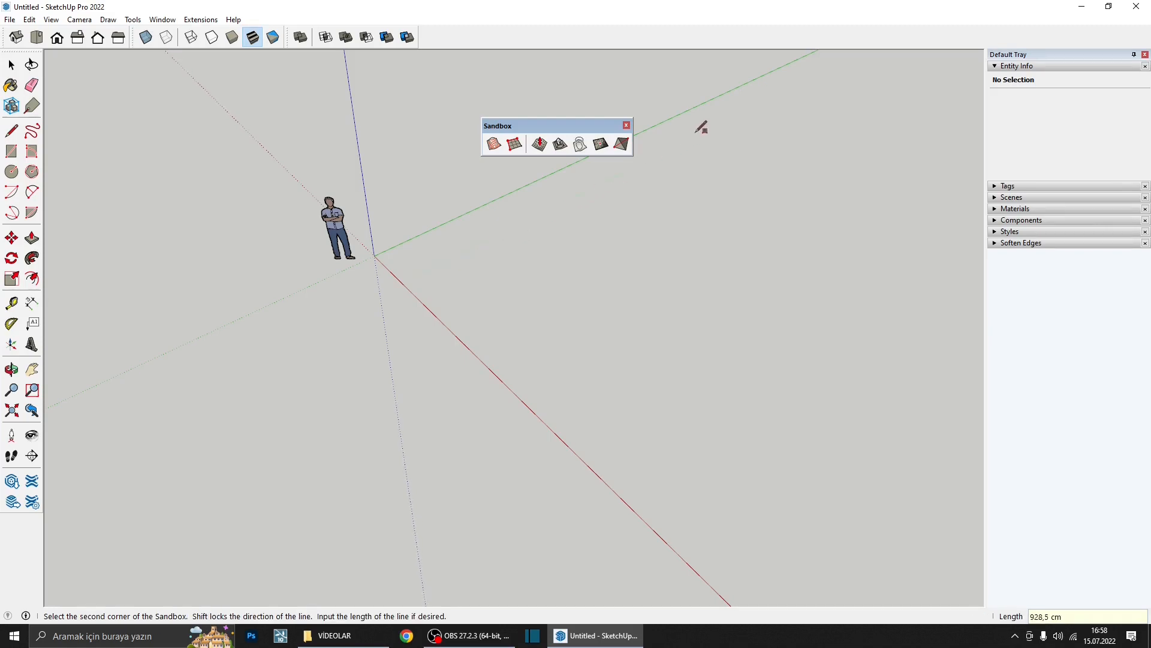
click(726, 114)
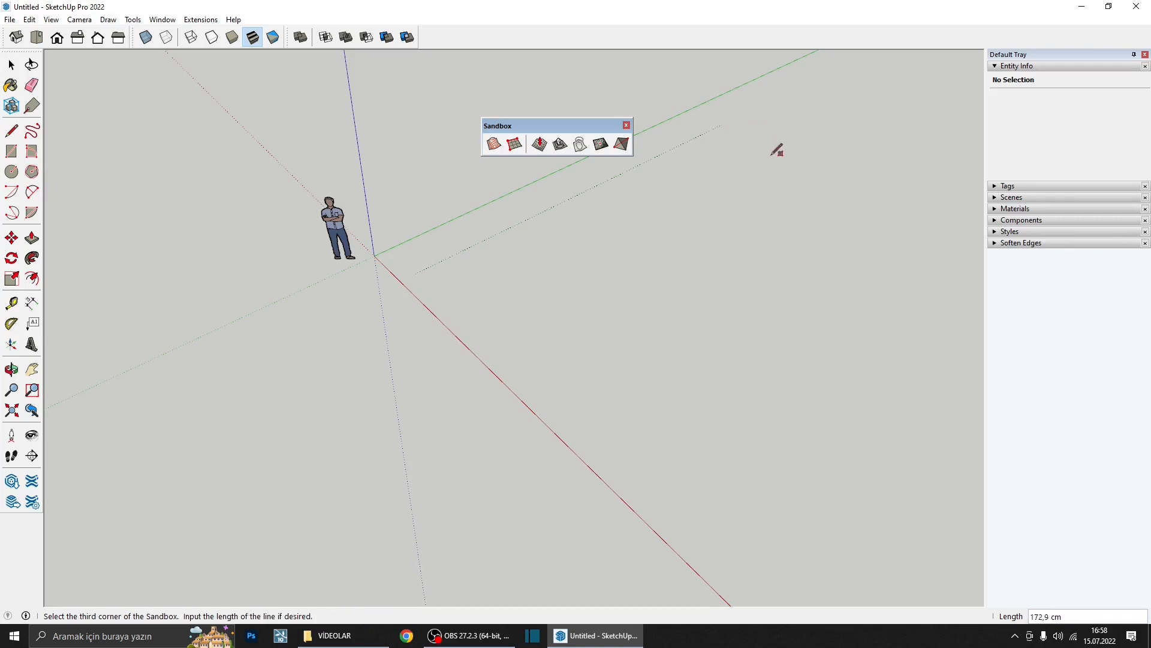
scroll(840, 204, down, 3)
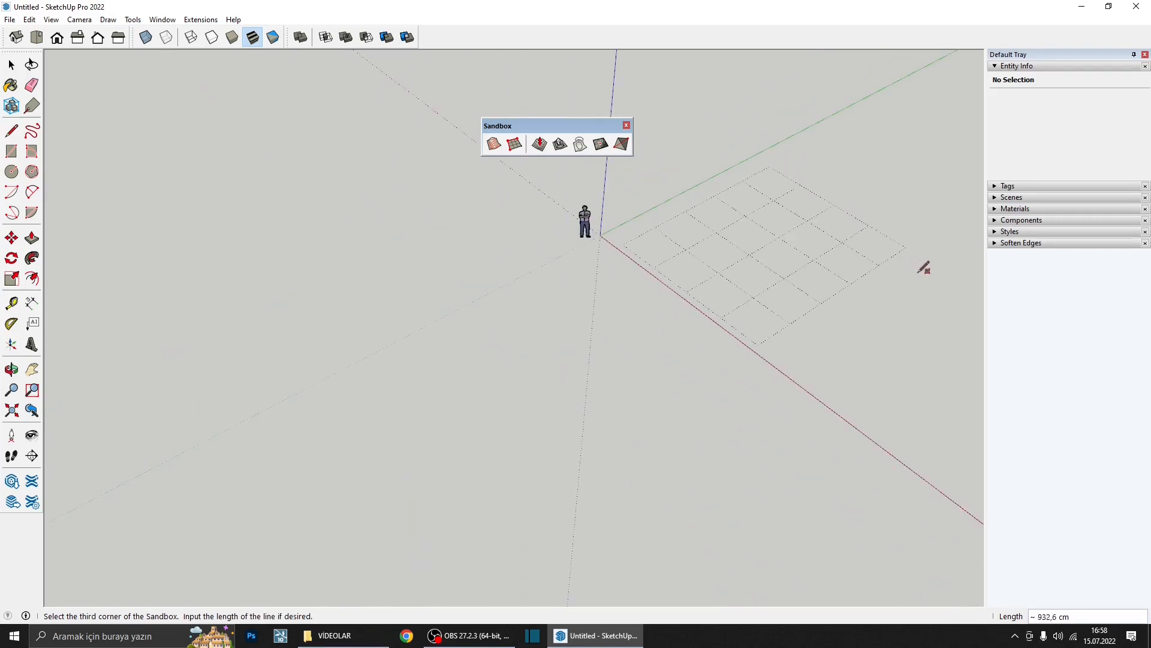
click(961, 328)
middle_drag(738, 319, 291, 406)
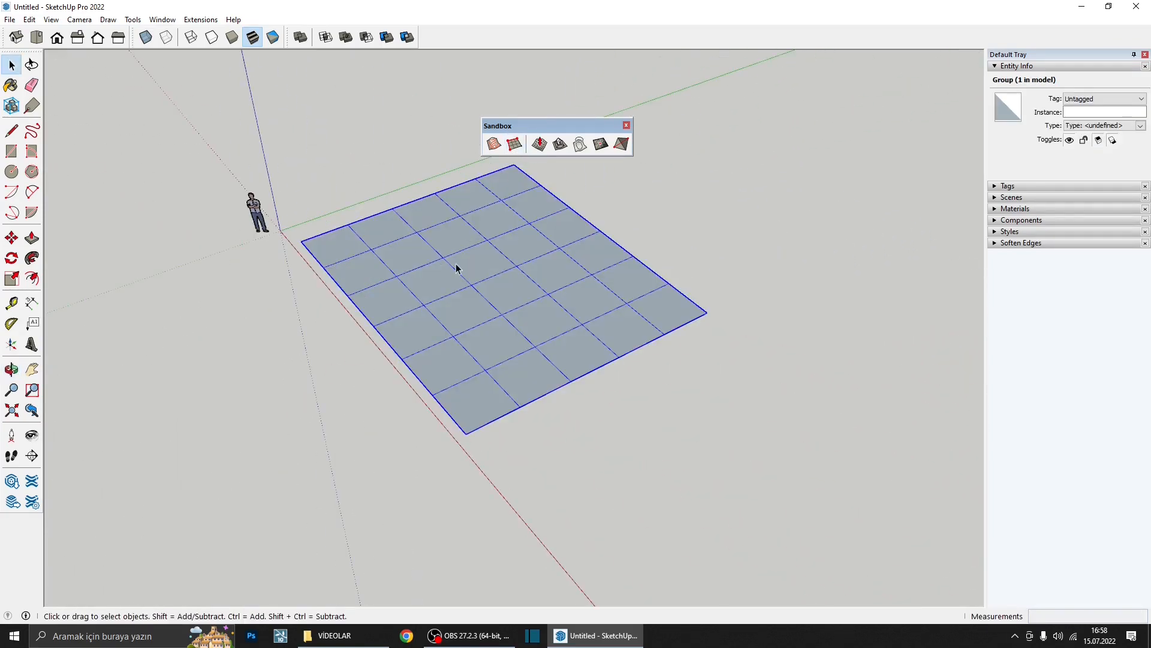
- Open the terrain grid group, select all its connected geometry and reverse the faces
double_click(456, 264)
mouse_move(337, 308)
middle_down()
mouse_move(586, 206)
mouse_move(337, 315)
middle_up()
click(333, 316)
middle_drag(428, 225, 426, 250)
double_click(490, 289)
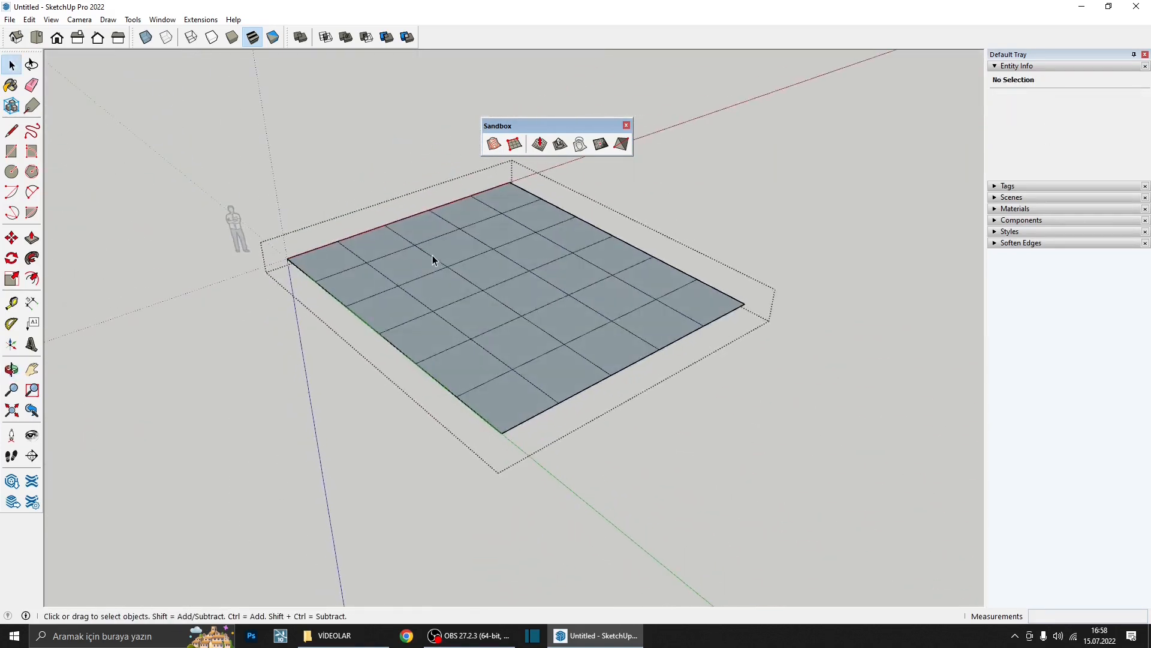
click(444, 306)
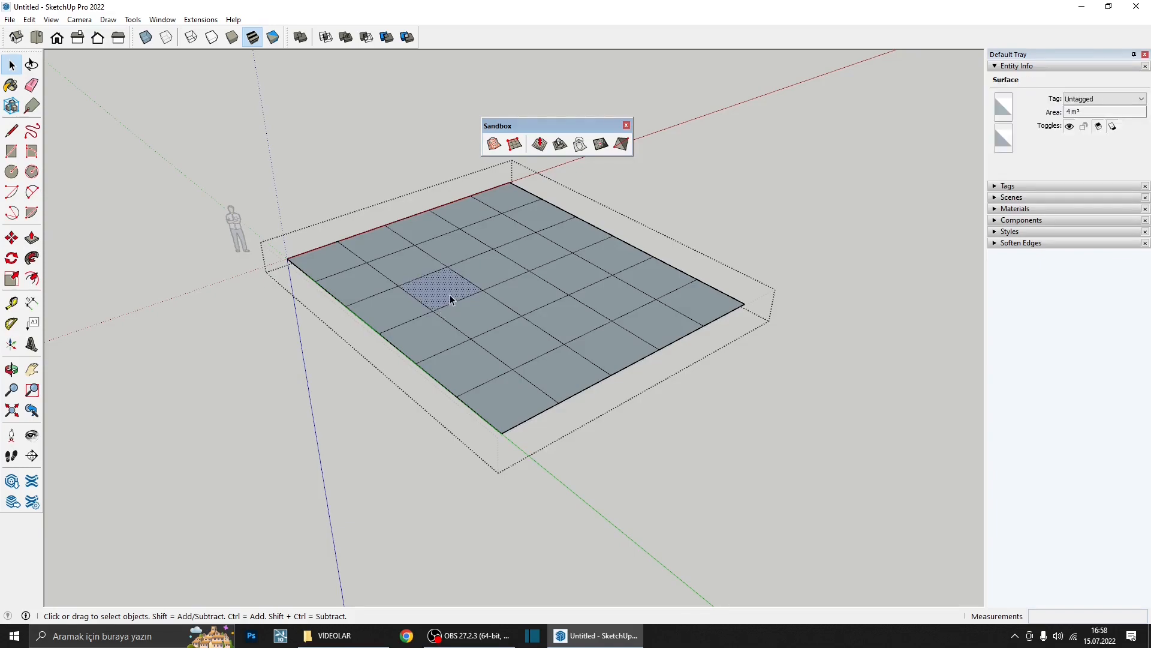
triple_click(451, 293)
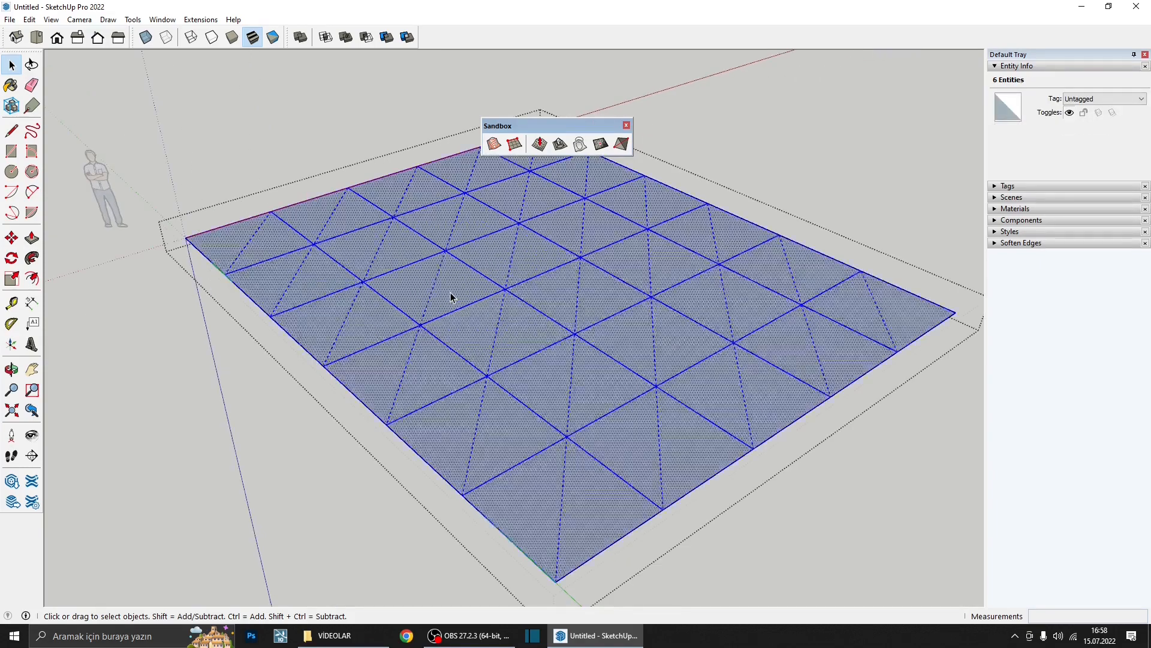
scroll(451, 293, down, 3)
middle_drag(451, 292, 553, 330)
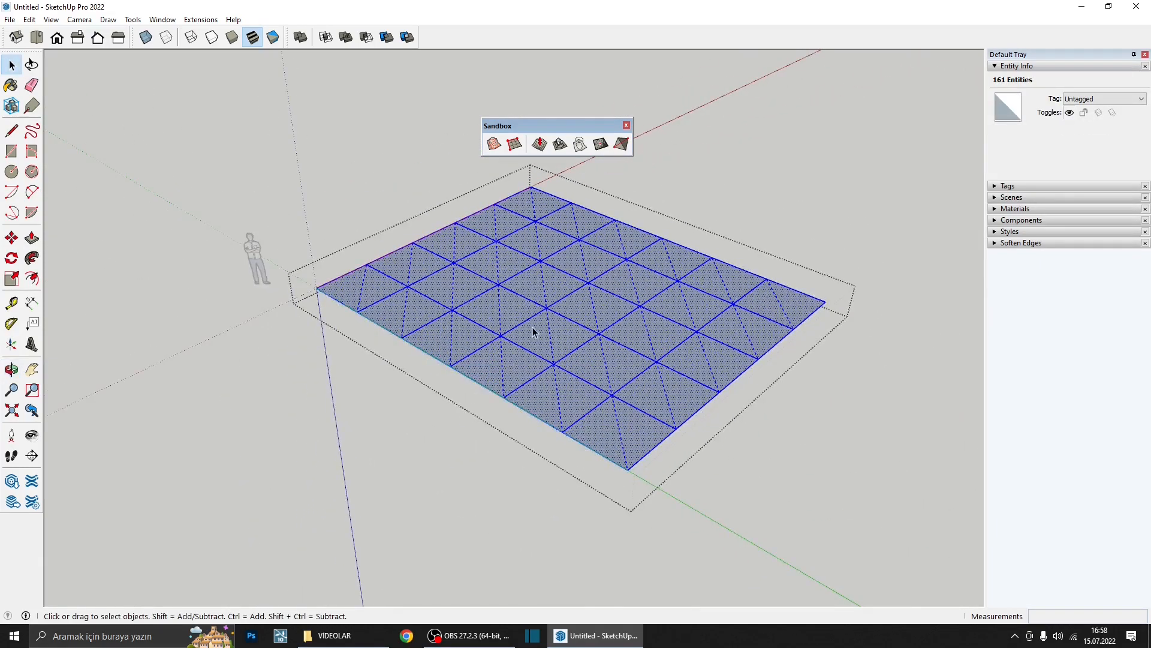
right_click(538, 337)
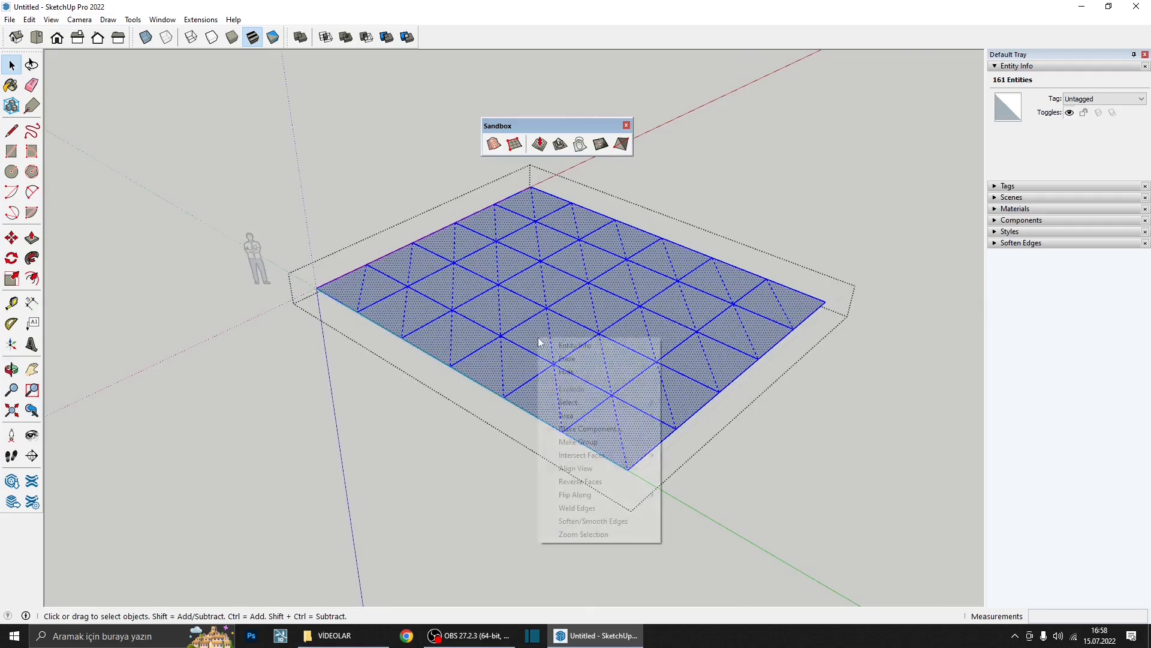
click(593, 482)
- Reselect the grid's connected geometry to examine the dashed diagonal edges in its cells, then close the group
middle_drag(509, 329, 497, 273)
key(Escape)
double_click(506, 329)
triple_click(506, 329)
scroll(506, 329, up, 3)
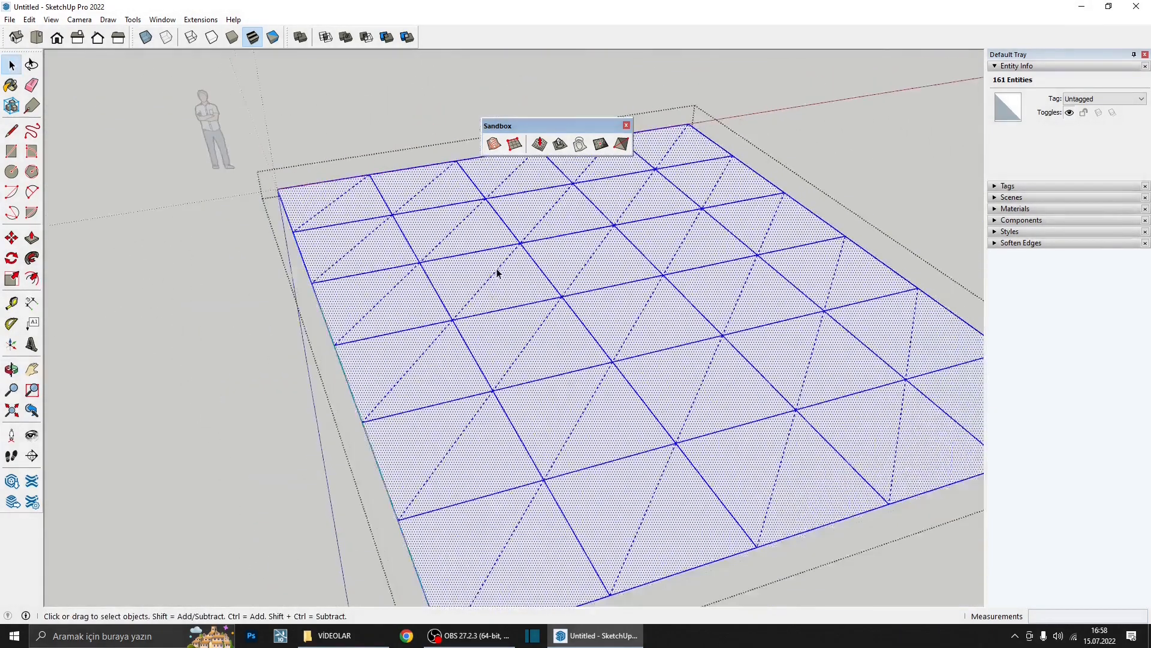
scroll(500, 273, down, 2)
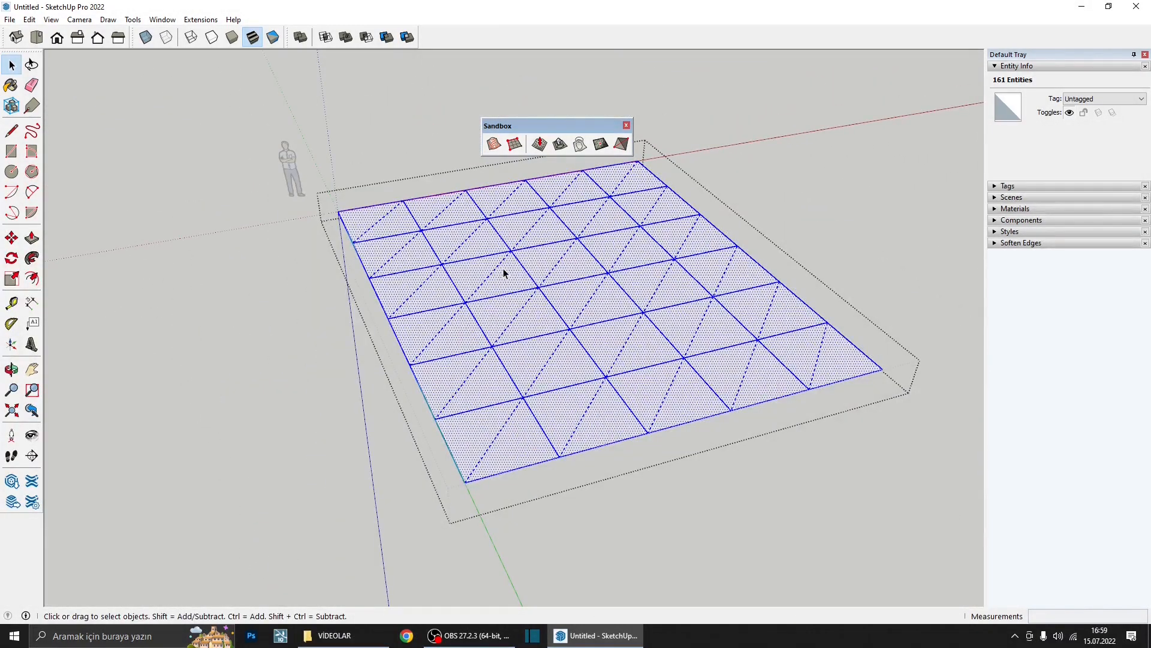
scroll(470, 275, down, 2)
middle_drag(470, 275, 588, 324)
click(398, 298)
scroll(398, 298, down, 2)
scroll(482, 213, up, 2)
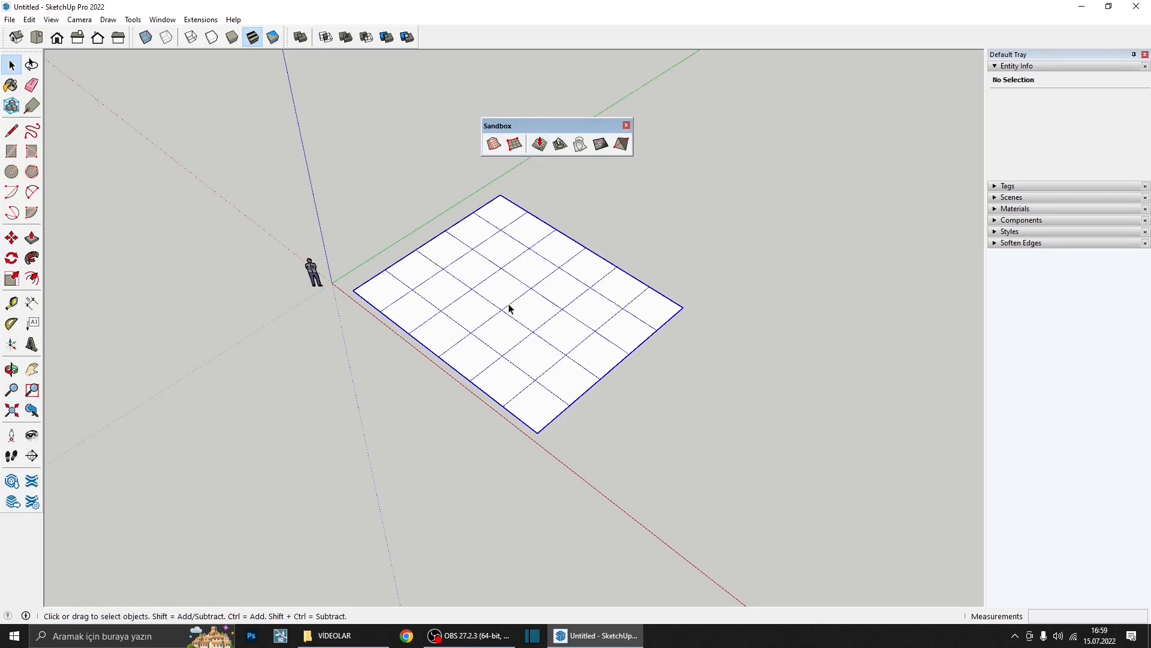
- Open the grid group, set the Smoove radius to 100 cm and raise one outer corner of the mesh by about 95.6 cm
middle_drag(509, 309, 496, 198)
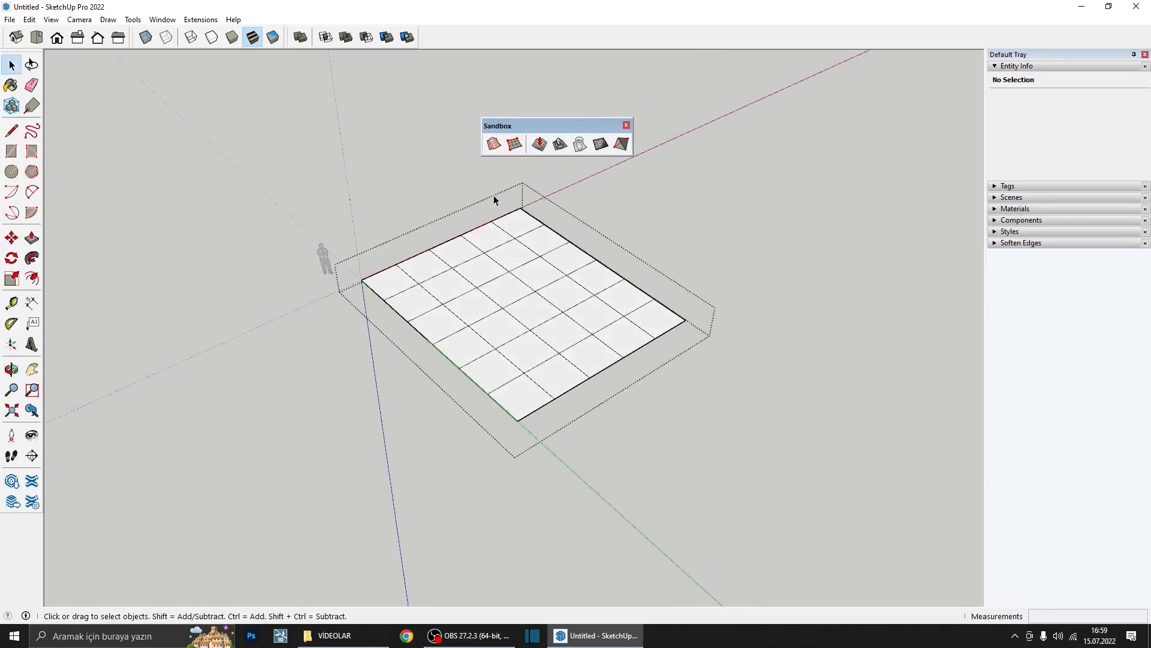
click(541, 149)
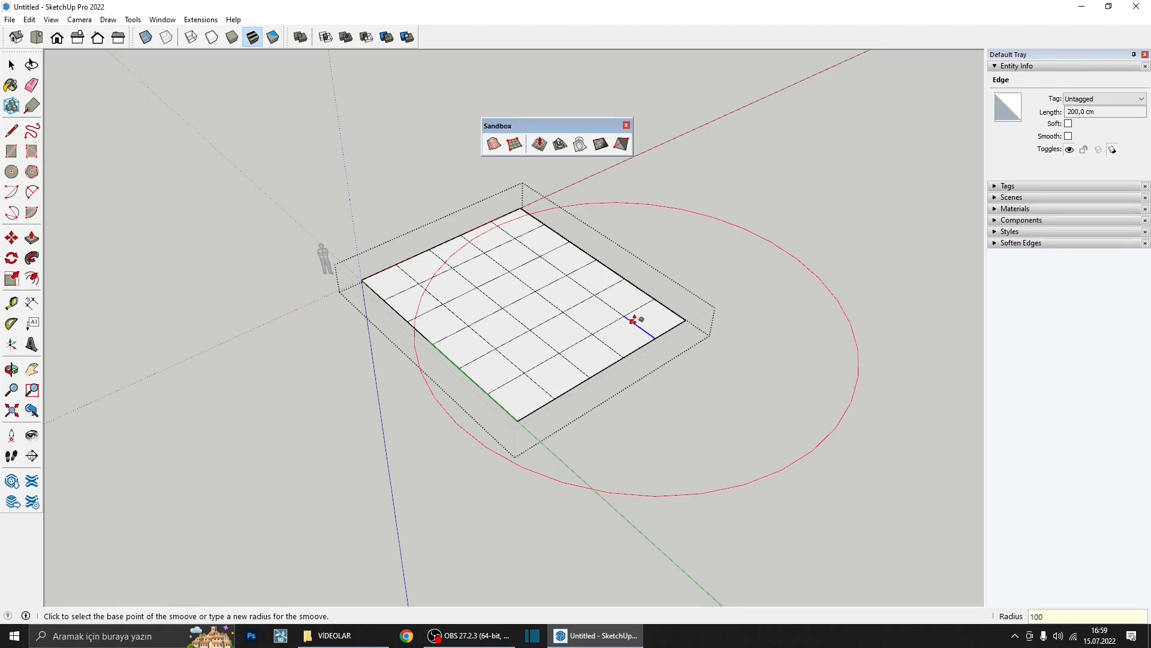
key(Return)
scroll(621, 285, up, 3)
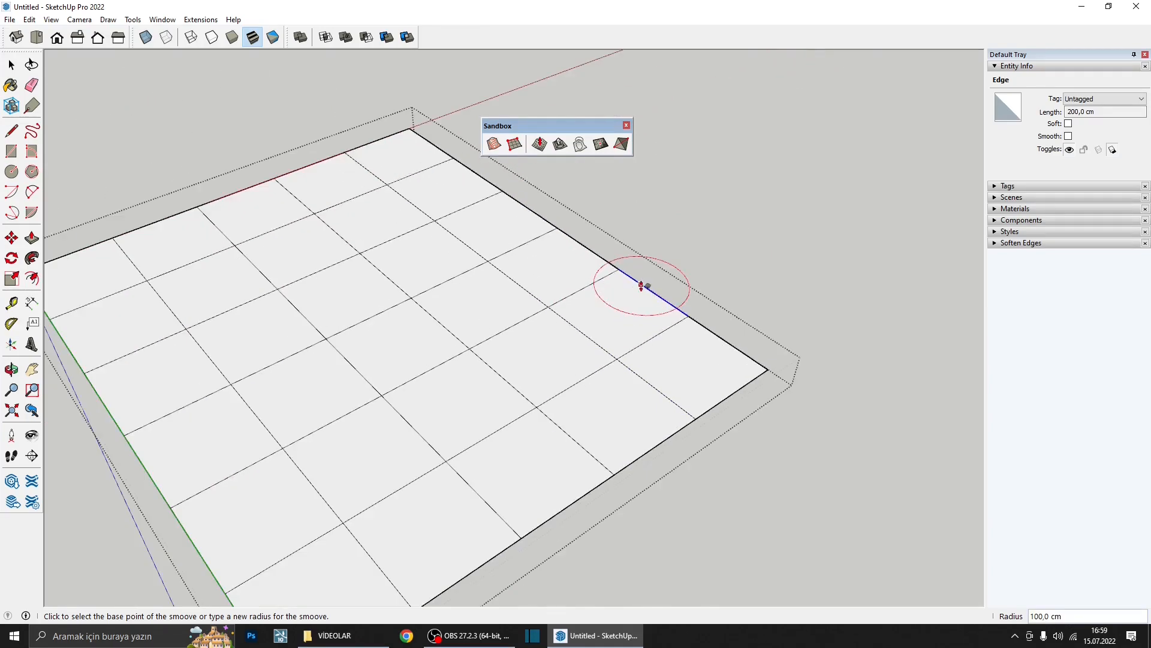
scroll(683, 314, down, 1)
click(734, 345)
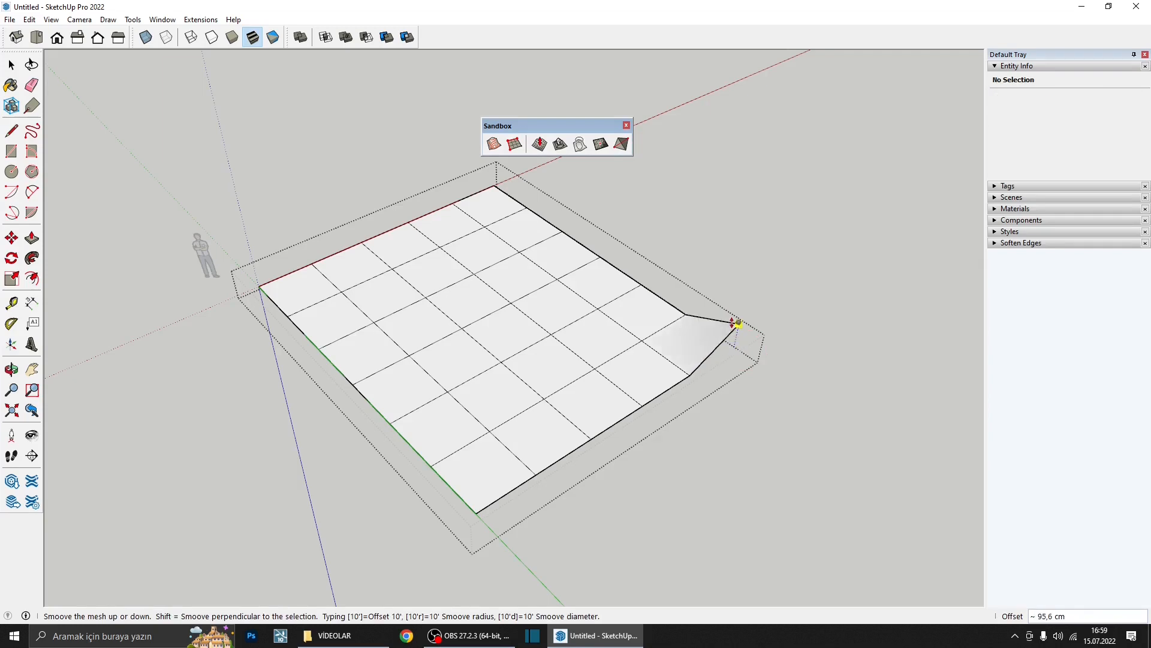
click(732, 321)
- Raise successive interior points from beside the lifted corner toward the middle of the mesh with Smoove
click(642, 327)
click(637, 328)
click(552, 331)
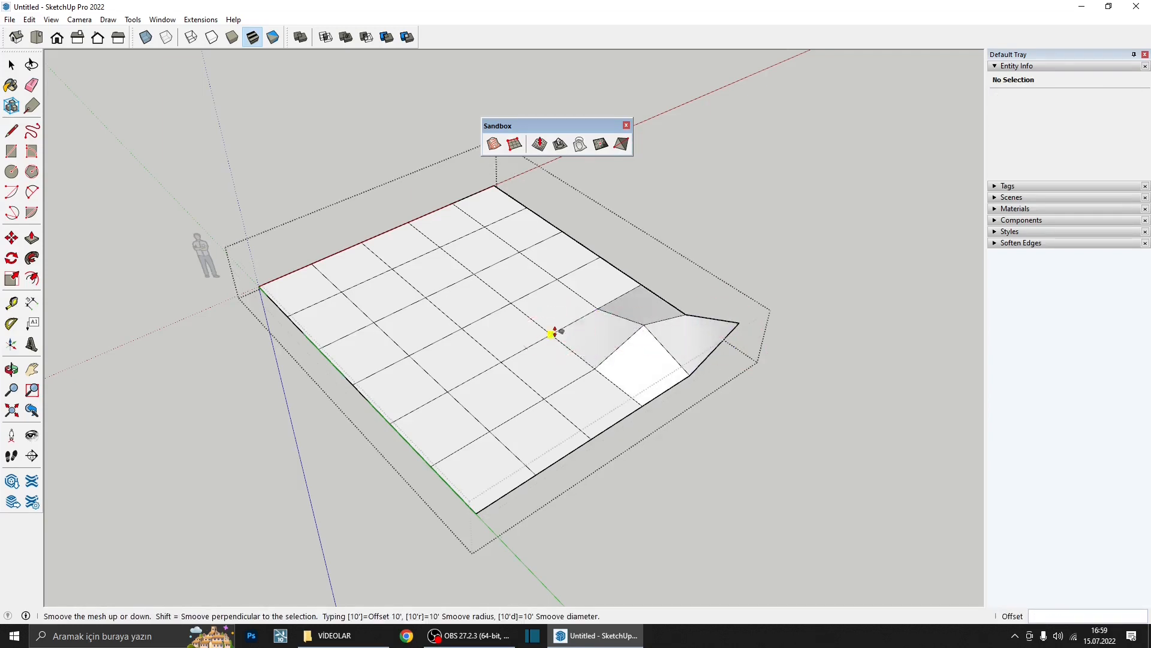
click(552, 310)
click(462, 326)
click(460, 313)
- Raise more interior points and edges around the mesh's middle with Smoove, lifting the last edge by about 83.2 cm
click(497, 263)
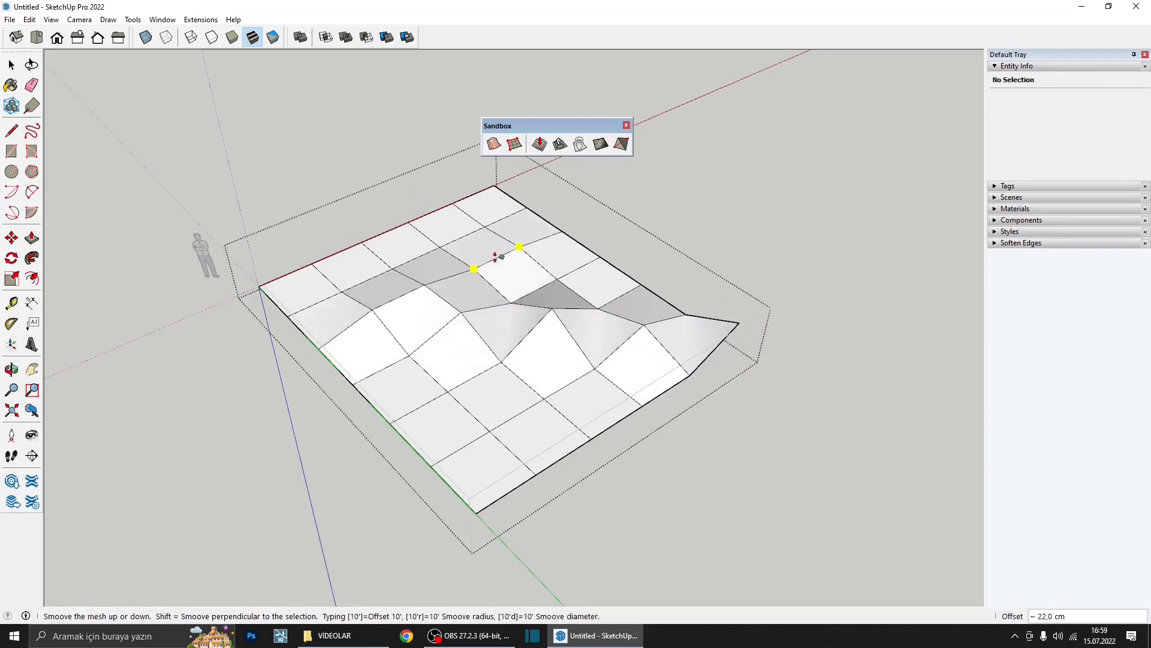
click(497, 256)
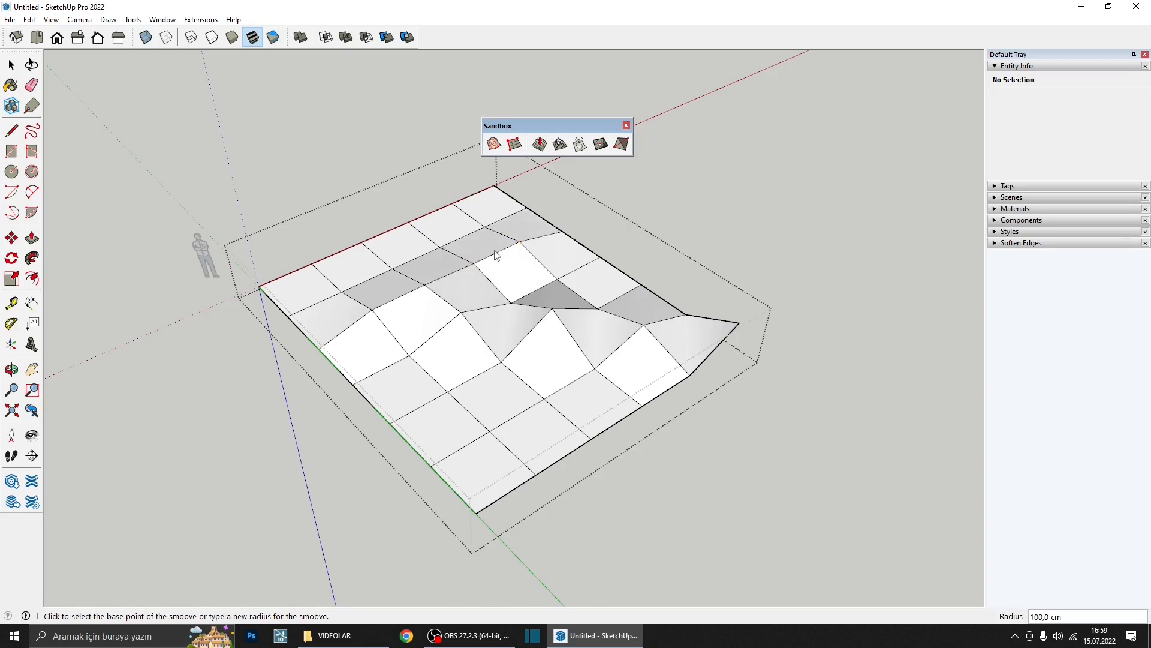
click(440, 245)
click(441, 251)
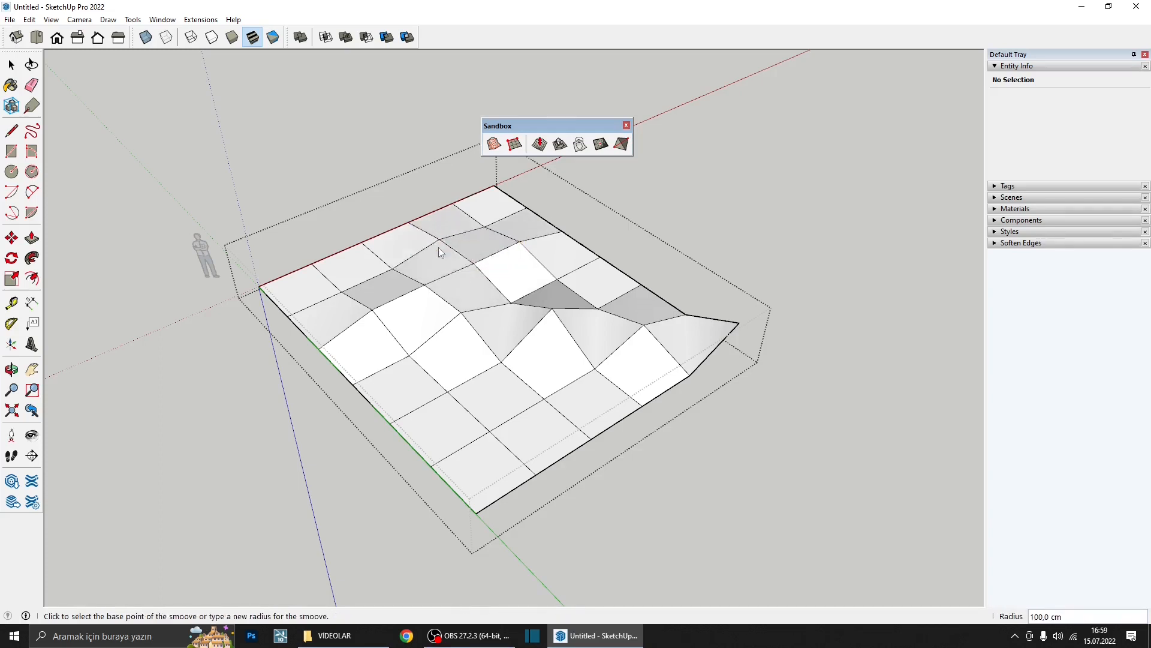
click(342, 292)
click(418, 364)
click(433, 376)
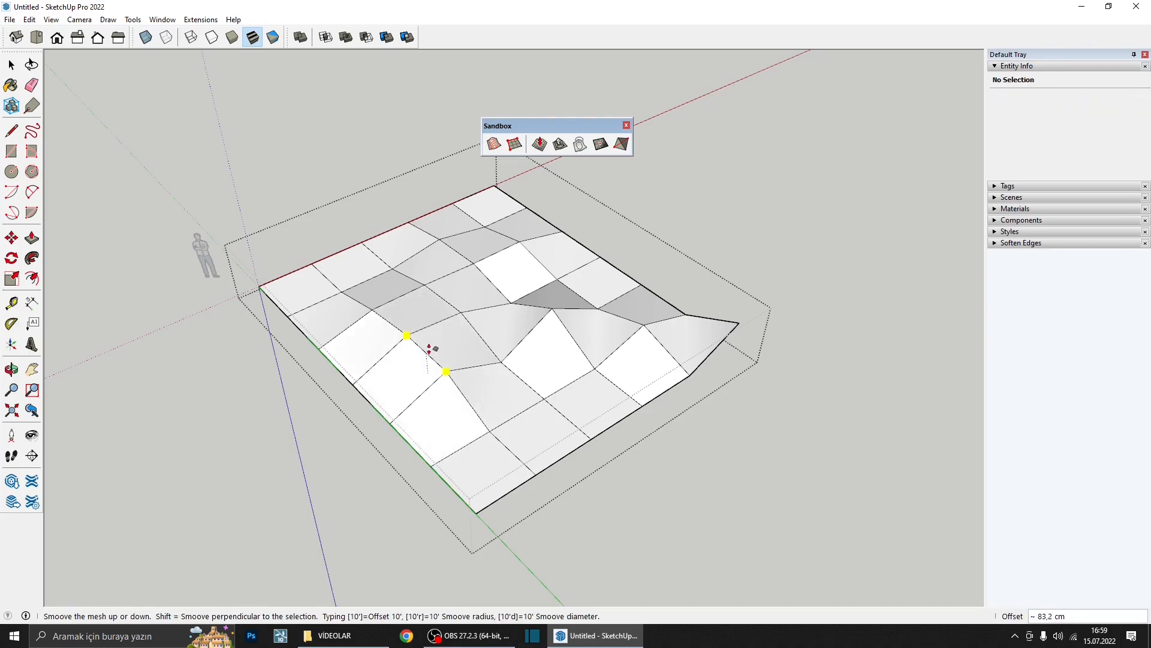
click(430, 350)
- Select the entire sculpted terrain mesh and delete it
middle_drag(411, 347, 405, 398)
scroll(403, 316, down, 6)
middle_drag(404, 316, 405, 252)
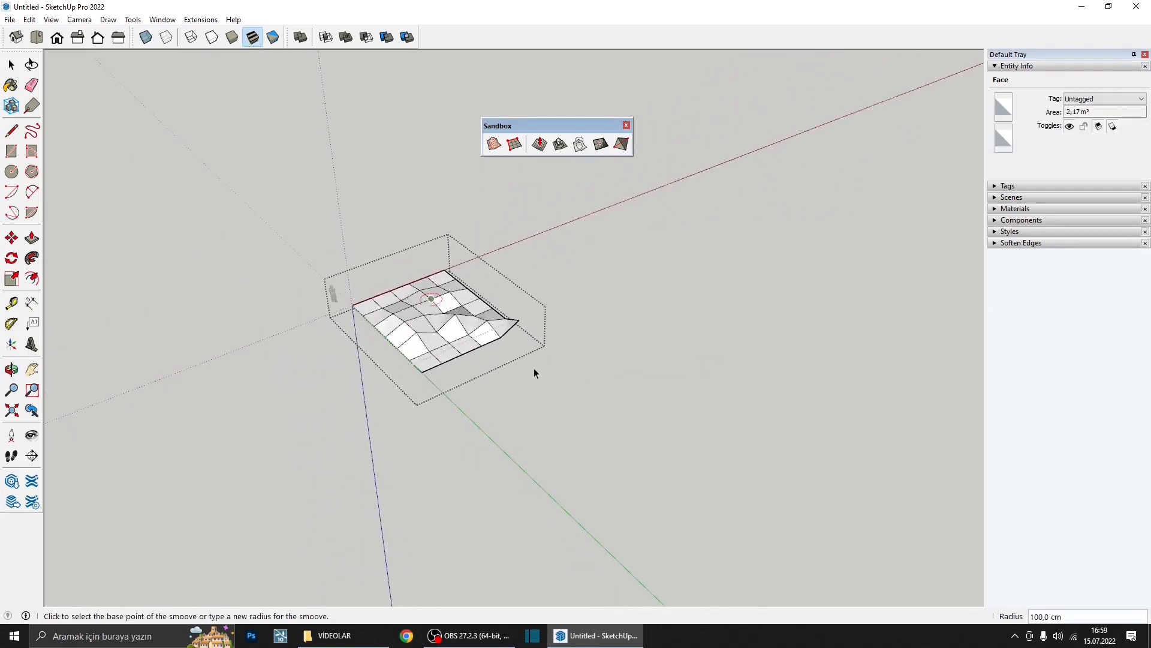
key(space)
drag(594, 413, 340, 229)
key(Delete)
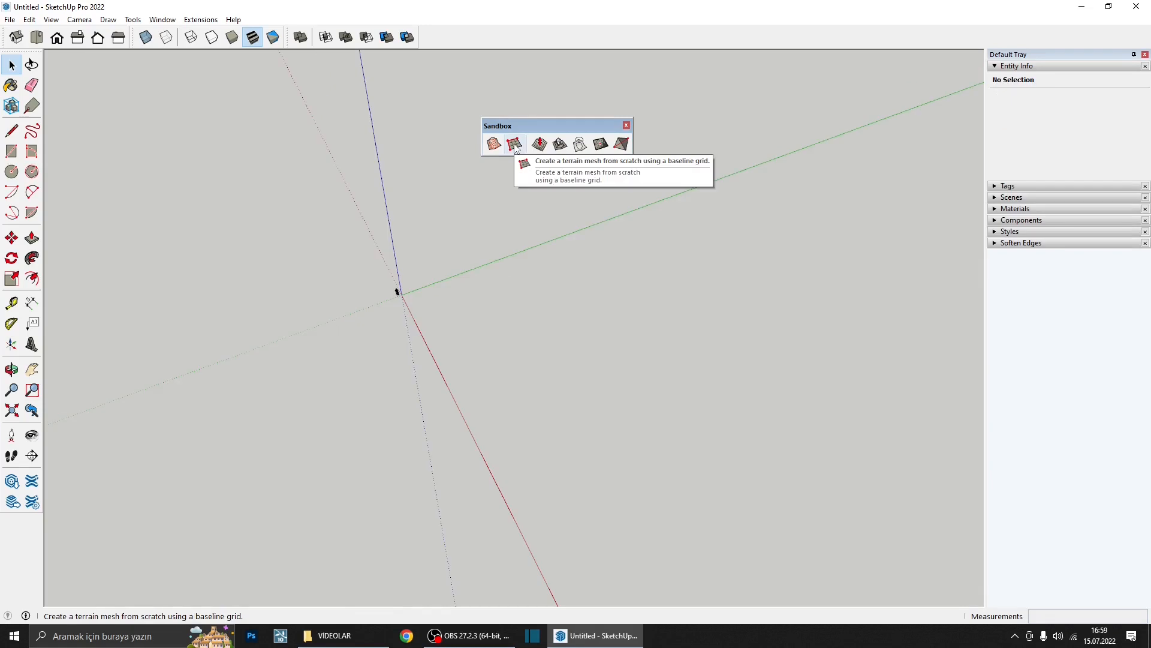
- Create a long rectangular From Scratch grid beside the origin, its short side parallel to green and its long side parallel to red
click(494, 144)
scroll(423, 298, up, 7)
click(294, 287)
scroll(417, 237, down, 3)
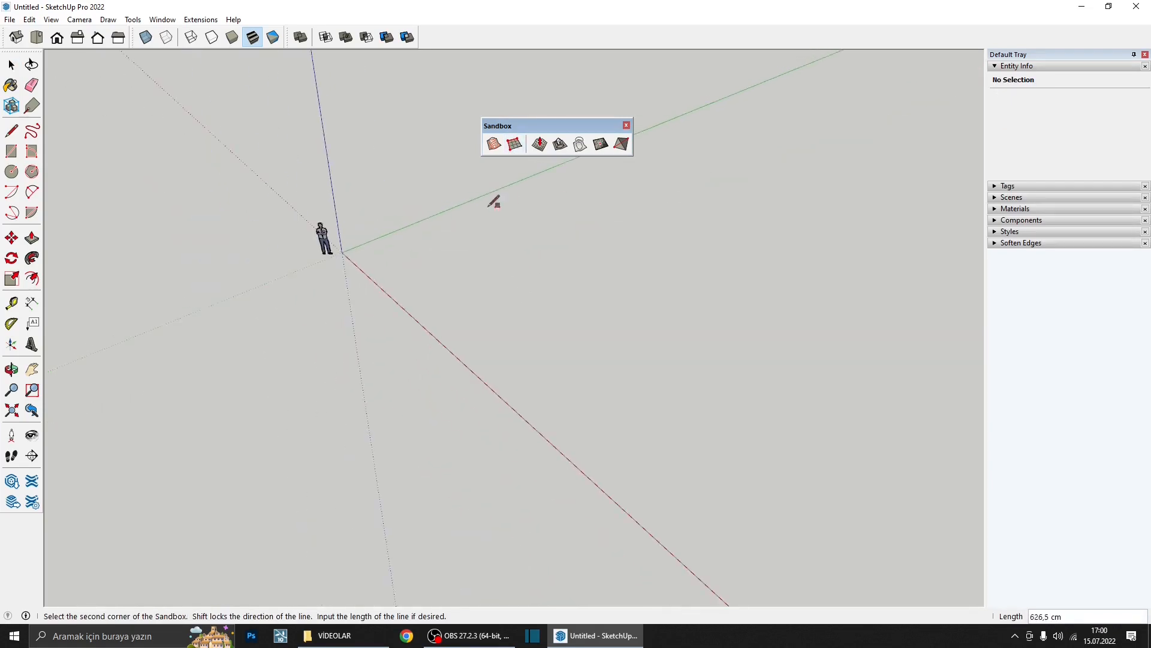
click(669, 133)
scroll(744, 192, down, 5)
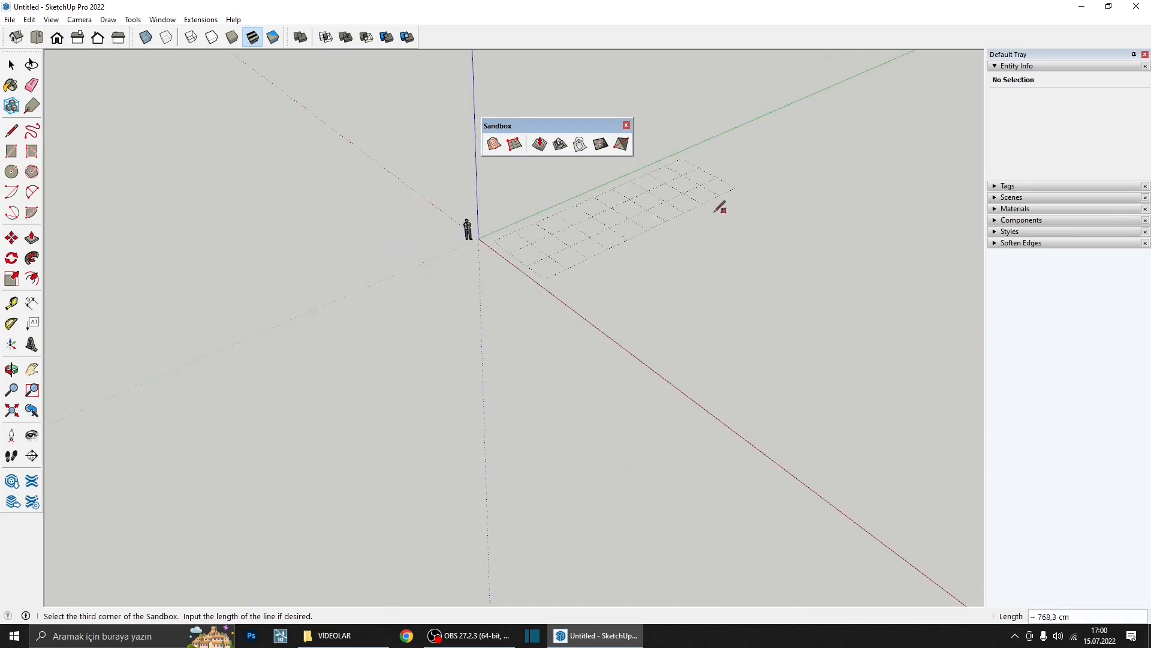
middle_drag(903, 364, 531, 325)
click(652, 401)
scroll(527, 325, up, 4)
key(space)
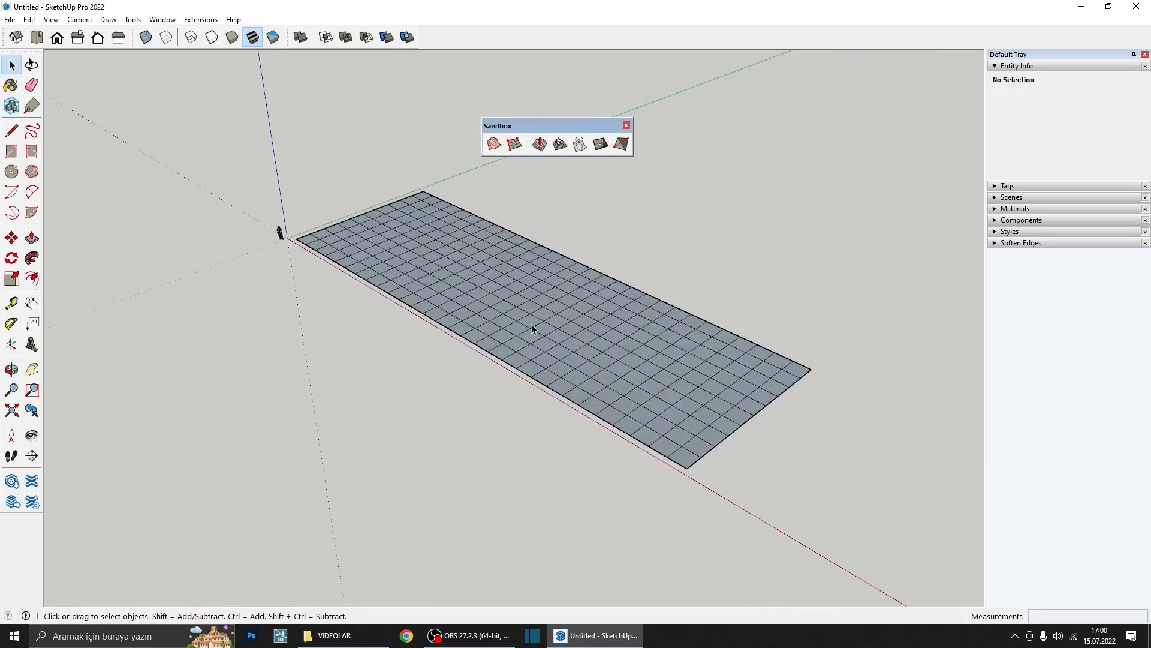
- Open the new grid group for editing and set the Smoove radius to 1000 cm
click(518, 322)
middle_drag(548, 391, 544, 213)
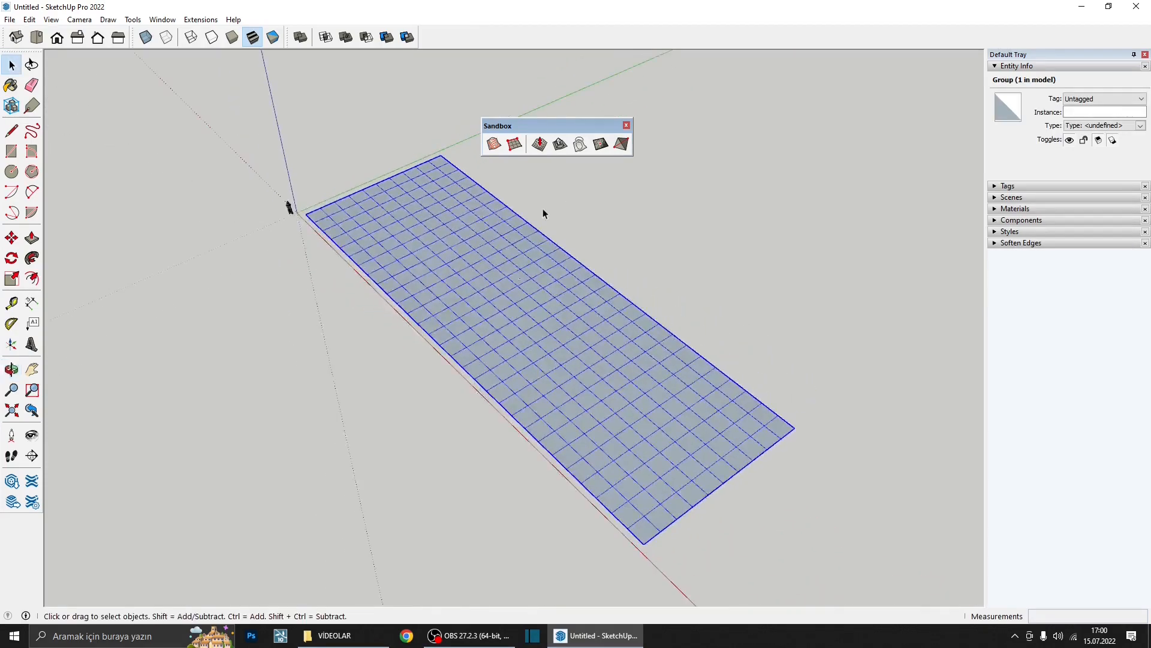
double_click(511, 268)
click(539, 144)
scroll(509, 276, up, 2)
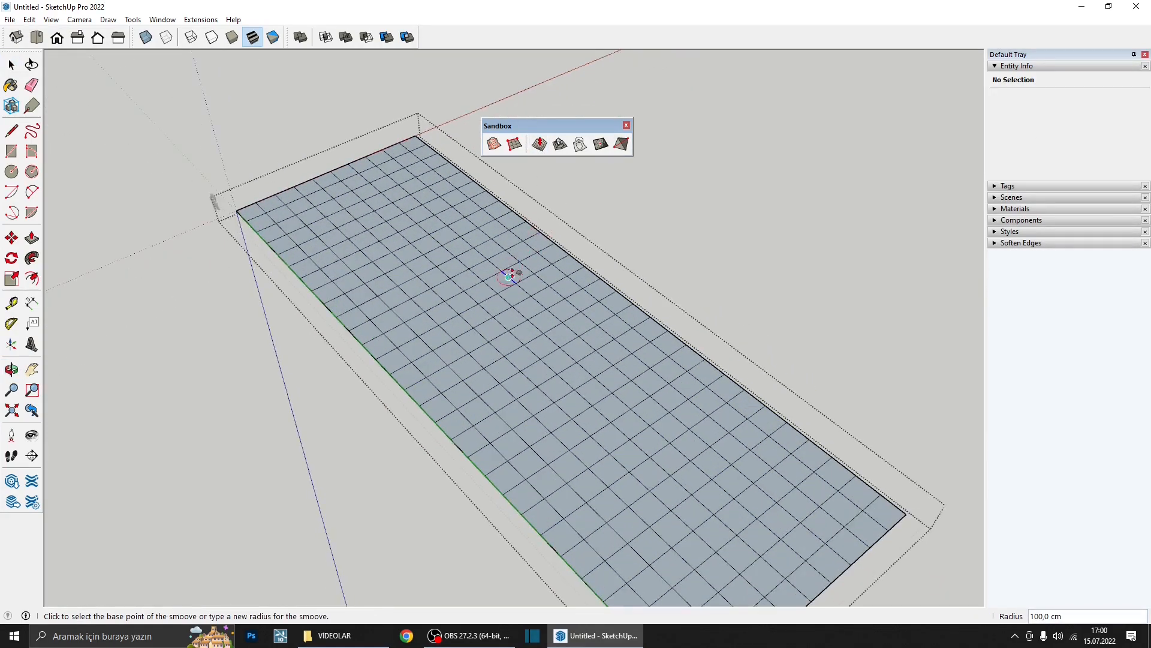
text(5)
scroll(575, 263, down, 1)
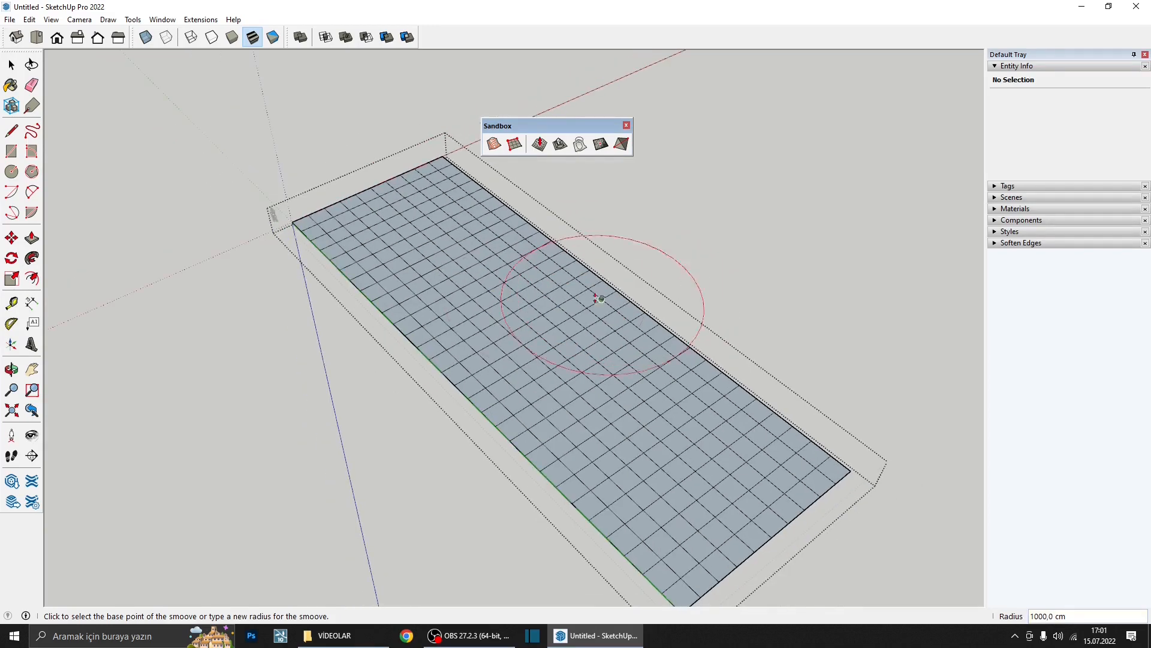
- Raise successive interior points with Smoove to form hills from the mesh's middle toward the end nearest the origin
click(476, 283)
click(484, 282)
click(540, 342)
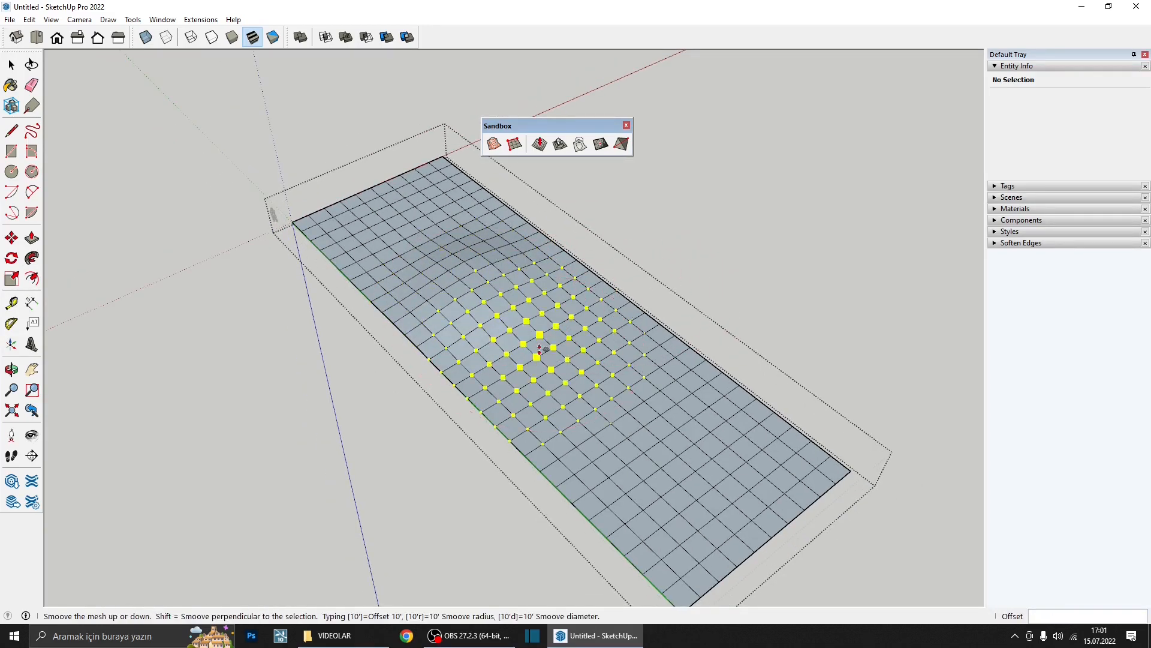
click(495, 309)
click(456, 264)
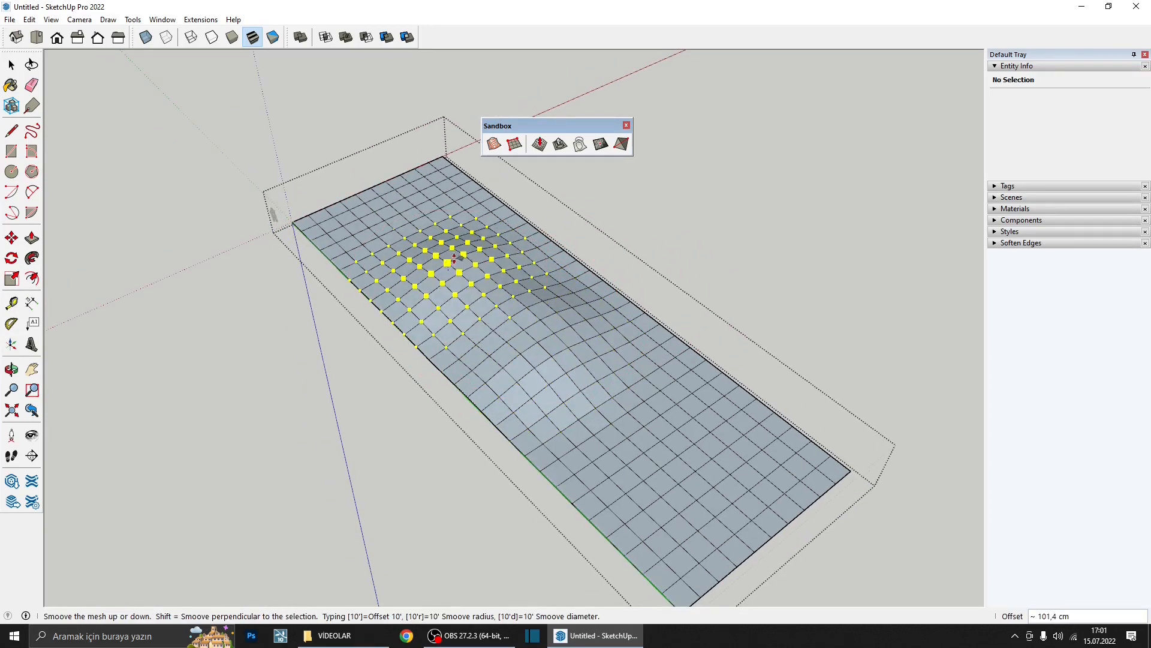
click(459, 251)
click(410, 251)
click(407, 227)
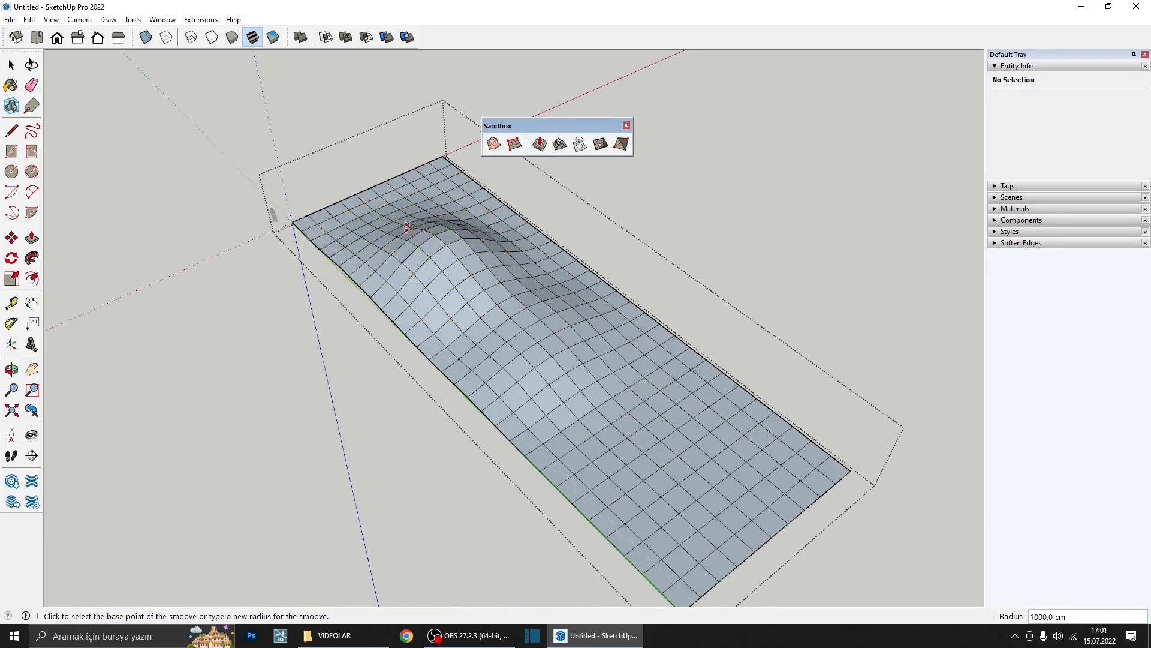
- Push the interior down with Smoove in the half away from the origin, about 332 cm and, nearer the far end, about 169 cm
click(627, 415)
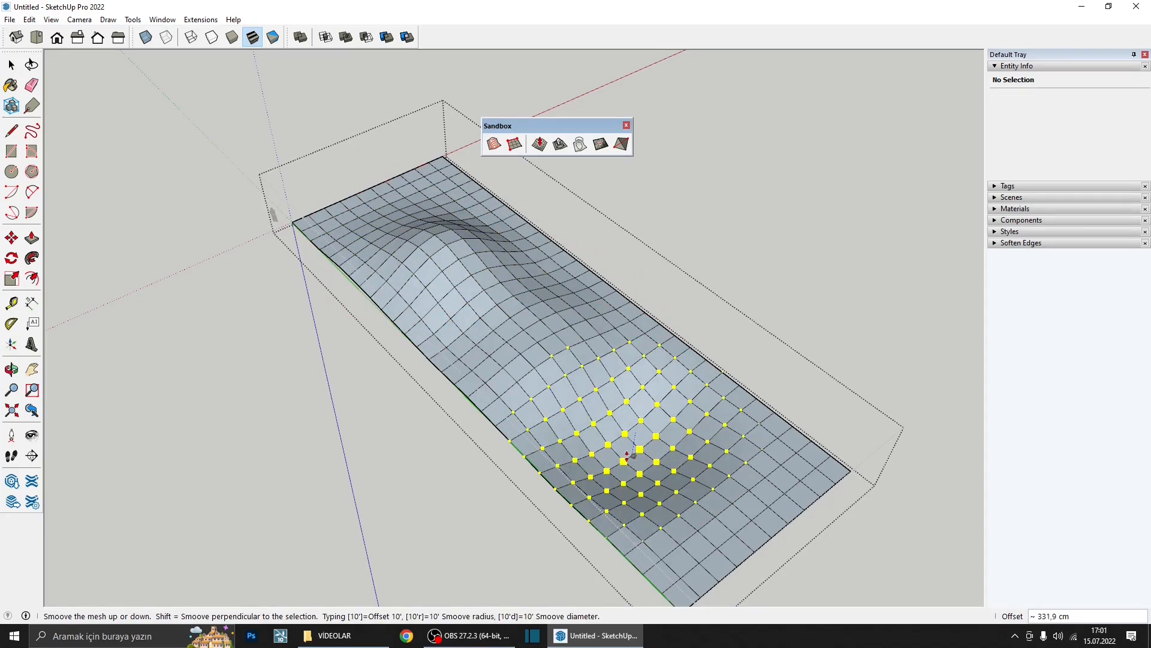
click(630, 456)
scroll(531, 383, down, 2)
click(661, 457)
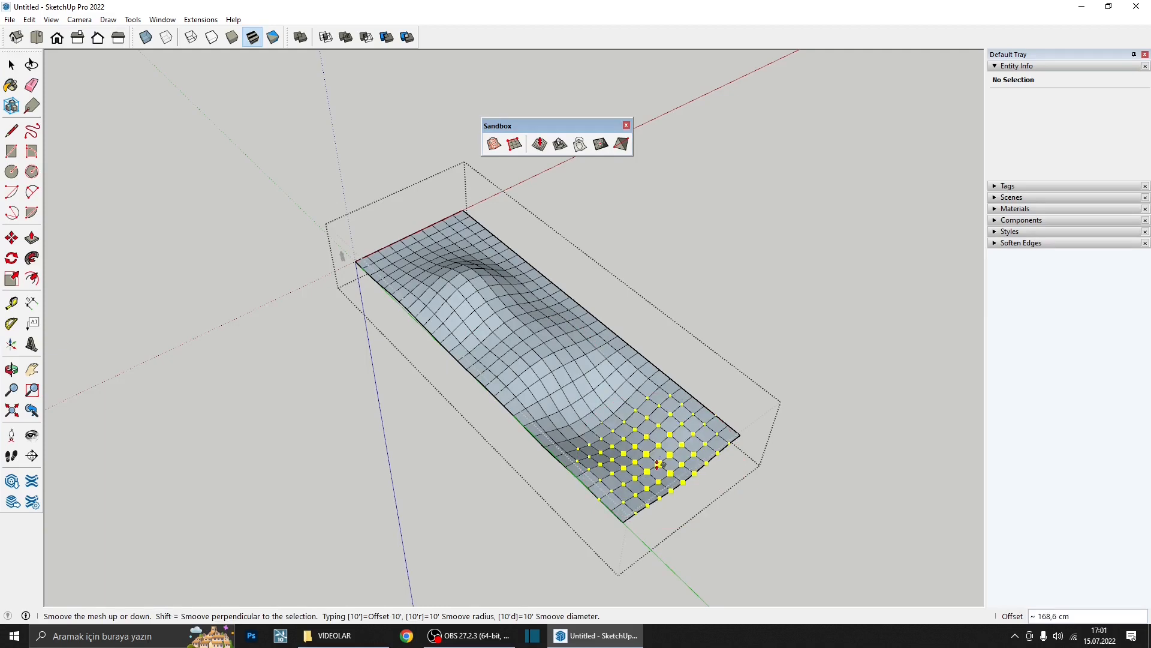
click(658, 464)
- Raise several Smoove points along the long edge beside the hills, working toward the mesh corner near the origin
middle_drag(658, 465, 466, 313)
click(382, 298)
click(385, 279)
click(467, 313)
click(465, 302)
click(386, 274)
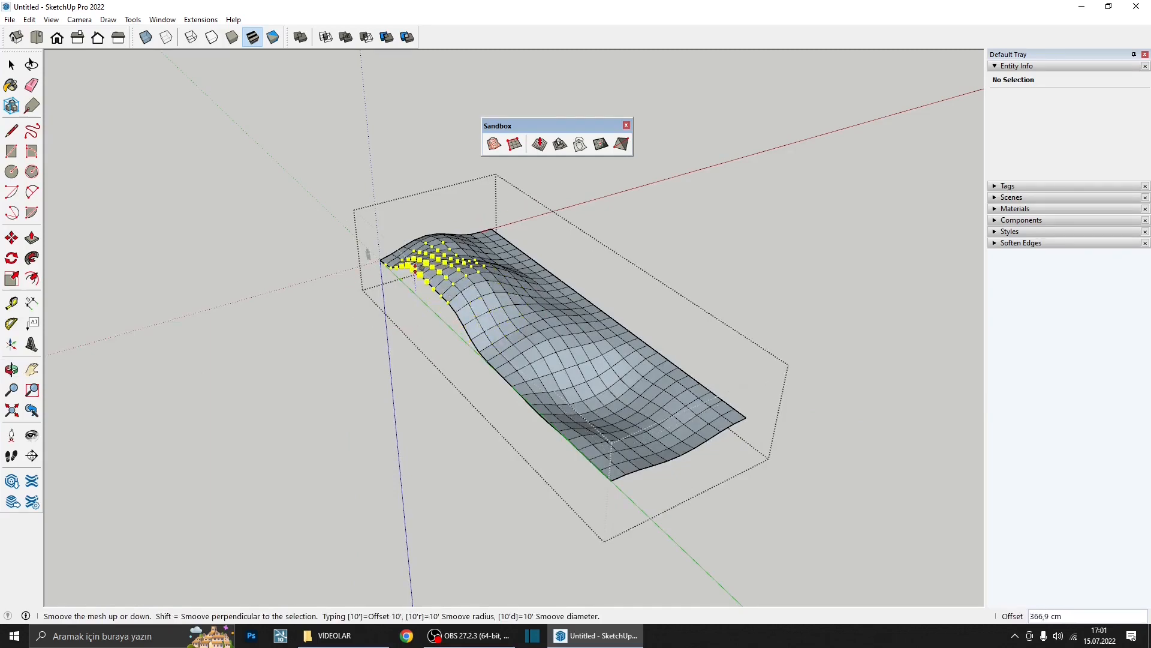
click(390, 266)
click(390, 266)
click(389, 254)
- Raise the mesh near the middle of the same long edge with Smoove to extend the ridge
middle_drag(390, 255, 445, 287)
click(448, 293)
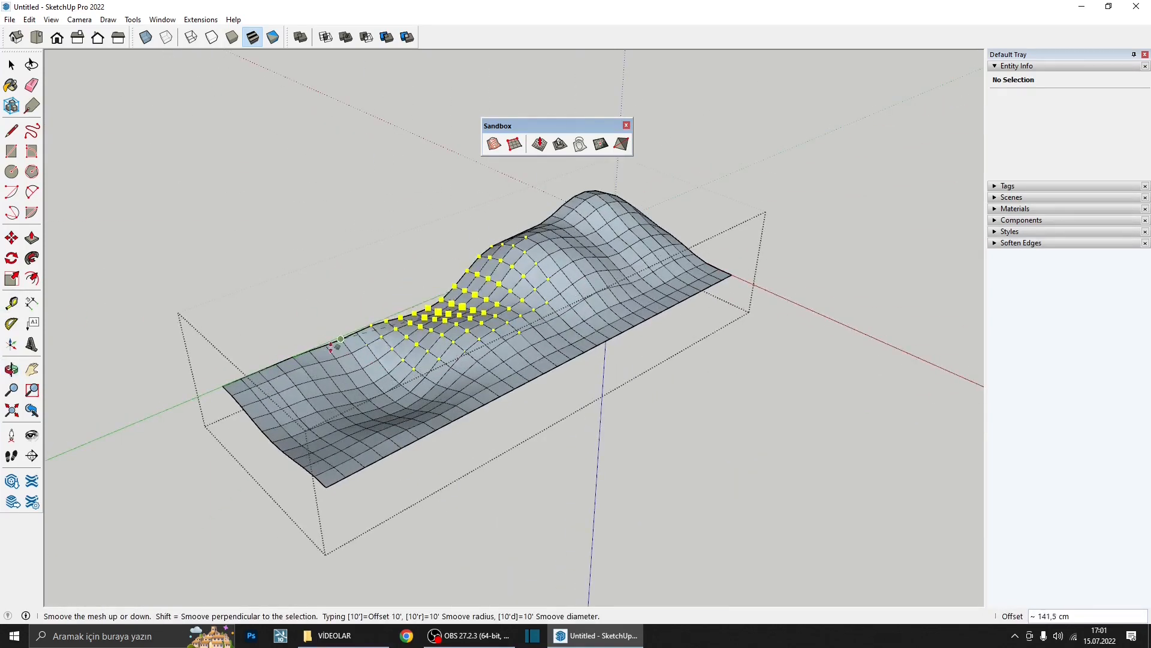
click(358, 270)
- Lower both corner areas at the mesh's far end with Smoove
click(250, 388)
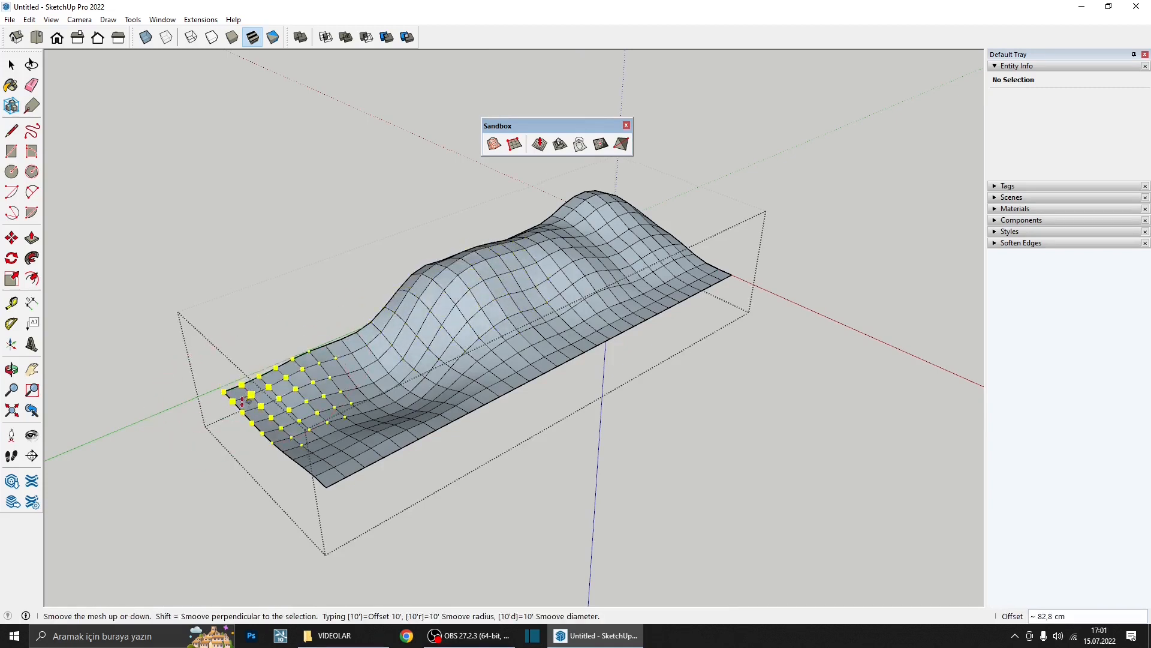
click(239, 413)
click(319, 459)
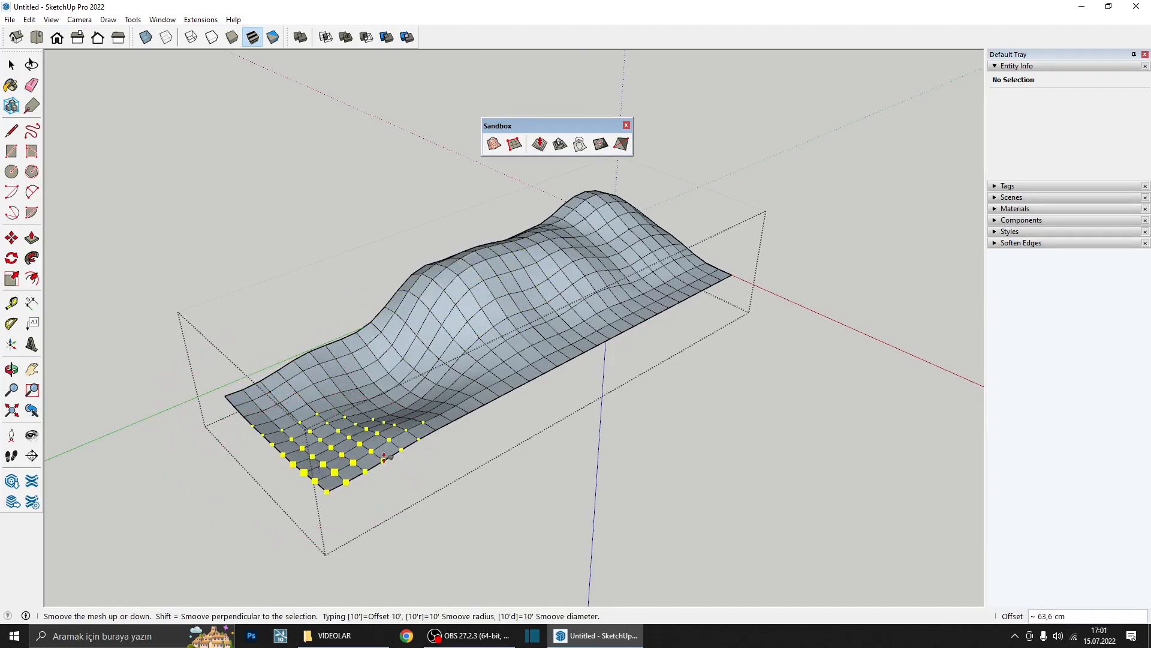
click(349, 514)
- Lower interior points near the far end and a point on the adjoining long edge with Smoove, ending the tool
click(339, 409)
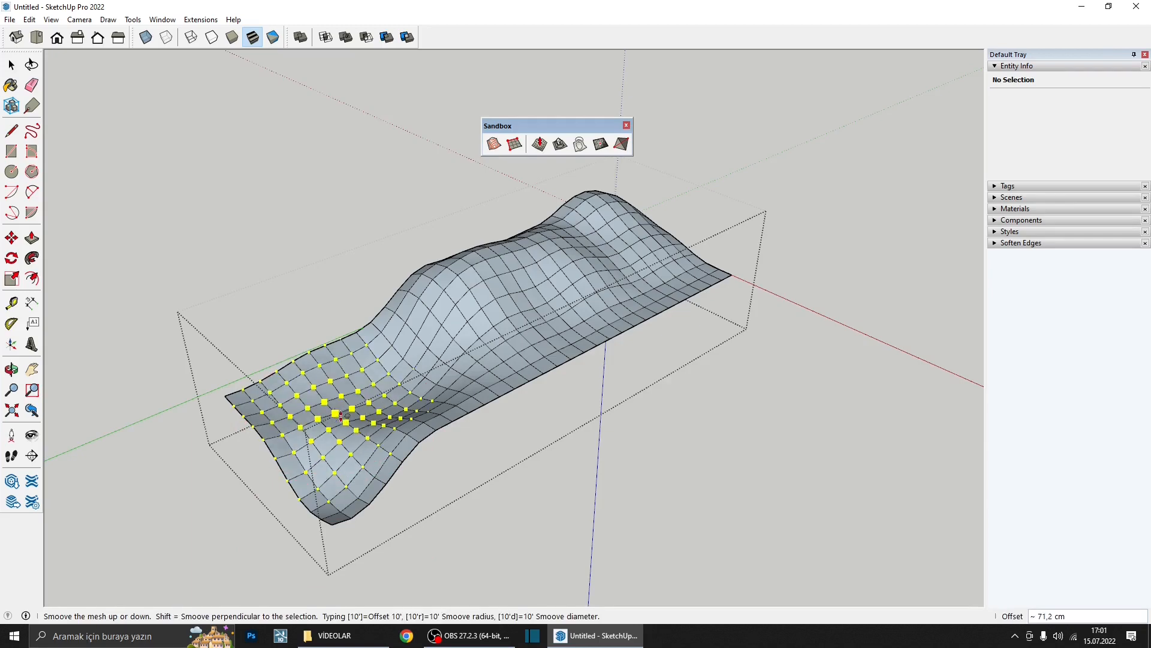
click(343, 438)
click(414, 451)
click(425, 457)
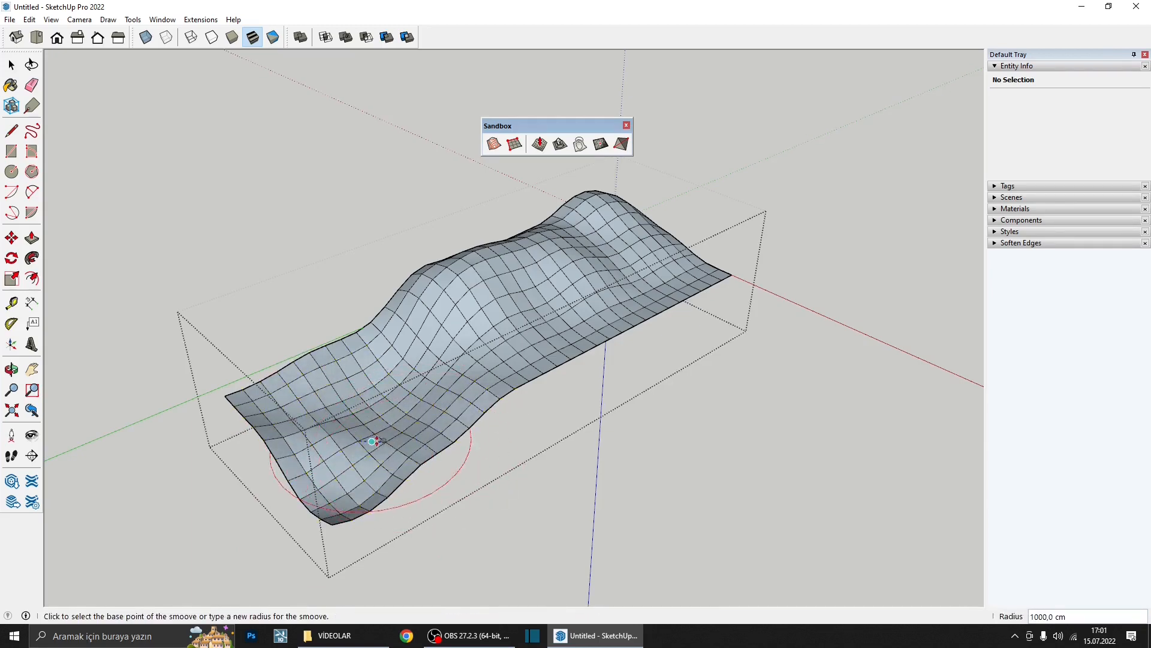
click(357, 436)
click(355, 445)
scroll(508, 438, down, 1)
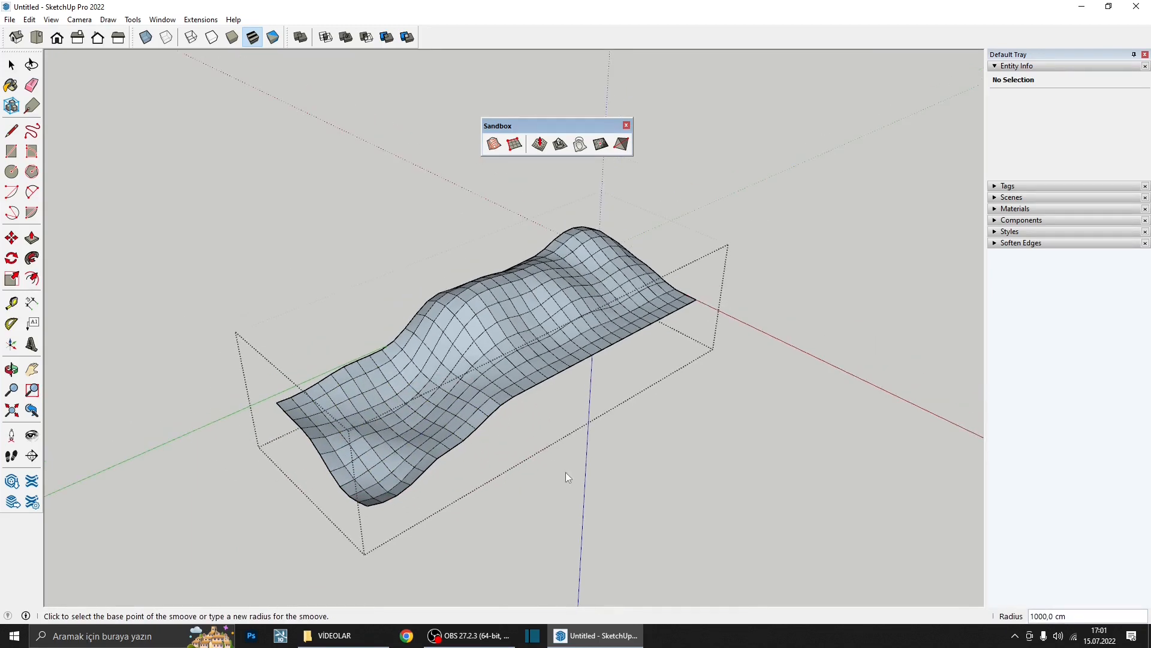
key(space)
- Select the sculpted terrain group and soften its edges with Soften coplanar enabled and the angle between normals at 78.6 degrees
middle_drag(504, 432, 524, 362)
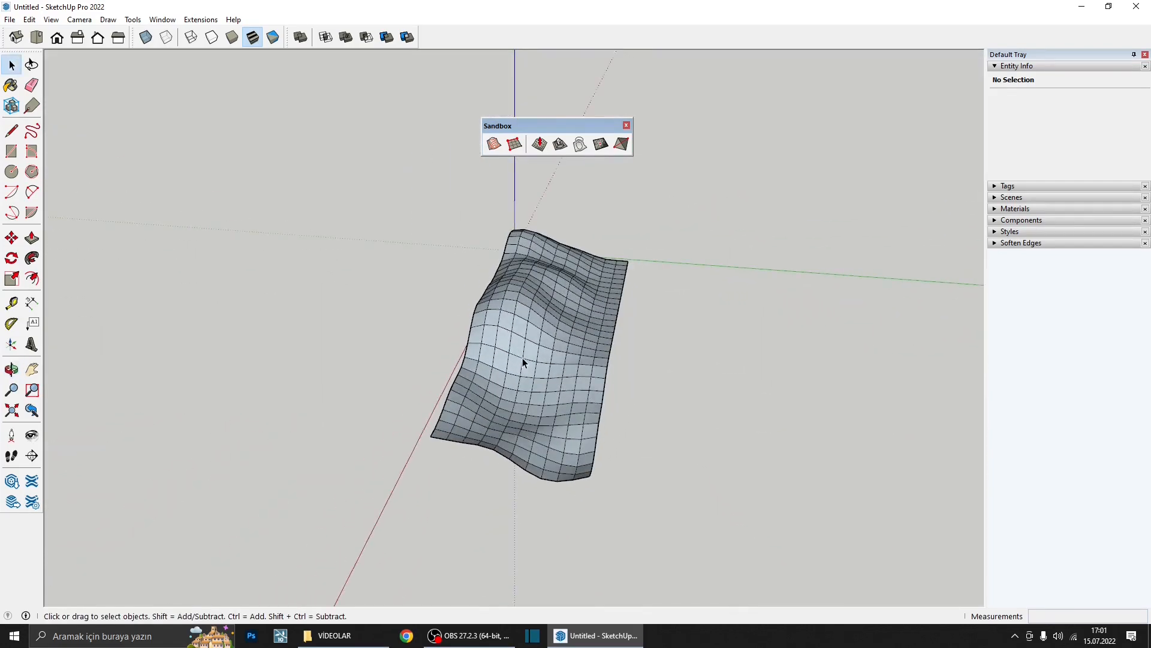
click(526, 362)
middle_drag(593, 360, 493, 320)
scroll(494, 320, up, 4)
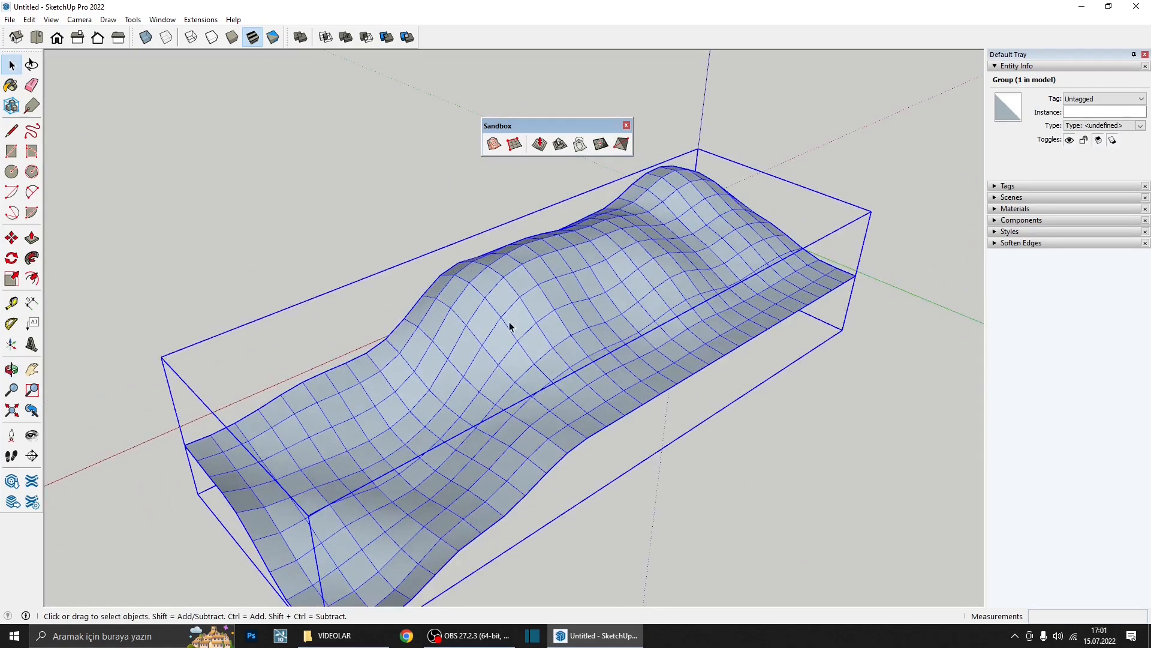
click(1003, 245)
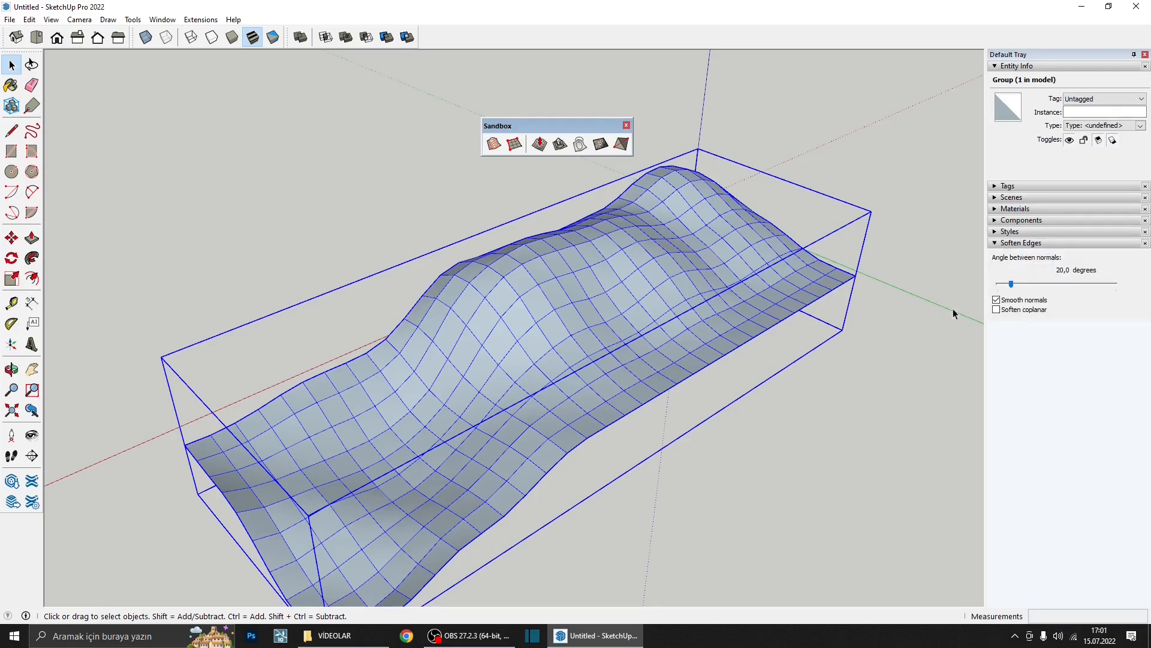
click(1006, 311)
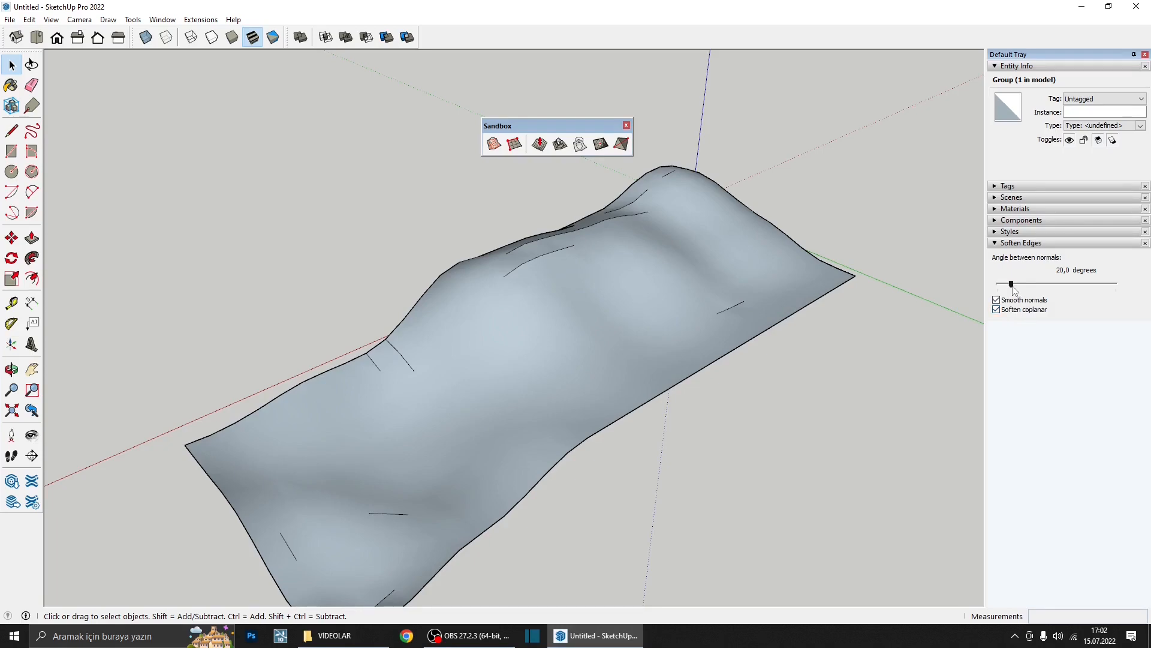
drag(1013, 286, 1022, 285)
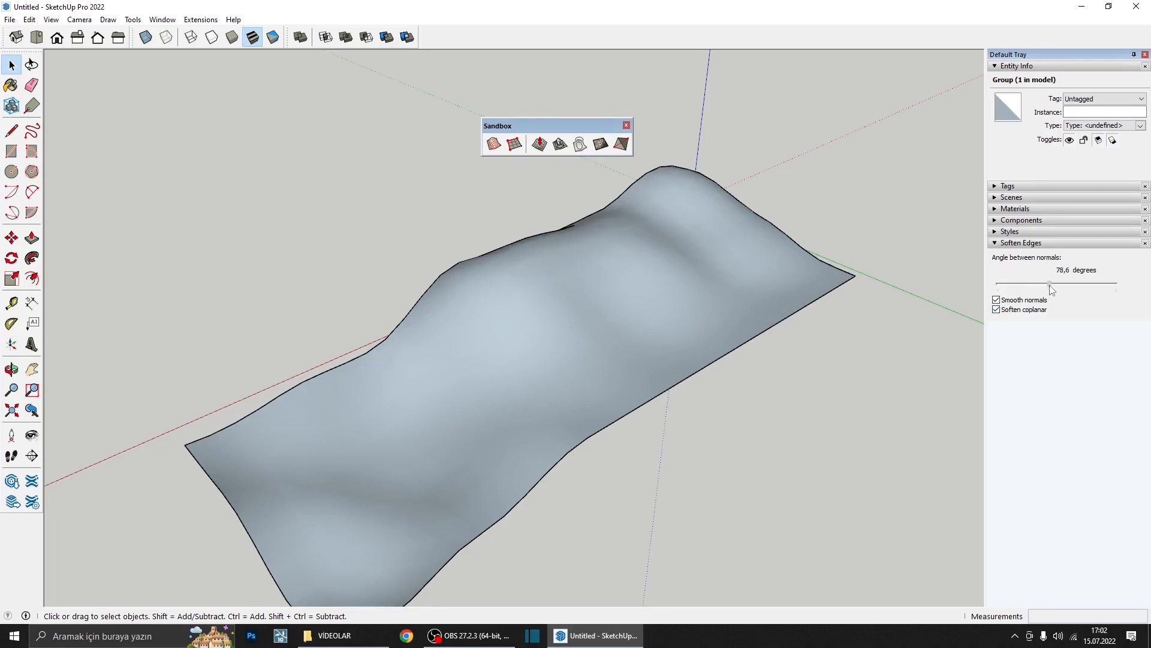
- Open the softened terrain group and select its whole surface with all connected edges
middle_drag(779, 284, 596, 311)
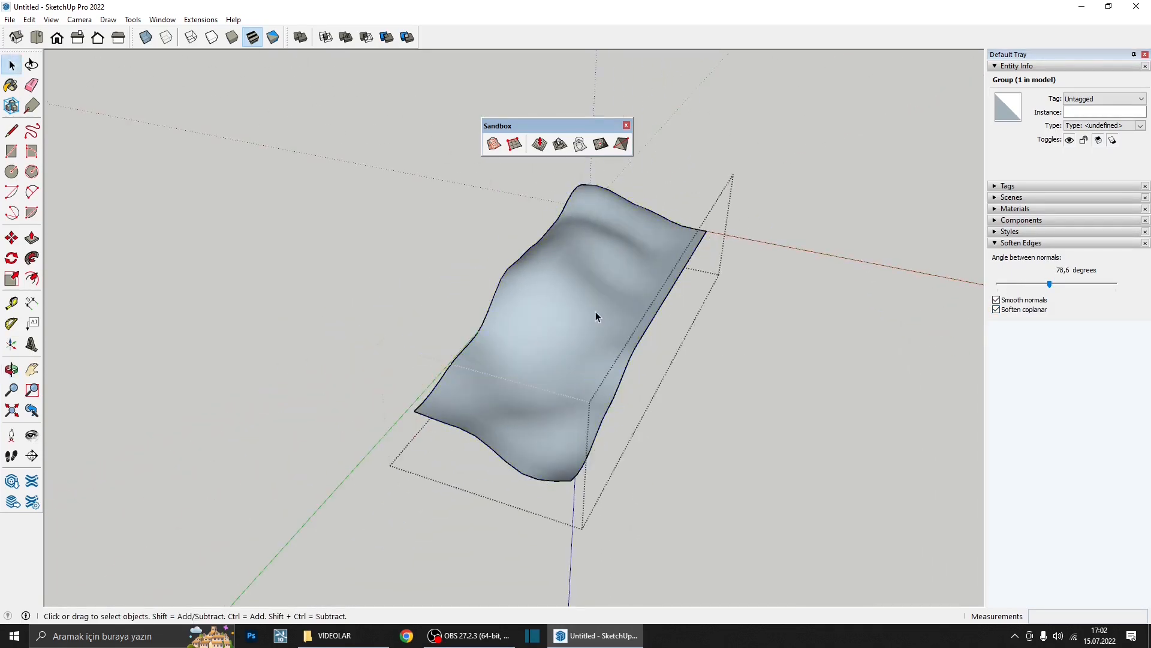
double_click(596, 316)
click(588, 321)
scroll(585, 306, up, 3)
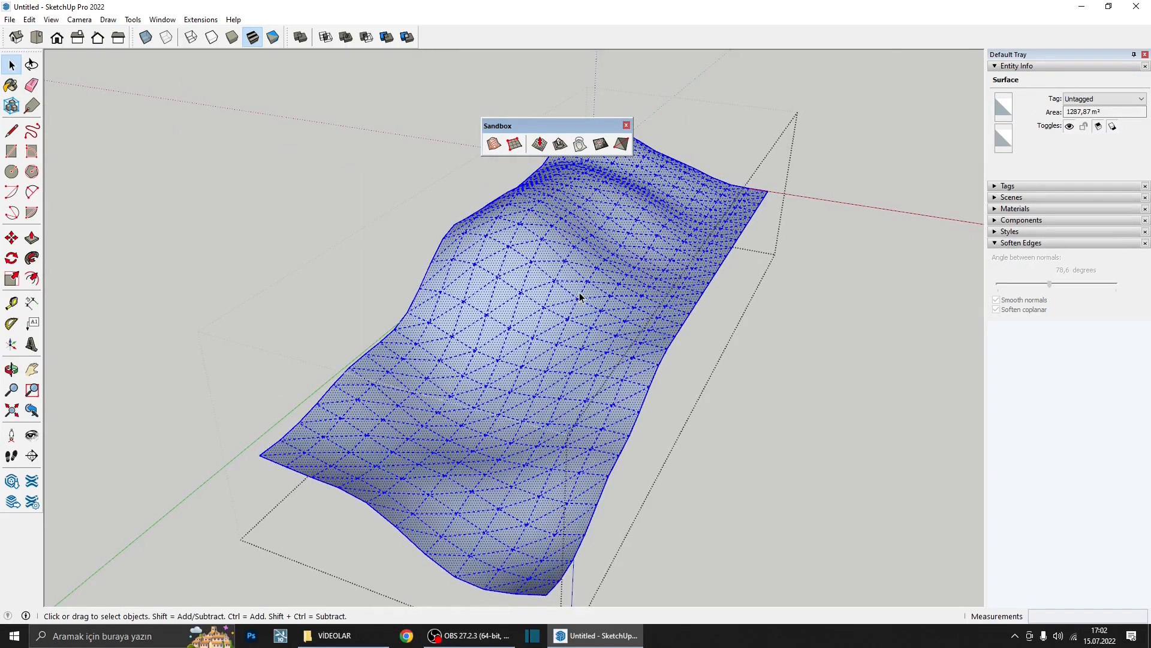
triple_click(580, 296)
scroll(575, 296, up, 3)
scroll(552, 236, up, 1)
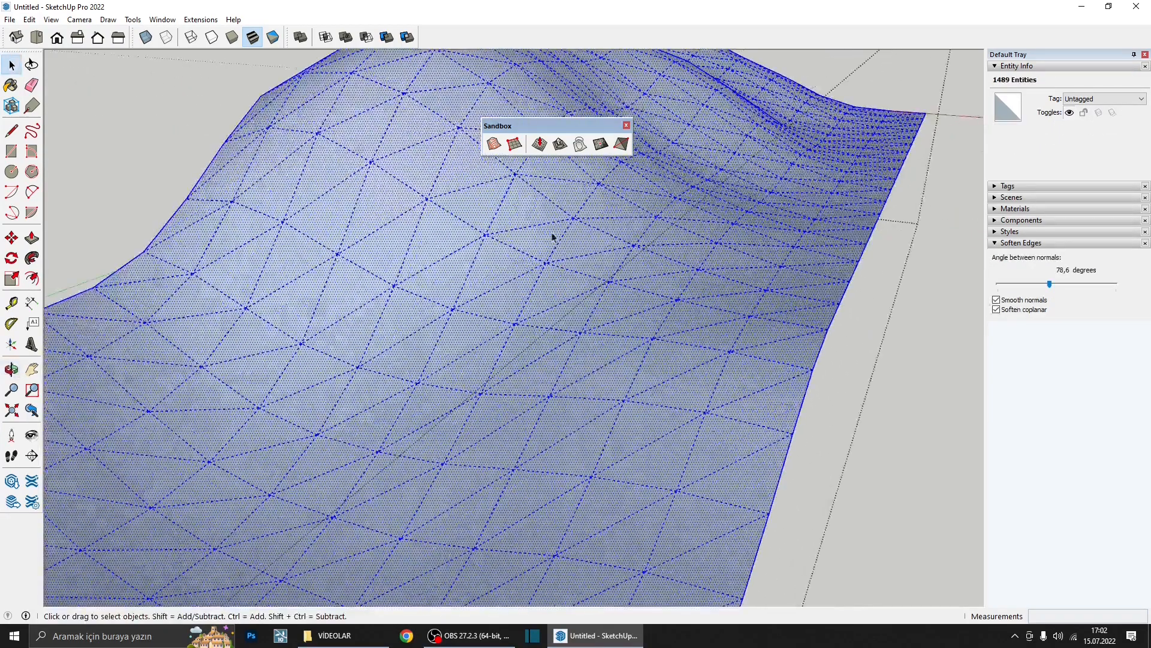
- Reverse the terrain surface's faces so the front side points up, and leave the terrain group
scroll(513, 241, down, 4)
scroll(516, 247, down, 1)
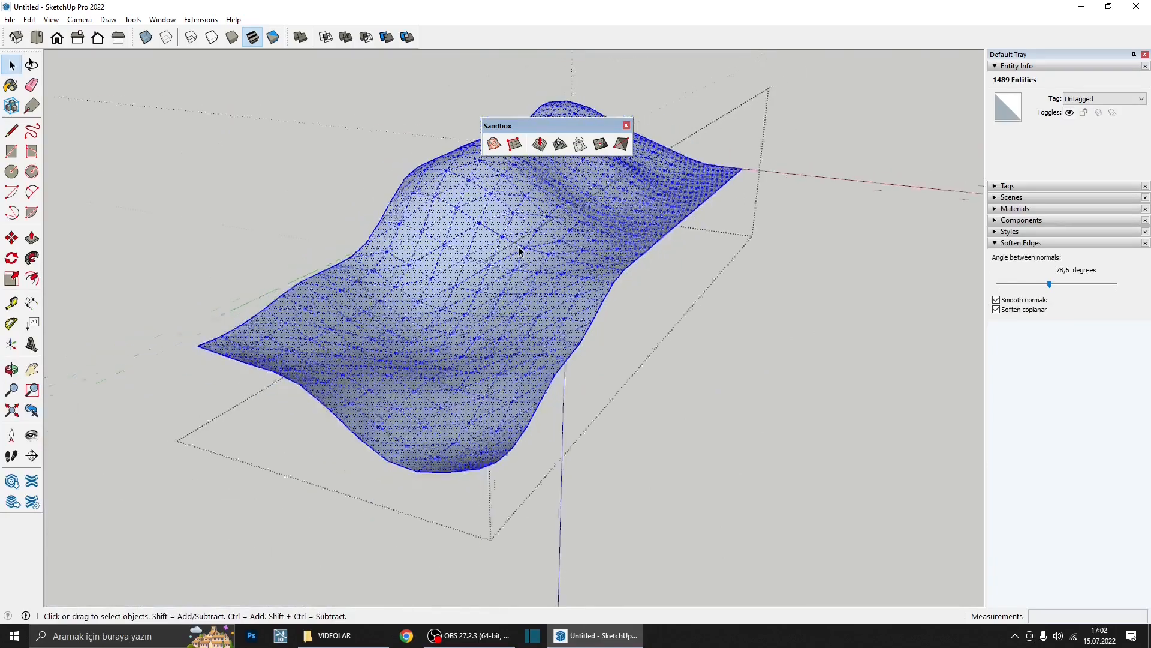
middle_drag(520, 249, 567, 304)
triple_click(567, 307)
scroll(567, 311, up, 2)
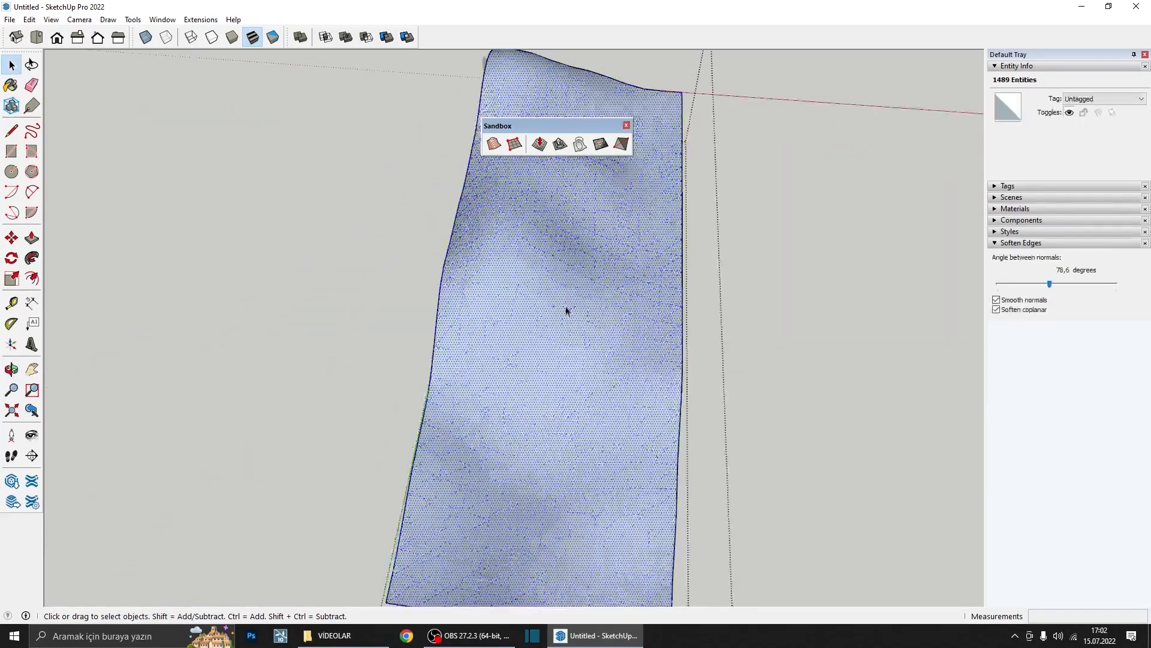
right_click(567, 303)
click(603, 408)
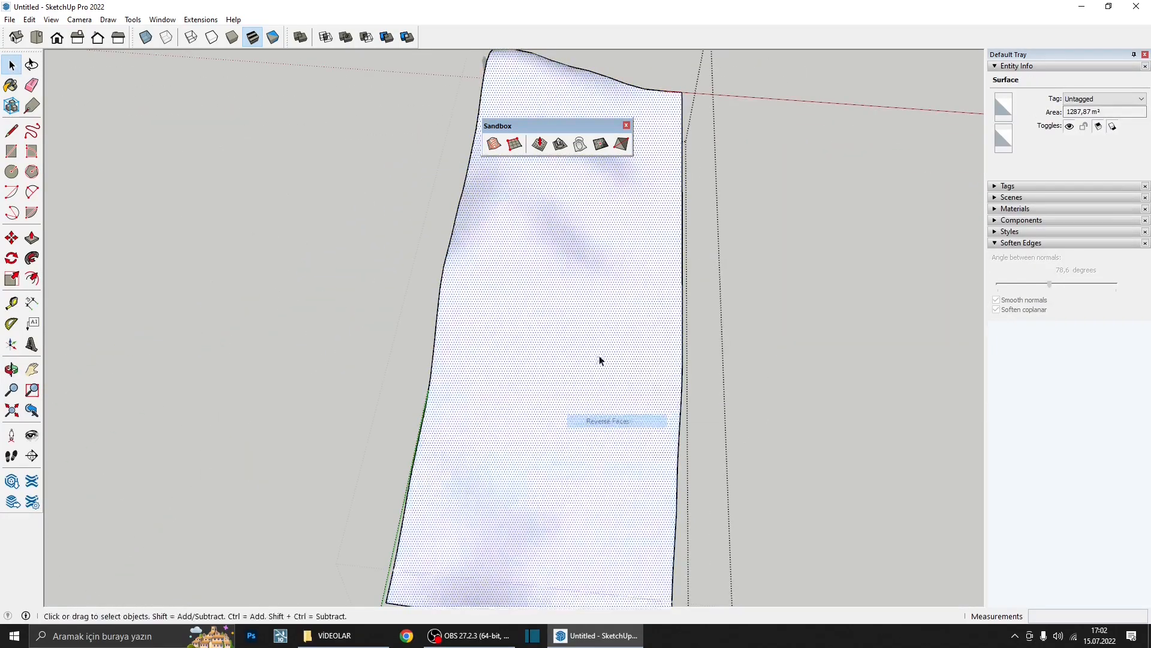
middle_drag(599, 360, 113, 273)
click(113, 274)
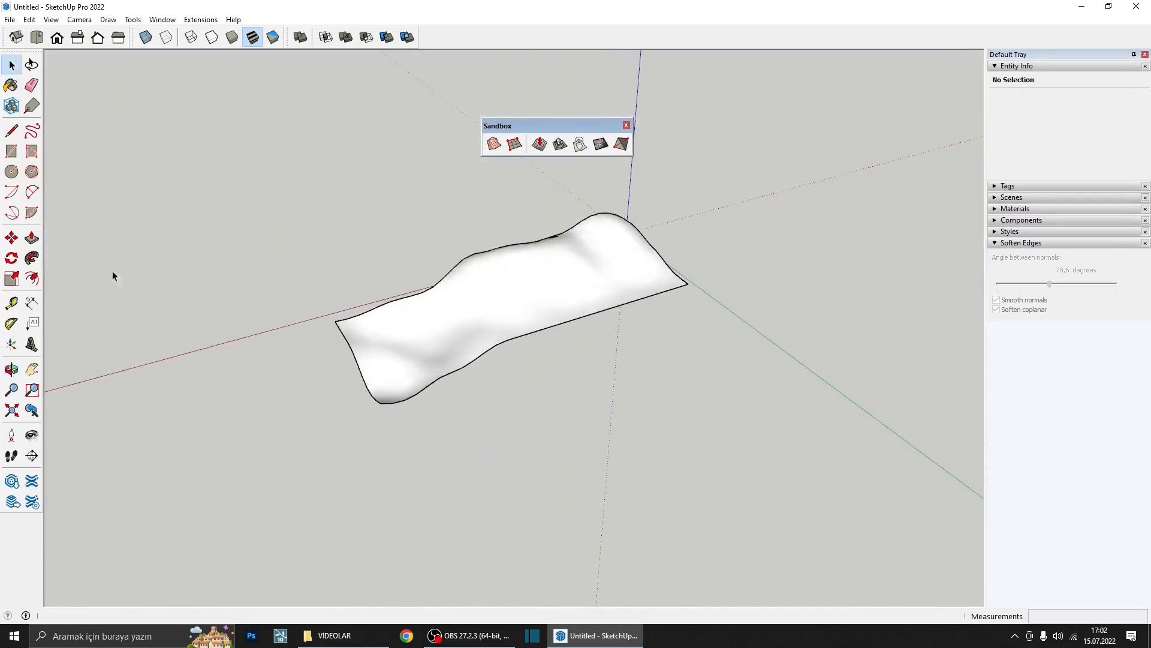
- Draw a rectangle of about 45.3 m² on the ground plane beside the terrain
scroll(537, 273, down, 2)
middle_drag(538, 275, 782, 359)
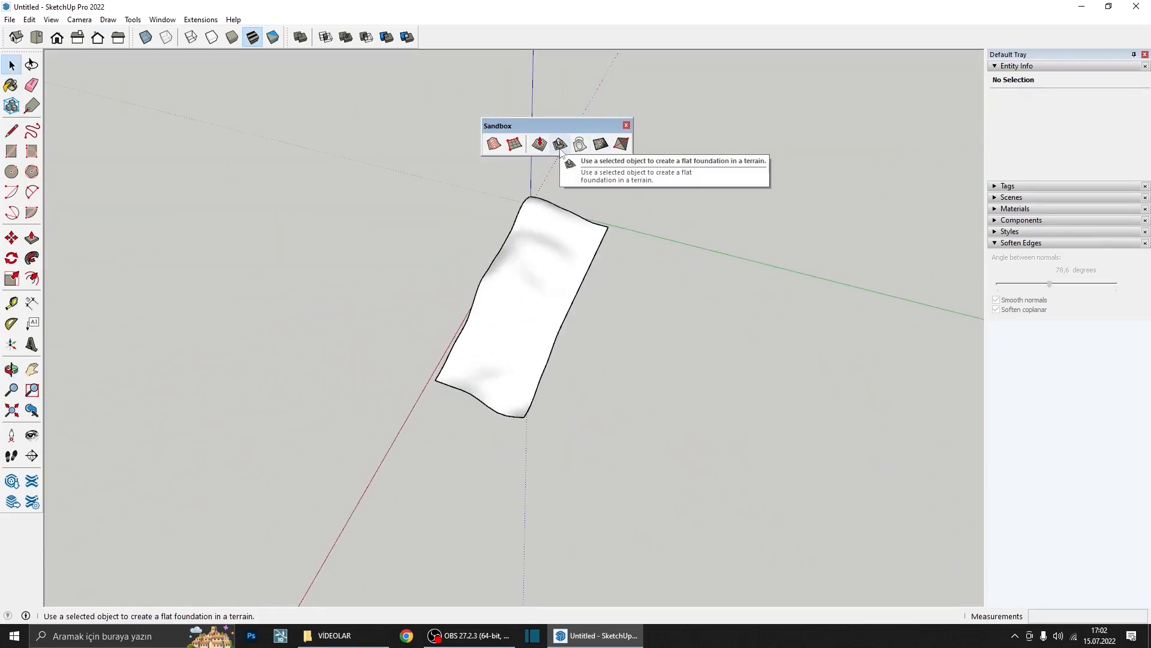
click(11, 151)
scroll(732, 343, up, 3)
click(597, 250)
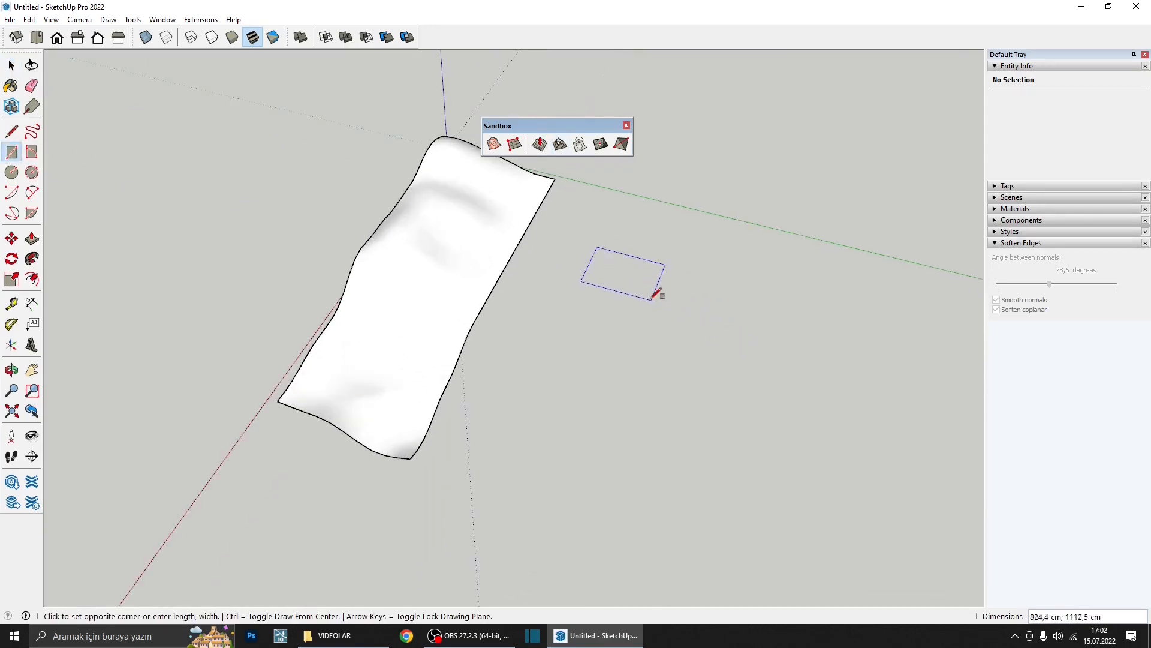
scroll(645, 288, up, 3)
click(632, 282)
scroll(609, 258, up, 3)
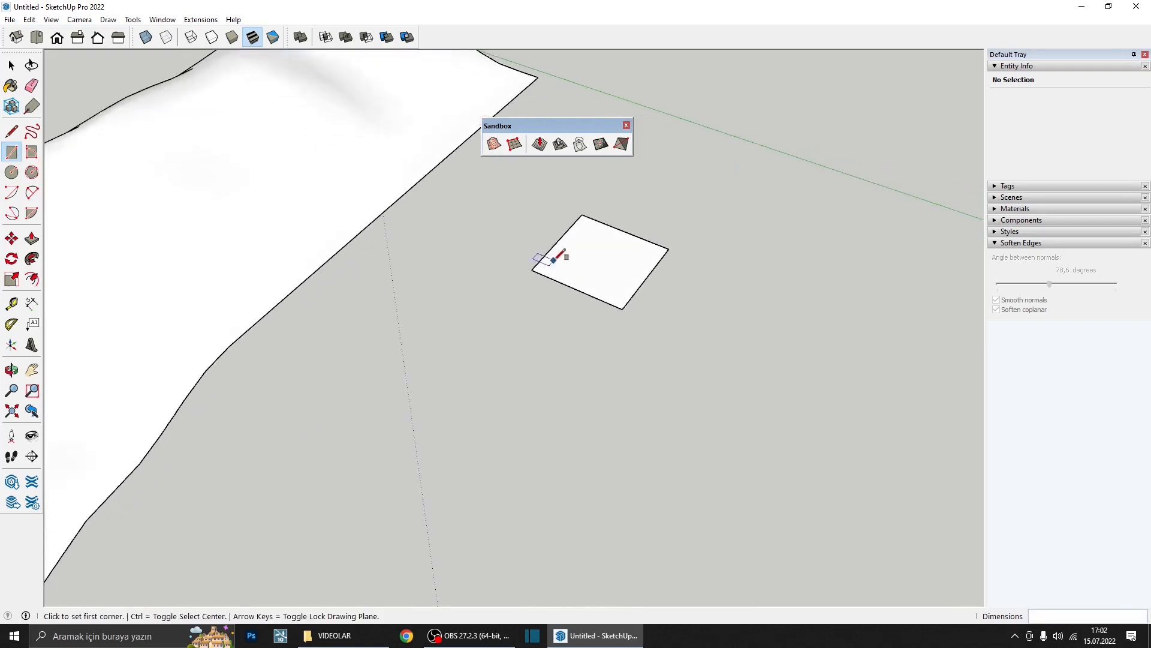
- Push/Pull the rectangle upward about 487 cm into a box
key(p)
drag(586, 260, 586, 207)
middle_drag(585, 210, 425, 252)
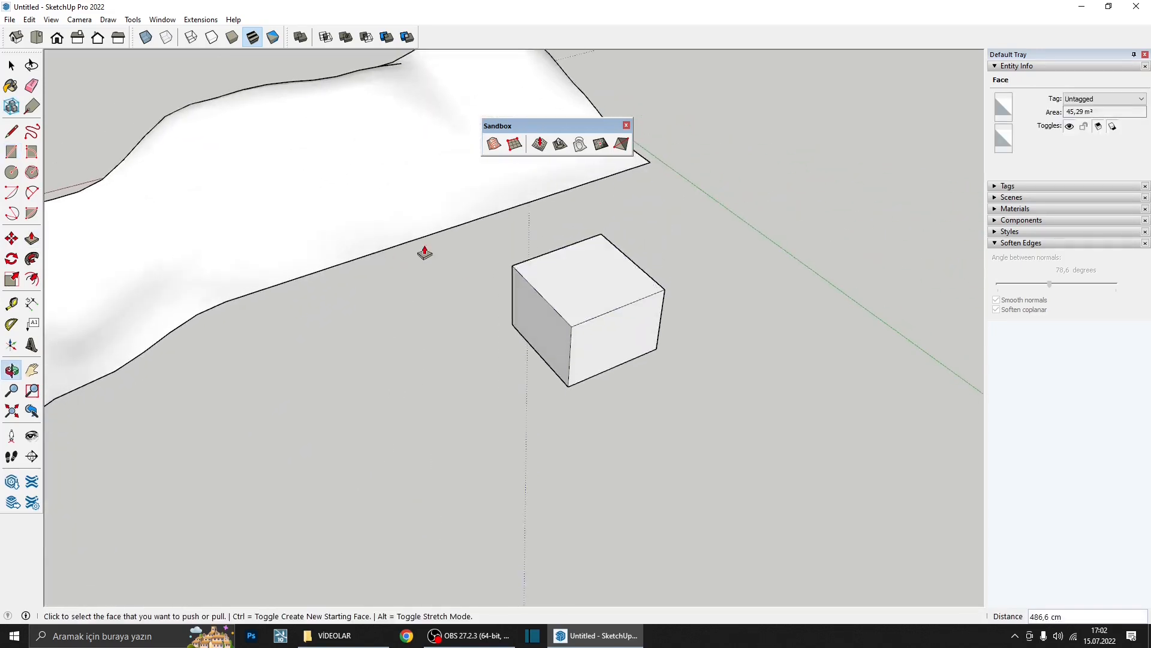
- Draw a midline across the box's top face and raise it to form a gabled roof
key(l)
click(619, 308)
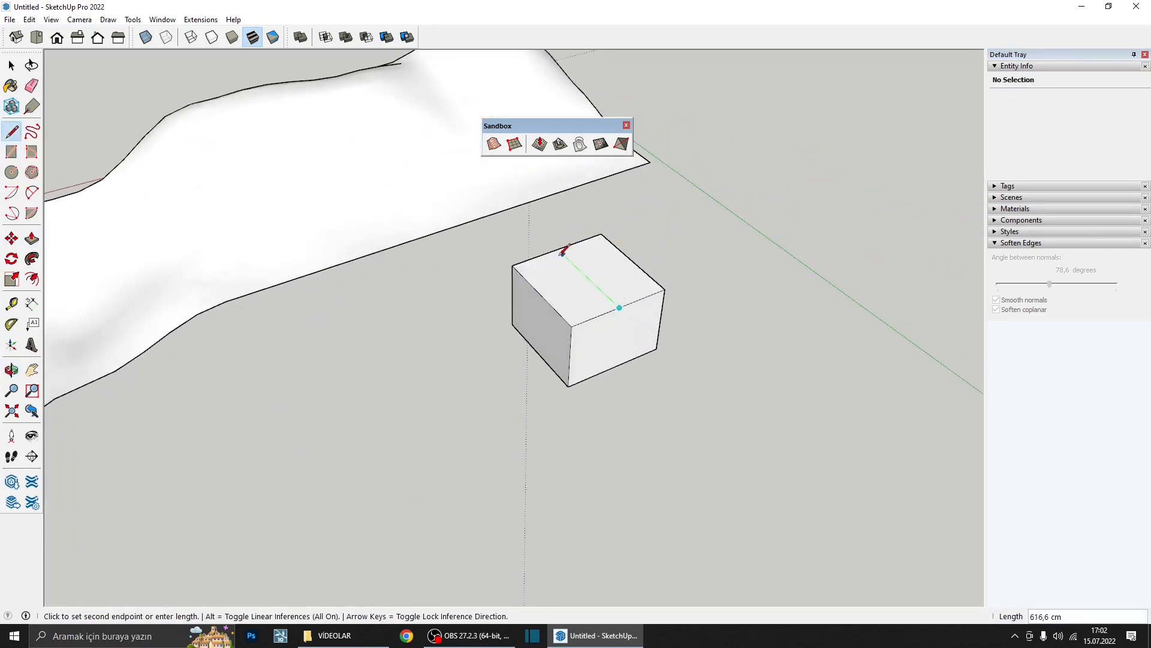
click(562, 251)
key(space)
key(m)
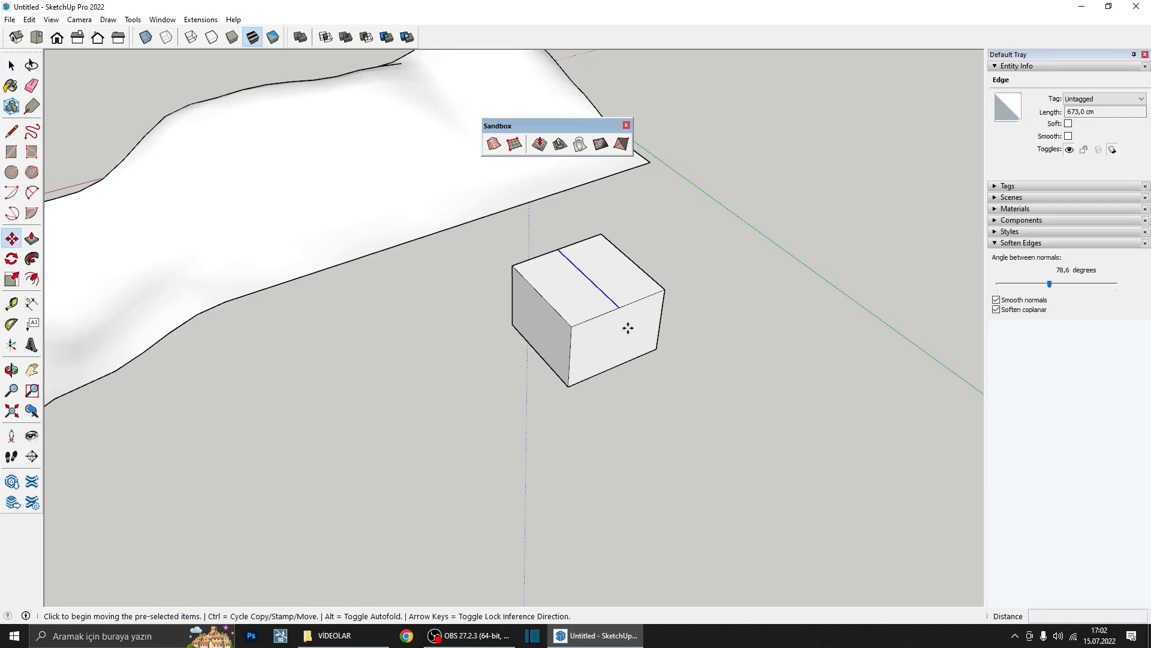
click(619, 308)
click(619, 268)
key(space)
- Select all of the house geometry and make it a group
scroll(619, 269, down, 2)
mouse_move(619, 270)
middle_down()
mouse_move(625, 290)
mouse_move(604, 283)
middle_up()
triple_click(604, 283)
right_click(603, 283)
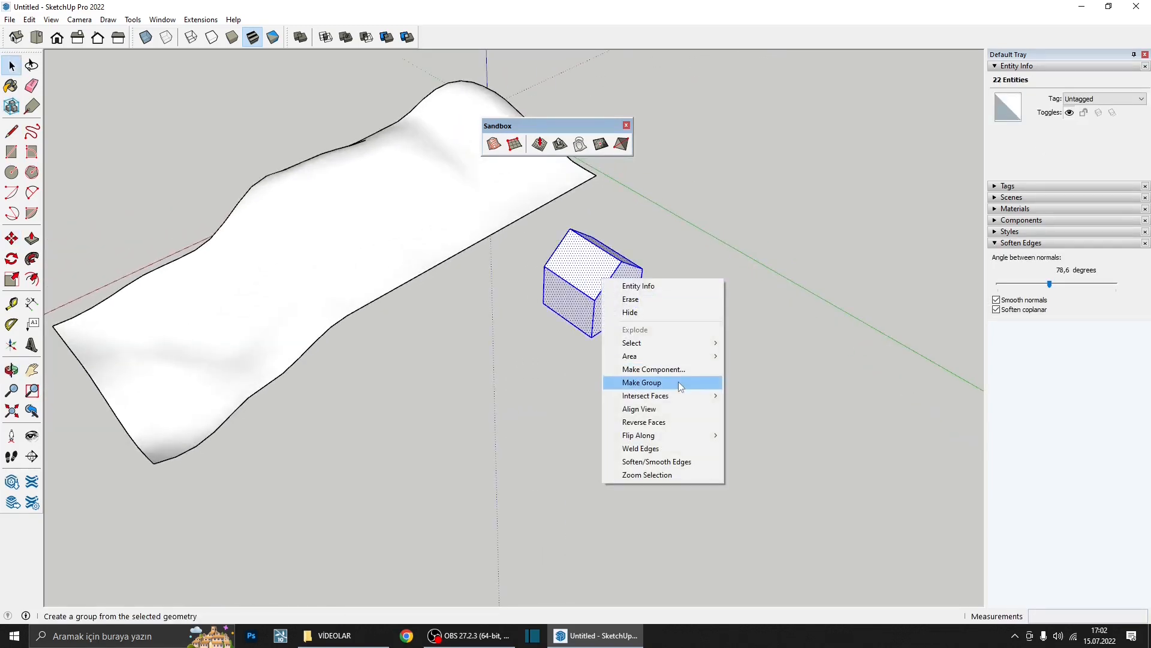
click(660, 380)
middle_drag(599, 336, 614, 373)
- Move the house group over the terrain and raise it about 970 cm so it floats above the surface
key(m)
click(717, 437)
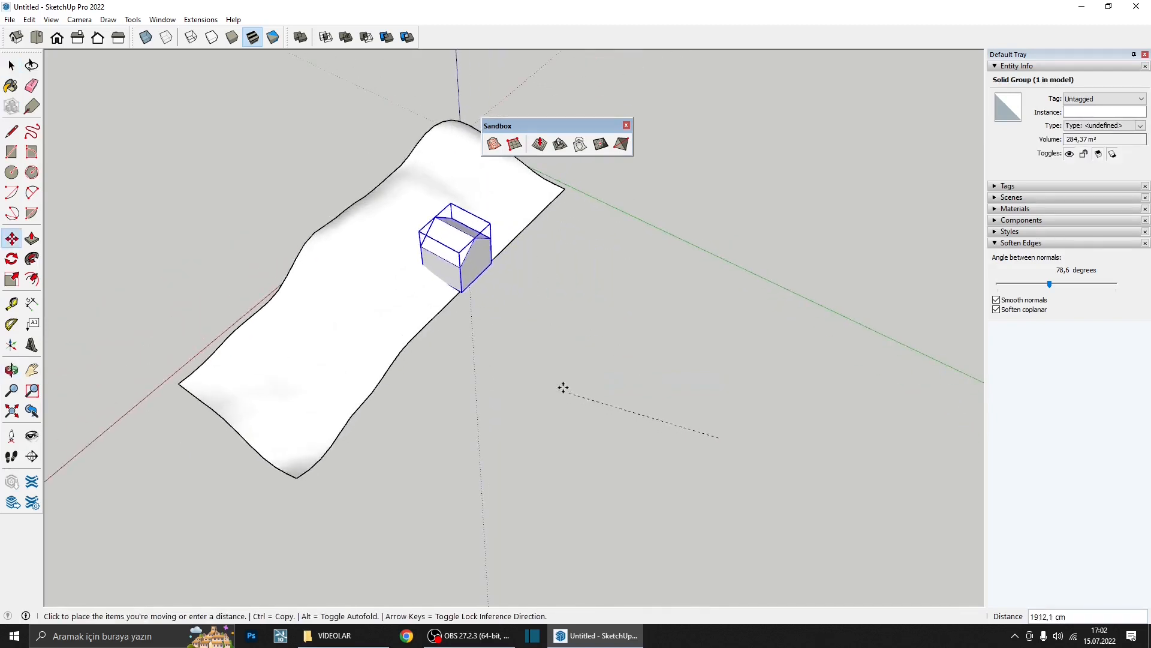
click(528, 360)
middle_drag(415, 211, 387, 175)
scroll(478, 221, up, 3)
middle_drag(478, 222, 430, 120)
scroll(422, 173, up, 2)
click(437, 198)
scroll(440, 180, down, 3)
click(437, 121)
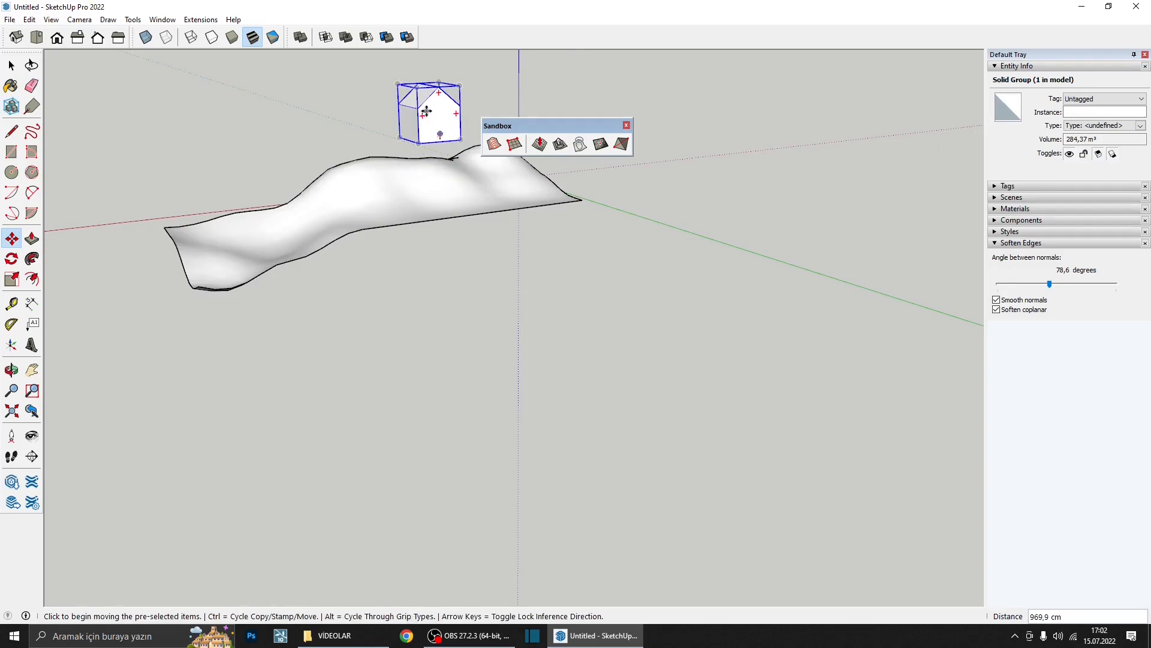
- Stamp the house's footprint into the terrain with a 100 cm offset and set the height of the flat pad
key(o)
middle_drag(479, 58, 539, 240)
key(space)
scroll(458, 244, up, 3)
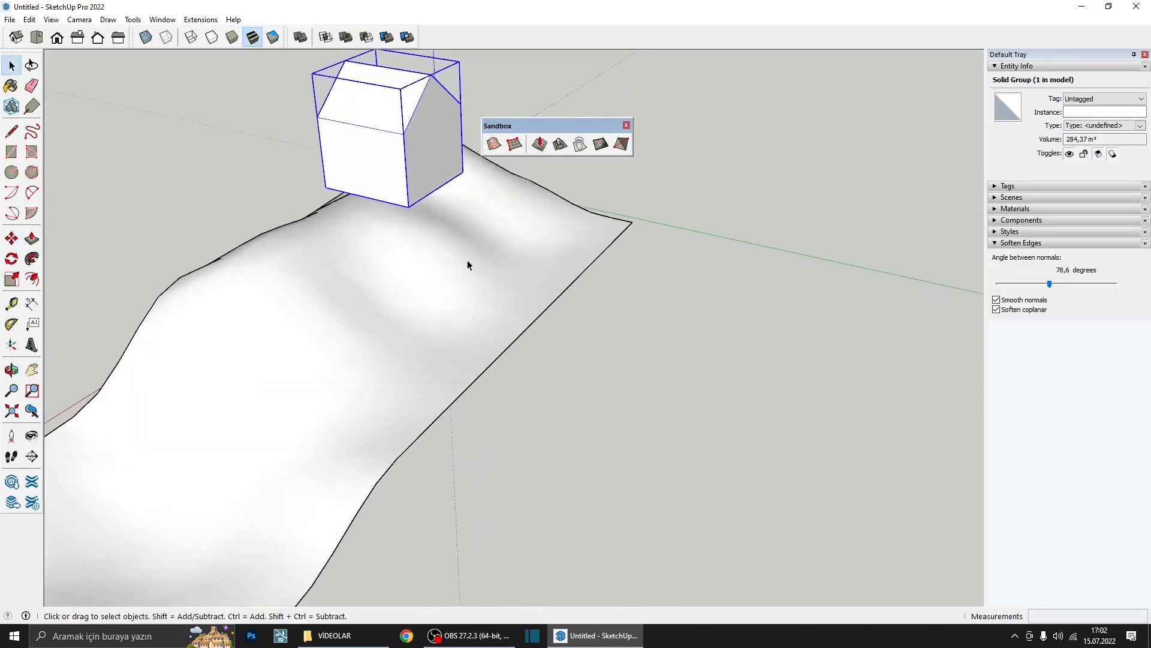
scroll(437, 258, down, 1)
shift+middle_drag(438, 257, 430, 324)
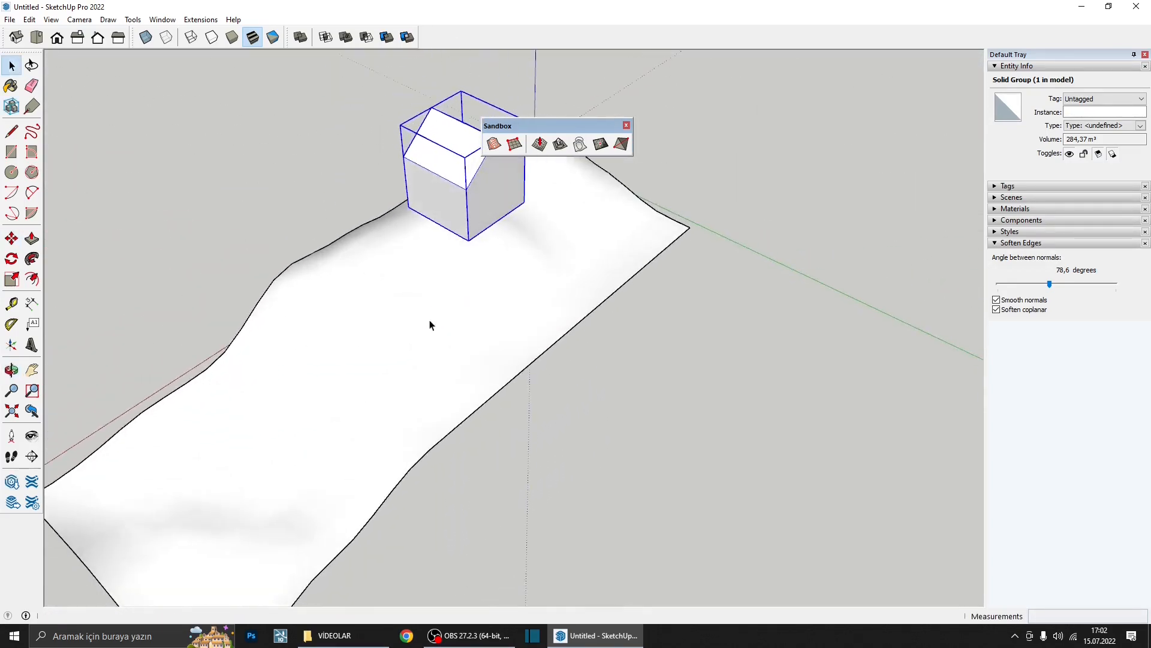
click(560, 145)
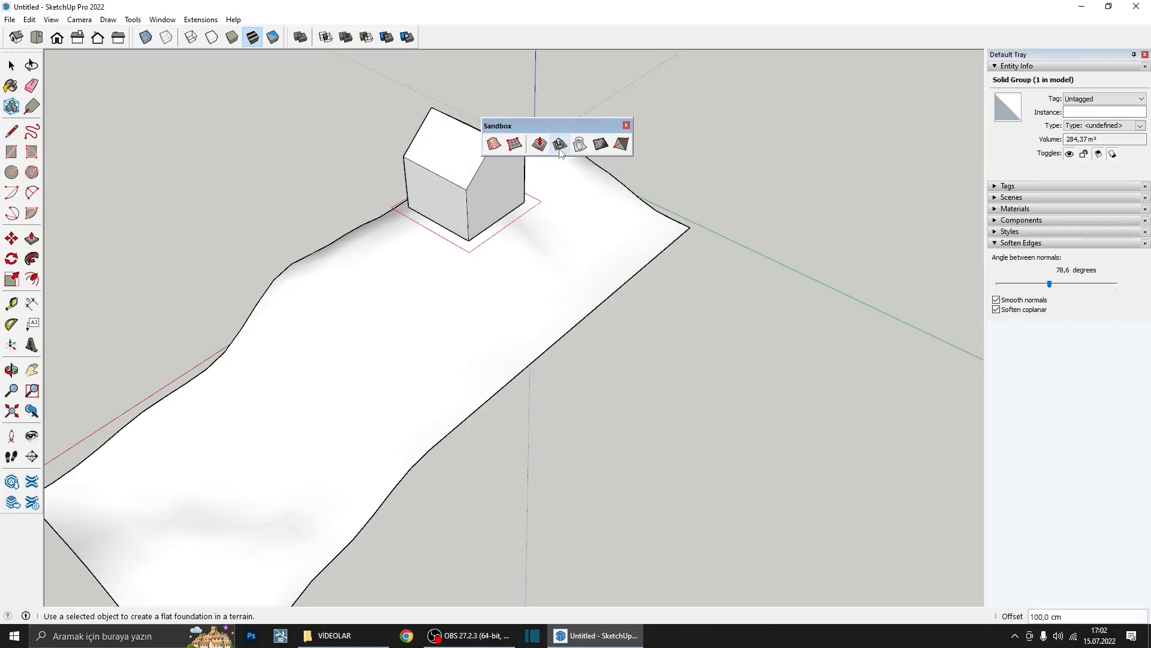
middle_drag(515, 223, 663, 249)
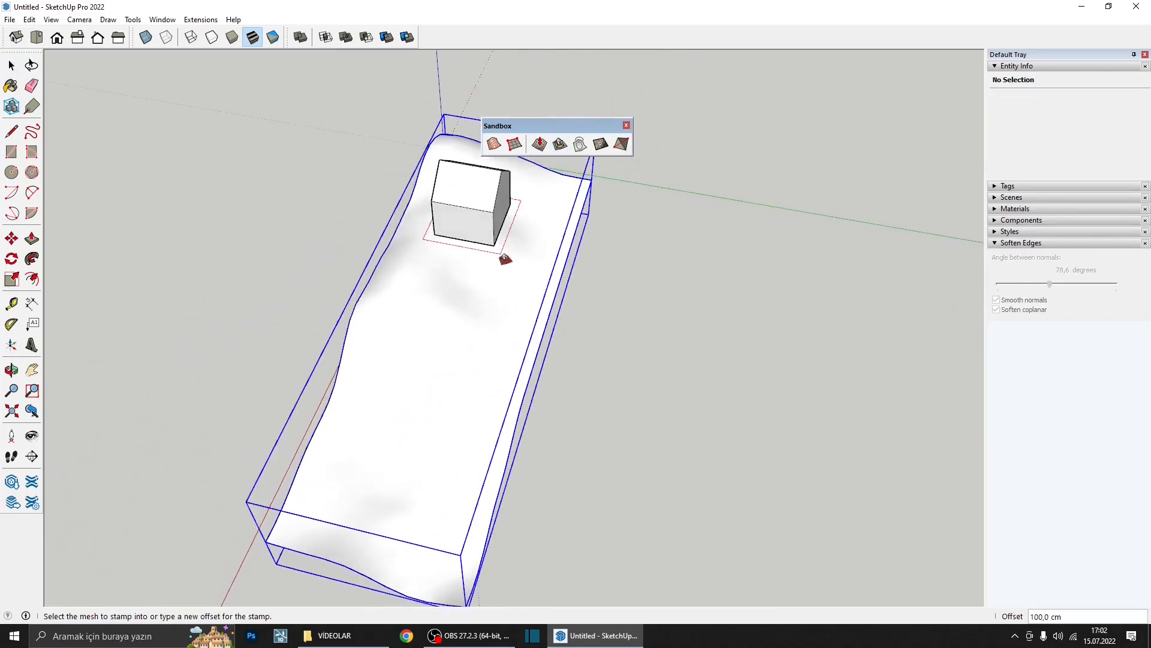
scroll(512, 267, up, 2)
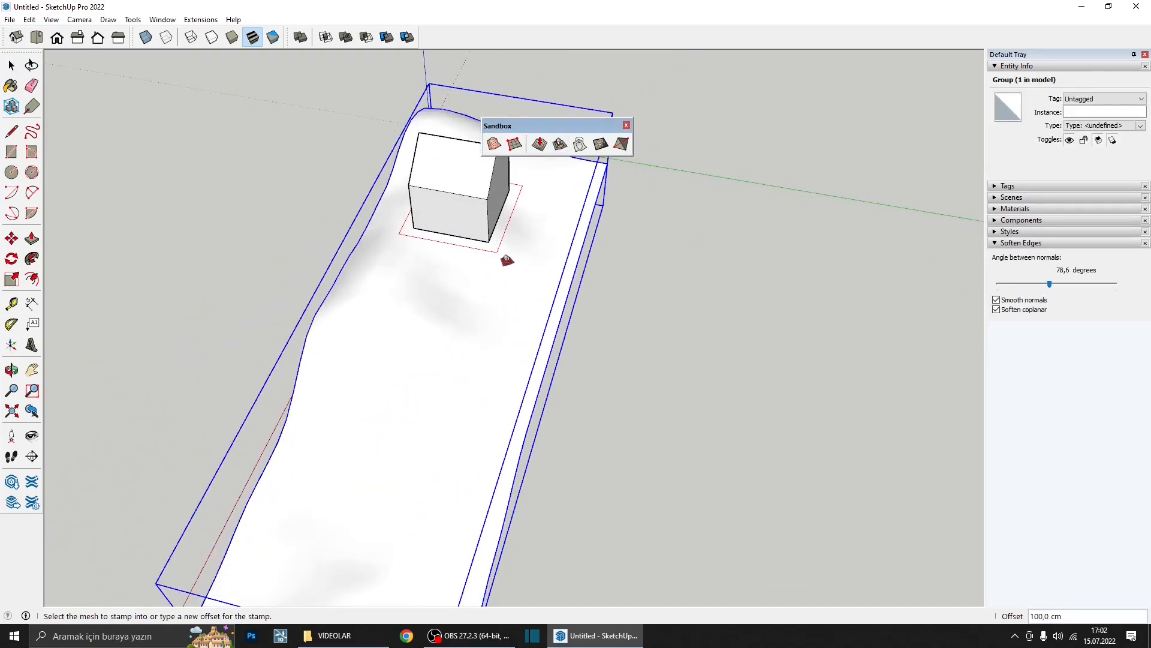
middle_drag(506, 260, 383, 165)
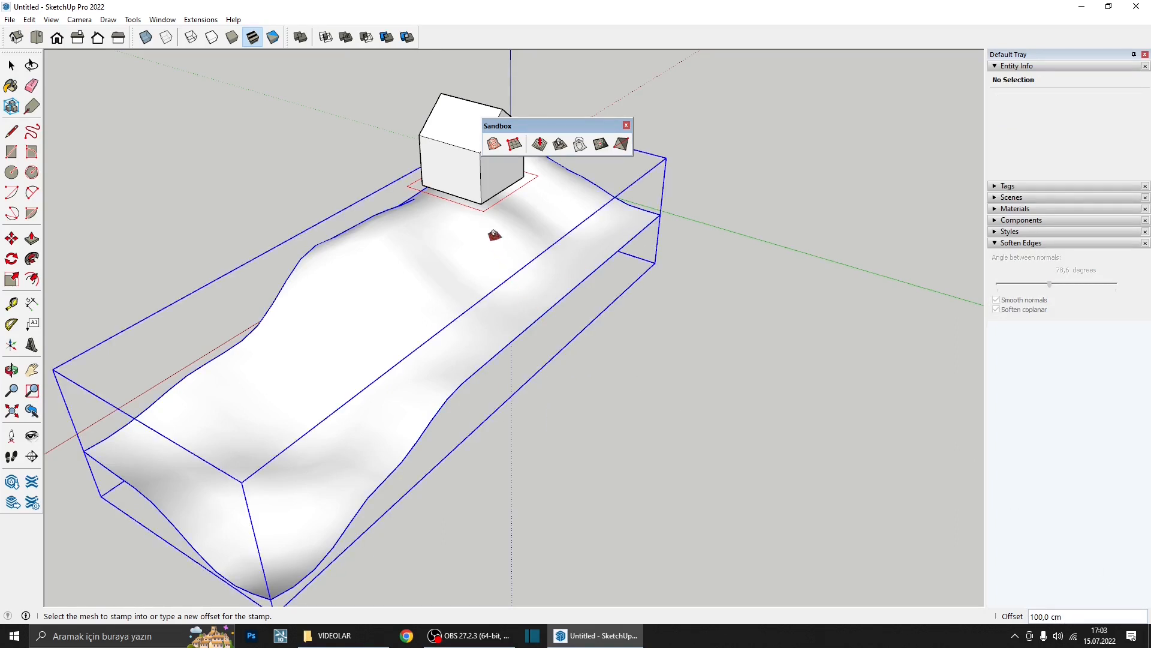
scroll(497, 234, up, 2)
click(494, 232)
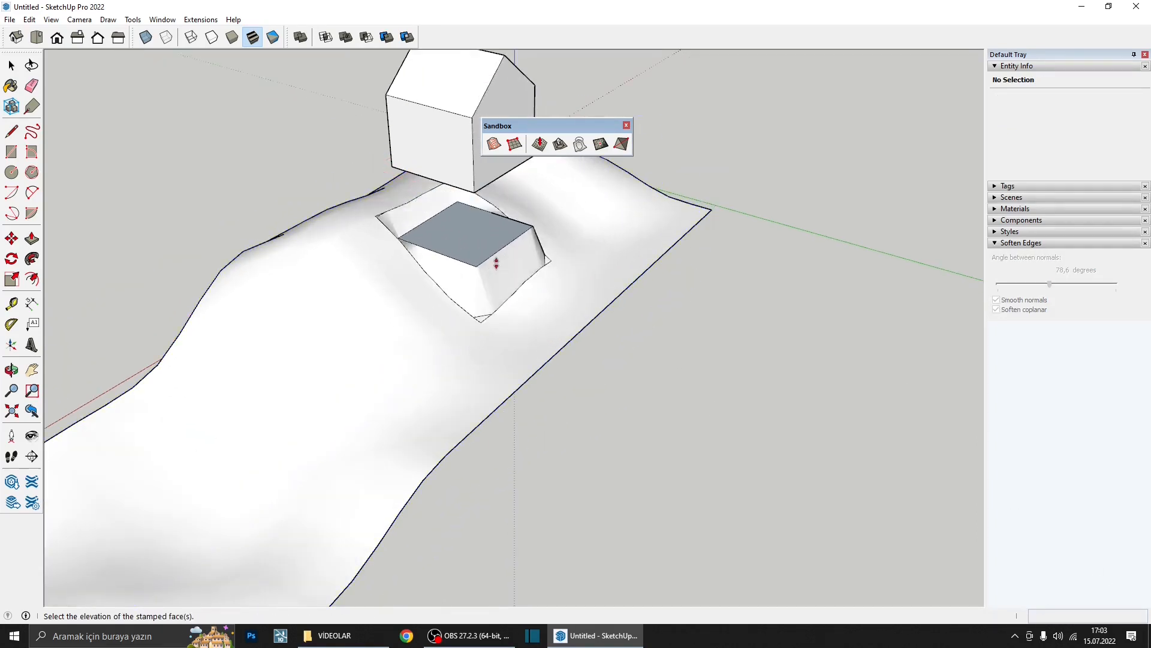
scroll(495, 265, up, 2)
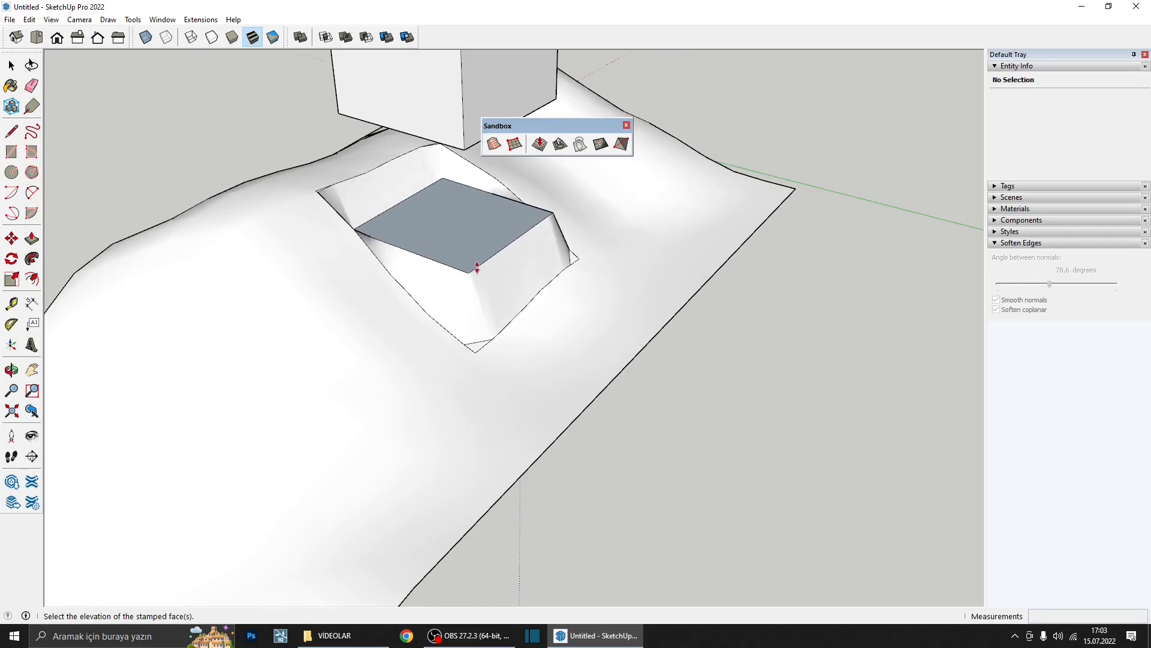
click(475, 244)
middle_drag(476, 244, 388, 445)
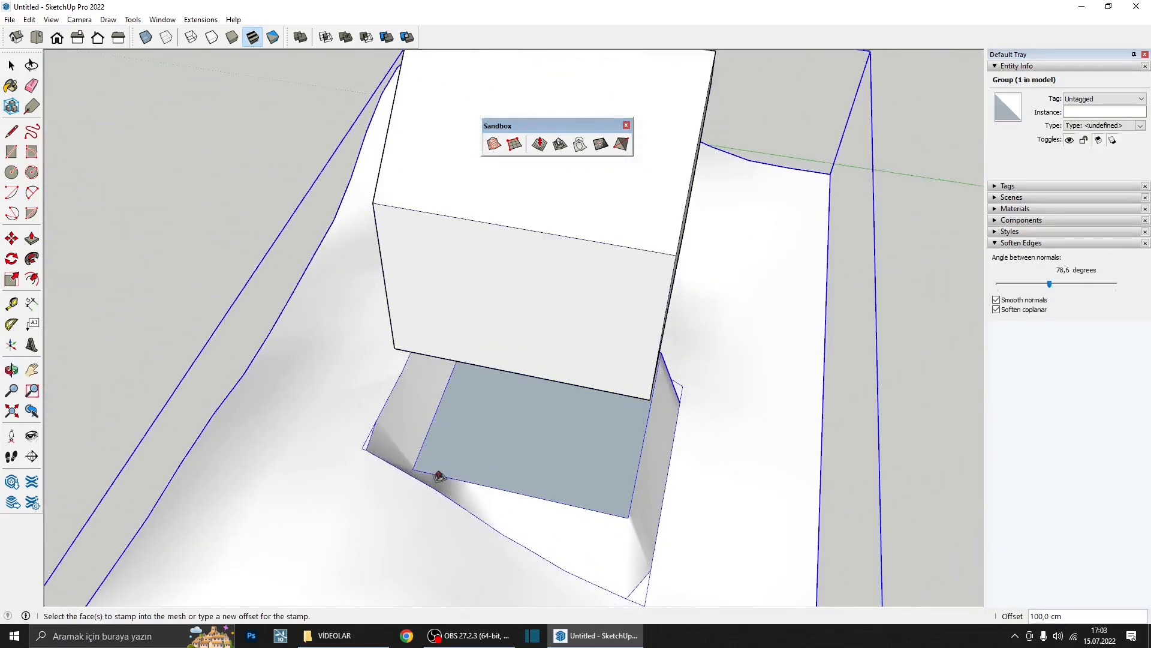
middle_drag(490, 497, 321, 360)
- Undo the stamp and stamp the house's footprint into the terrain again with a 300 cm offset
key(ctrl+z)
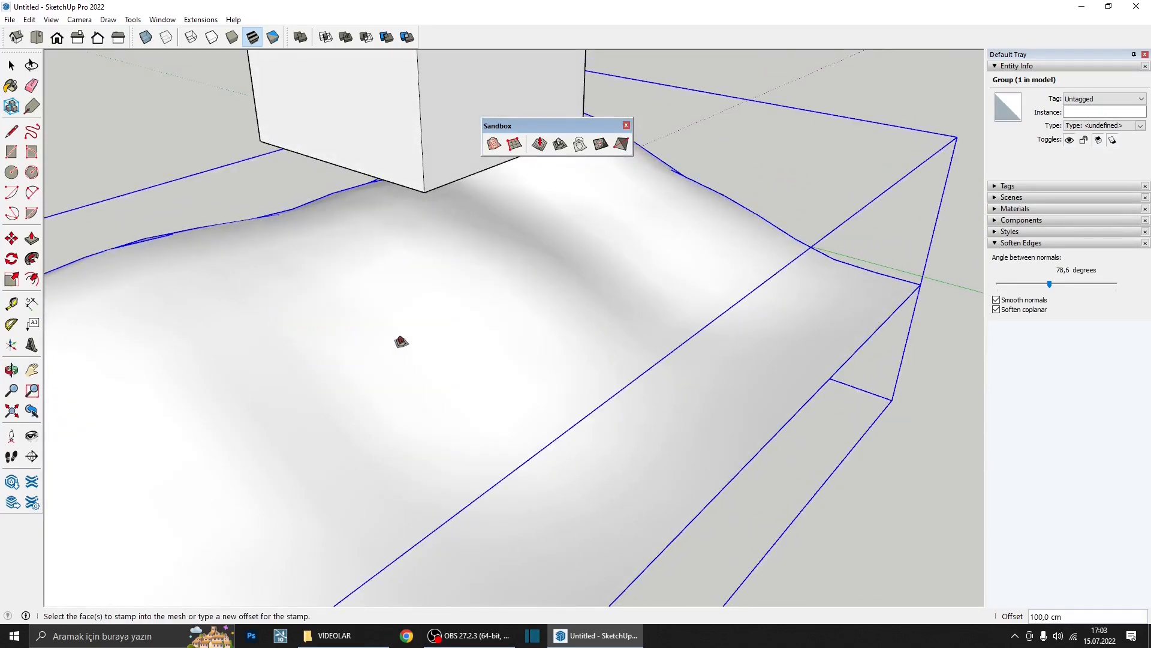
scroll(402, 341, down, 2)
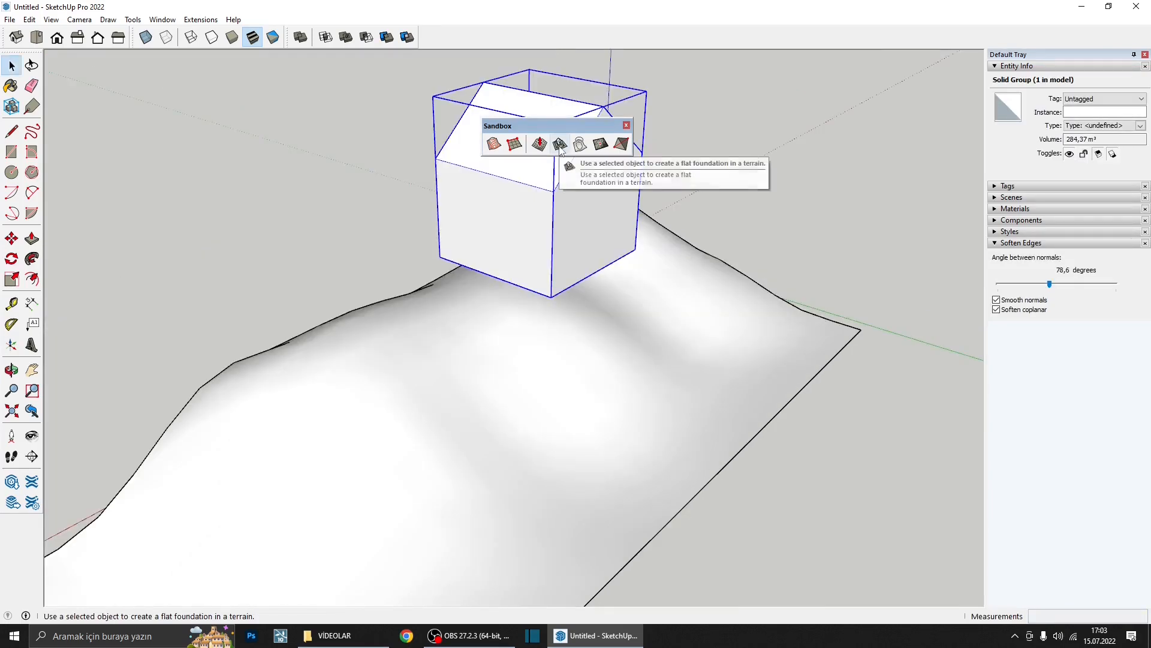
click(560, 146)
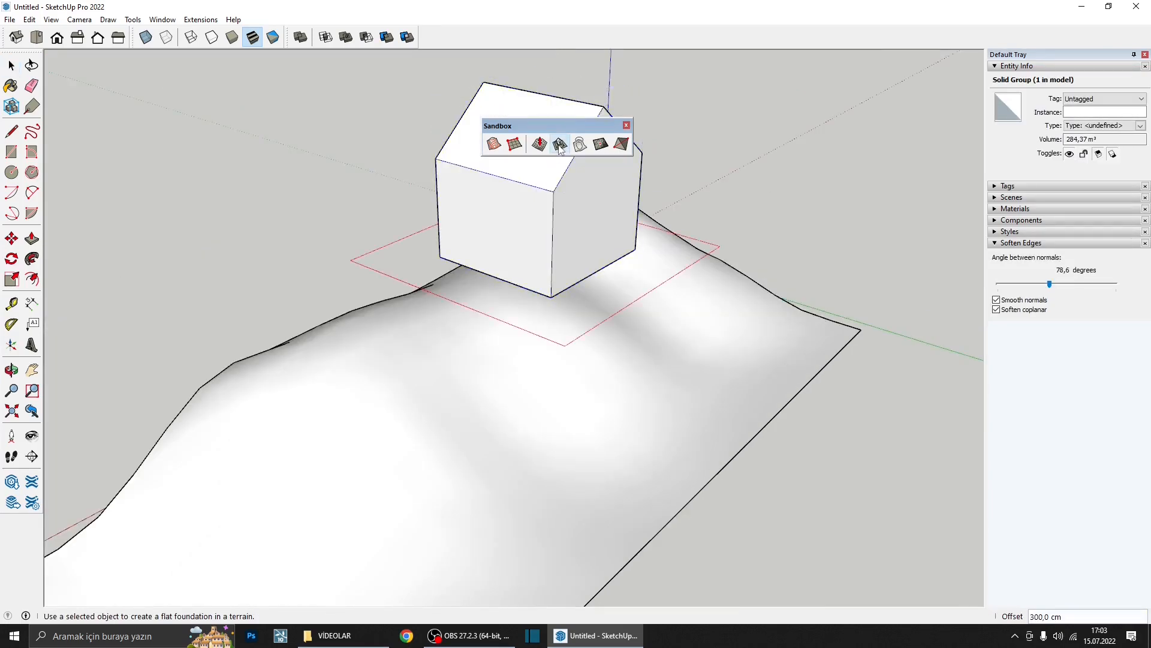
click(561, 387)
scroll(566, 408, down, 1)
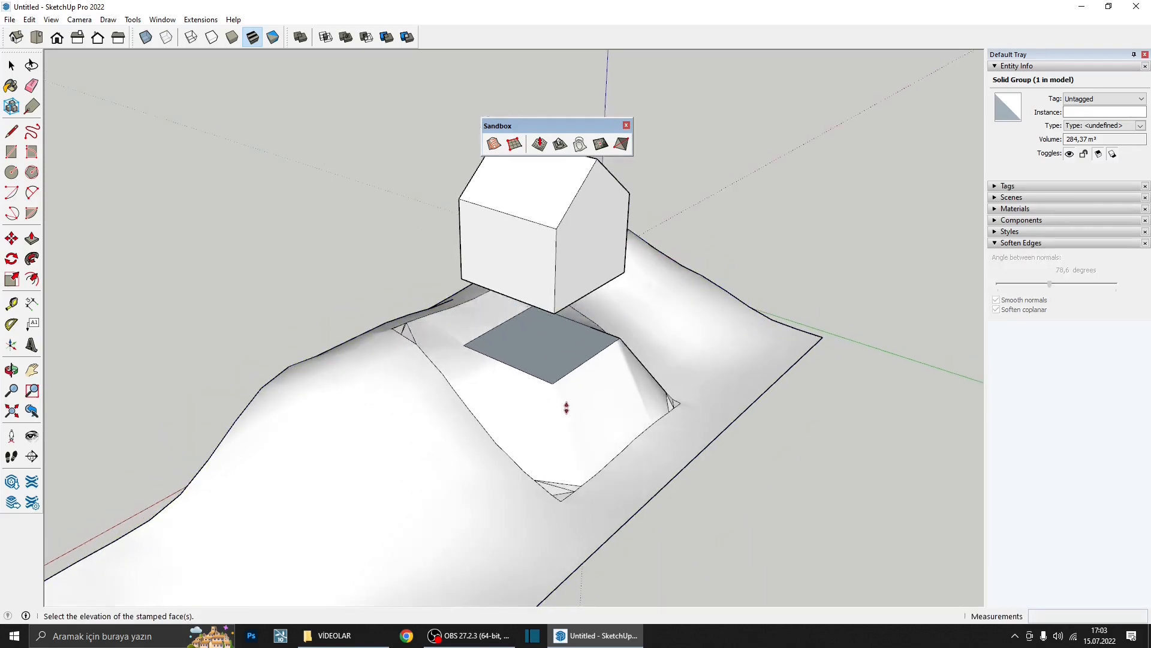
click(562, 397)
middle_drag(563, 397, 45, 326)
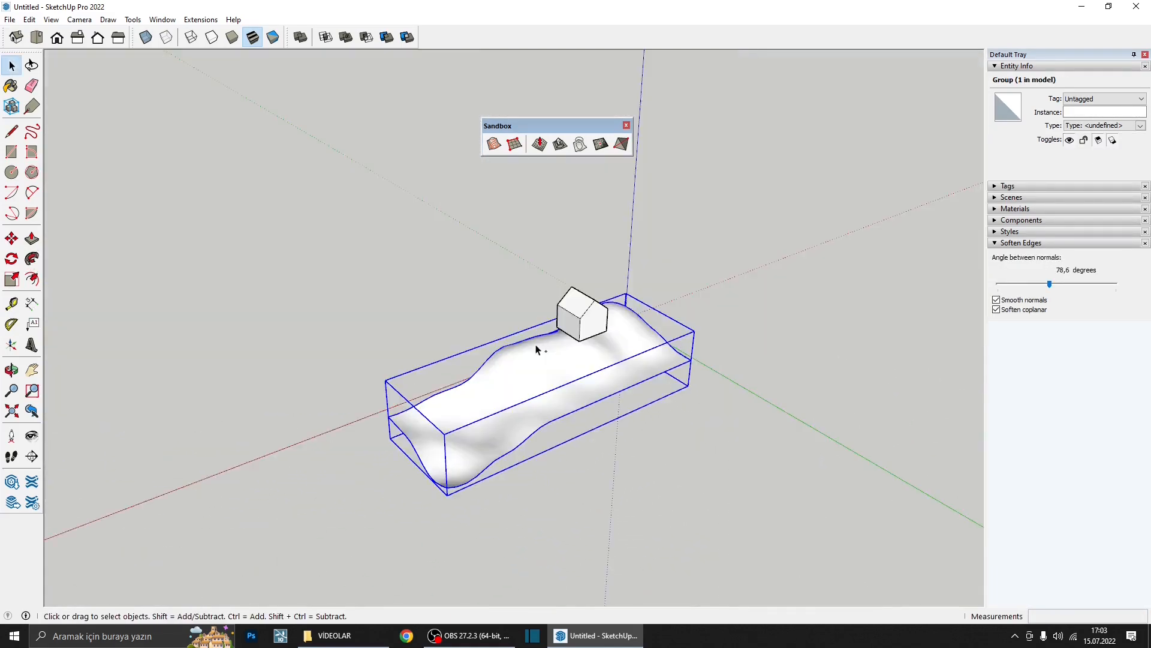
- Drape the house group's edges onto the terrain mesh
middle_drag(555, 354, 558, 293)
scroll(603, 316, up, 3)
click(782, 443)
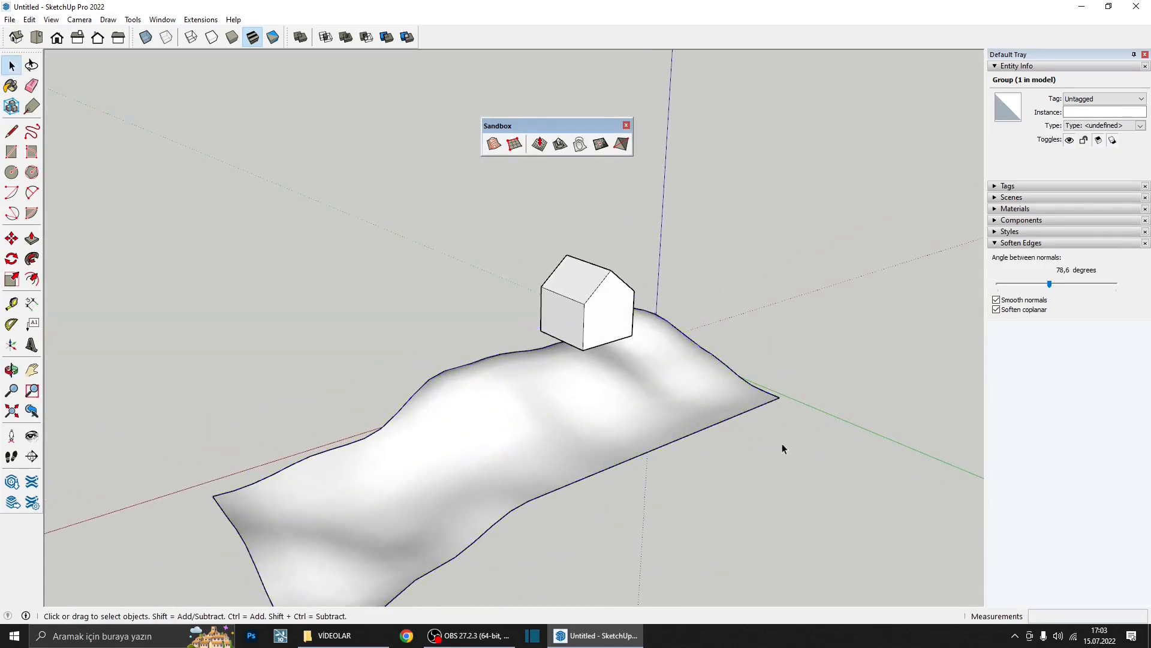
middle_drag(729, 416, 718, 445)
scroll(571, 174, up, 3)
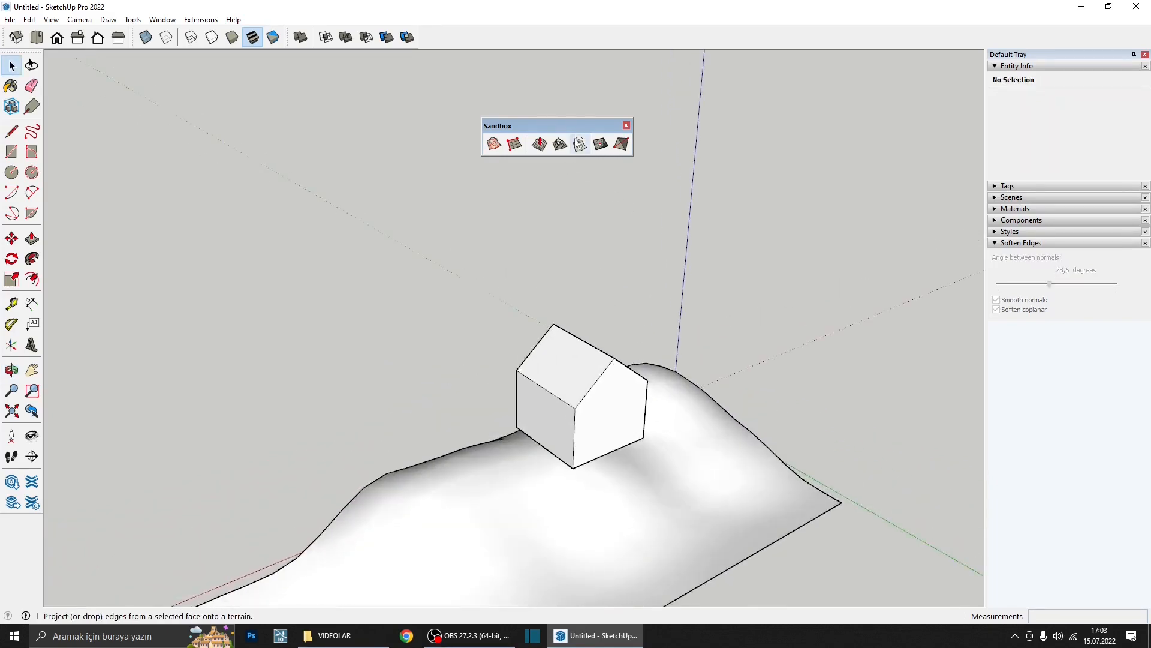
scroll(719, 258, down, 2)
click(625, 356)
scroll(580, 255, down, 2)
middle_drag(580, 252, 579, 250)
click(579, 146)
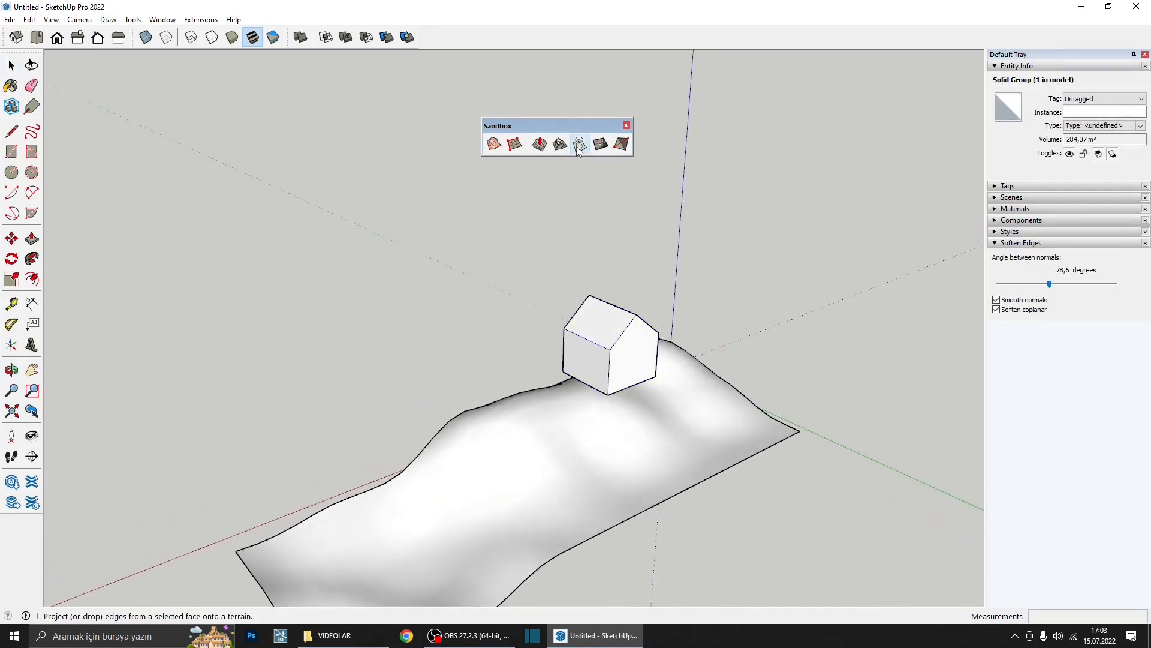
click(624, 429)
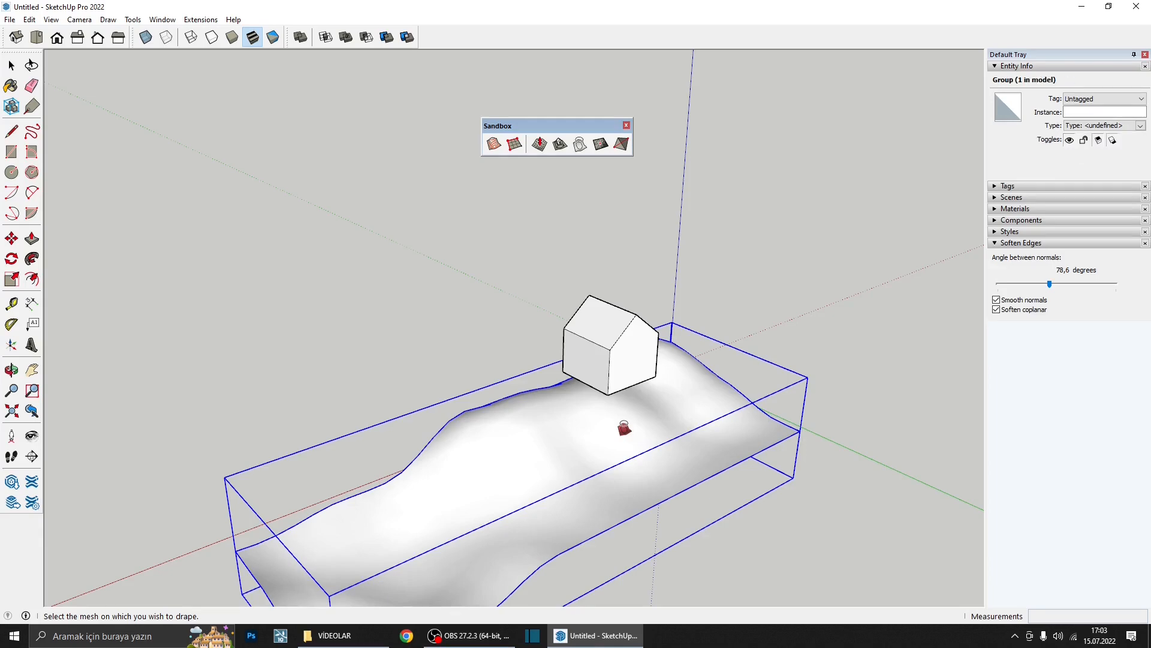
- Examine the house outline draped on the terrain from below and above
middle_drag(622, 427, 515, 145)
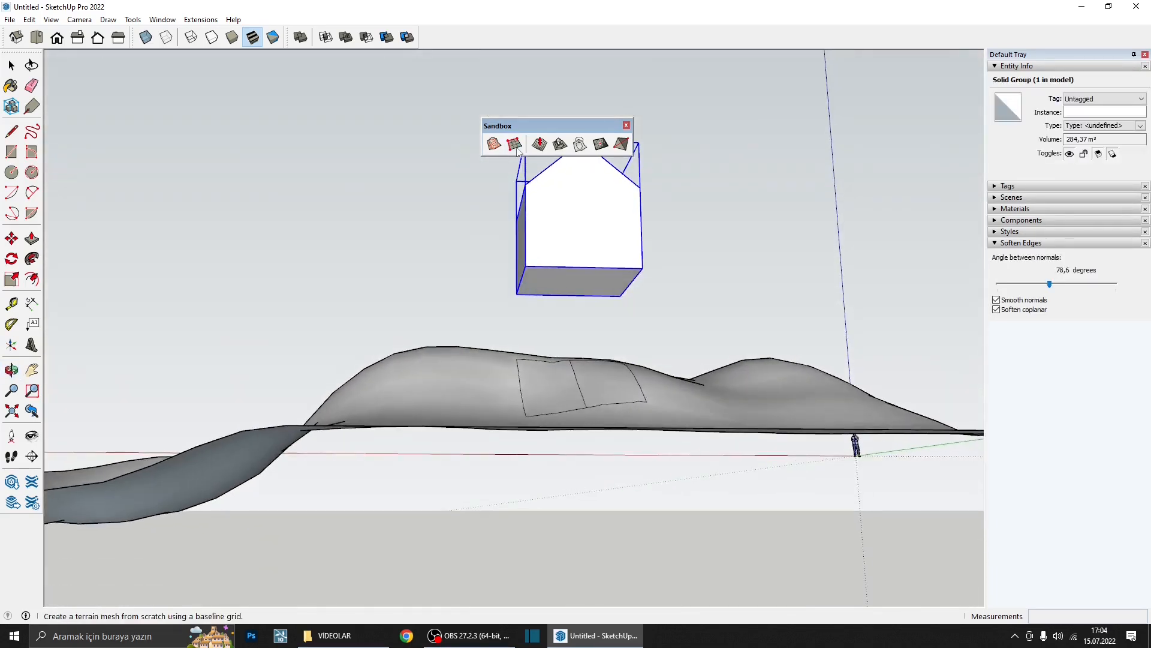
middle_drag(535, 279, 641, 342)
scroll(547, 278, up, 2)
scroll(620, 426, down, 1)
scroll(620, 426, down, 3)
middle_drag(620, 425, 630, 462)
middle_drag(626, 393, 686, 406)
key(space)
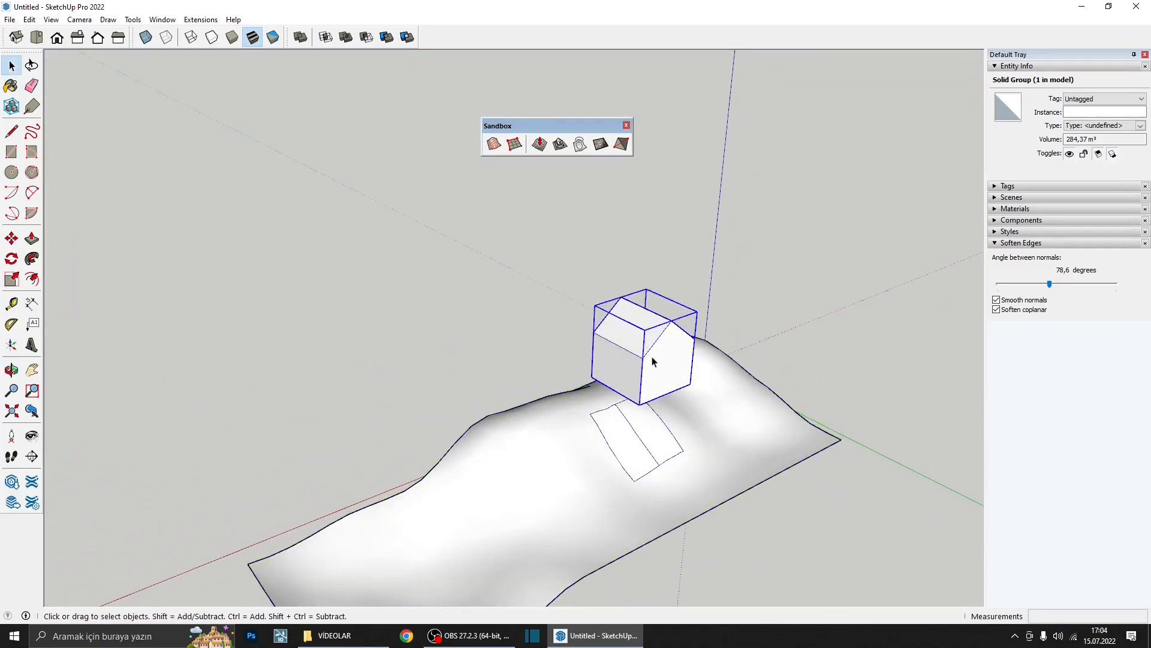
- Undo the drape and delete the house group above the terrain
key(ctrl+z)
scroll(650, 300, down, 1)
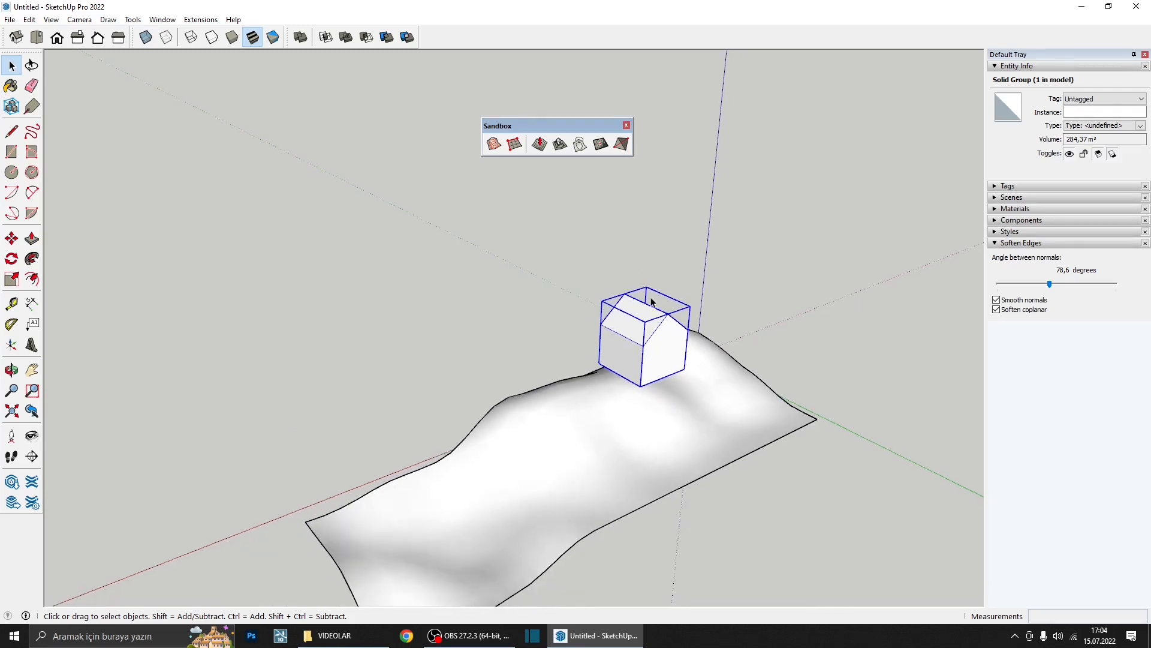
key(Delete)
scroll(662, 343, down, 4)
middle_drag(634, 396, 624, 437)
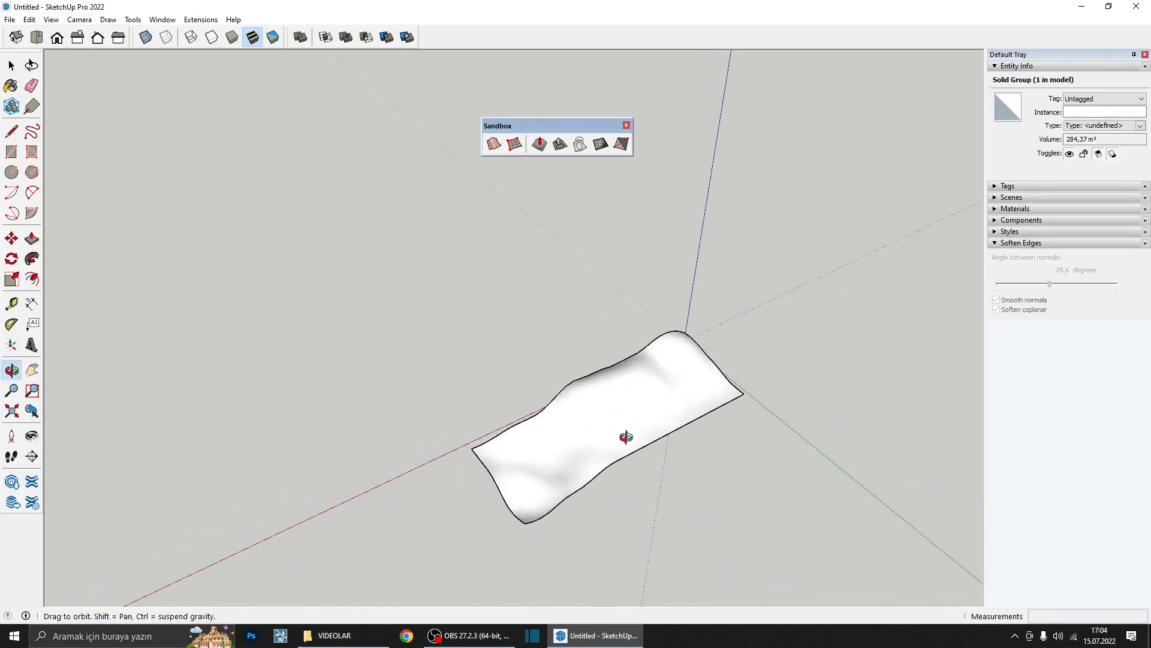
- Draw a two-point arc about 6377 cm long on the ground beside the terrain
click(31, 192)
scroll(384, 209, down, 2)
click(523, 486)
click(698, 396)
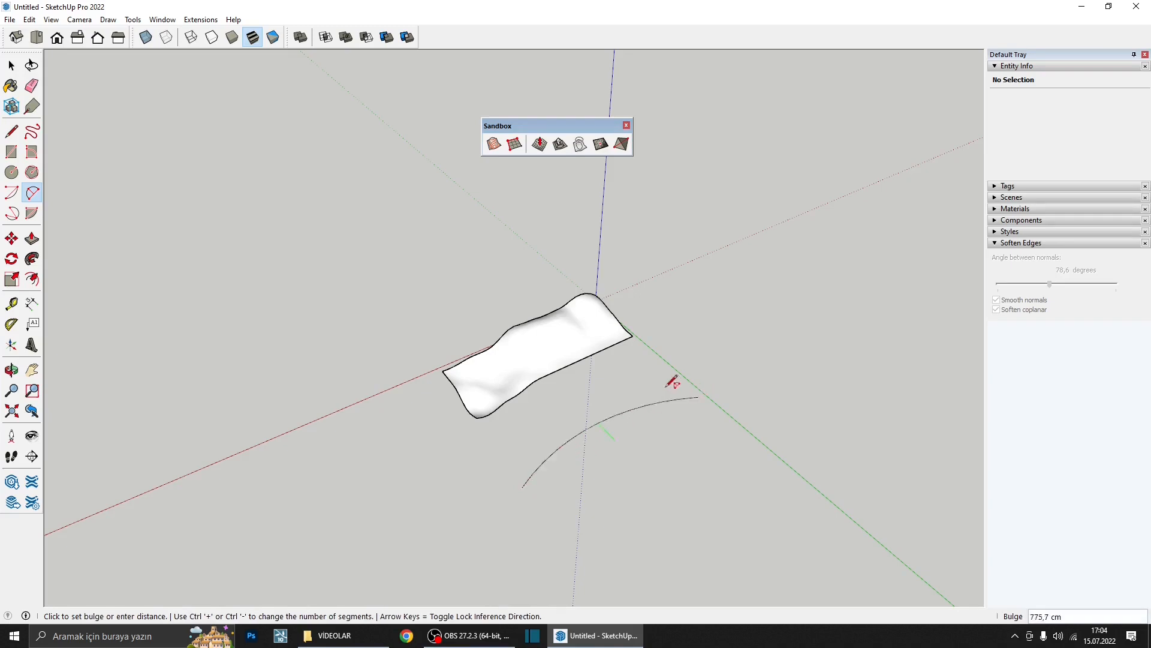
click(641, 403)
key(space)
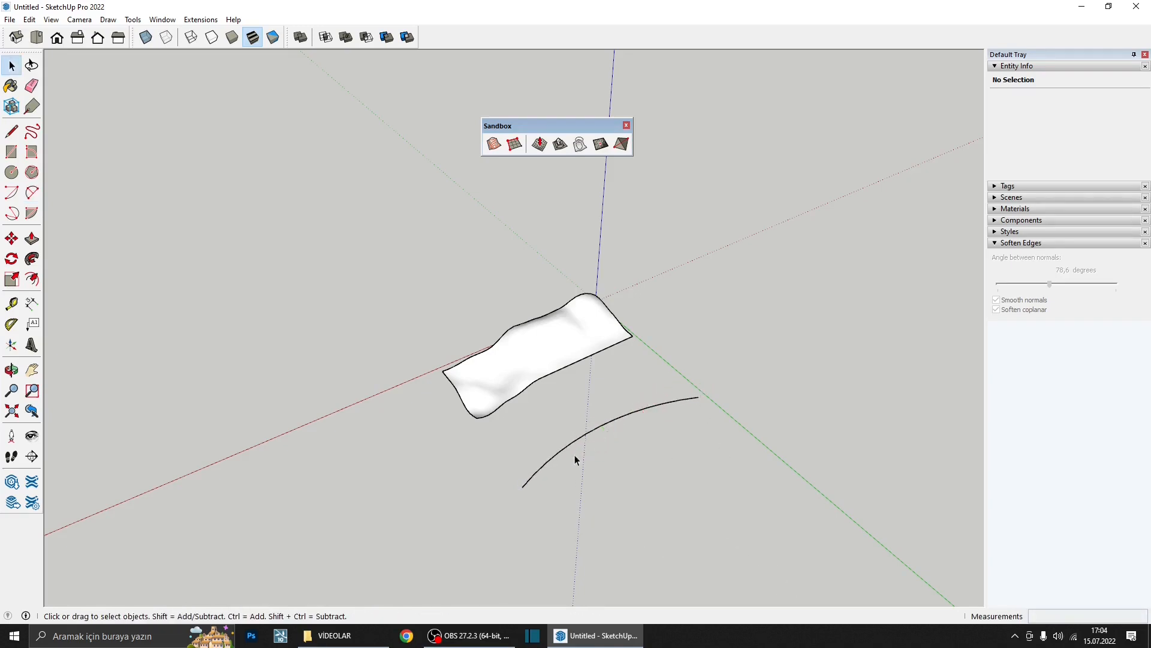
- Scale the arc beside the terrain to 0.78 along the red axis
click(573, 454)
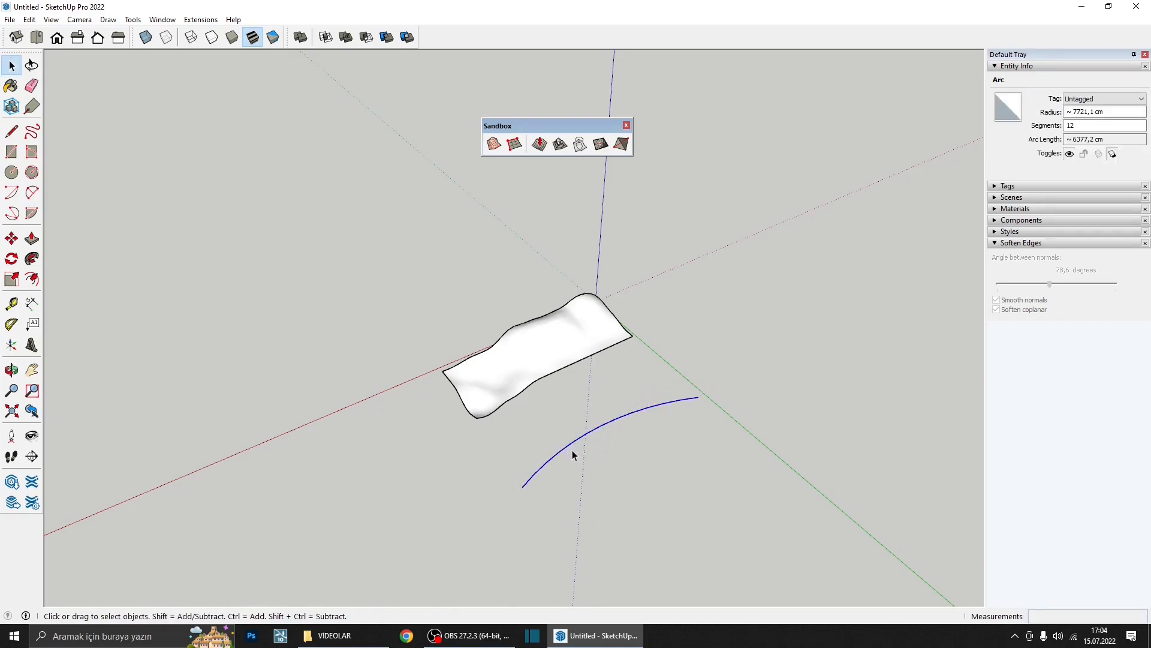
key(s)
click(516, 482)
click(546, 464)
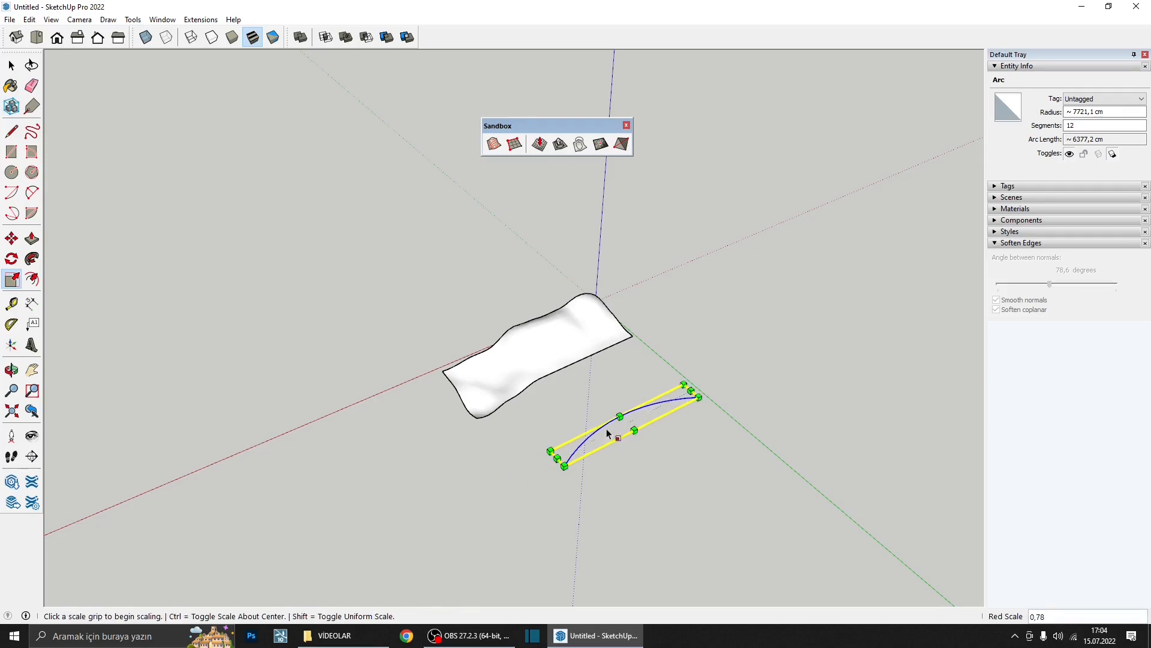
- Move the scaled arc so it floats above the terrain
middle_drag(606, 428, 769, 416)
key(m)
click(754, 354)
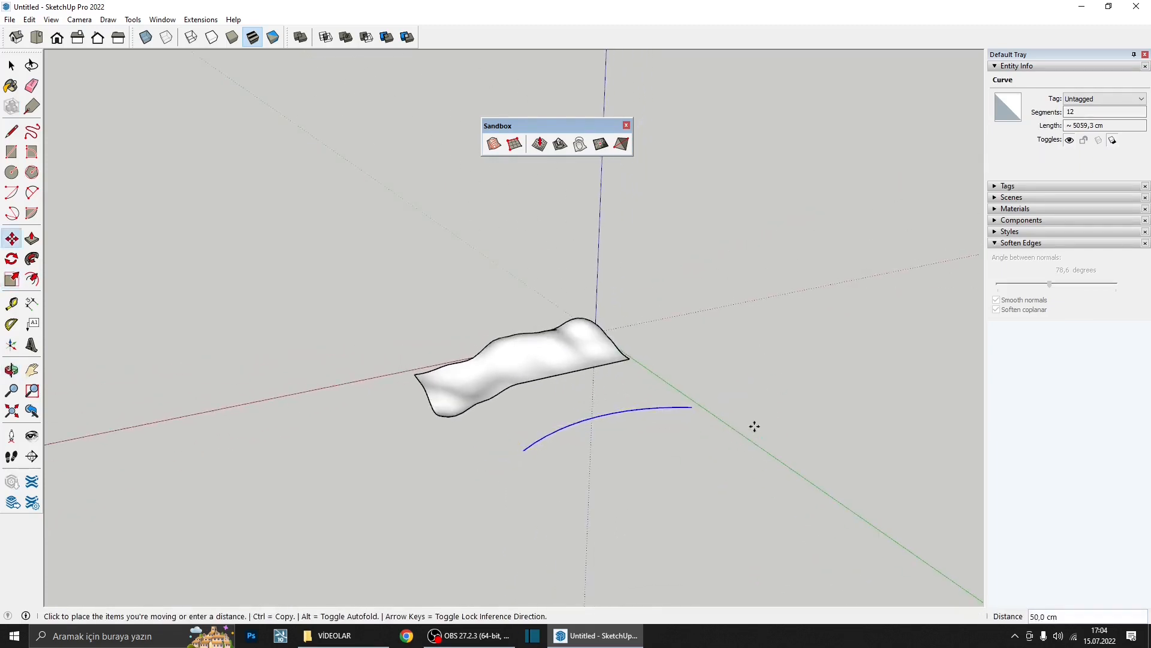
click(668, 358)
middle_drag(667, 358, 700, 406)
click(645, 350)
click(643, 313)
scroll(600, 240, up, 3)
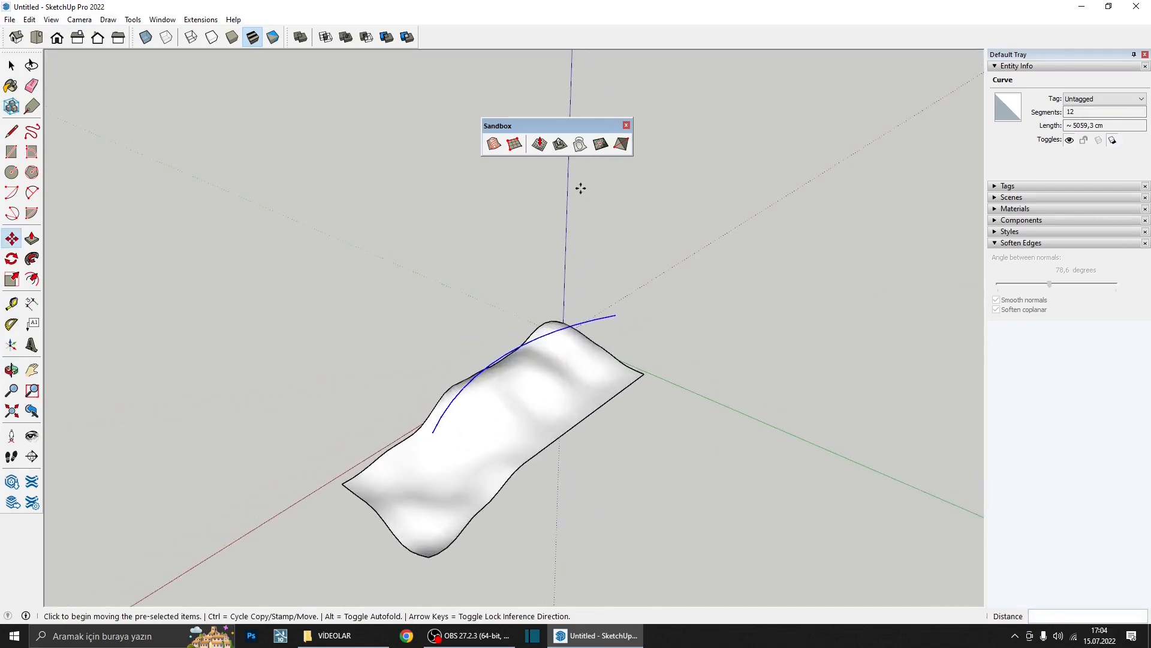
- Drape the floating curve onto the terrain mesh
click(579, 144)
middle_drag(602, 396, 537, 347)
click(495, 367)
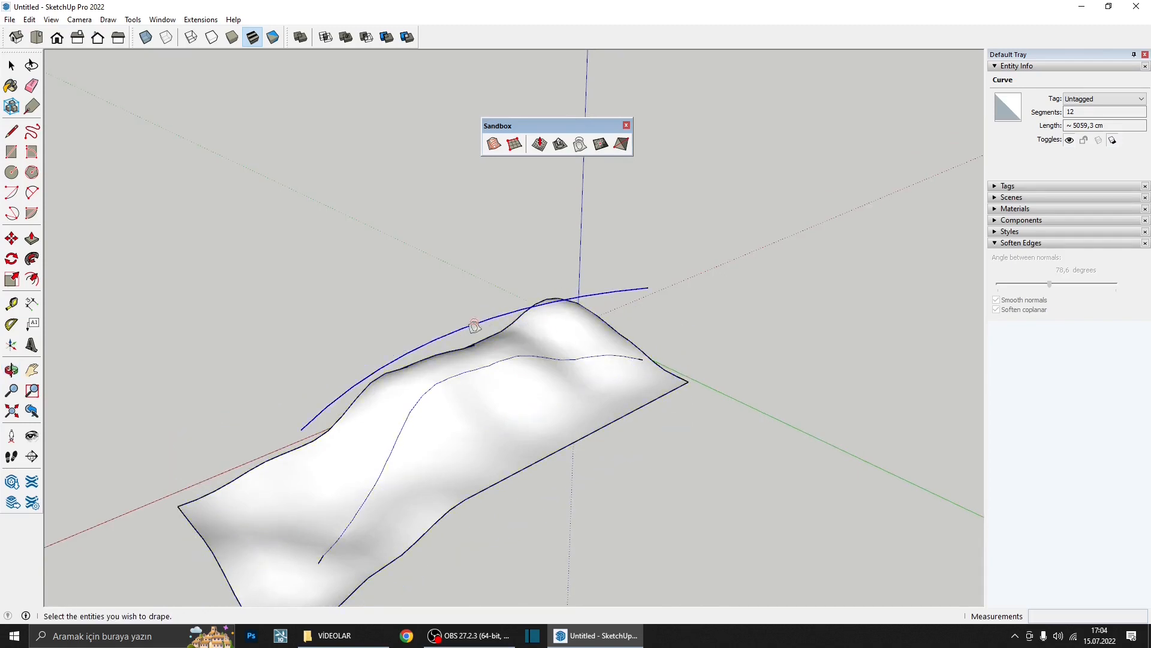
key(space)
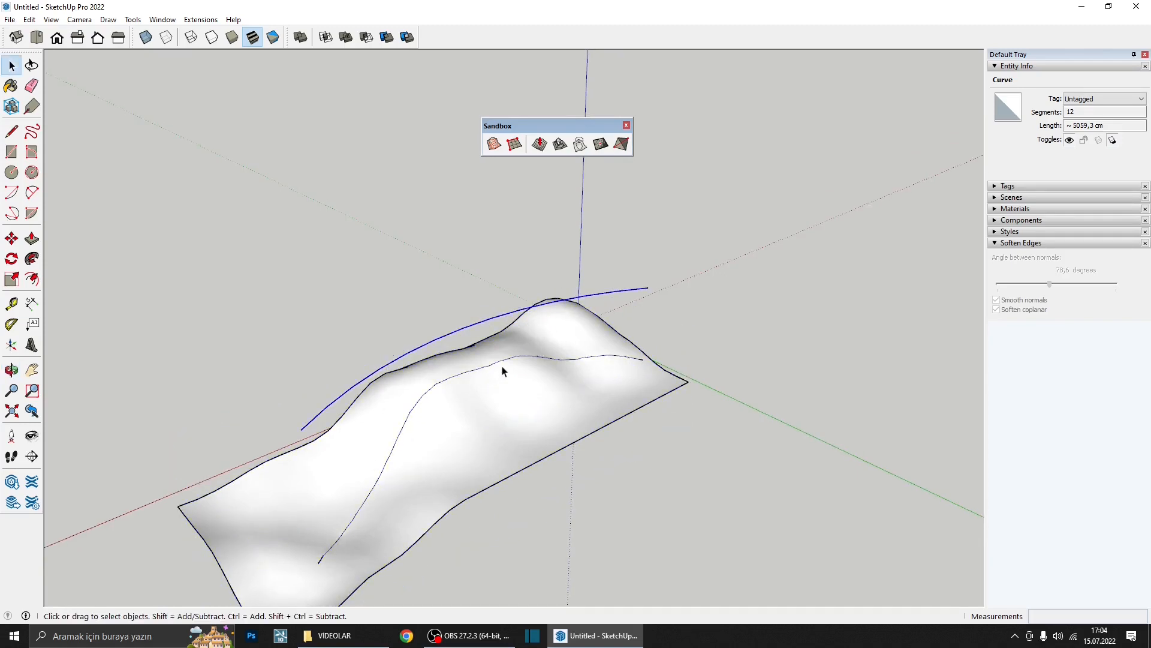
- Delete the original curve above the terrain and undo that deletion
mouse_move(502, 372)
middle_down()
mouse_move(607, 347)
mouse_move(804, 238)
mouse_move(665, 308)
middle_up()
key(Delete)
key(e)
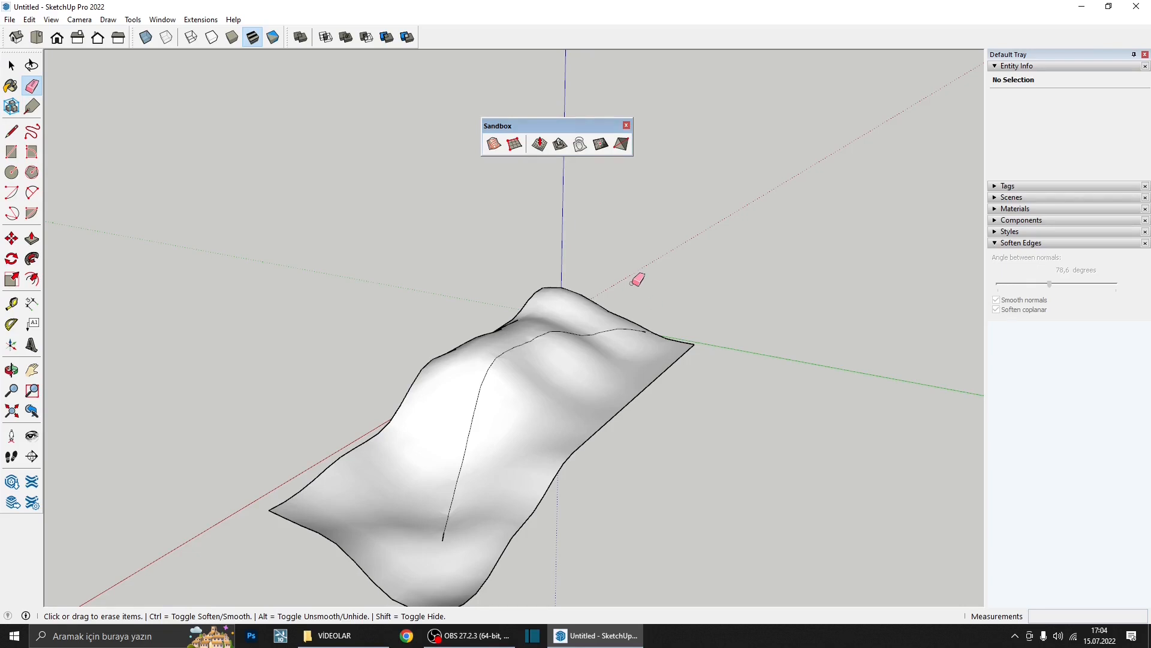
key(ctrl+z)
scroll(636, 262, down, 3)
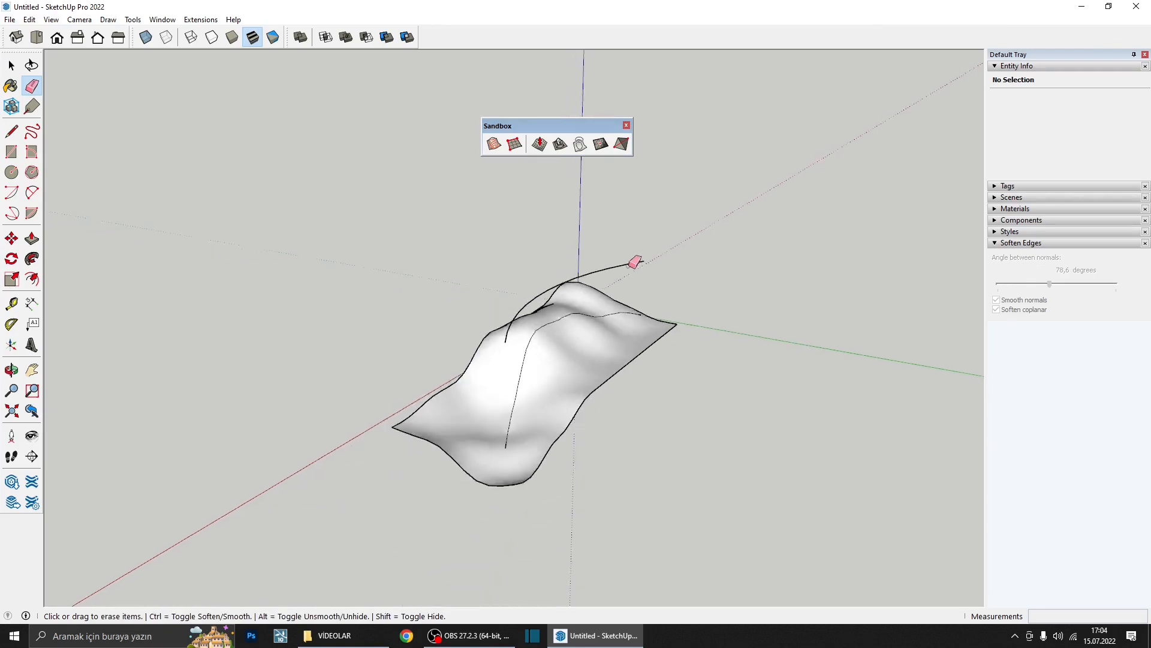
- Offset the curve above the terrain by about 175.6 cm to form a parallel second curve
key(space)
scroll(645, 258, up, 3)
middle_drag(639, 244, 620, 293)
click(590, 276)
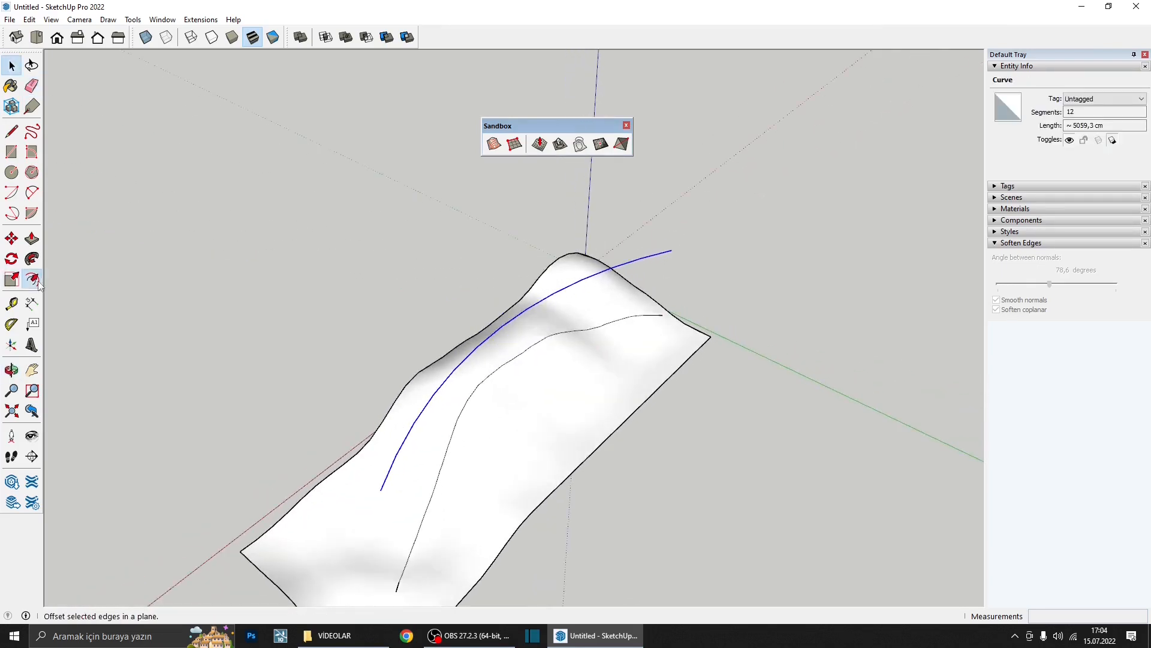
click(32, 279)
scroll(672, 228, up, 2)
click(674, 258)
click(688, 268)
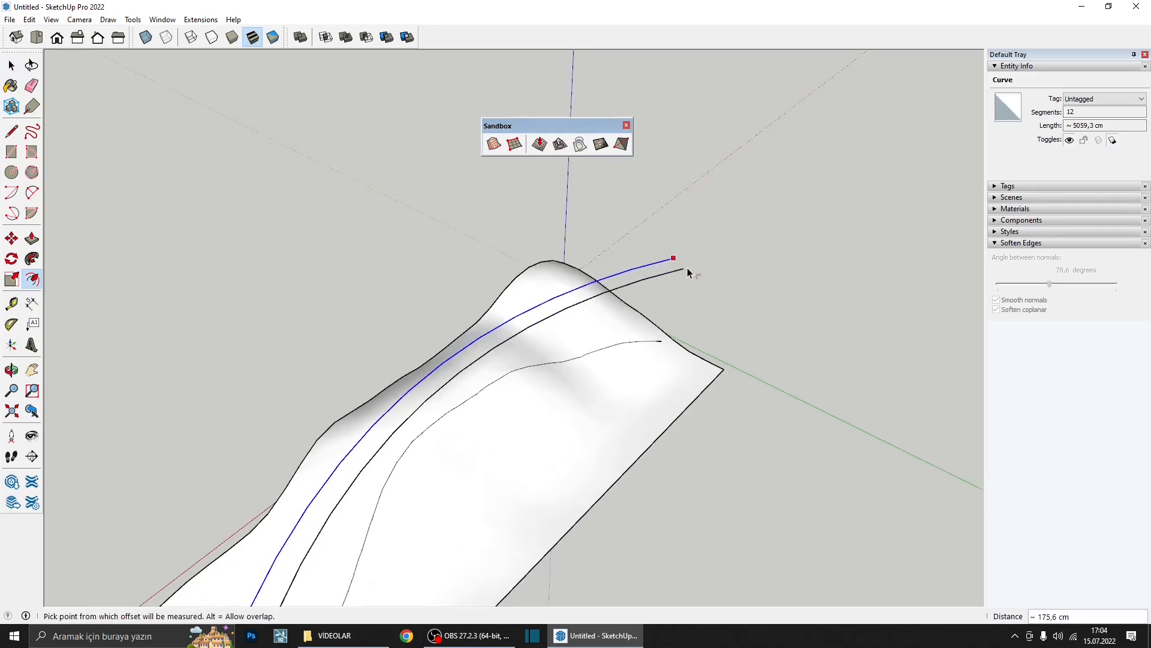
key(space)
- Select both parallel curves and drape them onto the terrain as a road outline
click(689, 316)
middle_drag(689, 316, 682, 283)
drag(685, 283, 658, 246)
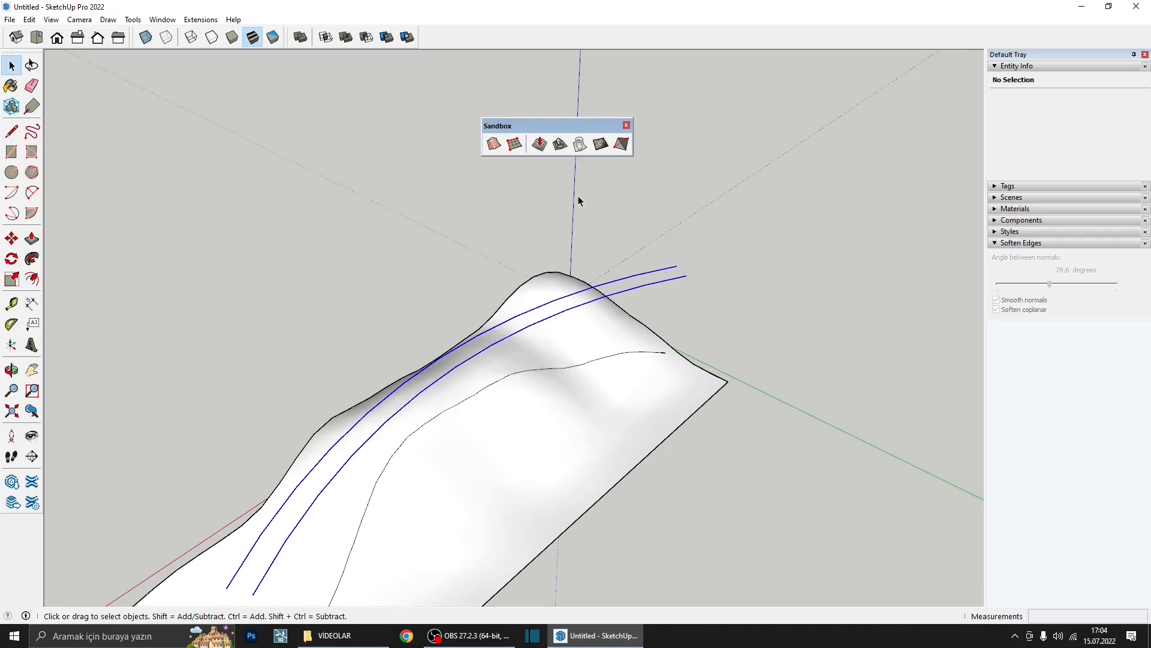
click(579, 144)
click(600, 424)
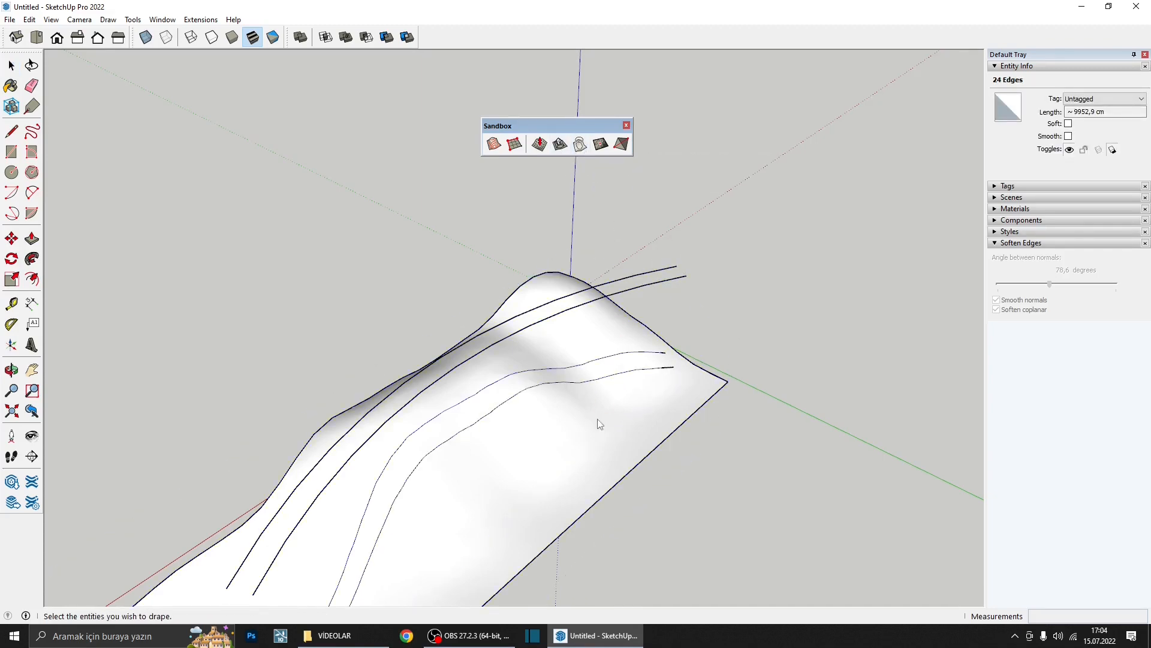
middle_drag(598, 422, 526, 306)
key(space)
- Remove the two source curves, the draped lines and the remaining arc, leaving only the bare terrain
scroll(486, 408, up, 2)
double_click(471, 418)
scroll(548, 381, down, 2)
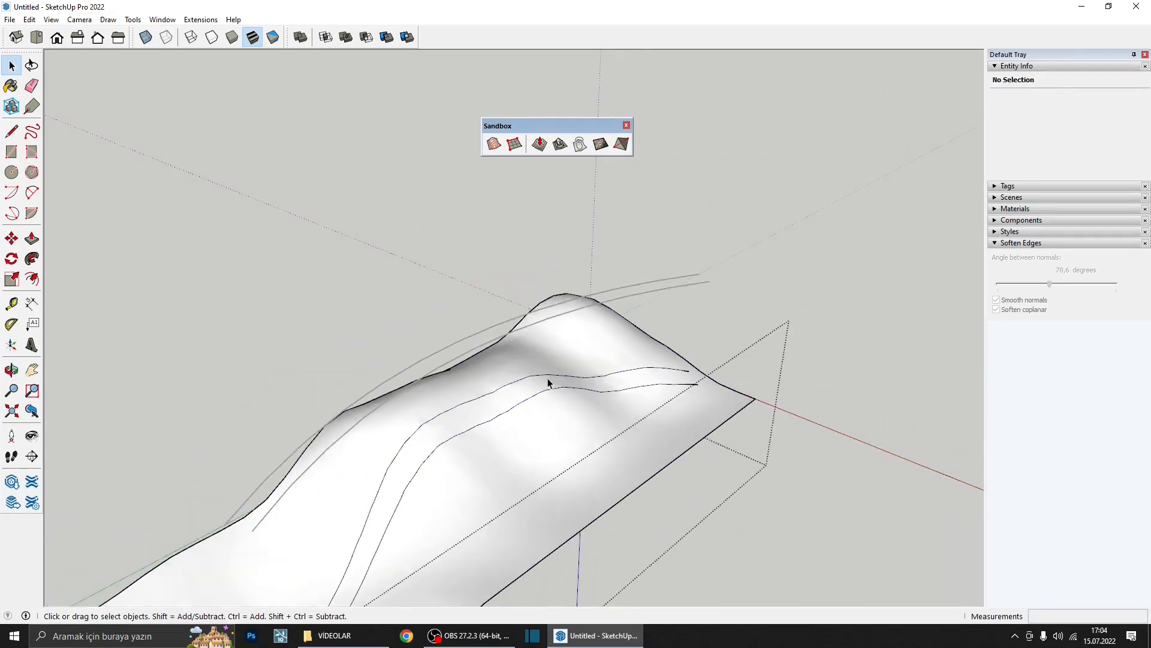
middle_drag(548, 381, 486, 308)
drag(688, 333, 652, 260)
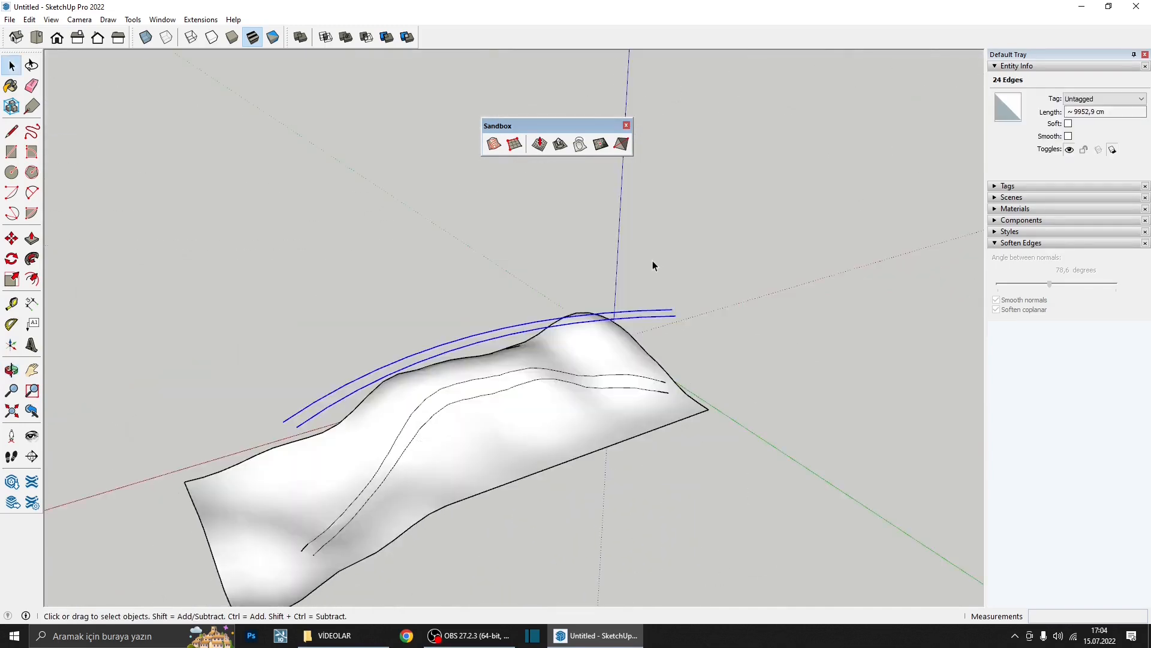
key(Delete)
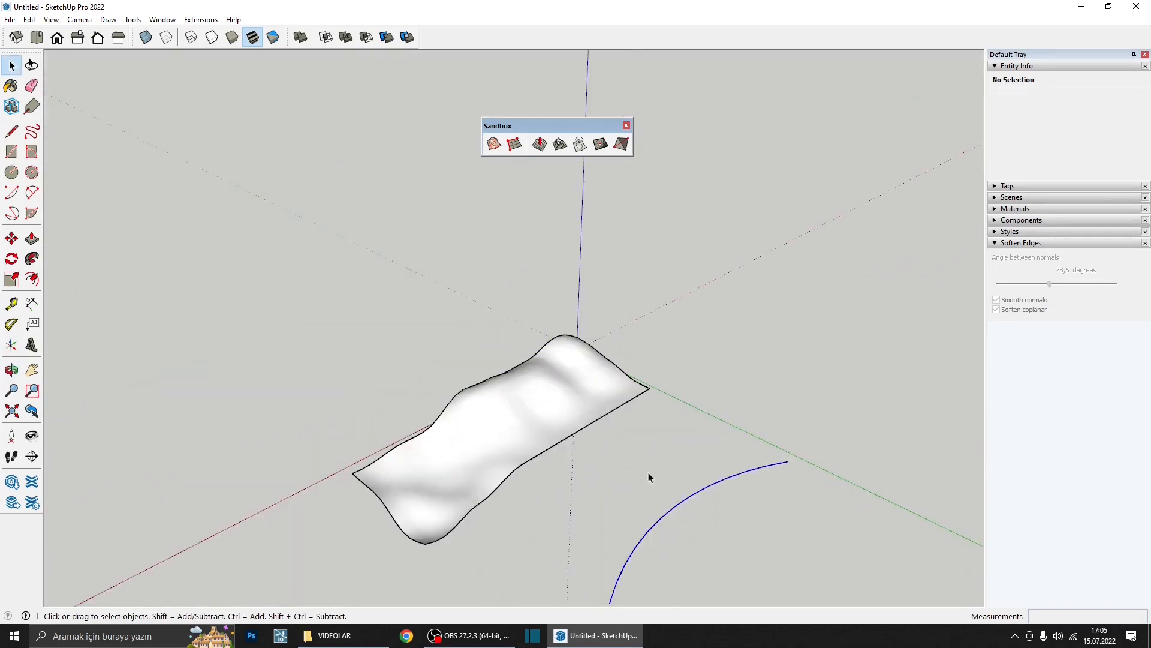
key(Delete)
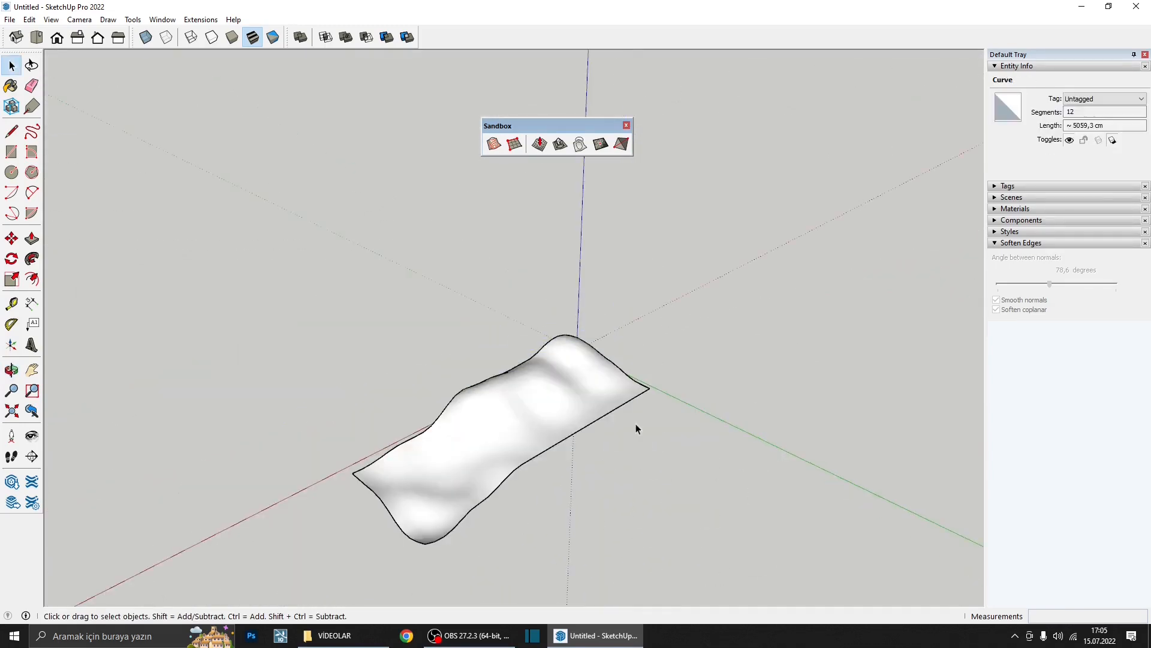
- Select the whole terrain mesh, turn off Soften coplanar and set the angle between normals to 0.0 degrees
drag(502, 130, 499, 128)
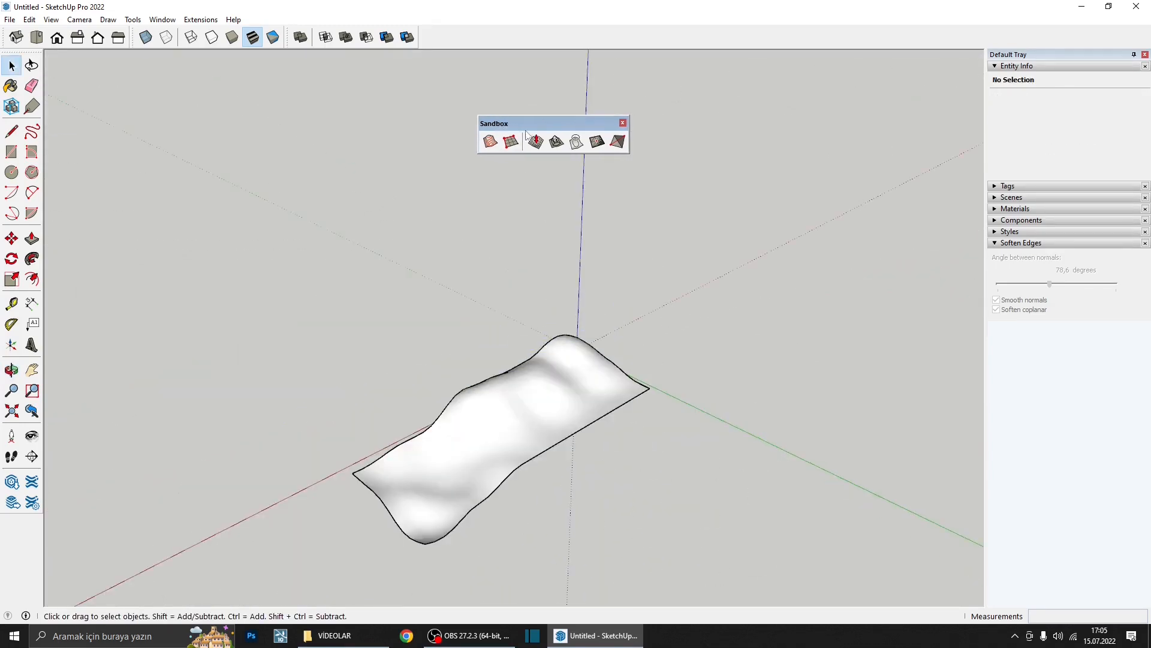
triple_click(514, 437)
scroll(514, 438, up, 6)
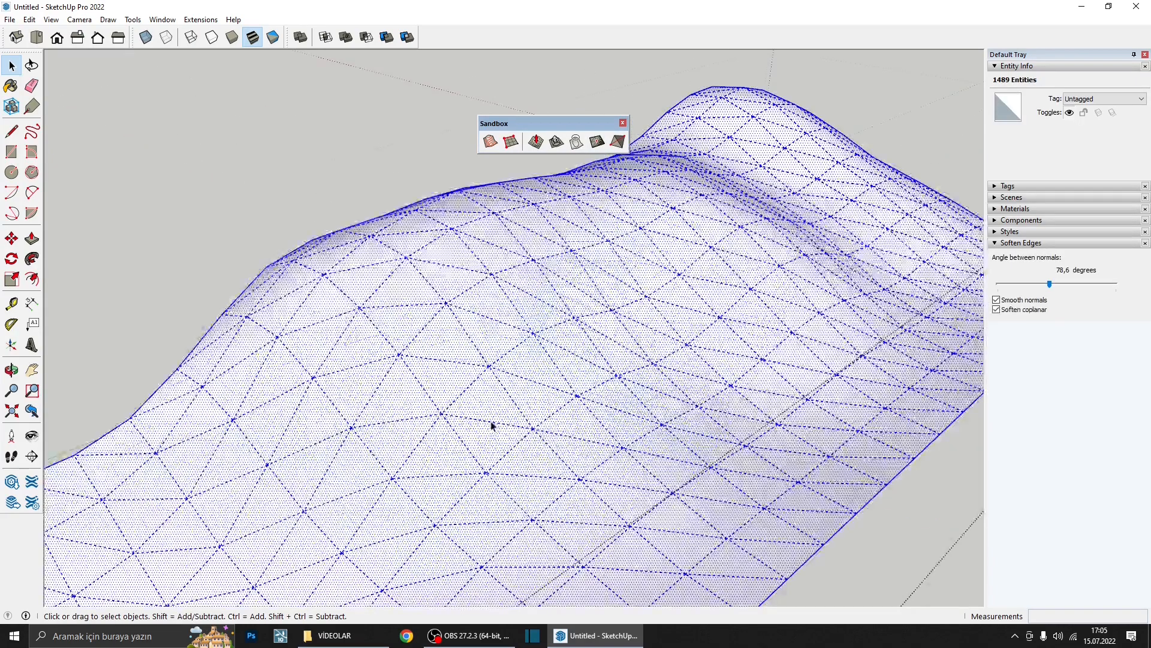
click(996, 309)
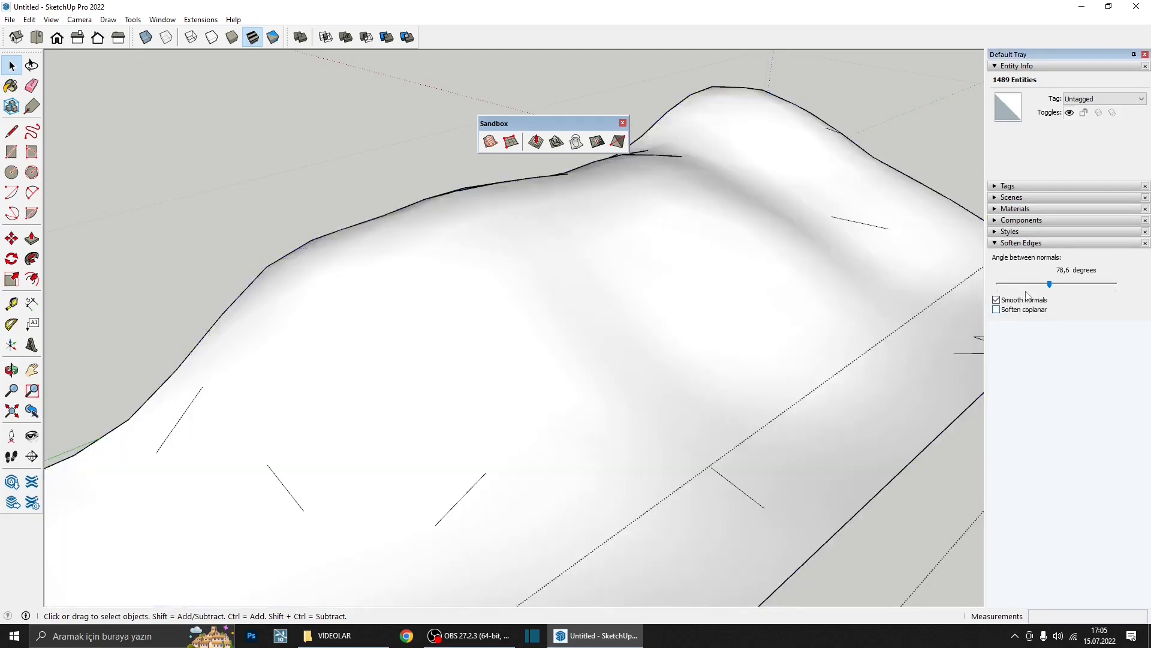
drag(1039, 289, 997, 286)
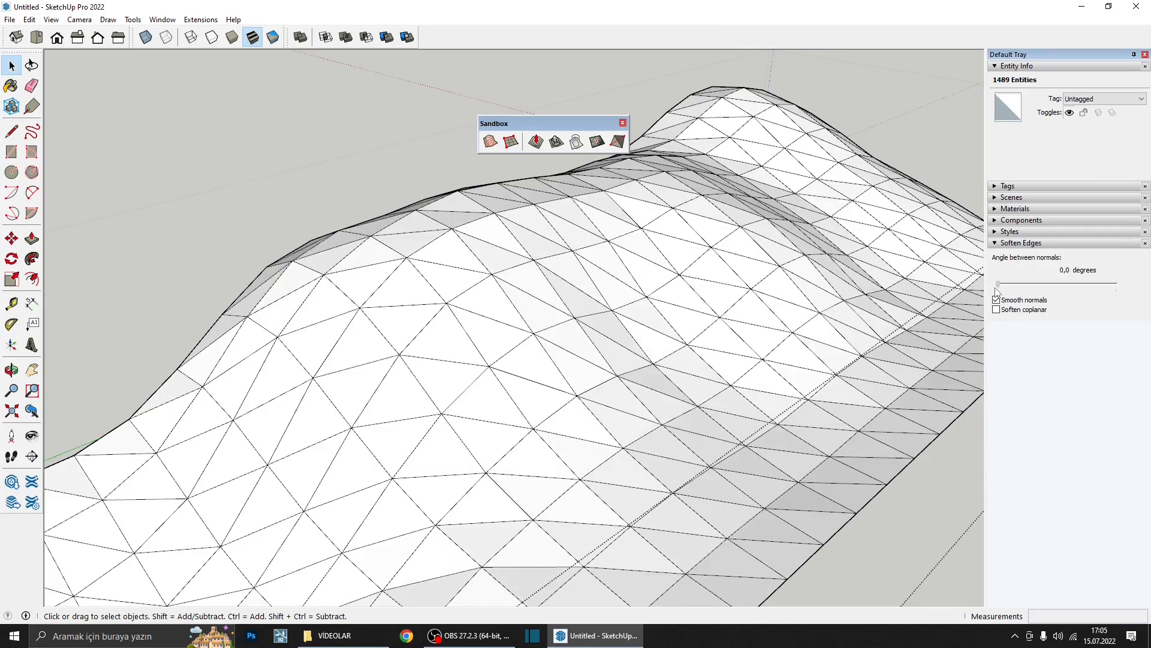
scroll(561, 329, down, 2)
scroll(443, 428, up, 2)
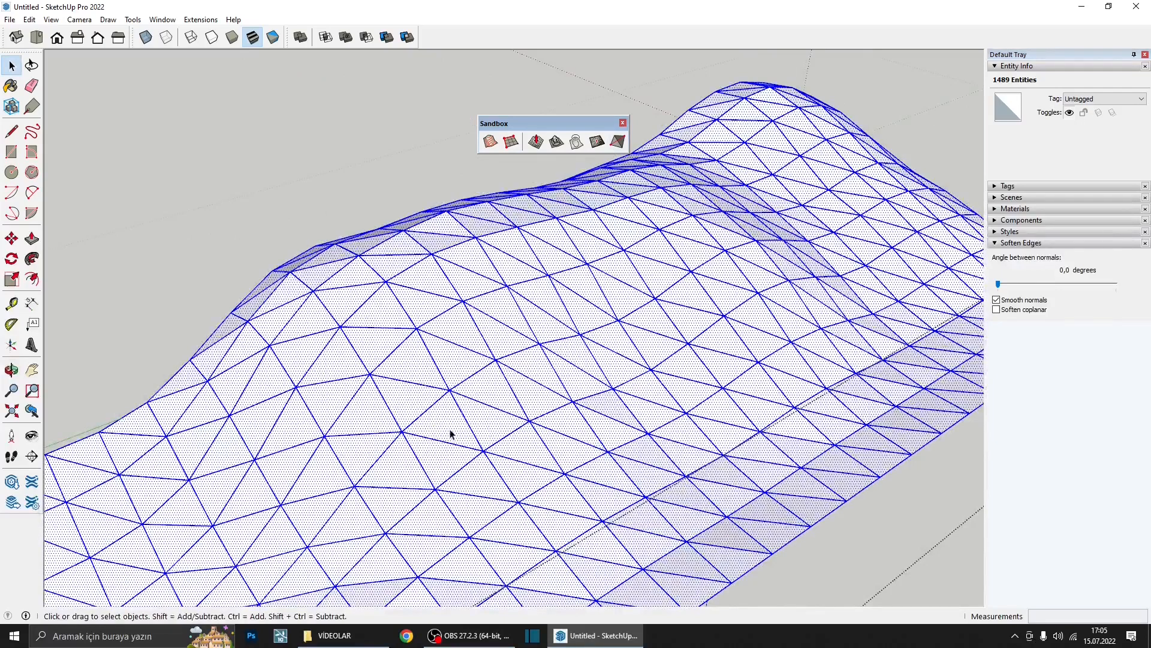
- Flip triangle edges on the large hill's slope with the Flip Edge tool
click(445, 443)
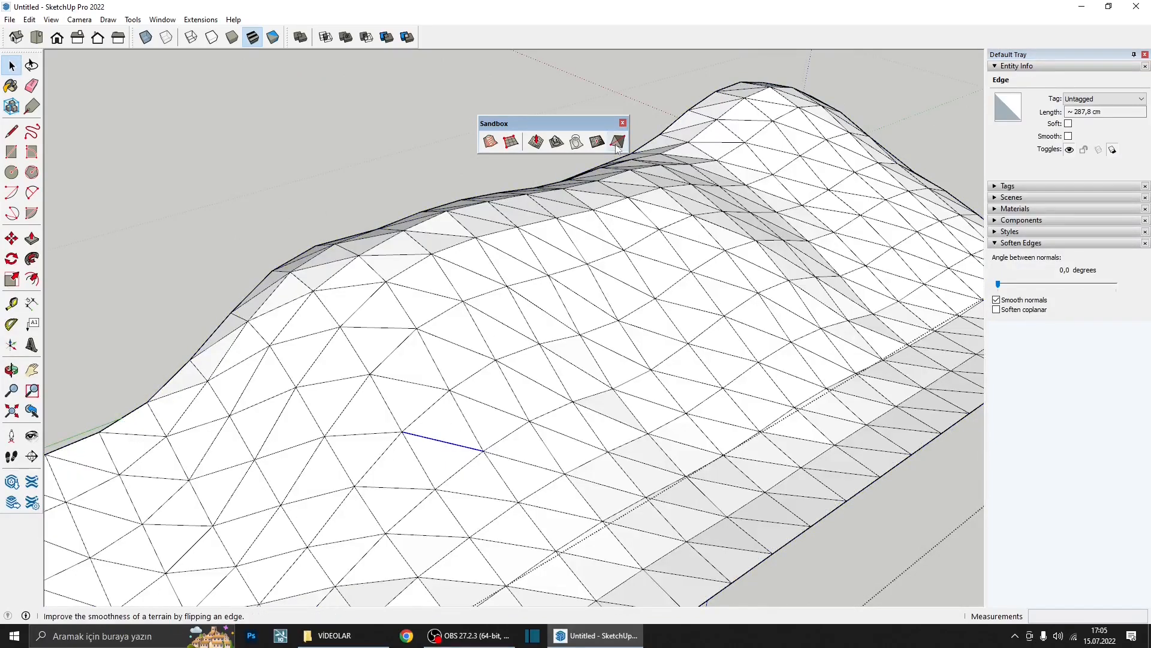
click(617, 142)
click(444, 441)
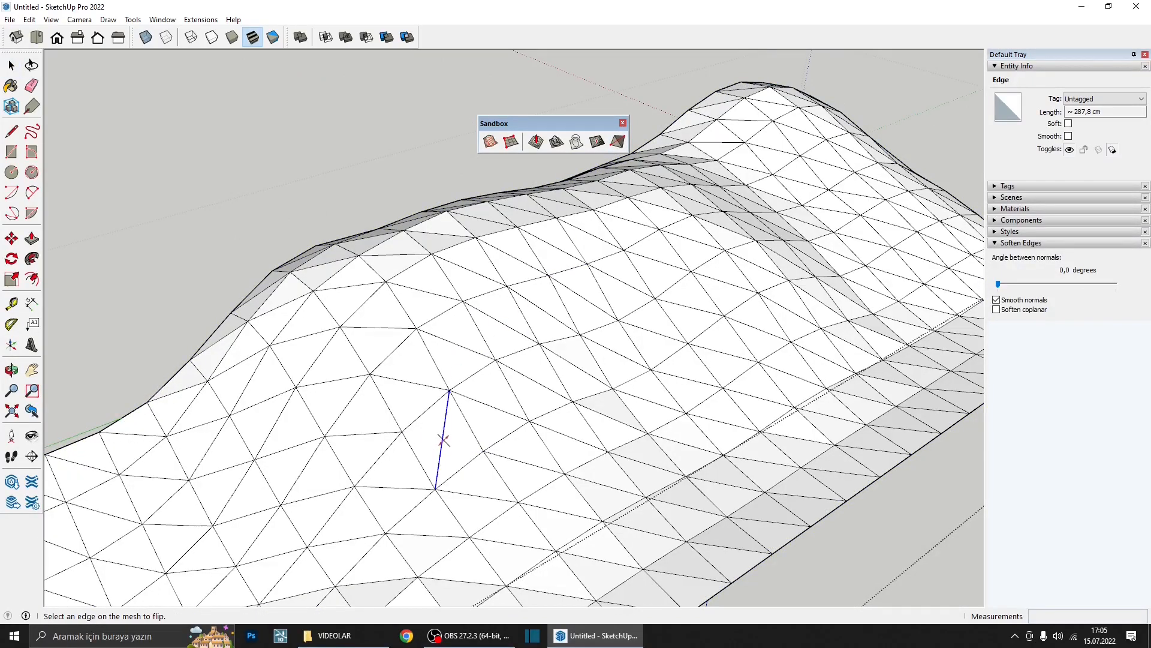
click(376, 437)
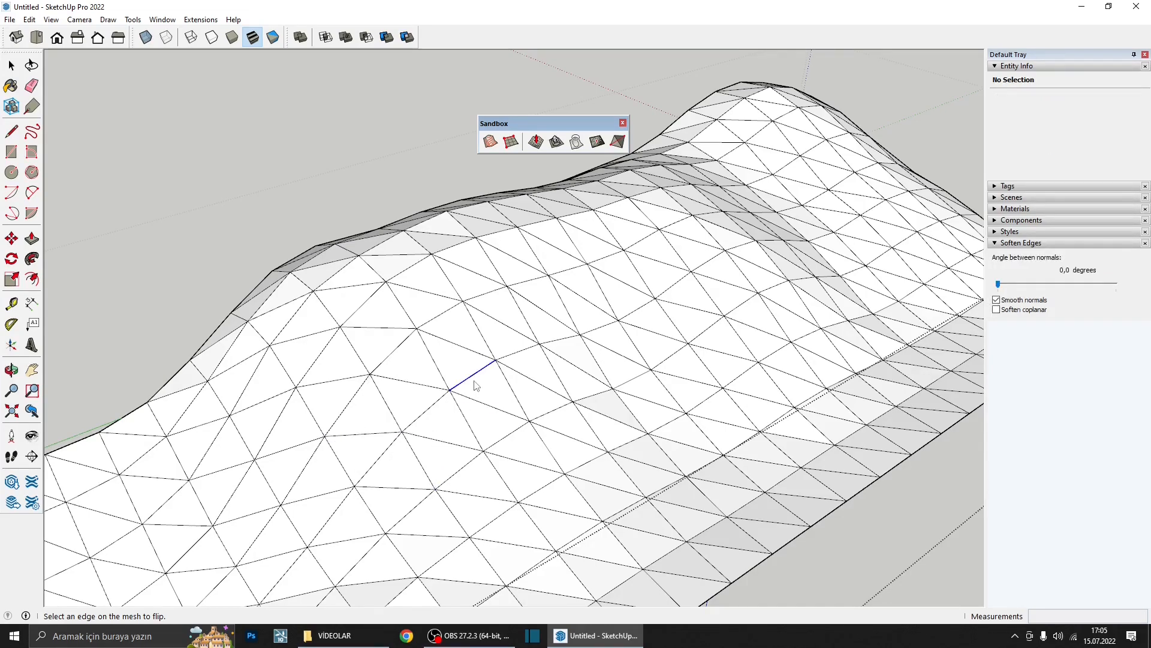
- Add a vertex on an edge of the large hill's slope with Add Detail and offset it vertically
click(600, 147)
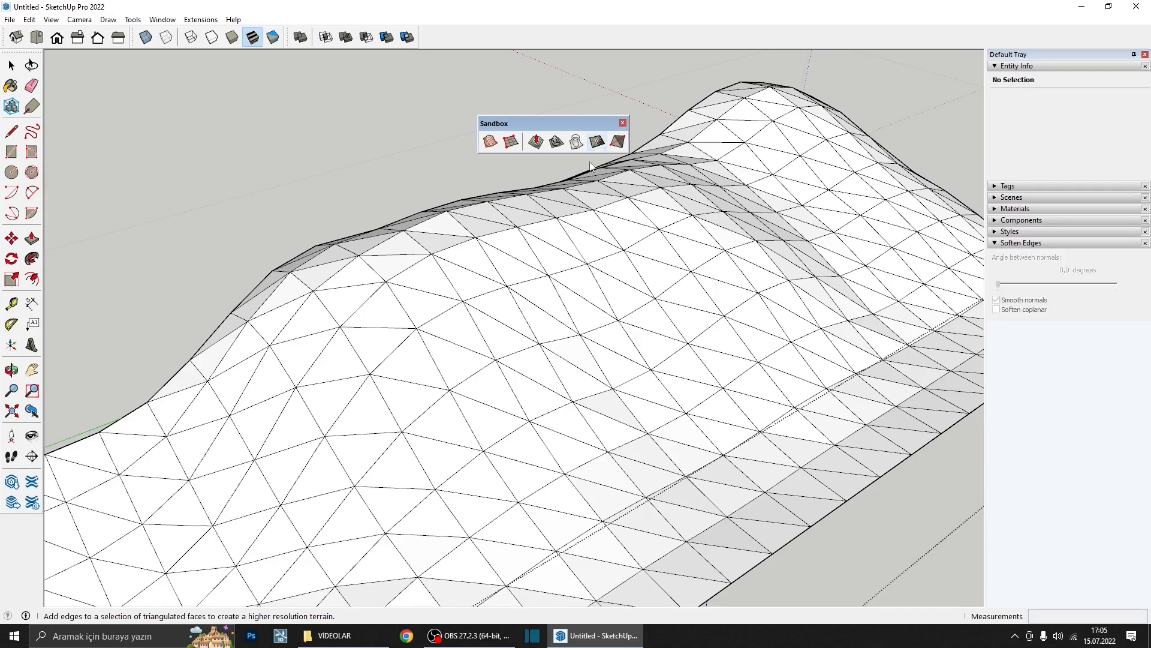
click(443, 440)
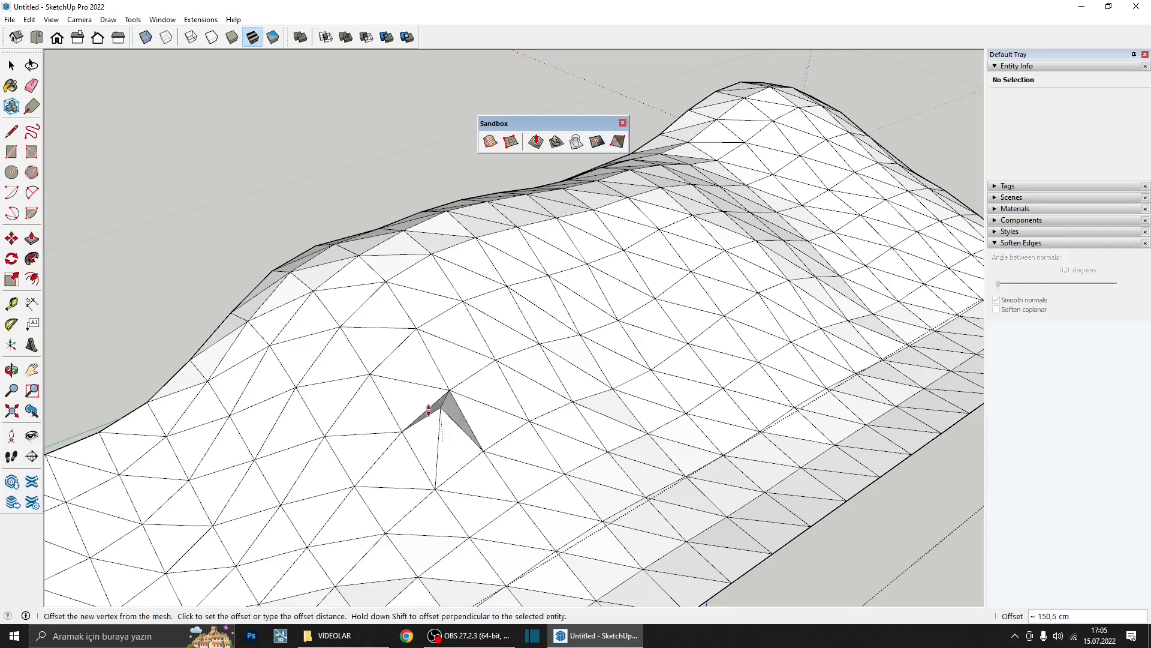
middle_drag(437, 432, 521, 257)
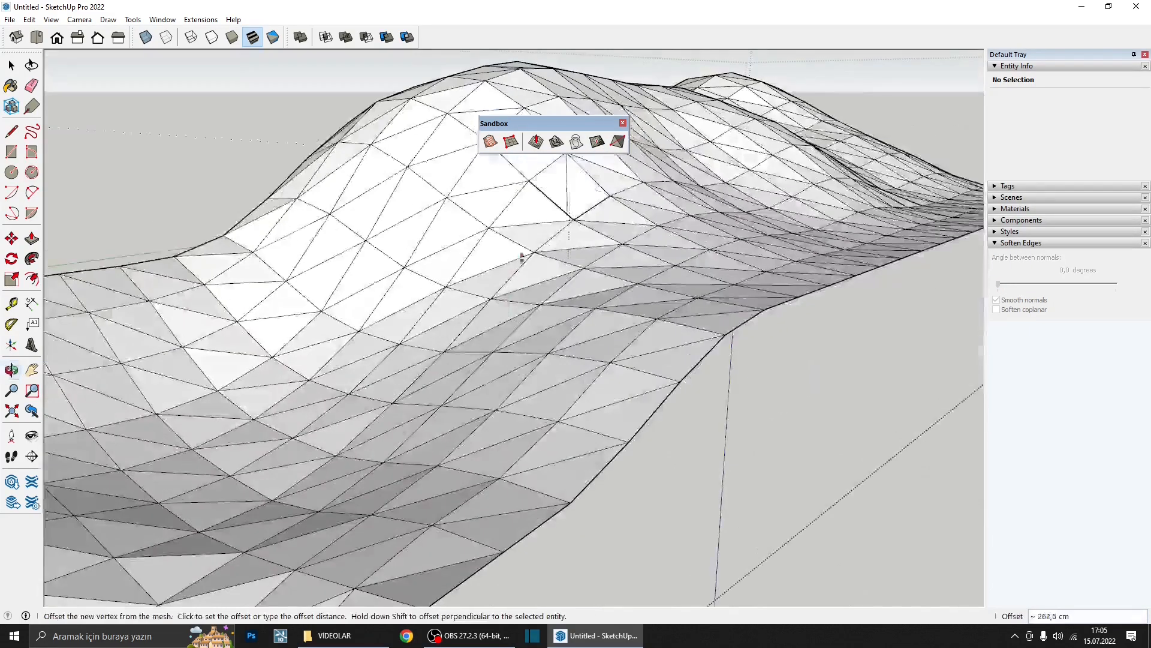
scroll(567, 179, up, 3)
click(568, 179)
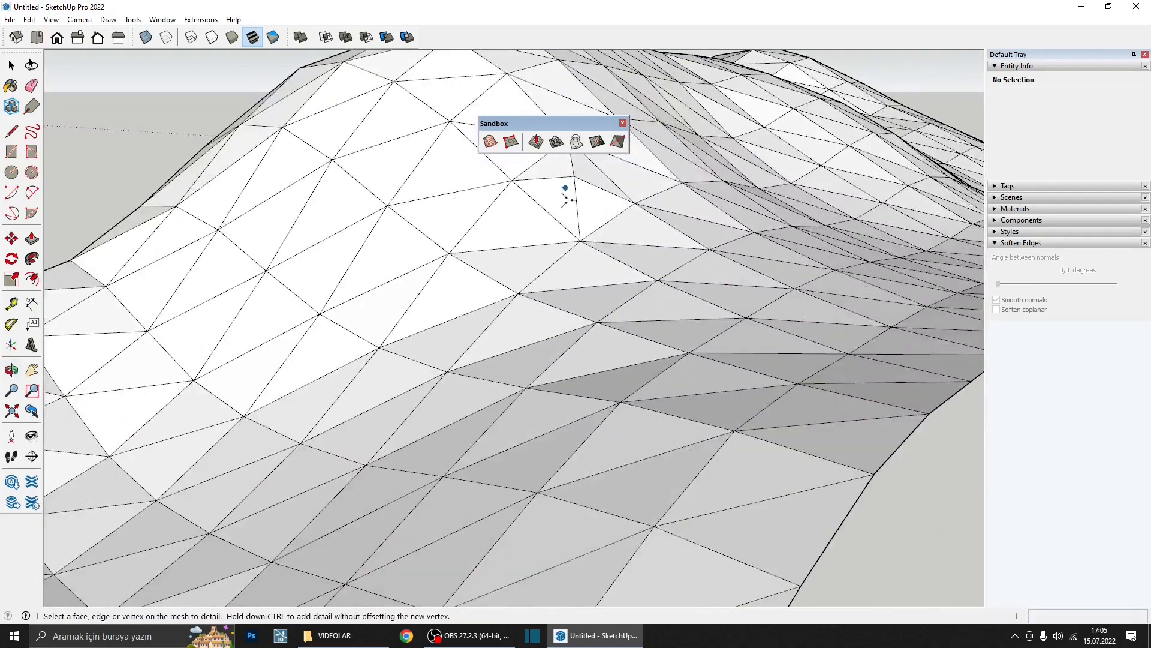
middle_drag(570, 185, 504, 298)
key(space)
- Soften the terrain group's edges with Soften coplanar on and an angle between normals of 83.1 degrees
scroll(504, 298, down, 5)
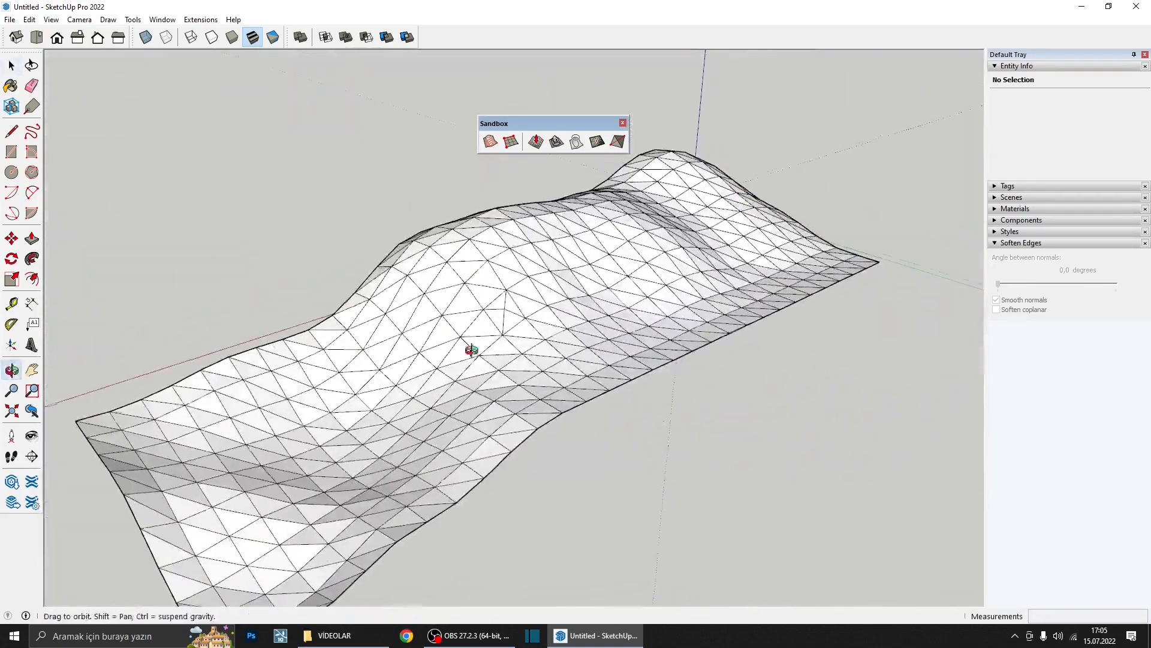
click(557, 340)
click(997, 309)
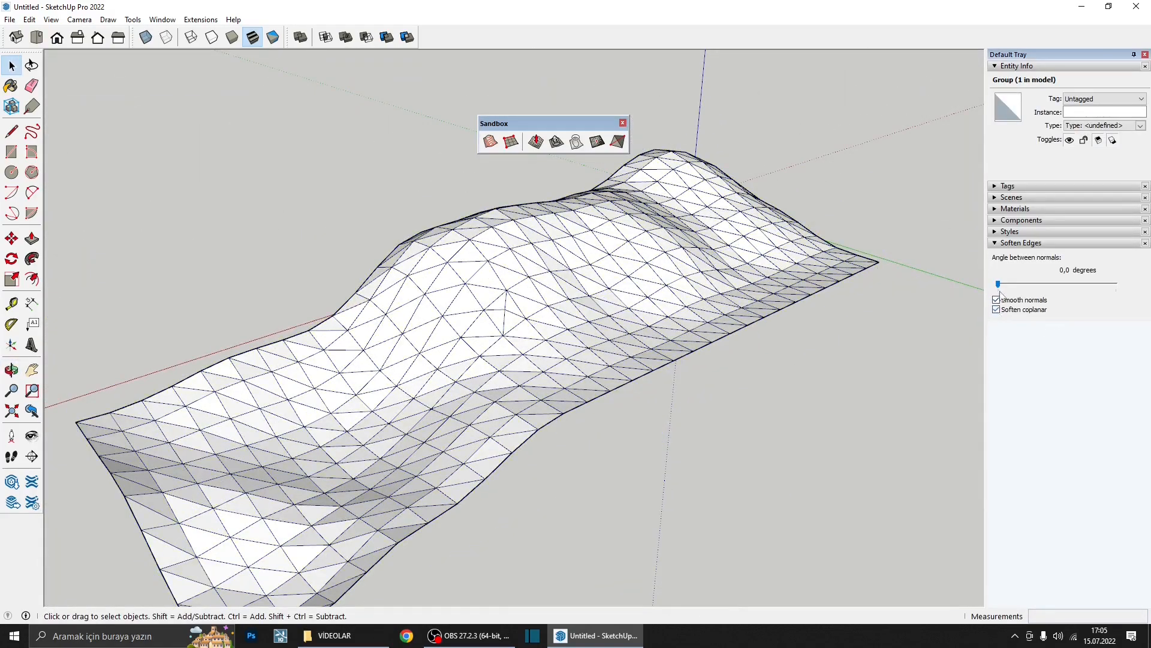
drag(998, 284, 1053, 283)
scroll(565, 289, down, 4)
click(647, 394)
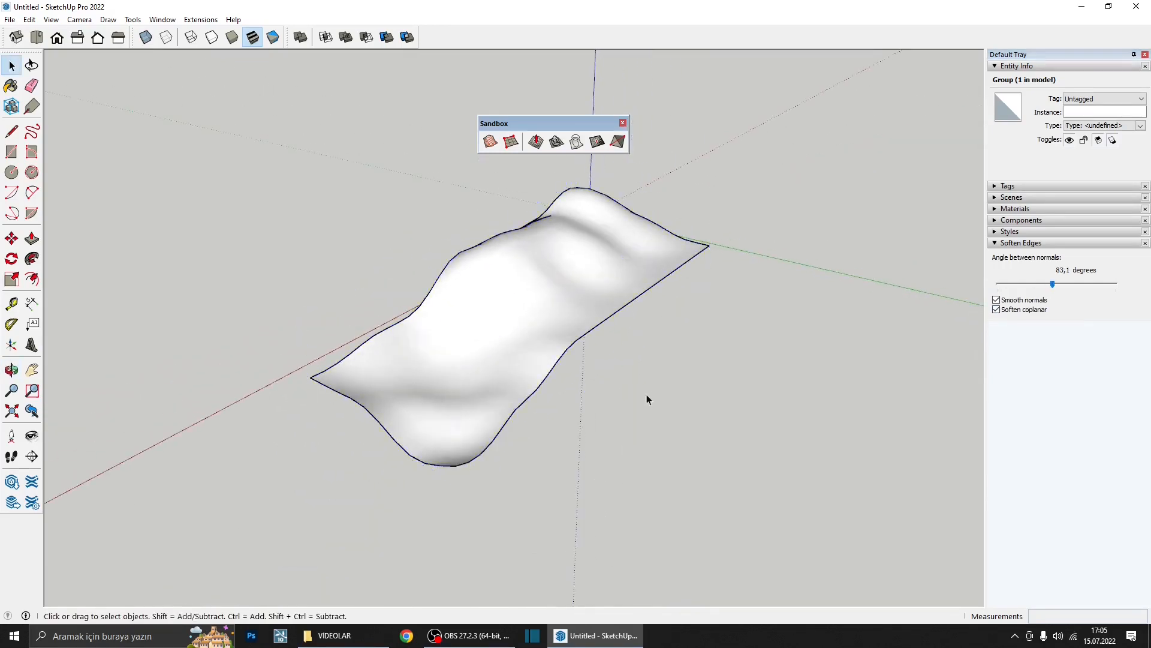
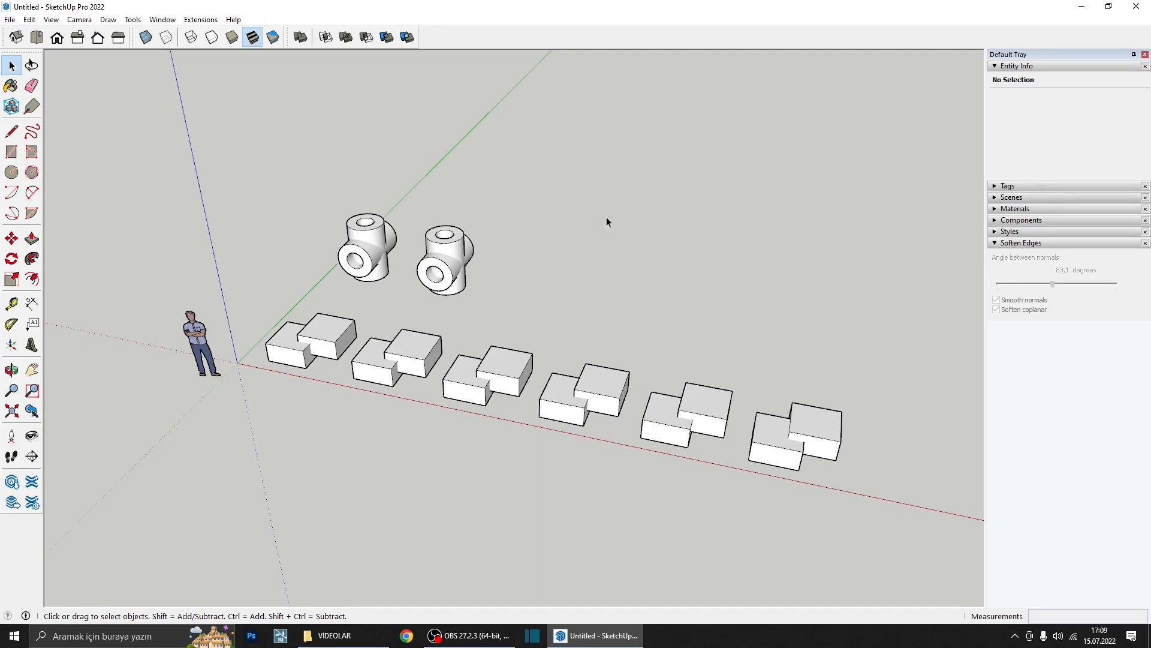
- Undock the Solid Tools so they float in the drawing area above the pipe and box models
drag(292, 37, 282, 124)
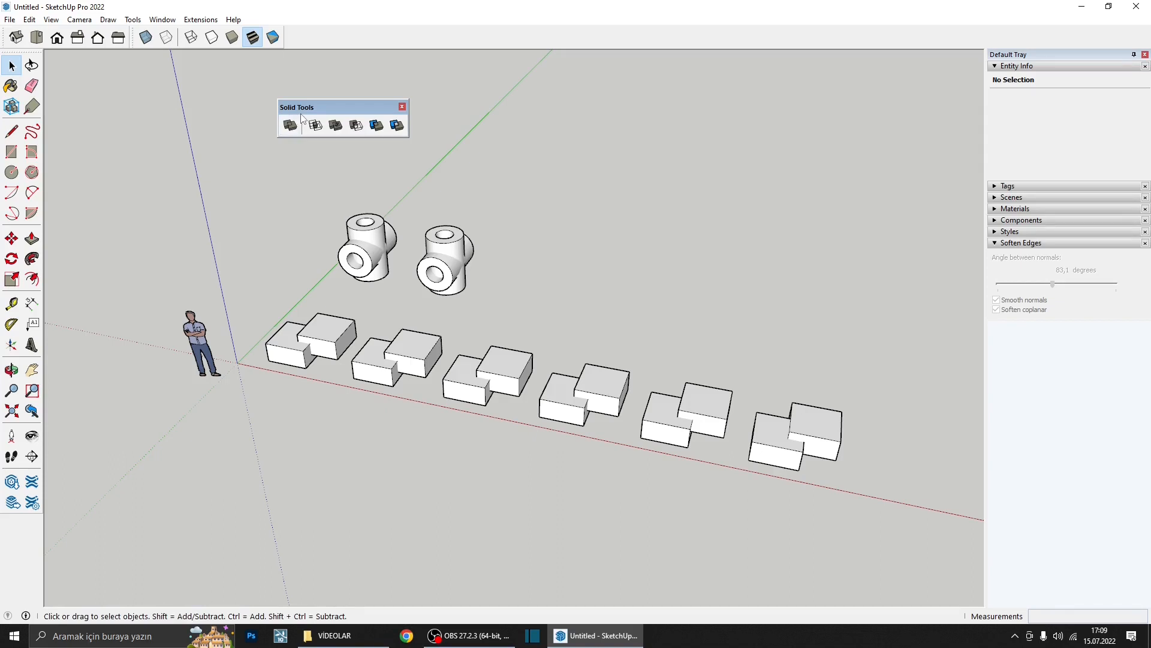
- Dock the floating Solid Tools and inspect one box of the first overlapping pair as a solid group
double_click(301, 114)
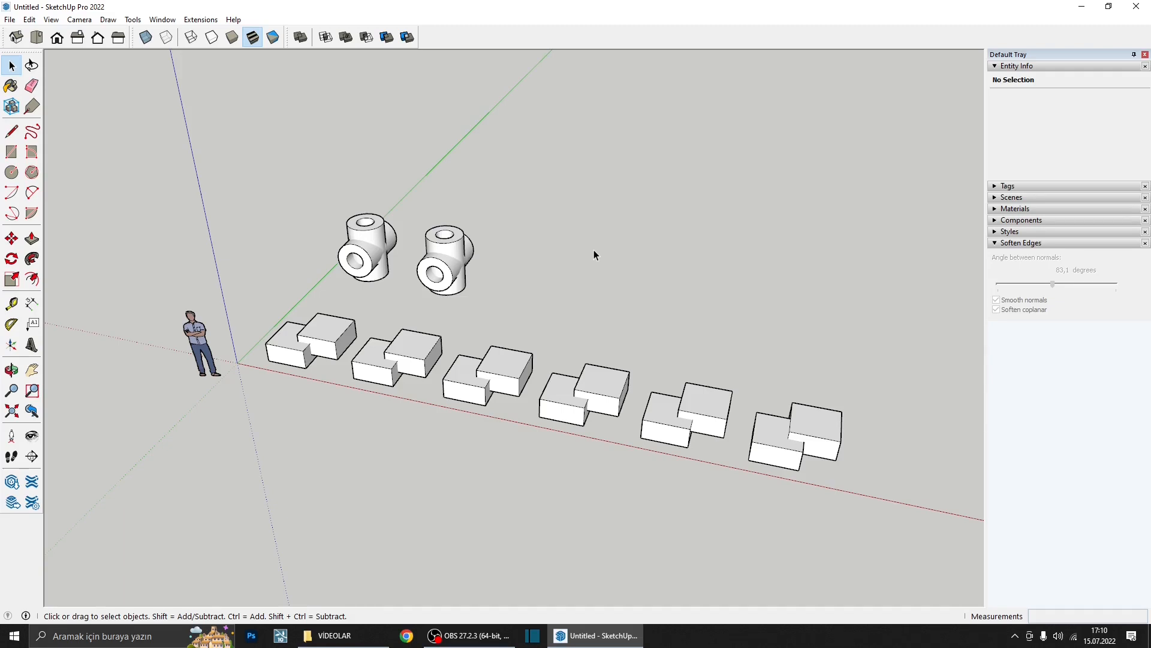
scroll(304, 326, up, 5)
scroll(390, 282, down, 5)
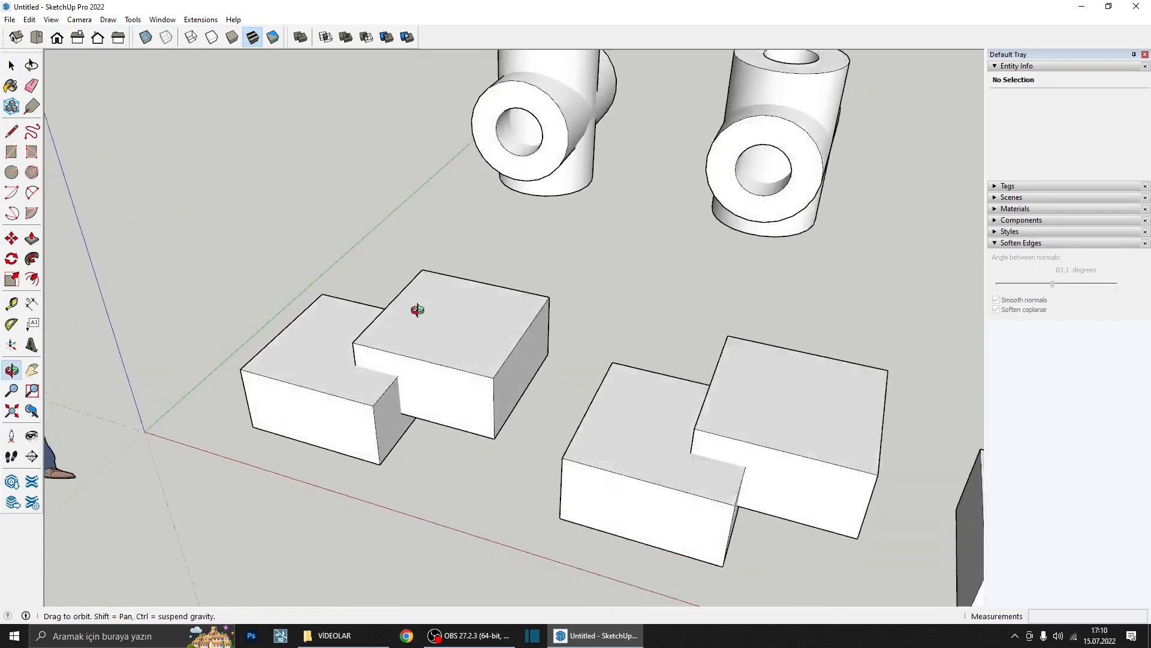
click(448, 343)
scroll(489, 398, down, 3)
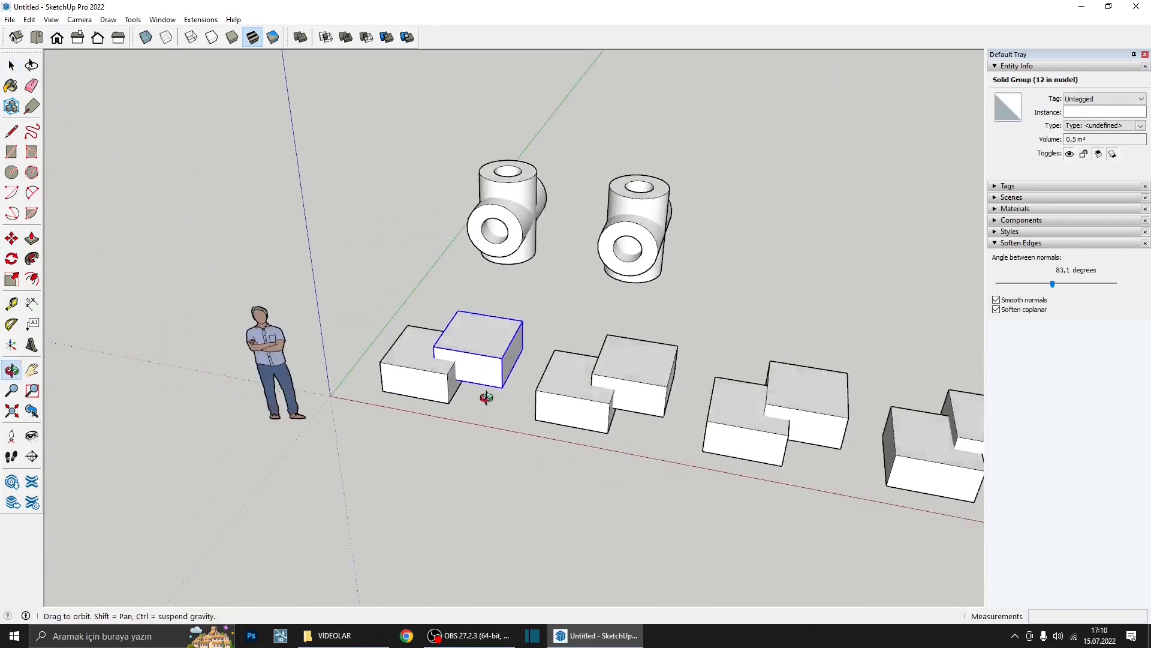
scroll(380, 264, up, 5)
click(342, 123)
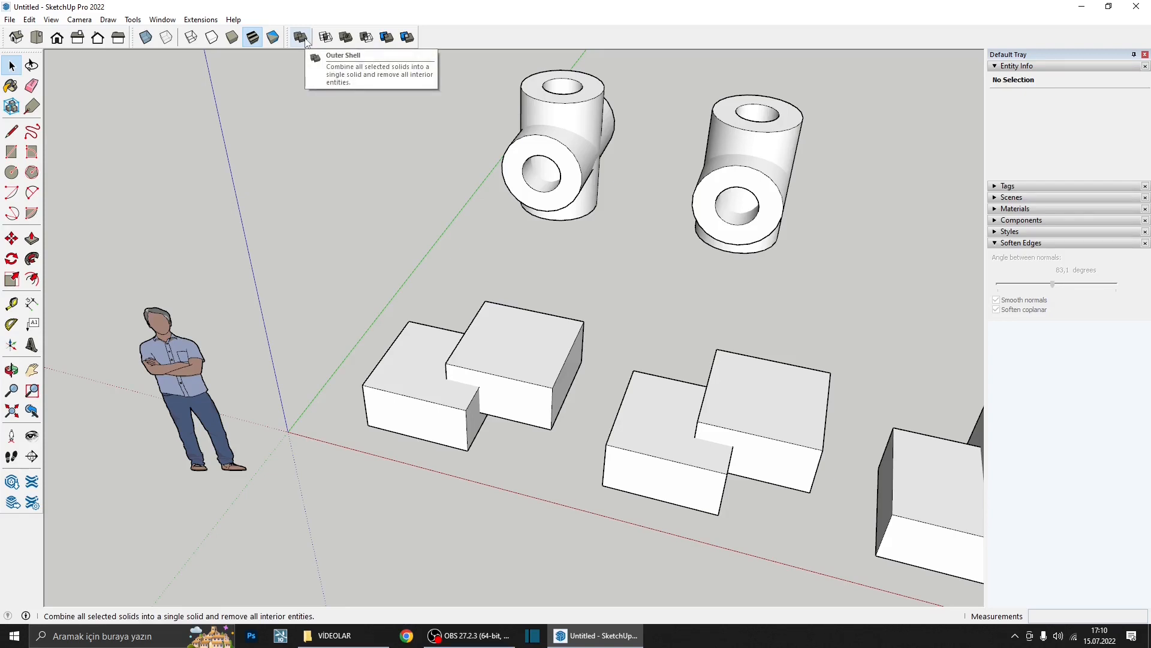
- Combine the two overlapping boxes of the first pair, nearest the origin, into one solid with Outer Shell
click(301, 38)
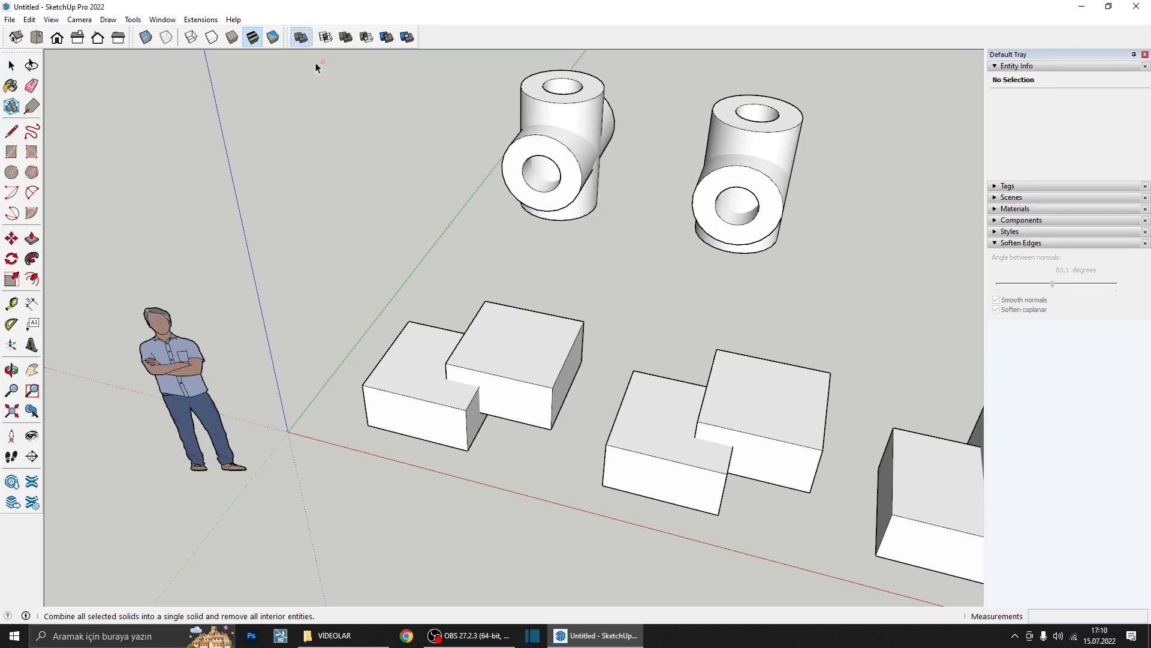
click(405, 389)
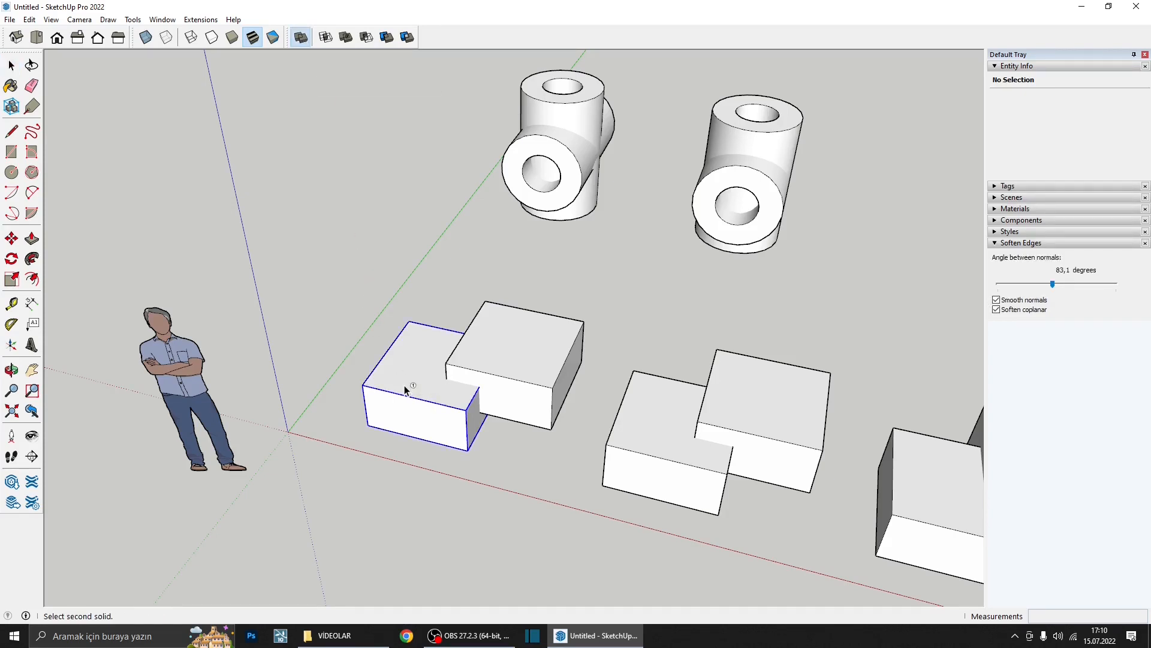
click(508, 340)
scroll(424, 250, down, 3)
scroll(451, 336, up, 2)
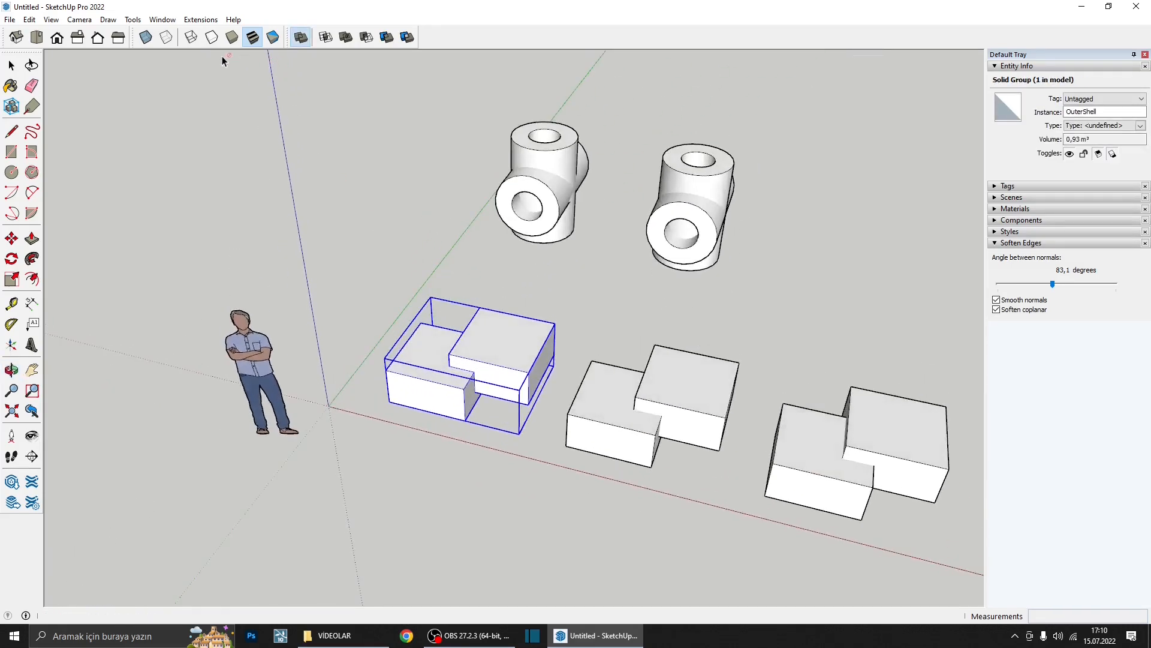
- Examine the interior of the outer-shelled first box pair in X-ray display, then clear the selection
click(145, 38)
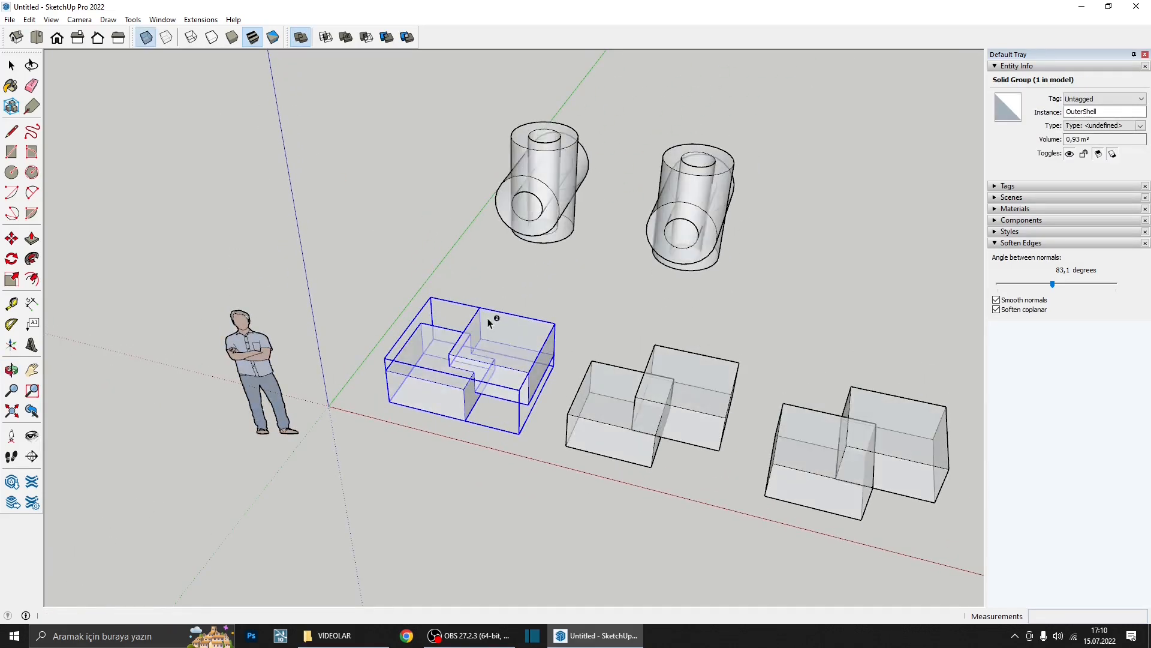
middle_drag(497, 318, 607, 258)
scroll(507, 327, up, 6)
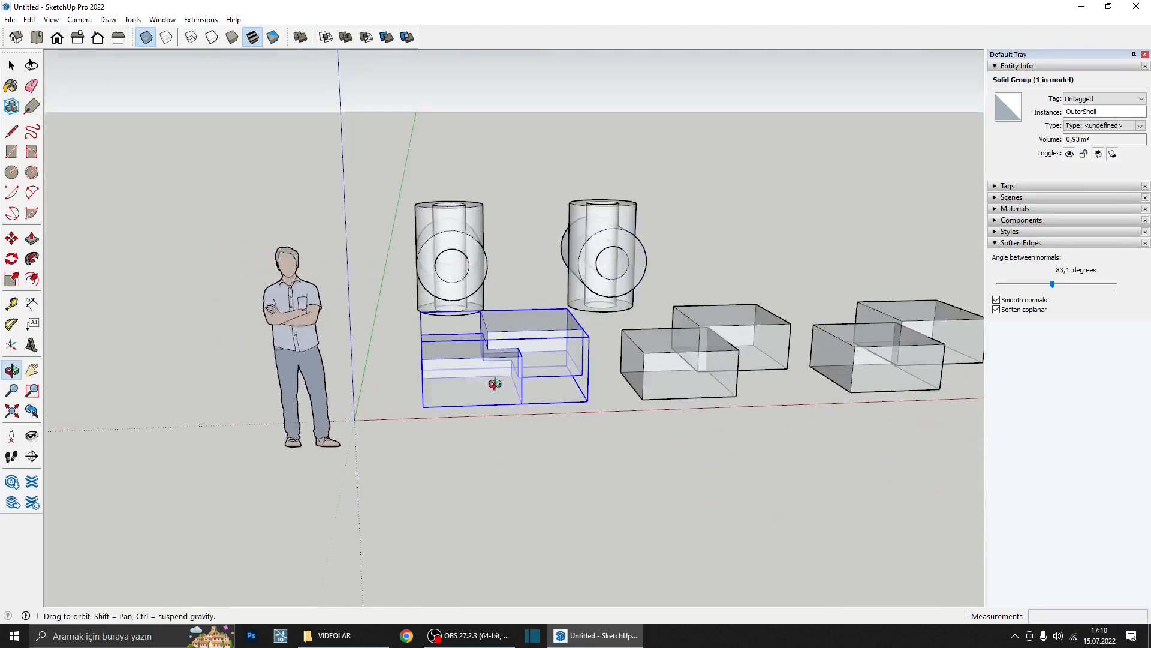
scroll(455, 380, down, 8)
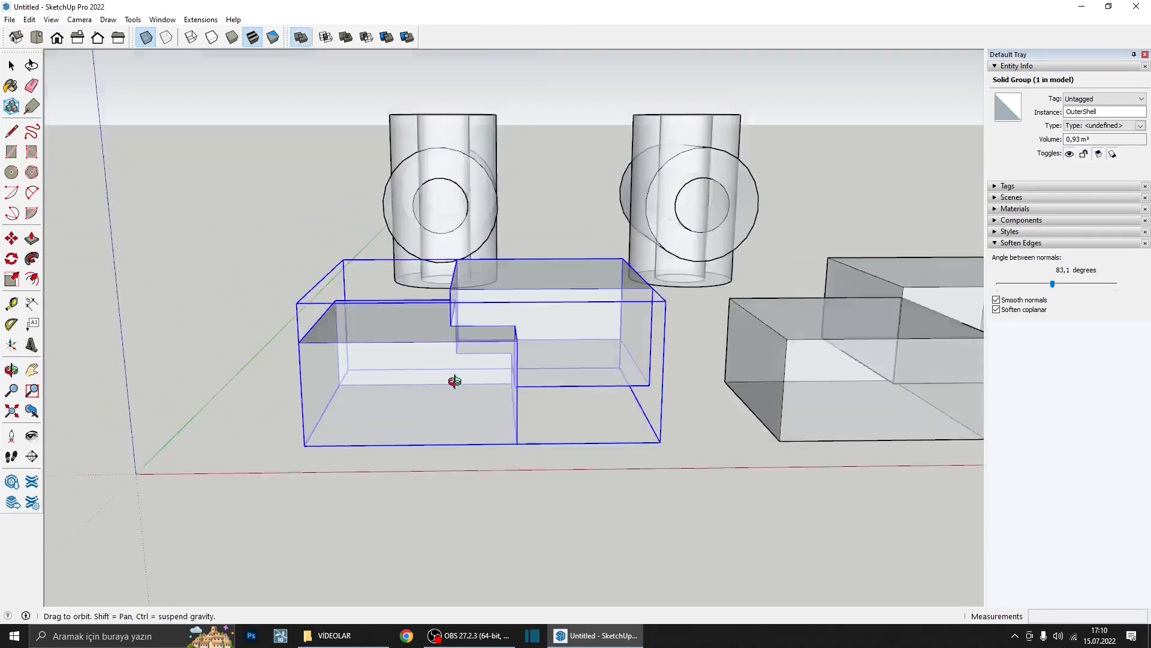
scroll(441, 373, down, 2)
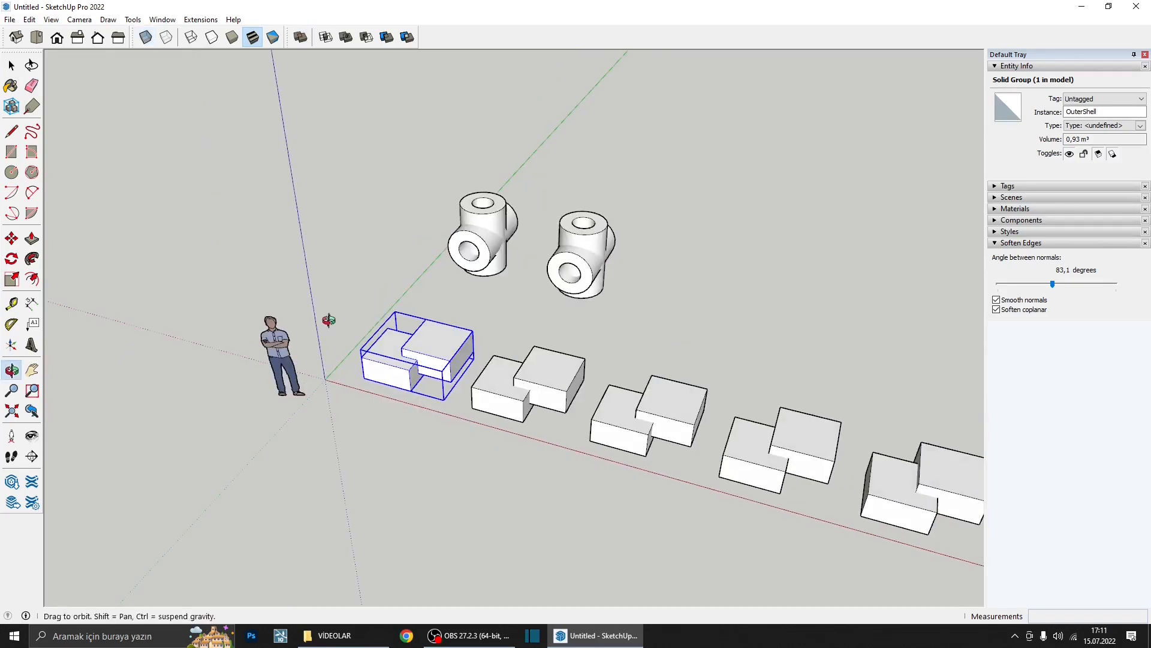
click(343, 289)
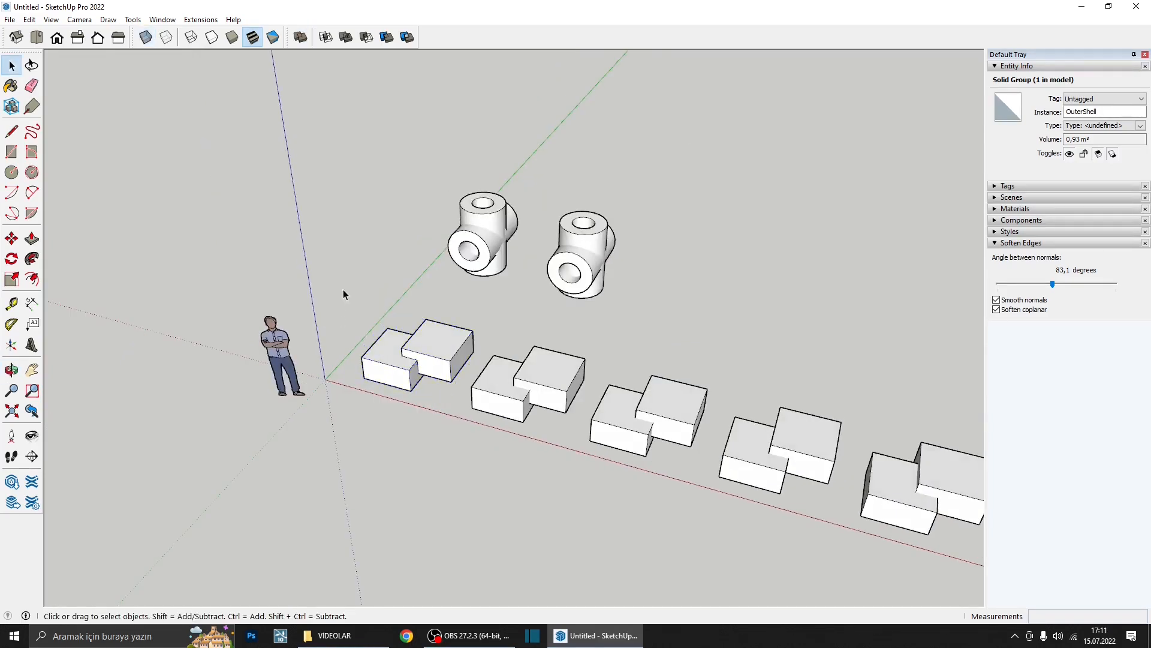
- Intersect the two boxes of the second pair so that only their overlapping volume is kept
click(323, 37)
scroll(533, 313, up, 1)
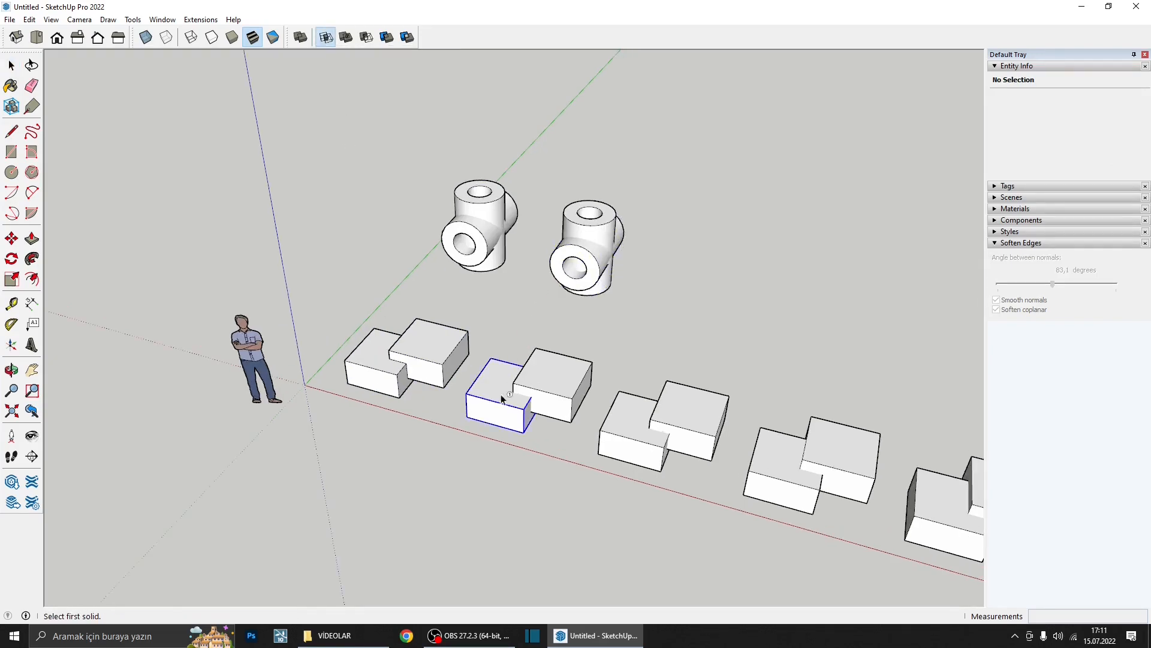
click(496, 400)
click(570, 401)
middle_drag(567, 387, 517, 379)
key(space)
click(530, 372)
scroll(530, 373, up, 2)
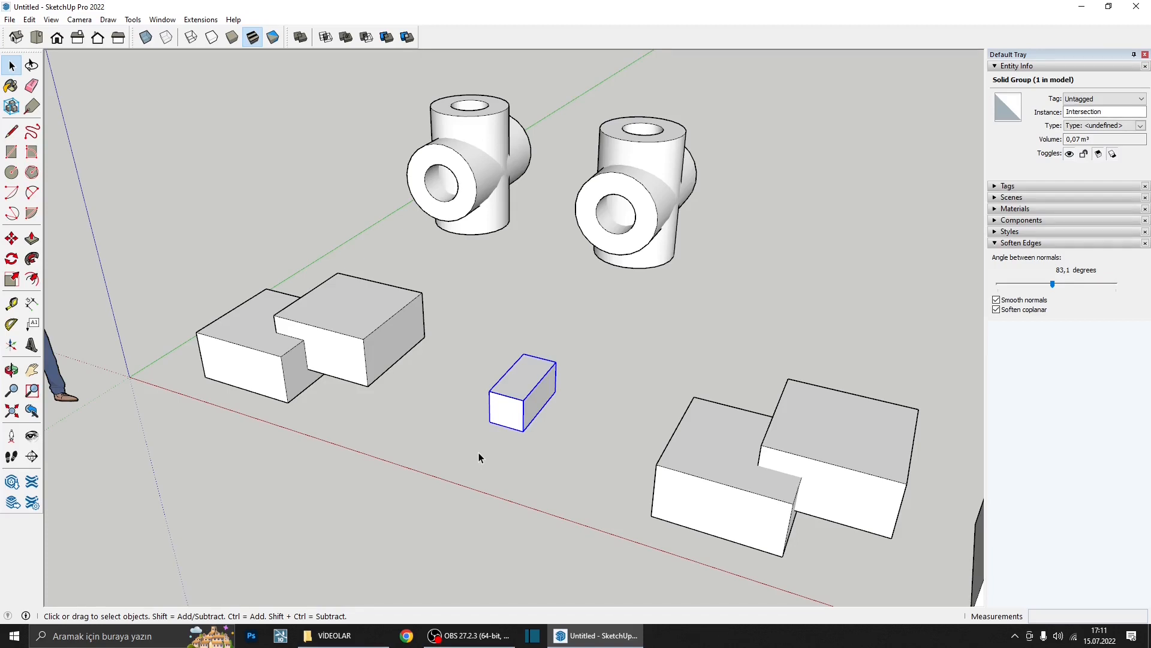
- Merge the two overlapping boxes of the third pair into one solid with Union
scroll(478, 452, down, 2)
click(346, 37)
click(560, 458)
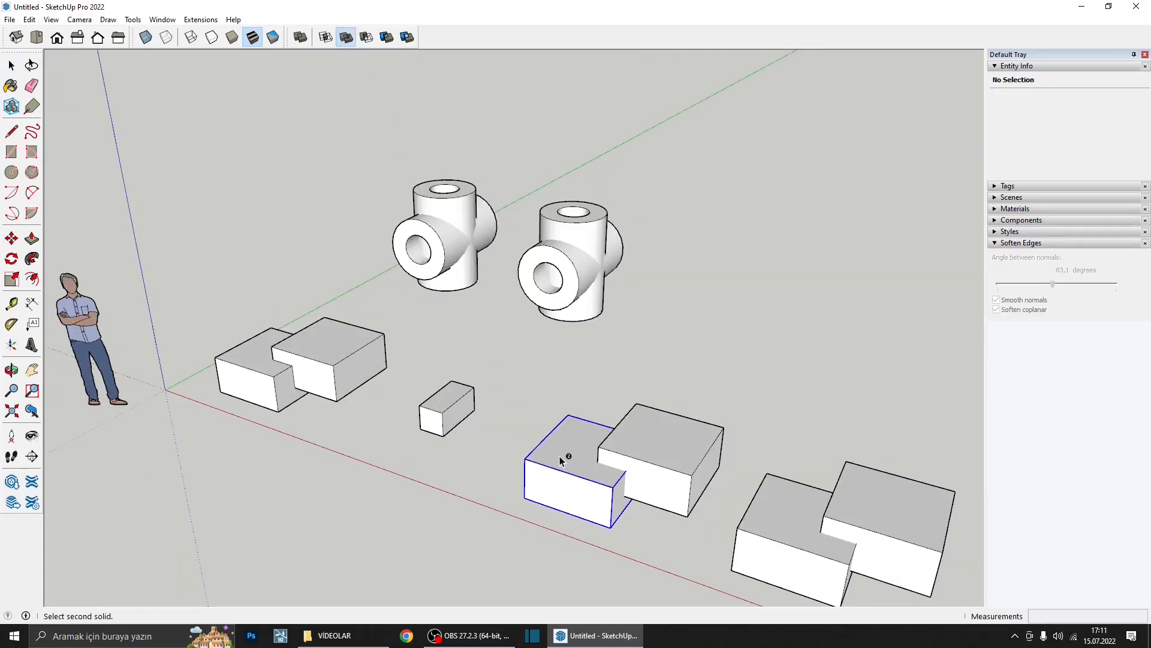
click(656, 441)
middle_drag(656, 441, 360, 396)
scroll(699, 424, down, 2)
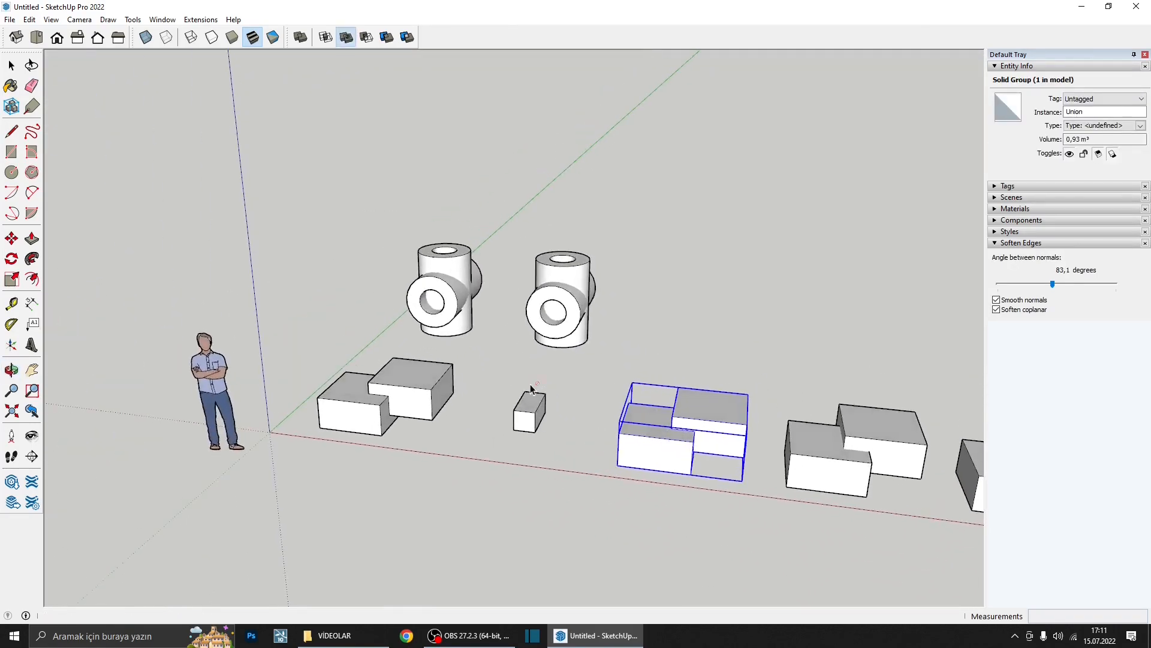
key(space)
- Compare the interiors of the united third box pair and the outer-shelled first pair in X-ray display, then return to opaque faces
mouse_move(581, 458)
middle_down()
mouse_move(666, 432)
mouse_move(603, 453)
middle_up()
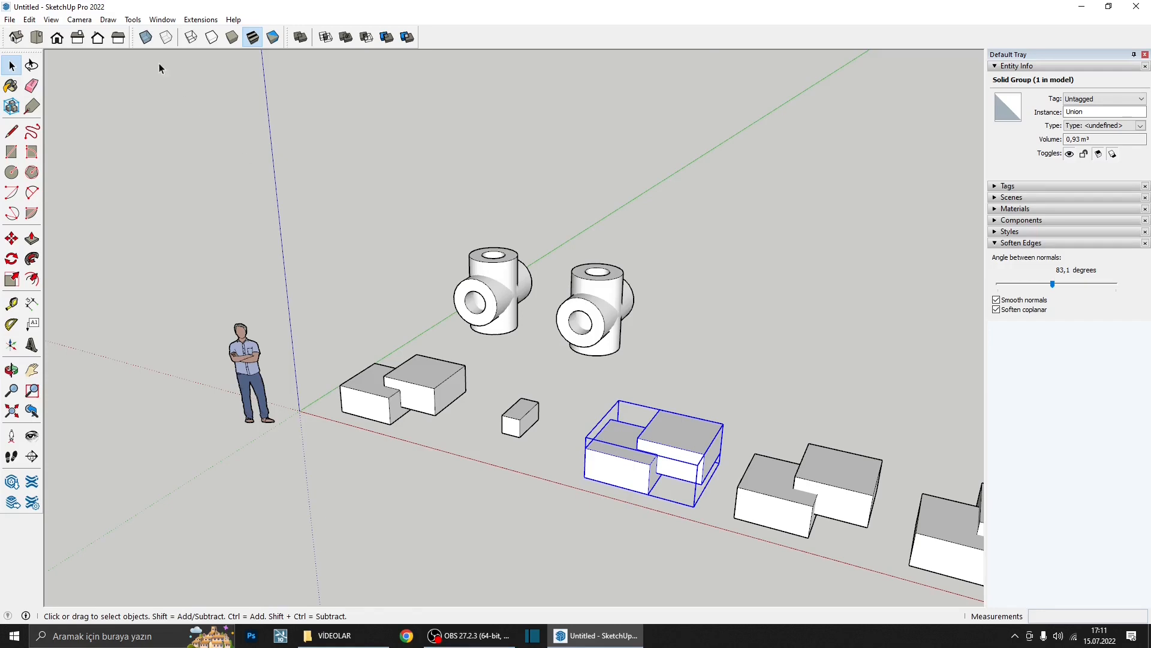
click(146, 37)
middle_drag(569, 395, 591, 404)
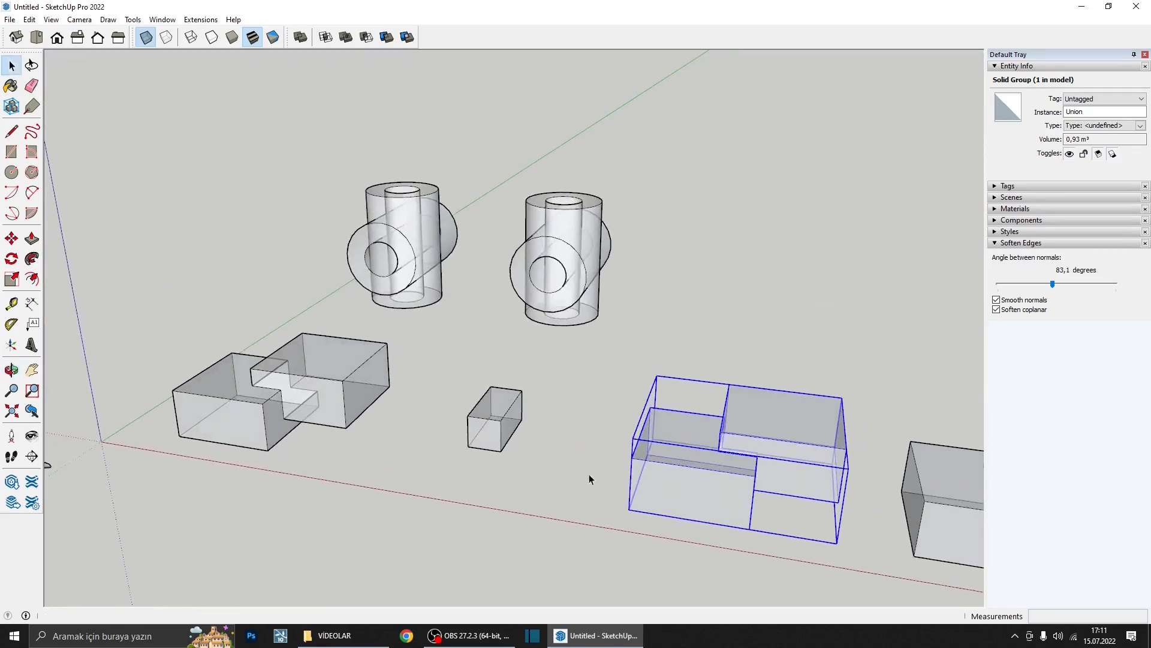
click(145, 37)
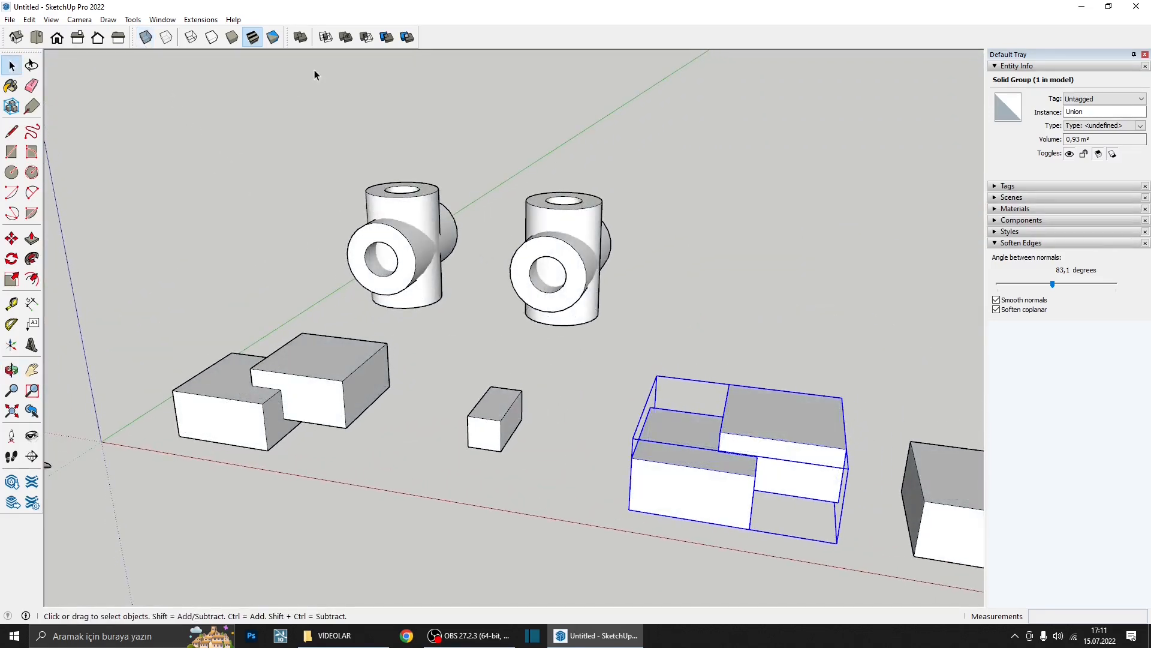
middle_drag(459, 300, 430, 400)
scroll(530, 375, up, 2)
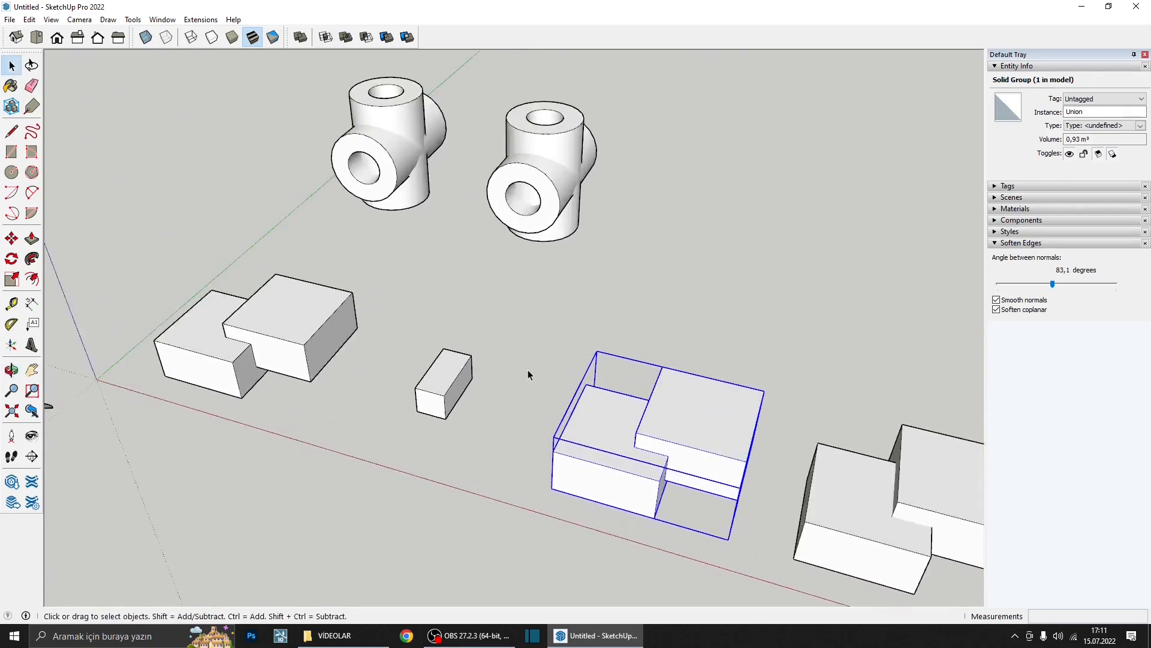
middle_drag(530, 375, 547, 422)
scroll(548, 421, down, 2)
scroll(414, 230, up, 2)
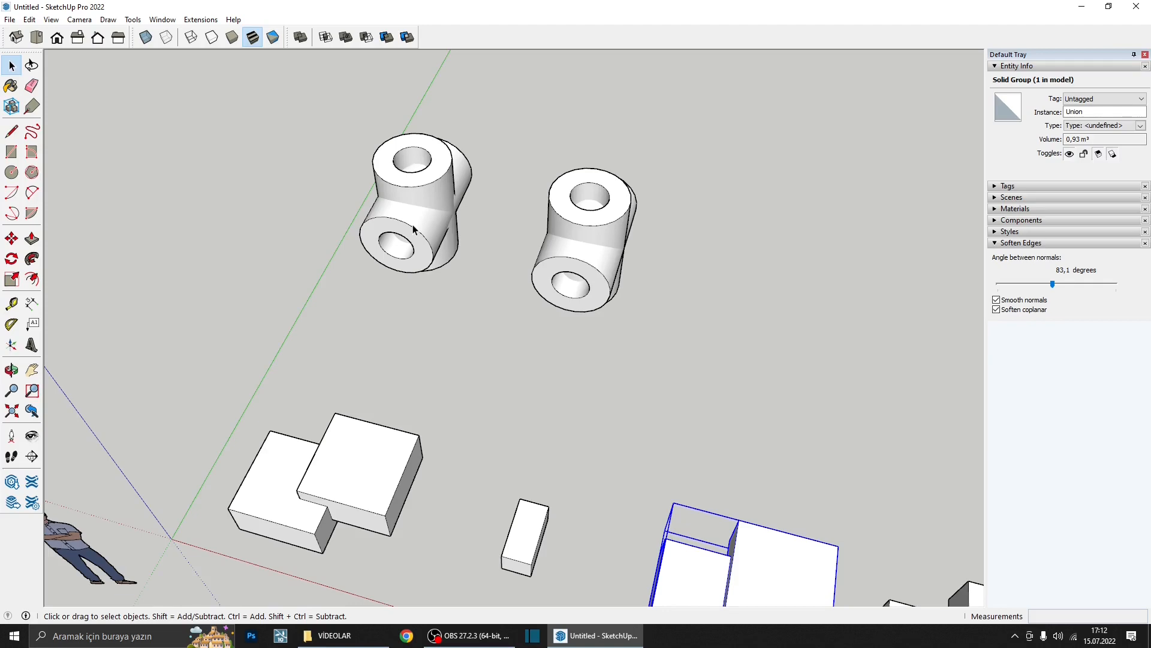
- Inspect the vertical pipe of the crossing pipe model nearest the green axis as a separate solid group
click(414, 229)
scroll(414, 229, up, 4)
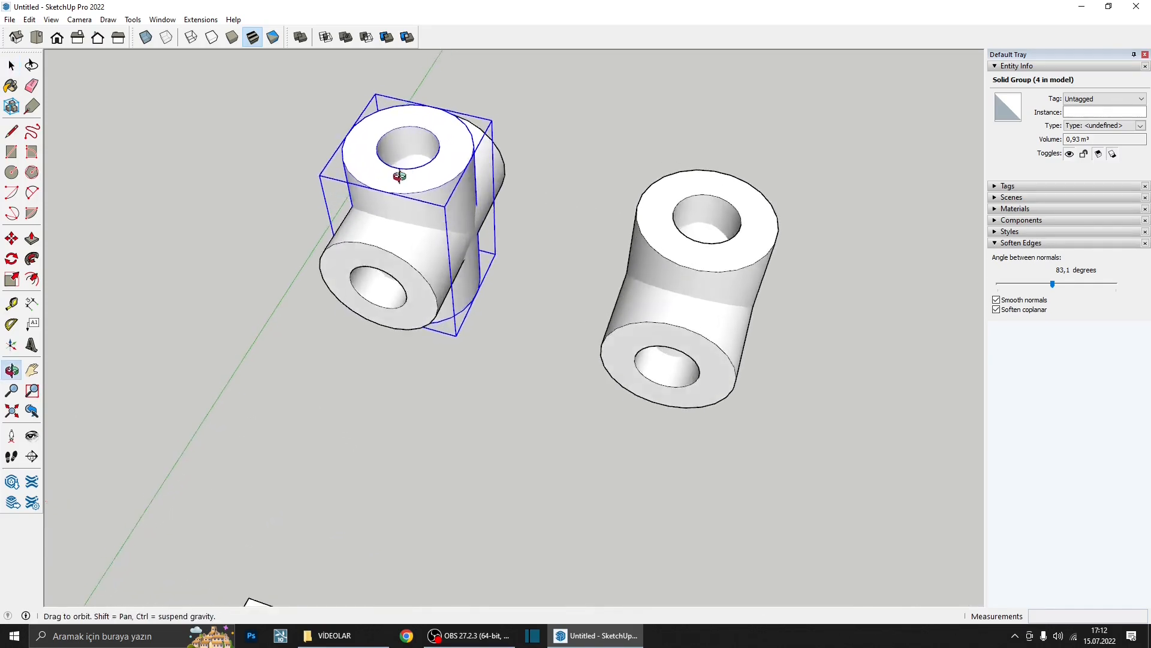
scroll(399, 250, down, 1)
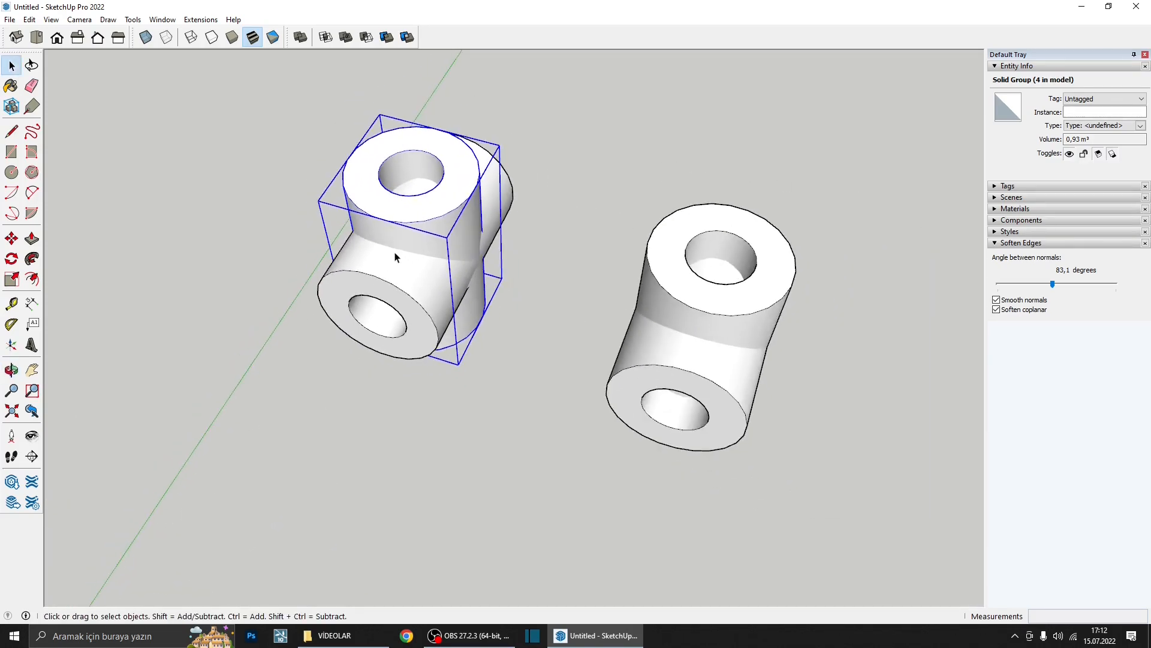
scroll(395, 253, down, 2)
middle_drag(395, 253, 318, 147)
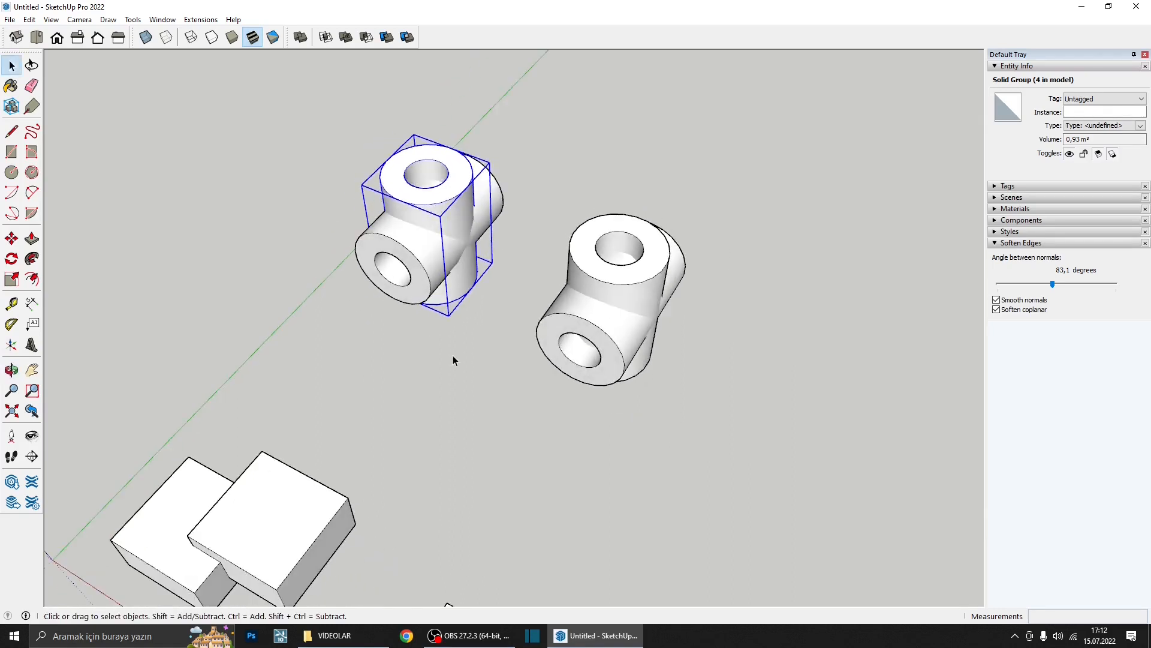
click(452, 354)
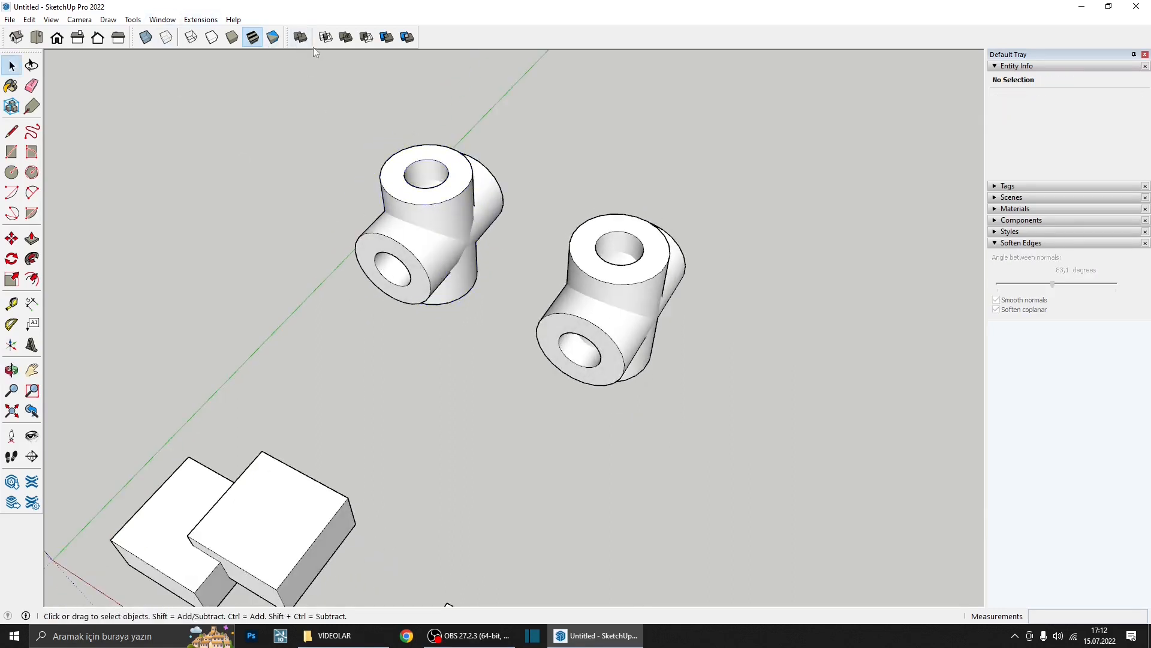
- Combine the two crossing pipes of the model nearest the green axis with Outer Shell
click(300, 38)
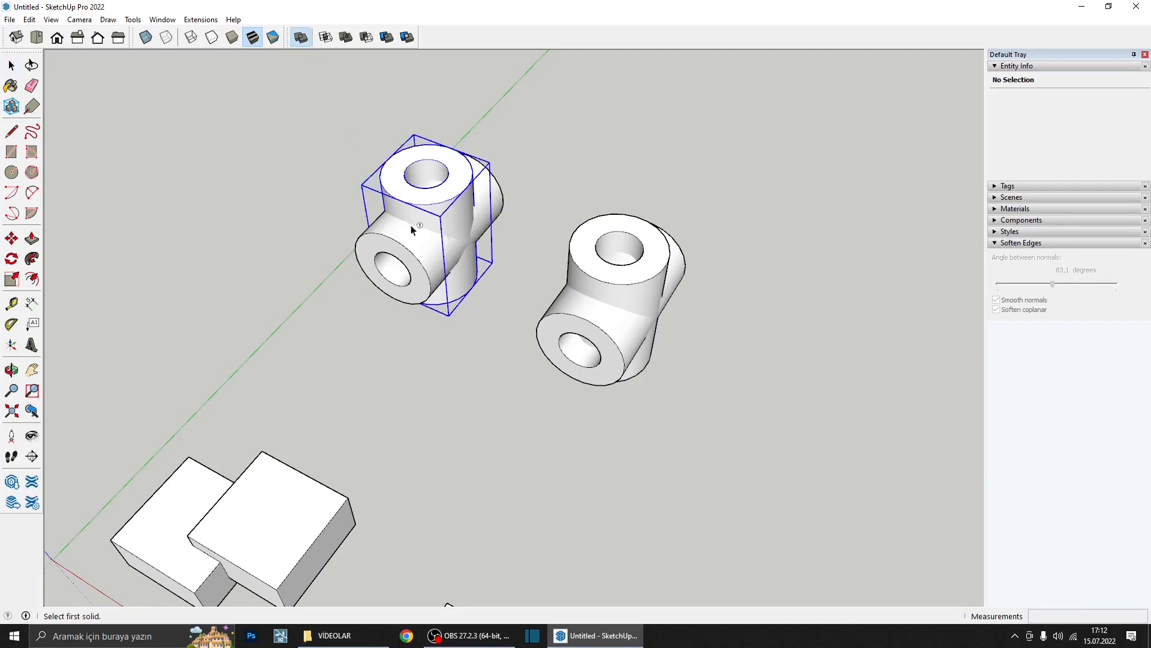
click(421, 210)
click(421, 210)
middle_drag(412, 206, 404, 162)
key(Escape)
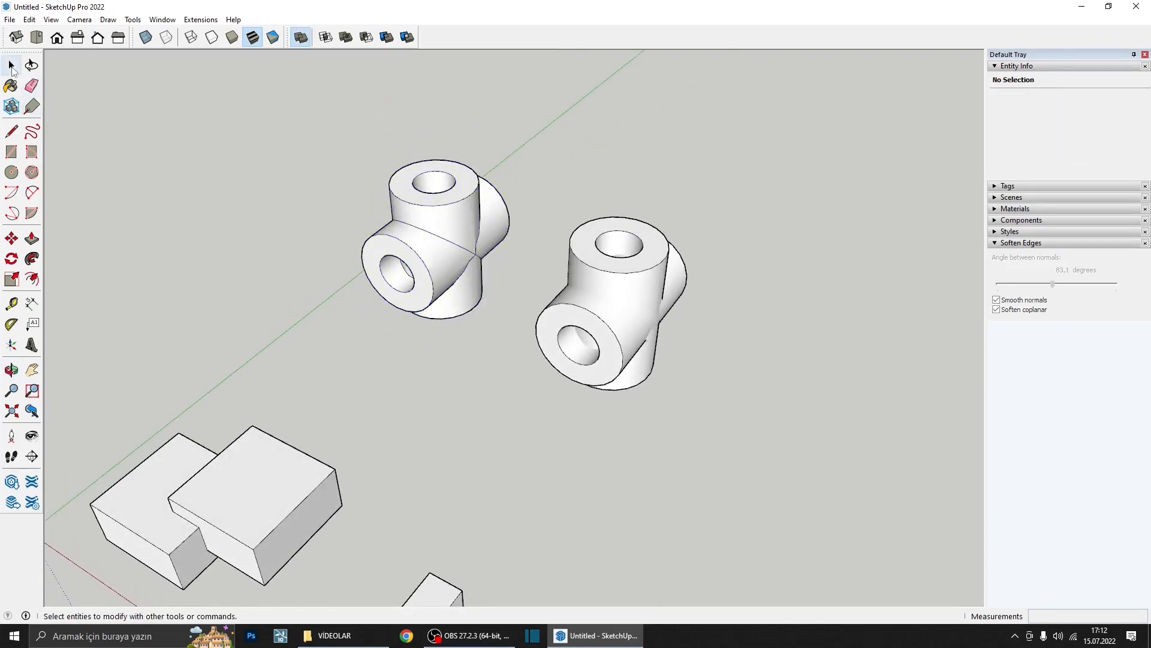
key(space)
- Merge the vertical and horizontal pipes of the second pipe model into one solid with Union
click(614, 265)
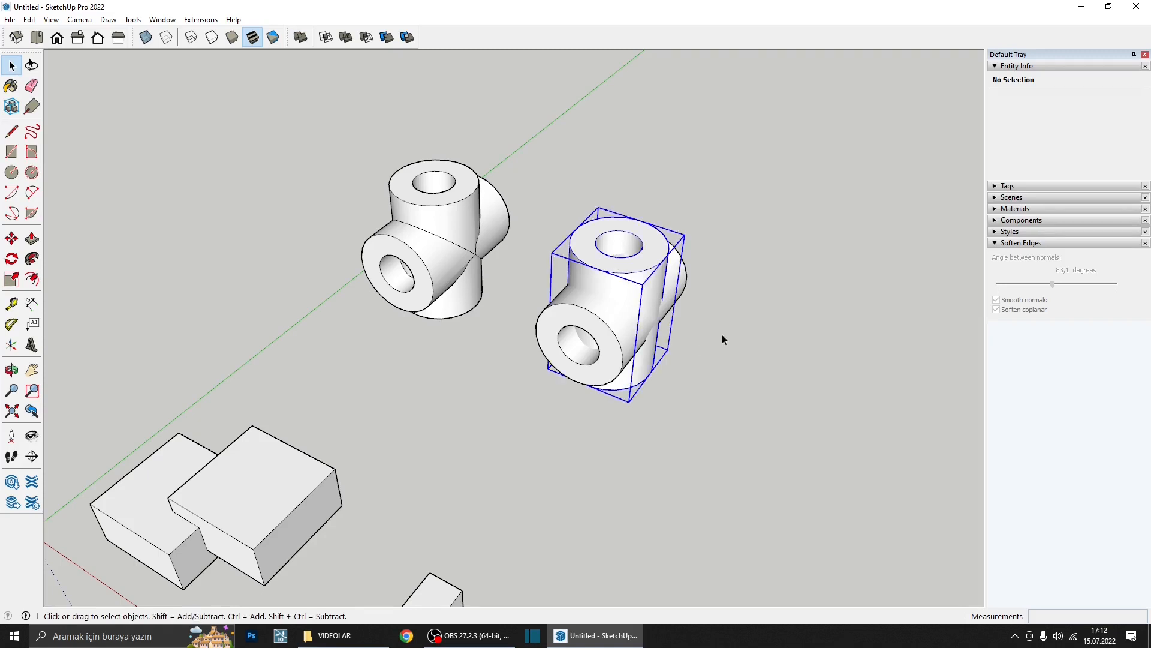
click(346, 38)
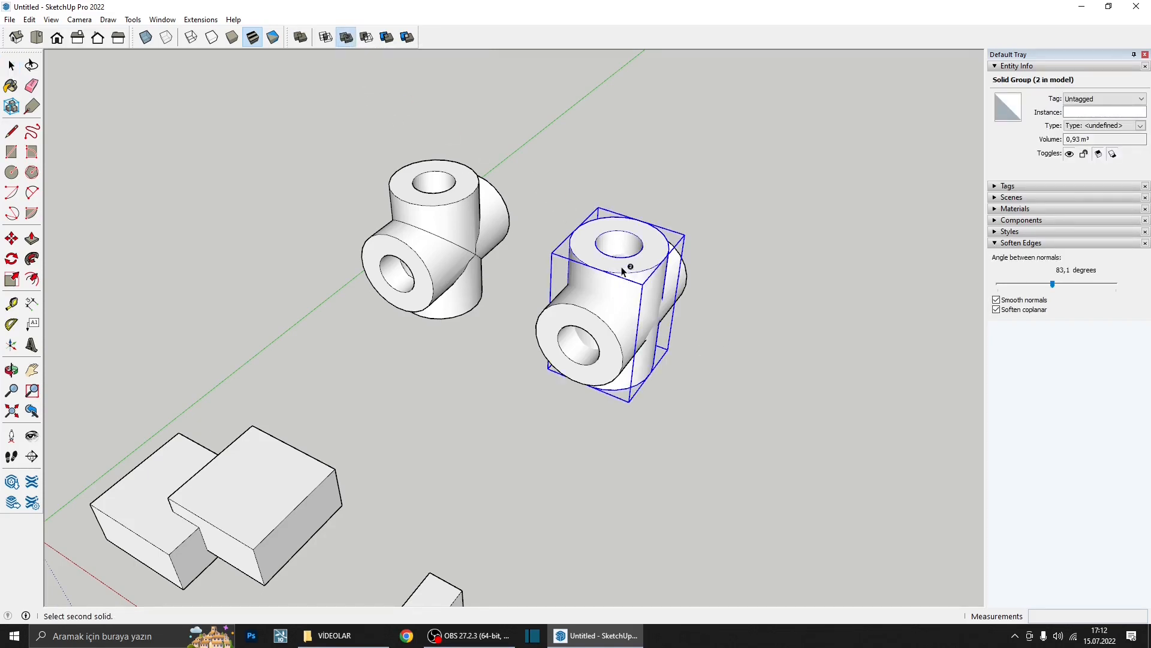
click(601, 327)
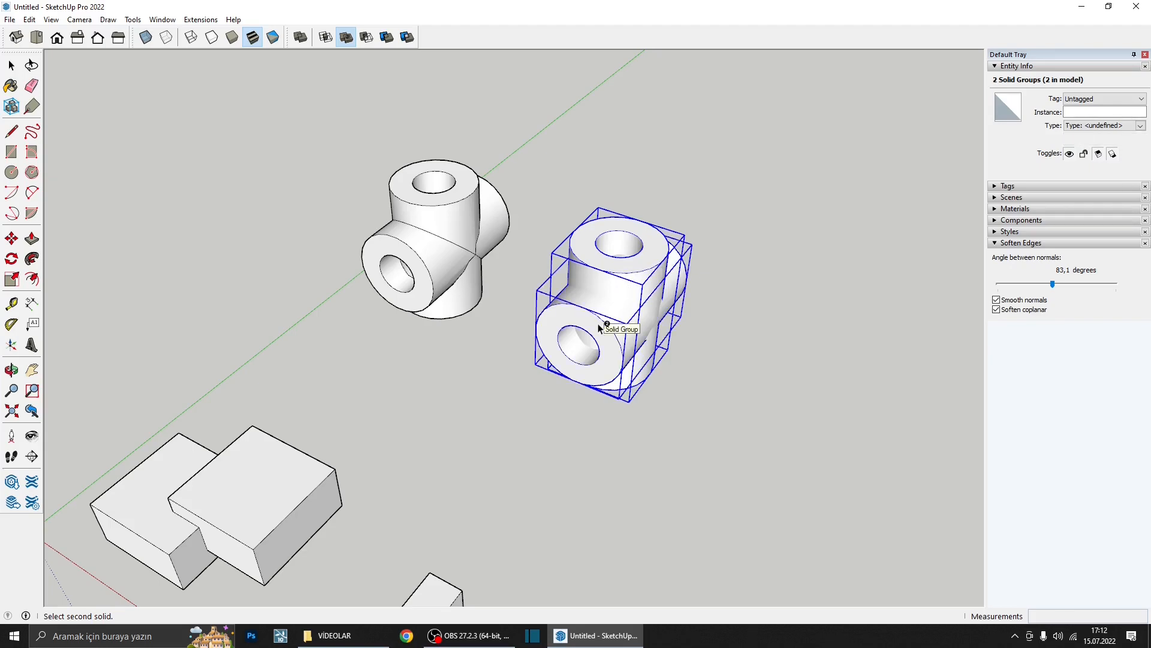
click(601, 327)
middle_drag(606, 321, 515, 240)
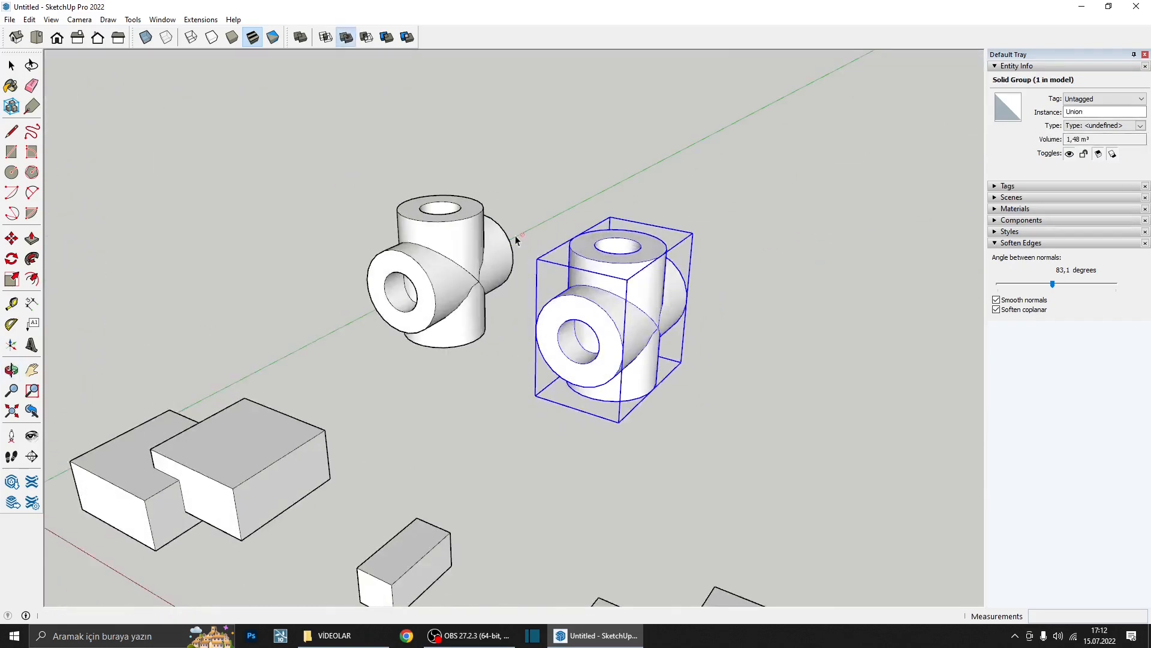
middle_drag(527, 319, 516, 399)
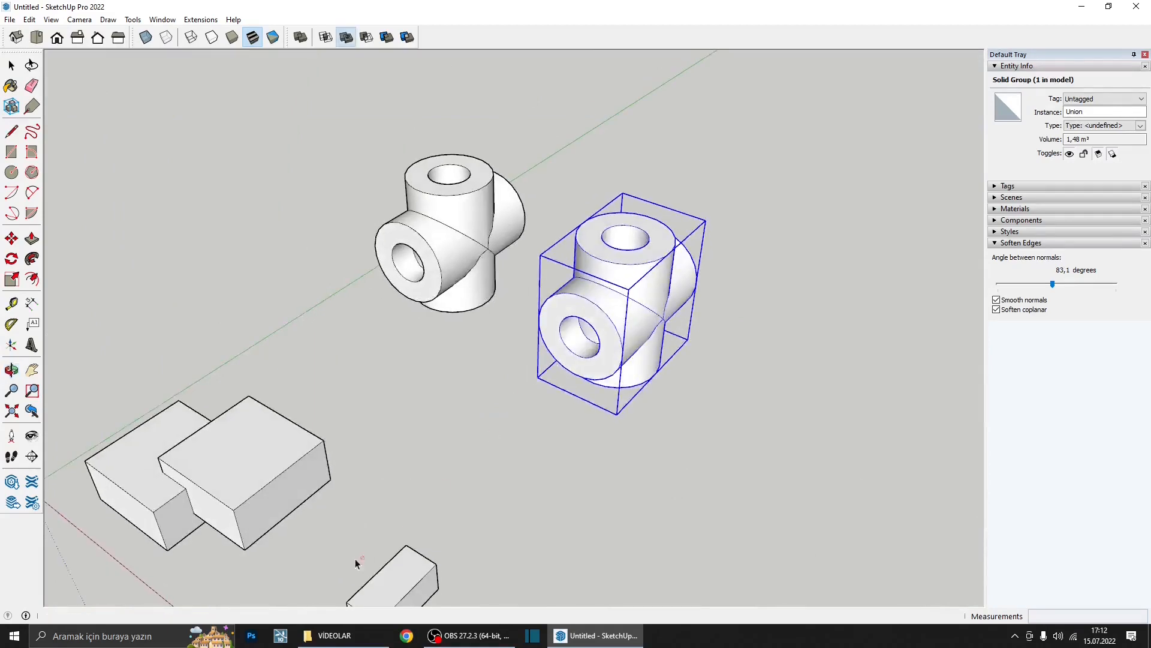
- Turn on X-ray display and compare the interior geometry of the outer-shelled and united pipe models
click(146, 37)
middle_drag(586, 245, 509, 325)
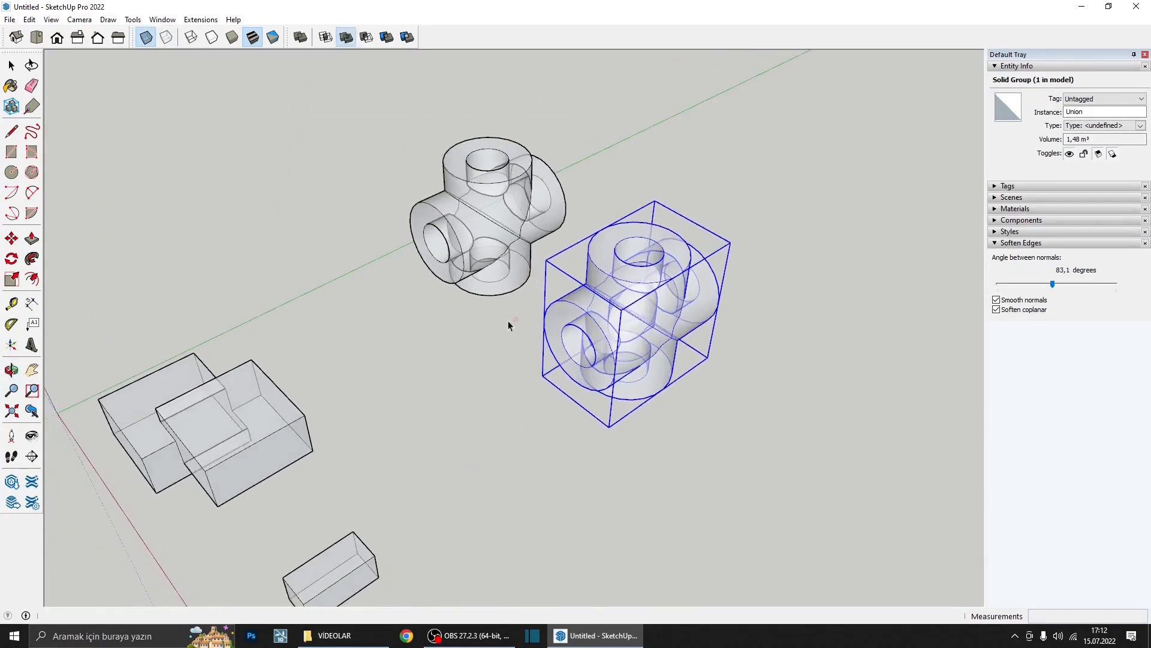
key(space)
click(488, 361)
middle_drag(422, 282, 546, 154)
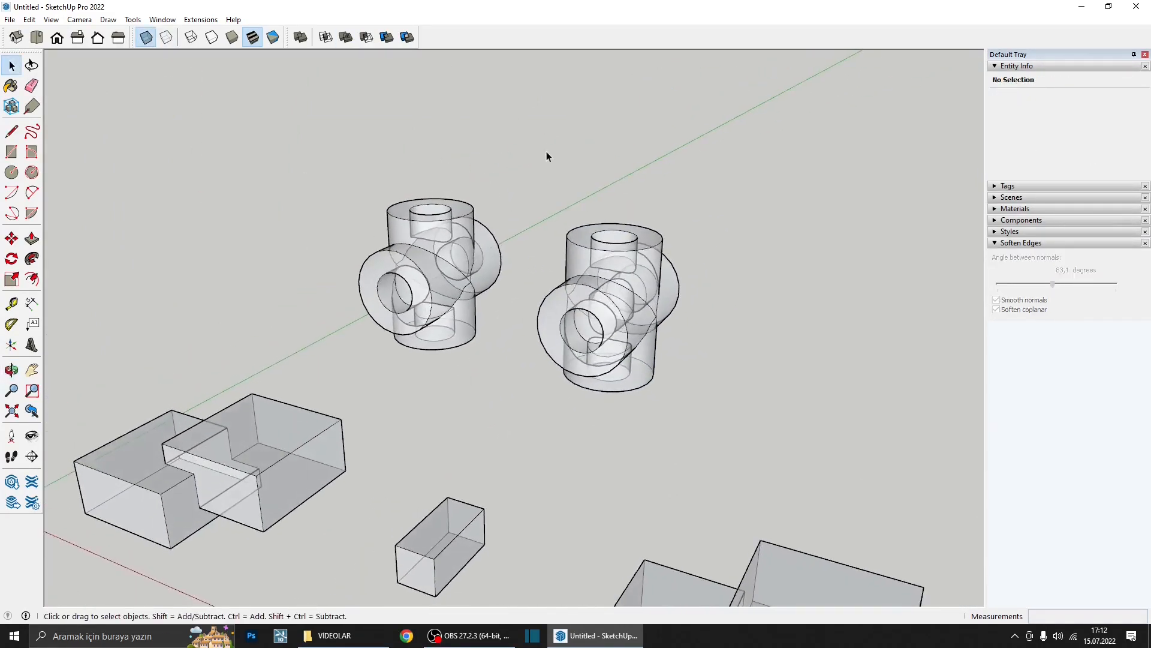
scroll(462, 275, up, 3)
middle_drag(461, 276, 413, 244)
scroll(468, 224, up, 3)
scroll(423, 211, up, 1)
middle_drag(424, 288, 477, 266)
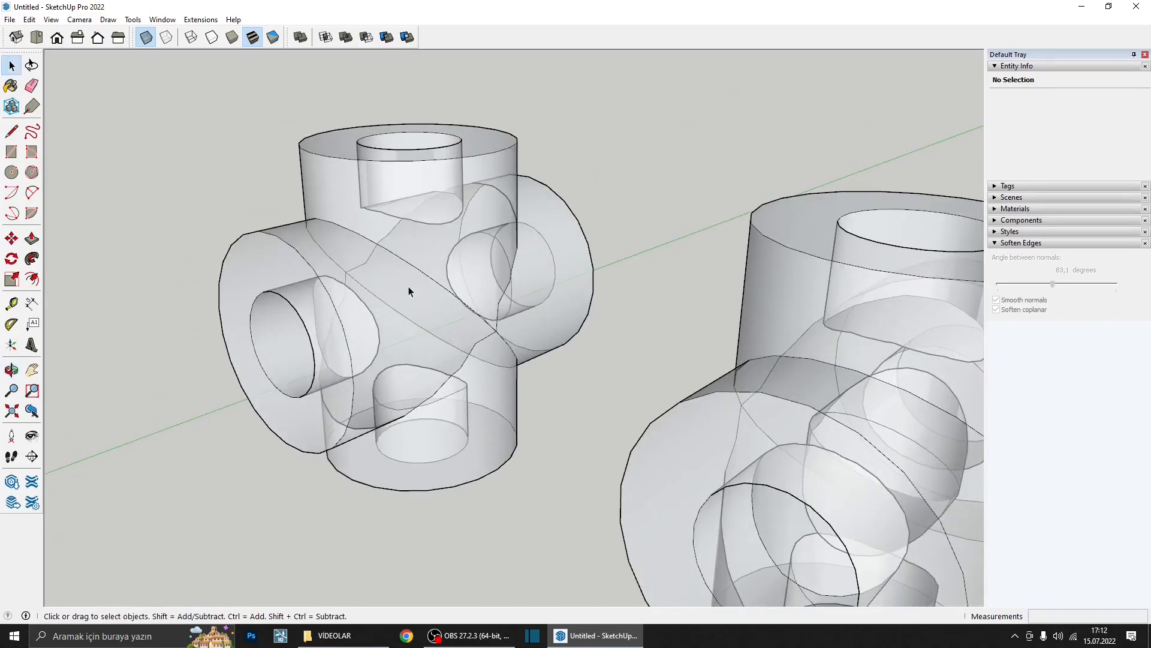
- Examine the interior voids and intersection lines of both crossing pipe models in X-ray display from several angles
middle_drag(408, 291, 627, 236)
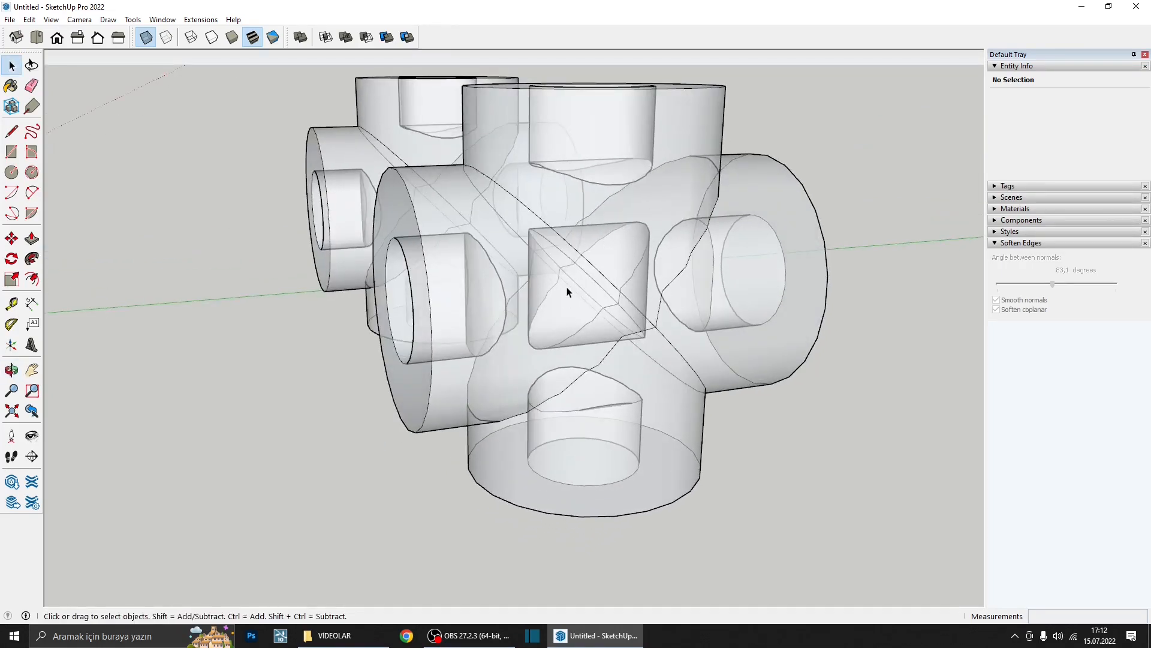
scroll(565, 270, up, 2)
middle_drag(555, 240, 575, 334)
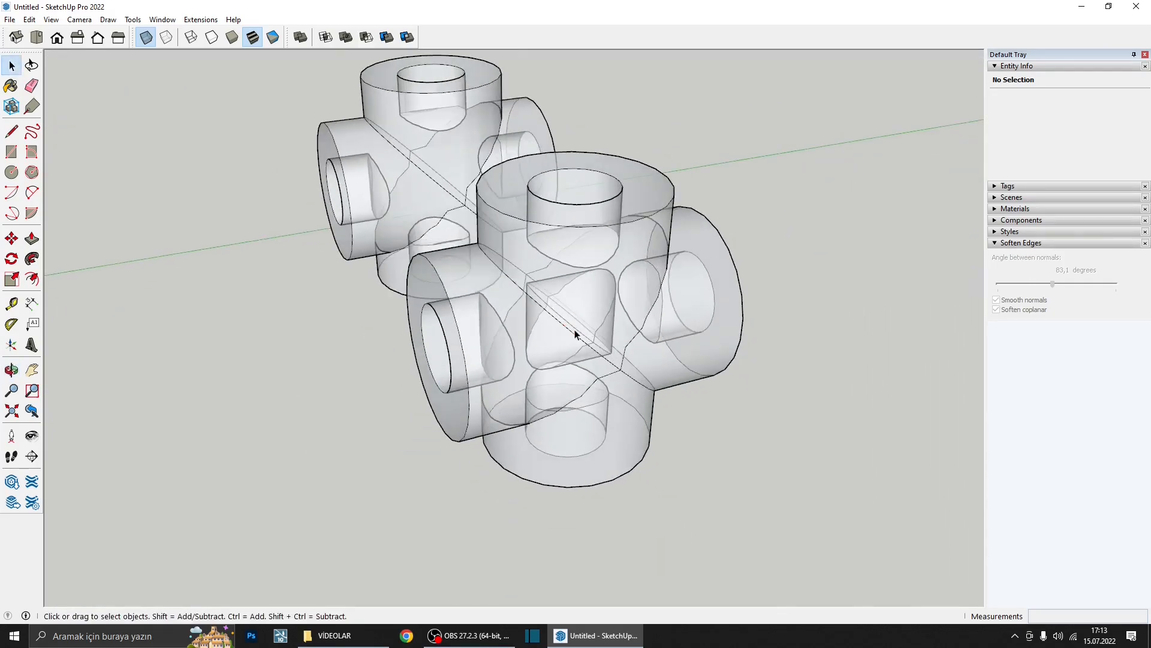
scroll(497, 225, down, 3)
middle_drag(497, 225, 440, 313)
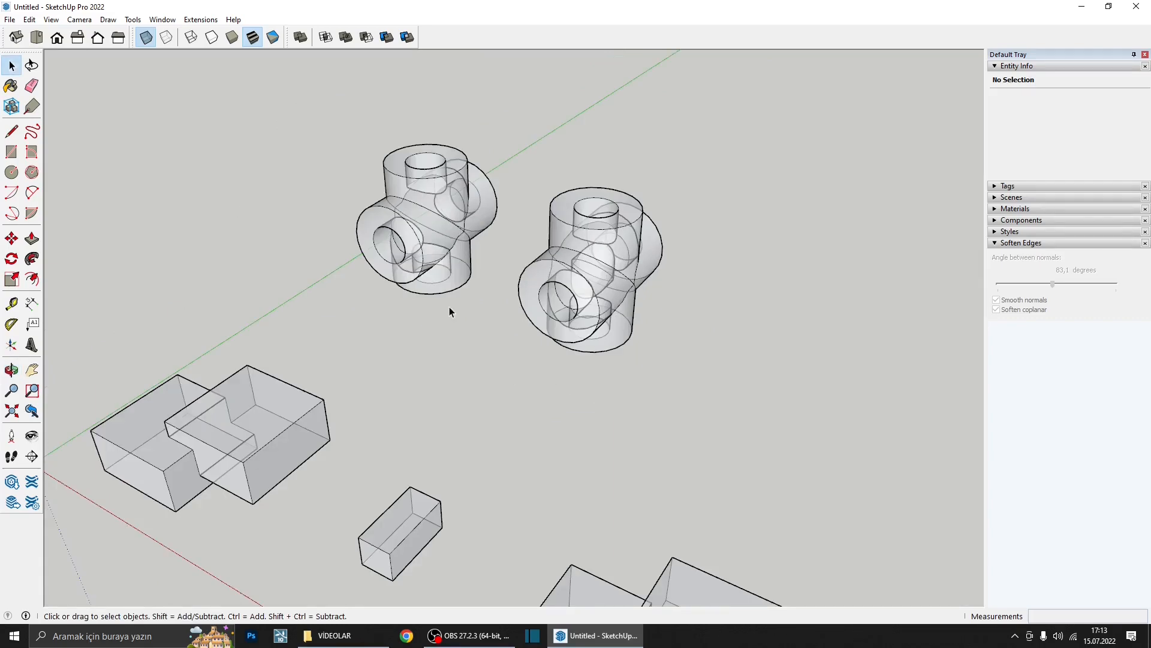
middle_drag(594, 262, 465, 289)
scroll(410, 268, down, 2)
scroll(305, 201, down, 1)
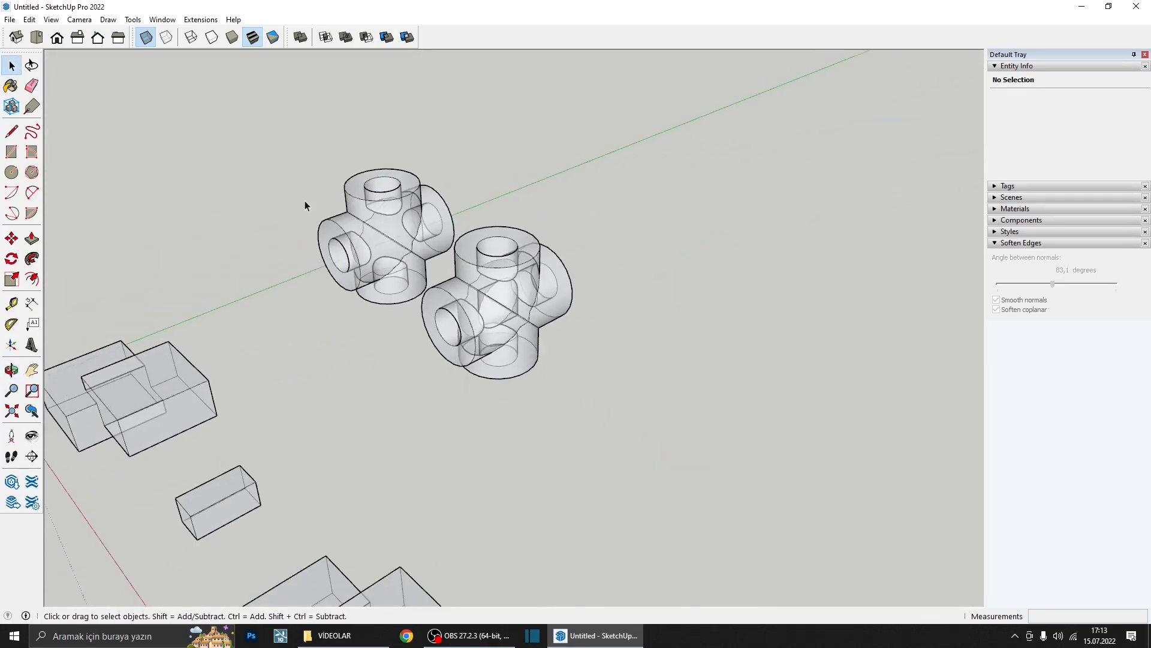
- Turn off X-ray display and bring the row of box pairs along the red axis into view
click(145, 37)
scroll(285, 240, down, 2)
scroll(486, 329, down, 2)
middle_drag(285, 262, 458, 336)
scroll(438, 383, up, 2)
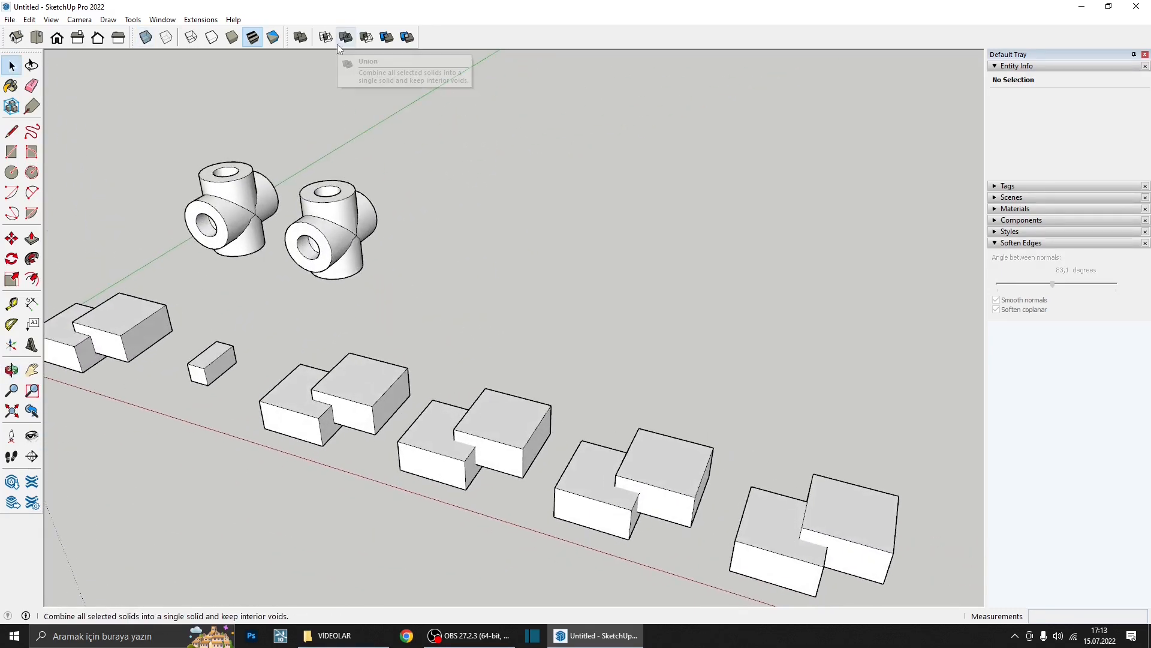
- Subtract the raised rear box from the lower front box in the overlapping pair directly after the united pair
click(367, 38)
scroll(479, 438, up, 3)
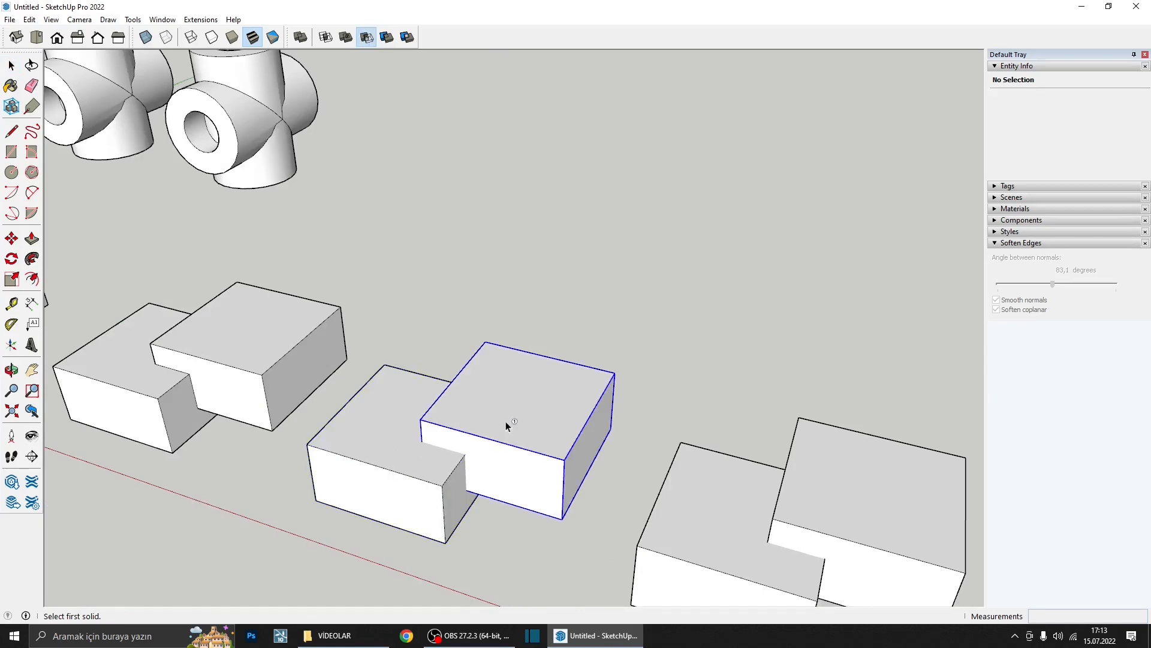
click(537, 400)
scroll(552, 398, down, 3)
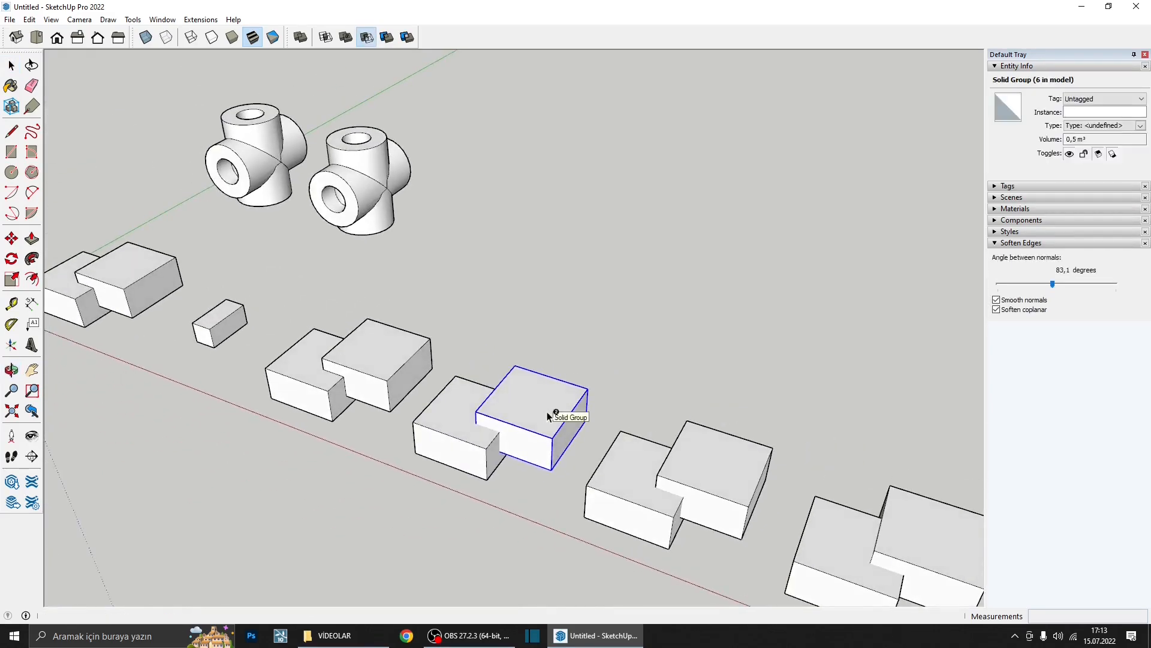
scroll(543, 412, up, 3)
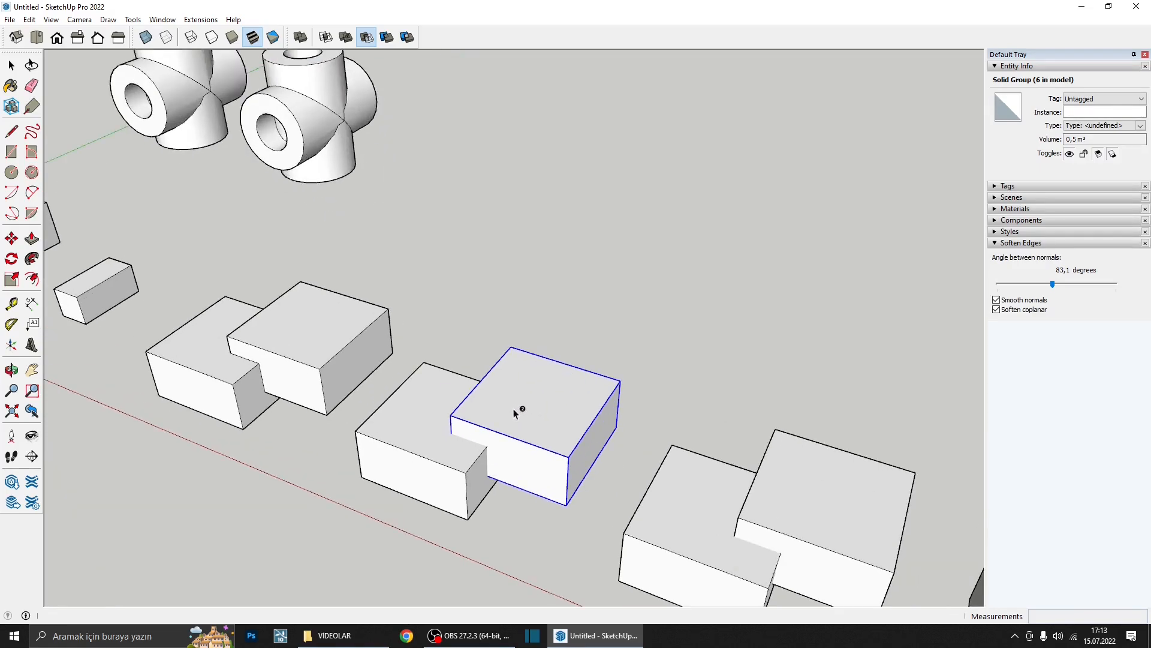
click(409, 438)
middle_drag(419, 442, 437, 352)
scroll(485, 386, up, 4)
scroll(526, 385, down, 6)
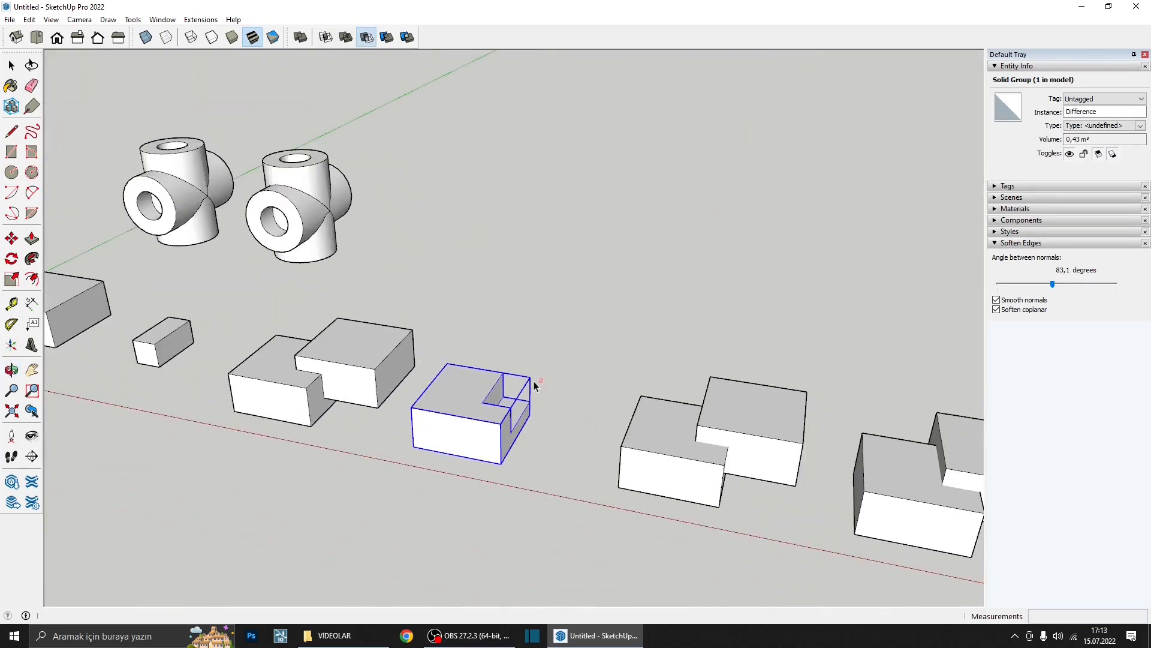
mouse_move(532, 385)
middle_down()
mouse_move(544, 364)
mouse_move(524, 376)
middle_up()
key(space)
click(538, 322)
scroll(531, 360, up, 1)
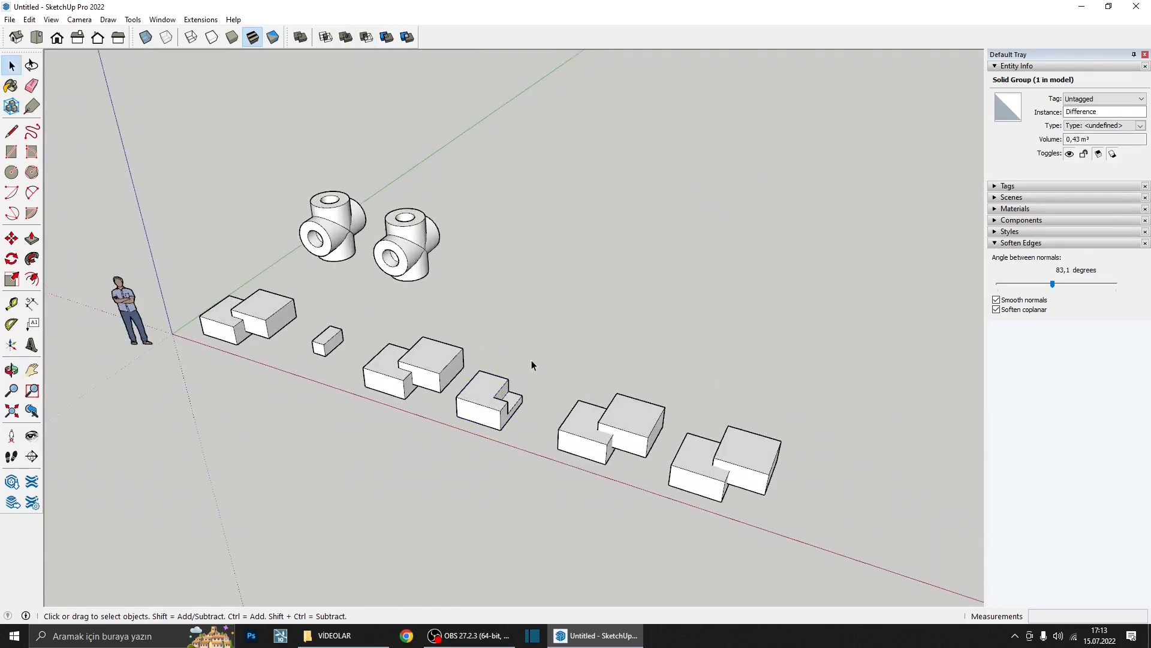
- Trim the front box of the second-to-last pair with its overlapping rear box, keeping the rear box
click(387, 37)
scroll(592, 319, up, 3)
scroll(628, 405, down, 1)
click(630, 396)
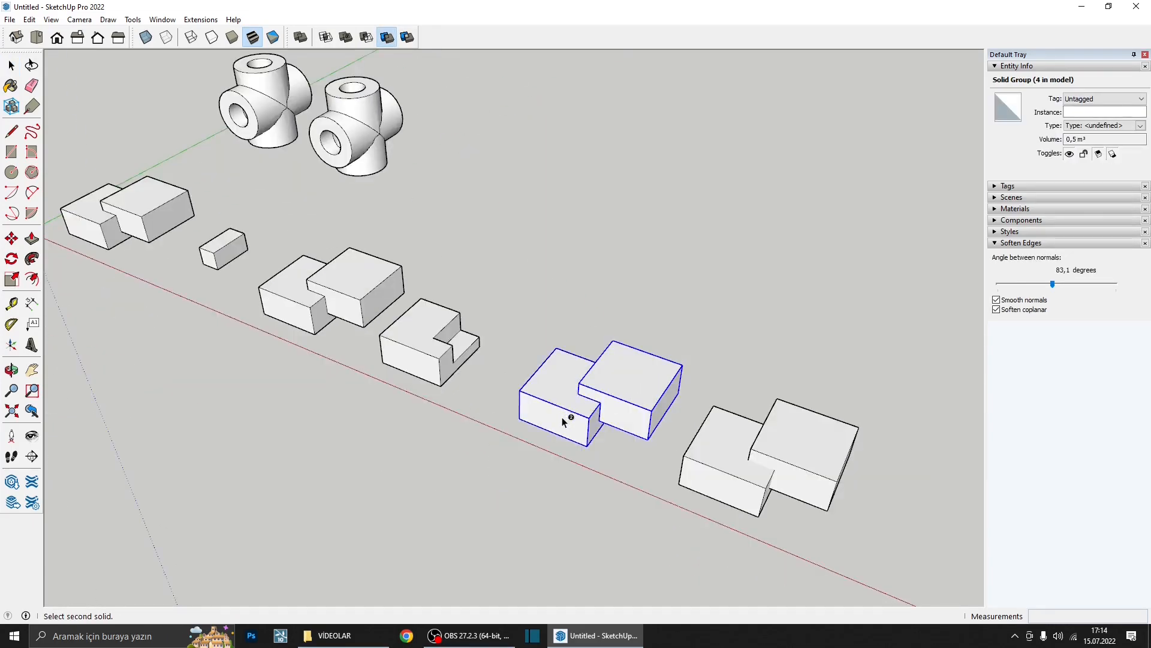
click(569, 447)
- Try moving the rear cutting box off the trimmed box to expose the notch, and cancel the move
key(m)
click(635, 381)
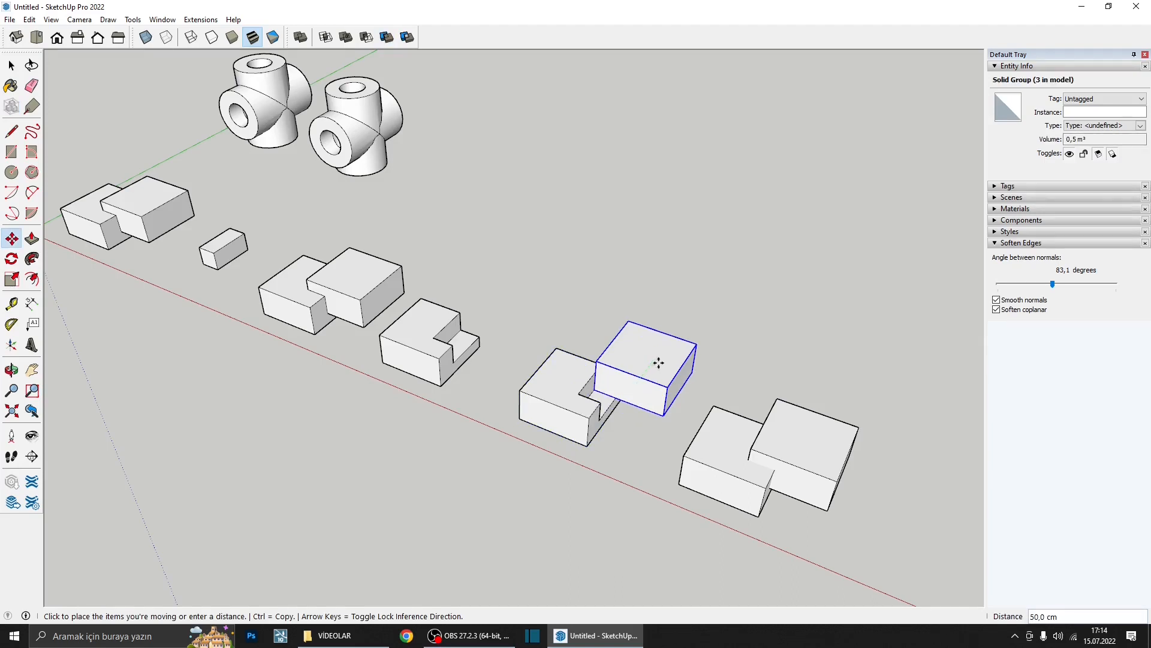
key(Escape)
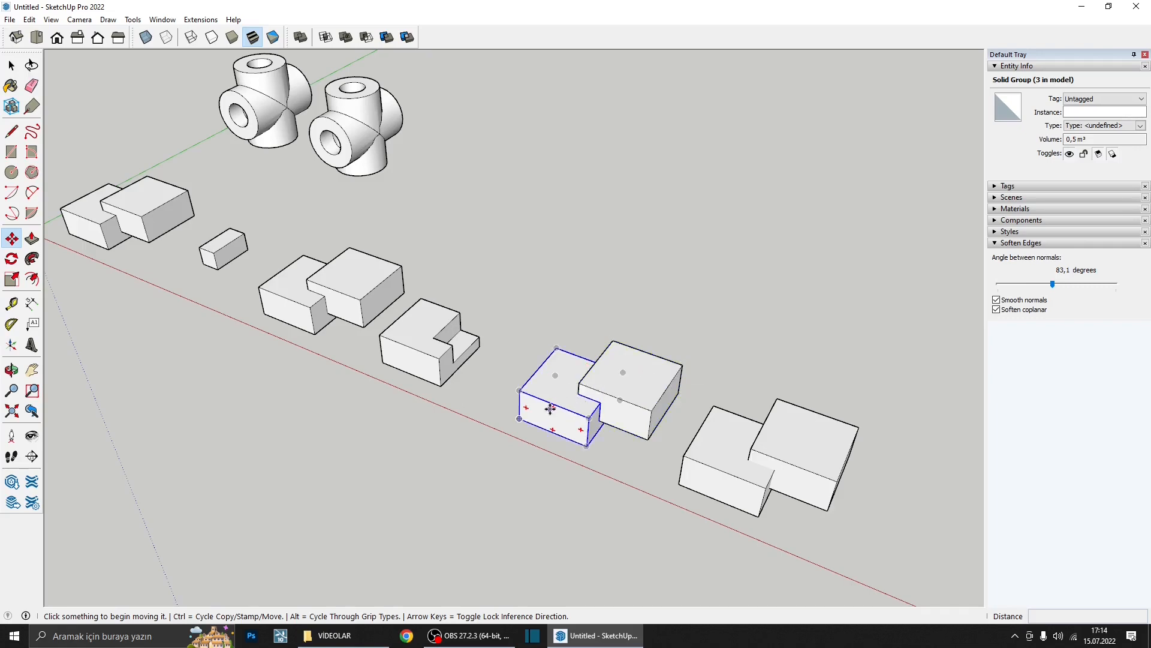
- Compare the subtracted solid with the neighbouring trimmed box pair
middle_drag(558, 395, 544, 394)
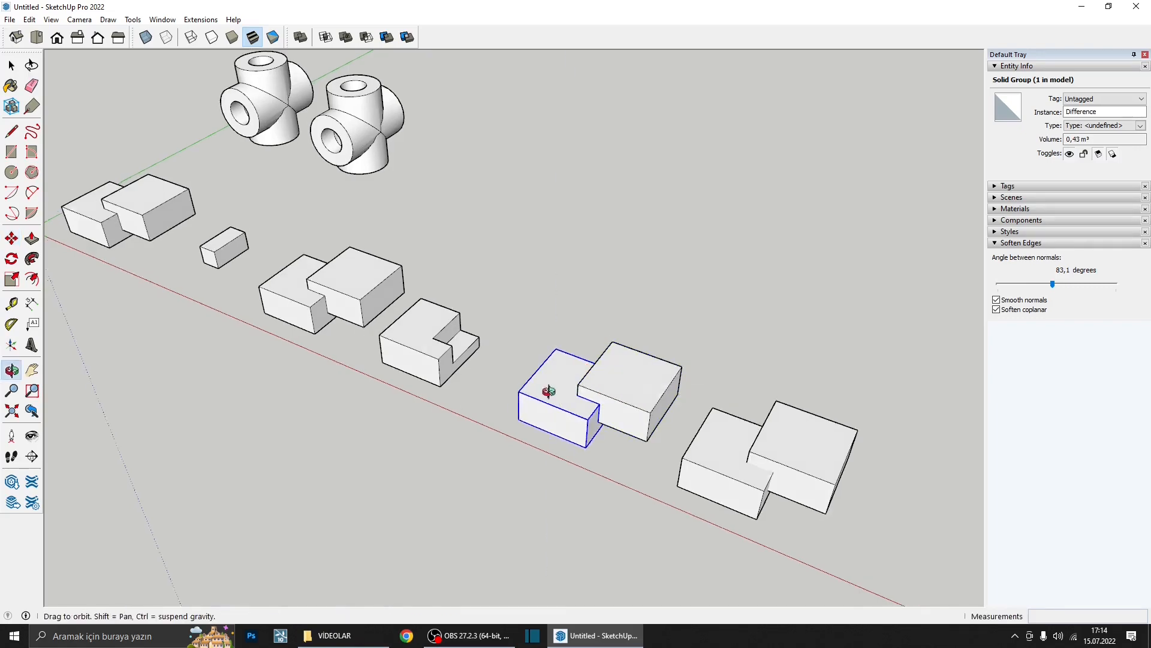
scroll(455, 348, up, 5)
scroll(471, 324, down, 4)
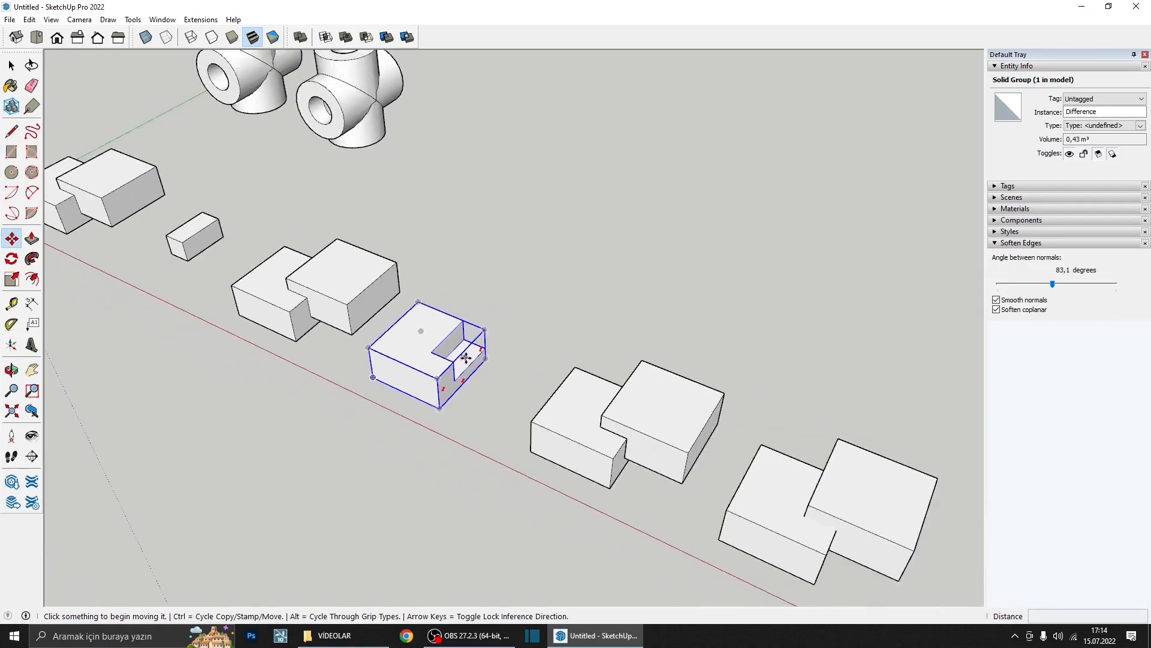
scroll(472, 324, up, 2)
key(space)
scroll(471, 334, up, 2)
click(497, 322)
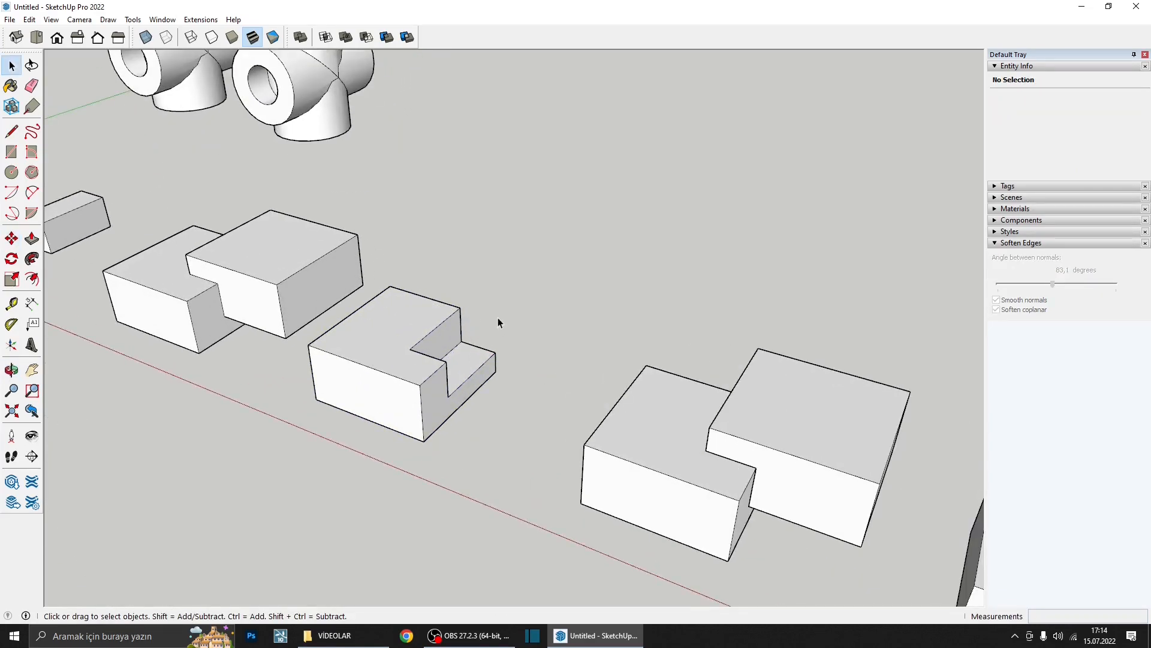
scroll(402, 348, down, 4)
scroll(440, 345, up, 2)
middle_drag(440, 343, 451, 336)
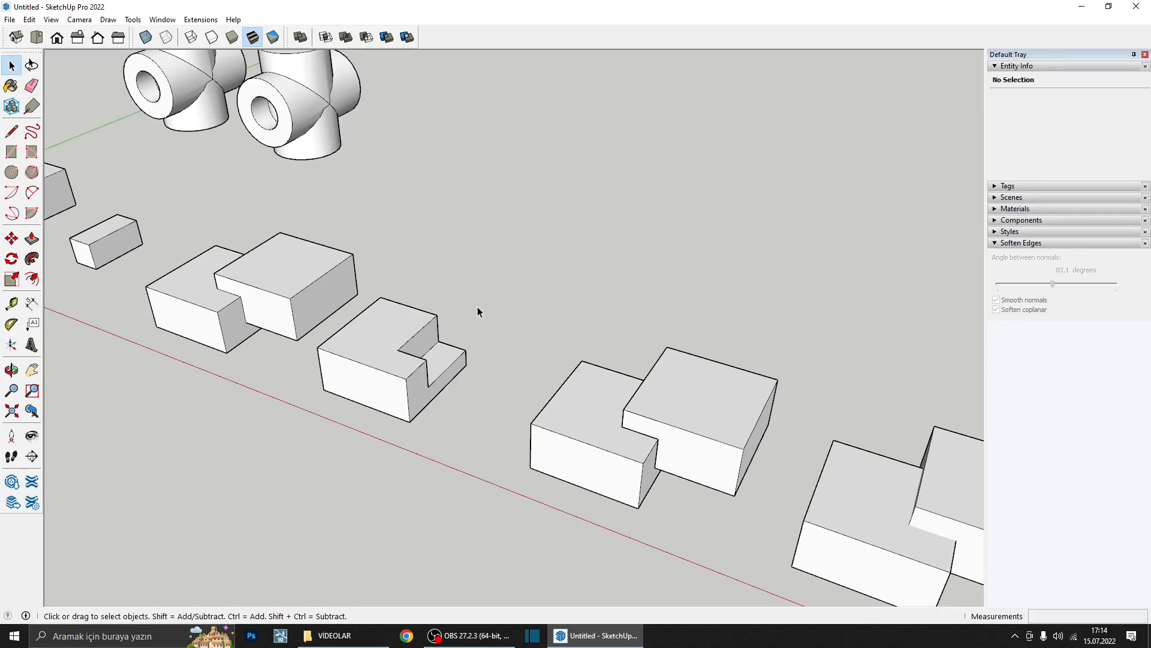
scroll(467, 316, down, 4)
scroll(521, 386, up, 3)
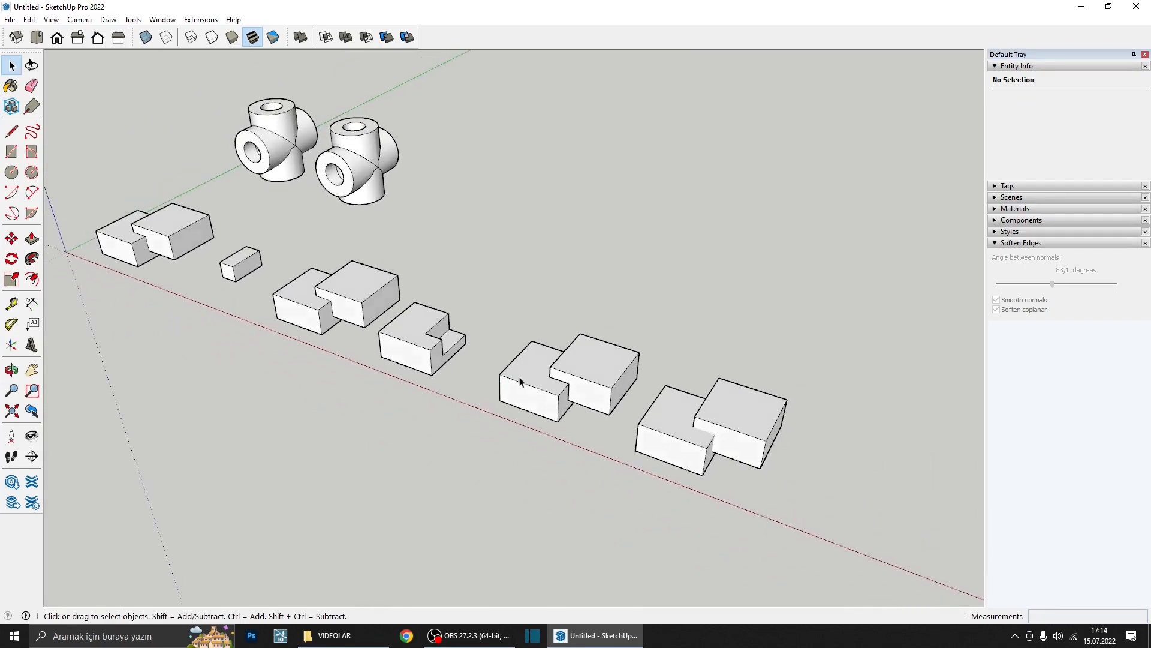
- Shift the cutting box away from the trimmed box once more, cancel the move and clear the selection
click(577, 377)
key(m)
click(593, 405)
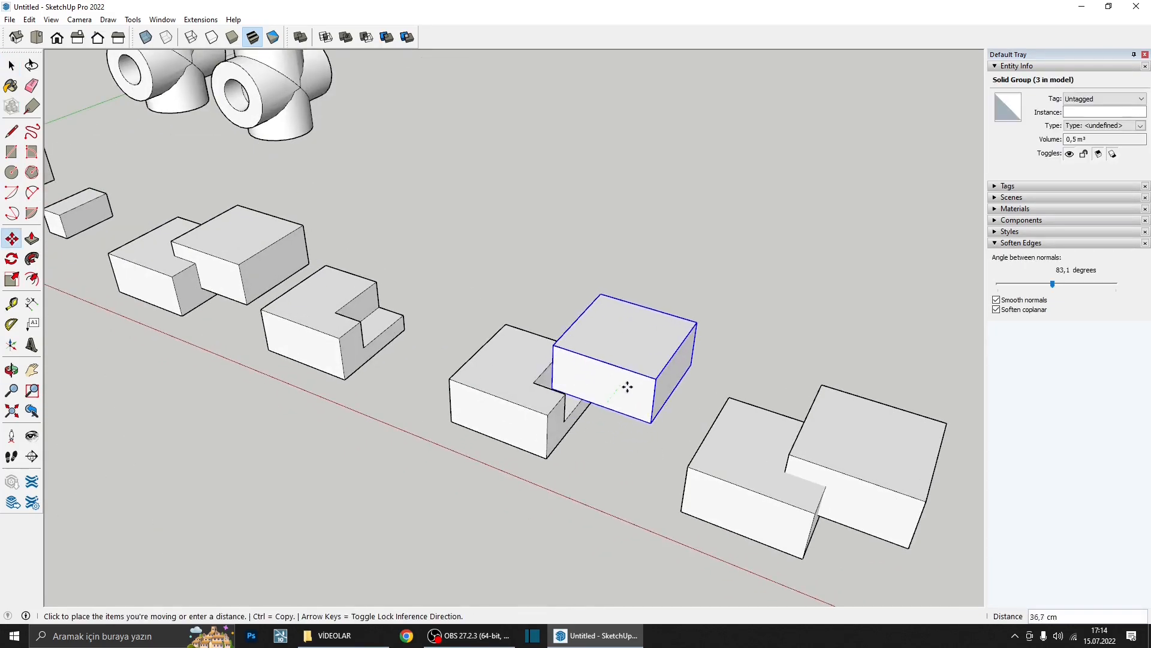
key(space)
scroll(415, 414, down, 3)
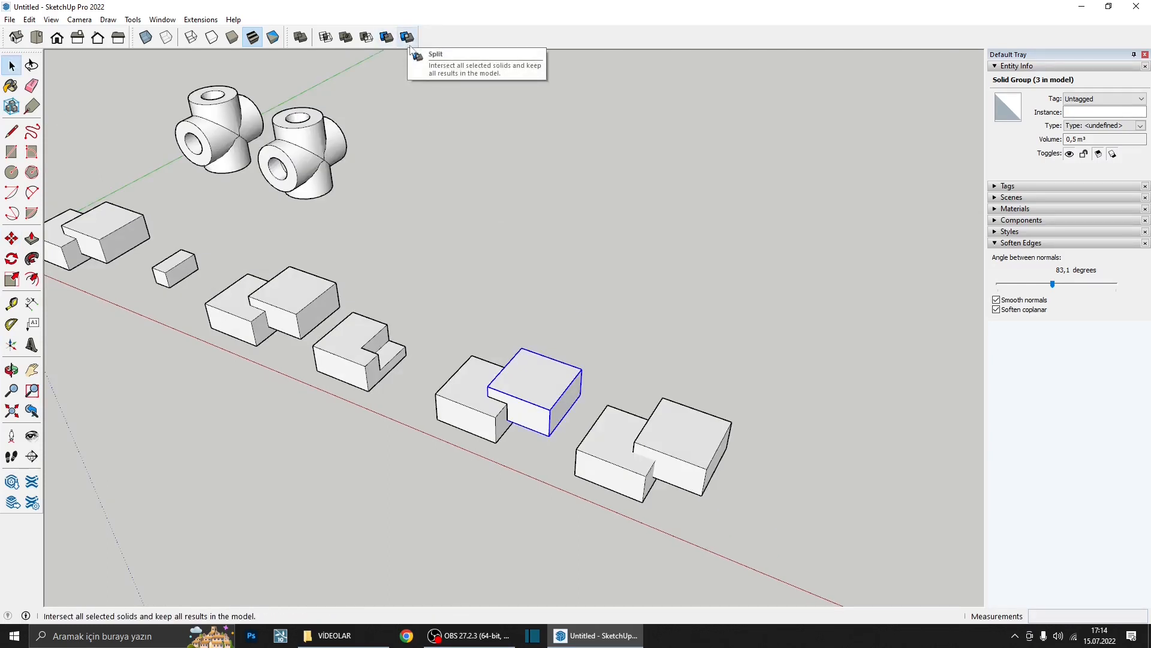
click(788, 454)
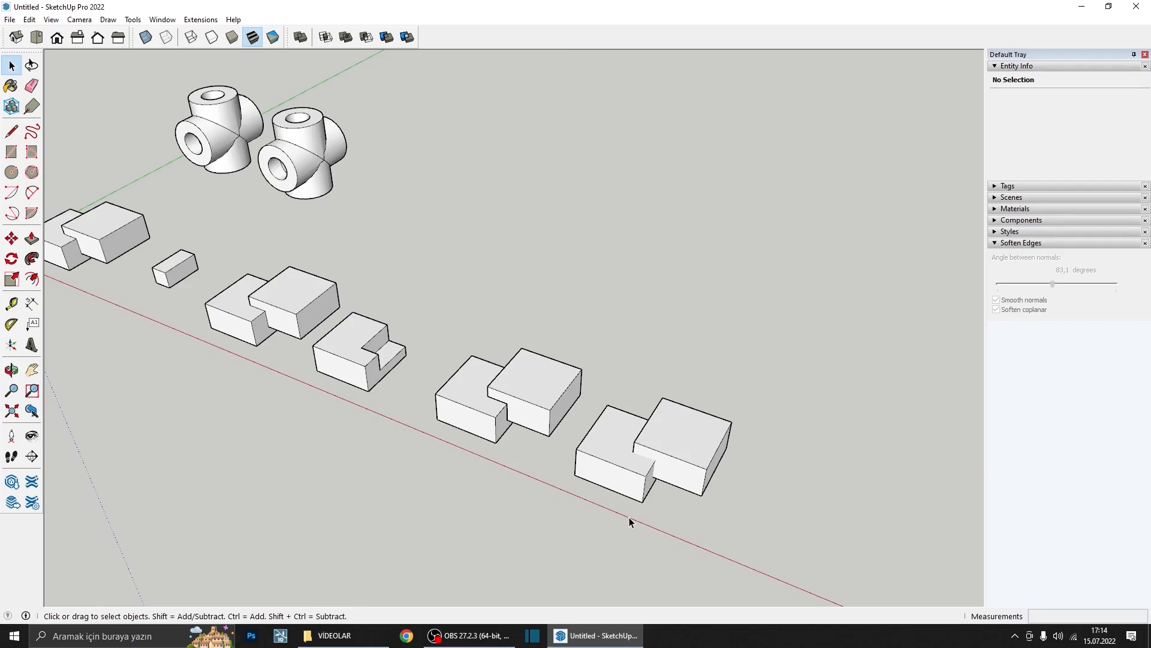
- Split the last overlapping box pair along the red axis, picking the rear box first and the front box second
scroll(743, 395, down, 3)
middle_drag(744, 395, 414, 254)
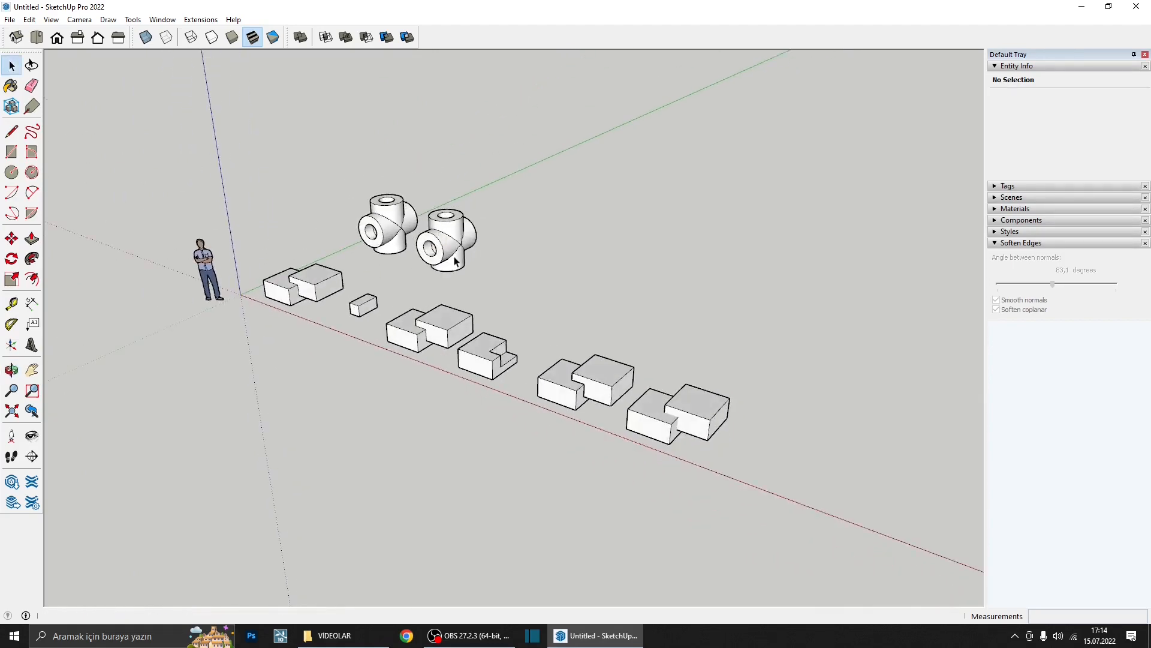
scroll(706, 398, up, 5)
middle_drag(681, 371, 662, 400)
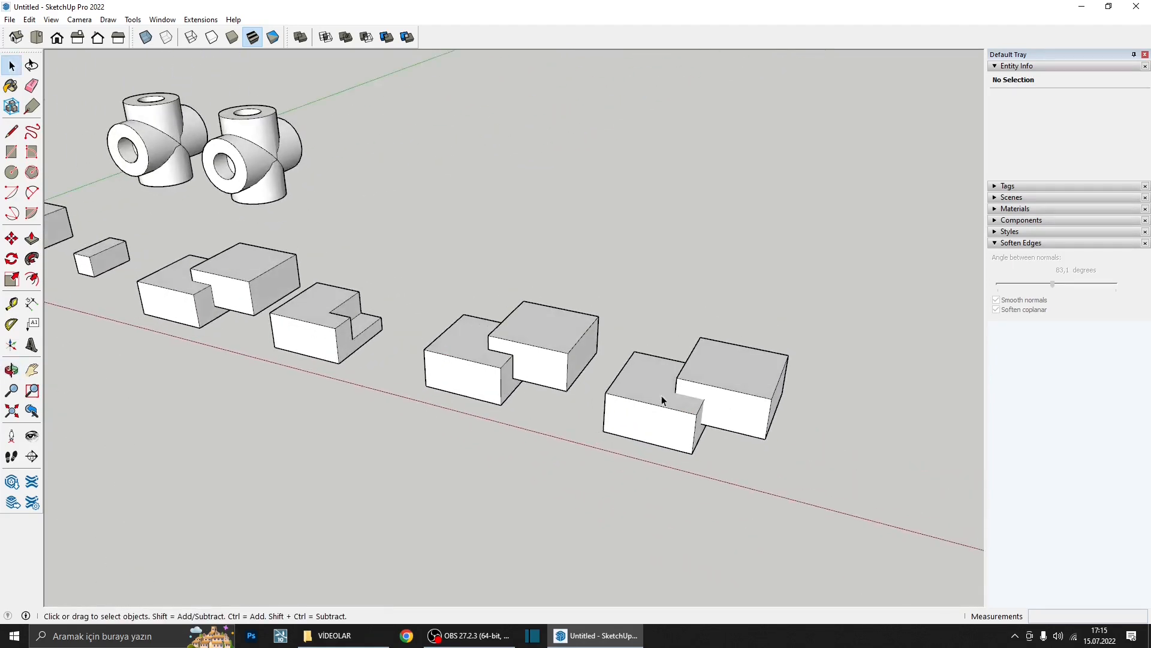
click(407, 37)
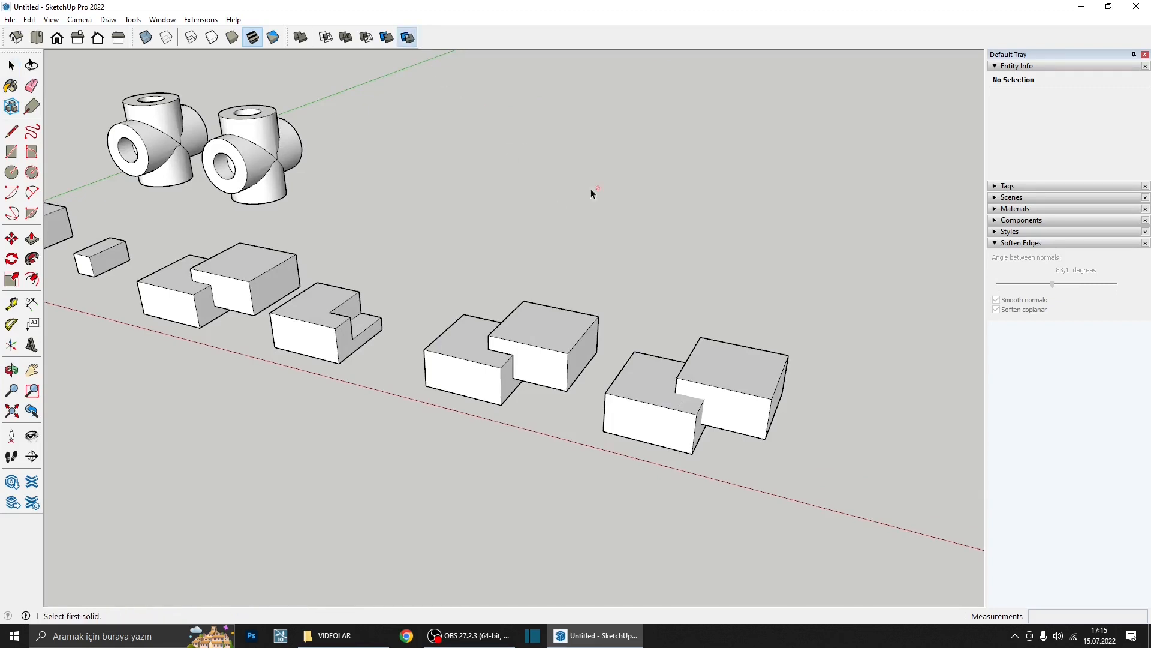
click(753, 381)
click(651, 399)
scroll(618, 359, down, 3)
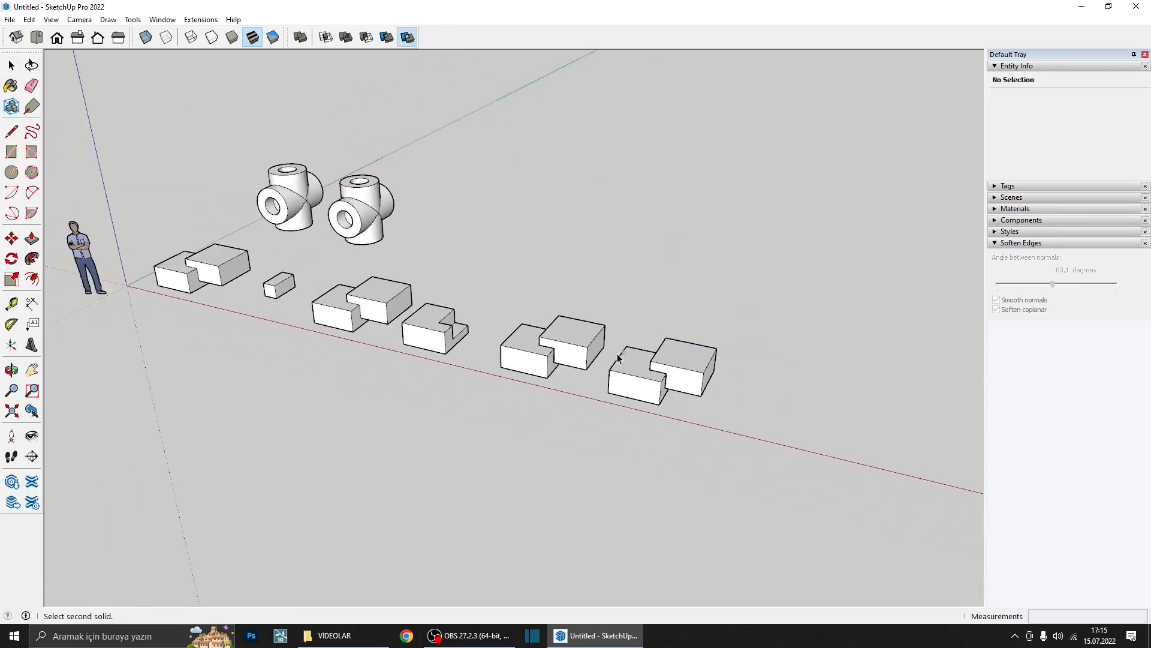
middle_drag(617, 358, 602, 403)
- Move the rear piece of the split pair away from the other pieces
key(space)
click(644, 395)
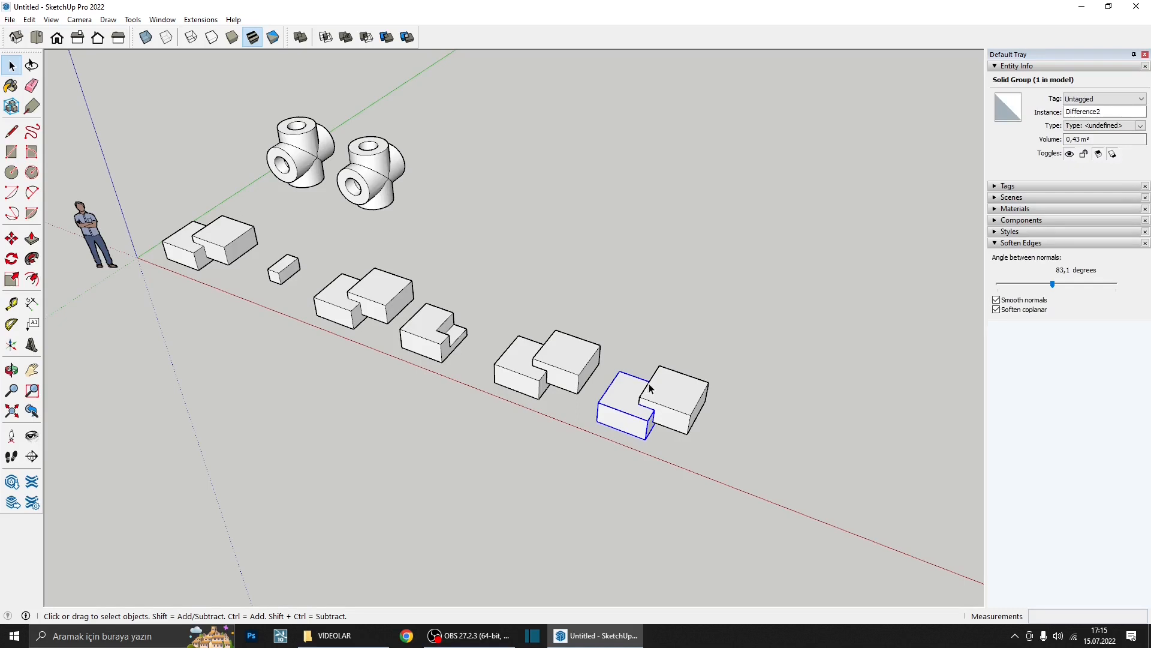
key(m)
key(space)
click(677, 400)
key(m)
click(678, 395)
click(789, 365)
middle_drag(661, 400, 647, 415)
key(space)
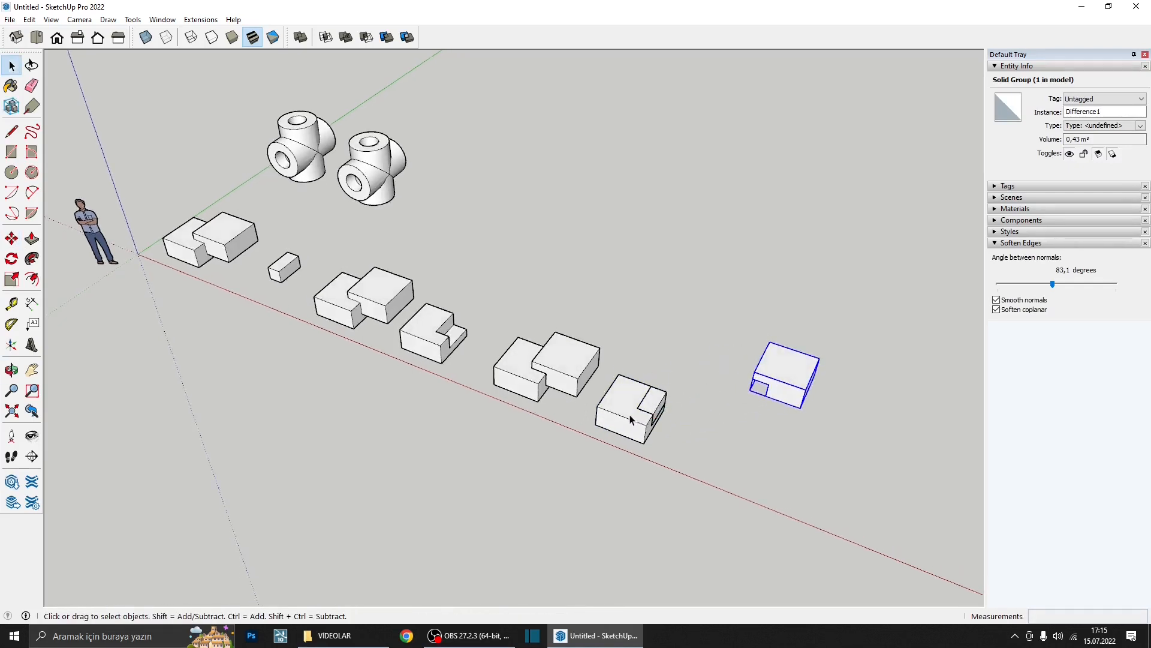
- Move the front piece of the split pair away from the small overlap block
click(631, 420)
key(m)
click(664, 468)
click(792, 521)
key(space)
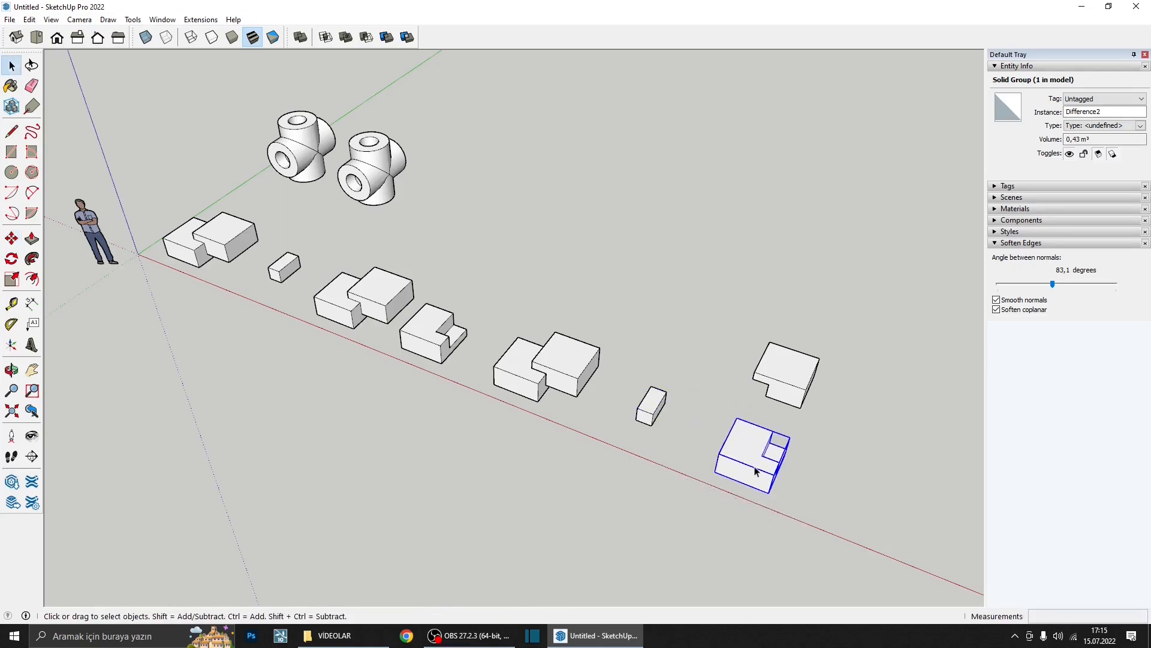
- Examine the notched front piece, notched rear piece and small overlap block produced by the Split
shift+middle_drag(756, 471, 618, 405)
middle_drag(618, 405, 578, 362)
scroll(600, 378, up, 3)
click(722, 301)
scroll(533, 323, down, 3)
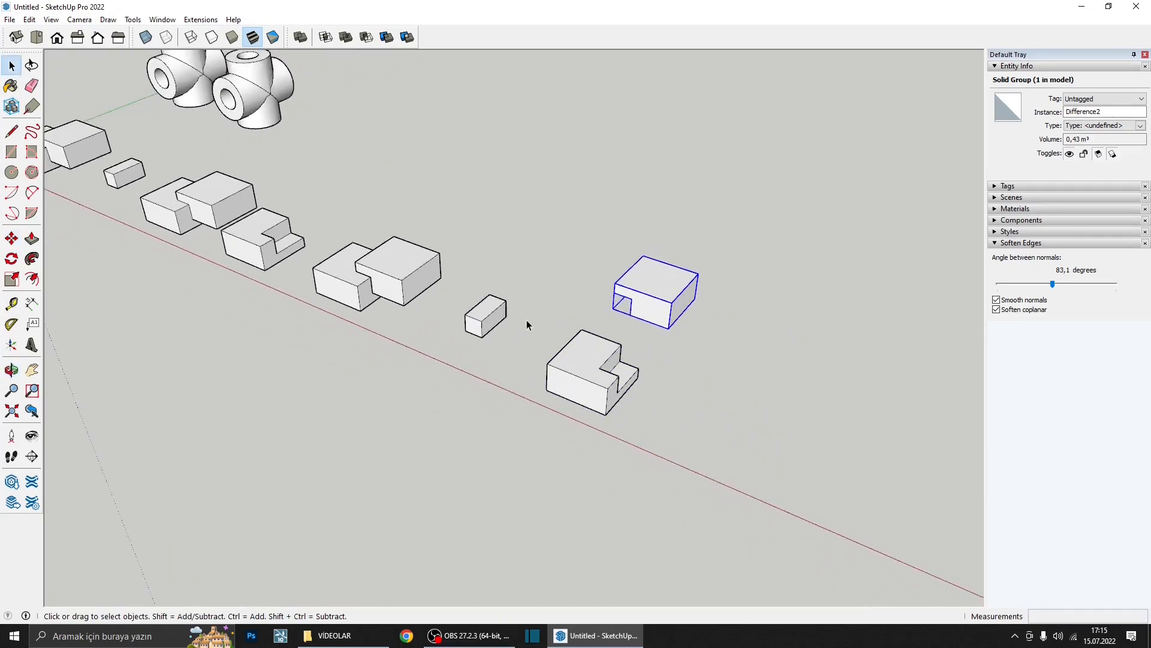
middle_drag(528, 324, 585, 351)
click(522, 313)
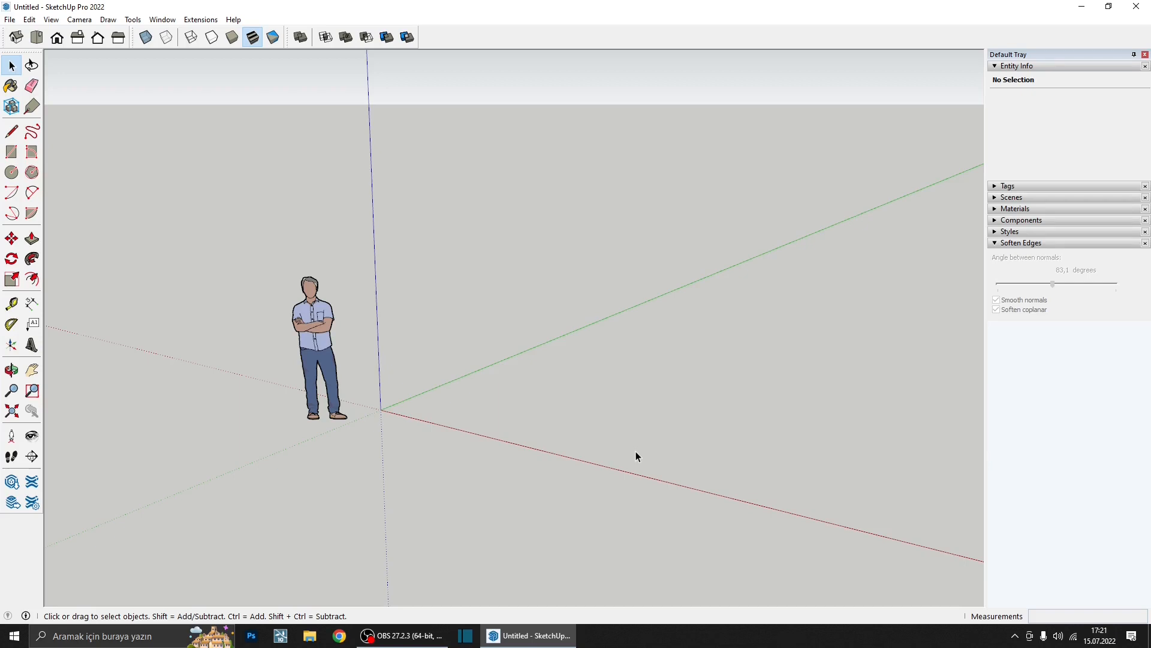
- Switch through the Line, Select, Move and Rectangle tools in the empty model to demonstrate their shortcuts
key(l)
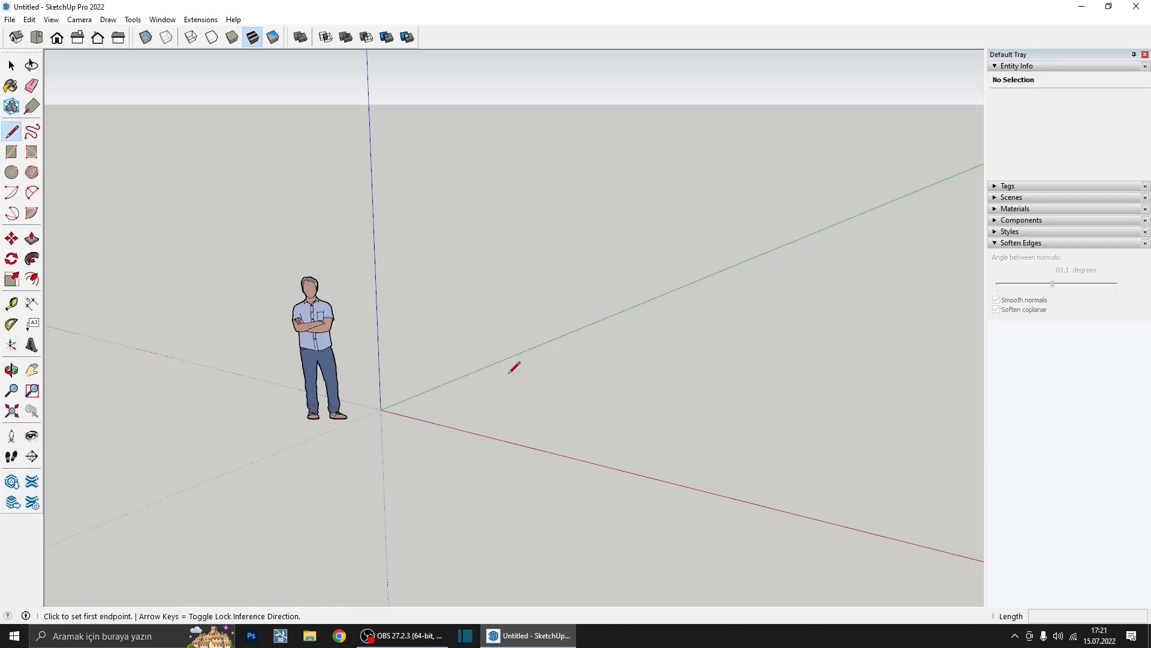
key(space)
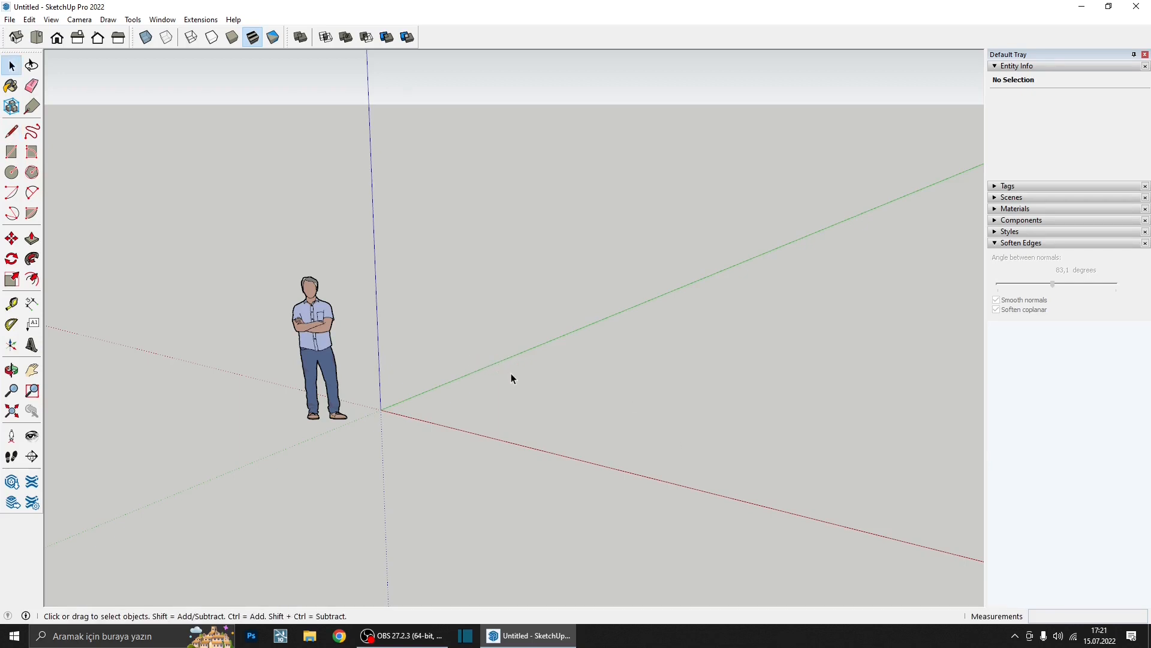
key(m)
key(r)
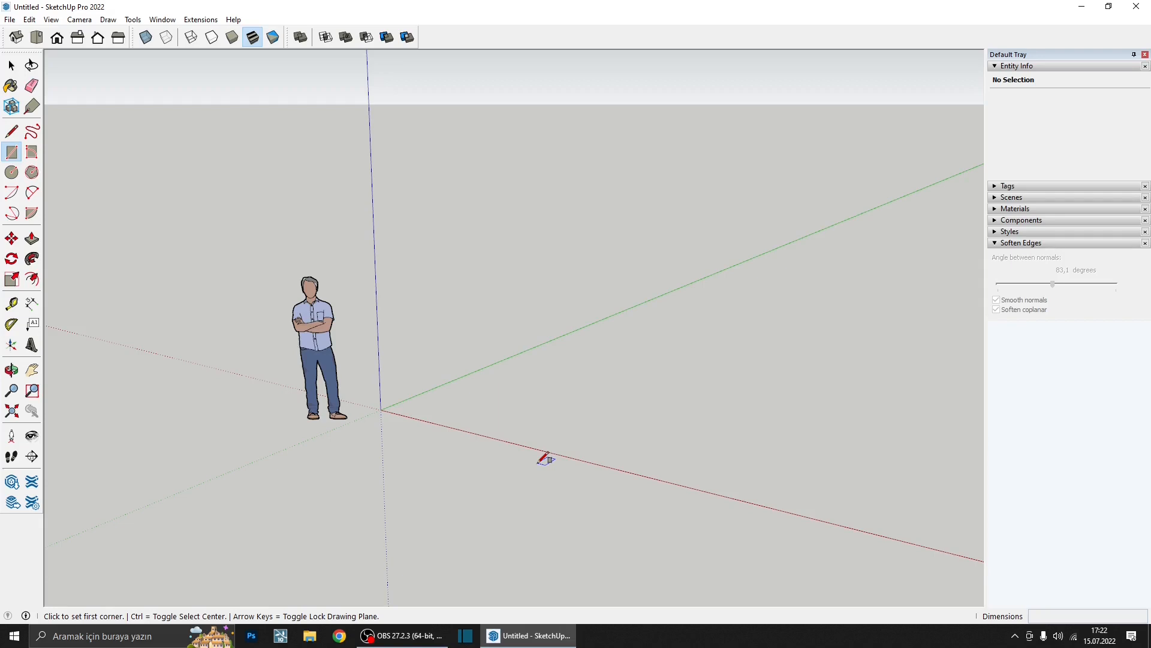
- Open the keyboard shortcut preferences and filter the function list by MAKE
click(162, 19)
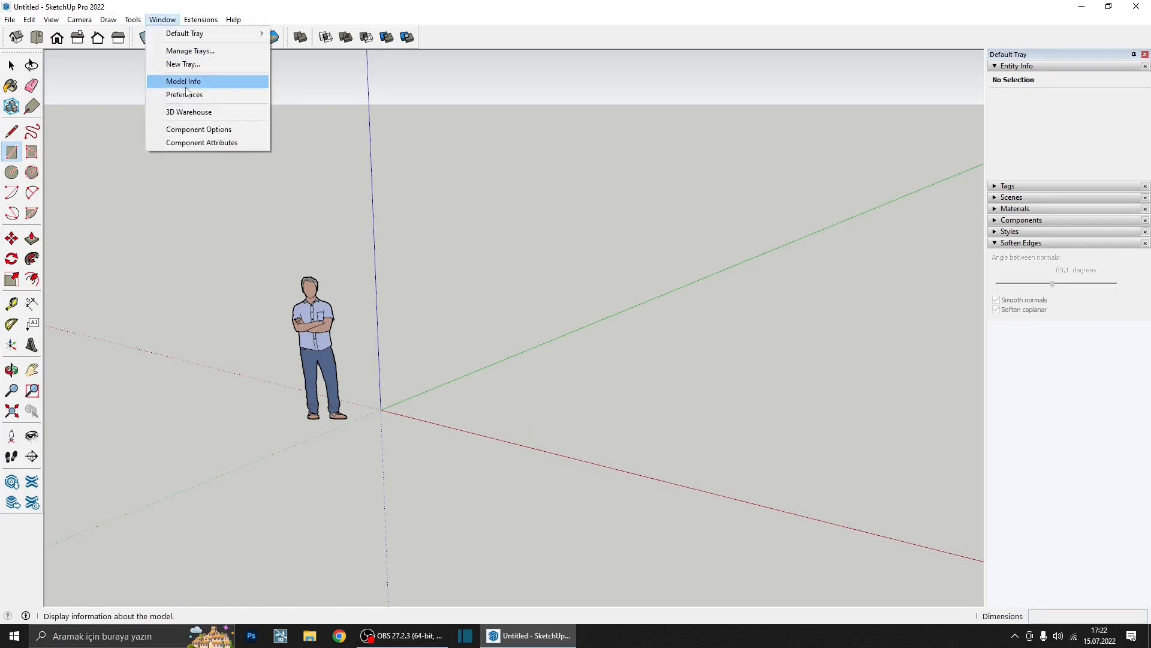
click(181, 95)
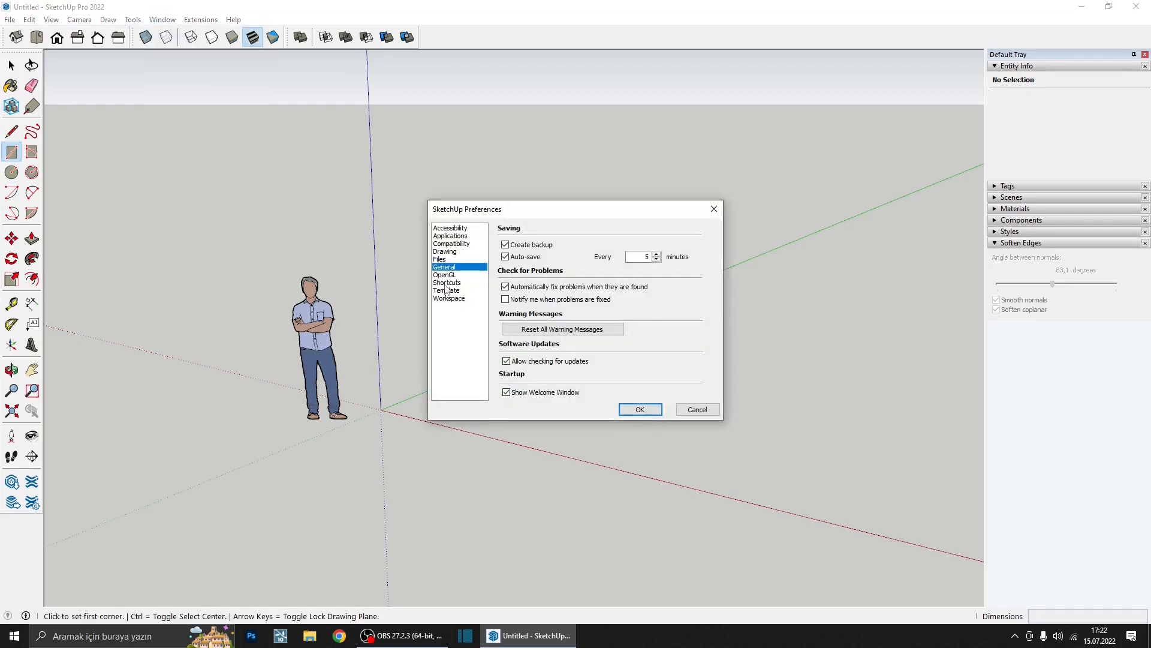
click(454, 283)
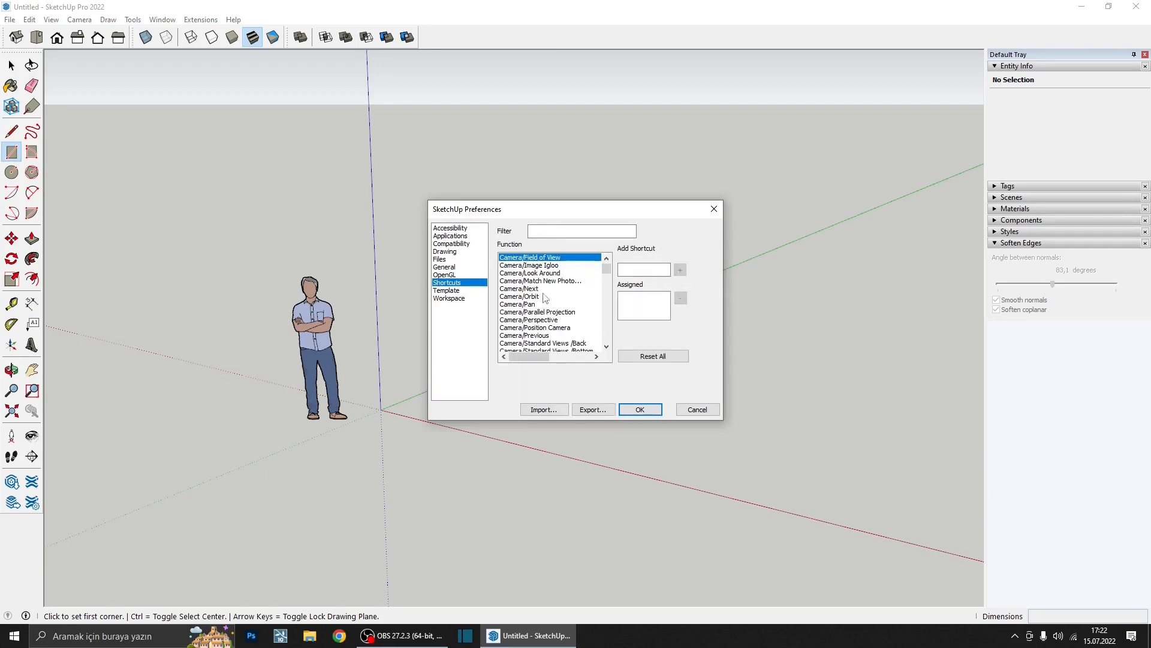
click(543, 230)
text(MAKE)
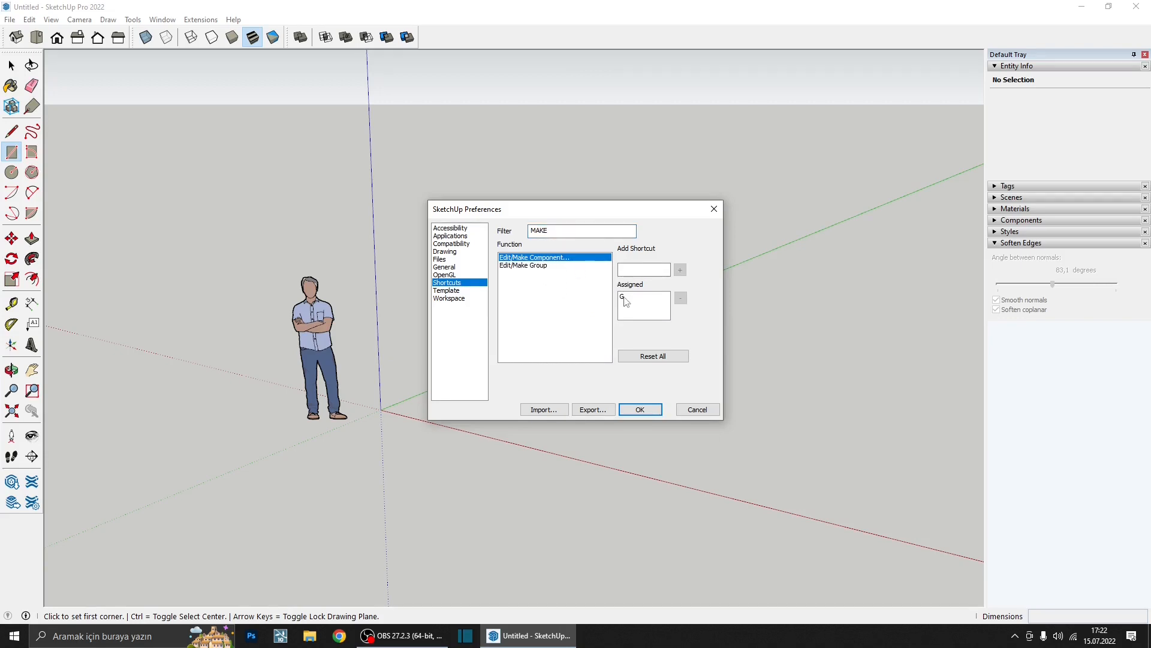
- Remove the shortcut assigned to Edit/Make Group, reassign Ctrl+G to it and save the preferences
click(539, 265)
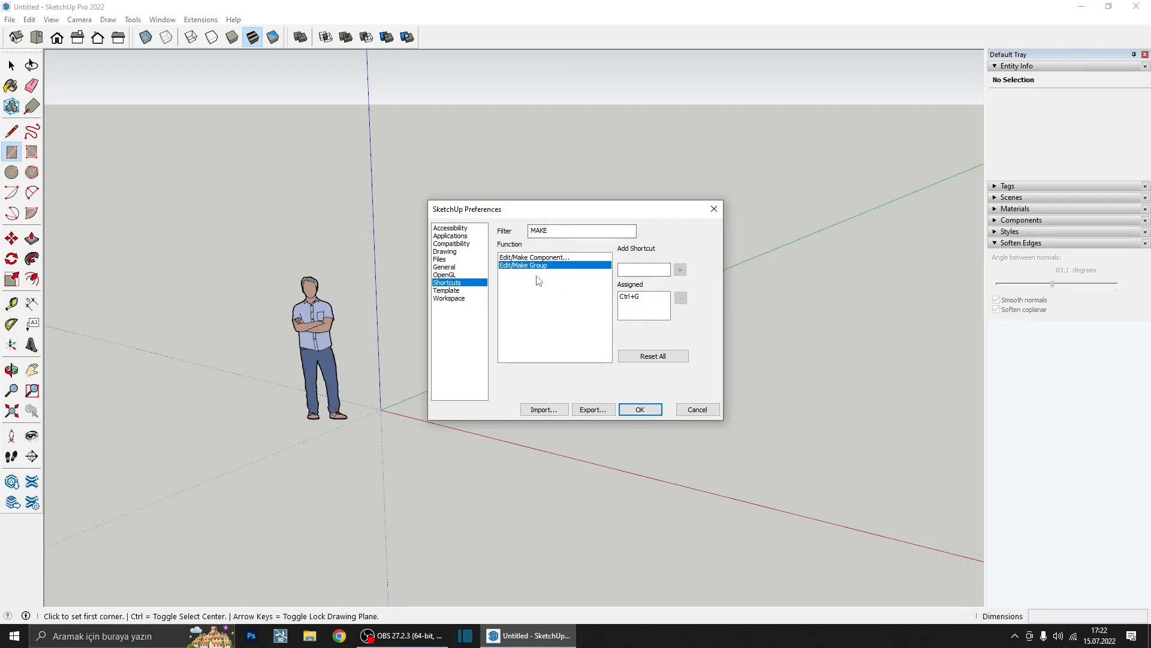
click(638, 298)
click(681, 298)
click(647, 270)
key(ctrl)
key(ctrl+g)
click(680, 270)
click(639, 409)
- Draw a freehand rectangle of about 5.6 m² on the ground beside the scale figure and push/pull it up into a box
click(458, 410)
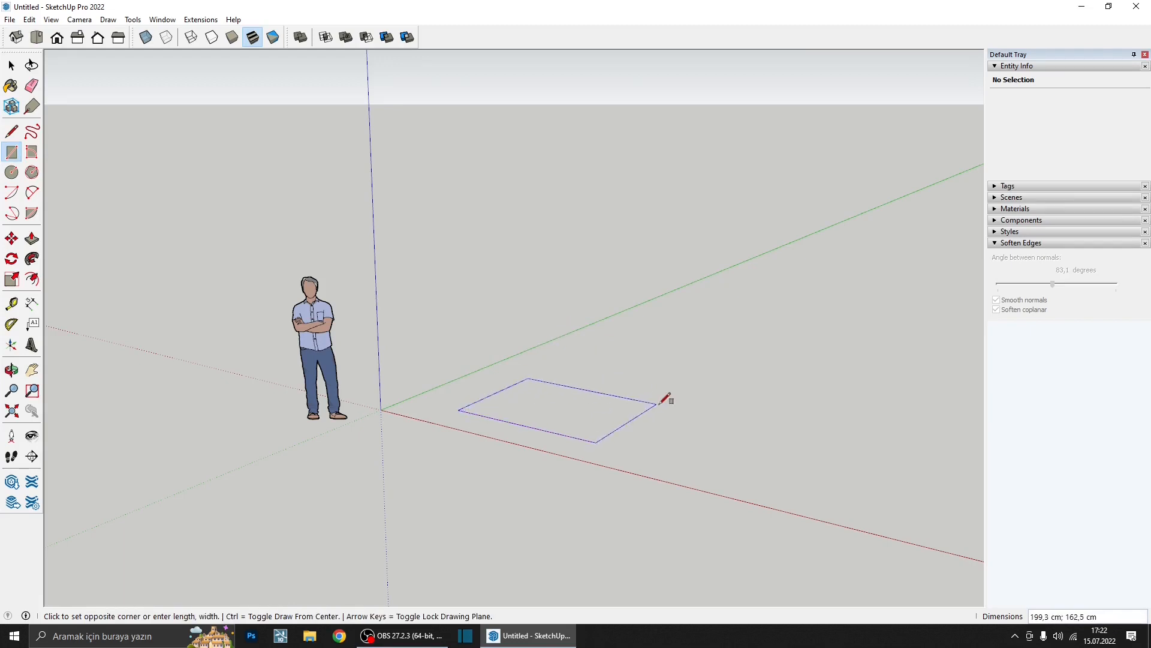
click(715, 401)
key(p)
click(657, 403)
click(644, 327)
key(space)
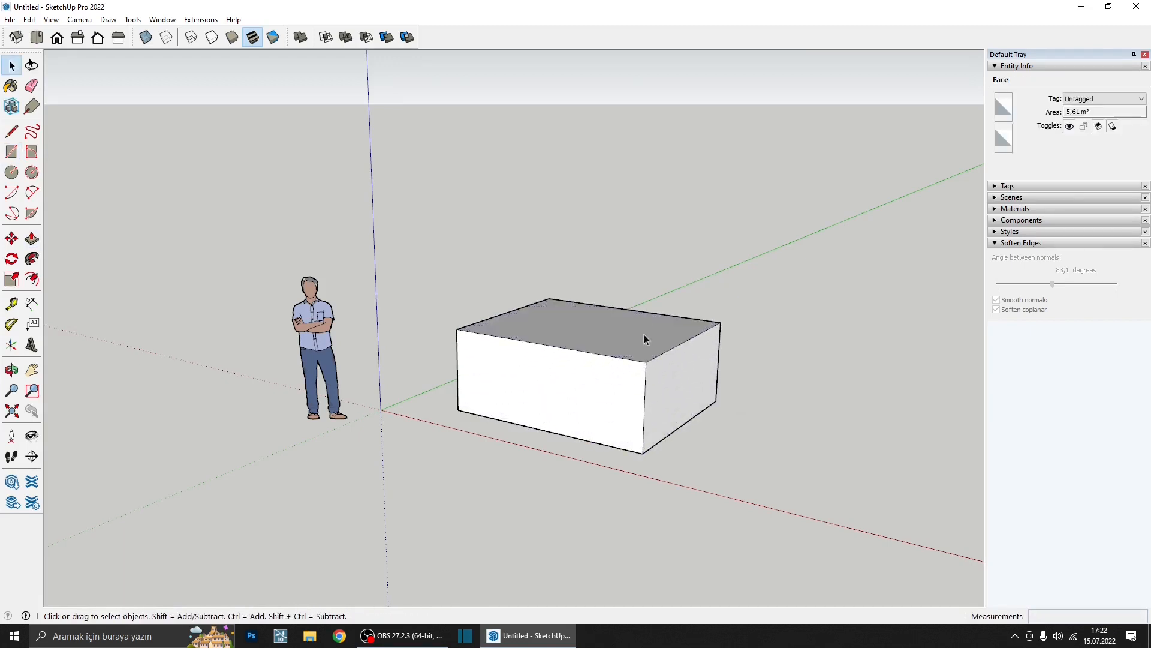
- Select all faces and edges of the box and make them a group
triple_click(644, 338)
middle_drag(661, 286, 591, 387)
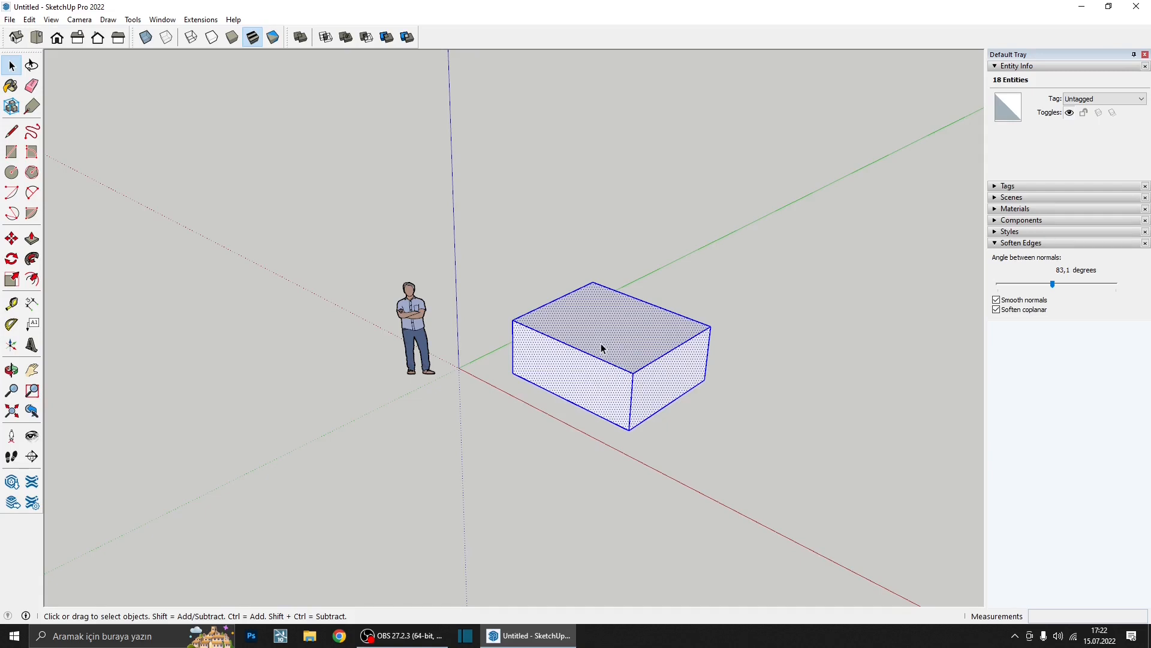
key(ctrl+g)
click(771, 423)
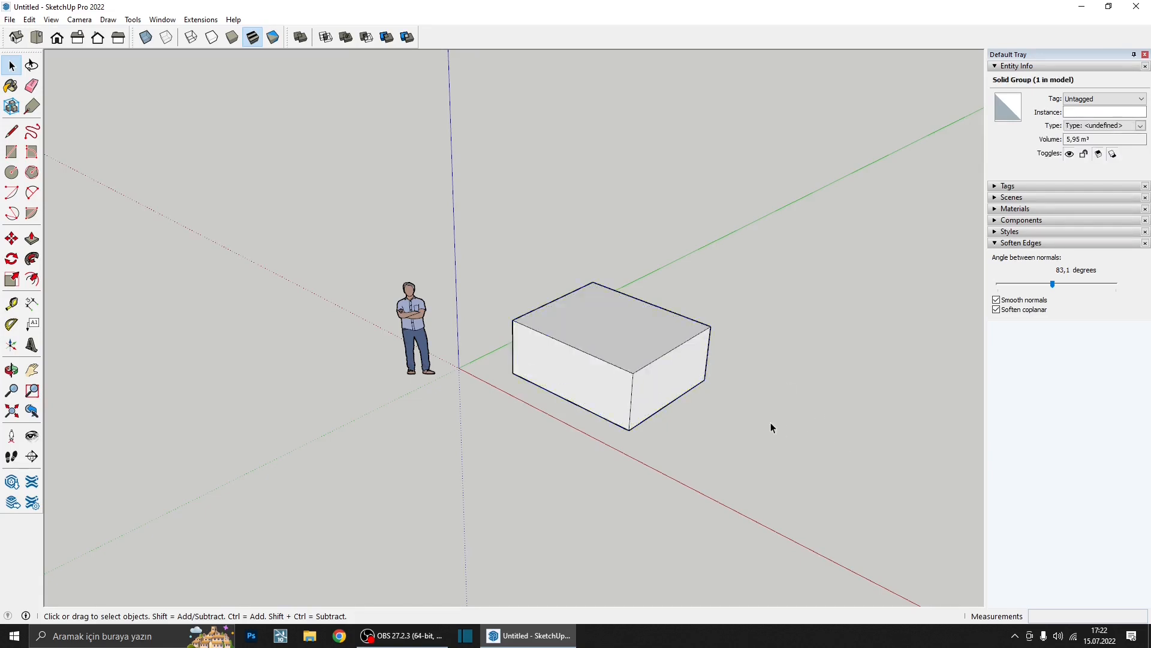
- Select the grouped box and delete it from the model
middle_drag(648, 360, 523, 455)
click(652, 306)
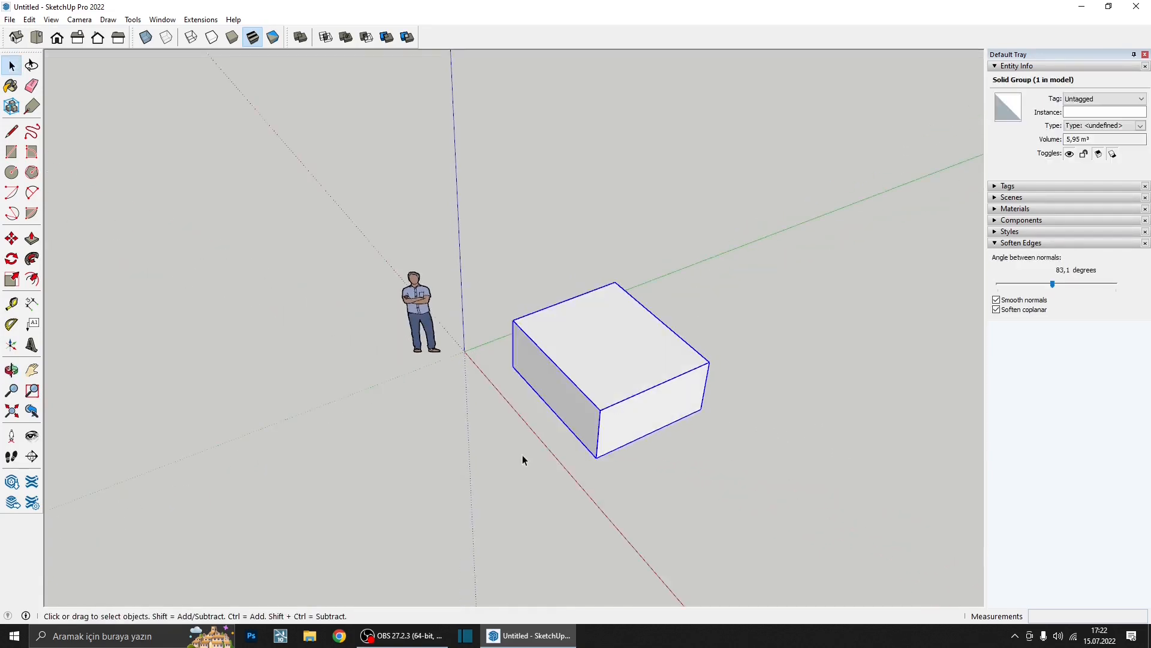
click(557, 422)
middle_drag(678, 476, 595, 364)
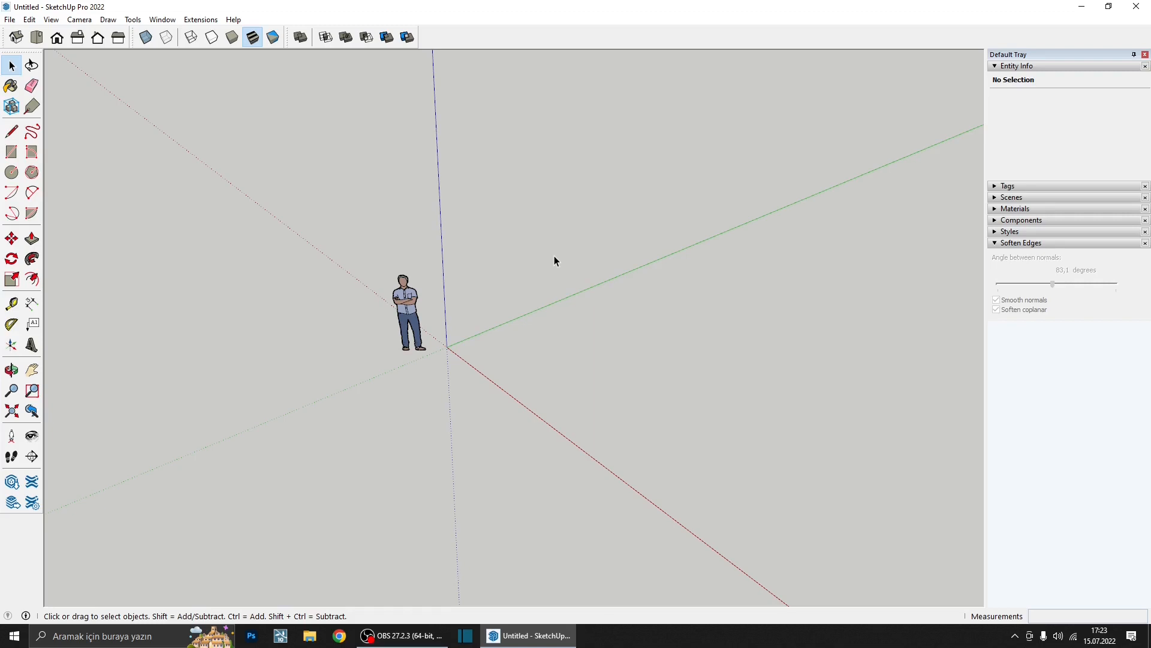
- Draw a 500 × 300 cm rectangle on the ground starting from the axes origin
scroll(554, 255, up, 2)
click(11, 153)
scroll(311, 320, down, 2)
scroll(384, 378, up, 2)
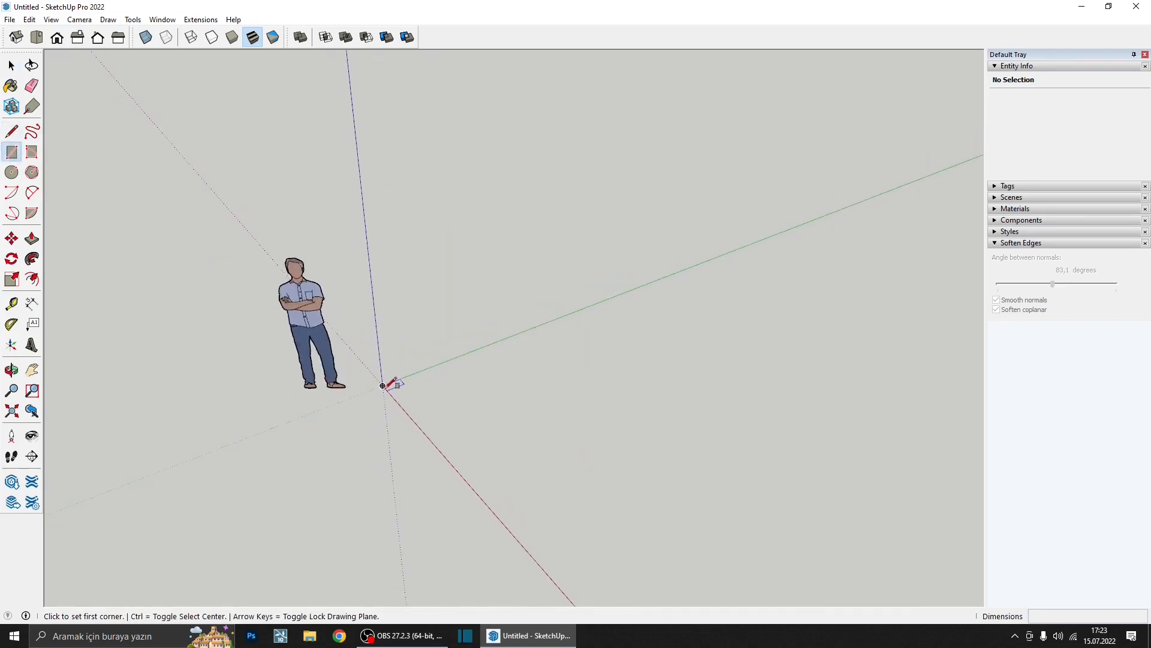
click(385, 380)
scroll(385, 381, down, 2)
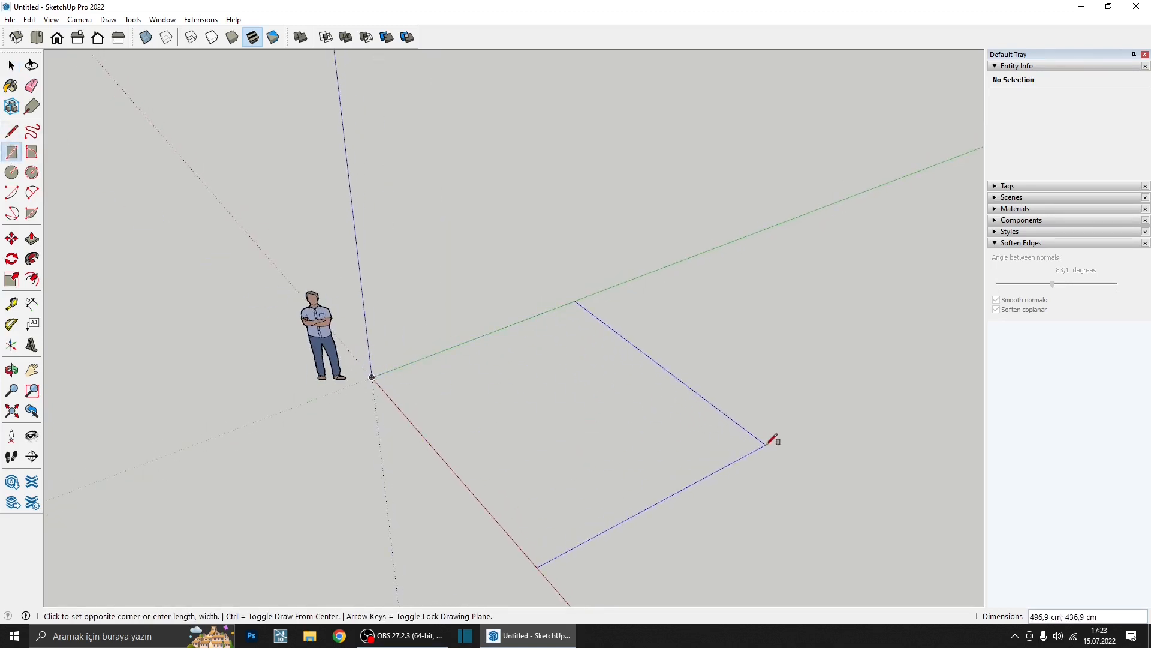
text(500;300)
key(Return)
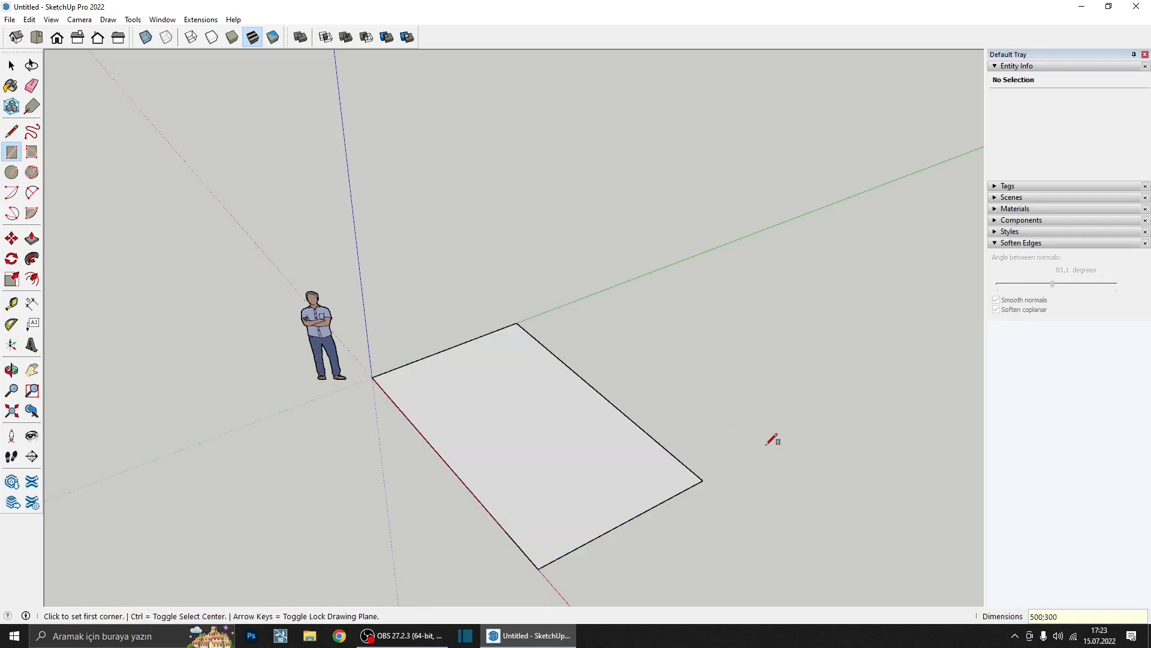
- Offset the rectangle's edges outward by 20 cm
middle_drag(772, 439, 550, 483)
key(space)
click(640, 458)
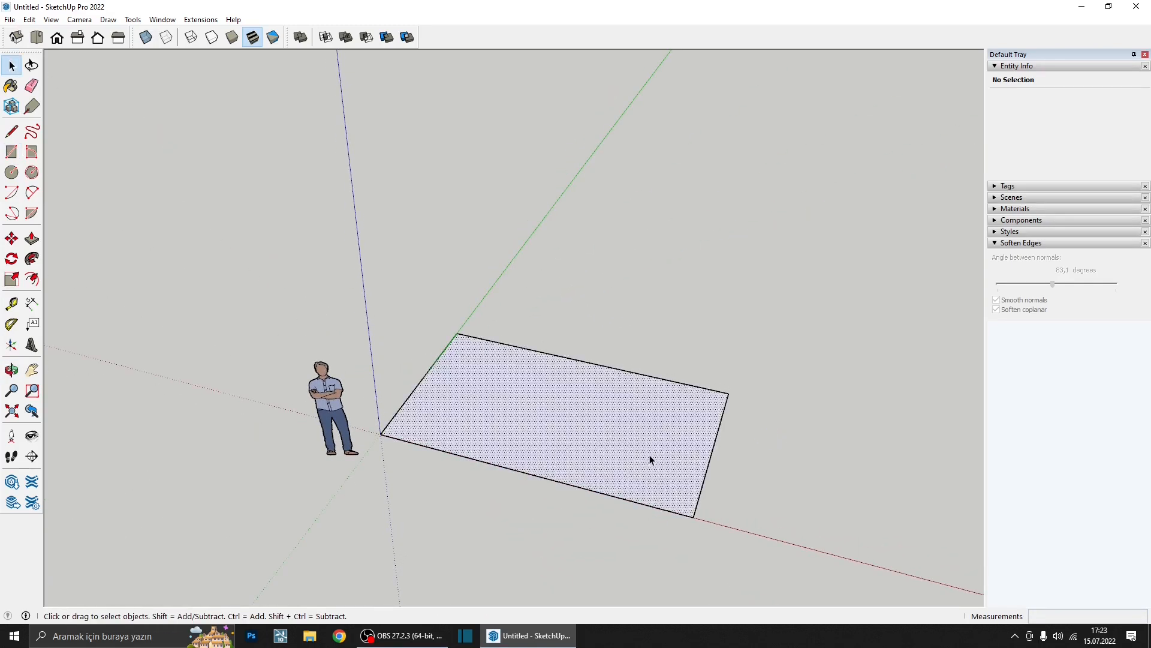
middle_drag(650, 457, 587, 462)
click(31, 278)
click(574, 369)
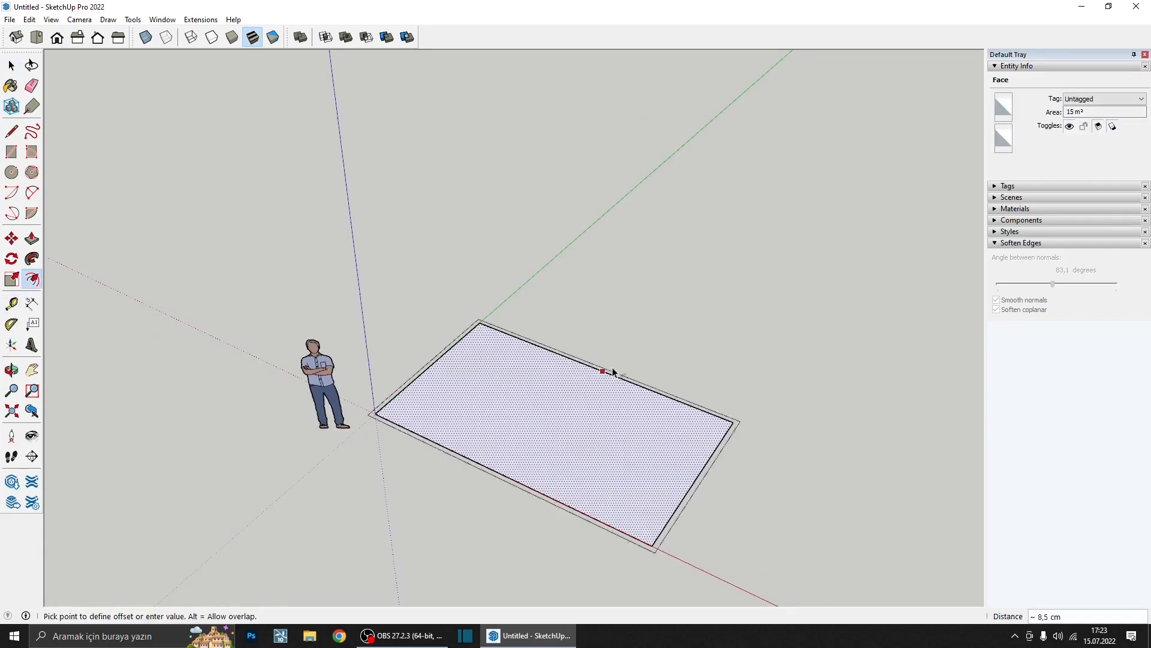
text(20)
key(Return)
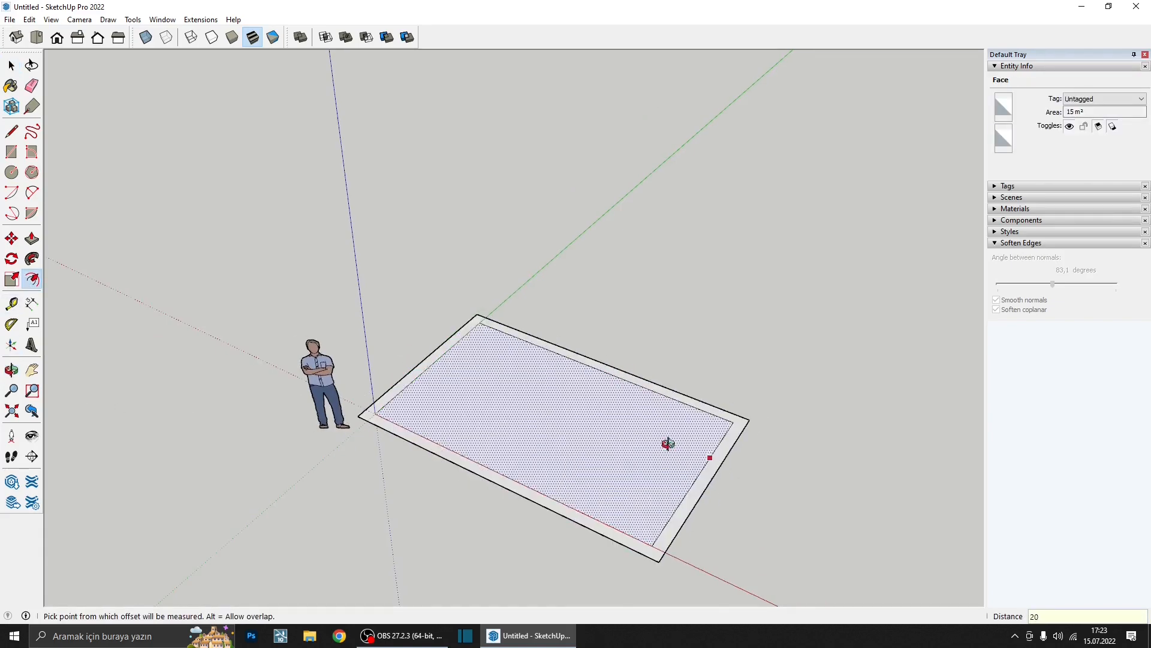
- Cut out the inner rectangular face, keeping only the offset border
key(space)
middle_drag(666, 442, 698, 469)
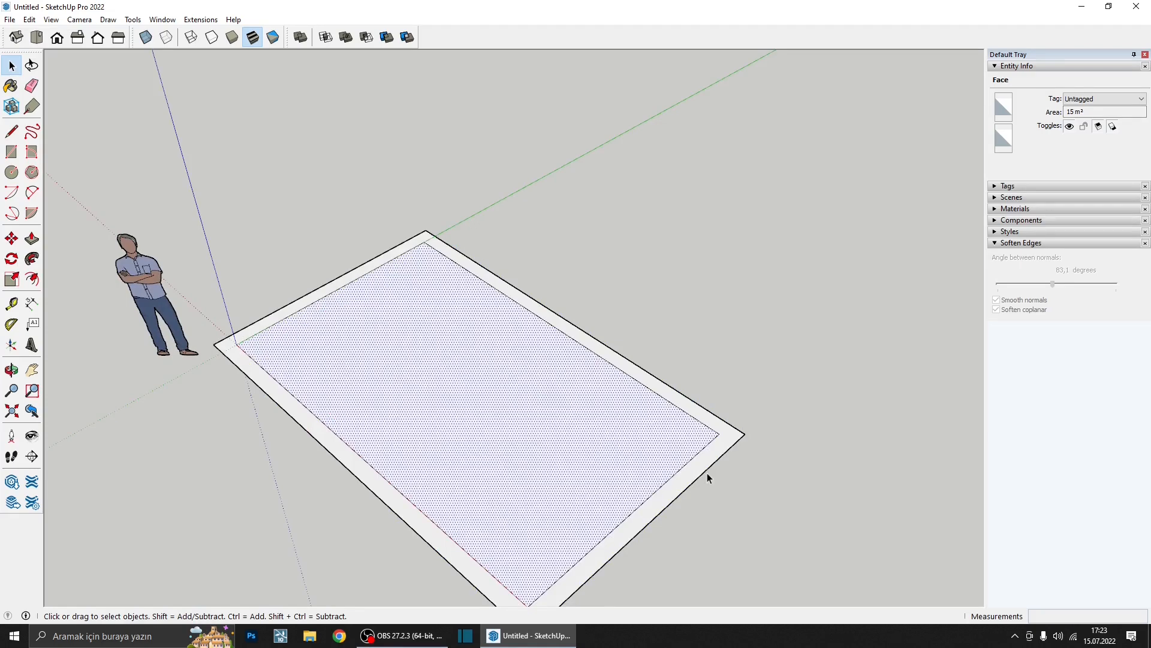
middle_drag(617, 455, 673, 467)
key(Delete)
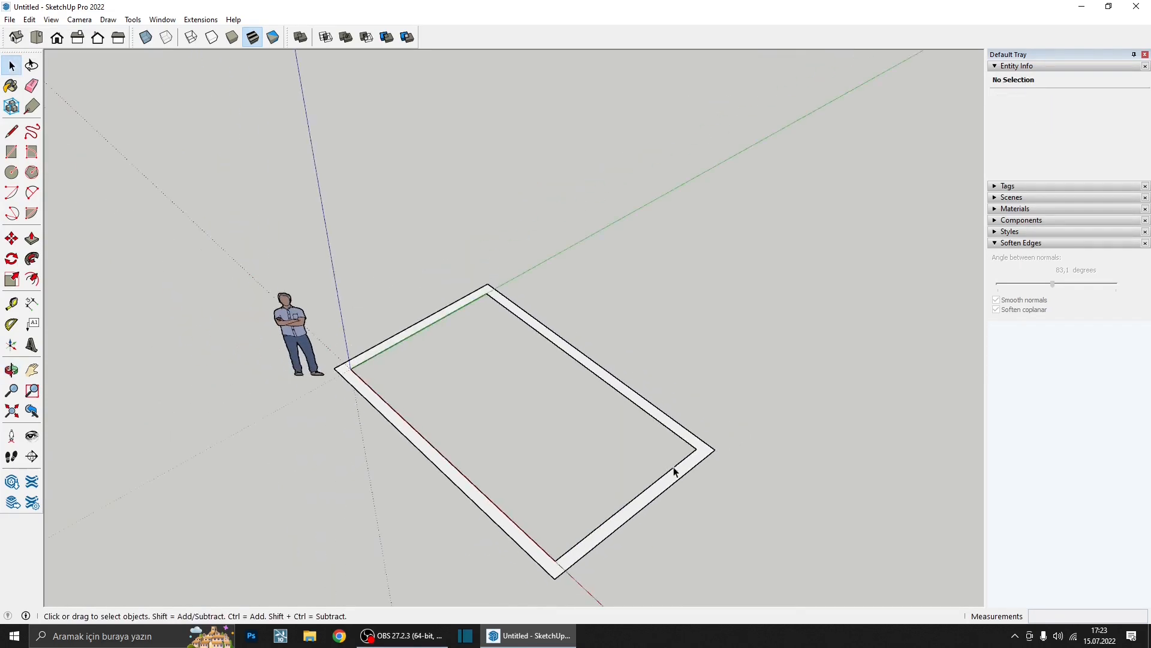
- Push/pull the offset border up 300 cm to form the walls
key(p)
click(701, 455)
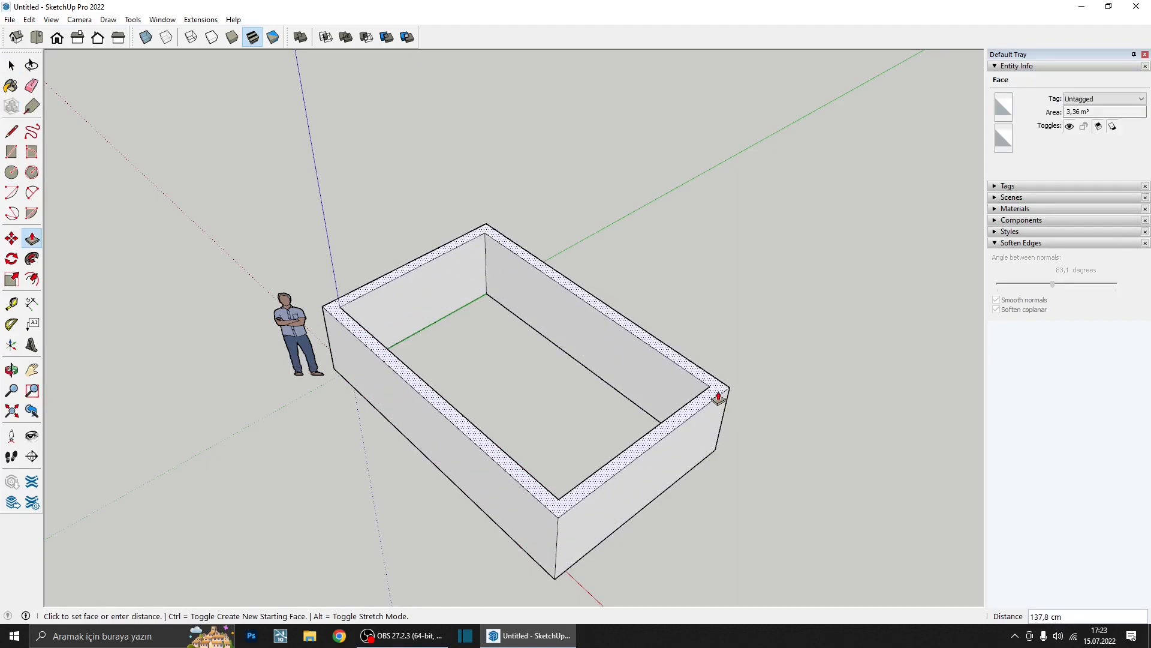
text(300)
key(Return)
- Select all of the walls' connected geometry and make it a group
key(space)
triple_click(716, 357)
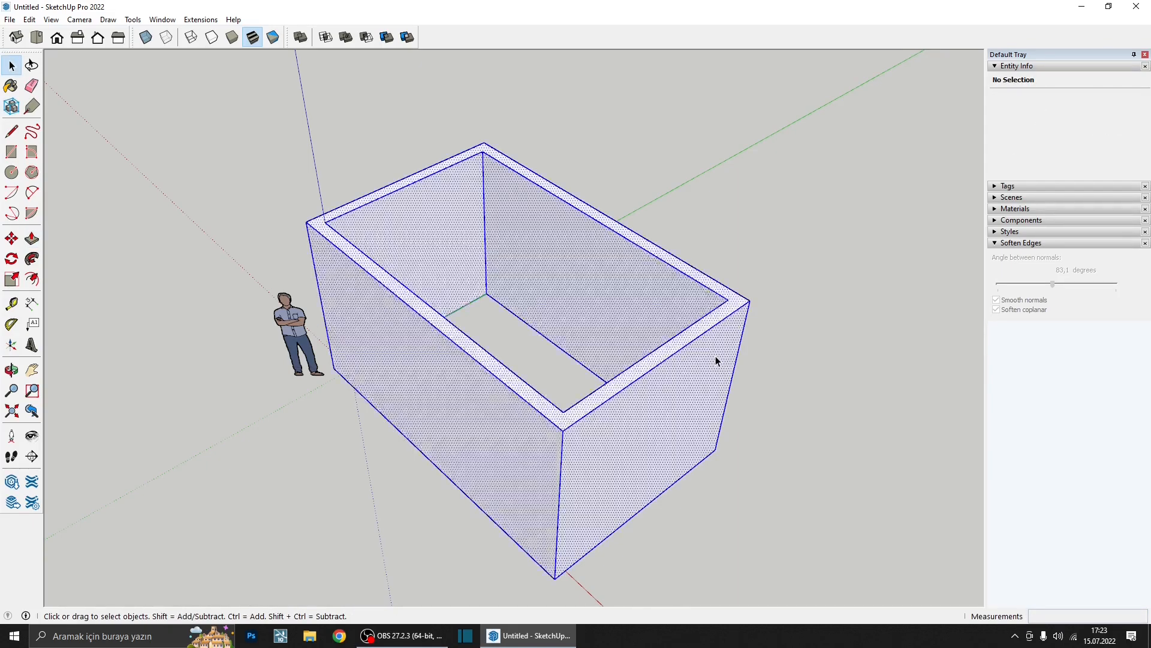
right_click(716, 360)
click(771, 466)
middle_drag(743, 429, 447, 225)
scroll(546, 369, up, 3)
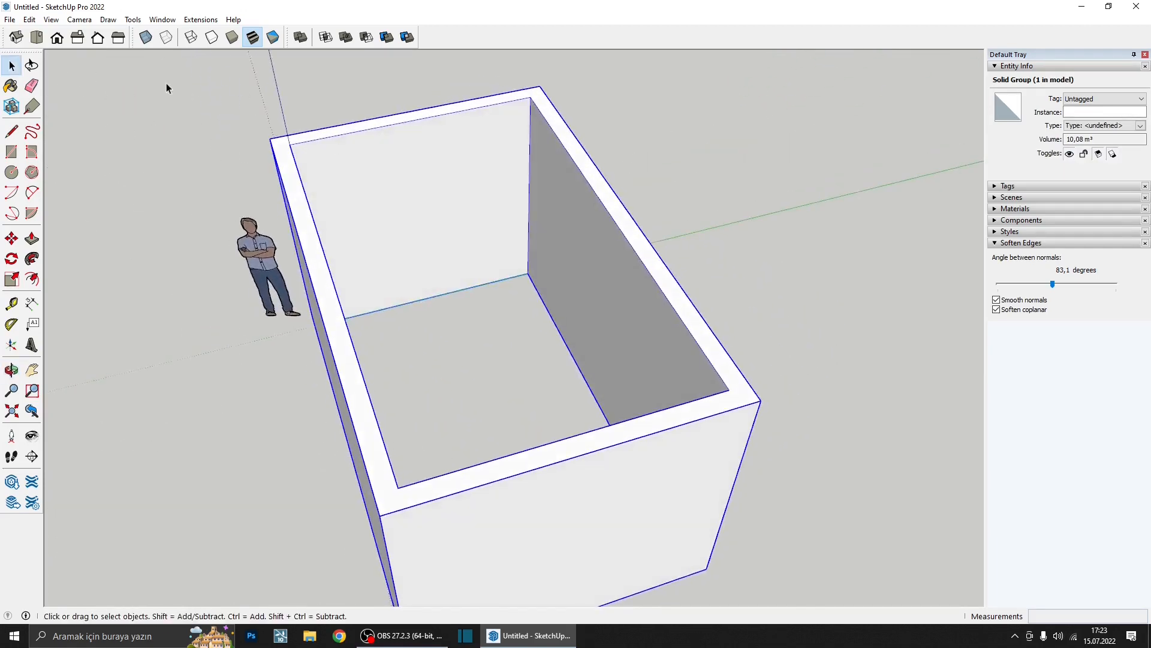
- Paste the cut floor face in place inside the walls and make it a group
click(28, 20)
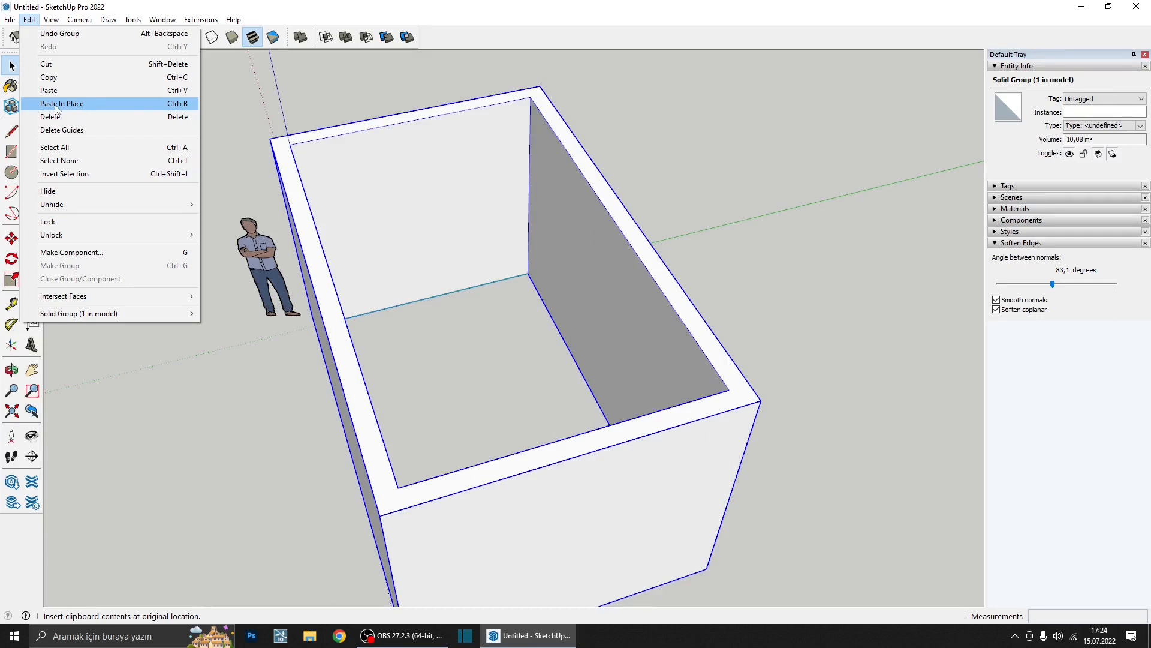
click(77, 105)
middle_drag(414, 240, 494, 314)
scroll(465, 273, up, 4)
scroll(490, 265, down, 6)
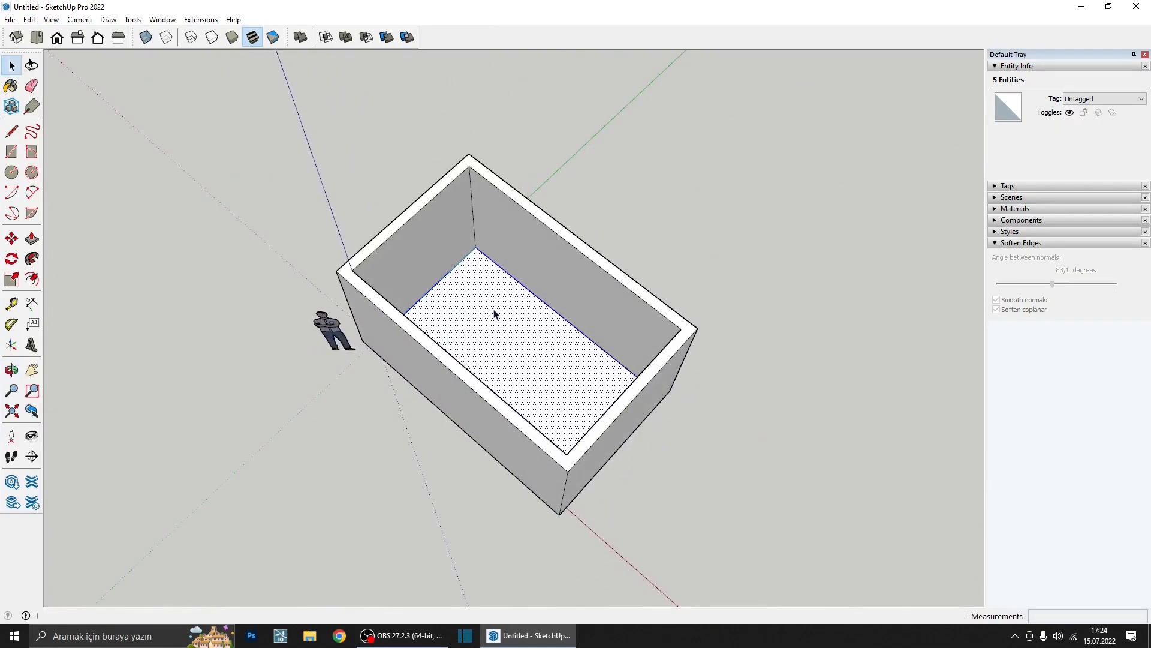
key(ctrl+g)
- Delete the pasted floor face from inside the walls
middle_drag(512, 368, 502, 320)
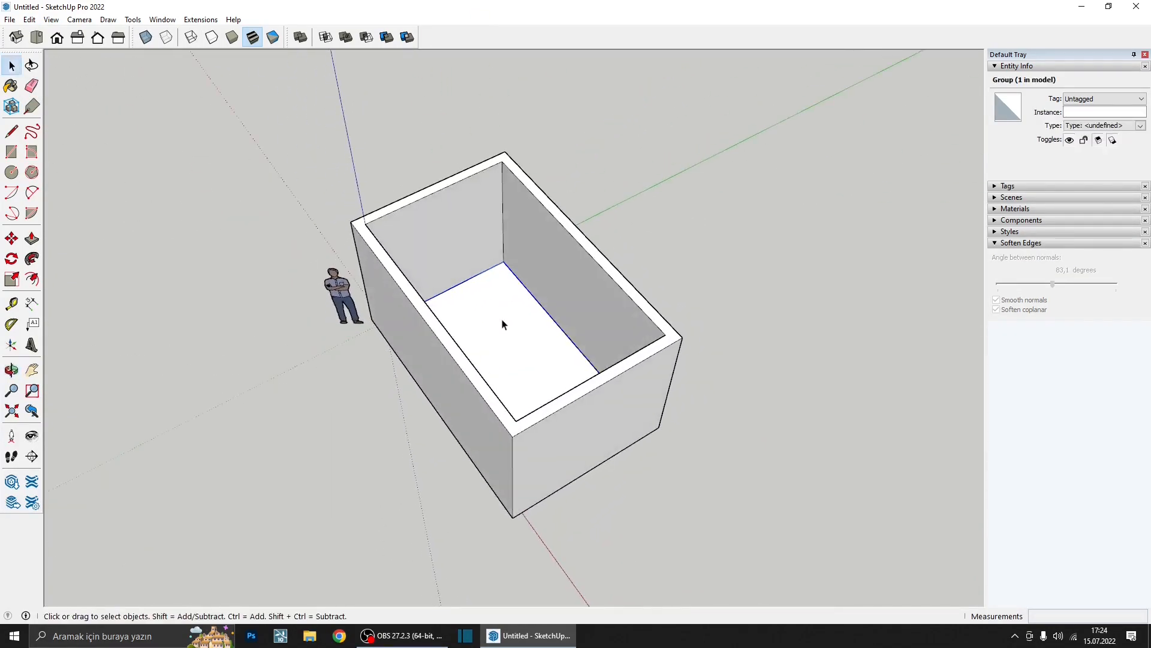
double_click(502, 325)
double_click(499, 326)
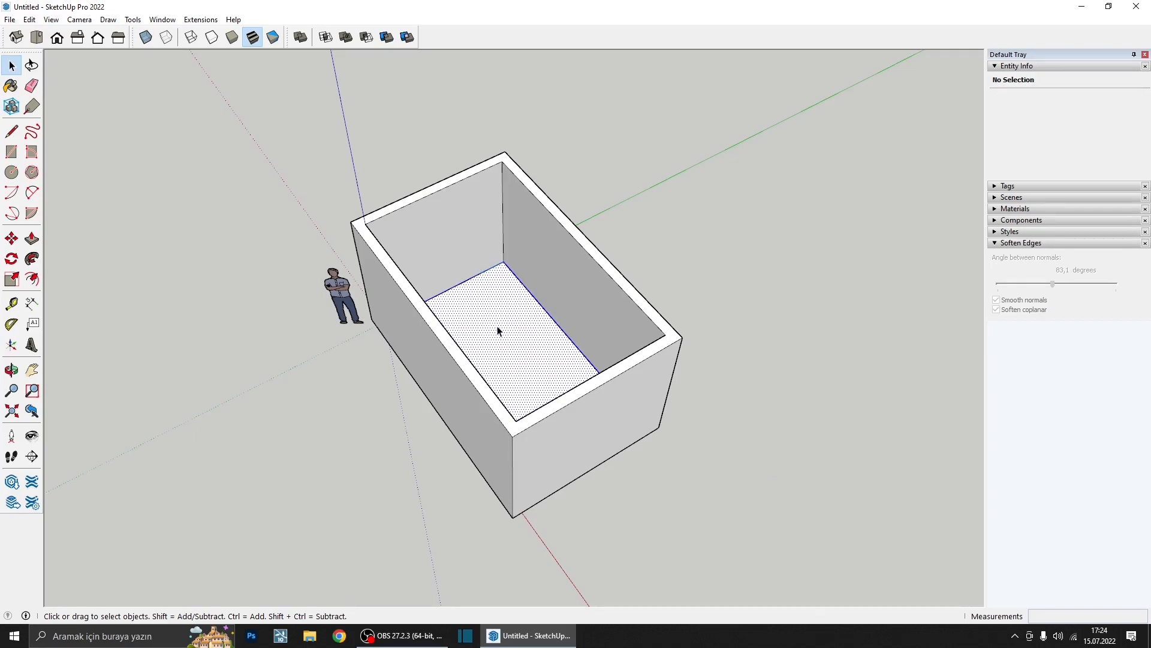
key(Delete)
middle_drag(497, 324, 466, 363)
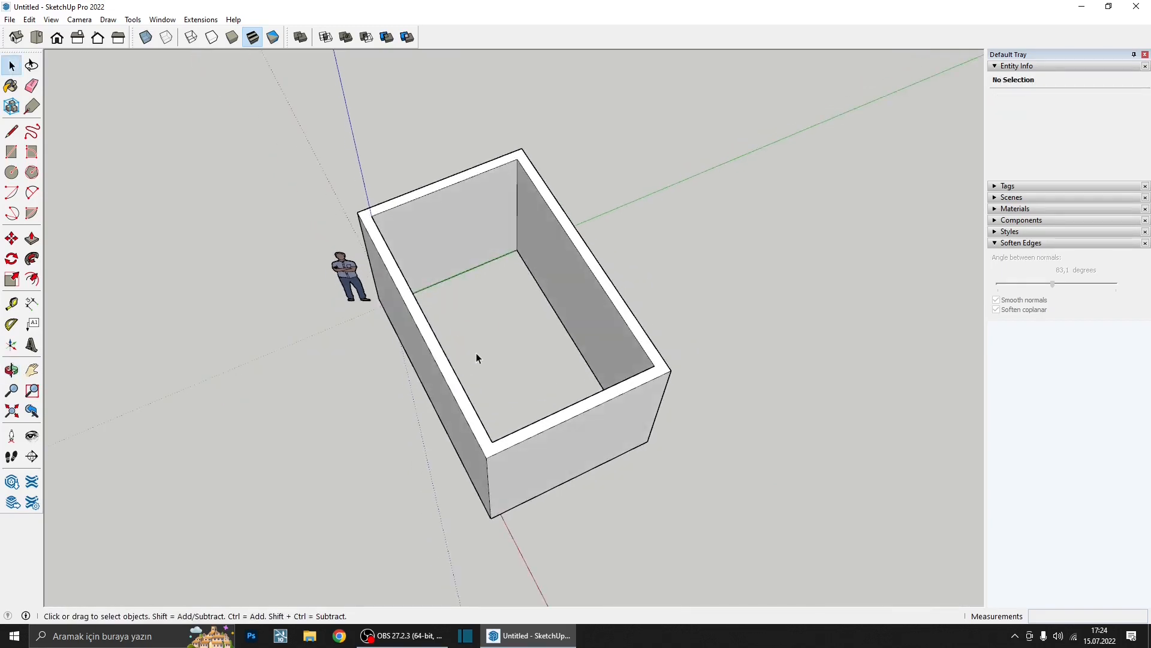
- Paste the floor face in place between the walls once more
click(28, 19)
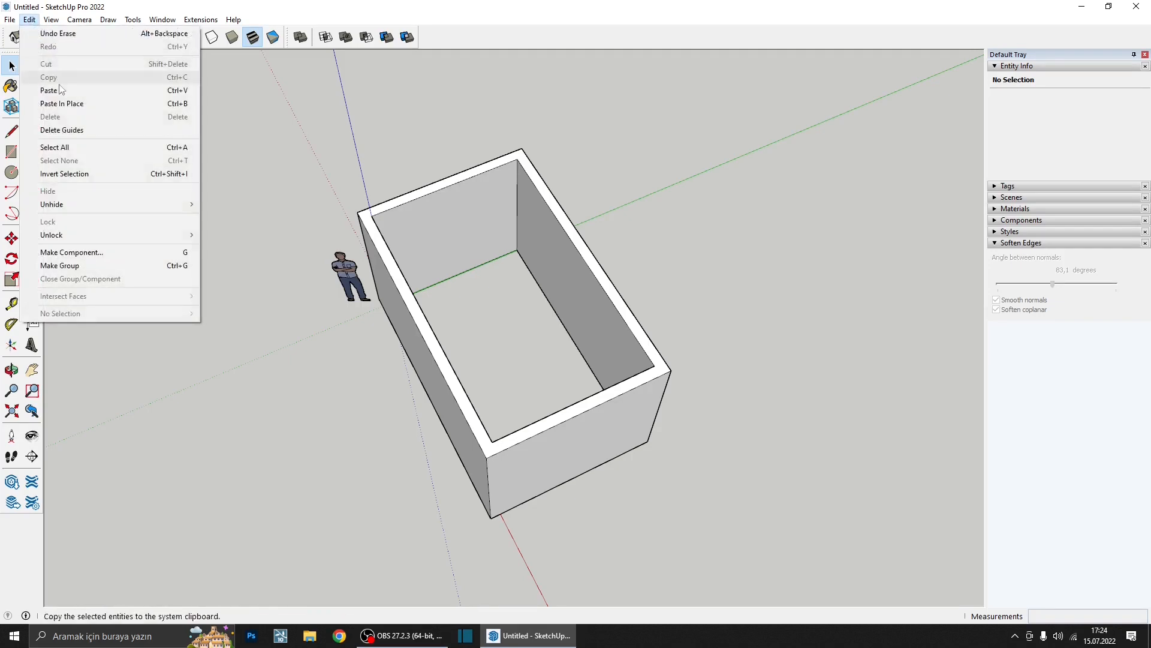
click(176, 107)
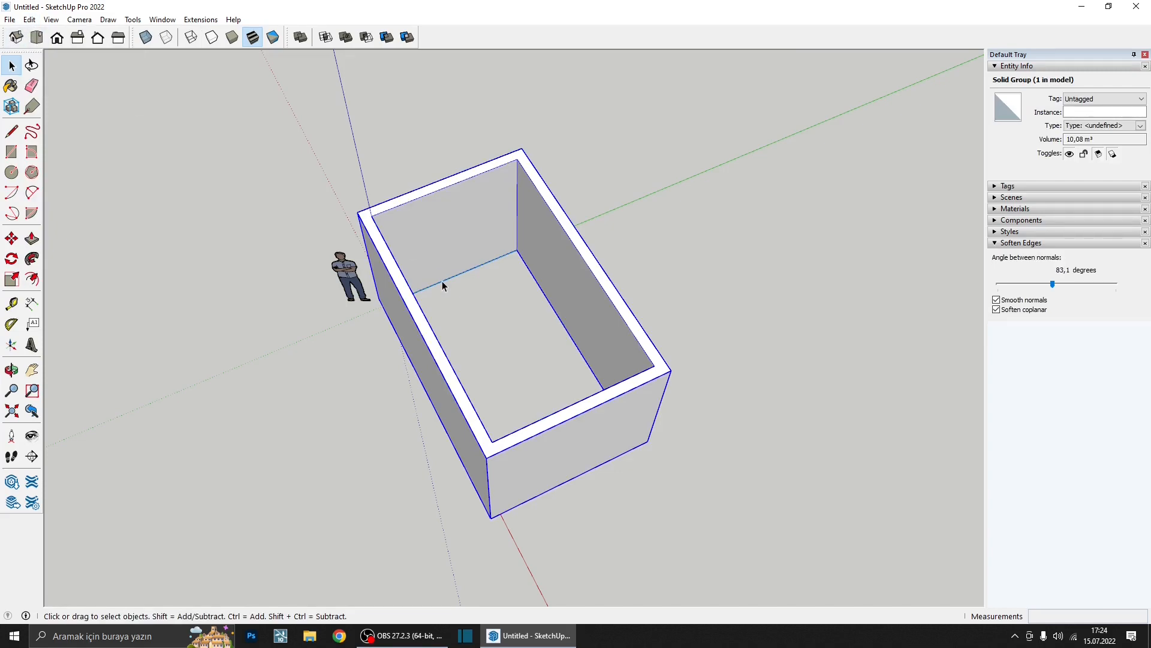
key(ctrl+shift+v)
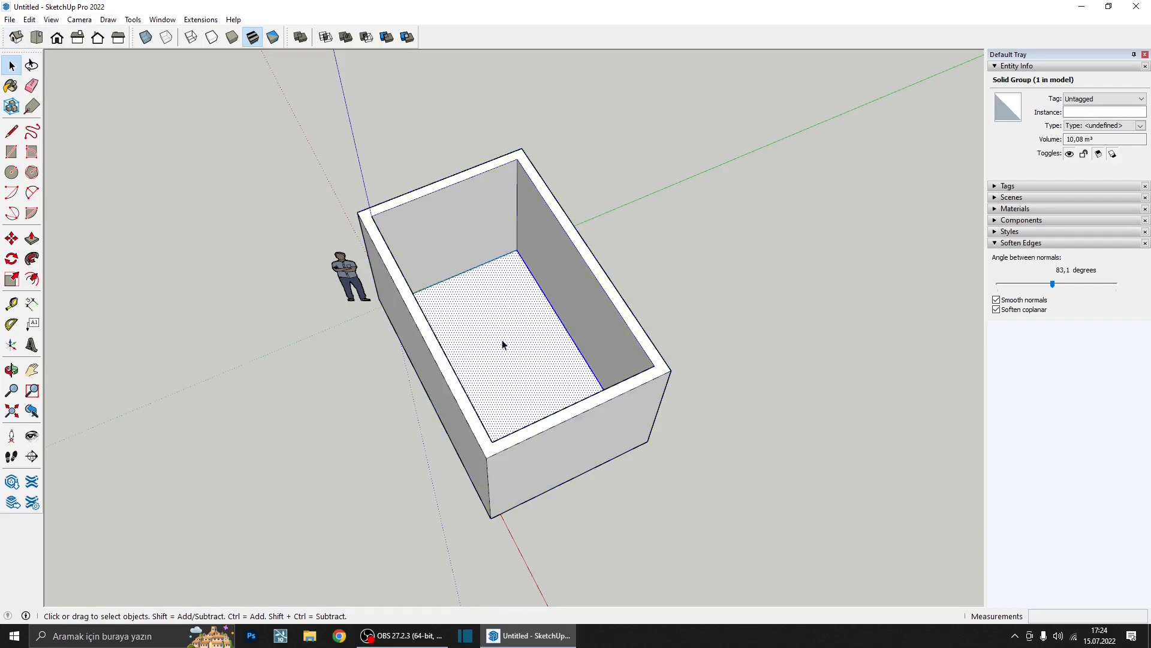
middle_drag(502, 341, 543, 312)
scroll(530, 309, up, 1)
scroll(530, 313, up, 2)
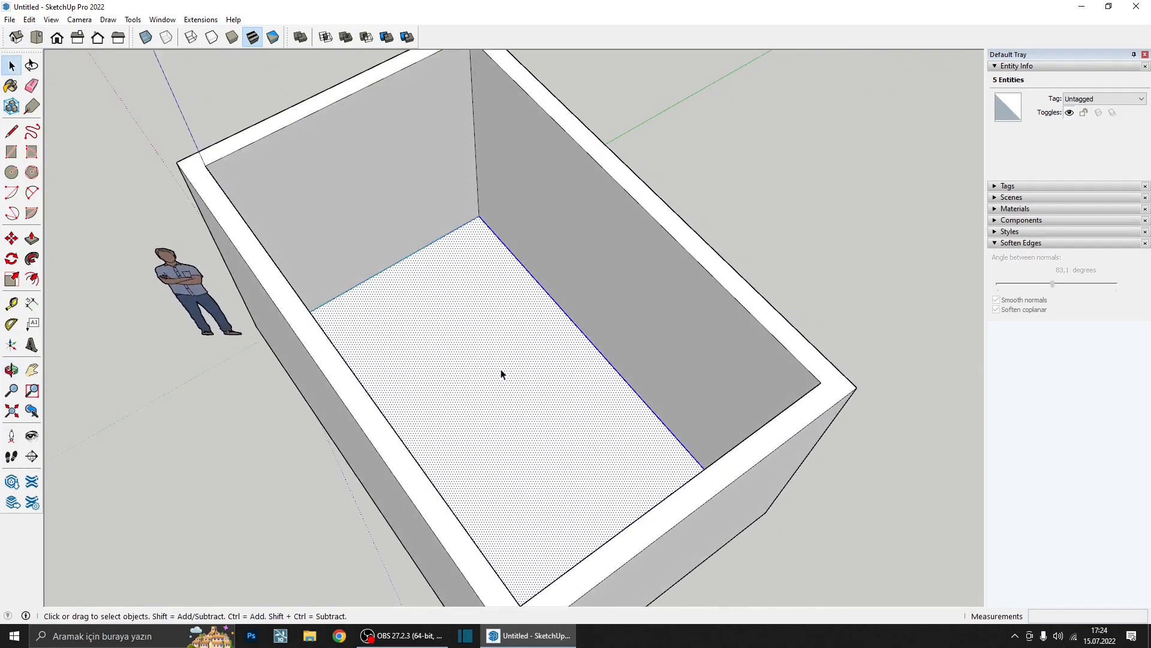
scroll(503, 367, down, 4)
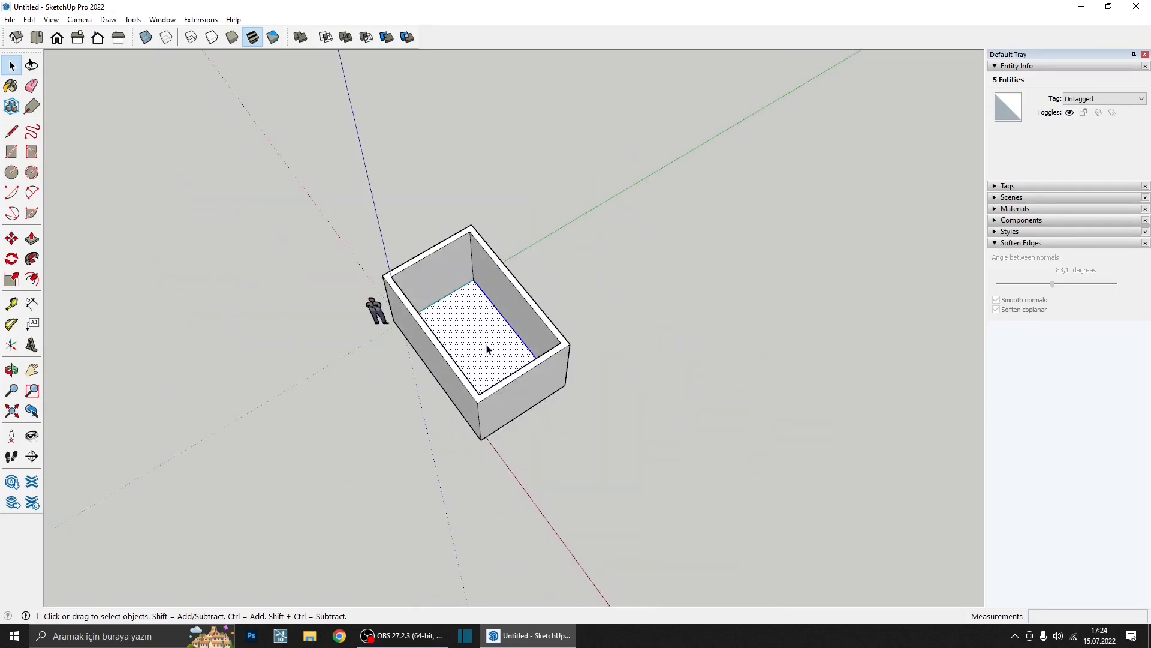
- Delete the walls and floor from the model, keeping only the scale figure
mouse_move(506, 336)
middle_down()
mouse_move(438, 327)
mouse_move(495, 249)
mouse_move(462, 260)
middle_up()
key(Delete)
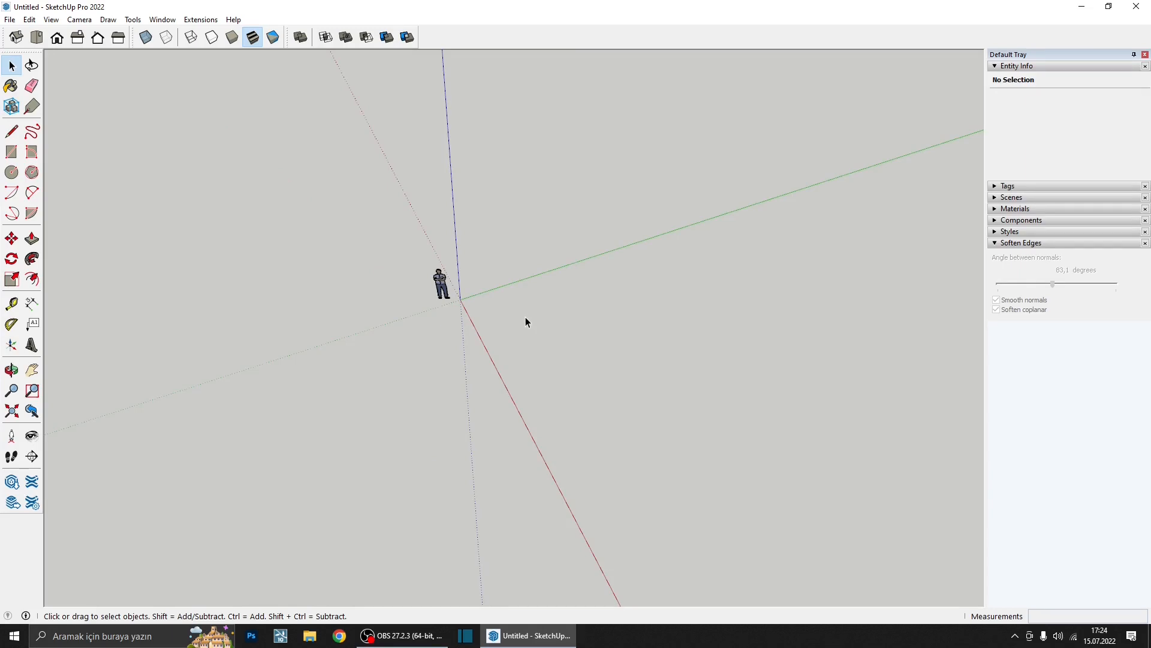
mouse_move(527, 320)
middle_down()
mouse_move(512, 270)
mouse_move(527, 265)
mouse_move(565, 306)
mouse_move(527, 329)
middle_up()
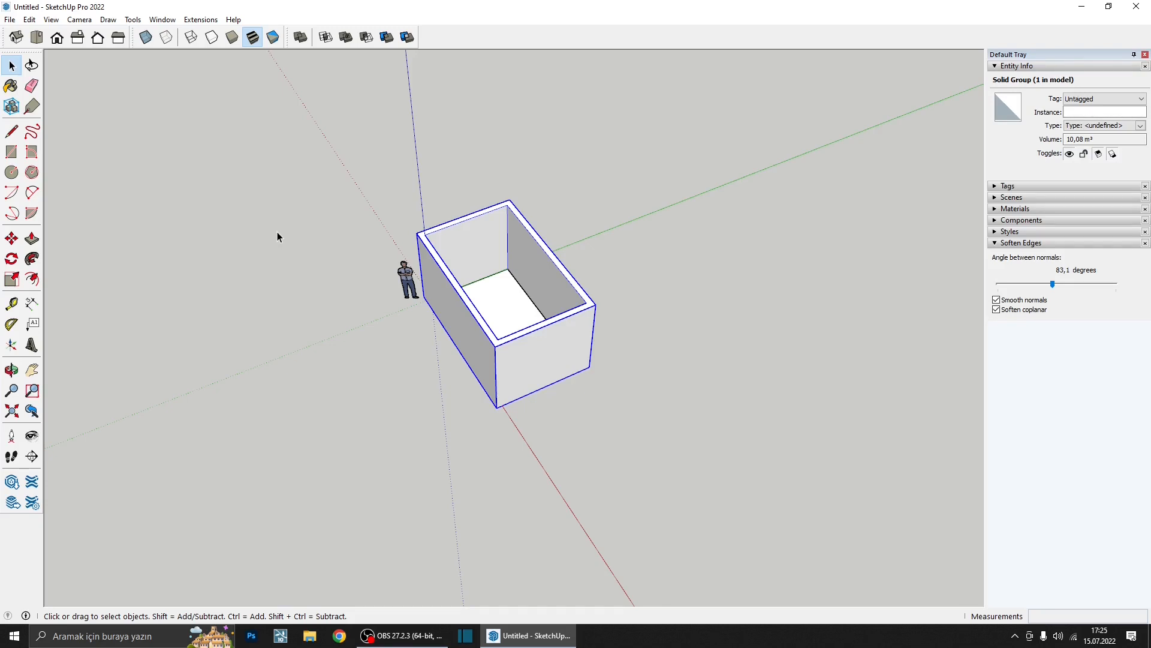
click(51, 19)
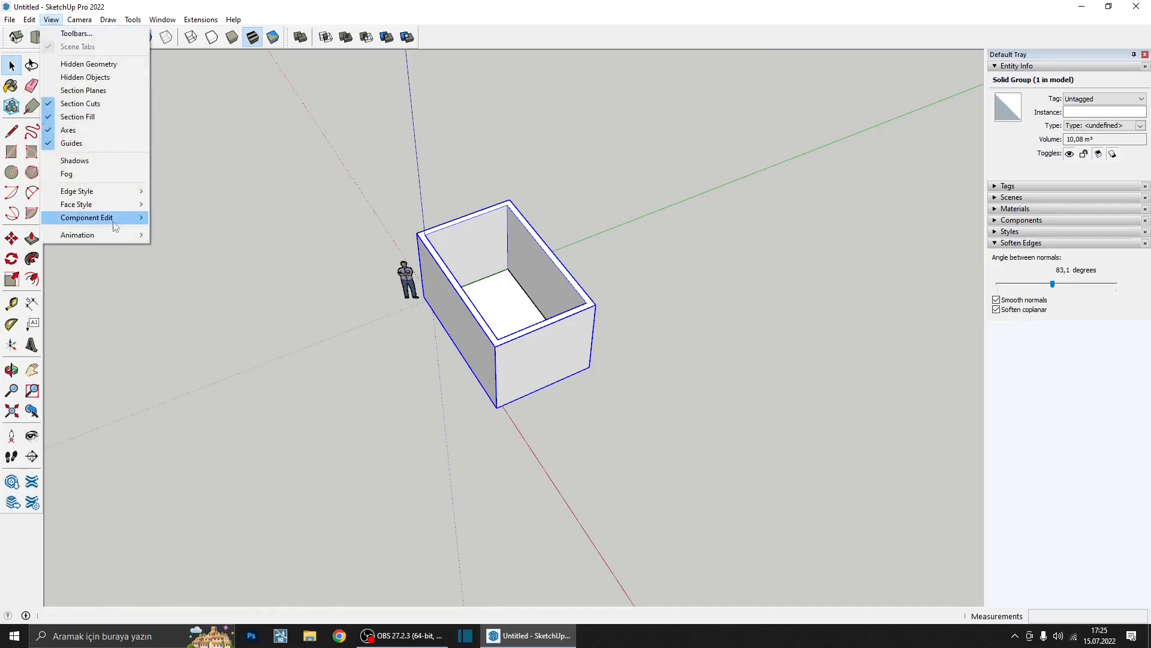
mouse_move(115, 223)
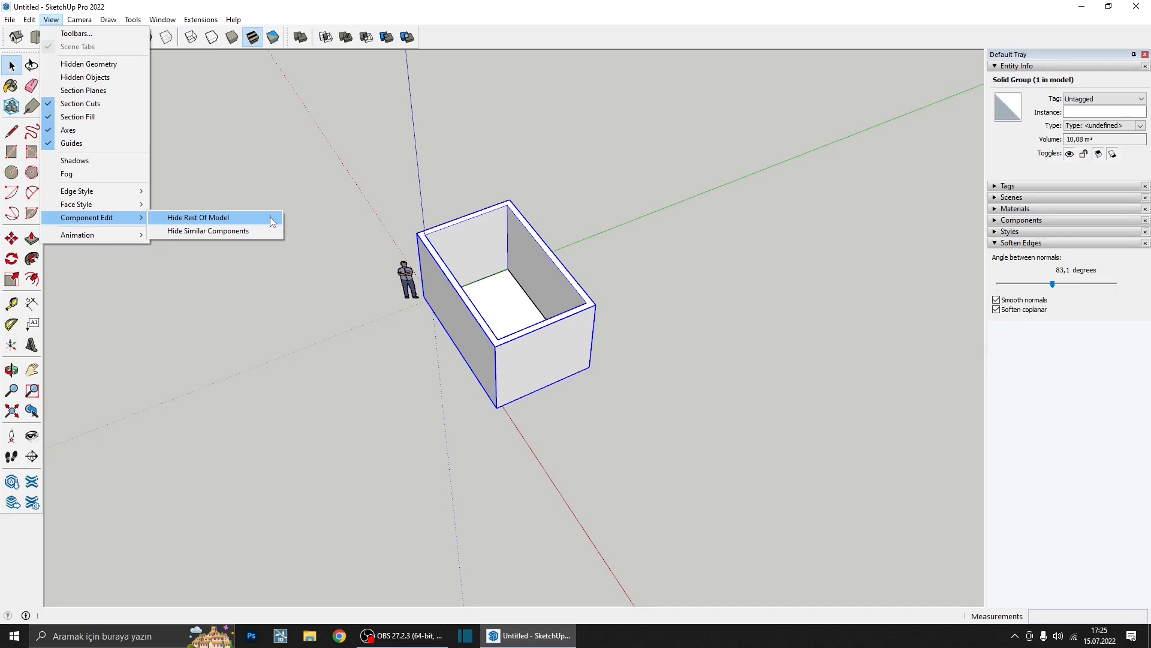
click(539, 347)
- Inside the walls group, draw a rectangle on the short end wall and push it through to cut a window opening
scroll(527, 339, up, 5)
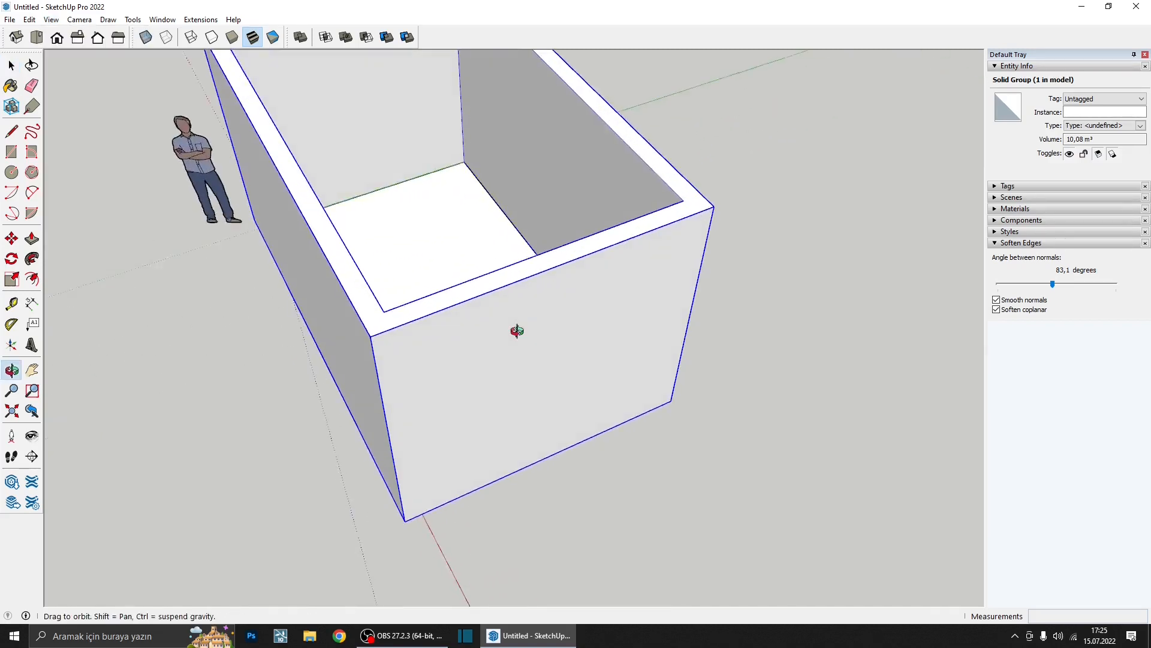
key(space)
double_click(517, 329)
key(r)
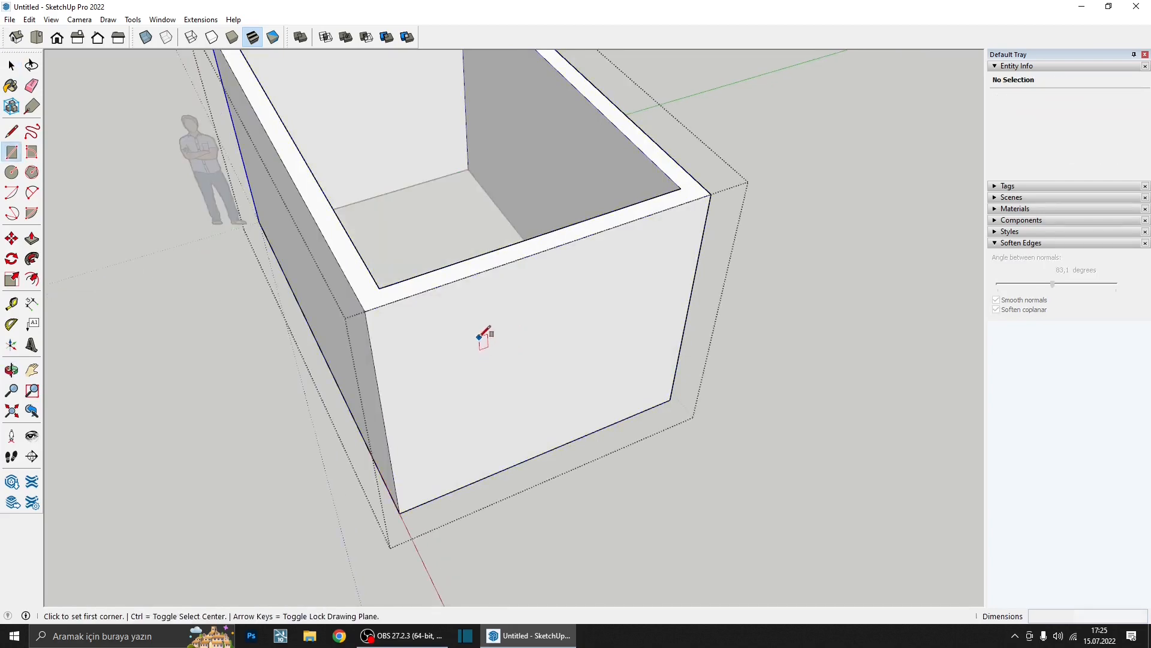
click(479, 336)
click(616, 375)
key(p)
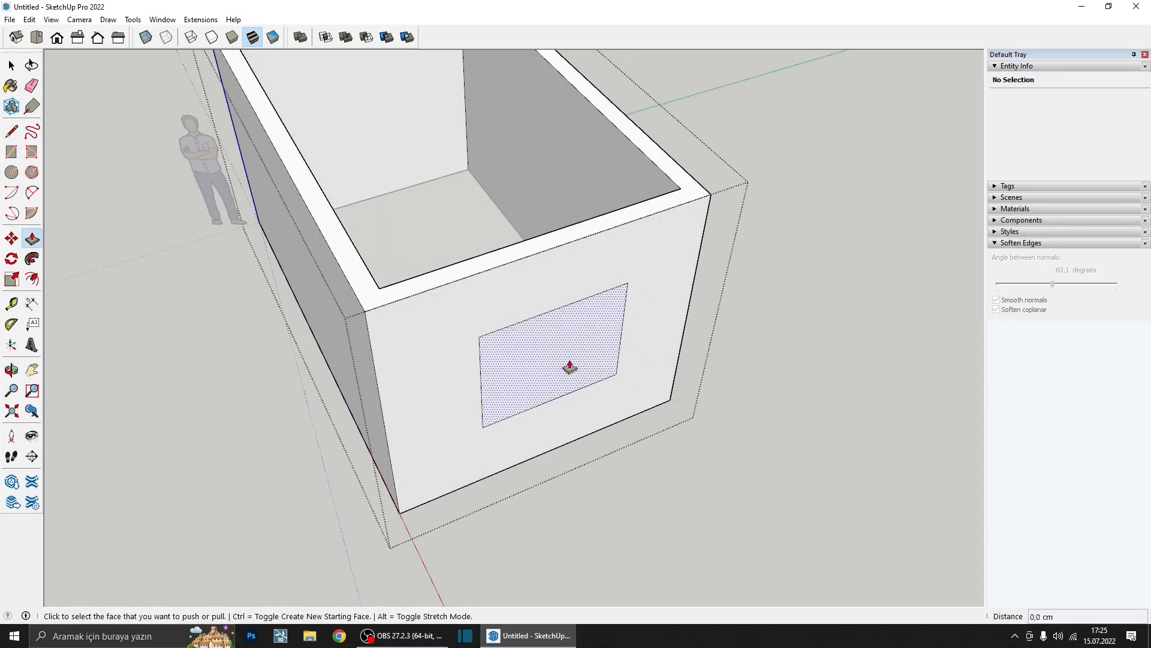
click(570, 367)
click(532, 358)
key(space)
scroll(614, 344, down, 1)
key(Escape)
- Draw a rectangle across the window opening, from its upper corner to the opposite lower corner, outside the walls group
middle_drag(614, 345, 629, 287)
key(r)
click(502, 290)
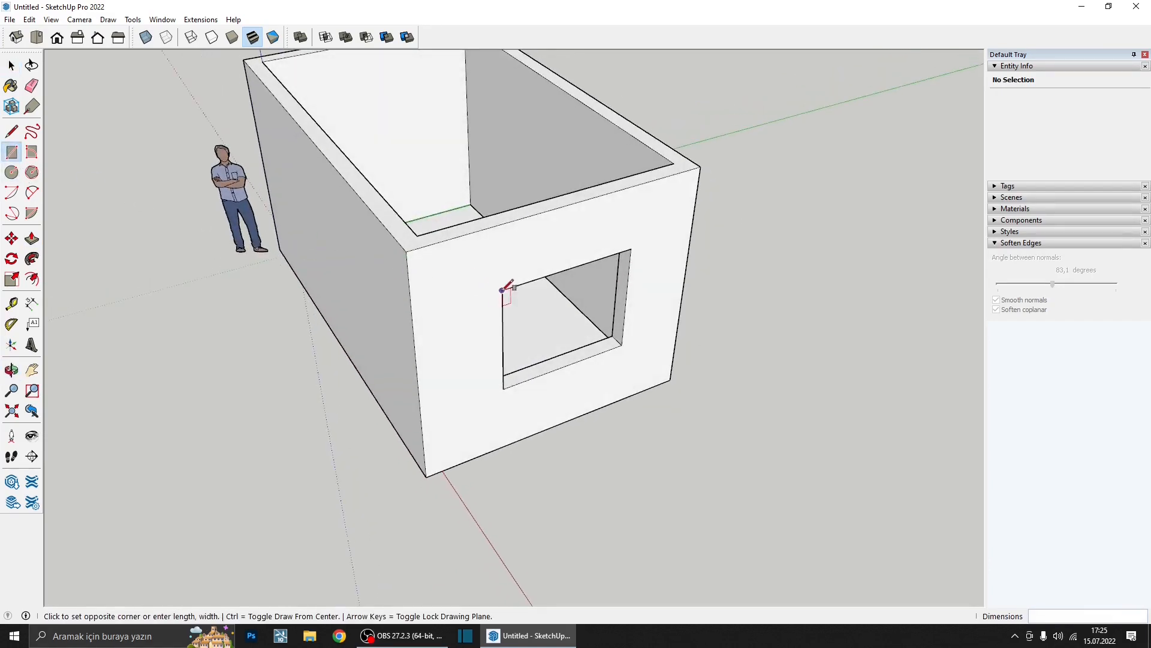
click(624, 342)
middle_drag(624, 342, 600, 354)
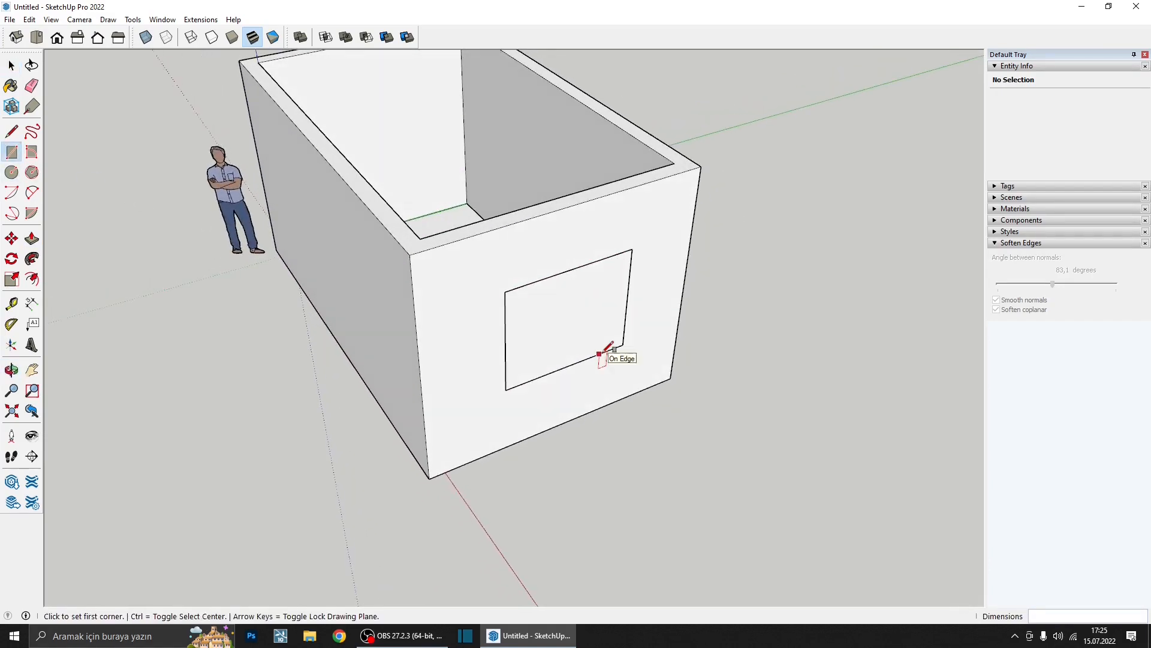
- Offset the window rectangle slightly inward and delete the inner face, leaving a narrow frame
key(f)
click(596, 303)
click(596, 329)
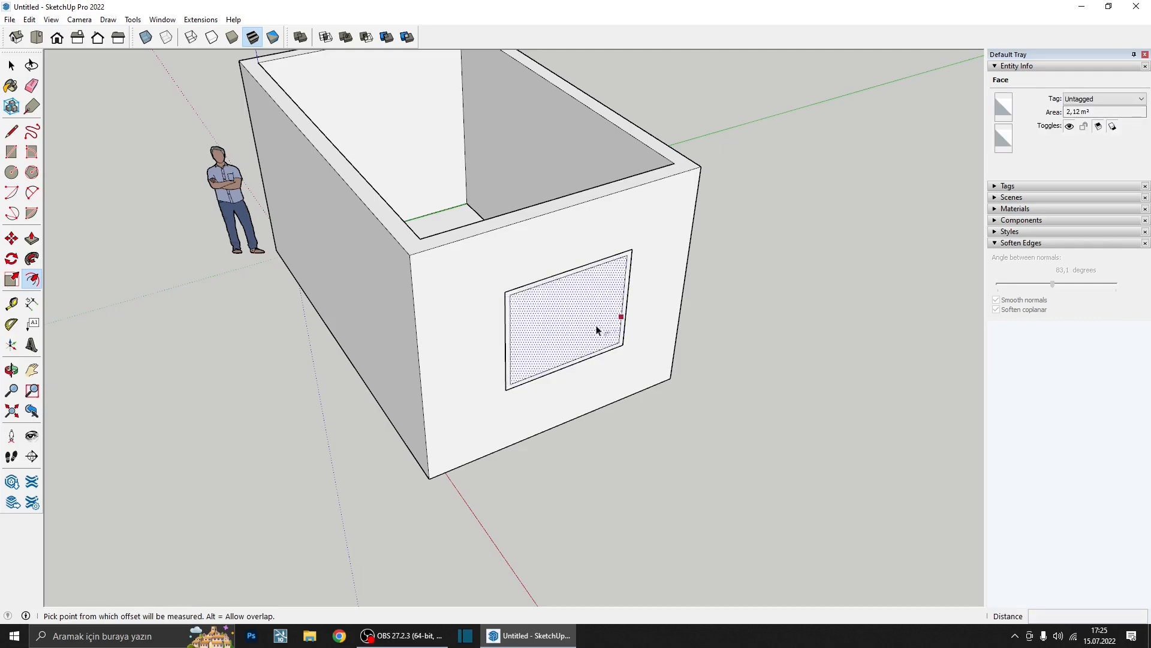
key(space)
key(Delete)
- Extrude the window frame face 10 cm with Push/Pull
scroll(596, 352, up, 3)
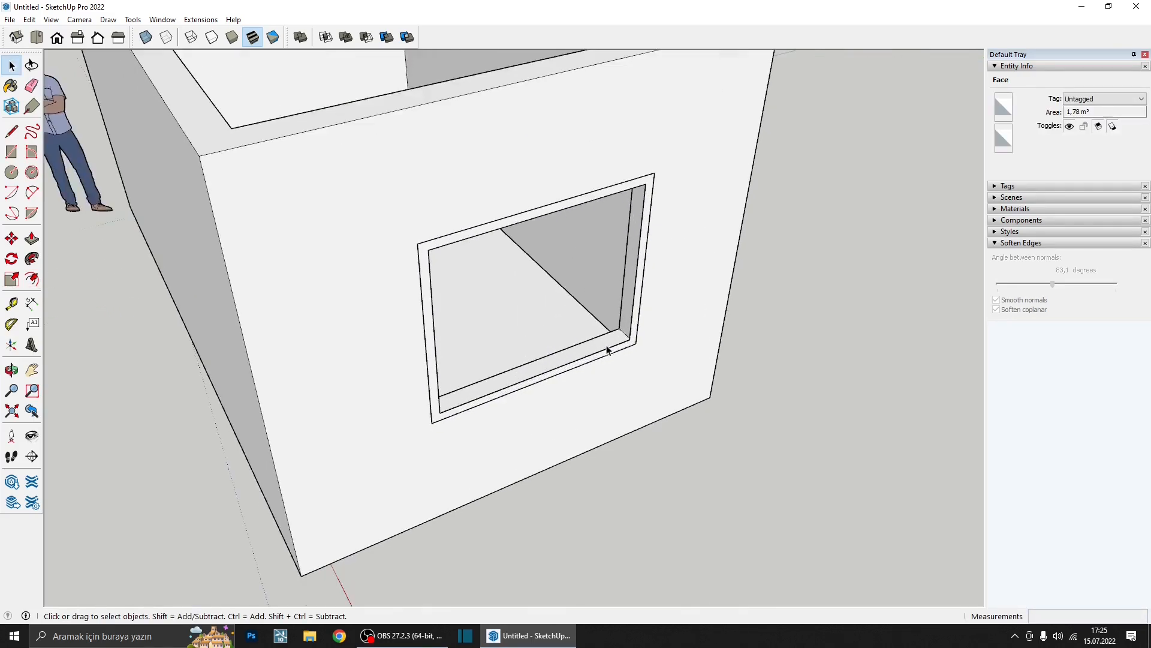
scroll(607, 350, up, 2)
key(p)
click(638, 340)
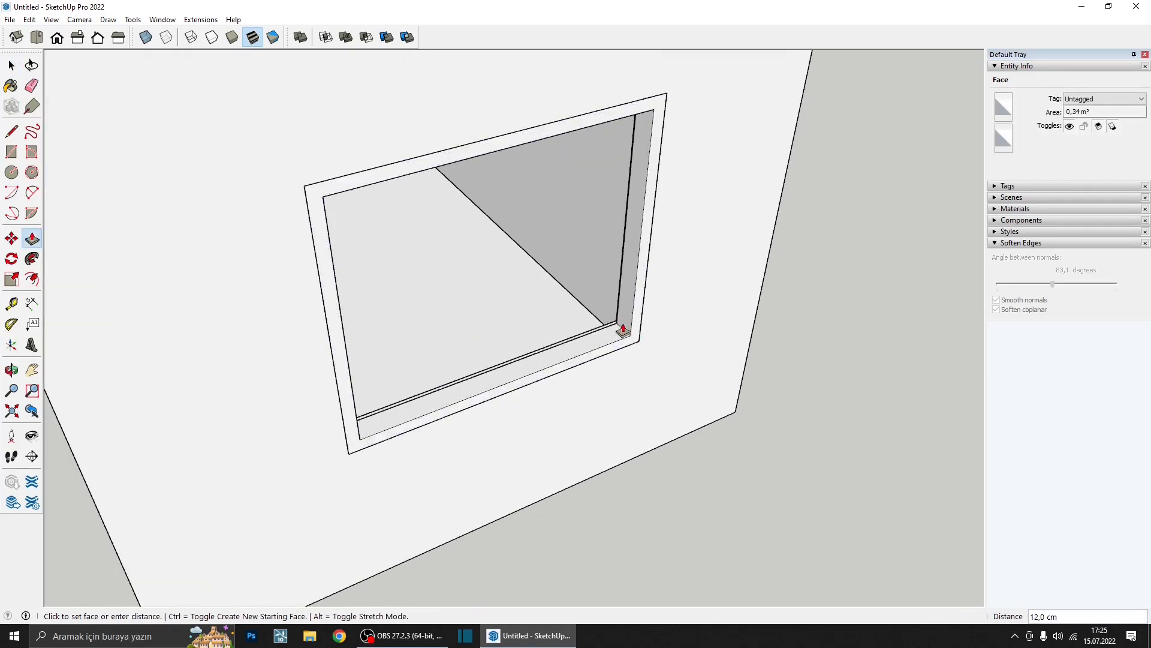
text(10)
key(Return)
- Select the entire window frame and make it a group
key(space)
double_click(627, 329)
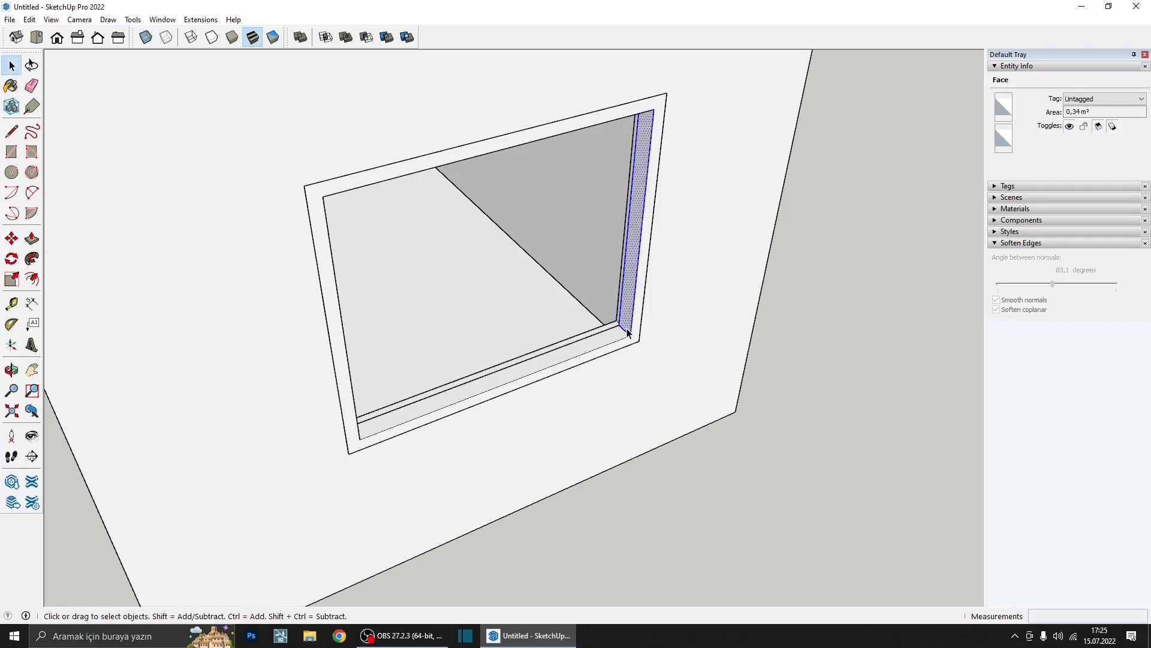
triple_click(628, 333)
key(ctrl+g)
- Open the window frame group for editing and turn on Hide Rest Of Model for component editing
middle_drag(628, 333, 650, 319)
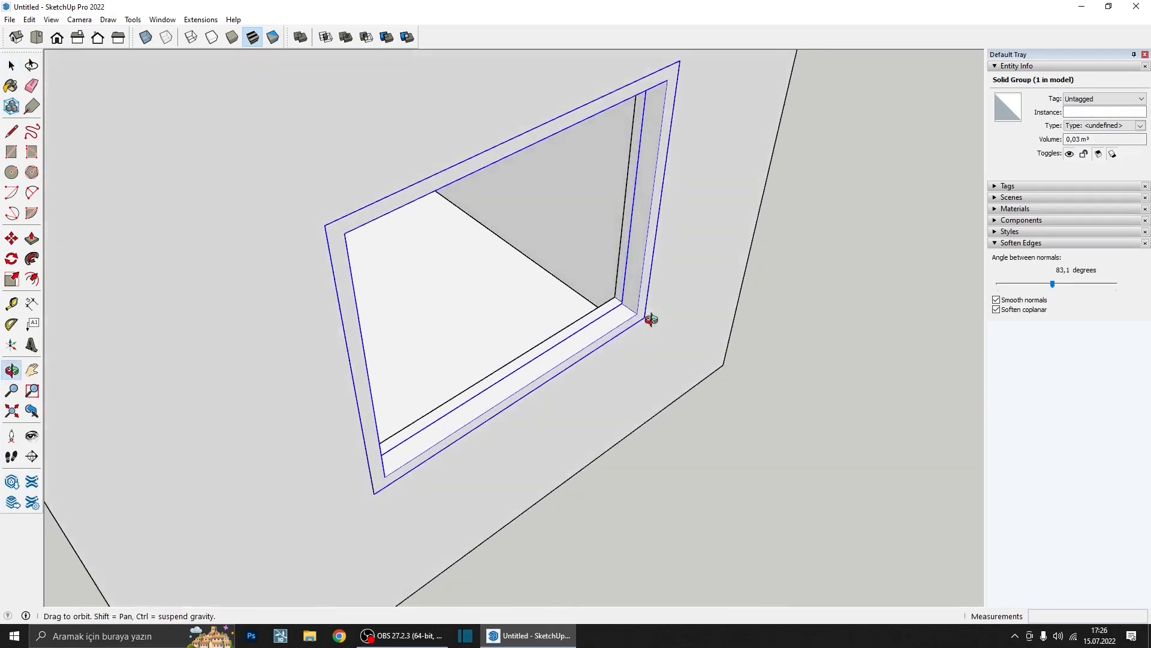
scroll(642, 327, up, 5)
middle_drag(578, 355, 667, 312)
scroll(586, 388, up, 2)
scroll(524, 380, down, 5)
drag(854, 247, 603, 279)
middle_drag(603, 279, 564, 360)
scroll(629, 311, down, 3)
scroll(567, 360, down, 3)
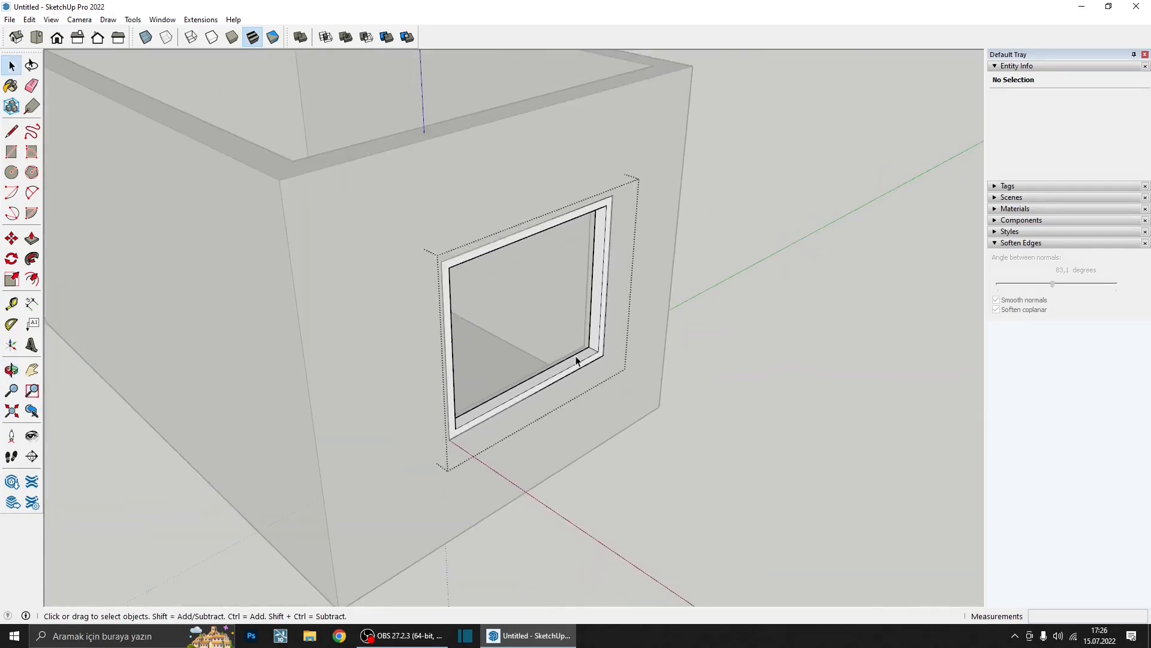
scroll(576, 359, down, 1)
click(50, 19)
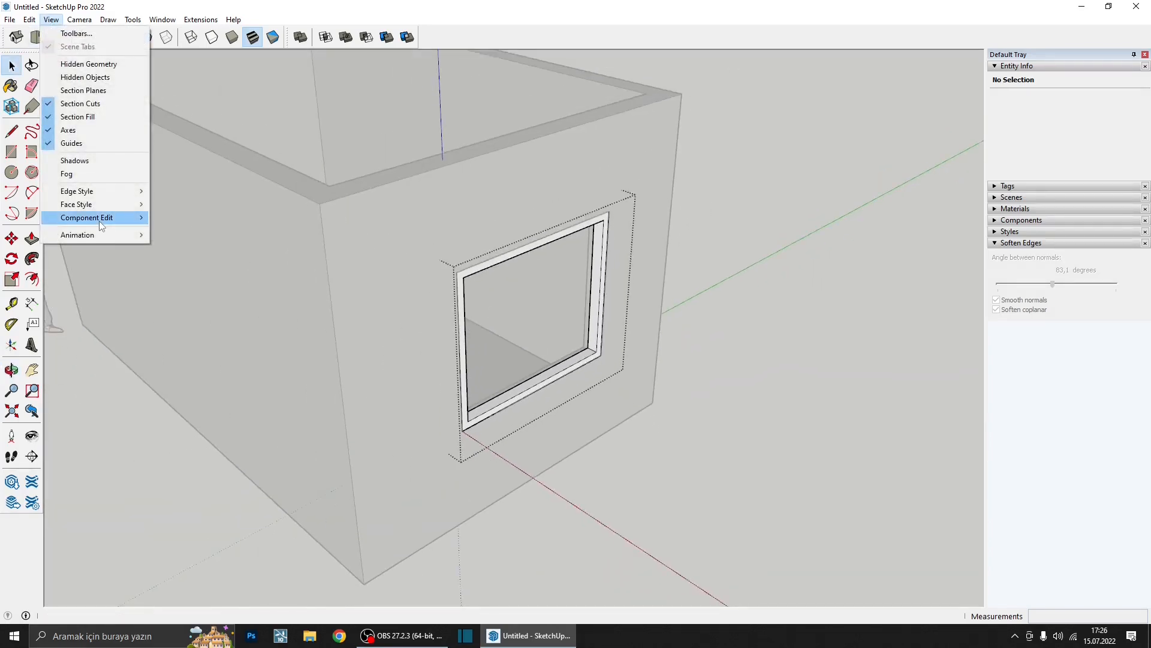
mouse_move(99, 219)
click(181, 219)
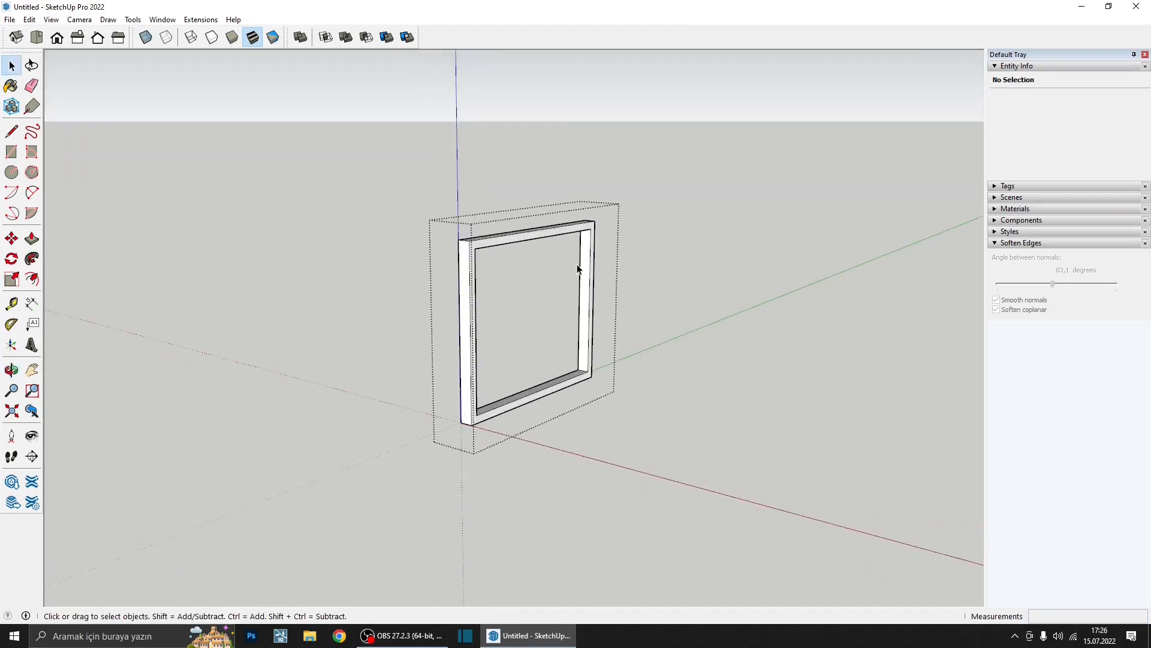
- Leave and reopen the window frame group to compare the full model with the isolated frame
middle_drag(487, 395, 509, 332)
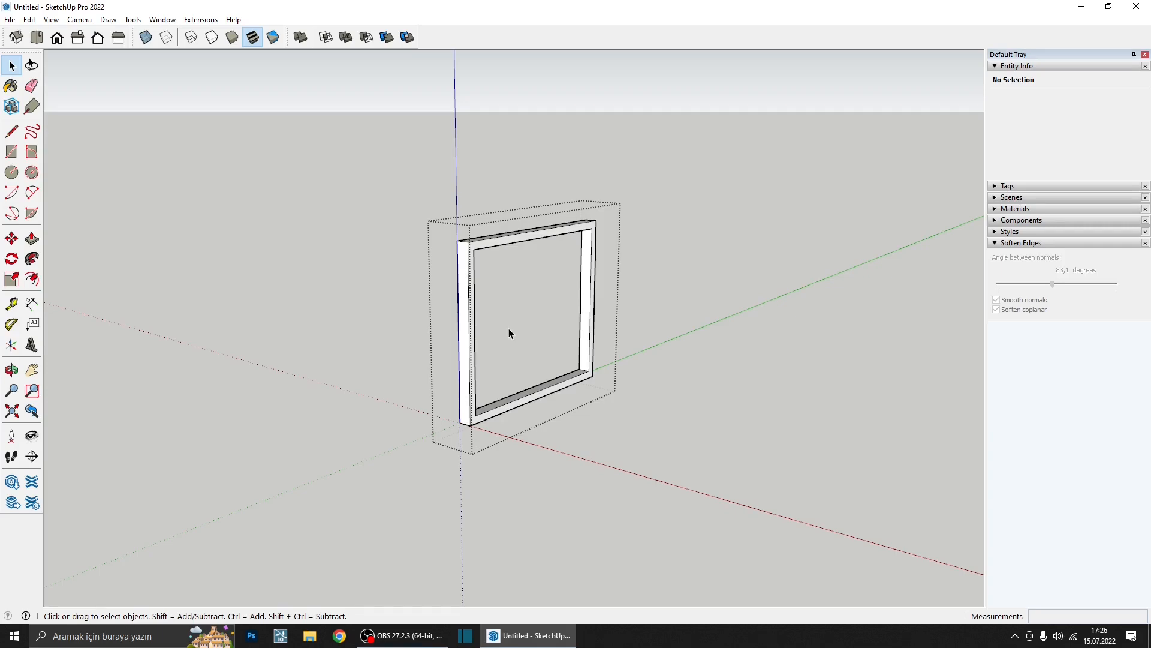
key(Escape)
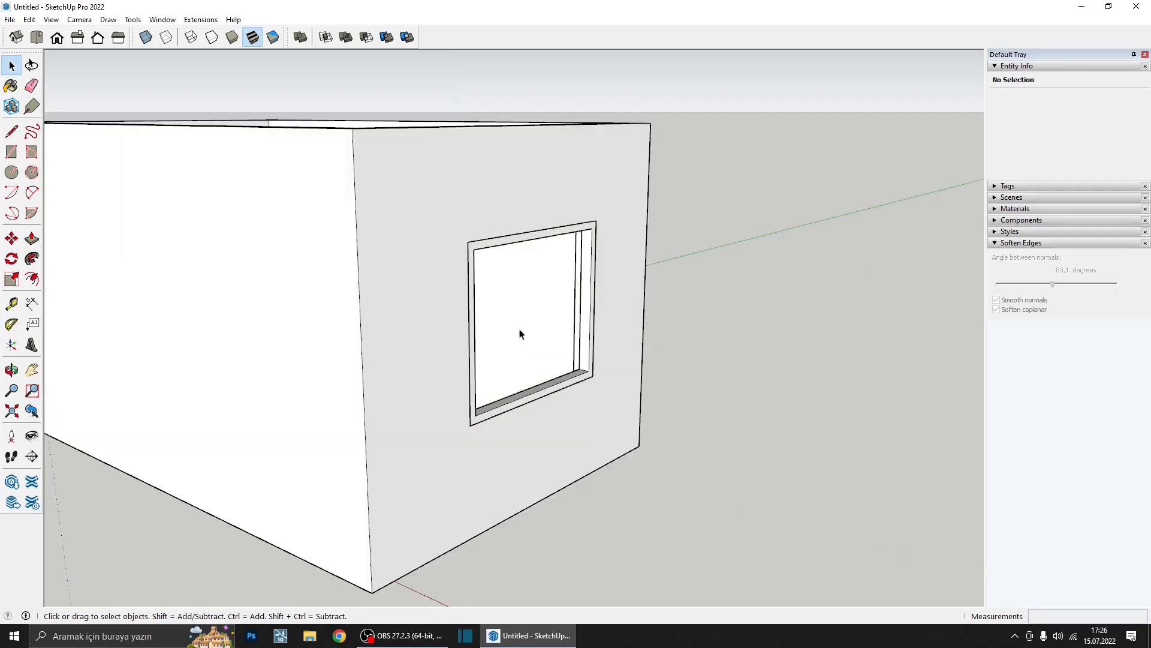
scroll(516, 329, down, 5)
middle_drag(474, 252, 430, 285)
scroll(471, 321, up, 4)
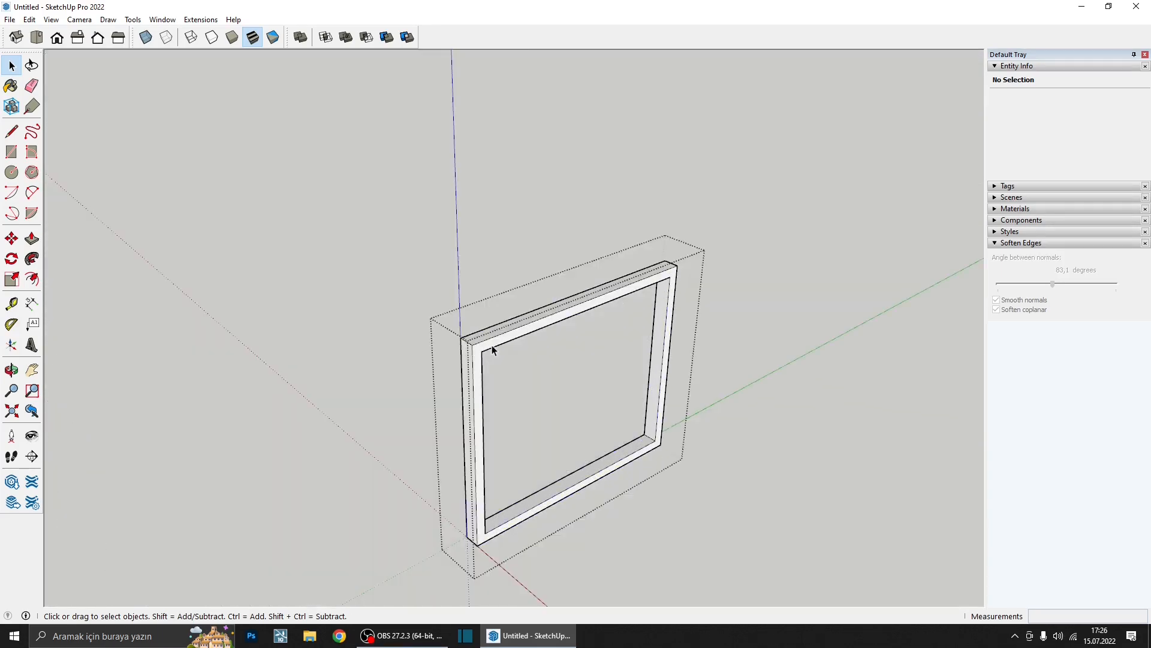
scroll(483, 354, down, 2)
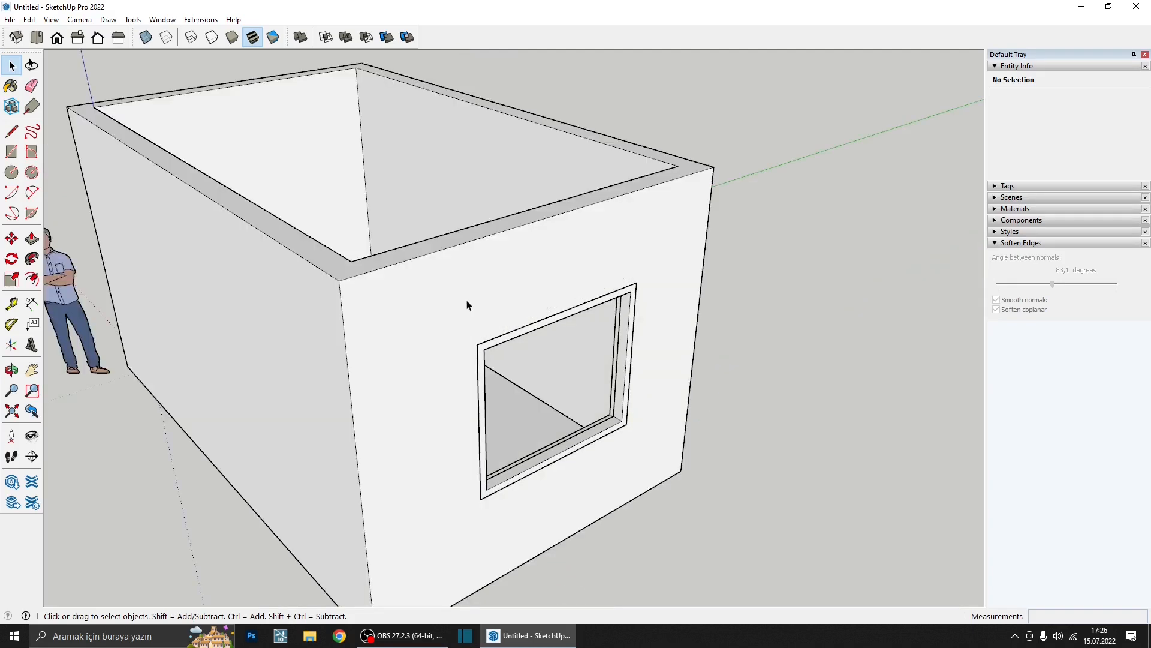
- Open the walls group to view it without the window frame, and leave the group again
double_click(441, 314)
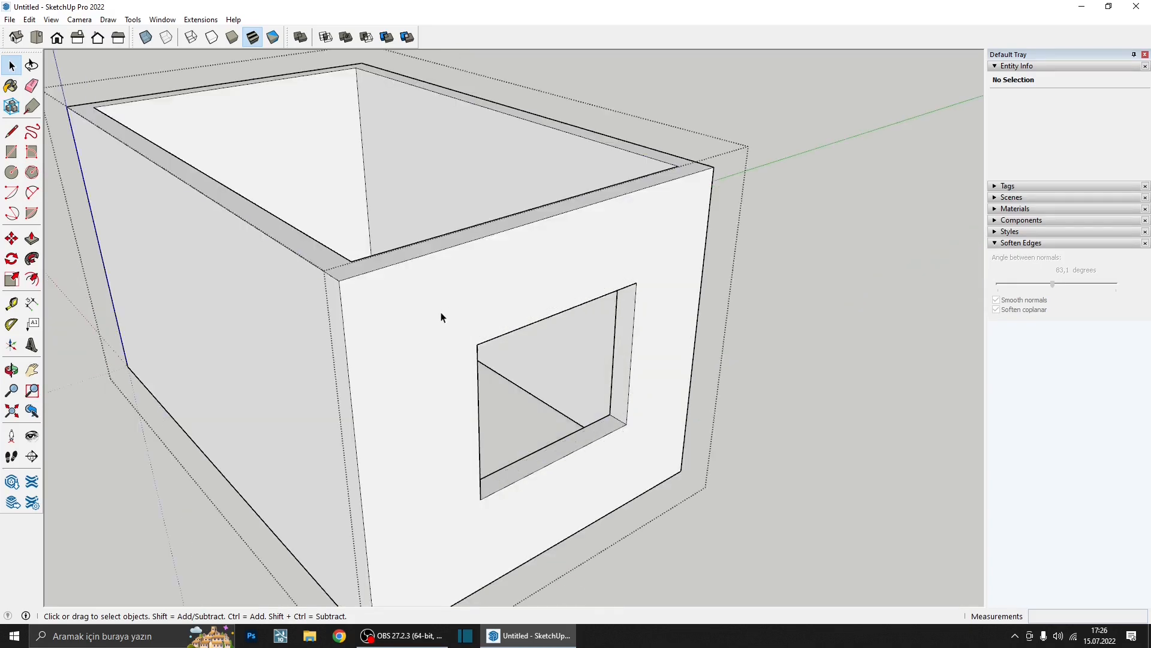
middle_drag(441, 313, 263, 224)
scroll(442, 301, down, 3)
middle_drag(442, 301, 633, 383)
key(Escape)
- Reopen the window frame group to compare it with the rest of the model shown and hidden, and revisit the Component Edit options
scroll(628, 362, up, 3)
middle_drag(656, 336, 635, 327)
scroll(637, 345, up, 4)
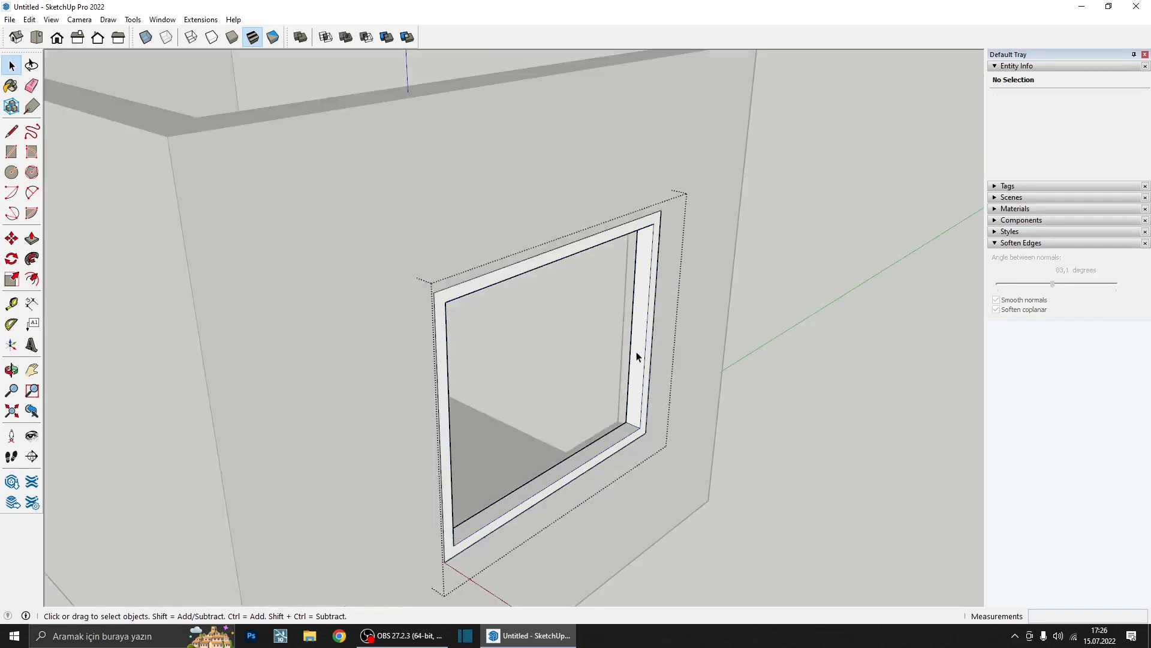
scroll(638, 360, down, 5)
middle_drag(606, 309, 362, 299)
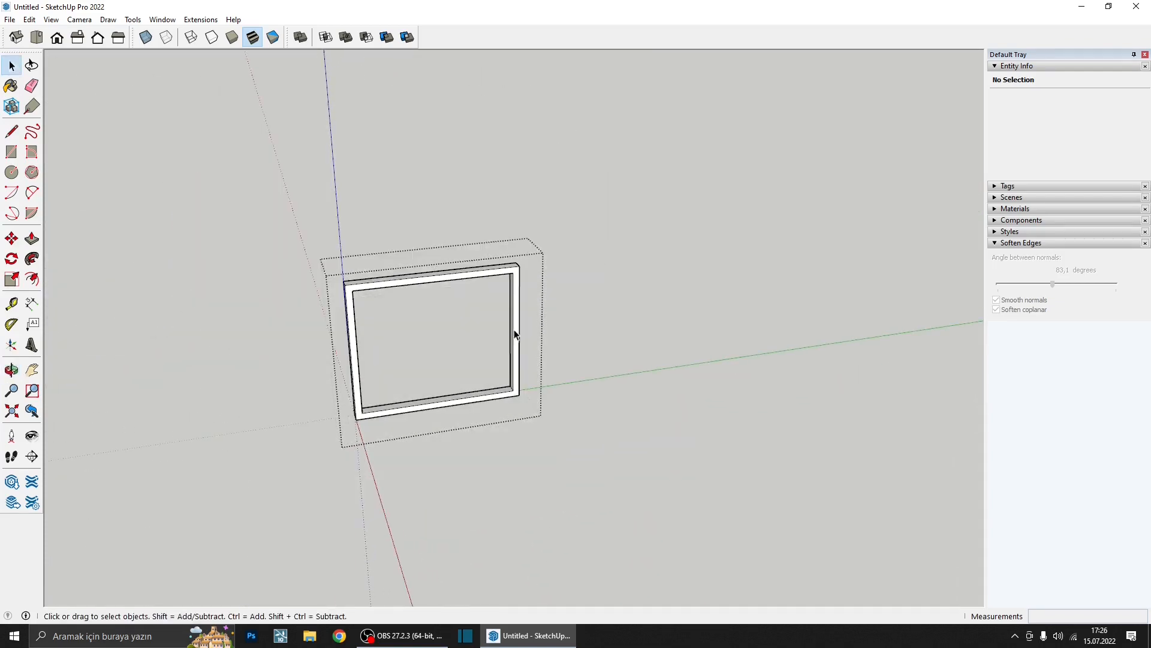
middle_drag(533, 348, 636, 340)
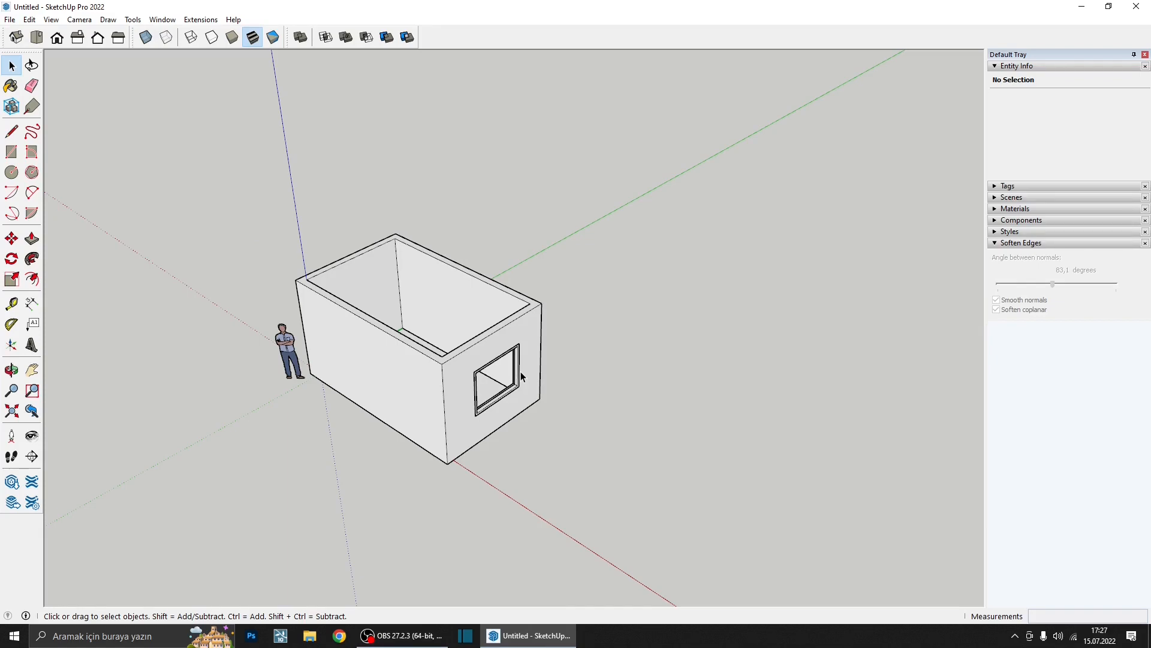
click(51, 19)
mouse_move(90, 217)
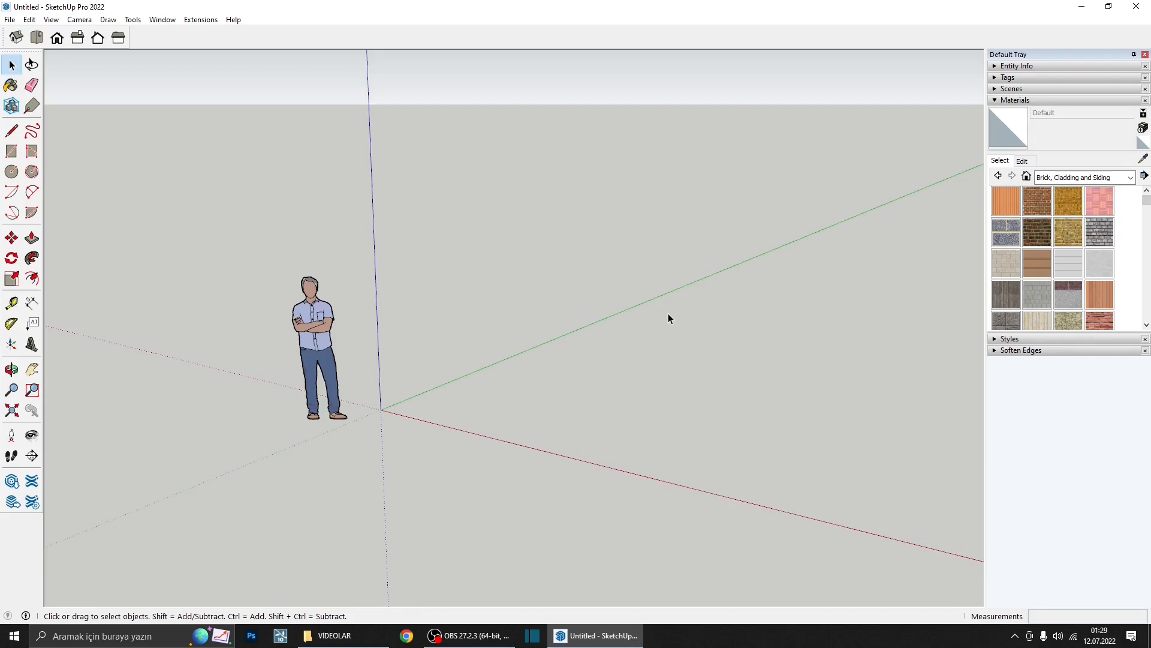
- In the new model, draw a 500 by 400 cm rectangle on the ground near the origin
scroll(496, 296, down, 3)
key(r)
scroll(474, 345, up, 4)
click(441, 346)
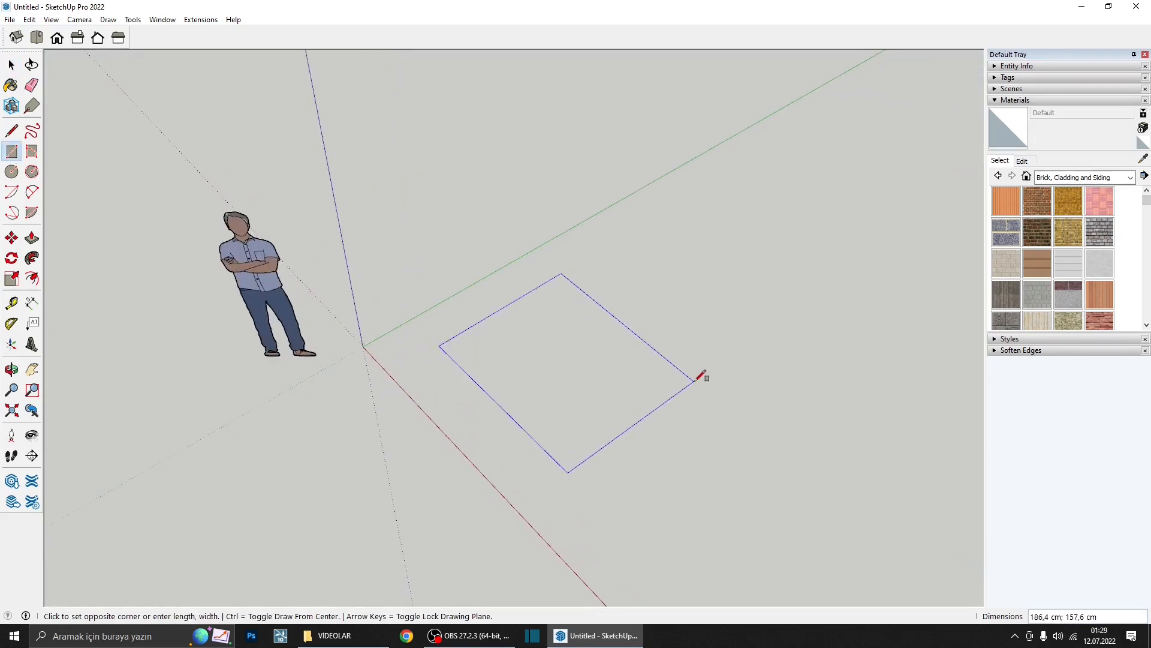
text(500;)
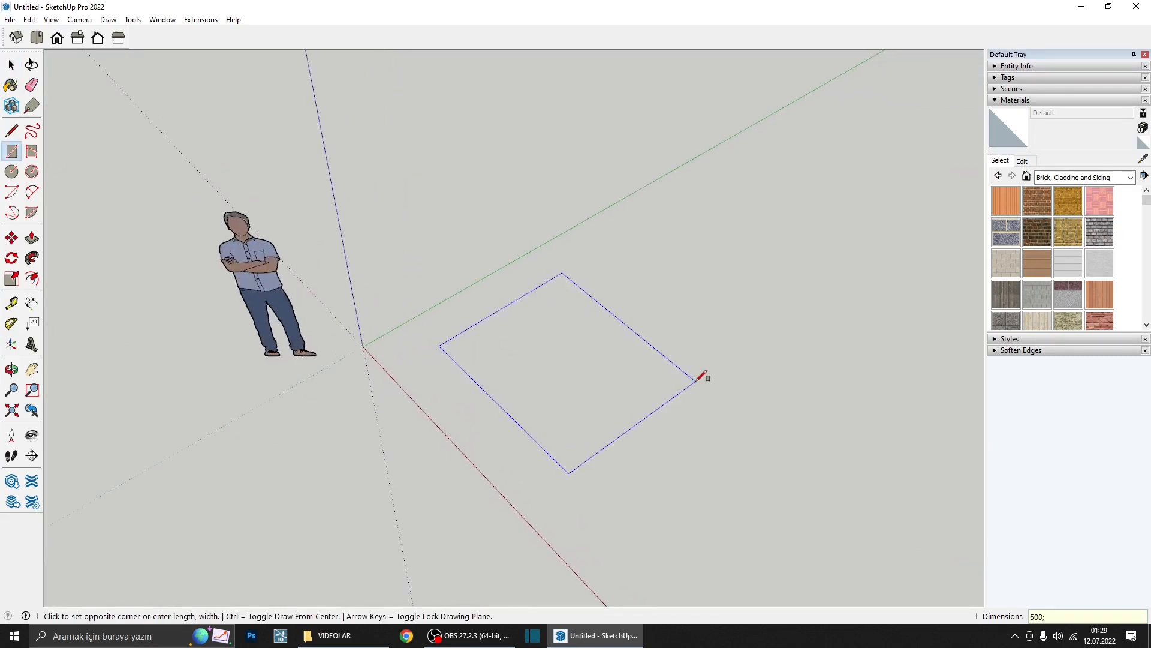
text(400)
key(Return)
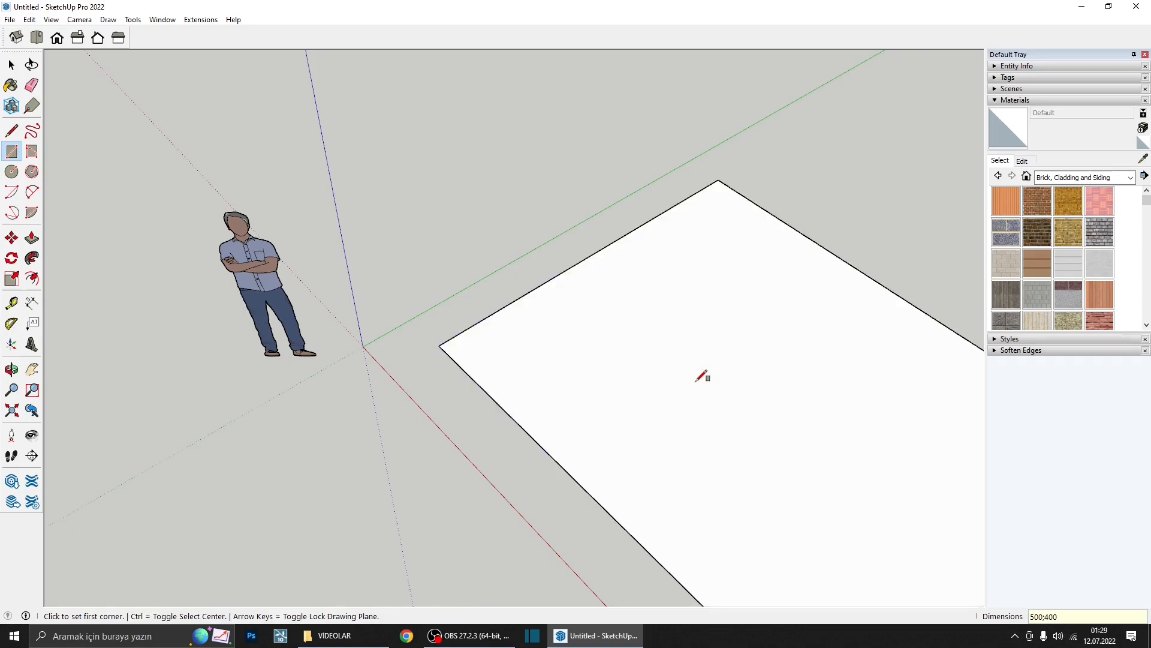
- Offset the ground rectangle's outline inward by 20 cm
scroll(714, 371, down, 4)
middle_drag(672, 381, 318, 324)
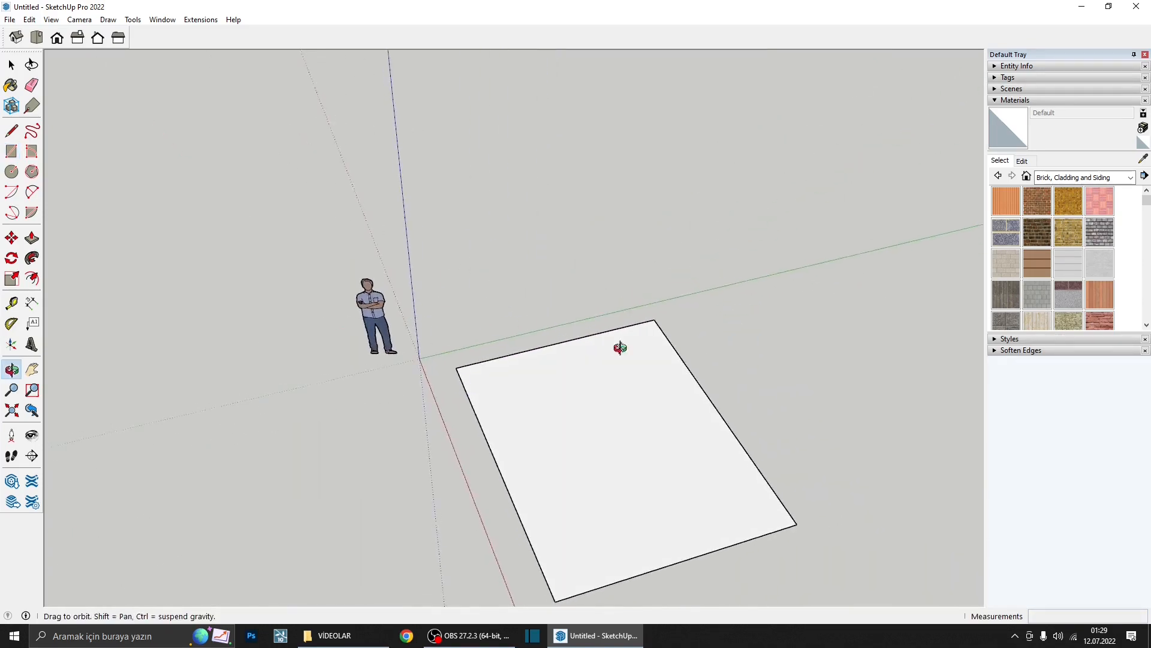
middle_drag(619, 347, 690, 392)
scroll(660, 396, down, 3)
double_click(630, 418)
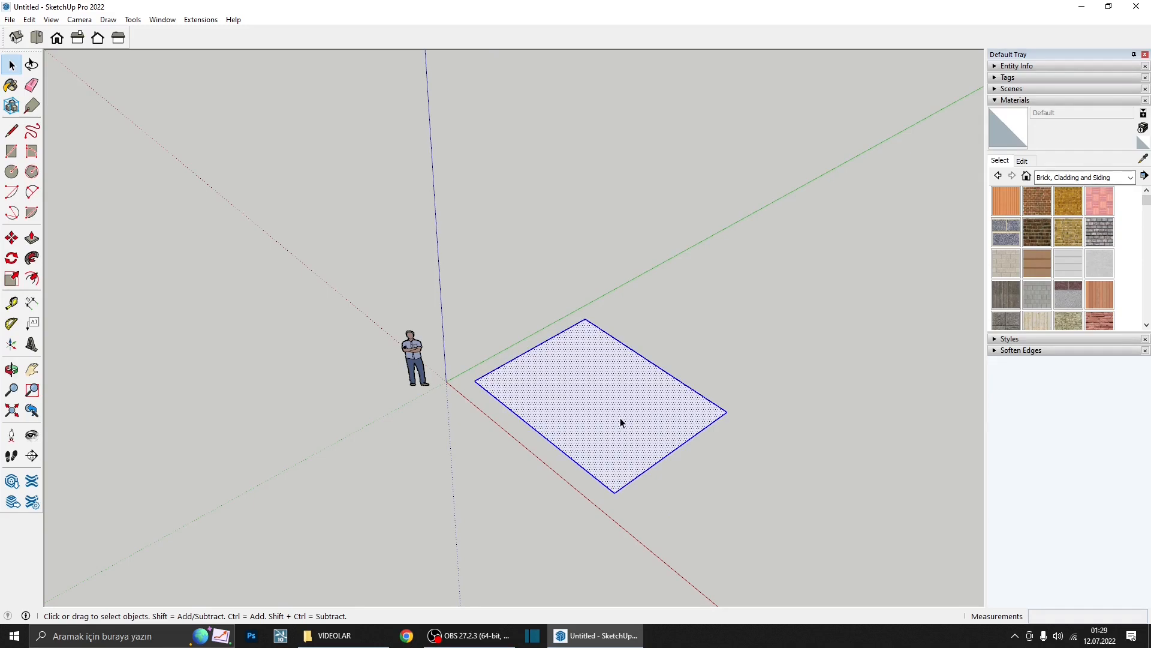
scroll(626, 407, up, 2)
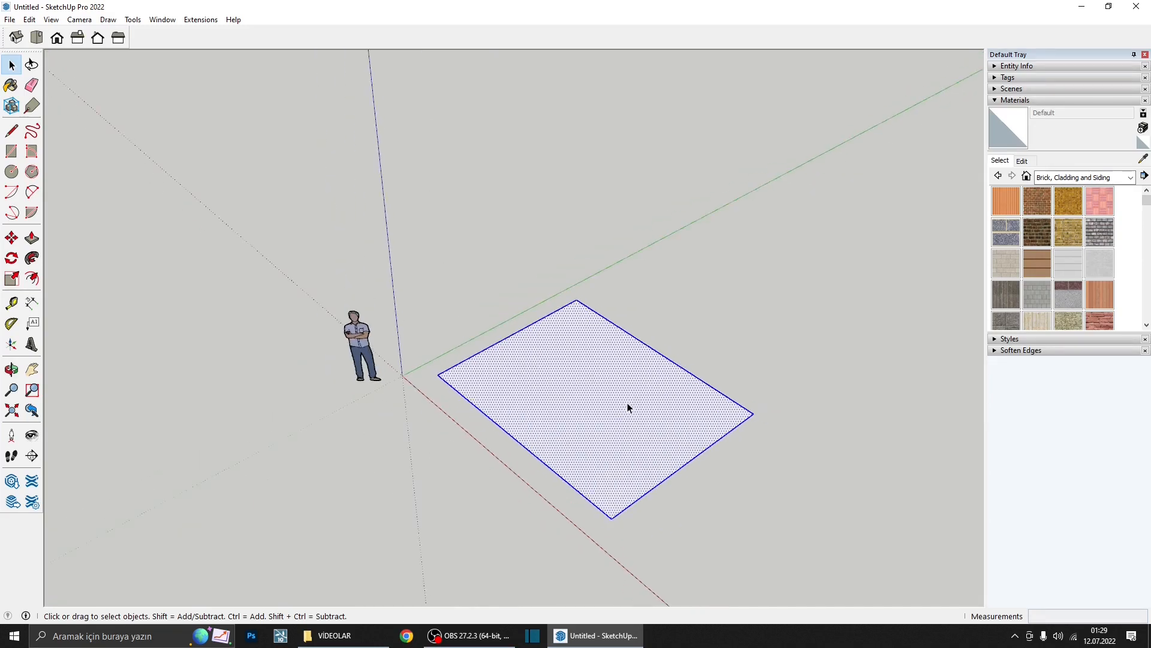
click(32, 279)
click(650, 345)
scroll(650, 354, up, 2)
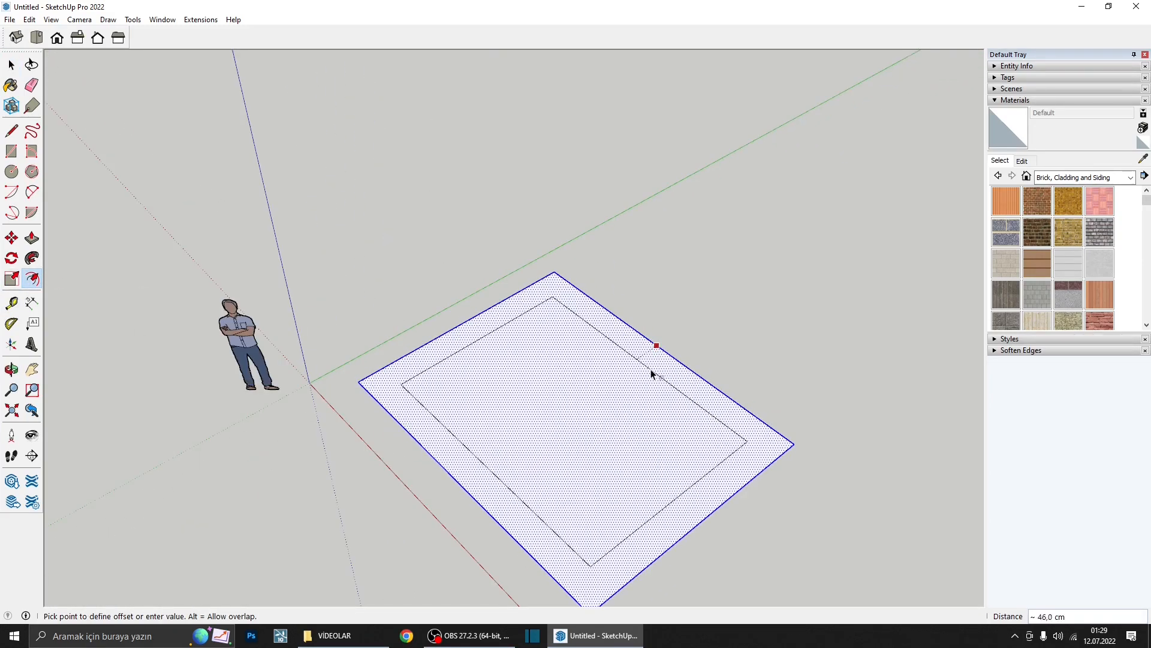
text(20)
key(Return)
- Select the border strip between the two outlines together with its edges and make it a group
middle_drag(647, 384, 711, 419)
key(space)
click(720, 442)
scroll(763, 431, up, 3)
double_click(763, 430)
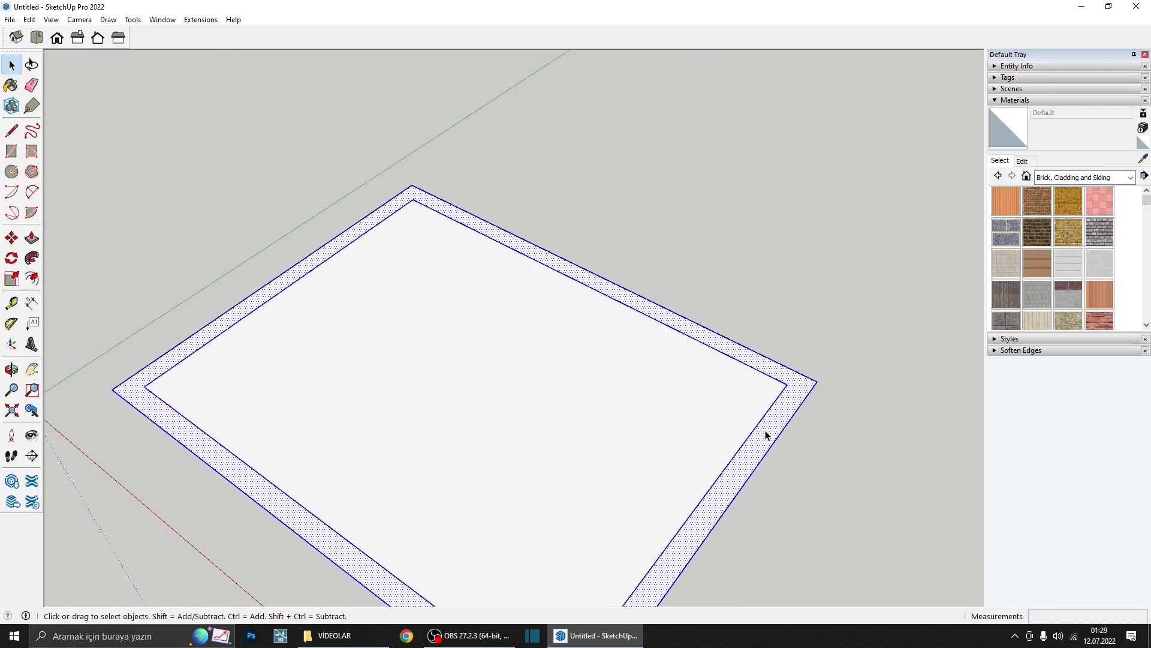
scroll(648, 347, down, 4)
middle_drag(648, 350, 587, 408)
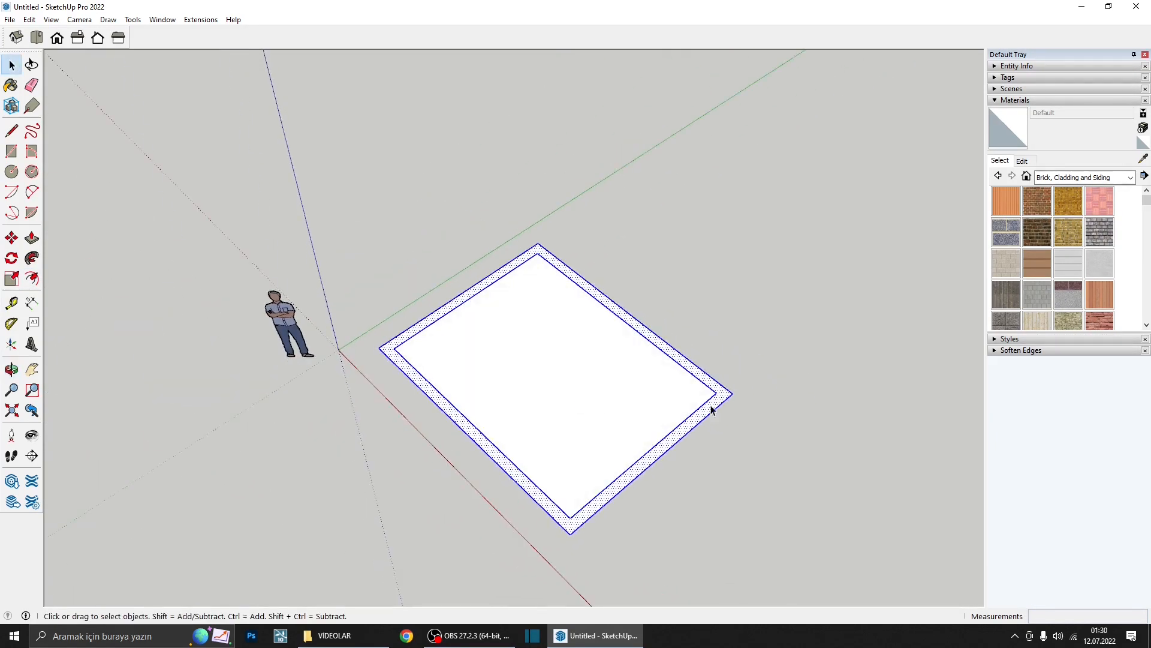
scroll(714, 409, up, 3)
right_click(692, 375)
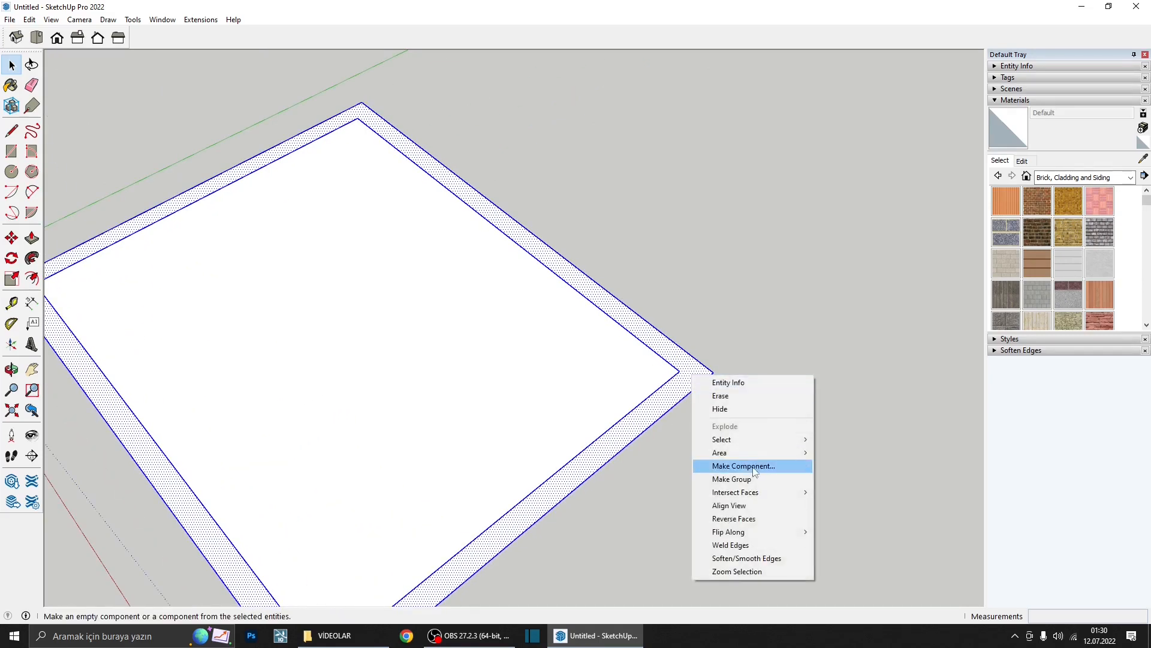
click(756, 479)
- Move the border group away from the inner floor face and put it back on its original corner
scroll(744, 347, down, 4)
key(m)
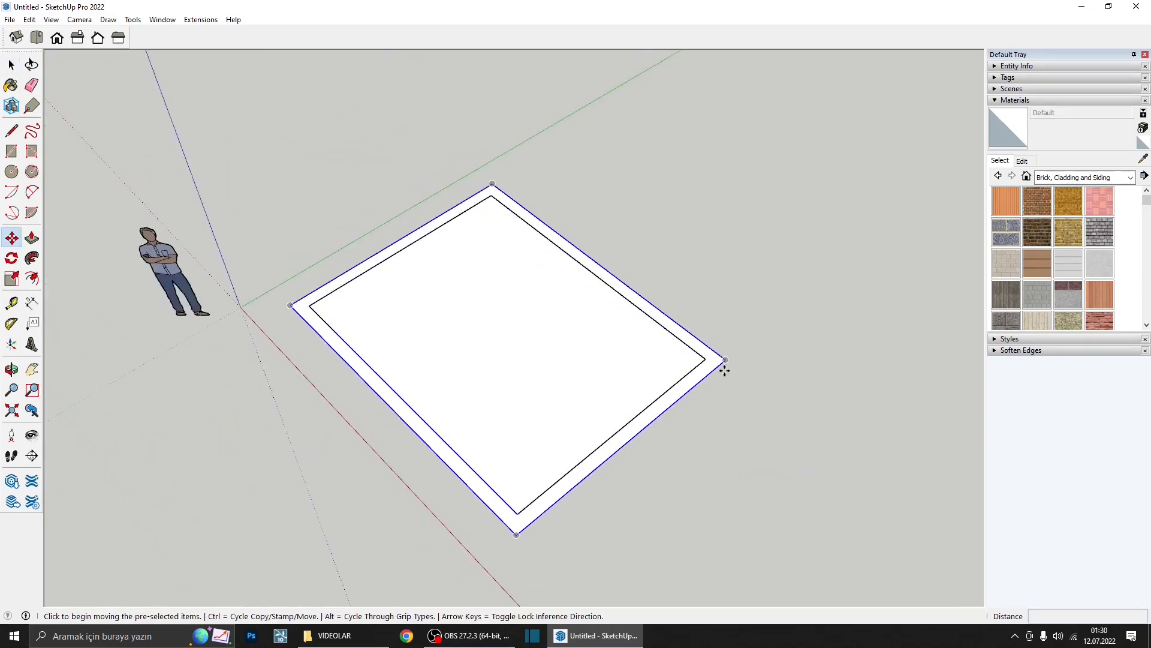
click(724, 368)
scroll(717, 377, down, 2)
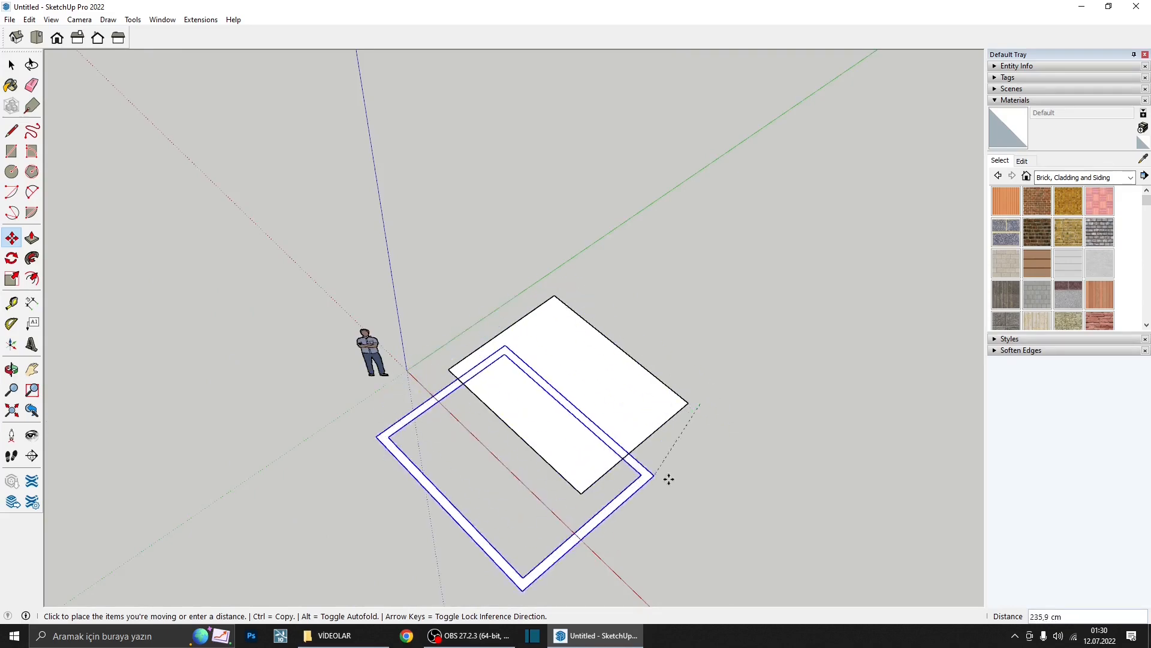
scroll(668, 478, up, 1)
click(707, 393)
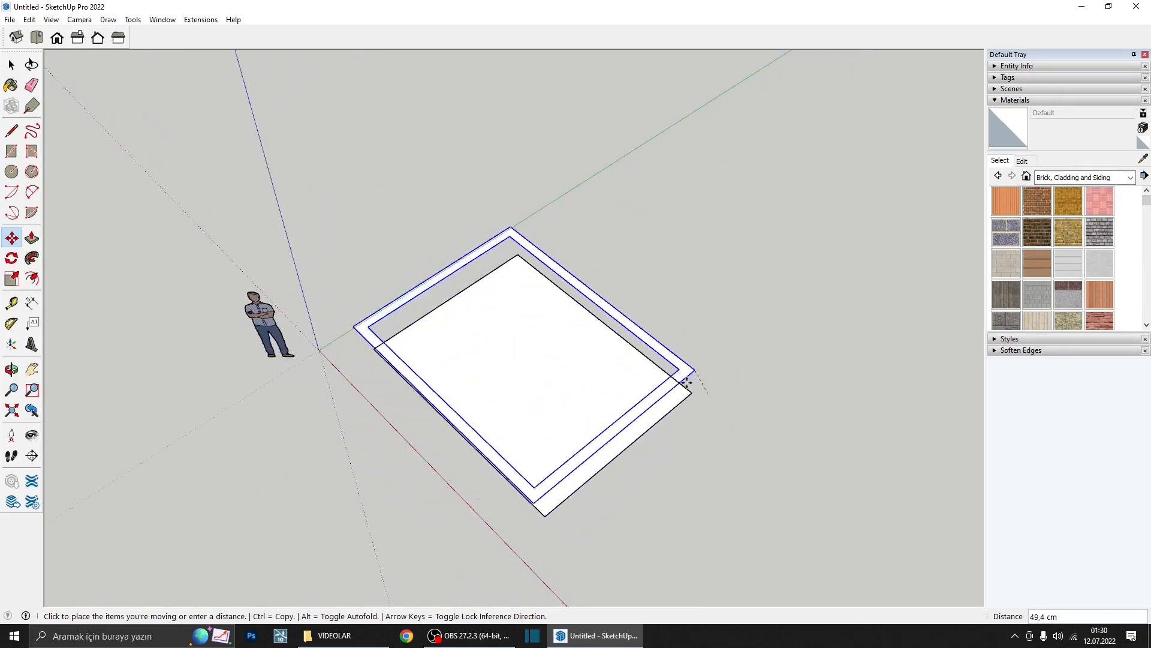
- Make the inner floor face with its edges a separate group and hide that group
key(space)
click(638, 407)
right_click(636, 407)
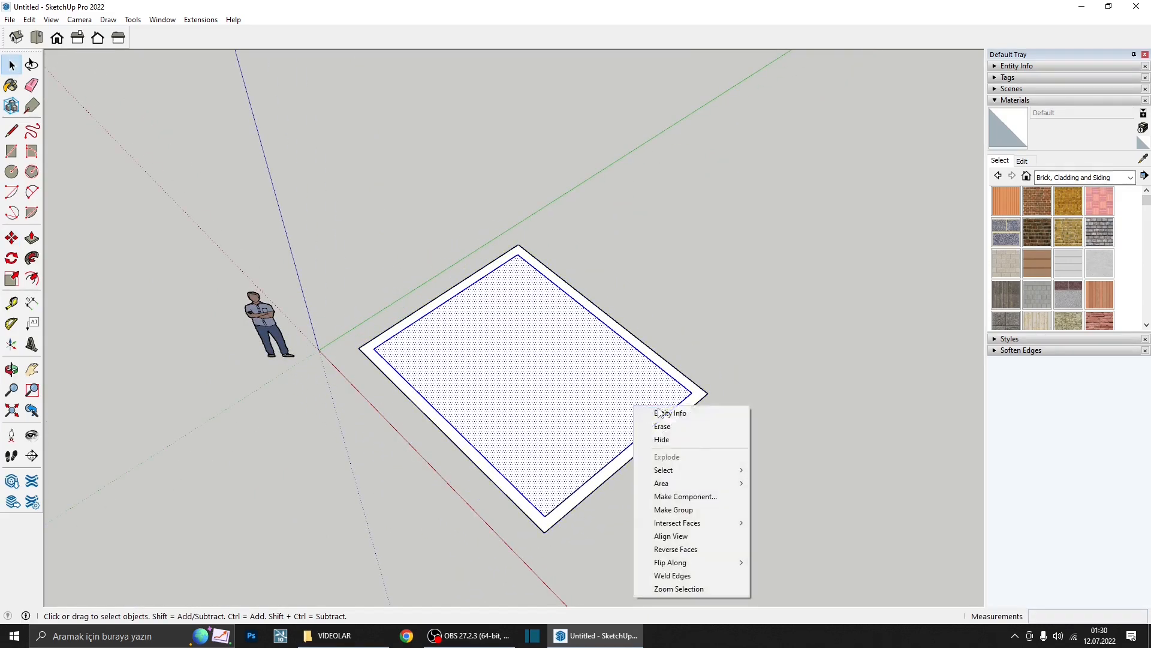
click(710, 511)
scroll(712, 411, up, 4)
right_click(587, 356)
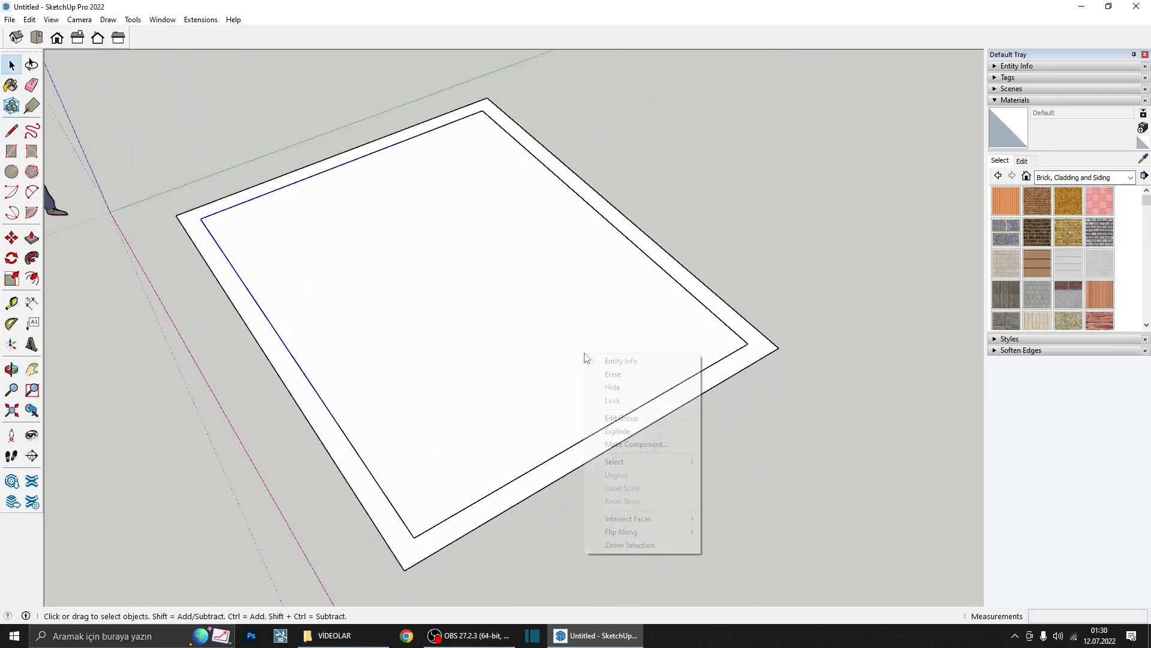
click(611, 387)
- Open the border group and draw a line across the strip along the red axis, 20 cm from the inner corner
scroll(637, 380, down, 5)
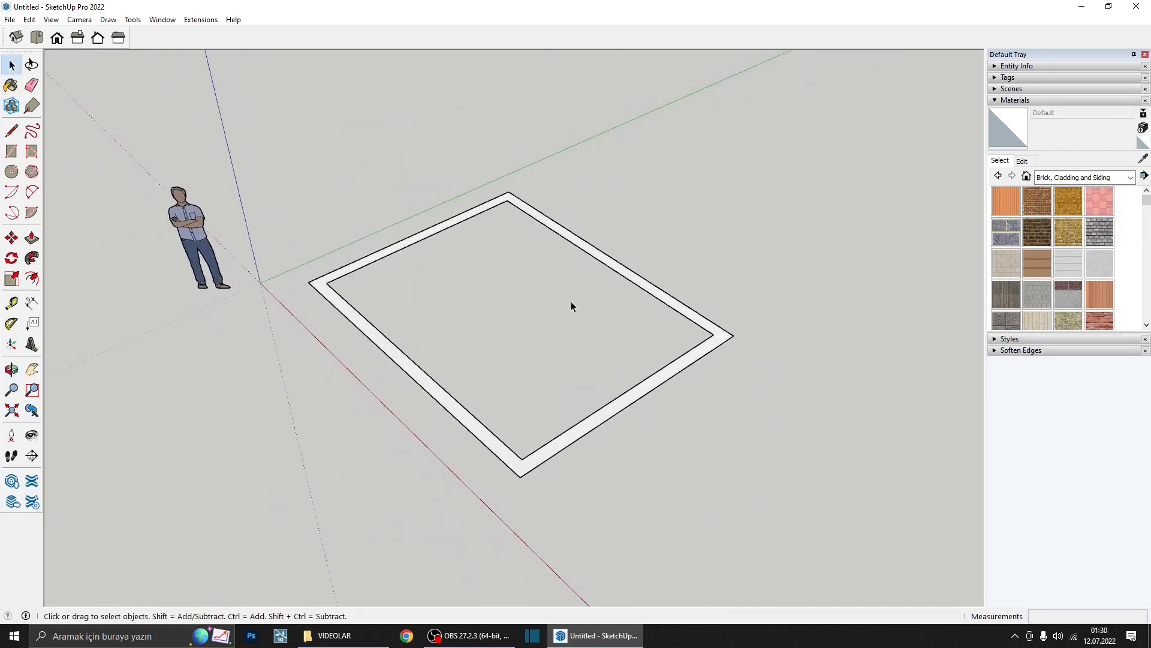
middle_drag(574, 307, 560, 474)
scroll(566, 503, up, 3)
double_click(566, 505)
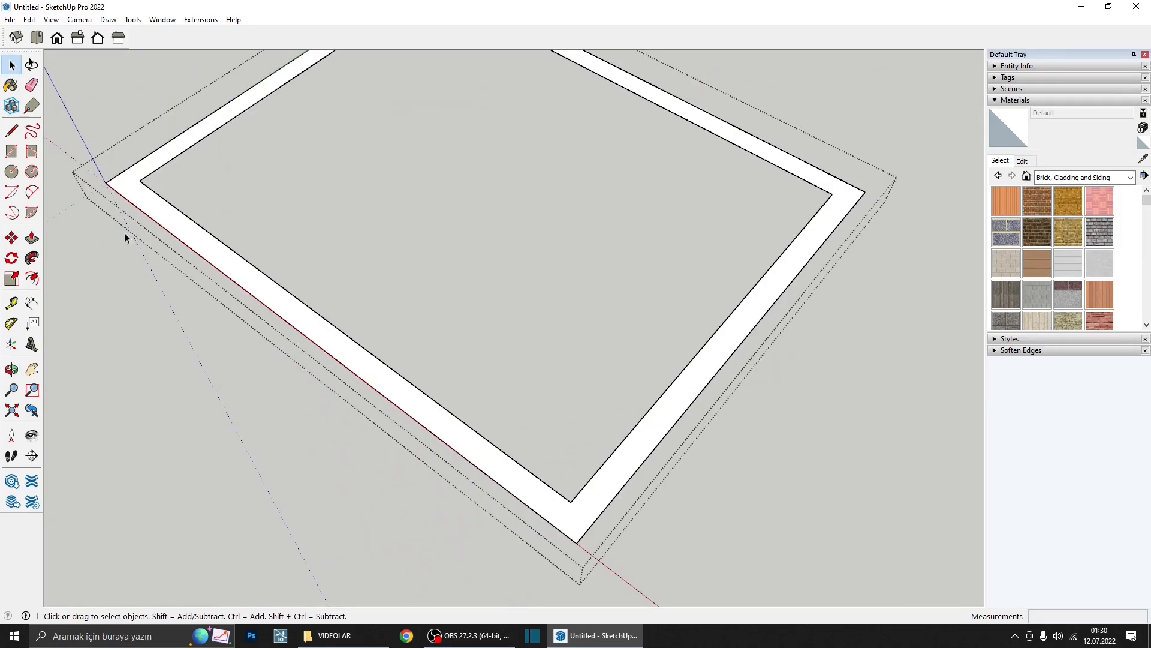
key(l)
click(563, 496)
scroll(575, 515, up, 3)
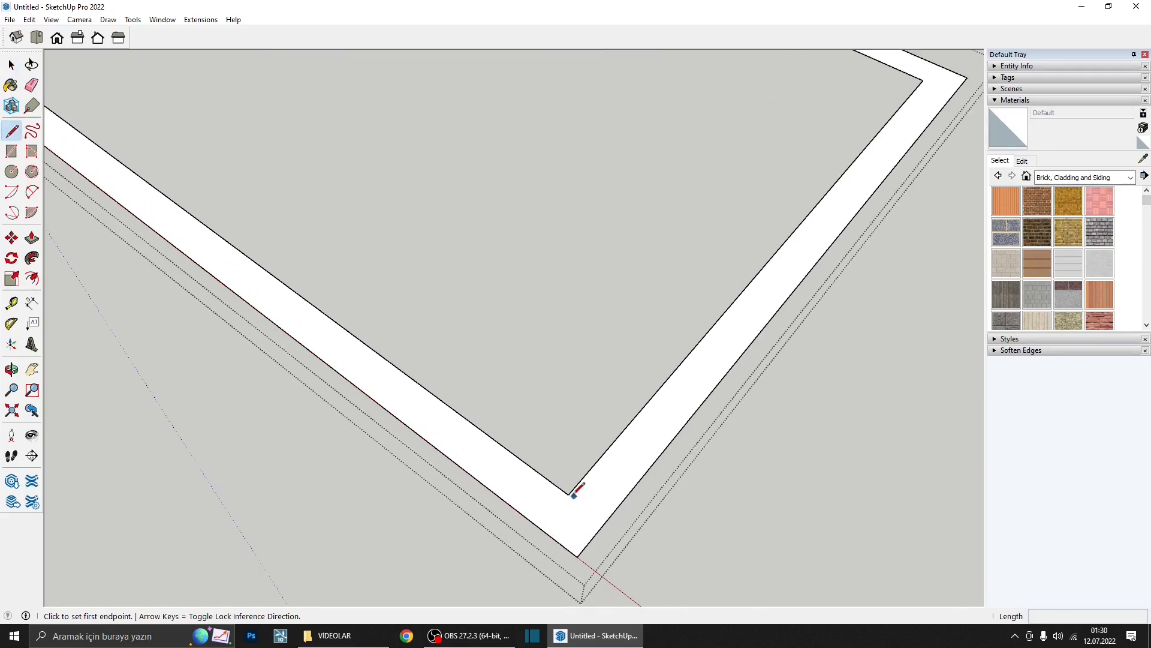
click(540, 471)
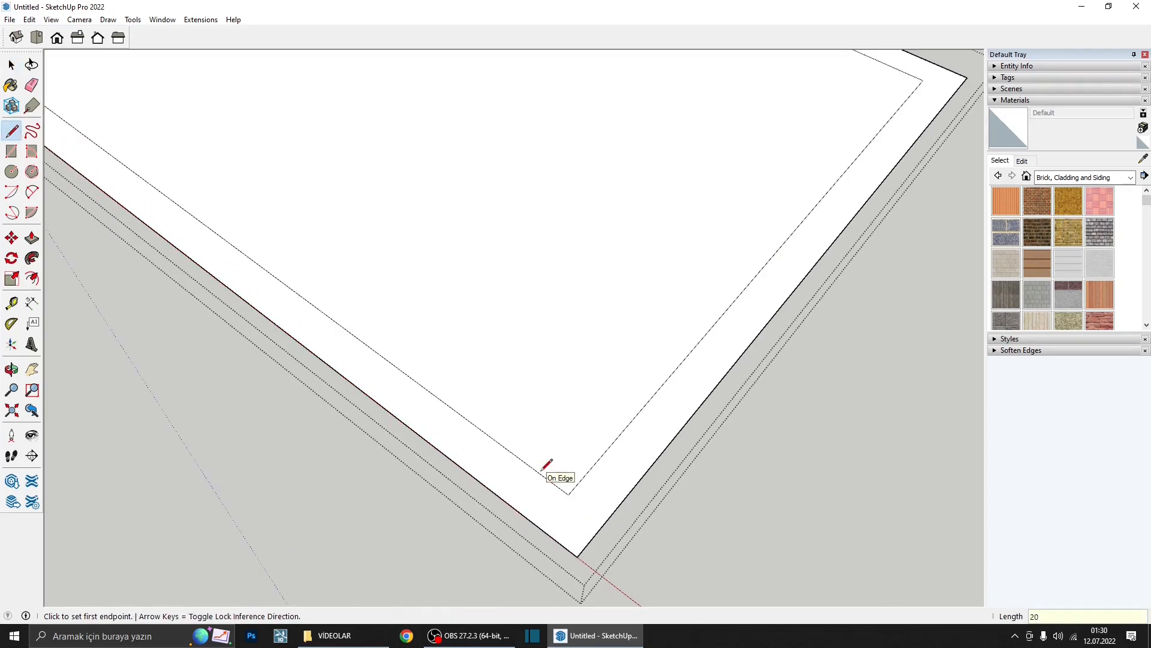
click(532, 468)
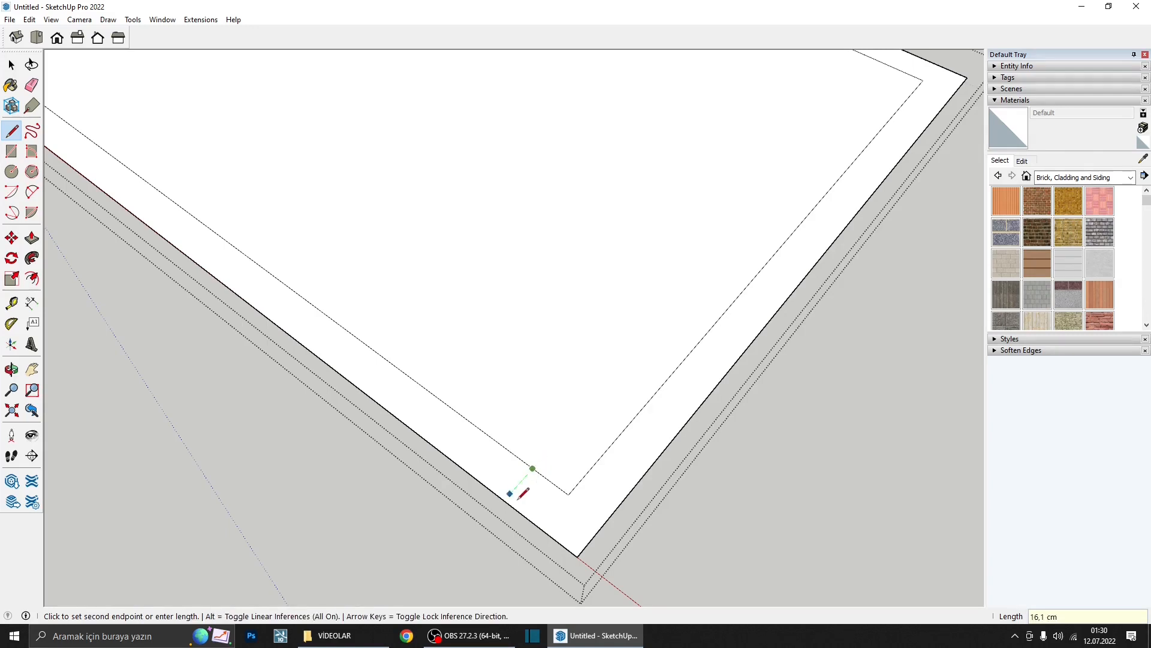
click(507, 501)
- Copy the crossing line 90 cm along the wall strip to mark the door's other side
scroll(512, 495, up, 1)
scroll(516, 490, up, 1)
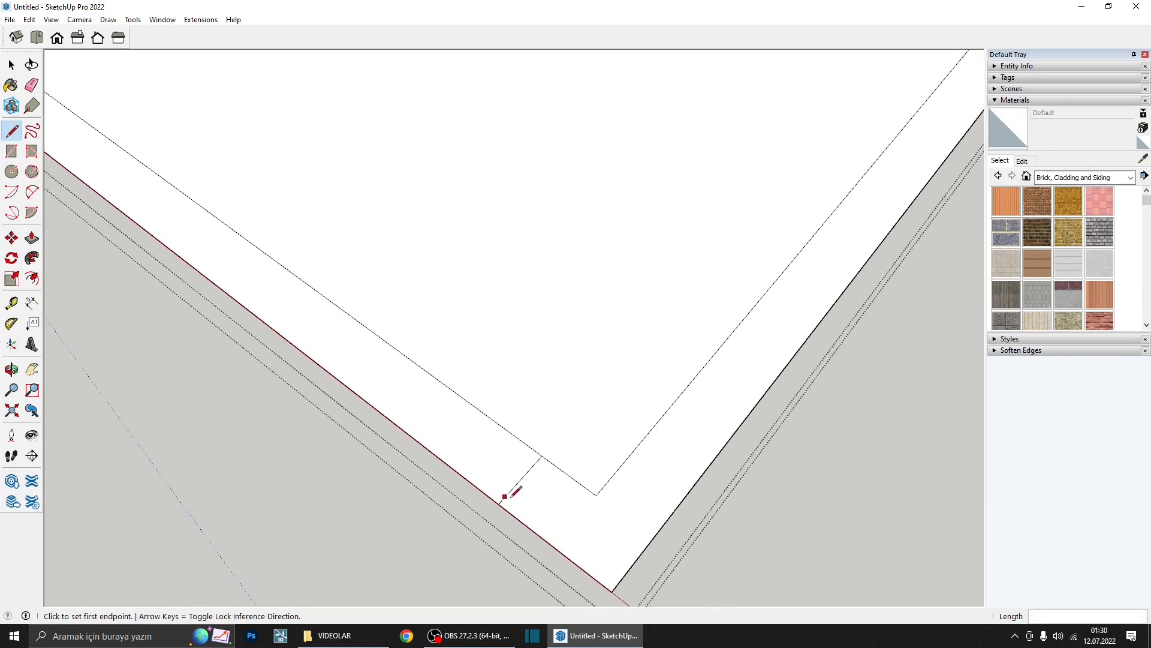
key(space)
key(m)
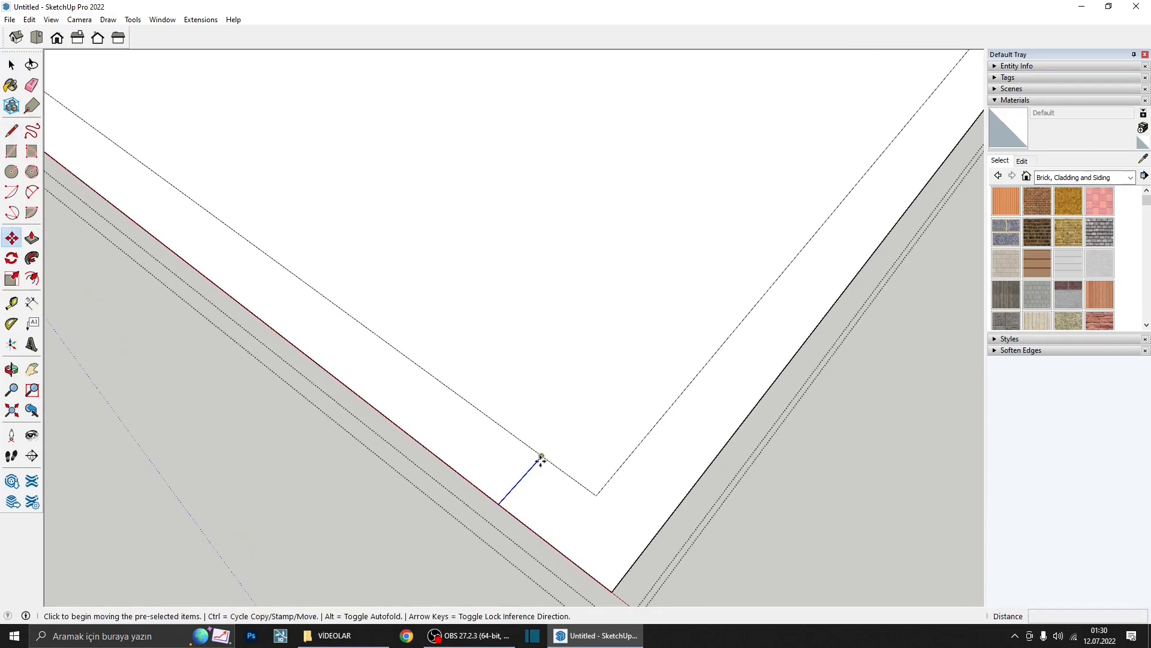
click(541, 457)
key(ctrl)
scroll(557, 467, down, 2)
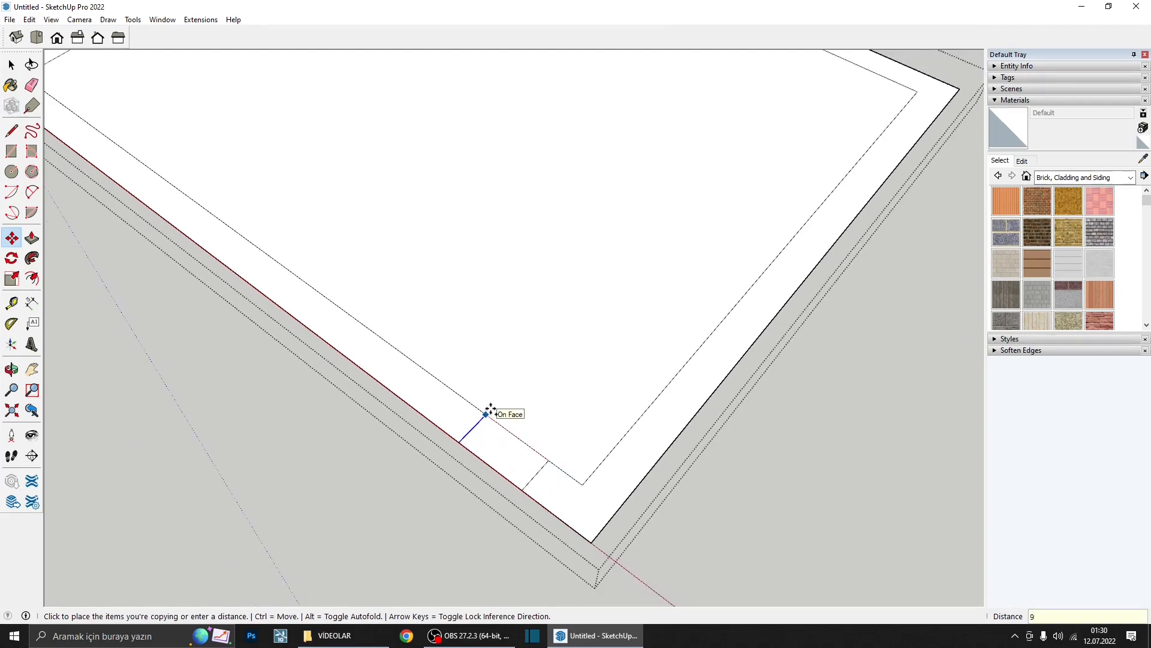
text(90)
key(Return)
- Erase the strip's edges between the two crossing lines to open the door gap and clear the inner face
scroll(512, 368, down, 3)
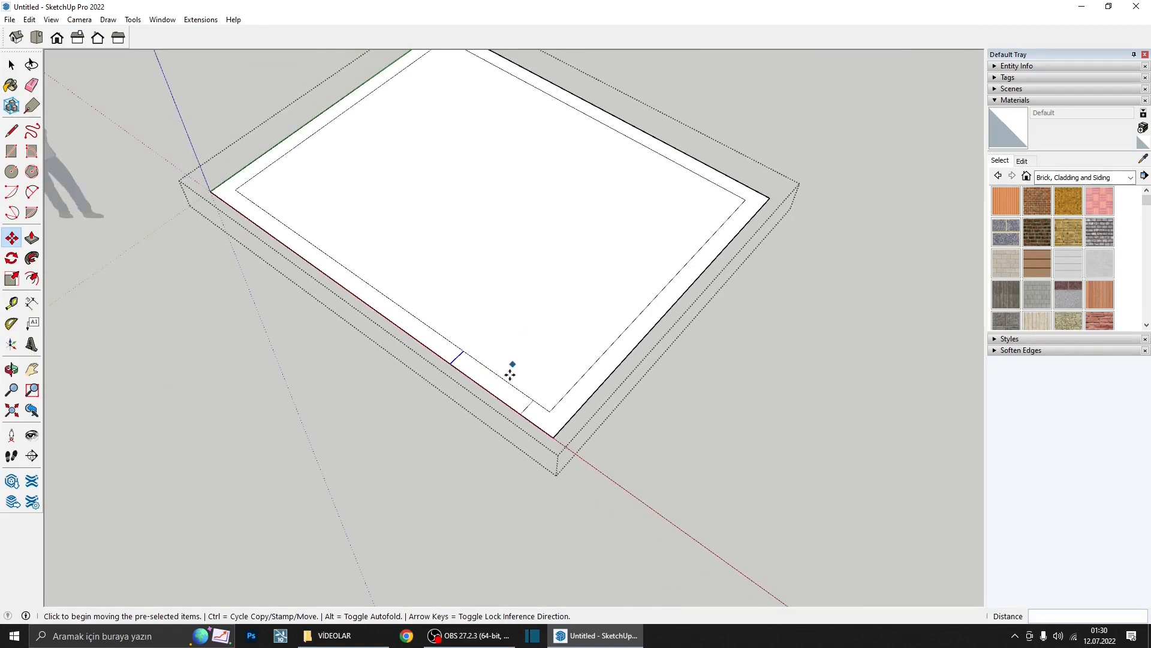
scroll(511, 378, up, 3)
scroll(511, 378, up, 1)
key(e)
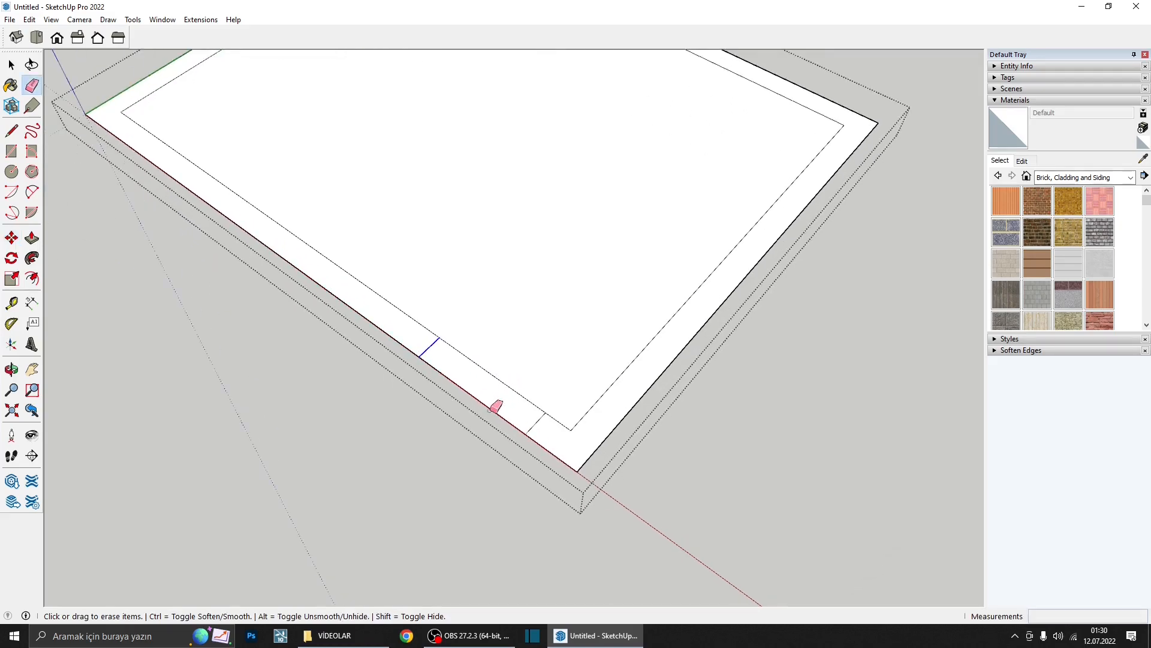
drag(476, 416, 507, 305)
- Draw a 150 by 20 cm rectangle on the ground outside the far wall strip, inside the open group
scroll(512, 311, down, 2)
scroll(512, 312, down, 2)
mouse_move(529, 336)
middle_down()
mouse_move(542, 322)
mouse_move(492, 252)
middle_up()
scroll(491, 251, up, 2)
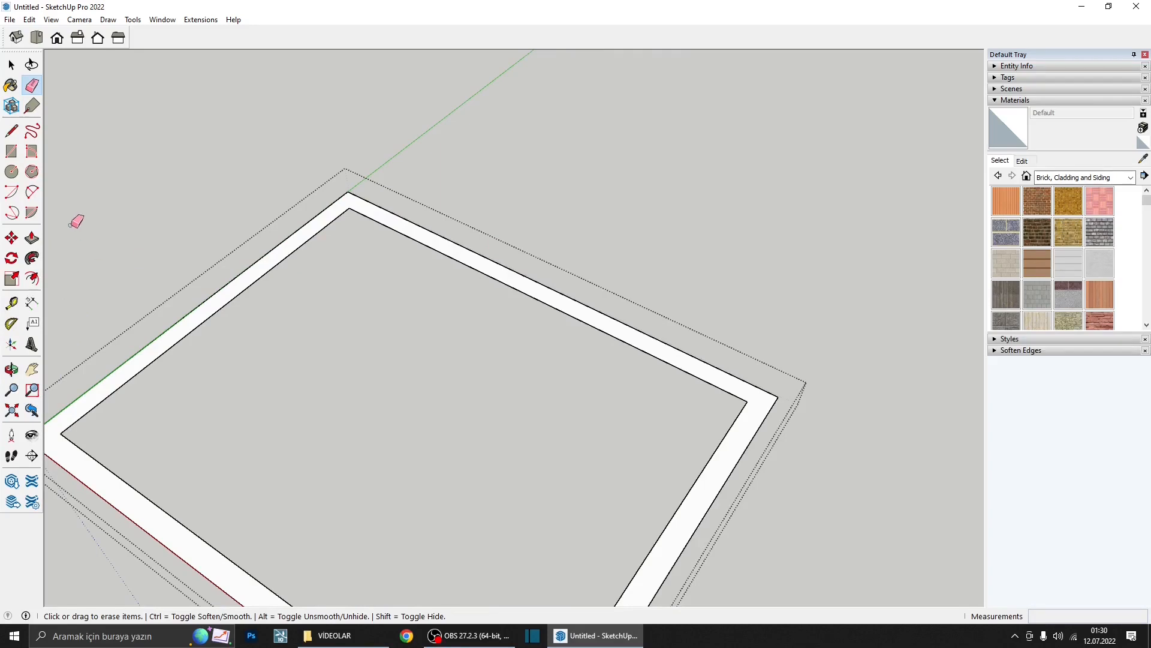
click(11, 151)
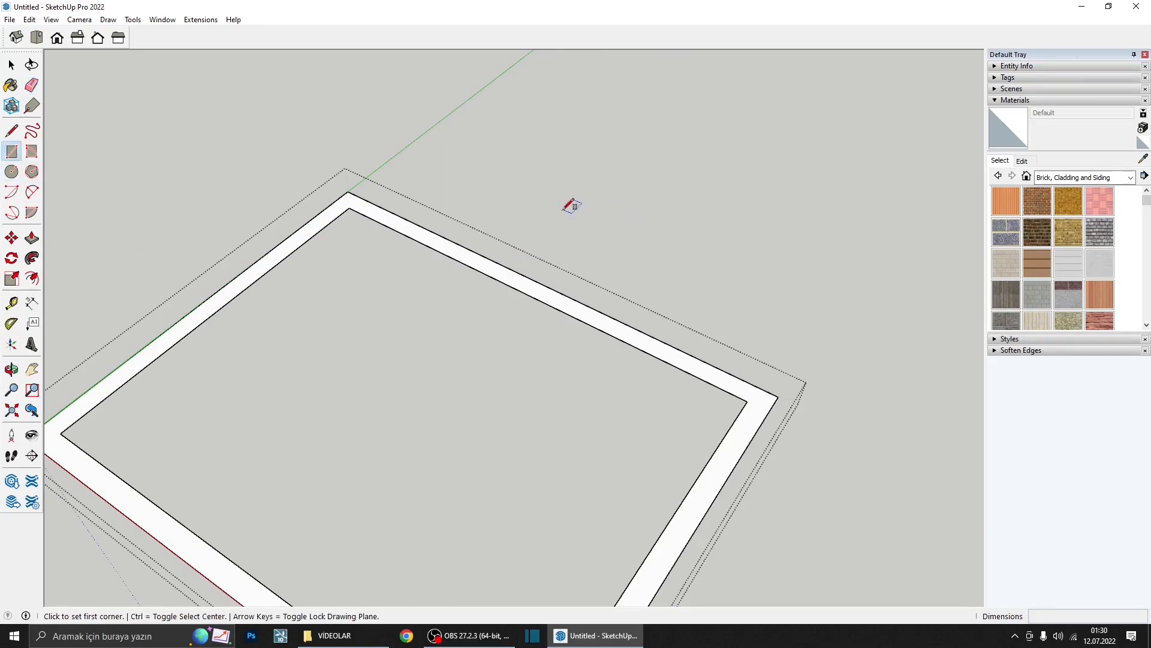
click(526, 173)
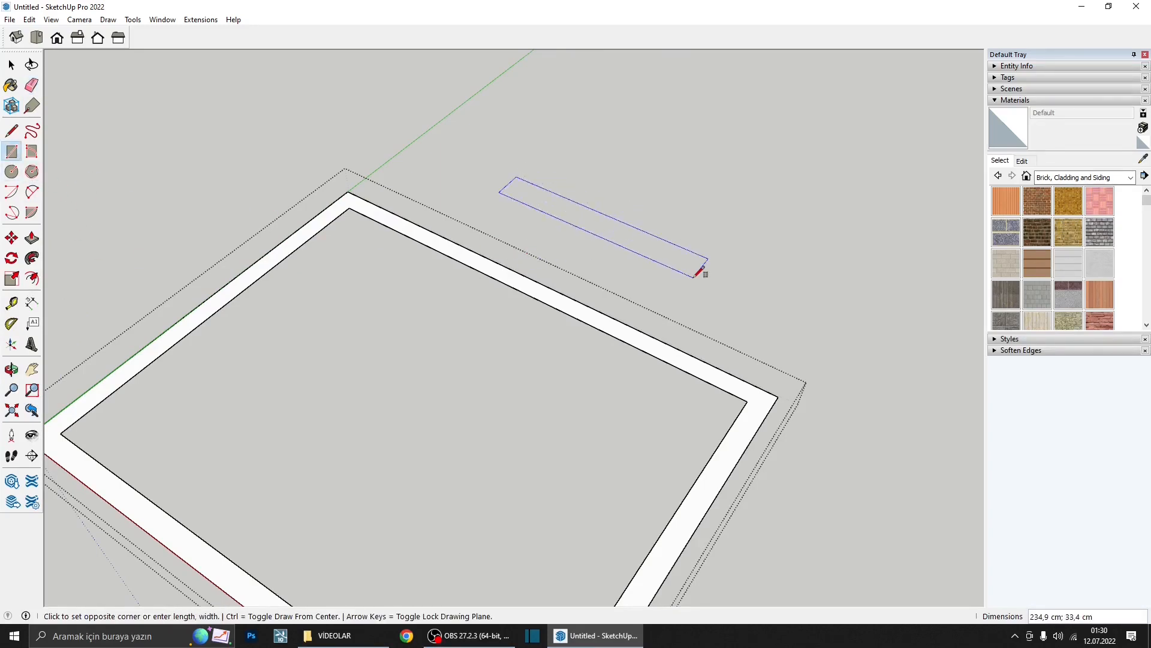
text(150;20)
key(Return)
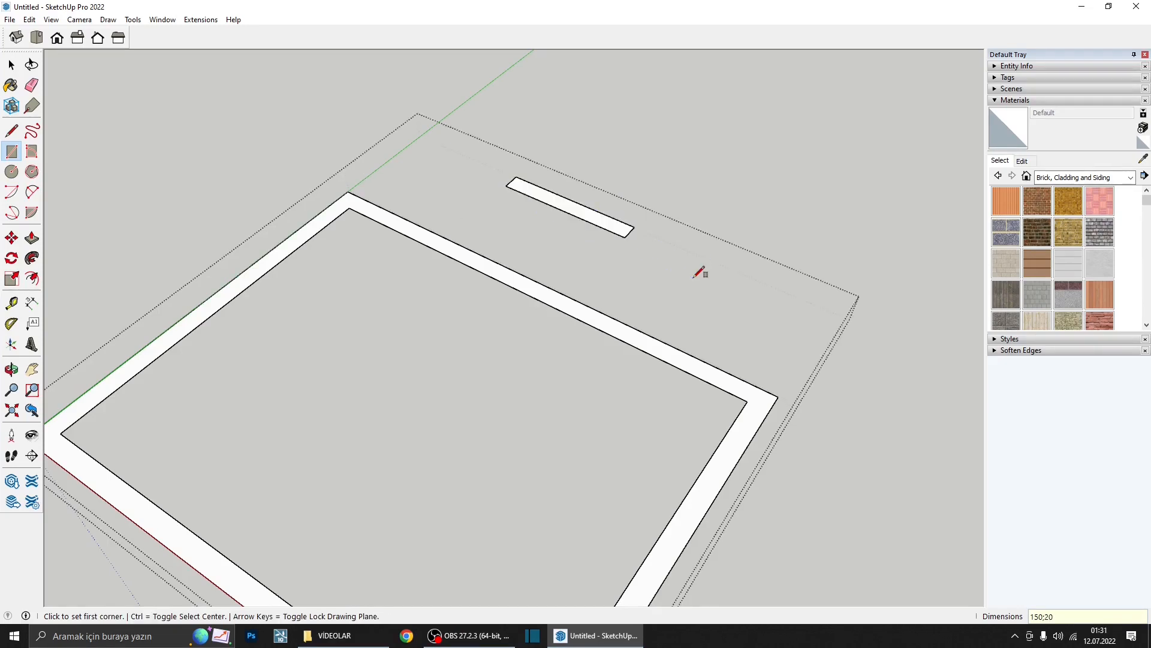
- Cut the 150 by 20 cm rectangle, close the wall group and insert it outside the group with Paste In Place
key(space)
middle_drag(700, 270, 604, 221)
click(603, 221)
right_click(604, 222)
click(599, 221)
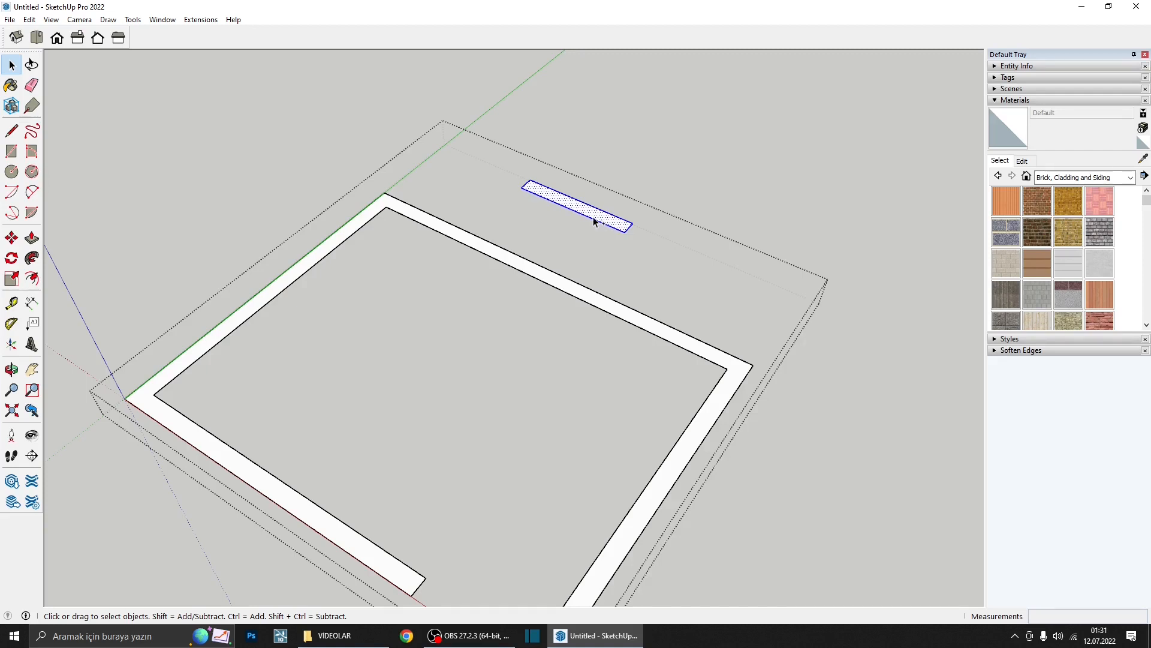
key(Delete)
click(553, 204)
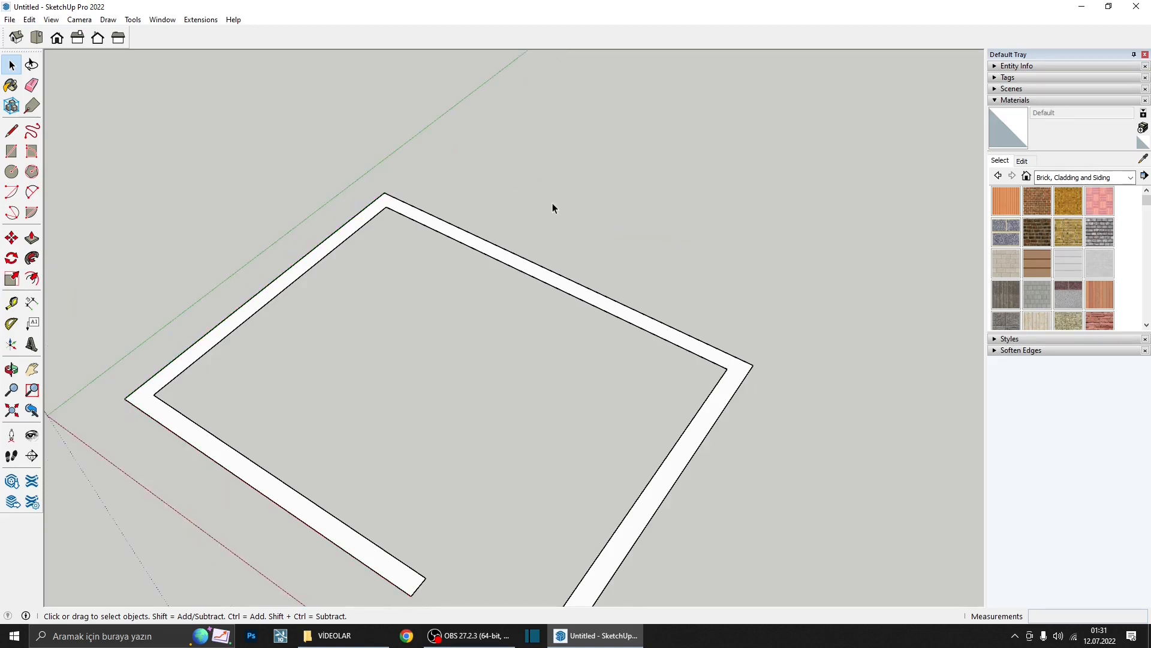
click(29, 19)
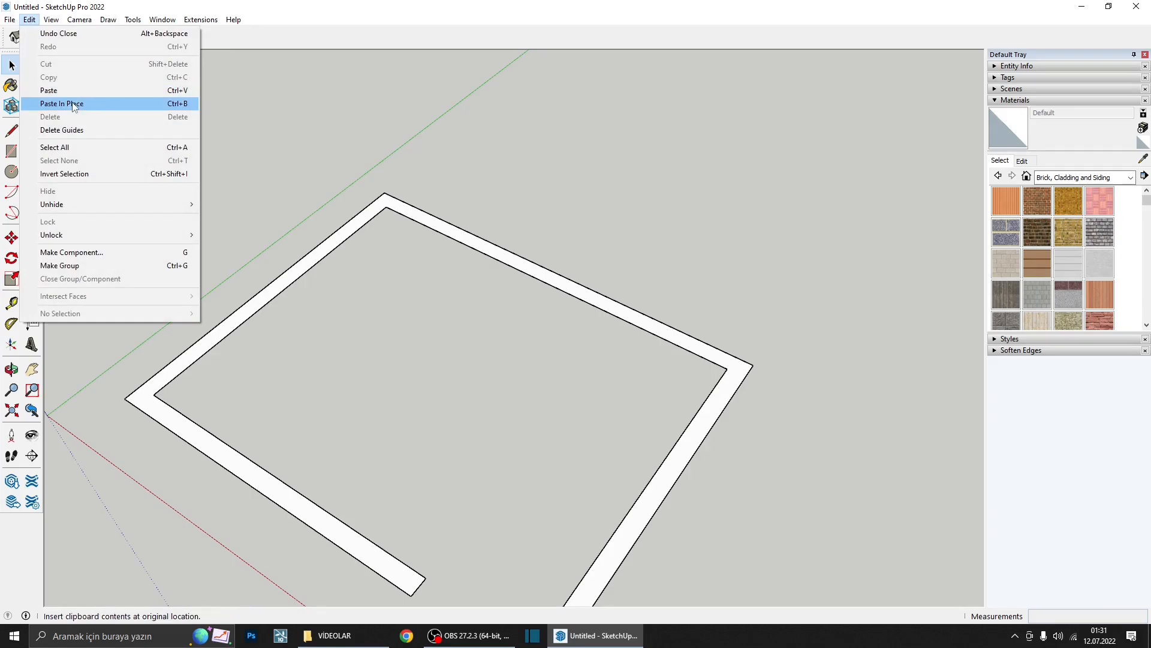
click(66, 103)
- Move the pasted rectangle by its edge midpoint onto the midpoint of the far wall strip
middle_drag(605, 214, 408, 318)
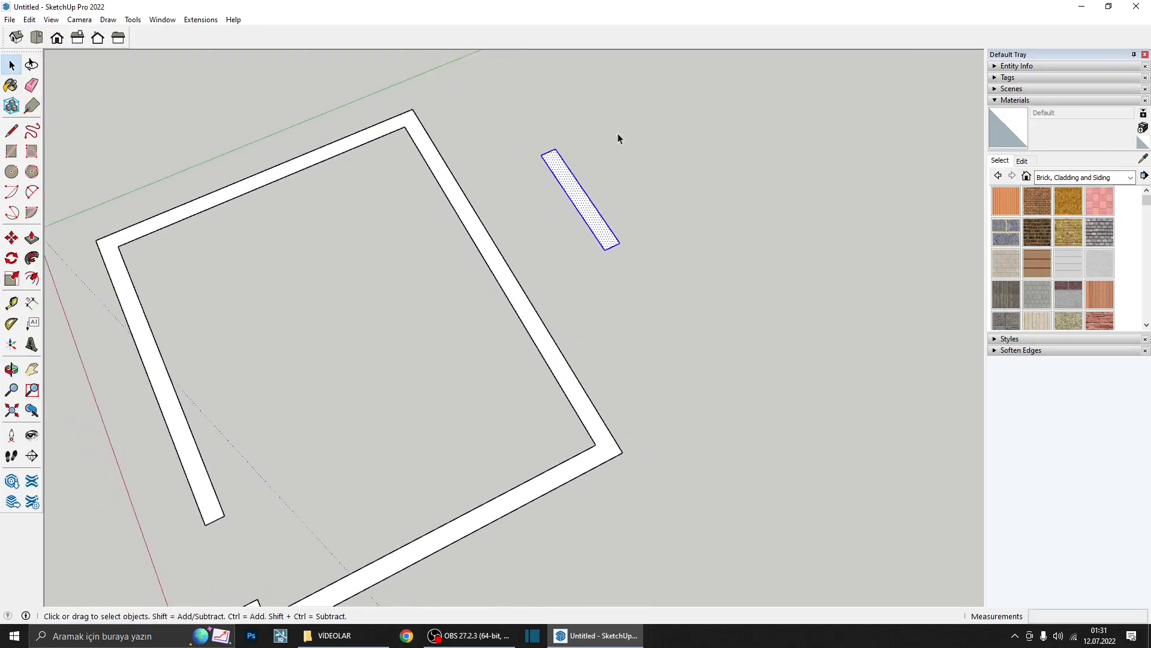
middle_drag(623, 270, 581, 301)
key(m)
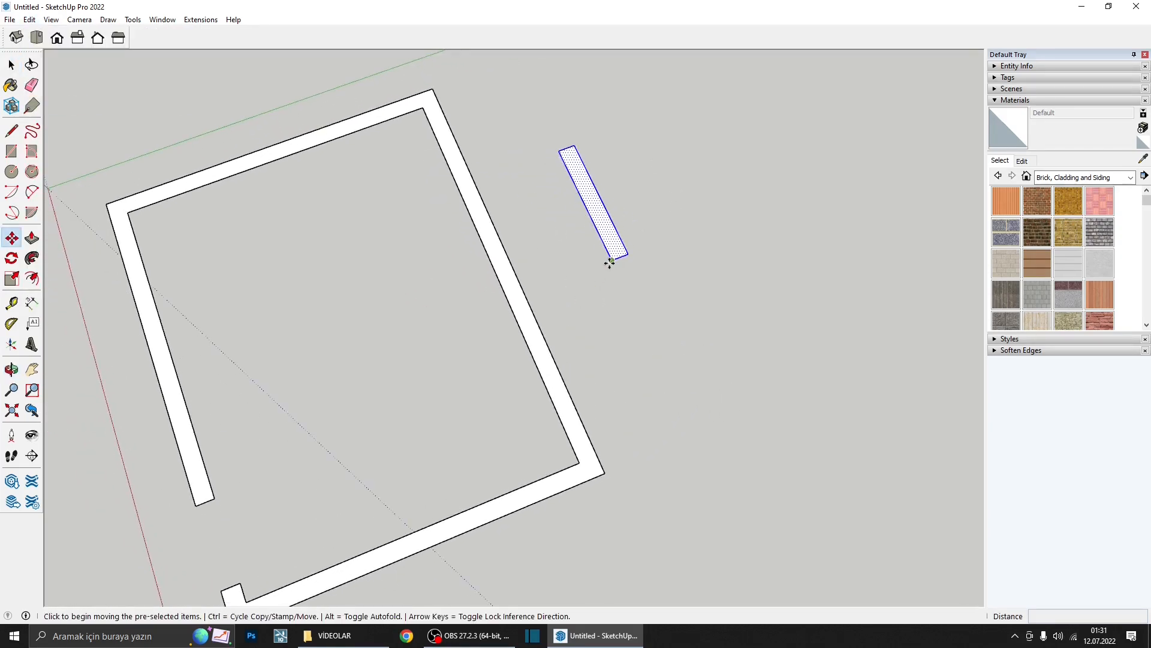
click(599, 201)
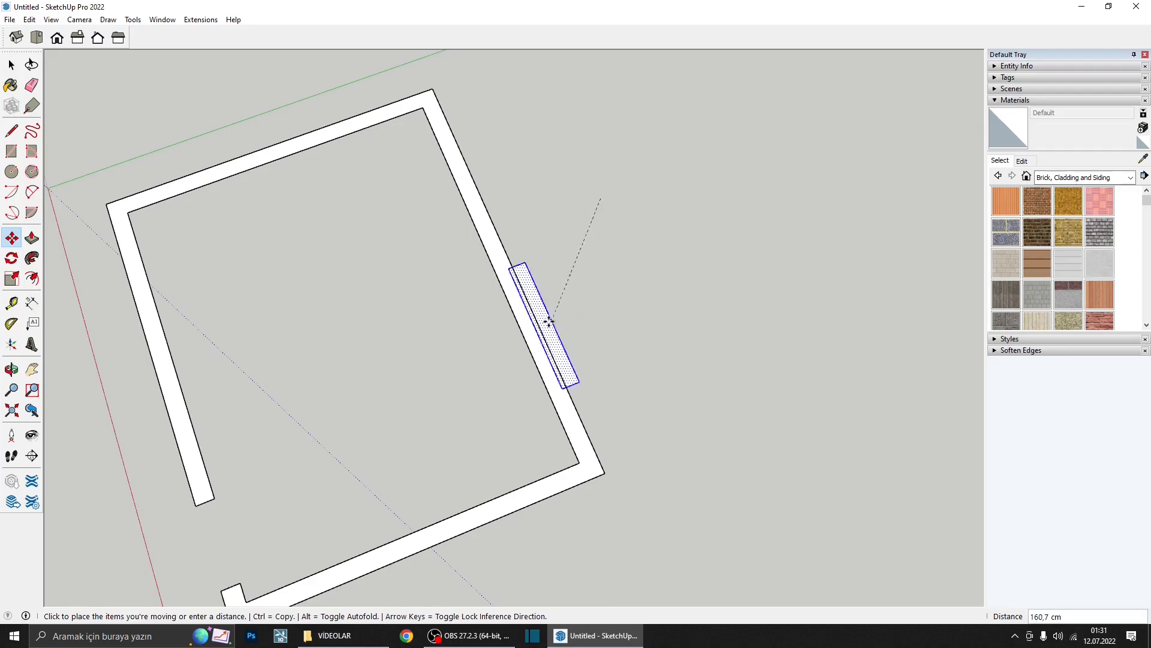
click(512, 277)
- Push/Pull the window rectangle up 150 cm
middle_drag(512, 277, 461, 301)
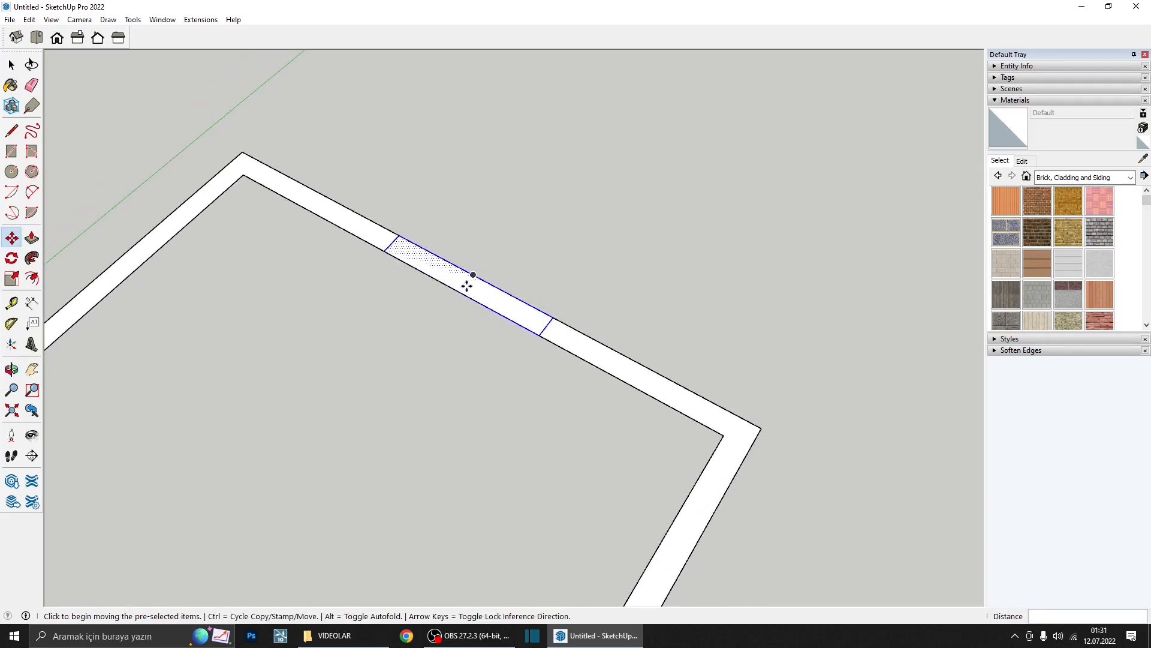
key(p)
click(498, 289)
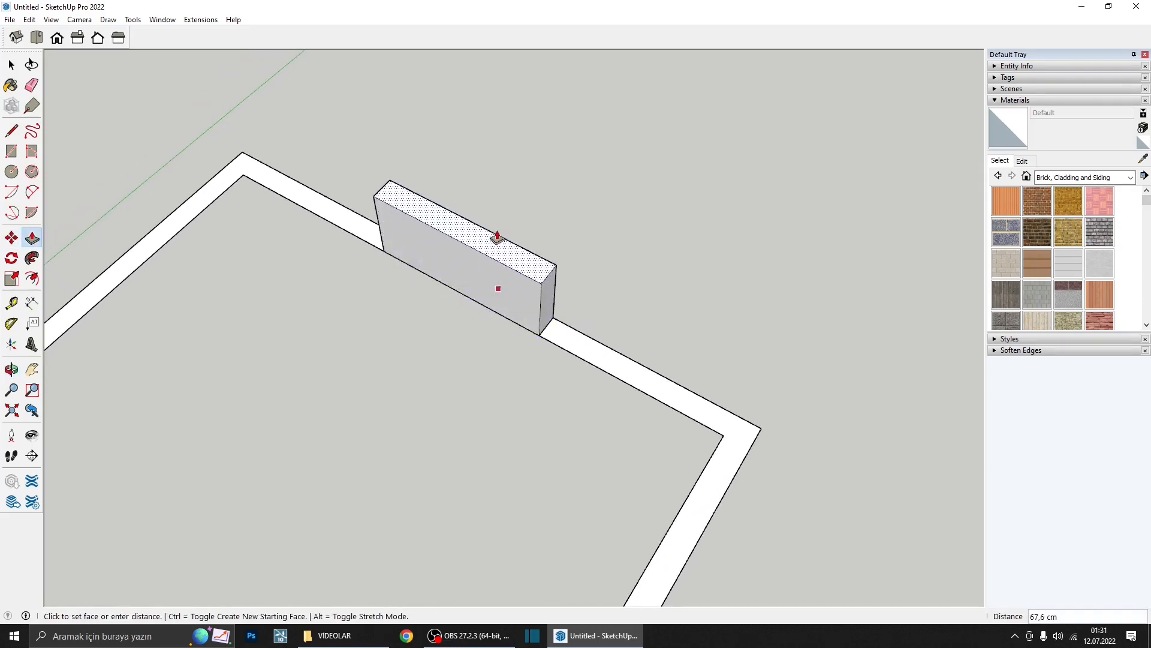
text(15)
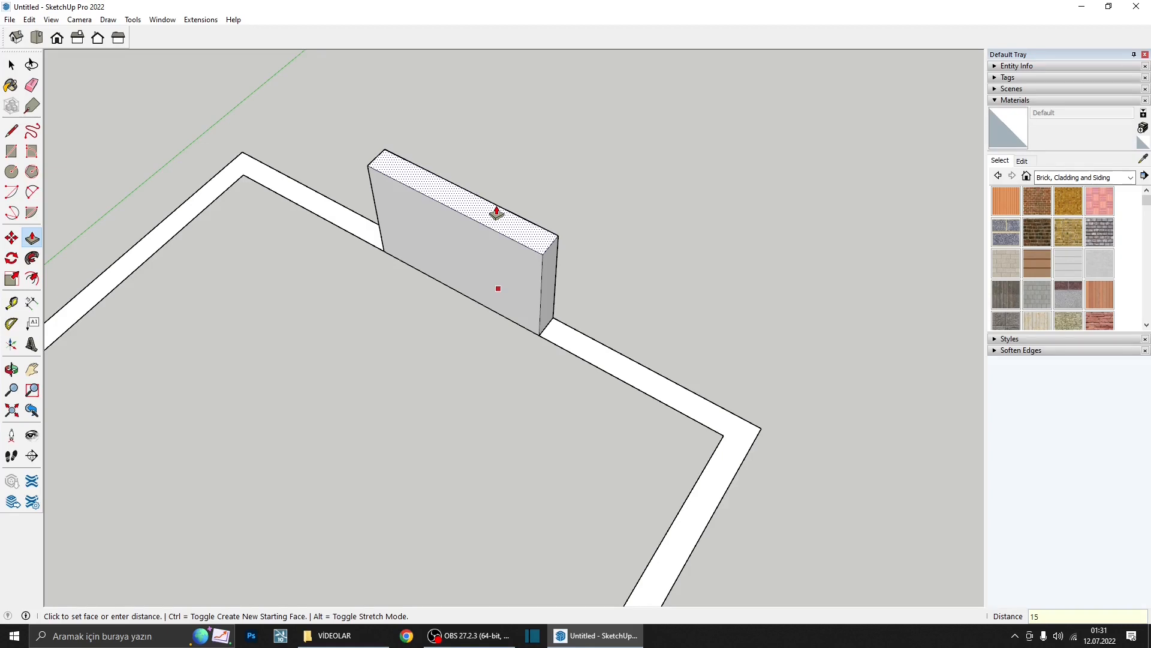
text(0)
key(Return)
- Select the whole window block and make it a group
key(space)
triple_click(513, 274)
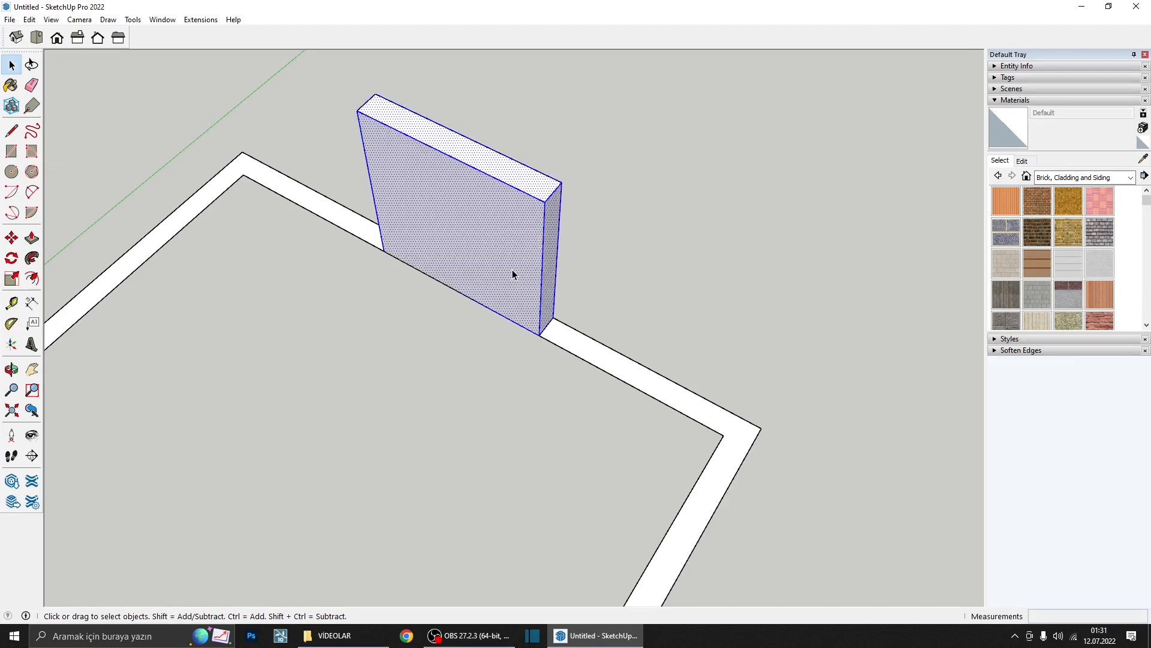
right_click(513, 268)
click(609, 376)
- Raise the window block group 90 cm along the blue axis
middle_drag(600, 365, 563, 290)
key(m)
click(585, 312)
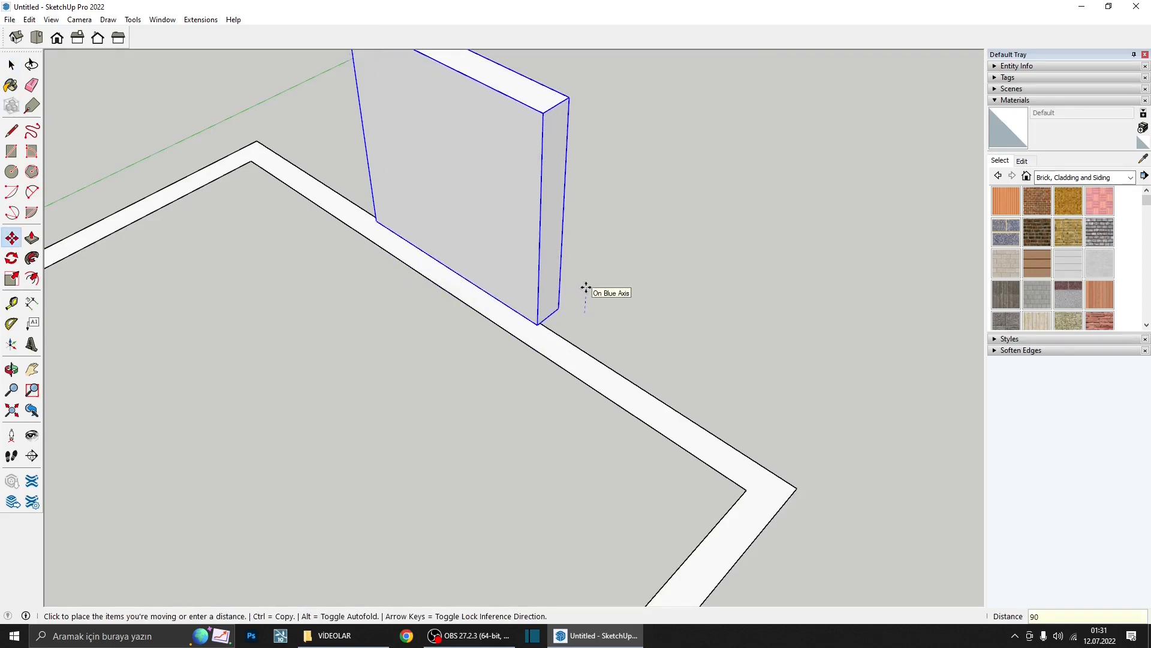
key(Return)
- Scale the window block about its centre along the green axis by a factor of about 4.2
scroll(586, 292, down, 3)
middle_drag(587, 293, 502, 319)
scroll(544, 252, down, 2)
key(space)
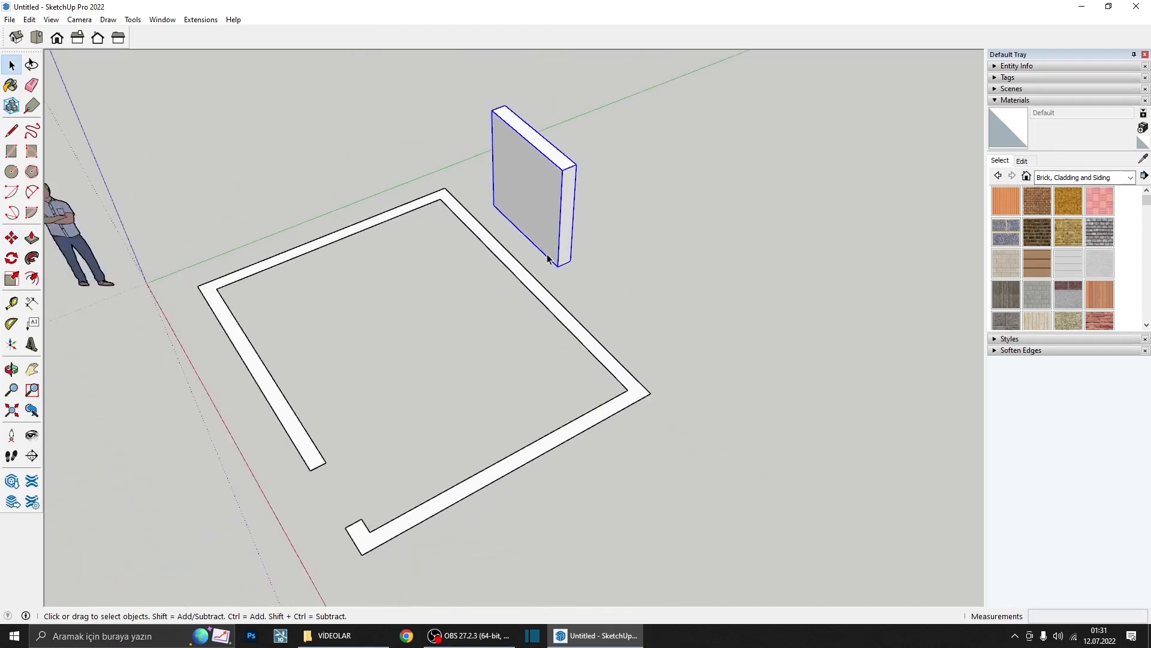
middle_drag(547, 259, 549, 307)
key(s)
scroll(524, 218, up, 4)
key(ctrl)
click(527, 179)
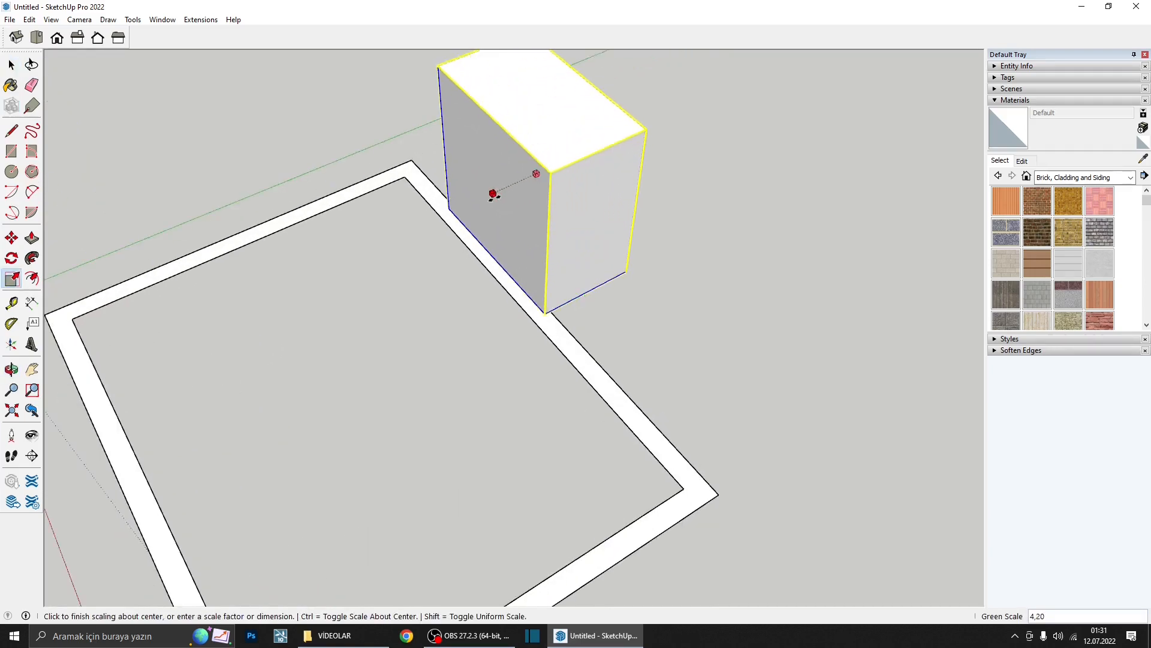
click(493, 196)
- Open the wall group, pull the wall strip up 300 cm and select all of its connected geometry
scroll(490, 270, down, 3)
middle_drag(492, 268, 553, 188)
key(space)
scroll(554, 252, down, 3)
middle_drag(556, 315, 617, 372)
scroll(621, 360, up, 2)
double_click(624, 396)
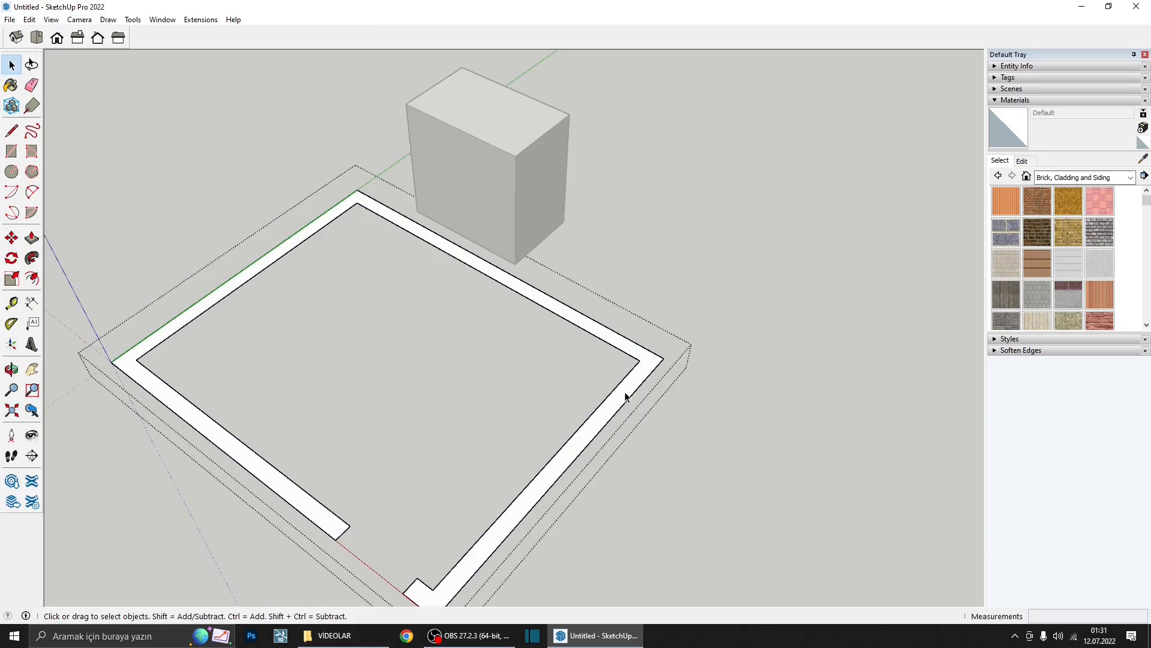
key(p)
click(623, 401)
middle_drag(656, 238, 563, 440)
text(300)
key(Return)
key(space)
triple_click(563, 440)
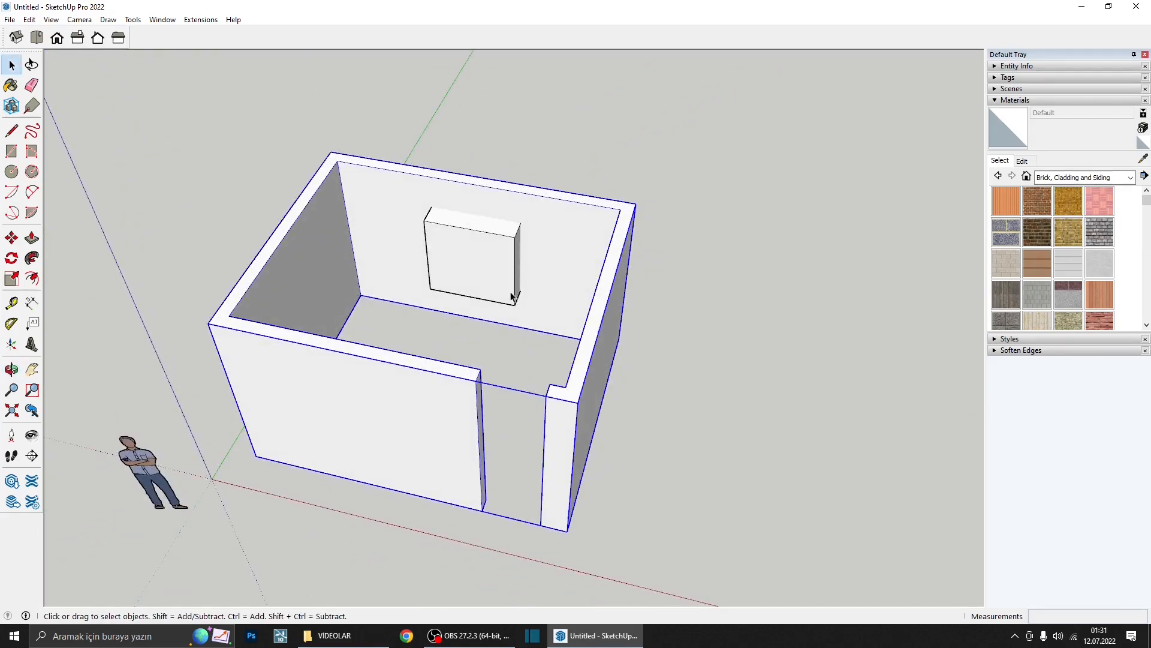
- Select the window block group and bring up the Solid Tools set, docked beside the view tools
middle_drag(511, 297, 481, 251)
scroll(480, 251, up, 4)
click(483, 252)
scroll(560, 228, down, 3)
middle_drag(560, 229, 624, 70)
scroll(470, 297, down, 3)
right_click(620, 42)
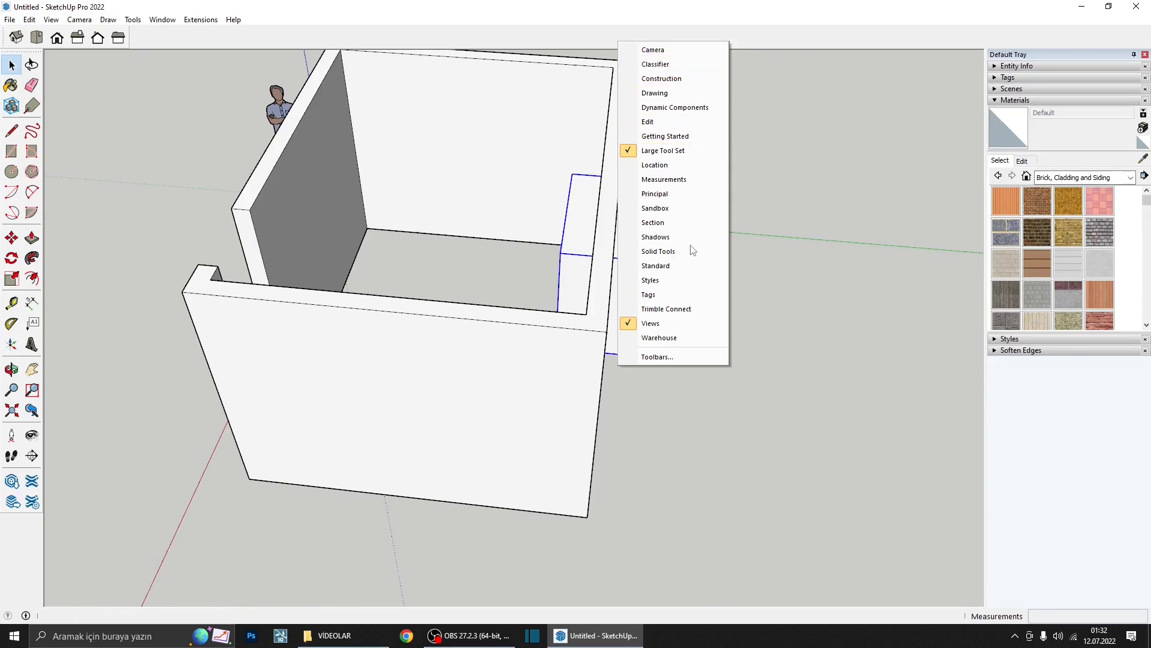
click(666, 252)
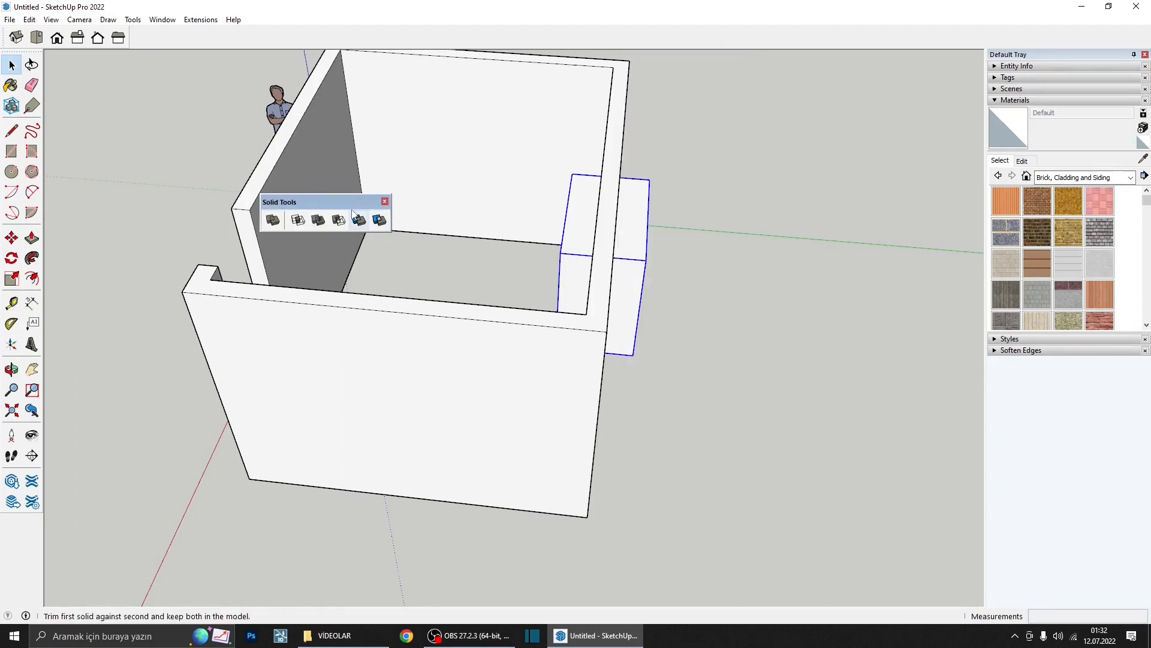
drag(324, 202, 209, 33)
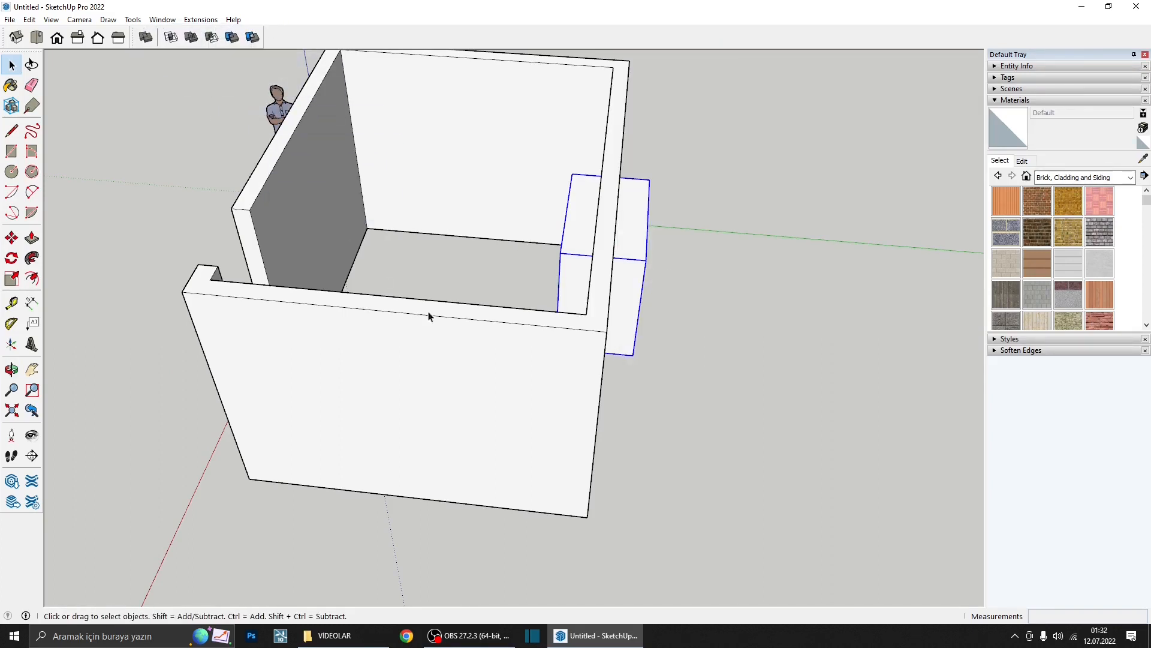
- Try to cut the window by subtracting the window block group from the wall group with the Subtract solid tool
middle_drag(570, 298, 621, 282)
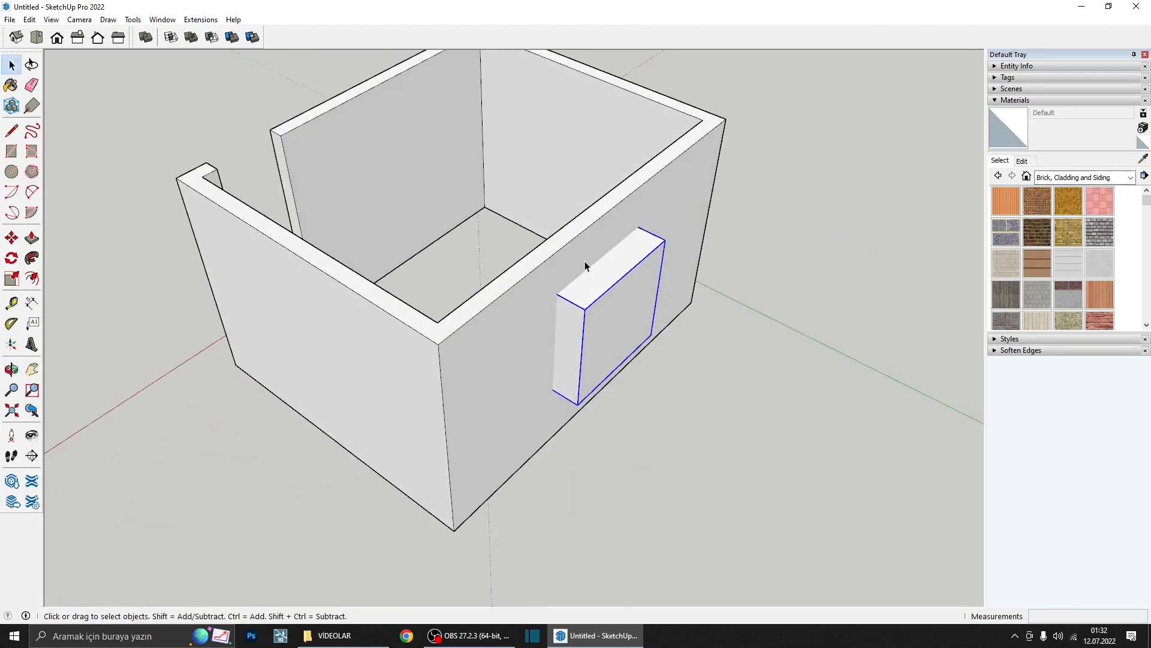
scroll(627, 286, up, 3)
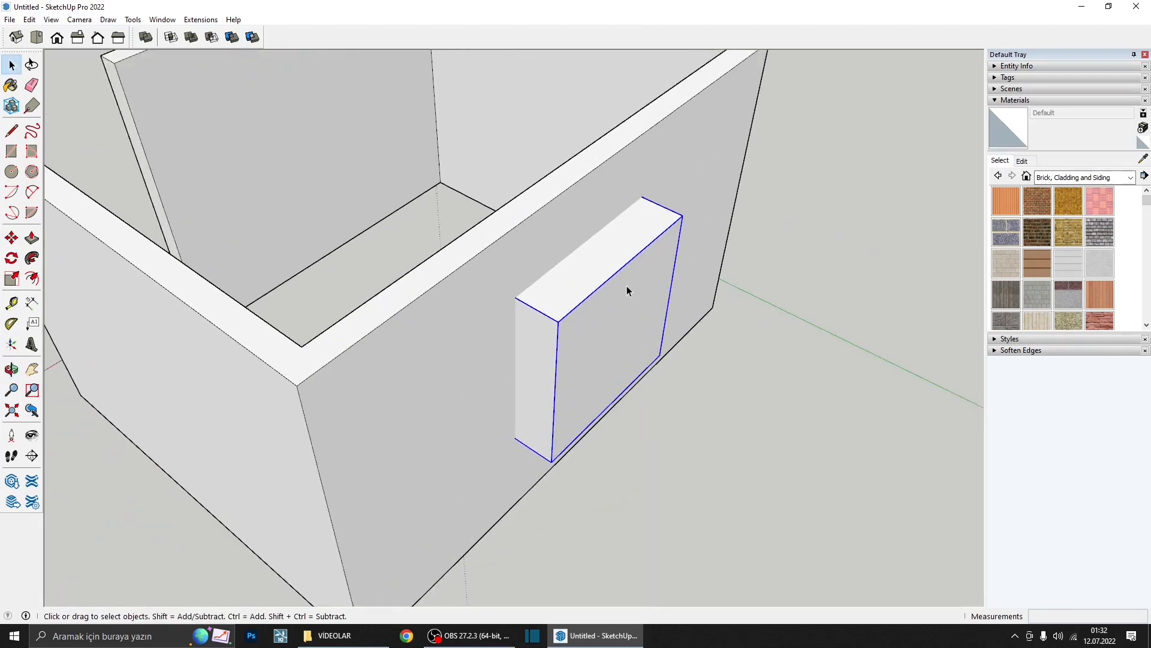
click(212, 37)
click(487, 359)
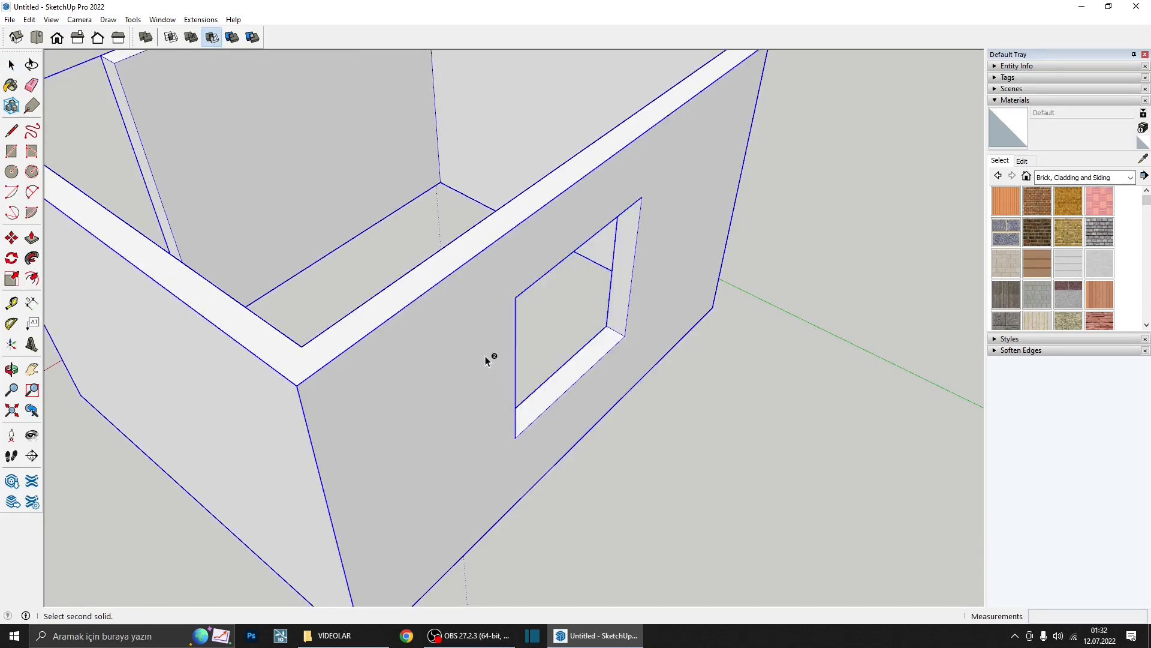
scroll(485, 355, down, 2)
middle_drag(484, 355, 324, 255)
scroll(435, 301, up, 1)
middle_drag(435, 301, 517, 359)
key(ctrl+z)
- Inside the wall group, intersect the outer wall face with the model, and delete the window block
key(space)
double_click(478, 347)
middle_drag(478, 348, 371, 282)
right_click(397, 319)
mouse_move(474, 402)
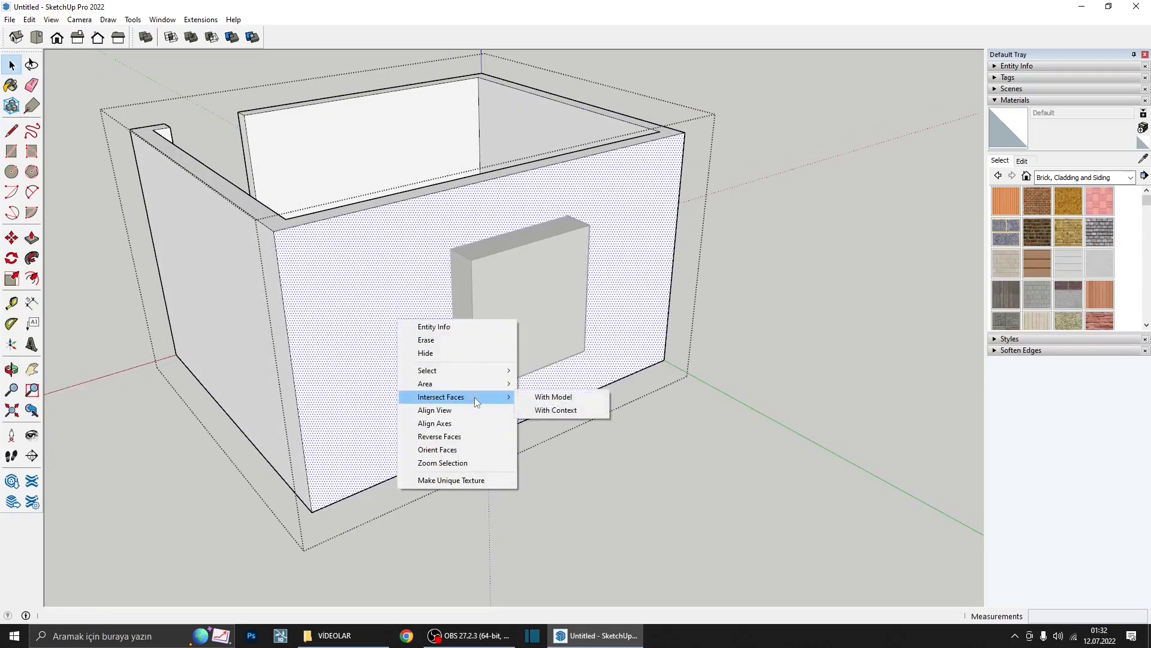
click(553, 397)
middle_drag(528, 327, 483, 394)
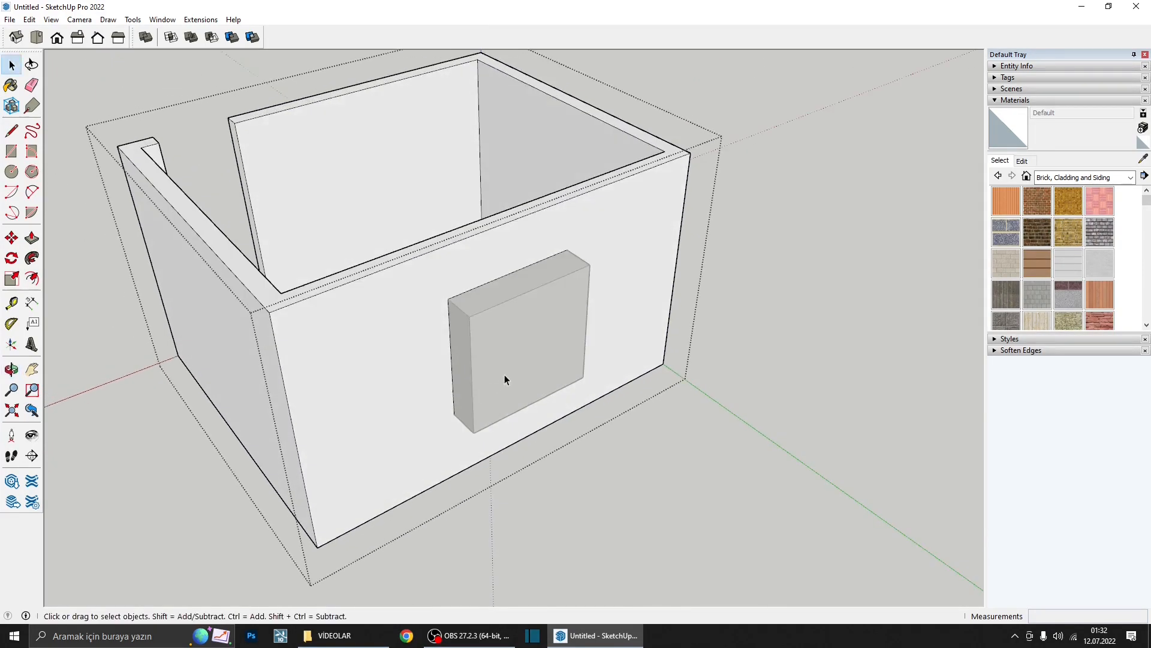
key(Delete)
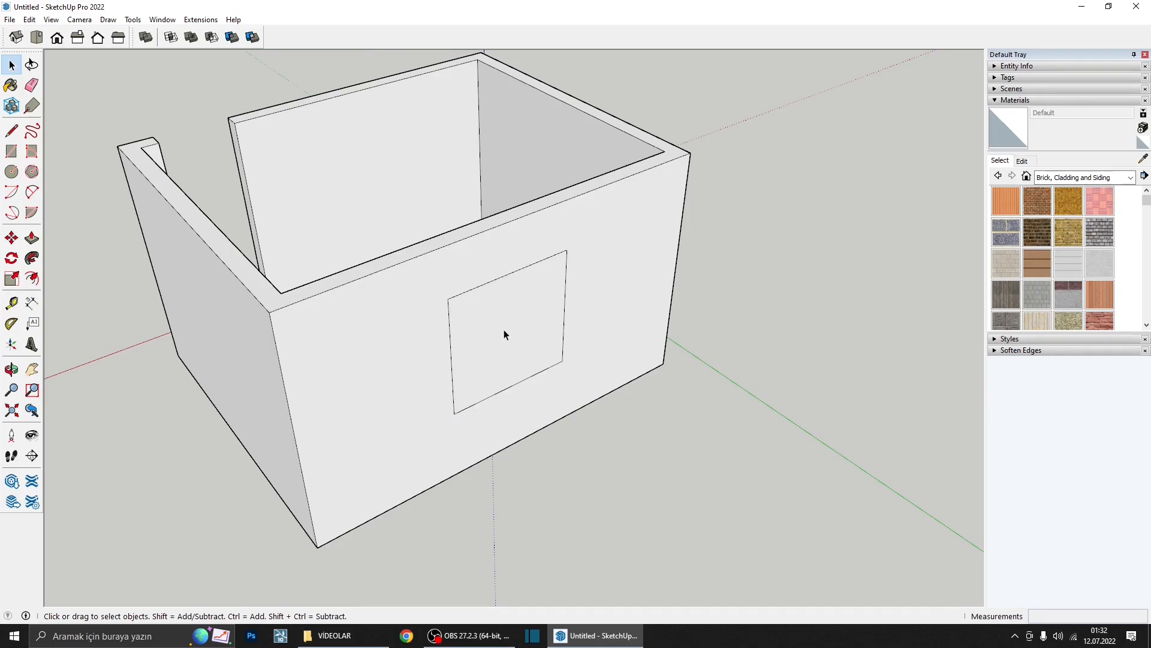
- Push the window outline face through the full wall thickness to cut the window opening
triple_click(504, 334)
double_click(506, 330)
key(p)
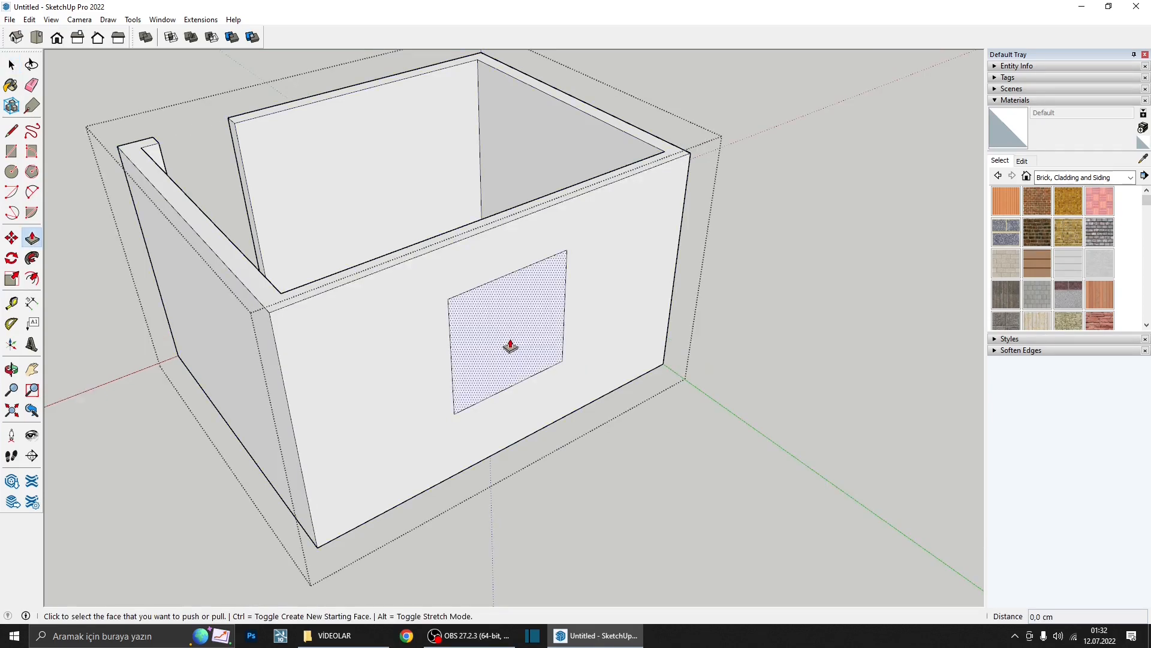
click(507, 337)
click(478, 334)
key(space)
scroll(510, 324, down, 5)
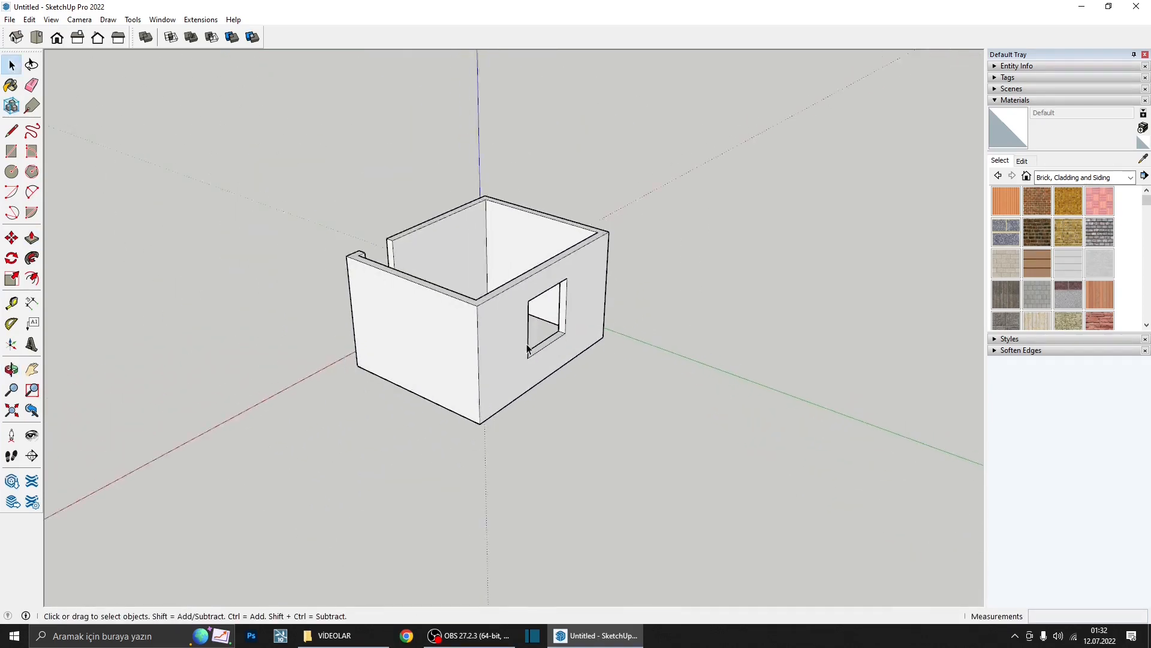
middle_drag(600, 336, 562, 341)
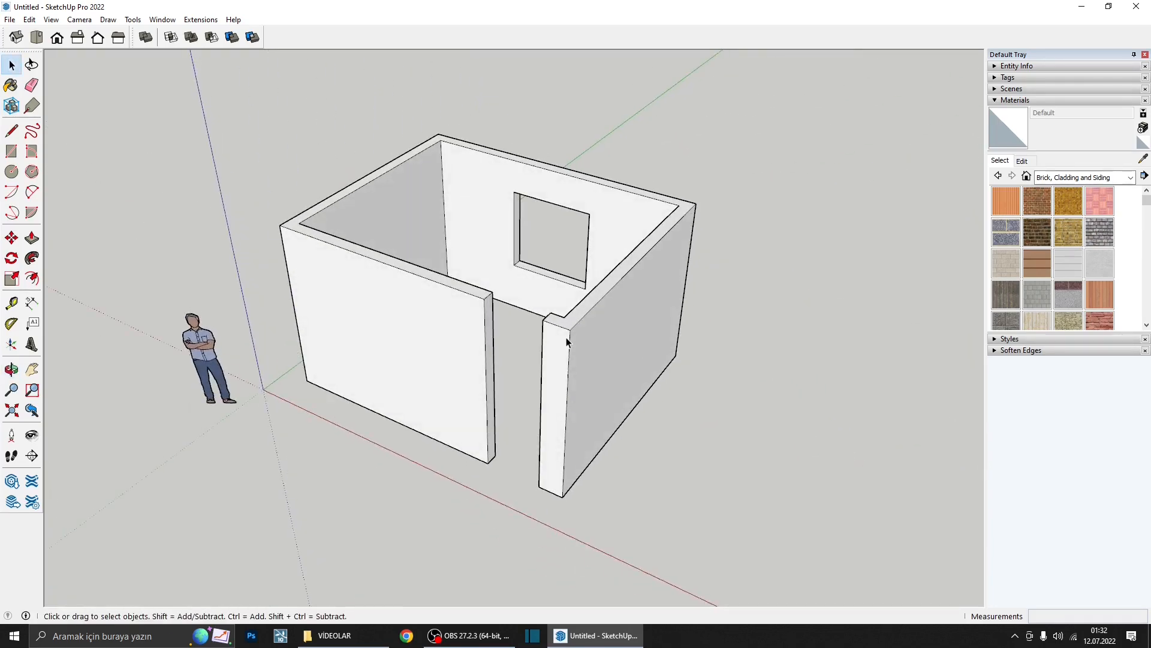
scroll(535, 380, up, 5)
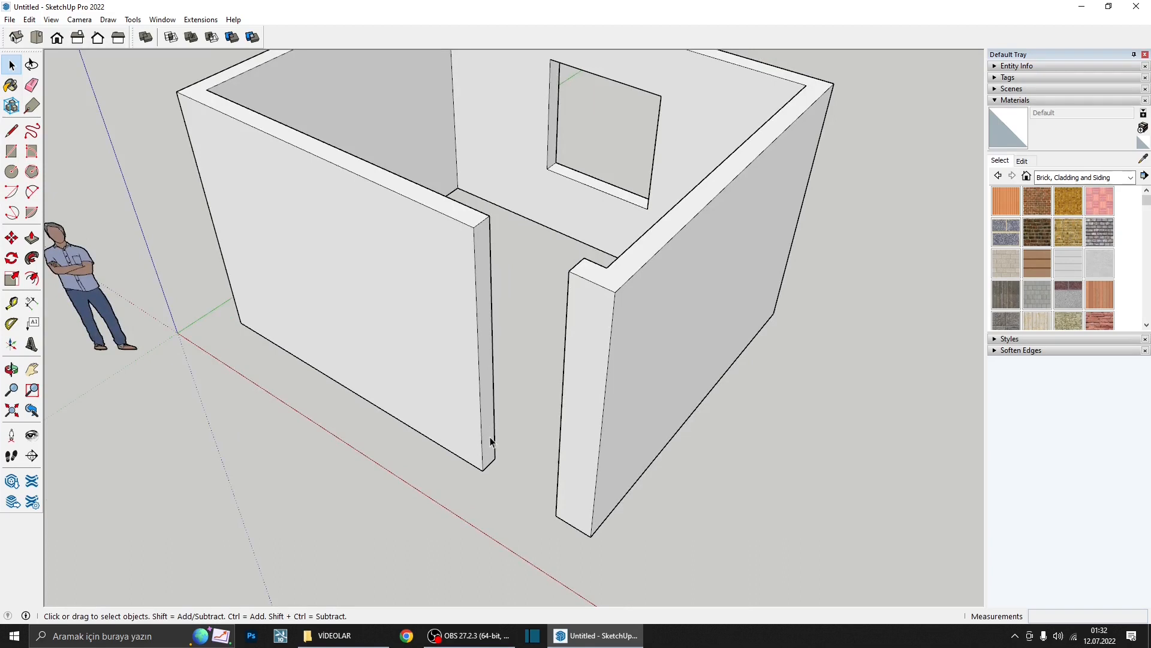
click(11, 150)
scroll(527, 444, up, 5)
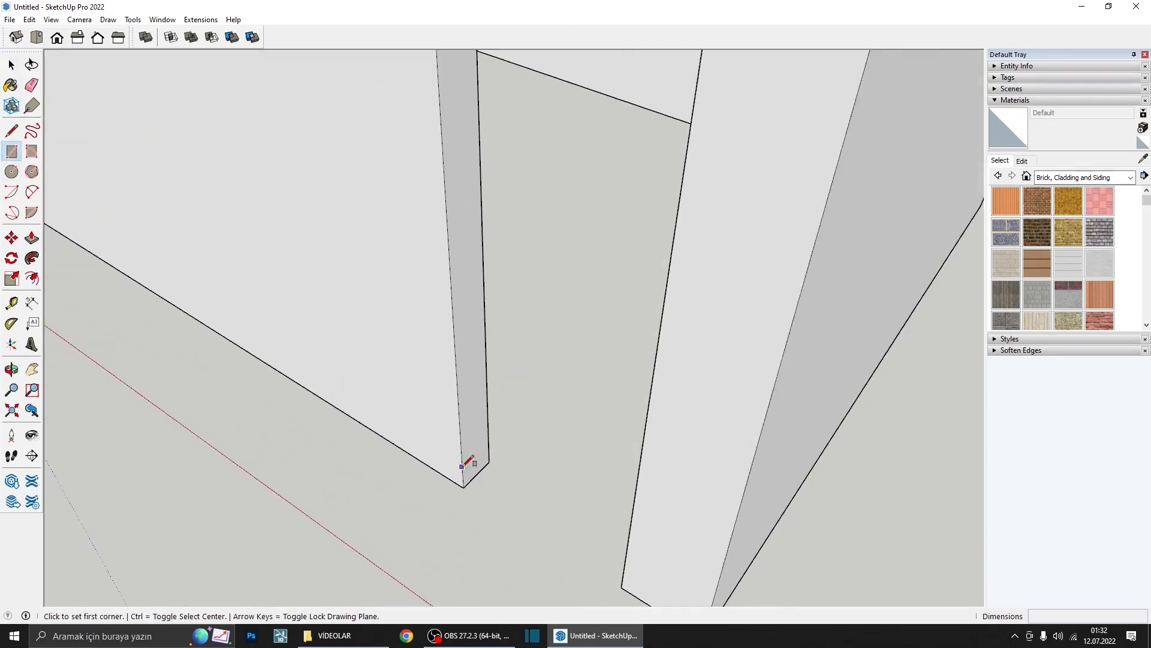
scroll(462, 465, down, 3)
key(l)
click(463, 481)
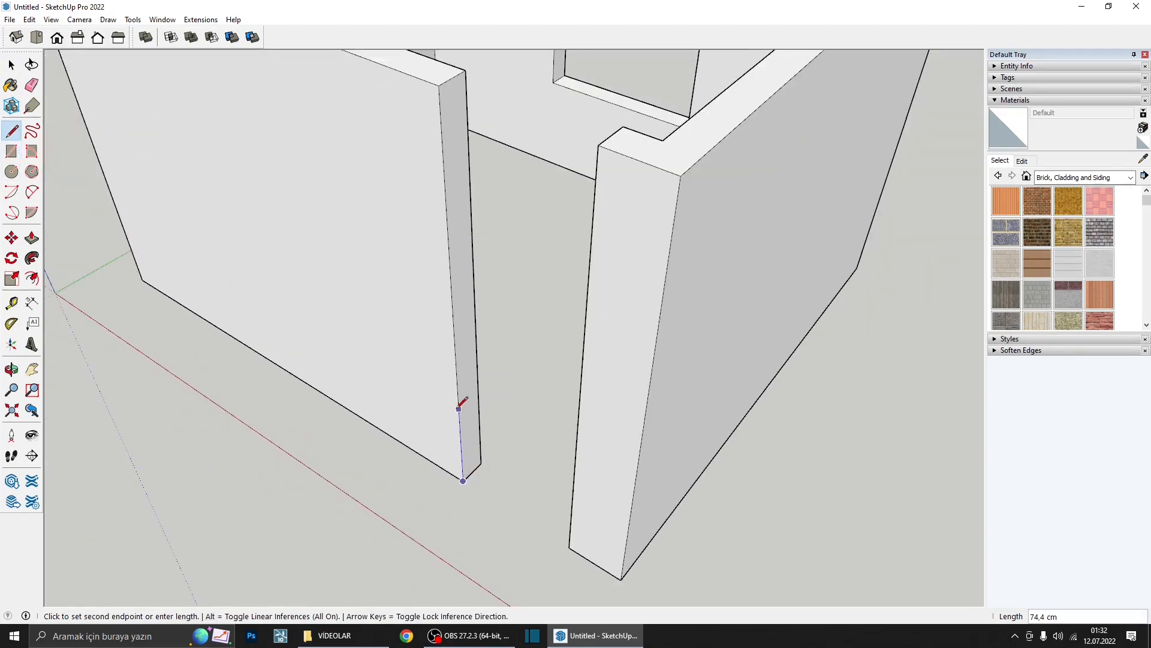
key(Escape)
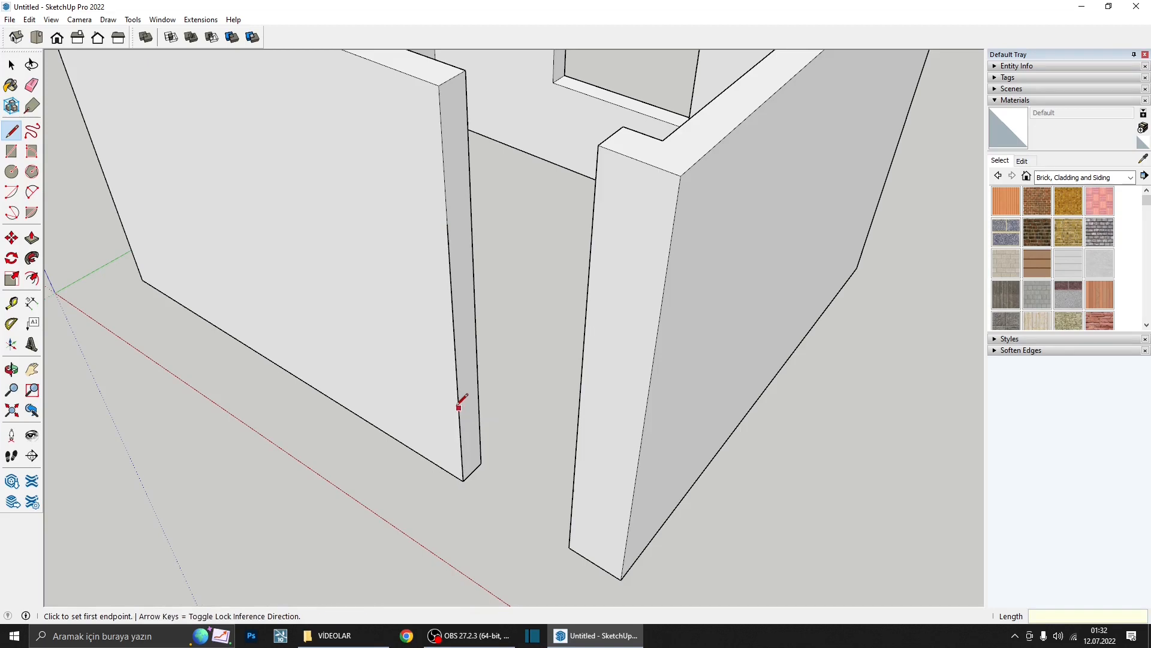
- Draw a rectangle on the upper part of the wall end at the door gap and pull it across to the opposite wall
click(12, 151)
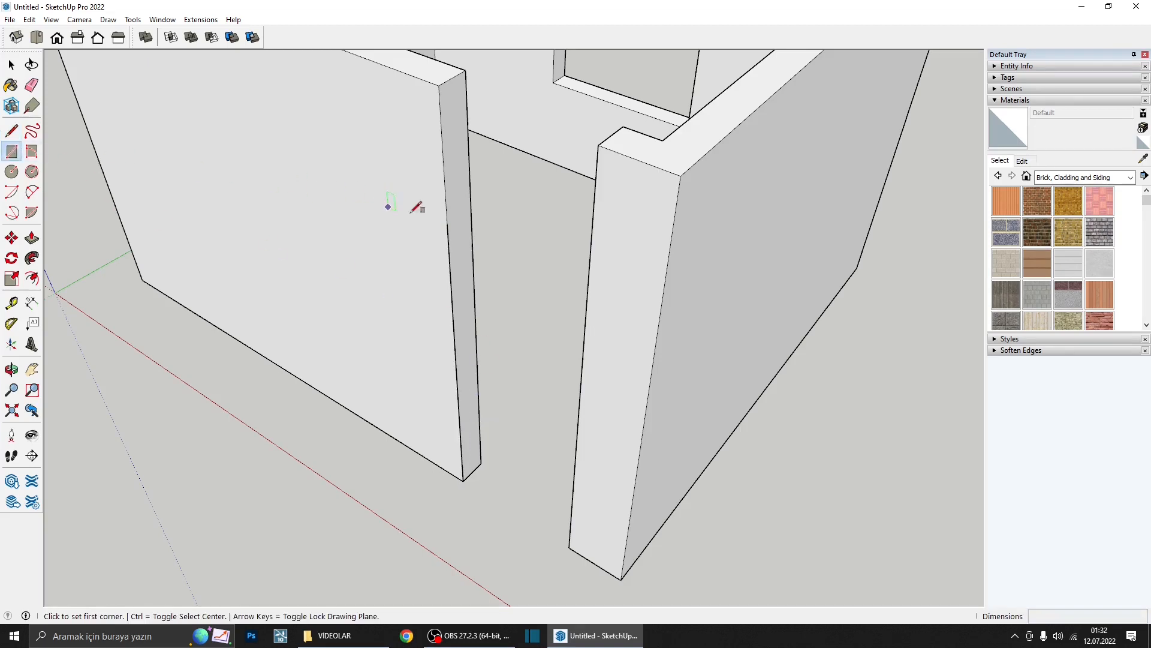
click(448, 224)
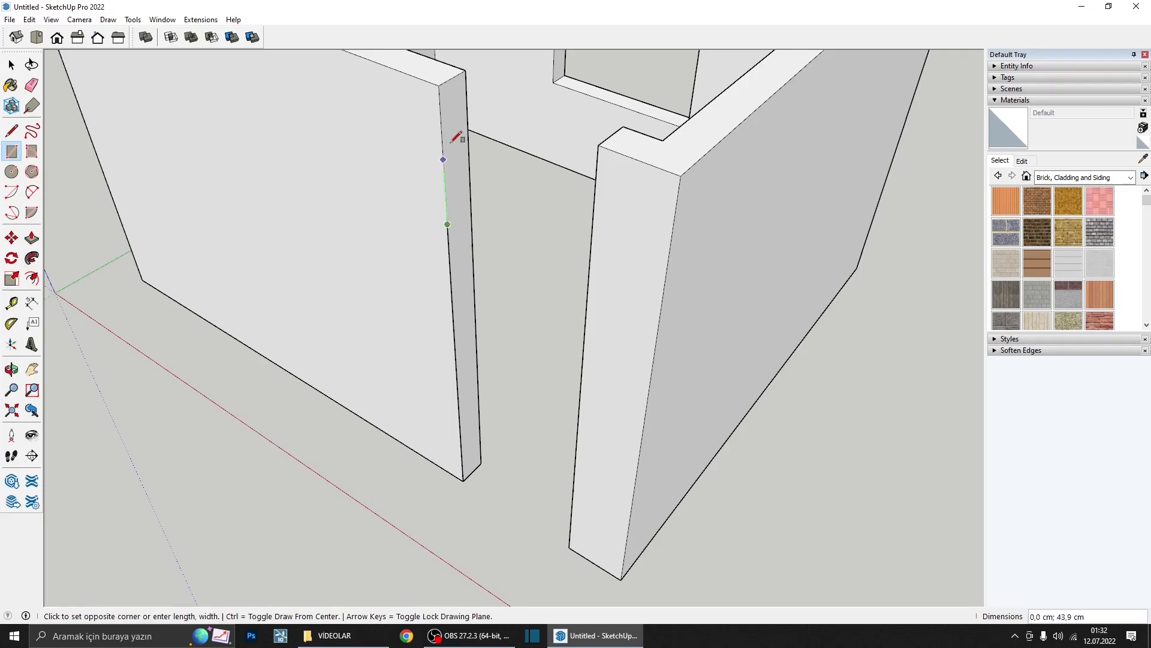
click(465, 70)
middle_drag(459, 139, 399, 206)
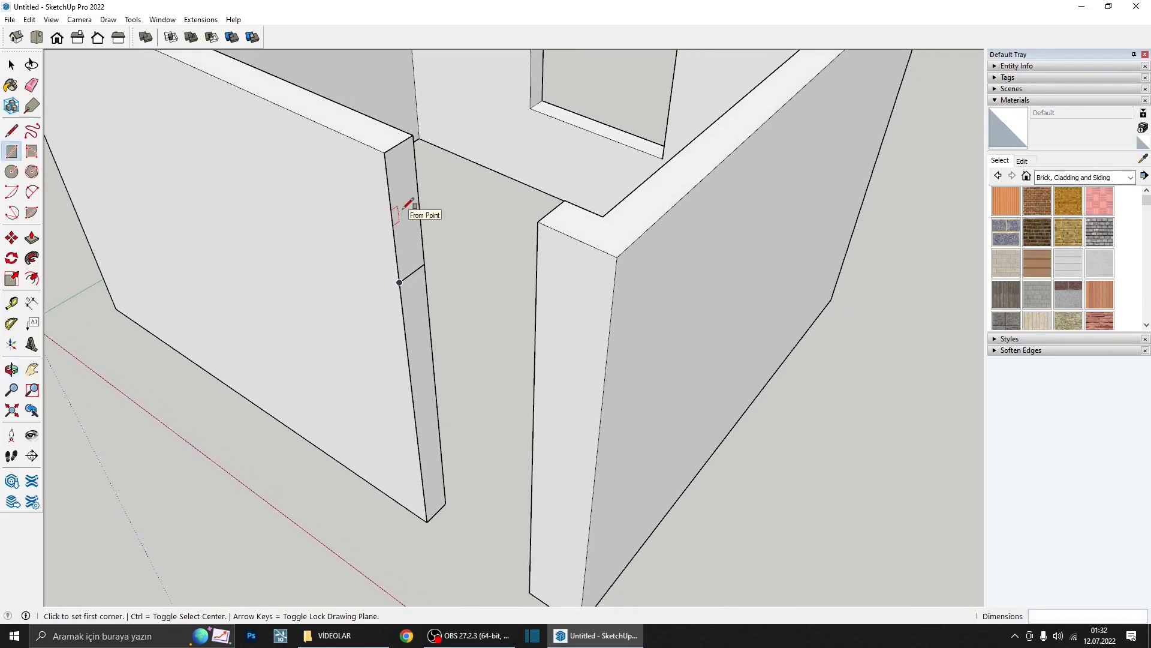
key(p)
click(410, 207)
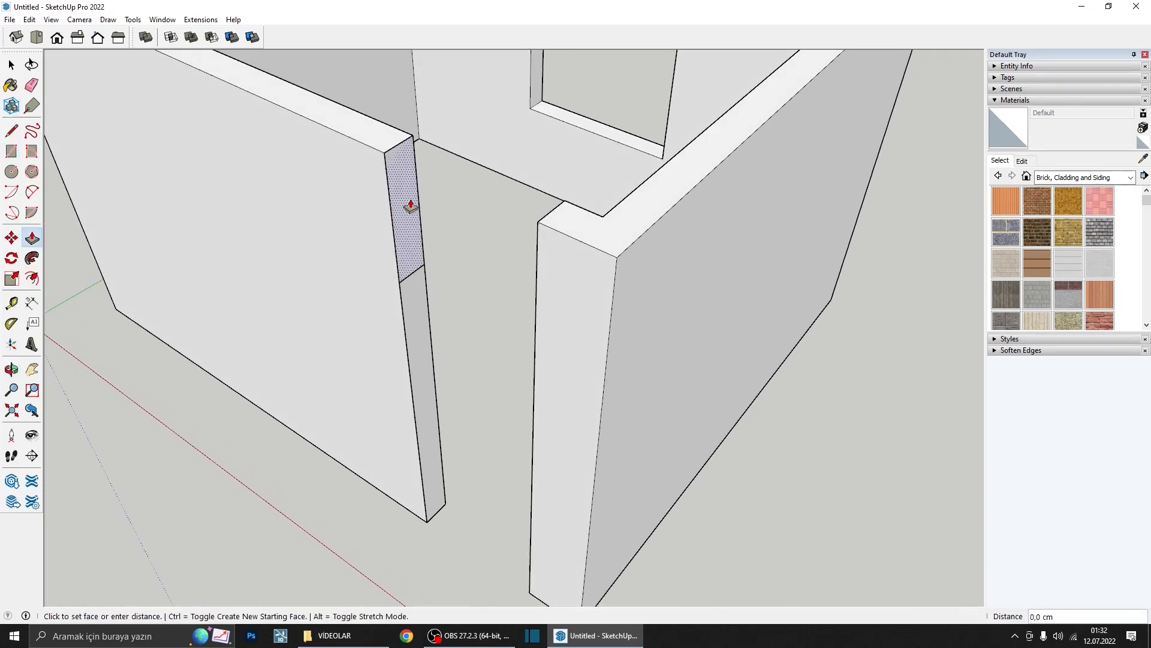
click(539, 225)
- Make the door lintel a group and remove its stray edge running down the door jamb
key(space)
double_click(490, 239)
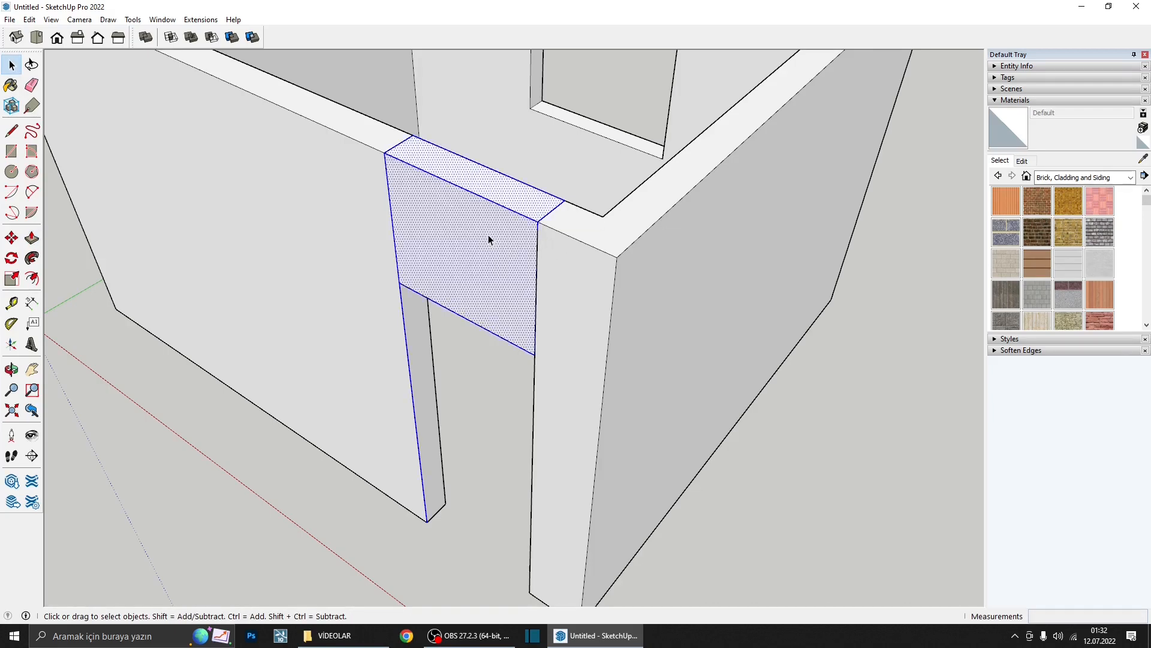
right_click(489, 240)
click(528, 337)
middle_drag(528, 337, 470, 195)
scroll(455, 329, up, 3)
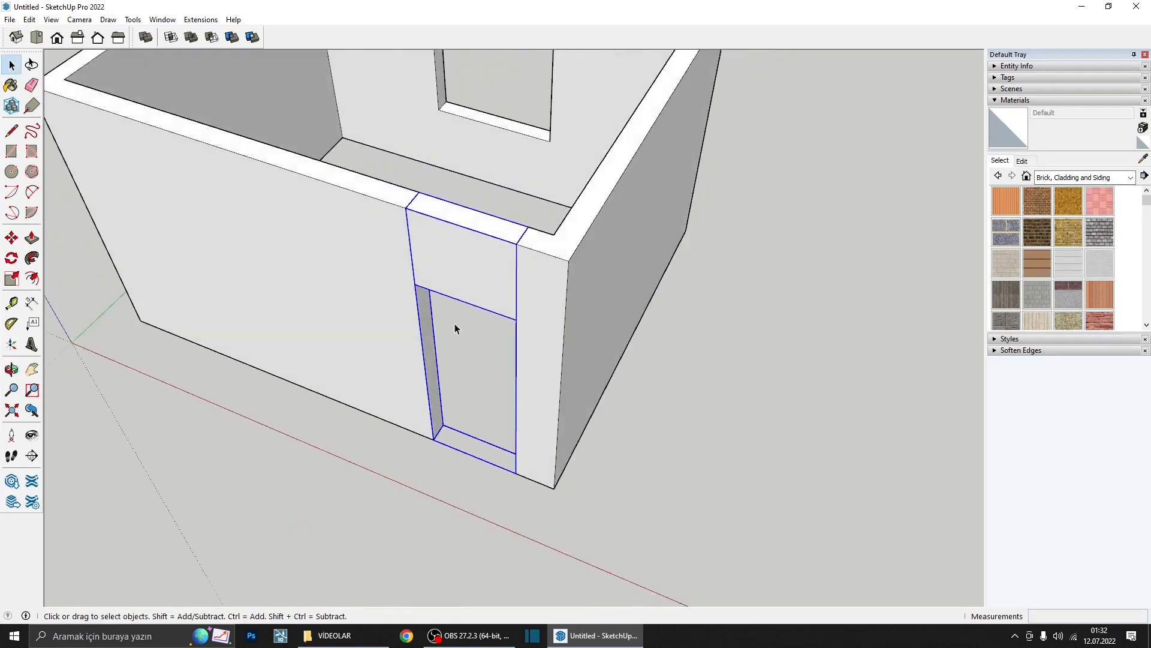
scroll(455, 328, up, 3)
double_click(434, 142)
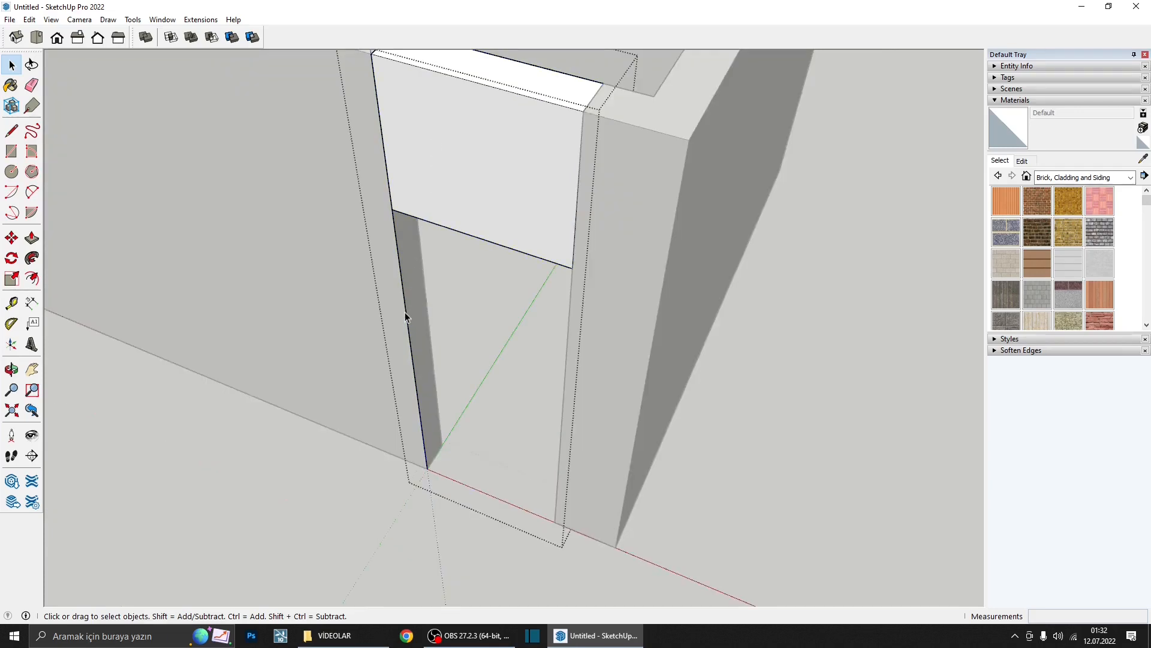
scroll(405, 307, down, 8)
key(Escape)
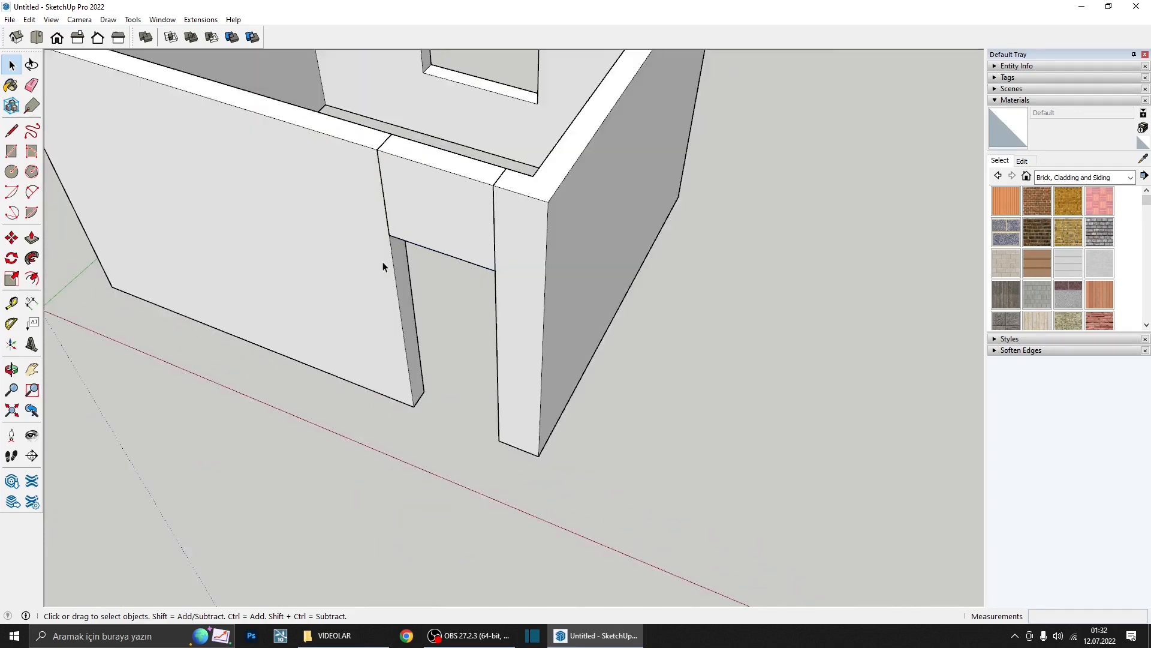
- Merge the lintel group and the wall group into one solid with Outer Shell
middle_drag(402, 265, 354, 256)
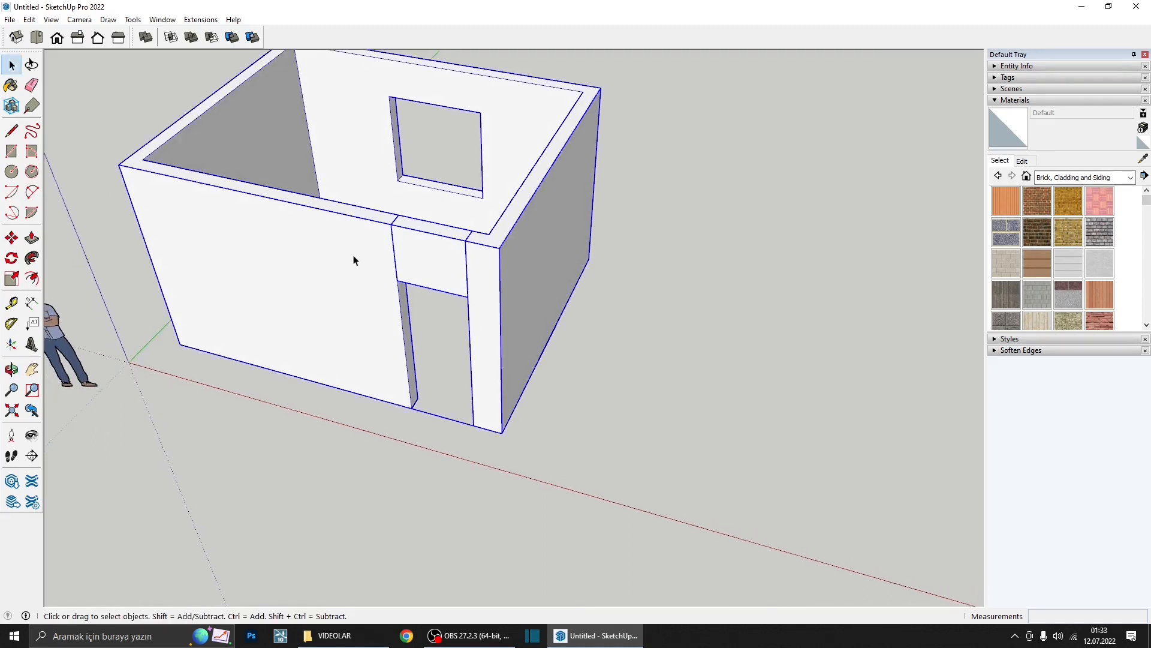
click(148, 41)
scroll(273, 141, down, 3)
middle_drag(354, 186, 498, 249)
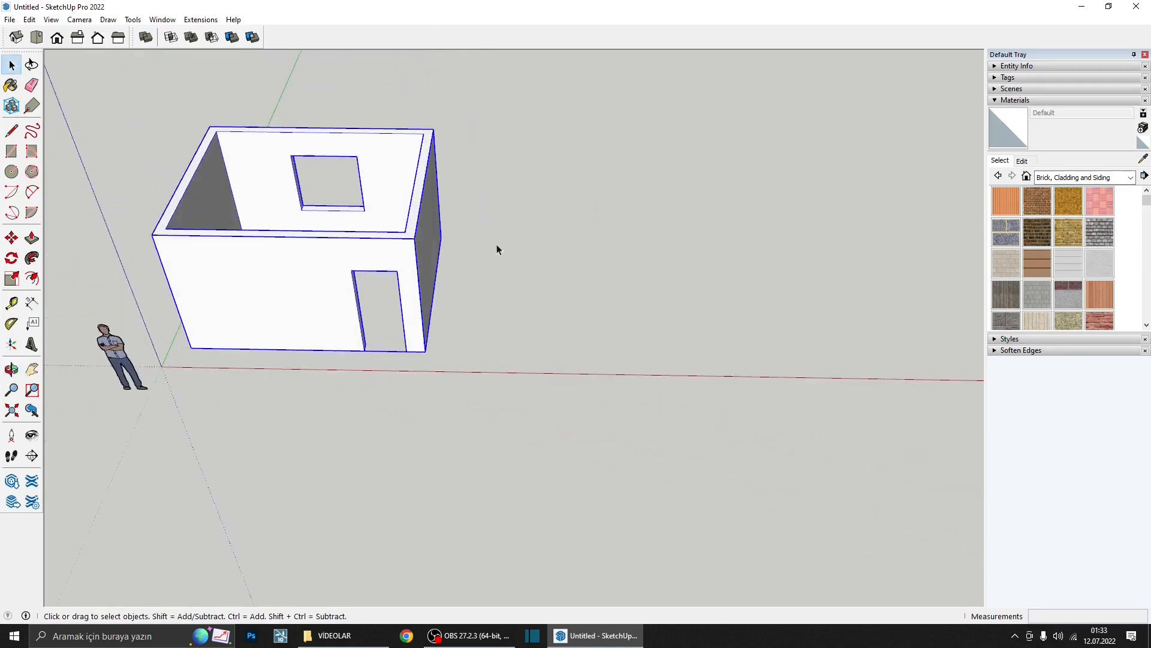
click(498, 250)
- Unhide the last hidden object, the room's floor
scroll(413, 276, down, 2)
middle_drag(378, 276, 240, 66)
scroll(350, 182, up, 3)
middle_drag(349, 183, 239, 219)
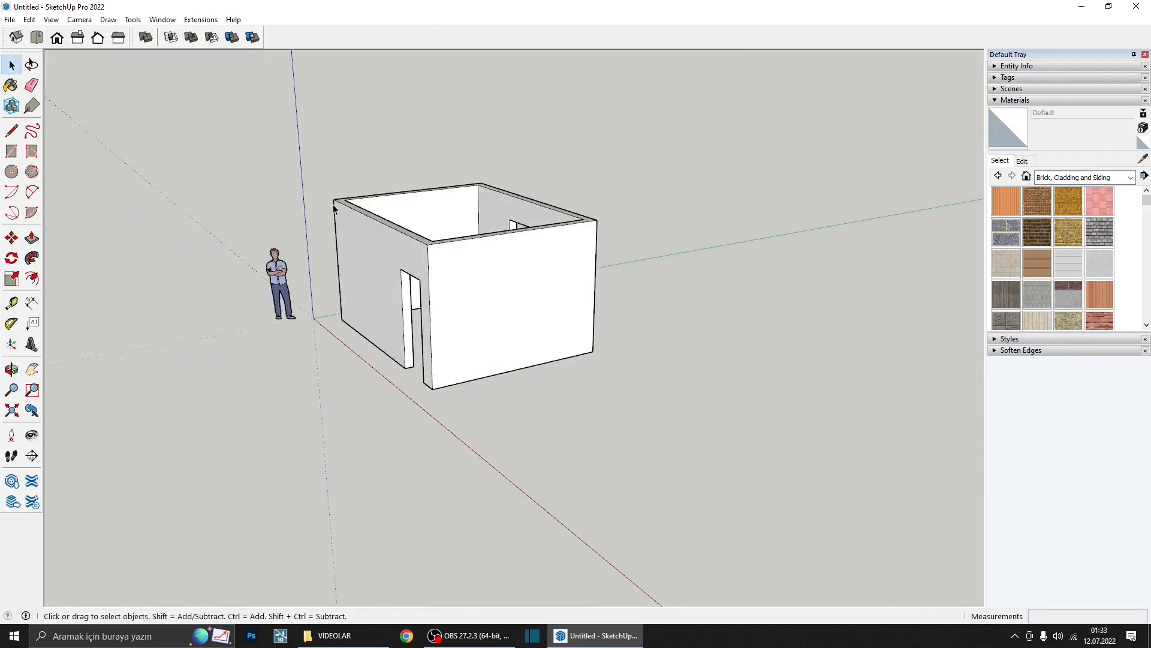
middle_drag(334, 210, 477, 366)
scroll(379, 268, up, 3)
scroll(458, 337, down, 1)
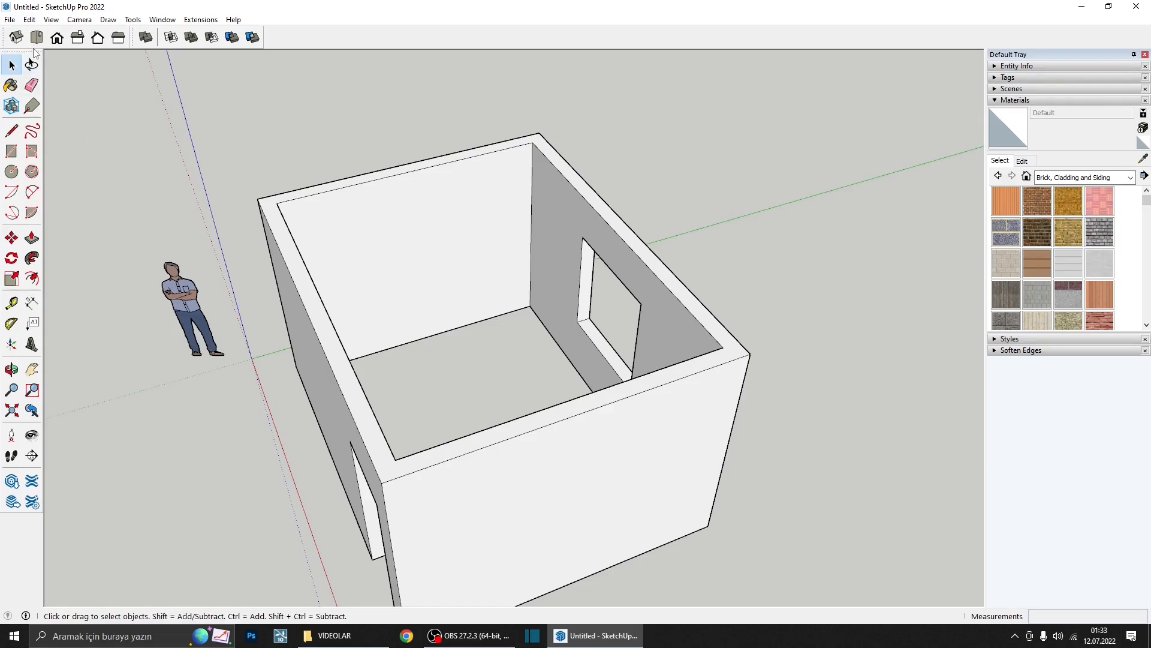
click(29, 19)
mouse_move(90, 205)
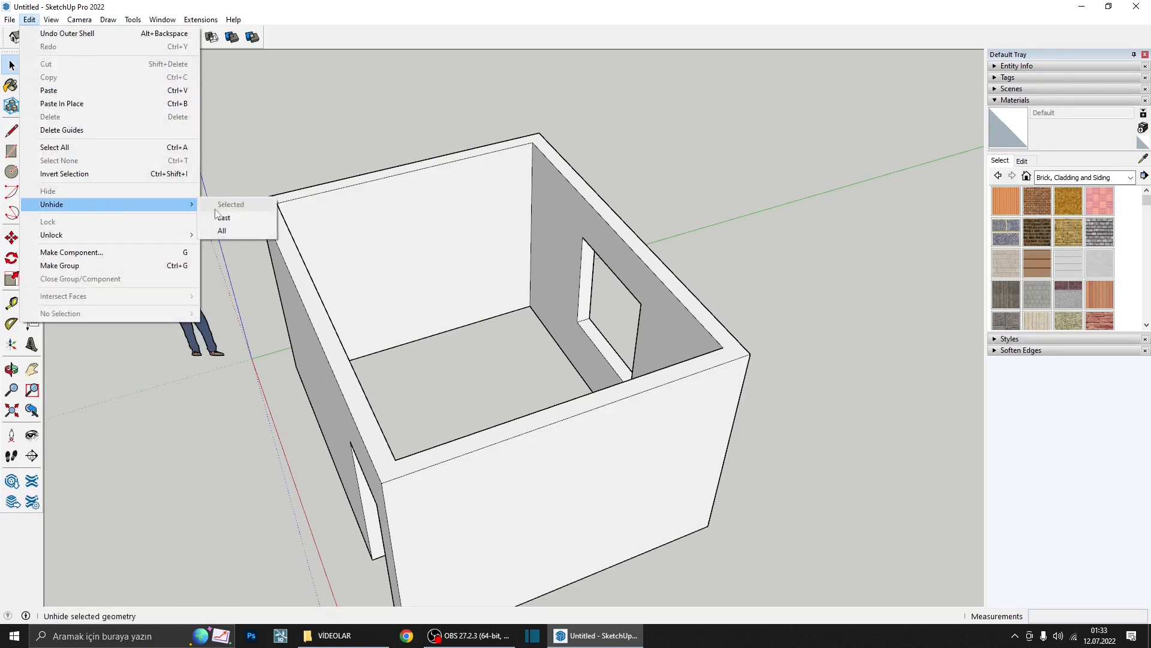
click(218, 217)
- Paint the room's floor with the Wood Floor Dark material from the Wood collection
middle_drag(244, 232, 561, 291)
mouse_move(514, 353)
middle_down()
mouse_move(487, 368)
mouse_move(497, 342)
middle_up()
click(1130, 177)
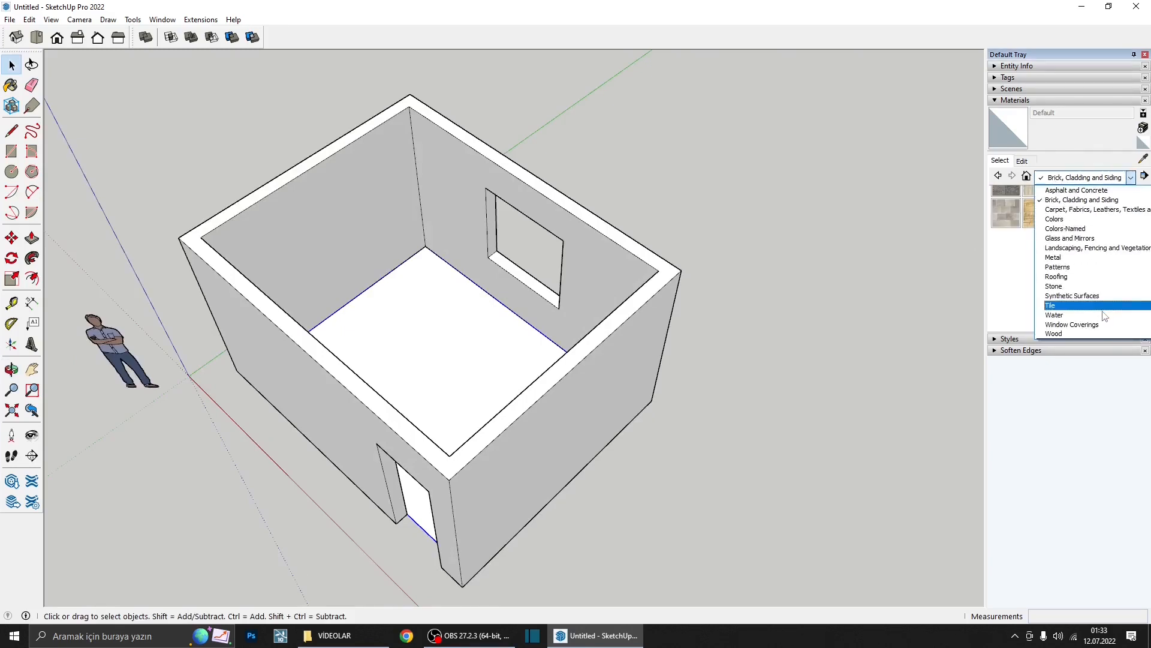
click(1091, 331)
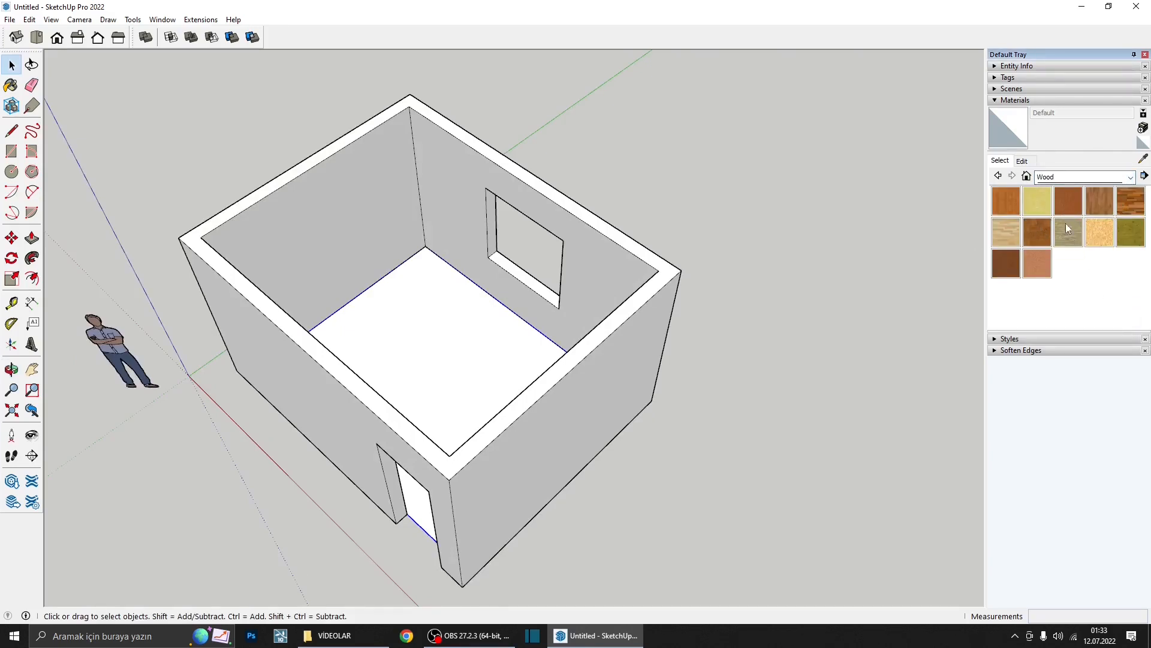
click(1120, 204)
middle_drag(836, 236, 566, 316)
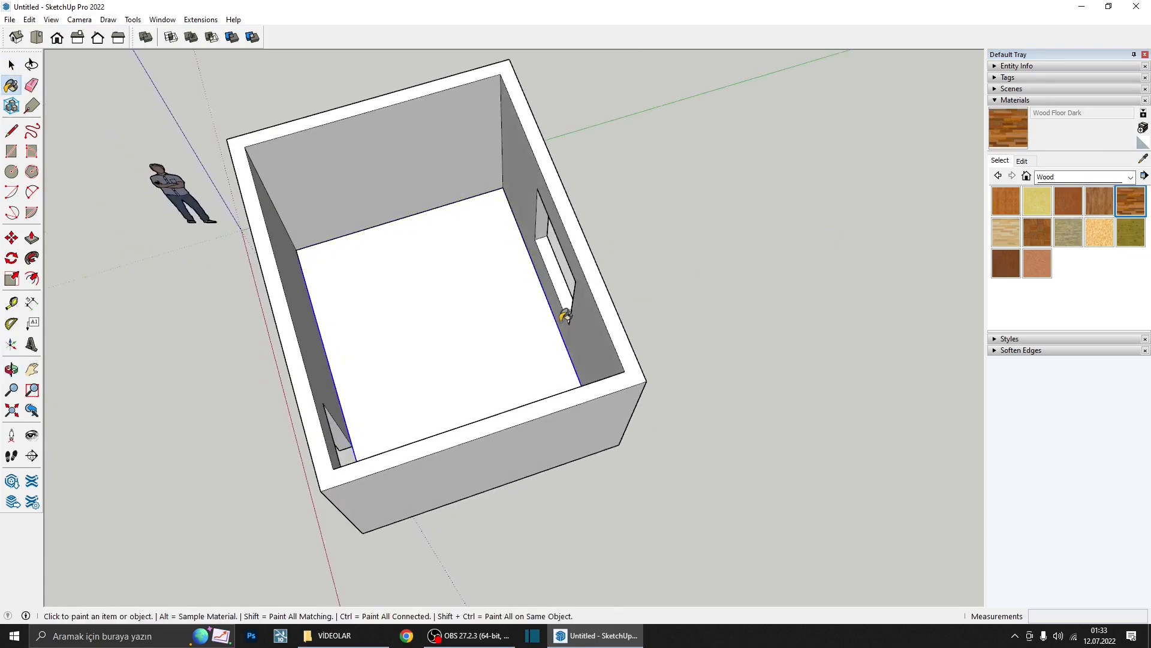
click(424, 304)
- Inside the floor group, draw a rectangle from underneath that extends the floor across the door opening's threshold
mouse_move(431, 318)
middle_down()
mouse_move(537, 311)
mouse_move(848, 226)
mouse_move(734, 157)
mouse_move(560, 334)
mouse_move(657, 326)
mouse_move(583, 442)
mouse_move(539, 29)
mouse_move(524, 8)
middle_up()
key(space)
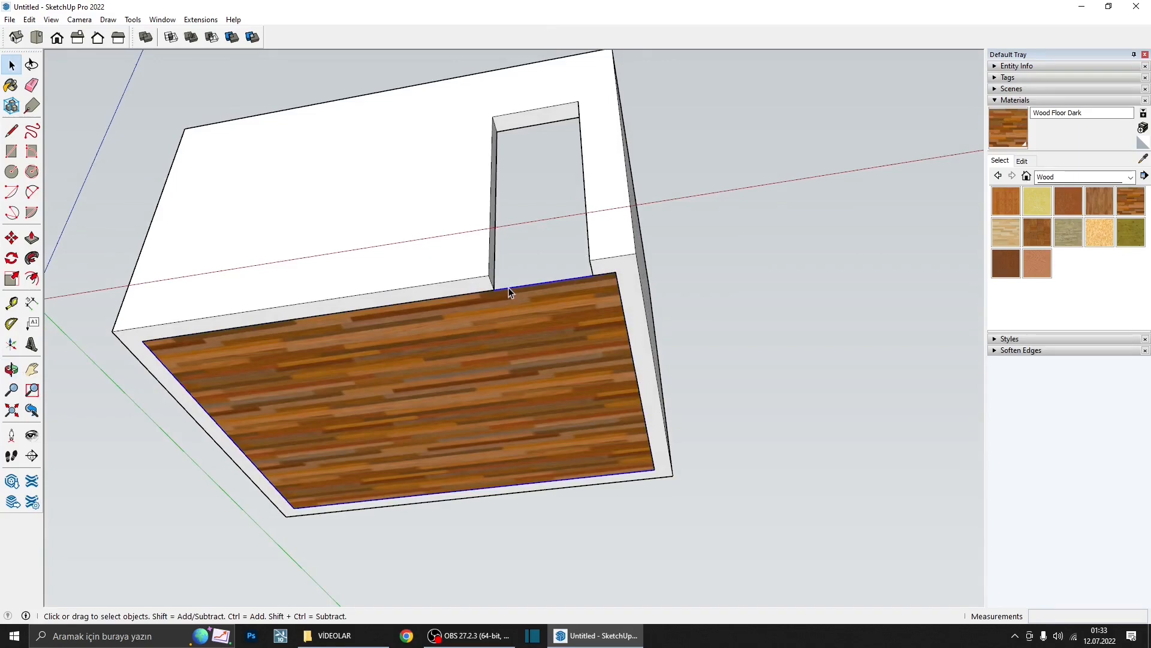
scroll(509, 286, up, 5)
middle_drag(580, 369, 571, 273)
key(r)
click(470, 251)
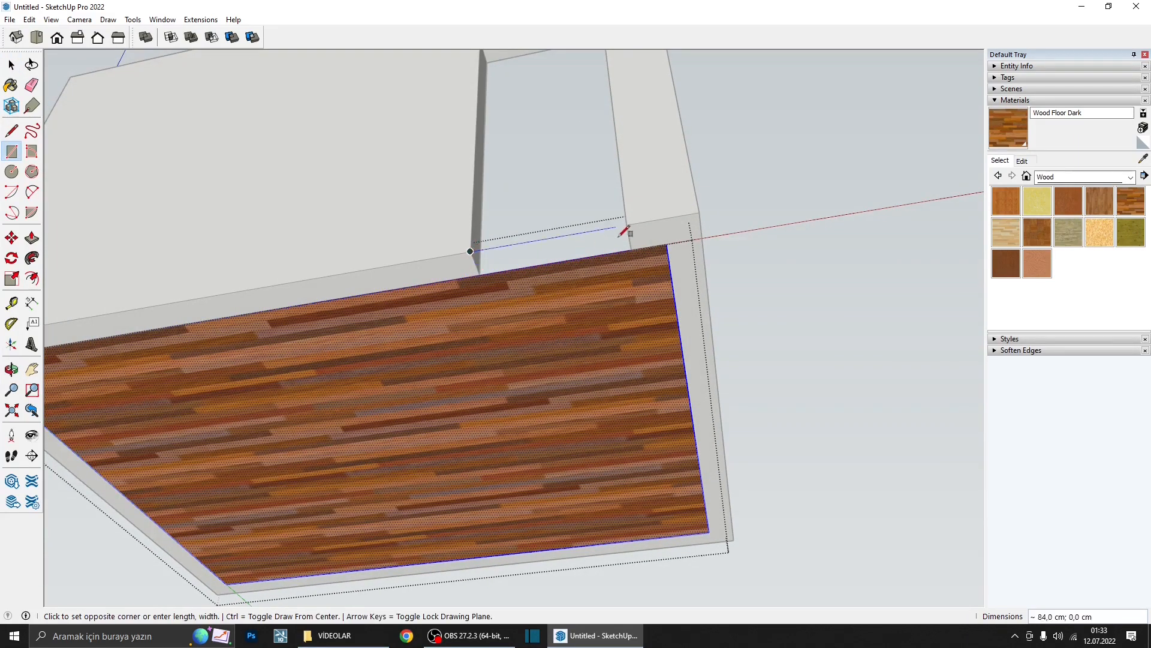
click(632, 249)
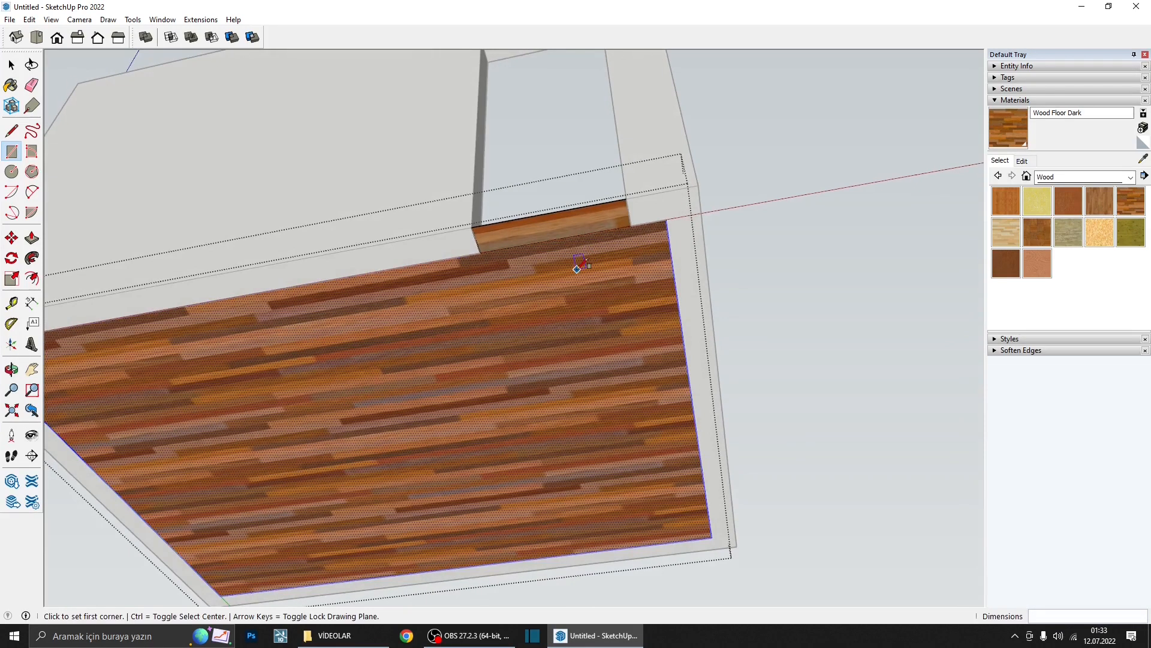
- Erase the dividing edge between the floor and its threshold extension, and close the floor group
key(e)
scroll(563, 233, down, 1)
scroll(565, 235, down, 3)
middle_drag(561, 252, 527, 460)
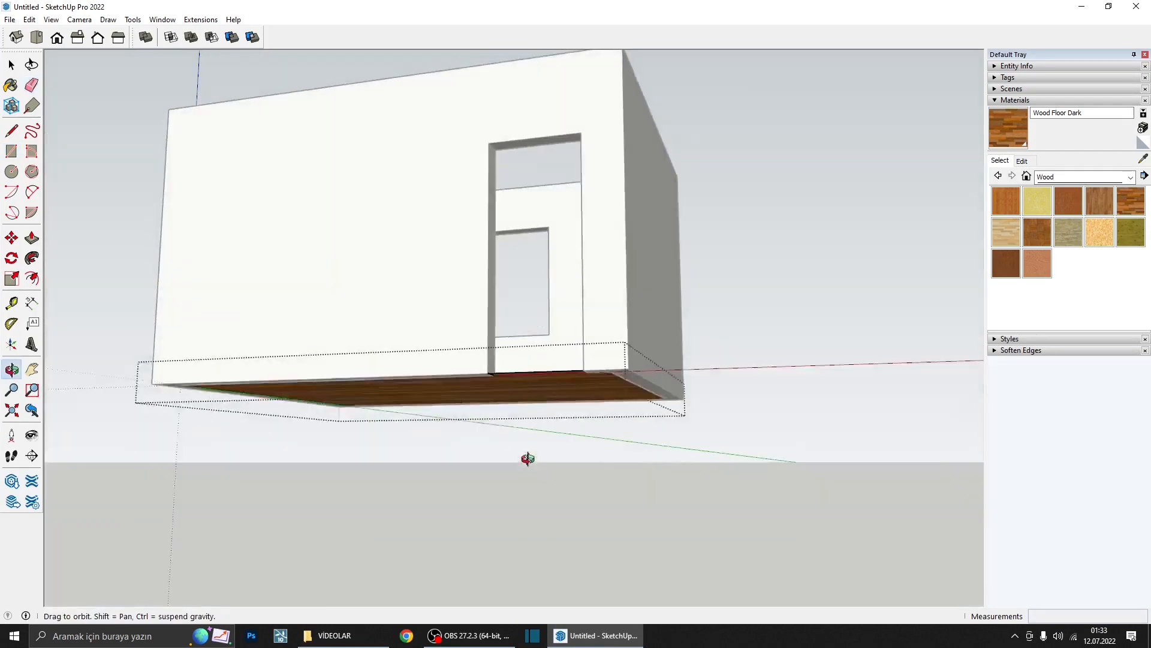
key(space)
click(529, 457)
- Examine the wood floor from above, including how it continues through the door opening
scroll(550, 396, down, 3)
middle_drag(542, 270, 340, 111)
scroll(510, 162, up, 4)
middle_drag(556, 179, 438, 328)
scroll(438, 329, up, 2)
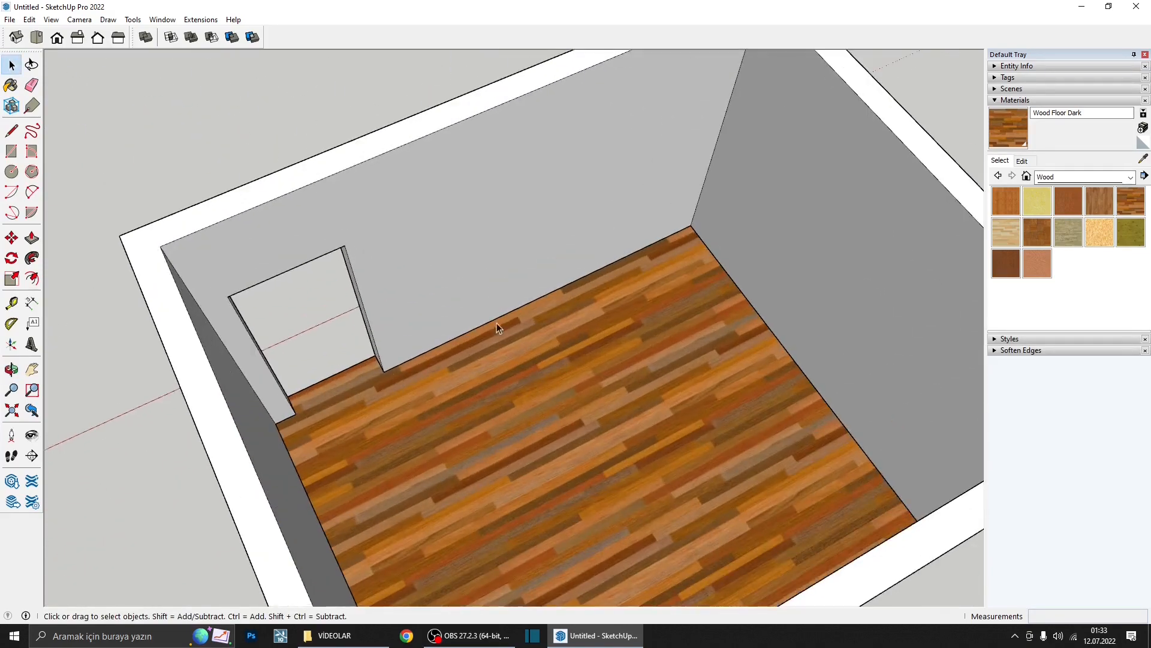
scroll(790, 175, down, 2)
middle_drag(791, 175, 484, 188)
scroll(502, 190, down, 3)
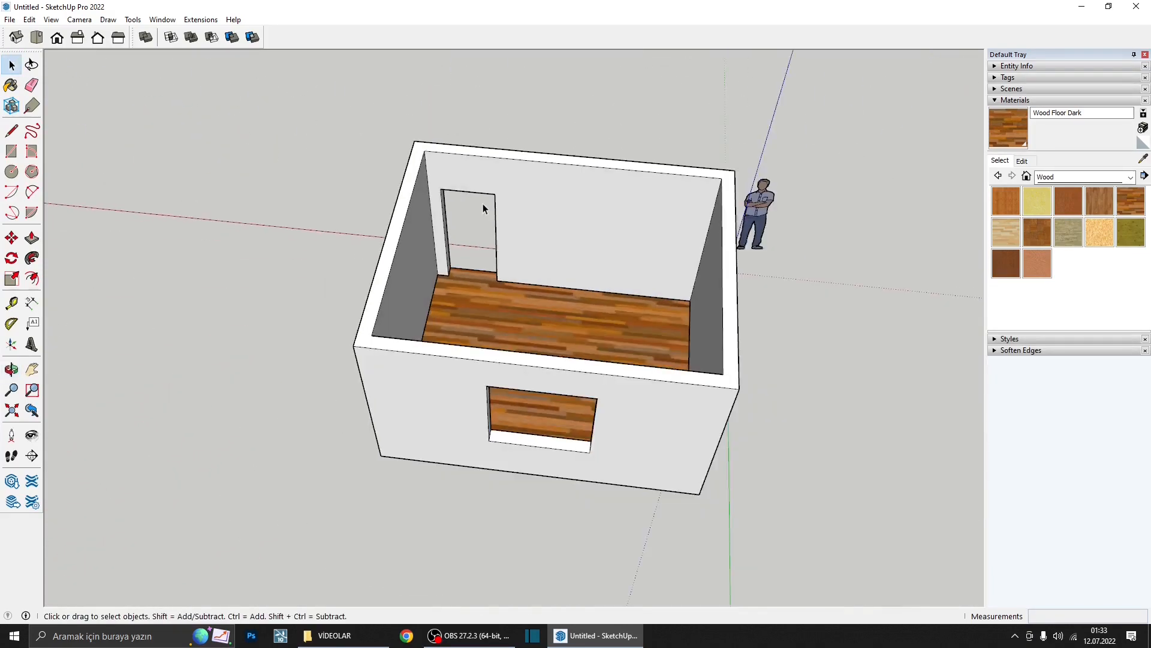
- Draw a 150 × 150 cm rectangle from corner to corner of the window opening on the inner wall face
middle_drag(526, 363, 1018, 368)
middle_drag(510, 306, 989, 288)
scroll(584, 315, up, 3)
click(12, 151)
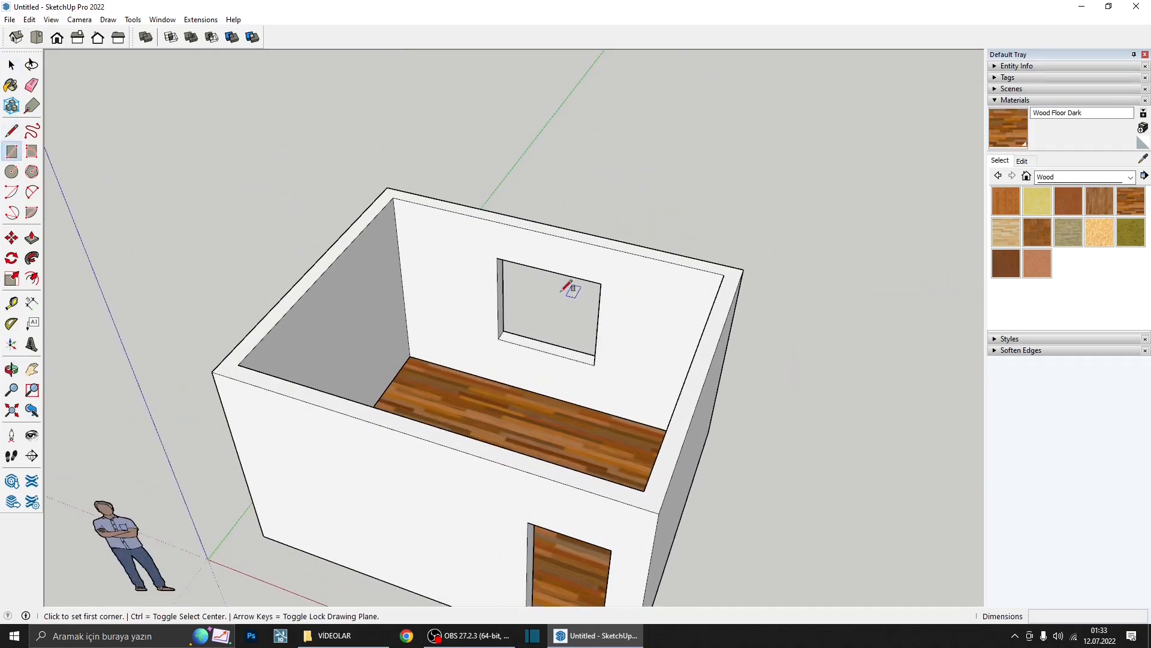
click(496, 257)
click(594, 365)
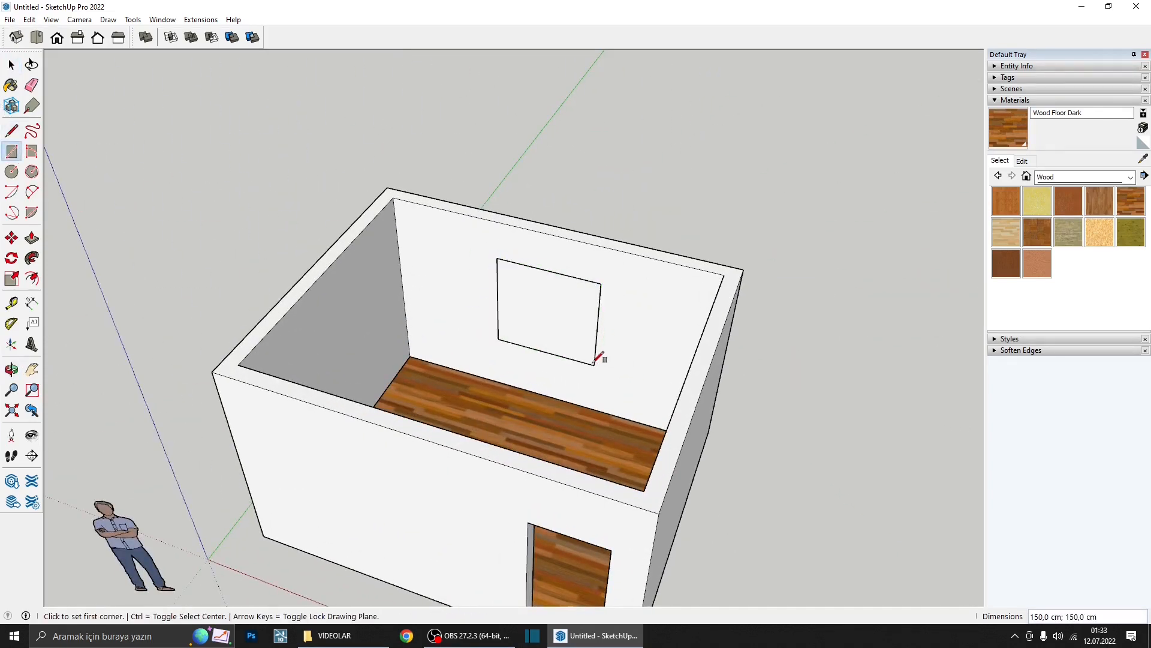
- Select the face of the window rectangle together with its bounding edges
scroll(559, 297, down, 2)
middle_drag(559, 297, 517, 354)
key(space)
double_click(557, 306)
scroll(559, 309, down, 2)
middle_drag(559, 309, 491, 365)
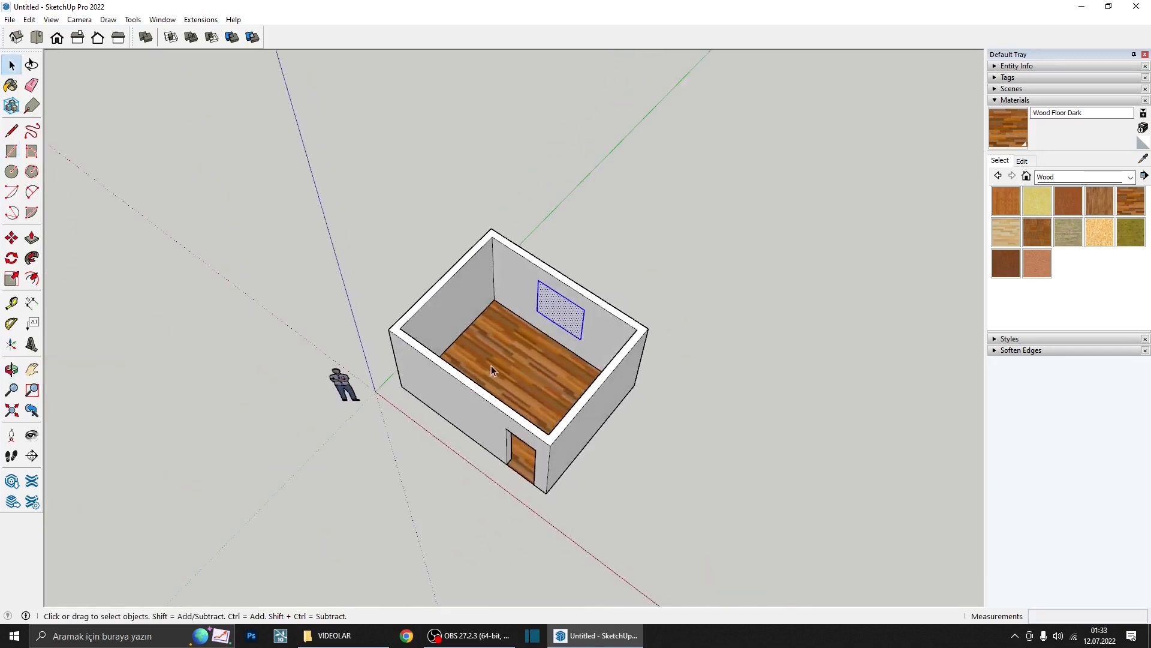
- Try to move the selected window rectangle freehand along the green axis, out of the room
key(m)
click(660, 356)
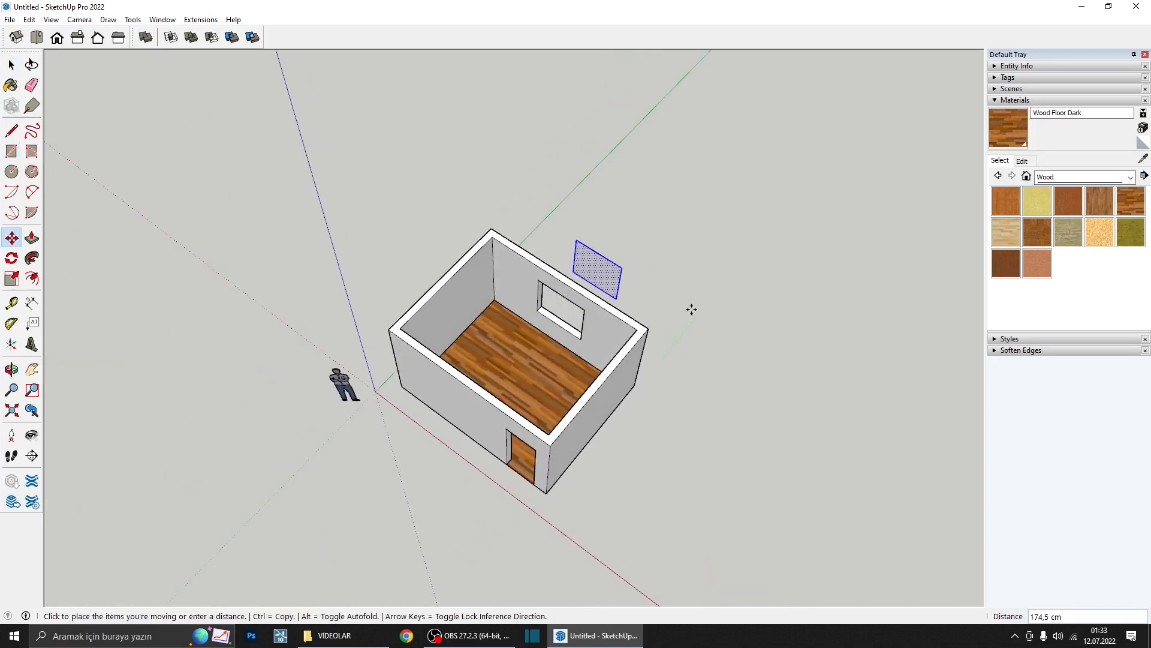
click(741, 249)
scroll(553, 325, up, 3)
scroll(493, 372, up, 2)
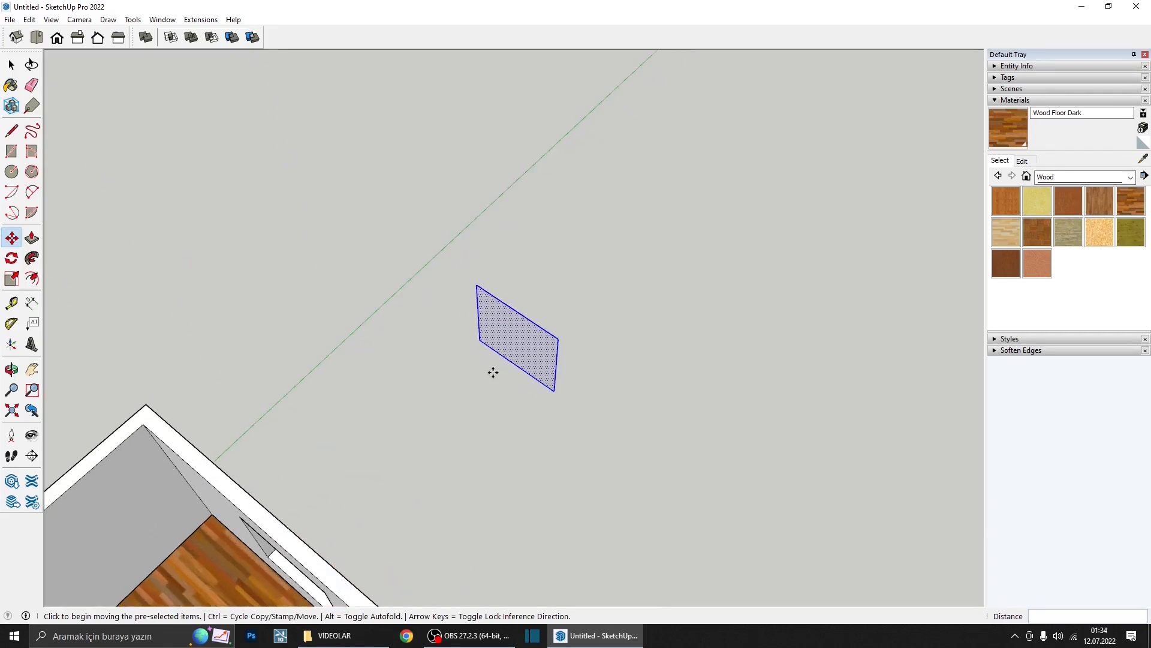
scroll(496, 370, down, 3)
key(ctrl+z)
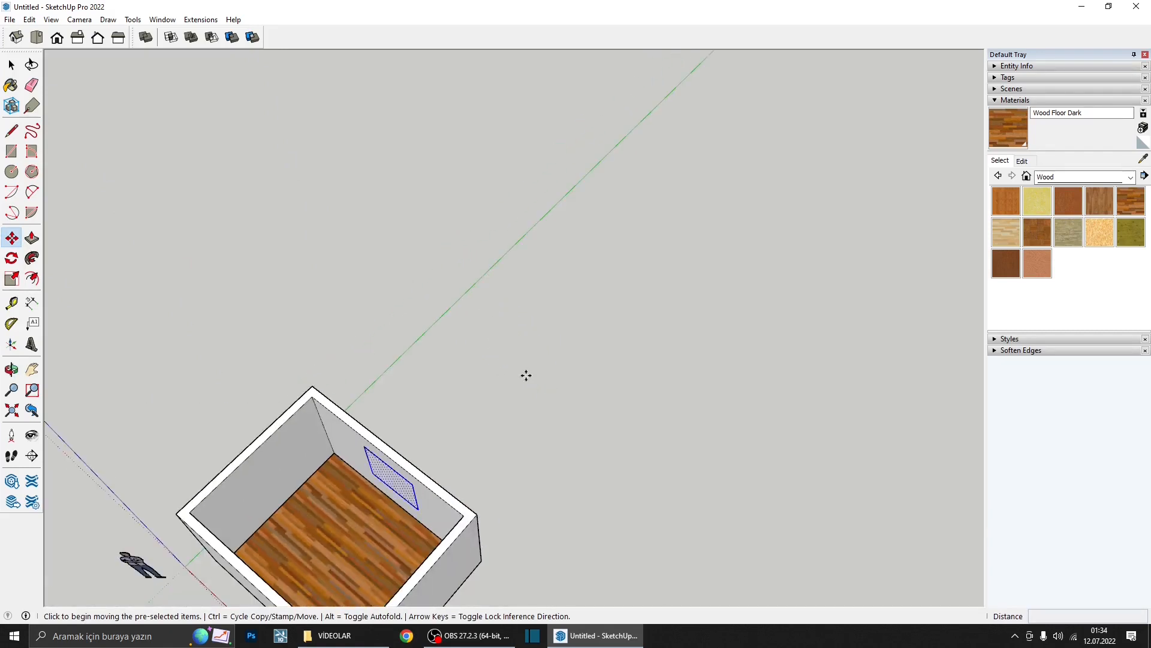
- Move the selected window rectangle 500 cm along the green axis, away from the room
click(456, 492)
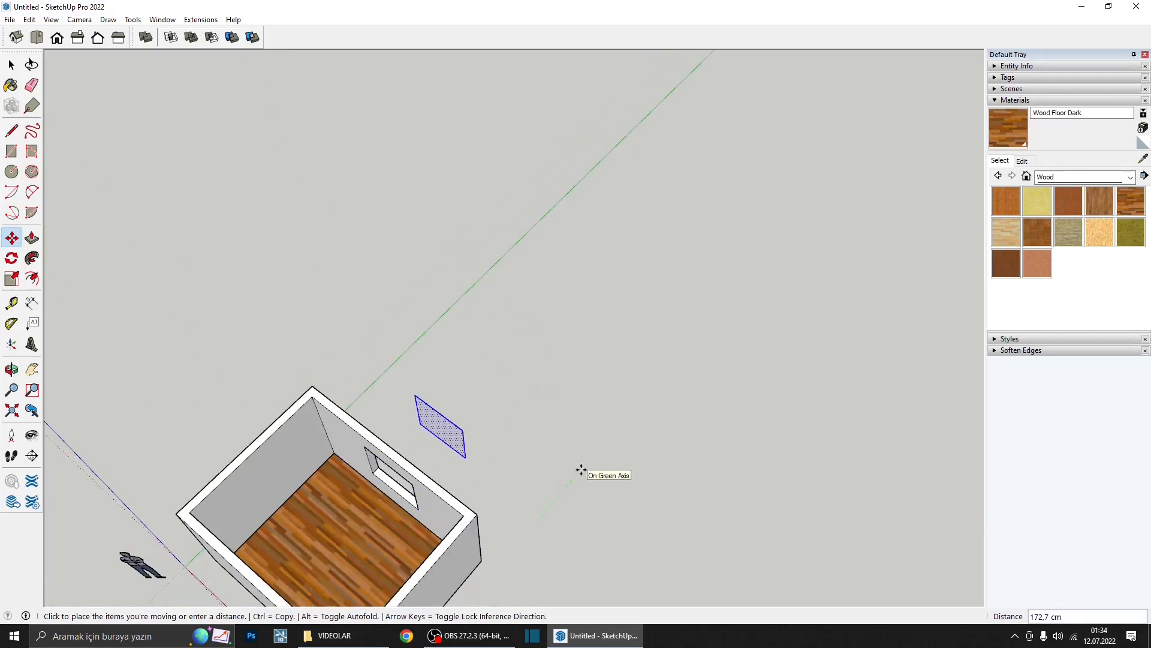
key(Return)
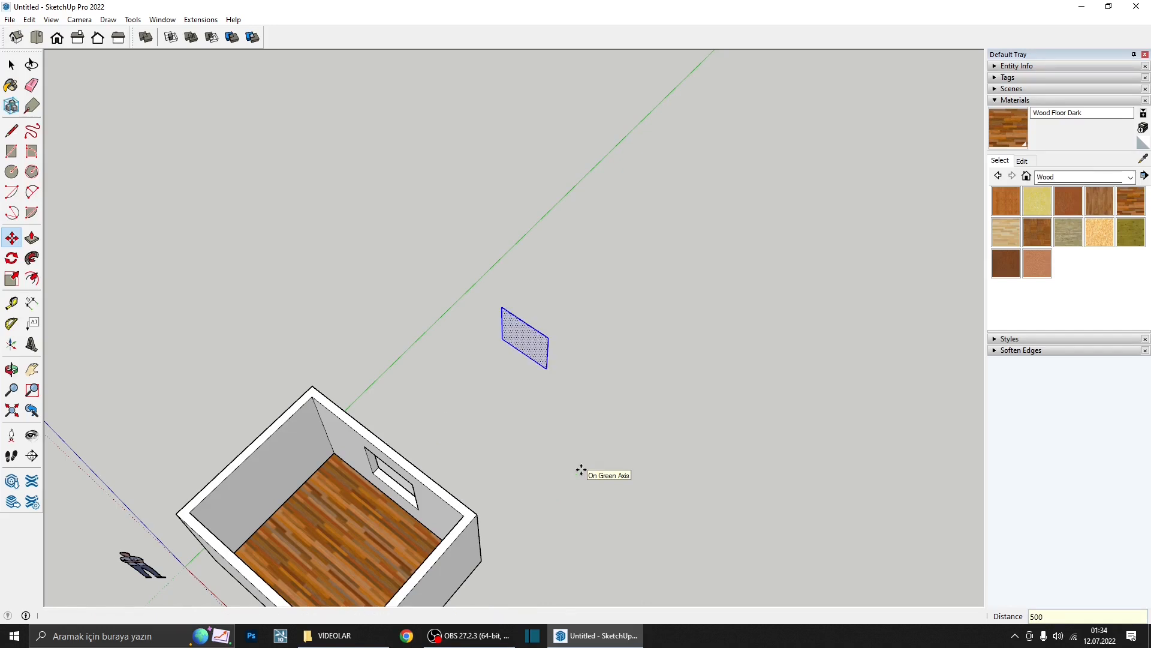
key(space)
- Offset the window rectangle's outline 8 cm inward and delete the inner face to leave a frame outline
scroll(531, 285, up, 5)
middle_drag(532, 331, 468, 231)
click(32, 279)
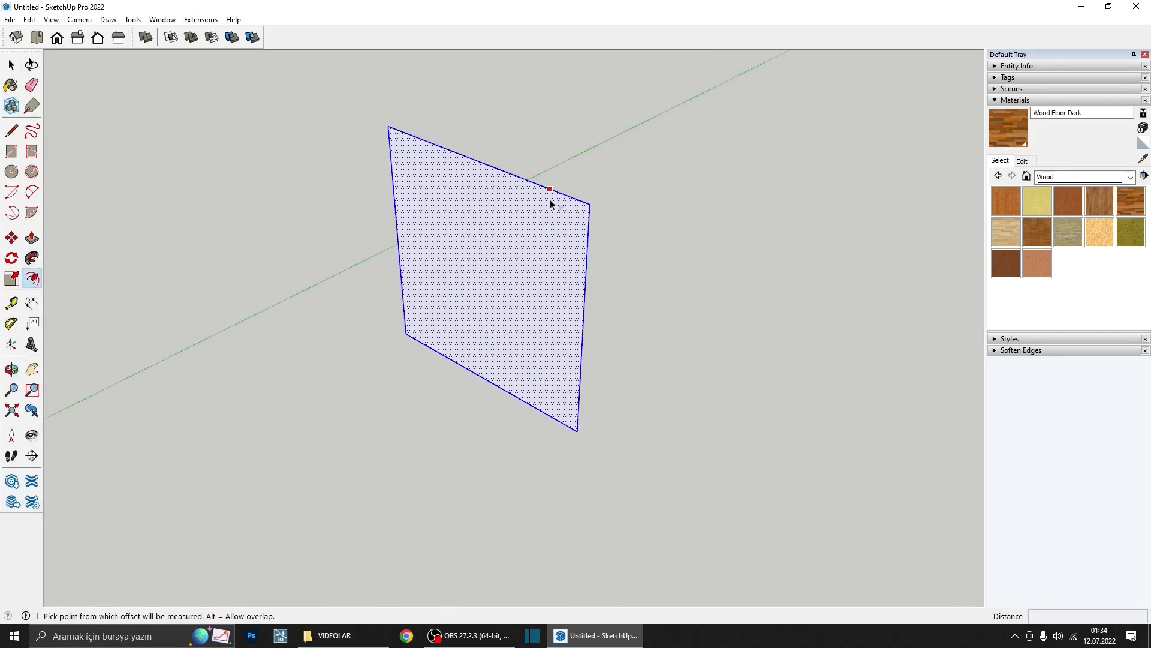
click(548, 189)
text(8)
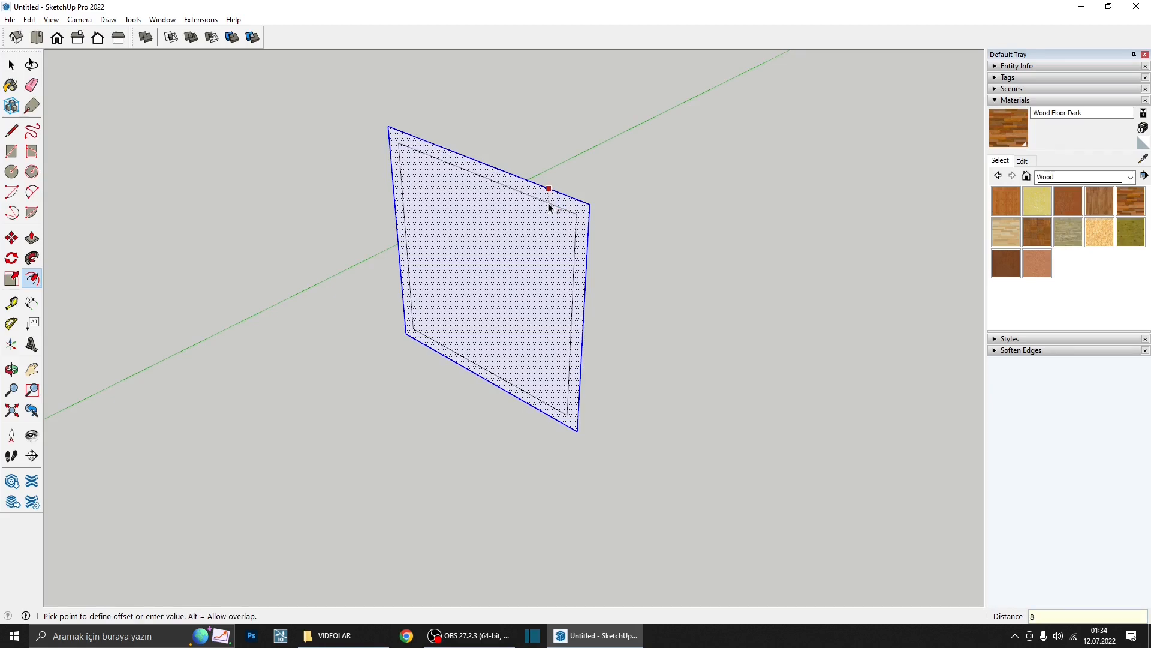
key(Return)
scroll(531, 283, up, 2)
key(space)
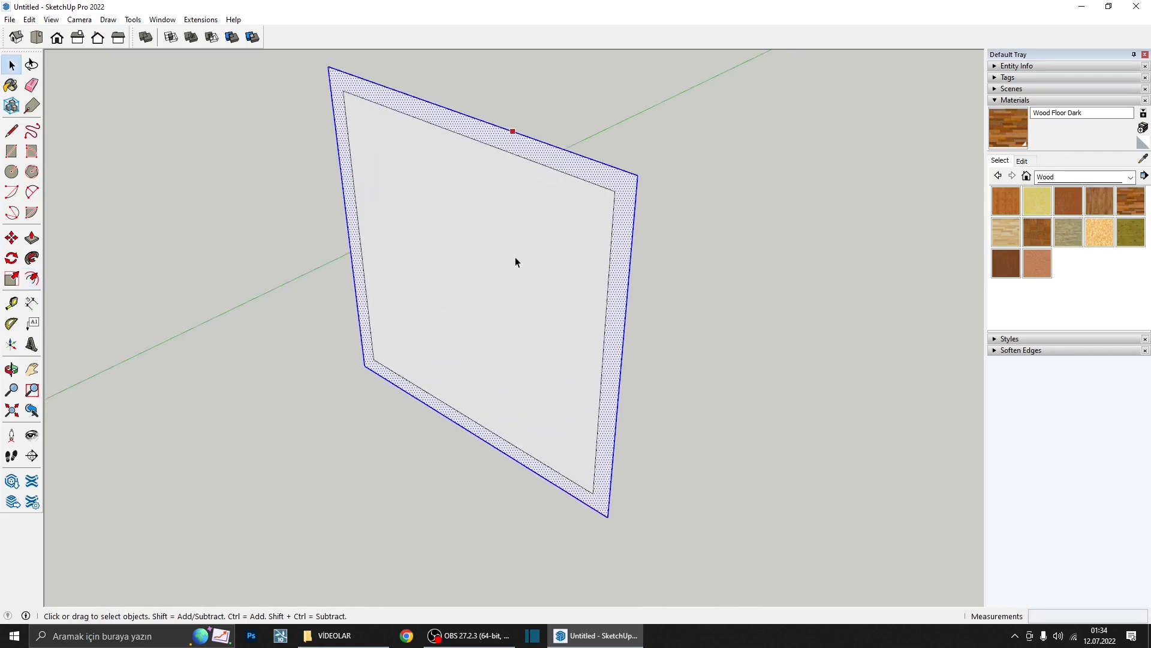
click(527, 275)
key(Delete)
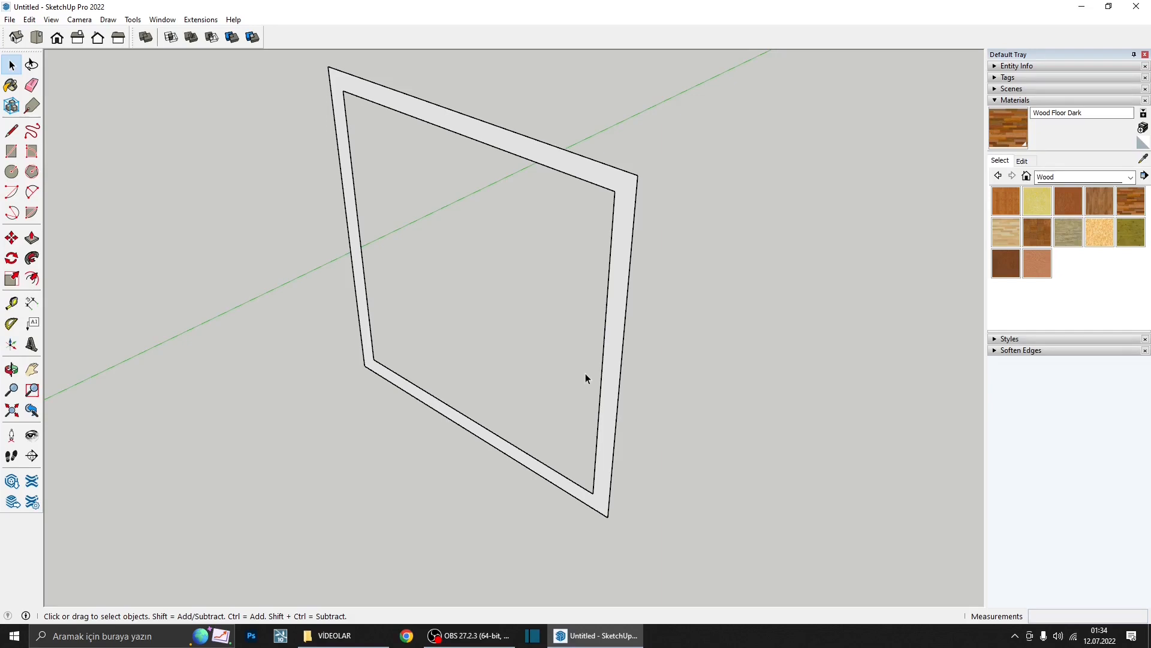
- Extrude the window frame face 6 cm and make the whole frame a group
key(p)
click(611, 350)
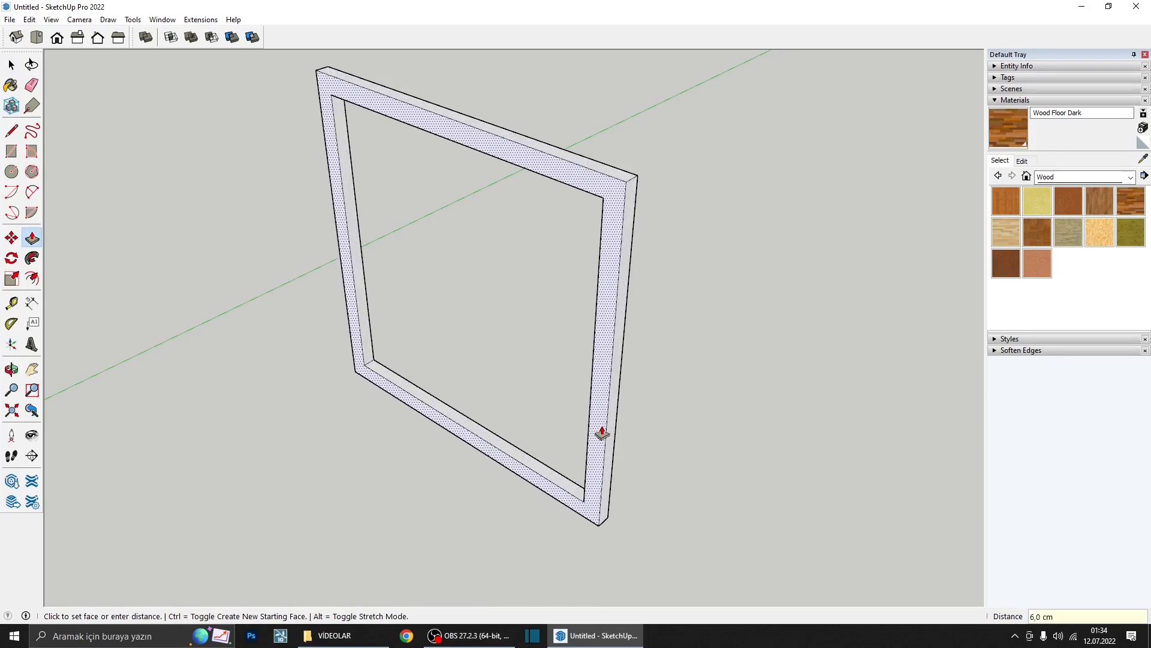
click(598, 431)
mouse_move(598, 431)
middle_down()
mouse_move(586, 347)
mouse_move(604, 444)
middle_up()
key(space)
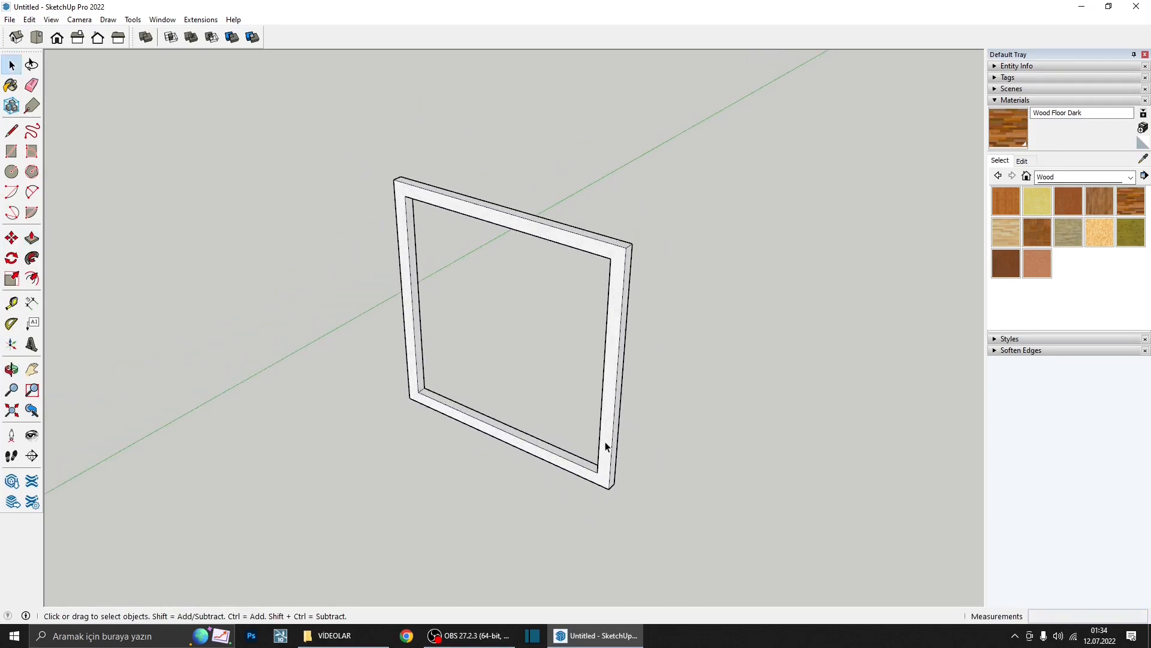
triple_click(606, 445)
right_click(608, 445)
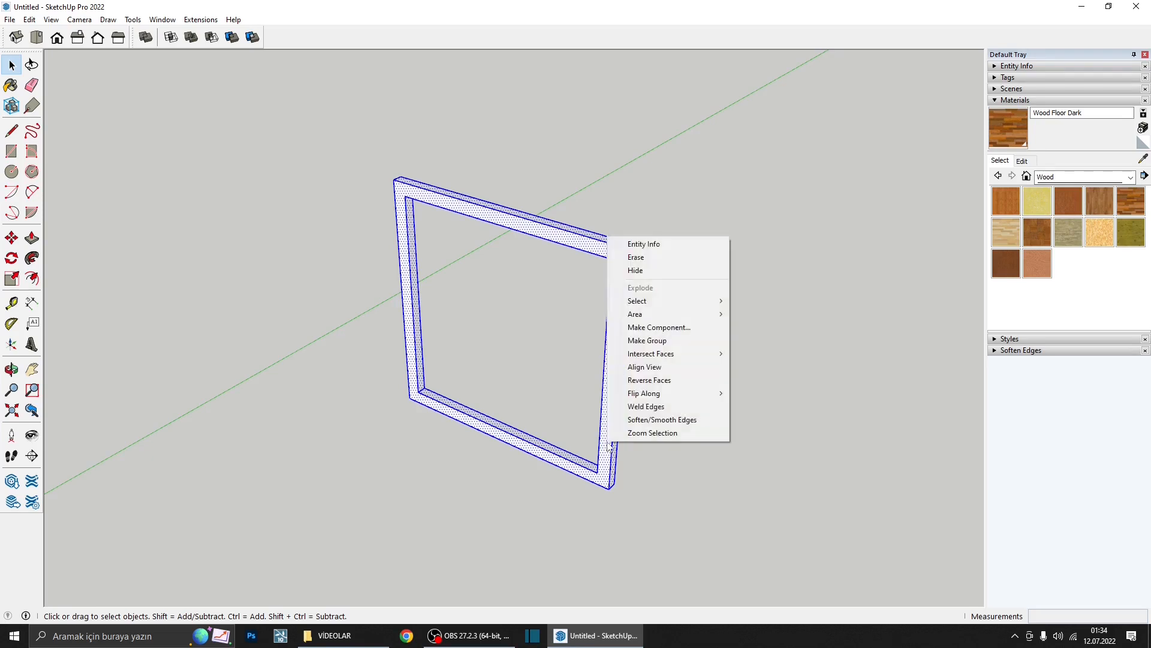
click(662, 341)
- Draw a small rectangle at the frame's lower inner corner, spanning the frame's width and depth
middle_drag(617, 377, 249, 333)
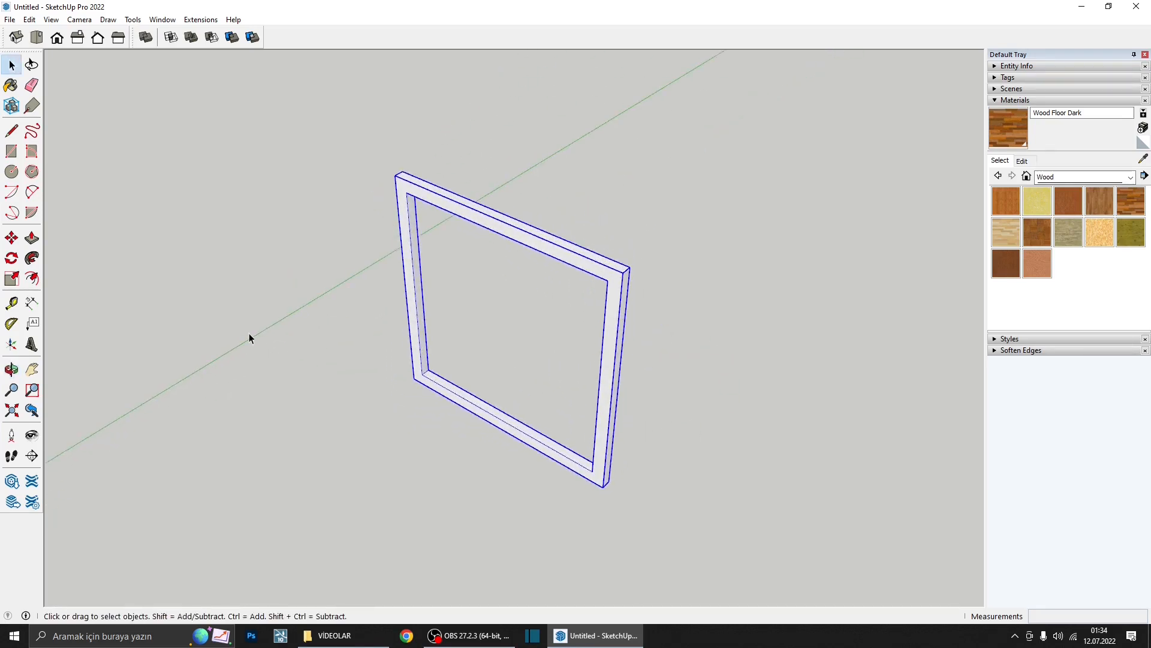
click(11, 151)
scroll(512, 415, up, 2)
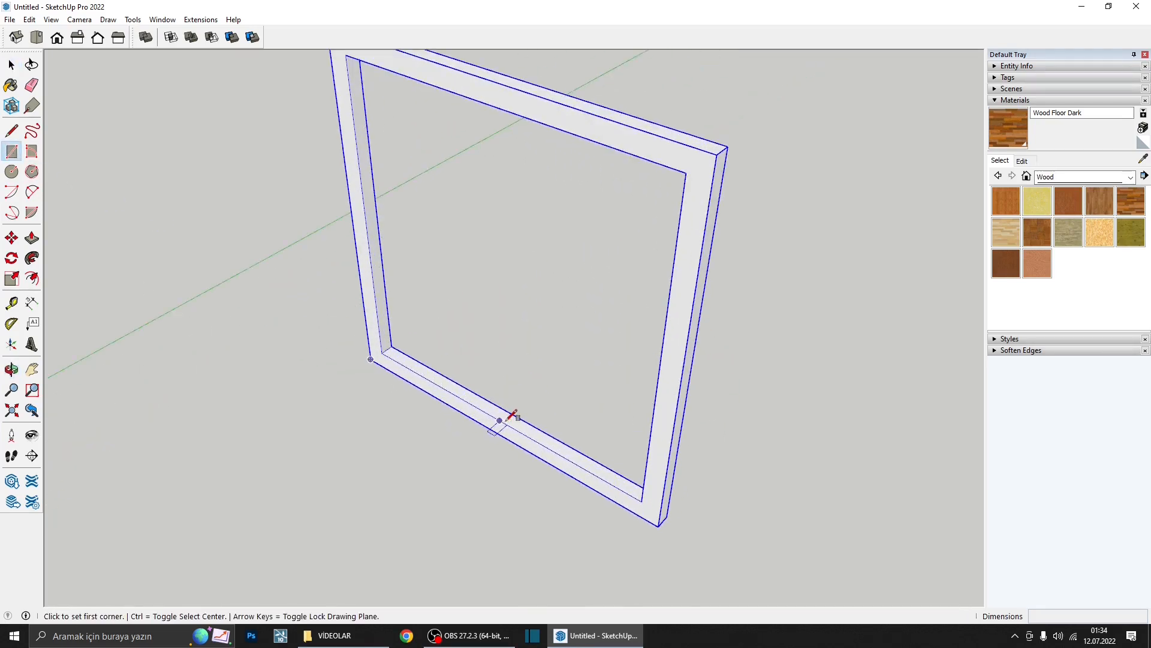
scroll(408, 345, up, 2)
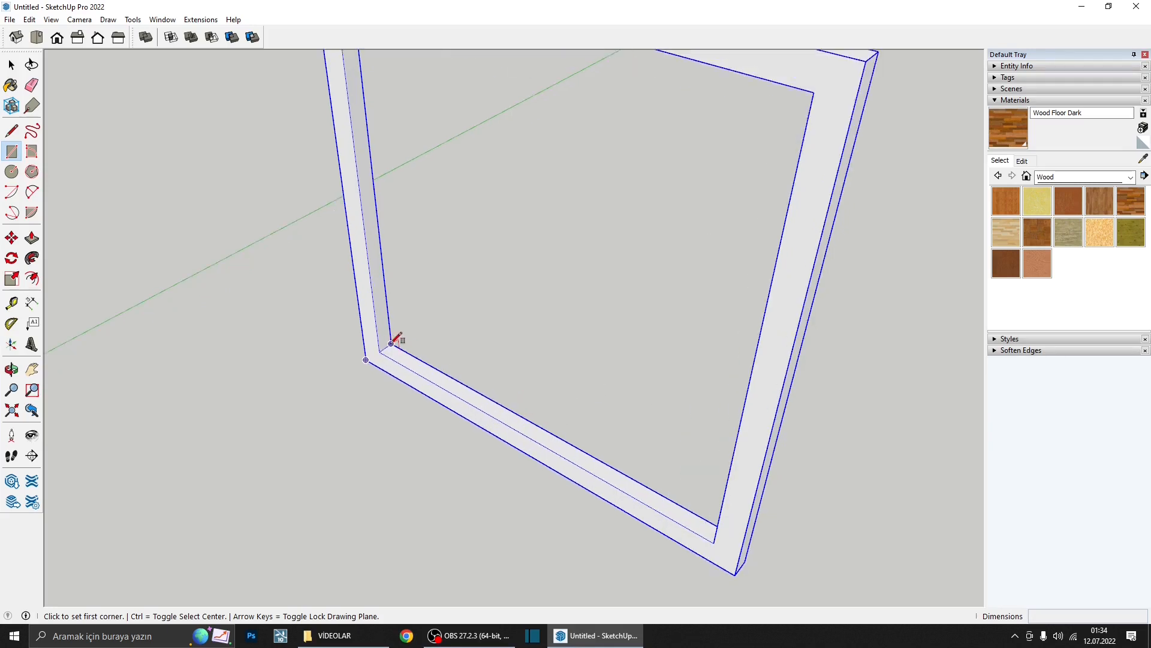
click(393, 337)
middle_drag(393, 339, 214, 436)
scroll(228, 441, up, 2)
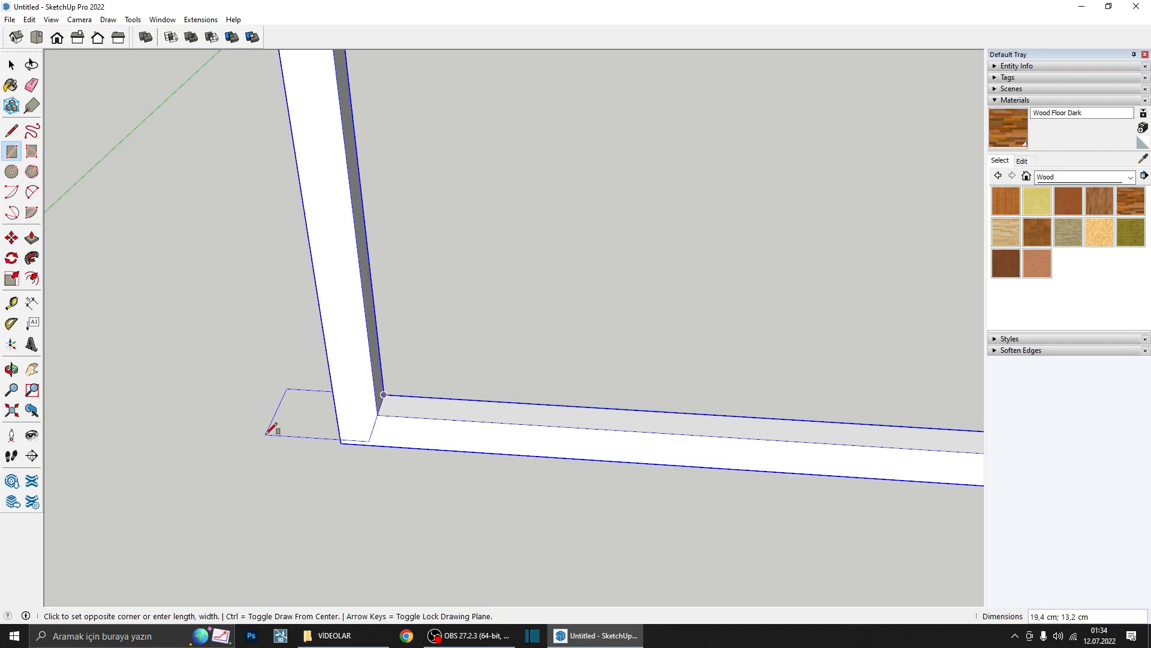
click(336, 413)
- Move the small rectangle along the frame's bottom member to its midpoint
key(space)
drag(412, 432, 407, 427)
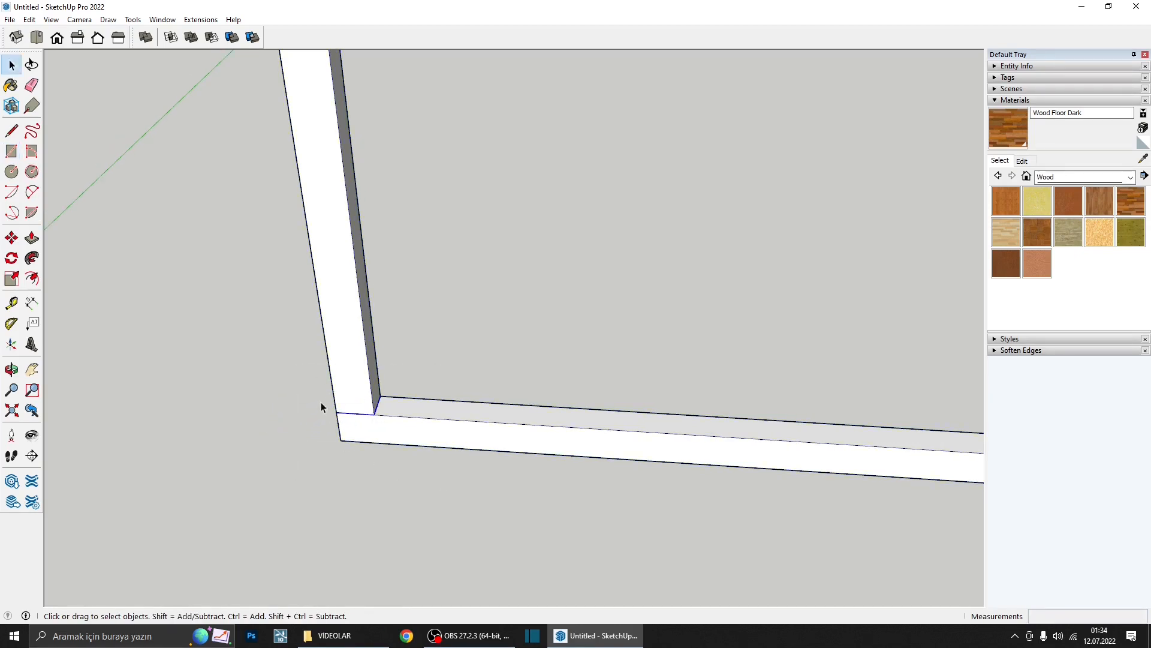
key(m)
click(352, 414)
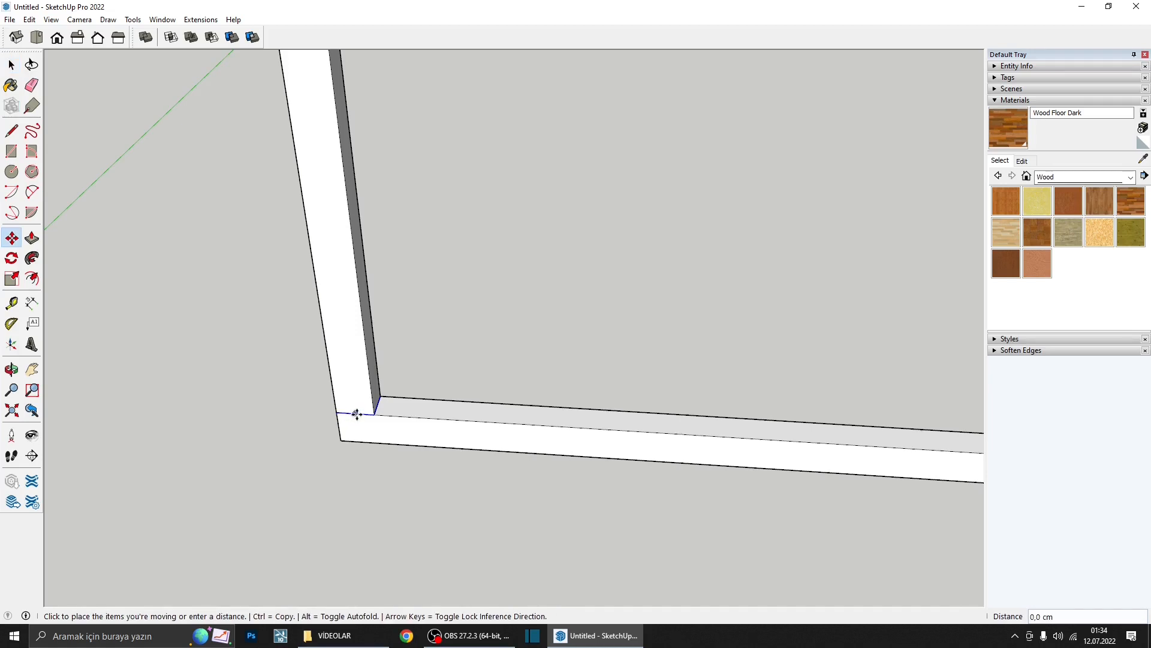
scroll(356, 413, down, 3)
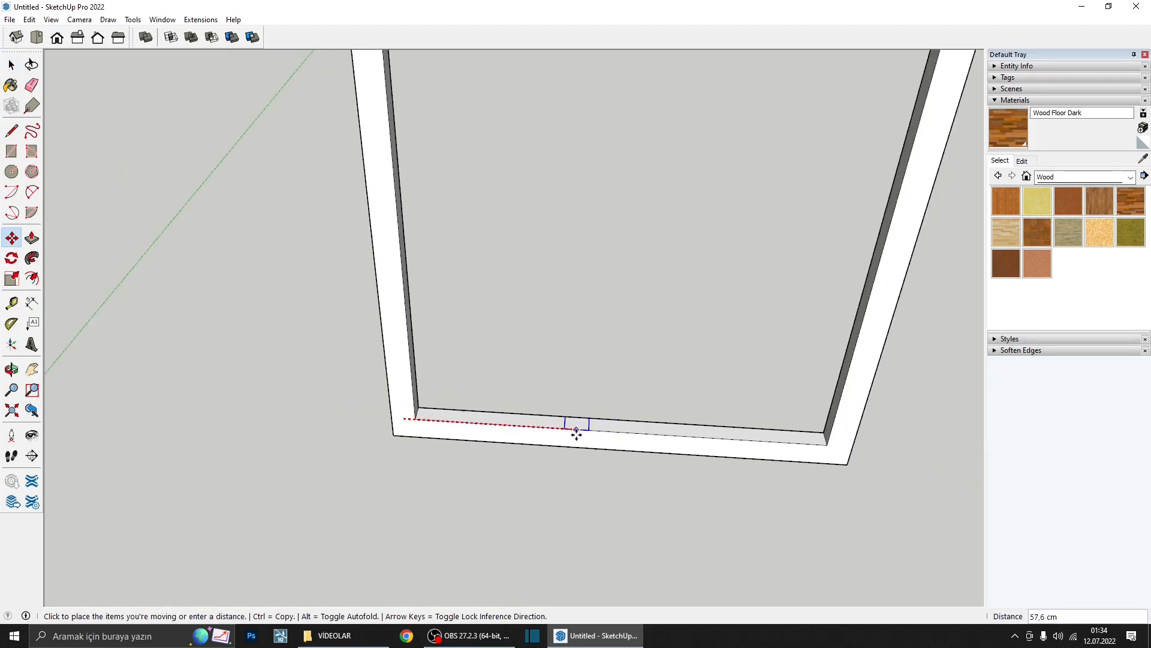
click(619, 432)
- Extrude the small rectangle upward to the frame's top member to form a central mullion
key(p)
double_click(623, 430)
scroll(639, 357, down, 3)
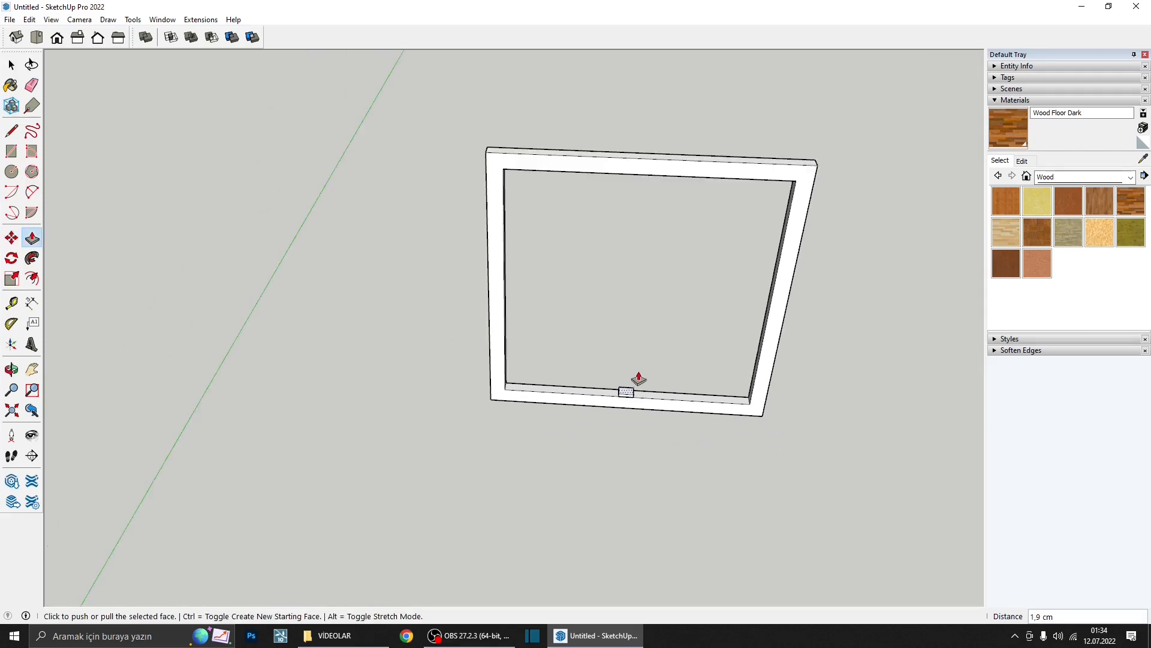
click(626, 394)
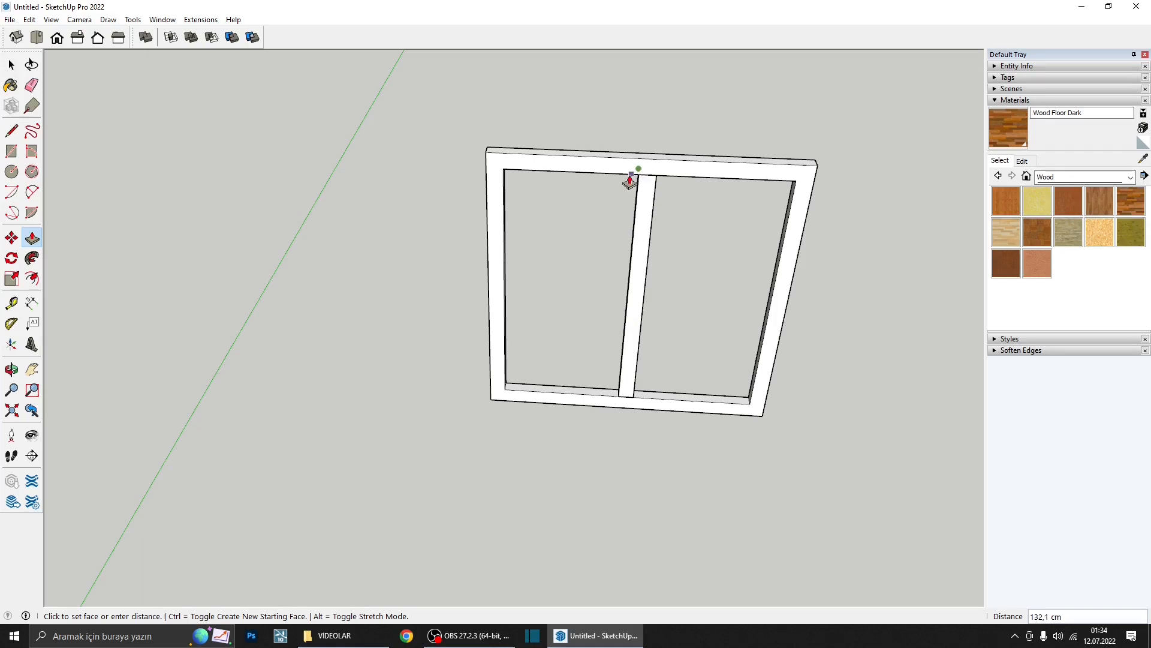
click(630, 180)
middle_drag(620, 182, 681, 332)
- Make the central mullion a group and merge it with the window frame into one solid using Outer Shell
key(space)
click(630, 310)
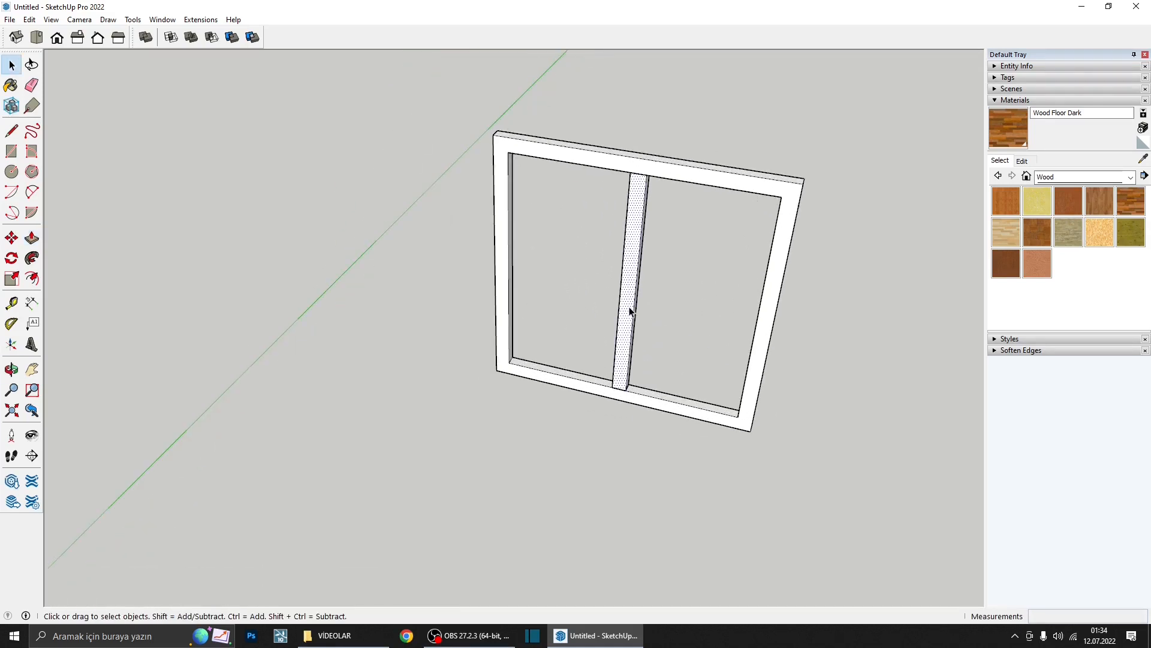
double_click(629, 310)
right_click(629, 310)
click(690, 406)
scroll(634, 276, down, 2)
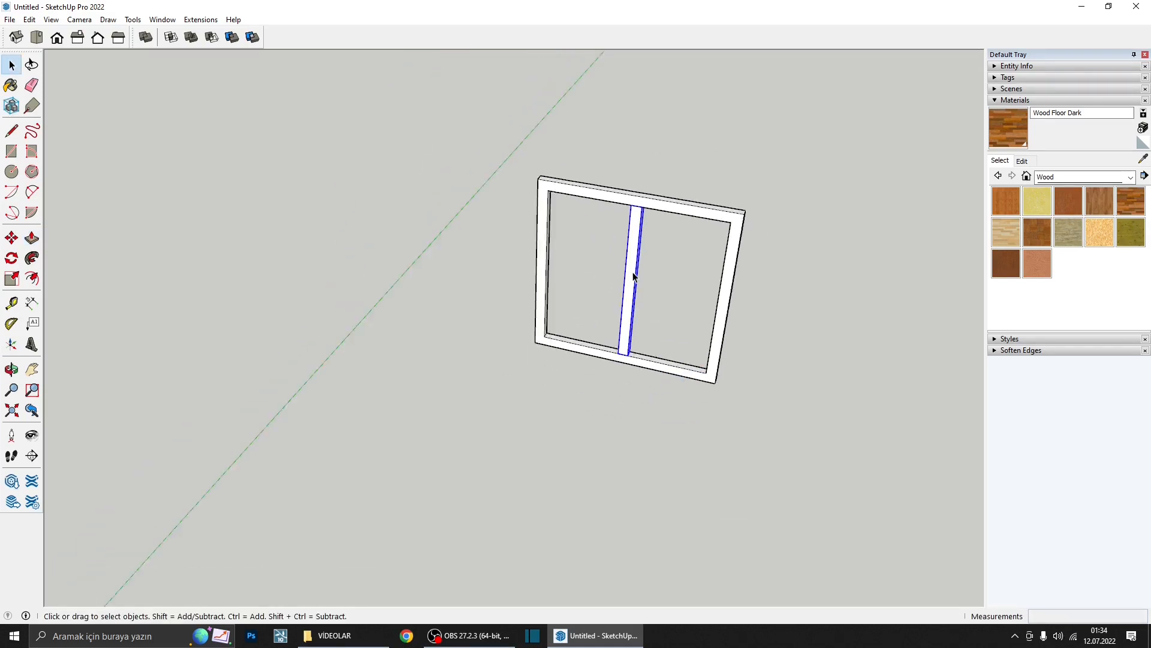
scroll(634, 276, down, 1)
drag(758, 290, 533, 222)
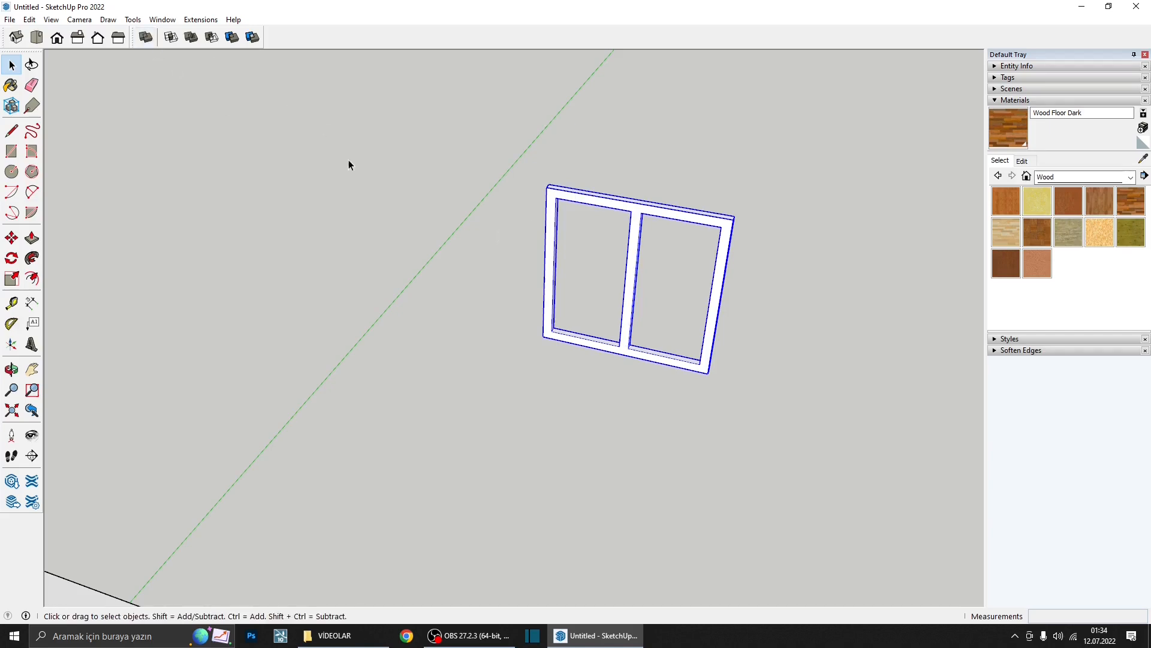
- Draw a rectangle filling the right-hand pane opening of the window frame, from corner to corner
middle_drag(350, 162, 676, 257)
scroll(664, 289, down, 2)
scroll(664, 289, down, 2)
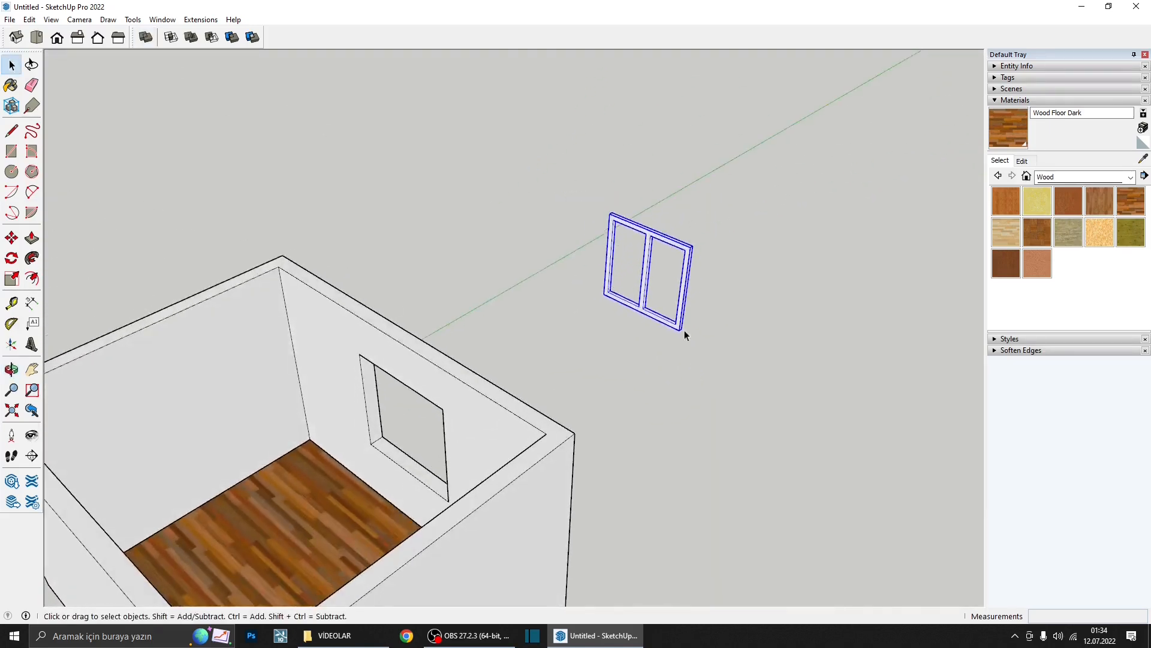
middle_drag(685, 330, 490, 344)
scroll(423, 215, up, 2)
scroll(423, 215, up, 3)
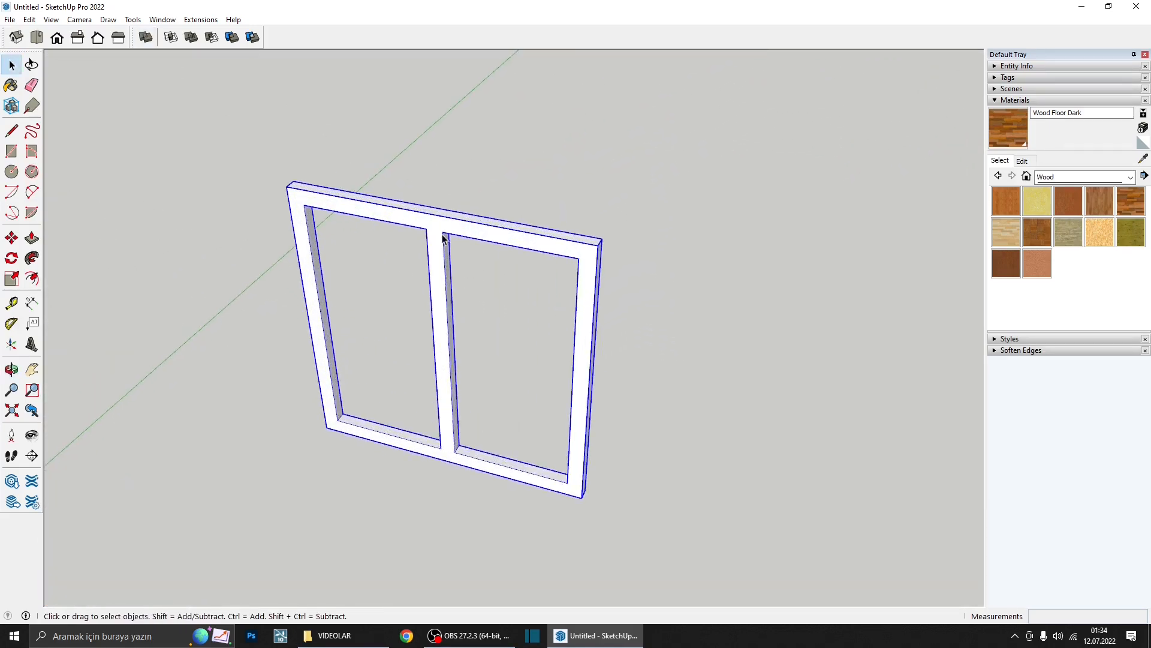
click(12, 151)
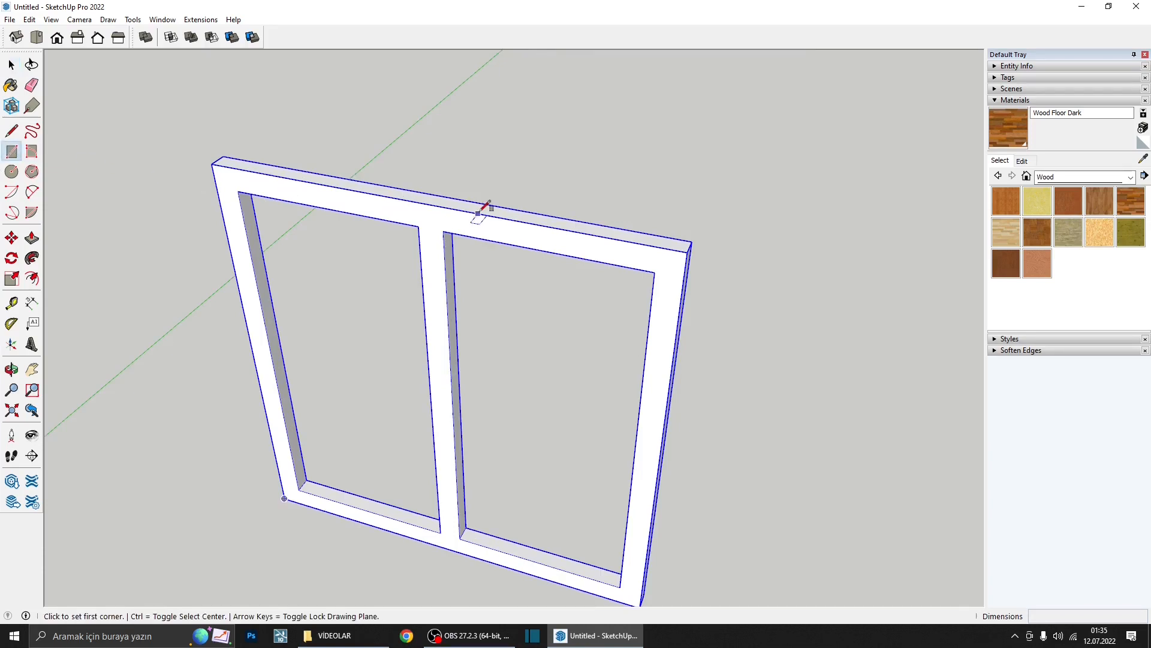
click(445, 228)
scroll(447, 239, down, 3)
scroll(572, 432, up, 3)
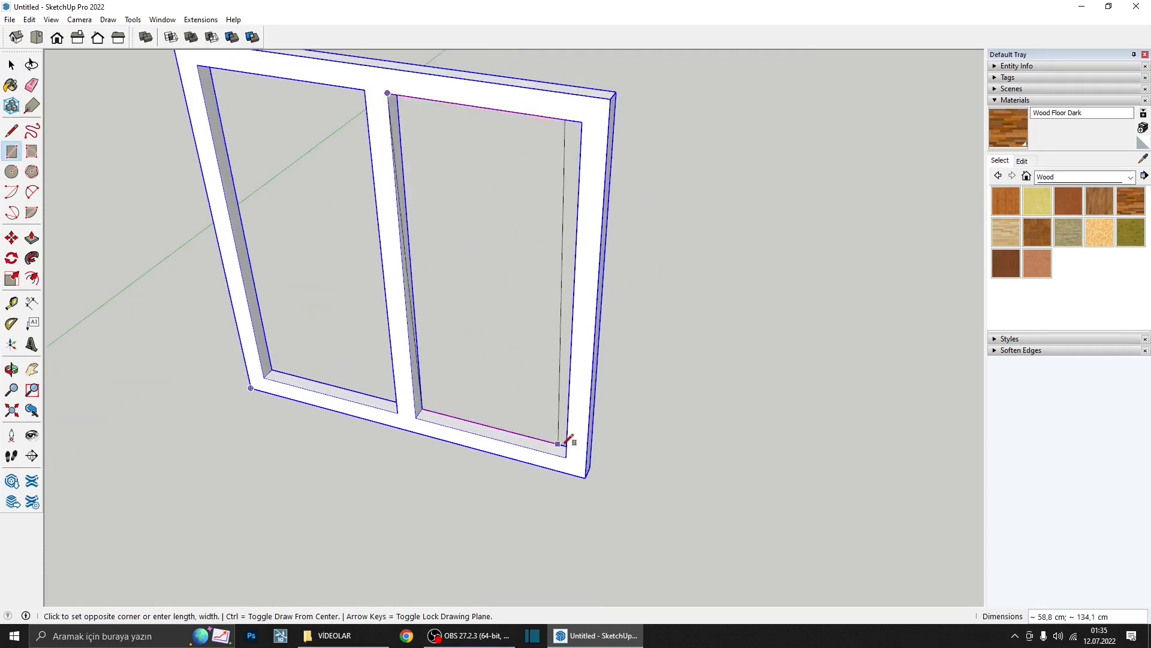
click(566, 456)
- Offset the outline of the right-hand opening's face 3 cm outward onto the window frame
click(32, 278)
scroll(514, 129, up, 1)
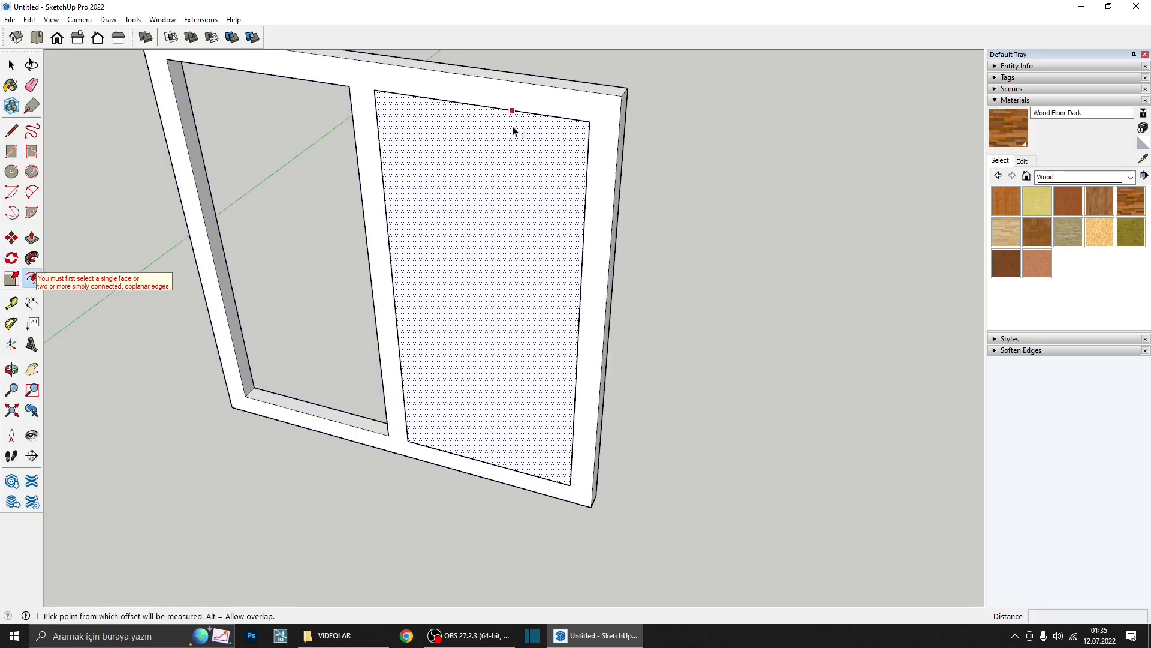
click(513, 113)
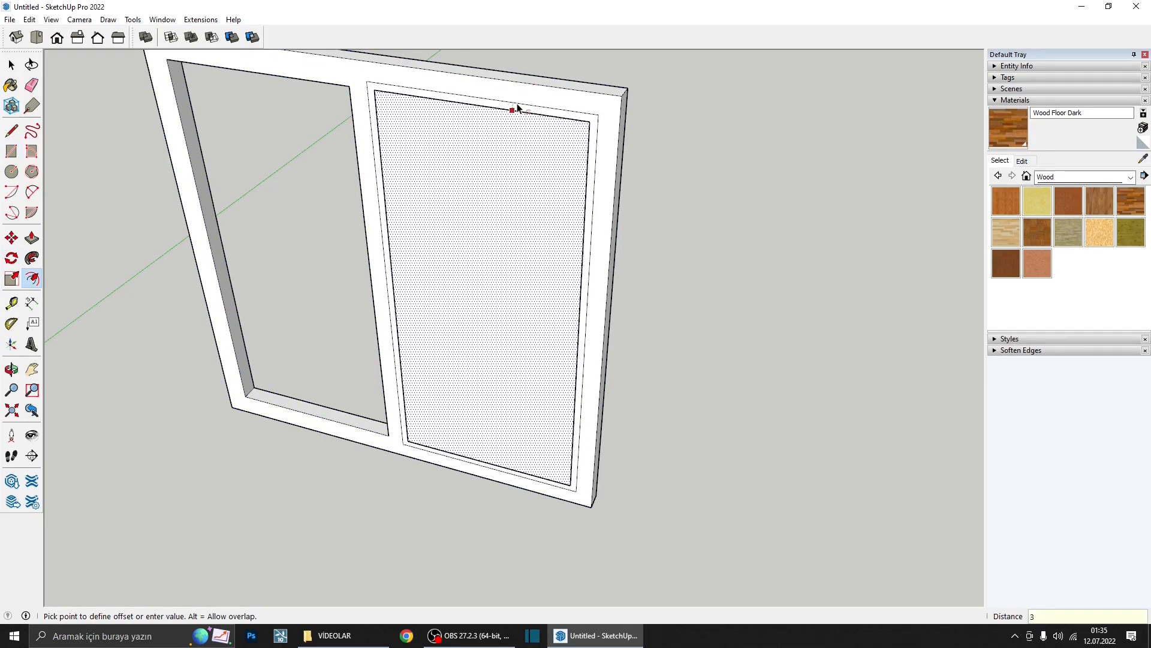
key(Return)
- Delete the inner rectangle's face and edges from the right-hand pane, keeping the enlarged outline
scroll(513, 129, down, 2)
middle_drag(504, 158, 492, 180)
scroll(493, 180, up, 2)
scroll(486, 150, down, 1)
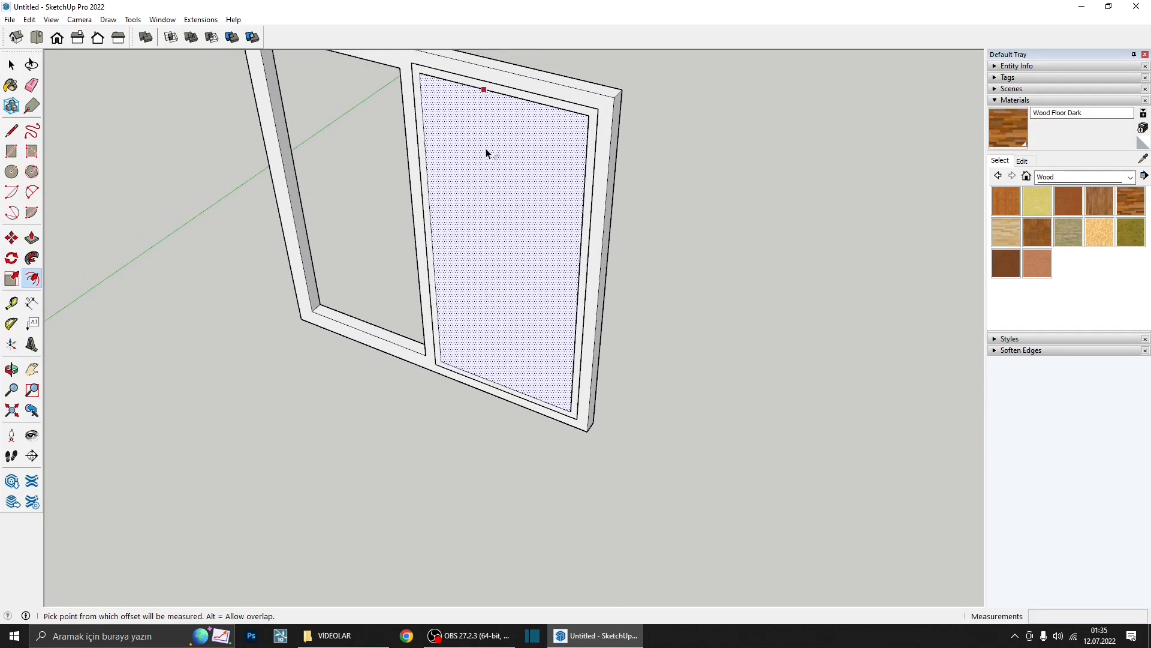
key(space)
middle_drag(485, 137, 450, 198)
click(452, 190)
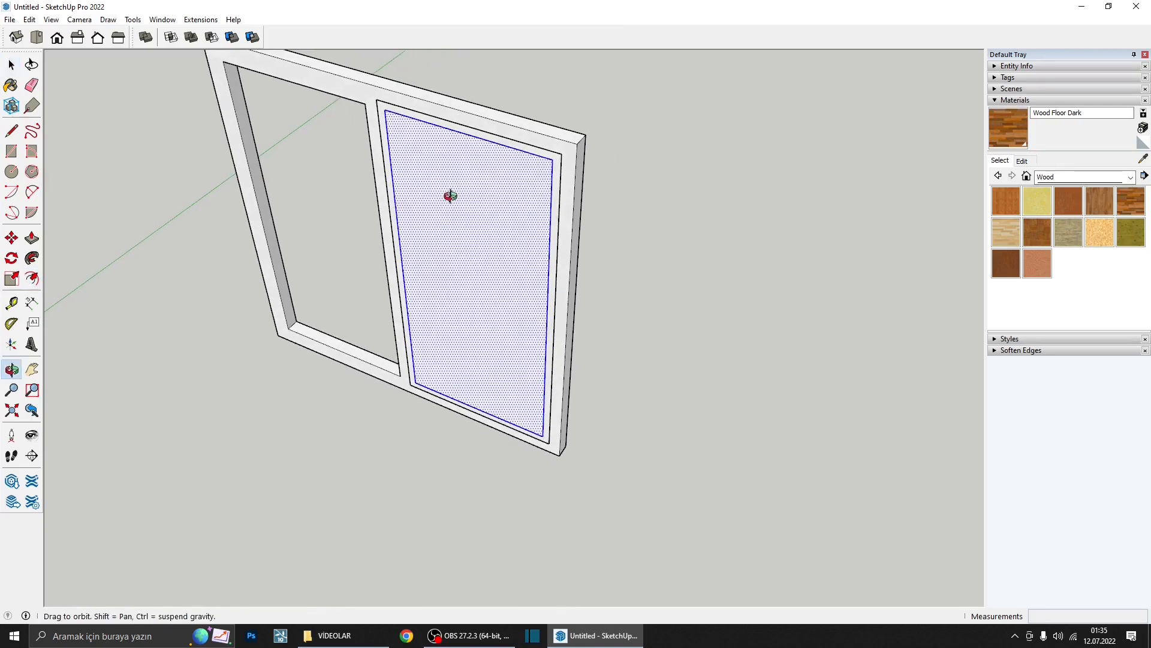
key(Delete)
- Offset the enlarged right-hand rectangle's outline 6 cm inward to define the sash width
click(455, 203)
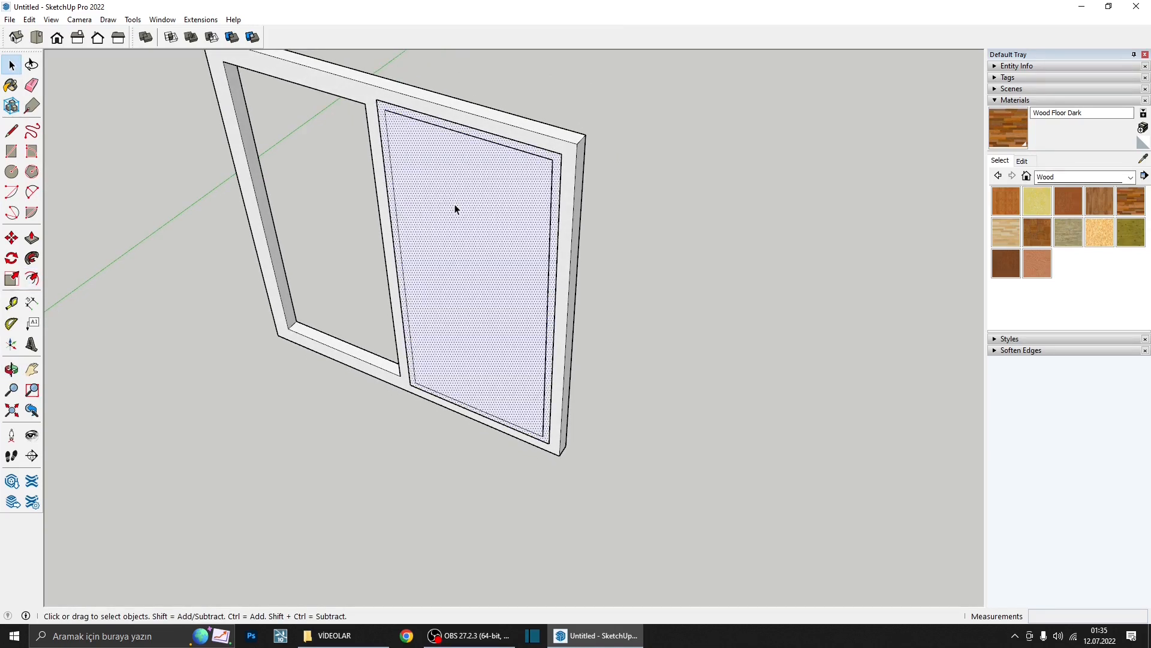
middle_drag(456, 209, 445, 110)
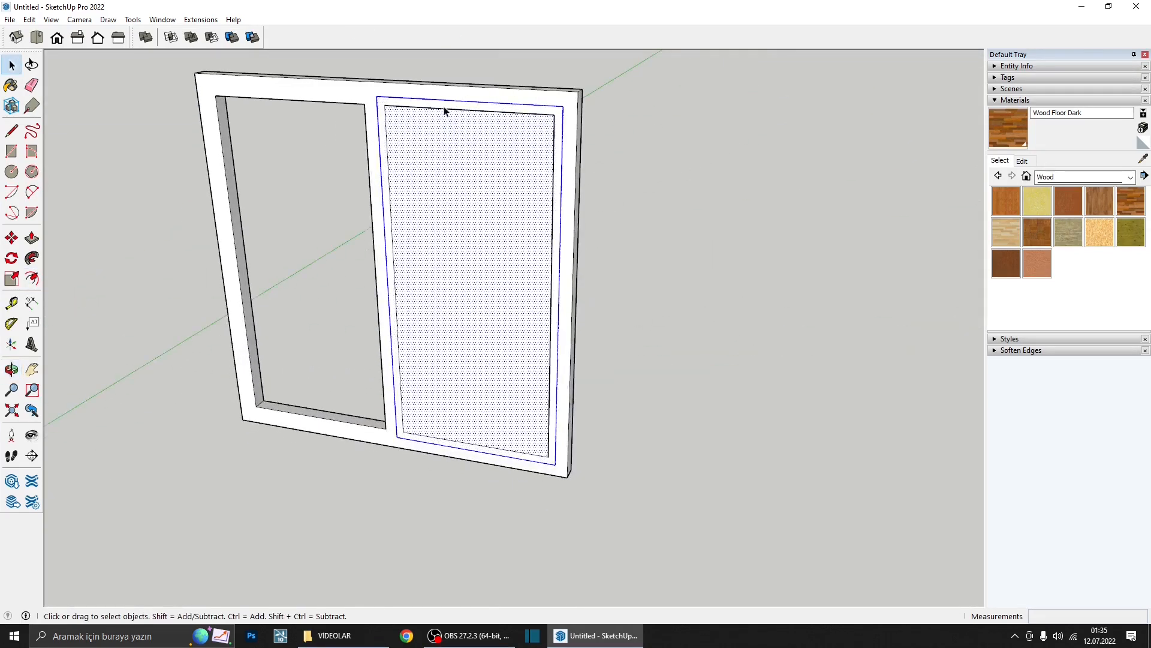
scroll(450, 226, up, 3)
click(31, 278)
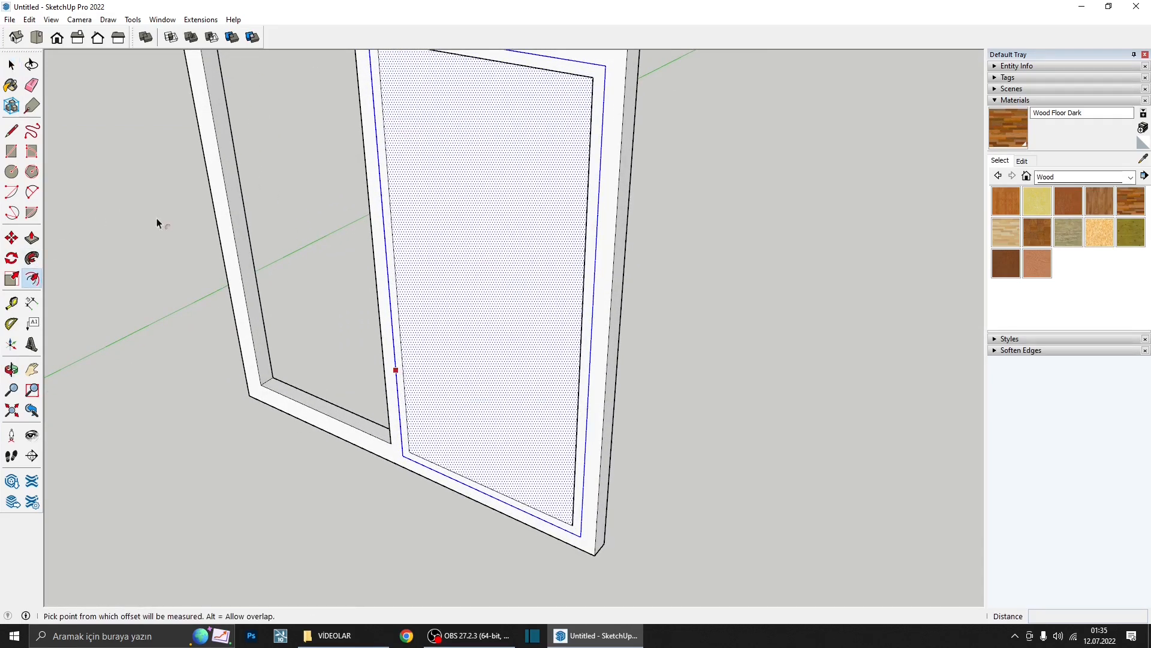
click(553, 60)
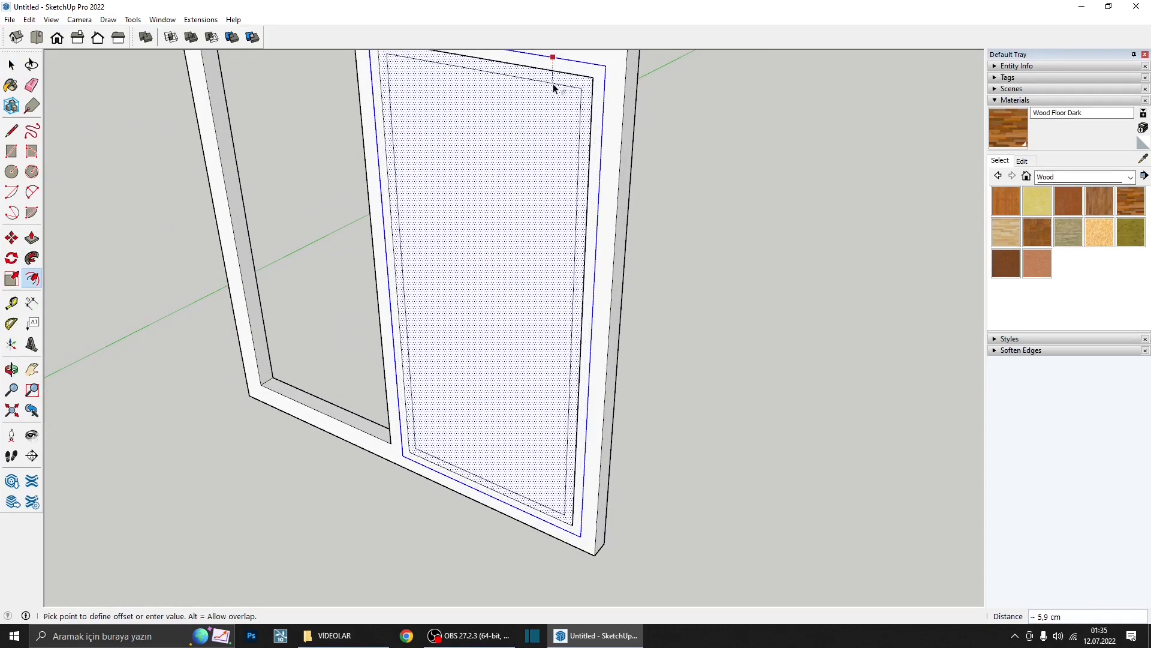
text(6)
key(Return)
- Delete the face inside the inward offset, leaving an open sash profile
key(space)
middle_drag(566, 93, 508, 142)
click(511, 207)
key(Delete)
- Extrude the sash profile 2 cm outward from the window frame and make the whole sash a group
scroll(519, 141, up, 1)
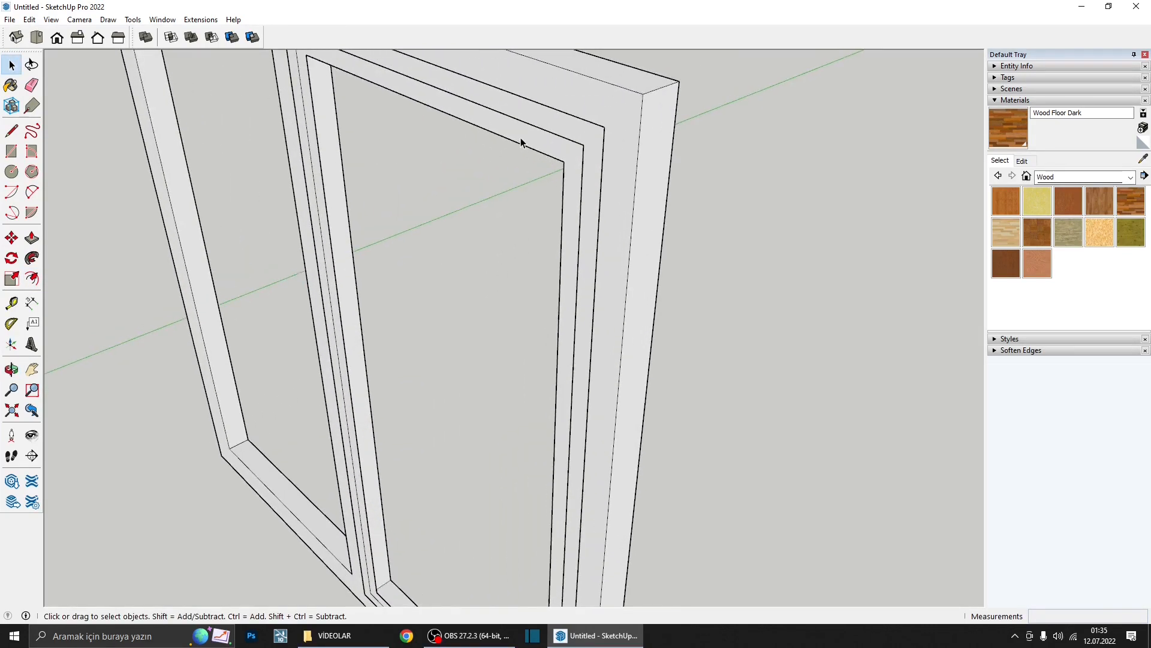
double_click(520, 139)
key(p)
click(529, 142)
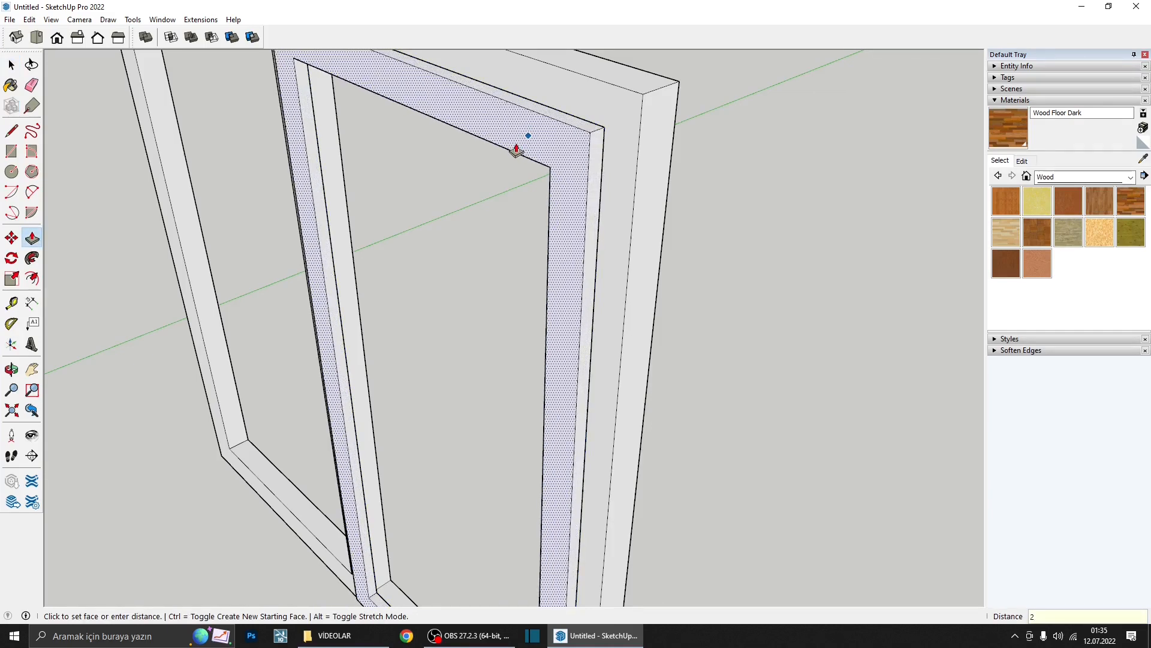
text(2)
key(Return)
key(space)
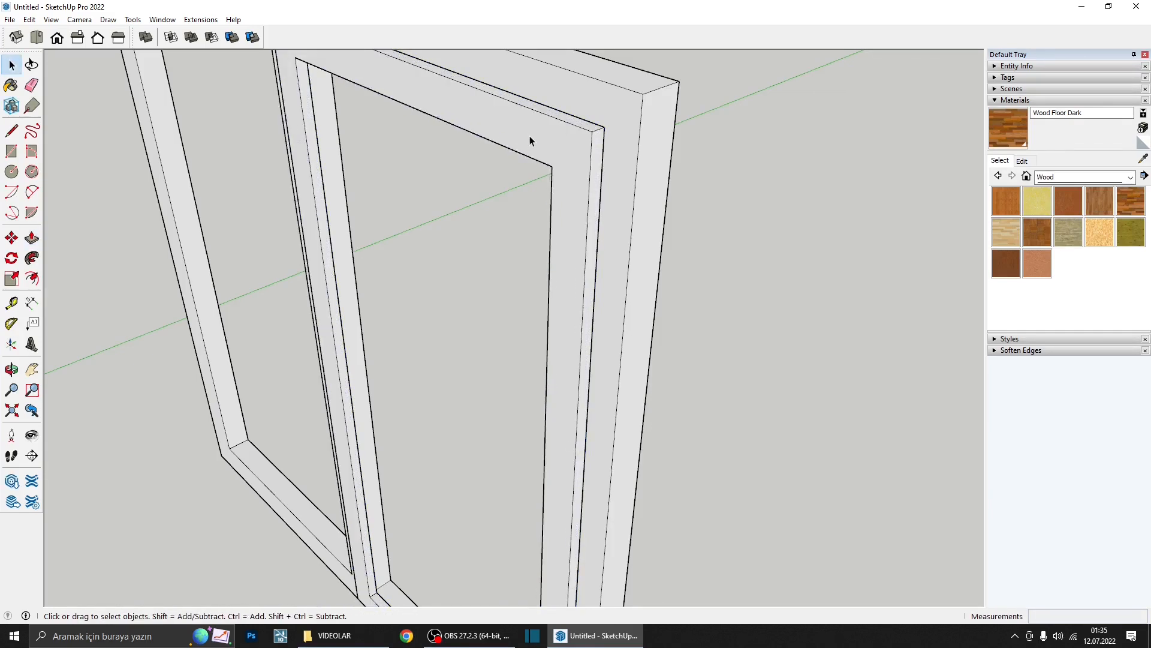
triple_click(530, 135)
right_click(530, 136)
click(582, 235)
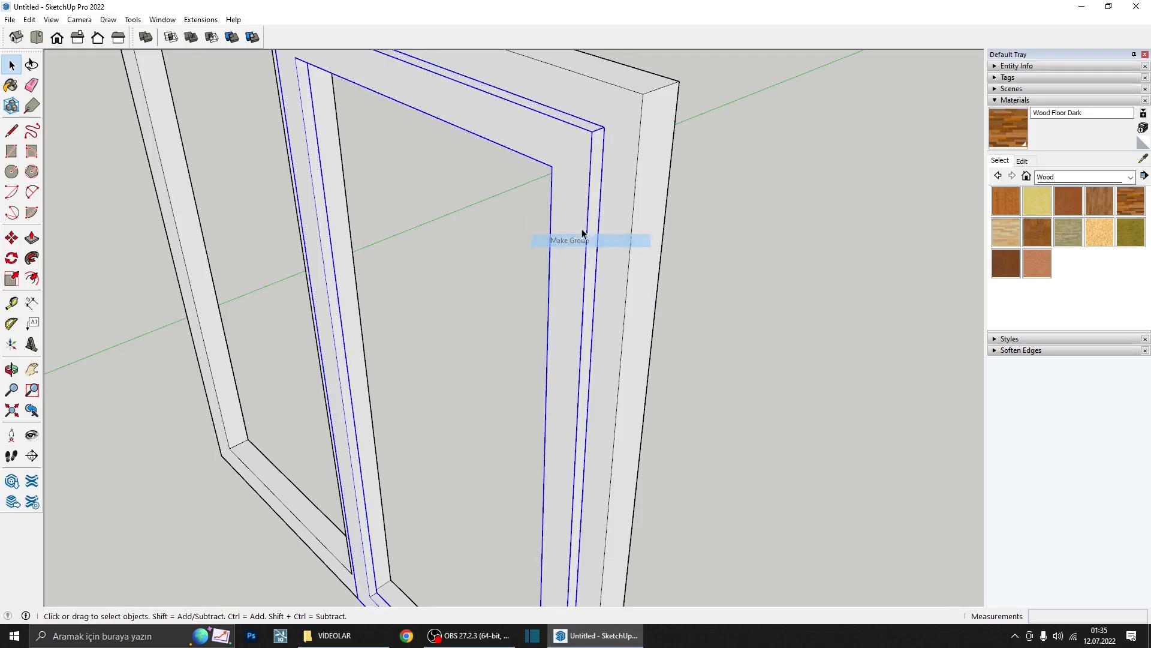
- Open the sash group for editing and hide the rest of the model to expose its back face
middle_drag(582, 235, 419, 179)
double_click(401, 162)
click(51, 20)
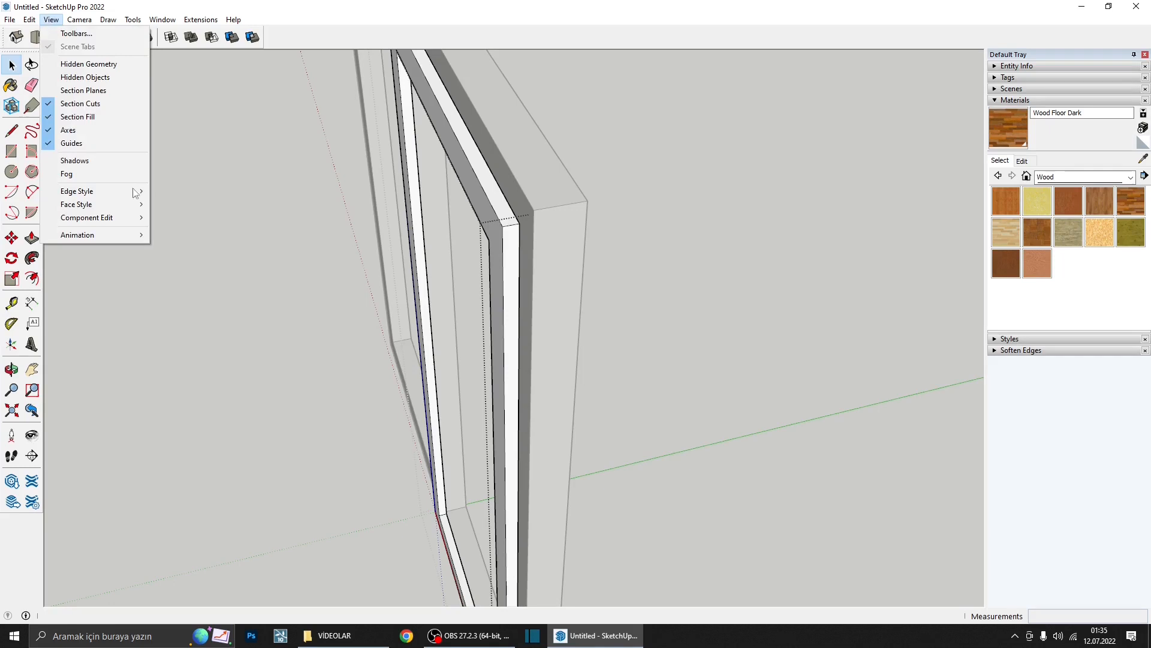
mouse_move(144, 217)
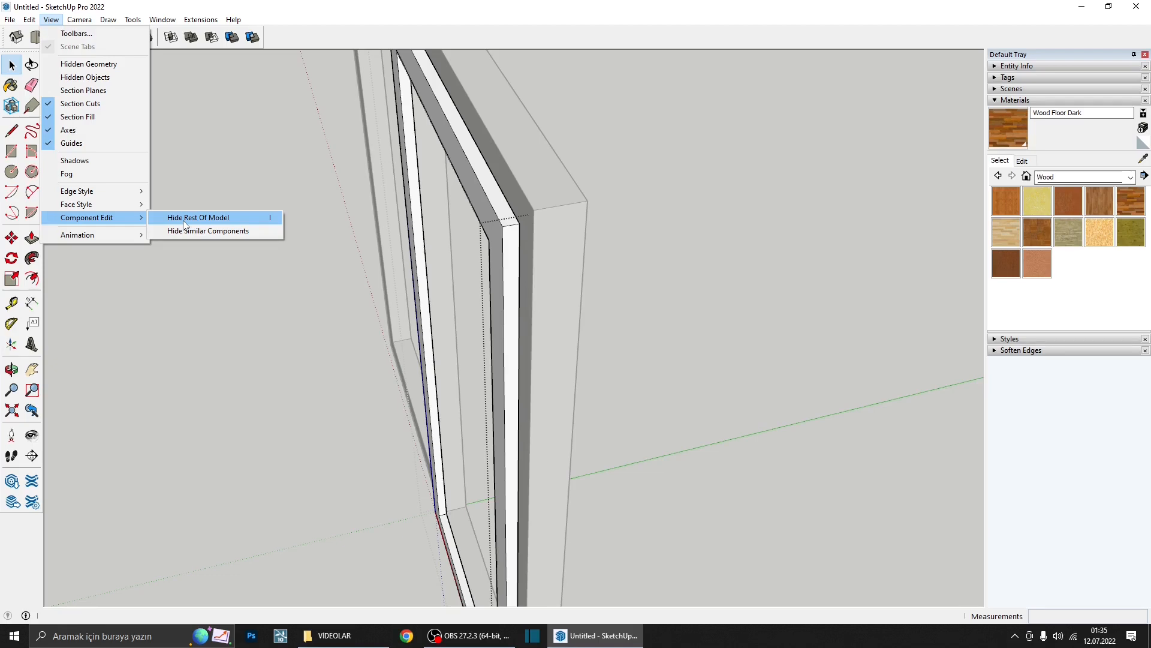
middle_drag(186, 220, 617, 215)
scroll(542, 203, up, 3)
scroll(543, 207, down, 3)
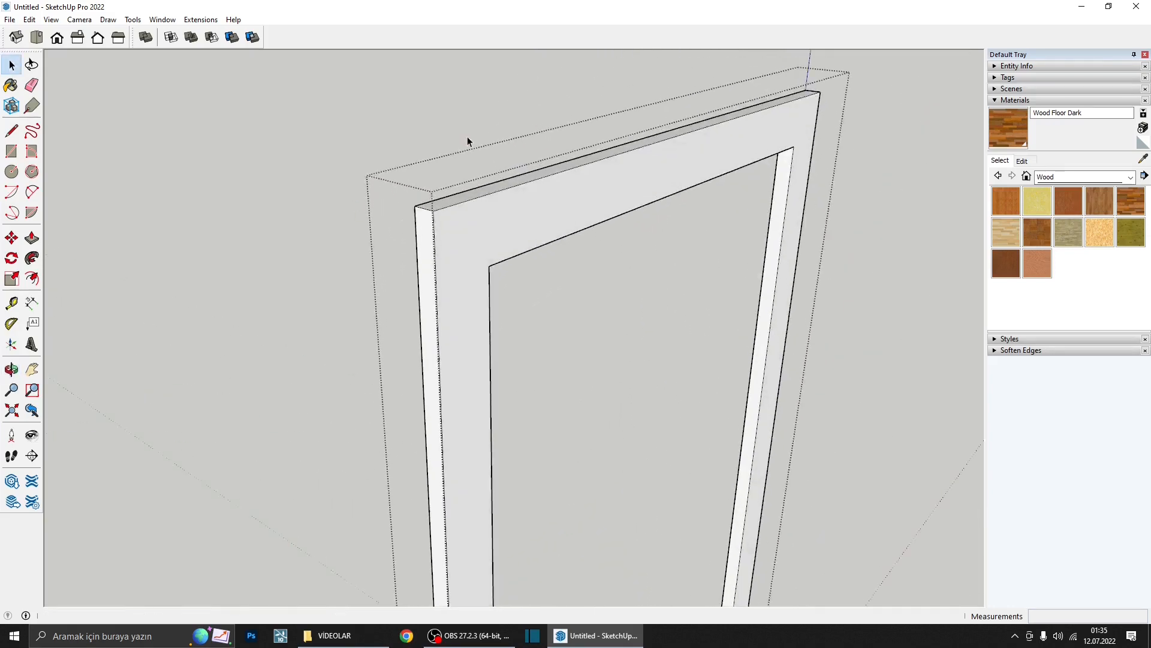
- Intersect the sash's back face with the model to imprint the window frame's opening outline on it
right_click(506, 203)
mouse_move(548, 284)
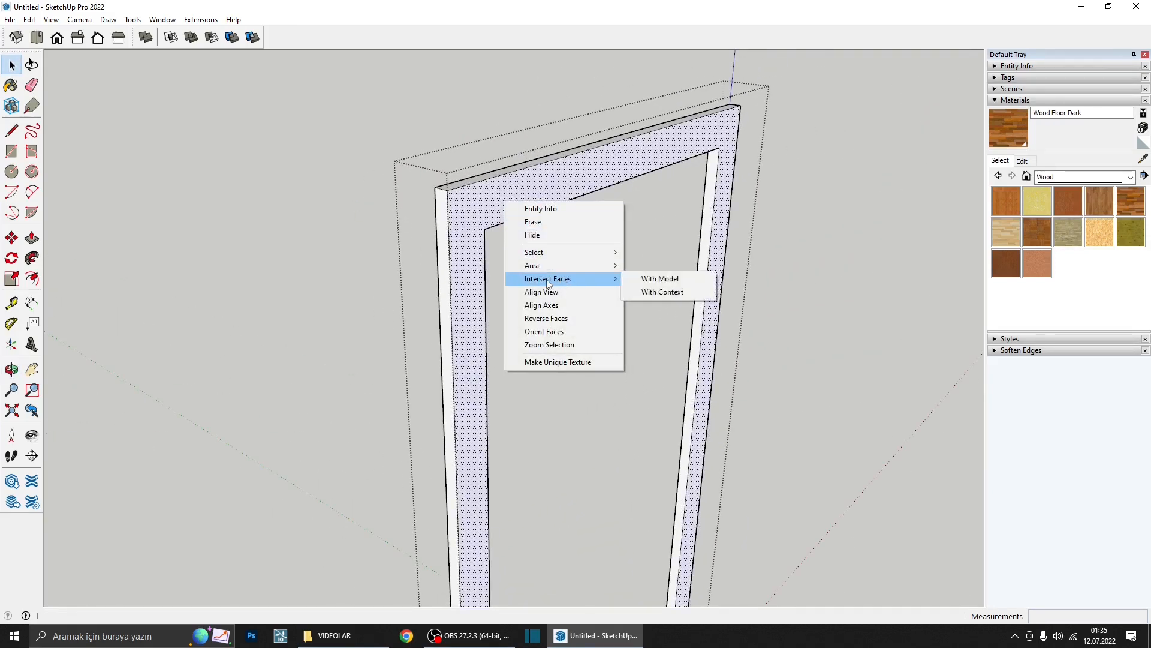
click(654, 279)
scroll(506, 220, up, 3)
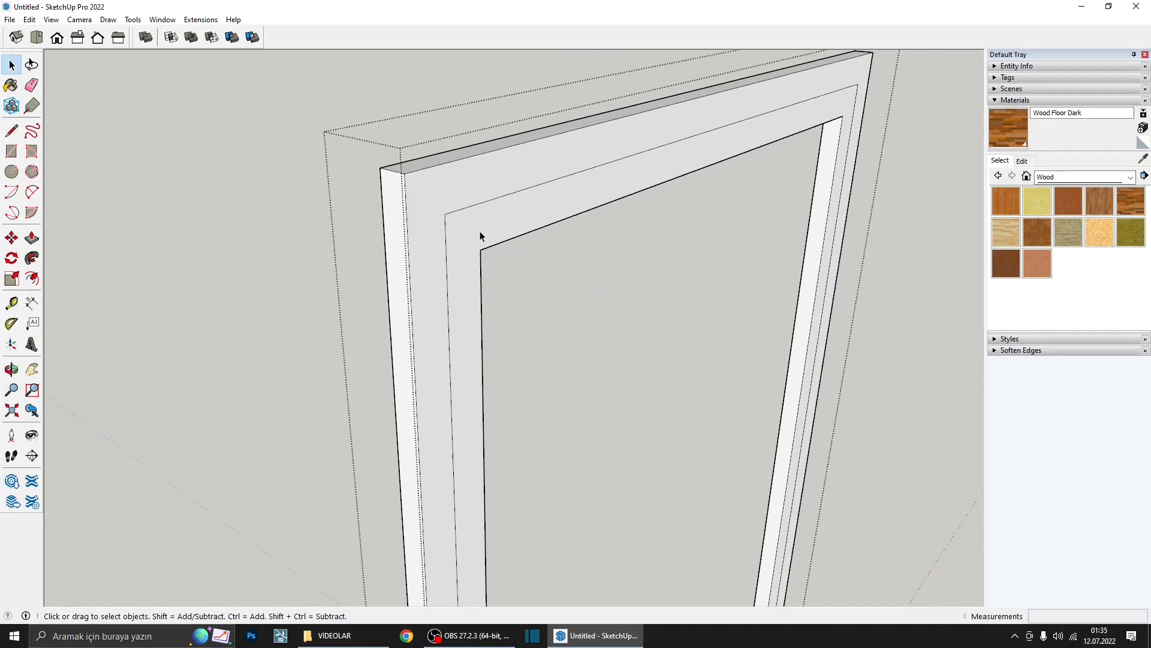
- Extrude the inner strip of the sash's back face into the frame's depth, showing the rest of the model again
key(p)
click(496, 239)
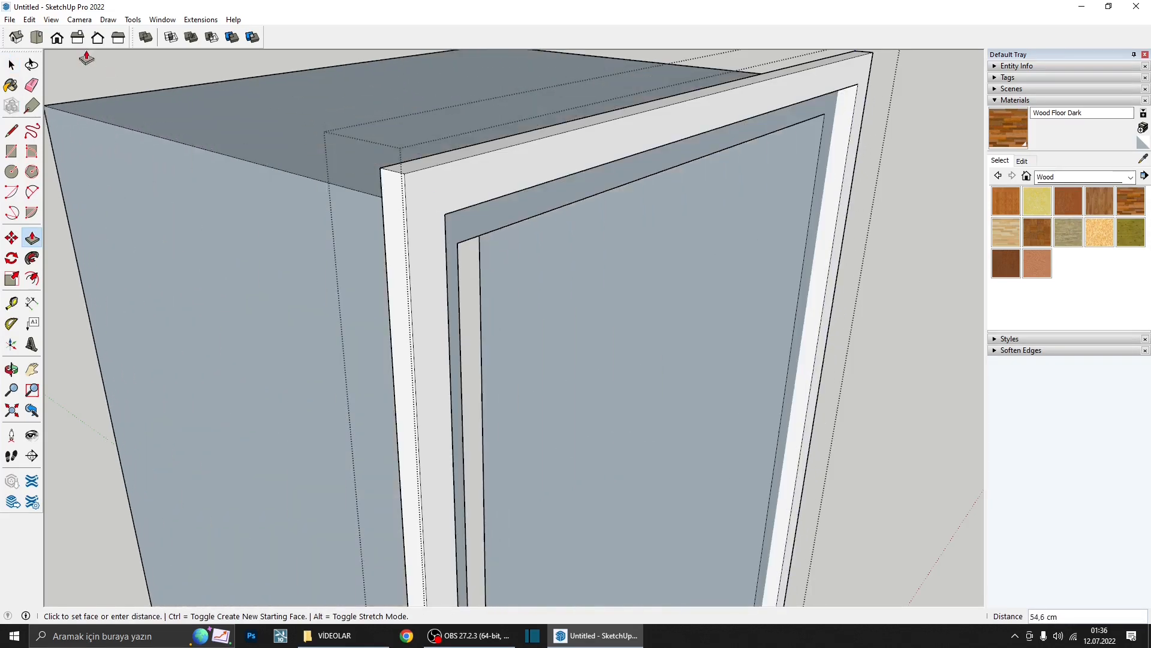
click(90, 51)
click(51, 19)
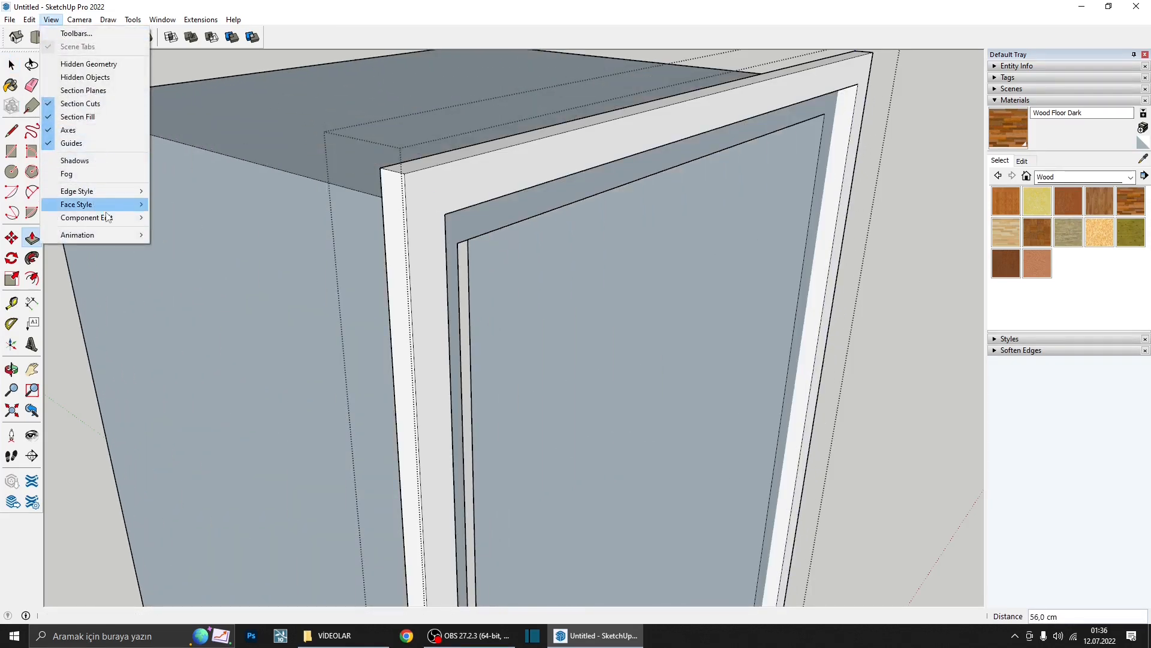
mouse_move(126, 217)
click(188, 222)
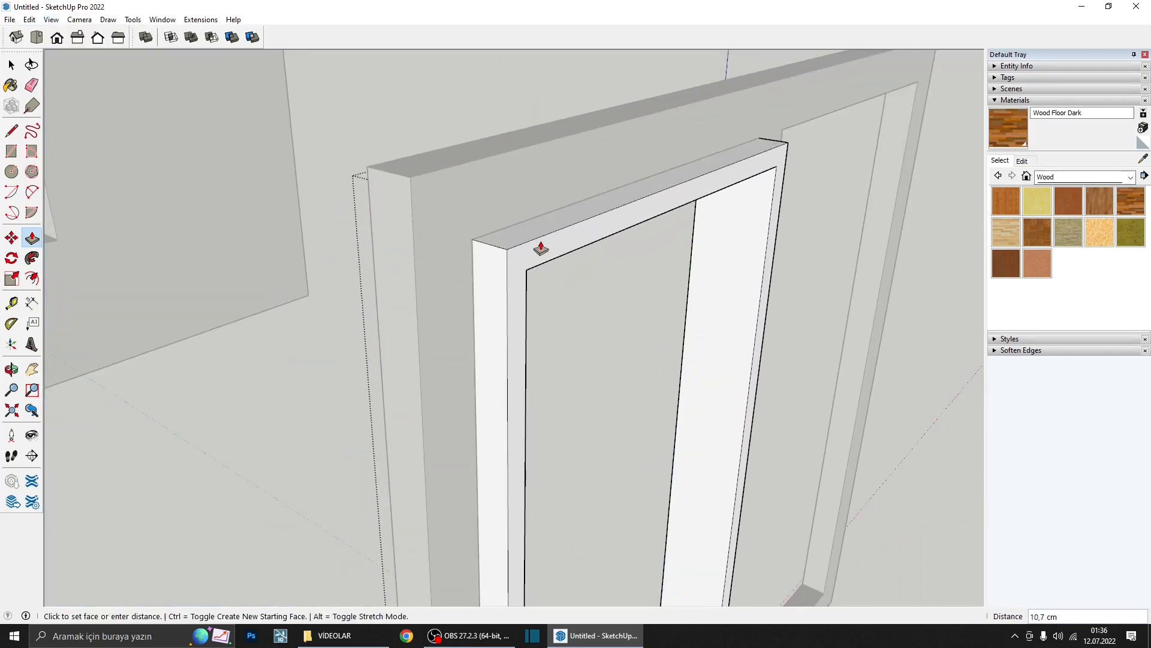
key(Return)
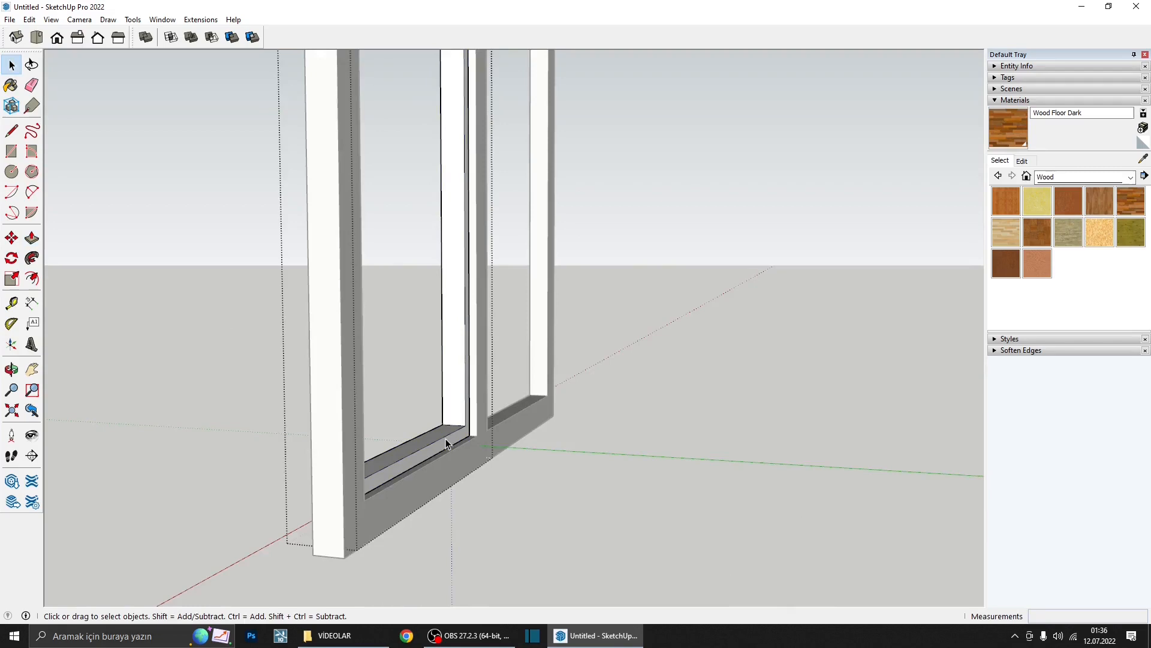
- Leave the sash group and draw a rectangle filling the left-hand pane opening of the window frame
middle_drag(445, 438, 730, 557)
scroll(712, 452, down, 3)
click(729, 557)
scroll(499, 458, down, 3)
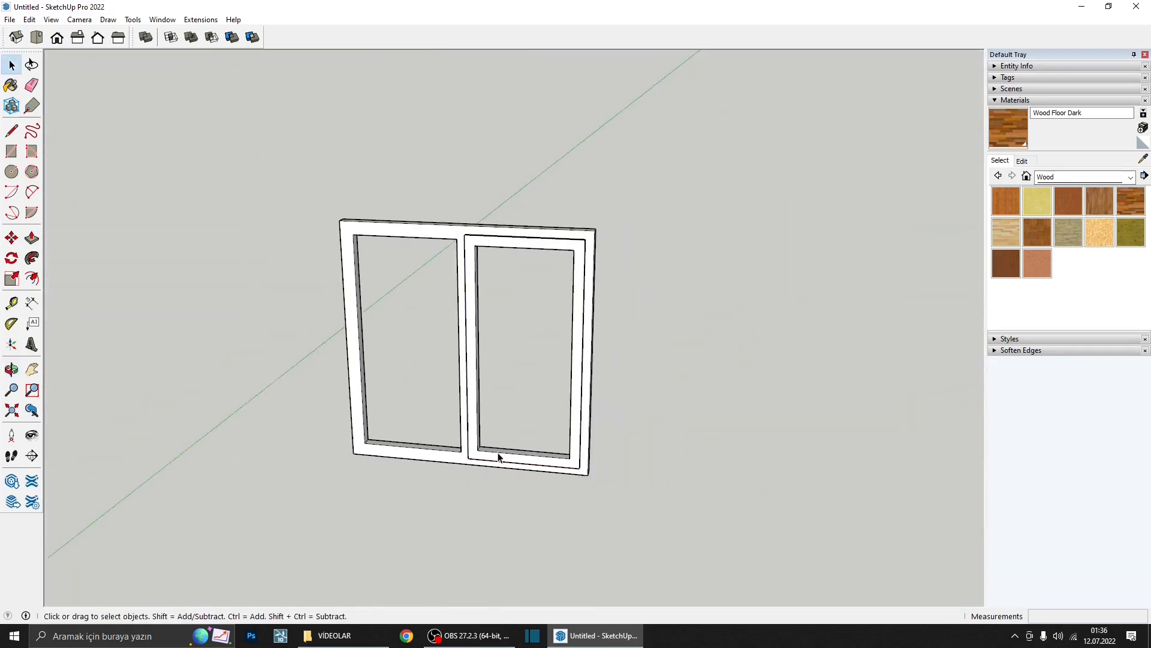
middle_drag(498, 457, 367, 467)
click(12, 151)
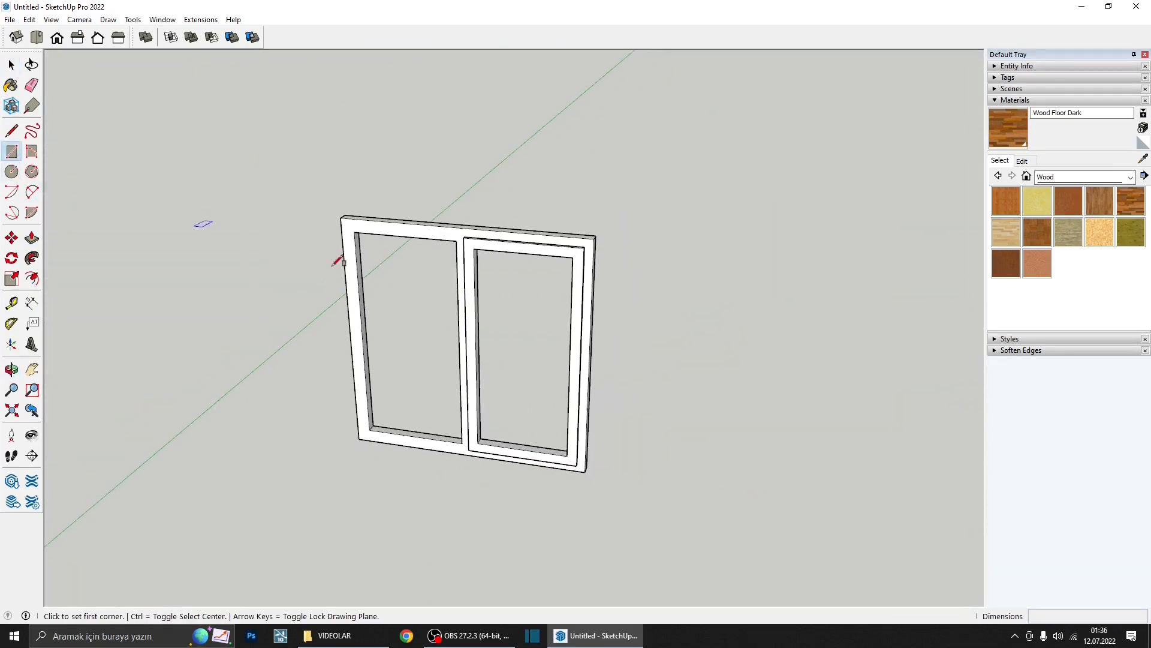
middle_drag(200, 220, 290, 180)
scroll(458, 372, up, 5)
middle_drag(458, 451, 409, 465)
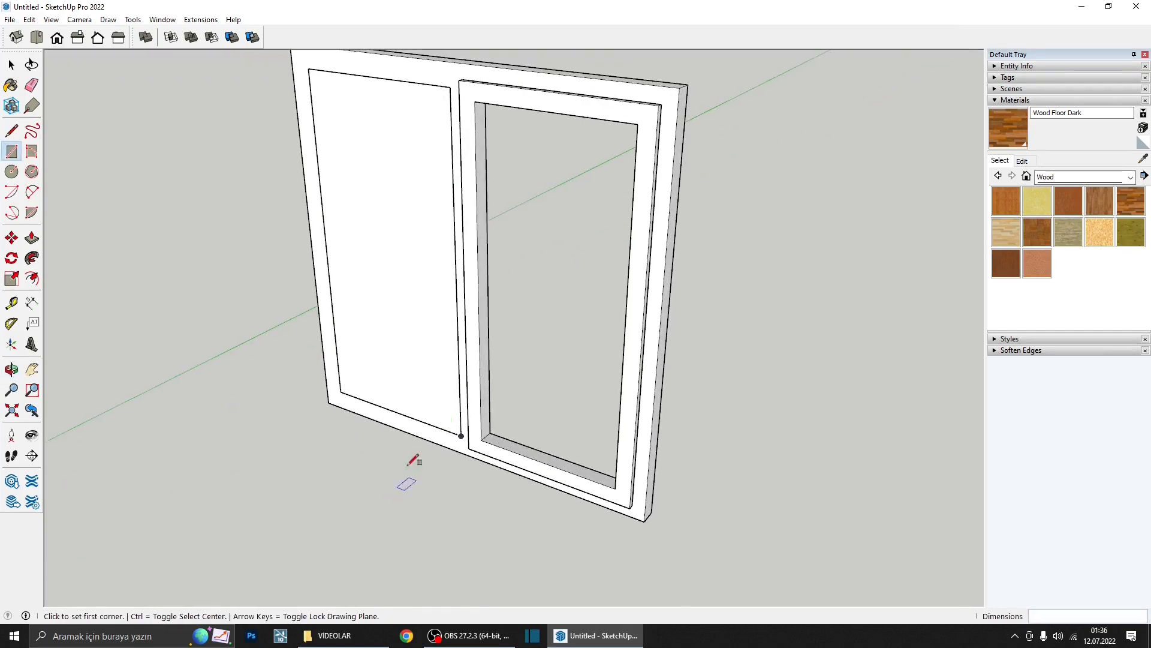
- Extrude the left-hand pane rectangle 2 cm and make the resulting panel a group
key(p)
click(425, 400)
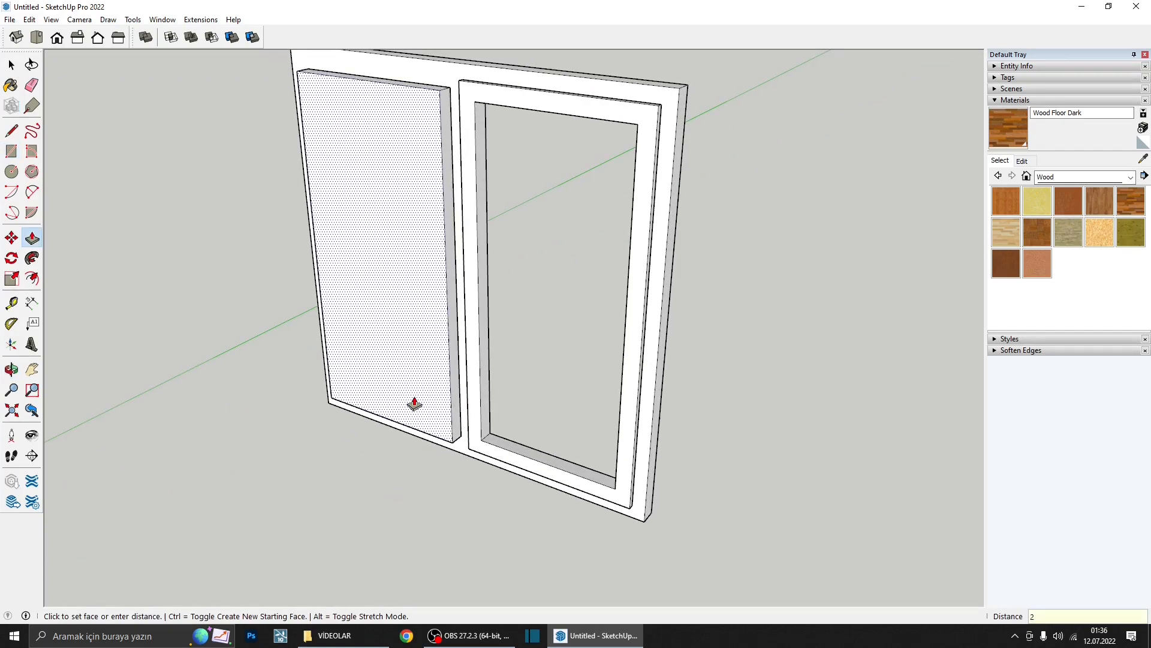
text(2)
key(Return)
key(space)
click(427, 405)
right_click(428, 406)
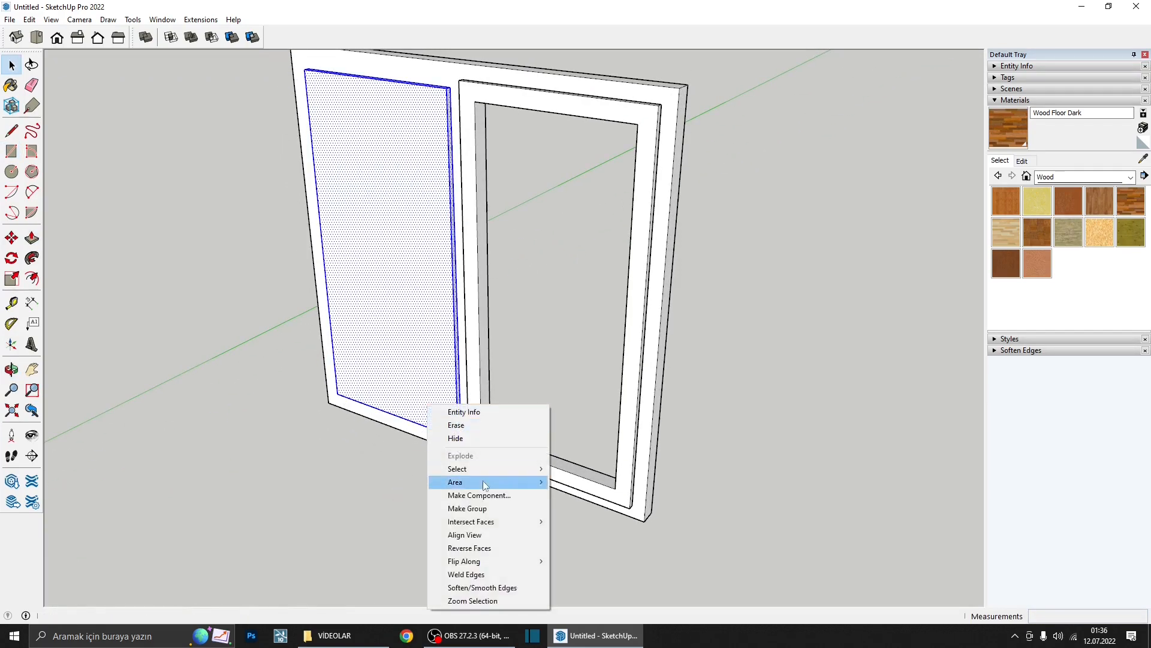
click(480, 508)
- Move the left-hand glass panel back along the green axis so it sits inside the frame opening
middle_drag(485, 507, 344, 393)
scroll(440, 425, up, 5)
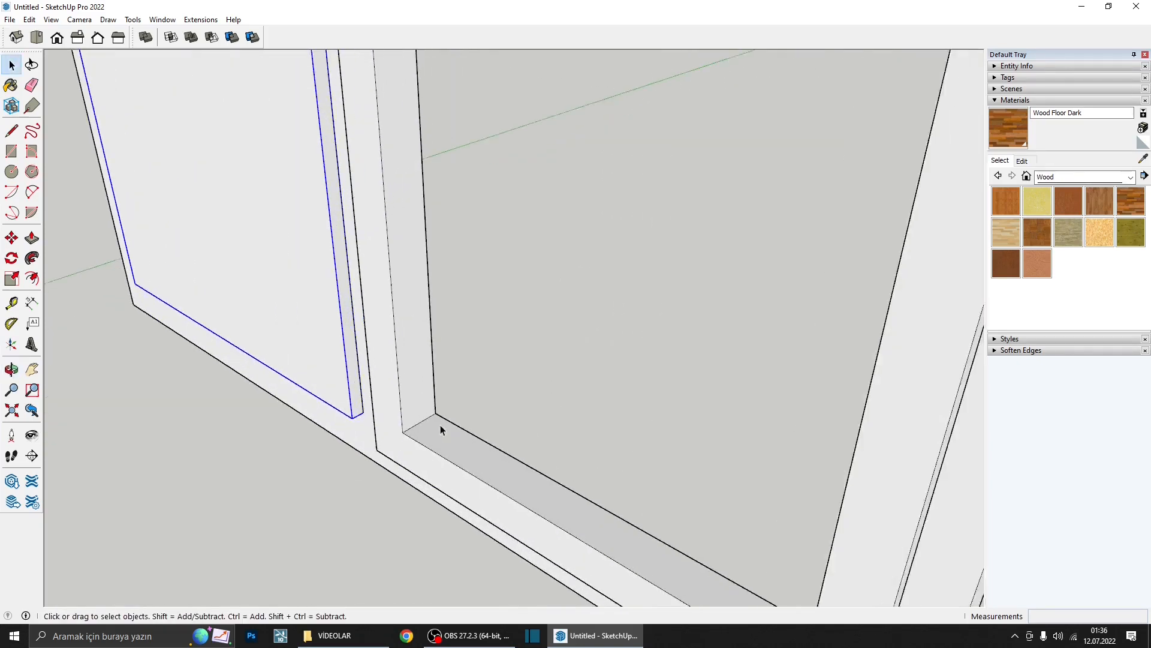
middle_drag(440, 424, 391, 326)
key(m)
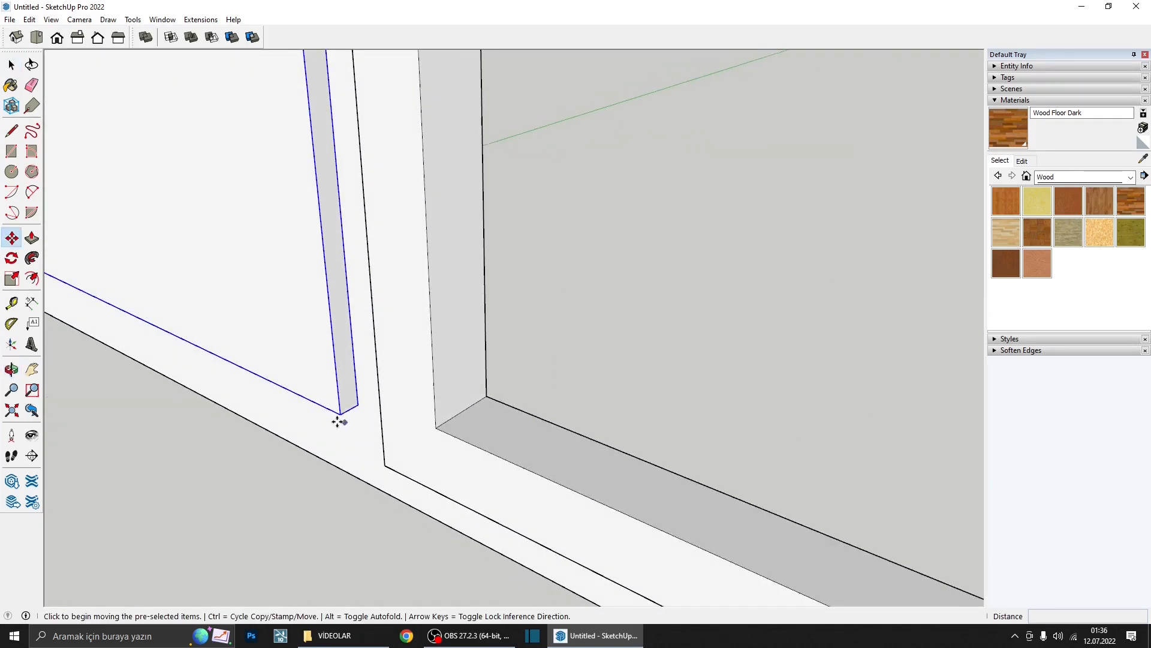
click(343, 412)
middle_drag(360, 330, 449, 326)
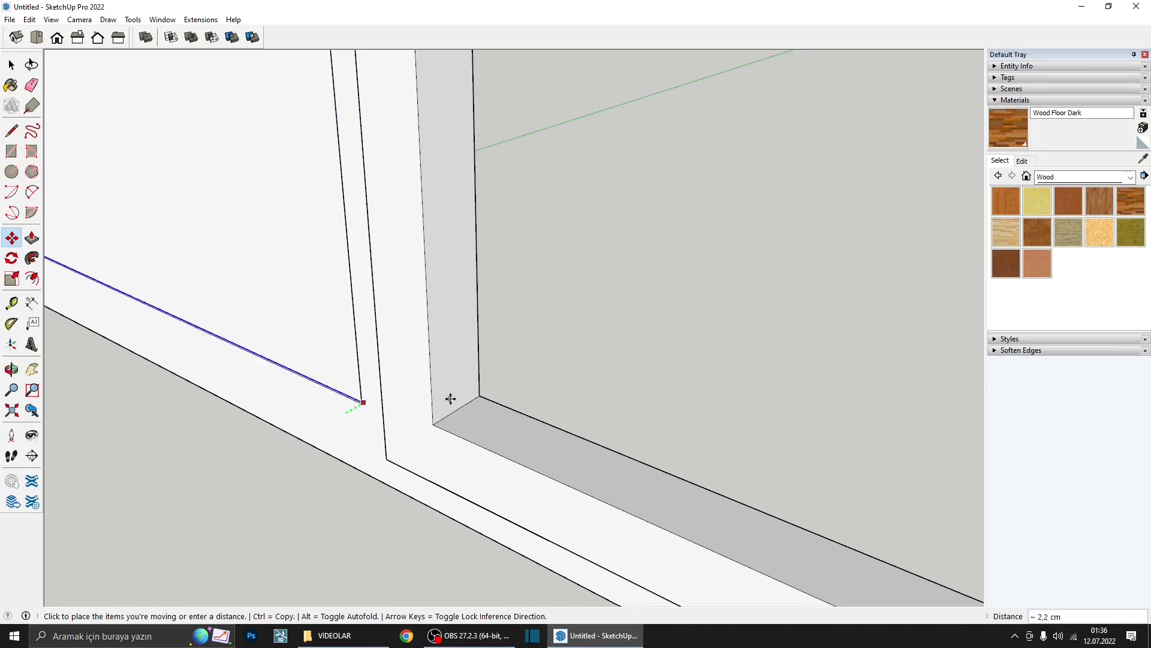
click(458, 410)
scroll(433, 404, down, 5)
- Copy the left-hand panel by its lower left corner to the lower left inner corner of the right-hand sash
middle_drag(398, 401, 453, 412)
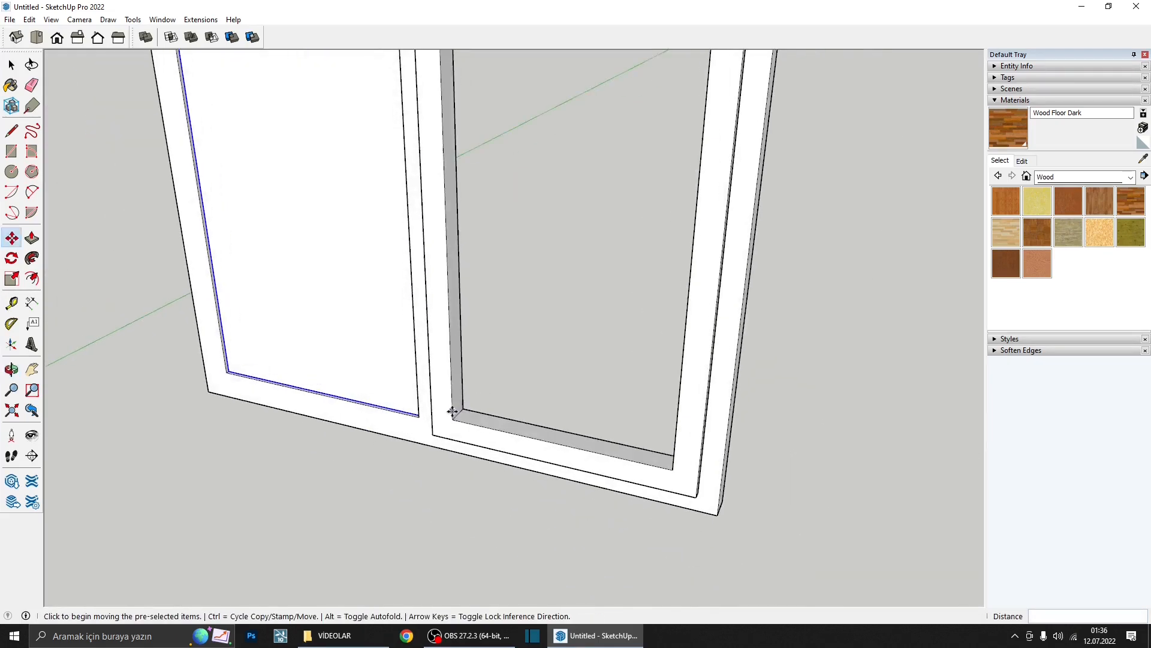
scroll(269, 390, up, 3)
scroll(214, 363, up, 1)
click(206, 360)
key(ctrl)
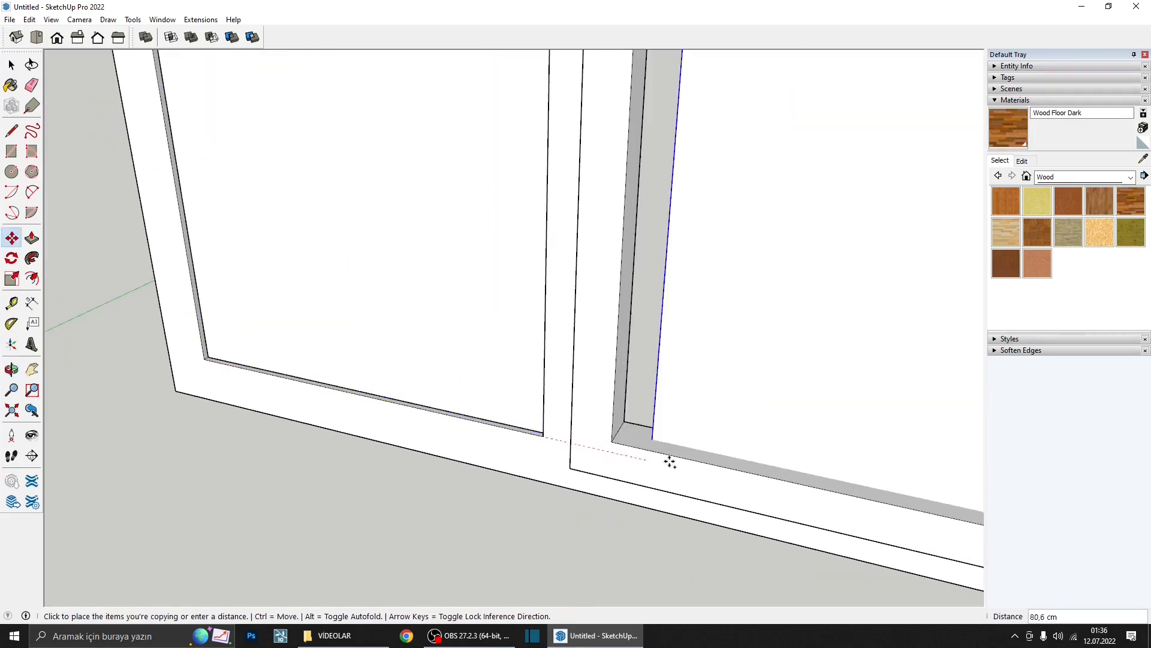
click(613, 441)
middle_drag(613, 441, 648, 350)
scroll(638, 417, down, 3)
scroll(586, 448, up, 3)
scroll(648, 350, down, 2)
shift+middle_drag(607, 387, 523, 474)
key(space)
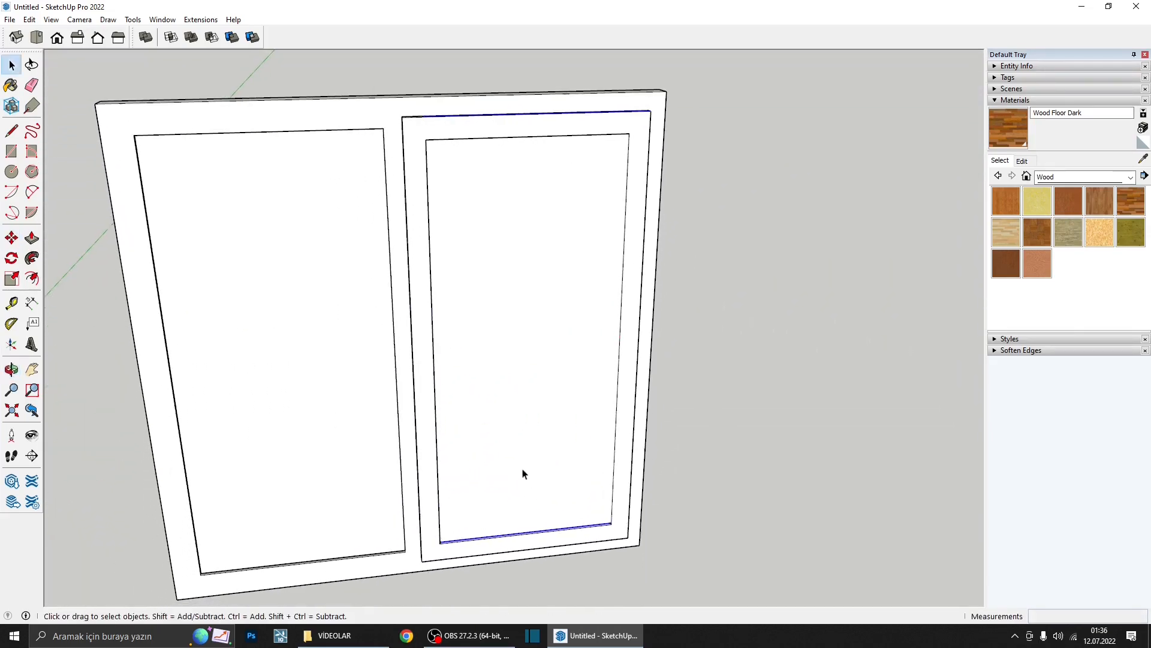
- Inside the right-hand glass panel group, move the panel's right side inward to the lower right inner corner of the sash
scroll(540, 467, down, 5)
middle_drag(571, 438, 566, 409)
drag(686, 458, 712, 455)
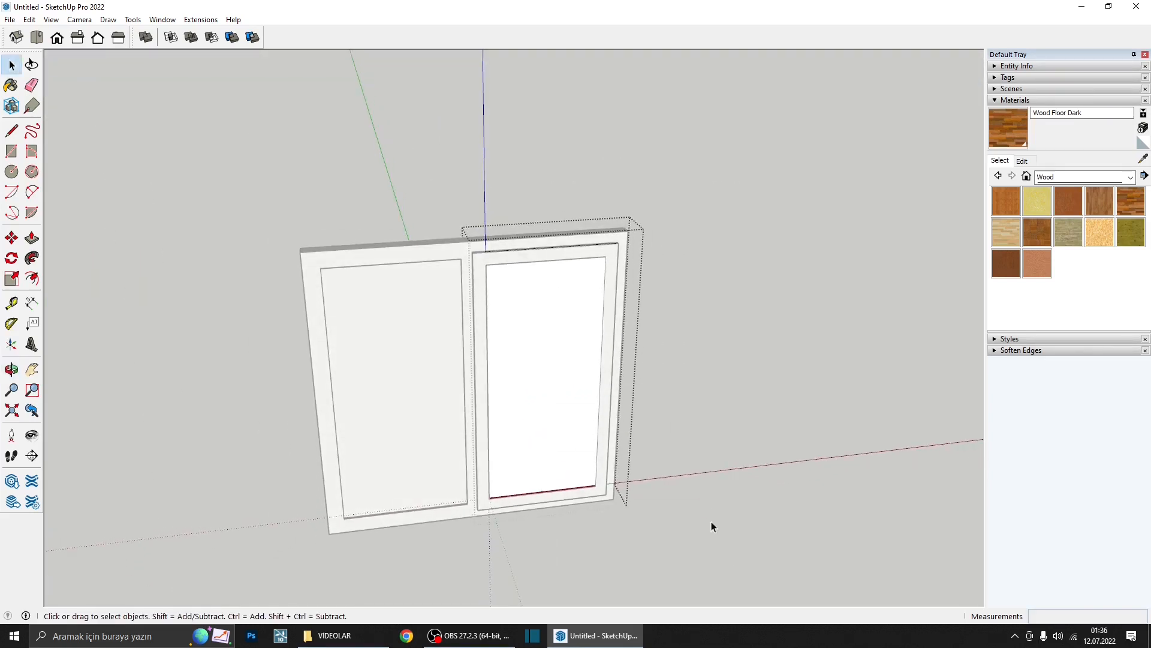
scroll(599, 429, up, 3)
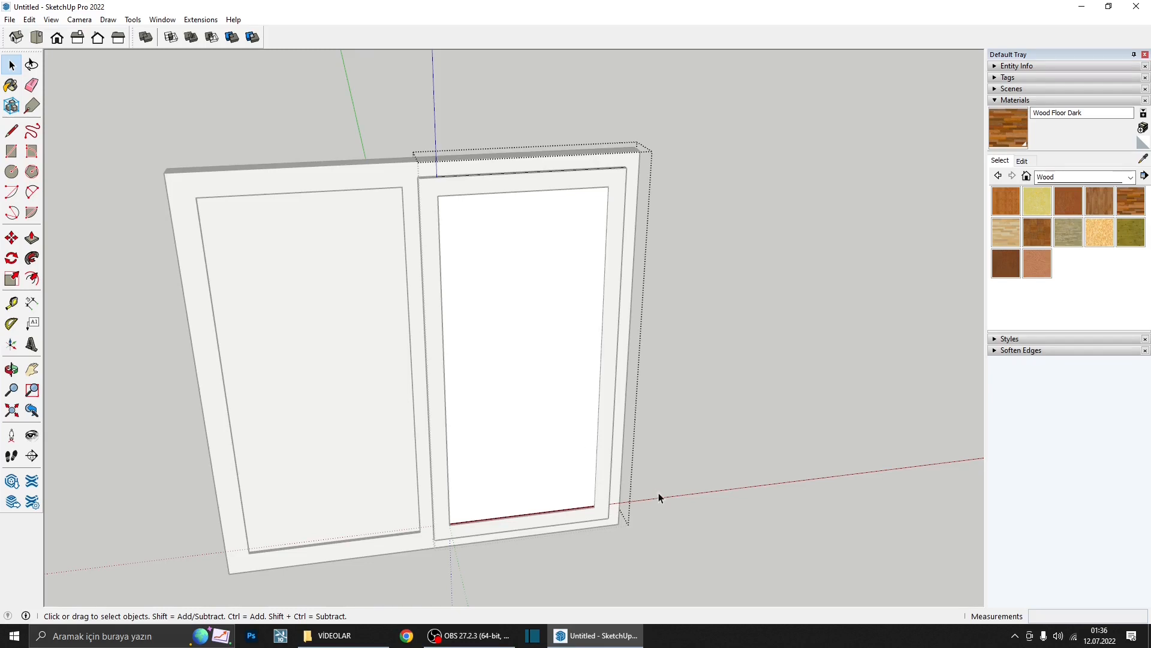
key(m)
click(662, 535)
click(623, 541)
scroll(569, 510, up, 4)
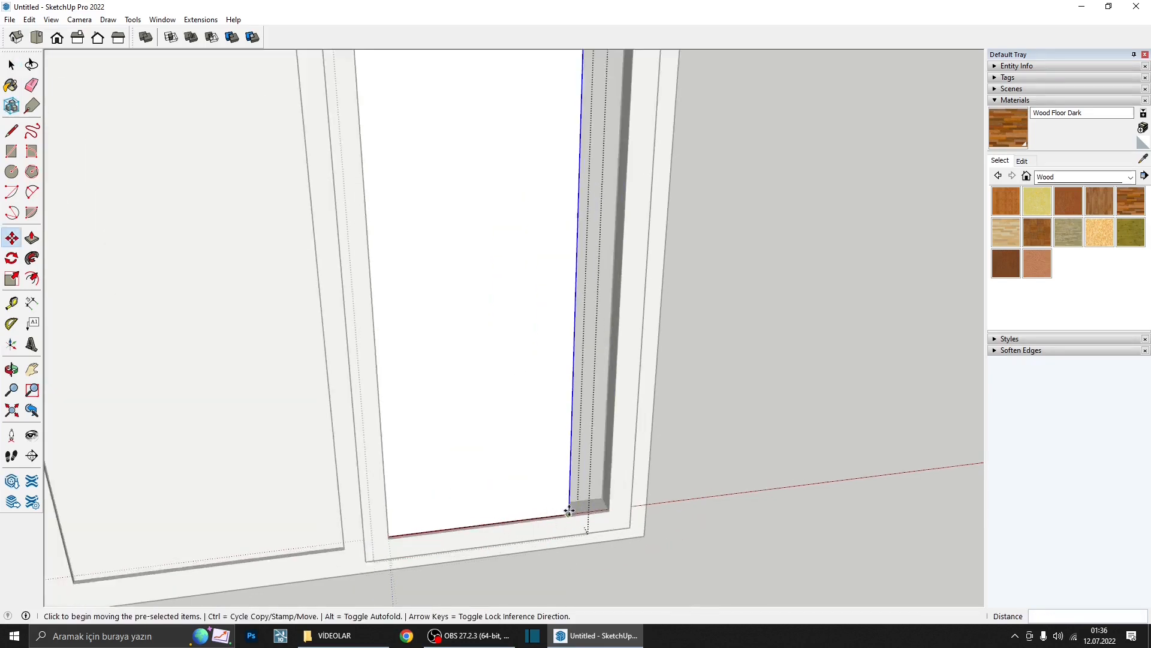
scroll(569, 510, up, 3)
click(571, 510)
click(636, 513)
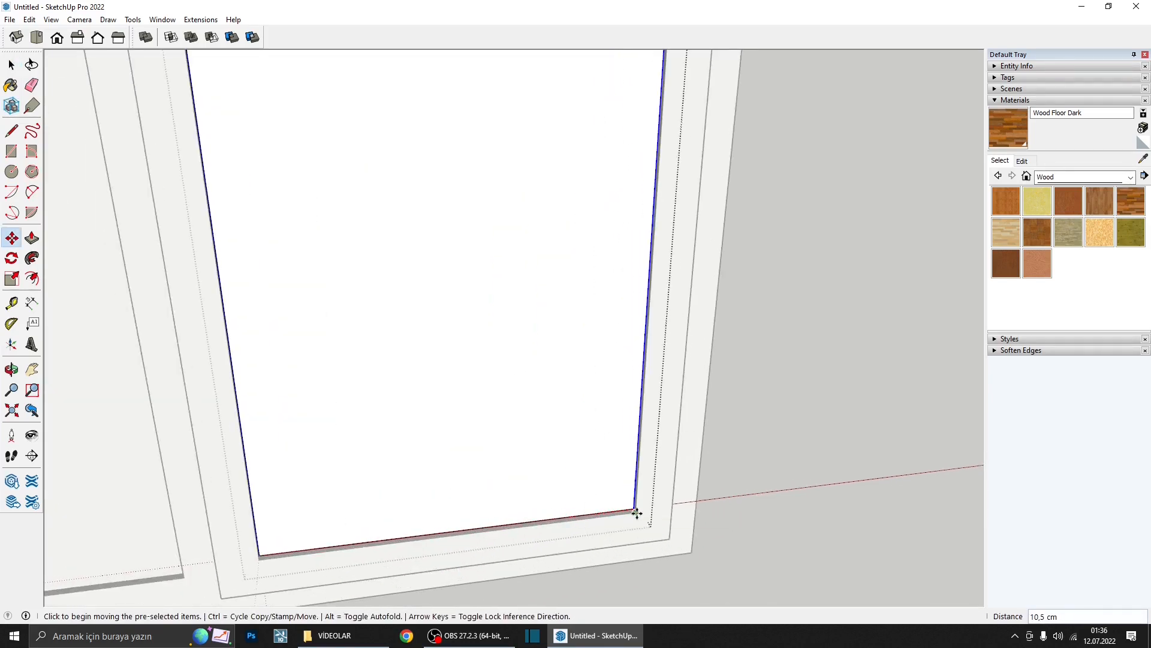
- Lower the top of the right-hand glass panel to the sash's upper inner corner and leave the group
scroll(637, 512, down, 5)
middle_drag(620, 435, 498, 252)
key(space)
drag(451, 132, 852, 265)
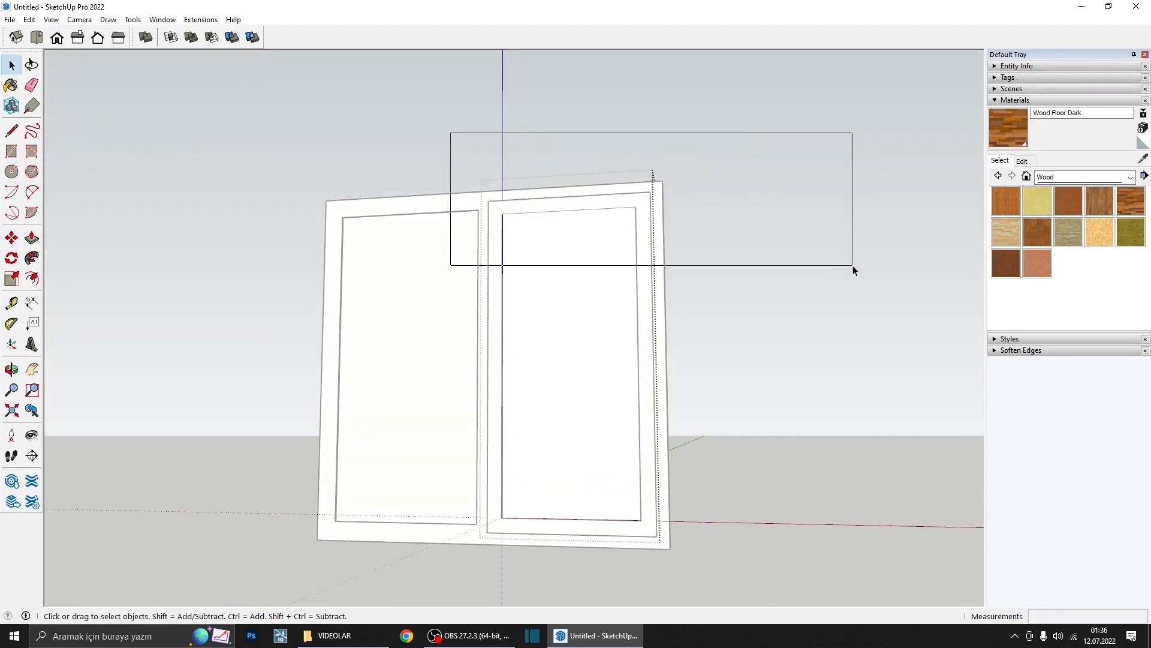
scroll(575, 258, up, 2)
key(m)
click(576, 242)
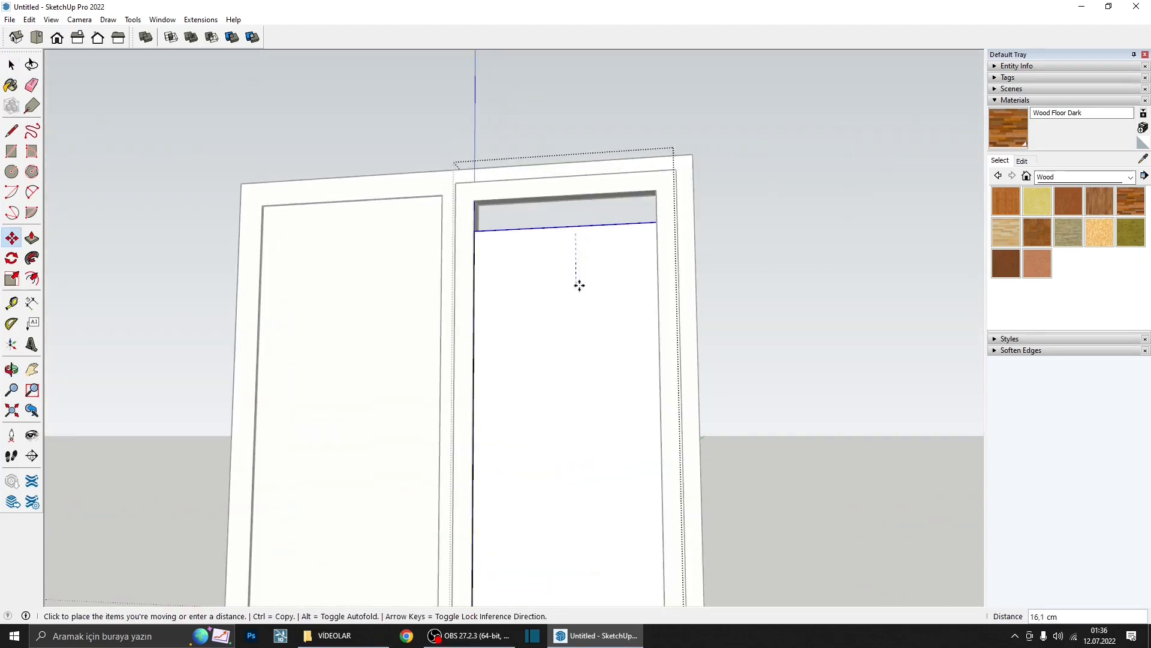
click(579, 295)
middle_drag(568, 268, 504, 290)
scroll(520, 277, up, 2)
click(524, 243)
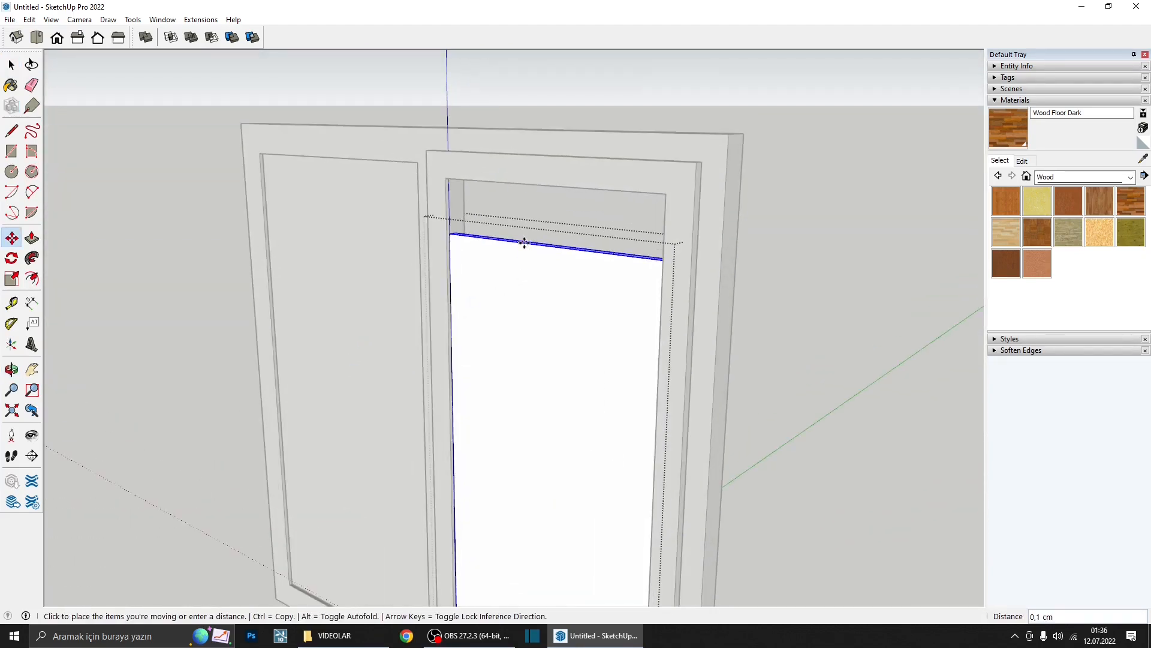
click(447, 178)
scroll(504, 247, down, 6)
key(space)
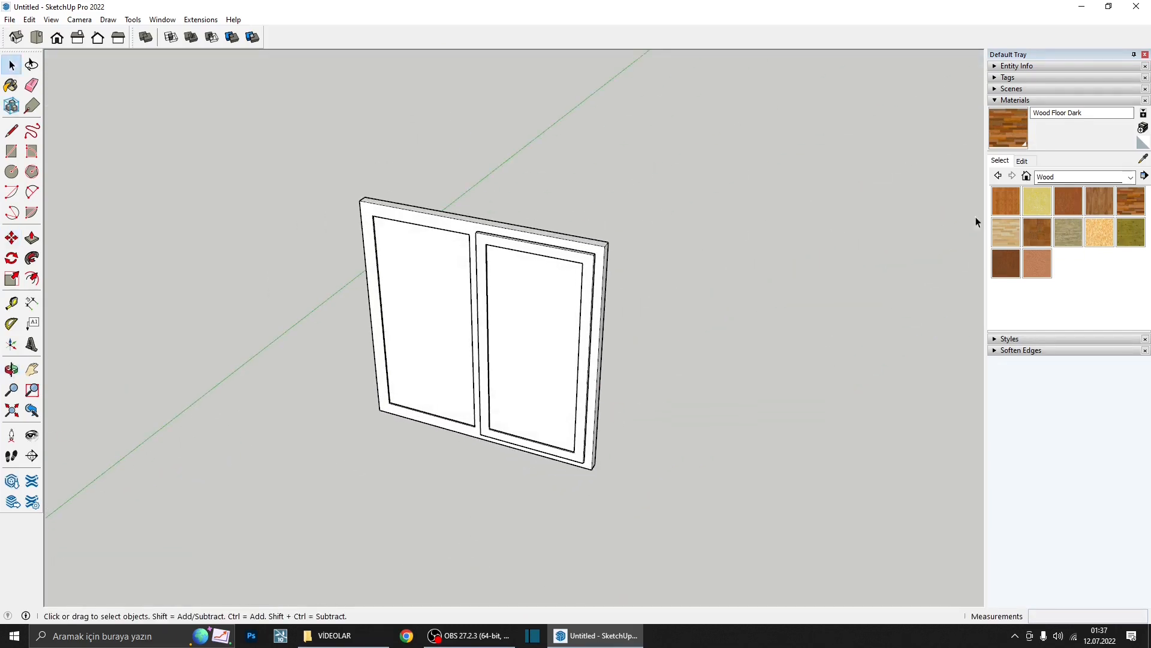
- Paint both window panels with Translucent Glass Gray from the Glass and Mirrors materials
click(1101, 177)
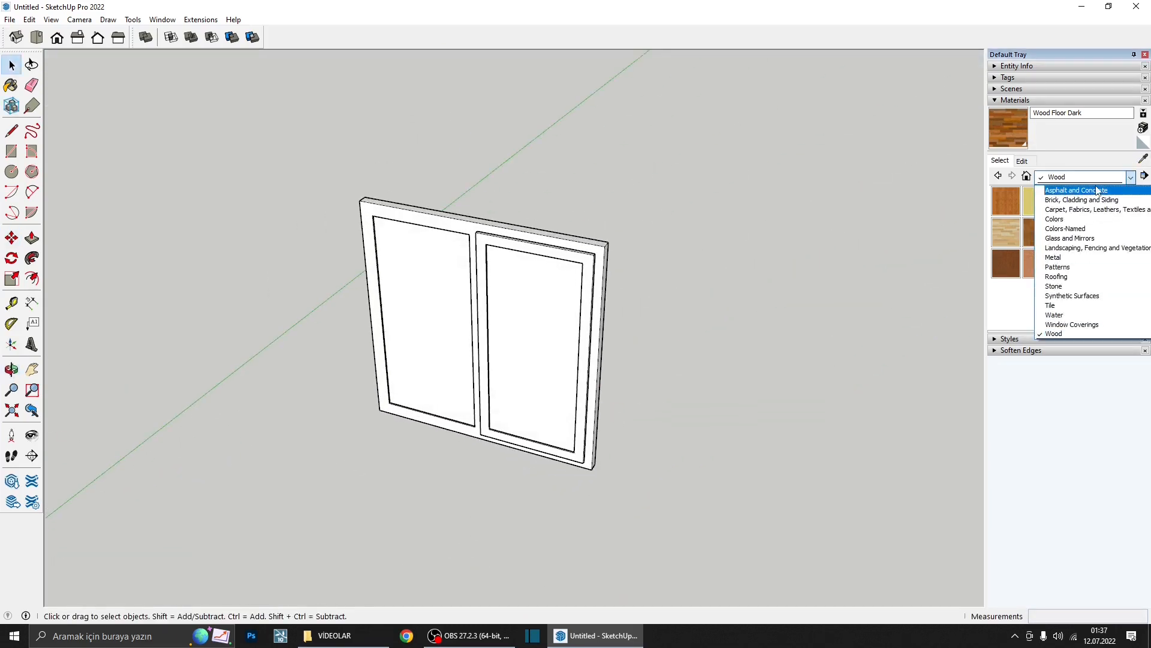
click(1092, 240)
click(1062, 231)
key(space)
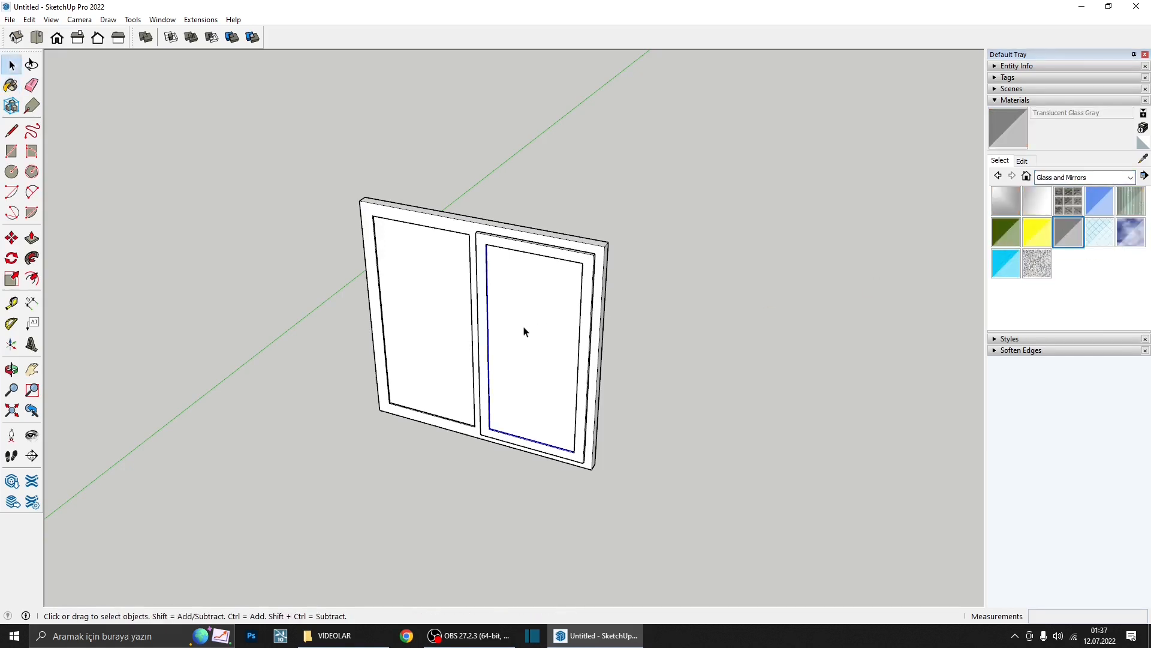
key(b)
click(533, 318)
click(437, 316)
key(space)
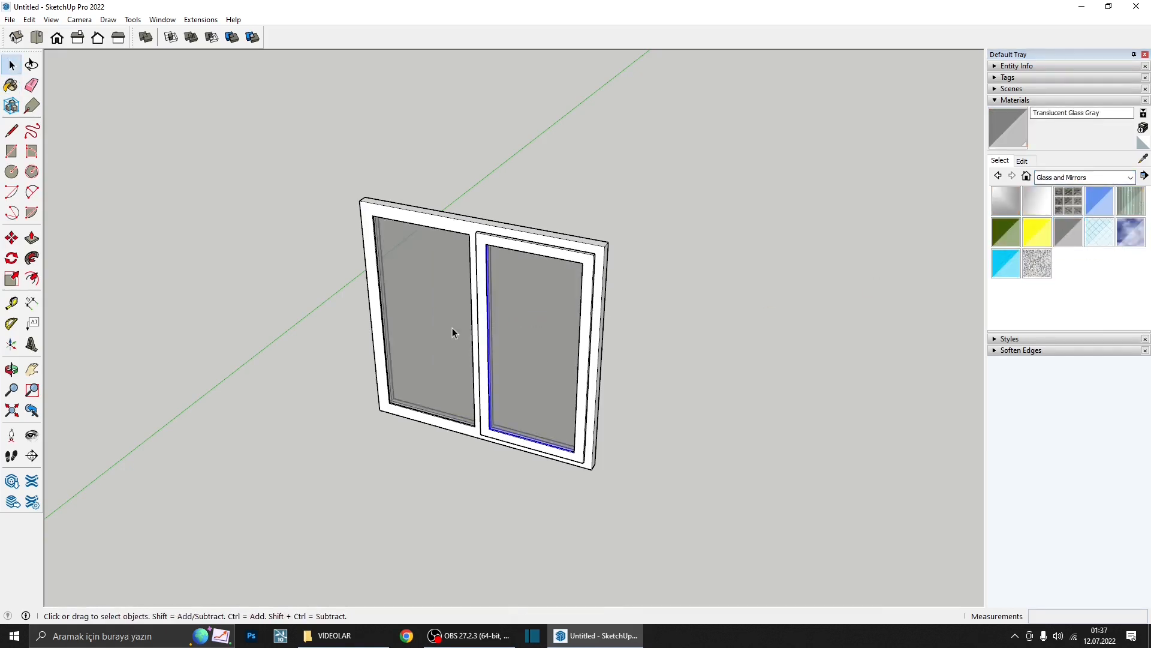
- Create a new light gray material and name it pencere
mouse_move(452, 328)
middle_down()
mouse_move(848, 208)
mouse_move(519, 308)
mouse_move(719, 251)
middle_up()
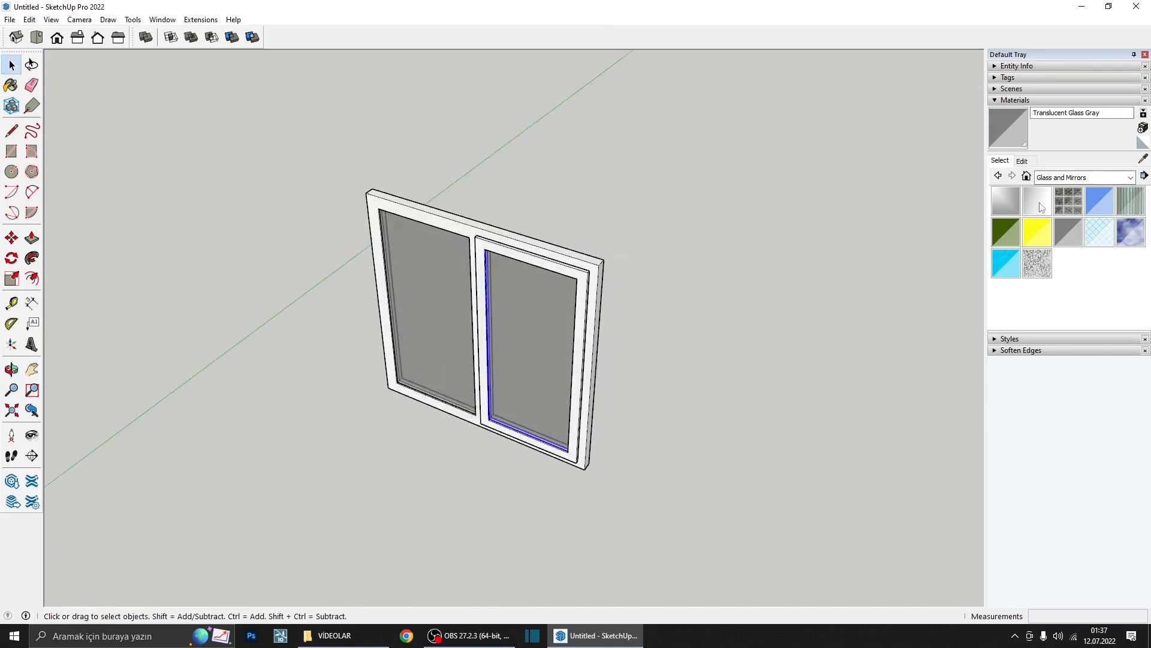
click(1143, 144)
click(1143, 128)
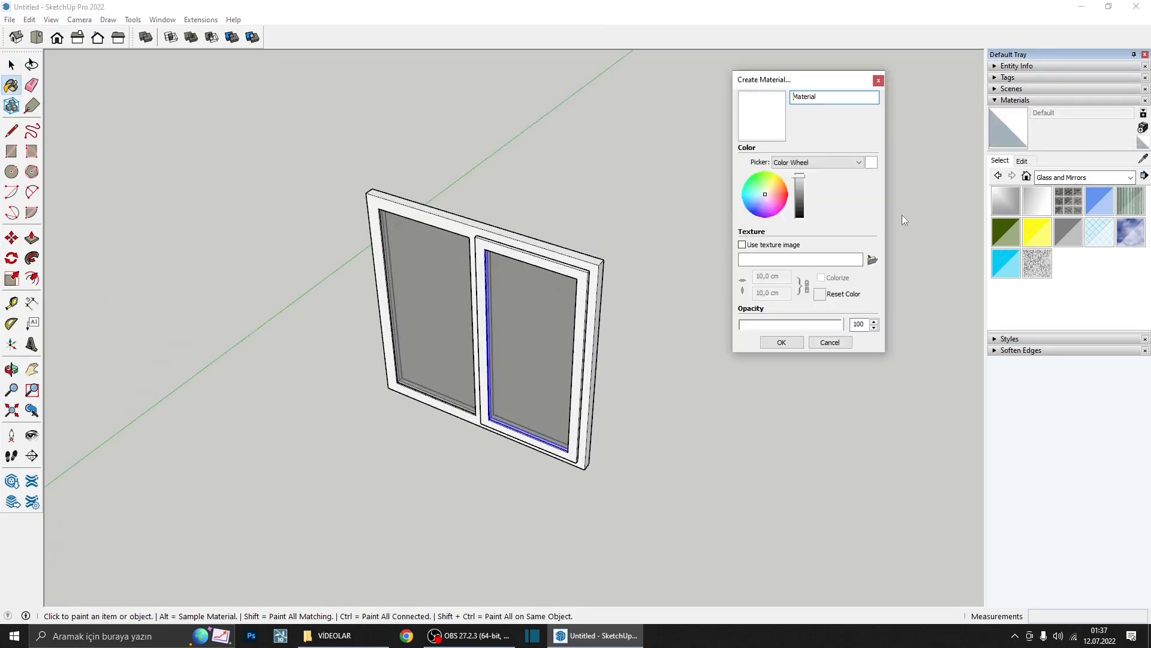
click(800, 183)
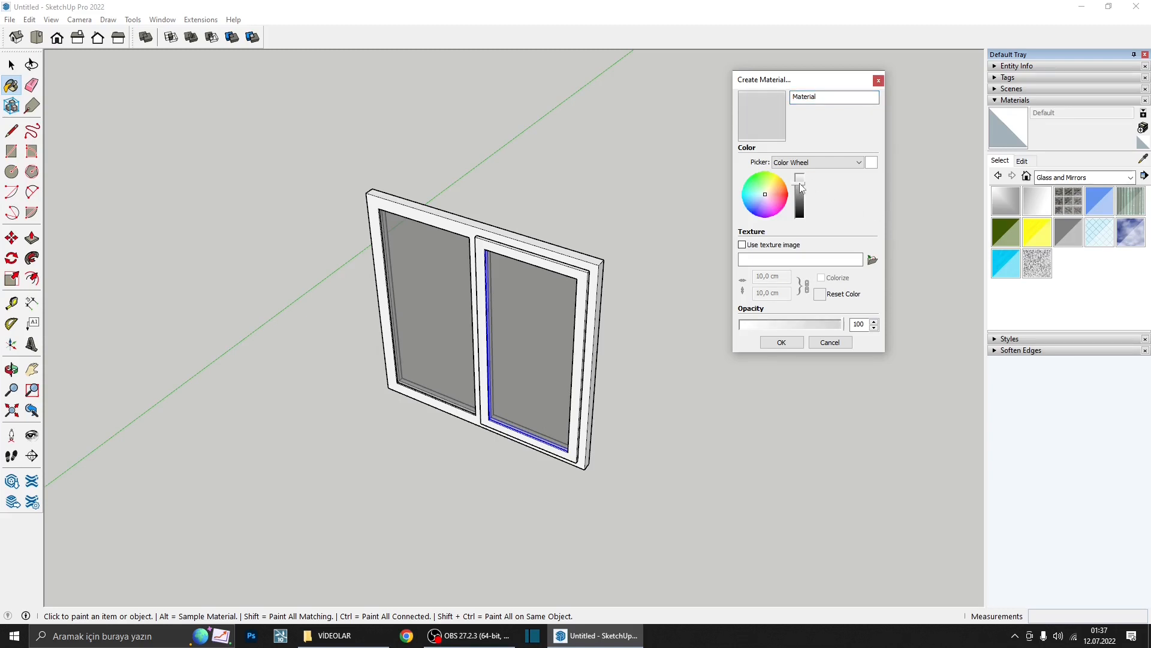
click(781, 342)
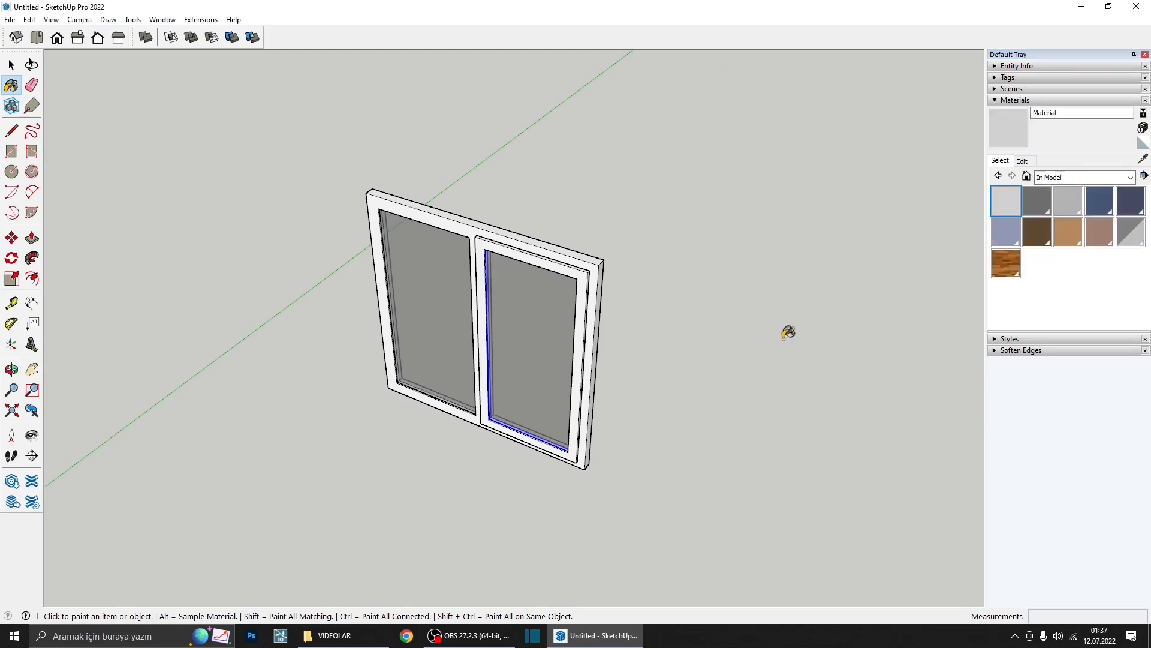
click(1078, 114)
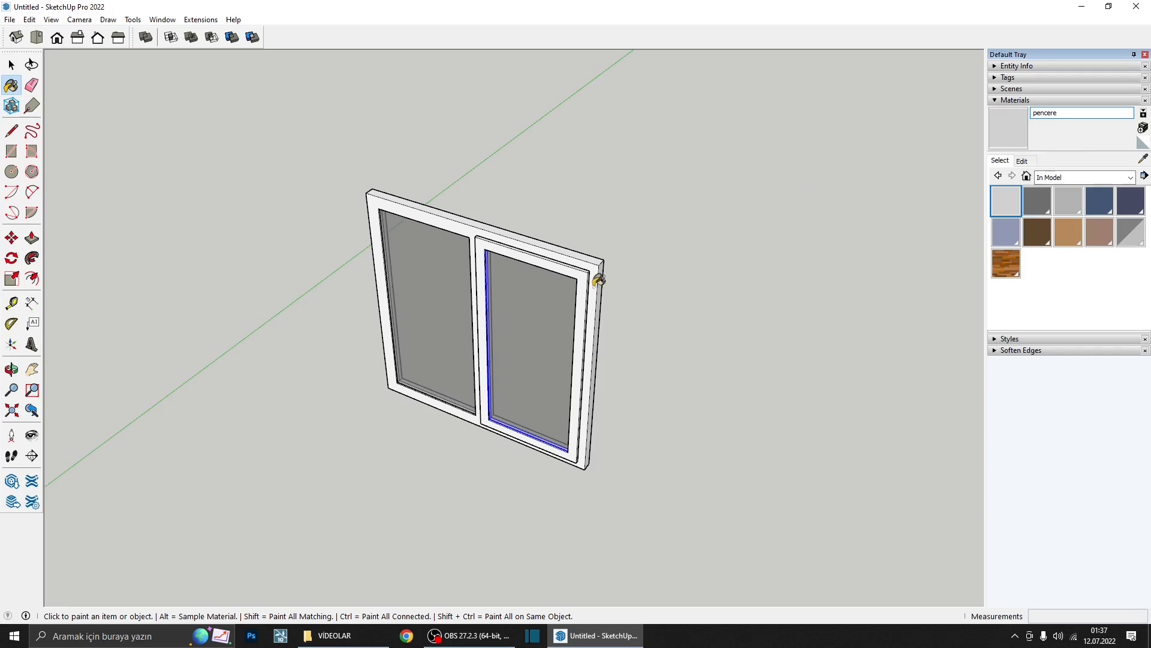
- Paint the outer window frame and the right-hand sash with the pencere material
click(585, 278)
scroll(584, 280, up, 2)
click(592, 257)
scroll(533, 272, down, 2)
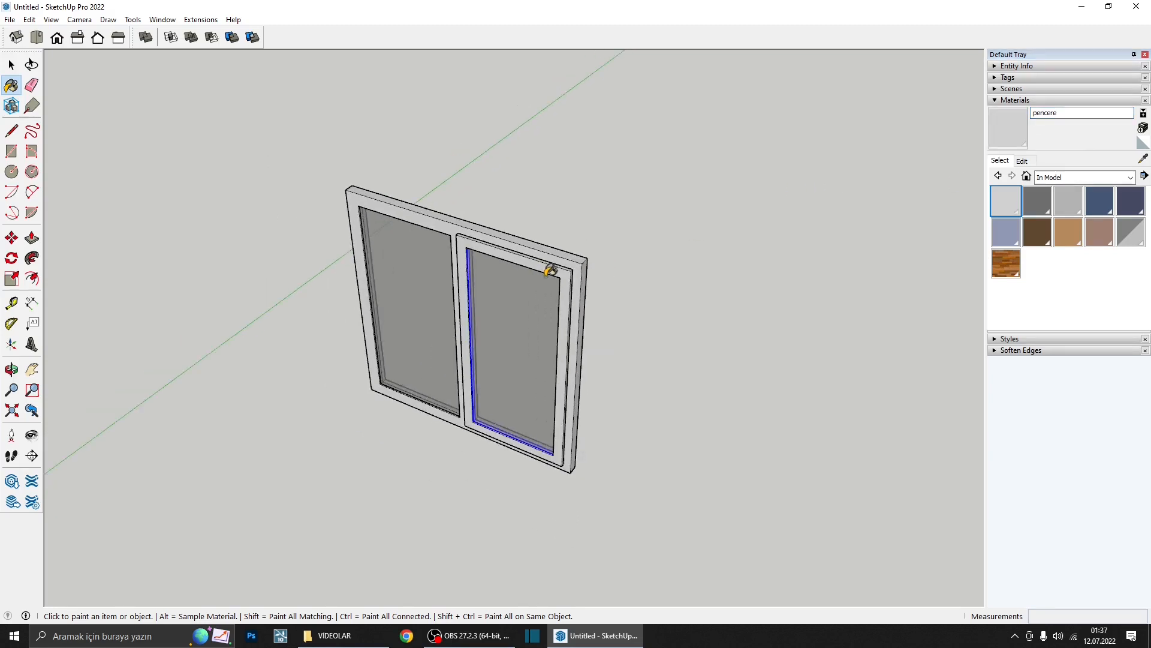
- Select the frame, sash and both glass panels and combine them into one group
key(space)
scroll(550, 270, down, 2)
drag(684, 452, 342, 154)
scroll(529, 253, up, 2)
right_click(533, 246)
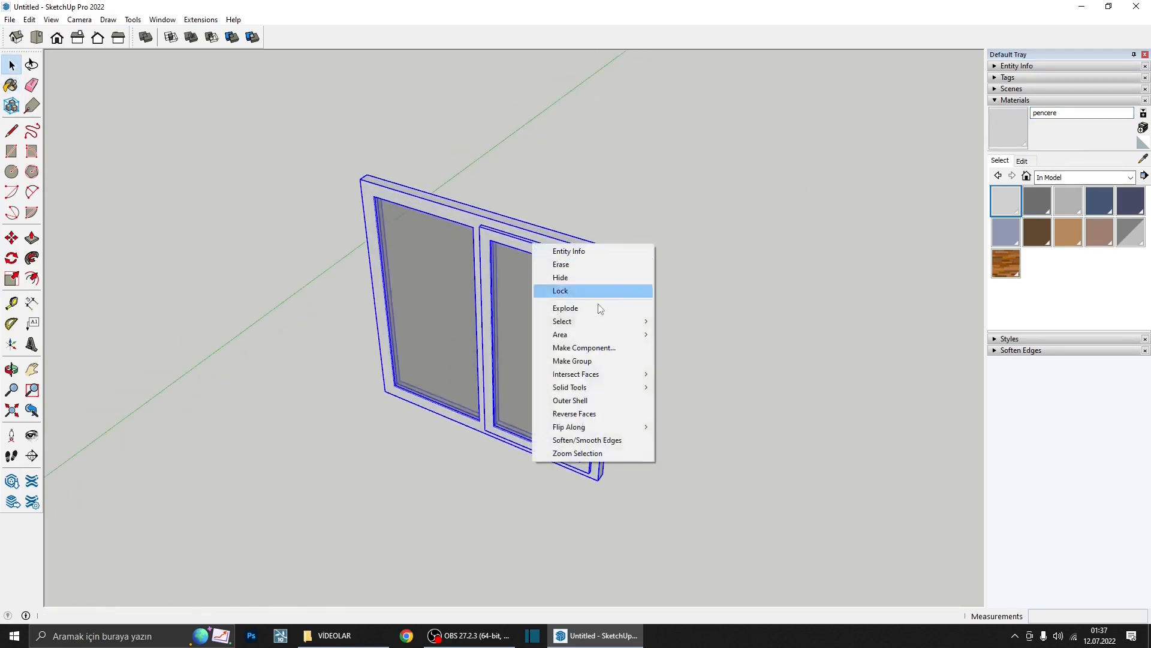
click(611, 360)
- Move the window group by its lower right corner to the lower right corner of the room's window opening
scroll(574, 322, down, 3)
middle_drag(574, 323, 358, 346)
scroll(536, 389, up, 2)
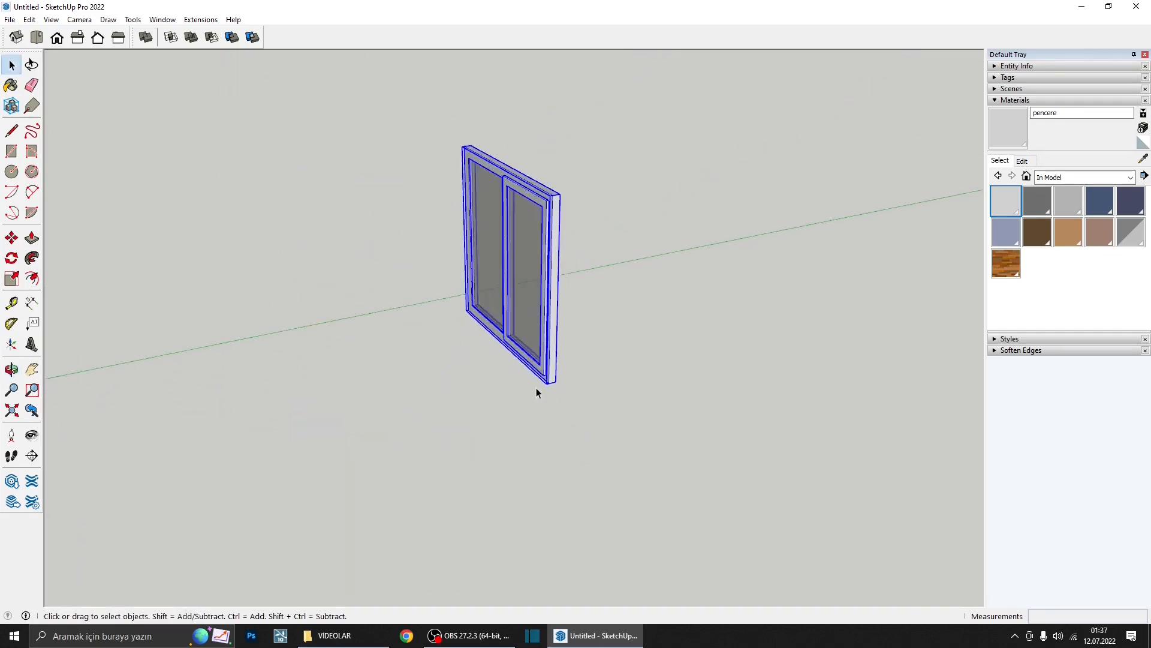
scroll(539, 387, up, 4)
key(m)
click(572, 384)
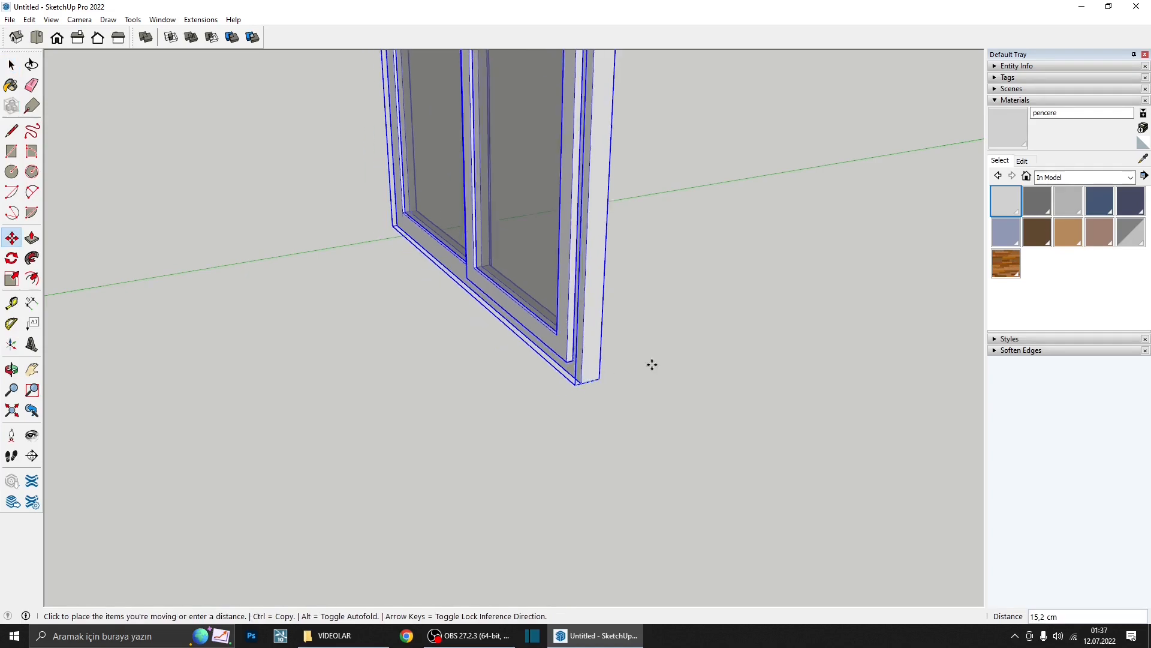
scroll(652, 364, down, 8)
middle_drag(690, 353, 717, 494)
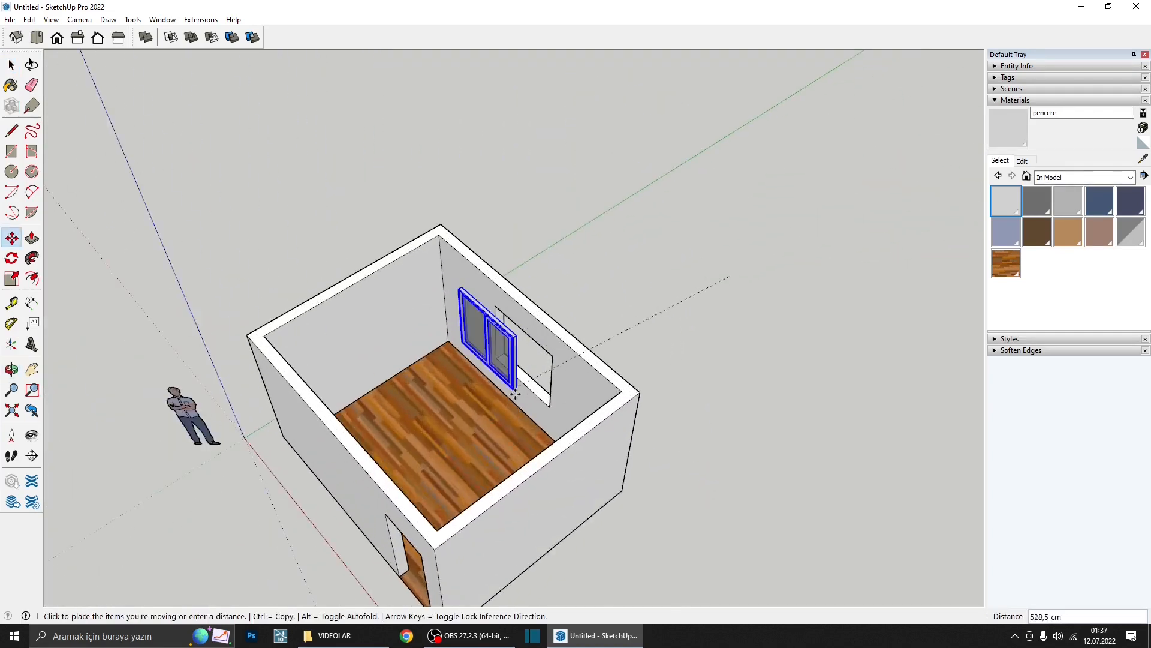
scroll(515, 392, up, 2)
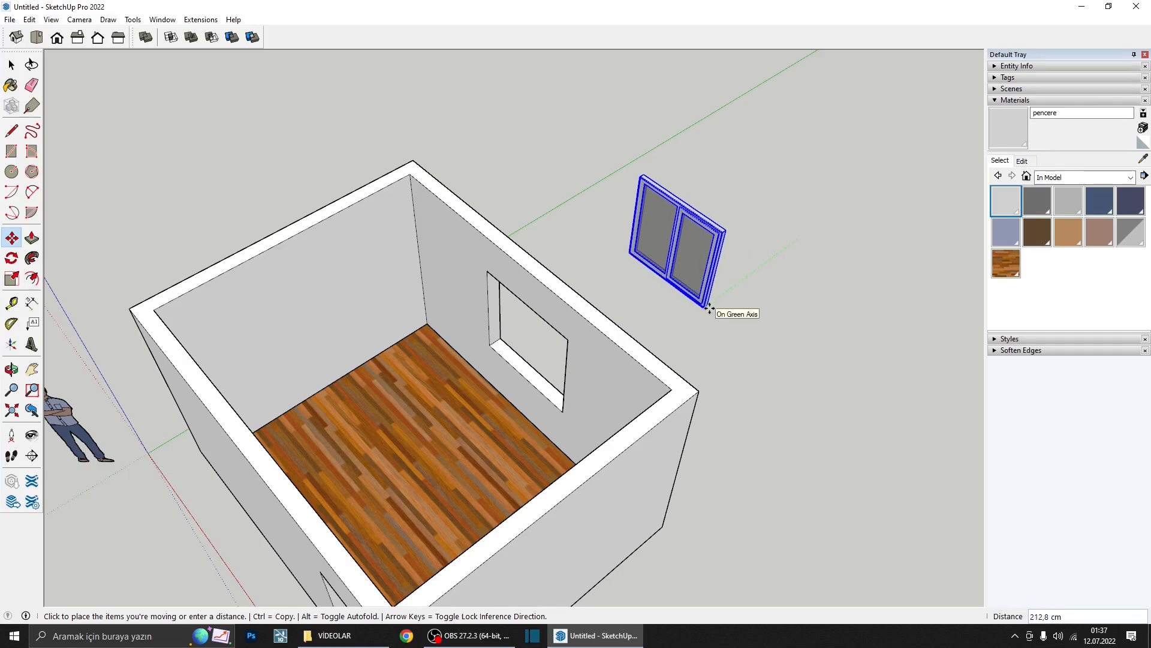
key(Return)
scroll(594, 340, up, 5)
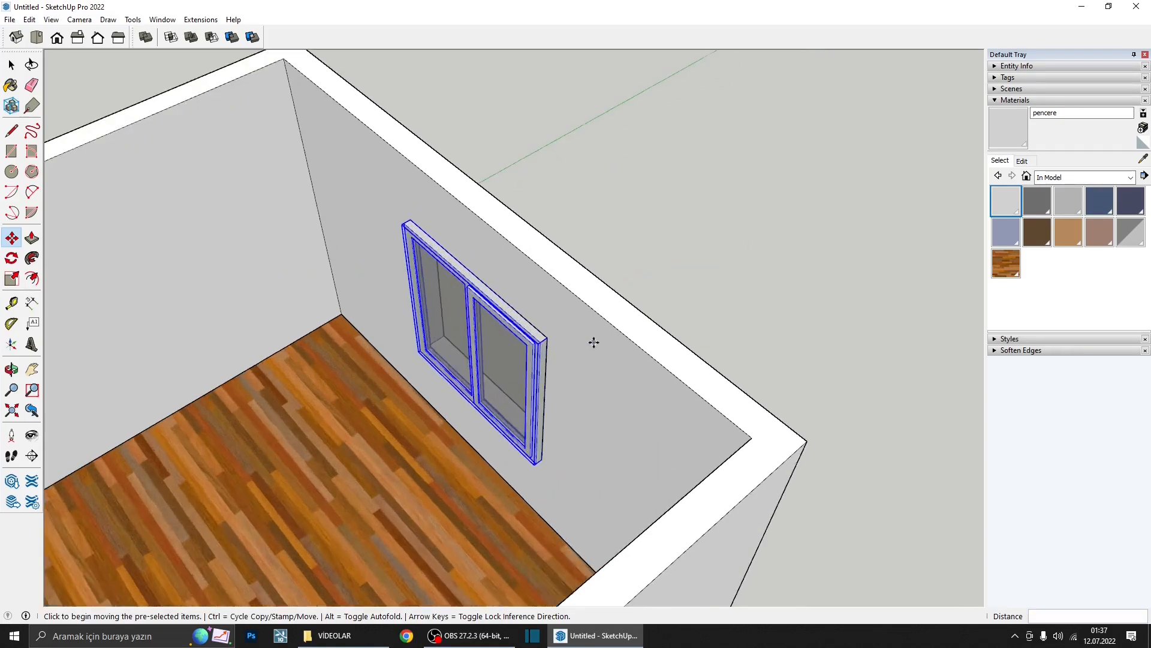
- Move the window by its frame corner to the matching corner of the wall opening, flush with the interior wall face
scroll(545, 341, up, 2)
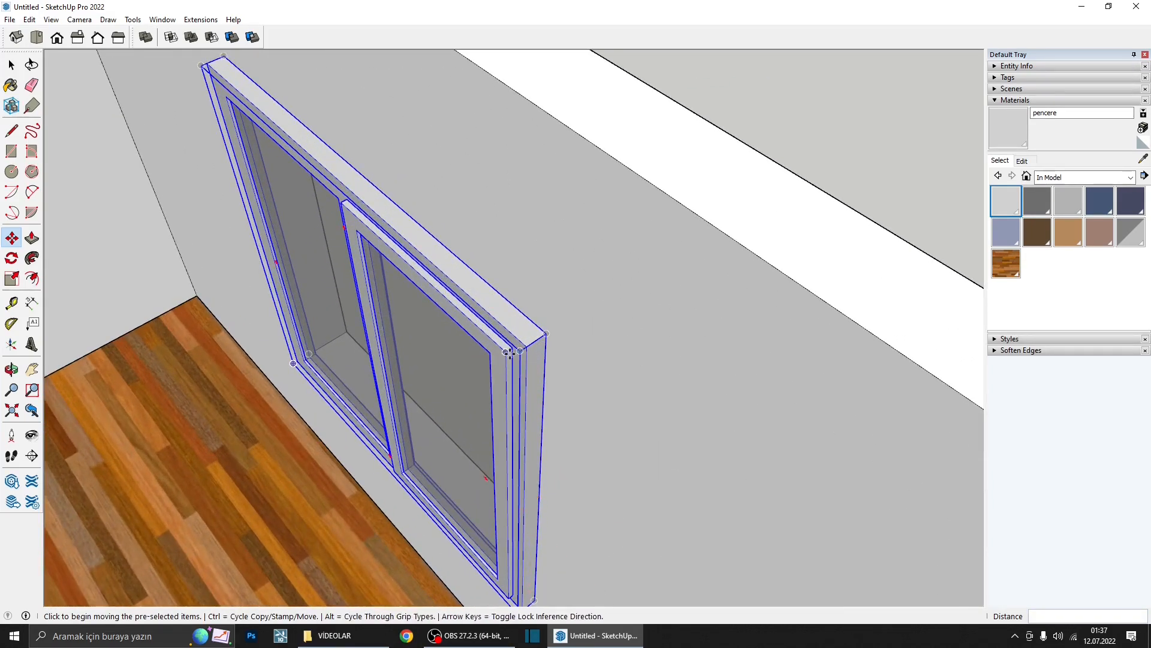
click(509, 354)
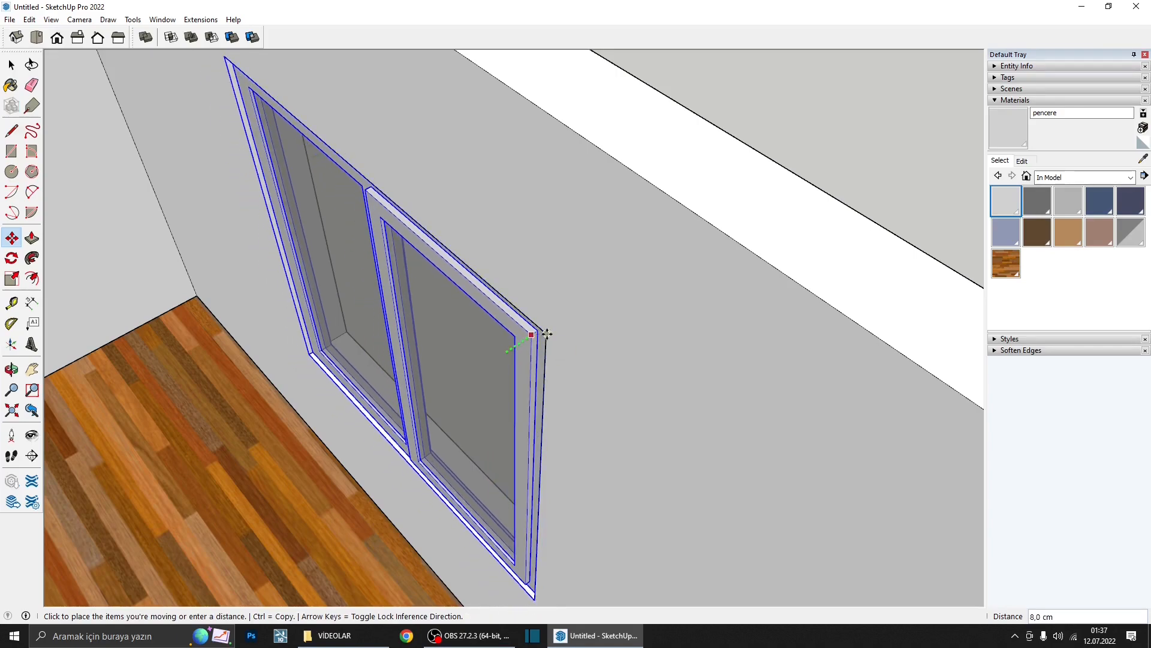
scroll(550, 332, down, 2)
middle_drag(550, 332, 519, 401)
- Move the window 10 cm outward along the green axis, deeper into the wall opening
key(space)
key(m)
click(540, 399)
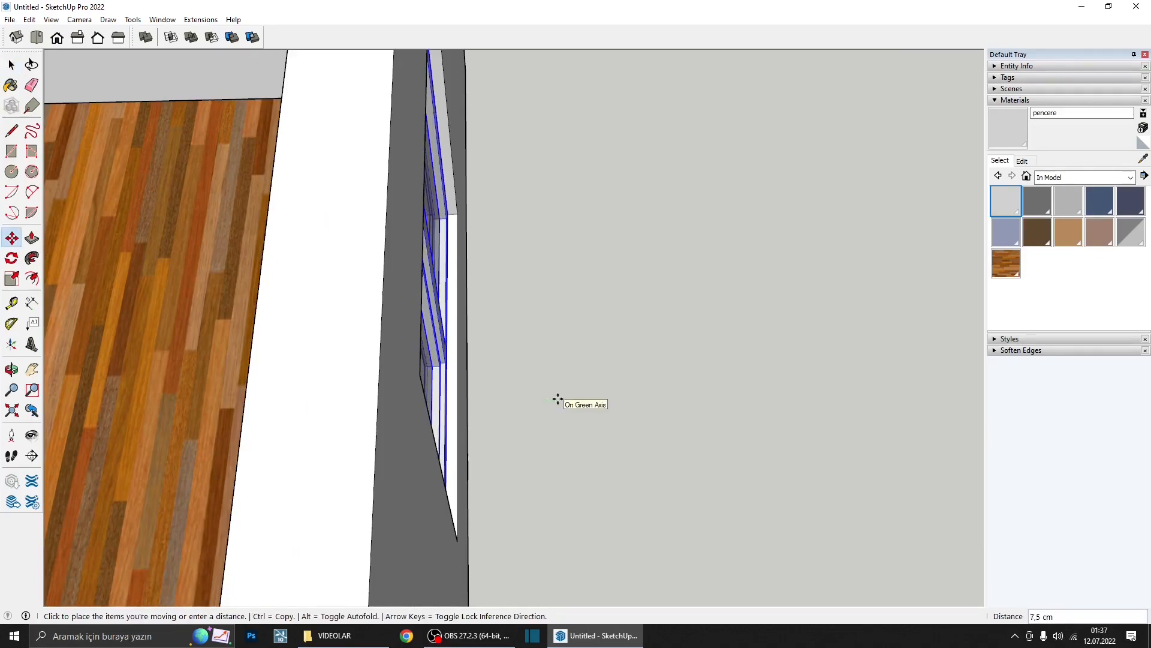
text(10)
key(Return)
key(space)
middle_drag(531, 309, 851, 335)
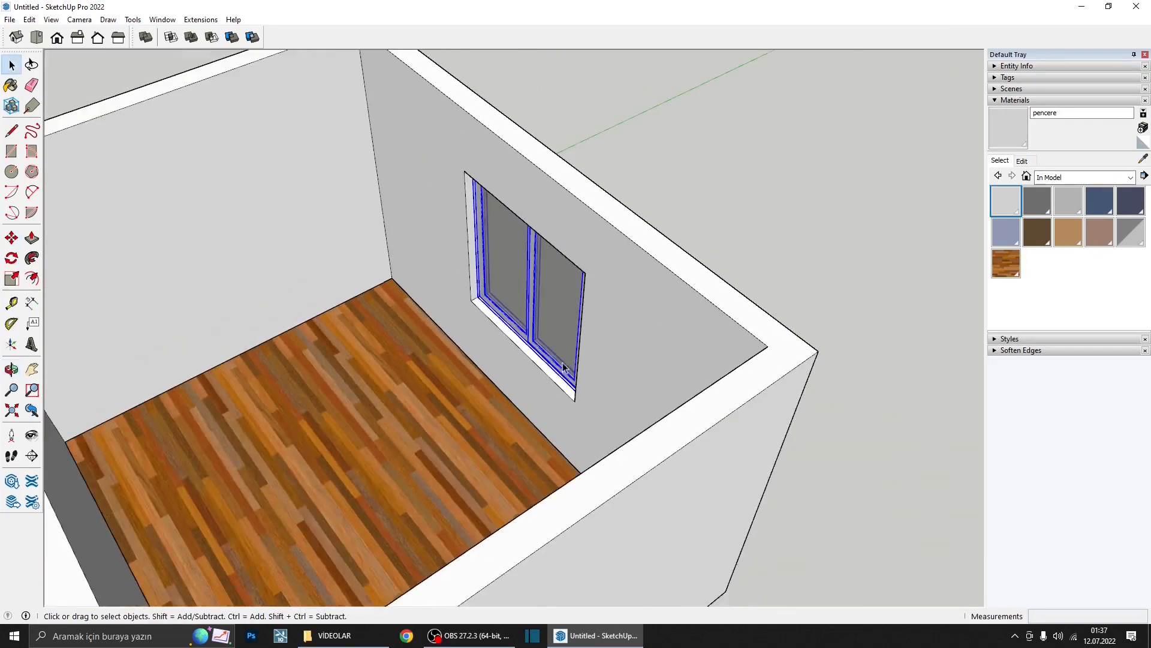
- Push the bottom face of the window opening down 2 cm inside the wall group
scroll(541, 368, up, 6)
middle_drag(563, 367, 485, 360)
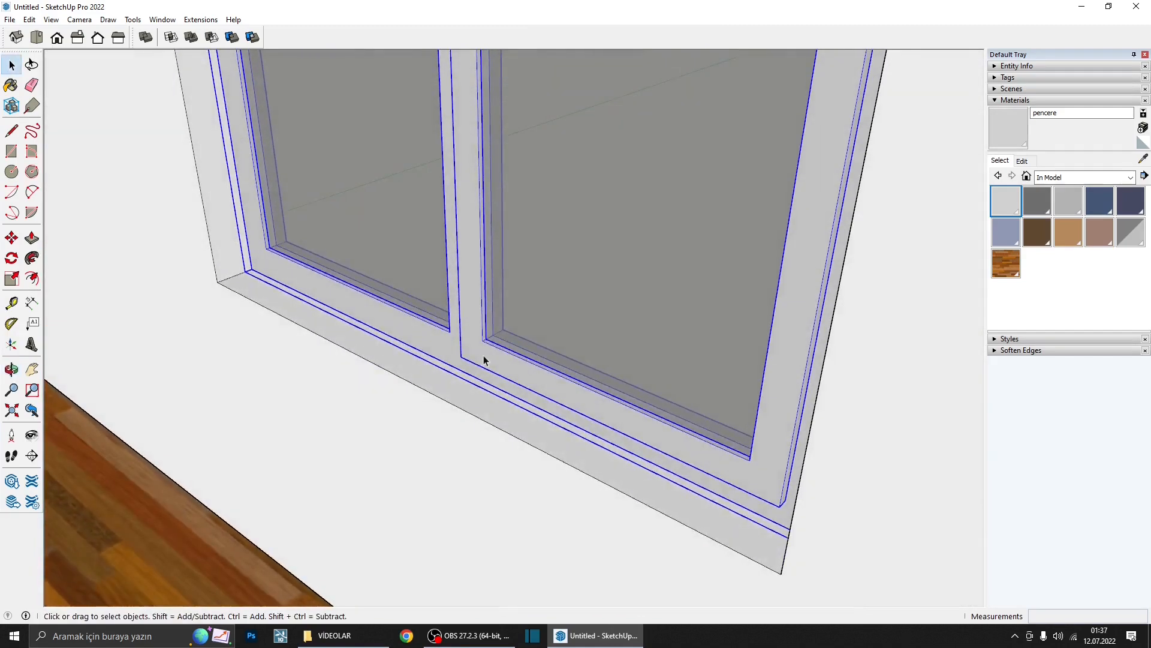
click(467, 388)
key(p)
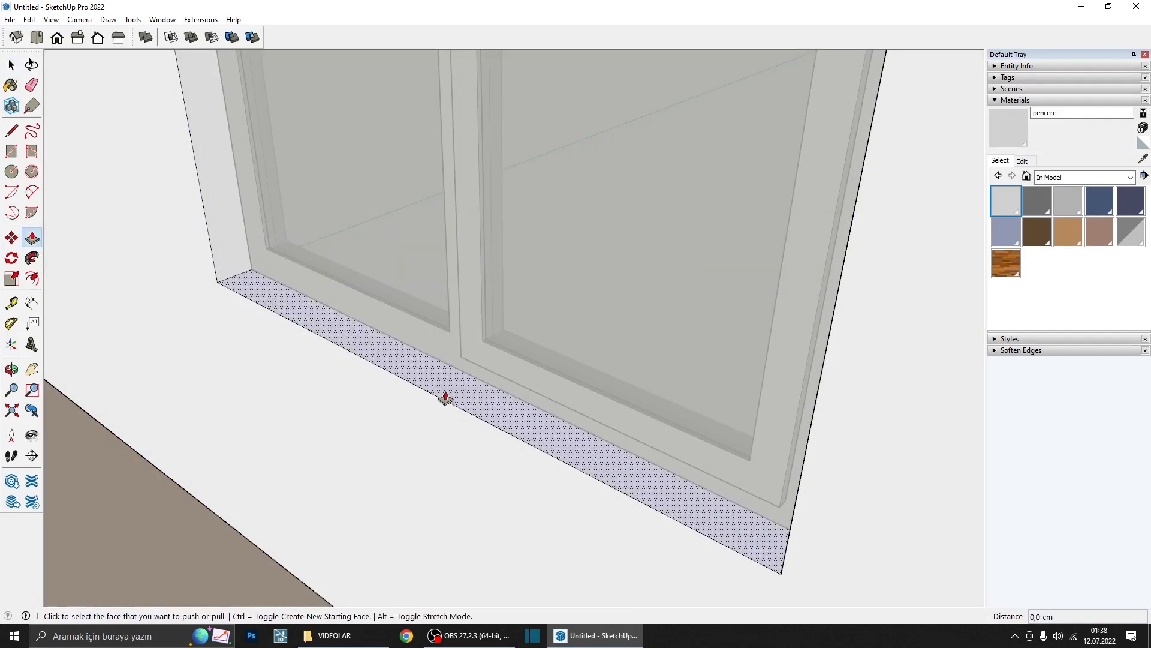
click(445, 407)
text(2)
key(Return)
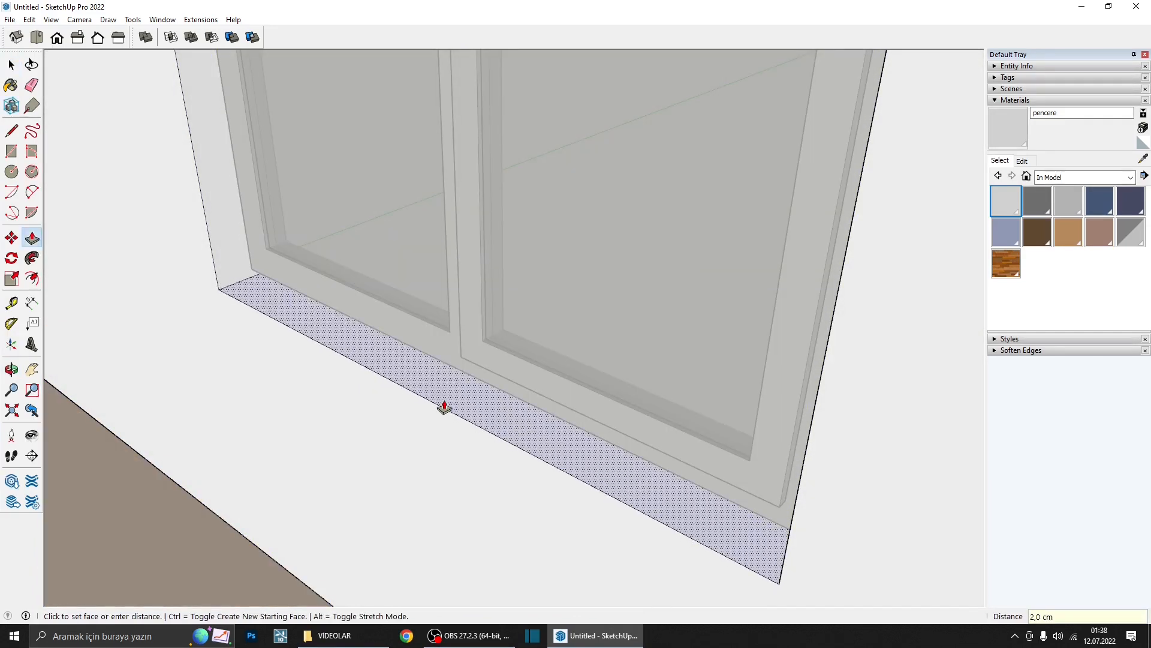
- Copy the lowered sill face and paste it in place outside the wall group
key(space)
click(447, 393)
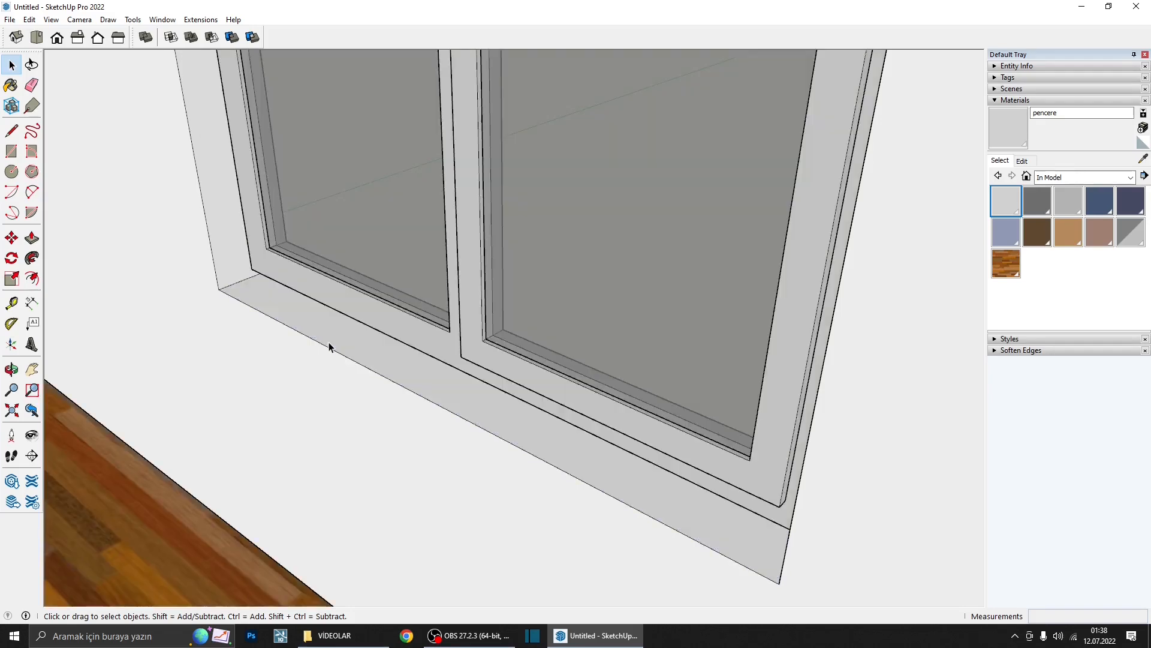
click(26, 20)
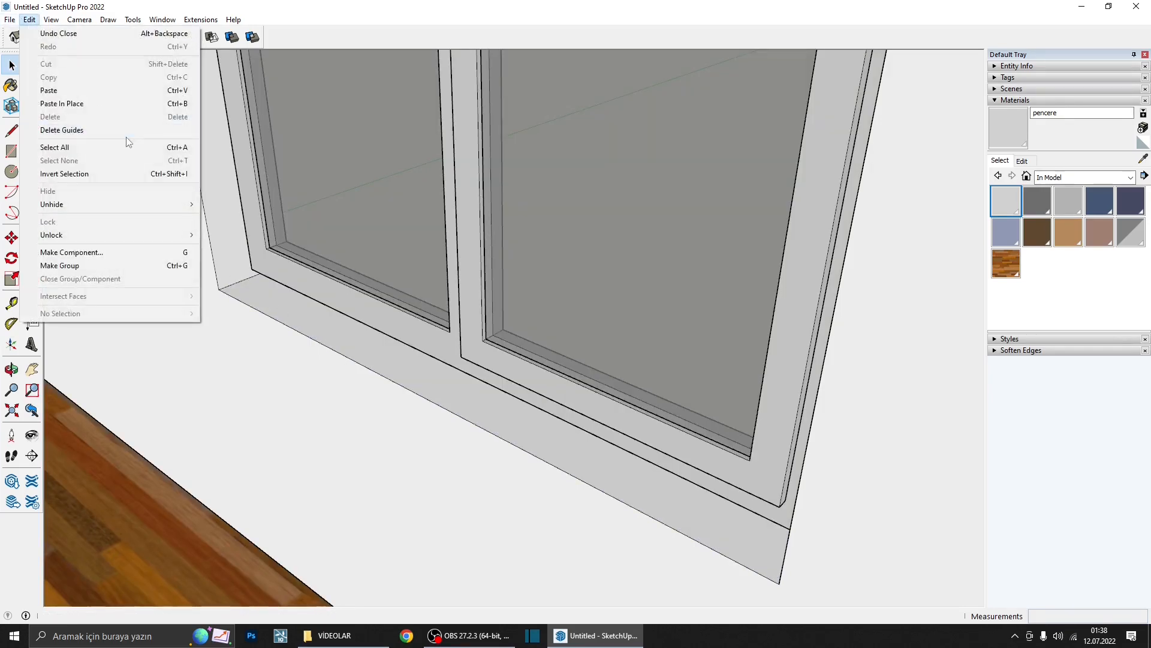
click(114, 102)
- Pull the pasted sill face up to the window frame's lower edge and extend the sill's front face 2 cm into the room
key(p)
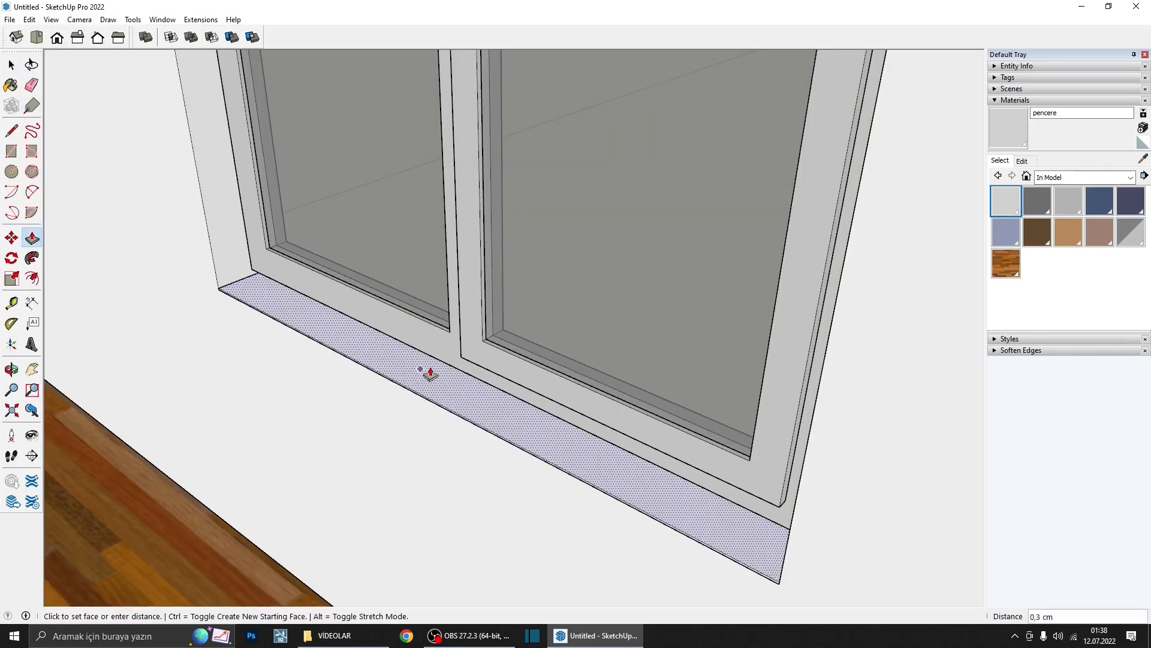
click(421, 369)
click(450, 365)
scroll(431, 390, up, 2)
key(Escape)
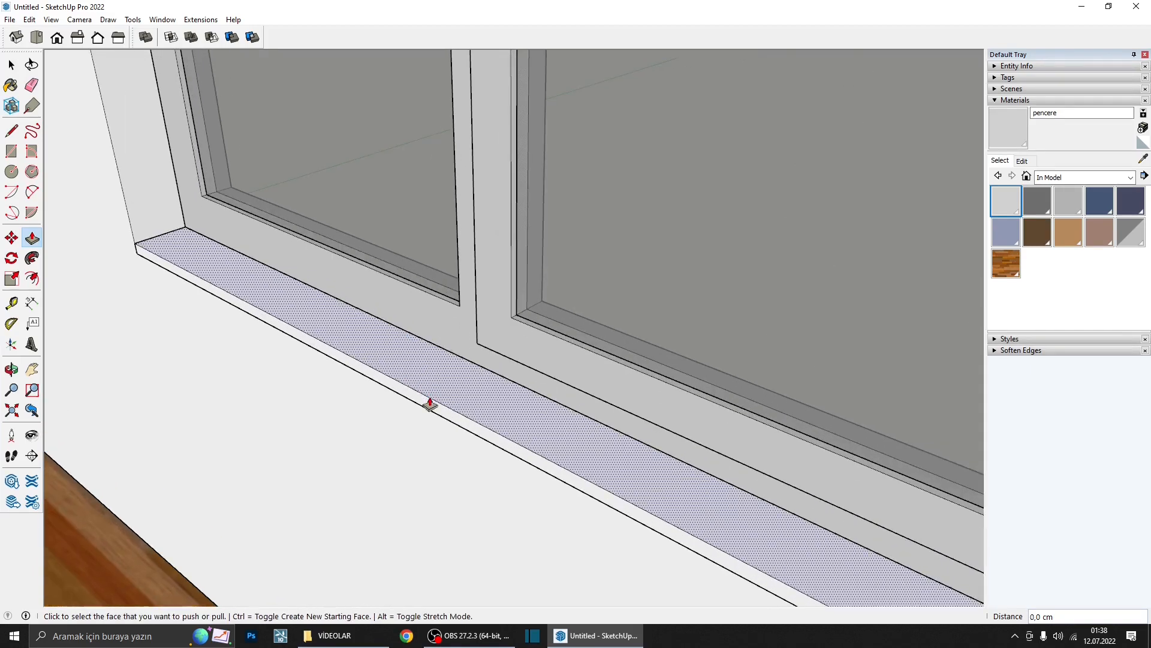
click(431, 406)
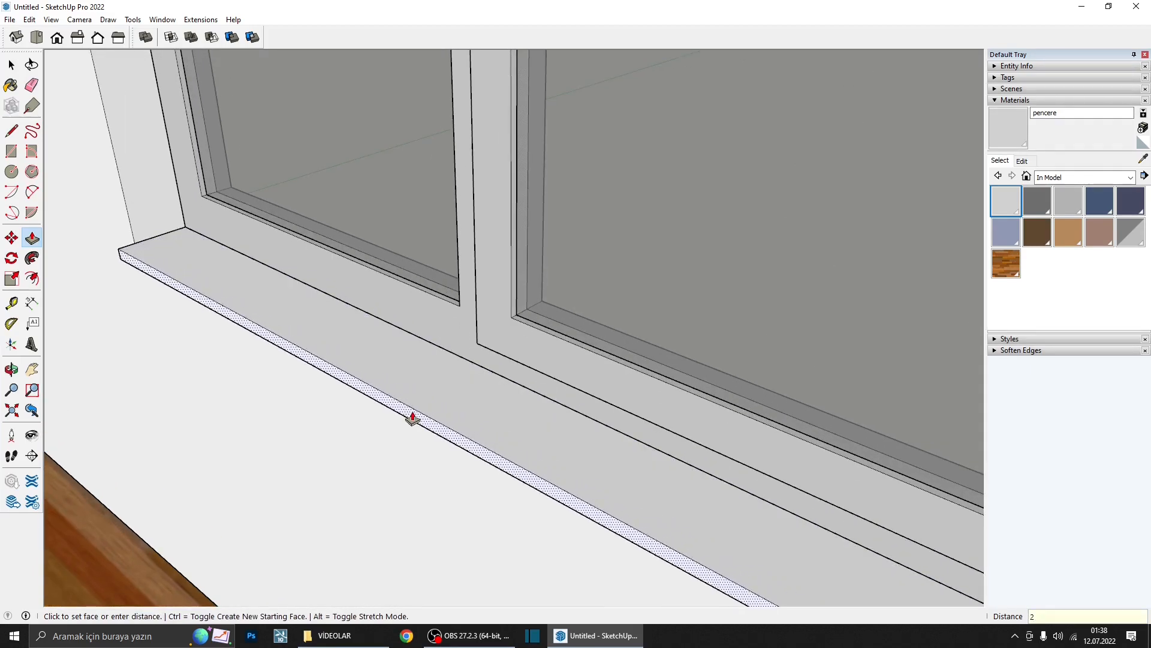
key(Return)
- Select the whole window sill and make it a group
scroll(413, 418, down, 3)
key(space)
click(404, 380)
right_click(404, 383)
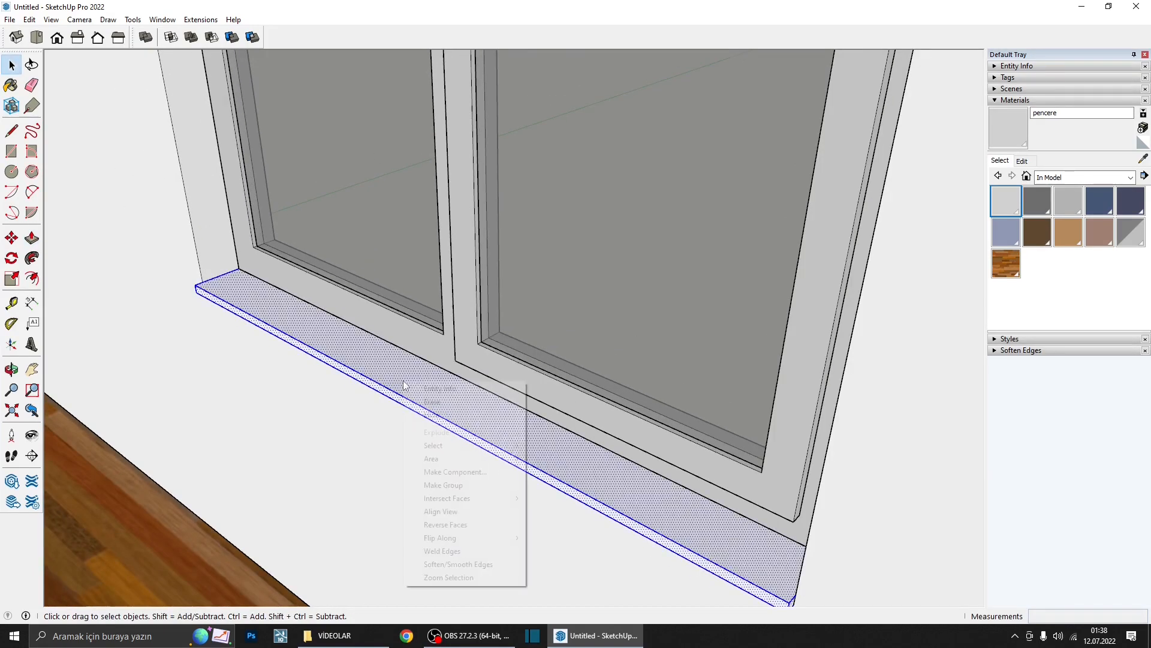
click(481, 486)
middle_drag(481, 485, 447, 396)
- Draw a 20 by 5 cm rectangle on the floor against the door opening's jamb nearest the room corner
scroll(384, 456, down, 8)
scroll(311, 310, up, 5)
scroll(453, 439, up, 5)
click(12, 152)
middle_drag(402, 462, 408, 507)
scroll(398, 502, up, 4)
click(402, 492)
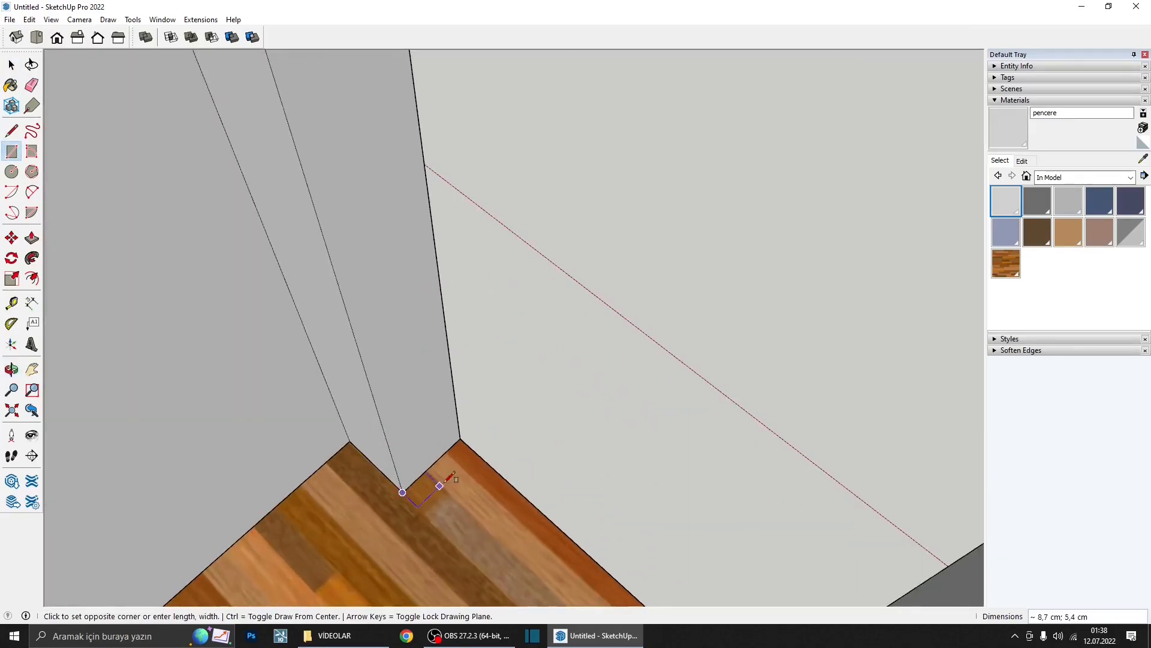
click(478, 452)
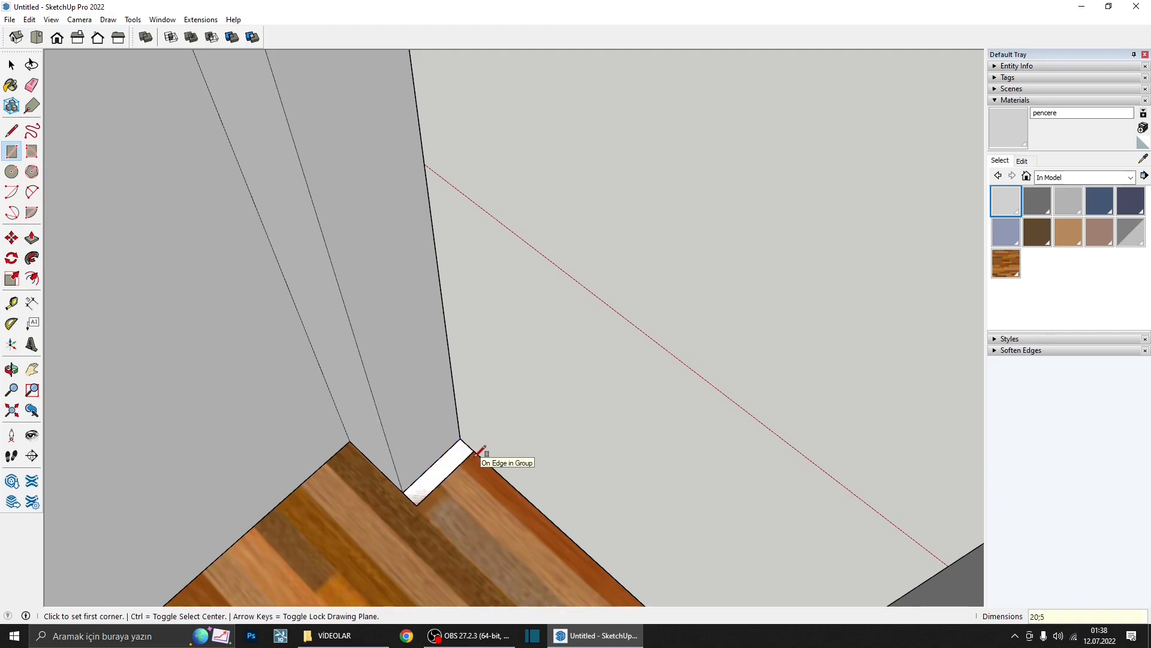
scroll(478, 451, down, 3)
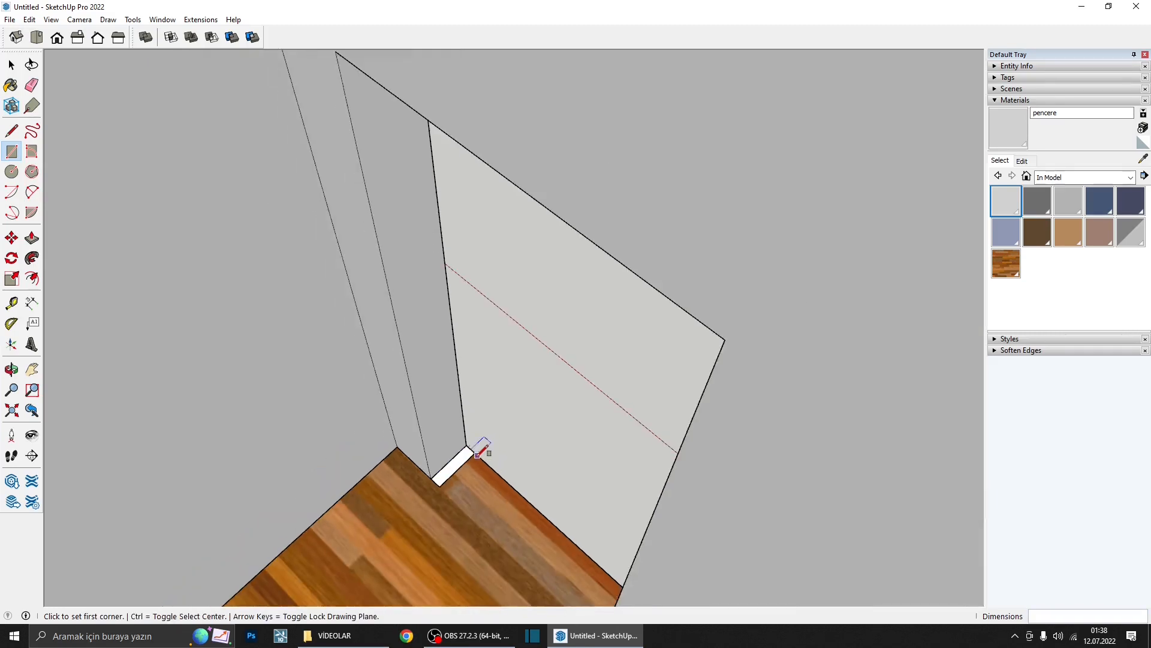
- Trace the door opening's two vertical edges and its top edge with lines as a sweep path
click(16, 131)
click(430, 478)
scroll(429, 478, down, 3)
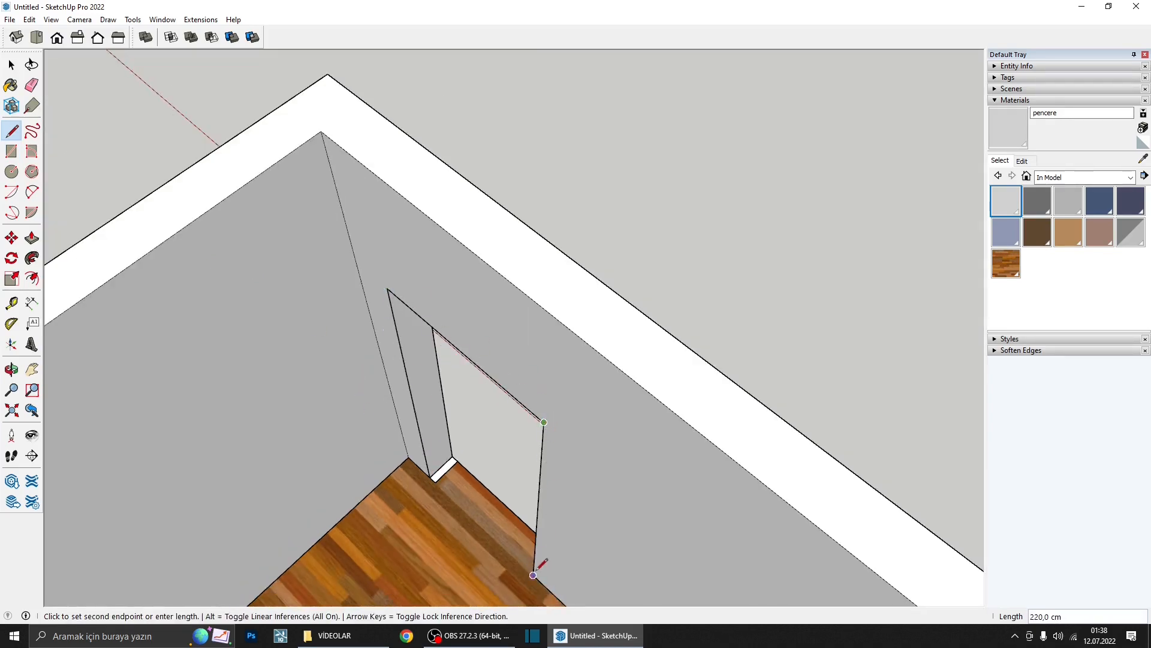
key(space)
- Sweep the floor rectangle along the traced door outline with Follow Me to form the door frame
scroll(460, 486, up, 5)
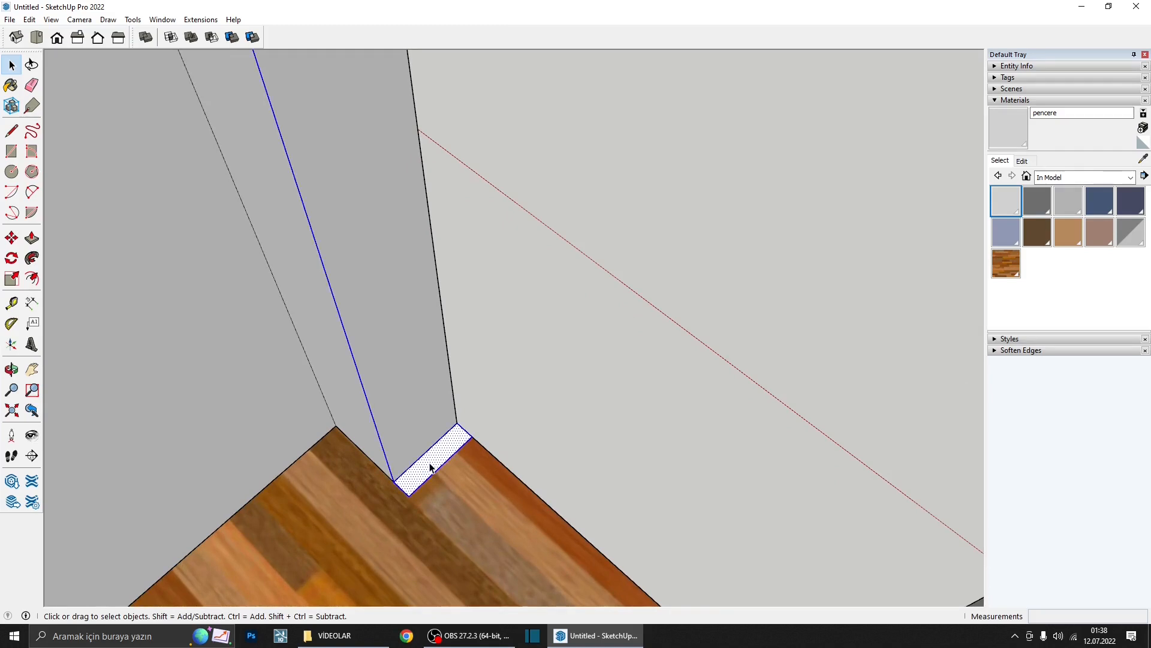
scroll(431, 468, up, 2)
scroll(412, 478, down, 2)
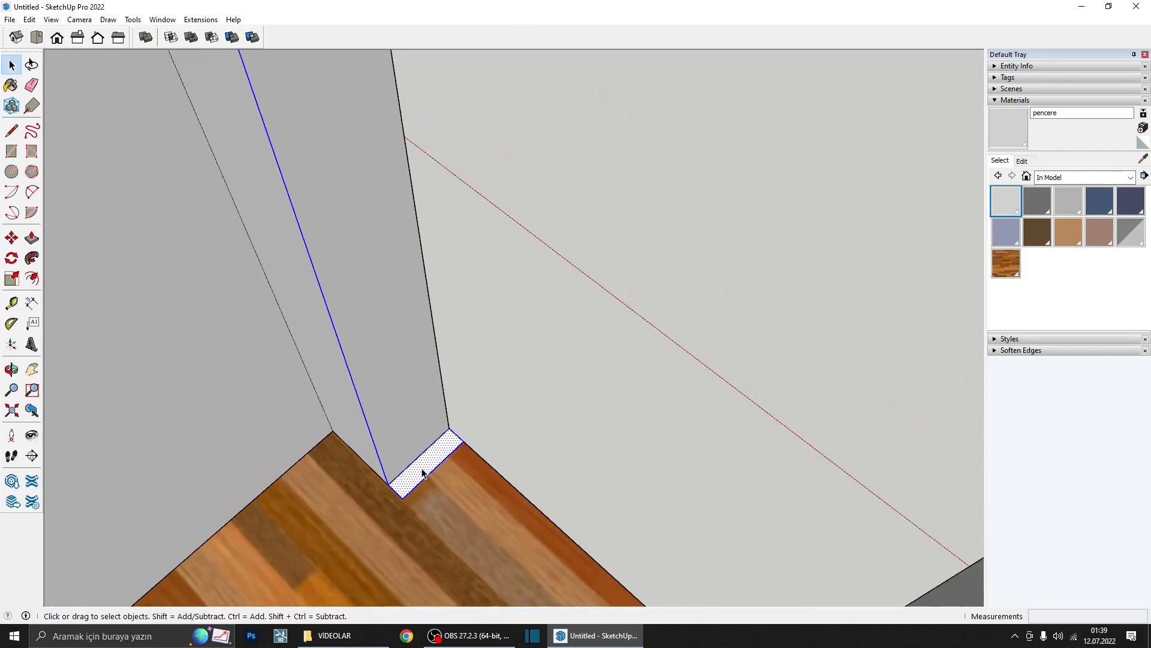
scroll(423, 473, down, 2)
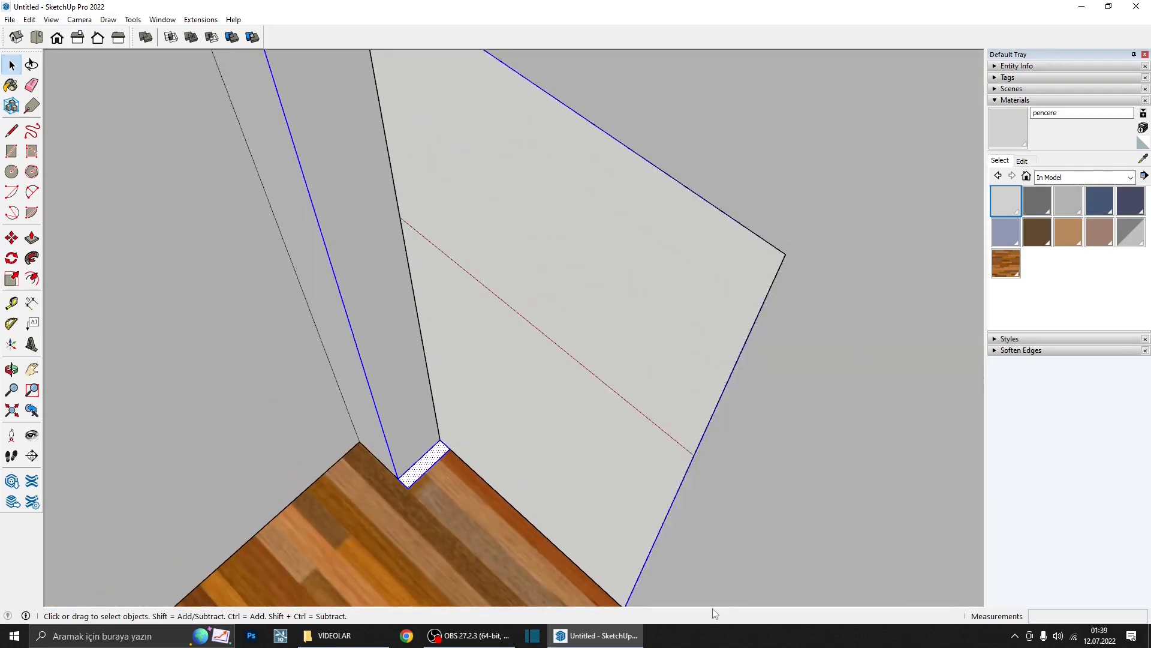
scroll(421, 469, up, 2)
ctrl+shift+double_click(422, 470)
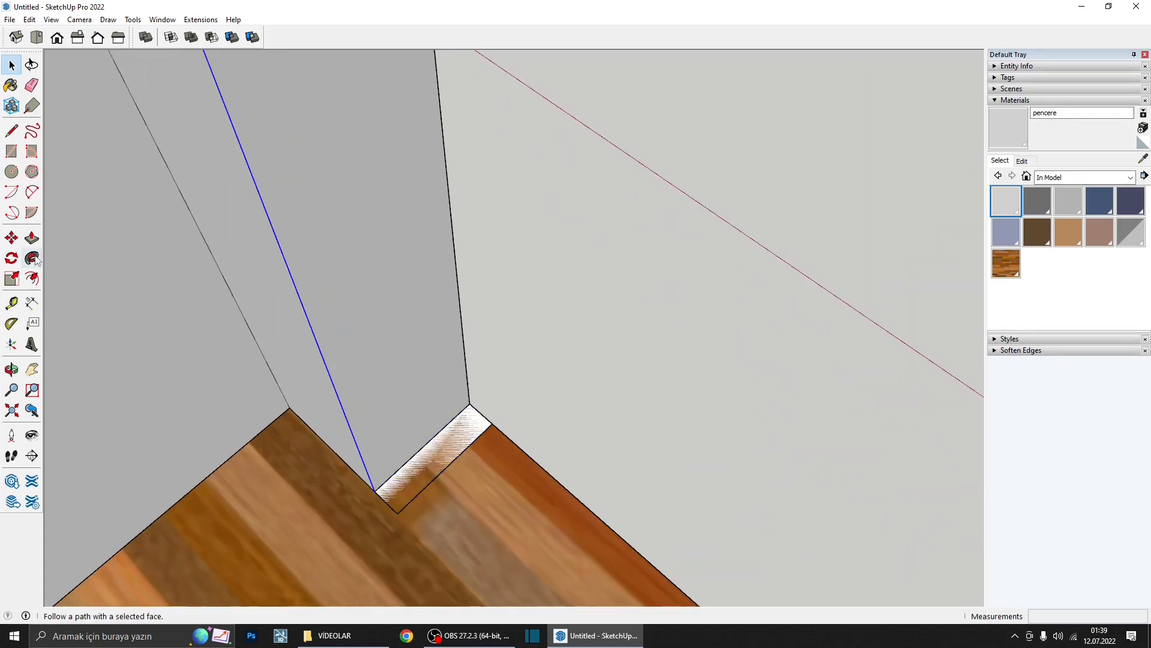
click(423, 478)
scroll(439, 430, down, 5)
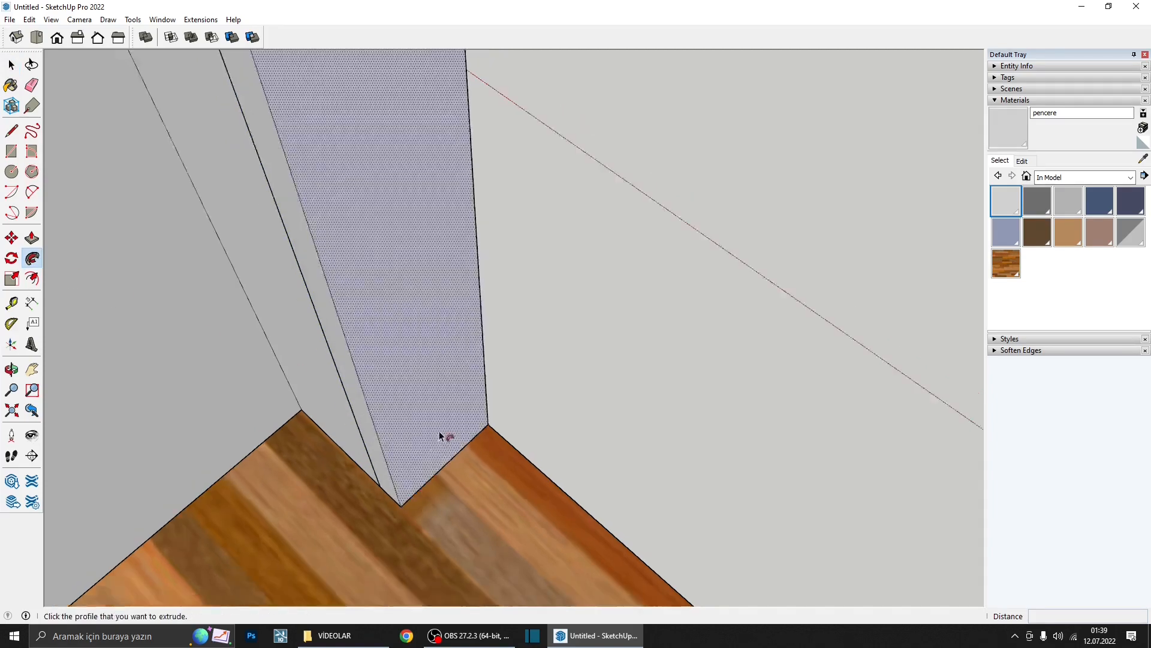
- Select the entire swept door frame and make it a group
middle_drag(578, 451, 560, 470)
scroll(647, 423, down, 2)
scroll(561, 471, up, 2)
key(space)
triple_click(584, 492)
right_click(584, 492)
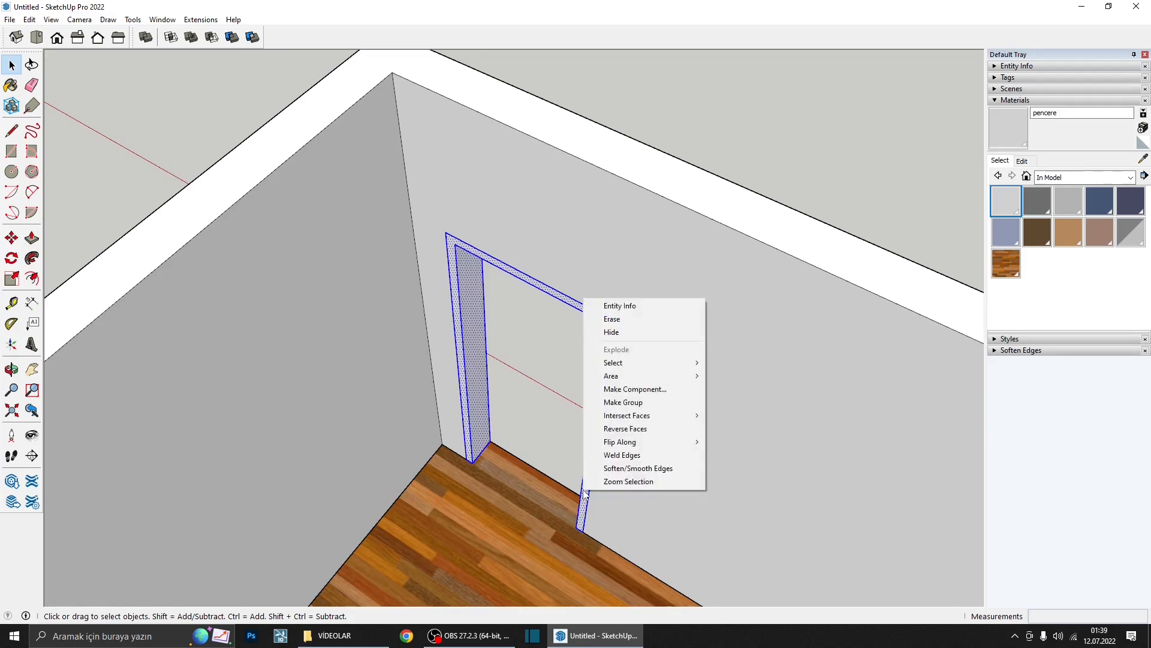
click(641, 402)
scroll(419, 408, down, 3)
middle_drag(420, 408, 372, 465)
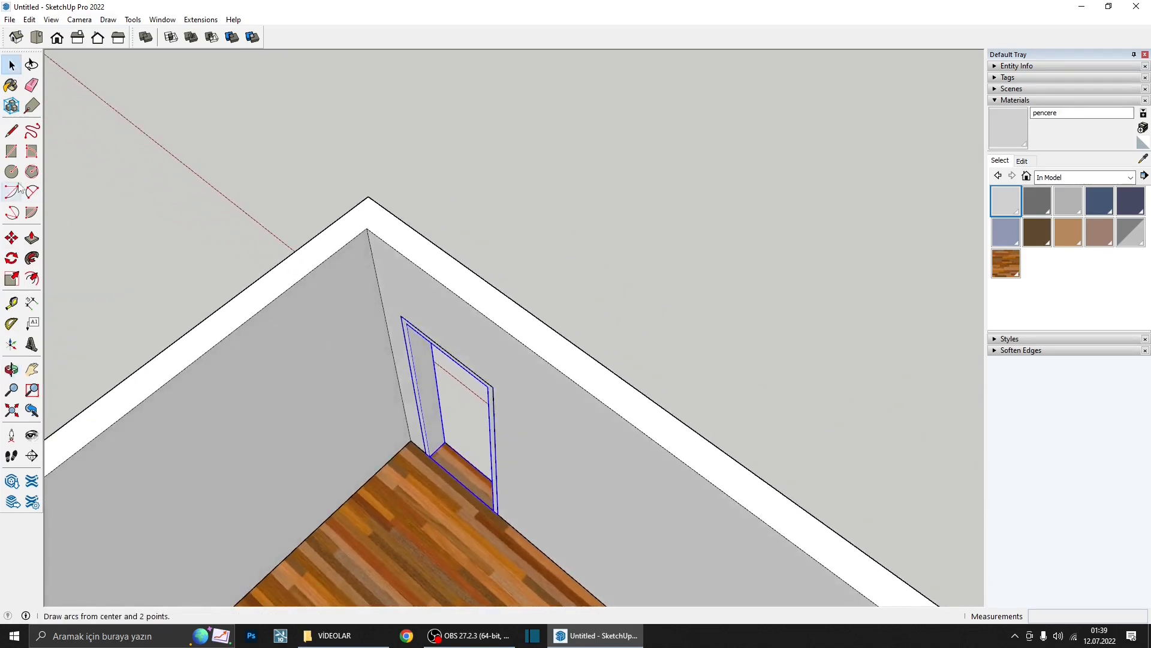
- Draw a casing profile rectangle of about 8.5 by 1.8 cm on the floor along the wall at the door frame's foot
click(12, 152)
scroll(379, 417, up, 2)
scroll(380, 417, up, 5)
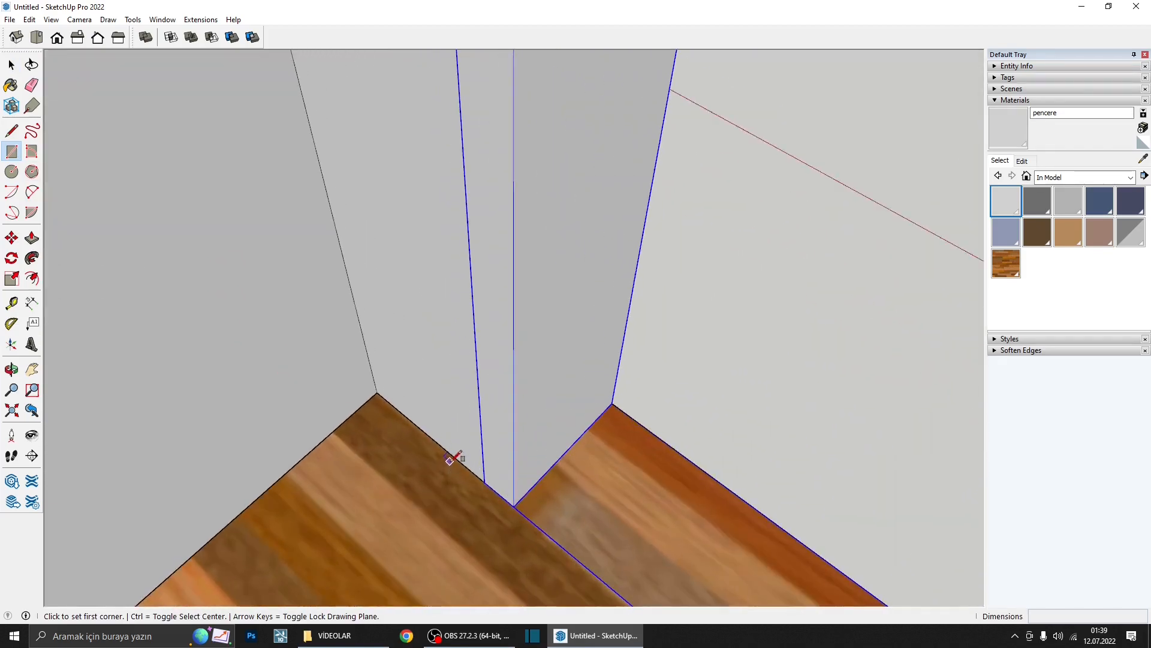
click(450, 452)
scroll(480, 480, up, 2)
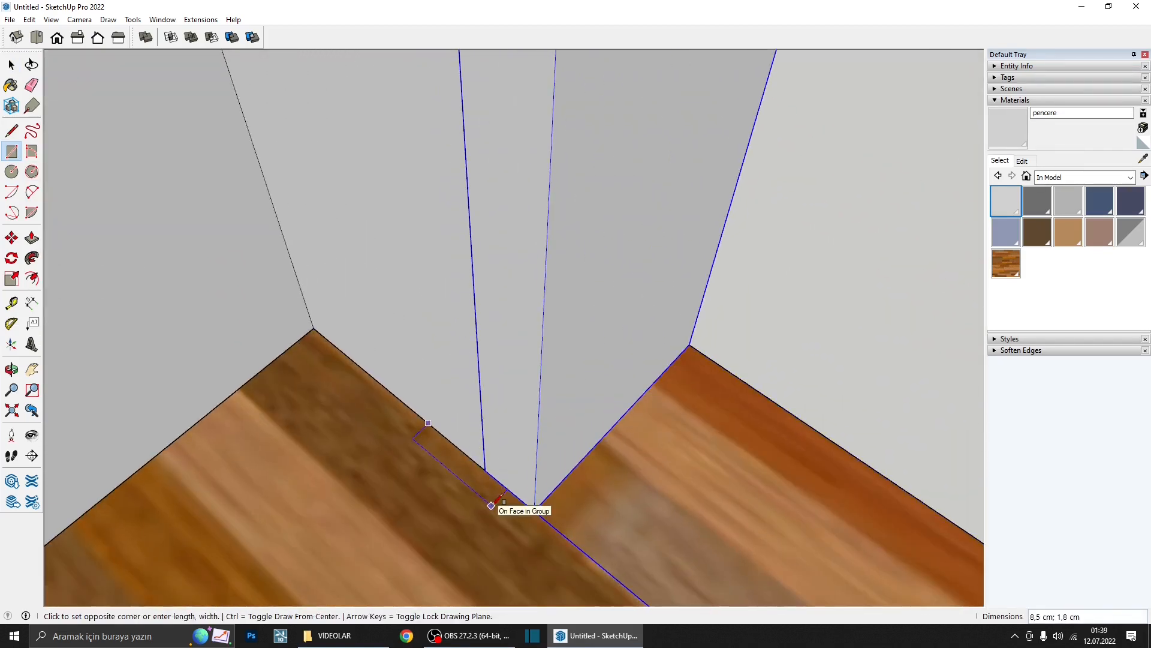
click(491, 505)
scroll(489, 474, down, 1)
- Trace the door frame's outer side and top edges with lines as the casing's sweep path
key(l)
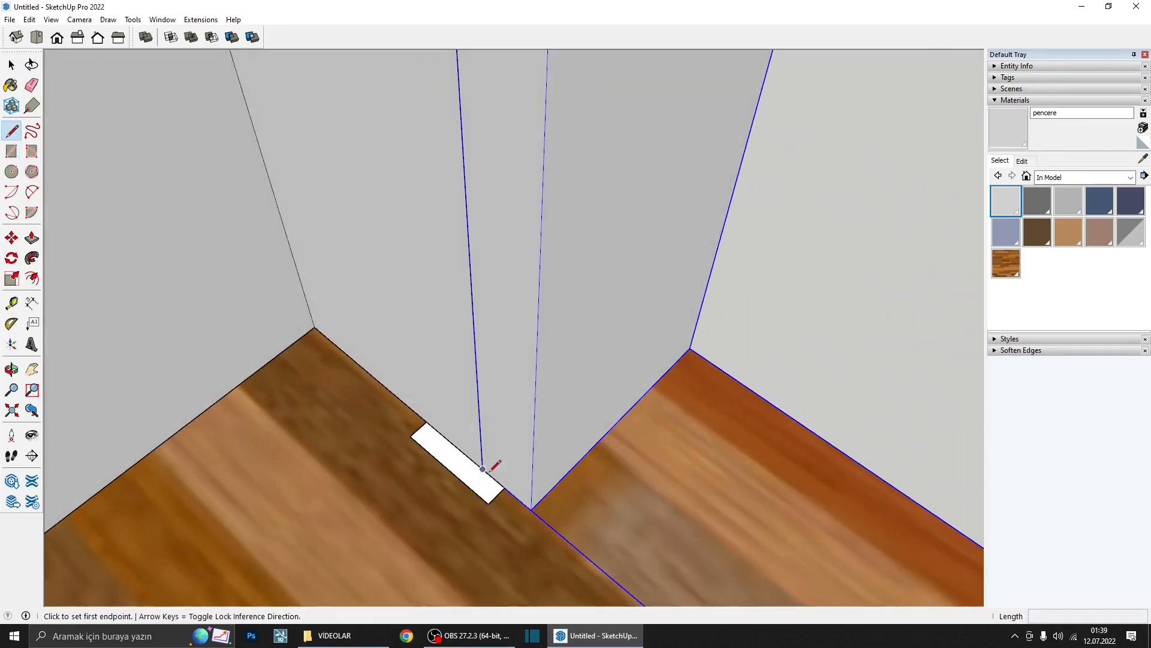
click(483, 468)
middle_drag(483, 467, 491, 178)
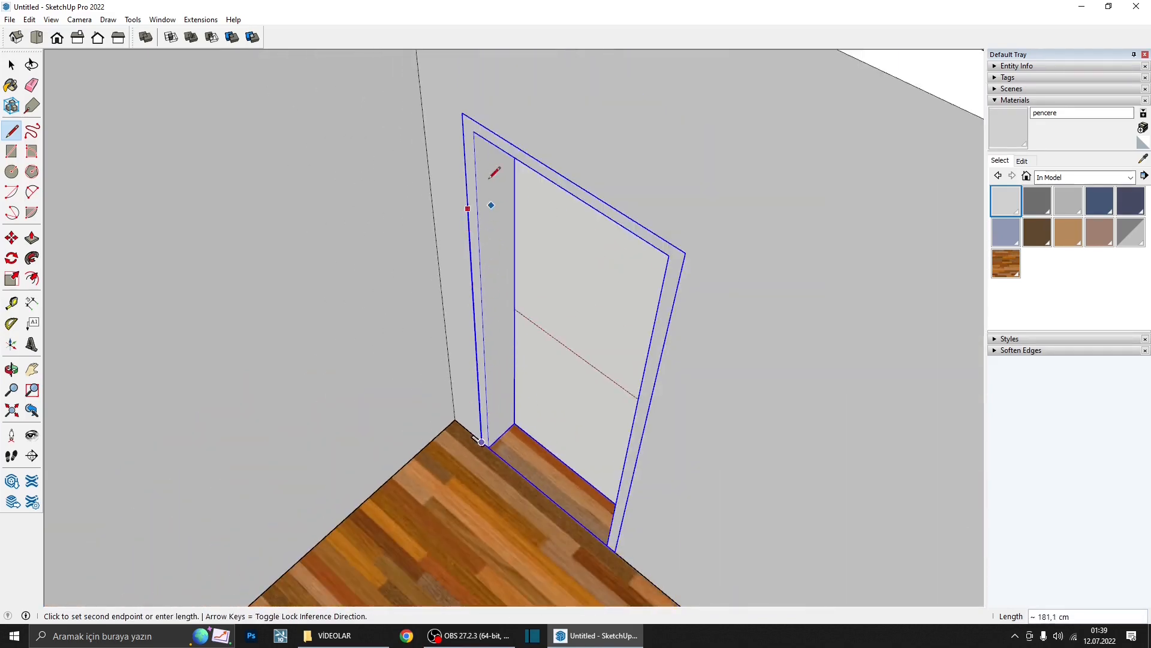
click(462, 112)
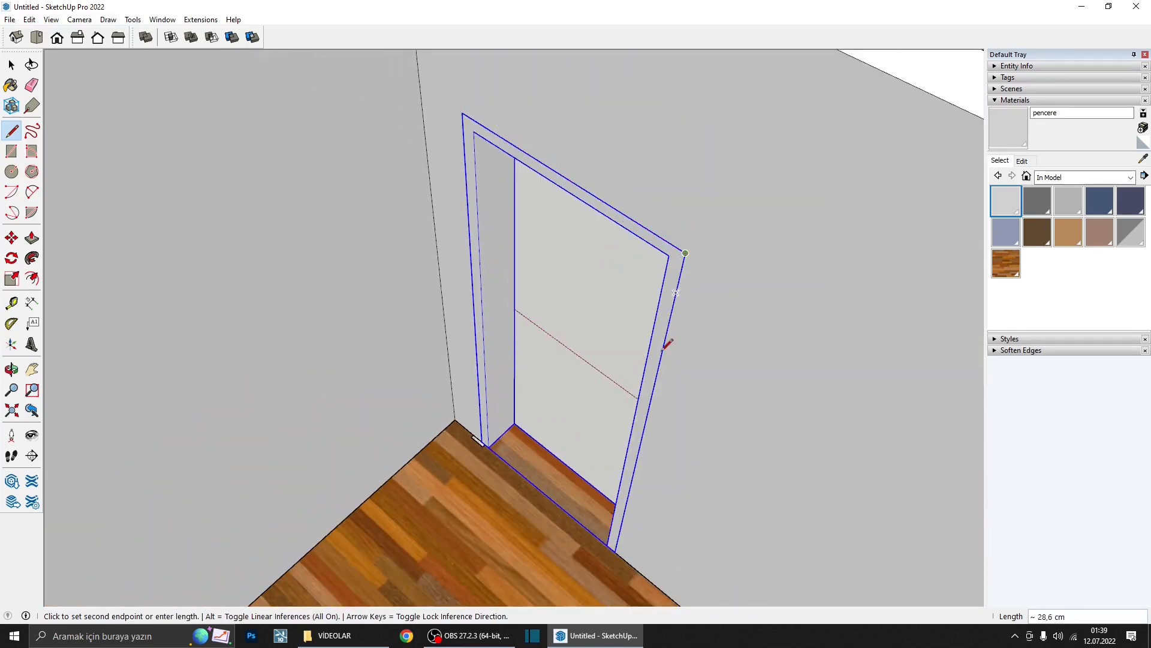
- Round the casing profile's outer corner away from the door with an arc and erase the leftover sharp corner
scroll(444, 420, up, 4)
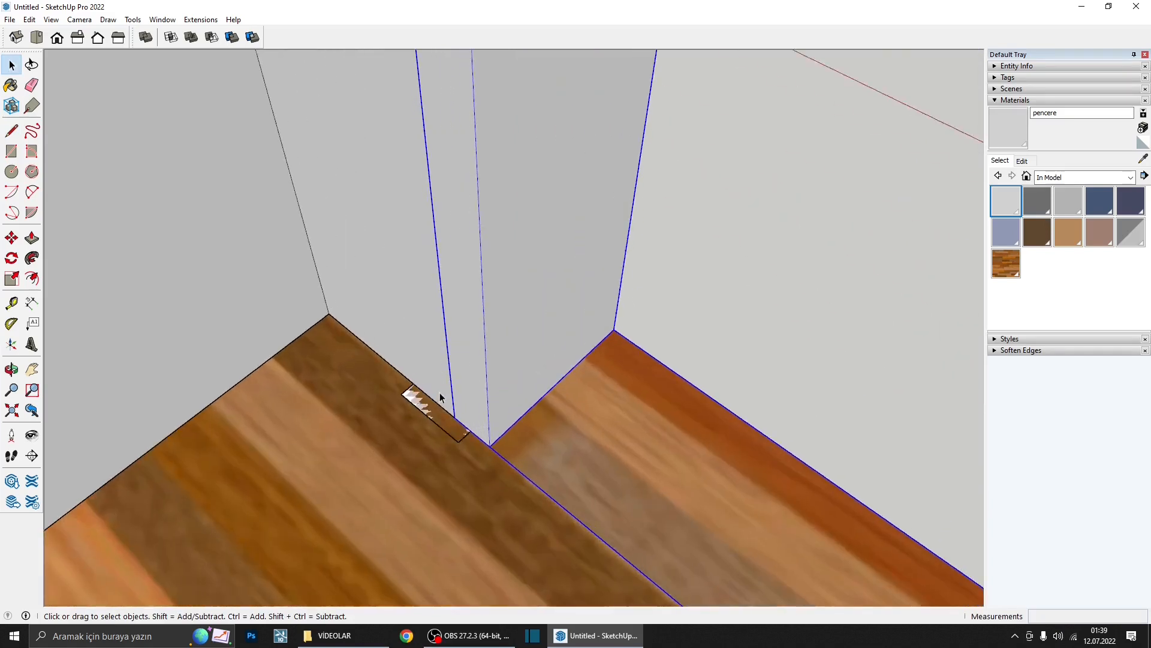
click(450, 442)
scroll(324, 355, up, 3)
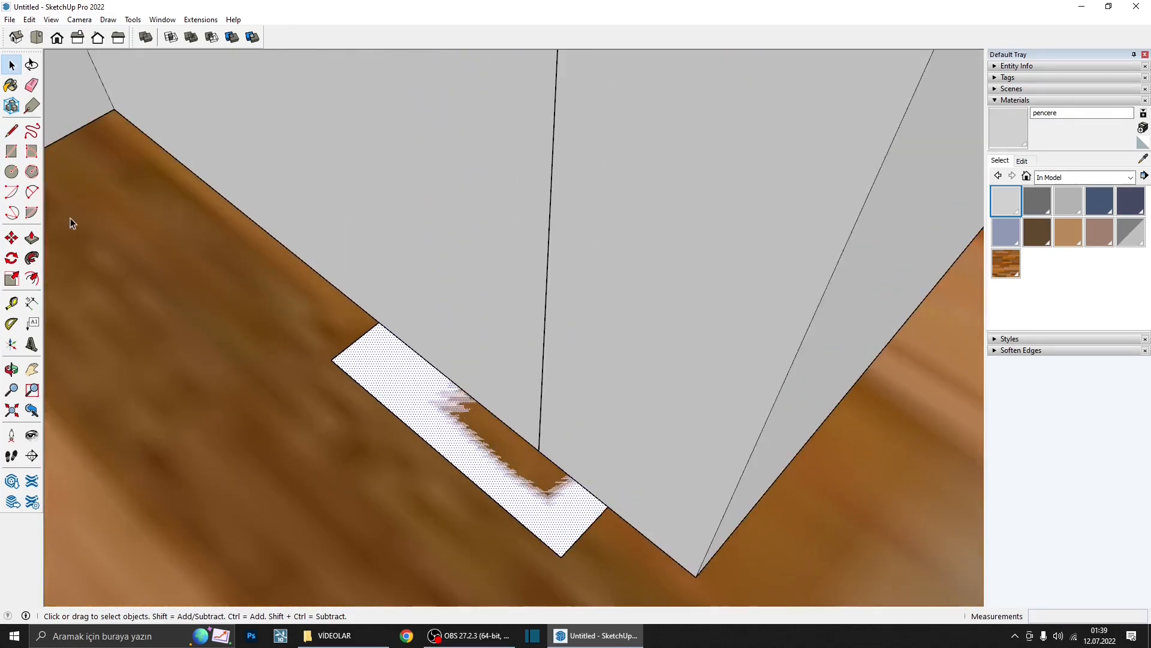
click(32, 192)
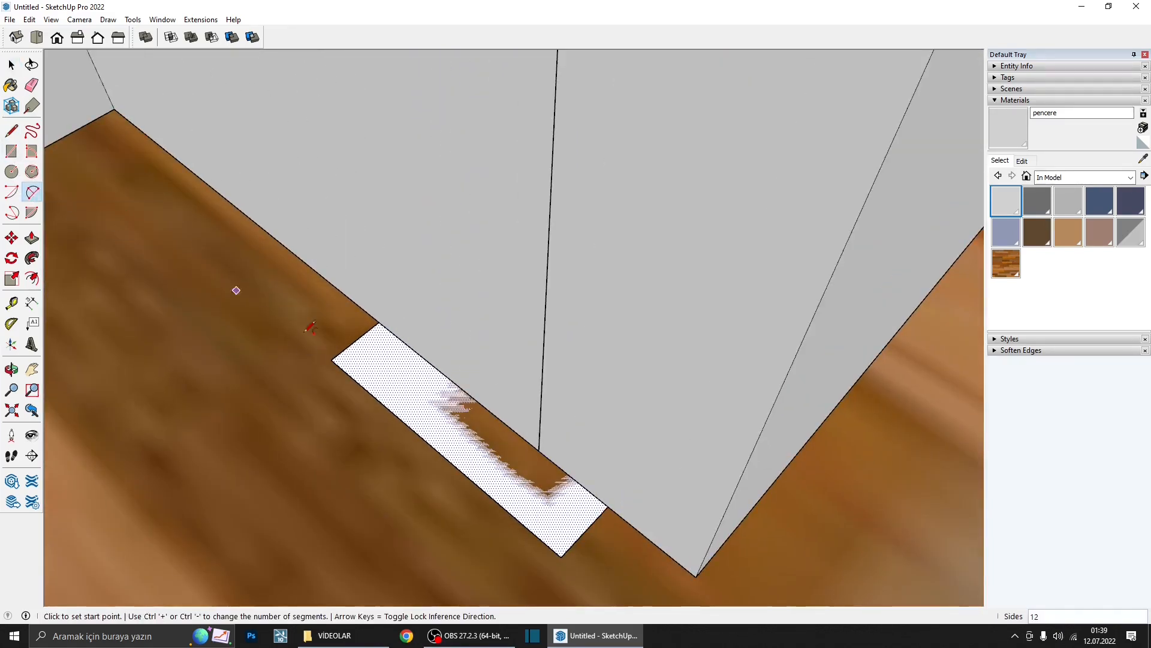
scroll(336, 342, up, 2)
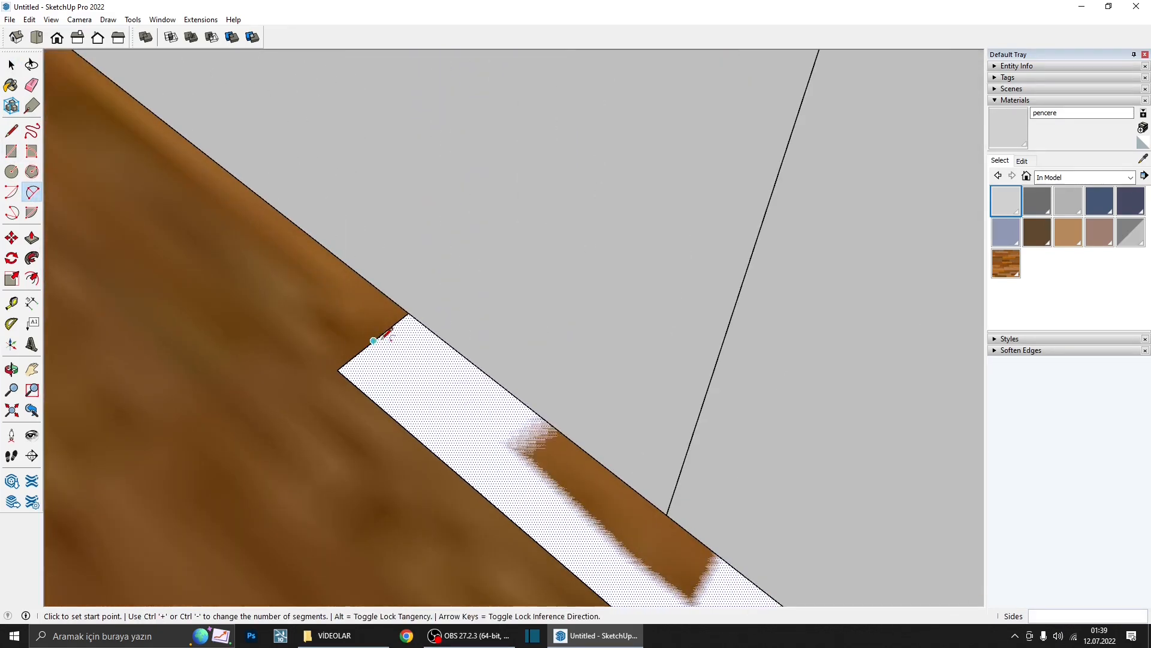
click(370, 398)
middle_drag(362, 354, 343, 340)
key(e)
click(336, 331)
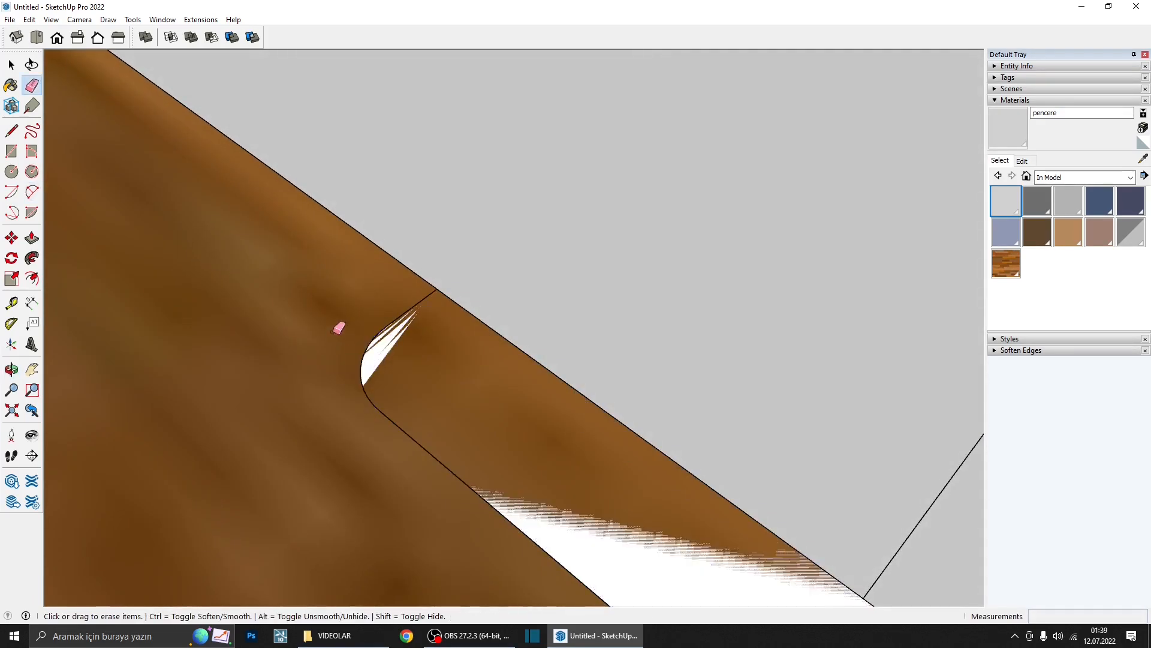
- Bevel the casing profile's outer corner nearest the door opening with a line about 1.4 cm long and erase the leftover corner
scroll(340, 331, down, 5)
scroll(487, 445, up, 3)
key(l)
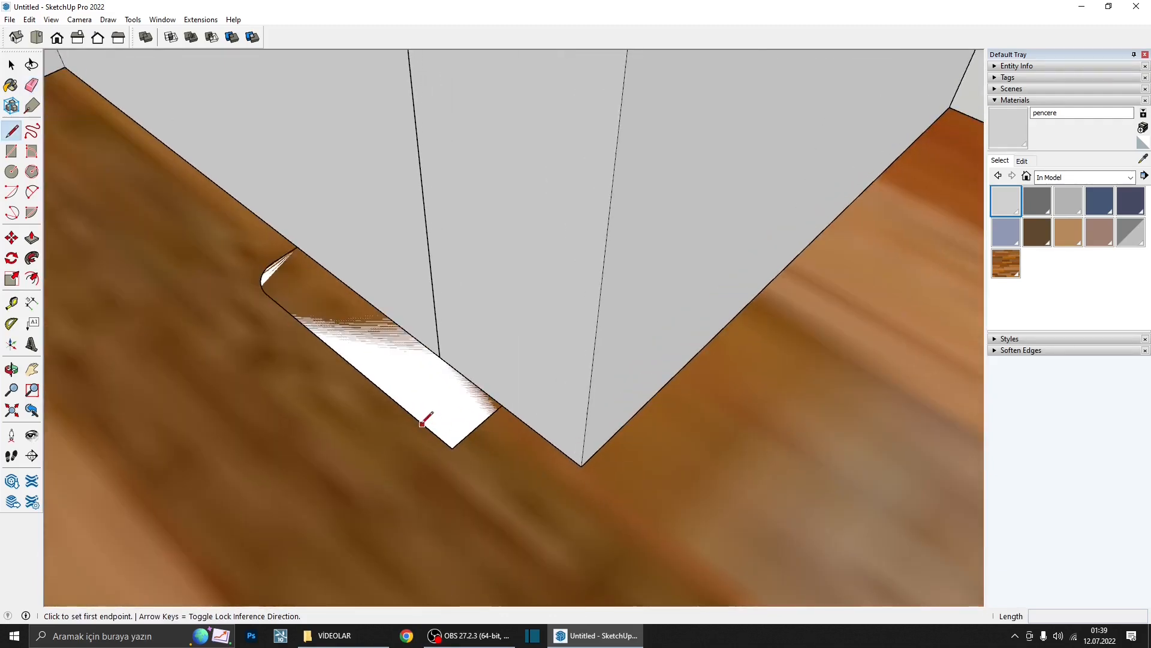
click(424, 425)
click(480, 424)
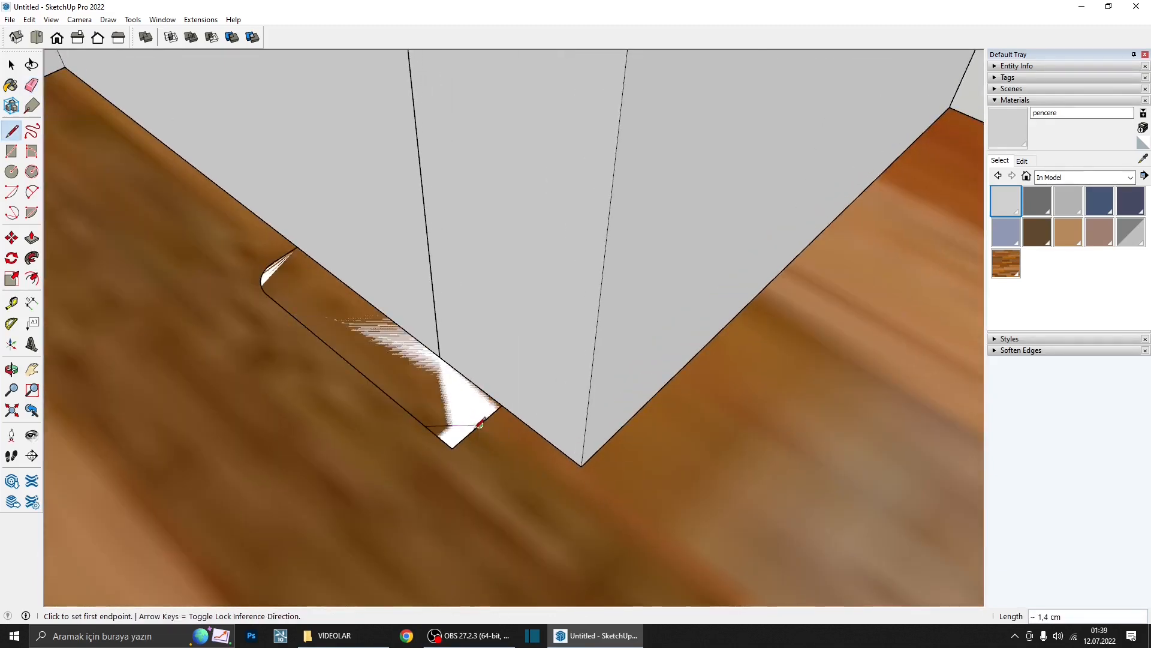
key(e)
scroll(469, 433, down, 2)
- Select the traced line path around the door frame and sweep the casing profile along it with Follow Me
key(space)
click(435, 403)
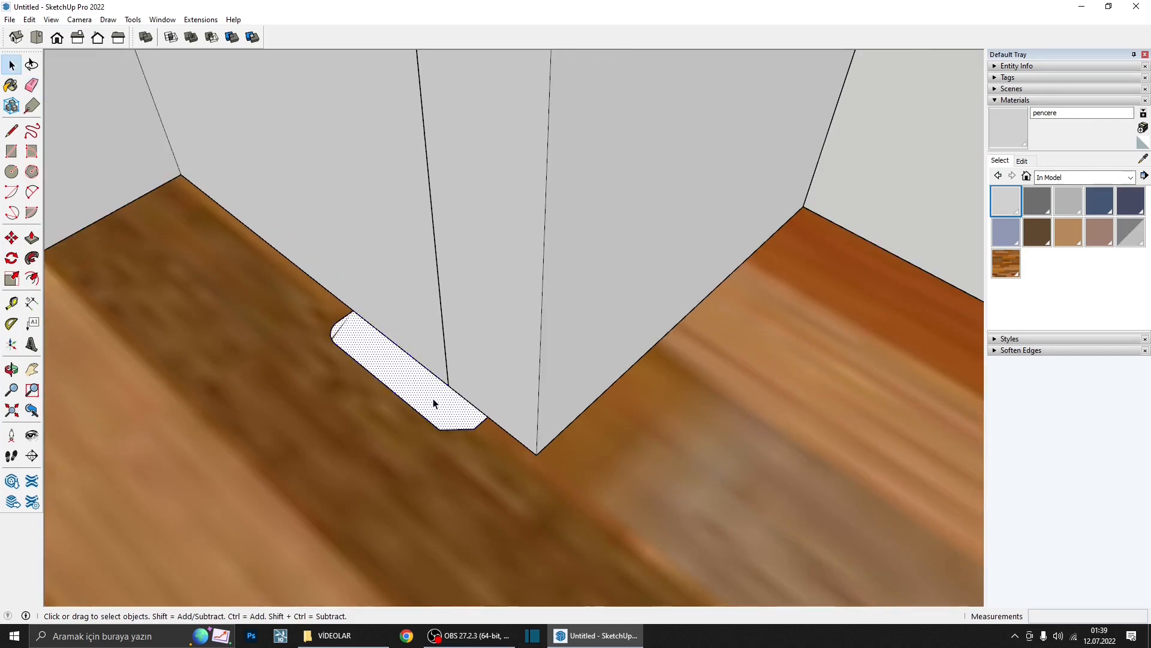
scroll(456, 419, down, 3)
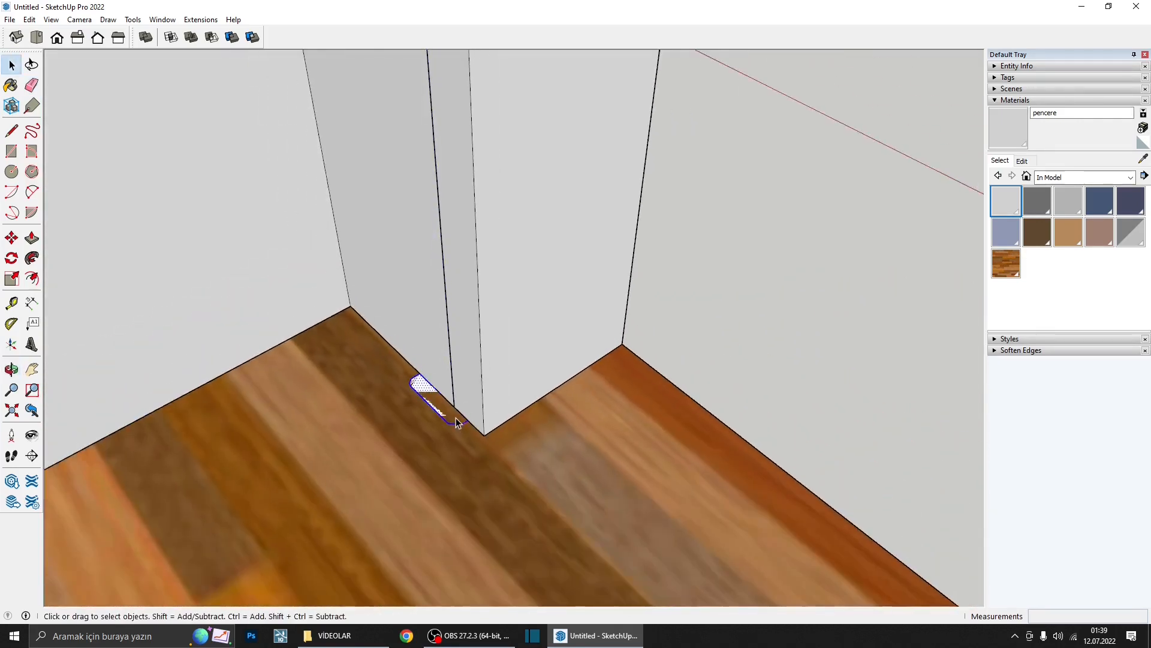
middle_drag(454, 417, 482, 353)
scroll(466, 384, up, 3)
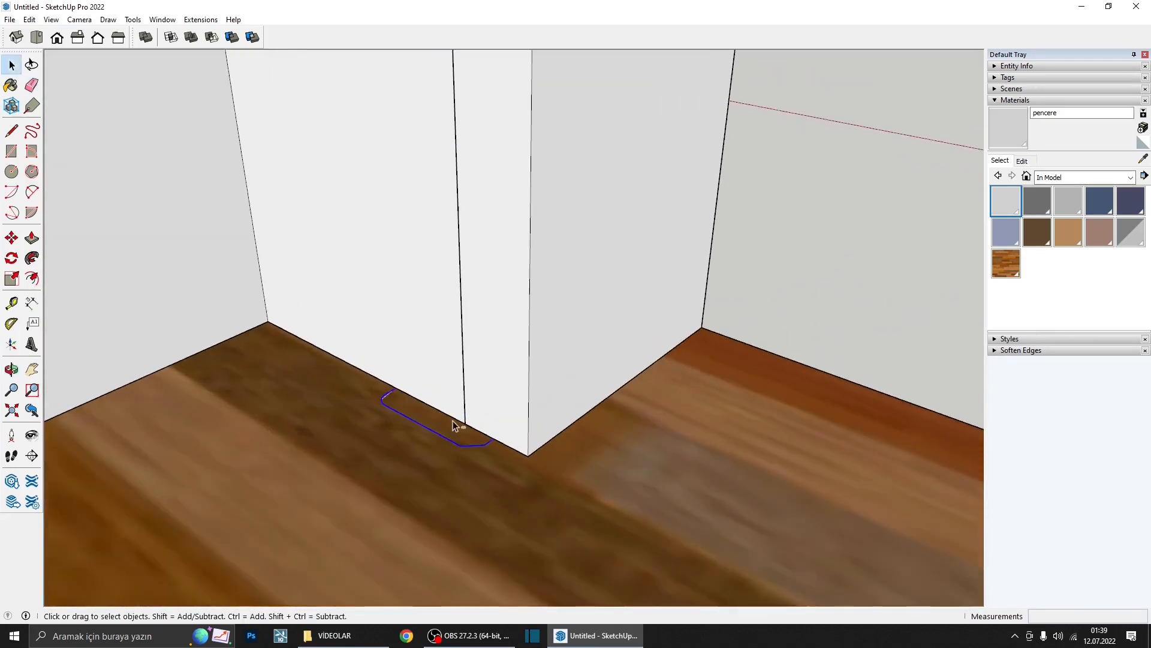
scroll(453, 427, up, 8)
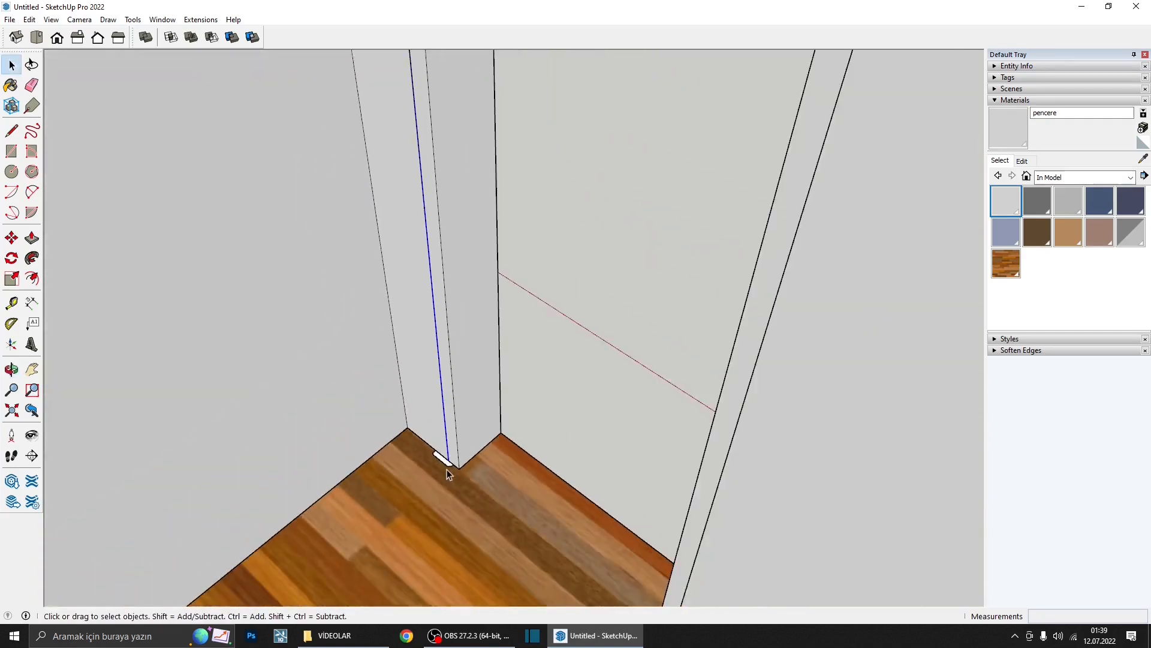
click(31, 259)
scroll(456, 451, up, 7)
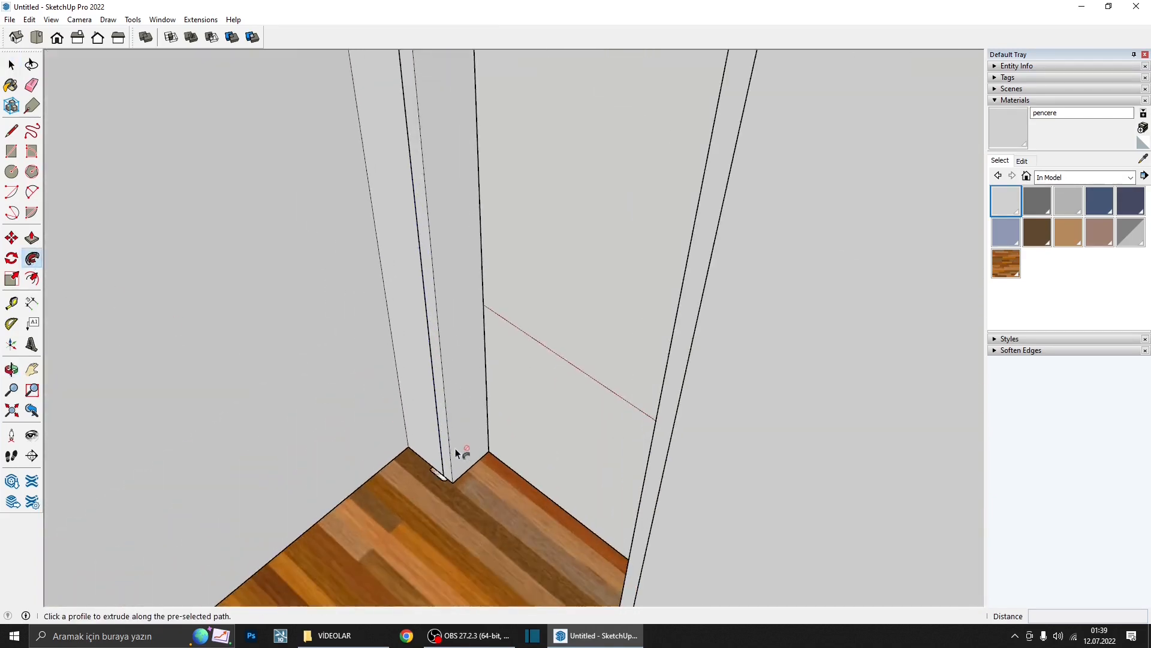
click(438, 477)
- Select the entire swept door casing and make it a group
scroll(442, 475, down, 7)
scroll(442, 476, down, 2)
middle_drag(447, 465, 596, 353)
key(space)
scroll(560, 322, up, 3)
triple_click(559, 320)
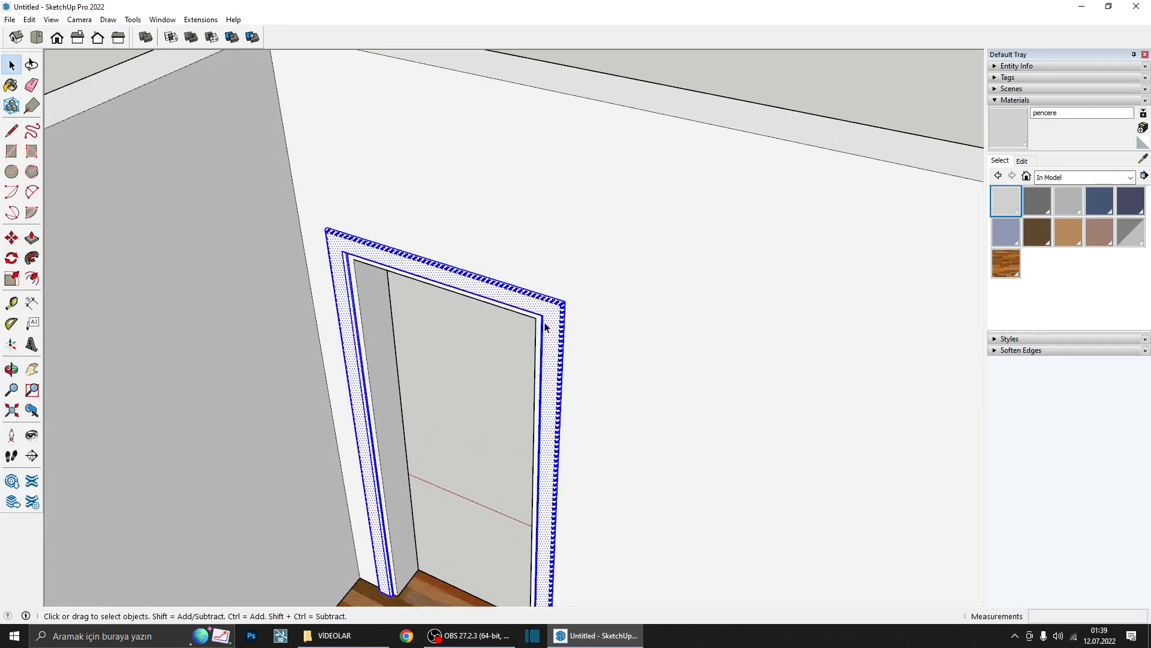
right_click(549, 323)
click(607, 430)
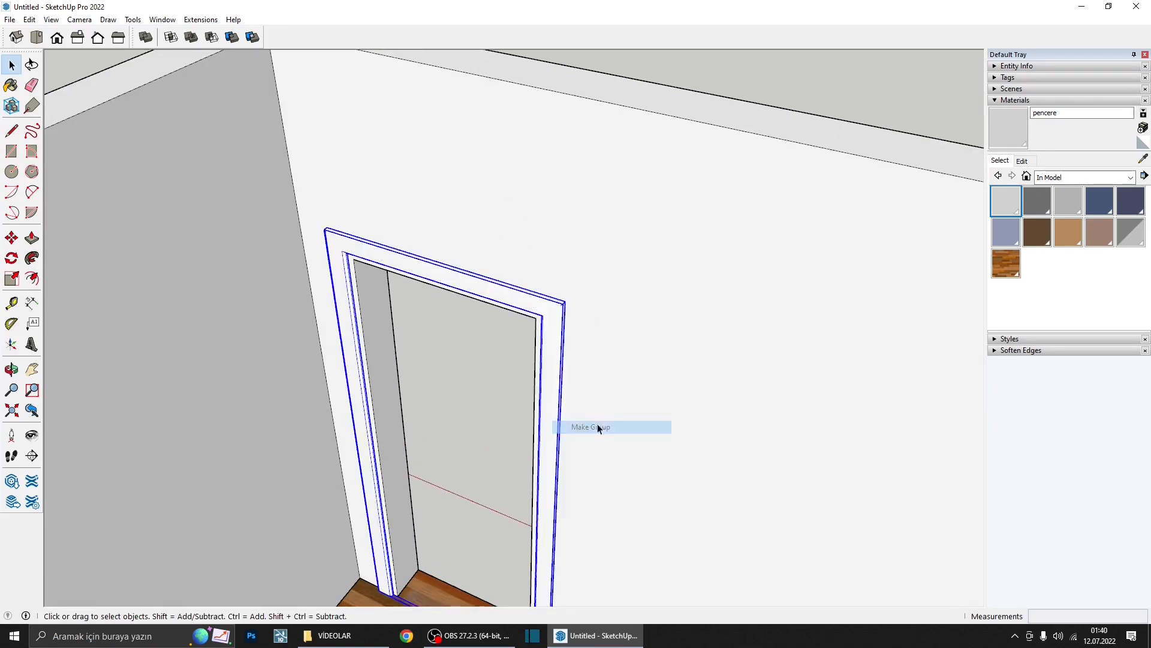
- Draw a door panel rectangle inside the frame from the opening's lower corner to the diagonally opposite upper corner
scroll(582, 414, down, 3)
middle_drag(522, 399, 423, 461)
scroll(433, 463, down, 3)
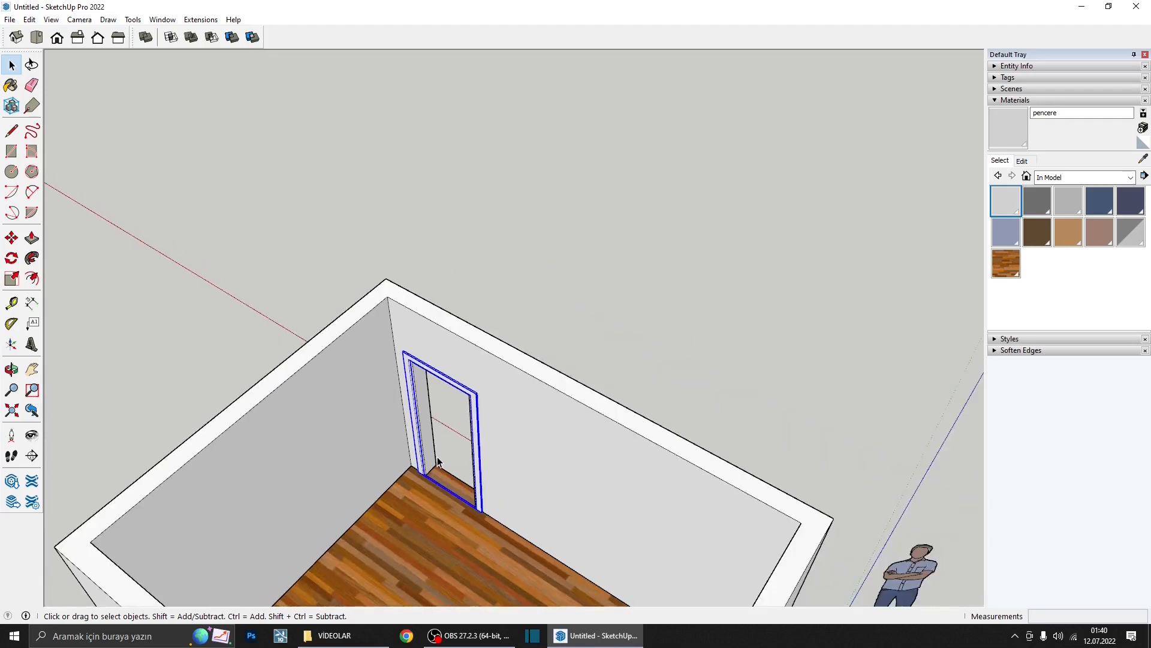
click(12, 151)
scroll(451, 470, up, 6)
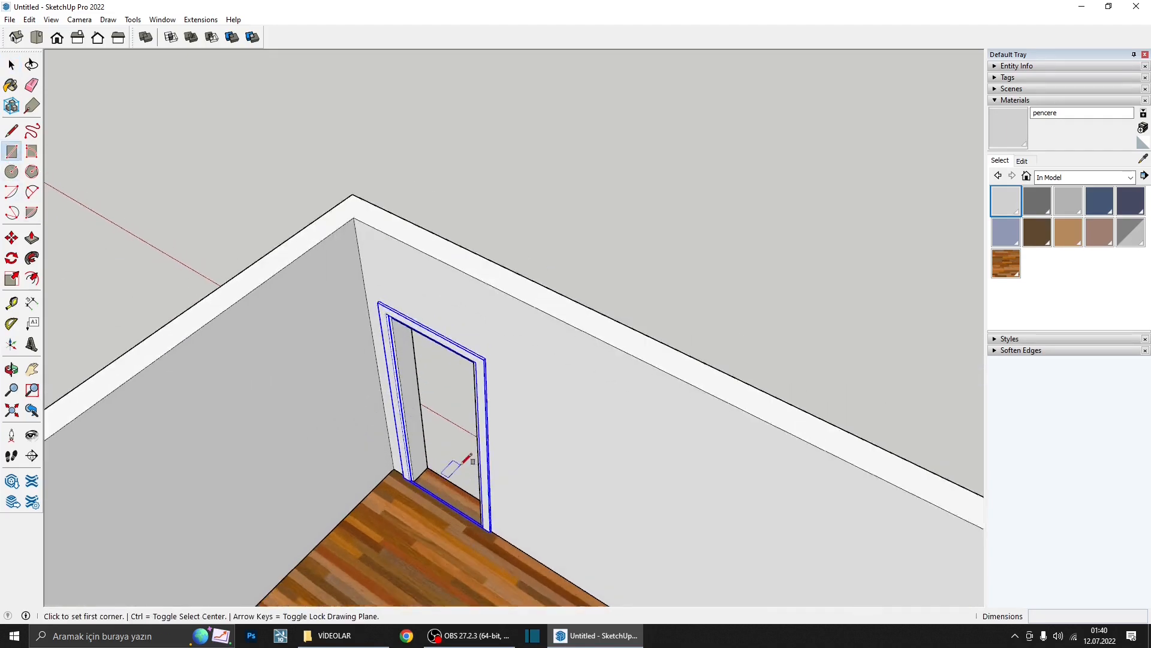
click(451, 471)
scroll(456, 475, down, 5)
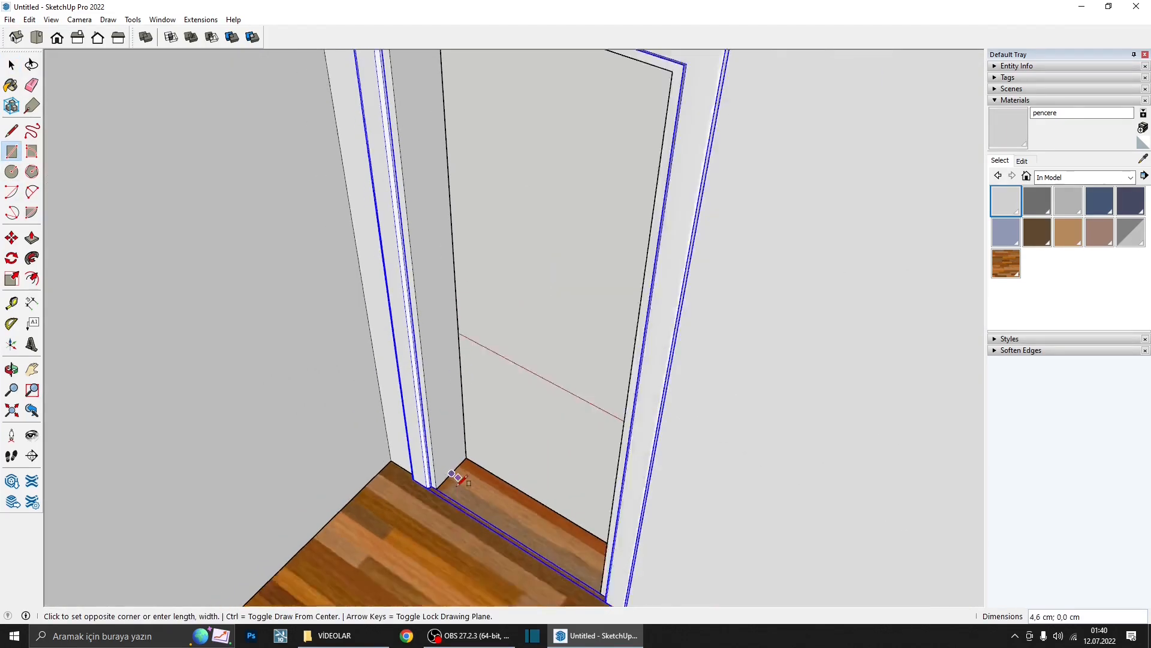
middle_drag(586, 454, 293, 221)
mouse_move(426, 170)
middle_down()
mouse_move(524, 249)
mouse_move(419, 201)
mouse_move(423, 149)
middle_up()
middle_drag(331, 327, 321, 302)
scroll(361, 335, up, 3)
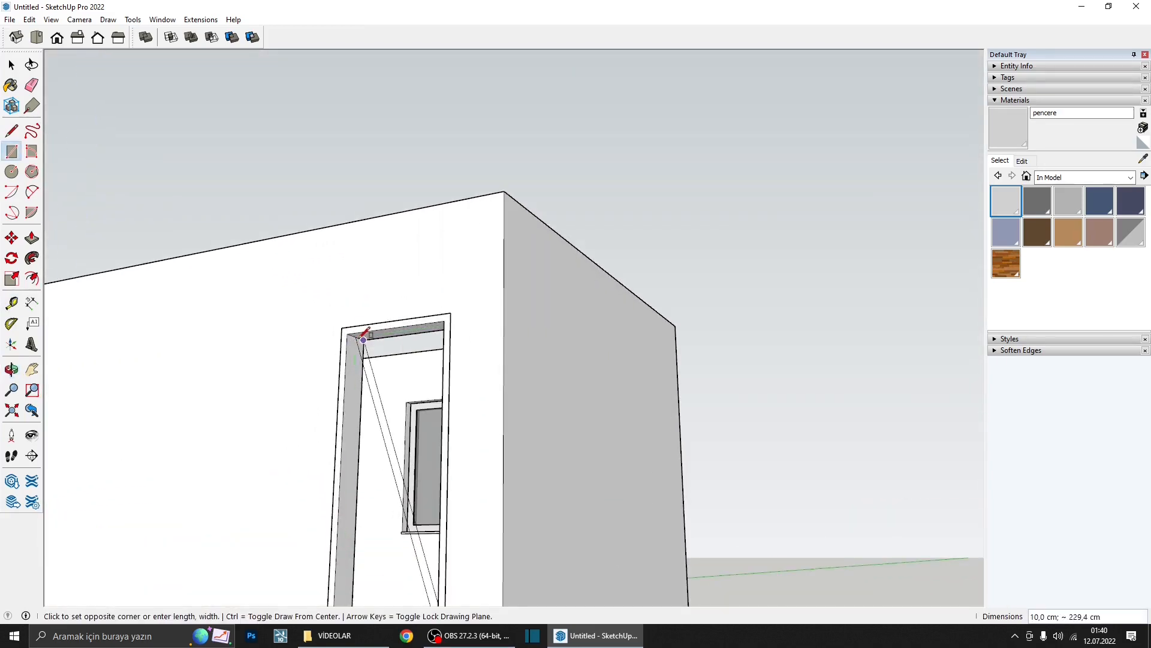
click(364, 340)
scroll(354, 336, down, 5)
scroll(330, 351, up, 4)
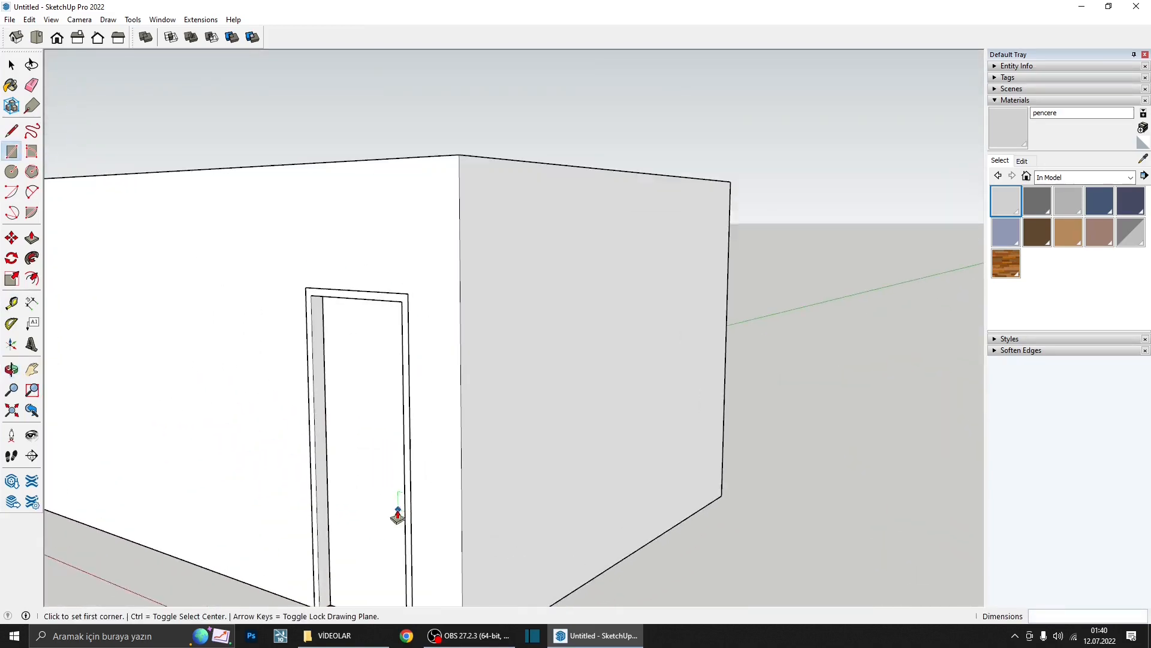
- Push/Pull the door panel face to a thickness of 5 cm
key(p)
click(398, 515)
text(5)
key(Return)
scroll(370, 533, down, 6)
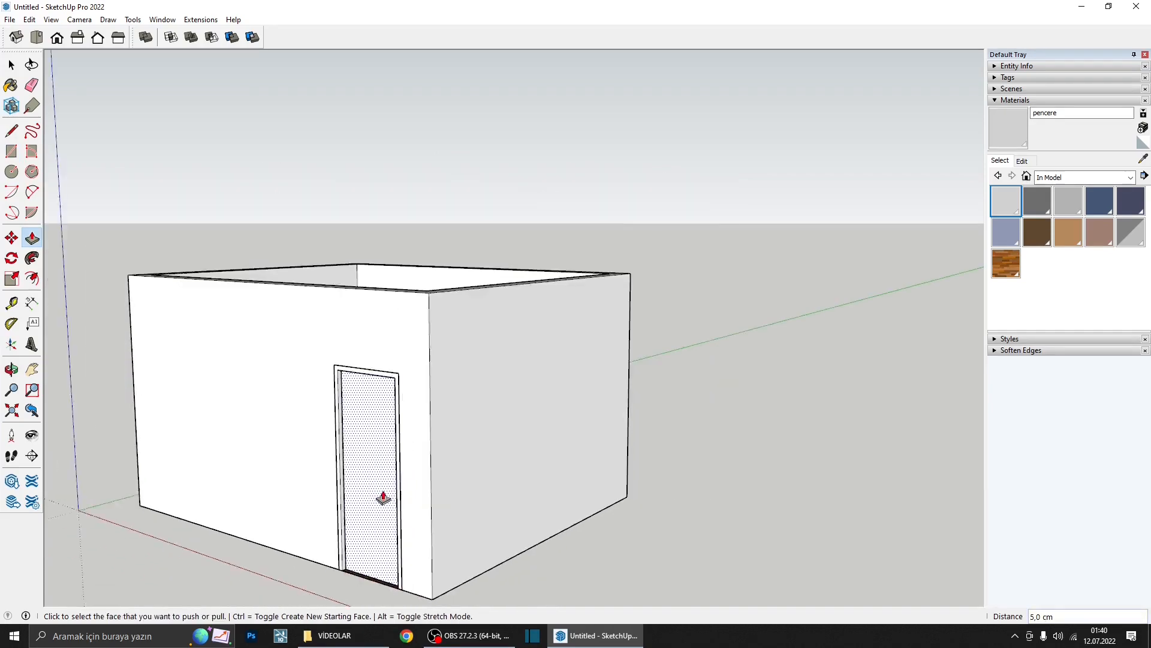
- Select the door panel and make it a group
key(space)
click(364, 528)
right_click(364, 528)
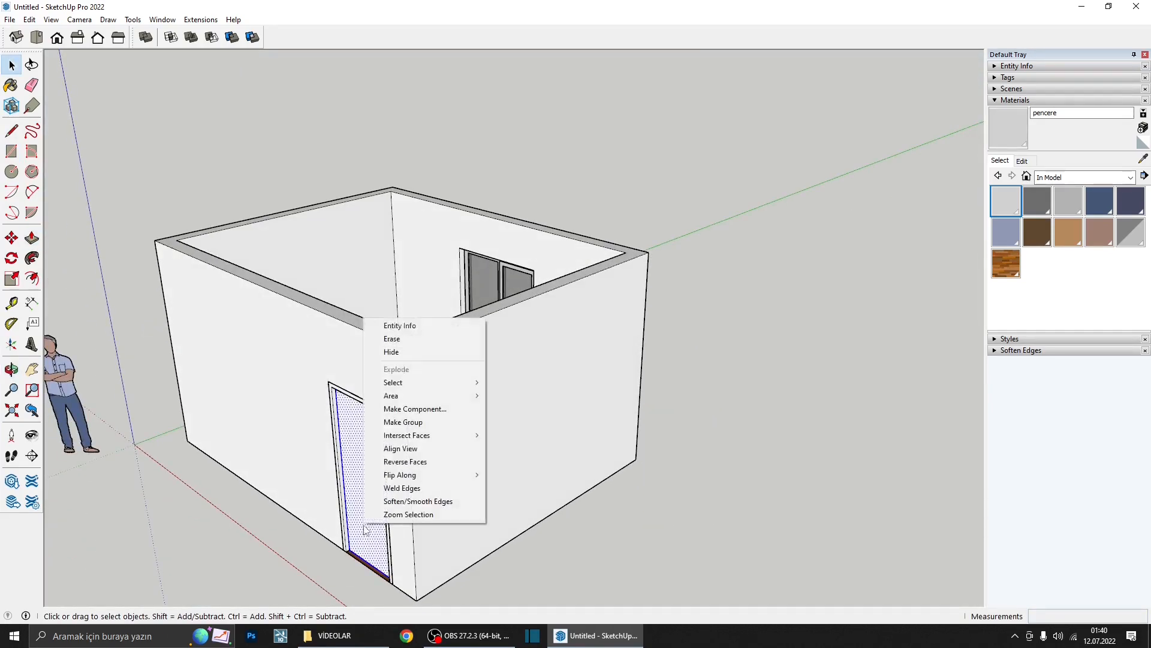
click(411, 422)
middle_drag(414, 427, 436, 333)
key(m)
- Open the wall group for editing and hide the rest of the model during component editing
key(space)
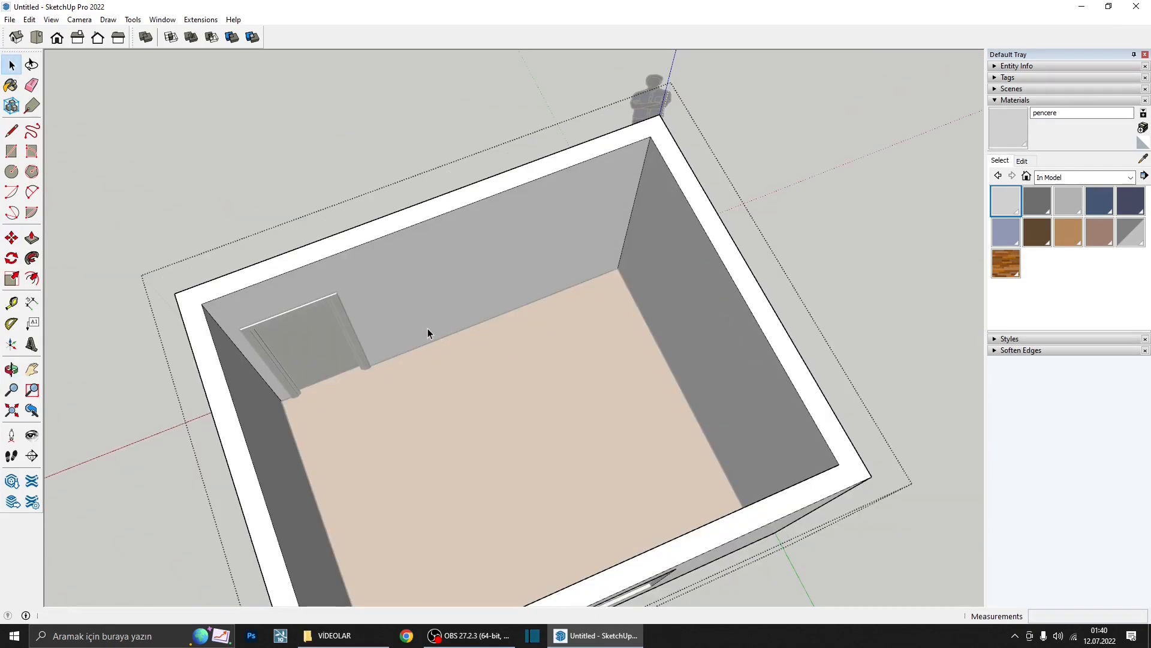
click(29, 20)
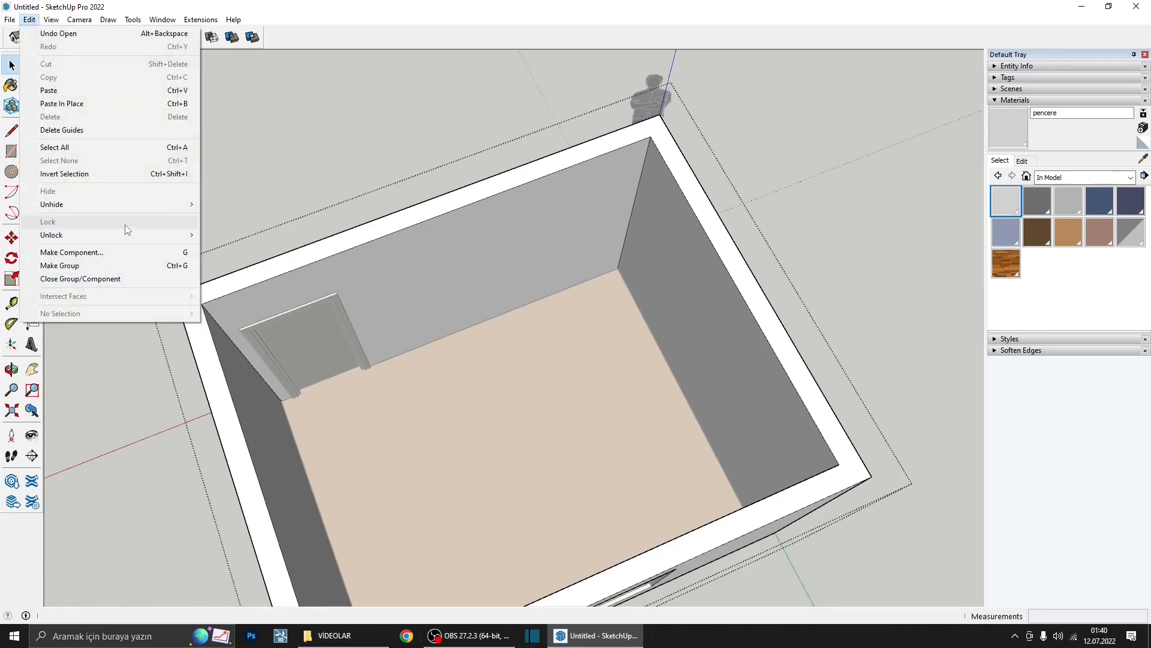
mouse_move(90, 218)
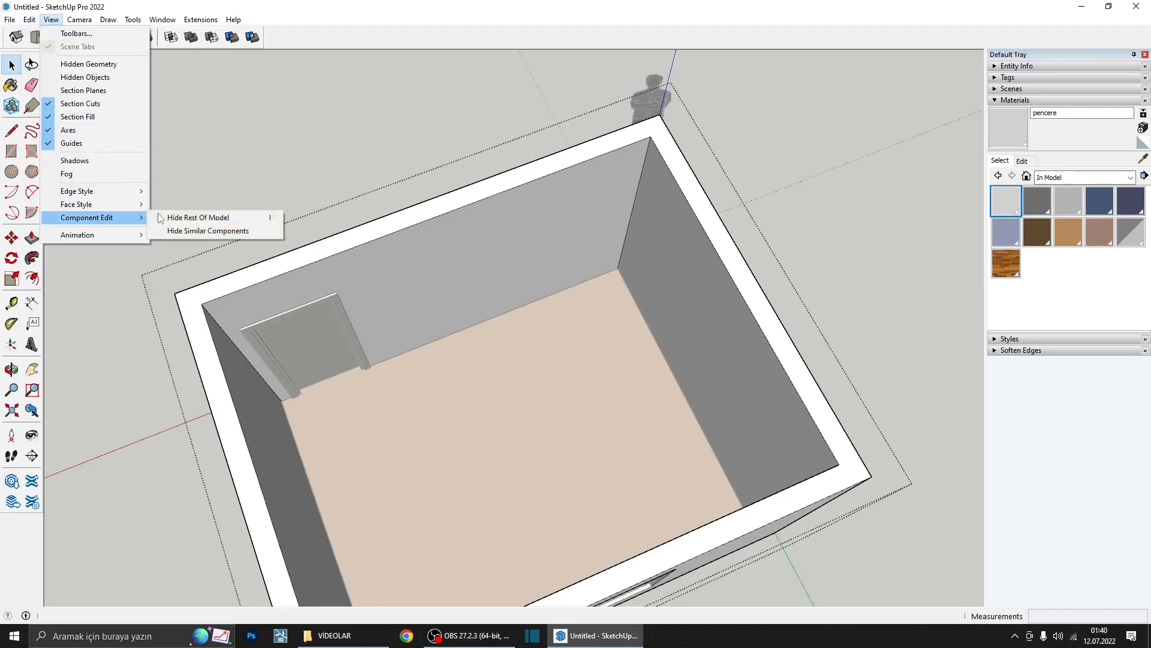
click(213, 218)
scroll(498, 307, down, 3)
scroll(443, 314, up, 2)
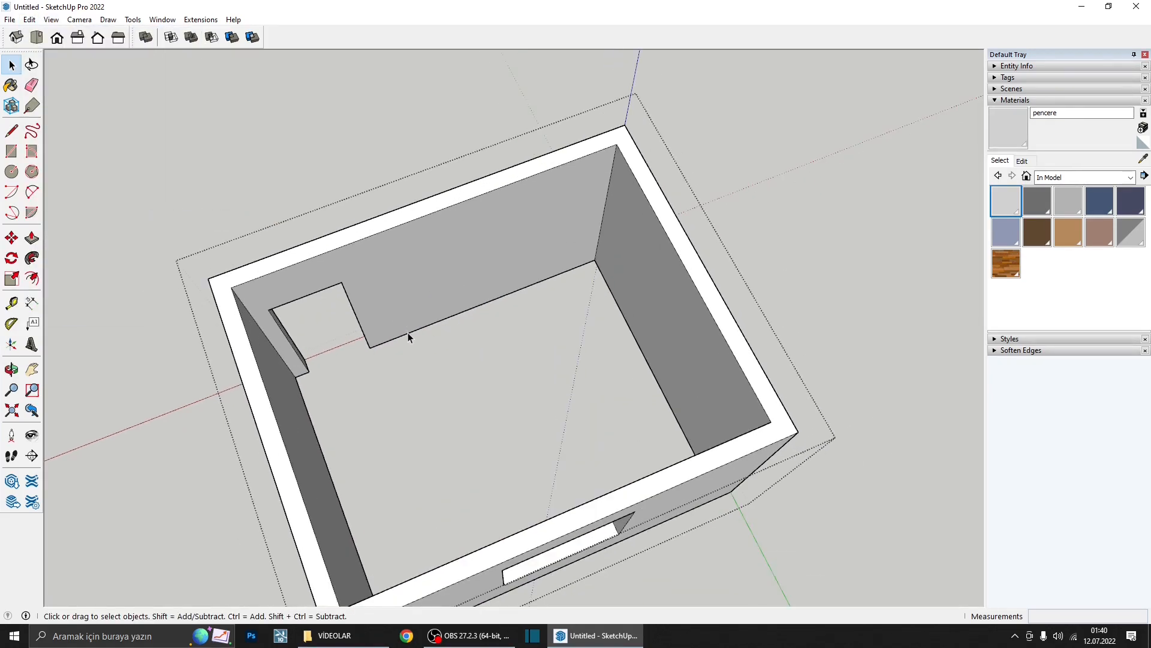
- Select and copy the walls' inner bottom edges around the room, including the short return beside the door, and close the wall group
middle_drag(647, 362, 808, 329)
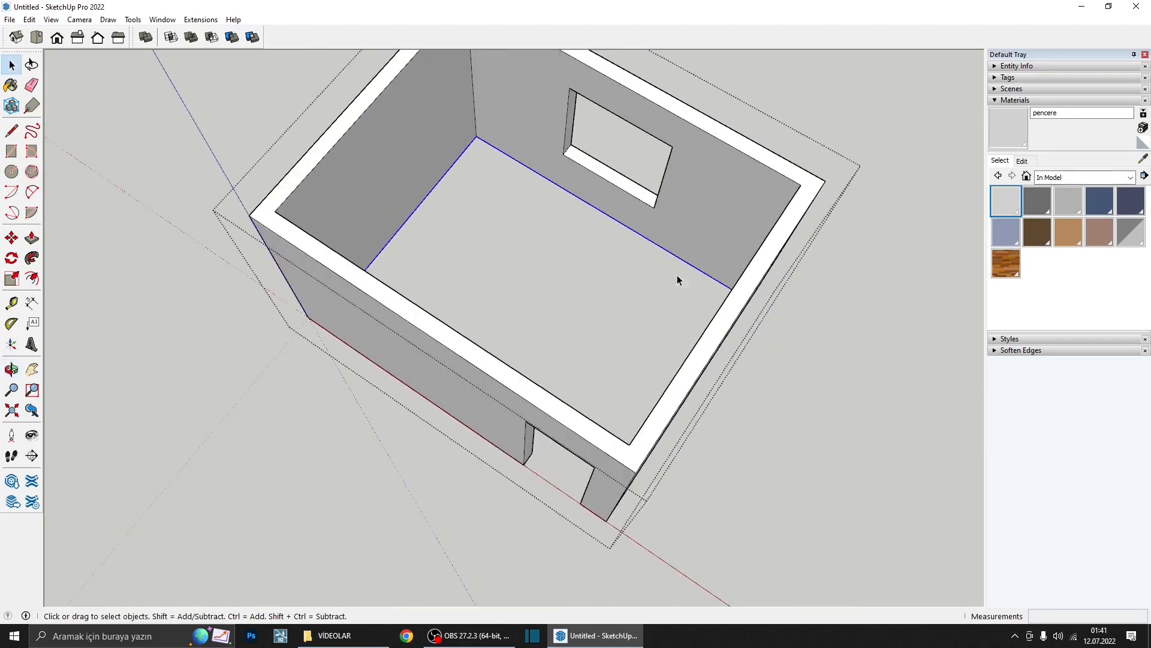
middle_drag(678, 280, 959, 355)
scroll(610, 253, up, 3)
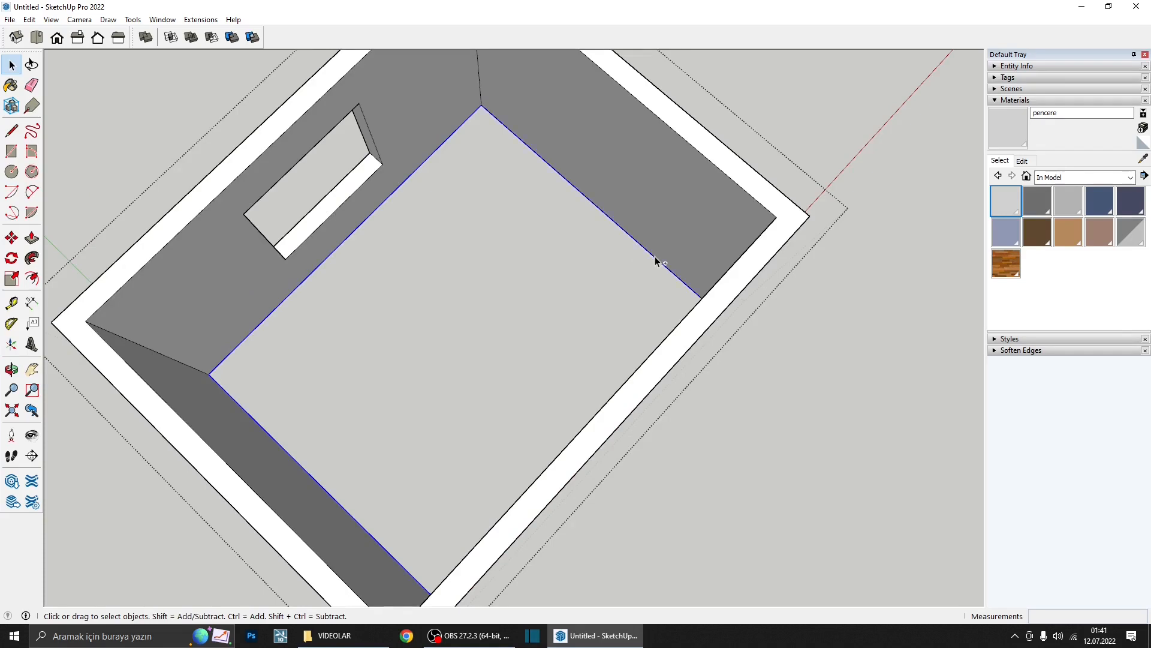
scroll(656, 261, down, 3)
middle_drag(581, 265, 612, 216)
scroll(557, 172, up, 4)
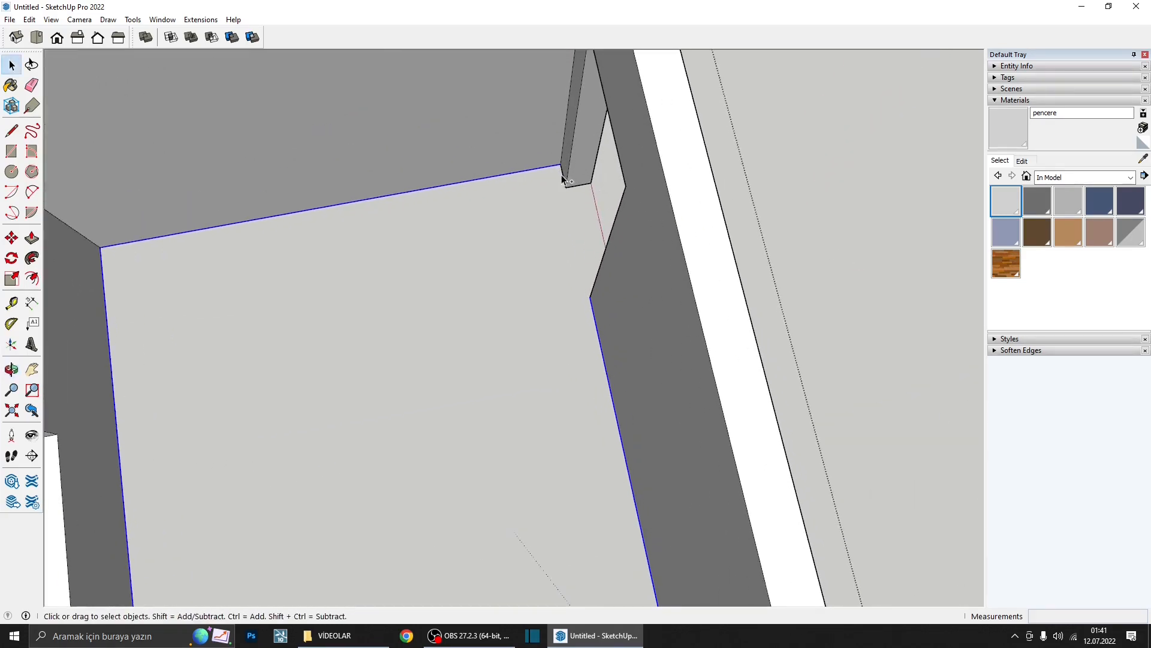
scroll(564, 181, down, 2)
scroll(570, 195, down, 3)
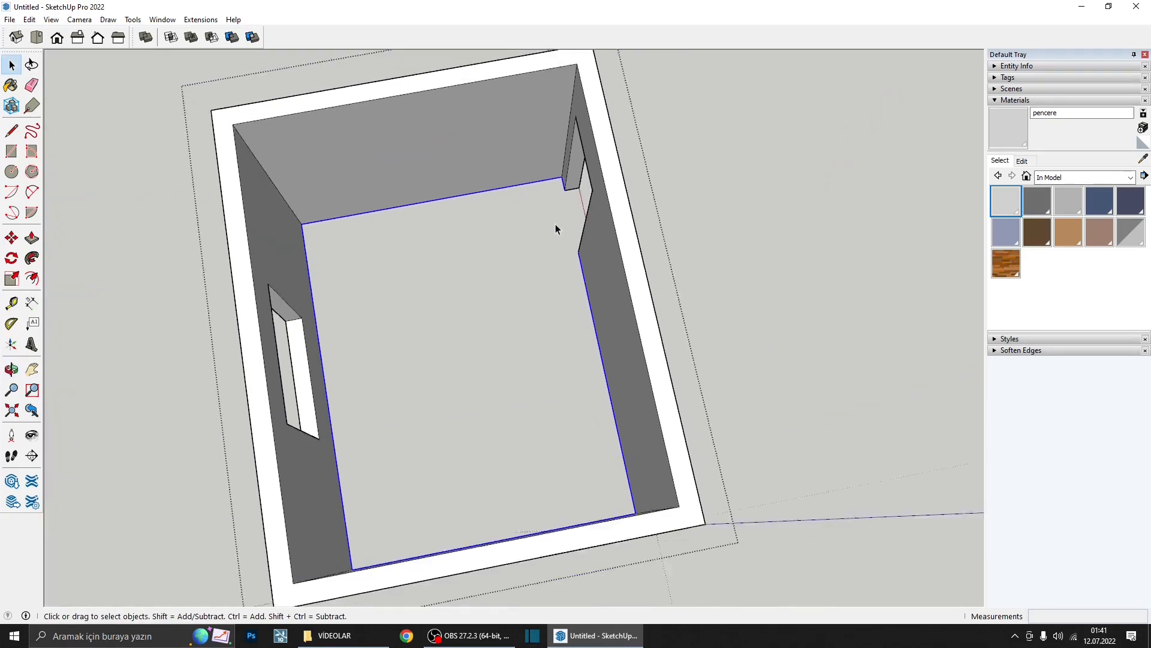
middle_drag(556, 224, 448, 534)
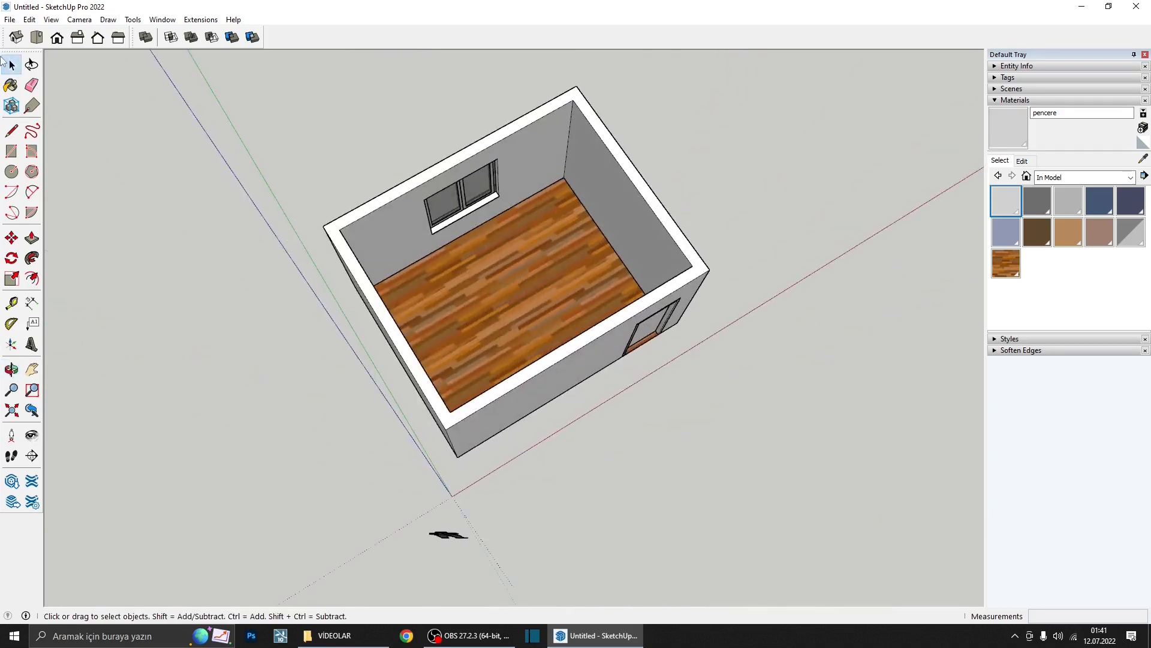
- Paste the copied wall base edges in place outside the wall group and clear the selection
click(28, 19)
click(69, 104)
middle_drag(636, 282, 779, 252)
click(780, 252)
- Draw a 10 by 2 cm baseboard profile rectangle on the outer face of the door wall
middle_drag(588, 336, 514, 250)
scroll(524, 311, up, 3)
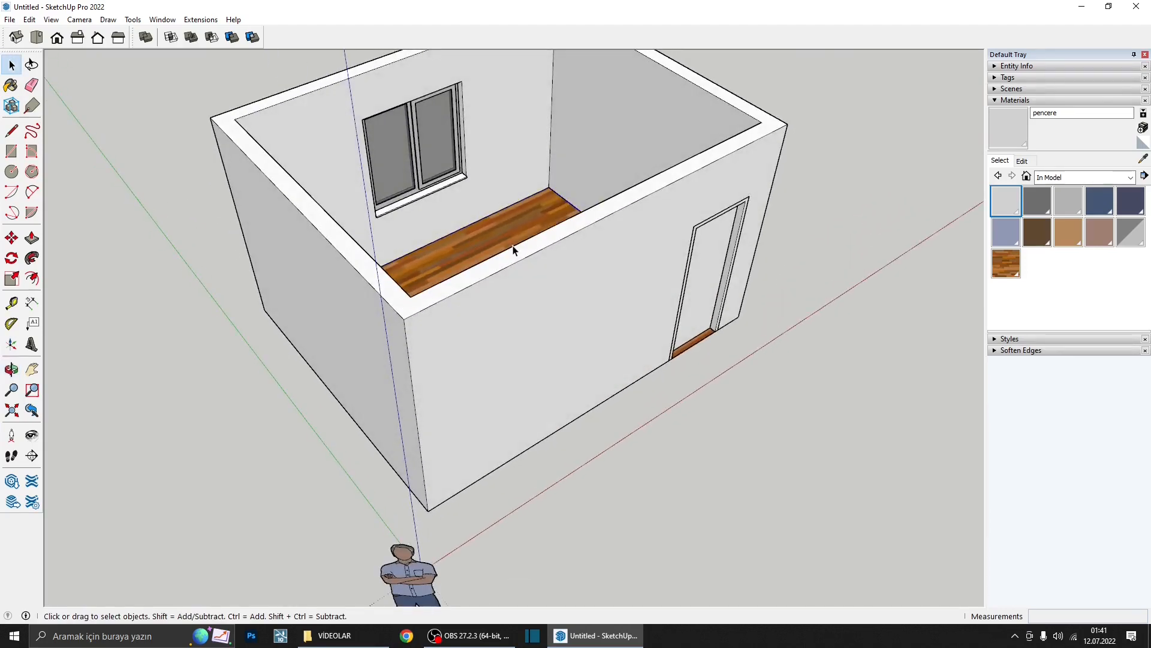
key(r)
click(566, 288)
scroll(411, 236, up, 5)
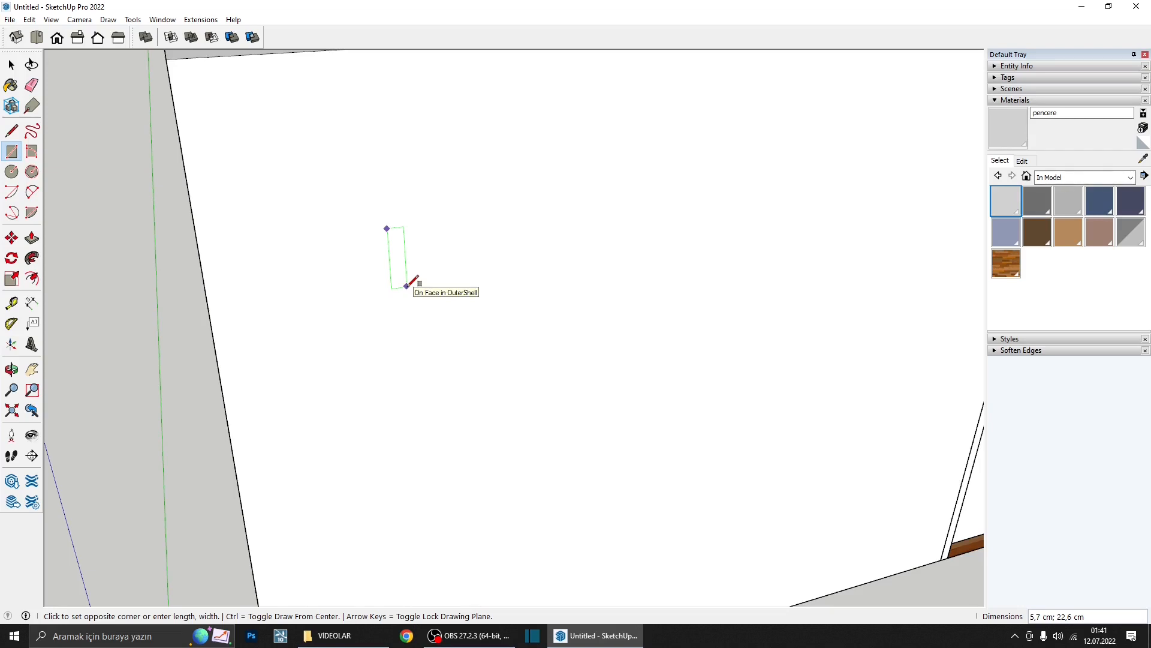
text(10;2)
key(Return)
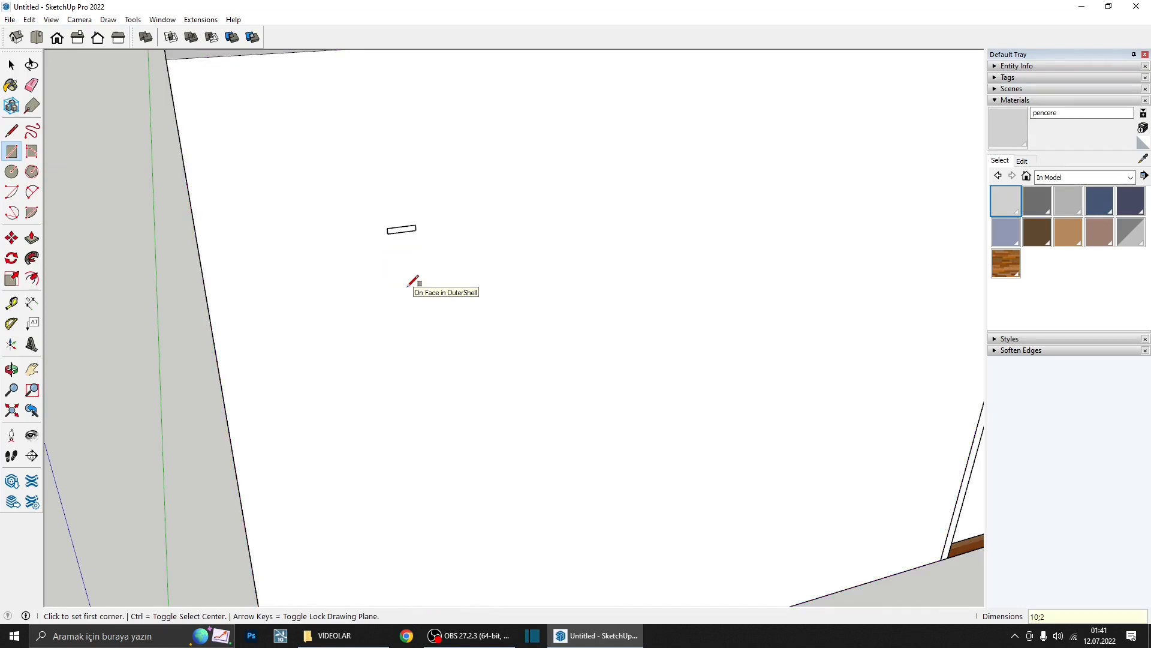
- Select the baseboard profile and rotate it 90° about its upper edge's midpoint so it stands upright
key(space)
scroll(412, 258, up, 4)
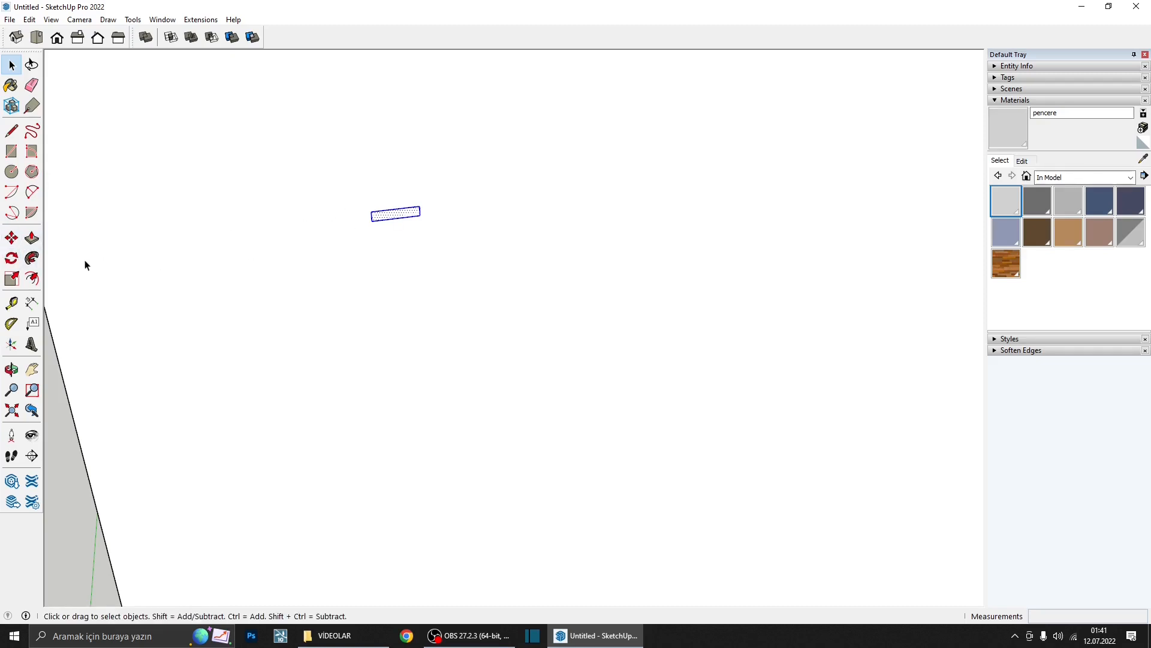
key(q)
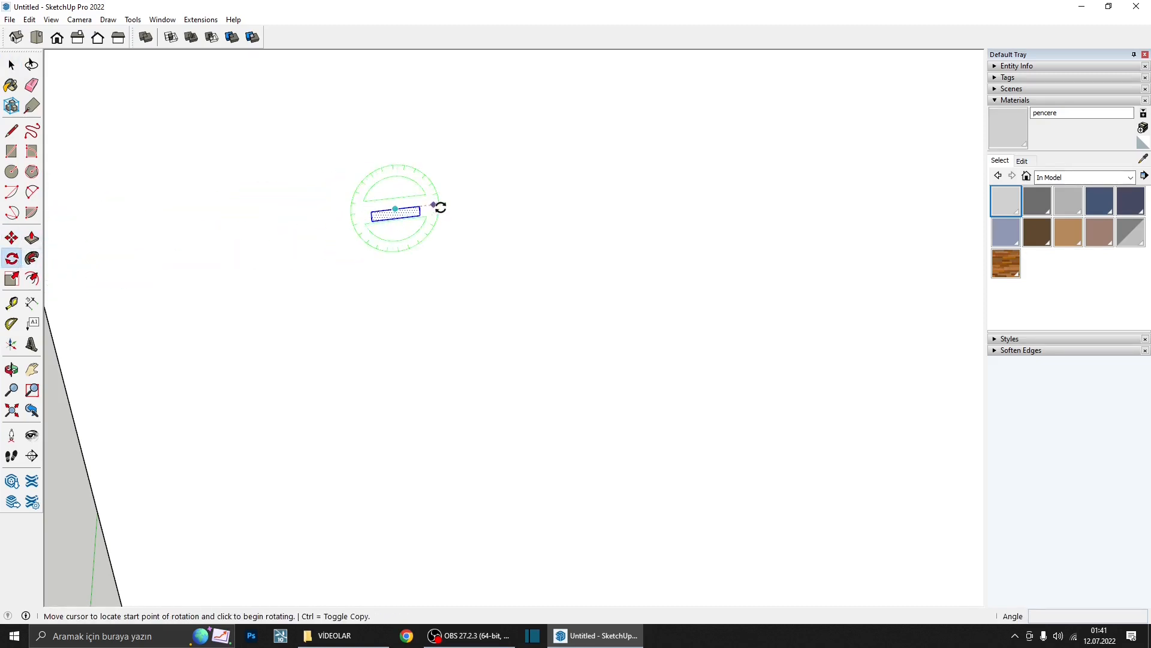
click(441, 205)
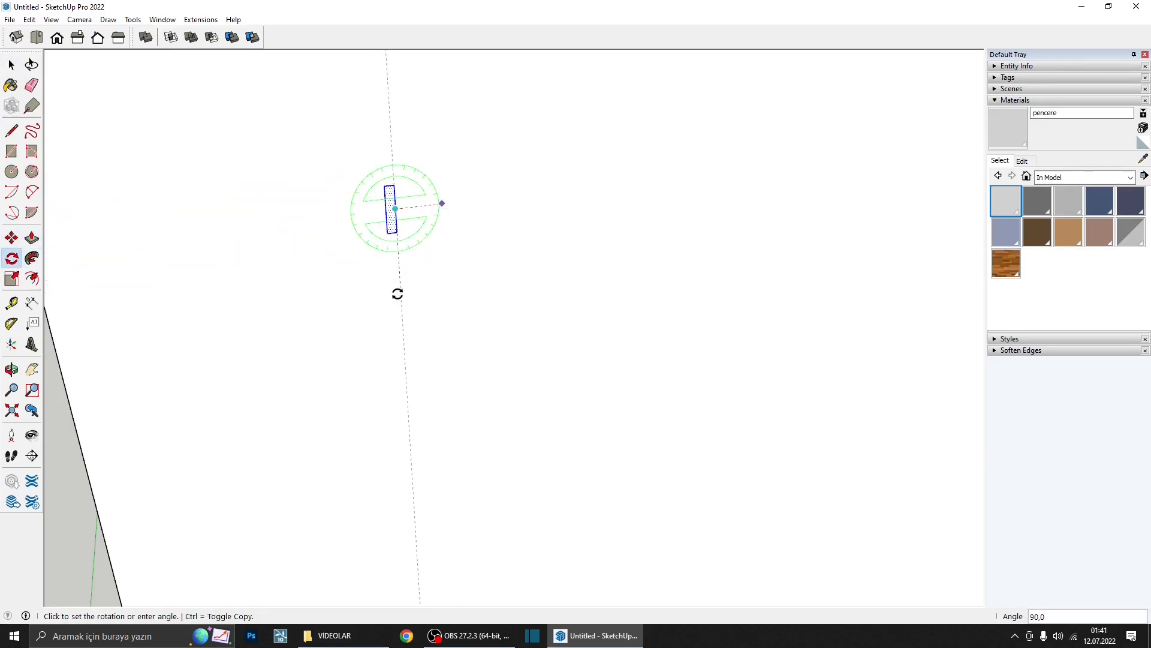
text(90)
key(Return)
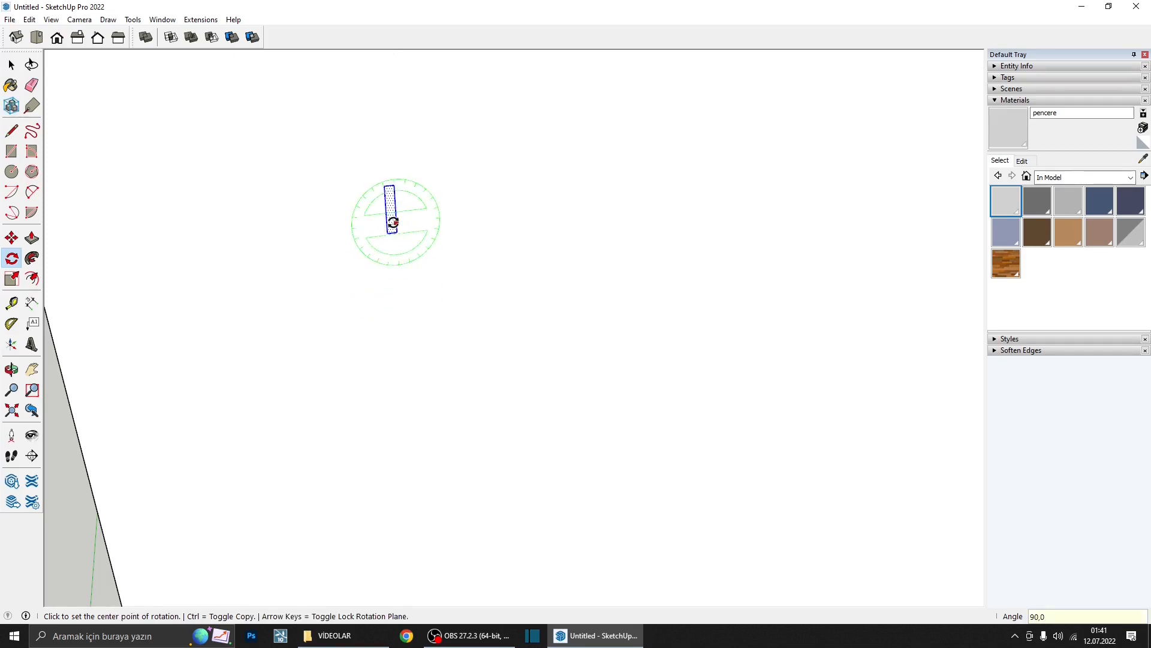
- Draw an outward arc from the baseboard profile's upper edge midpoint to its front edge, with a bulge of about 0.4 cm
scroll(393, 203, up, 4)
shift+middle_drag(390, 155, 382, 210)
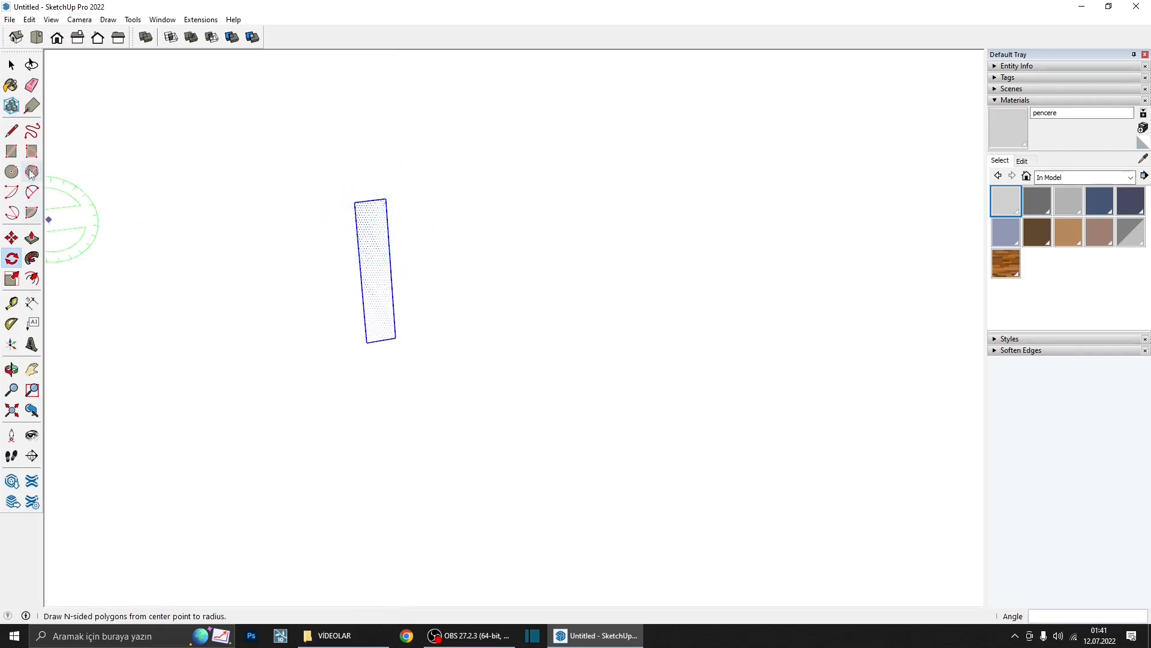
click(34, 192)
scroll(372, 202, up, 2)
click(360, 204)
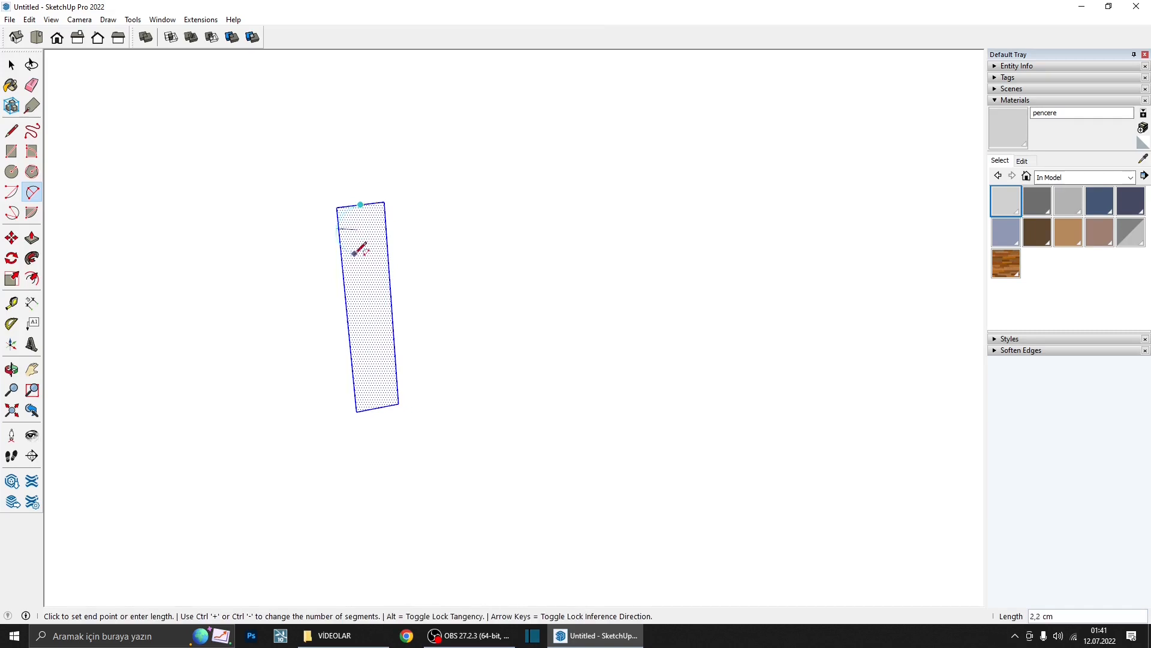
click(343, 267)
scroll(352, 216, up, 2)
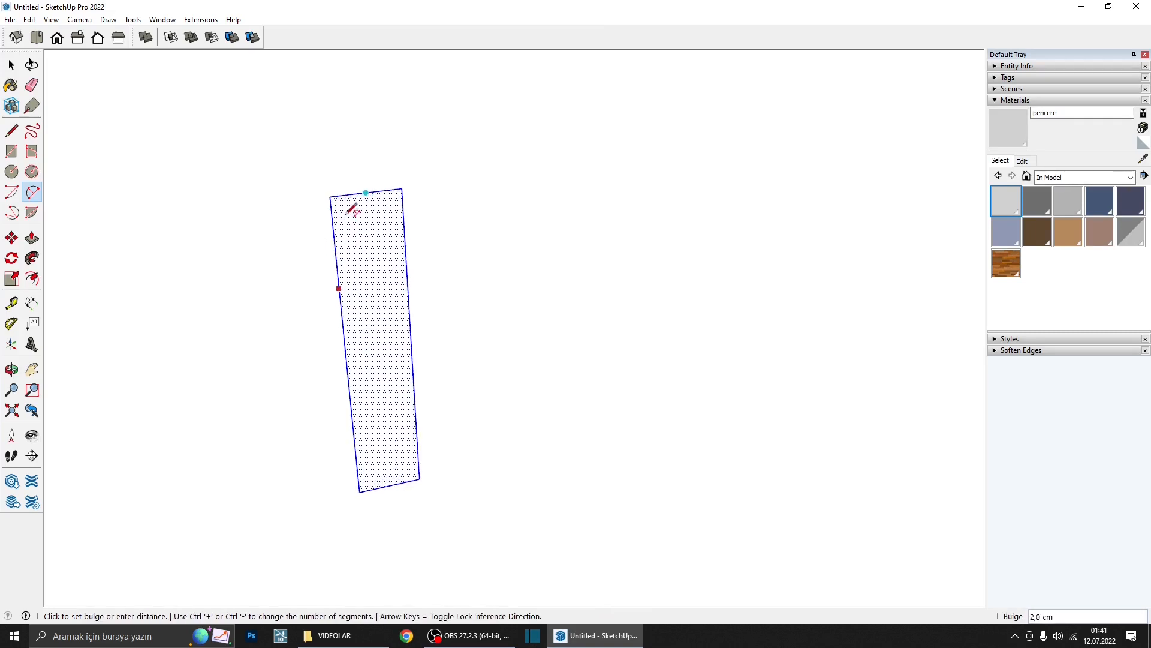
scroll(356, 200, up, 1)
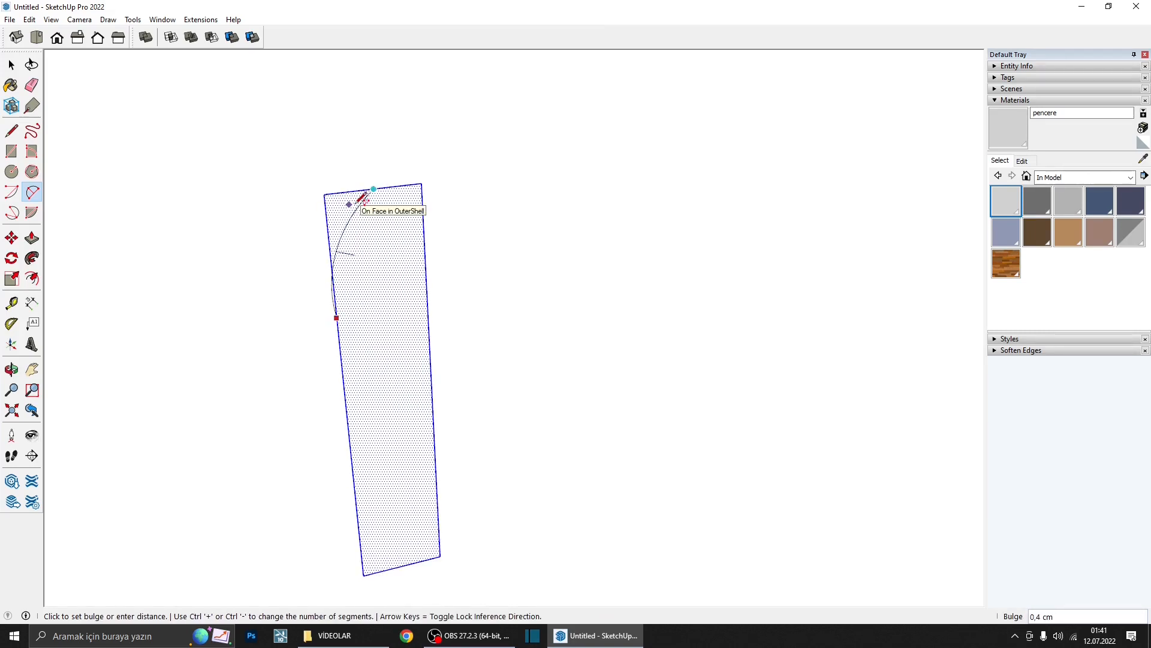
click(358, 196)
- Draw an arc about 2.7 cm long from the first arc's lower end into the profile, bulging about 0.2 cm away from the front edge
scroll(336, 316, up, 2)
click(337, 315)
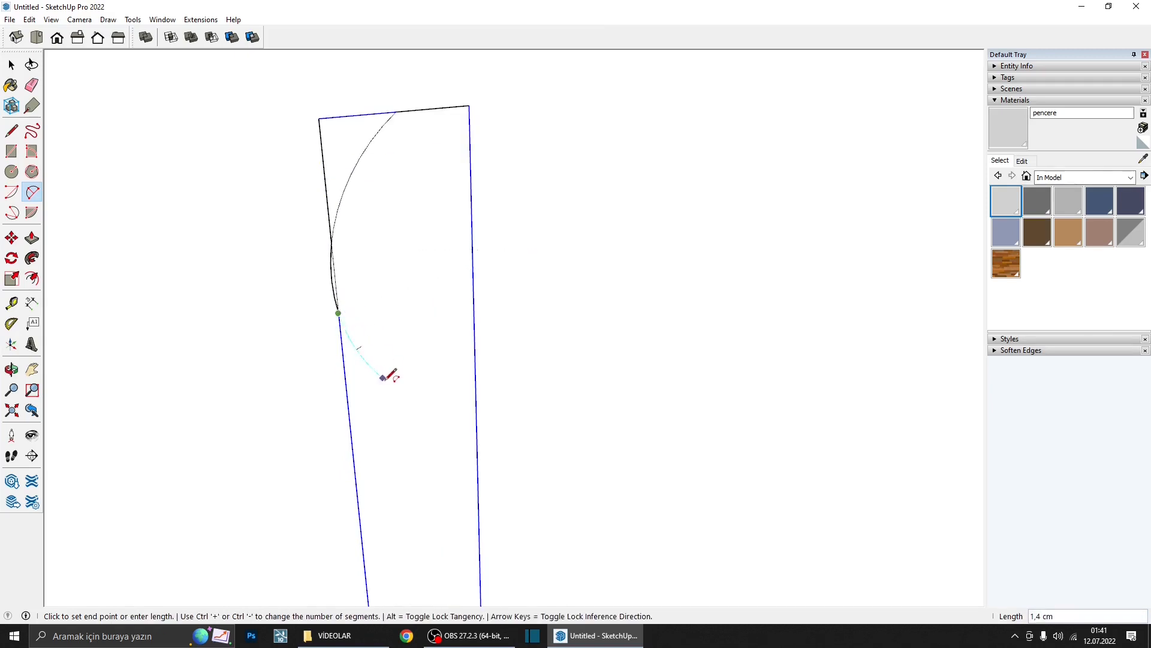
scroll(385, 379, down, 2)
scroll(388, 437, up, 2)
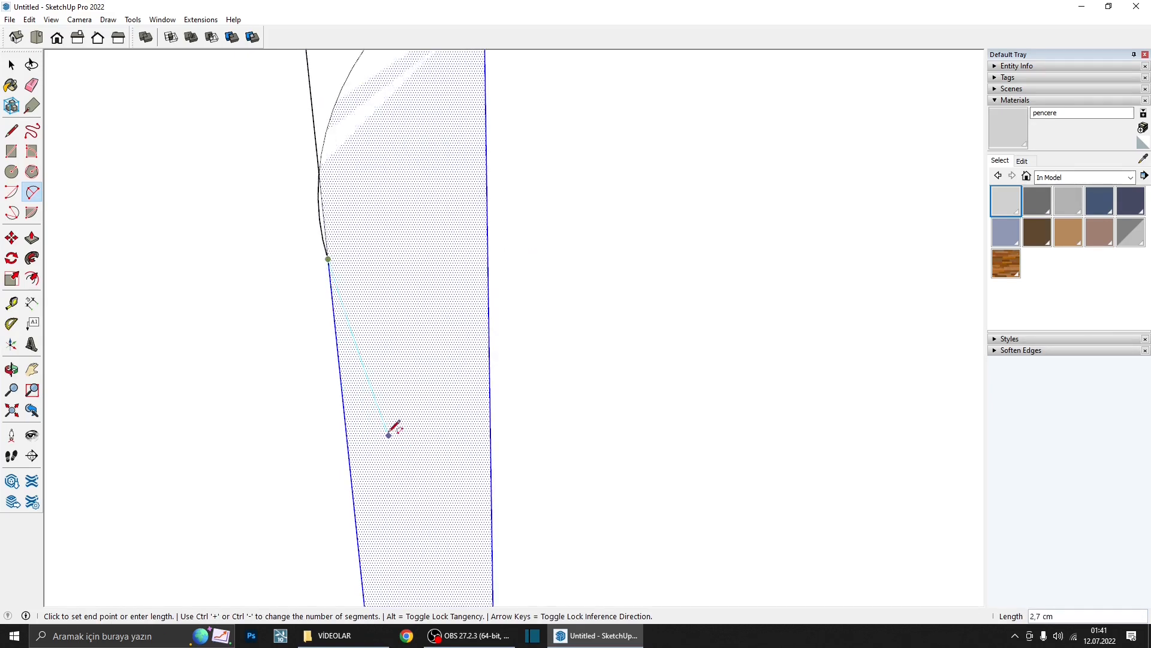
click(389, 436)
scroll(390, 439, down, 2)
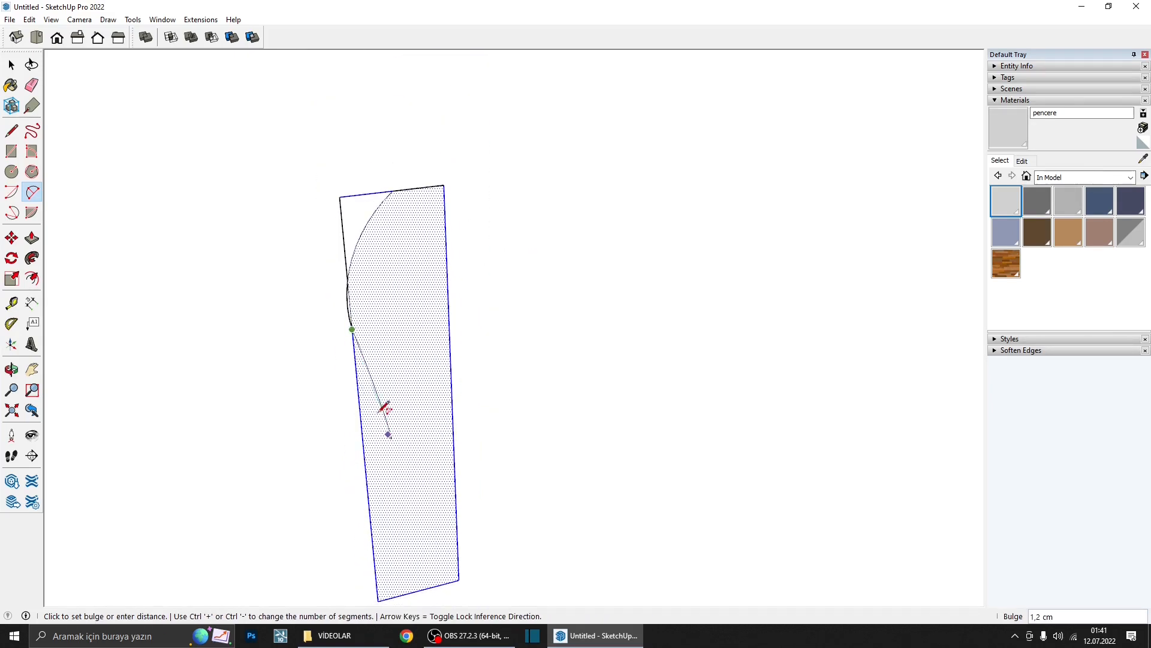
click(392, 389)
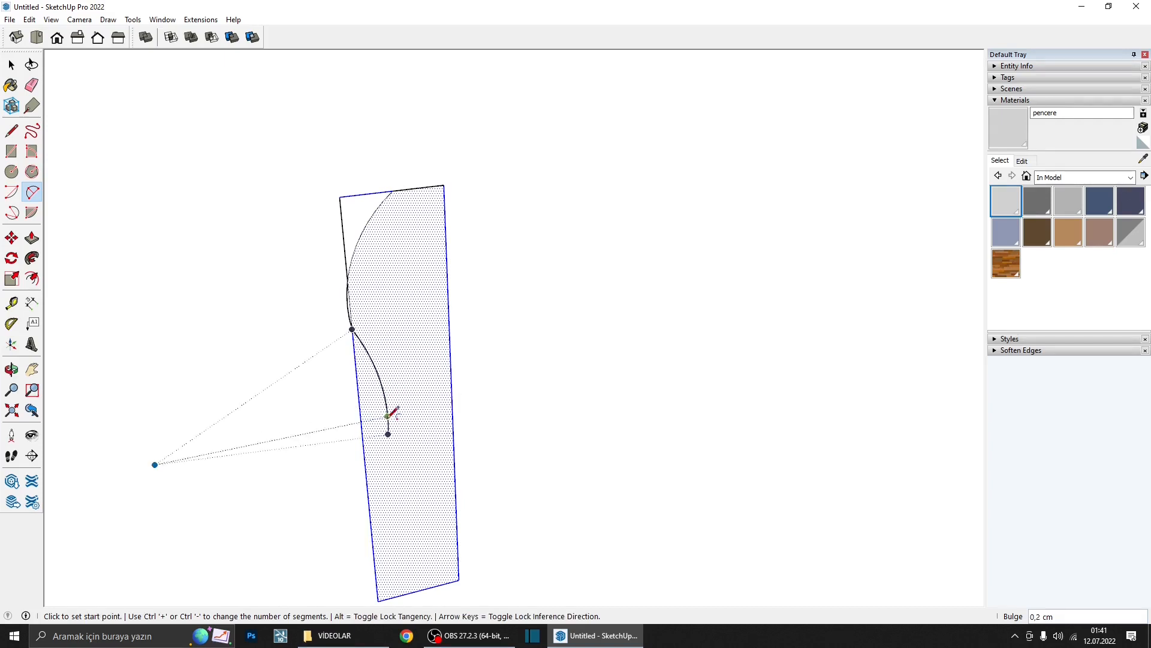
- Continue the hollow with an arc about 1.7 cm long back to the profile's front edge, bulging about 0.1 cm
click(388, 433)
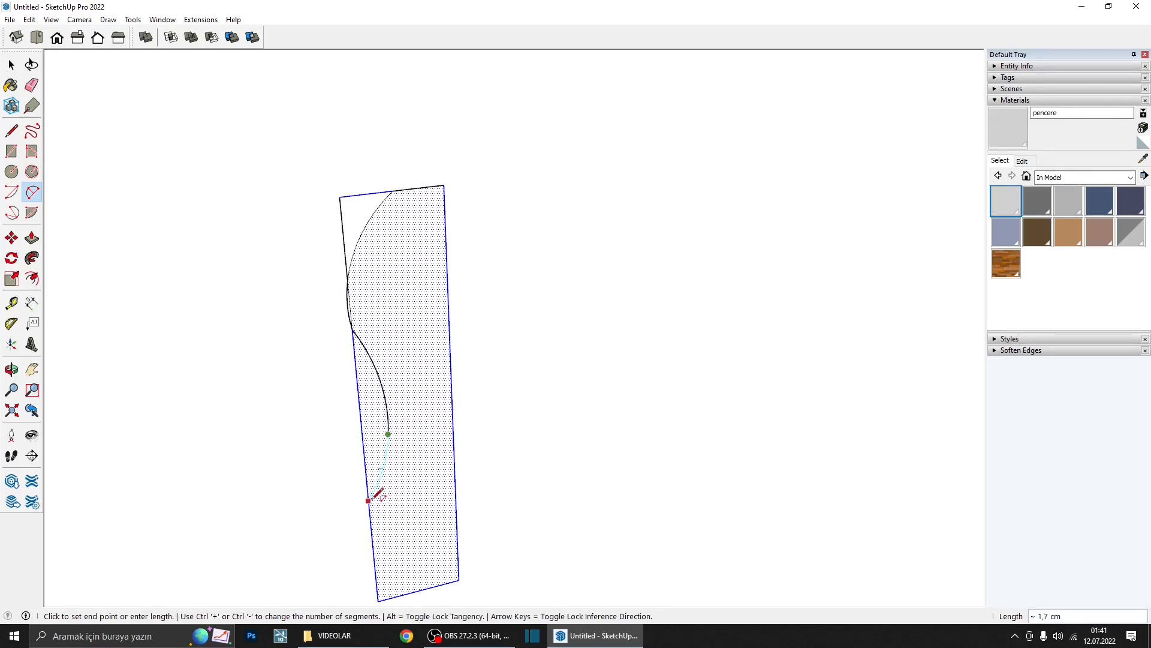
click(369, 499)
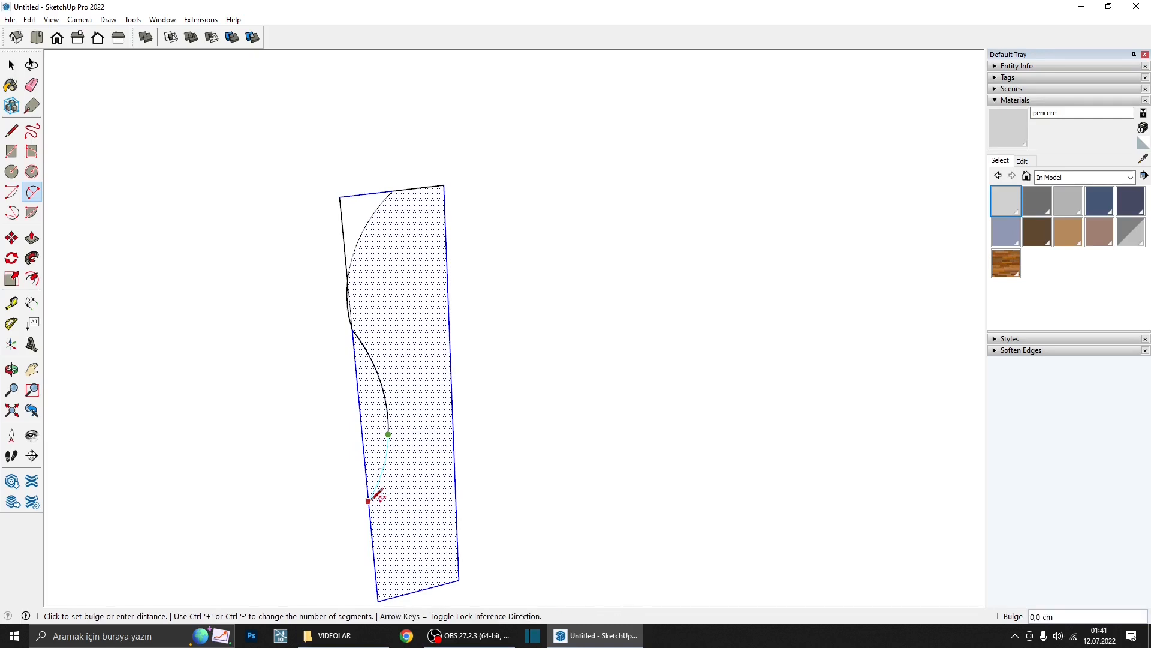
click(388, 454)
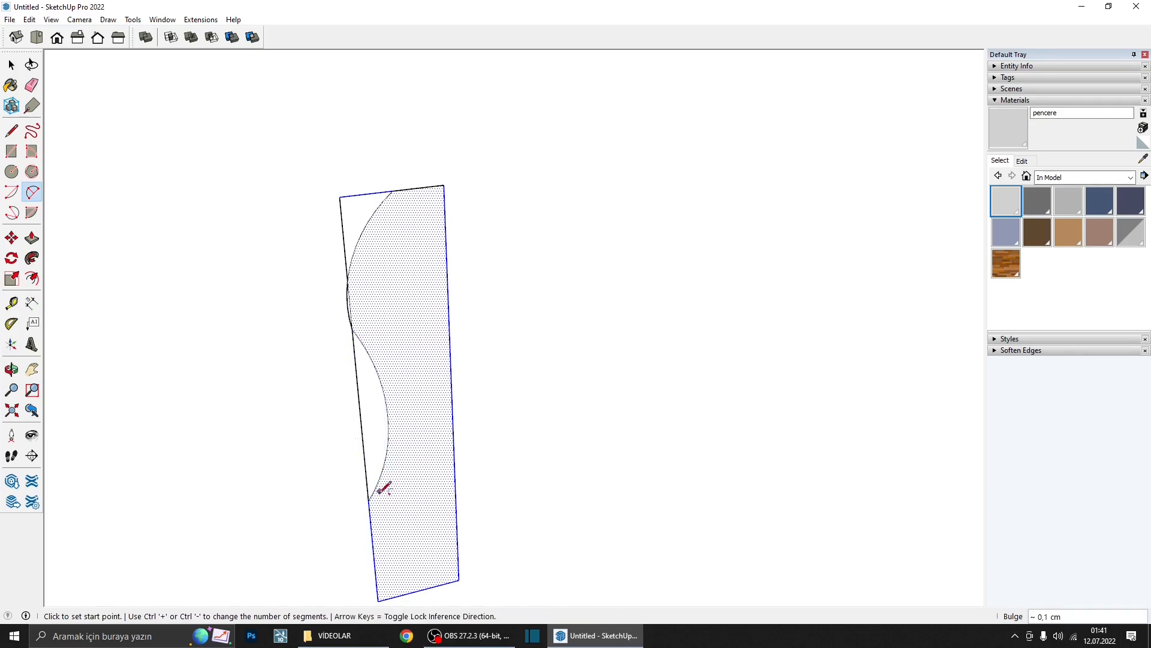
- Erase the leftover straight edges outside the arcs so only the curved baseboard profile remains
key(e)
click(363, 426)
scroll(363, 270, up, 4)
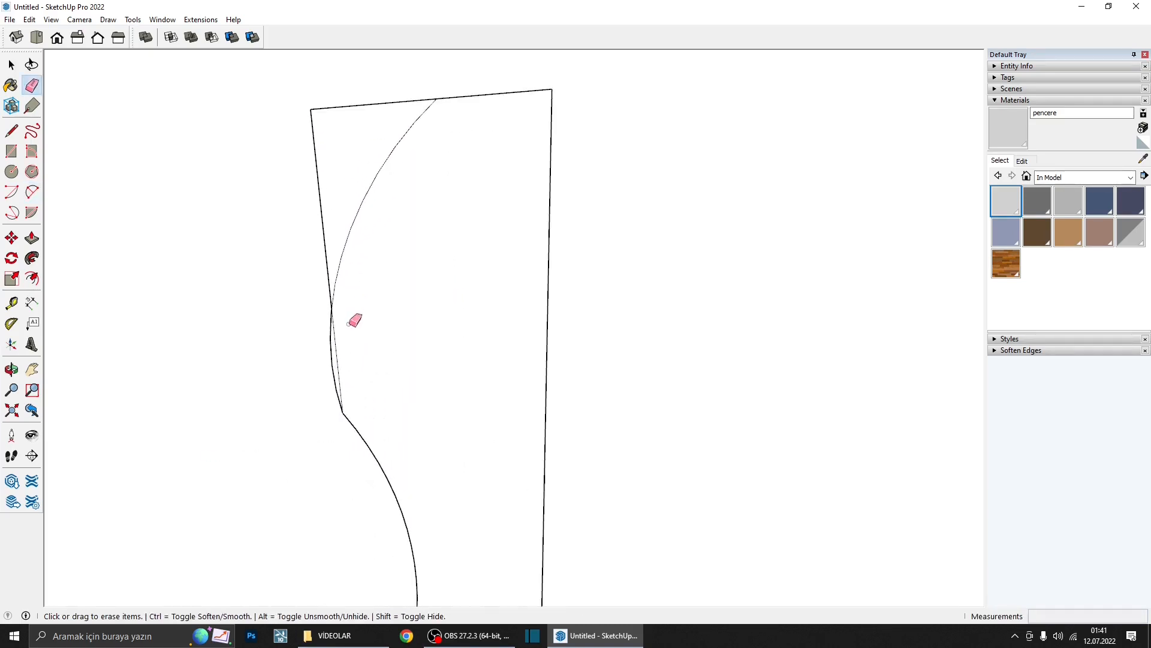
click(316, 211)
scroll(352, 190, down, 2)
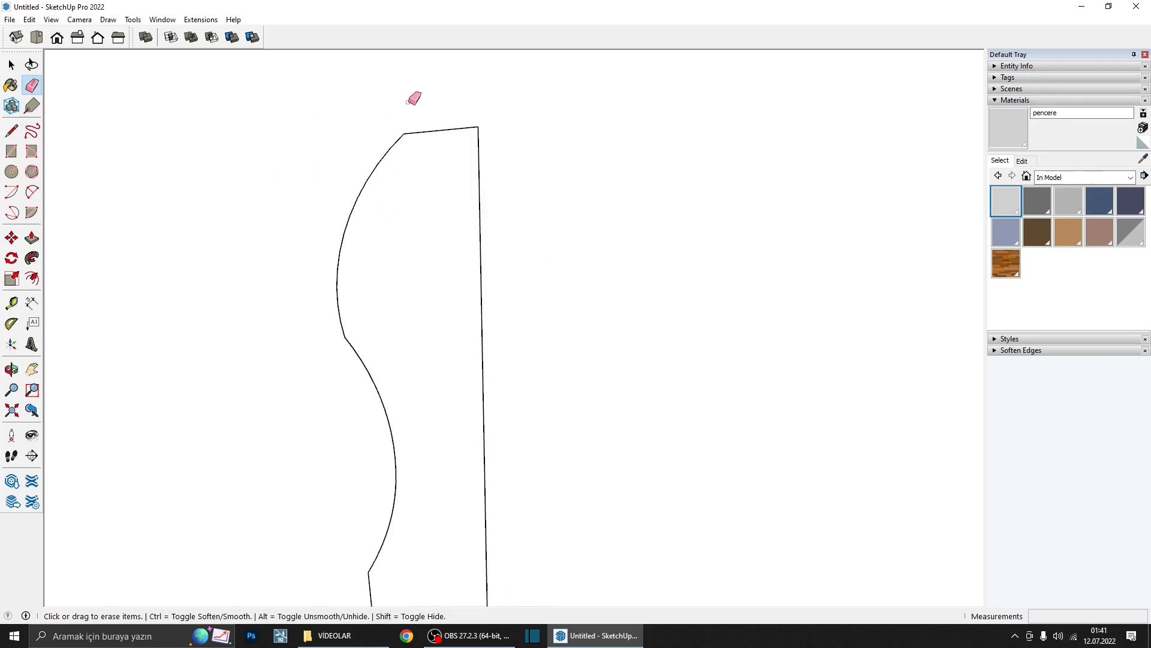
- Select the baseboard profile and move it by its lower back corner onto the room floor beside the door
scroll(414, 150, down, 4)
mouse_move(412, 265)
middle_down()
mouse_move(157, 350)
mouse_move(439, 292)
mouse_move(404, 290)
mouse_move(427, 278)
middle_up()
scroll(440, 295, down, 1)
scroll(460, 279, down, 2)
key(space)
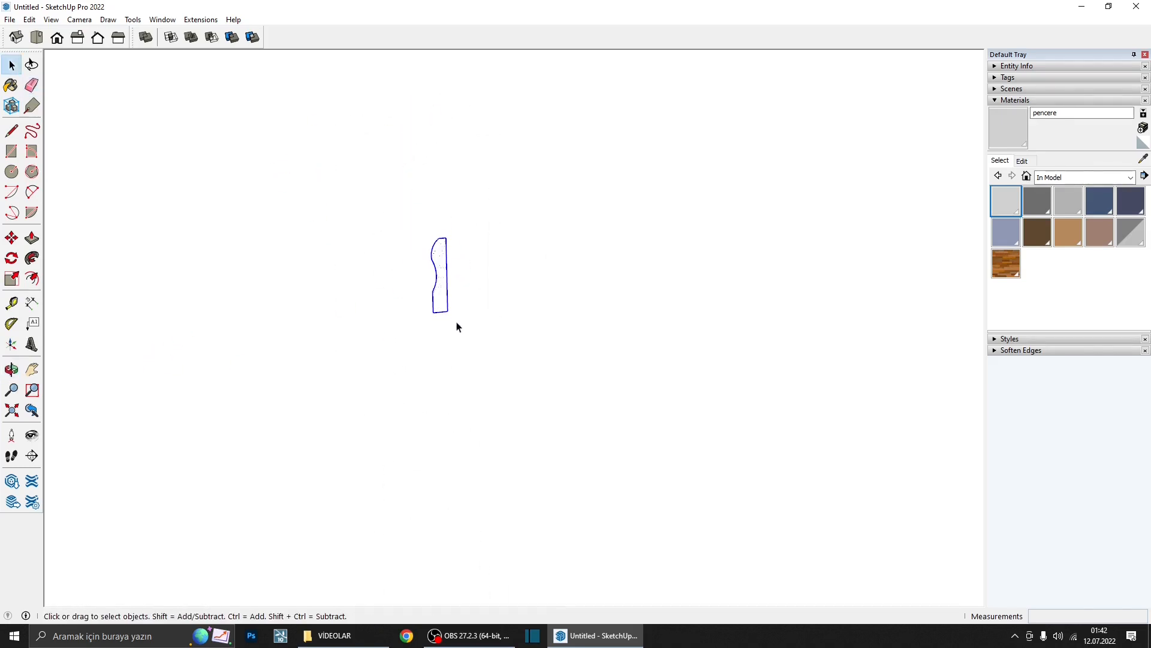
key(m)
click(446, 312)
scroll(448, 342, down, 5)
scroll(334, 404, down, 3)
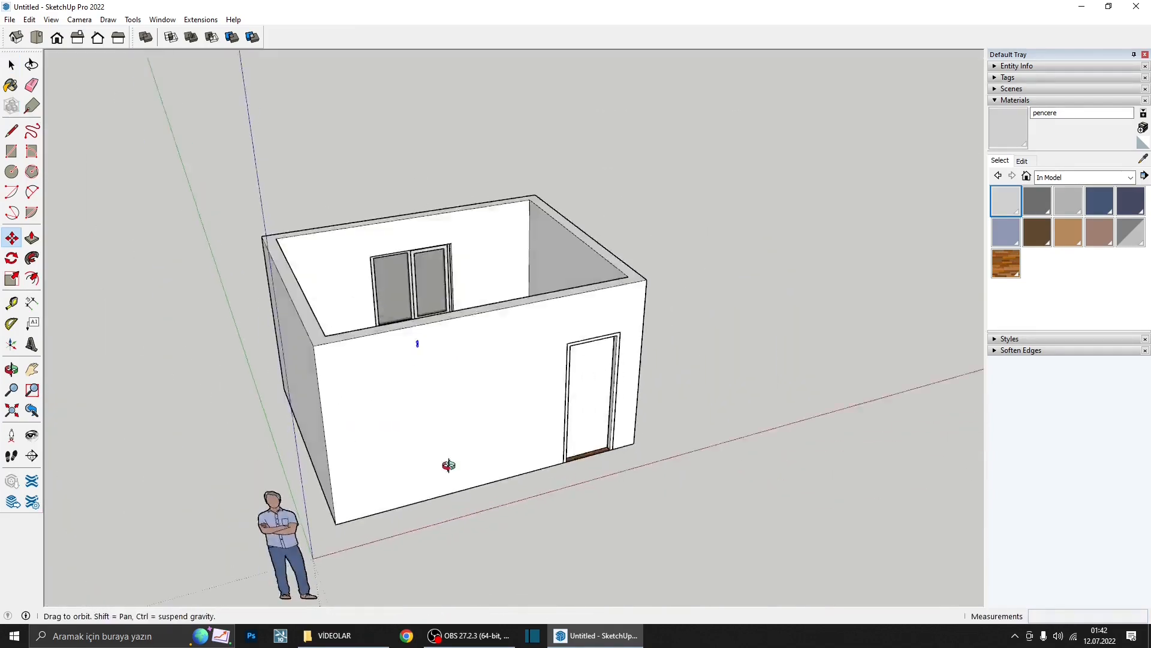
middle_drag(447, 463, 572, 289)
scroll(572, 289, up, 6)
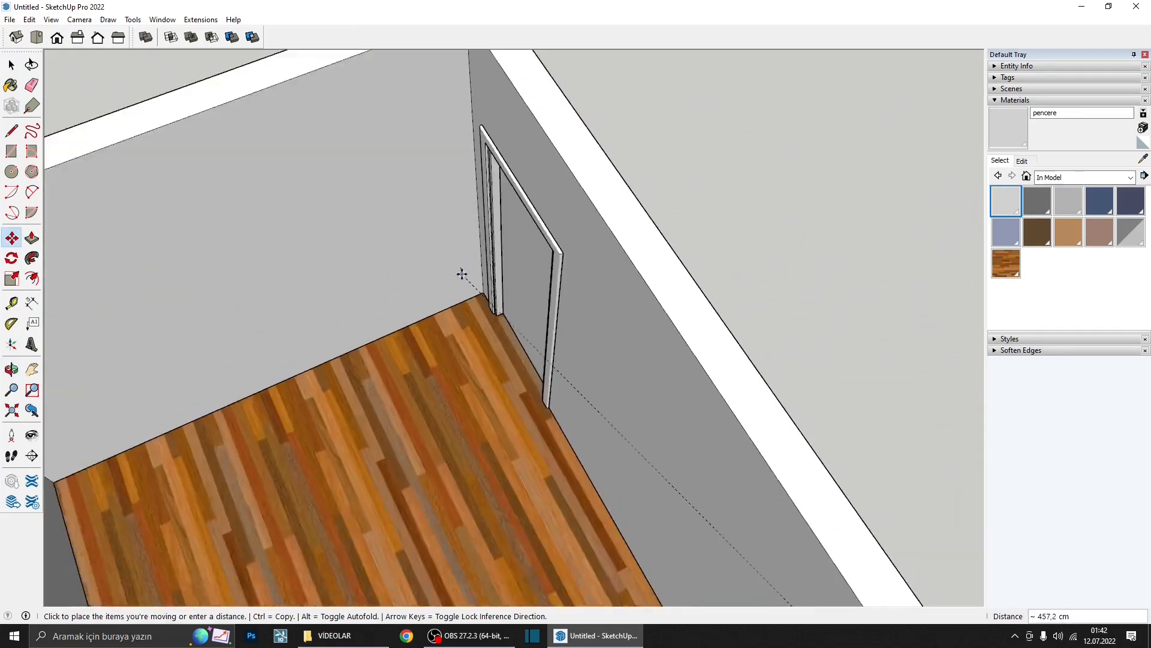
middle_drag(488, 290, 496, 324)
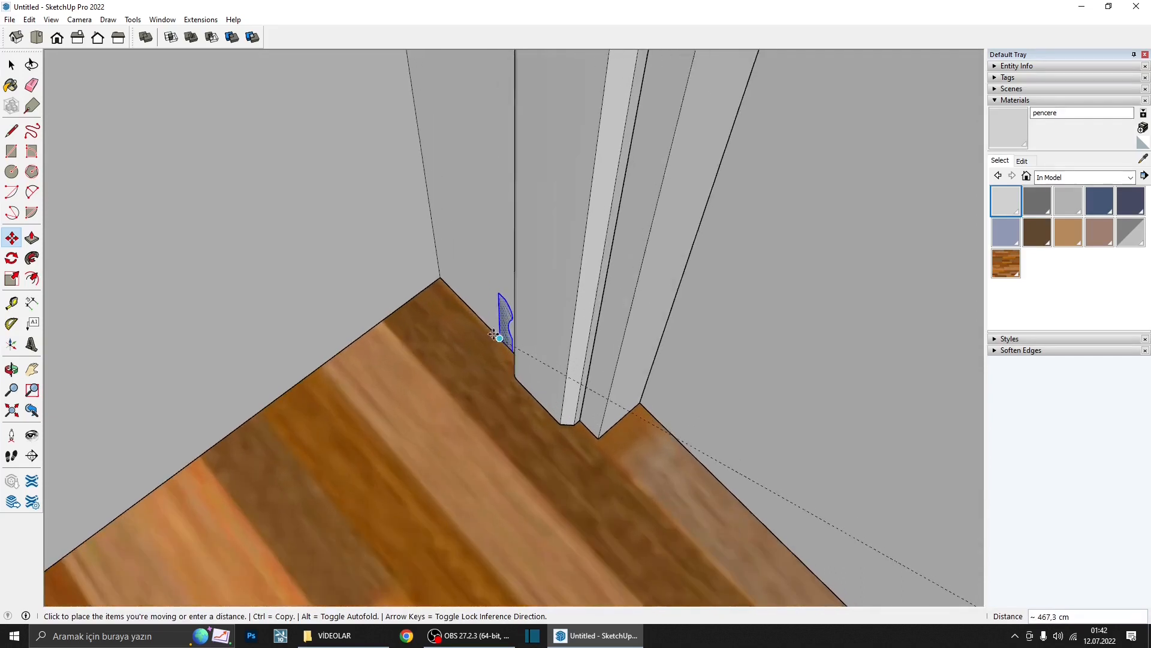
click(453, 334)
- Rotate the profile about the vertical axis at its lower back corner so it stands perpendicular to the door wall
scroll(444, 403, up, 3)
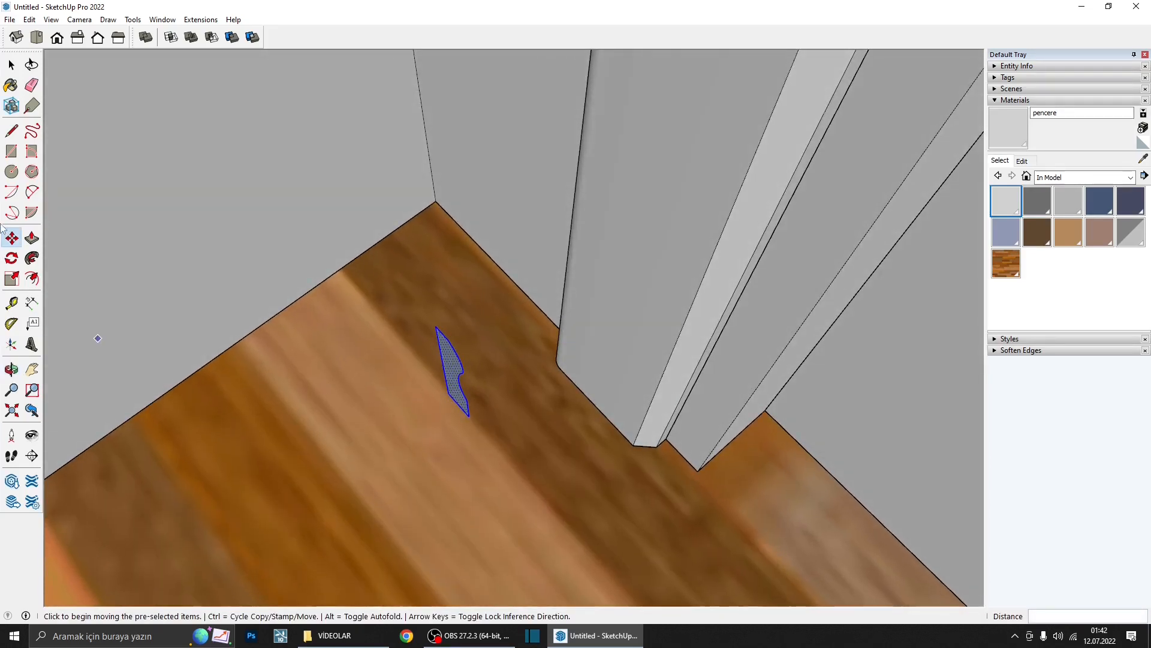
click(12, 258)
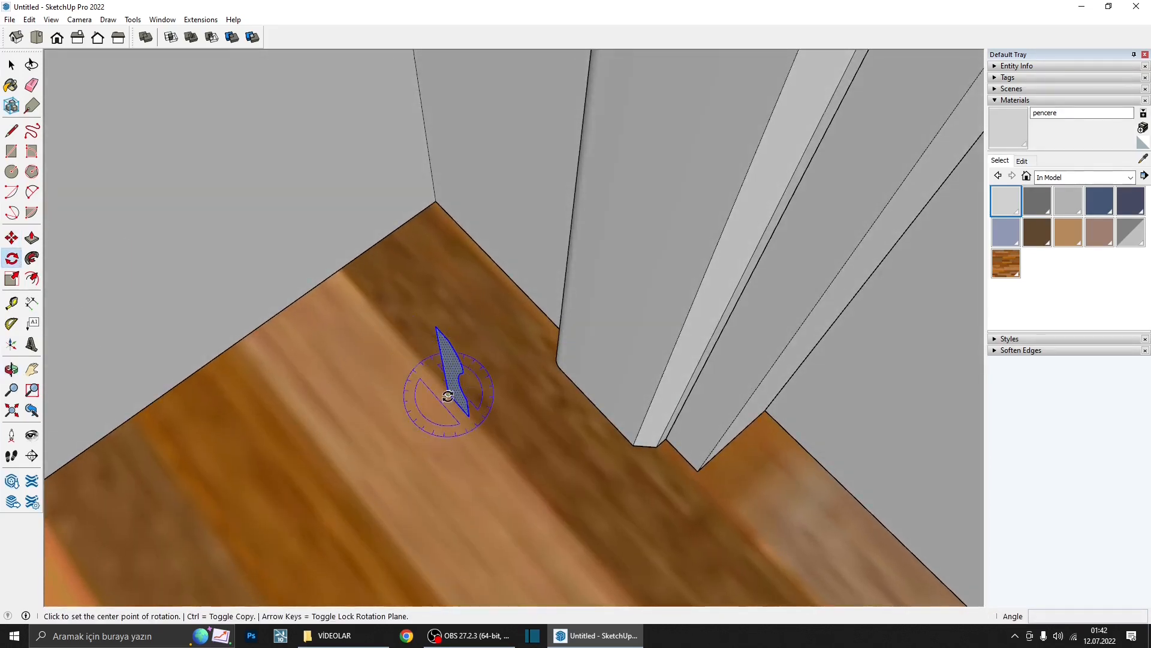
click(448, 393)
click(485, 435)
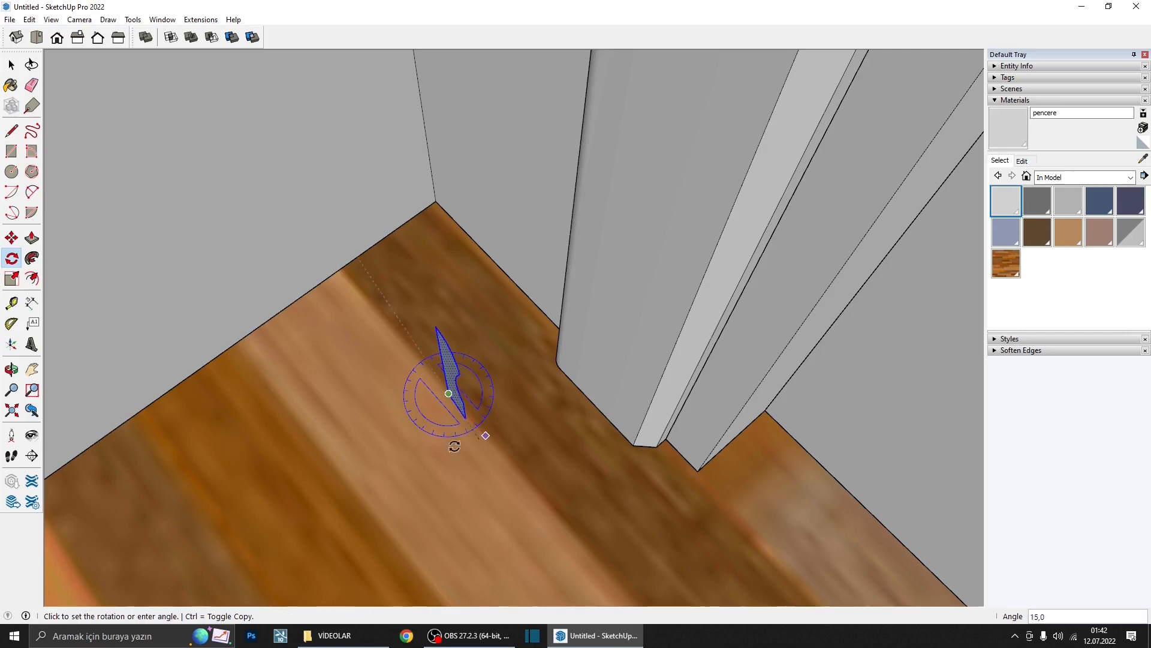
click(387, 439)
key(space)
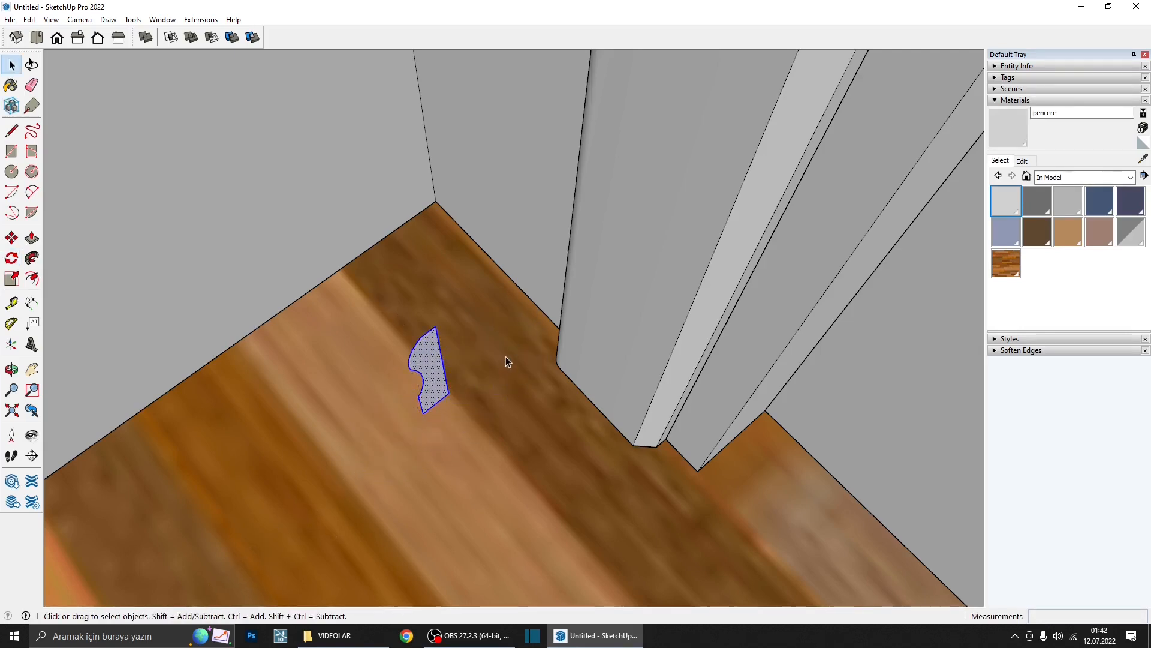
- Hide the door casing group on the room side of the door
scroll(600, 357, down, 3)
middle_drag(604, 358, 690, 336)
click(419, 397)
scroll(420, 397, up, 1)
right_click(420, 398)
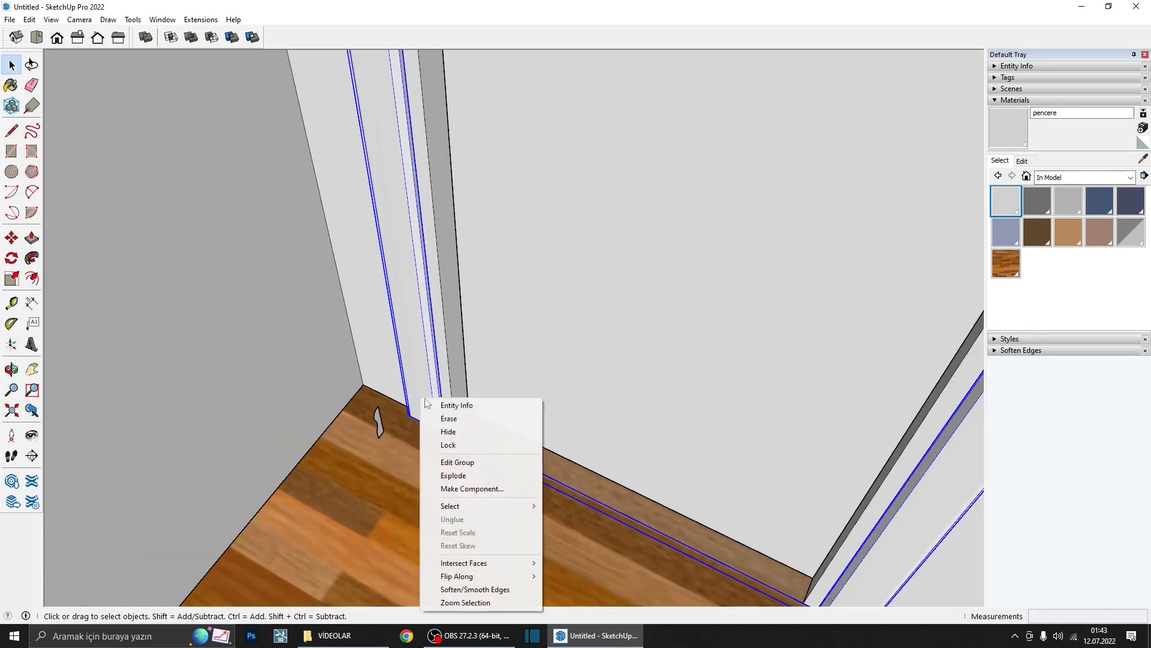
click(466, 432)
middle_drag(467, 431, 379, 411)
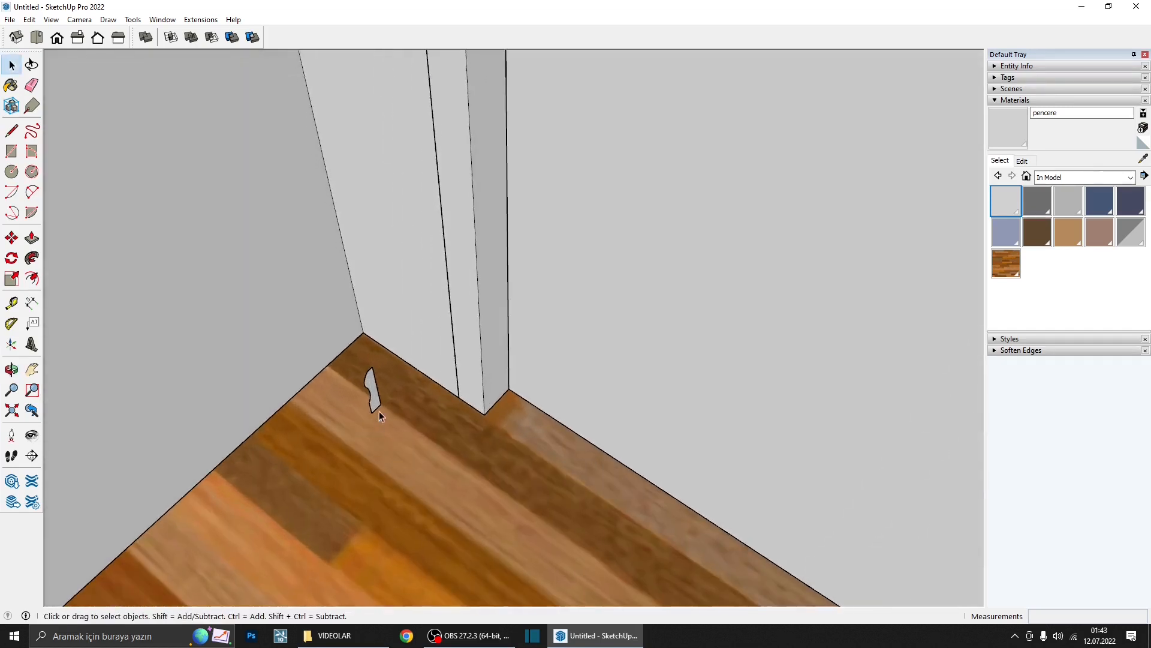
- Move the profile by its lower back corner to the end of the wall's base edge at the door frame
key(m)
scroll(375, 406, up, 2)
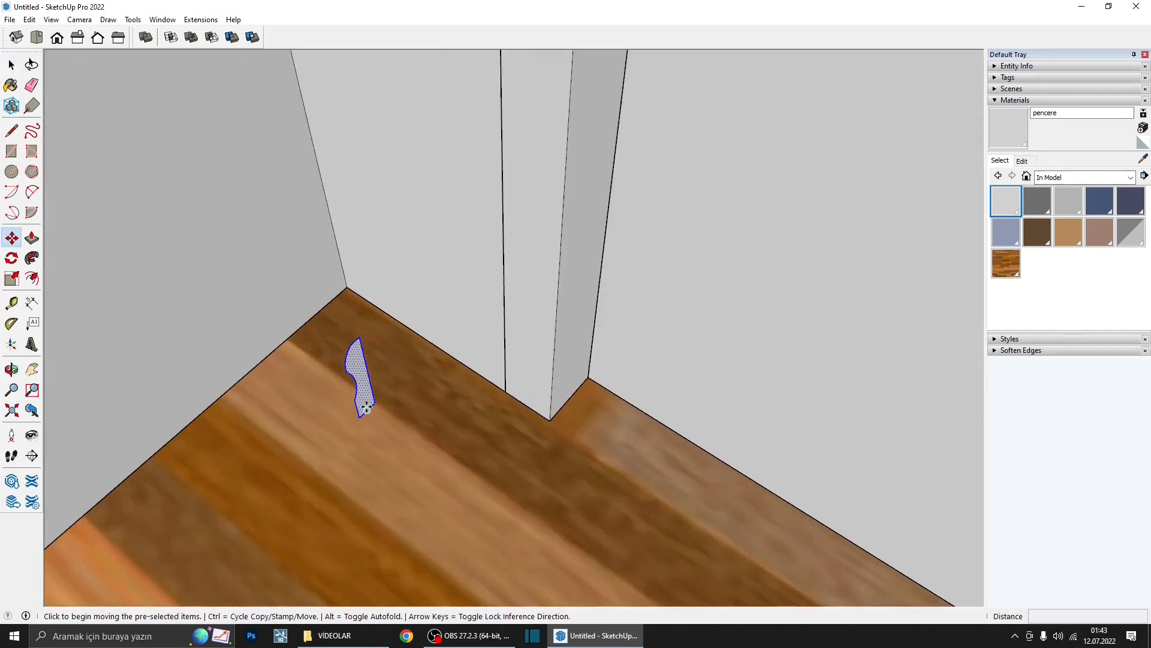
click(375, 402)
click(494, 375)
key(space)
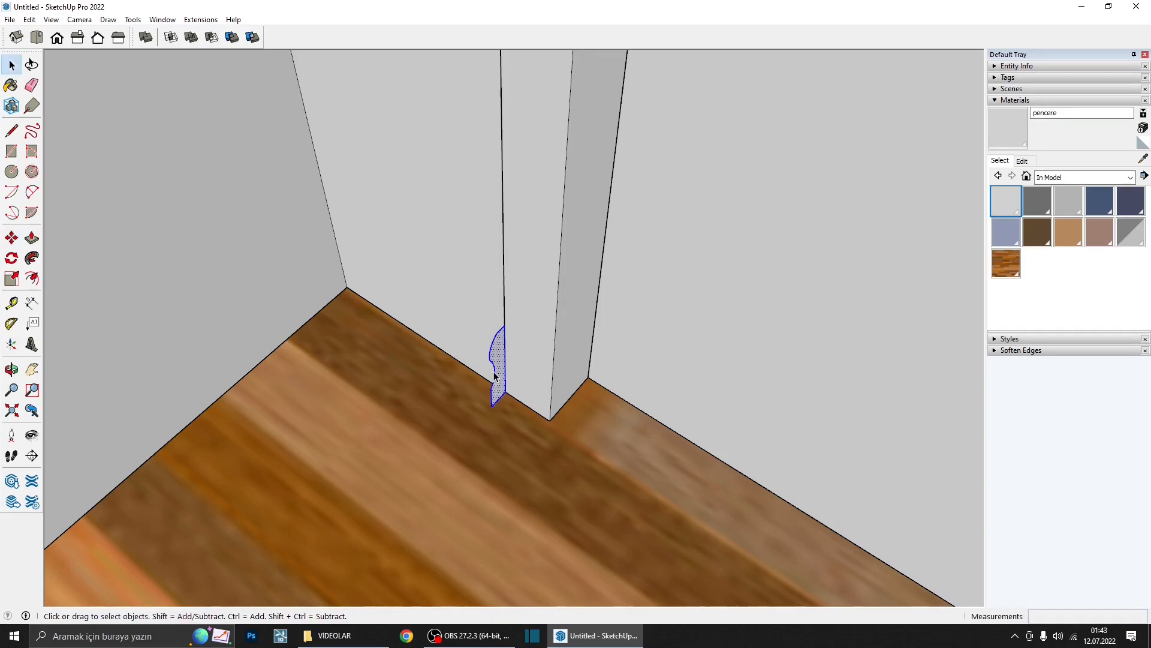
- Select the pasted wall base edges as the path and extrude the baseboard profile around the room with Follow Me
scroll(501, 376, down, 5)
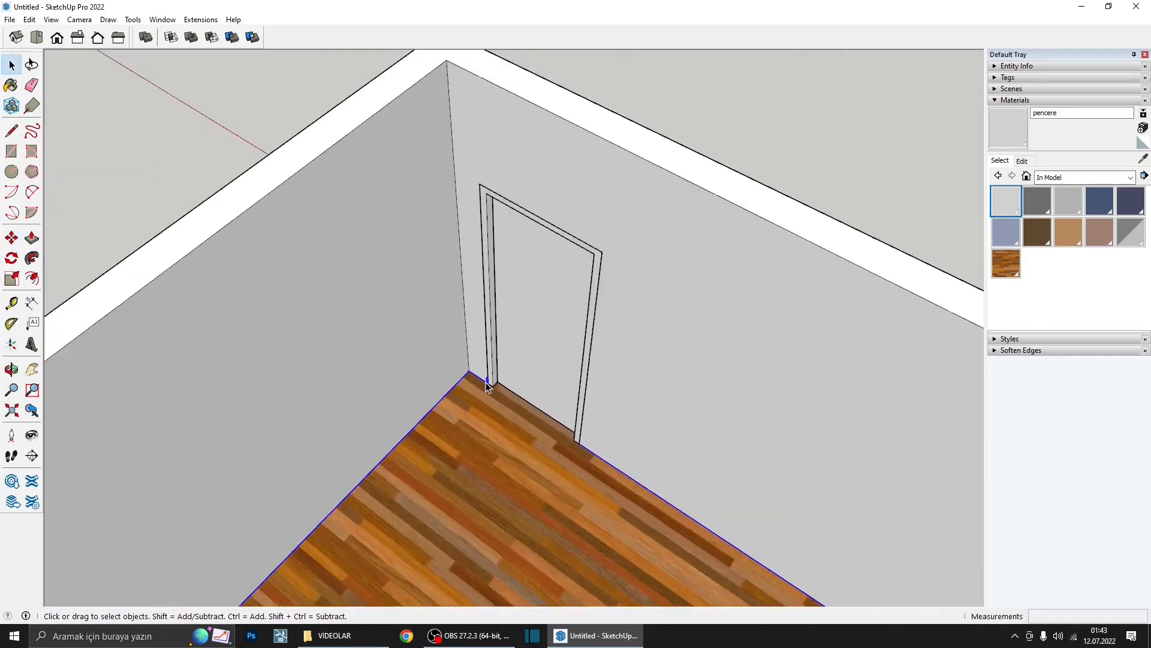
middle_drag(502, 376, 474, 386)
scroll(470, 390, up, 6)
scroll(525, 330, up, 5)
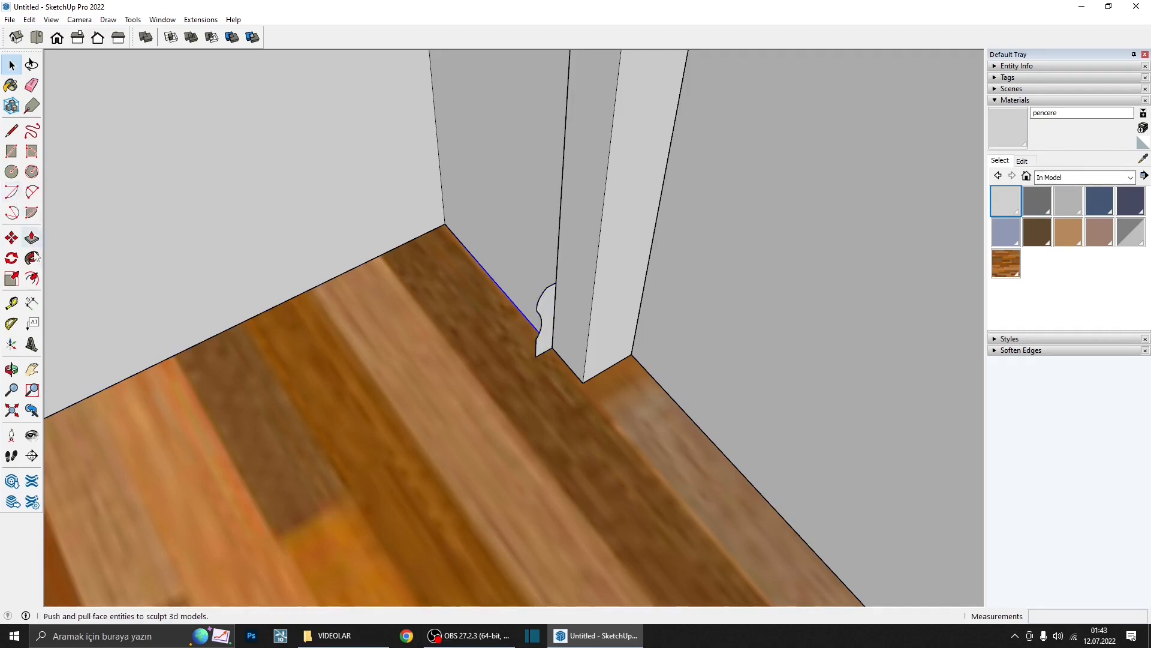
click(33, 258)
click(549, 314)
scroll(550, 314, down, 10)
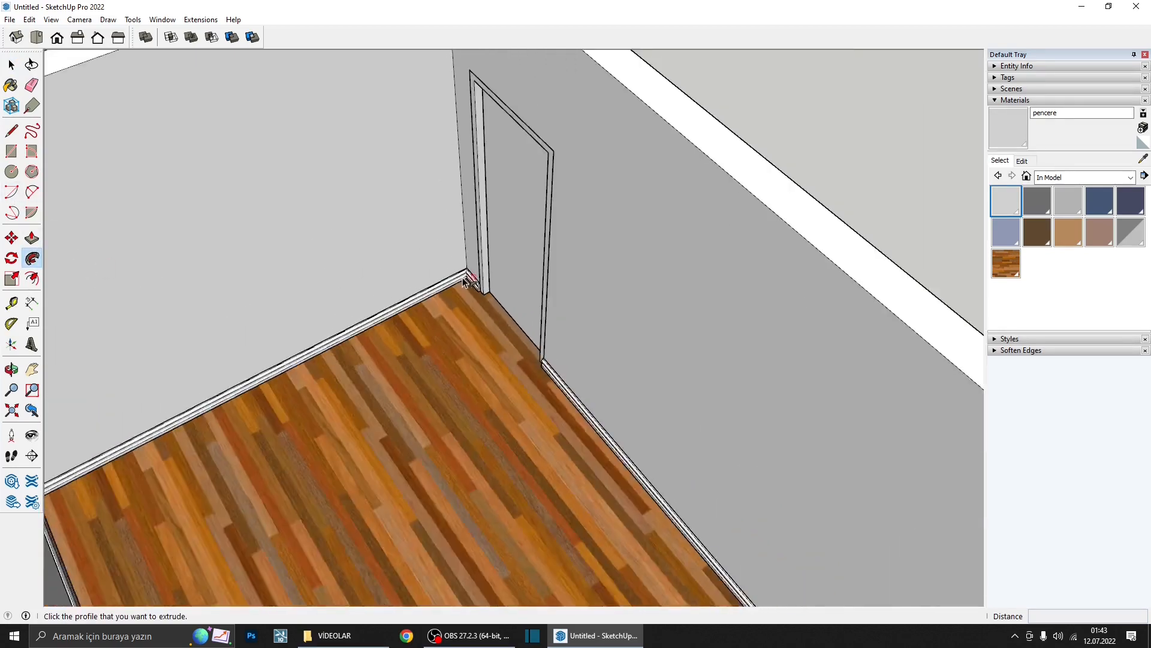
- Unhide the door casing that was hidden last
middle_drag(600, 336, 602, 361)
scroll(602, 361, up, 5)
middle_drag(427, 316, 543, 403)
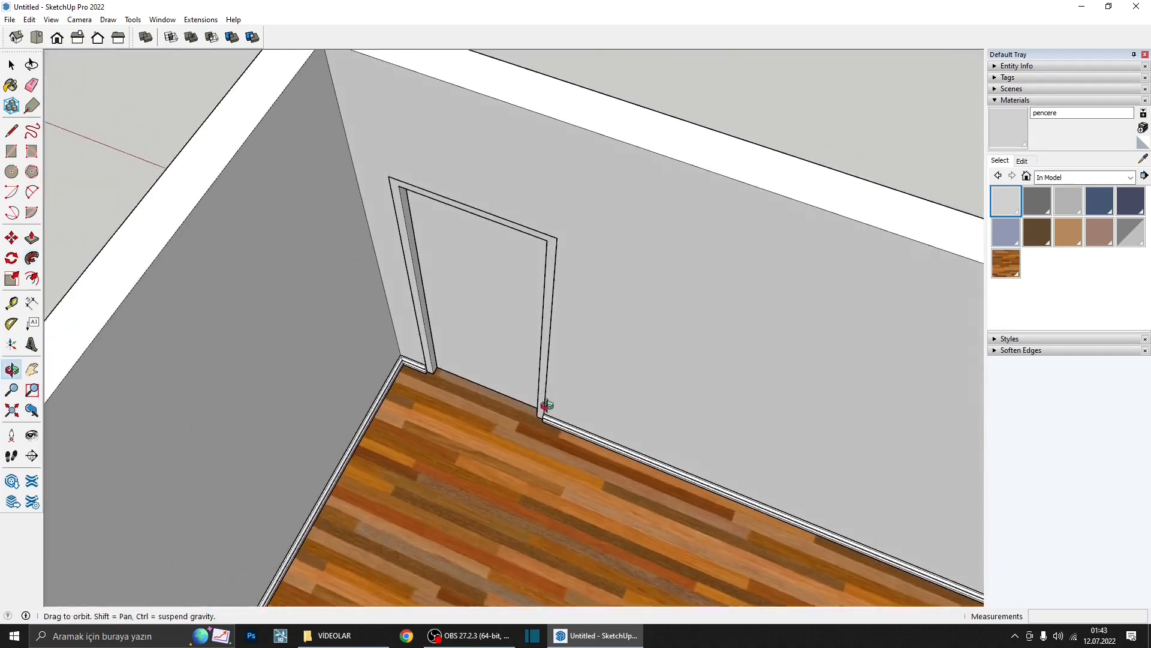
click(29, 20)
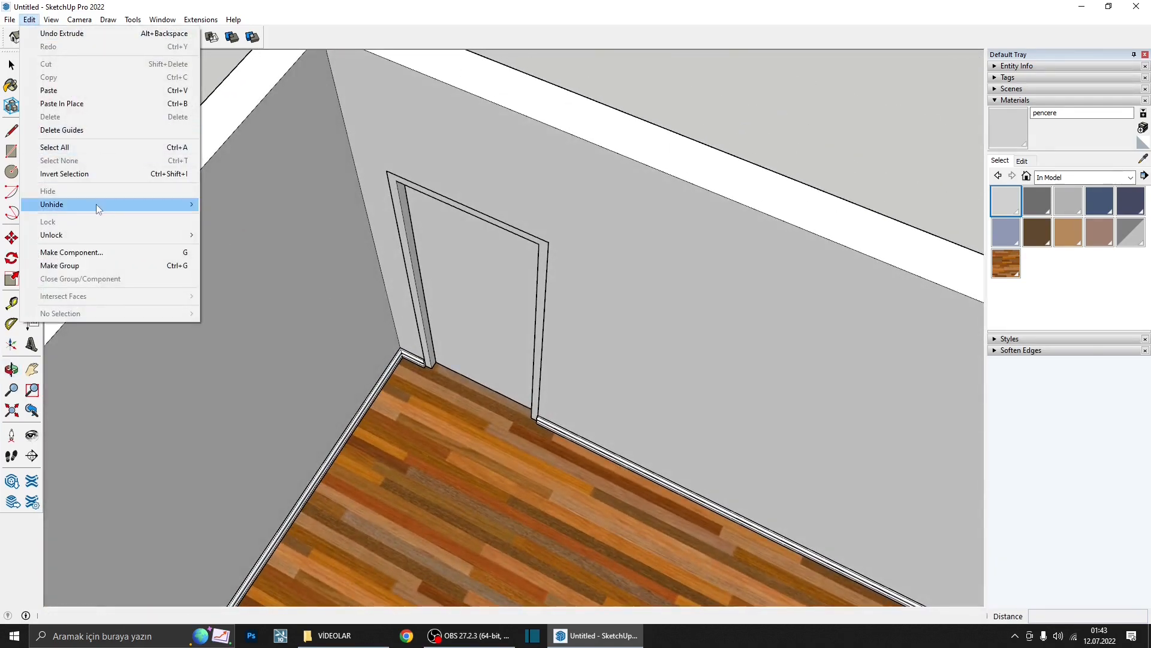
mouse_move(96, 204)
click(222, 218)
- Select the baseboard's end edges on the door's long-wall side and move them back to the casing's outer edge
scroll(610, 407, up, 4)
middle_drag(600, 405, 521, 385)
key(space)
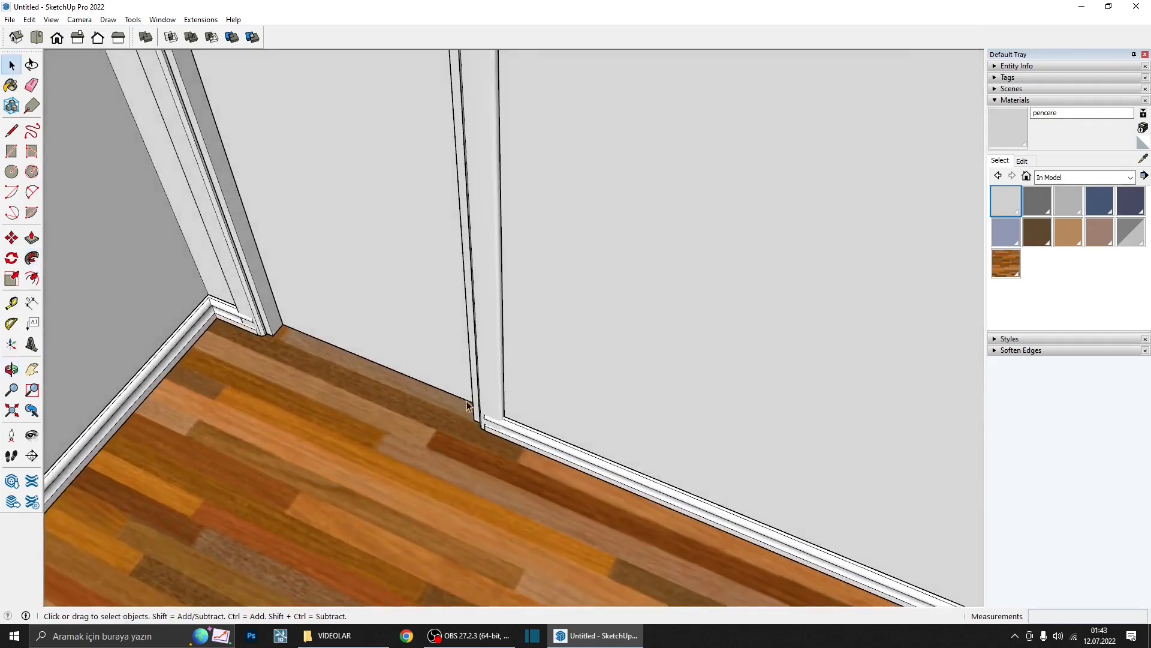
scroll(462, 396, up, 2)
drag(570, 494, 569, 493)
scroll(513, 459, up, 3)
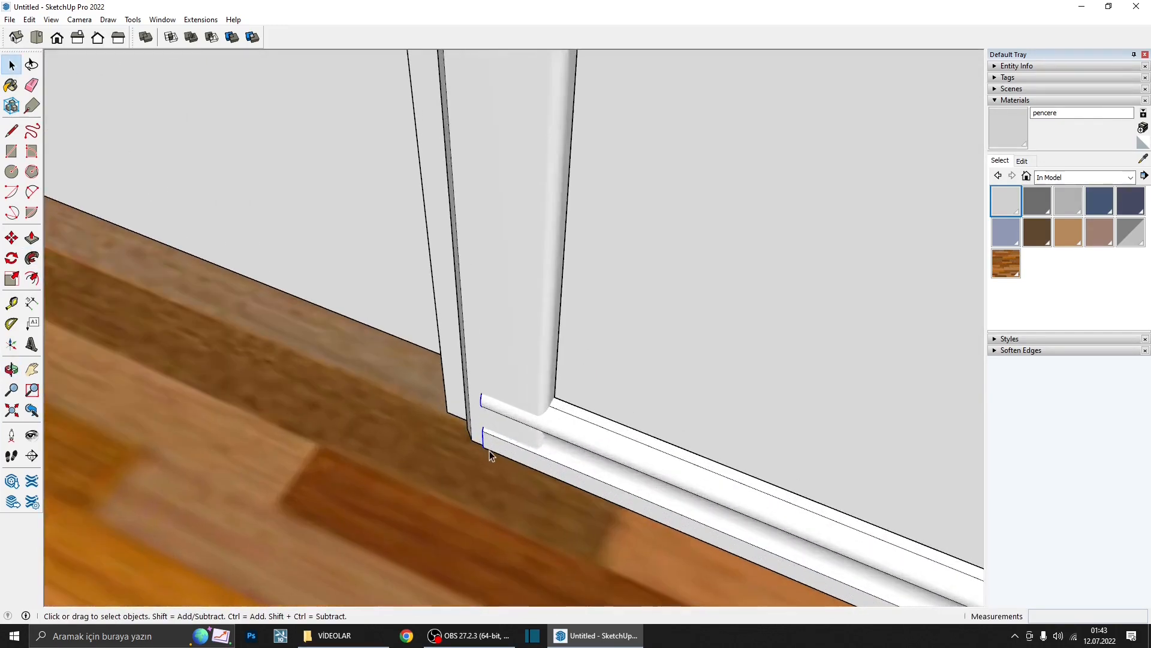
key(m)
click(490, 451)
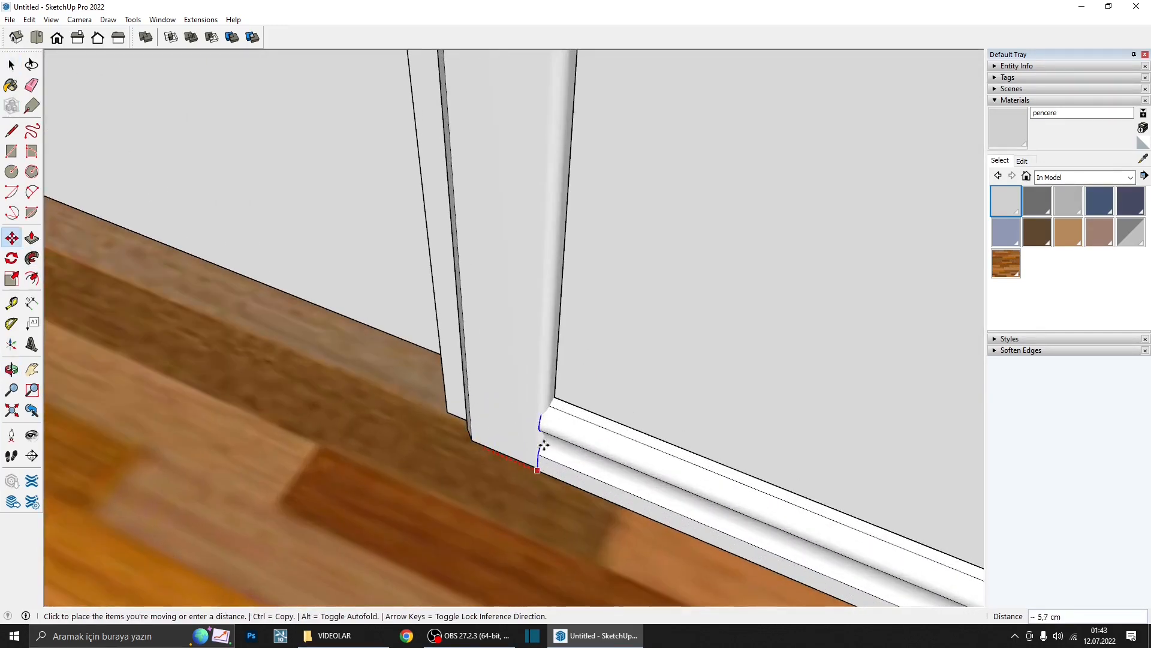
click(557, 392)
- Select the baseboard's end edges on the door's short-wall side and move them back to the casing's outer edge
scroll(591, 454, down, 6)
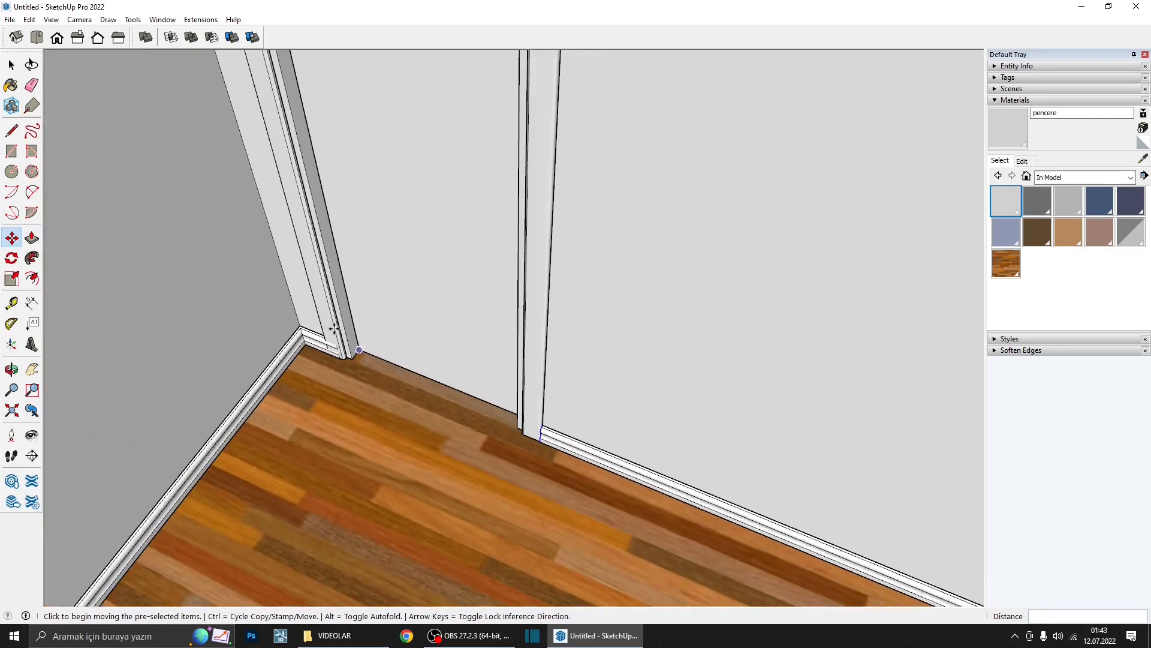
key(space)
scroll(327, 329, up, 4)
drag(327, 327, 422, 437)
scroll(378, 421, up, 4)
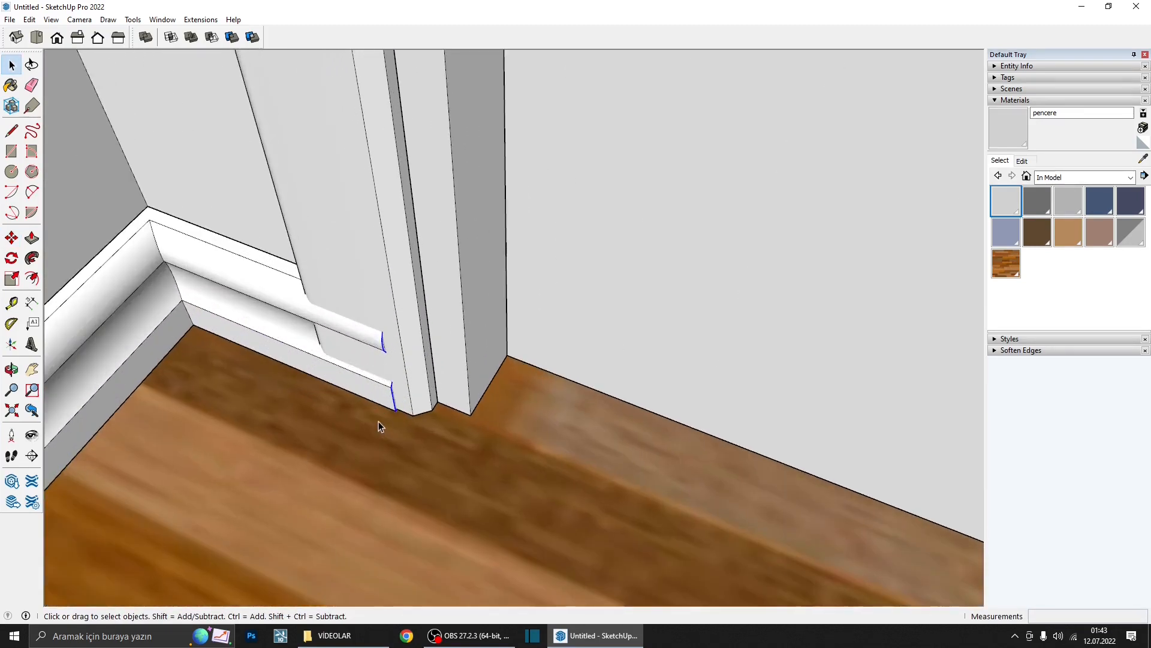
key(m)
click(390, 397)
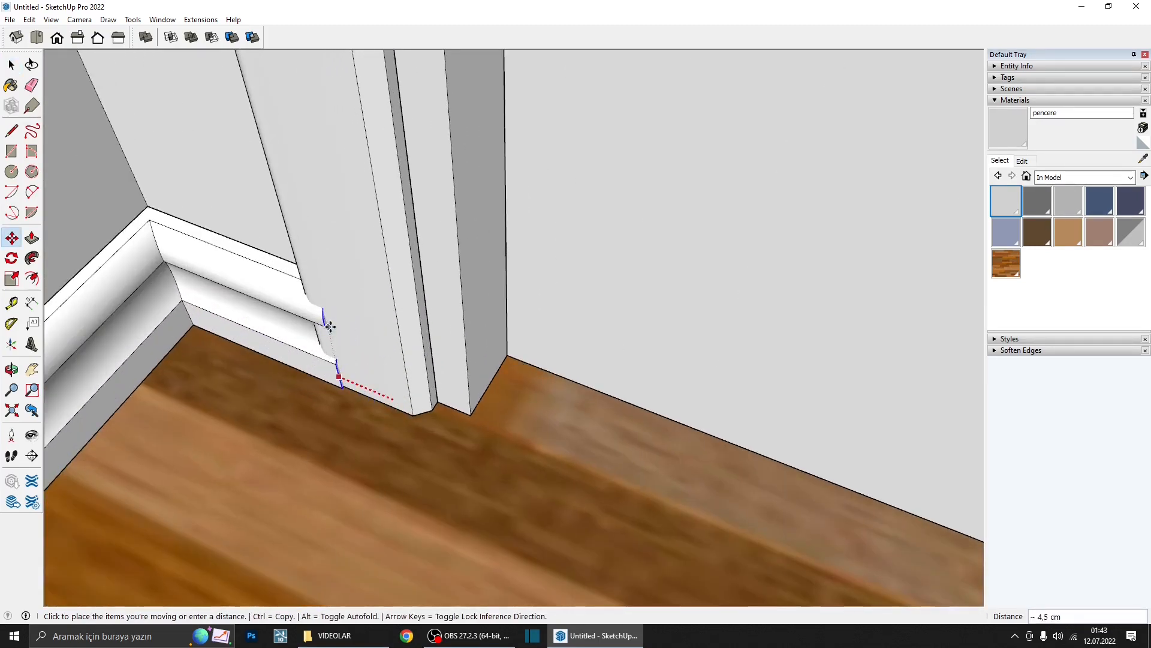
scroll(329, 323, up, 3)
click(729, 457)
scroll(659, 468, down, 5)
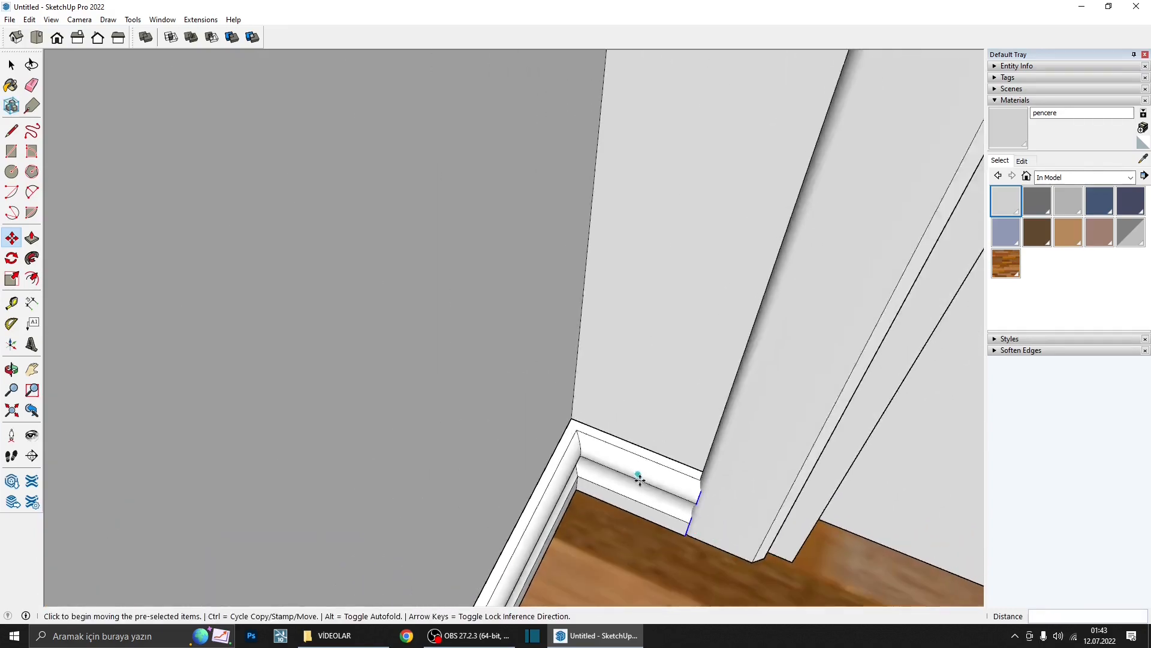
key(space)
- Open the wood floor group for editing and select its face
scroll(557, 471, down, 2)
scroll(557, 468, down, 6)
middle_drag(558, 467, 403, 437)
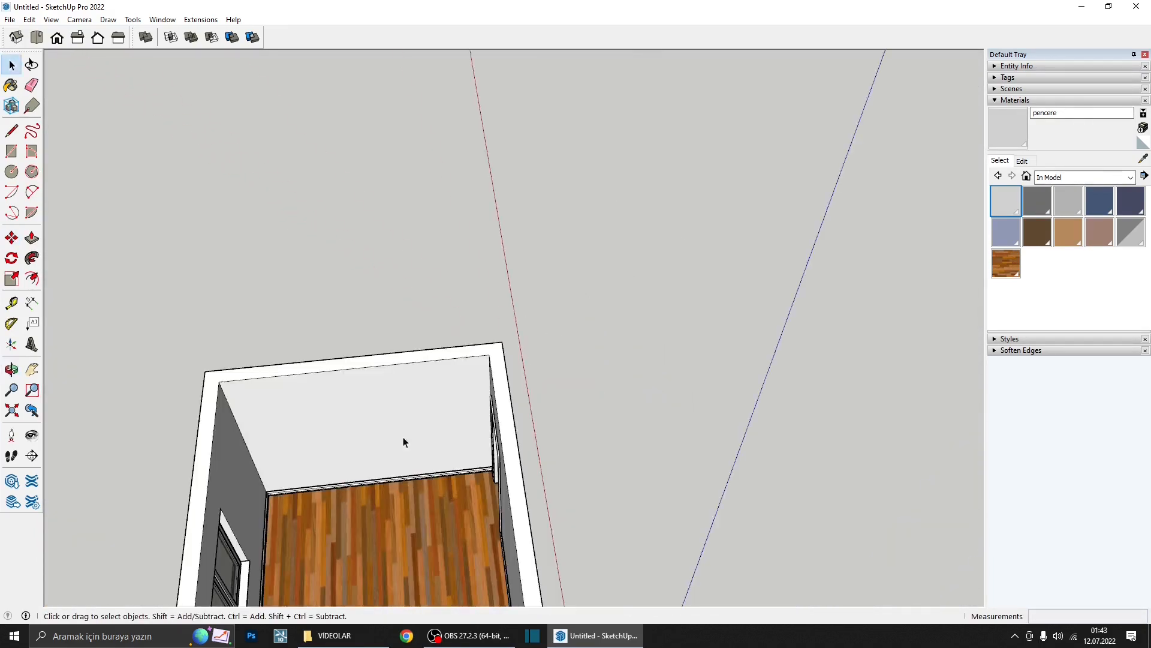
scroll(618, 441, down, 1)
middle_drag(618, 441, 414, 464)
middle_drag(414, 465, 324, 497)
scroll(458, 496, up, 3)
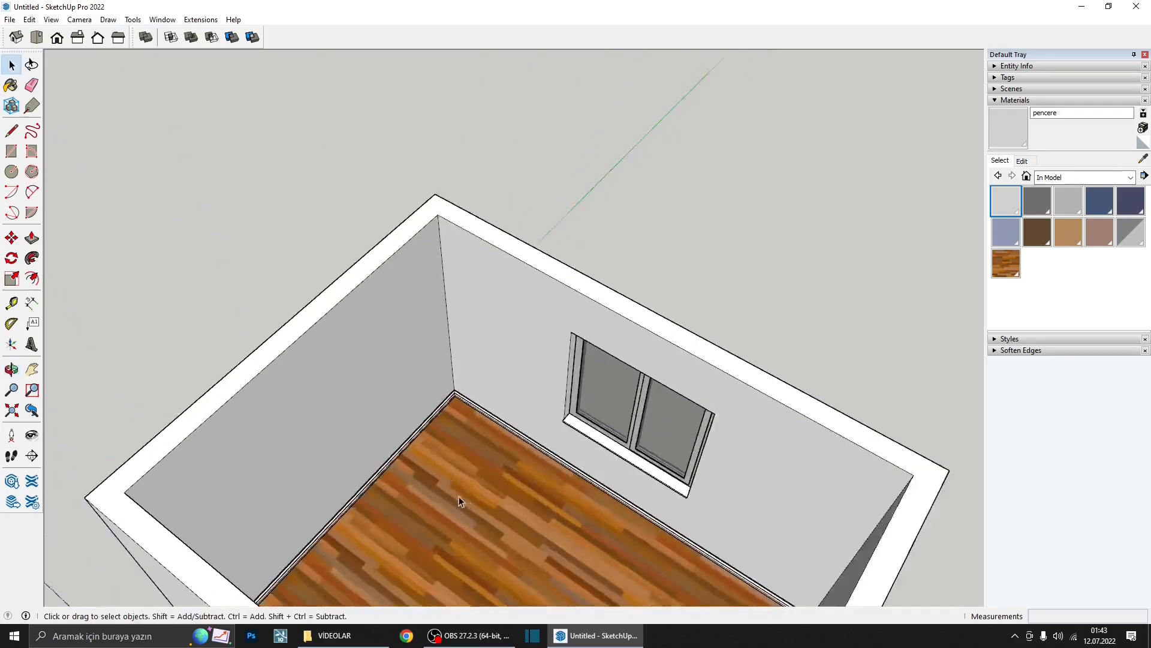
scroll(459, 495, up, 2)
middle_drag(458, 496, 293, 484)
scroll(293, 483, up, 3)
middle_drag(326, 448, 494, 452)
double_click(406, 454)
double_click(406, 455)
scroll(424, 455, down, 1)
- Draw a small narrow rectangle inside one light-brown plank of the floor
key(r)
scroll(420, 482, up, 2)
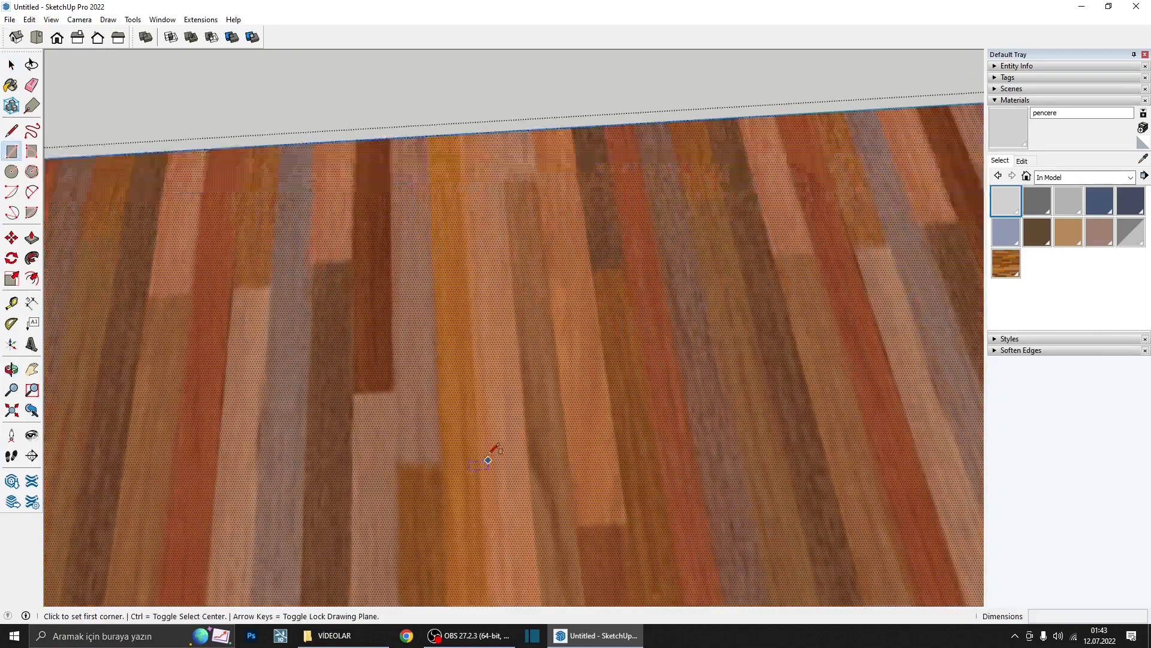
click(491, 429)
click(513, 504)
scroll(506, 483, up, 3)
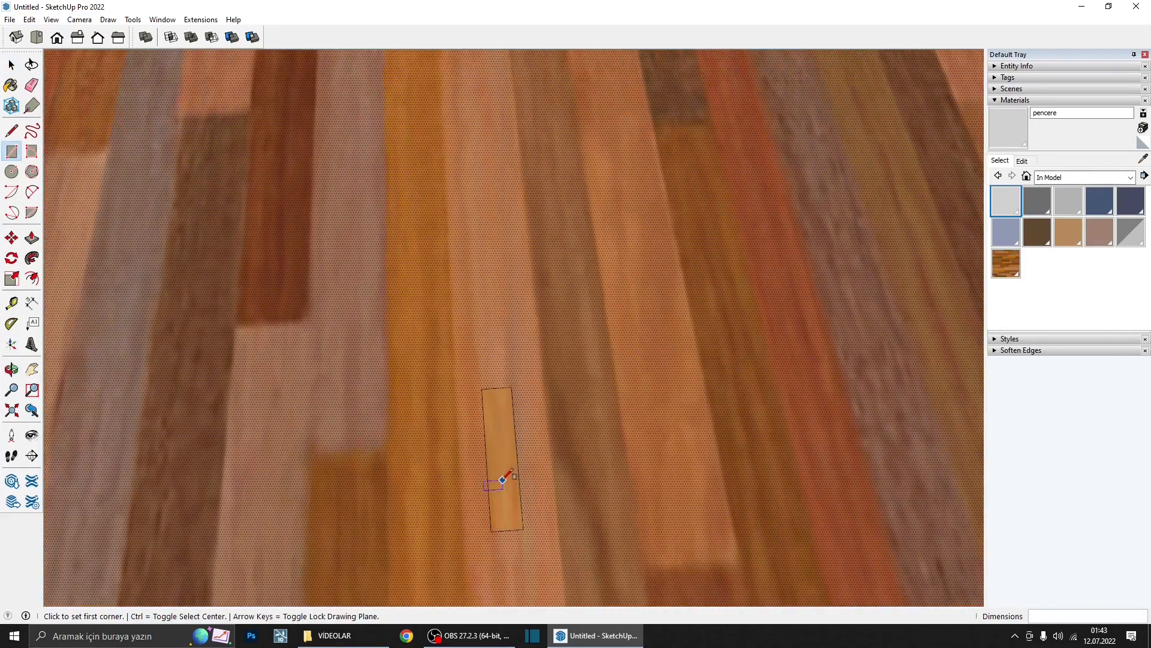
- Make a unique texture from the small rectangle's face with a width of 600 pixels
key(space)
right_click(499, 466)
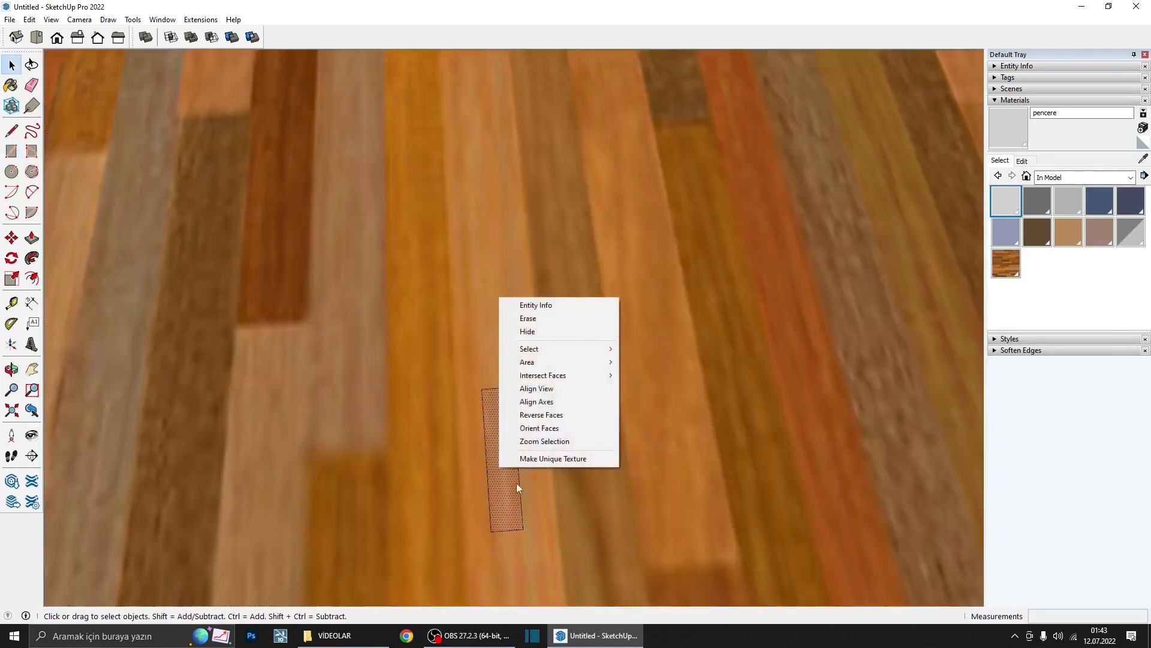
click(536, 459)
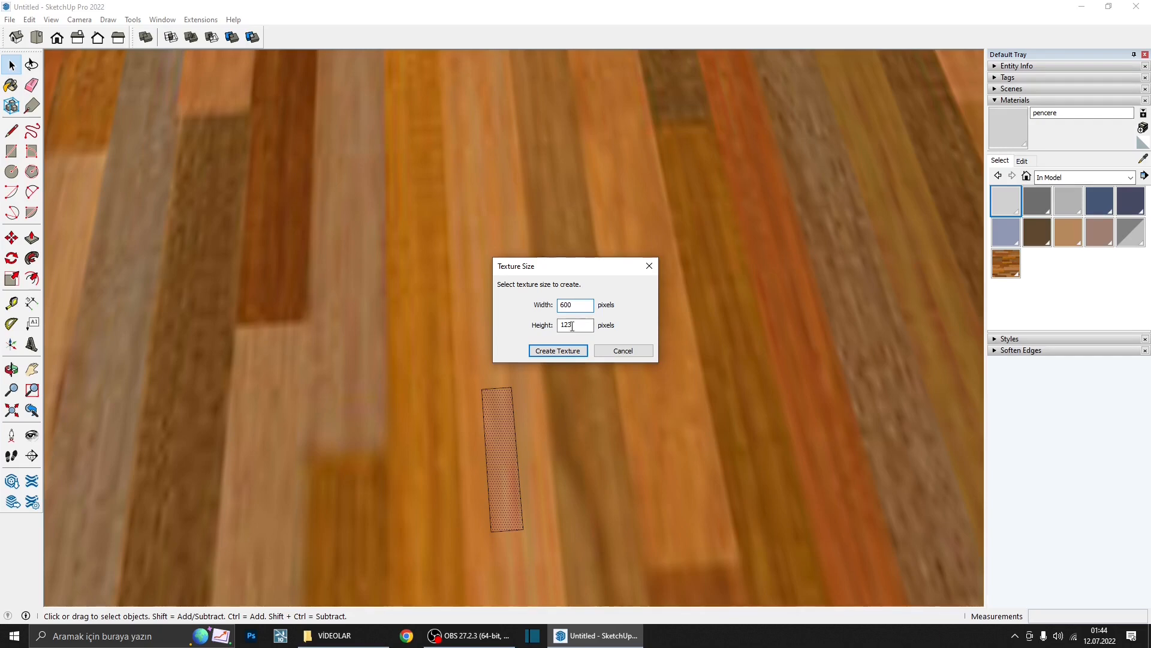
click(555, 356)
scroll(509, 474, down, 5)
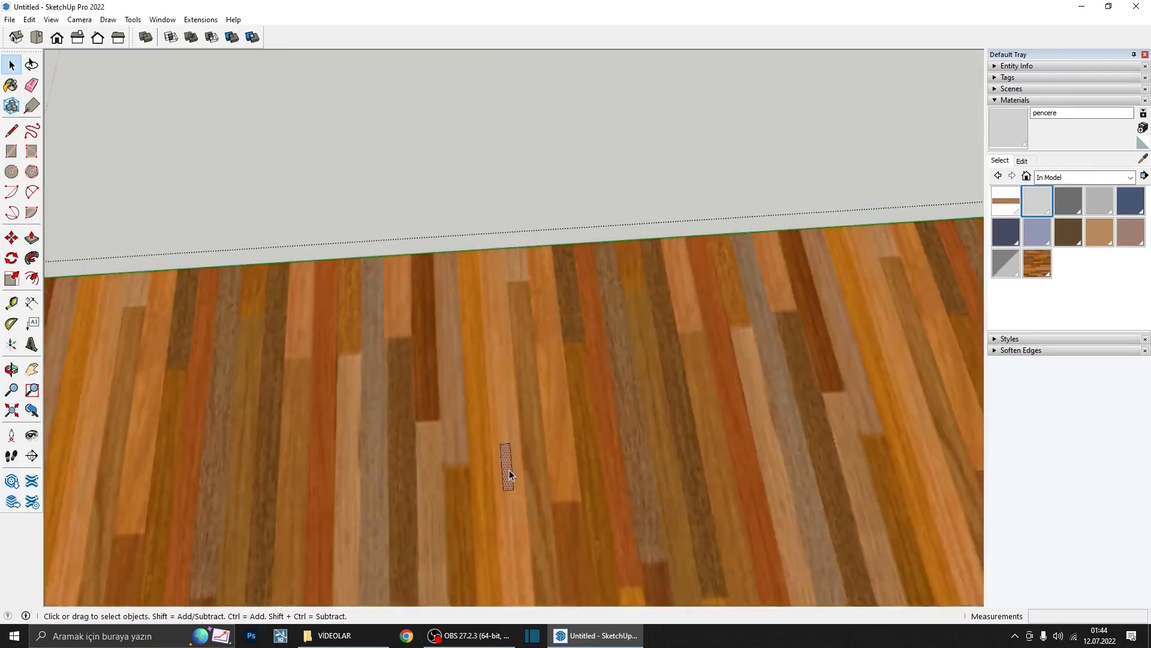
scroll(509, 466, up, 2)
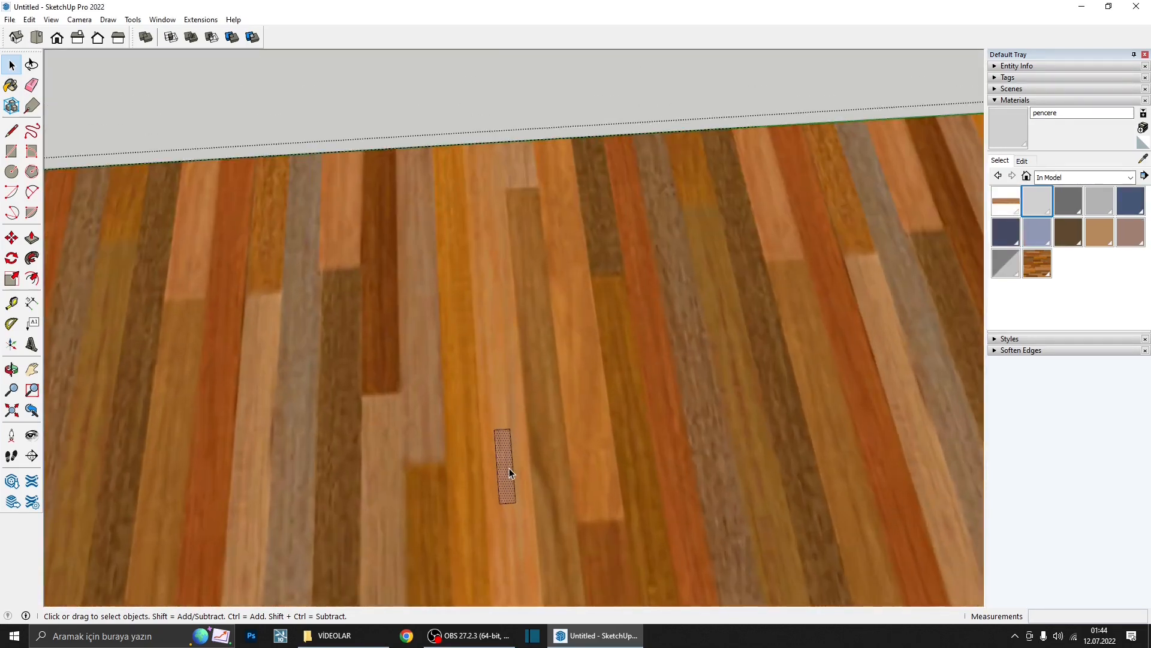
- Sample the small rectangle's wood texture as the current paint material and leave the floor group
key(b)
key(alt)
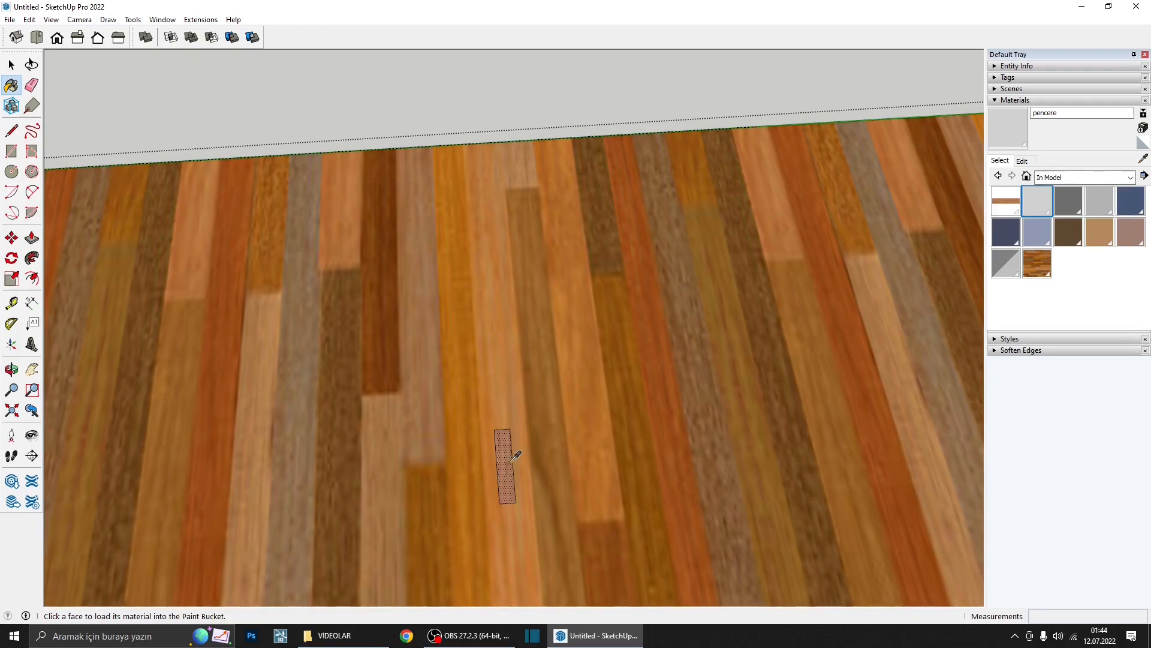
alt+click(509, 457)
scroll(507, 464, down, 3)
key(Escape)
- Select the whole baseboard around the room and make it a group
middle_drag(508, 464, 449, 446)
scroll(446, 327, up, 2)
click(448, 340)
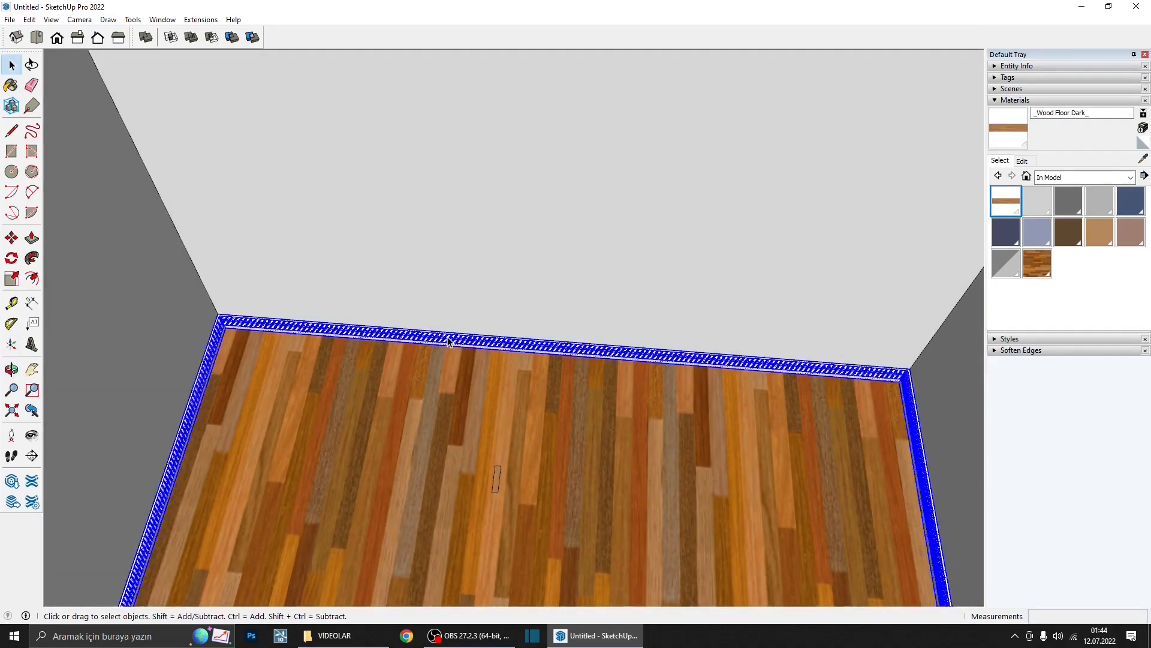
right_click(448, 340)
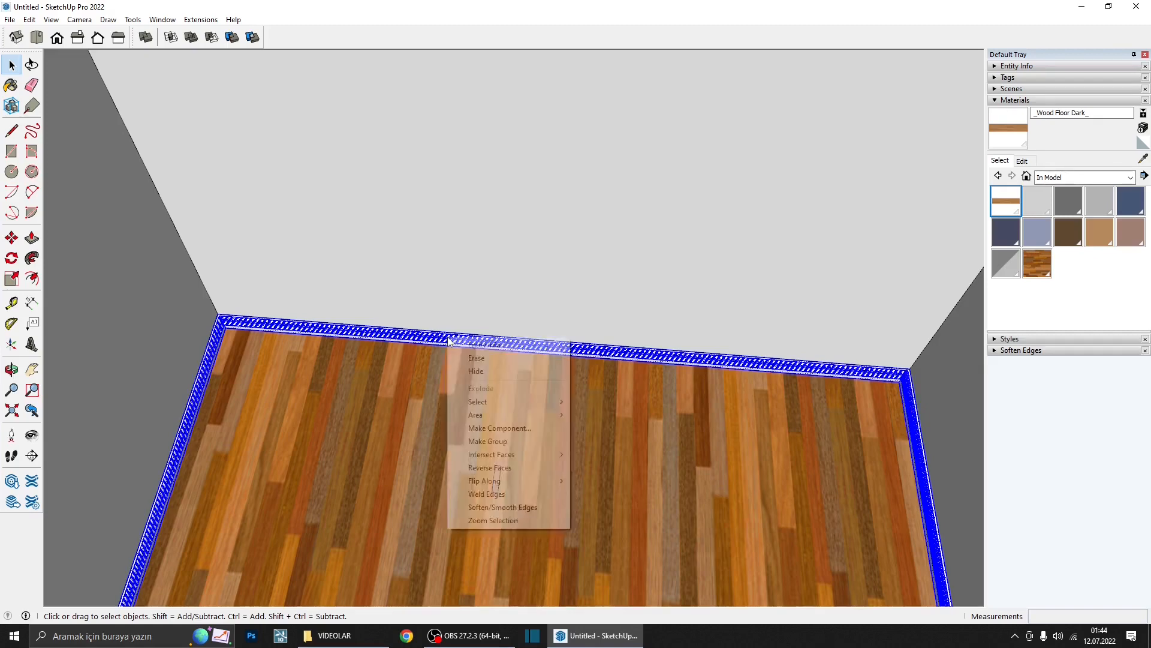
click(522, 441)
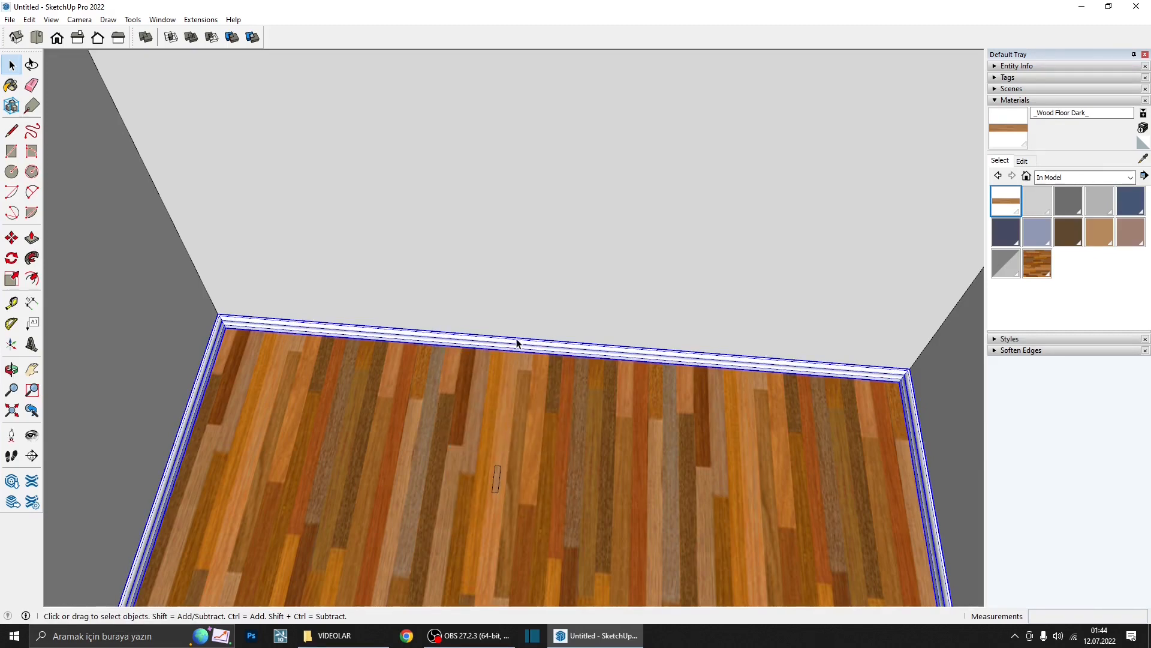
- Paint the baseboard group with the sampled wood material
key(b)
scroll(527, 337, up, 3)
middle_drag(528, 336, 509, 341)
scroll(509, 342, up, 2)
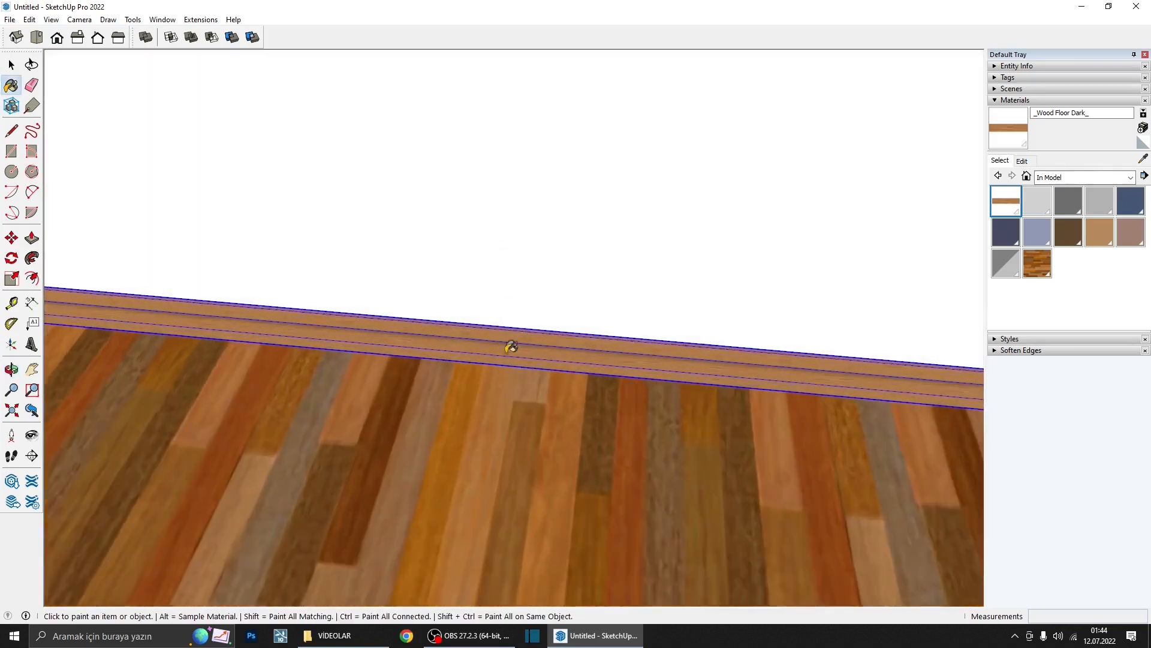
scroll(471, 492, down, 3)
shift+middle_drag(450, 563, 442, 470)
scroll(439, 469, up, 2)
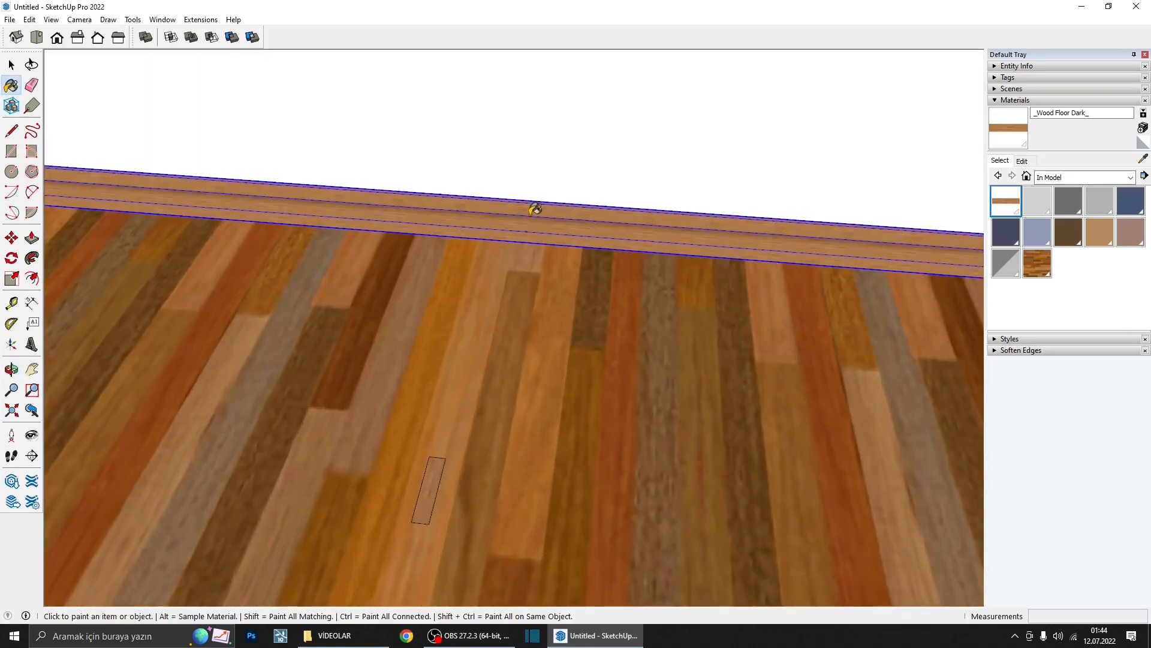
scroll(516, 295, down, 3)
scroll(467, 388, up, 3)
- Delete the small sample rectangle inside the floor group and leave the group
key(space)
triple_click(458, 394)
drag(415, 323, 513, 498)
key(Delete)
scroll(465, 458, down, 3)
key(Escape)
- Draw a 10 by 20 cm upright rectangle on the white wall just below its top edge
middle_drag(463, 455, 590, 243)
key(r)
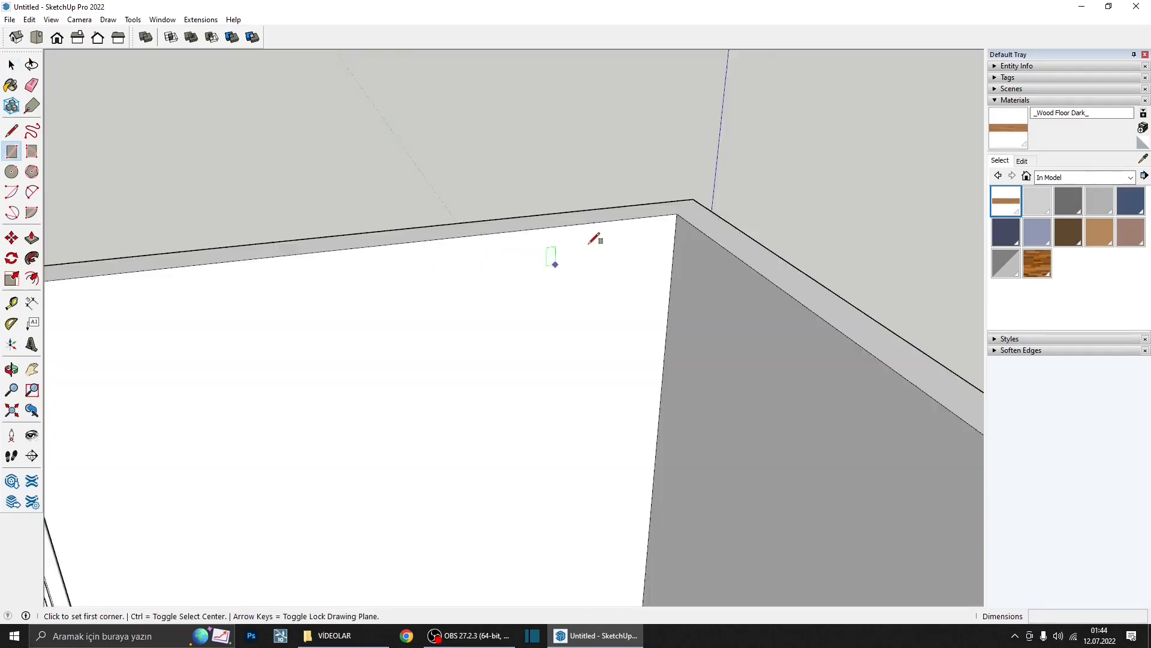
scroll(252, 284, up, 1)
click(282, 286)
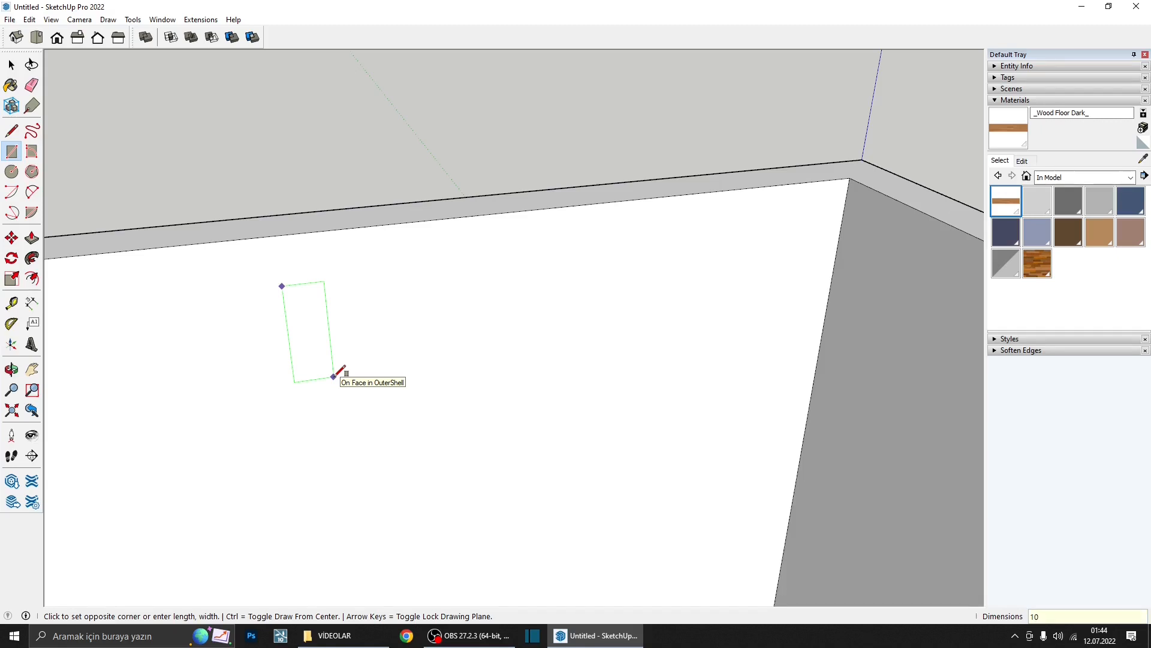
text(10,)
key(BackSpace)
text(;20)
key(Return)
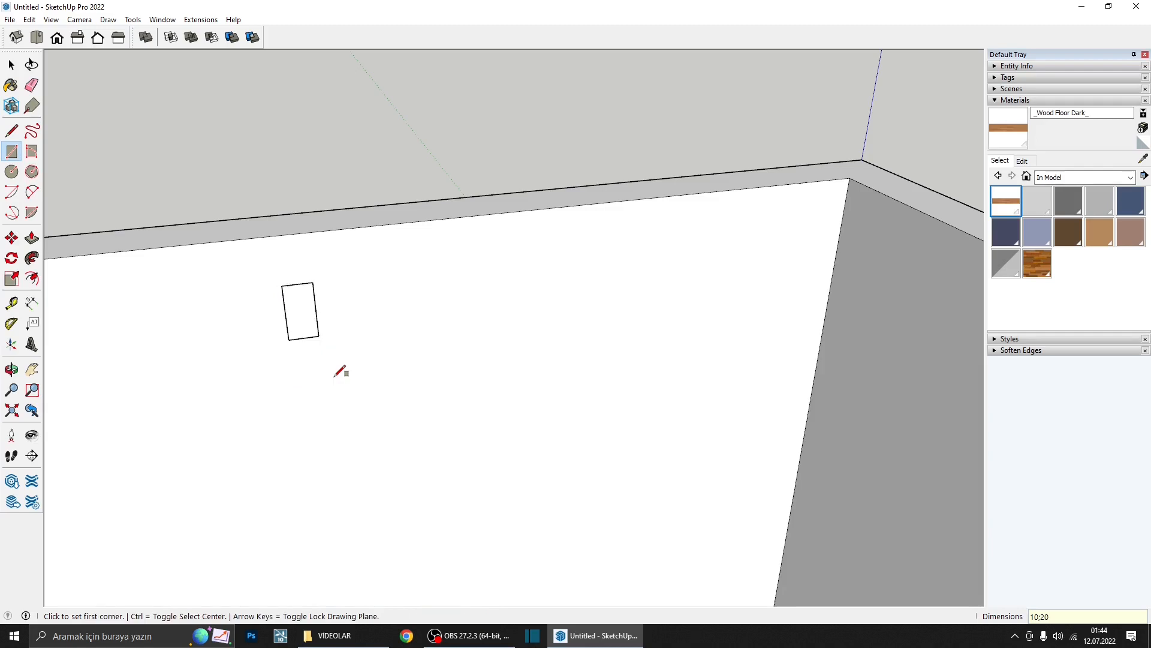
scroll(318, 328, down, 2)
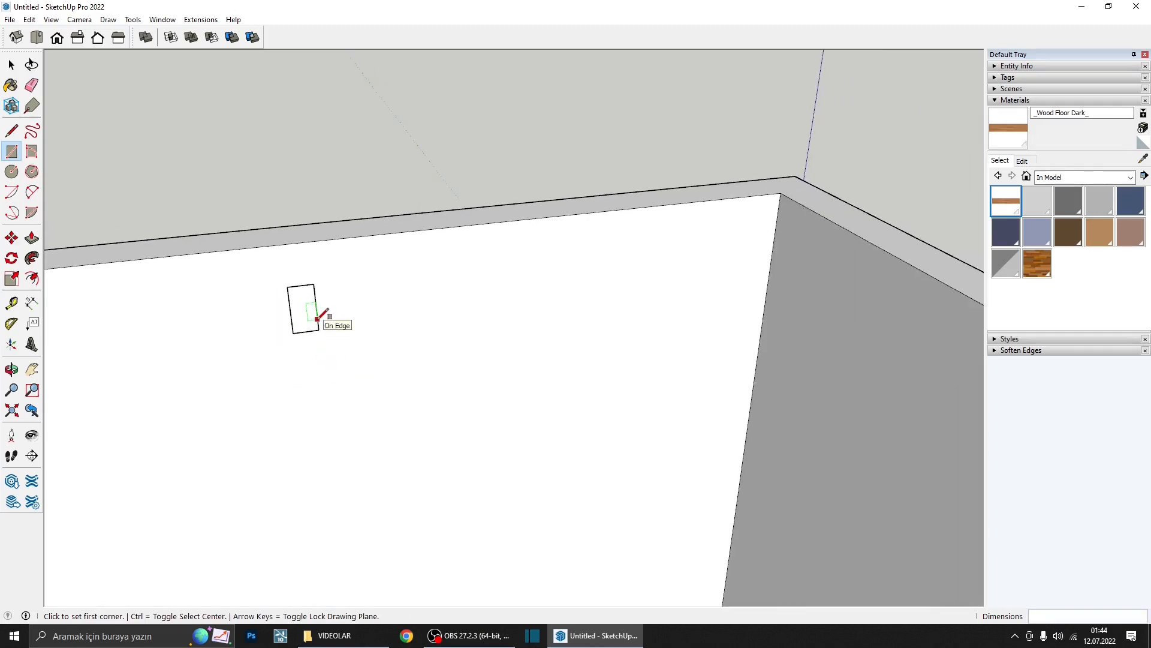
- Draw two small stair-like steps inside the rectangle, starting from its left edge a little below the upper corner
scroll(318, 318, up, 3)
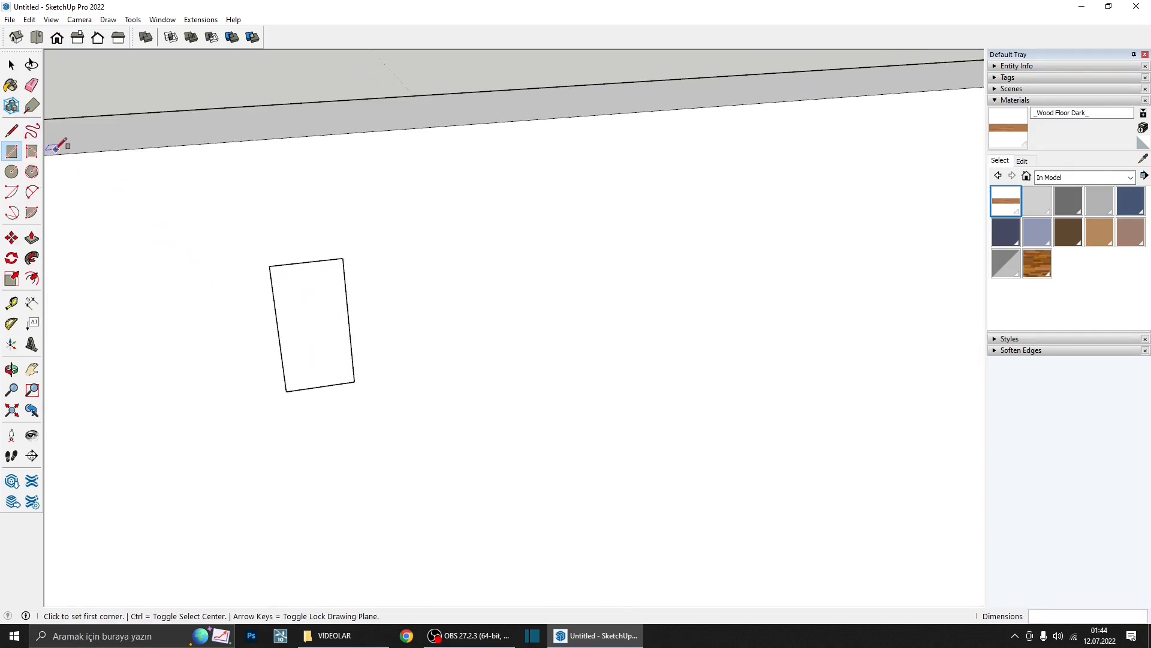
click(12, 130)
scroll(333, 274, up, 2)
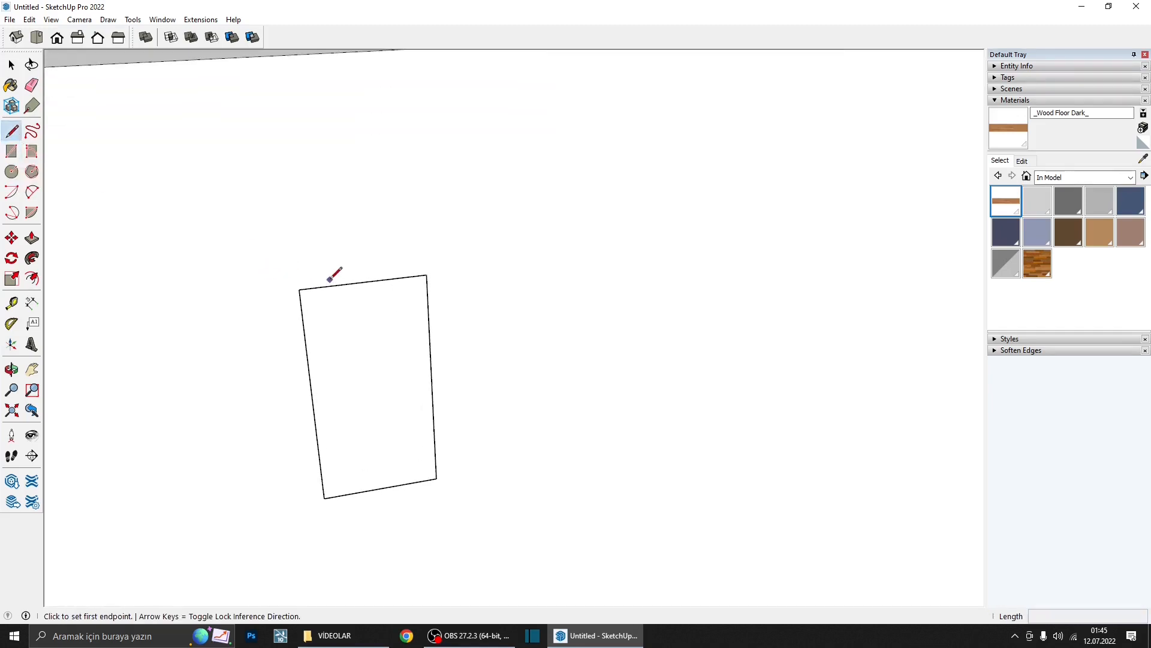
click(299, 290)
key(Escape)
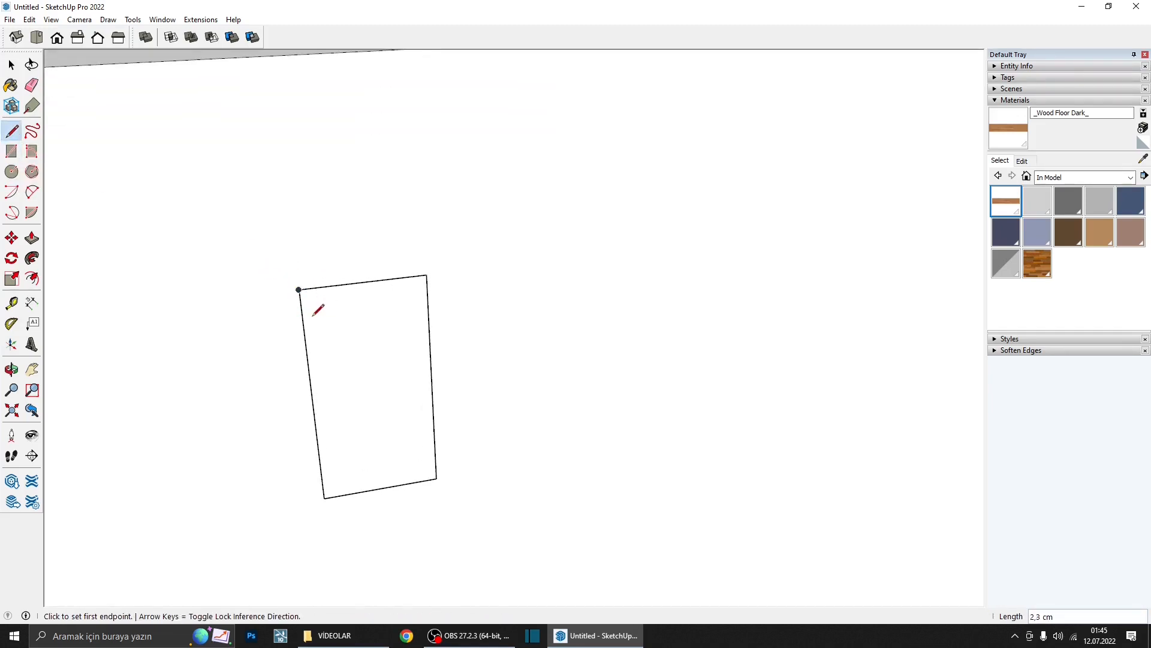
scroll(314, 314, up, 2)
click(297, 316)
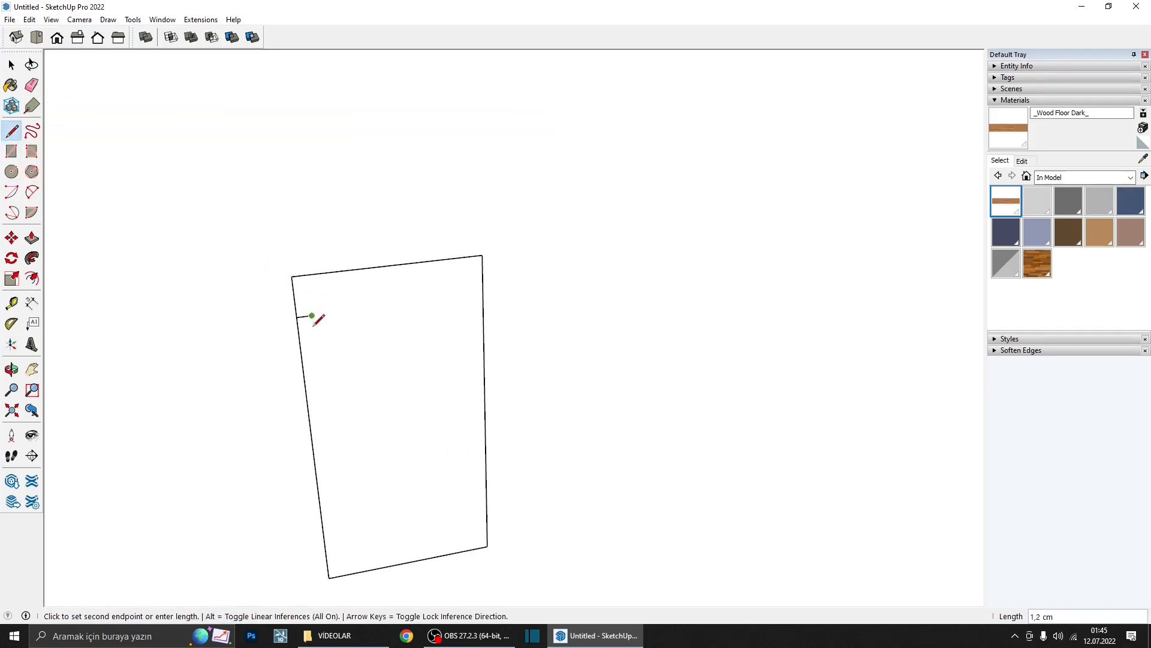
scroll(315, 341, up, 3)
click(315, 343)
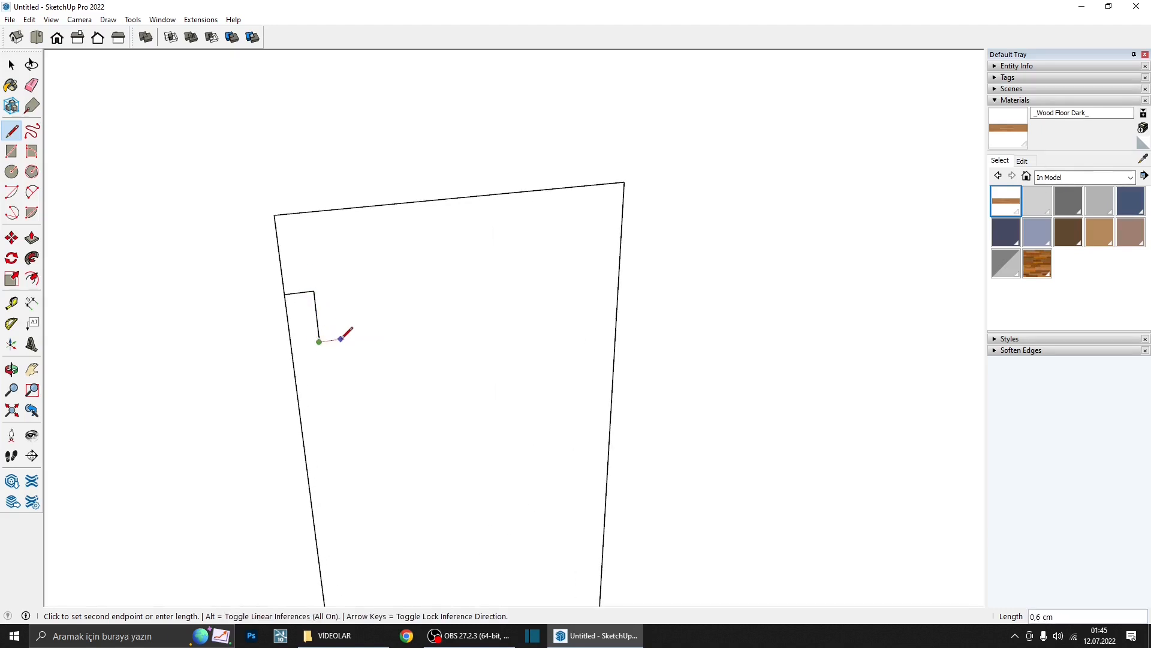
click(345, 382)
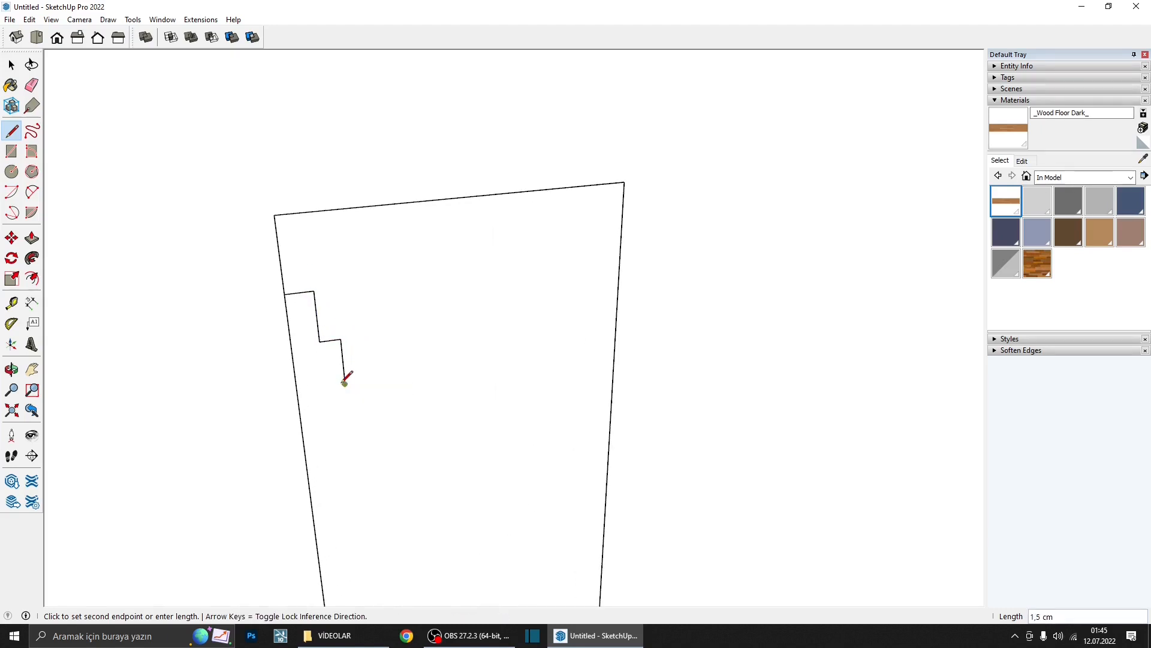
scroll(347, 357, down, 3)
key(Escape)
- Draw a tangent arc with a chord of about 10 cm from the end of the steps toward the rectangle's lower right
click(32, 192)
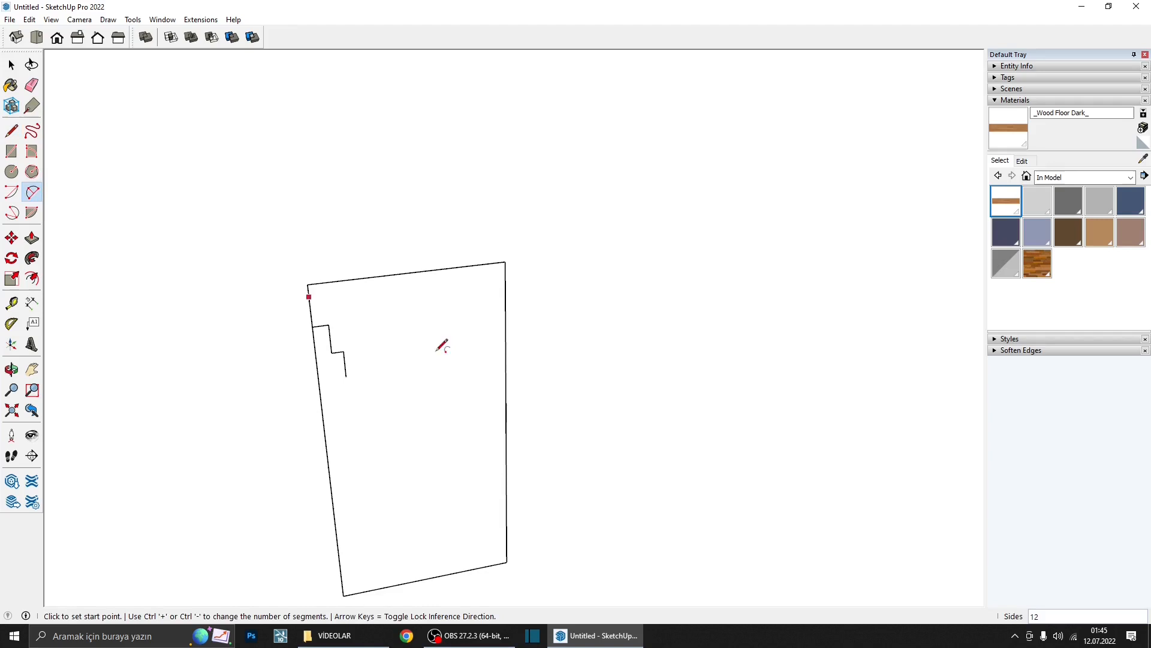
click(346, 376)
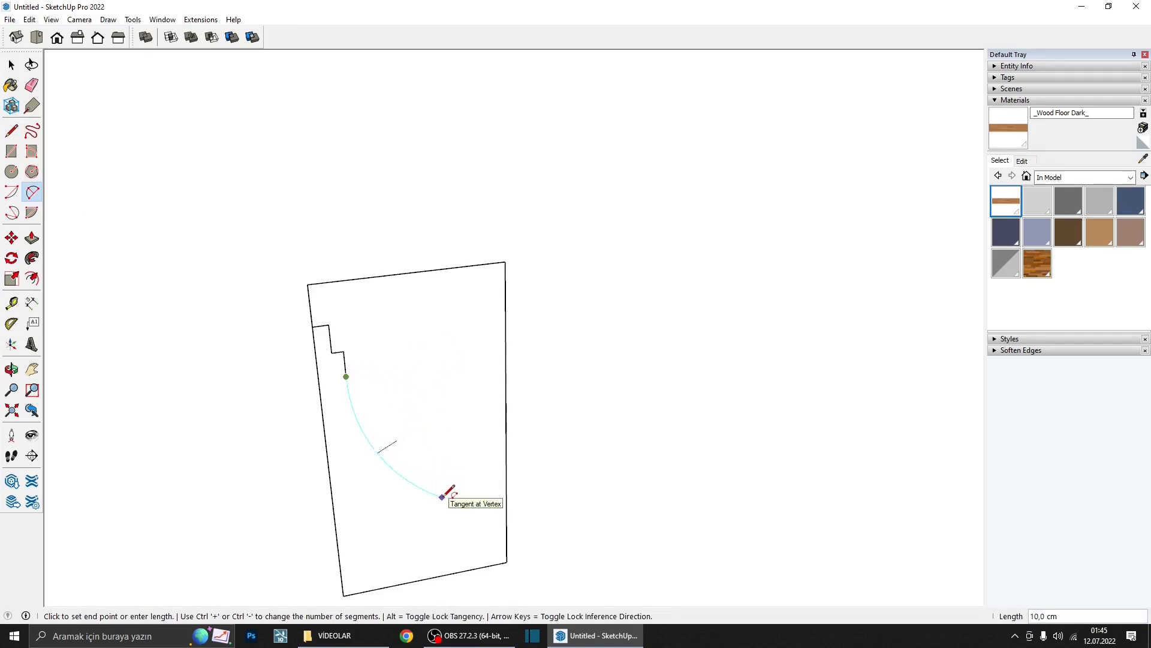
click(442, 497)
click(389, 465)
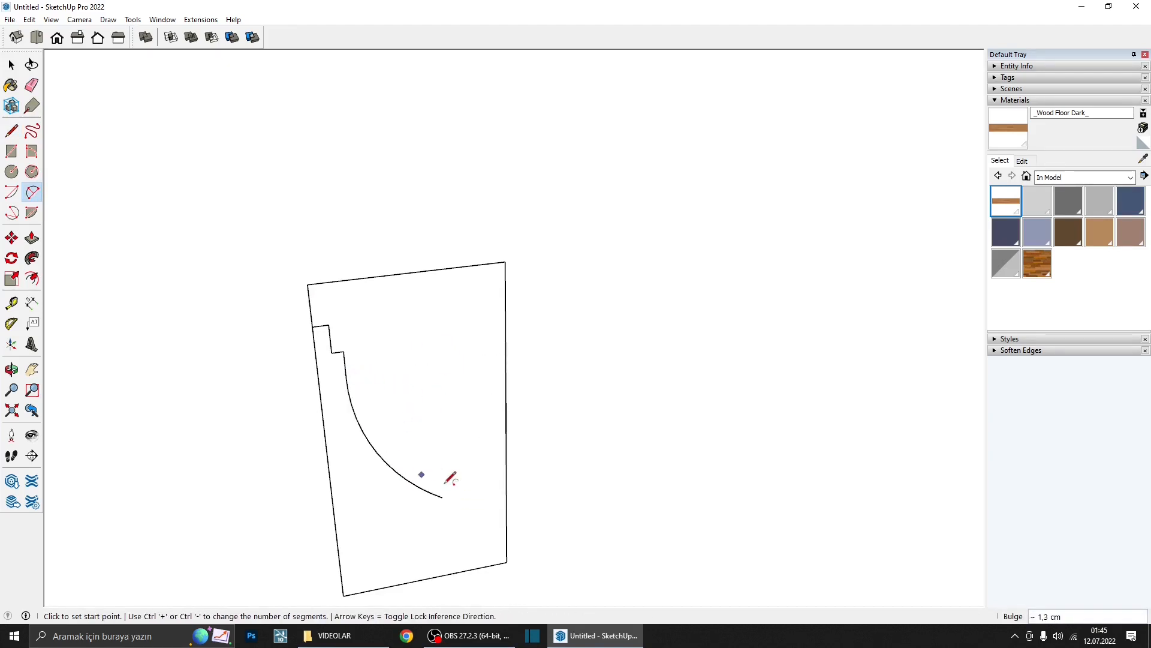
- Continue the profile with a small step from the arc's end down to the rectangle's bottom edge
key(l)
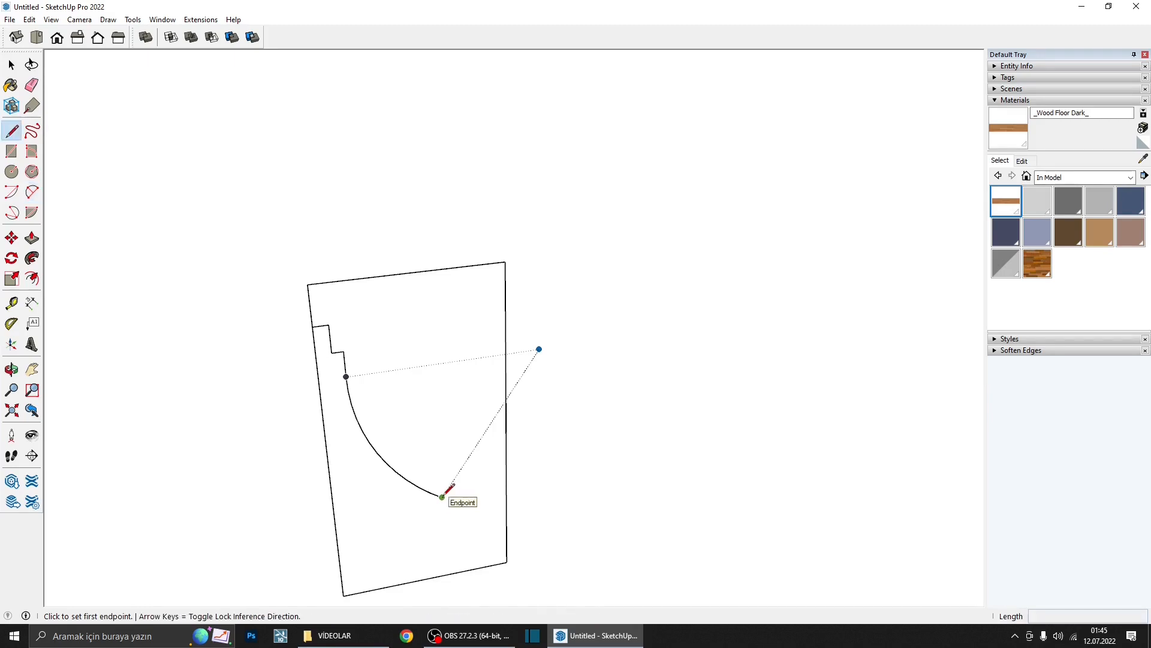
click(443, 496)
click(443, 522)
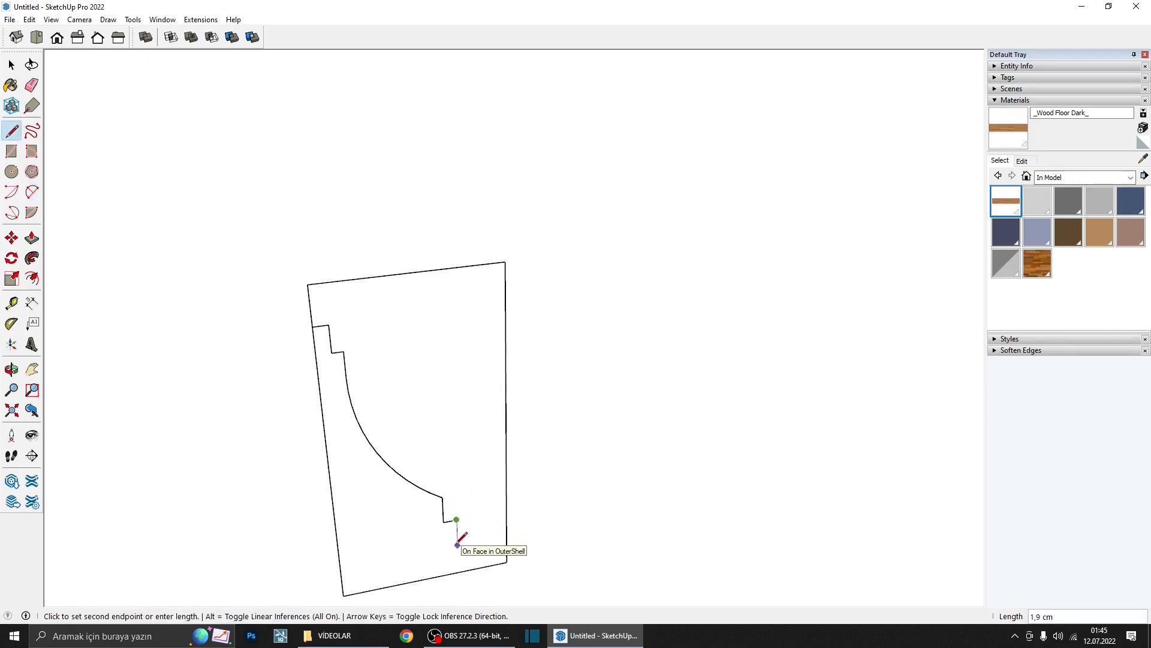
click(459, 571)
scroll(452, 540, down, 4)
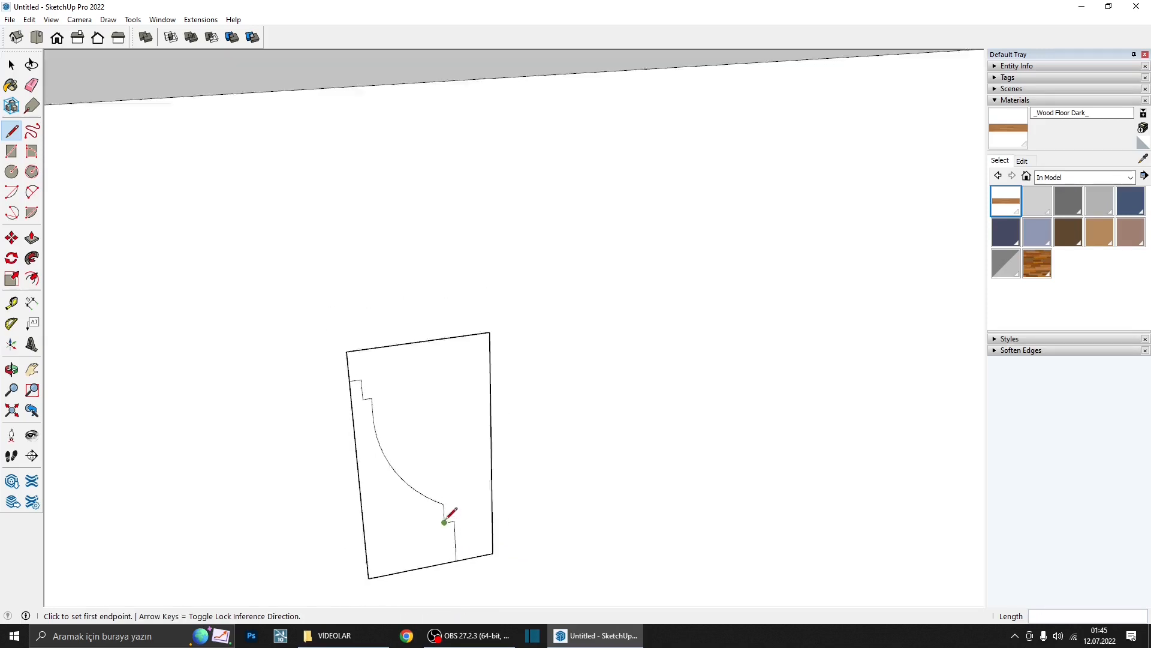
- Erase the leftover rectangle edges outside the stepped, curved cornice outline
key(space)
key(e)
click(421, 557)
scroll(368, 484, down, 3)
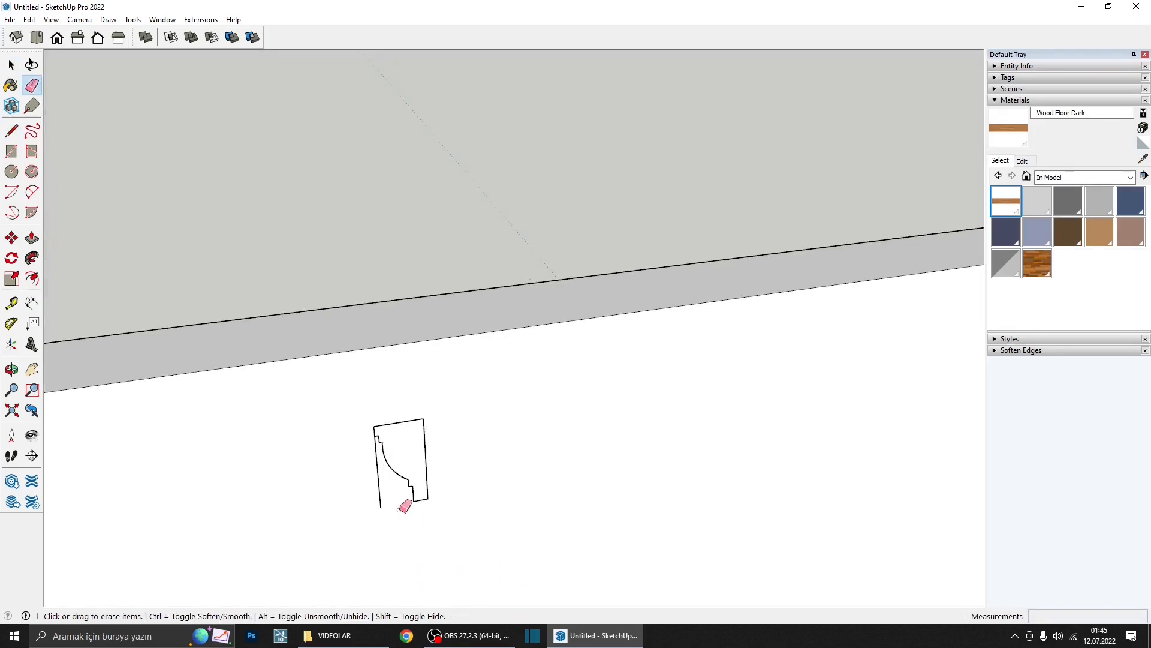
key(space)
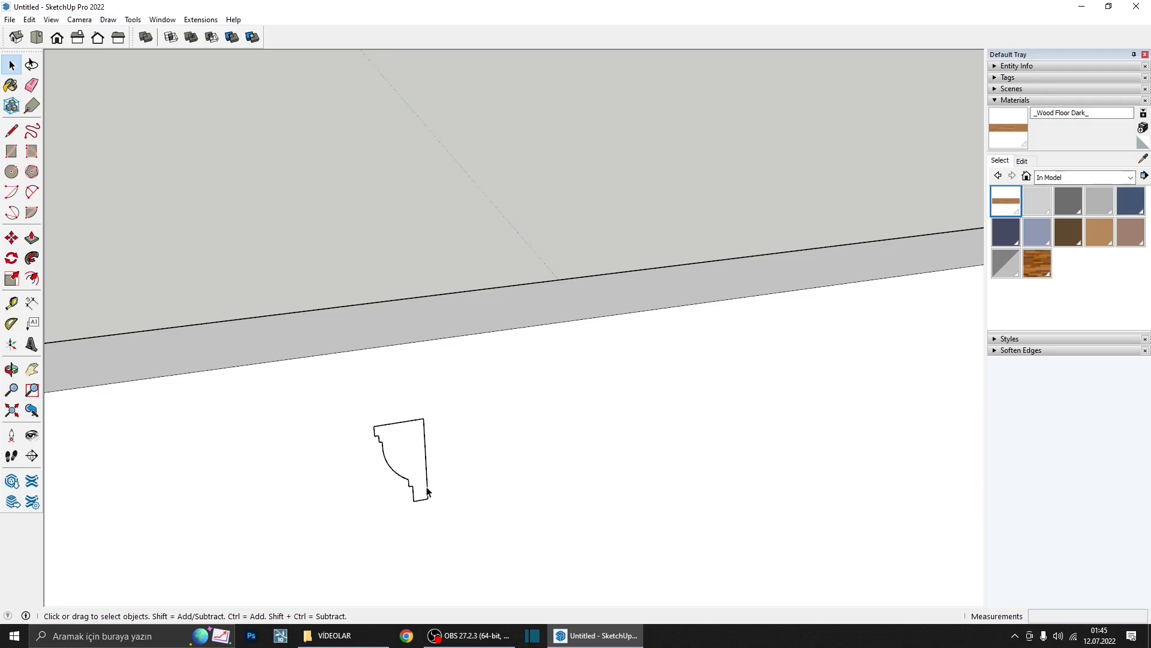
- Inside the wall group, select and copy only the edges of the walls' inner top perimeter
scroll(422, 474, down, 2)
scroll(416, 446, down, 2)
middle_drag(470, 424, 531, 452)
scroll(443, 428, down, 2)
double_click(446, 427)
triple_click(446, 430)
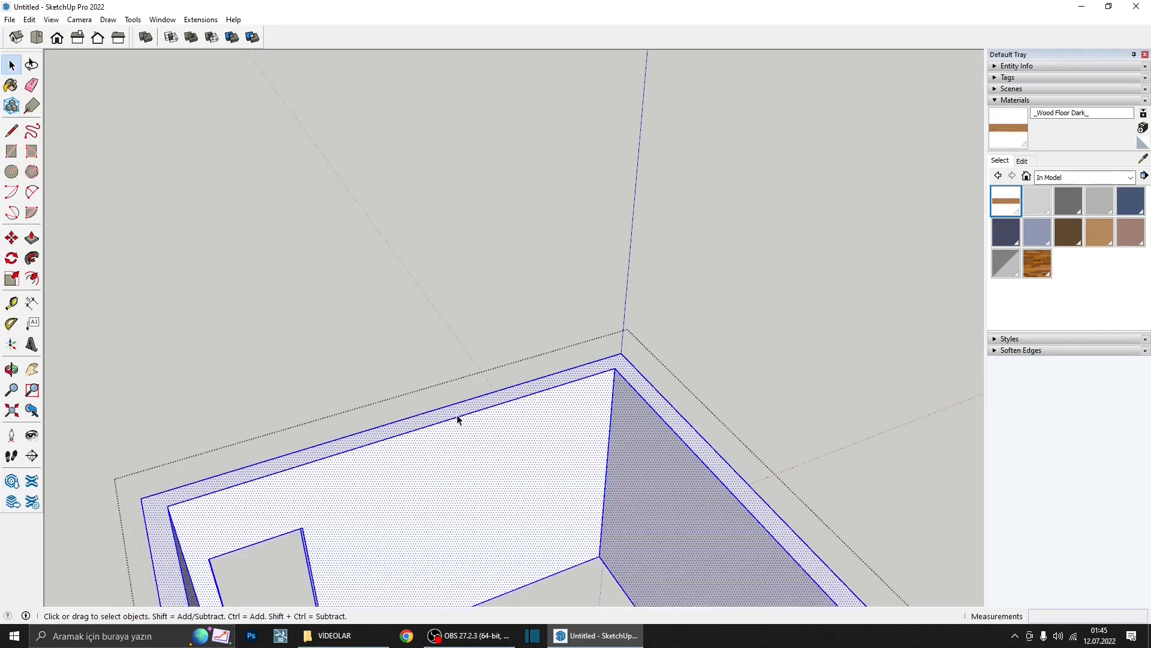
click(458, 415)
click(497, 406)
ctrl+click(653, 411)
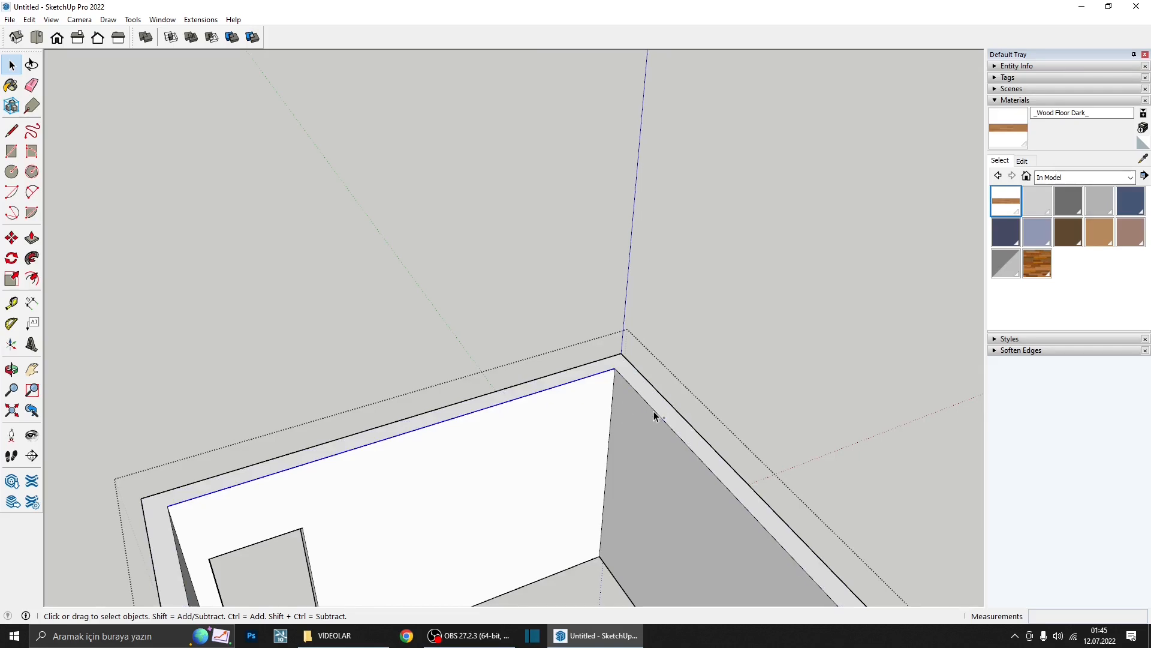
scroll(653, 411, down, 3)
middle_drag(575, 415, 90, 440)
scroll(386, 304, up, 2)
middle_drag(394, 319, 262, 225)
ctrl+click(257, 191)
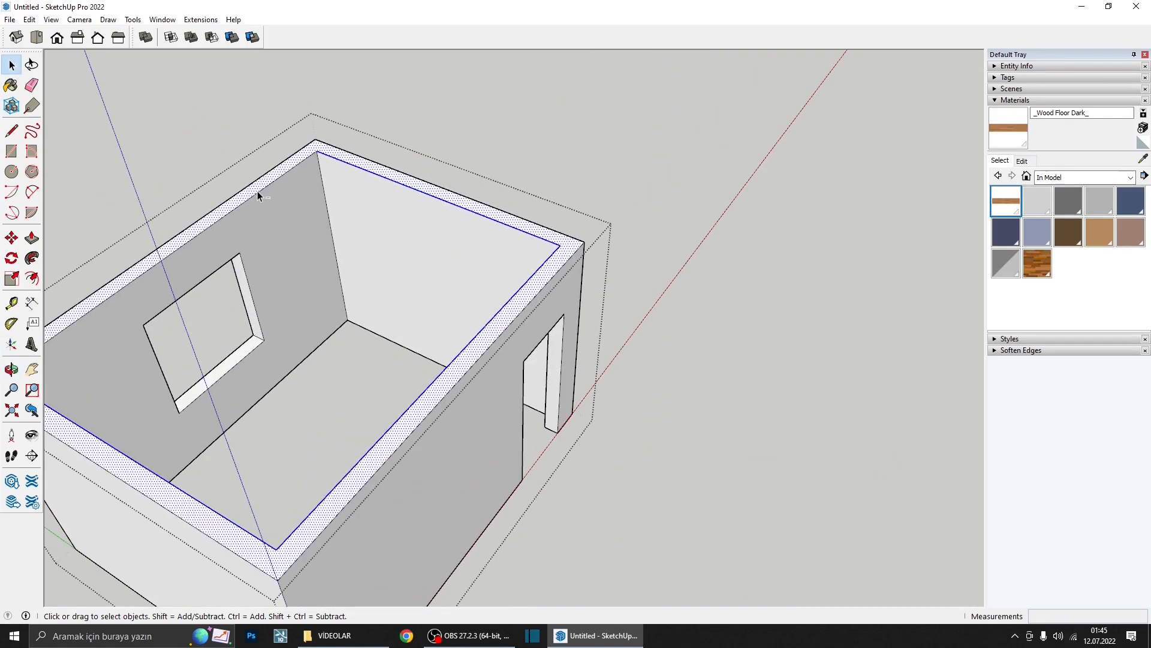
shift+click(259, 187)
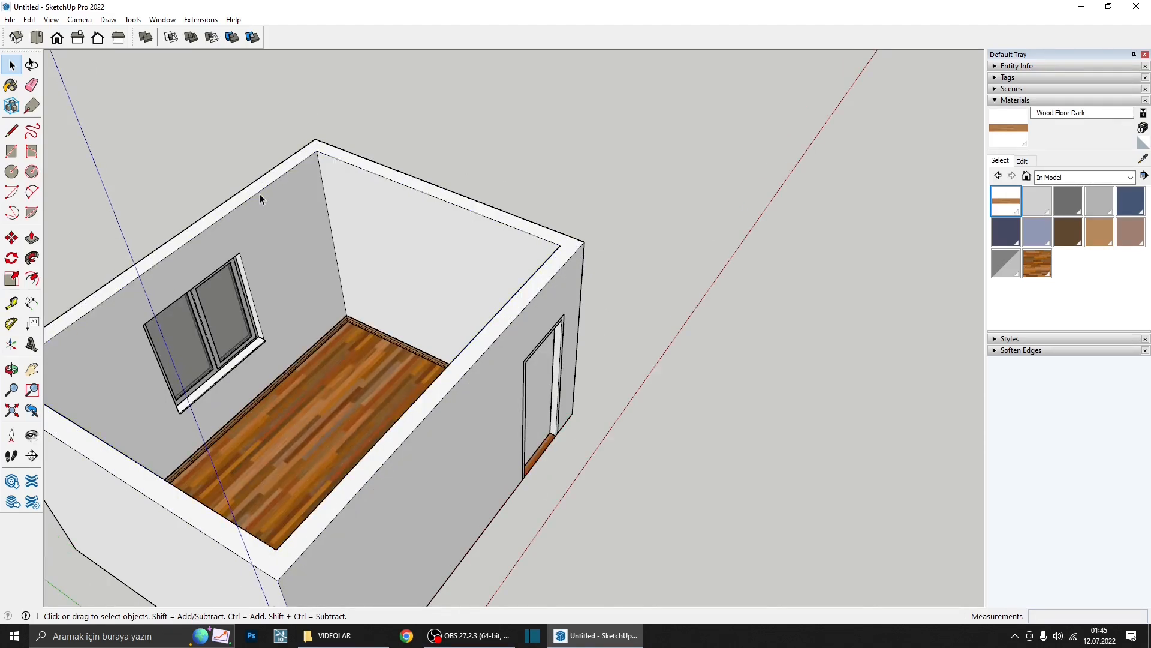
- Paste the copied inner top edges in place outside the wall group
middle_drag(261, 193, 461, 261)
click(29, 20)
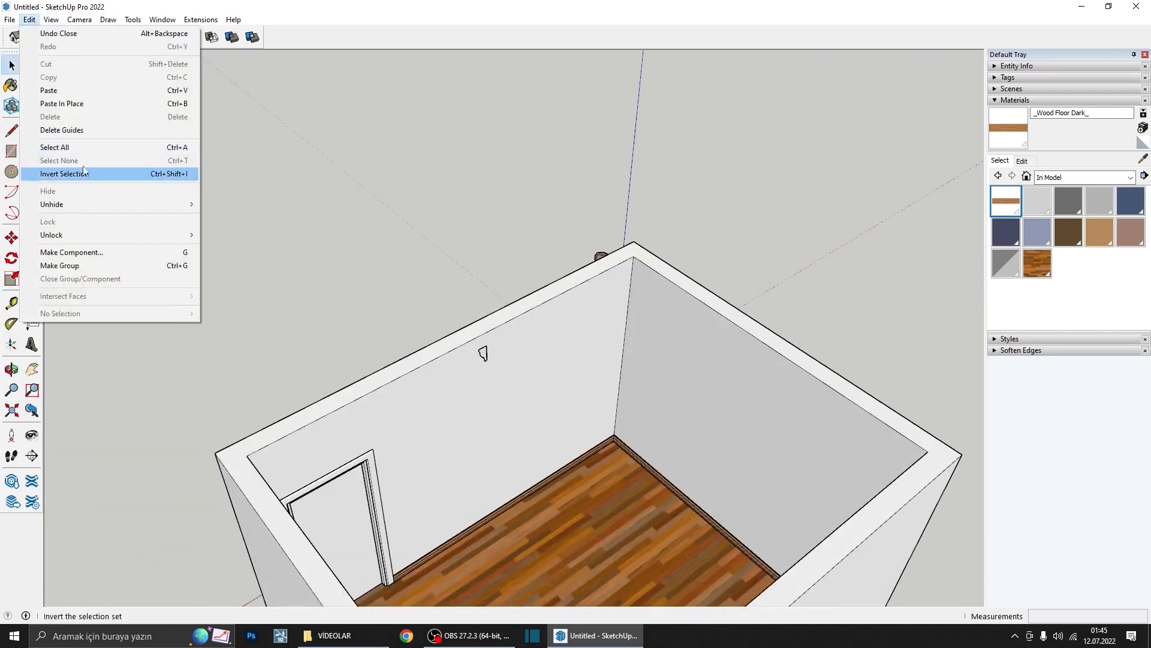
click(61, 104)
- Rotate the cornice profile about its upper corner on the wall so it stands perpendicular to the wall
scroll(508, 337, up, 6)
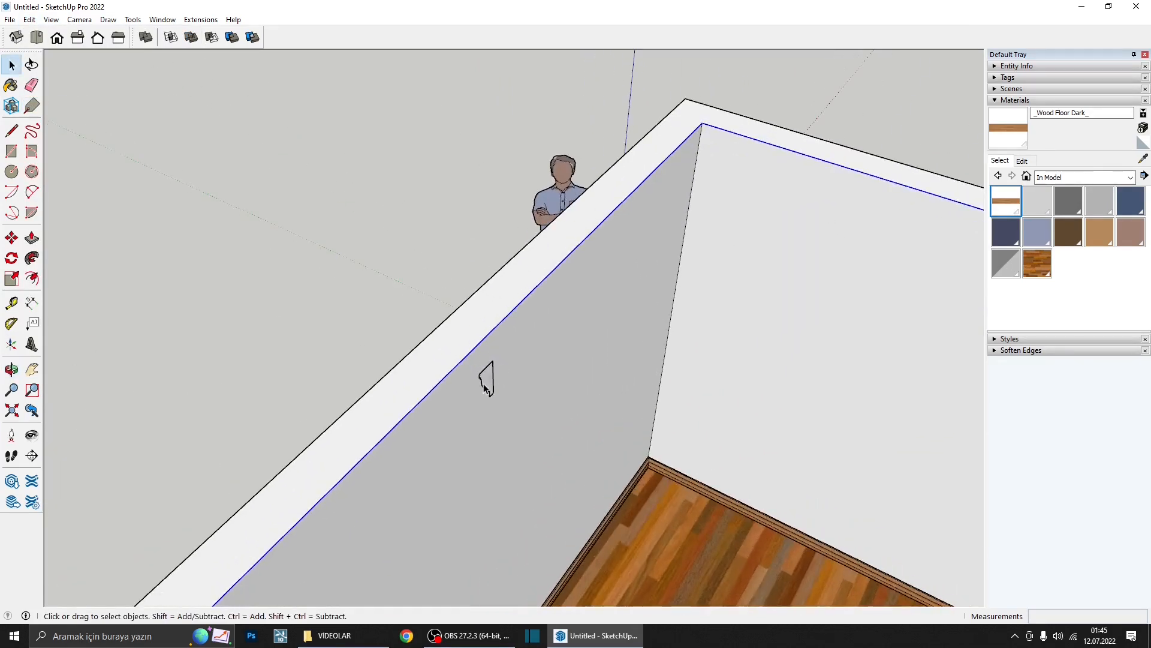
click(12, 258)
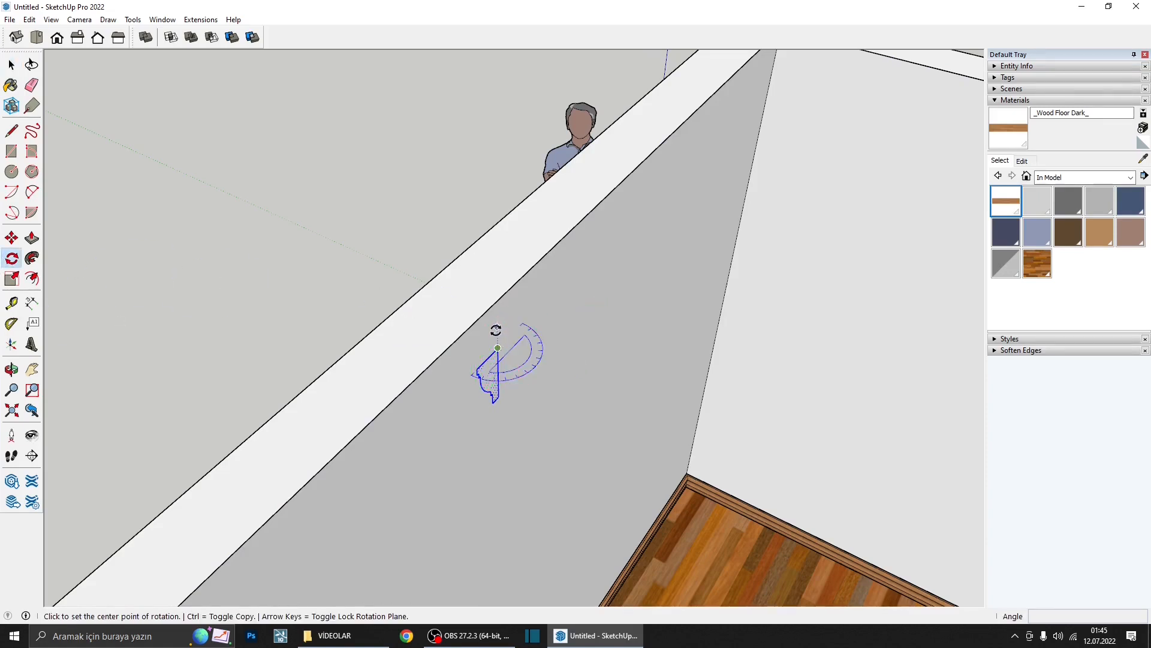
click(497, 348)
click(480, 369)
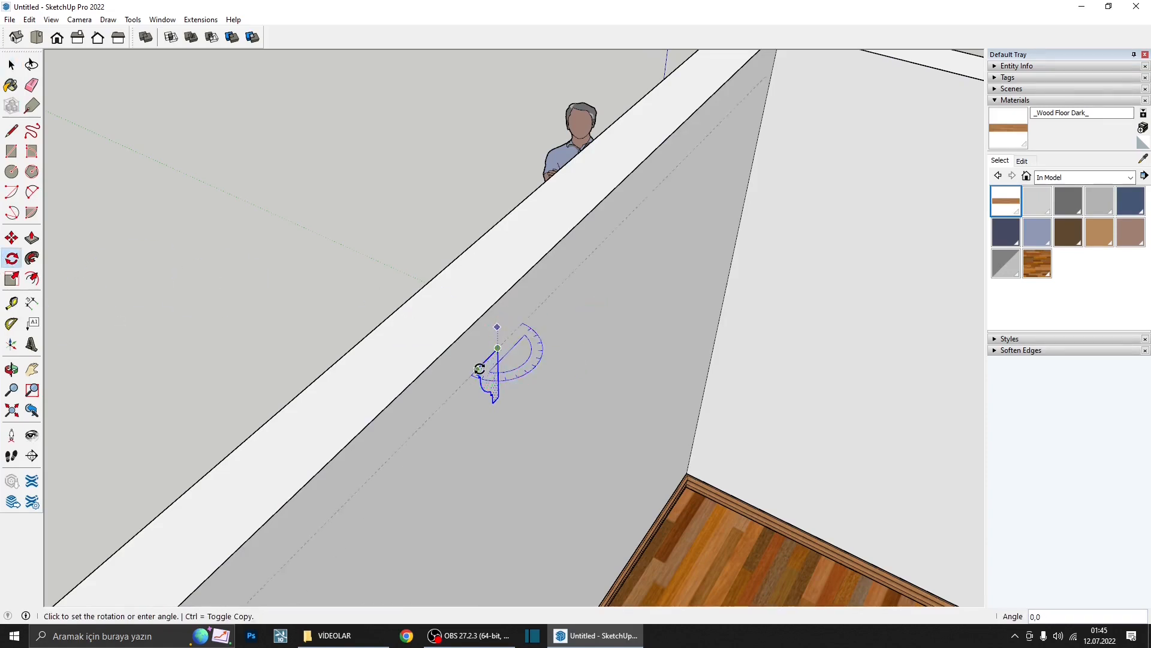
click(563, 370)
- Move the cornice profile by its upper corner onto the wall's inner top edge
key(m)
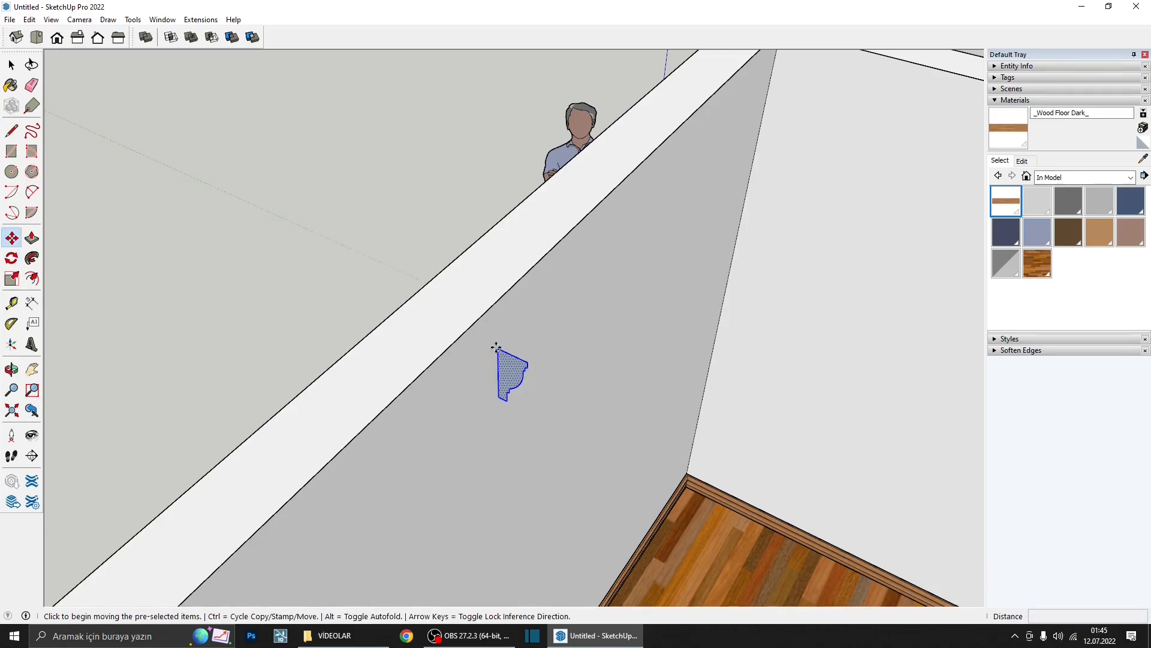
click(495, 347)
click(478, 319)
mouse_move(479, 320)
middle_down()
mouse_move(588, 251)
mouse_move(485, 318)
middle_up()
key(space)
scroll(485, 318, up, 2)
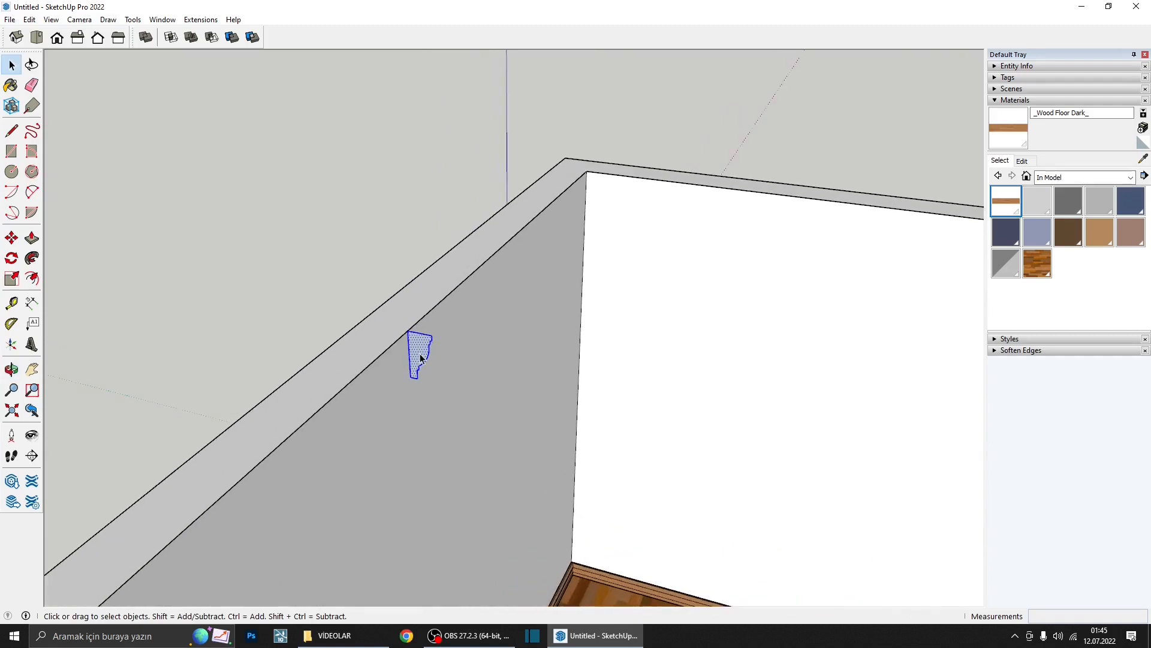
- Sweep the cornice profile with Follow Me along the pasted edges around the room's inner top perimeter
scroll(407, 317, down, 3)
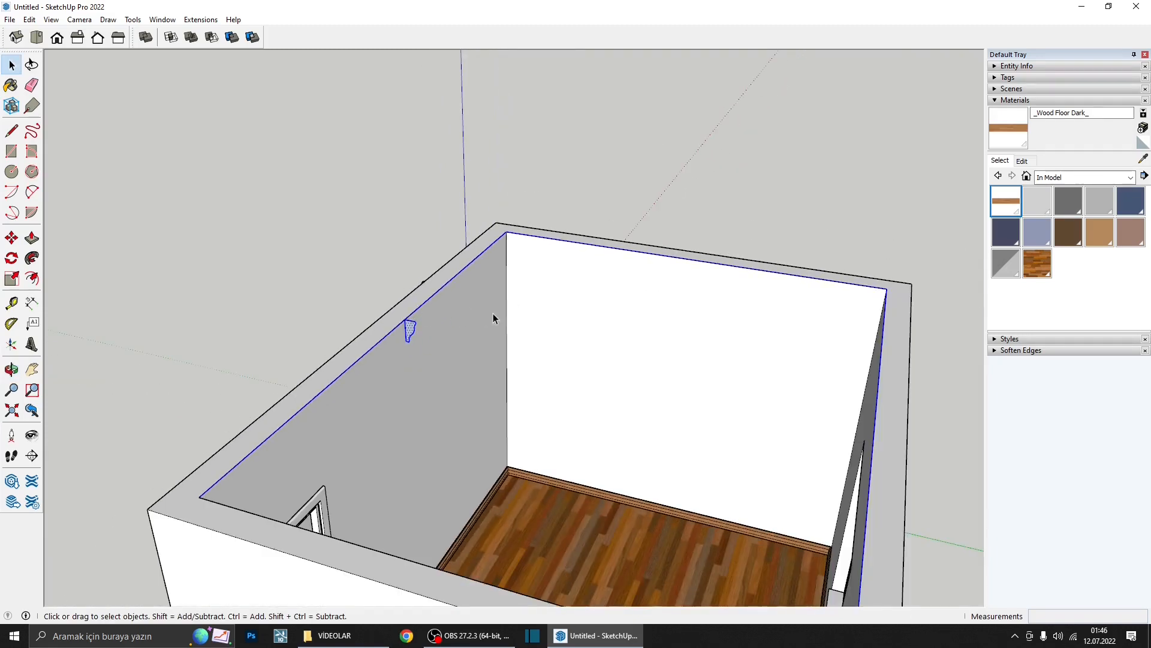
scroll(474, 336, up, 3)
scroll(413, 333, up, 2)
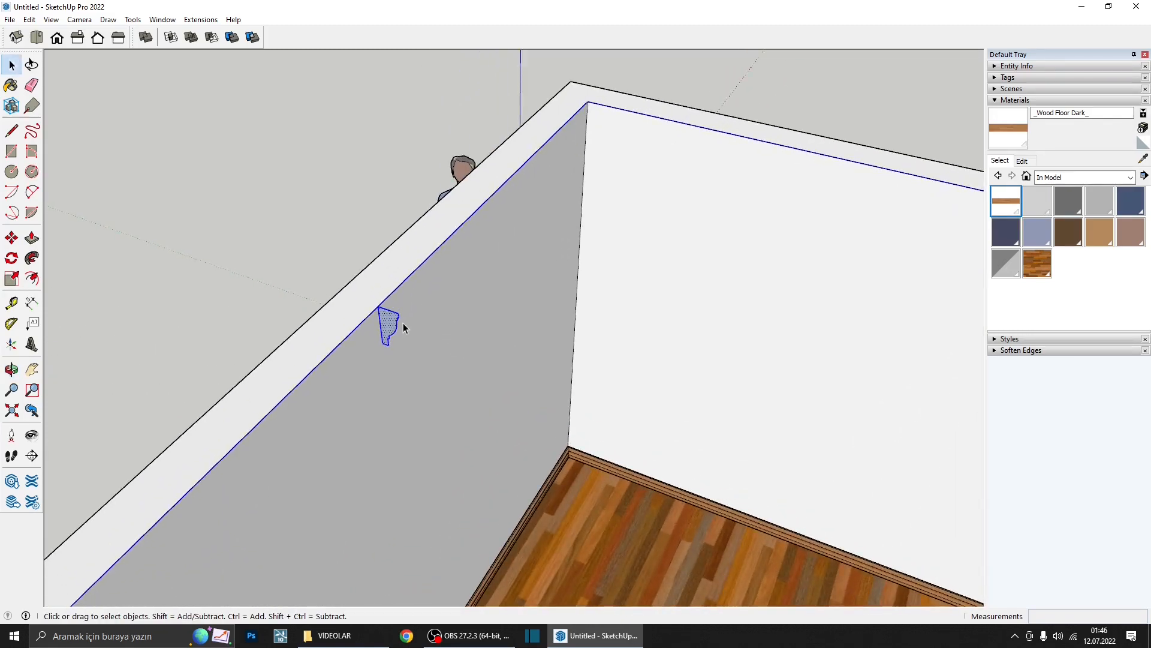
scroll(403, 327, up, 2)
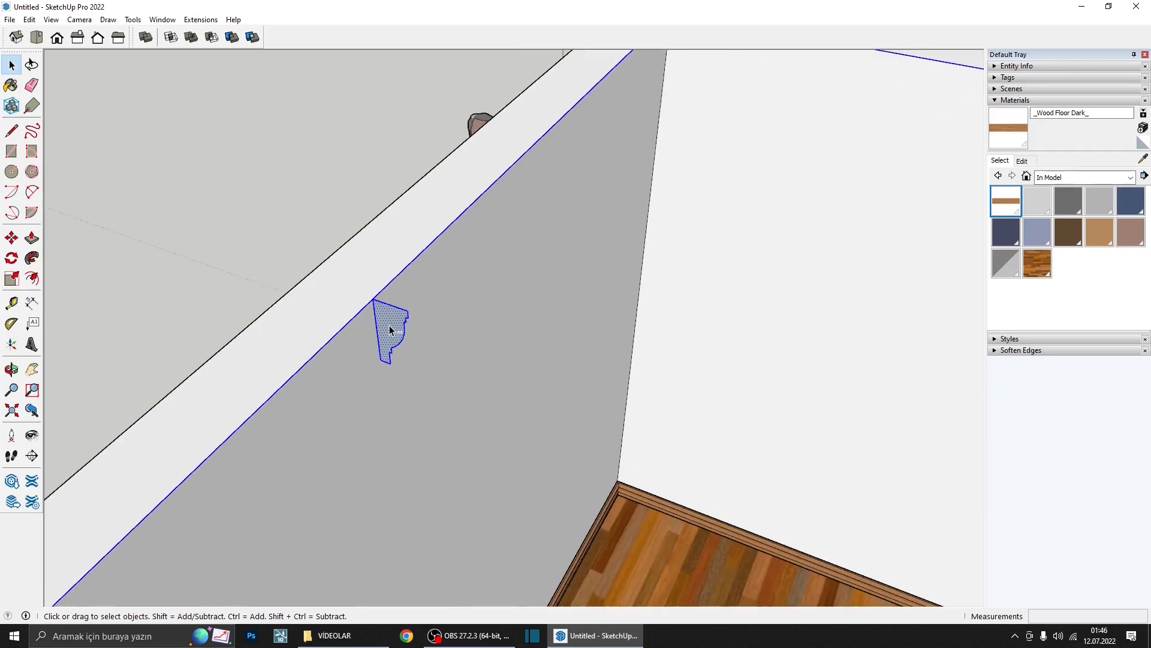
middle_drag(389, 323, 349, 329)
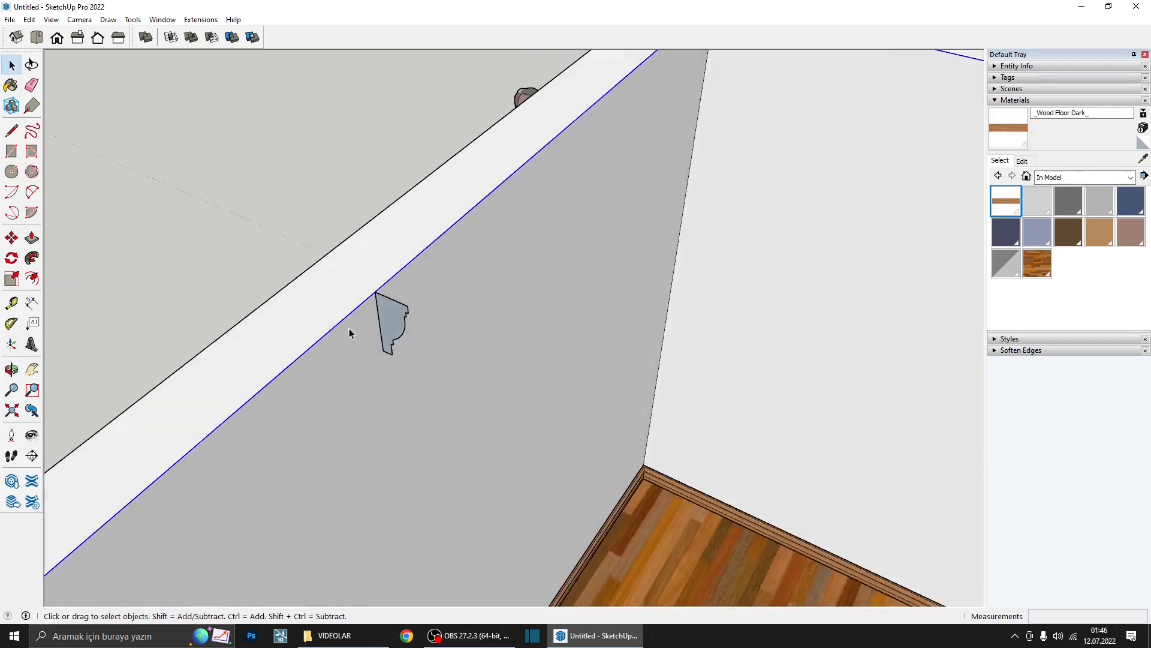
click(32, 258)
click(393, 321)
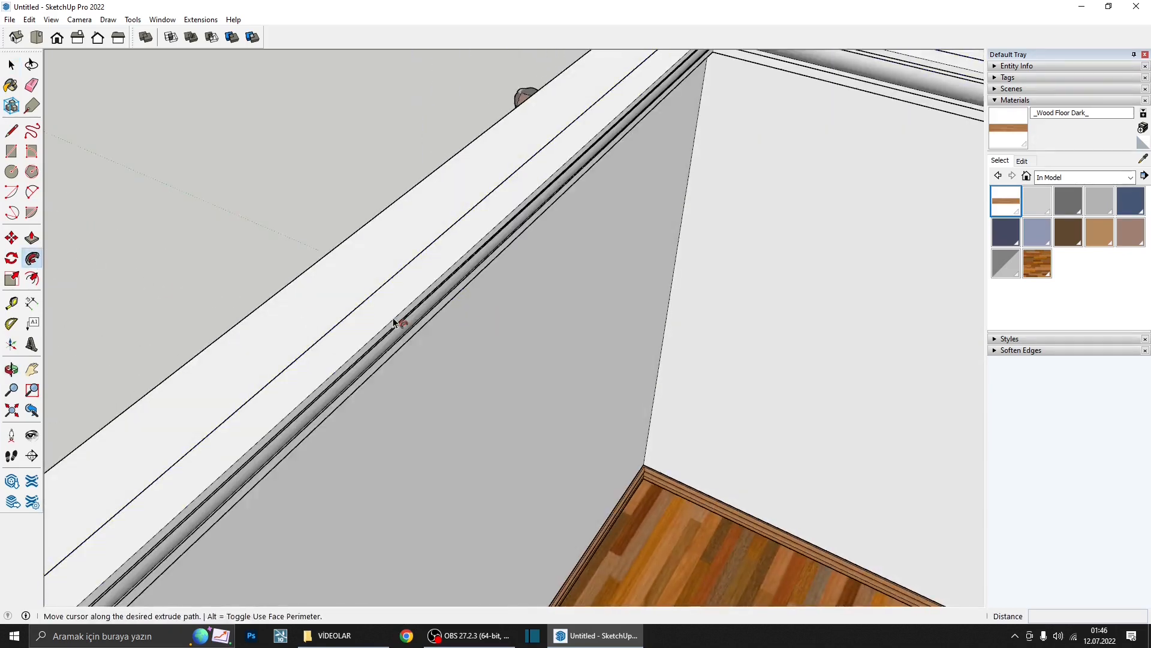
- Select all connected geometry of the swept cornice and make it a group
scroll(394, 318, down, 2)
middle_drag(396, 325, 570, 278)
key(space)
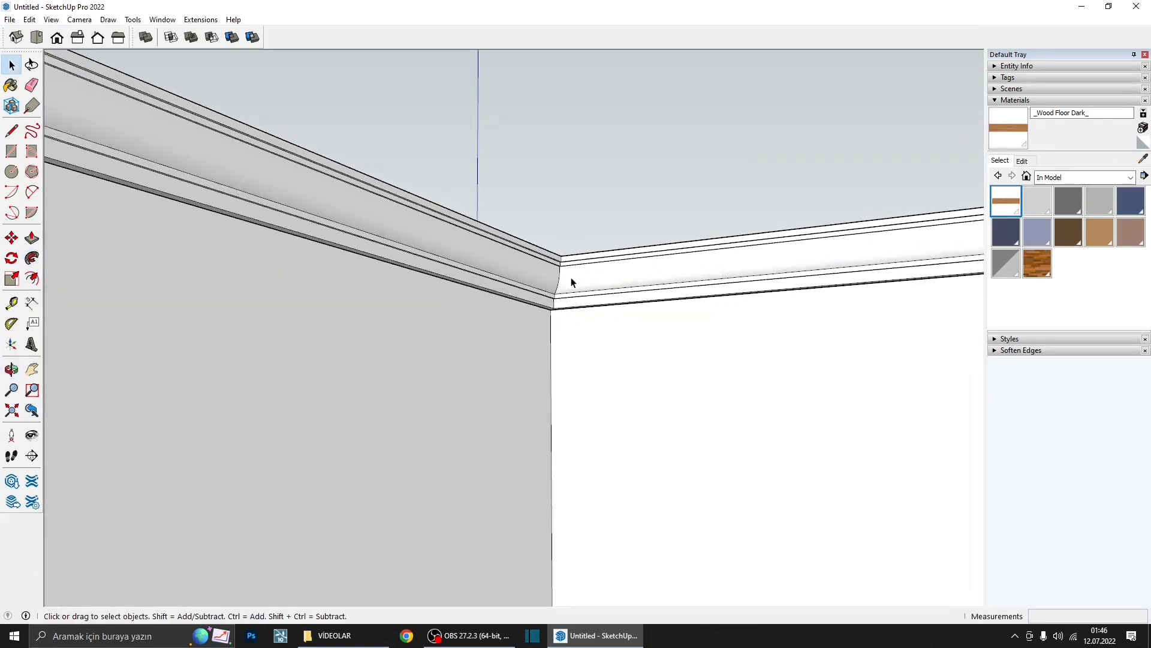
click(571, 288)
triple_click(570, 287)
right_click(570, 285)
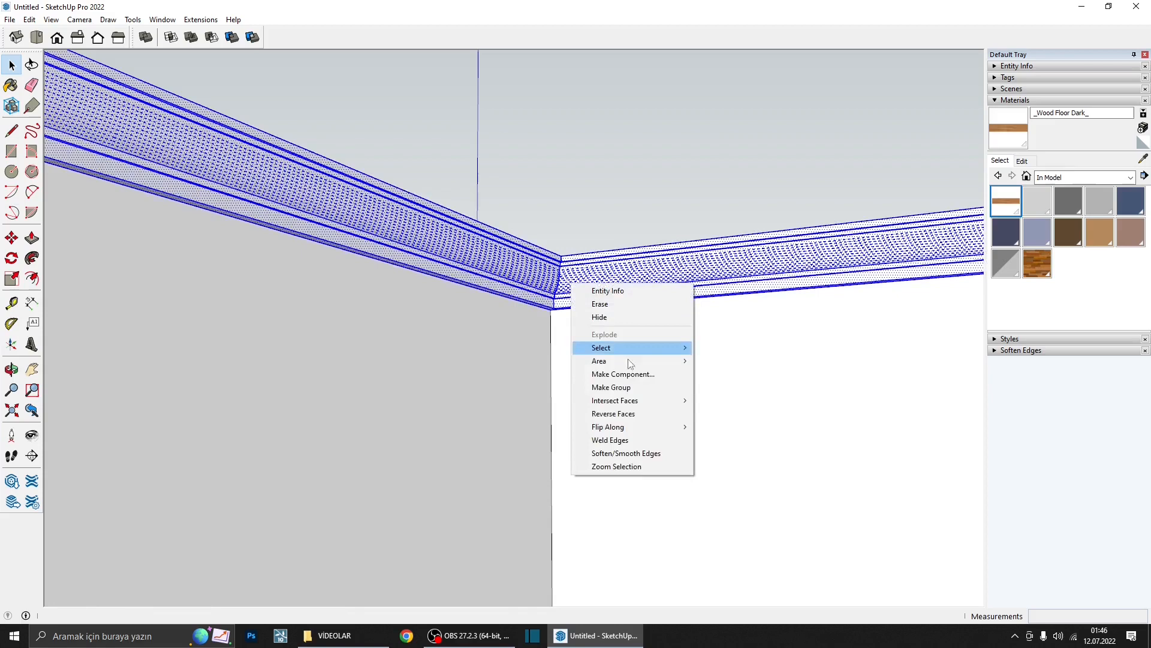
click(641, 389)
- Scale the cornice group slightly downward from its bottom centre grip to make it taller
key(s)
middle_drag(607, 364, 539, 427)
scroll(539, 427, up, 5)
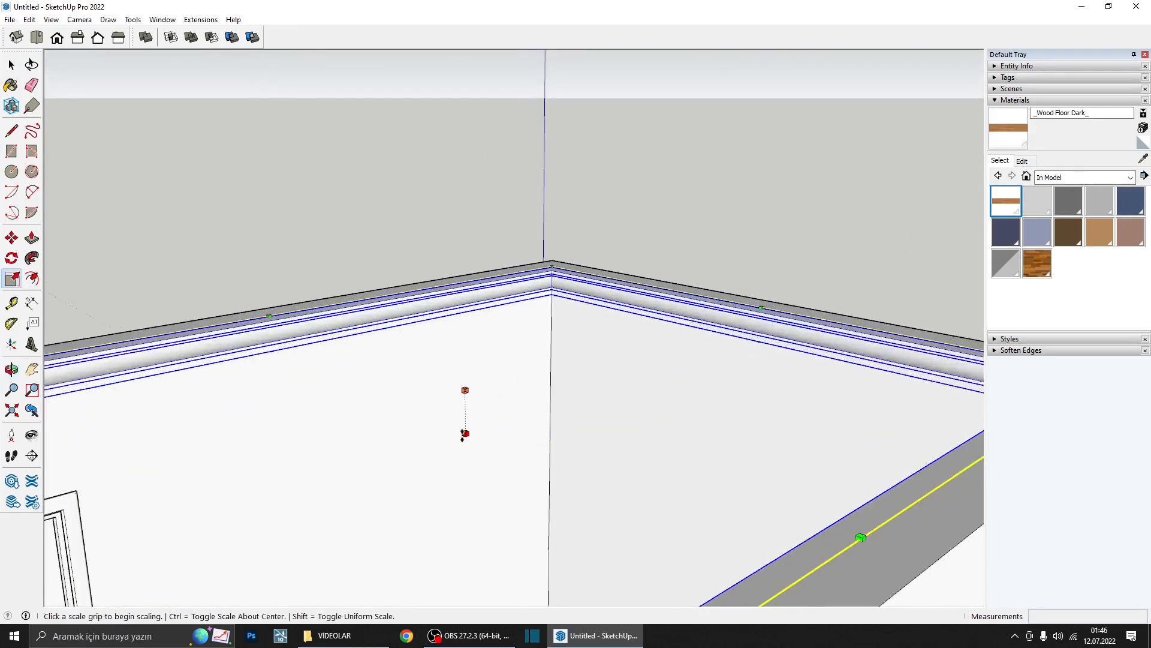
drag(464, 434, 465, 455)
key(space)
scroll(479, 410, down, 1)
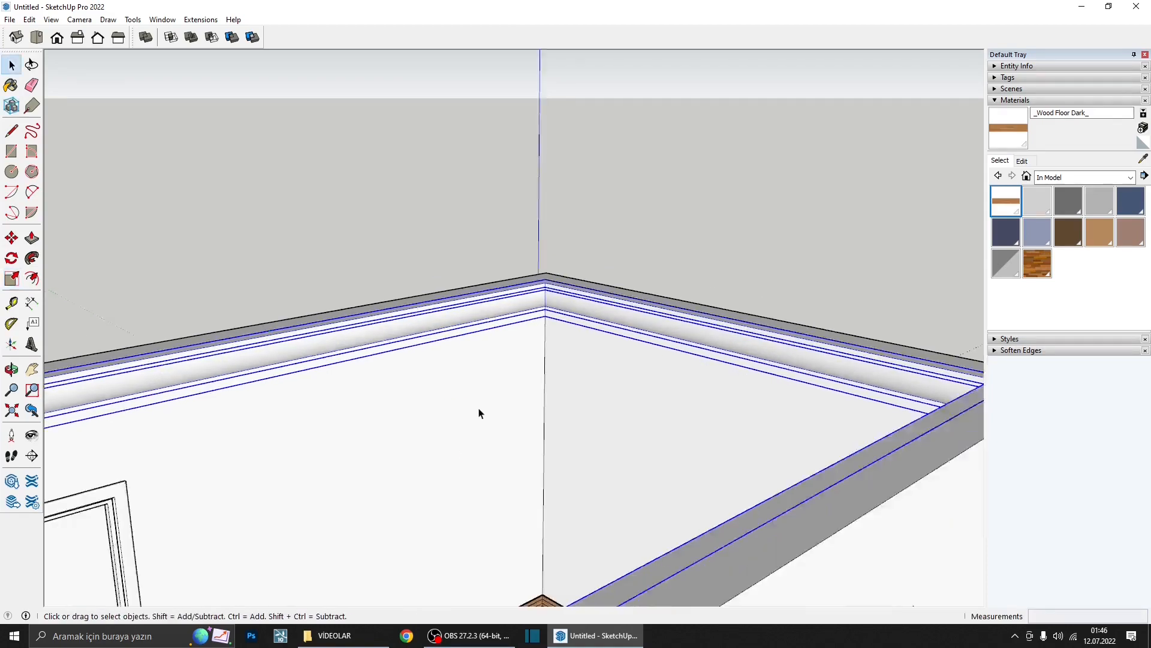
- Inside the cornice group, select the run along the window wall and move it 20 cm inward, leaving a gap to the wall
scroll(479, 413, down, 6)
middle_drag(624, 375, 687, 487)
scroll(736, 471, up, 2)
double_click(723, 476)
triple_click(723, 477)
scroll(723, 477, down, 3)
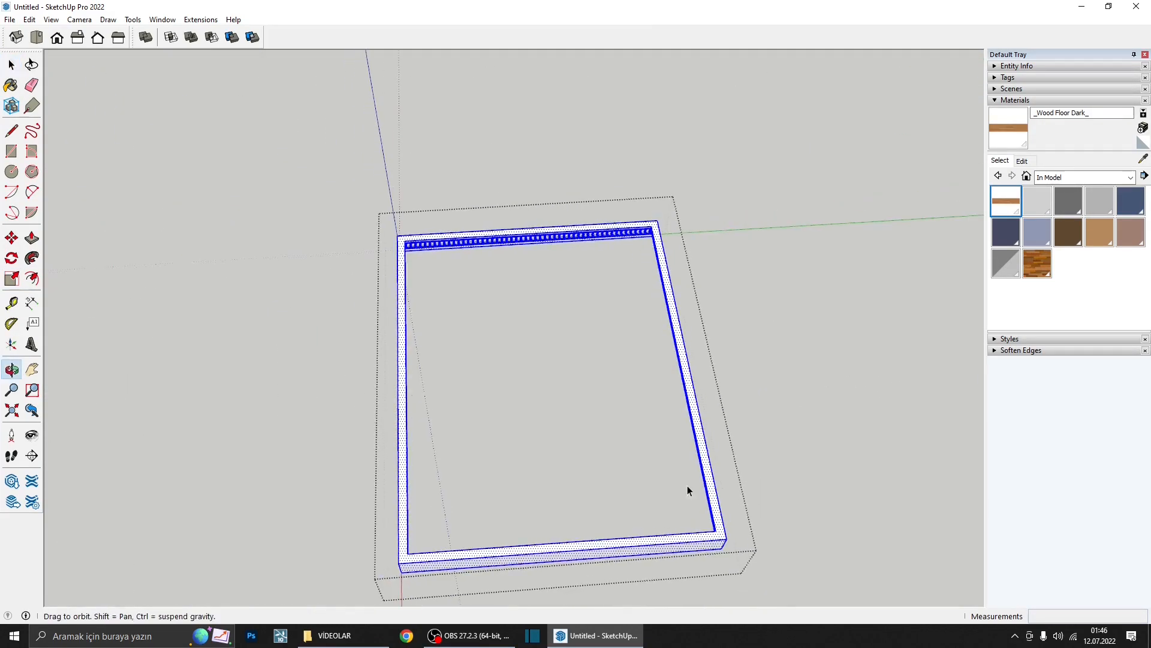
drag(586, 140, 814, 590)
shift+middle_drag(740, 557, 699, 486)
scroll(699, 486, up, 2)
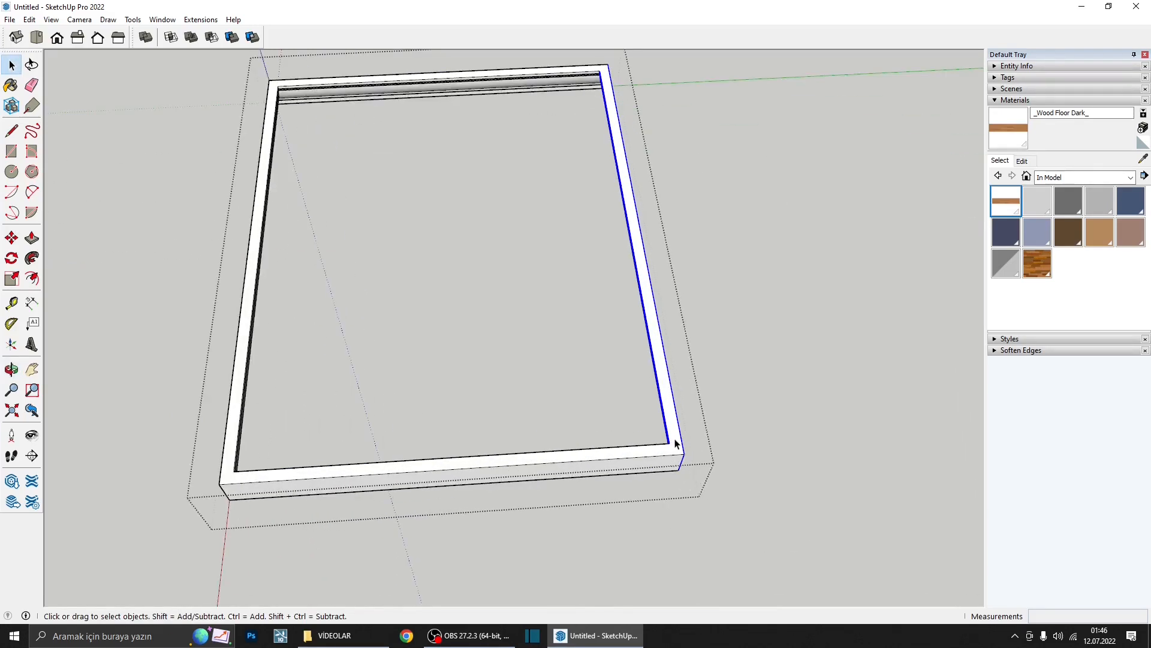
key(m)
click(703, 495)
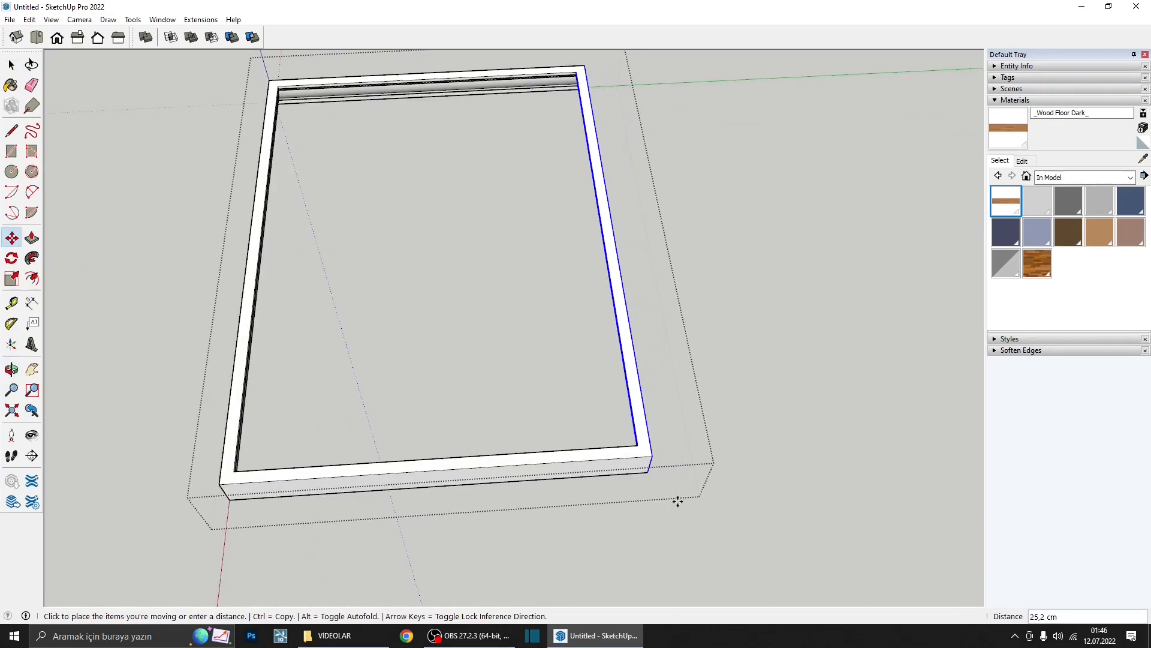
text(20)
key(Return)
key(space)
click(686, 477)
- Draw a 500 by 400 cm rectangle across the outer corners of the wall tops to cover the room
scroll(686, 477, down, 1)
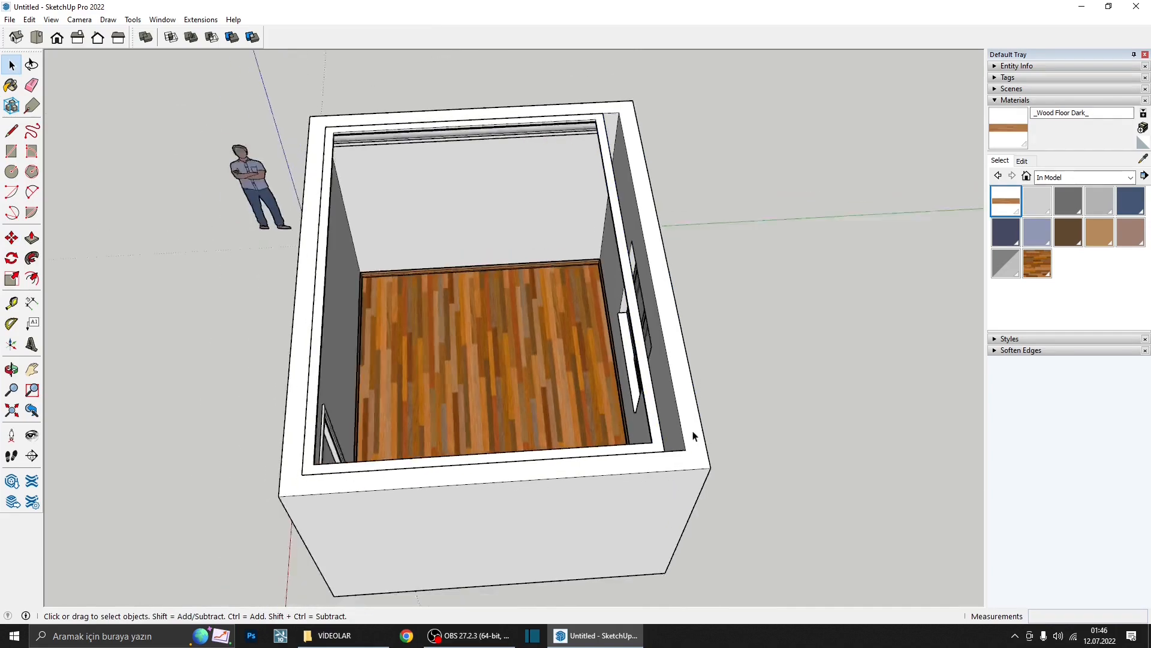
middle_drag(694, 437, 918, 364)
scroll(596, 193, up, 4)
scroll(508, 171, down, 5)
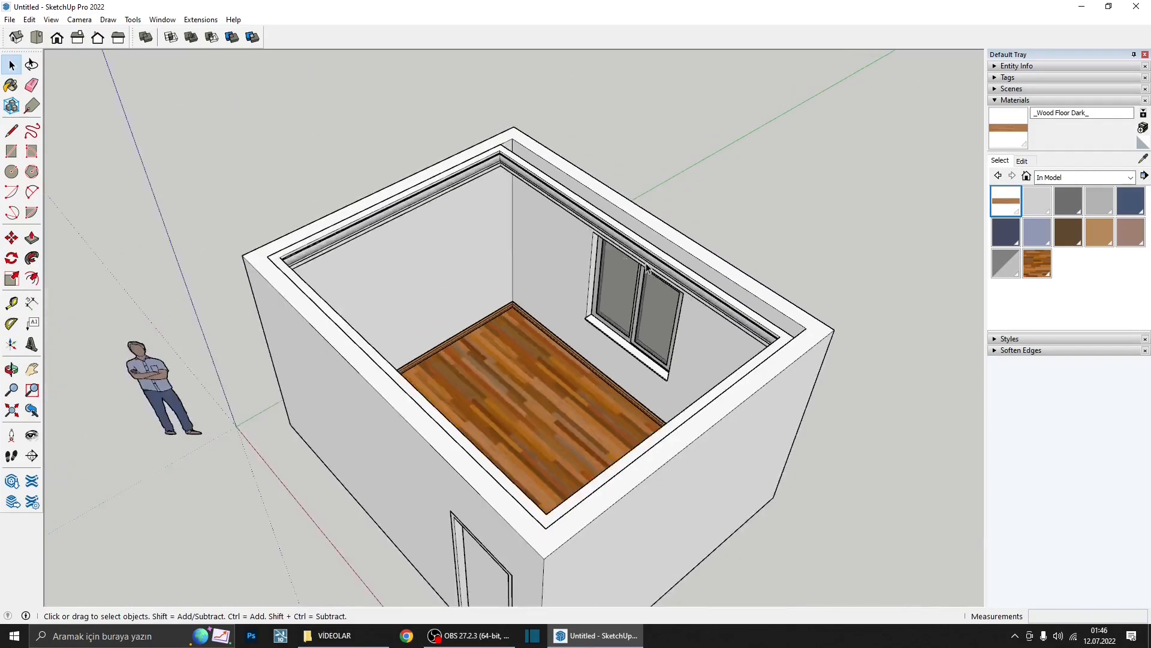
middle_drag(651, 307, 623, 281)
key(r)
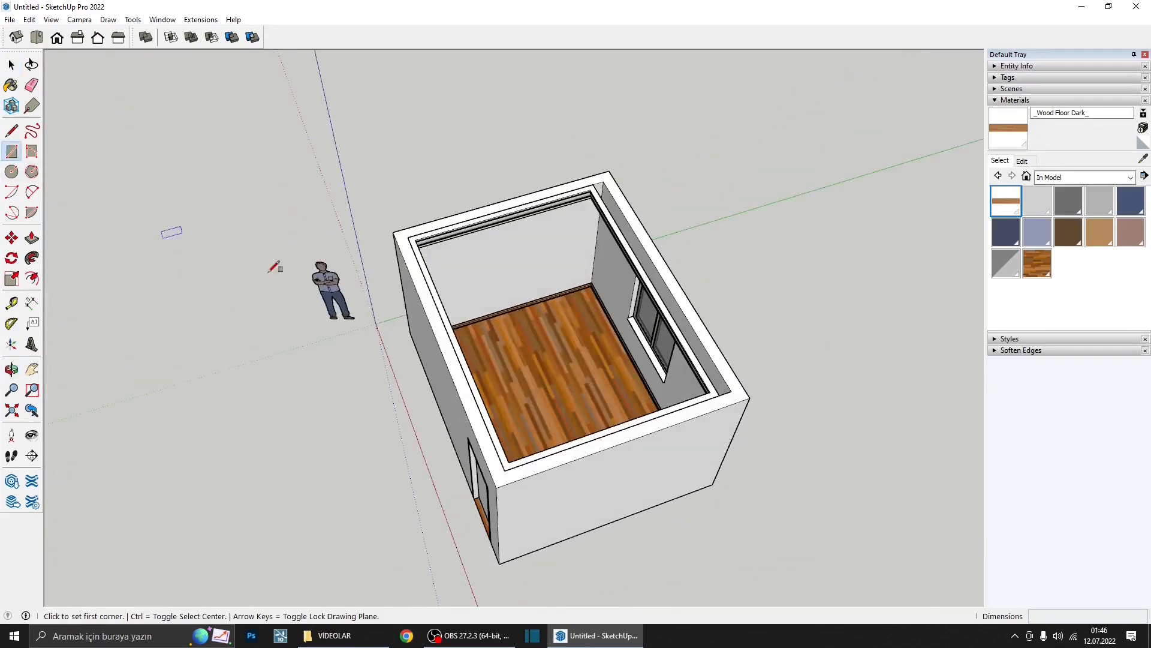
click(512, 484)
click(606, 180)
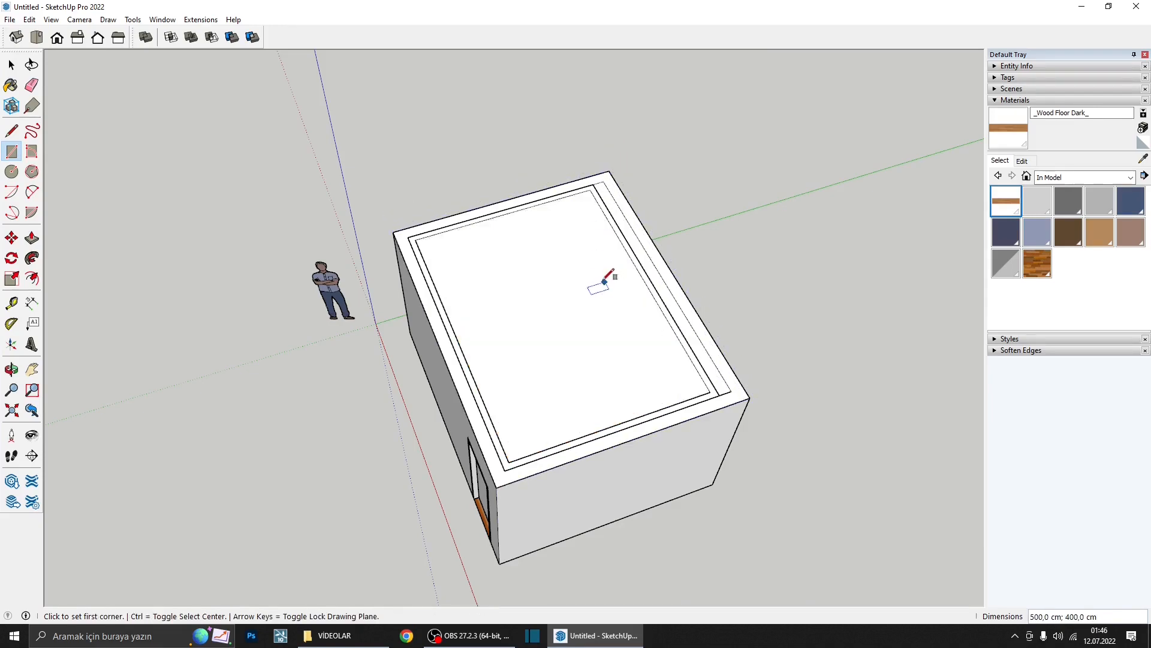
- Push/Pull the rectangle over the room up 10 cm to form a ceiling slab
middle_drag(604, 282, 596, 236)
key(p)
click(592, 268)
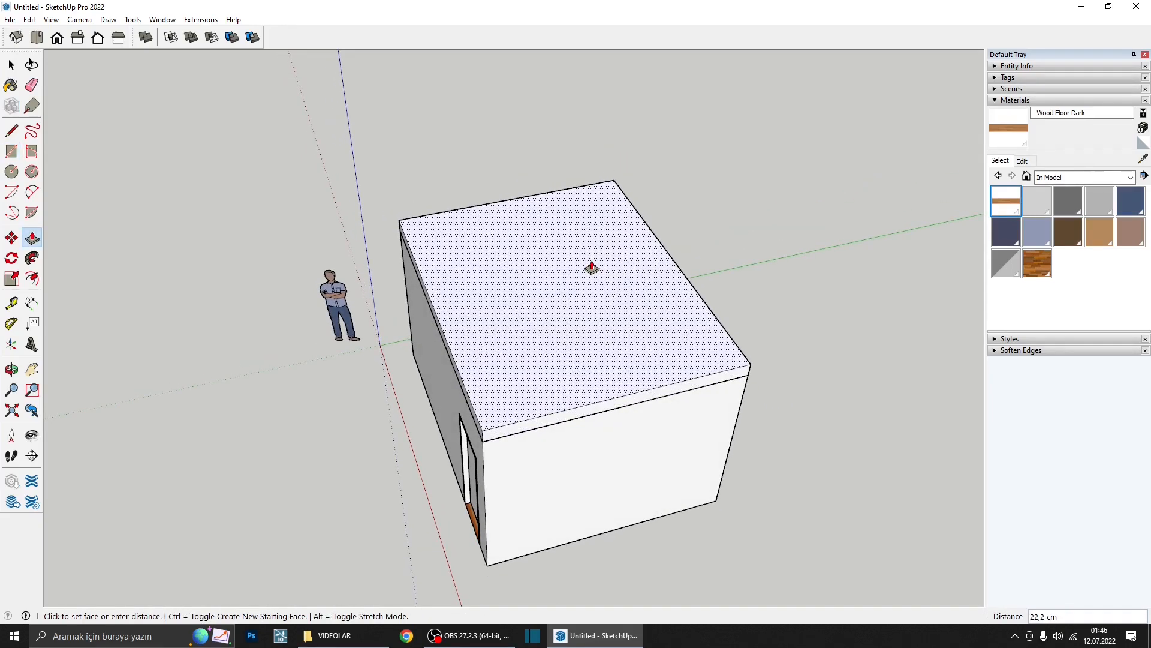
text(10)
key(Return)
key(space)
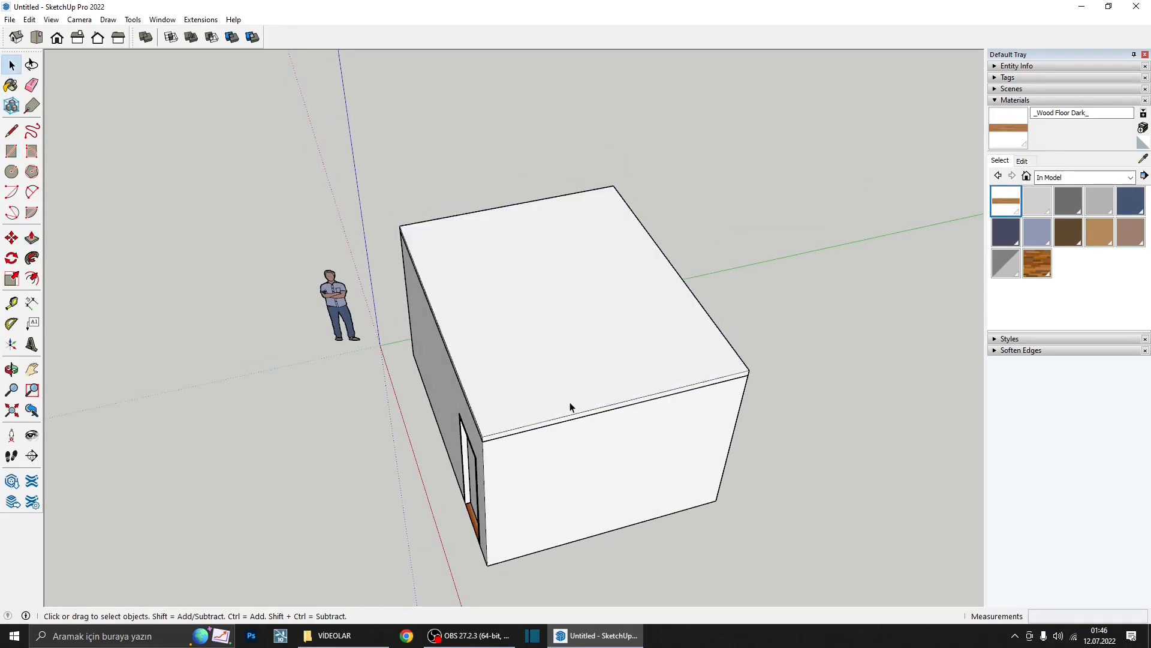
- Select the ceiling slab's top face with its edges and make the selection a group
double_click(570, 382)
right_click(571, 382)
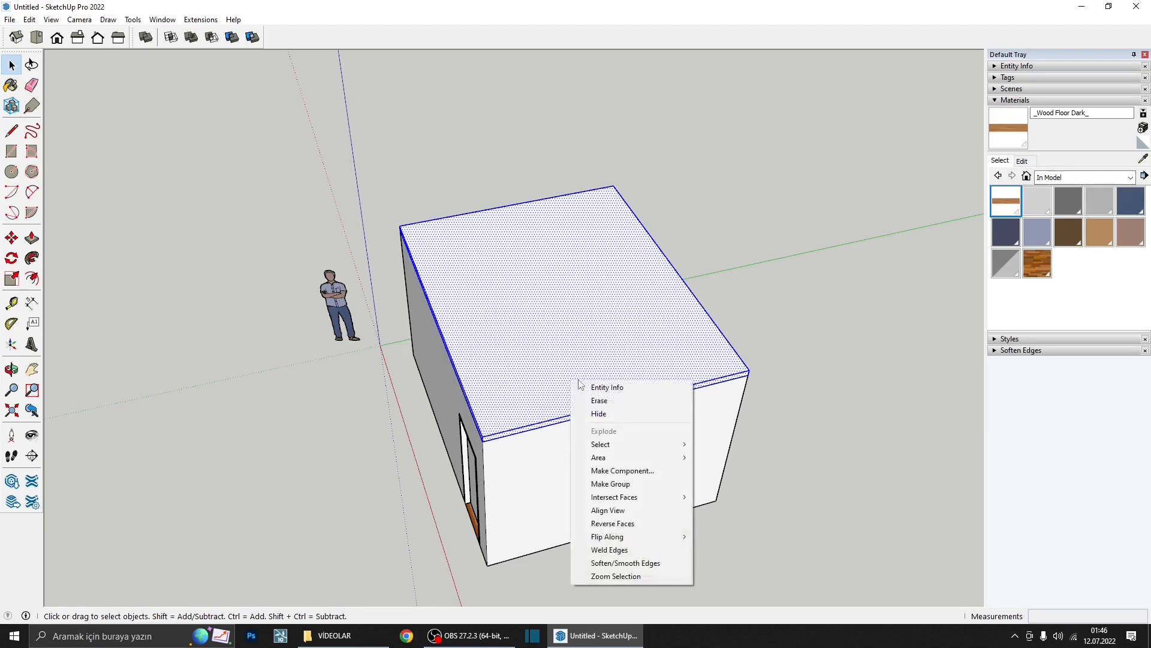
click(642, 483)
- Examine the ceiling, the cornice and its gap beside the window wall from inside the room
middle_drag(638, 378, 783, 542)
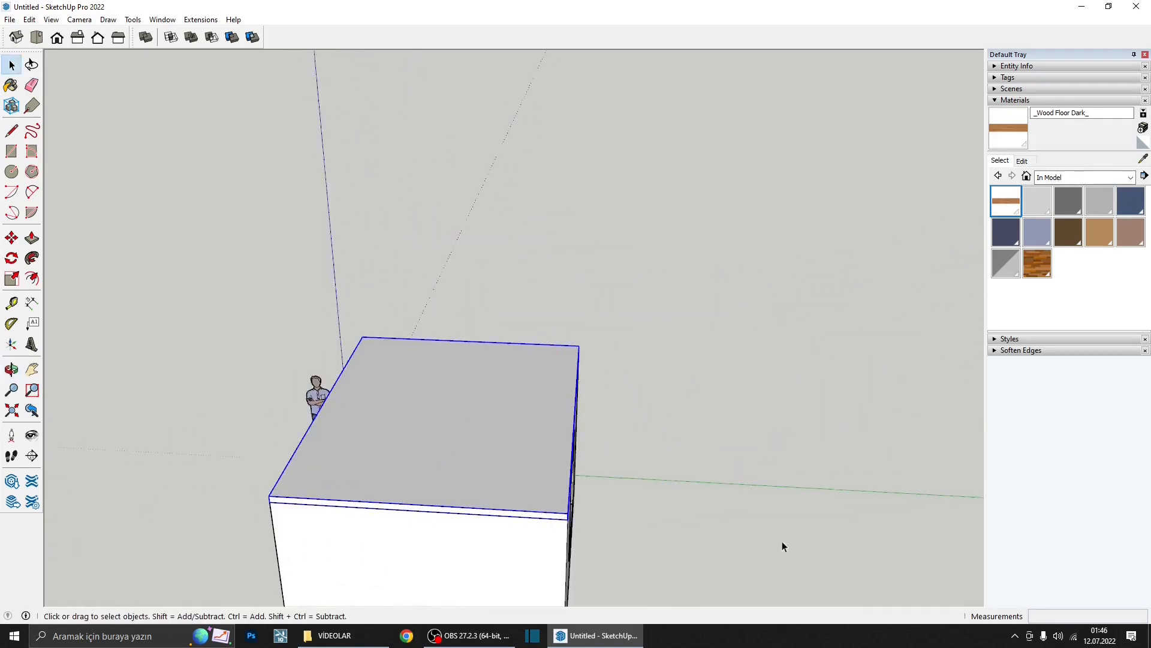
scroll(719, 527, up, 4)
scroll(531, 470, up, 8)
middle_drag(509, 429, 630, 444)
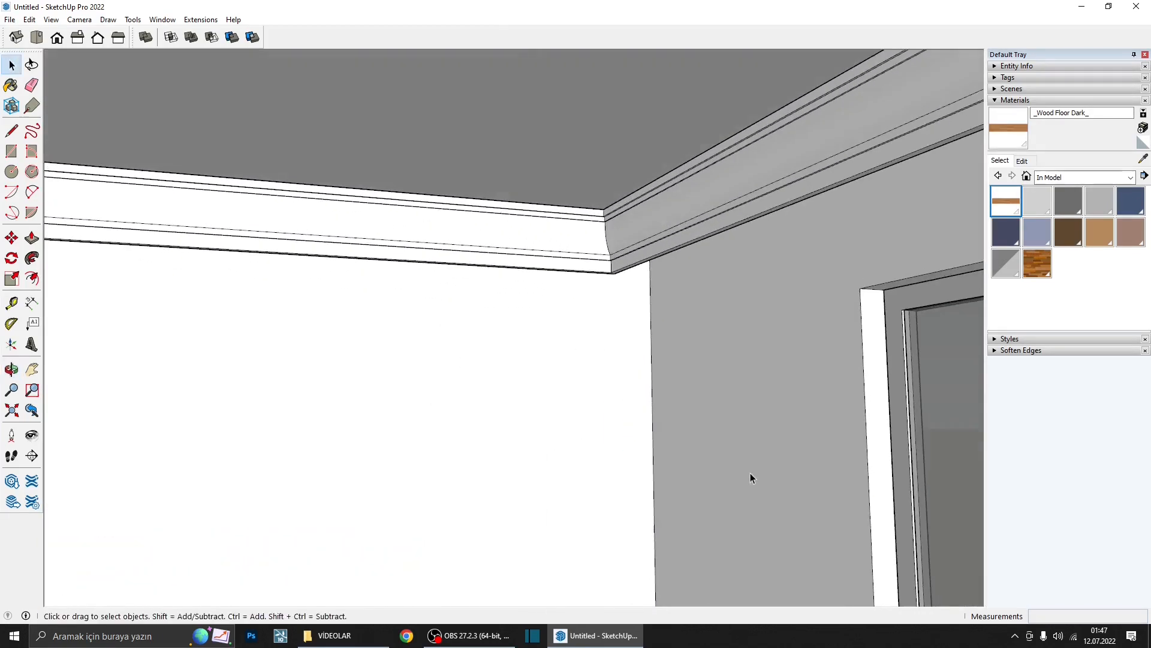
scroll(316, 452, down, 6)
scroll(317, 452, down, 5)
- Place a section plane on the outer face of the end wall adjoining the door wall, keeping its default name
middle_drag(403, 419, 480, 430)
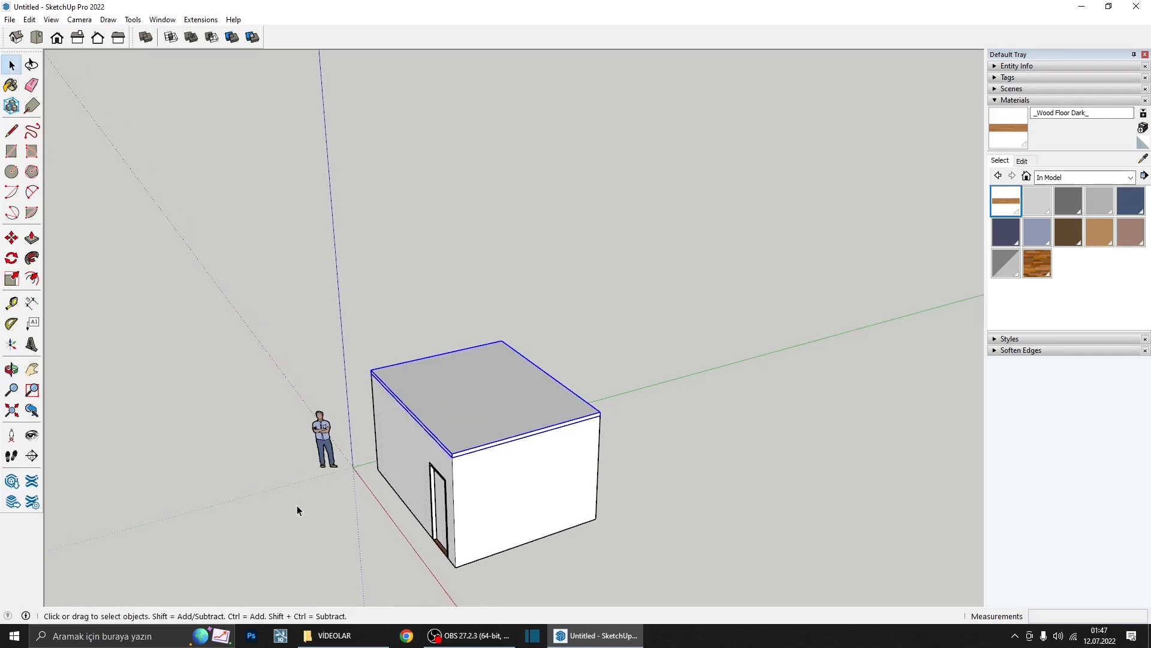
click(31, 455)
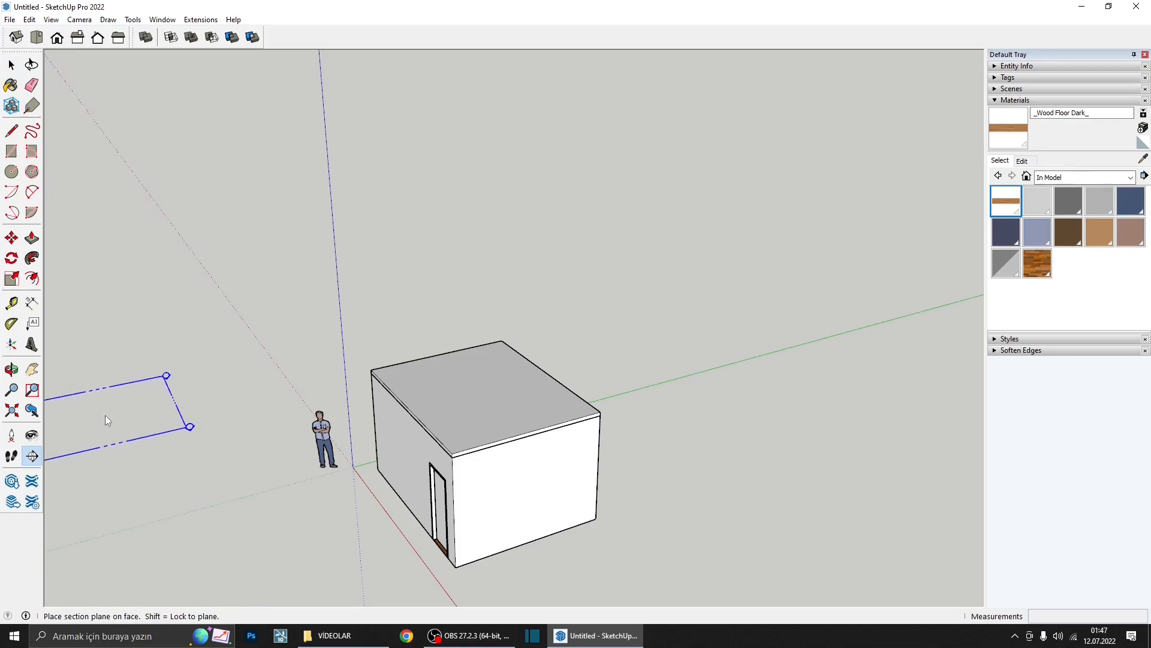
middle_drag(106, 415, 138, 443)
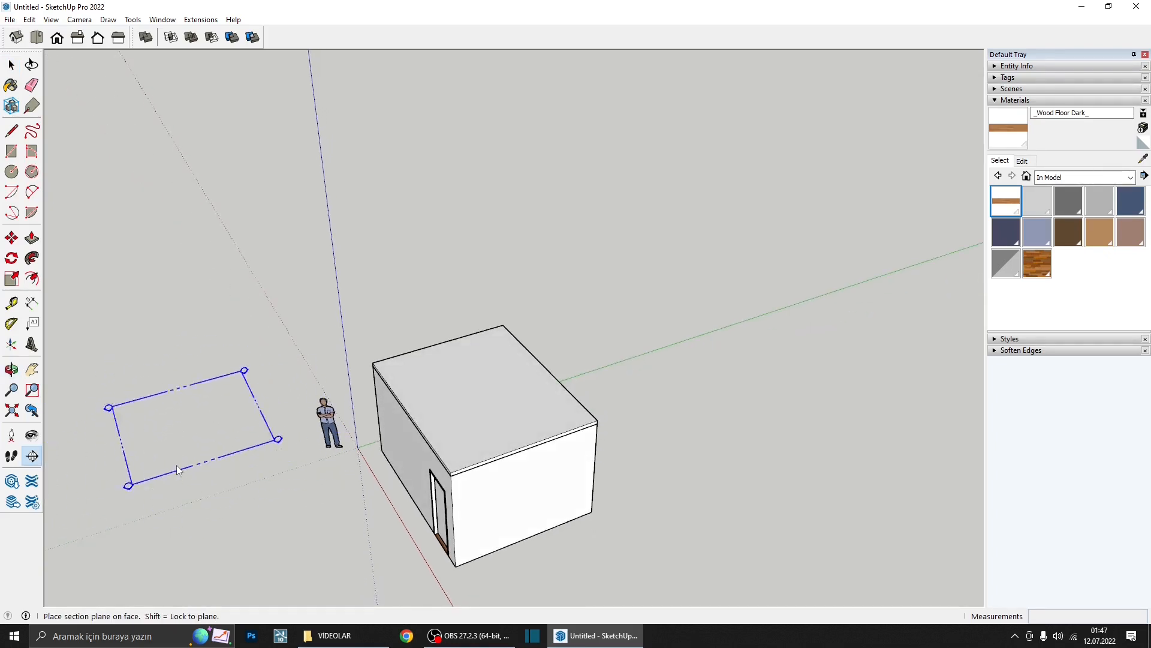
click(527, 499)
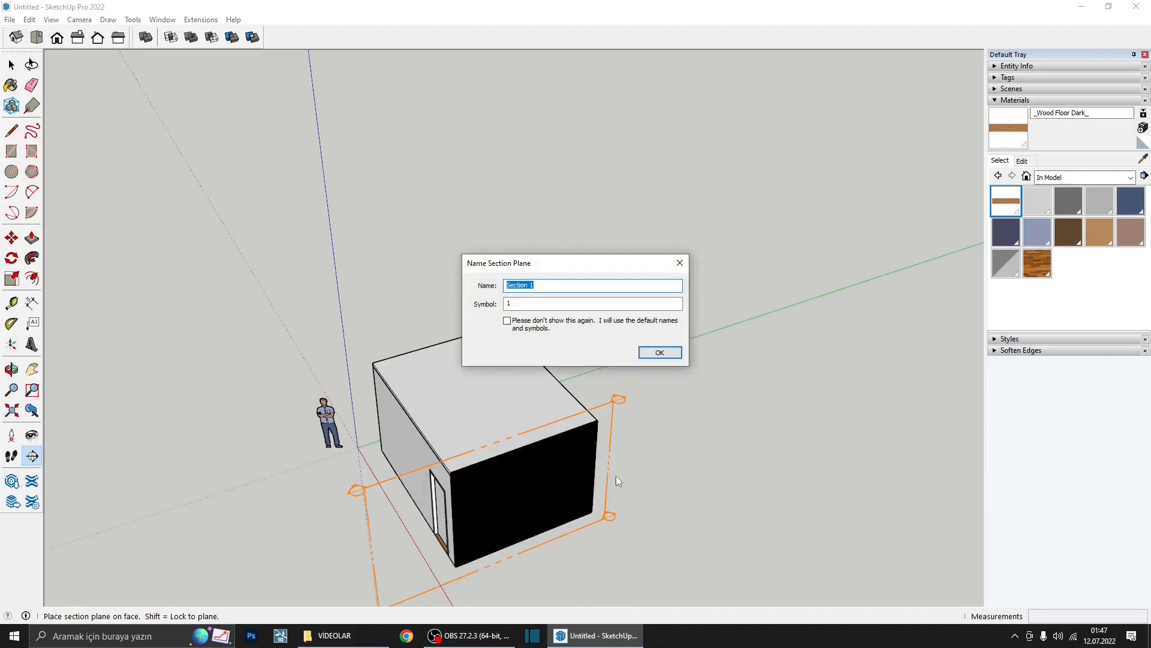
click(659, 353)
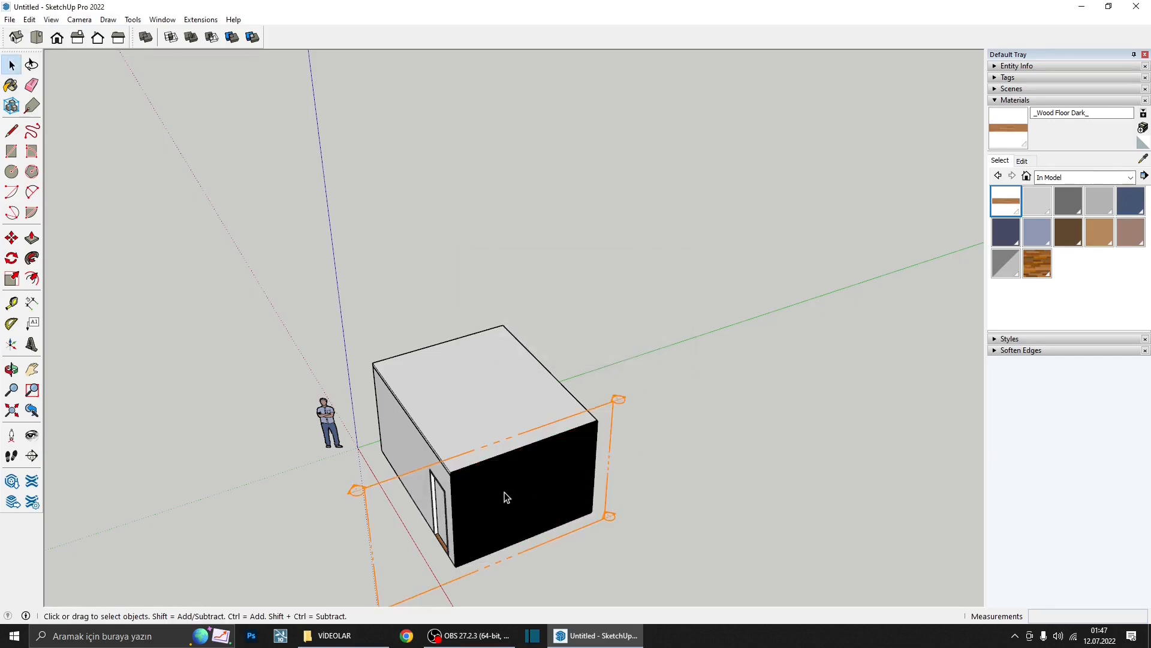
- Move the section plane along the red axis into the room so that it cuts through the doorway
click(404, 555)
key(m)
scroll(405, 558, down, 2)
middle_drag(404, 558, 436, 478)
scroll(427, 487, up, 1)
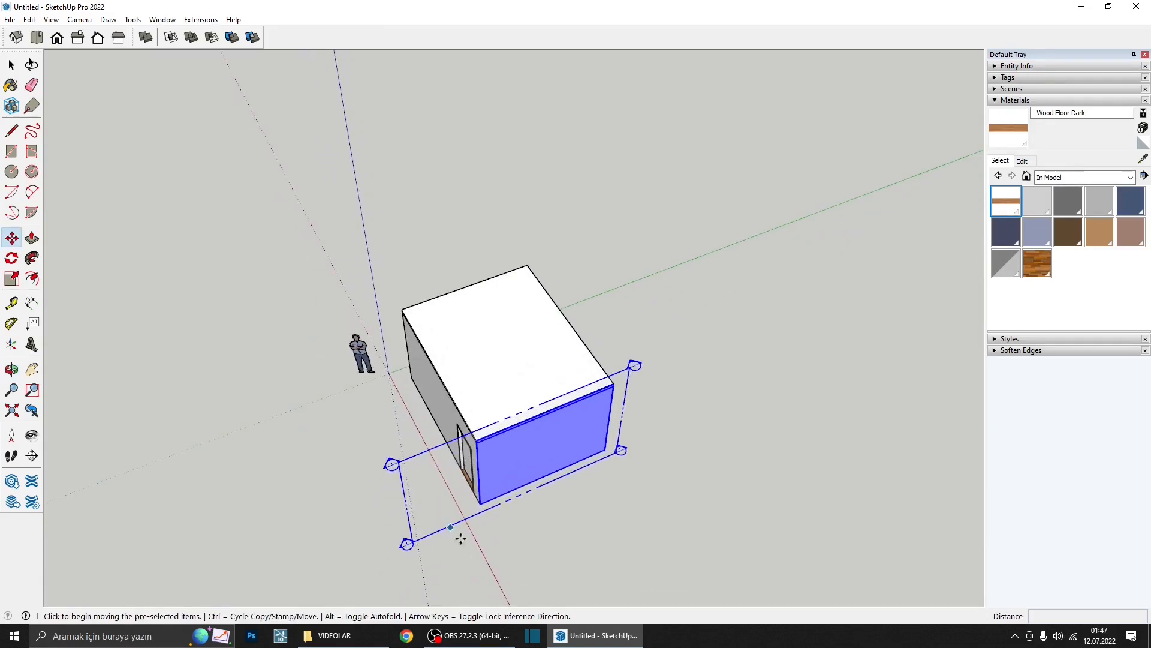
click(460, 538)
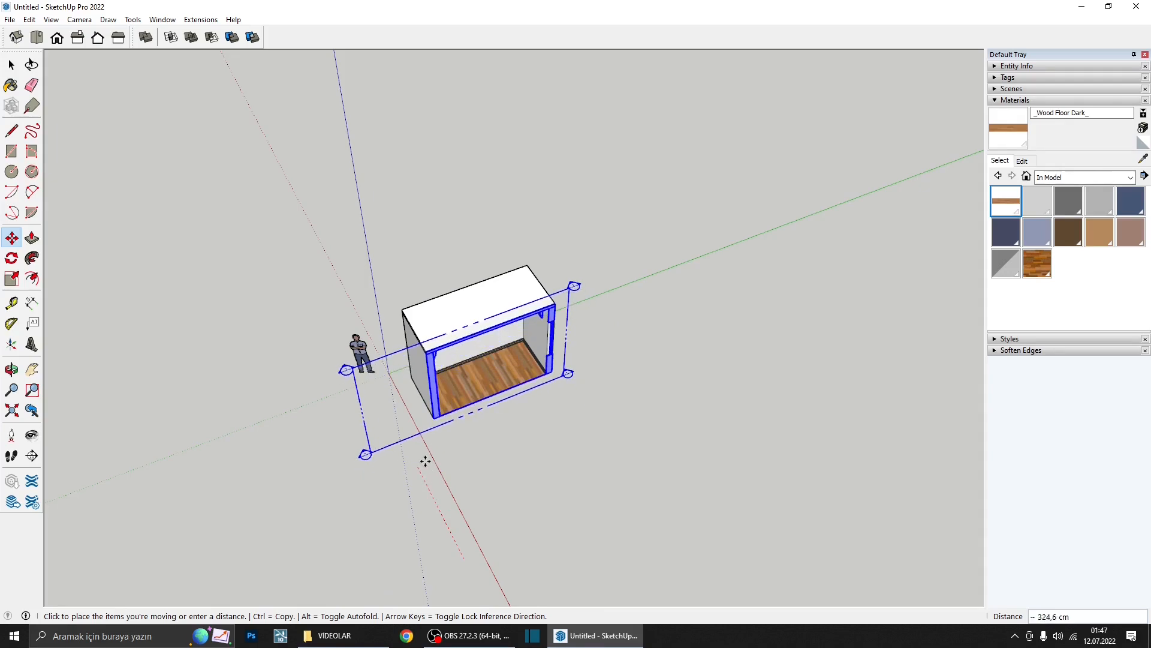
click(437, 547)
- Inspect the sectioned room's interior and delete the section plane
middle_drag(555, 461, 445, 424)
scroll(539, 349, up, 5)
key(m)
scroll(593, 317, down, 3)
key(space)
click(703, 448)
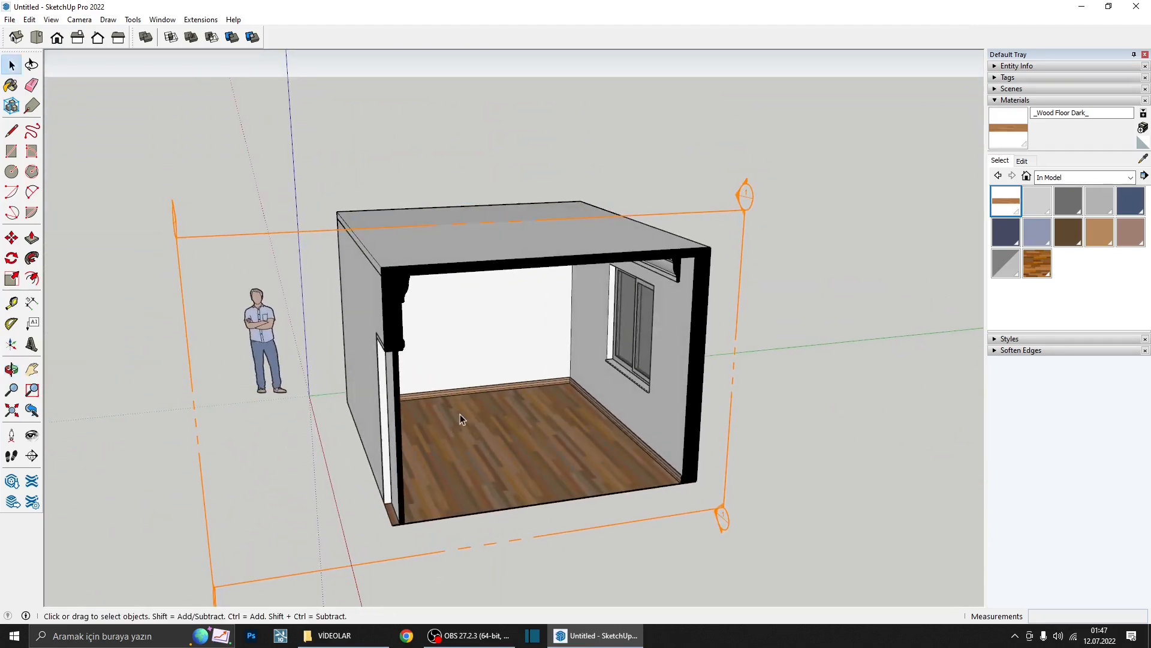
scroll(460, 413, down, 2)
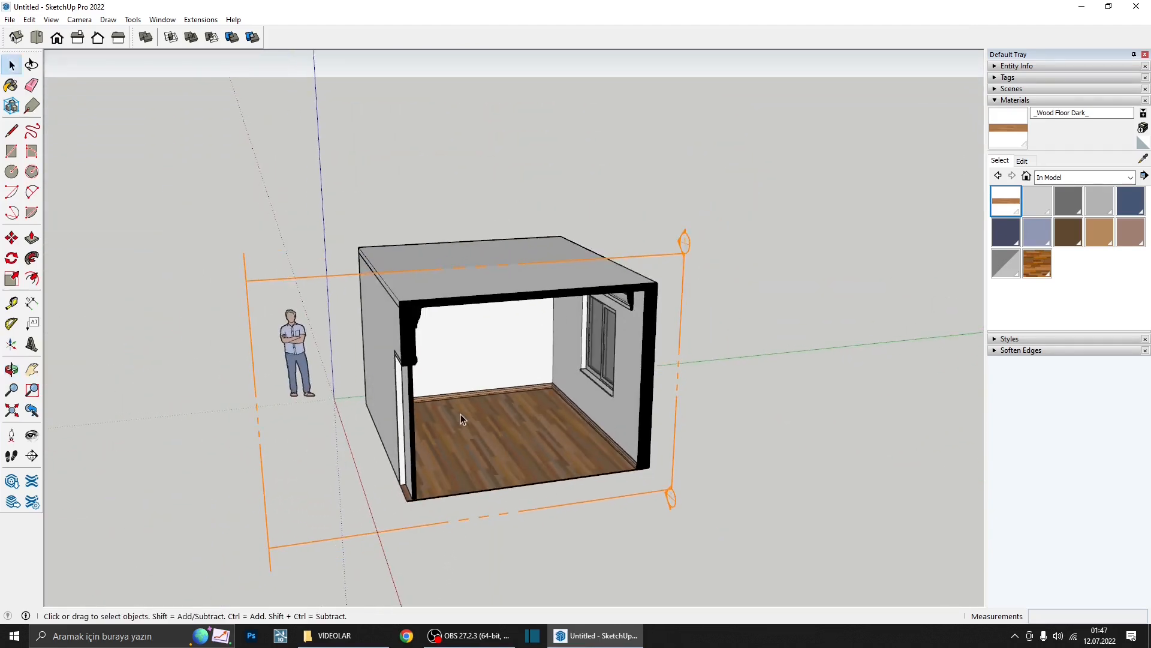
click(653, 484)
key(Delete)
- Open the ceiling slab group for editing, select all its geometry and make it a nested group
middle_drag(504, 431, 312, 29)
scroll(609, 373, up, 2)
double_click(612, 367)
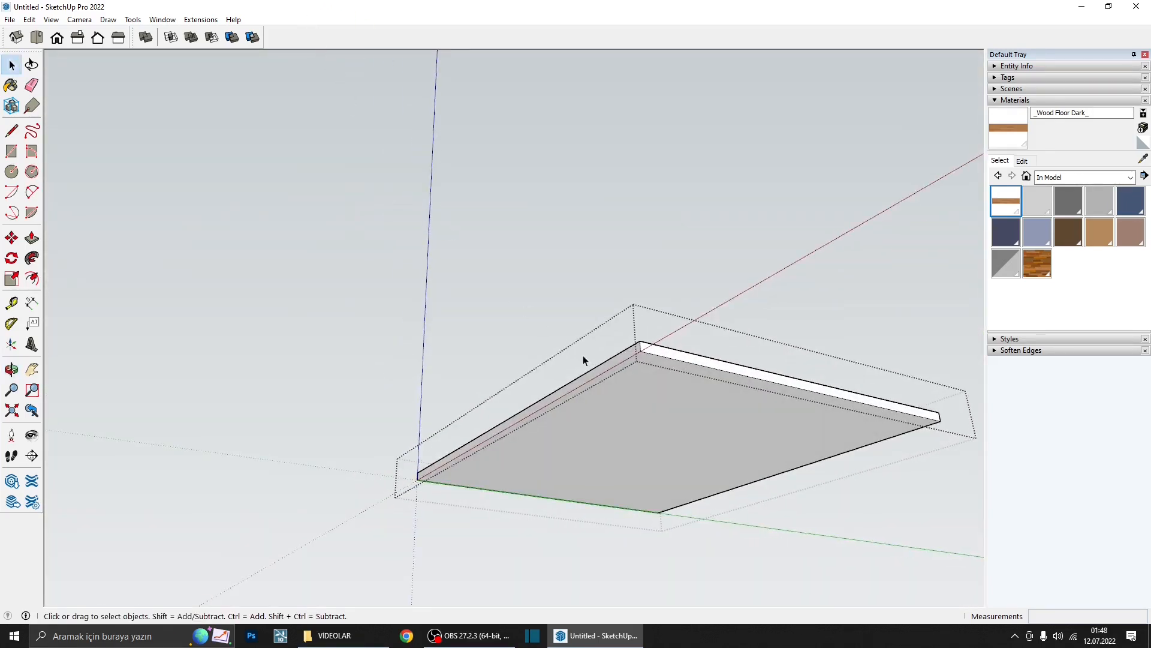
triple_click(653, 376)
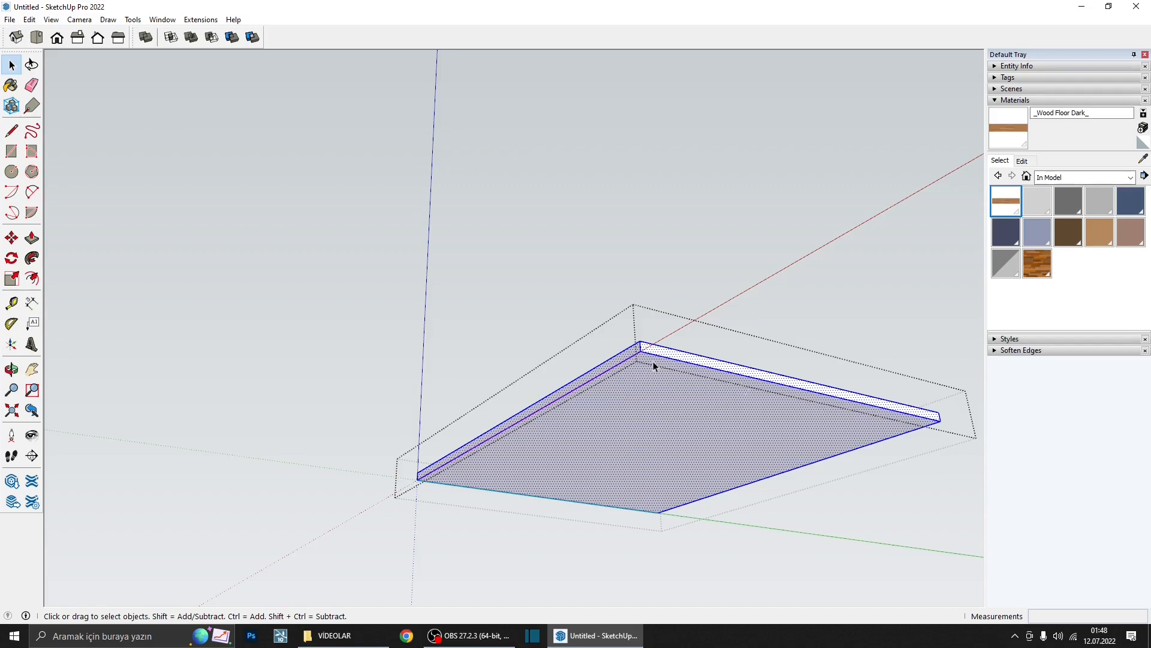
right_click(641, 390)
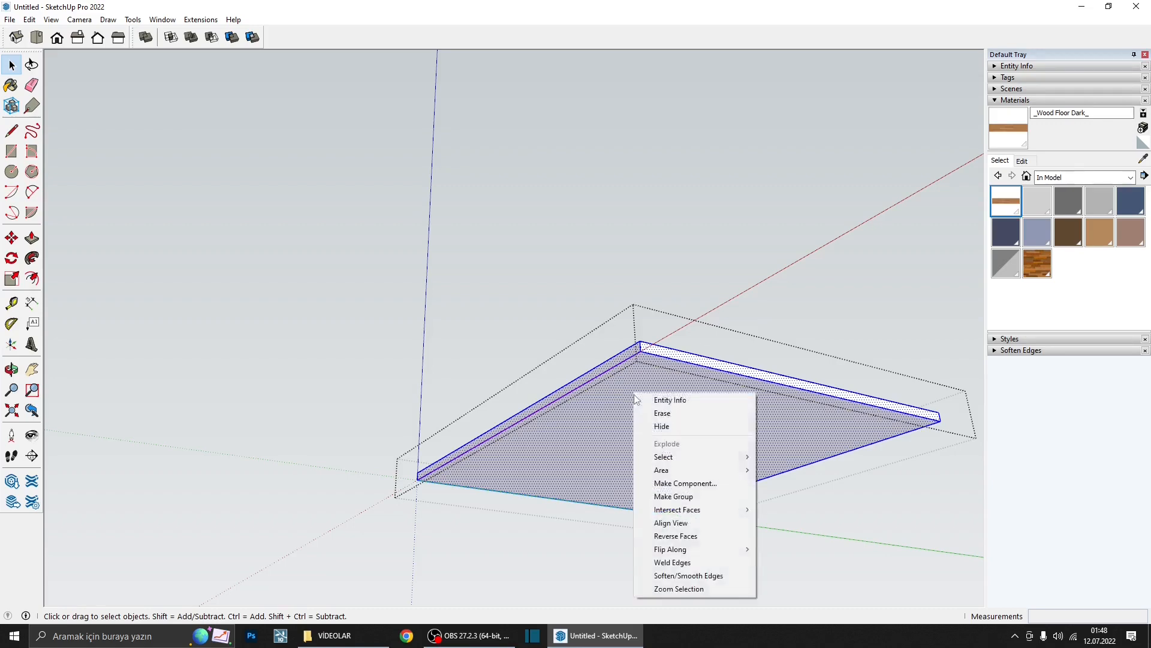
click(696, 495)
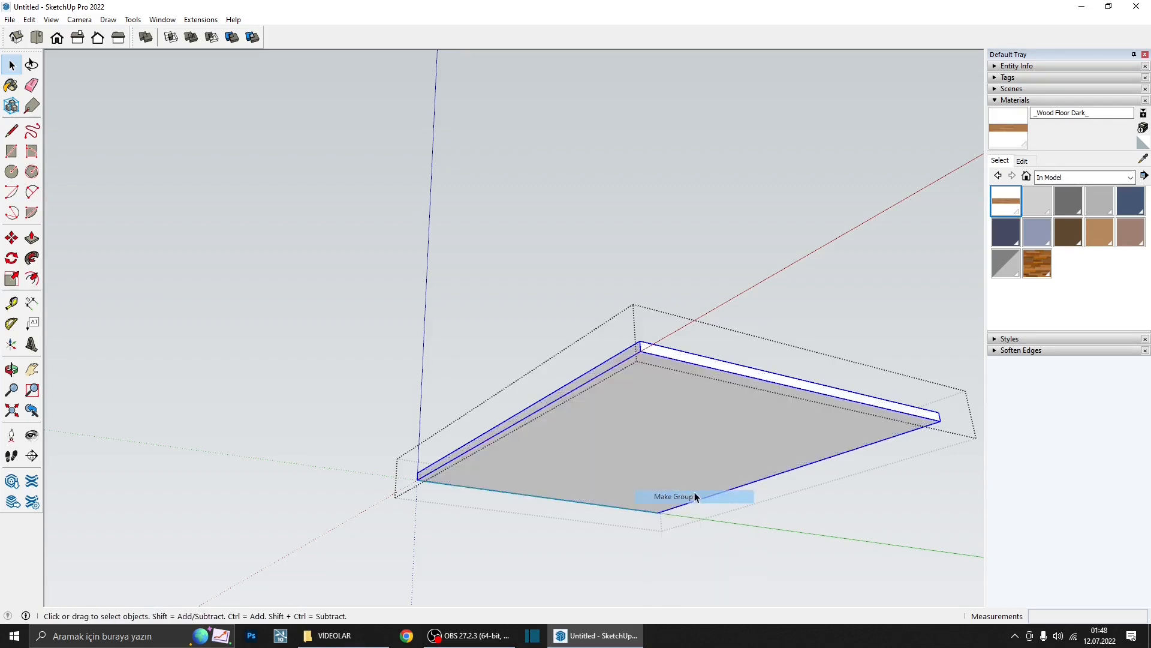
- Draw a circle with a radius of 7.5 cm on the slab's underside near its corner at the origin
click(11, 171)
scroll(558, 399, up, 5)
click(546, 480)
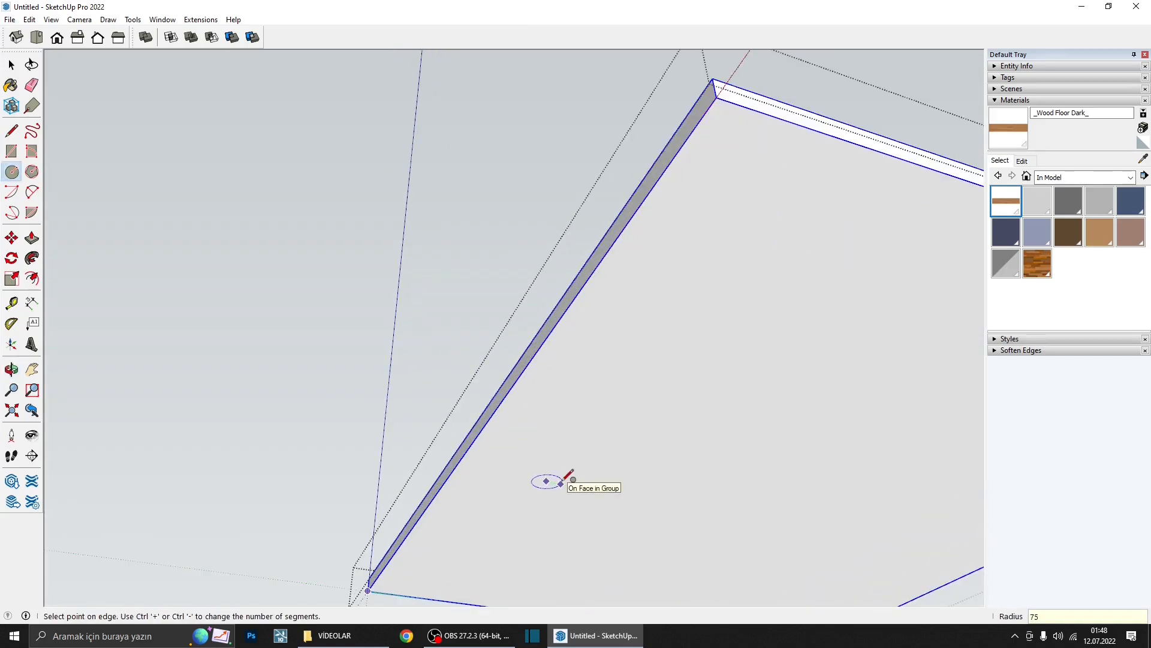
click(564, 480)
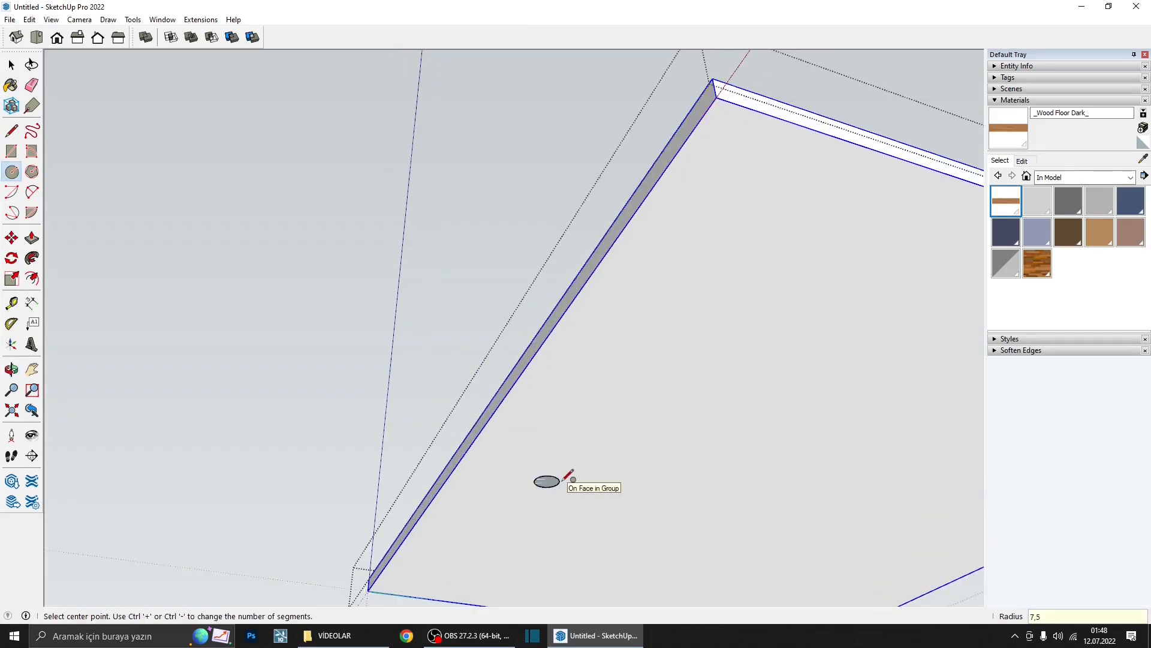
- Push/Pull the circle down 0.5 cm from the slab's underside to form a thin disc
middle_drag(568, 471, 431, 405)
scroll(420, 400, up, 5)
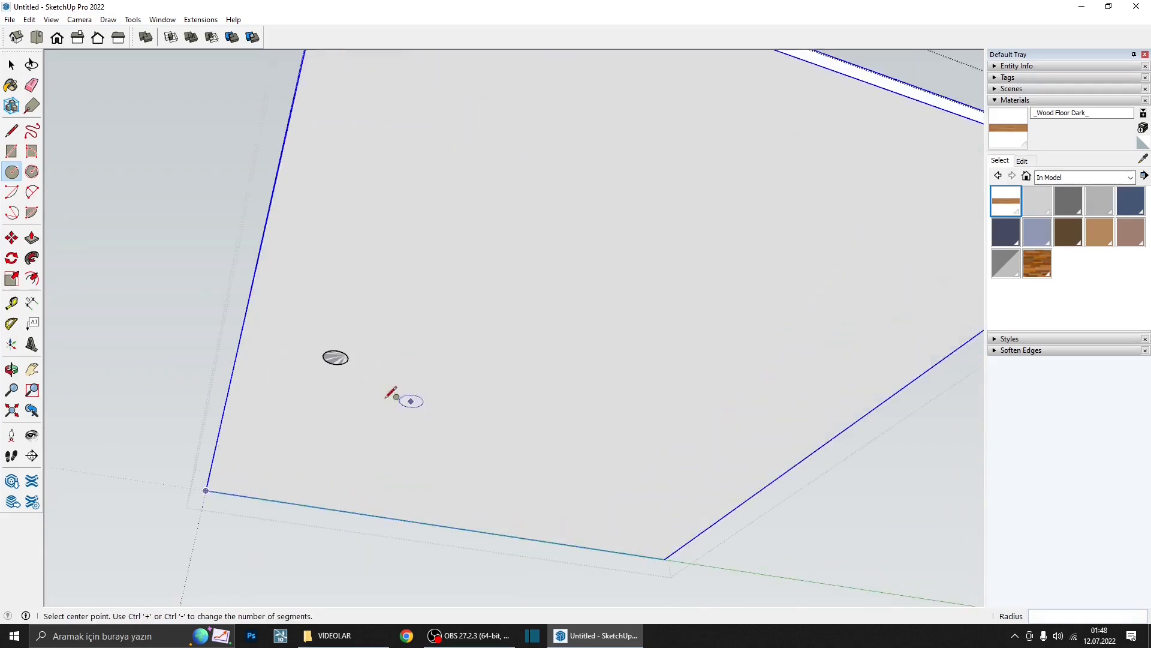
middle_drag(430, 445, 265, 342)
key(p)
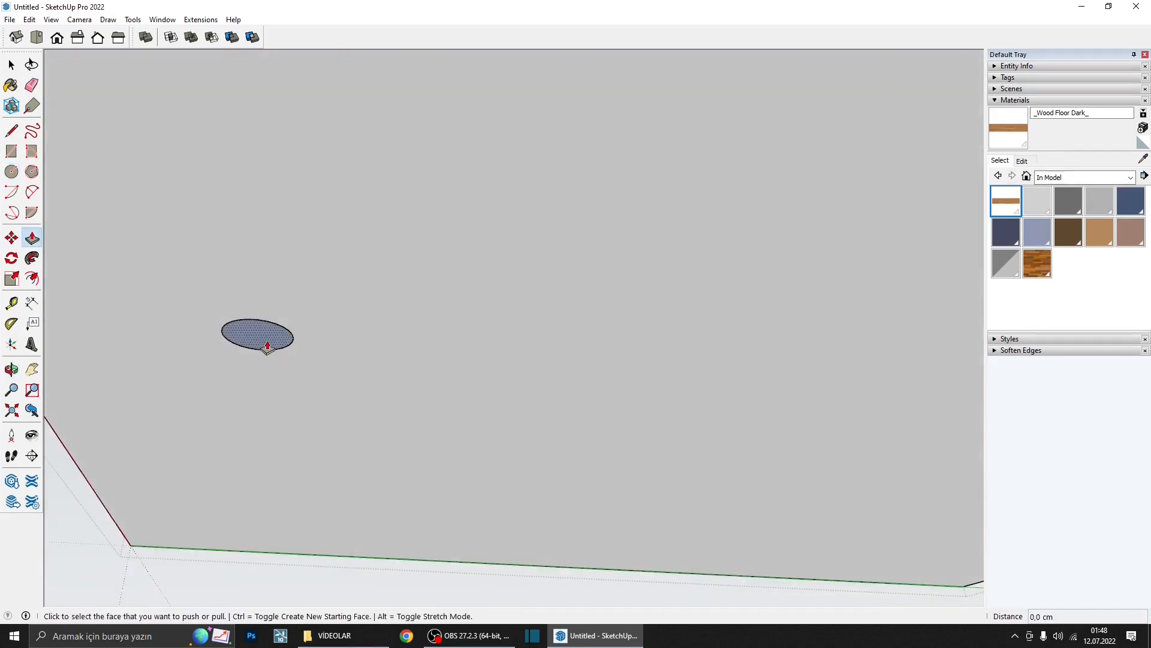
click(265, 343)
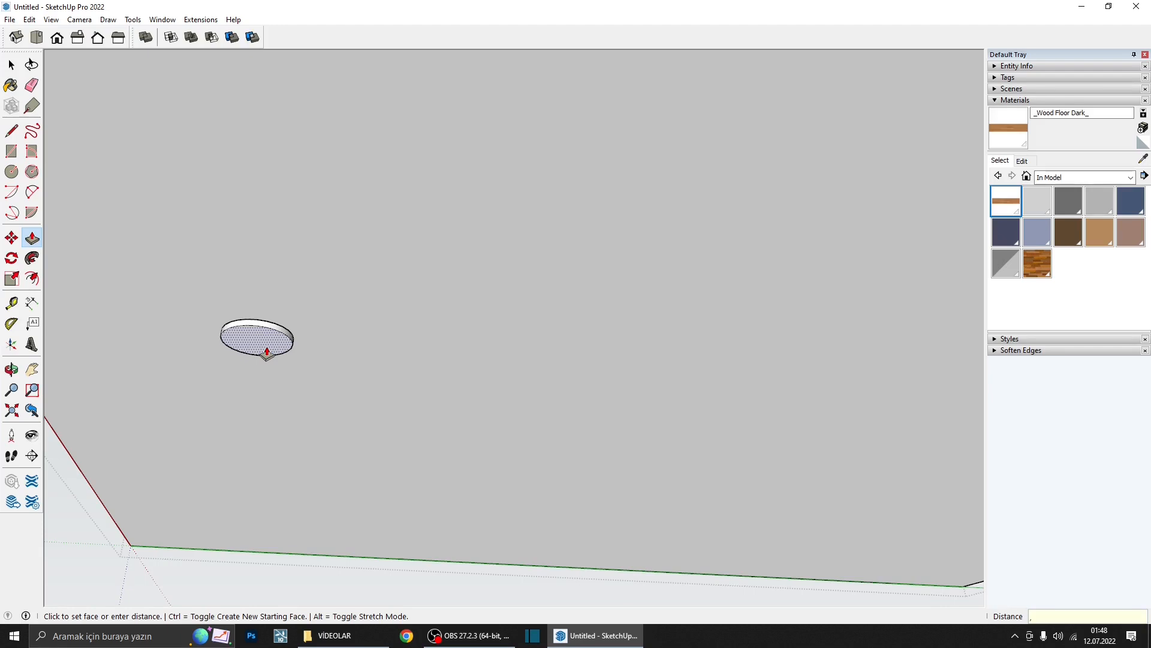
text(,5)
key(Return)
- Offset the outline of the disc's lower face 2 cm inward
scroll(261, 345, up, 5)
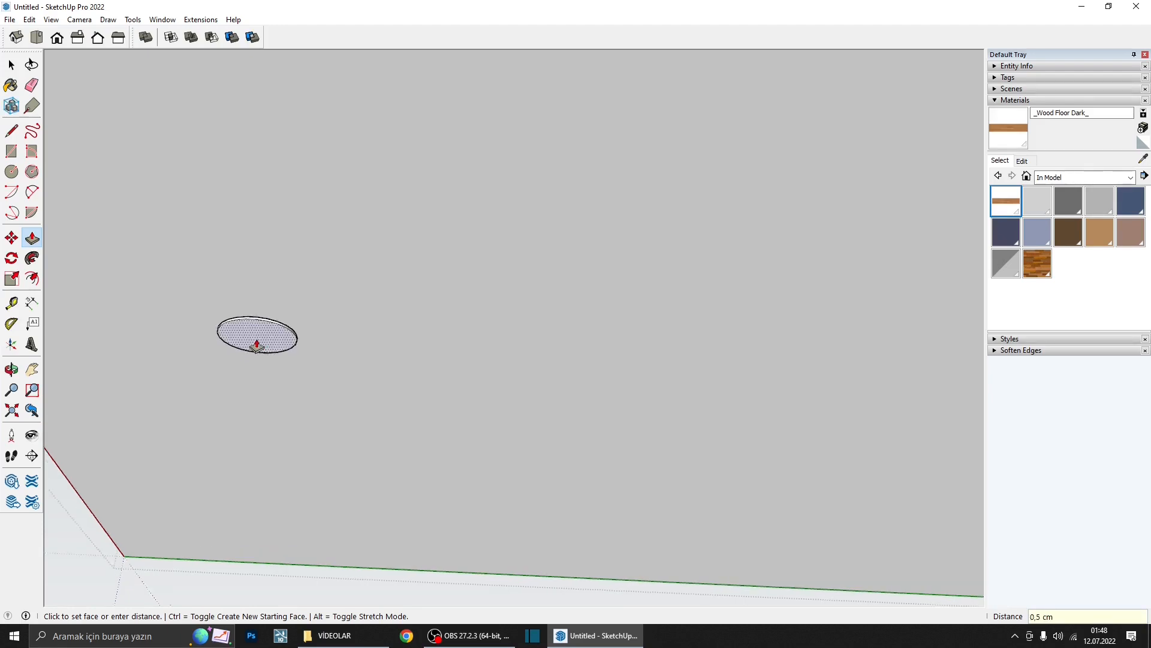
click(32, 278)
click(286, 298)
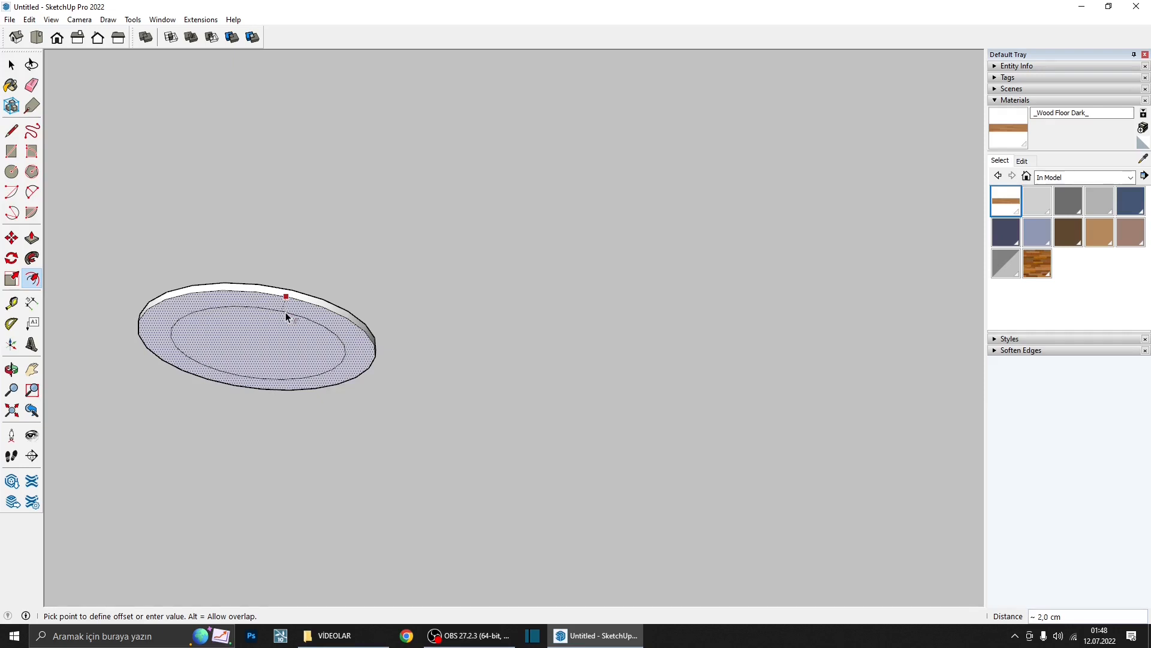
text(2)
key(Return)
- Push/Pull the disc's inner circular face 0.3 cm inward to form a recess inside the ring
scroll(293, 333, down, 3)
middle_drag(294, 333, 378, 344)
scroll(386, 350, up, 4)
key(p)
click(392, 338)
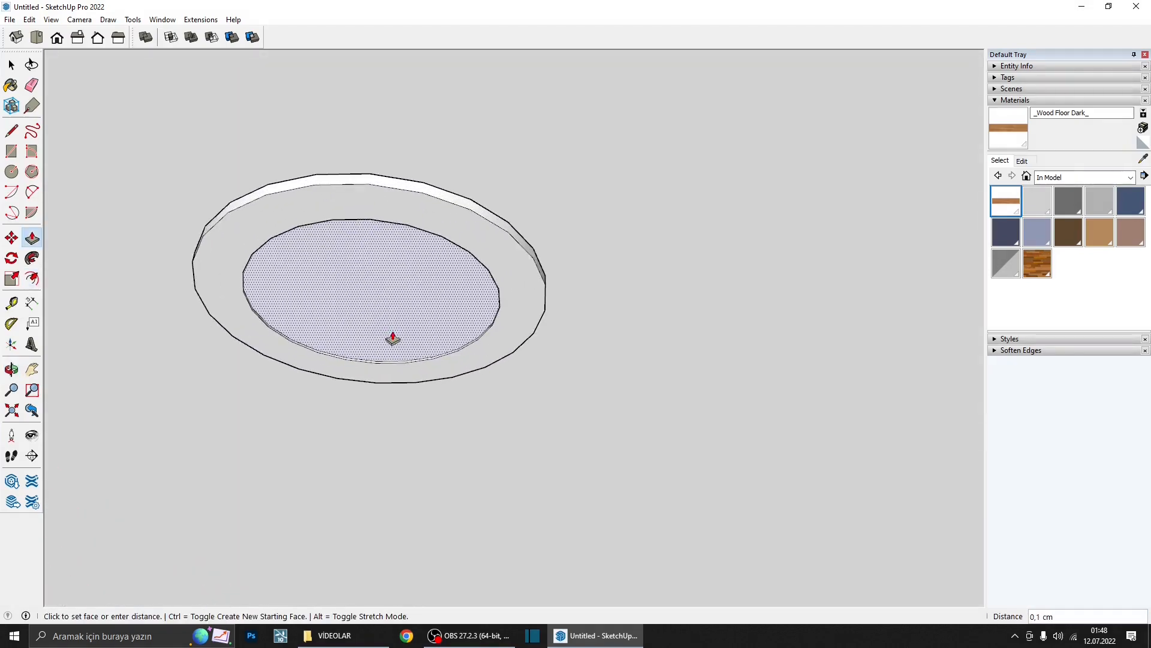
key(Return)
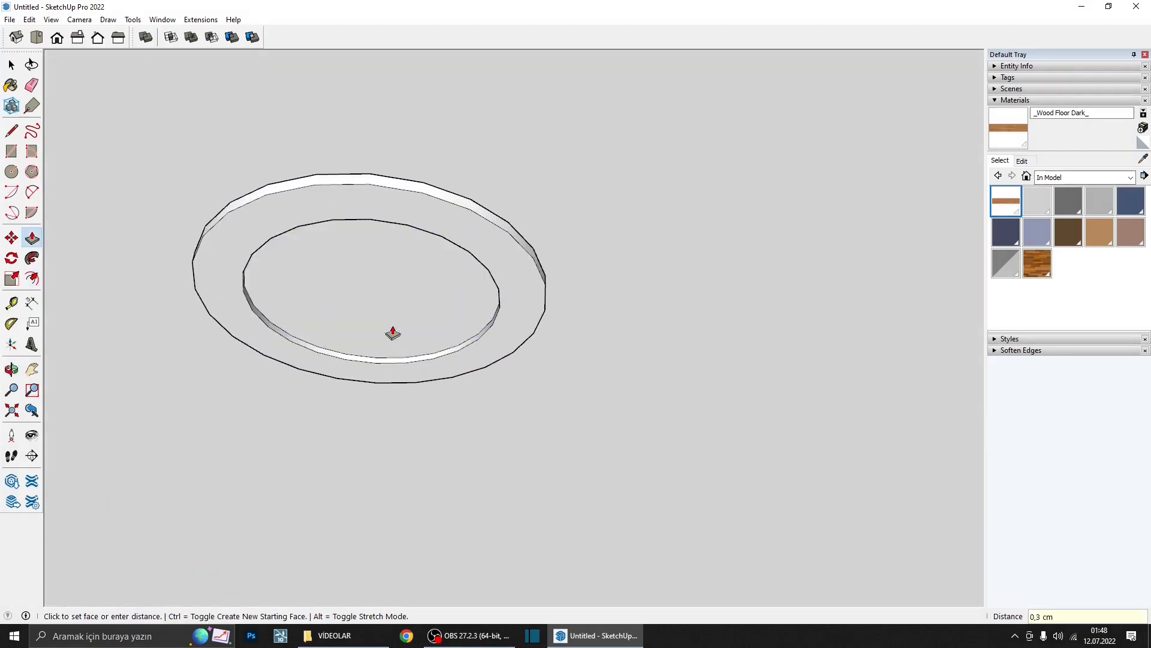
- Select the recessed circular face and scale it down uniformly about its center so the recess walls slope inward
scroll(390, 317, down, 3)
key(space)
click(388, 309)
middle_drag(388, 311, 398, 221)
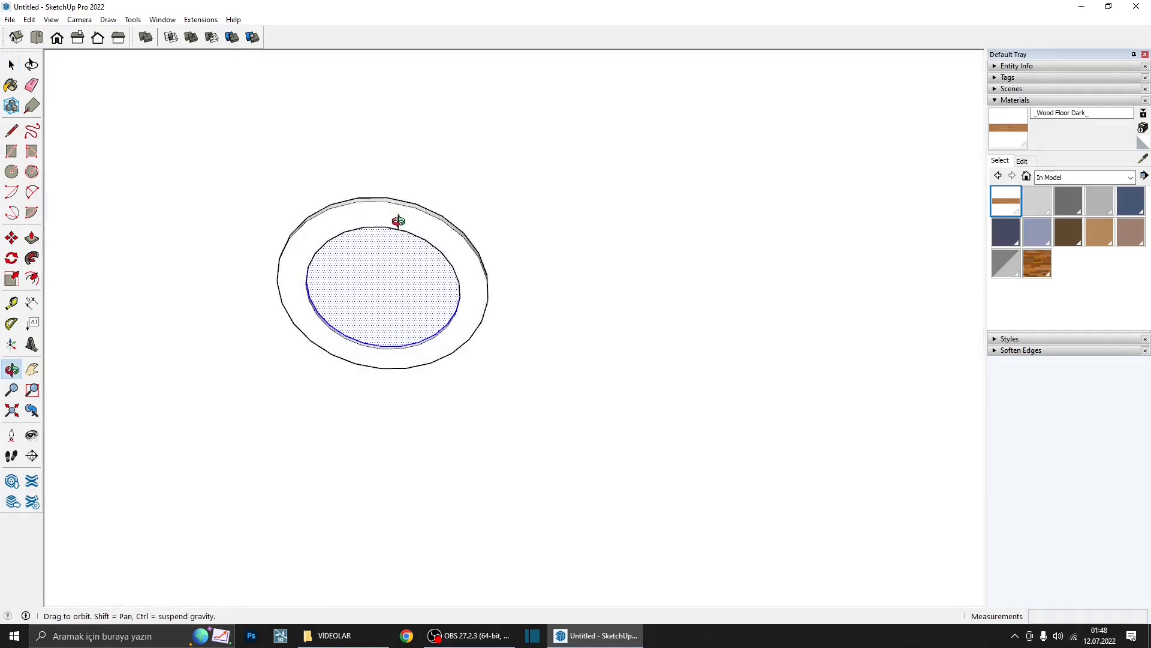
scroll(403, 277, up, 2)
scroll(438, 314, down, 7)
middle_drag(442, 312, 275, 393)
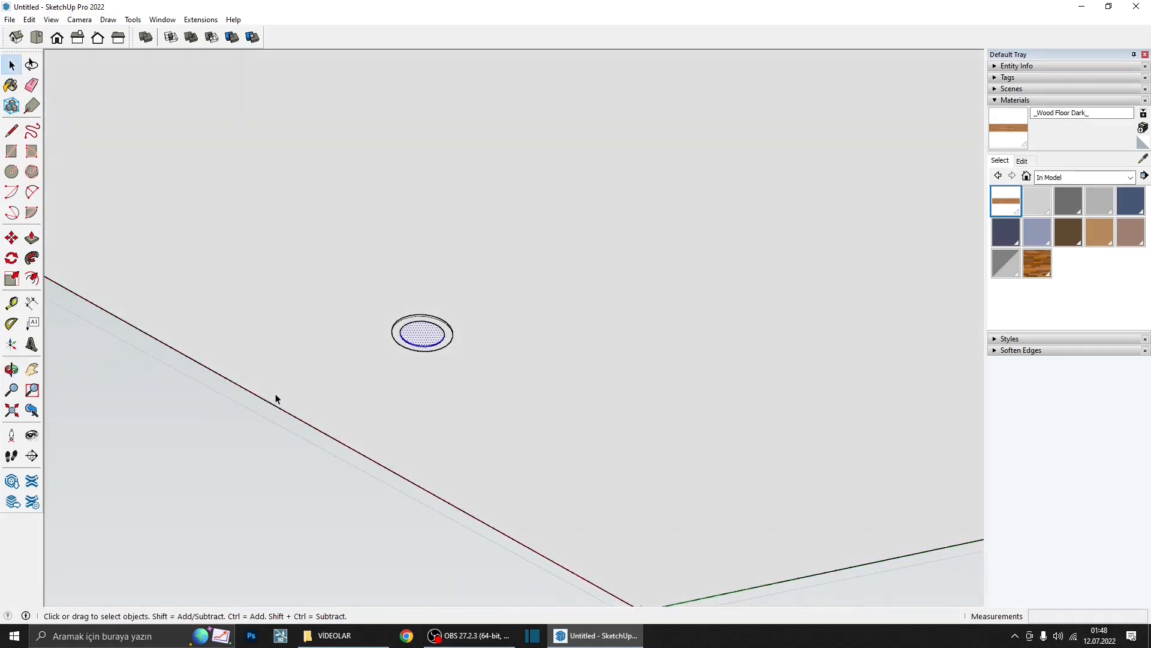
scroll(398, 386, up, 4)
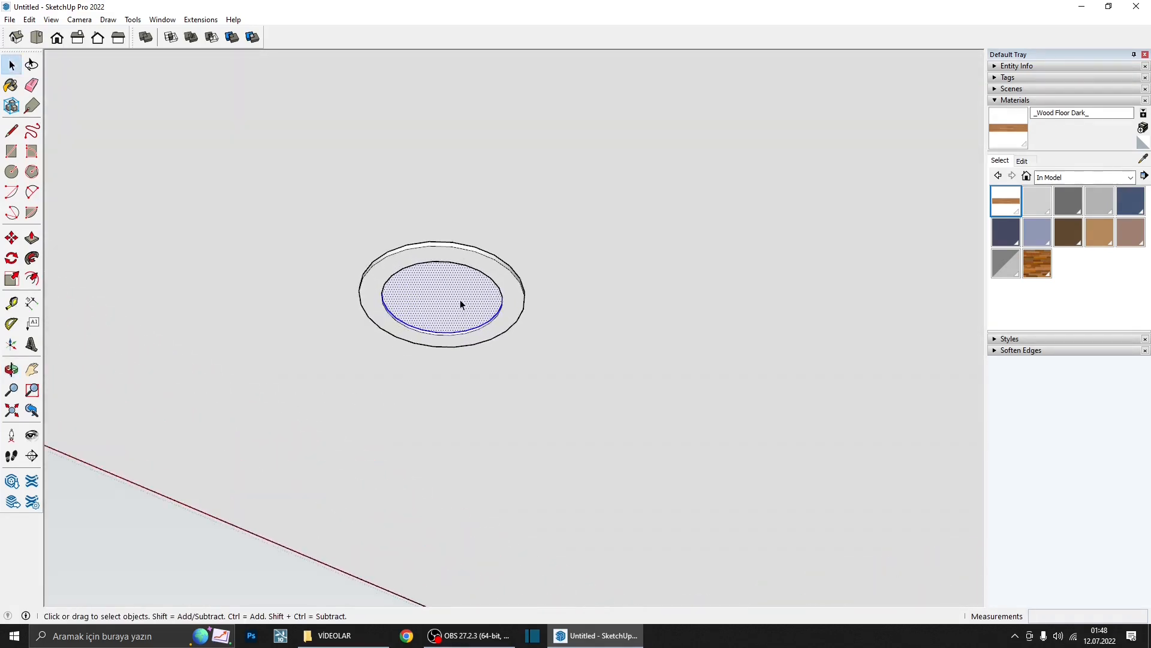
key(s)
scroll(461, 301, up, 4)
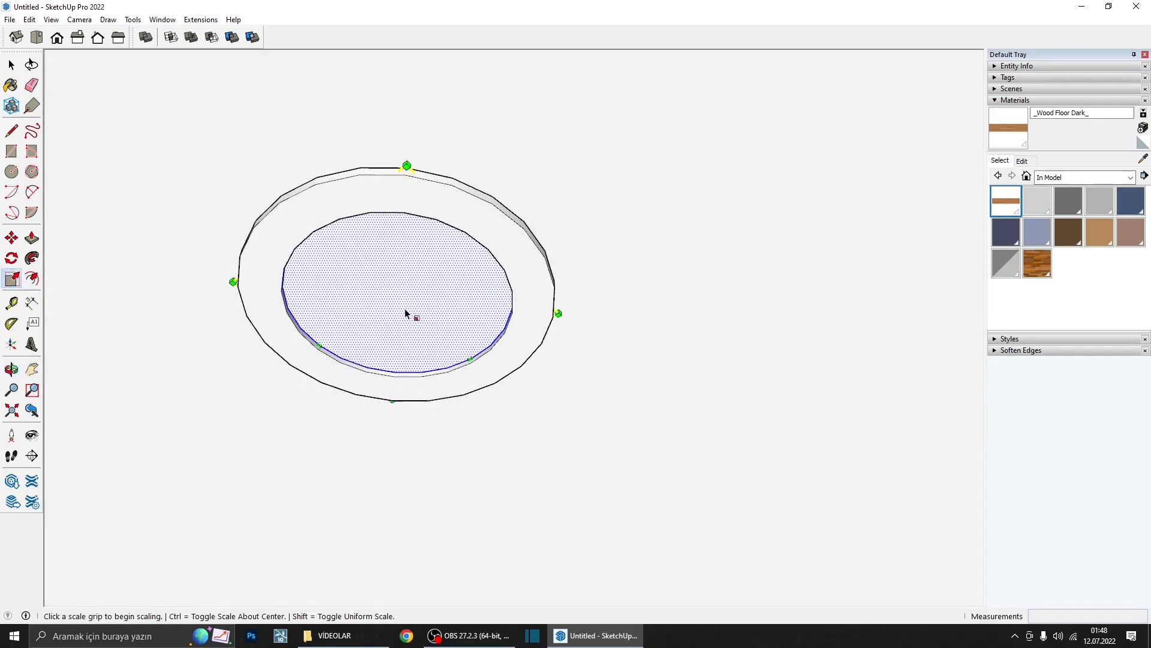
ctrl+click(558, 313)
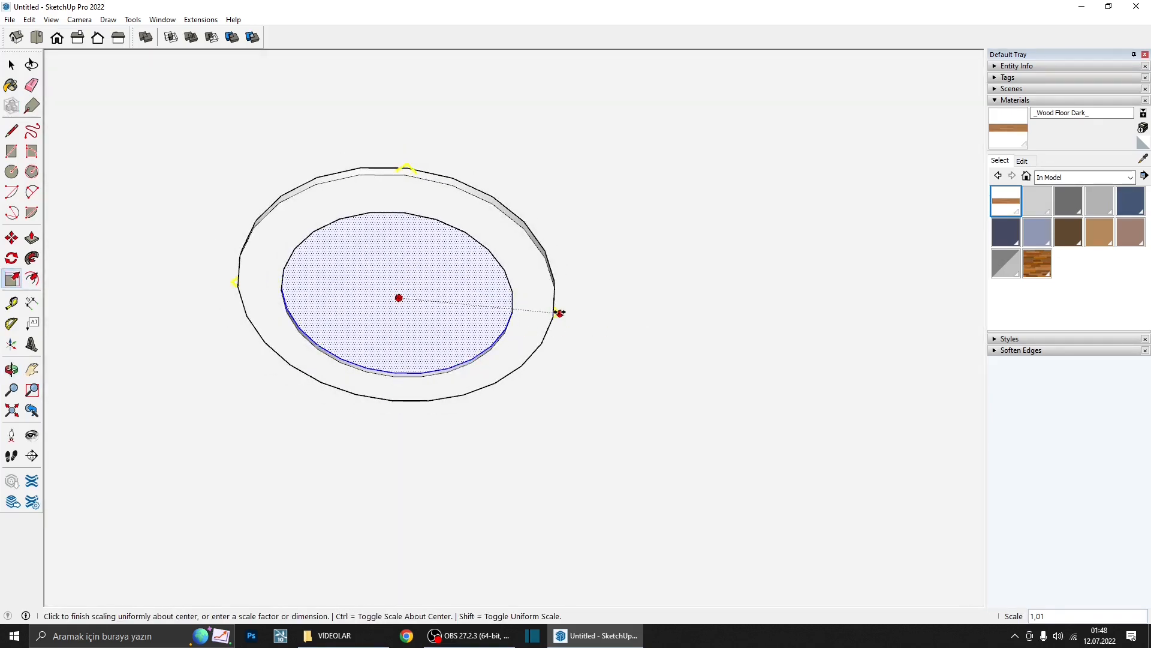
click(540, 311)
middle_drag(512, 326, 574, 380)
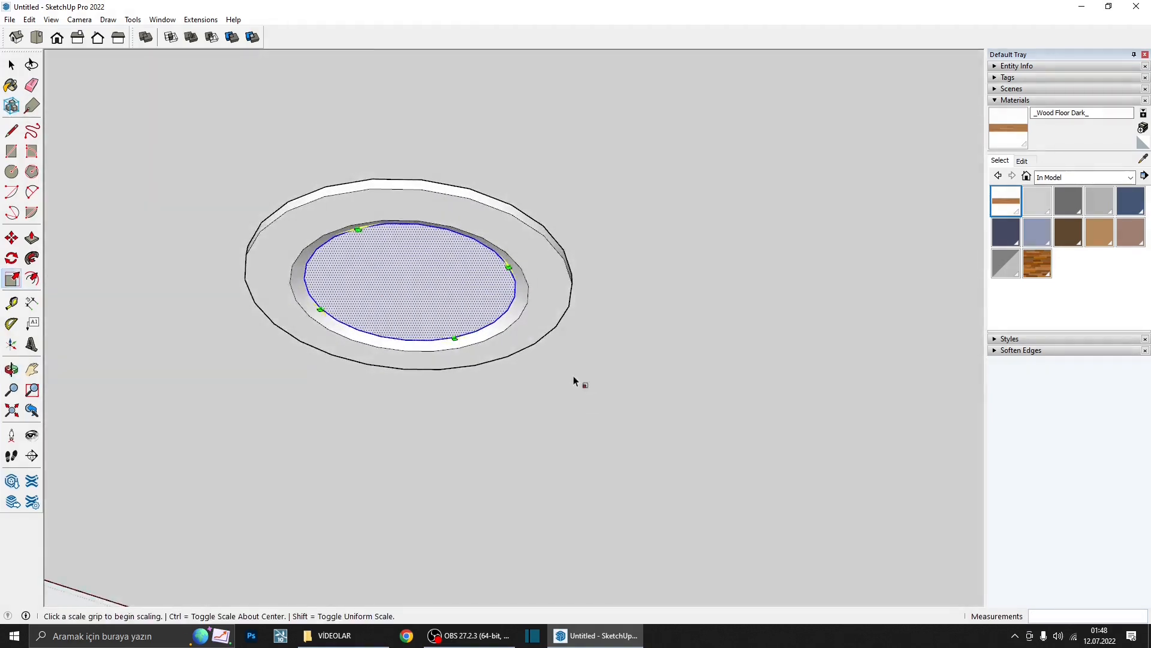
scroll(540, 337, up, 4)
middle_drag(474, 292, 473, 267)
scroll(489, 286, down, 6)
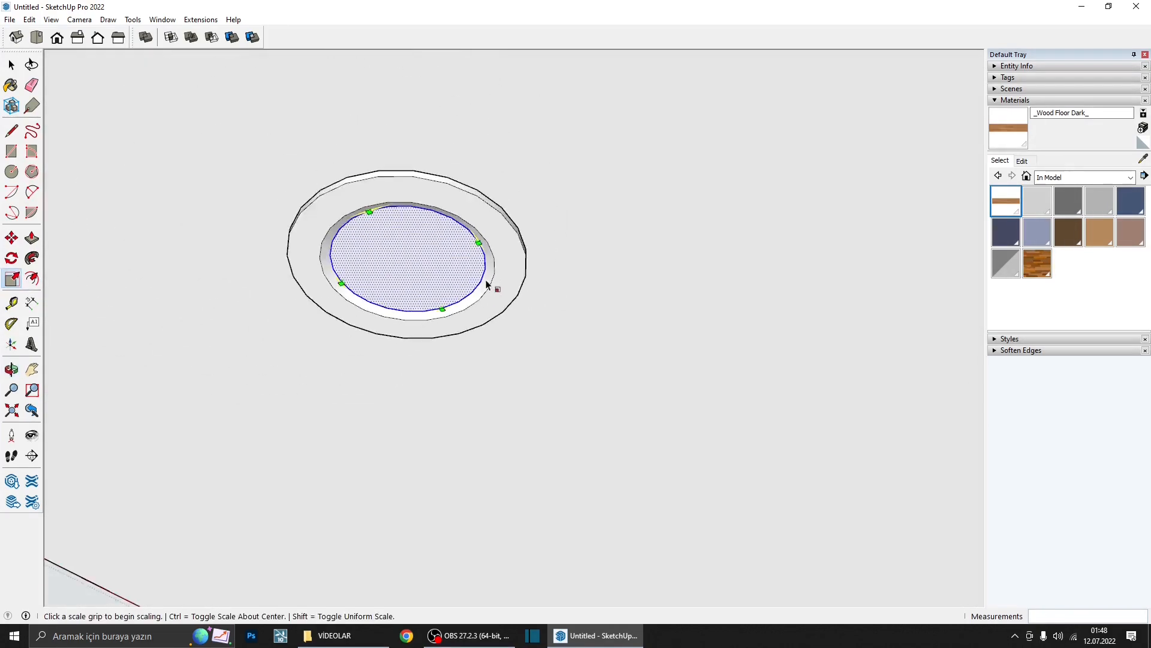
- Select the whole round ceiling light fixture and make it a component
key(space)
scroll(459, 268, down, 5)
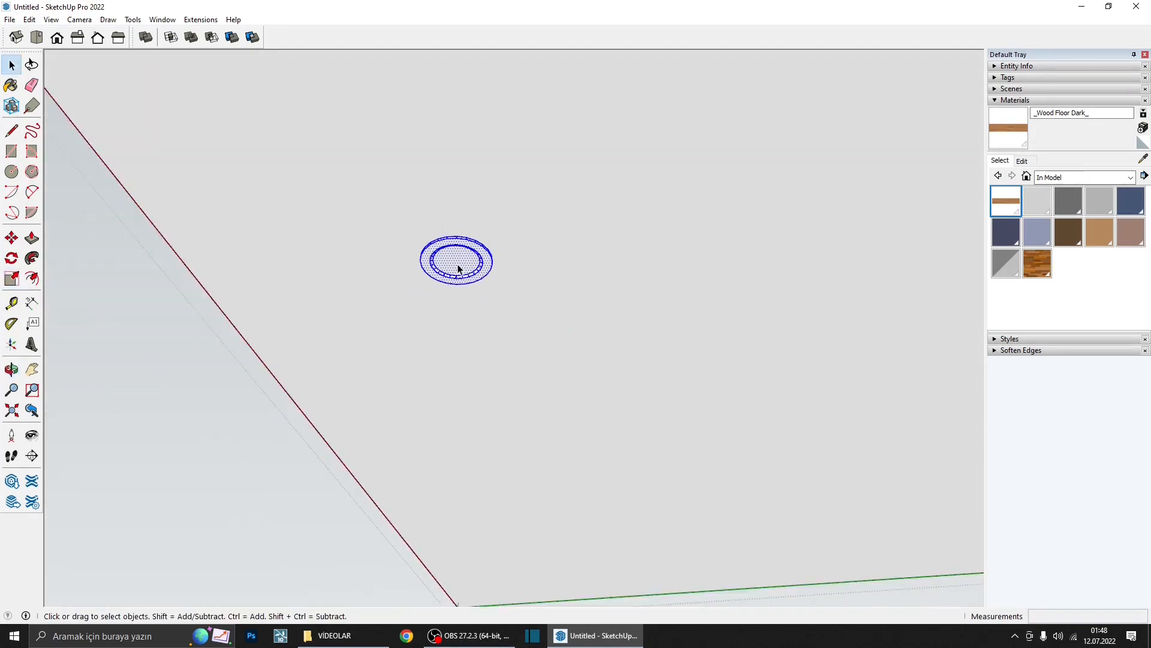
right_click(462, 270)
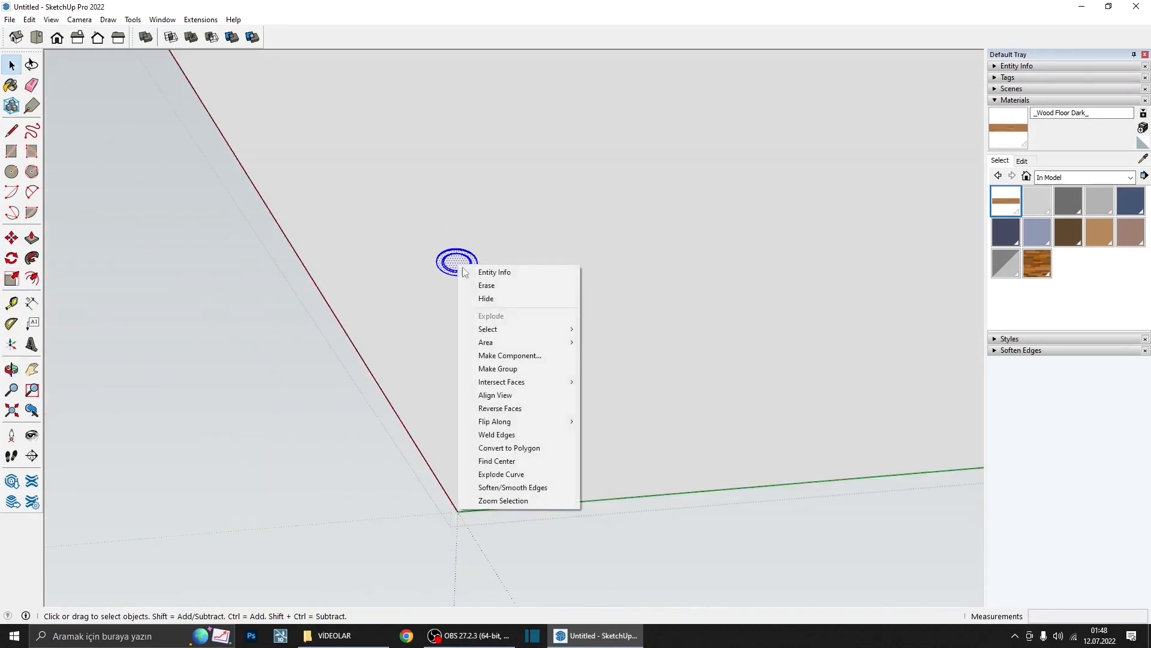
click(526, 355)
click(591, 441)
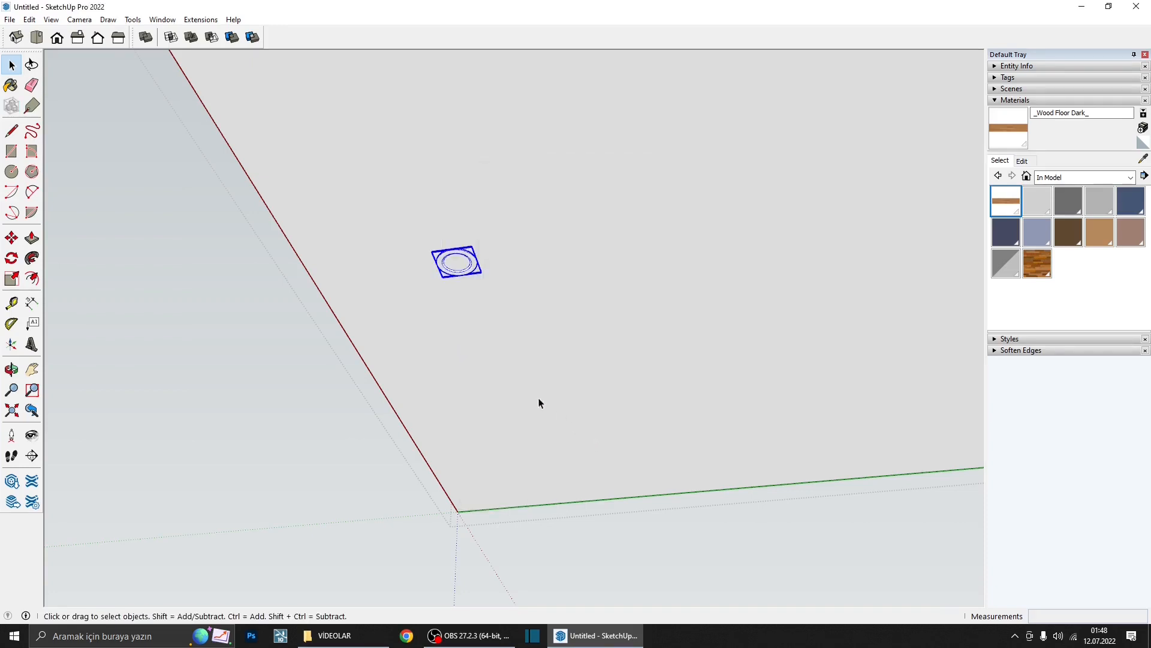
- Move the light fixture by its center about 56 cm along the green axis onto the slab's long edge
scroll(538, 398, down, 3)
middle_drag(512, 367, 496, 270)
key(m)
drag(490, 294, 537, 398)
scroll(535, 399, up, 5)
scroll(513, 403, up, 5)
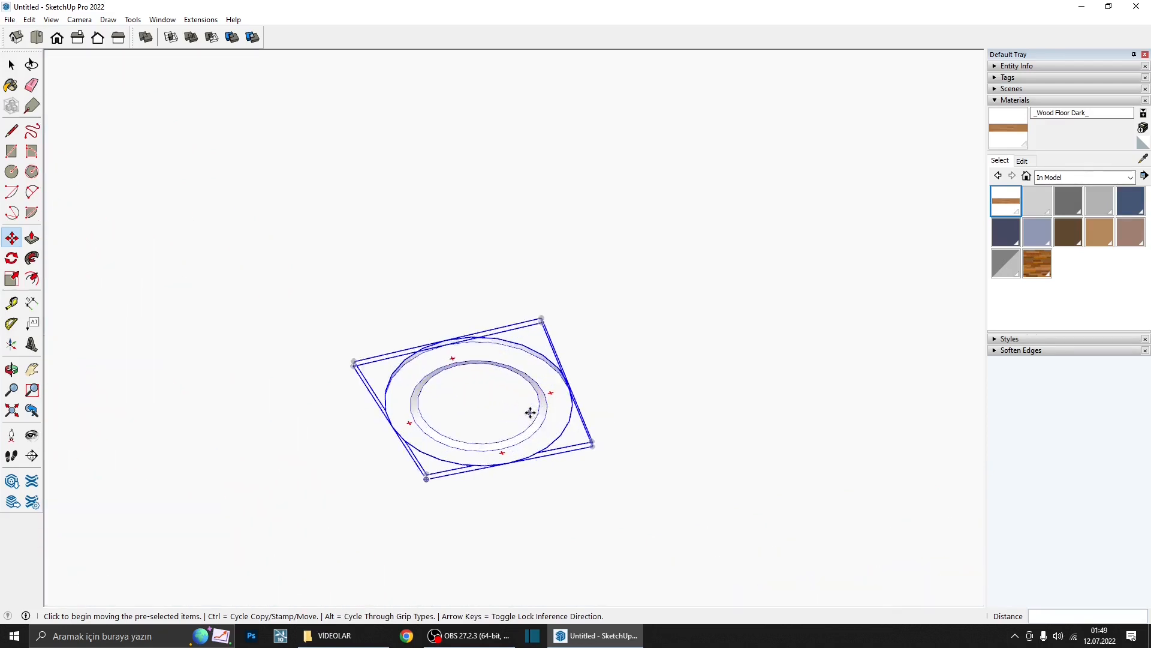
click(473, 404)
scroll(553, 391, down, 6)
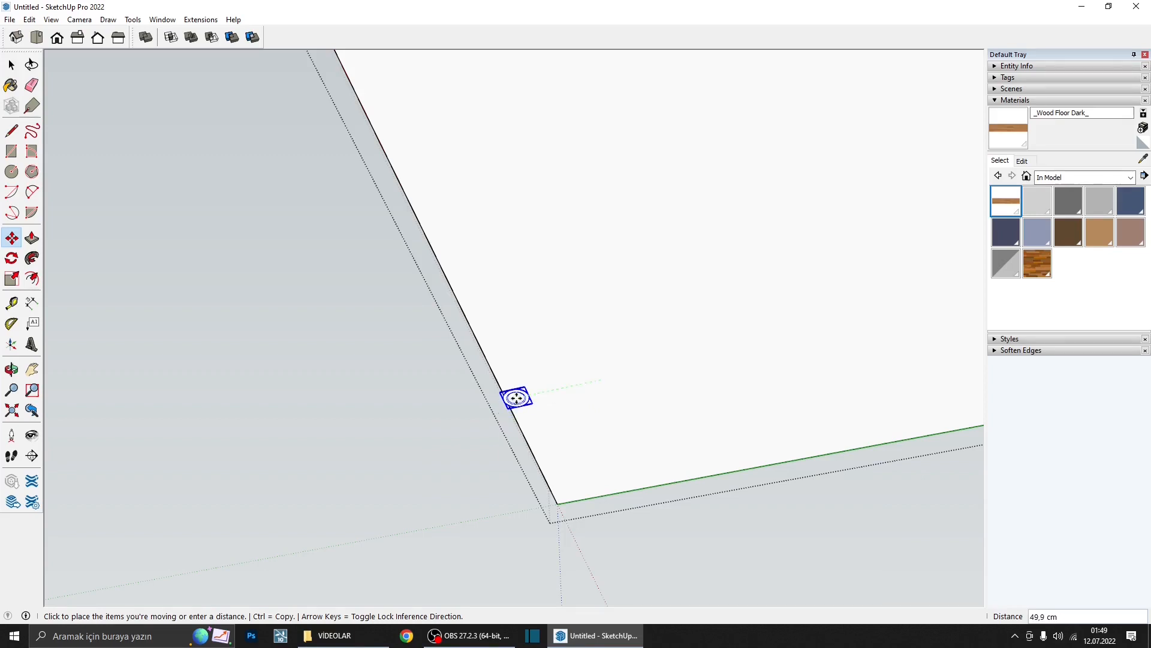
click(553, 506)
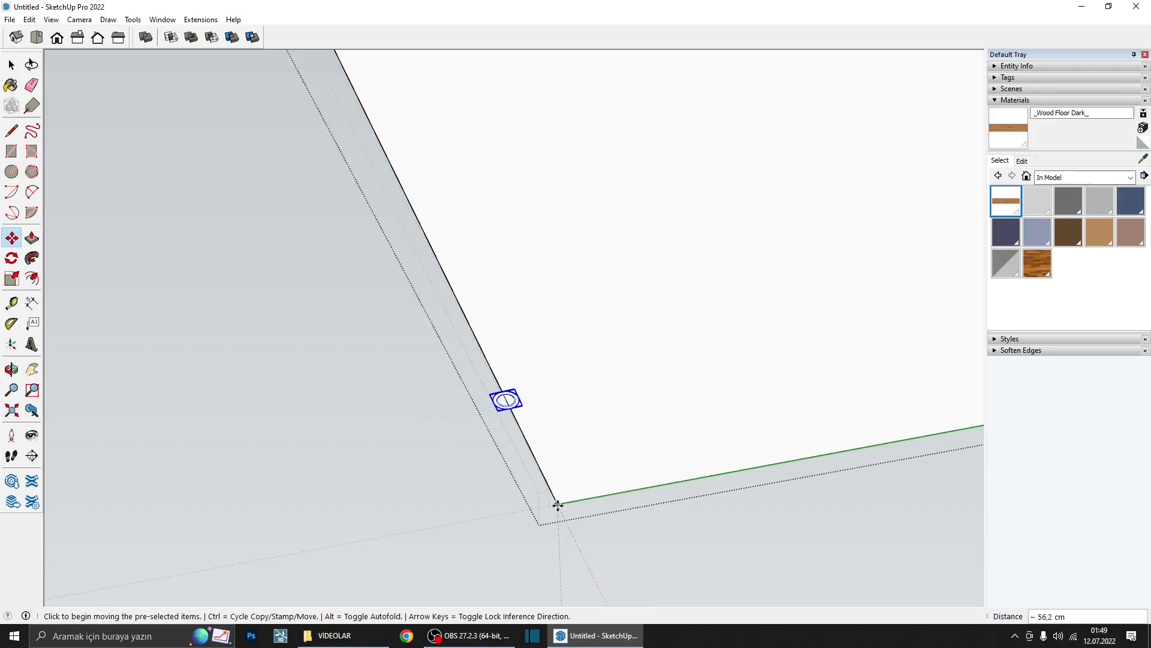
- Copy the light fixture from corner to corner along the slab's short edge and divide the distance into 6 equal intervals
click(557, 504)
key(ctrl)
scroll(568, 497, down, 3)
middle_drag(642, 494, 617, 442)
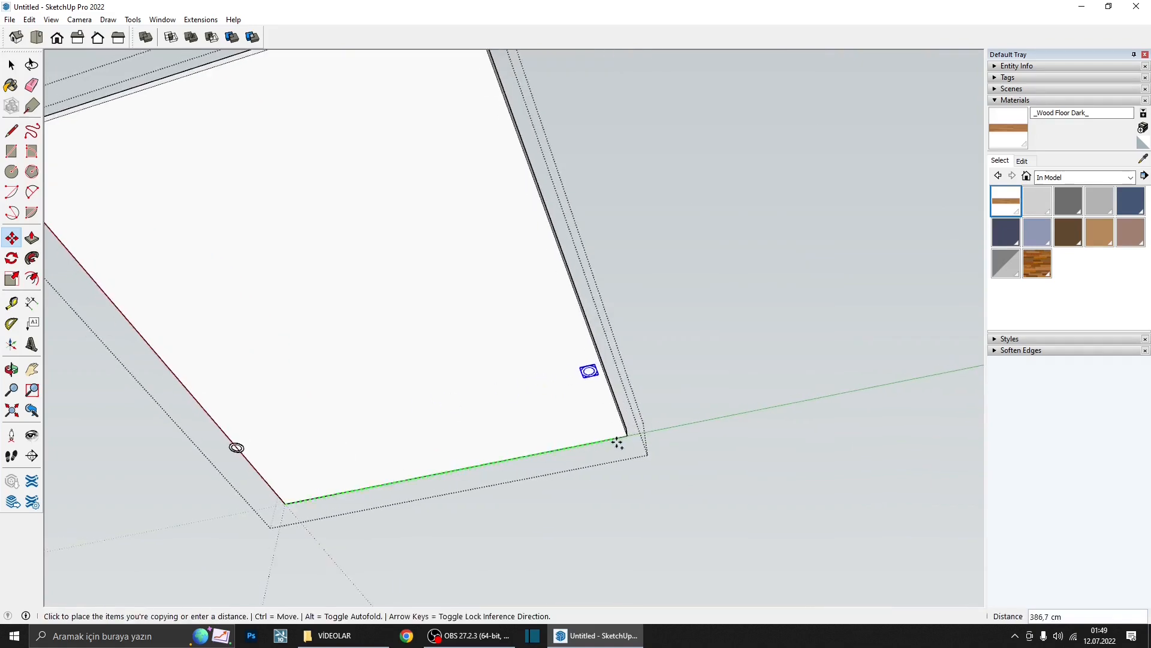
click(626, 436)
scroll(570, 412, down, 5)
middle_drag(564, 409, 537, 376)
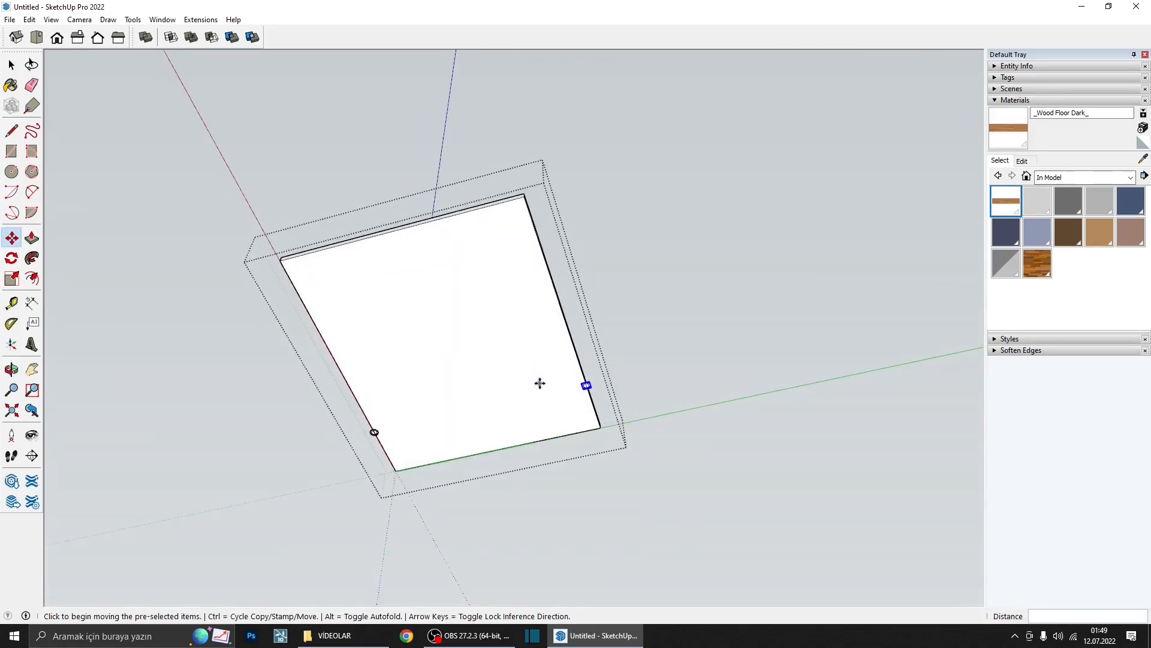
text(6)
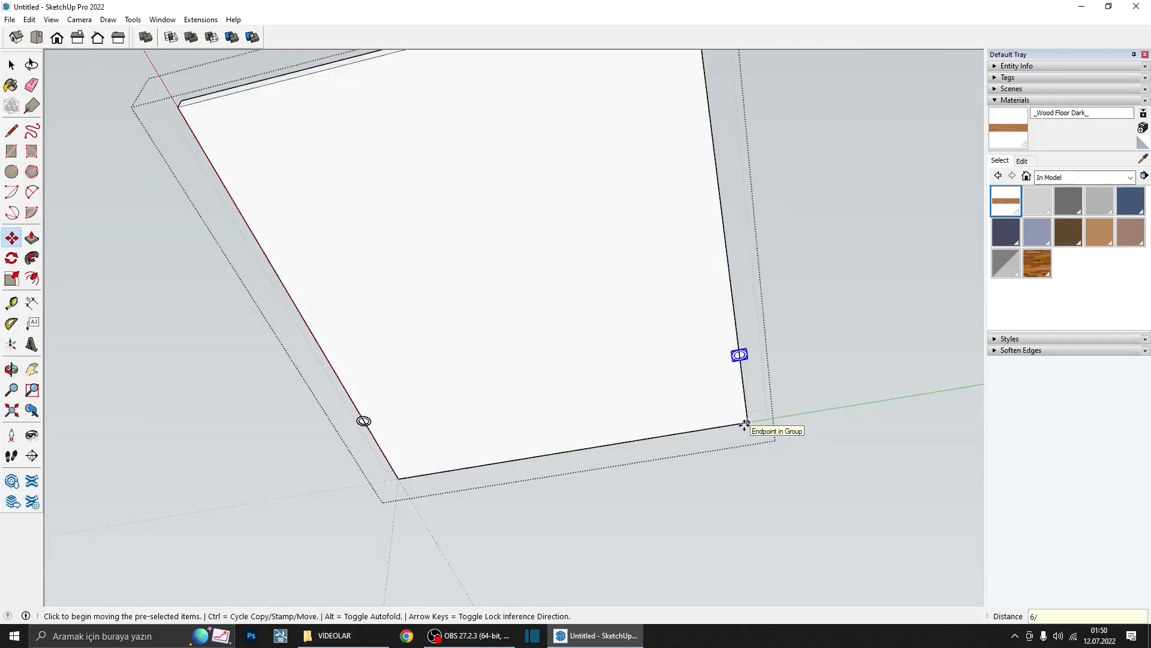
text(/)
key(Return)
key(space)
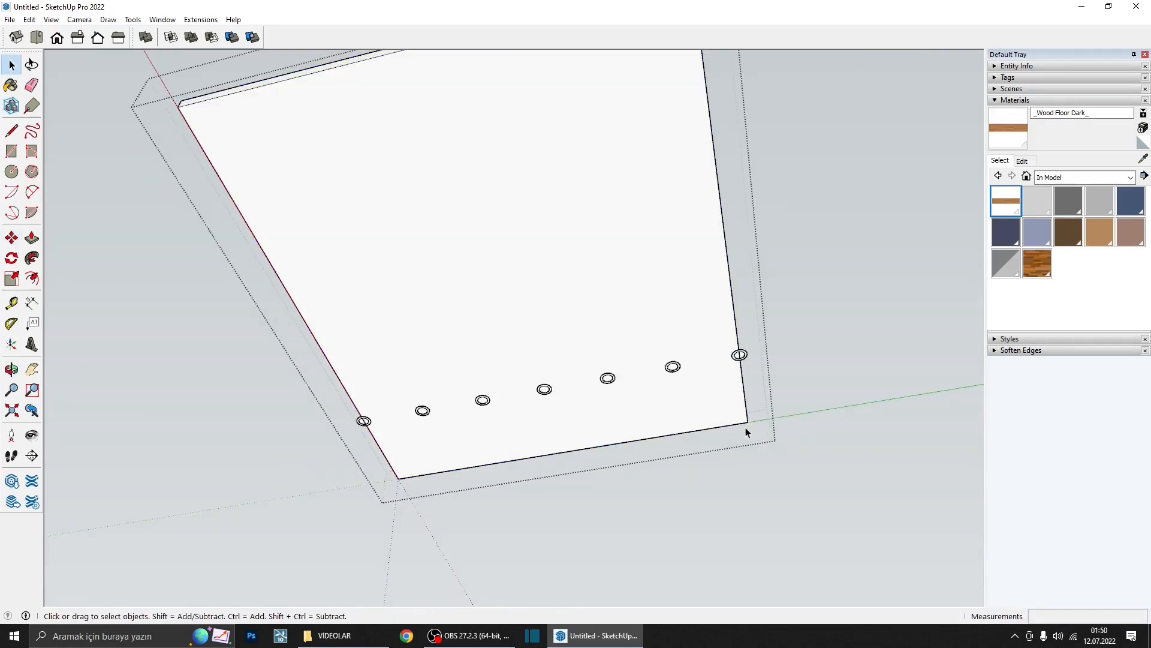
- Delete every other fixture in the row, including the two on the slab's long edges, leaving three
drag(325, 394, 432, 483)
drag(342, 404, 393, 450)
key(Delete)
drag(471, 389, 501, 443)
key(Delete)
drag(588, 362, 651, 420)
key(Delete)
scroll(782, 380, down, 3)
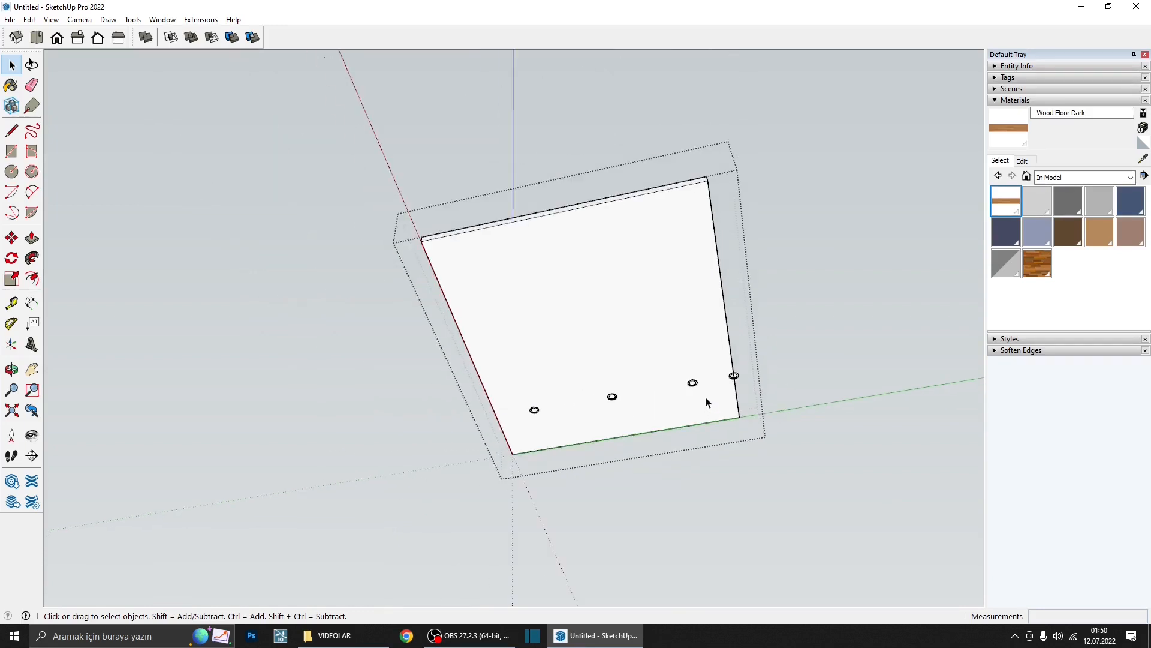
drag(720, 360, 776, 423)
key(Delete)
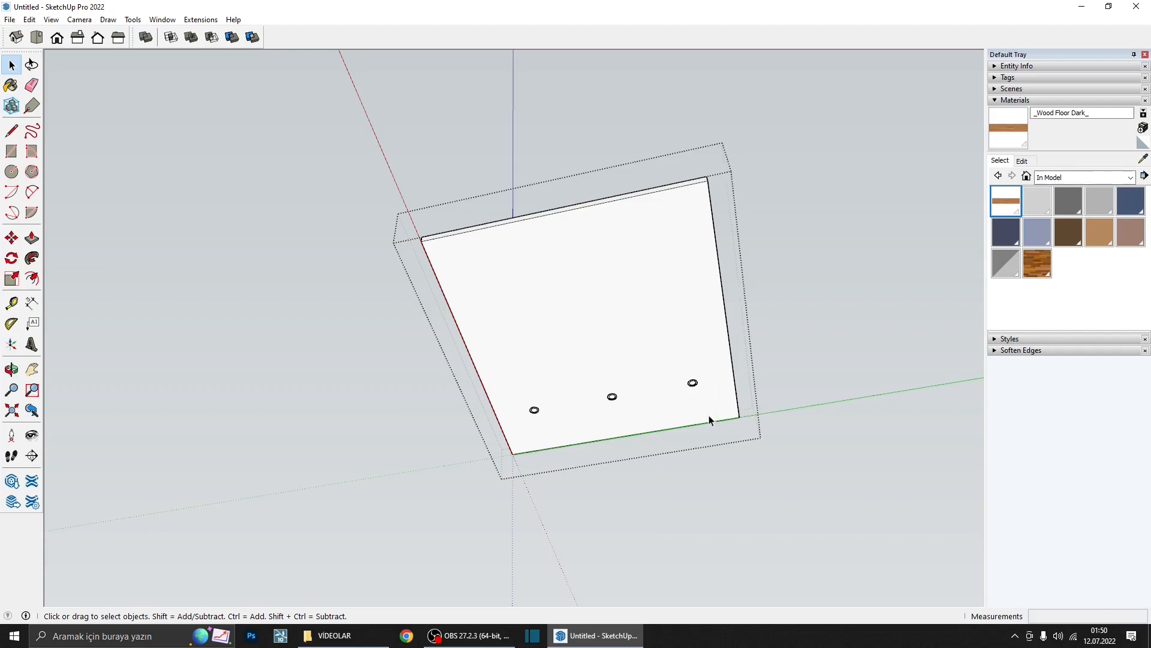
- Select the three remaining fixtures and move them by a fixture's center along the red axis onto the slab's short edge
middle_drag(743, 410, 511, 389)
shift+drag(513, 400, 608, 450)
scroll(490, 413, up, 3)
scroll(492, 417, up, 8)
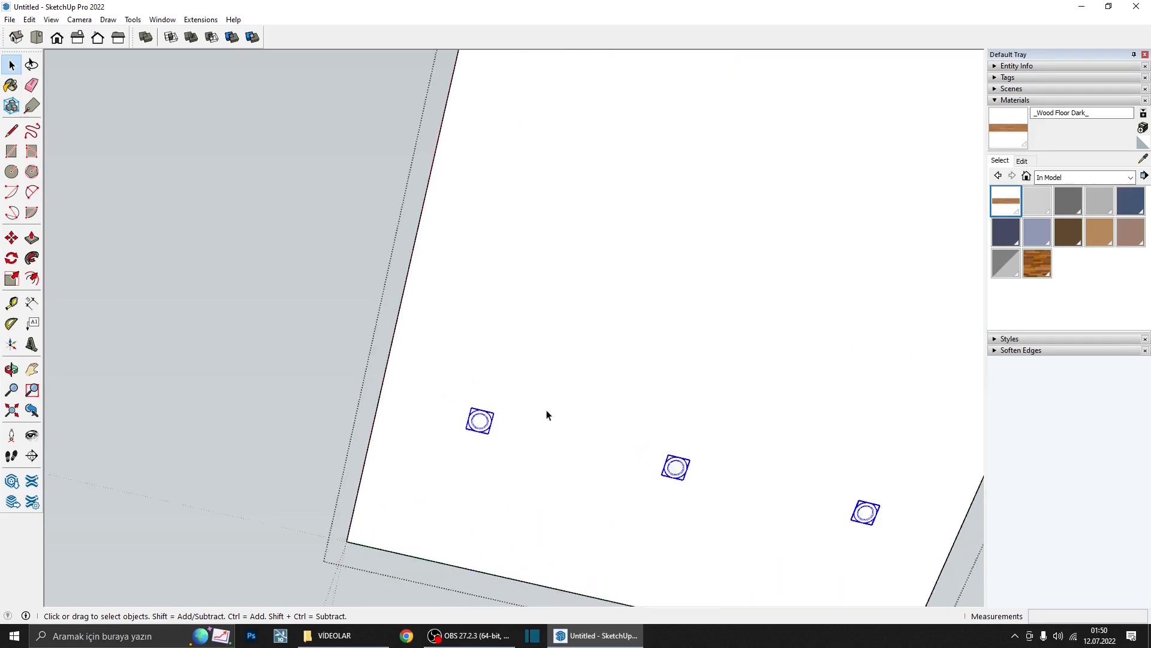
key(m)
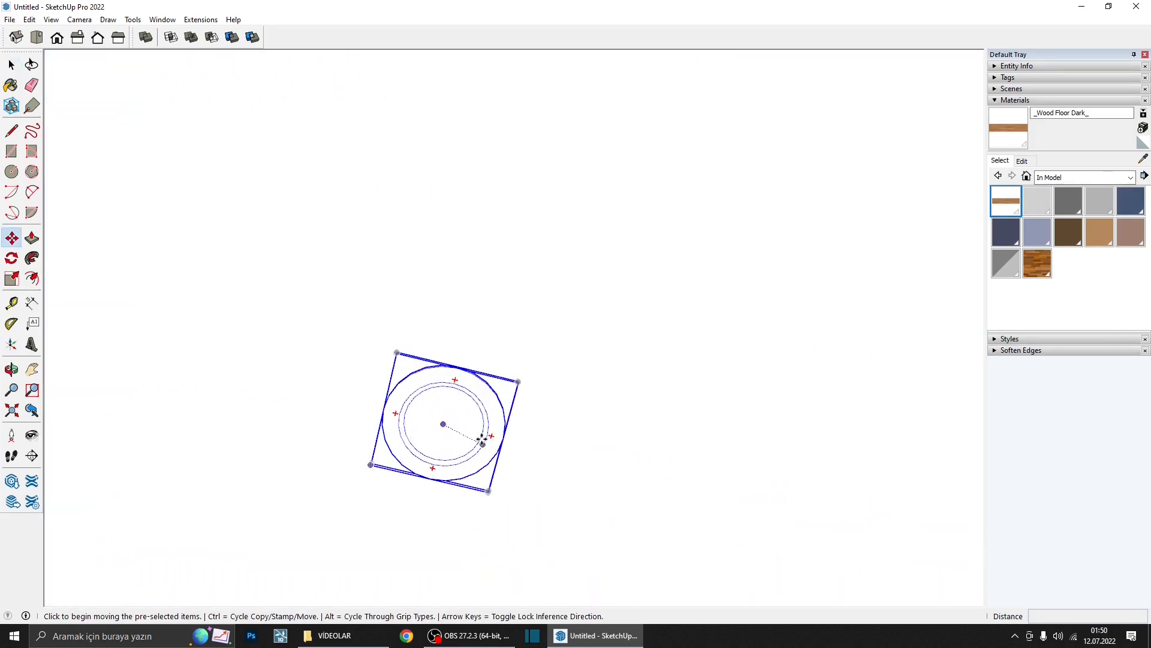
click(446, 422)
key(ctrl)
scroll(471, 391, down, 3)
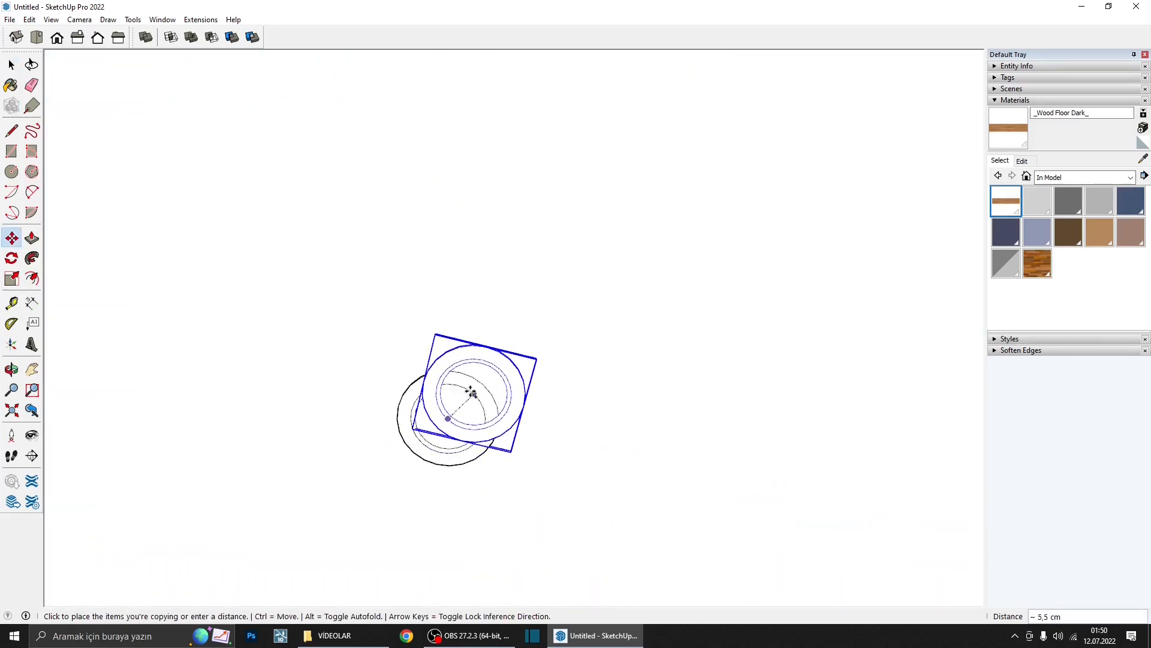
key(ctrl)
key(ctrl)
scroll(446, 444, down, 3)
shift+middle_drag(447, 444, 625, 254)
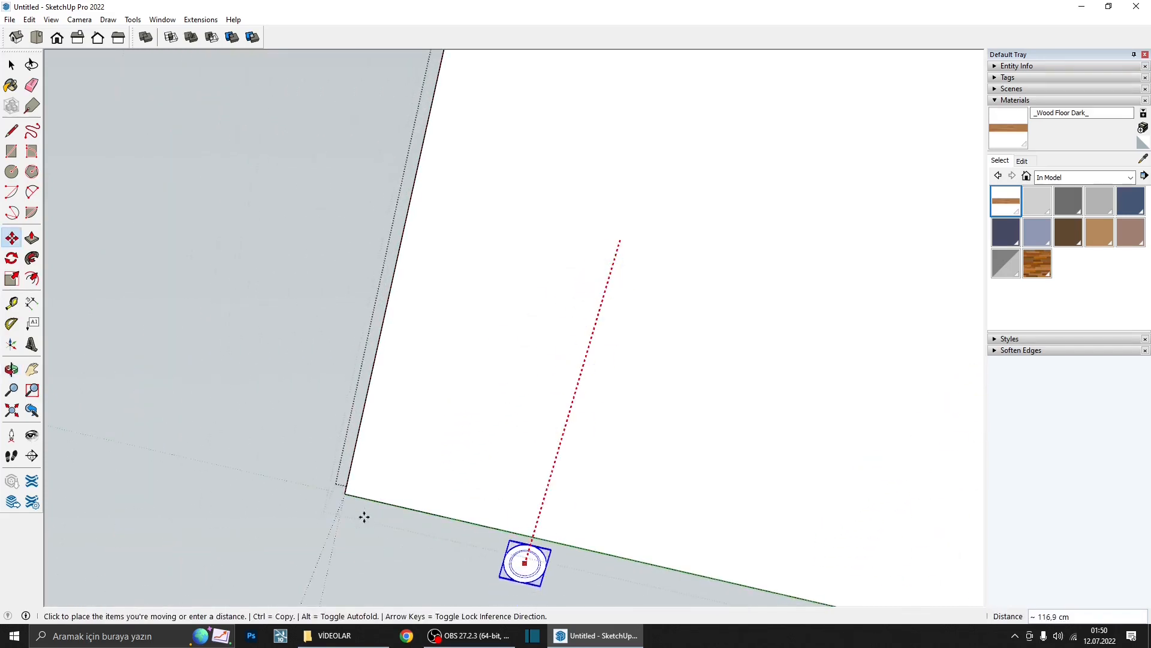
click(349, 495)
- Copy the row of three fixtures along the slab's long edge to the far corner, divided into 6 equal intervals
click(346, 494)
key(ctrl)
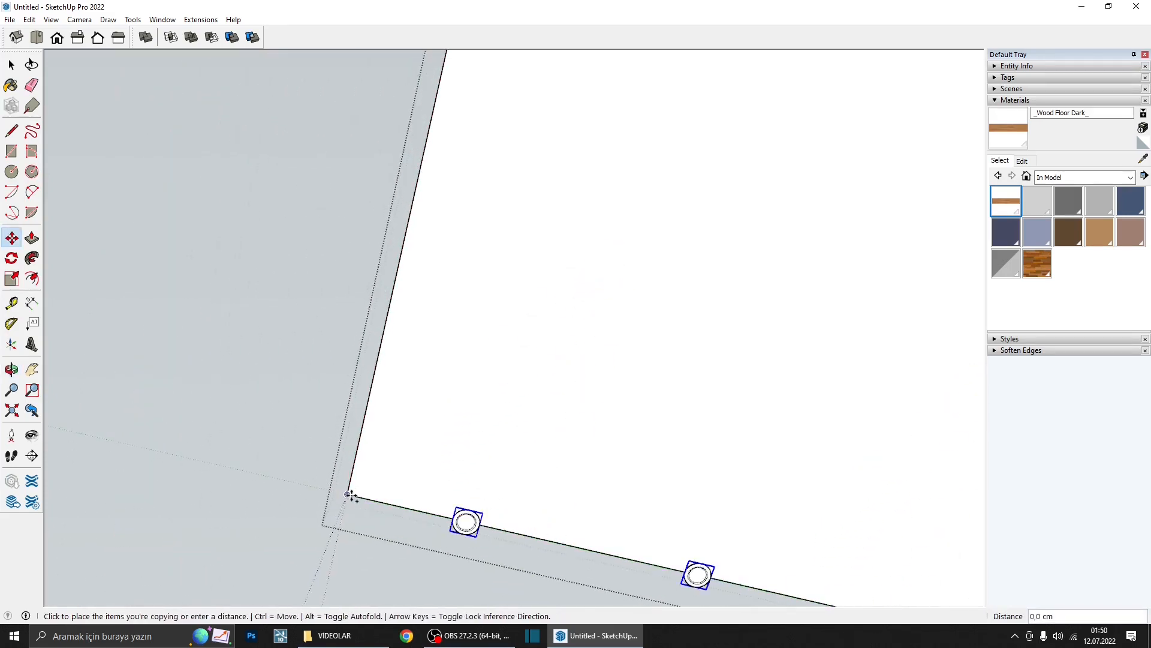
scroll(346, 494, down, 3)
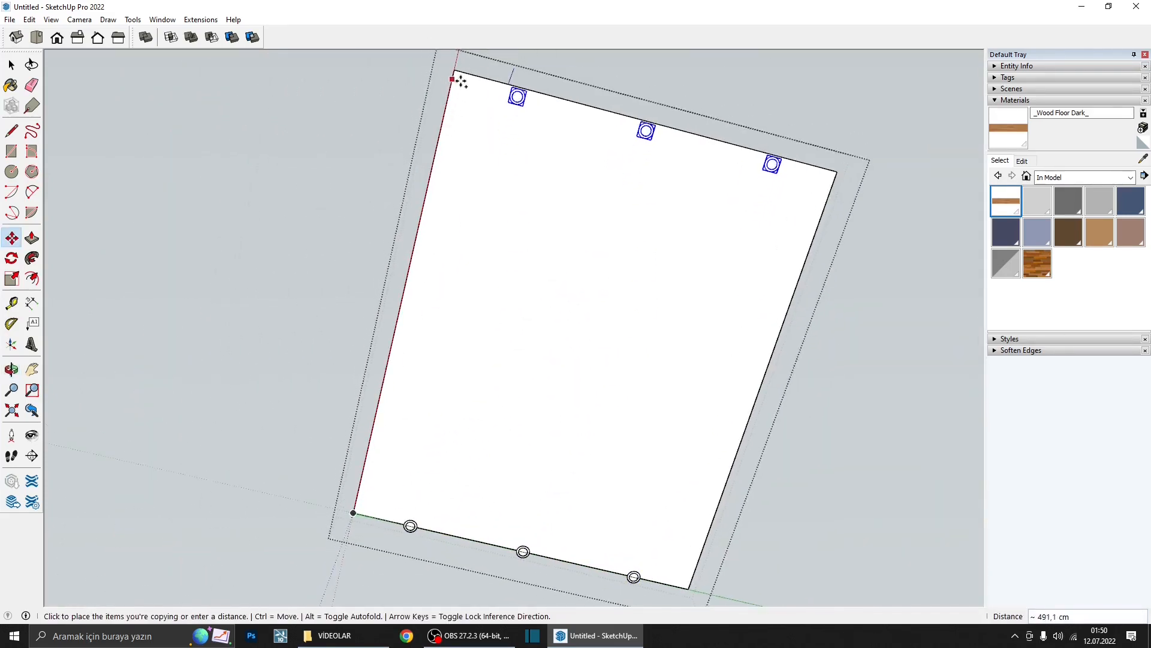
click(456, 74)
scroll(480, 201, down, 2)
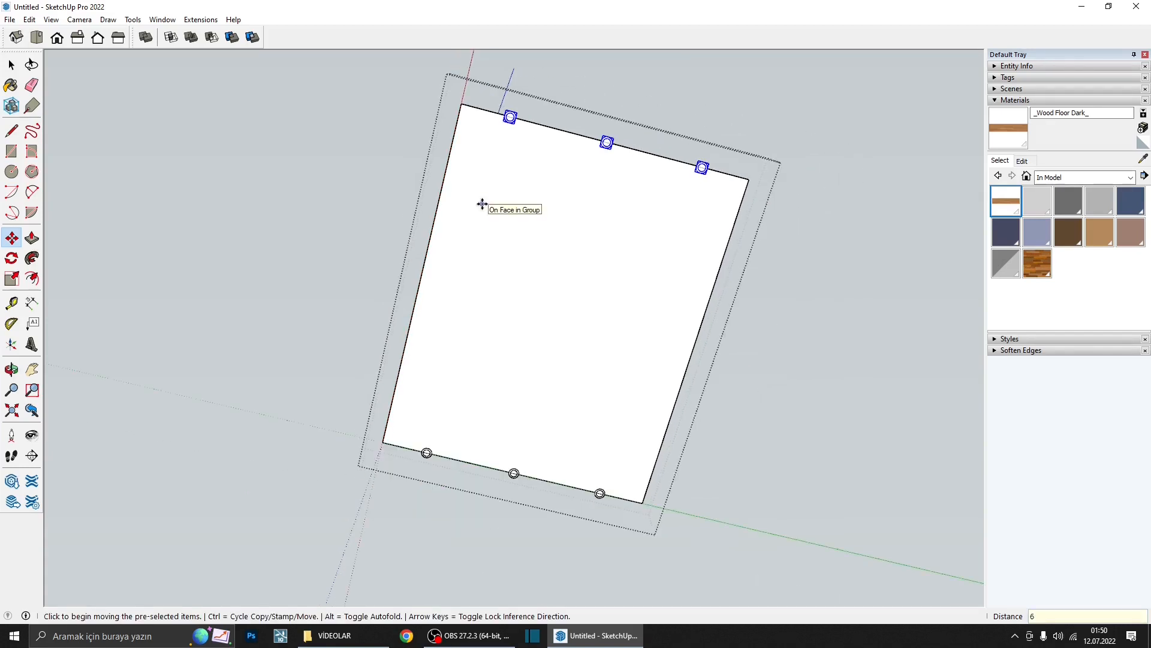
key(Return)
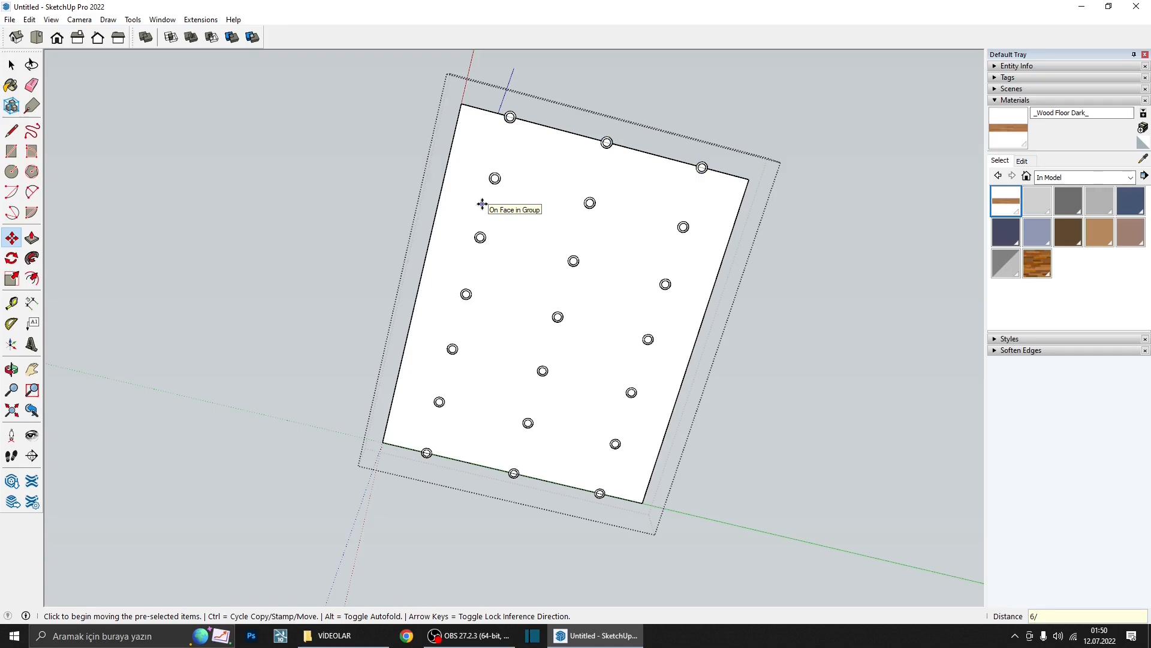
- Delete every other row of fixtures, including the rows on both short edges, leaving three rows of three
middle_drag(512, 380, 458, 438)
drag(449, 461, 735, 512)
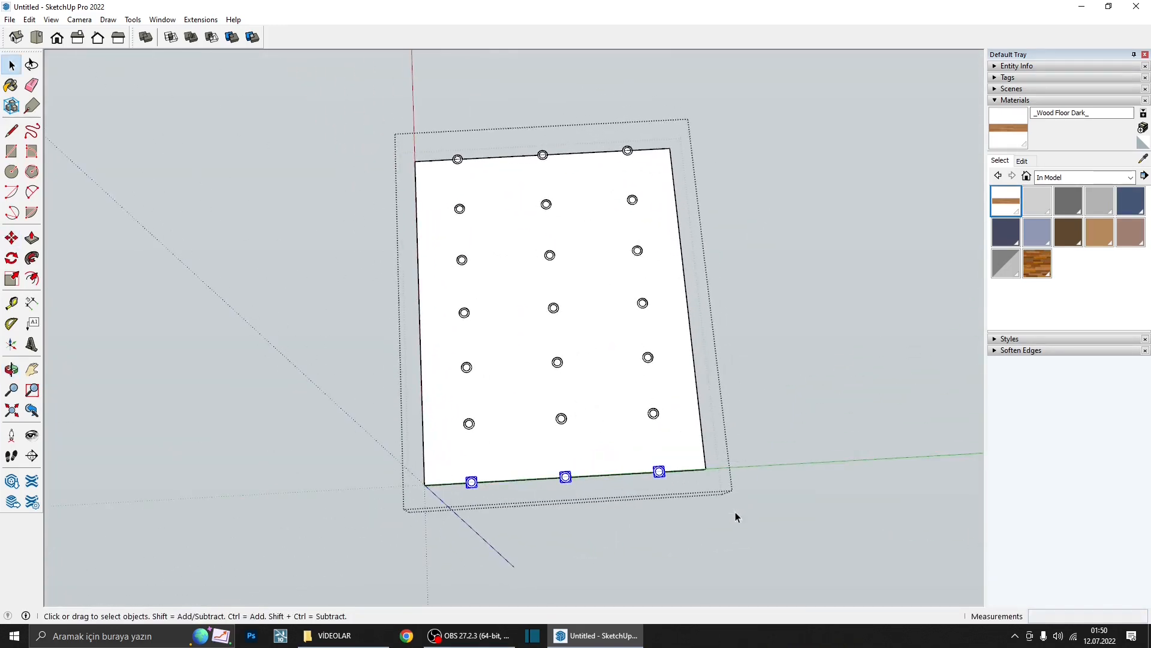
key(Delete)
drag(436, 344, 705, 381)
key(Delete)
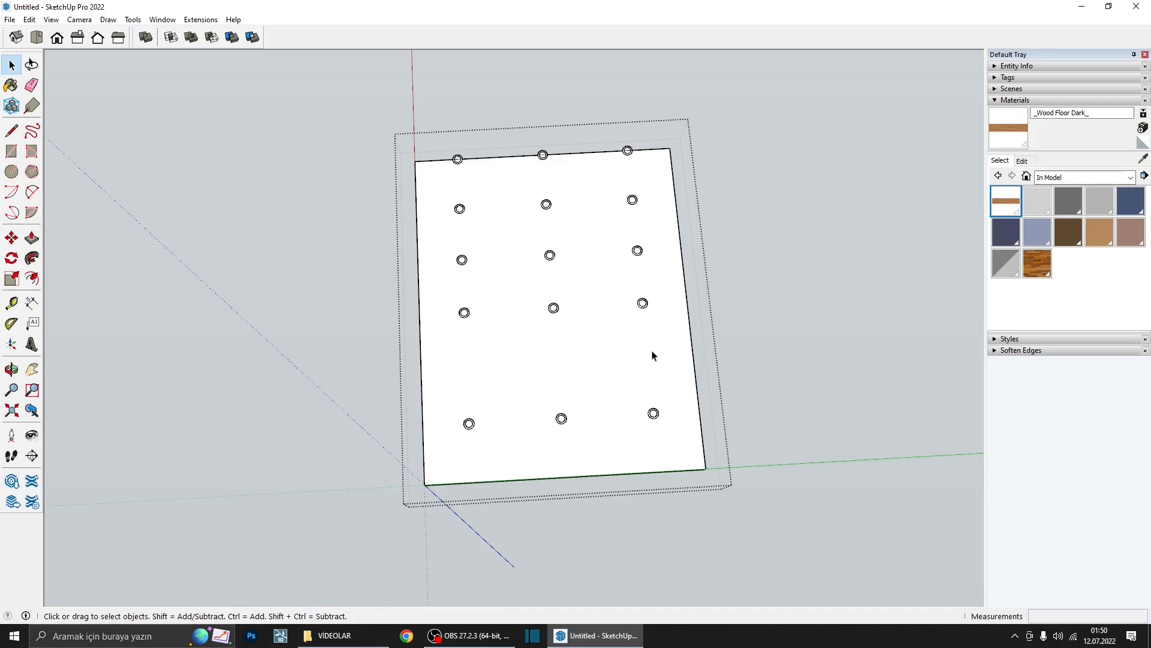
drag(440, 249, 719, 282)
key(Delete)
drag(414, 122, 709, 174)
key(Delete)
- Place a section plane on the end wall beside the door, move it about 114 cm into the room and inspect the ceiling lights
middle_drag(708, 175, 851, 394)
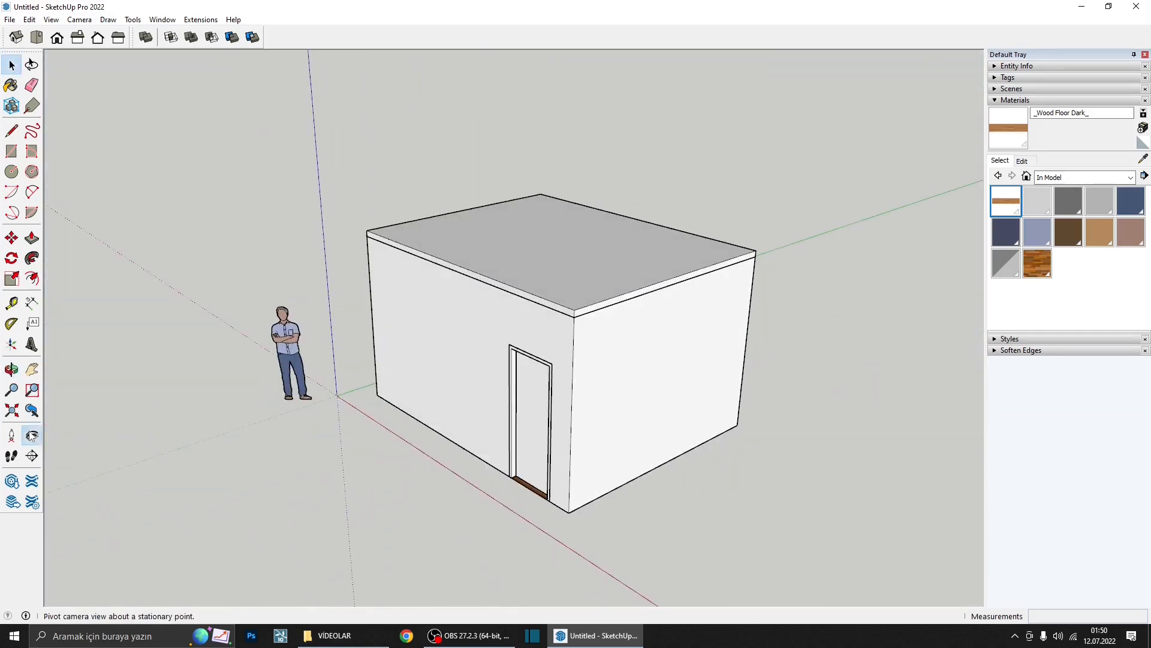
click(32, 456)
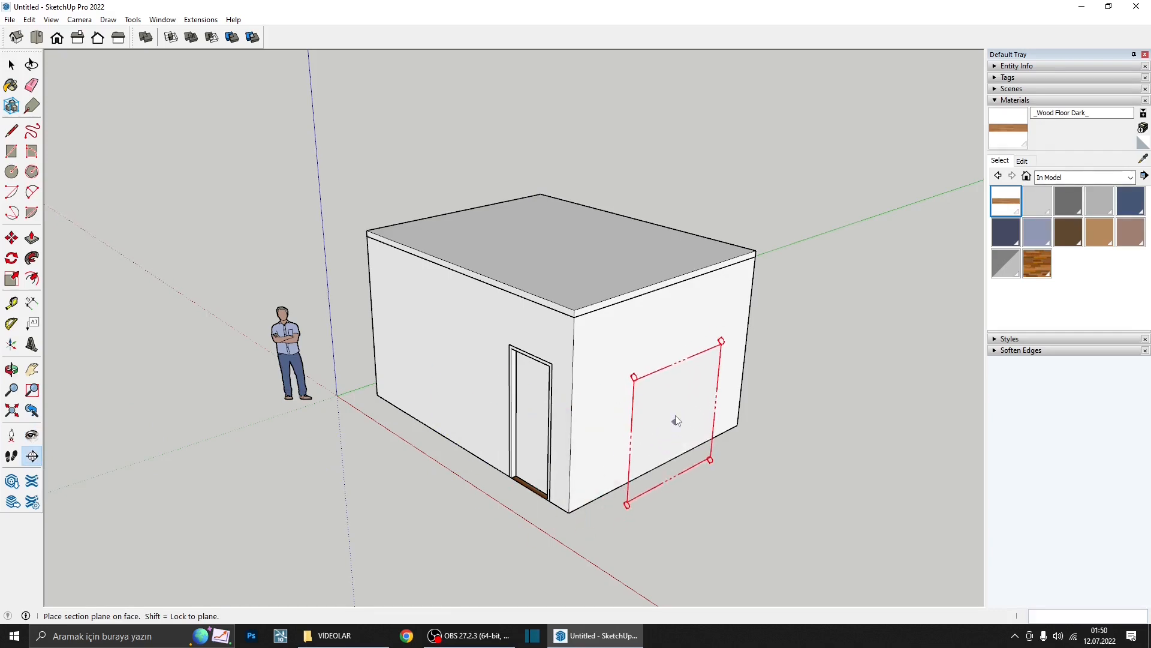
click(720, 420)
click(663, 354)
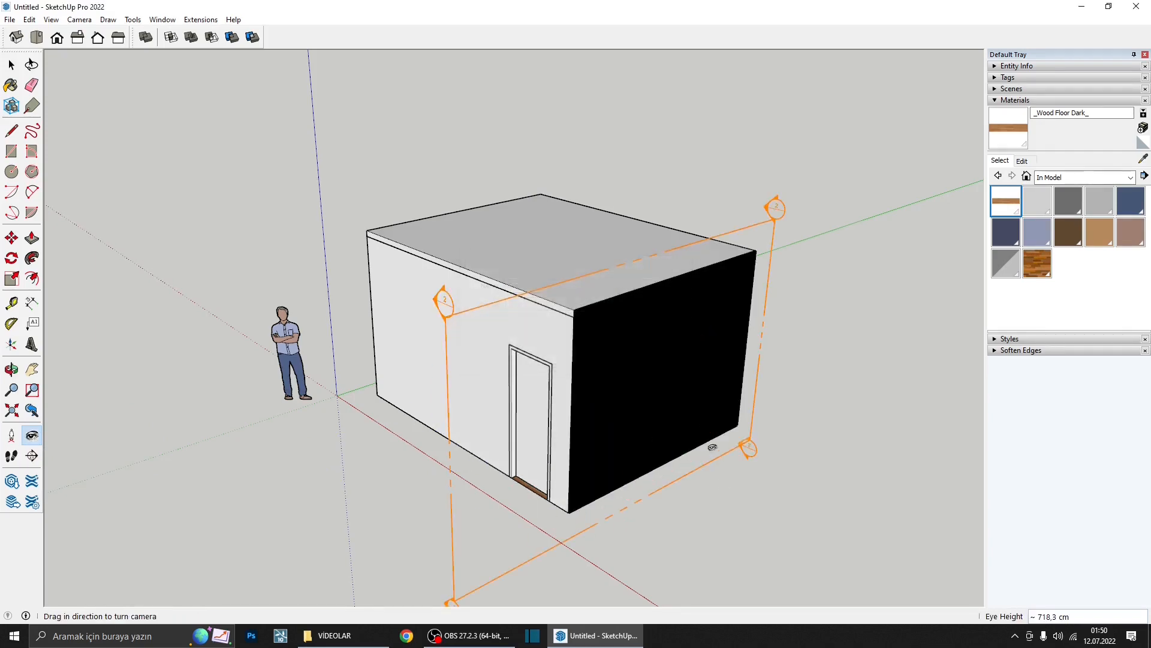
key(m)
click(708, 457)
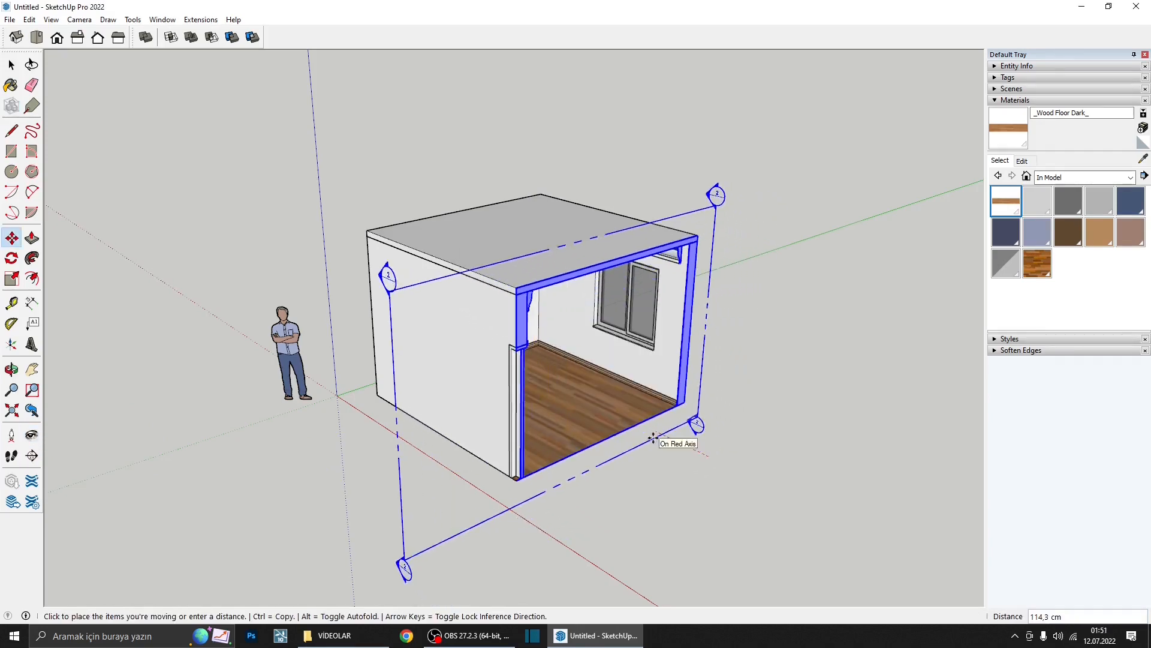
click(657, 437)
middle_drag(658, 437, 450, 288)
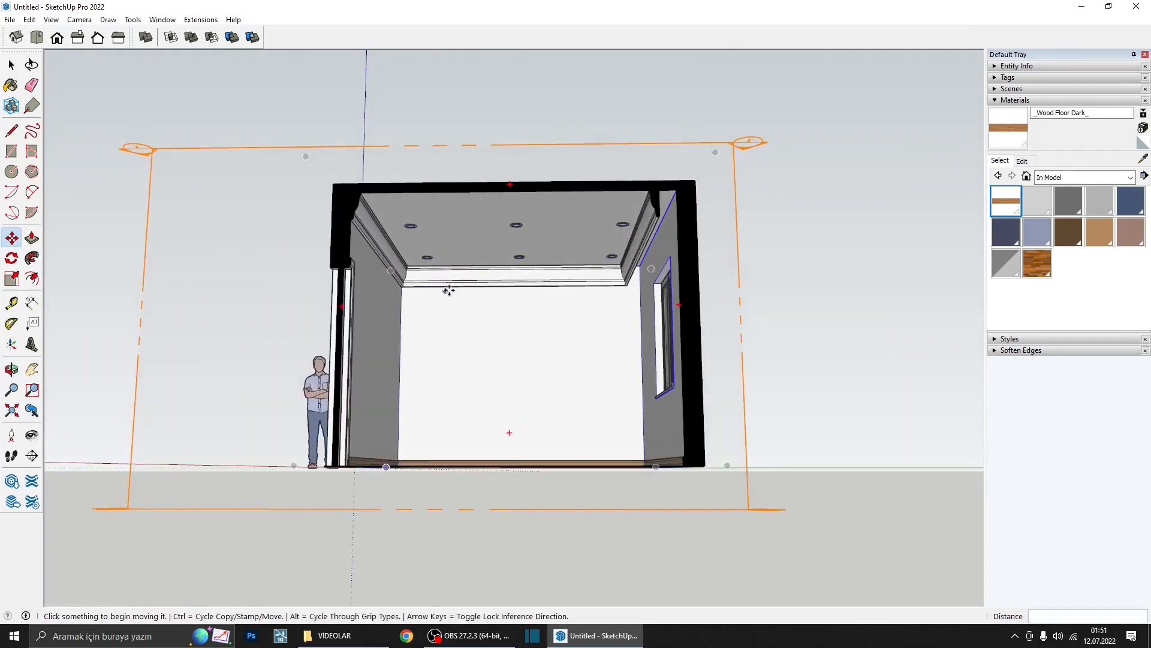
key(space)
scroll(590, 246, up, 4)
middle_drag(622, 271, 626, 262)
double_click(617, 268)
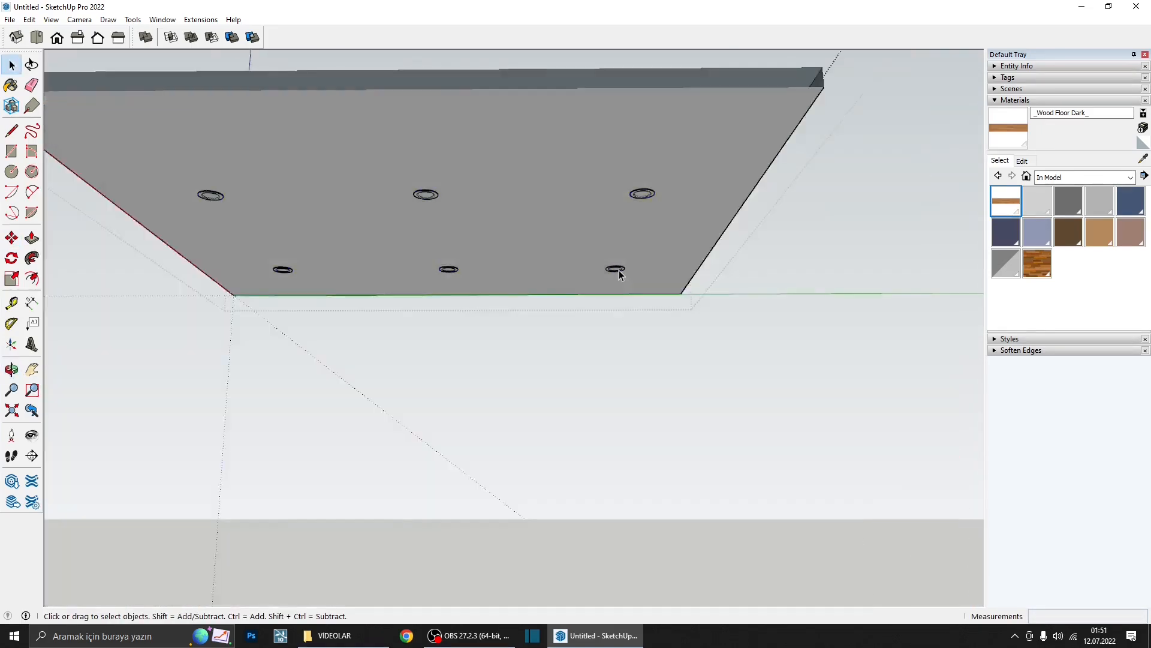
scroll(616, 268, down, 1)
click(616, 269)
shift+click(637, 209)
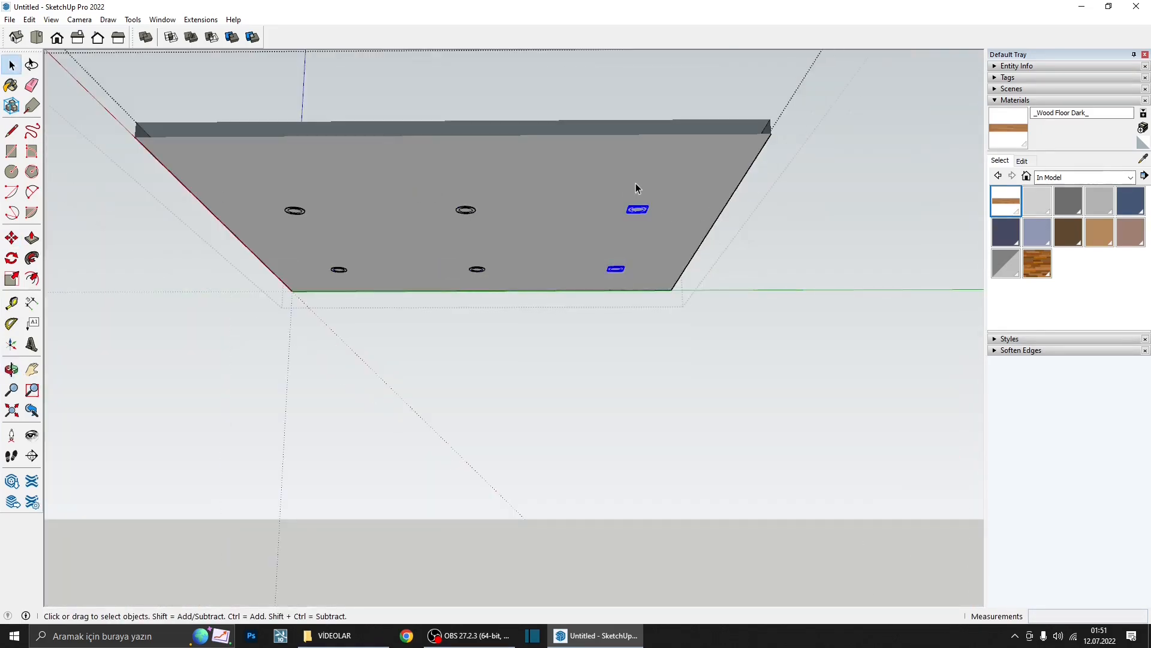
scroll(635, 186, down, 2)
scroll(611, 223, up, 3)
key(m)
click(603, 234)
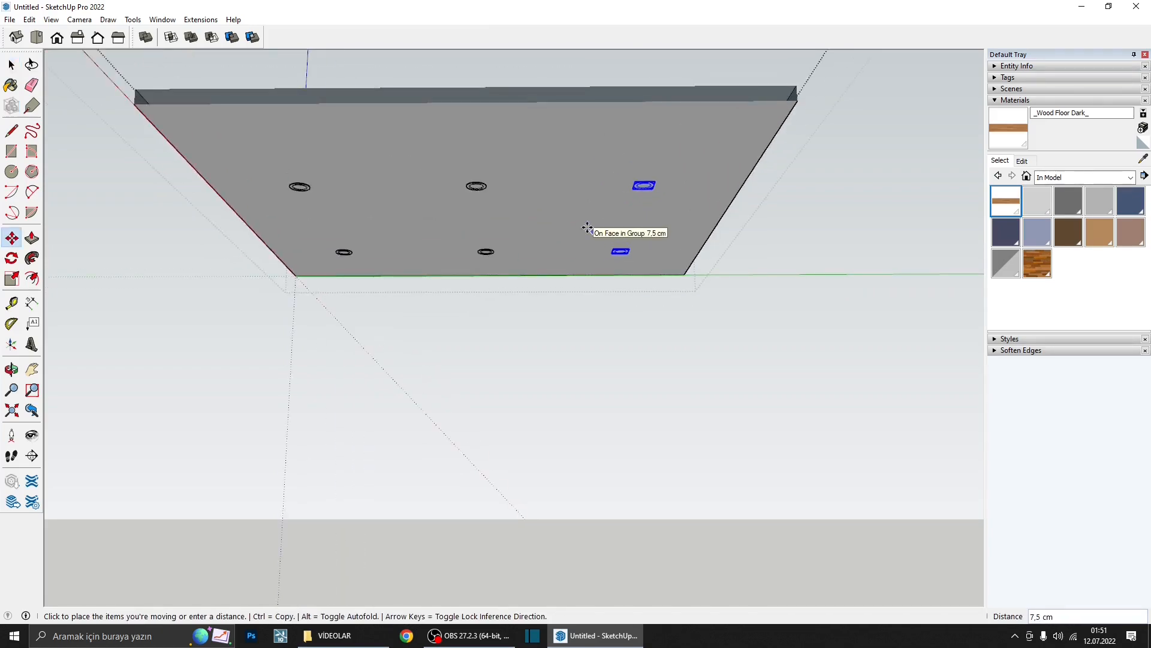
key(space)
key(Escape)
- Delete the section plane cutting through the room
scroll(588, 226, down, 4)
middle_drag(612, 249, 607, 172)
click(724, 393)
key(Delete)
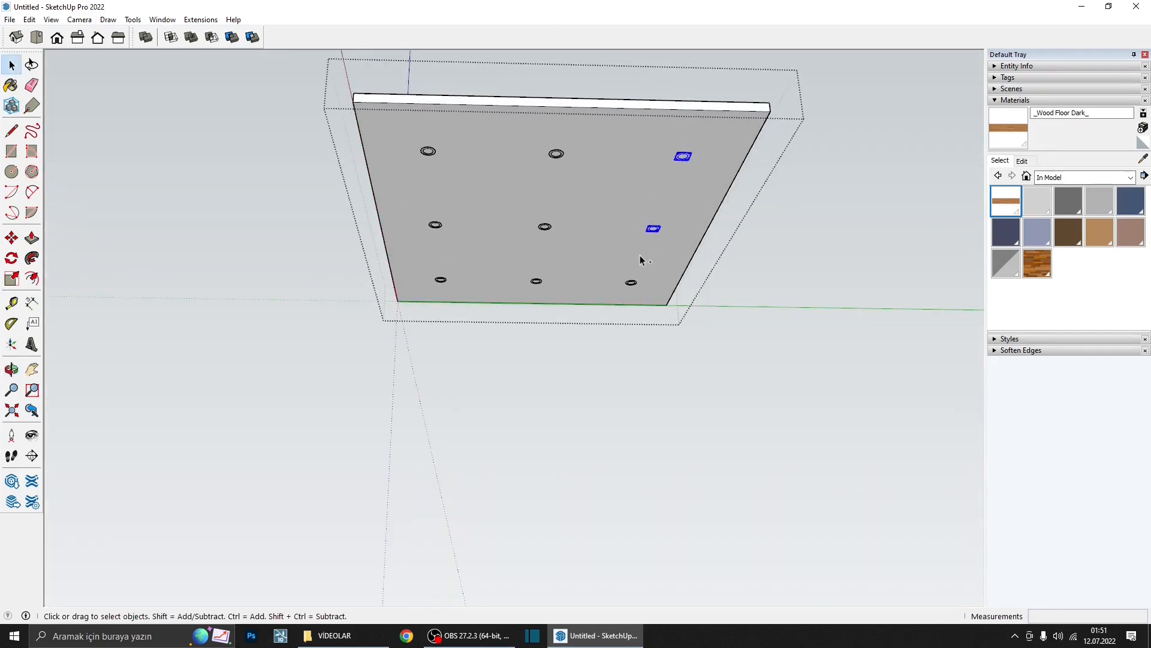
- Move the line of three fixtures nearest the window-side long edge 10 cm along the green axis toward the slab's middle
key(m)
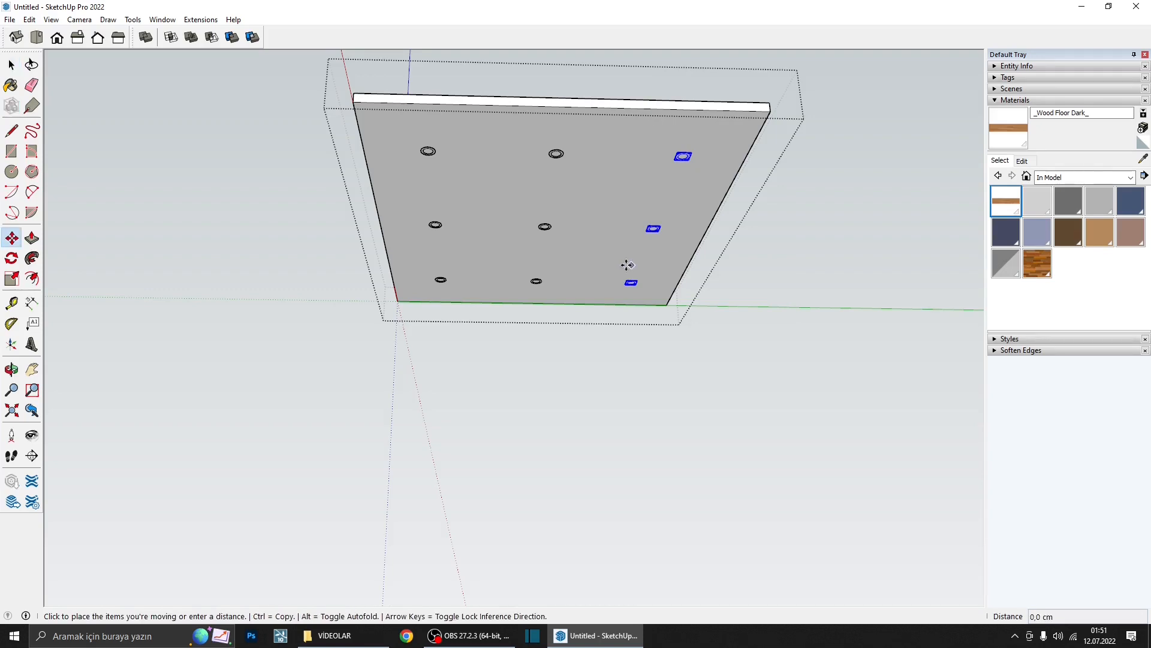
click(625, 265)
text(10)
key(Return)
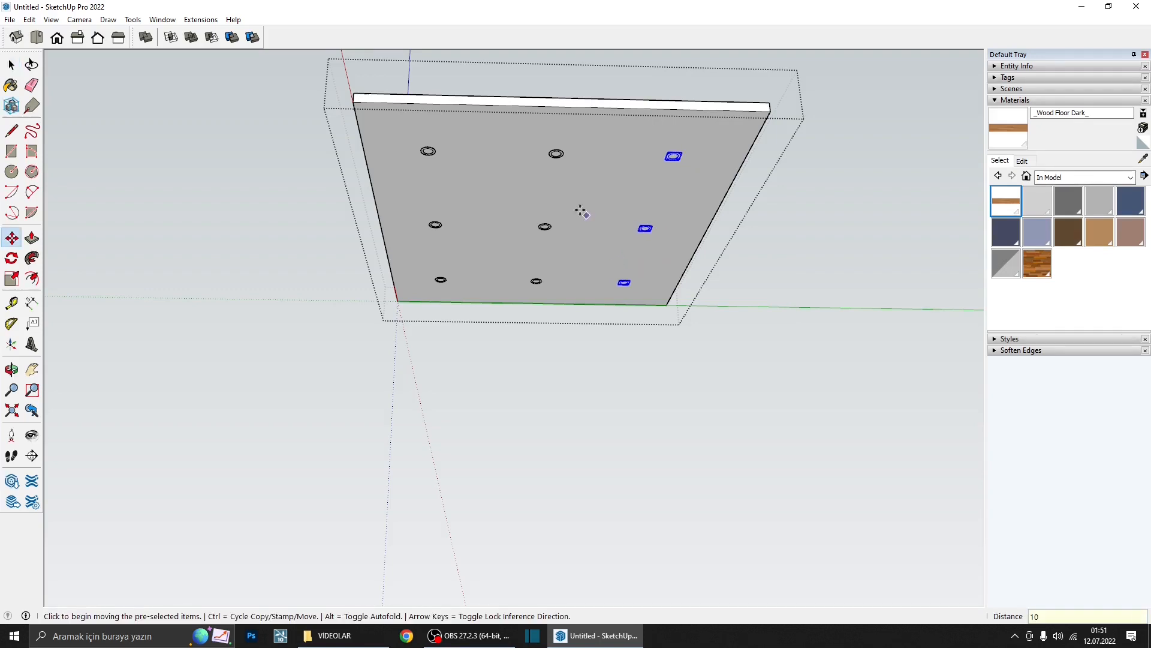
- Select the middle line of three fixtures and move it 10 cm along the green axis, away from the line just shifted
key(space)
drag(522, 118, 579, 325)
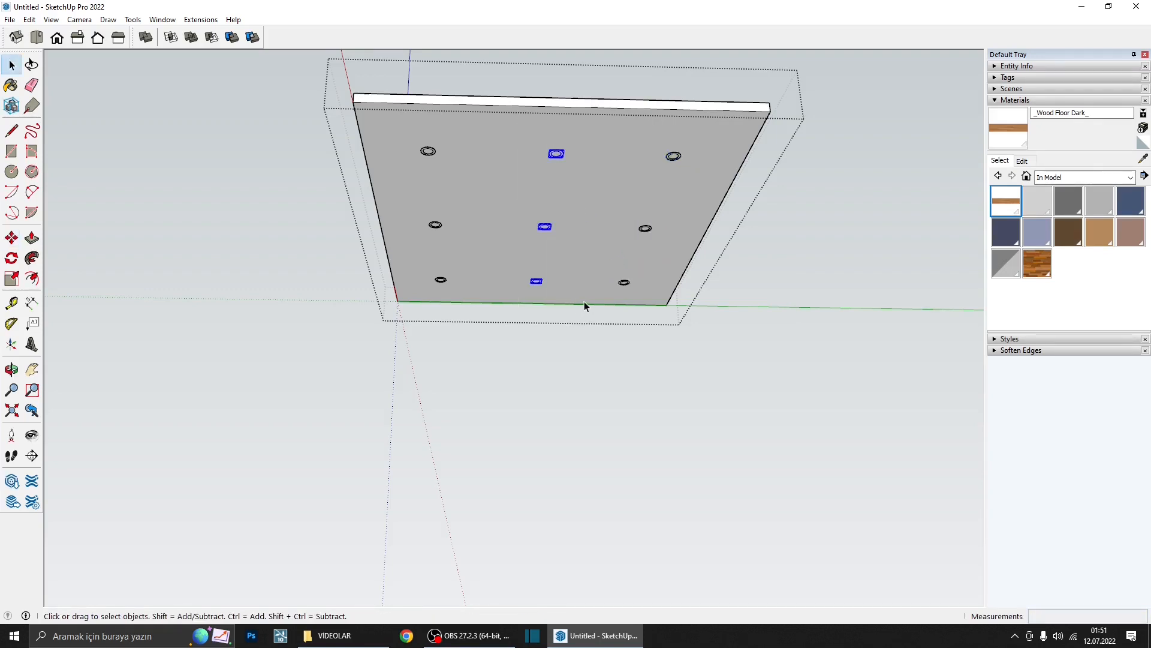
key(m)
click(594, 273)
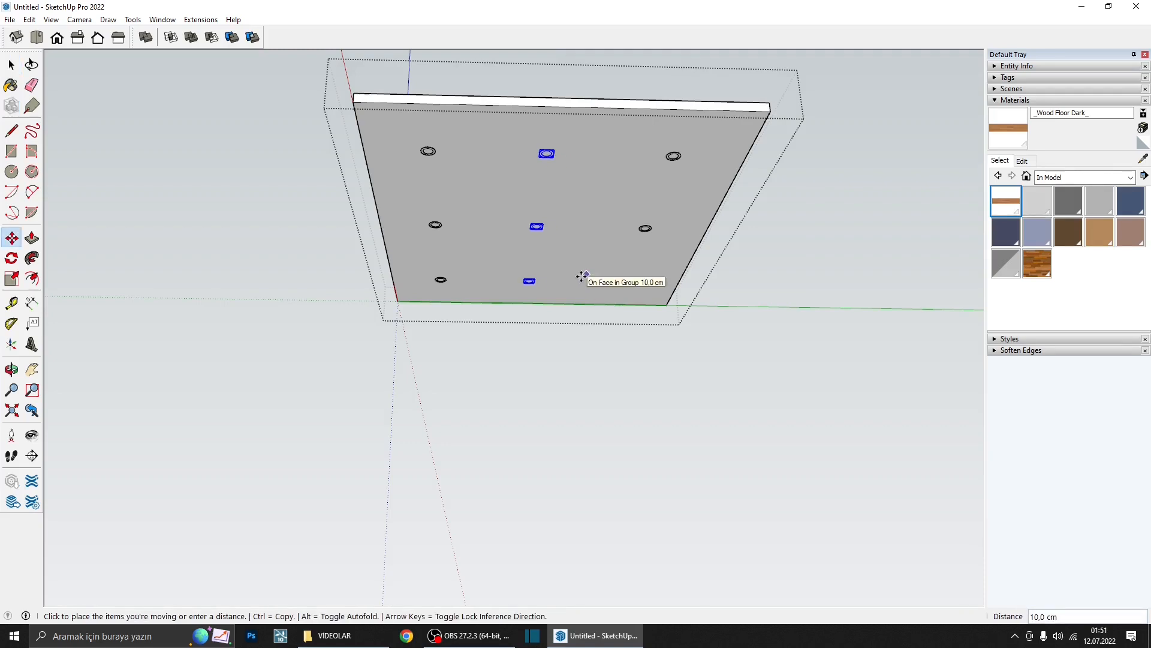
click(584, 277)
middle_drag(547, 251, 602, 430)
key(space)
- Place a new section plane on the end wall beside the door and move it inward to view the room's interior
scroll(602, 420, down, 3)
middle_drag(545, 363, 651, 401)
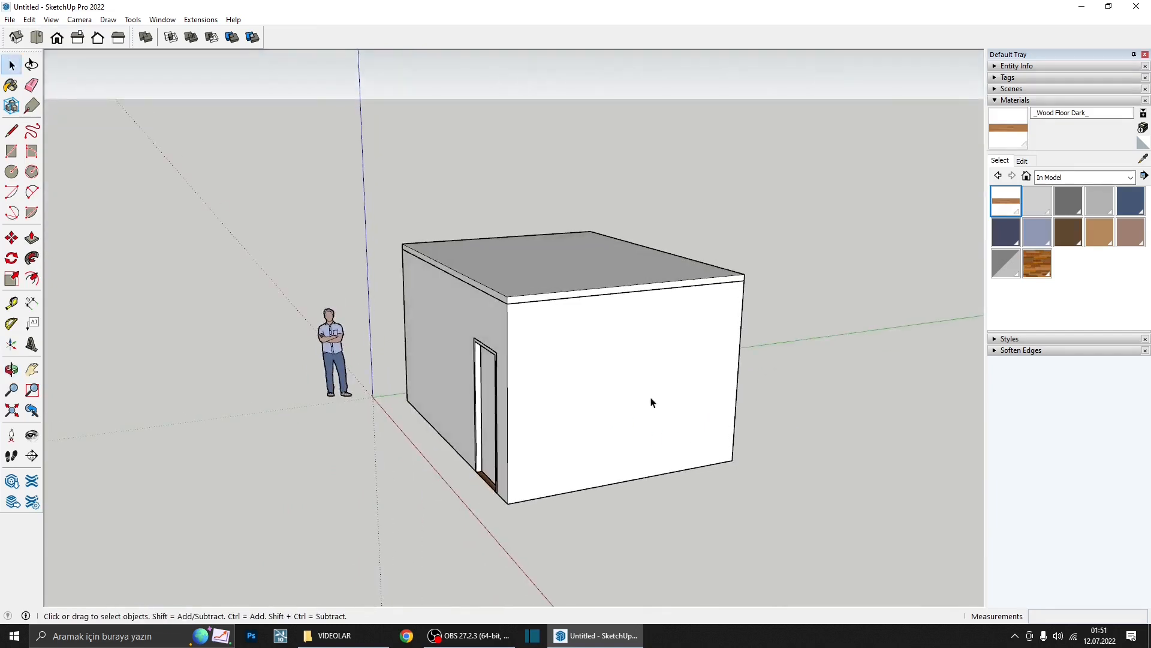
click(32, 455)
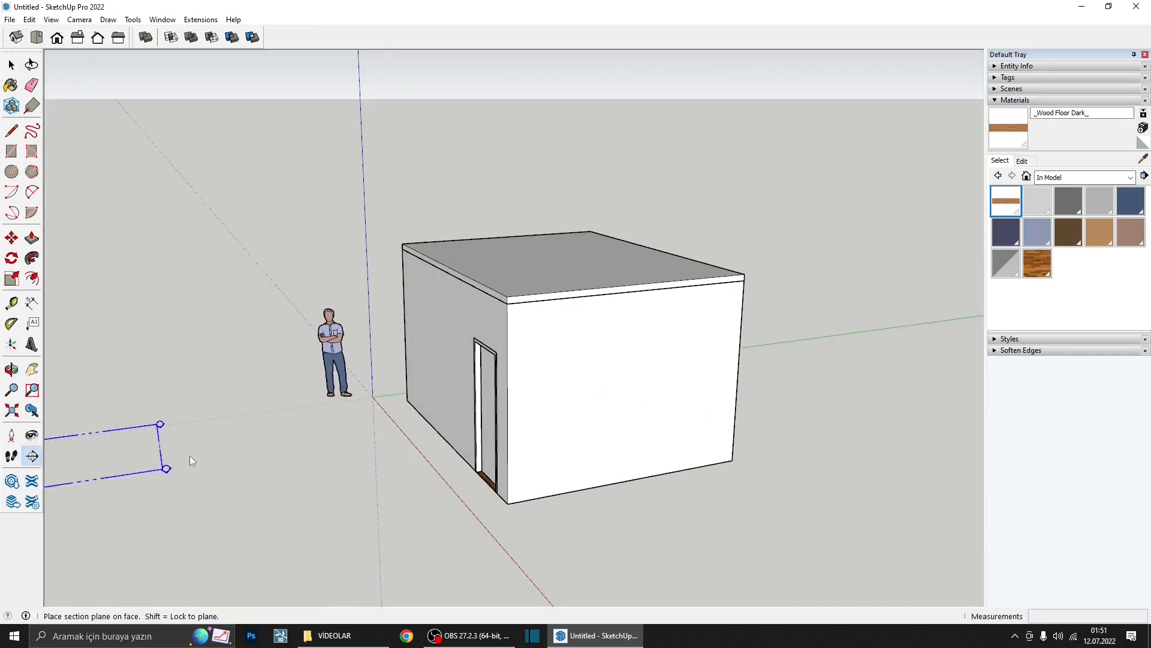
click(578, 437)
click(653, 356)
click(753, 484)
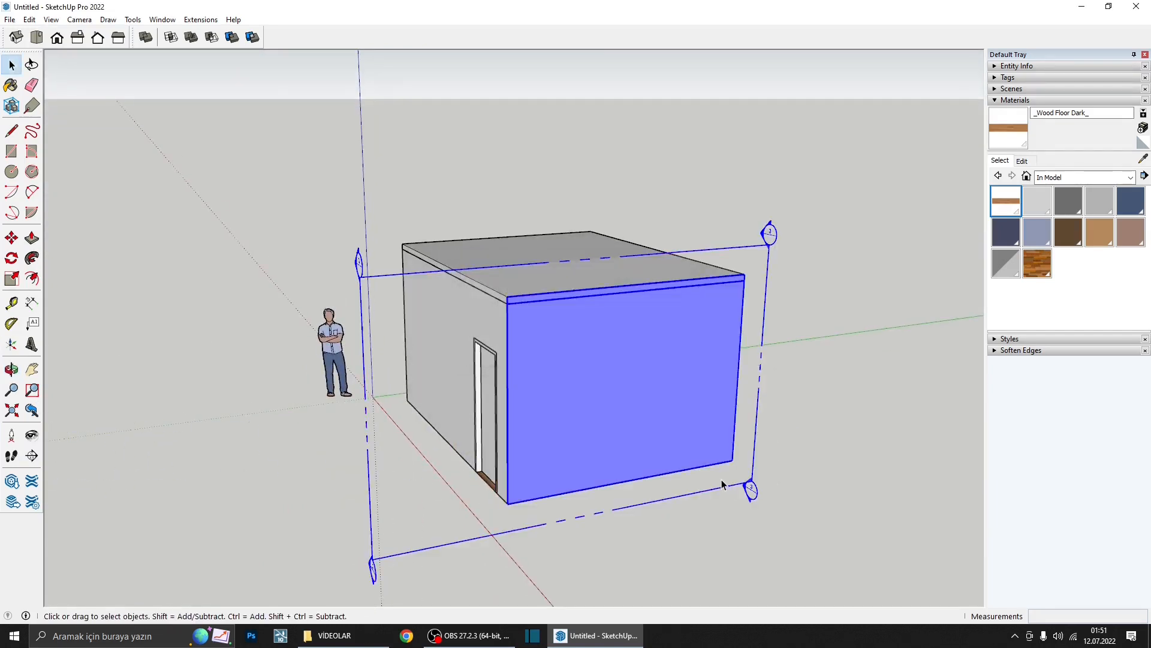
key(m)
click(835, 508)
click(796, 489)
middle_drag(578, 386, 428, 346)
key(space)
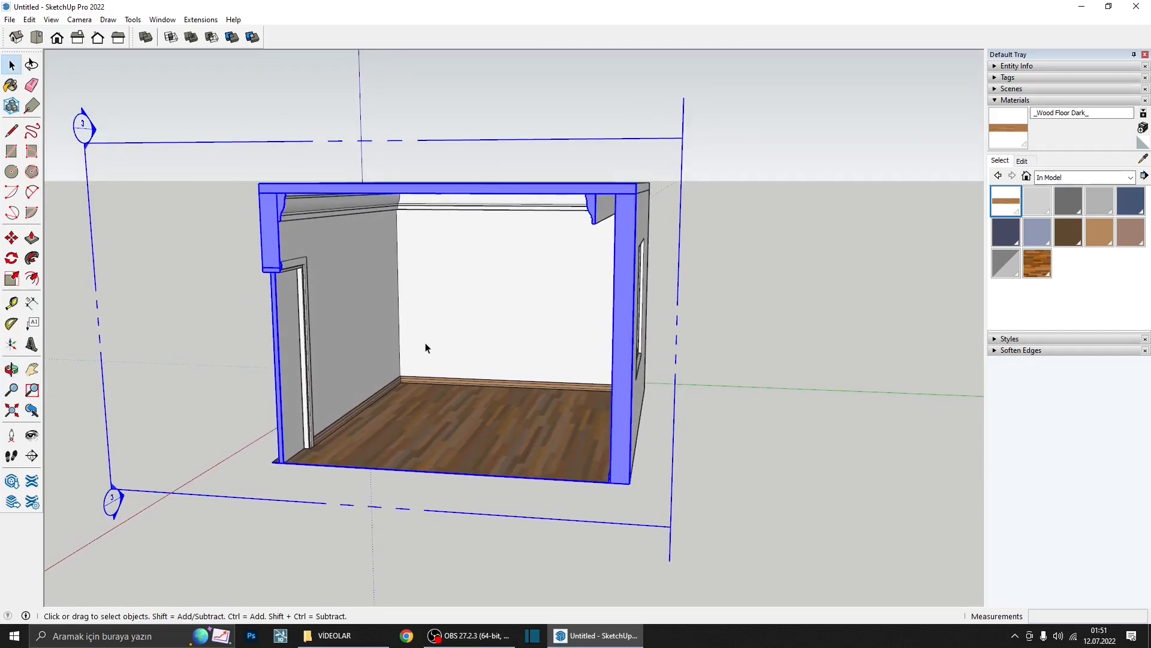
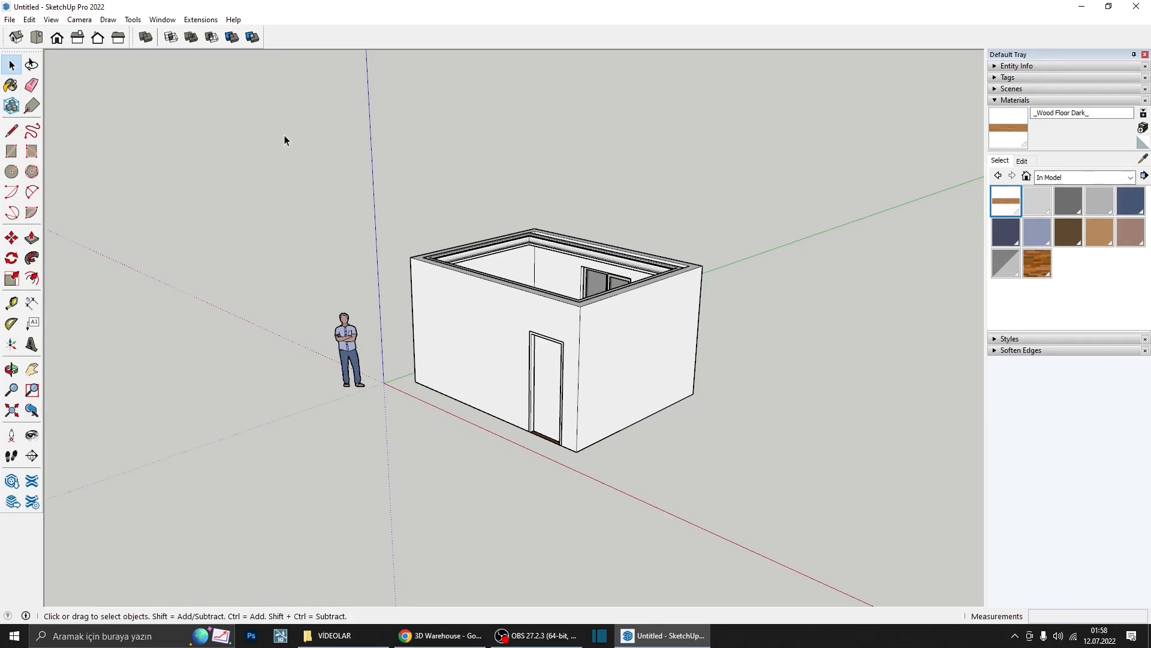
scroll(539, 310, up, 1)
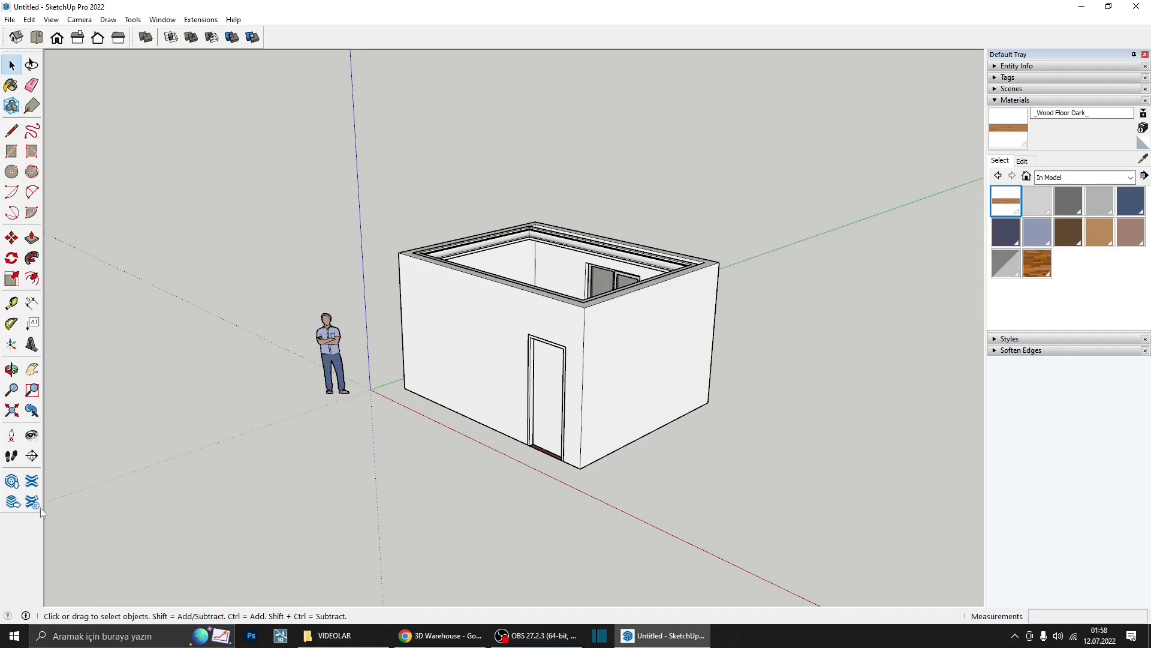
- Open the built-in 3D Warehouse, look over its home page and close it again
click(12, 481)
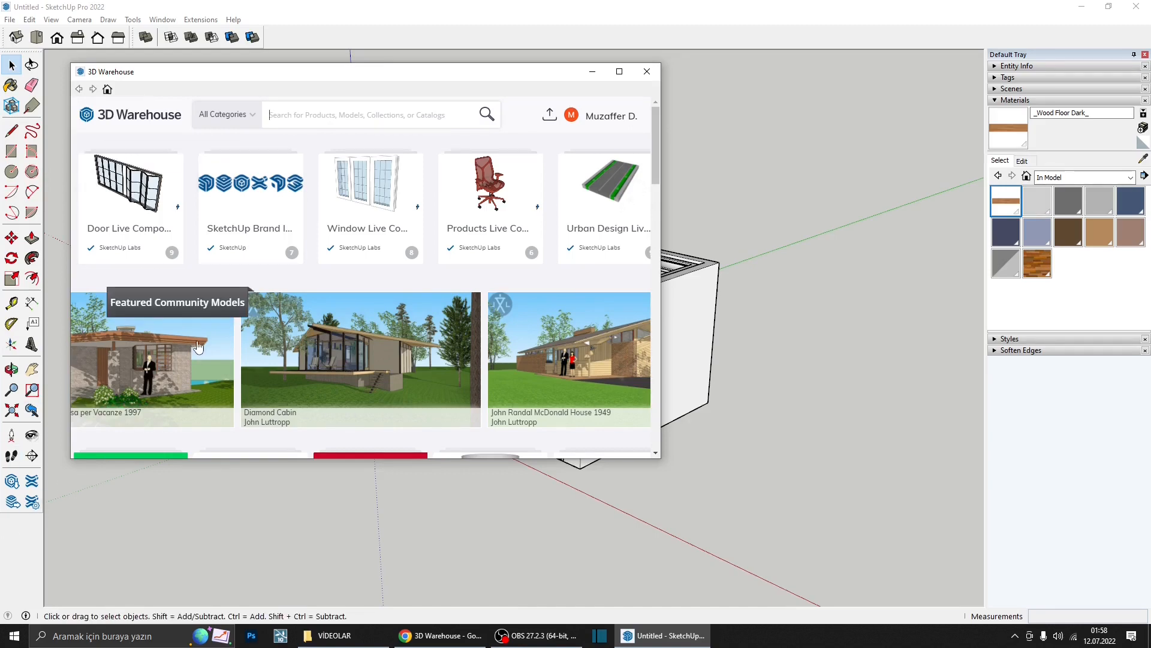
scroll(211, 344, down, 5)
scroll(360, 310, down, 4)
scroll(393, 177, up, 4)
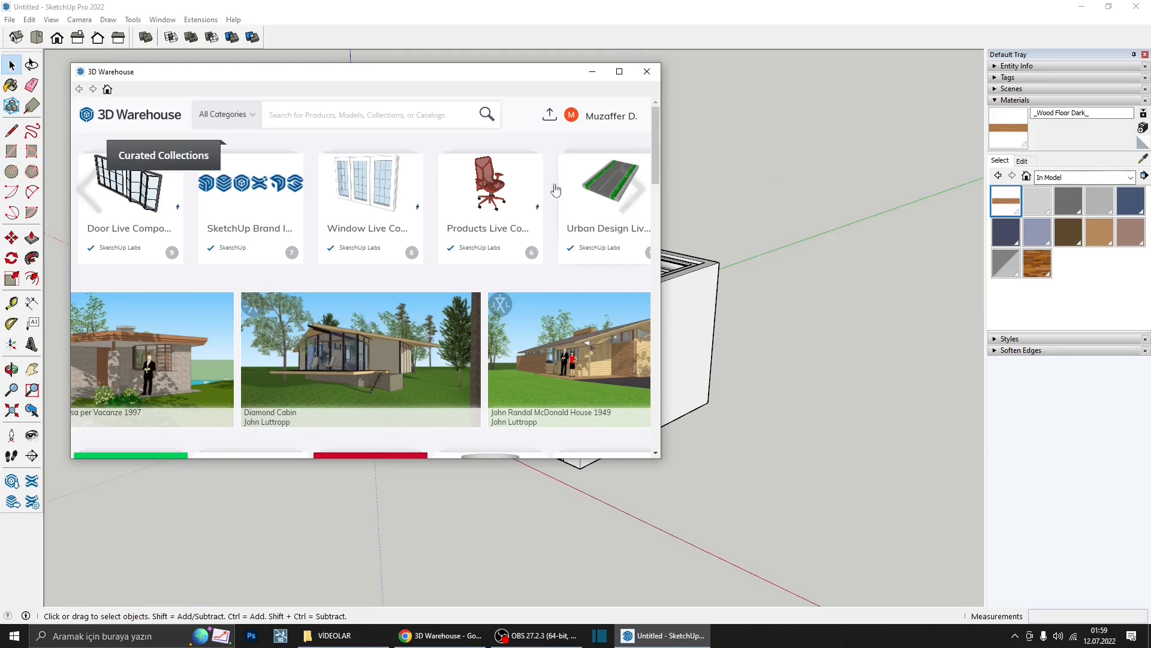
click(647, 73)
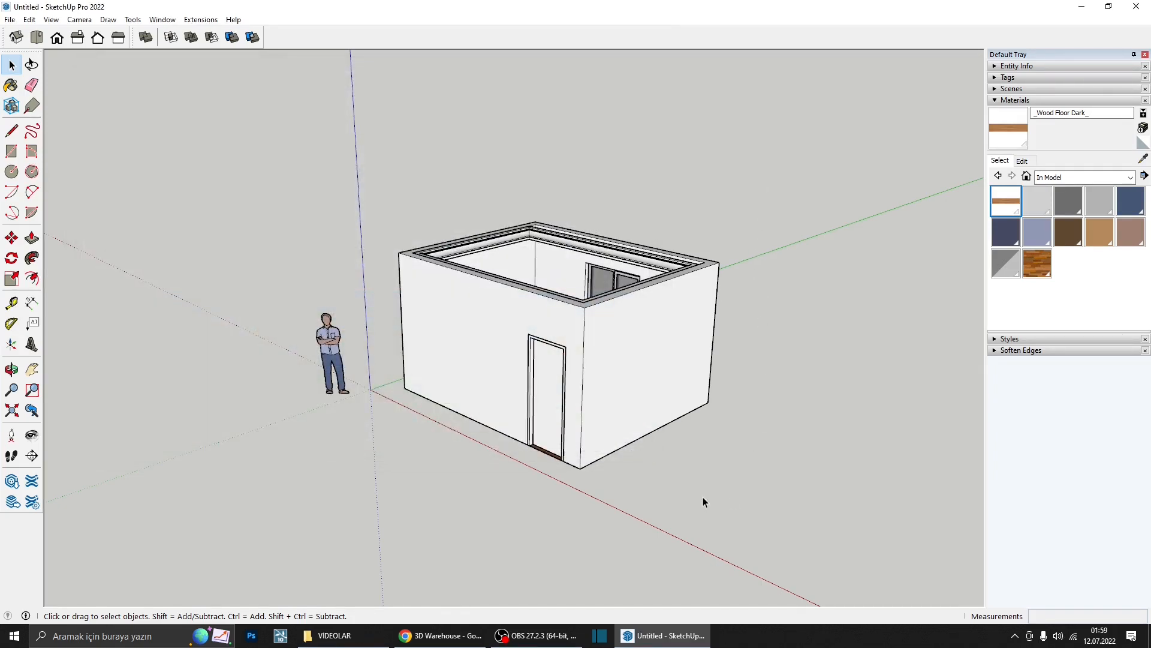
- Switch to the 3D Warehouse site in Chrome and browse the products in the Interior Design category
click(441, 635)
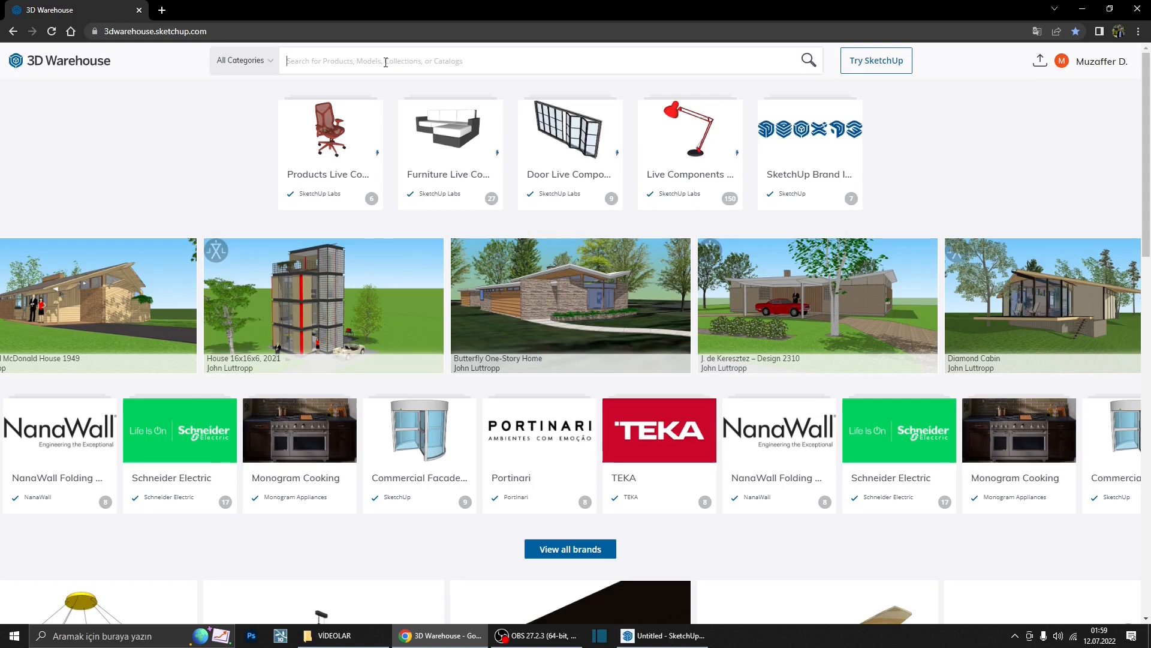
click(271, 68)
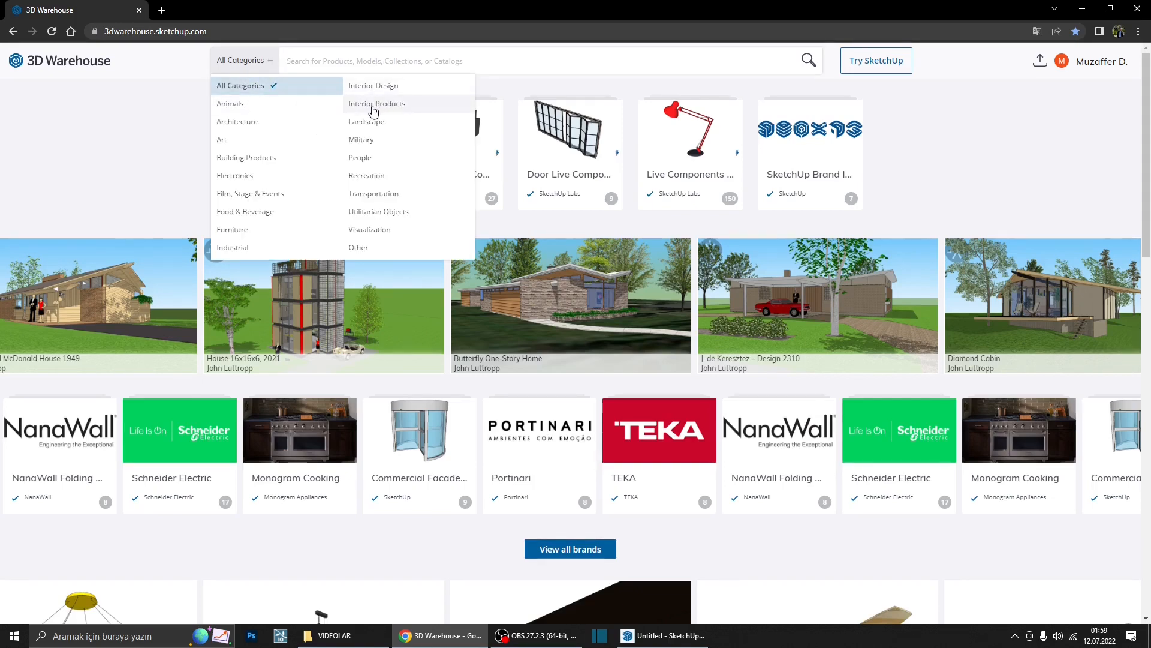
click(372, 86)
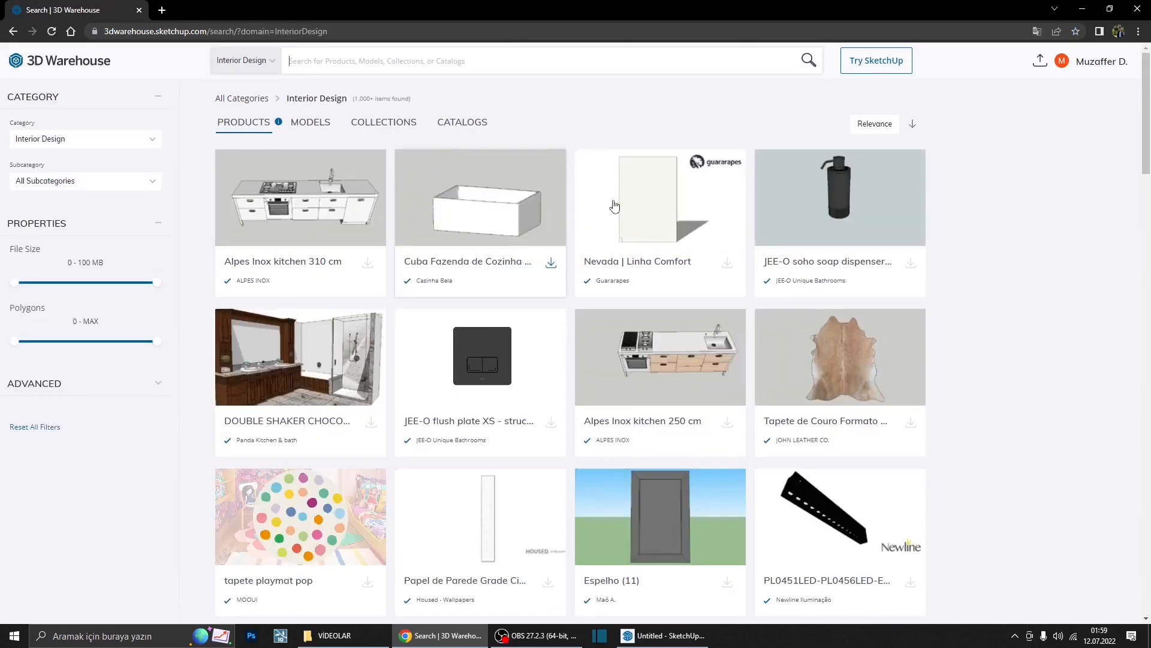
scroll(452, 368, down, 8)
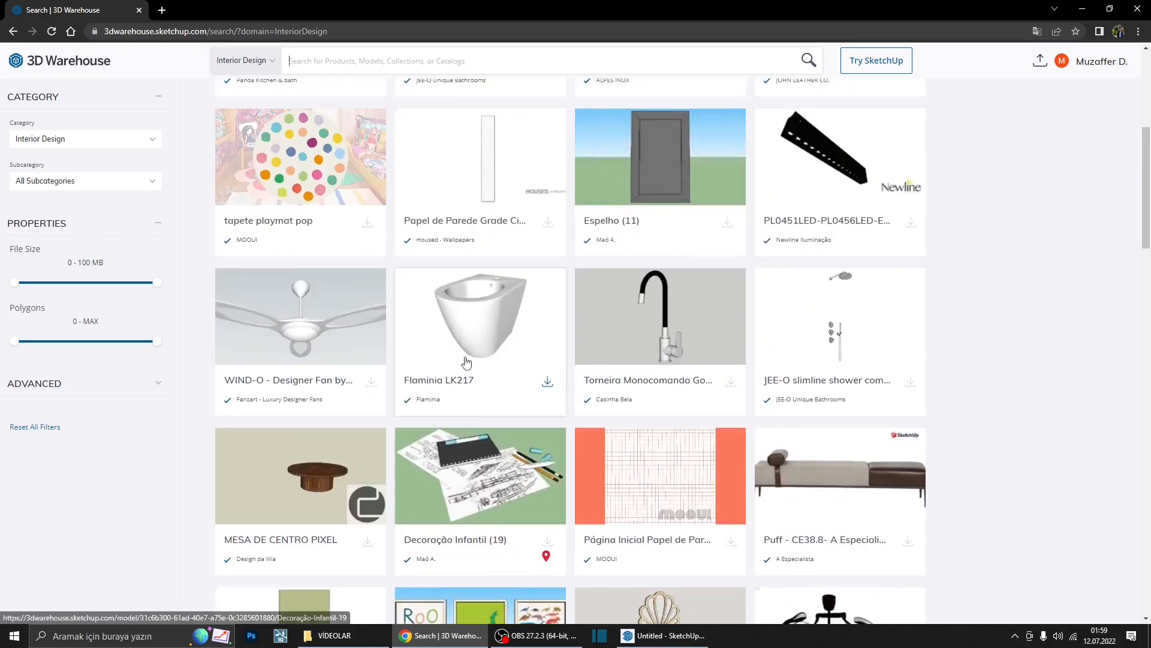
scroll(452, 367, down, 12)
scroll(674, 355, up, 20)
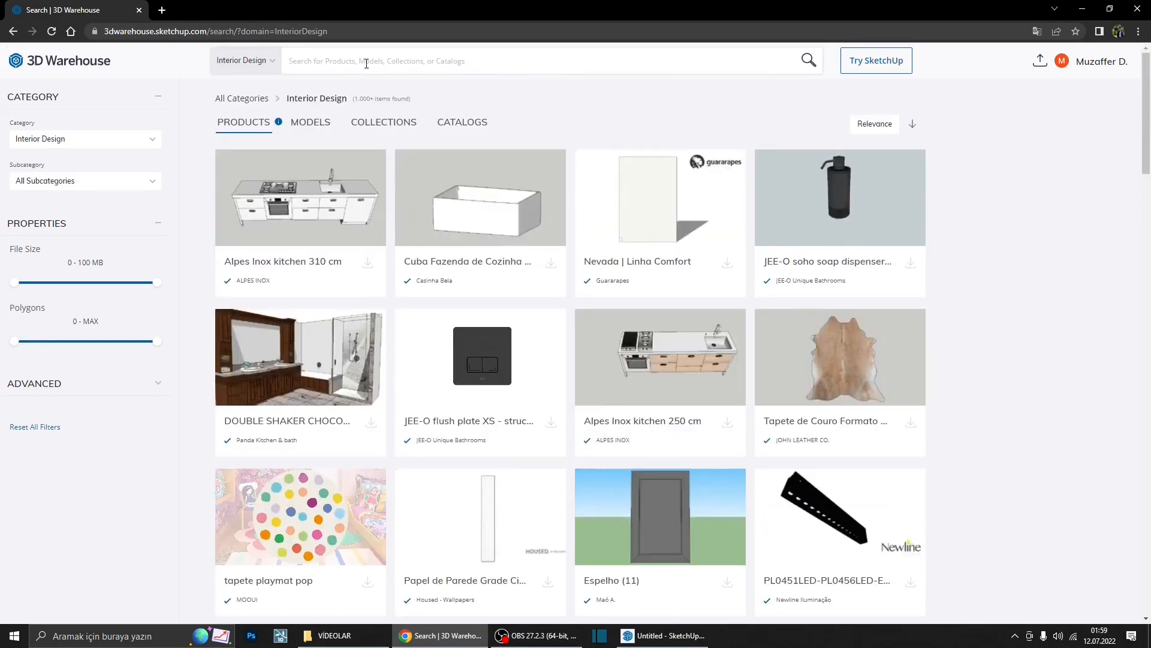
- Search Interior Design for "bed", open Auping Next bed kersen in a separate browser tab, and look through the product results
text(bed)
key(Return)
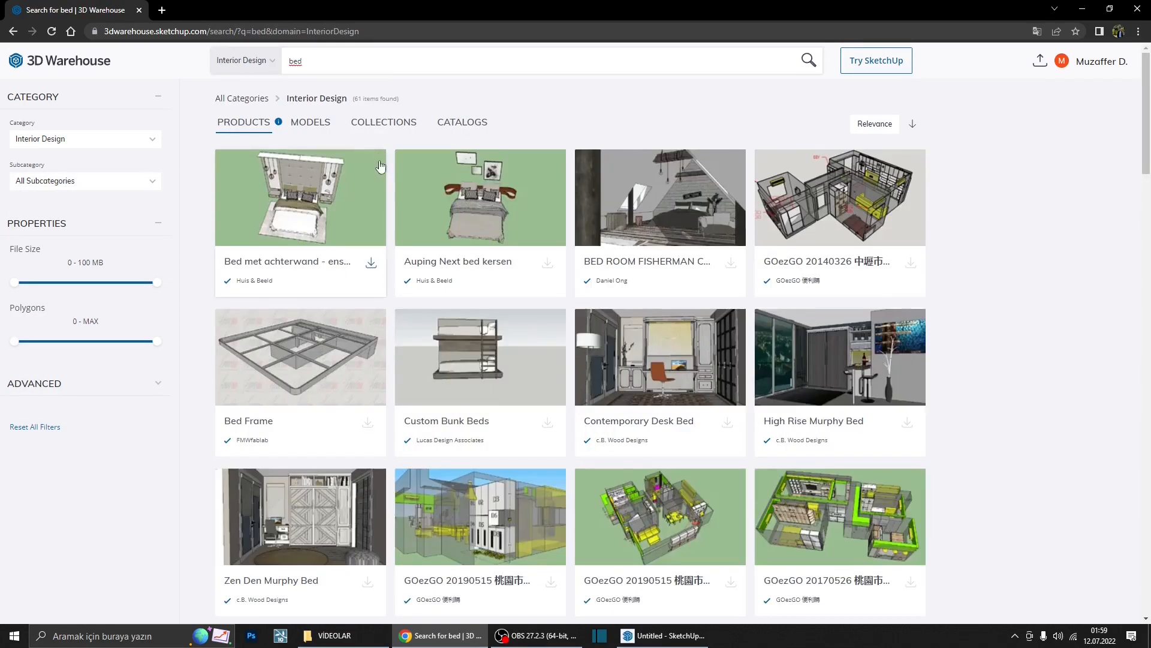
middle_click(510, 266)
scroll(1016, 387, down, 8)
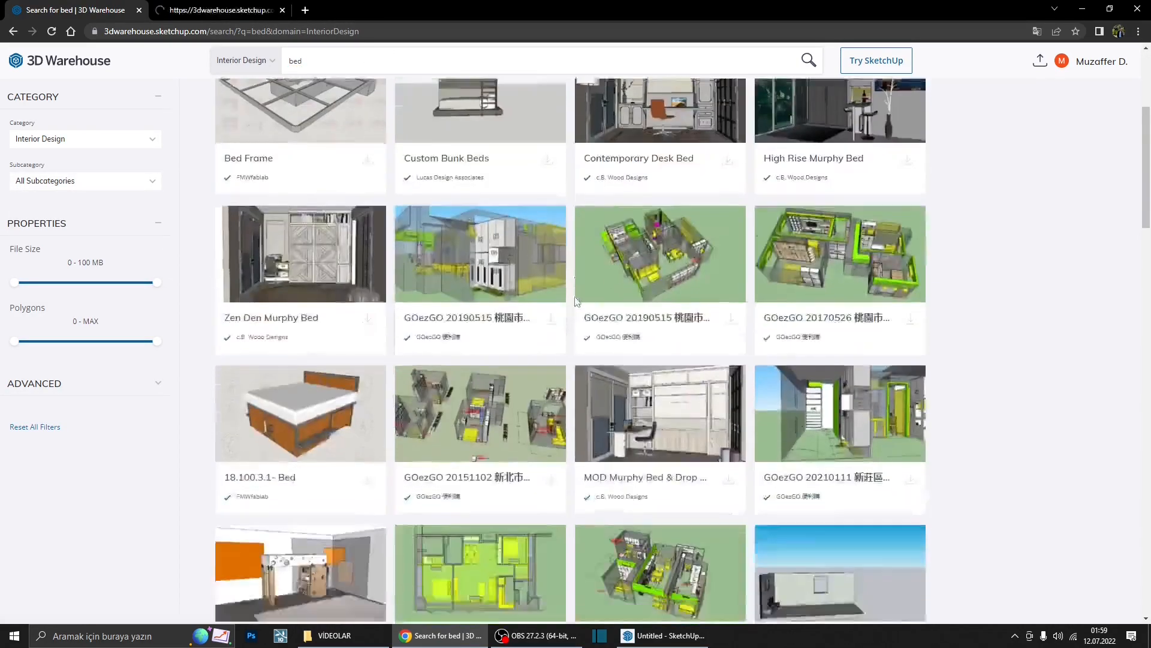
scroll(1016, 387, down, 6)
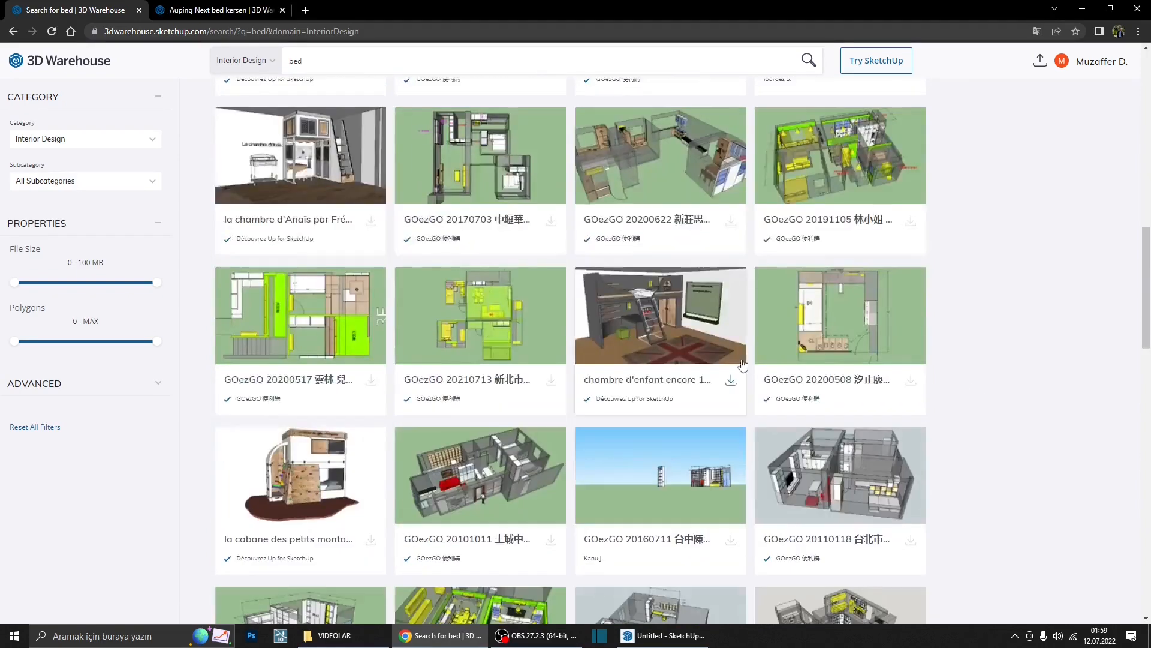
scroll(485, 315, up, 15)
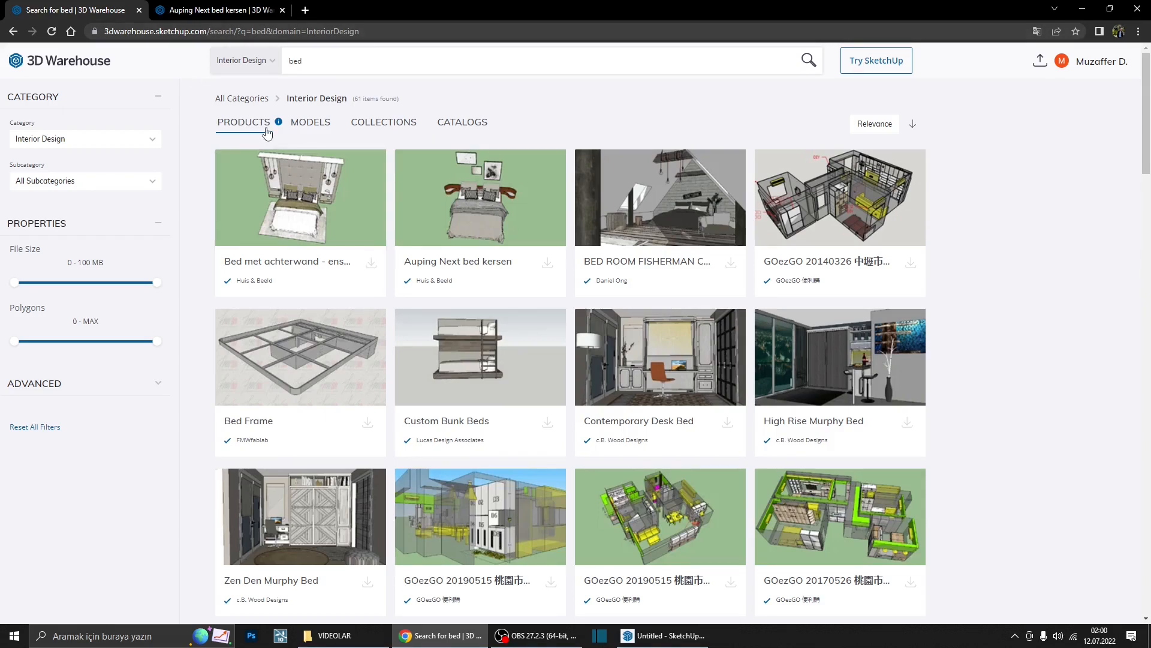
- Show the models matching the "bed" search instead of products and look through them
click(321, 124)
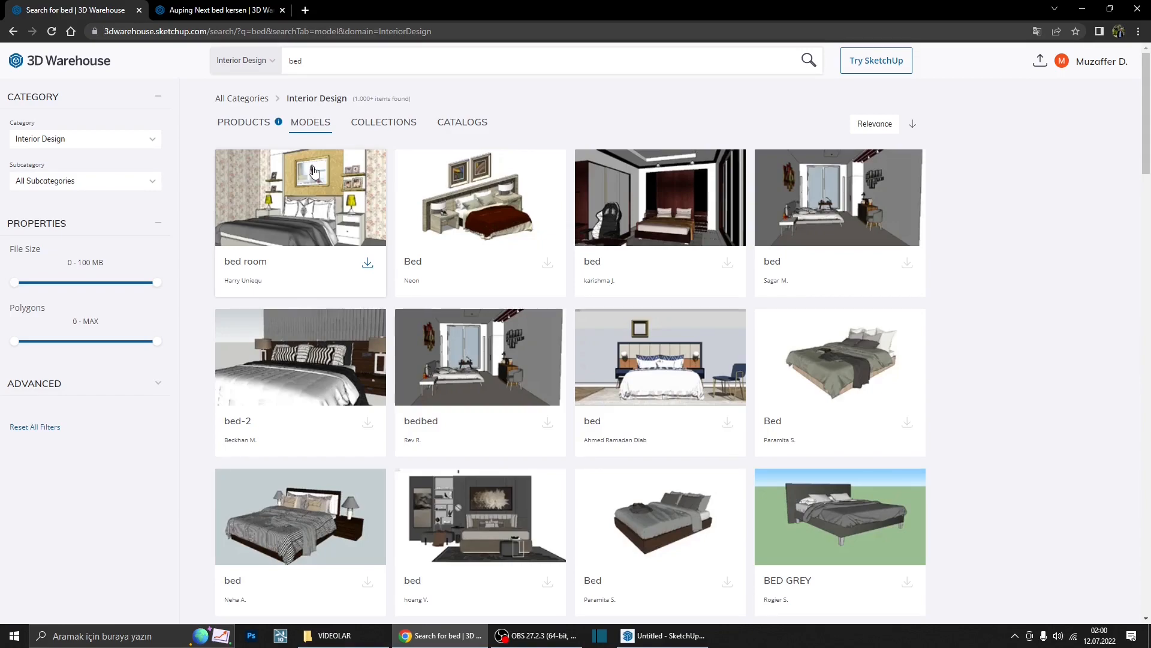
scroll(314, 172, down, 14)
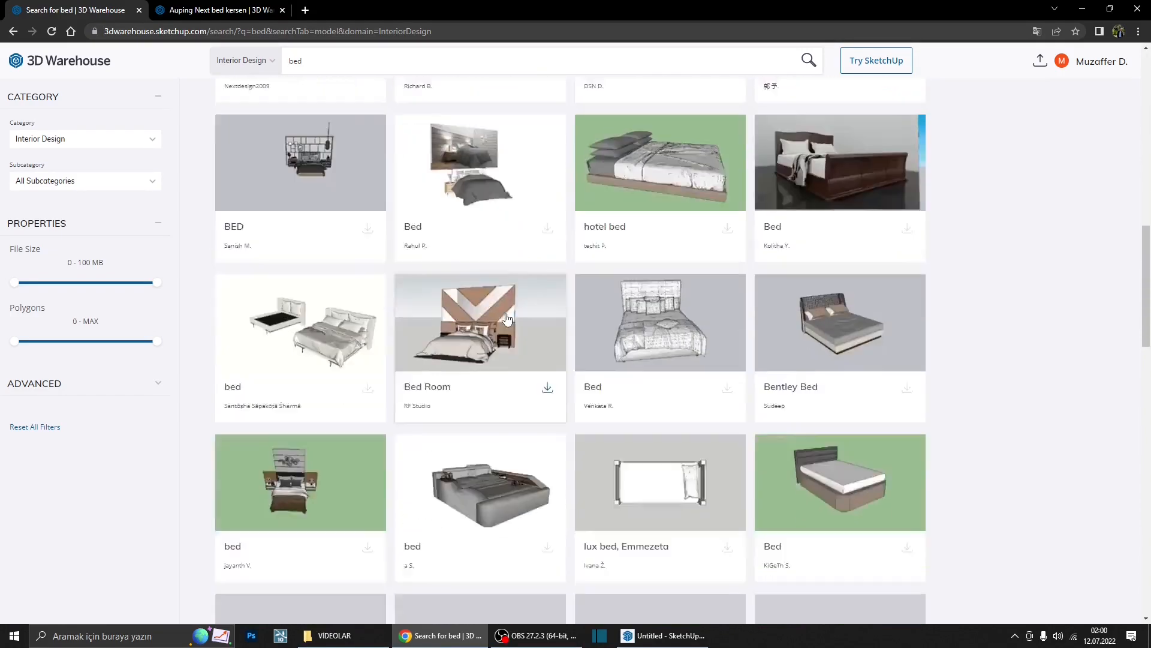
scroll(506, 318, up, 5)
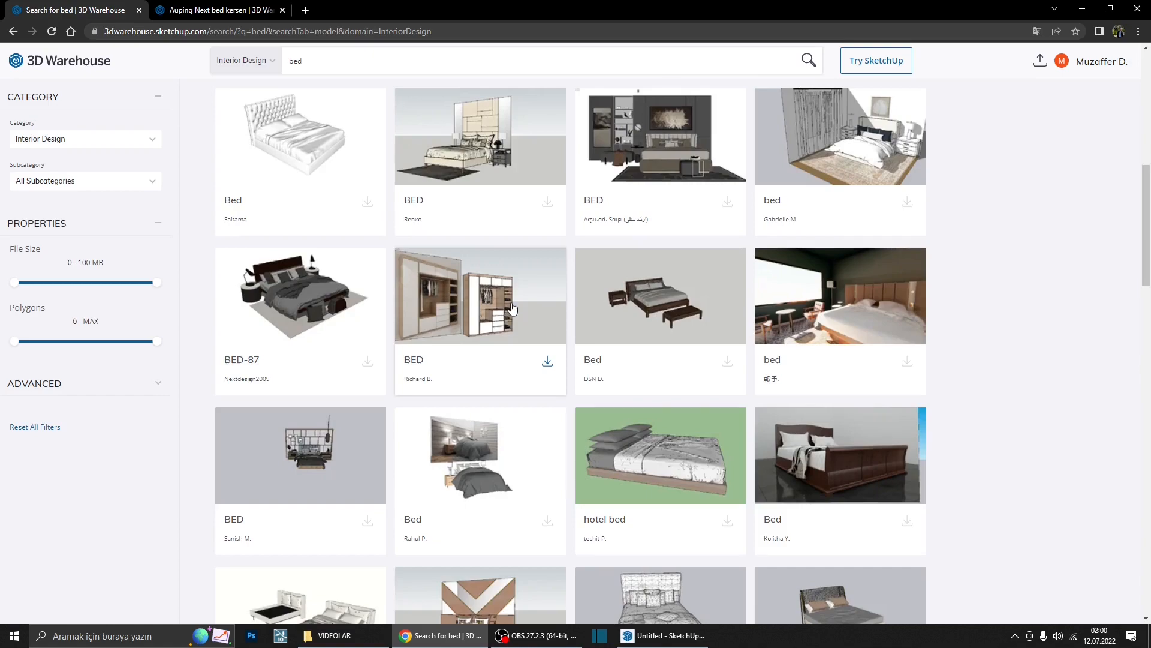
scroll(507, 317, down, 6)
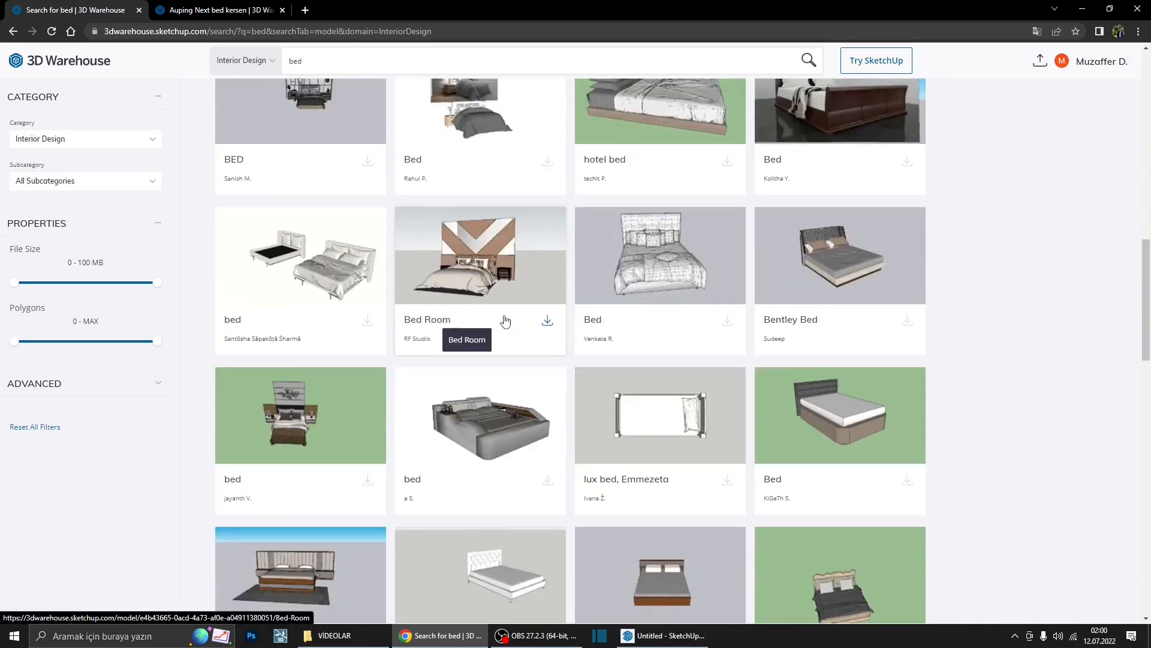
scroll(504, 318, down, 5)
scroll(833, 360, up, 12)
scroll(827, 433, up, 8)
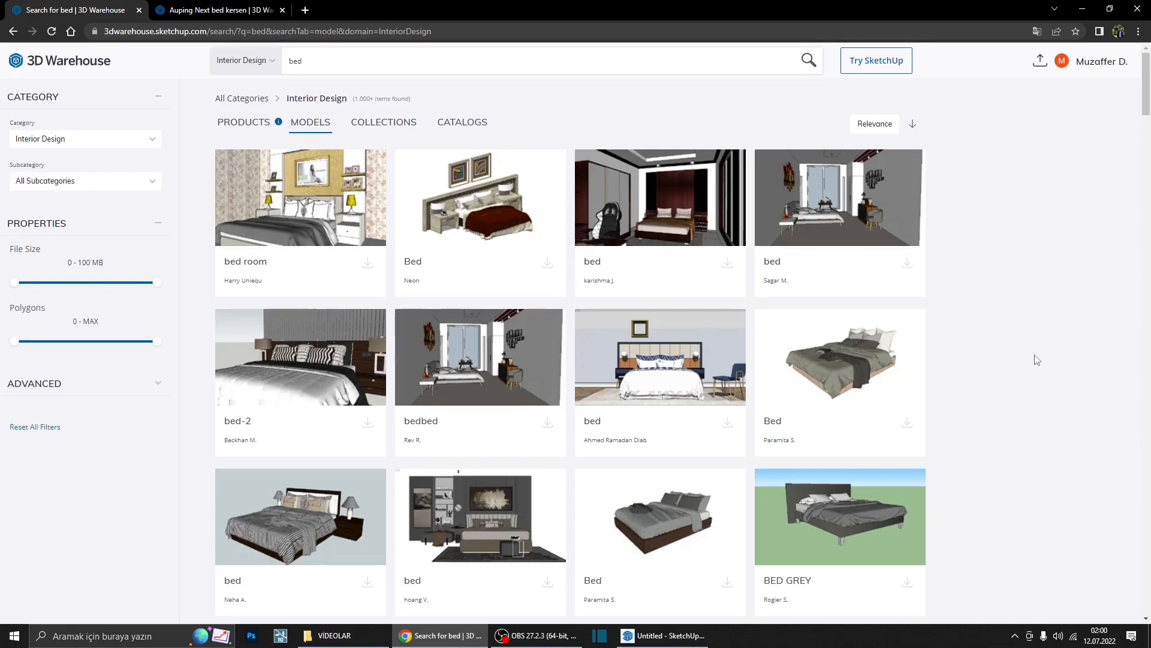
- Show the collections matching the "bed" search and look through them
click(380, 126)
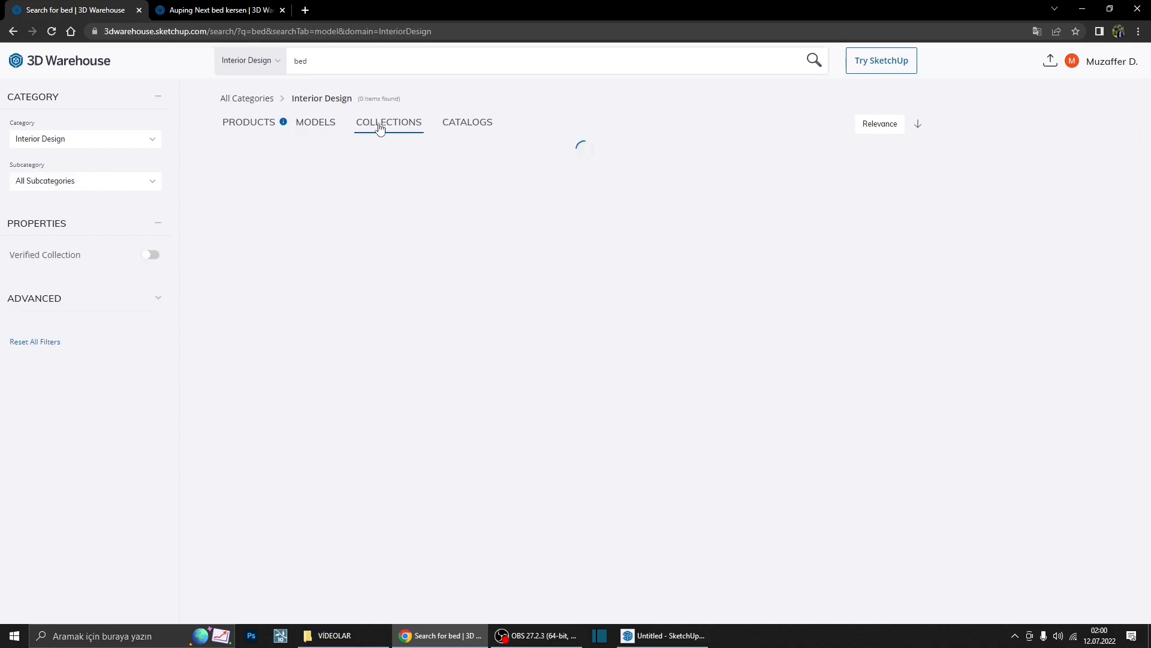
scroll(485, 260, down, 2)
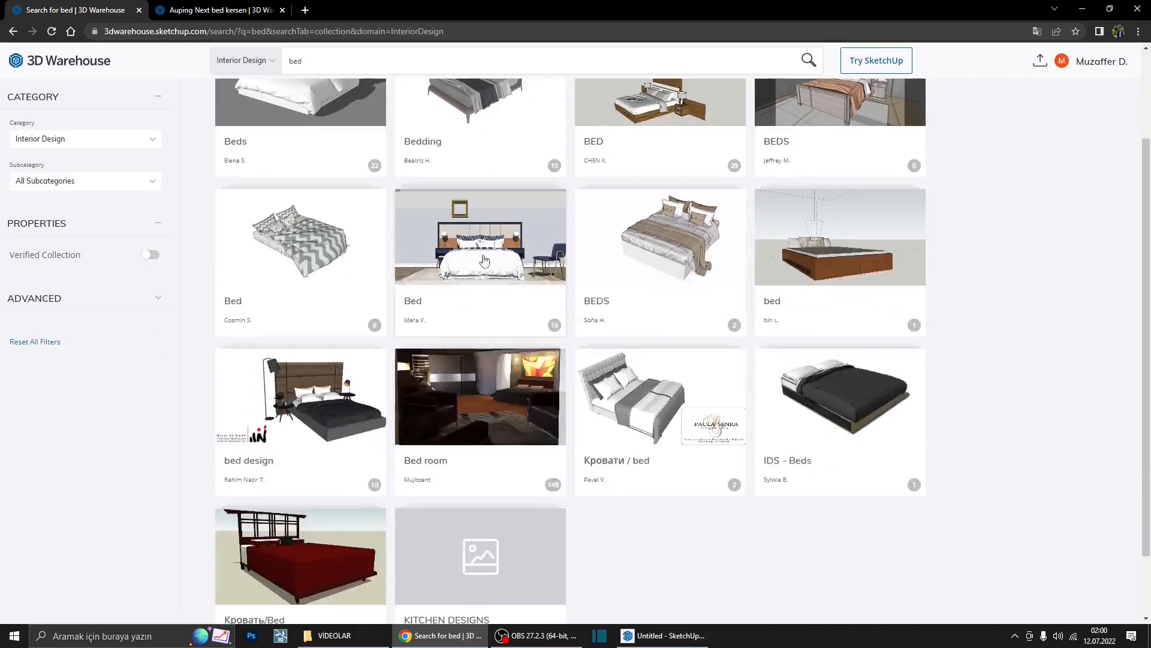
scroll(527, 291, down, 1)
scroll(557, 396, up, 3)
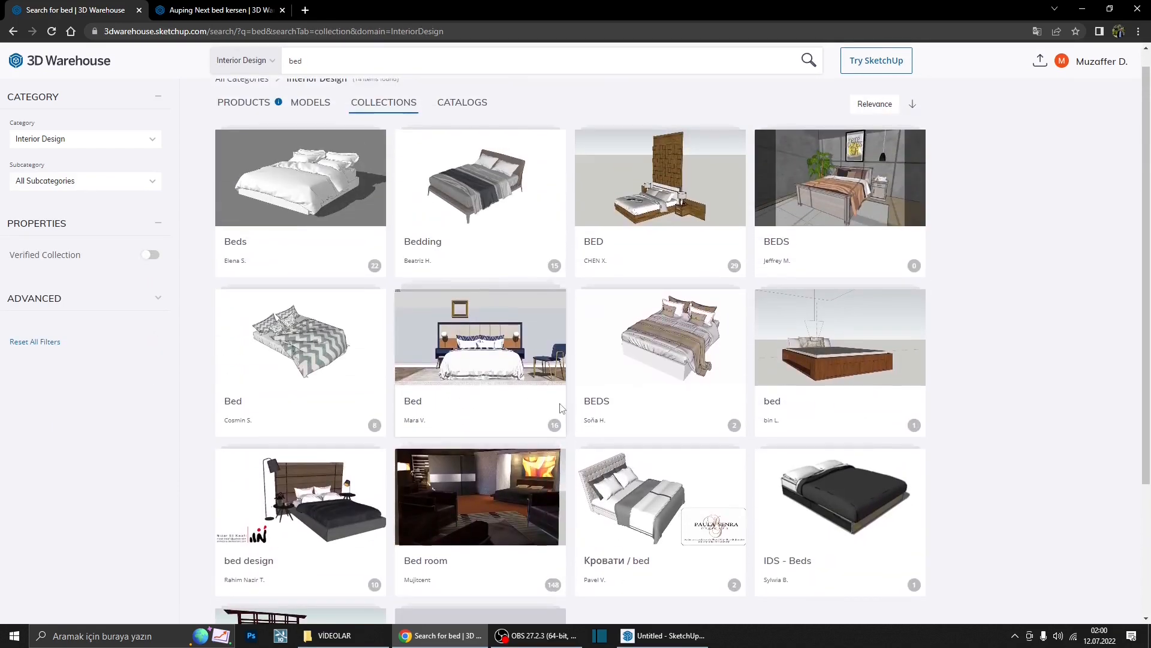
scroll(561, 408, down, 2)
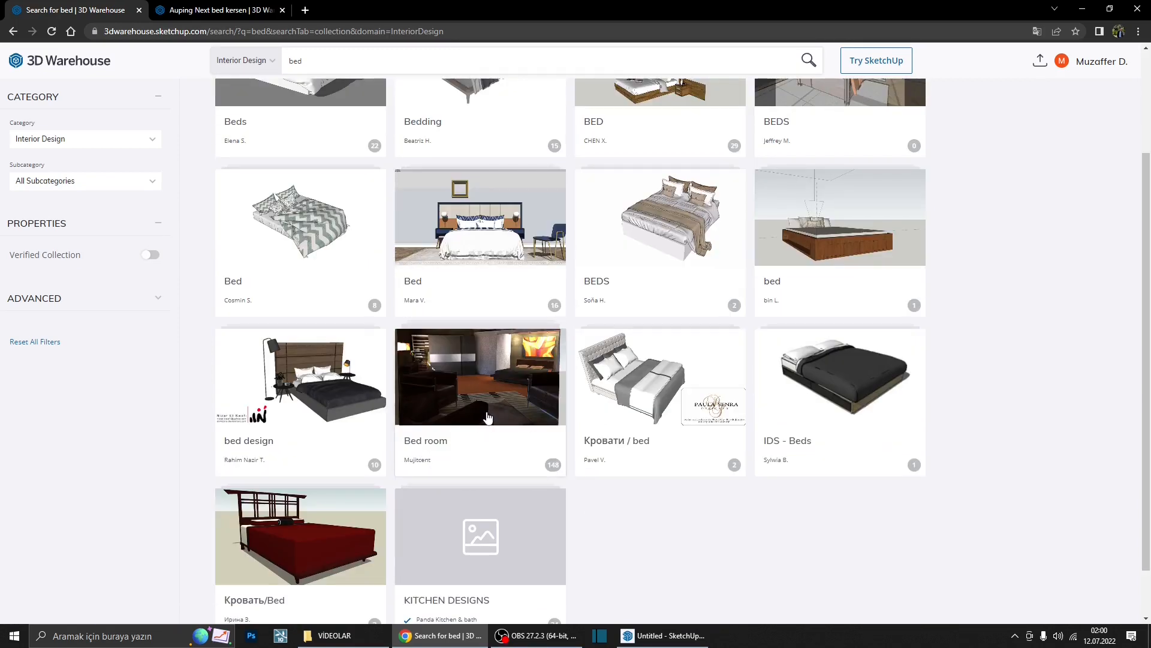
scroll(487, 418, up, 2)
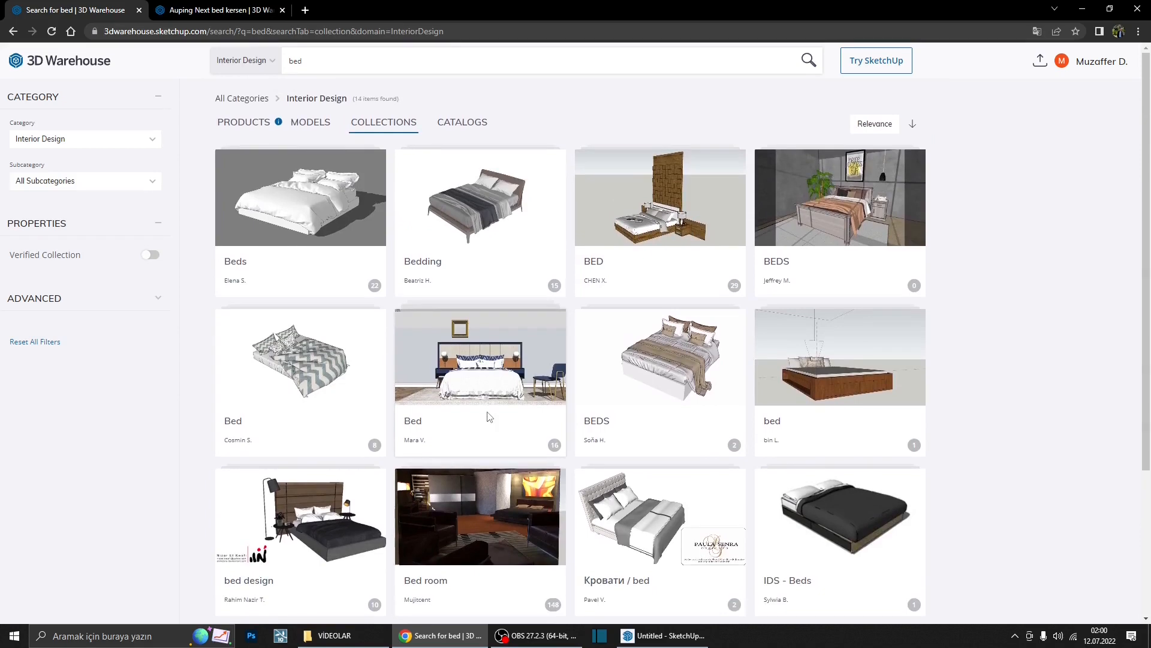
- Open the Bedding collection, look through its models and return to the collection results
click(440, 273)
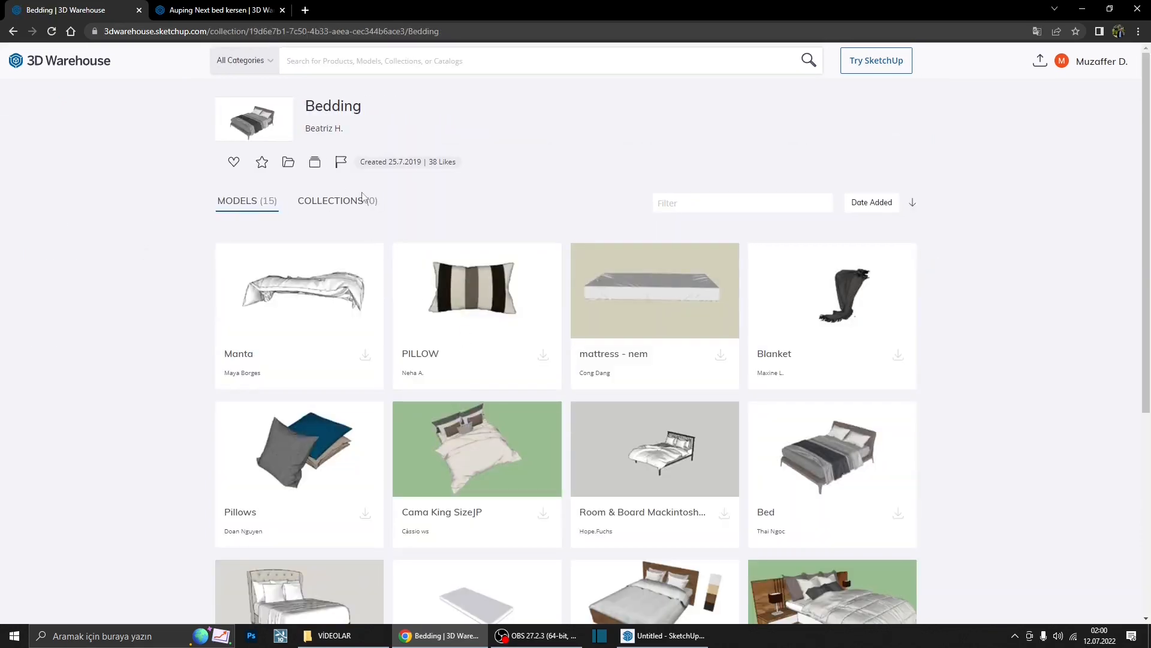
scroll(461, 329, down, 2)
scroll(456, 324, down, 3)
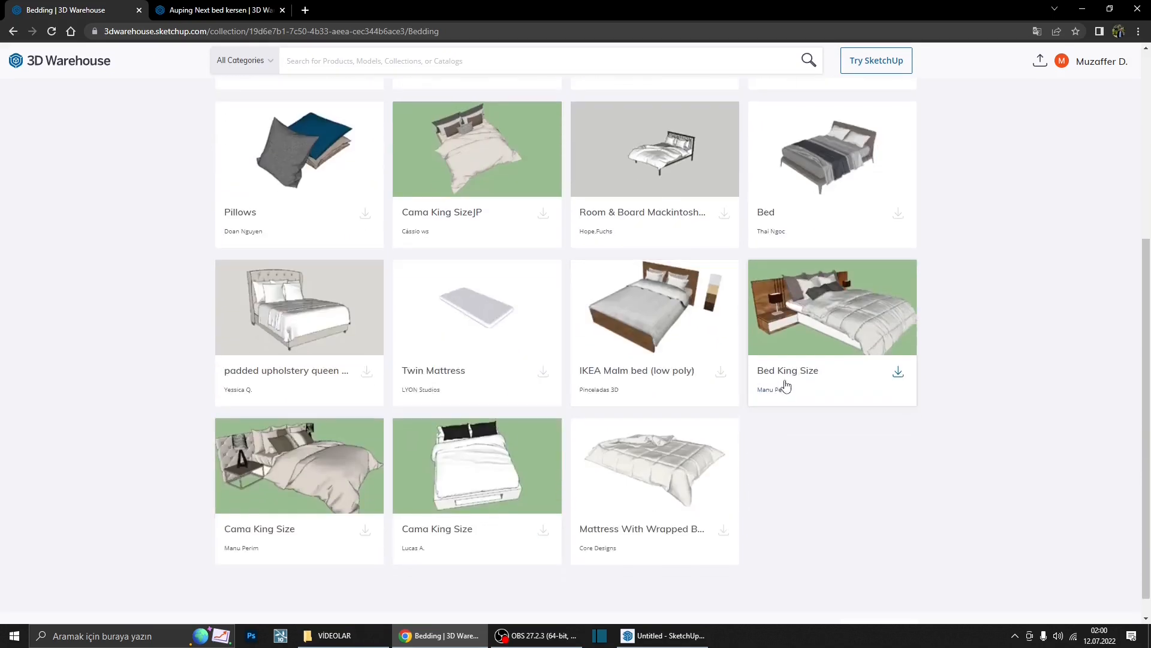
scroll(730, 308, up, 5)
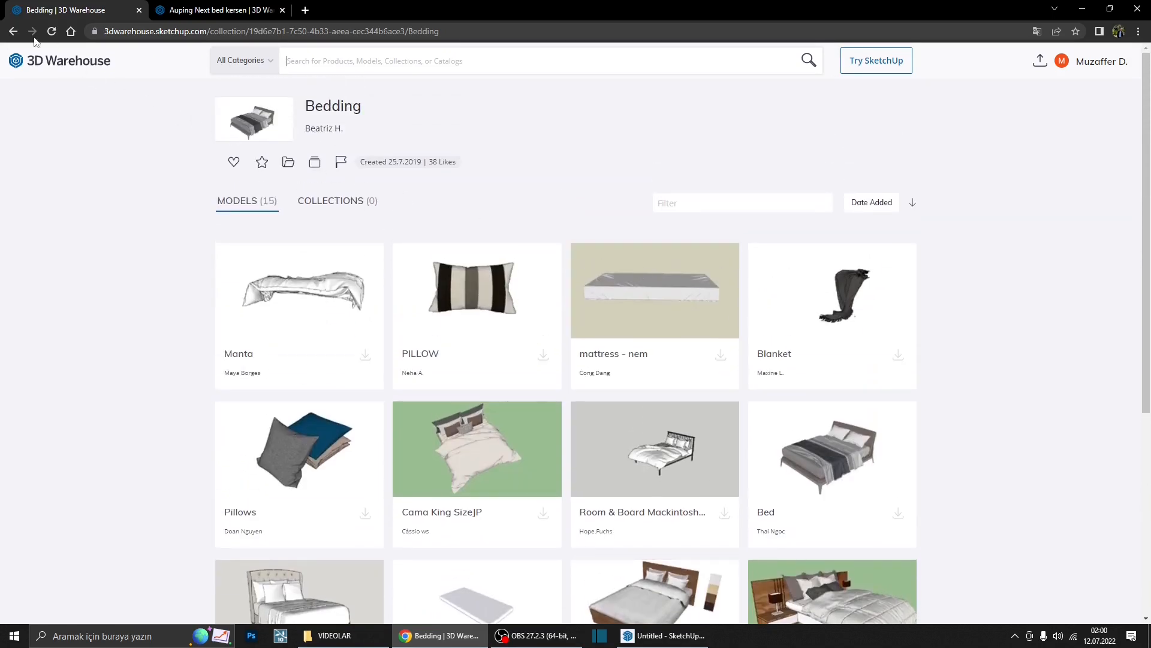
click(13, 31)
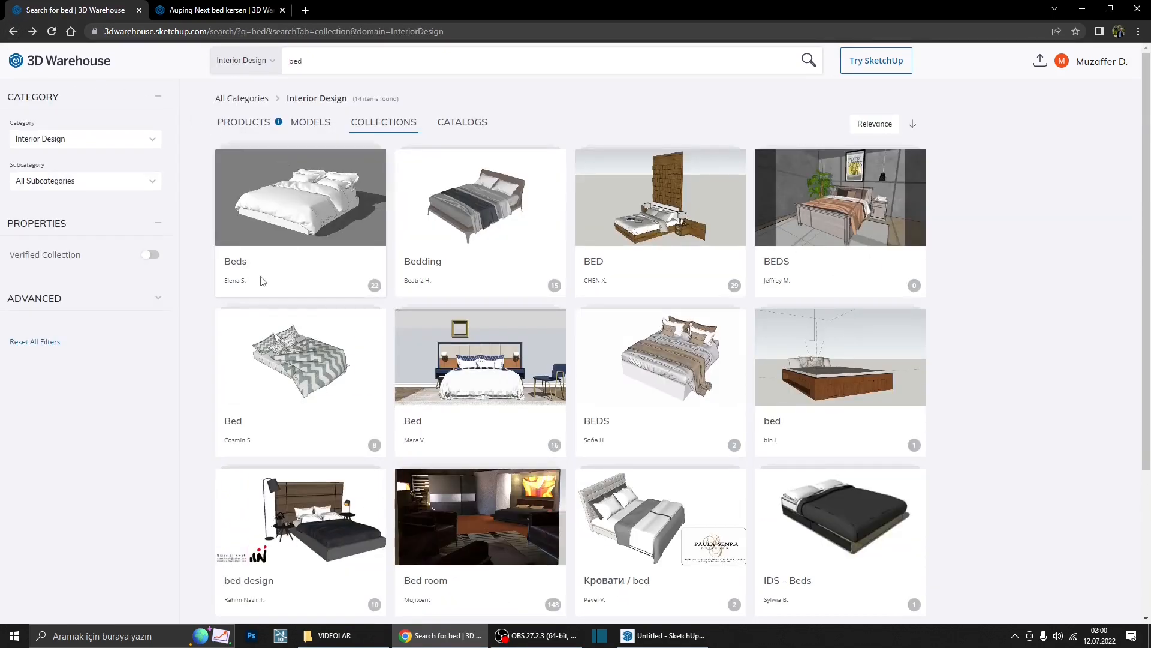
- Open the Beds collection and look through its models
click(236, 262)
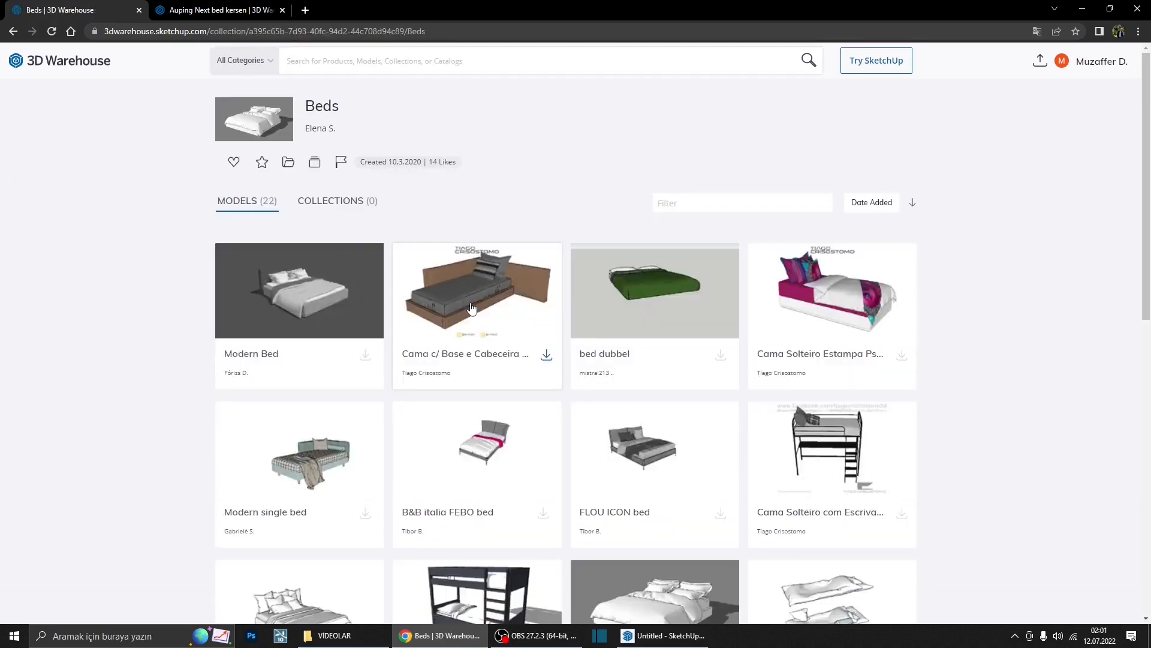
scroll(616, 309, down, 3)
scroll(458, 321, down, 7)
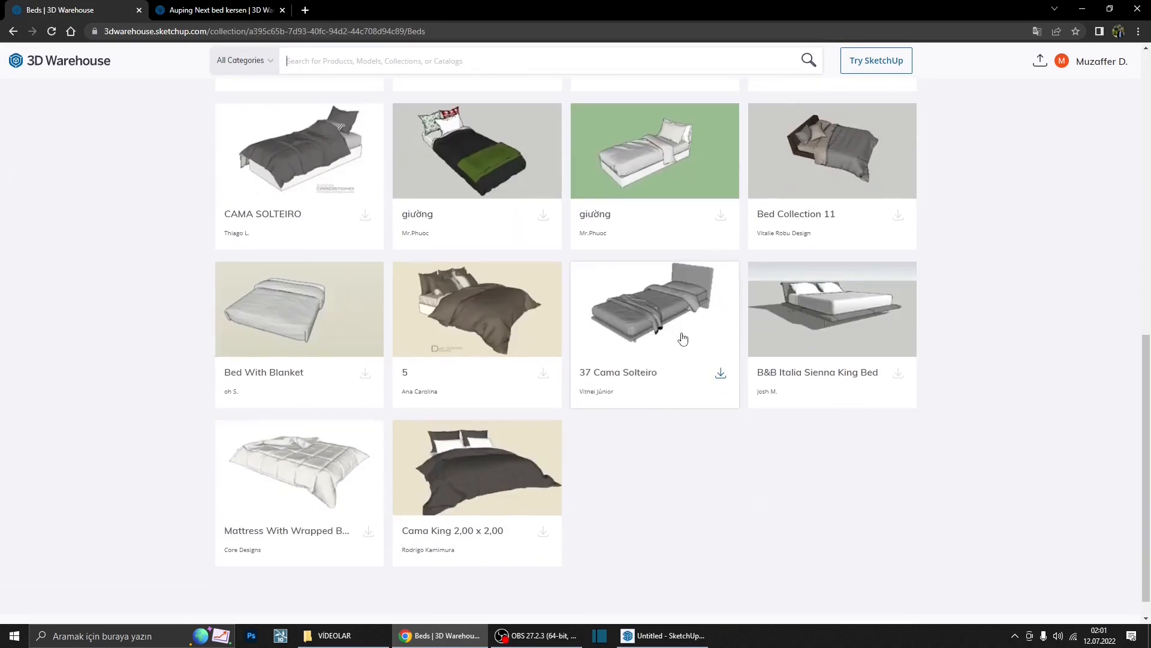
scroll(688, 368, up, 4)
- Choose the Interior Design category without a search term and browse its collections
click(257, 66)
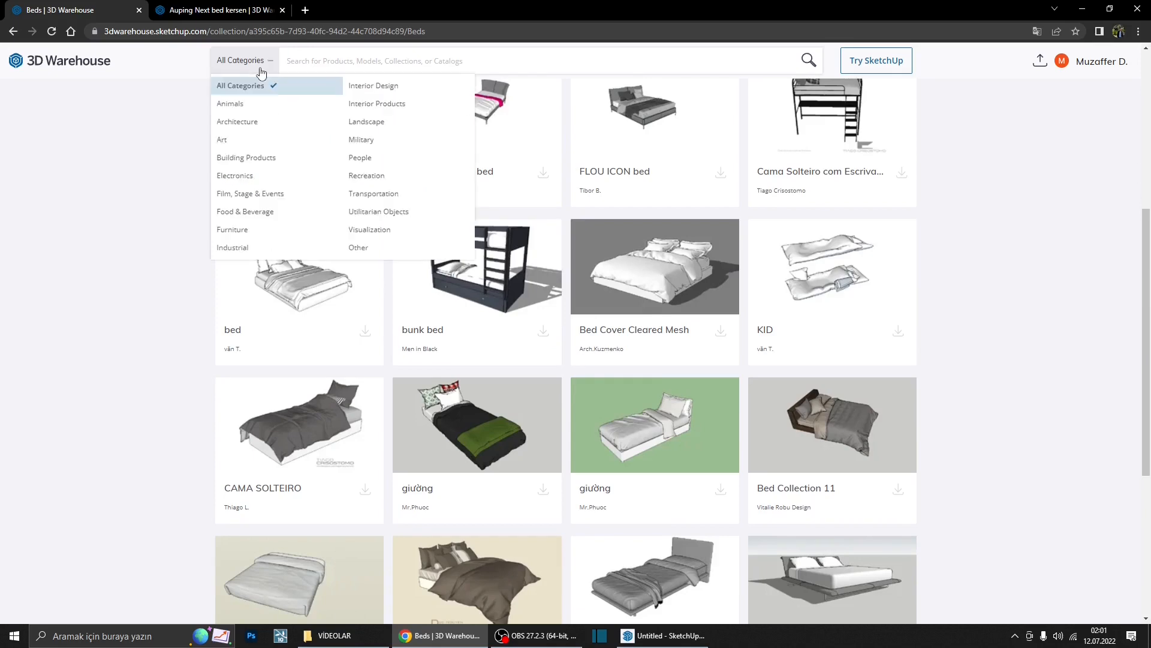
click(367, 86)
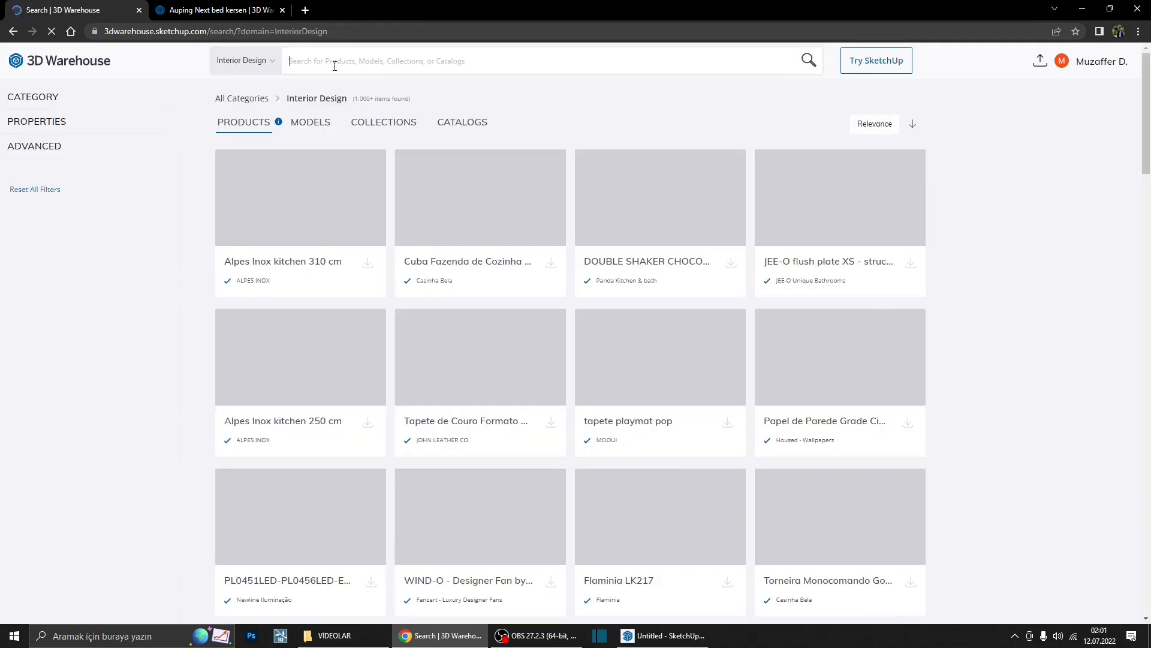
click(380, 123)
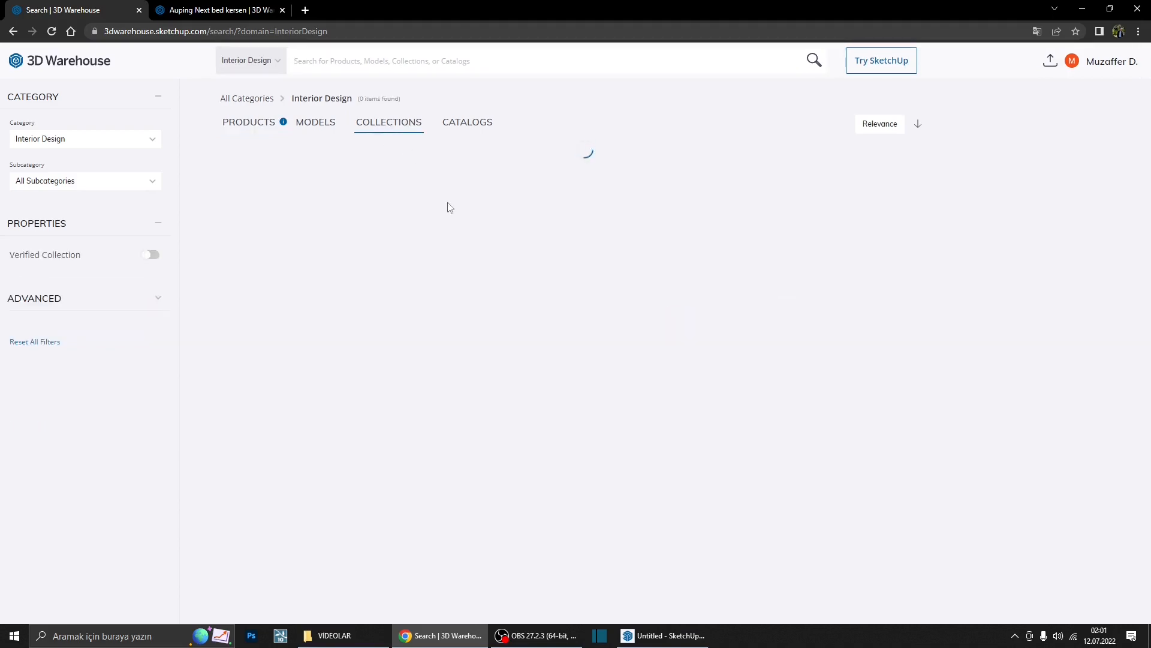
scroll(804, 261, down, 5)
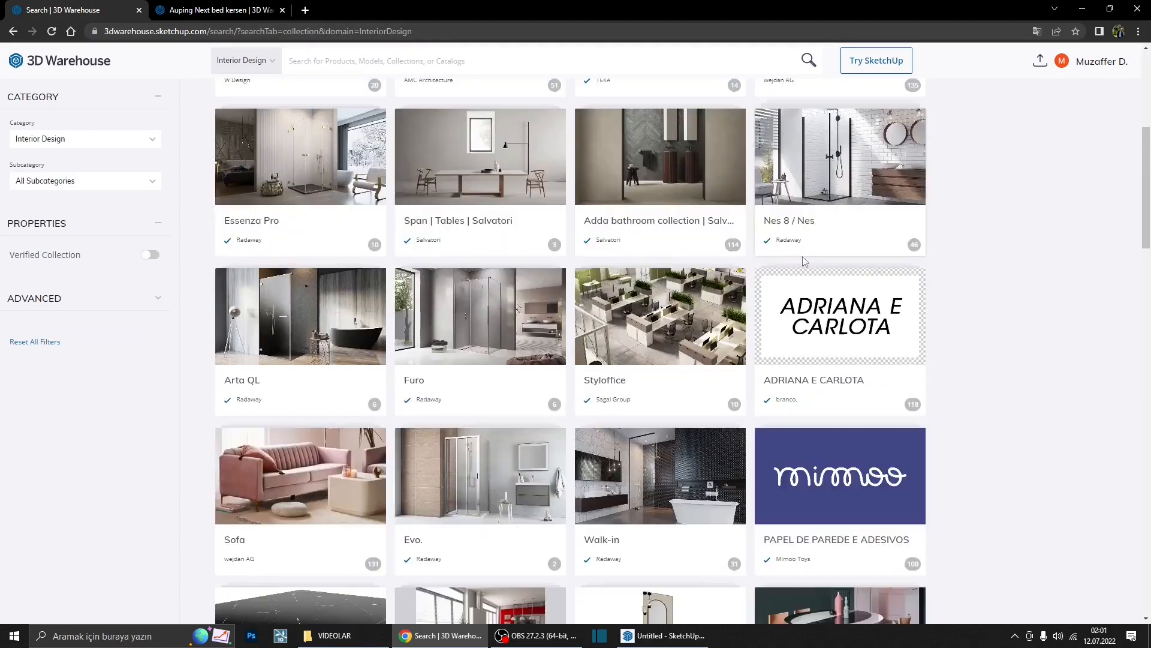
scroll(629, 291, down, 2)
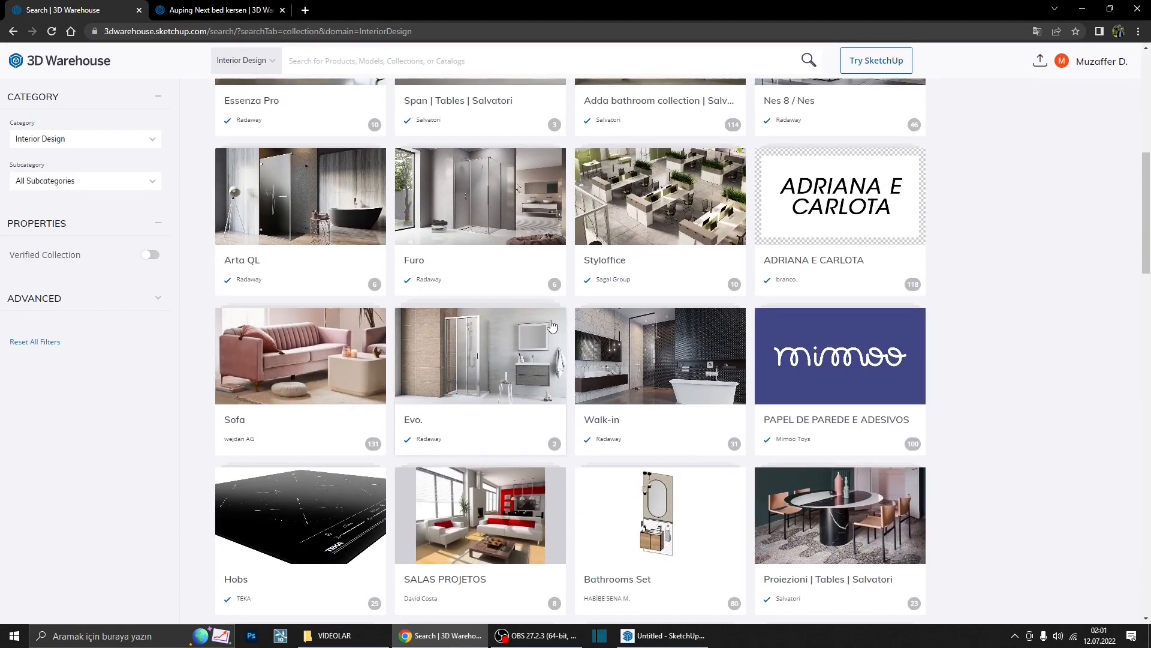
scroll(552, 324, down, 6)
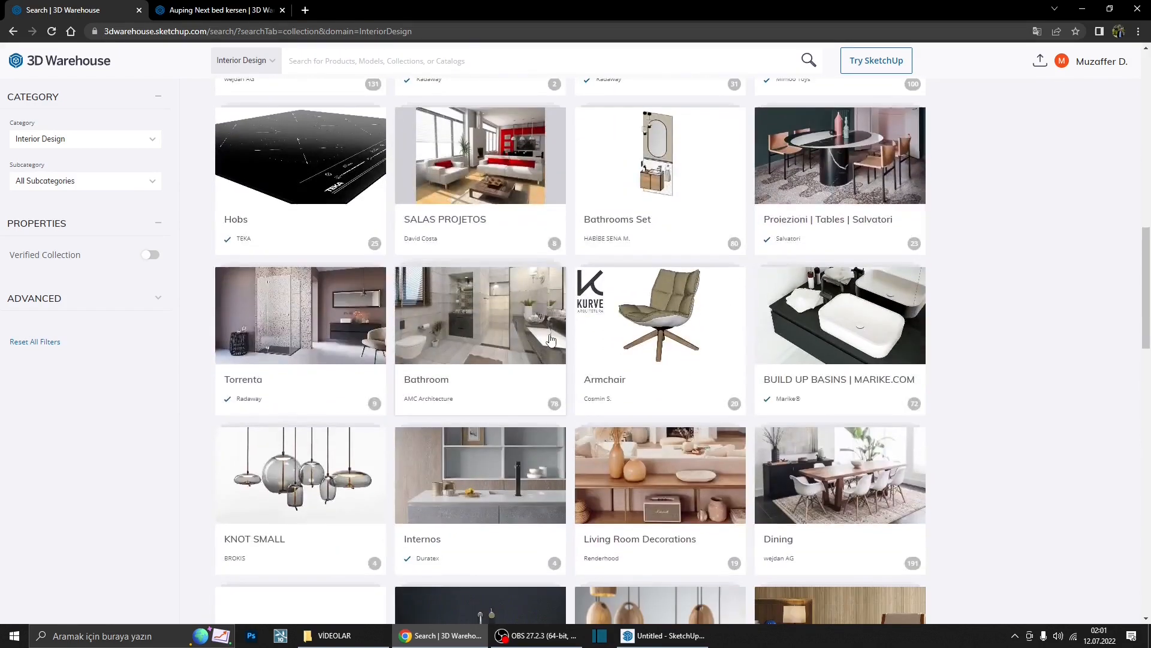
scroll(581, 334, down, 2)
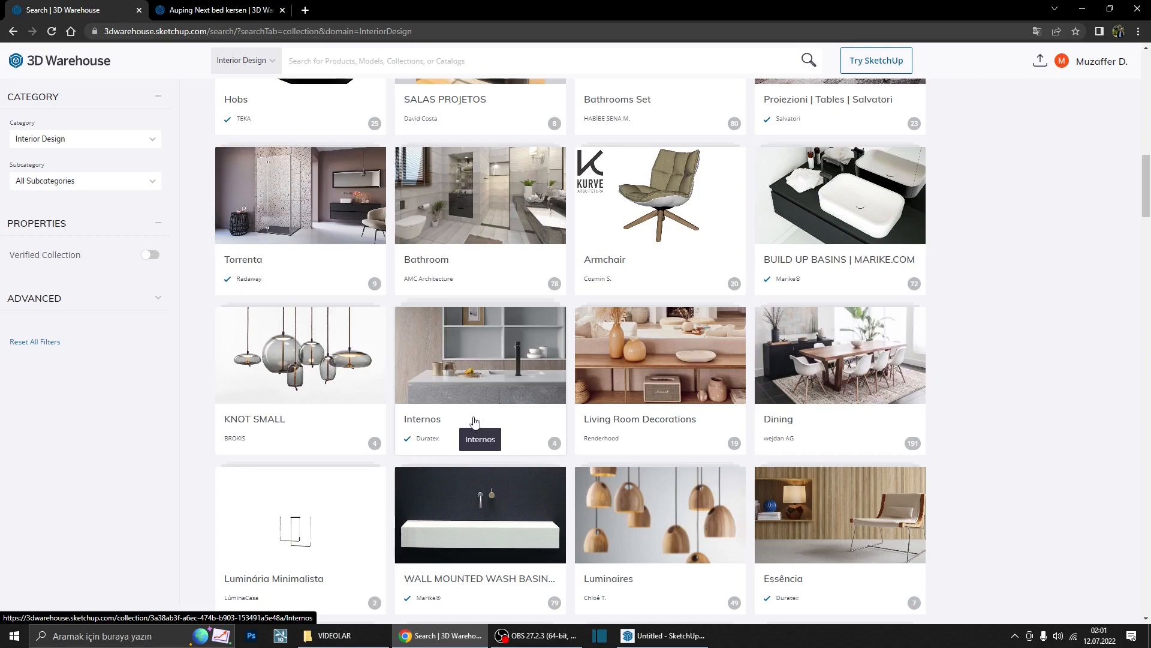
- Open the Industrial Interior Design collection and look through its models
scroll(474, 422, up, 8)
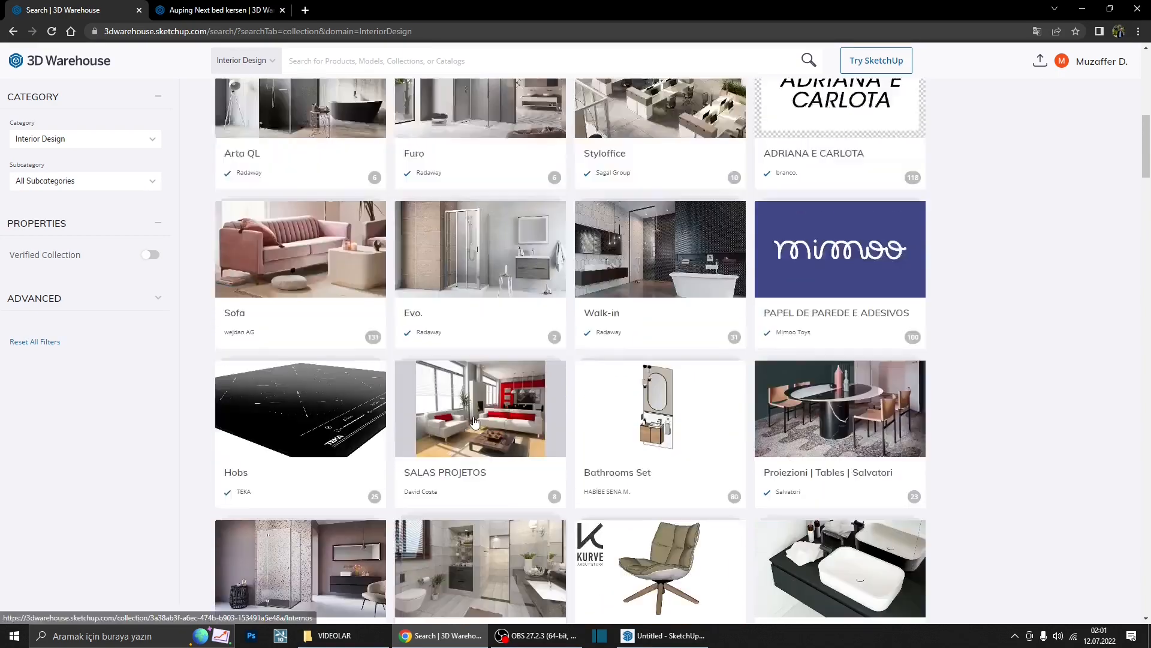
scroll(474, 421, up, 4)
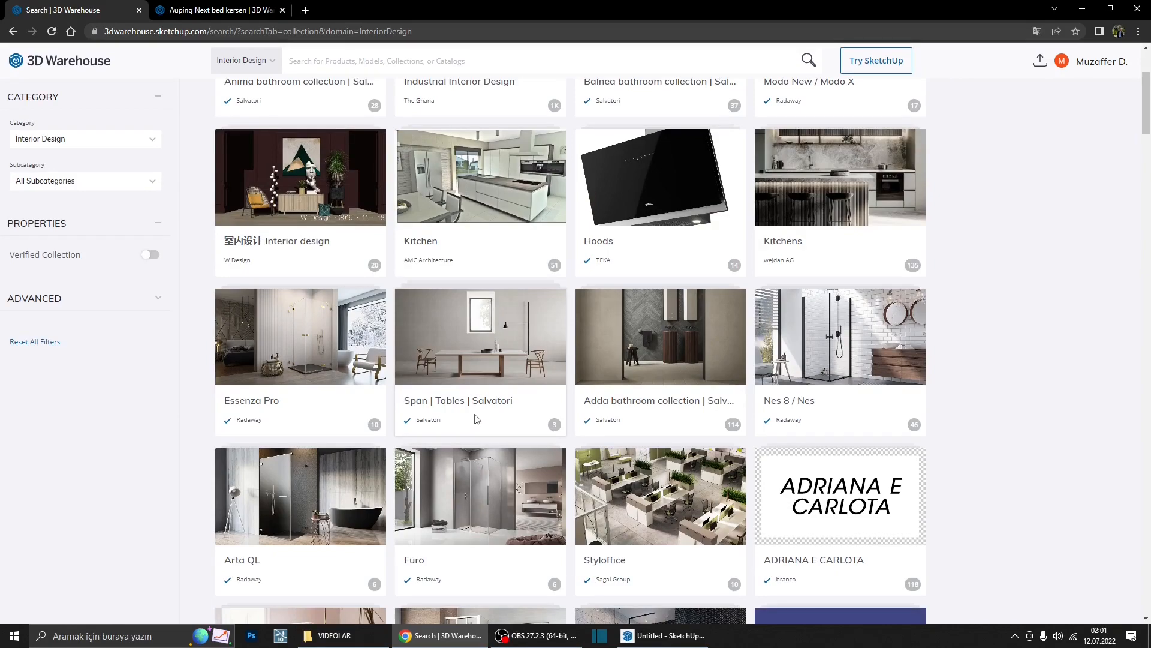
scroll(475, 417, up, 3)
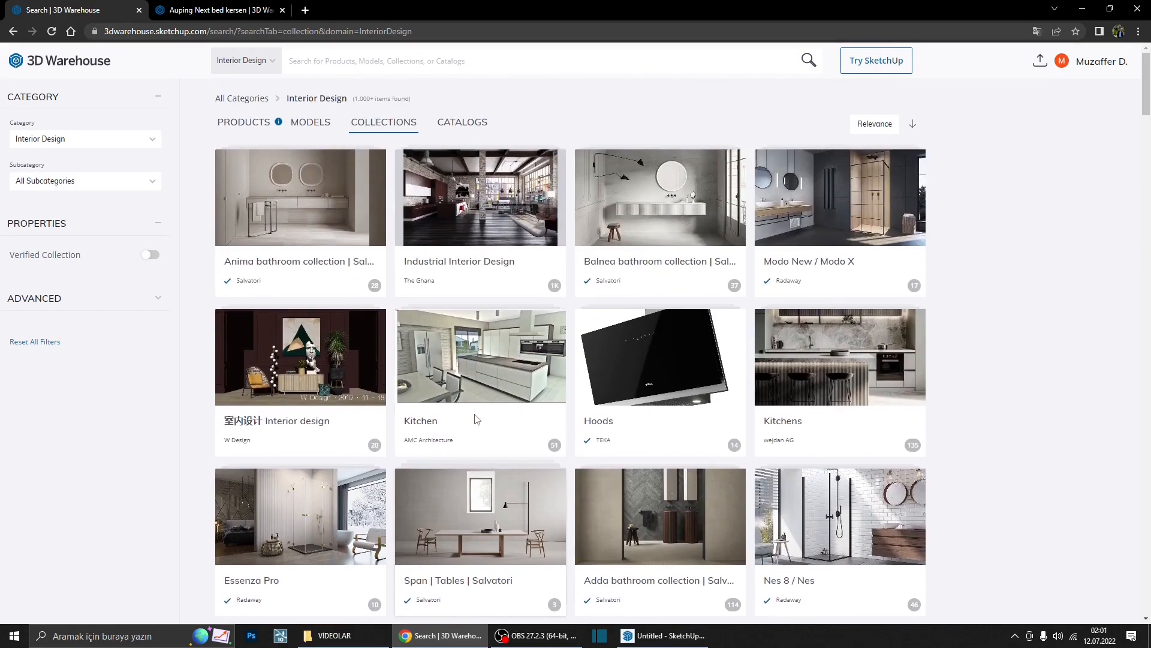
click(447, 267)
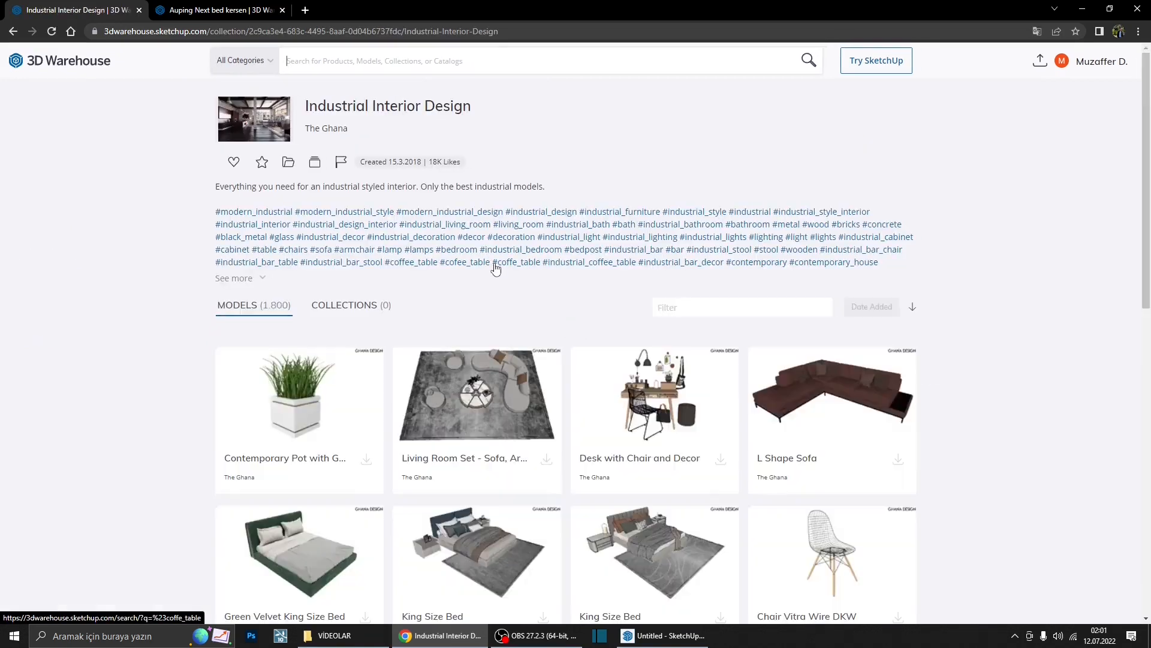
scroll(495, 268, down, 5)
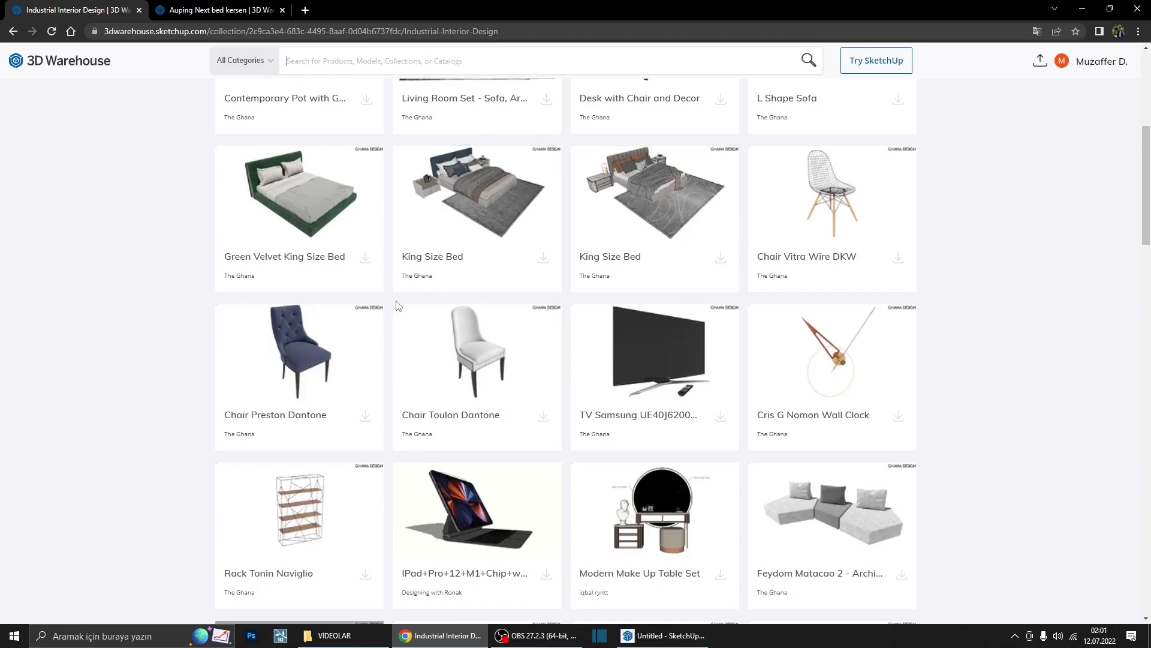
- Open the King Size Bed model with the blue headboard and check its file size
click(426, 259)
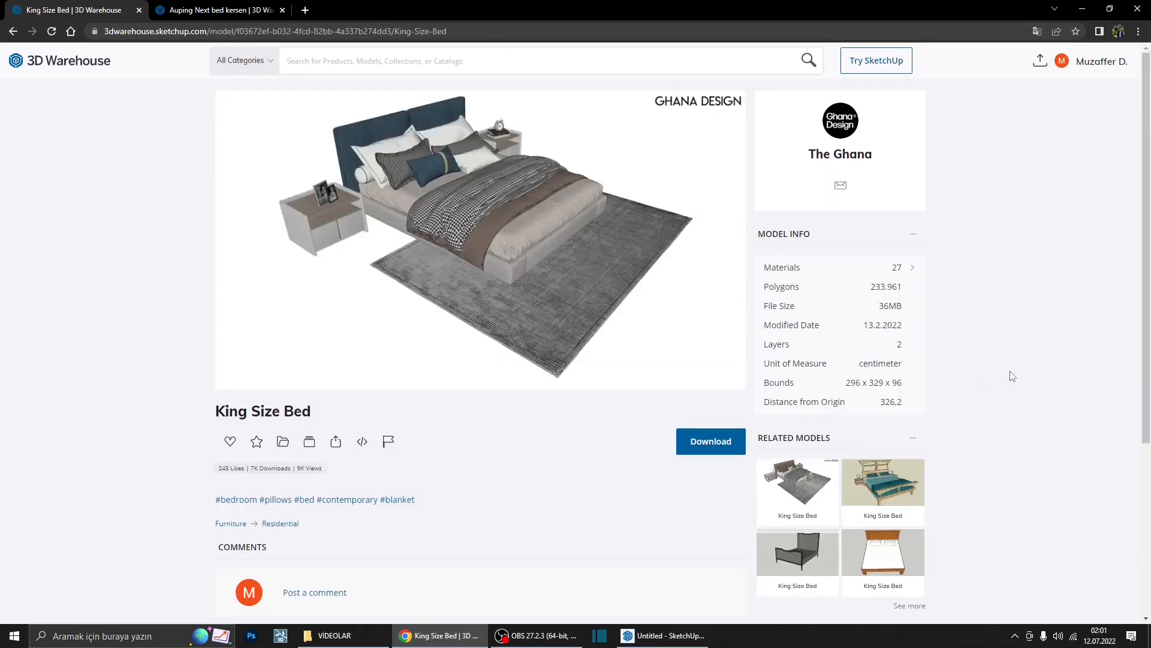
double_click(892, 307)
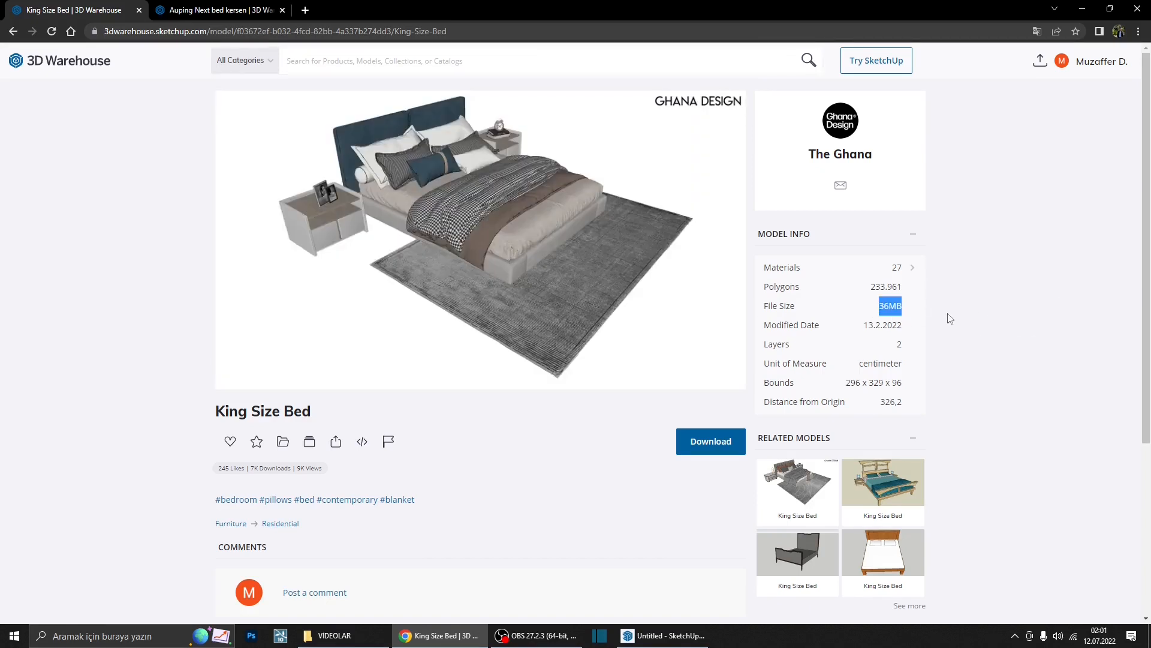
click(948, 310)
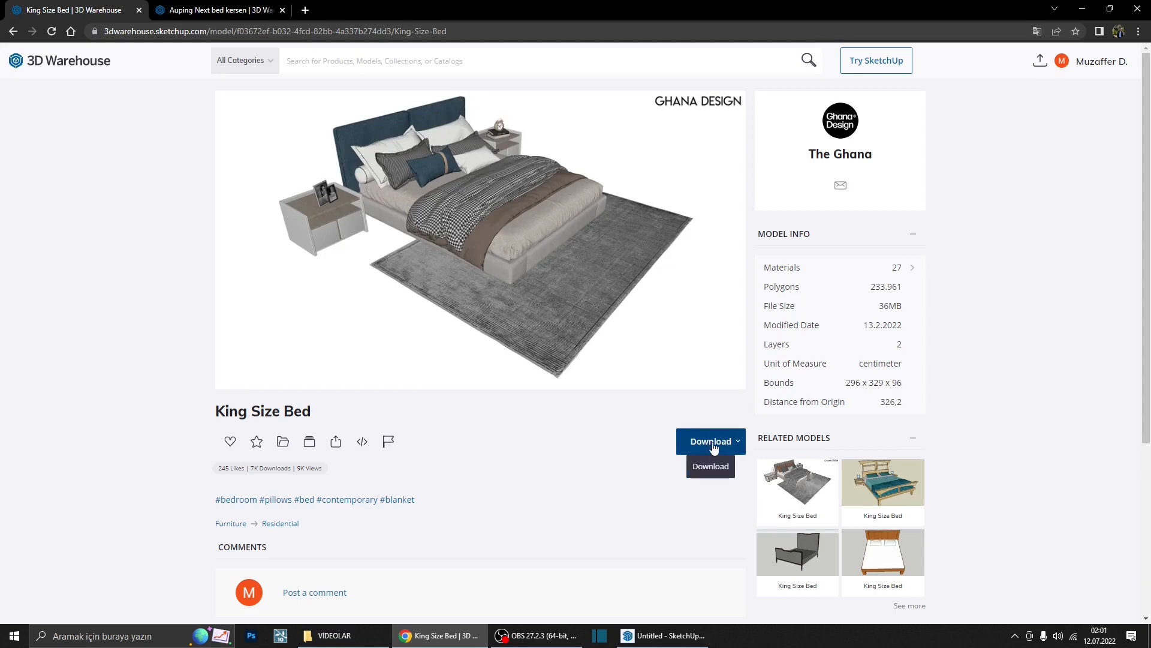
- Download the King Size Bed as a SketchUp 2019 Model and open the downloaded BED_03.skp in SketchUp
click(735, 444)
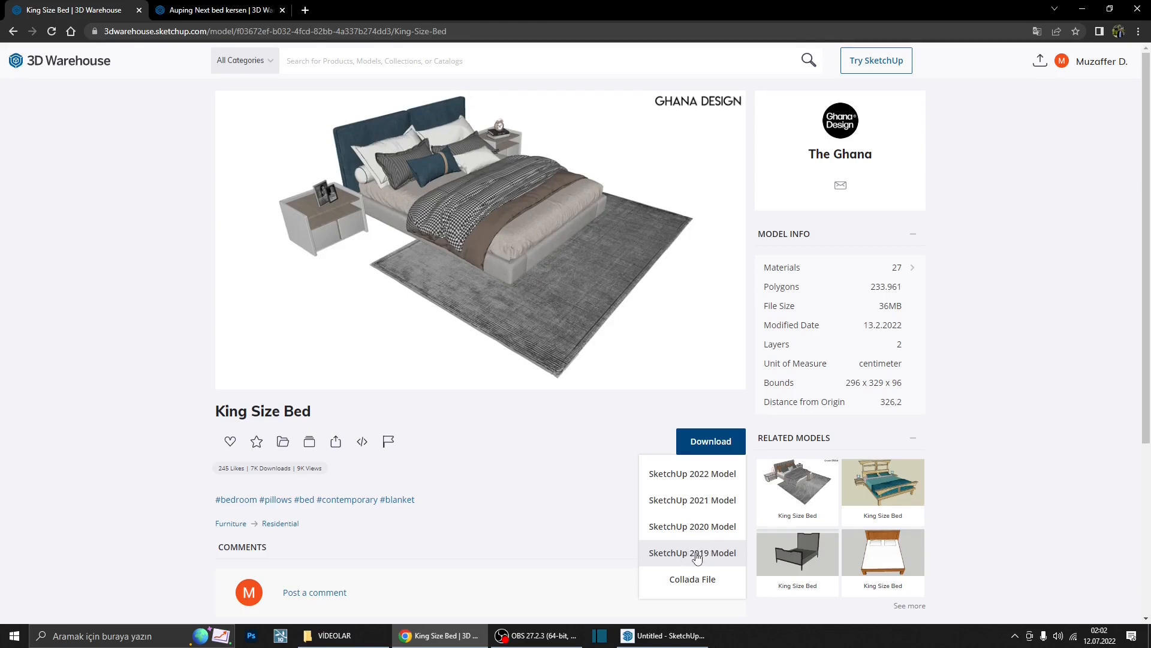
click(694, 554)
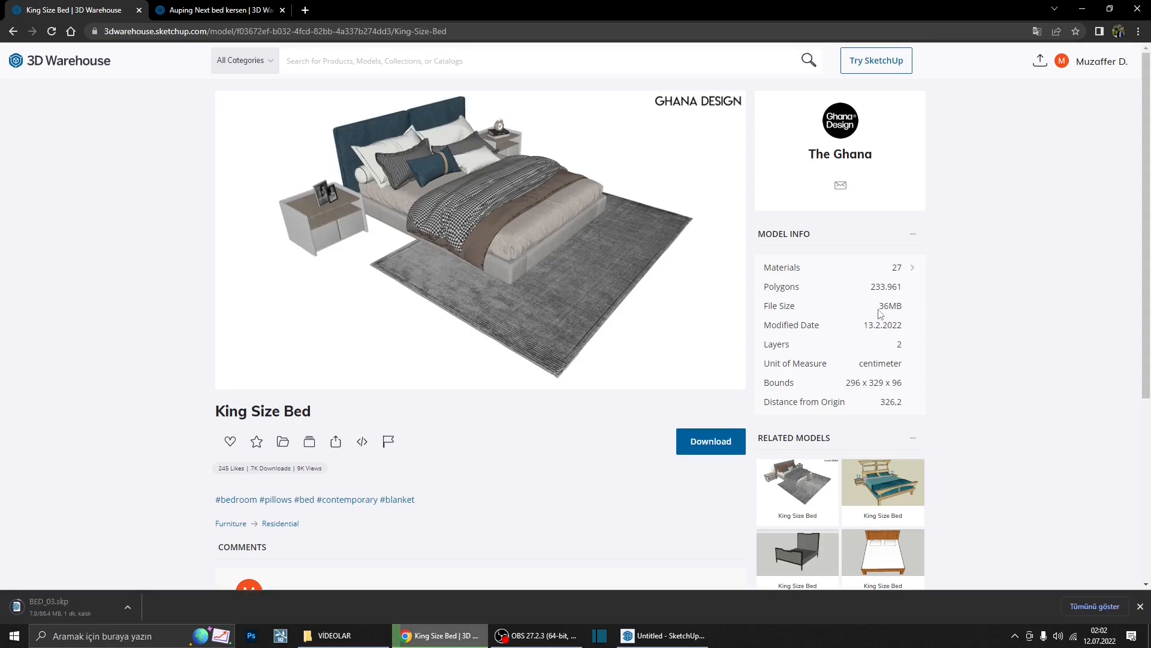
drag(879, 310, 911, 319)
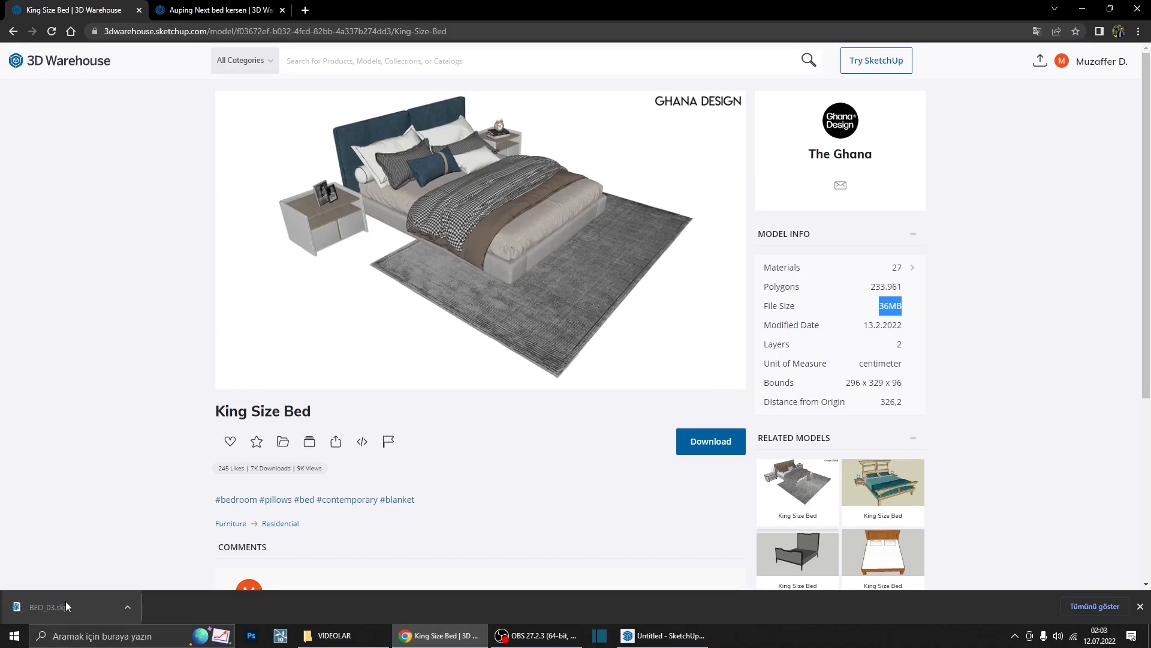
click(66, 606)
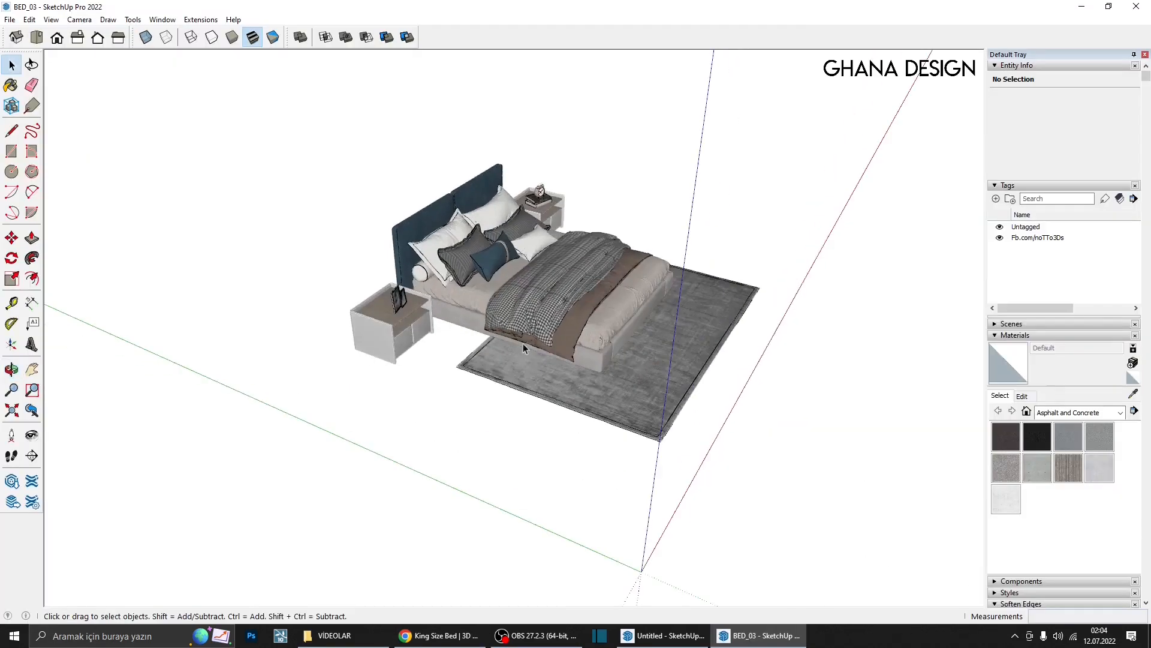
- Examine the bed model up close, checking the separate rug and bedding inside the component and the items on the nightstand
scroll(505, 390, up, 8)
scroll(507, 329, down, 2)
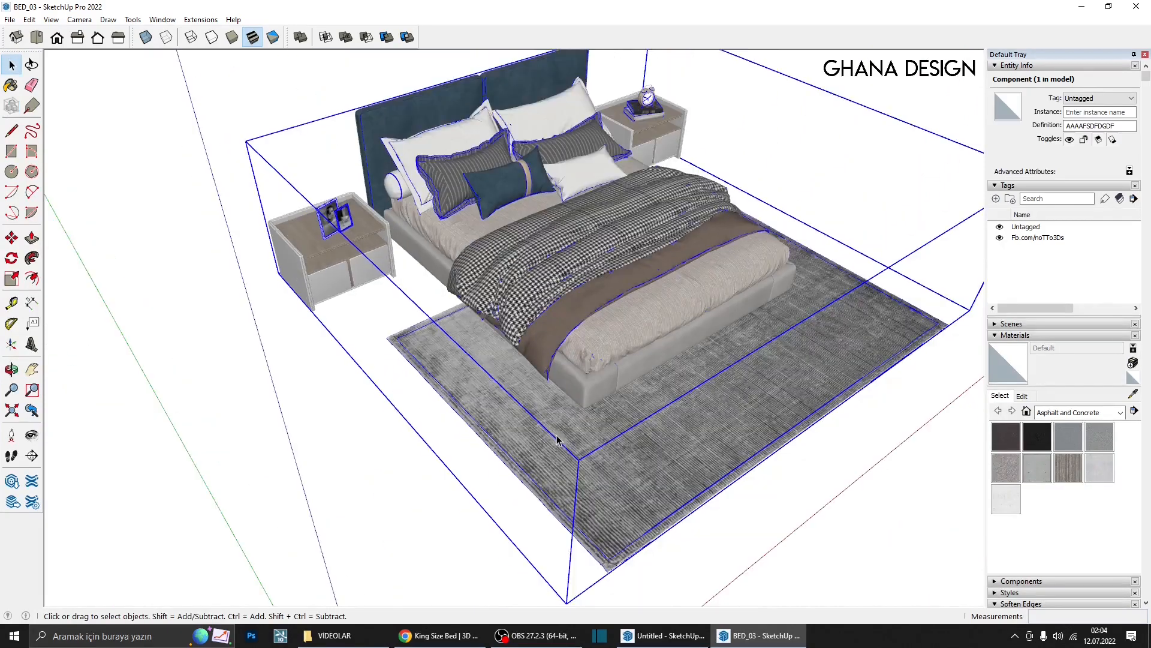
double_click(558, 439)
click(579, 458)
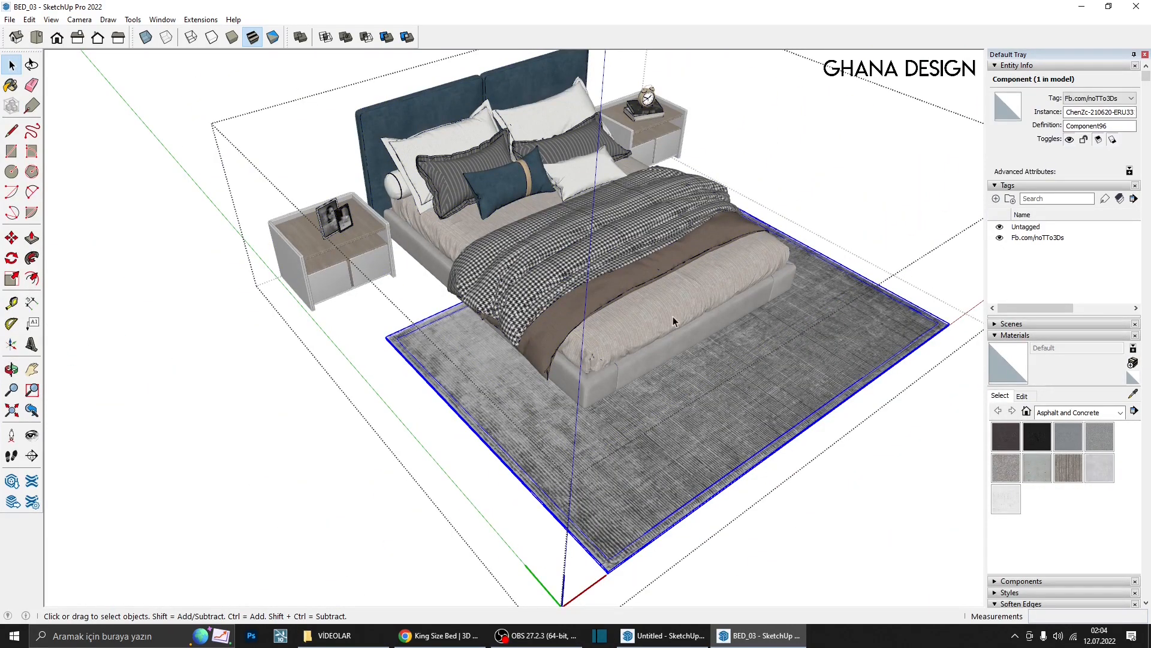
click(538, 307)
scroll(596, 313, up, 2)
key(Escape)
scroll(591, 321, down, 2)
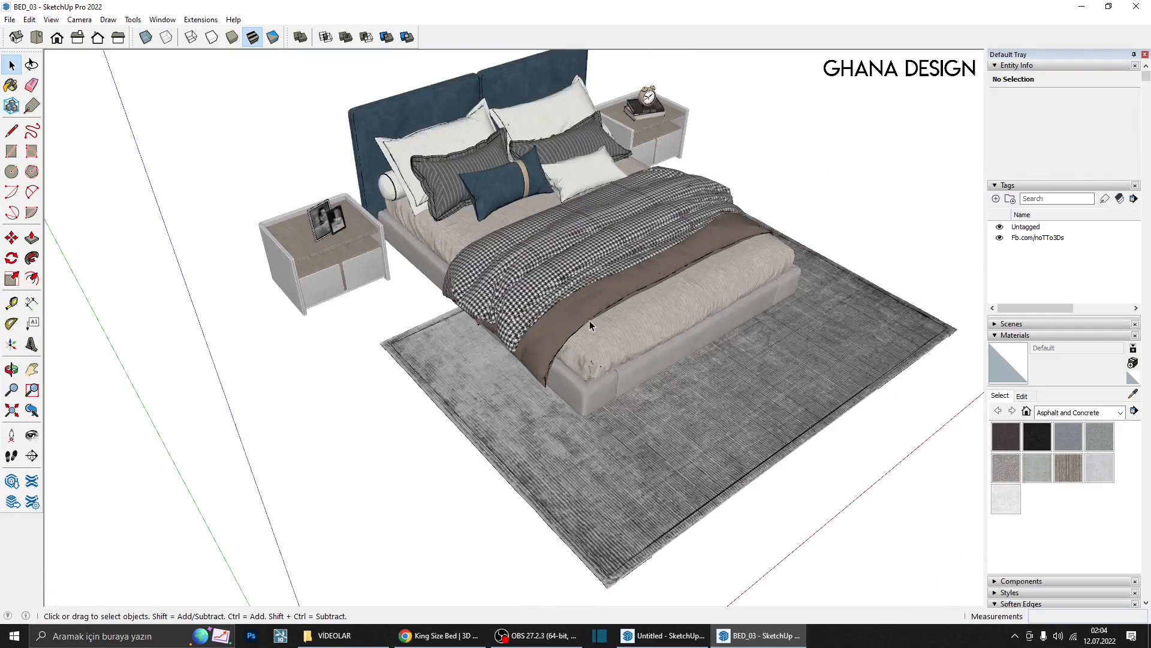
scroll(634, 120, up, 6)
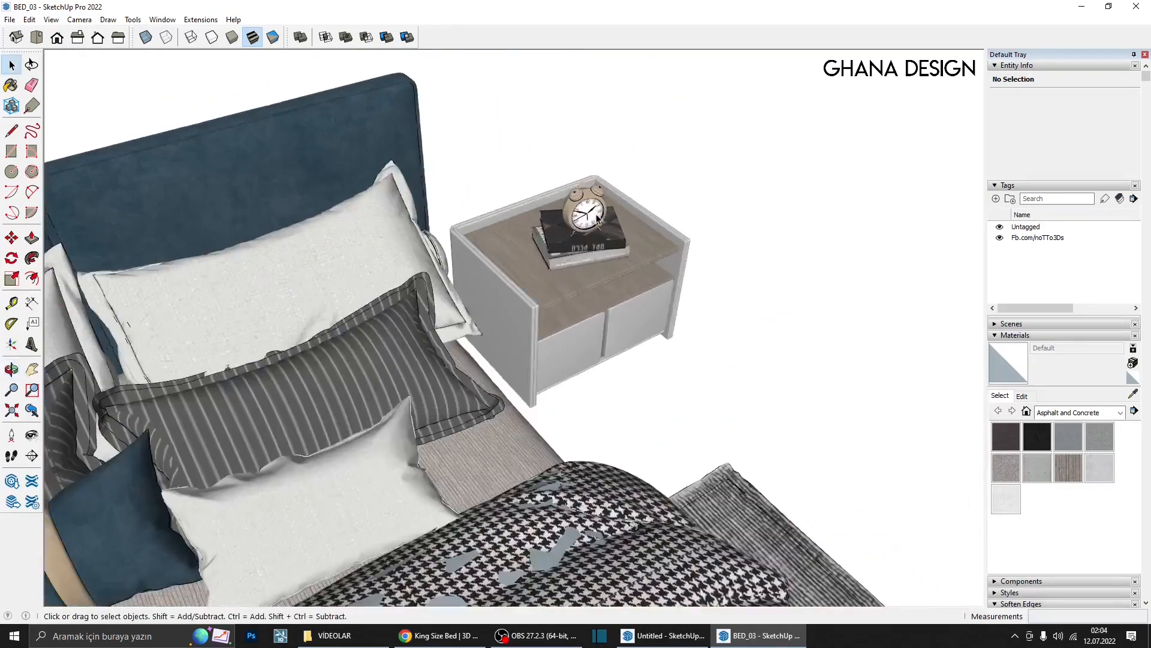
- Copy the complete bed component from BED_03 and paste it onto the wood floor of the room model
click(594, 204)
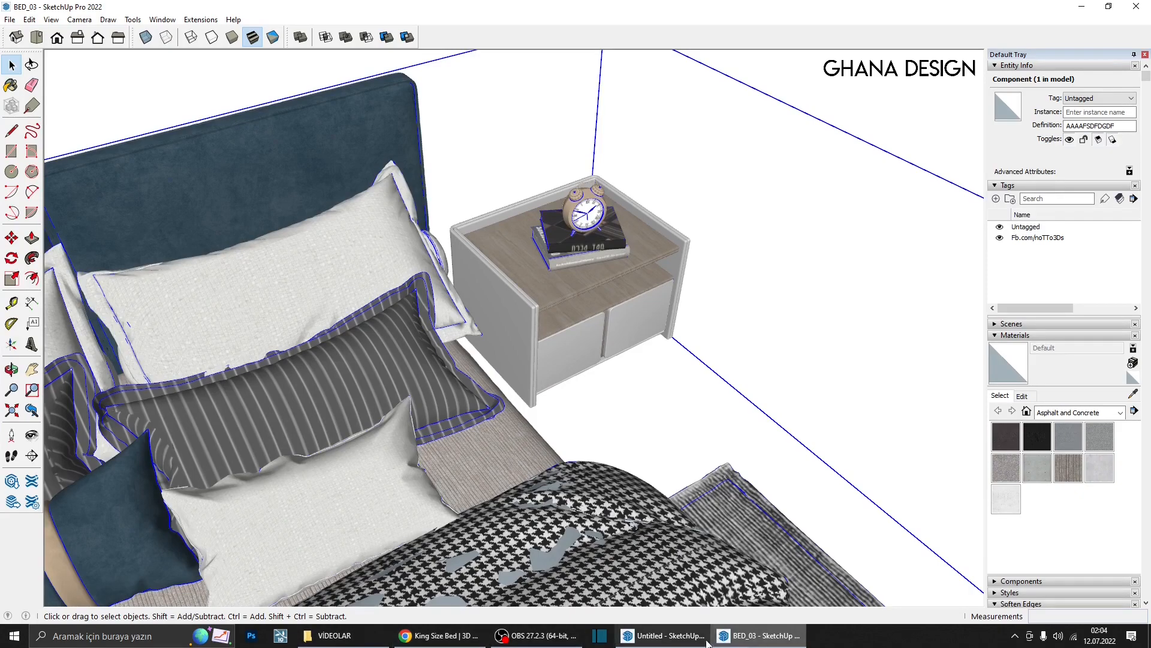
click(665, 635)
middle_drag(551, 345, 195, 445)
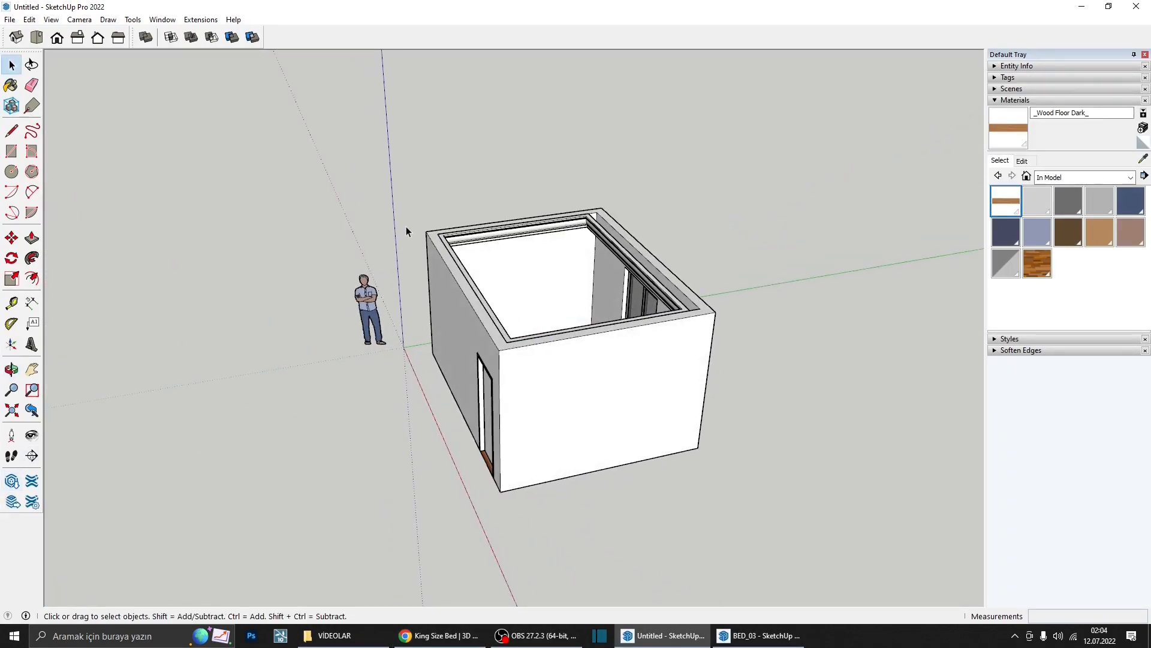
click(759, 635)
scroll(489, 345, down, 5)
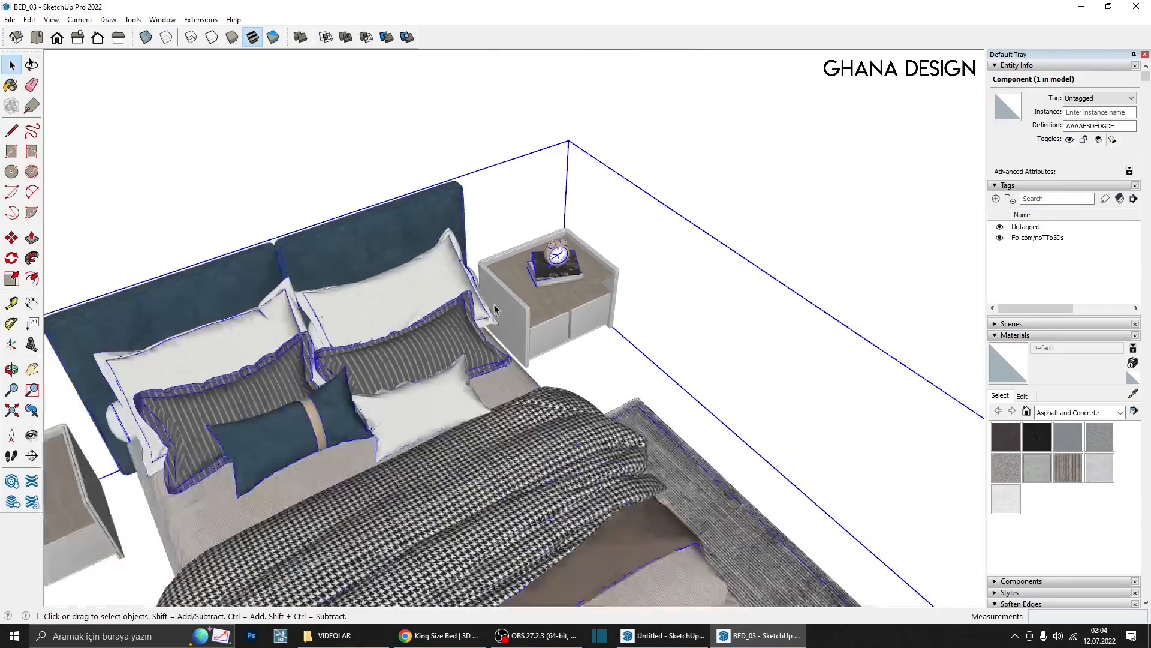
middle_drag(488, 345, 556, 337)
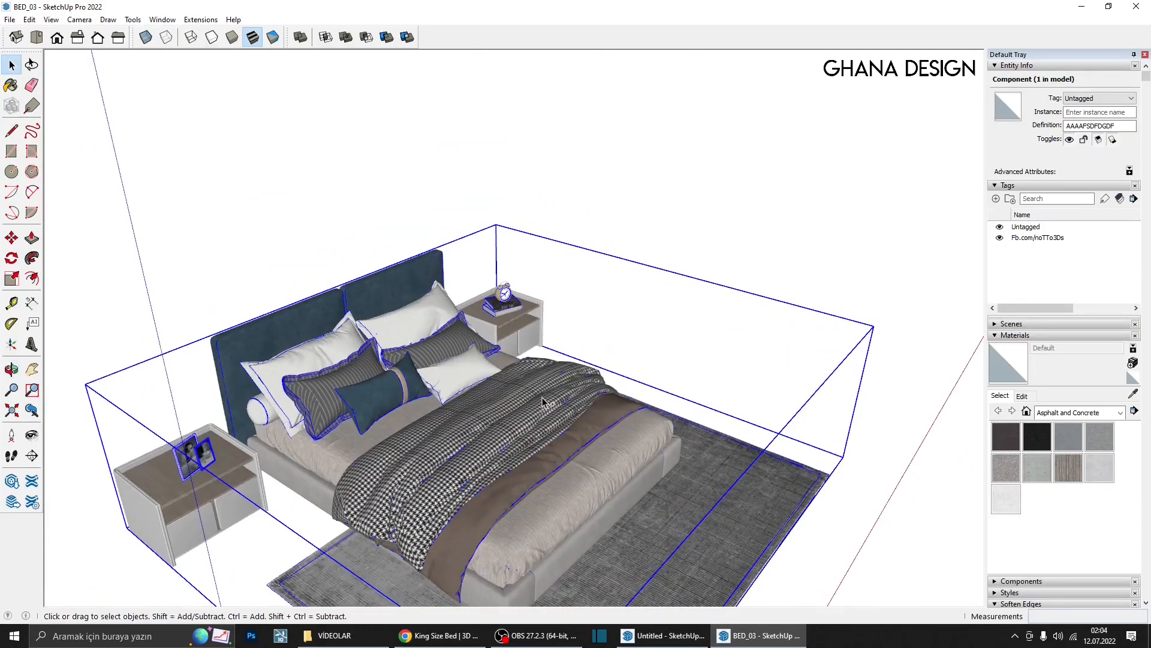
key(alt+Tab)
middle_drag(542, 397, 567, 400)
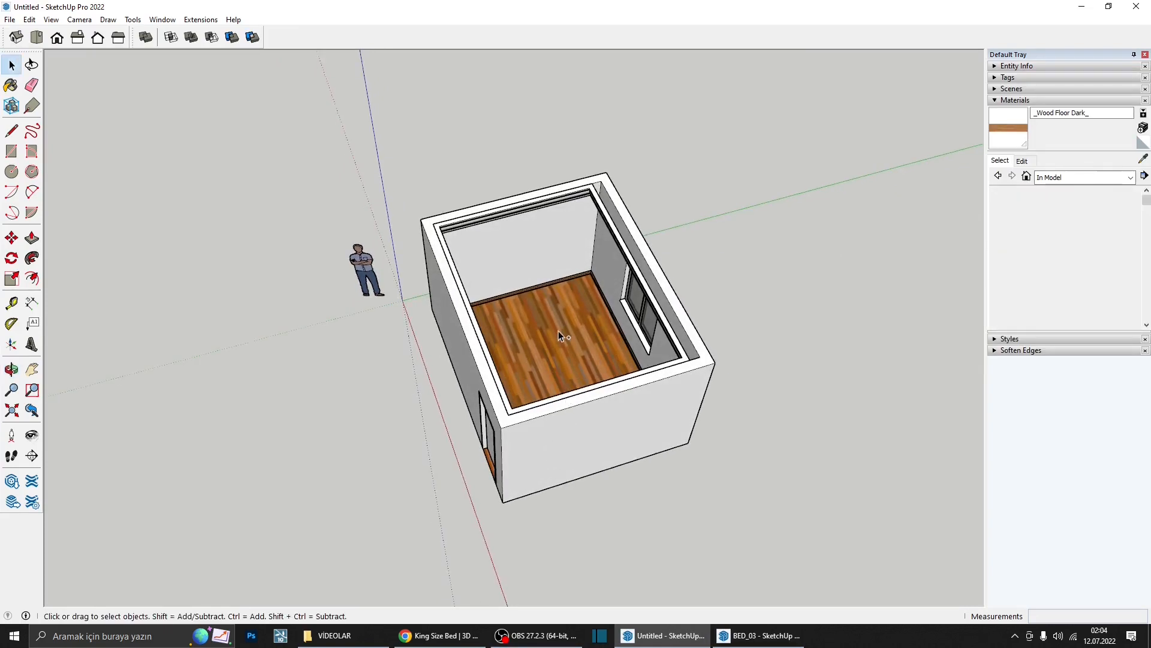
key(ctrl+v)
click(504, 319)
- Rotate the bed set 90 degrees in plan so its headboard runs parallel to the room's short wall
key(m)
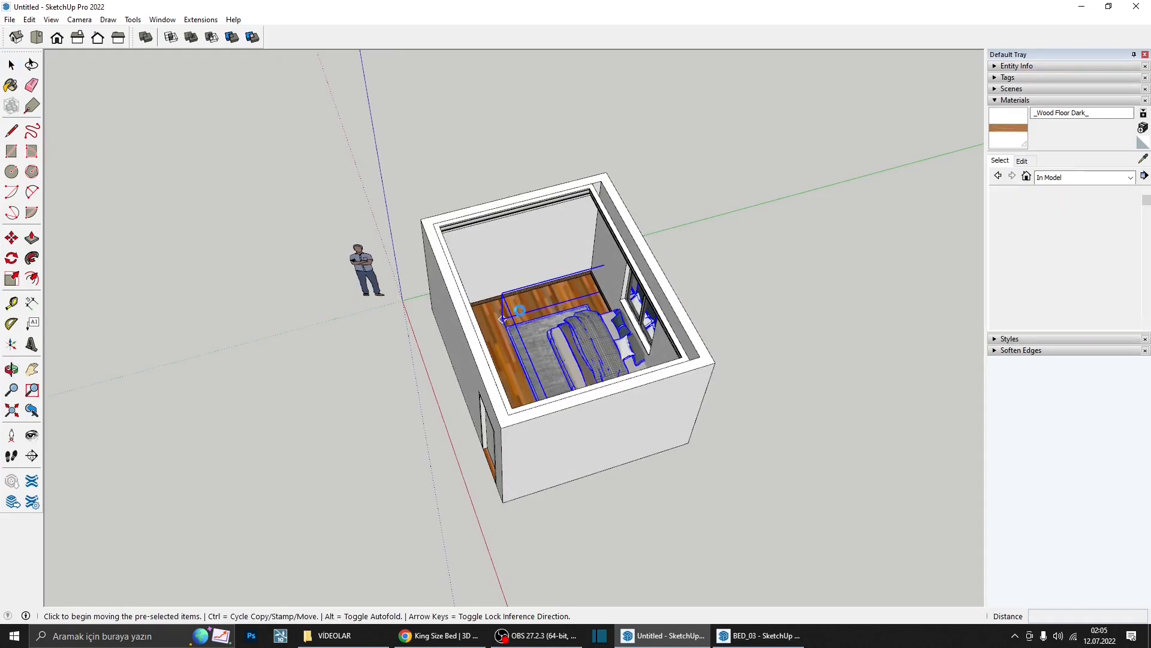
scroll(520, 310, up, 1)
middle_drag(568, 311, 590, 370)
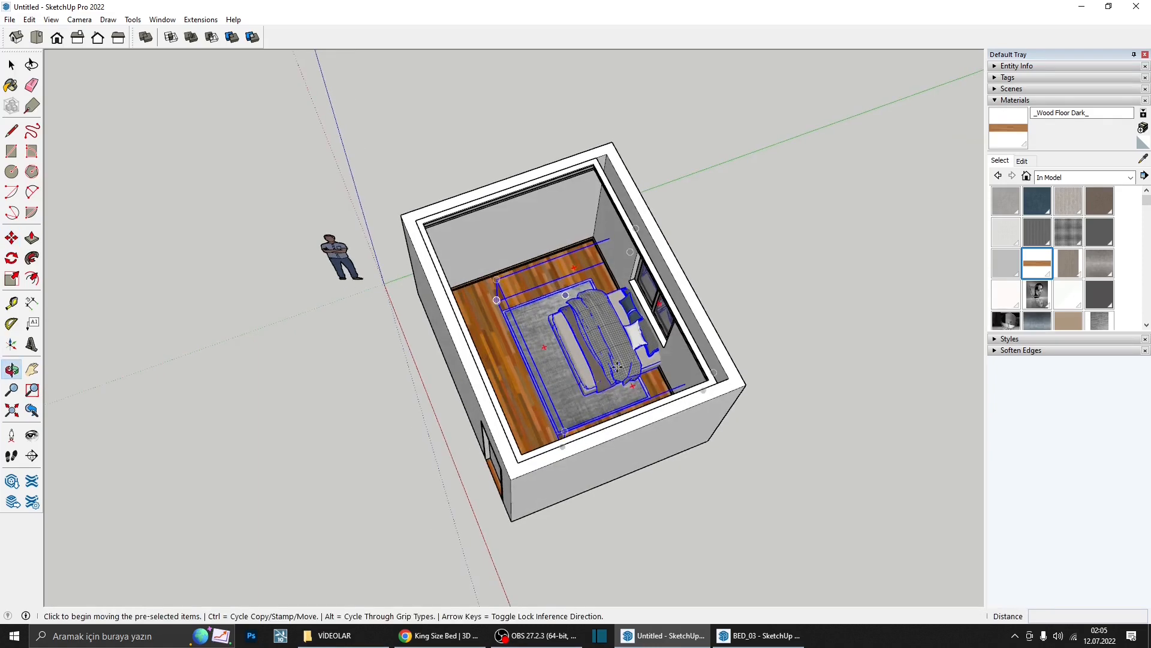
scroll(632, 385, up, 1)
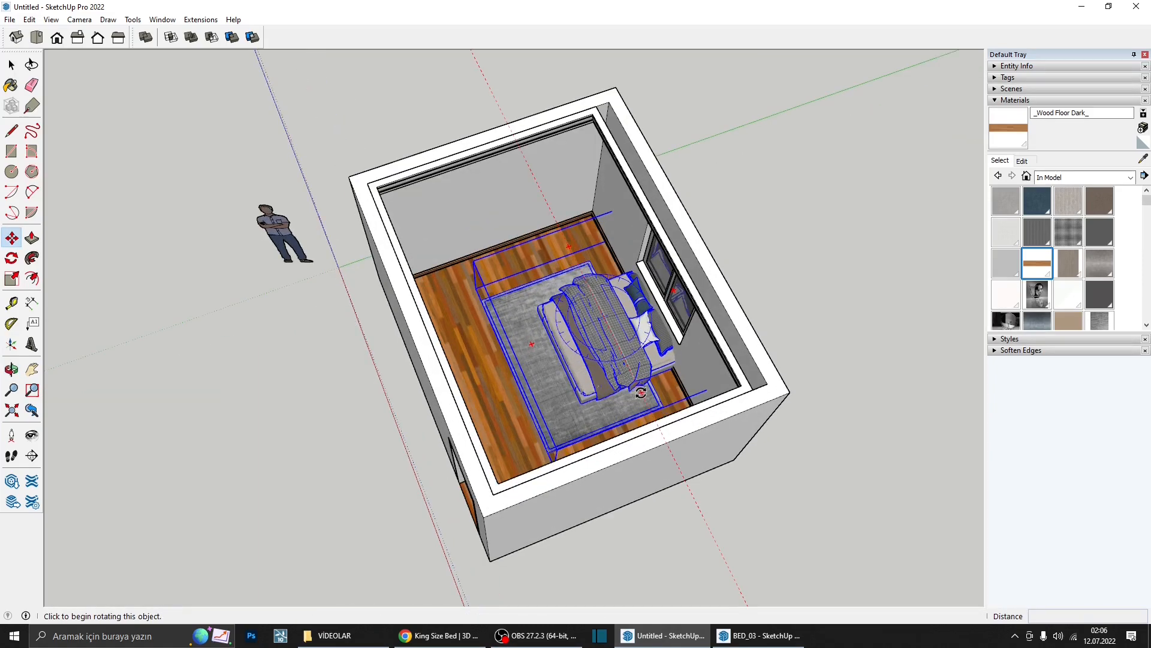
click(644, 392)
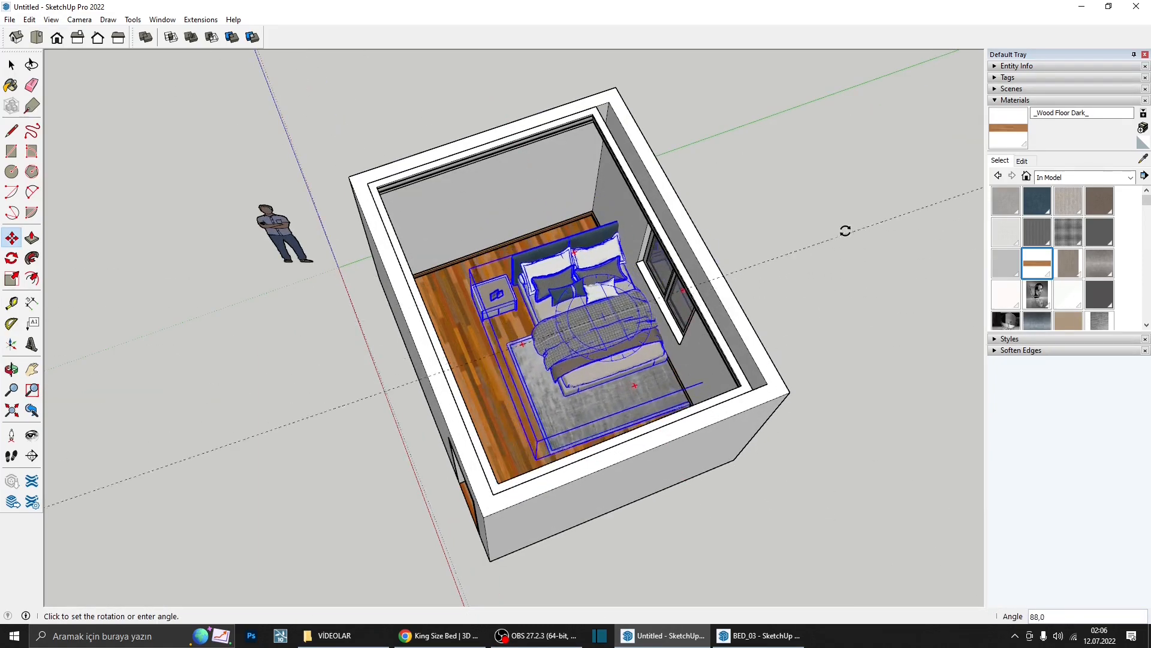
click(846, 221)
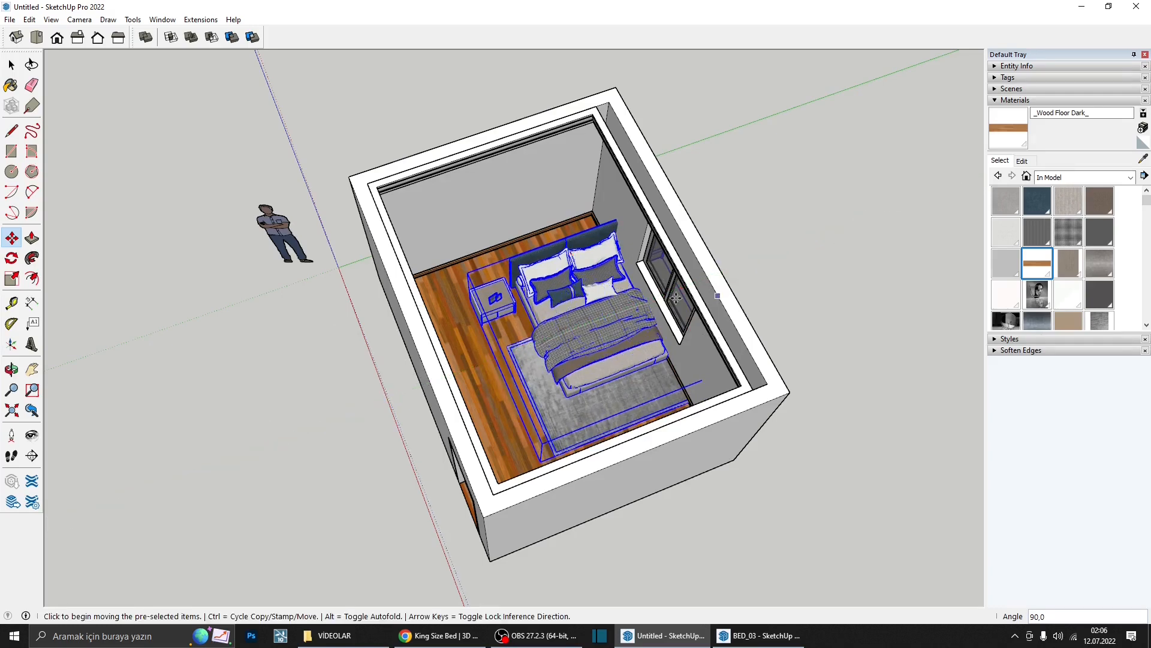
- Move the bed set so its headboard stands against the short wall adjoining the window wall
middle_drag(624, 360, 602, 400)
click(618, 414)
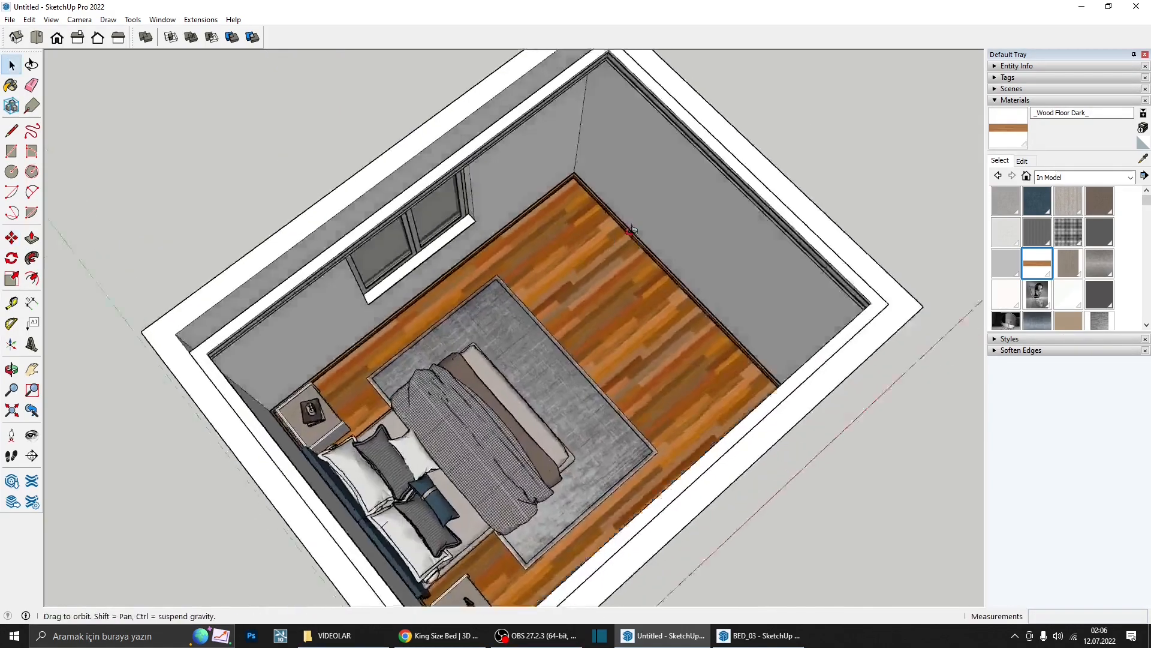
scroll(607, 242, up, 2)
middle_drag(591, 252, 837, 231)
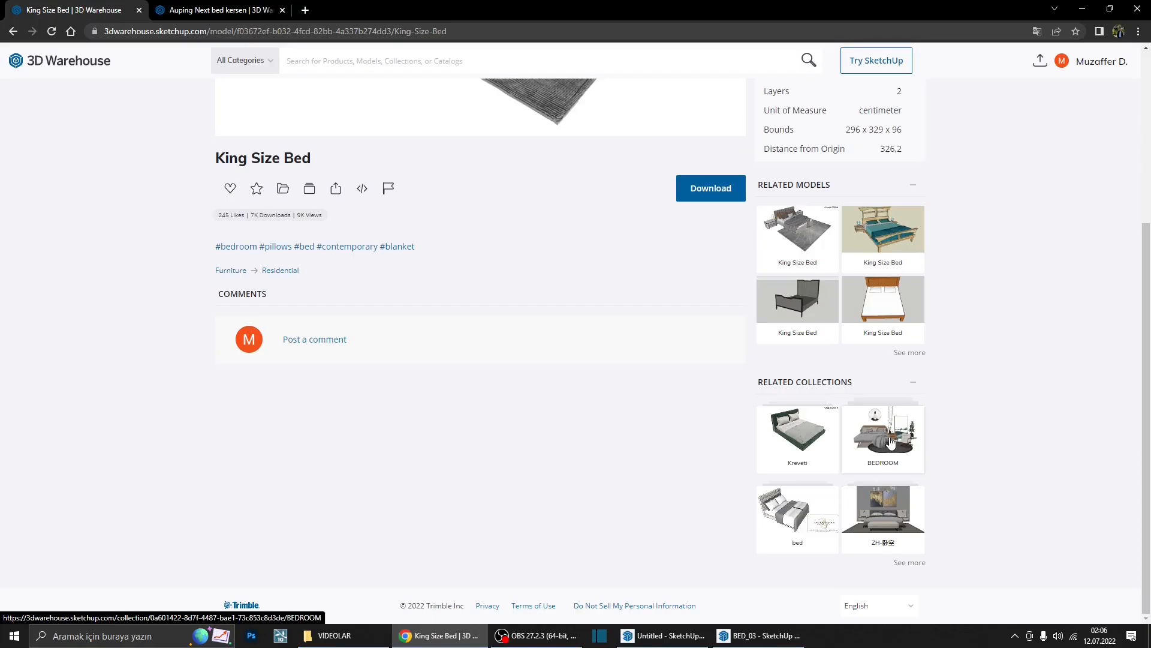
- Open the related BEDROOM collection from the King Size Bed page in 3D Warehouse and look through its models
click(891, 444)
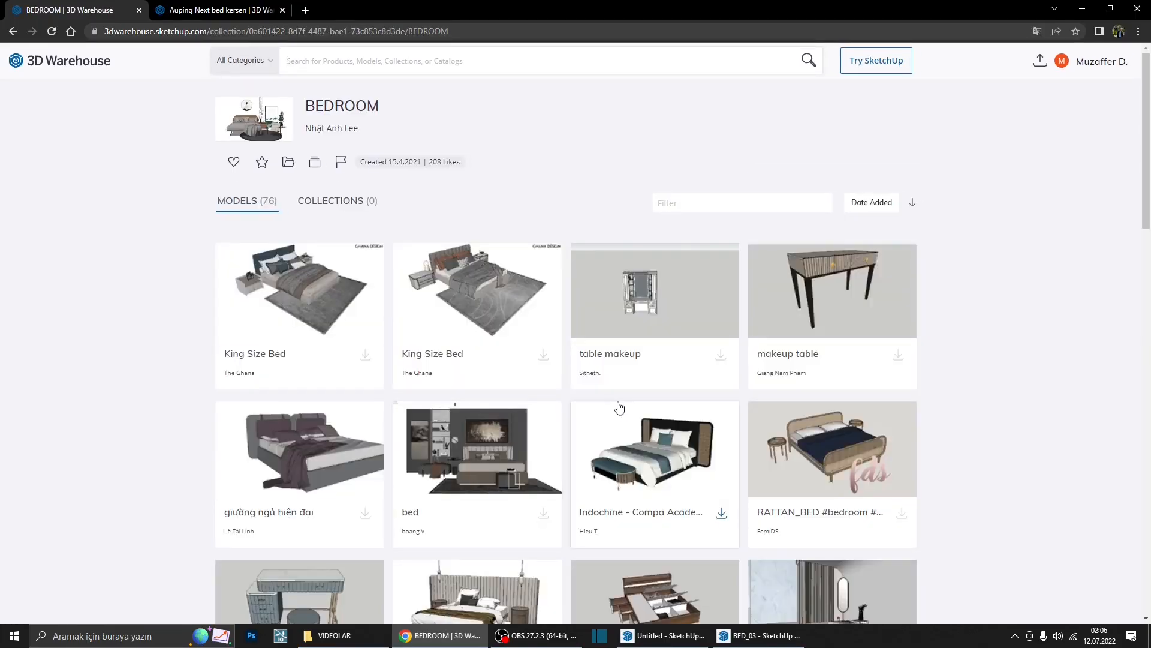
scroll(619, 408, down, 2)
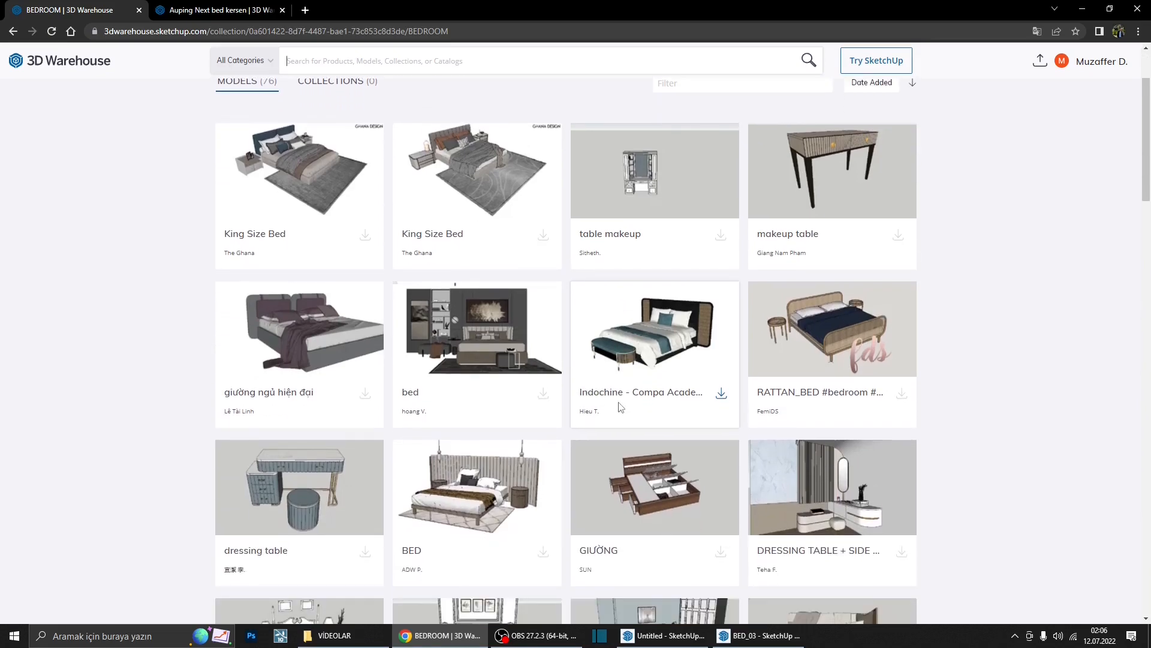
scroll(321, 488, down, 4)
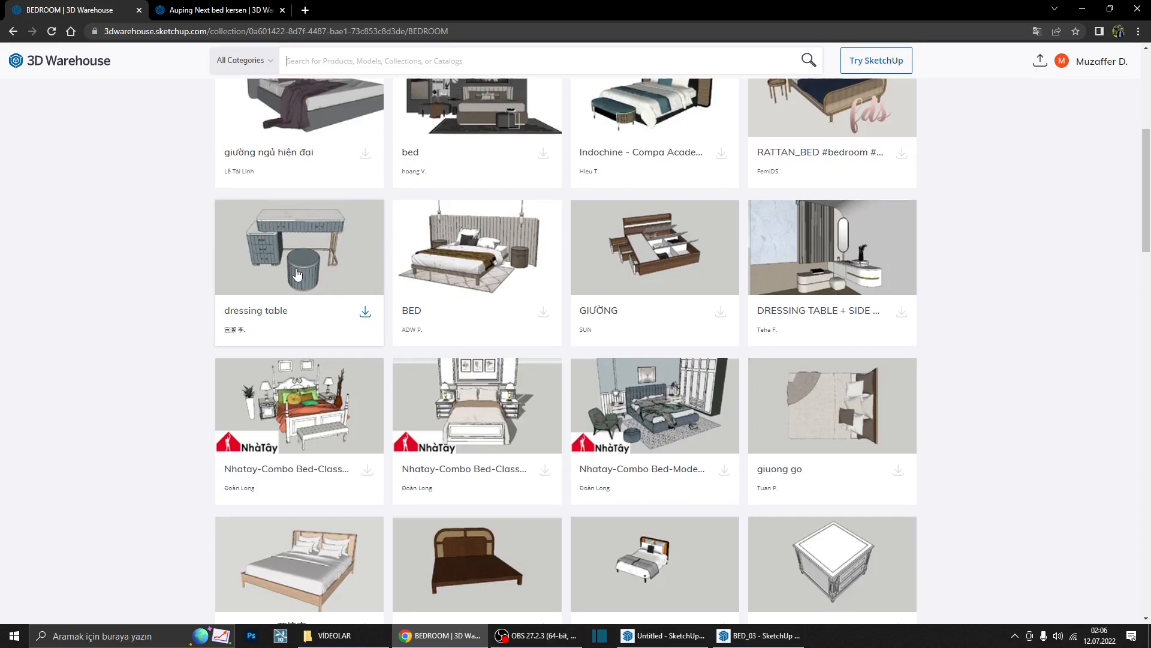
- Download the dressing table model from the BEDROOM collection and open dressing+table2.skp in SketchUp
click(365, 313)
click(349, 416)
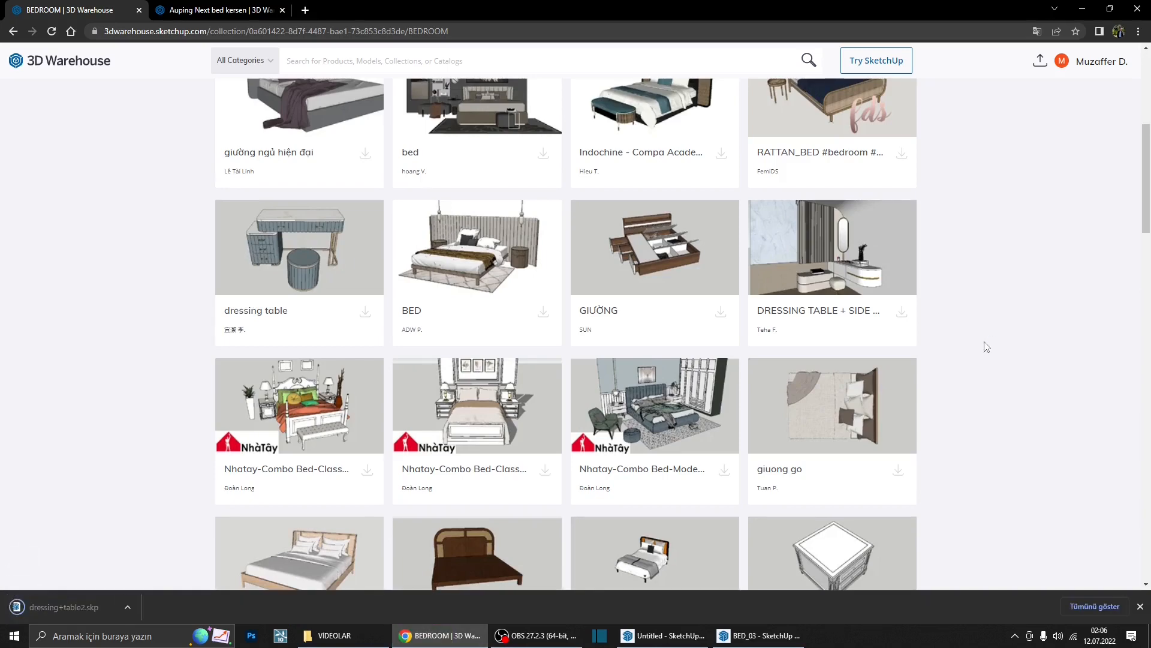
click(90, 607)
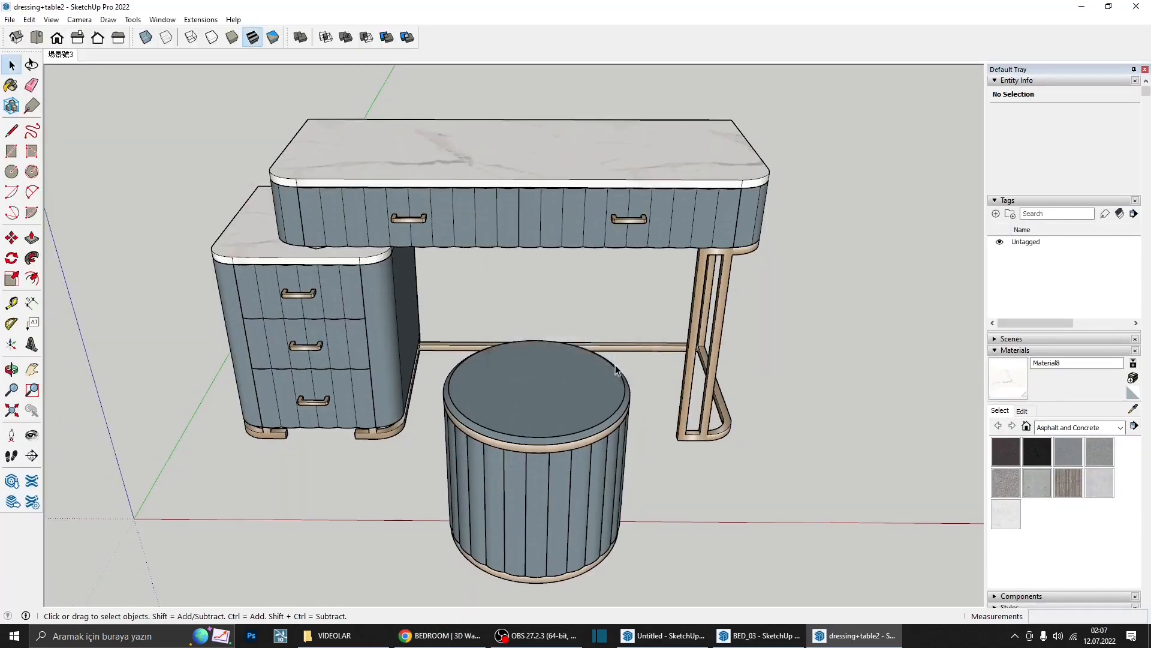
- Group the dressing table and its round stool into a single group
middle_drag(453, 438, 363, 442)
drag(661, 505, 470, 221)
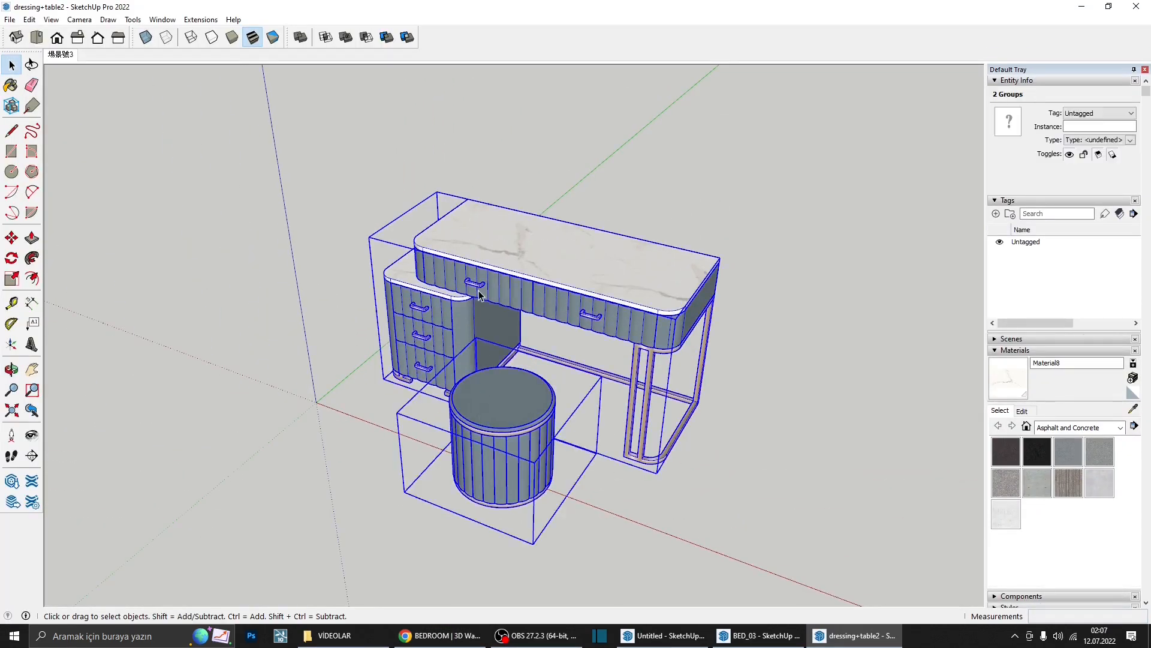
key(ctrl+g)
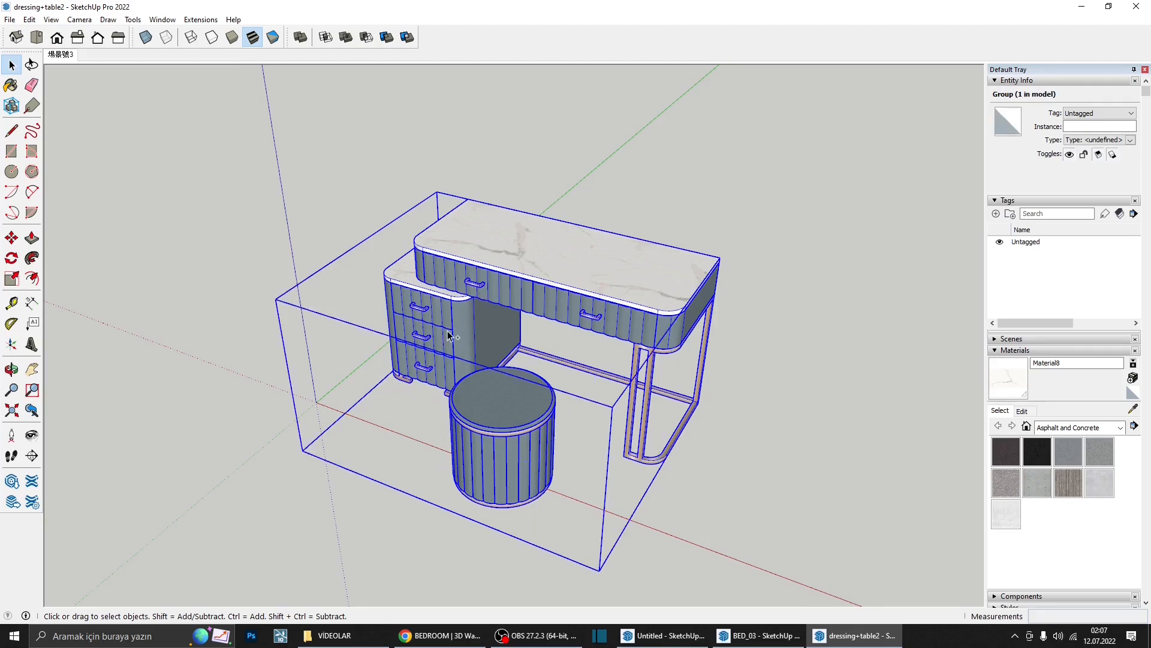
- Switch to the untitled room model and paste the dressing table group onto the floor beyond the rug
click(664, 635)
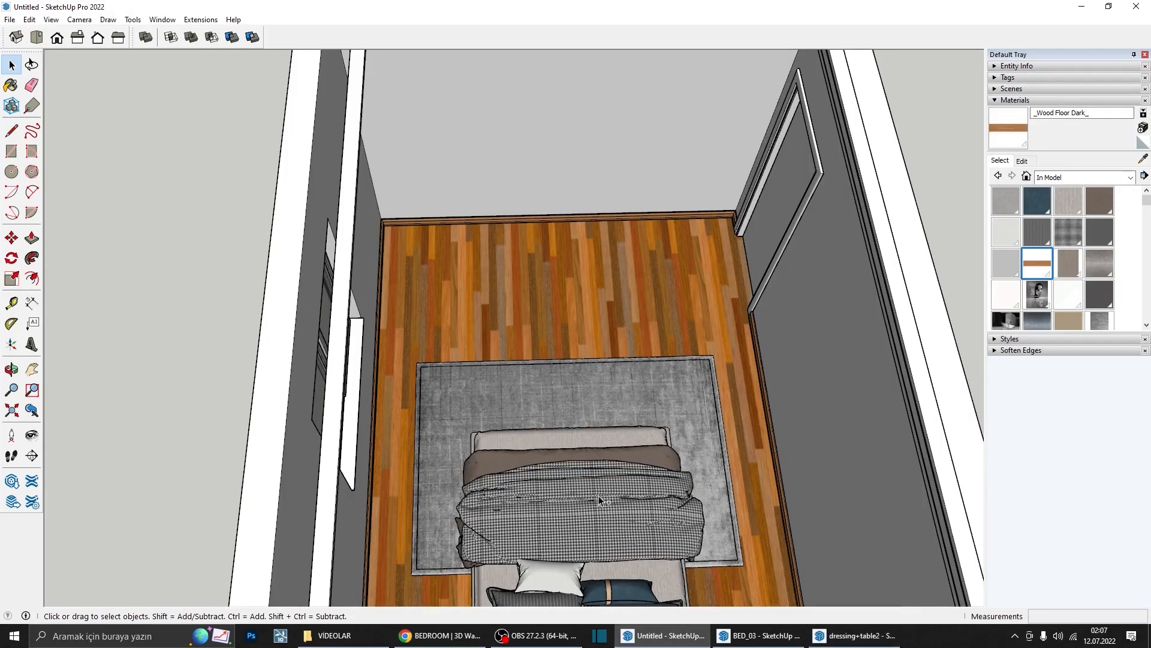
key(ctrl+v)
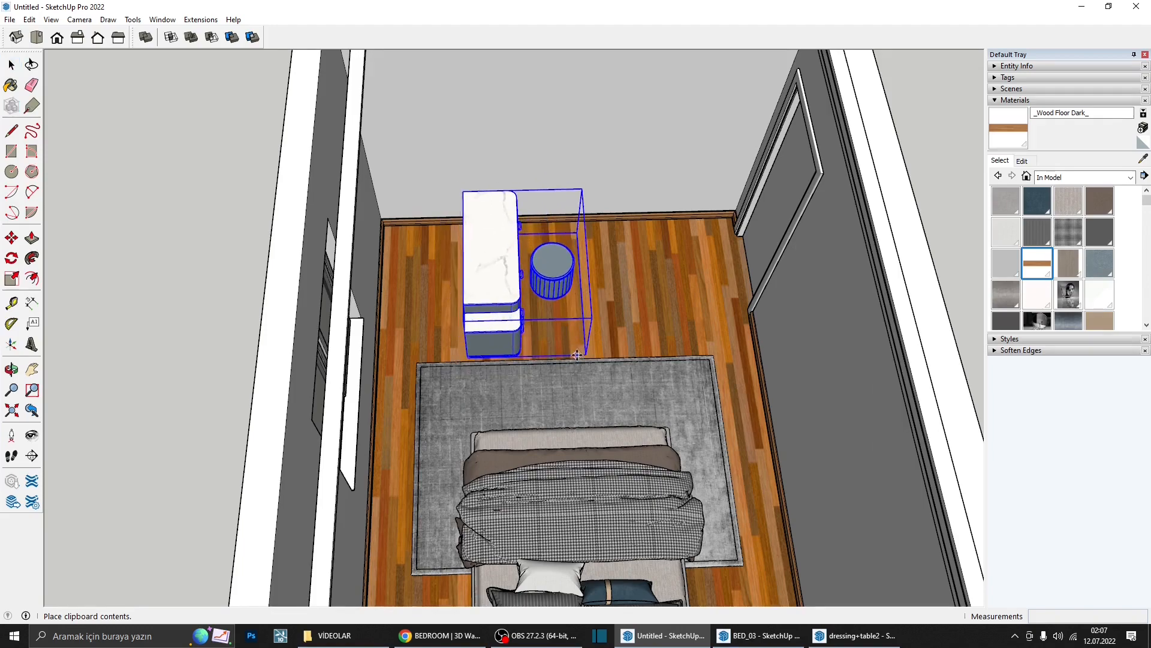
click(579, 354)
- Rotate the dressing table group so its back faces the short wall opposite the bed
middle_drag(578, 354, 575, 240)
scroll(583, 186, up, 3)
click(580, 173)
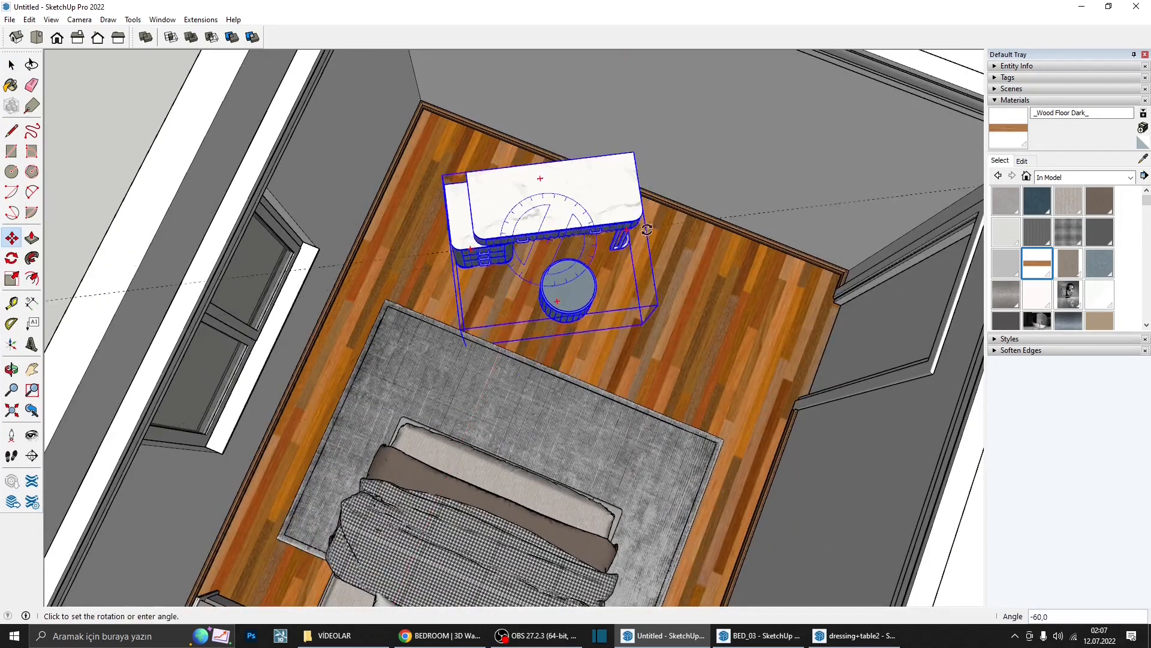
click(663, 288)
- Move the dressing table group about 25 cm so its back stands against the short wall
middle_drag(663, 289, 653, 246)
scroll(652, 240, up, 3)
click(667, 241)
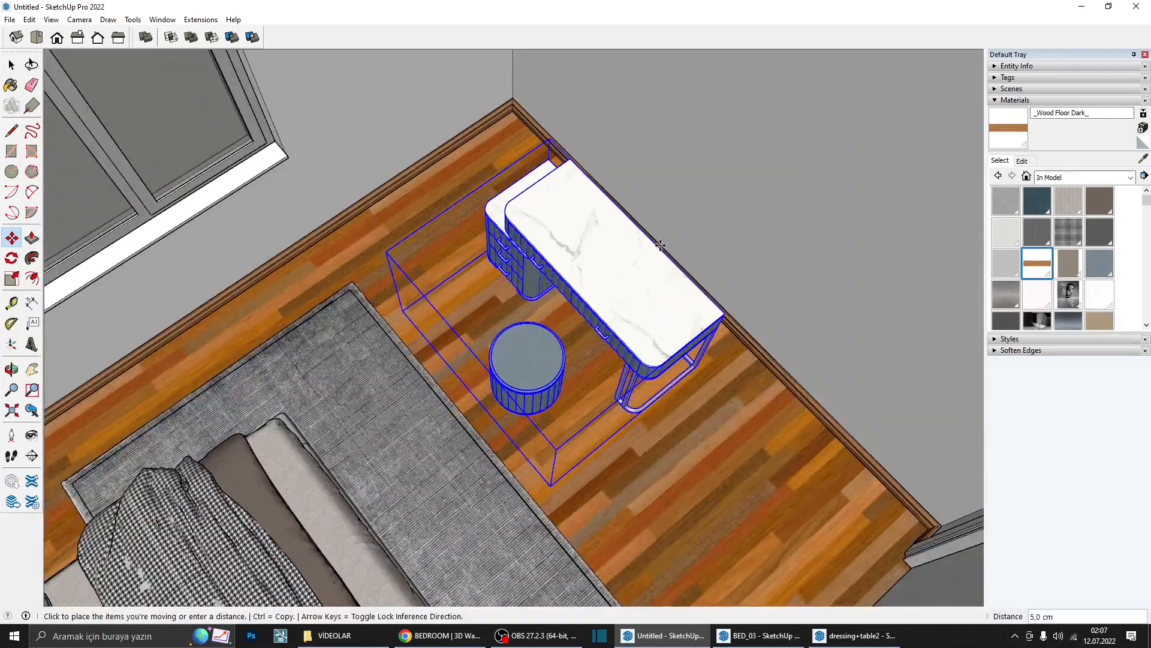
click(695, 223)
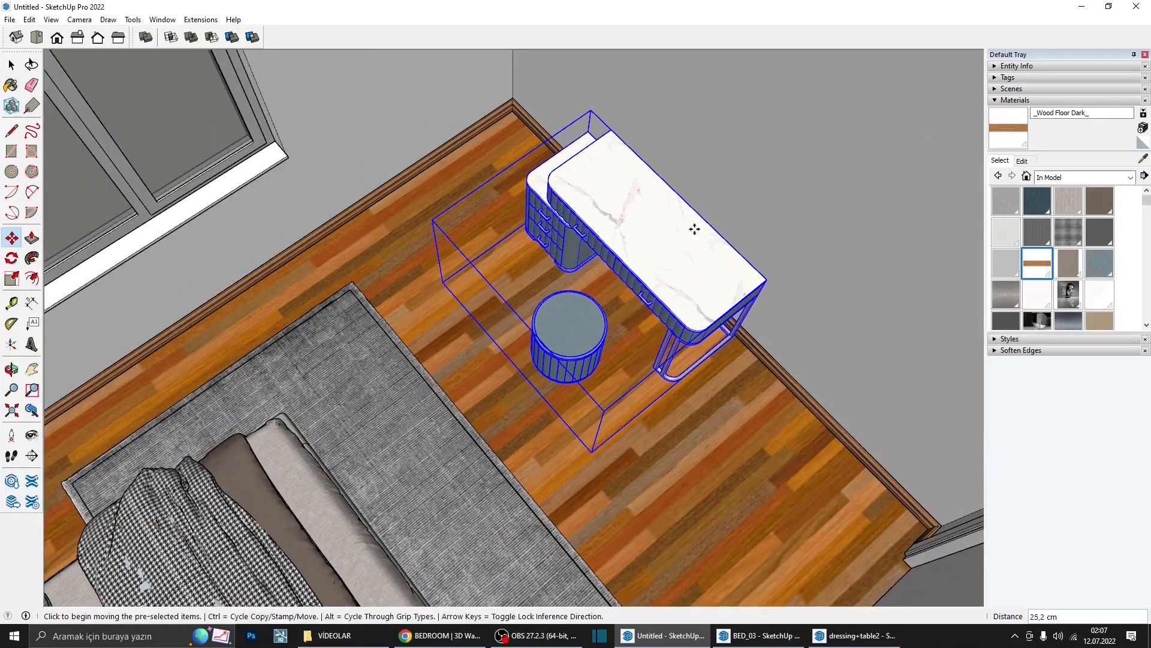
scroll(645, 347, up, 3)
middle_drag(647, 342, 951, 169)
middle_drag(654, 281, 546, 341)
scroll(479, 297, down, 1)
key(space)
scroll(589, 344, down, 3)
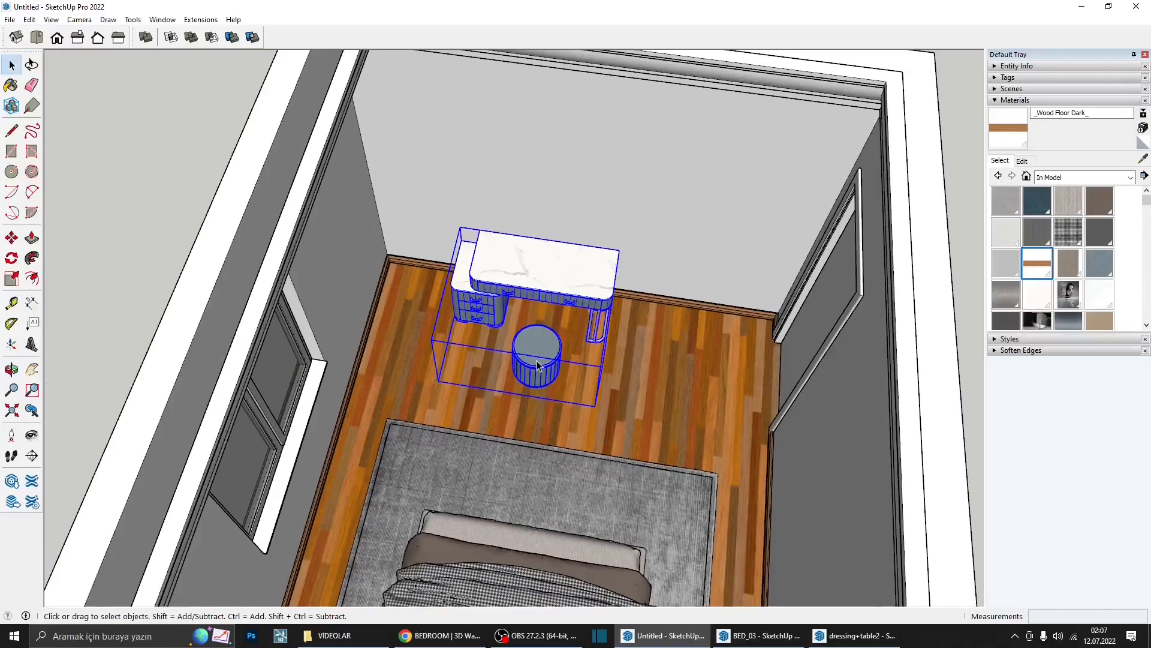
- Slide the dressing table along the short wall about 75 cm toward the window side and about 26 cm back toward the door
key(m)
click(535, 267)
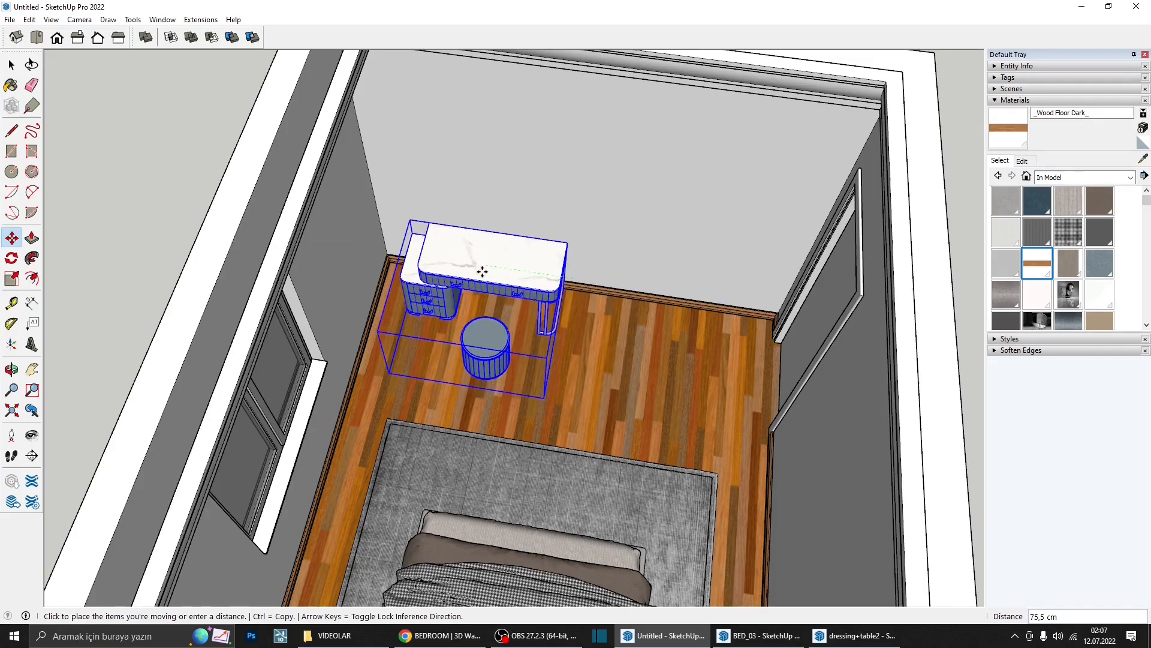
click(480, 270)
middle_drag(512, 267, 516, 354)
scroll(496, 96, down, 3)
click(498, 280)
click(519, 280)
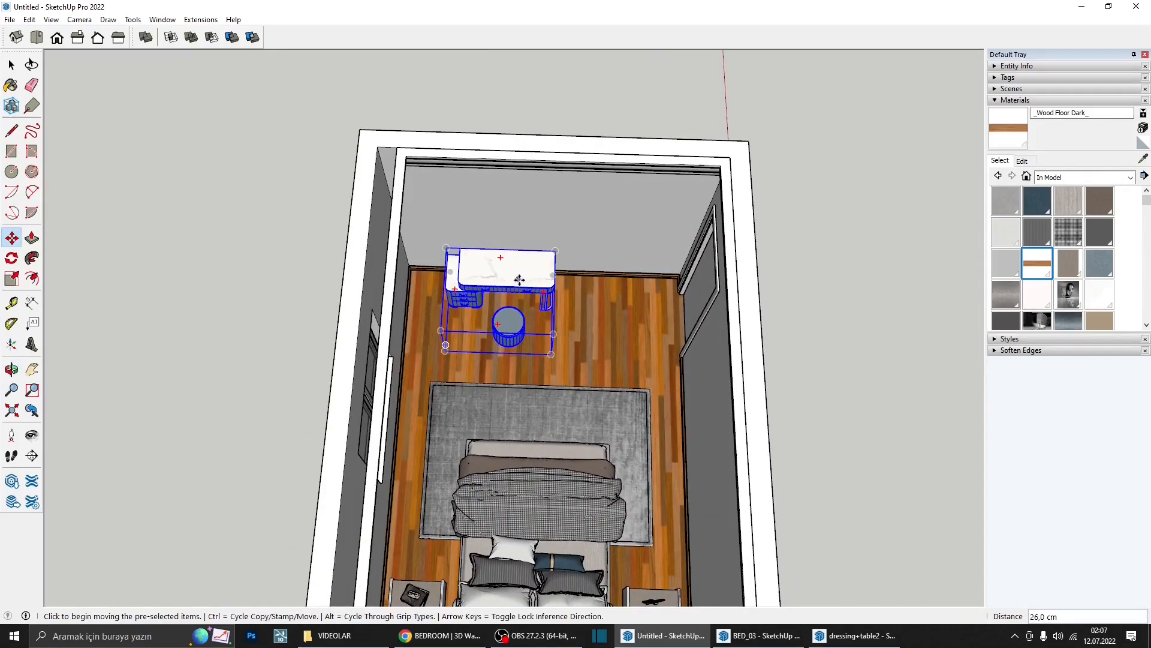
middle_drag(520, 280, 417, 372)
key(space)
- Unhide all hidden geometry of the room model
click(28, 19)
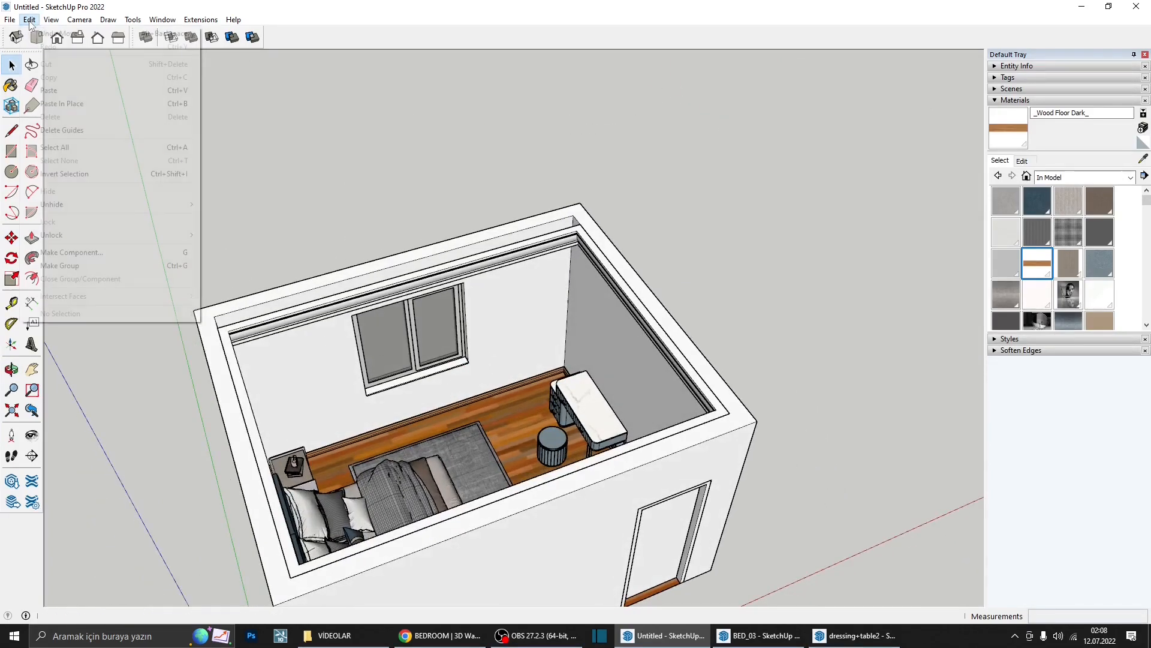
mouse_move(95, 204)
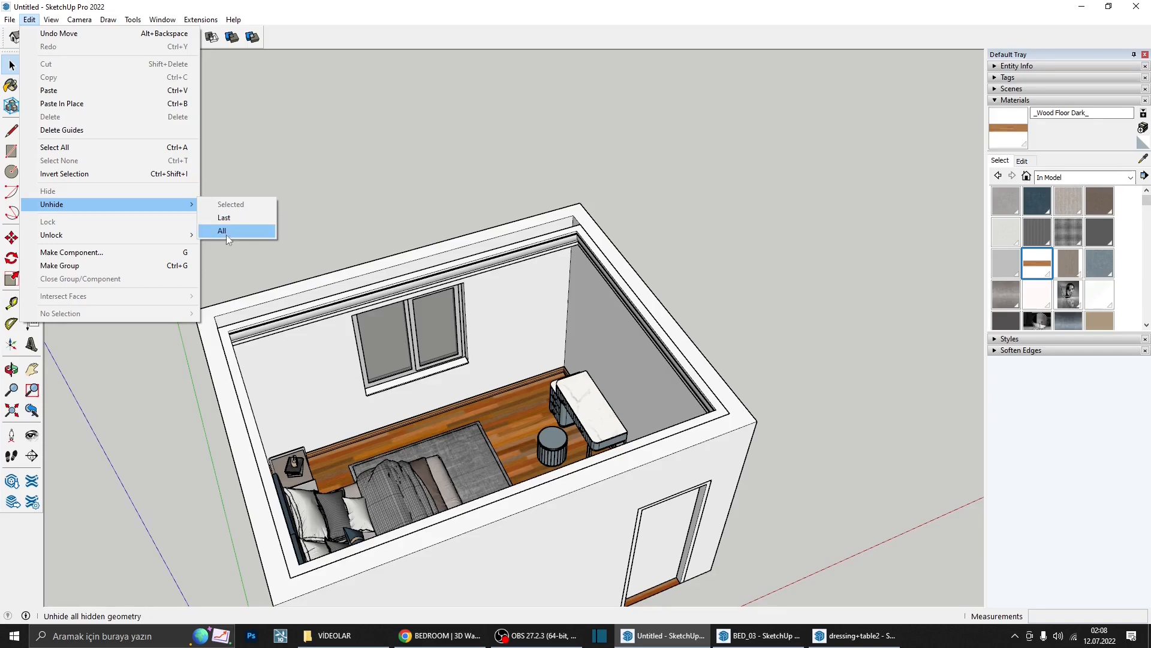
click(222, 230)
middle_drag(227, 231, 754, 413)
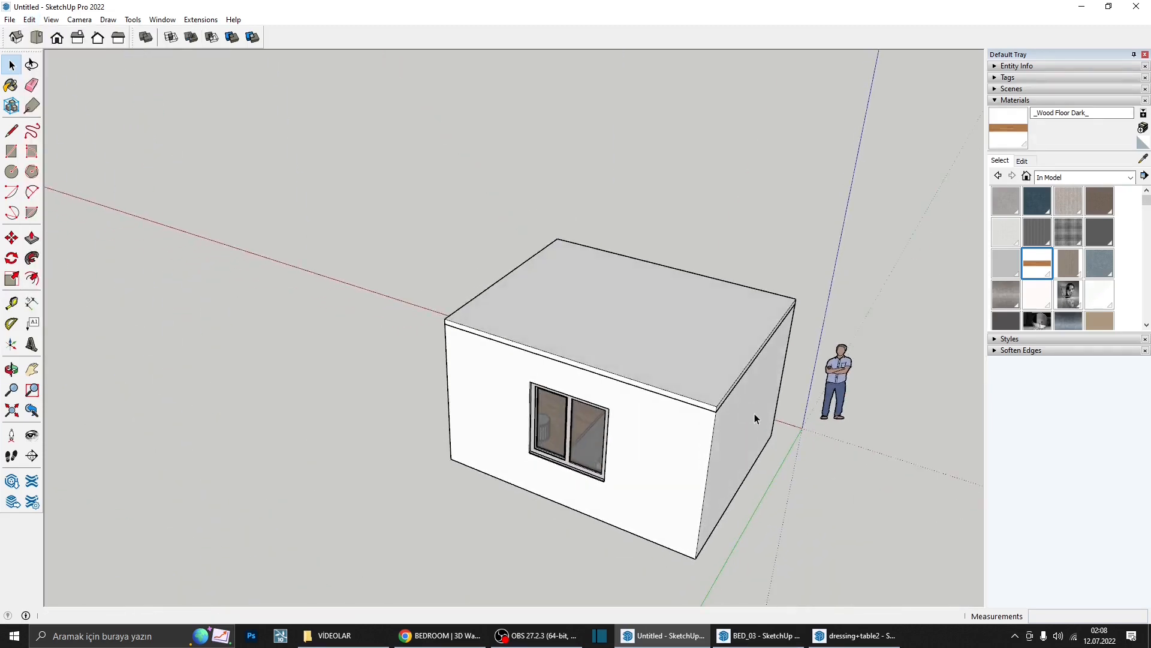
- Place a section plane on the outer face of the window wall, keeping the default name and symbol
click(32, 435)
click(32, 455)
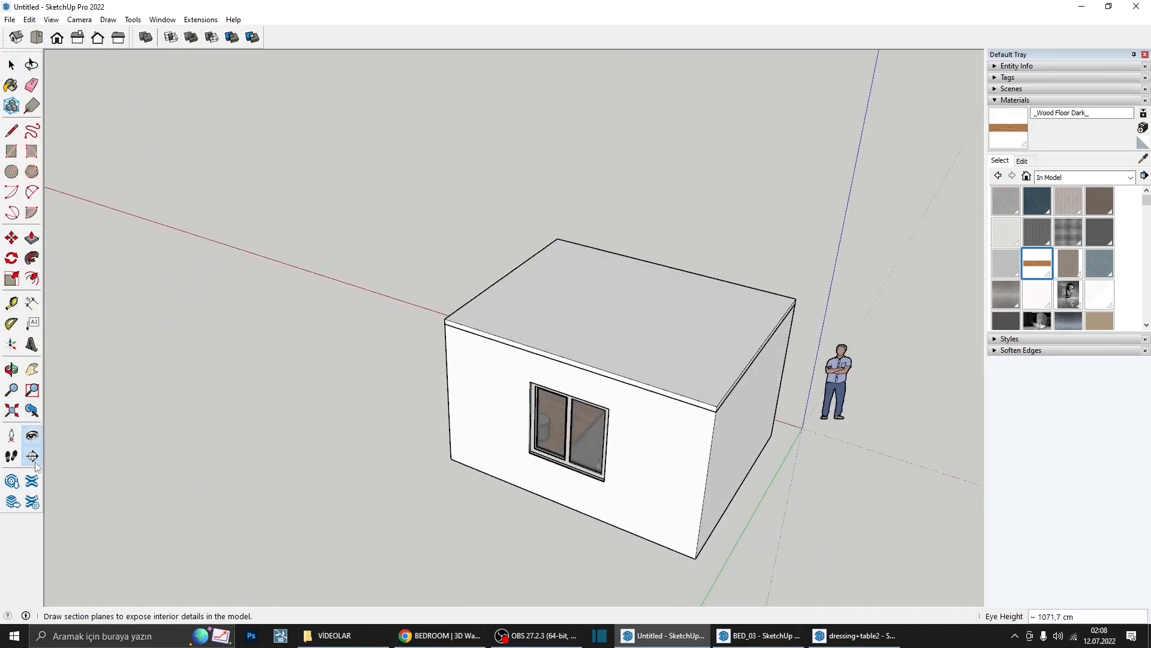
click(674, 457)
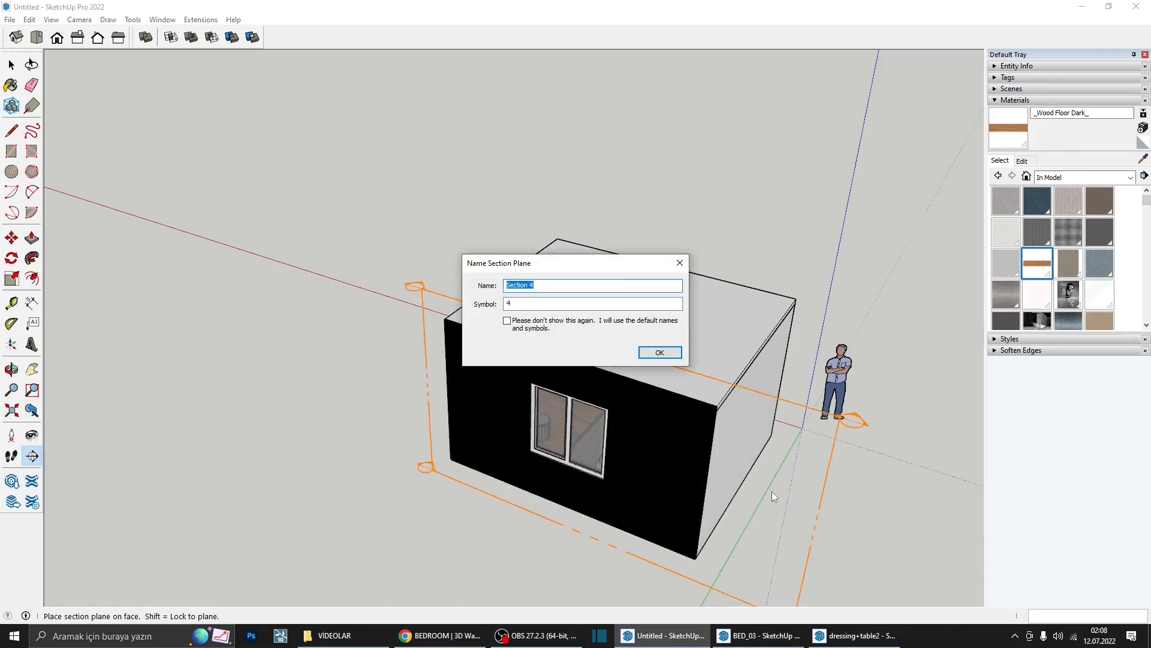
key(Return)
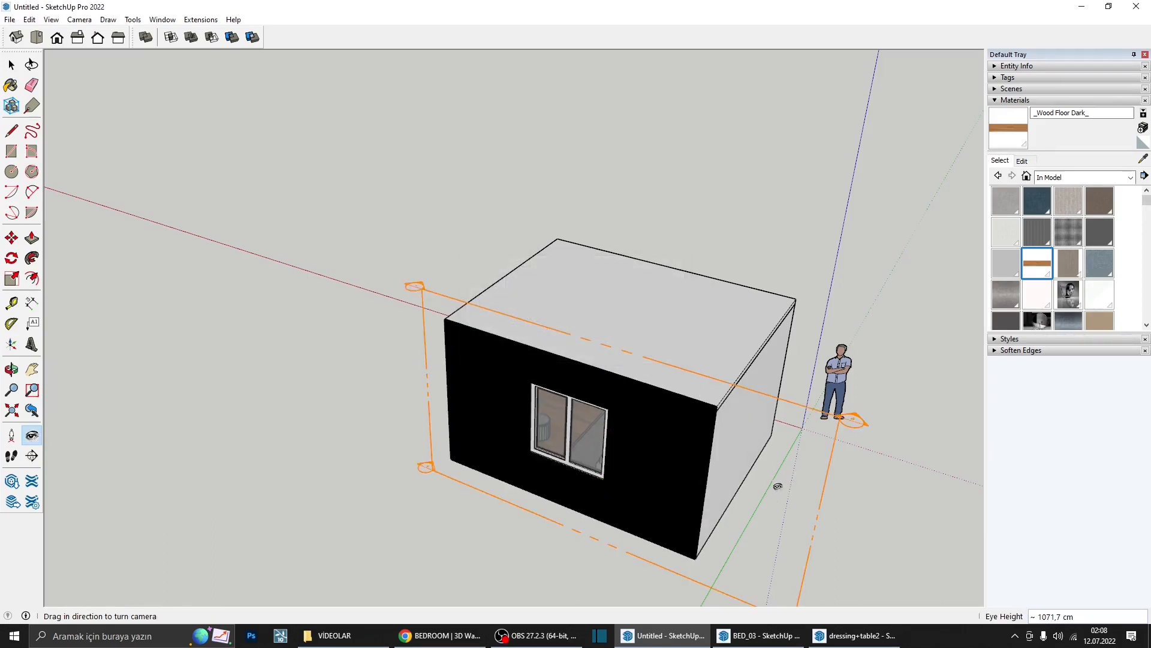
- Move the section plane about 34 cm inward past the window wall to cut the room open
key(space)
click(779, 490)
key(m)
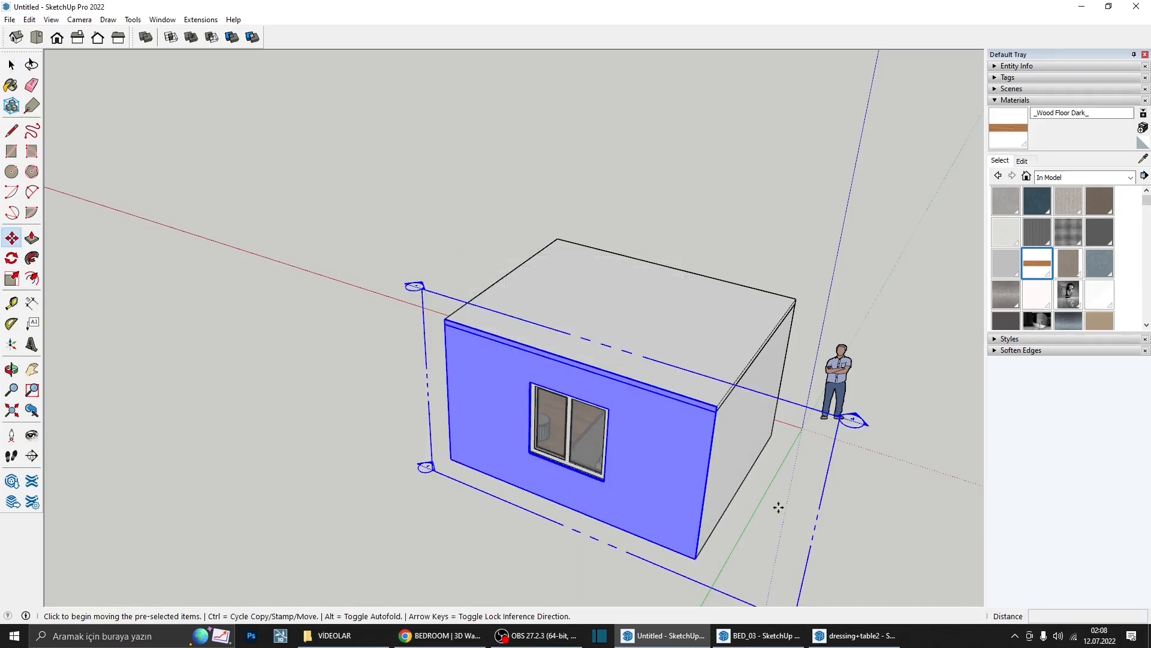
click(778, 507)
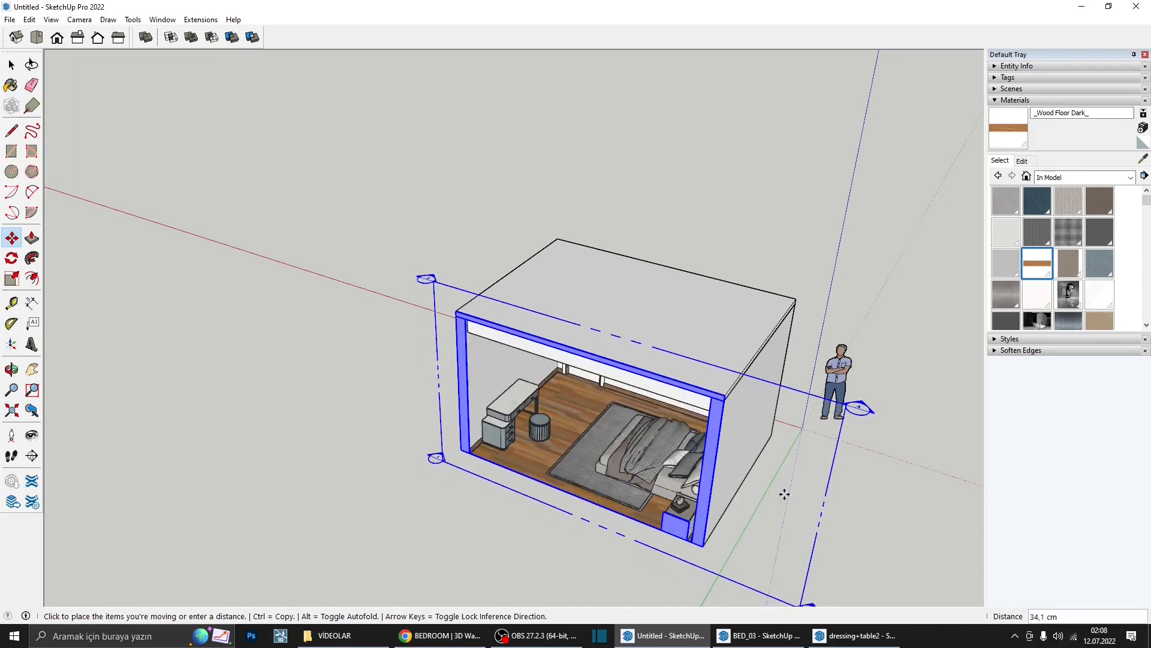
click(784, 492)
middle_drag(784, 493, 770, 329)
key(space)
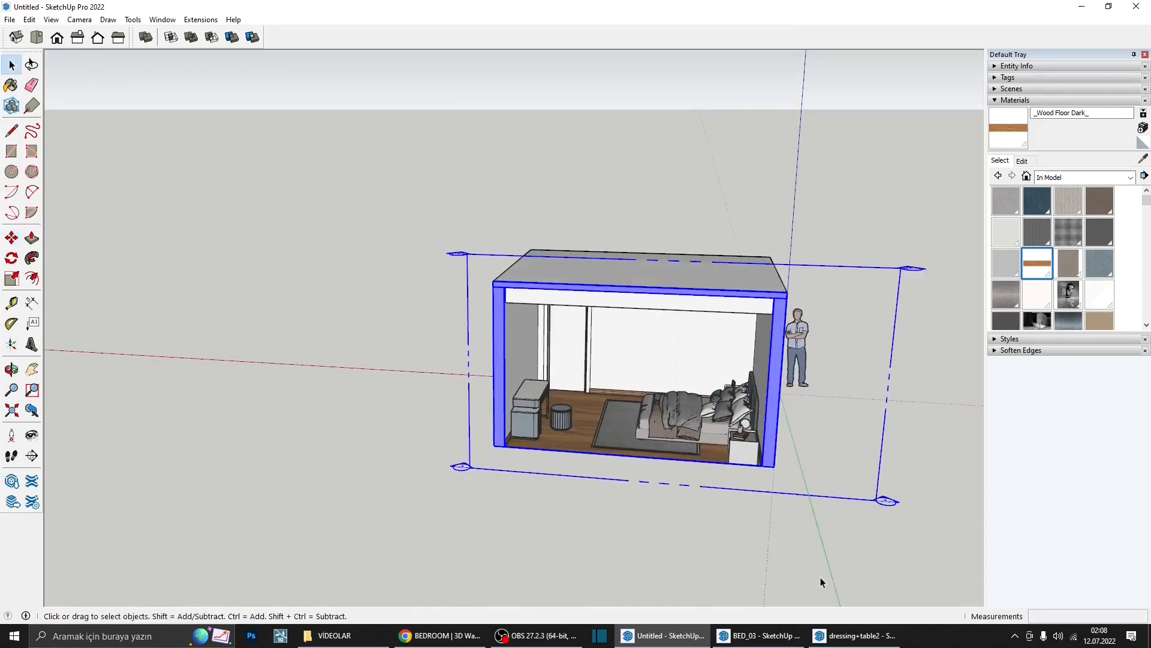
- Examine the furnished bedroom through the section cut, looking at the bed, nightstands and dressing table
click(820, 577)
scroll(747, 426, up, 2)
scroll(632, 430, up, 4)
middle_drag(632, 429, 677, 461)
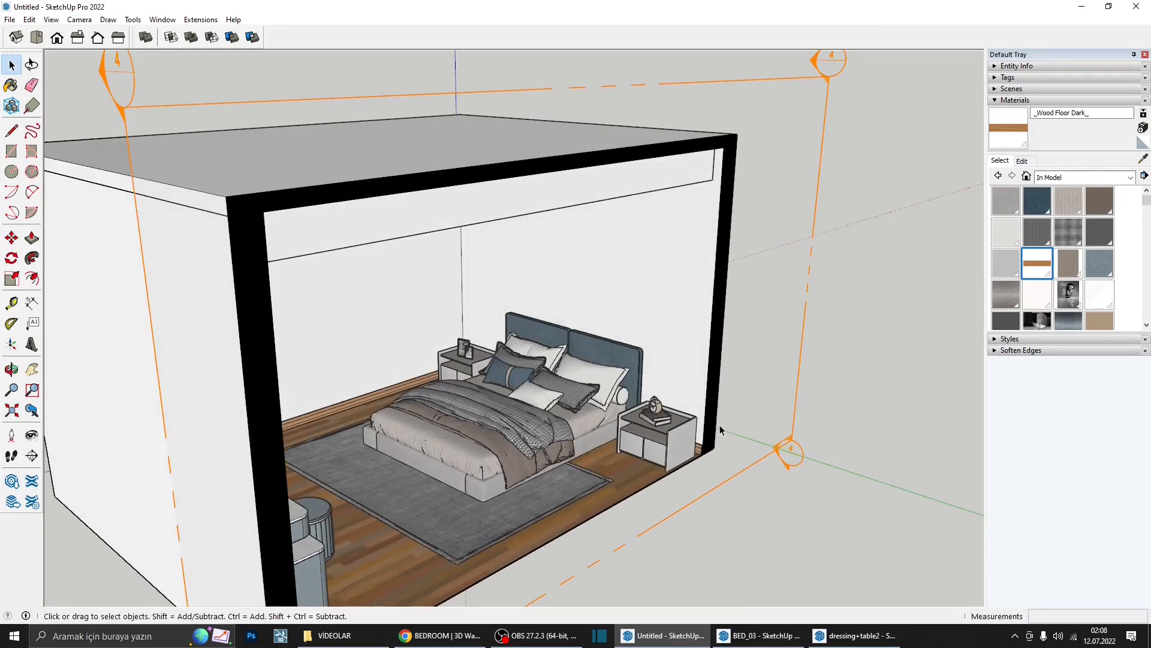
click(766, 437)
scroll(765, 433, down, 4)
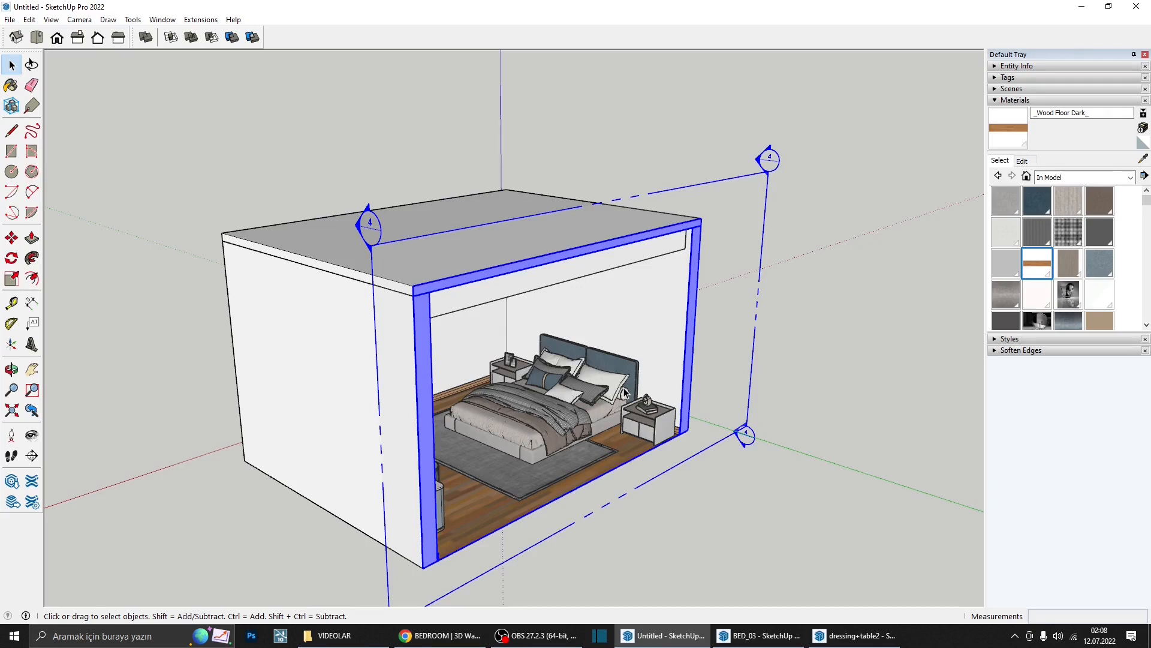
middle_drag(623, 393, 587, 422)
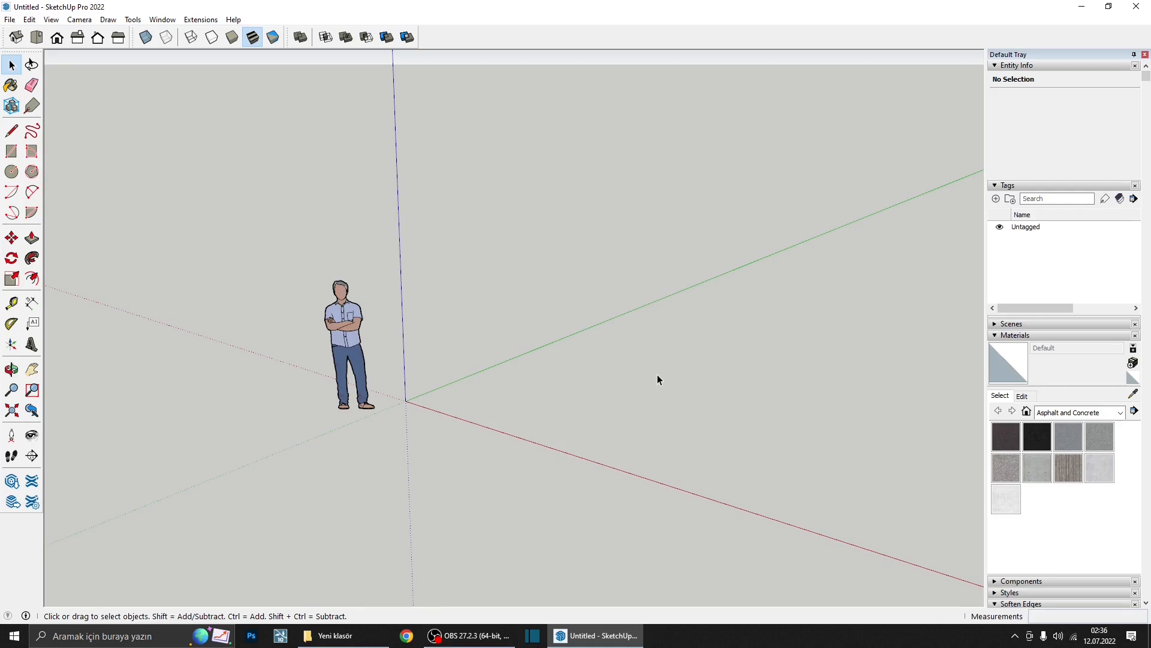
- Import the AutoCAD floor plan ders from the Yeni klasör folder into the empty model with the current import options
click(10, 20)
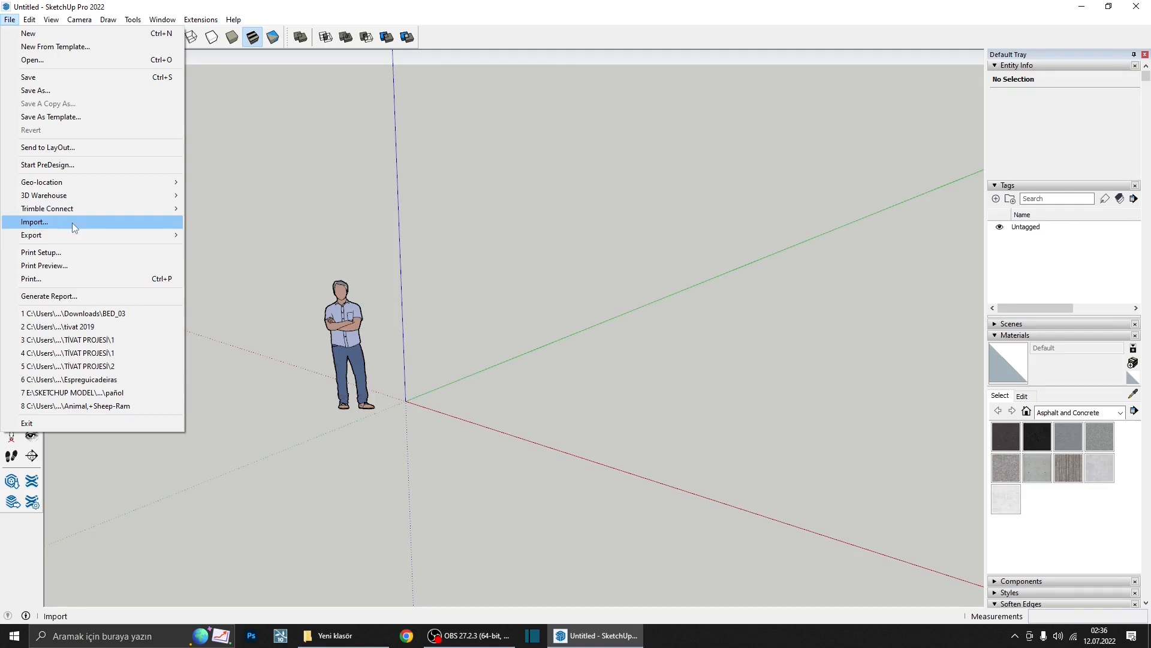
click(33, 222)
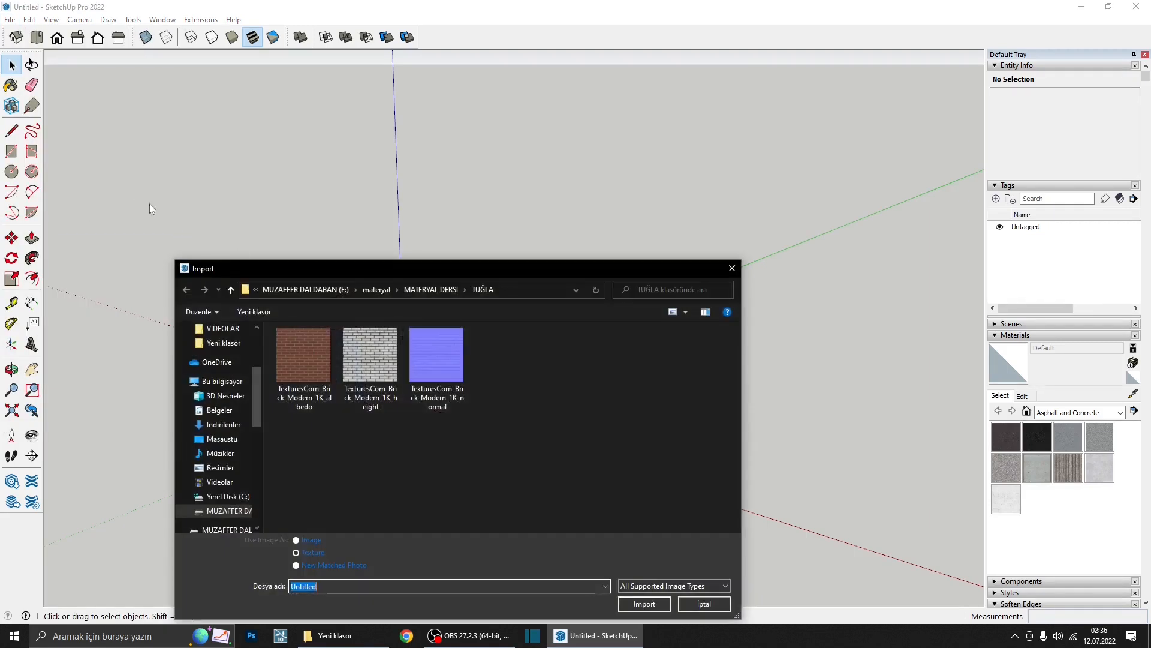
drag(384, 268, 362, 153)
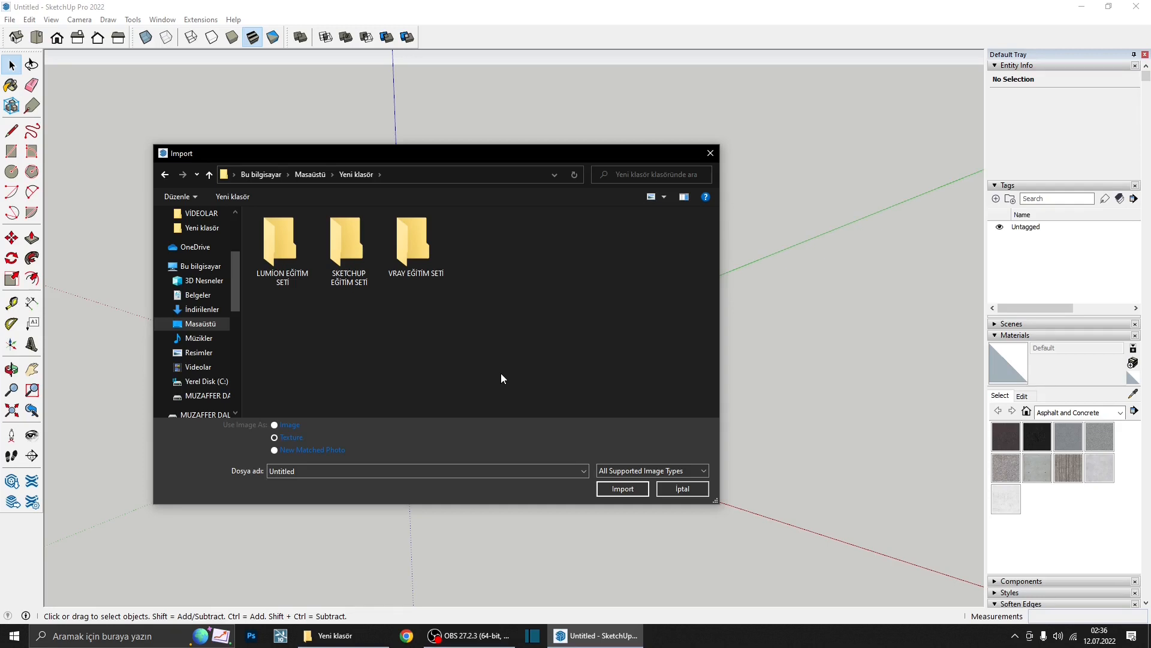
click(644, 470)
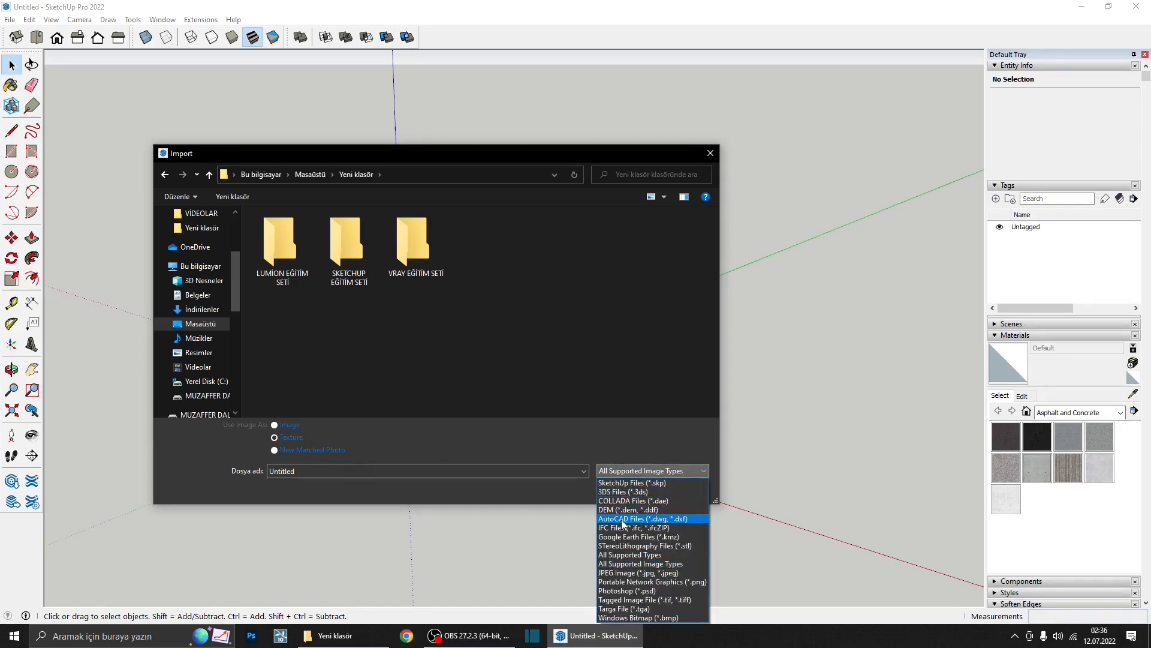
click(623, 520)
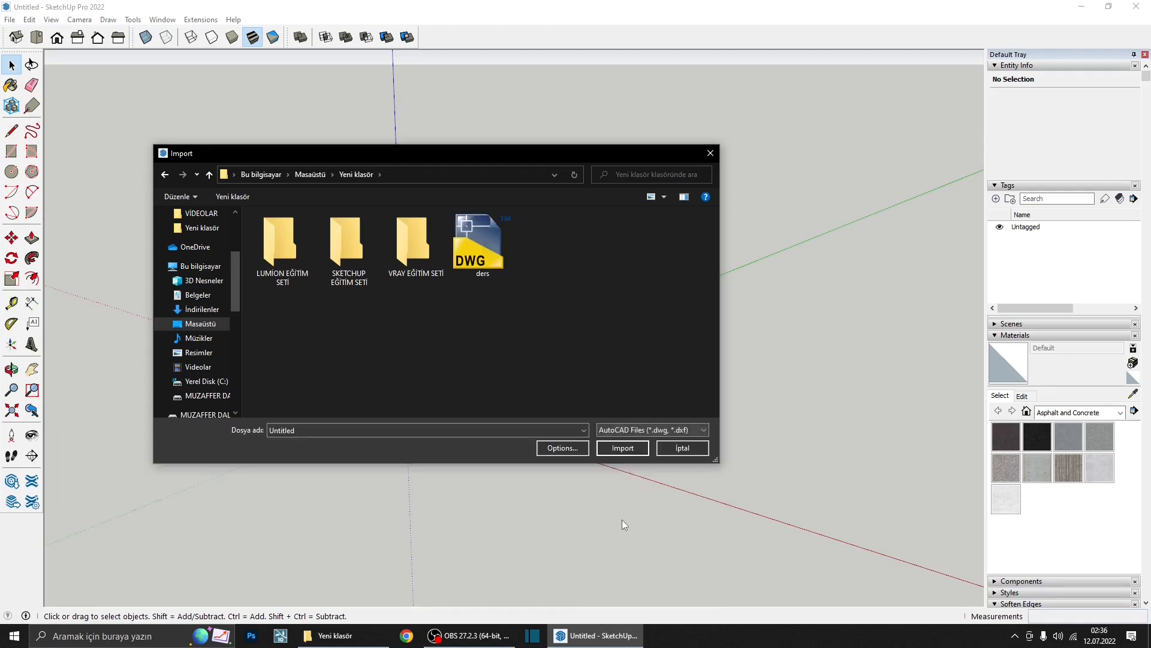
click(481, 249)
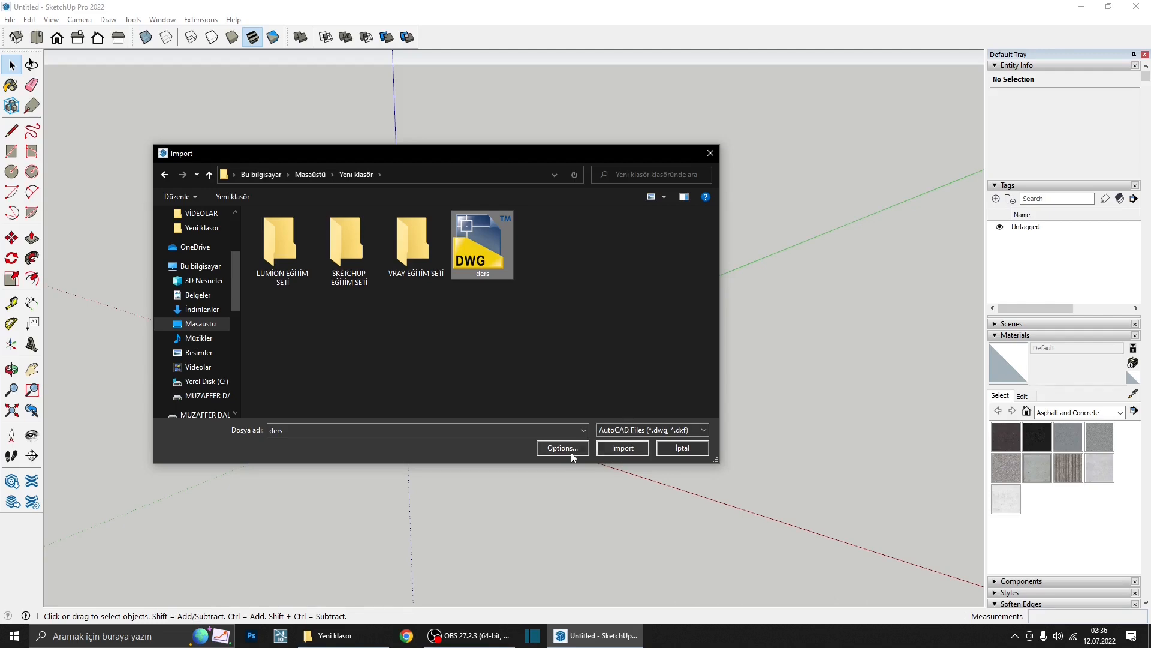
click(614, 451)
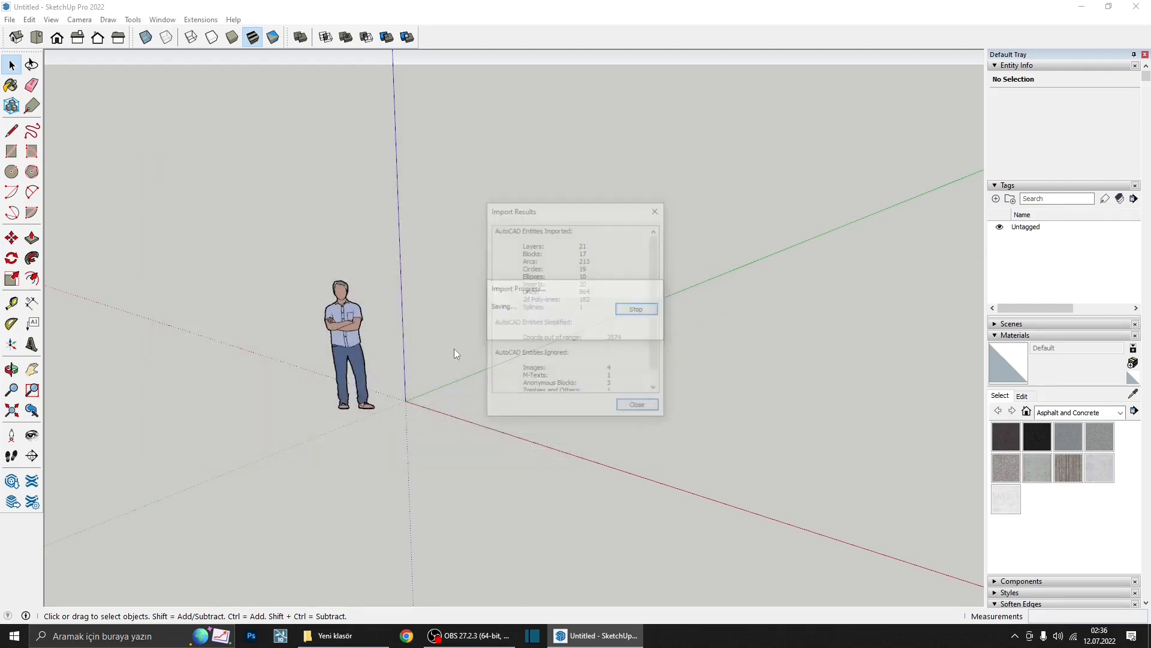
click(637, 404)
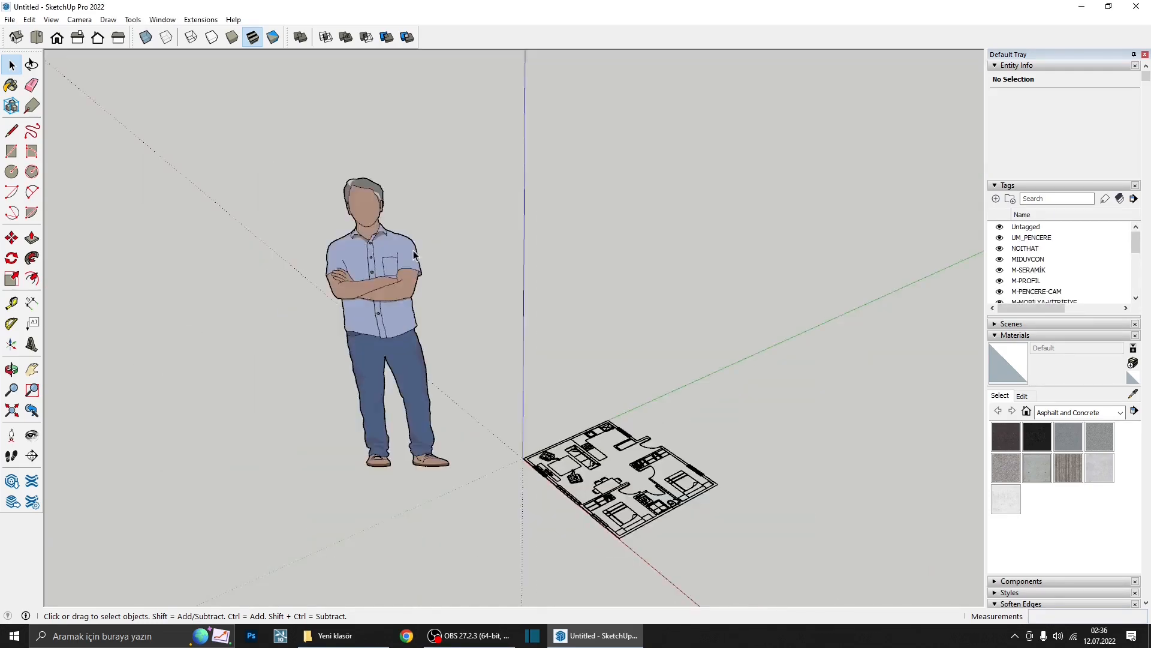
- Measure the thickness of the outer wall near the bedroom corner of the imported floor plan
scroll(540, 427, up, 3)
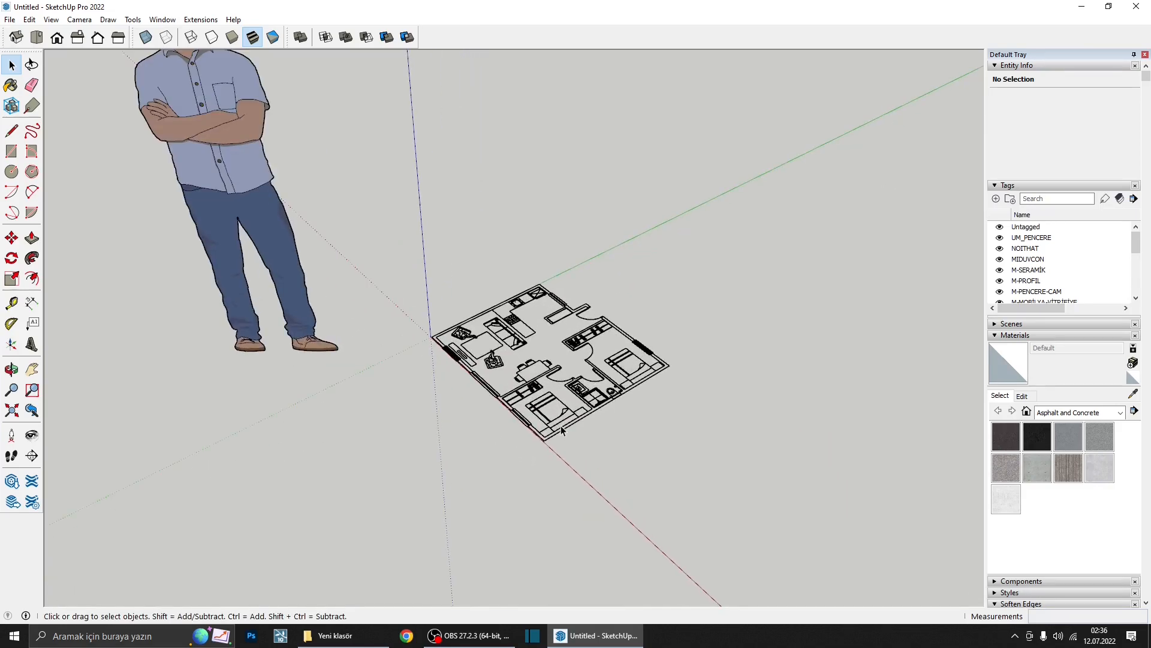
scroll(558, 435, up, 2)
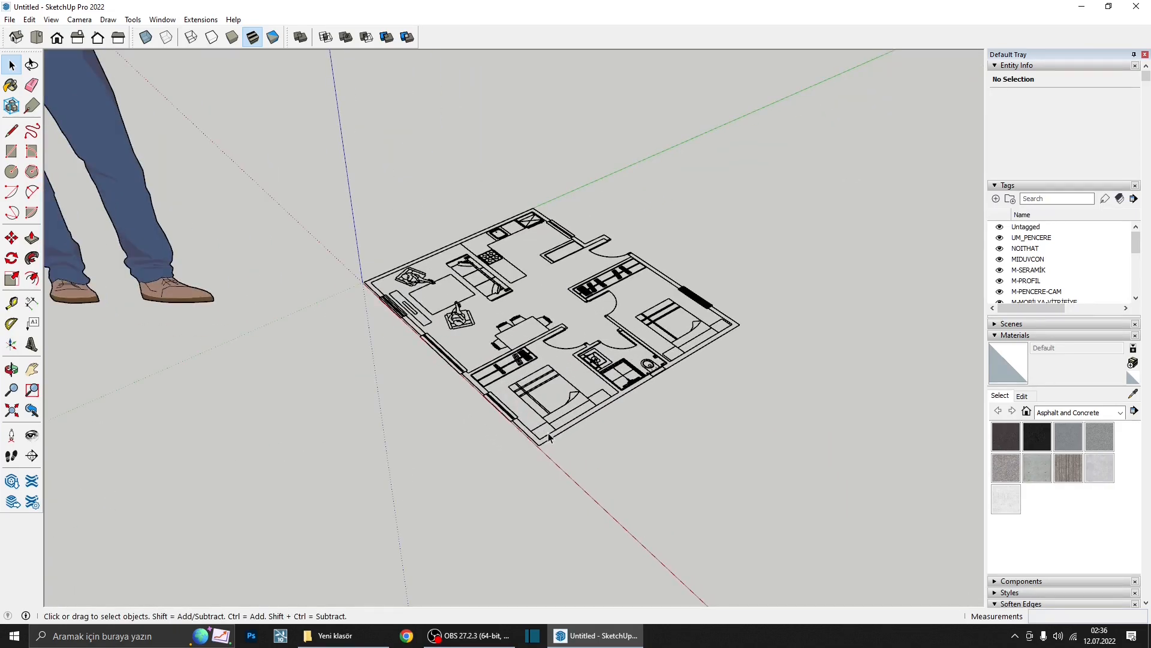
key(t)
scroll(549, 438, up, 5)
click(545, 434)
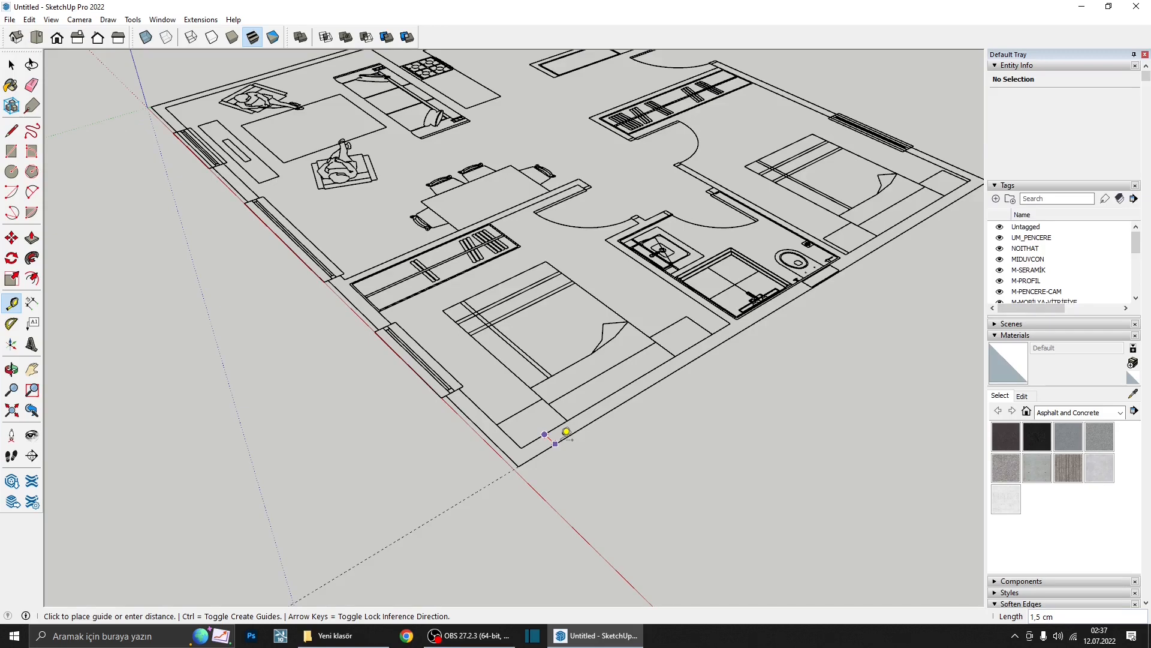
key(space)
scroll(542, 438, down, 4)
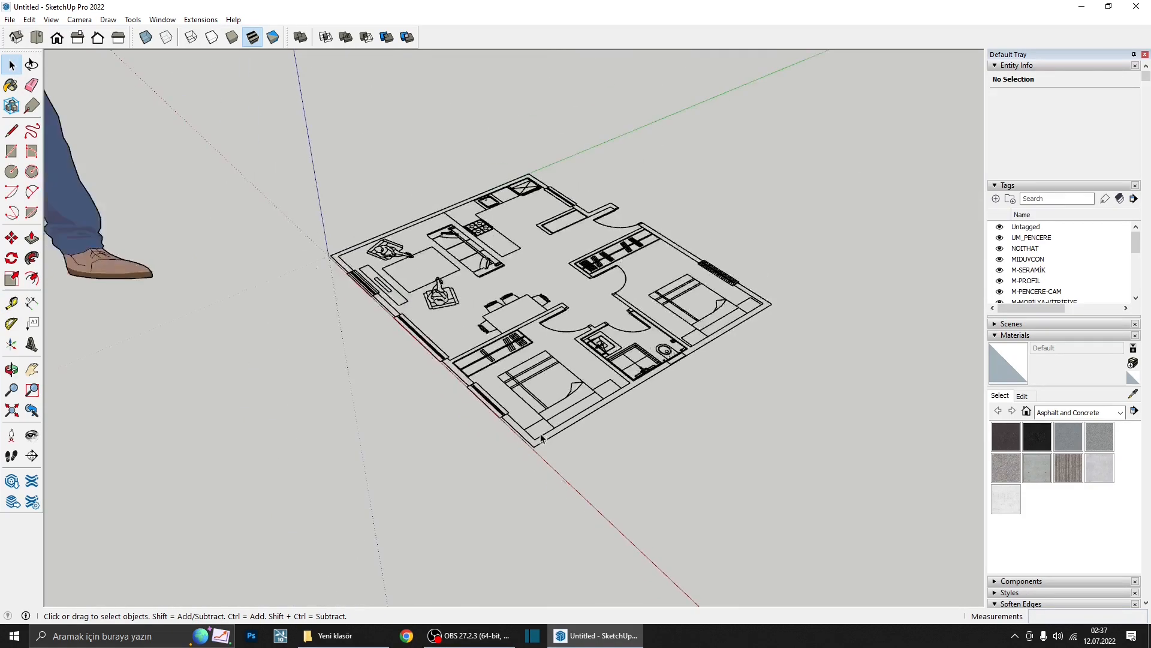
- Undo the import of the ders floor plan
key(ctrl+z)
scroll(621, 420, down, 2)
shift+middle_drag(545, 324, 533, 445)
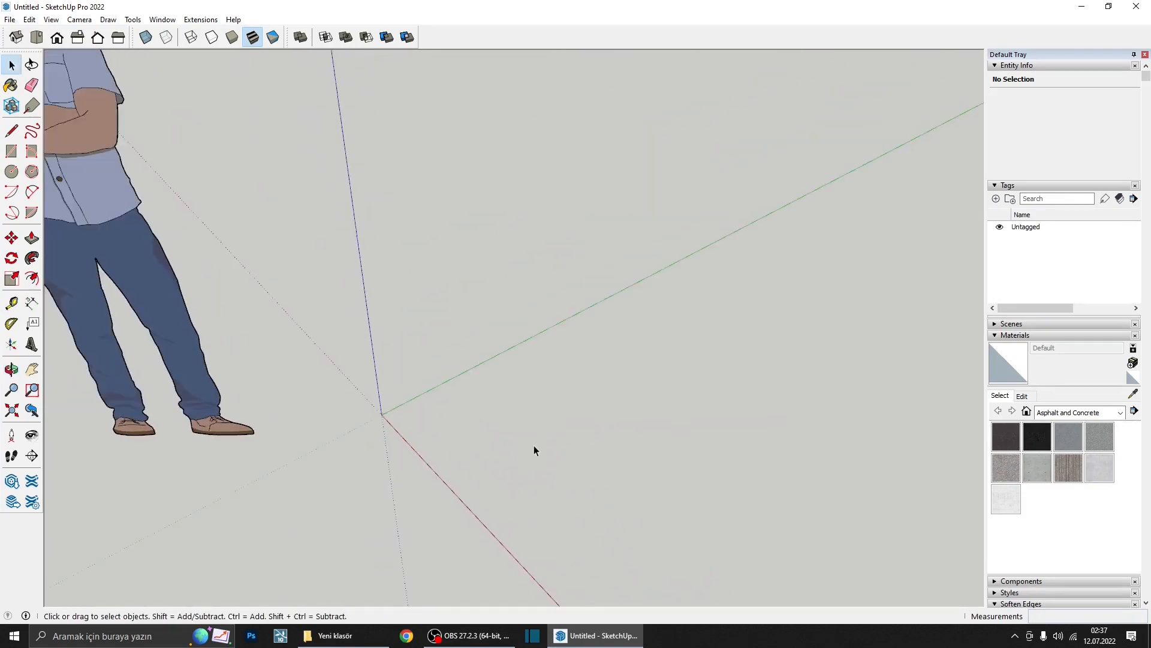
scroll(531, 441, down, 2)
- Choose the ders drawing for import again and set its import units to Centimeters
click(10, 19)
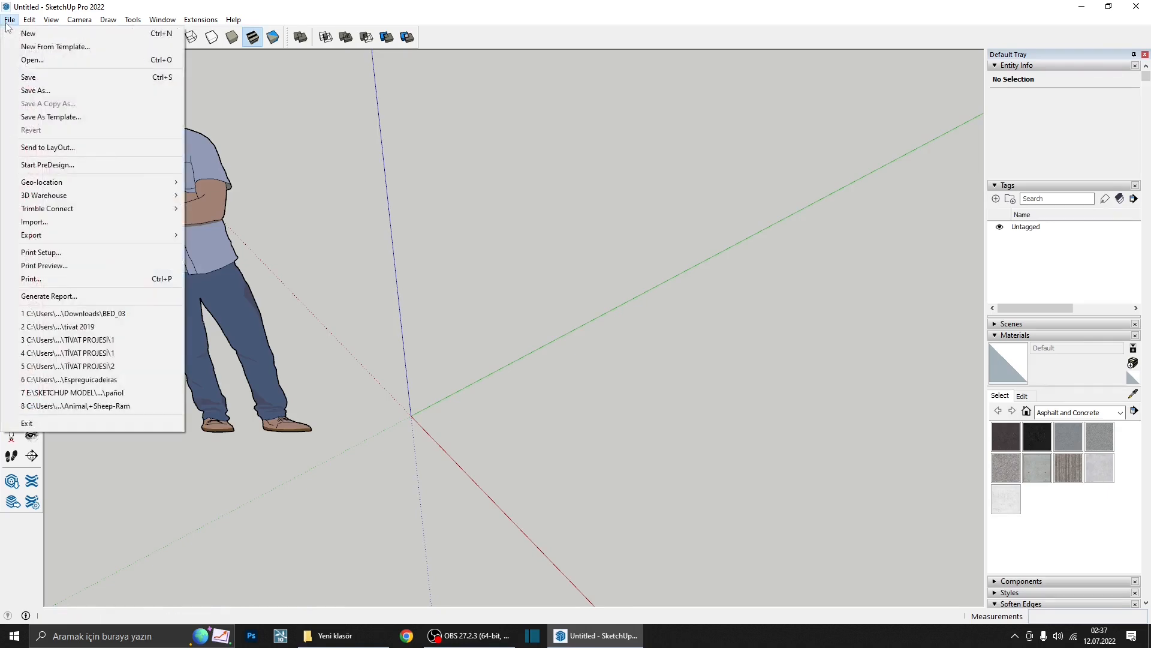
click(87, 222)
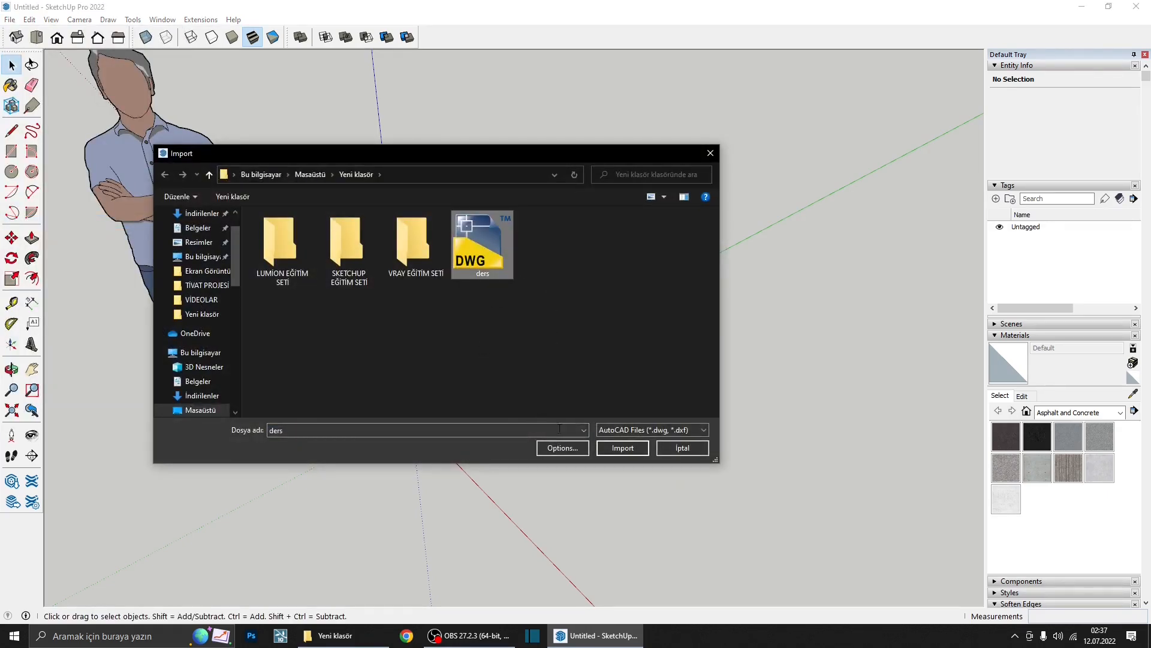
click(566, 448)
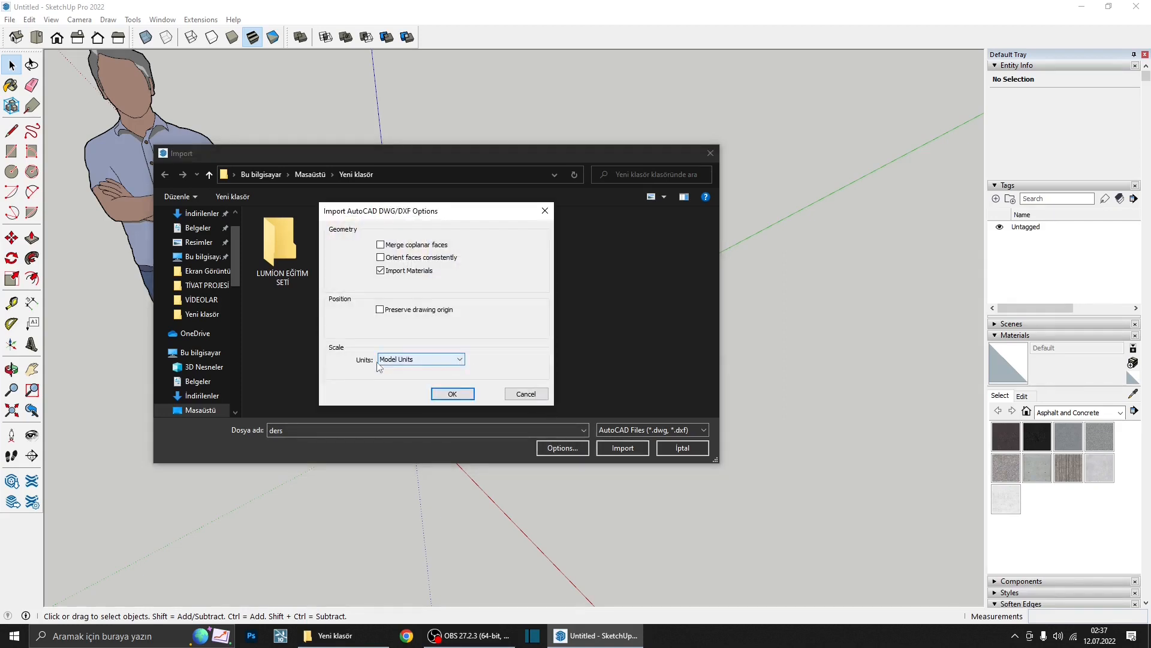
click(414, 360)
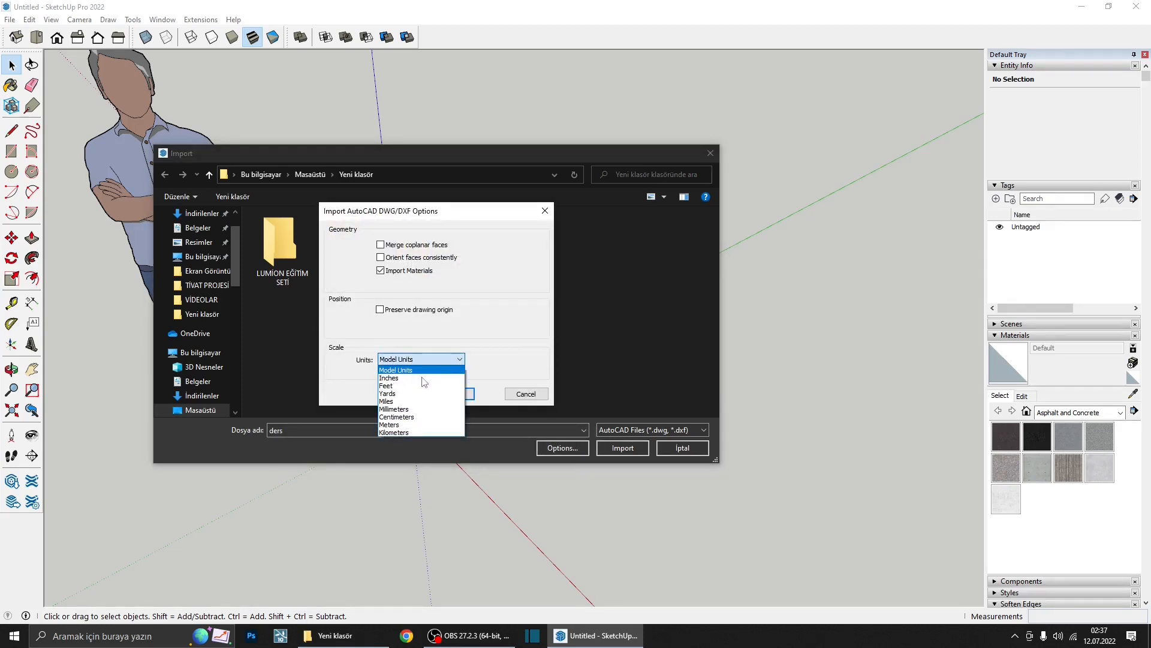
click(397, 417)
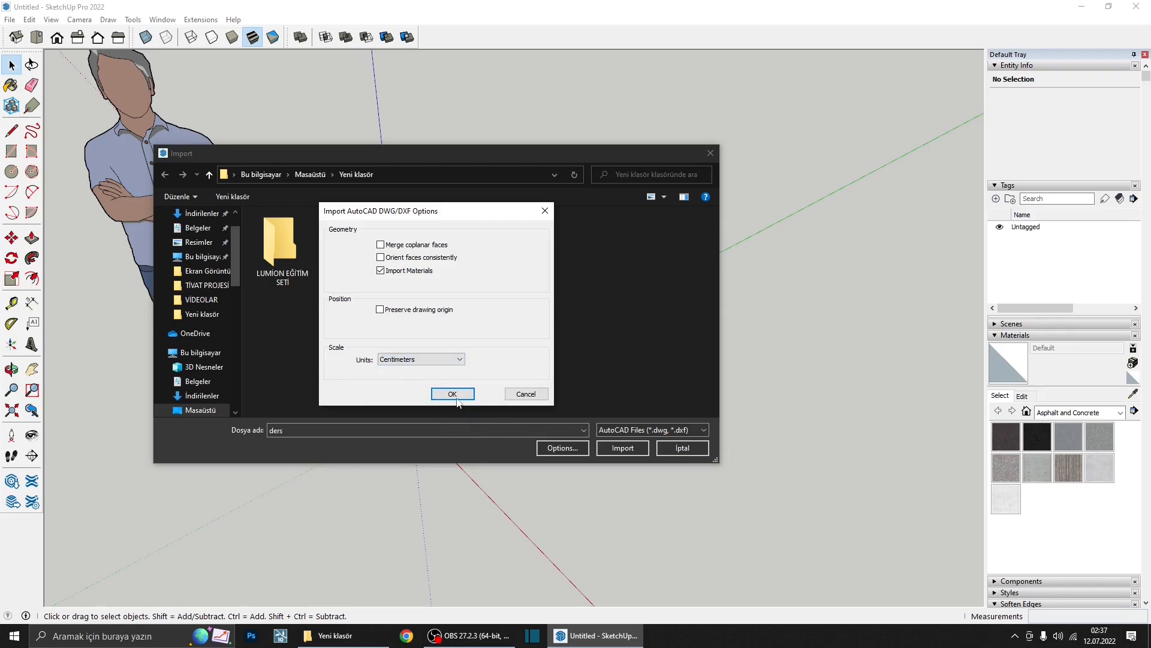
click(454, 395)
- Import the ders floor plan, dismiss the import results, and select the imported plan to check it
click(623, 449)
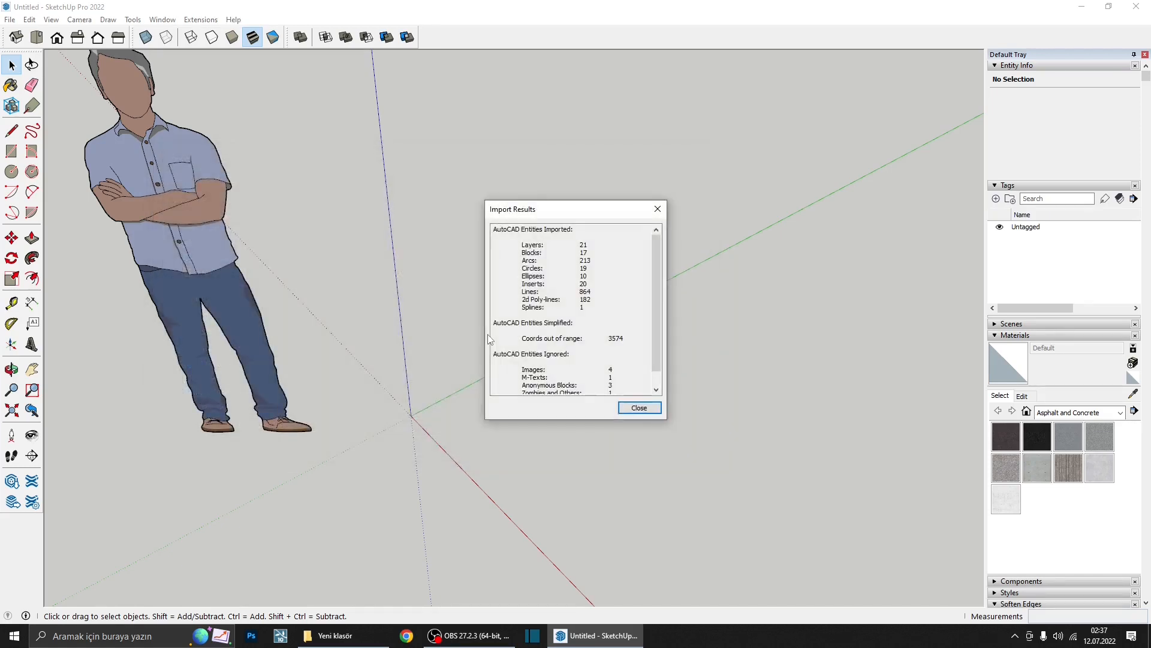
click(637, 411)
scroll(426, 347, down, 3)
middle_drag(427, 347, 569, 339)
middle_drag(201, 282, 517, 232)
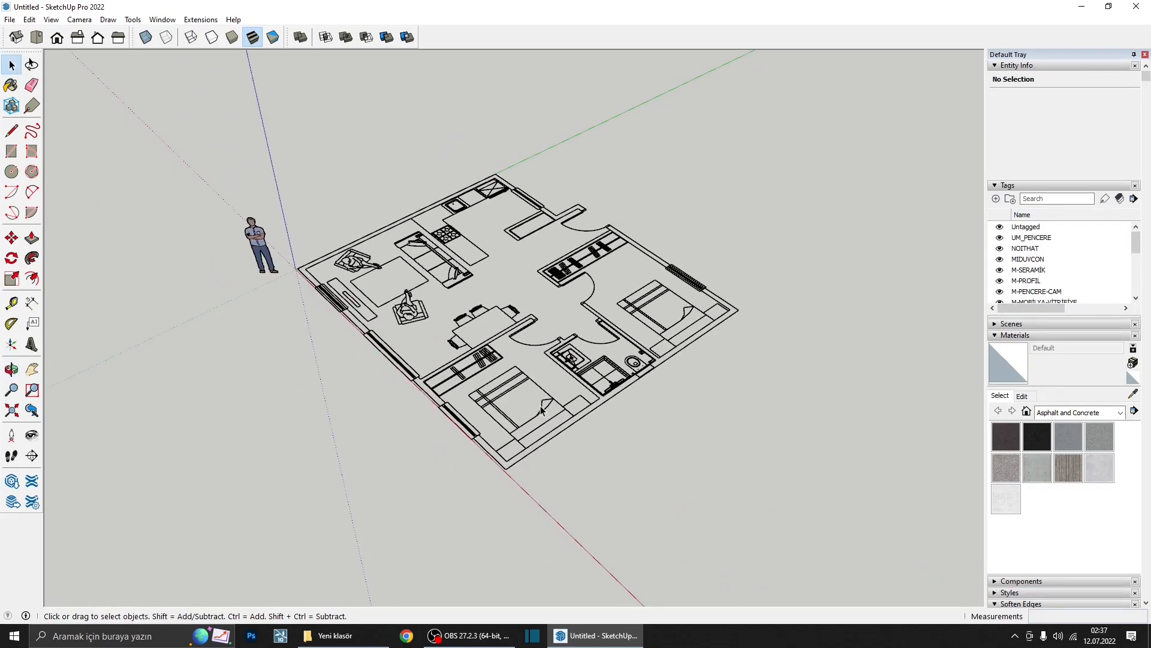
click(545, 341)
scroll(472, 304, up, 3)
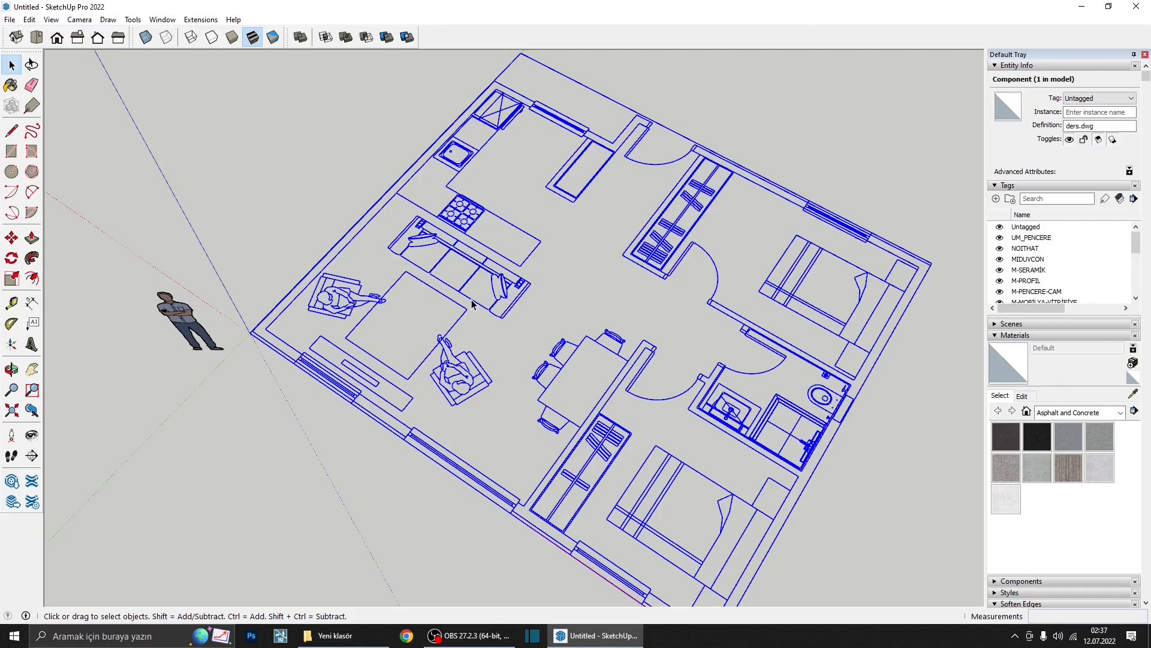
middle_drag(468, 294, 460, 252)
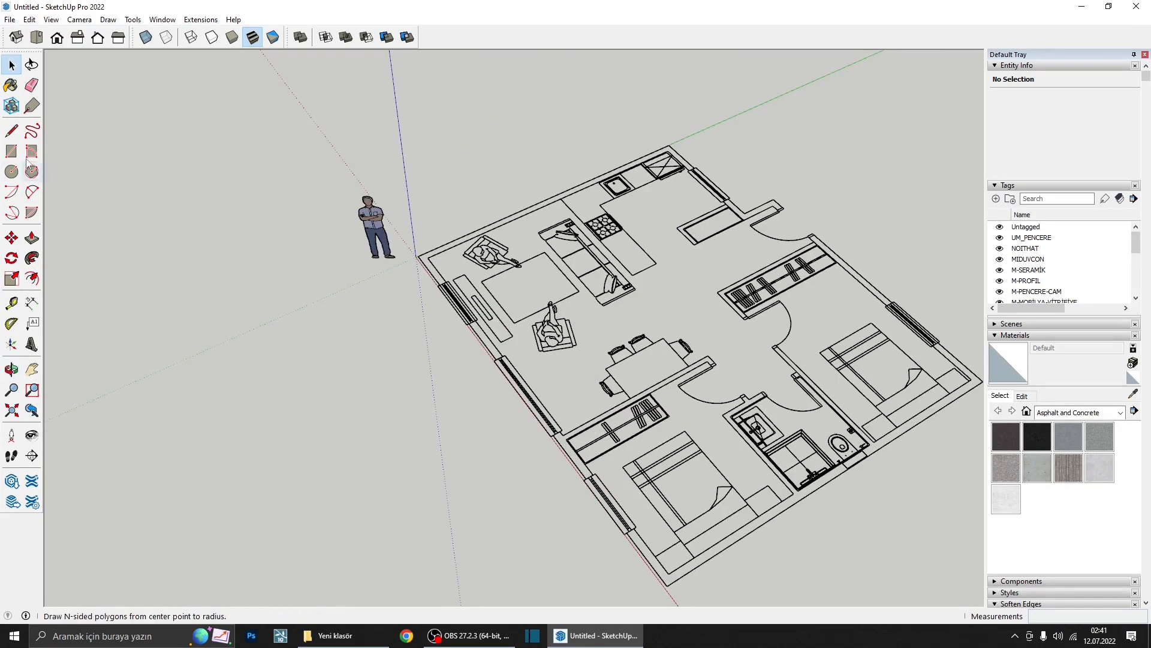
- Draw a rectangle over the outer wall running along the living room and kitchen, from the origin corner to the kitchen corner
click(11, 152)
scroll(178, 403, up, 5)
click(160, 412)
scroll(732, 171, up, 3)
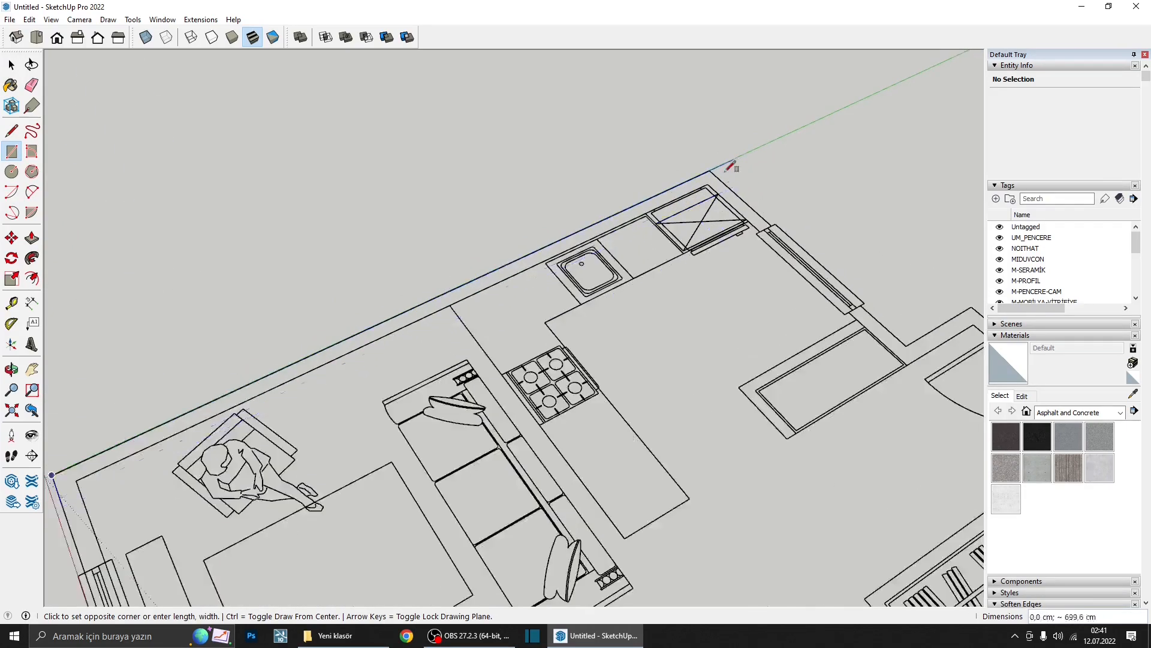
click(713, 172)
- Draw a rectangle over the kitchen's window wall, from the kitchen's outer corner to the inner corner at the entrance recess
click(712, 172)
scroll(581, 167, down, 4)
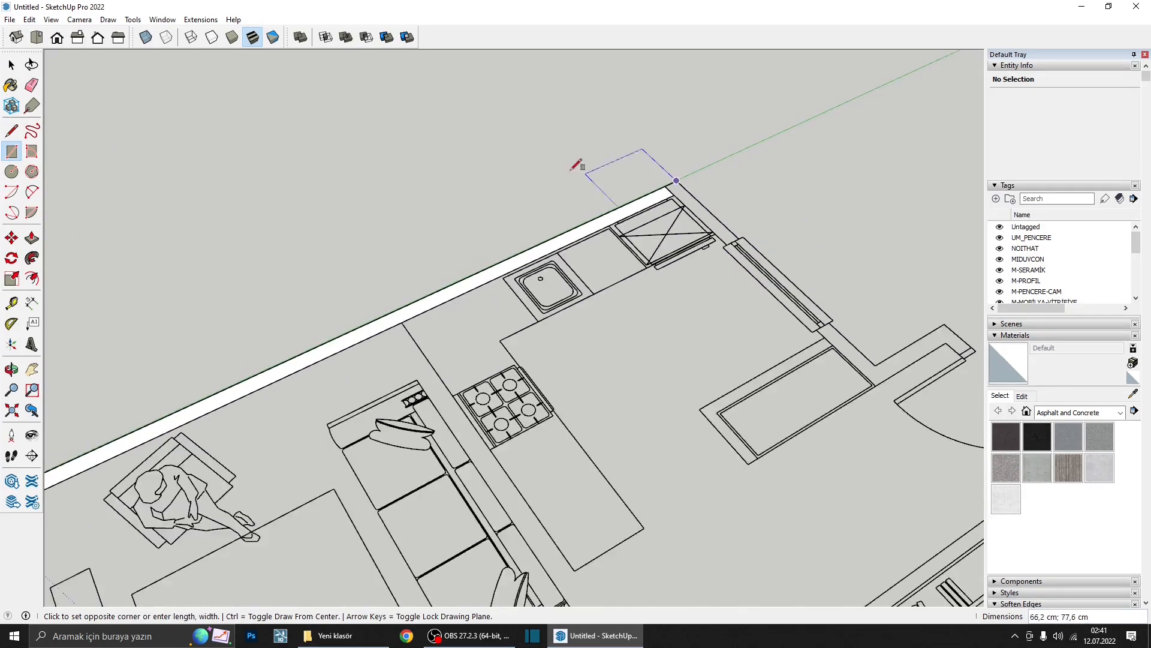
scroll(750, 269, up, 3)
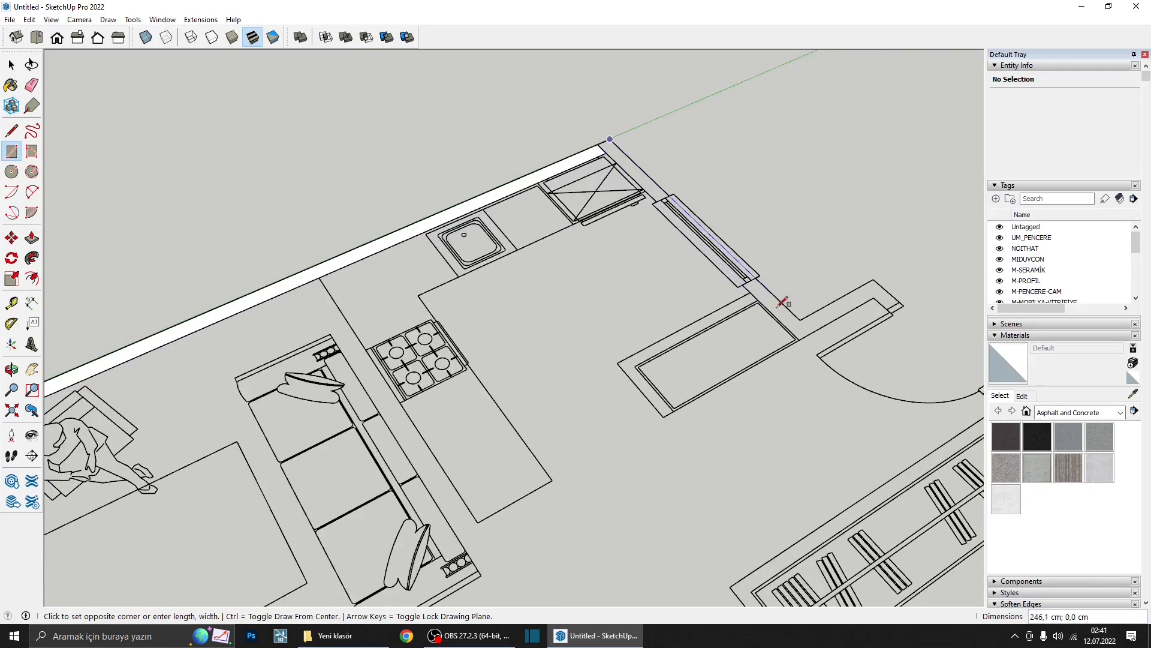
click(799, 340)
- Cover the short wall beside the entrance door with a rectangle and fill its end with a 15 × 15 cm square
shift+middle_drag(799, 340, 602, 349)
scroll(601, 349, up, 2)
click(593, 374)
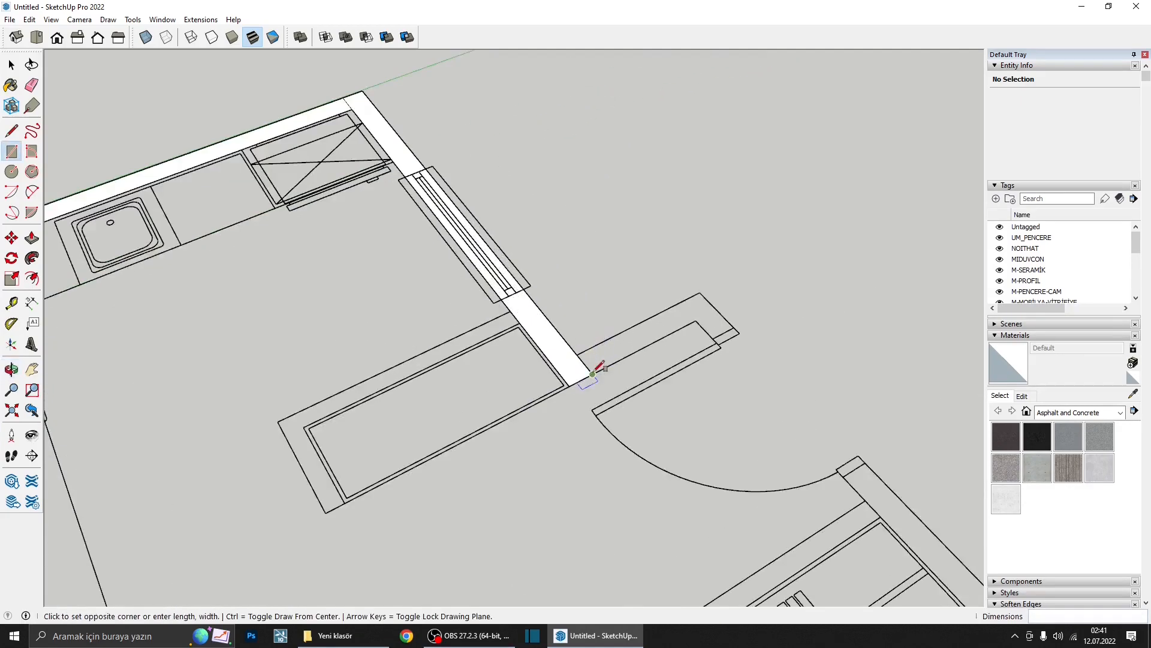
click(700, 293)
click(716, 310)
click(713, 340)
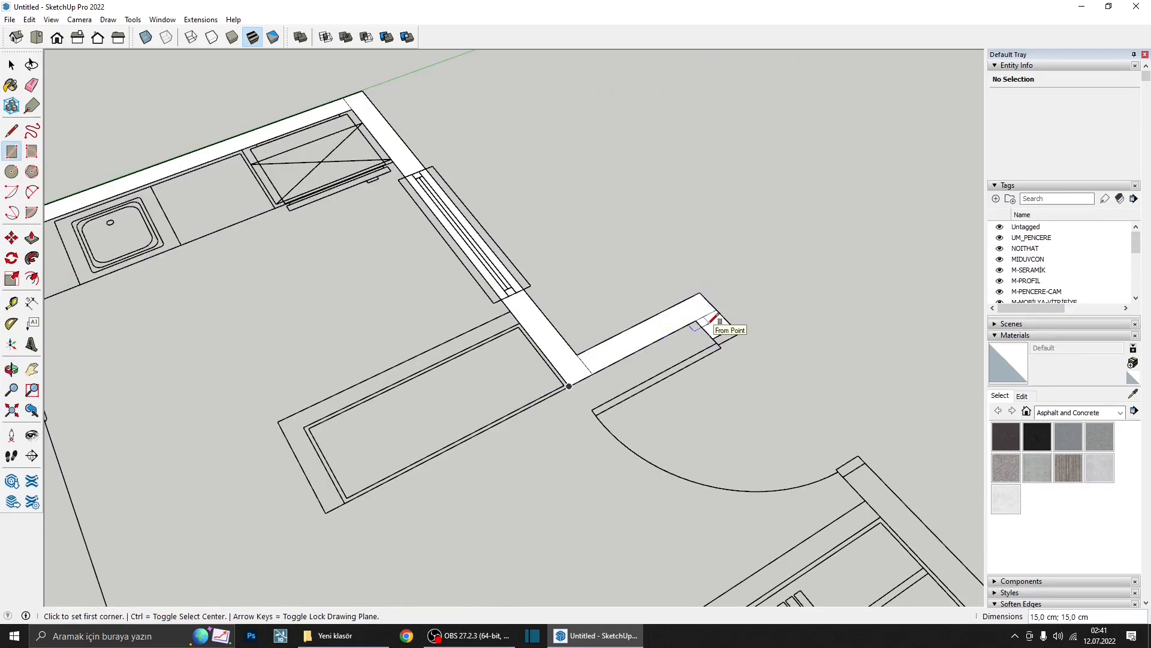
- Draw a 555 × 15 cm rectangle over the outer wall from the entrance door past the bedroom window to the corner
click(718, 309)
scroll(723, 303, down, 5)
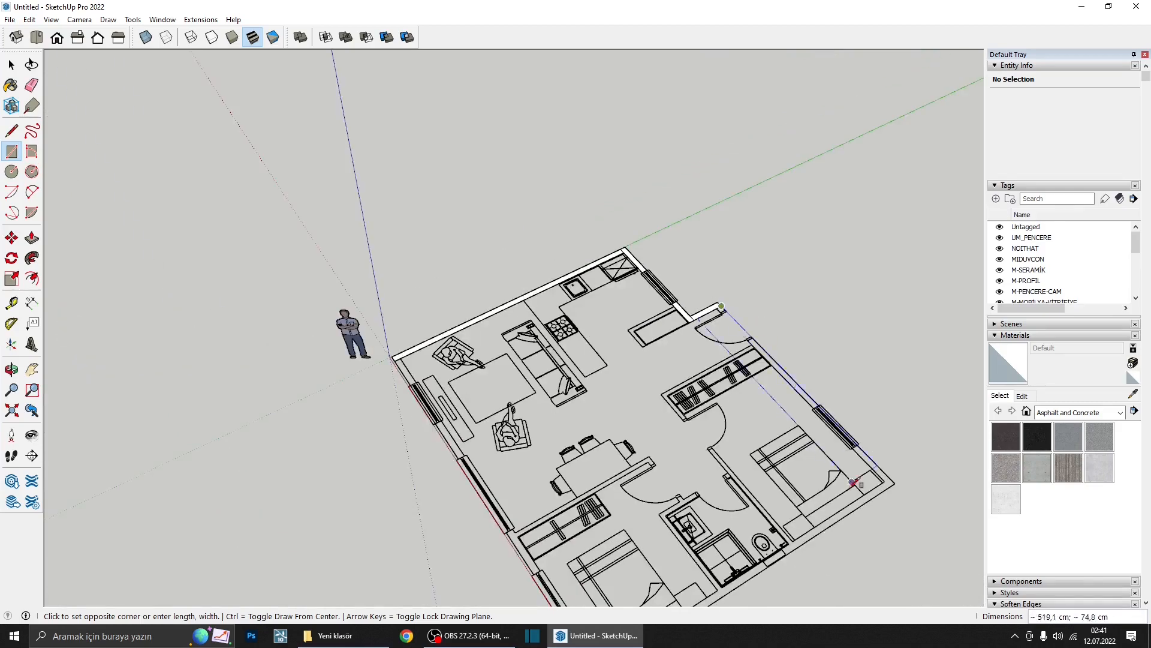
scroll(652, 372, up, 3)
scroll(653, 373, up, 3)
click(648, 355)
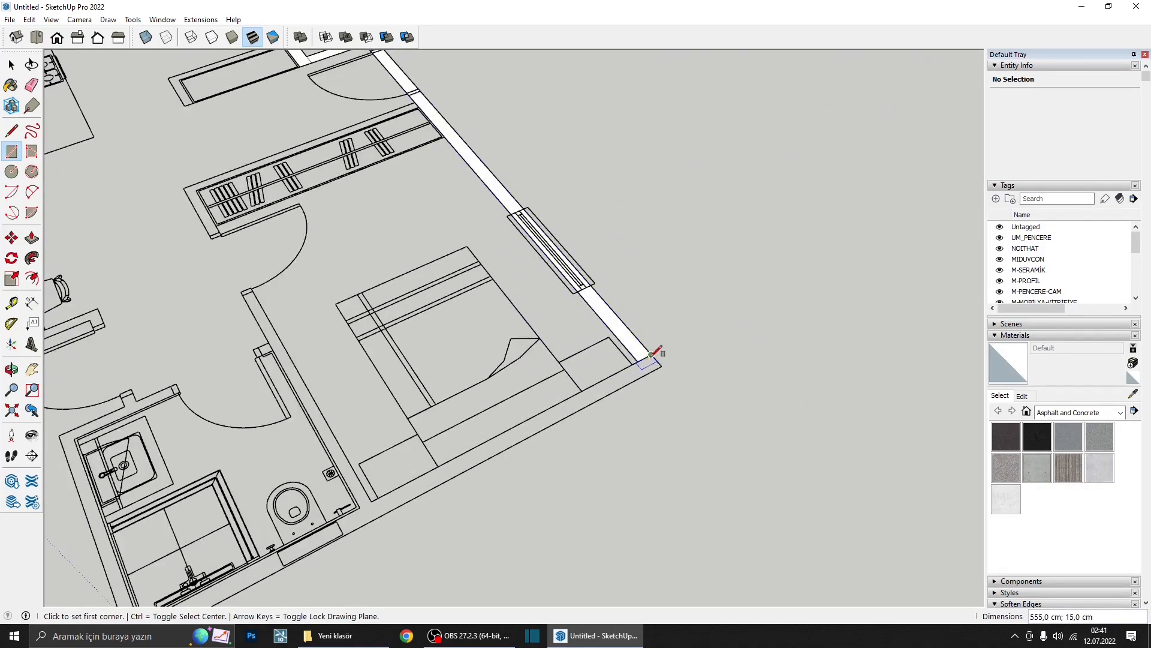
- Draw a 760 × 15 cm rectangle over the outer wall running behind both bedrooms and the bathroom
click(652, 353)
scroll(812, 244, down, 5)
scroll(412, 463, up, 4)
click(410, 453)
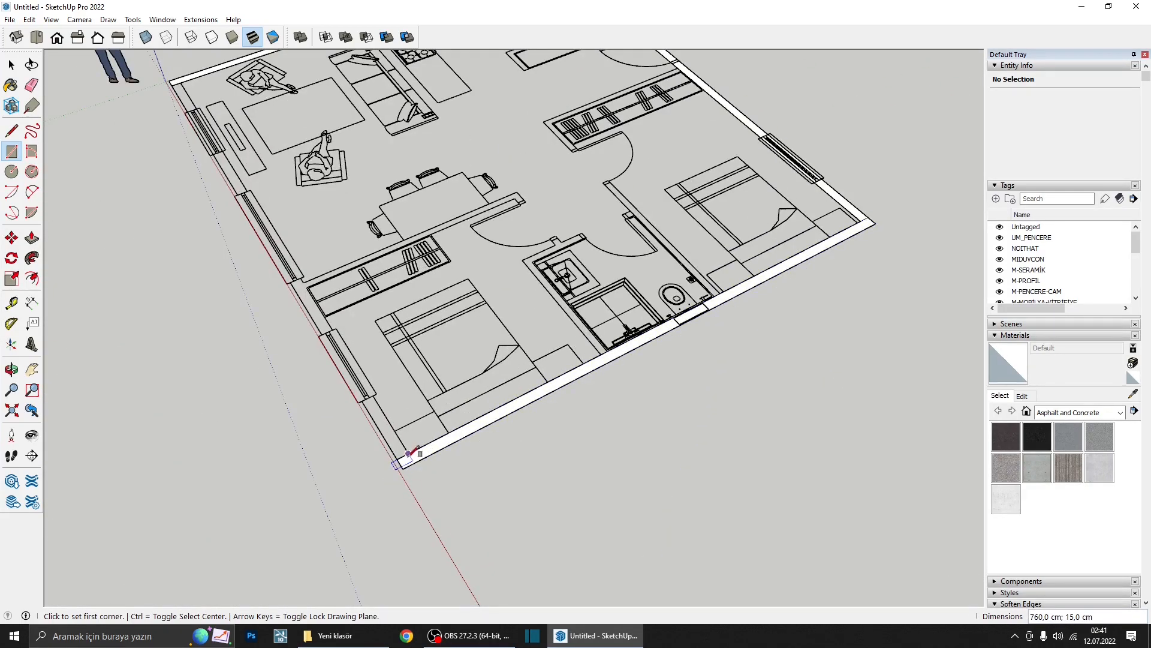
- Draw an 825 × 15 cm rectangle over the window wall along the red axis, closing the outer wall outline
click(408, 454)
scroll(433, 464, down, 3)
scroll(231, 171, up, 4)
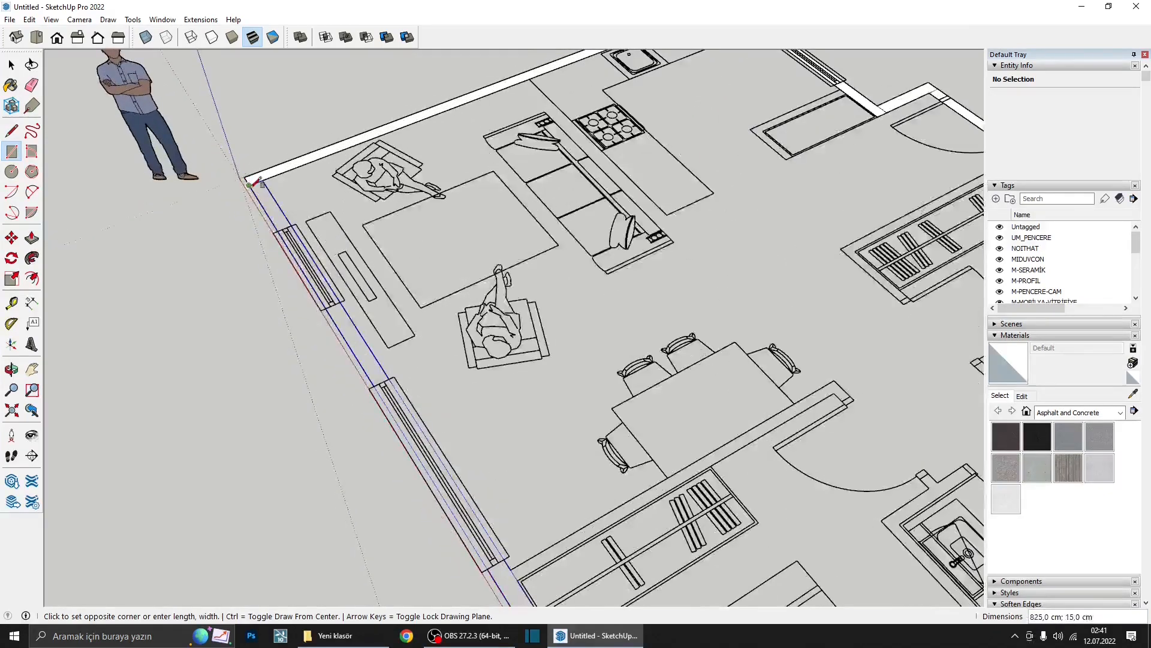
click(252, 181)
- Erase the dividing lines between the wall rectangles at the living room corner and the two bedroom corners
scroll(246, 180, up, 5)
key(e)
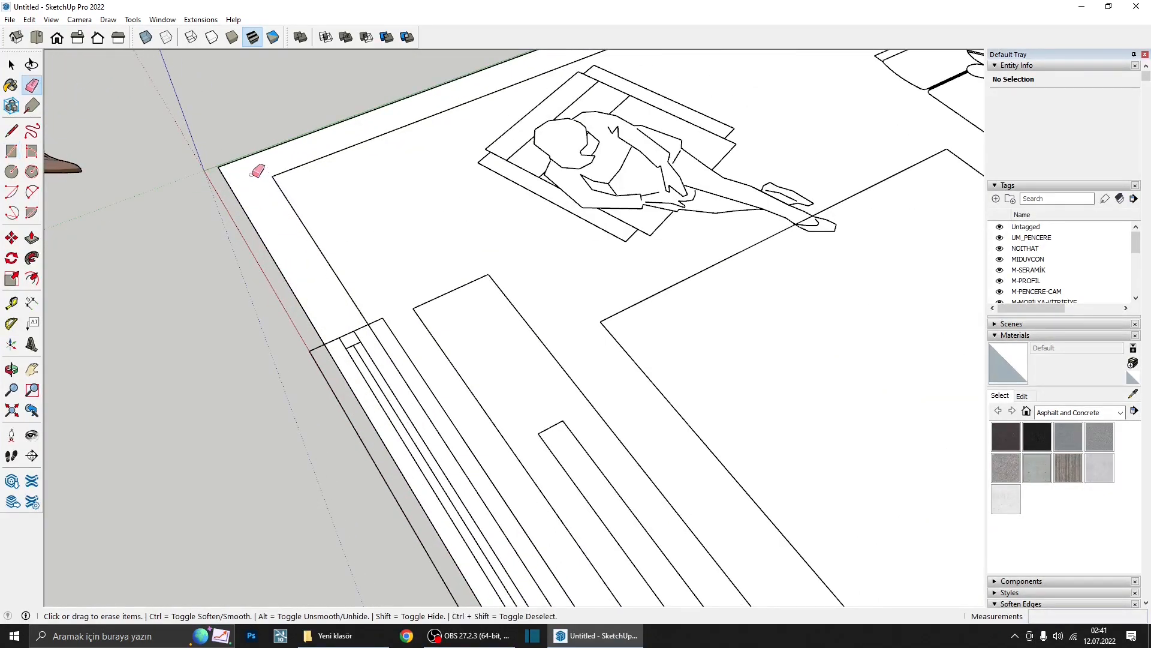
scroll(300, 174, down, 6)
scroll(458, 318, up, 5)
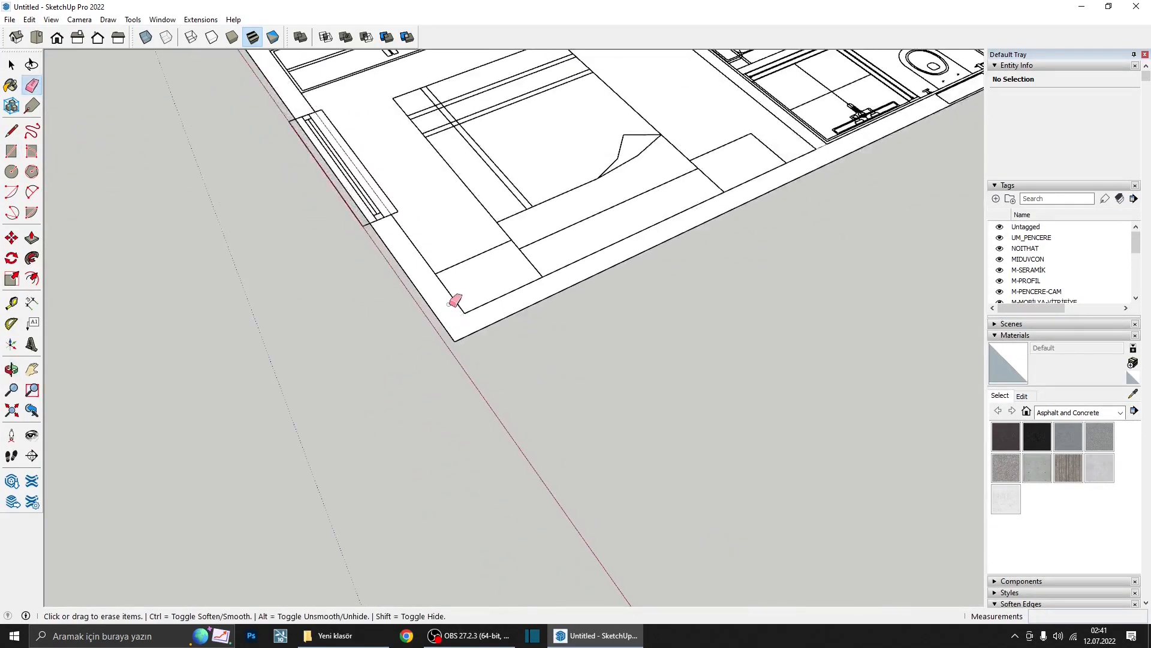
scroll(450, 304, down, 4)
shift+middle_drag(630, 150, 311, 439)
scroll(689, 316, up, 3)
scroll(687, 318, up, 1)
scroll(687, 355, down, 2)
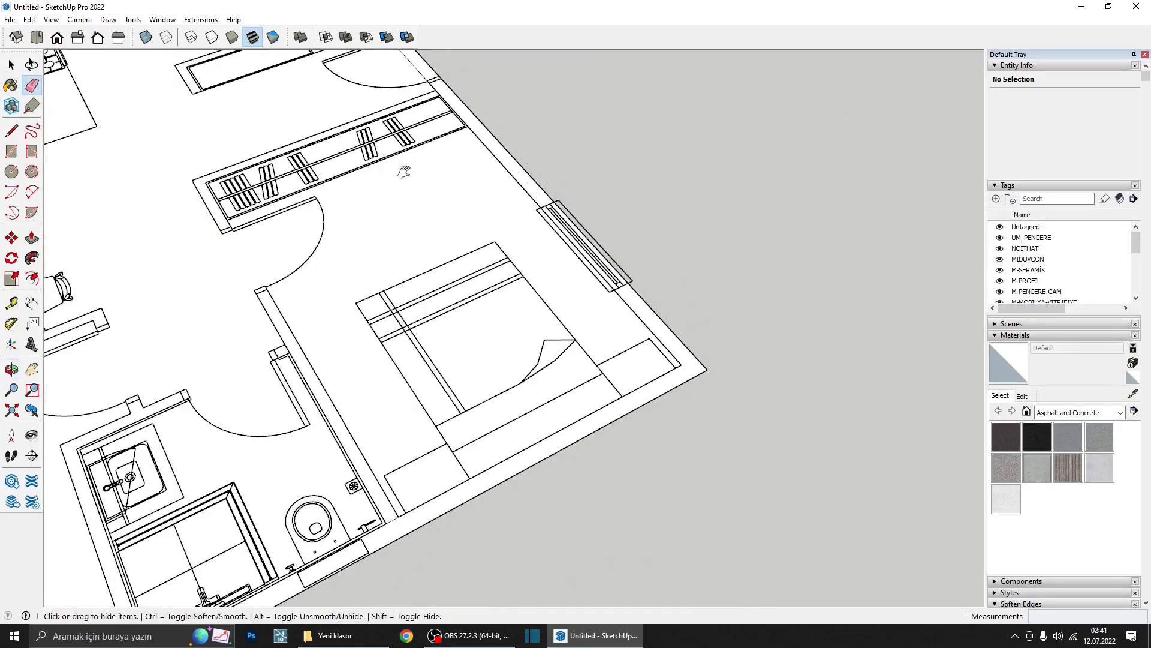
- Erase the remaining dividing lines in the outer wall at the entrance recess and the kitchen corner
shift+middle_drag(404, 173, 642, 528)
scroll(591, 348, up, 2)
scroll(510, 359, up, 2)
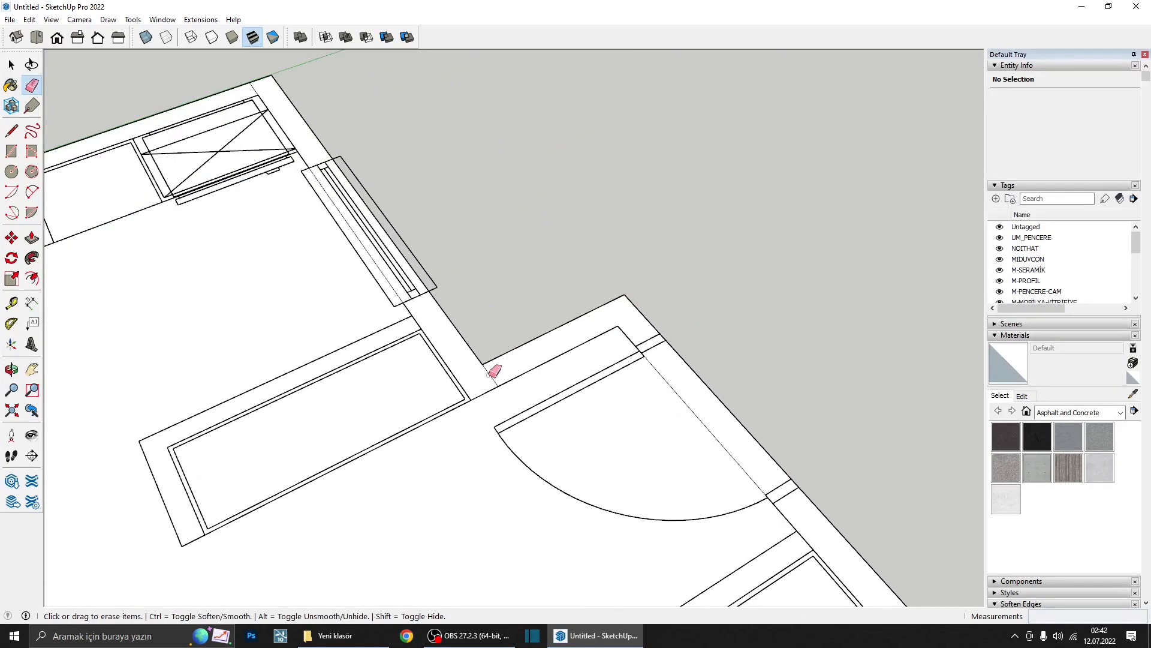
drag(492, 372, 474, 381)
scroll(470, 383, down, 2)
shift+middle_drag(460, 361, 553, 313)
scroll(441, 179, up, 2)
scroll(560, 144, down, 6)
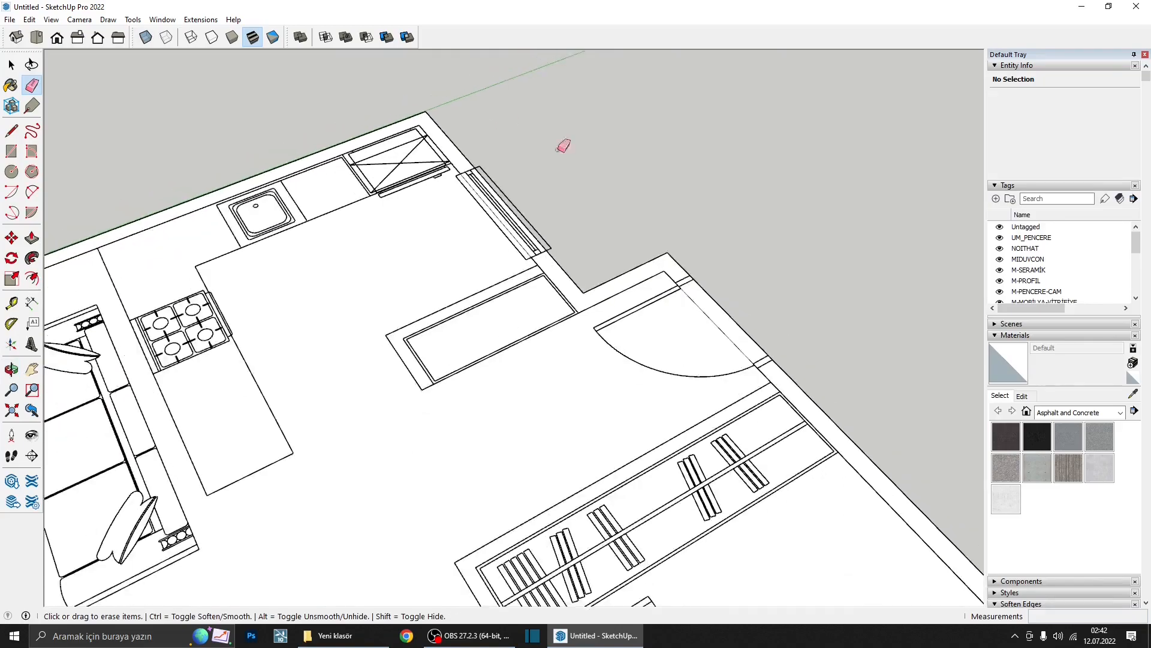
- Select the floor face enclosed by the outer walls and delete it
key(space)
scroll(451, 314, down, 3)
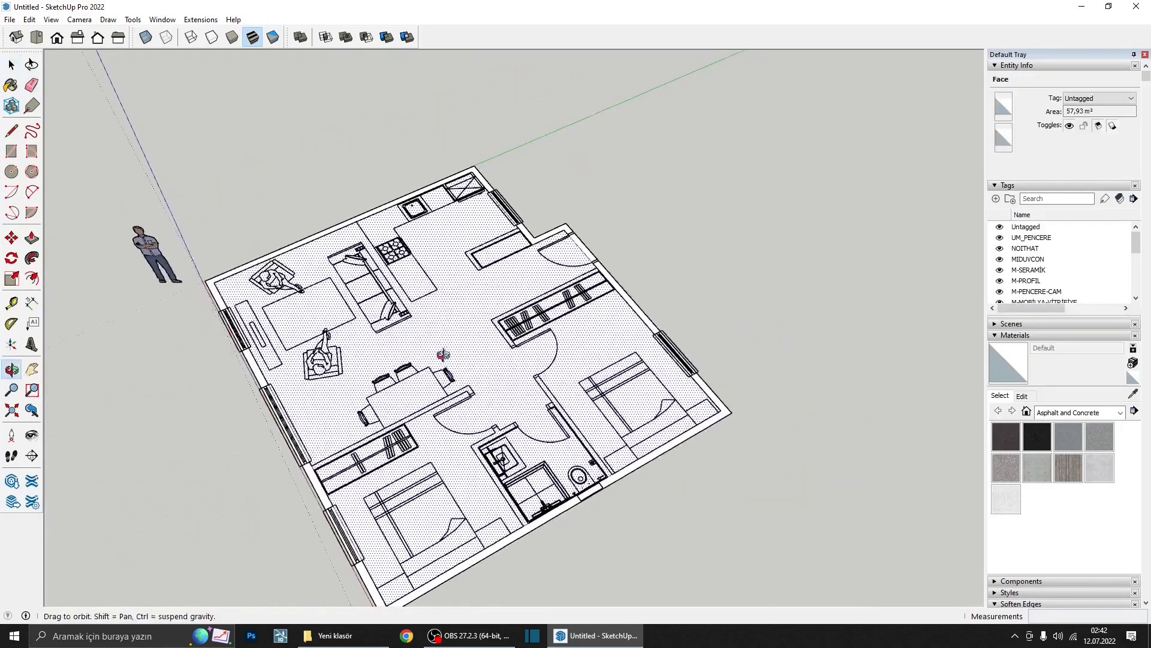
middle_drag(450, 355, 570, 389)
- Extrude the outer wall outline upward to full wall height with Push/Pull
key(p)
click(596, 482)
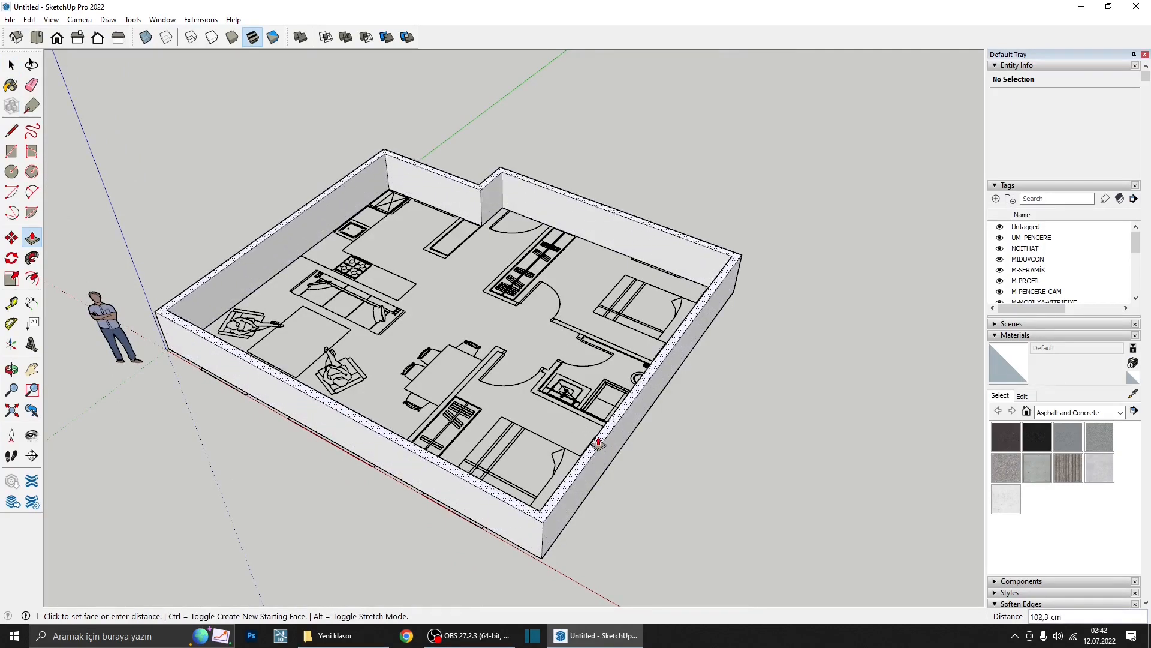
key(Return)
key(space)
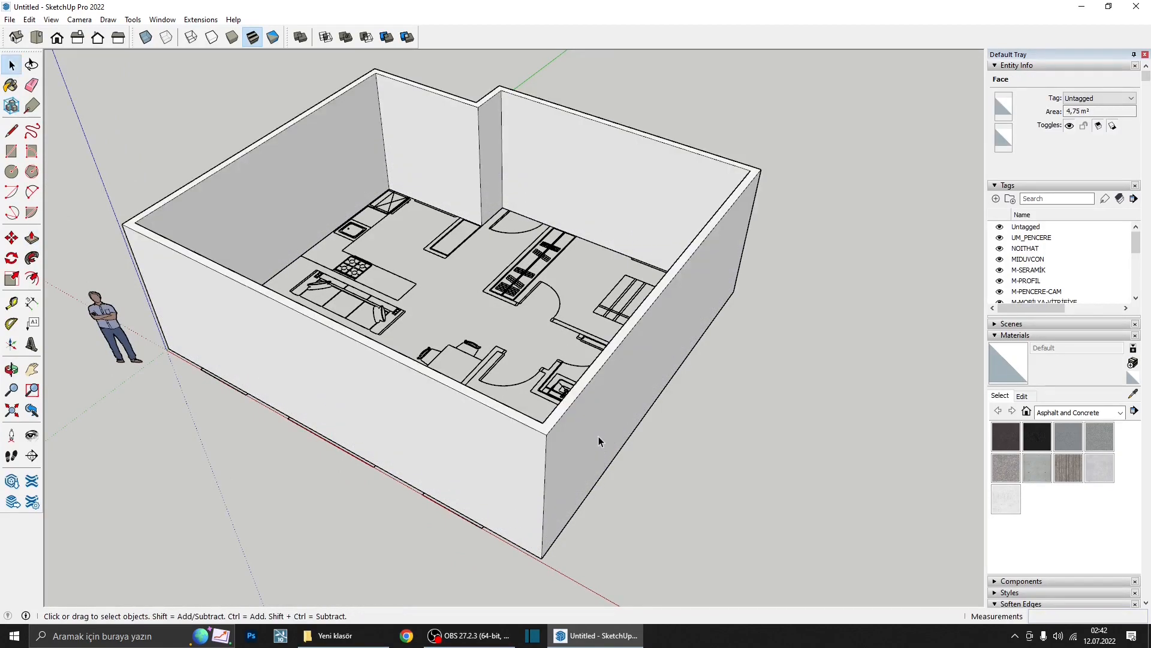
- Group all of the extruded exterior wall geometry and hide that group to expose the floor plan
triple_click(585, 420)
right_click(584, 420)
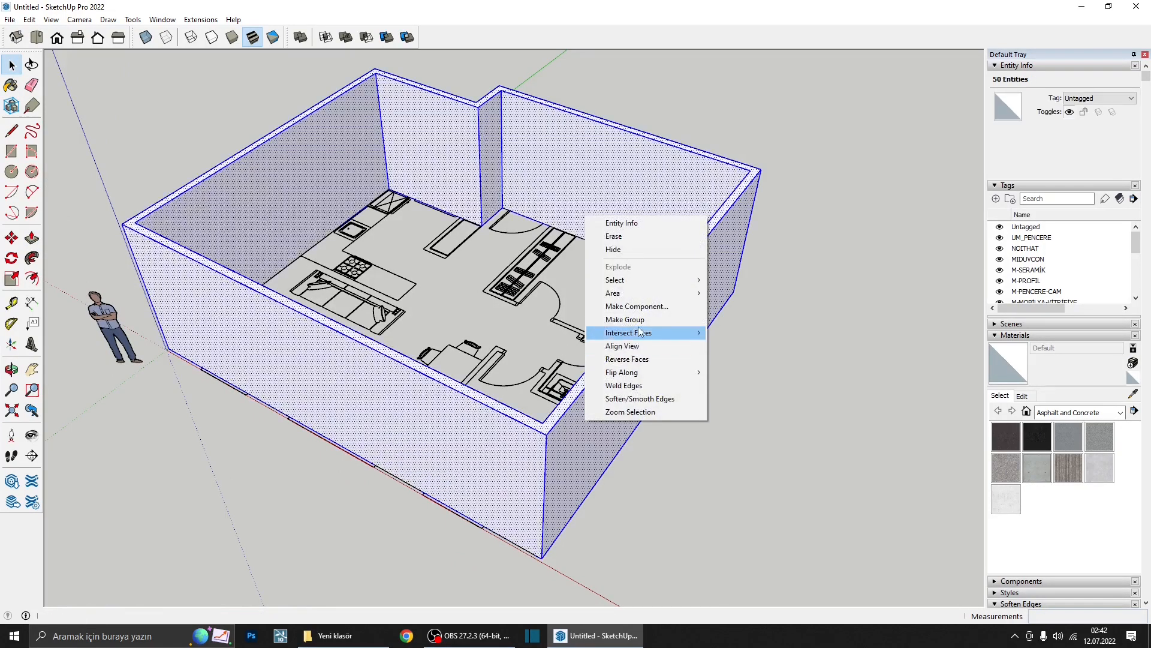
click(620, 321)
middle_drag(620, 321, 493, 190)
right_click(493, 189)
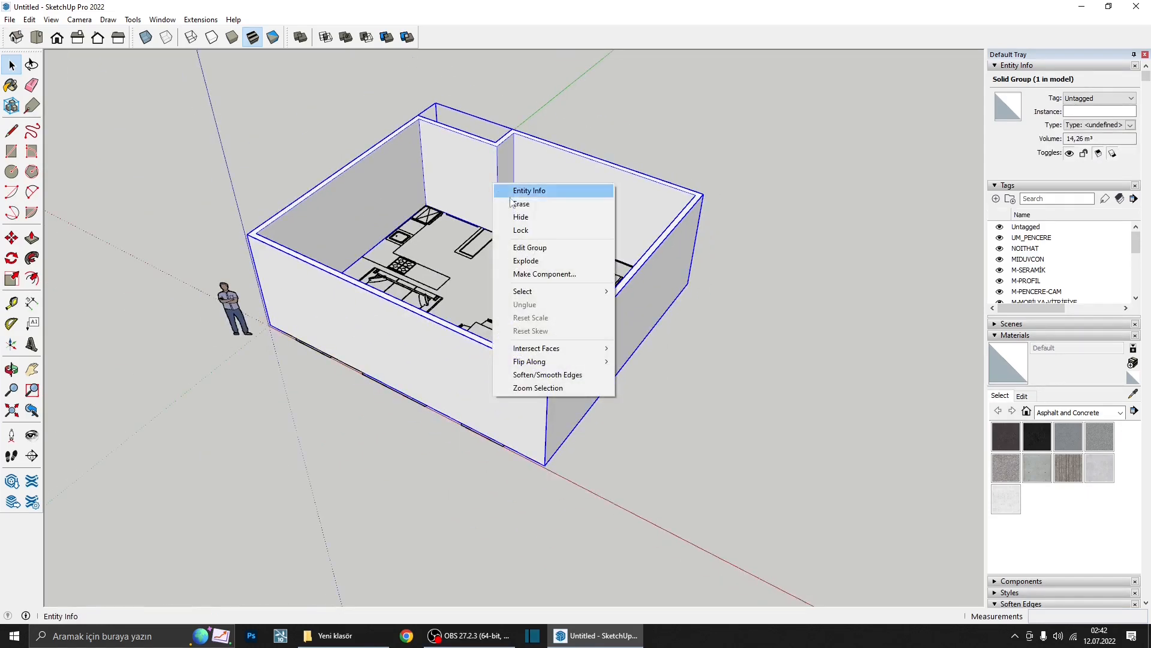
click(520, 217)
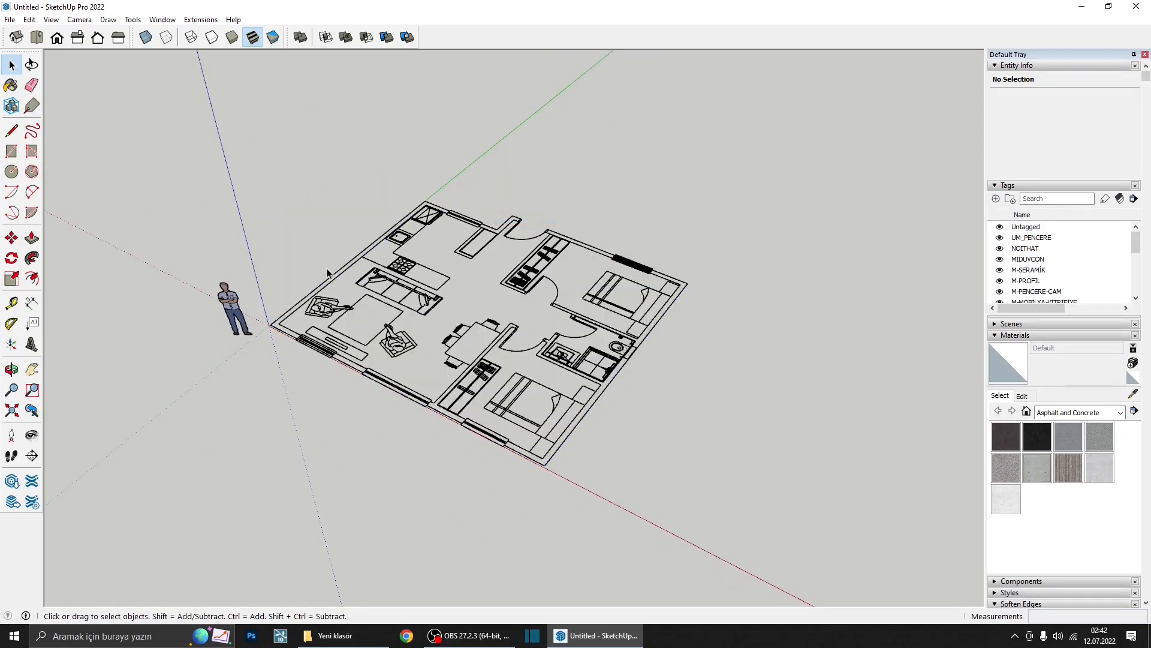
- Draw a rectangle over the outline of the living room window nearest the origin on the front wall
scroll(264, 375, up, 3)
click(12, 152)
scroll(385, 326, up, 5)
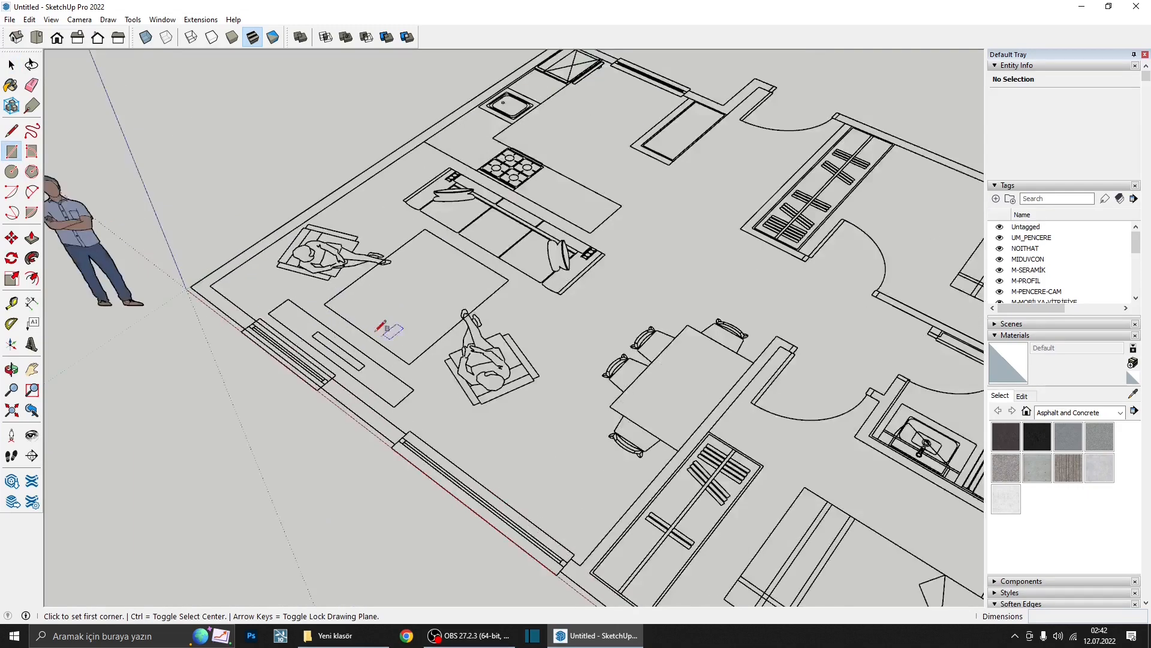
click(246, 318)
scroll(249, 318, down, 2)
scroll(332, 389, up, 2)
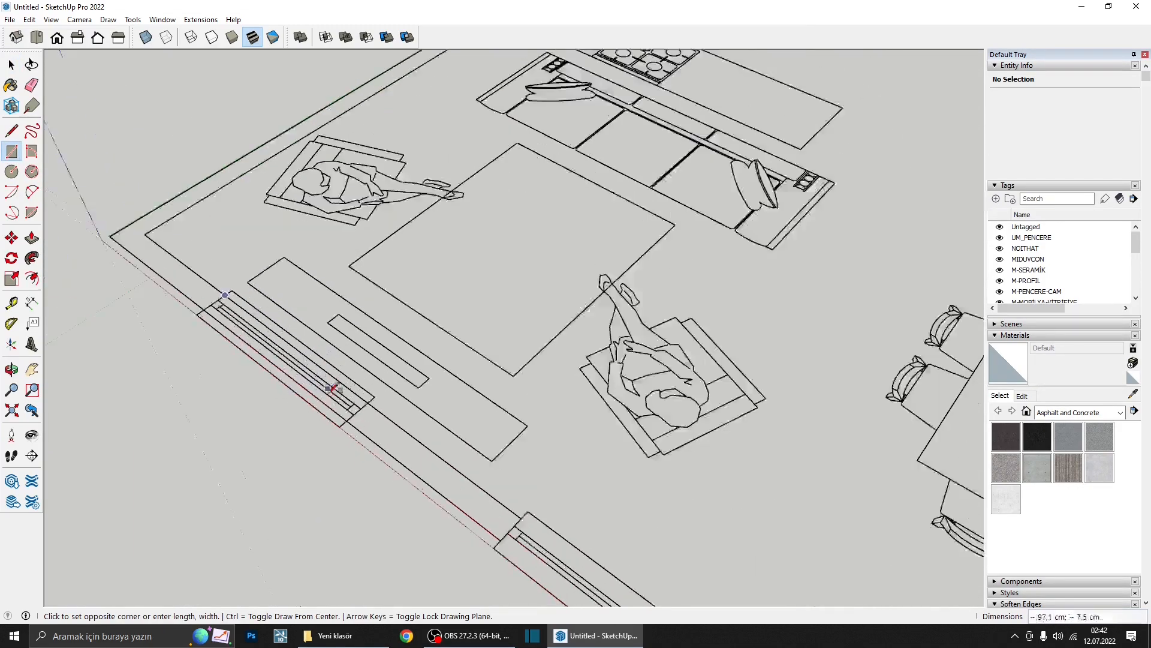
click(348, 424)
- Extrude the window rectangle upward 150 cm with Push/Pull
middle_drag(378, 403, 355, 399)
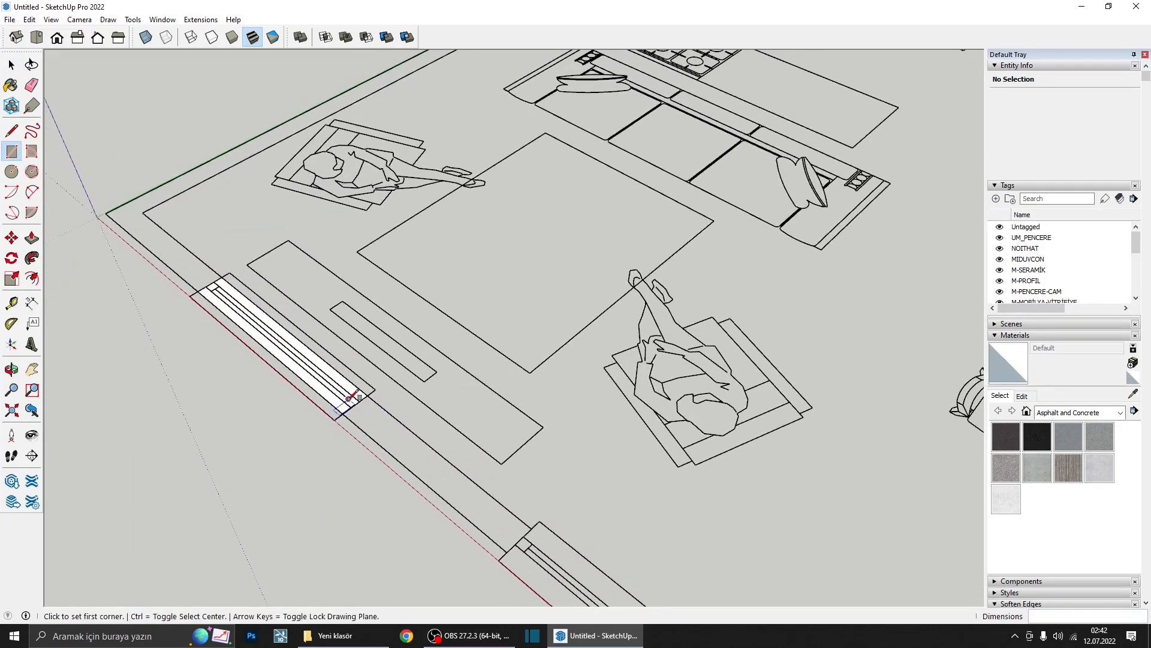
key(p)
click(340, 391)
text(15)
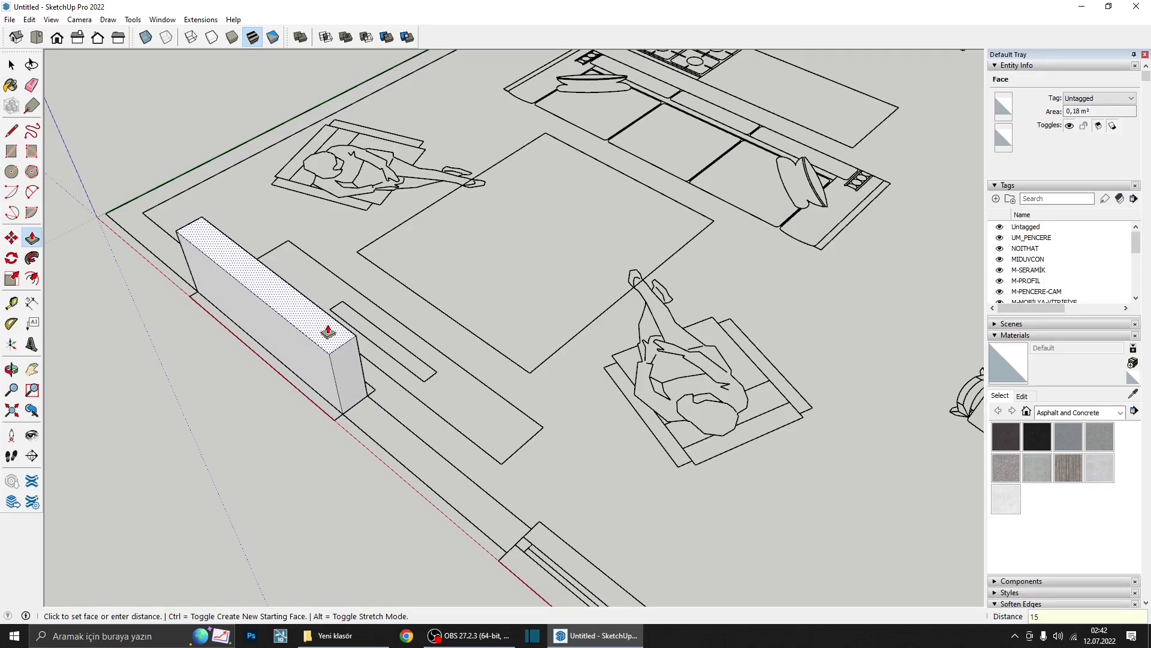
text(0)
key(Return)
- Select the whole window block and make it a group
key(space)
triple_click(318, 322)
right_click(317, 322)
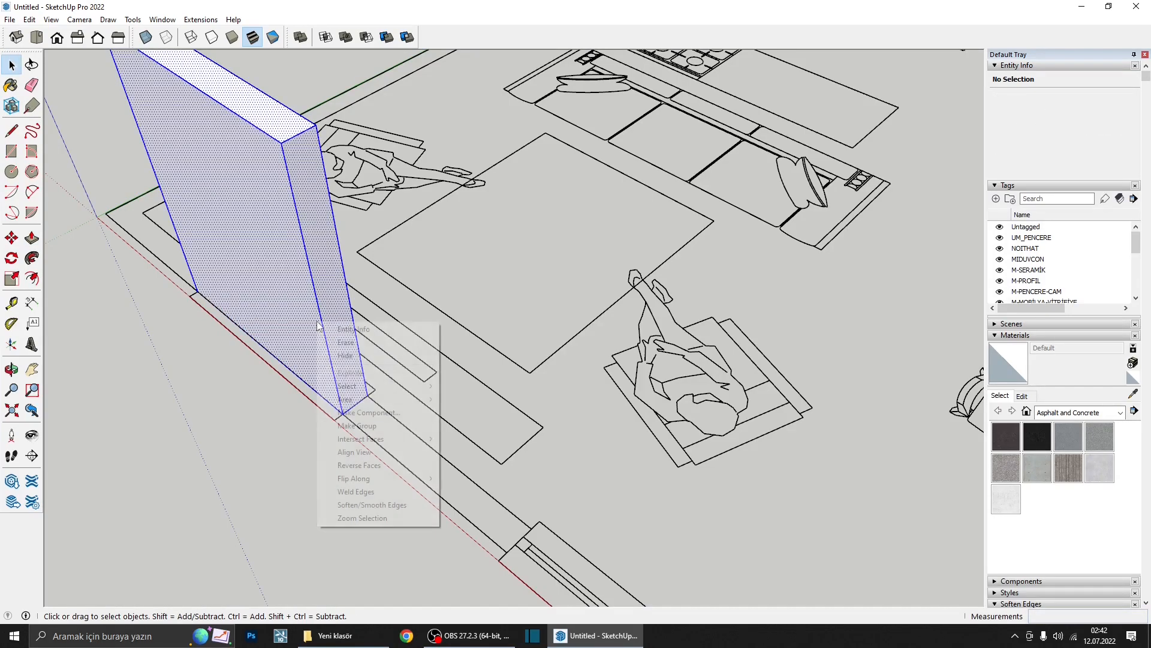
click(356, 425)
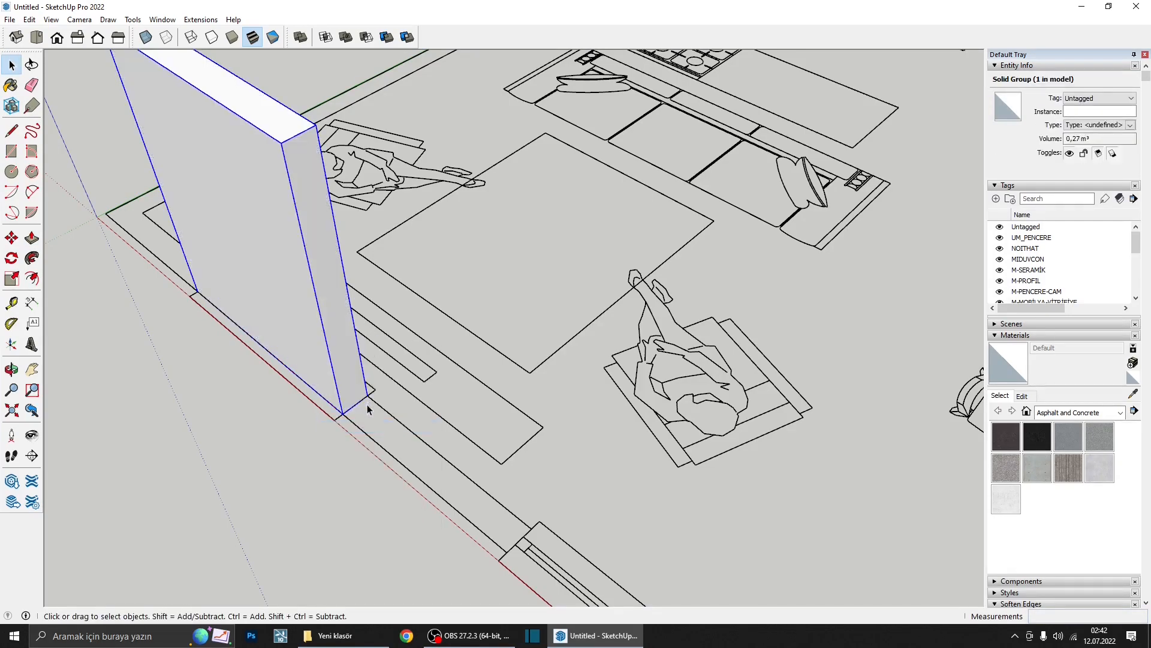
- Move the window block group straight up 90 cm along the blue axis
key(m)
scroll(367, 409, up, 2)
click(340, 412)
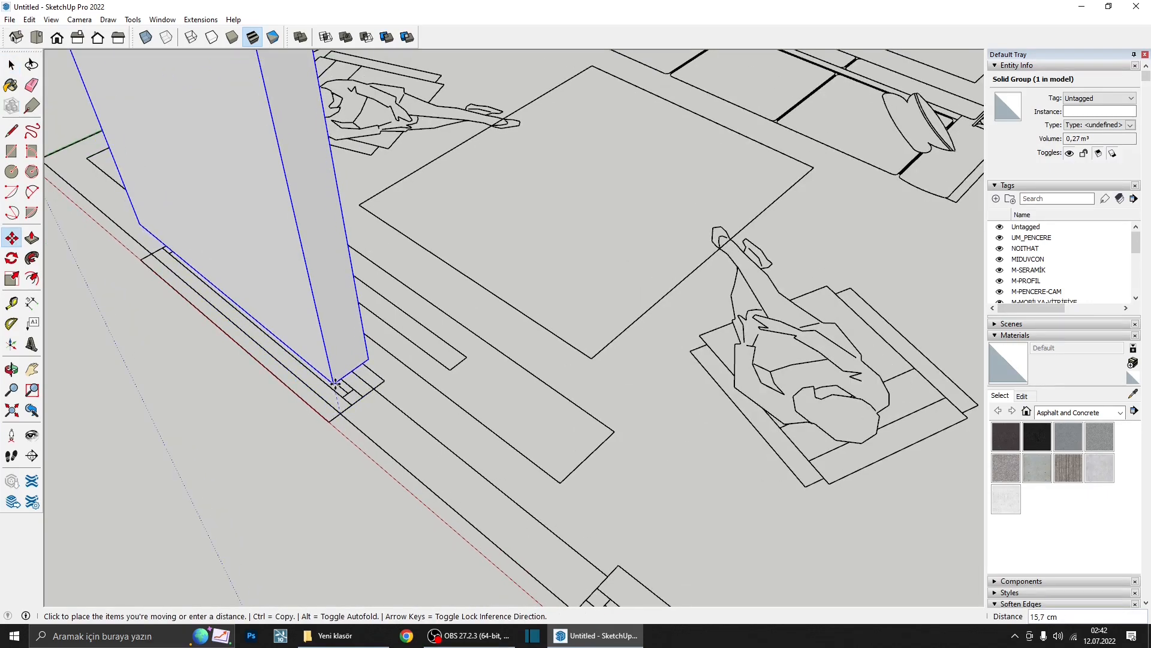
text(90)
key(Return)
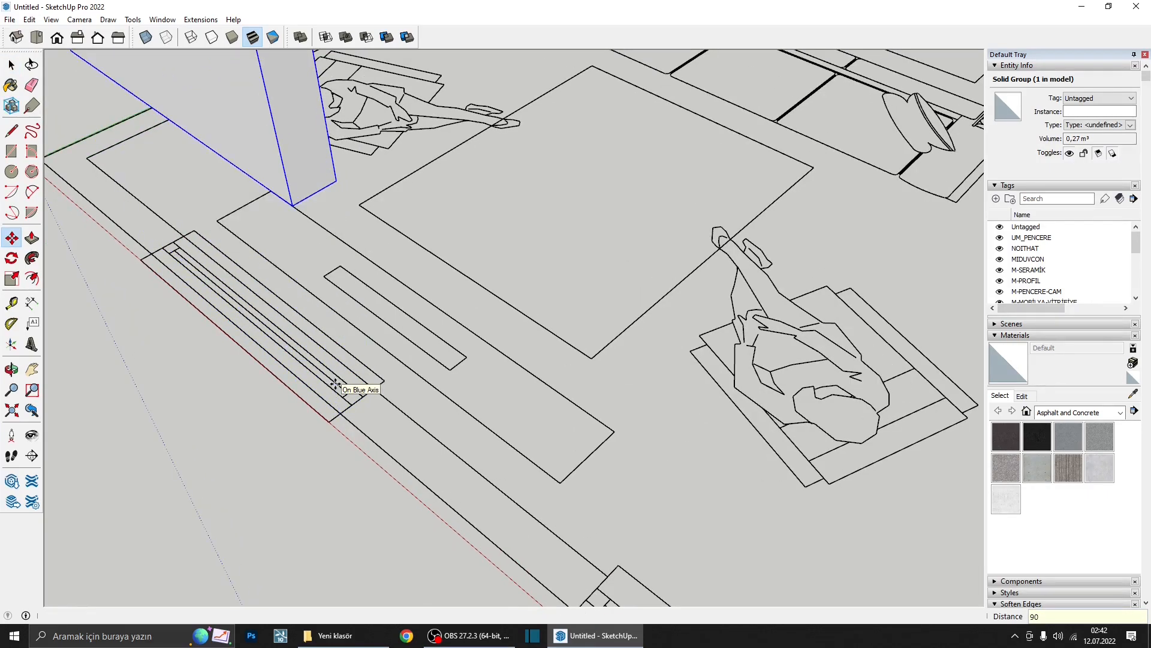
- Scale the window block's thickness along the green axis by about 3.18 so it is deeper than the wall
scroll(336, 383, down, 6)
key(s)
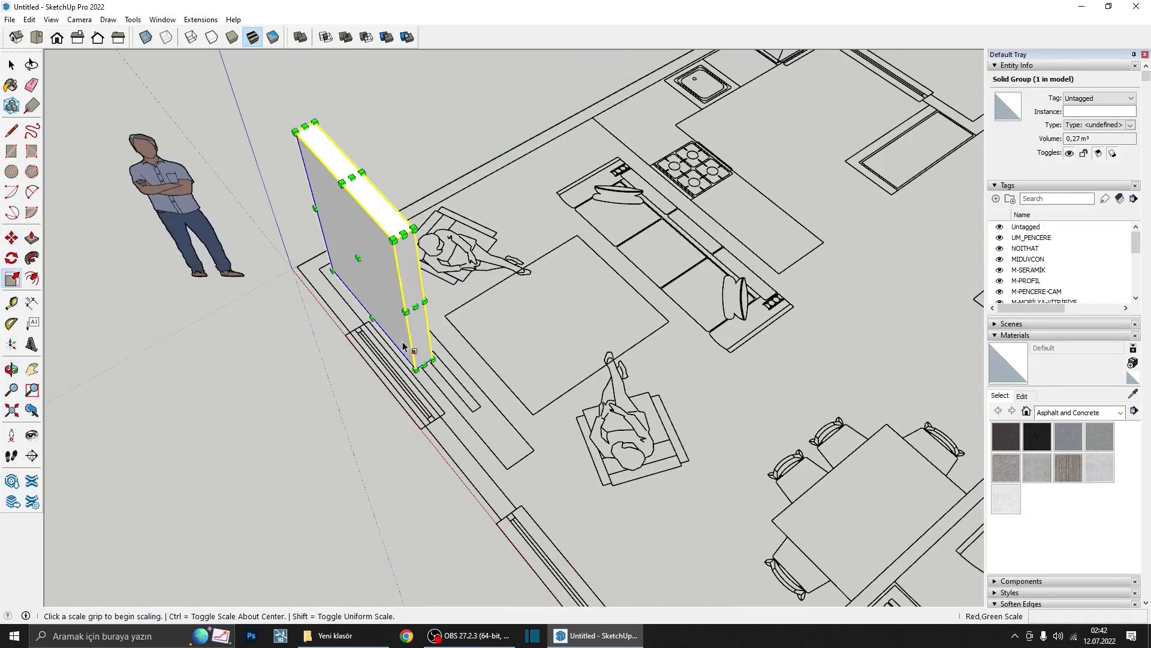
scroll(399, 246, up, 1)
click(397, 246)
click(382, 267)
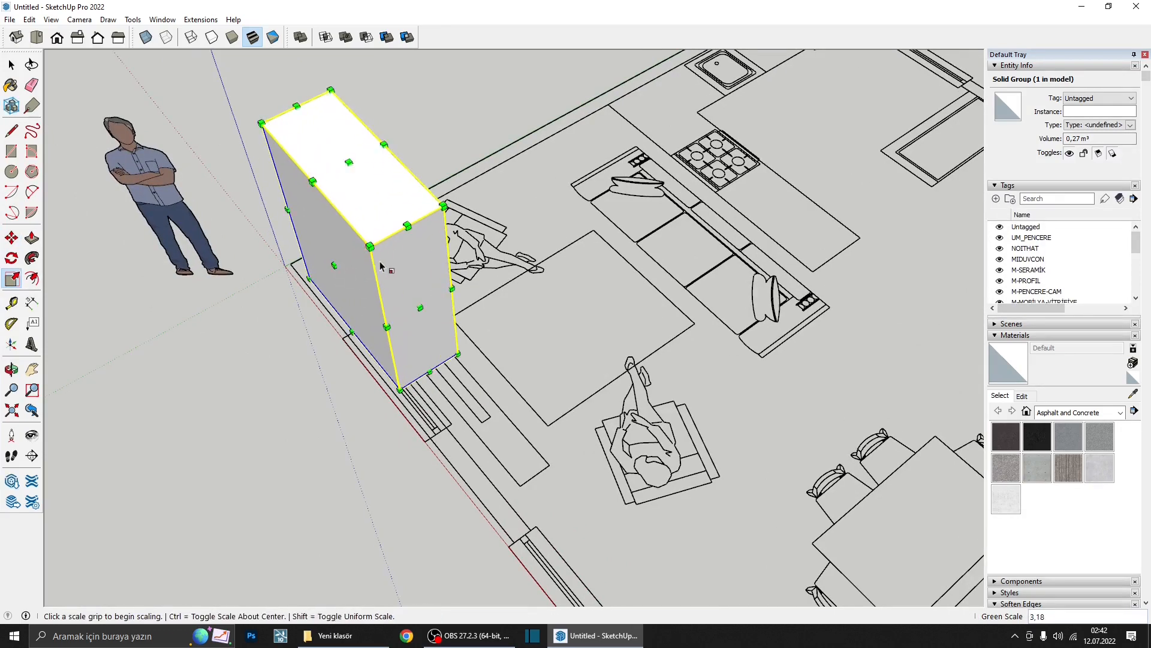
- Unhide all geometry to examine how the window block passes through the front wall, and hide the wall group again
key(space)
scroll(383, 269, down, 1)
click(28, 19)
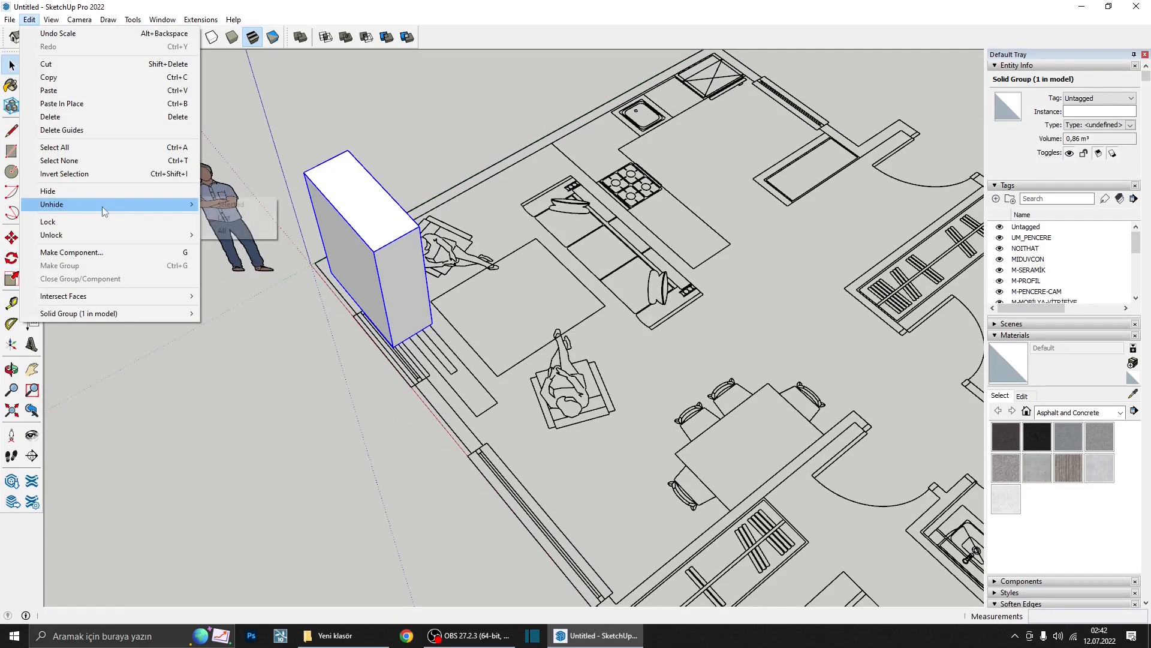
mouse_move(102, 204)
click(217, 233)
scroll(403, 283, down, 3)
middle_drag(404, 283, 378, 208)
scroll(378, 208, up, 3)
scroll(424, 208, up, 4)
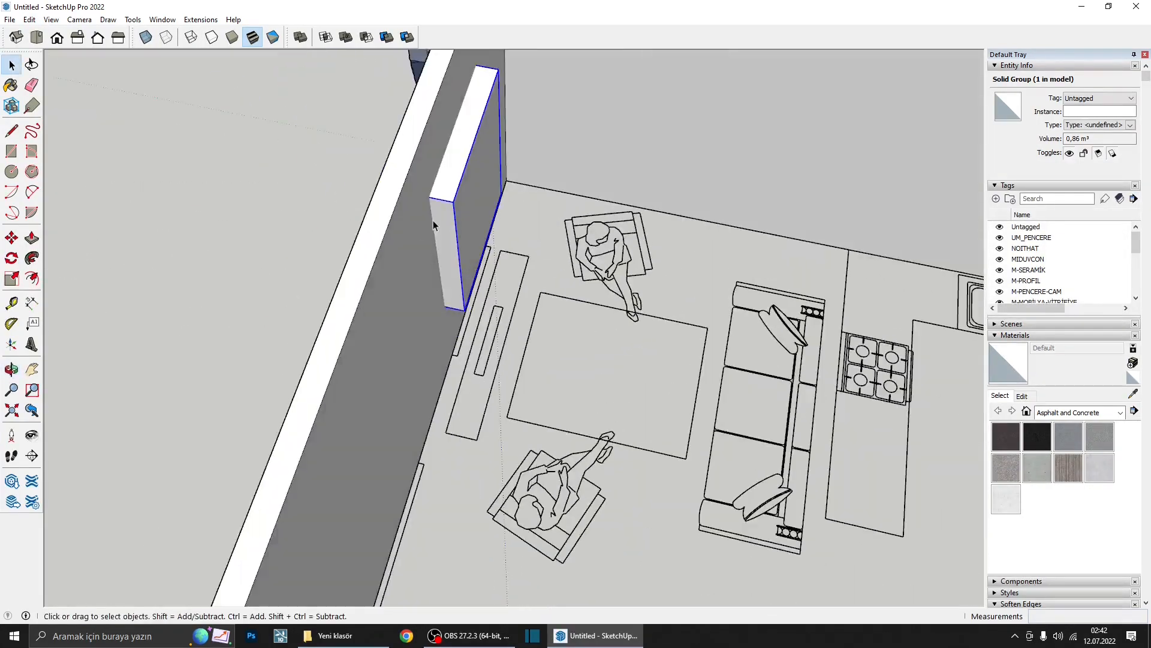
scroll(450, 247, down, 3)
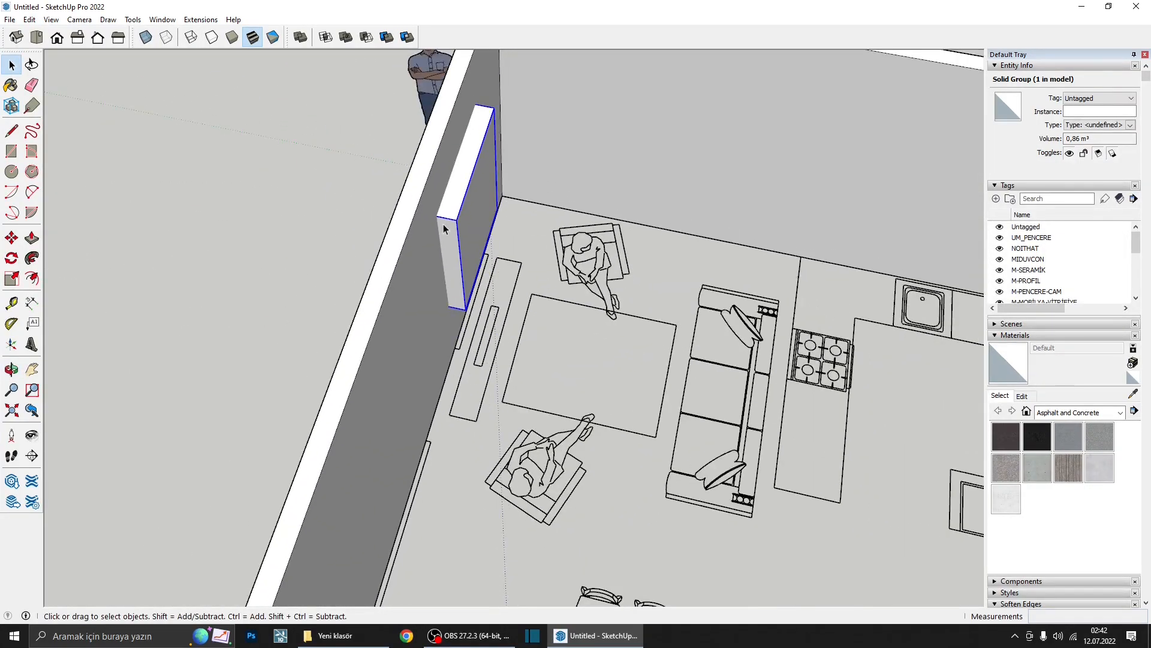
right_click(406, 343)
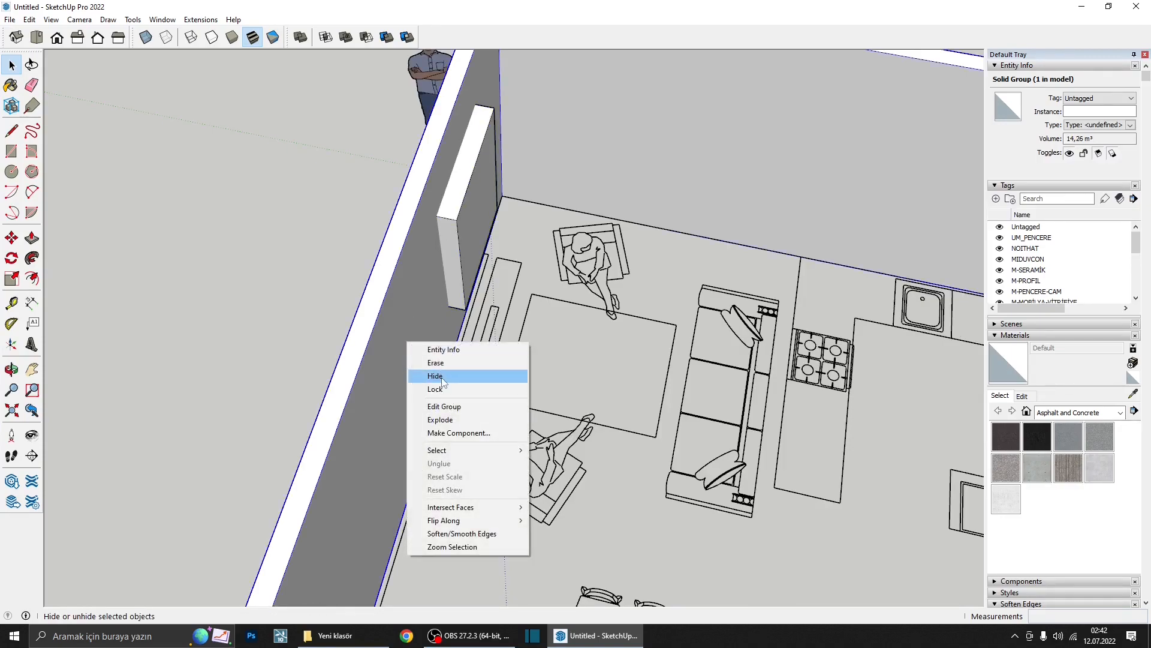
click(441, 380)
scroll(411, 357, down, 4)
middle_drag(371, 358, 422, 250)
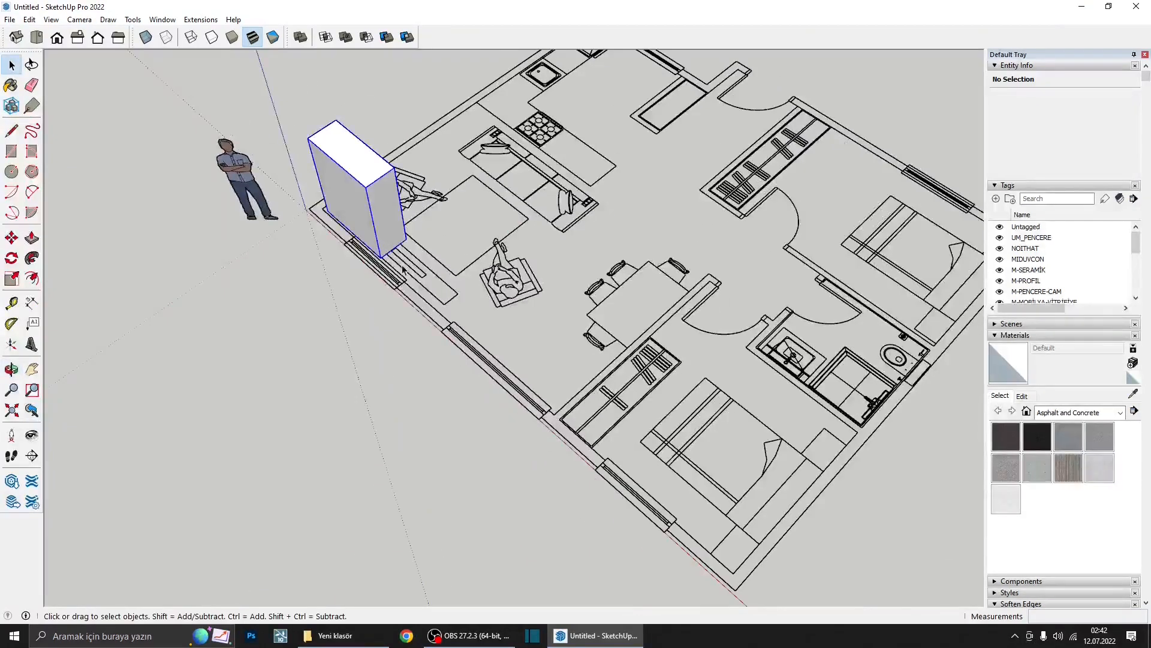
- Copy the window block along the front wall from the first window's outer corner to the front bedroom window's matching corner
scroll(395, 288, up, 5)
key(m)
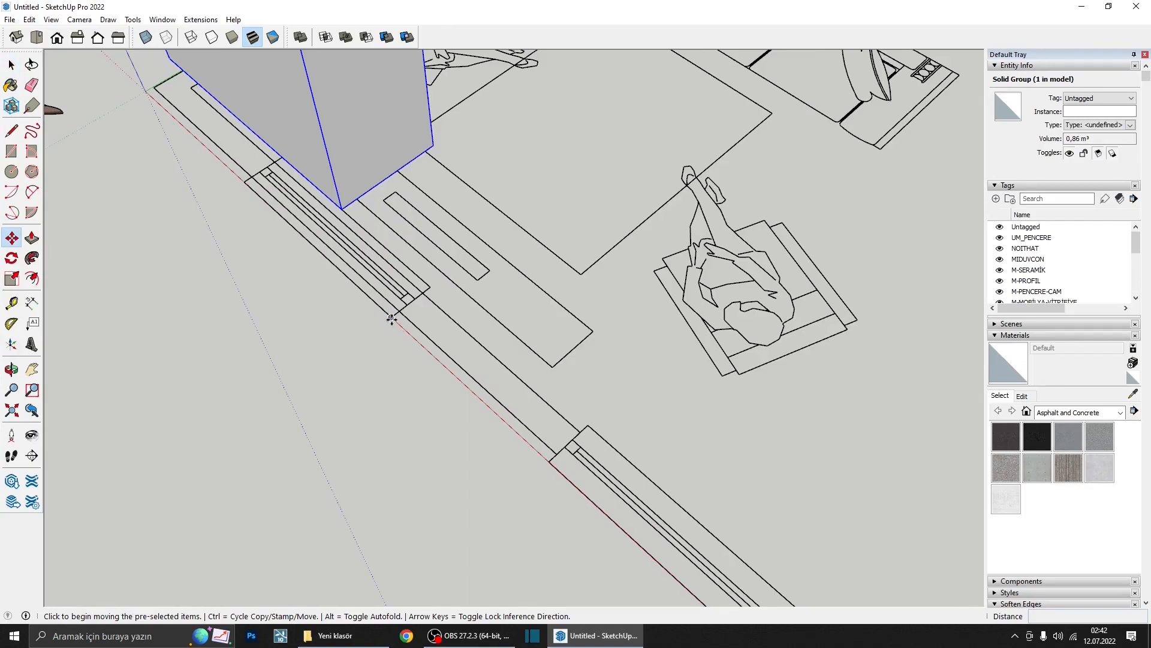
key(ctrl)
click(392, 319)
scroll(420, 336, down, 5)
scroll(479, 389, up, 5)
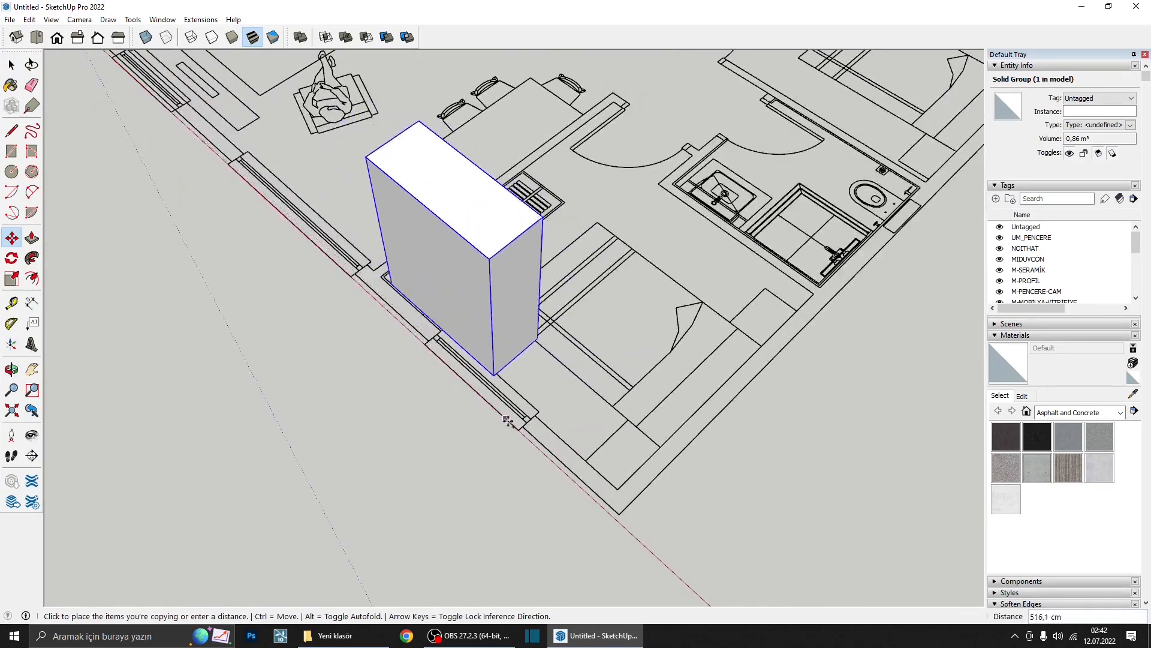
click(507, 420)
scroll(528, 423, down, 5)
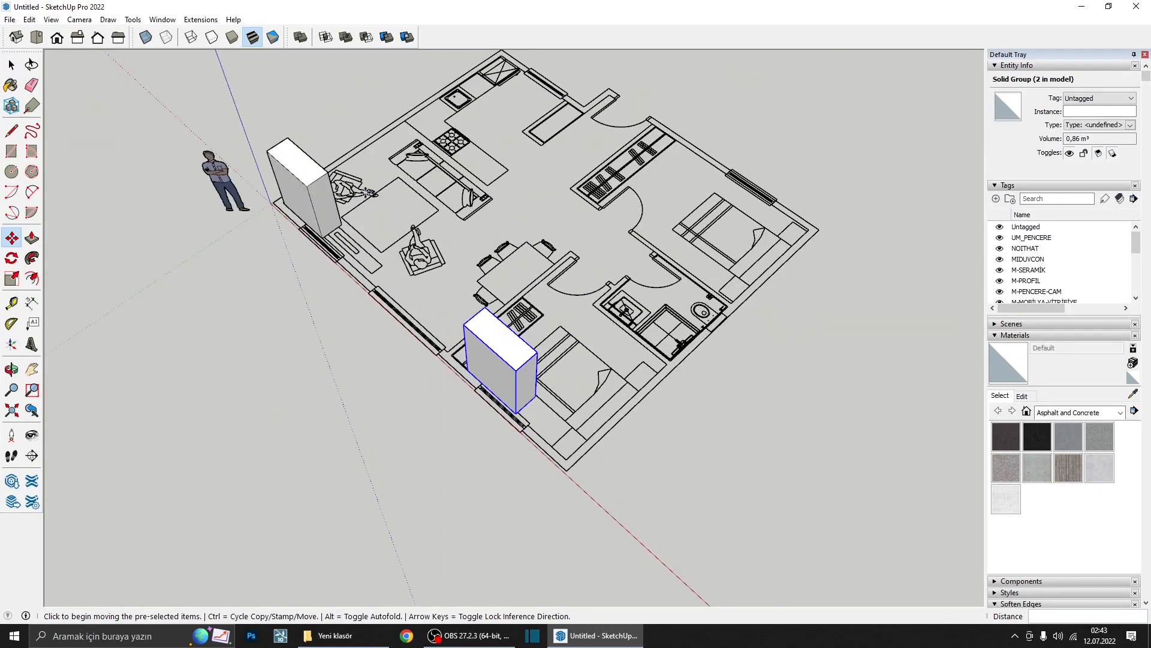
- Select both window blocks and copy them across the plan to the rear wall, using the rear bedroom window's corner as target
key(ctrl)
key(space)
ctrl+click(323, 204)
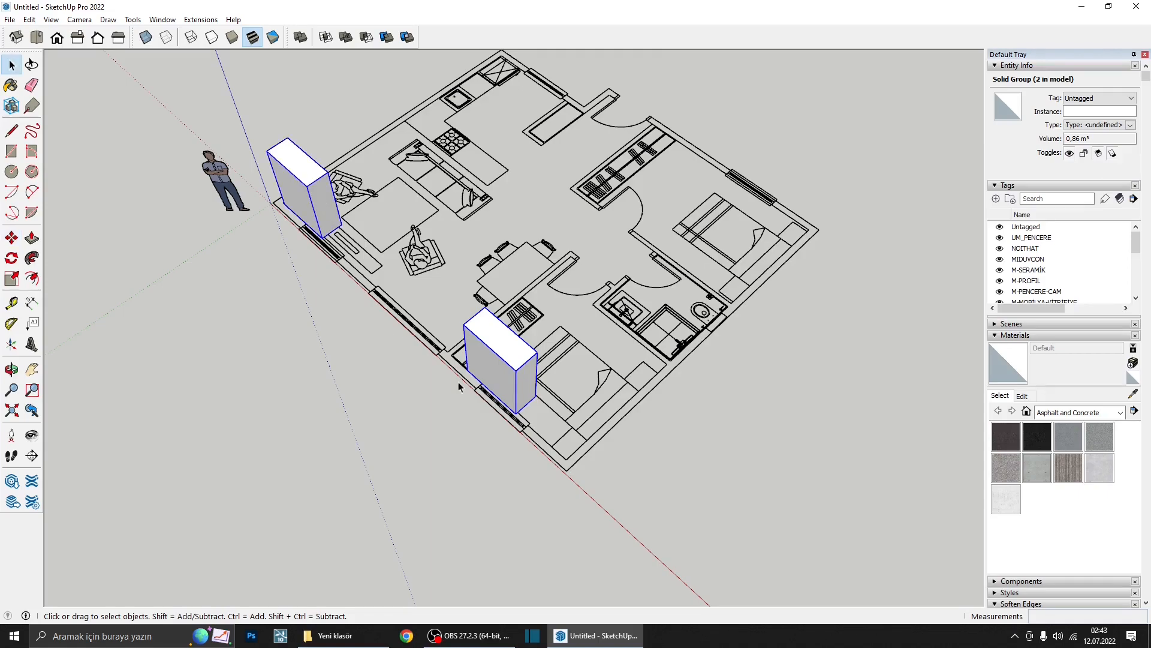
key(m)
key(ctrl)
click(522, 427)
scroll(773, 198, up, 5)
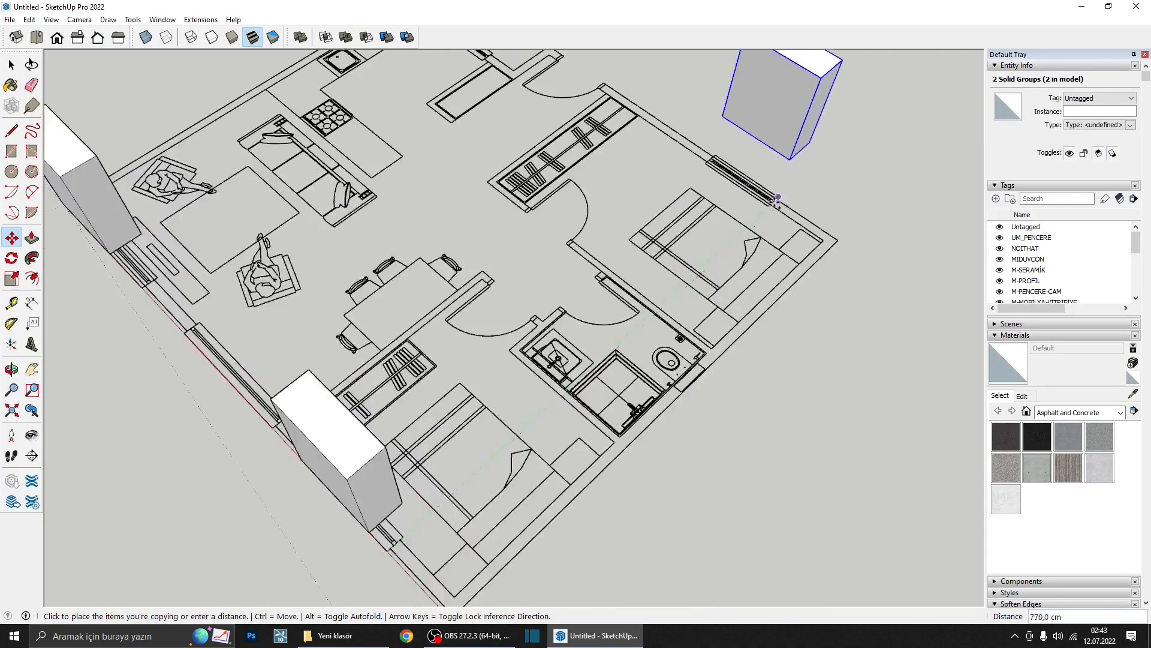
scroll(774, 202, up, 4)
click(770, 207)
scroll(769, 207, down, 5)
middle_drag(475, 304, 558, 360)
scroll(375, 236, up, 3)
key(space)
scroll(359, 222, up, 1)
click(325, 197)
scroll(315, 223, up, 2)
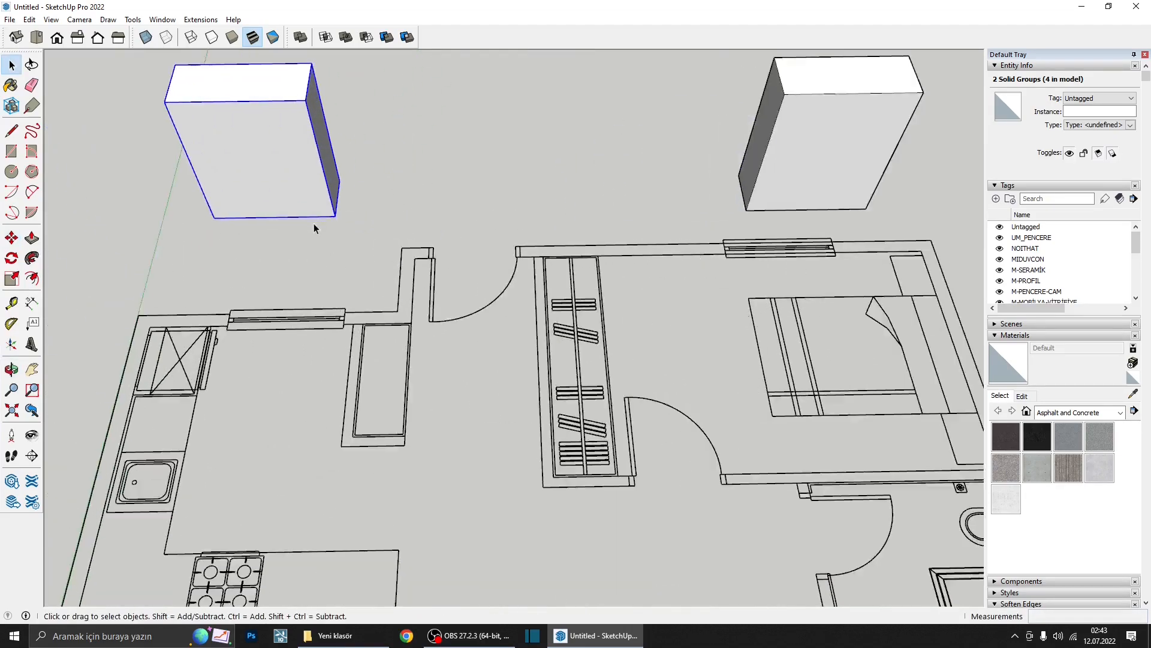
middle_drag(315, 225, 254, 233)
scroll(354, 142, up, 2)
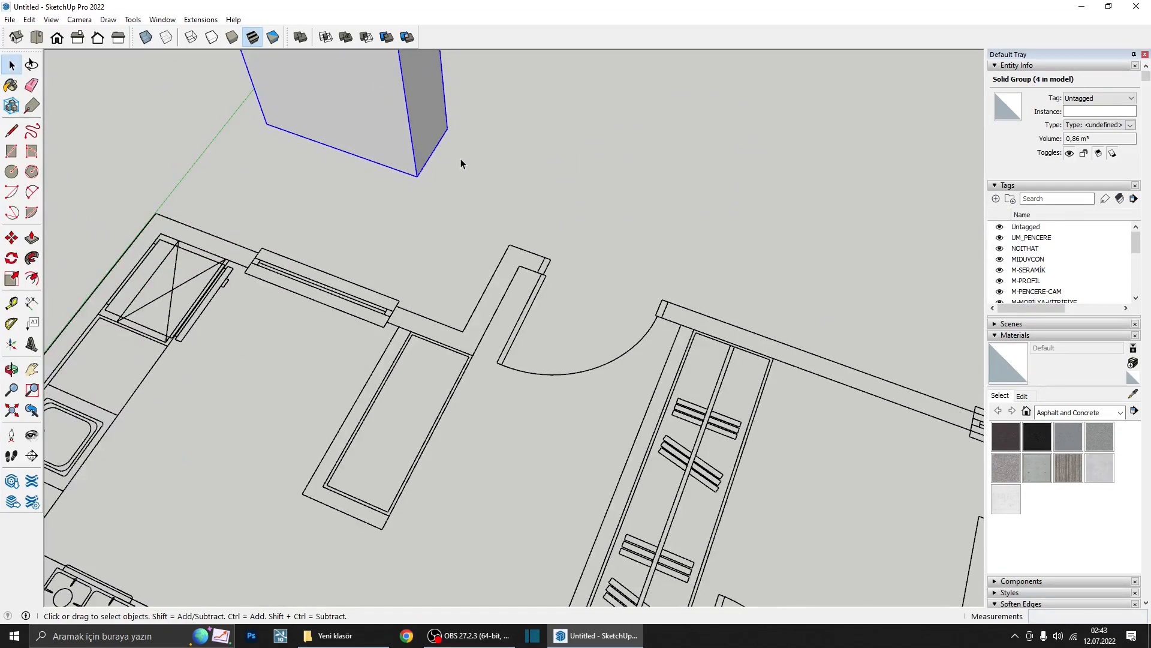
scroll(386, 173, down, 3)
scroll(389, 172, up, 2)
key(m)
click(425, 163)
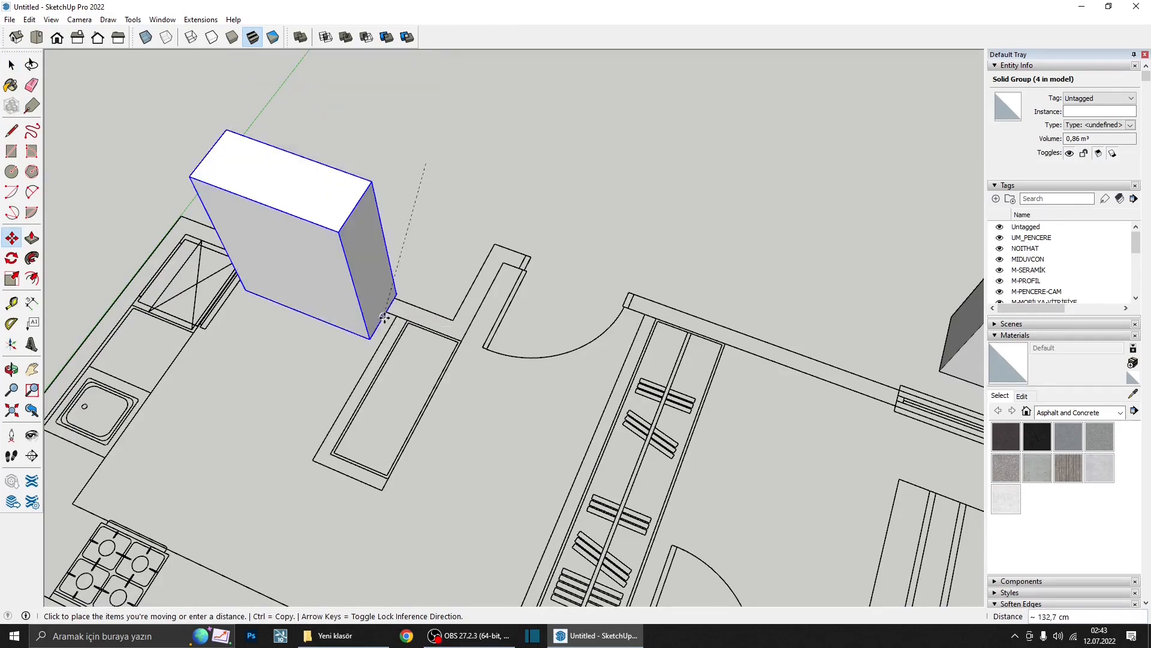
key(Escape)
scroll(398, 260, down, 6)
middle_drag(428, 241, 425, 161)
middle_drag(421, 334, 355, 329)
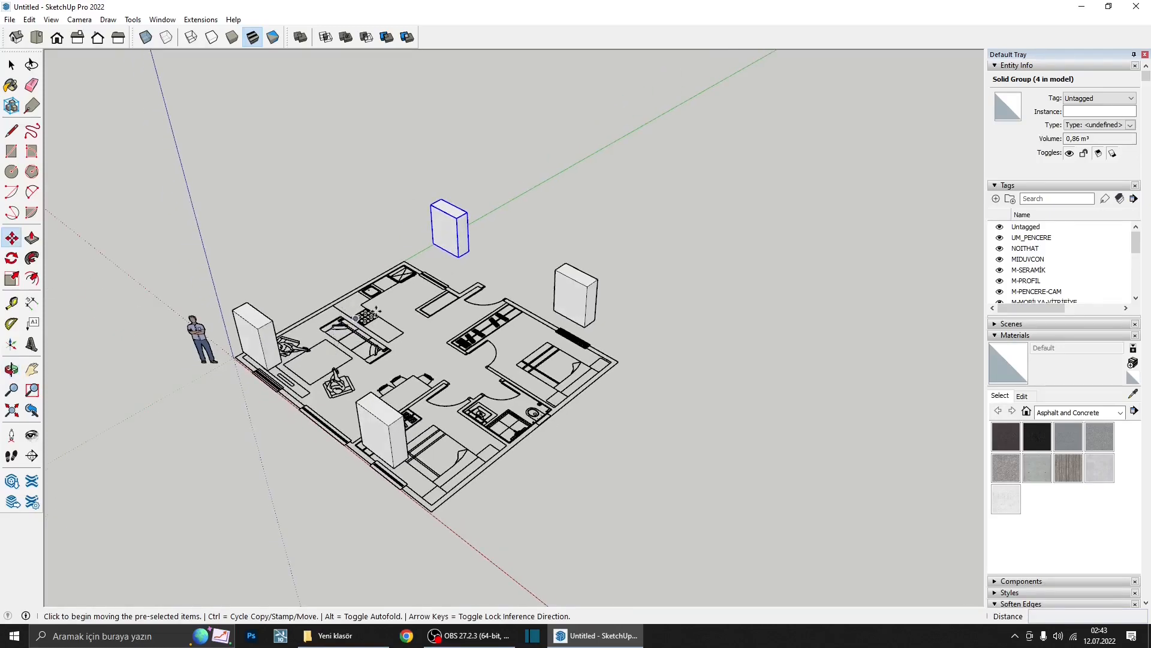
- Draw a 100 cm by 15 cm rectangle across the entrance door opening in the rear wall
scroll(473, 264, up, 4)
key(r)
scroll(511, 279, up, 3)
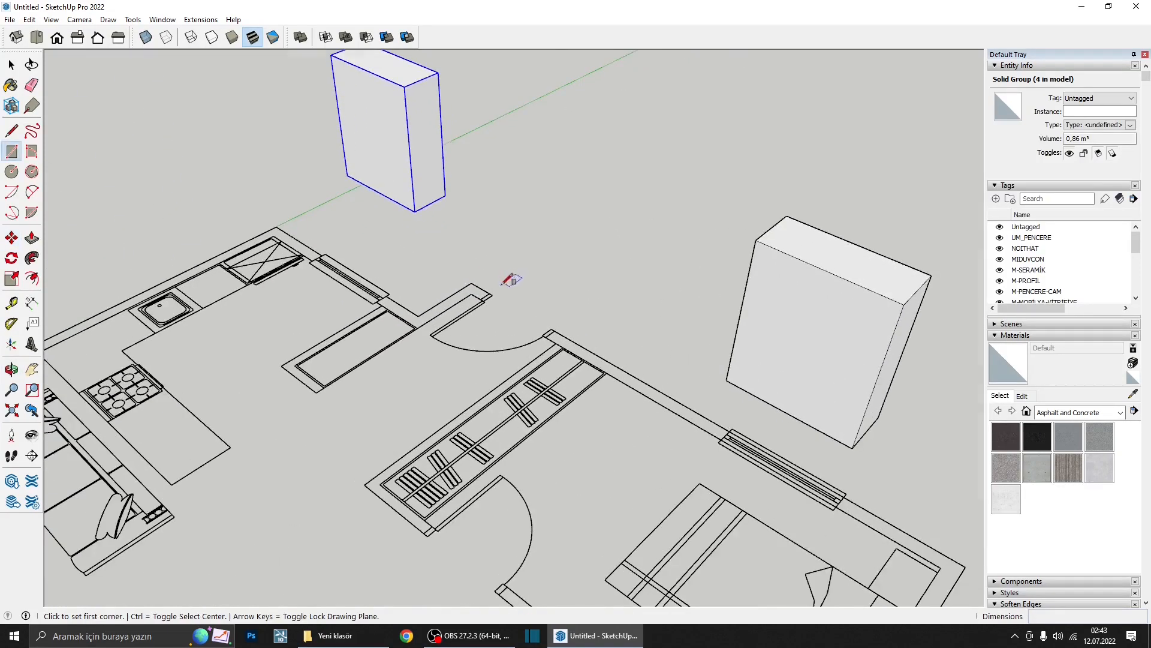
scroll(511, 280, up, 2)
click(489, 289)
scroll(540, 317, up, 2)
click(565, 362)
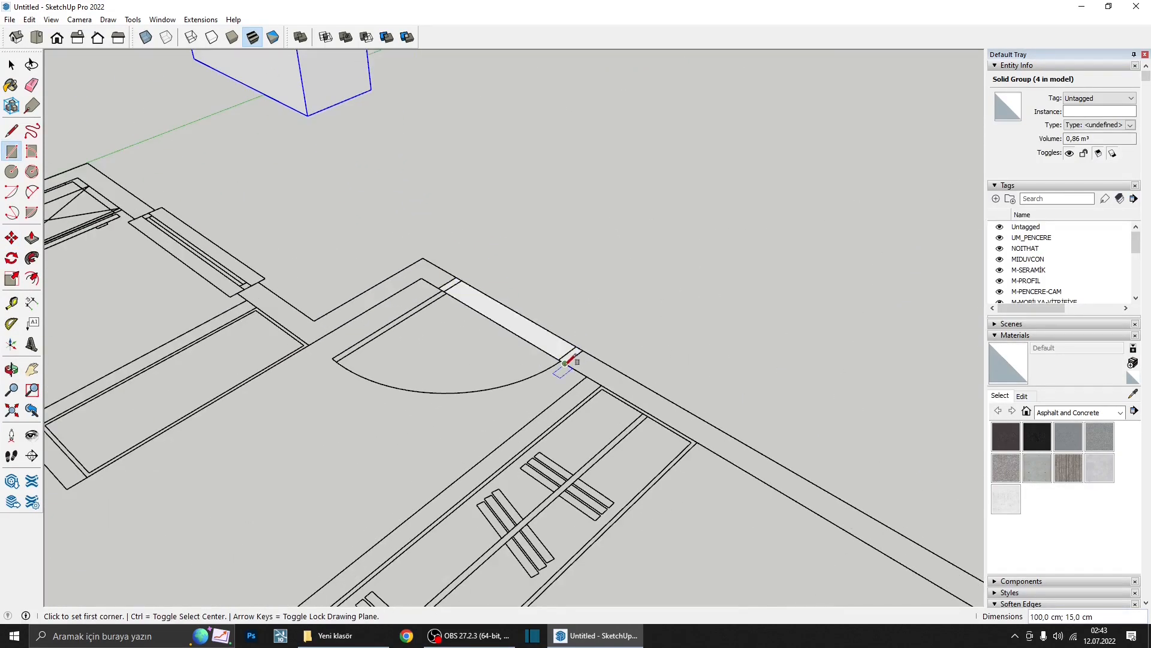
- Extrude the entrance door rectangle upward 220 cm with Push/Pull
key(p)
click(542, 327)
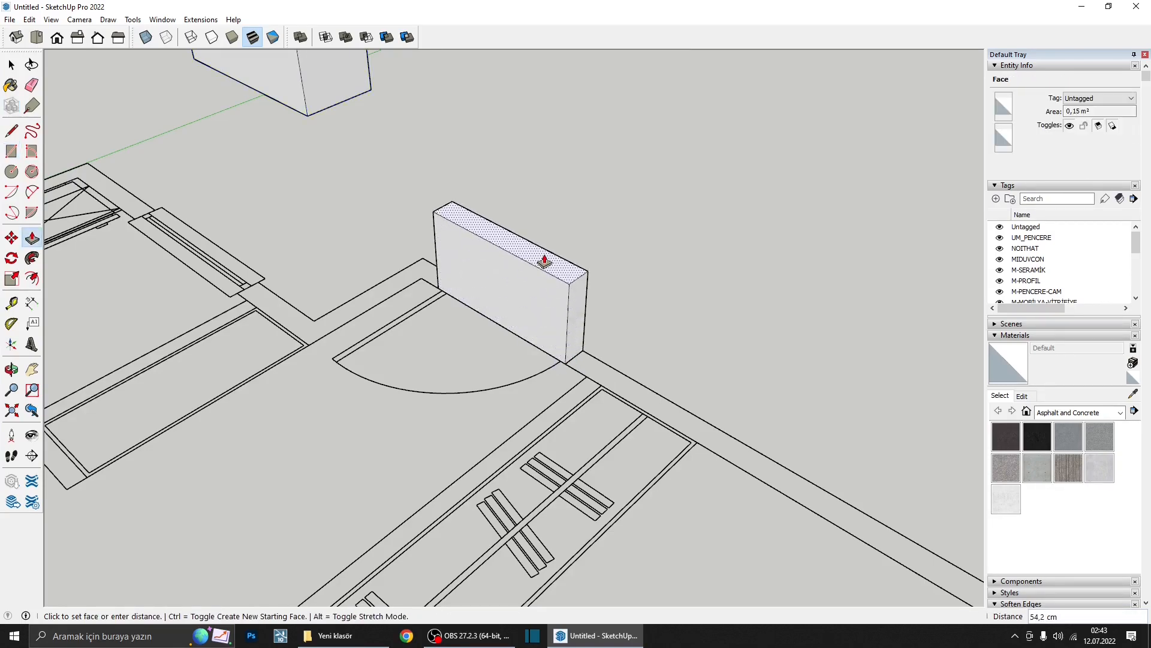
text(220)
key(Return)
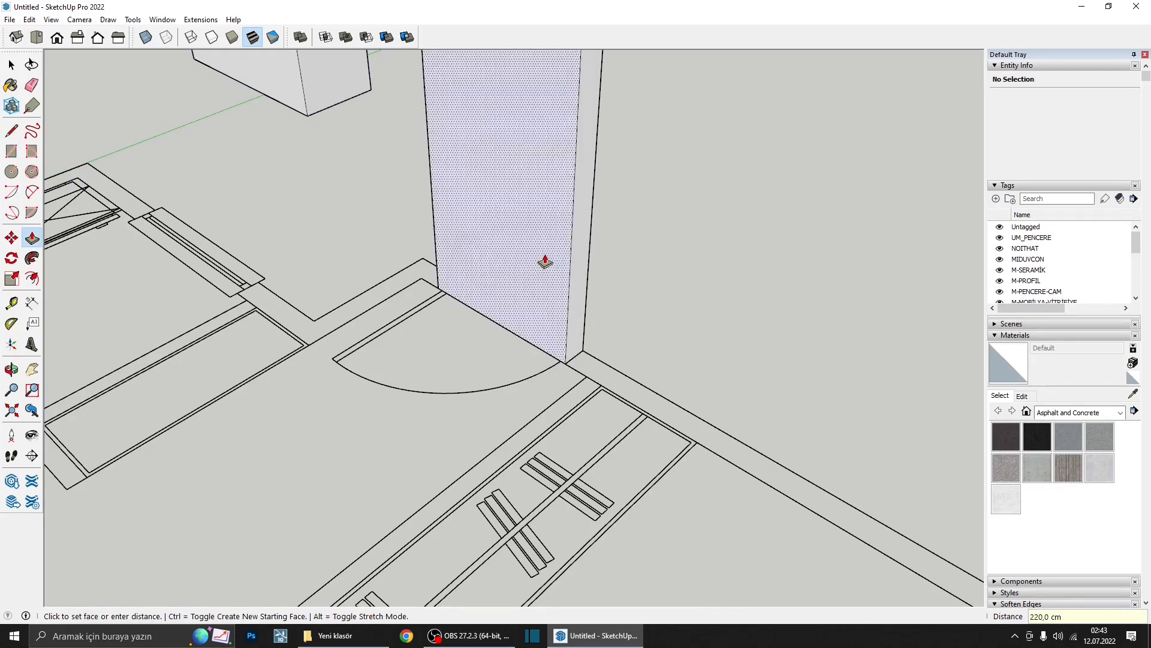
- Push/Pull the door block's two wide faces outward so it extends beyond both sides of the wall
scroll(533, 252, down, 3)
click(524, 246)
click(501, 261)
middle_drag(501, 264, 108, 327)
click(627, 329)
click(660, 352)
- Select the entire entrance door block and make it a group
key(space)
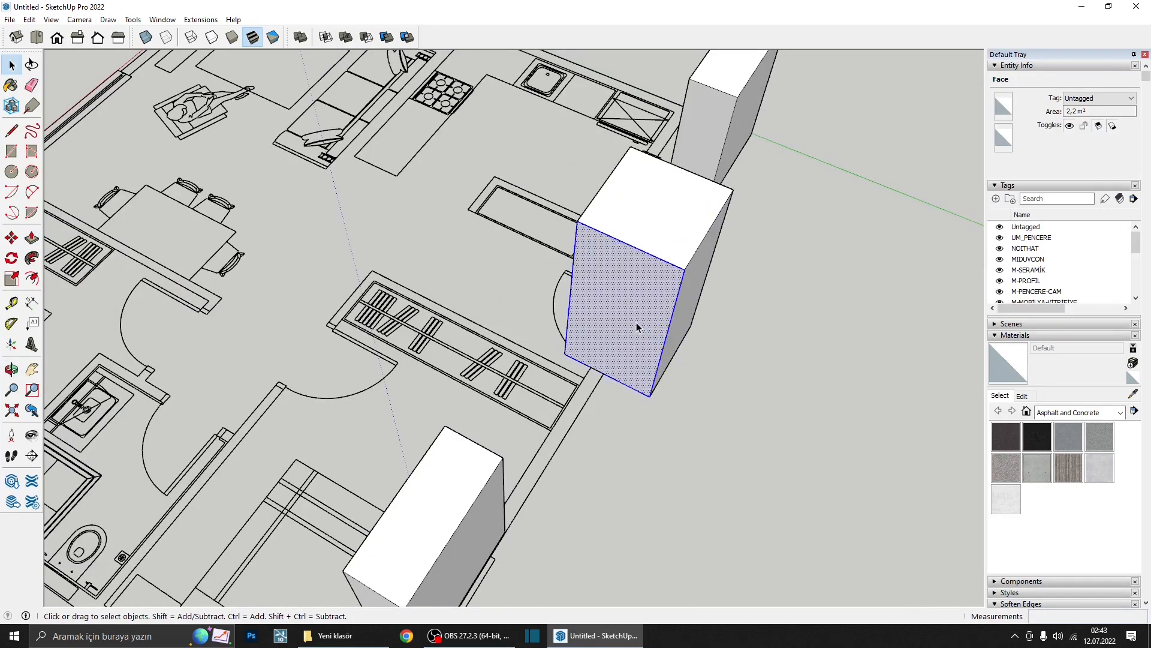
triple_click(635, 322)
right_click(636, 322)
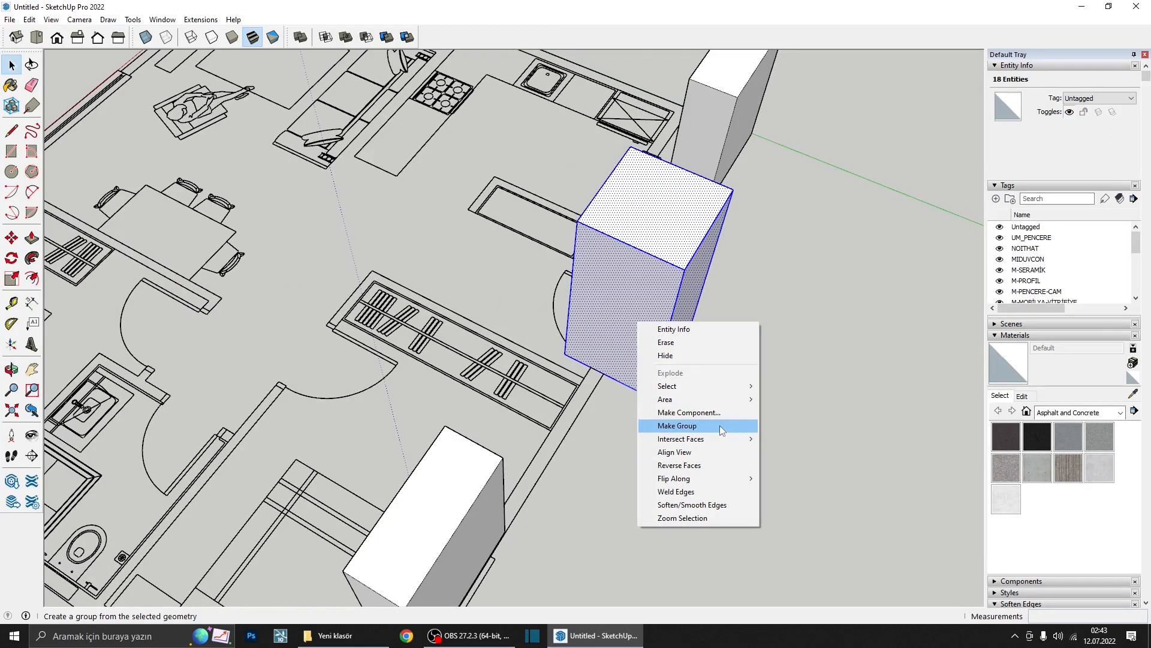
click(720, 425)
- Draw a rectangle covering the wide middle opening in the front wall, corner to corner
scroll(539, 360, down, 5)
middle_drag(539, 359, 472, 388)
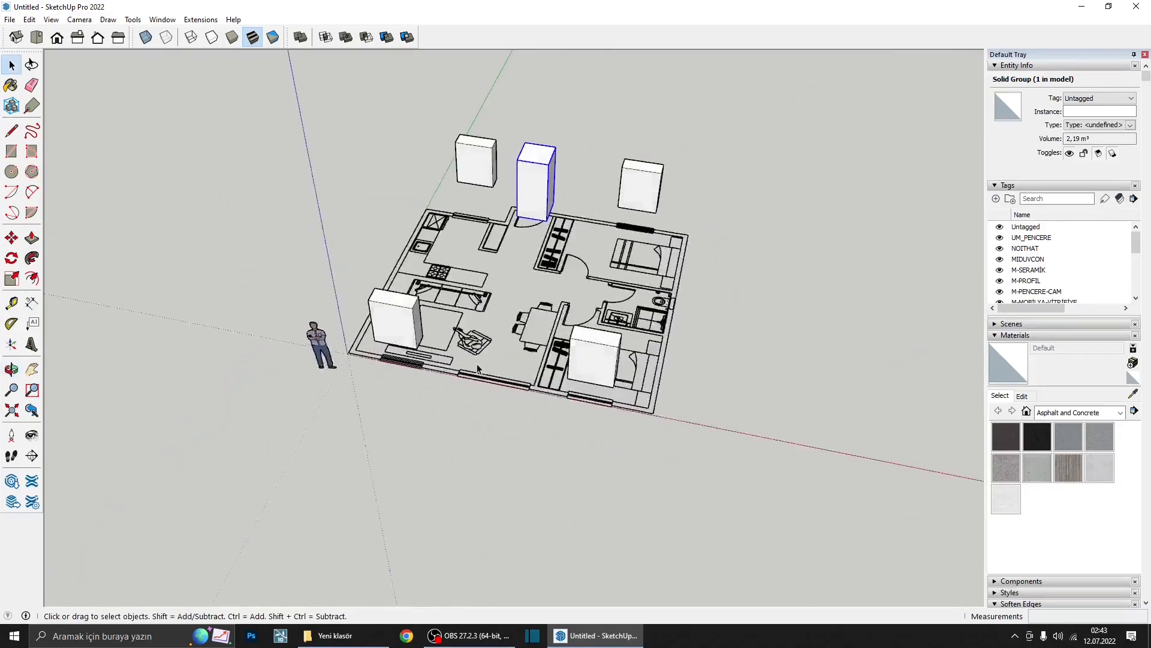
scroll(473, 387, up, 6)
scroll(473, 389, up, 5)
key(r)
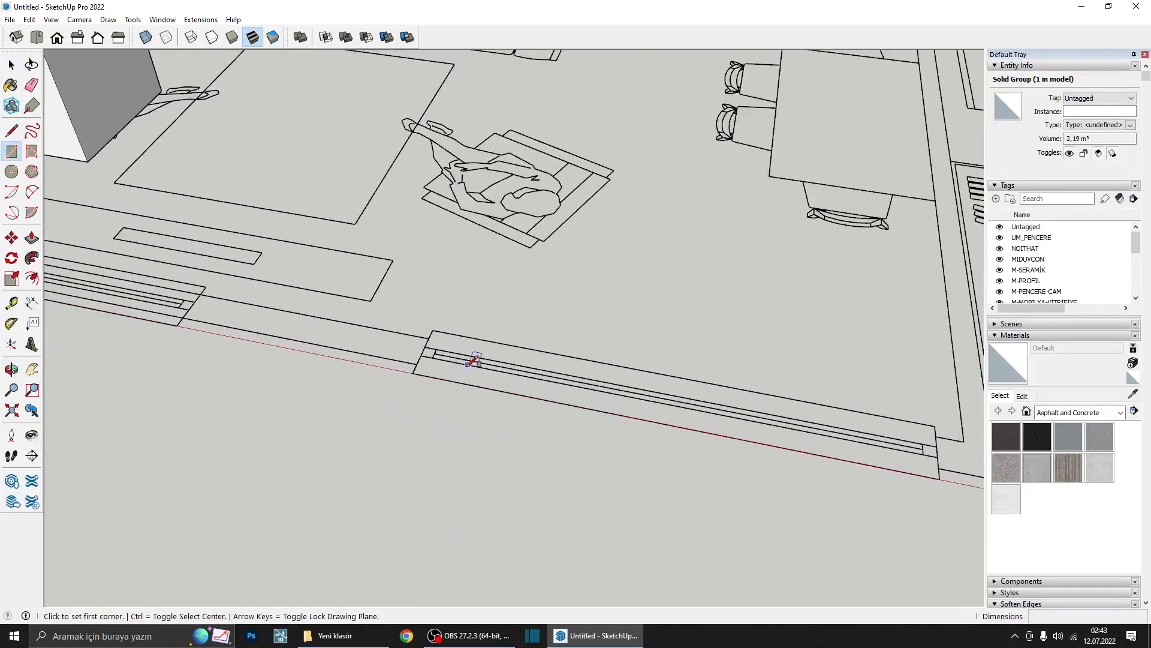
click(432, 329)
scroll(435, 326, down, 3)
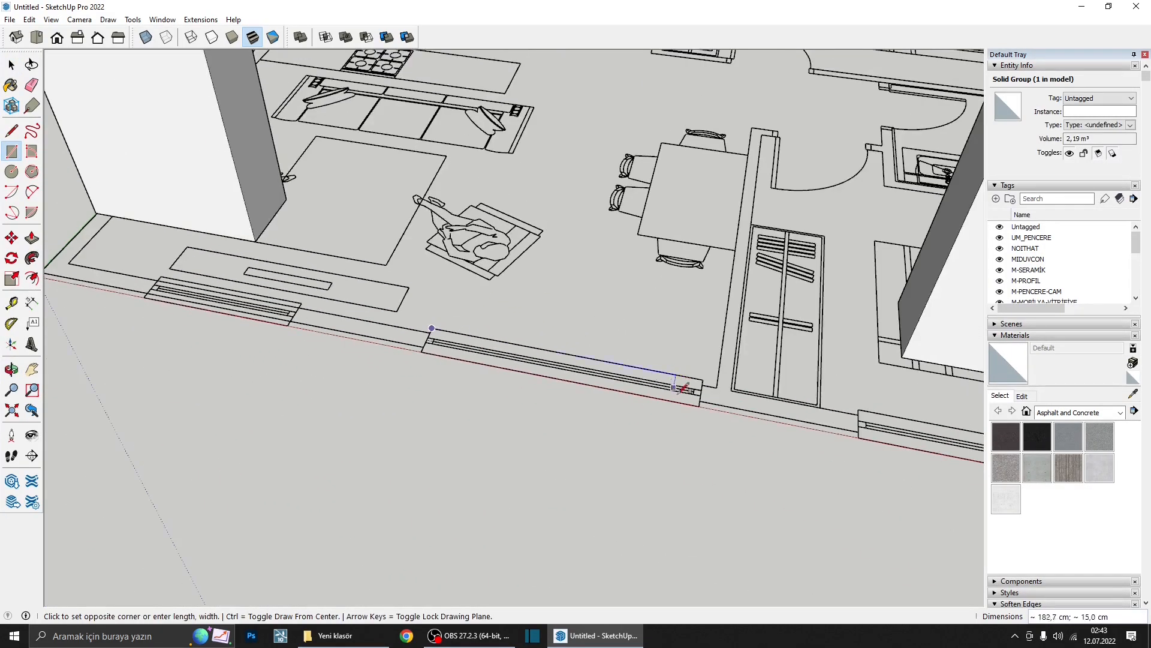
click(699, 406)
- Extrude the front door rectangle upward 240 cm with Push/Pull
key(p)
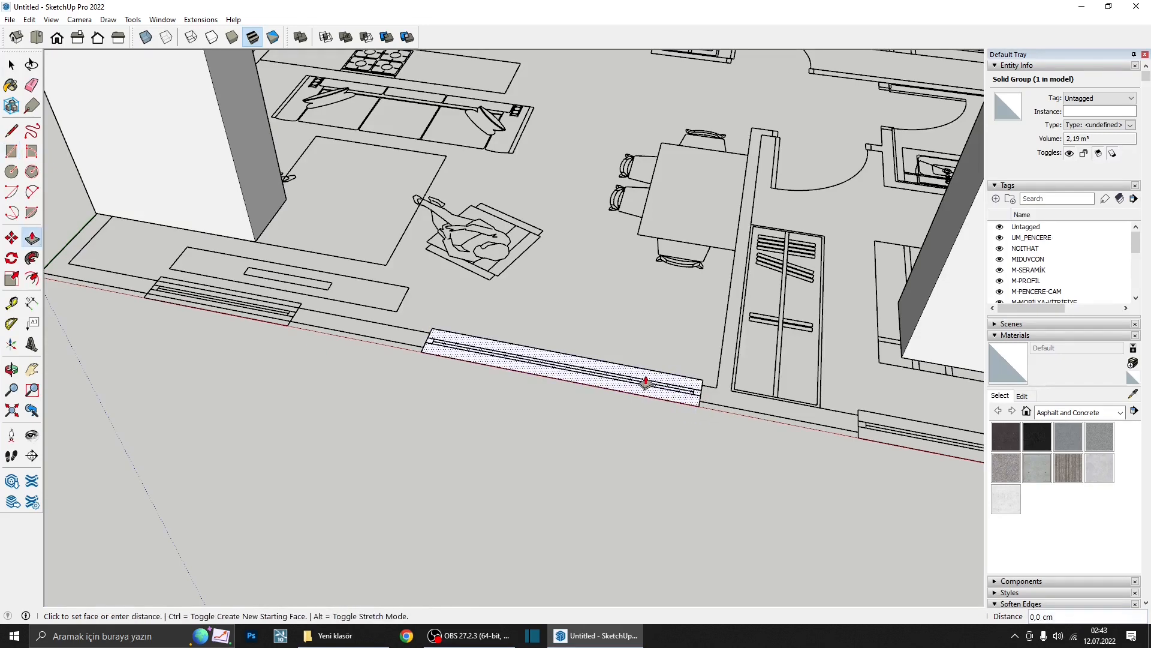
click(667, 385)
scroll(650, 360, down, 6)
click(544, 276)
scroll(594, 282, down, 3)
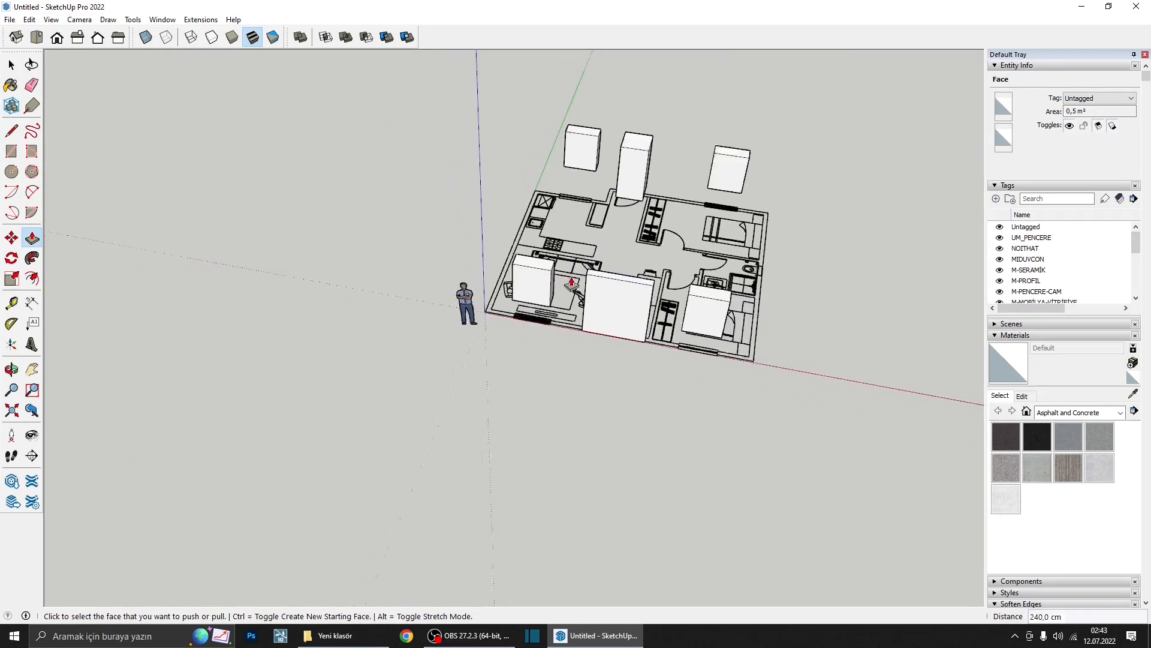
- Select the whole middle front door block and make it a group
key(space)
right_click(617, 287)
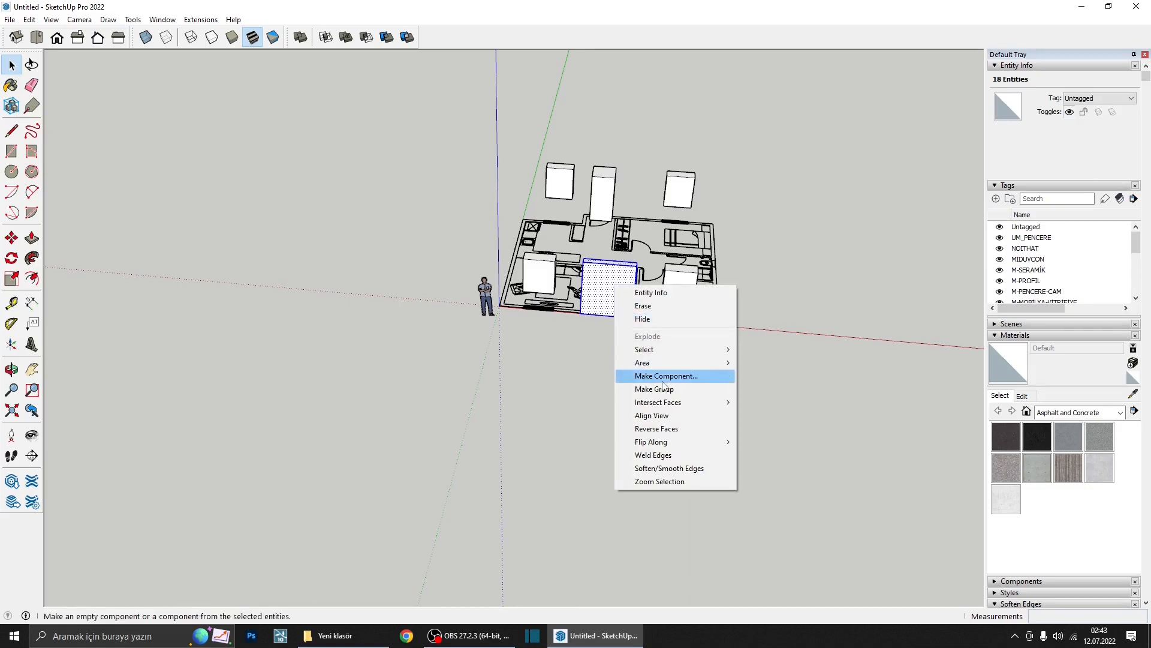
click(644, 391)
- Combine all six window and door block groups into a single solid with Outer Shell
middle_drag(650, 367, 578, 159)
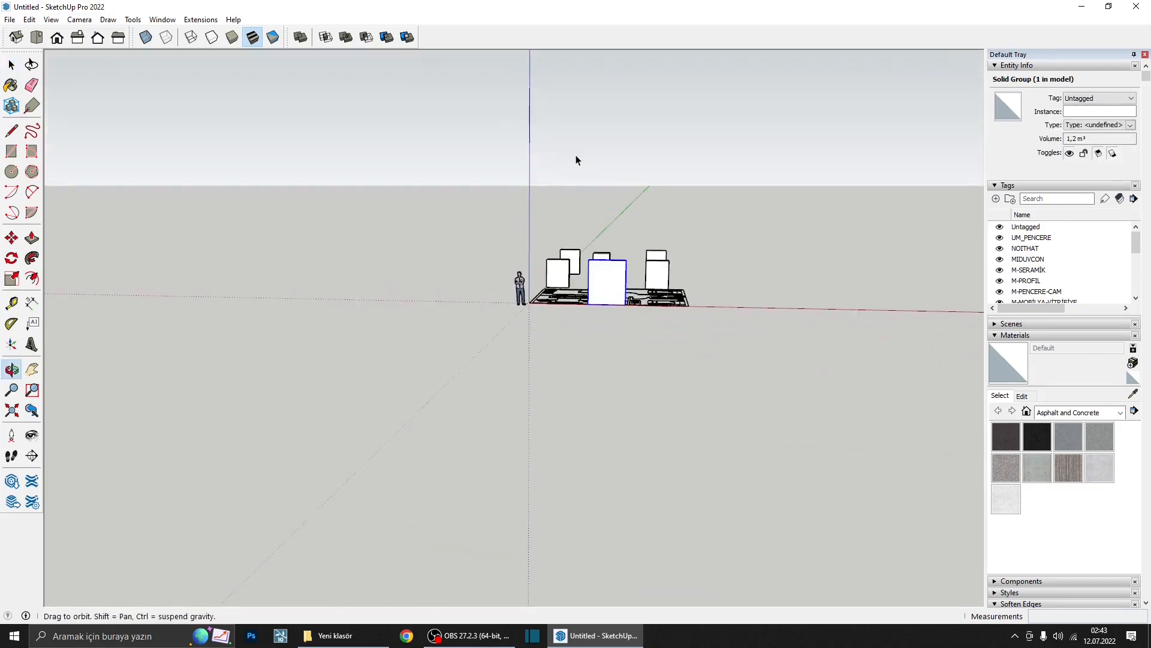
middle_drag(553, 239, 456, 228)
click(300, 37)
scroll(614, 282, up, 3)
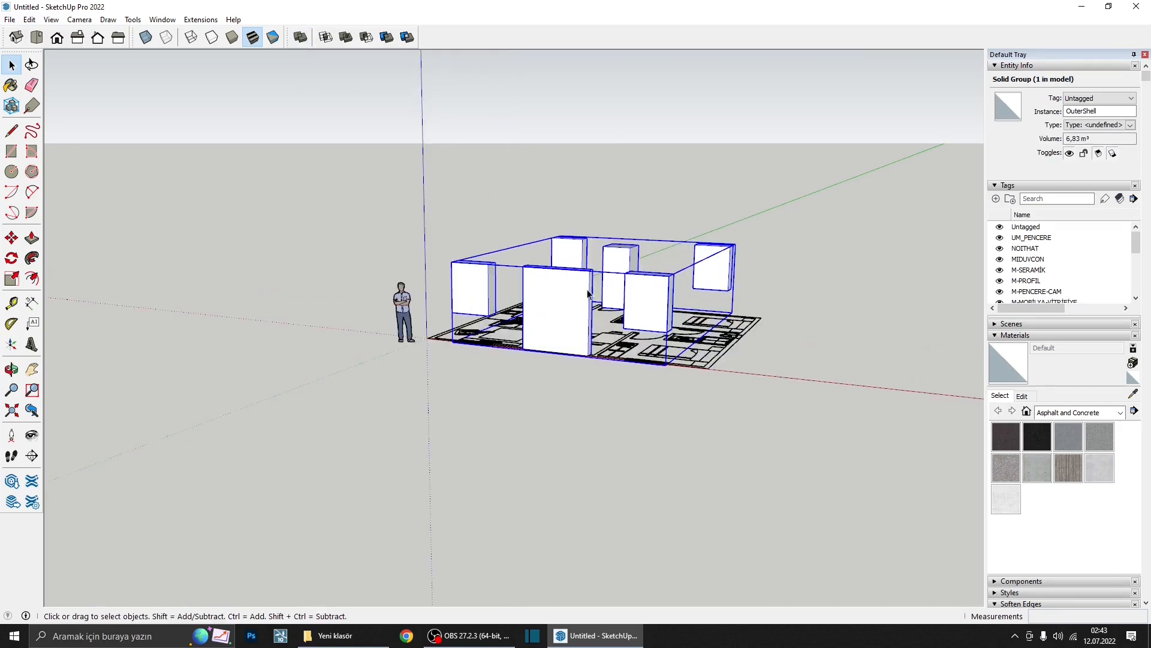
scroll(572, 300, down, 3)
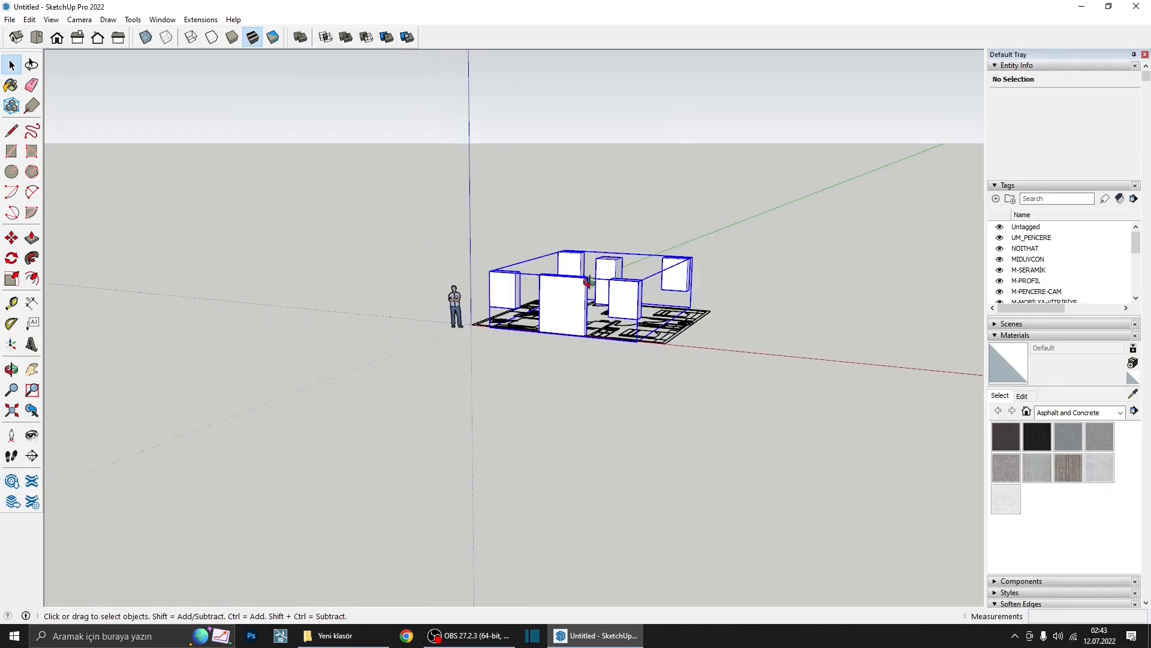
middle_drag(571, 299, 521, 388)
key(space)
click(465, 275)
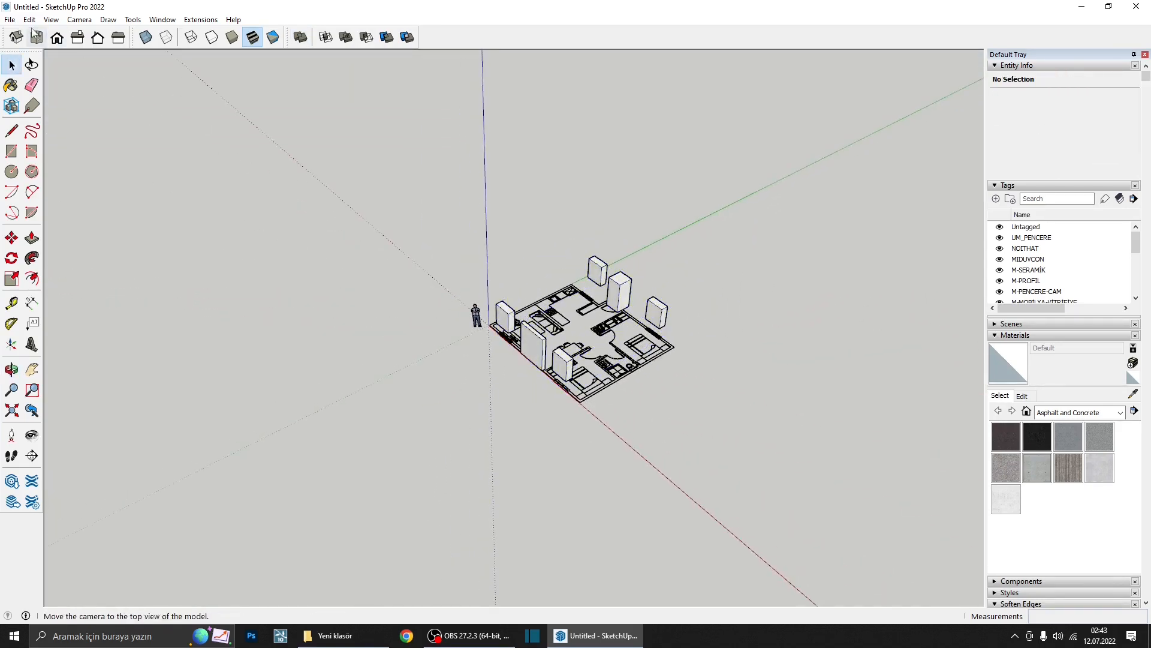
- Unhide the last hidden geometry to bring back the exterior walls, and select the combined opening blocks
click(29, 19)
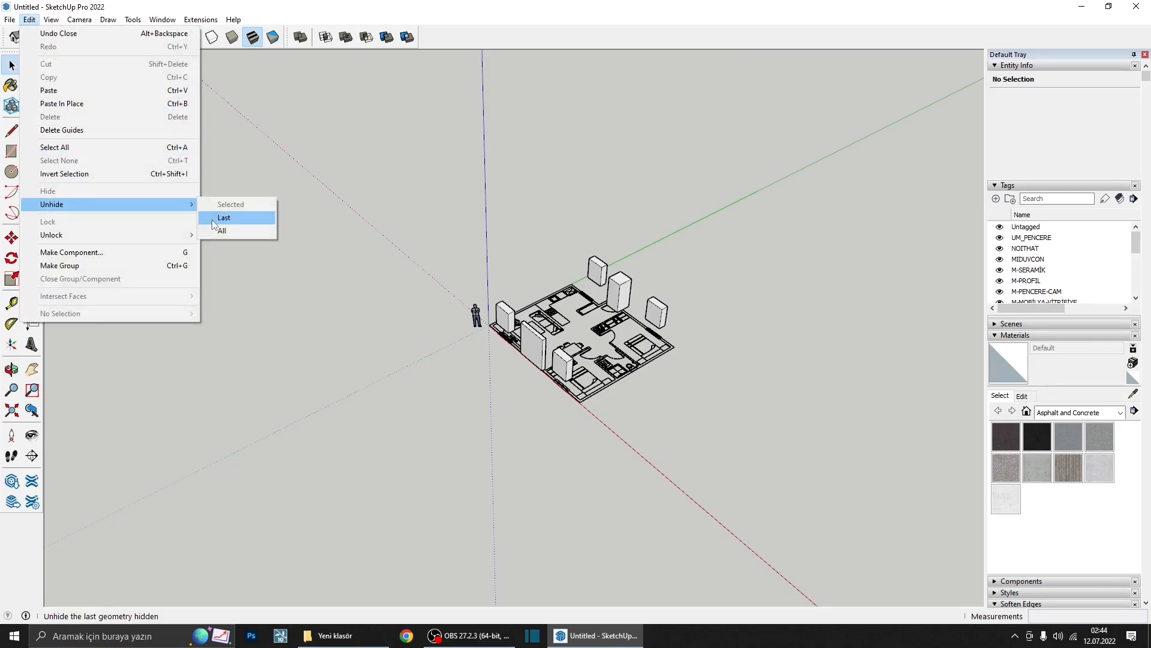
click(211, 219)
middle_drag(584, 303, 596, 308)
key(space)
scroll(581, 357, up, 3)
click(567, 364)
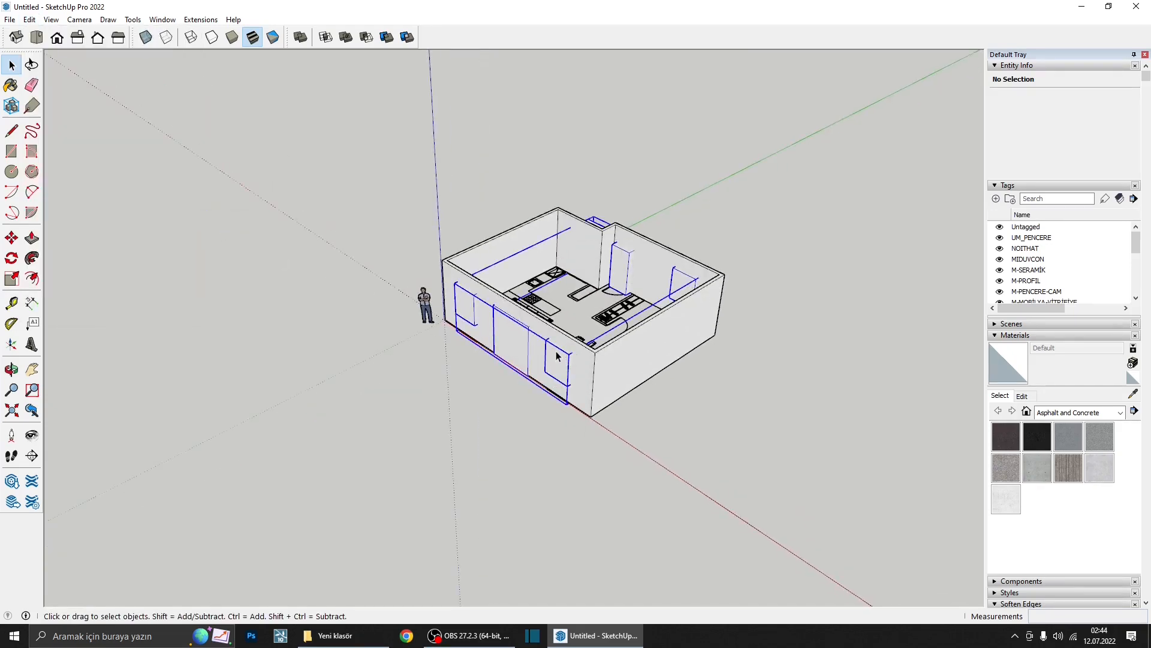
- Inside the combined blocks group, move the kitchen window block 90 cm inward so it passes through the recessed rear wall
scroll(563, 360, up, 3)
middle_drag(651, 210, 528, 300)
scroll(566, 239, up, 3)
shift+middle_drag(565, 239, 311, 364)
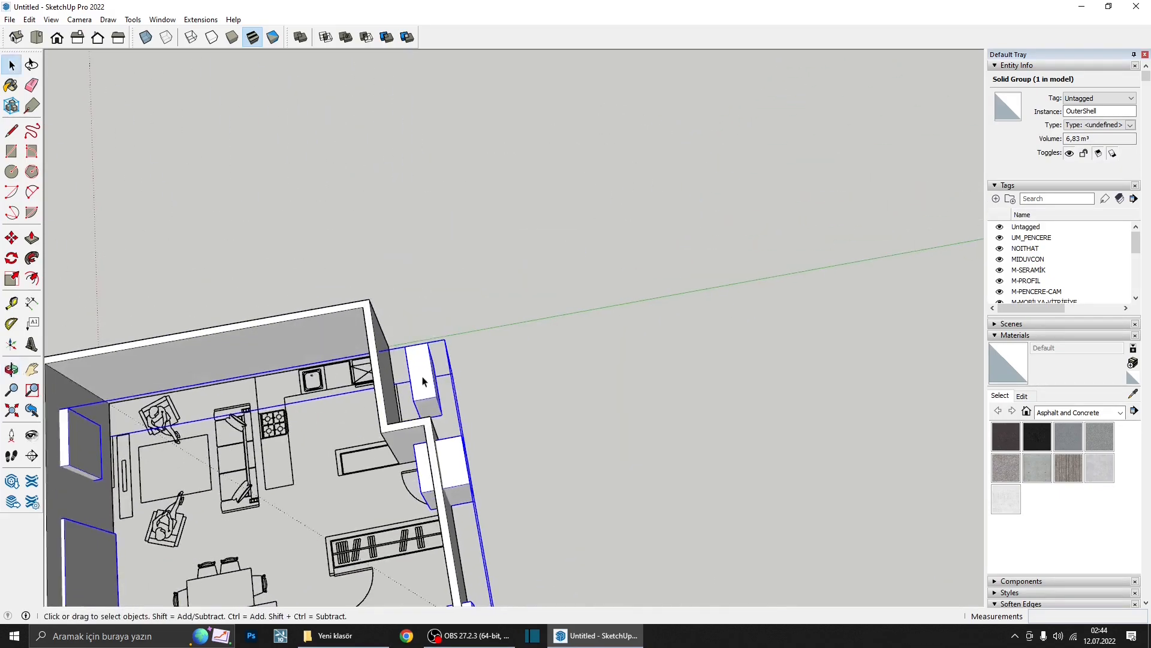
scroll(425, 378, up, 3)
double_click(426, 376)
triple_click(427, 376)
middle_drag(425, 379, 423, 437)
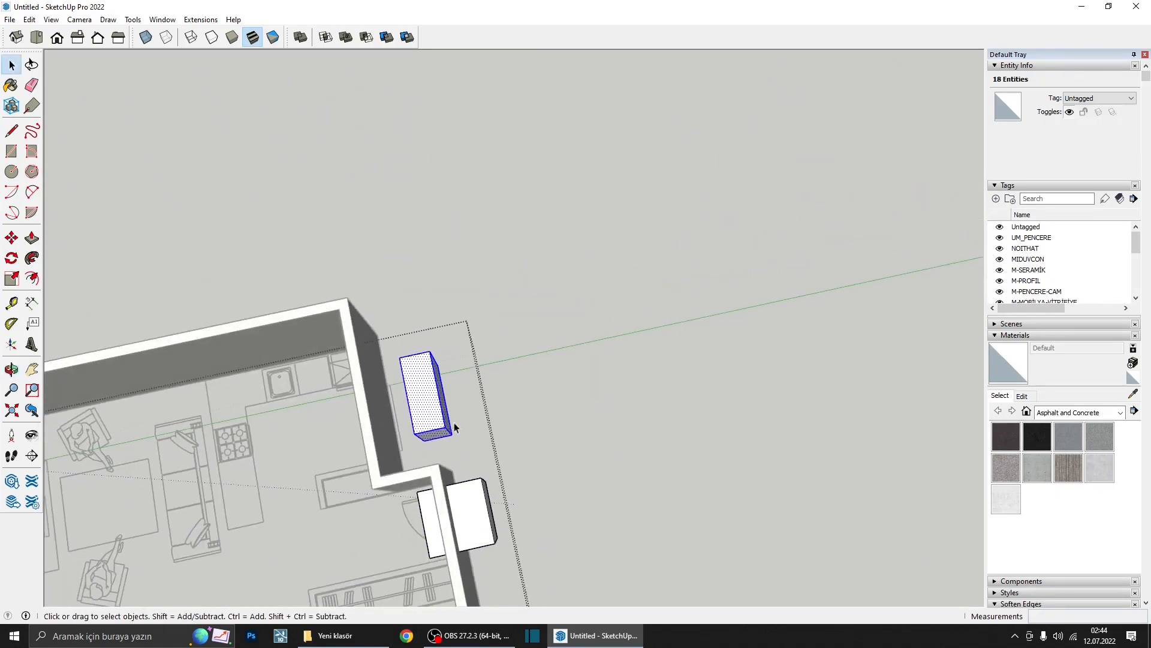
key(m)
click(547, 406)
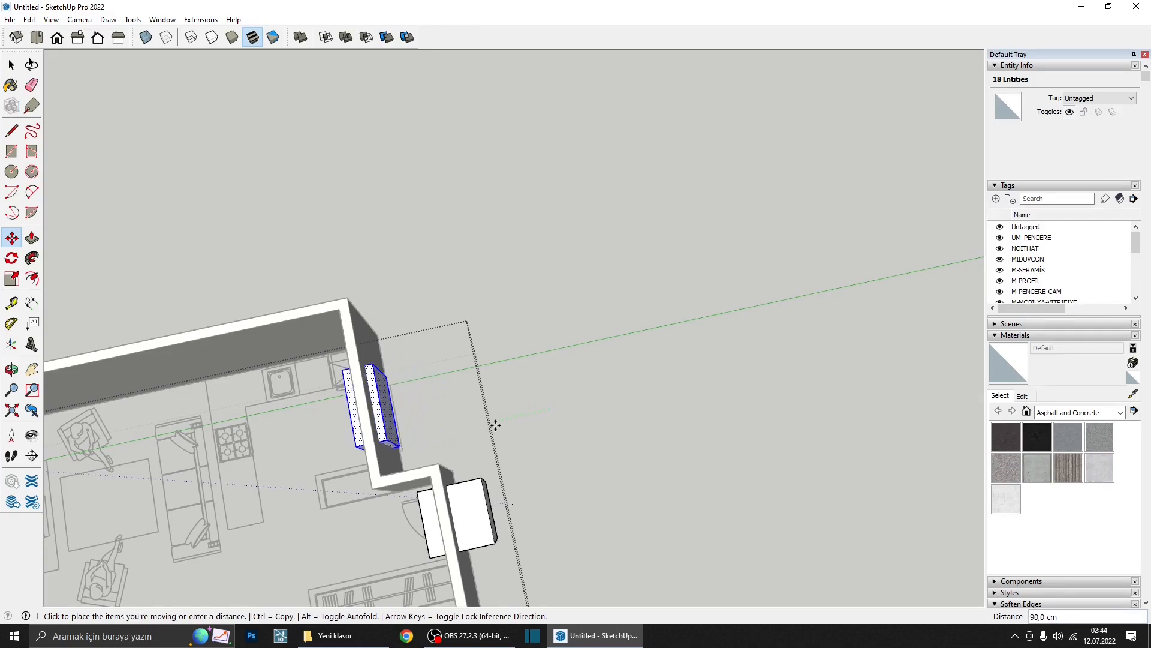
click(494, 426)
key(space)
middle_drag(419, 416, 508, 281)
click(508, 282)
scroll(492, 306, down, 5)
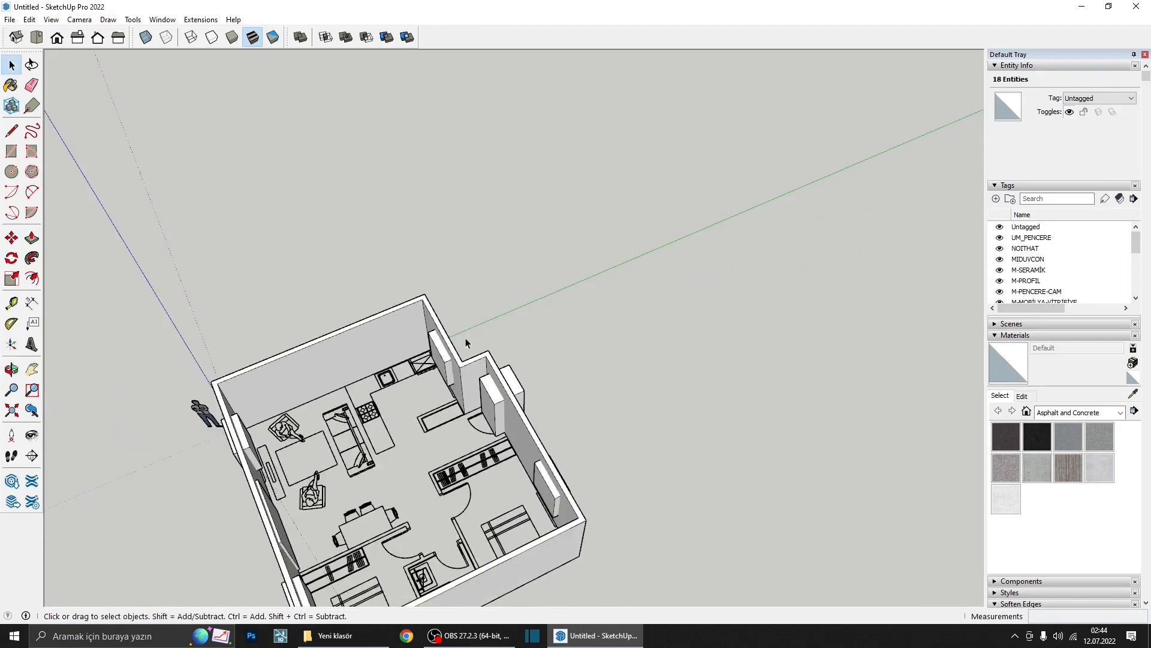
- Subtract the combined opening blocks from the exterior walls solid
middle_drag(466, 337, 622, 192)
scroll(620, 194, down, 2)
middle_drag(483, 387, 536, 339)
click(524, 484)
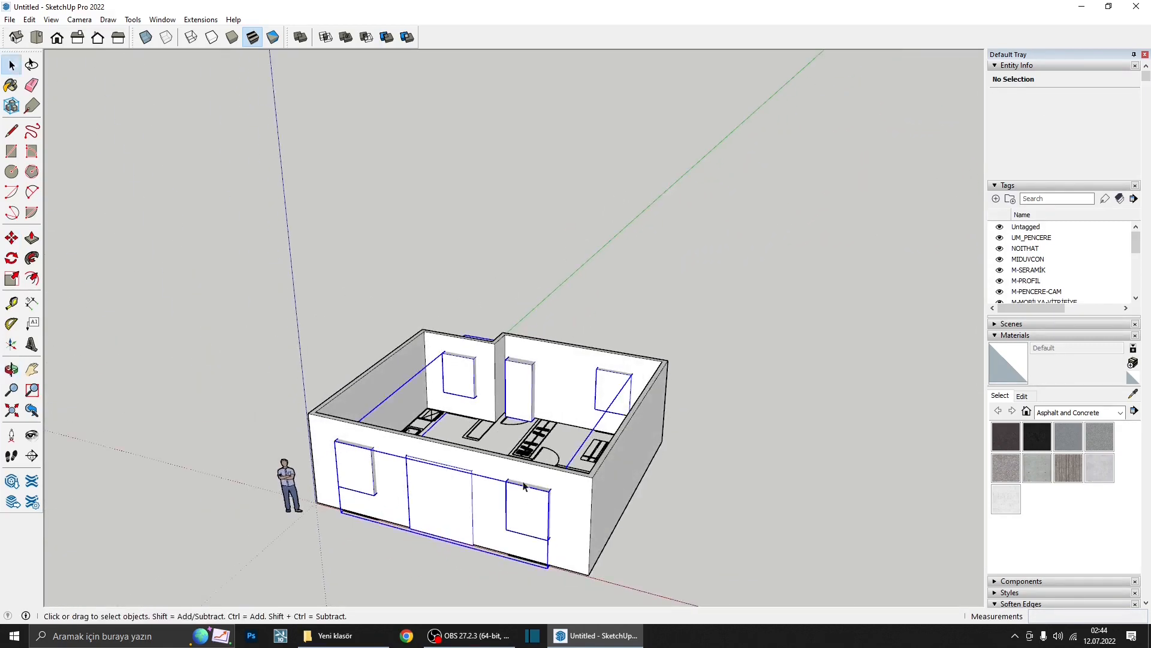
scroll(495, 391, up, 2)
middle_drag(487, 385, 474, 344)
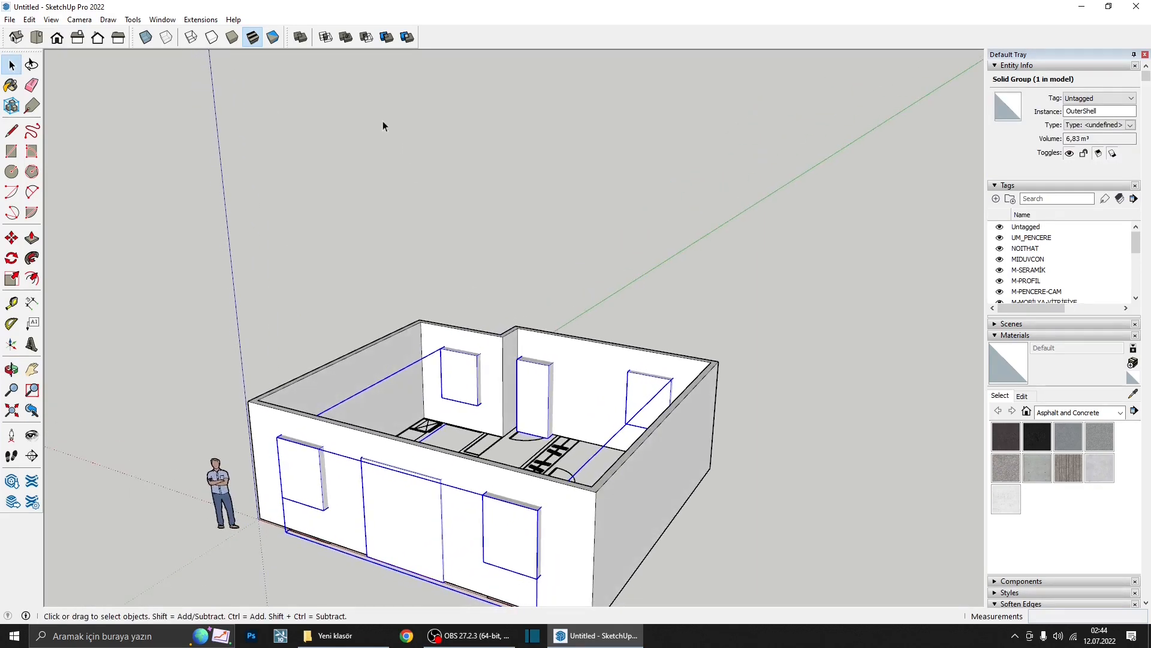
click(364, 37)
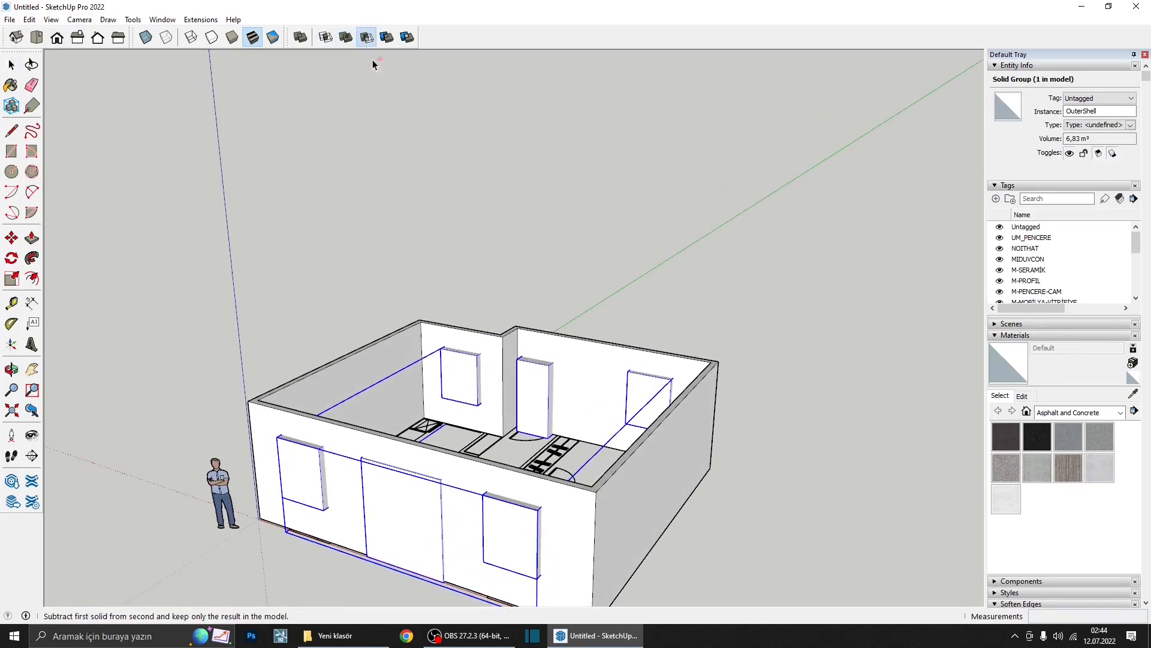
click(584, 357)
- Examine the cut window and door openings in the exterior walls from inside and outside the house
scroll(537, 368, down, 3)
middle_drag(532, 369, 714, 378)
middle_drag(557, 432, 206, 567)
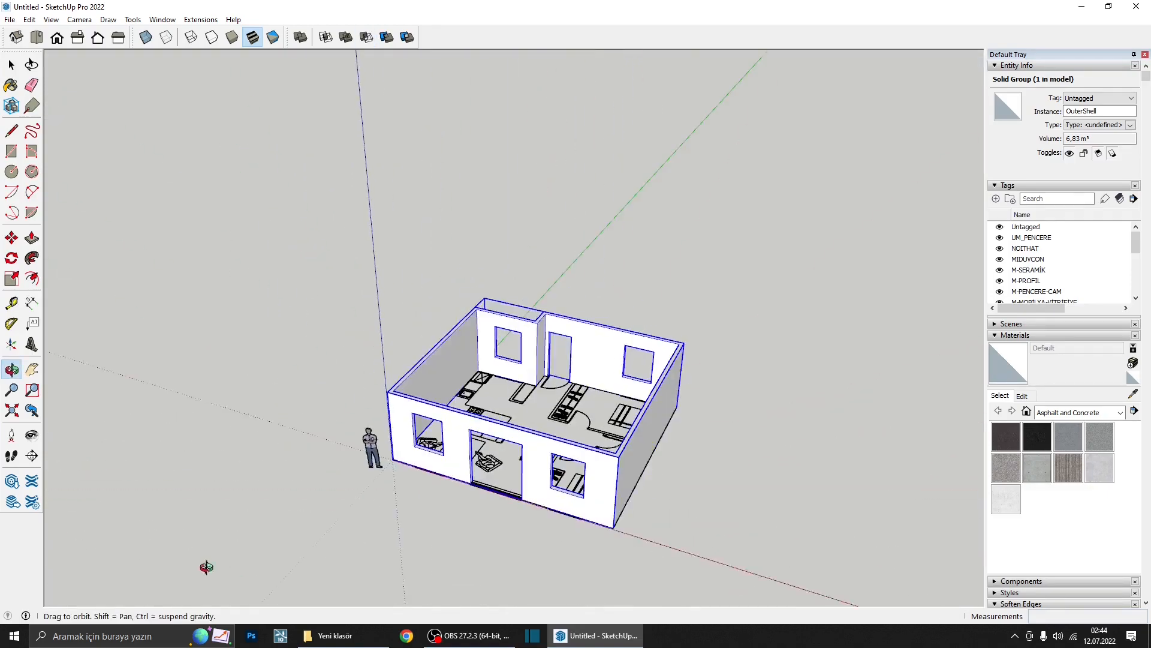
drag(206, 567, 499, 403)
scroll(503, 393, up, 5)
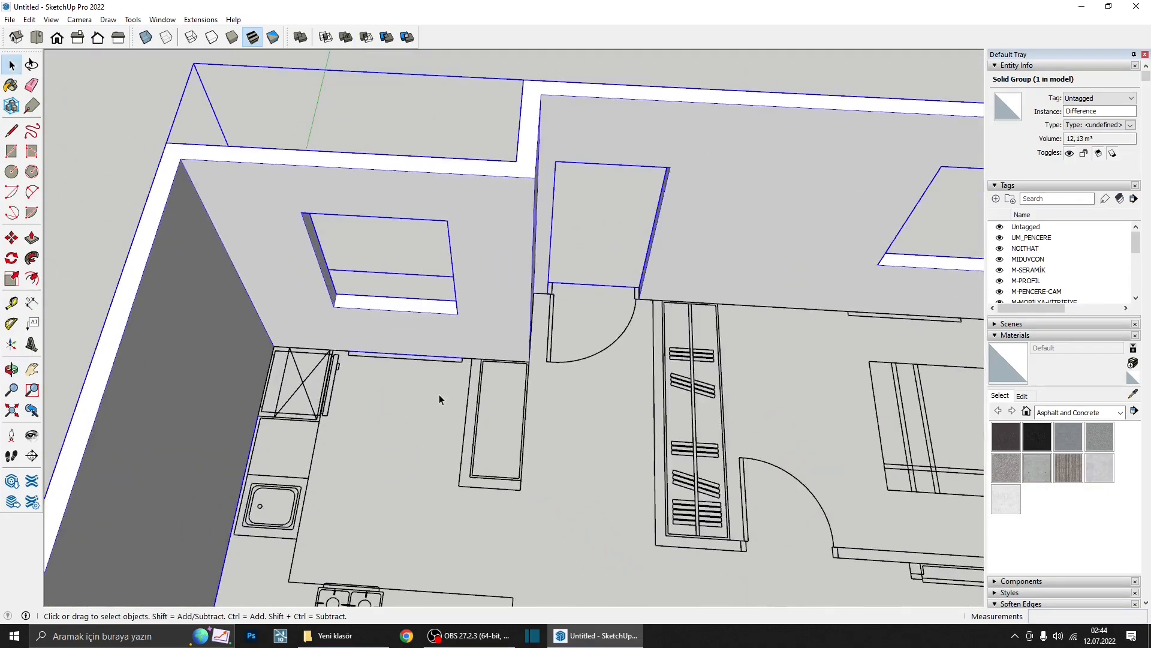
key(r)
scroll(456, 375, down, 5)
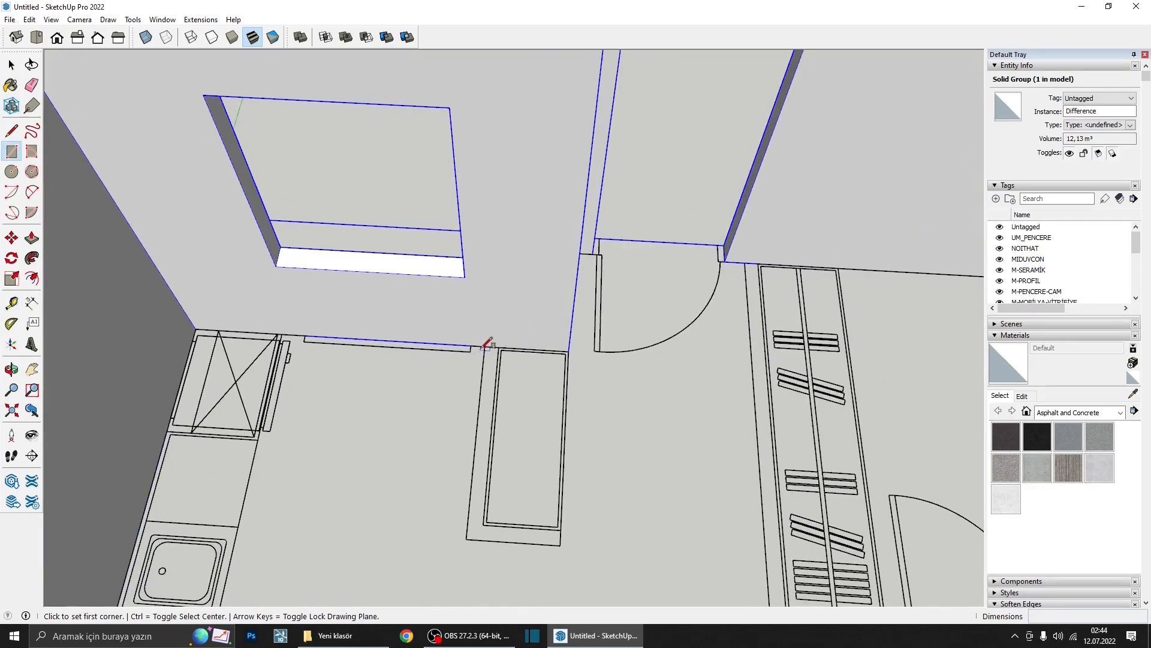
scroll(507, 403, down, 3)
middle_drag(488, 252, 503, 510)
key(space)
scroll(367, 384, up, 6)
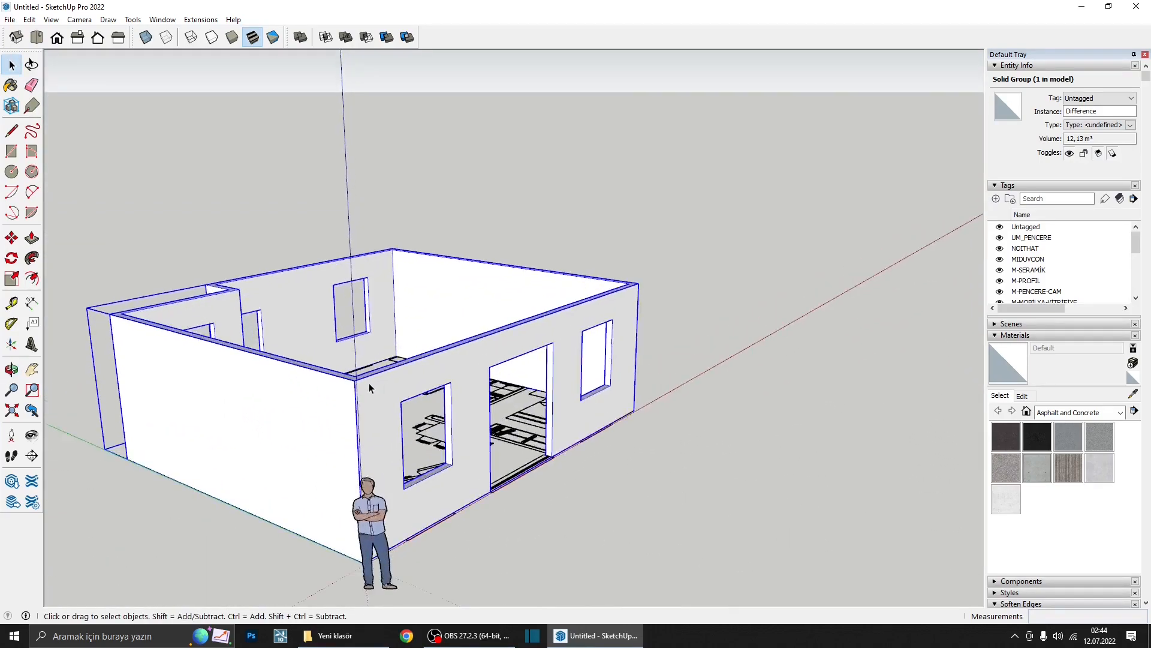
scroll(379, 396, down, 3)
middle_drag(379, 397, 489, 367)
scroll(489, 367, up, 6)
- Draw a 10 cm by 260 cm rectangle for the partition wall along the long side of the wardrobe by the entrance
key(r)
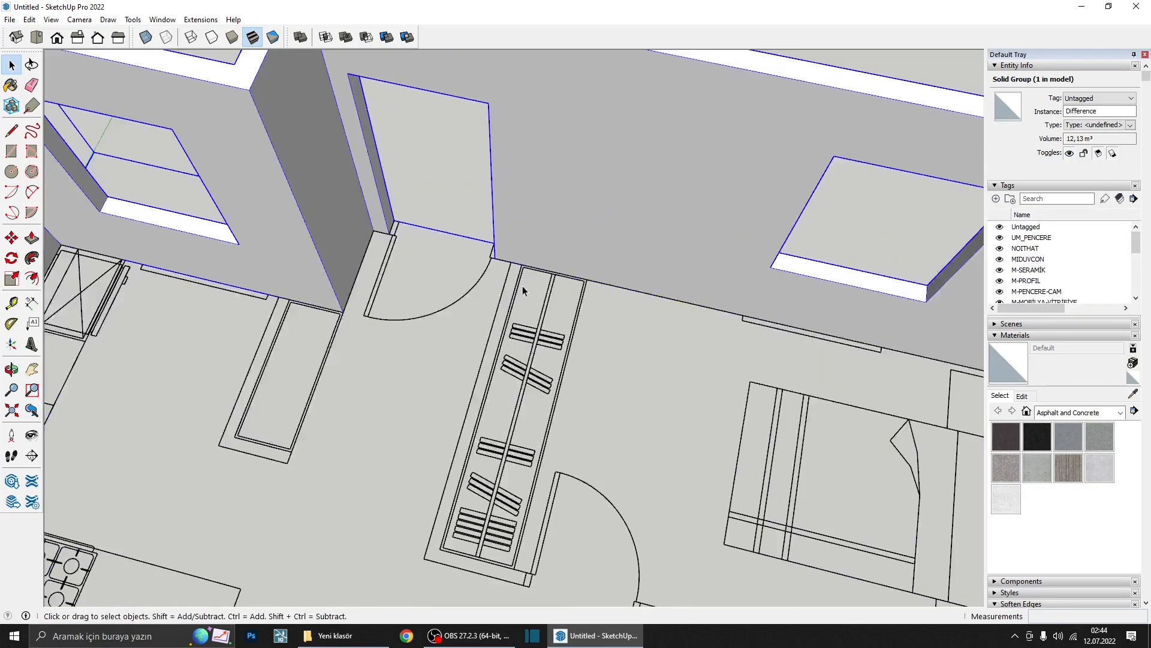
scroll(523, 287, up, 2)
click(507, 255)
scroll(509, 251, down, 3)
scroll(437, 501, up, 5)
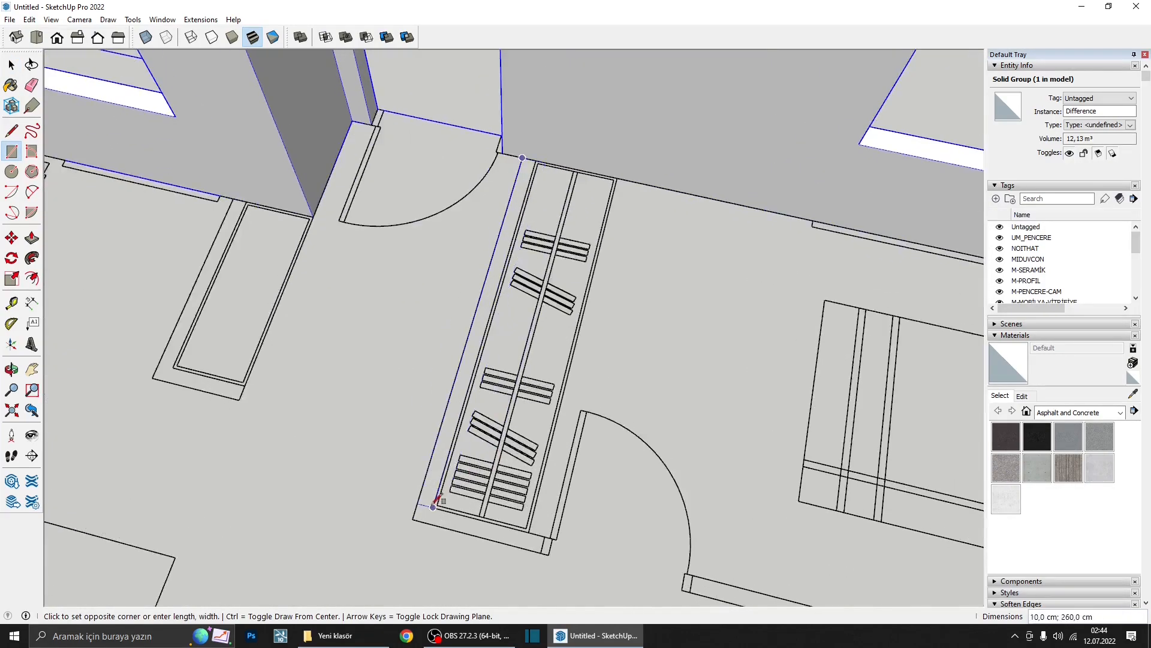
click(419, 502)
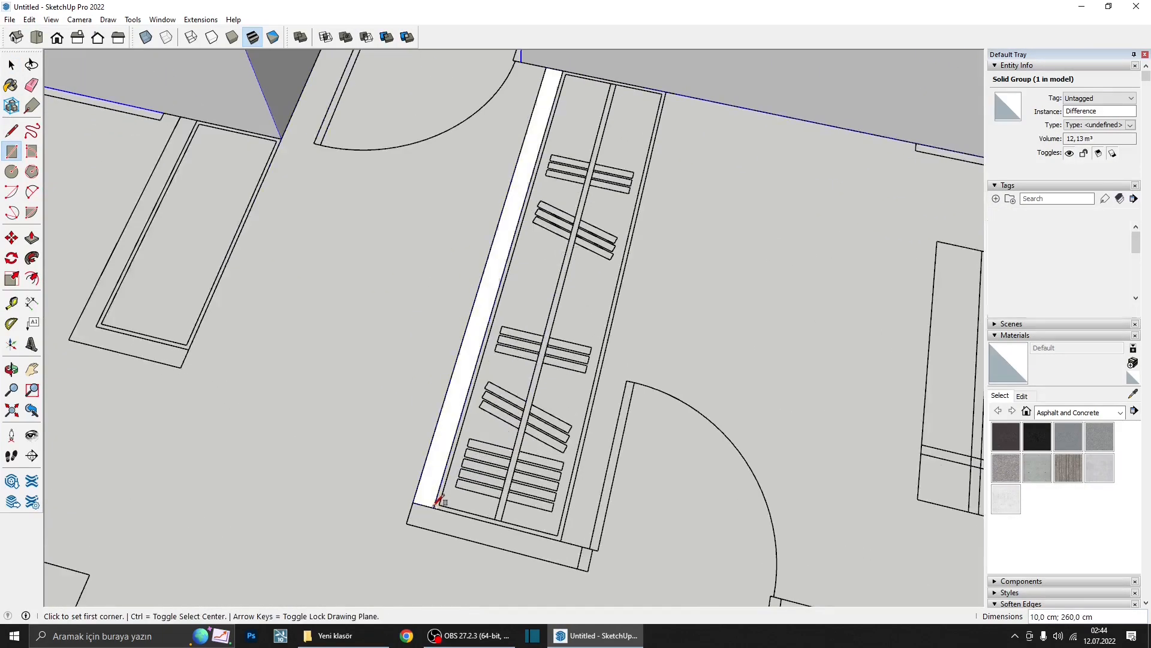
- Draw the short partition rectangle along the wardrobe's end and erase the line dividing it from the long rectangle
click(577, 567)
middle_drag(521, 514, 476, 501)
scroll(476, 502, up, 1)
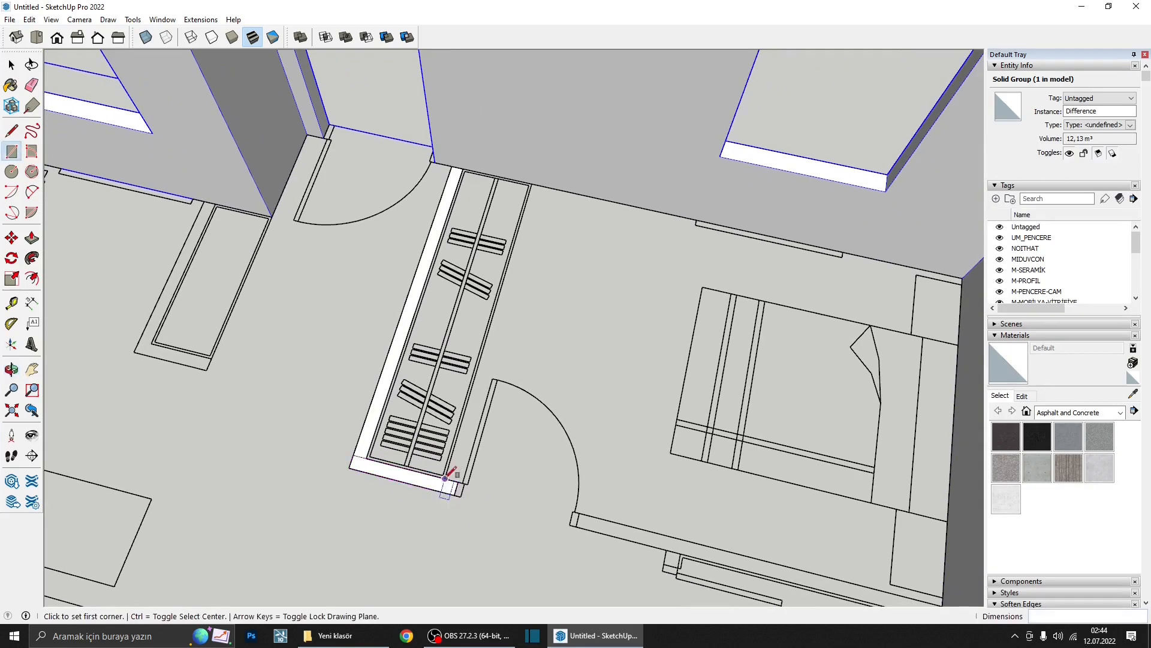
key(e)
scroll(362, 471, up, 2)
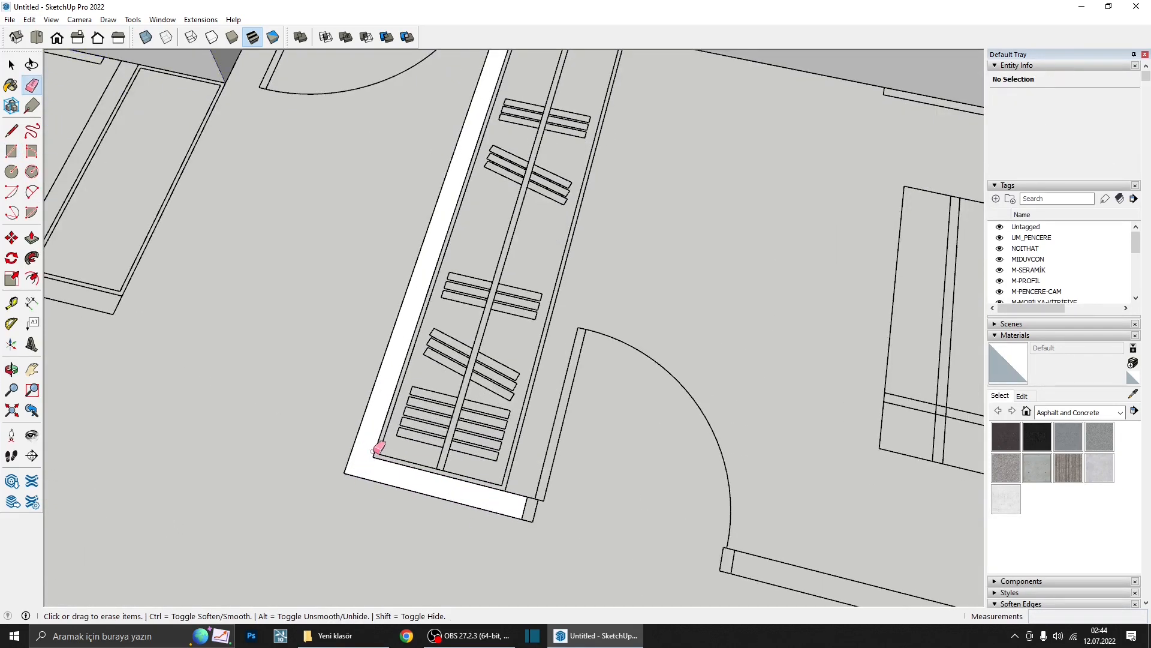
- Extrude the L-shaped partition face around the wardrobe upward 300 cm with Push/Pull
key(p)
click(370, 455)
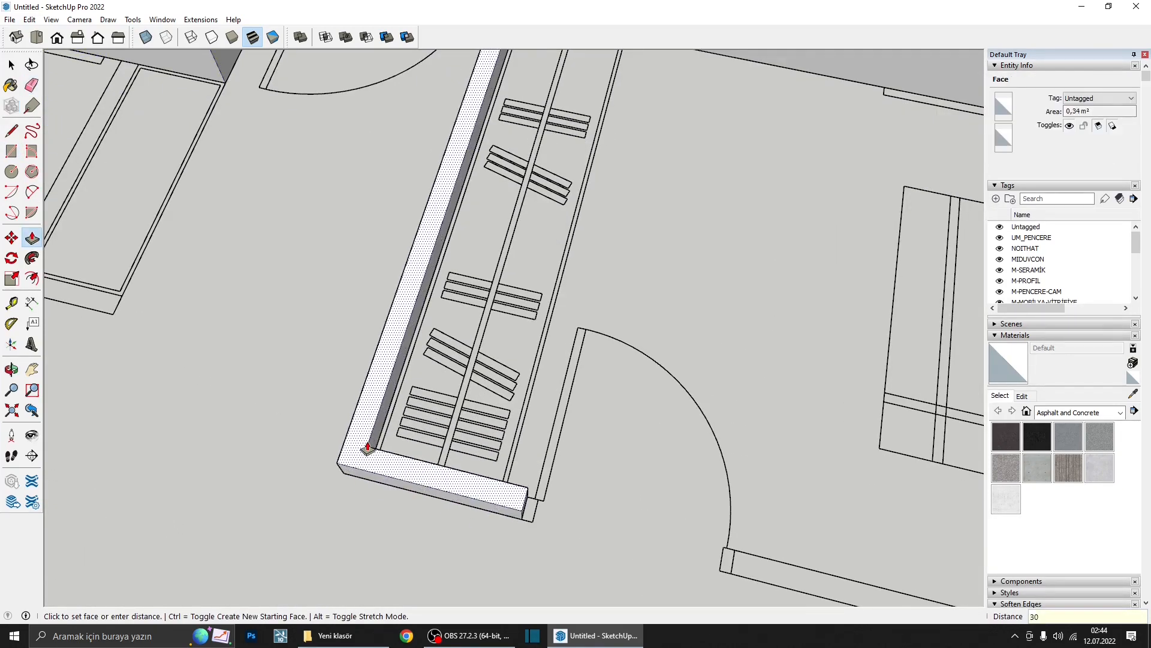
text(300)
key(Return)
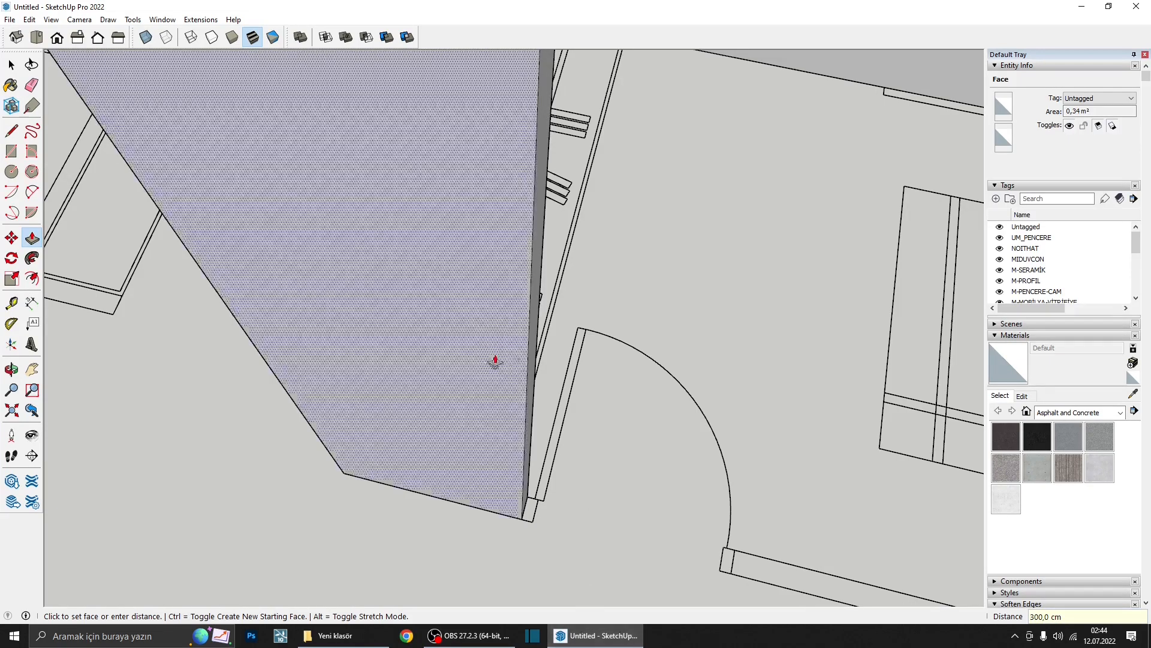
middle_drag(496, 362, 341, 316)
scroll(372, 342, down, 3)
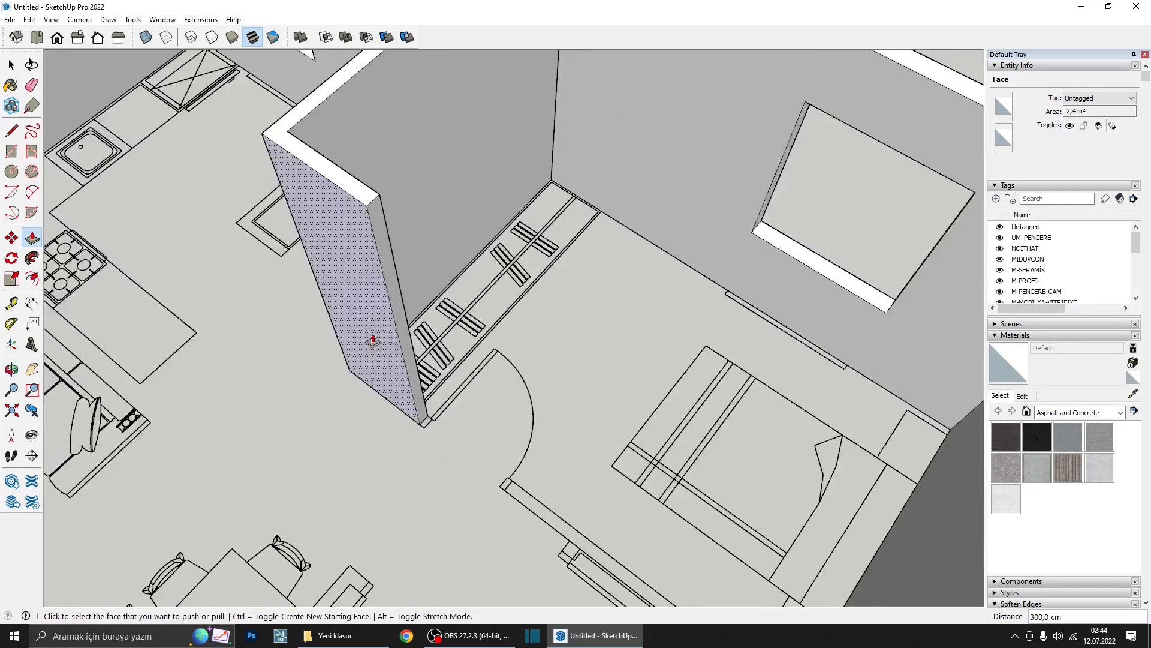
- Copy the bottom edge of the partition's end face beside the bedroom door upward 220 cm
scroll(417, 397, up, 2)
key(space)
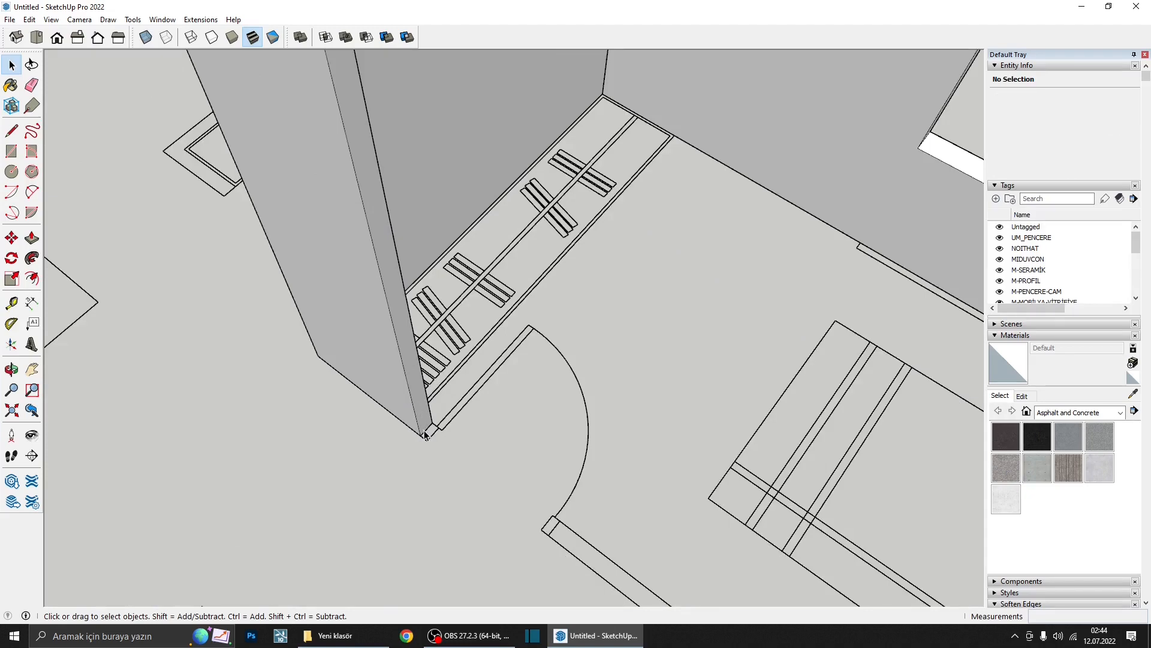
click(426, 434)
key(m)
click(417, 430)
key(ctrl)
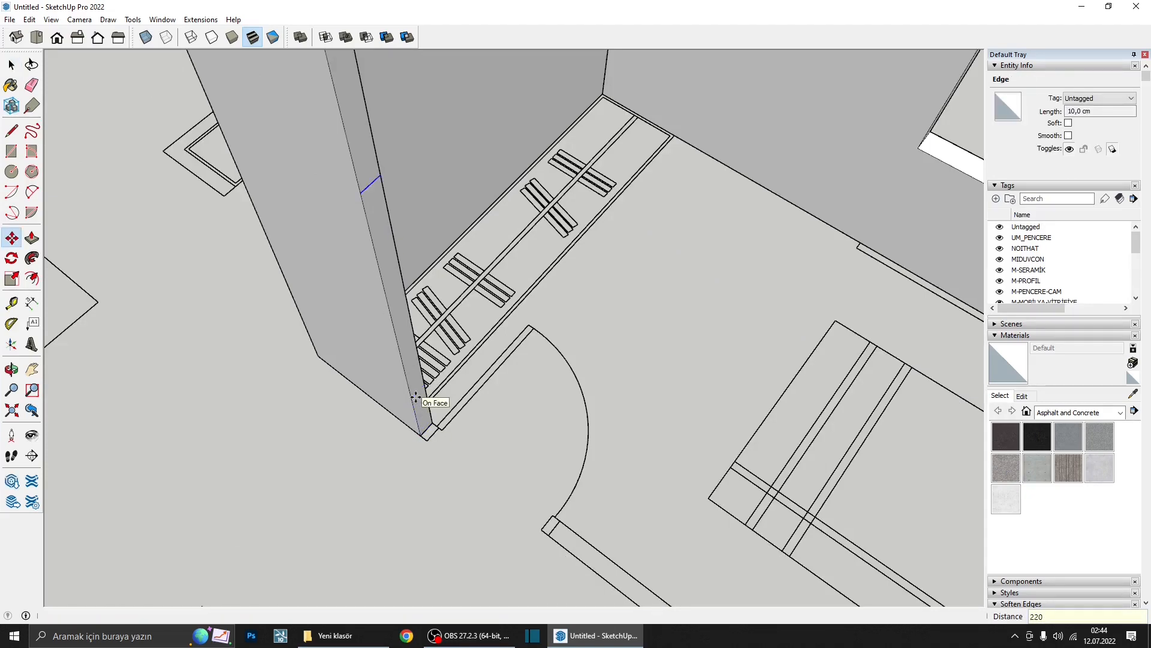
key(Return)
- Push/Pull the upper part of the partition's end face 90 cm across the bedroom doorway to form the wall above it
scroll(380, 221, down, 3)
key(p)
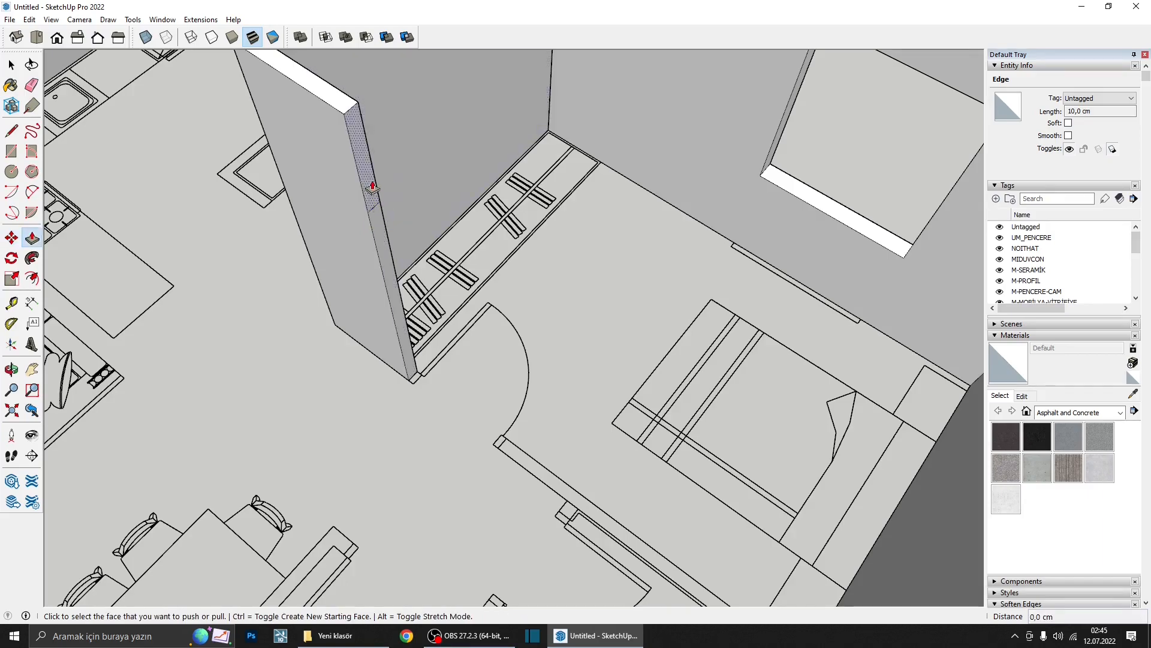
click(373, 185)
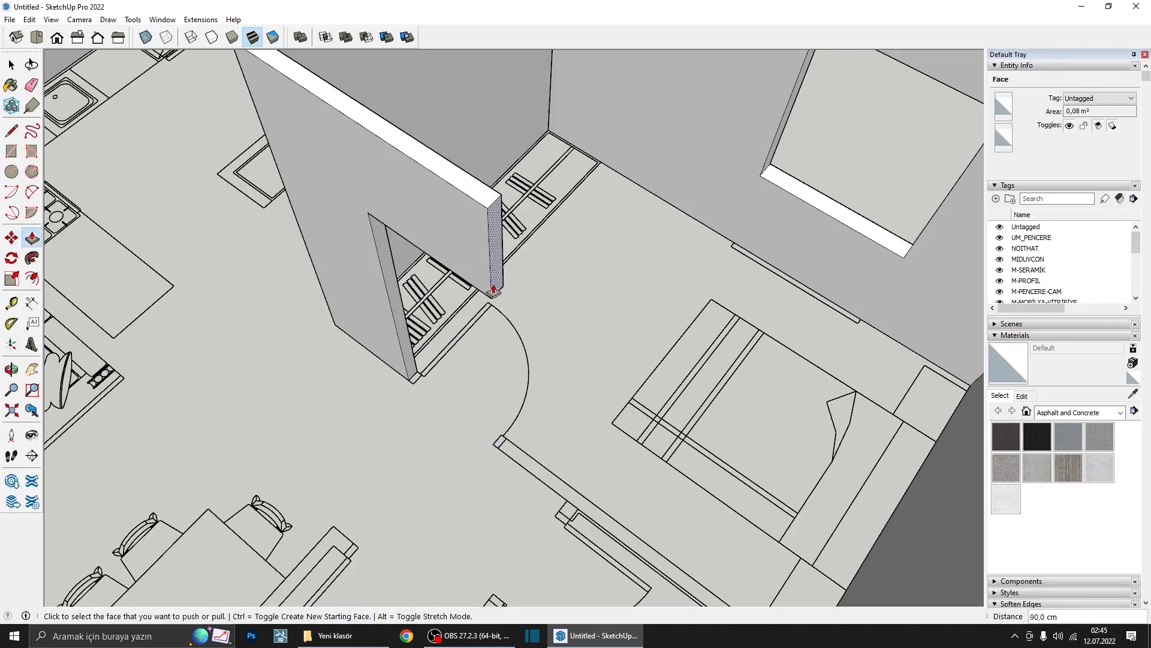
- Push/Pull the wall end above the bedroom doorway 255 cm as a new section up to the exterior wall
key(ctrl)
click(493, 292)
scroll(531, 321, down, 4)
middle_drag(664, 419, 681, 322)
scroll(714, 325, up, 3)
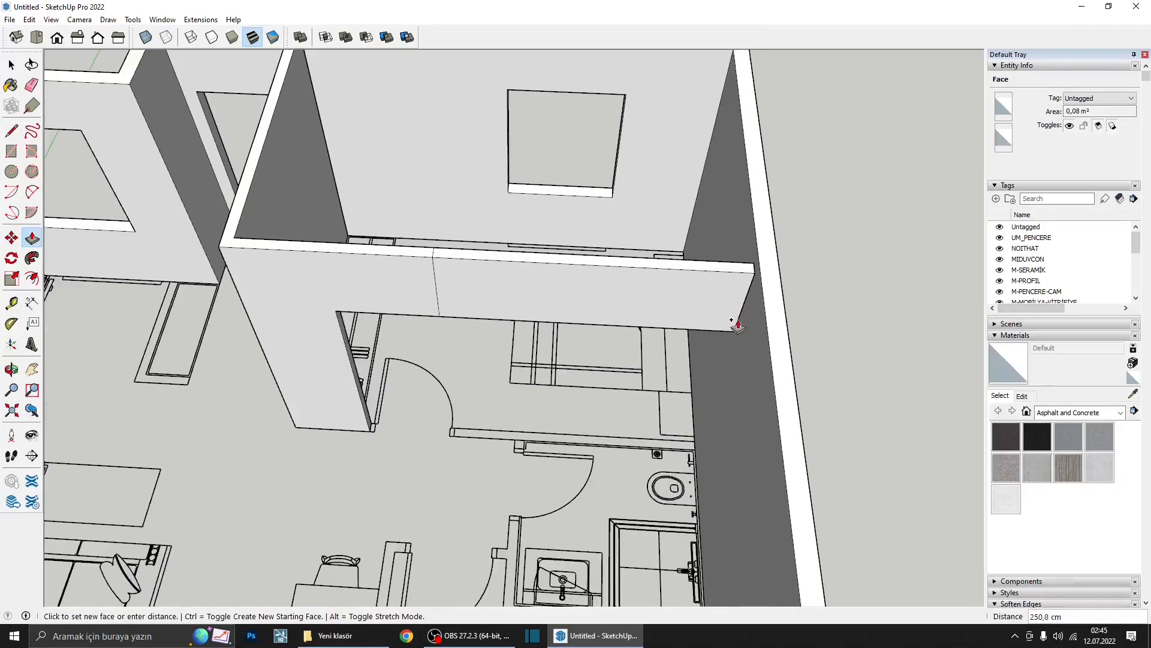
click(714, 387)
middle_drag(682, 295, 650, 121)
- Push/Pull the underside of the new wall section beyond the doorway down 220 cm to the floor
scroll(538, 292, up, 4)
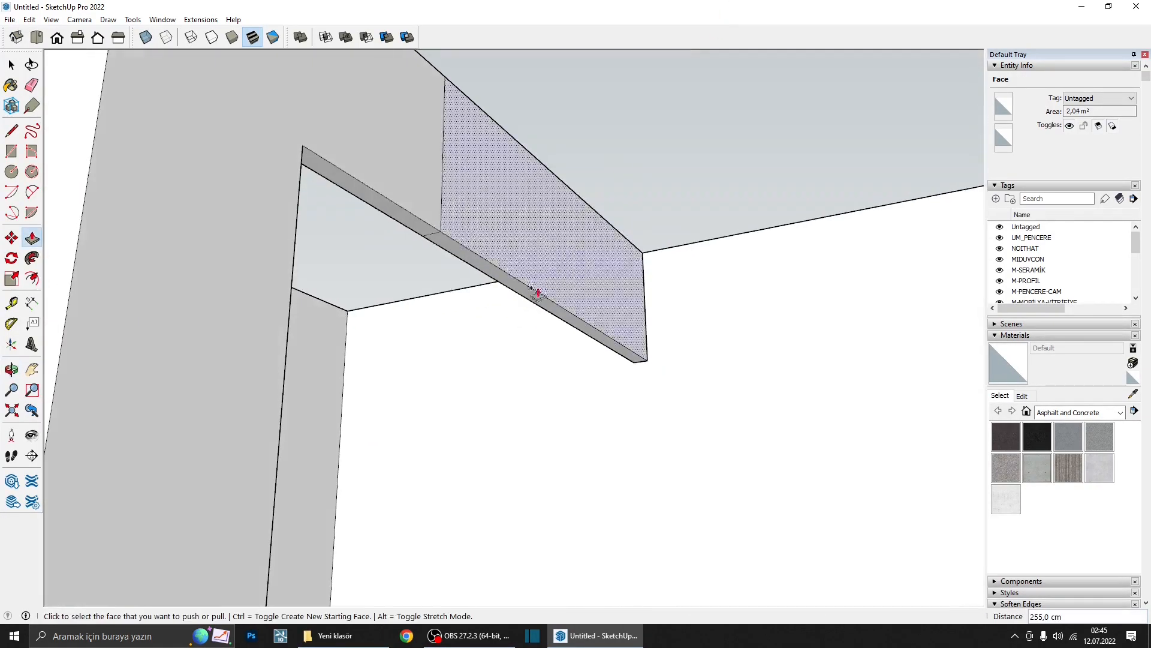
click(533, 300)
middle_drag(547, 444, 487, 629)
scroll(548, 414, down, 3)
middle_drag(545, 465, 637, 491)
scroll(550, 503, up, 2)
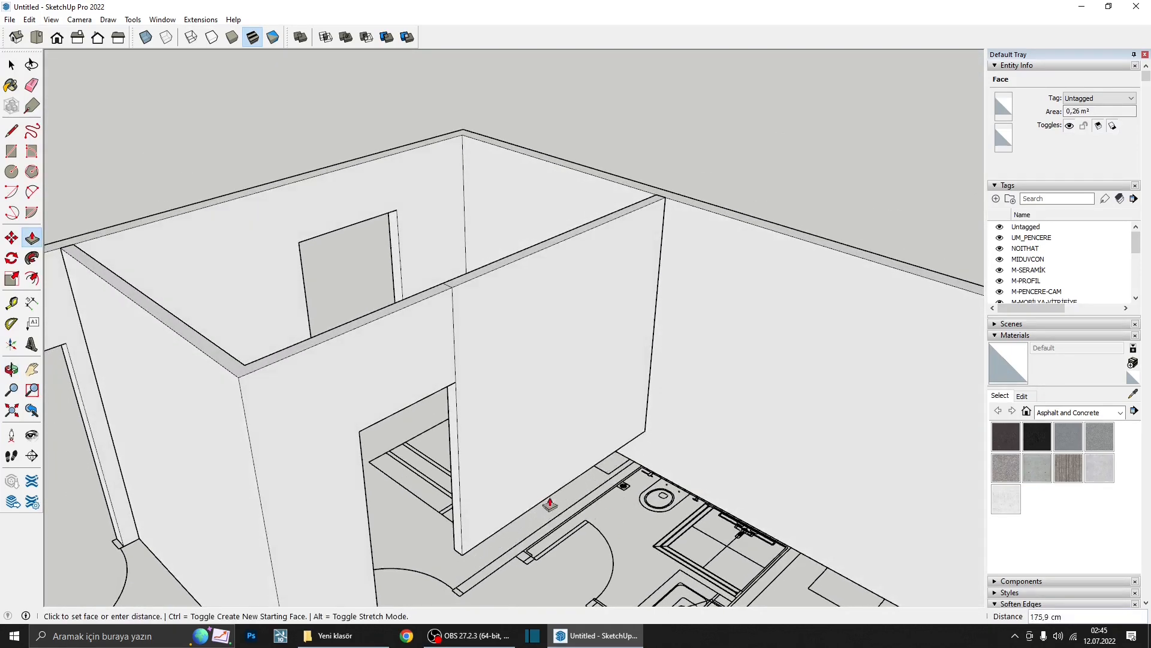
click(493, 573)
scroll(515, 505, down, 1)
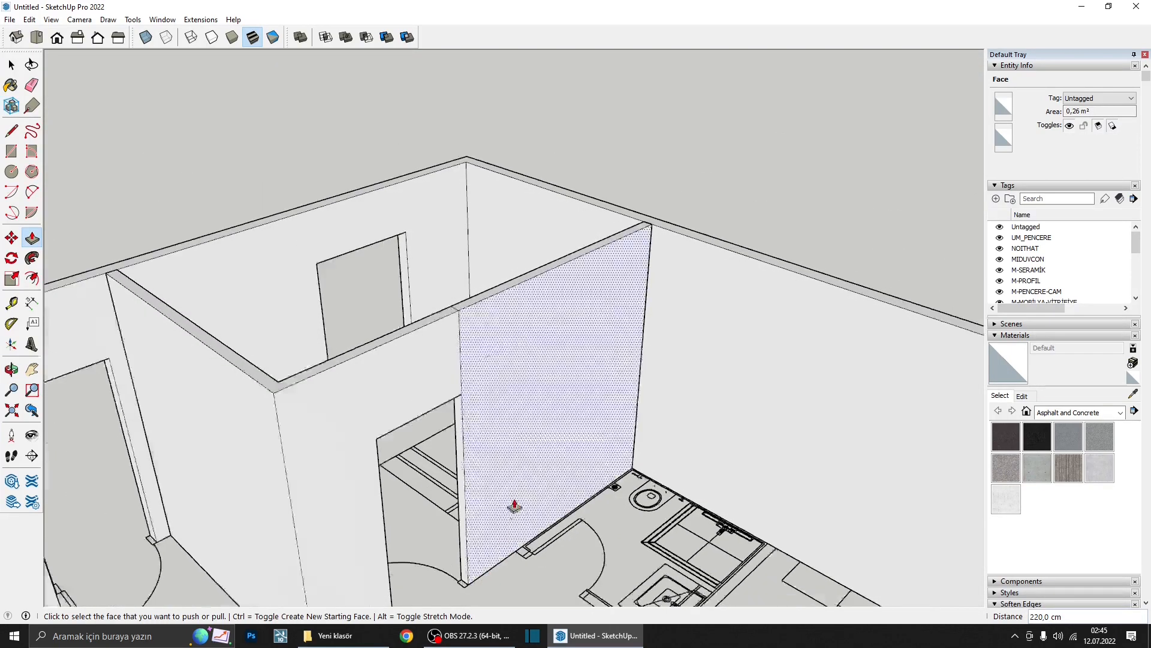
- Erase the leftover seam lines on the faces and top of the bedroom partition
scroll(514, 505, down, 1)
middle_drag(515, 505, 478, 496)
key(e)
click(467, 392)
mouse_move(472, 397)
middle_down()
mouse_move(693, 382)
mouse_move(576, 380)
middle_up()
scroll(577, 381, up, 3)
scroll(585, 321, up, 2)
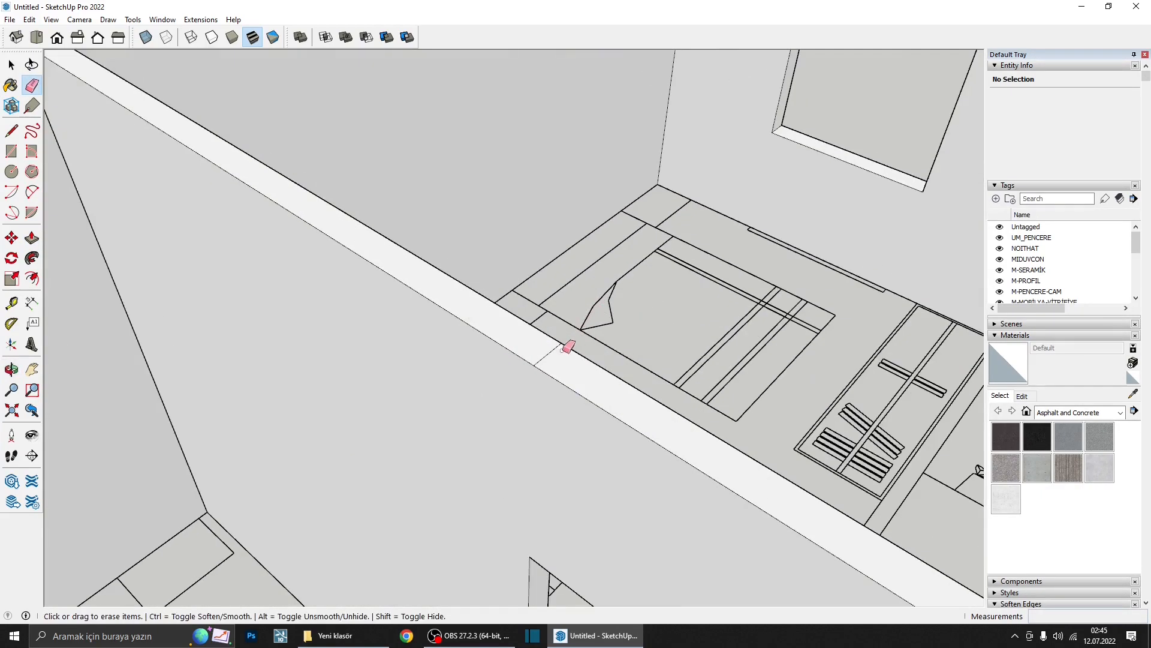
scroll(570, 342, down, 1)
middle_drag(552, 336, 203, 337)
mouse_move(433, 330)
middle_down()
mouse_move(449, 350)
mouse_move(414, 367)
middle_up()
scroll(609, 174, up, 4)
scroll(554, 229, down, 2)
scroll(552, 230, down, 5)
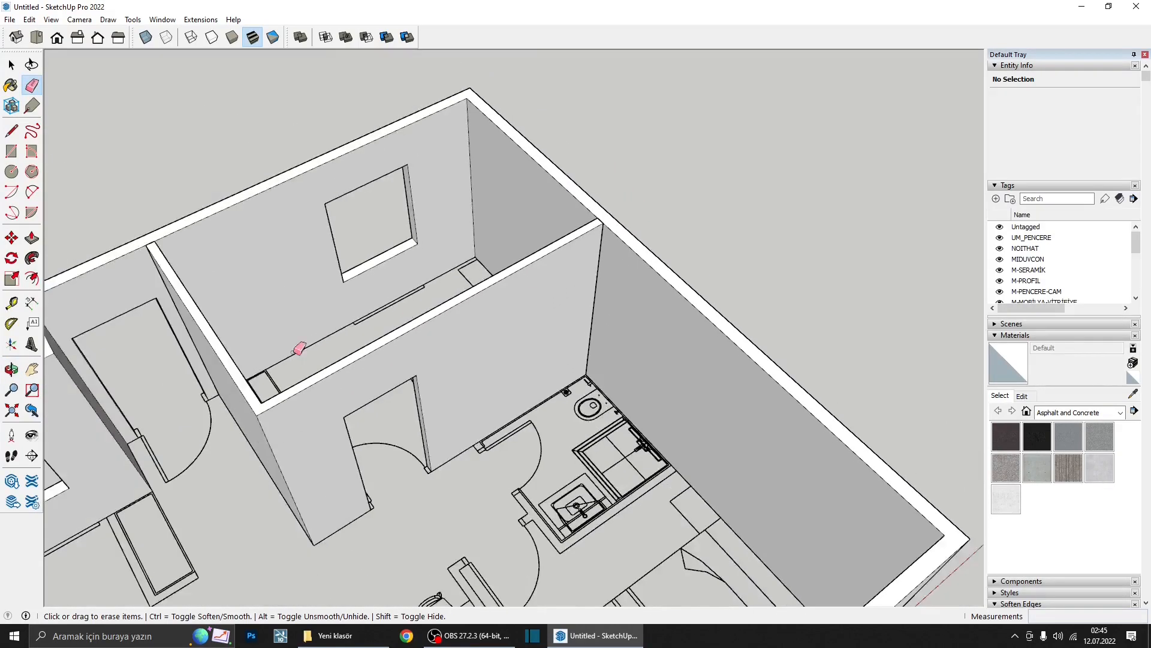
- Select the whole L-shaped bedroom partition and make it a group
middle_drag(300, 341, 445, 372)
key(space)
click(446, 371)
triple_click(445, 370)
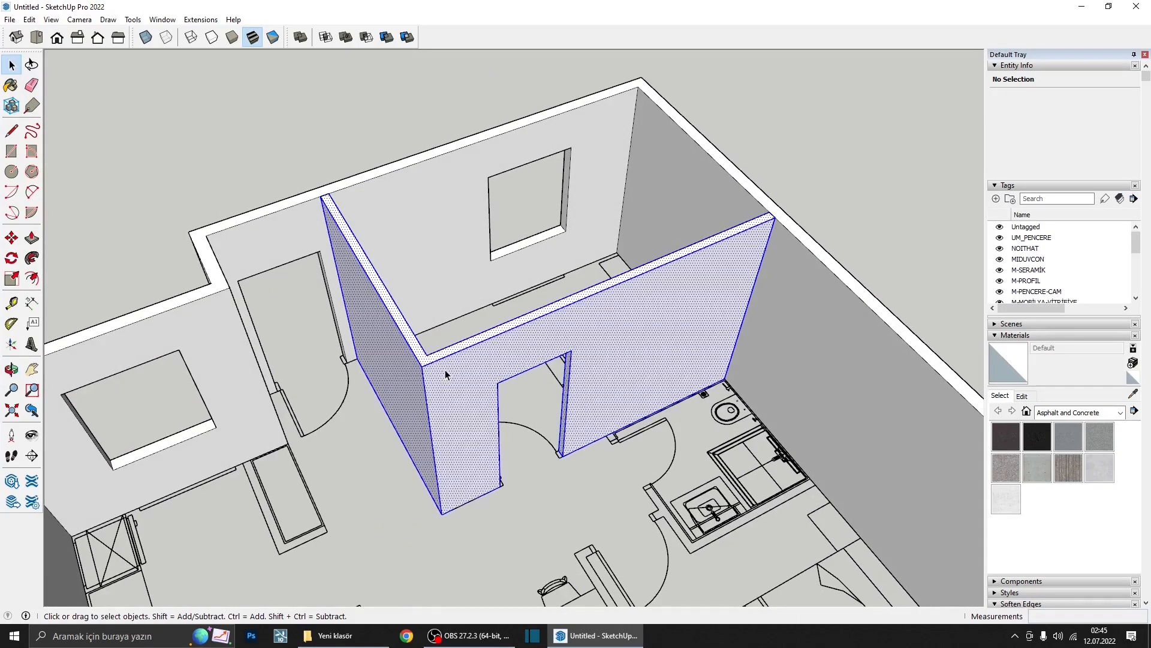
right_click(445, 369)
click(525, 474)
- Draw two partition rectangles around the entrance cabinet, the end one 60 x 10 cm, and erase the line dividing them
shift+middle_drag(276, 507, 514, 429)
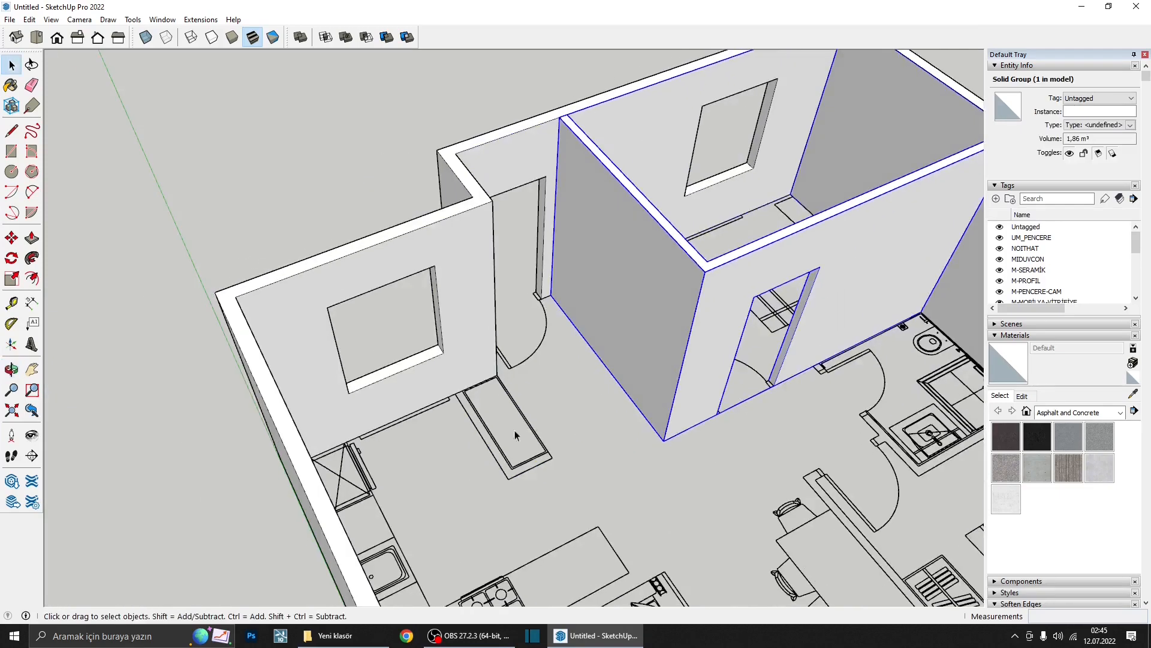
scroll(450, 414, up, 4)
key(r)
scroll(473, 385, up, 4)
click(461, 375)
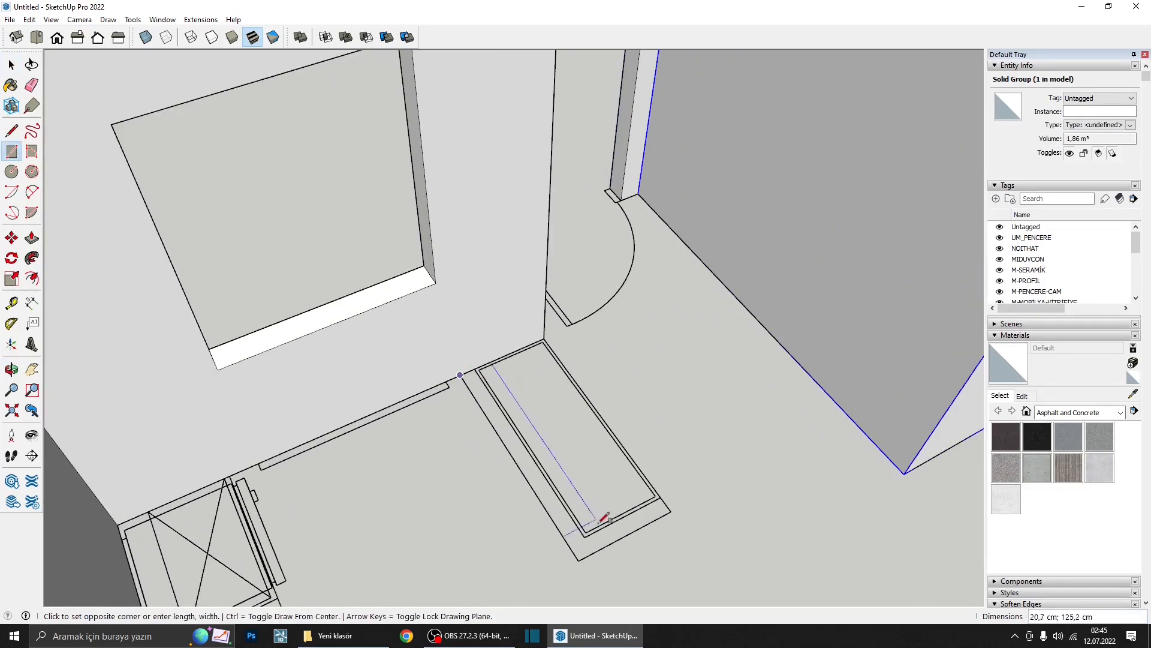
click(584, 535)
click(672, 519)
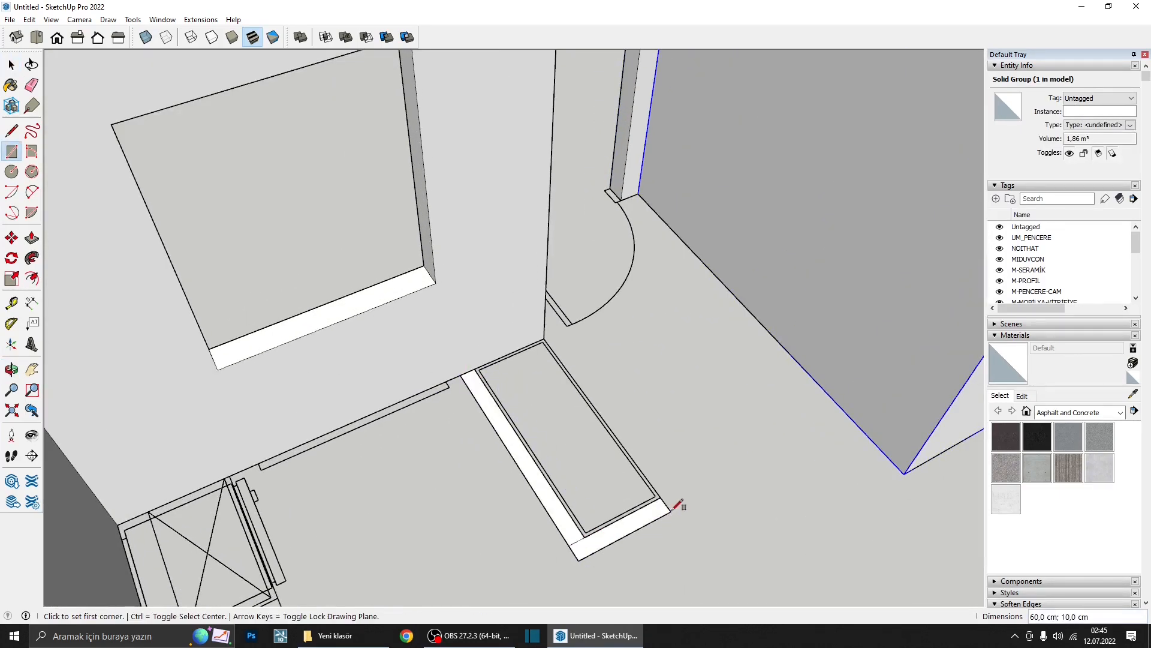
scroll(597, 541, up, 1)
key(e)
- Extrude the L-shaped partition face around the entrance cabinet upward 300 cm with Push/Pull
key(p)
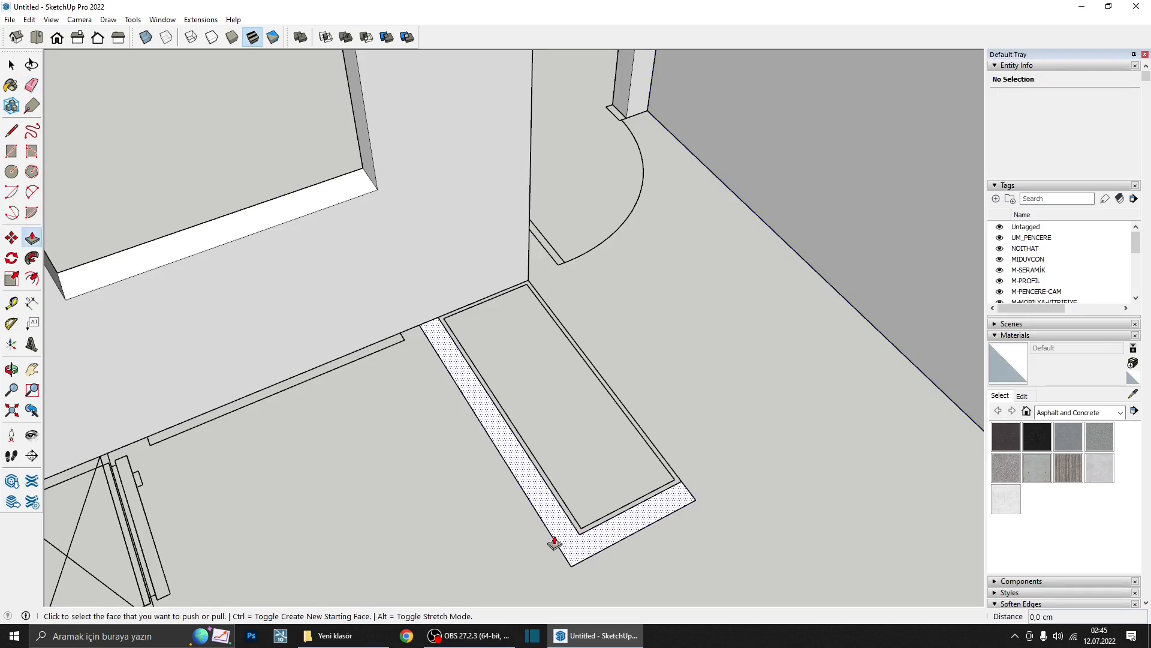
click(553, 541)
scroll(542, 396, down, 3)
click(348, 105)
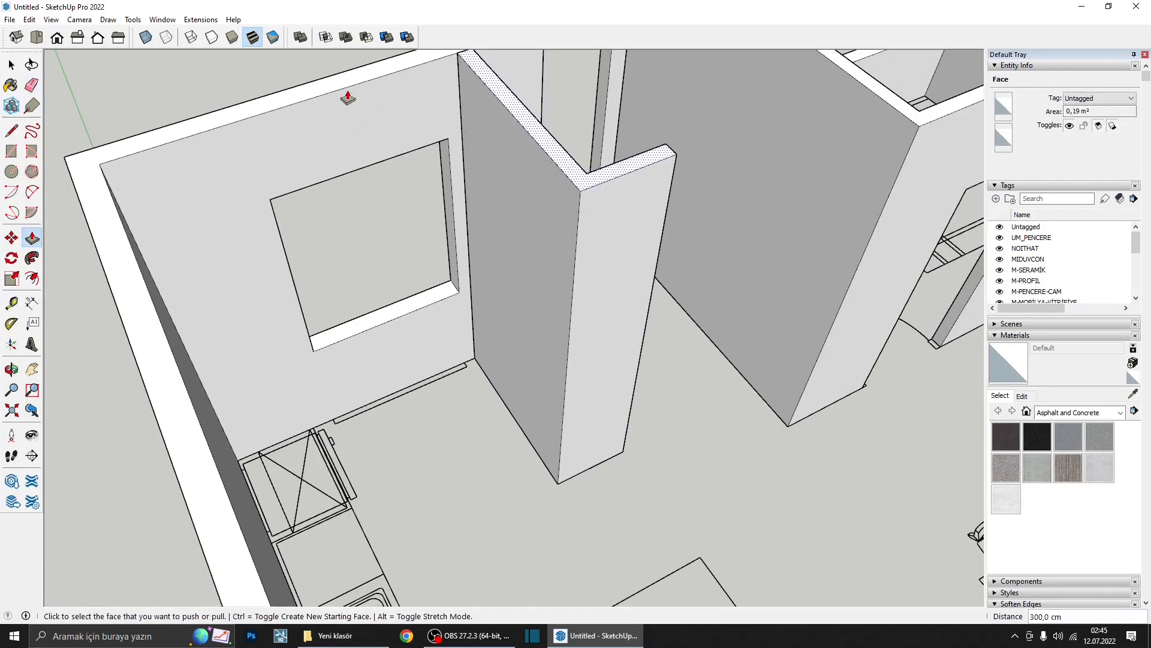
- Select the whole partition around the entrance cabinet and make it a group
key(space)
triple_click(520, 150)
right_click(520, 150)
click(573, 242)
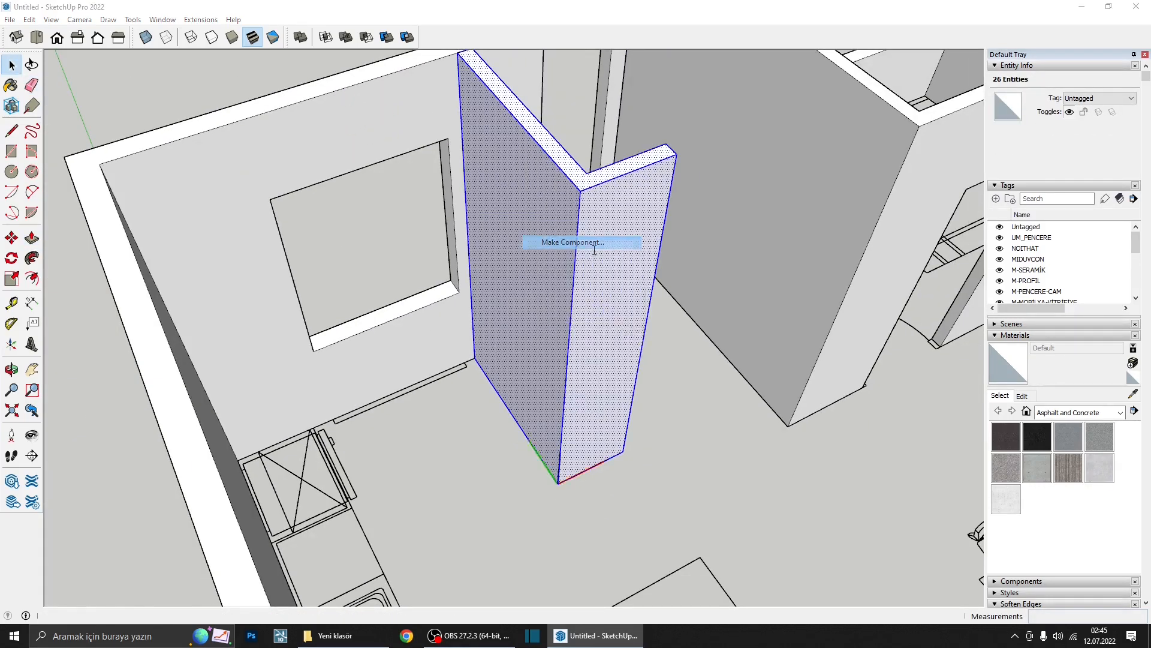
key(Escape)
right_click(608, 209)
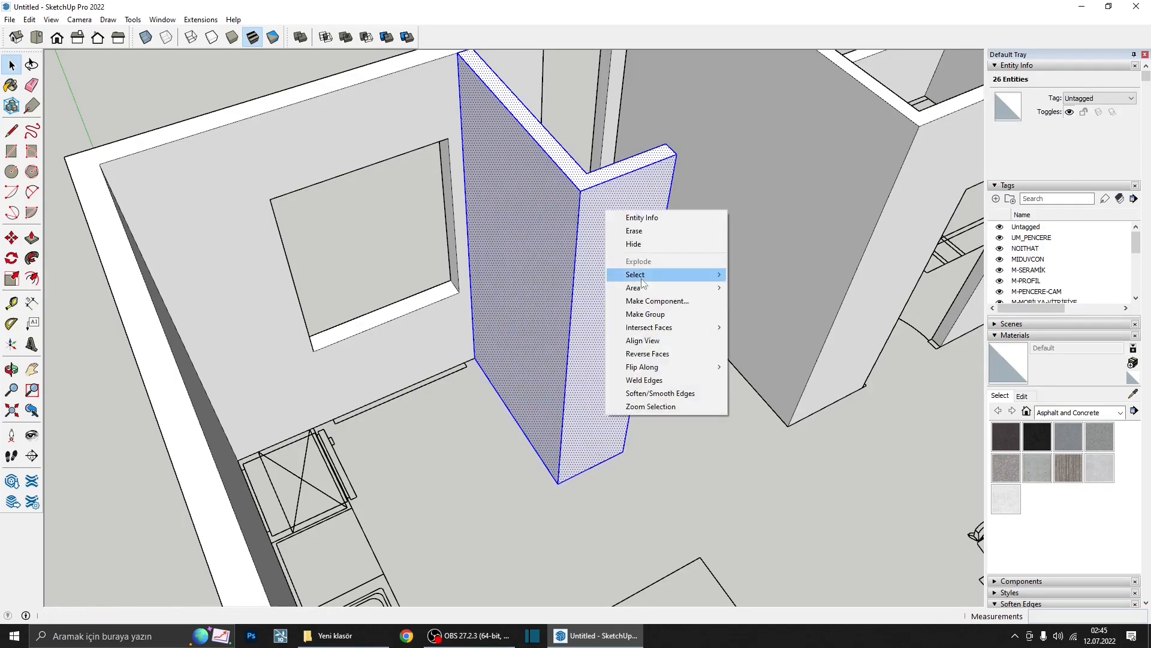
click(660, 314)
scroll(613, 304, down, 3)
middle_drag(613, 304, 312, 330)
scroll(496, 445, down, 5)
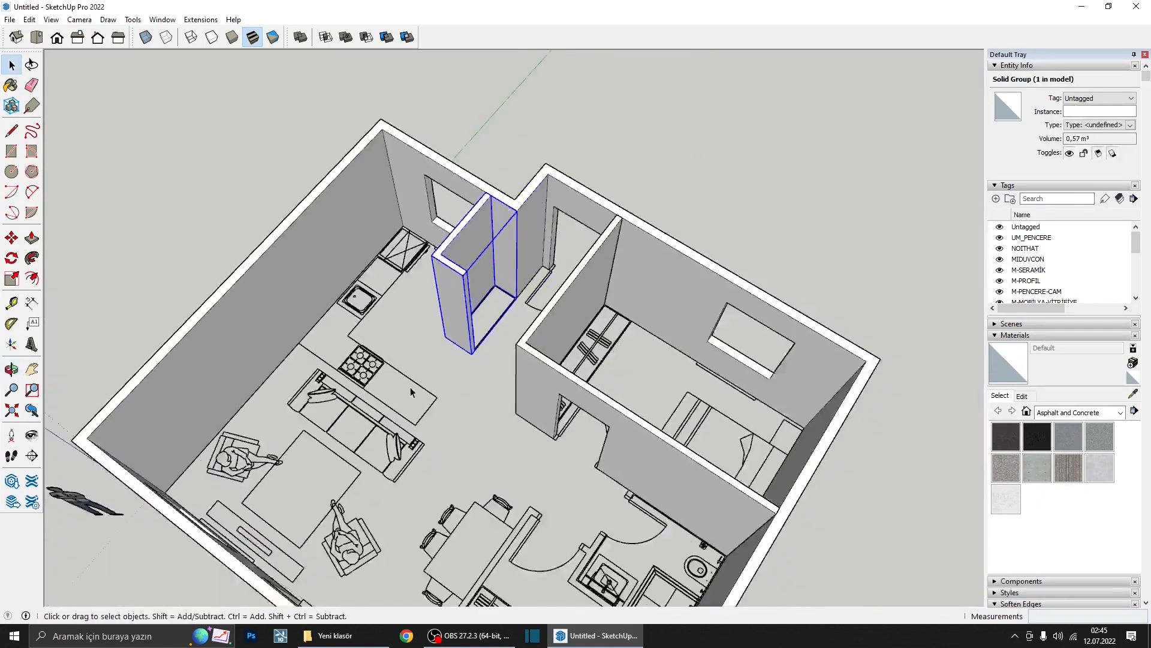
- Draw the small wall stub rectangle between the bedroom partition and the bathroom door frame
middle_drag(496, 445, 441, 511)
scroll(641, 403, up, 5)
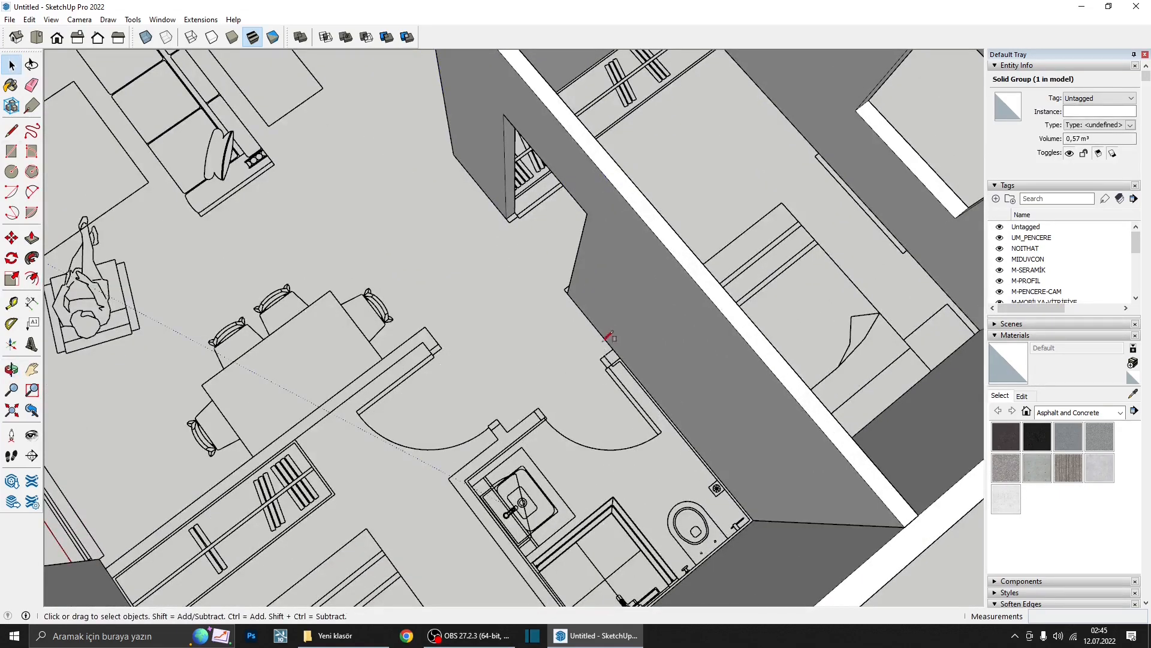
scroll(603, 339, up, 4)
key(r)
click(617, 355)
click(616, 382)
- Draw the two bathroom partition rectangles beside the washbasin and shower, and erase the line dividing them
scroll(629, 346, up, 2)
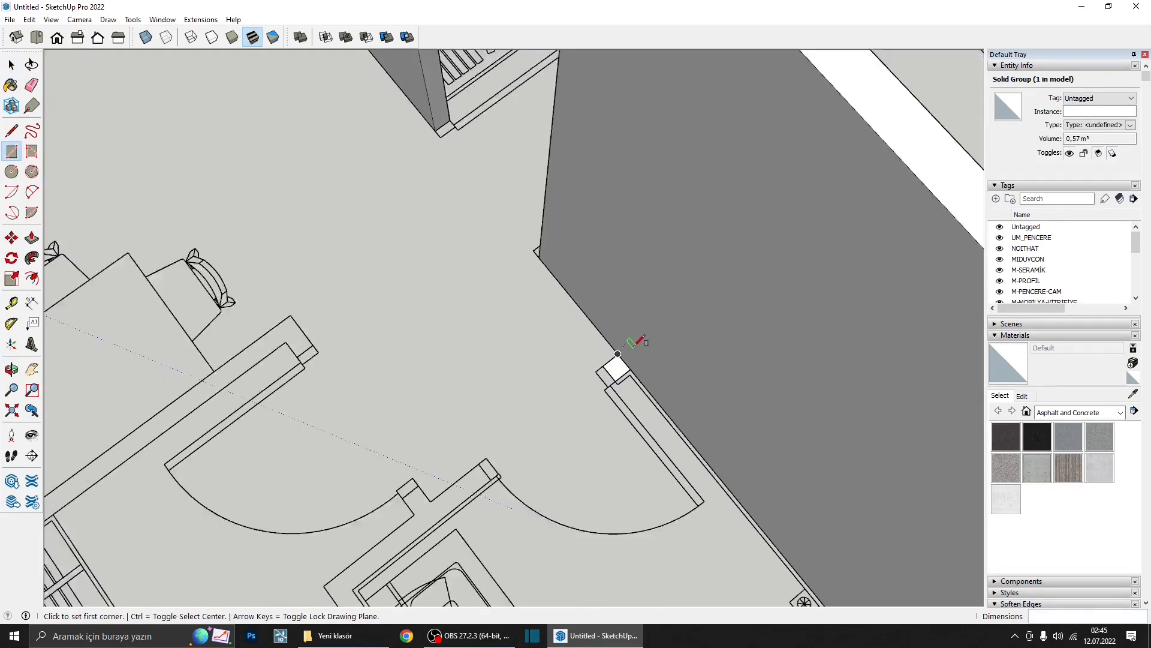
scroll(633, 348, down, 1)
scroll(508, 451, up, 2)
scroll(508, 429, down, 2)
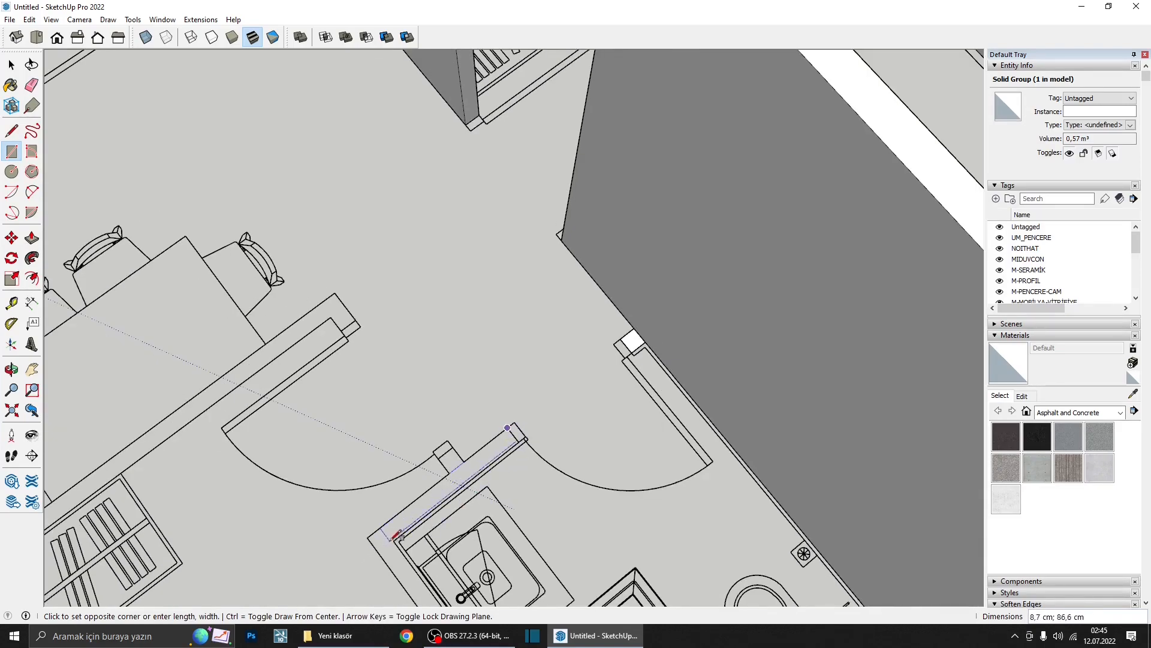
click(393, 540)
click(367, 538)
scroll(397, 426, down, 4)
middle_drag(426, 446, 719, 501)
scroll(771, 509, up, 1)
click(746, 507)
scroll(432, 539, down, 1)
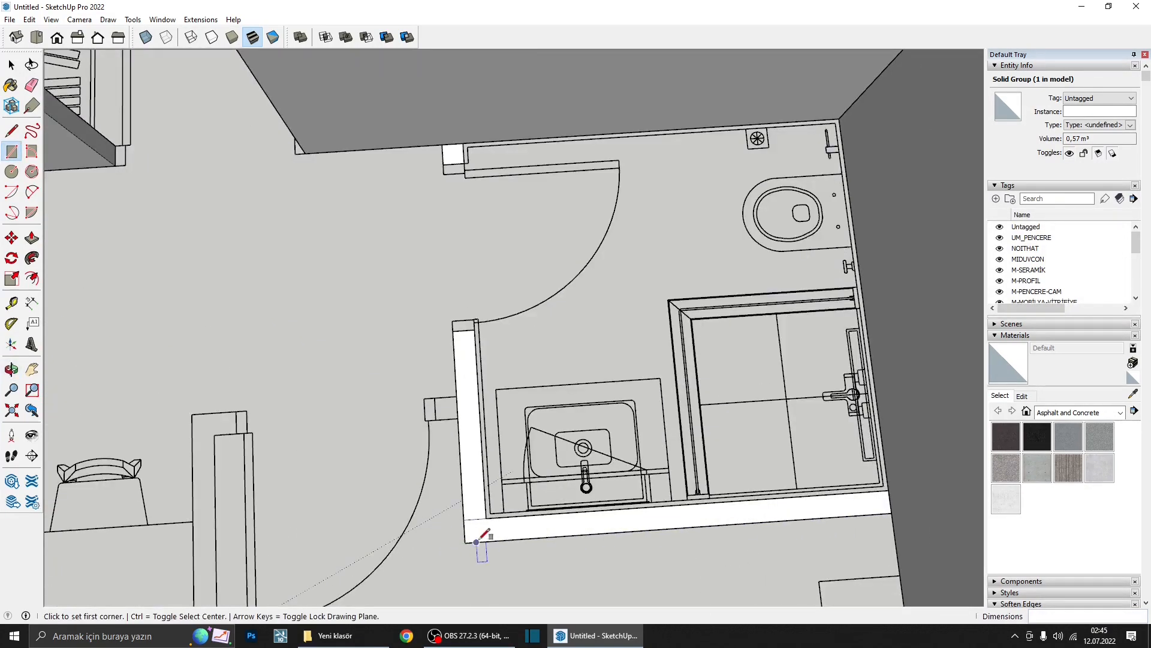
key(e)
shift+middle_drag(478, 524, 539, 462)
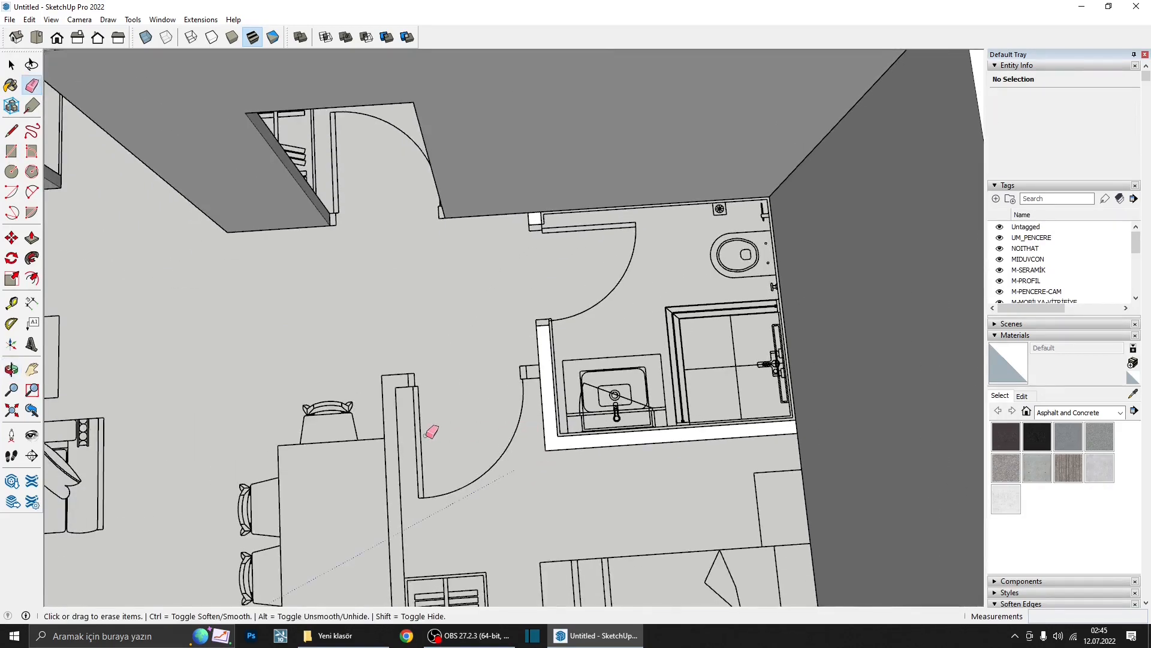
- Draw the short partition rectangle beside the second bedroom's door and the long one from it to the exterior wall
key(r)
scroll(396, 383, up, 1)
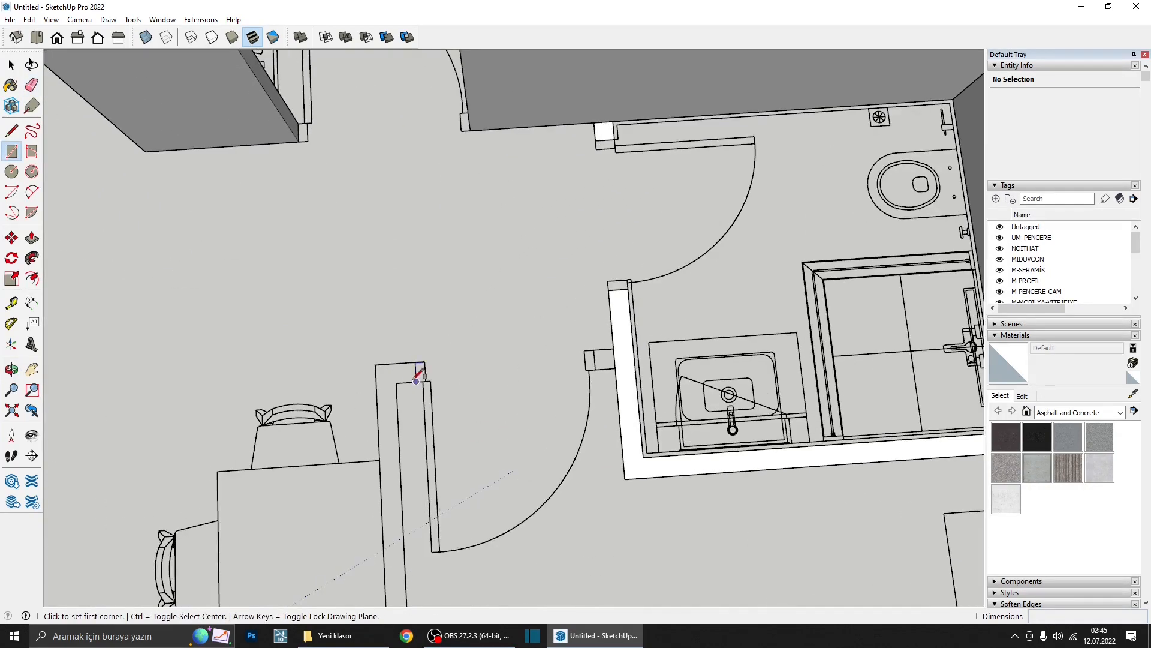
click(416, 382)
click(376, 384)
scroll(403, 356, down, 3)
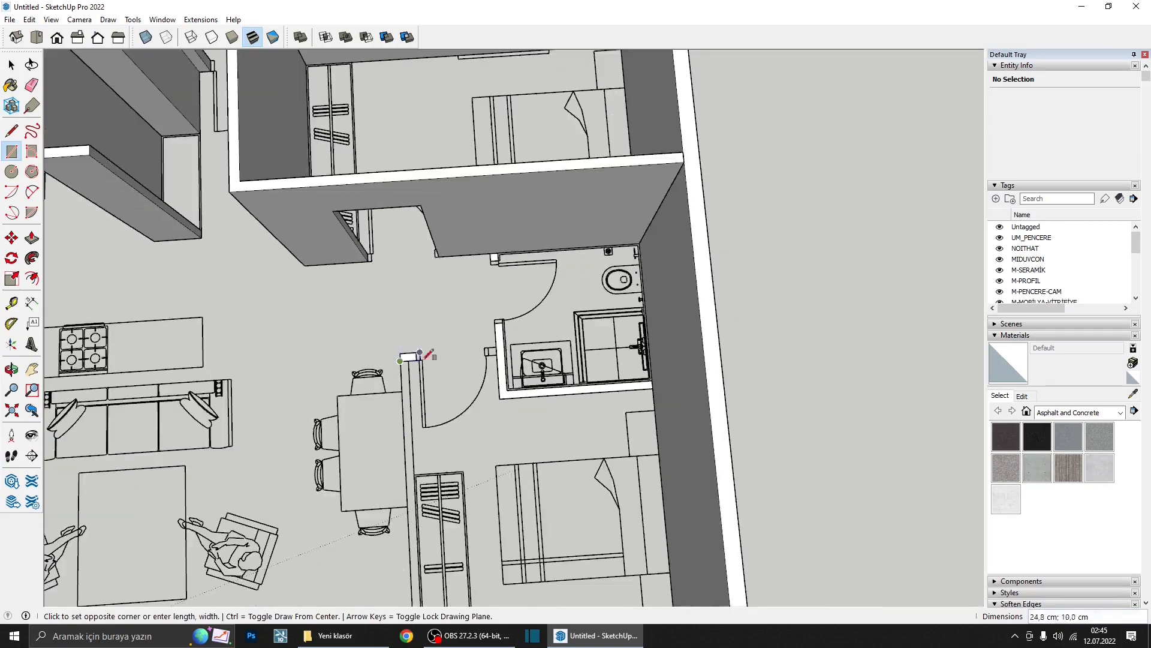
scroll(422, 486, down, 3)
scroll(476, 483, up, 5)
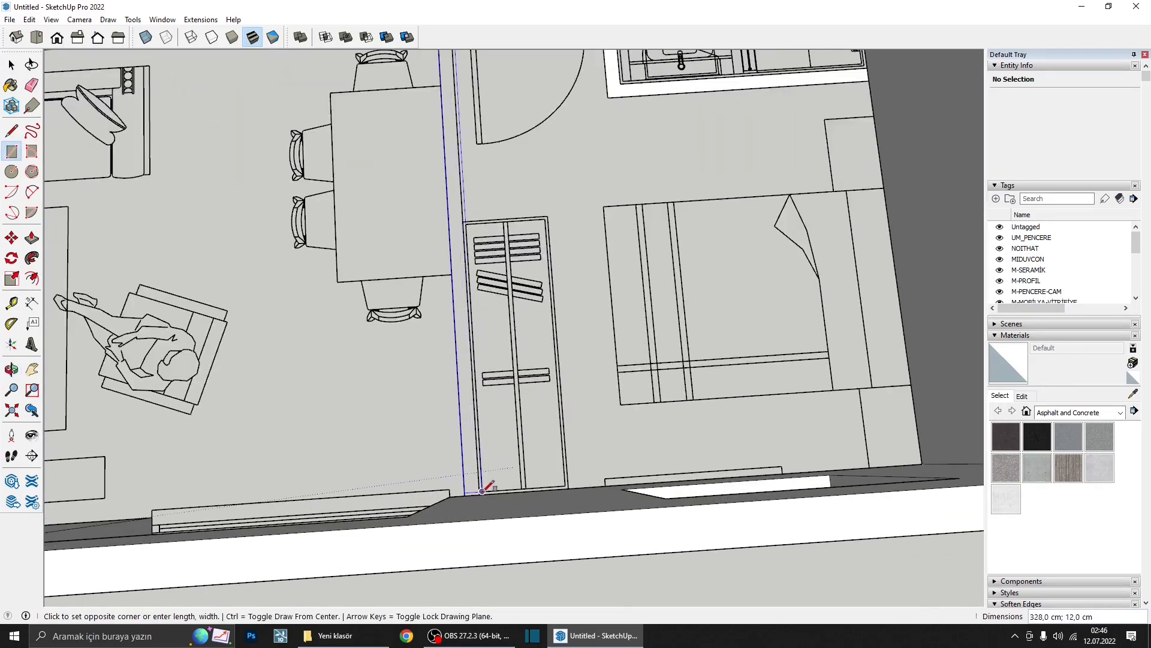
click(487, 490)
- Erase the line dividing the short and long rectangles of the second bedroom's partition
scroll(486, 490, down, 3)
middle_drag(488, 475, 525, 373)
scroll(532, 375, up, 2)
key(e)
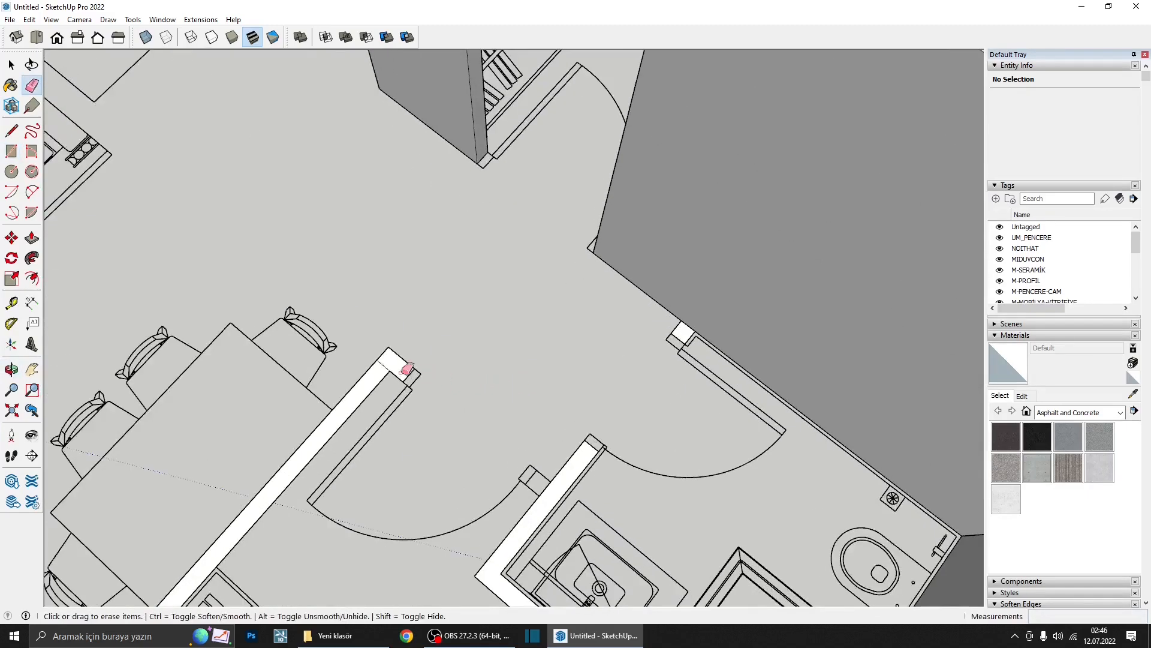
scroll(398, 351, down, 2)
- Extrude the partition face between the dining area and the second bedroom upward 300 cm with Push/Pull
key(p)
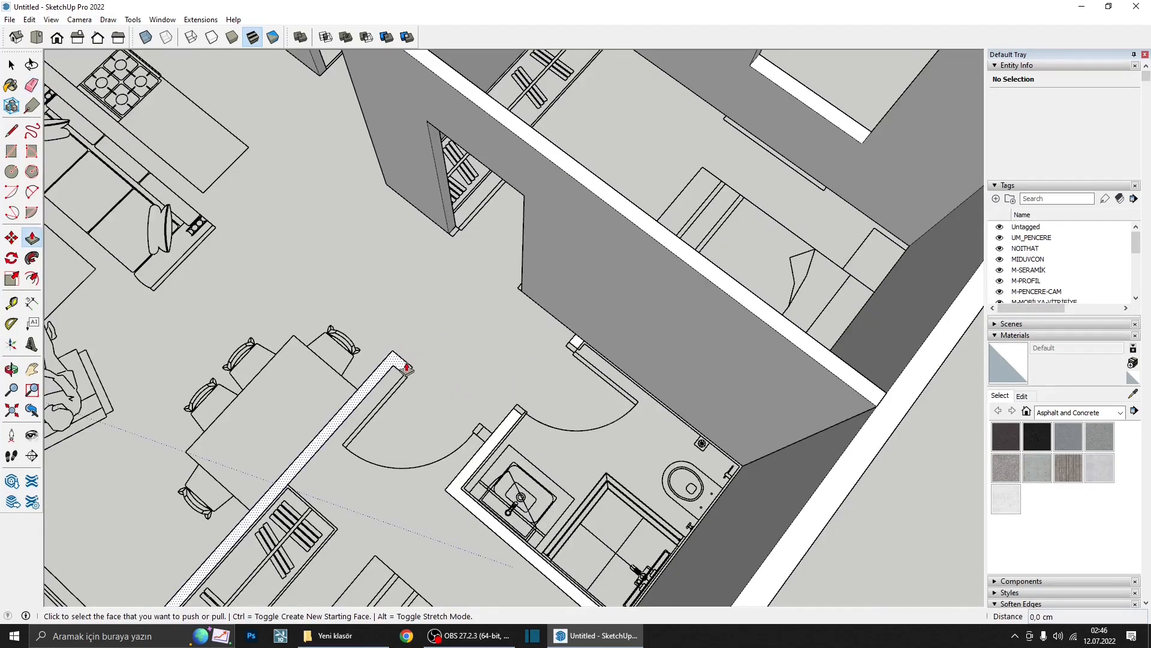
click(406, 362)
scroll(406, 362, down, 2)
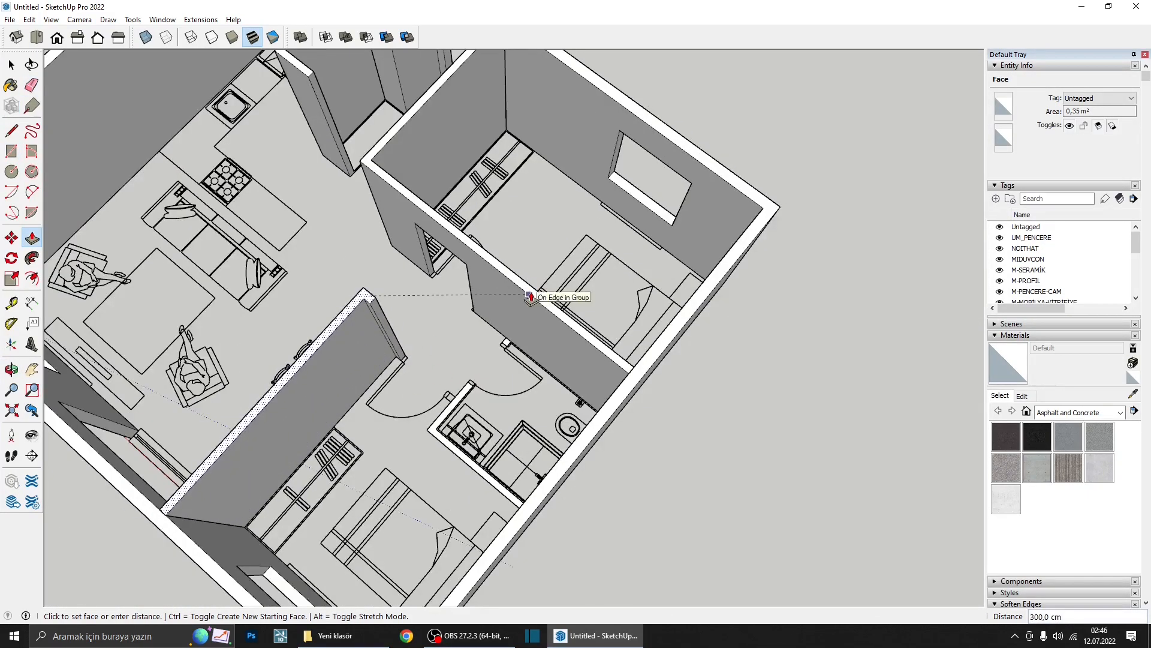
click(530, 296)
- Extrude the L-shaped bathroom partition face upward 300 cm with Push/Pull
scroll(467, 396, up, 2)
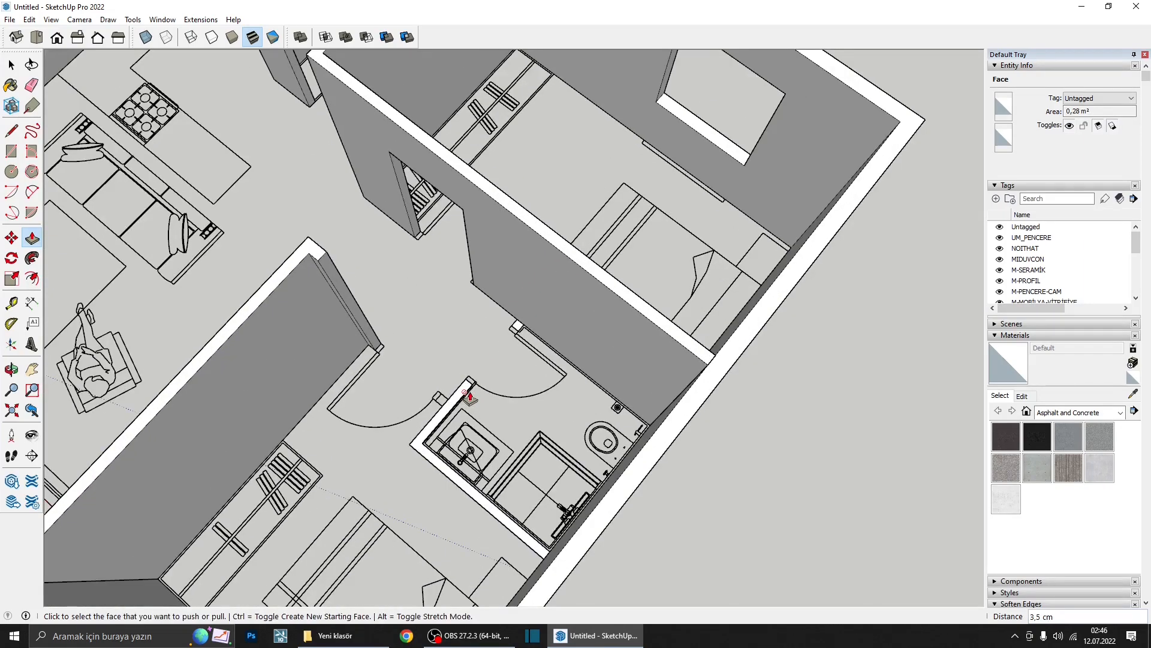
scroll(469, 396, up, 3)
scroll(465, 367, up, 2)
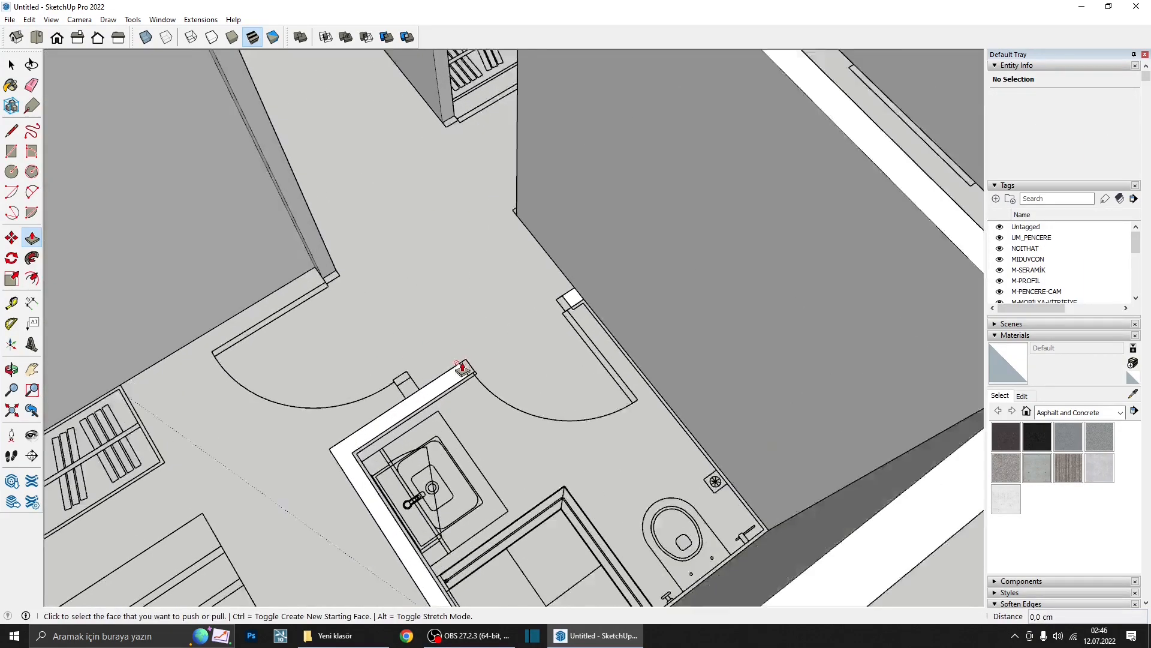
click(461, 377)
scroll(461, 377, down, 4)
click(243, 226)
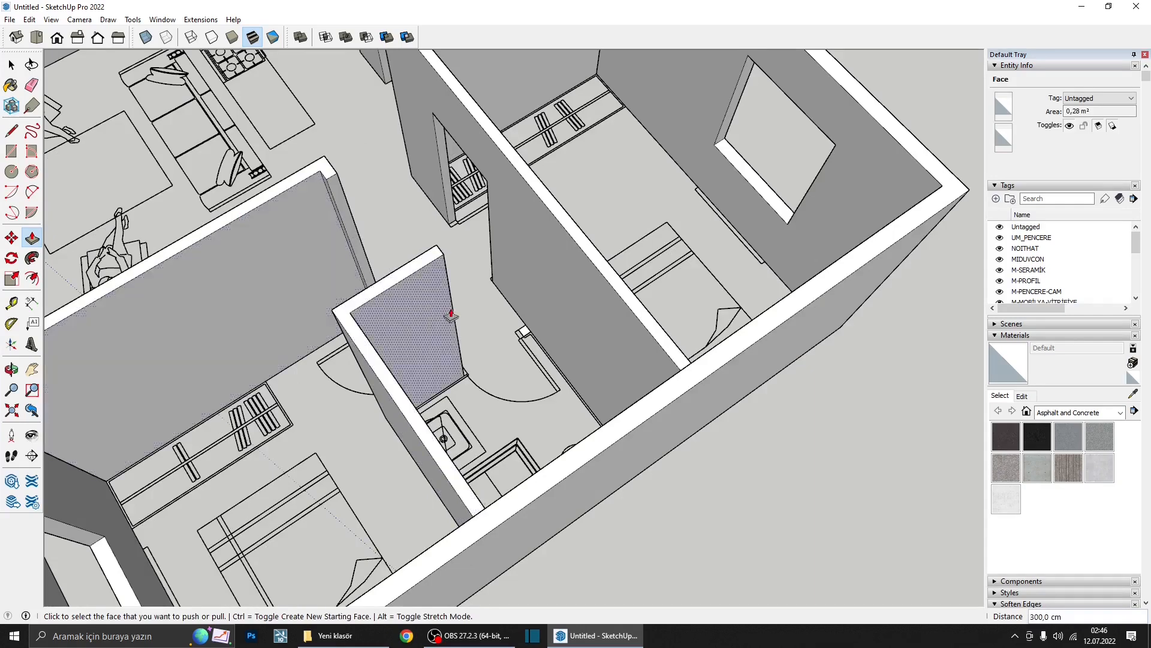
- Extrude the small wall stub beside the bathroom door upward 300 cm with Push/Pull
scroll(531, 334, up, 3)
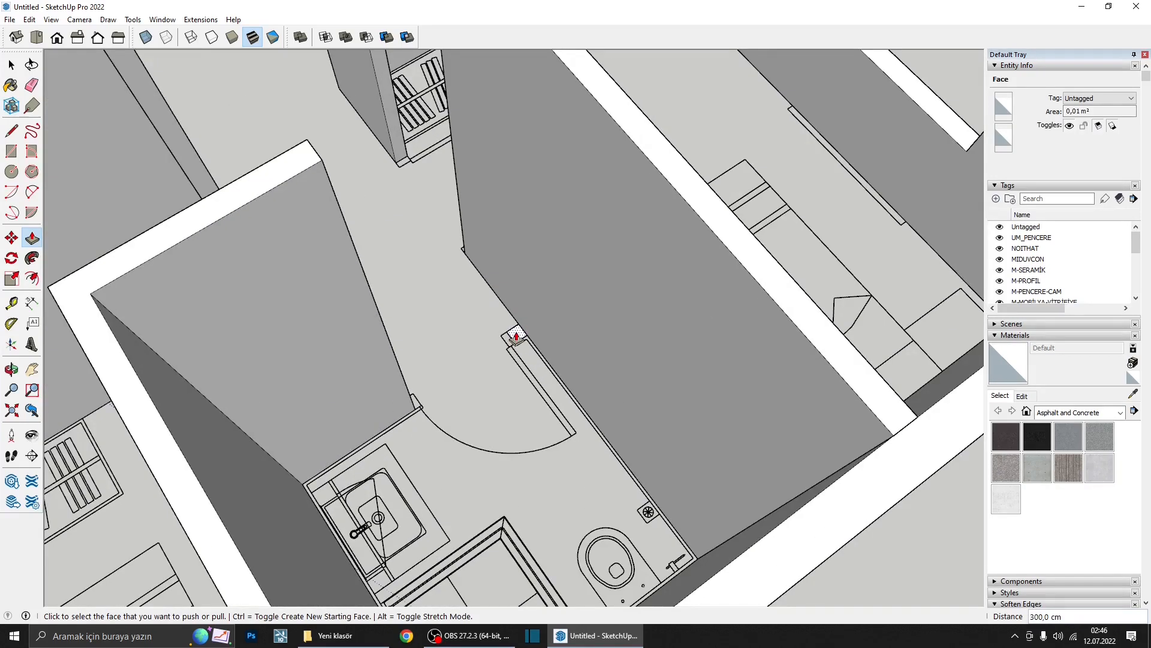
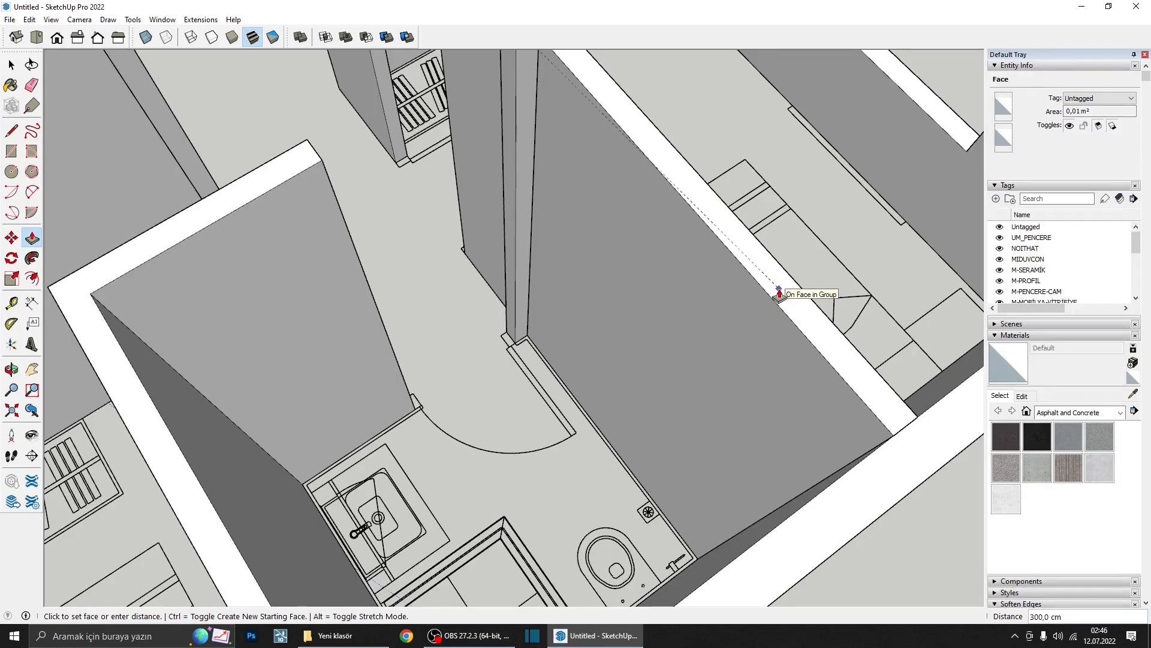
key(Escape)
double_click(516, 337)
scroll(518, 337, down, 4)
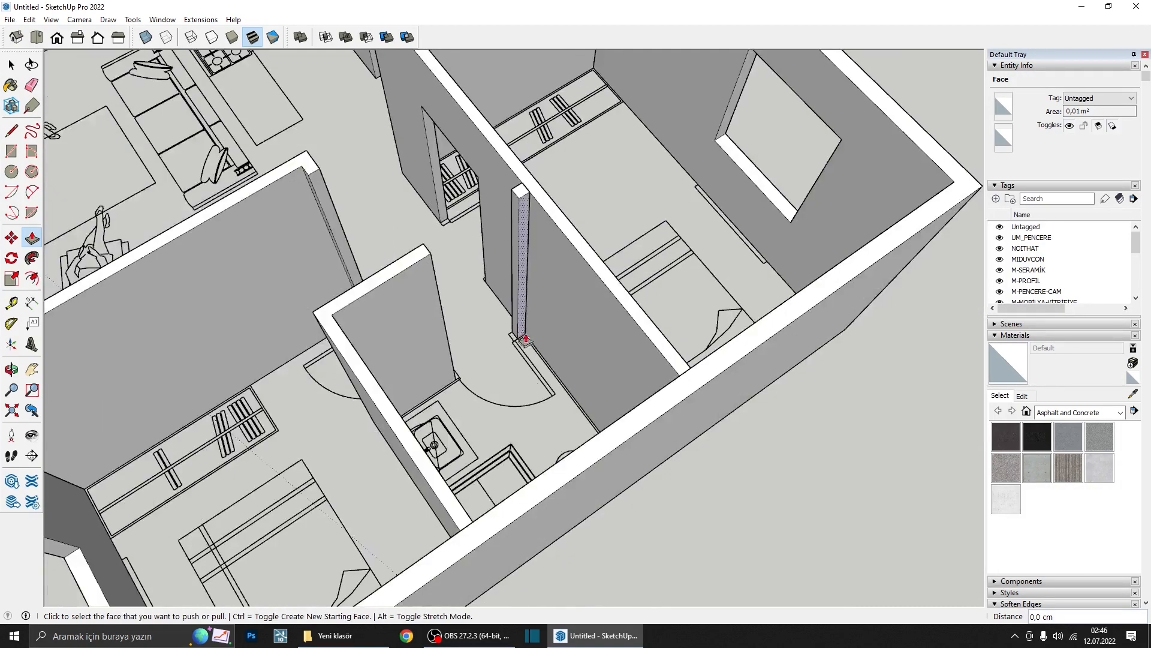
- Group the bathroom door's wall stub, the L-shaped bathroom partition and the second bedroom's partition as three separate groups
middle_drag(523, 338, 610, 268)
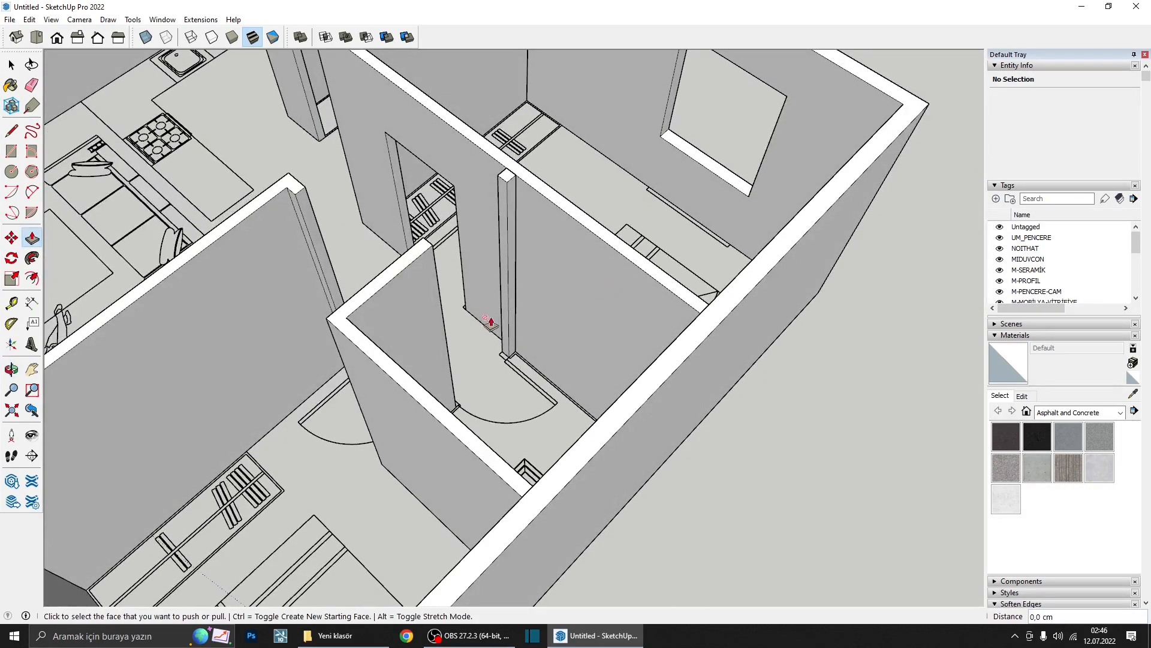
key(space)
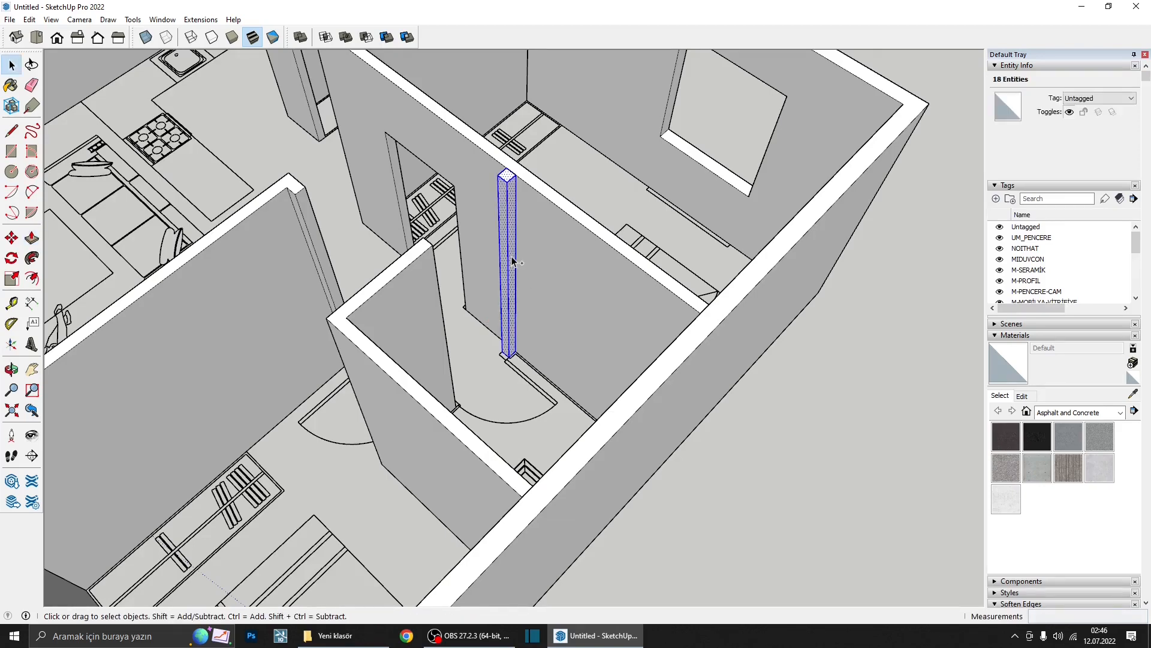
triple_click(433, 323)
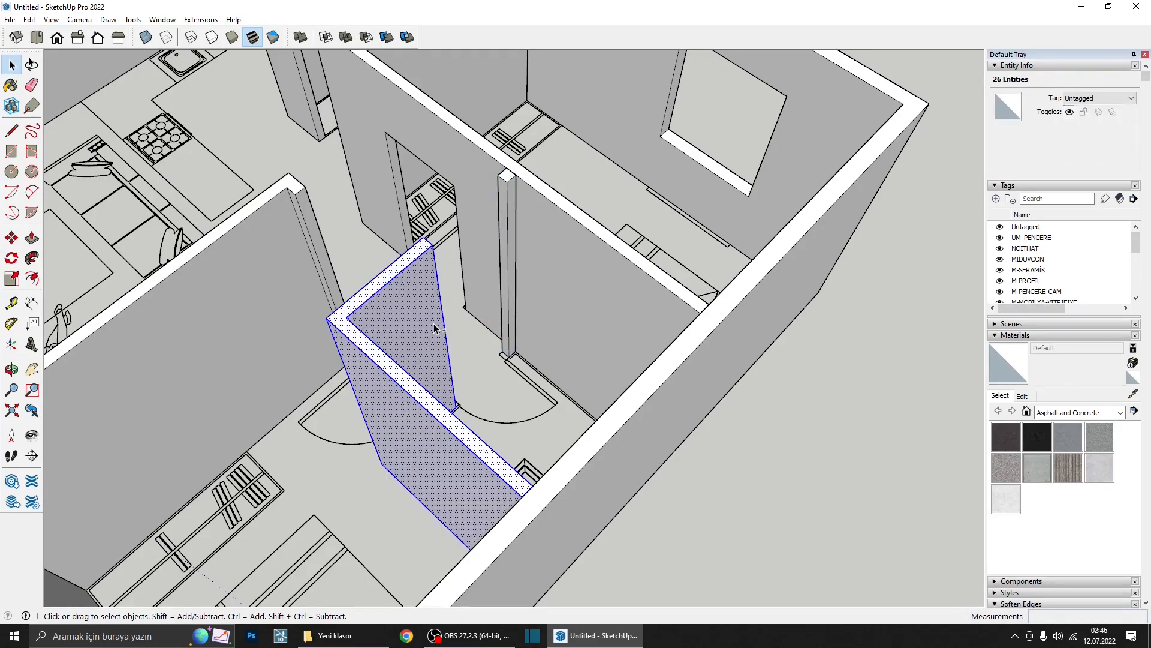
triple_click(299, 300)
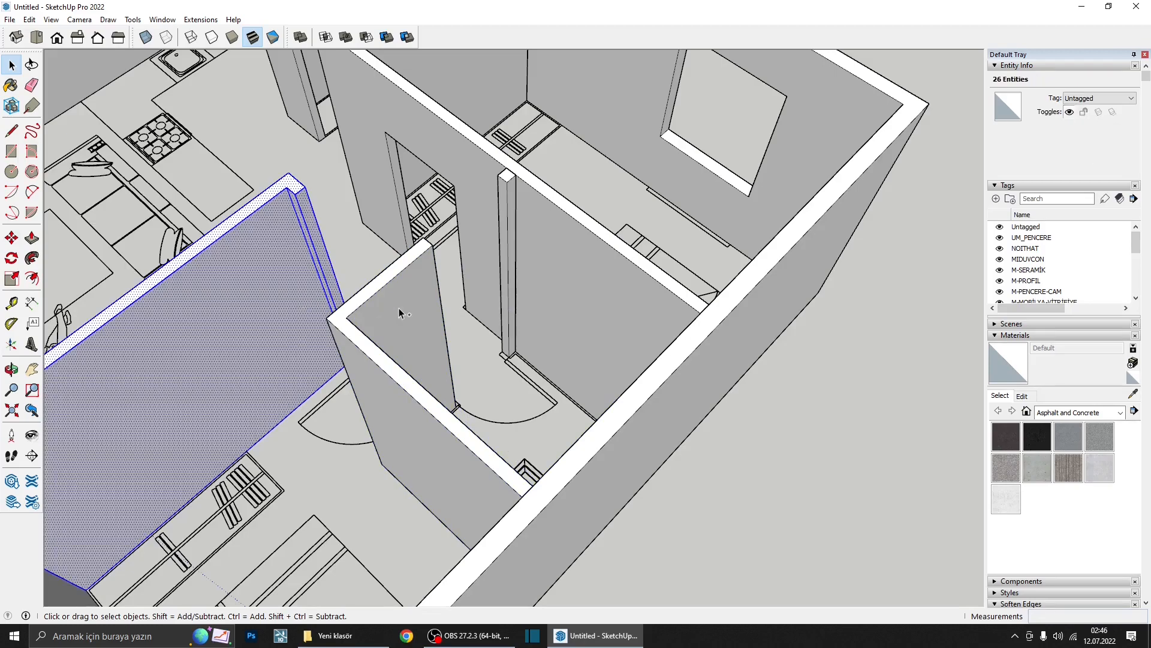
key(ctrl+g)
scroll(408, 310, down, 5)
middle_drag(438, 314, 607, 370)
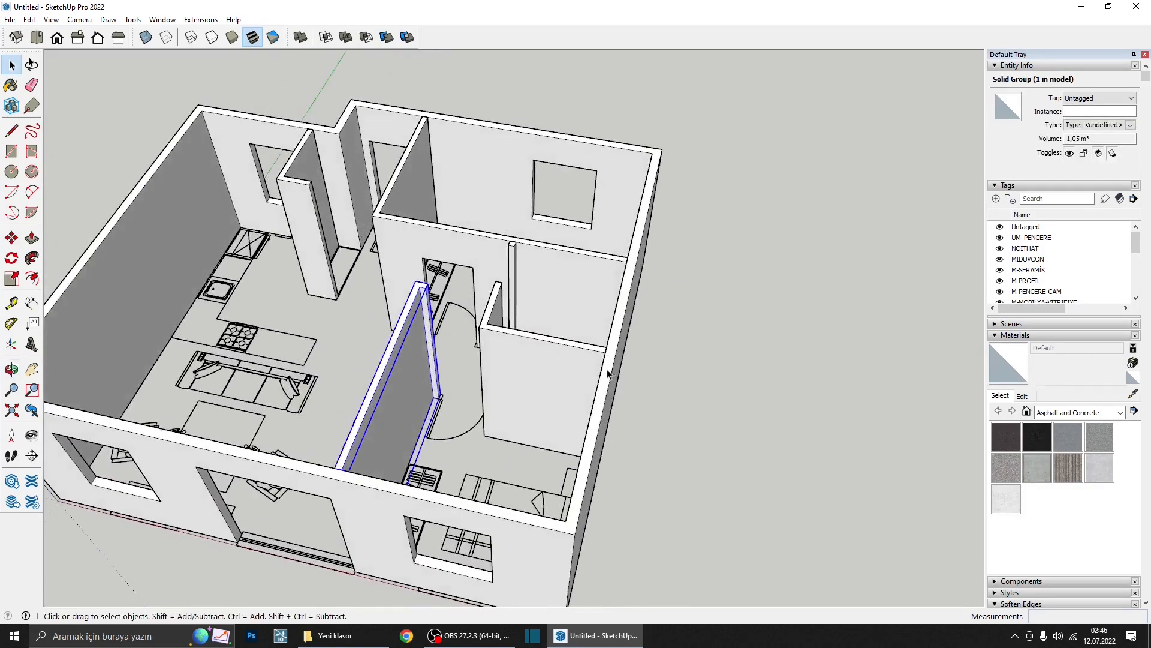
click(599, 399)
click(516, 356)
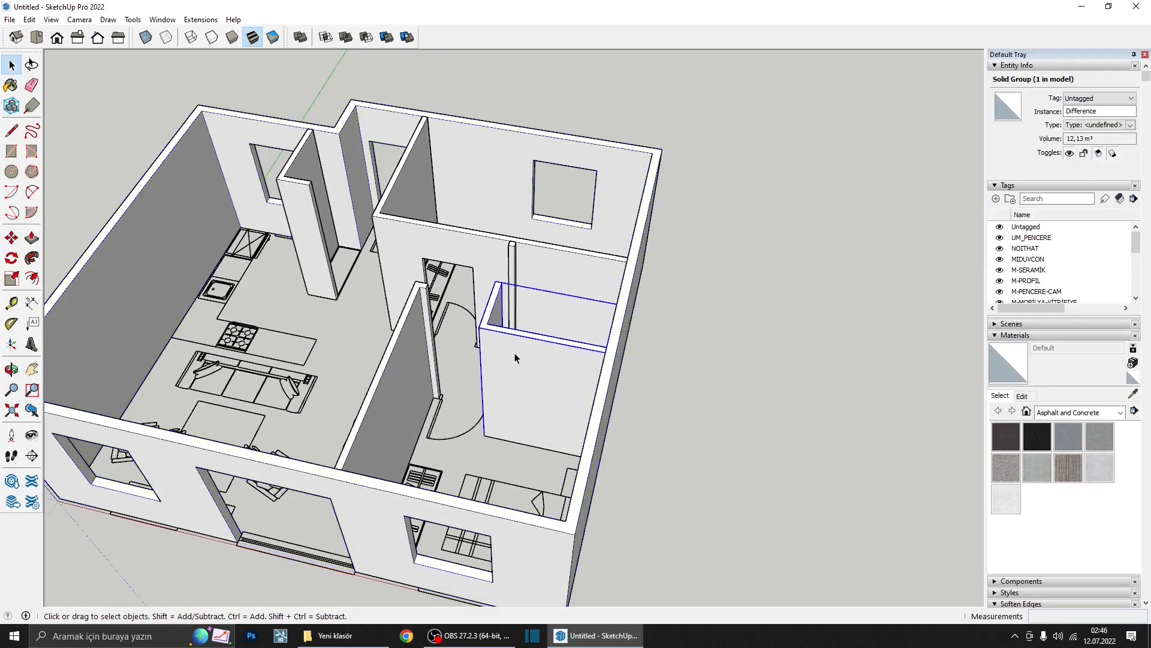
- Draw a 10 cm wide rectangle on the bathroom stub's face, from its upper edge down to the neighbouring door opening's head height
middle_drag(517, 357, 539, 440)
middle_drag(503, 336, 532, 432)
scroll(532, 436, up, 10)
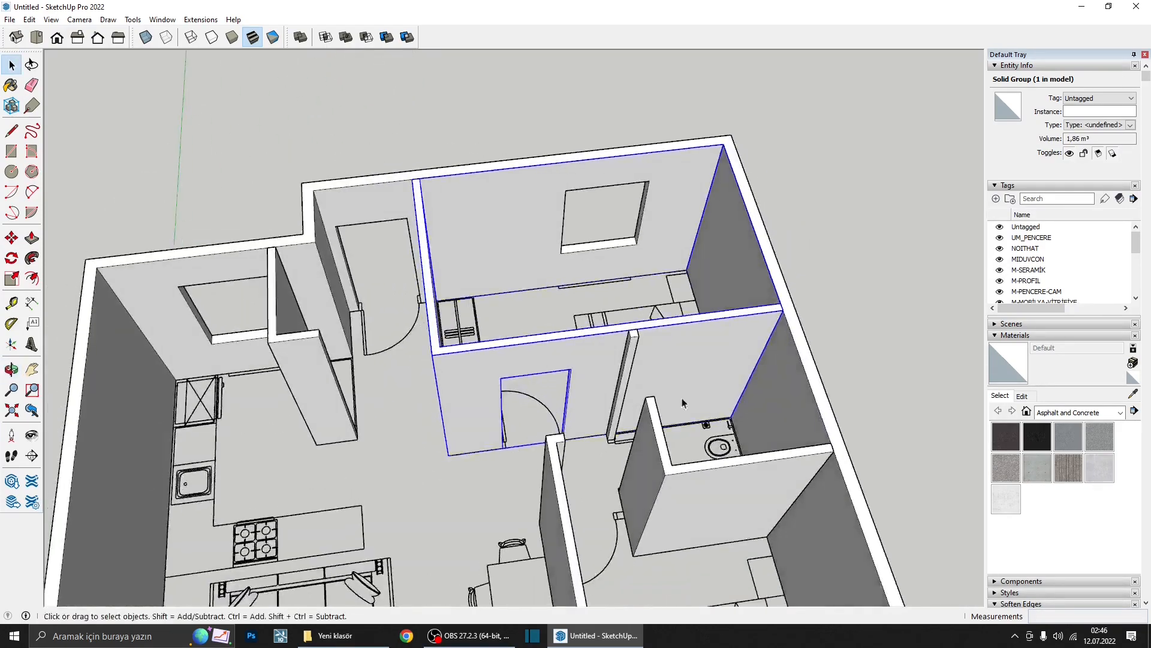
key(r)
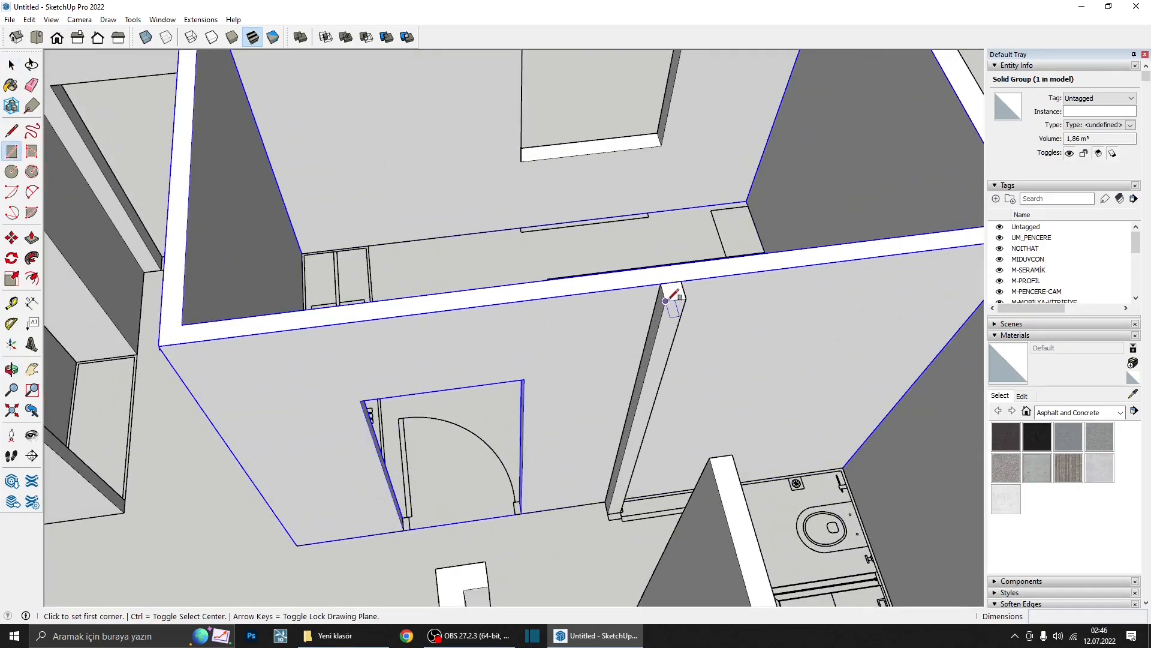
click(665, 301)
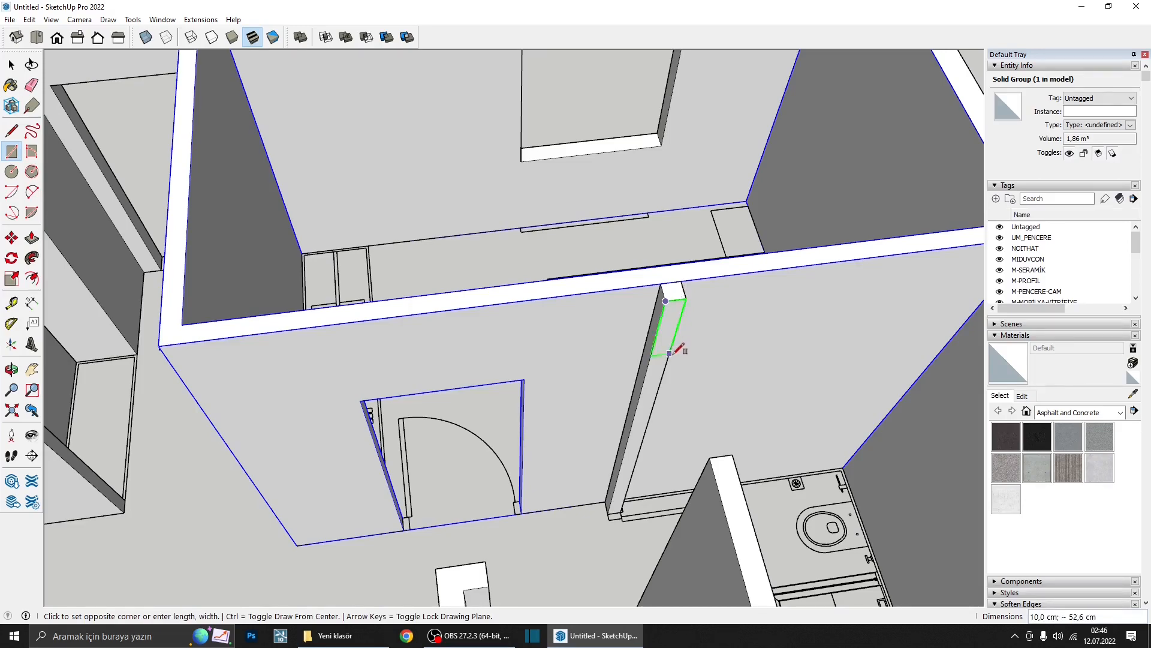
click(531, 374)
- Push/Pull the rectangle 80 cm across the bathroom doorway to the L-shaped partition and group the resulting lintel
middle_drag(531, 375, 528, 416)
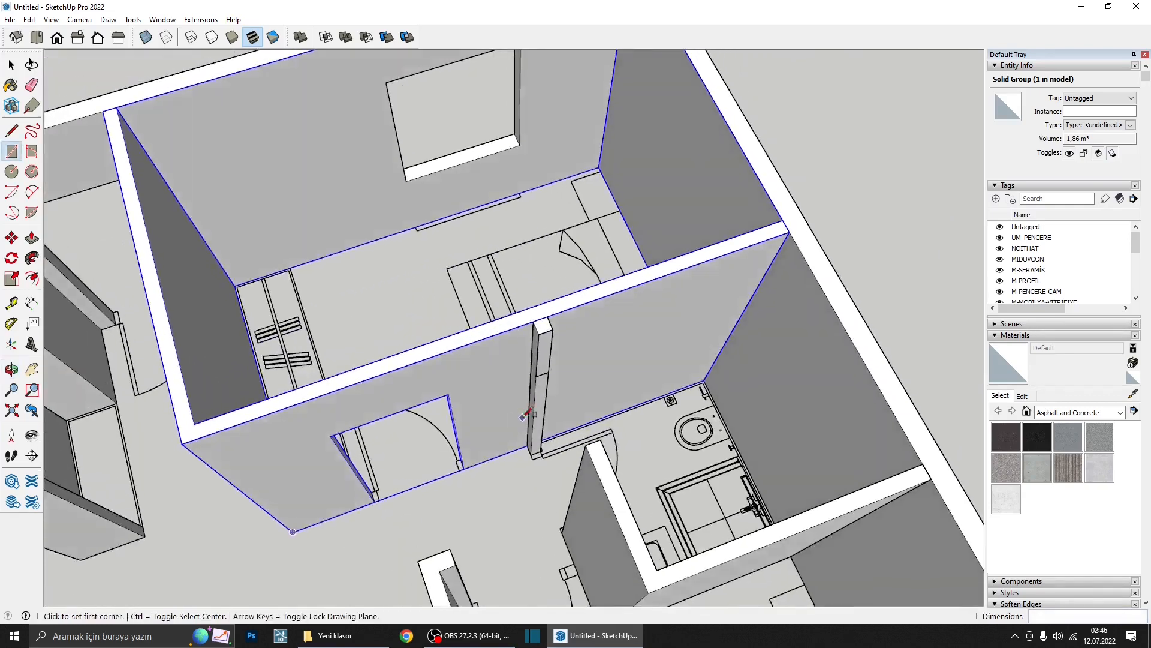
key(p)
click(544, 365)
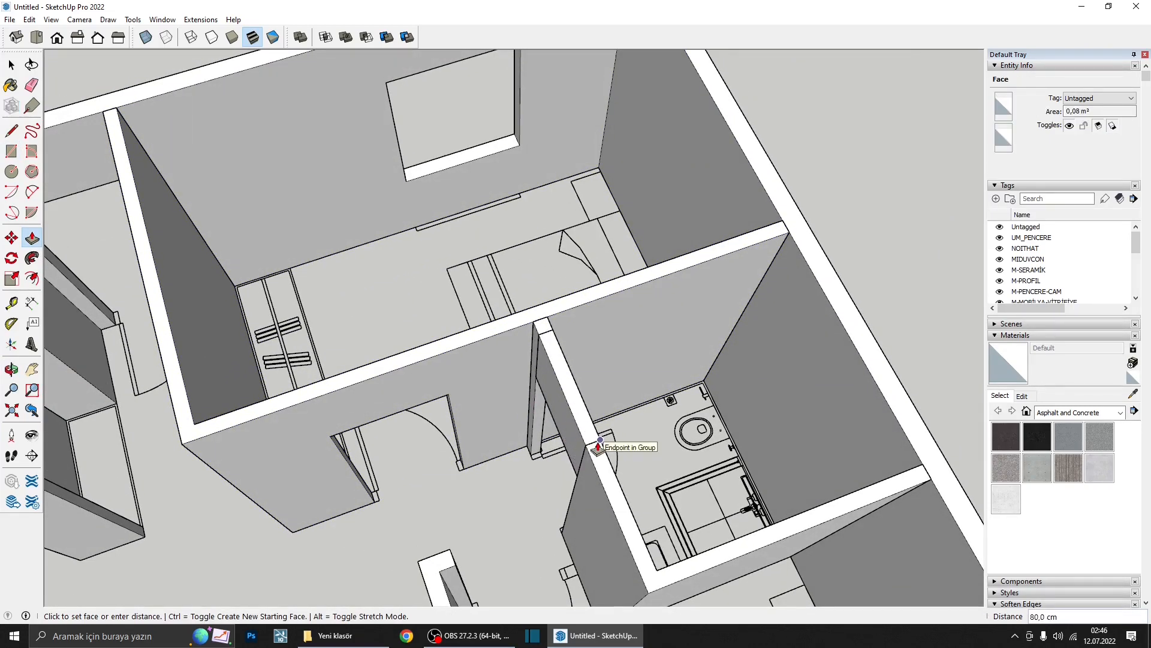
click(599, 444)
key(space)
right_click(587, 478)
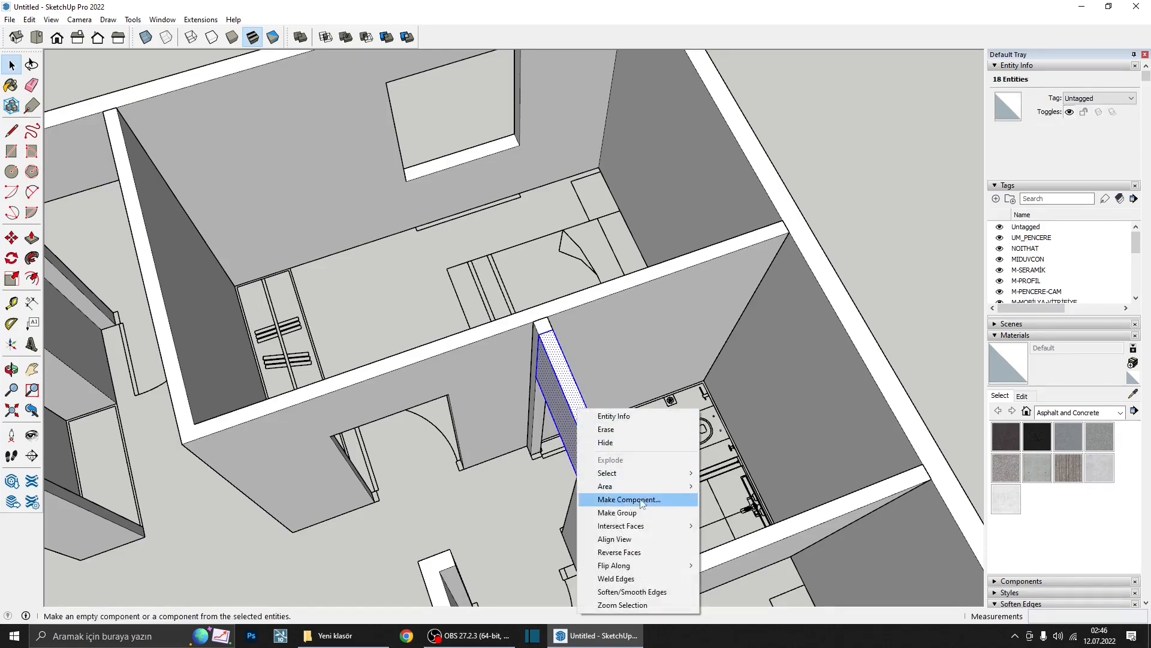
key(Escape)
middle_drag(606, 507, 506, 499)
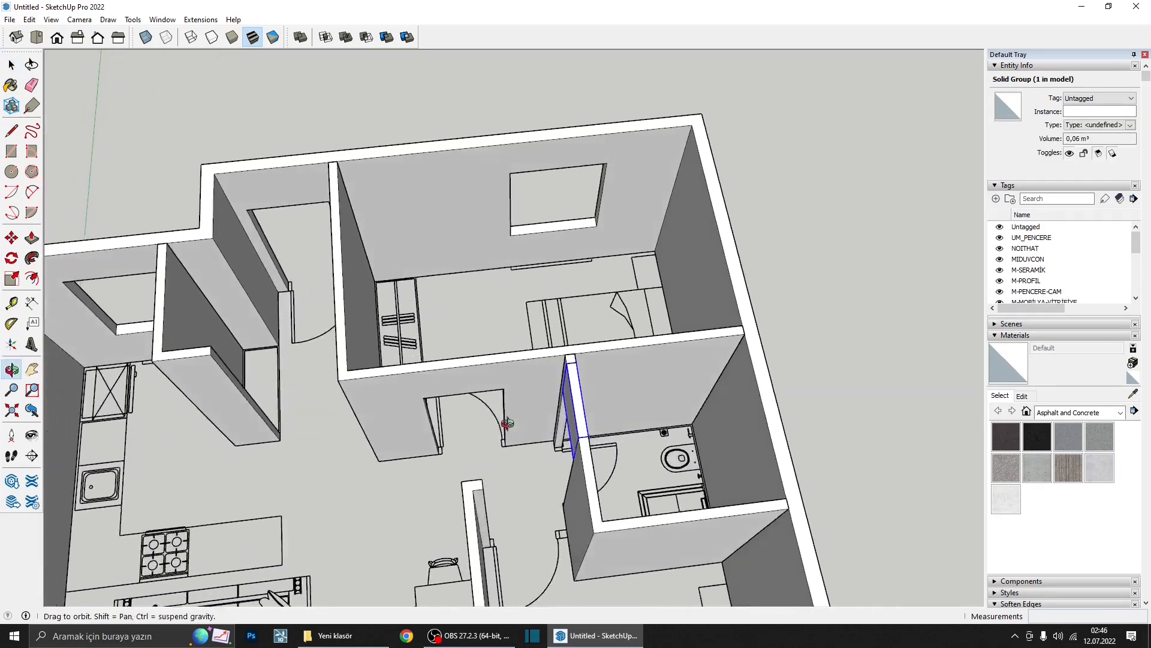
- Draw the wall stub's rectangle on the plan beside the second bedroom door and Push/Pull it up to the partitions' height
scroll(572, 550, up, 5)
key(r)
scroll(550, 527, up, 3)
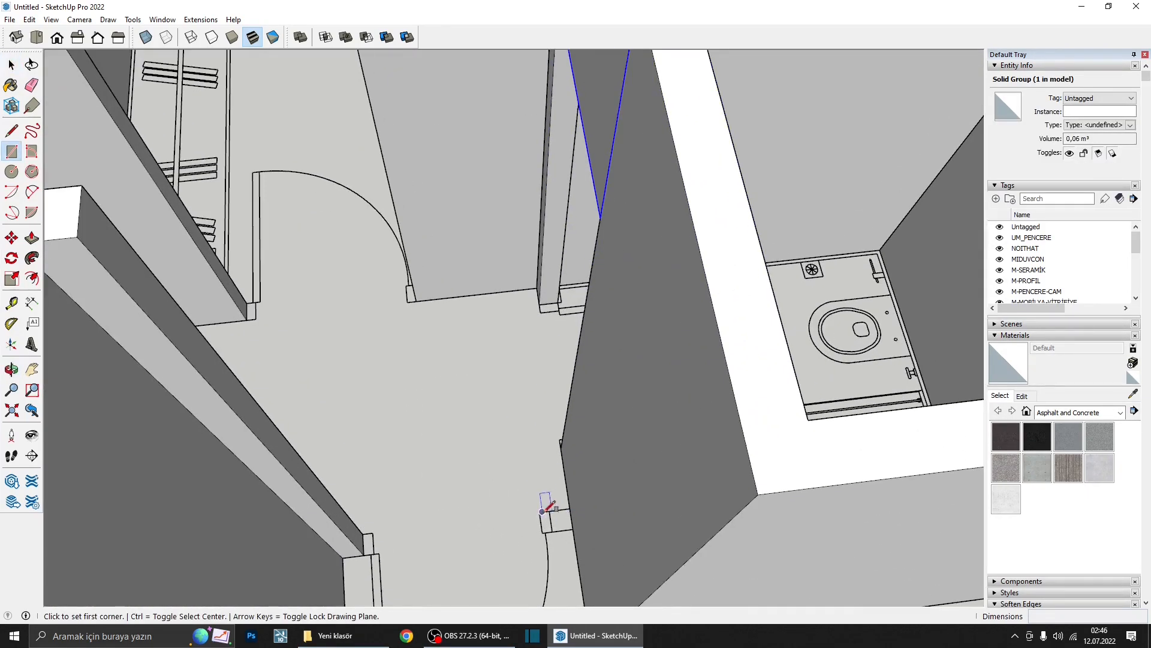
click(550, 510)
click(572, 529)
key(p)
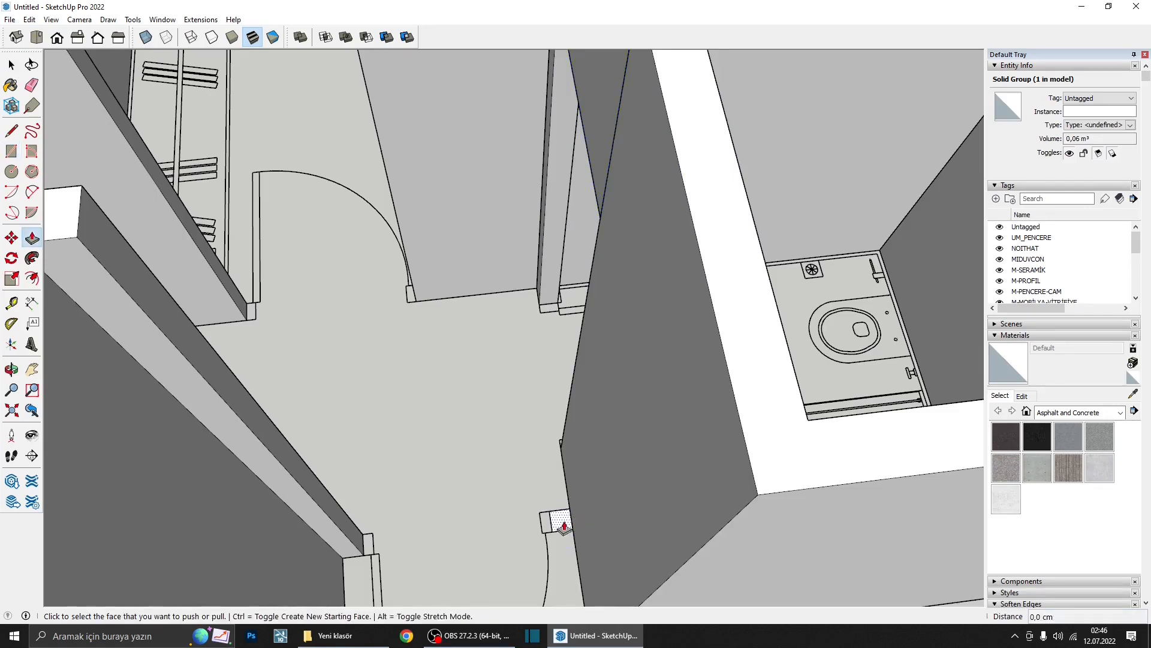
click(561, 520)
click(737, 358)
- Make the entire wall stub beside the second bedroom door a group
key(space)
triple_click(631, 287)
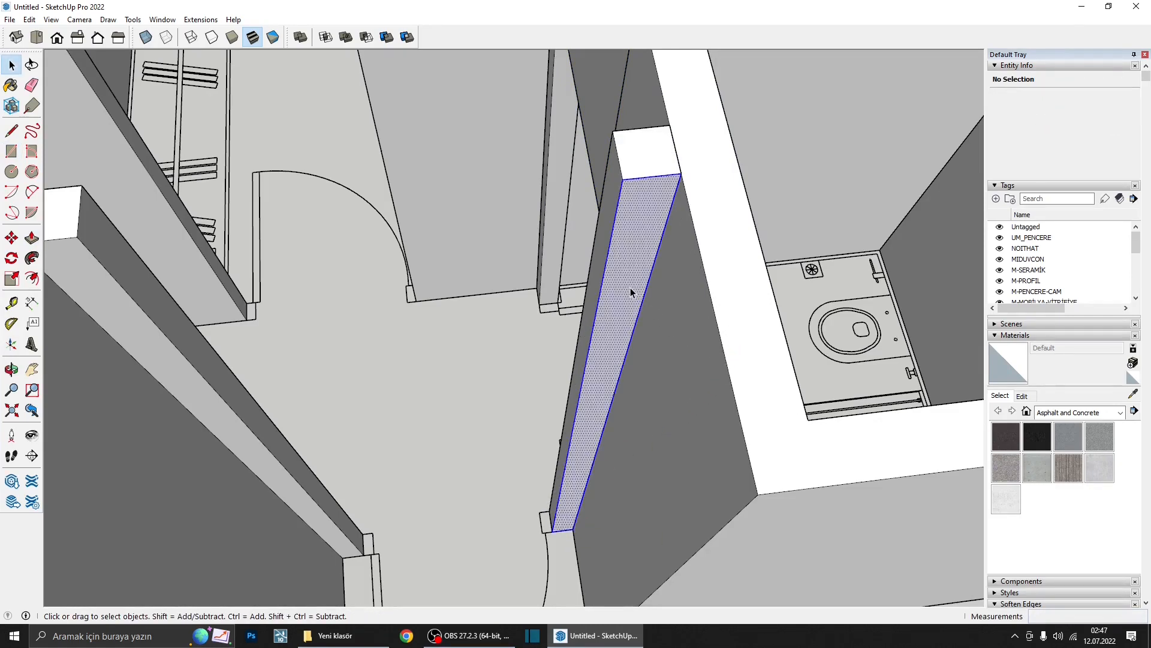
right_click(630, 287)
click(690, 392)
scroll(649, 371, down, 3)
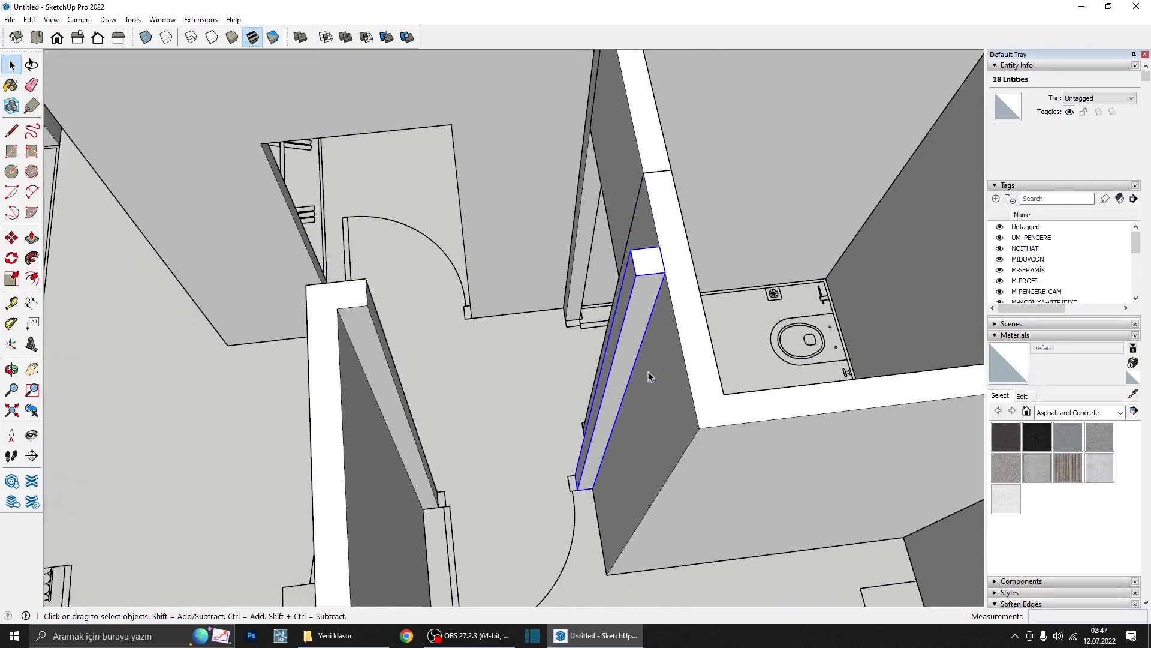
- Copy the bathroom door lintel from its upper corner to the upper corner of the second bedroom's wall stub
shift+middle_drag(649, 372, 629, 458)
click(607, 273)
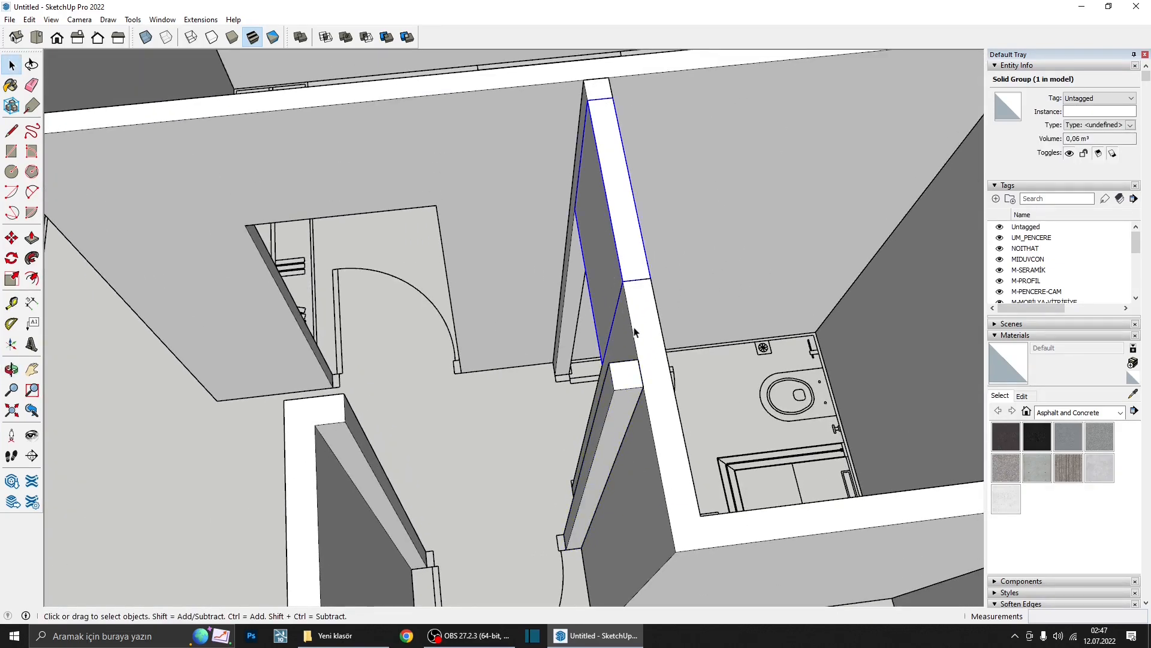
key(m)
scroll(651, 284, up, 1)
click(650, 273)
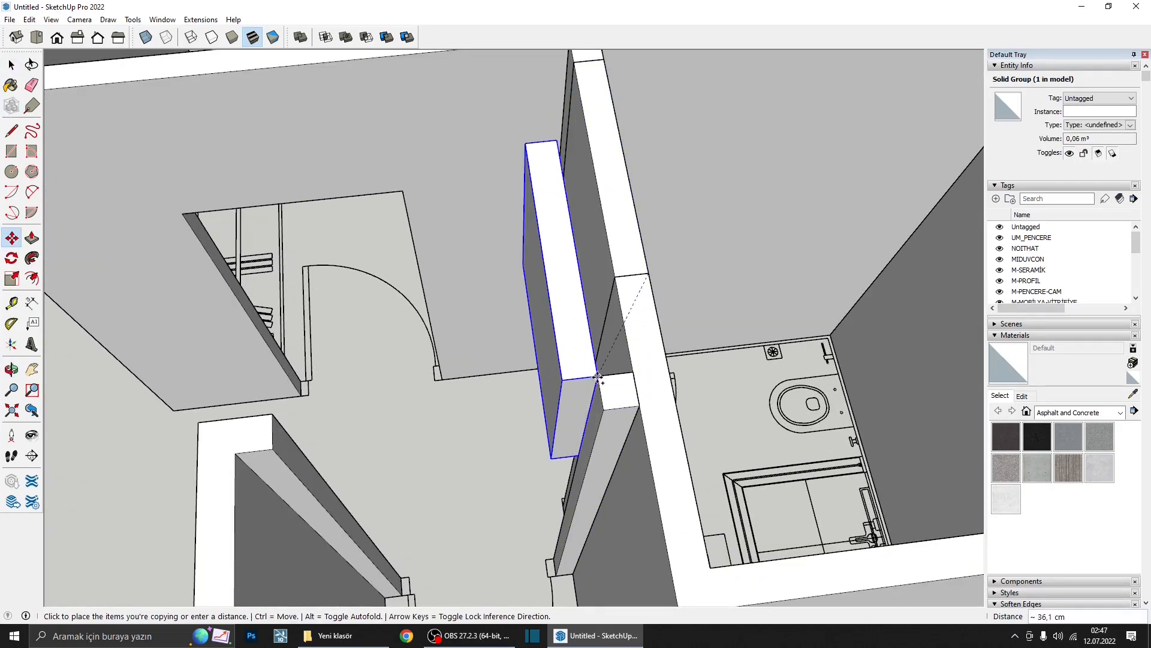
click(274, 405)
- Rotate the copied lintel 90 degrees about the stub's corner so it spans the second bedroom doorway
click(11, 261)
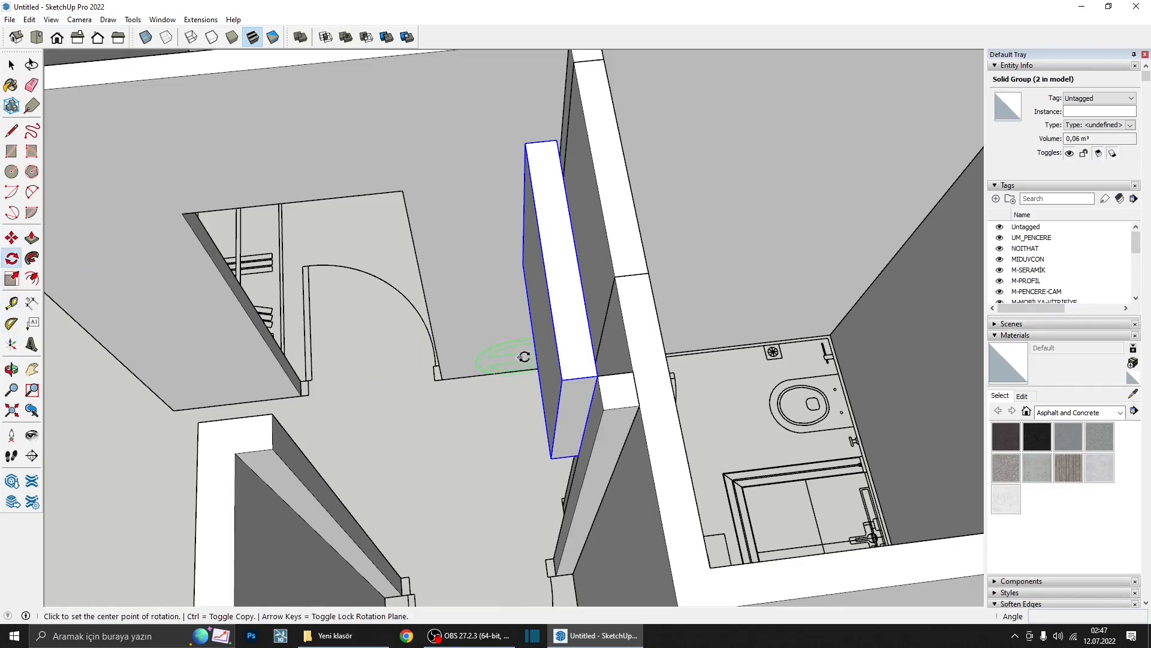
click(597, 375)
click(577, 248)
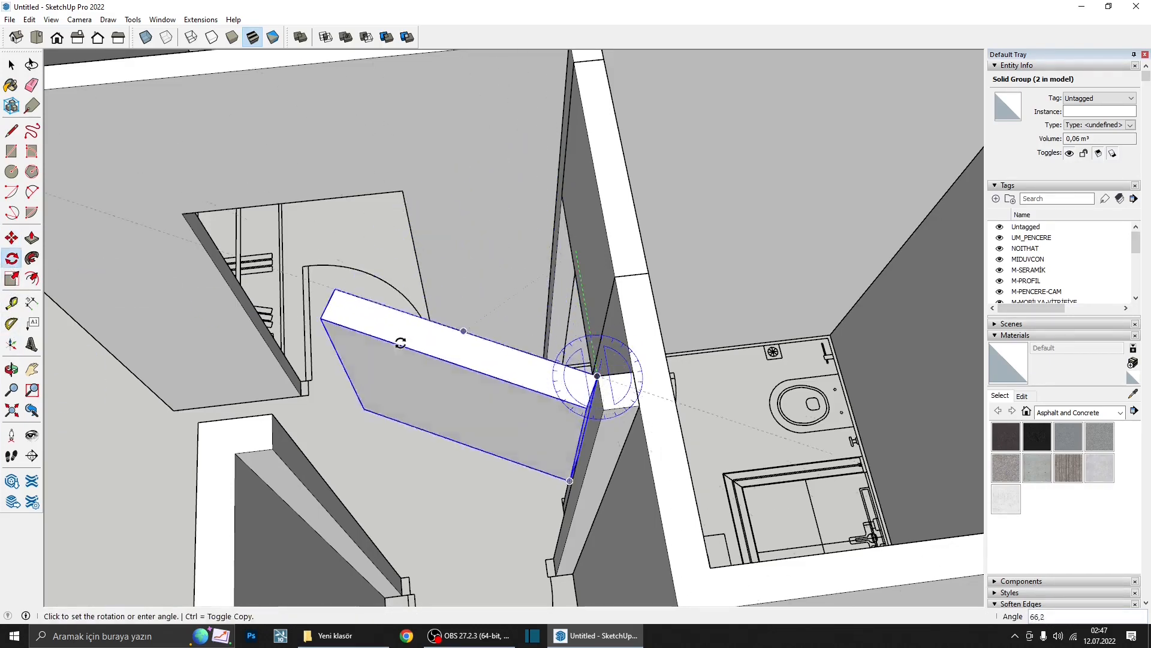
click(318, 409)
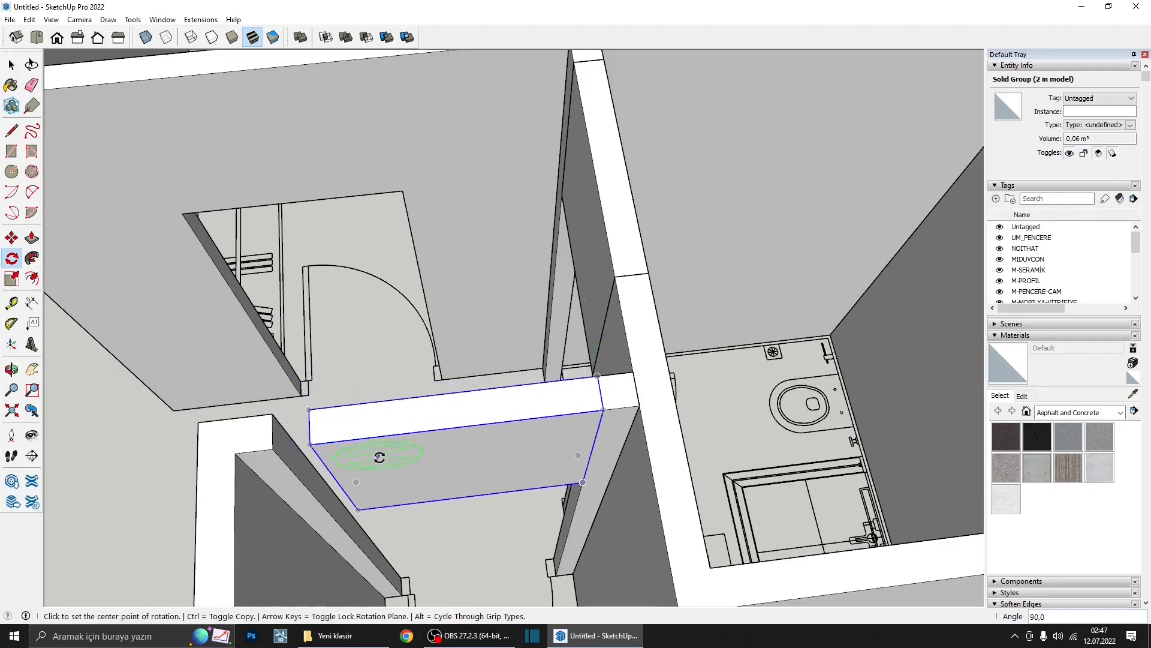
- Scale the rotated lintel lengthwise until its free end meets the second bedroom's partition
middle_drag(380, 457, 463, 483)
key(s)
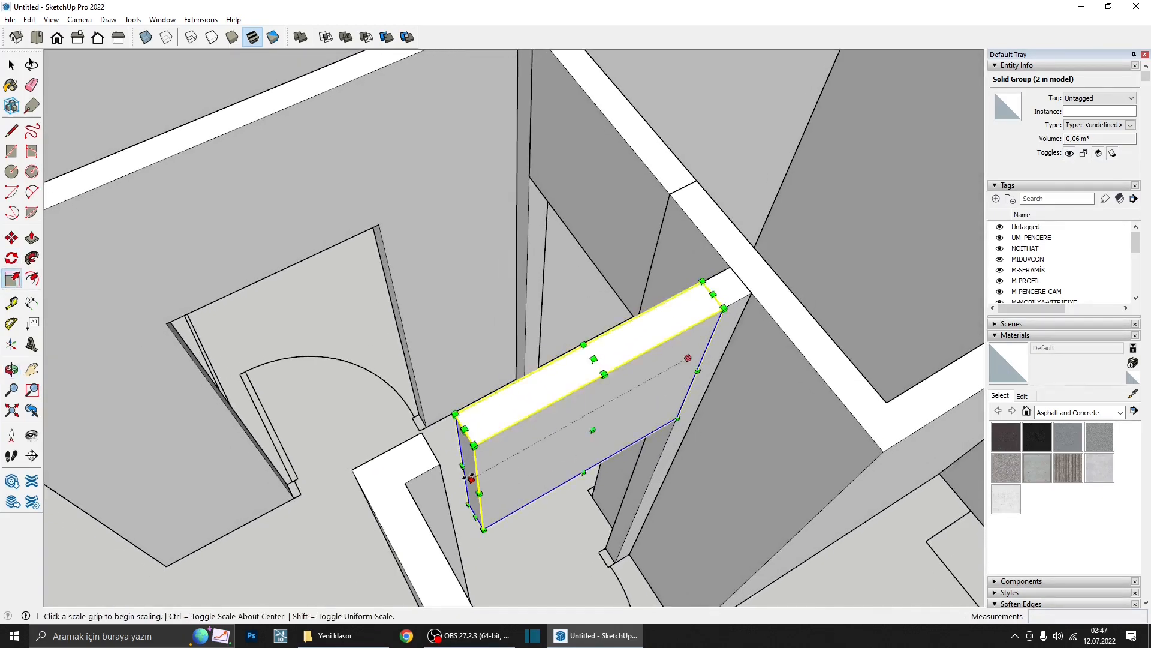
click(471, 479)
click(451, 467)
key(space)
scroll(543, 465, down, 6)
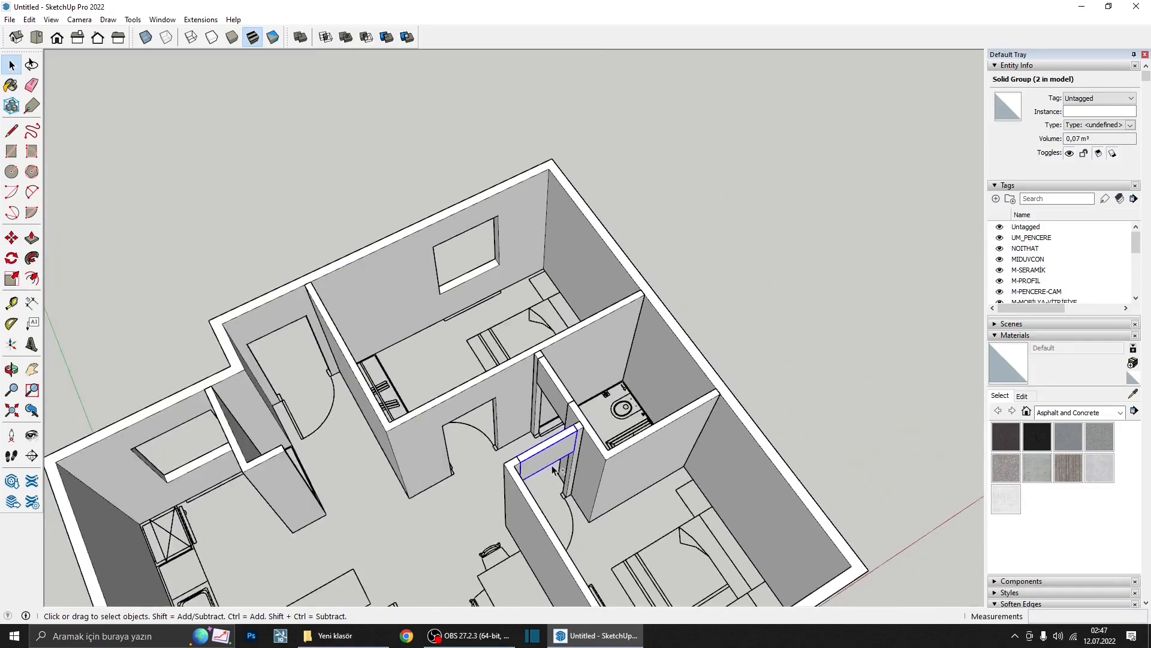
- Select all the exterior wall, partition, stub and lintel groups and merge them into one solid with Outer Shell
middle_drag(552, 470, 478, 439)
scroll(478, 437, up, 3)
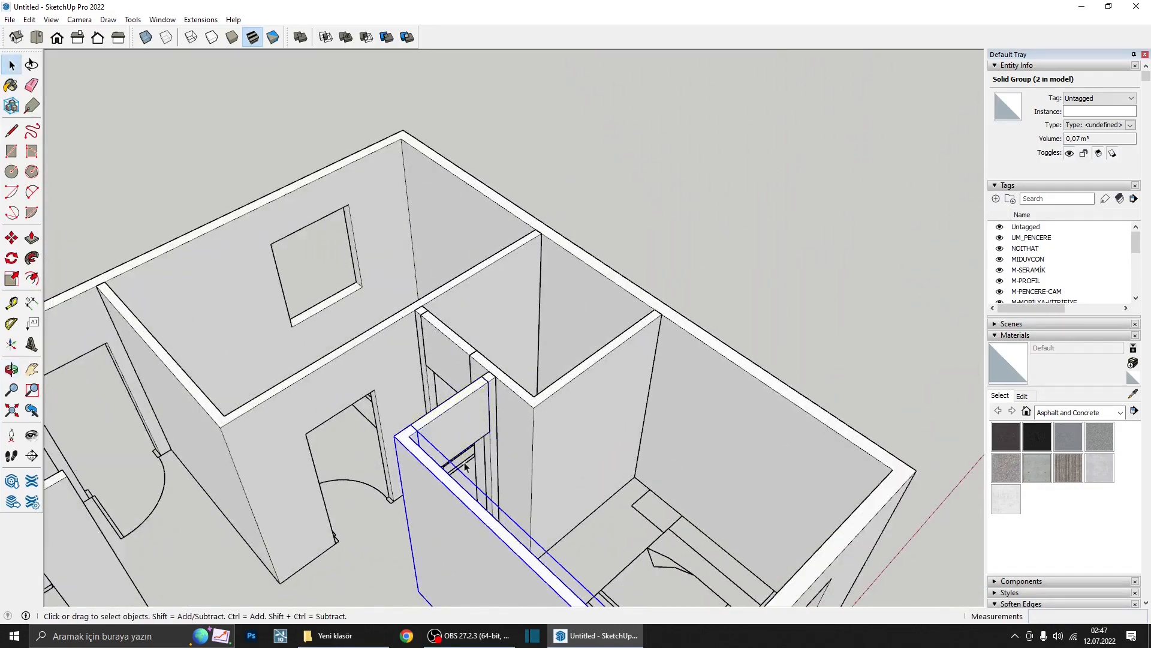
scroll(465, 467, down, 3)
shift+click(472, 382)
scroll(473, 383, down, 4)
middle_drag(473, 382, 277, 84)
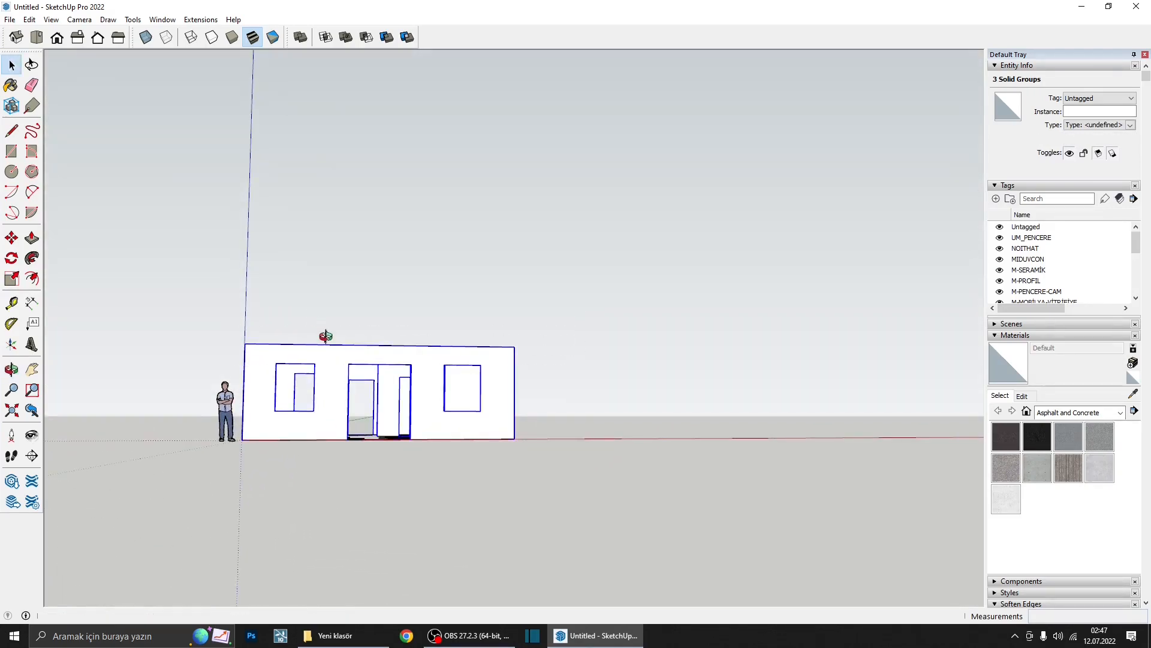
middle_drag(326, 336, 455, 399)
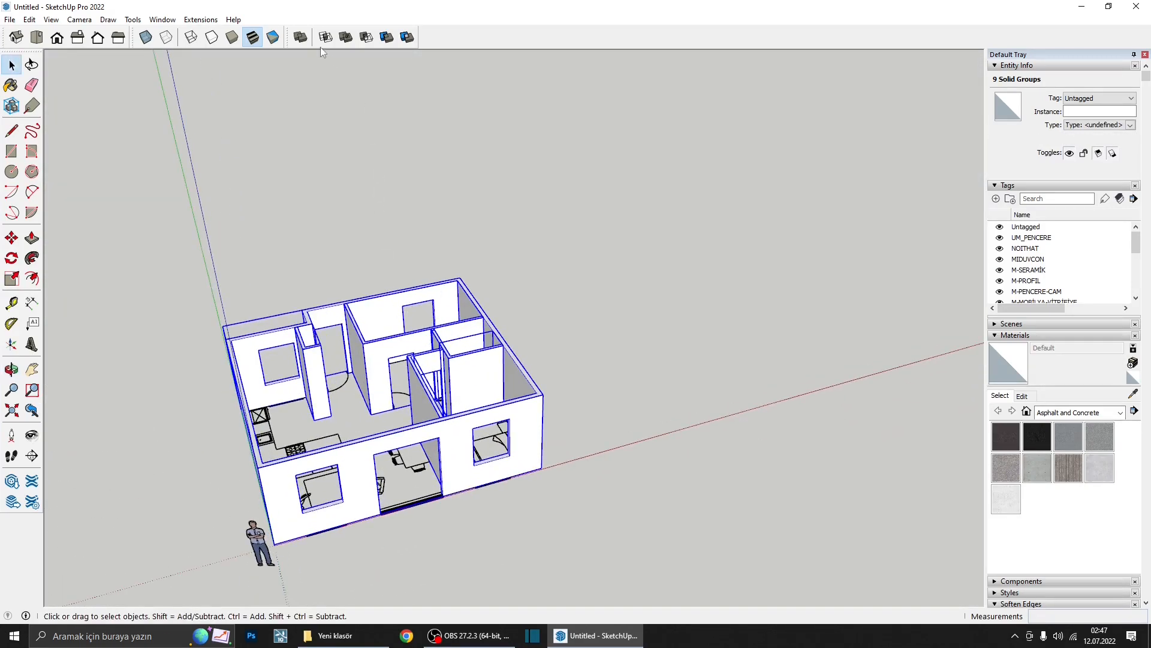
click(302, 38)
middle_drag(430, 366, 360, 360)
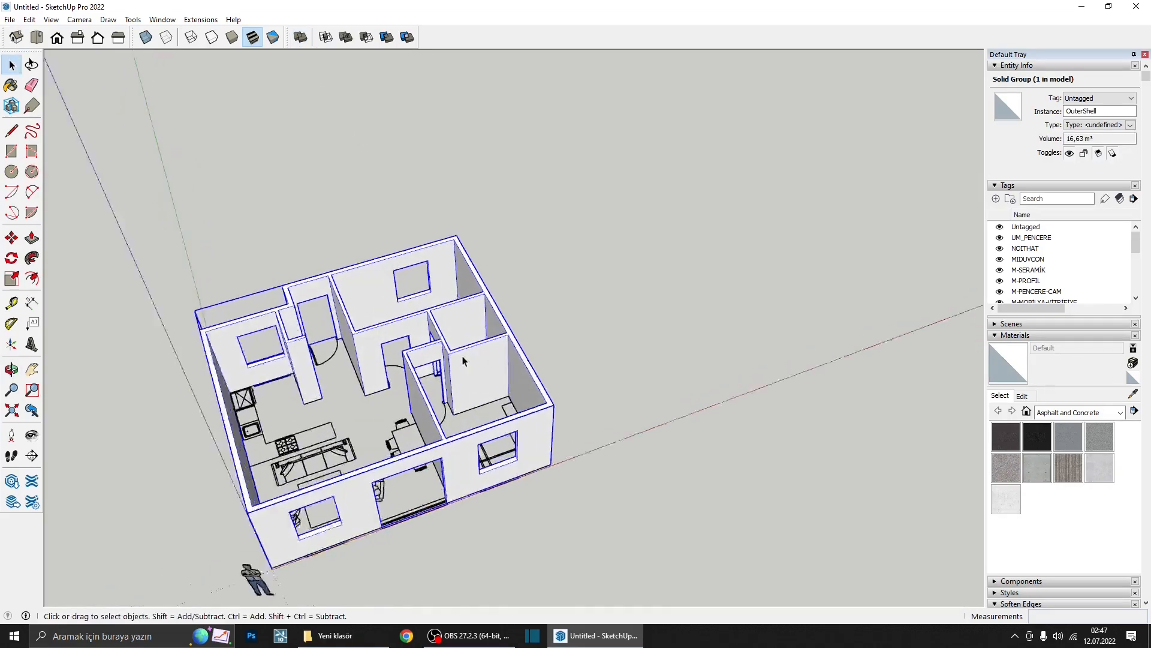
- Examine the merged wall solid from several sides, checking the partitions and openings
scroll(358, 358, up, 3)
click(679, 446)
scroll(679, 446, down, 2)
middle_drag(679, 446, 727, 504)
click(477, 440)
scroll(476, 440, down, 3)
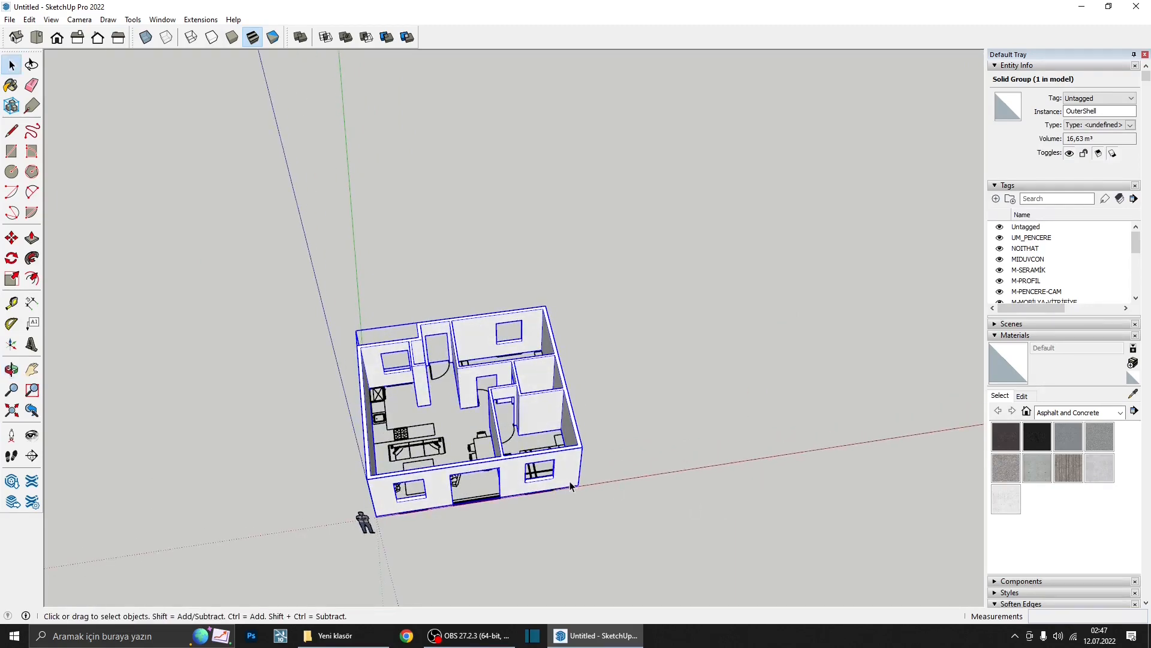
click(631, 474)
middle_drag(631, 474, 428, 510)
scroll(428, 510, up, 3)
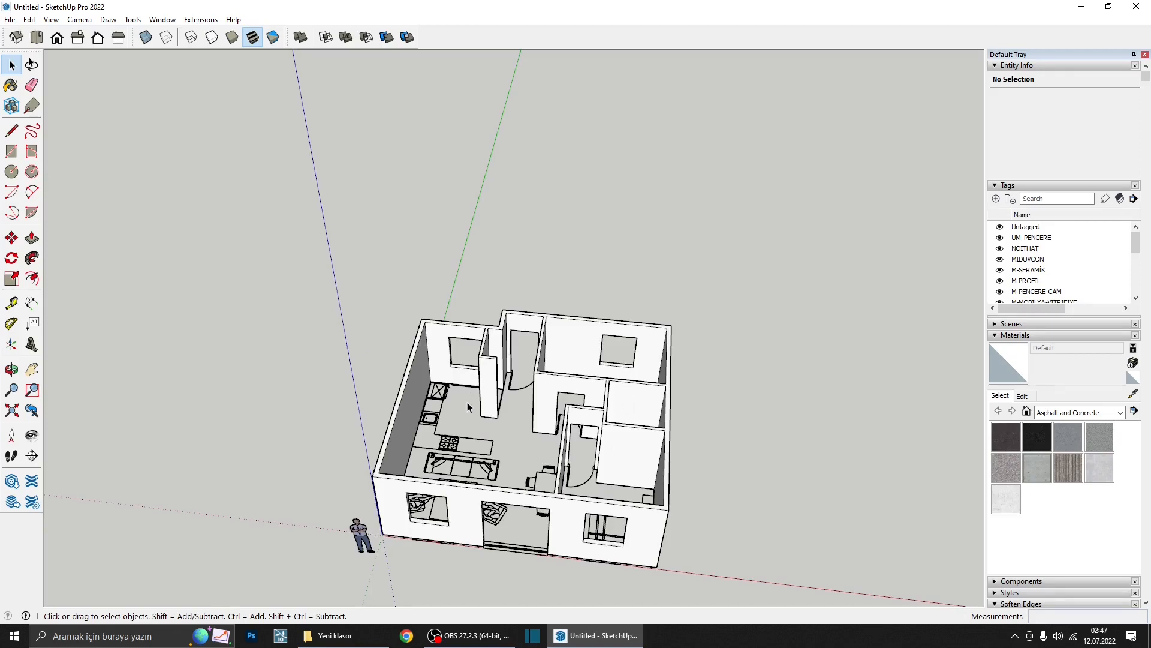
middle_drag(468, 407, 677, 406)
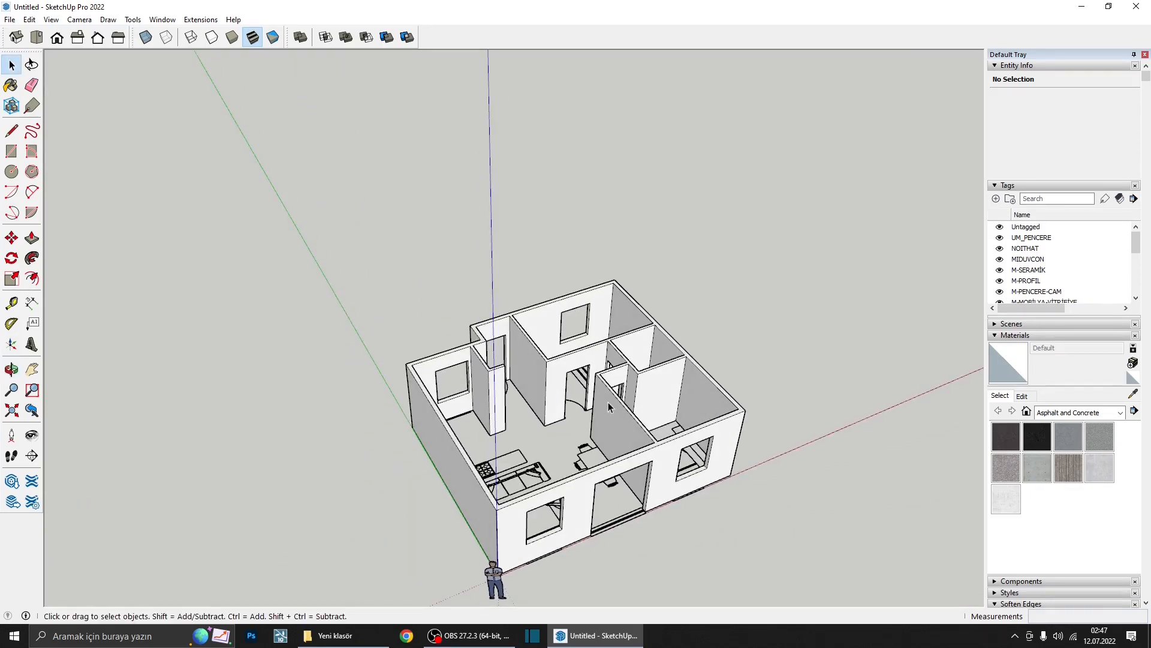
- Draw a rectangle corner to corner across the front wall's window opening nearest the scale figure
key(r)
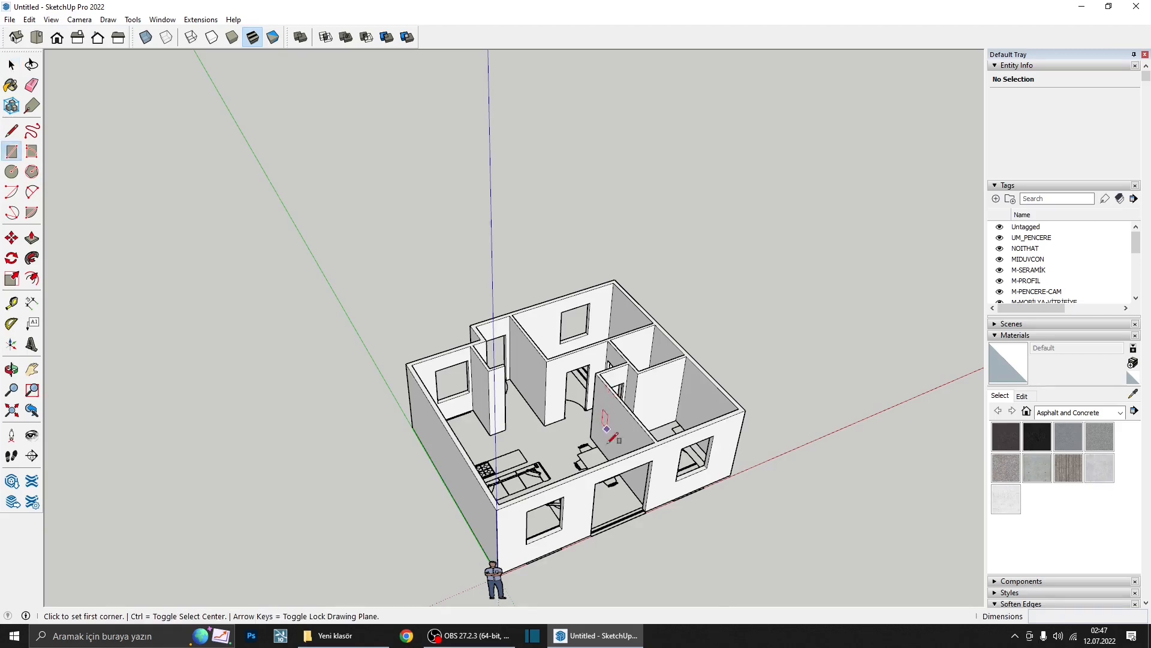
middle_drag(608, 402, 191, 468)
scroll(190, 468, up, 3)
click(308, 384)
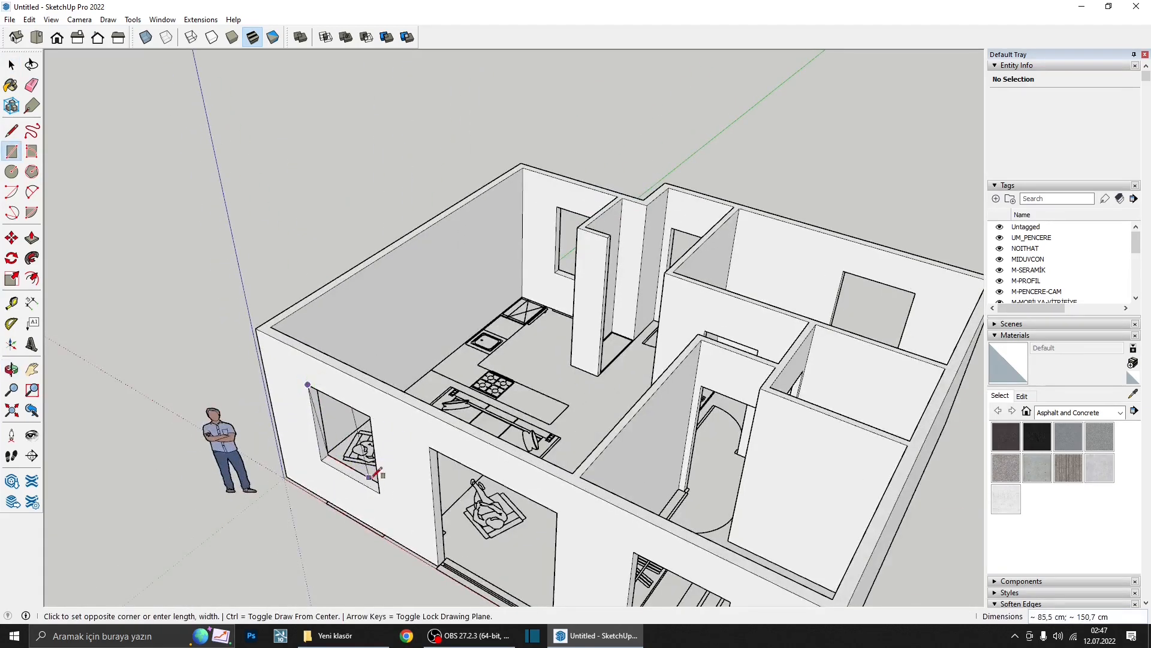
click(380, 492)
- Turn the window rectangle's face and edges into a component
key(space)
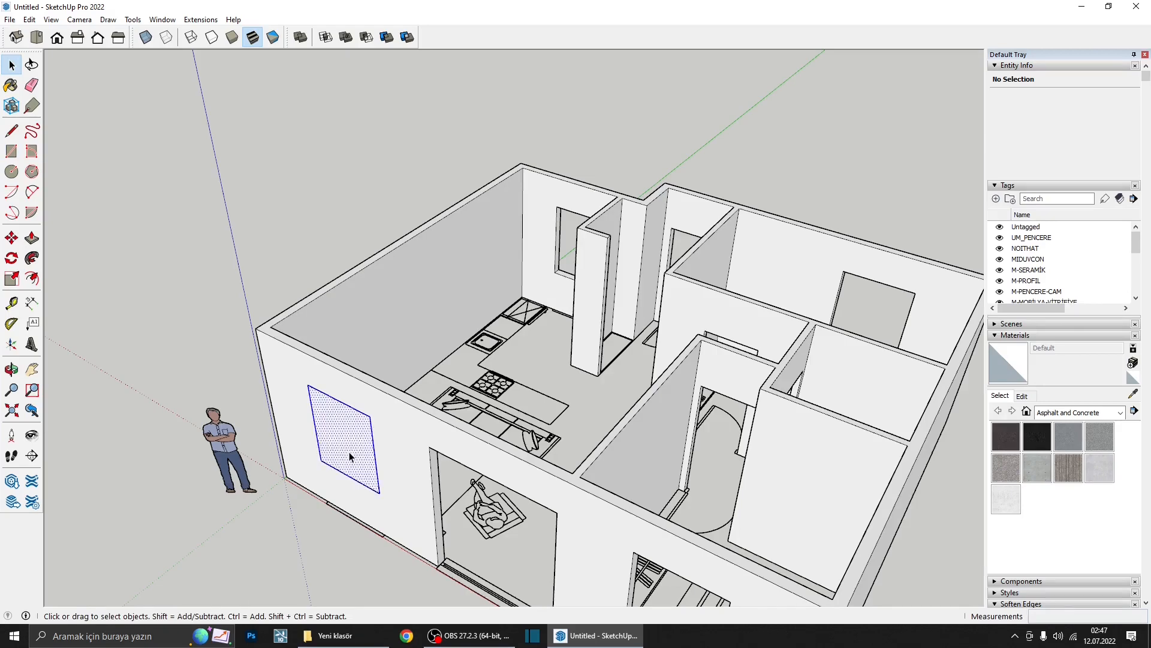
double_click(350, 457)
right_click(351, 459)
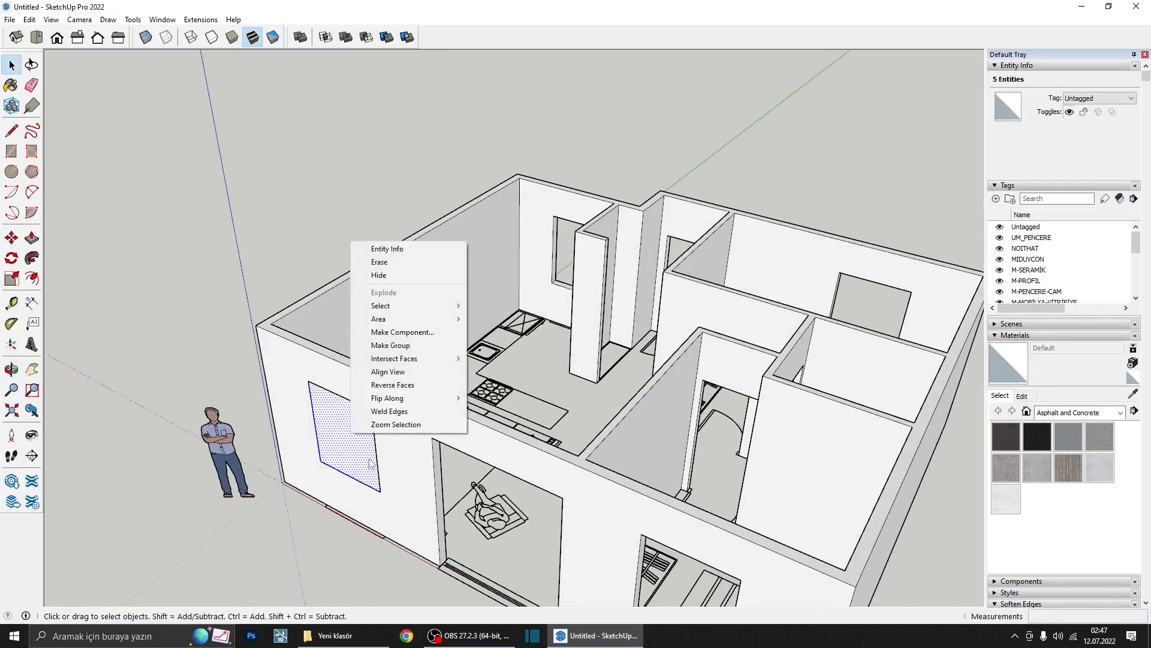
click(413, 333)
click(584, 444)
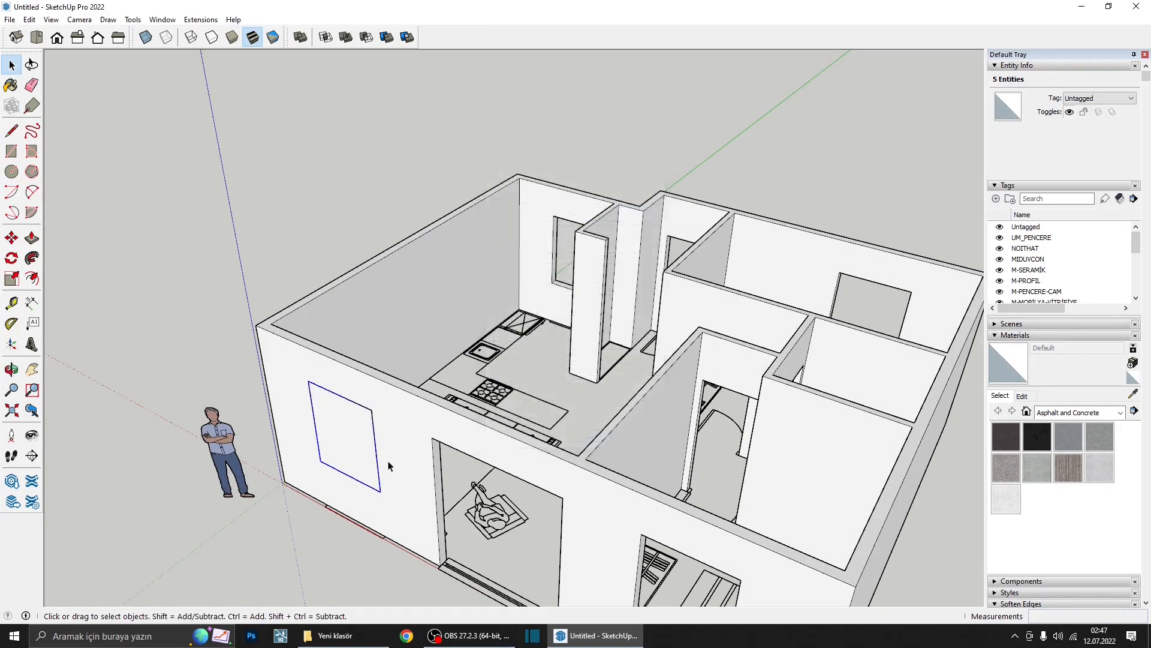
- Copy the window component along the front wall into the window opening on the other side of the large door opening
middle_drag(389, 461, 373, 424)
scroll(374, 422, down, 2)
middle_drag(401, 484, 403, 490)
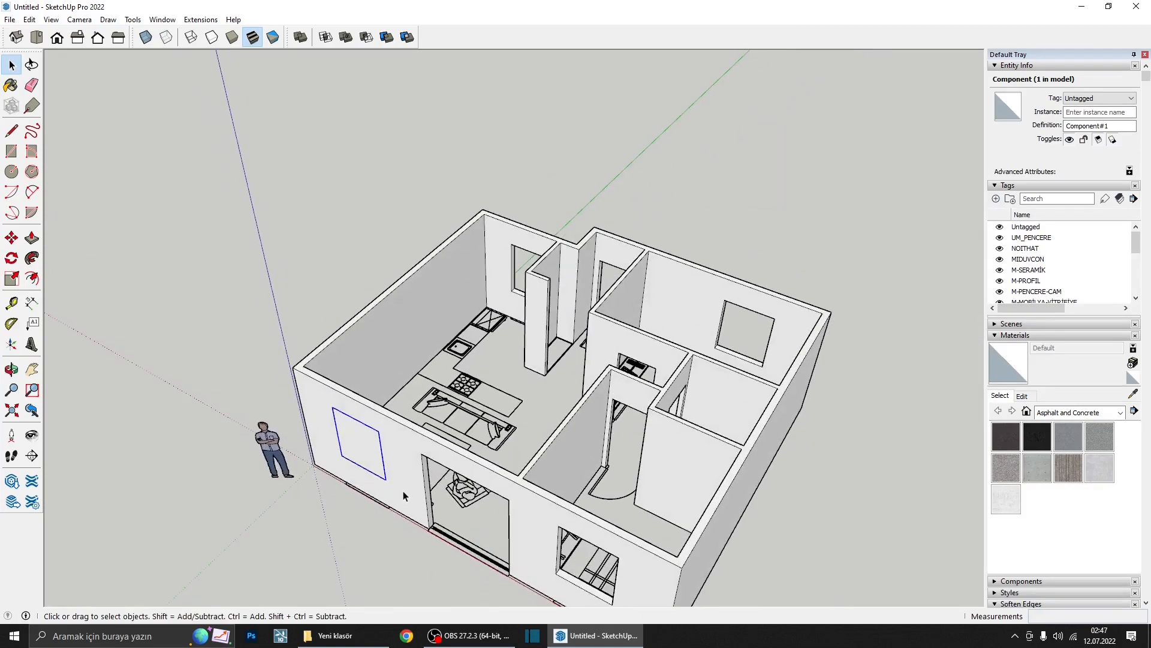
key(m)
click(389, 489)
key(ctrl)
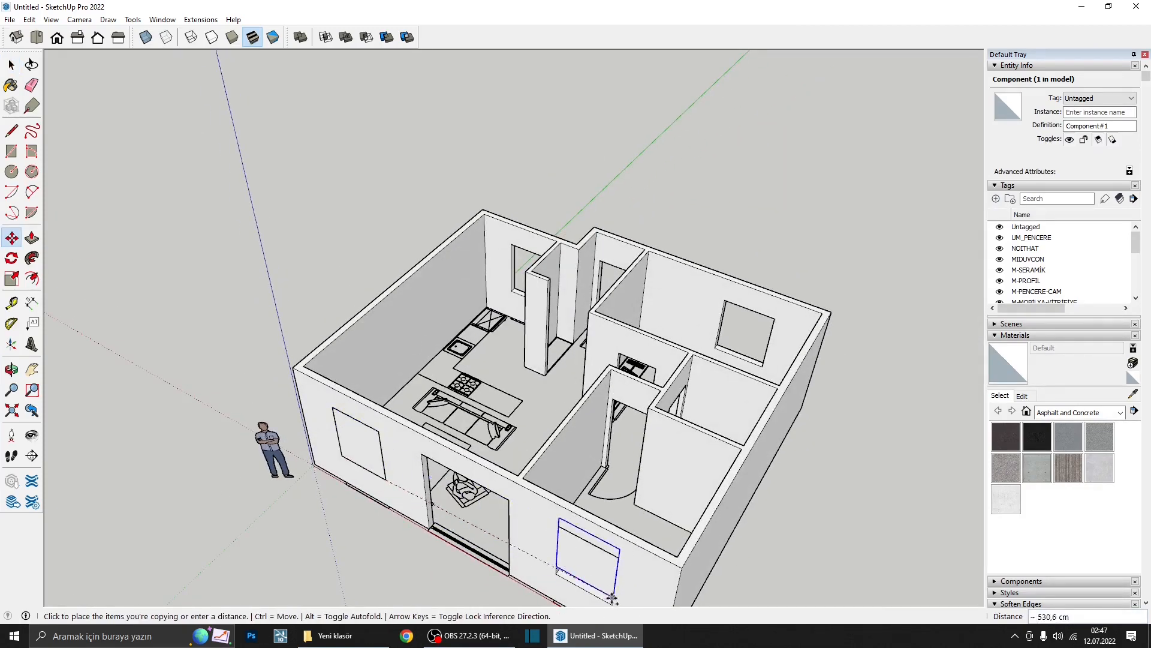
click(609, 601)
middle_drag(610, 602, 346, 383)
key(space)
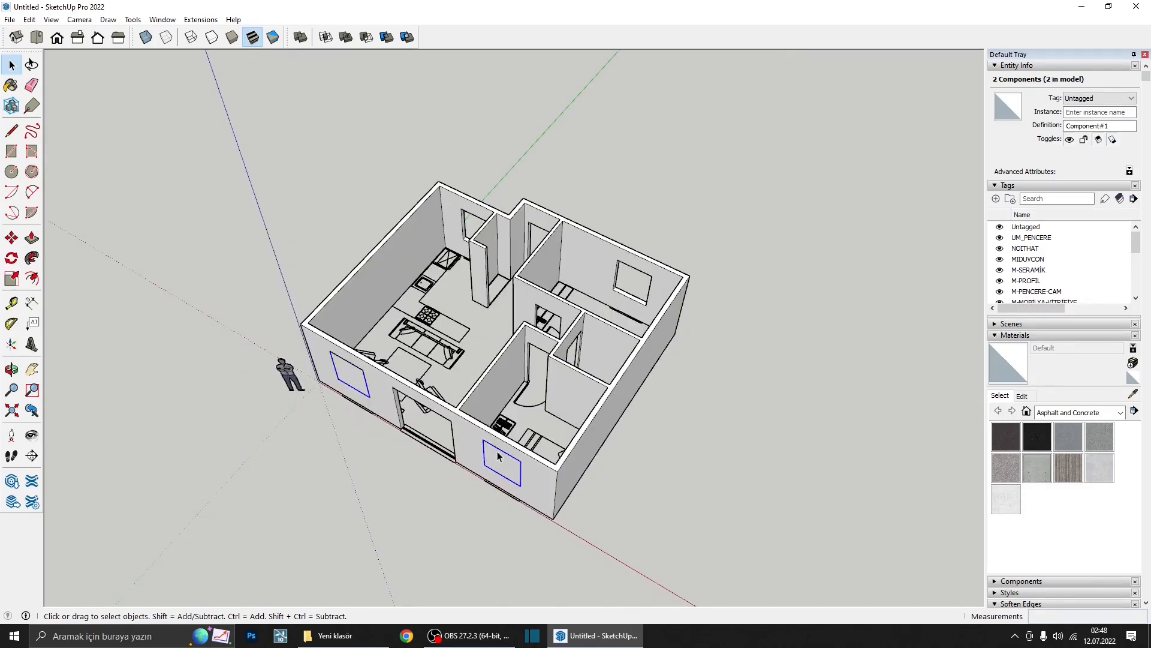
key(m)
click(609, 527)
key(ctrl)
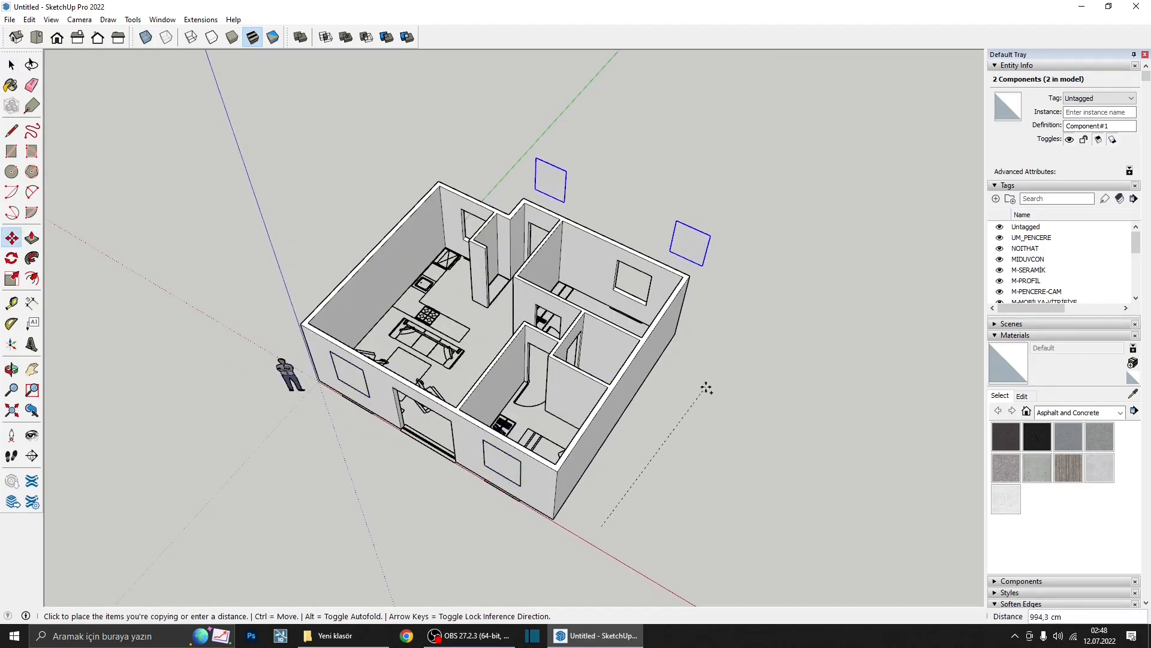
key(Escape)
- Copy the front bedroom's window component into the rear bedroom's window opening, matching their lower corners
key(space)
key(m)
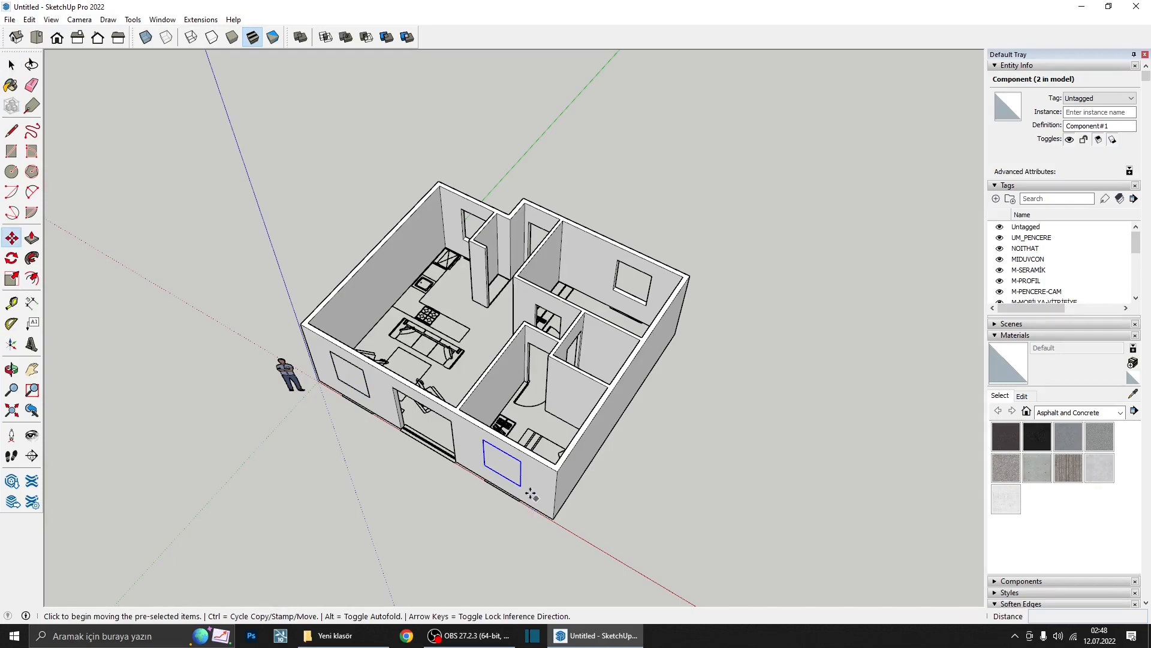
click(520, 487)
key(ctrl)
scroll(644, 311, up, 3)
click(647, 303)
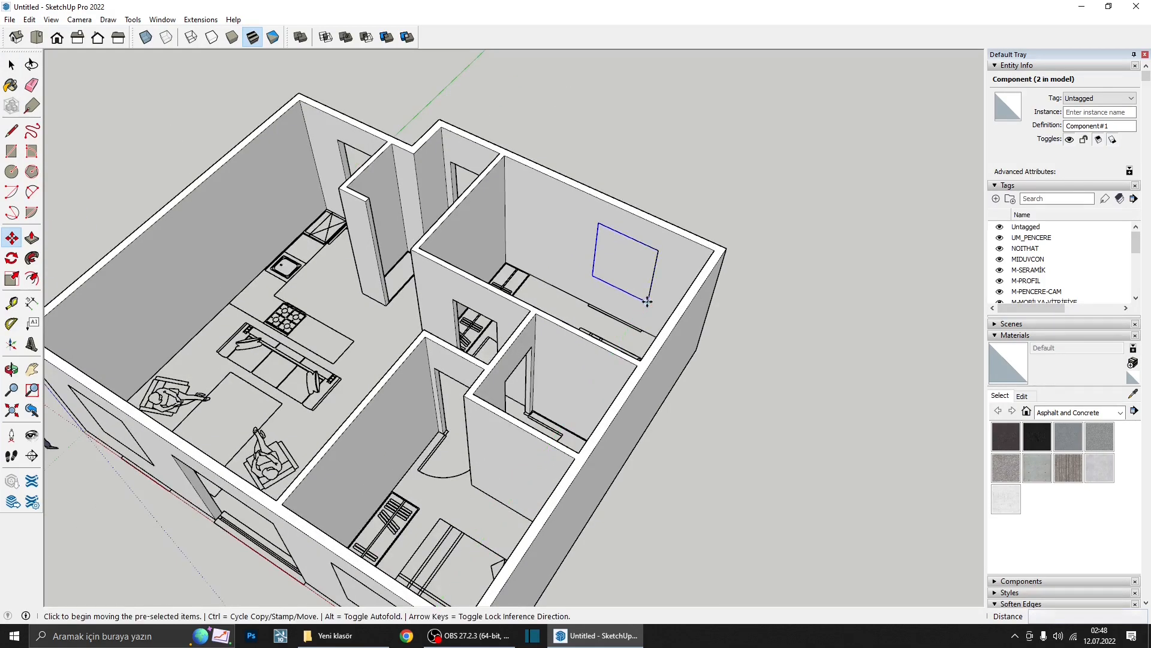
- Copy the rear bedroom's window component into the kitchen's rear window opening
click(647, 303)
key(ctrl)
middle_drag(534, 360, 605, 391)
scroll(509, 384, up, 2)
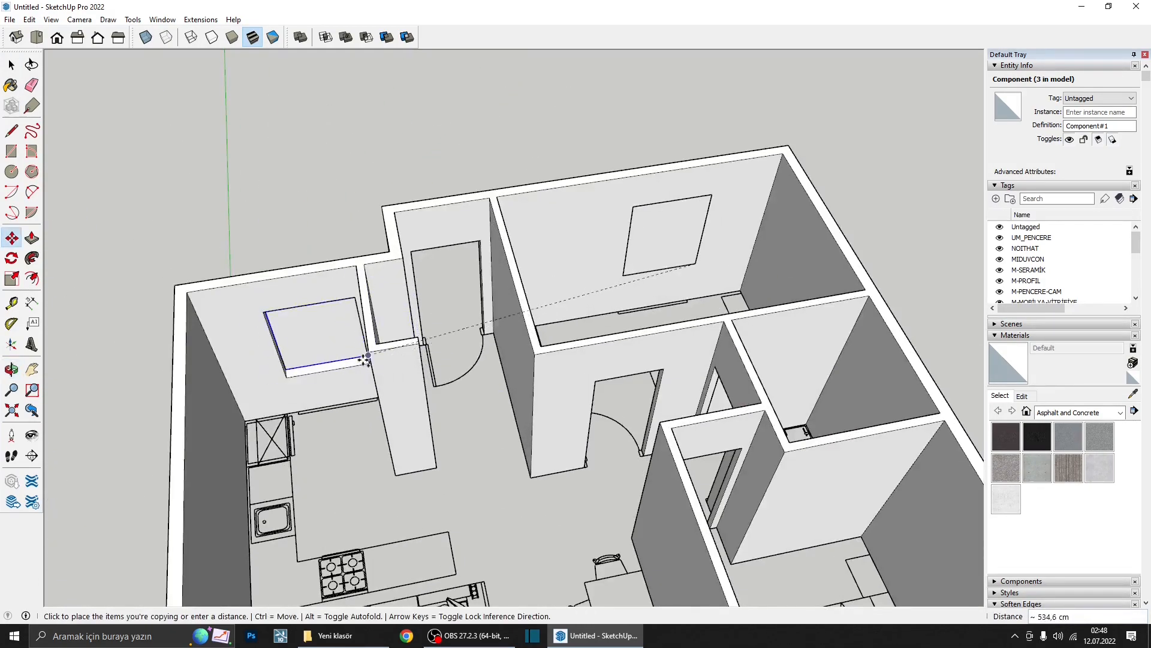
shift+middle_drag(366, 358, 404, 272)
click(453, 350)
scroll(452, 349, down, 5)
- Flip the kitchen and rear bedroom window components along the component's green axis so they face outward
key(space)
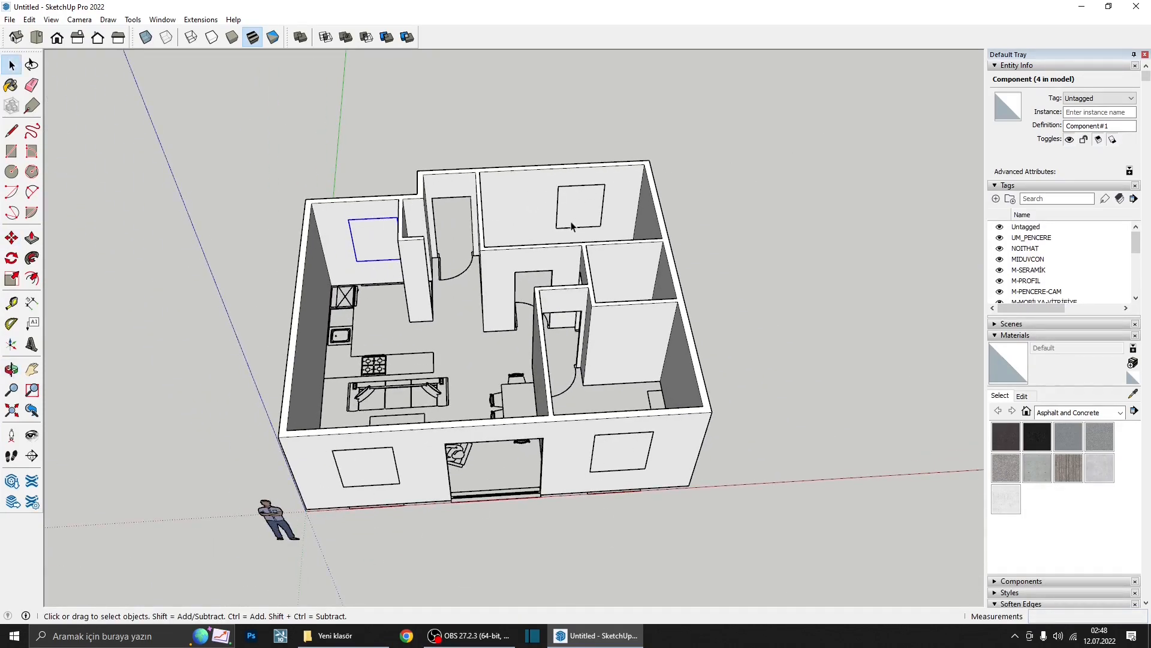
scroll(383, 329, up, 5)
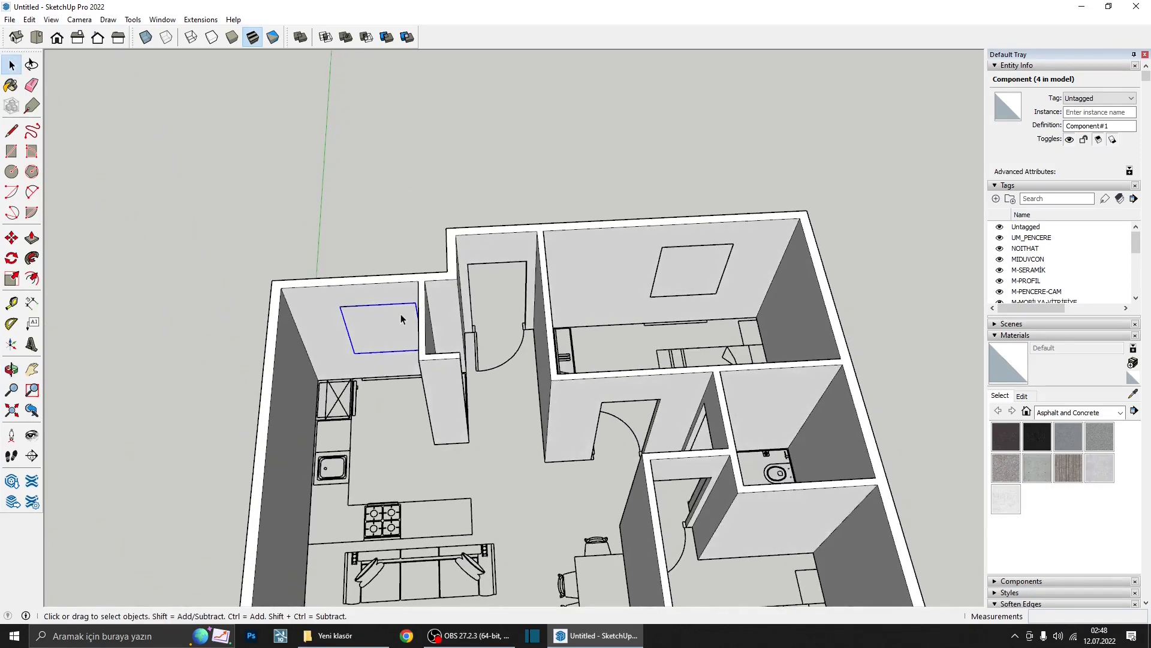
right_click(388, 329)
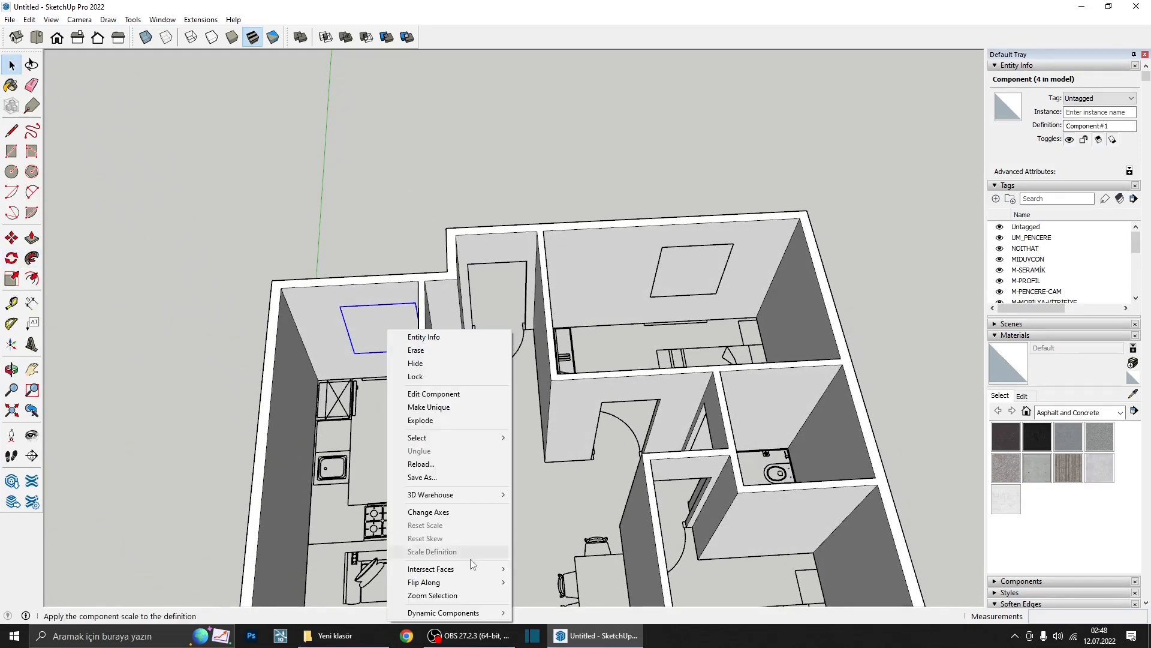
mouse_move(472, 582)
click(551, 596)
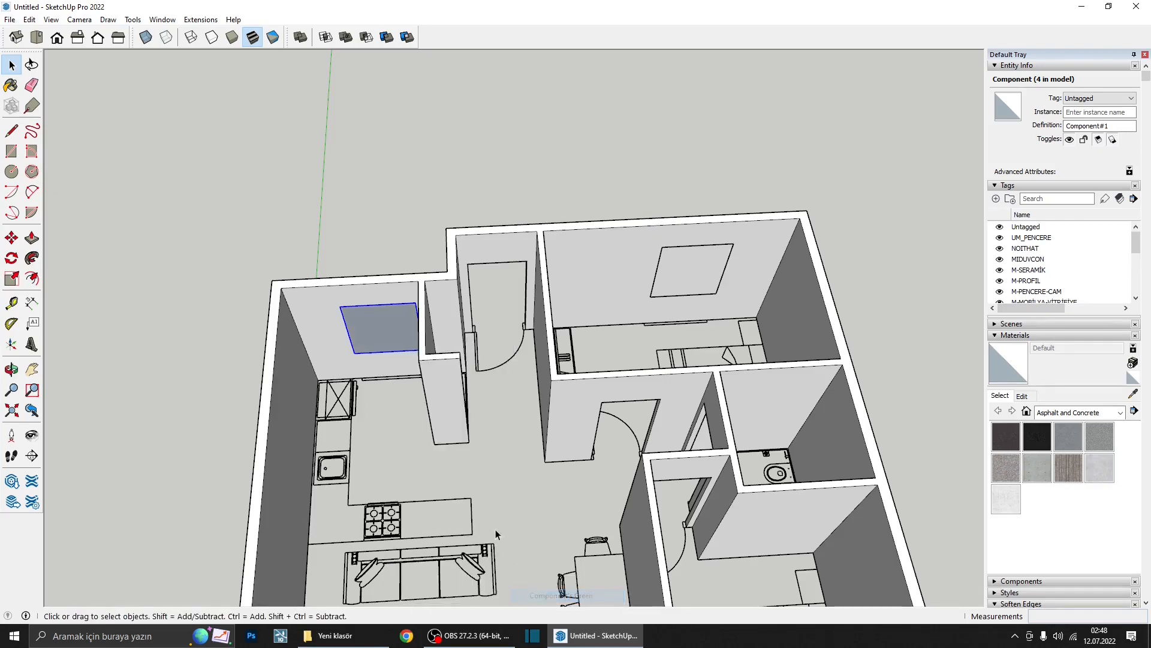
right_click(682, 279)
mouse_move(753, 528)
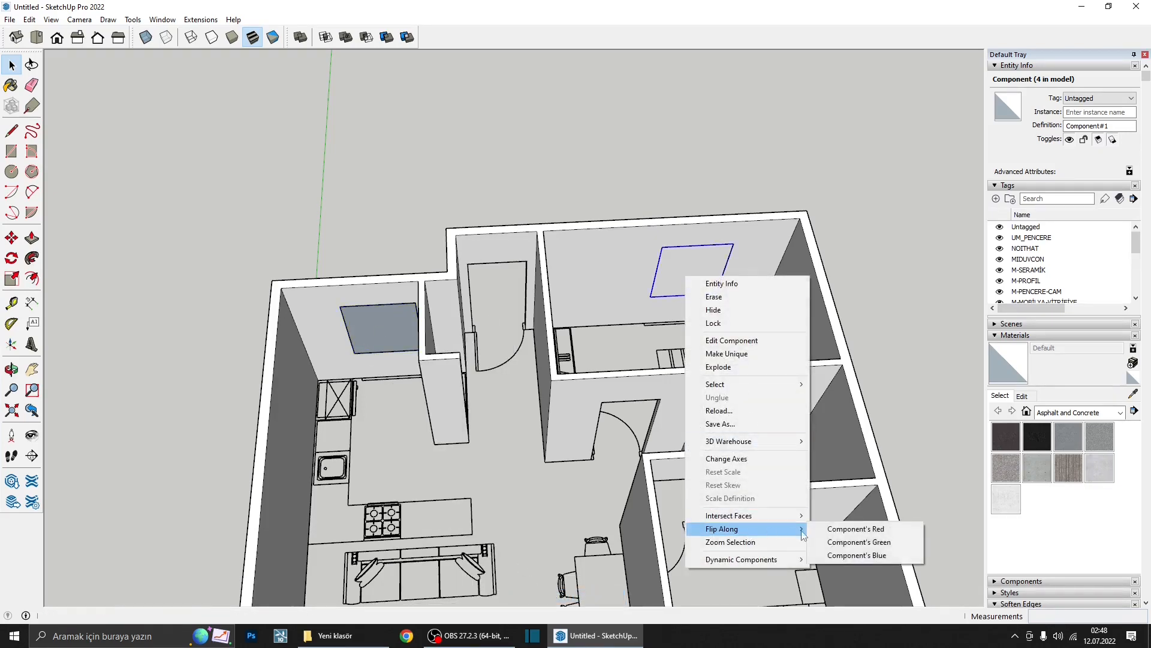
click(861, 542)
- Open the front window component, select one of its vertical edges, and check the orientation of the linked copies from several sides
middle_drag(783, 513, 654, 246)
scroll(556, 378, down, 3)
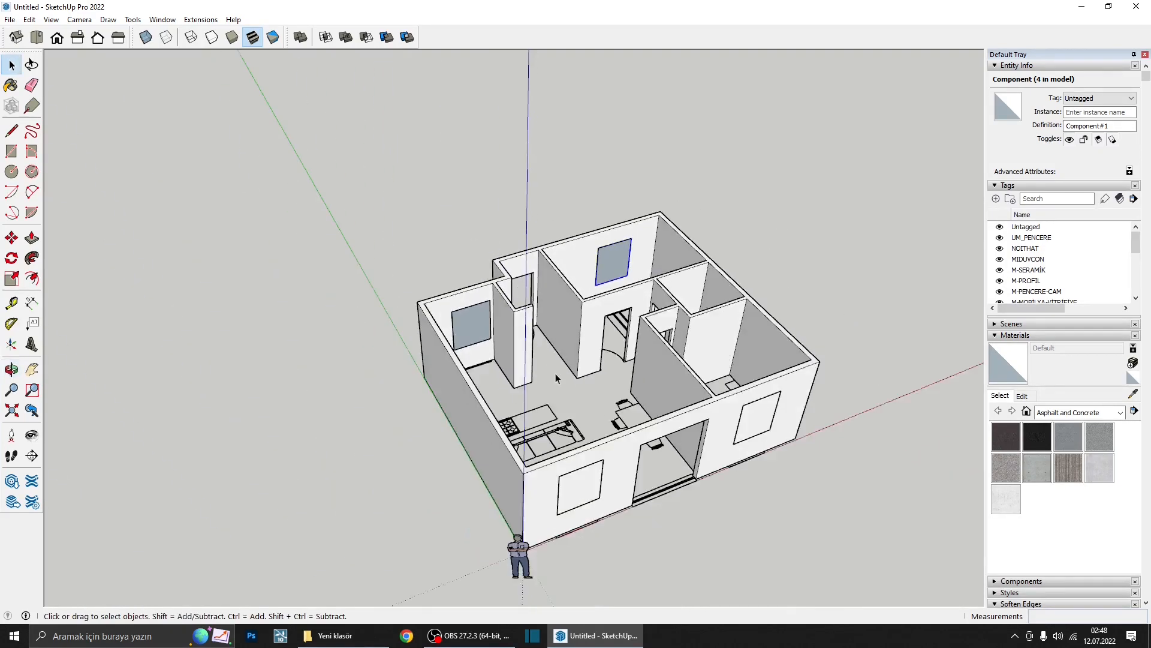
double_click(597, 483)
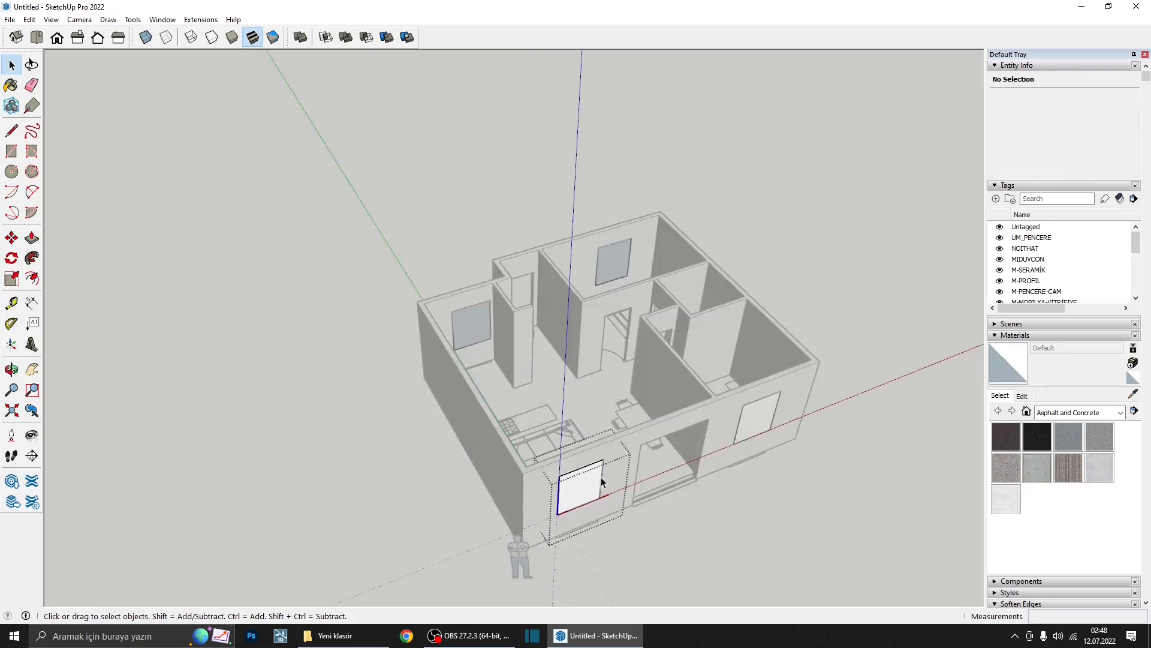
click(602, 473)
middle_drag(605, 471, 890, 426)
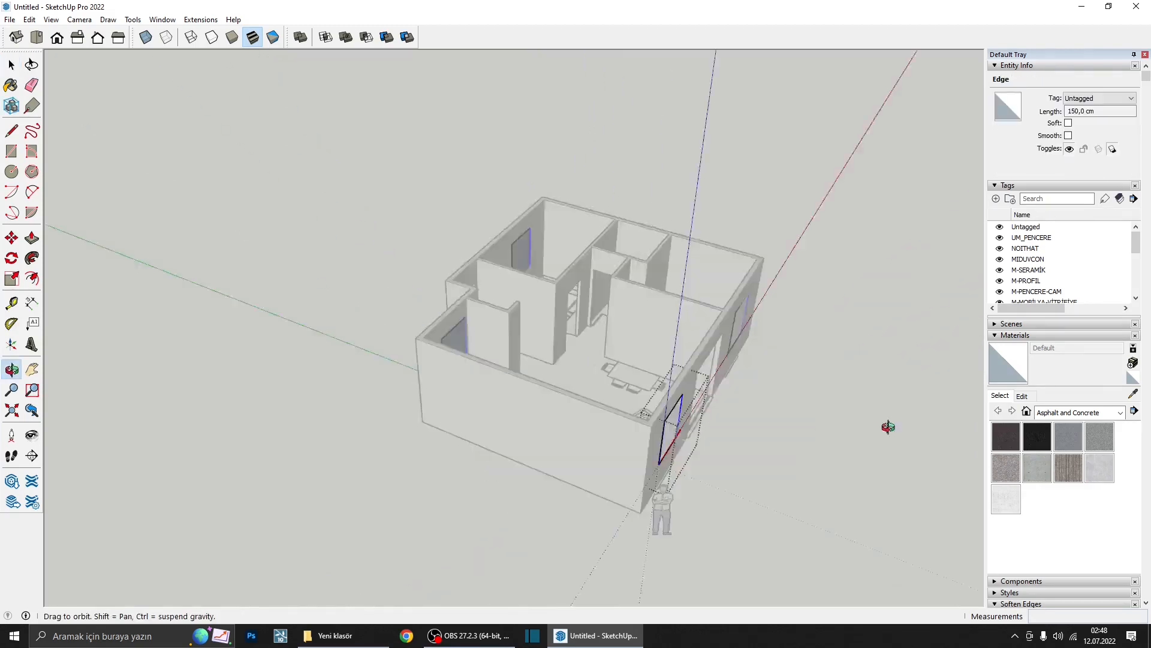
middle_drag(353, 384, 749, 351)
scroll(550, 384, up, 3)
scroll(532, 369, down, 2)
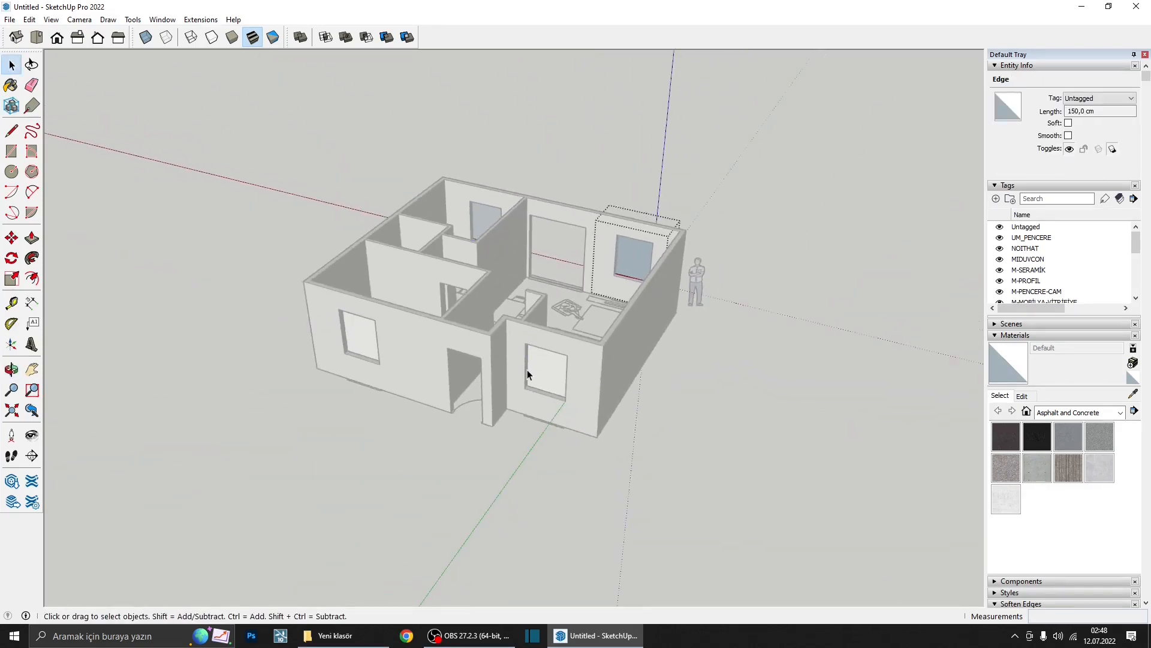
scroll(528, 368, up, 2)
scroll(667, 204, down, 3)
middle_drag(667, 203, 250, 266)
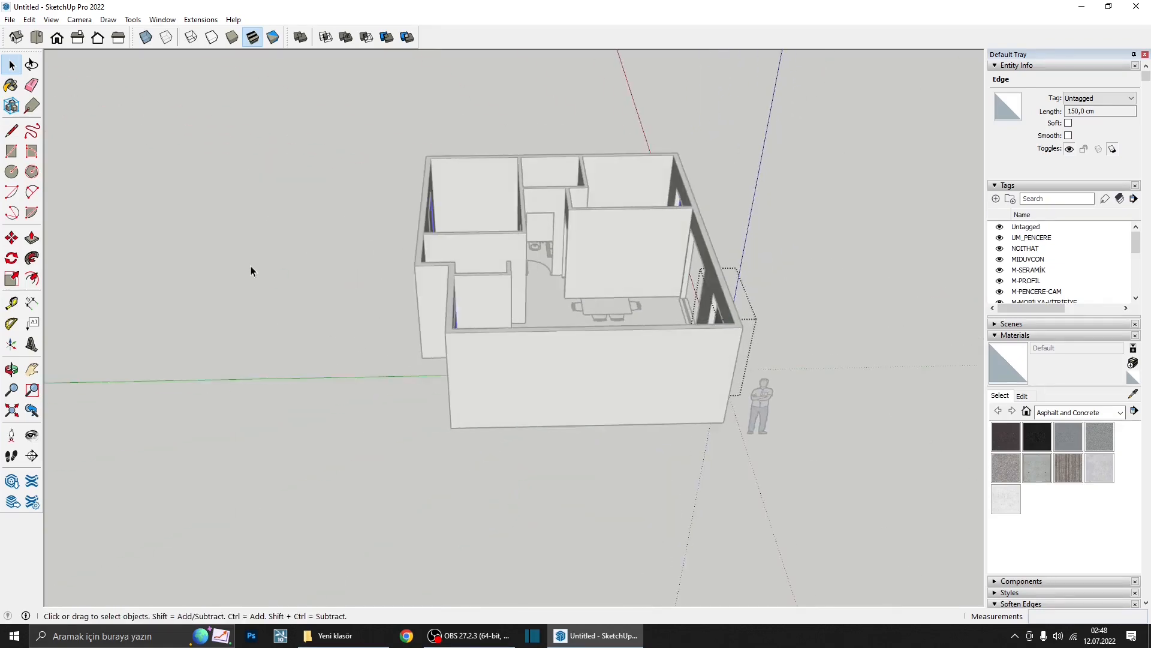
click(251, 267)
- Open the front window component nearest the scale figure for editing and hide the rest of the model
scroll(605, 294, down, 3)
middle_drag(888, 444, 381, 356)
scroll(643, 402, up, 1)
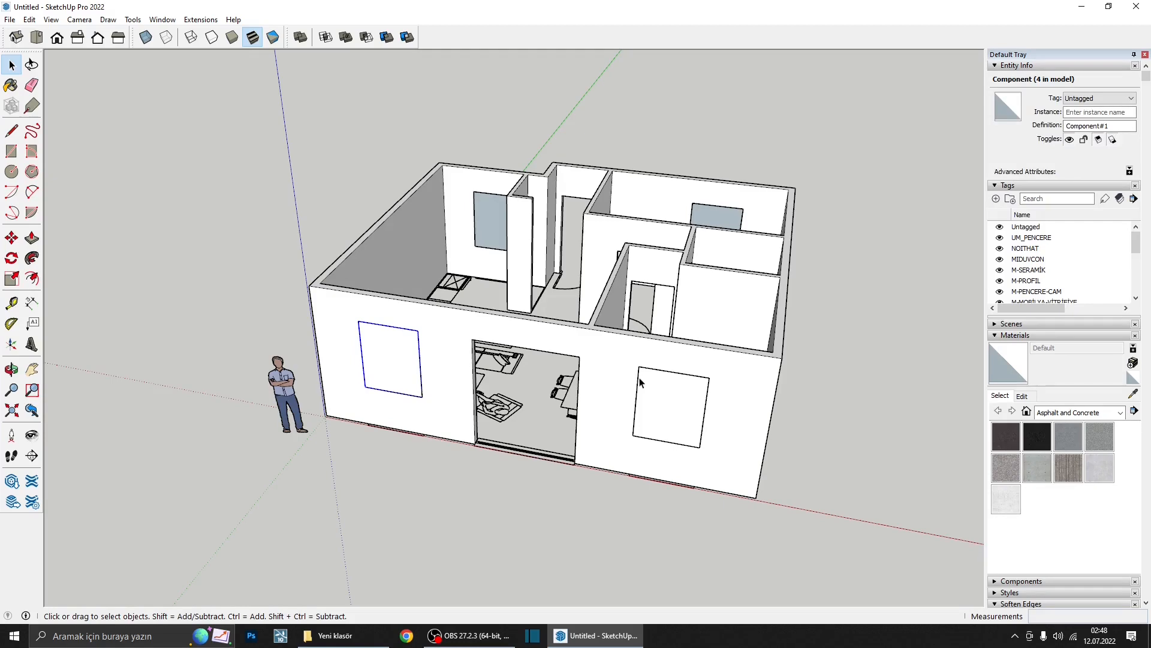
scroll(359, 351, up, 5)
double_click(371, 358)
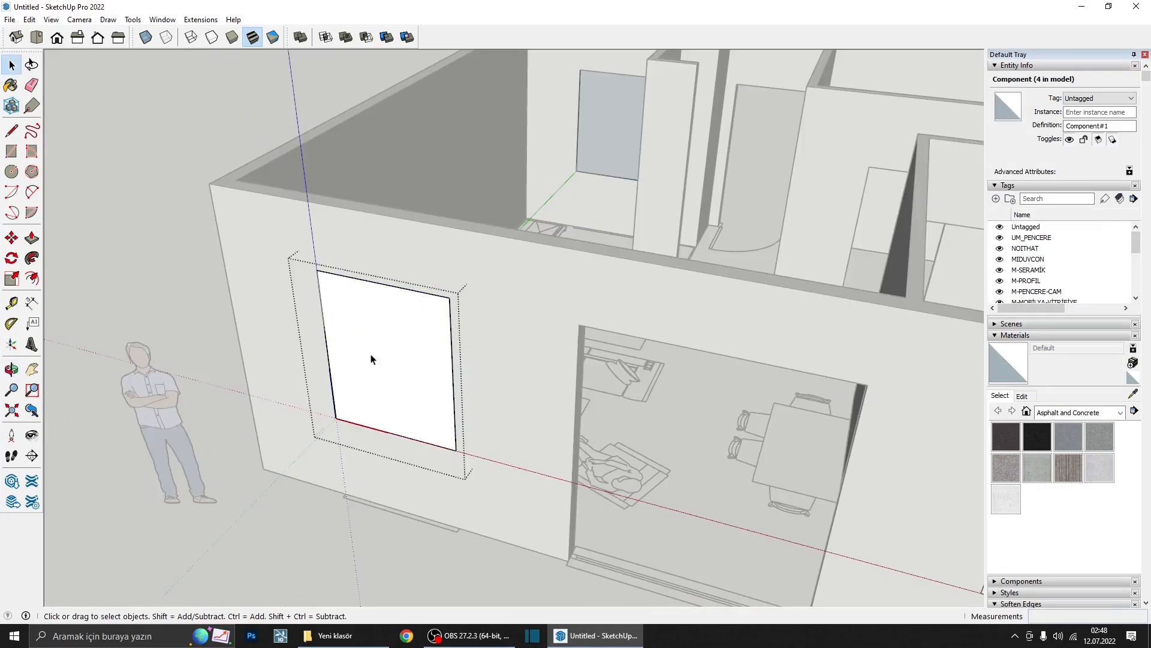
middle_drag(371, 358, 377, 373)
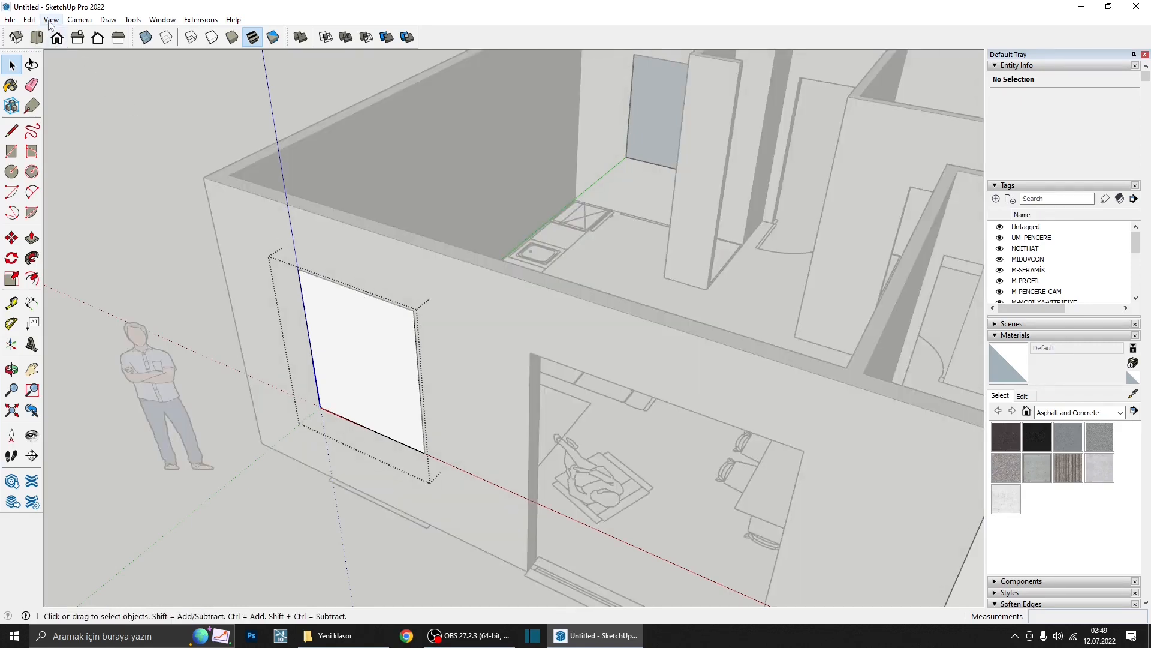
click(51, 19)
mouse_move(121, 223)
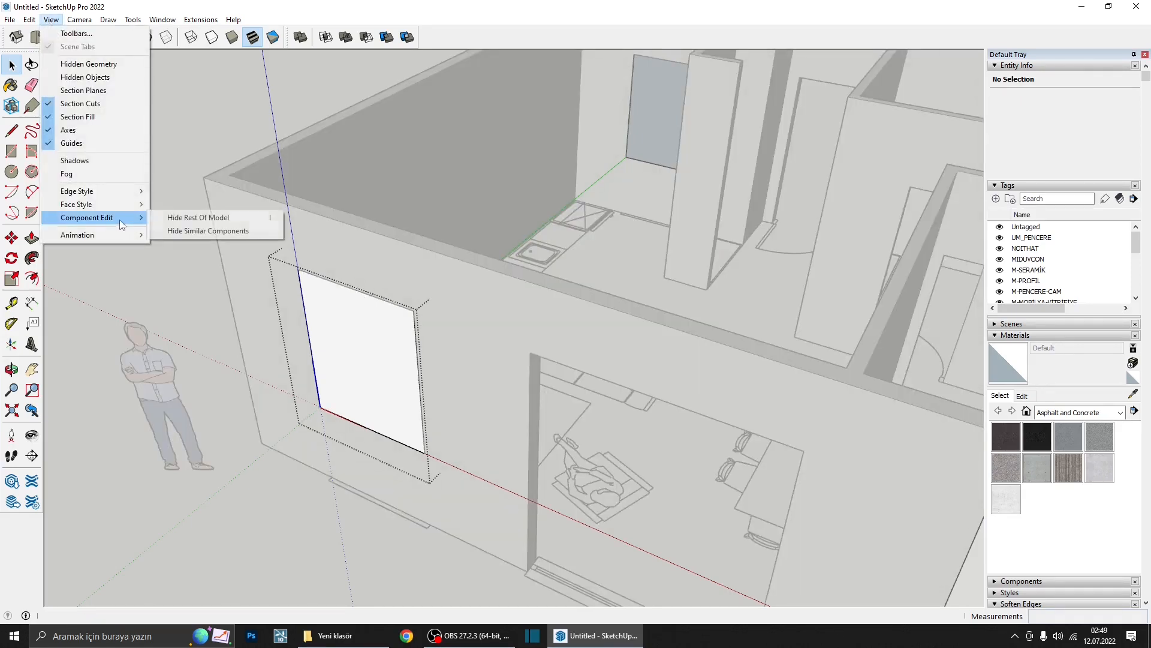
click(180, 221)
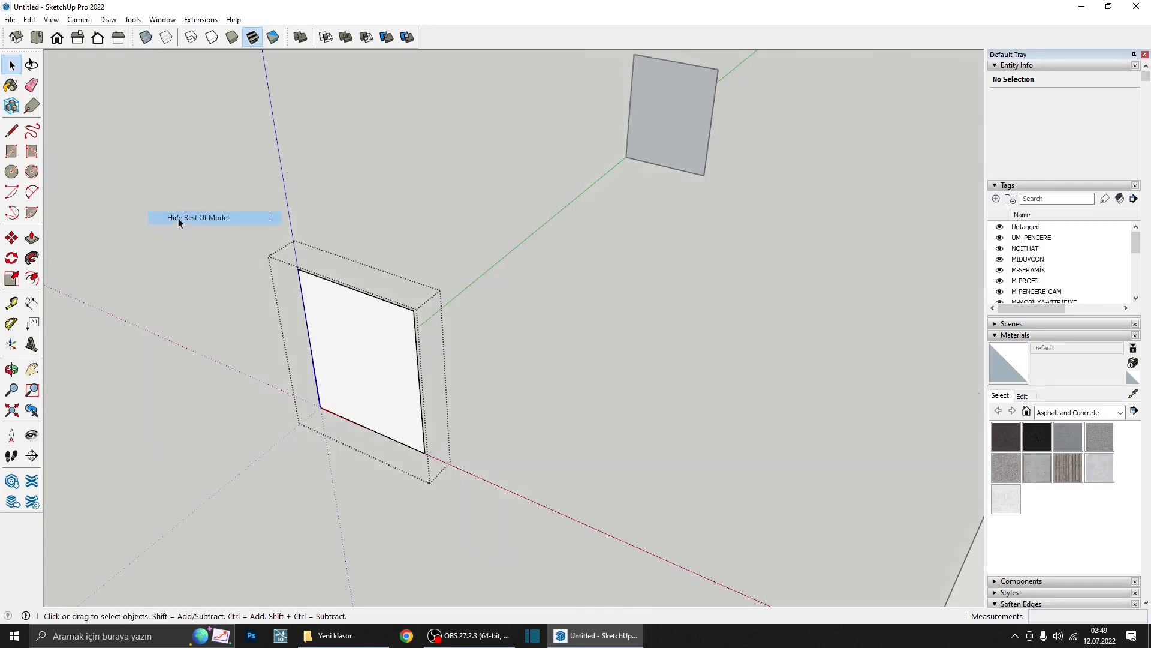
- Offset the window face's outline inward by 8 cm
middle_drag(290, 302, 354, 270)
key(f)
click(350, 248)
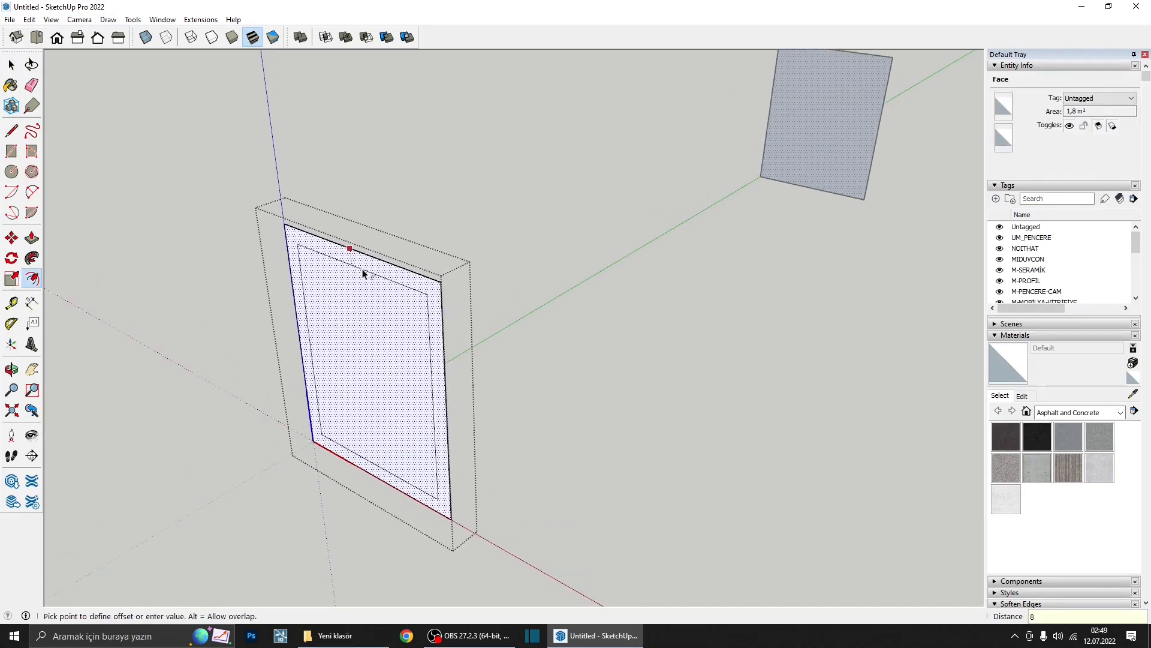
key(Return)
middle_drag(367, 270, 463, 282)
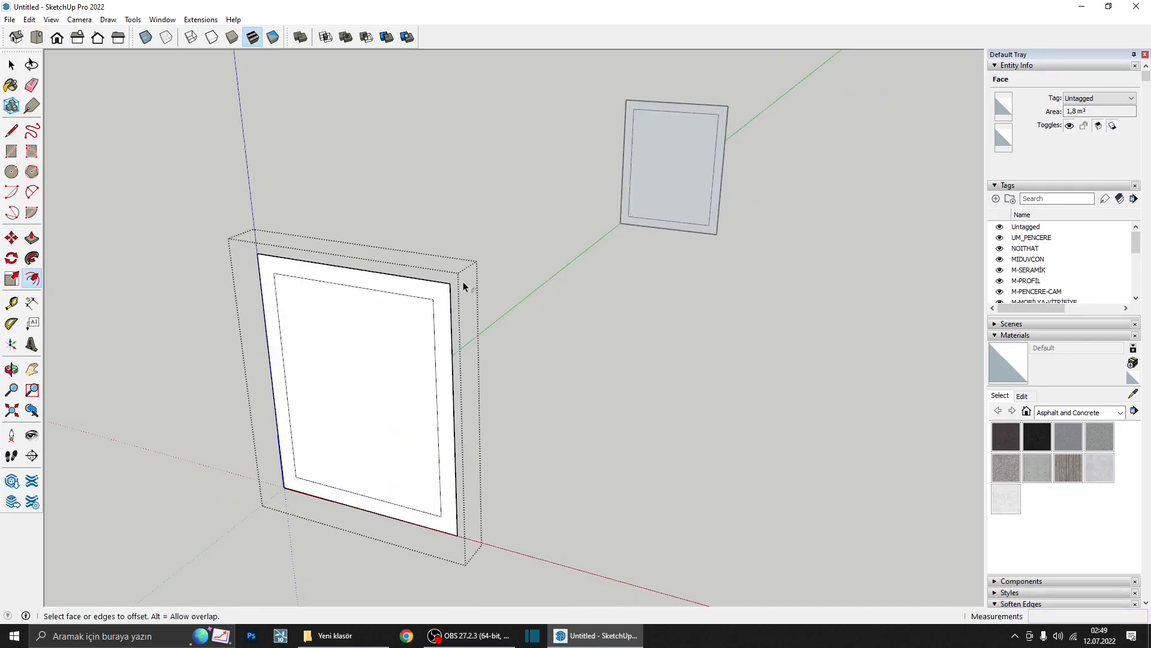
- Offset the window face's outline inward by 10 cm and delete the inner face to leave a frame
click(418, 279)
text(1)
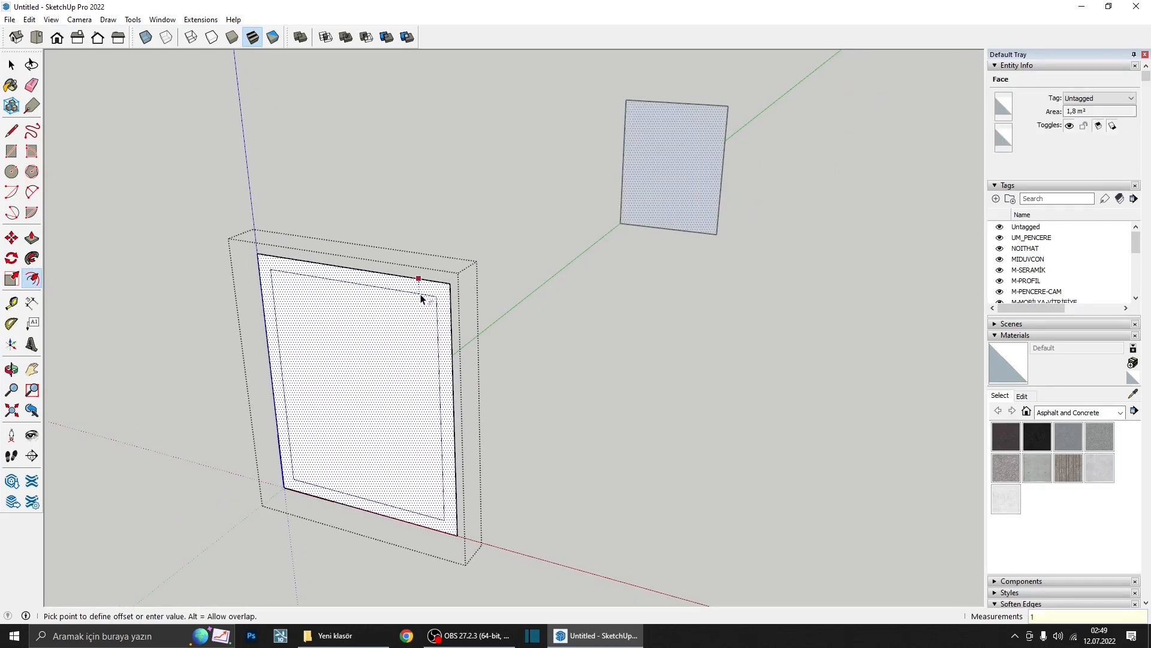
text(0)
key(Return)
middle_drag(424, 295, 354, 423)
key(space)
key(Delete)
- Extrude the window frame's face to a depth of 6 cm
key(p)
click(427, 480)
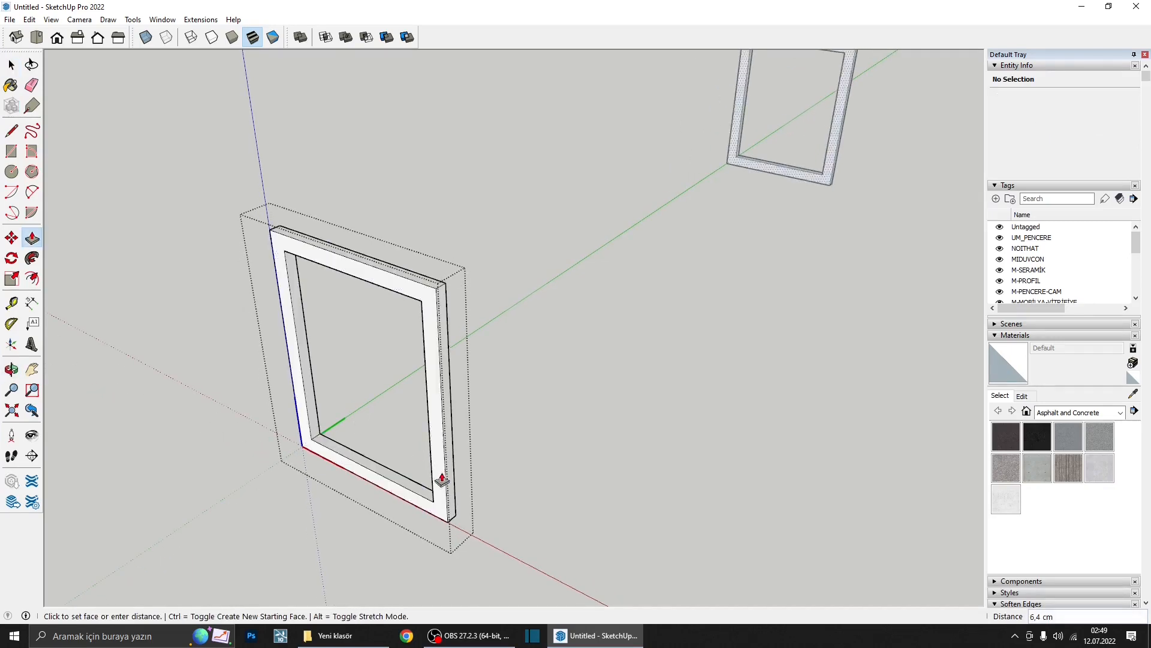
key(Return)
middle_drag(445, 480, 525, 471)
- Select the whole extruded window frame and make it a group inside the component
key(space)
triple_click(453, 514)
middle_drag(453, 514, 480, 287)
right_click(481, 288)
click(527, 392)
middle_drag(494, 416, 516, 398)
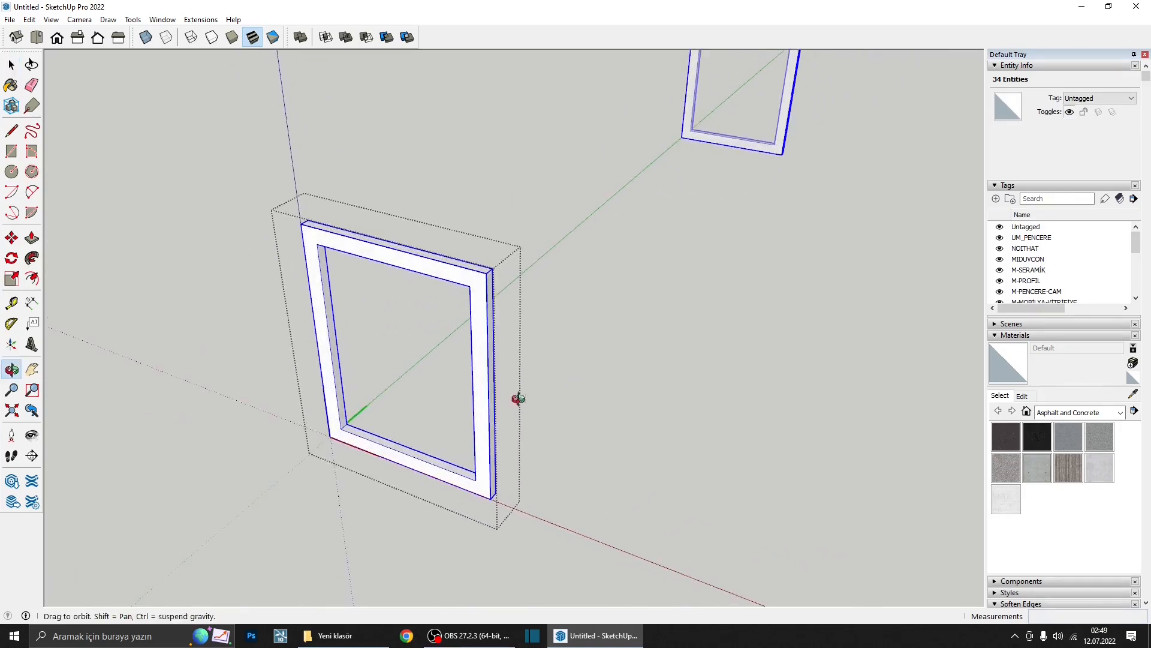
- Draw a 6 × 6 cm rectangle on the frame's lower inner surface, starting from the midpoint of its edge
click(11, 150)
scroll(300, 398, up, 3)
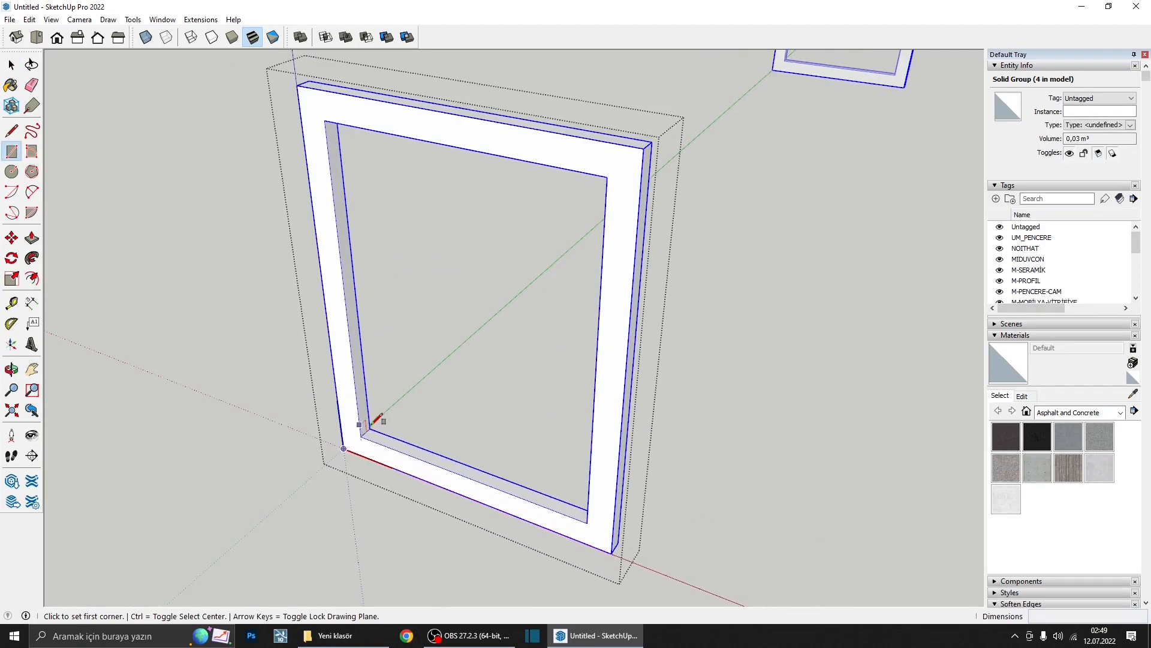
click(475, 468)
scroll(474, 479, up, 2)
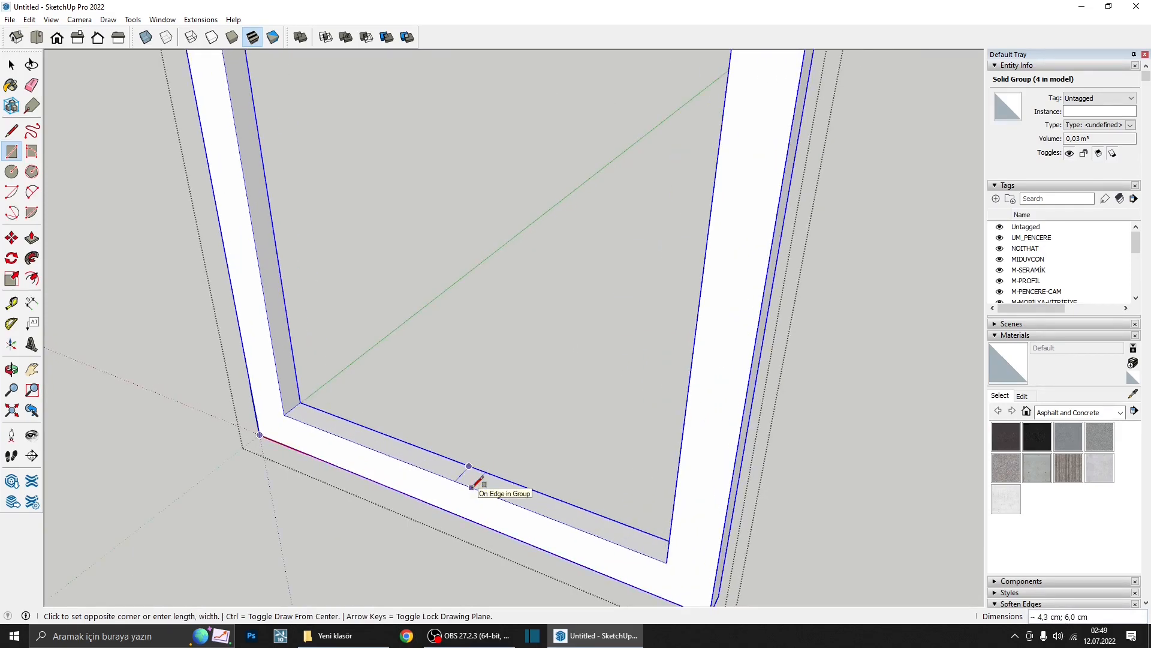
scroll(473, 485, up, 1)
text(6;)
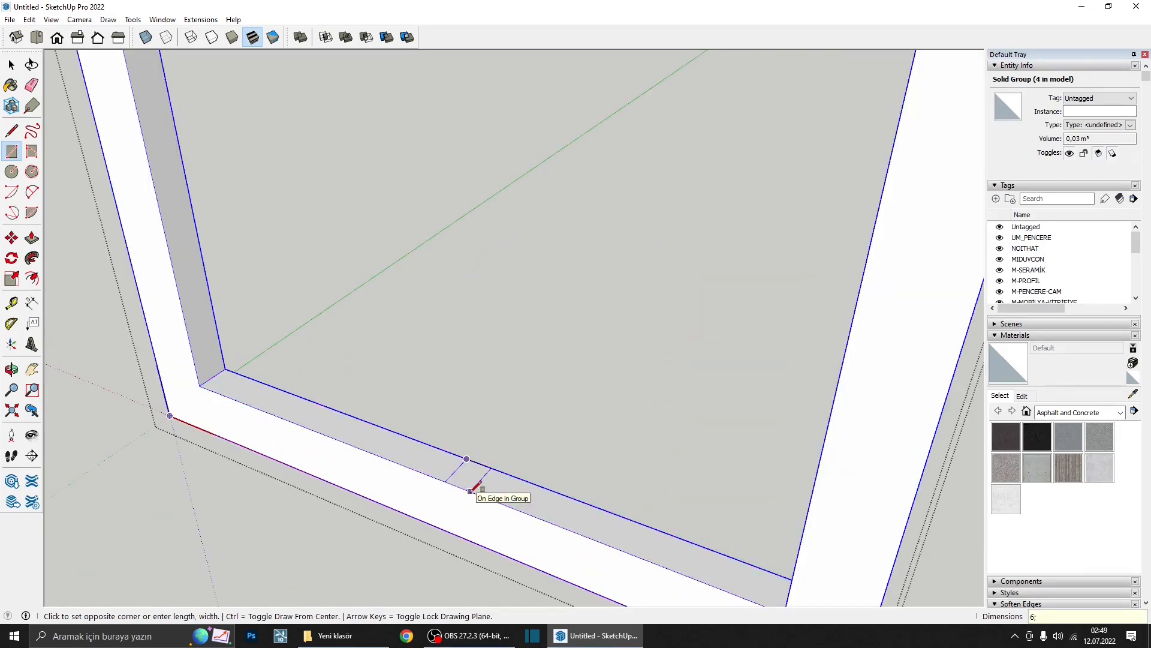
text(6)
key(Return)
- Extrude the 6 × 6 cm square up to the frame's upper member to form a vertical mullion
key(p)
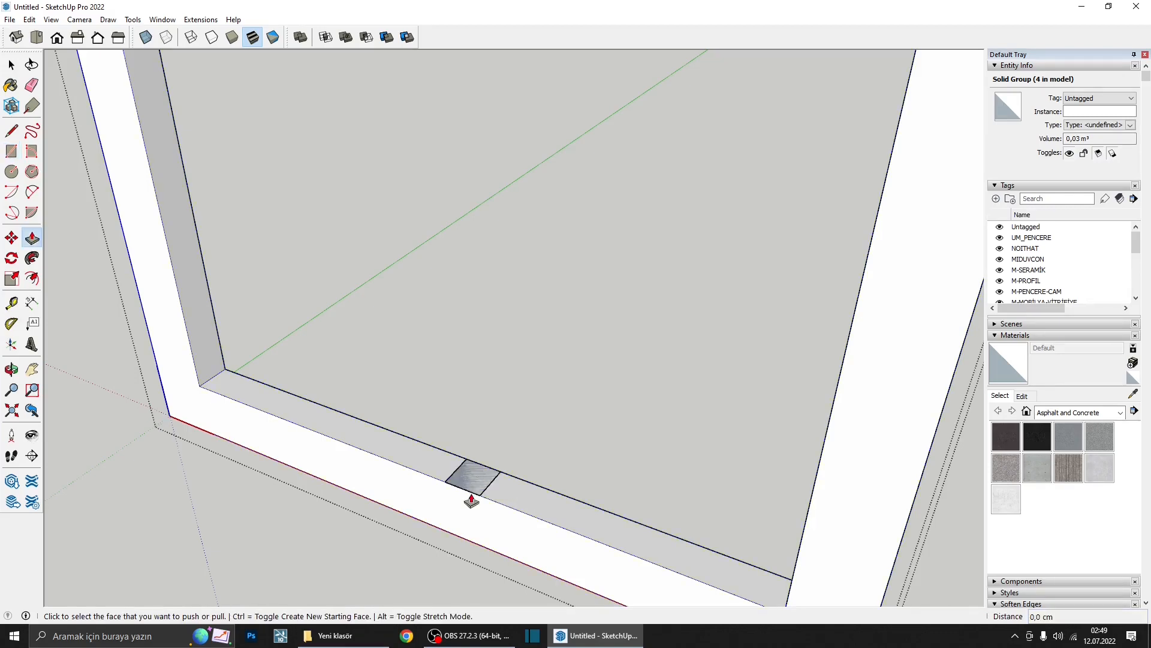
click(474, 476)
scroll(470, 398, down, 5)
middle_drag(470, 398, 456, 348)
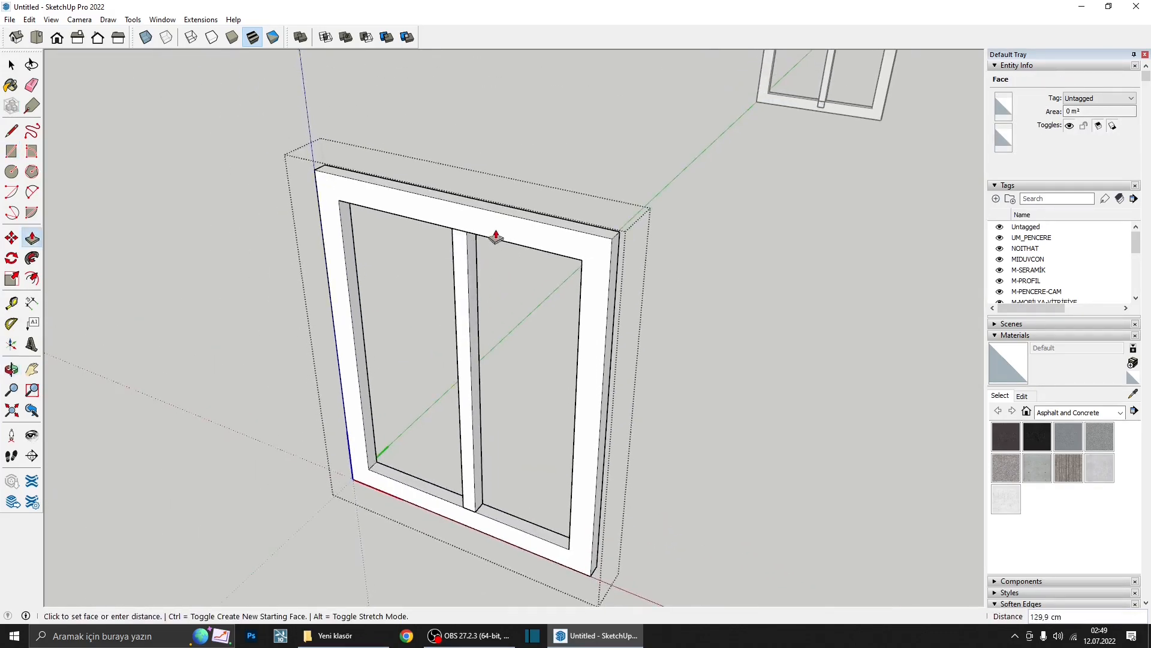
click(495, 237)
- Select the whole mullion, move it 3 cm sideways to centre it in the frame, and make it a group
key(space)
scroll(471, 523, up, 6)
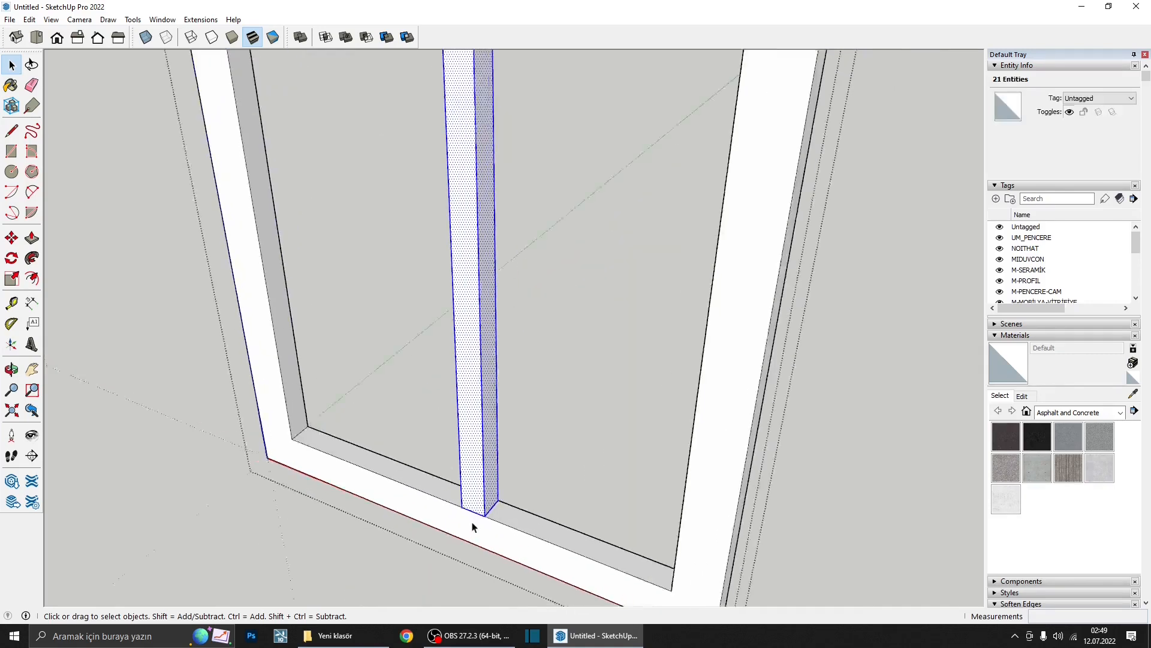
key(m)
click(471, 502)
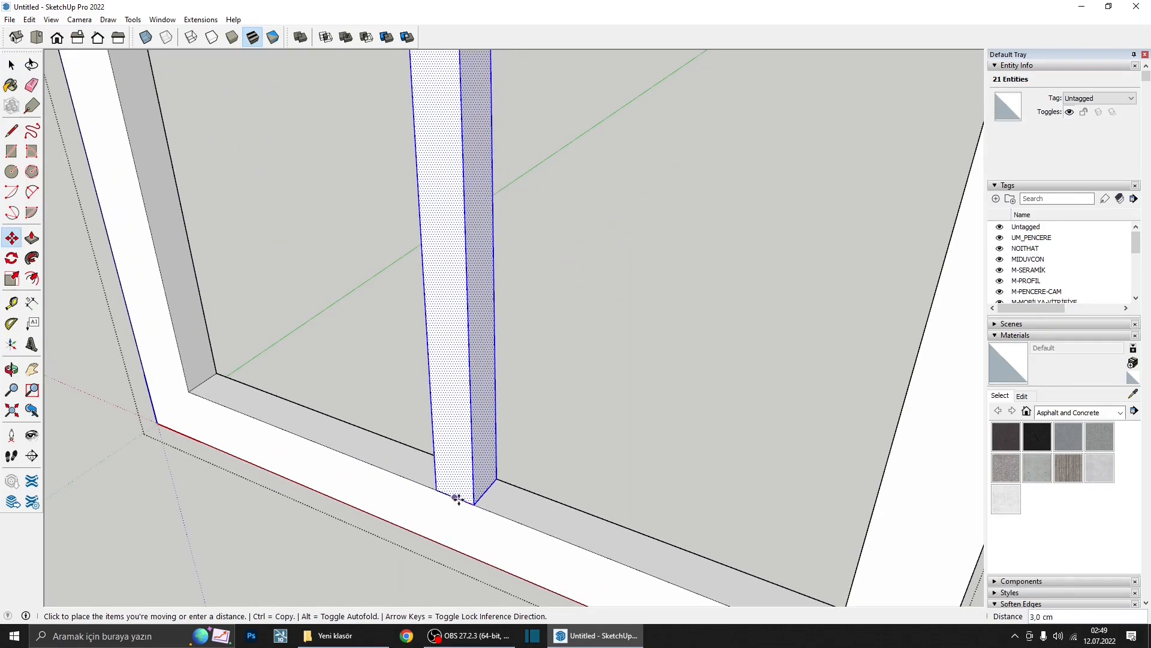
click(459, 498)
scroll(468, 495, down, 6)
key(space)
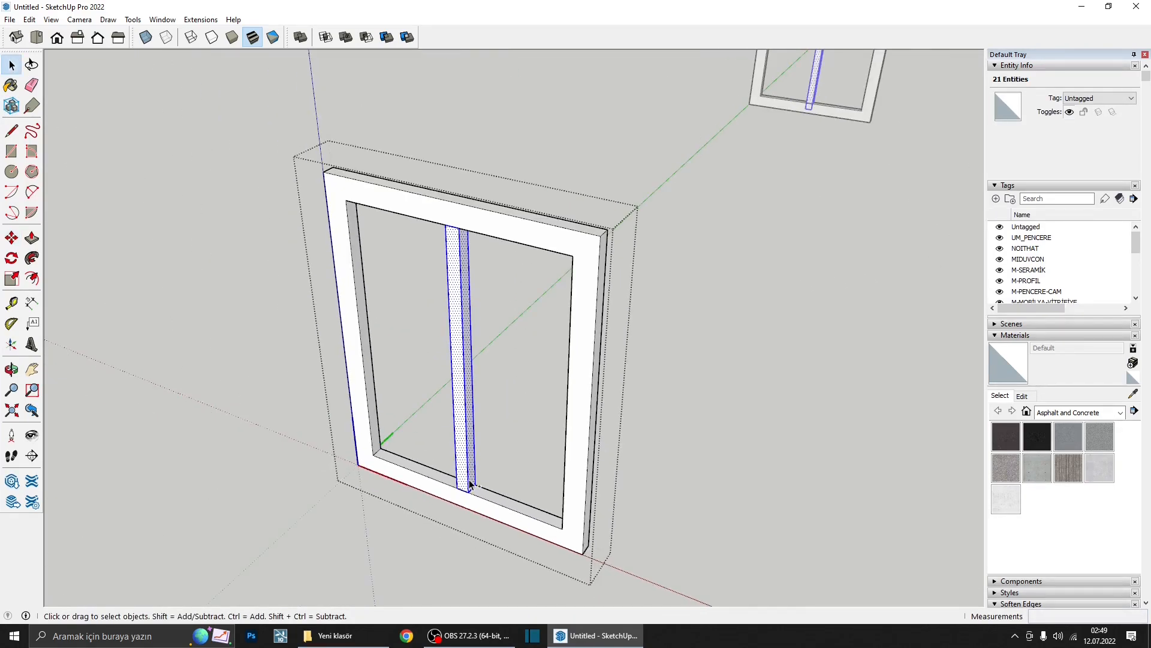
right_click(466, 424)
click(482, 528)
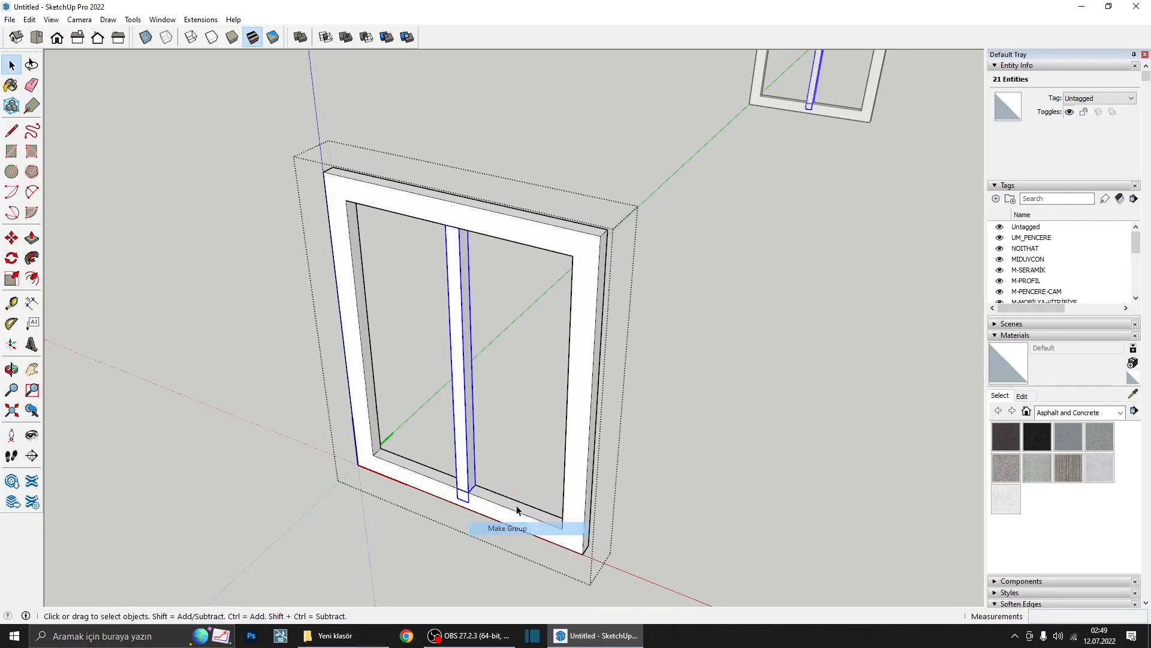
- Open the mullion group and delete the surplus piece projecting below its lower end
scroll(562, 479, down, 1)
middle_drag(562, 479, 456, 362)
click(473, 501)
triple_click(472, 478)
scroll(482, 499, up, 4)
drag(485, 529, 426, 518)
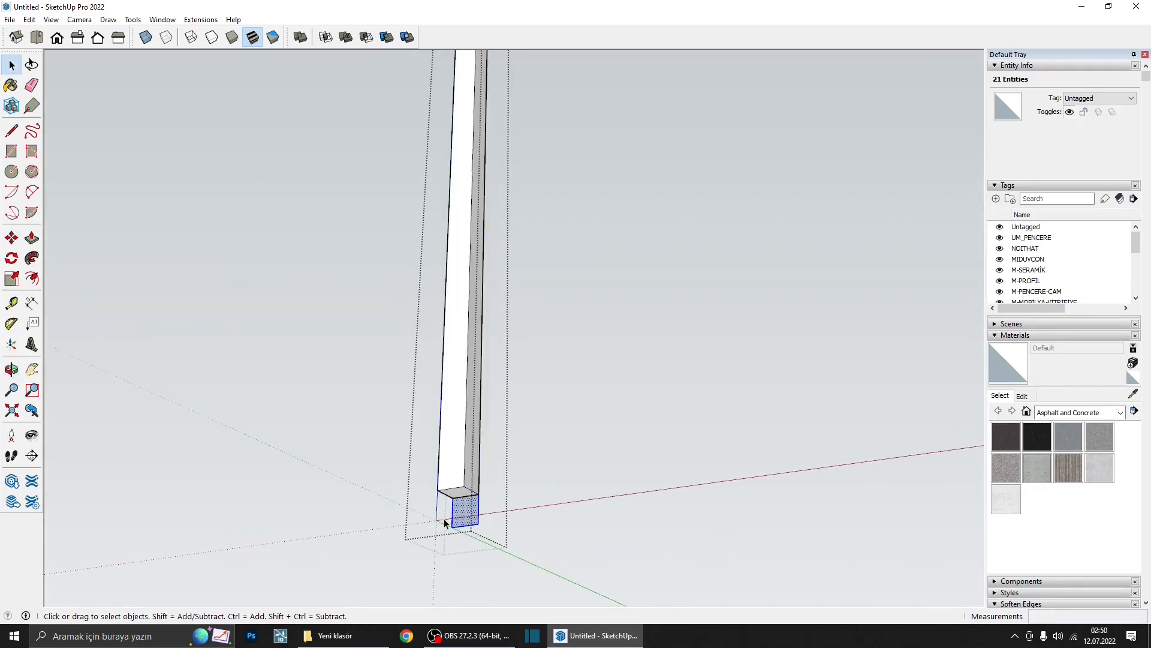
key(Delete)
scroll(460, 519, down, 5)
mouse_move(459, 520)
middle_down()
mouse_move(478, 522)
mouse_move(437, 586)
mouse_move(457, 528)
middle_up()
- Reopen the mullion group and draw a 6 cm line across its open lower edge to restore the missing long face
key(space)
key(ctrl+a)
middle_drag(457, 411, 602, 272)
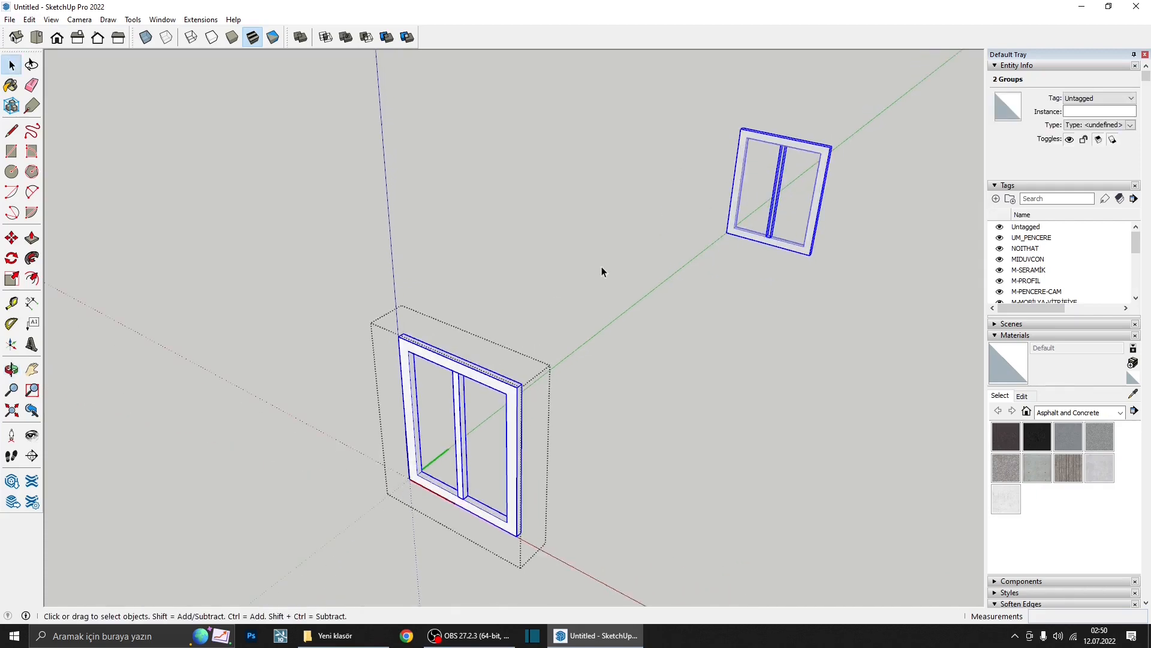
middle_drag(825, 214, 90, 384)
scroll(385, 348, up, 5)
double_click(385, 372)
scroll(386, 399, up, 1)
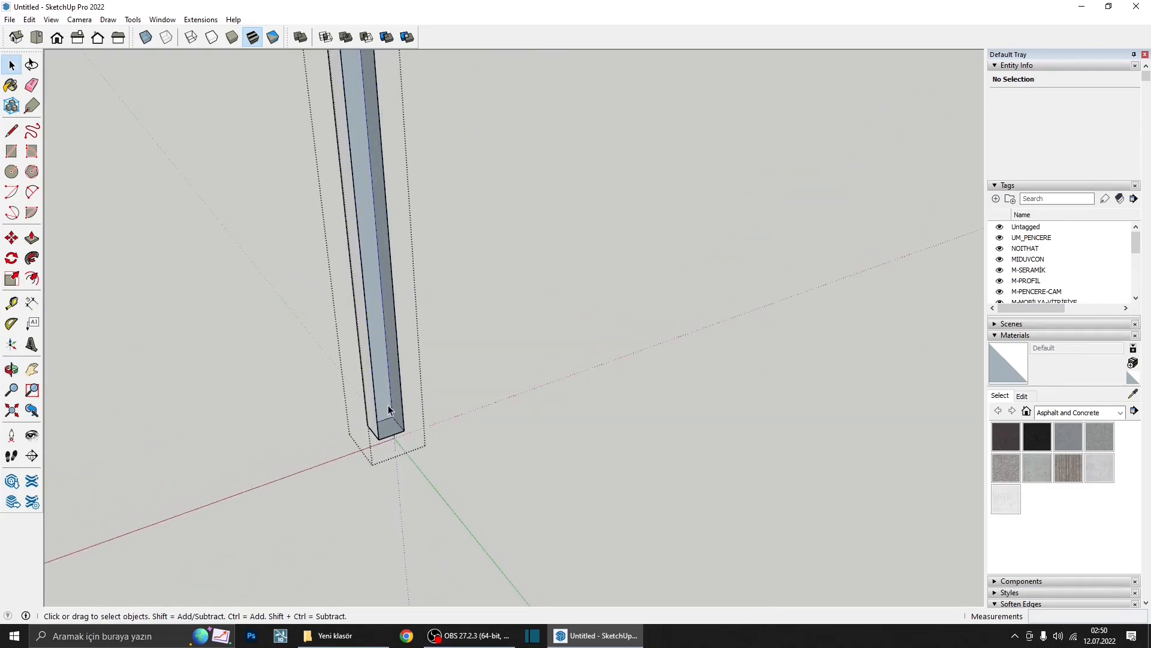
key(l)
click(380, 438)
click(404, 431)
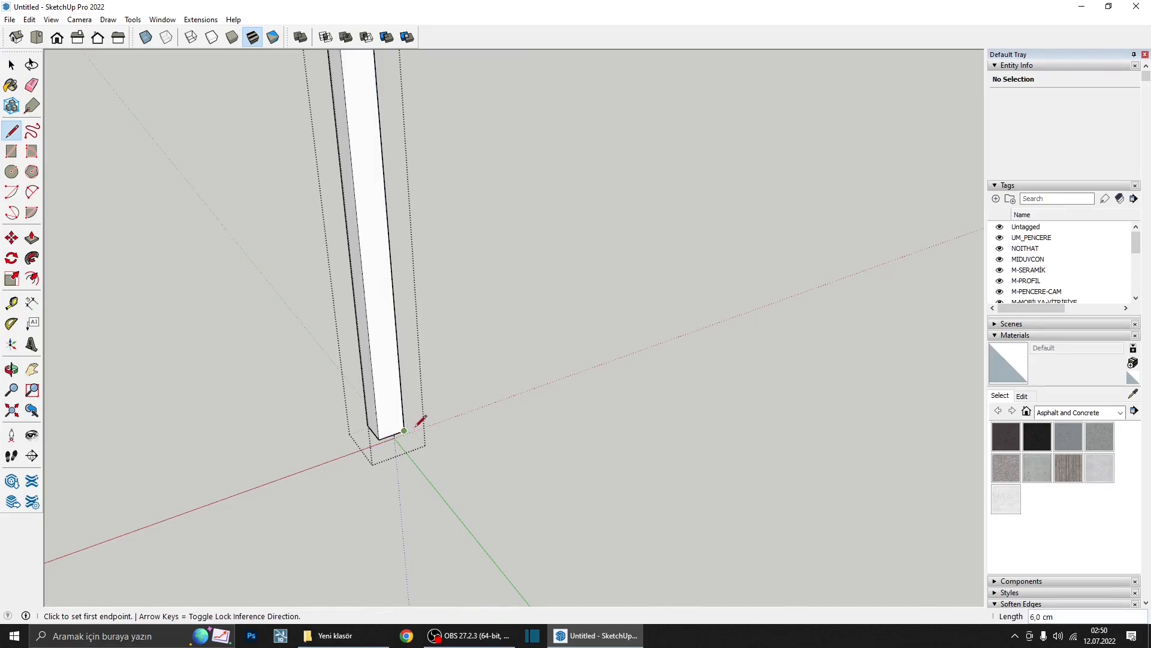
key(space)
key(Escape)
- Select the outer frame and the mullion and merge them into one solid with Outer Shell
scroll(387, 400, down, 5)
middle_drag(388, 400, 556, 399)
scroll(556, 400, down, 1)
drag(526, 488, 411, 338)
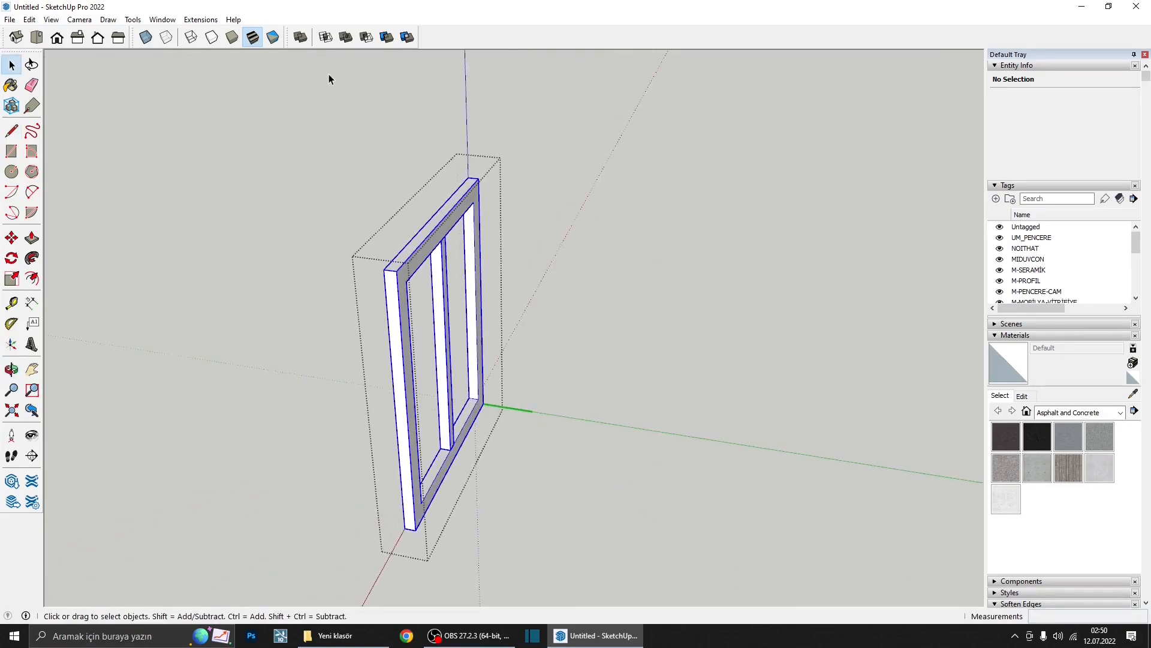
- Examine the merged window frame from several sides, leaving and reopening the window component
middle_drag(329, 78, 397, 398)
scroll(409, 225, up, 4)
scroll(517, 373, down, 1)
click(518, 375)
scroll(519, 376, down, 4)
scroll(459, 472, up, 2)
scroll(458, 471, up, 3)
scroll(403, 410, up, 2)
double_click(398, 406)
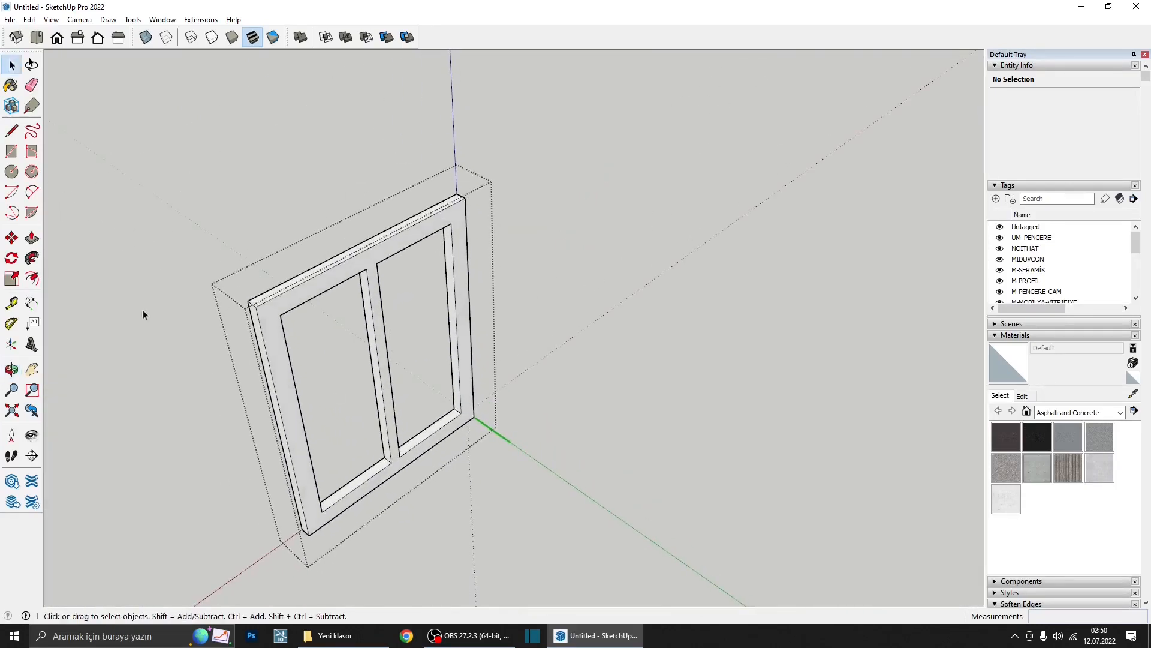
- Draw a rectangle between opposite inner corners to fill one of the two pane openings
click(11, 151)
key(space)
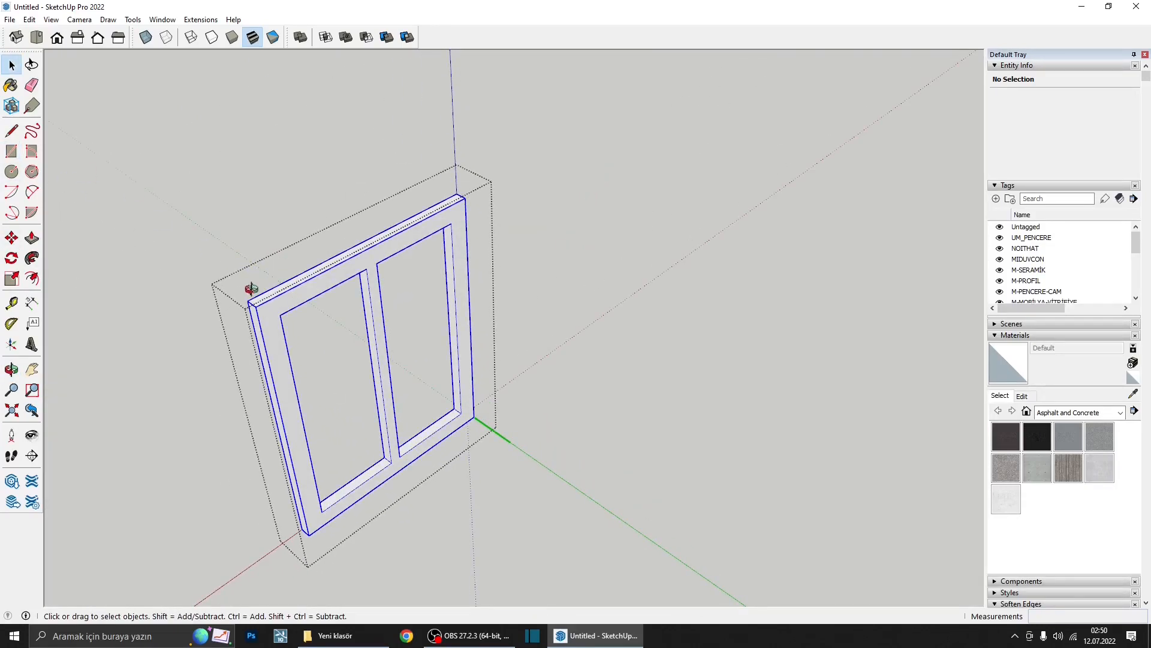
middle_drag(252, 289, 223, 249)
click(11, 151)
click(268, 255)
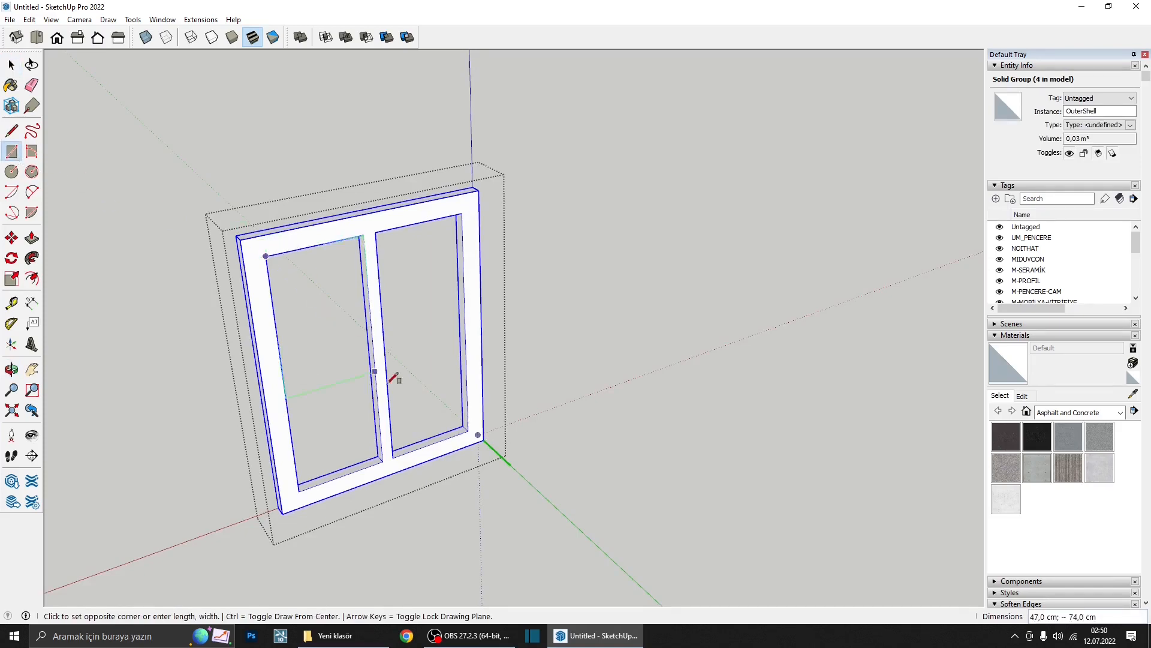
click(383, 460)
- Offset the pane rectangle's outline outward by 3 cm so it overlaps the surrounding frame
scroll(384, 460, up, 5)
key(f)
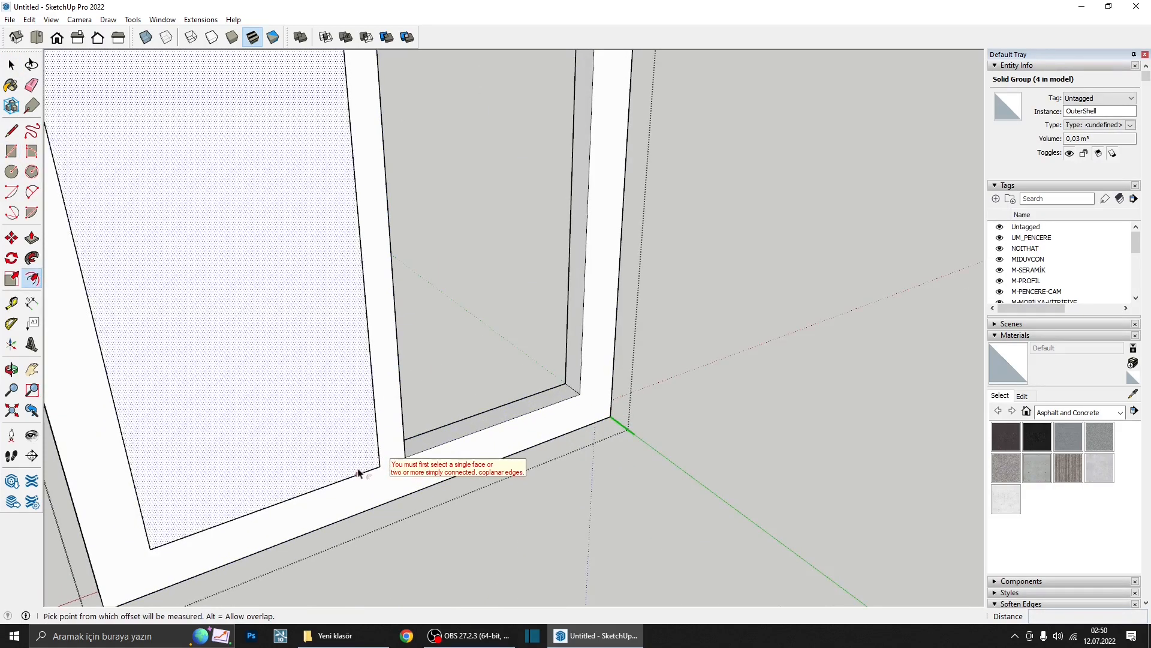
click(358, 475)
text(3)
key(Return)
scroll(360, 476, down, 2)
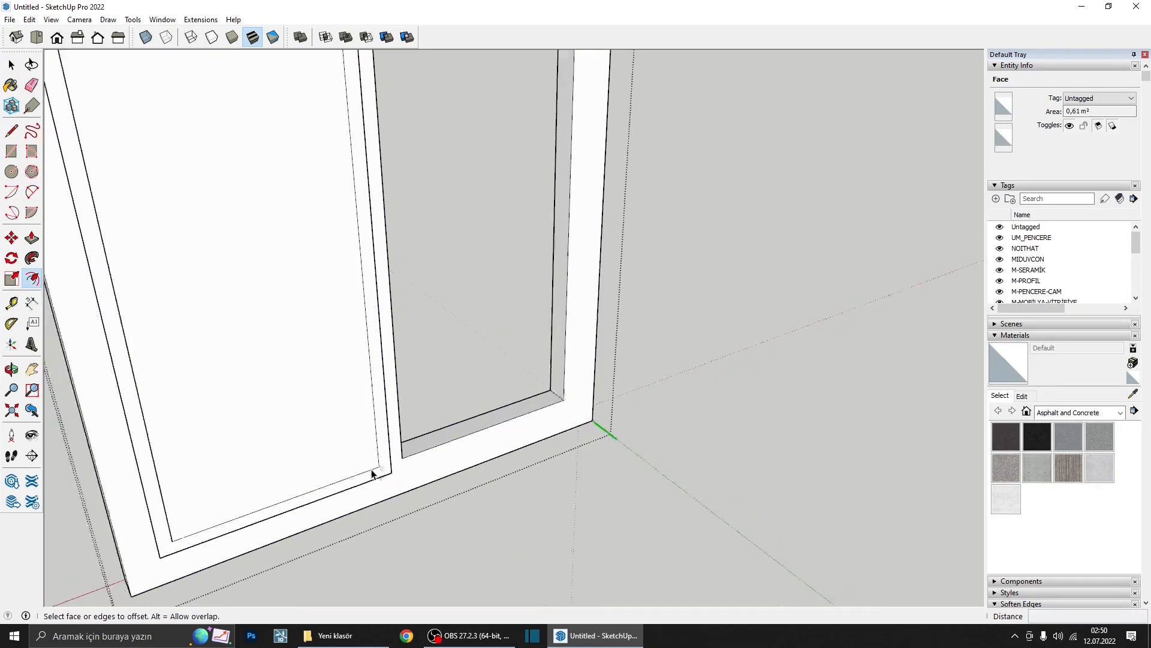
scroll(358, 475, up, 2)
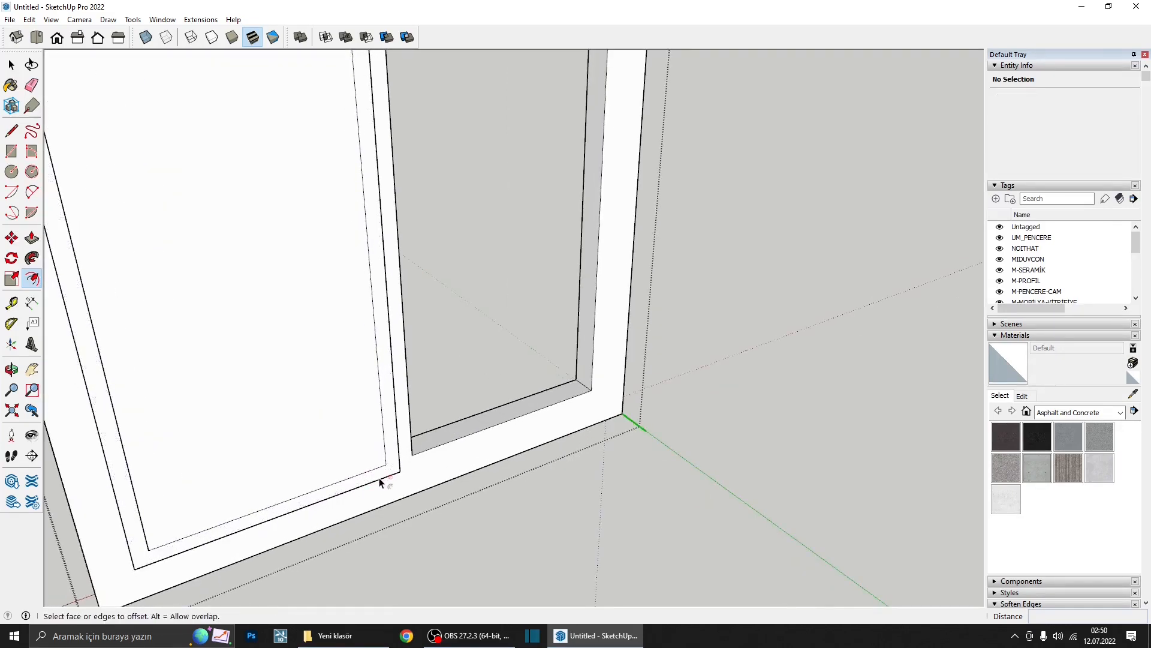
- Offset the enlarged pane outline inward by about 6 cm and delete the inner face to leave a sash frame
key(space)
double_click(356, 460)
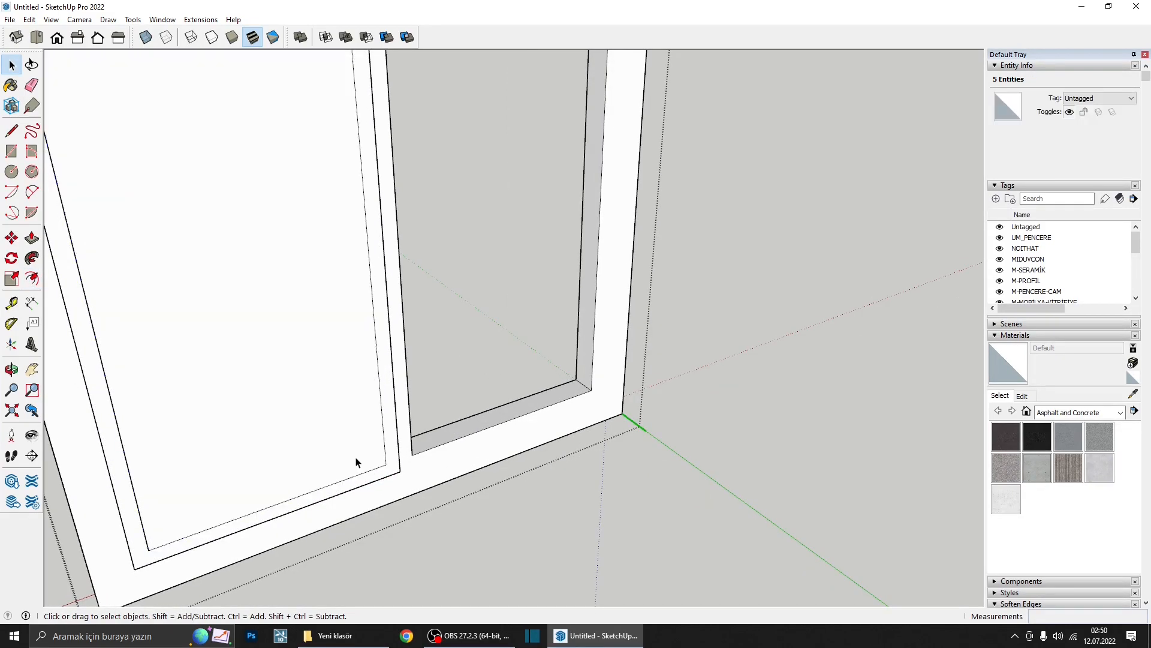
key(f)
click(356, 468)
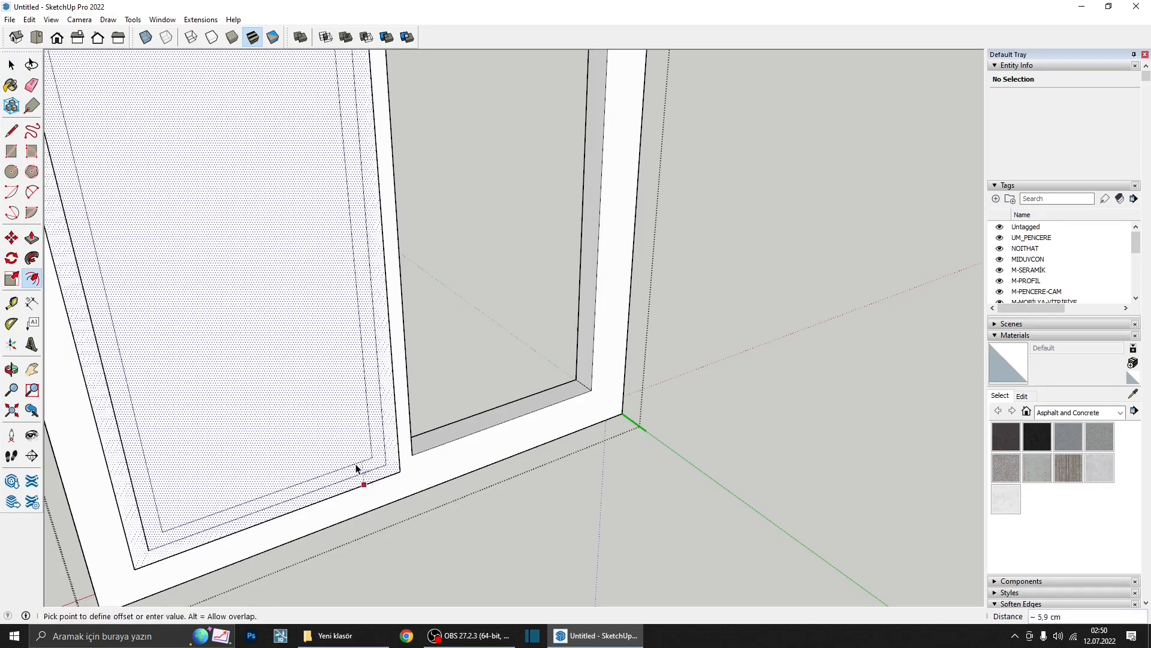
key(Return)
scroll(360, 467, down, 1)
key(space)
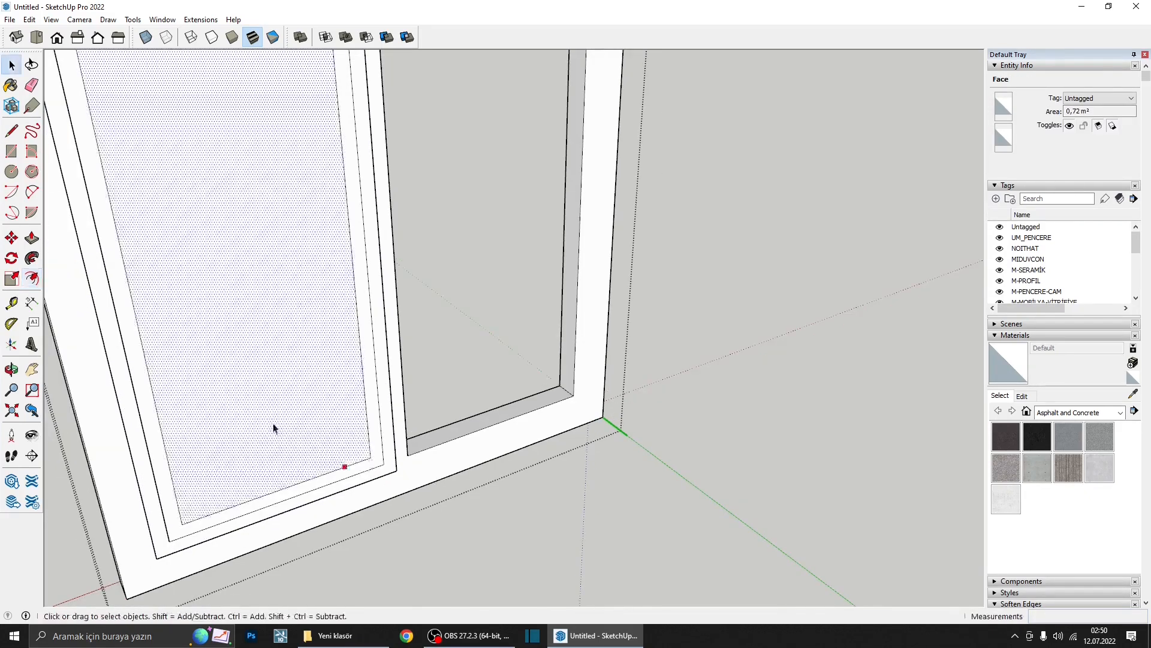
key(Delete)
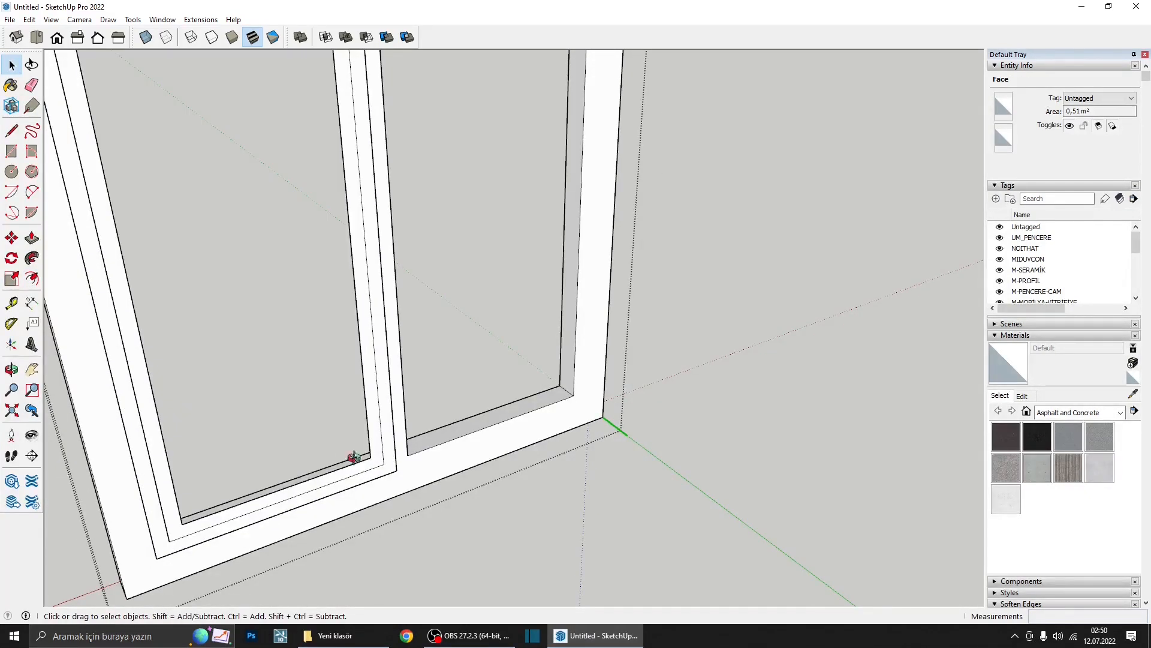
- Extrude the sash frame's face outward by 2,5 cm
scroll(390, 476, up, 1)
key(p)
click(390, 474)
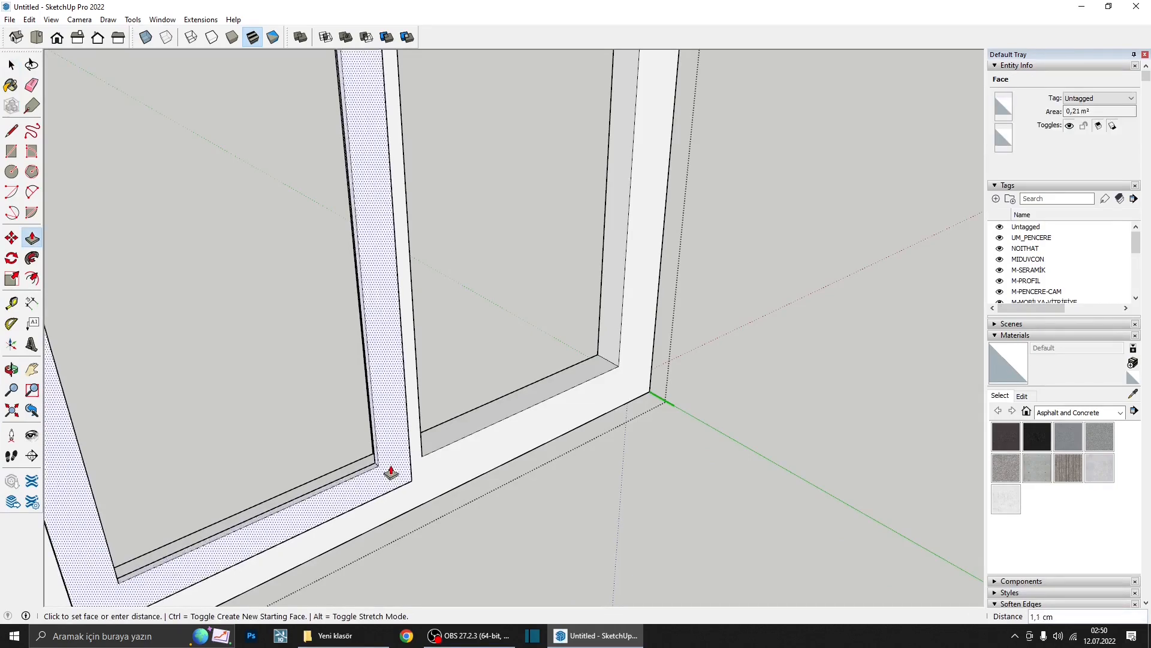
text(2,5)
key(Return)
middle_drag(397, 474, 795, 467)
- Select the whole extruded sash, make it a group, and open the group for editing
key(space)
scroll(523, 519, up, 1)
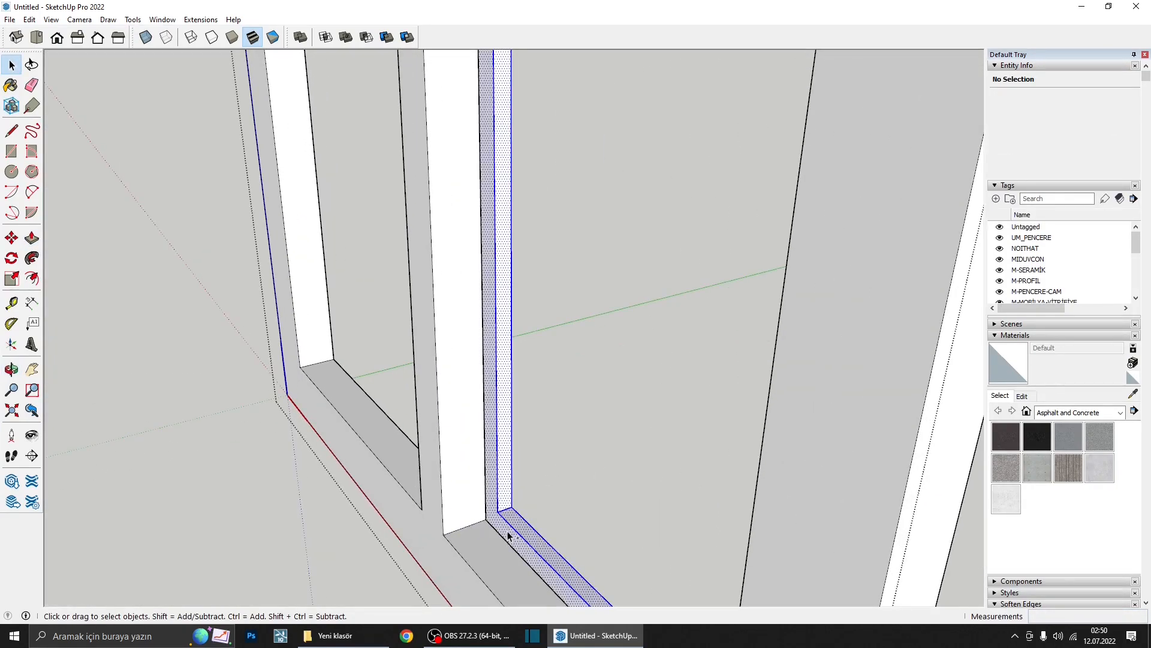
click(507, 530)
scroll(570, 533, up, 1)
double_click(545, 541)
middle_drag(545, 541, 489, 413)
scroll(490, 431, down, 3)
scroll(509, 453, down, 4)
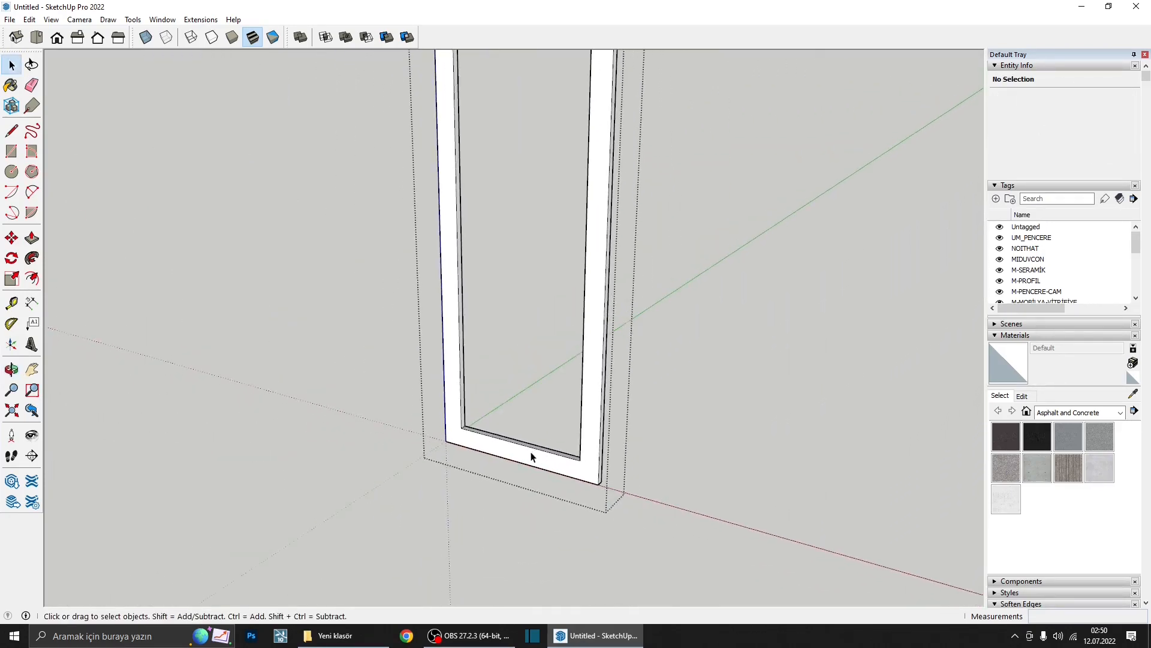
- Intersect the sash's face that rests against the window frame with the model to mark the opening's outline
scroll(531, 460, up, 4)
right_click(521, 463)
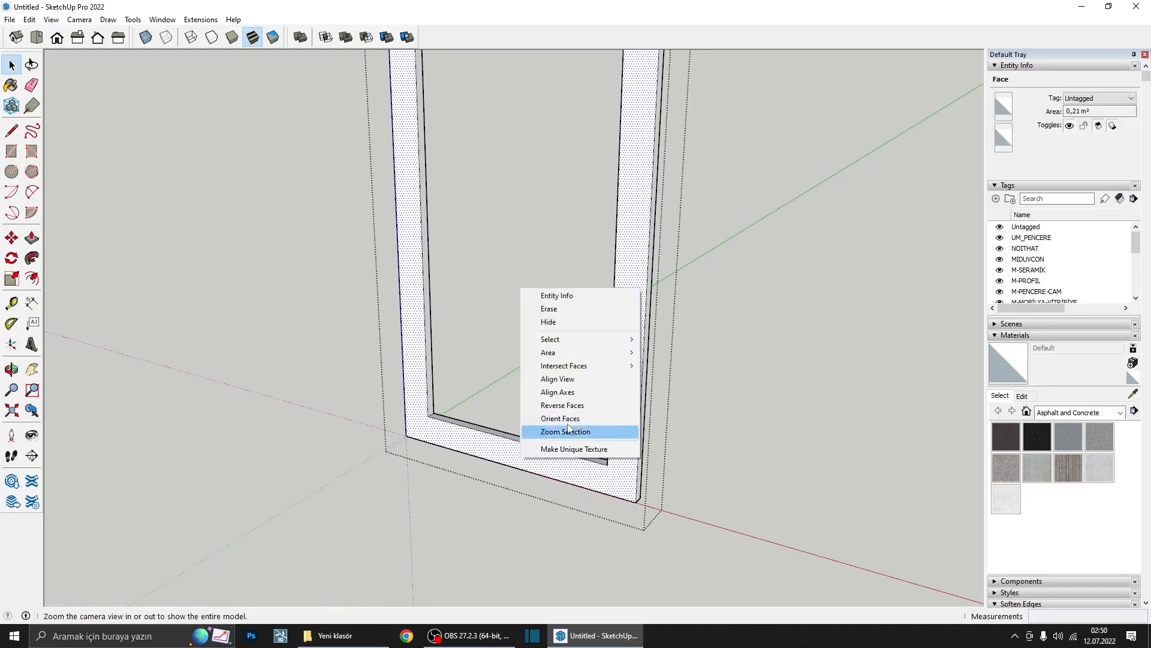
mouse_move(581, 370)
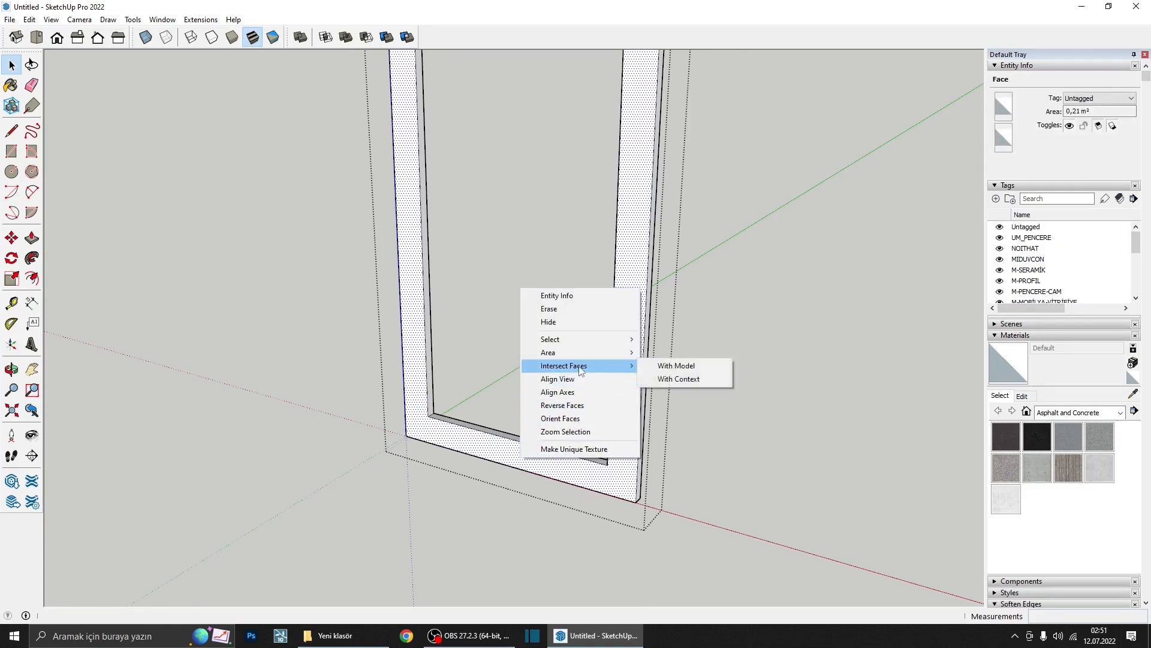
click(649, 376)
- Extrude the inner band of the sash face 4 cm into the pane opening
scroll(546, 462, up, 2)
key(p)
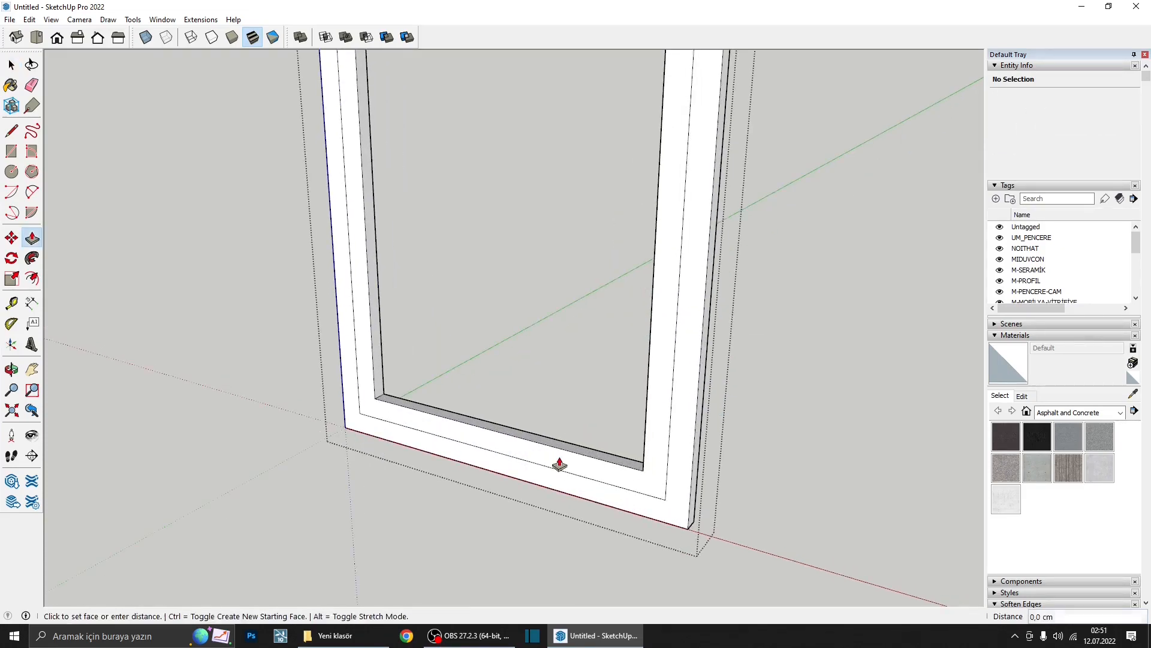
click(550, 464)
text(5)
key(Return)
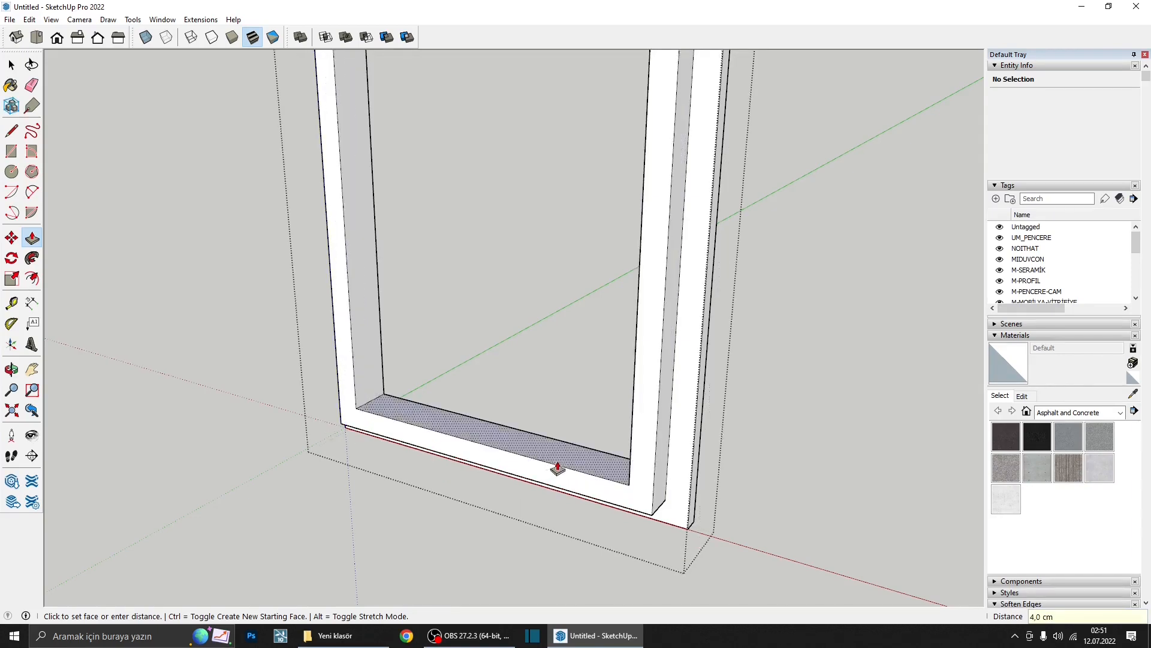
middle_drag(558, 467, 480, 473)
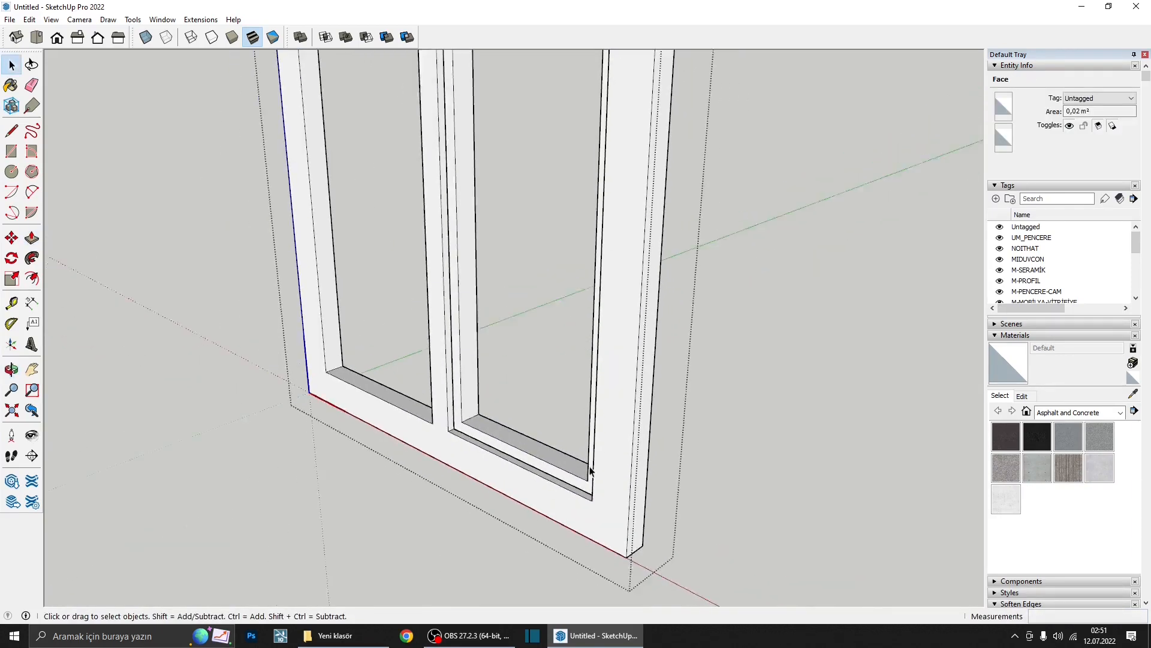
- Check the sash in the frame, close the window component, and examine the linked windows across the whole house
middle_drag(591, 472, 736, 492)
scroll(484, 476, down, 2)
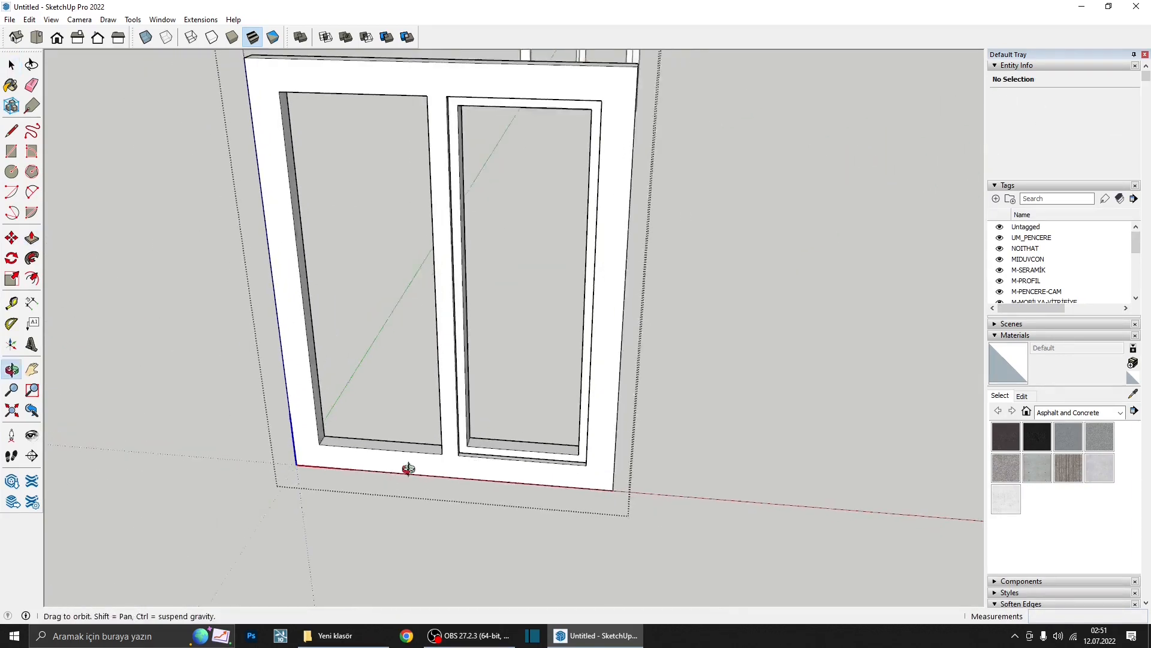
middle_drag(406, 469, 271, 521)
scroll(542, 454, down, 2)
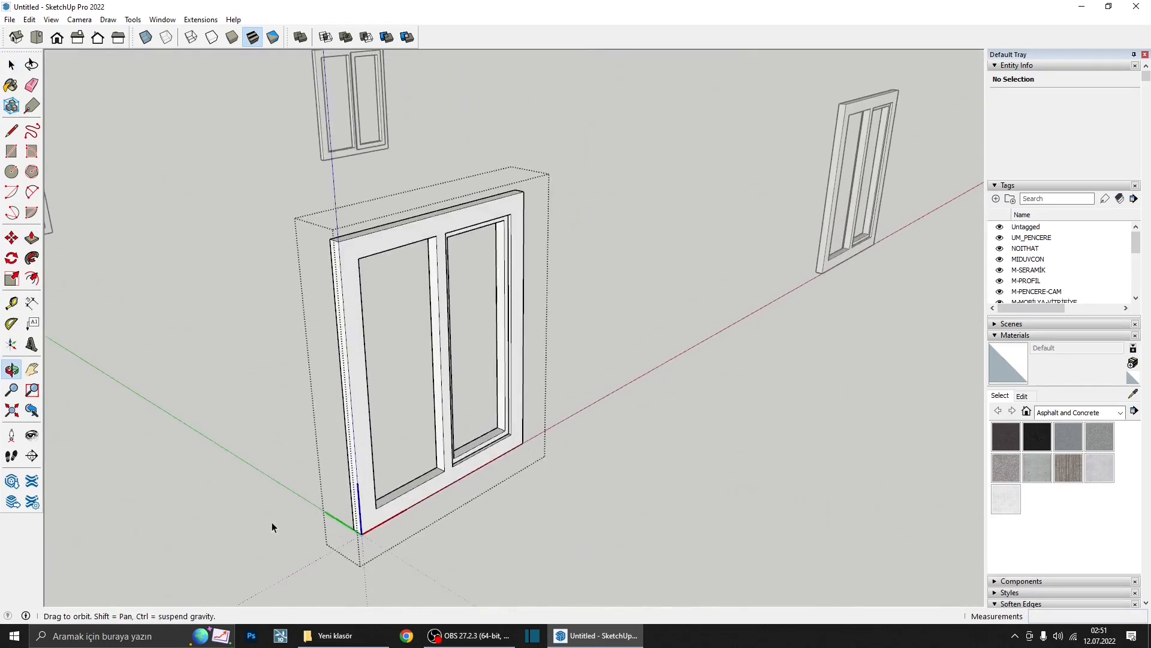
click(271, 522)
scroll(467, 435, down, 5)
middle_drag(568, 415, 465, 390)
scroll(465, 391, down, 3)
middle_drag(678, 366, 722, 417)
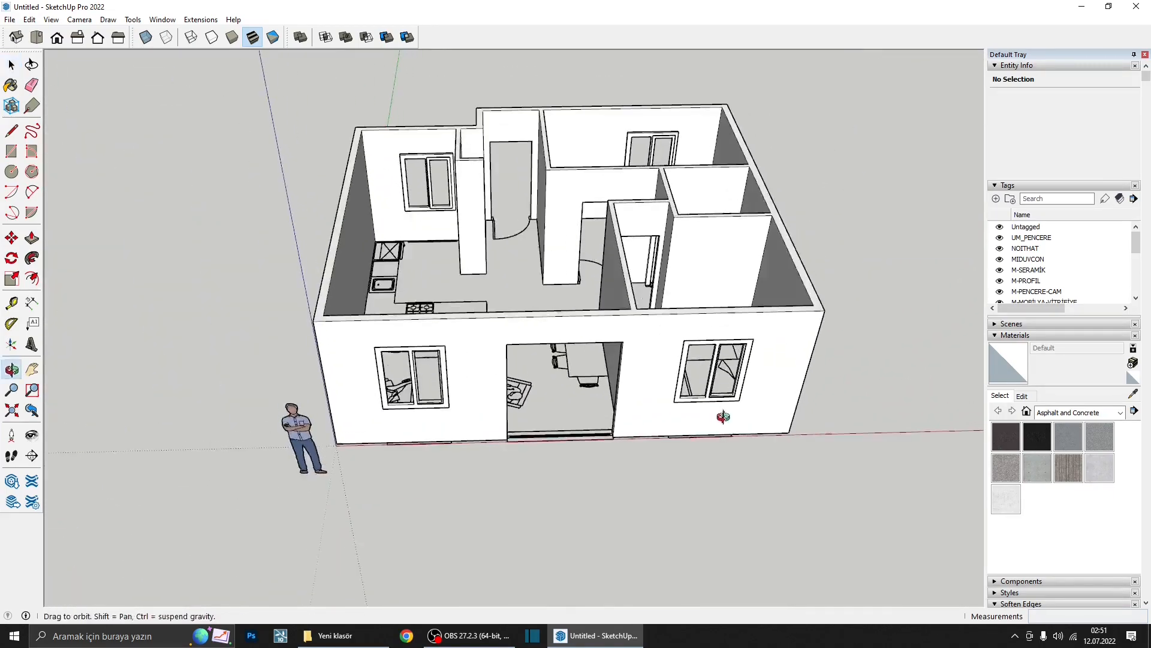
- Select the two windows on the house's back wall and move them outward by their overhang so they sit within the wall opening
middle_drag(441, 354, 740, 360)
middle_drag(407, 340, 294, 360)
scroll(282, 326, up, 5)
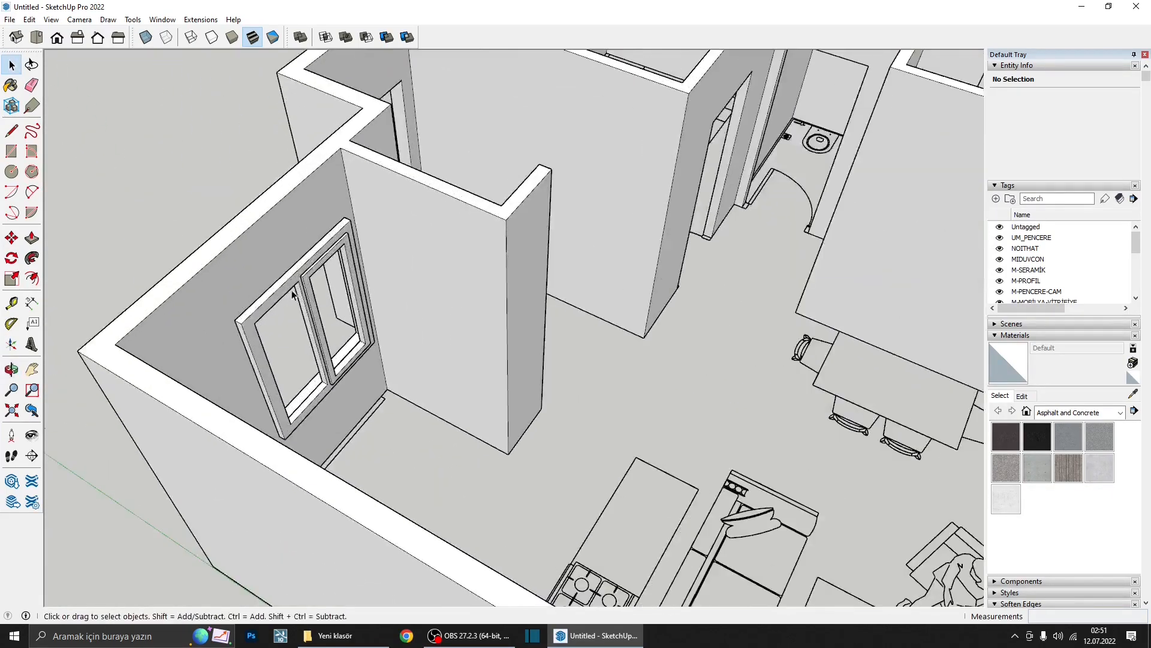
scroll(300, 314, down, 5)
shift+middle_drag(418, 329, 415, 315)
scroll(351, 379, up, 3)
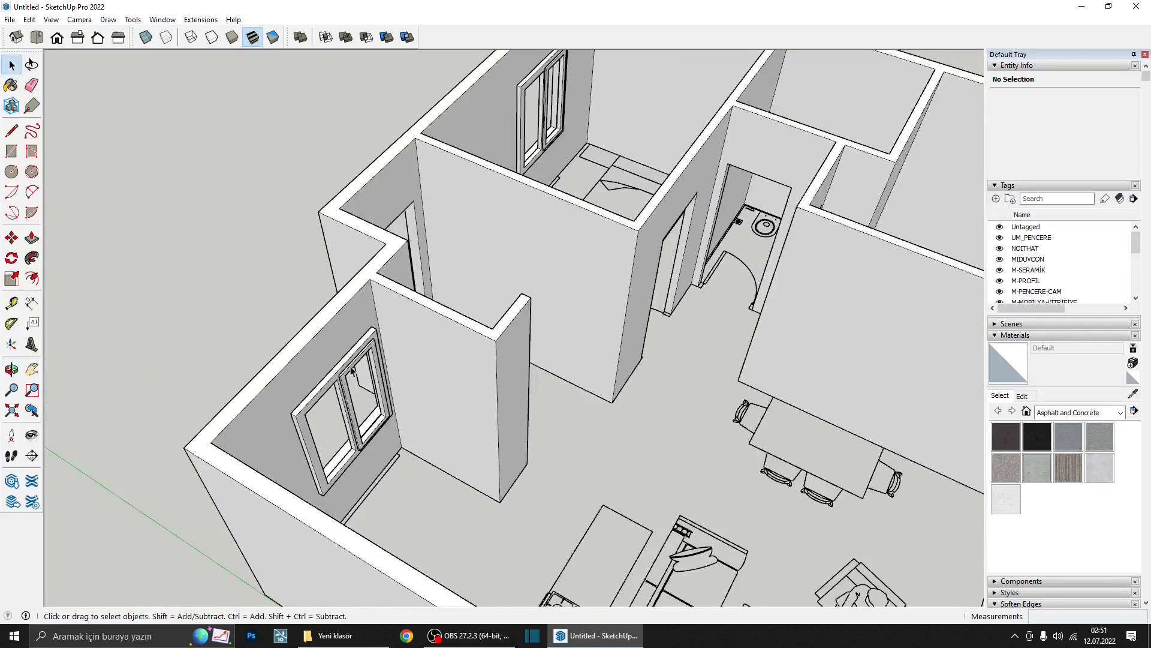
click(351, 370)
scroll(600, 198, up, 4)
click(594, 194)
scroll(594, 194, up, 2)
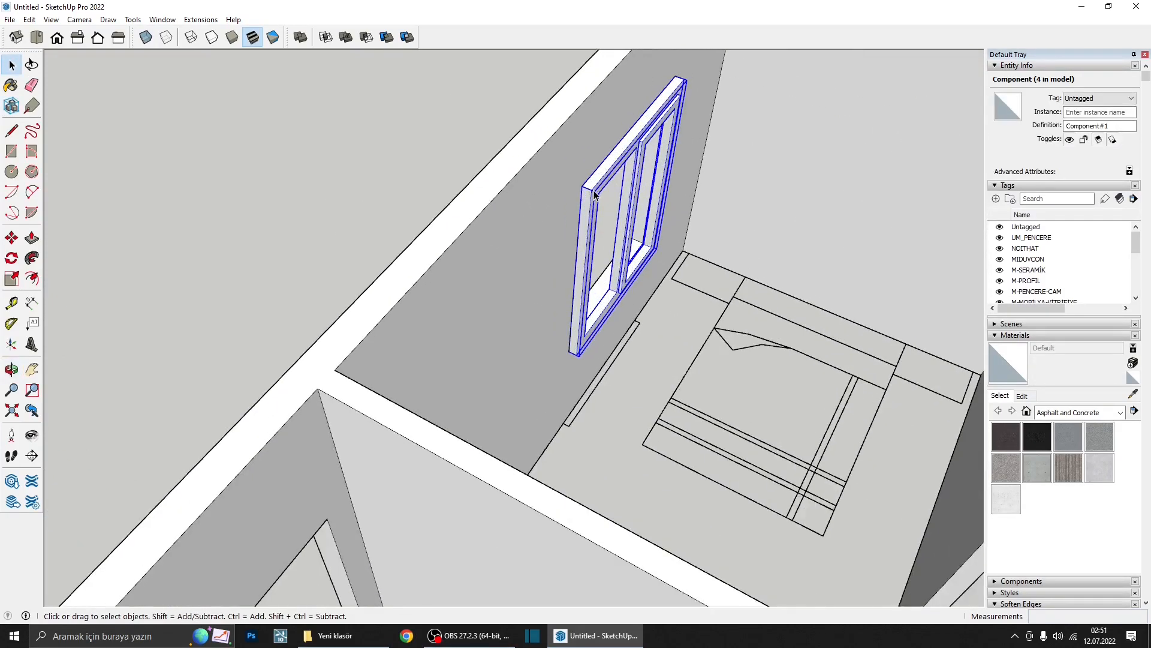
scroll(594, 192, up, 2)
key(m)
click(592, 190)
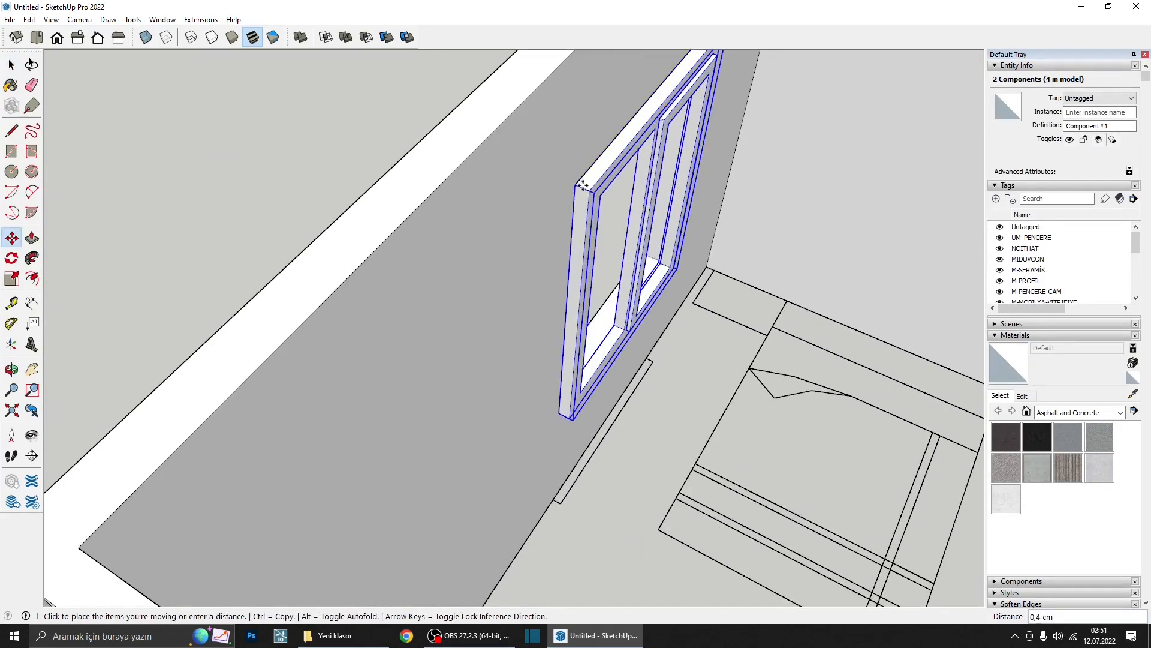
click(575, 185)
scroll(523, 168, down, 5)
middle_drag(522, 168, 771, 385)
key(space)
scroll(511, 480, up, 5)
scroll(464, 423, up, 4)
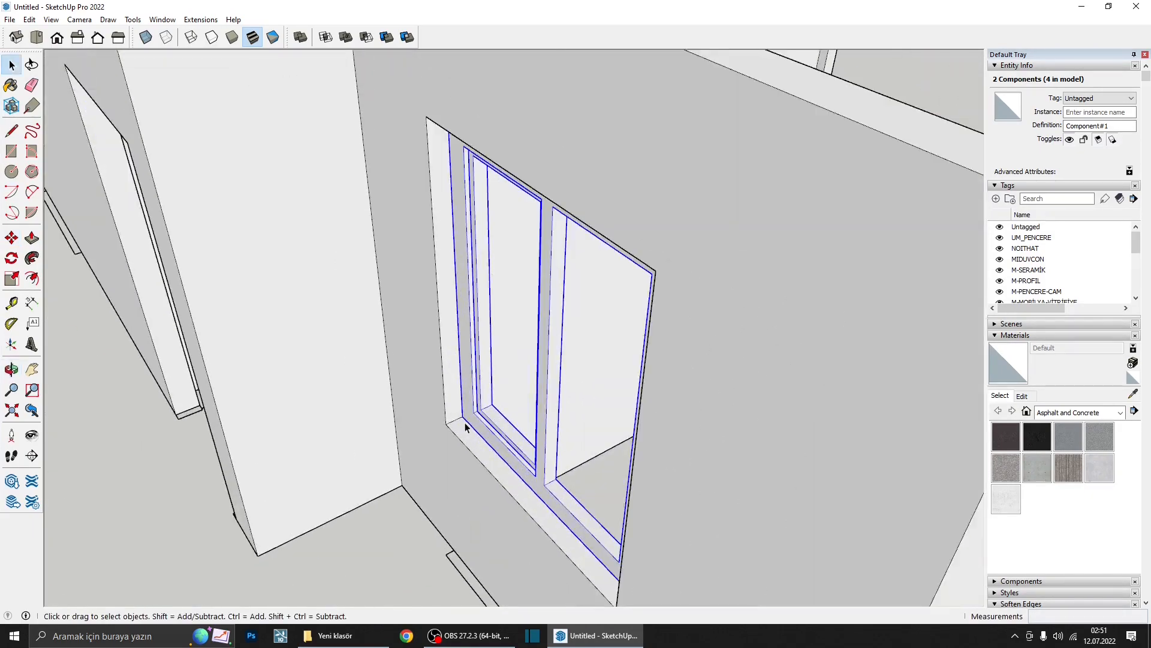
- Open the front window component for editing and draw a rectangle covering the fixed pane's opening
scroll(465, 423, down, 5)
middle_drag(464, 423, 354, 456)
double_click(337, 411)
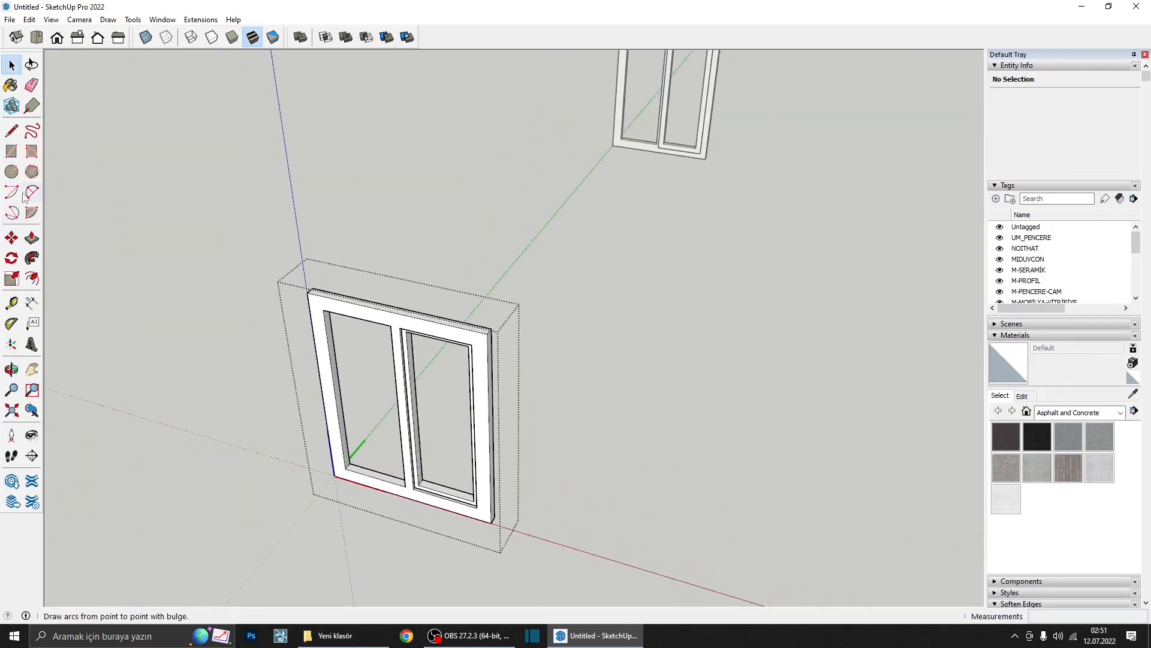
click(13, 153)
click(325, 308)
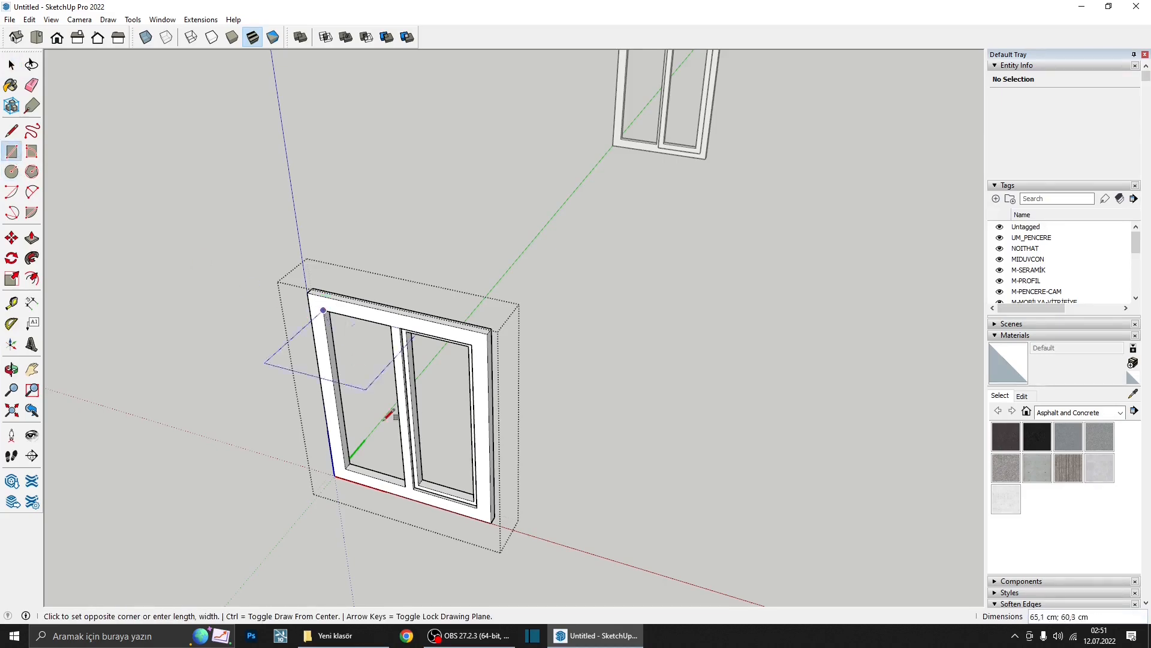
scroll(431, 492, up, 3)
click(396, 483)
- Extrude the pane rectangle about 1 cm thick and make the resulting panel a group
key(p)
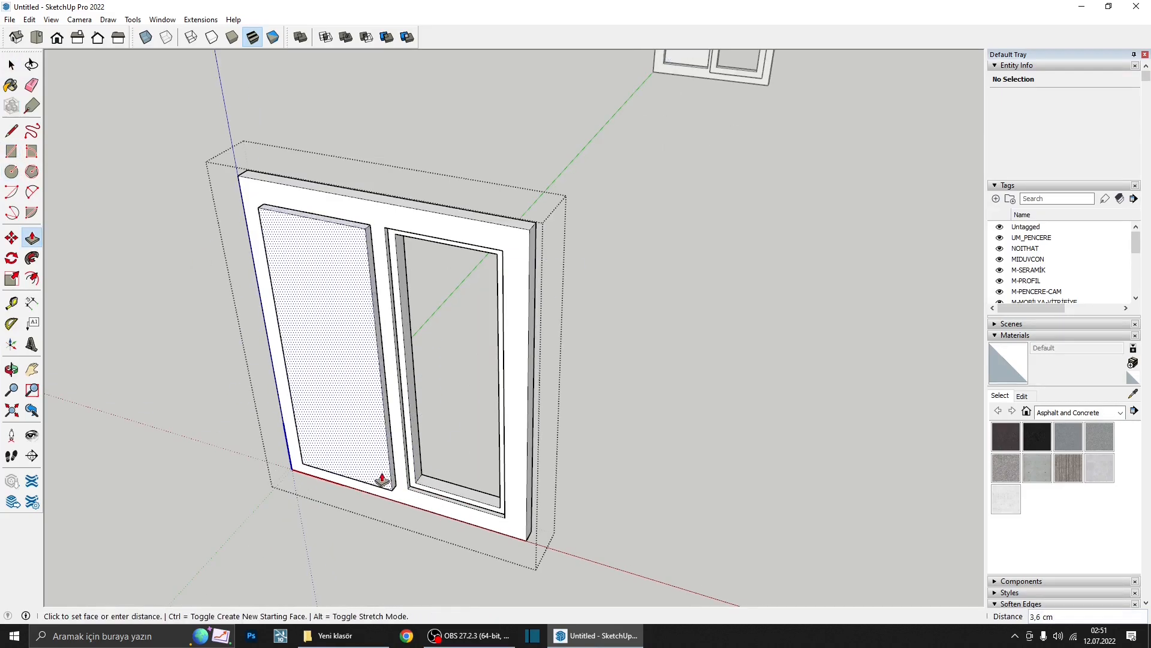
click(382, 480)
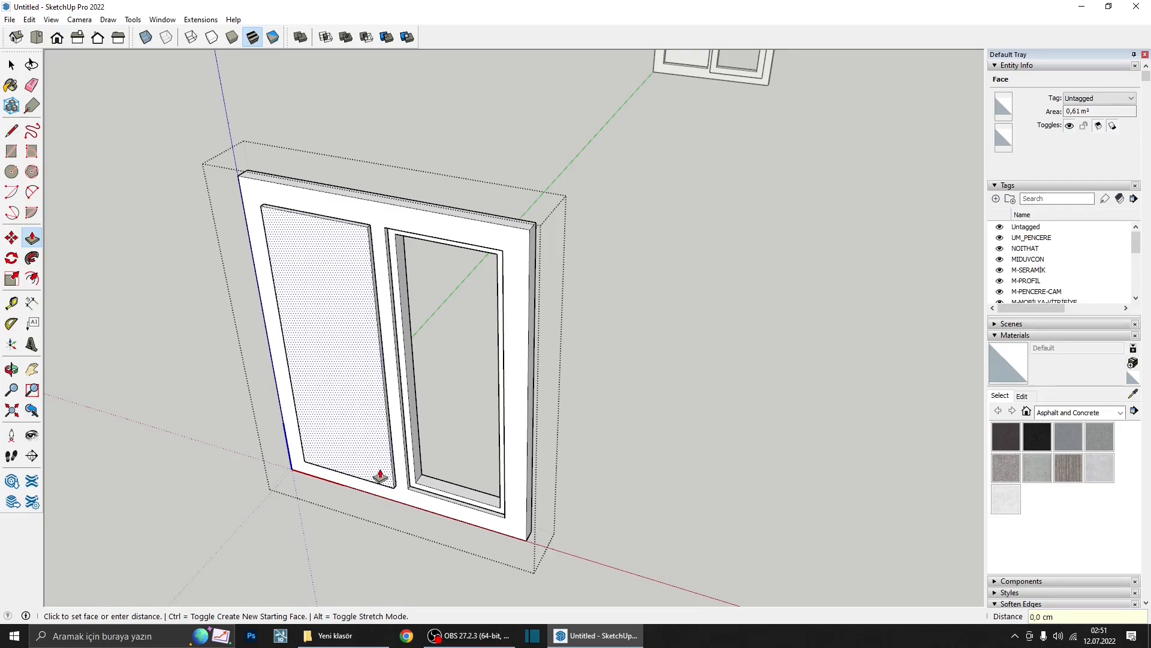
key(space)
right_click(381, 473)
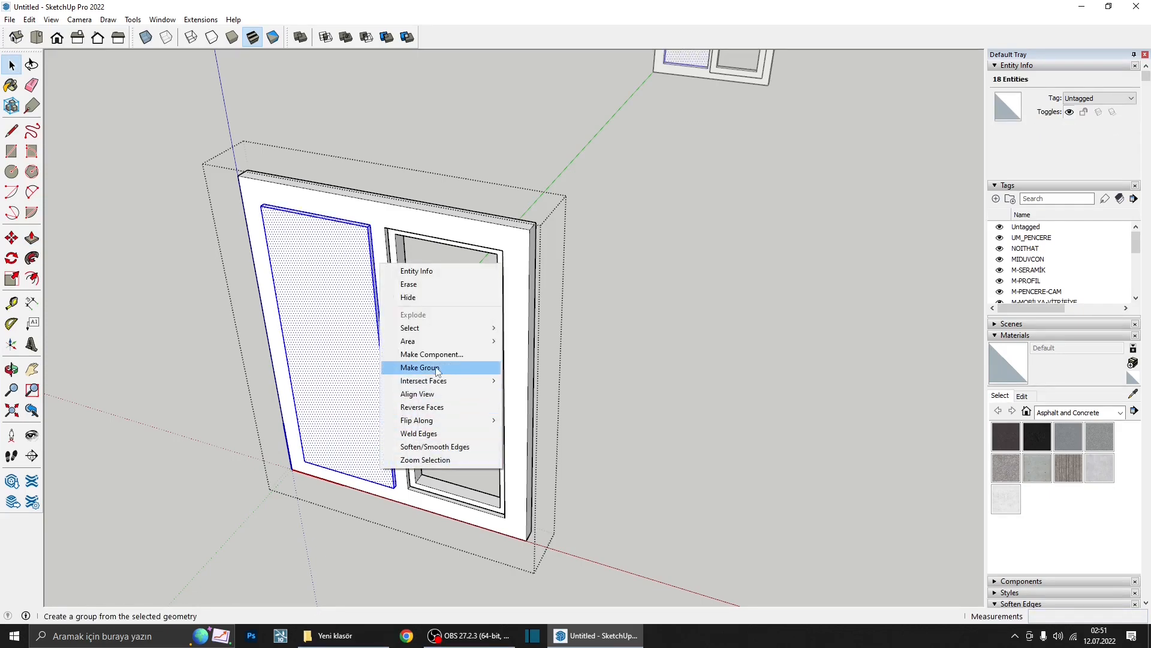
click(408, 368)
- Move the pane group 4 cm back from the frame's front face into the fixed opening
scroll(381, 479, up, 5)
middle_drag(381, 487, 633, 490)
key(m)
scroll(504, 527, up, 4)
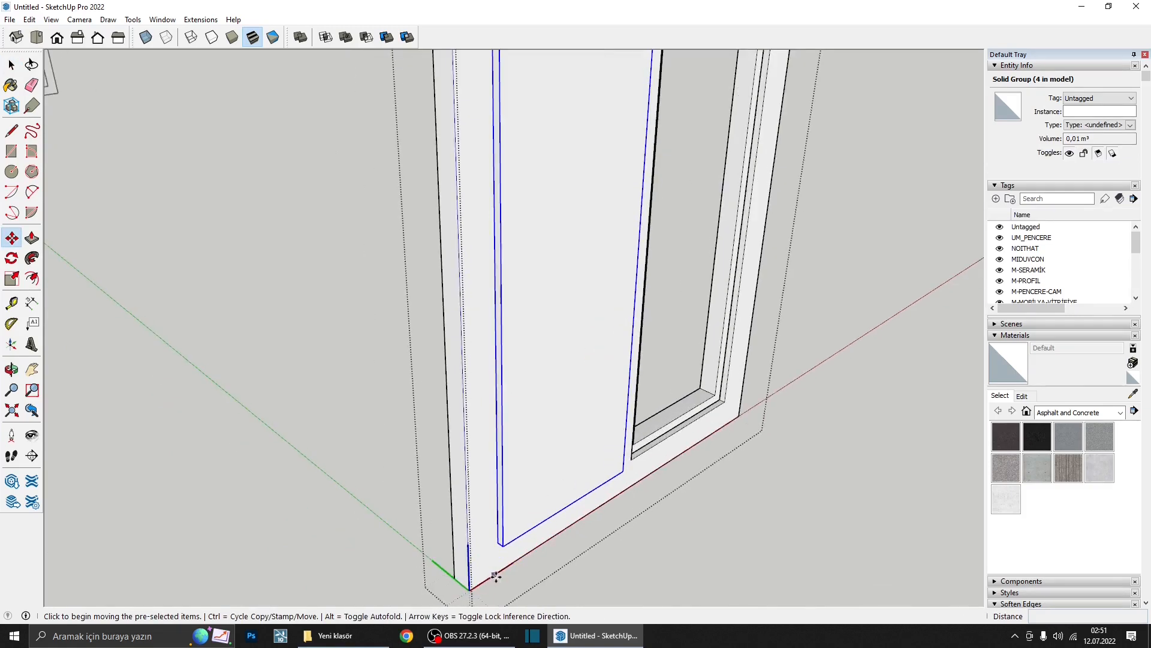
click(511, 518)
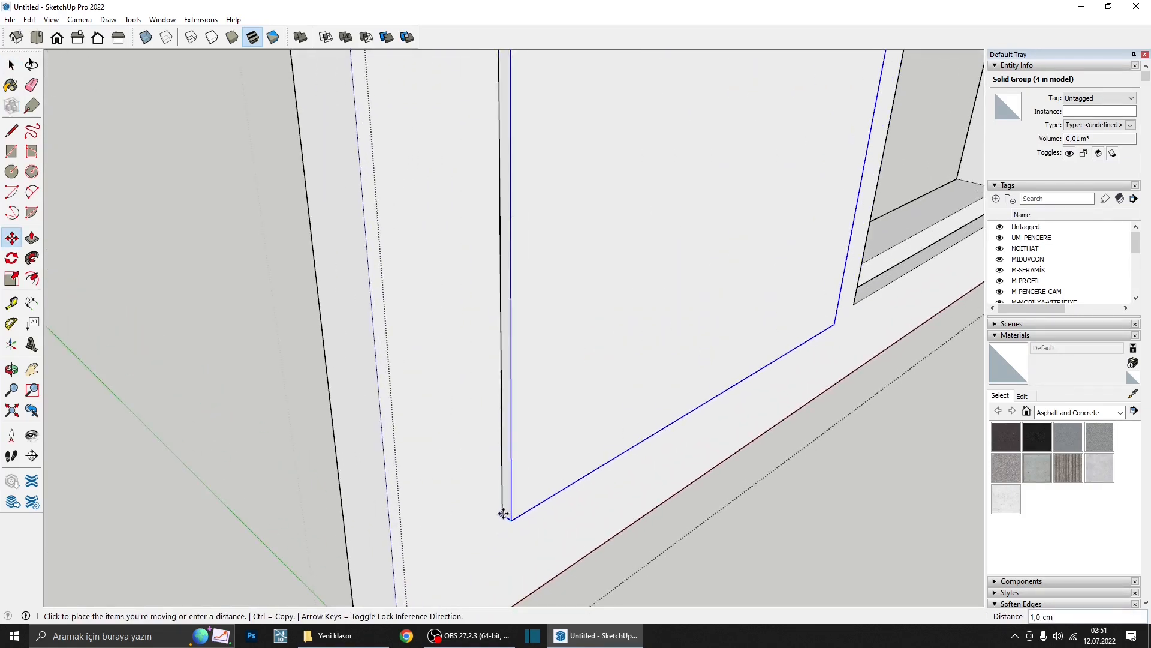
scroll(502, 514, down, 4)
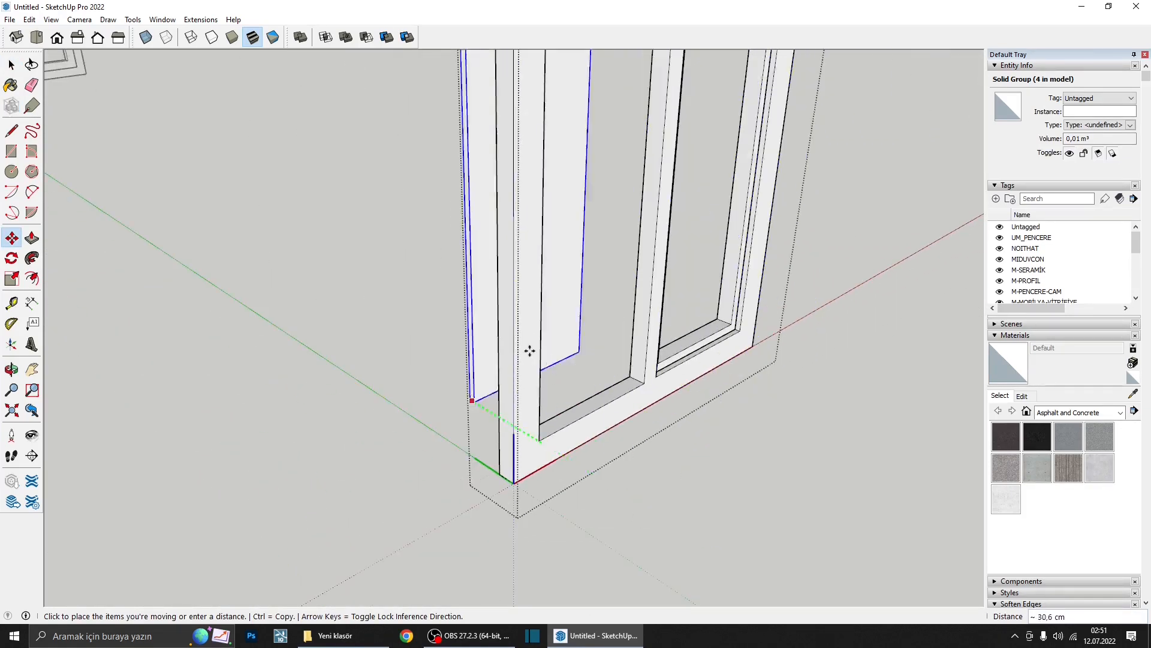
scroll(498, 475, up, 3)
click(464, 462)
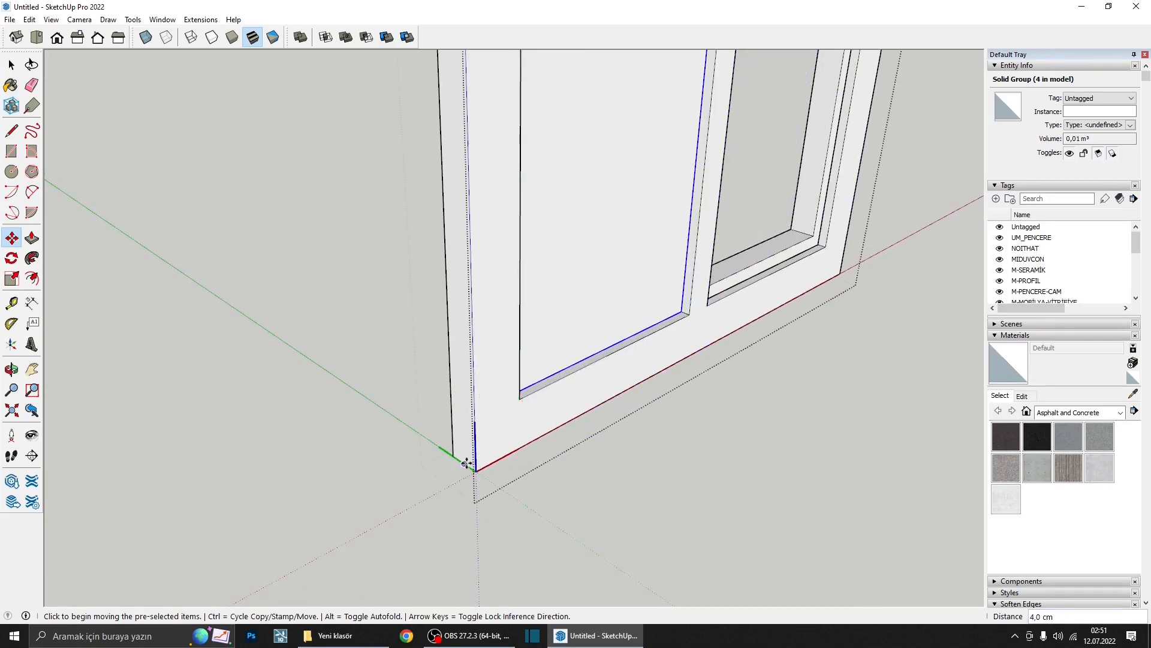
- Copy the pane group from the corner of the fixed opening to the matching corner of the sash opening
middle_drag(465, 462, 459, 491)
scroll(522, 457, up, 6)
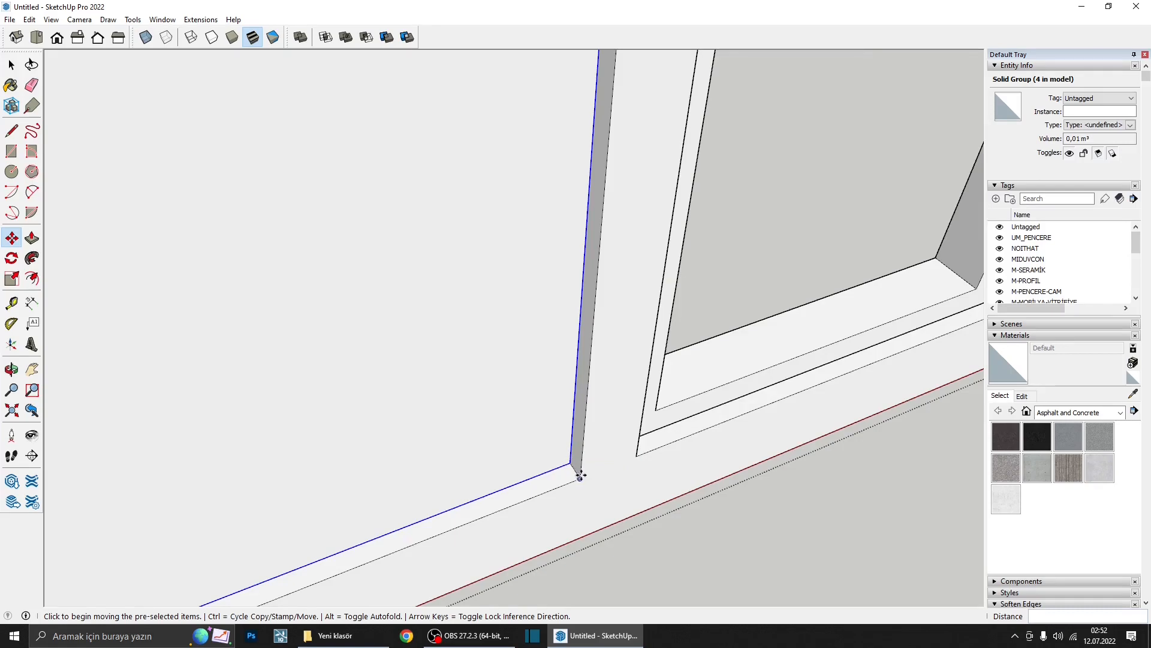
click(580, 475)
scroll(471, 496, down, 3)
click(583, 433)
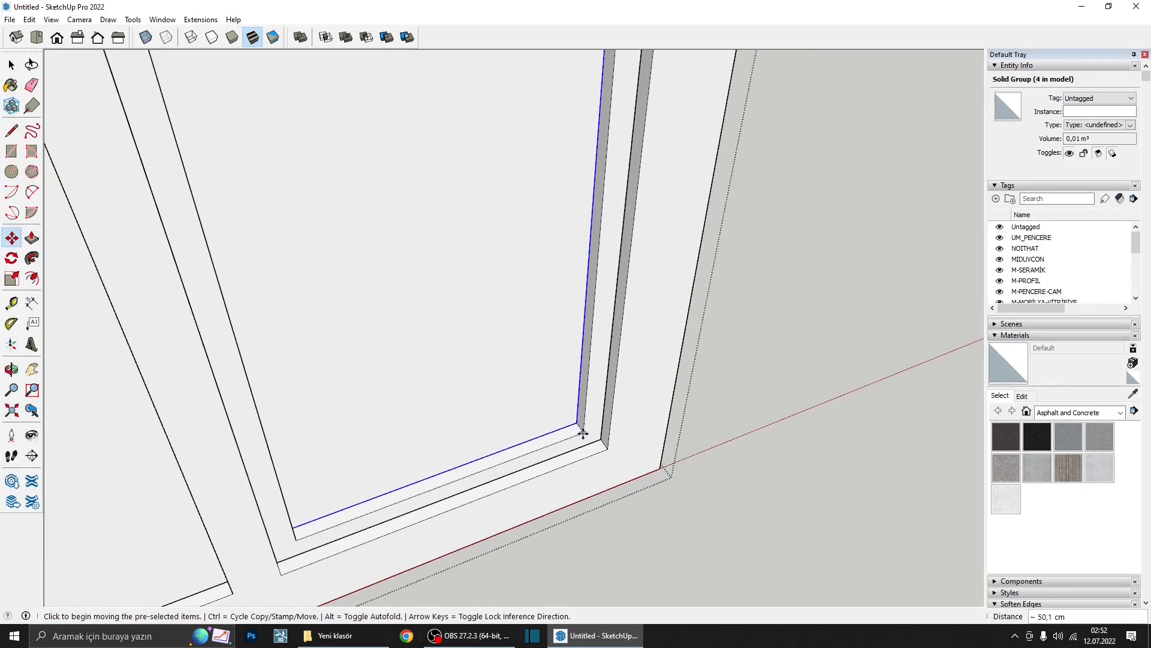
- Scale the copied pane down in width and height to fit the sash opening, and close the window component
scroll(583, 432, down, 2)
middle_drag(528, 435, 478, 464)
scroll(447, 440, down, 2)
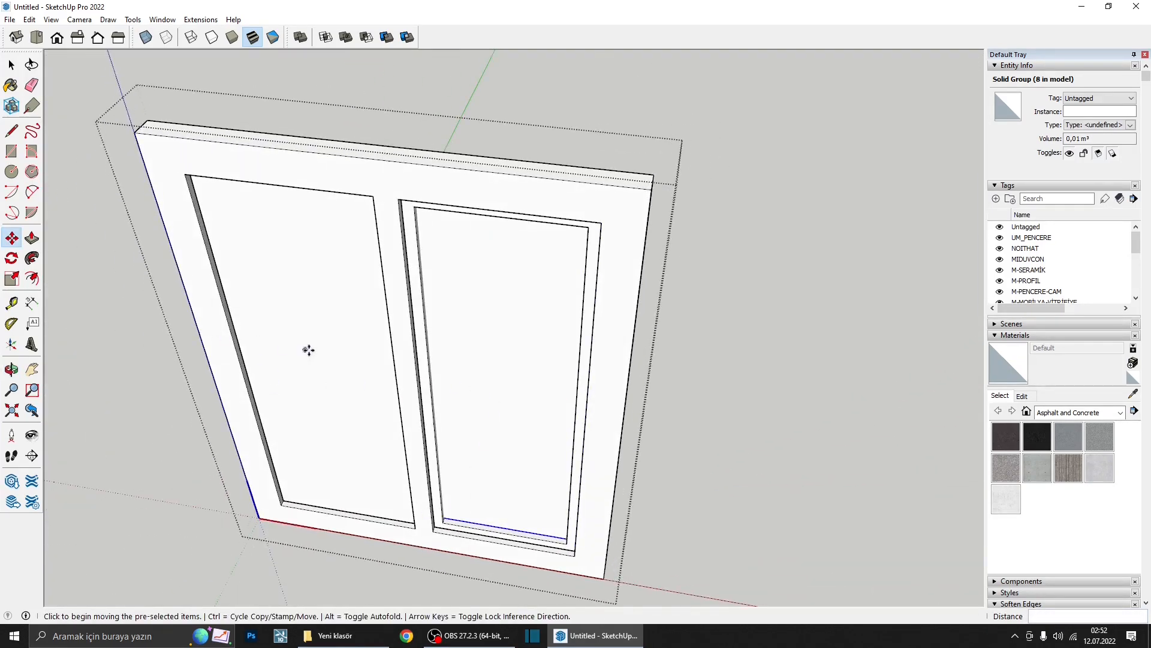
middle_drag(309, 350, 399, 320)
key(s)
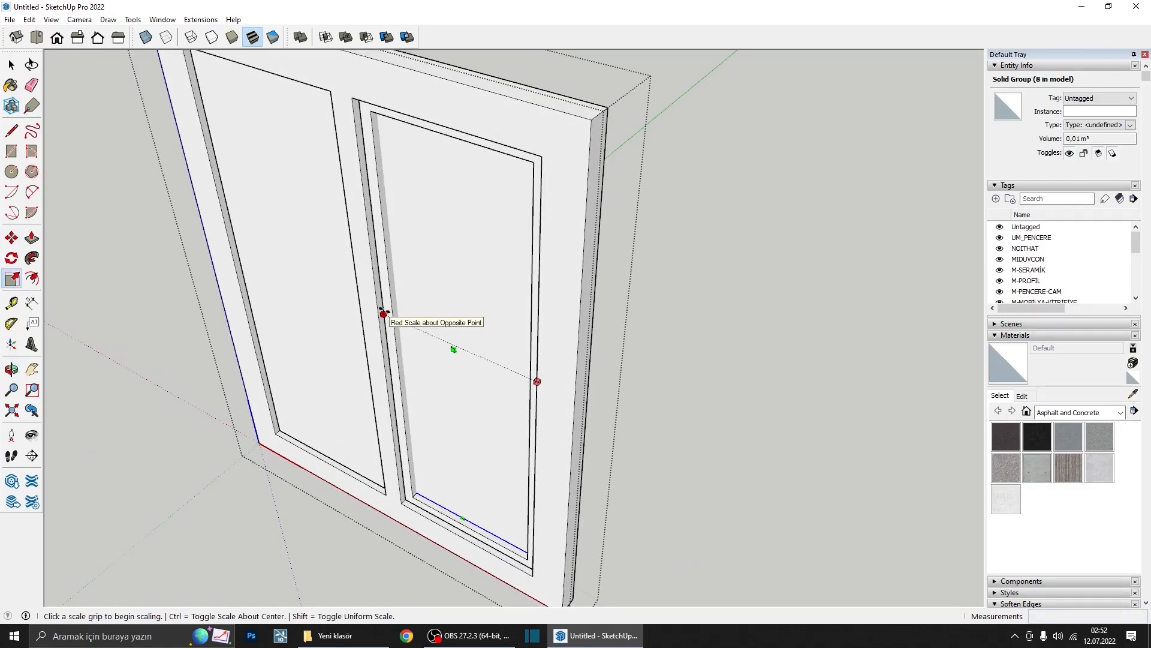
mouse_move(384, 312)
mouse_down()
mouse_move(437, 336)
mouse_move(399, 325)
mouse_up()
middle_drag(413, 393, 514, 91)
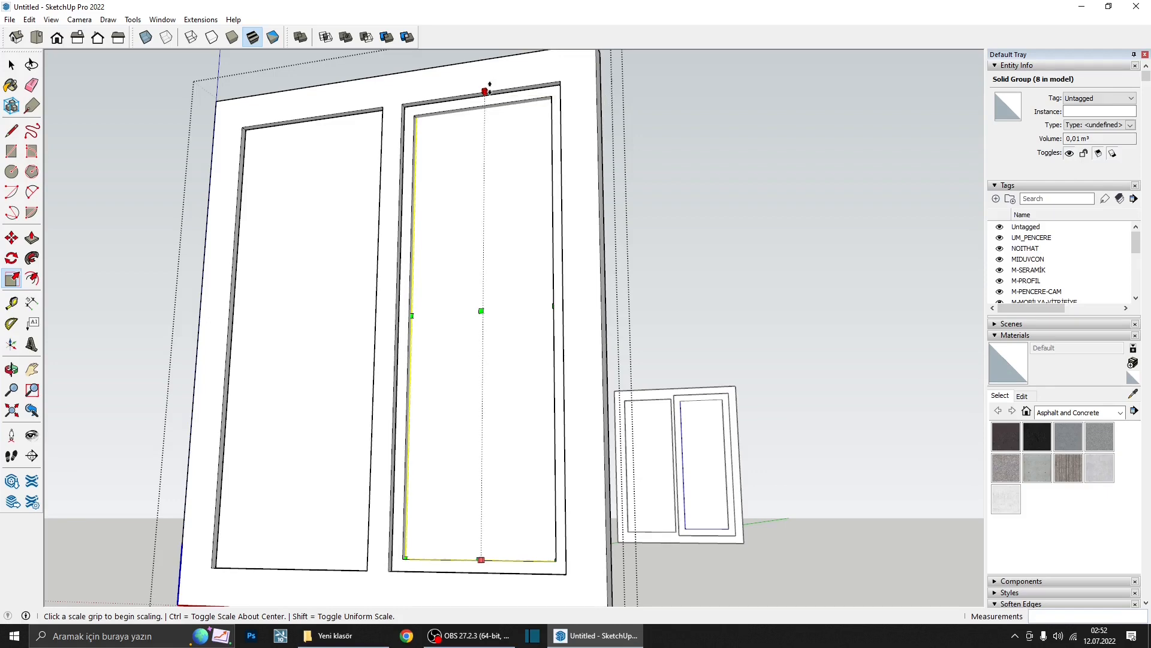
drag(490, 86, 490, 107)
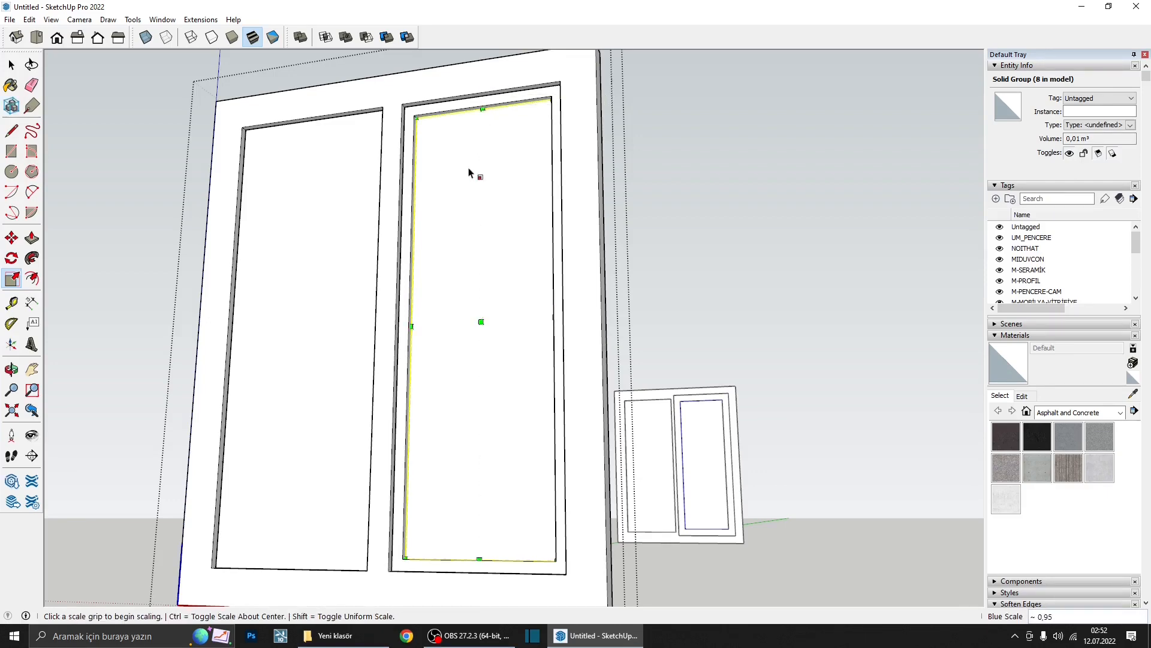
scroll(470, 174, down, 3)
middle_drag(471, 179, 537, 528)
key(space)
key(Escape)
scroll(480, 409, down, 2)
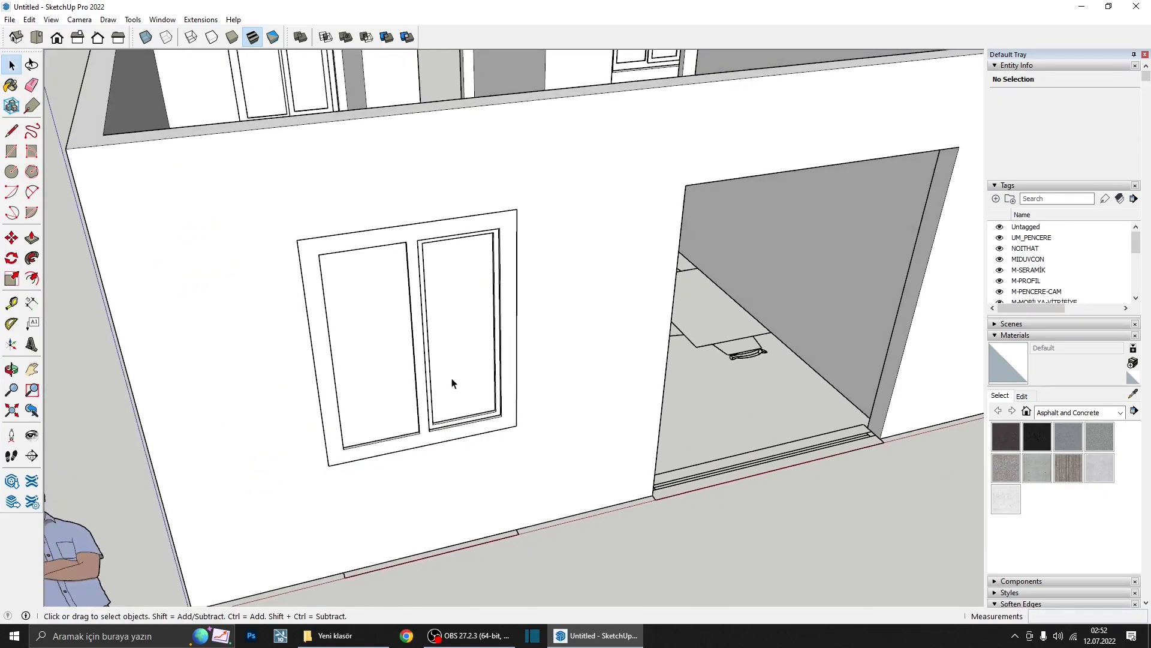
- Open the window component and its sash pane, and paint the pane with Translucent Glass Gray from Glass and Mirrors
double_click(452, 383)
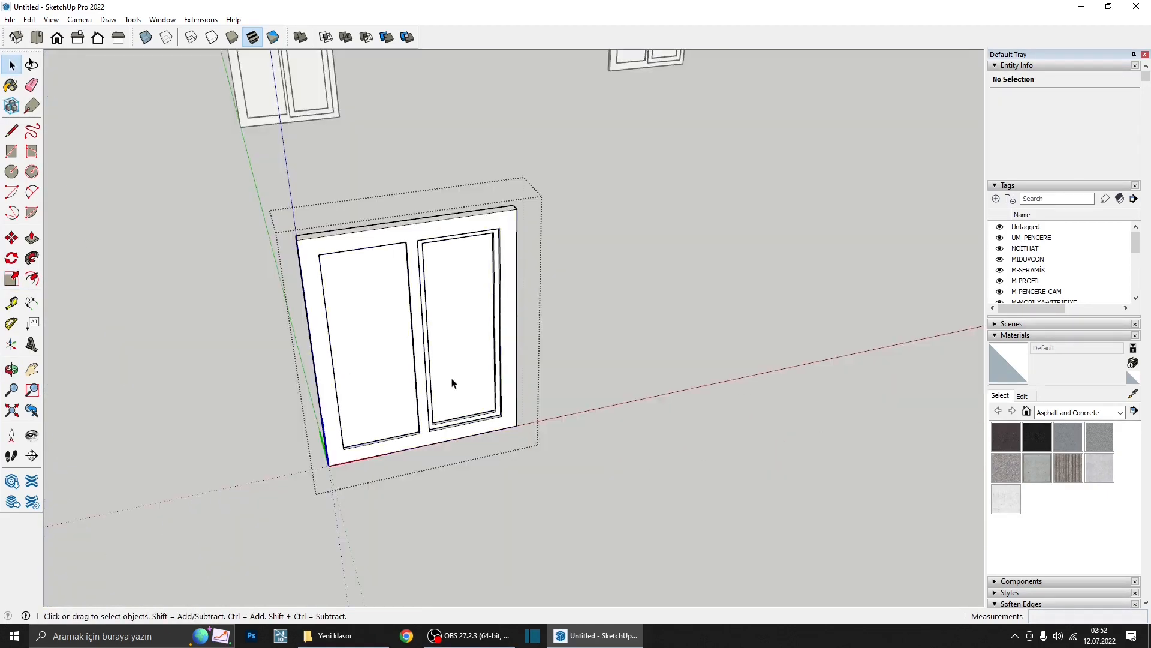
click(1097, 413)
click(1071, 474)
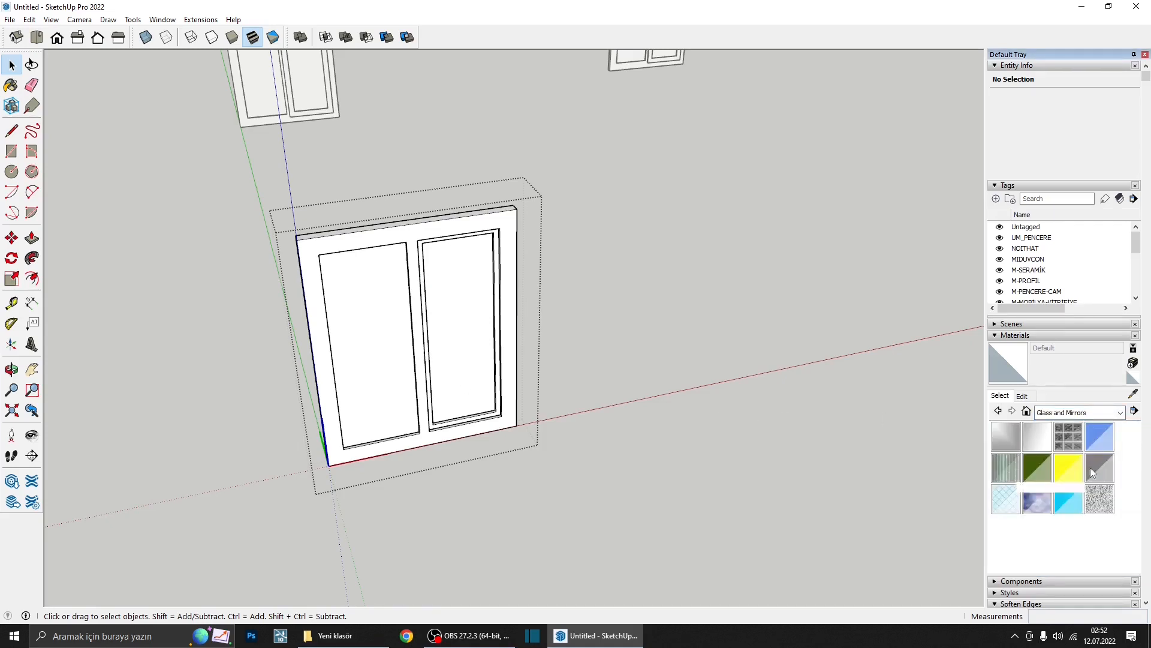
click(1098, 467)
key(space)
double_click(457, 368)
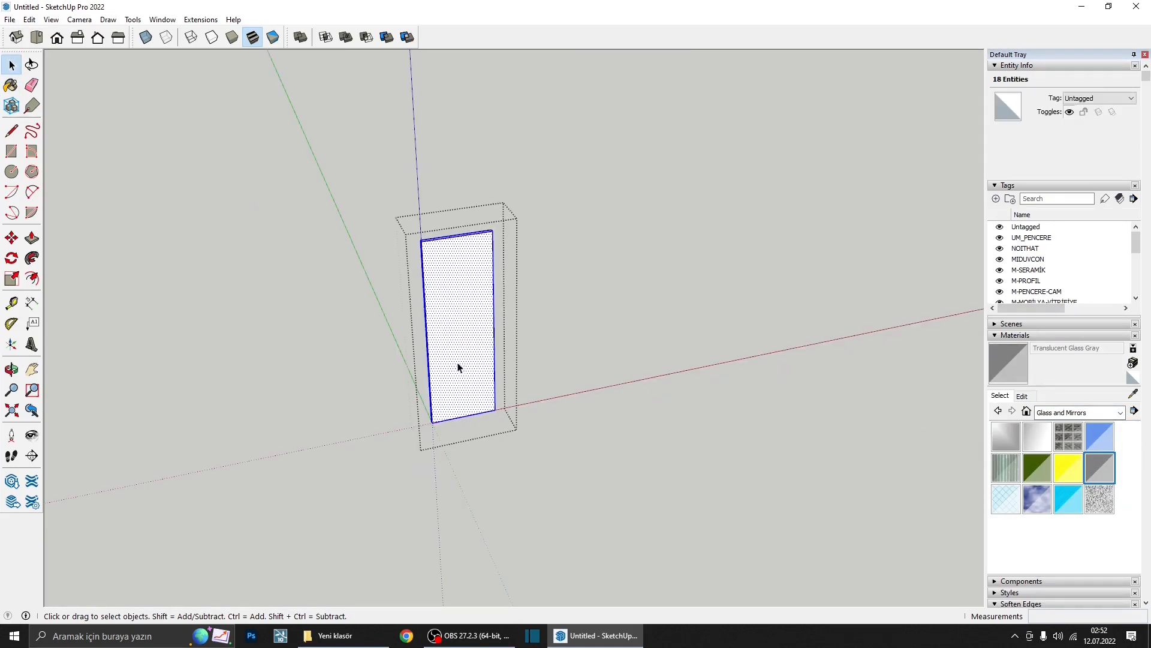
key(b)
click(480, 364)
- Paint all faces of the fixed pane with Translucent Glass Gray and close the window component
key(space)
scroll(488, 372, down, 2)
key(Escape)
double_click(424, 388)
key(ctrl+a)
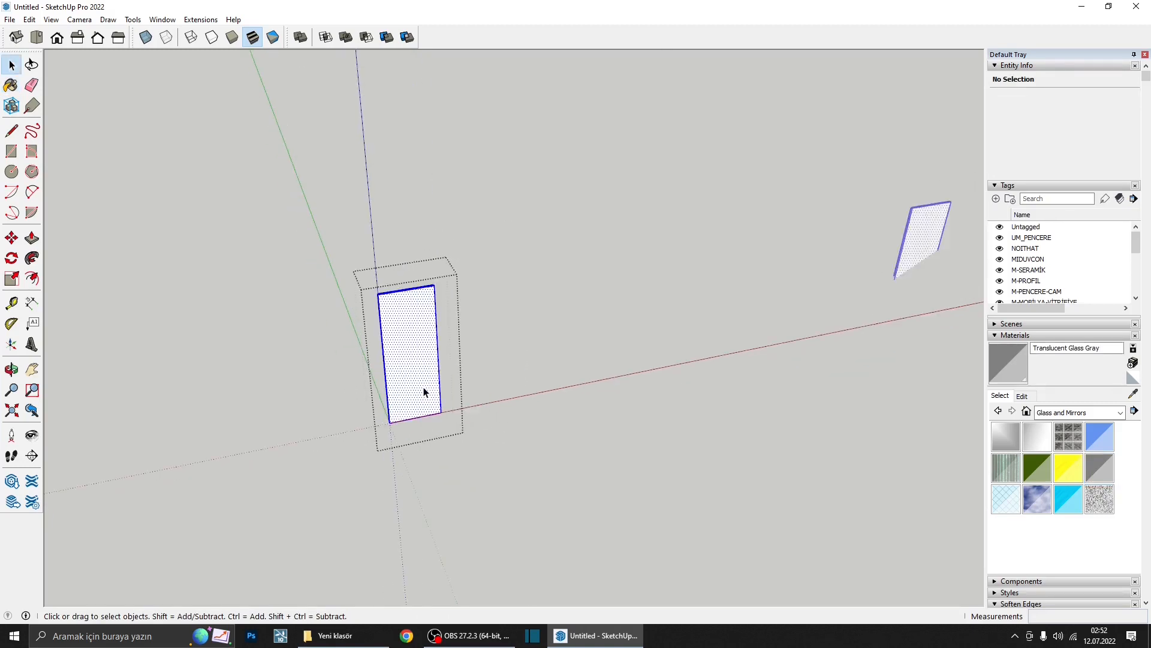
scroll(424, 392, down, 2)
middle_drag(444, 382, 456, 320)
key(b)
key(space)
key(Escape)
click(333, 316)
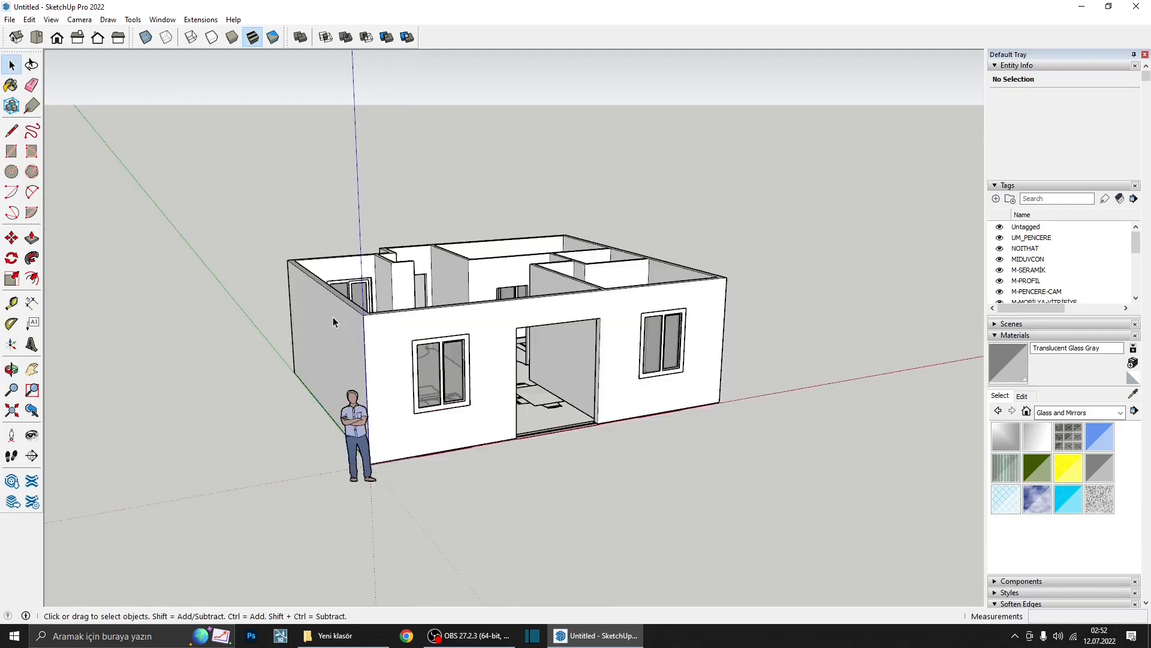
- Draw a rectangle over the frame profile in the floor plan at one side of the entrance door opening
middle_drag(372, 322, 686, 442)
scroll(602, 324, up, 3)
middle_drag(603, 324, 690, 449)
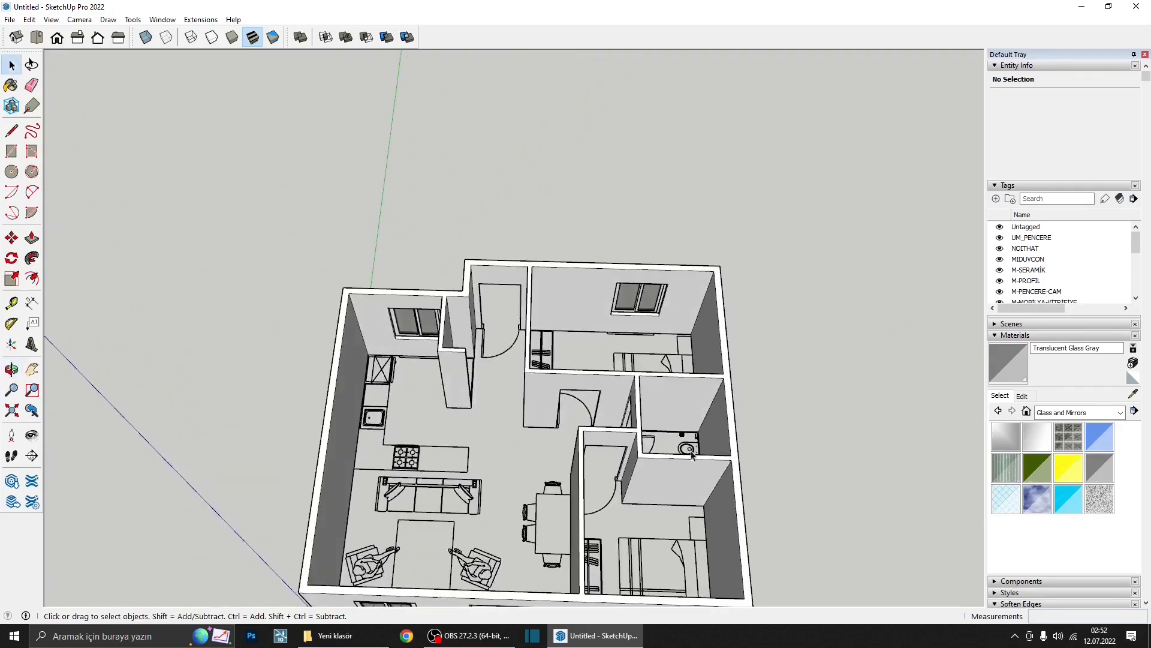
middle_drag(493, 360, 492, 259)
scroll(558, 354, down, 4)
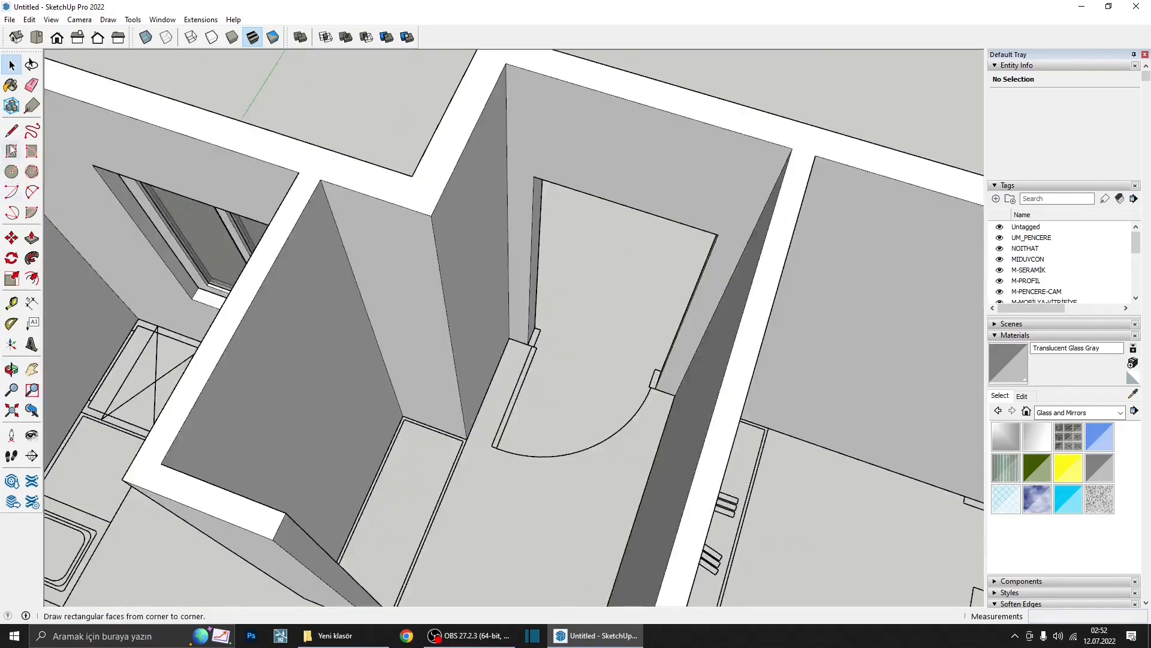
scroll(524, 284, up, 3)
click(545, 361)
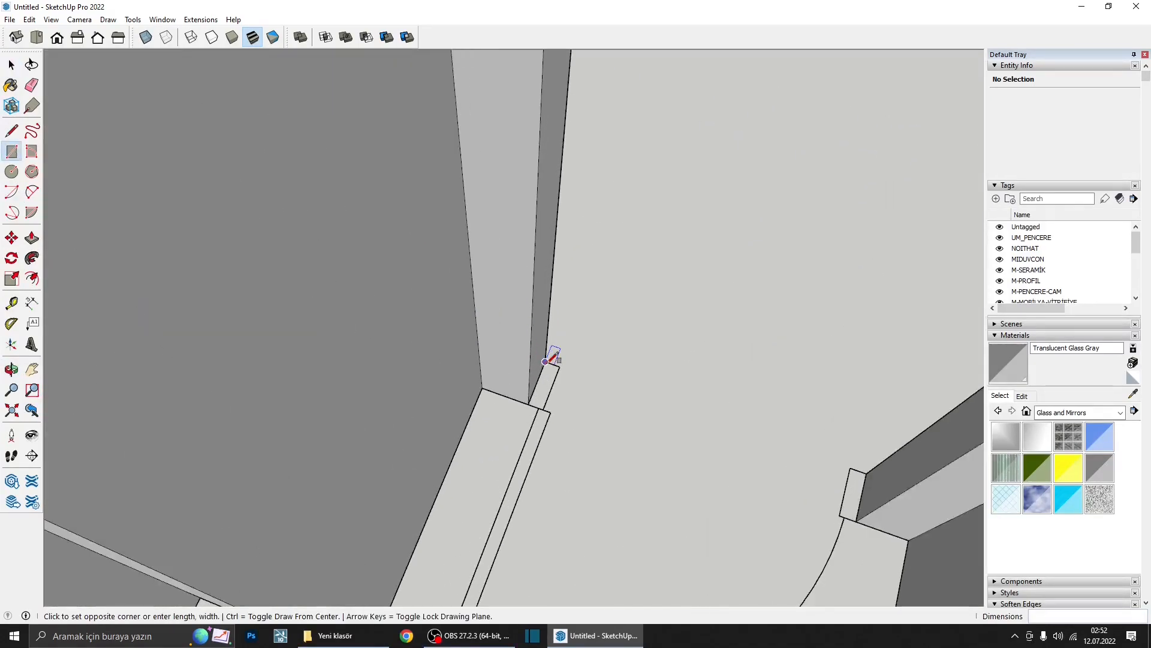
click(543, 409)
- Trace the entrance opening with lines up one side, 110 cm across the top and down the other side
key(l)
click(543, 409)
scroll(543, 409, down, 3)
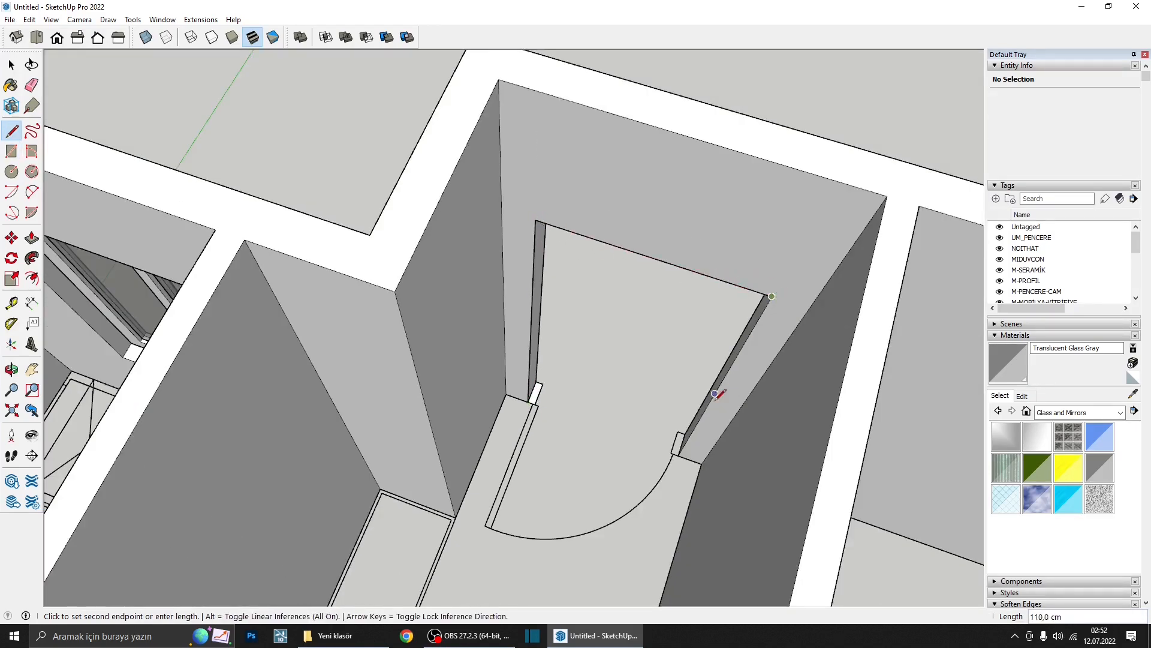
key(space)
- Select the three traced edges as the path and sweep the frame profile along them with Follow Me
scroll(522, 399, up, 3)
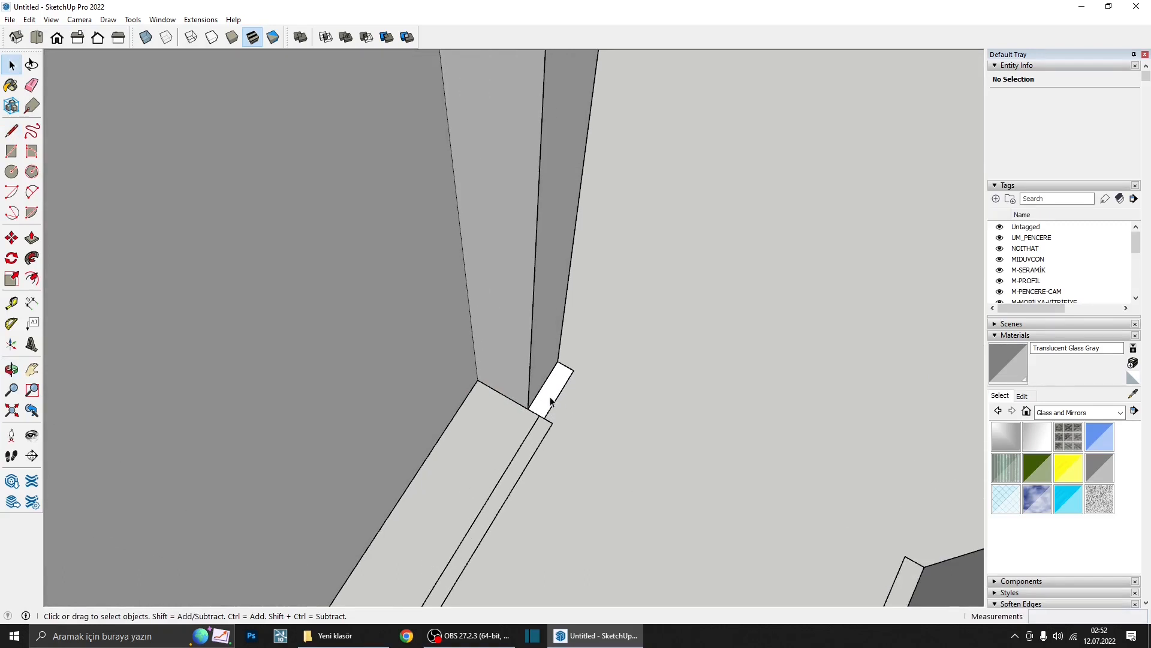
scroll(549, 402, up, 2)
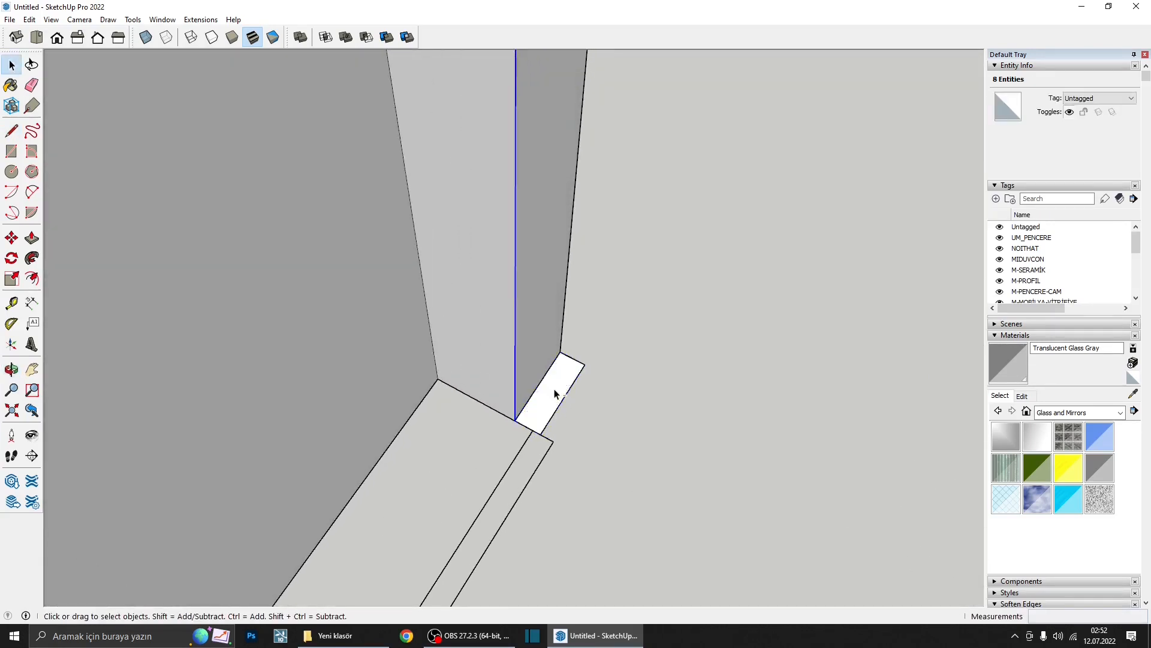
click(12, 302)
click(31, 258)
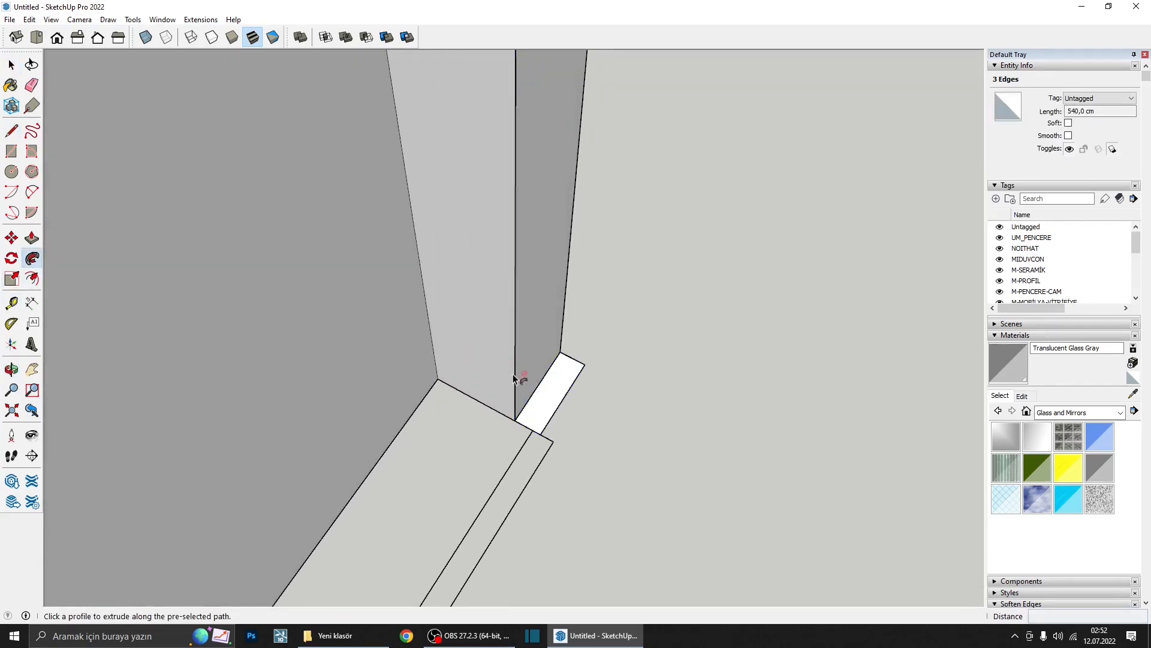
click(545, 402)
- Select all the geometry of the swept entrance door frame and make it a group
scroll(531, 403, down, 2)
key(space)
scroll(531, 403, down, 3)
triple_click(546, 354)
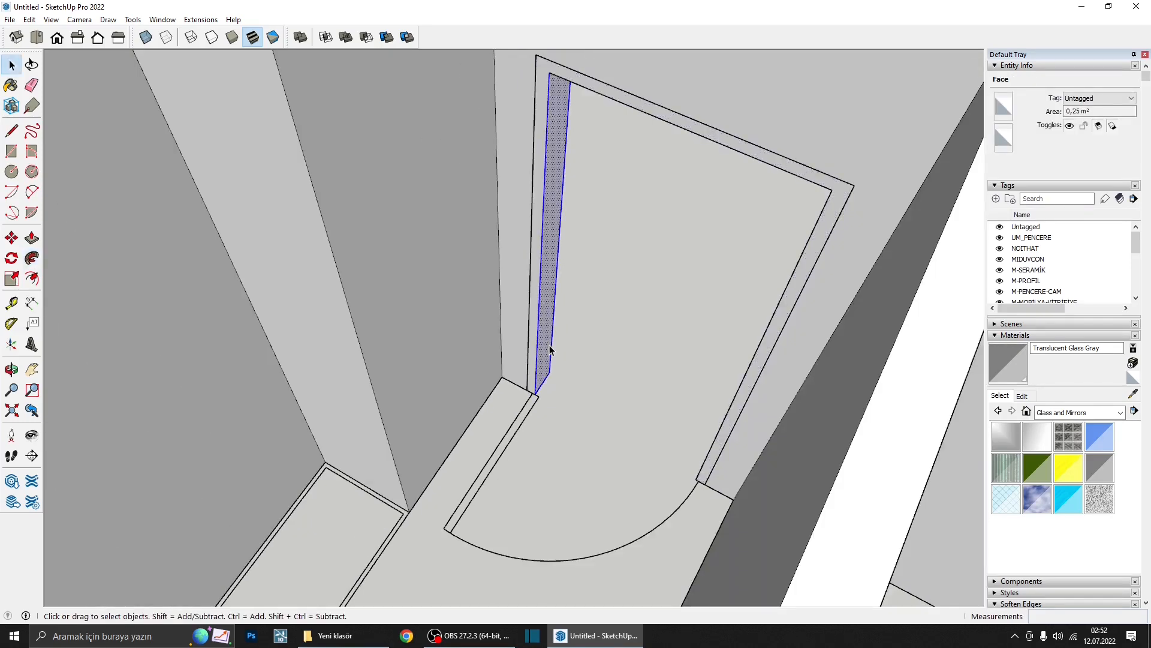
right_click(547, 347)
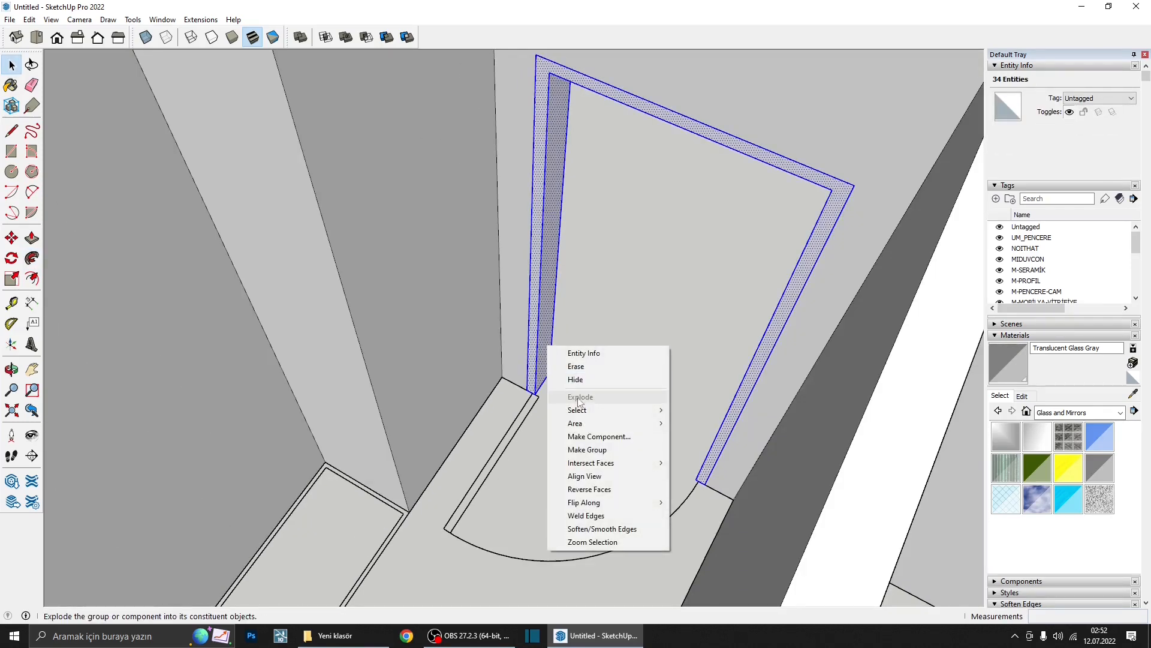
click(587, 449)
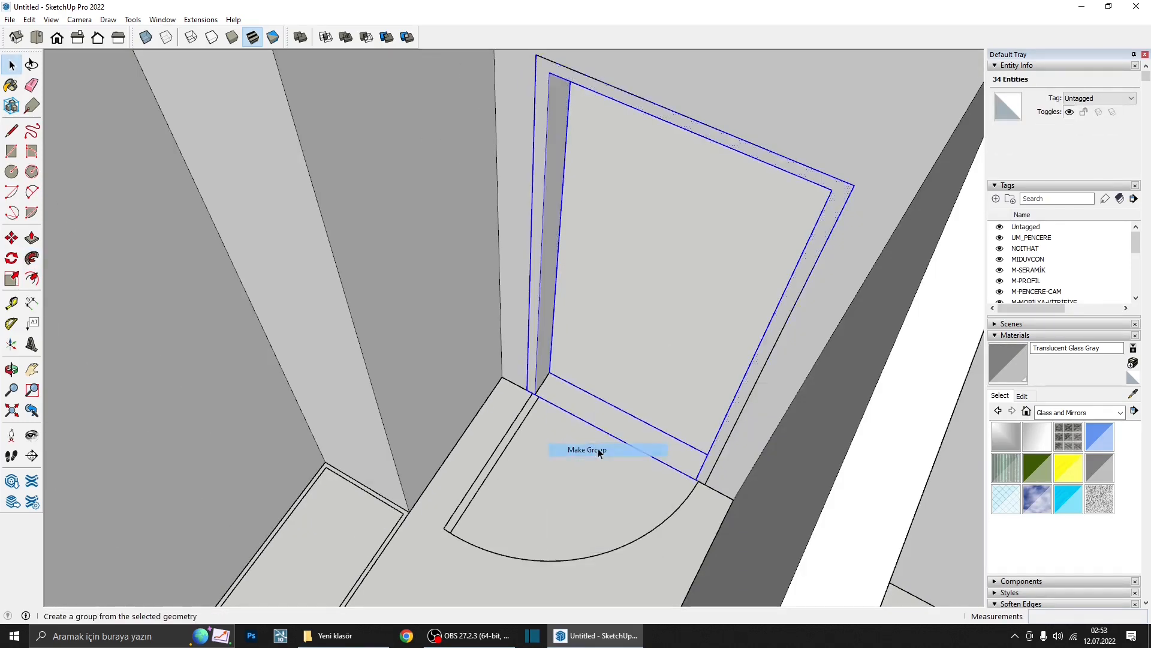
scroll(471, 396, down, 5)
middle_drag(474, 396, 591, 367)
scroll(584, 398, up, 6)
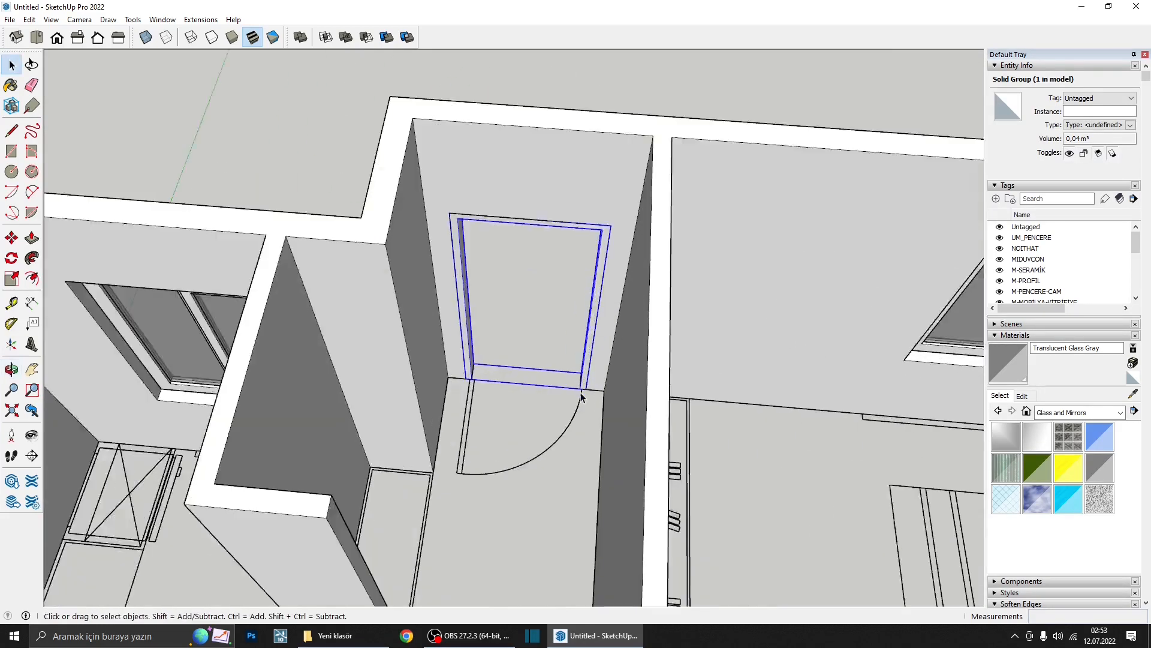
- Measure the width of the entrance door frame along its base
key(r)
scroll(460, 375, up, 1)
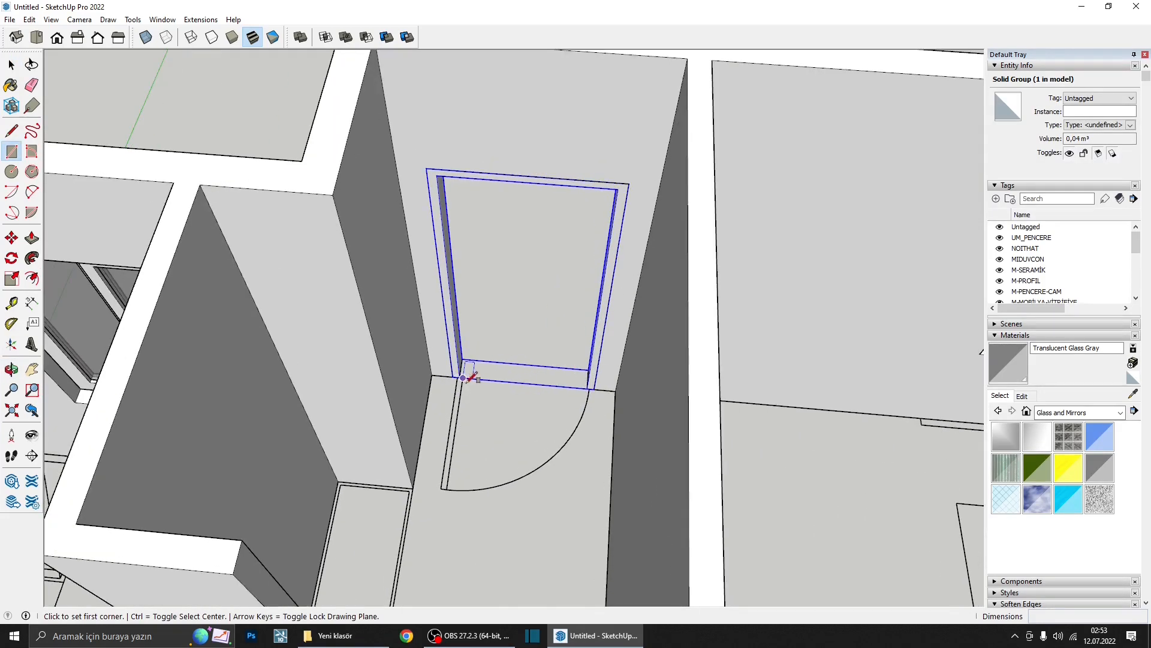
key(t)
scroll(459, 375, up, 2)
click(453, 376)
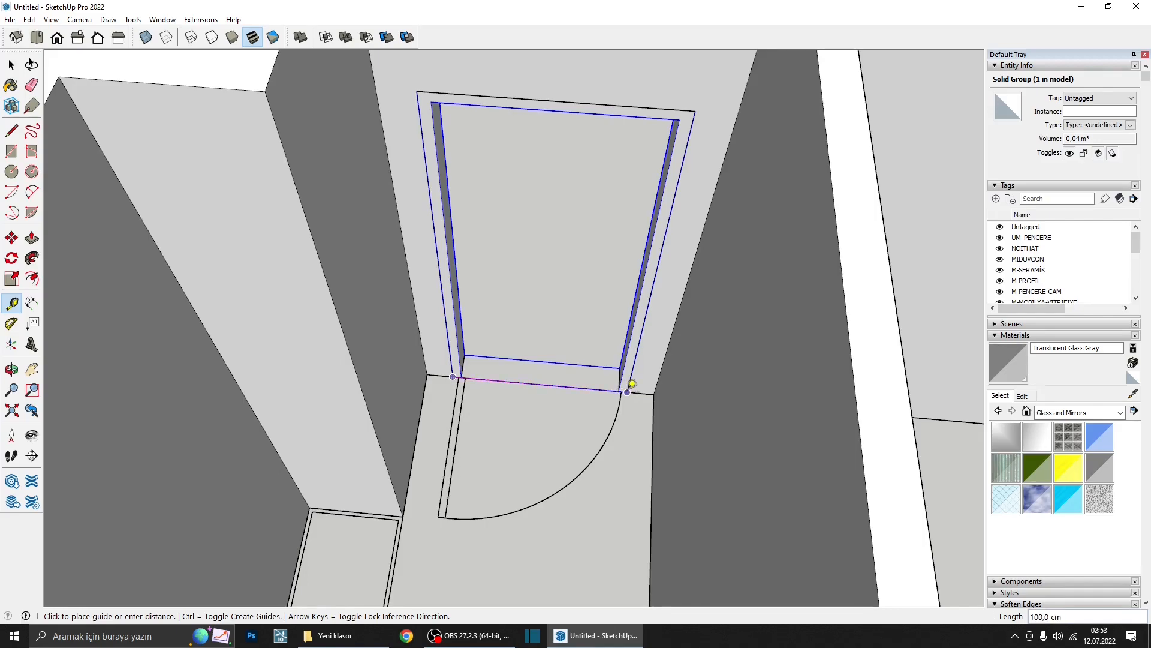
key(Escape)
scroll(624, 371, down, 5)
middle_drag(609, 340, 498, 323)
scroll(488, 380, up, 5)
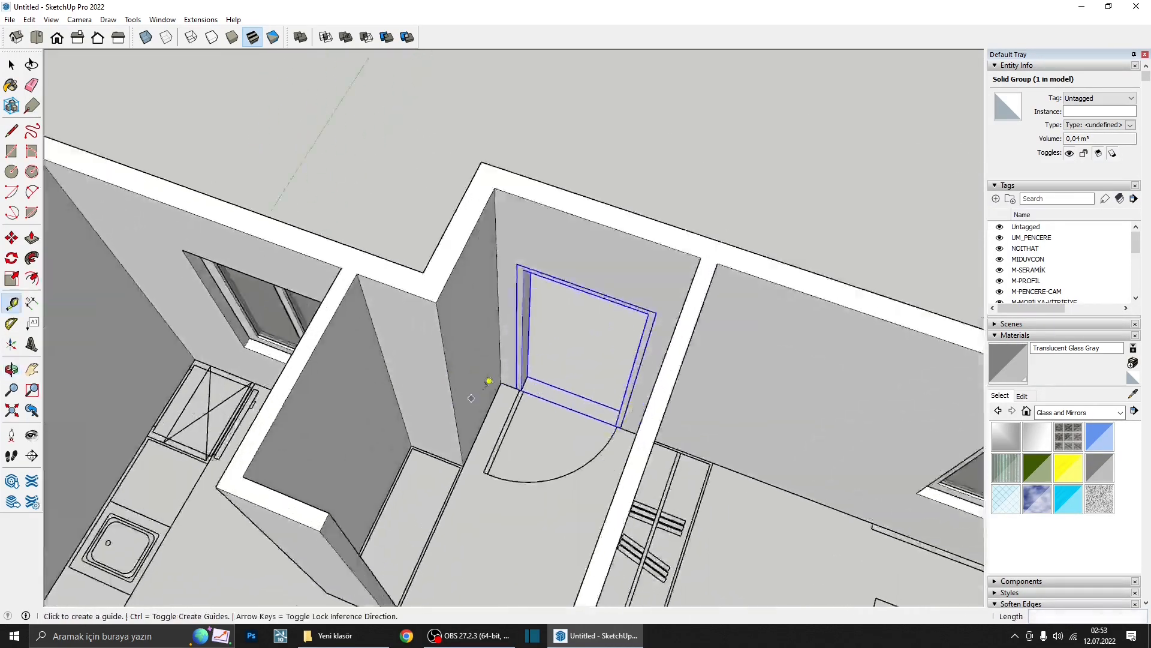
key(space)
scroll(531, 389, down, 6)
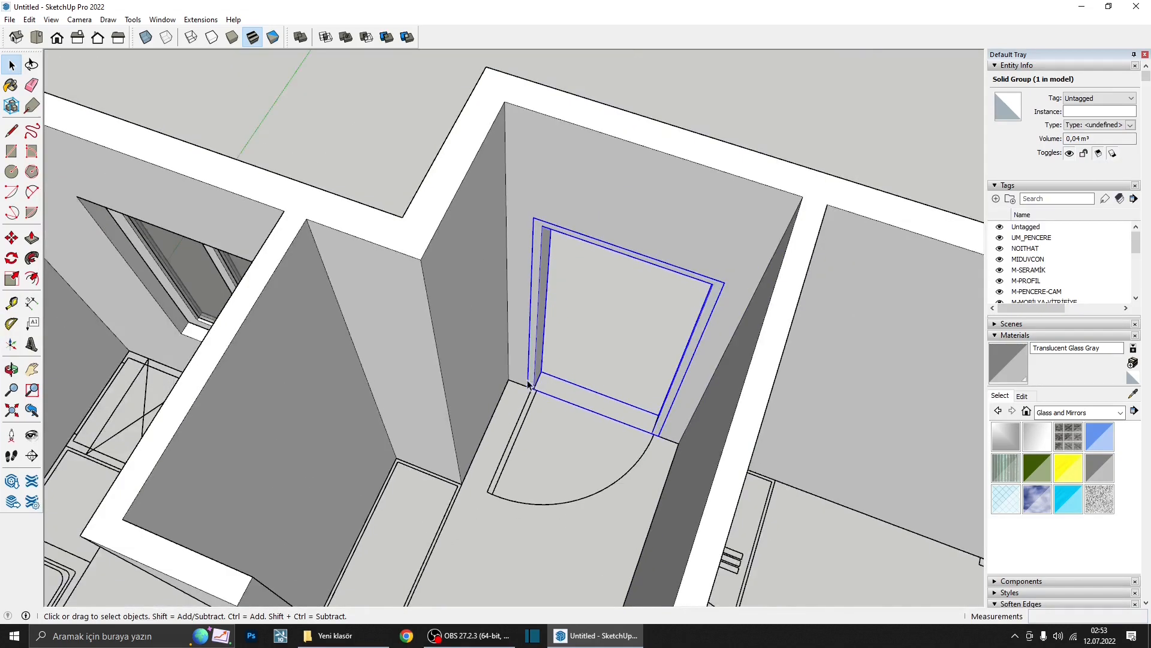
- Draw a 7 cm wide rectangle as the casing profile against the wall at the foot of the door frame
scroll(532, 387, up, 1)
click(12, 151)
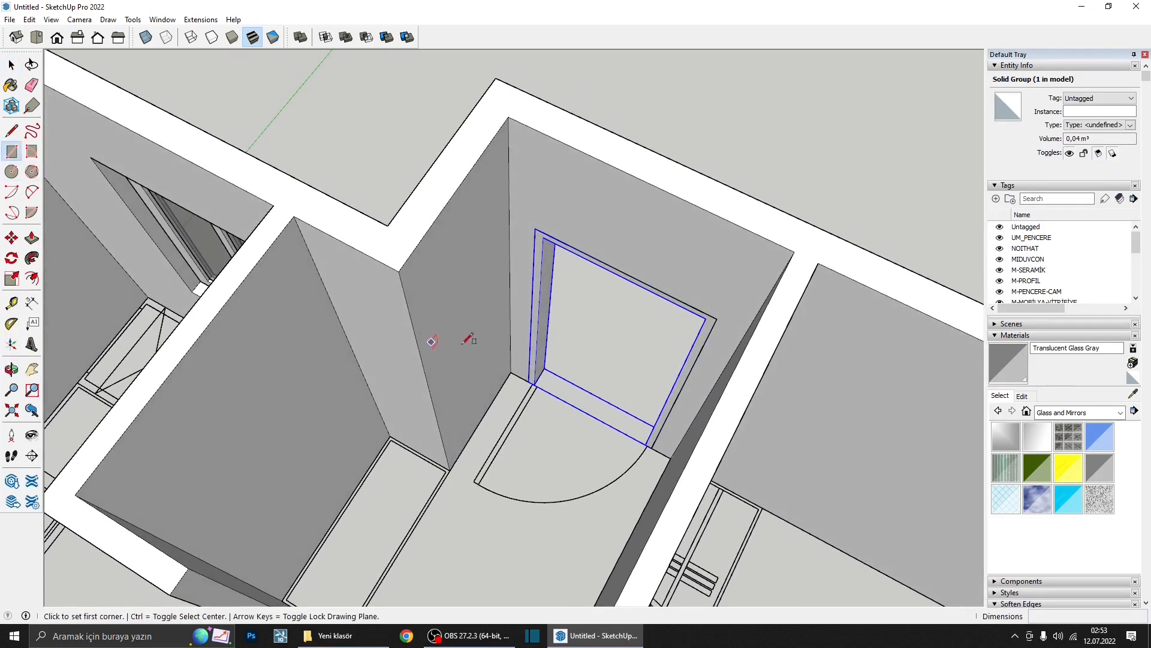
scroll(557, 390, up, 6)
click(541, 394)
scroll(578, 409, up, 2)
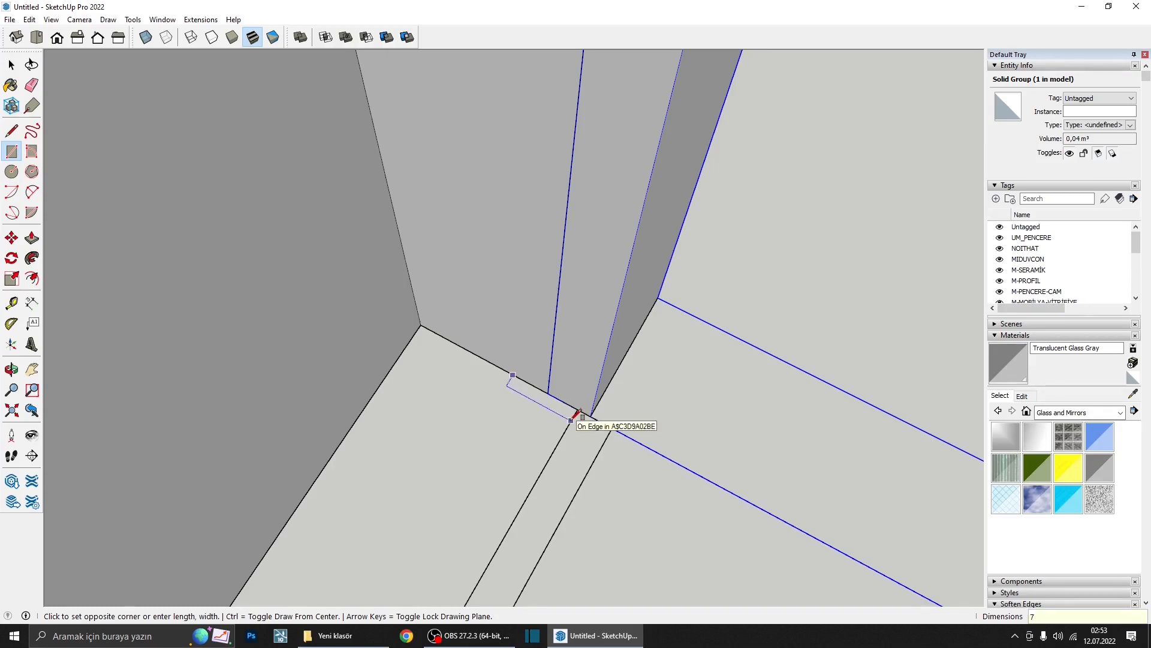
click(574, 416)
- Trace the door frame's outer edge with lines up one side, across the top and 220 cm down the other side
key(l)
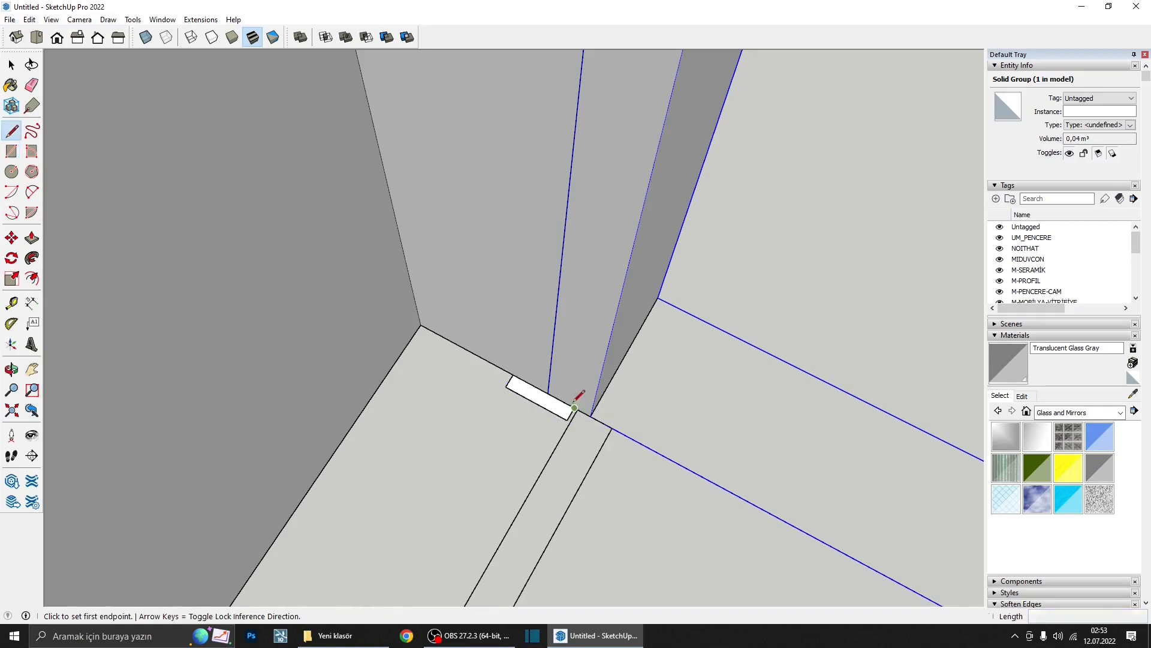
click(549, 391)
scroll(549, 384, down, 5)
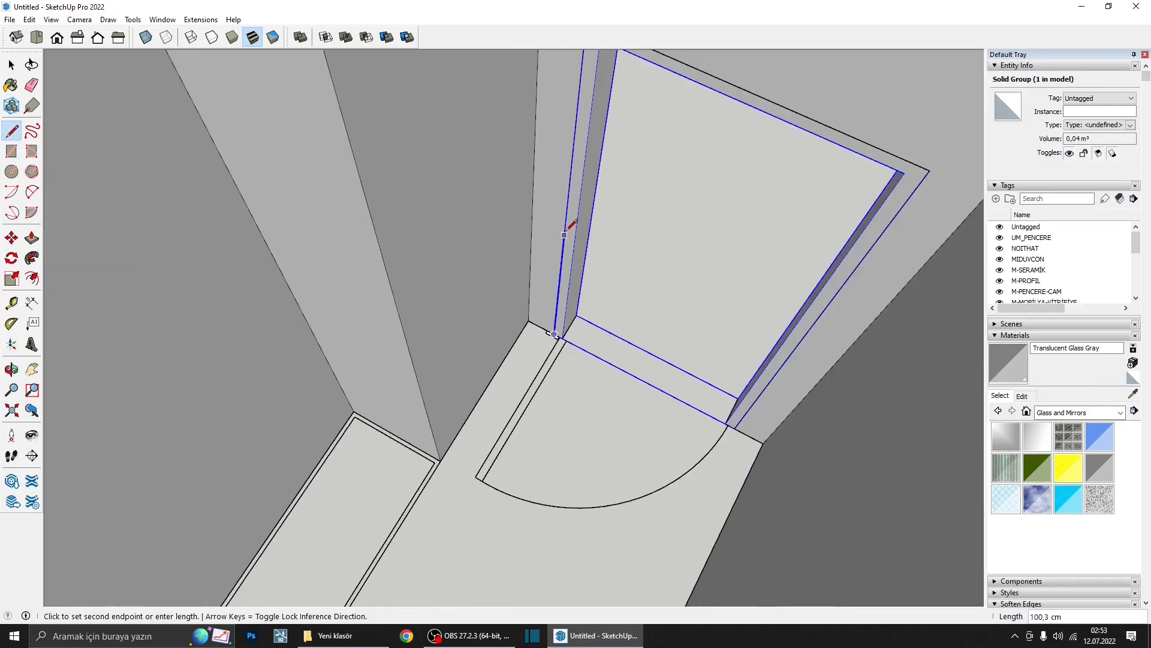
scroll(549, 293, up, 3)
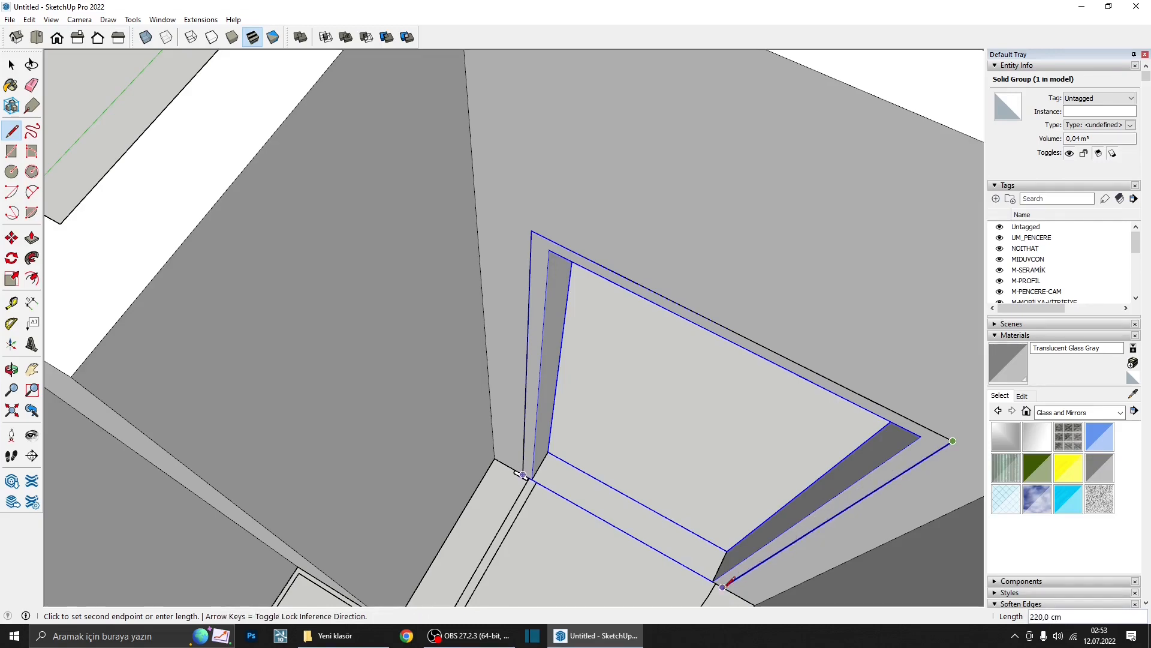
scroll(521, 473, down, 5)
- Select the three traced edges as the path and sweep the casing profile around the door frame with Follow Me
key(space)
scroll(528, 482, up, 6)
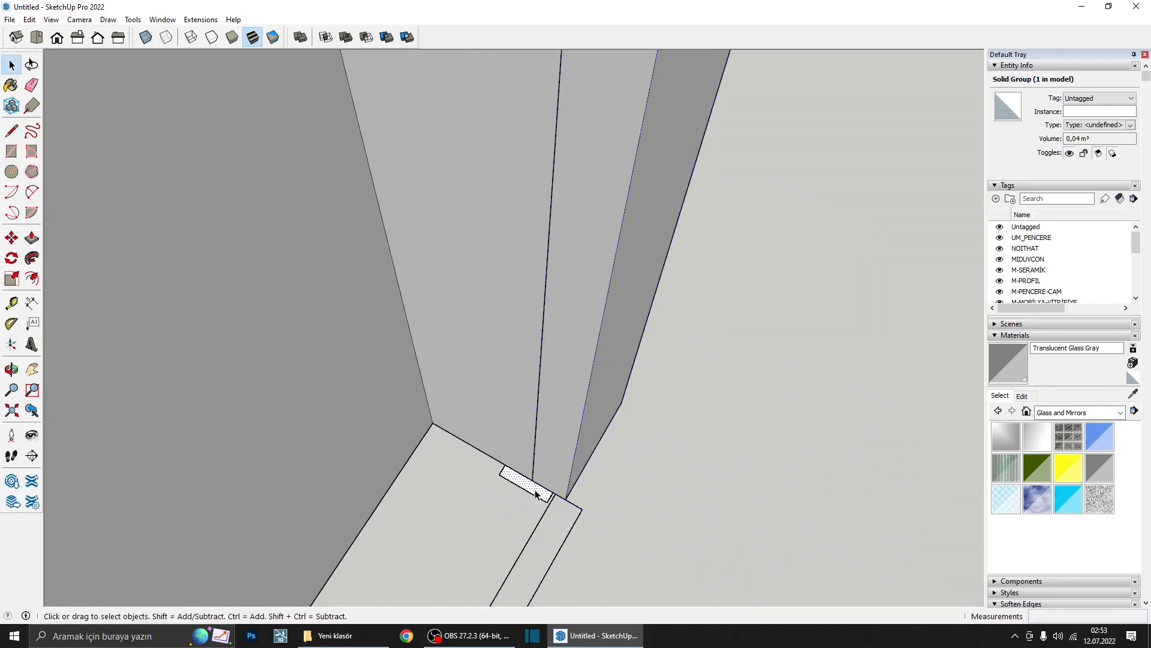
triple_click(534, 489)
scroll(535, 490, up, 3)
middle_drag(535, 489, 544, 412)
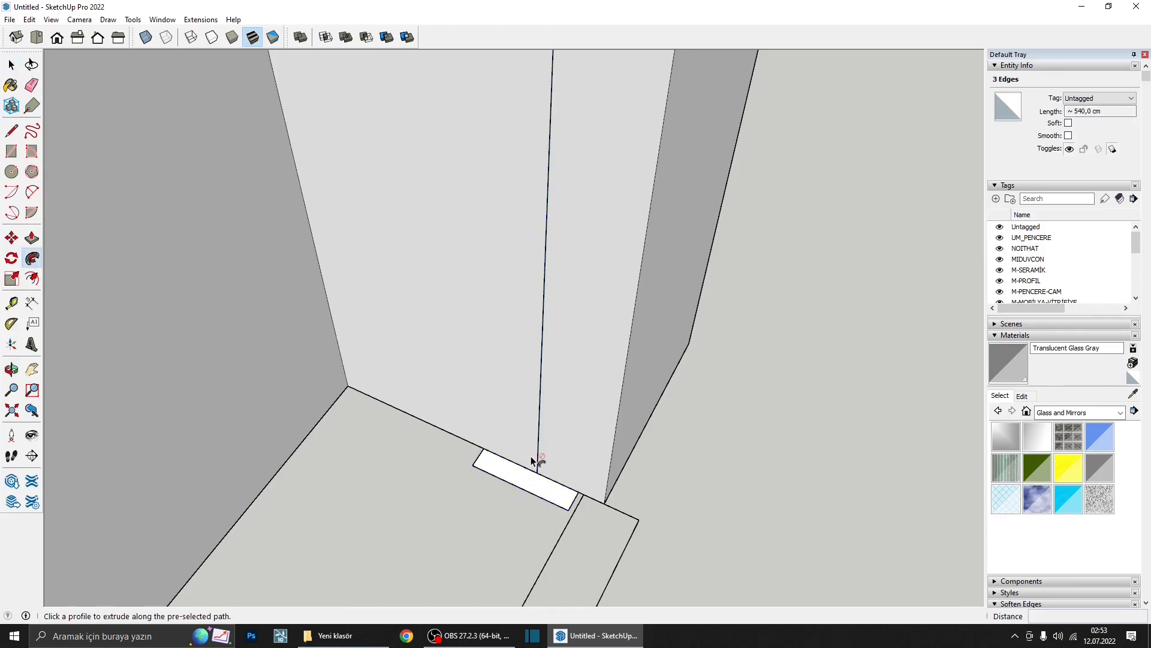
click(532, 461)
- Select the whole swept door casing and reverse its faces
scroll(530, 474, down, 2)
key(space)
triple_click(527, 463)
right_click(526, 449)
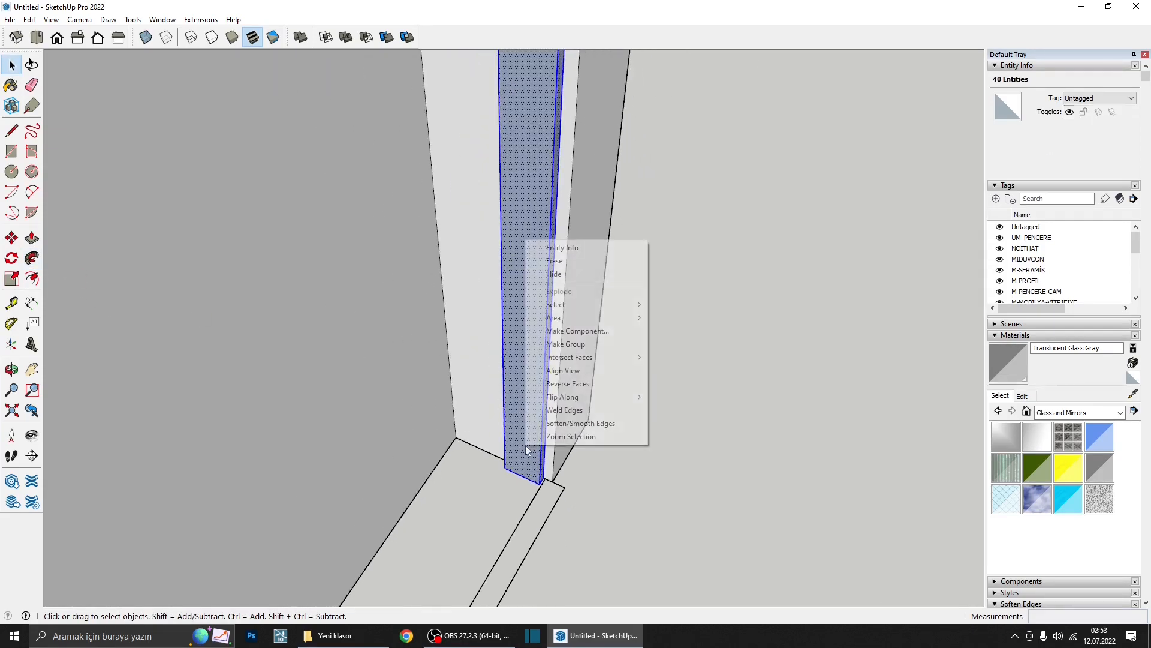
click(570, 383)
middle_drag(570, 384, 450, 523)
middle_drag(625, 403, 759, 314)
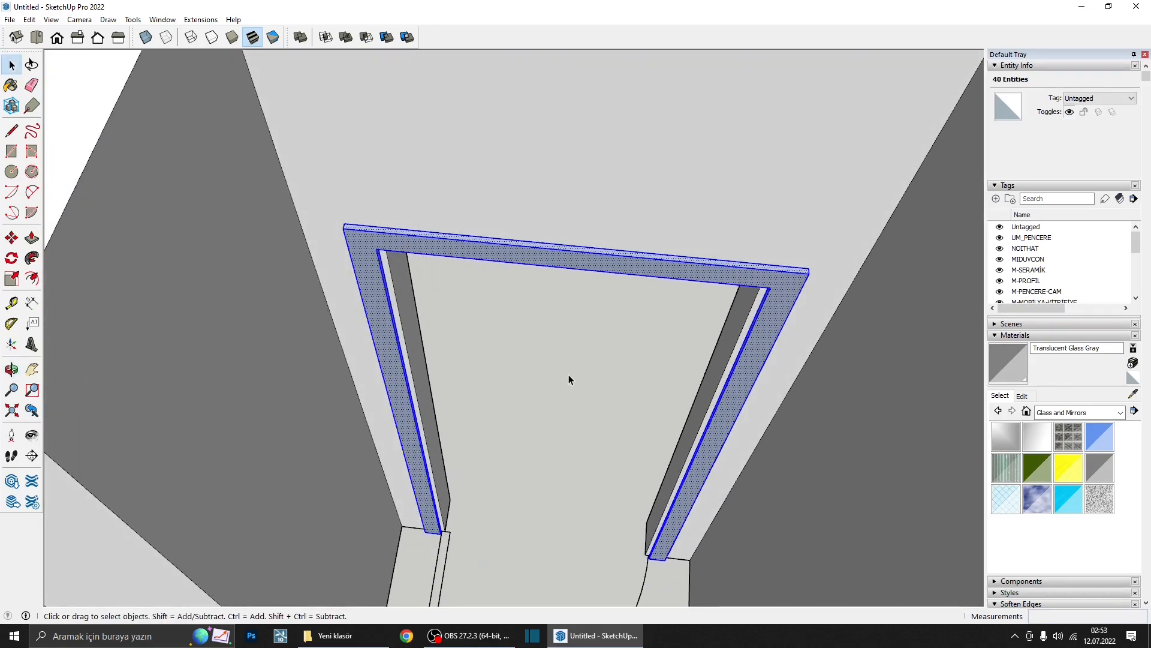
- Make the selected door casing geometry a group
scroll(422, 259, up, 2)
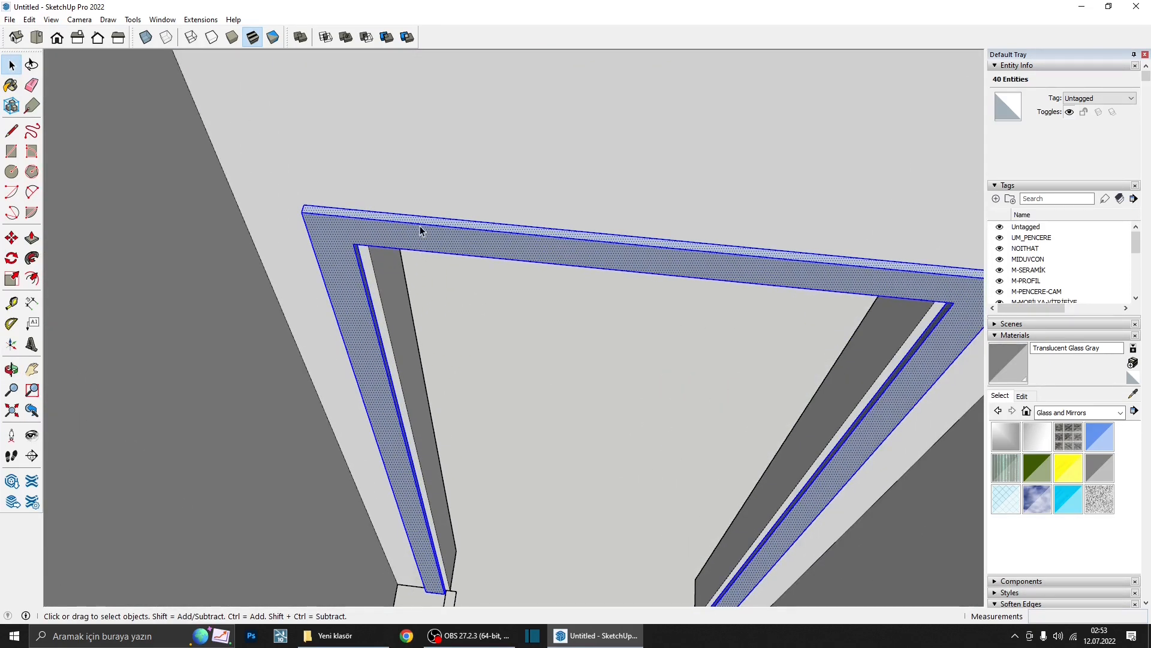
right_click(421, 234)
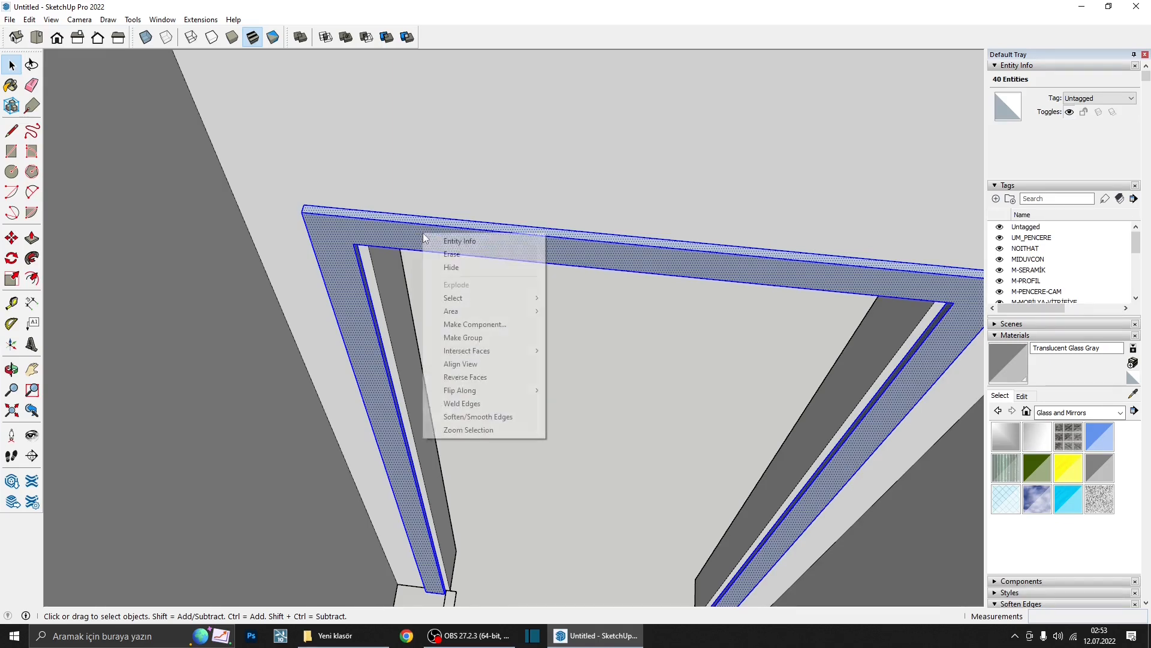
click(473, 363)
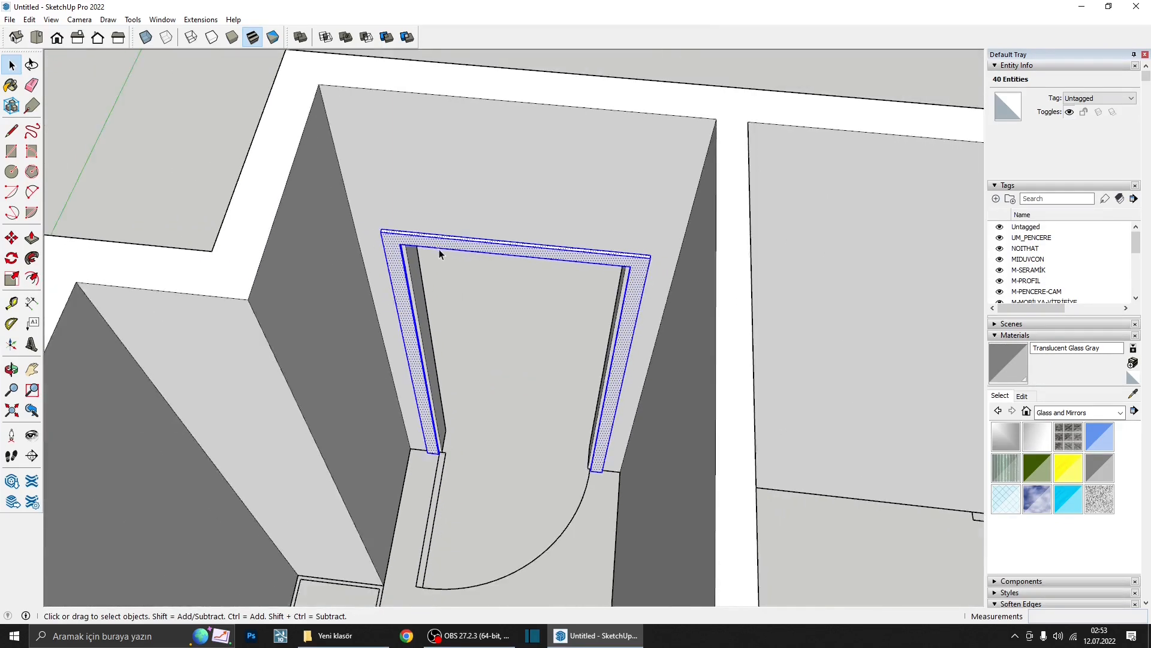
middle_drag(439, 249, 493, 263)
scroll(633, 245, up, 4)
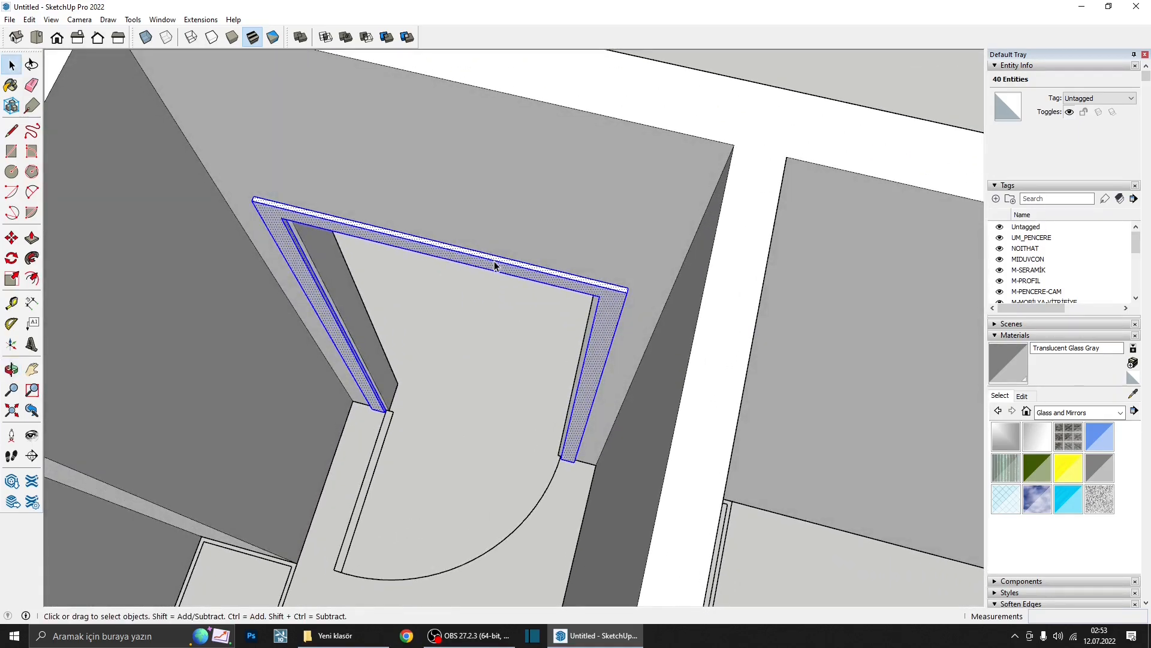
key(ctrl+g)
scroll(479, 317, down, 1)
middle_drag(478, 330, 441, 303)
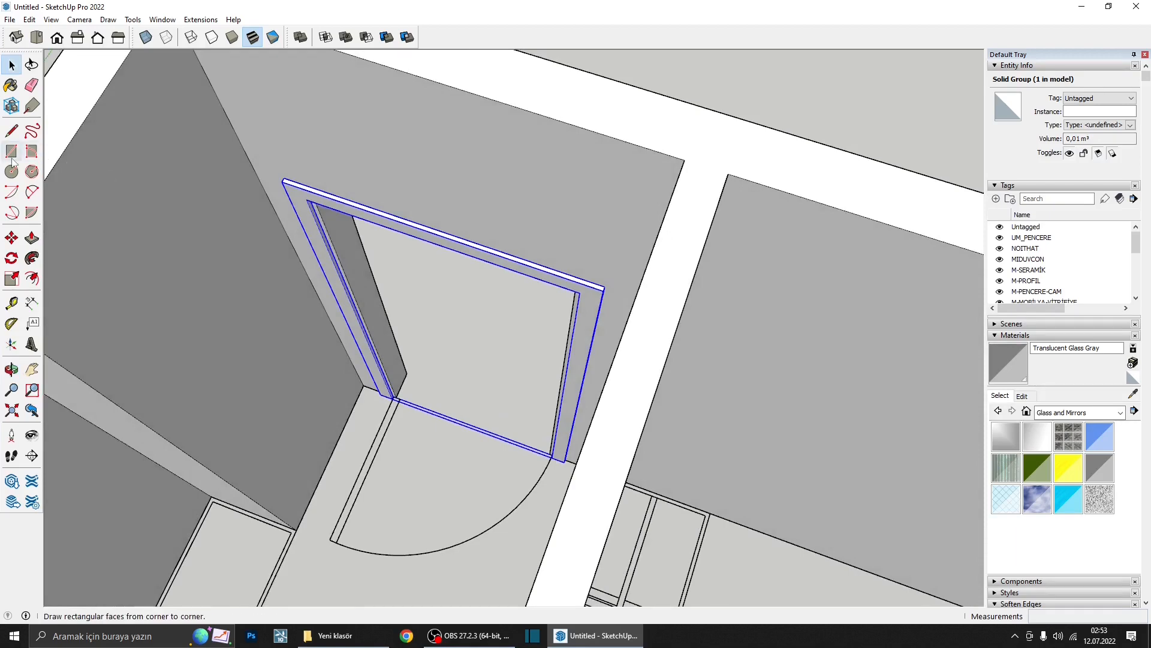
- Draw a rectangle for the door leaf across the frame opening, from a floor corner to the opposite upper corner
scroll(414, 391, up, 3)
click(398, 398)
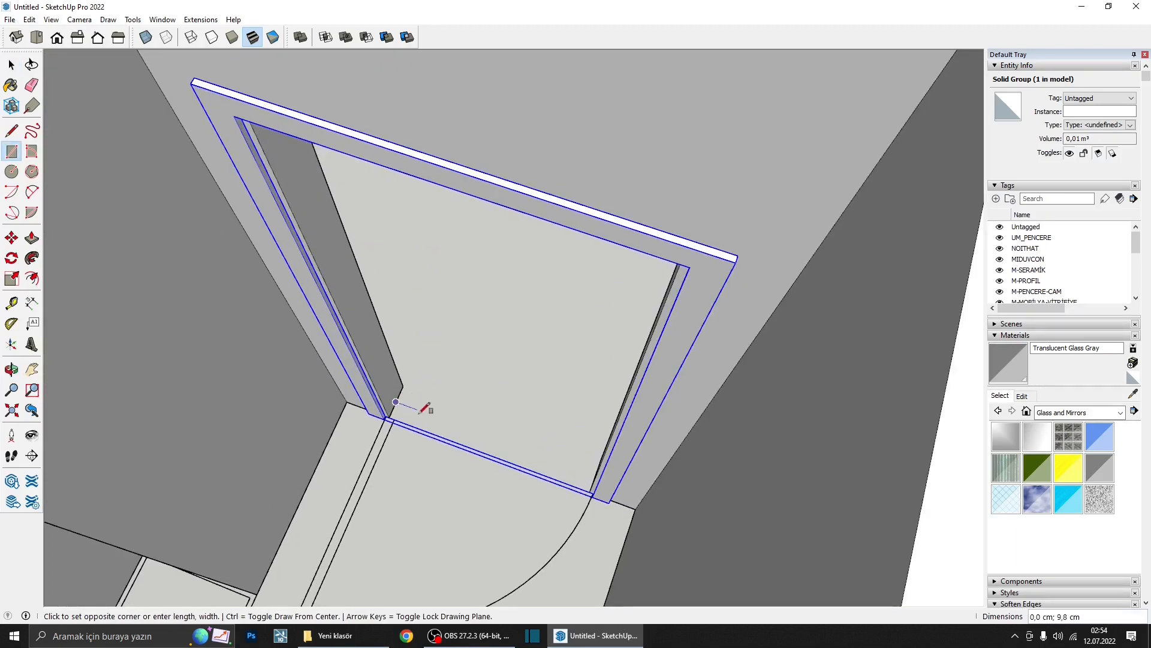
middle_drag(429, 403, 602, 189)
scroll(586, 322, up, 3)
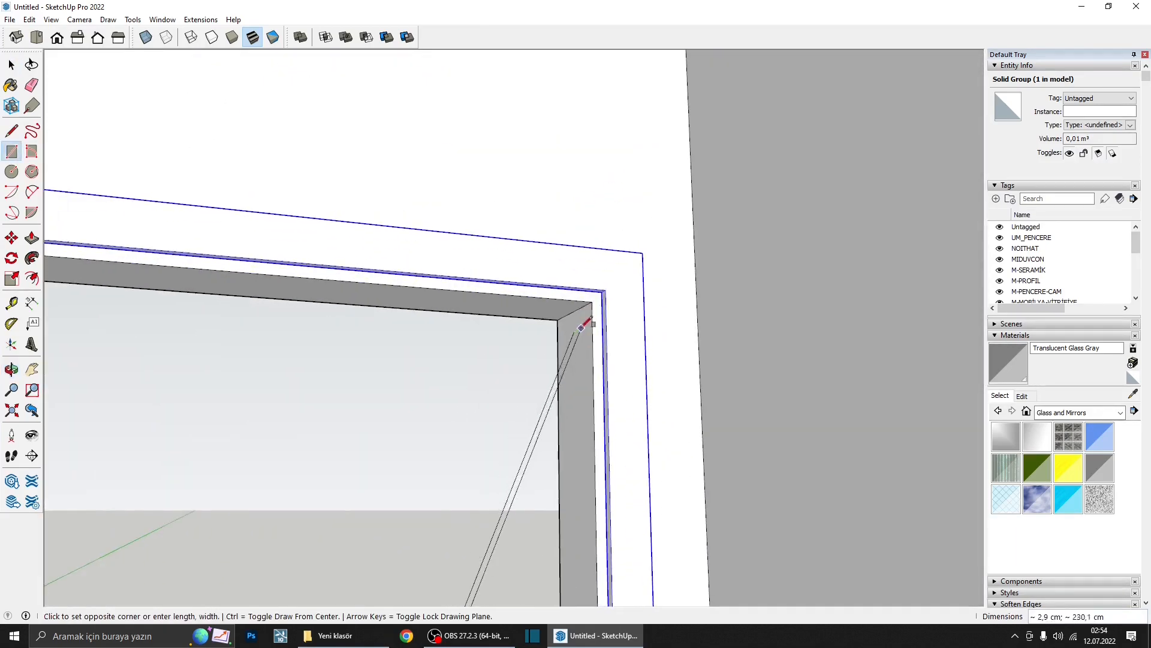
click(579, 308)
scroll(576, 354, down, 3)
middle_drag(575, 368, 793, 639)
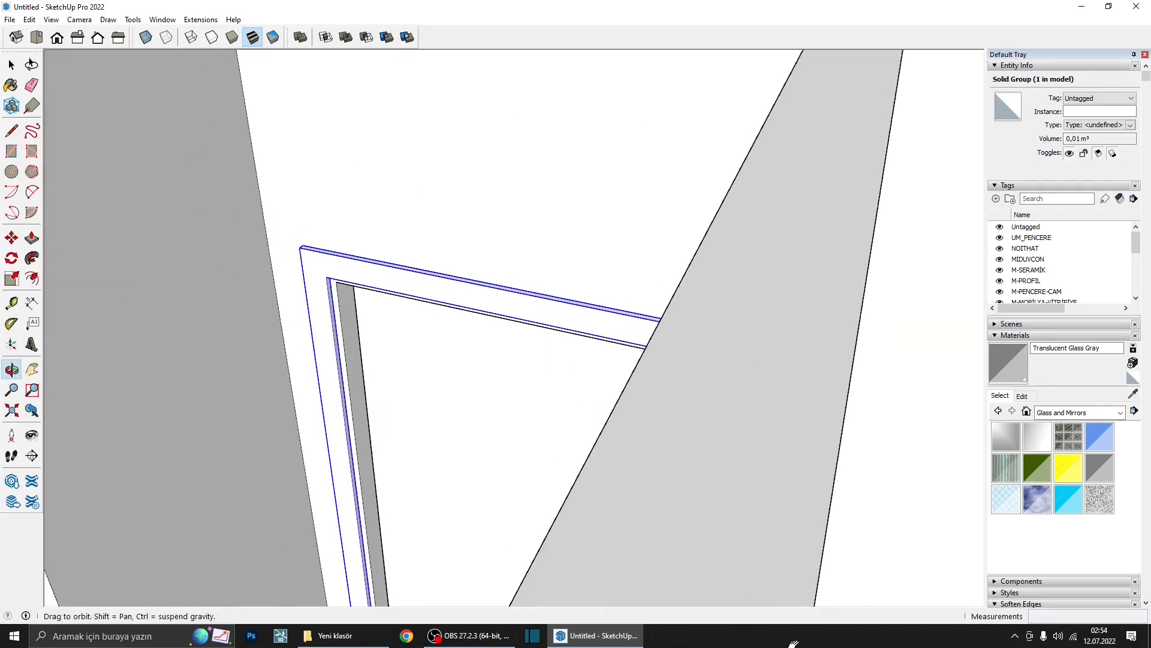
middle_drag(336, 414, 488, 425)
- Extrude the door leaf rectangle 5 cm with Push/Pull
key(p)
click(486, 445)
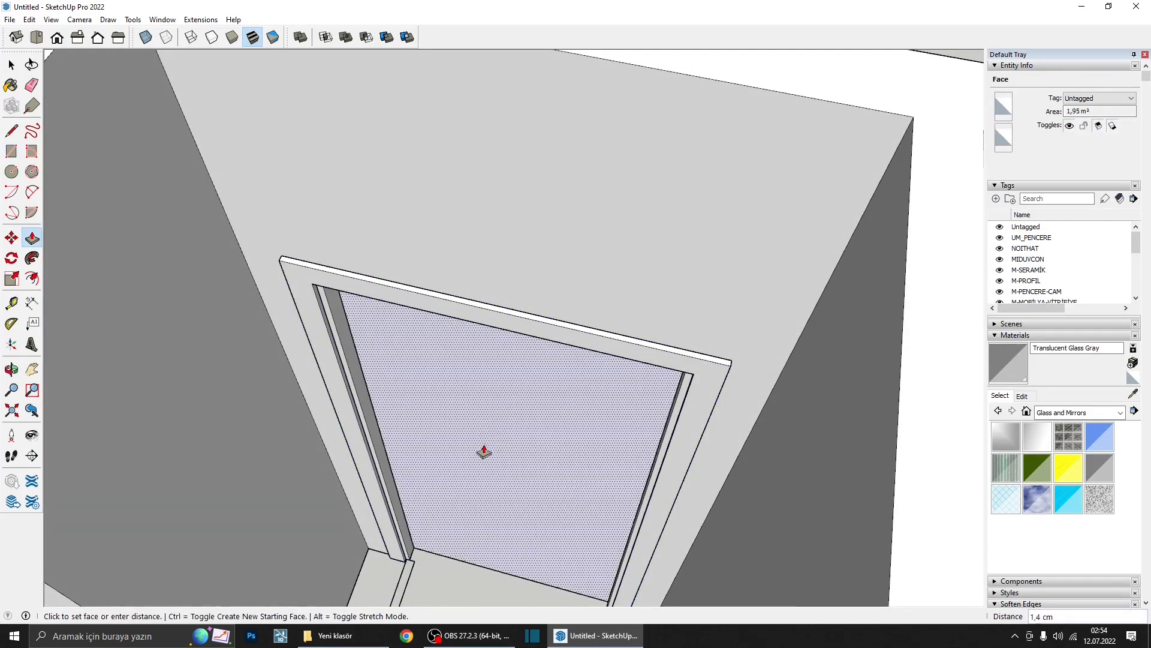
text(5)
key(Return)
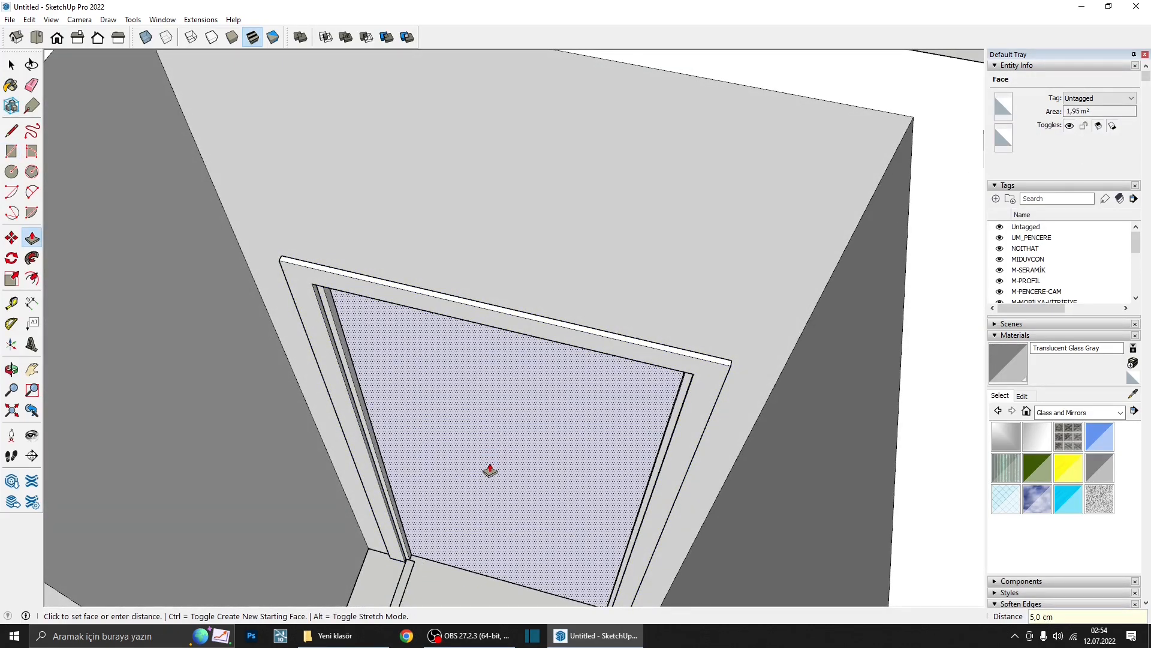
scroll(490, 469, down, 3)
mouse_move(490, 469)
middle_down()
mouse_move(478, 480)
mouse_move(473, 465)
middle_up()
- Select the extruded door leaf and make it a group
key(space)
click(491, 454)
right_click(493, 454)
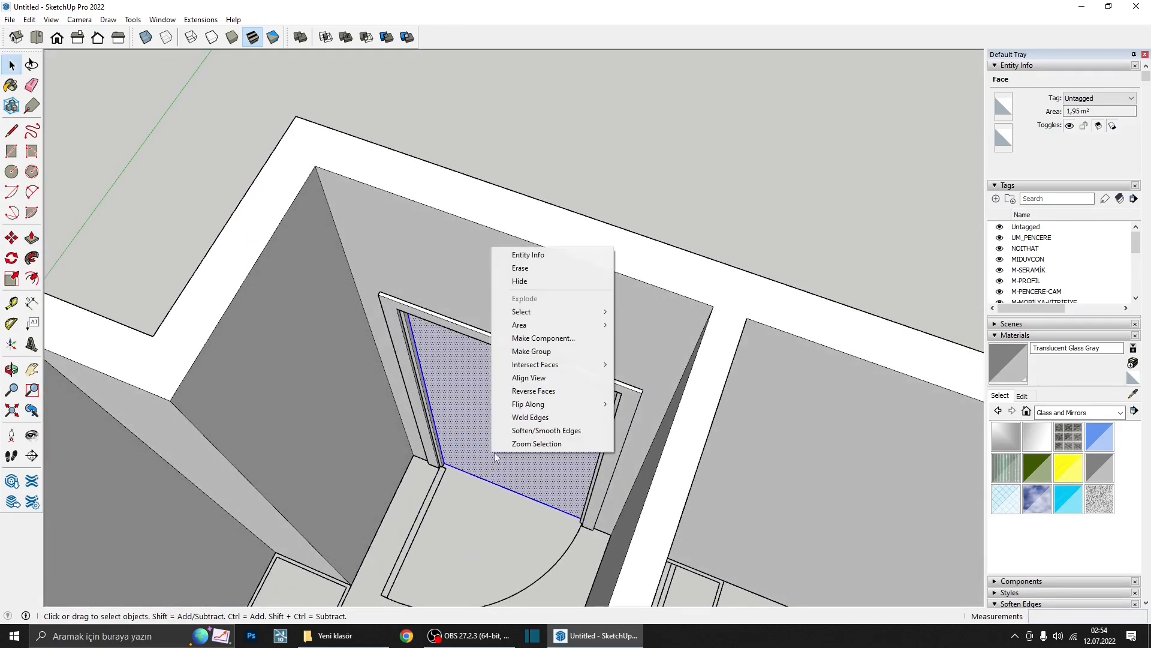
click(531, 351)
middle_drag(531, 351, 527, 377)
scroll(524, 434, up, 3)
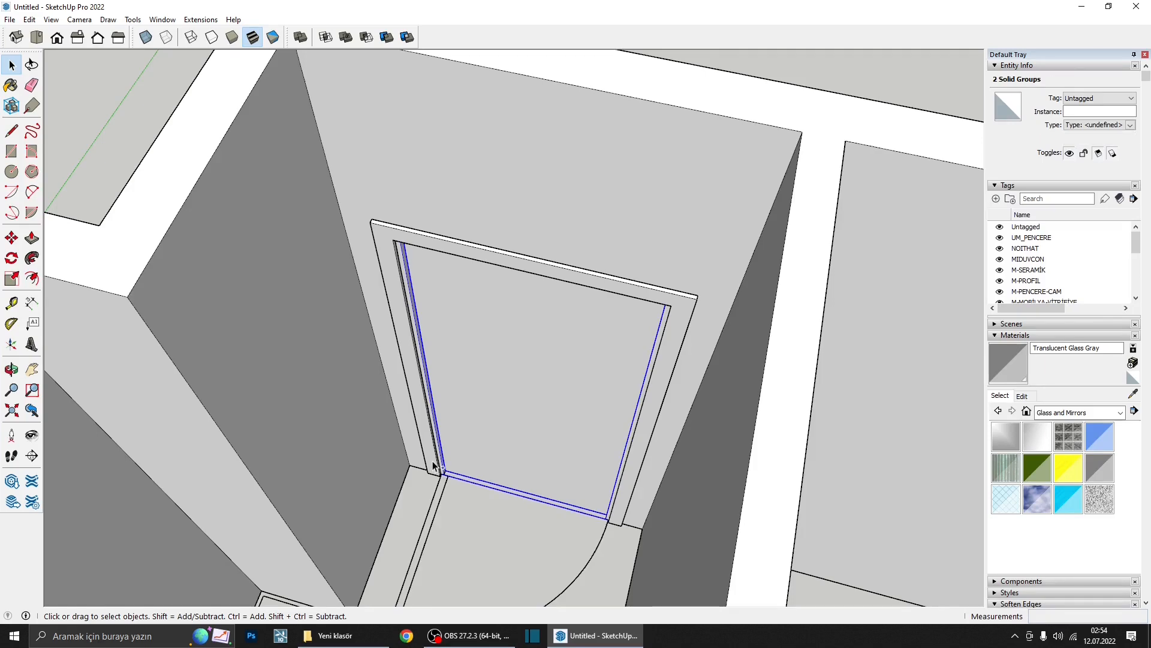
- Select the leaf, frame and casing groups and combine them into one door group
scroll(439, 473, up, 4)
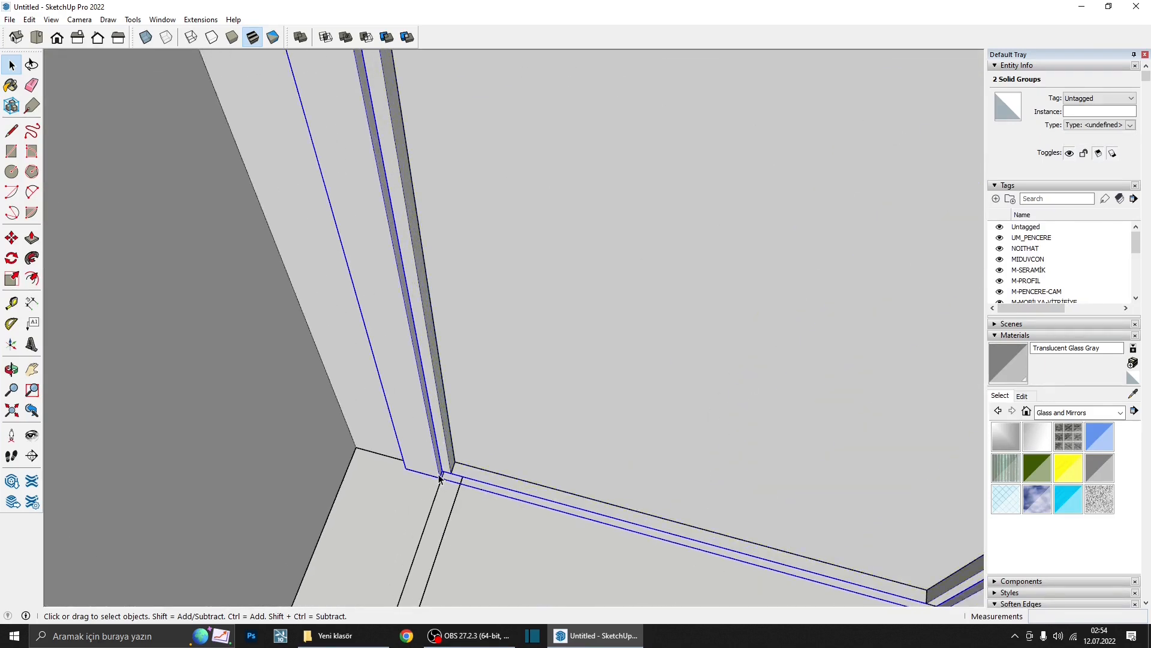
scroll(490, 454, down, 3)
right_click(537, 430)
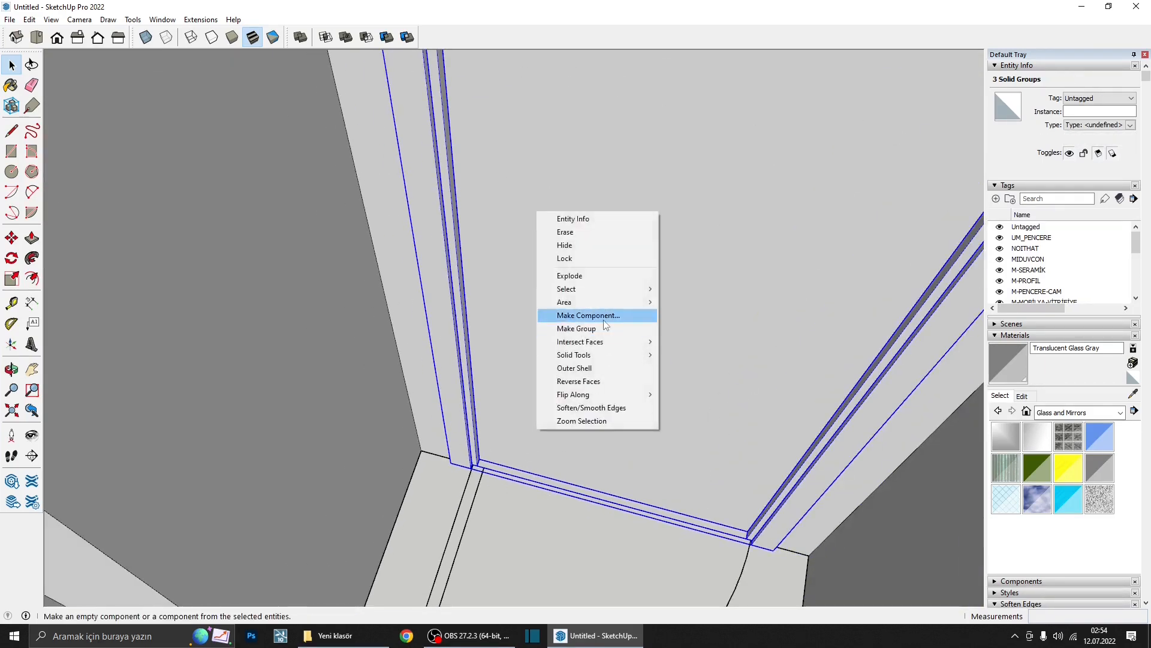
click(601, 331)
scroll(545, 379, down, 5)
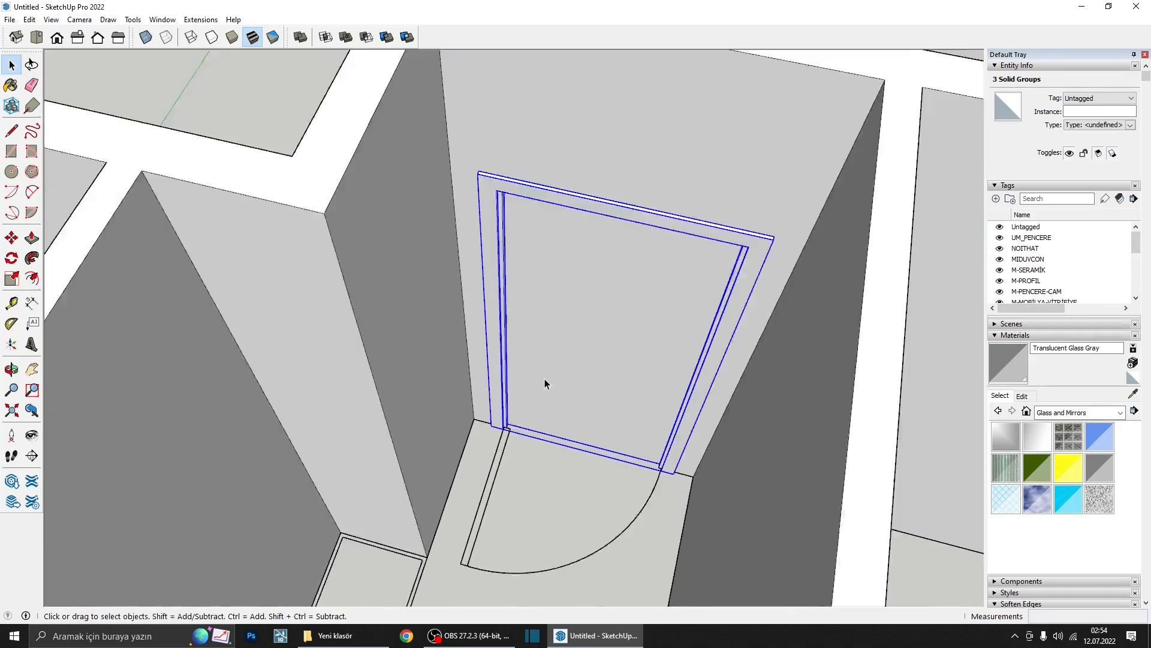
- Copy the door group by a floor-level frame corner to the matching corner of the adjoining room's doorway
middle_drag(544, 379, 610, 231)
scroll(610, 230, up, 4)
scroll(533, 306, up, 8)
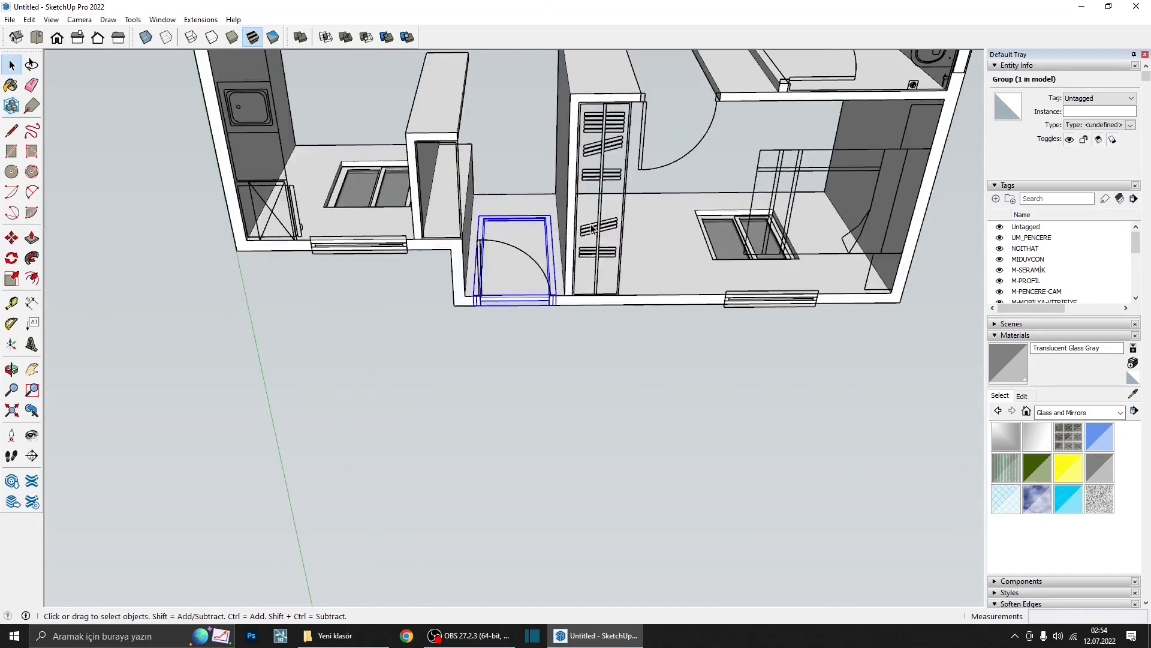
scroll(533, 306, up, 2)
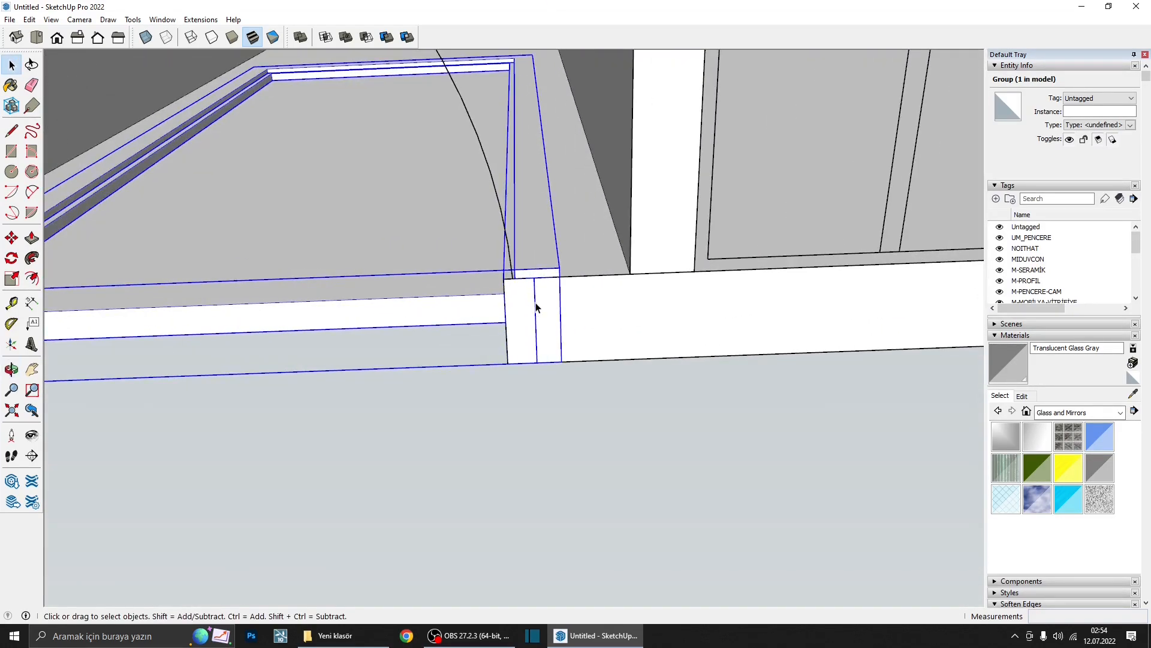
key(m)
click(537, 279)
scroll(586, 324, down, 7)
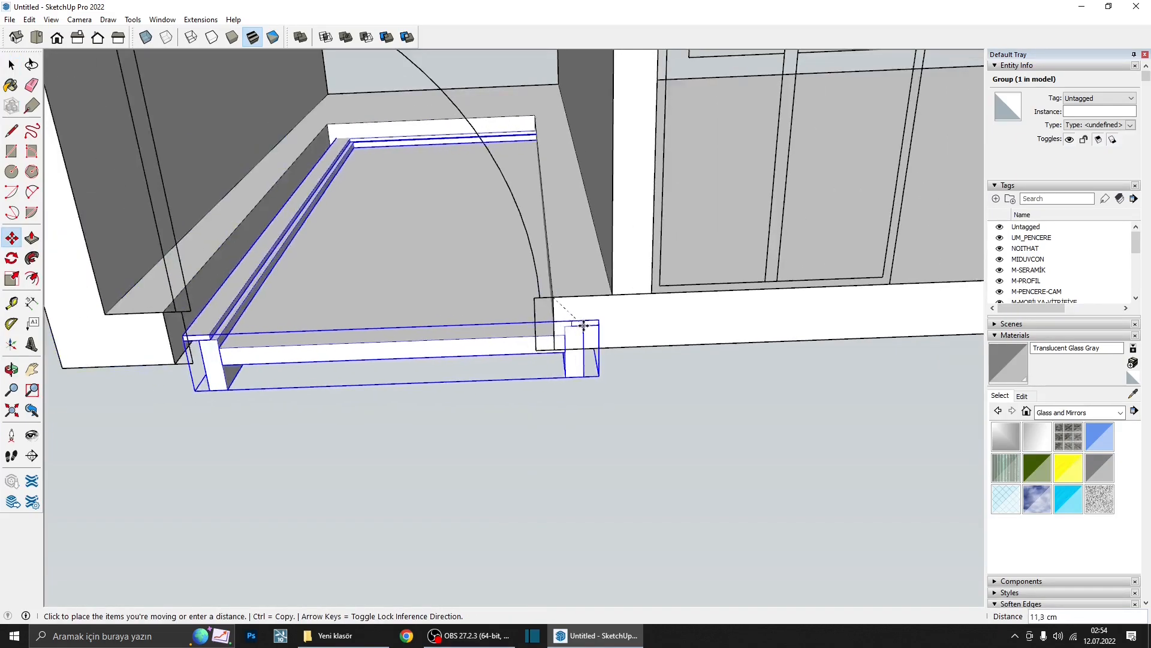
key(ctrl)
middle_drag(582, 207, 594, 300)
scroll(635, 282, up, 8)
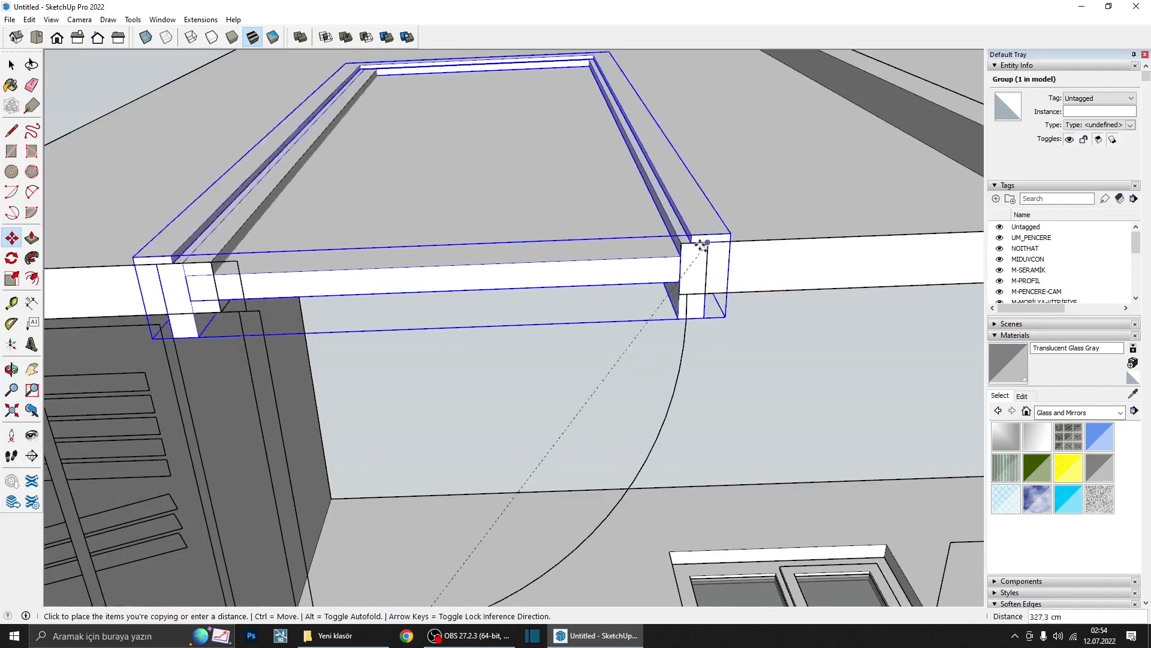
middle_drag(706, 248, 260, 322)
click(570, 247)
- Open the copied door group and scale its frame in depth to match the thinner wall's thickness
key(space)
double_click(481, 269)
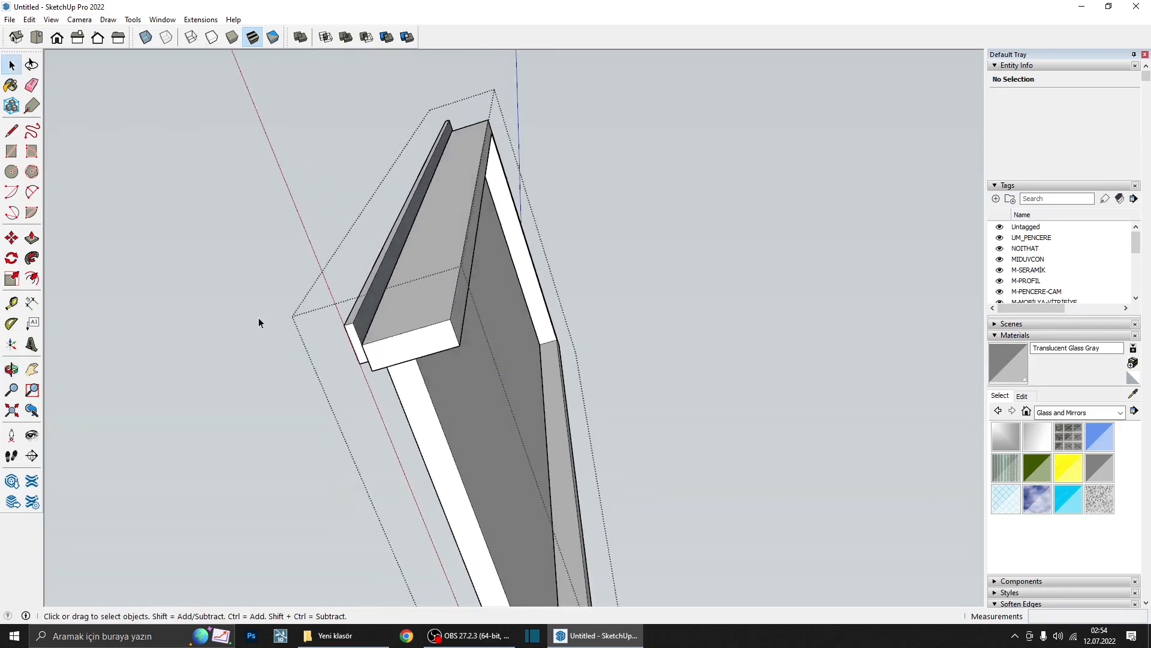
key(i)
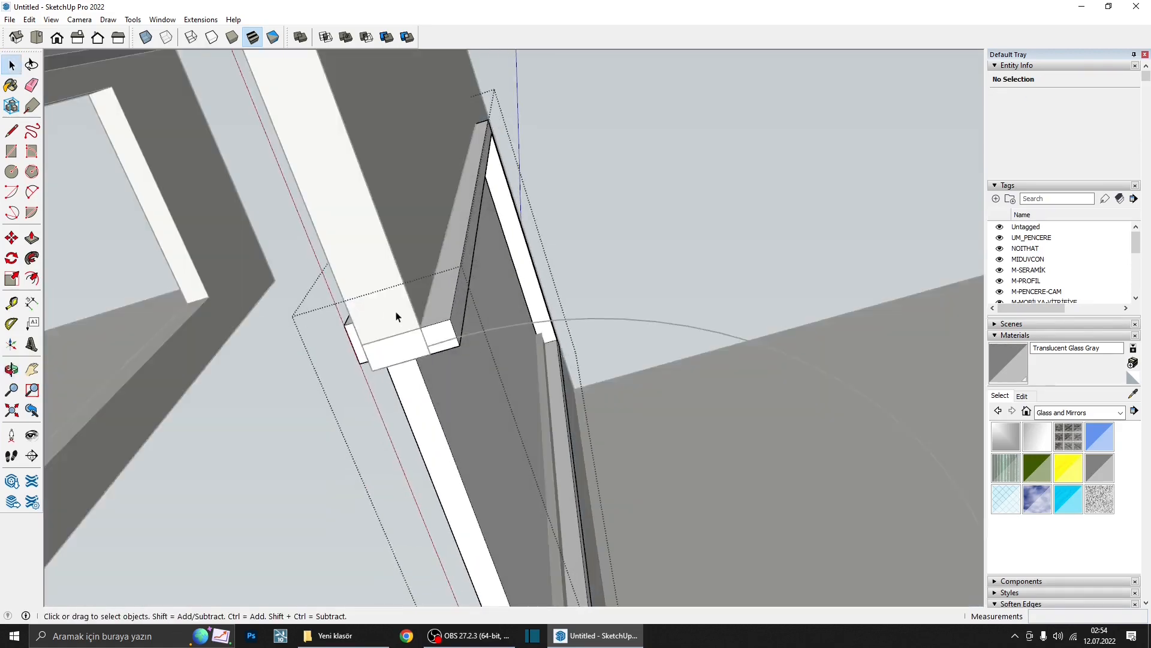
key(p)
key(space)
click(458, 318)
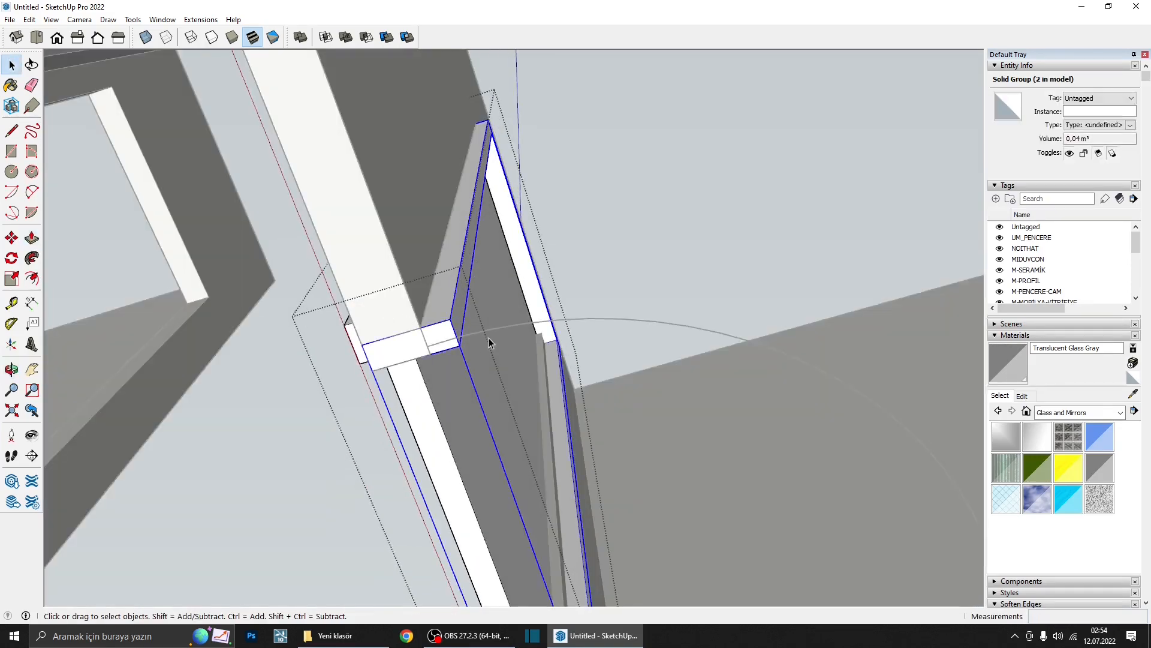
key(s)
click(529, 337)
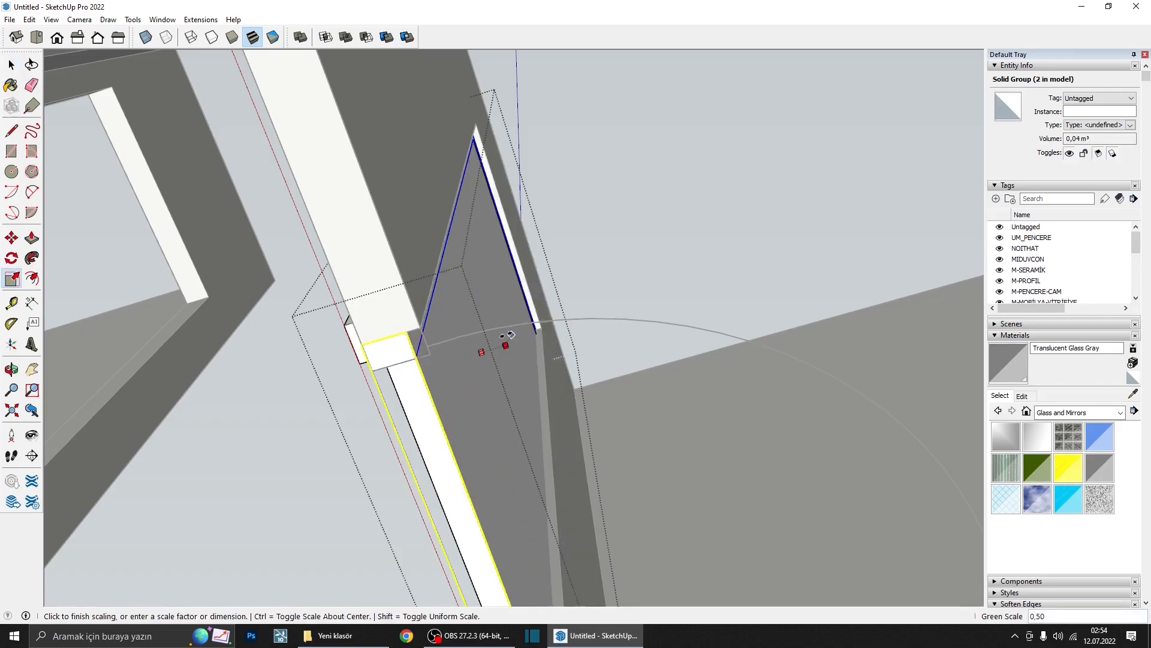
click(421, 327)
- Open the copied door's frame group and move its overlapping side jamb inward to the wall opening's edge
middle_drag(405, 328, 678, 350)
scroll(378, 354, down, 4)
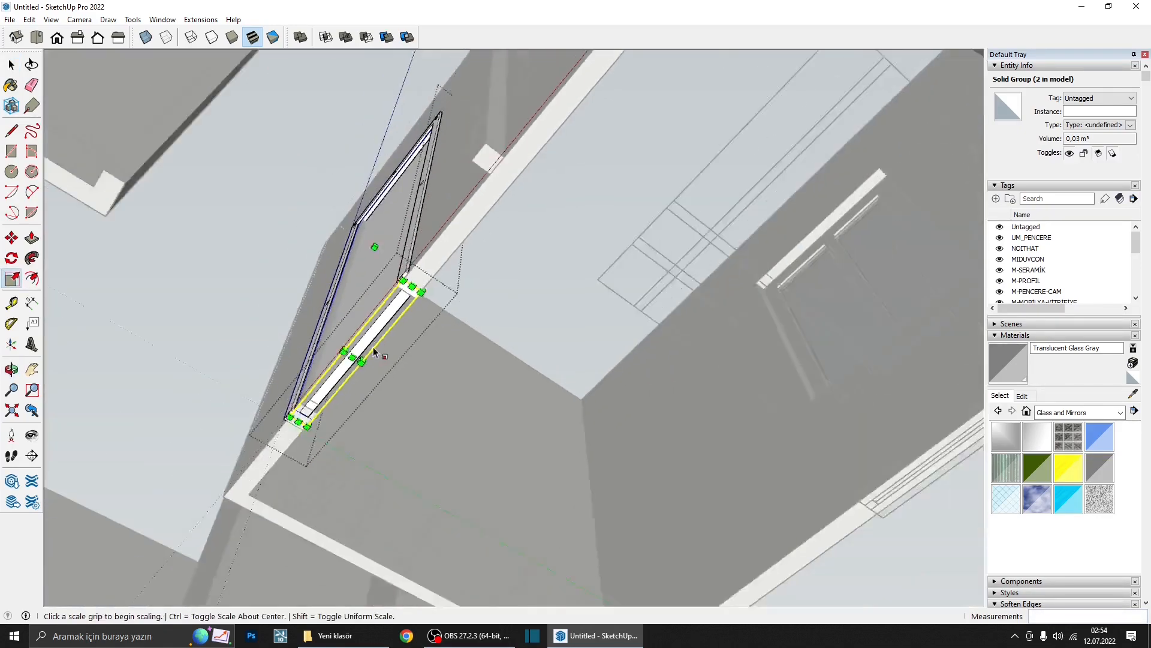
mouse_move(378, 355)
middle_down()
mouse_move(644, 405)
mouse_move(563, 422)
mouse_move(509, 416)
mouse_move(520, 468)
middle_up()
scroll(563, 422, up, 2)
scroll(522, 476, up, 3)
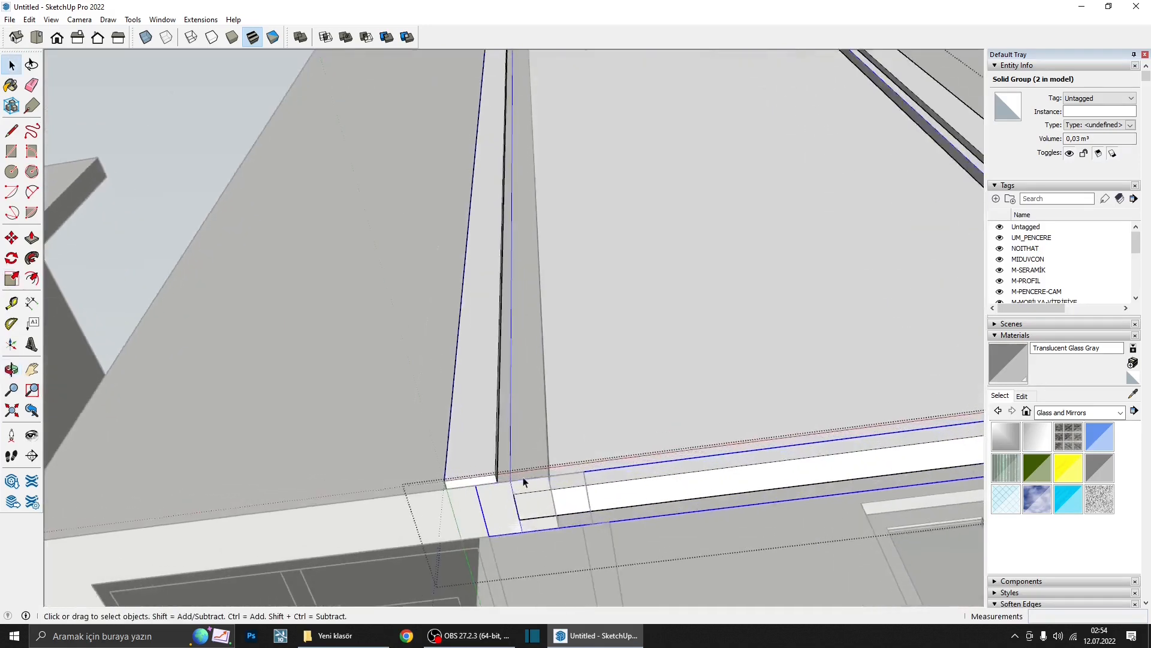
scroll(543, 470, down, 2)
scroll(593, 423, down, 1)
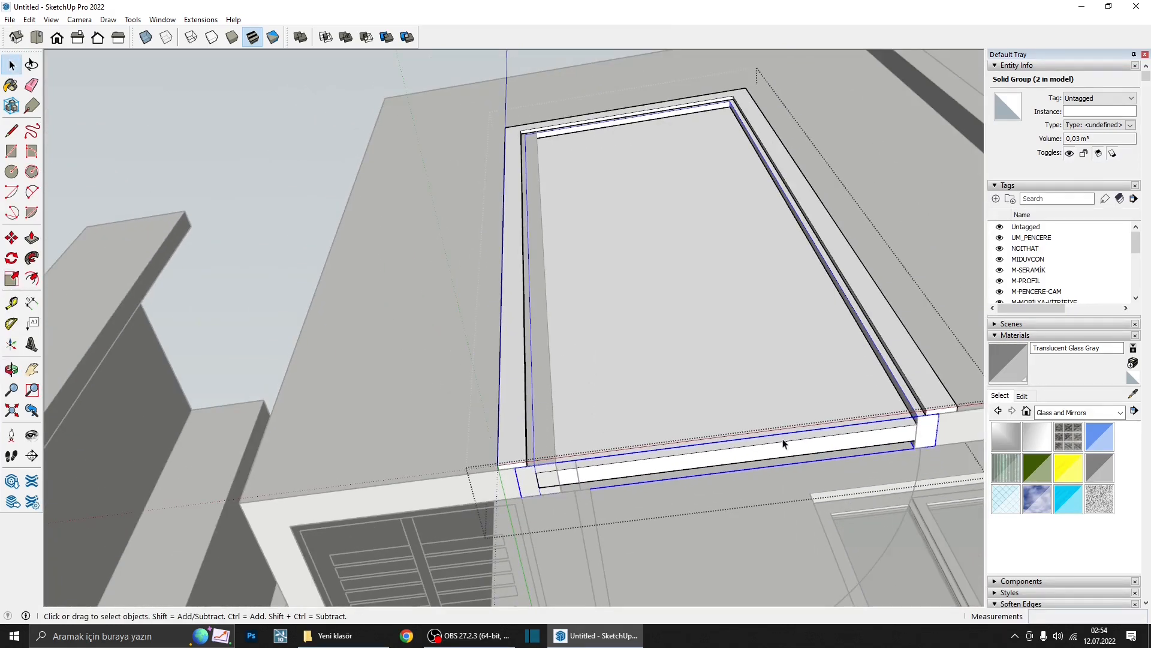
click(927, 437)
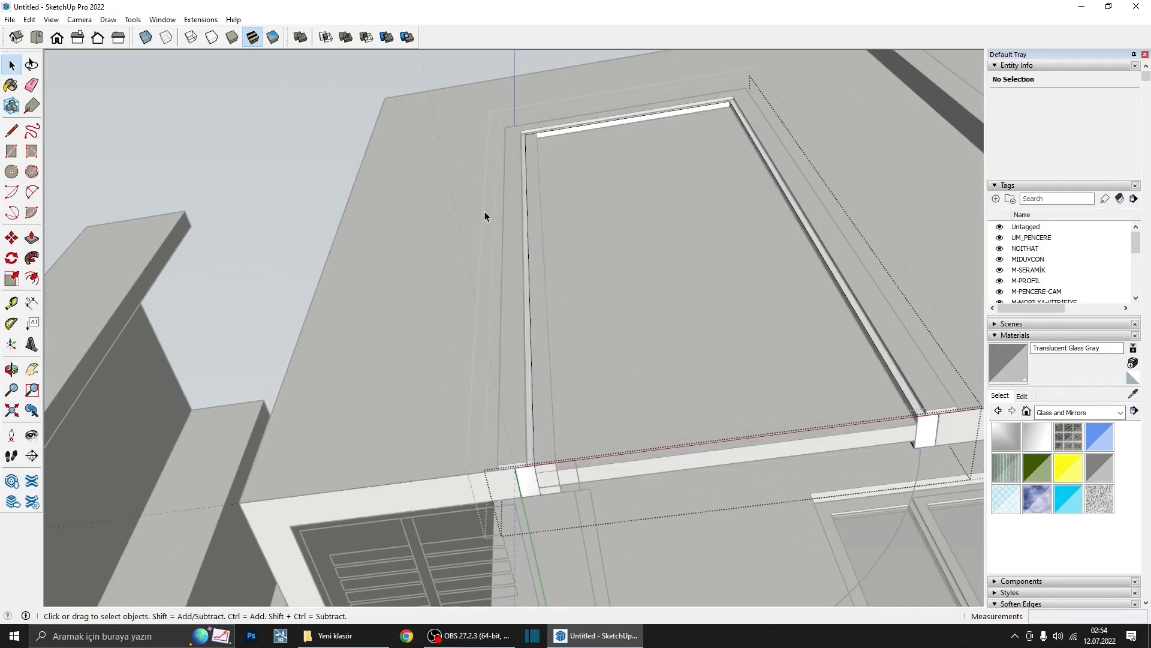
drag(629, 476, 629, 473)
scroll(546, 471, up, 2)
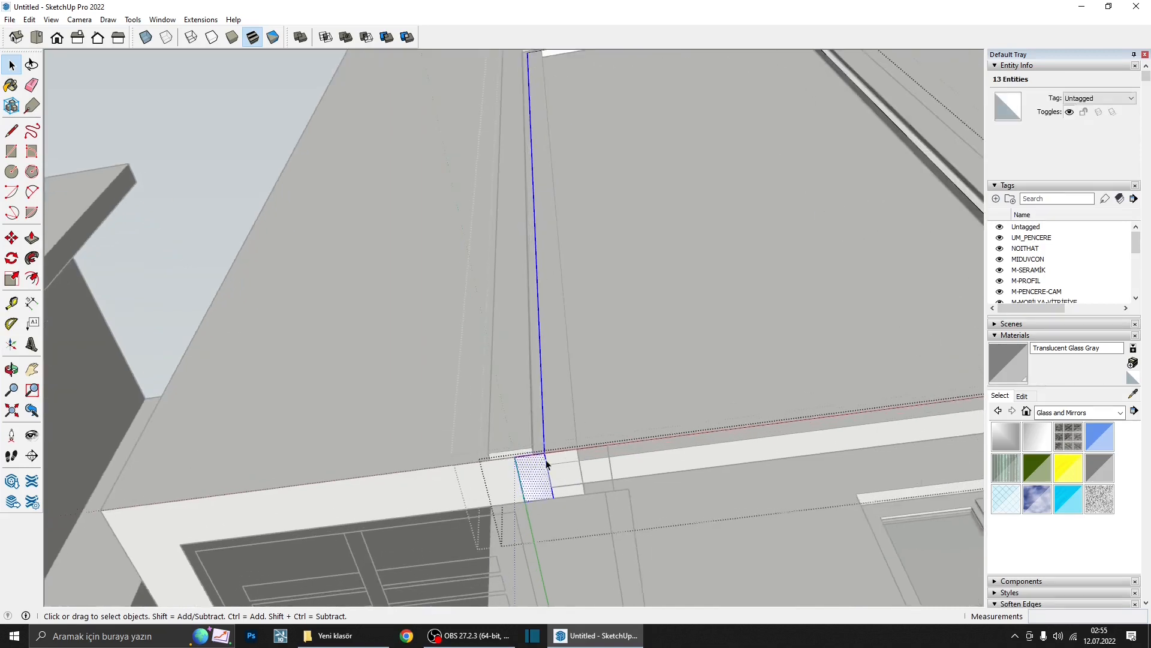
scroll(546, 463, down, 3)
middle_drag(545, 463, 576, 321)
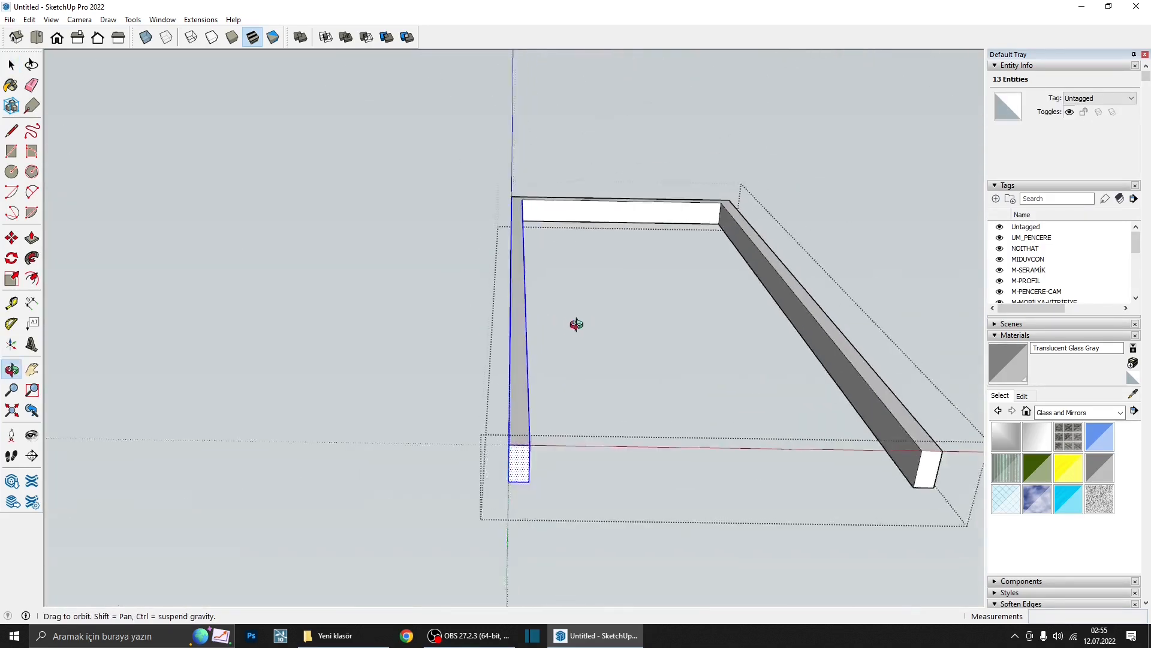
scroll(532, 451, up, 3)
scroll(532, 451, up, 2)
key(m)
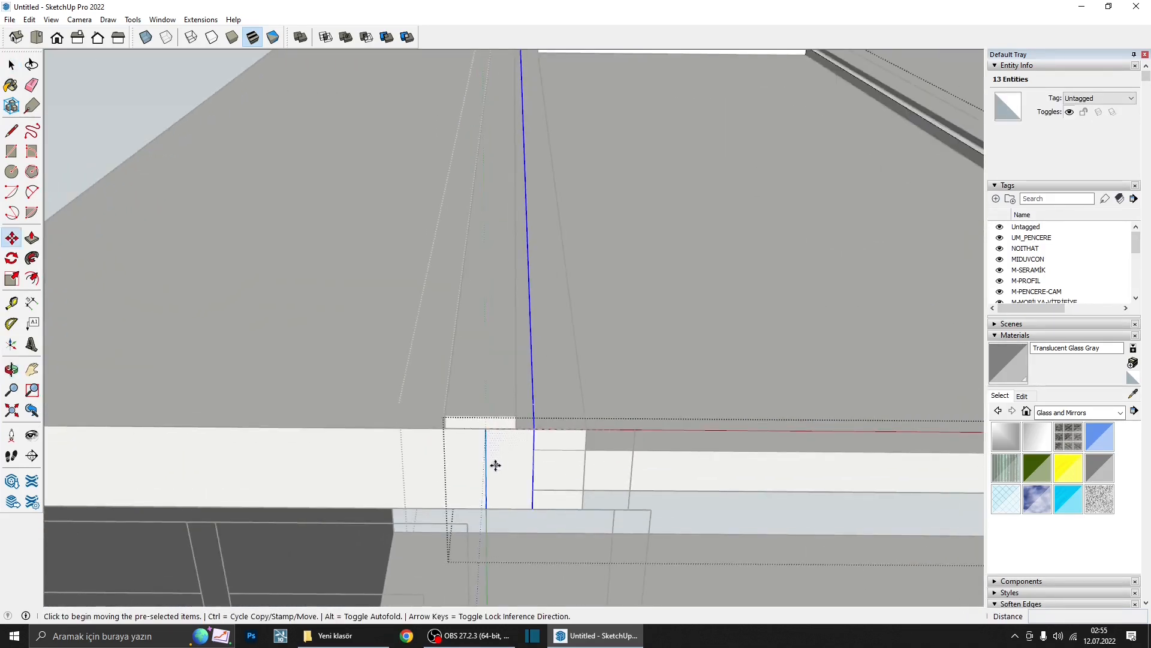
click(485, 468)
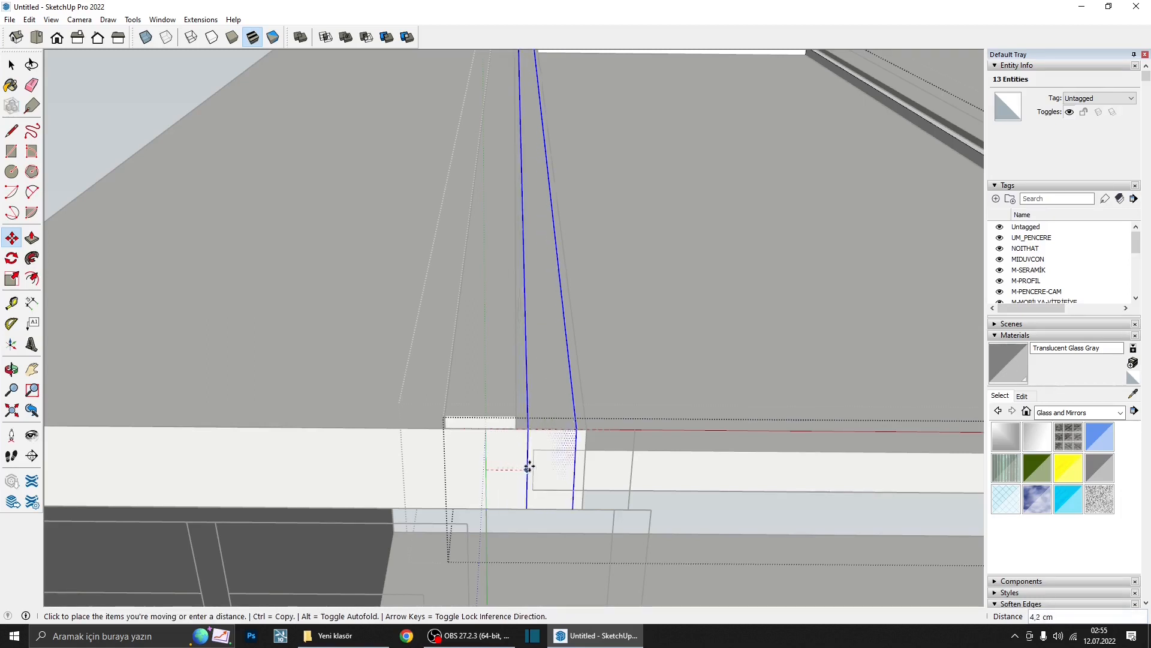
click(585, 467)
key(space)
- Open the door leaf group and push its side face in about 10 cm to meet the moved jamb
click(668, 478)
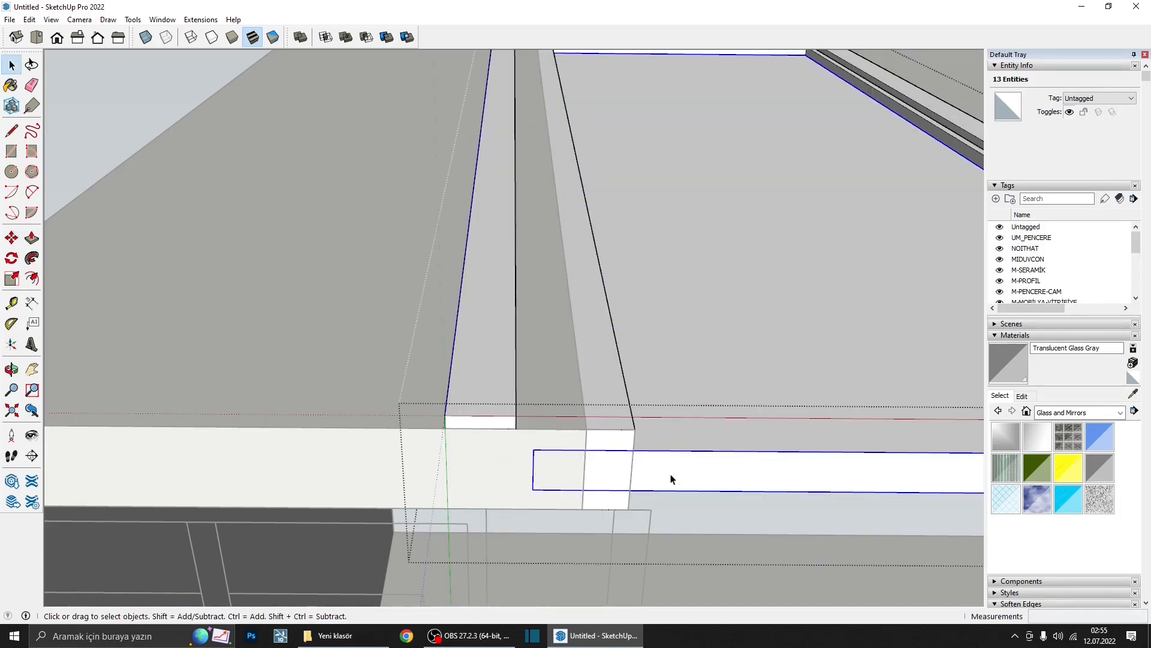
scroll(675, 472, down, 2)
double_click(676, 469)
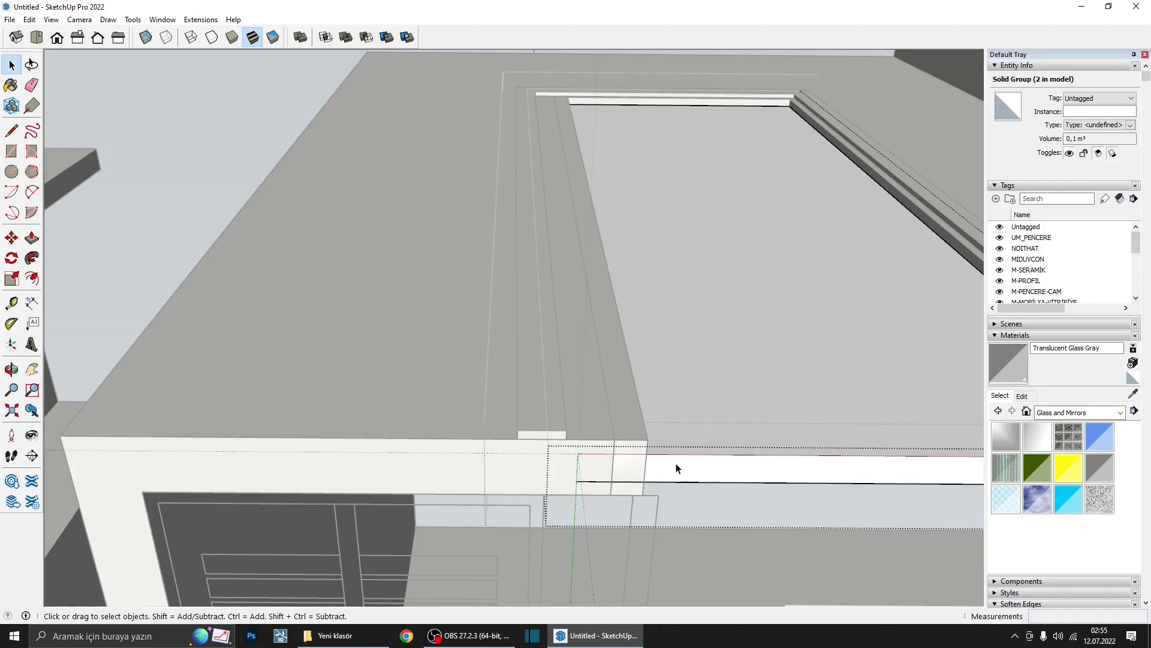
double_click(610, 418)
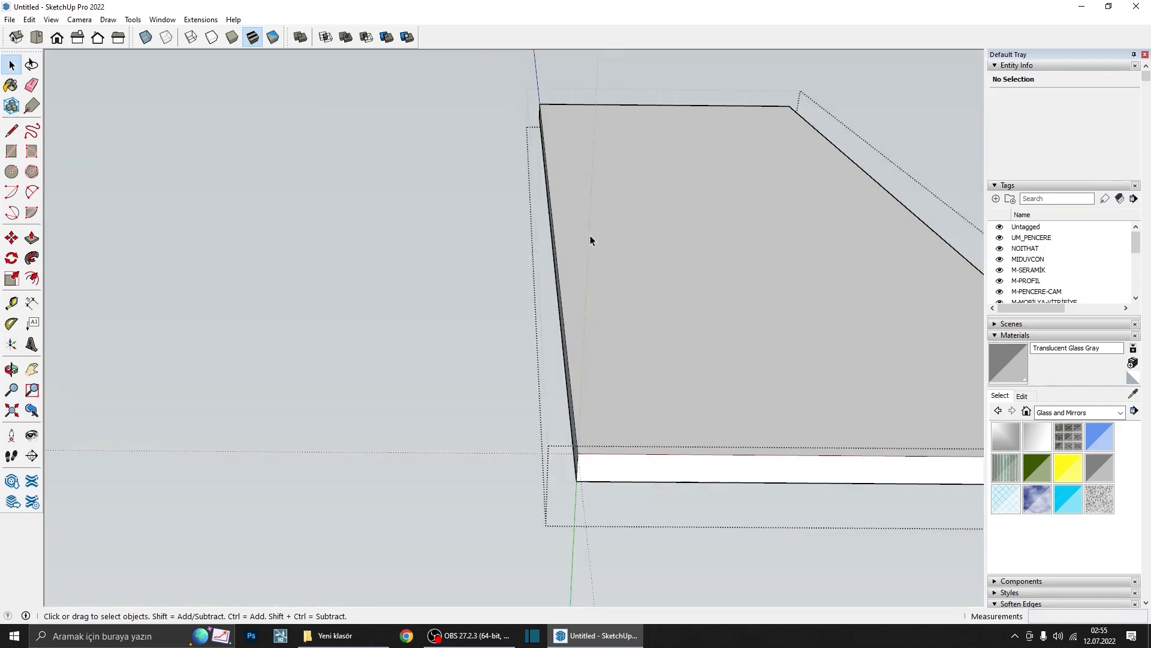
middle_drag(668, 461, 595, 463)
key(p)
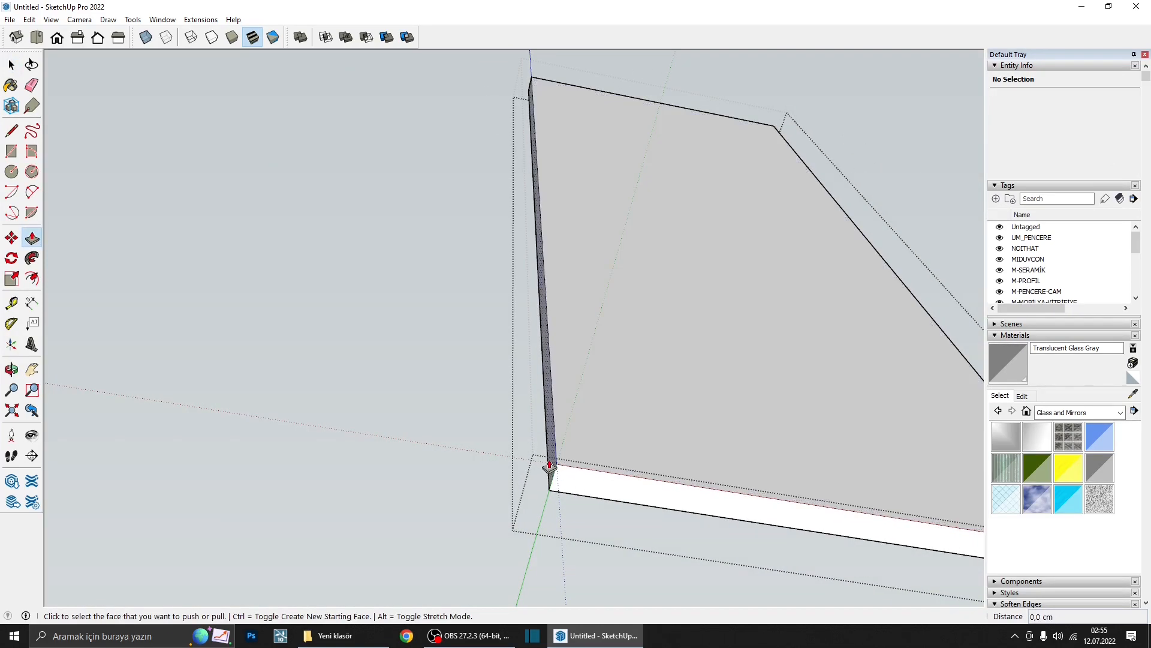
click(549, 465)
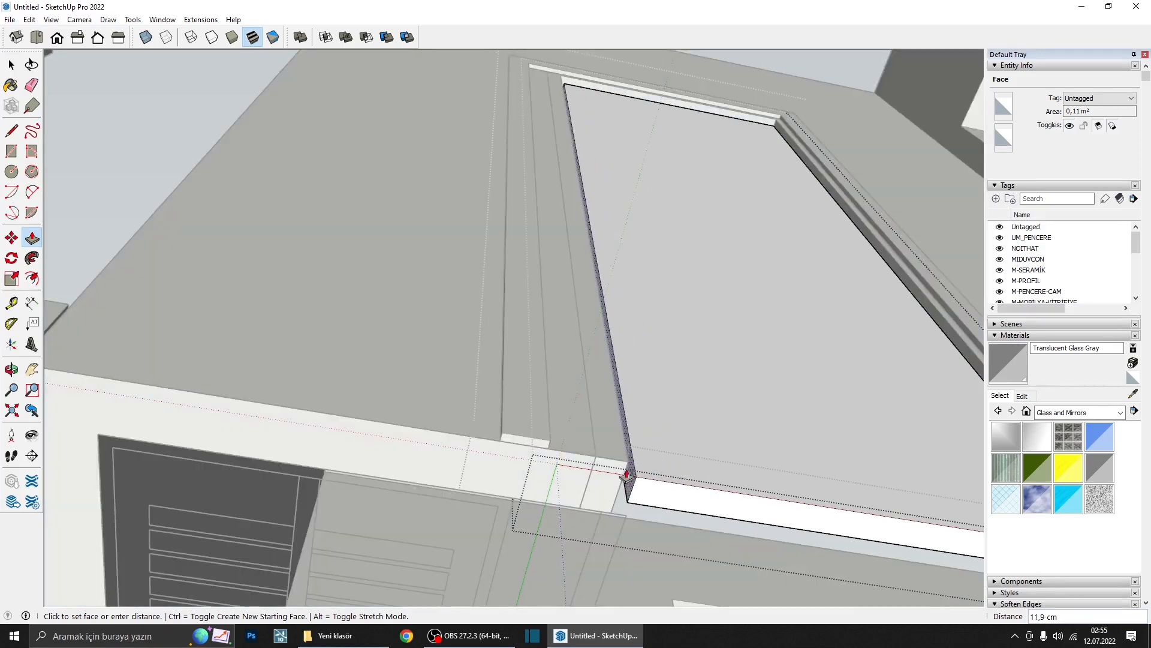
click(628, 464)
middle_drag(451, 483, 375, 493)
click(375, 494)
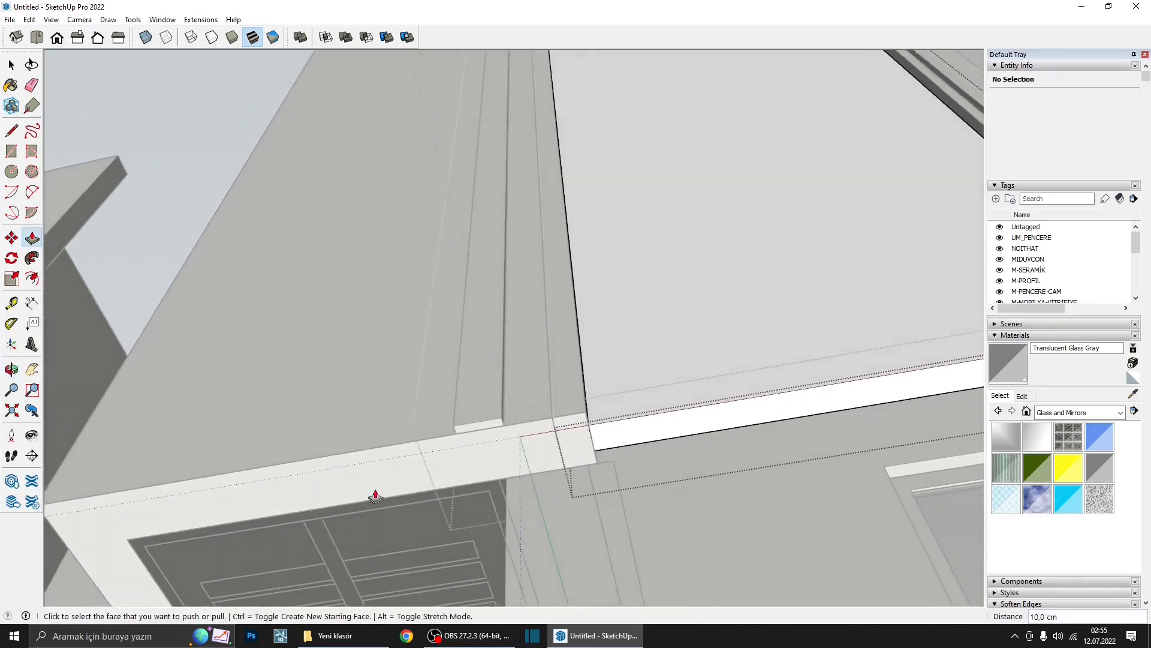
- Open the casing group and move its side strip inward to line up with the shifted jamb
key(space)
click(487, 407)
scroll(524, 361, down, 3)
middle_drag(525, 361, 540, 393)
scroll(514, 475, down, 3)
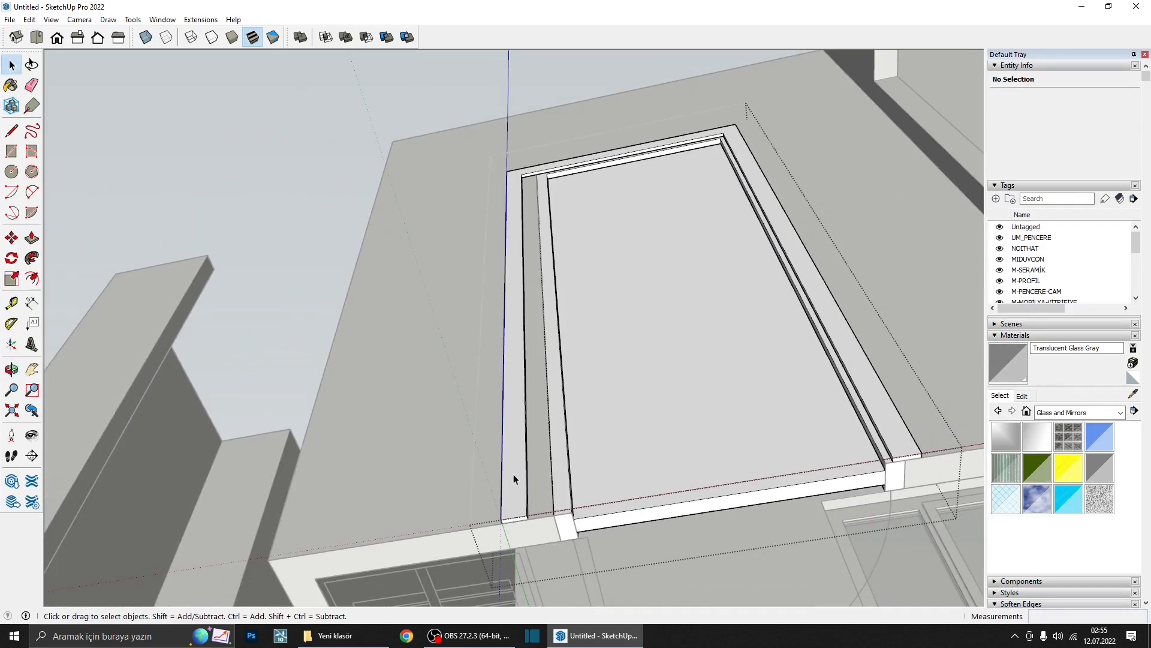
triple_click(513, 475)
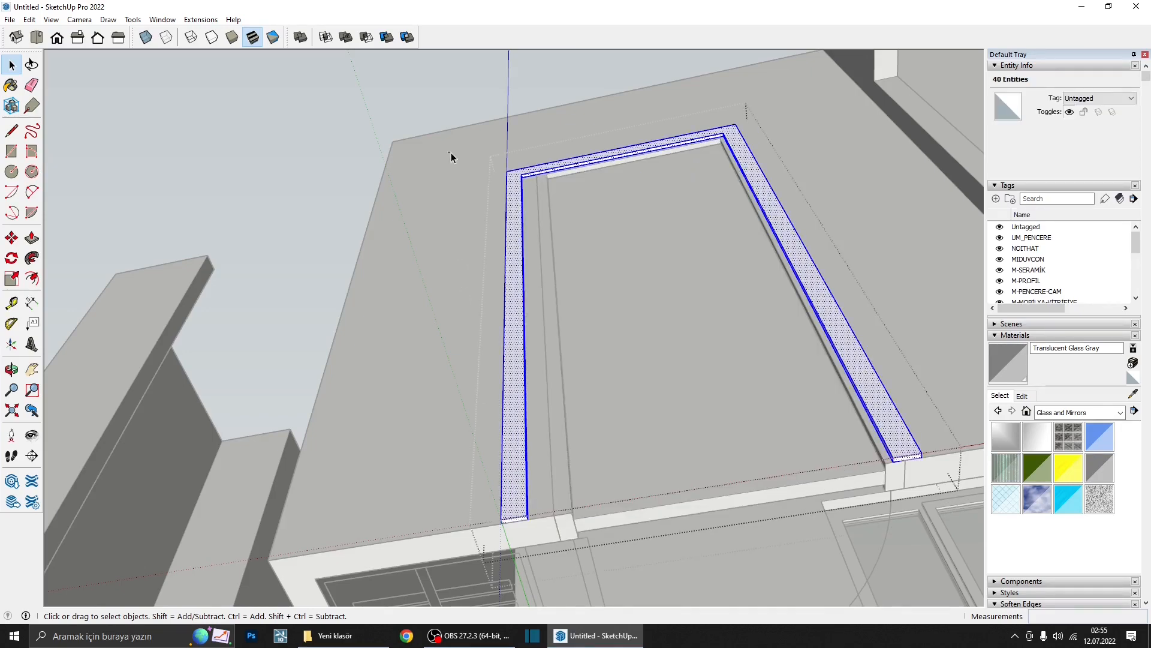
drag(452, 154, 574, 507)
scroll(530, 521, up, 3)
key(m)
scroll(531, 519, up, 2)
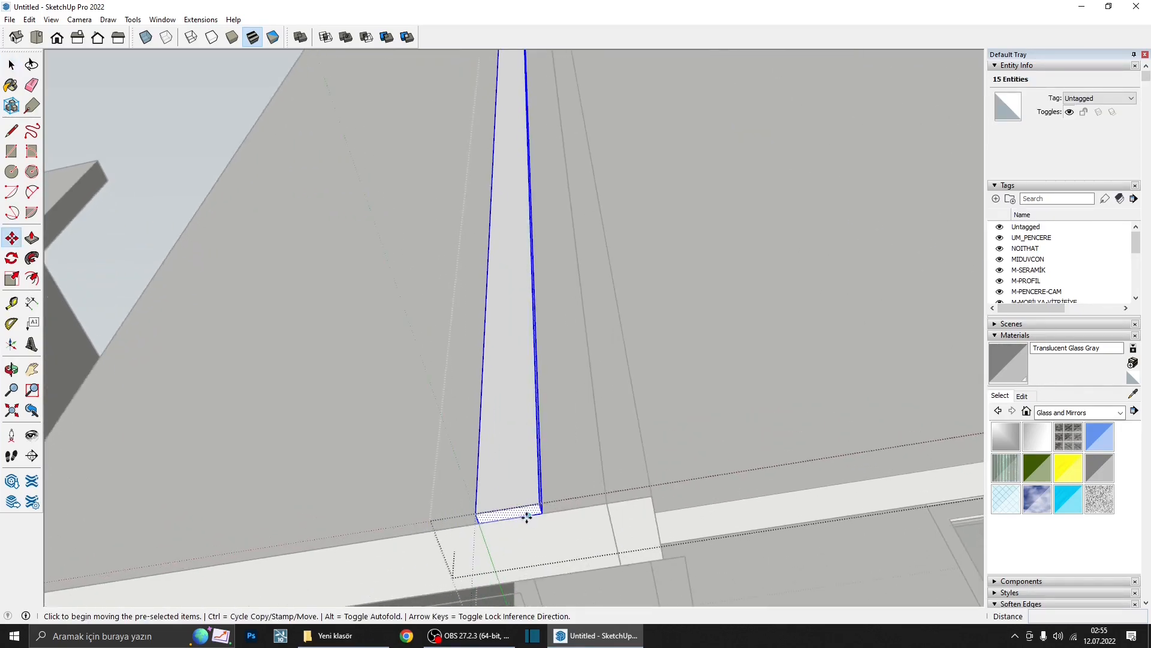
click(525, 517)
click(584, 501)
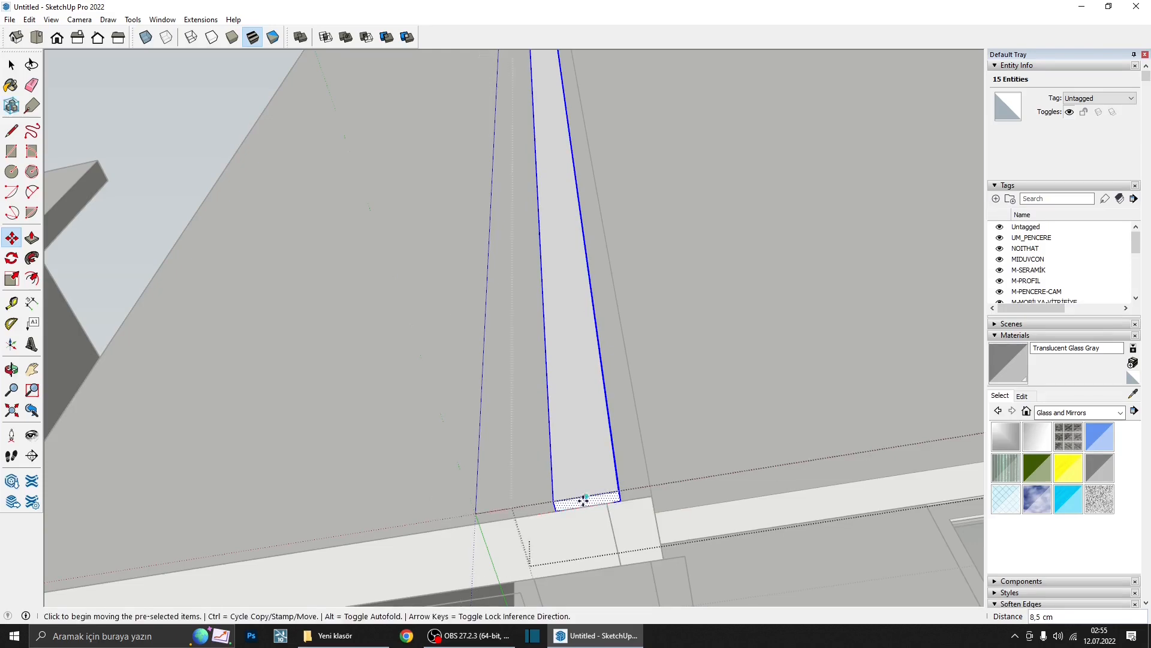
middle_drag(584, 500, 312, 500)
click(320, 502)
click(333, 498)
- Copy the casing group straight across the frame's depth onto the opposite face of the door frame
scroll(337, 497, down, 2)
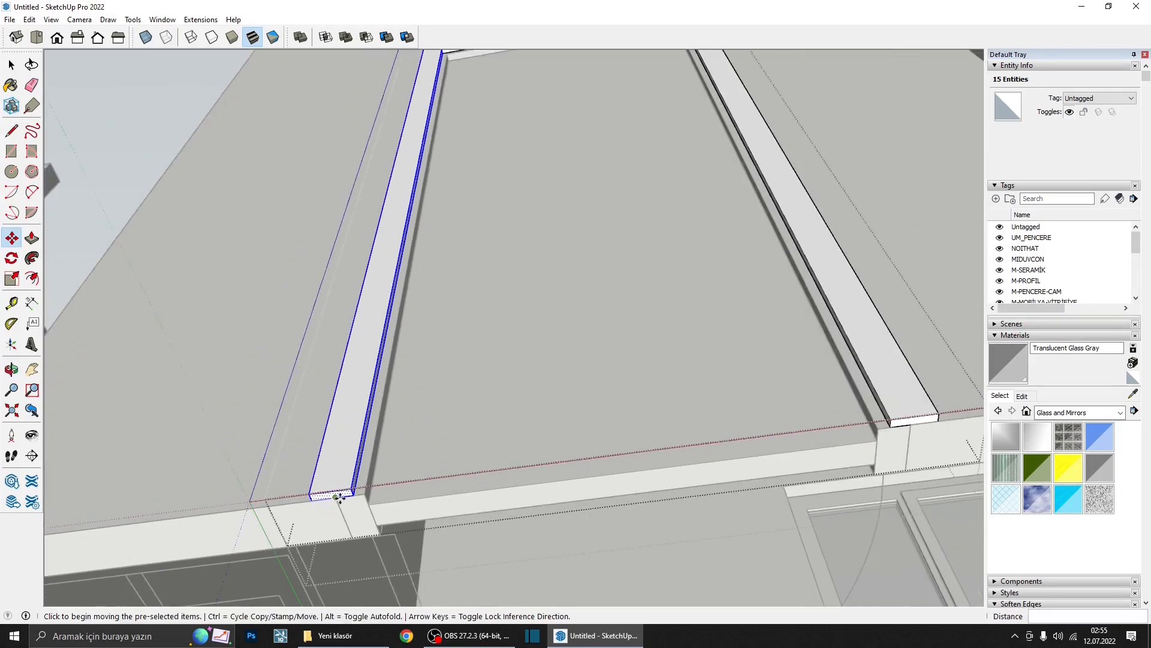
scroll(398, 381, down, 2)
middle_drag(398, 380, 441, 448)
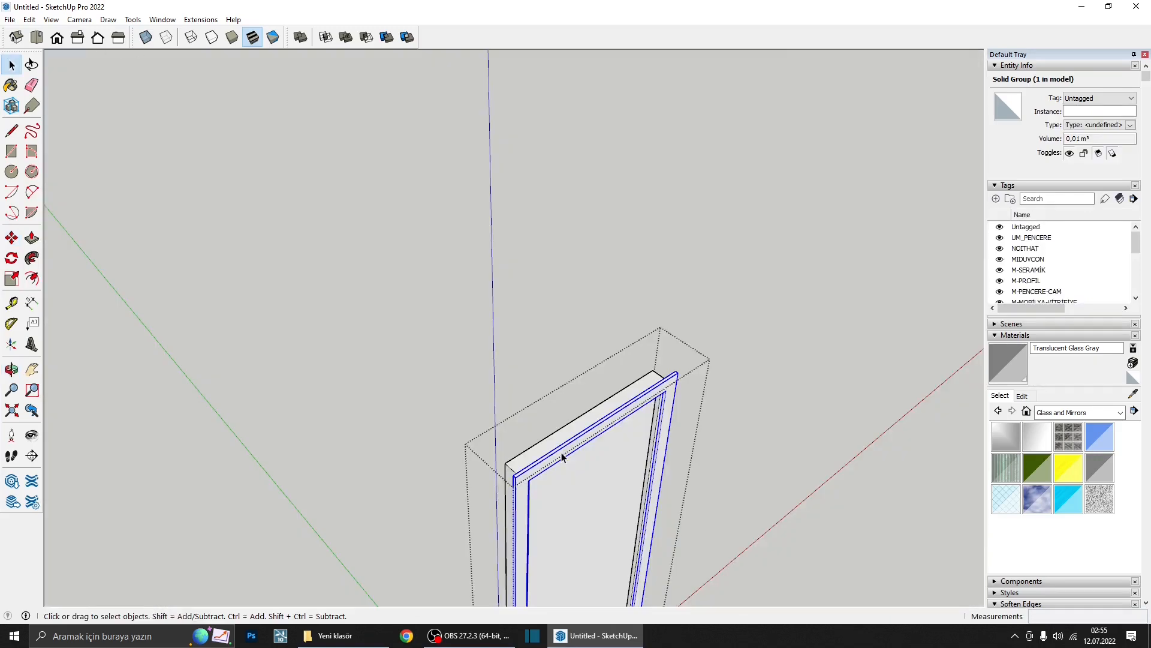
middle_drag(562, 458, 733, 472)
scroll(629, 421, up, 3)
scroll(594, 464, up, 3)
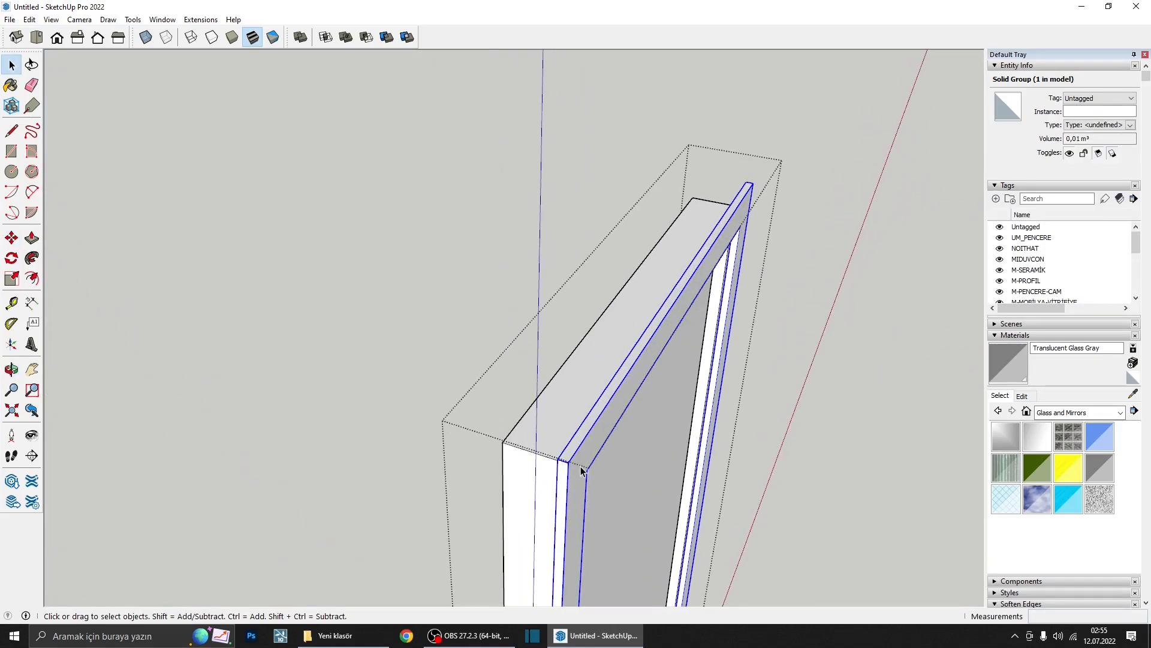
key(m)
scroll(562, 466, up, 2)
click(562, 465)
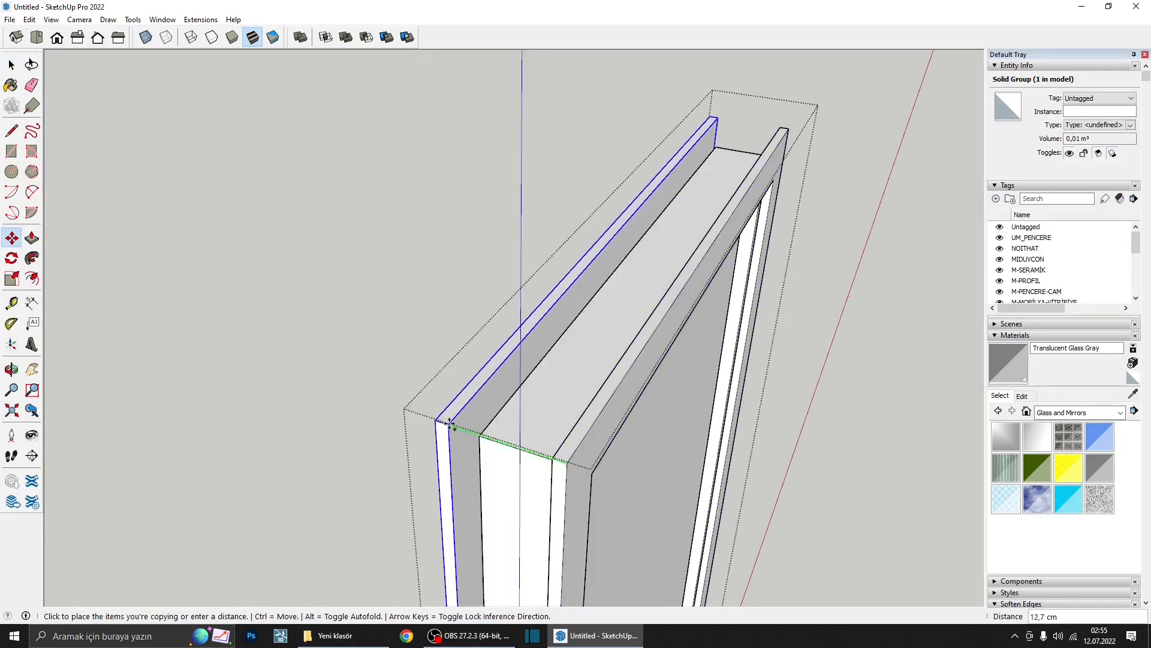
click(479, 437)
scroll(480, 436, down, 2)
middle_drag(481, 437, 839, 514)
key(space)
click(486, 437)
- Open the nearer casing group and reverse its back-facing front face
scroll(850, 442, up, 4)
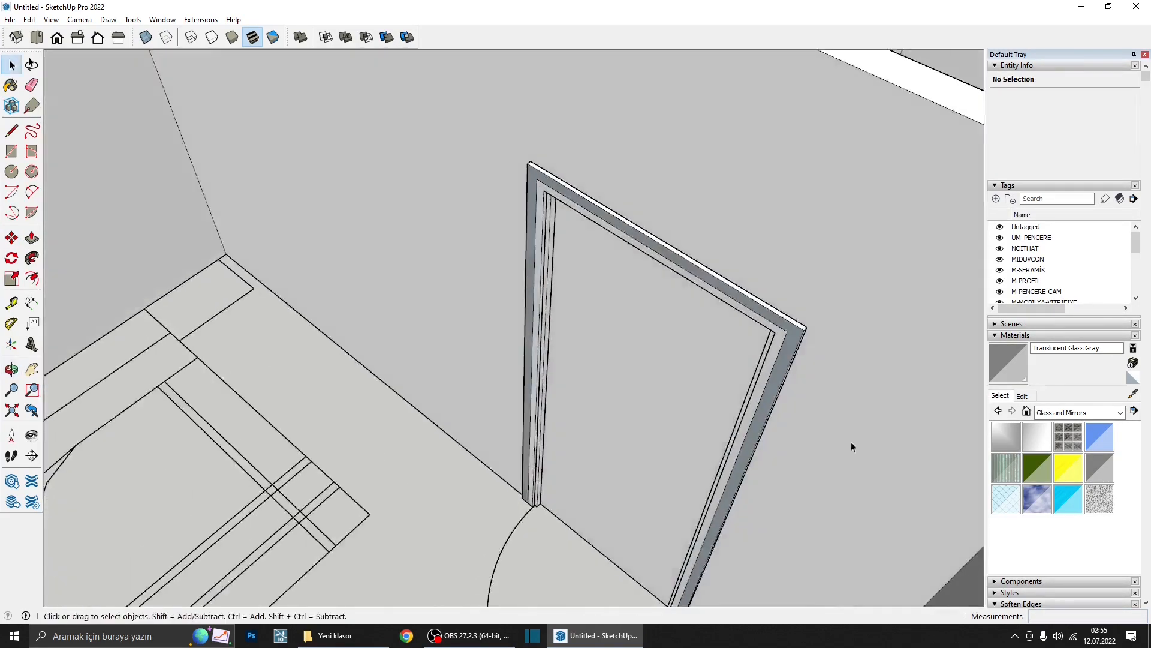
double_click(756, 296)
middle_drag(762, 290, 795, 226)
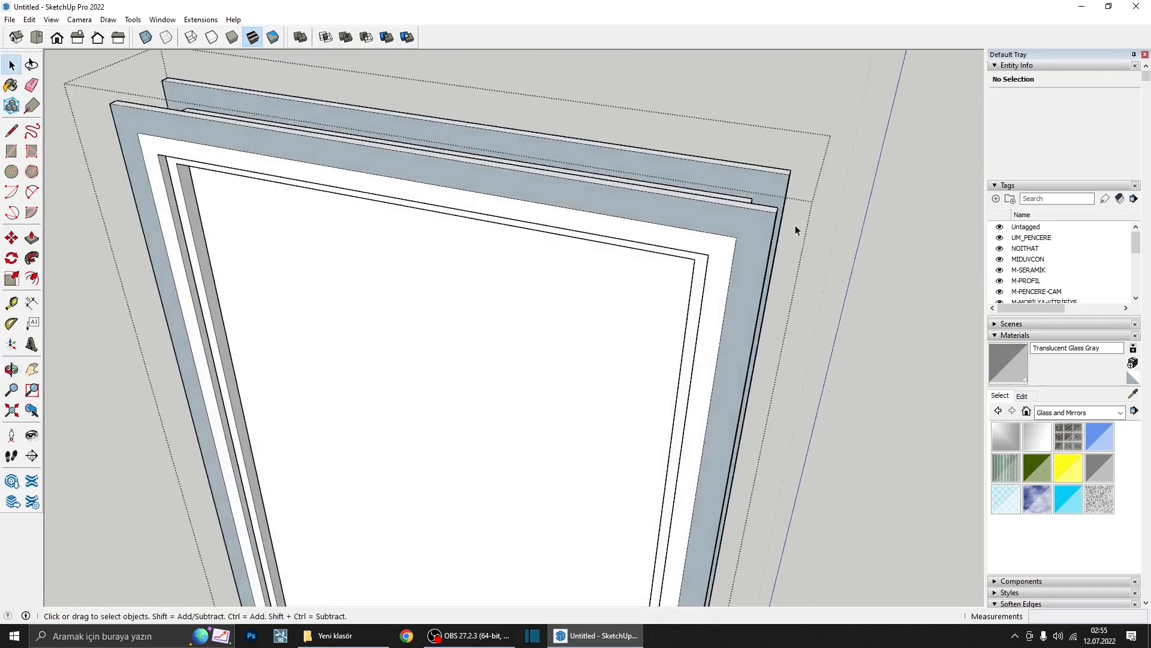
right_click(751, 233)
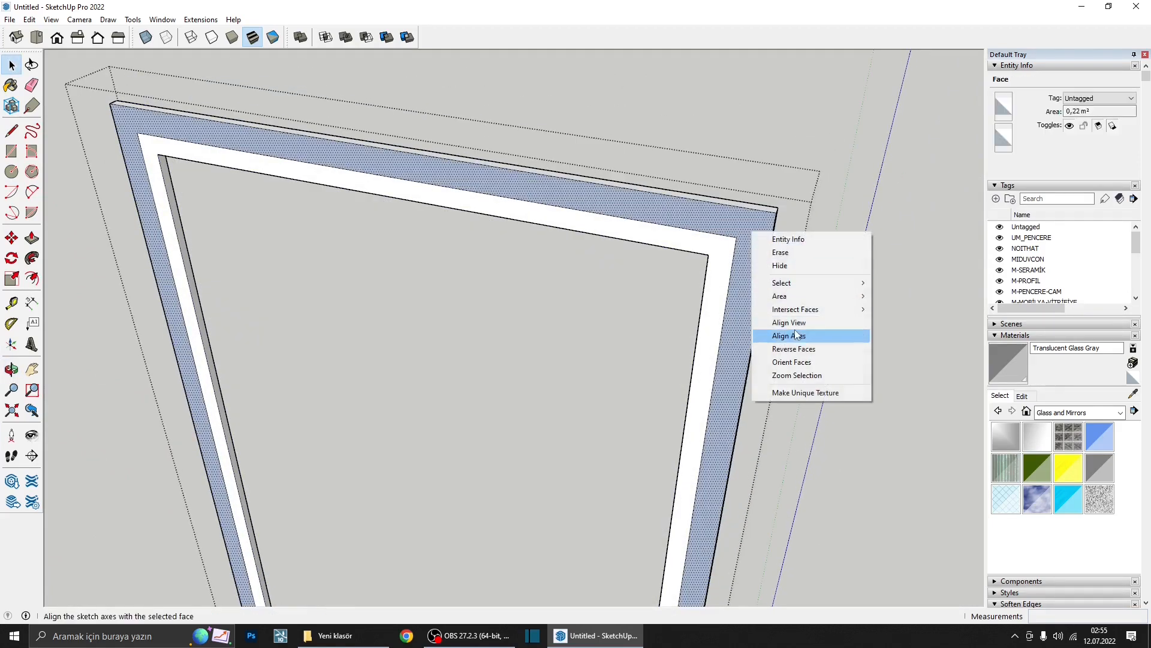
click(798, 349)
scroll(754, 303, down, 1)
middle_drag(753, 300, 745, 285)
key(ctrl+z)
key(ctrl+z)
- Open the casing group on the far side of the frame and reverse its back-facing face
double_click(775, 241)
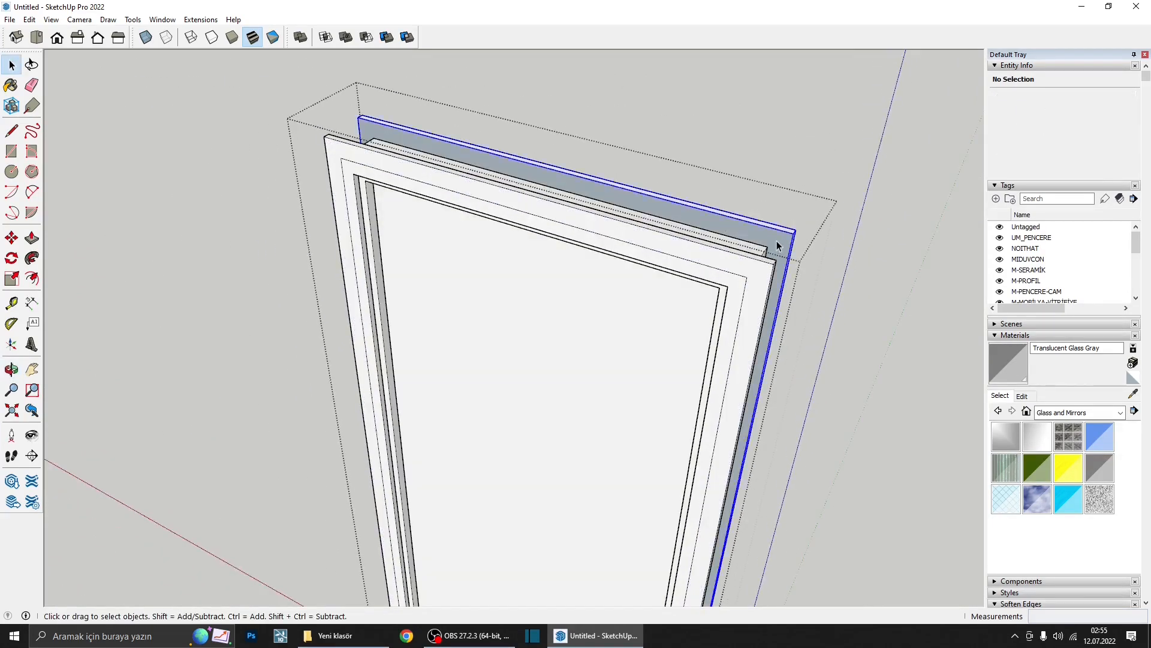
triple_click(774, 242)
right_click(775, 241)
click(798, 357)
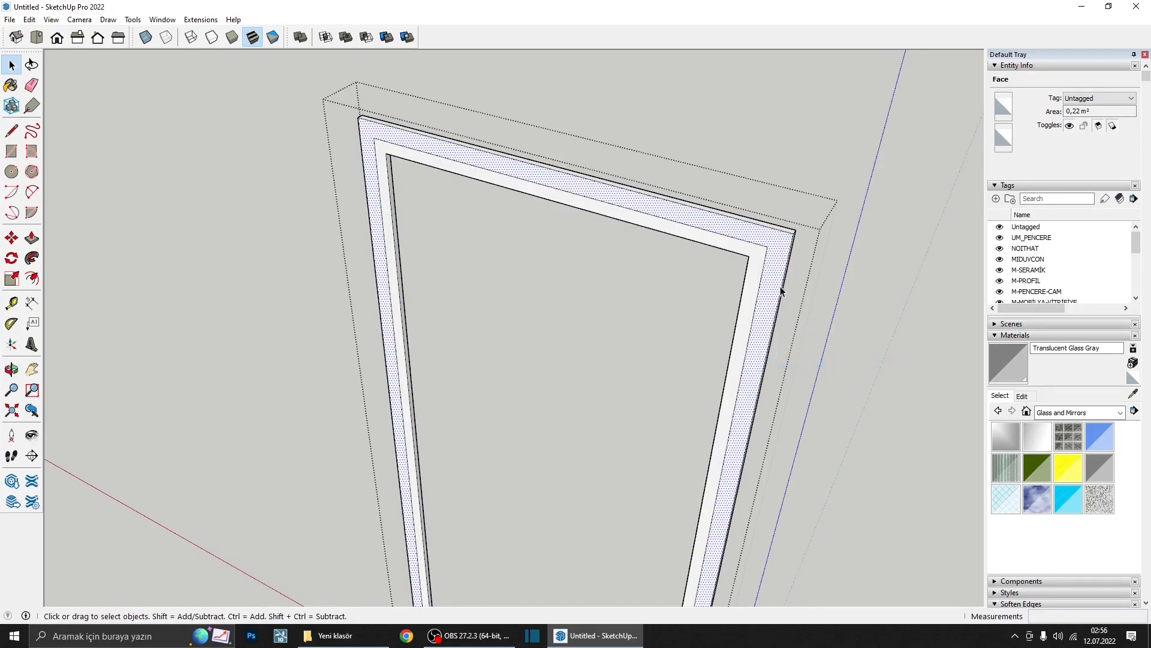
- Erase the dividing edge line running around the face of the opened door casing
key(e)
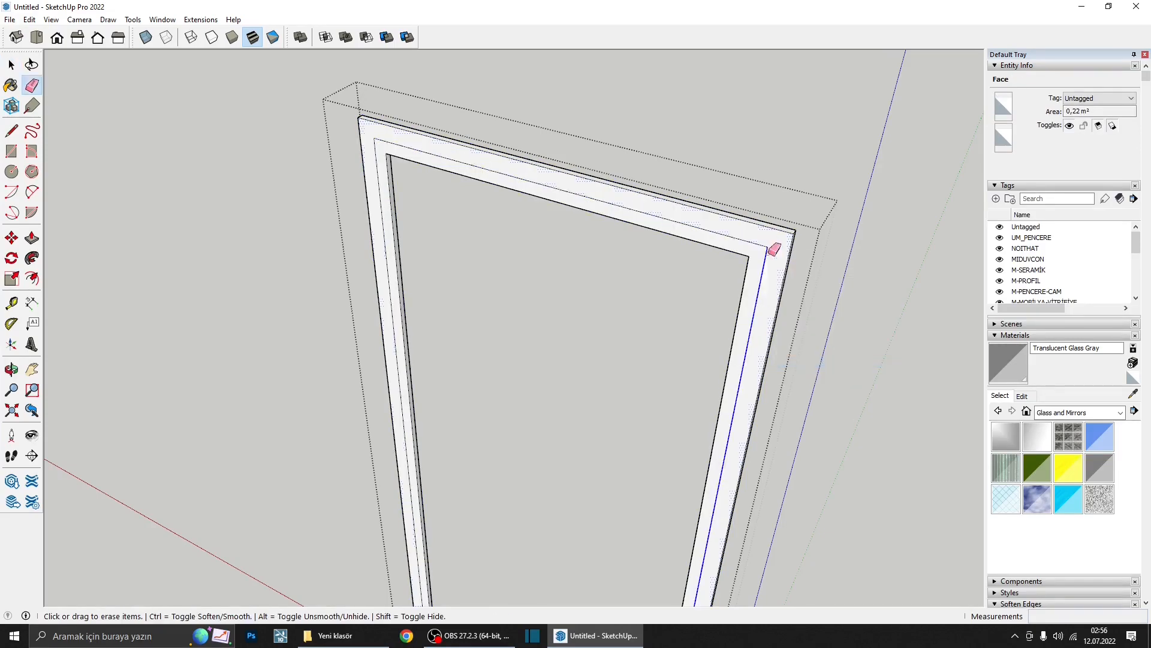
scroll(395, 166, down, 5)
key(space)
click(555, 267)
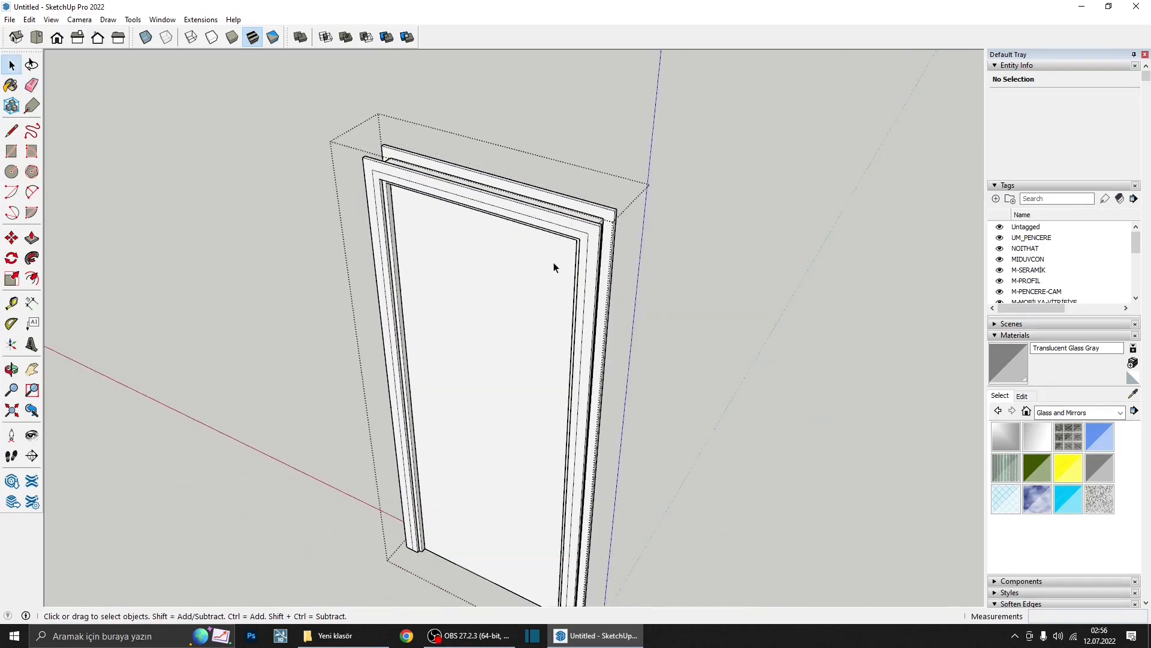
- Erase the leftover dividing edge on the face of the opposite casing and leave the group
middle_drag(554, 267, 276, 346)
middle_drag(498, 216, 221, 247)
scroll(462, 263, up, 3)
mouse_move(461, 262)
middle_down()
mouse_move(586, 285)
mouse_move(457, 360)
mouse_move(621, 355)
middle_up()
scroll(427, 361, up, 3)
key(e)
scroll(523, 203, up, 3)
scroll(518, 198, down, 1)
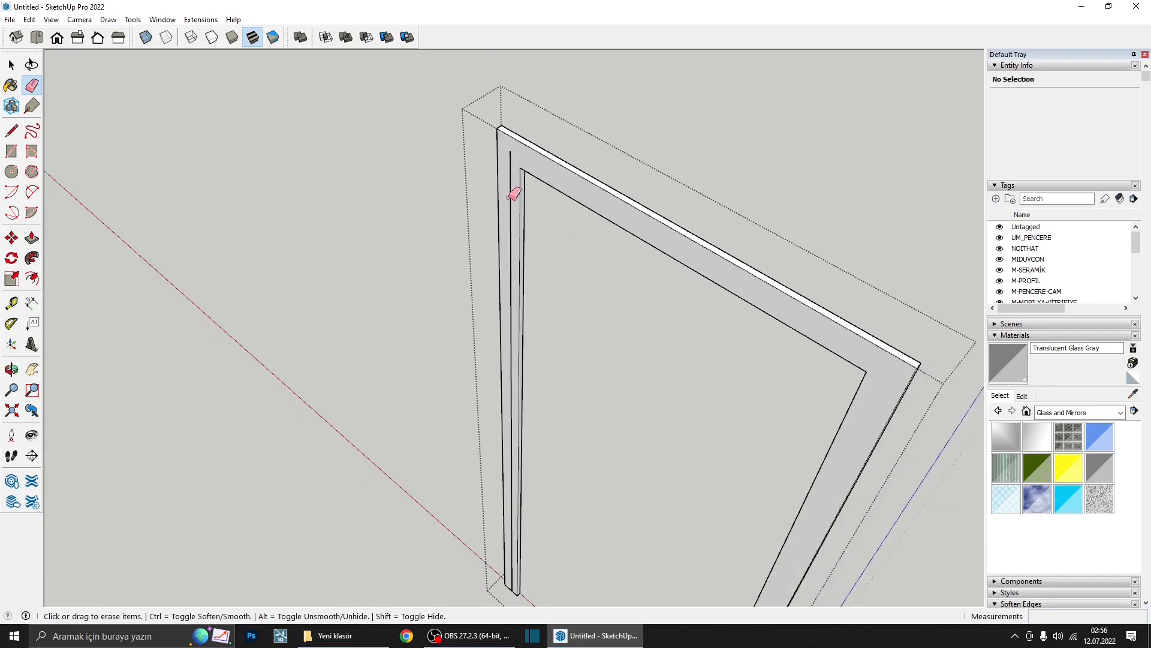
click(509, 194)
key(space)
key(Escape)
- Leave the nested groups and turn the whole finished door group into a component
scroll(509, 195, down, 4)
mouse_move(509, 195)
middle_down()
mouse_move(557, 254)
mouse_move(319, 267)
mouse_move(118, 244)
middle_up()
key(Escape)
middle_drag(203, 282, 217, 207)
scroll(240, 264, up, 4)
middle_drag(243, 288, 342, 226)
click(286, 264)
middle_drag(278, 257, 553, 480)
right_click(469, 459)
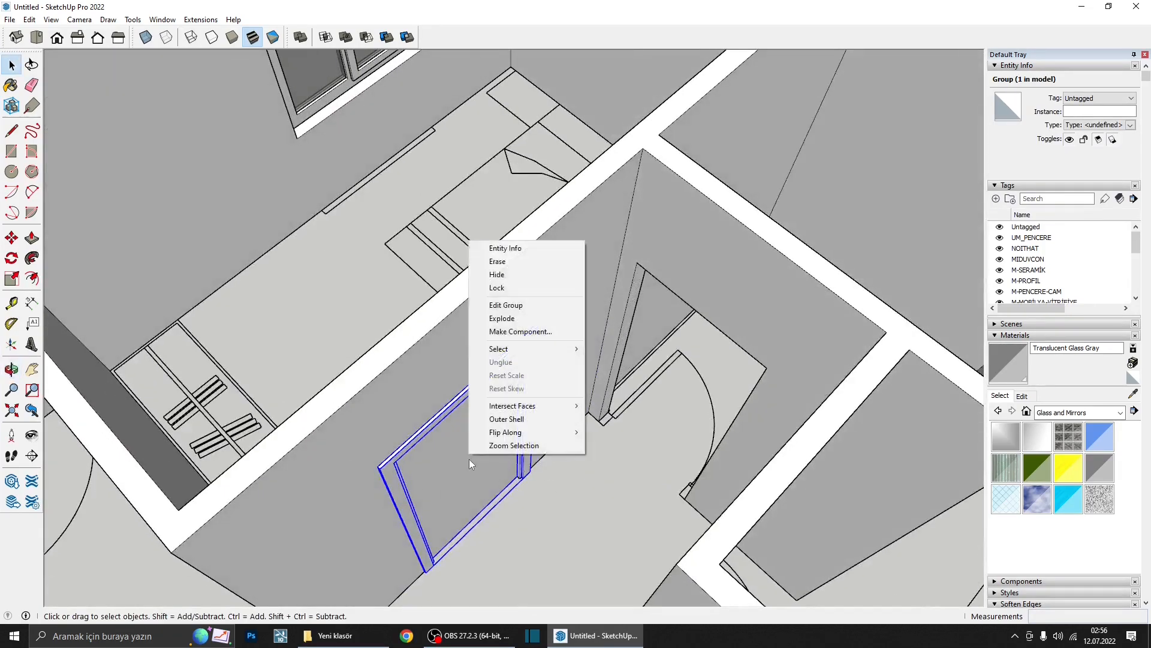
click(478, 459)
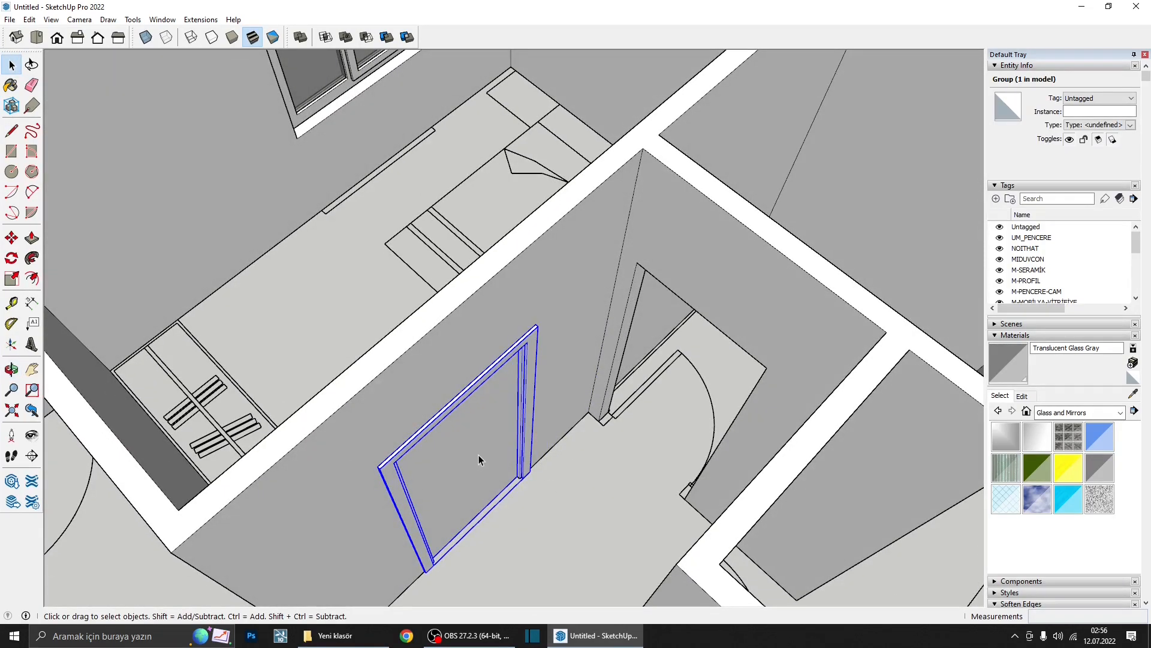
right_click(479, 460)
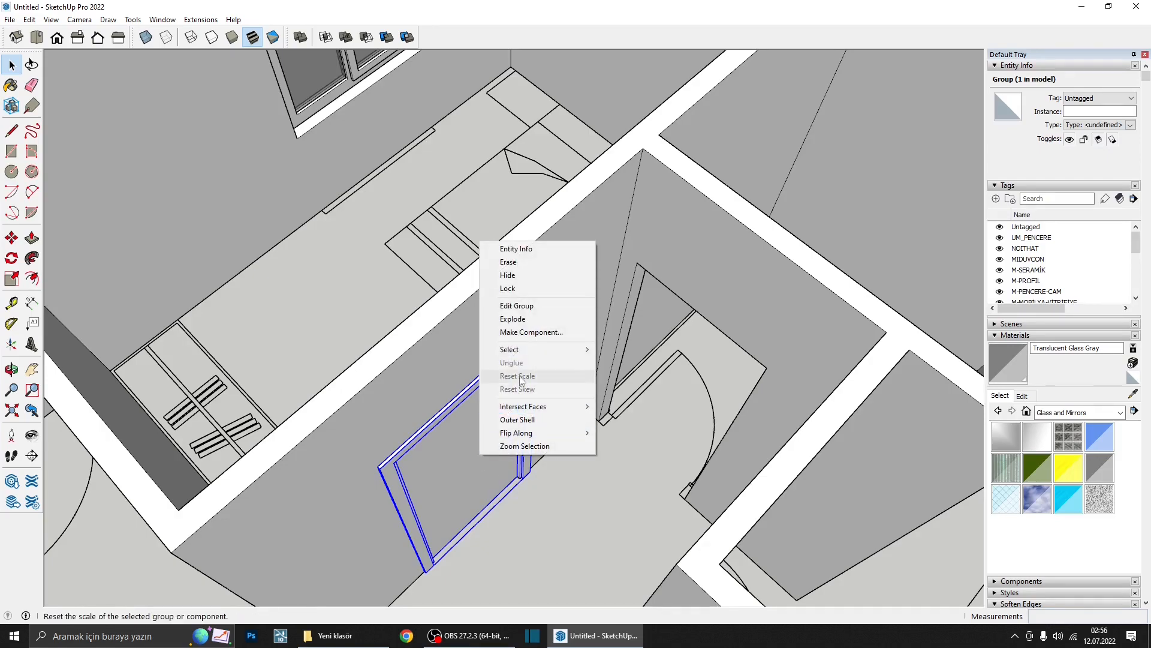
click(528, 332)
click(591, 442)
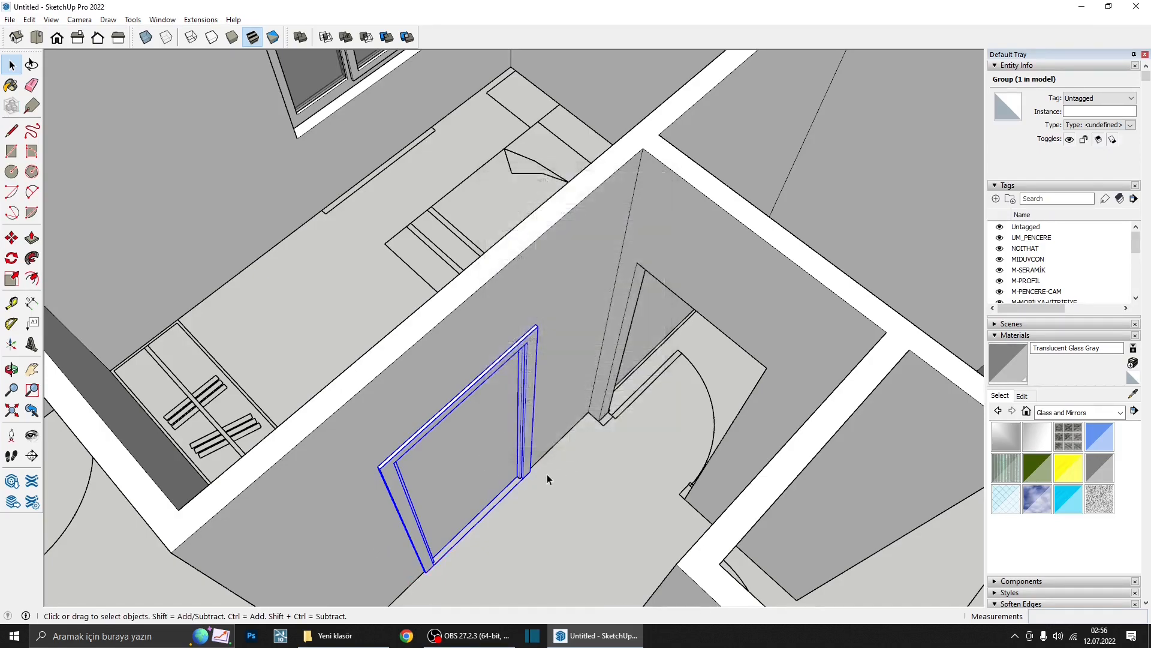
- Copy the door component from its frame corner into the parallel doorway beside the bathroom
scroll(547, 474, up, 10)
scroll(480, 422, up, 3)
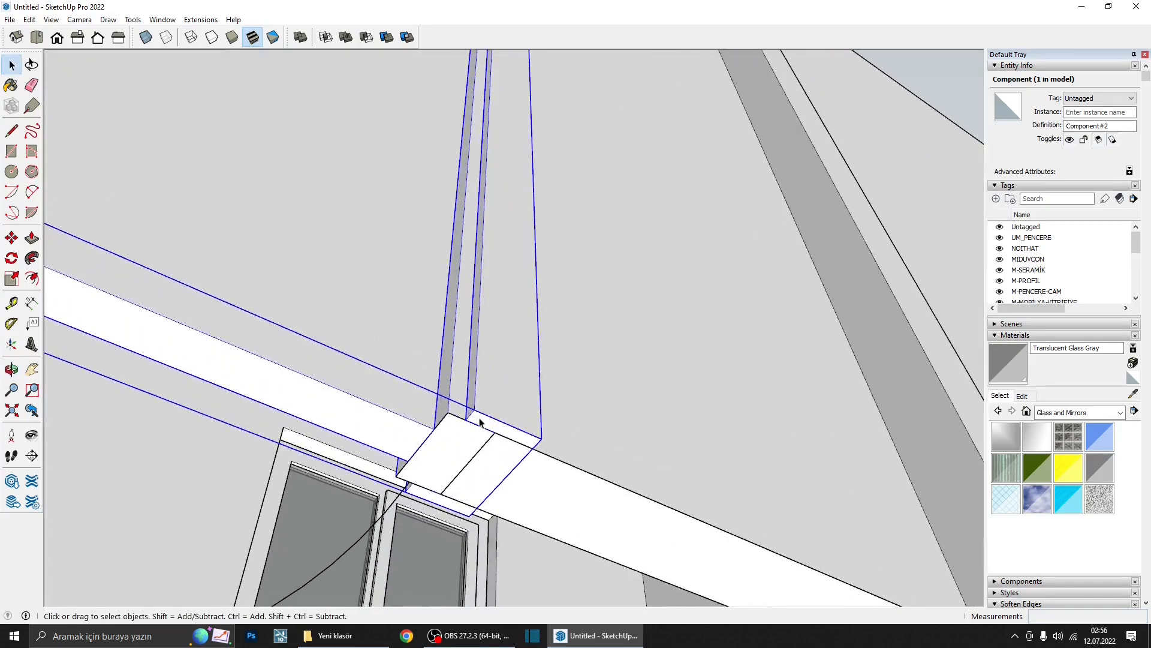
key(m)
click(497, 432)
scroll(544, 410, down, 10)
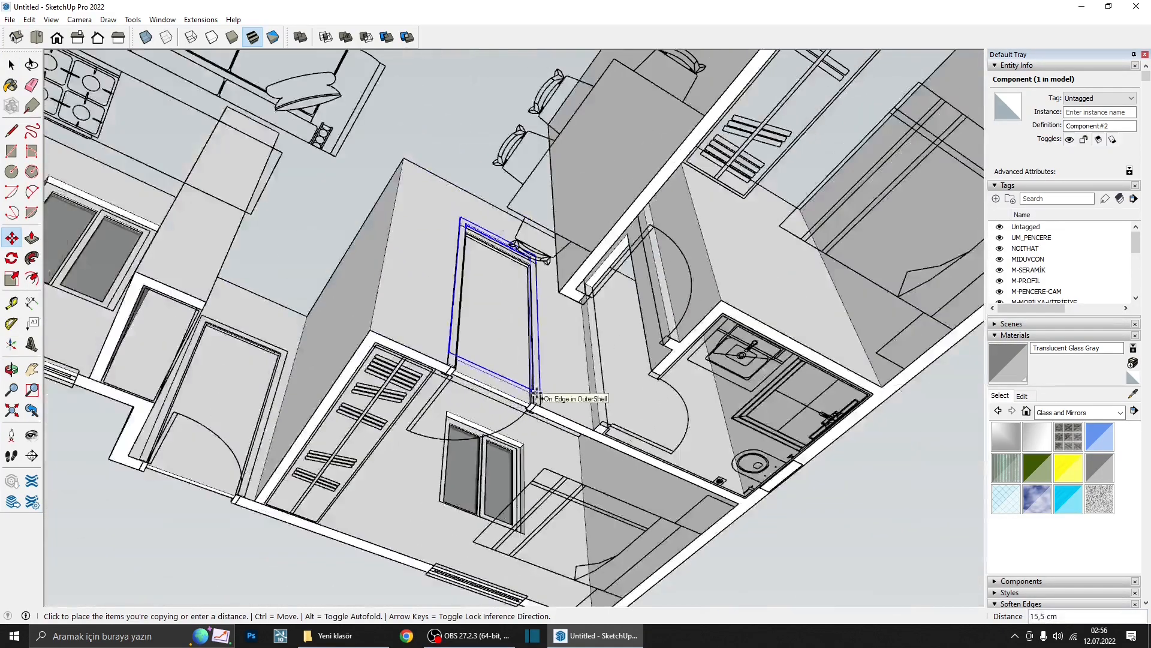
shift+middle_drag(534, 389, 382, 394)
scroll(383, 394, up, 6)
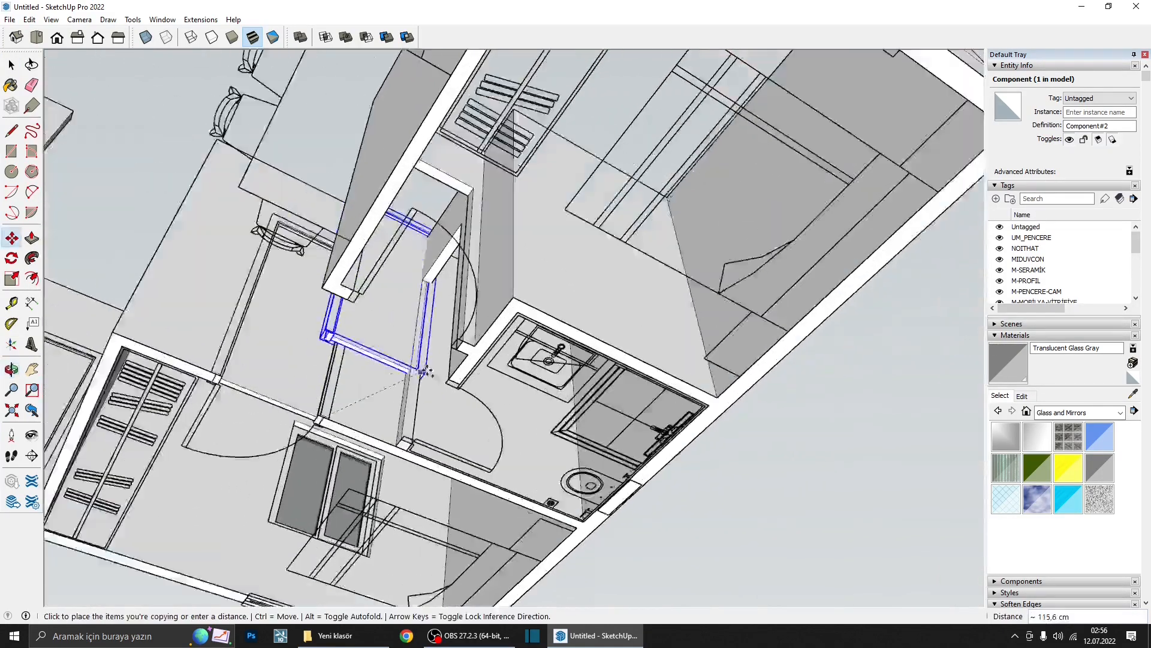
click(475, 334)
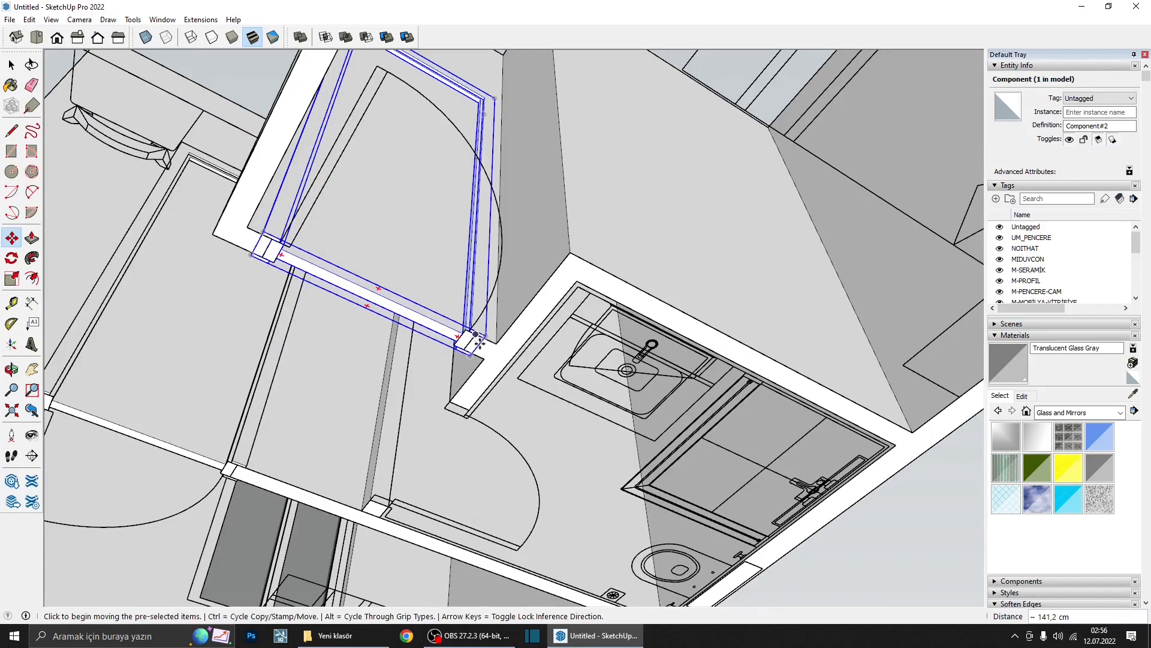
- Copy the door component again, placing its corner at the wall end of the bathroom doorway
scroll(489, 339, down, 6)
shift+middle_drag(506, 306, 650, 229)
scroll(517, 218, up, 6)
scroll(644, 214, up, 3)
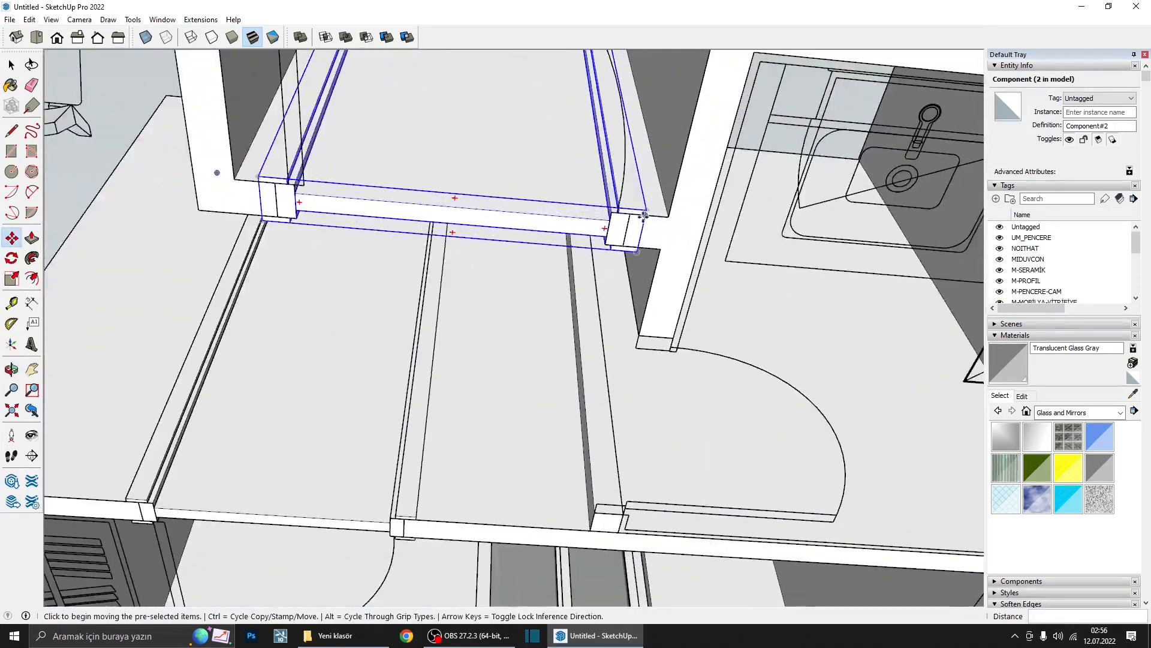
click(630, 217)
key(ctrl)
scroll(659, 245, down, 4)
scroll(665, 254, up, 4)
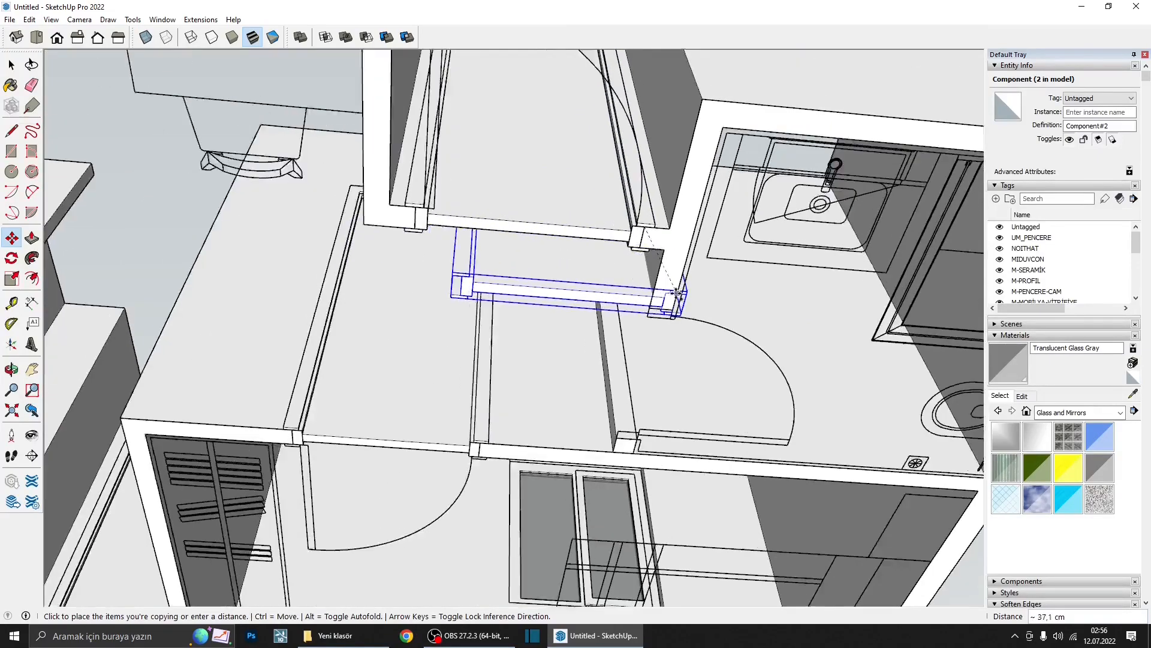
click(645, 316)
middle_drag(645, 316, 514, 270)
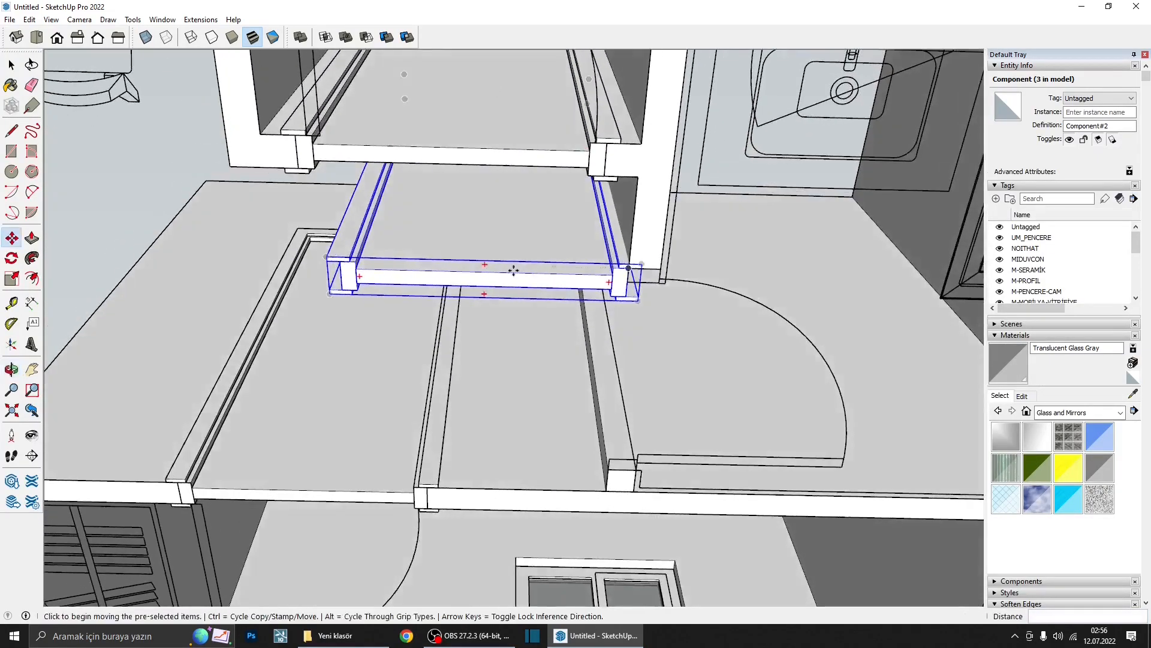
- Measure the width of the bathroom doorway between its two wall ends
click(9, 259)
scroll(587, 255, up, 2)
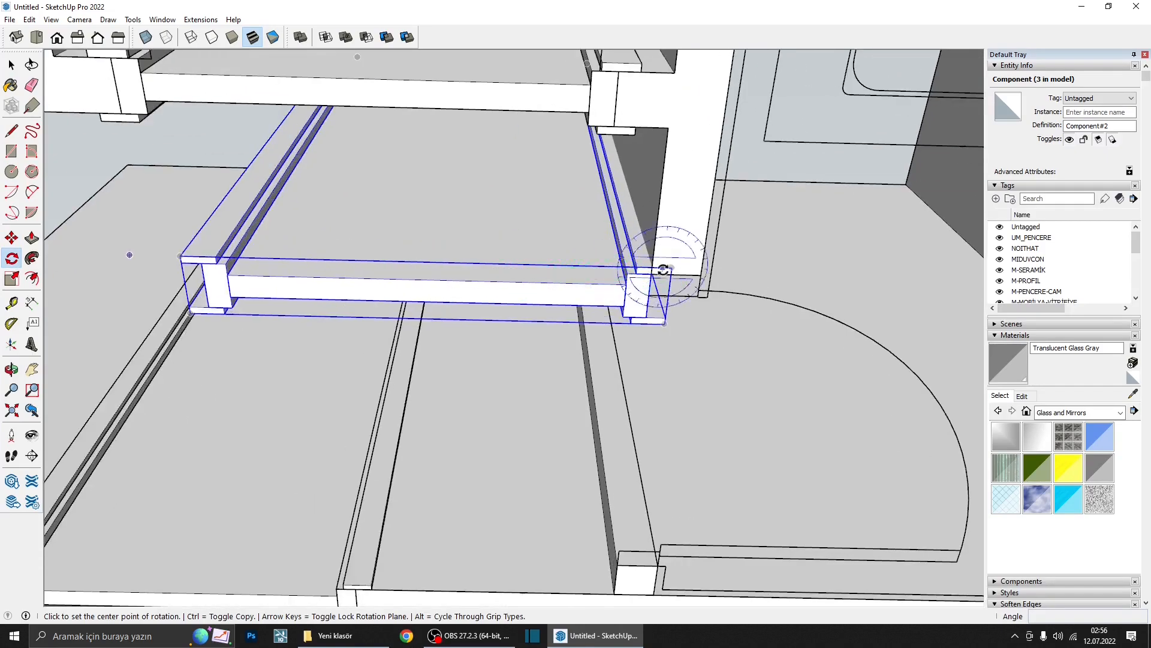
scroll(738, 311, down, 4)
scroll(738, 311, down, 4)
scroll(696, 276, up, 5)
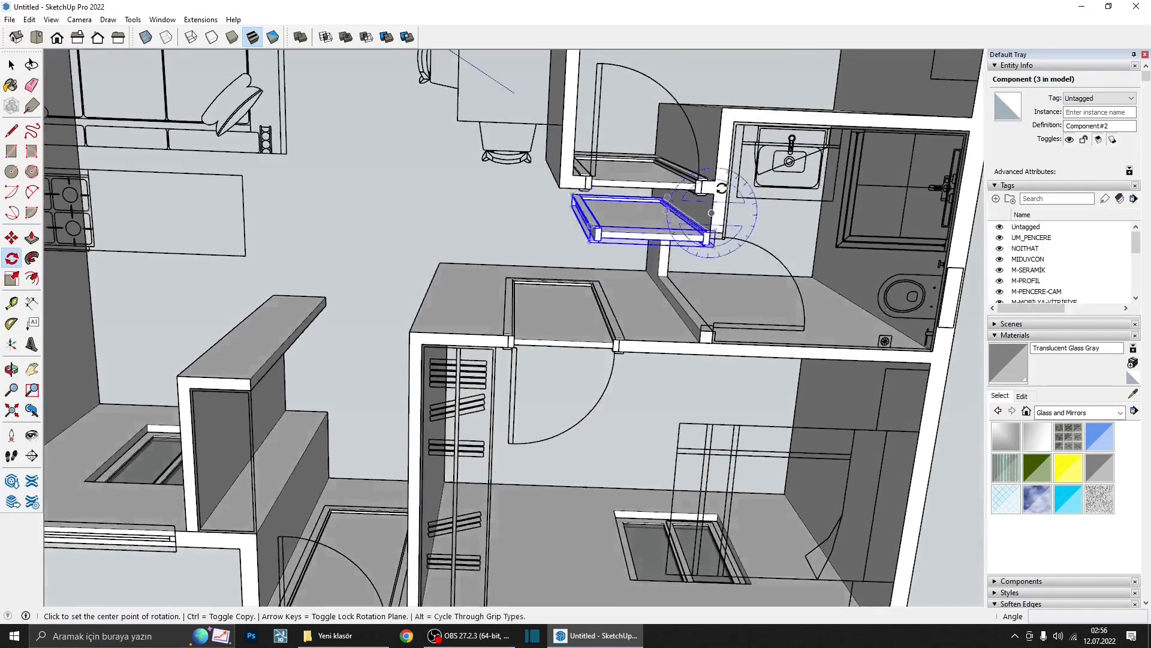
key(t)
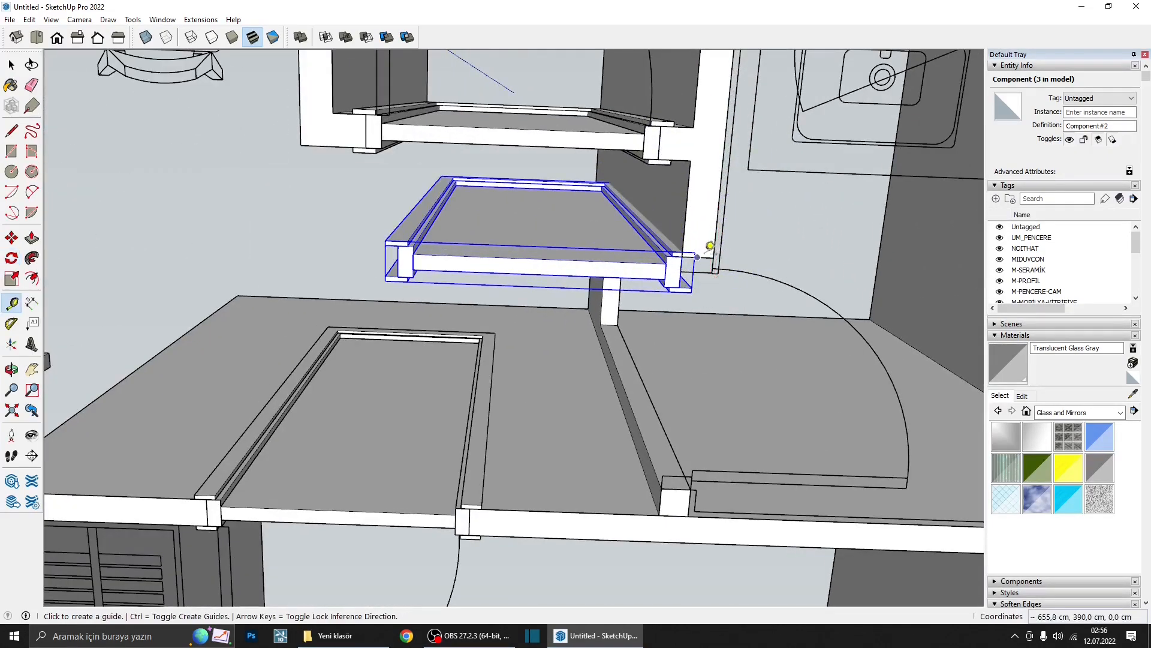
click(718, 247)
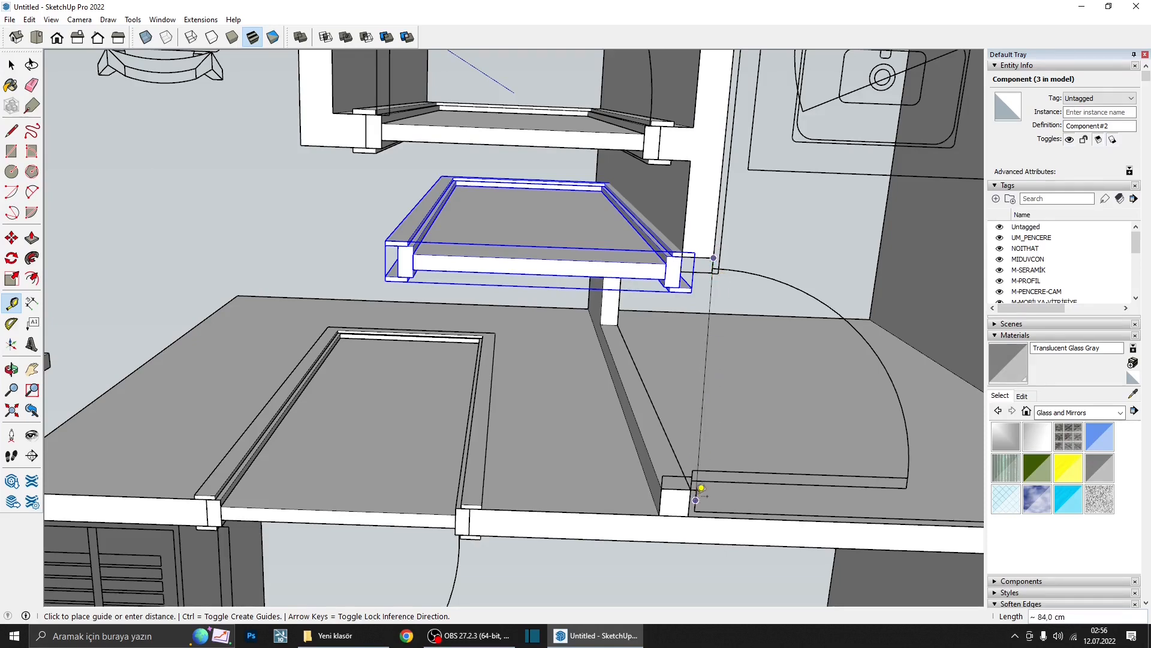
scroll(695, 476, down, 2)
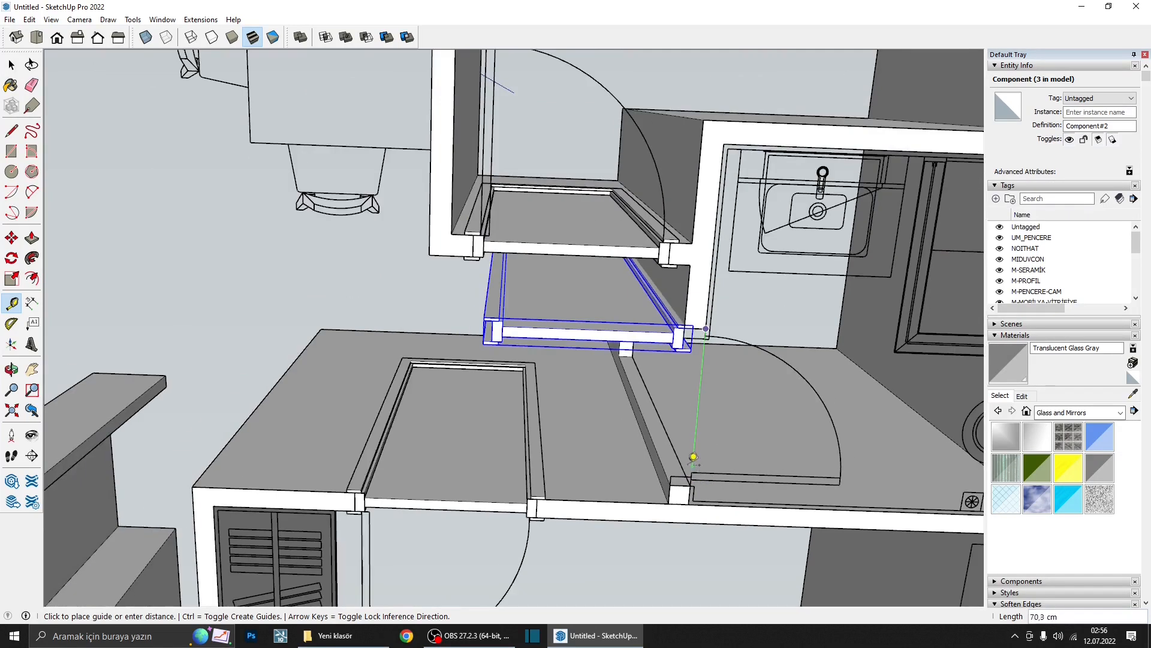
key(Escape)
scroll(688, 341, up, 2)
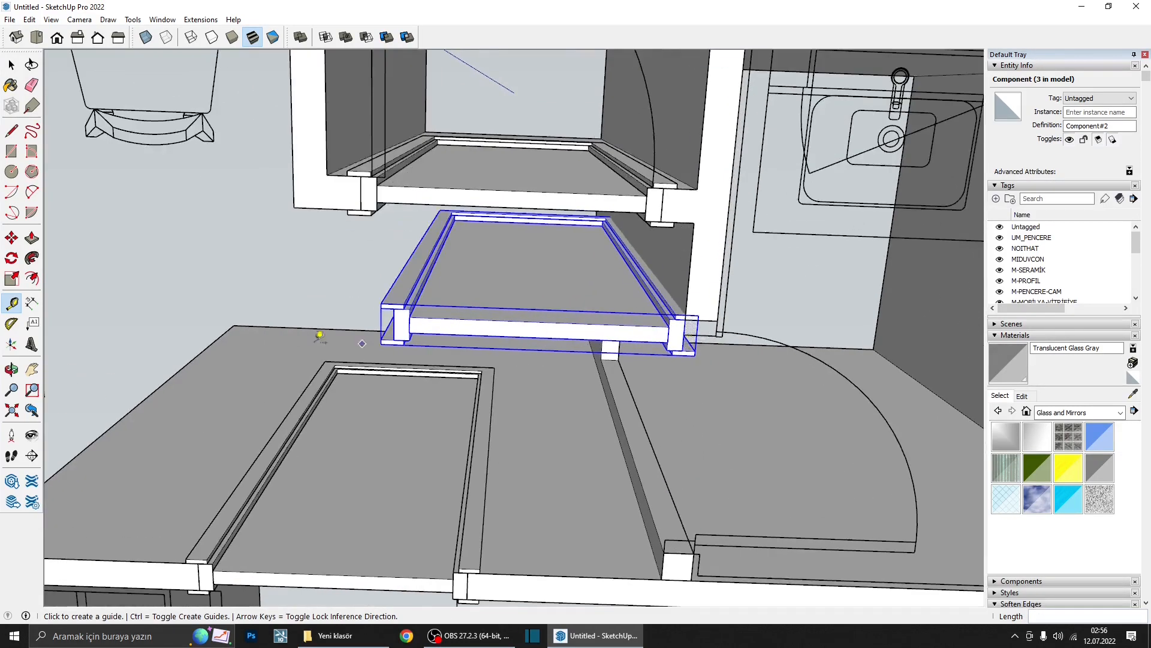
- Rotate the newest door copy a quarter turn about its corner so it lines up with the bathroom doorway
click(11, 258)
scroll(713, 329, up, 5)
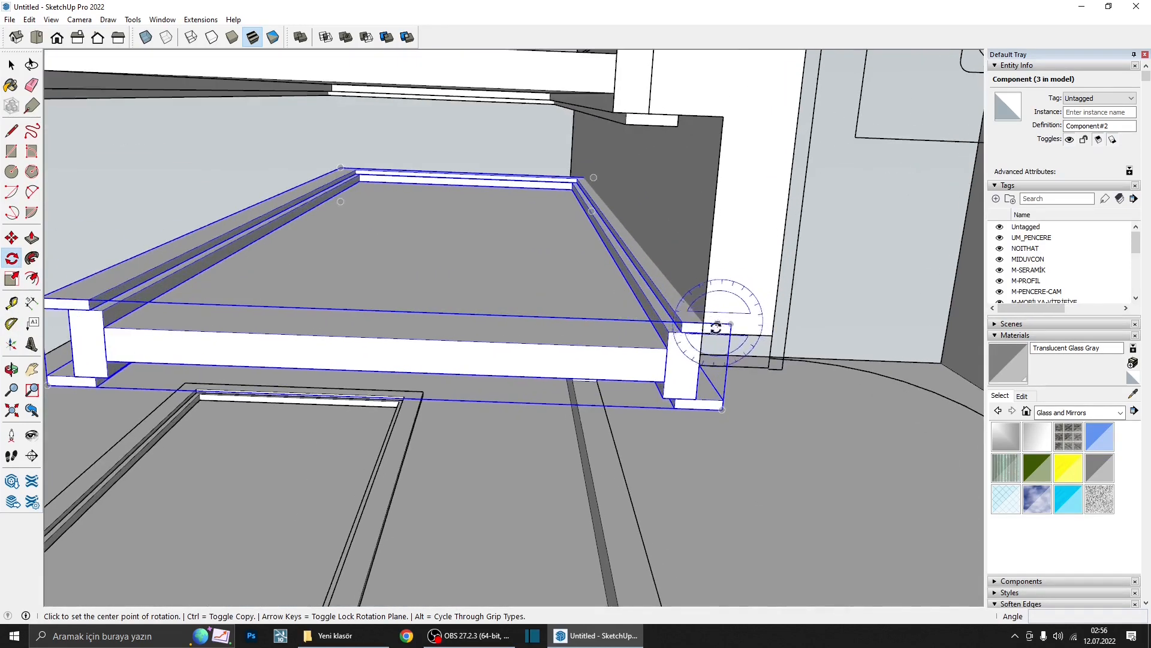
click(703, 333)
click(672, 334)
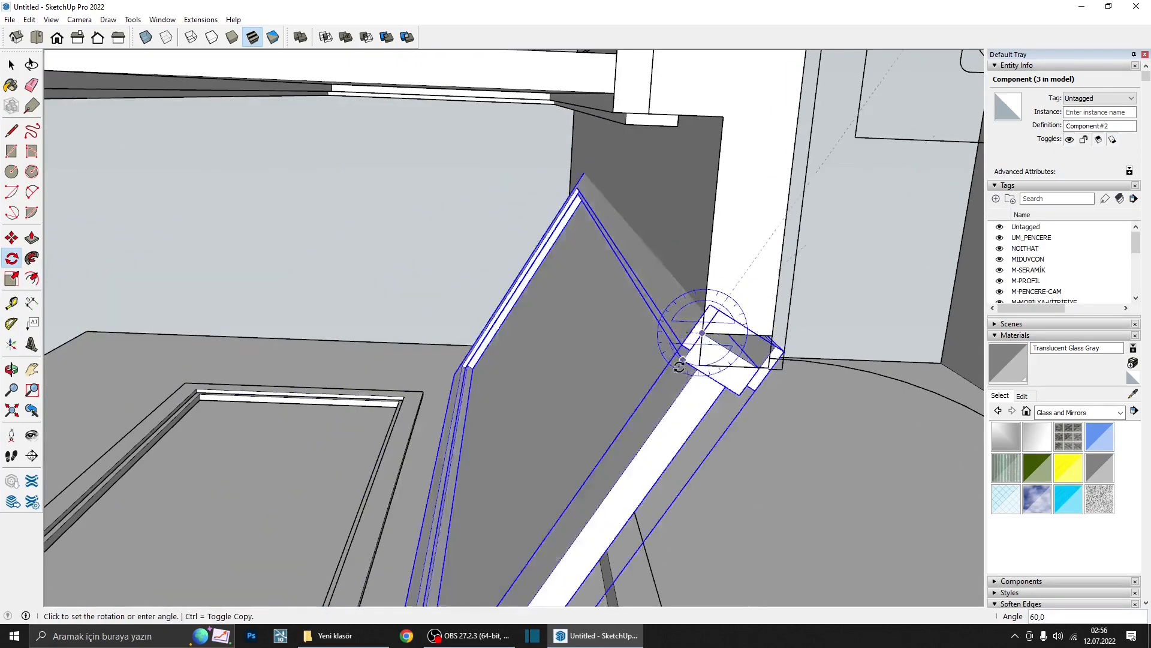
click(698, 393)
scroll(707, 389, down, 4)
middle_drag(708, 393, 697, 452)
scroll(696, 452, up, 2)
middle_drag(682, 347, 504, 401)
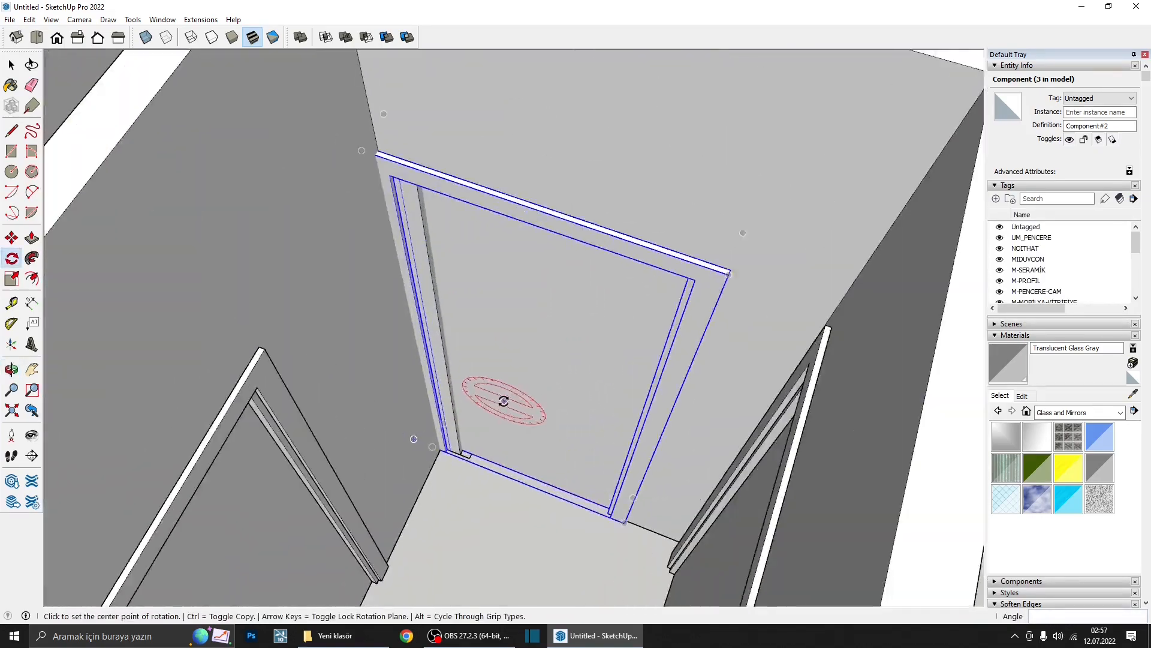
key(space)
- Make the bathroom door component unique so it can be edited separately from the other doors
scroll(453, 442, up, 5)
scroll(453, 440, down, 6)
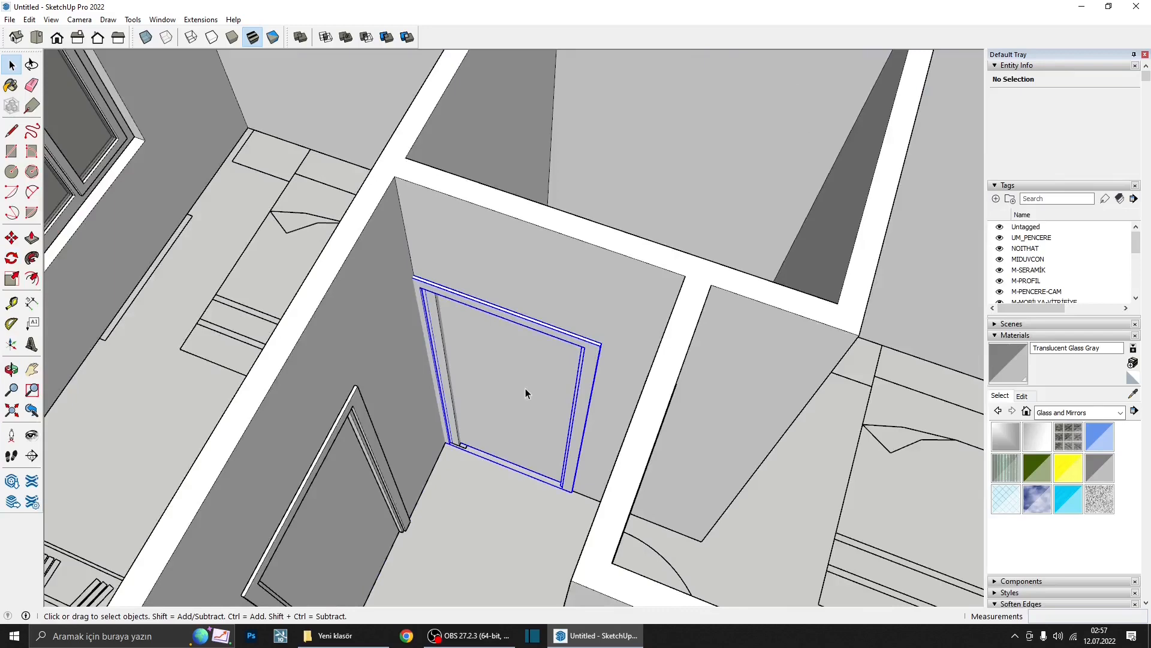
click(525, 393)
scroll(525, 393, down, 3)
middle_drag(514, 372, 586, 339)
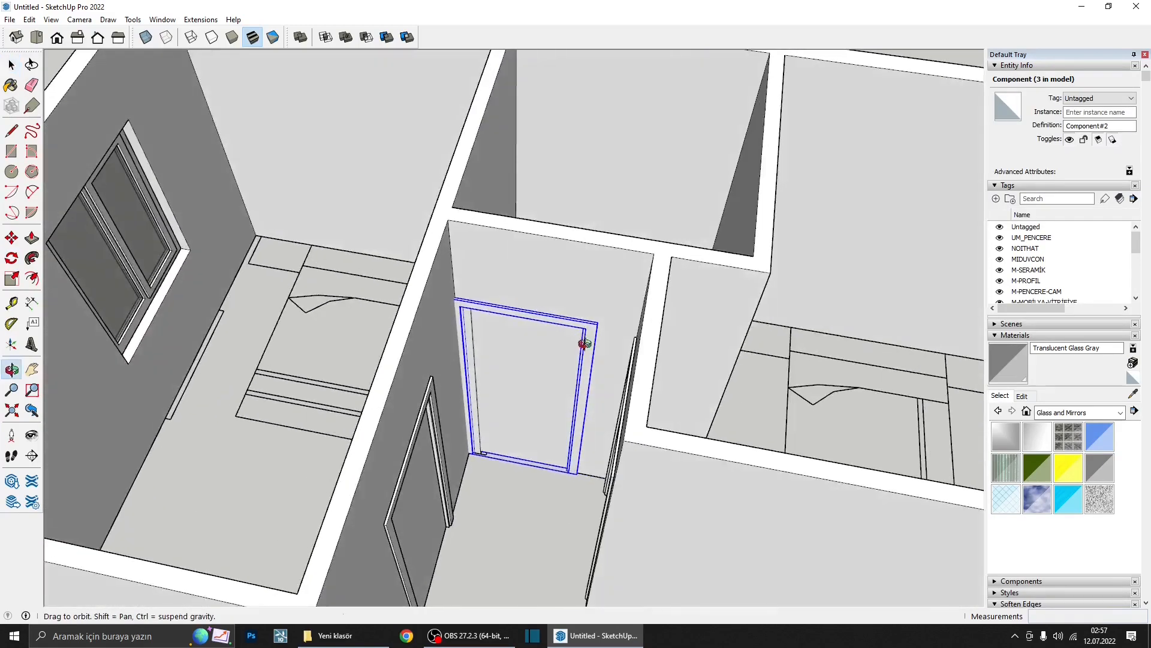
right_click(567, 351)
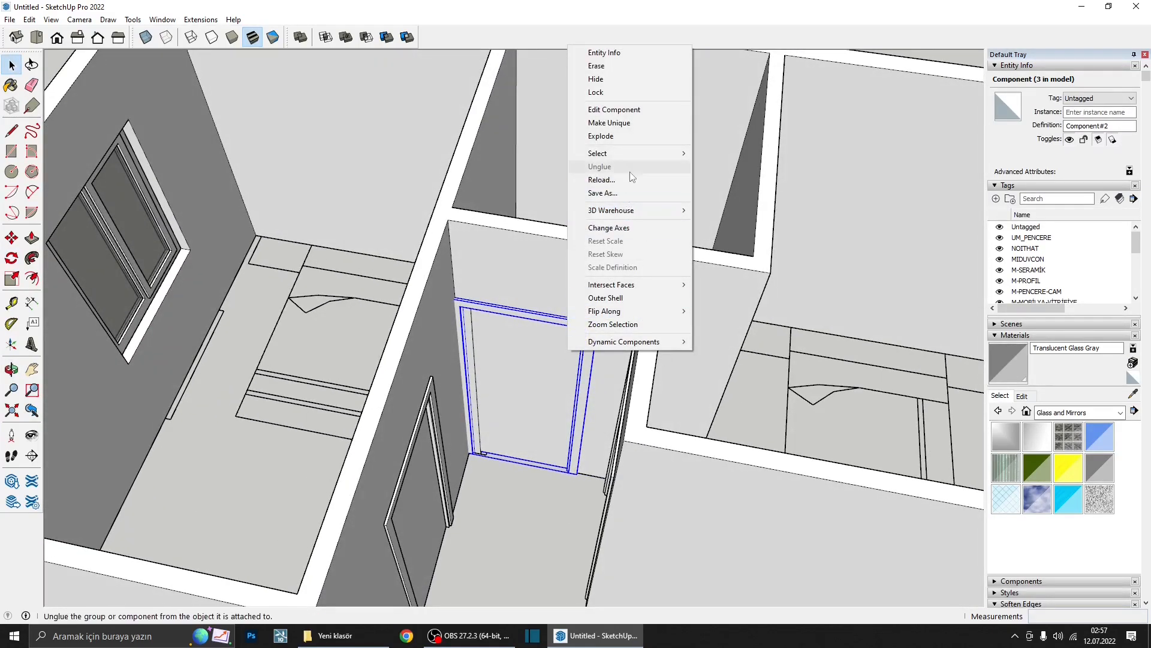
click(621, 123)
- Open the bathroom door's frame, move its hinge-corner jamb inward by 10 cm and leave the frame group
scroll(532, 301, up, 2)
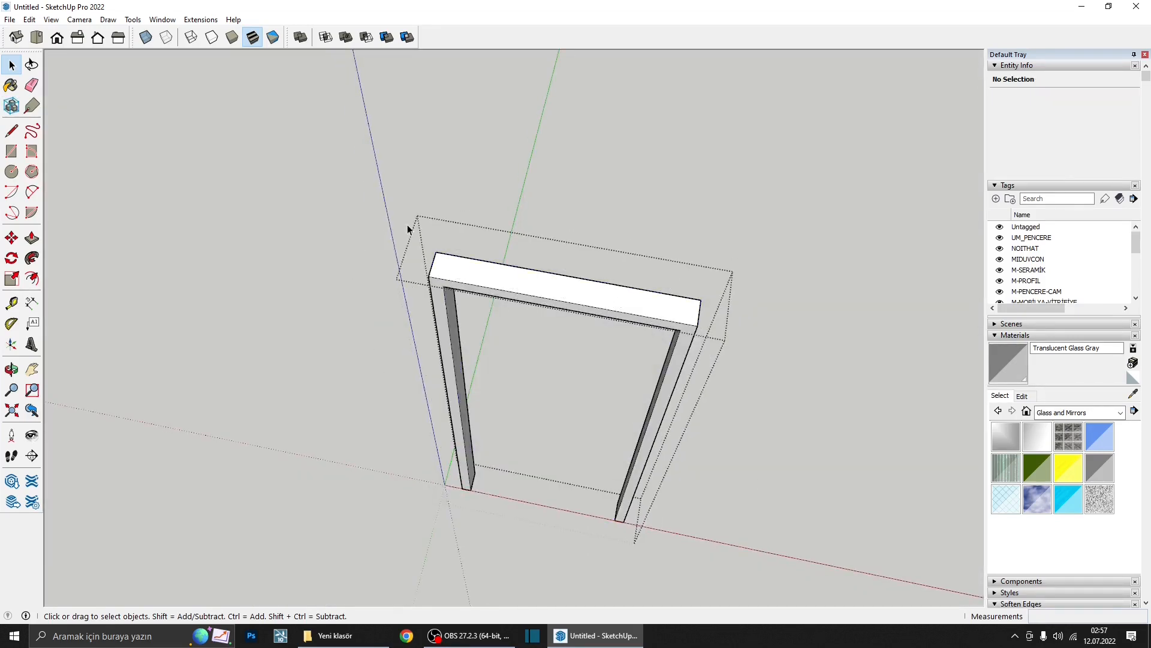
drag(521, 557, 520, 558)
key(m)
click(469, 508)
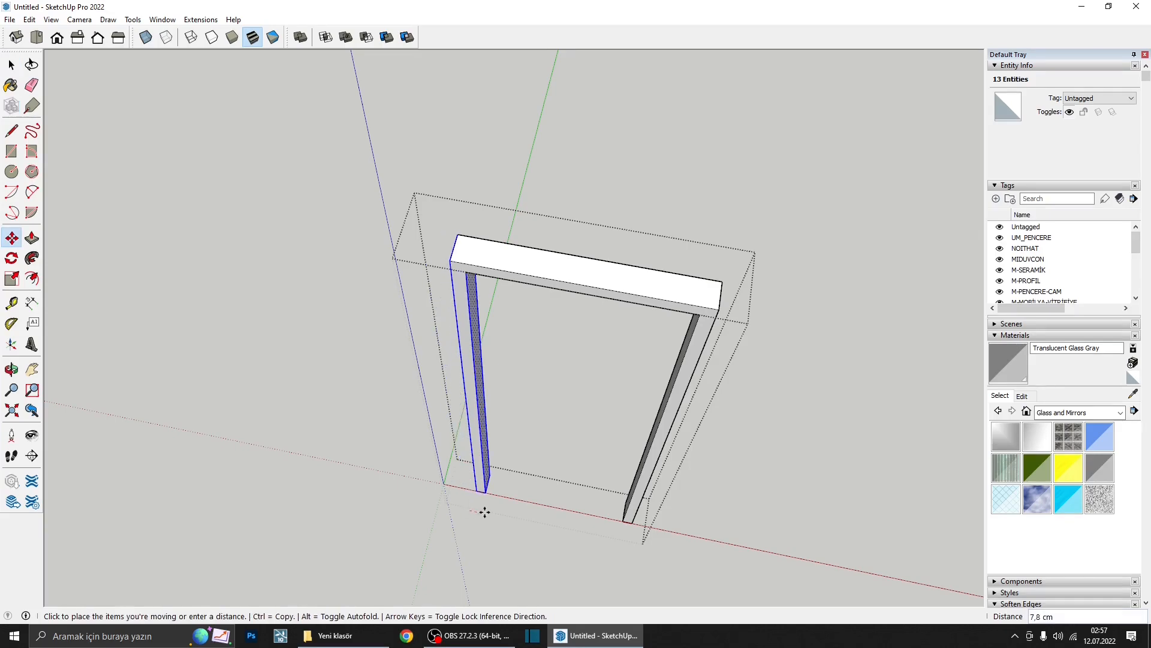
text(10)
key(Return)
middle_drag(486, 498, 487, 497)
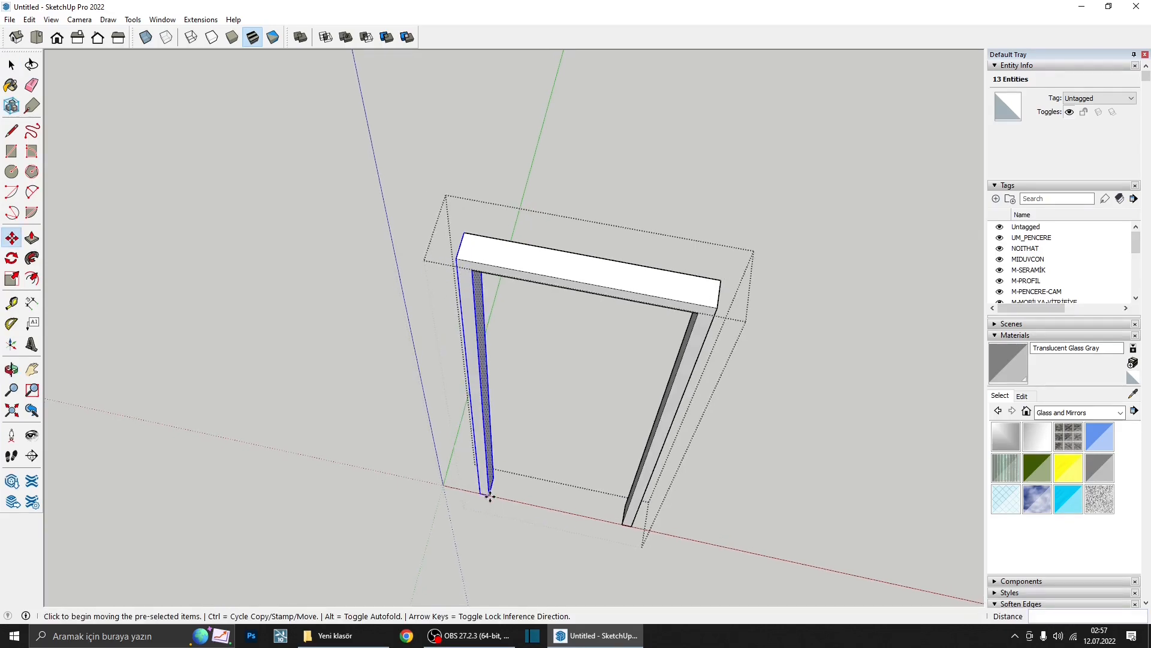
key(i)
scroll(487, 504, up, 3)
scroll(487, 505, down, 5)
key(space)
click(494, 376)
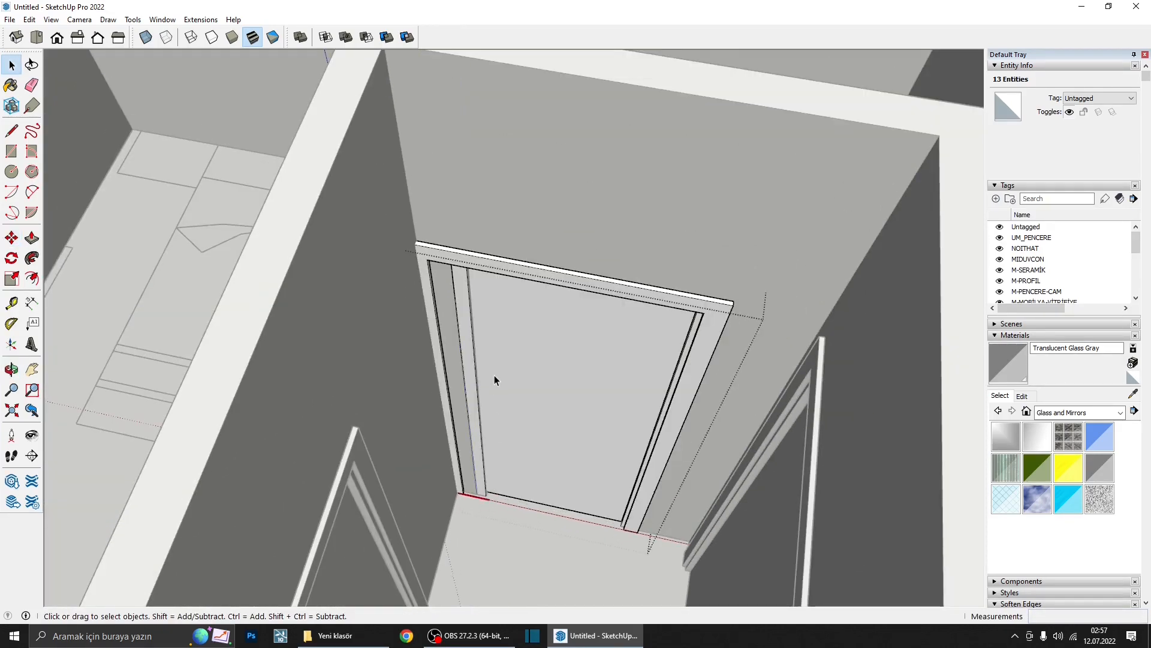
- Open the bathroom door's near casing group and move its side strip inward by 10 cm
scroll(490, 270, down, 4)
key(i)
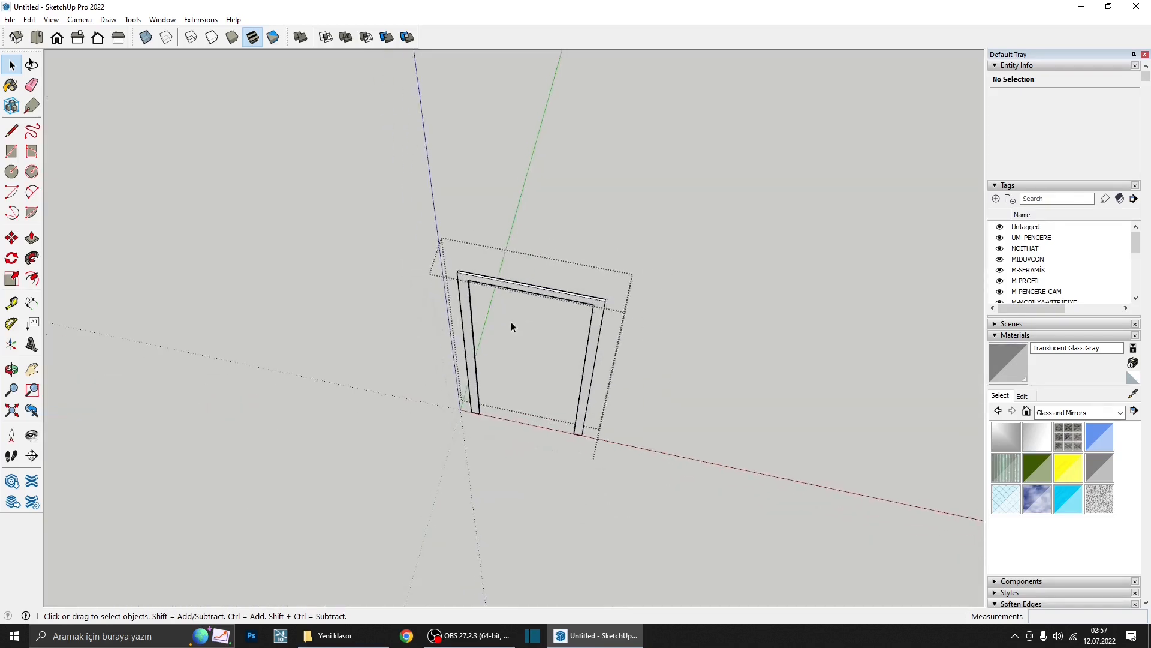
key(ctrl+a)
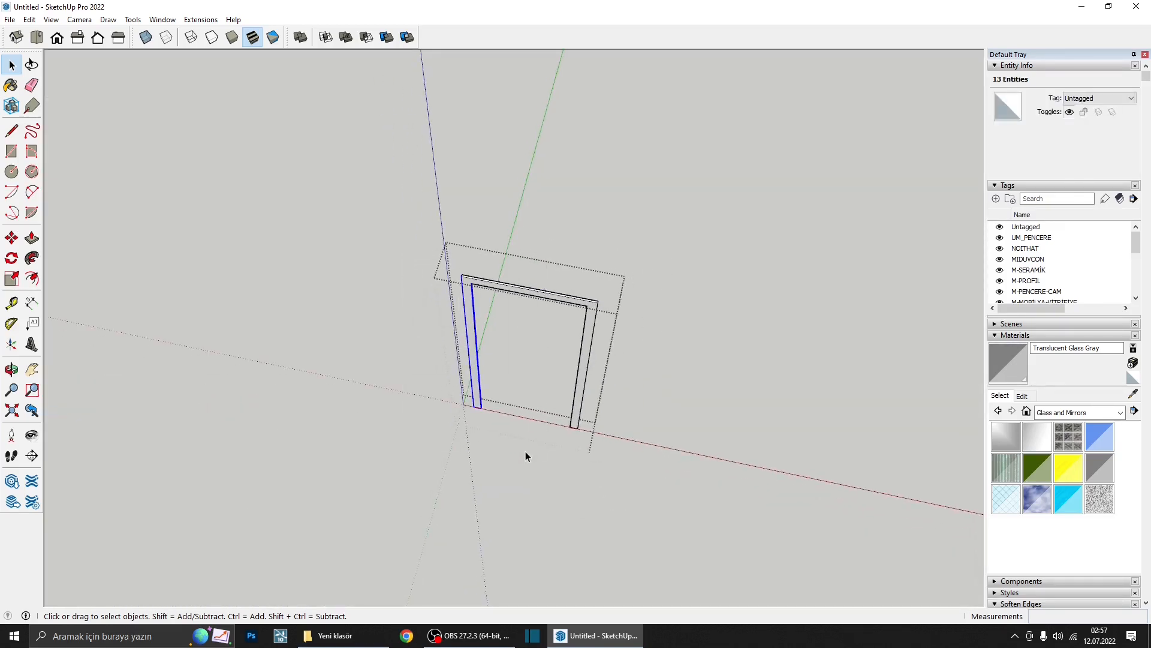
key(m)
click(494, 432)
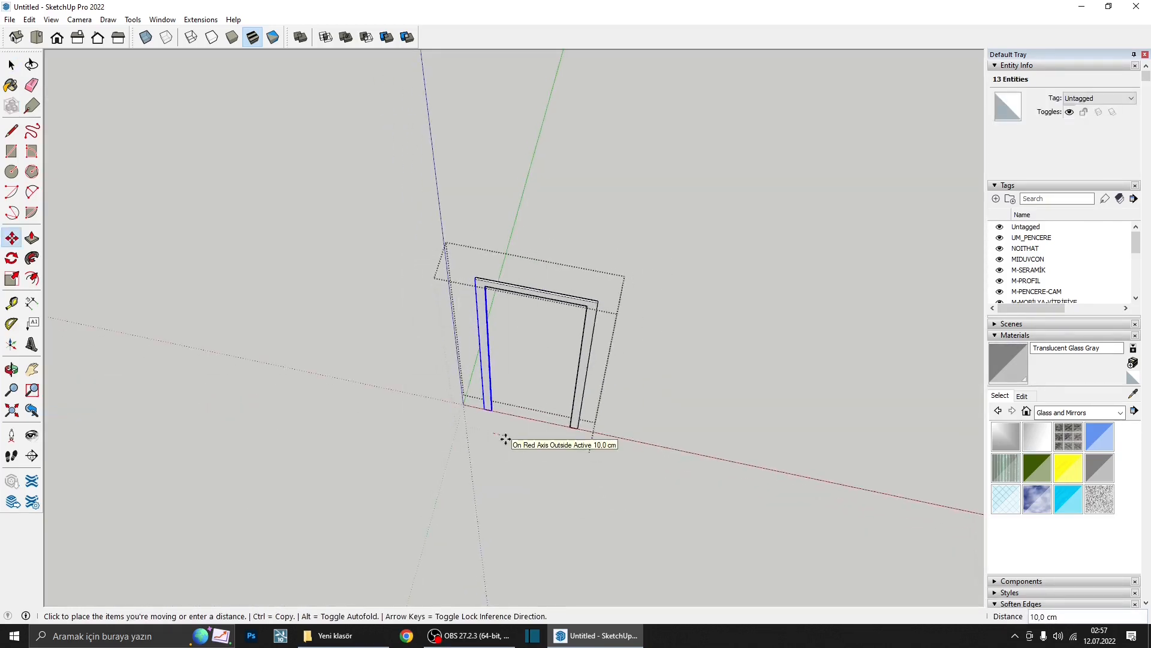
click(505, 439)
key(space)
click(505, 428)
- Move the side strip of the bathroom door's far casing inward by 10 cm and leave that group
scroll(502, 294, up, 3)
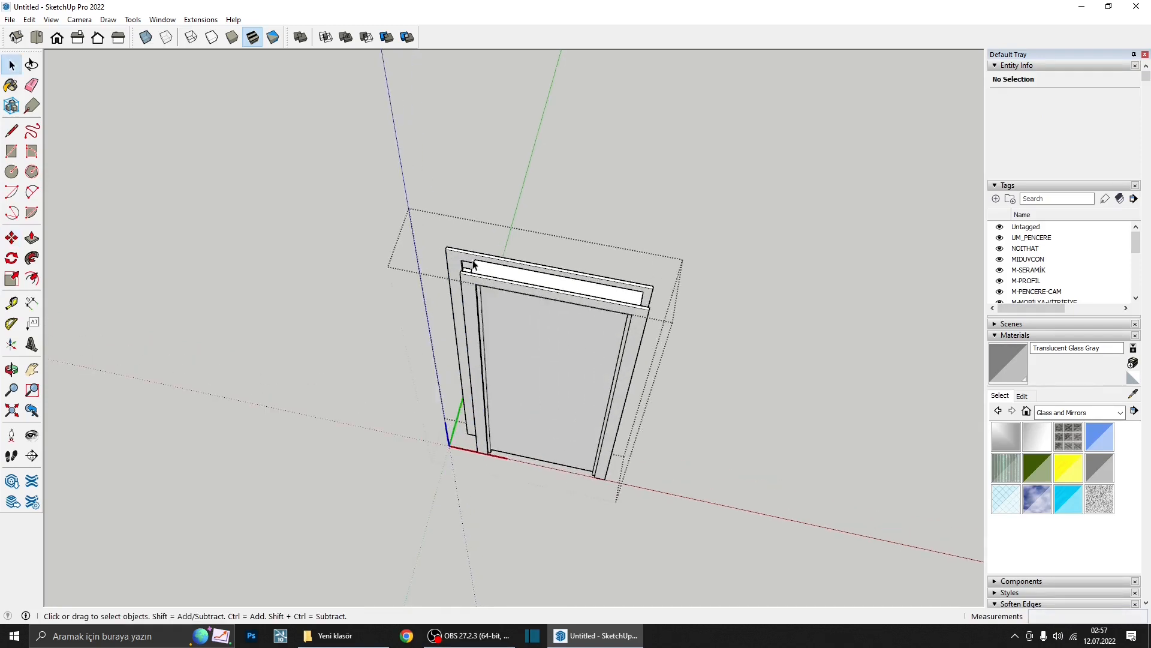
key(ctrl+a)
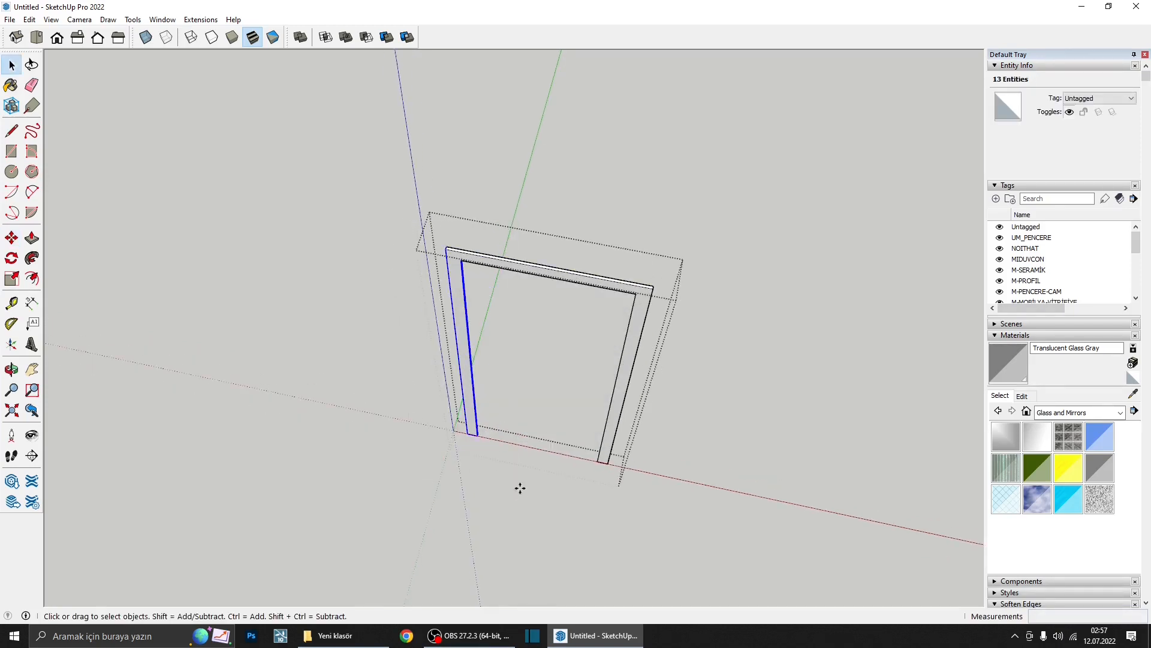
key(m)
click(519, 489)
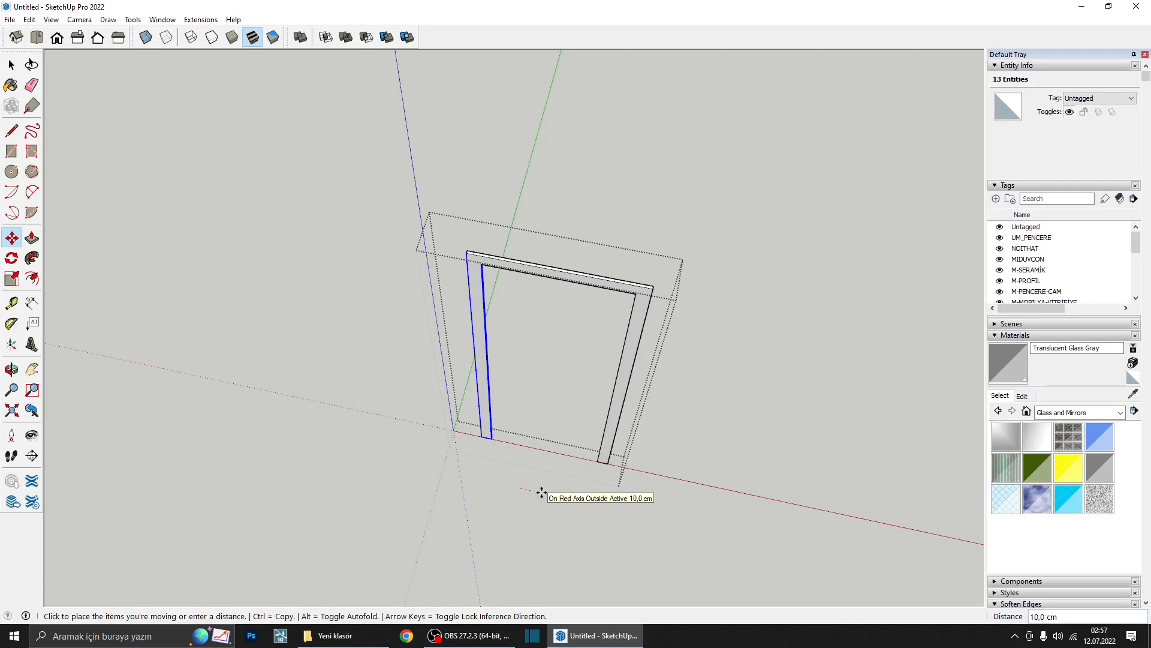
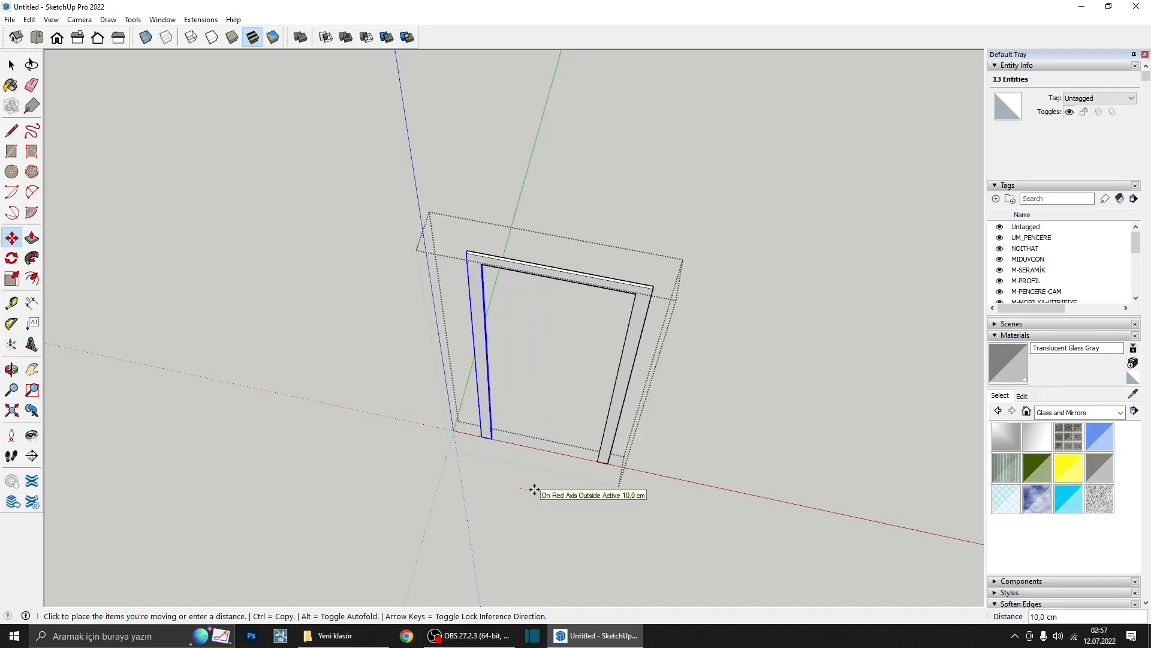
click(535, 490)
key(space)
click(538, 490)
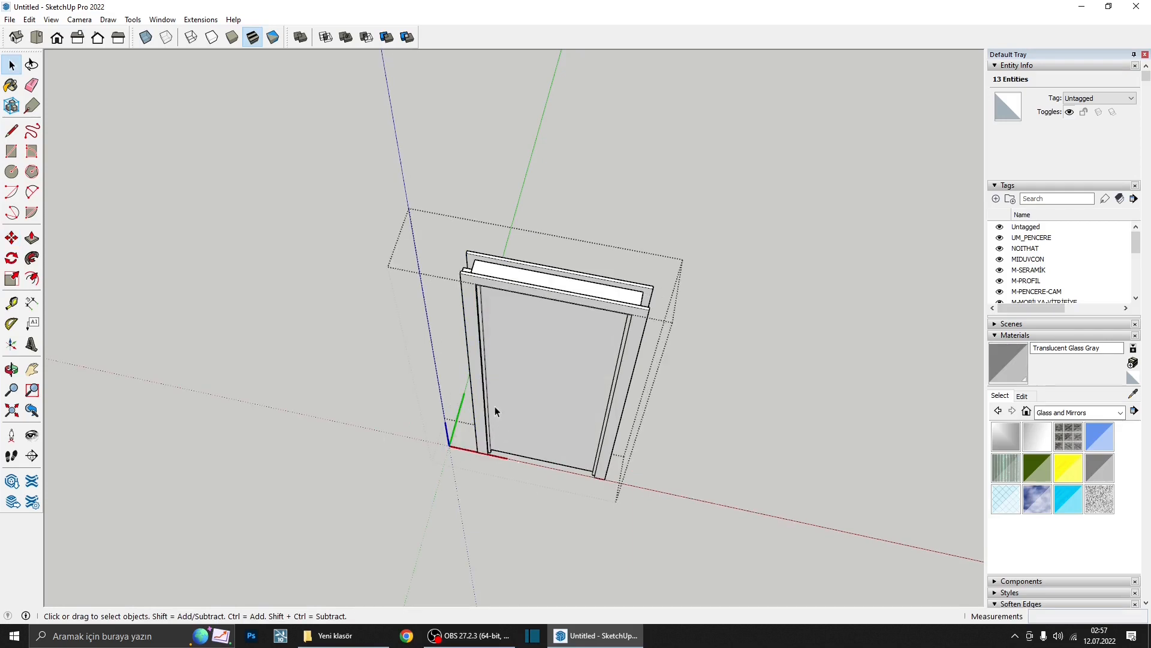
- Open the bathroom door's leaf group, move its hinge-side edge inward by 10 cm and exit the door component
double_click(495, 405)
middle_drag(494, 406, 420, 315)
drag(425, 349, 529, 439)
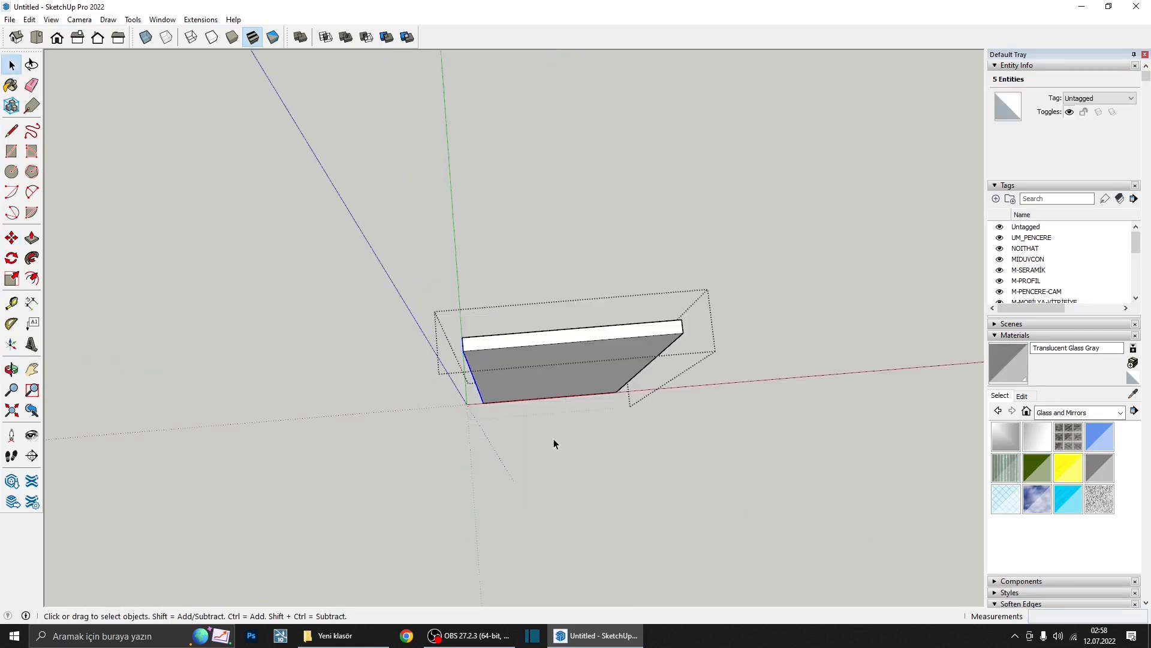
key(m)
click(501, 452)
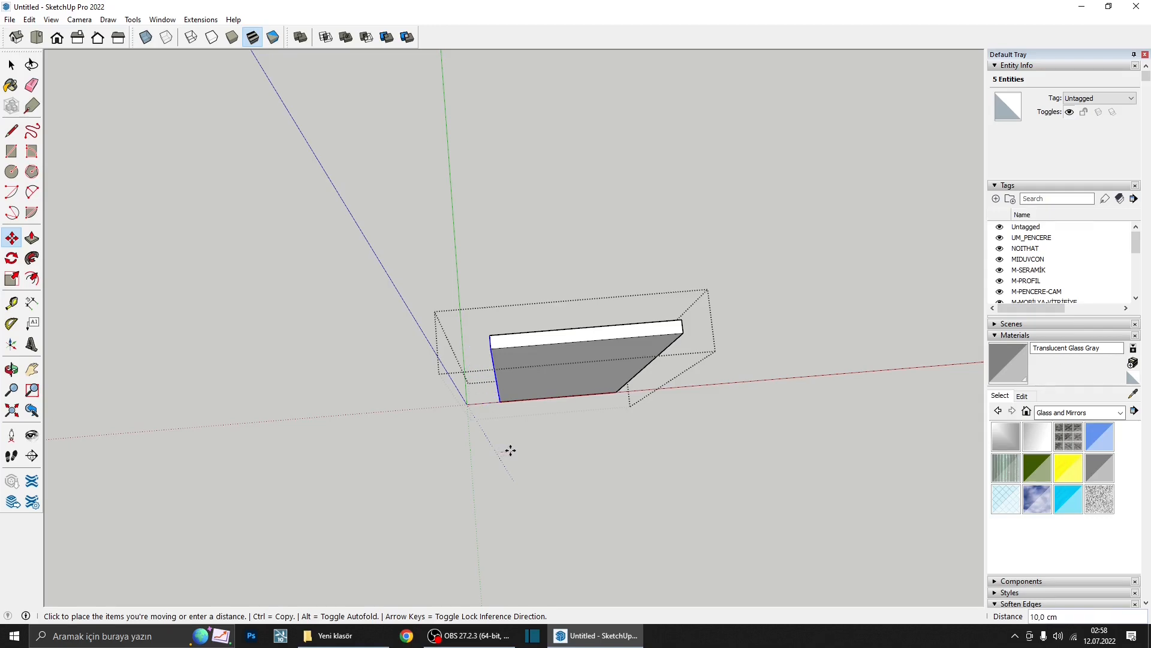
click(512, 451)
key(space)
key(Escape)
middle_drag(533, 448, 509, 365)
key(Escape)
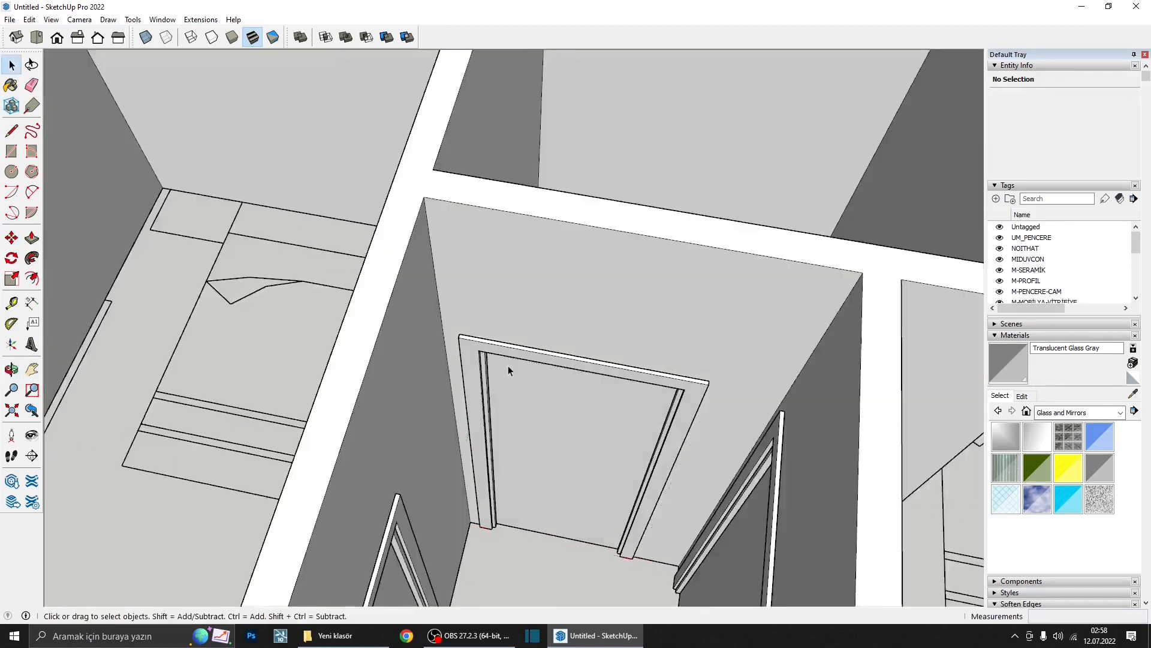
- Draw a rectangle corner to corner across the large living-room opening in the front exterior wall
scroll(560, 414, down, 3)
middle_drag(560, 414, 576, 360)
scroll(558, 393, down, 5)
middle_drag(575, 360, 590, 291)
scroll(590, 336, down, 4)
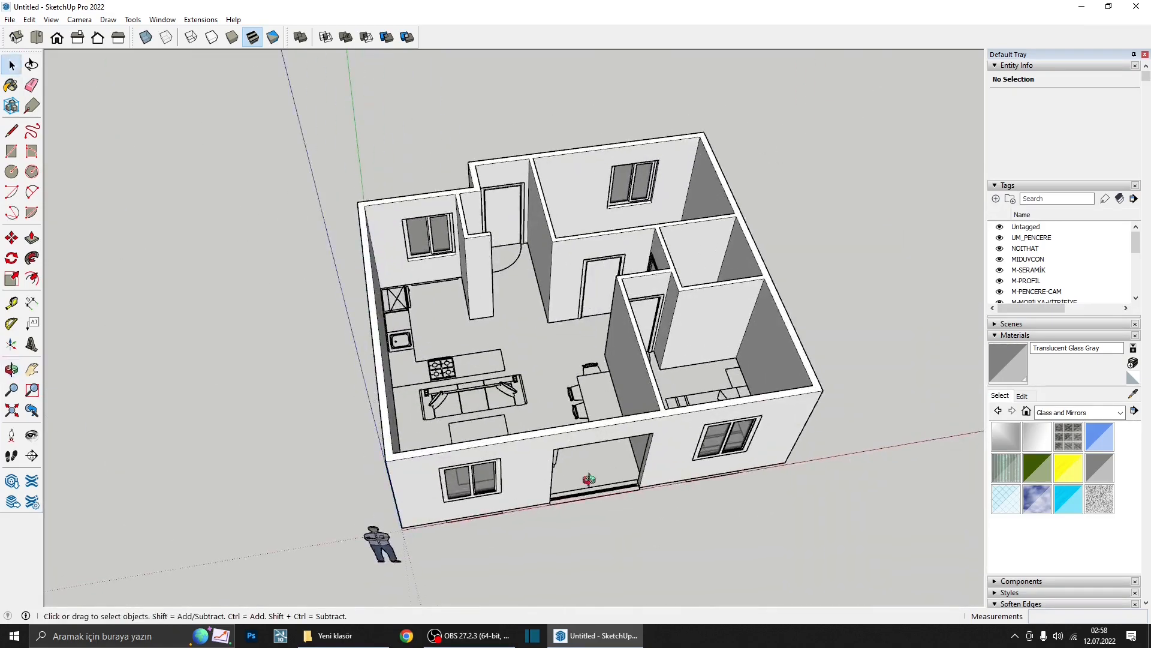
scroll(608, 445, up, 3)
click(18, 154)
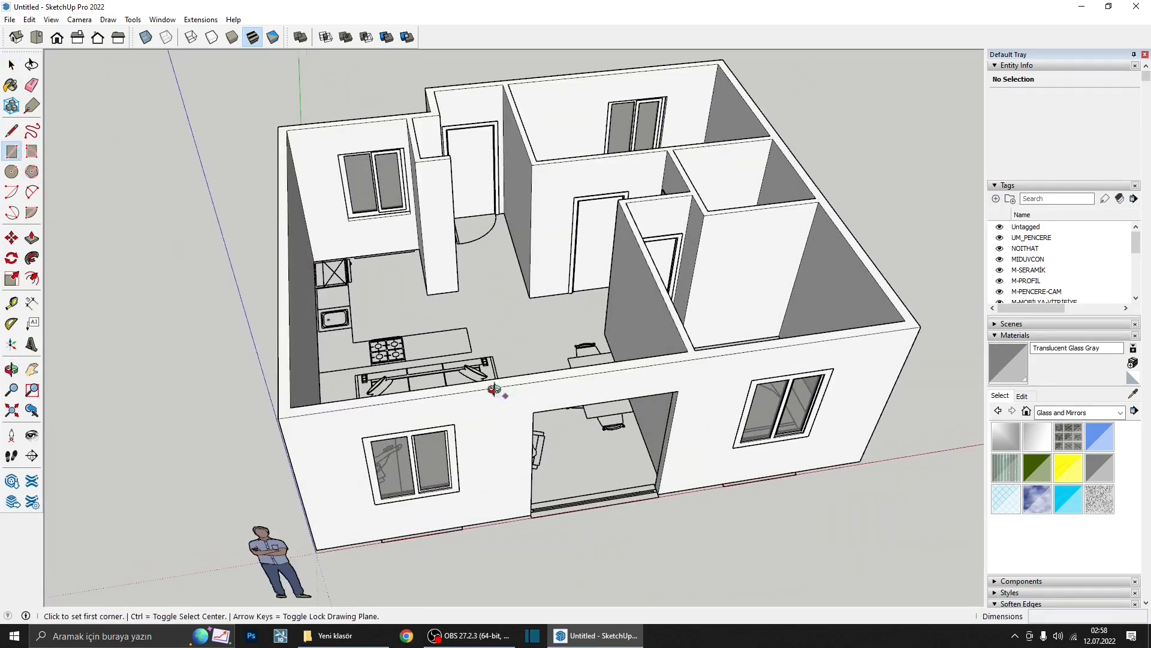
scroll(396, 343, up, 3)
click(438, 354)
scroll(503, 455, down, 2)
scroll(539, 468, up, 5)
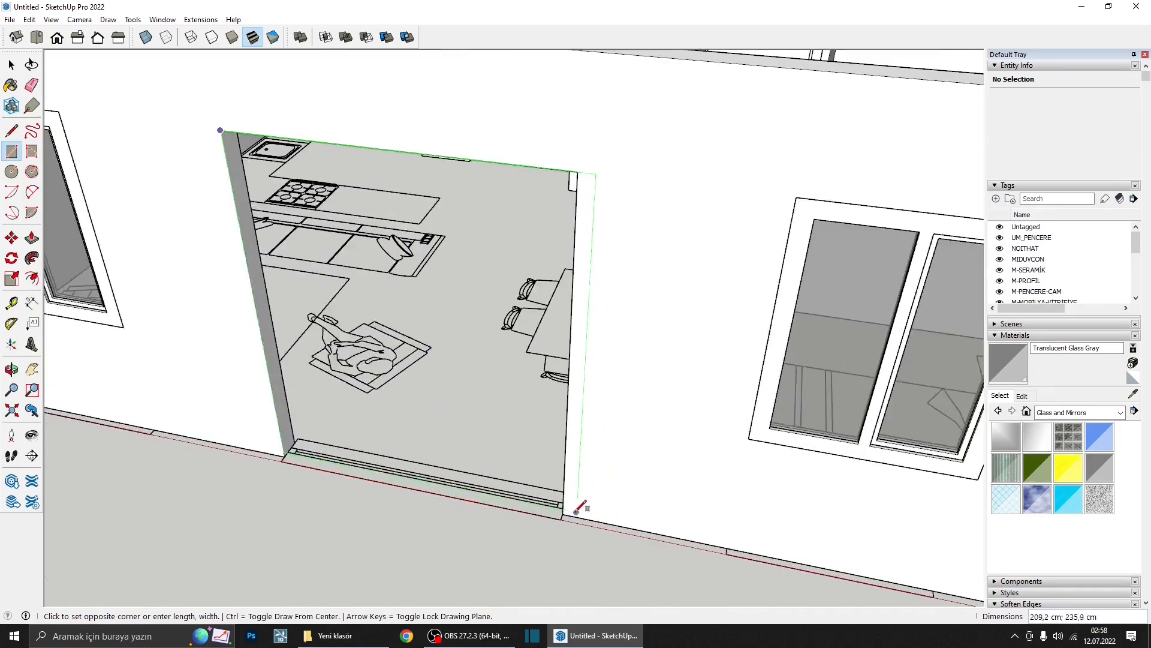
click(565, 579)
- Group the new rectangle face in the front opening together with its edges
scroll(542, 496, down, 3)
scroll(542, 496, down, 2)
key(space)
double_click(425, 432)
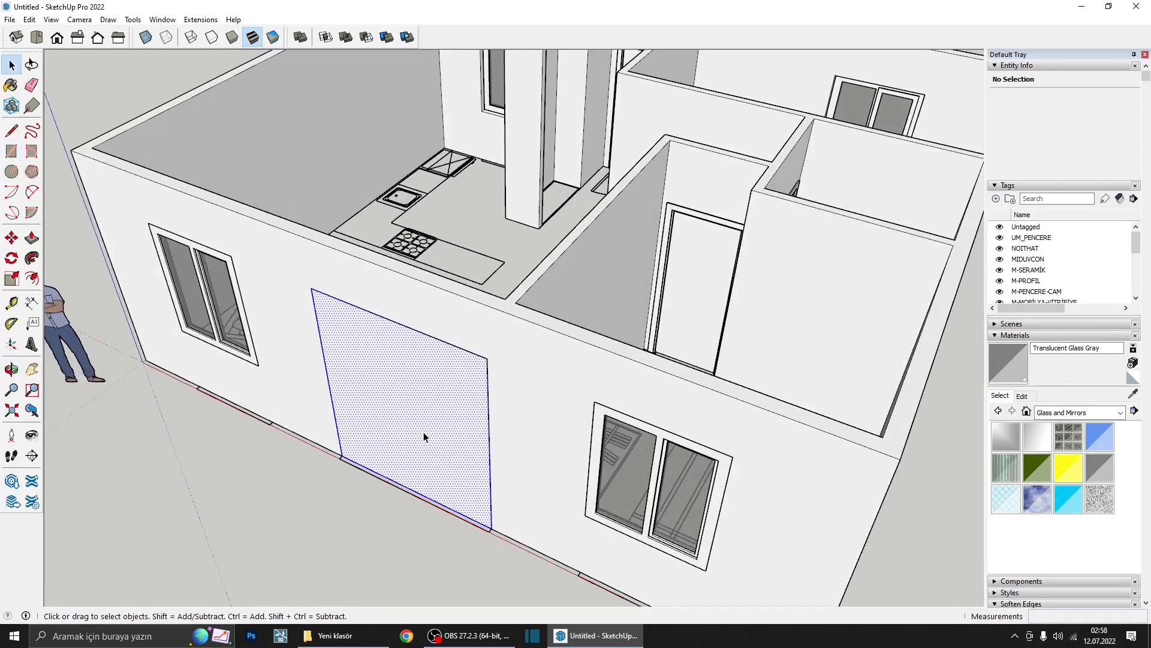
right_click(429, 438)
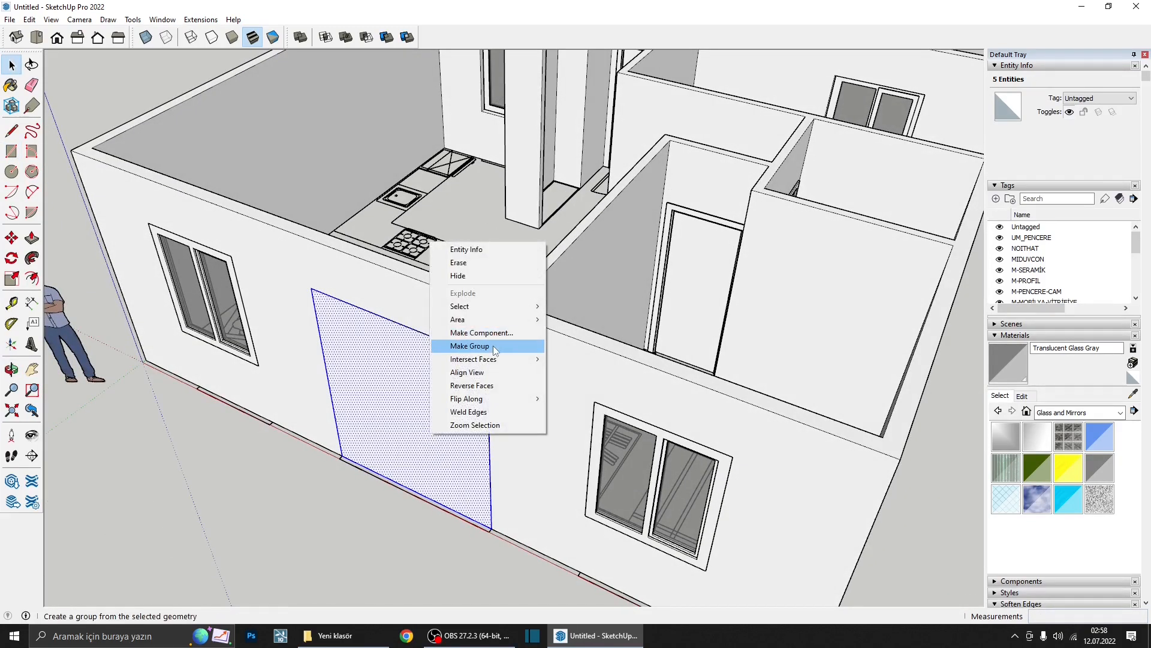
click(475, 306)
- Inside the rectangle group, offset the outline inward by 10 cm and delete the inner face to leave a frame
scroll(462, 323, down, 3)
middle_drag(398, 386, 471, 277)
double_click(453, 367)
middle_drag(453, 370, 272, 390)
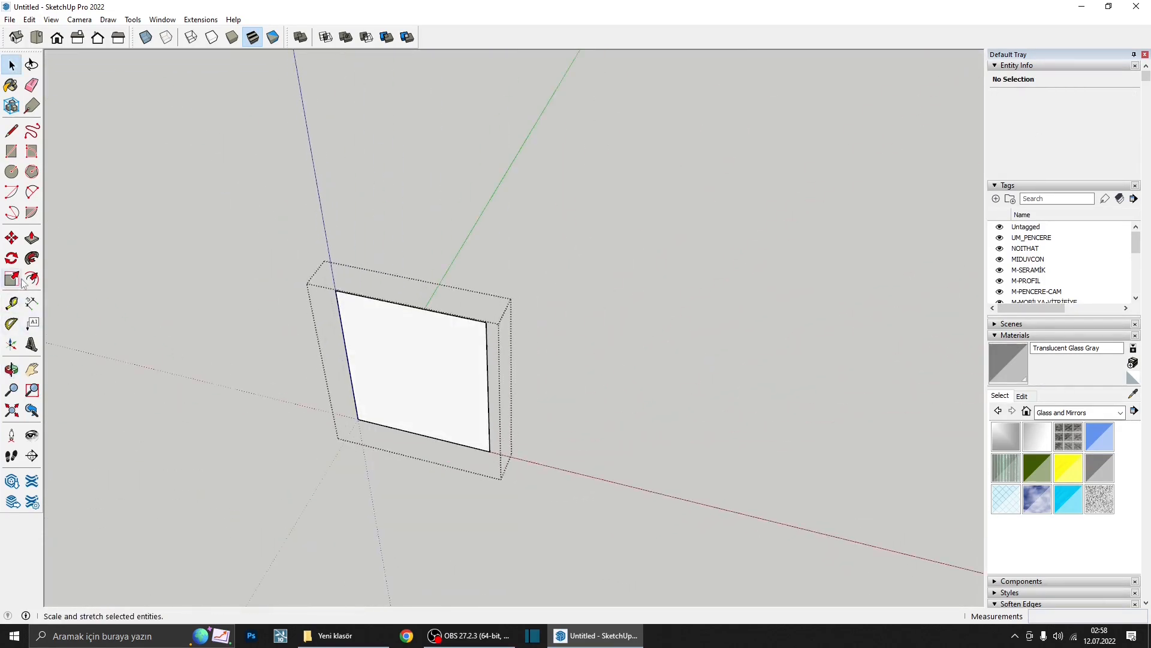
click(388, 302)
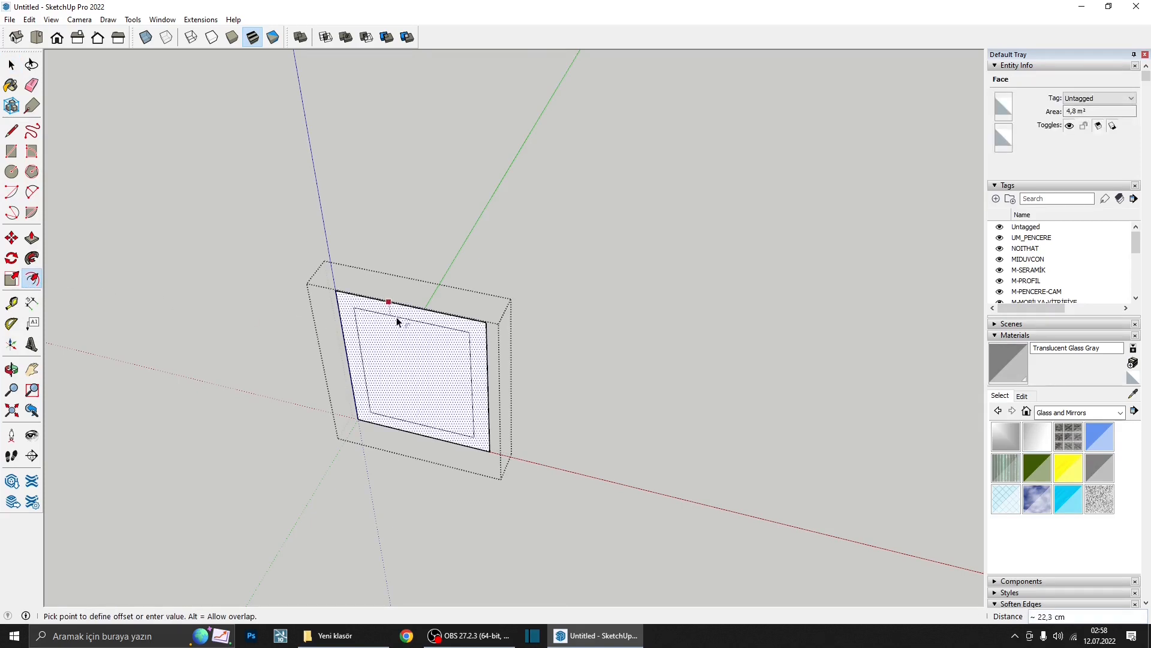
key(Return)
key(space)
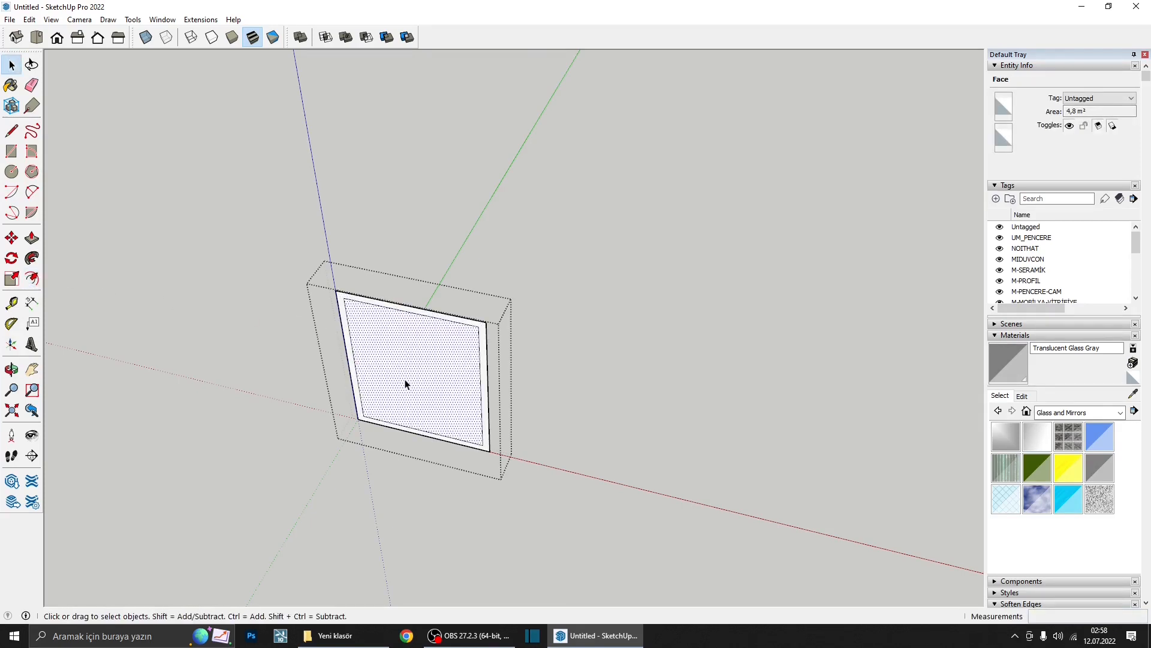
key(Delete)
- Extrude the frame face by 10 cm to give the front opening's frame its depth
middle_drag(405, 384, 459, 431)
text(p)
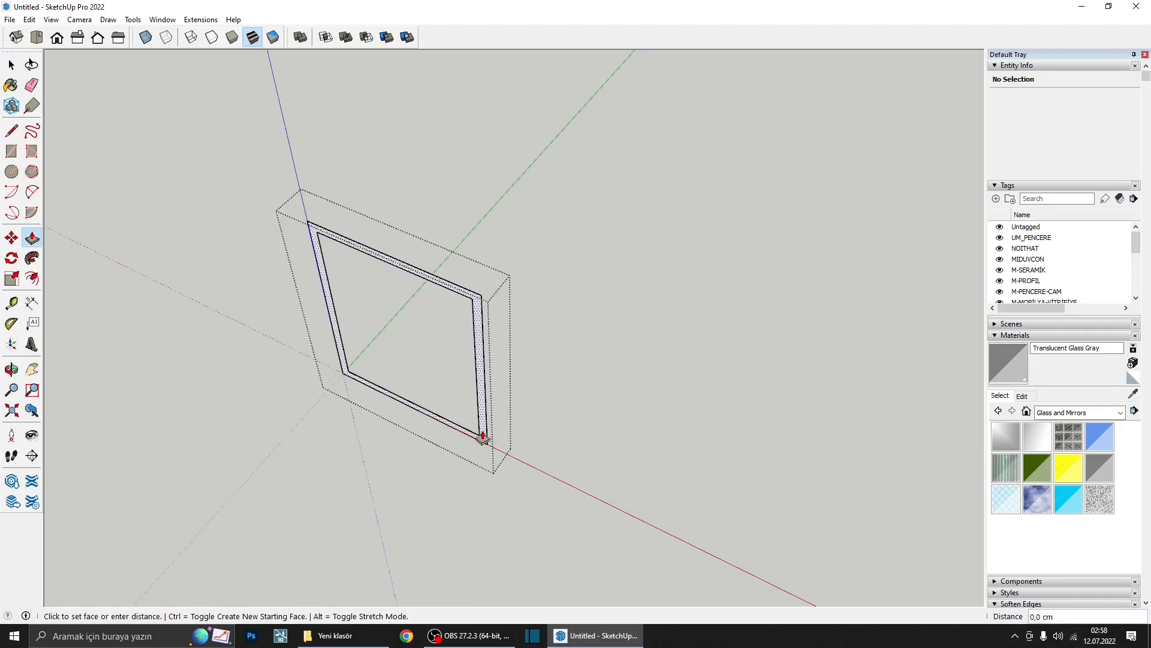
text(10)
key(Return)
scroll(483, 433, up, 3)
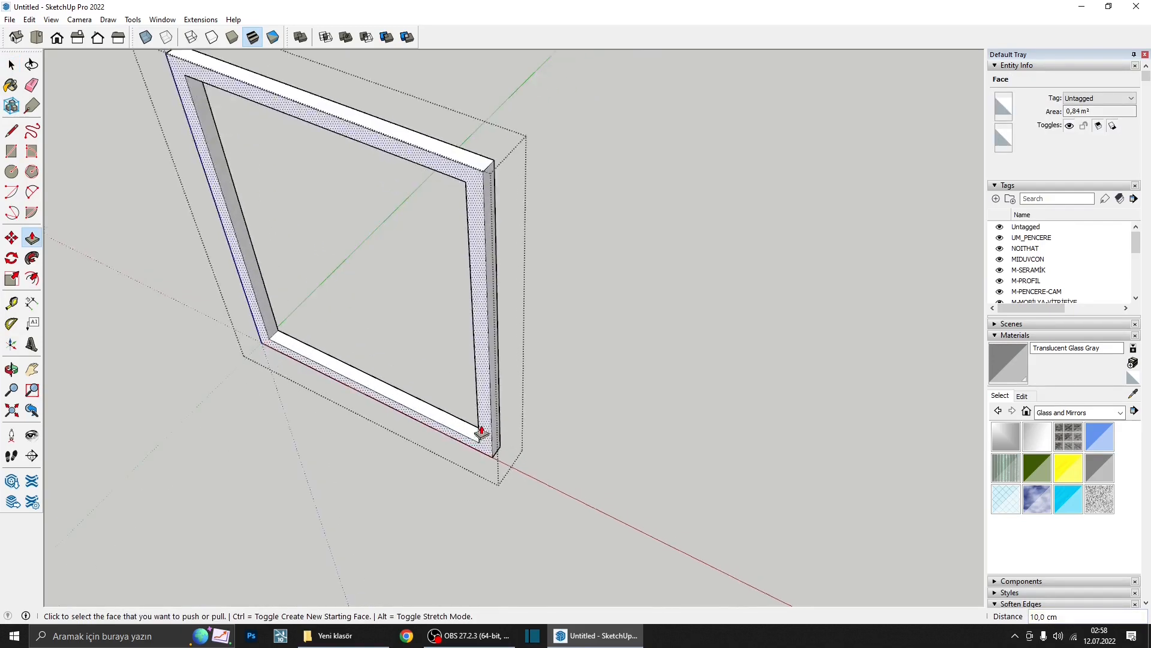
key(space)
key(Escape)
- Divide the frame's inner bottom edge into three equal segments and leave the frame group
middle_drag(481, 432, 403, 412)
scroll(403, 413, down, 2)
scroll(399, 413, up, 2)
double_click(398, 415)
click(400, 411)
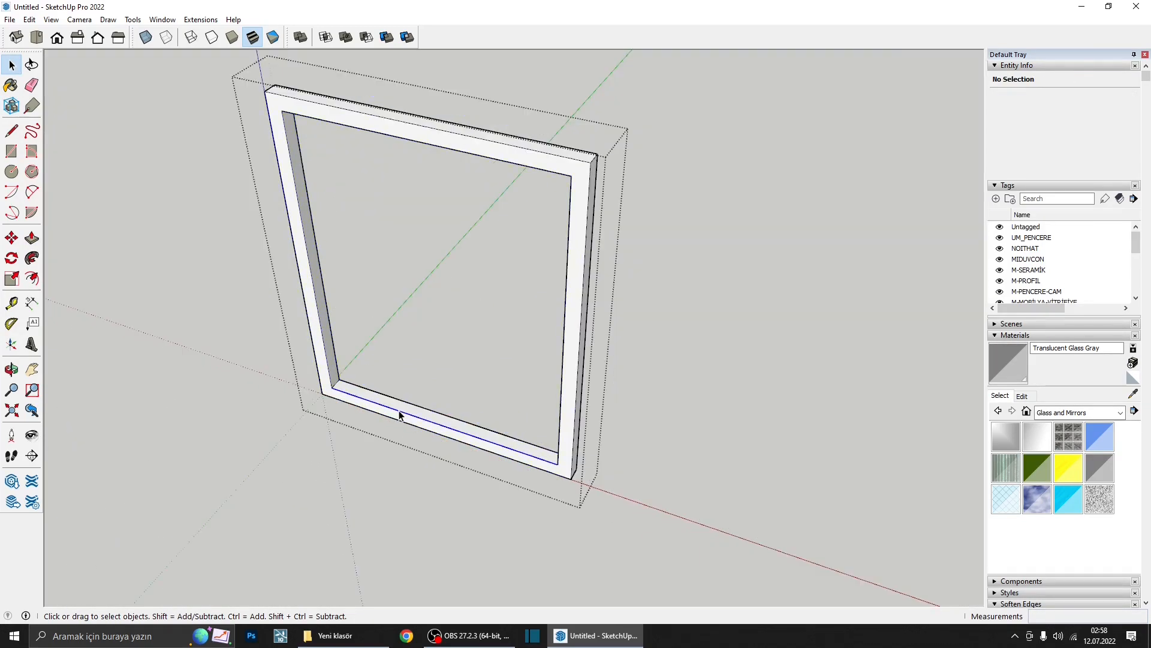
scroll(400, 414, up, 3)
right_click(399, 412)
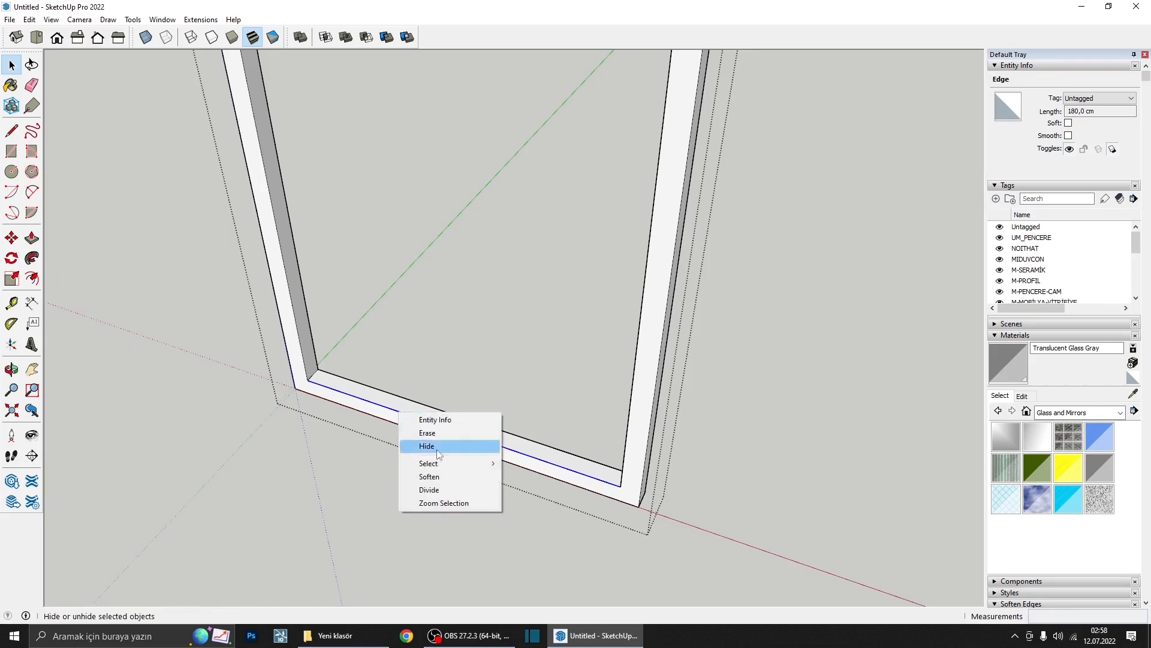
click(446, 489)
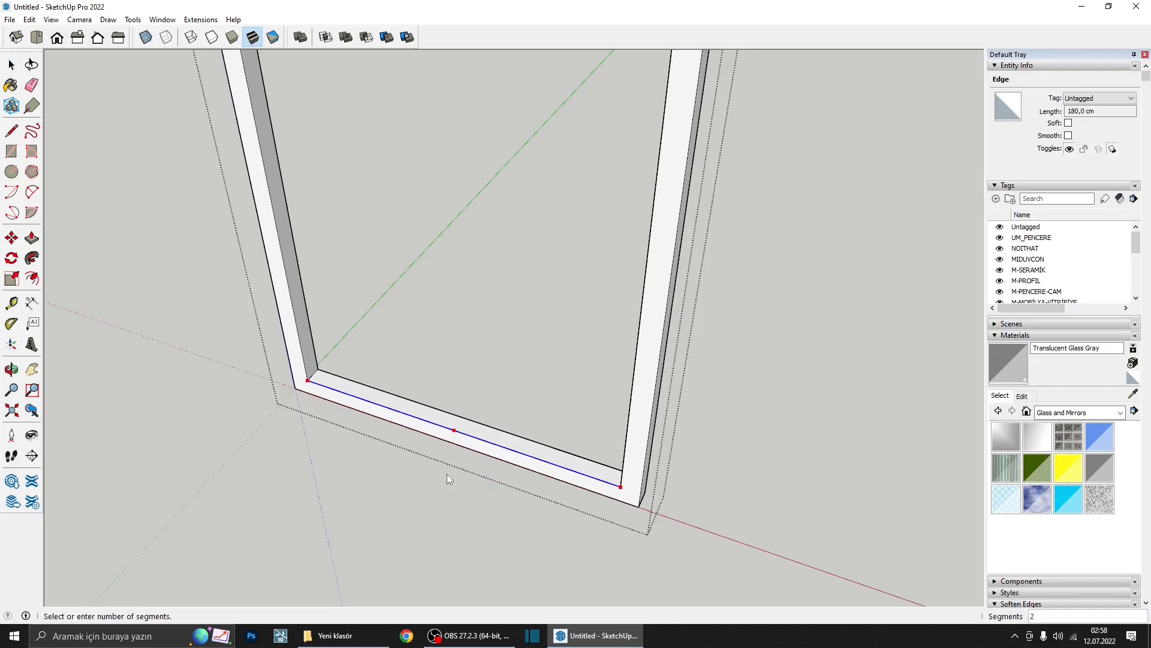
click(405, 446)
key(Escape)
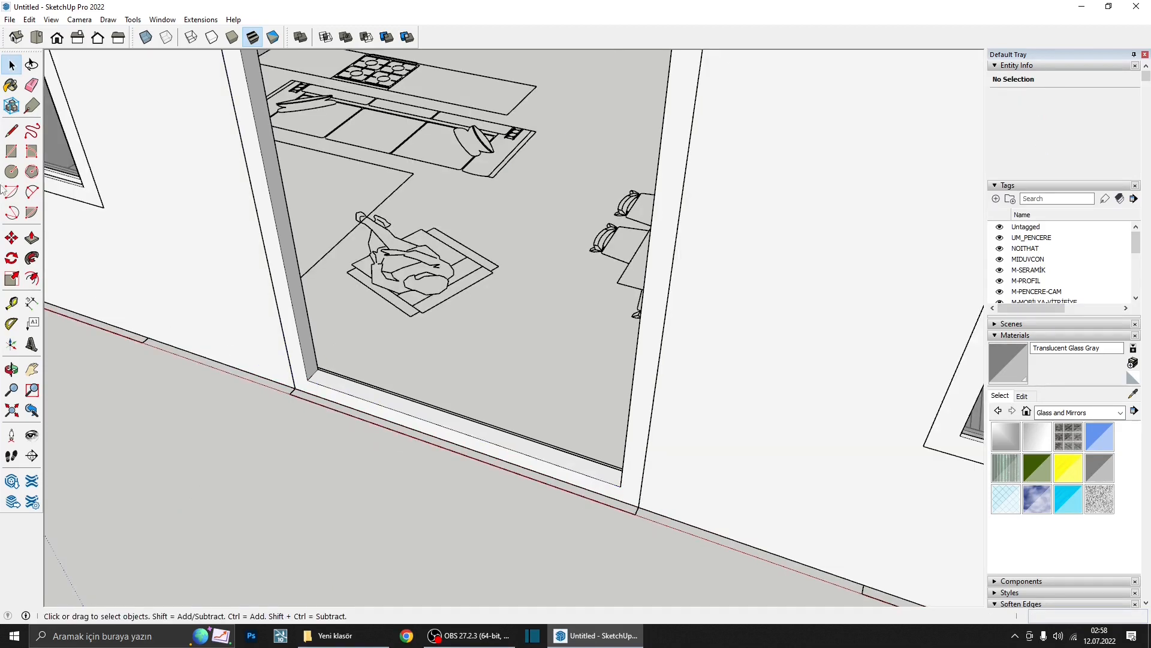
- Draw a 10 by 2 cm rectangle across the sill, starting at the first division point of its inner edge
click(12, 150)
scroll(429, 410, up, 2)
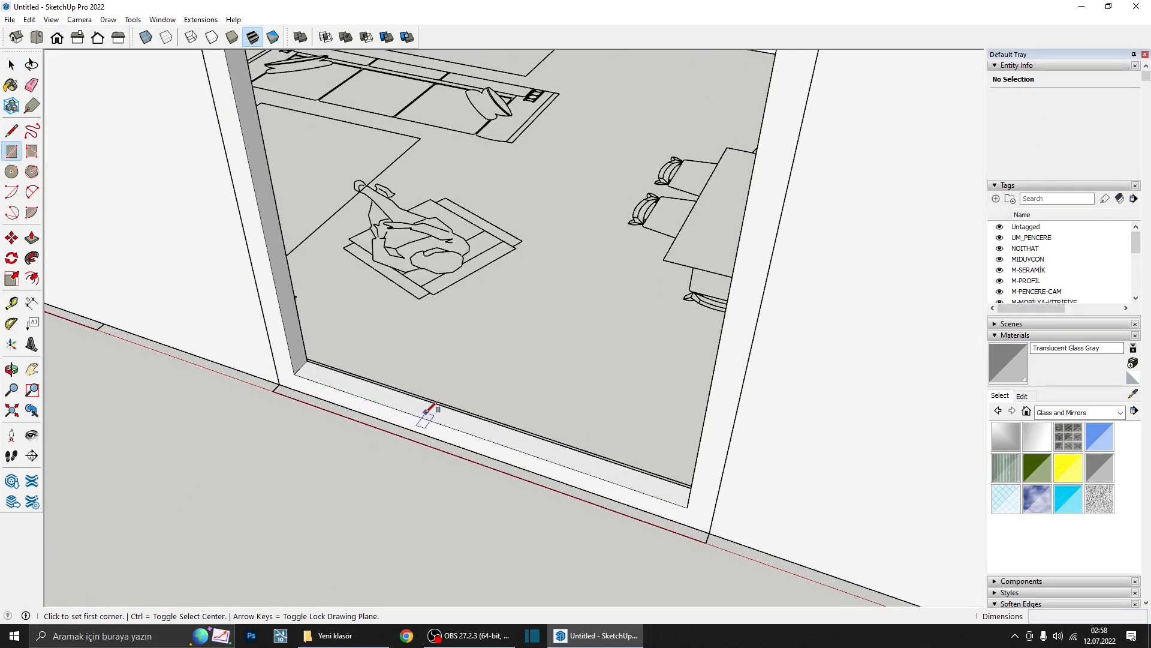
click(411, 414)
scroll(427, 403, up, 1)
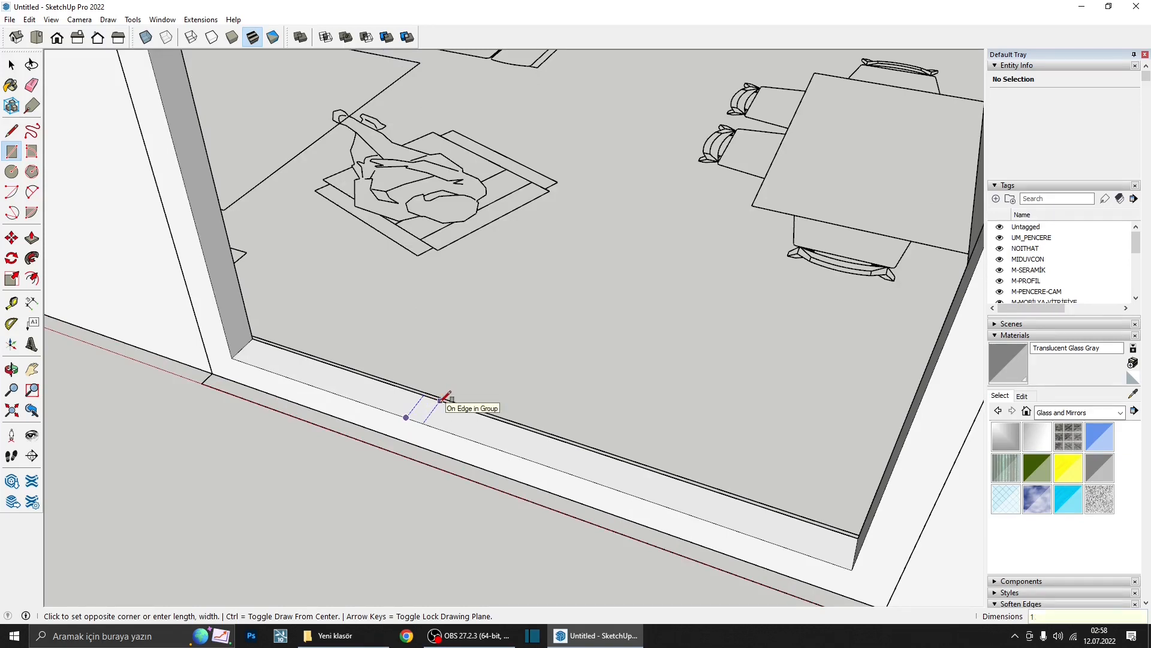
text(10;2)
key(Return)
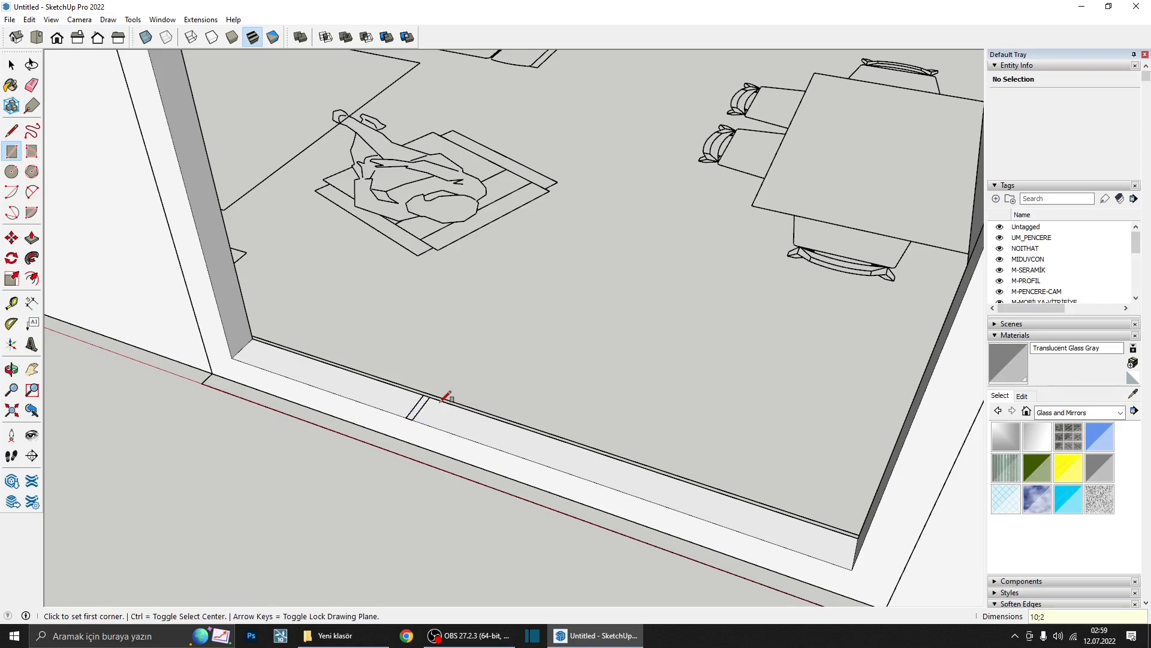
- Copy the sill rectangle 2 cm to the other side of the division point and merge both into one profile
scroll(436, 401, up, 2)
key(space)
click(409, 415)
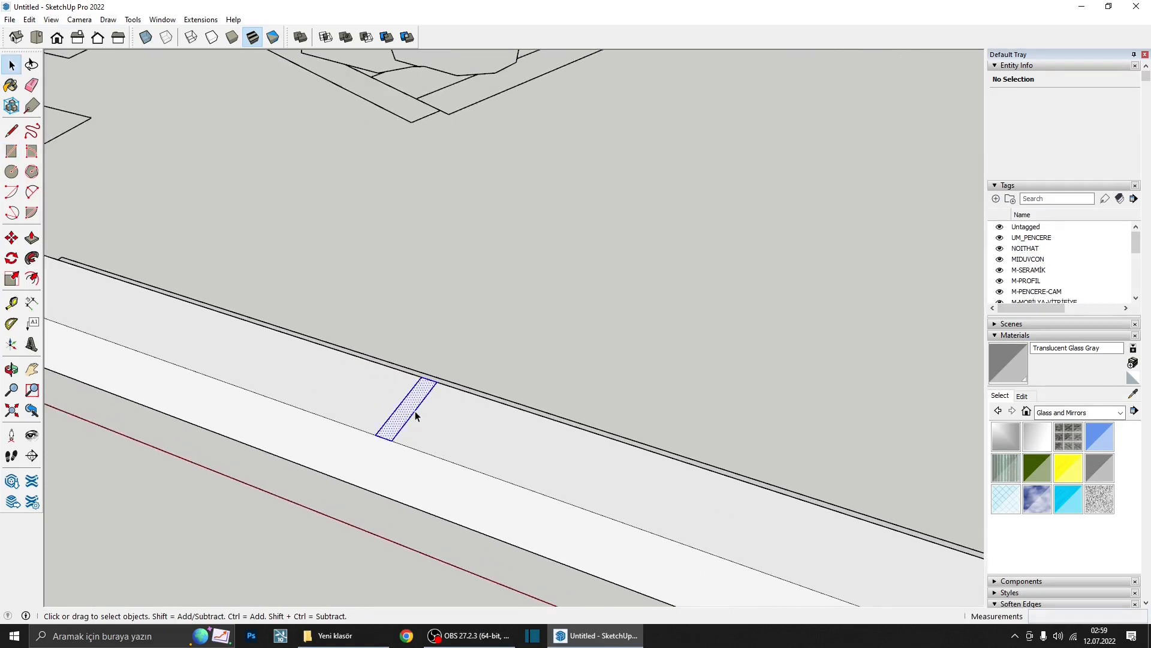
key(m)
click(413, 414)
key(ctrl)
click(400, 407)
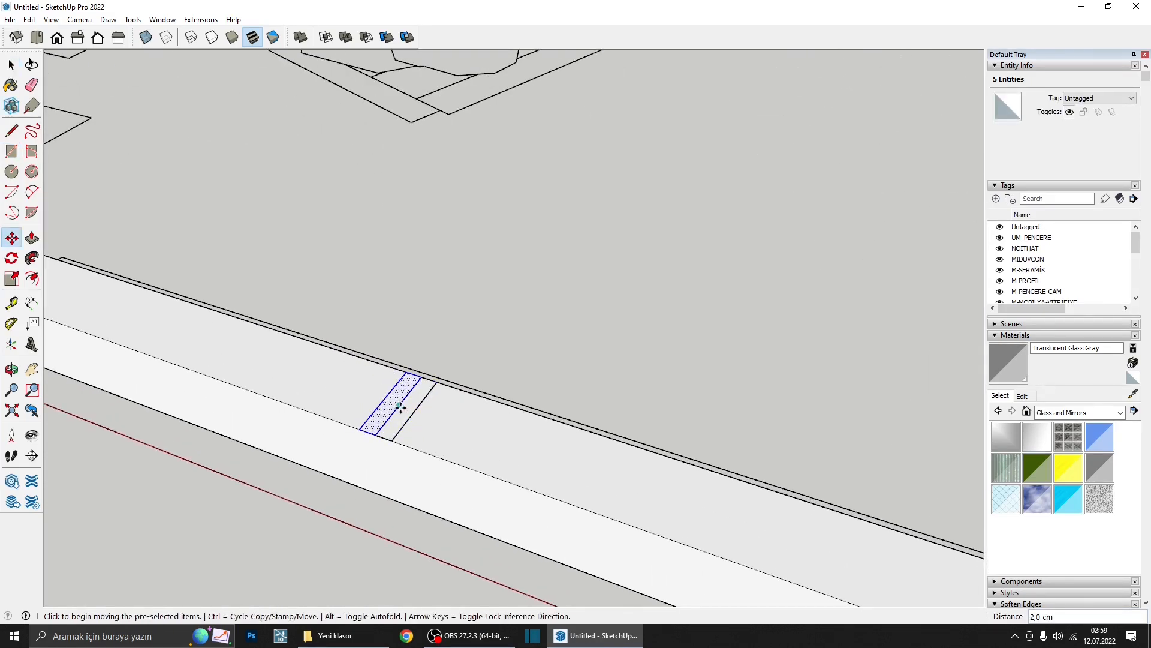
key(space)
- Extrude the mullion profile up to the underside of the frame's head and group the resulting post
key(p)
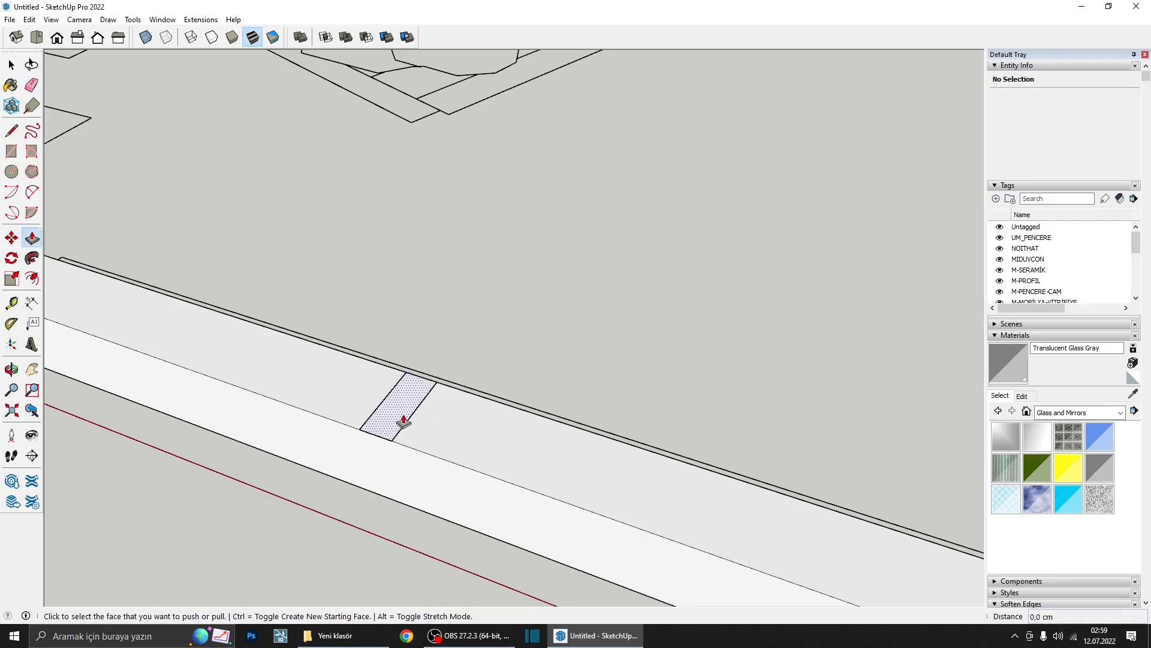
click(405, 414)
scroll(413, 354, down, 7)
middle_drag(418, 334, 389, 438)
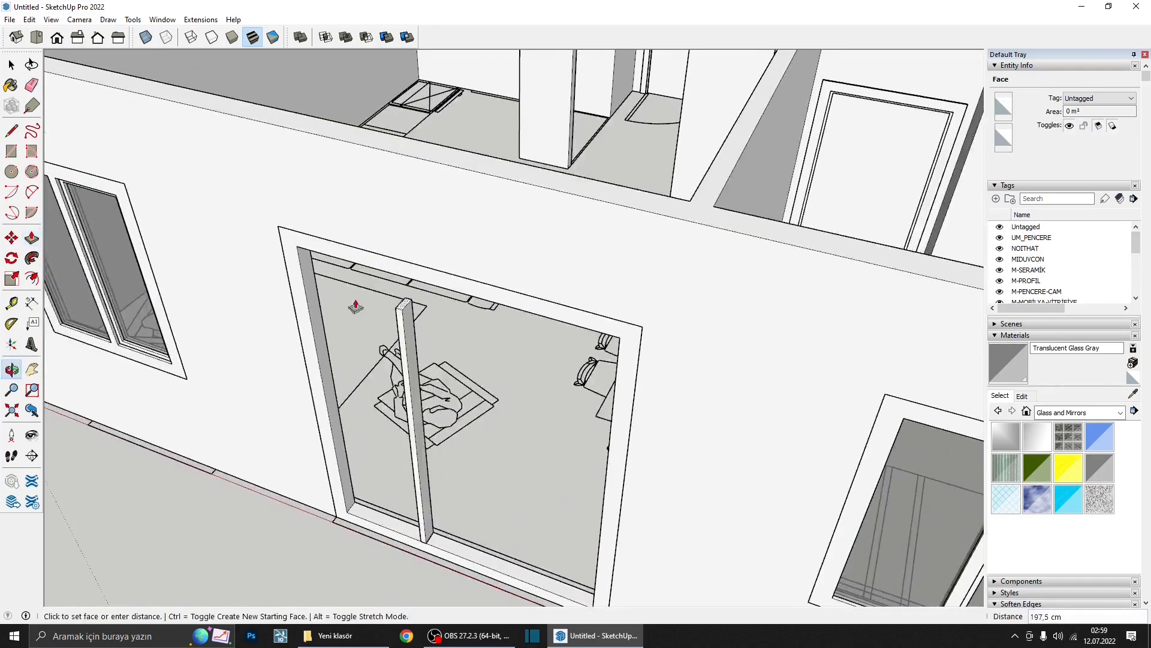
click(298, 253)
key(Escape)
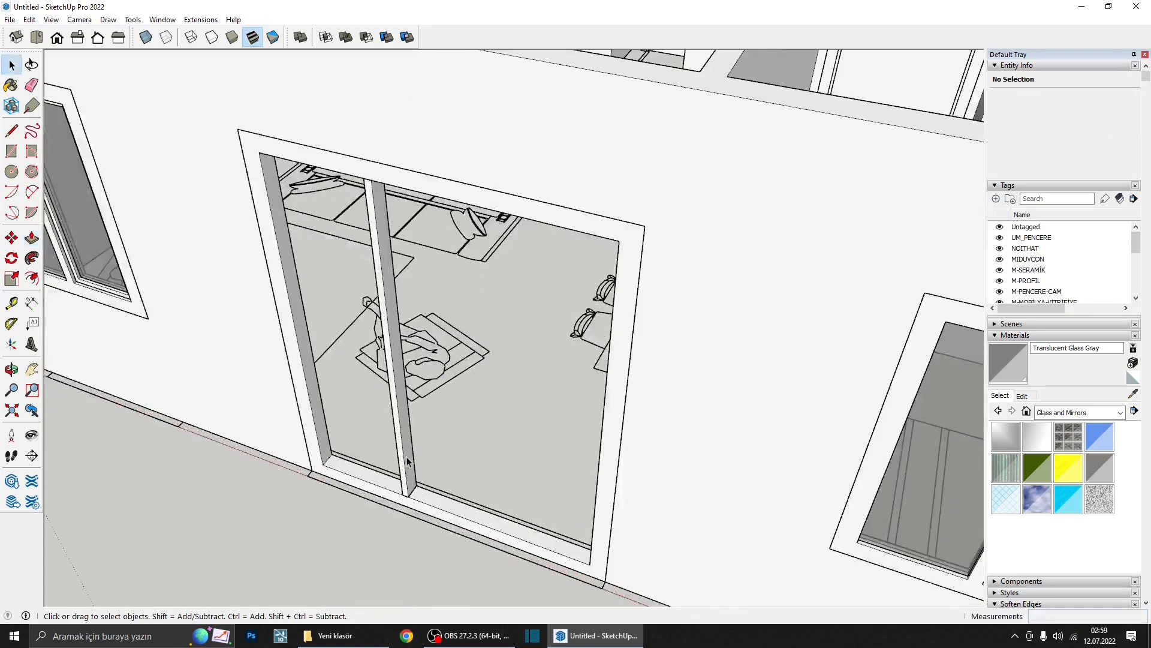
key(ctrl+g)
- Copy the mullion 60 cm along the sill to the second division point
scroll(416, 515, up, 4)
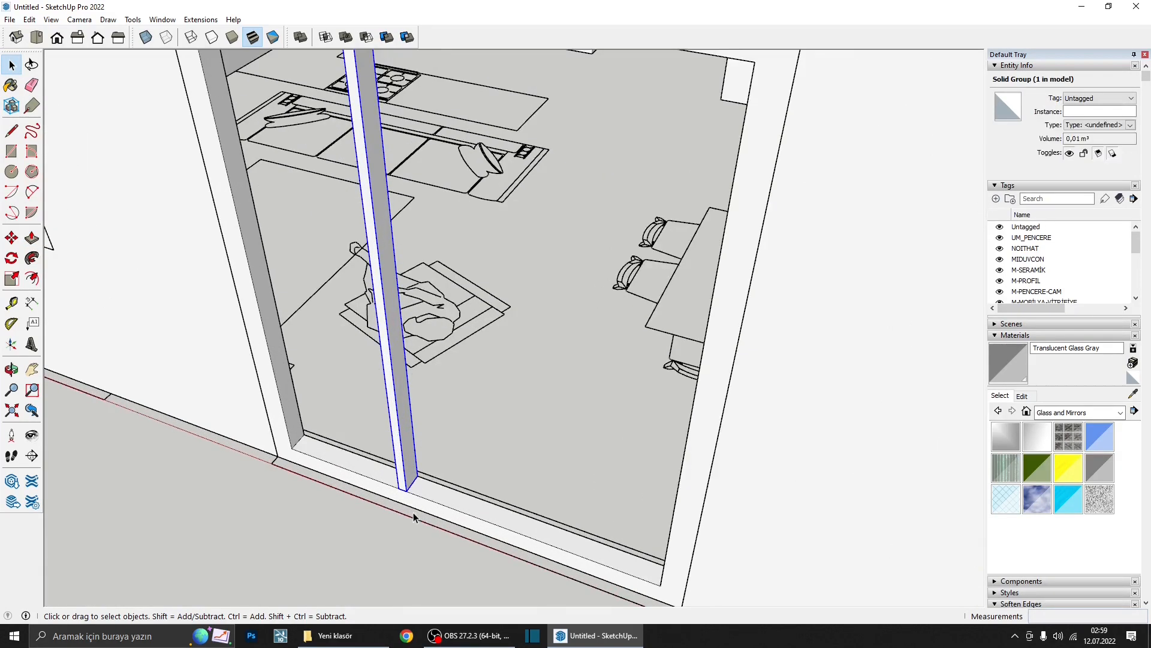
key(m)
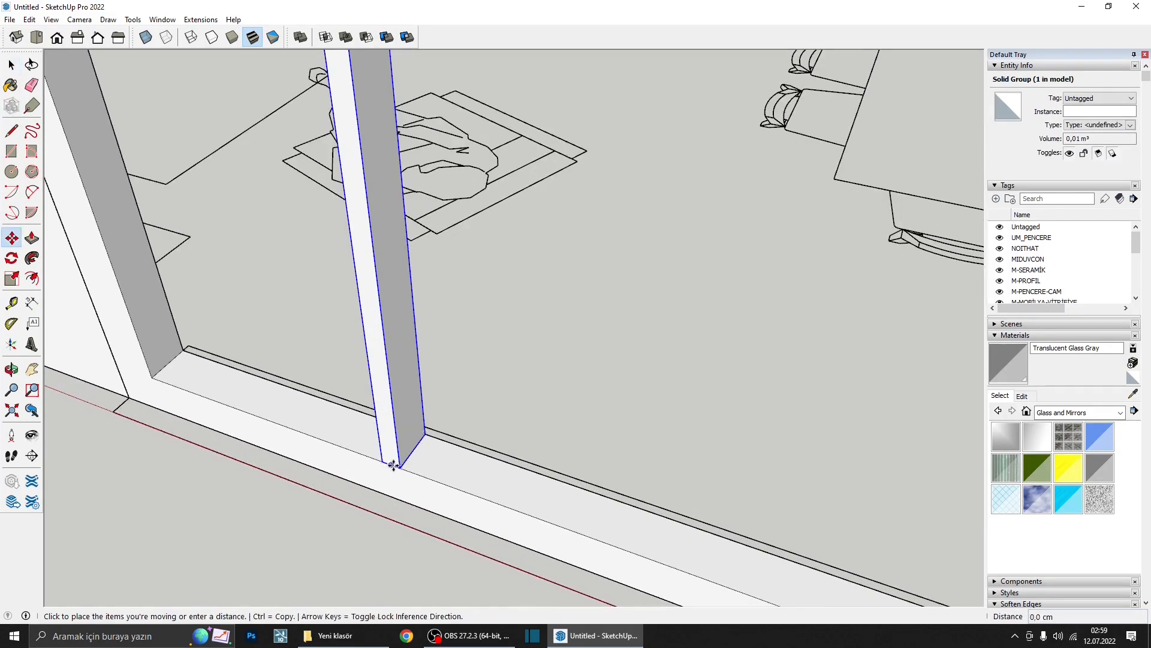
scroll(394, 464, down, 4)
key(ctrl)
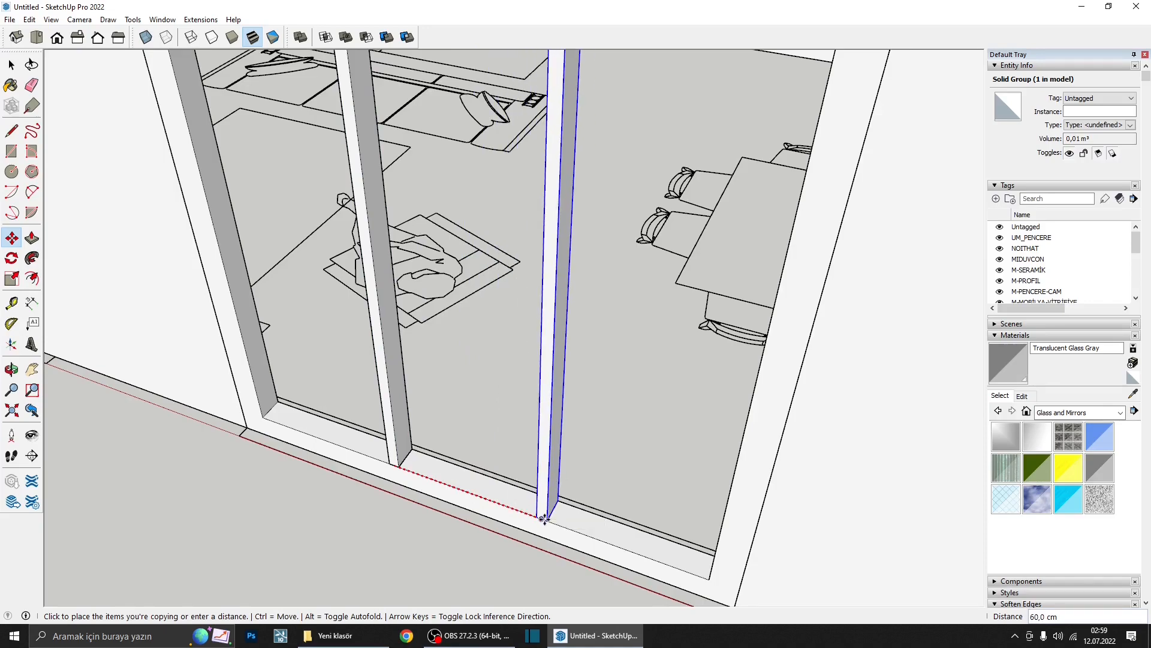
click(544, 517)
scroll(543, 517, down, 5)
mouse_move(539, 510)
middle_down()
mouse_move(519, 487)
mouse_move(528, 497)
middle_up()
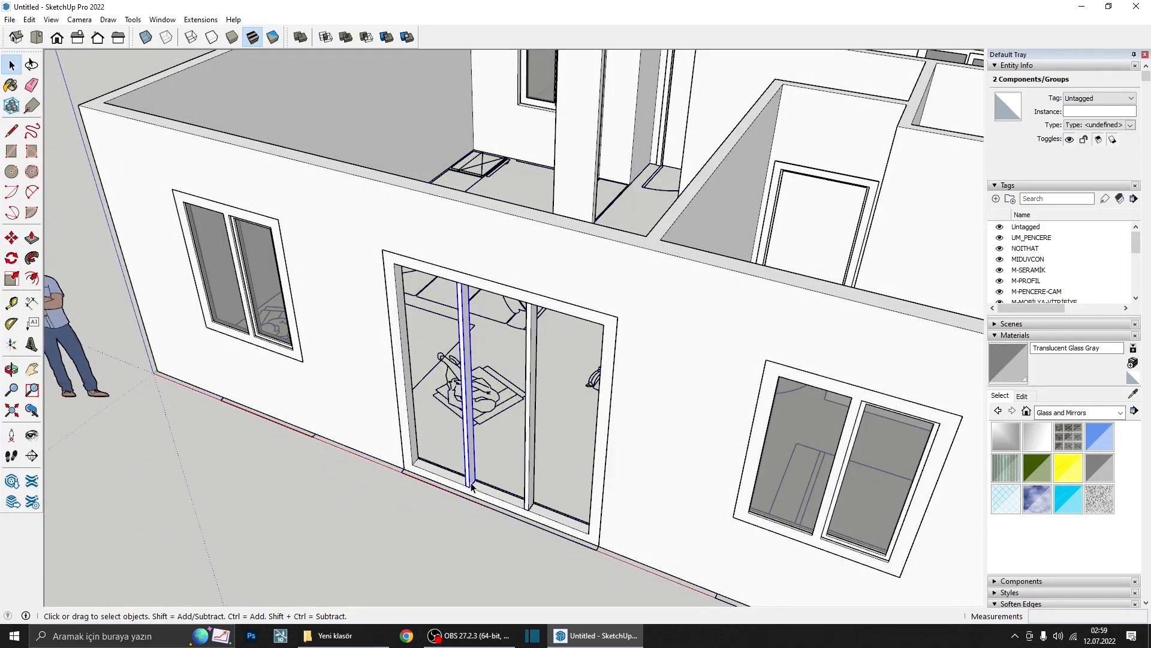
- Combine the glass door's outer frame and its two mullions into one solid with Outer Shell
scroll(530, 508, down, 2)
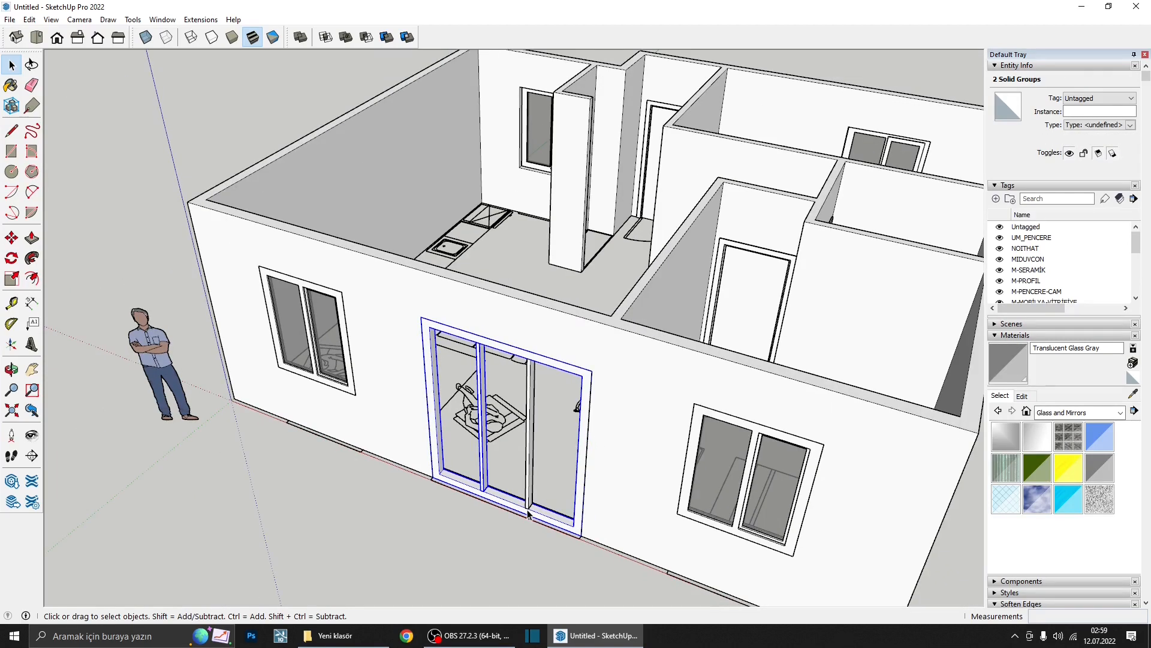
right_click(528, 513)
click(509, 504)
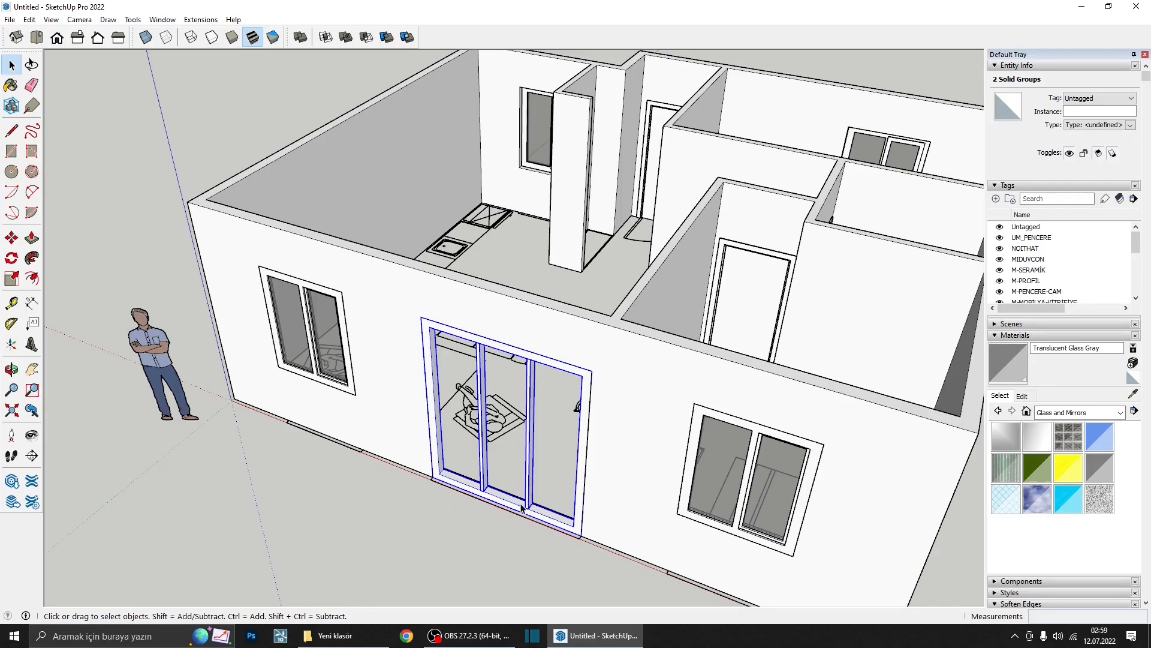
middle_drag(522, 509, 464, 508)
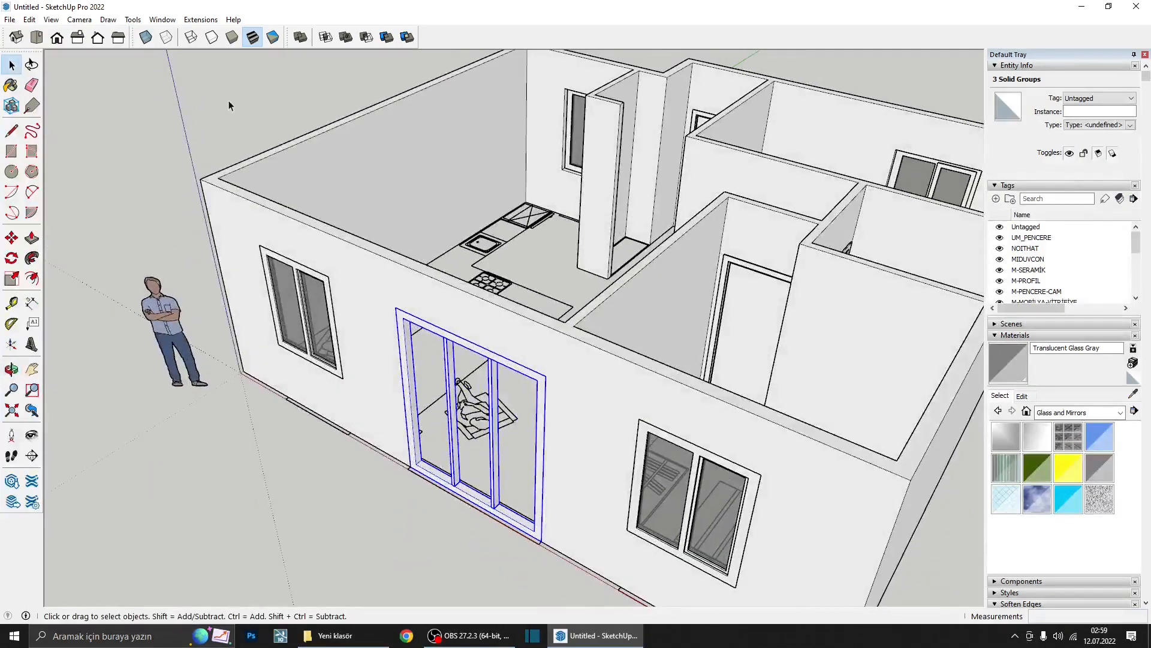
middle_drag(364, 226, 390, 364)
- Draw a rectangle over the door's middle opening from the room side and offset it outward about 2 cm
scroll(599, 390, up, 10)
key(r)
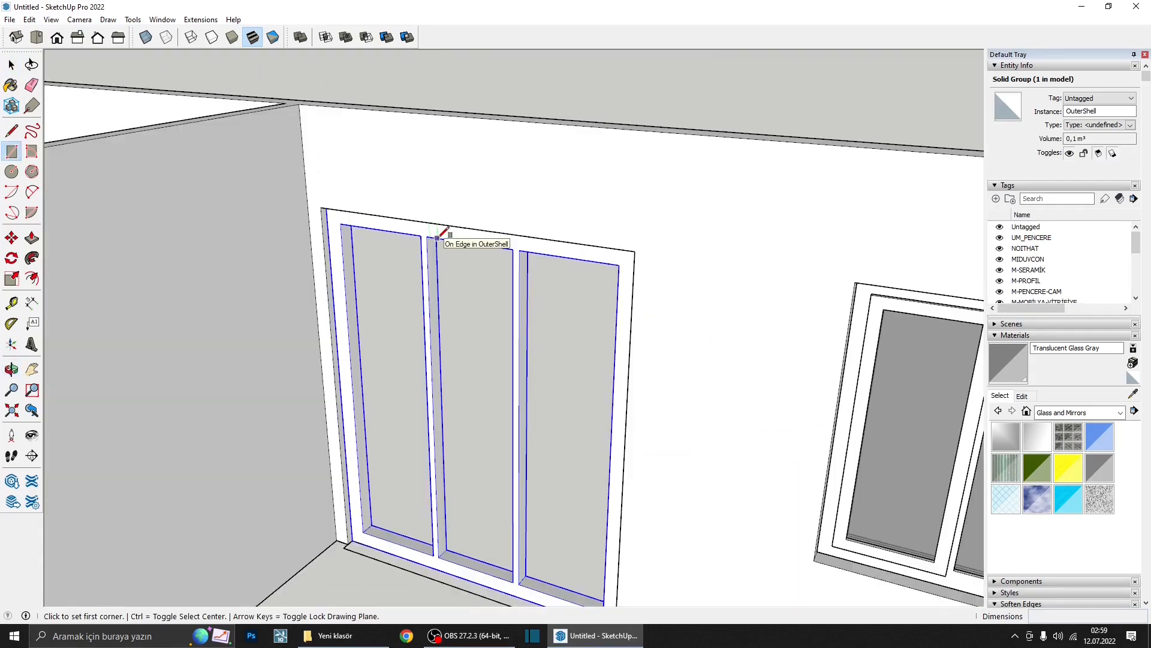
click(522, 573)
key(f)
scroll(510, 268, up, 3)
click(507, 270)
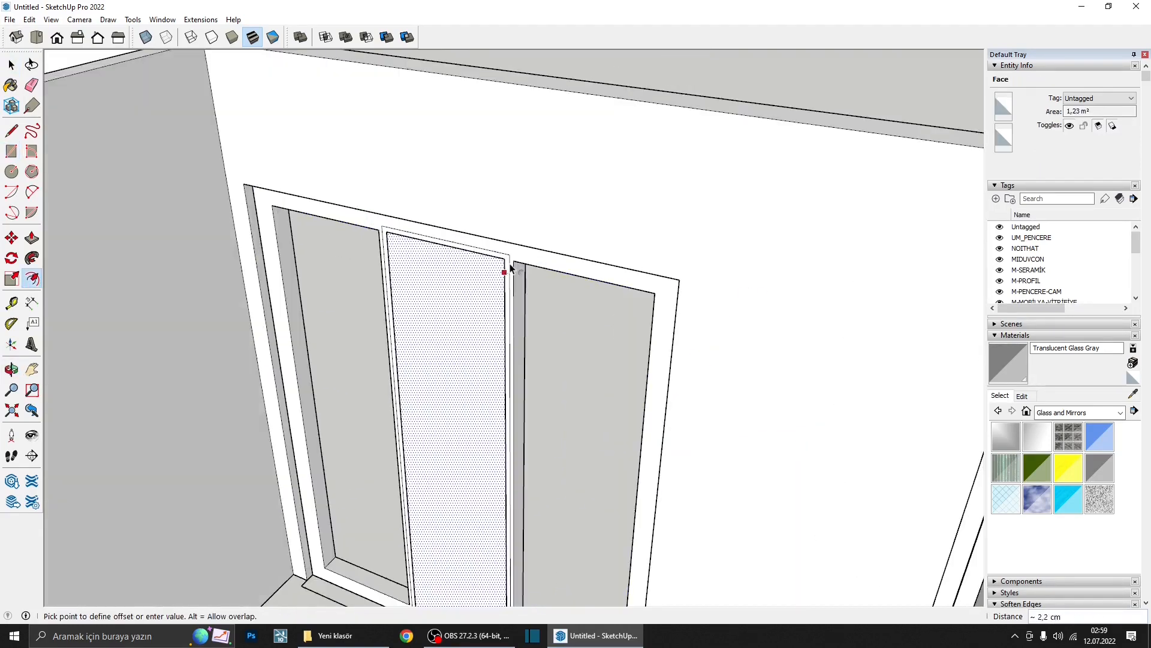
click(510, 268)
scroll(499, 275, up, 2)
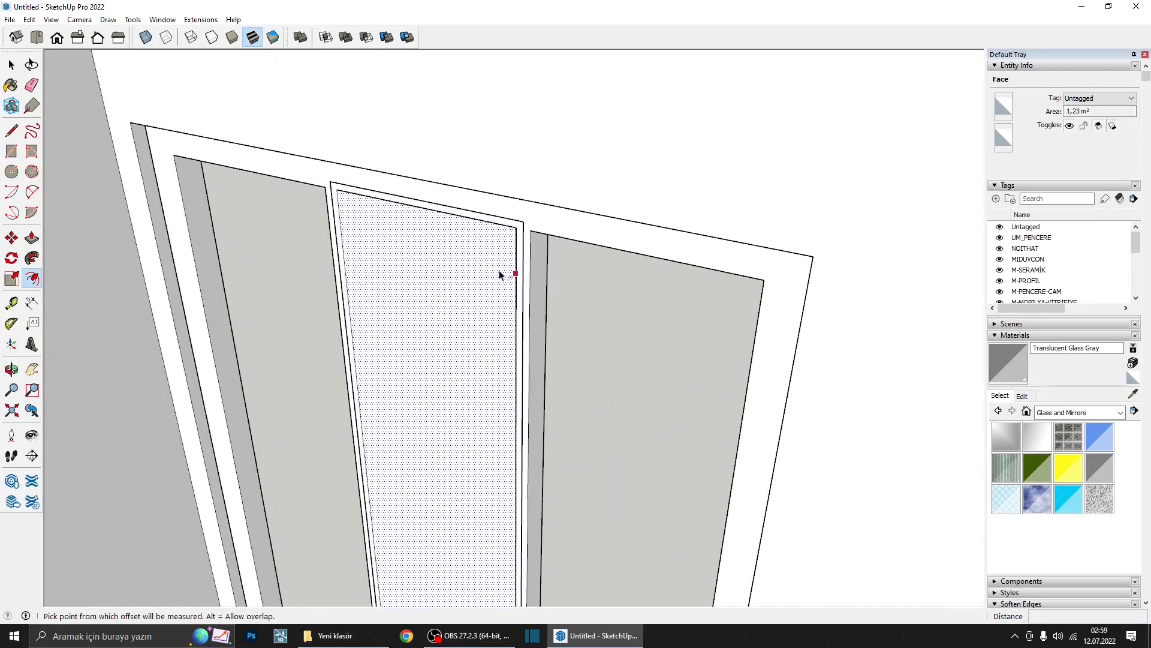
key(ctrl+g)
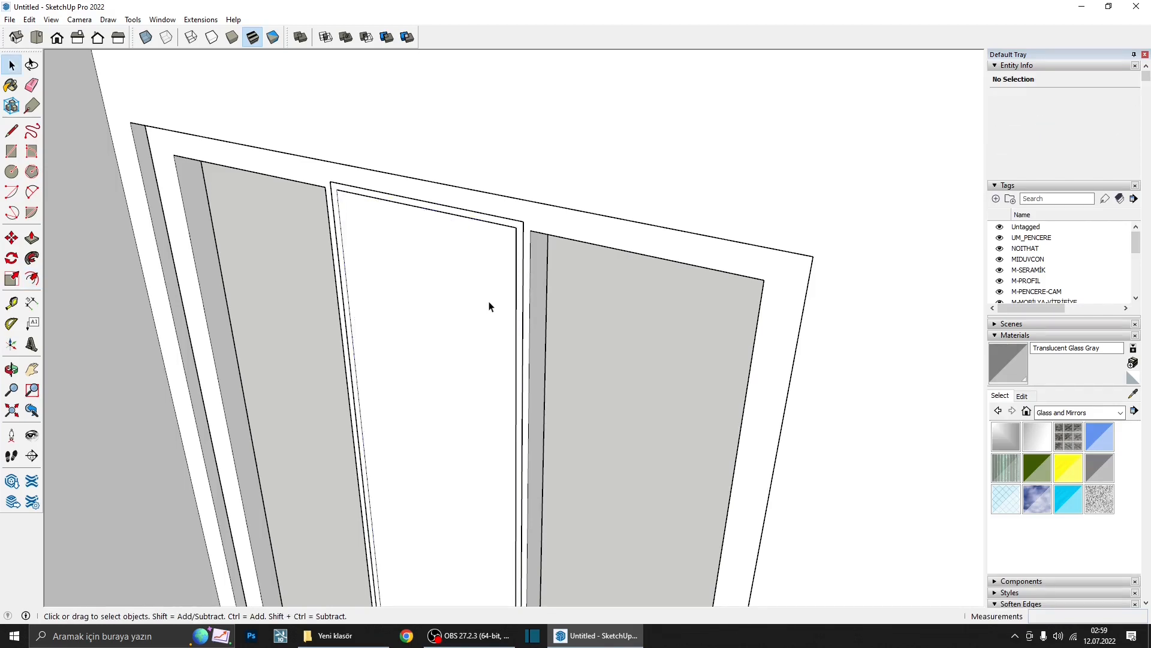
- Offset the enlarged rectangle inward 4 cm and delete the inner face to leave a sash ring
key(f)
click(488, 251)
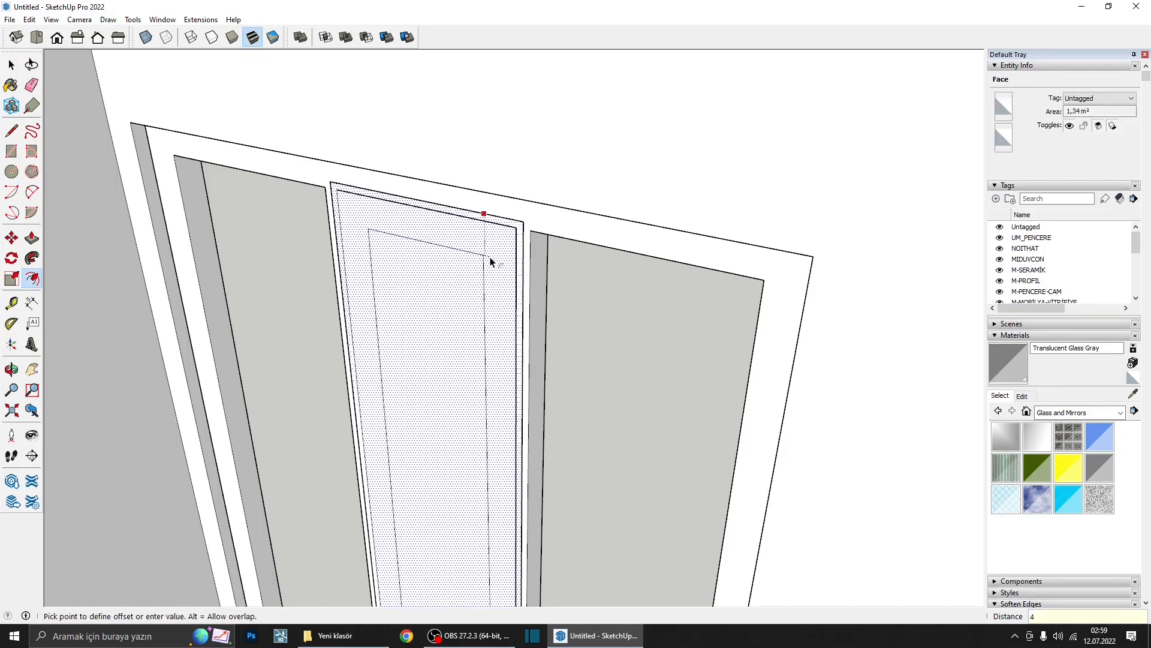
key(Return)
key(Delete)
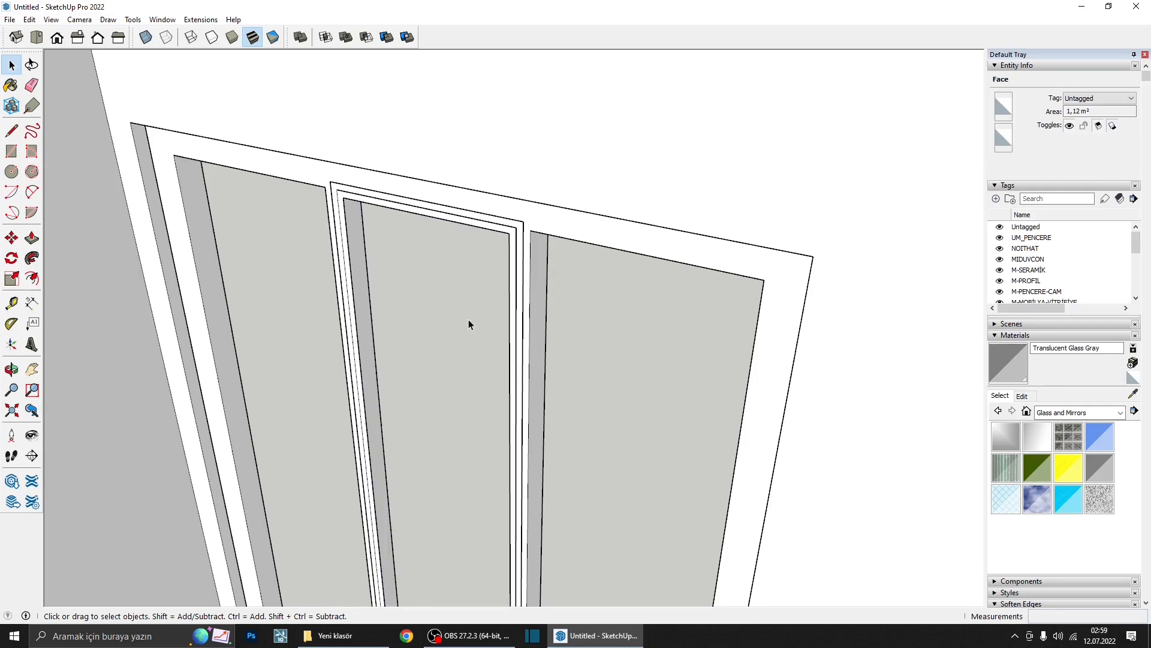
- Extrude the middle sash ring 2 cm toward the room with Push/Pull
key(p)
scroll(491, 298, up, 6)
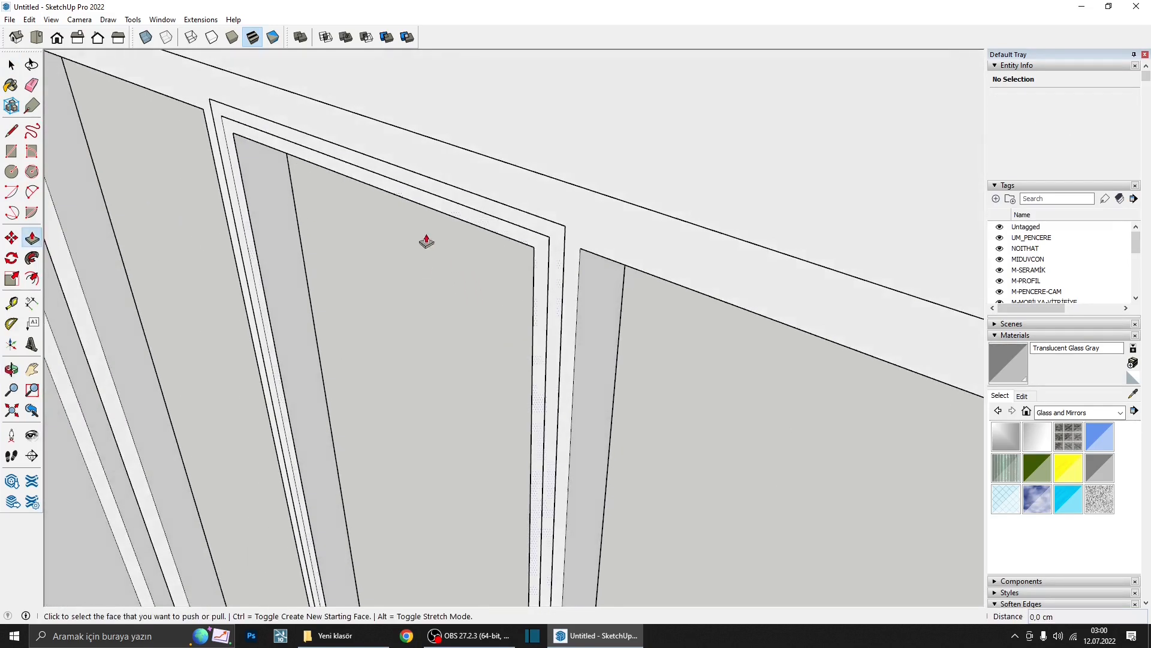
click(436, 206)
text(2)
key(Return)
scroll(488, 234, down, 2)
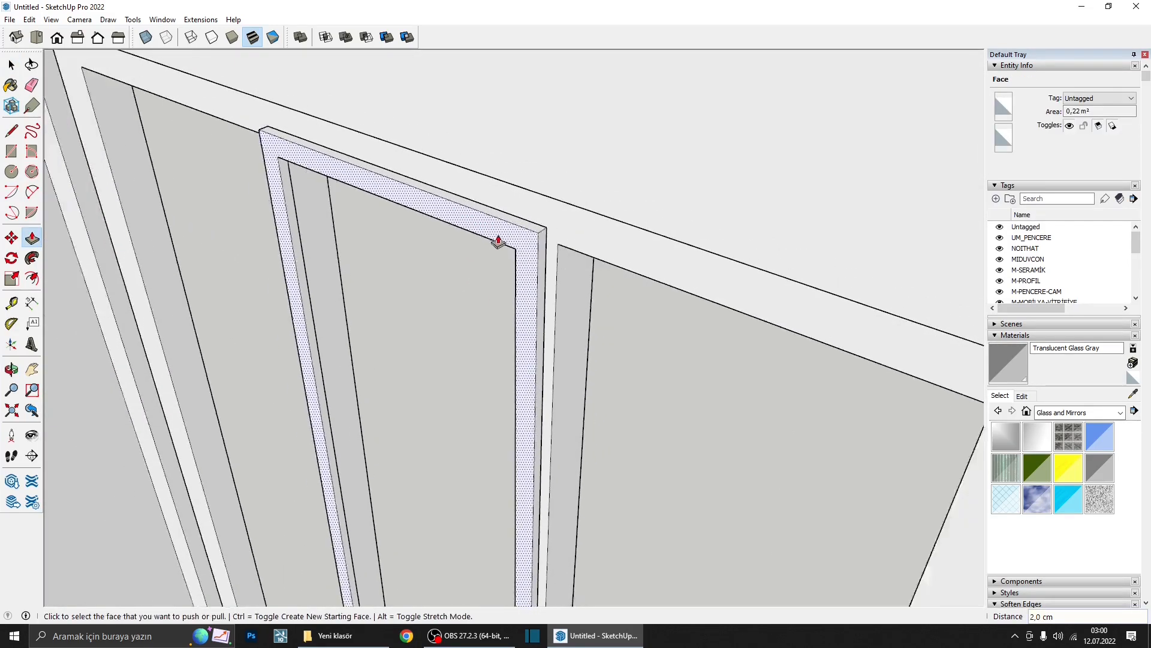
- Select all the geometry of the extruded middle sash and make it a group
middle_drag(498, 239, 524, 254)
scroll(524, 254, up, 2)
key(space)
triple_click(524, 253)
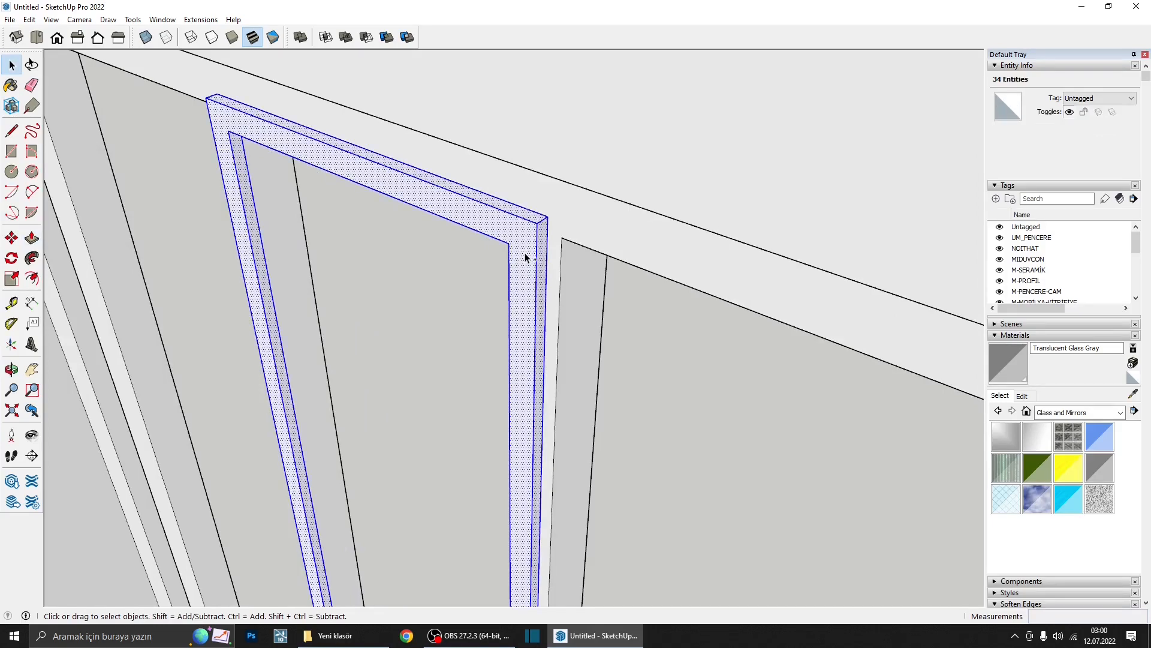
key(ctrl+g)
- Open the sash group for editing and intersect its back face with the model
scroll(525, 254, down, 2)
double_click(526, 254)
scroll(526, 254, down, 2)
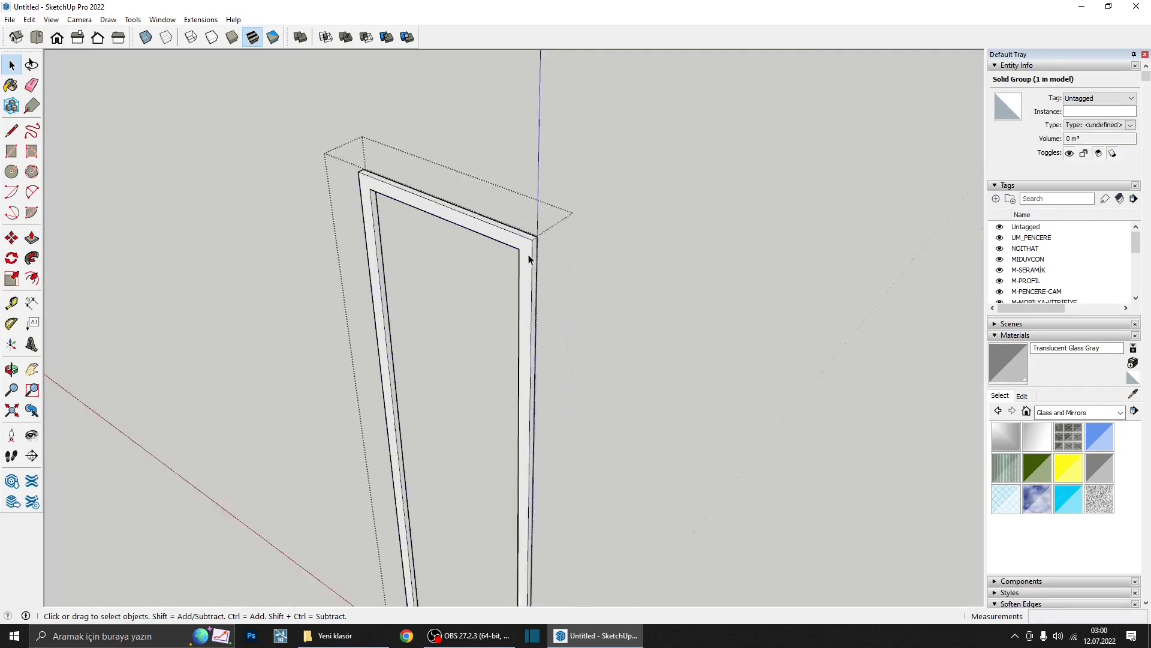
middle_drag(526, 254, 347, 229)
scroll(607, 267, up, 2)
right_click(606, 268)
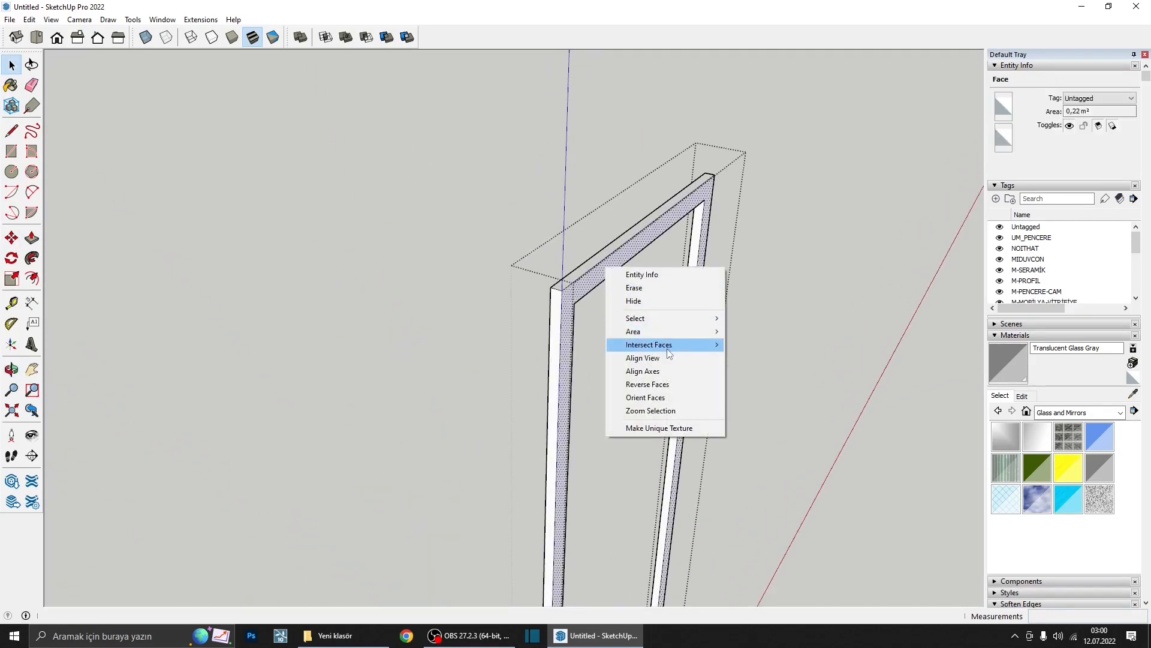
click(759, 345)
- Extrude the inner ring of the sash's back face 4 cm and leave the group
key(p)
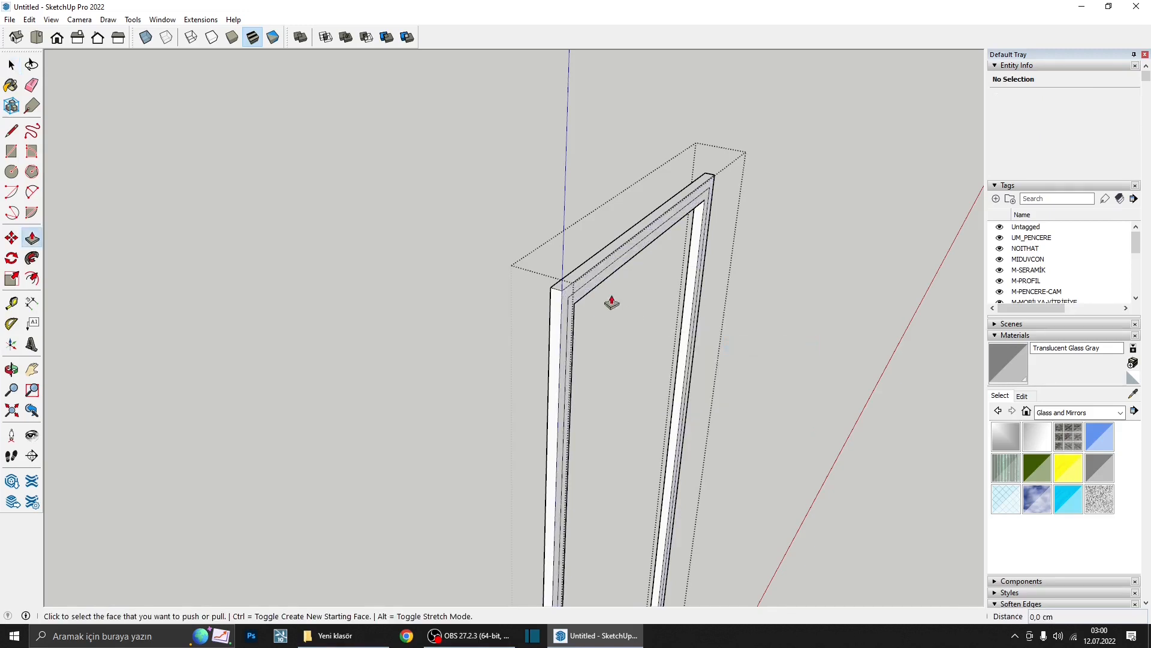
click(601, 286)
text(2)
key(Return)
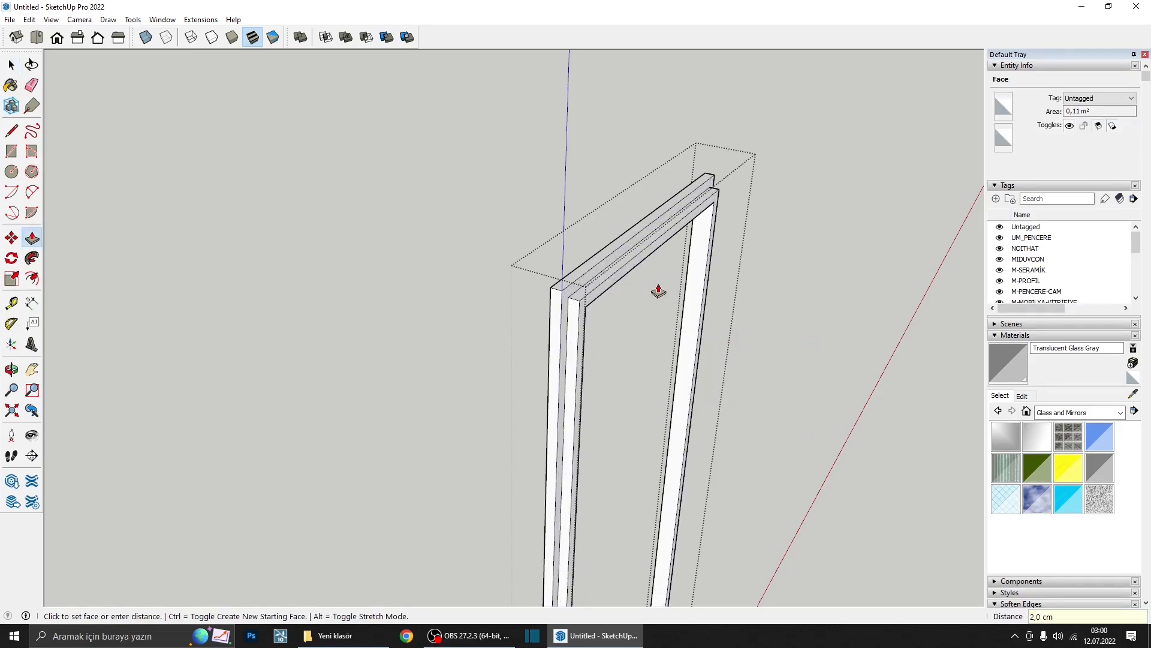
key(Return)
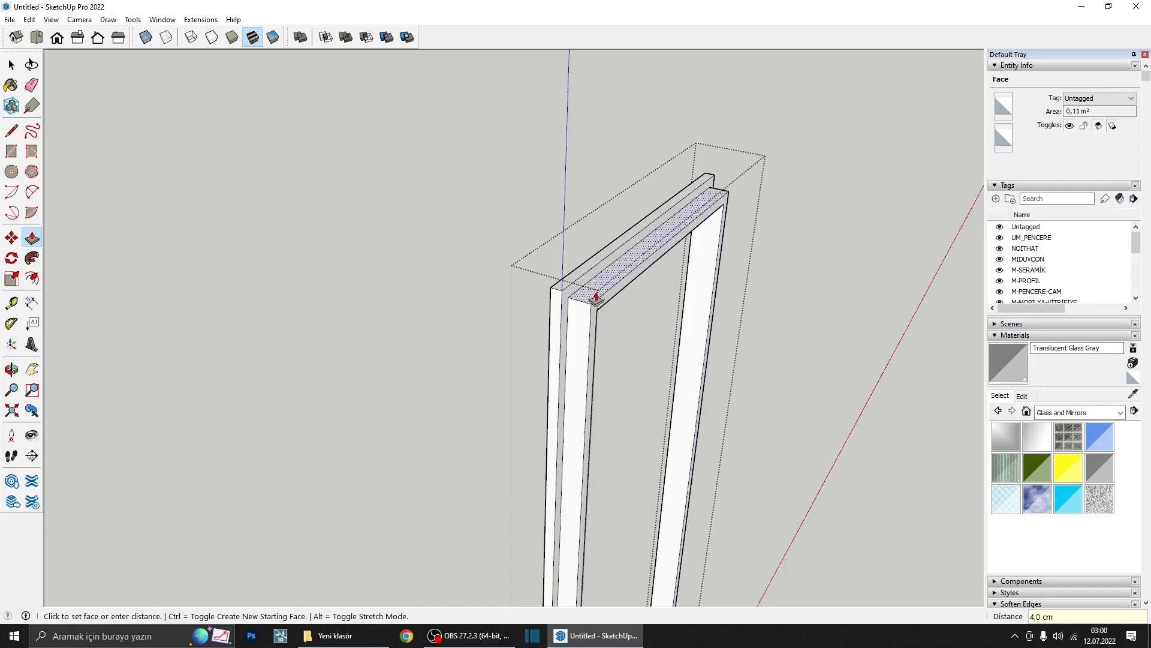
key(space)
key(Escape)
- Examine how the sash sits in the door's middle opening from inside the room
middle_drag(590, 289, 473, 316)
scroll(473, 311, down, 5)
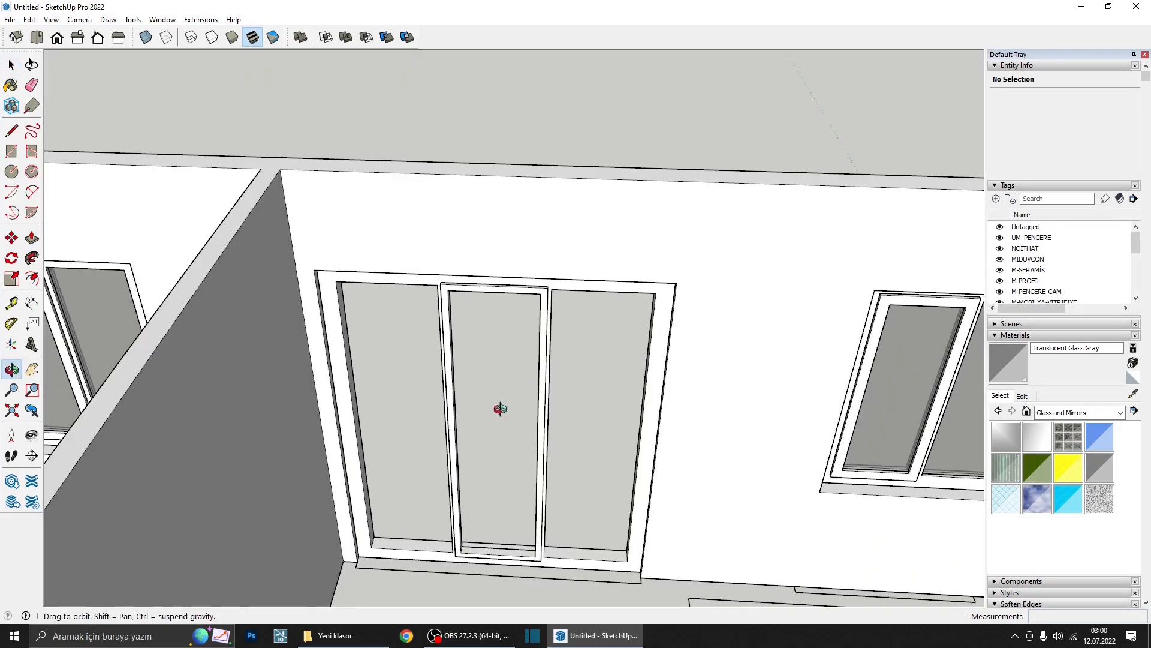
middle_drag(501, 409, 484, 417)
scroll(449, 548, up, 1)
scroll(450, 547, up, 3)
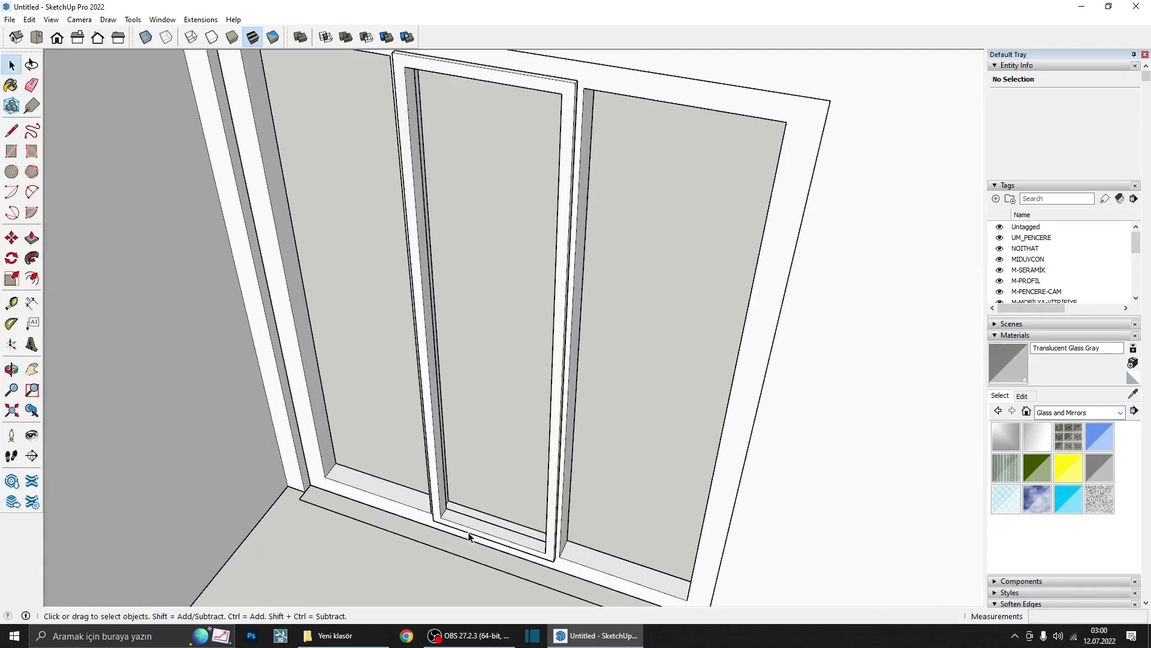
scroll(458, 516, down, 5)
scroll(458, 504, down, 2)
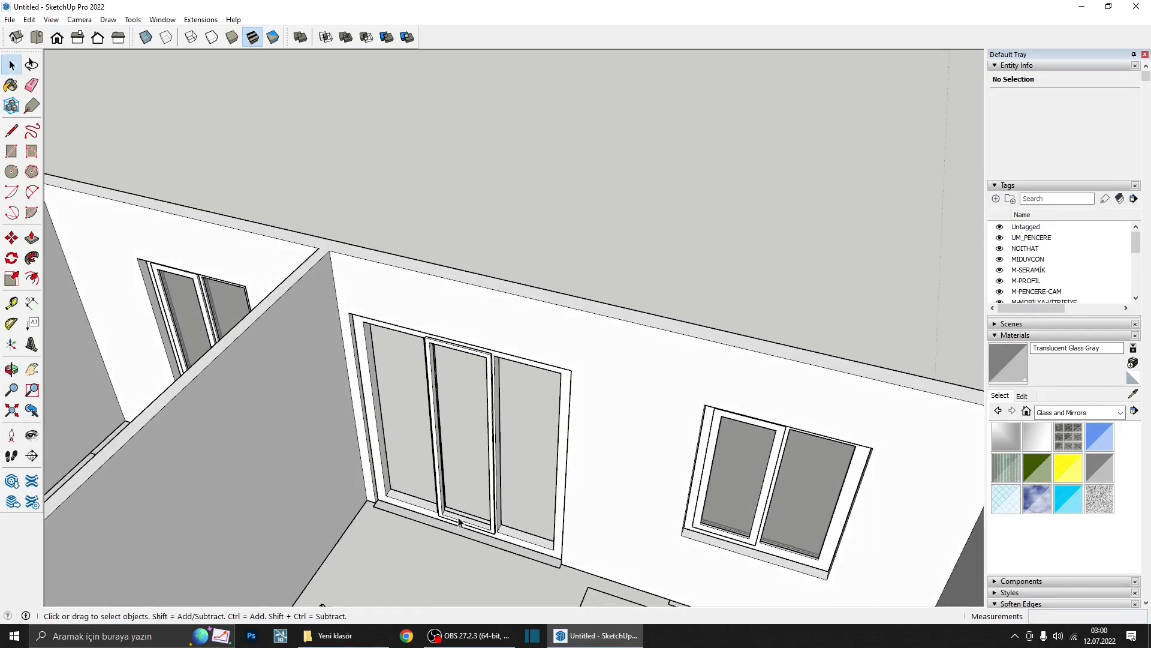
scroll(458, 521, up, 4)
mouse_move(458, 519)
middle_down()
mouse_move(444, 432)
mouse_move(464, 538)
middle_up()
scroll(464, 538, down, 5)
key(r)
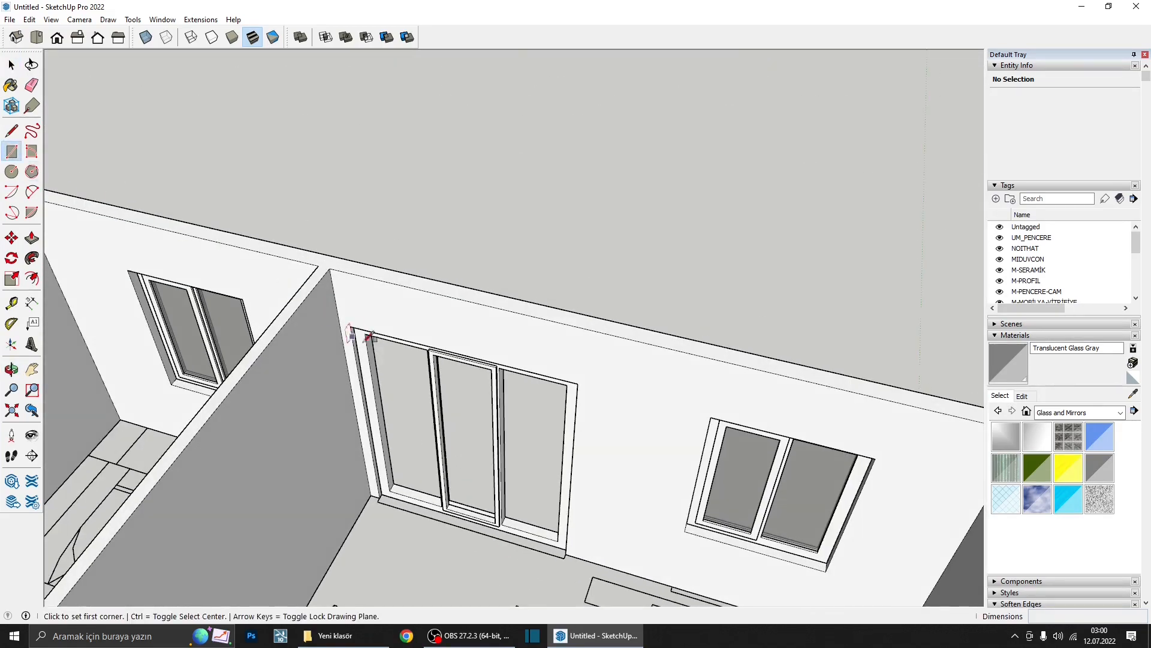
scroll(360, 329, up, 2)
click(371, 335)
middle_drag(418, 388, 548, 483)
scroll(502, 555, up, 2)
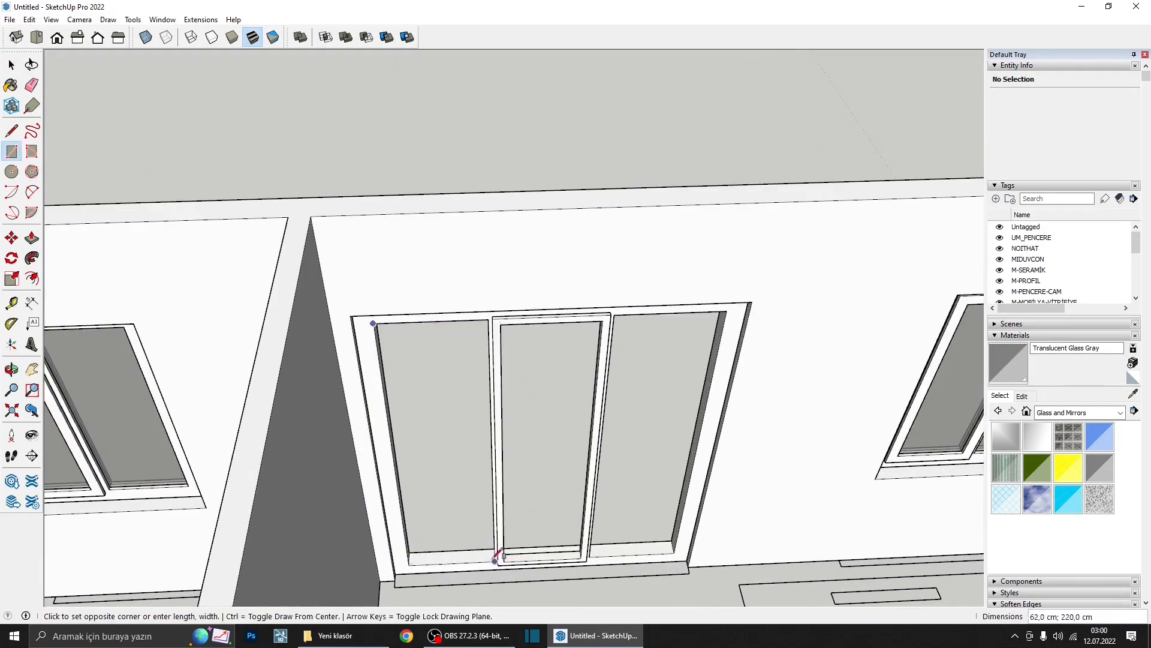
scroll(502, 553, up, 2)
scroll(483, 550, down, 2)
middle_drag(442, 489, 264, 250)
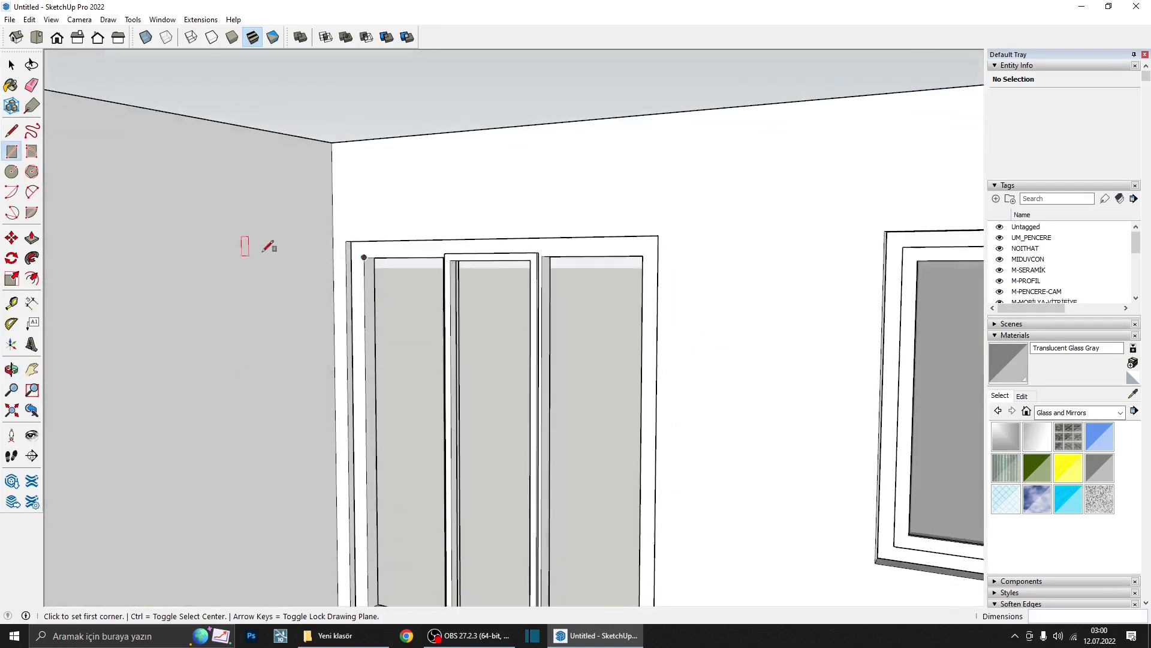
- Draw a rectangle corner to corner that fills the door opening beside the side wall
scroll(368, 260, up, 3)
middle_drag(368, 258, 380, 198)
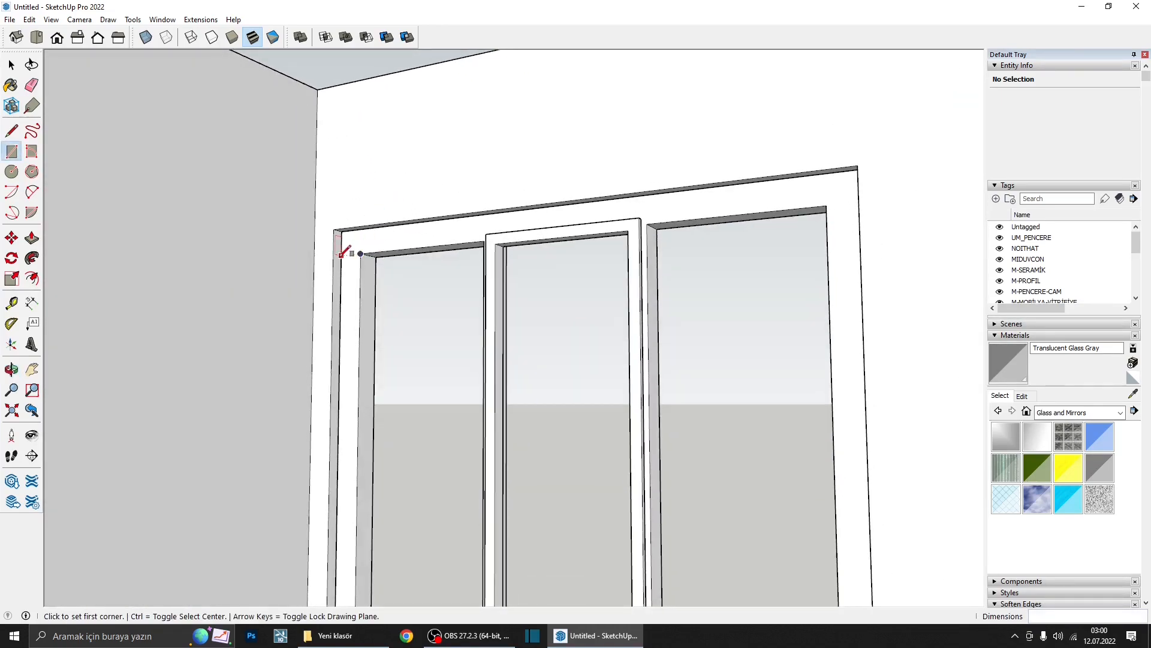
middle_drag(361, 255, 479, 474)
scroll(447, 483, down, 2)
scroll(487, 477, up, 2)
scroll(474, 474, up, 1)
click(473, 470)
scroll(478, 470, down, 3)
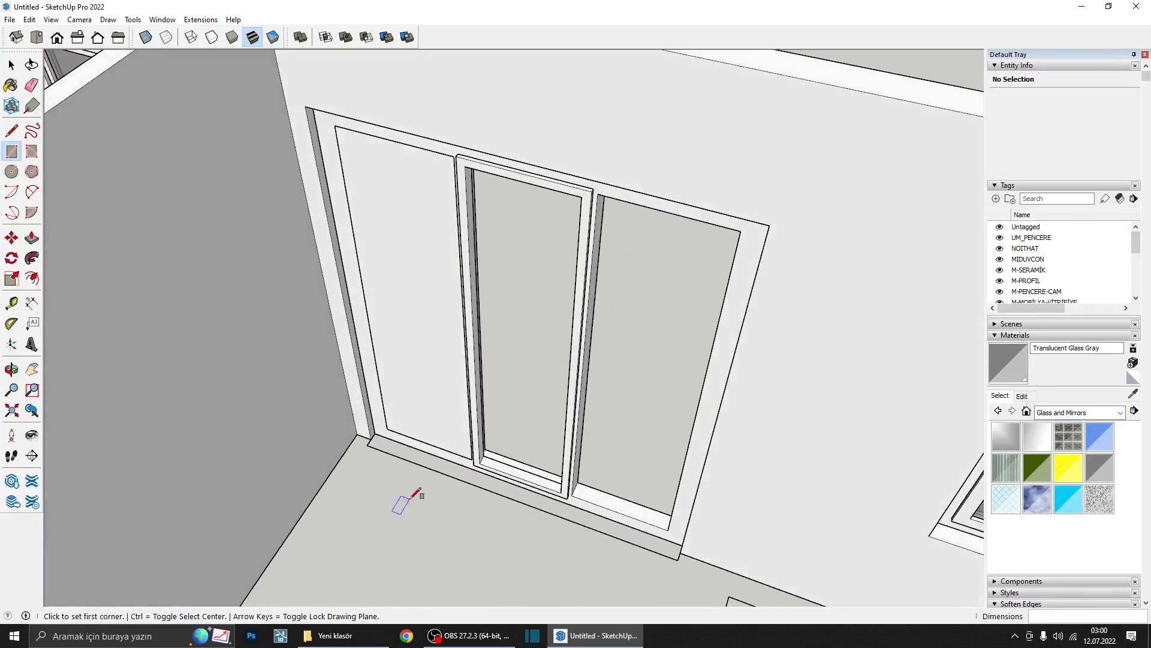
- Extrude the filled opening's face 2 cm and make the resulting pane a group
key(p)
click(421, 437)
key(Return)
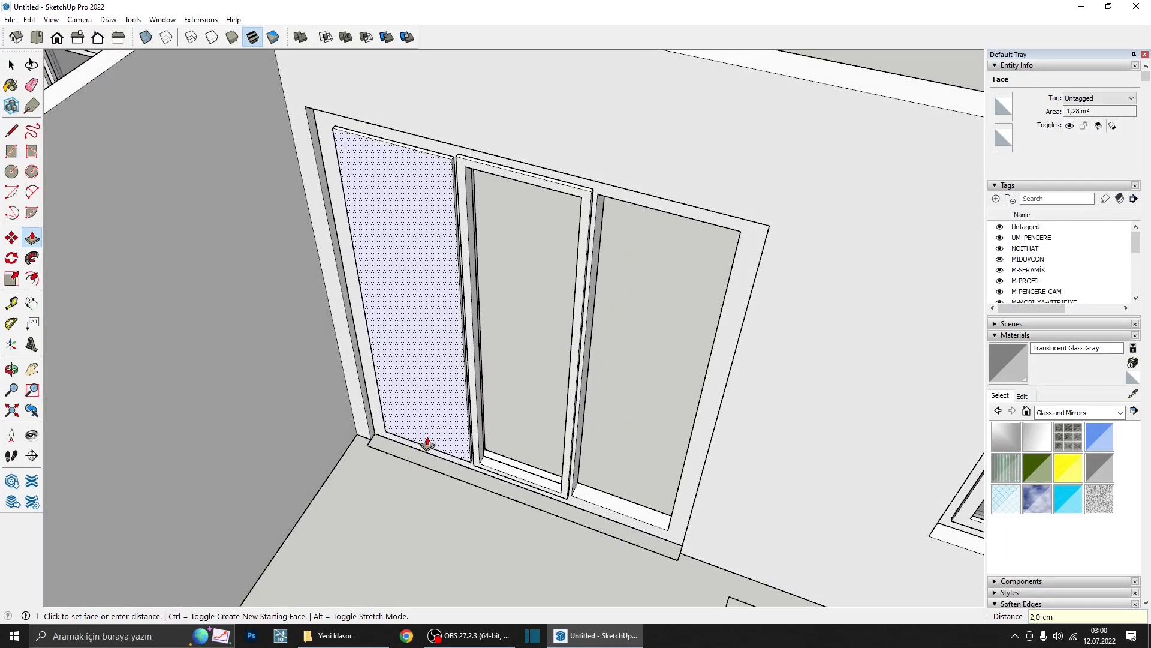
key(space)
triple_click(430, 435)
right_click(430, 435)
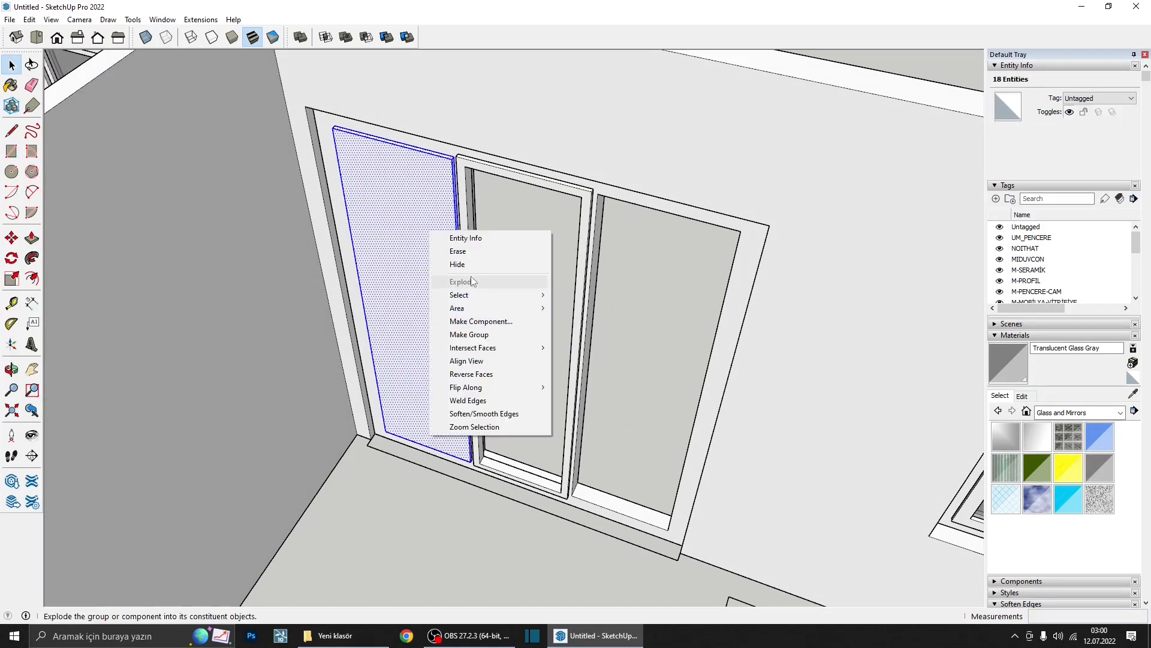
click(469, 335)
- Move the pane back along the green axis so it sits within the depth of the door frame
middle_drag(421, 474, 507, 471)
scroll(422, 437, up, 3)
scroll(456, 429, up, 5)
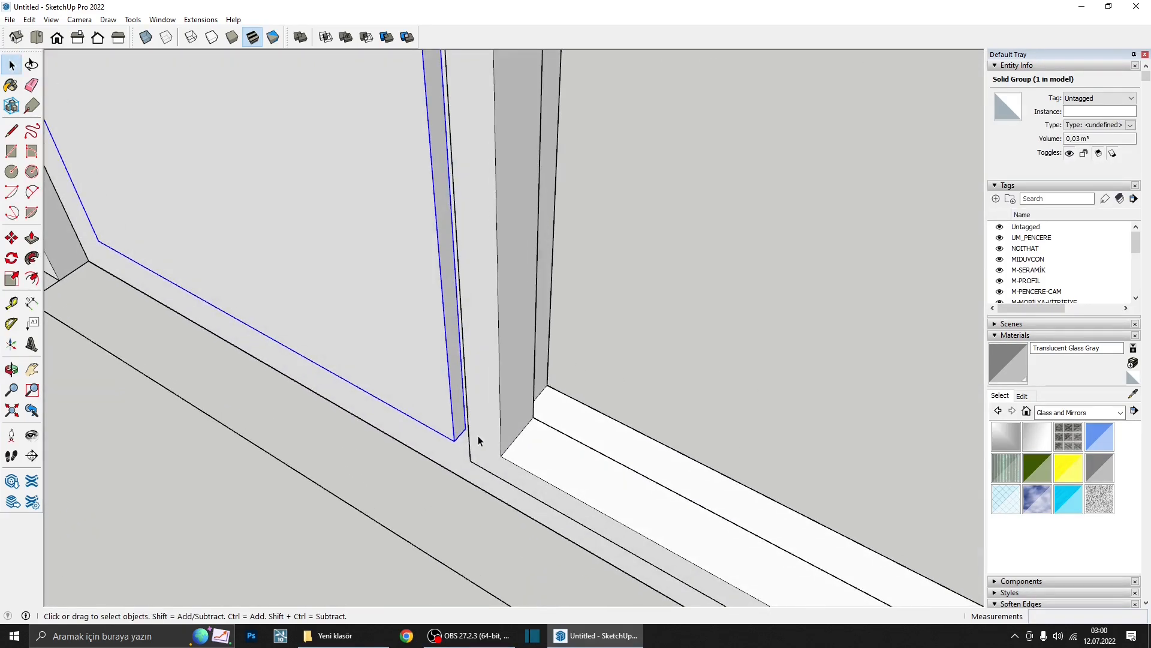
key(m)
click(447, 432)
scroll(424, 461, down, 4)
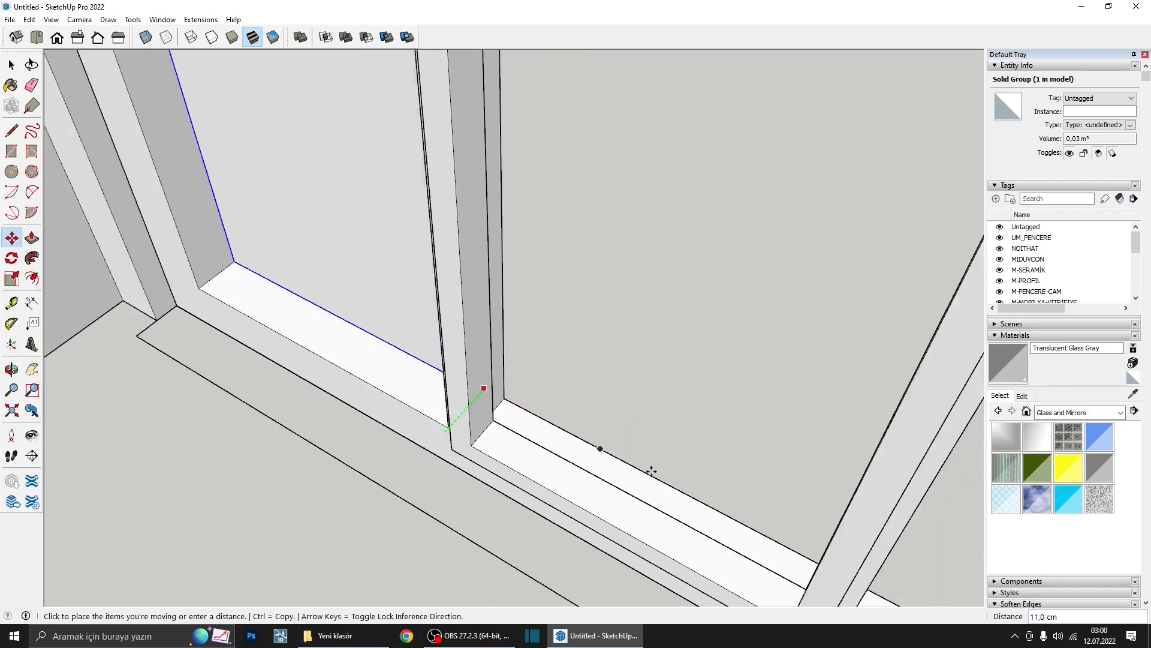
shift+middle_drag(666, 477, 354, 339)
scroll(491, 391, up, 2)
click(437, 385)
scroll(435, 359, down, 4)
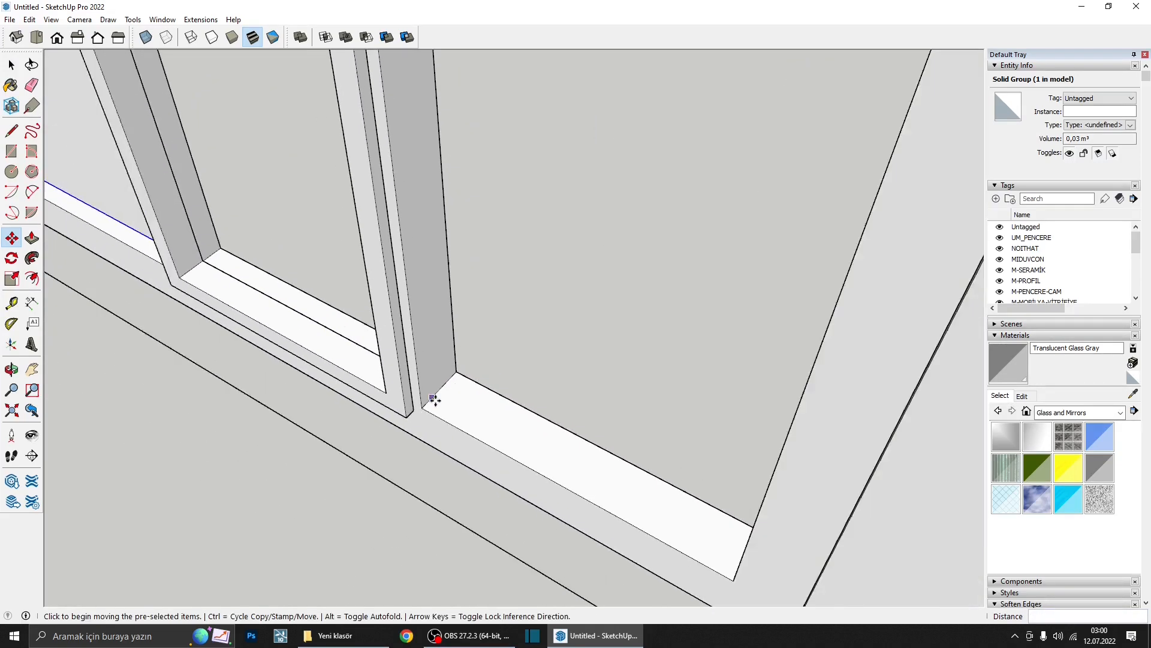
- Copy the pane from its lower corner into the matching opening on the other side of the sash
scroll(622, 322, up, 3)
key(ctrl)
click(264, 138)
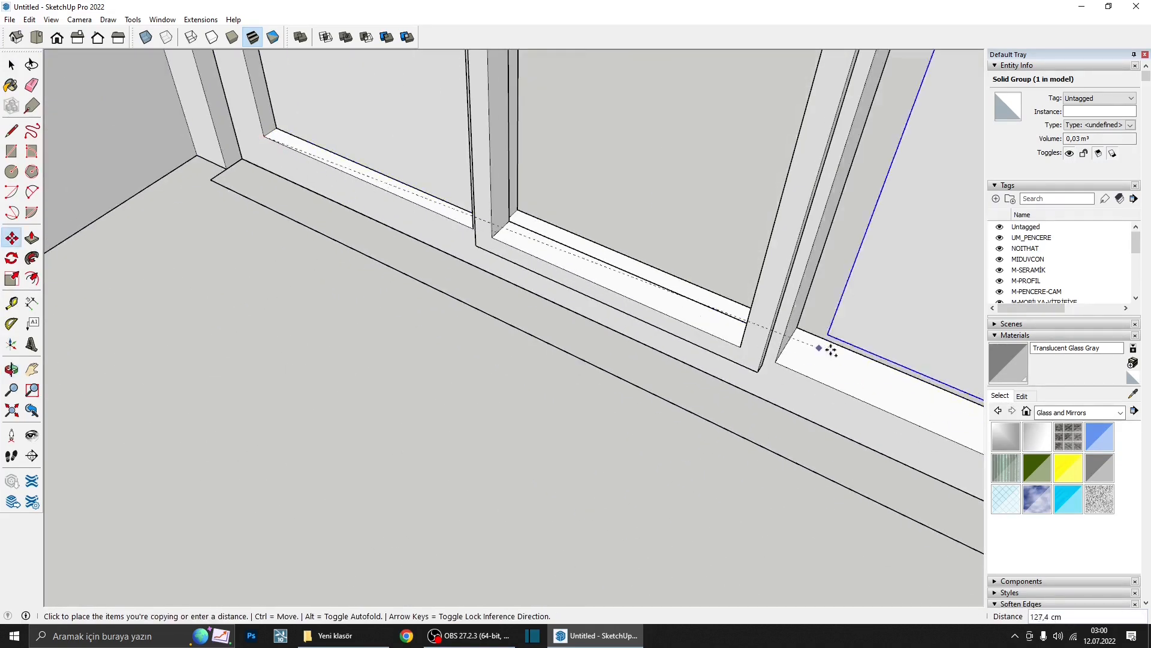
scroll(773, 361, down, 3)
shift+middle_drag(774, 361, 632, 334)
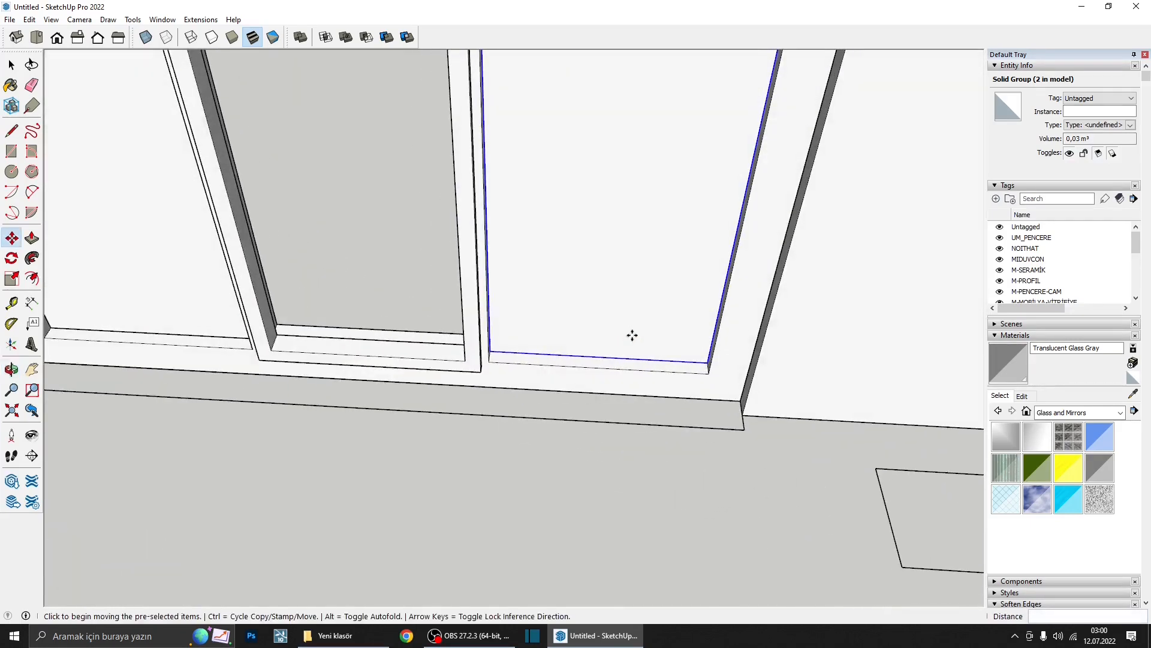
scroll(680, 360, up, 2)
scroll(694, 367, down, 2)
- Draw a rectangle of about 52 × 216 cm across the inner opening of the middle sash
middle_drag(693, 368, 504, 469)
scroll(515, 469, down, 3)
click(11, 152)
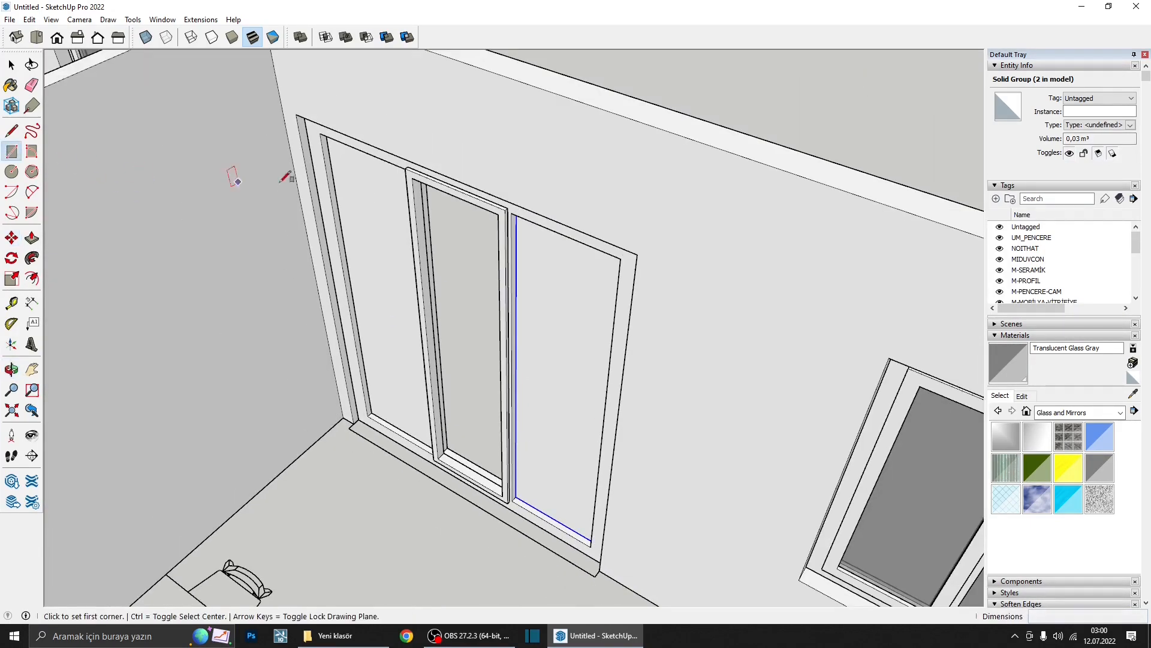
scroll(423, 180, up, 2)
click(427, 177)
scroll(432, 234, down, 2)
click(521, 517)
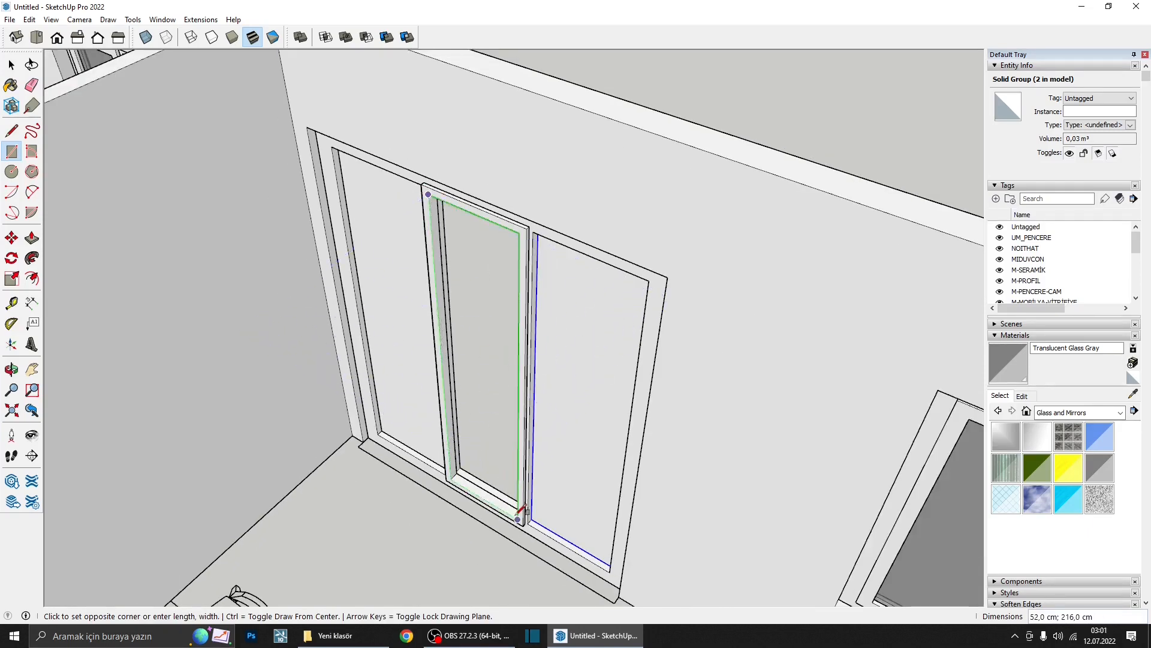
- Extrude the rectangle in the middle sash into a thin pane and make it a group
key(p)
click(483, 496)
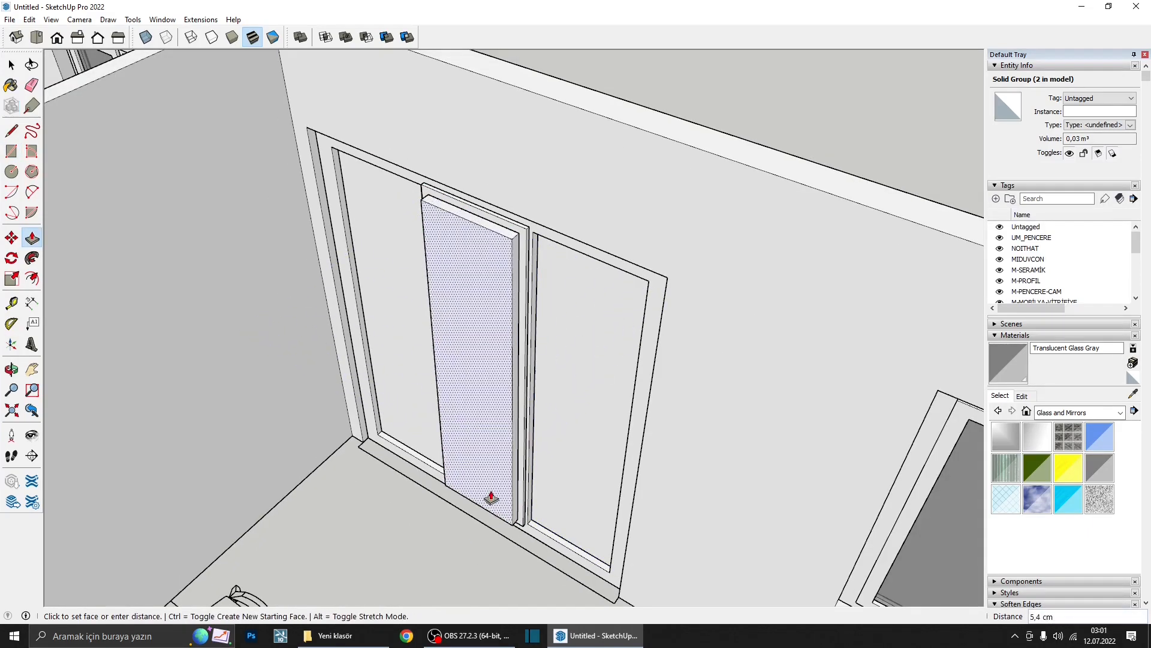
click(494, 491)
key(space)
triple_click(494, 490)
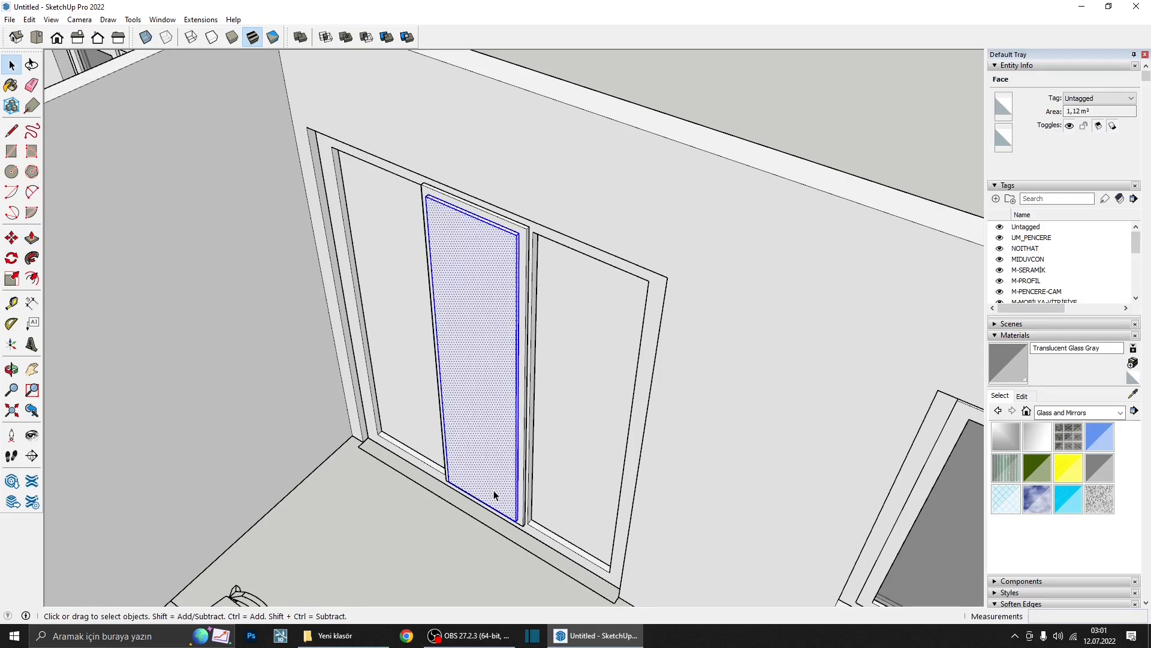
right_click(494, 491)
click(553, 385)
- Move the new pane back along the green axis so it sits within the depth of the middle sash
scroll(516, 503, up, 6)
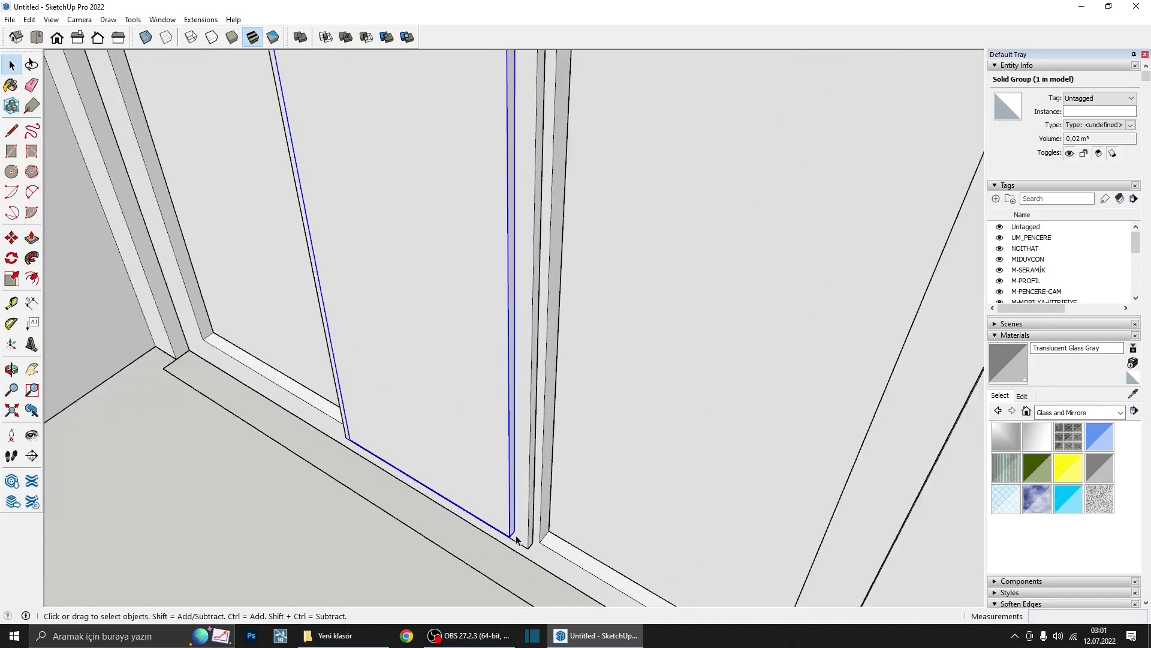
key(m)
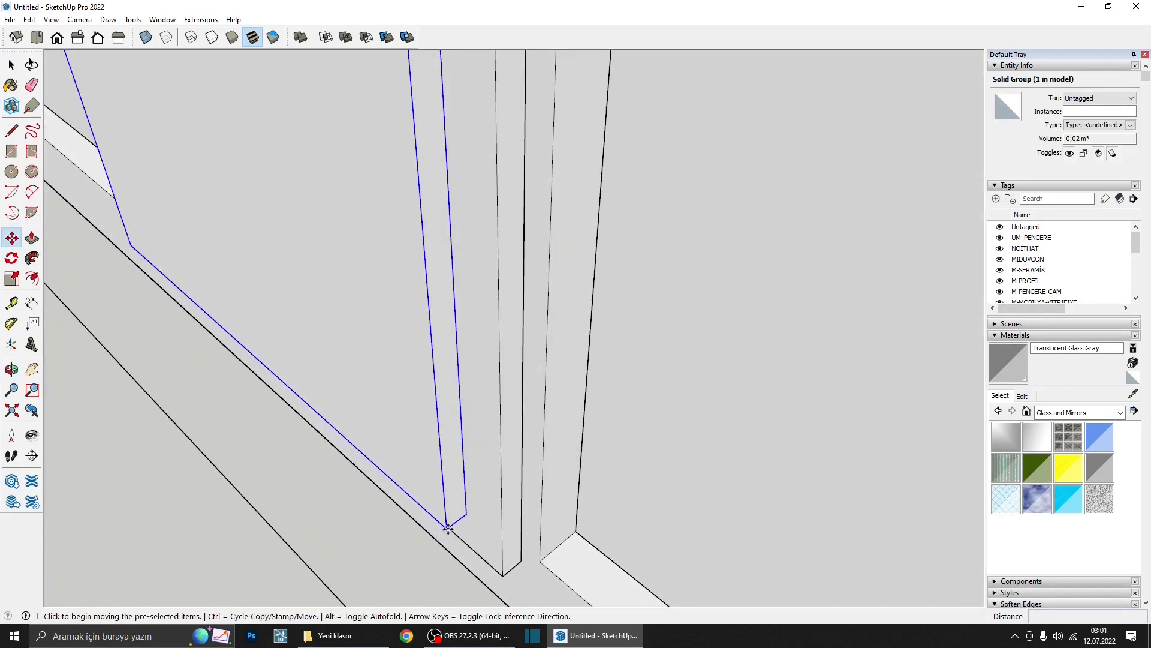
click(447, 528)
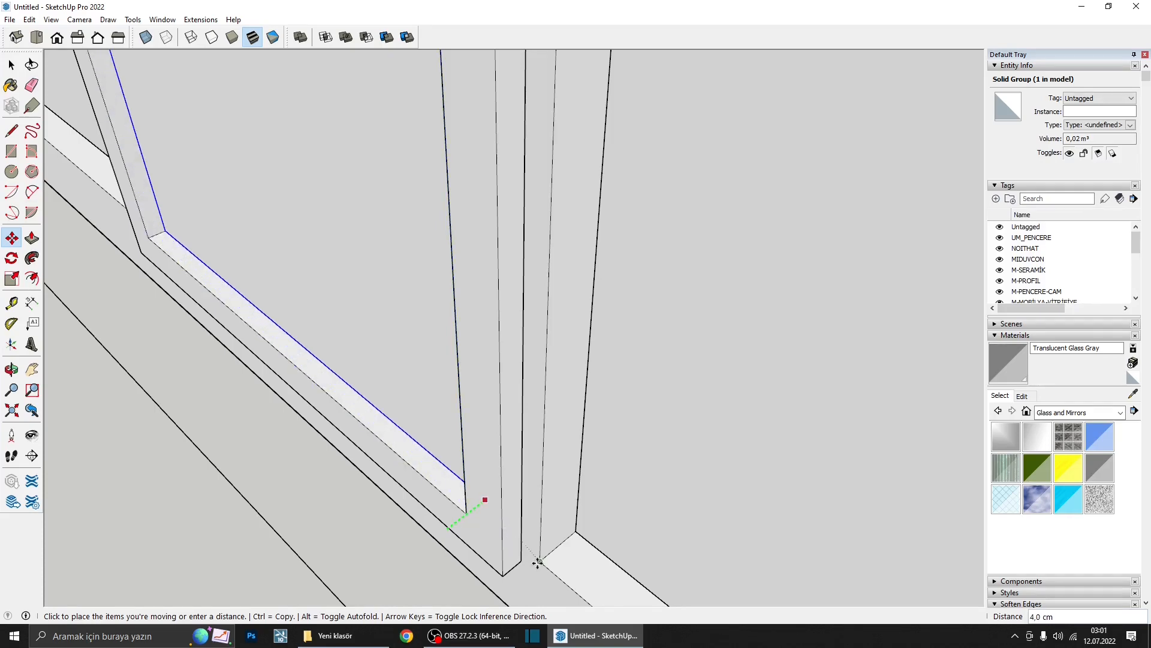
mouse_move(539, 560)
middle_down()
mouse_move(681, 465)
mouse_move(701, 437)
middle_up()
scroll(543, 426, down, 5)
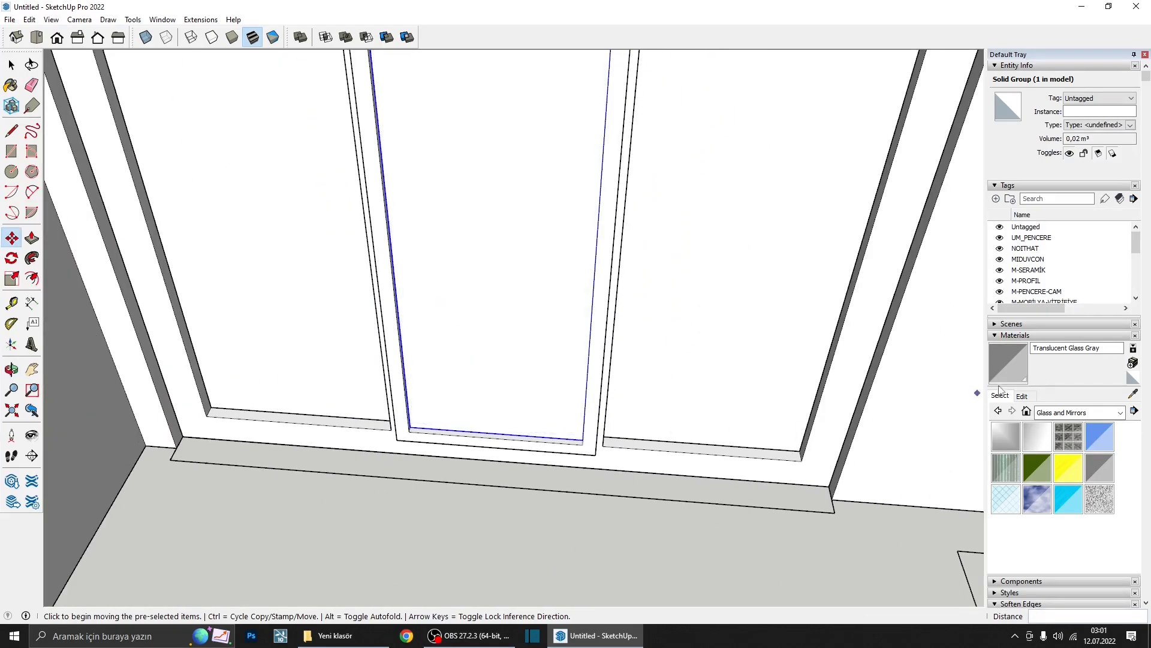
- Paint all three door panes with the Translucent Glass Gray material
click(1005, 376)
click(749, 354)
click(548, 362)
click(270, 333)
scroll(359, 360, down, 6)
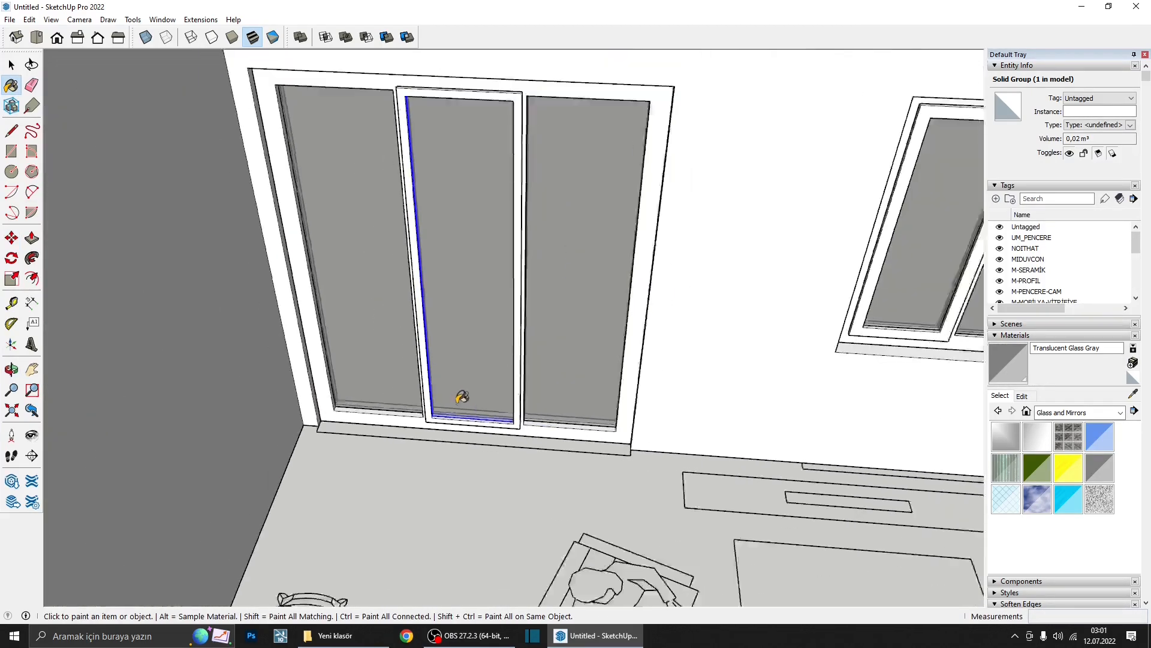
- Select the door's frame, sash and glass panes and combine them into one group
key(space)
drag(626, 471, 625, 471)
scroll(570, 473, down, 5)
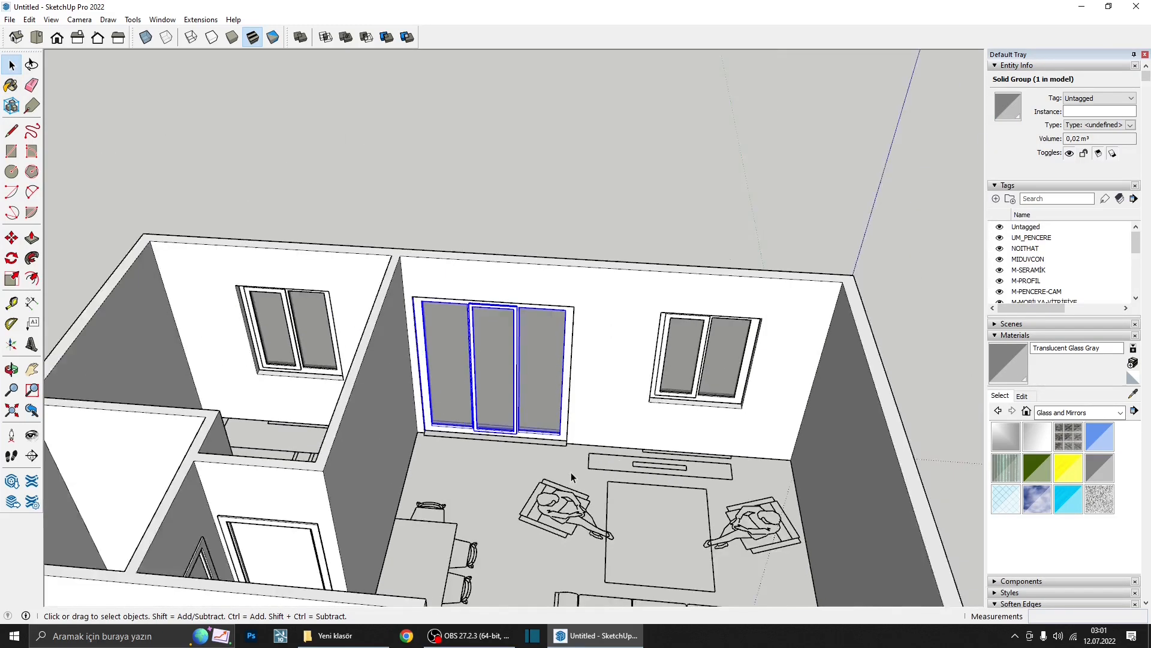
middle_drag(571, 472, 542, 375)
scroll(487, 354, up, 5)
right_click(486, 355)
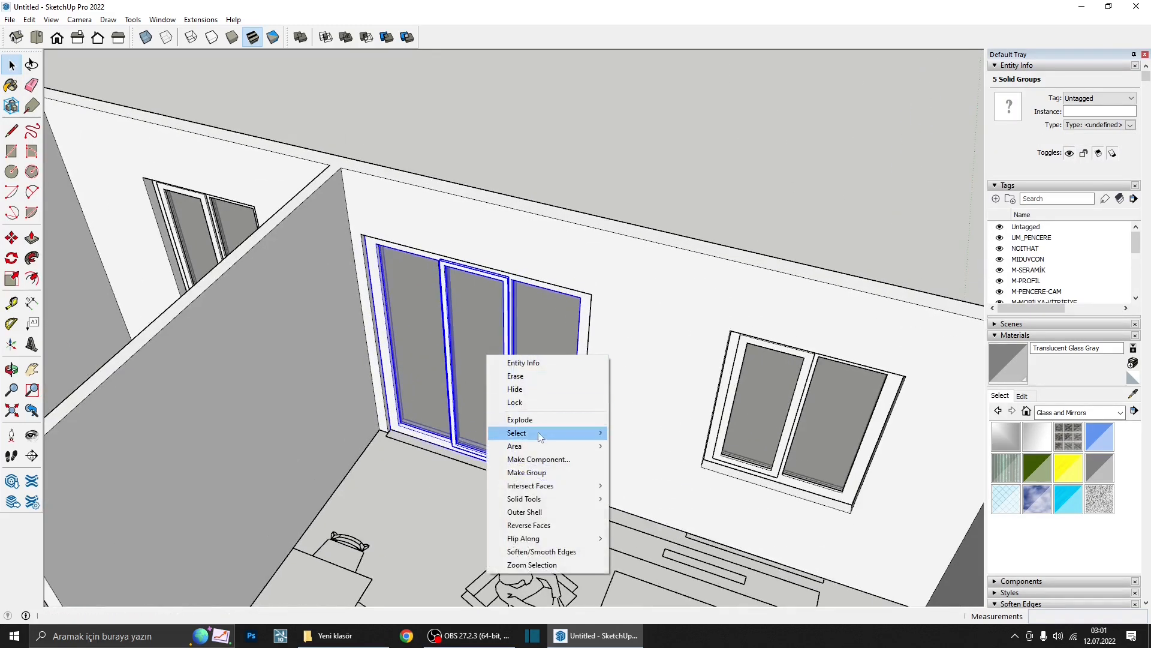
click(547, 472)
key(m)
click(545, 469)
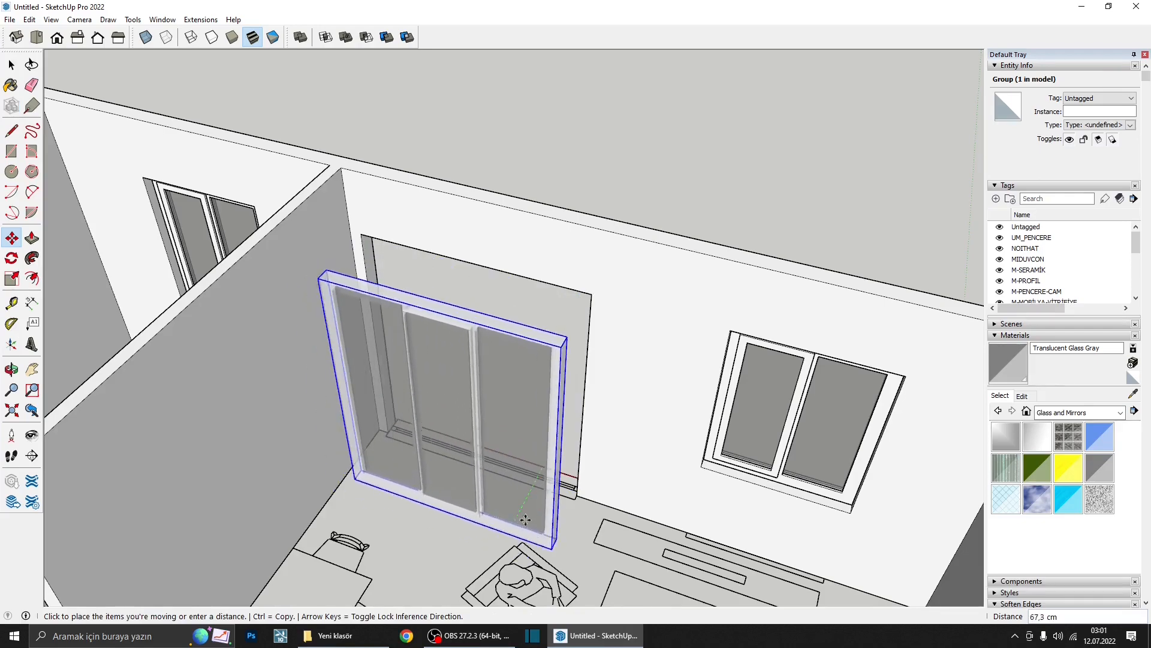
key(Escape)
scroll(534, 504, down, 5)
key(space)
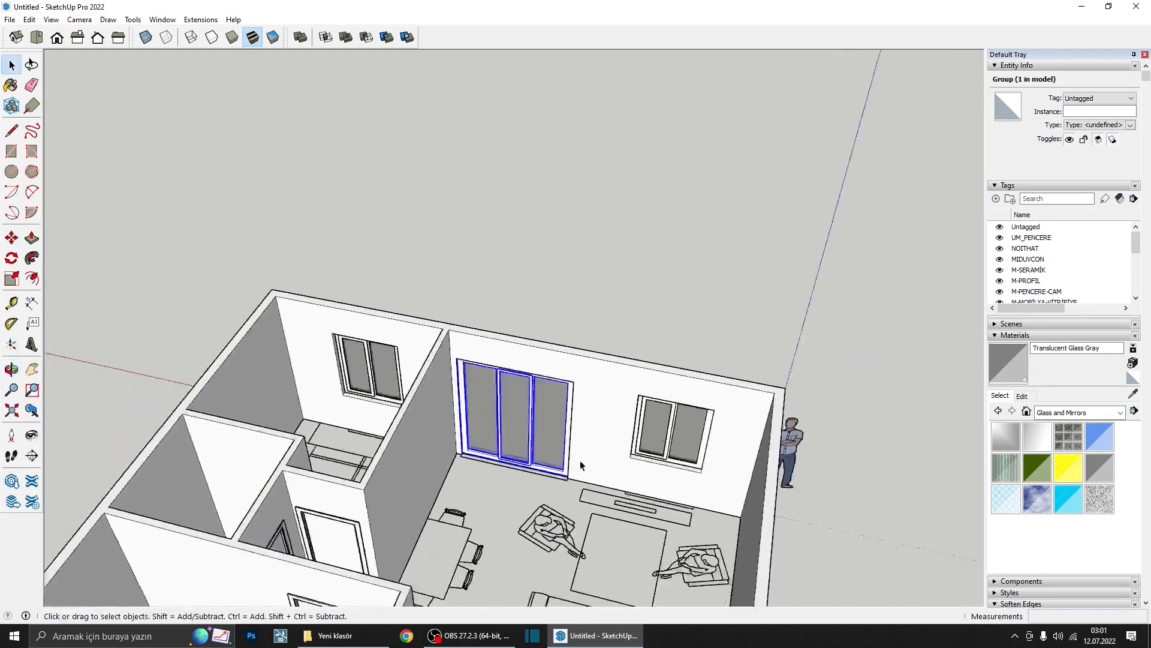
- Open the walls' group for editing and select the walls' top face with its bounding edges
middle_drag(580, 465, 437, 409)
click(655, 375)
middle_drag(656, 375, 551, 330)
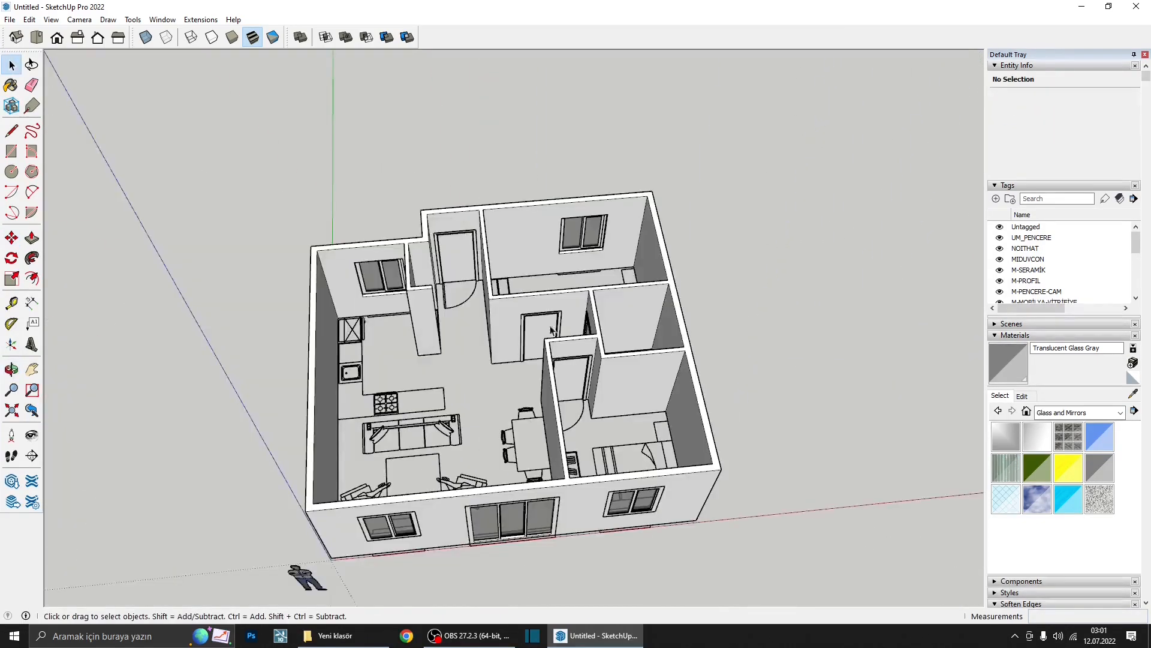
click(11, 151)
middle_drag(336, 312, 373, 309)
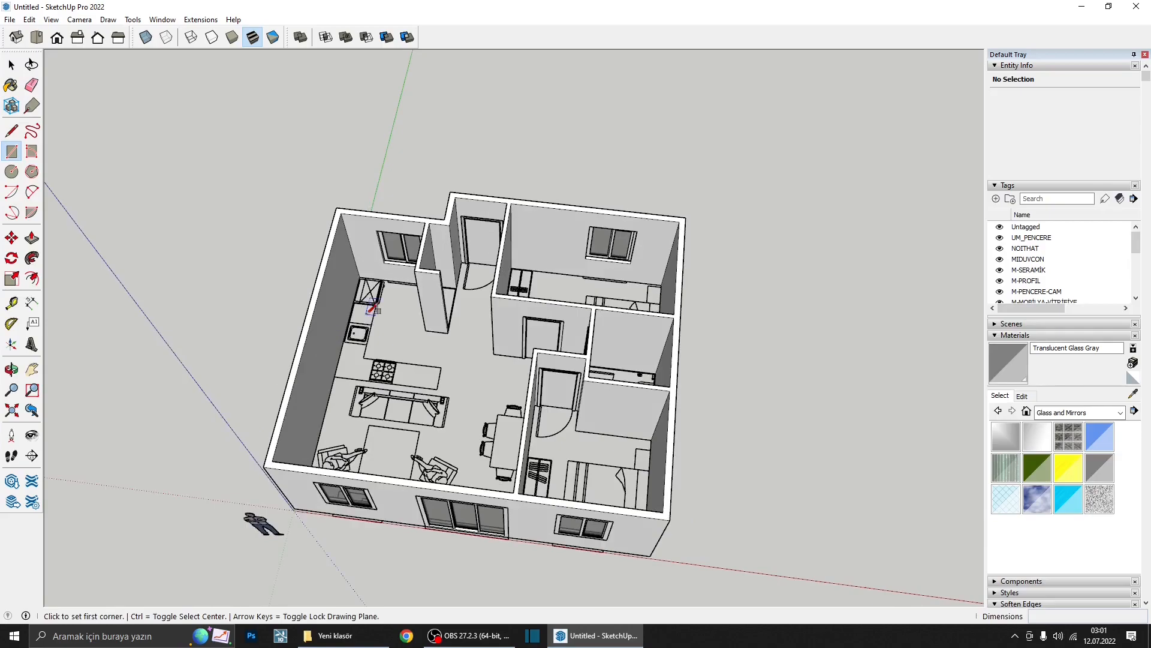
triple_click(429, 280)
scroll(429, 280, up, 3)
scroll(427, 263, down, 2)
middle_drag(427, 262, 423, 297)
scroll(352, 343, up, 8)
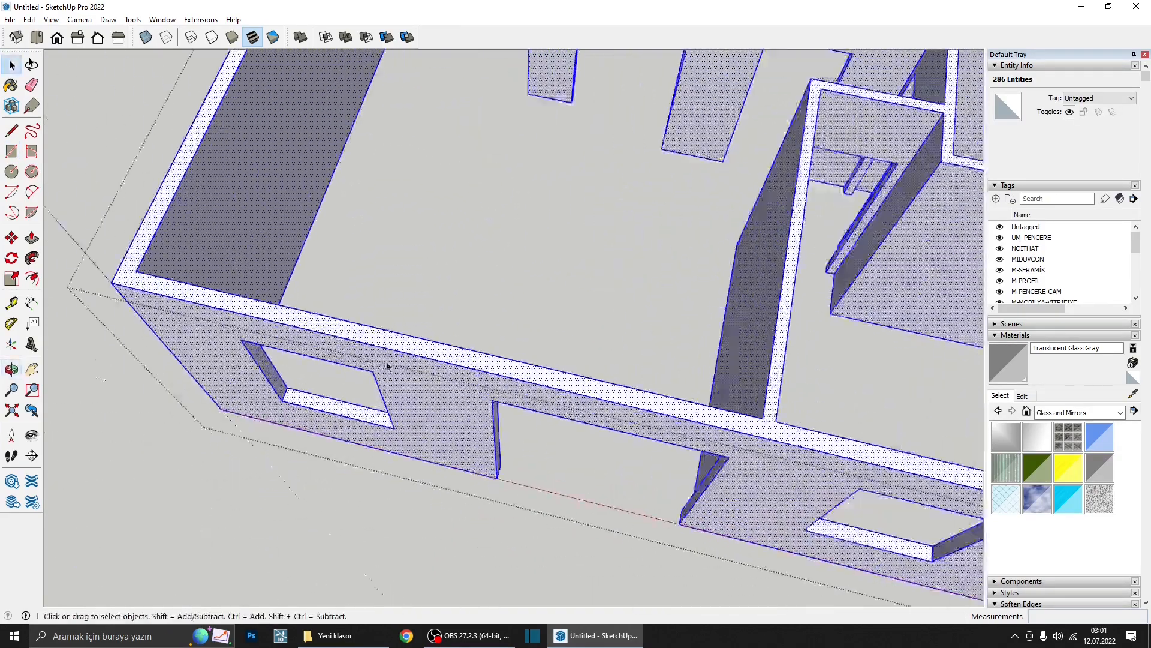
scroll(407, 348, down, 5)
middle_drag(416, 342, 404, 404)
scroll(404, 404, down, 3)
middle_drag(501, 414, 433, 318)
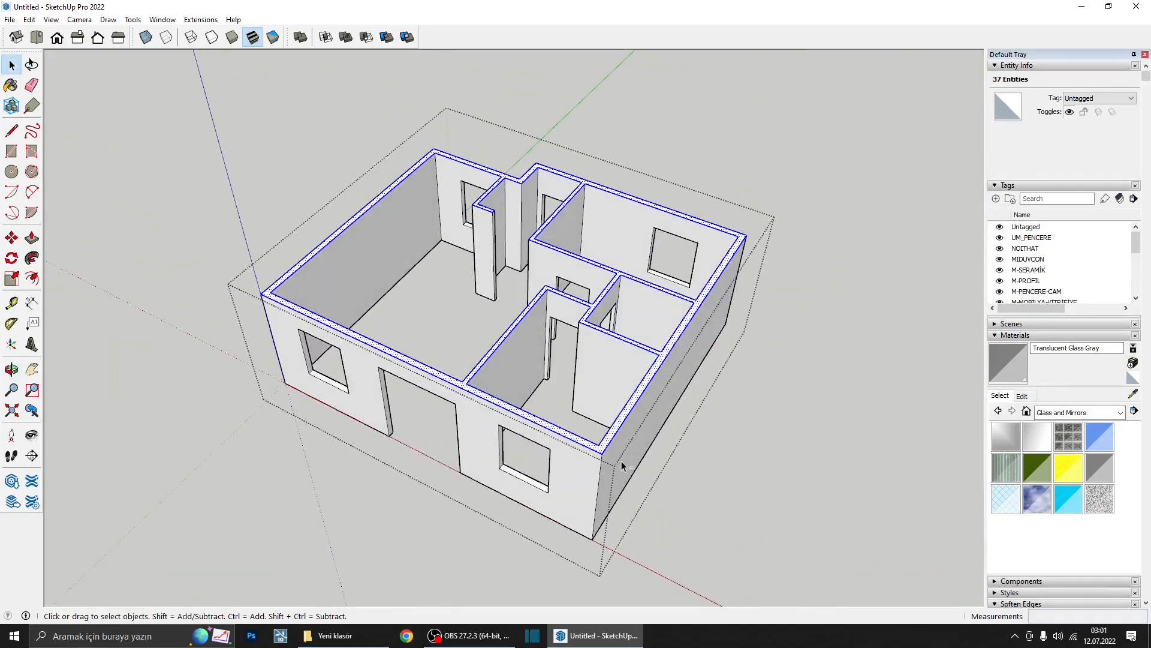
- Remove the outer perimeter edges and the top face from the selection, keeping only the walls' inner top edges
shift+click(619, 429)
shift+click(528, 419)
middle_drag(354, 381, 955, 305)
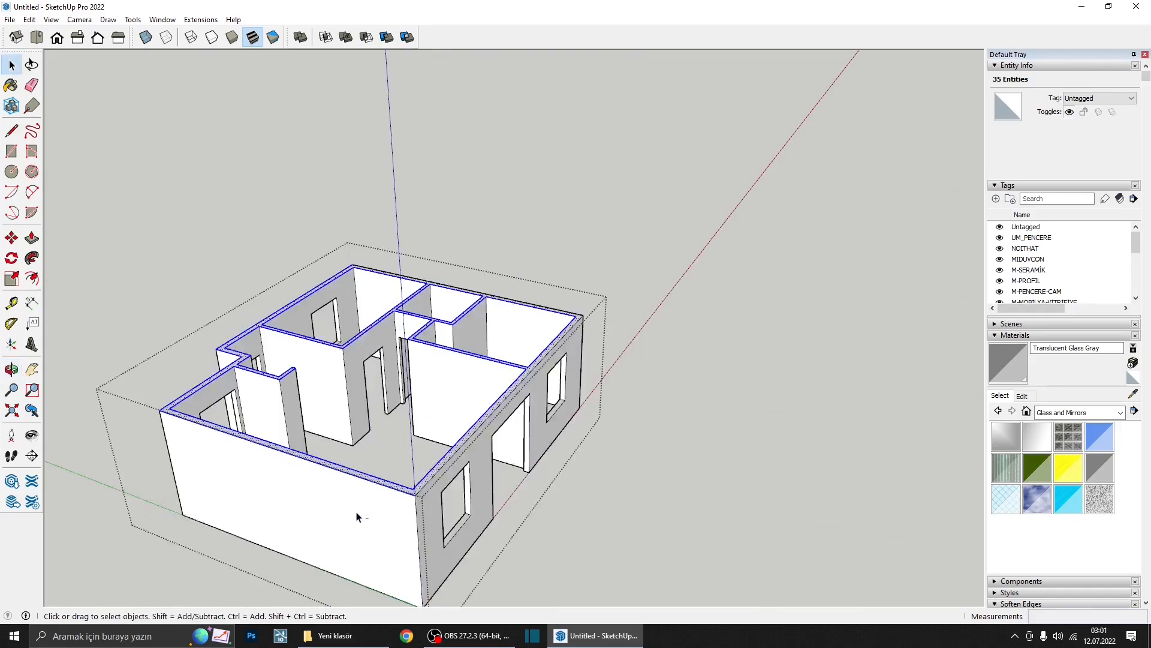
ctrl+shift+click(337, 469)
scroll(285, 499, down, 1)
middle_drag(285, 499, 528, 431)
shift+middle_drag(359, 517, 666, 295)
scroll(713, 240, up, 1)
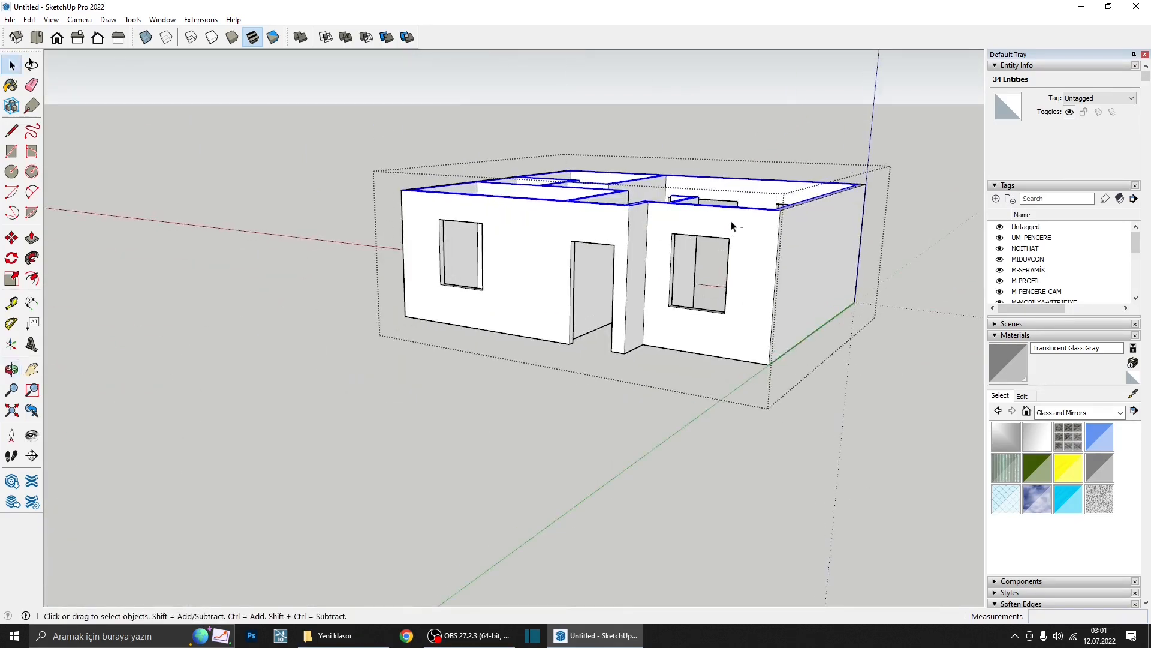
middle_drag(525, 238, 743, 330)
shift+click(591, 193)
middle_drag(377, 271, 479, 324)
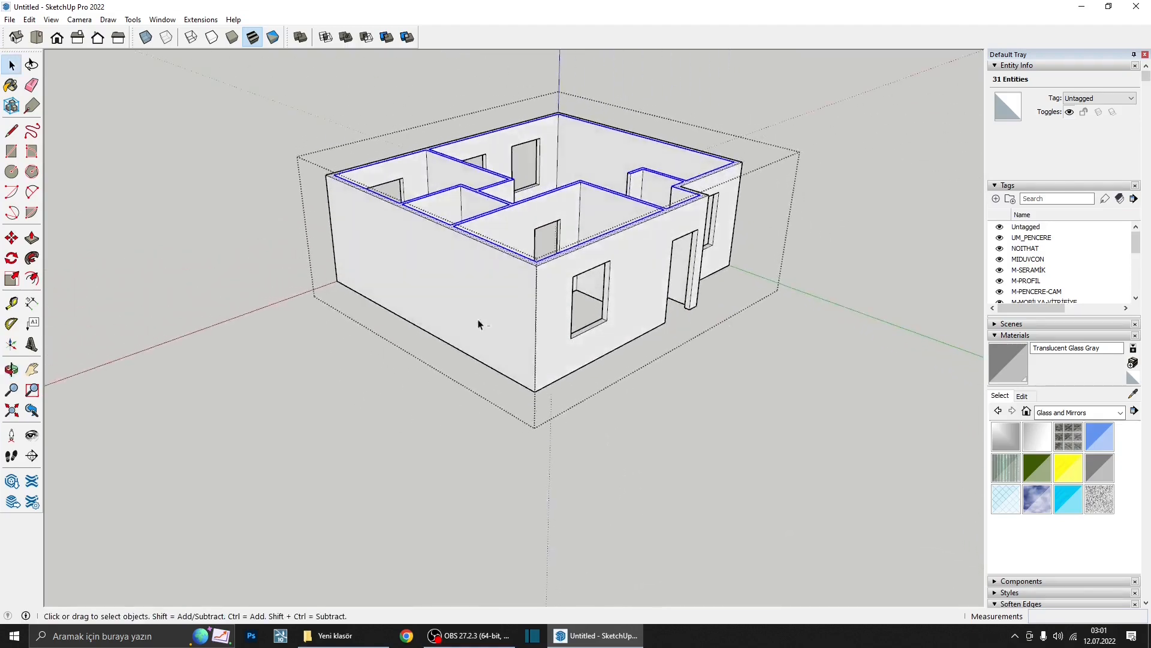
scroll(539, 258, up, 5)
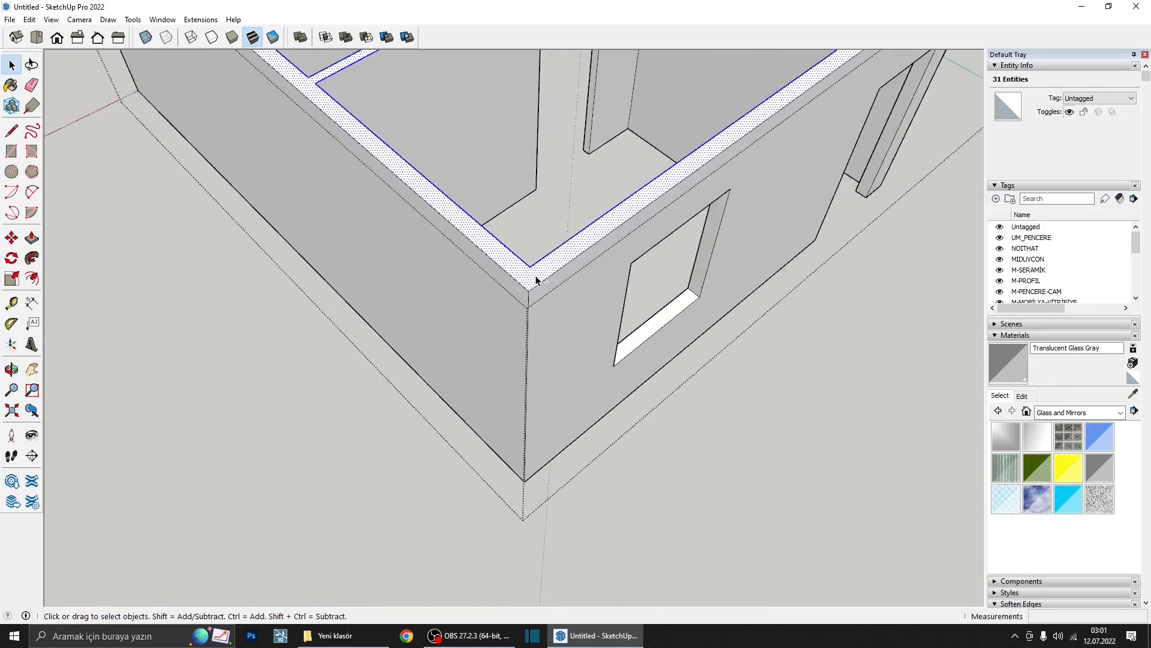
shift+click(521, 295)
- Copy the selected inner edges, leave the walls' group and paste them in place outside it
shift+middle_drag(520, 296, 392, 479)
middle_drag(502, 237, 818, 255)
middle_drag(378, 249, 719, 285)
middle_drag(326, 282, 381, 253)
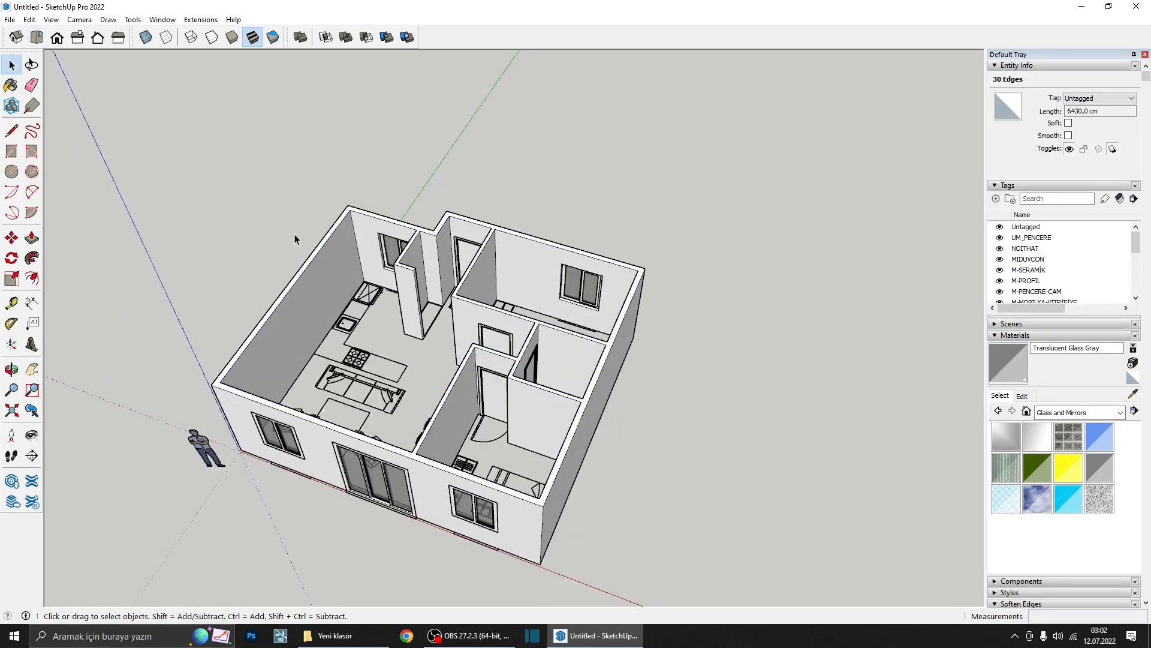
middle_drag(294, 234, 387, 210)
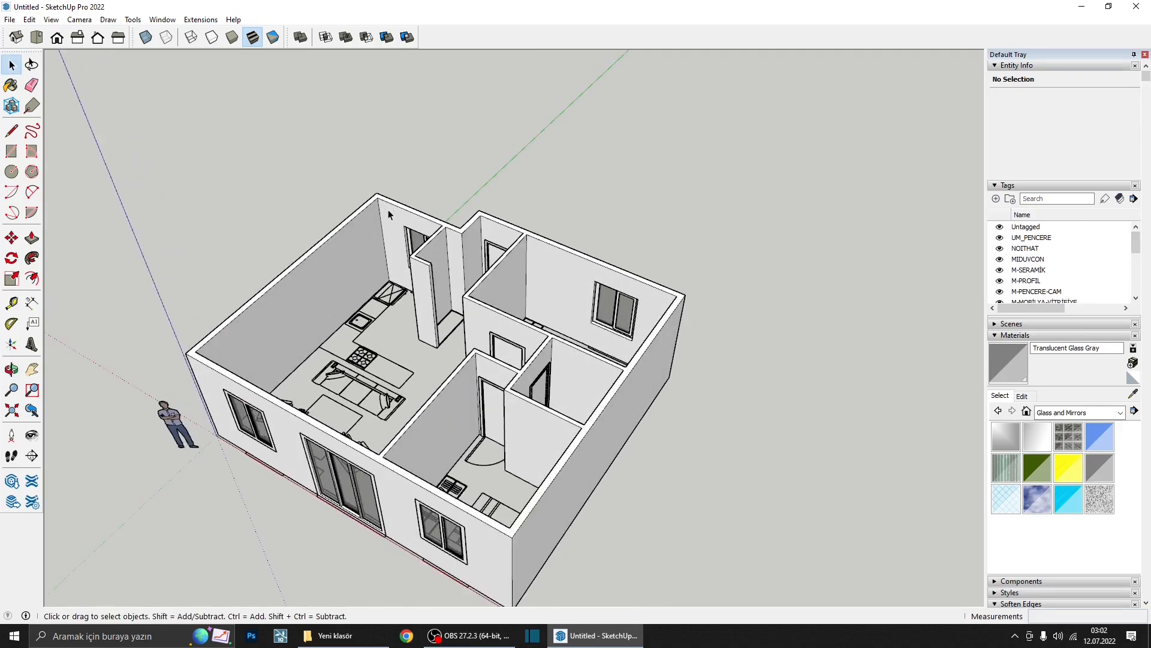
click(29, 19)
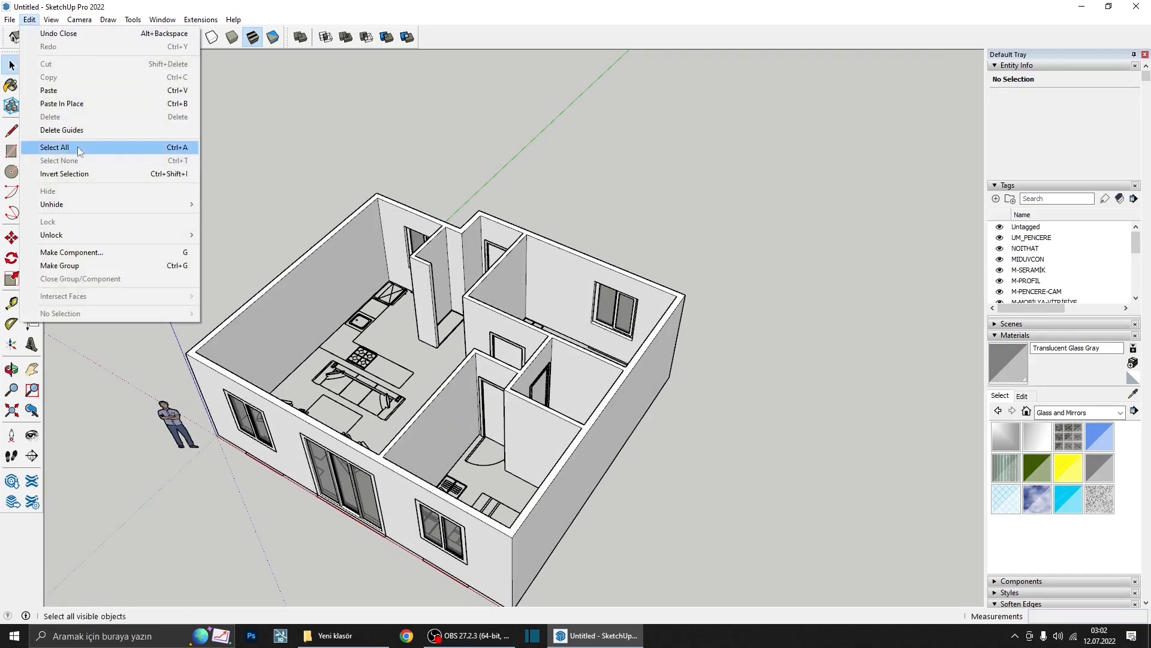
click(66, 103)
- Trace an inner edge of the large living area and of the adjoining bedroom to fill both outlines with ceiling faces
scroll(462, 249, up, 1)
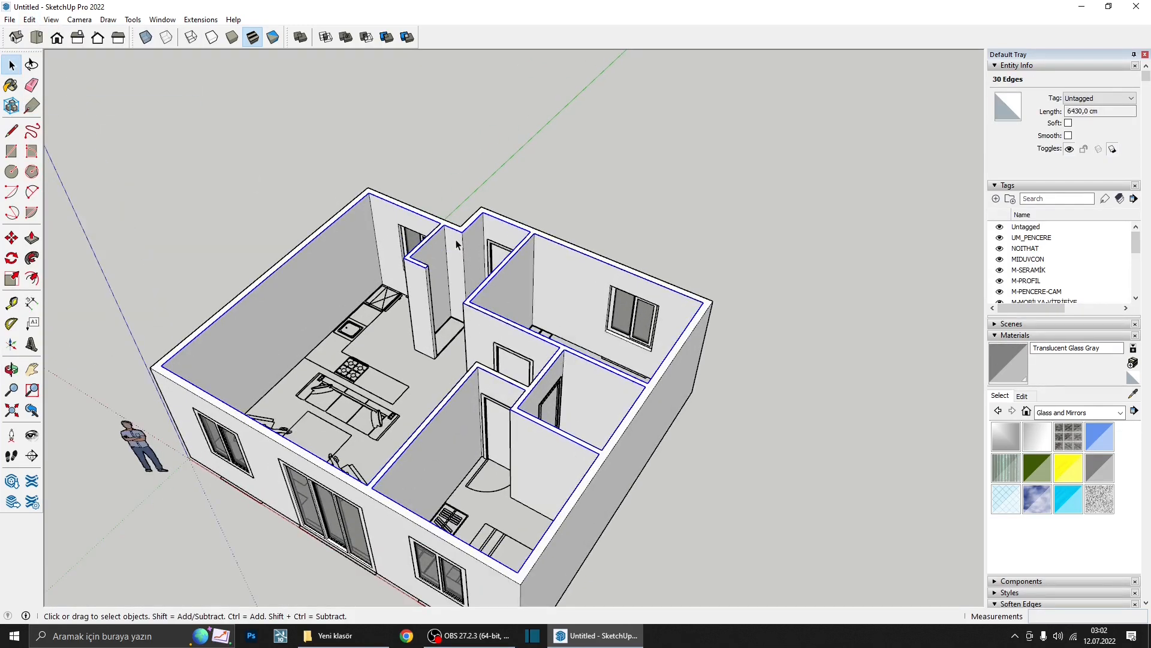
key(l)
scroll(455, 244, up, 6)
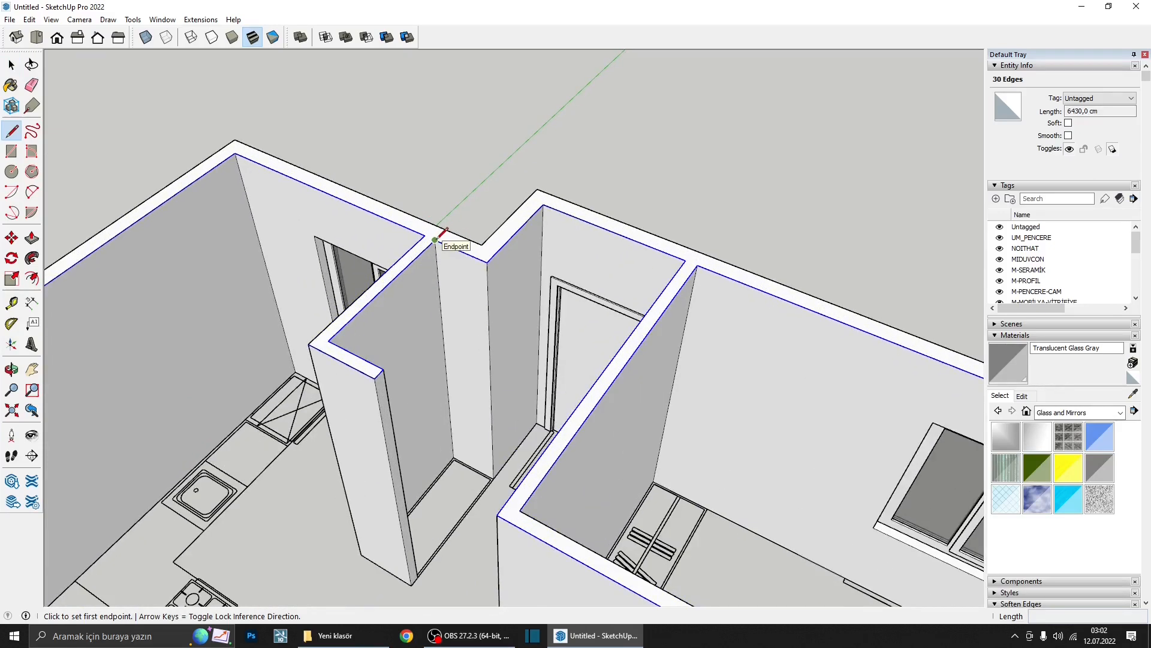
key(Escape)
scroll(490, 253, down, 8)
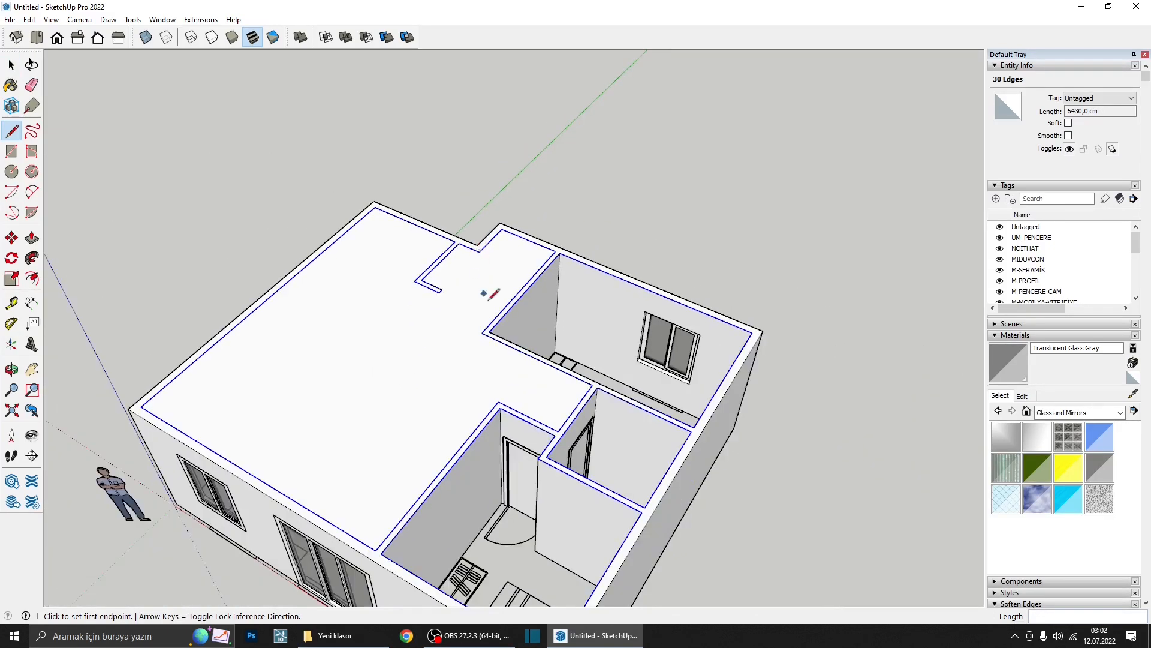
middle_drag(421, 323, 425, 313)
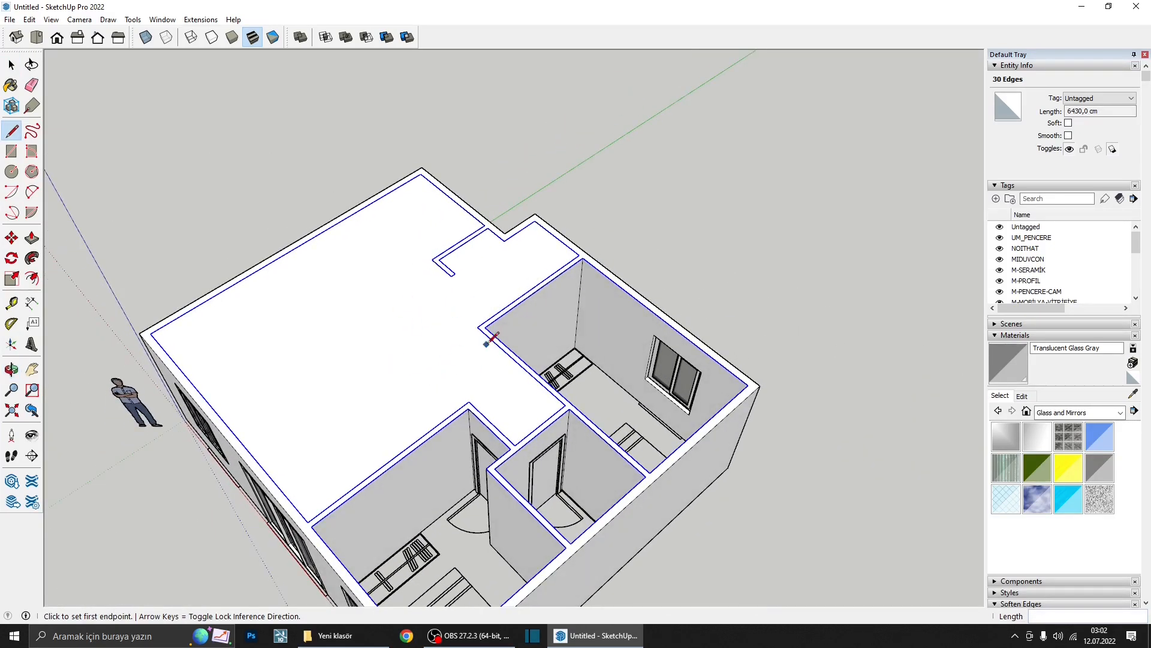
scroll(486, 344, up, 2)
click(628, 221)
key(space)
scroll(623, 237, down, 2)
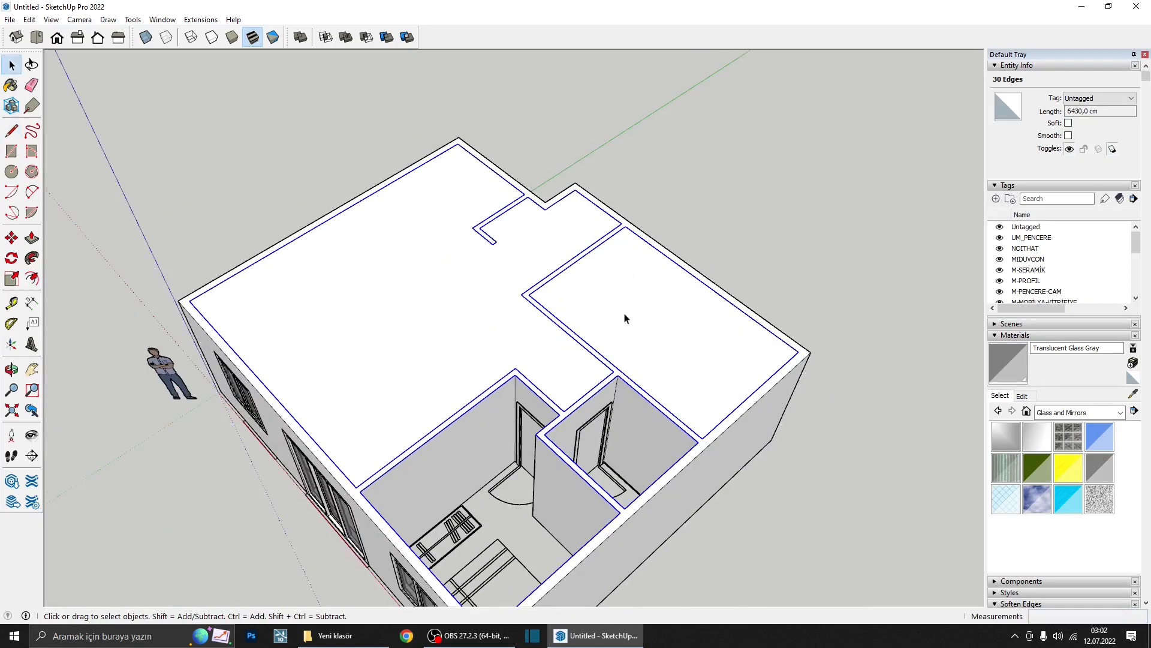
click(624, 324)
scroll(622, 375, up, 2)
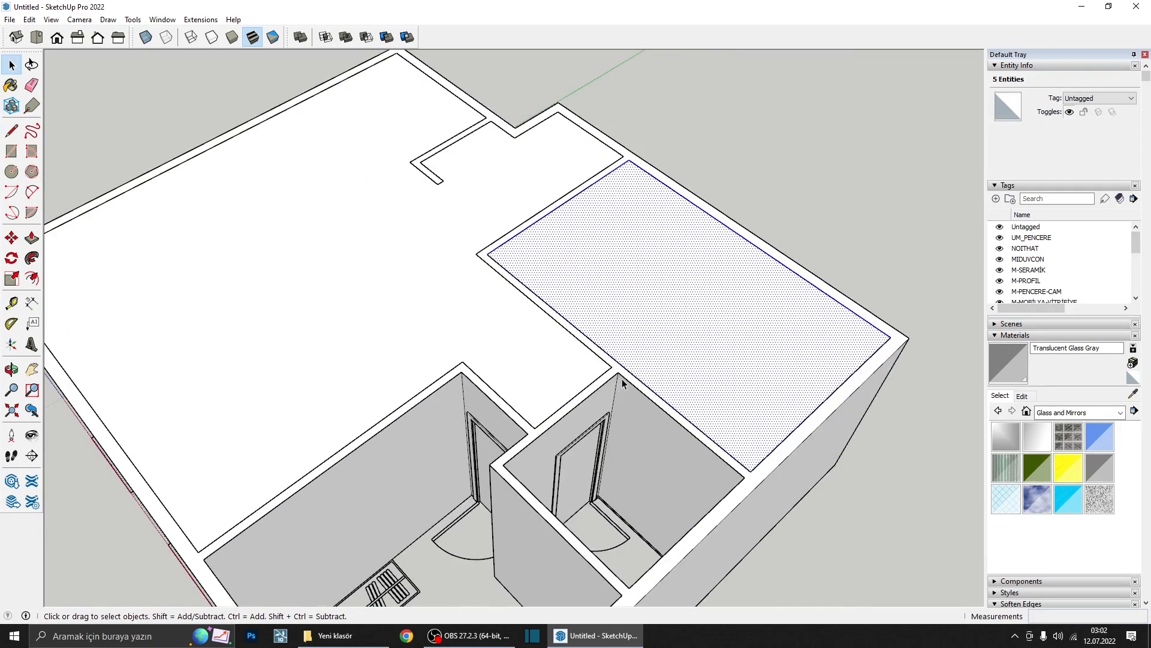
- Trace an inner edge of the small room and of the remaining bedroom to close them with ceiling faces
key(l)
click(619, 374)
click(743, 466)
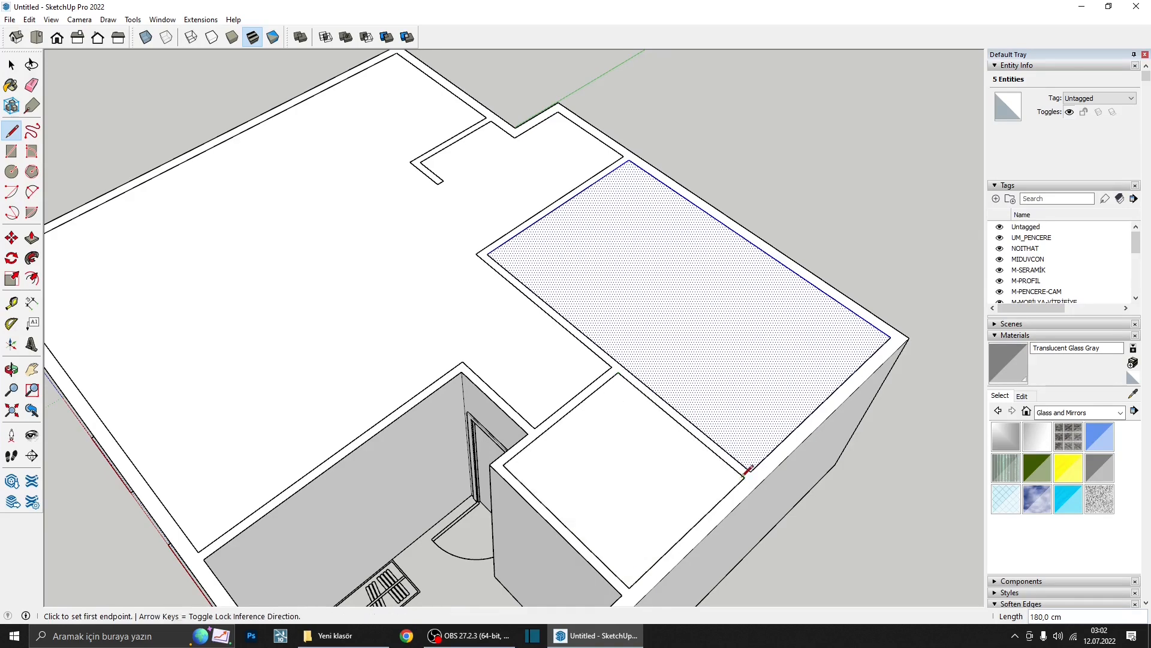
scroll(696, 471, down, 2)
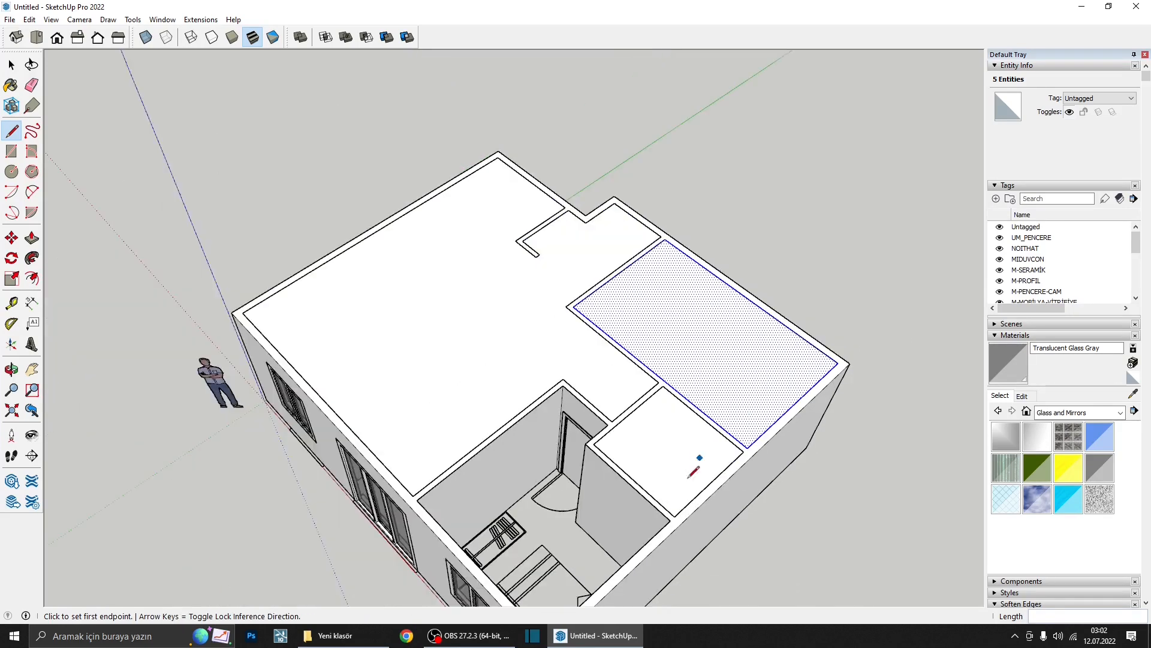
click(670, 520)
key(space)
scroll(558, 472, down, 2)
click(558, 472)
middle_drag(546, 478, 696, 336)
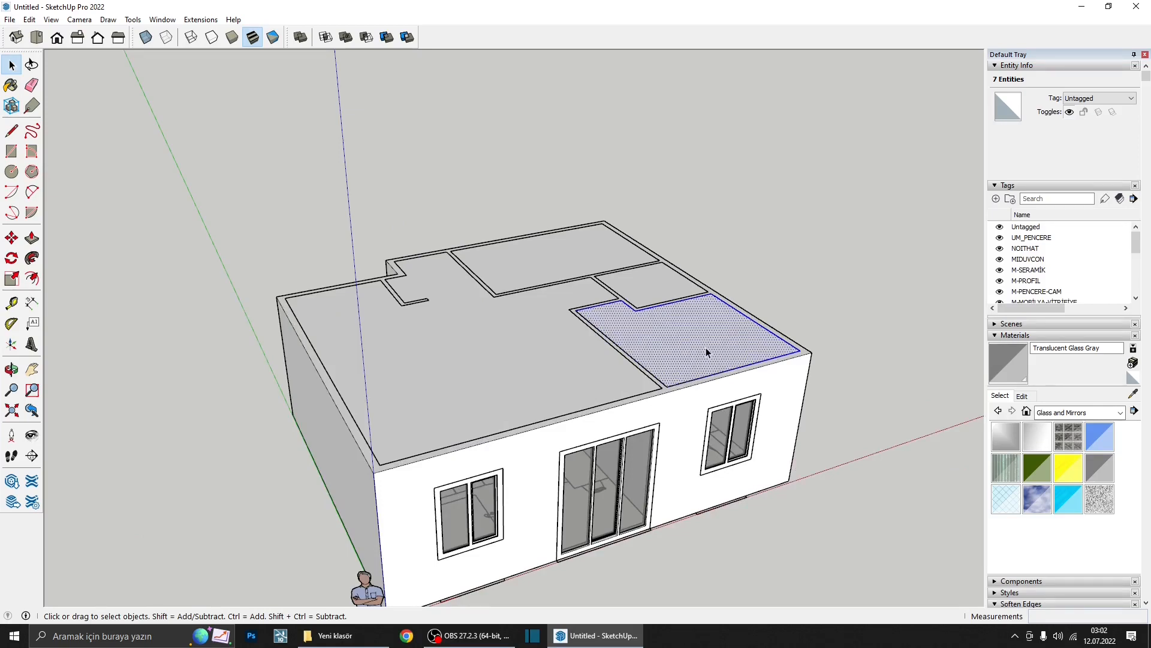
key(p)
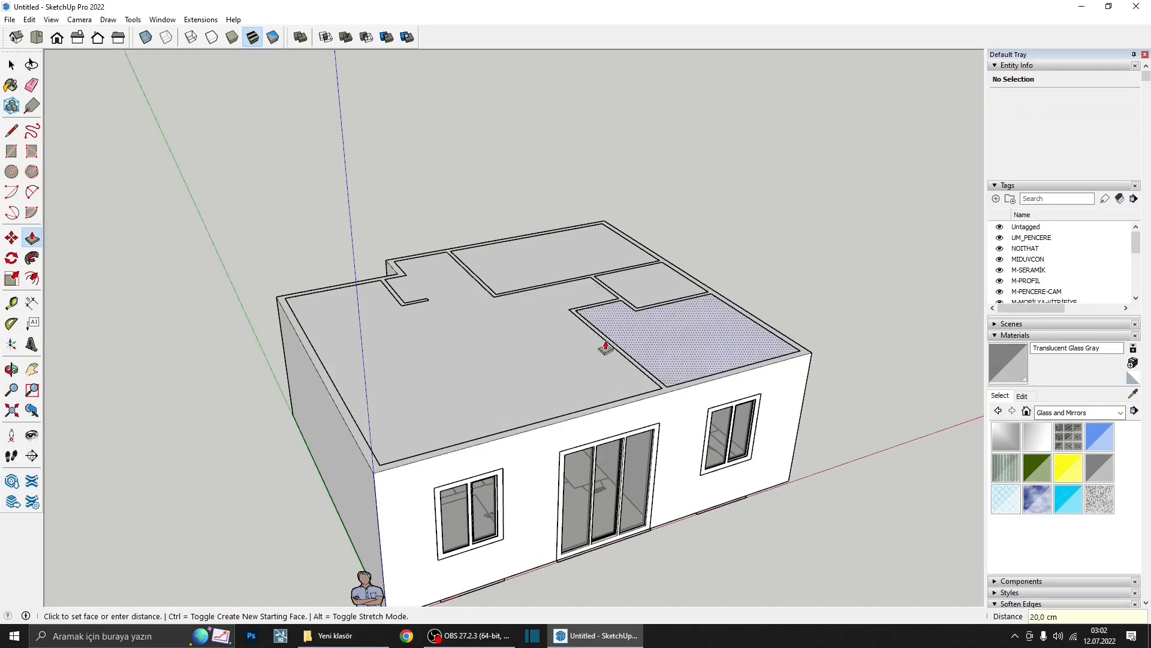
middle_drag(563, 375, 347, 401)
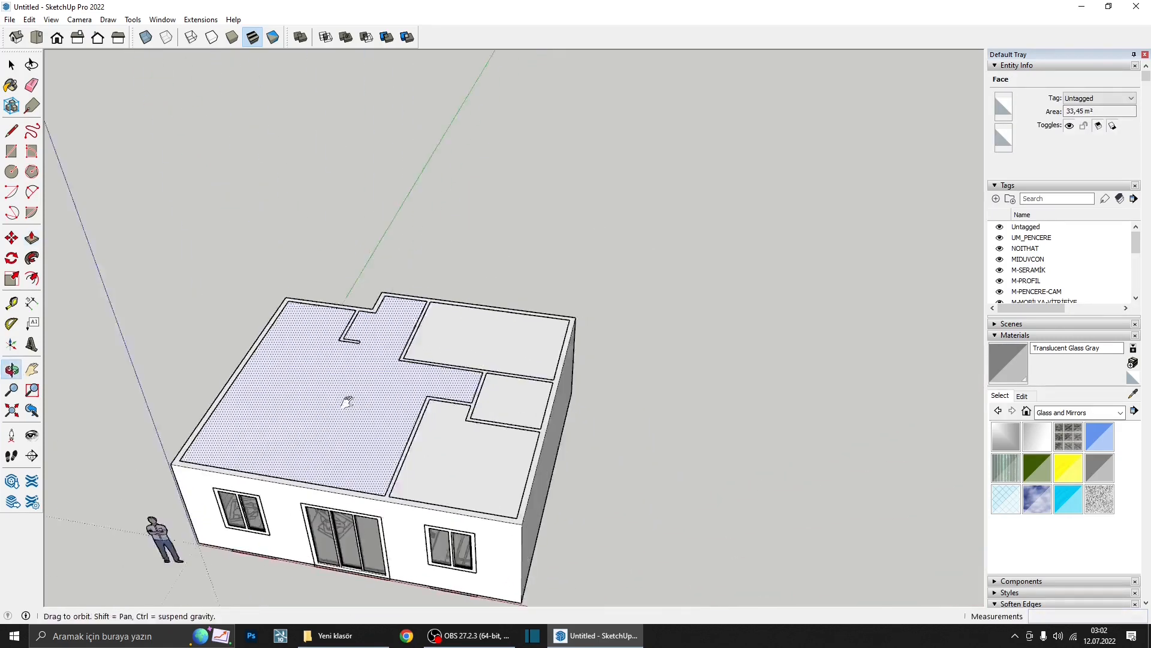
scroll(427, 402, up, 5)
scroll(473, 424, up, 1)
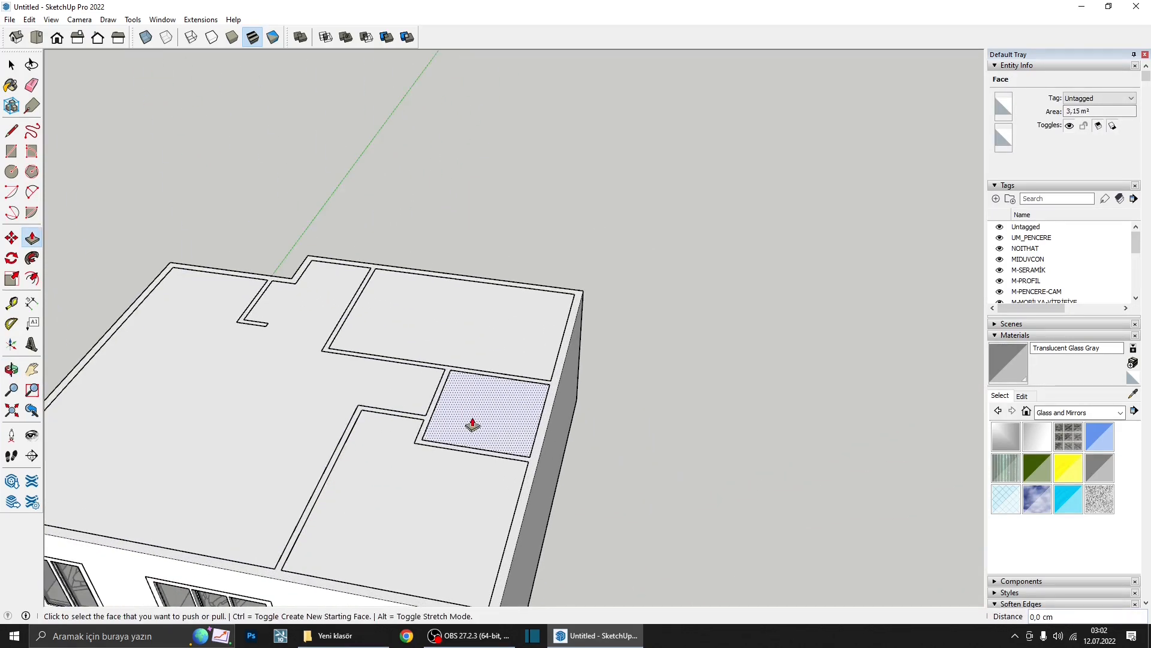
- Select all the ceiling slabs over the rooms, make them one group, and open it to inspect its underside
scroll(459, 334, down, 5)
key(space)
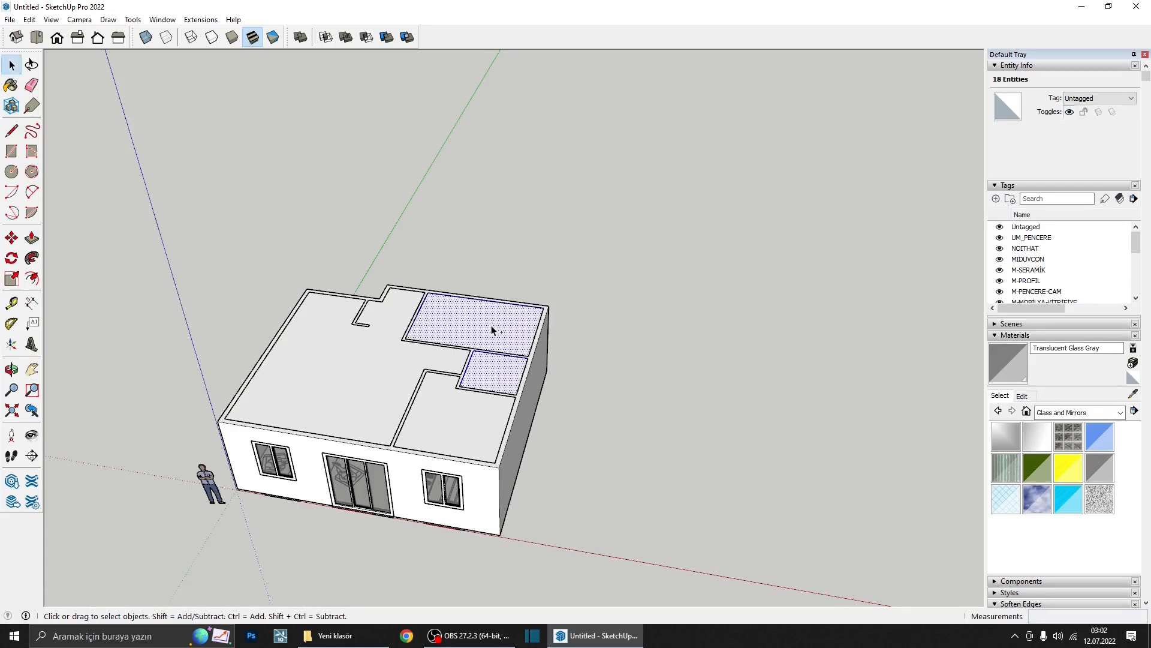
shift+click(400, 369)
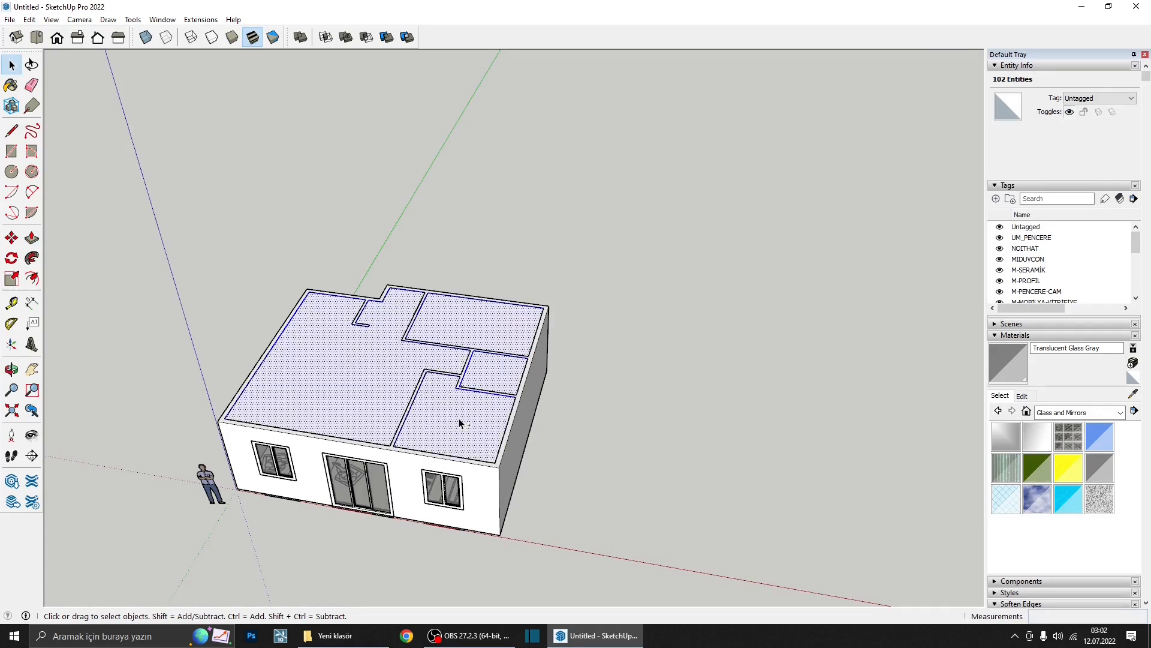
right_click(440, 421)
click(480, 522)
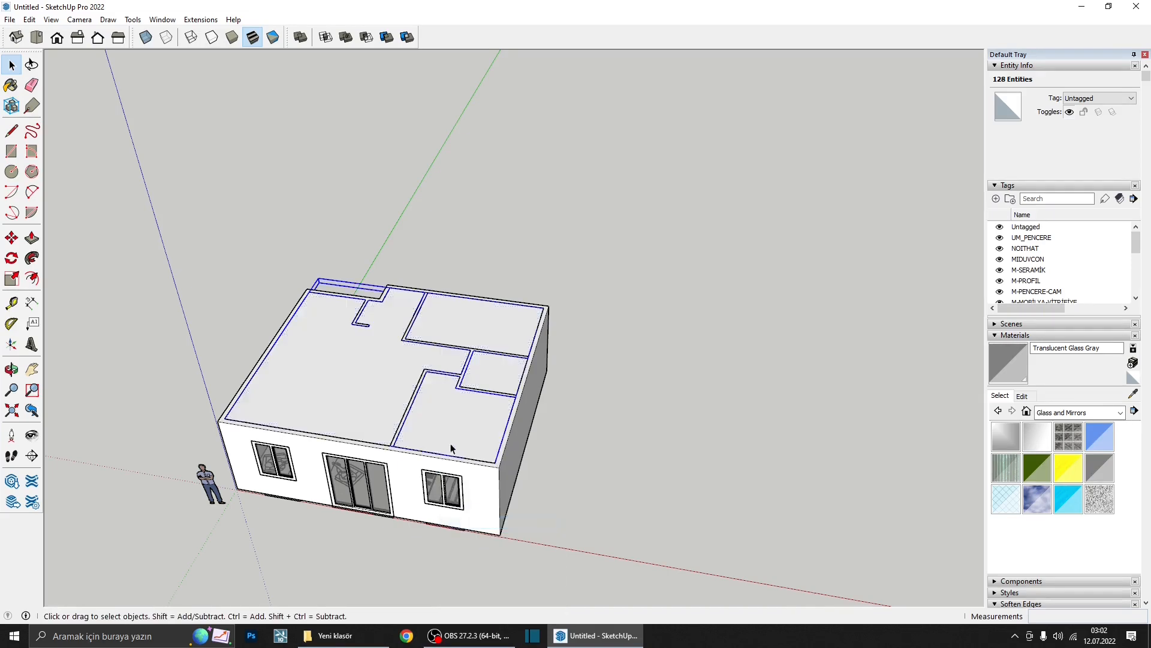
double_click(445, 430)
middle_drag(445, 427, 335, 84)
scroll(359, 359, up, 3)
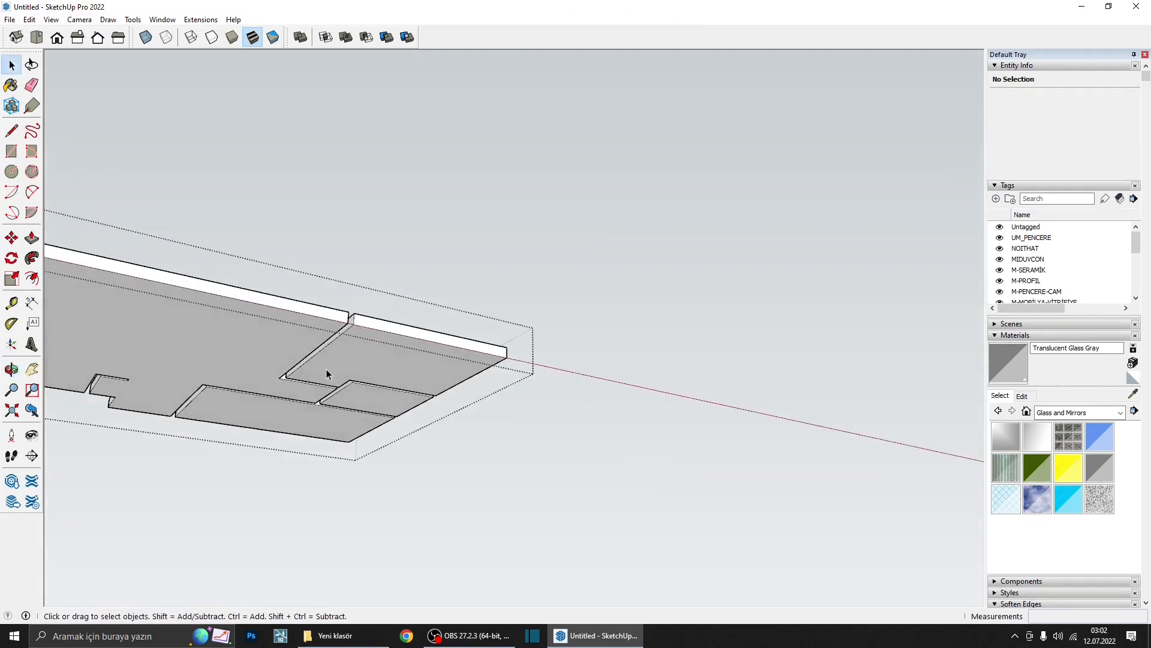
scroll(349, 371, down, 3)
middle_drag(373, 355, 285, 386)
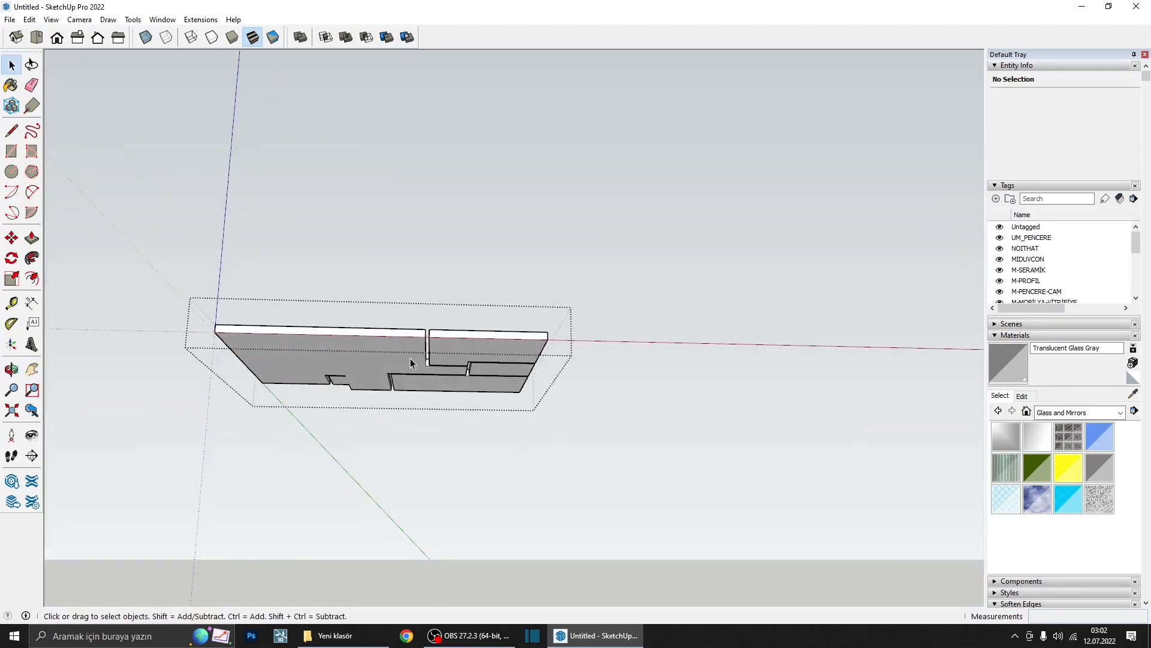
middle_drag(411, 358, 538, 359)
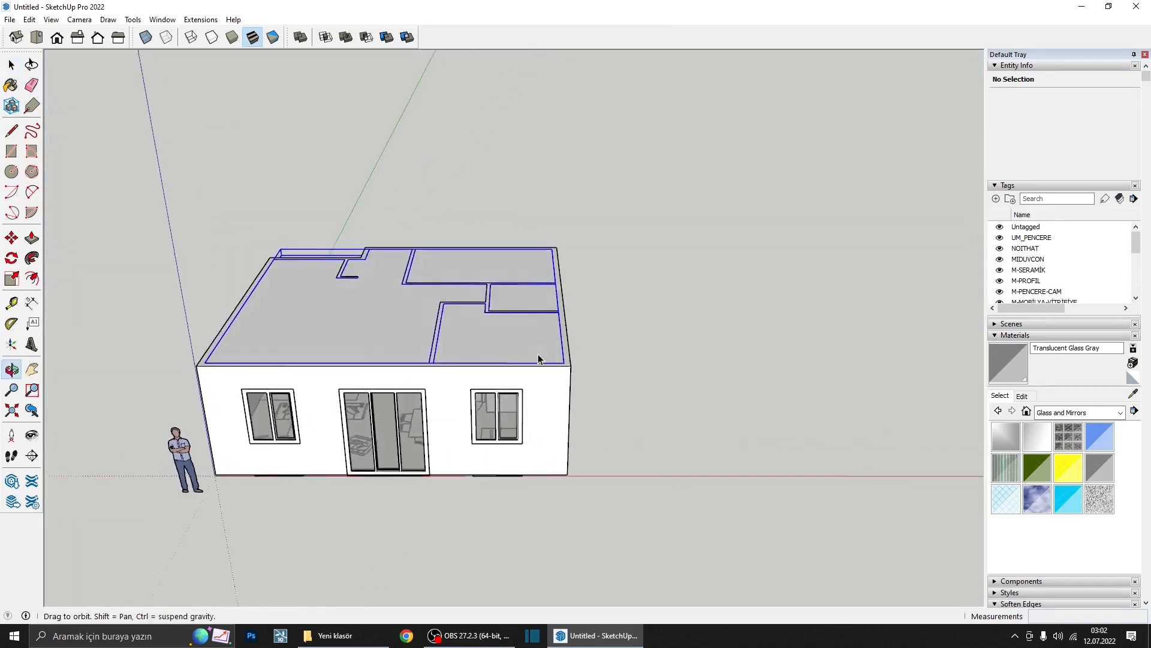
- Copy the ceiling slab group straight down to the base of the walls as the house's floor slab
scroll(552, 353, up, 2)
key(m)
click(569, 354)
key(ctrl)
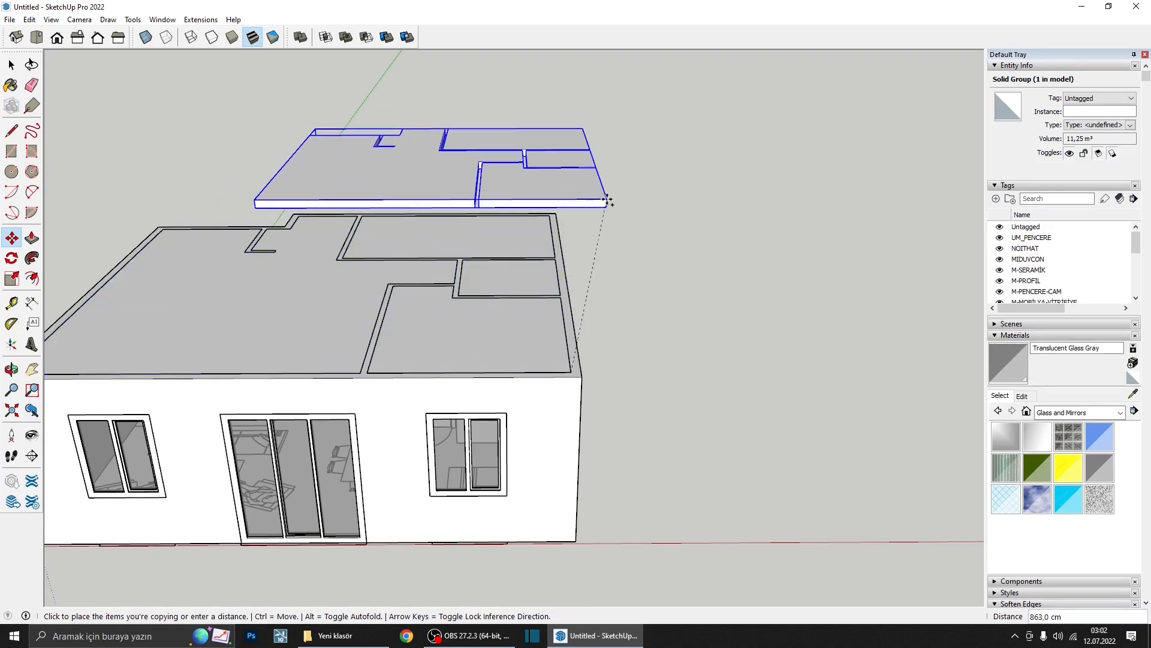
middle_drag(560, 505, 568, 369)
scroll(568, 369, up, 2)
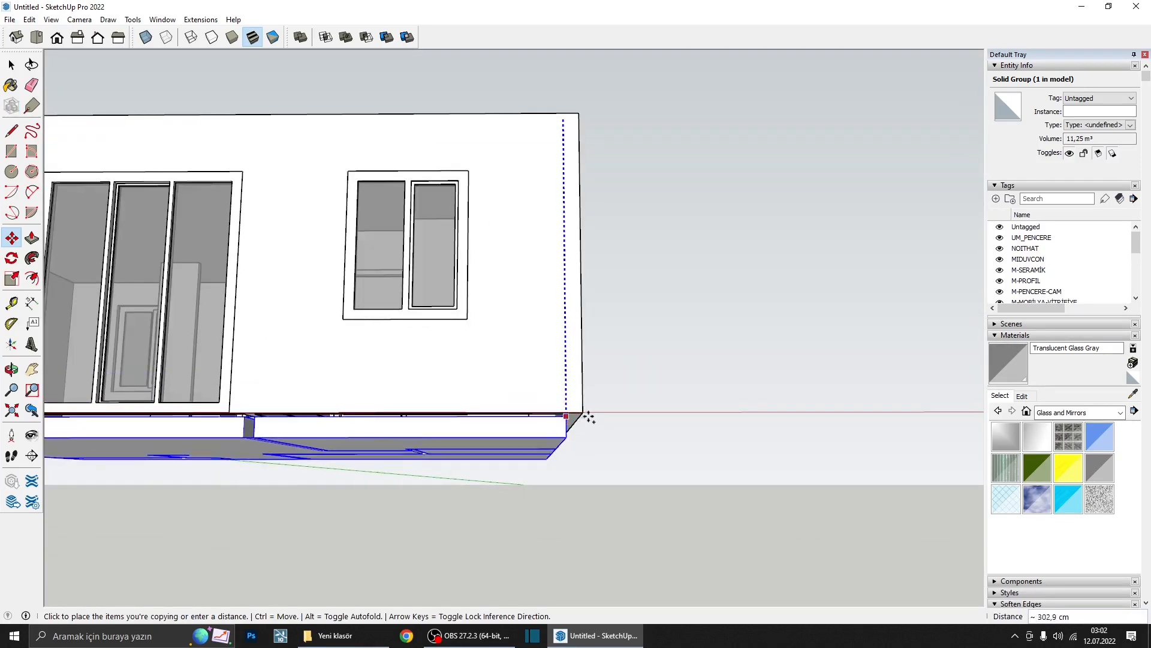
click(583, 413)
middle_drag(573, 416, 535, 359)
scroll(577, 264, up, 3)
key(space)
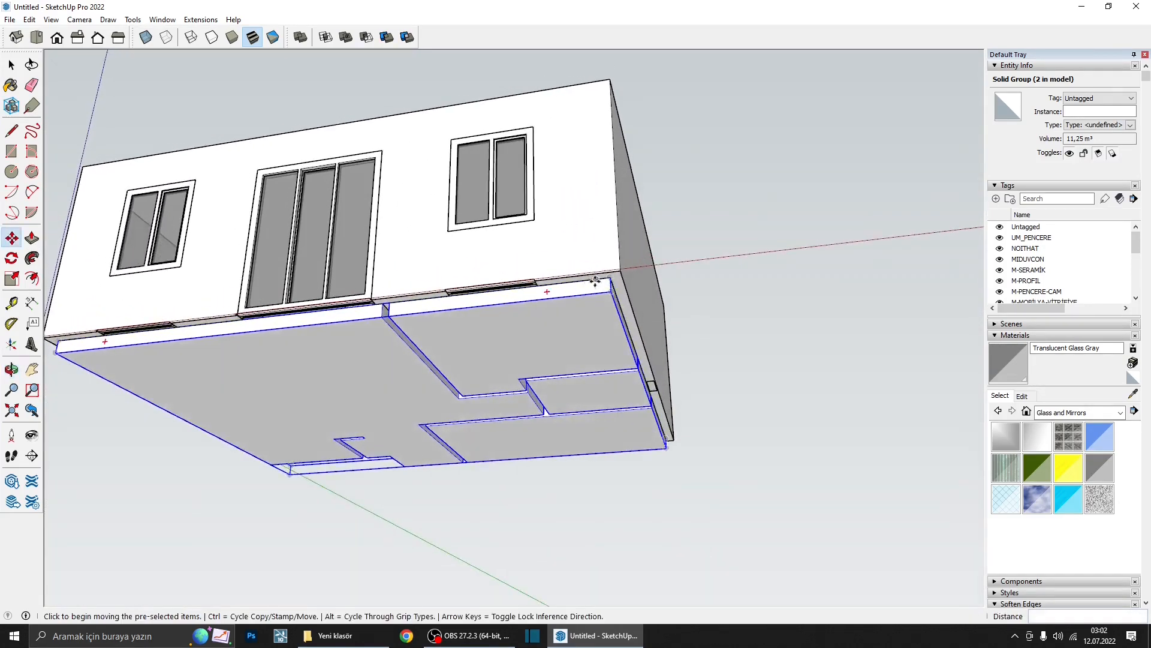
- Inside the walls' group, extrude the underside of the bedroom-side walls 20 cm down as a new section, level with the floor slab's bottom
scroll(618, 279, up, 3)
click(624, 283)
double_click(623, 279)
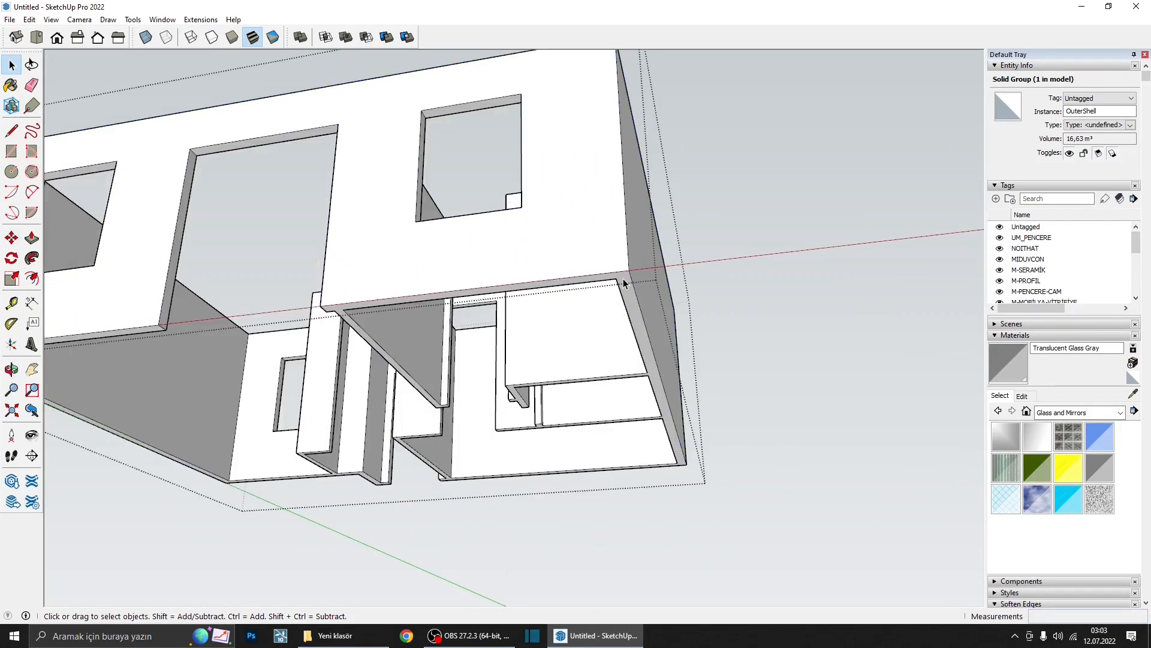
key(p)
click(624, 288)
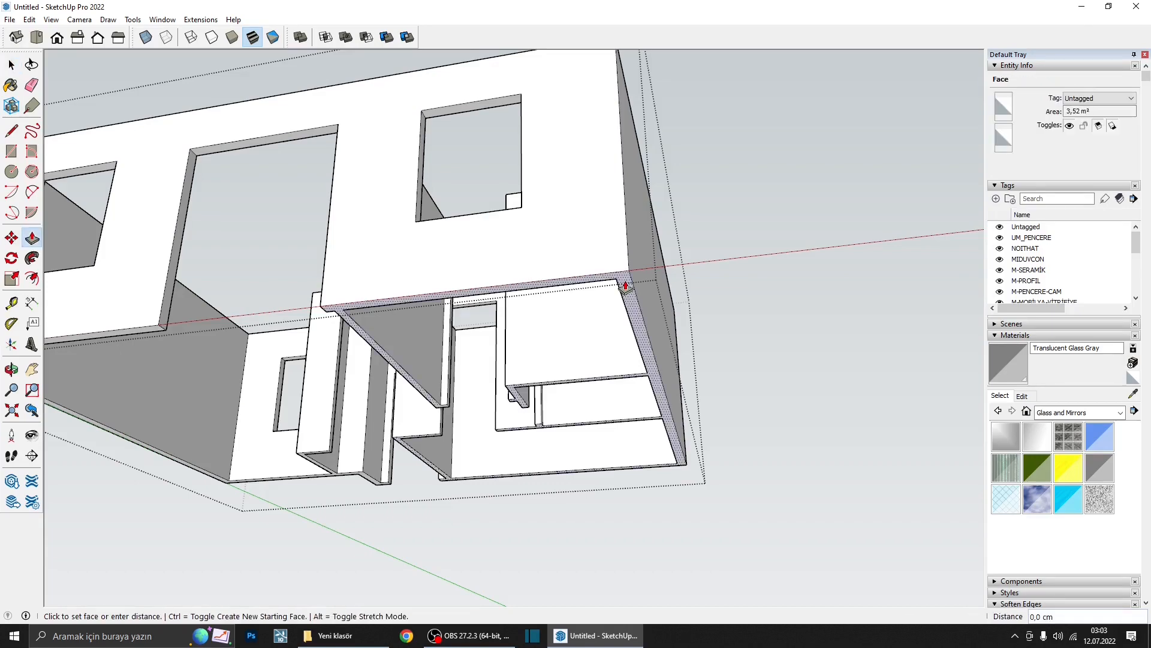
text(20)
key(Return)
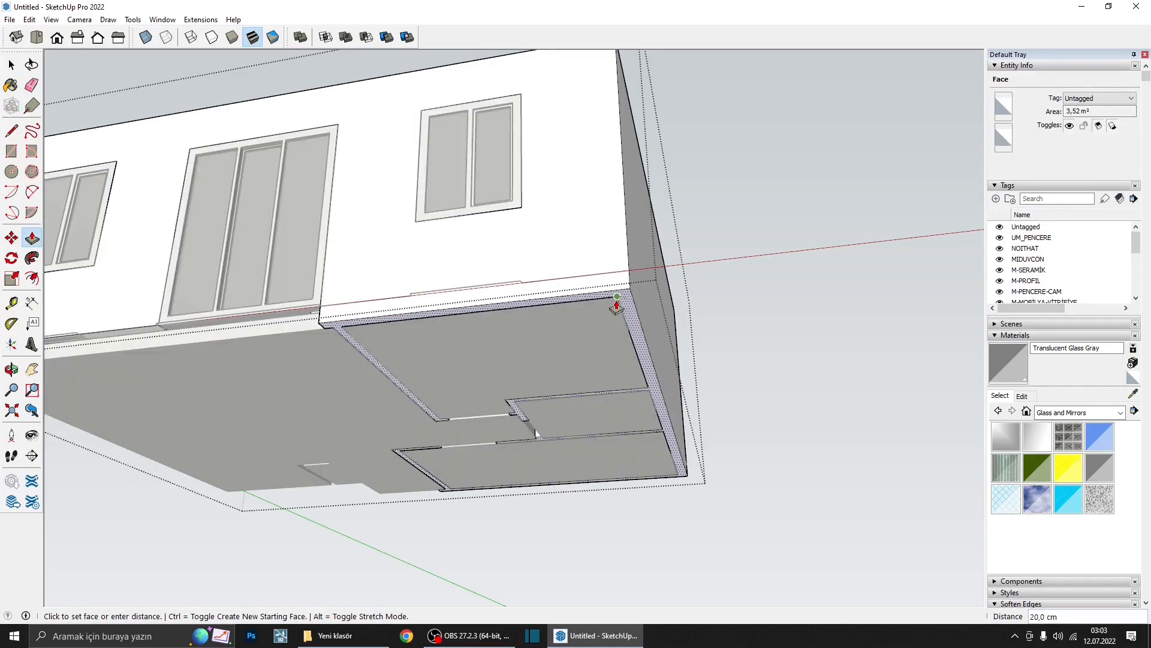
click(617, 305)
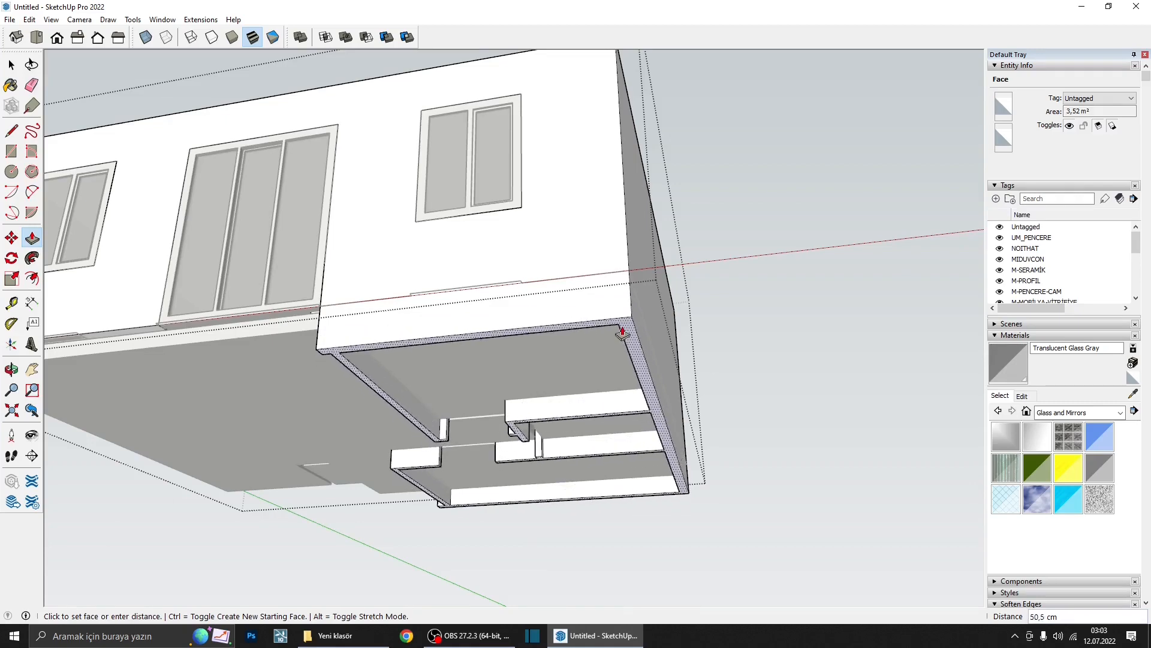
middle_drag(622, 332, 601, 401)
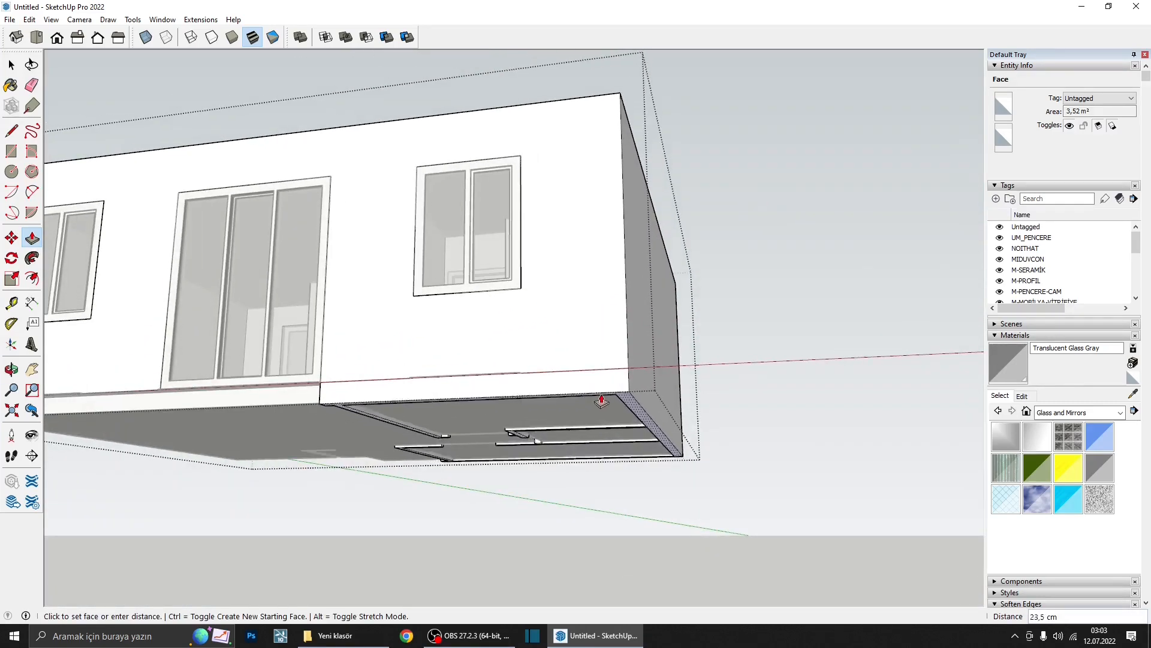
key(ctrl)
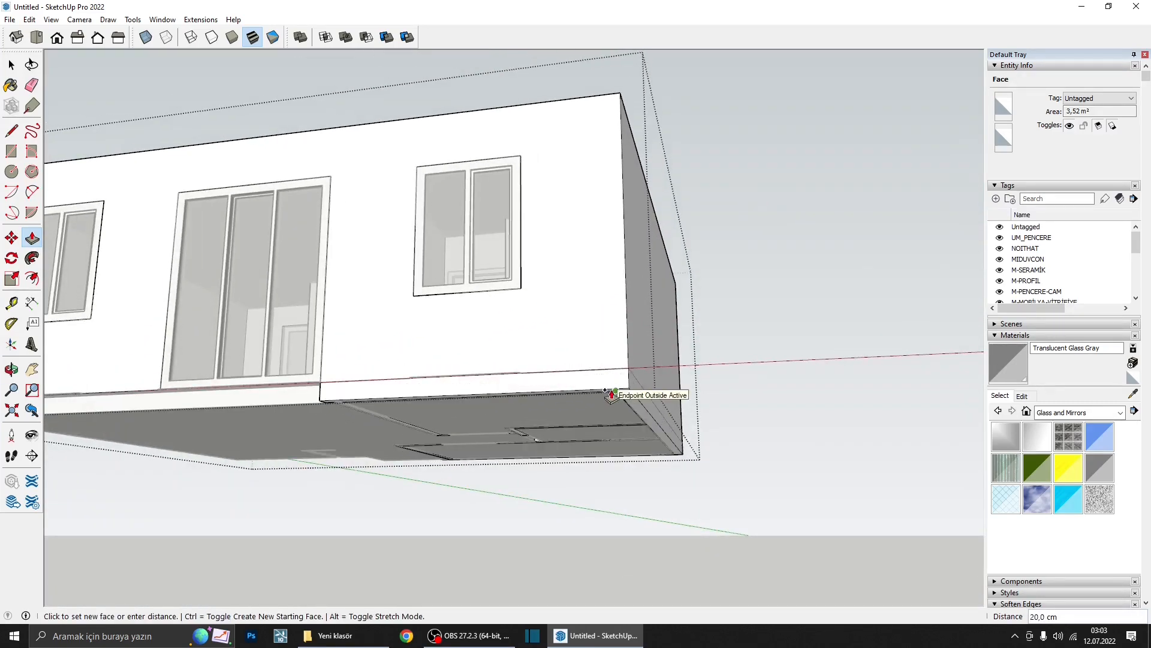
click(612, 393)
scroll(612, 394, down, 1)
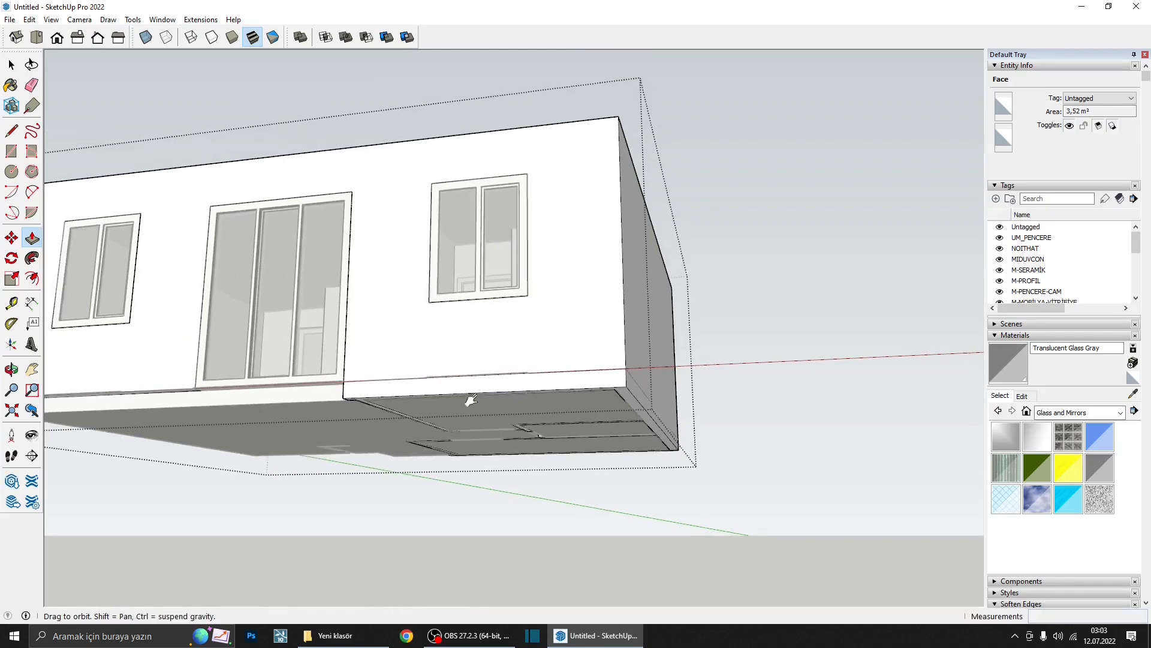
- Extend the underside of the remaining walls around the living area down by the same 20 cm
shift+middle_drag(467, 398, 786, 351)
scroll(509, 347, up, 3)
middle_drag(509, 347, 505, 240)
double_click(506, 240)
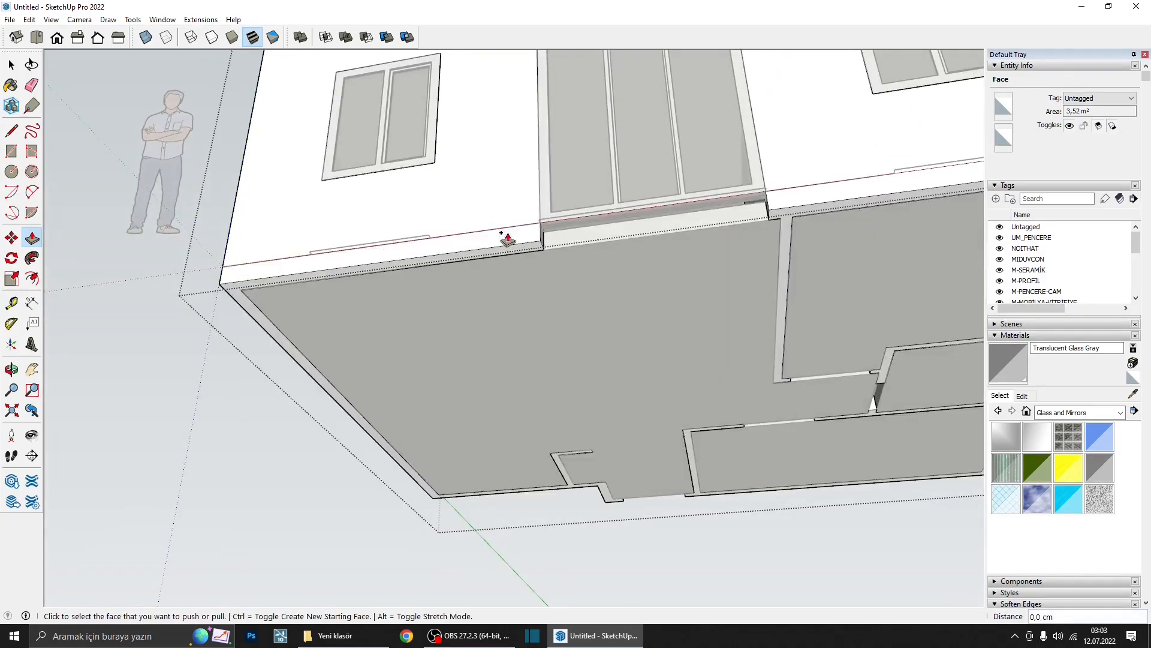
scroll(533, 257, down, 2)
middle_drag(543, 339, 656, 332)
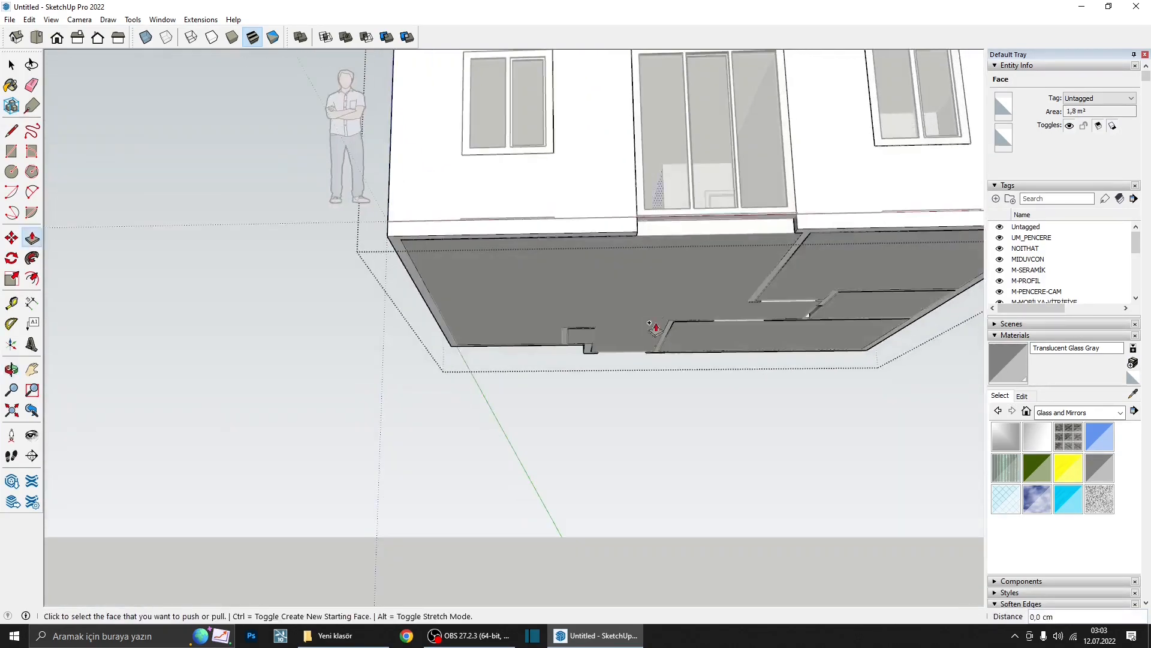
- Extrude the small wall end face beneath the glass door 200 cm across the opening to close the gap
middle_drag(599, 258, 532, 301)
scroll(528, 301, up, 3)
click(390, 318)
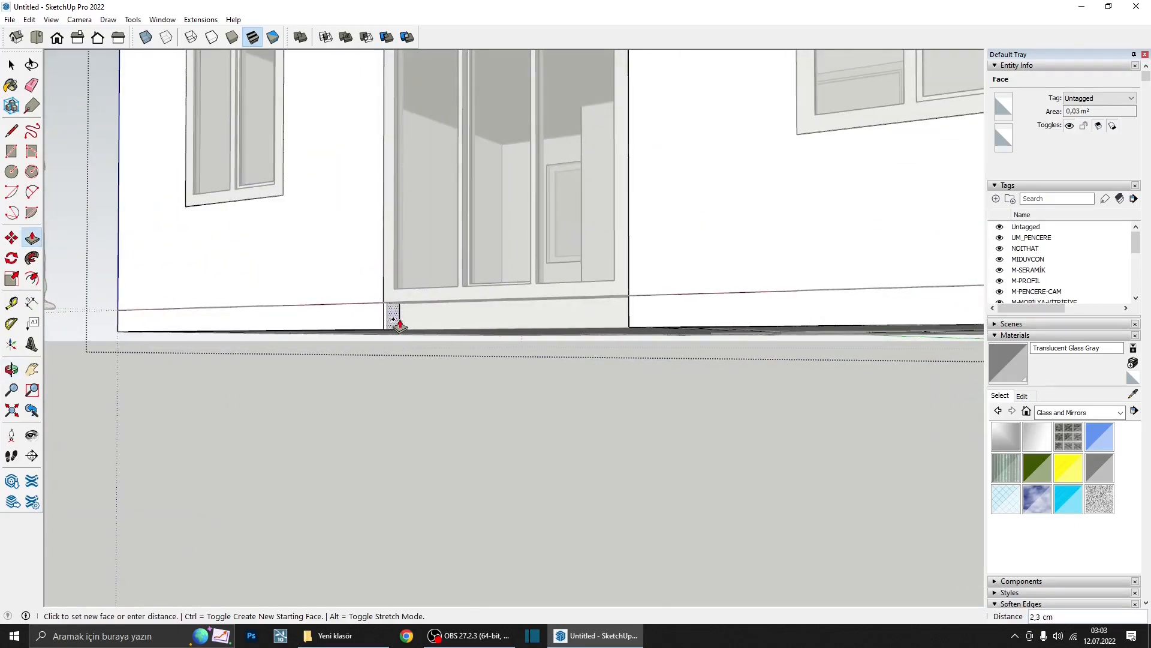
key(ctrl)
scroll(617, 325, up, 2)
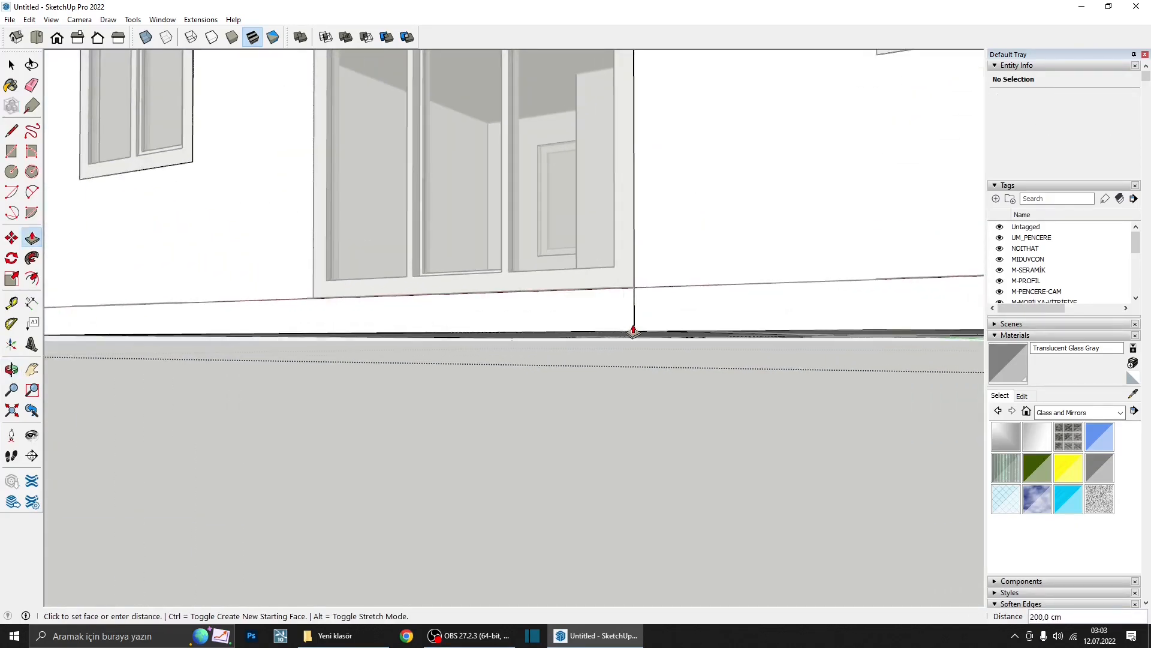
scroll(634, 329, up, 2)
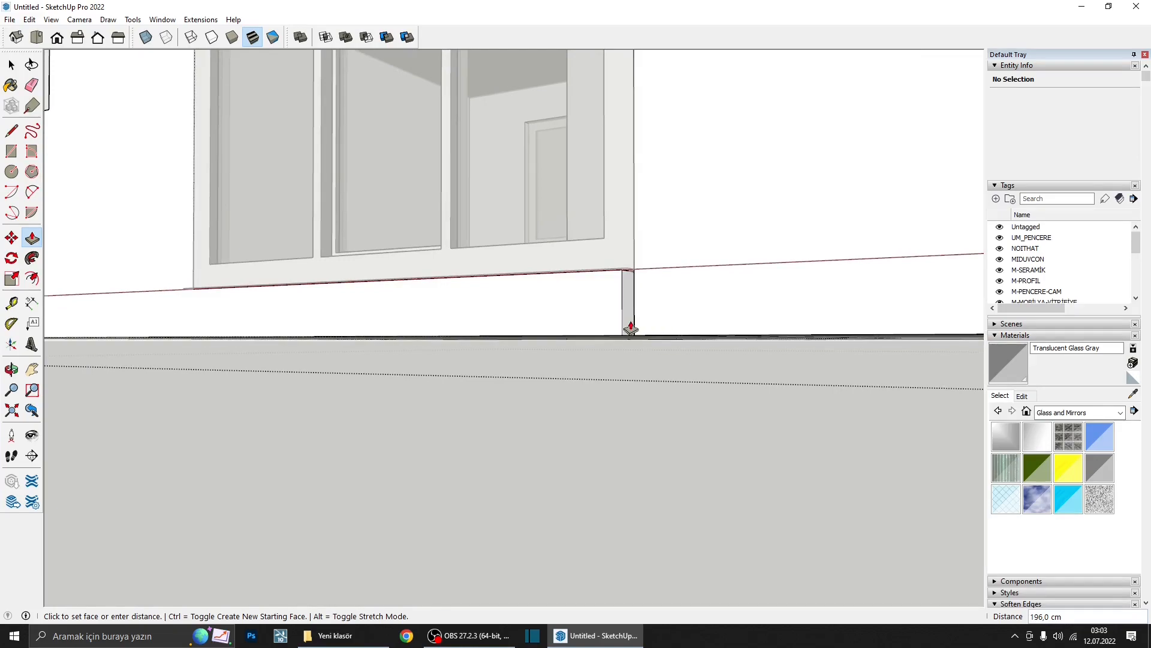
click(634, 329)
- Extrude the wall end face beneath the entrance door 100 cm across to the opposite side to fill the gap
scroll(634, 319, down, 10)
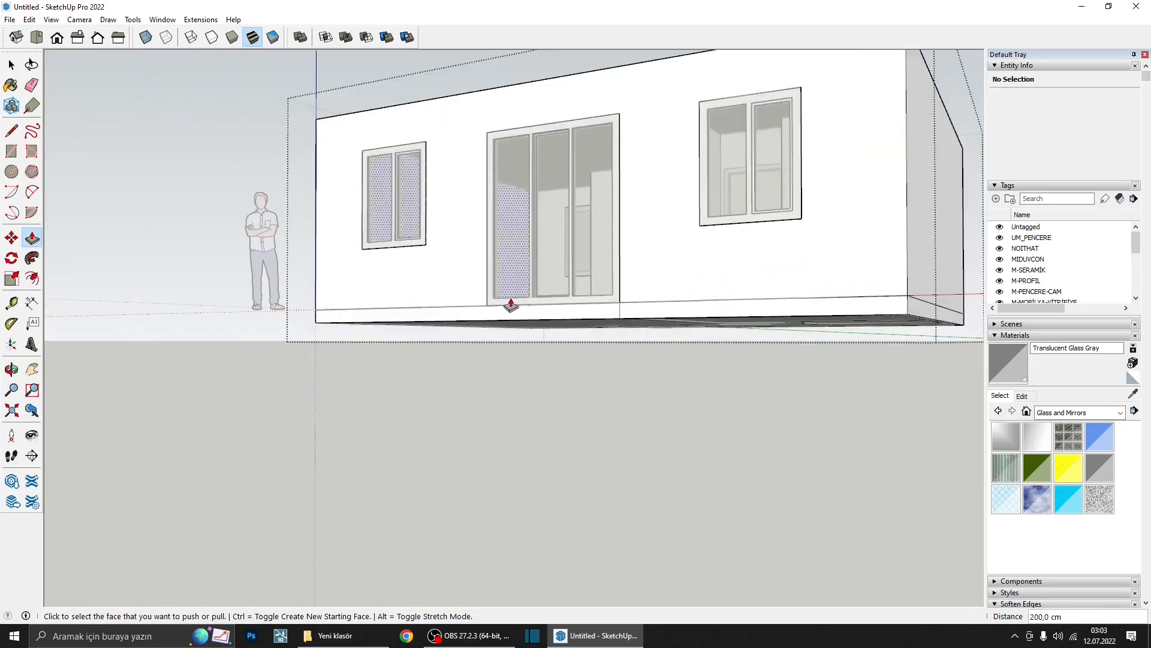
scroll(481, 283, up, 10)
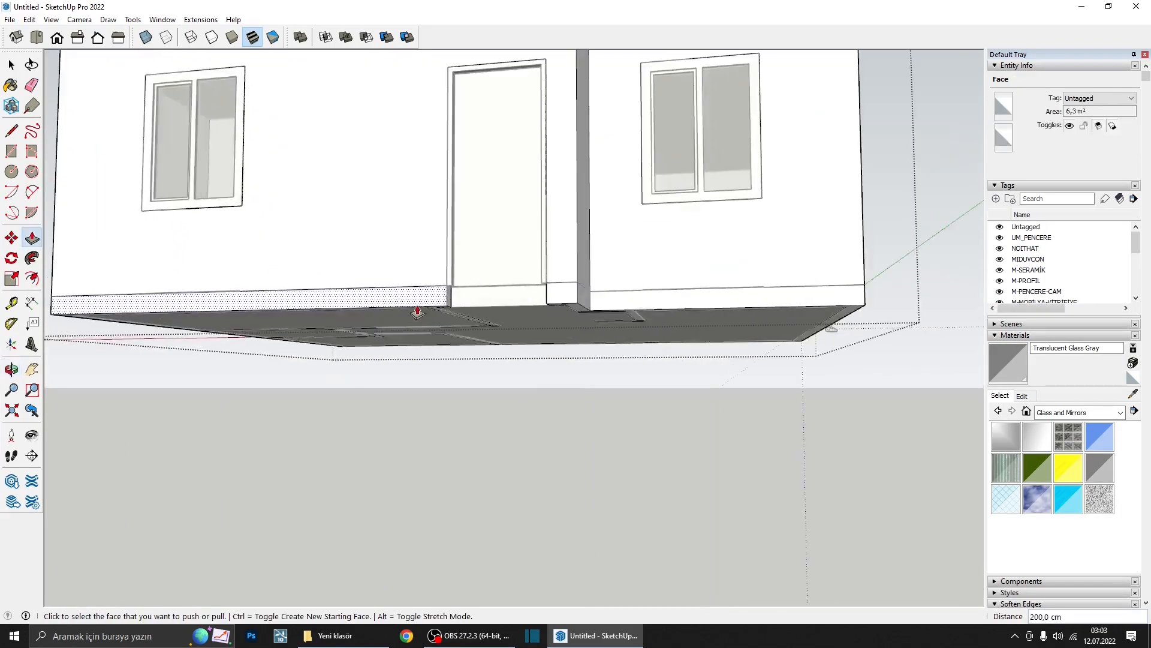
click(293, 357)
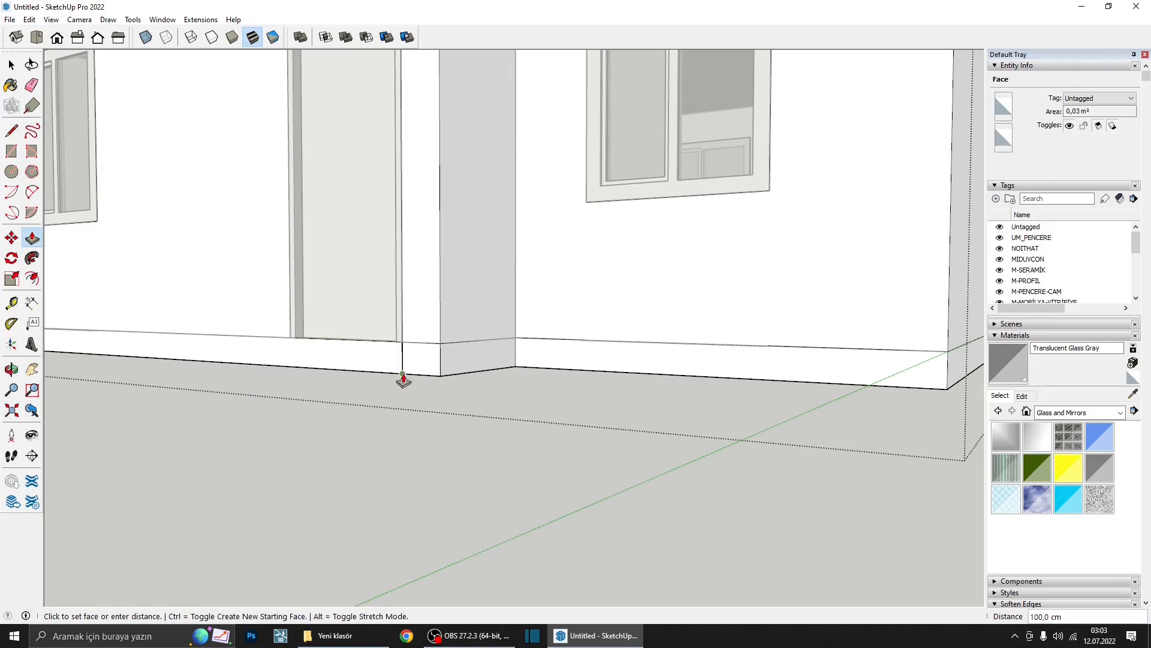
click(403, 379)
scroll(408, 366, down, 5)
key(space)
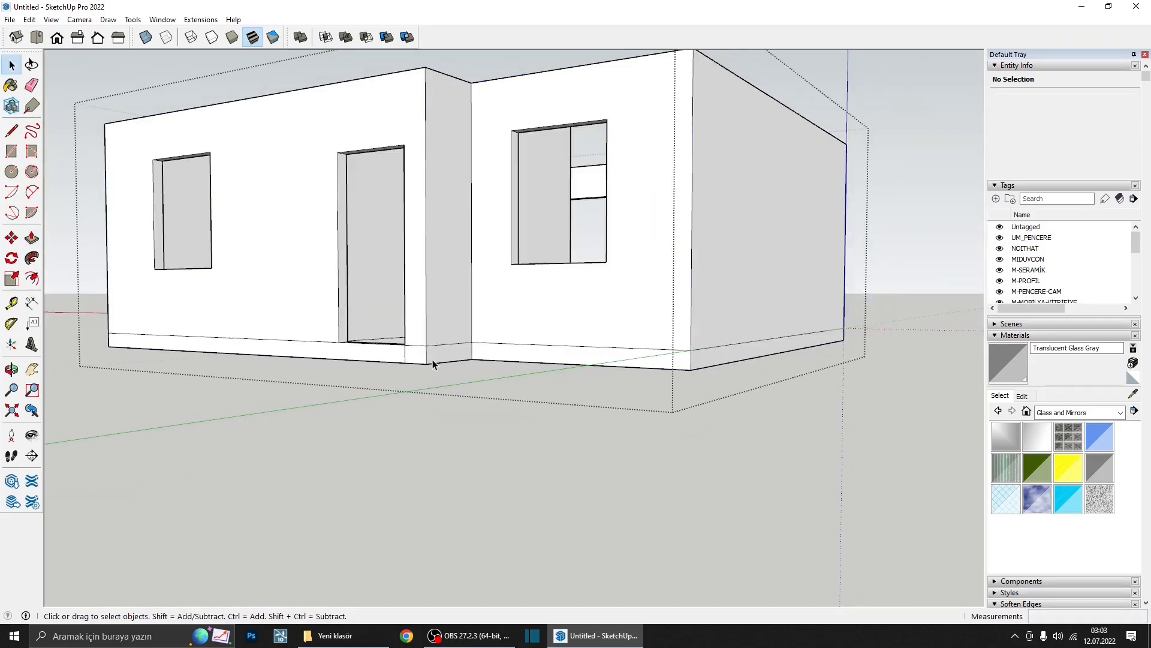
- Erase the leftover vertical seam edges beneath the entrance door and the glass door
double_click(434, 358)
middle_drag(434, 357, 506, 590)
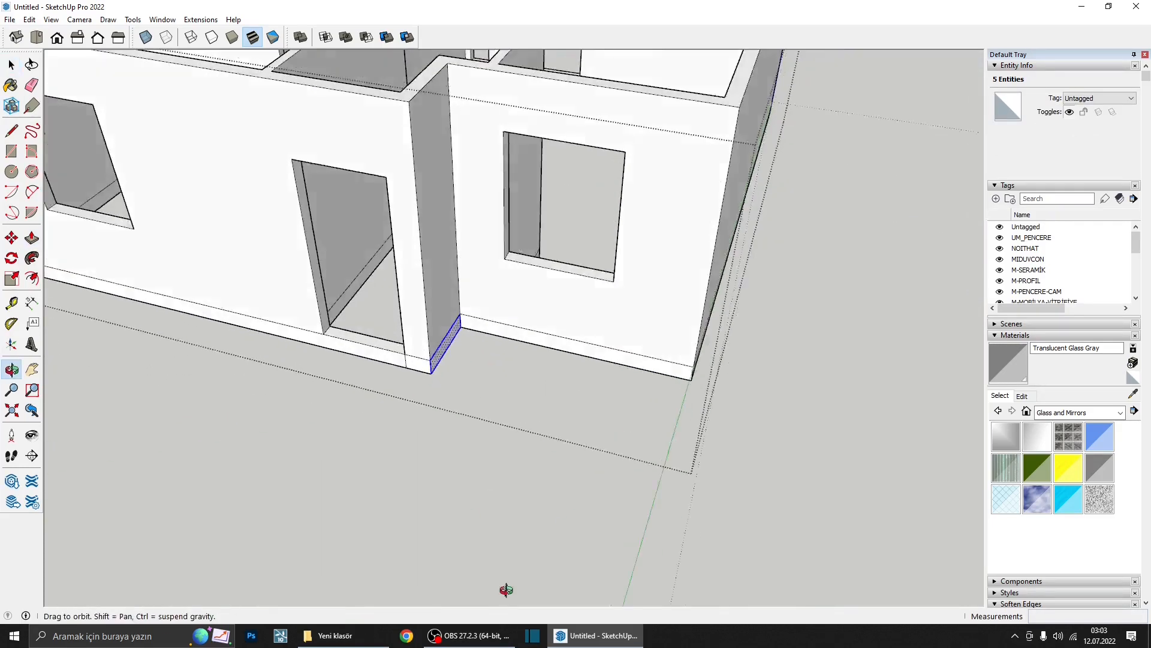
scroll(456, 348, down, 5)
middle_drag(456, 348, 515, 402)
scroll(451, 442, up, 8)
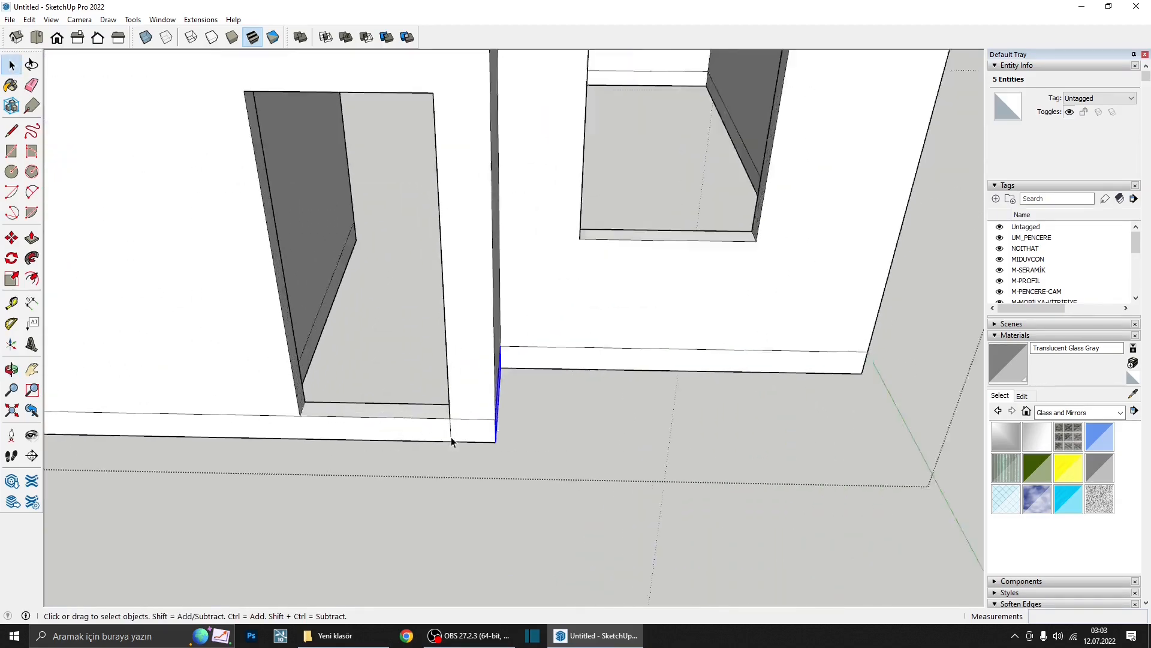
scroll(451, 442, up, 2)
key(e)
scroll(455, 423, down, 8)
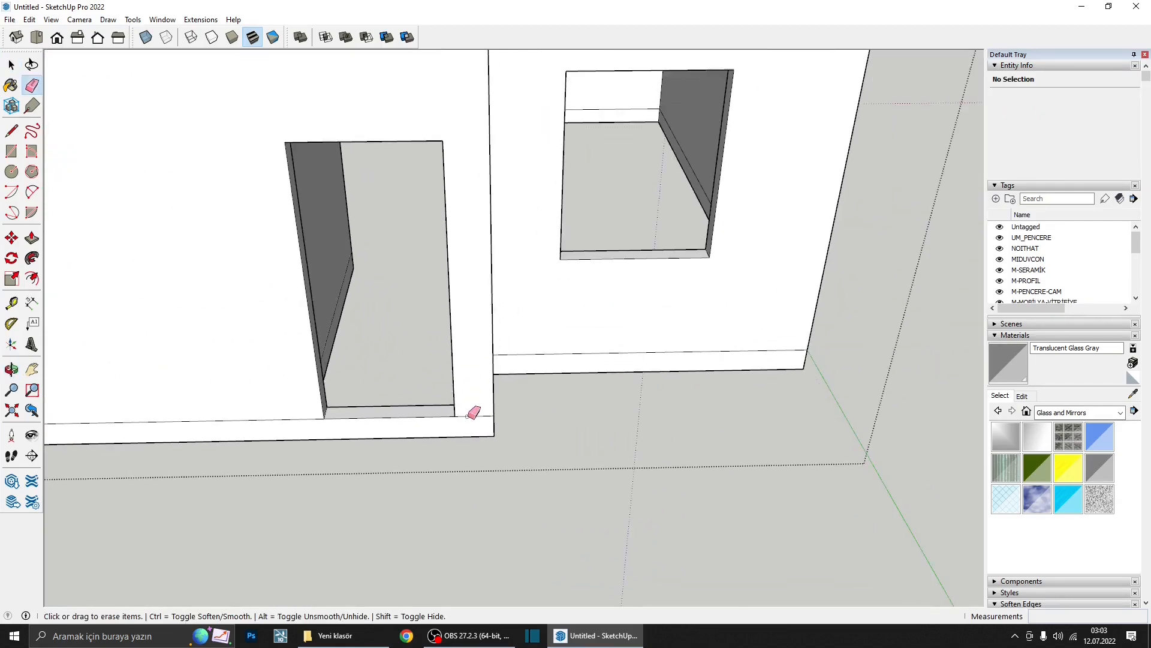
mouse_move(619, 330)
middle_down()
mouse_move(717, 342)
mouse_move(24, 443)
mouse_move(244, 347)
mouse_move(509, 347)
mouse_move(689, 404)
middle_up()
scroll(643, 441, up, 4)
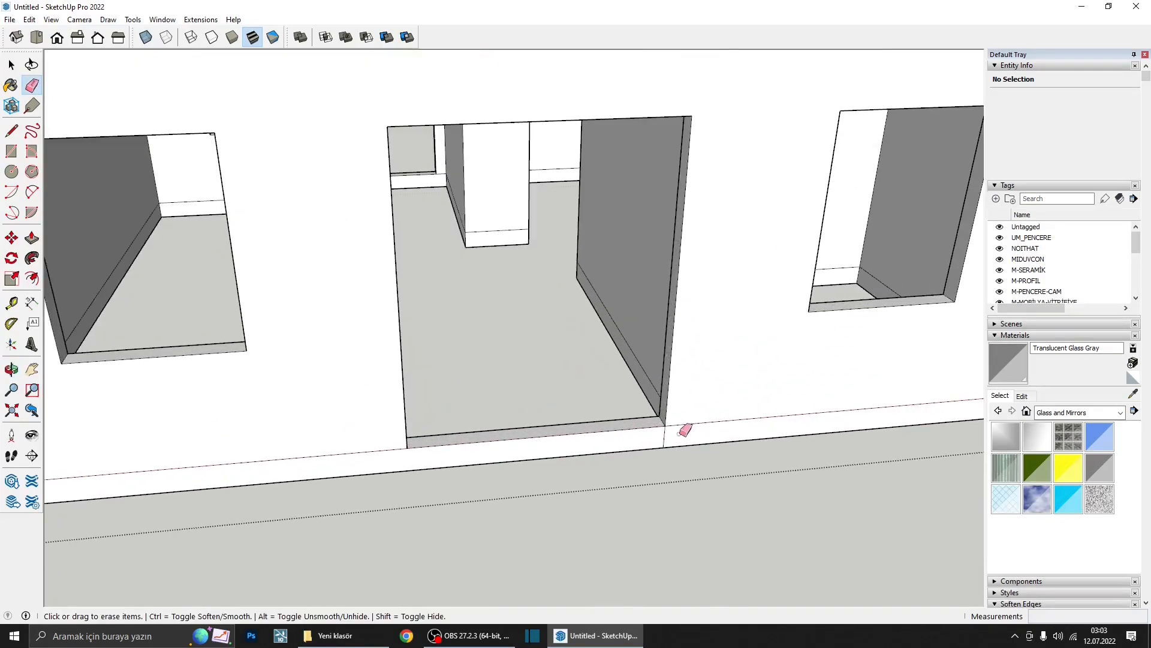
scroll(656, 439, down, 8)
- Leave the walls' group, open the floor slab group and select the large living area's top face
key(space)
mouse_move(655, 438)
middle_down()
mouse_move(560, 408)
mouse_move(637, 315)
middle_up()
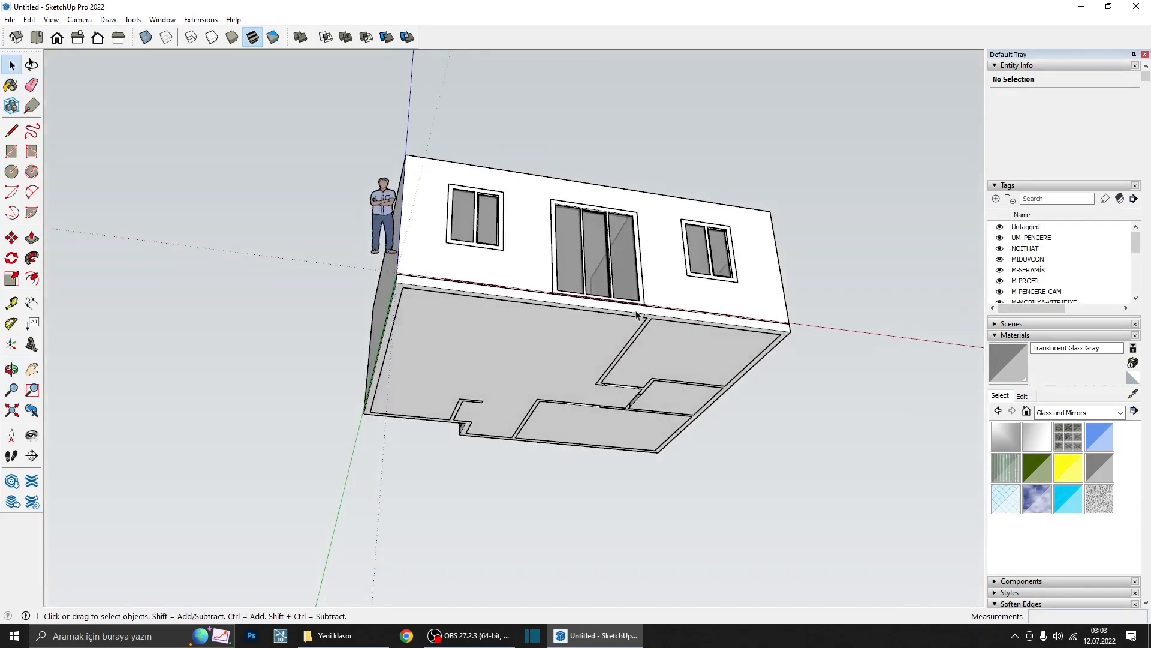
middle_drag(574, 361, 486, 378)
click(485, 378)
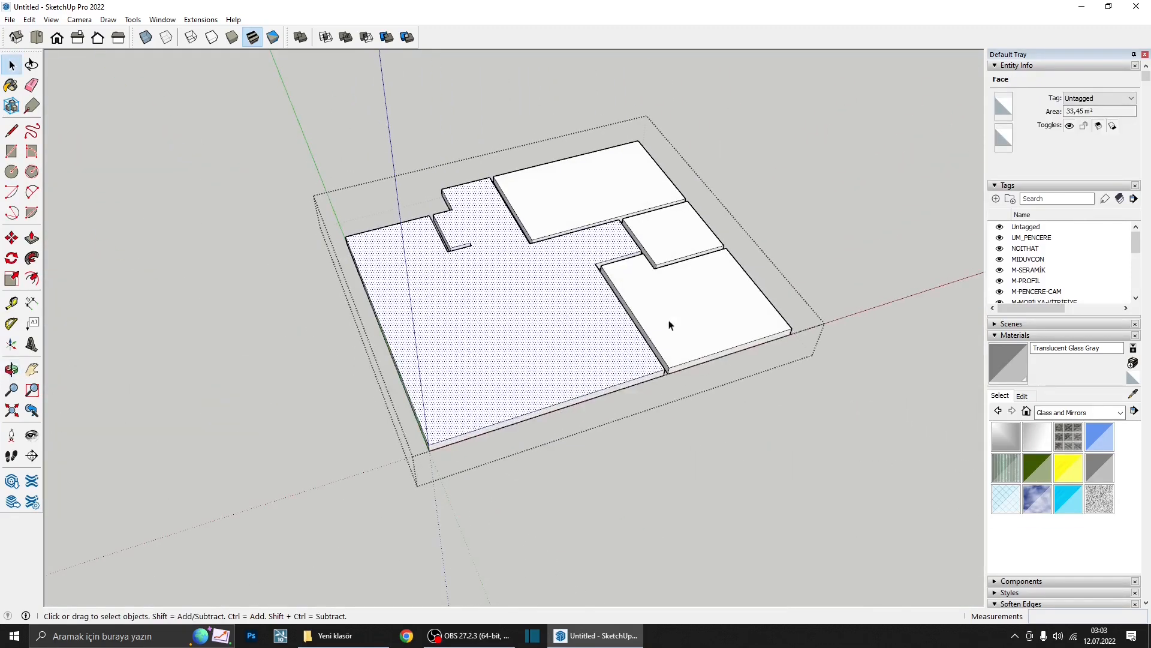
- Paint the floors of the living area and both bedrooms with Wood Floor Dark from the Wood materials
click(1076, 412)
click(1055, 574)
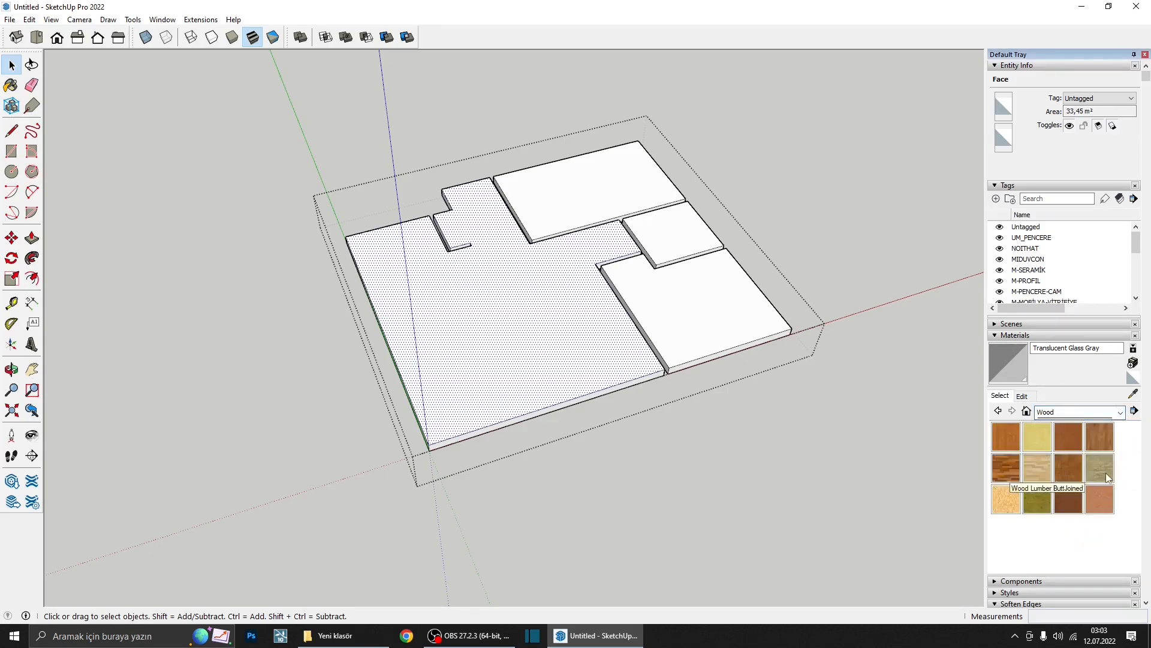
click(1005, 468)
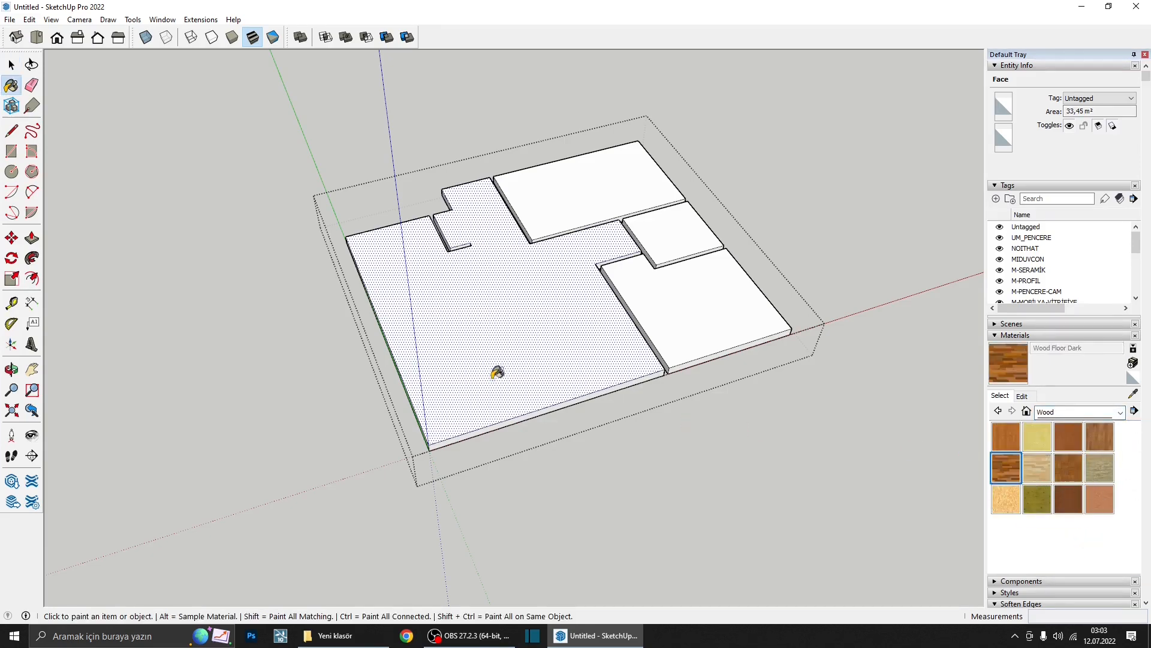
click(497, 372)
scroll(635, 258, up, 3)
click(691, 326)
click(588, 199)
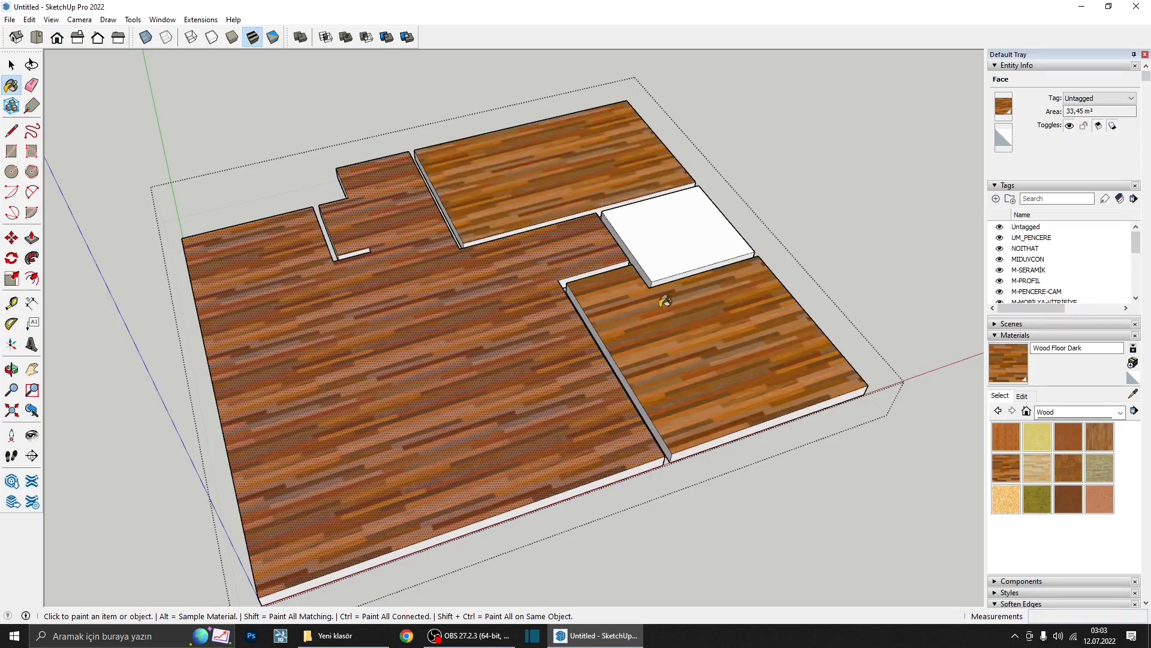
- Paint the floor of the small unpainted room with Marble Carrara Gold Floor Tile from the Tile materials
scroll(698, 264, up, 2)
click(1091, 412)
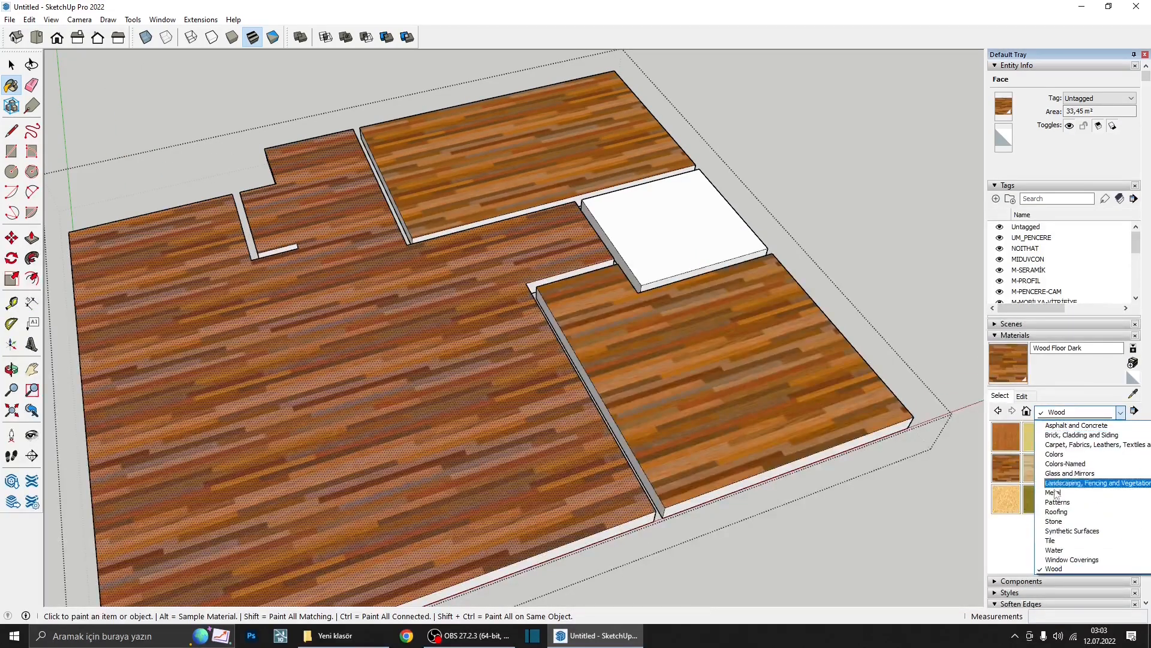
click(1058, 543)
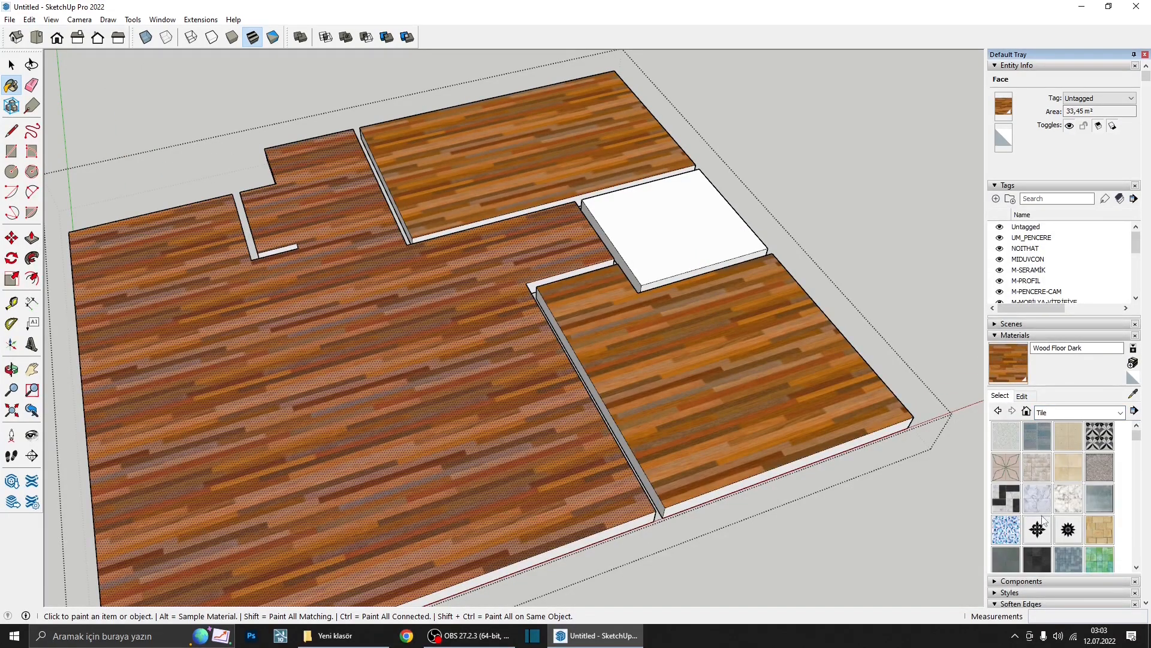
click(1068, 499)
click(681, 236)
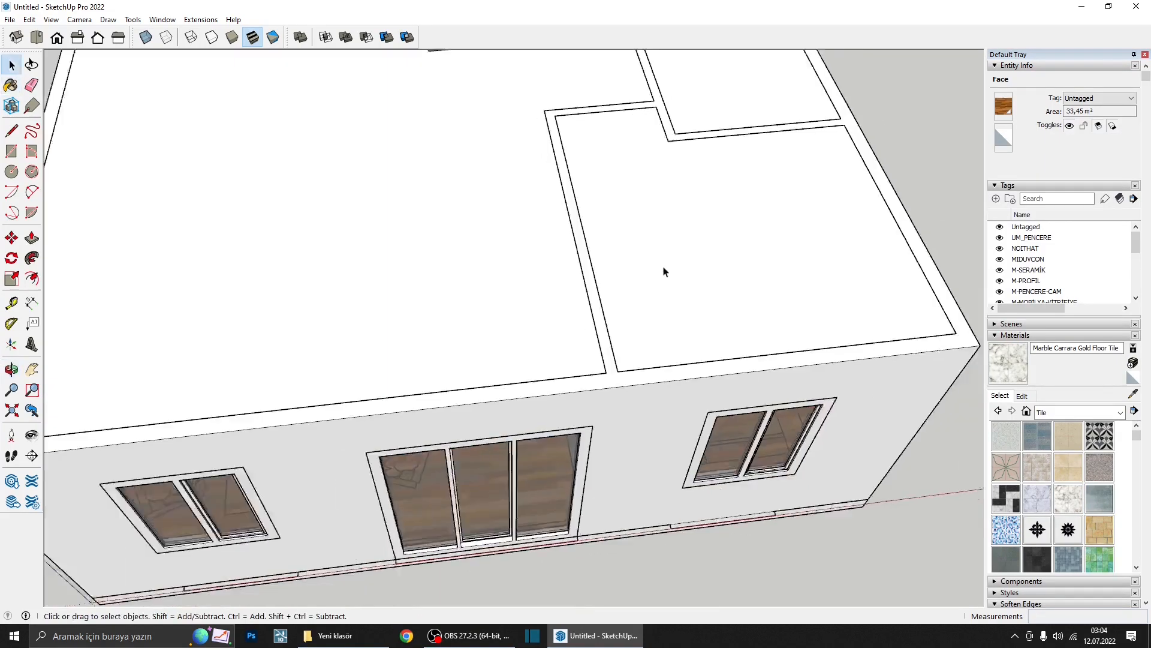
- Hide the ceiling slab over the house and inspect the painted floors and rooms from several sides
middle_drag(663, 267, 733, 257)
scroll(566, 270, up, 3)
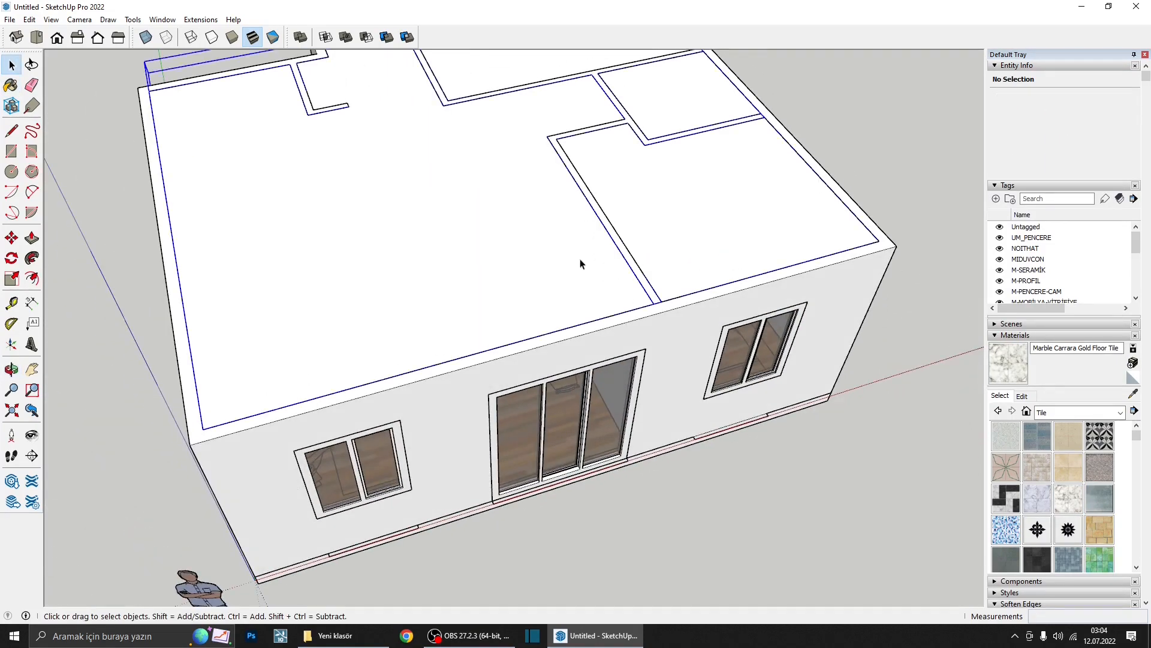
click(579, 263)
right_click(668, 224)
click(710, 257)
mouse_move(710, 256)
middle_down()
mouse_move(695, 275)
mouse_move(873, 401)
mouse_move(611, 359)
middle_up()
middle_drag(750, 312, 557, 324)
mouse_move(659, 306)
middle_down()
mouse_move(406, 324)
mouse_move(771, 180)
mouse_move(504, 329)
mouse_move(745, 180)
mouse_move(592, 295)
mouse_move(692, 352)
mouse_move(872, 311)
mouse_move(329, 334)
mouse_move(589, 226)
middle_up()
middle_drag(504, 259, 724, 430)
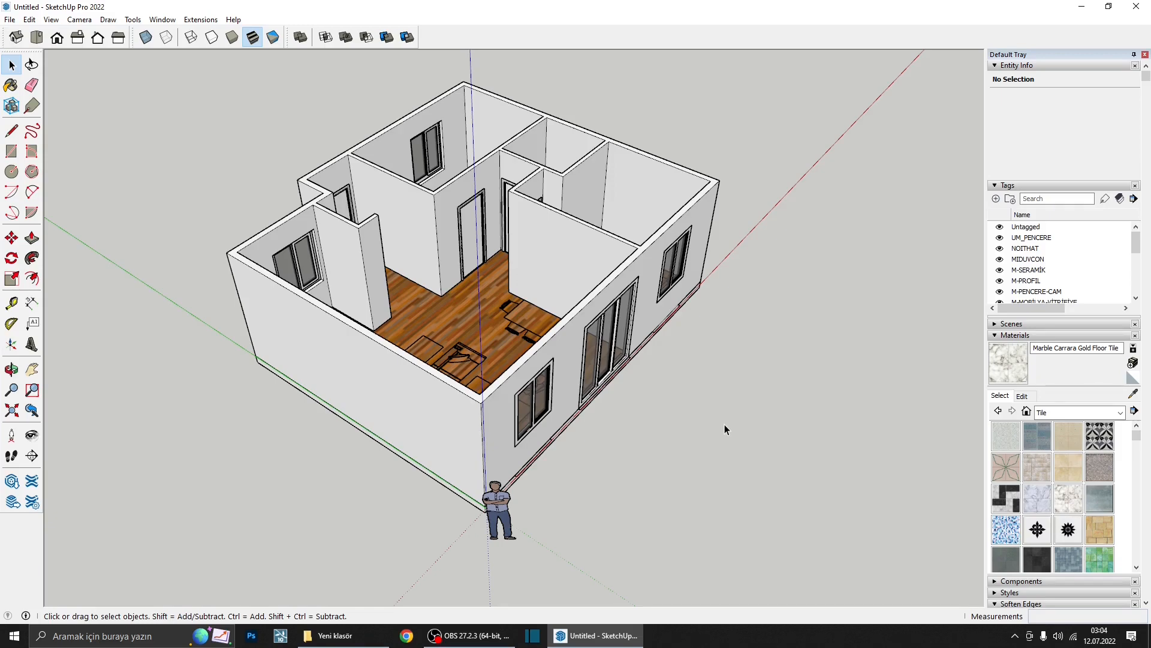
middle_drag(725, 423, 236, 343)
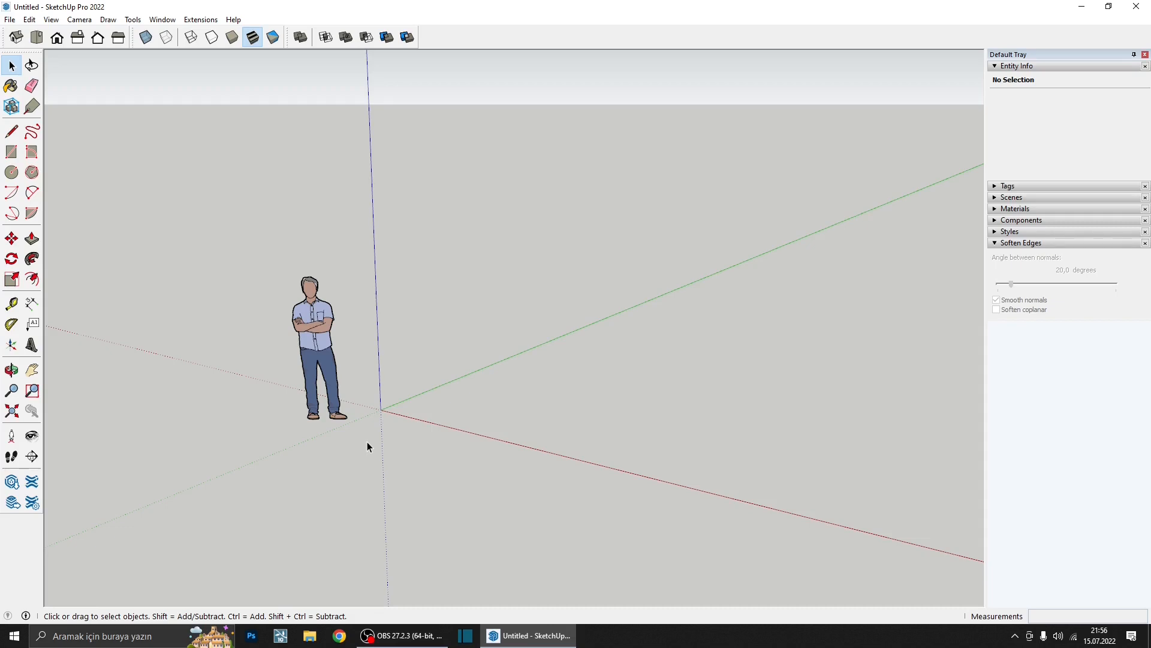
- Draw a 30 x 120 cm rectangle flat on the ground near the origin in the new model
key(r)
scroll(442, 393, up, 5)
click(399, 368)
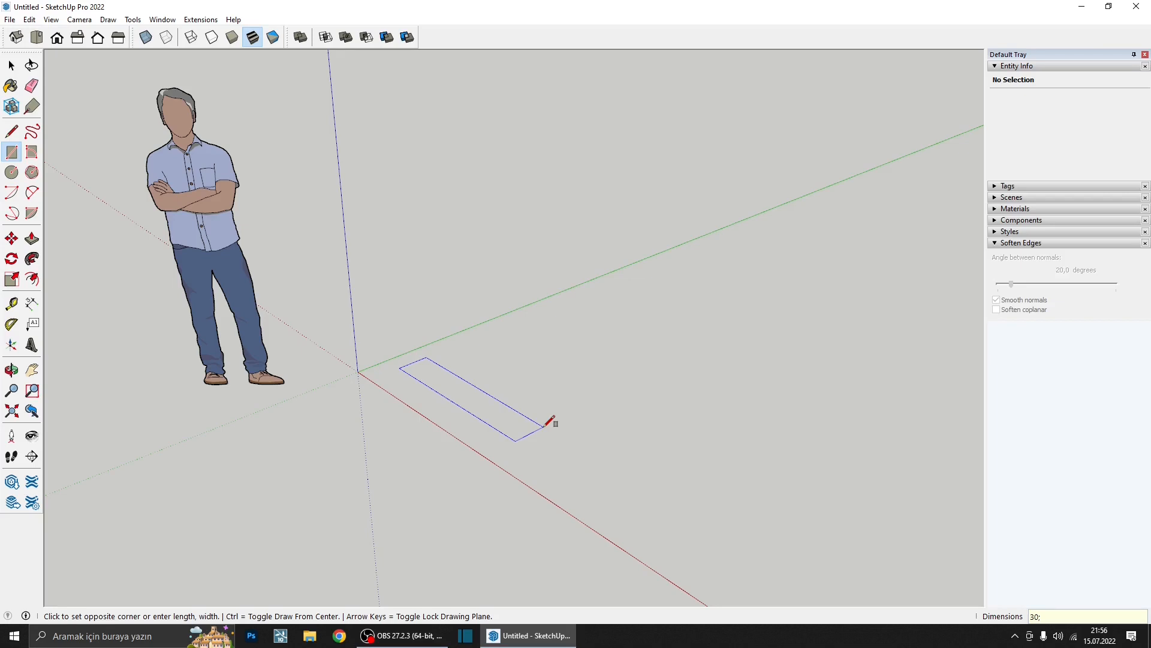
click(551, 421)
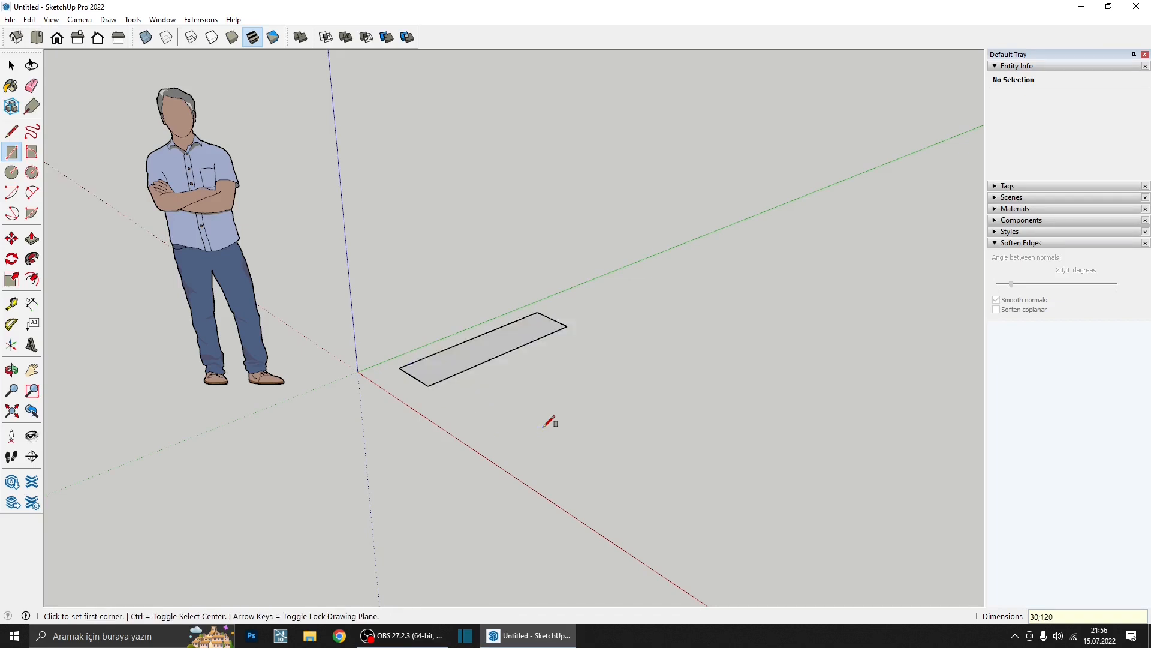
- Select the rectangle's face with its edges and turn it into a component
middle_drag(548, 419, 426, 375)
scroll(410, 372, up, 3)
key(space)
double_click(410, 368)
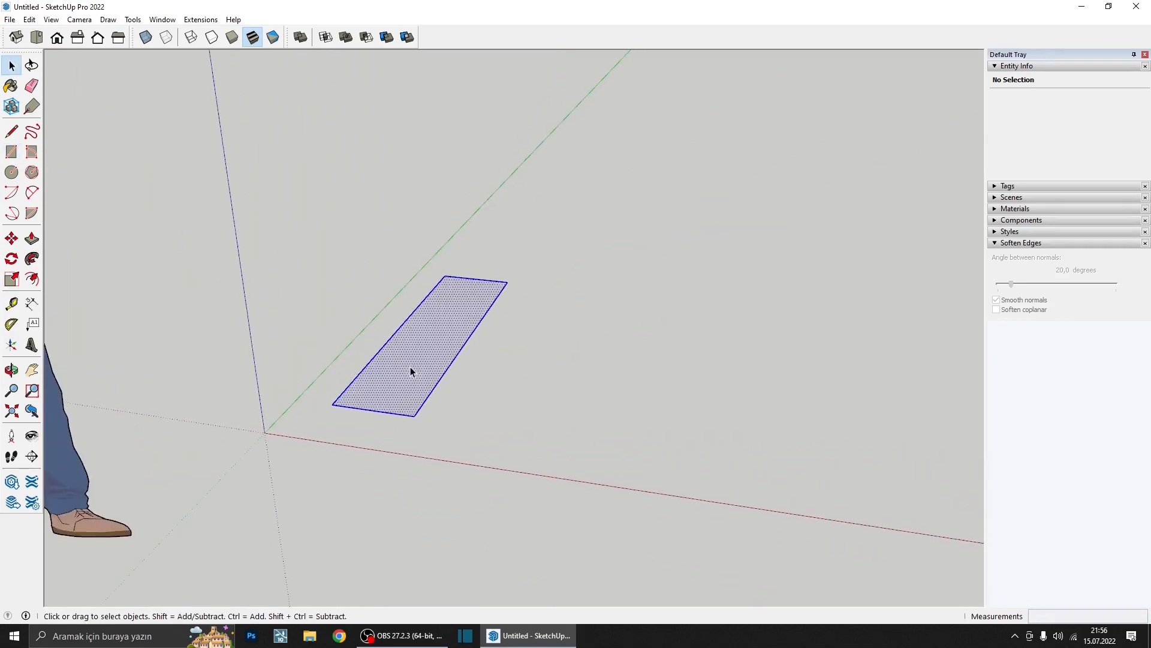
right_click(410, 367)
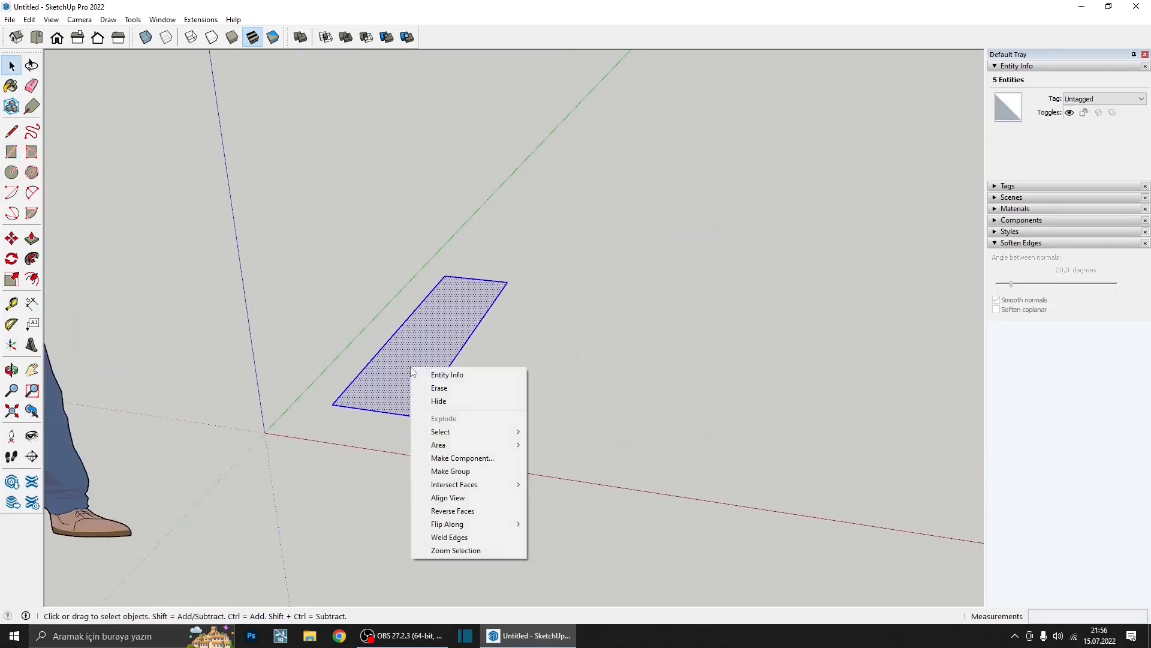
click(470, 458)
click(591, 442)
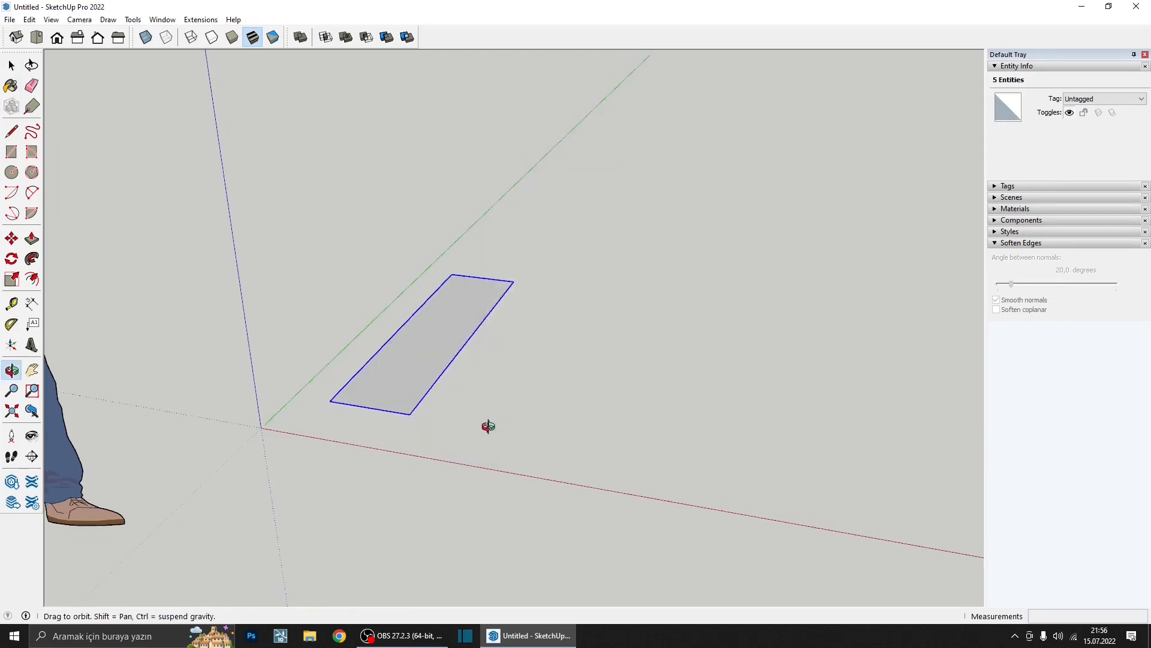
- Open the component, extrude its face upward into a solid stair step, and leave the component
middle_drag(489, 424, 402, 369)
double_click(401, 368)
key(p)
click(406, 376)
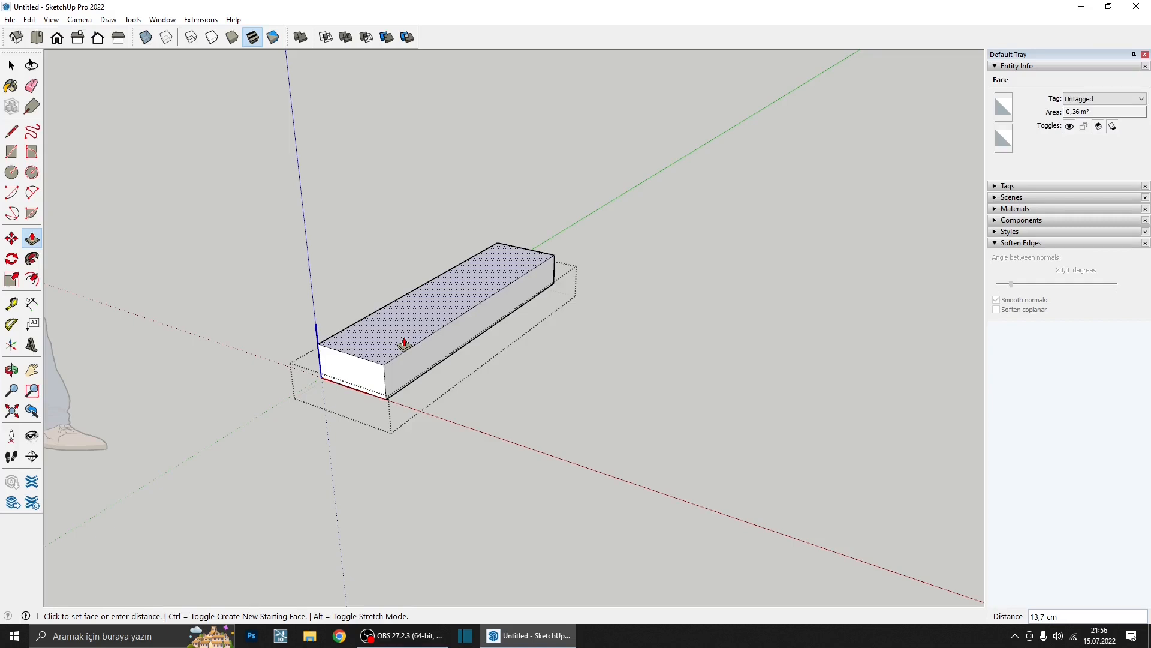
key(Return)
key(space)
key(Escape)
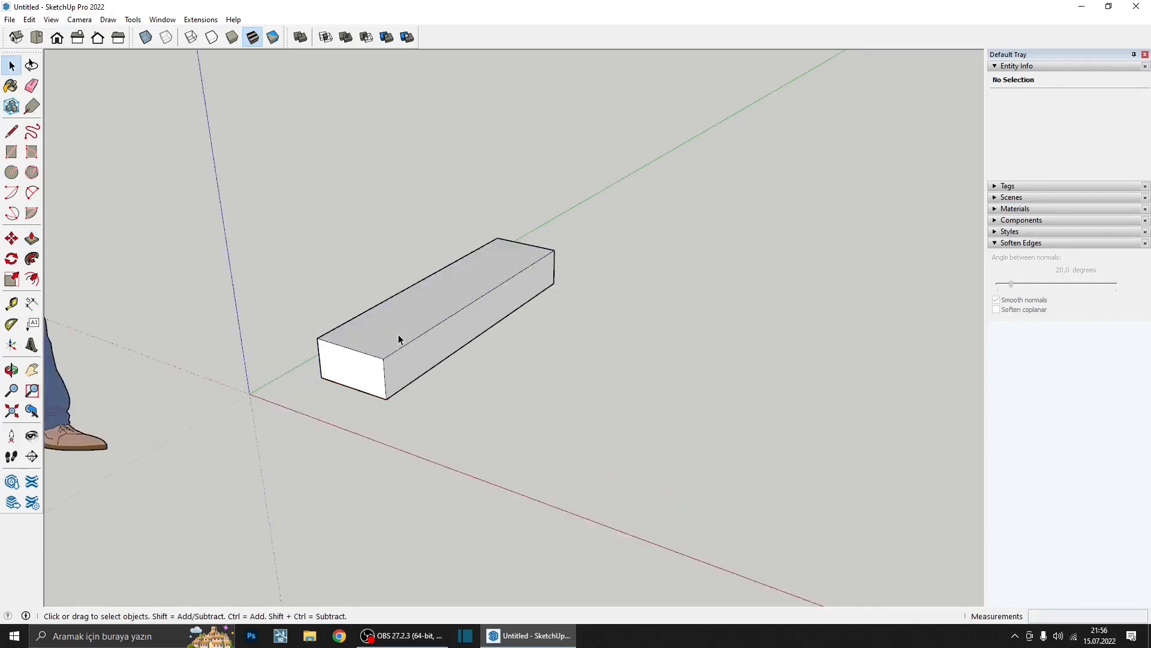
- Copy the step from its lower front corner onto its opposite upper corner and repeat the copy 19 times to build a flight
scroll(392, 337, down, 2)
click(395, 341)
key(m)
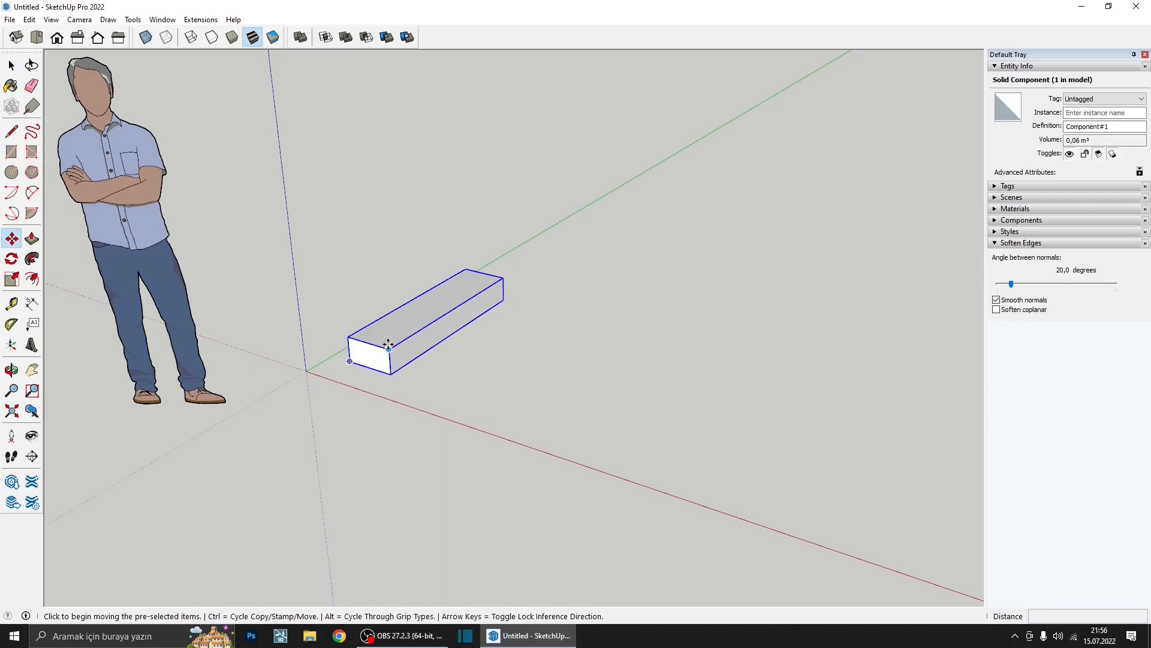
click(351, 360)
key(ctrl)
click(392, 349)
mouse_move(354, 283)
middle_down()
mouse_move(481, 298)
mouse_move(373, 295)
middle_up()
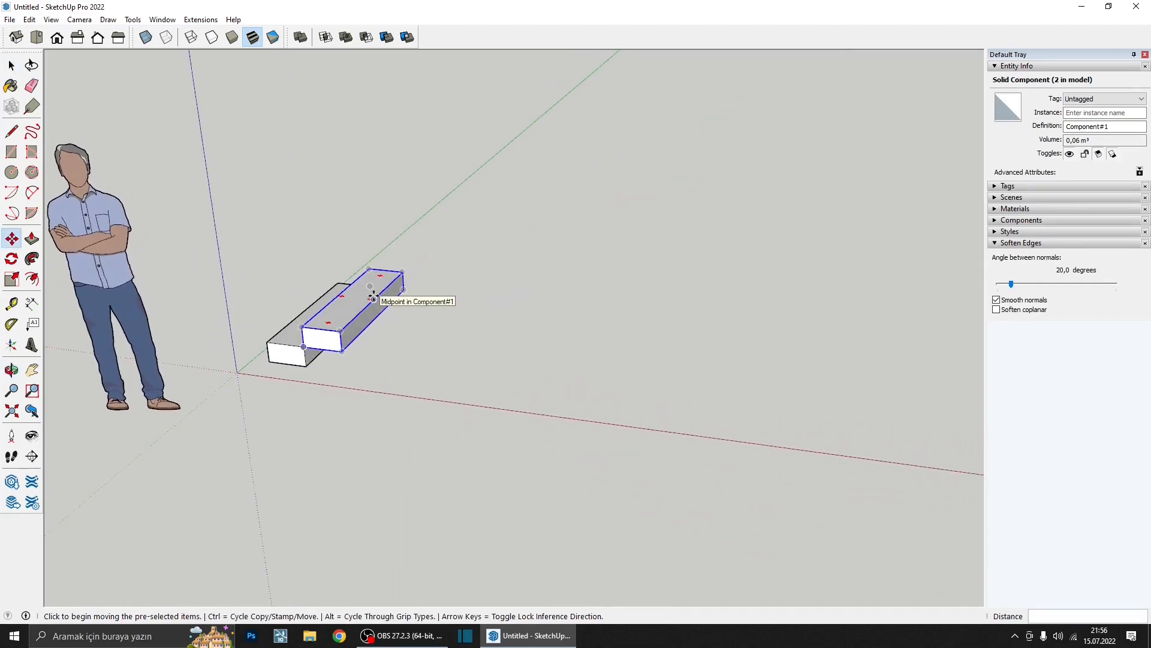
key(Return)
key(Escape)
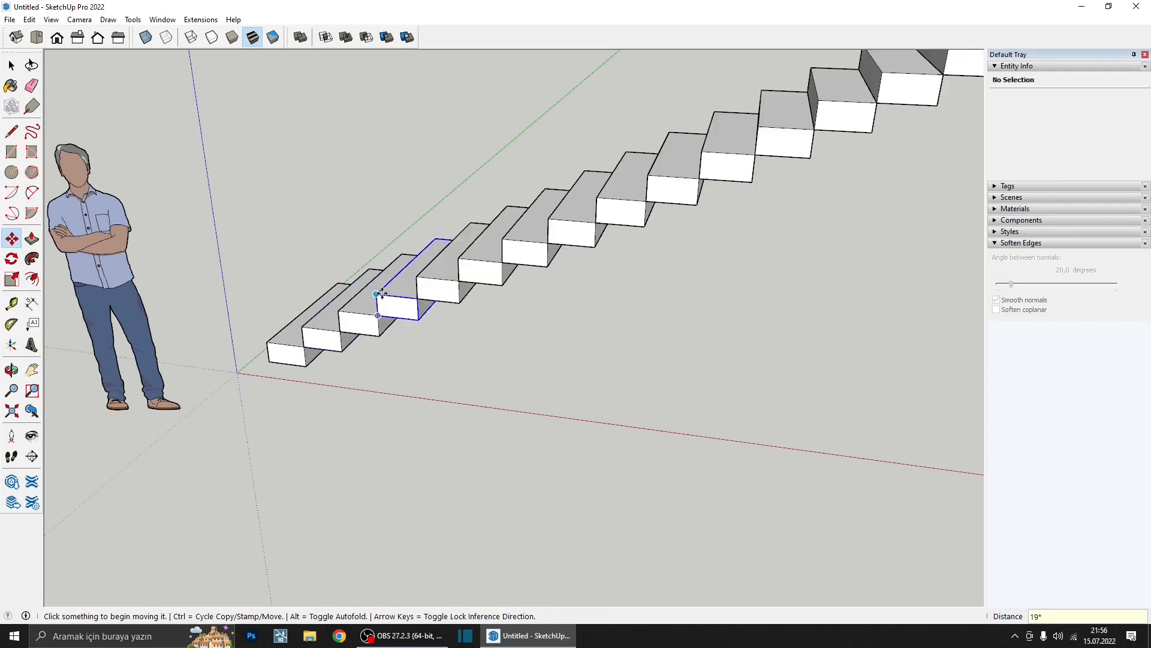
- Examine the complete flight of steps from above, from the side and from a low angle
scroll(373, 299, down, 5)
middle_drag(471, 257, 440, 89)
scroll(360, 311, up, 2)
middle_drag(362, 315, 360, 509)
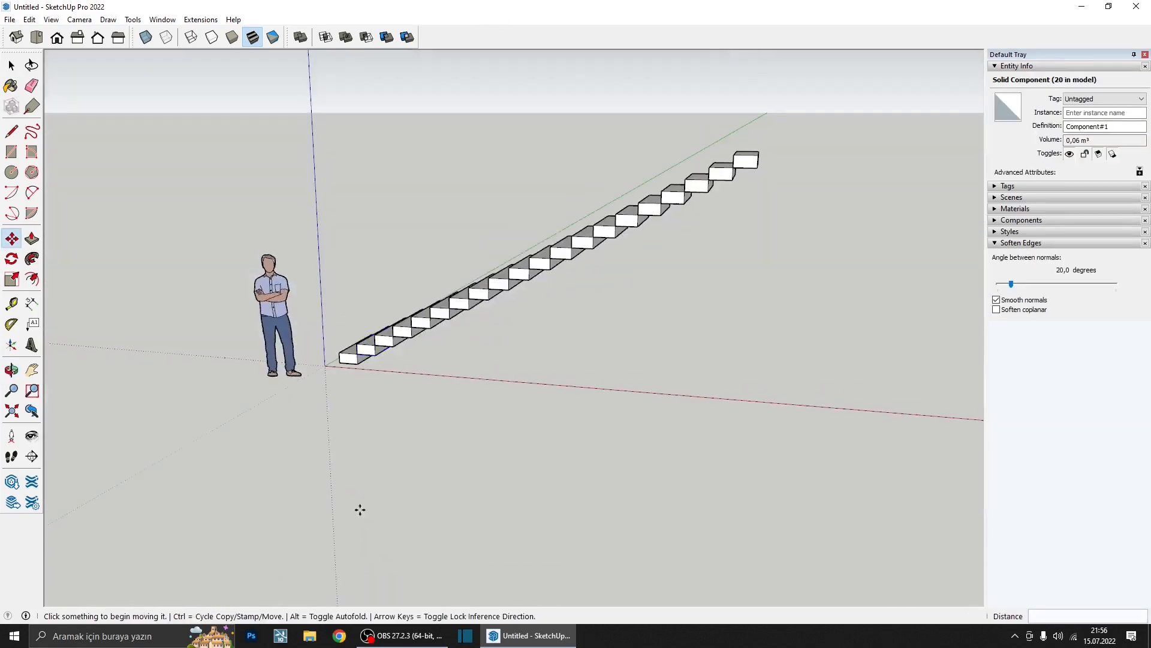
scroll(375, 380, down, 3)
middle_drag(384, 361, 388, 262)
scroll(388, 262, down, 1)
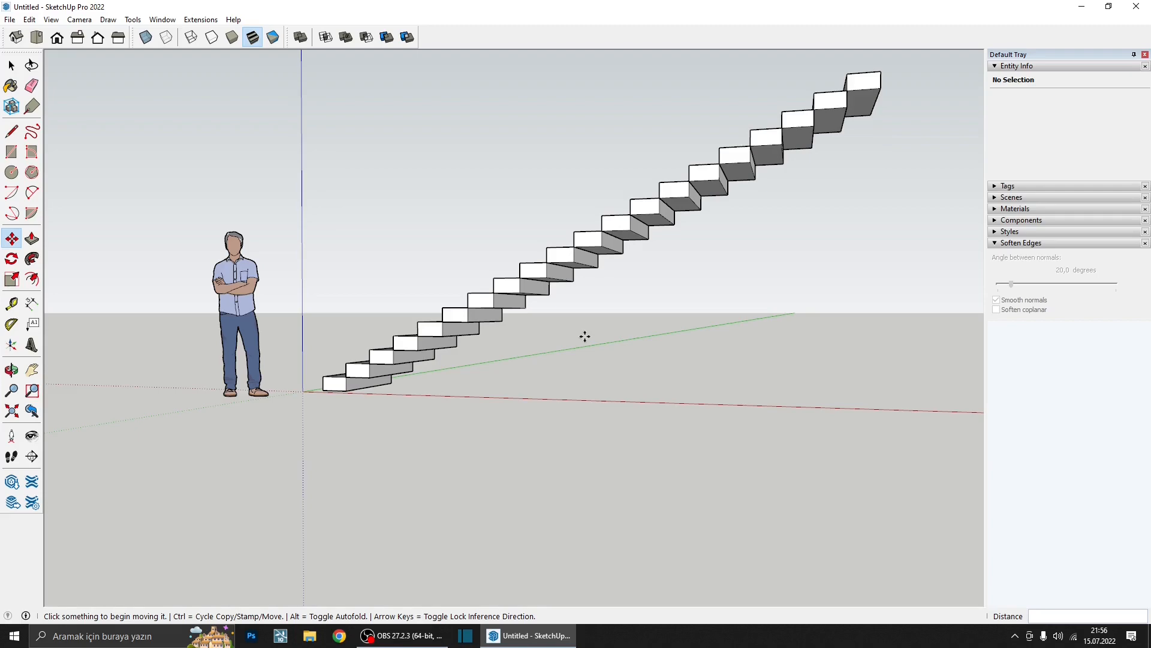
- Open the second step component and move its lower front edge down to the bottom corner of the step below, sloping the underside
scroll(288, 393, up, 2)
middle_drag(288, 393, 367, 306)
scroll(364, 393, up, 3)
key(space)
double_click(422, 362)
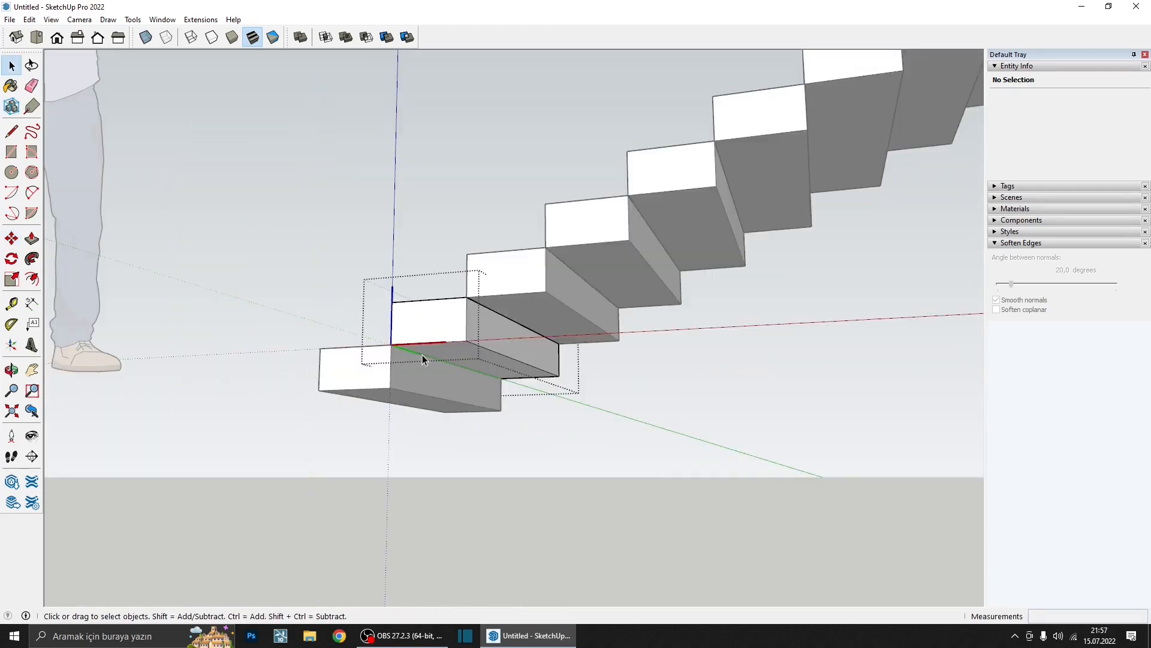
click(422, 354)
scroll(422, 354, up, 3)
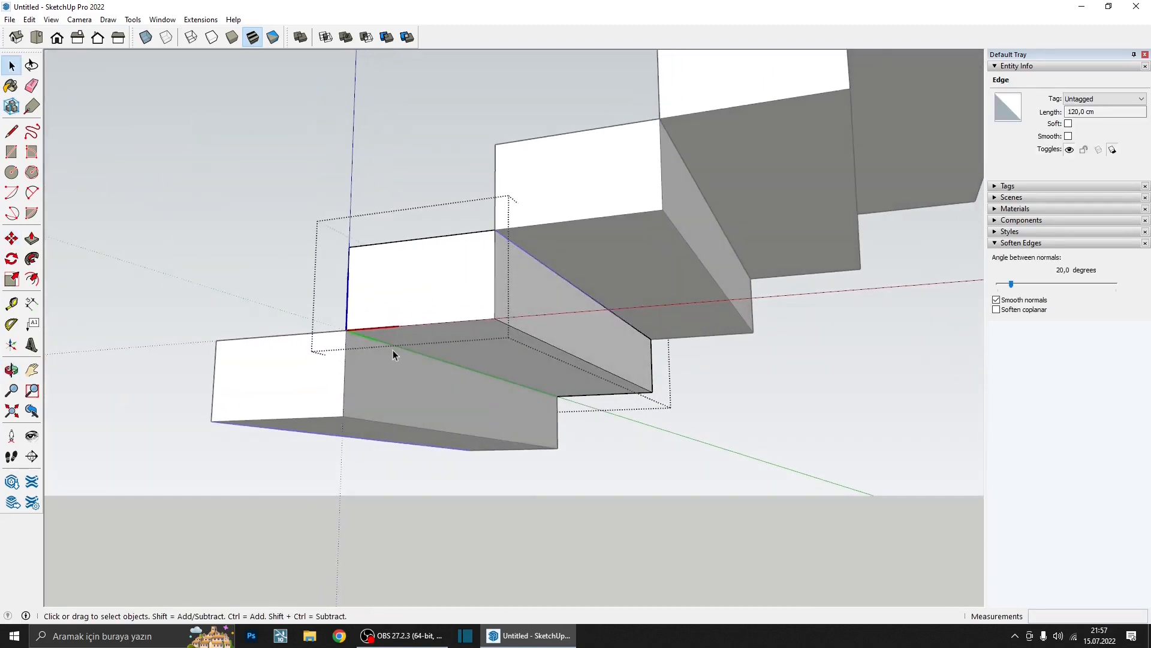
key(m)
click(347, 329)
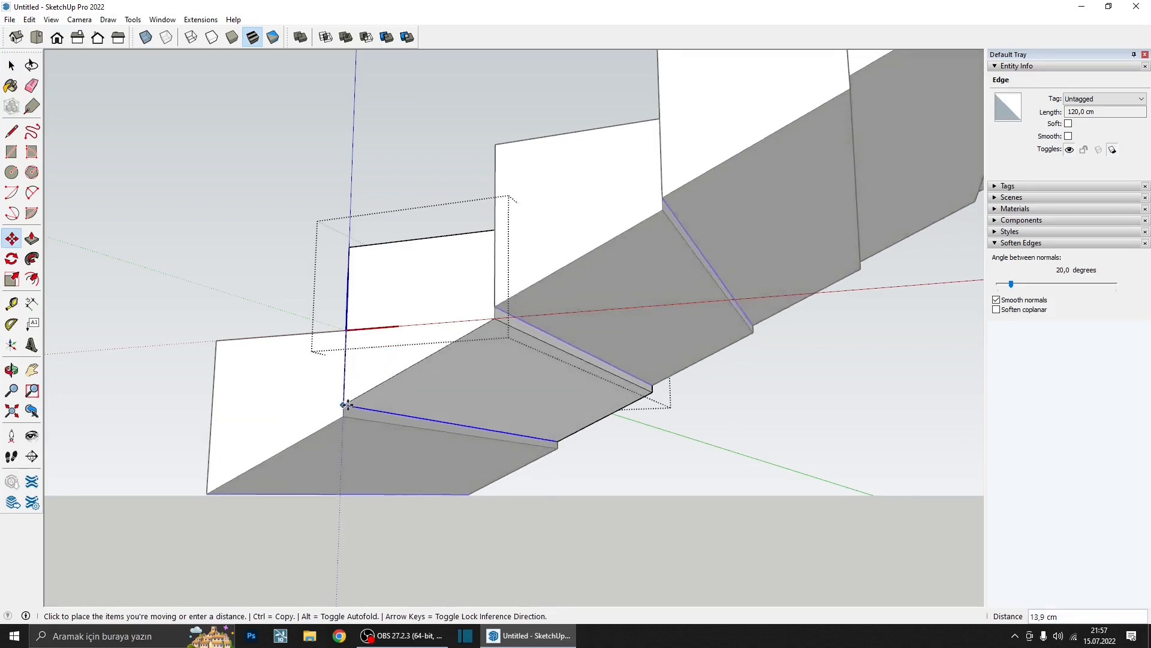
click(345, 417)
key(space)
- Open the bottom step component, select all of its geometry and make it a group
scroll(372, 390, down, 6)
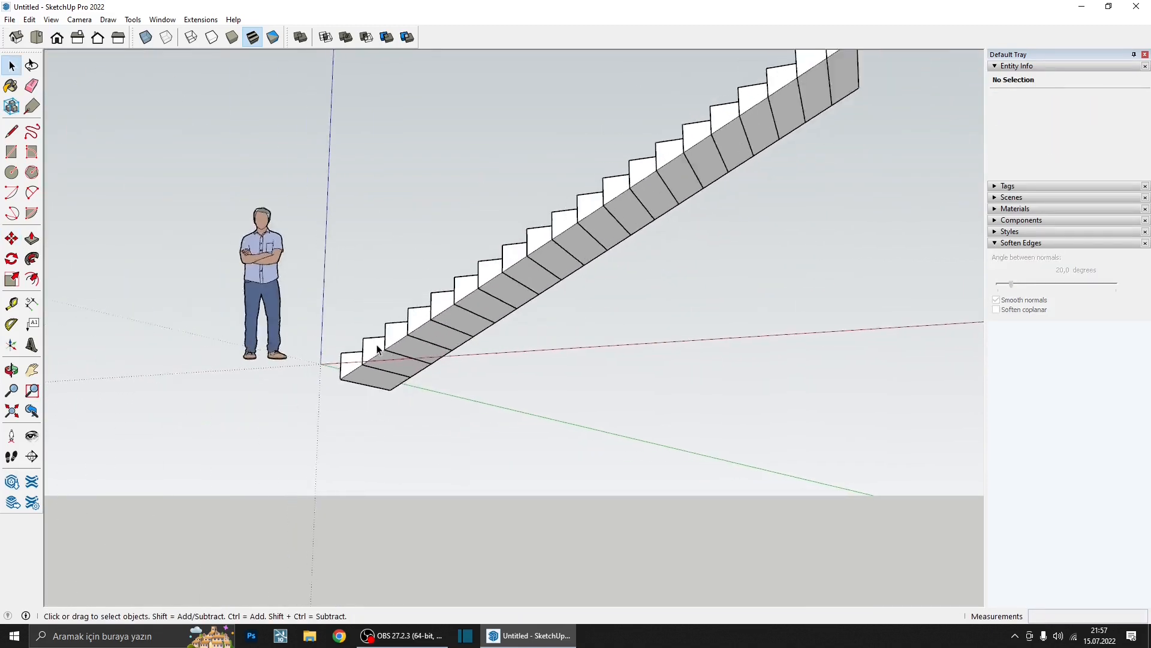
scroll(377, 348, down, 2)
middle_drag(418, 370, 461, 358)
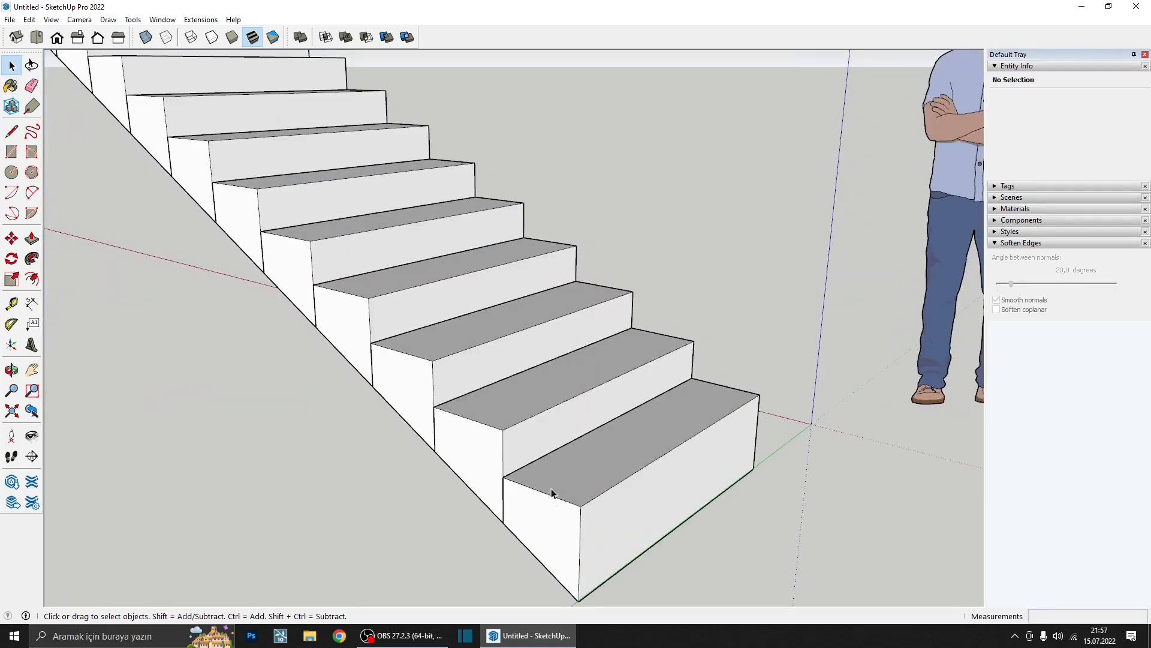
scroll(542, 471, up, 3)
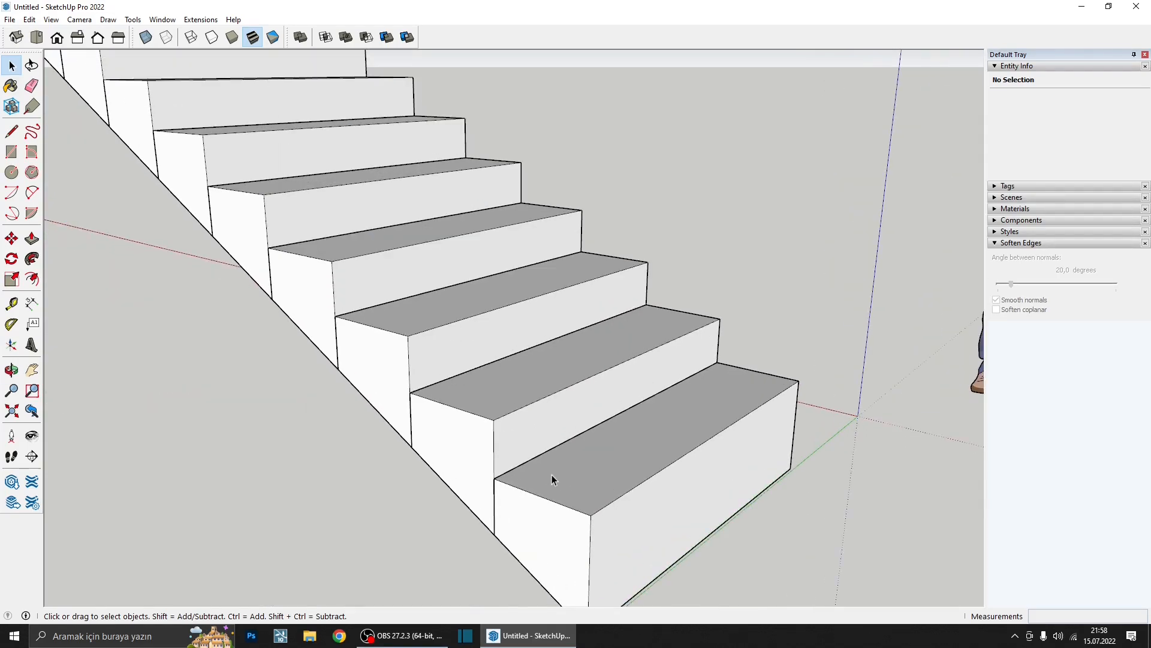
click(553, 474)
right_click(565, 491)
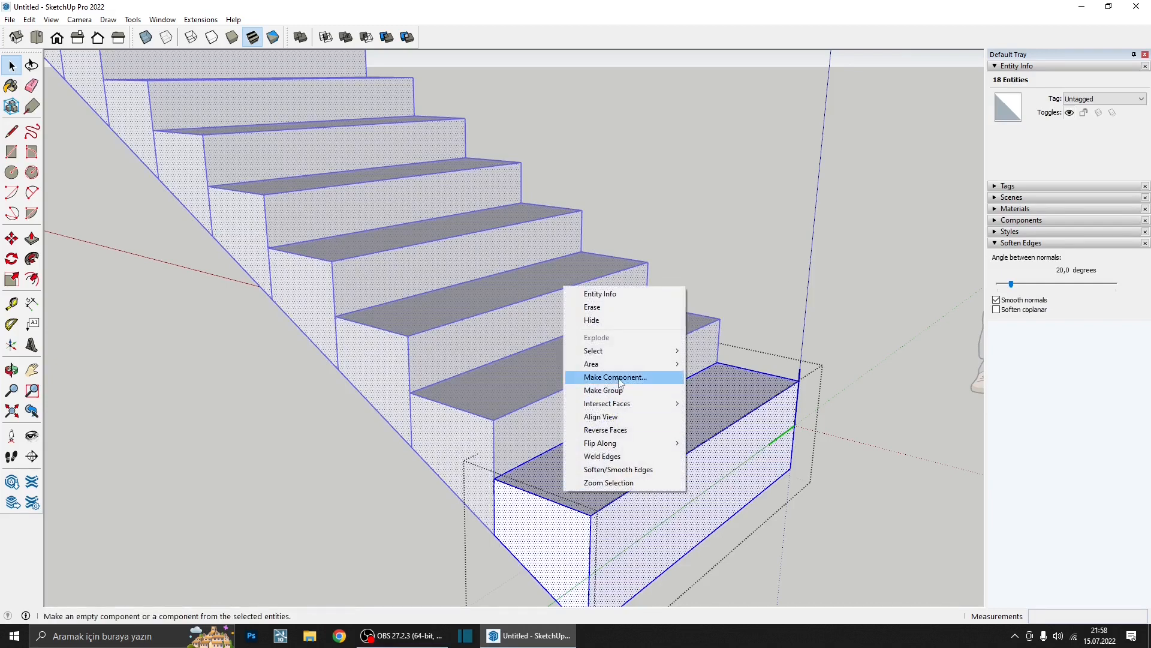
click(626, 391)
- Open the new group inside the bottom step, push its top face slightly down, and leave the group
scroll(515, 474, up, 4)
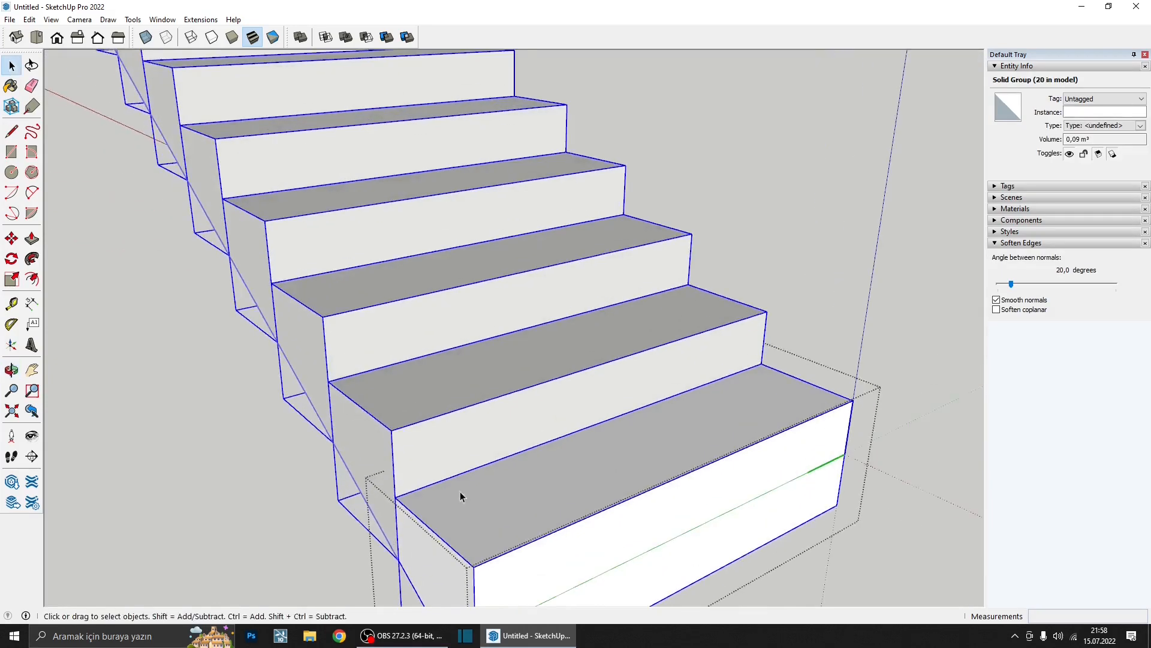
double_click(503, 470)
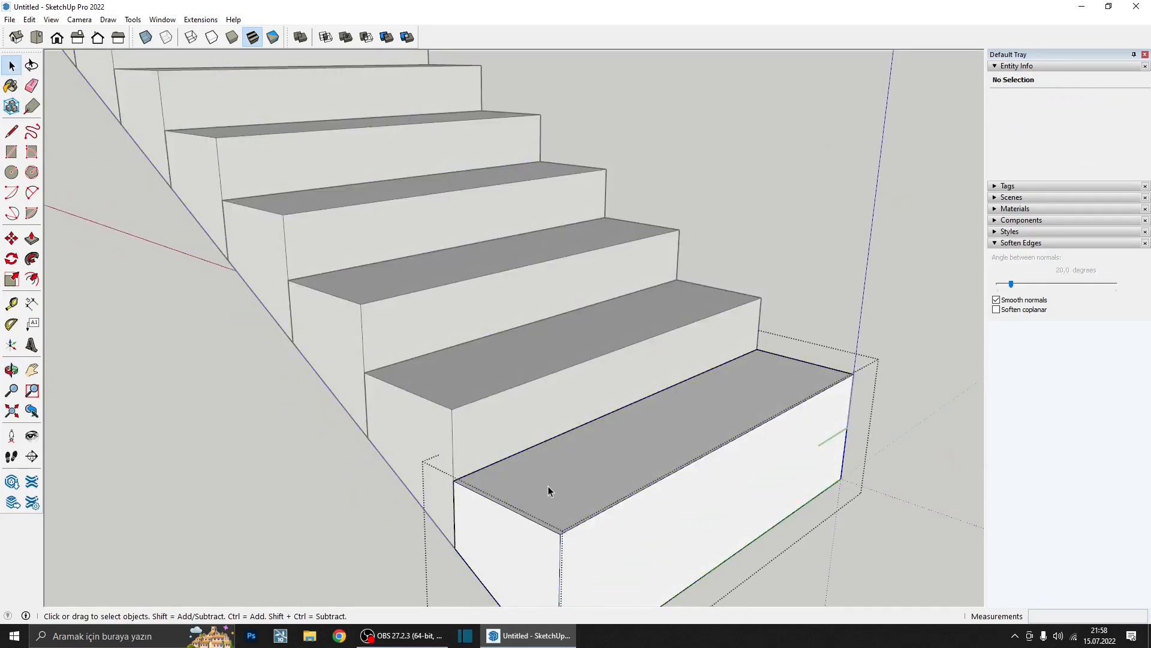
key(p)
click(564, 497)
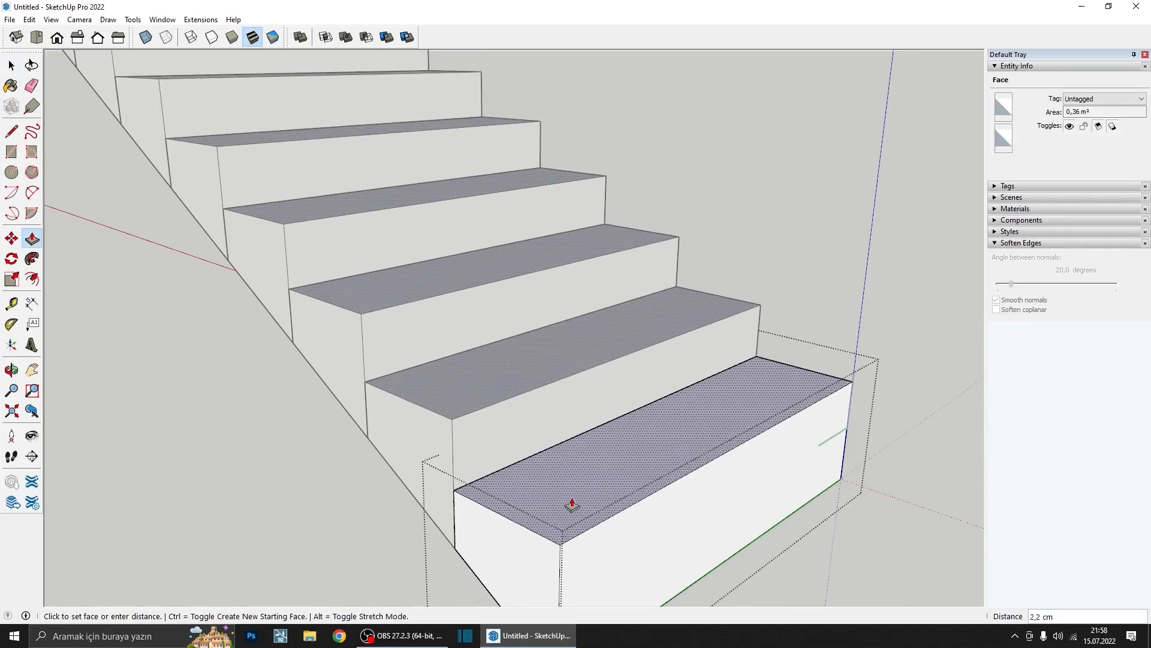
key(Return)
key(space)
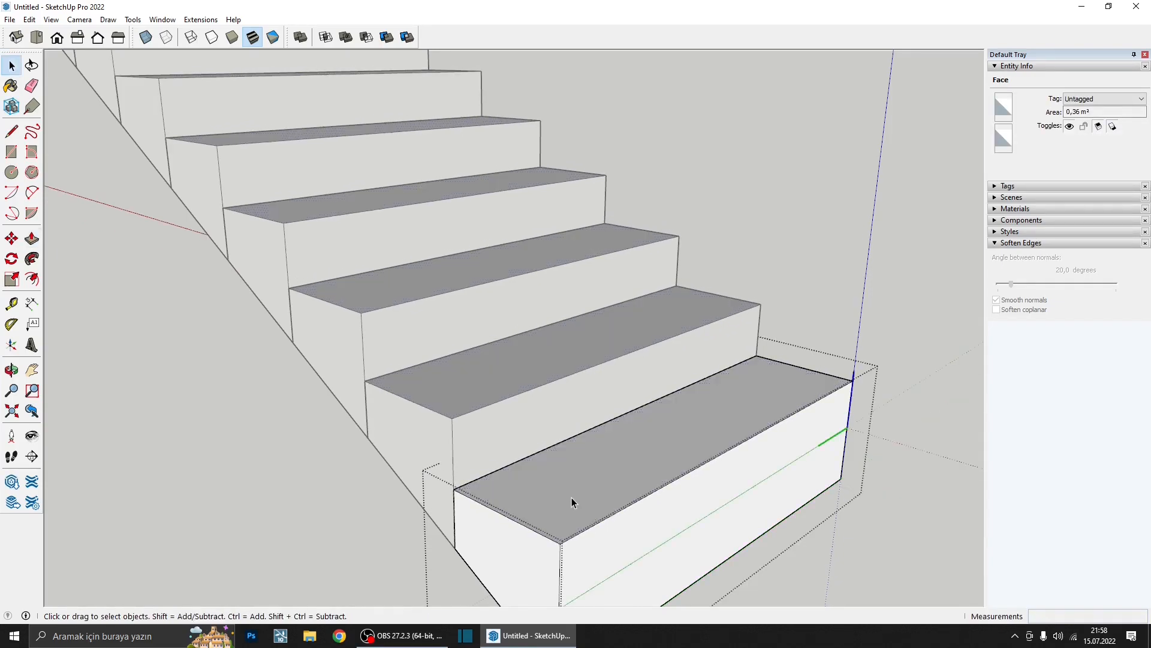
key(Escape)
- Draw a 30 x 120 cm rectangle across the top of the bottom step, corner to corner
scroll(563, 514, down, 2)
mouse_move(564, 514)
middle_down()
mouse_move(578, 326)
mouse_move(544, 506)
middle_up()
key(r)
scroll(519, 484, up, 1)
scroll(519, 485, up, 1)
click(416, 484)
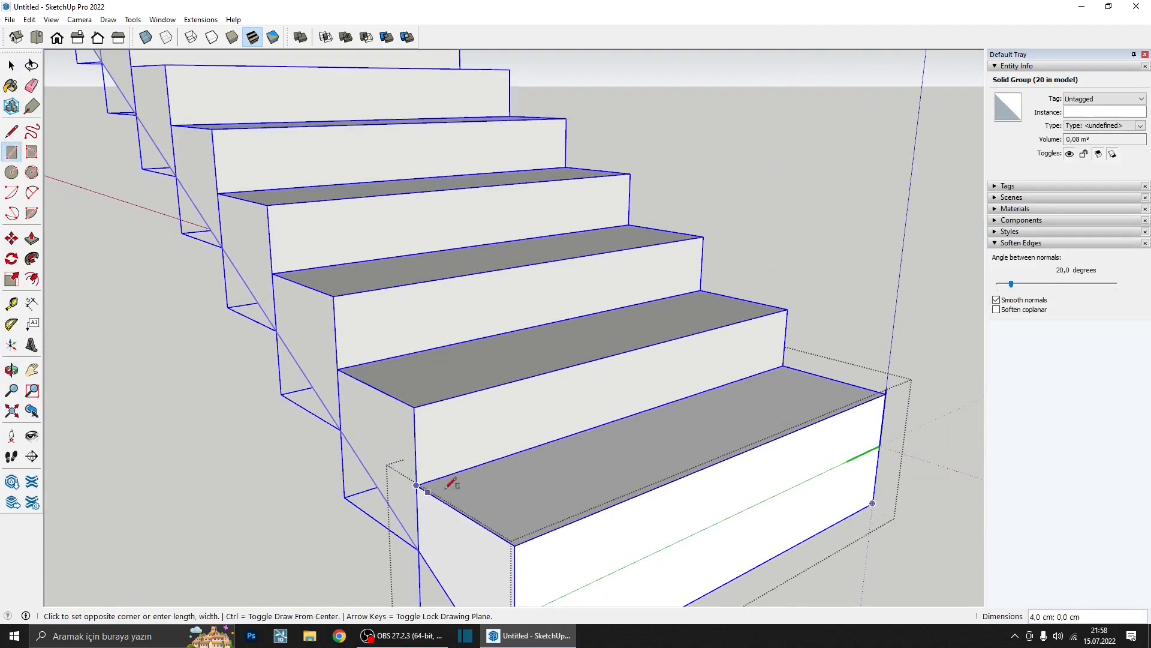
click(886, 393)
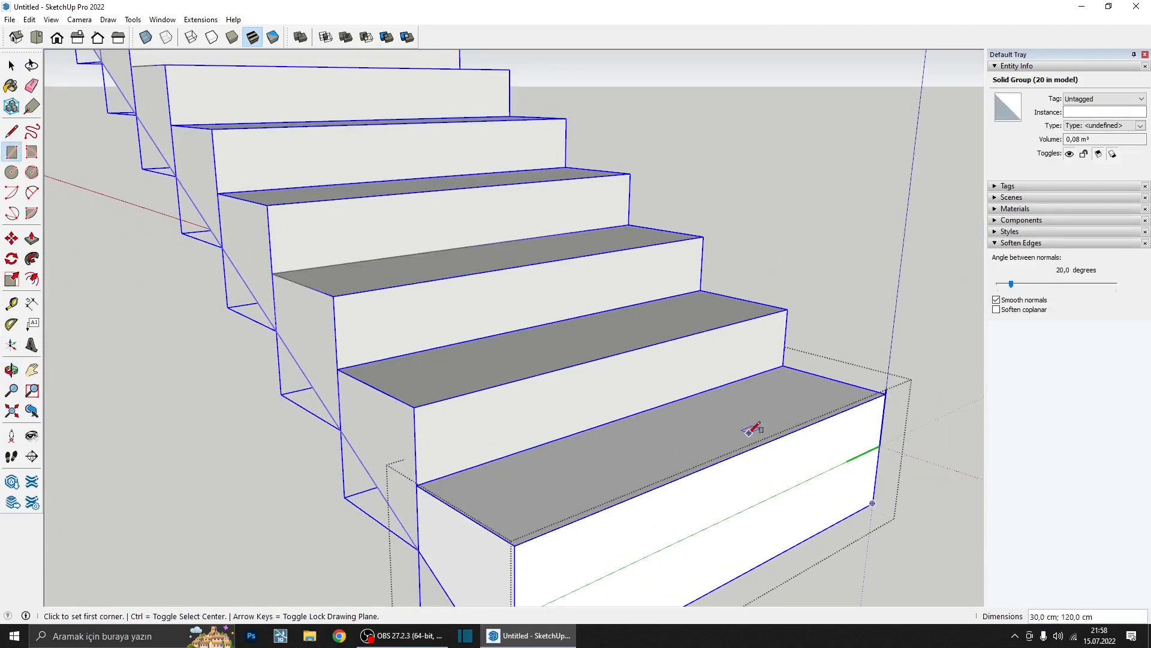
- Extrude the rectangle up about 2 cm as a tread slab and extend its front face outward by 2 cm
key(p)
click(708, 445)
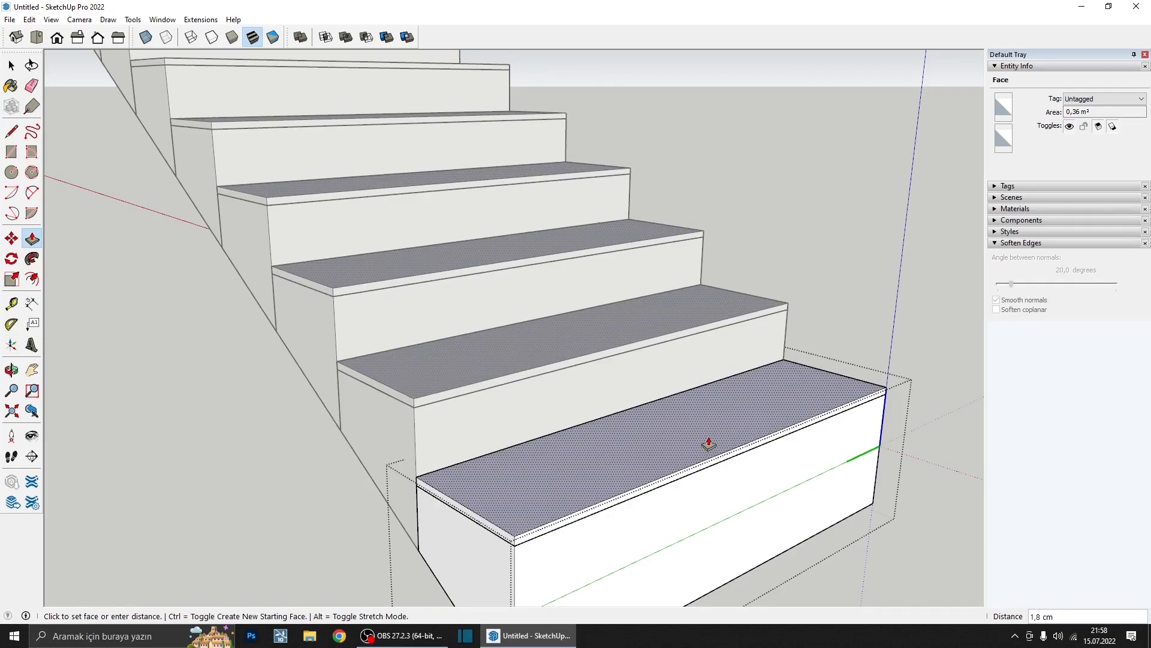
click(708, 443)
click(696, 472)
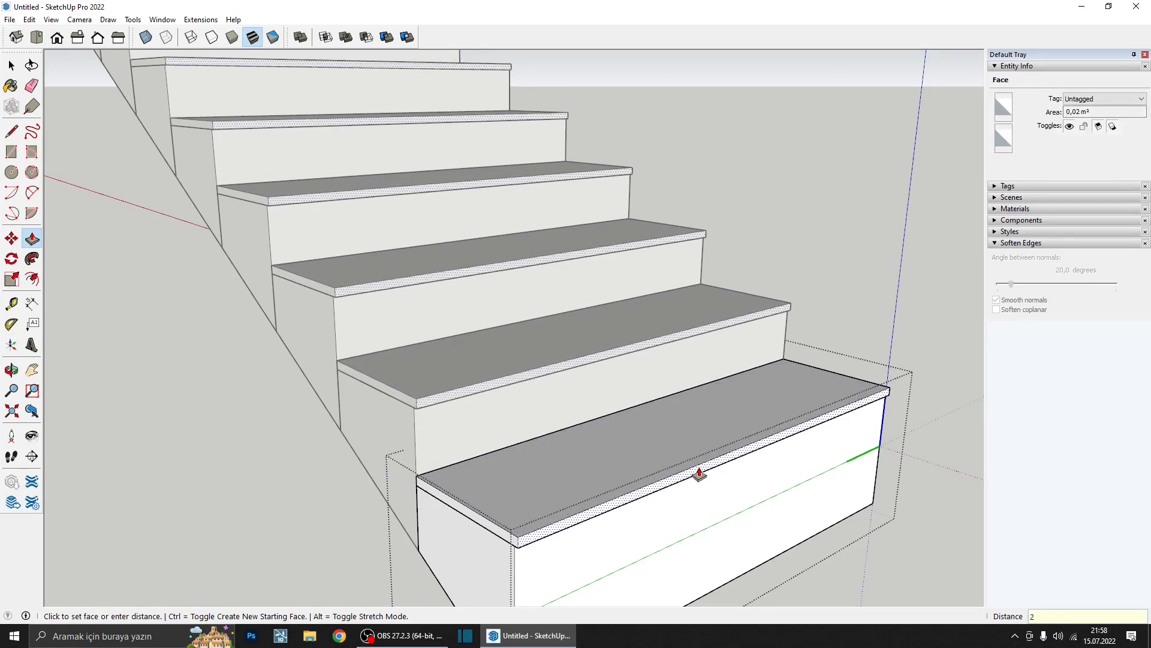
key(Return)
- Draw a tangent arc with a 1 cm radius across the upper front corner of the tread slab's end face
key(a)
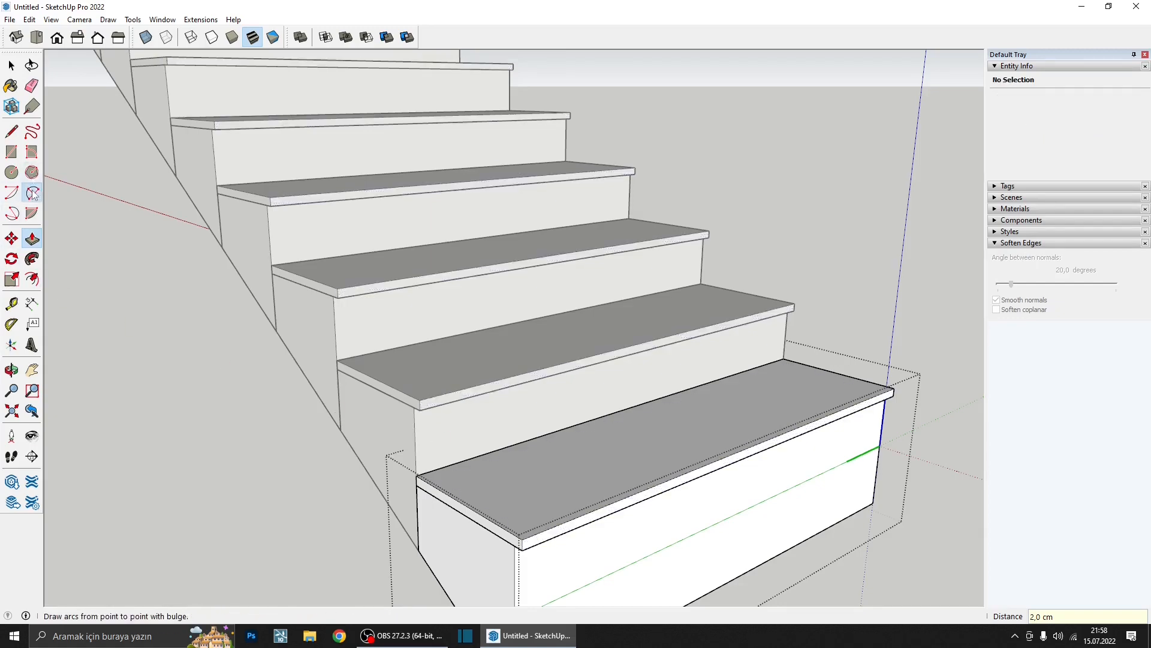
middle_drag(700, 474, 838, 428)
scroll(838, 427, up, 6)
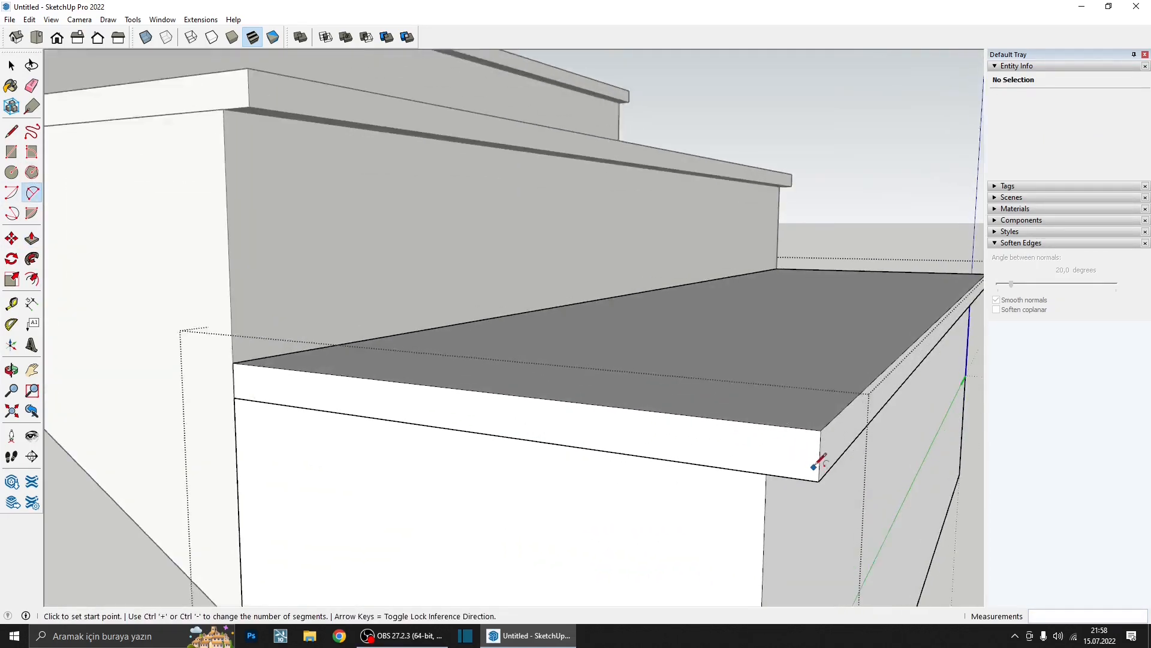
click(820, 454)
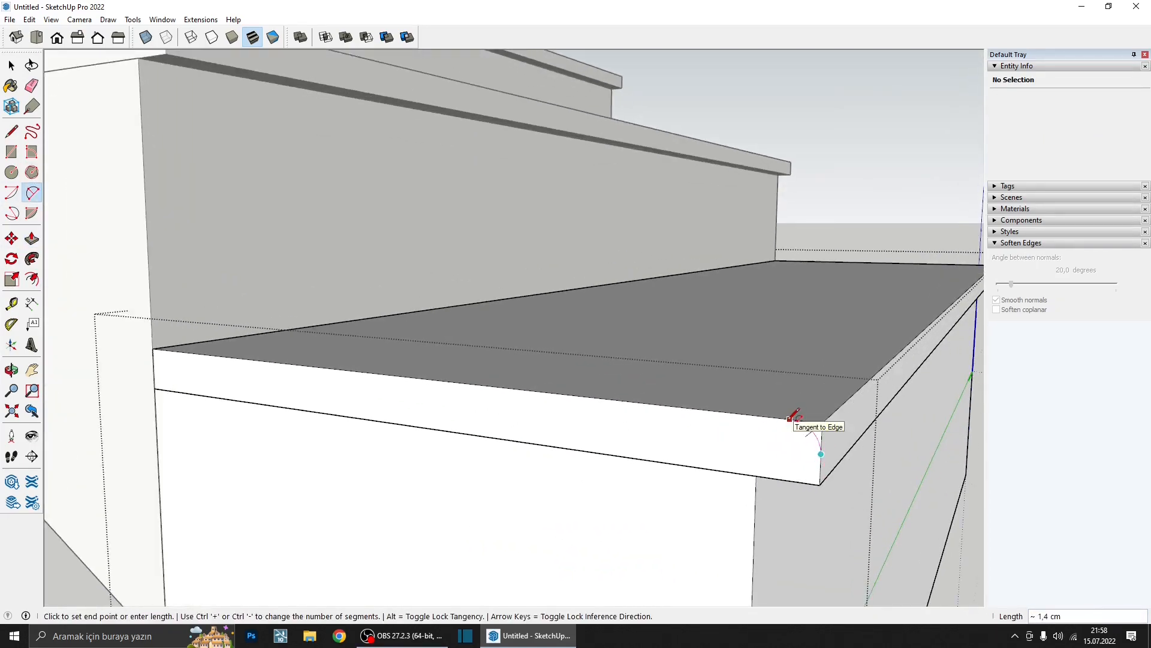
click(790, 419)
click(811, 415)
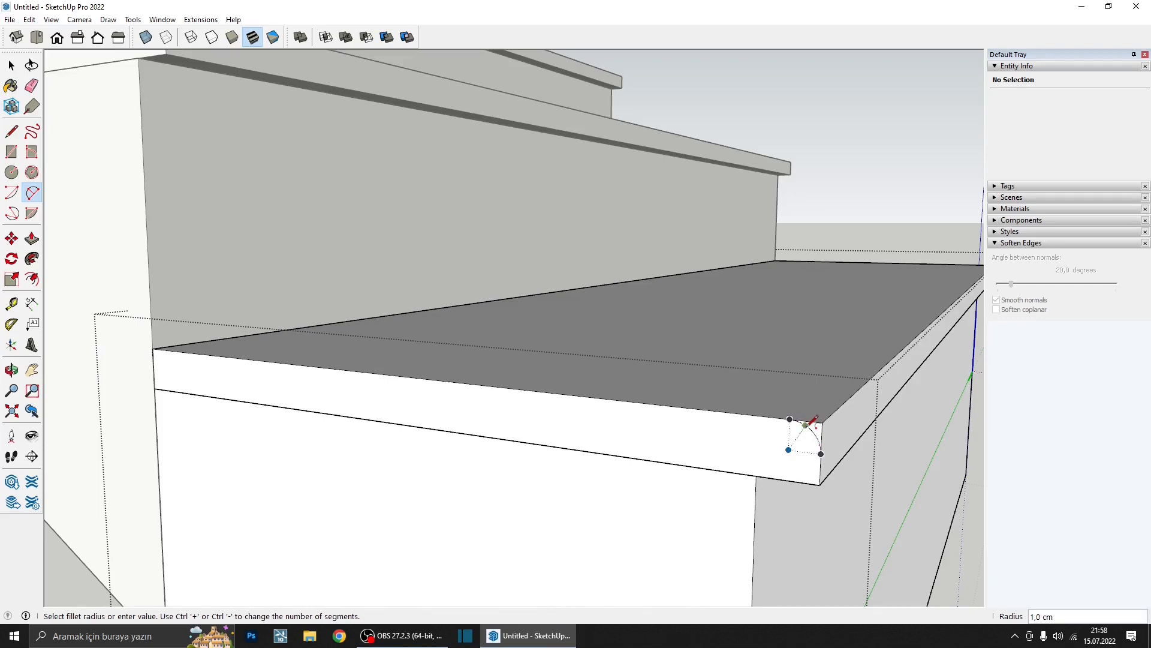
- Push the small corner face outside the arc 120 cm along the slab to round off its whole front edge
middle_drag(812, 427, 838, 410)
key(p)
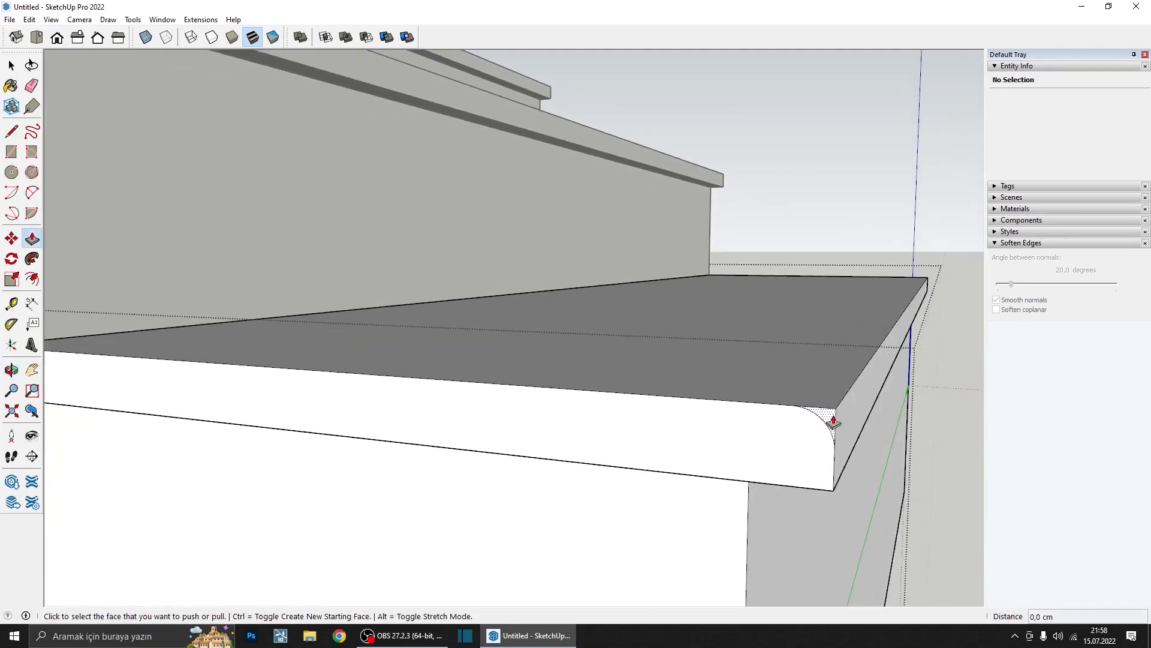
click(834, 418)
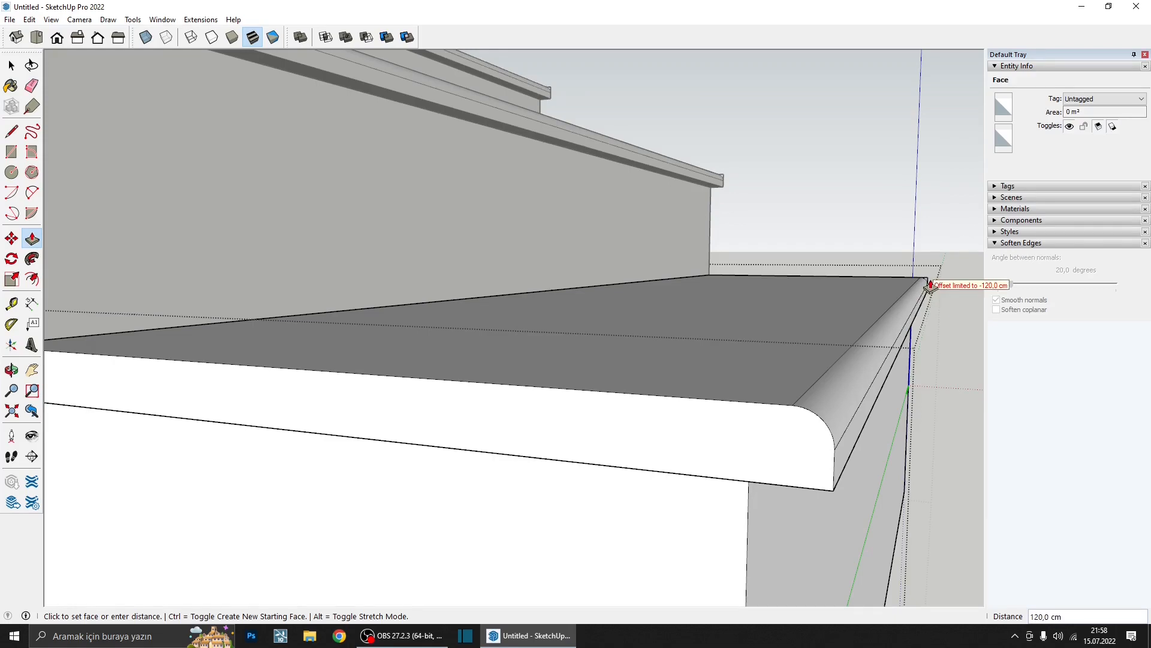
click(910, 280)
- Select all of the tread slab's geometry inside the step component and make it a group
middle_drag(909, 279, 751, 413)
scroll(586, 431, down, 3)
key(space)
triple_click(766, 389)
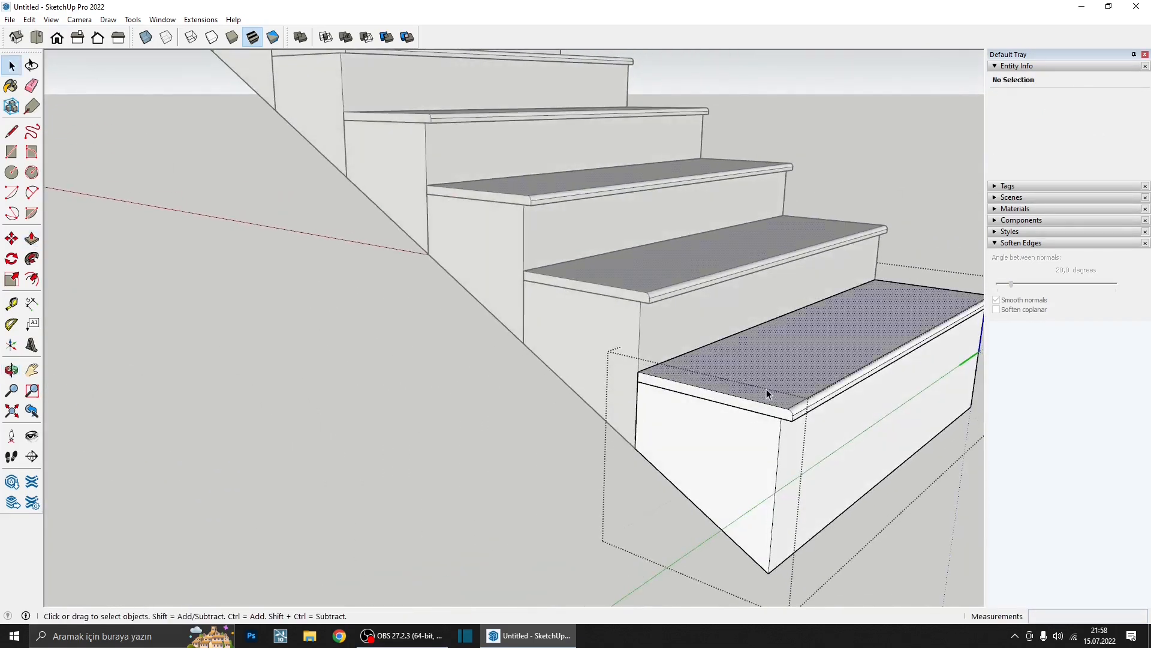
right_click(766, 389)
click(825, 250)
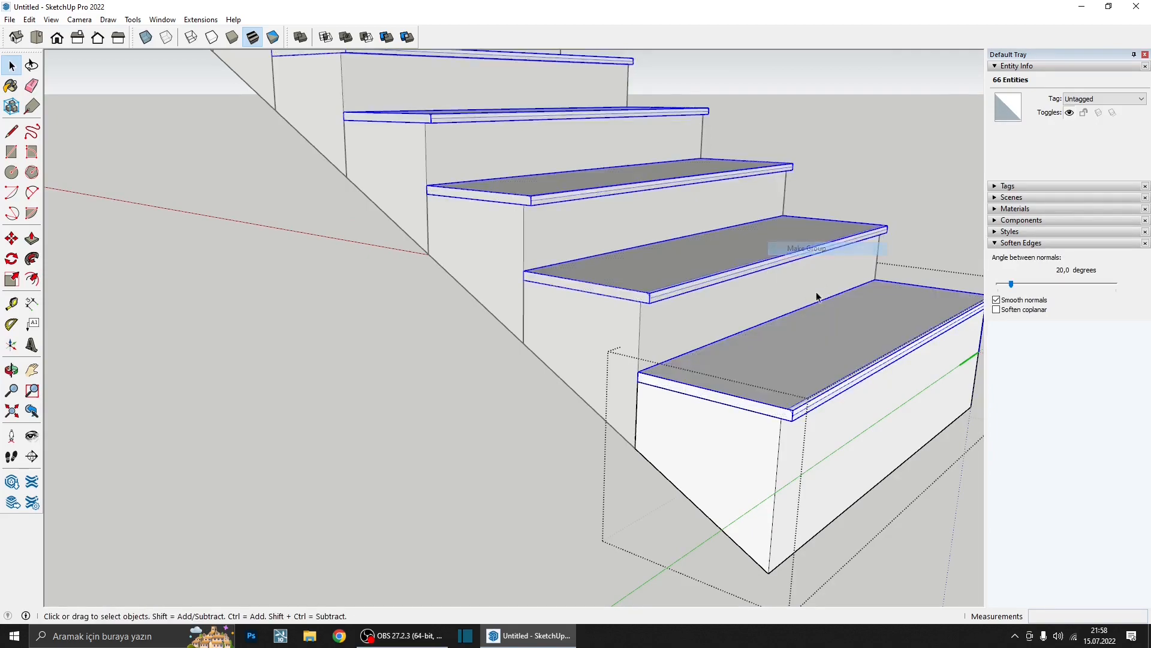
- Leave the component, make the bottom step unique, and open it for editing
middle_drag(817, 300, 308, 362)
click(308, 363)
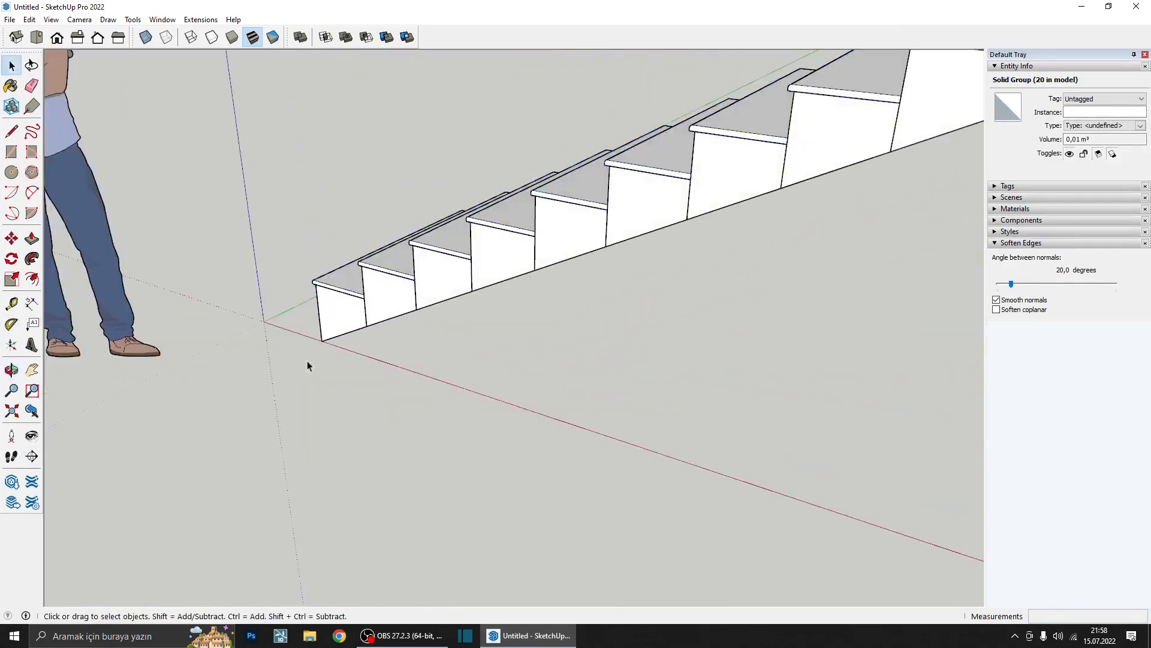
scroll(339, 286, up, 3)
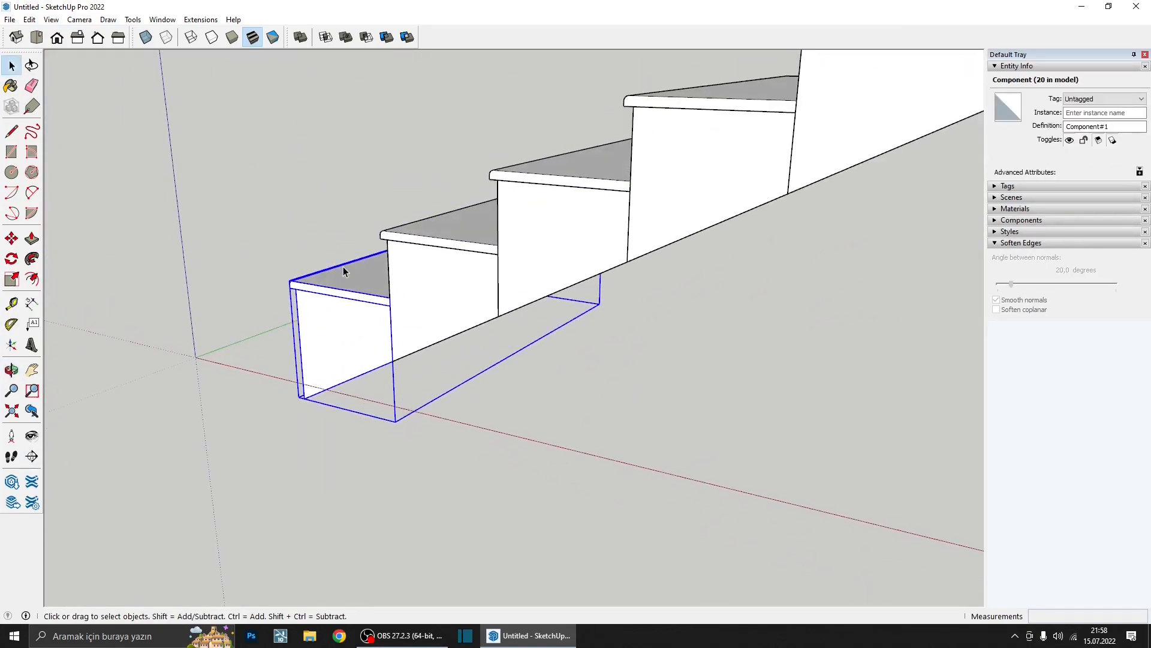
double_click(347, 289)
middle_drag(347, 289, 367, 314)
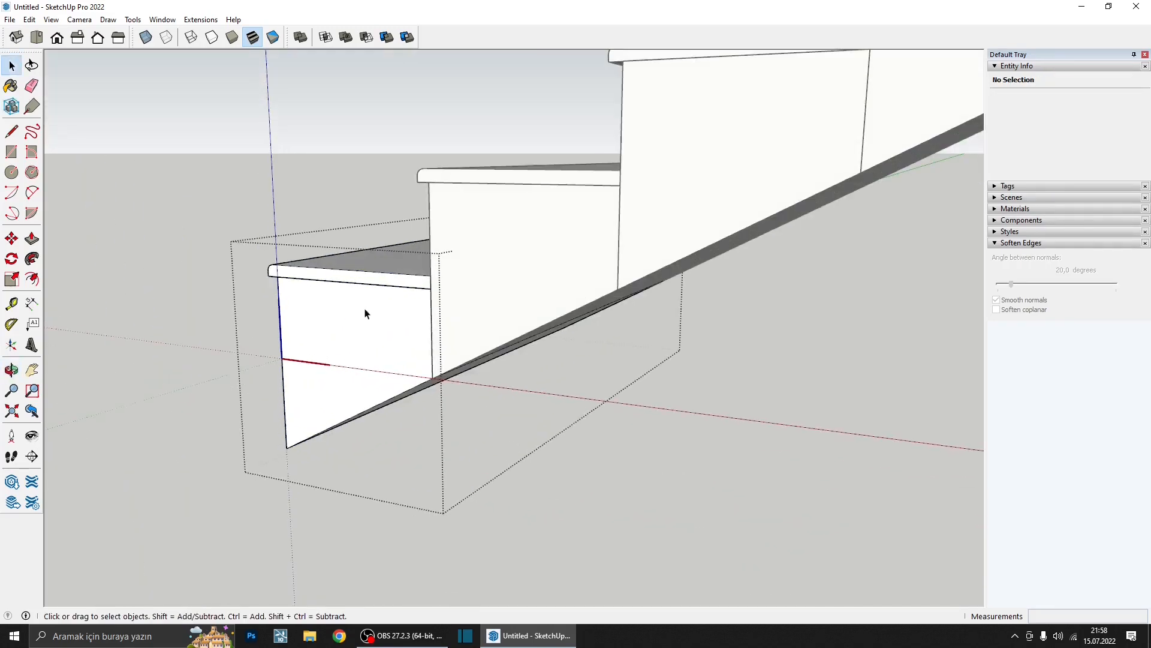
scroll(384, 284, down, 3)
key(Escape)
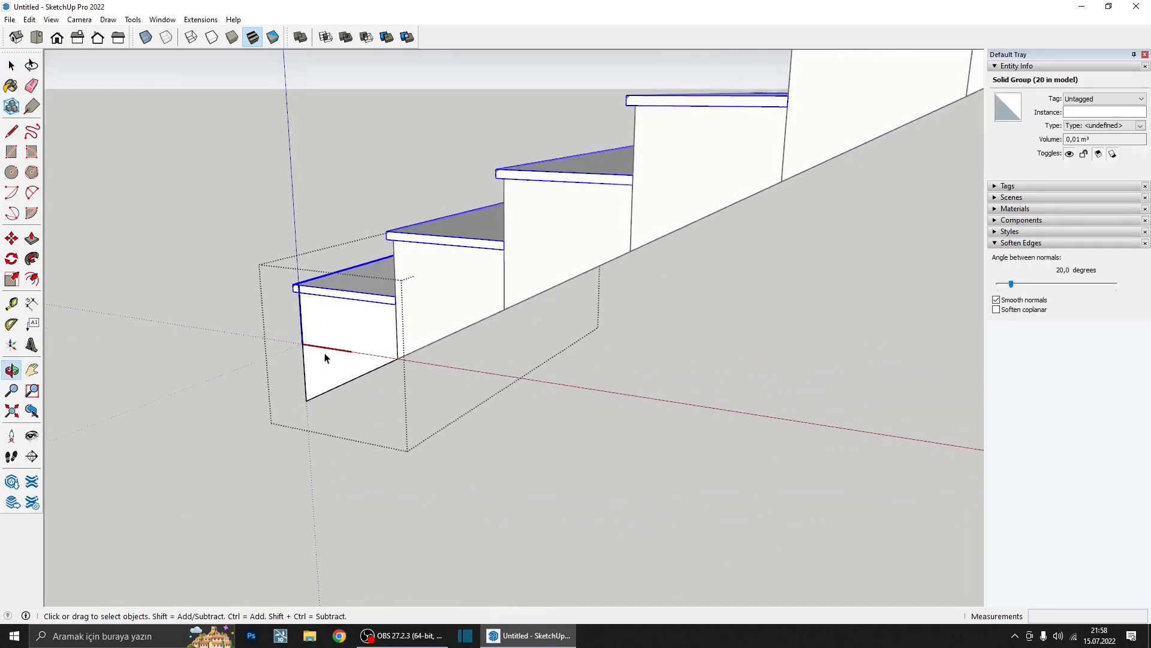
scroll(335, 341, up, 2)
click(338, 333)
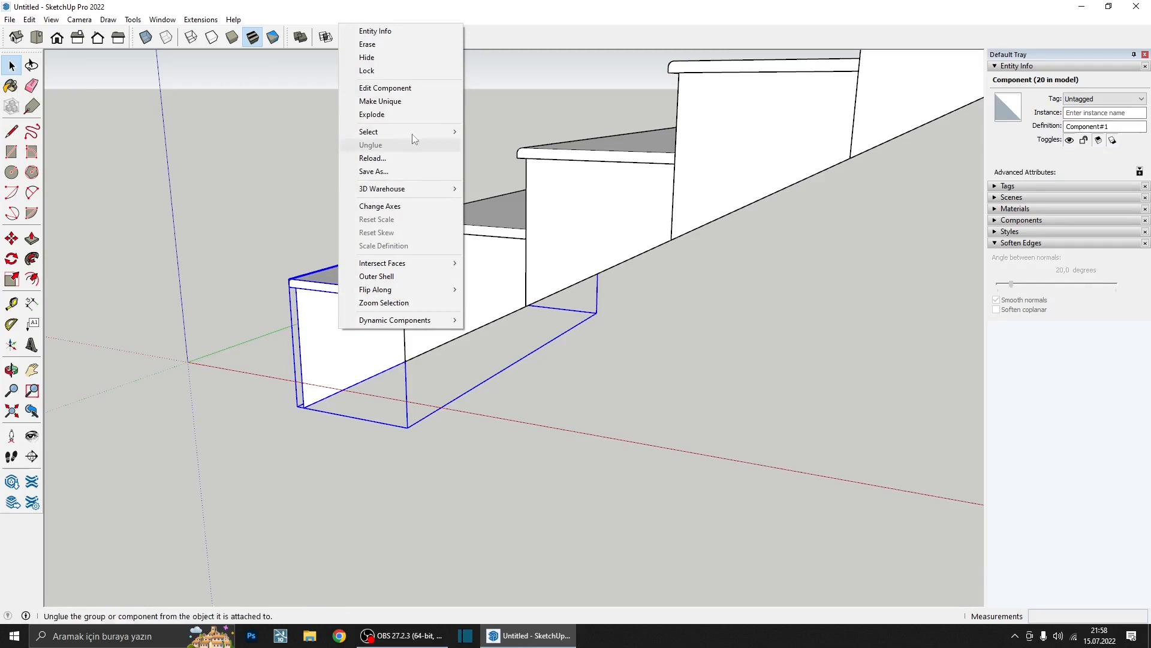
click(413, 101)
double_click(372, 336)
key(l)
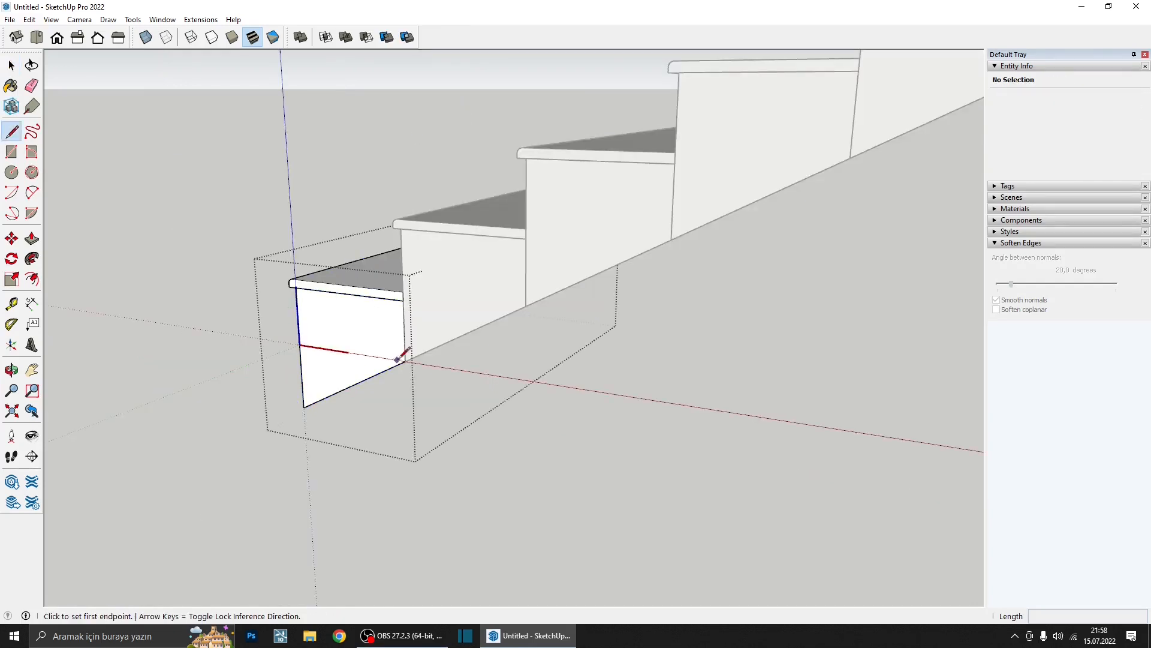
click(405, 361)
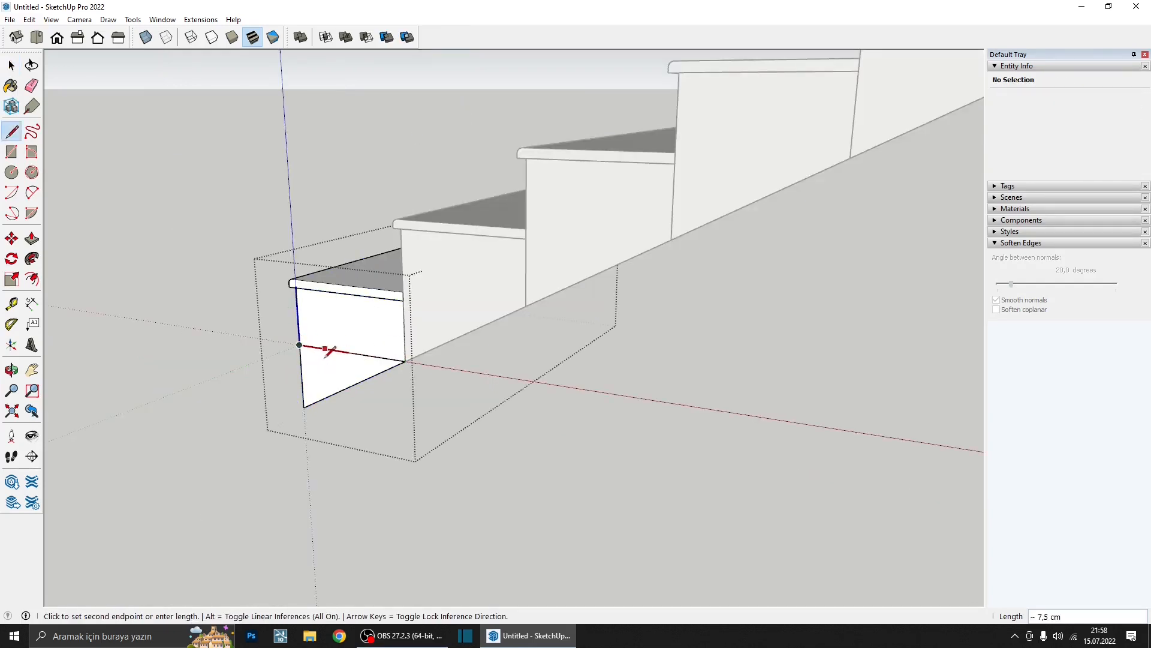
key(ctrl+z)
key(space)
- Inside the bottom step's body group, draw a line across the side face from the slope's upper corner to the front edge
double_click(350, 345)
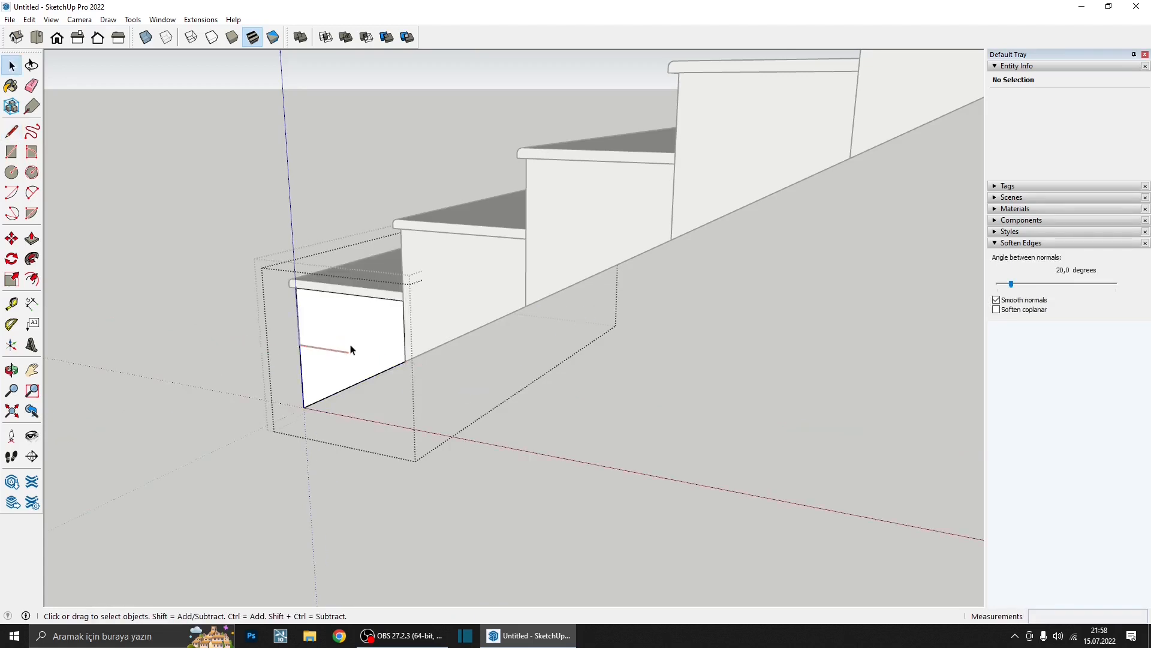
key(l)
click(405, 359)
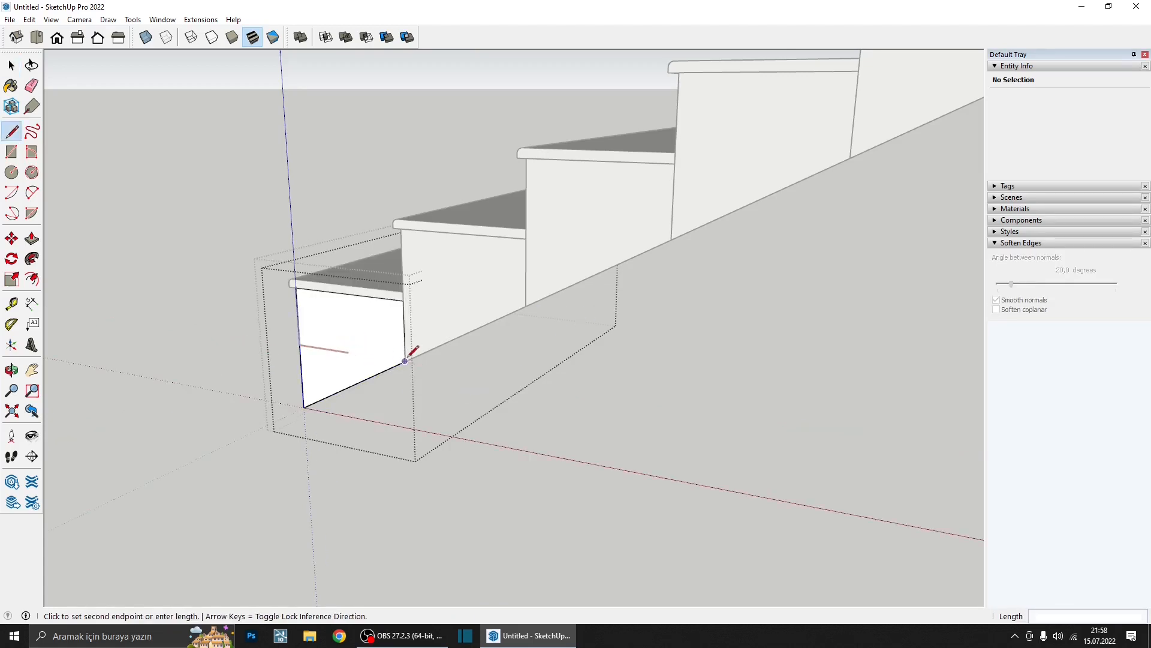
click(300, 341)
- Push the triangular face below the line through the step's full width to remove that wedge, and exit the component
scroll(300, 341, up, 3)
key(e)
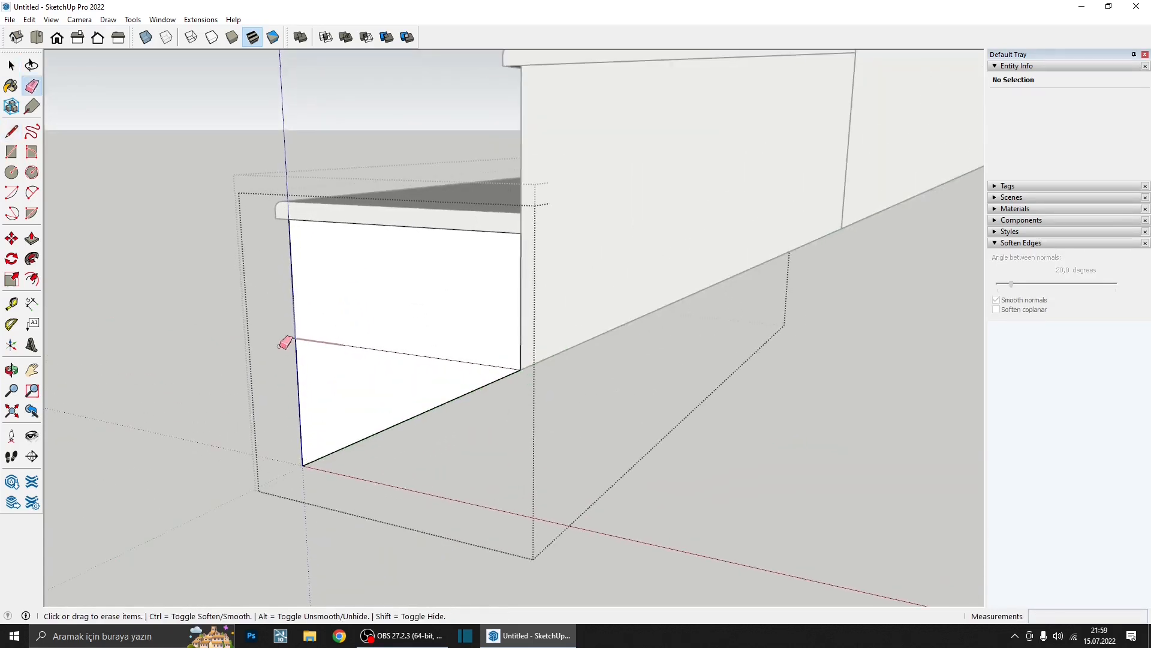
click(290, 313)
key(p)
click(373, 380)
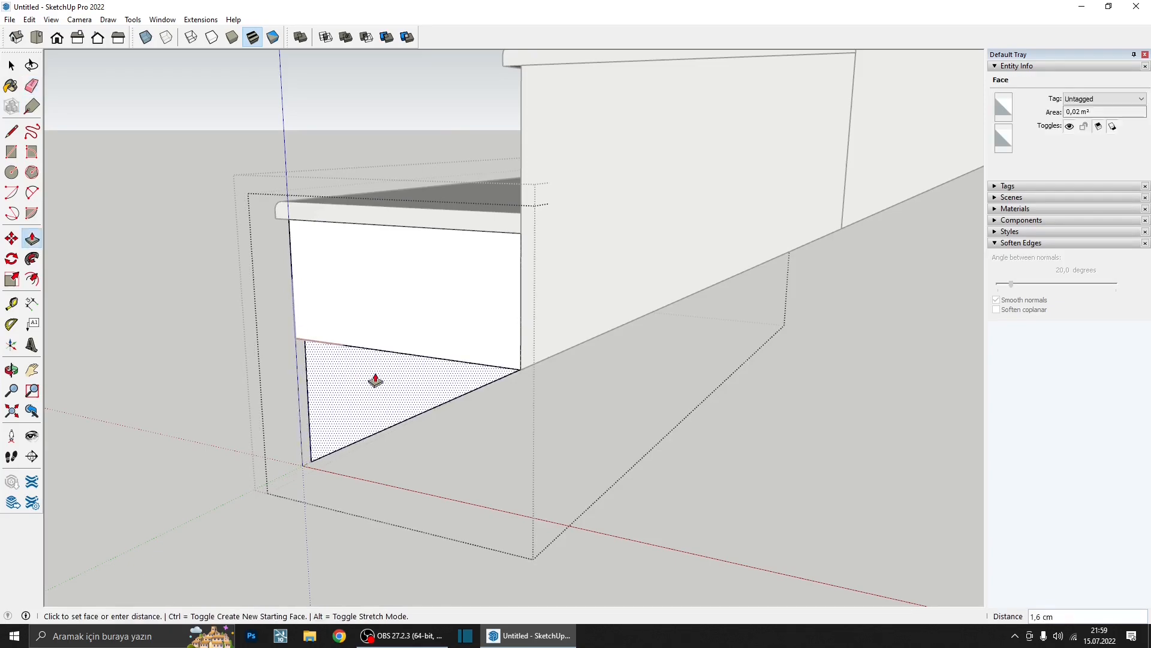
middle_drag(372, 380, 372, 265)
click(702, 324)
scroll(701, 324, down, 3)
middle_drag(555, 294, 499, 439)
key(space)
scroll(575, 317, down, 7)
click(557, 366)
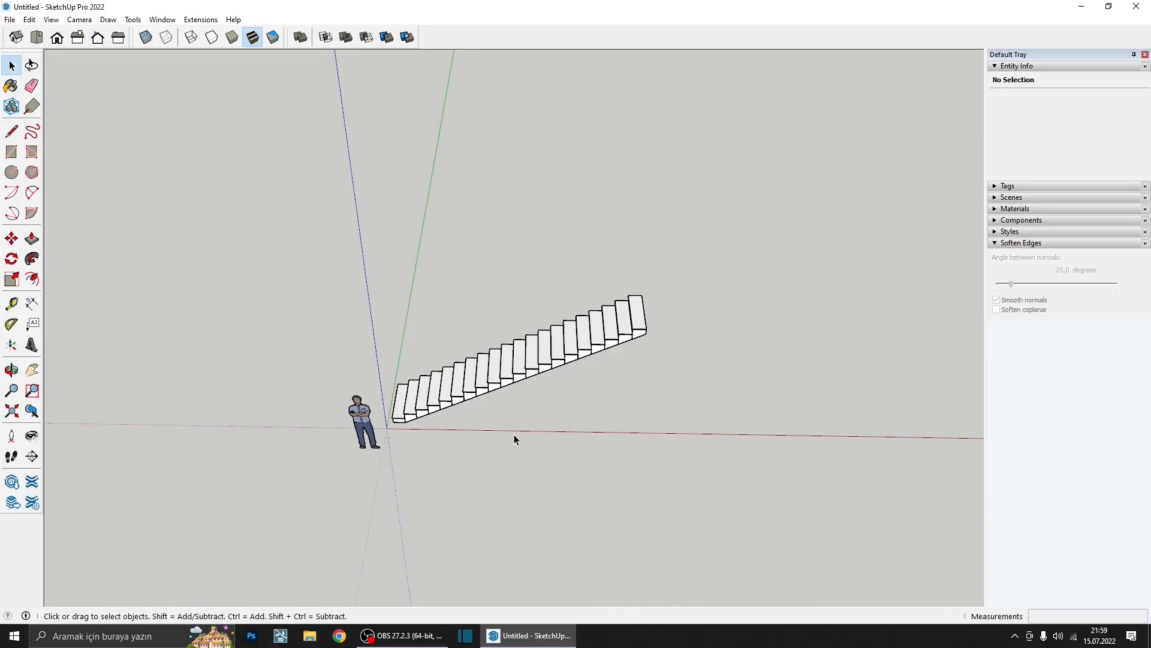
- Select all the steps of the finished staircase and move them back along the green axis, well away from the origin
drag(393, 217, 392, 218)
middle_drag(395, 378, 313, 404)
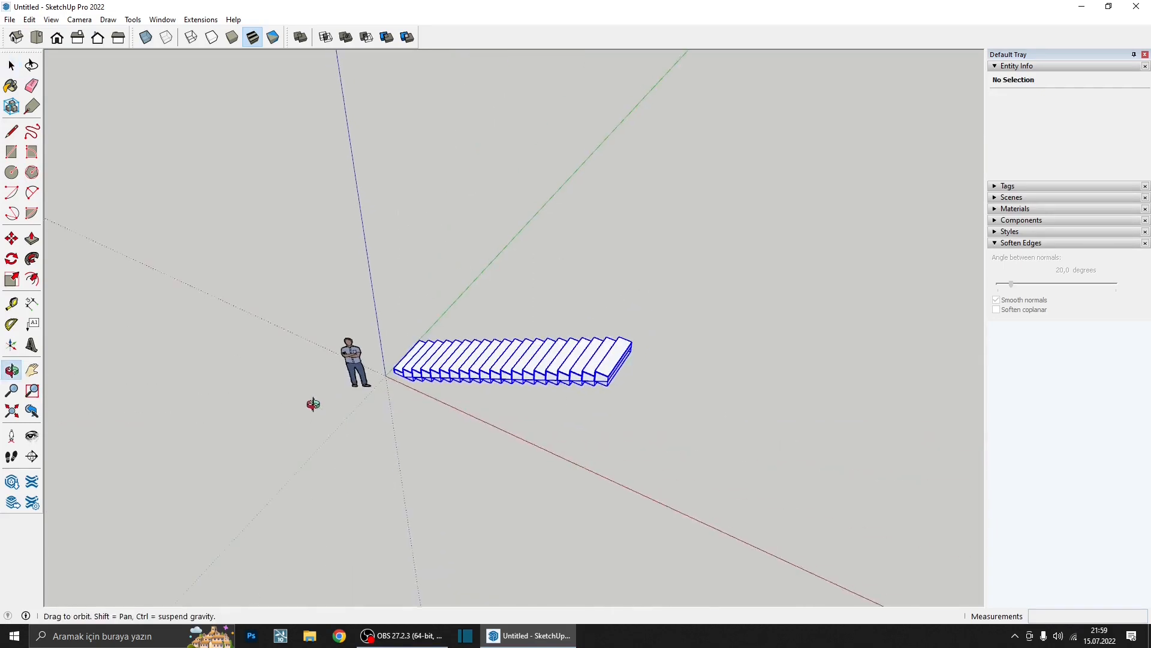
key(m)
click(585, 515)
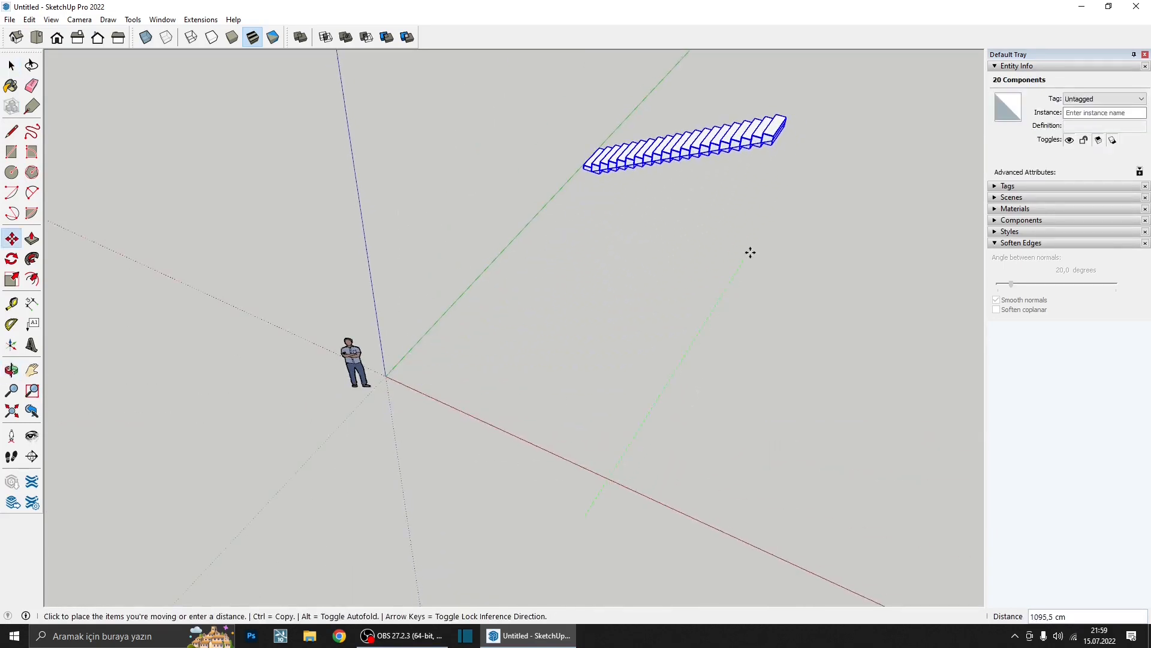
click(755, 236)
key(space)
- Draw a 30 x 120 cm rectangle on the ground beside the origin
middle_drag(489, 373, 527, 384)
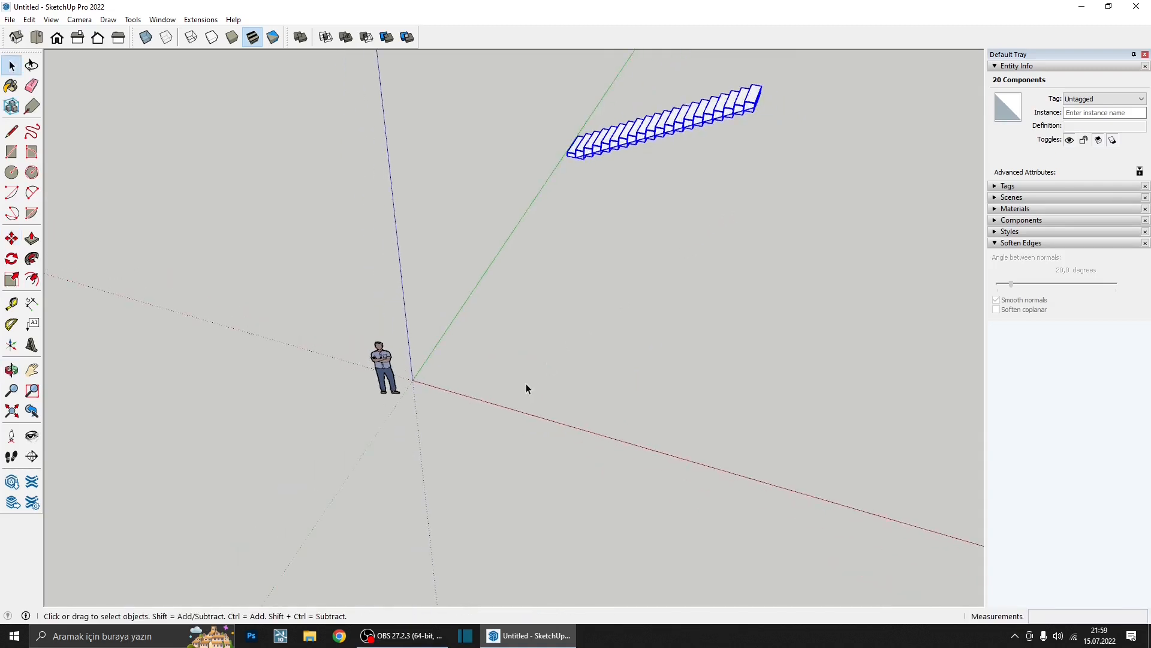
scroll(491, 383, up, 3)
click(442, 384)
scroll(443, 384, down, 3)
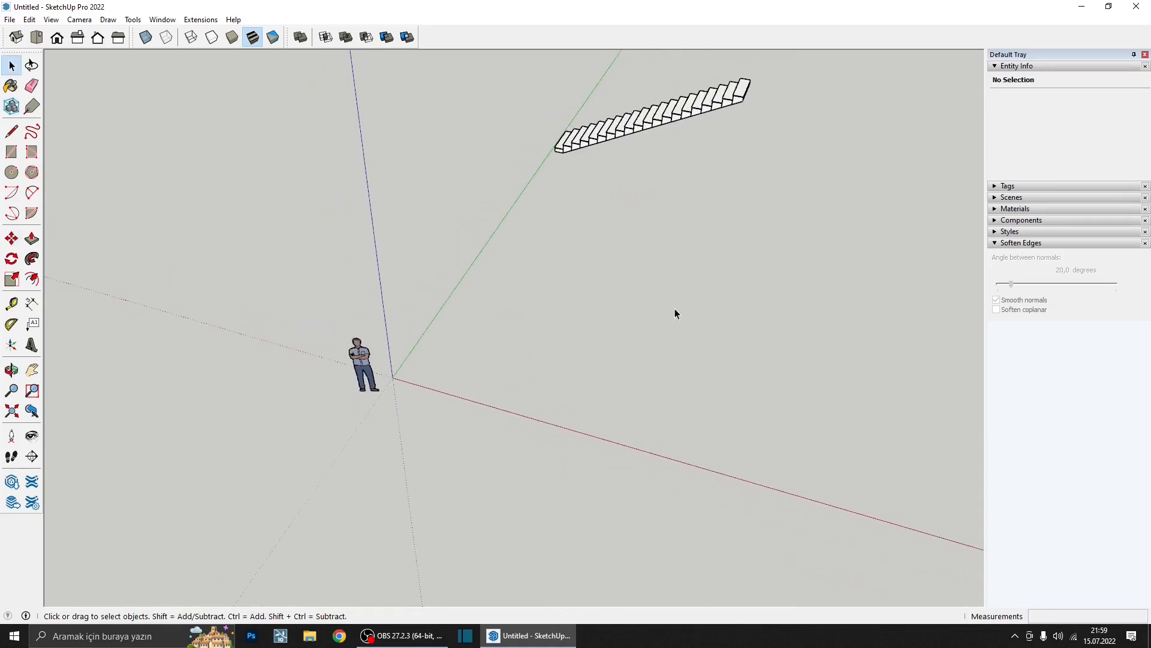
middle_drag(480, 336, 318, 414)
click(12, 159)
scroll(440, 358, up, 3)
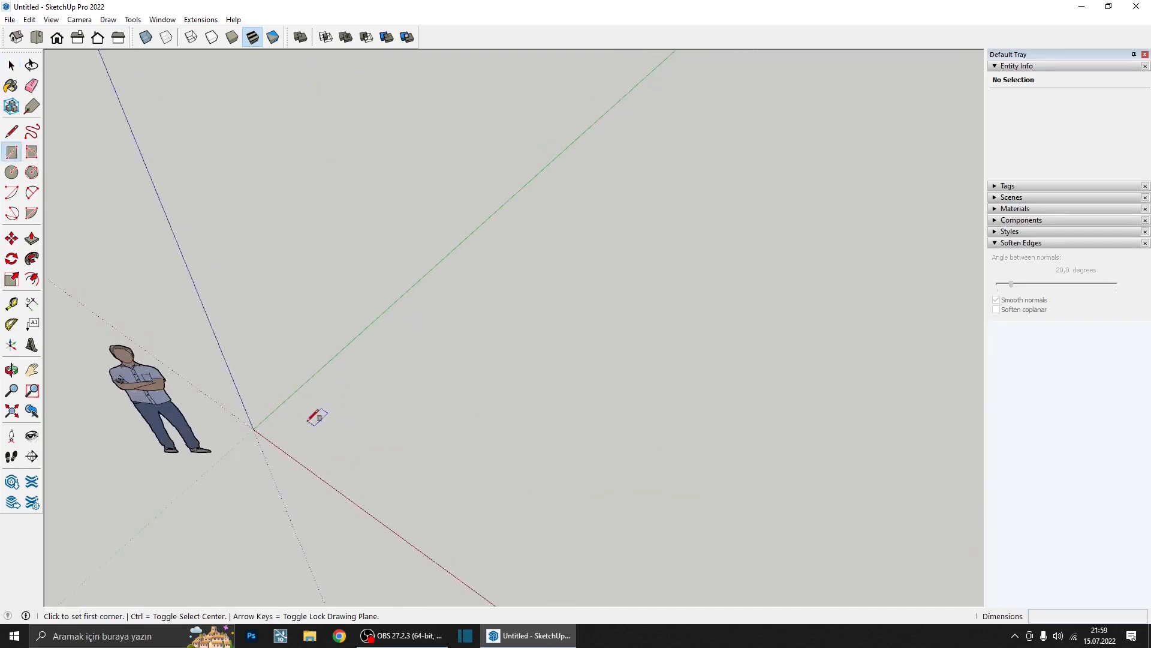
click(299, 427)
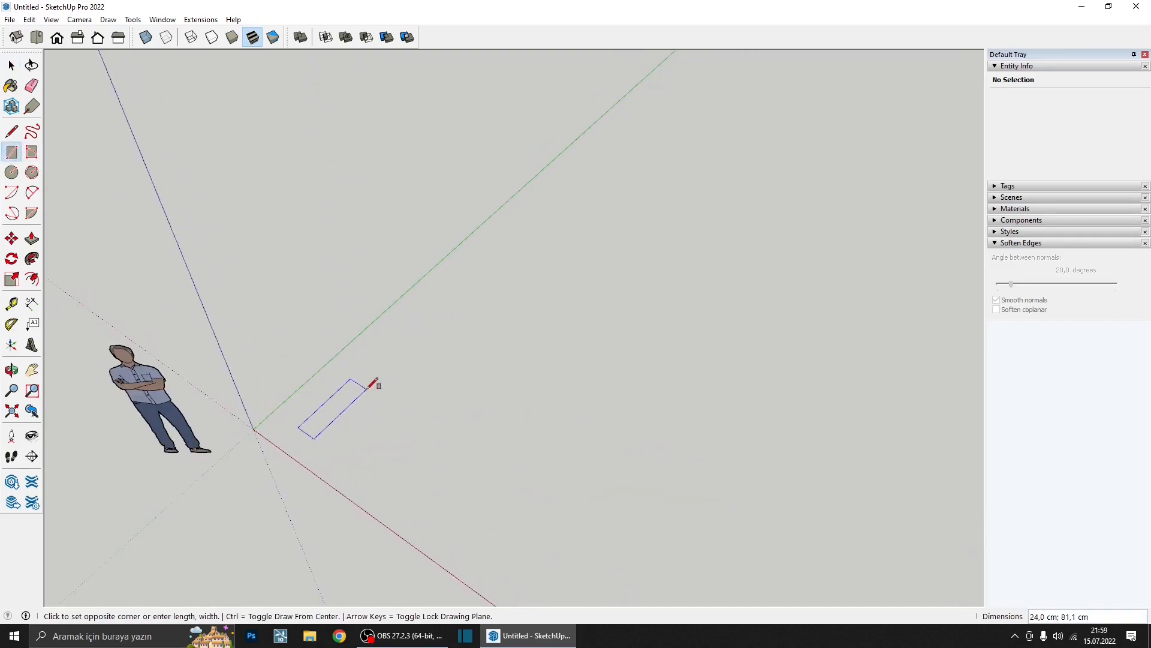
text(30;120)
key(Return)
- Extrude the new ground rectangle 16 cm upward into a step block
middle_drag(368, 359, 400, 274)
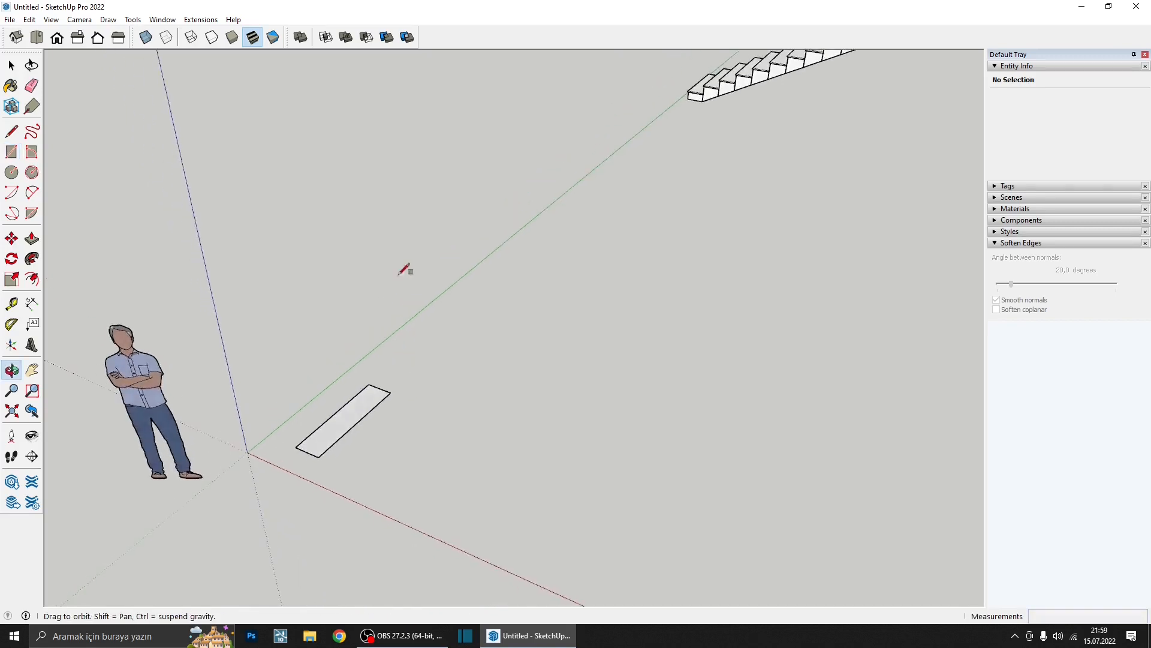
scroll(386, 396, up, 3)
middle_drag(384, 396, 375, 370)
scroll(369, 397, down, 3)
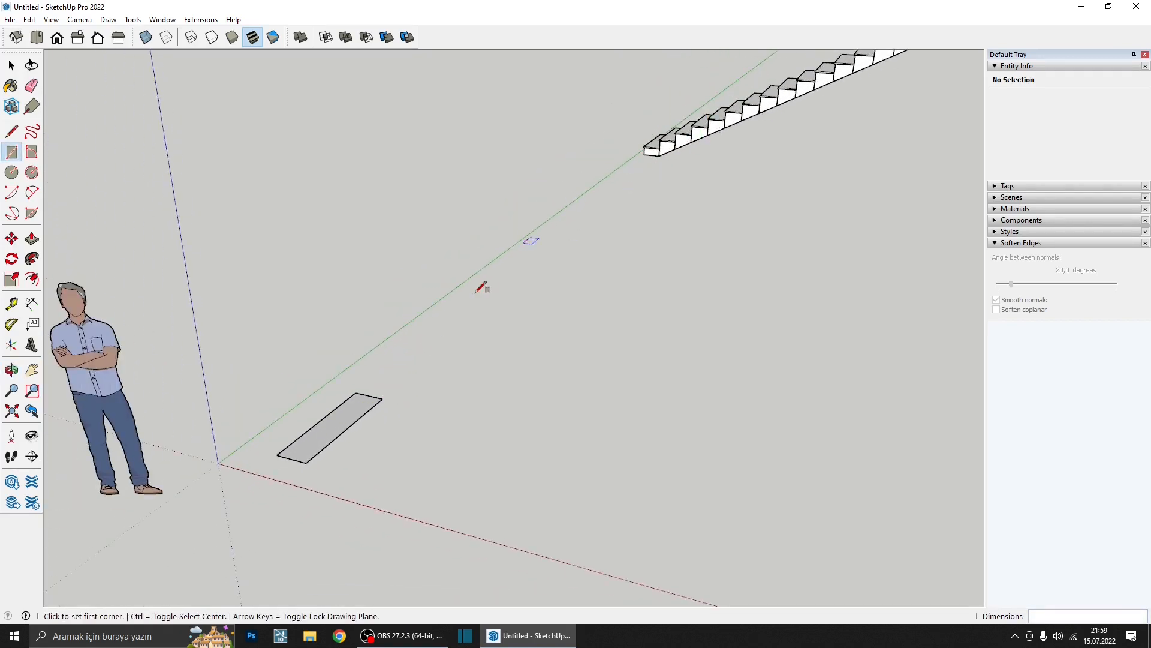
scroll(336, 426, up, 2)
key(space)
click(334, 430)
key(p)
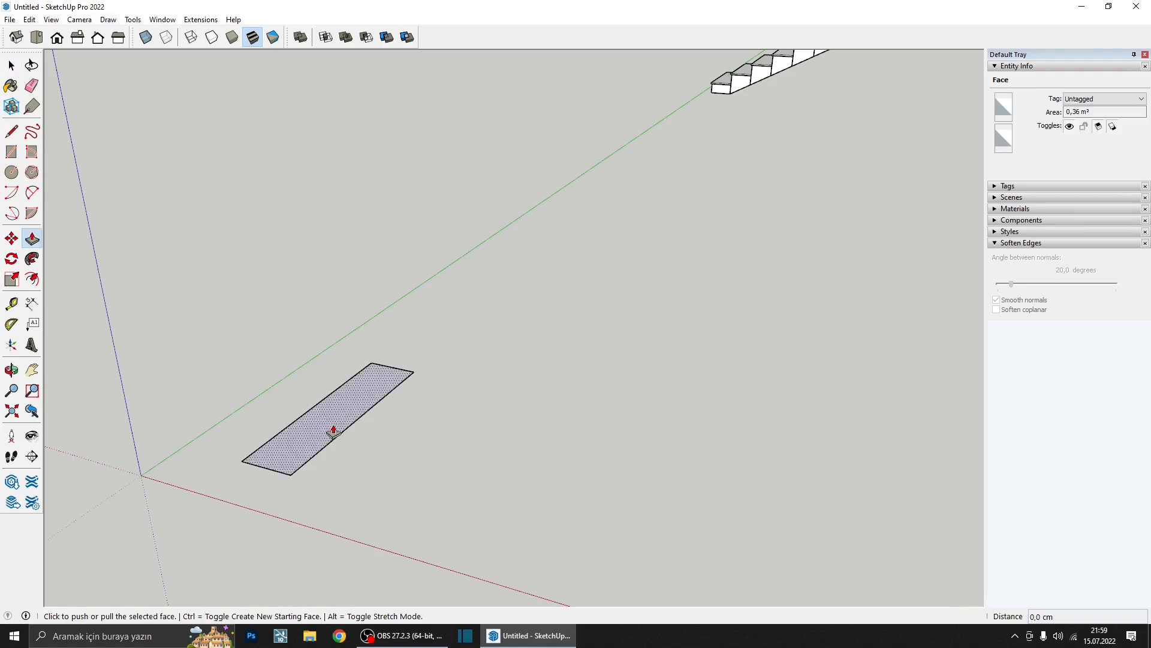
click(334, 431)
key(Return)
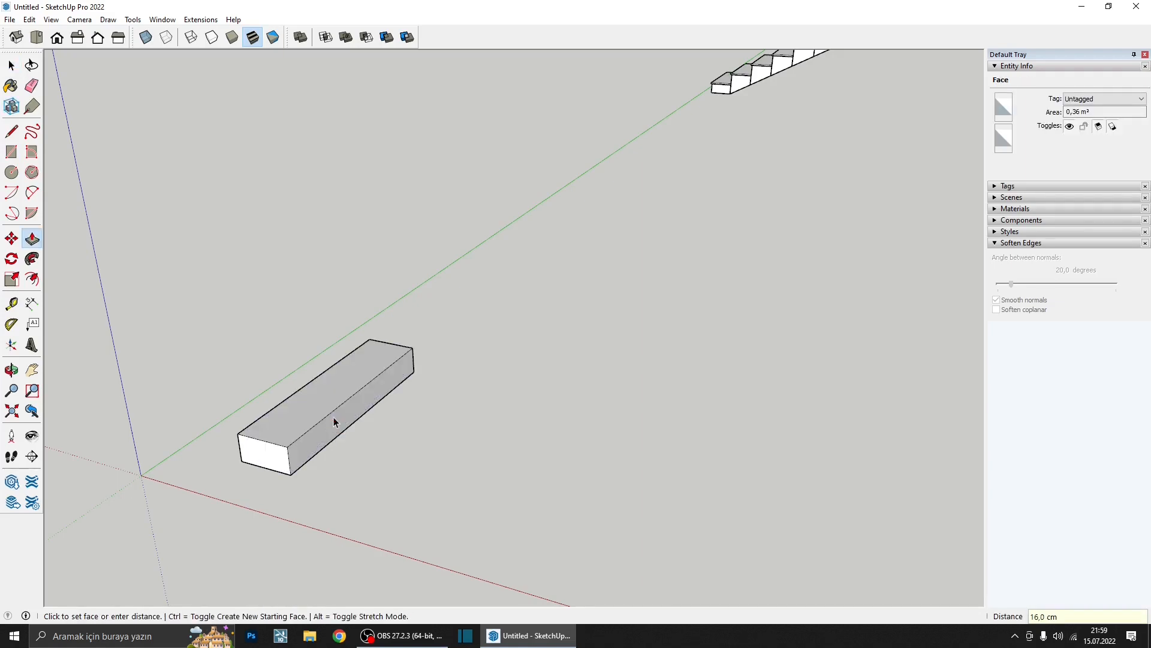
- Select all of the step block's geometry and make it a component
key(space)
triple_click(315, 397)
right_click(316, 398)
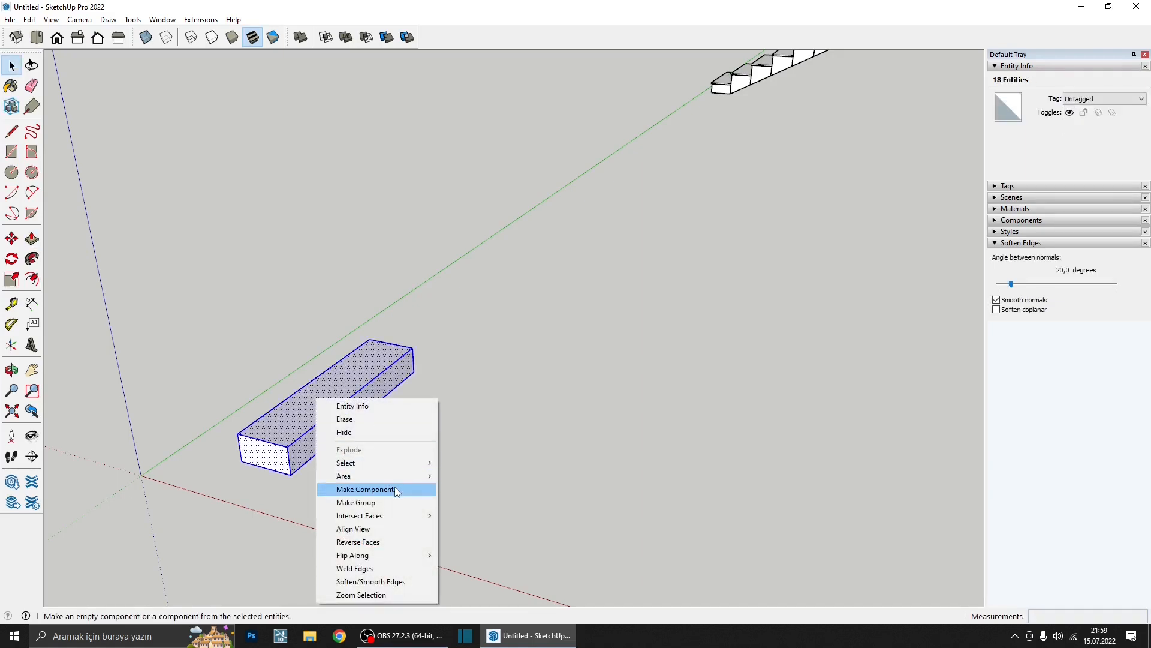
click(395, 488)
click(590, 442)
- Copy the step from its lower back corner to its upper front corner opposite, and array it as 9 copies
key(m)
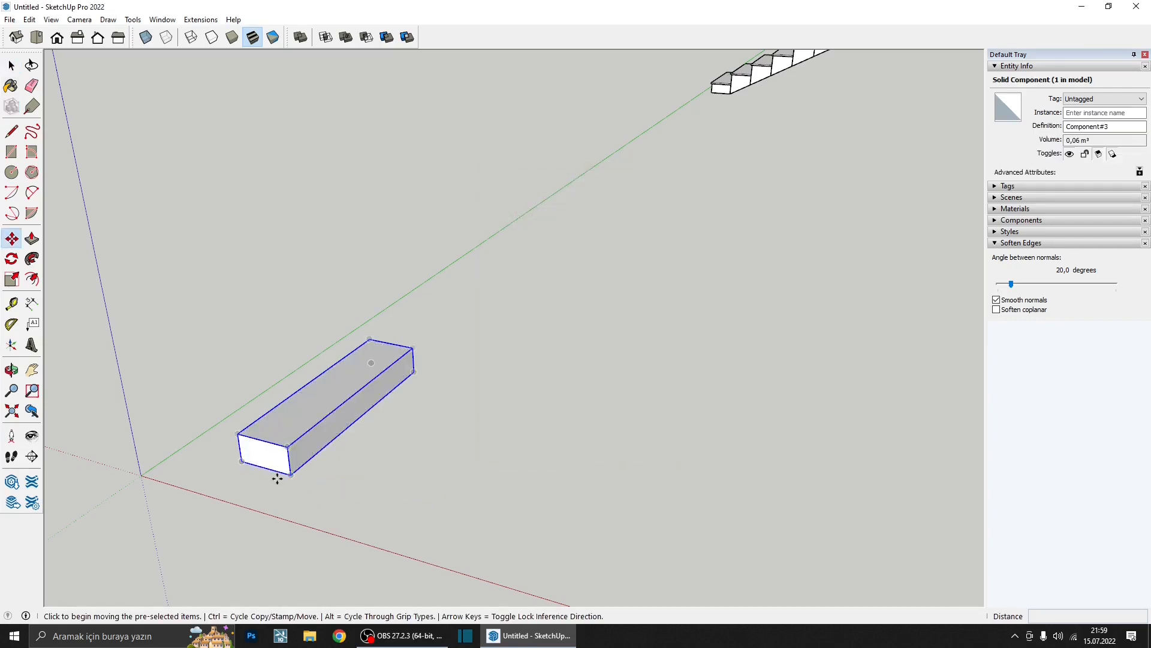
click(240, 462)
key(ctrl)
click(288, 448)
scroll(290, 444, down, 2)
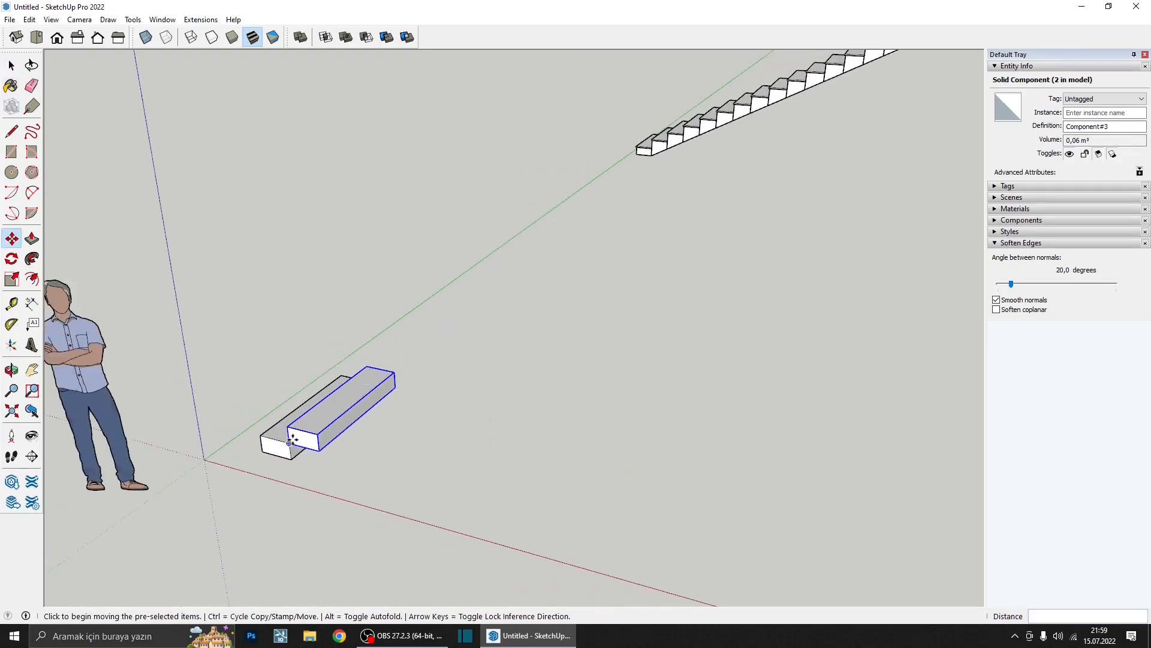
text(9x)
key(Return)
key(Escape)
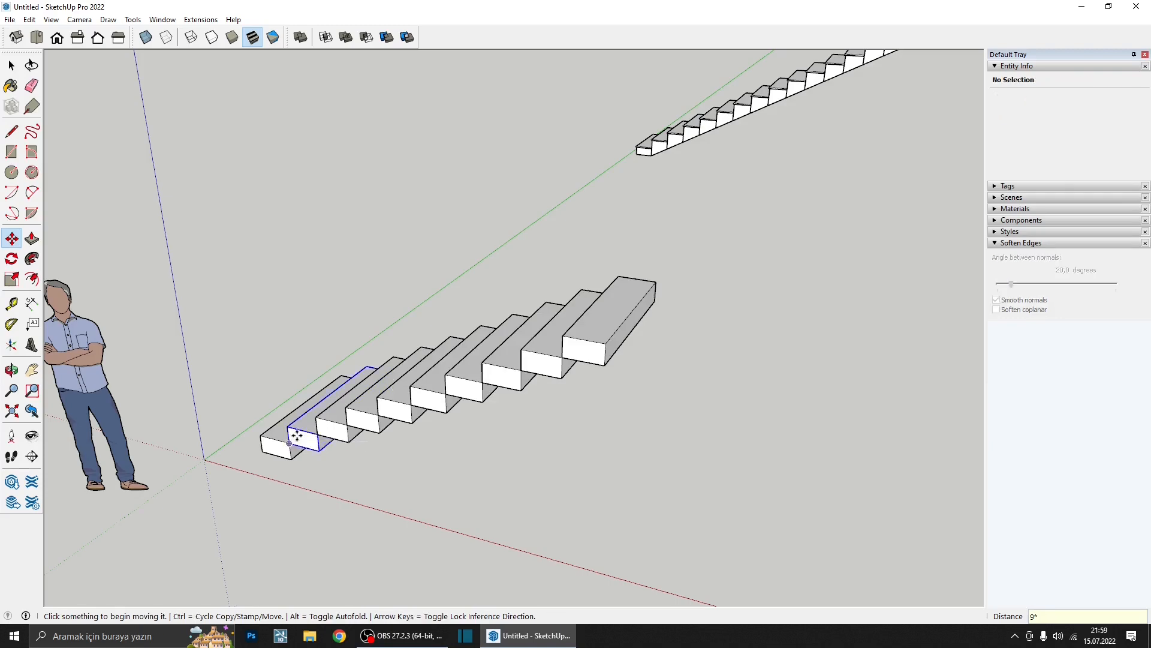
- Explode the topmost step component of the new flight and turn its geometry into a separate group
scroll(462, 334, down, 2)
middle_drag(468, 336, 513, 357)
scroll(483, 419, up, 2)
click(532, 397)
right_click(532, 397)
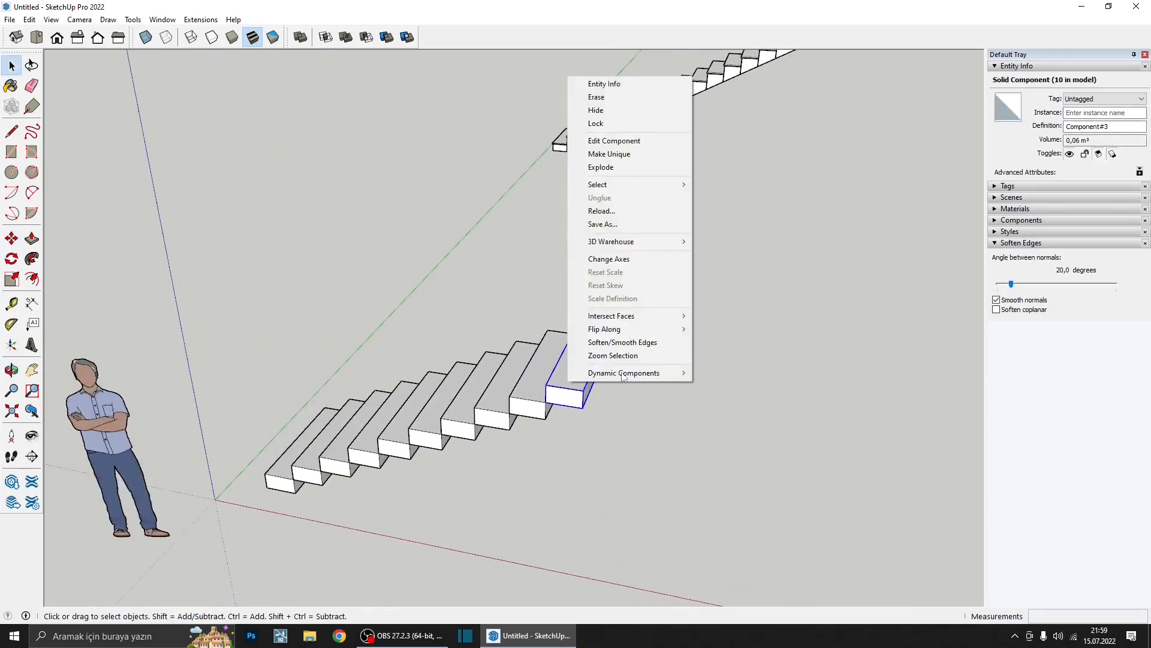
click(630, 167)
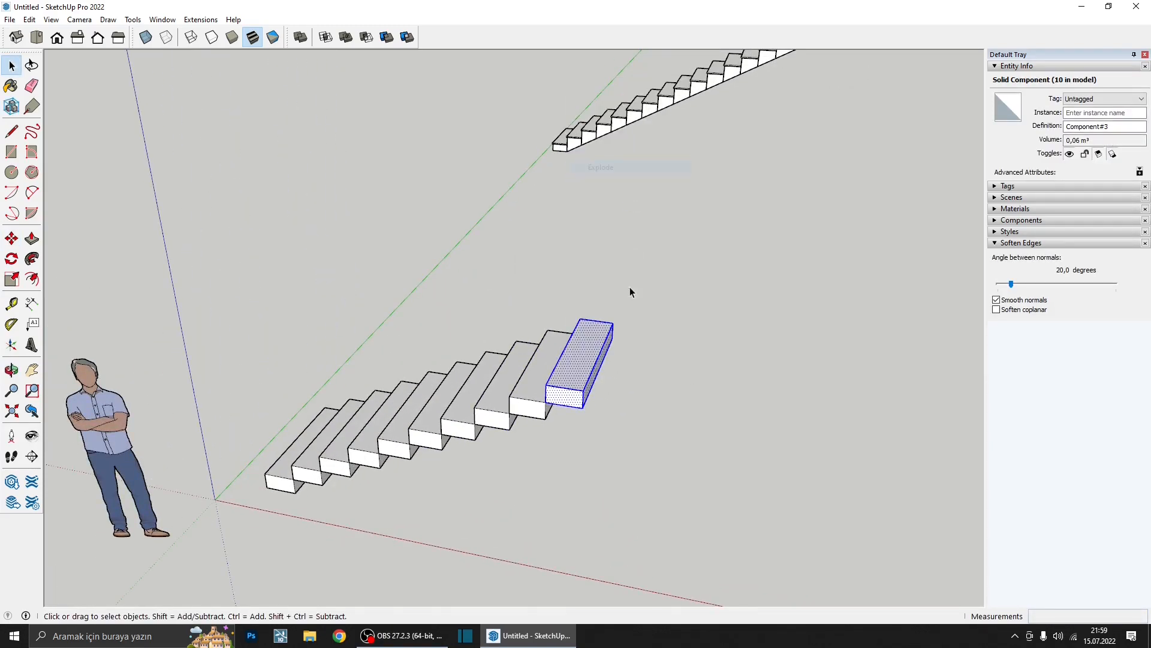
right_click(581, 381)
click(658, 485)
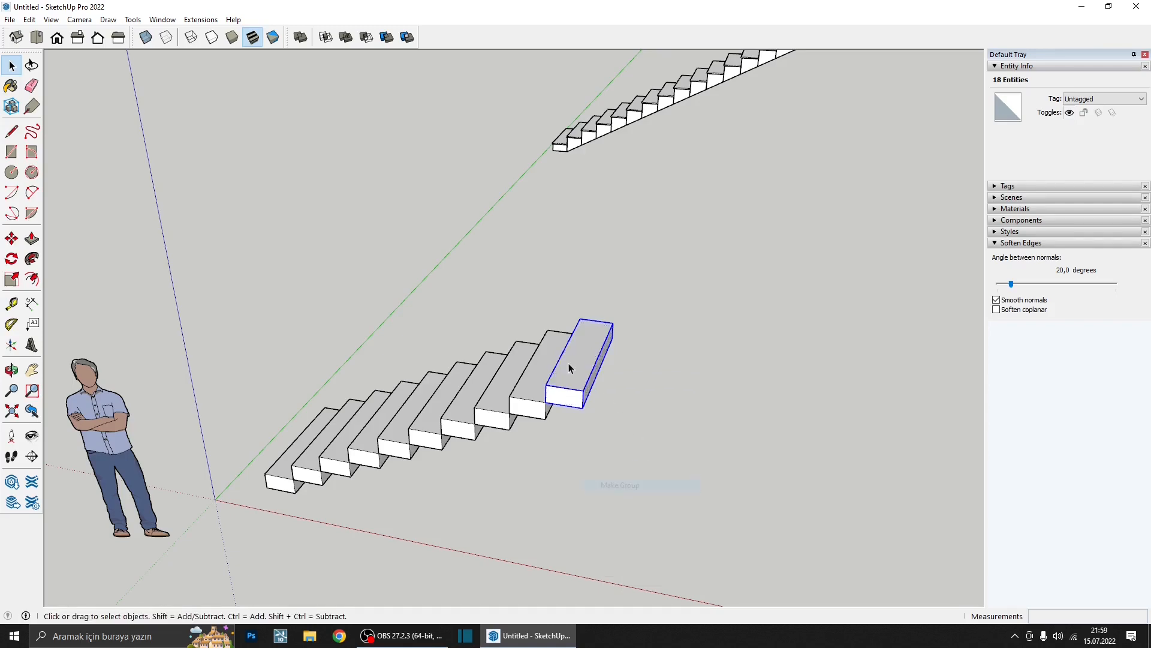
middle_drag(567, 367, 502, 390)
scroll(559, 412, up, 3)
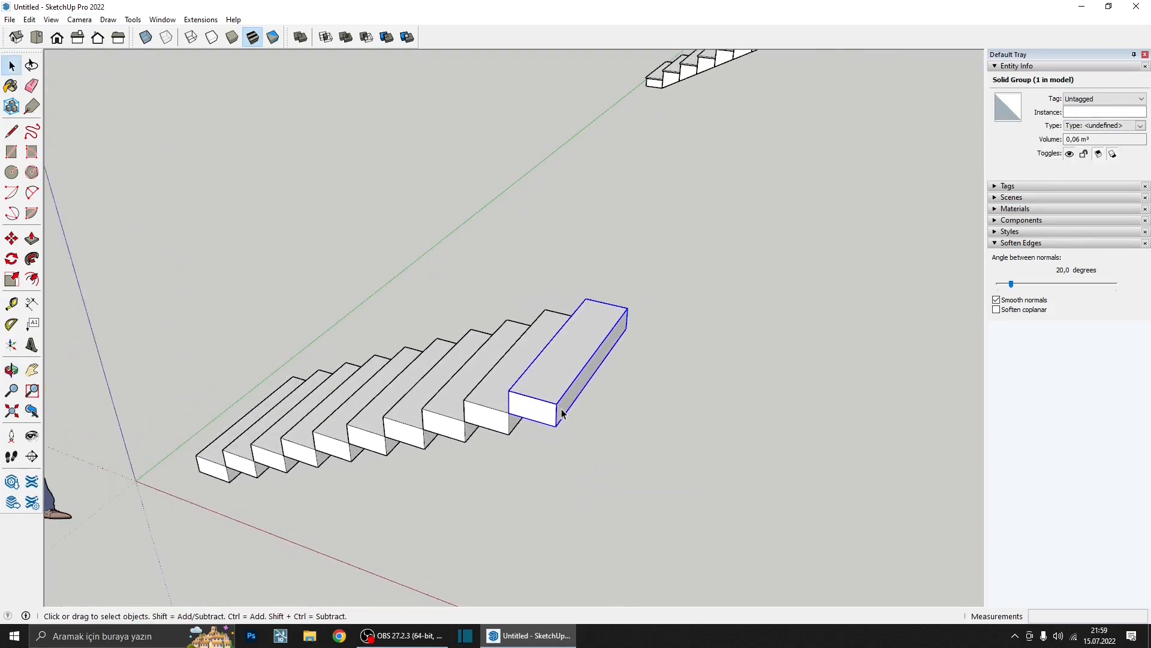
- Draw a guide line from the top step's upper riser corner along the red axis, extending past the step
key(l)
scroll(541, 398, up, 3)
click(498, 388)
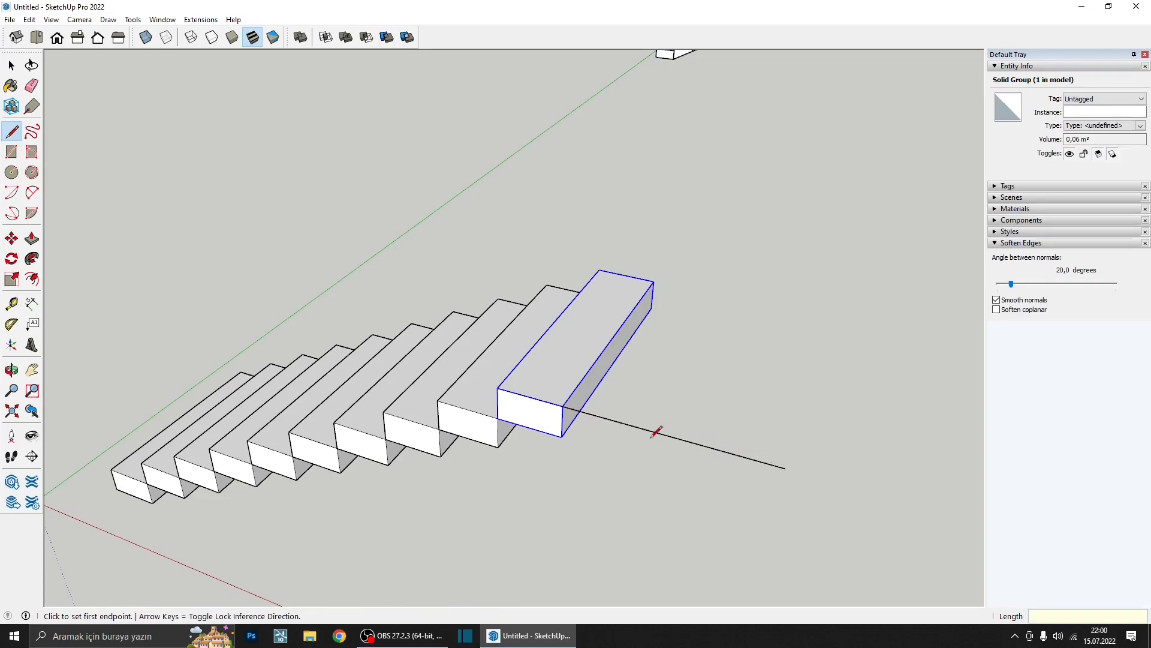
- Scale the top step group along the red axis to the guide line's end as a landing, and delete the line
key(s)
click(612, 353)
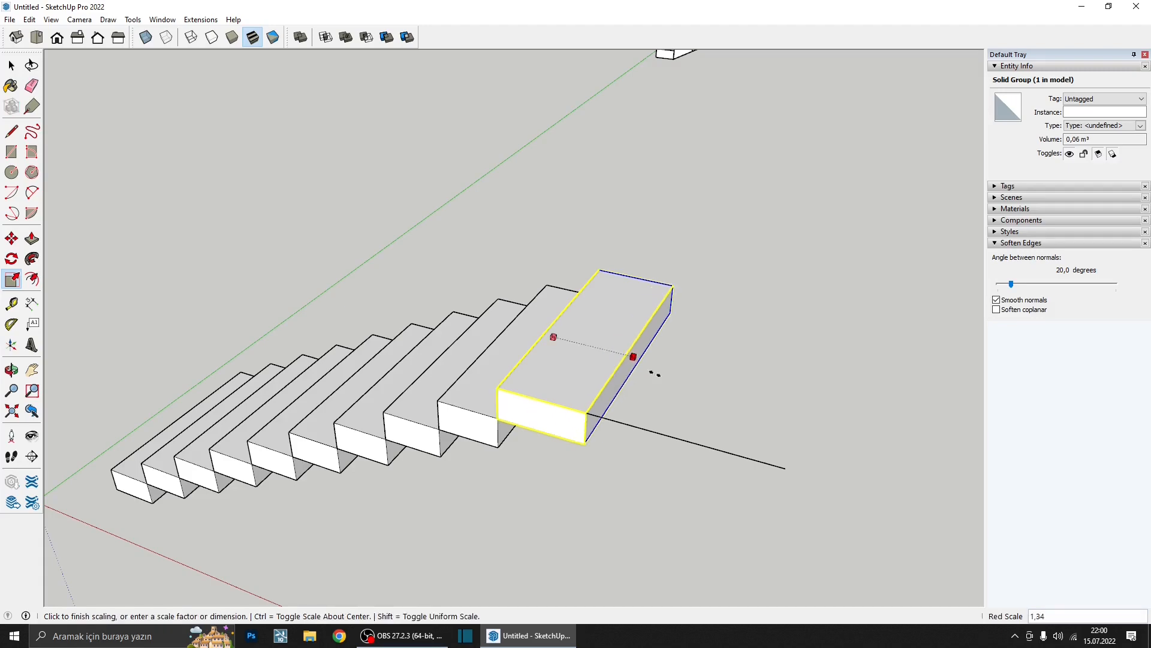
click(785, 468)
key(space)
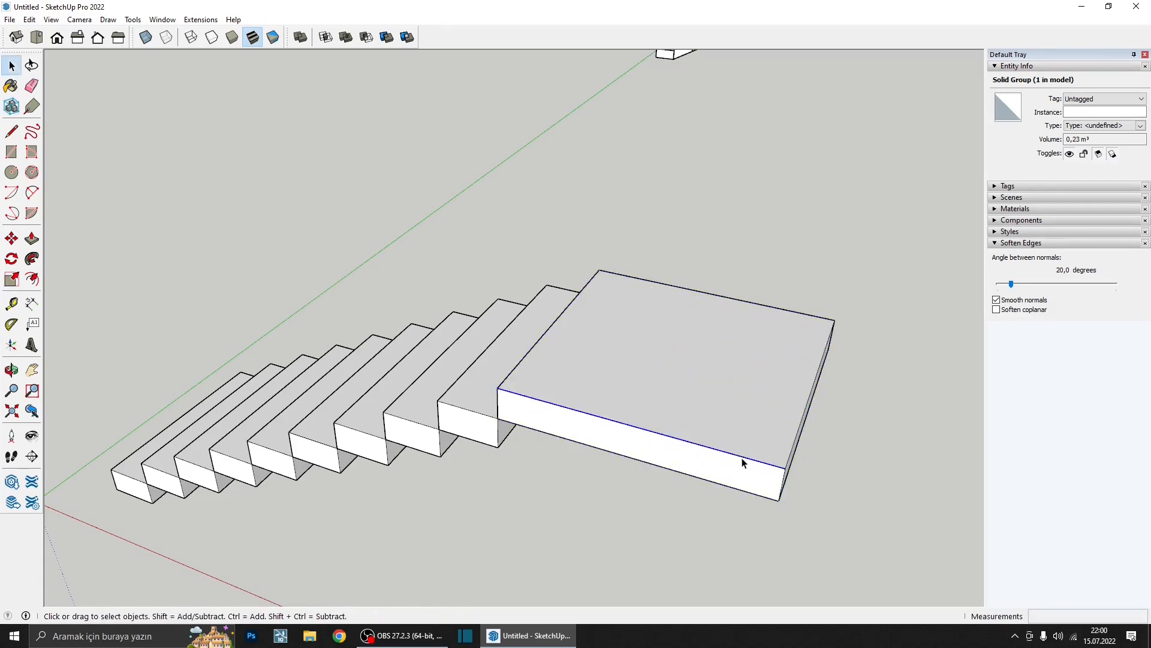
click(742, 459)
middle_drag(742, 458, 204, 469)
key(Delete)
scroll(687, 351, down, 3)
middle_drag(384, 441, 221, 486)
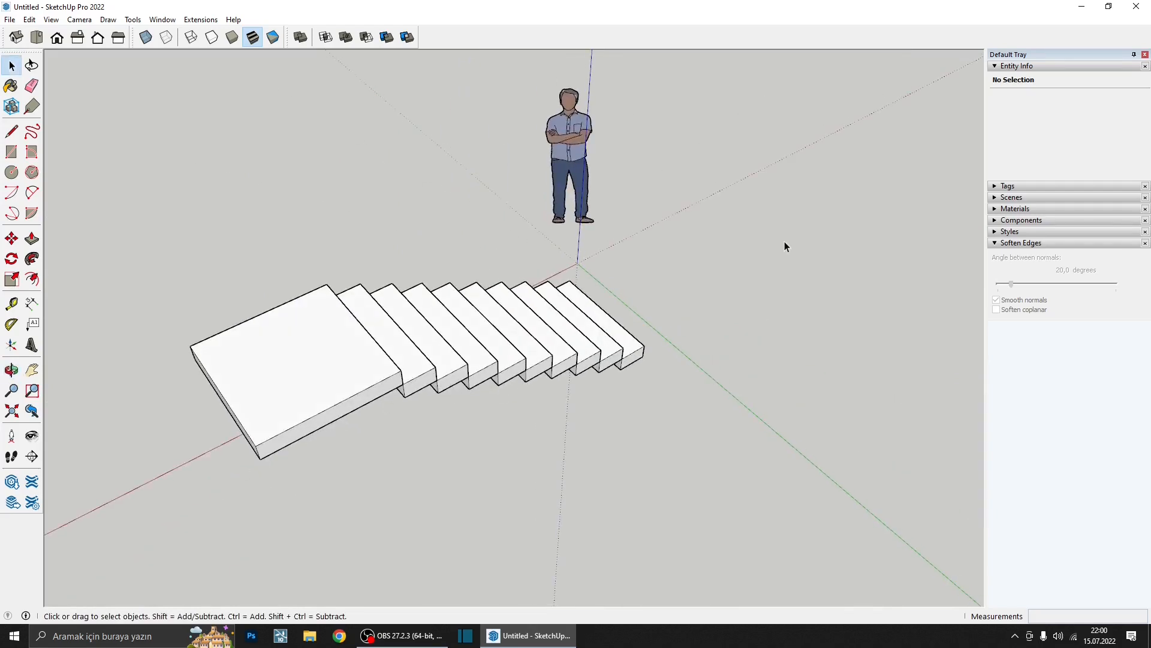
- Push/Pull the landing's side face outward along the green axis so the landing is 130 cm wide
middle_drag(396, 423, 375, 430)
scroll(411, 411, up, 3)
double_click(412, 415)
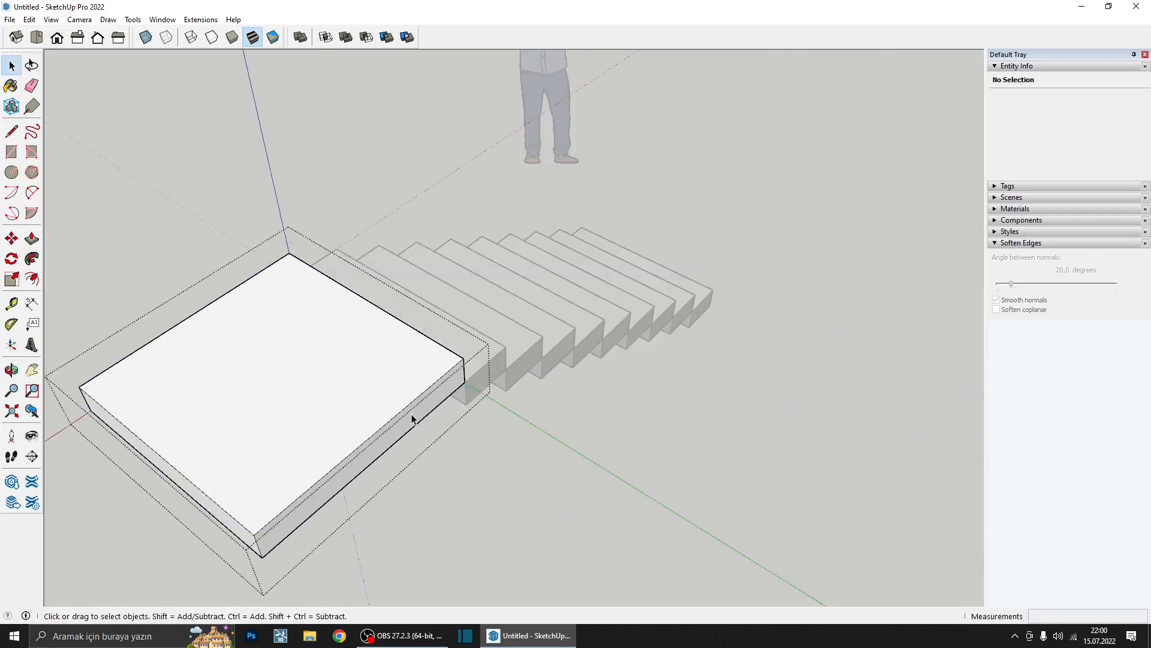
key(p)
click(412, 418)
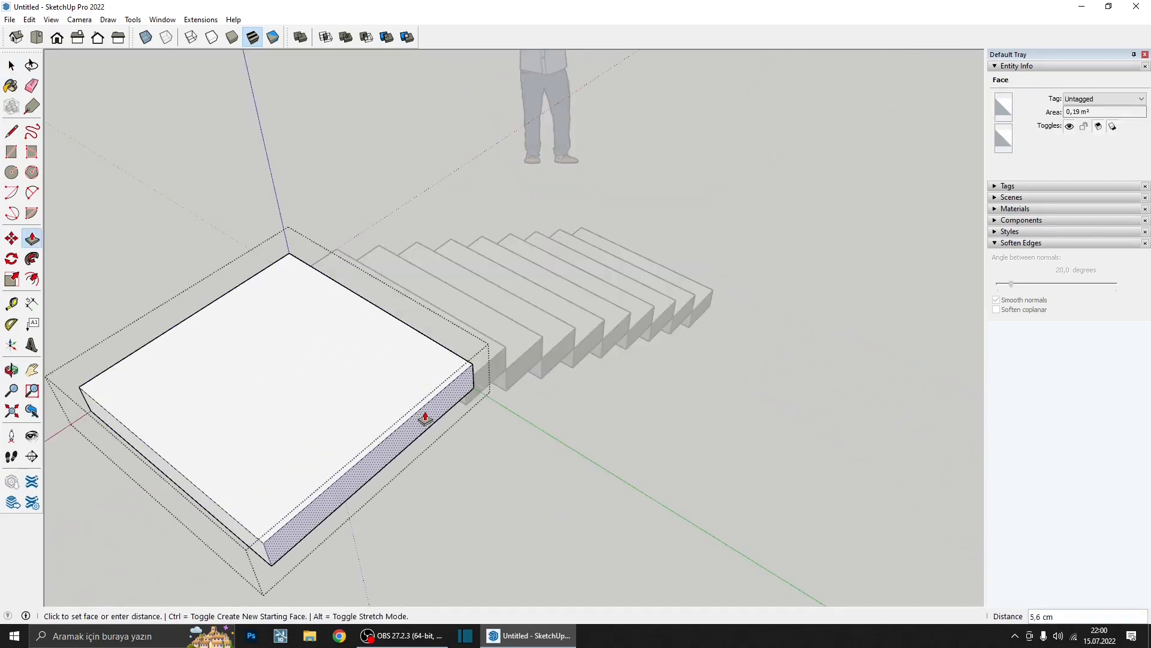
key(Return)
key(space)
key(Escape)
scroll(406, 406, down, 3)
middle_drag(406, 407, 504, 559)
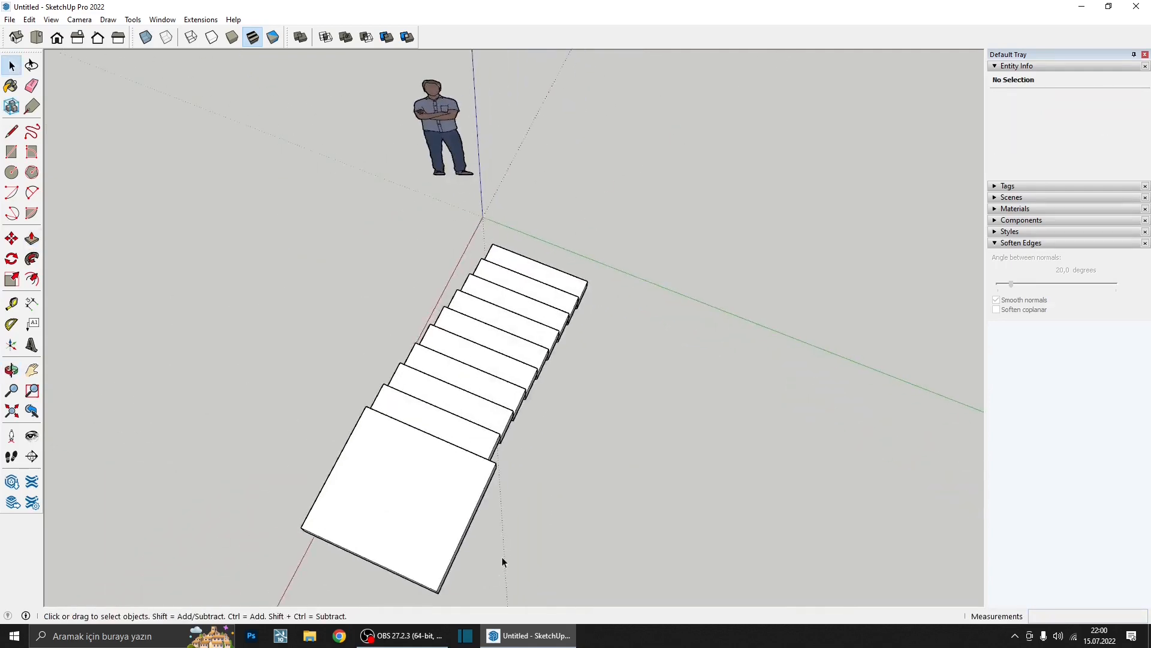
- Copy the landing 130 cm along the green axis so the copy sits directly against the original
scroll(482, 464, up, 4)
middle_drag(482, 465, 560, 344)
scroll(465, 454, down, 4)
scroll(560, 344, down, 3)
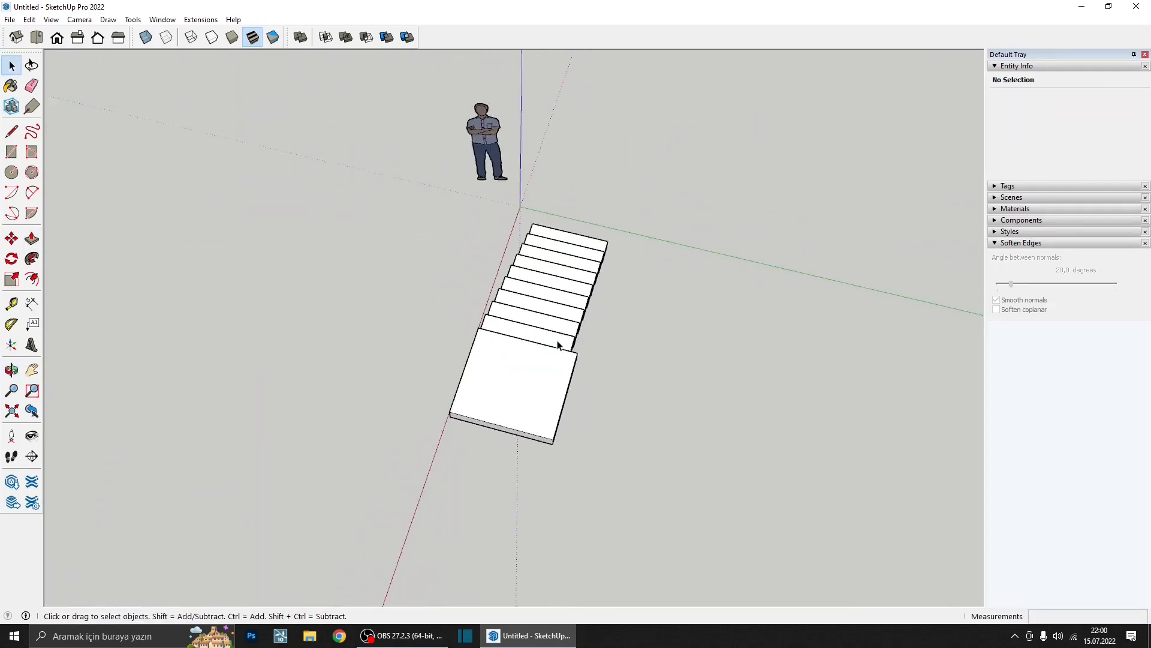
click(510, 359)
middle_drag(479, 354, 550, 321)
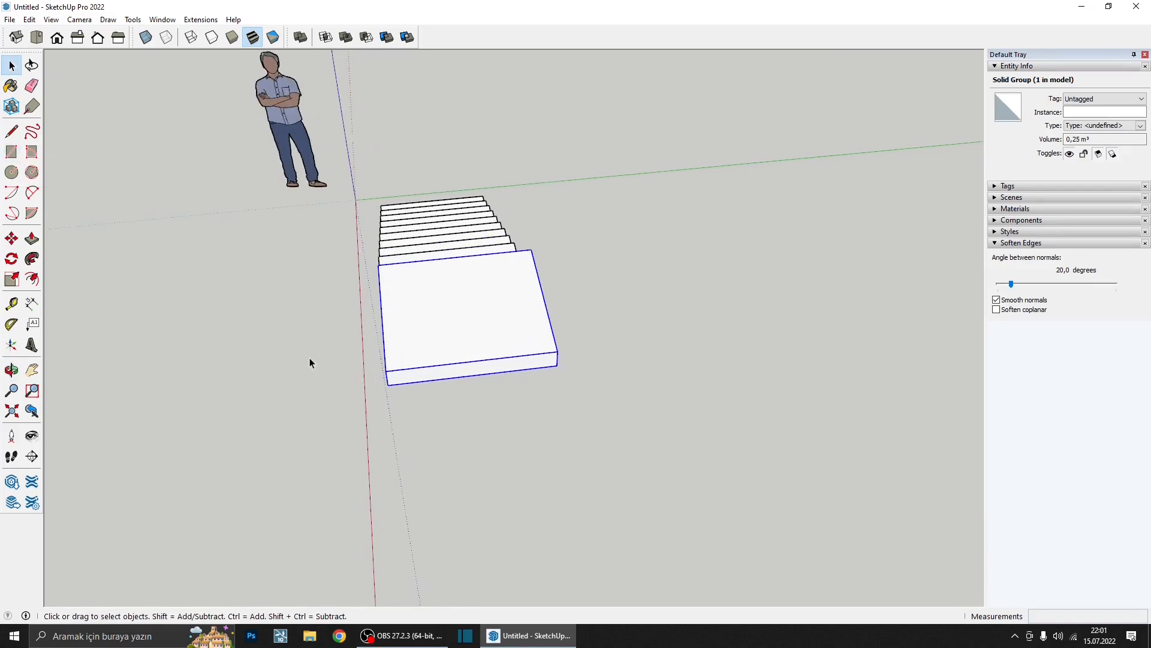
key(m)
key(ctrl)
click(384, 372)
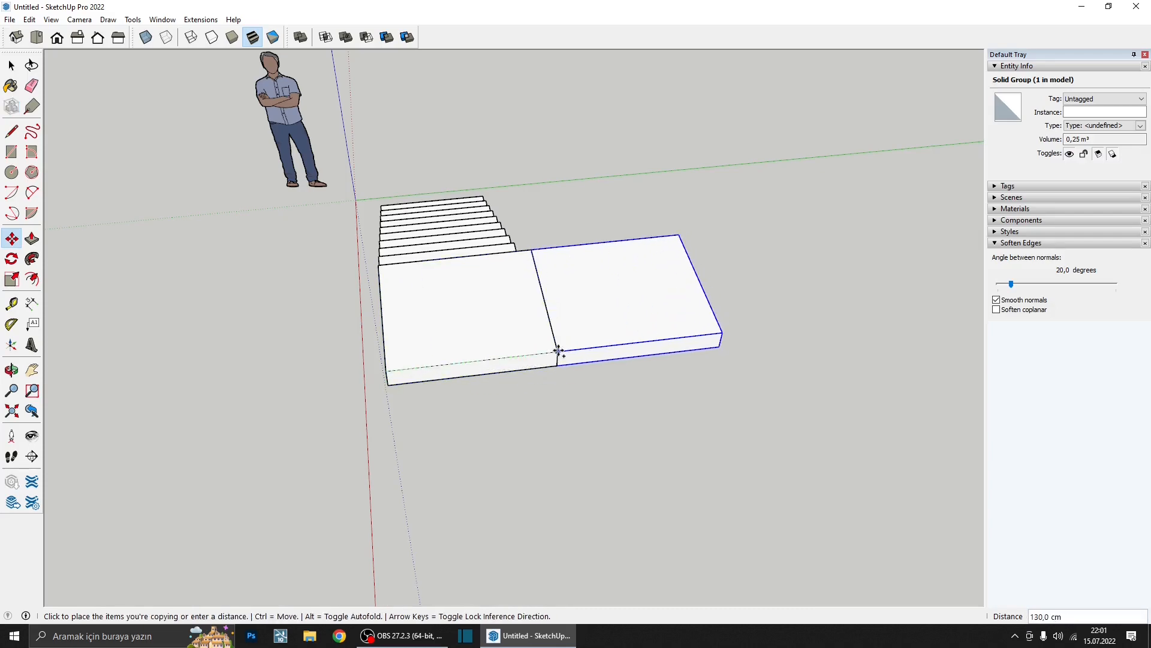
click(558, 351)
scroll(424, 283, down, 2)
middle_drag(423, 283, 488, 329)
scroll(445, 312, up, 2)
key(space)
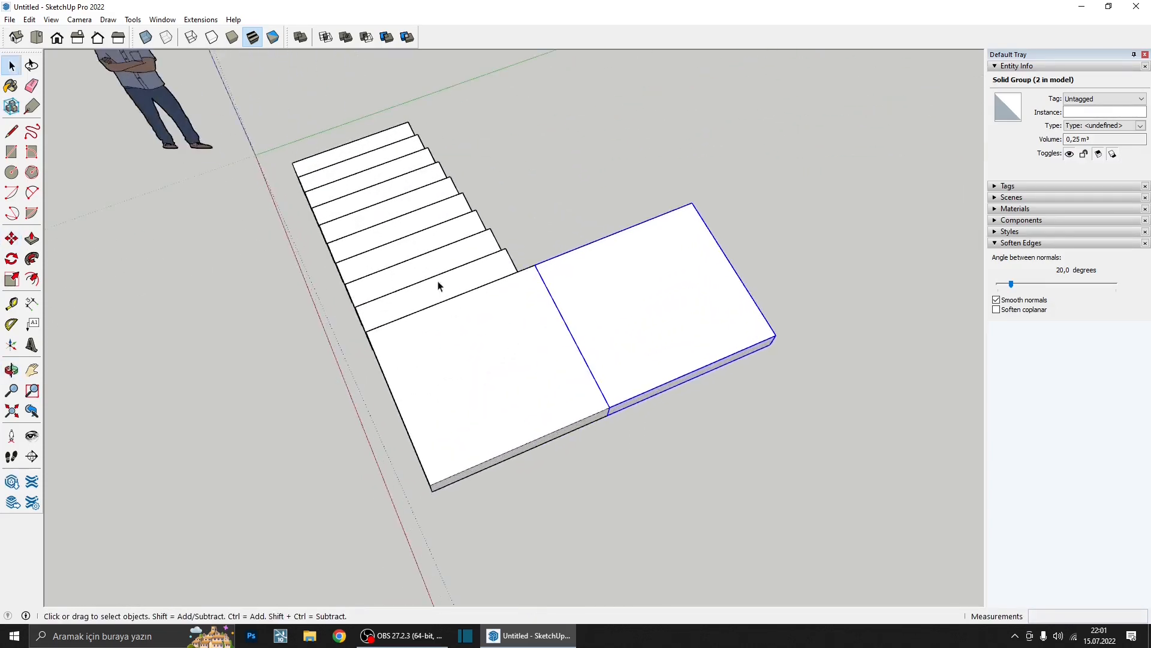
- Select the nine step components and copy the flight from its lowest corner onto the second landing's far inner upper corner
scroll(439, 286, down, 2)
middle_drag(596, 188, 588, 222)
scroll(379, 235, up, 1)
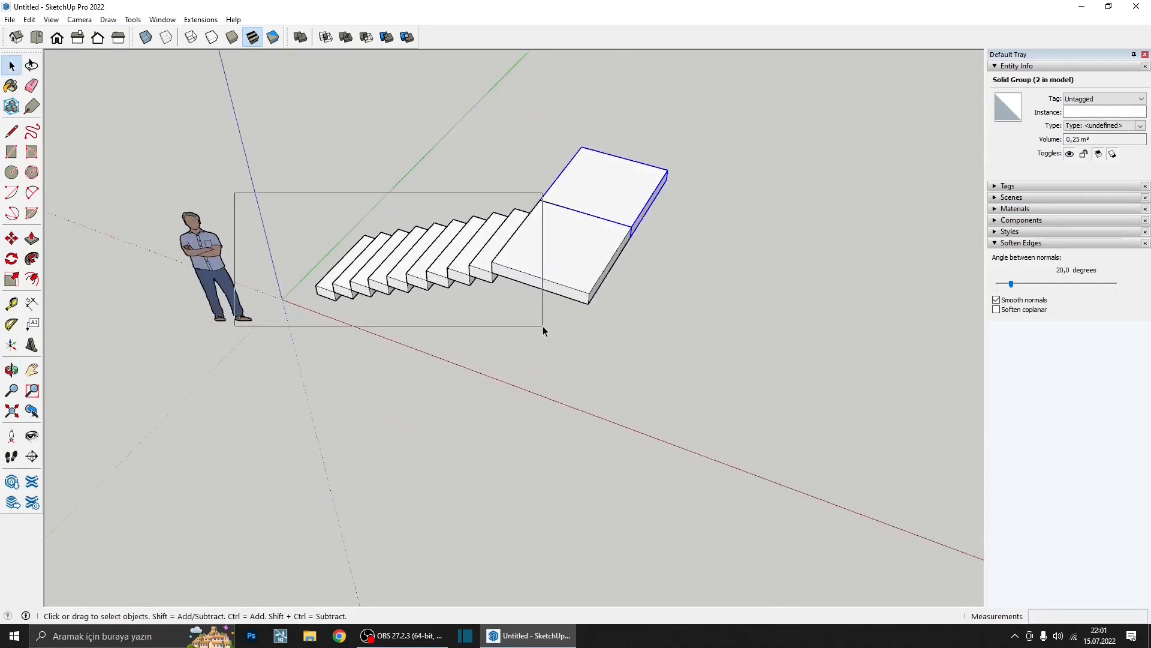
drag(543, 325, 542, 326)
key(m)
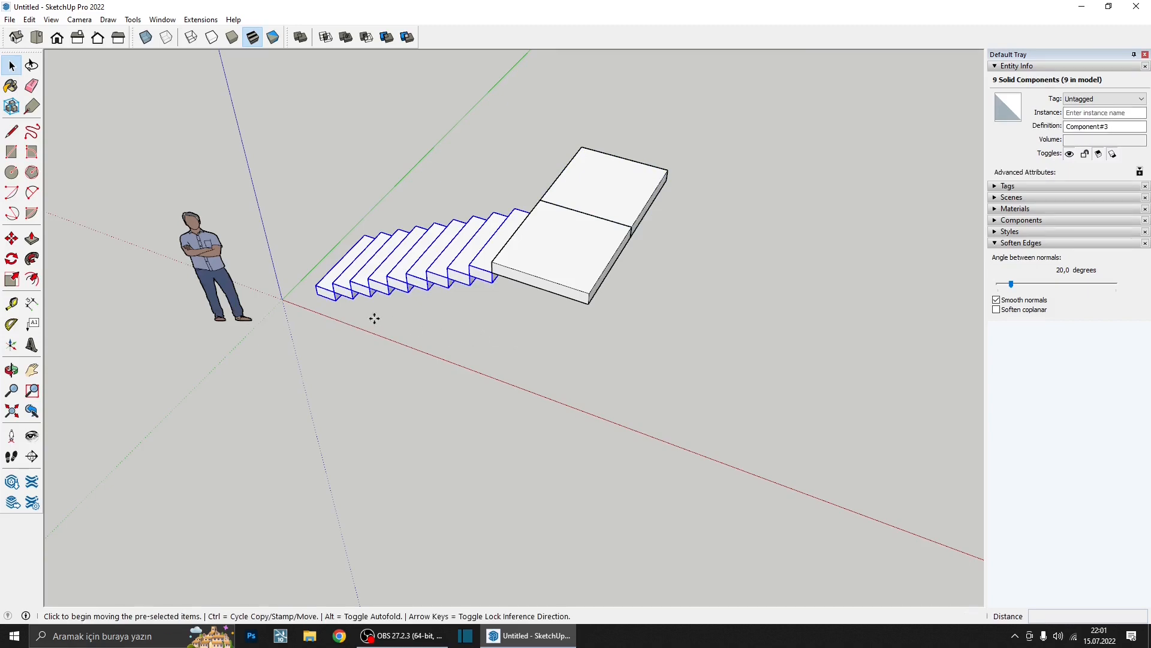
scroll(322, 299, up, 2)
click(312, 289)
key(ctrl)
scroll(417, 410, down, 2)
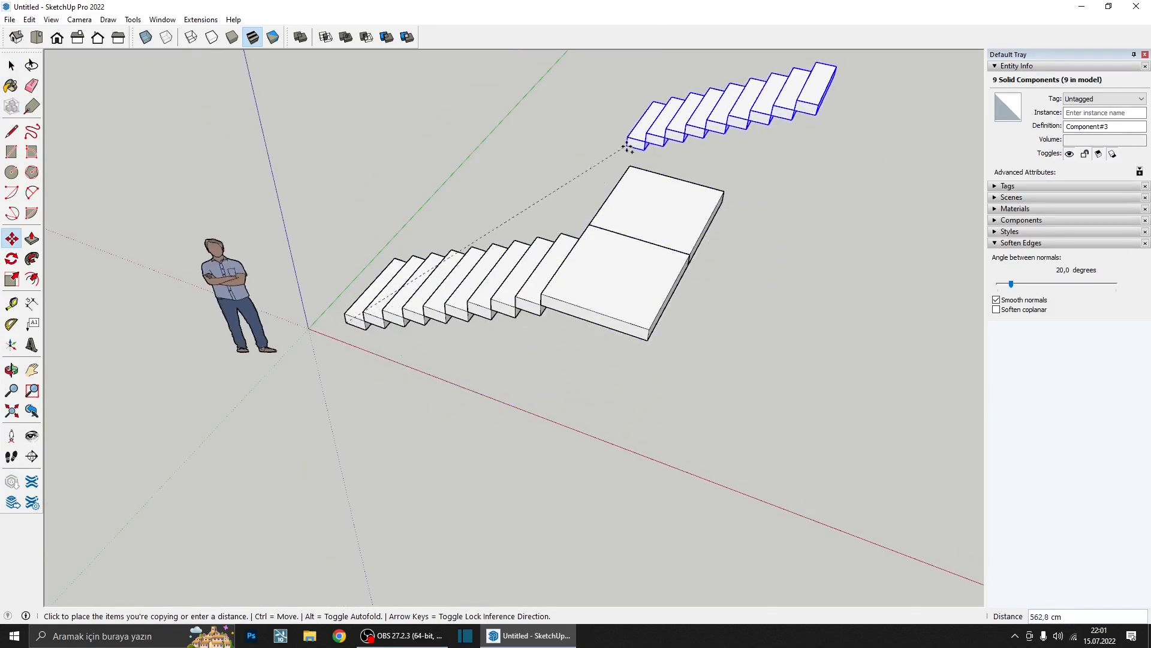
scroll(628, 147, up, 1)
click(631, 172)
scroll(635, 183, up, 2)
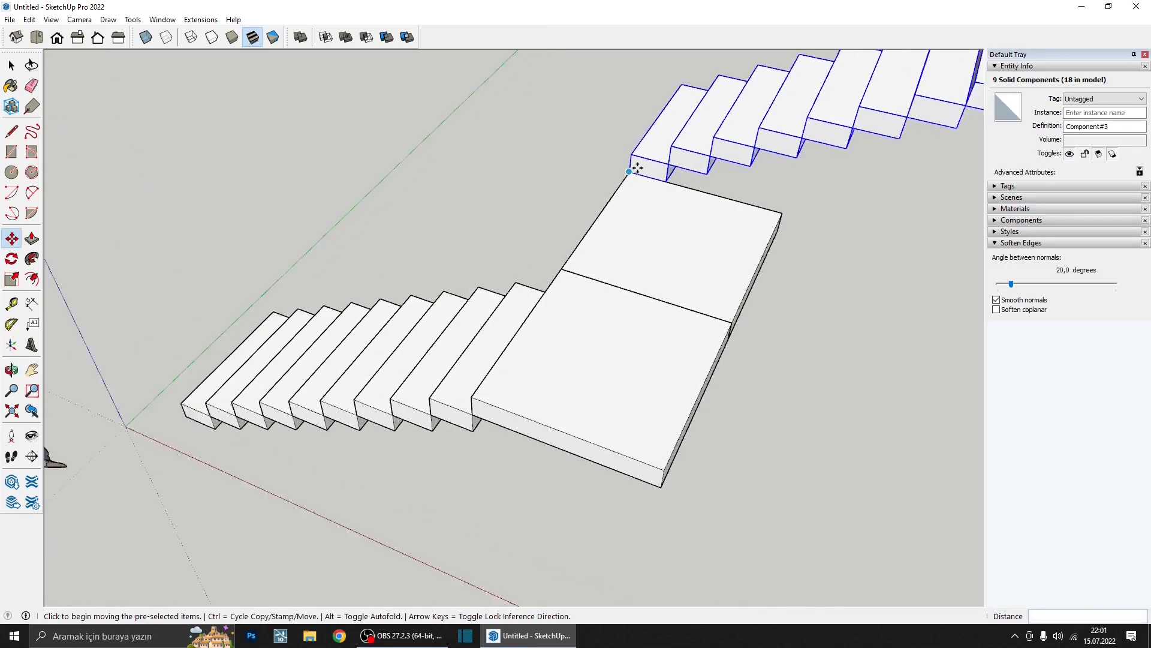
- Rotate the copied flight 180° about its corner on the landing so it climbs back alongside the first flight
click(15, 263)
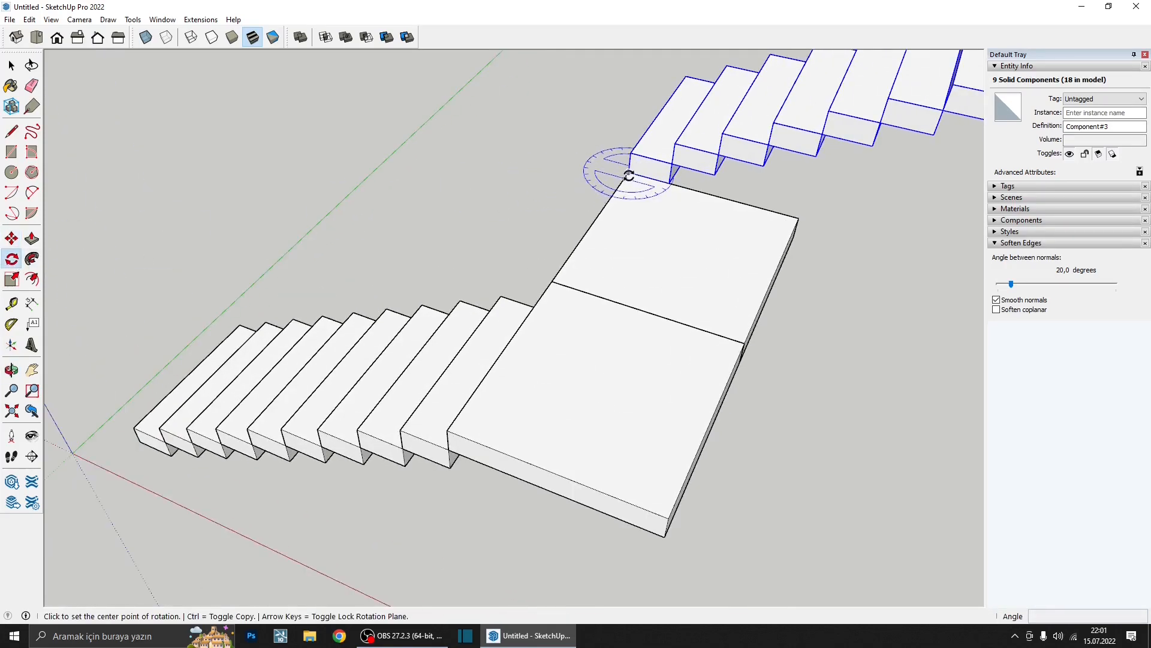
click(670, 181)
click(588, 160)
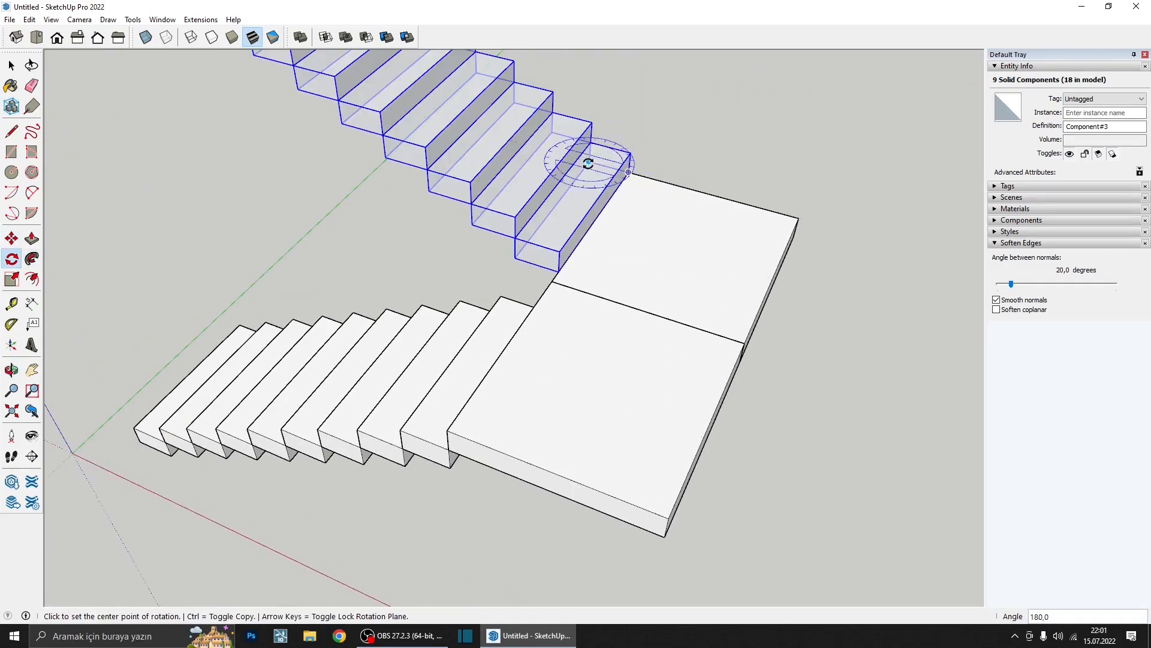
mouse_move(588, 160)
middle_down()
mouse_move(604, 146)
mouse_move(600, 157)
middle_up()
scroll(579, 198, up, 3)
middle_drag(566, 200, 566, 184)
key(space)
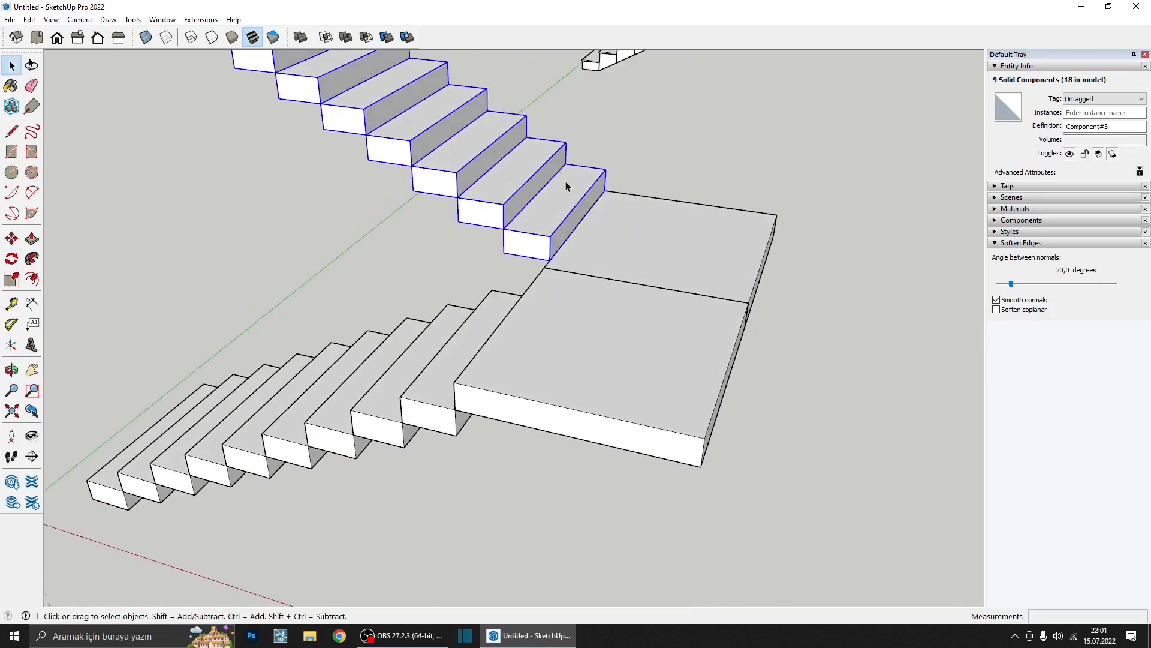
scroll(574, 205, down, 2)
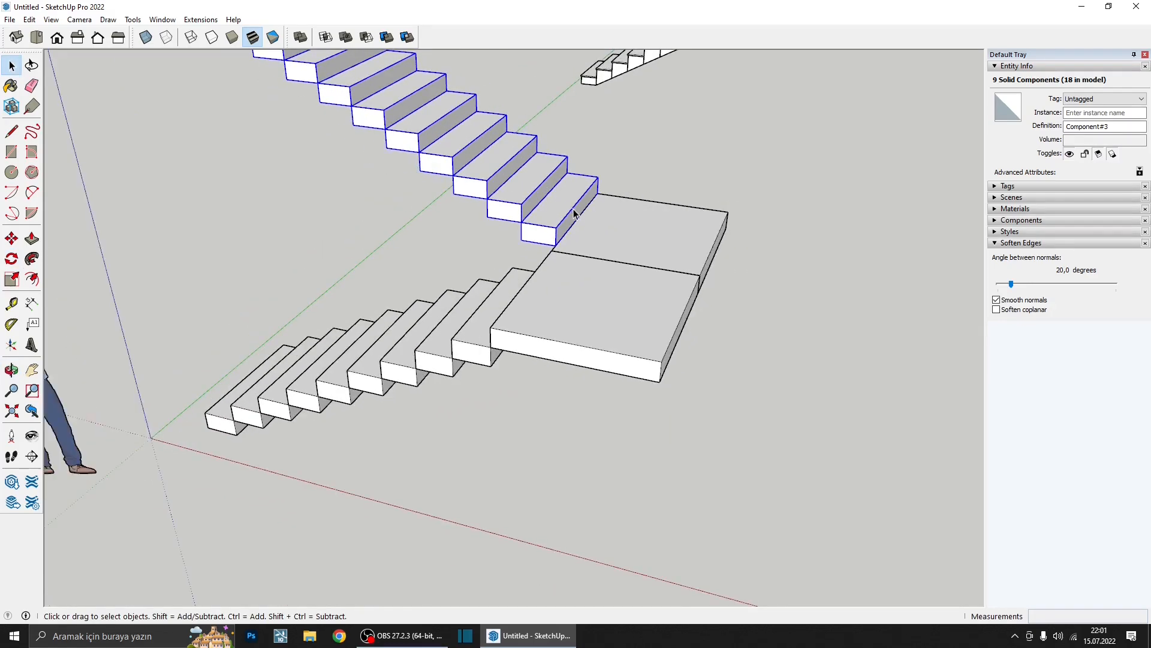
double_click(573, 210)
triple_click(574, 210)
scroll(567, 212, up, 2)
click(567, 212)
scroll(569, 213, down, 2)
middle_drag(569, 213, 577, 180)
middle_drag(341, 327, 218, 410)
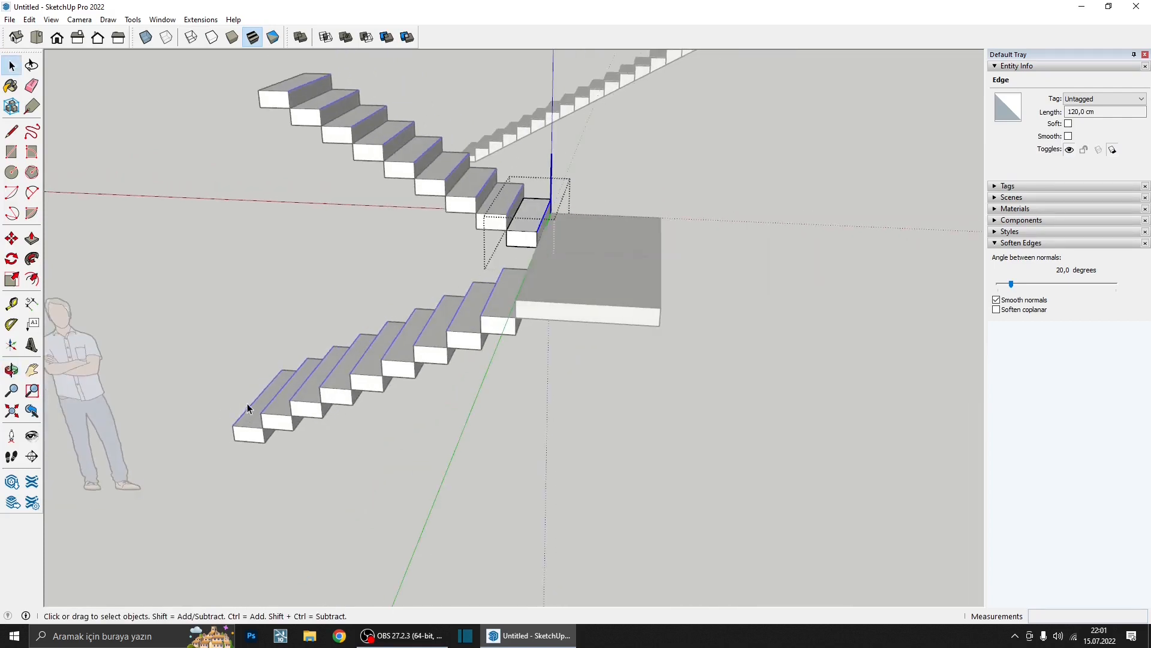
click(483, 276)
middle_drag(483, 276, 512, 296)
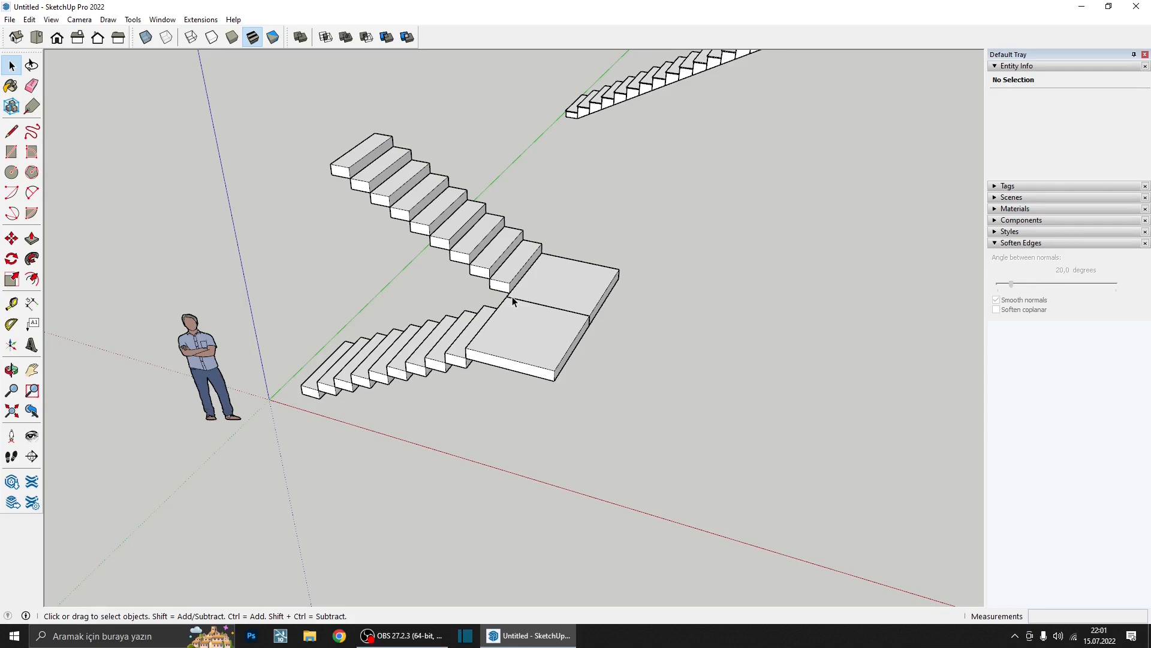
- Merge the two landing groups into a single solid with Outer Shell
scroll(512, 296, up, 4)
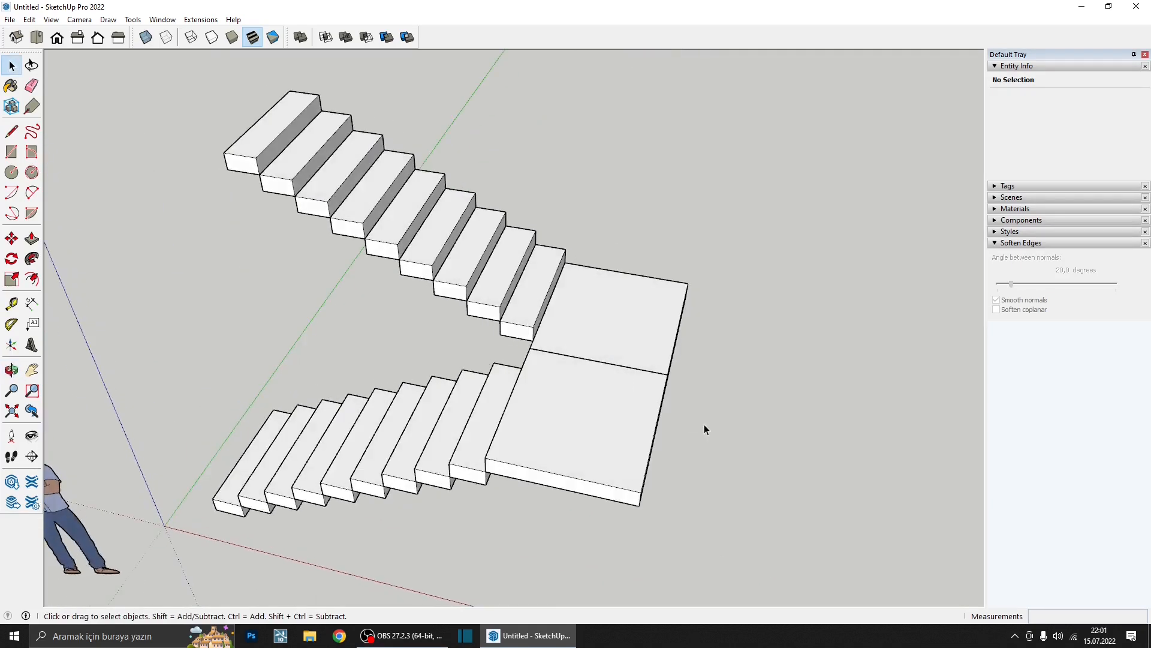
click(643, 337)
middle_drag(643, 337, 342, 259)
click(300, 37)
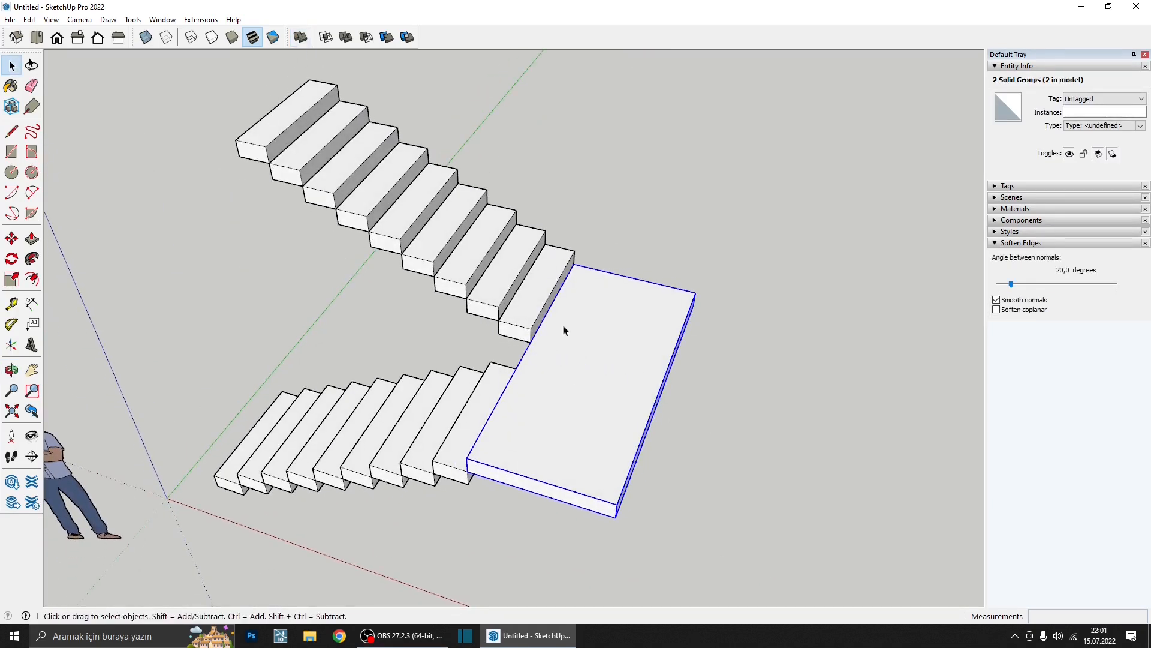
- Edit the step component and move its lower riser-side edge down to the step below's bottom corner, forming a sloped underside
scroll(563, 326, down, 3)
scroll(562, 305, up, 3)
middle_drag(540, 322, 935, 156)
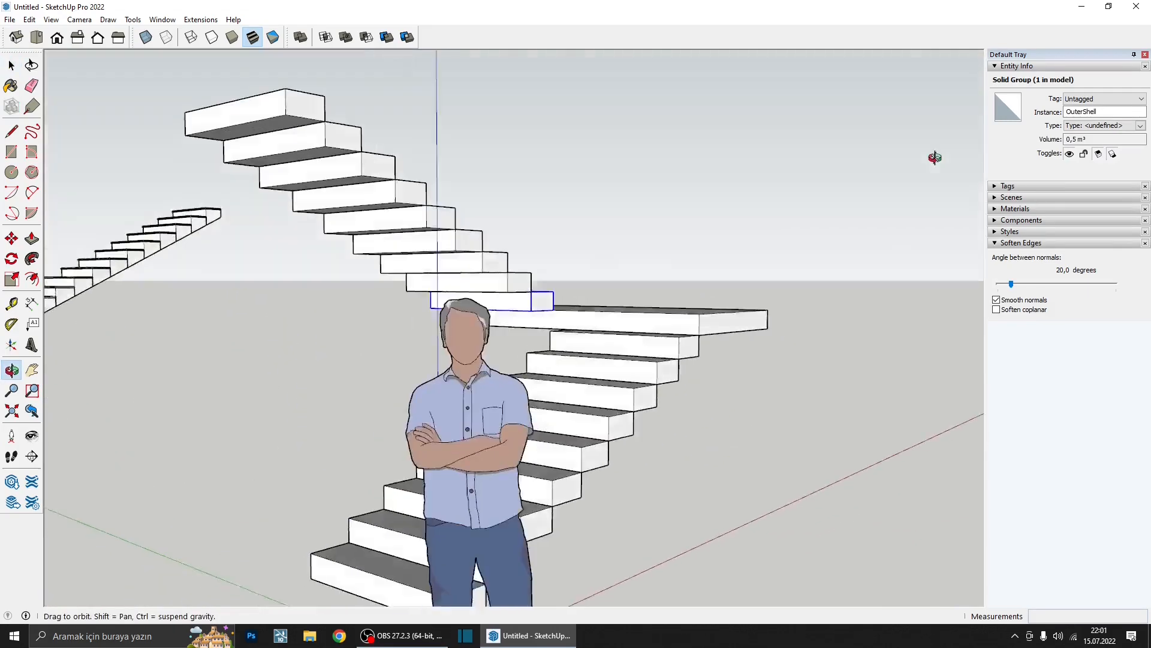
scroll(539, 298, up, 2)
middle_drag(539, 298, 445, 262)
scroll(534, 307, up, 3)
double_click(445, 266)
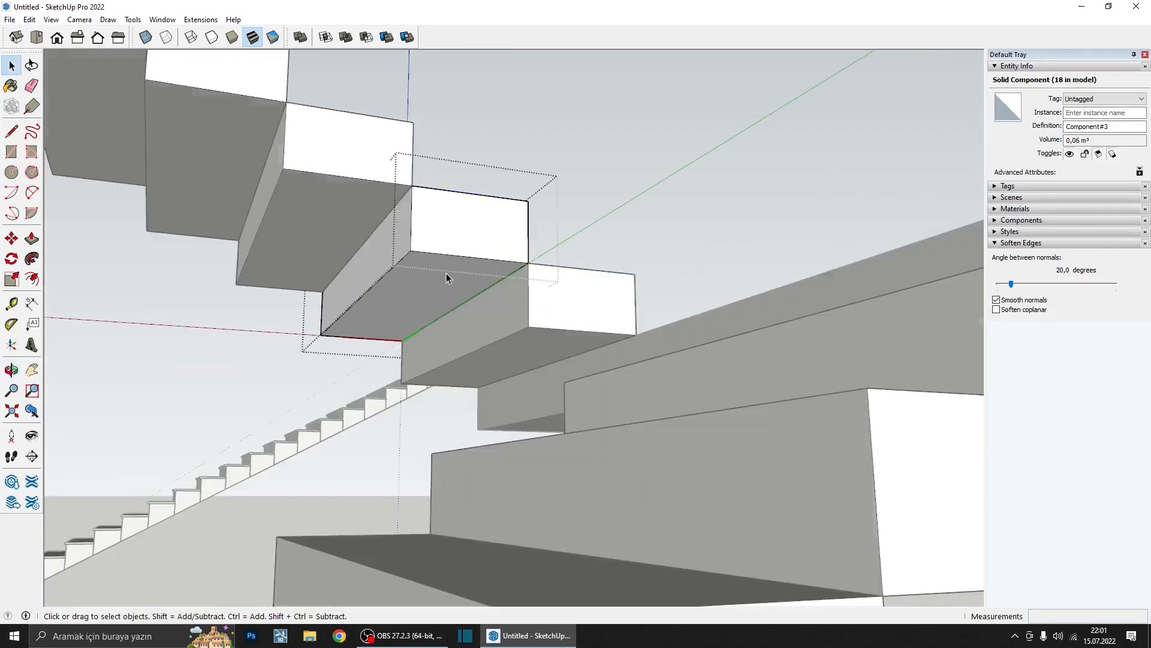
click(498, 290)
key(m)
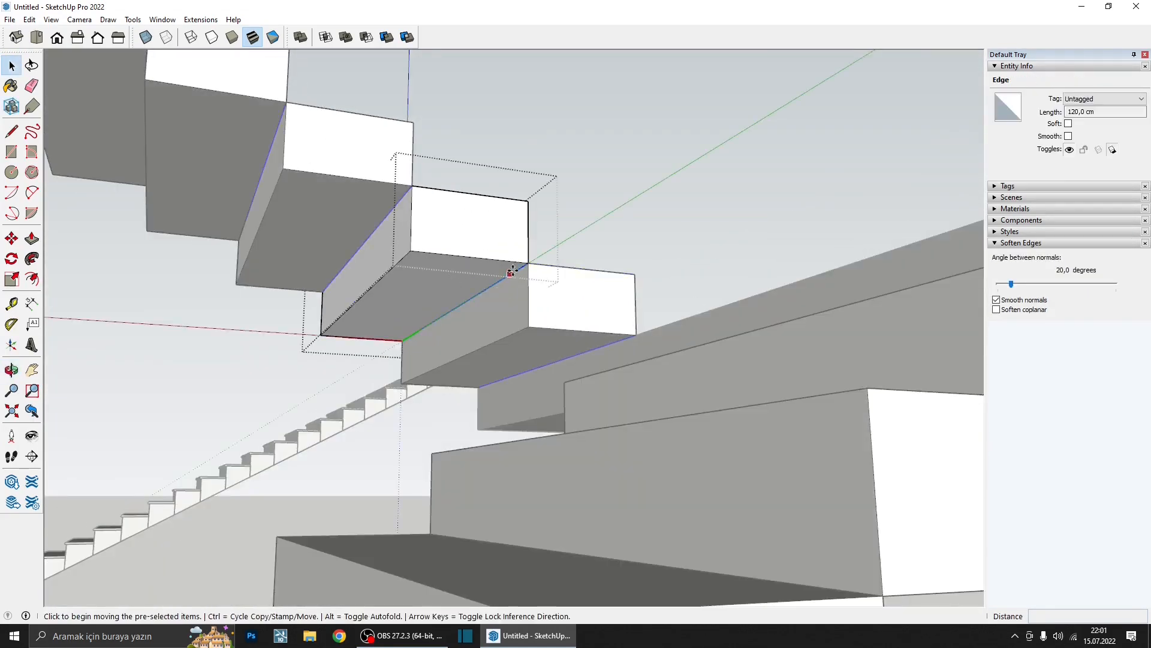
click(528, 263)
click(528, 328)
scroll(529, 330, down, 3)
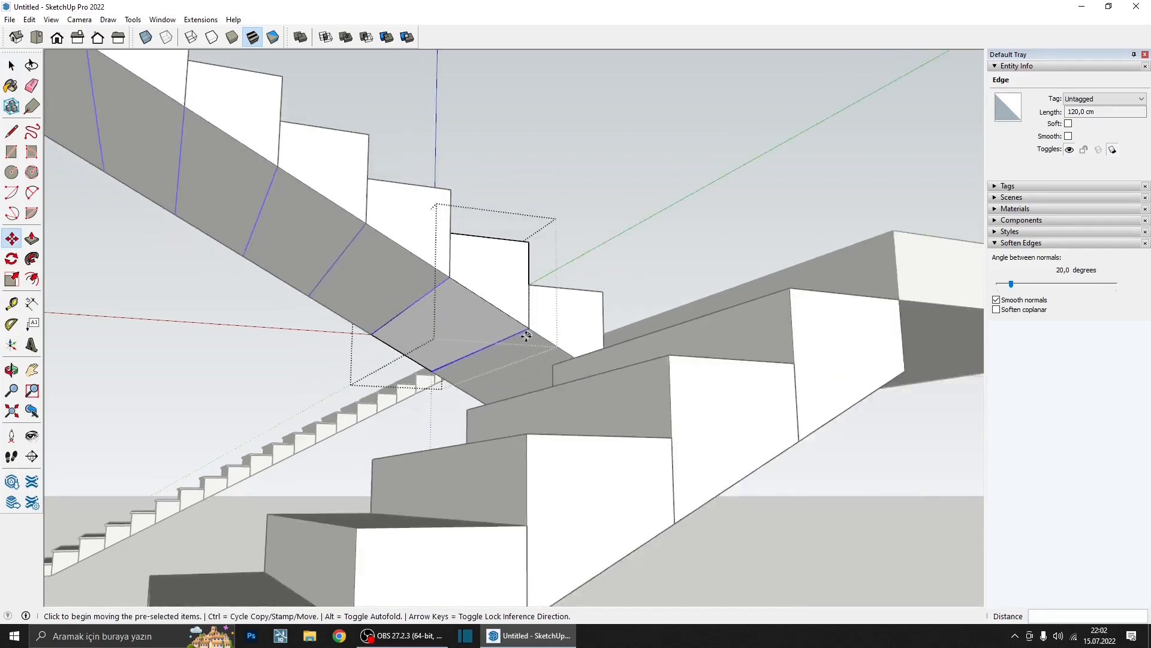
key(space)
click(531, 342)
- Try to thicken the merged landing by extruding its underside 16 cm downward
middle_drag(528, 333, 362, 401)
scroll(533, 341, down, 4)
scroll(602, 363, up, 1)
scroll(547, 348, down, 5)
shift+middle_drag(277, 437, 345, 462)
scroll(343, 463, up, 2)
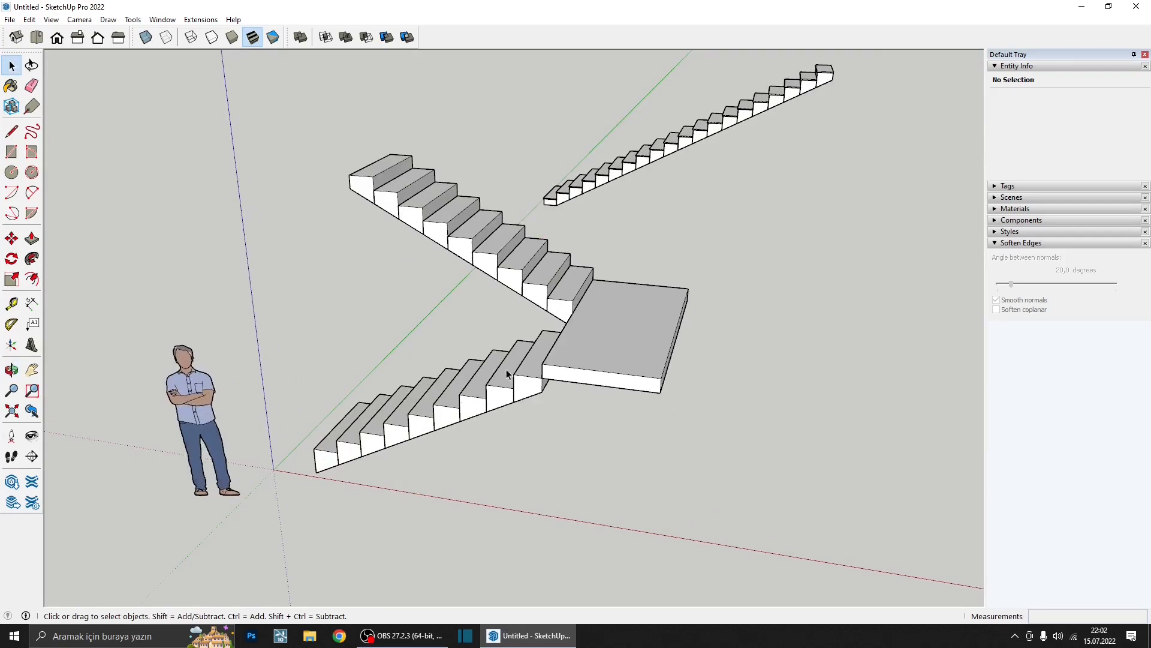
middle_drag(524, 355, 593, 96)
double_click(587, 220)
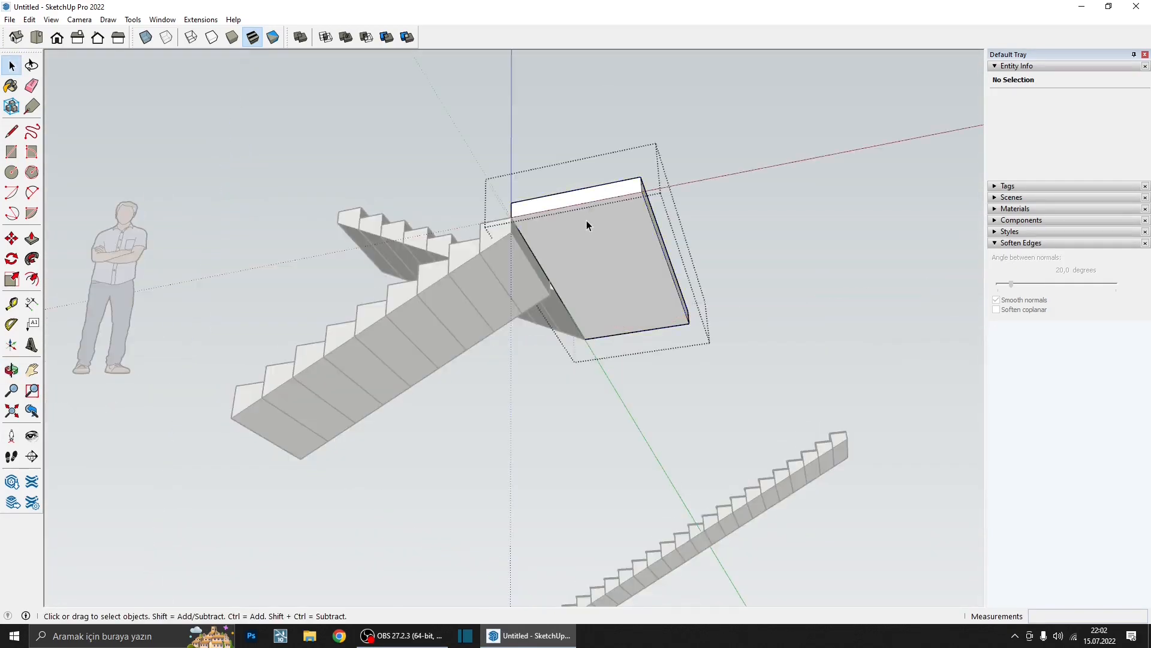
key(p)
click(570, 230)
click(514, 235)
scroll(517, 239, down, 2)
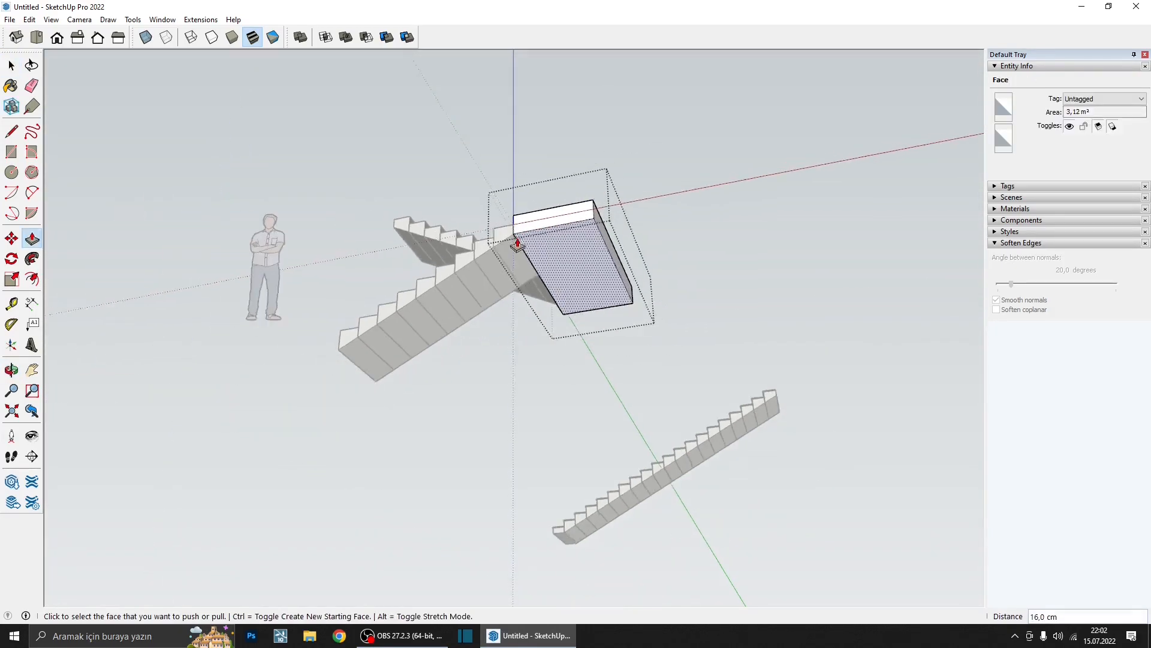
- Return the steps to their rectangular, flat-bottomed shape and close the step component
middle_drag(518, 243, 731, 438)
scroll(642, 414, up, 3)
key(space)
click(569, 430)
scroll(594, 430, down, 4)
middle_drag(579, 373, 493, 314)
scroll(479, 371, down, 3)
double_click(482, 360)
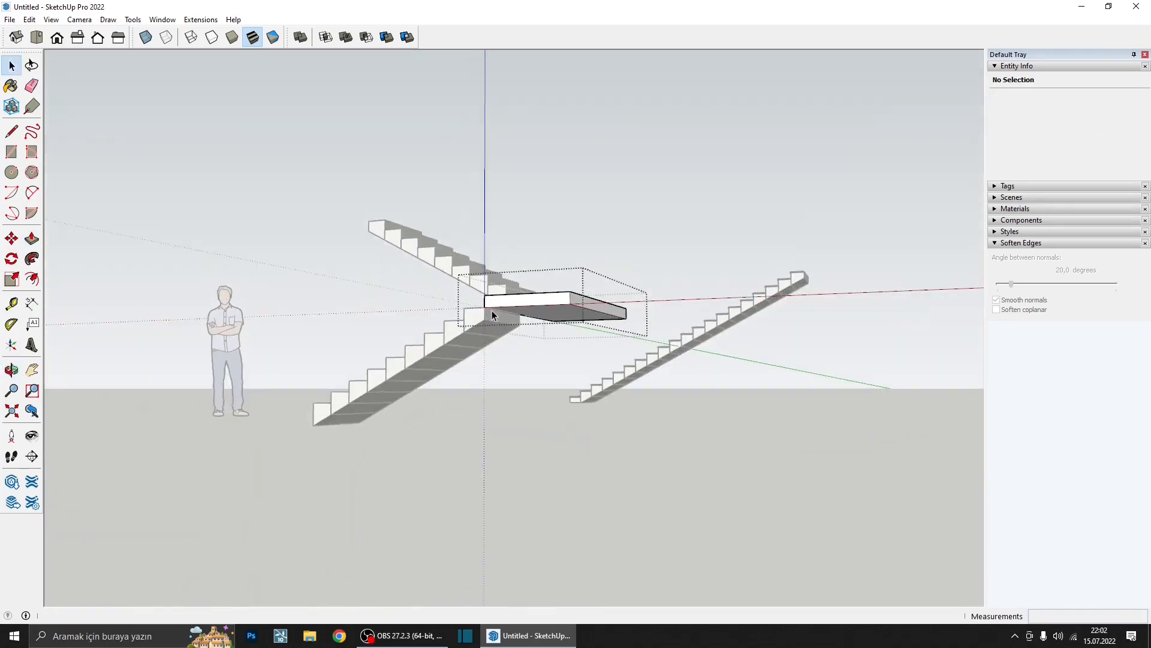
key(Escape)
scroll(492, 318, up, 4)
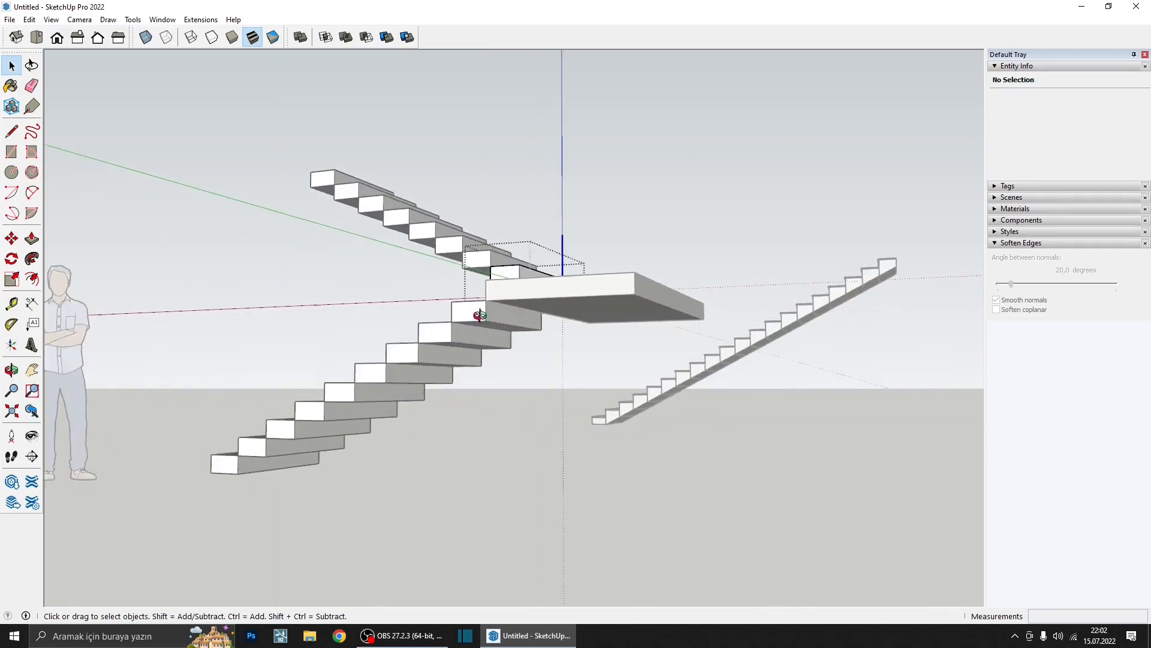
middle_drag(510, 314, 833, 483)
scroll(608, 328, down, 8)
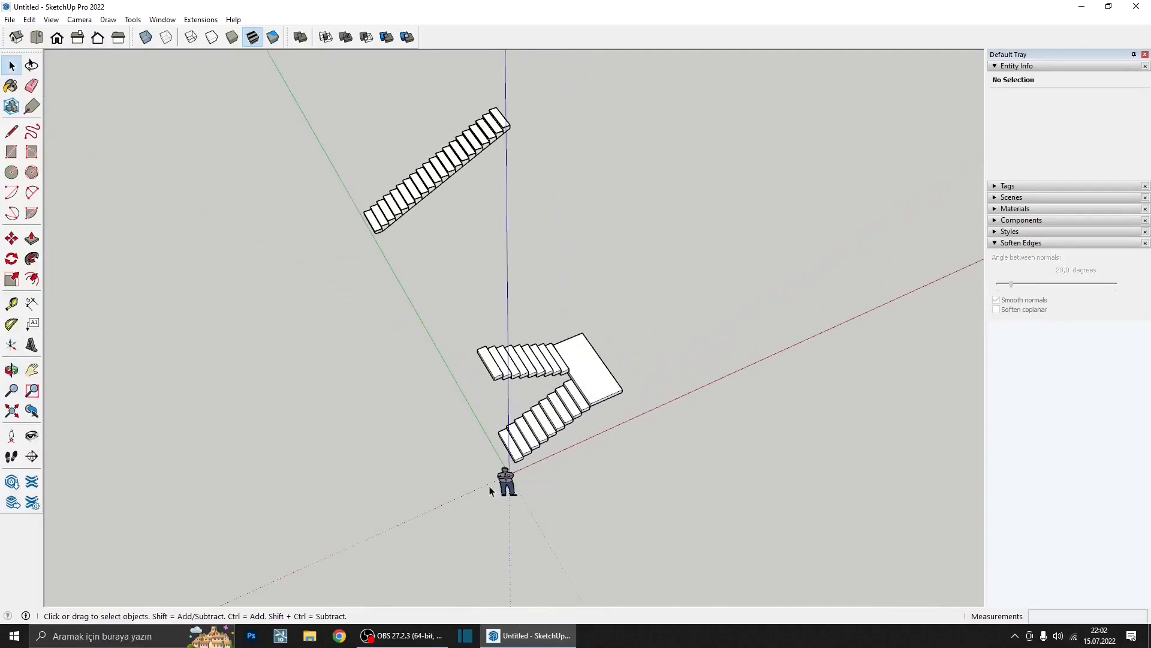
- Delete the scale figure standing near the origin
click(514, 486)
scroll(517, 484, up, 3)
key(Delete)
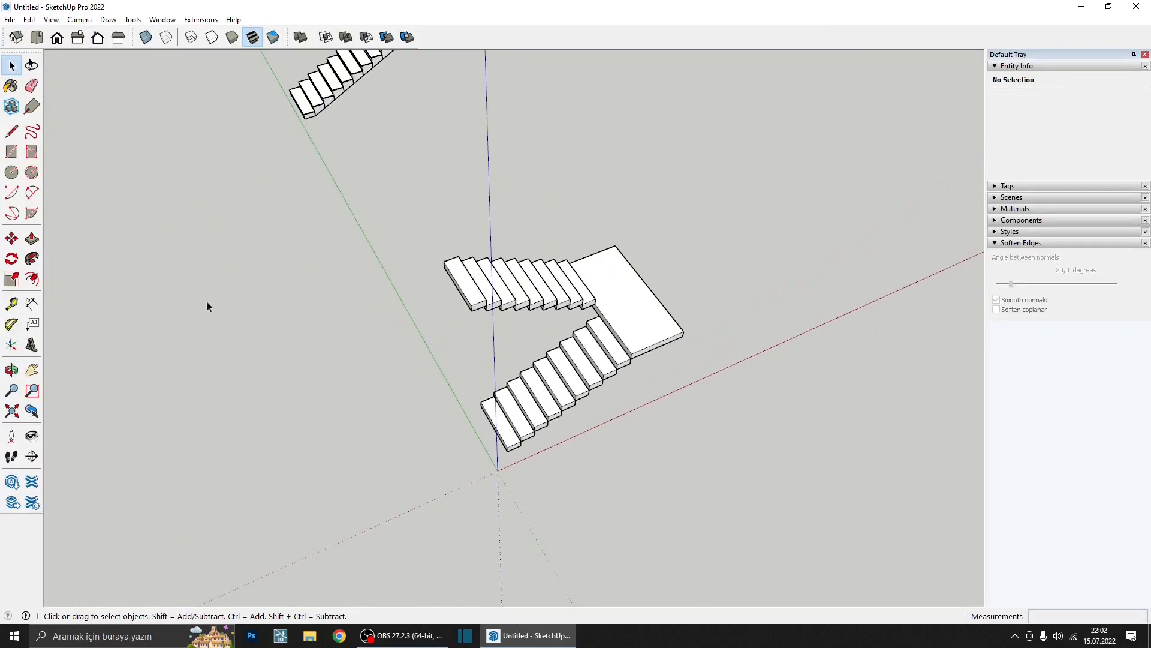
- Draw a vertical rectangular wall face along the lower flight's outer side, from the bottom step's lower corner to the landing's far edge
click(12, 133)
scroll(531, 438, up, 5)
click(469, 469)
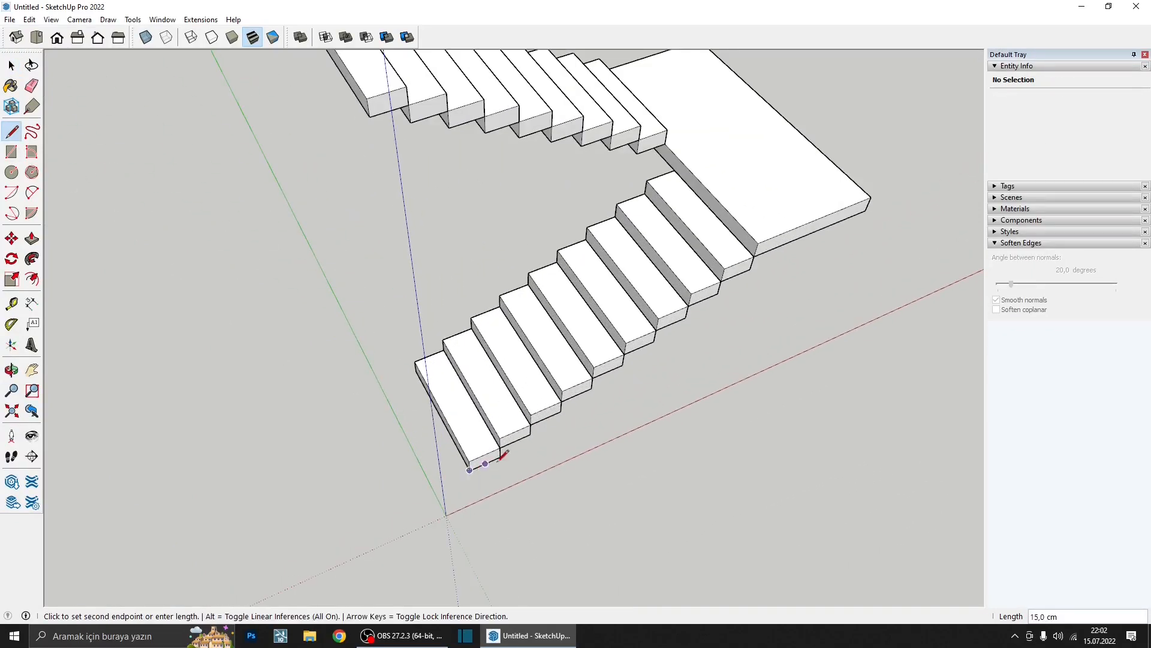
scroll(704, 362, down, 4)
scroll(539, 380, up, 3)
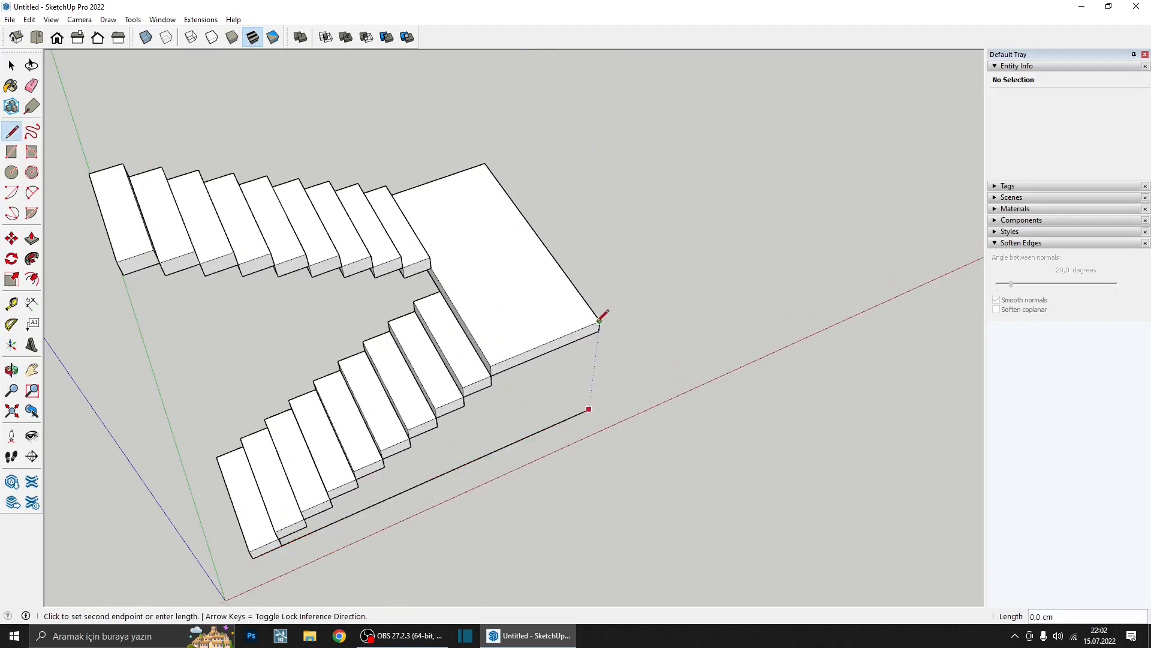
scroll(599, 318, down, 2)
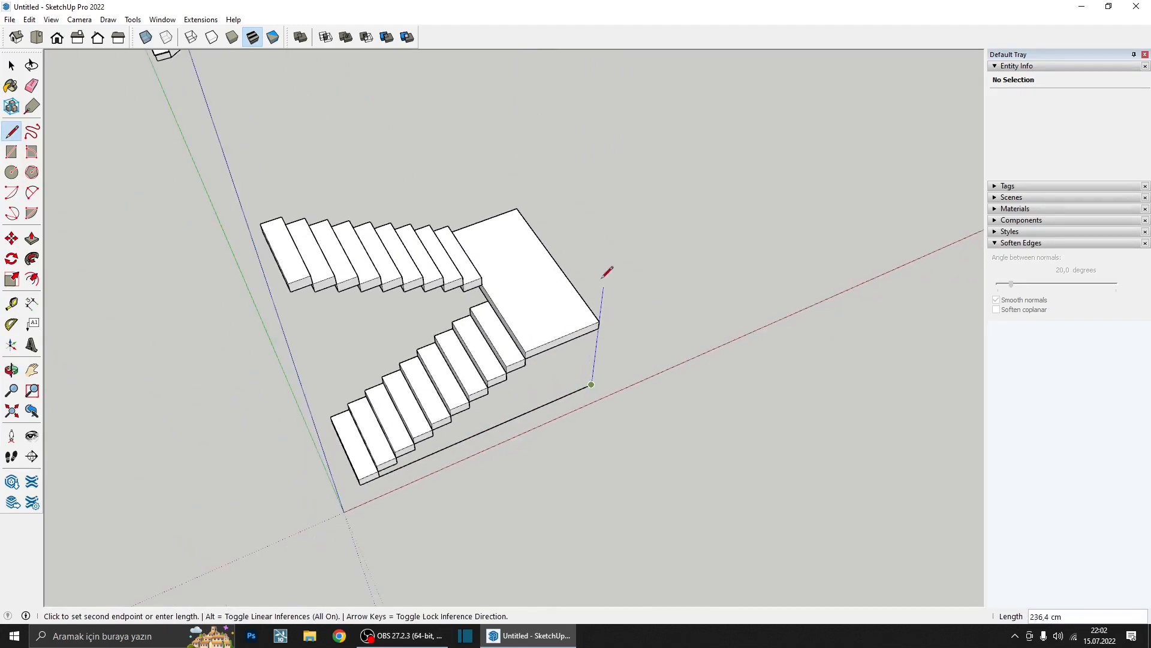
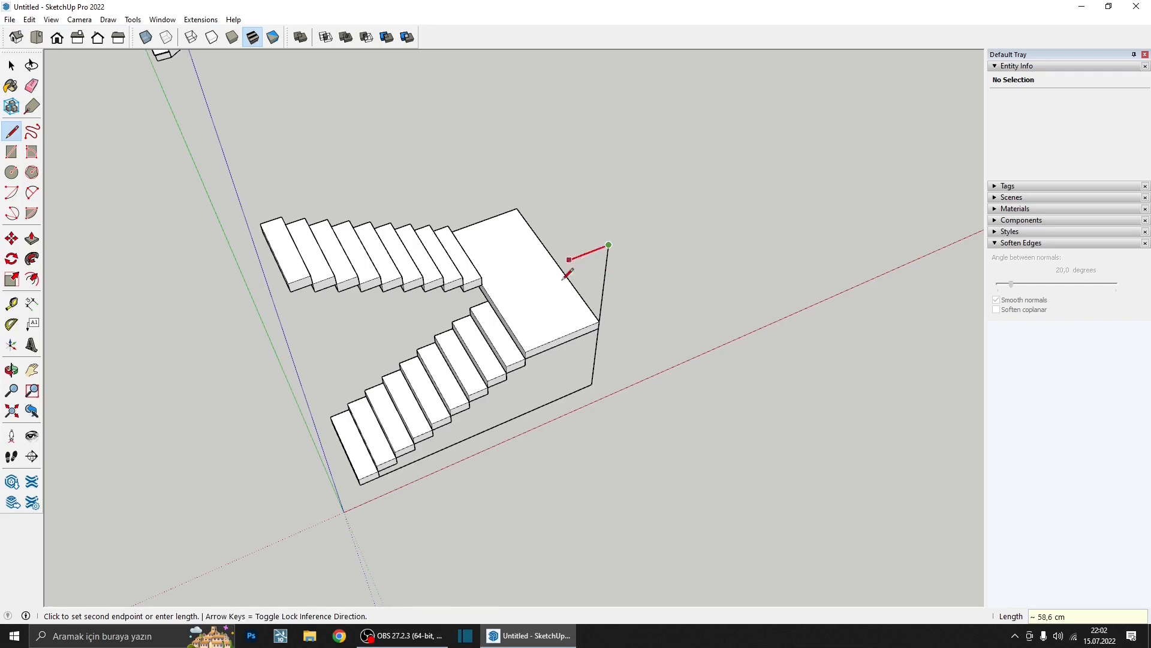
click(361, 483)
- Extrude the vertical face outward into a solid wall beside the lower flight
middle_drag(361, 483, 576, 353)
key(p)
click(571, 349)
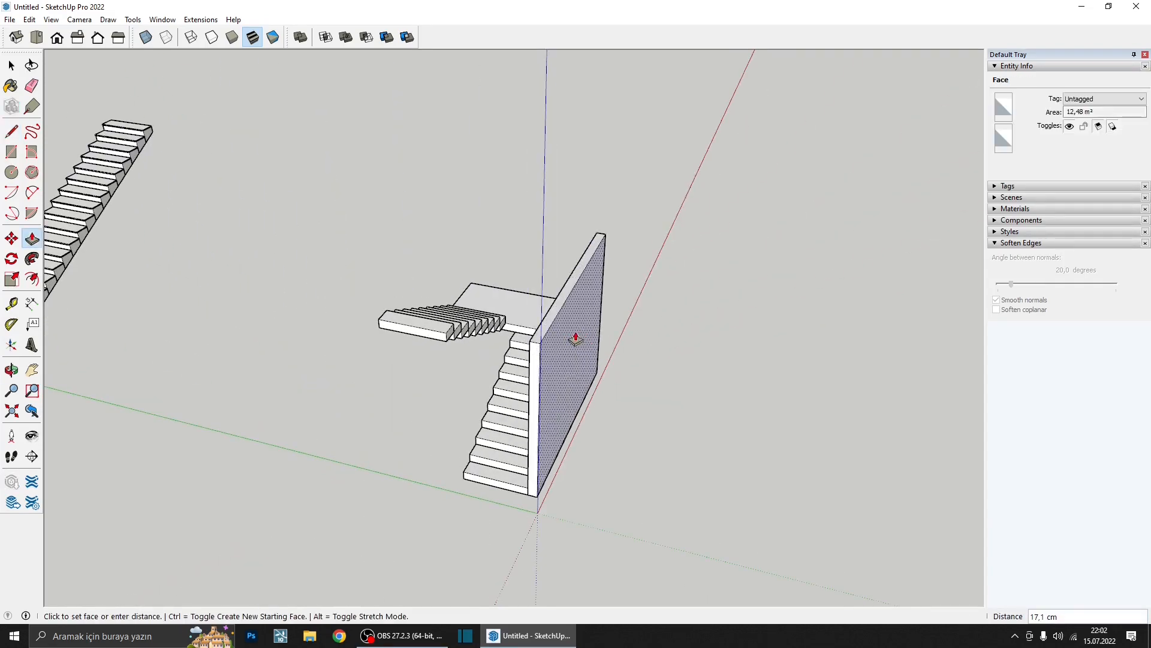
click(576, 338)
key(space)
- Select the whole wall beside the lower flight and make it a group
middle_drag(576, 331, 753, 236)
scroll(753, 237, up, 1)
middle_drag(457, 231, 463, 204)
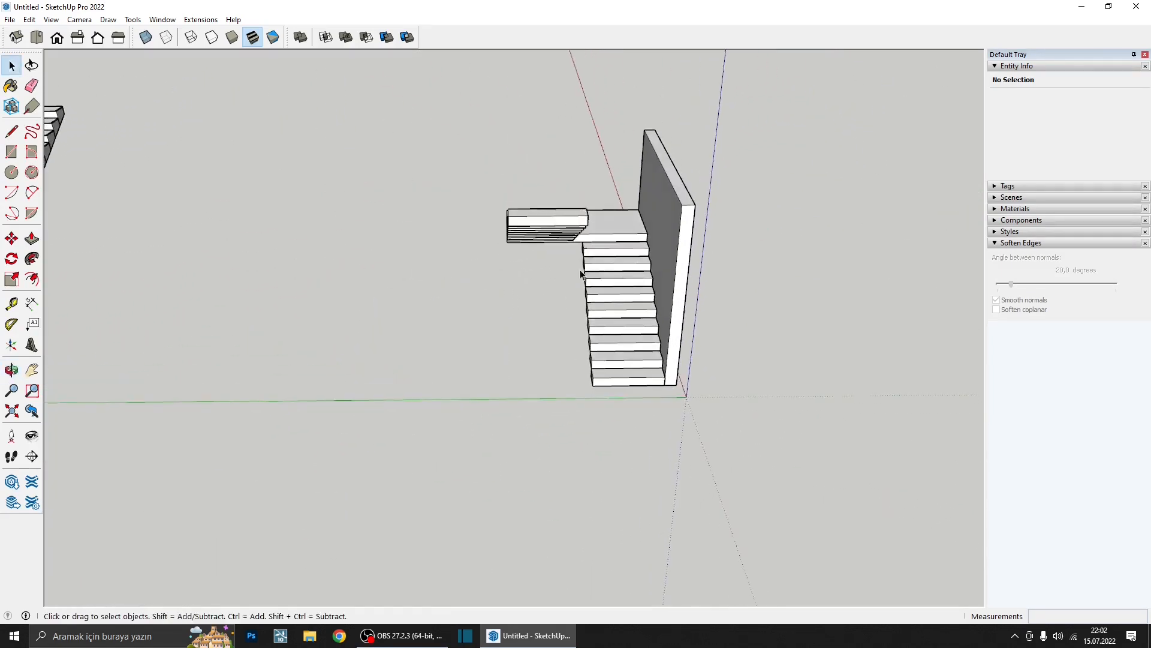
scroll(650, 288, up, 4)
middle_drag(658, 304, 682, 310)
scroll(683, 309, up, 1)
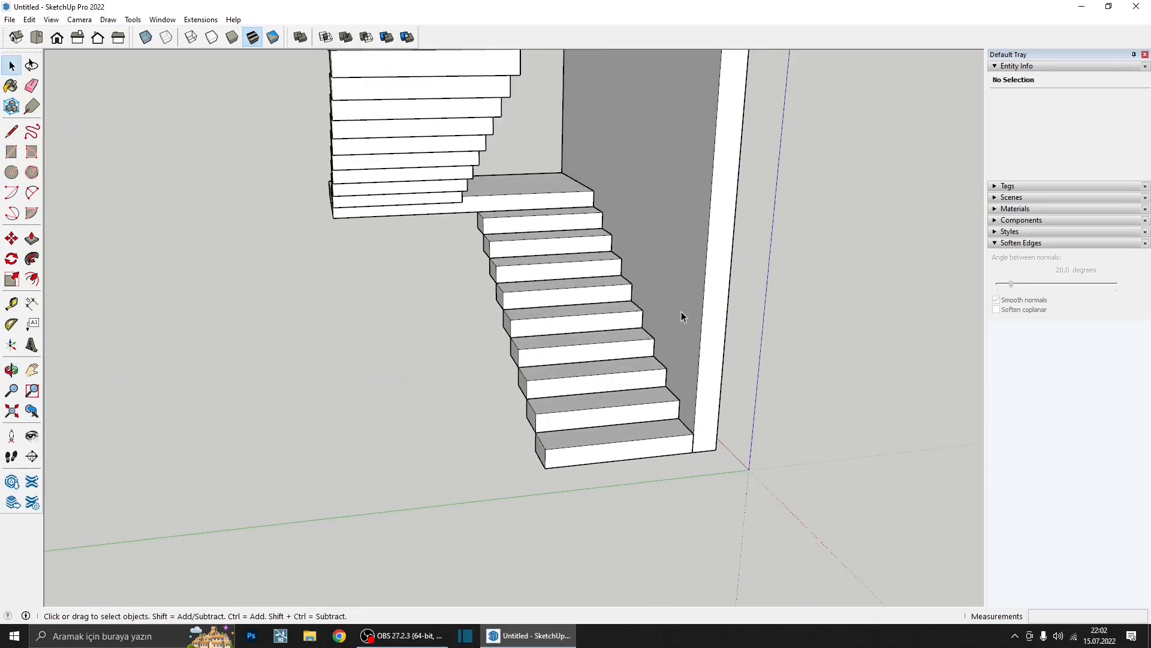
scroll(635, 314, down, 3)
middle_drag(598, 361, 670, 325)
click(670, 325)
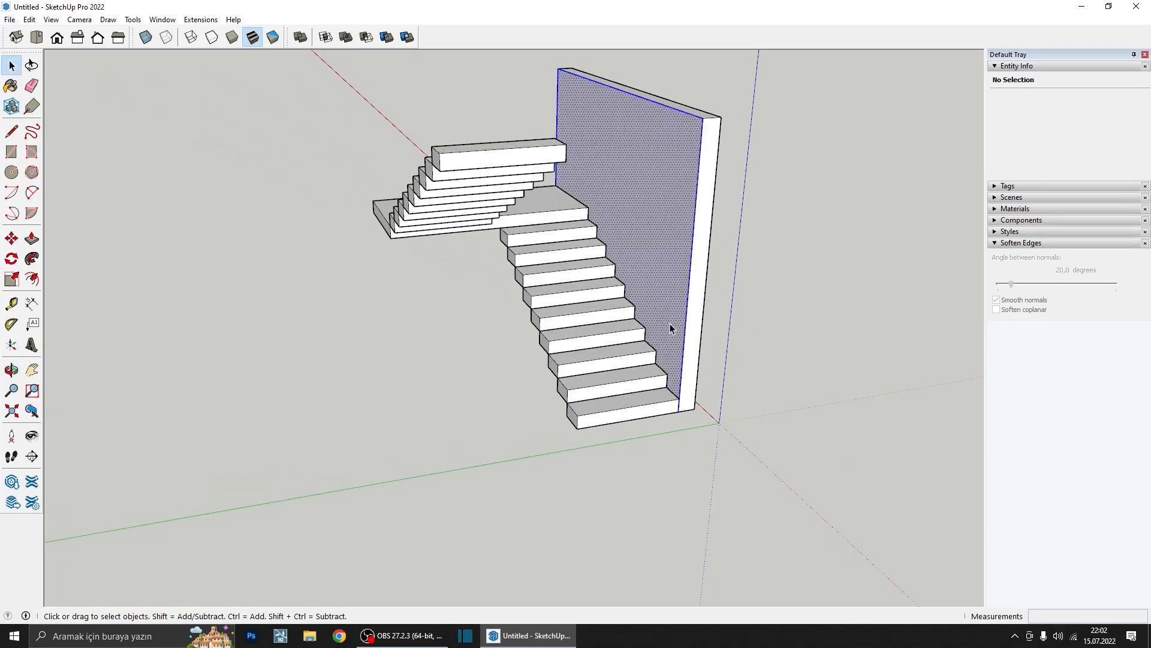
right_click(672, 325)
click(711, 428)
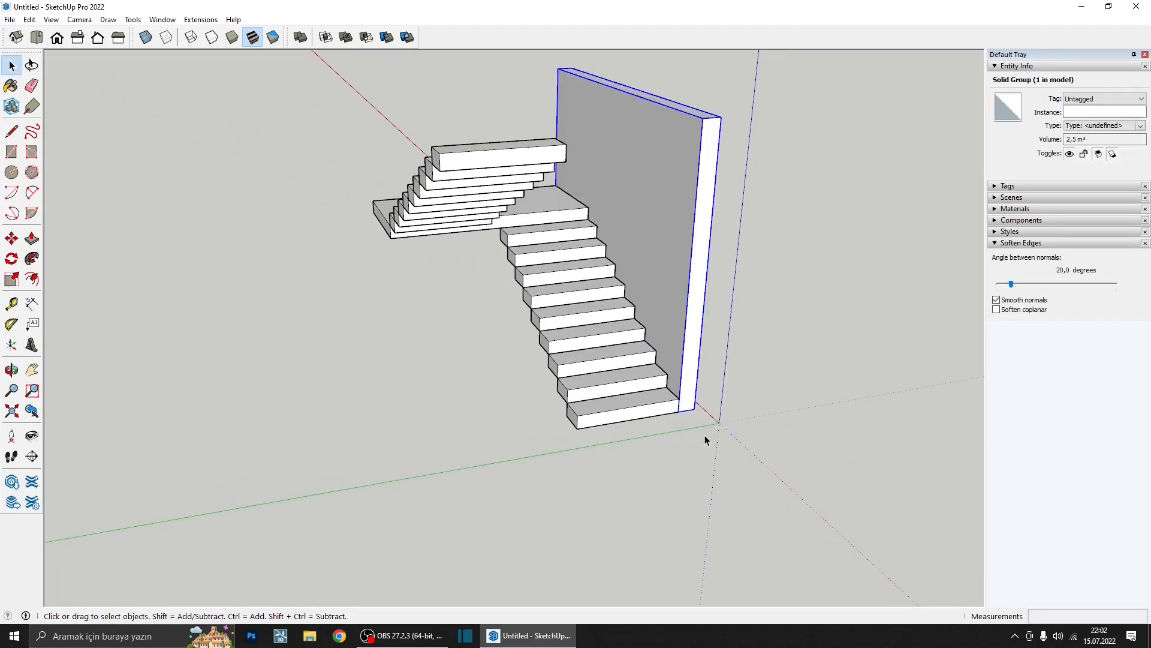
- Copy the wall group 280 cm across to the outer side of the upper flight
key(m)
click(693, 410)
key(ctrl)
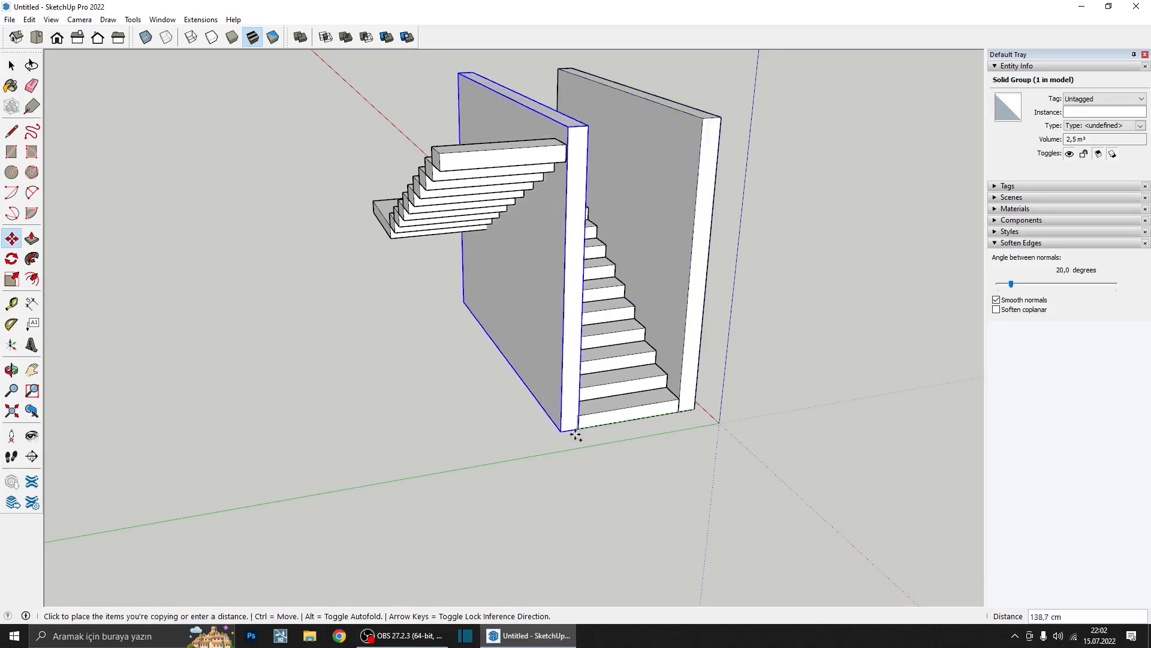
click(442, 163)
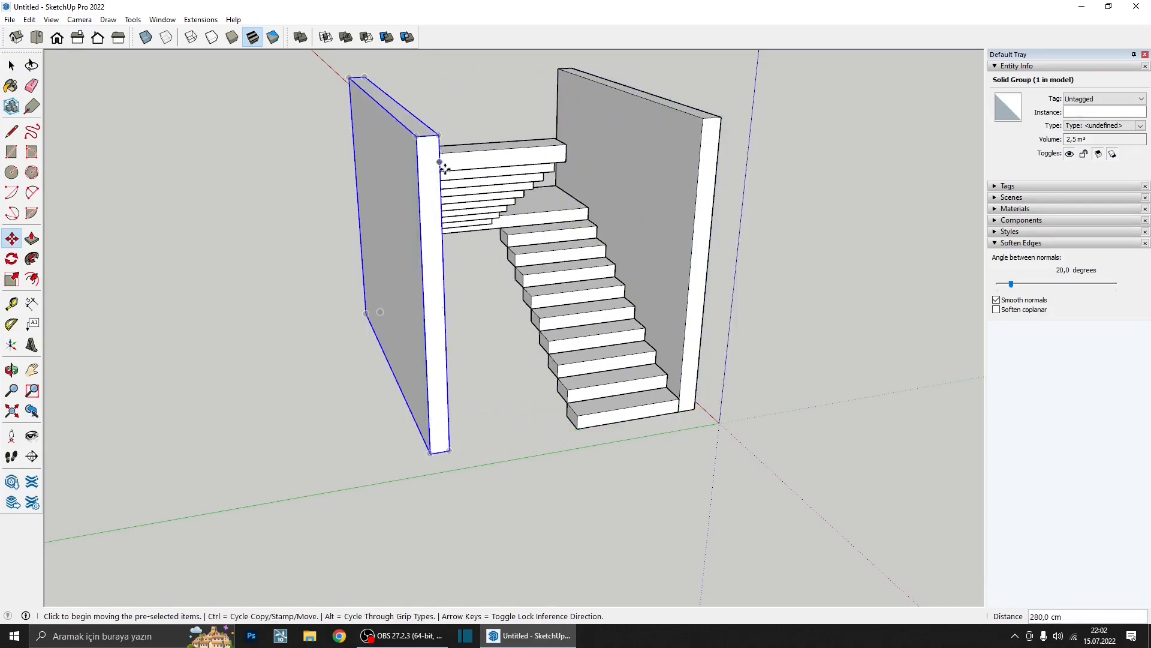
- Copy the upper flight's wall about 390.5 cm along its own length, from its front top corner to its rear one
middle_drag(442, 164, 385, 266)
middle_drag(573, 179, 621, 267)
scroll(449, 262, up, 2)
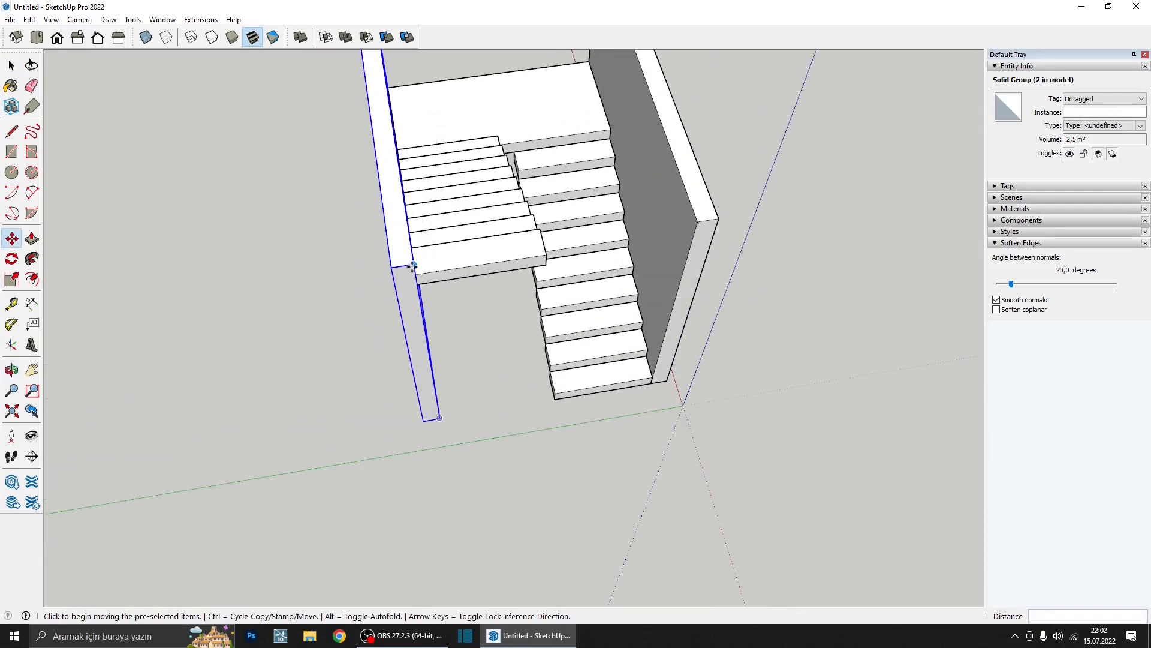
click(411, 265)
key(ctrl)
scroll(475, 234, down, 4)
click(413, 123)
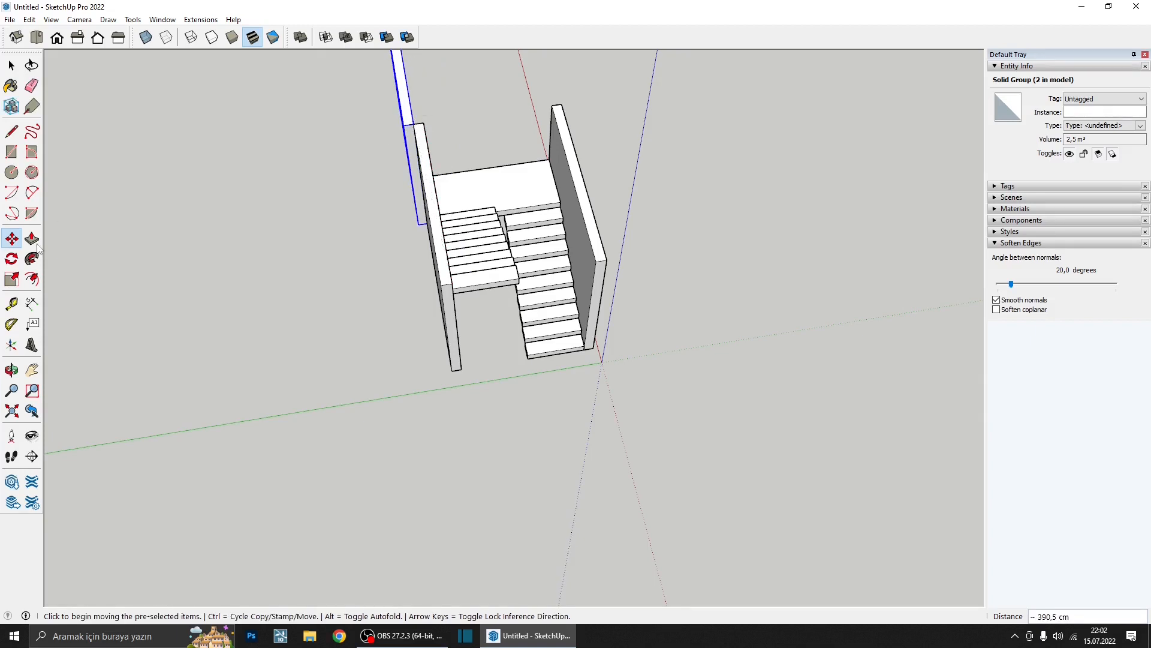
- Rotate the new wall copy 90° about its corner so it runs across behind the landing
key(q)
click(416, 124)
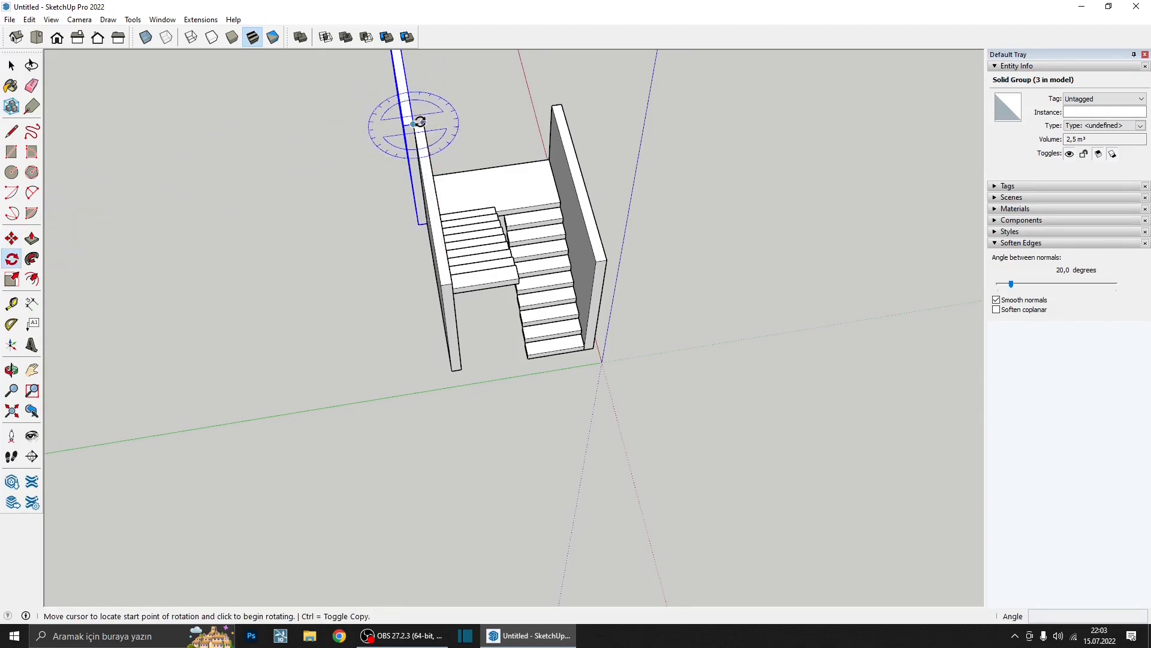
click(423, 129)
click(549, 142)
- Scale the rear wall's length to about 0.77 so it ends at the outer face of the first wall
key(s)
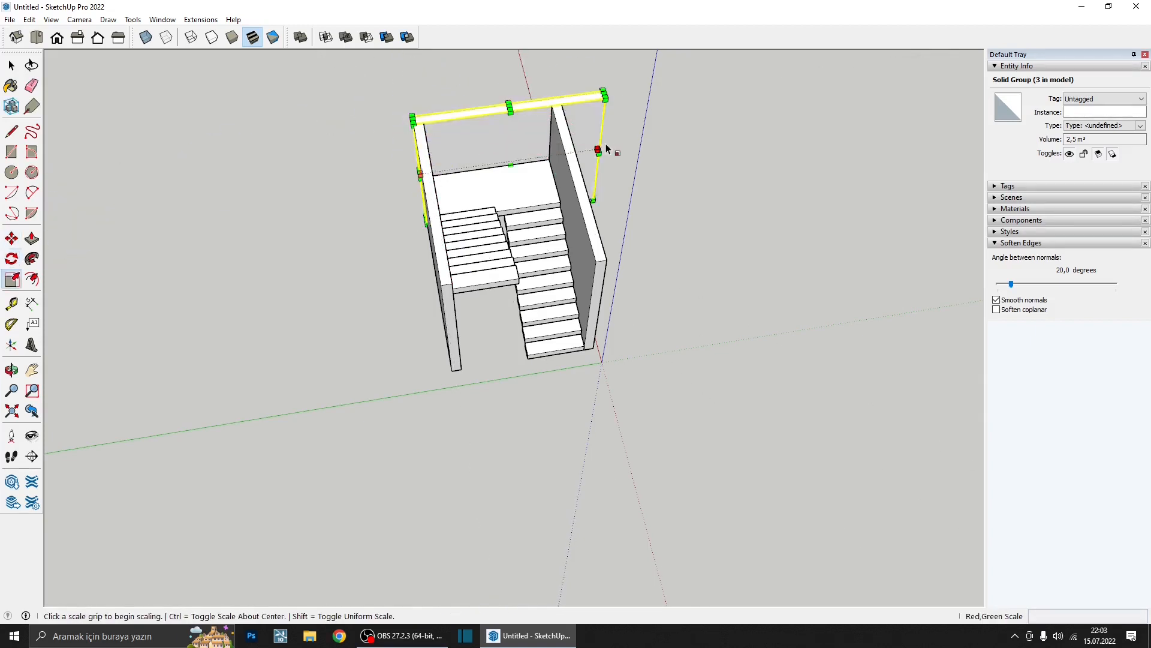
scroll(695, 246, up, 10)
click(685, 240)
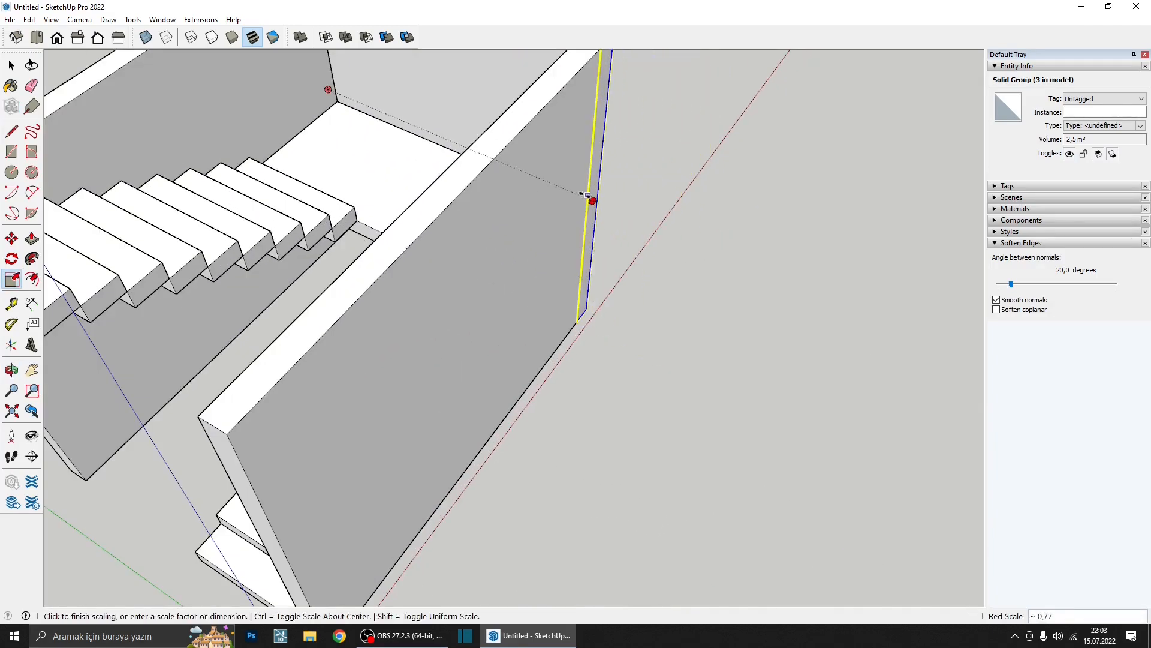
click(590, 198)
scroll(599, 208, down, 10)
- Merge the three stairwell walls into a single solid with Outer Shell
middle_drag(612, 210, 580, 111)
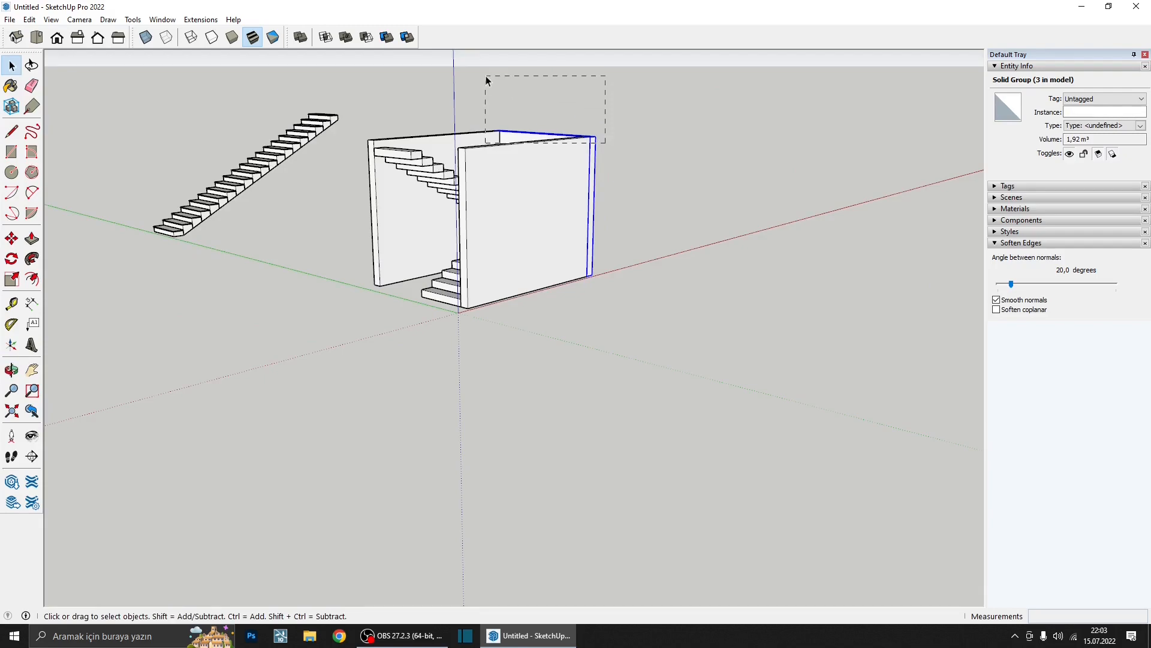
click(300, 37)
middle_drag(573, 180, 660, 287)
click(637, 252)
- Edit the step component and push its underside up 8 cm to make thinner, floating treads
middle_drag(578, 267, 669, 254)
scroll(547, 314, up, 6)
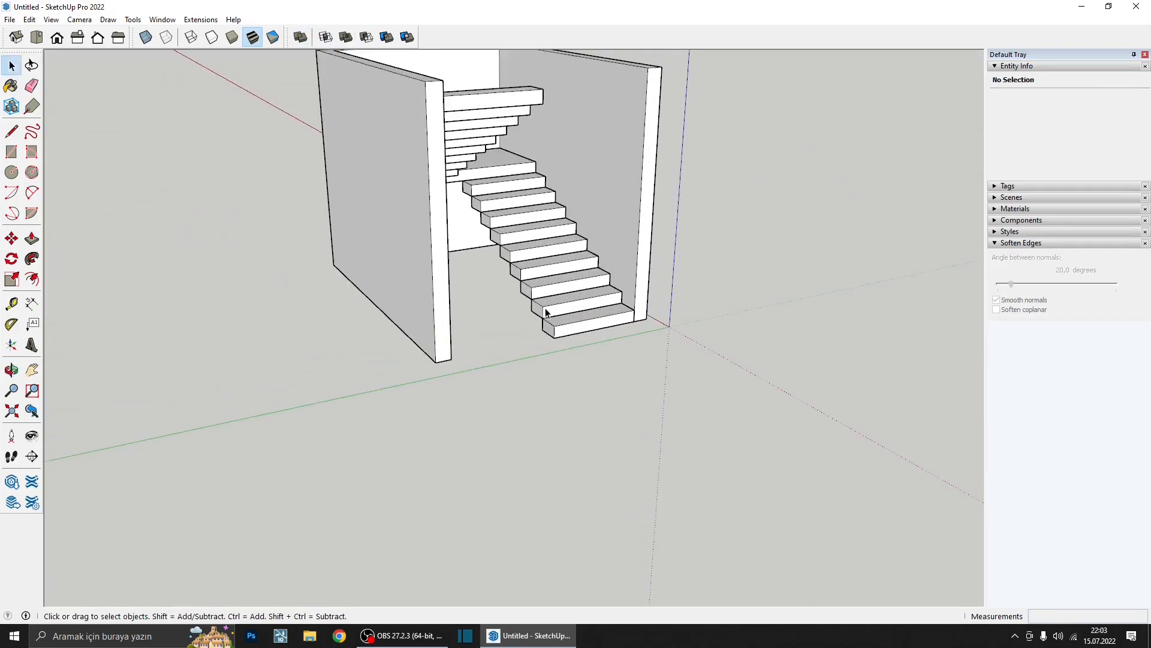
middle_drag(547, 313, 622, 252)
scroll(635, 296, up, 4)
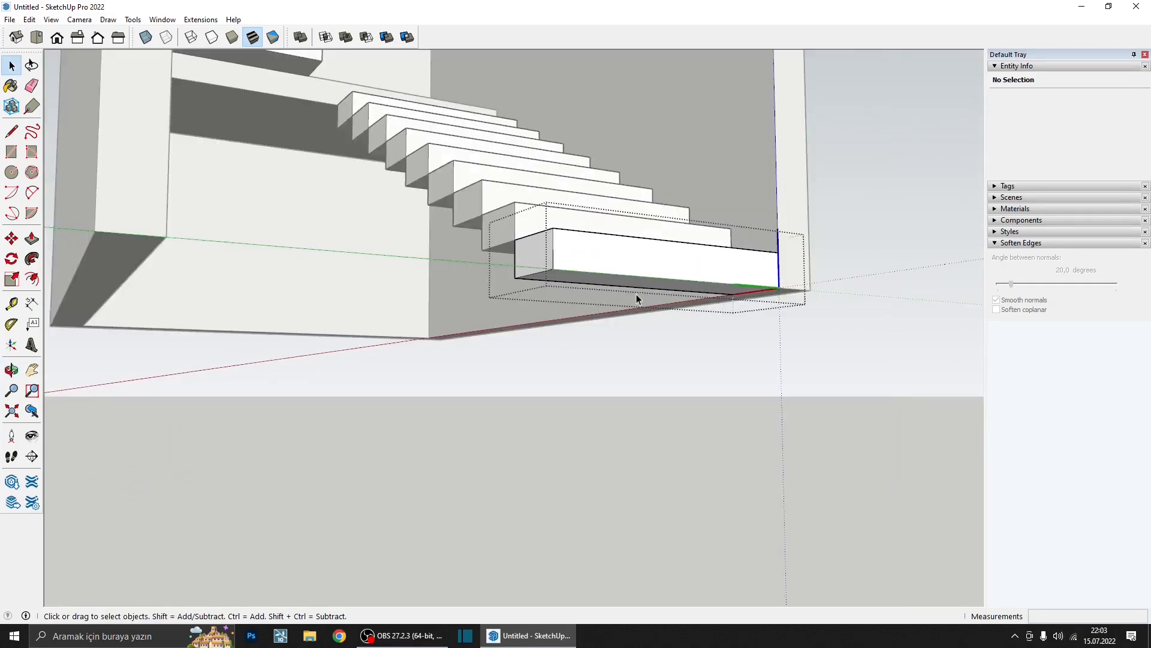
key(p)
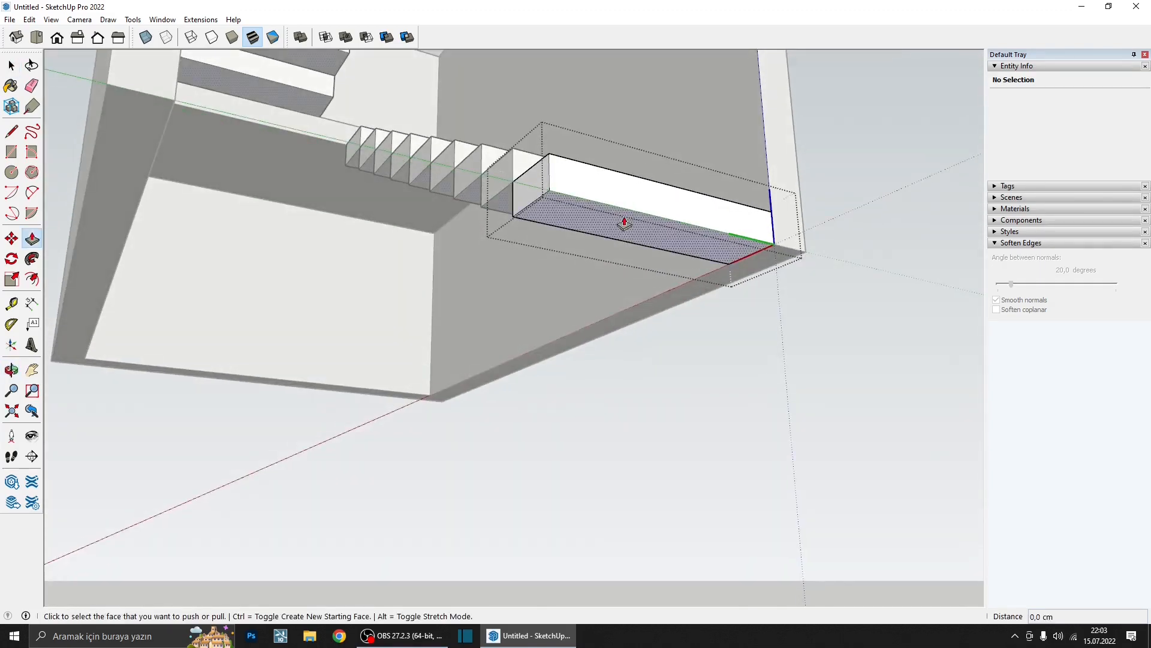
click(568, 202)
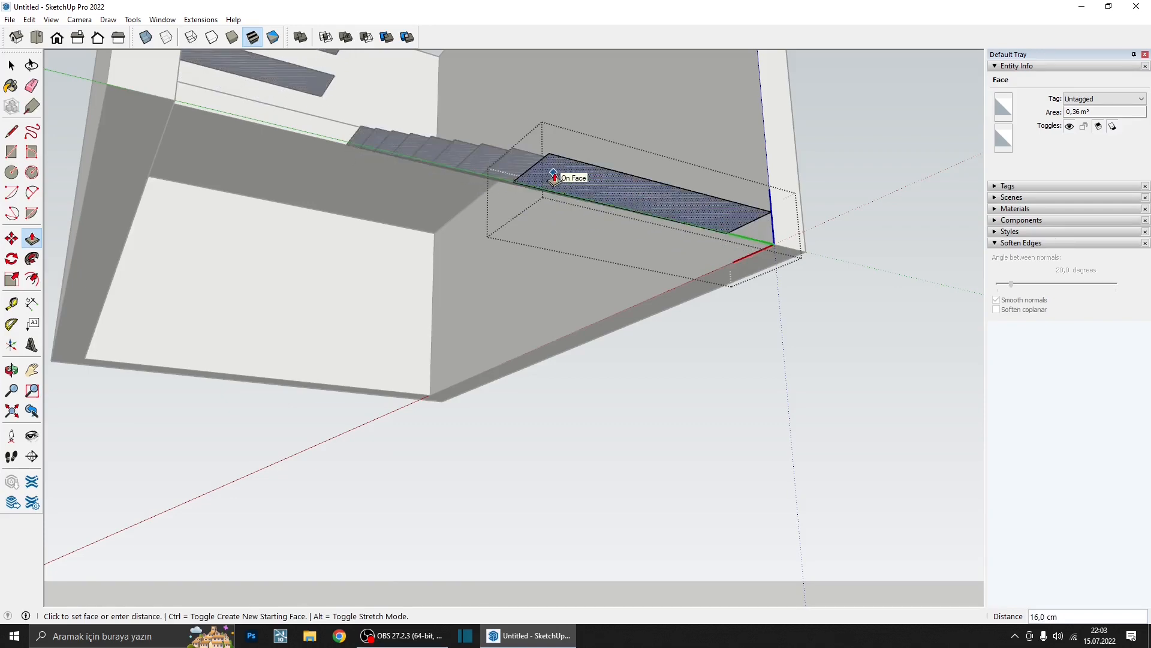
key(Return)
scroll(555, 175, down, 2)
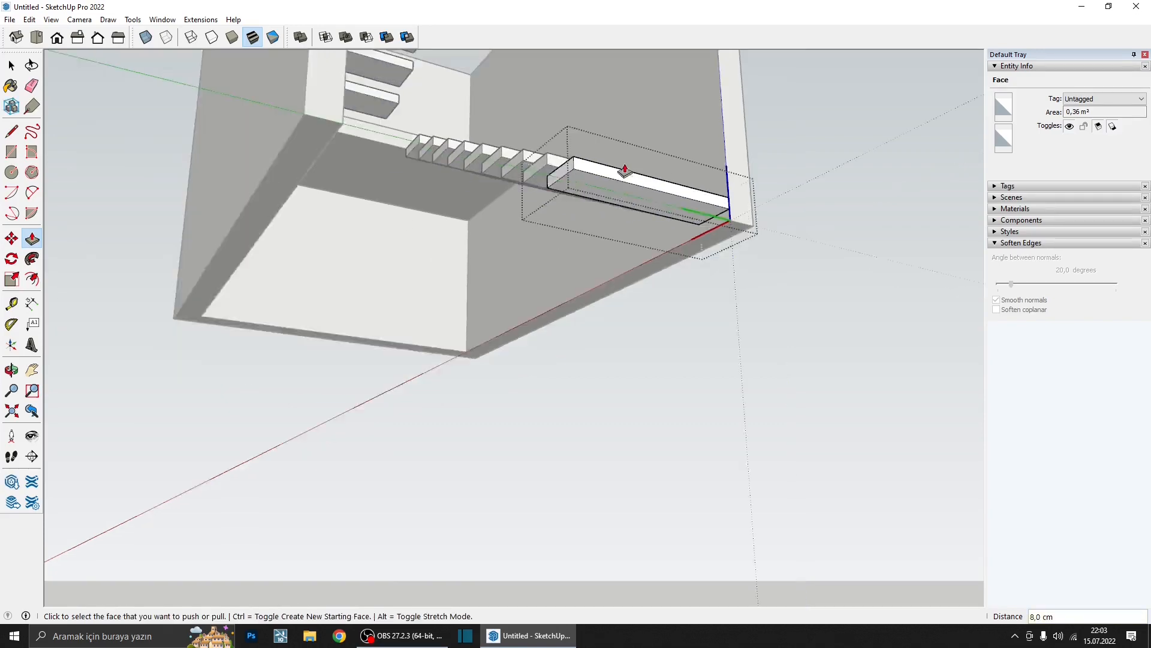
middle_drag(624, 172, 535, 261)
key(space)
click(486, 370)
- Draw a sloping line from the bottom step's upper inner corner to the landing's edge, followed by a vertical line up from there
scroll(485, 371, down, 3)
scroll(535, 261, up, 3)
scroll(536, 264, down, 5)
middle_drag(542, 327, 578, 322)
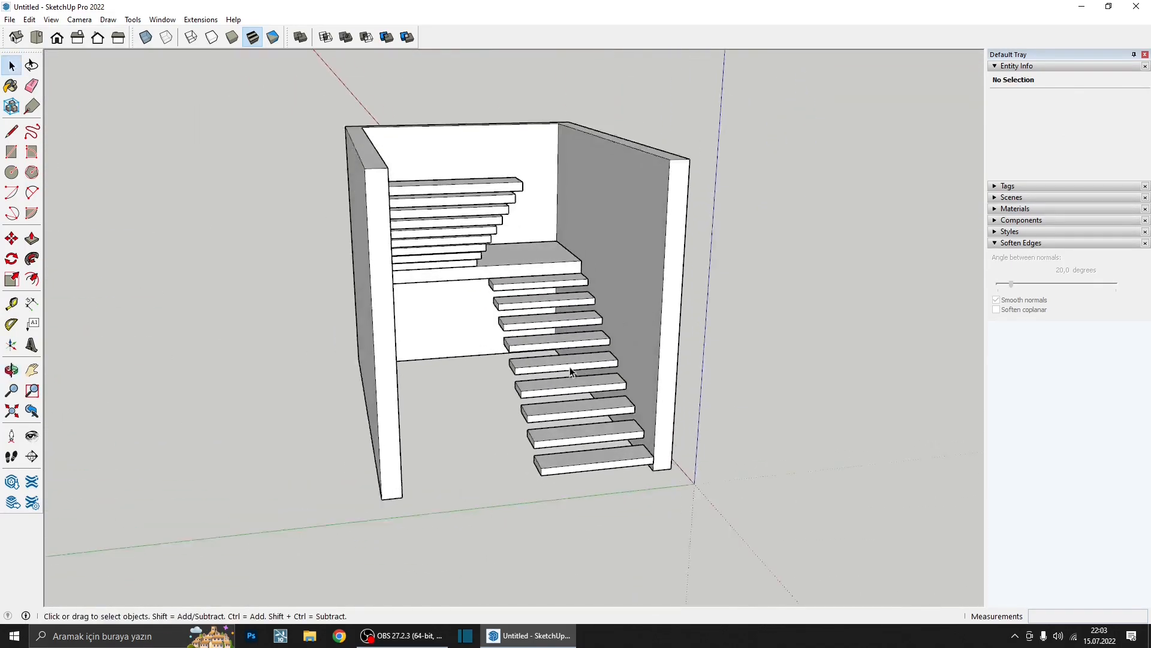
scroll(579, 328, up, 4)
click(12, 133)
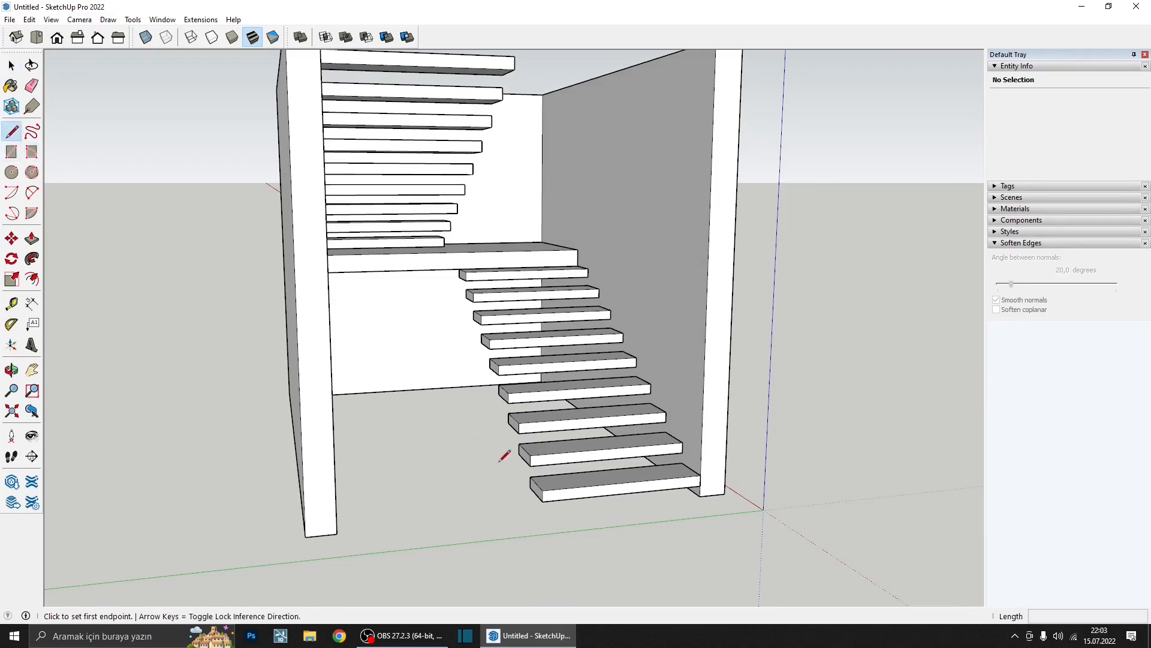
scroll(503, 449, up, 3)
click(576, 512)
scroll(509, 291, down, 3)
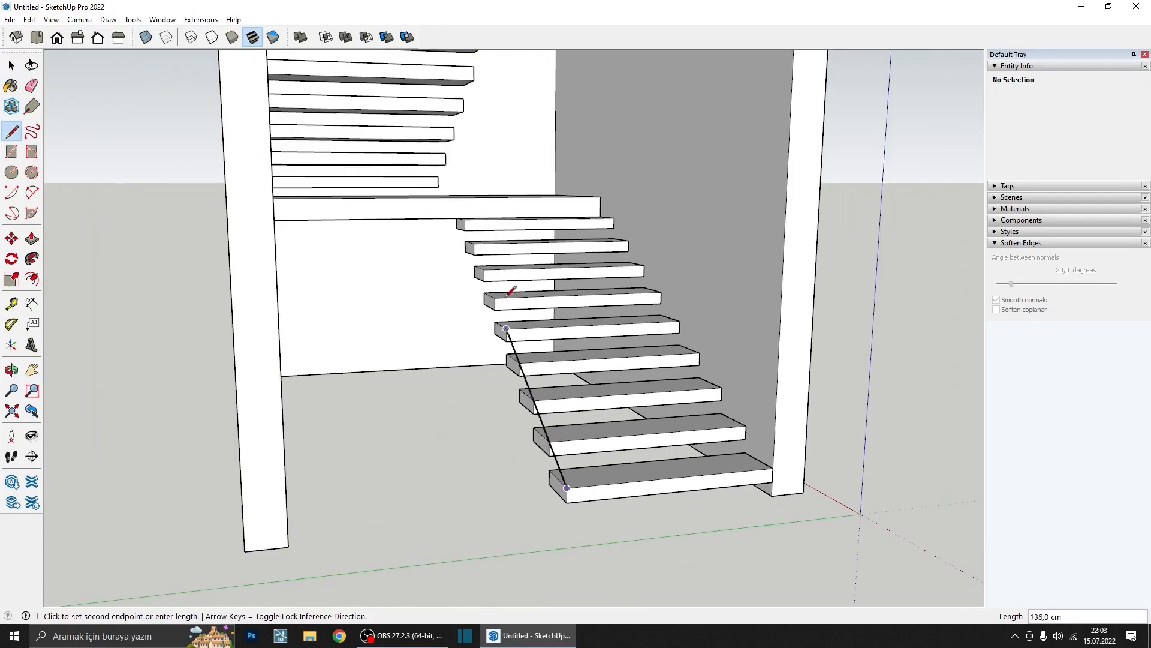
scroll(476, 213, up, 3)
scroll(447, 186, down, 5)
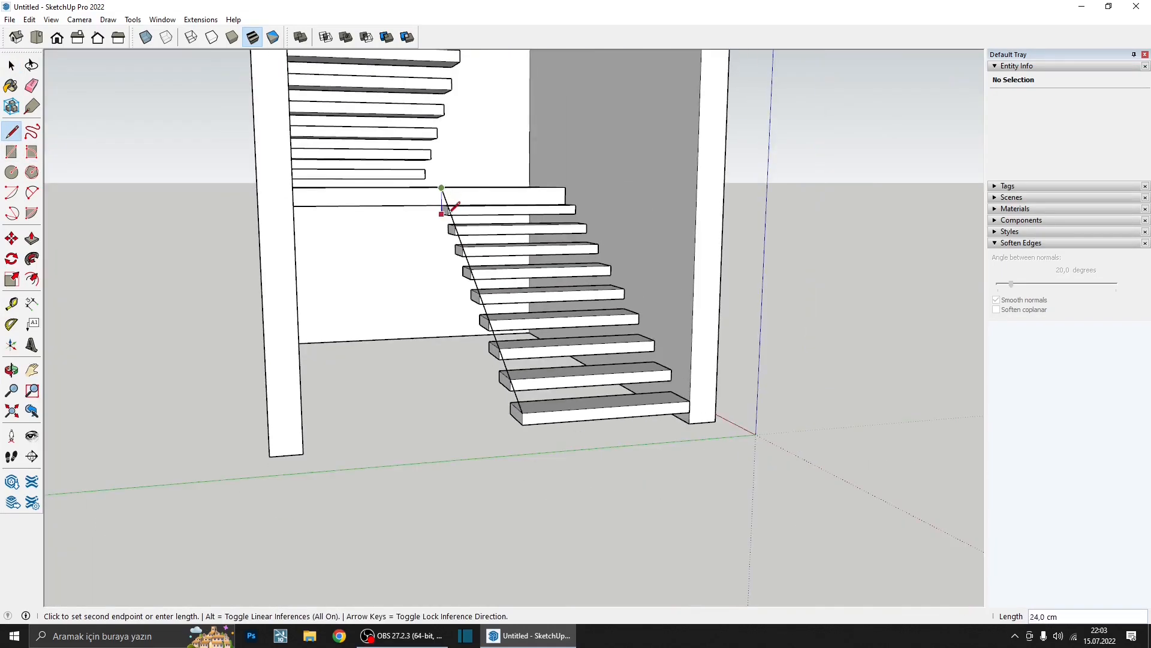
scroll(450, 206, up, 3)
click(440, 180)
click(442, 187)
scroll(446, 151, up, 1)
middle_drag(441, 171, 376, 184)
key(Escape)
- Draw a vertical line up from the bottom step's corner and join it to the upper vertical's top, closing the railing face
middle_drag(473, 439, 658, 444)
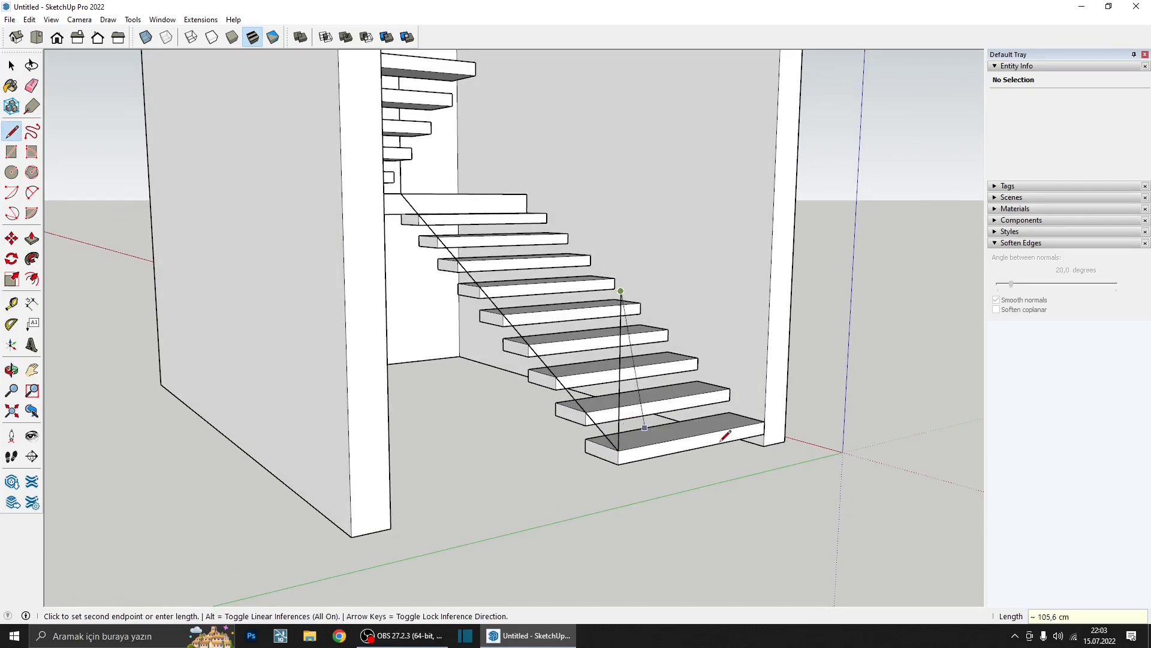
middle_drag(724, 440, 485, 558)
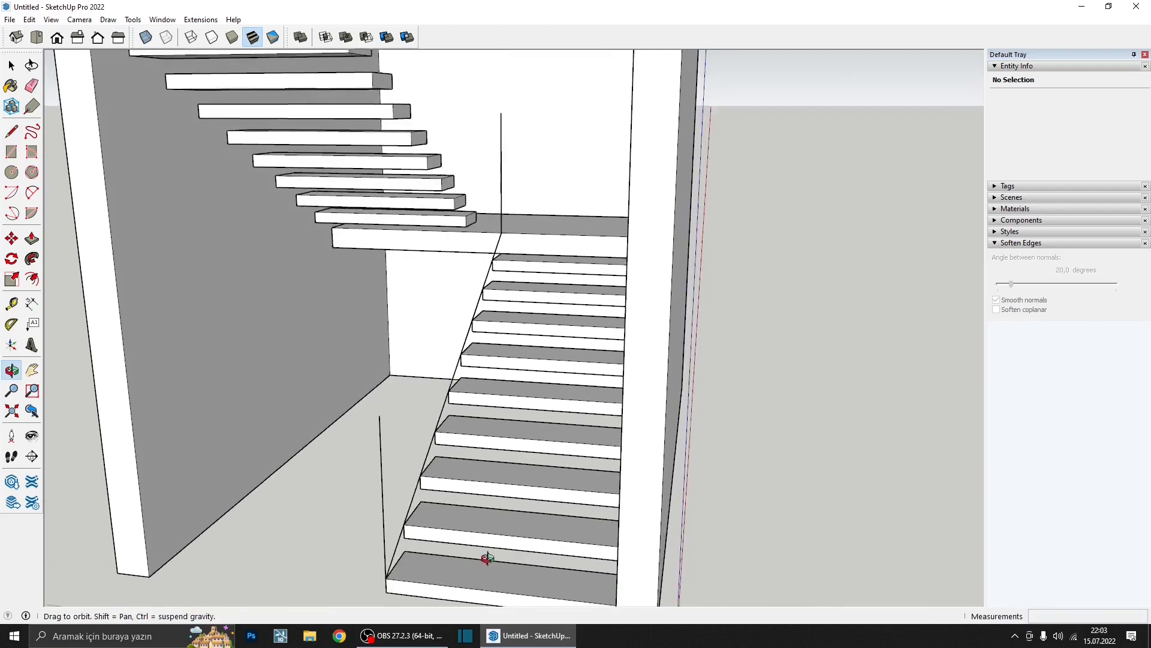
click(499, 112)
scroll(505, 108, down, 3)
middle_drag(507, 114, 763, 150)
scroll(520, 339, up, 3)
- Move the railing face with its edges straight down from the second step's upper front corner to the bottom step's upper rear corner
key(space)
double_click(545, 346)
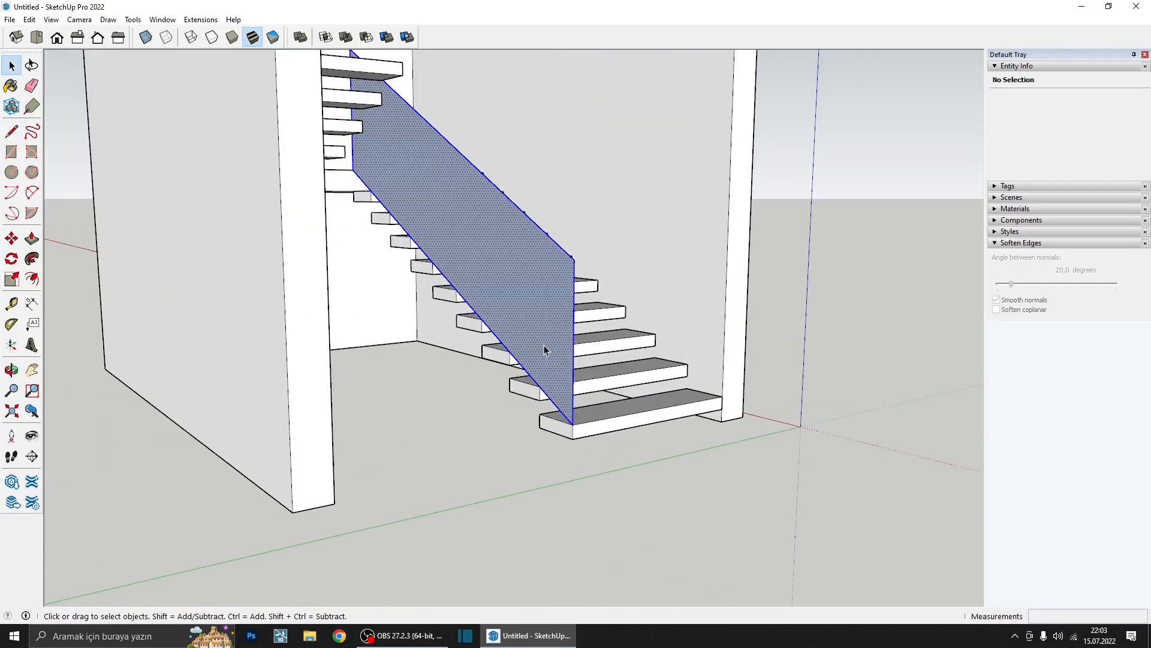
scroll(603, 392, up, 3)
scroll(547, 413, up, 3)
key(m)
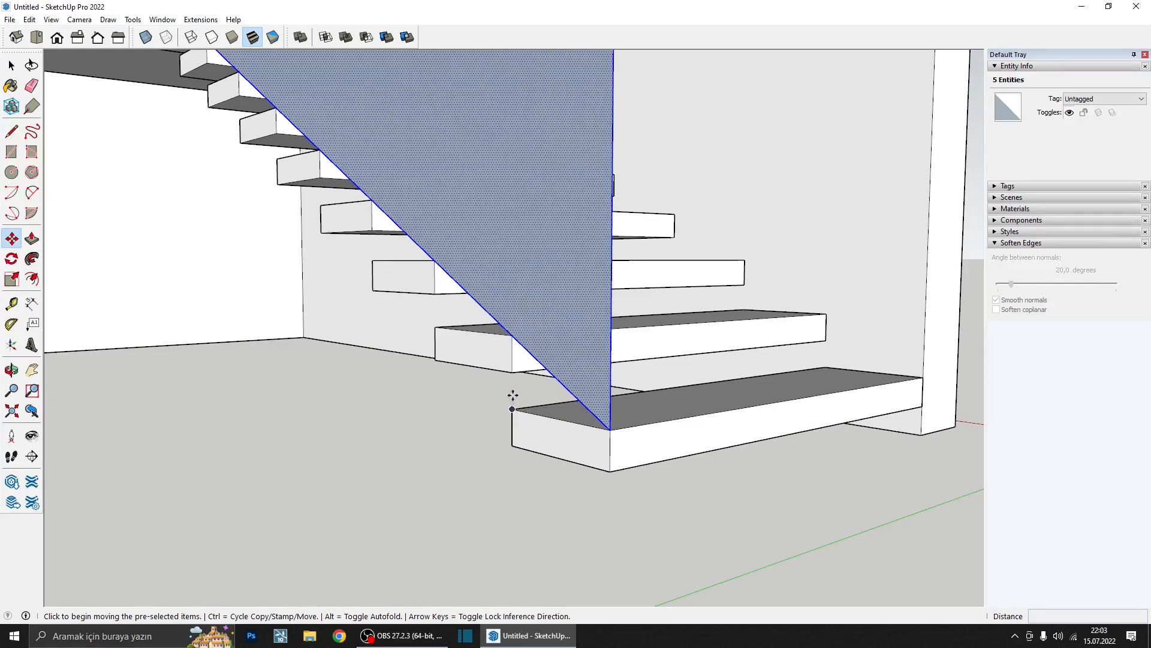
click(513, 334)
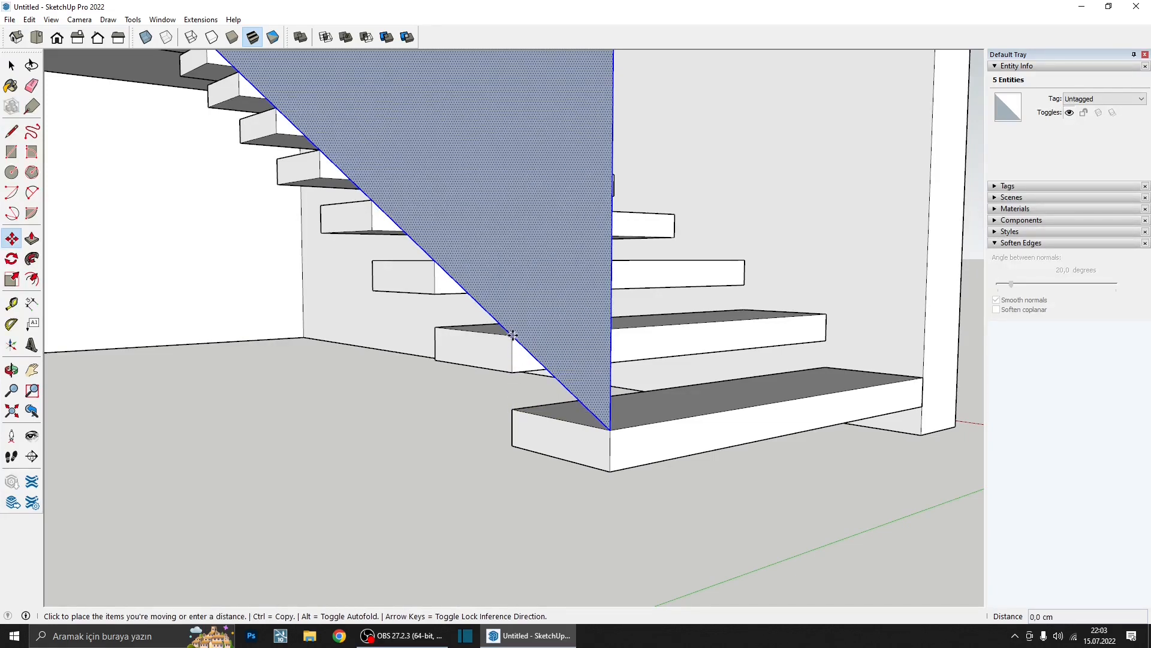
click(517, 410)
- Split the railing face along the bottom step's lower edge and erase the pointed tip below it
scroll(580, 437, down, 1)
scroll(581, 450, up, 1)
key(l)
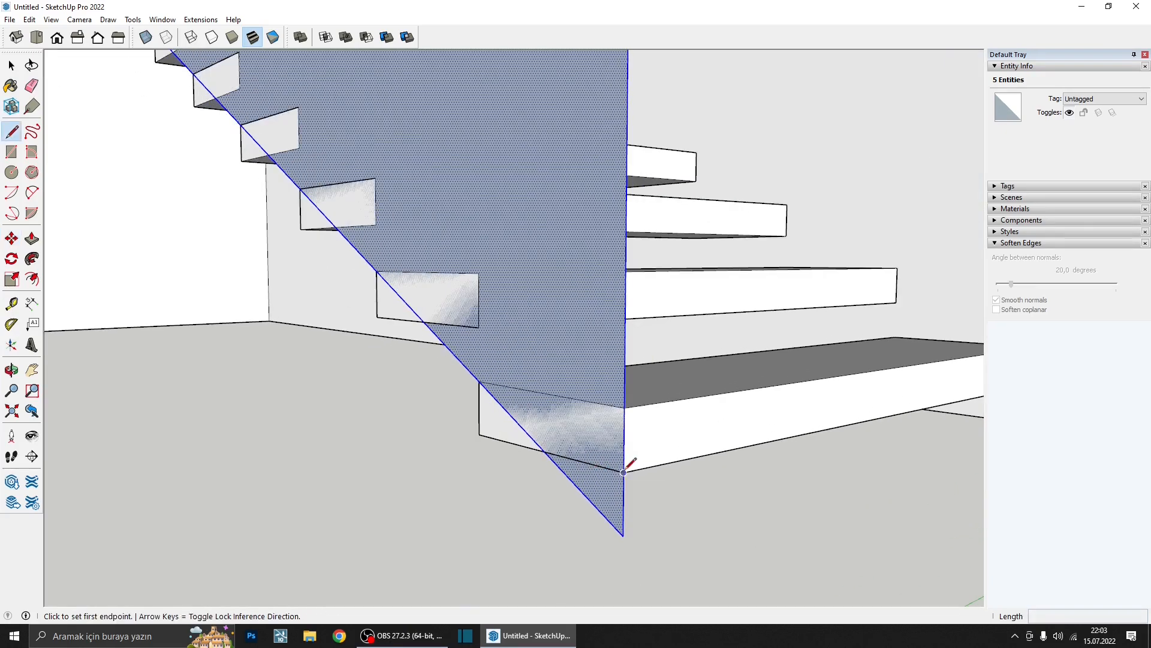
click(624, 472)
click(545, 450)
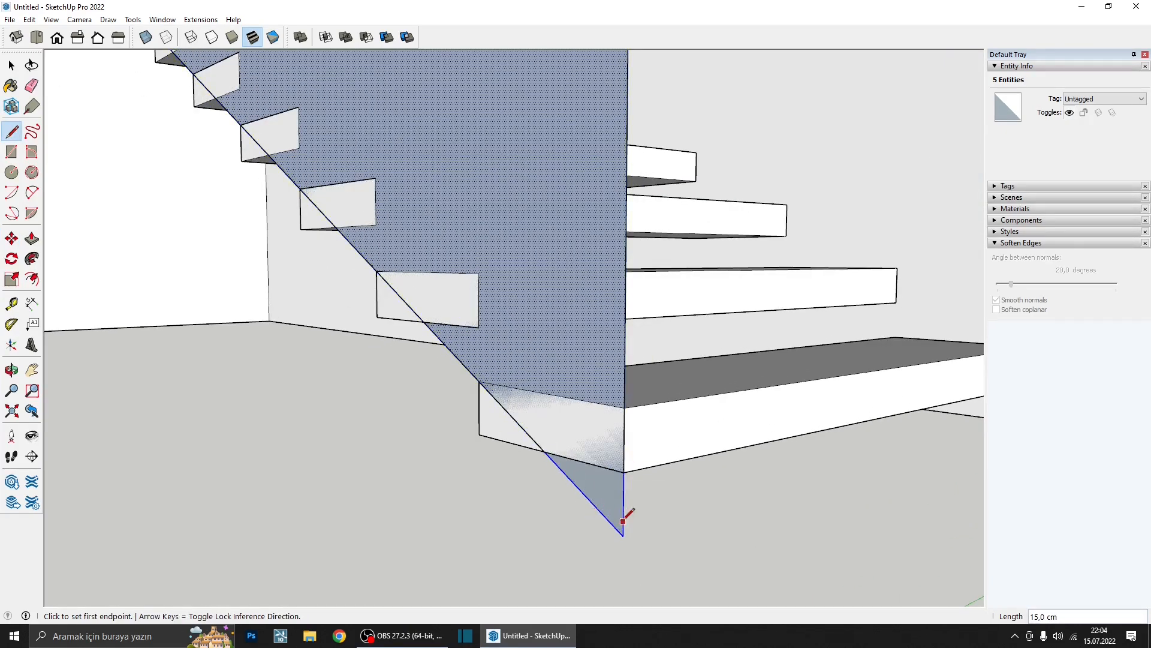
key(e)
drag(625, 520, 546, 518)
- Push/Pull the railing face outward 2 cm to give the panel its thickness
scroll(615, 434, down, 4)
mouse_move(615, 434)
middle_down()
mouse_move(500, 446)
mouse_move(502, 519)
mouse_move(567, 531)
mouse_move(564, 467)
mouse_move(527, 544)
mouse_move(342, 537)
mouse_move(470, 527)
mouse_move(492, 507)
middle_up()
scroll(500, 446, down, 3)
key(p)
scroll(482, 495, up, 3)
click(482, 494)
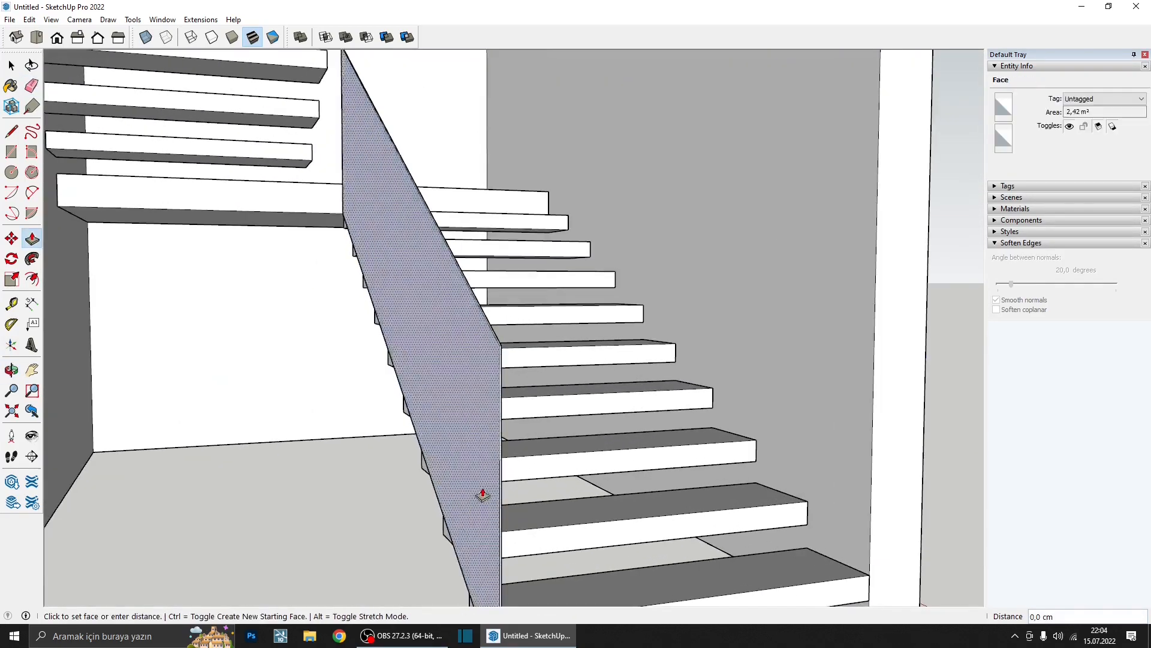
click(480, 496)
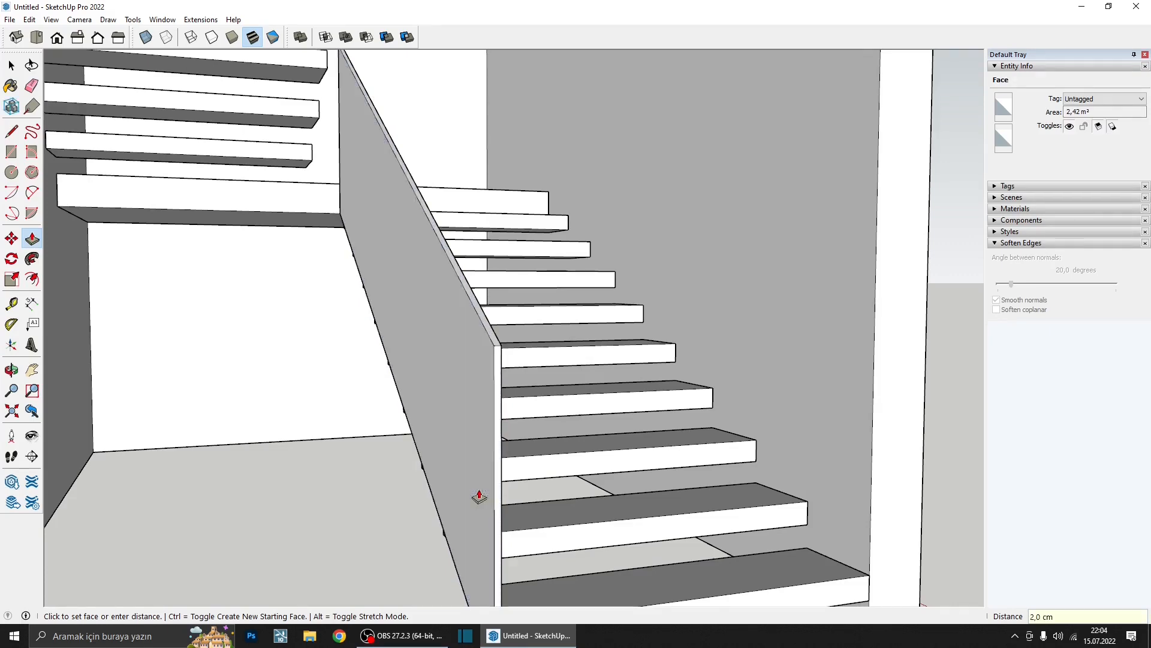
- Select the whole railing panel geometry and make it a group
key(space)
triple_click(484, 484)
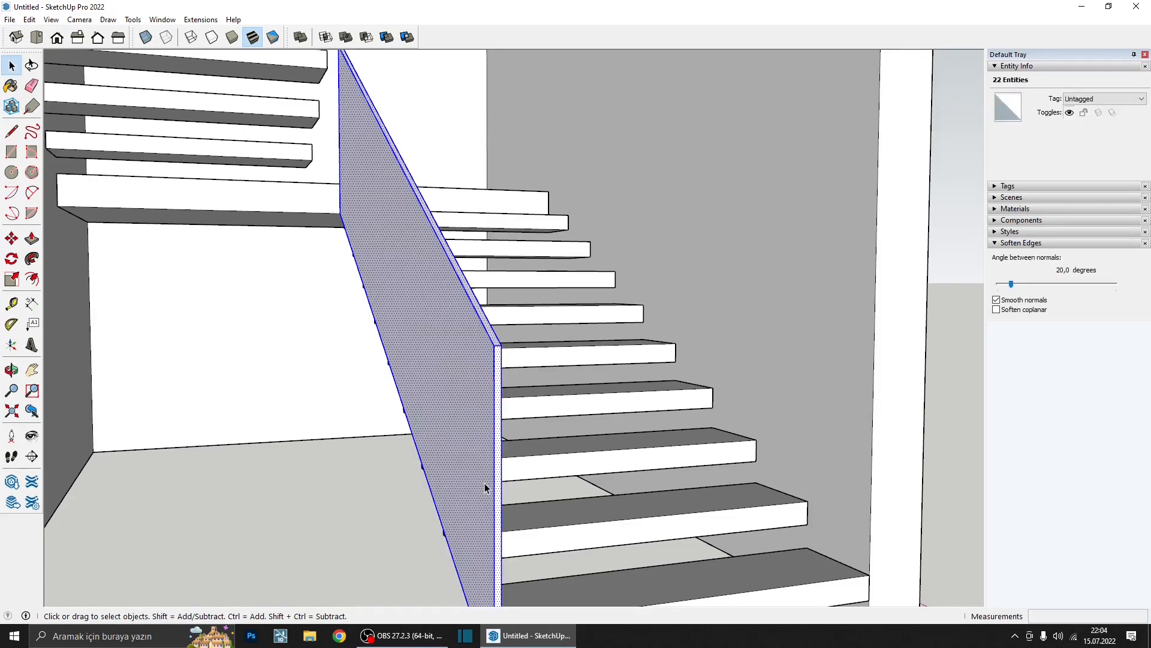
right_click(484, 483)
click(525, 381)
- Copy the railing panel from its lower front corner to the lower inner corner of the upper flight's first tread
middle_drag(522, 384, 363, 431)
scroll(534, 447, down, 3)
middle_drag(527, 506, 375, 549)
scroll(468, 372, up, 3)
middle_drag(459, 372, 350, 309)
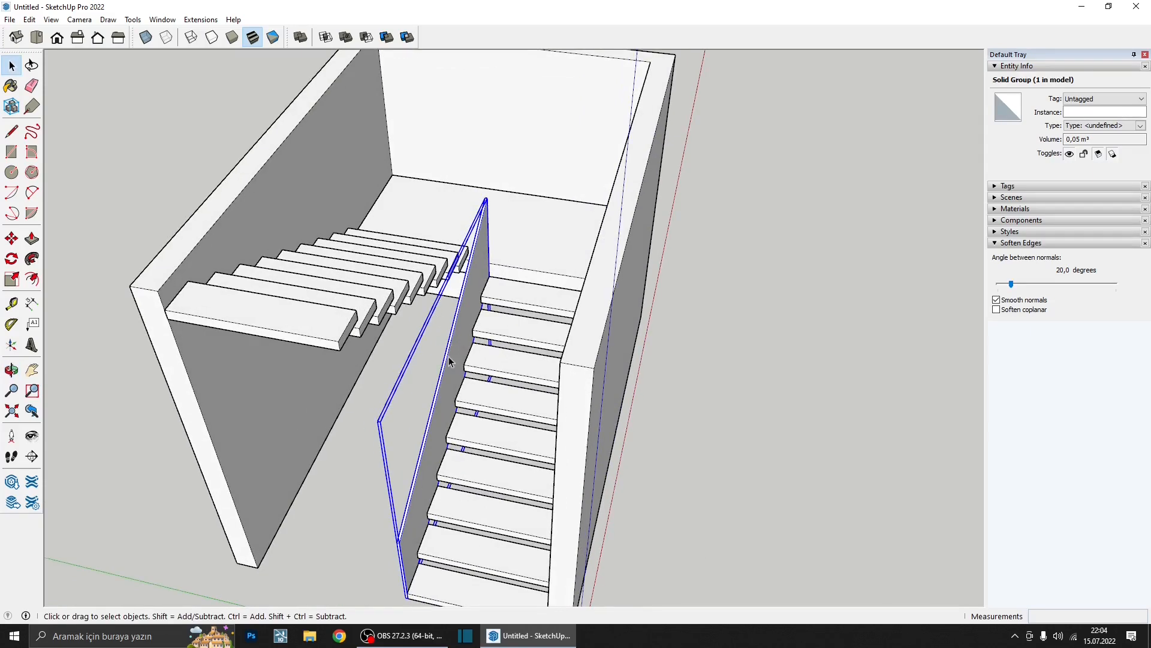
key(m)
middle_drag(451, 361, 442, 185)
scroll(464, 220, down, 2)
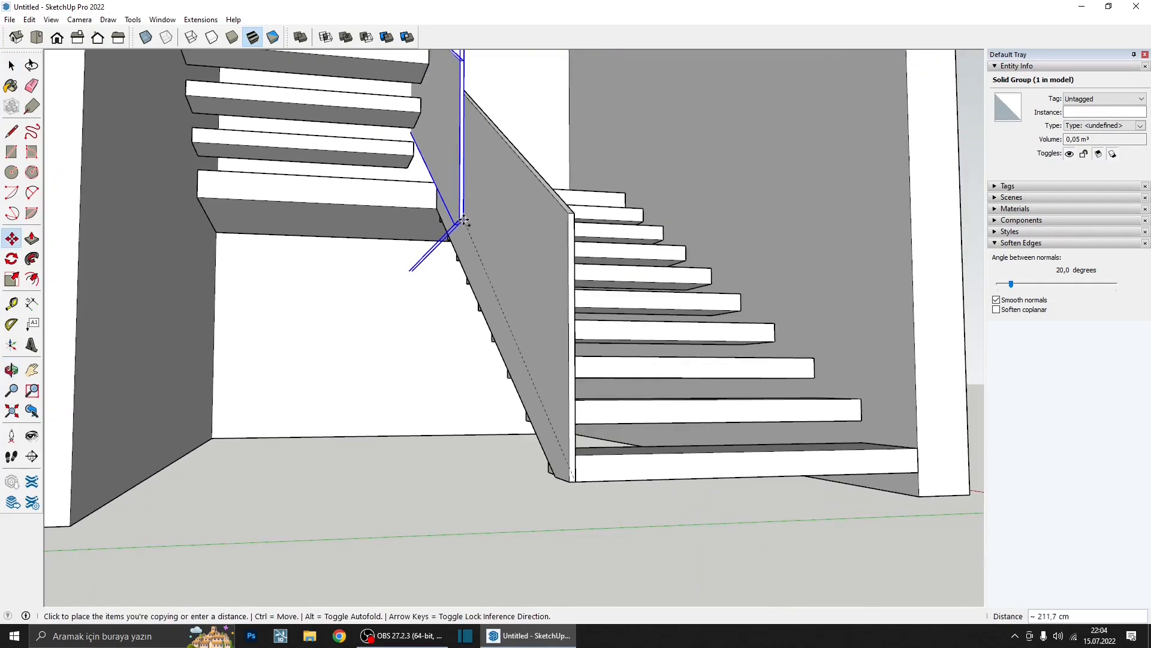
middle_drag(460, 235, 412, 234)
scroll(423, 161, up, 3)
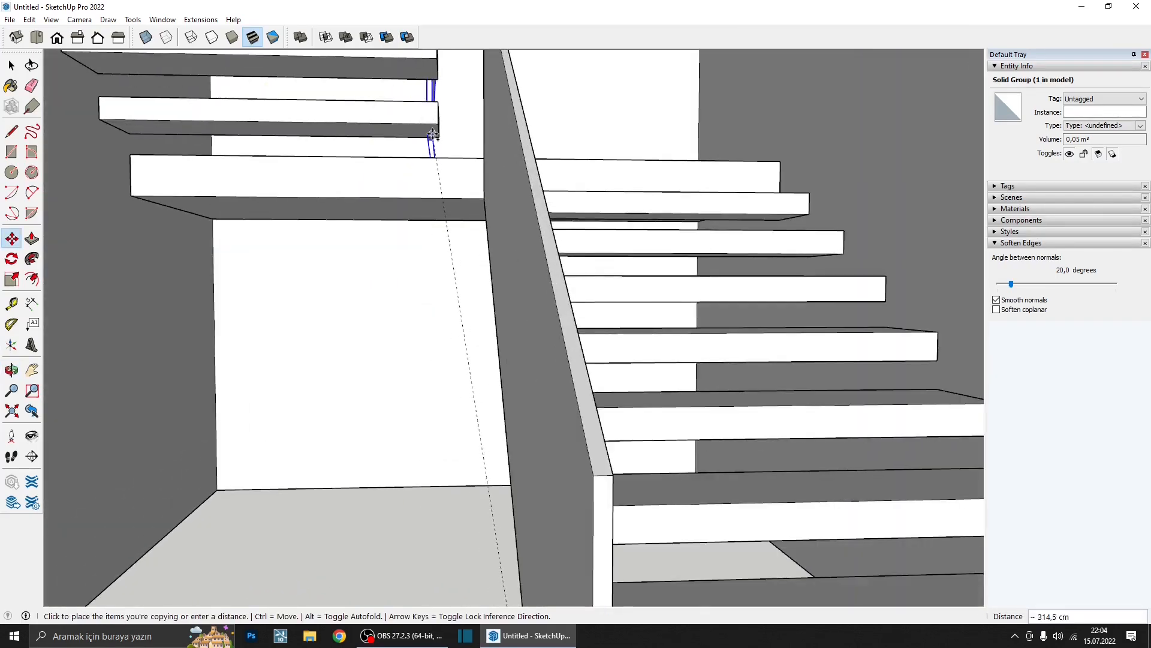
scroll(431, 135, up, 2)
middle_drag(430, 129, 510, 141)
scroll(487, 162, up, 3)
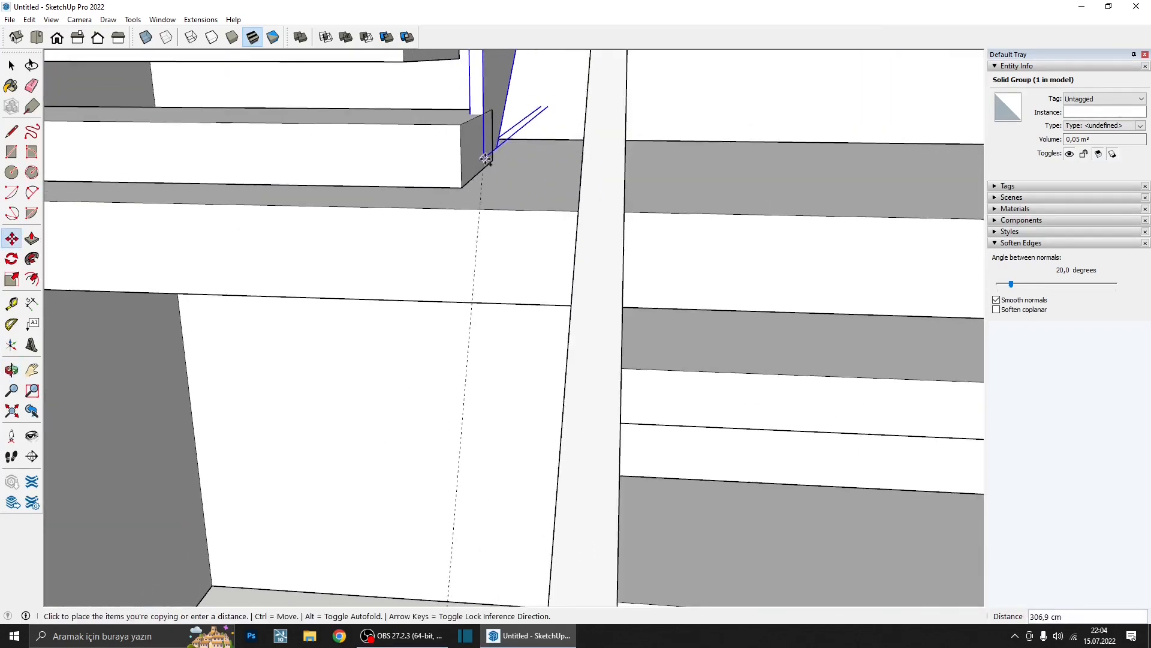
click(488, 160)
- Rotate the copied railing panel 180° horizontally about the tread's corner so it follows the upper flight
key(q)
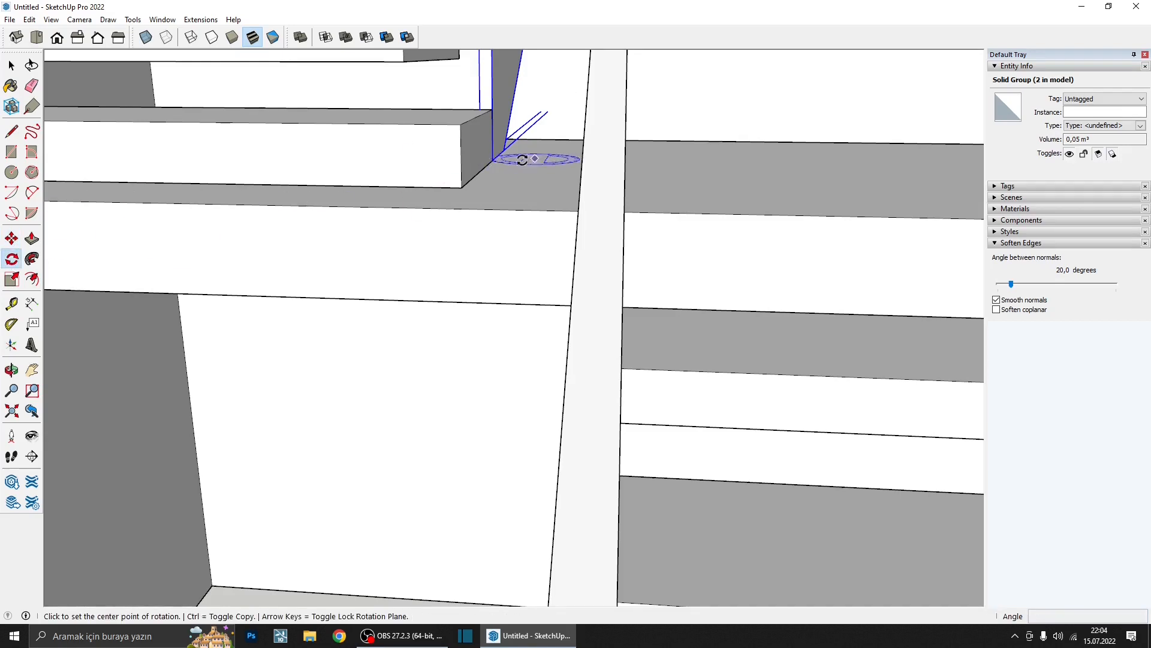
click(495, 160)
click(514, 160)
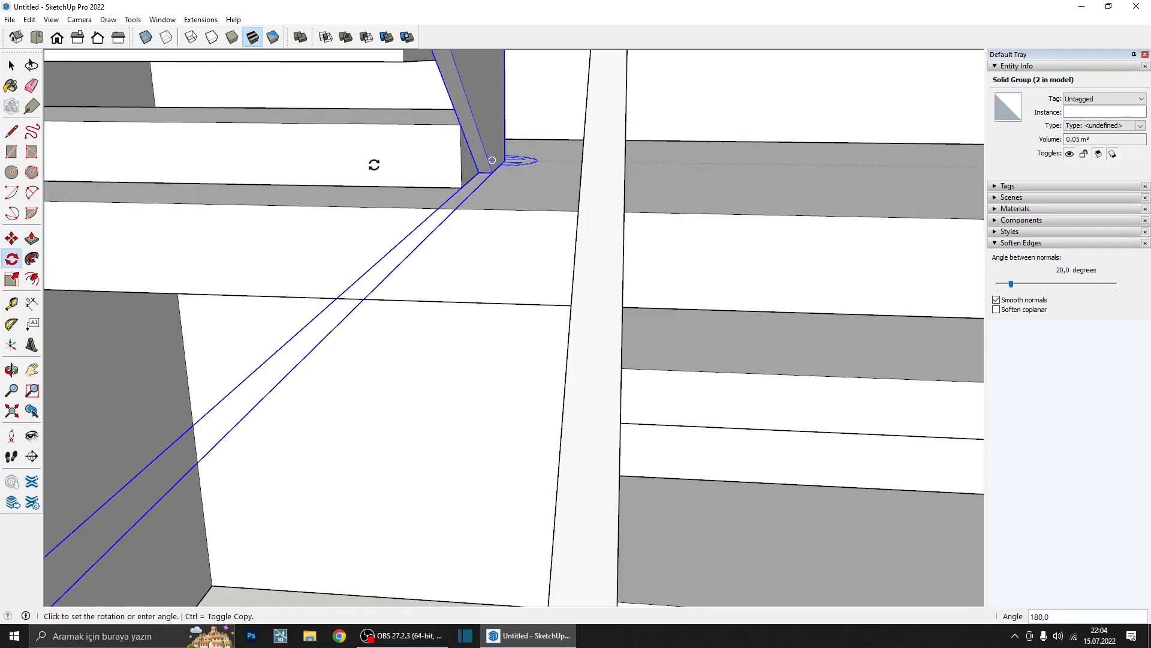
scroll(606, 193, down, 8)
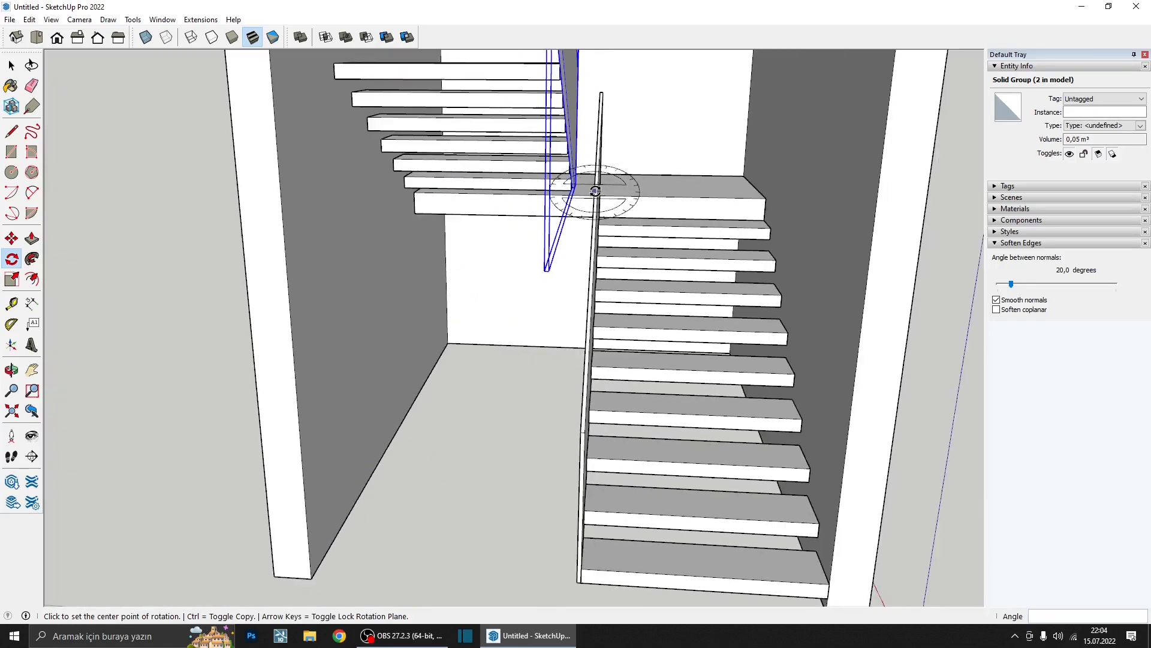
middle_drag(617, 193, 425, 267)
scroll(511, 245, down, 3)
middle_drag(512, 240, 798, 185)
- Open the bottom step component for editing with the rest of the model hidden
key(space)
scroll(634, 302, up, 4)
click(634, 324)
mouse_move(601, 342)
middle_down()
mouse_move(659, 288)
mouse_move(626, 326)
mouse_move(601, 331)
middle_up()
scroll(584, 334, up, 3)
double_click(632, 382)
scroll(632, 381, up, 2)
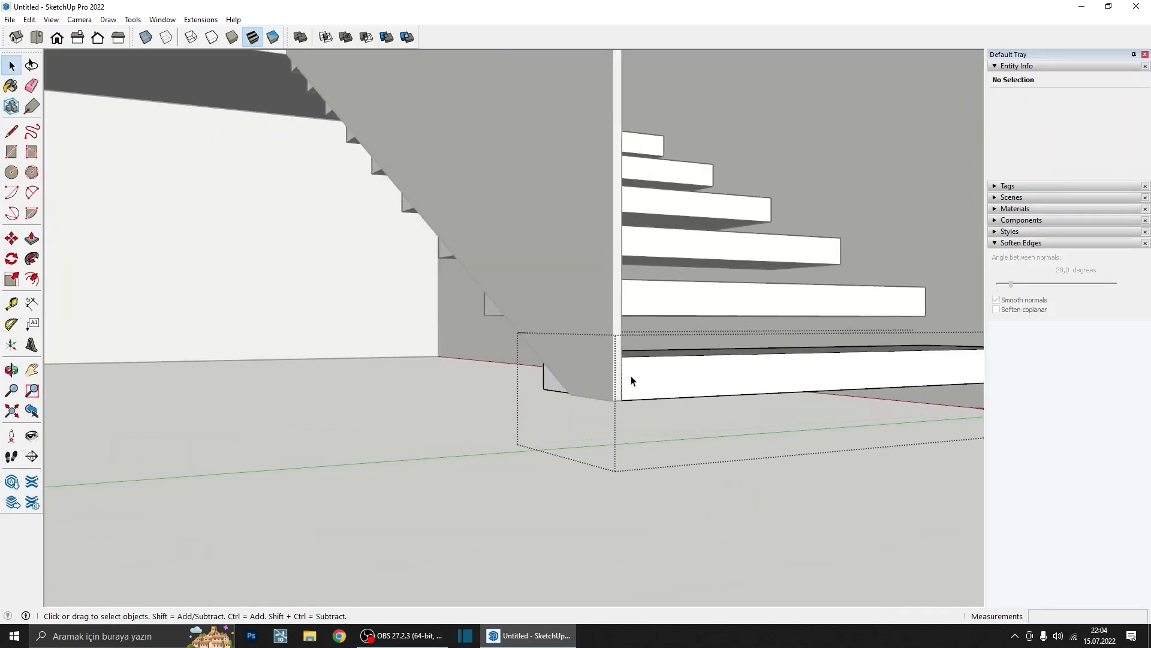
scroll(631, 380, down, 3)
mouse_move(629, 380)
middle_down()
mouse_move(653, 362)
mouse_move(631, 372)
middle_up()
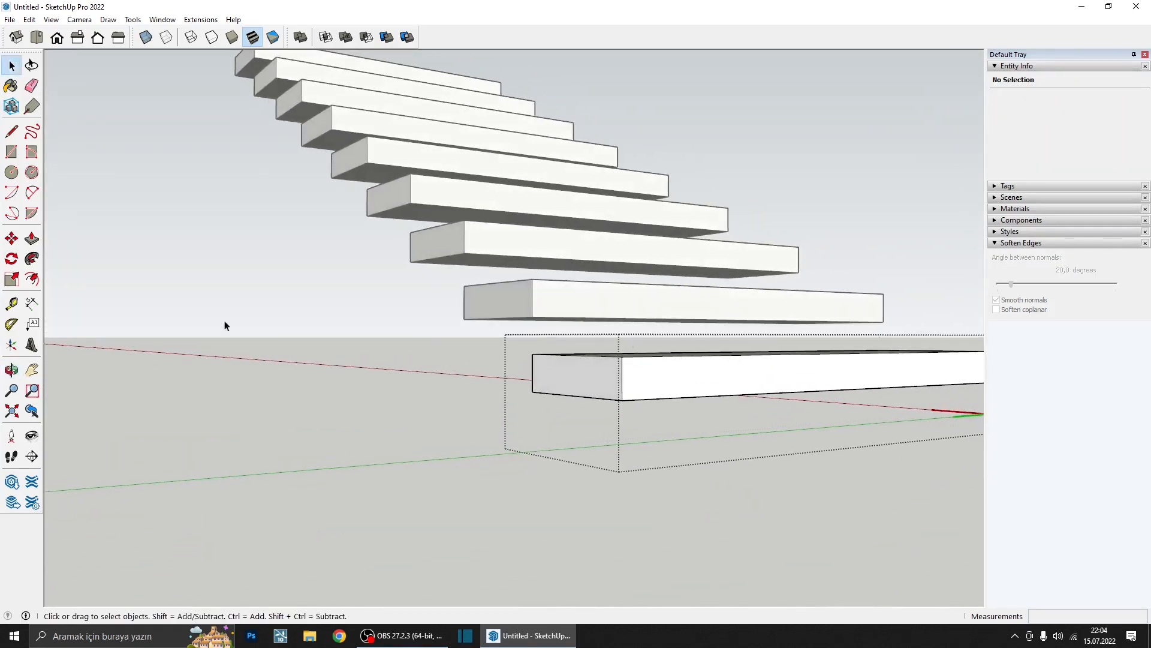
- Group all of the step's geometry inside the component
click(12, 172)
scroll(624, 360, up, 2)
scroll(617, 370, up, 1)
key(space)
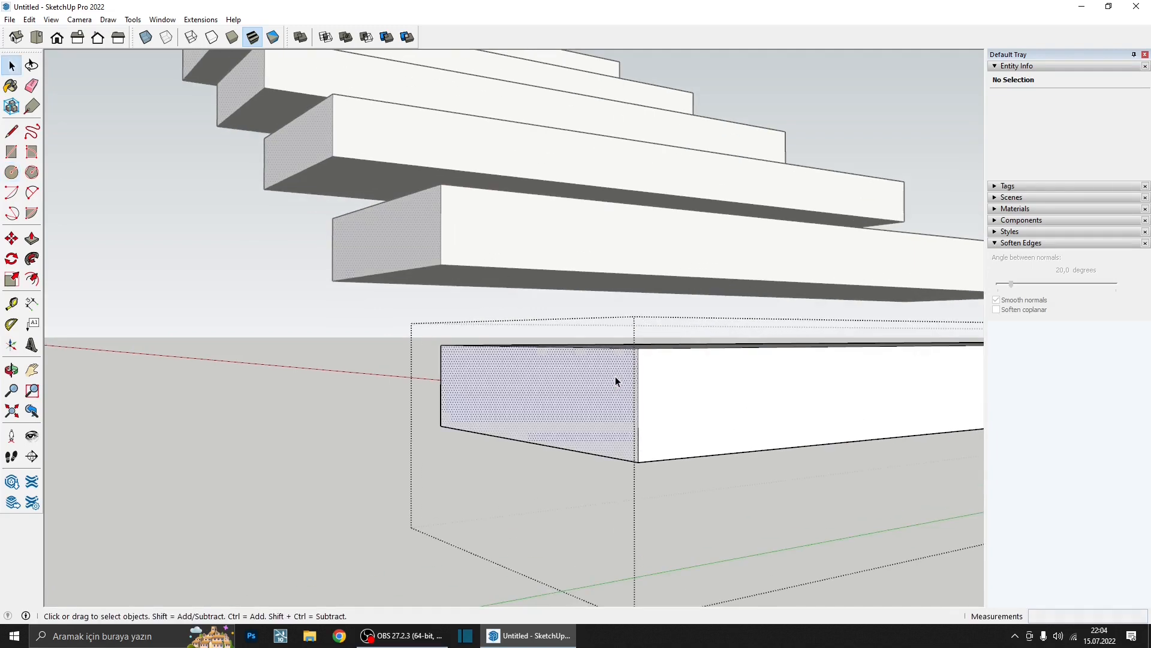
triple_click(615, 376)
right_click(616, 376)
click(659, 480)
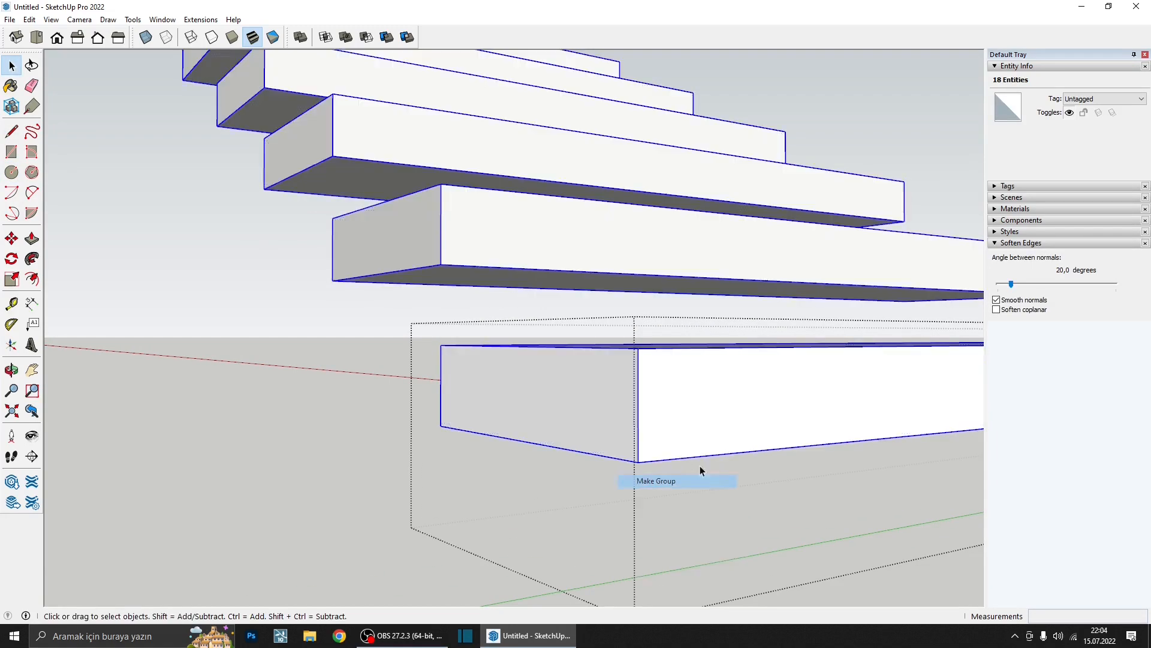
- Draw a small circle near the front upper corner of the step's inner end face and move it 1 cm down
key(c)
scroll(635, 376, up, 1)
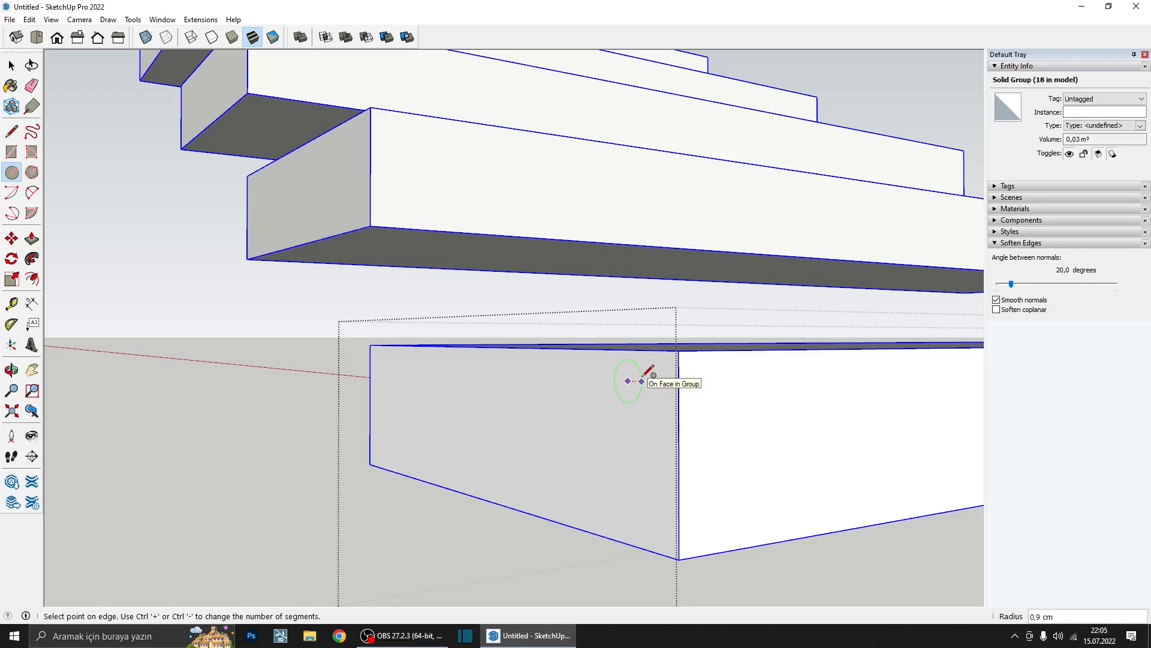
scroll(649, 372, up, 1)
key(space)
double_click(636, 384)
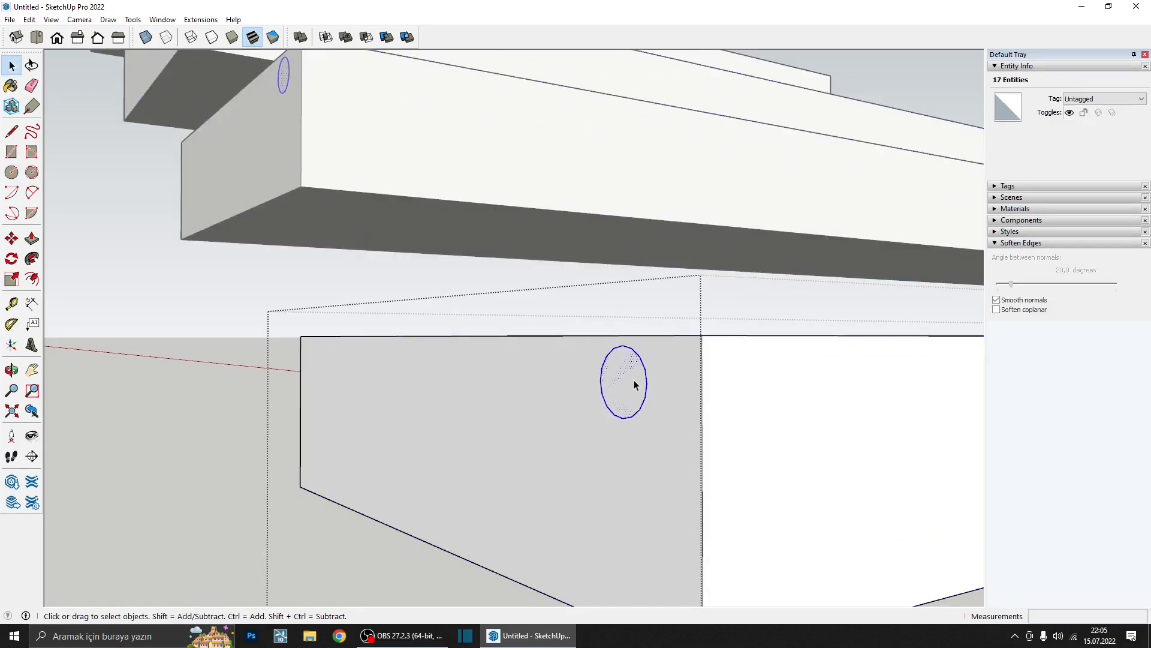
key(m)
click(634, 380)
click(635, 414)
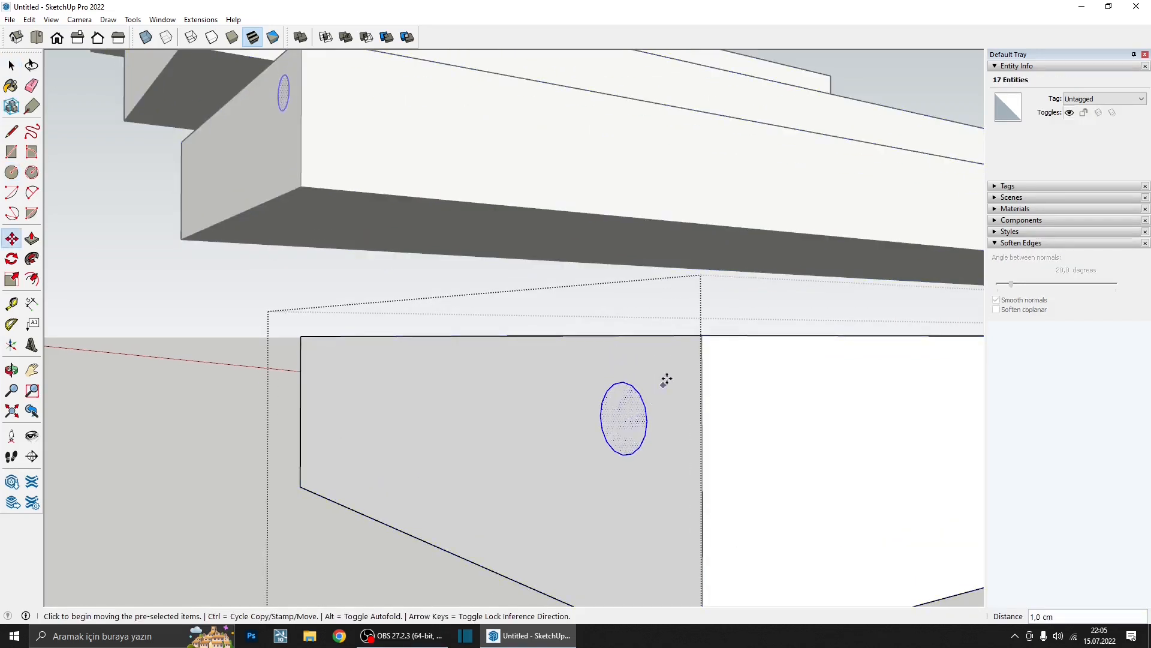
- Push/Pull the circle outward about 3 cm from the step's end face to form a cylindrical pin
middle_drag(665, 380, 642, 416)
key(p)
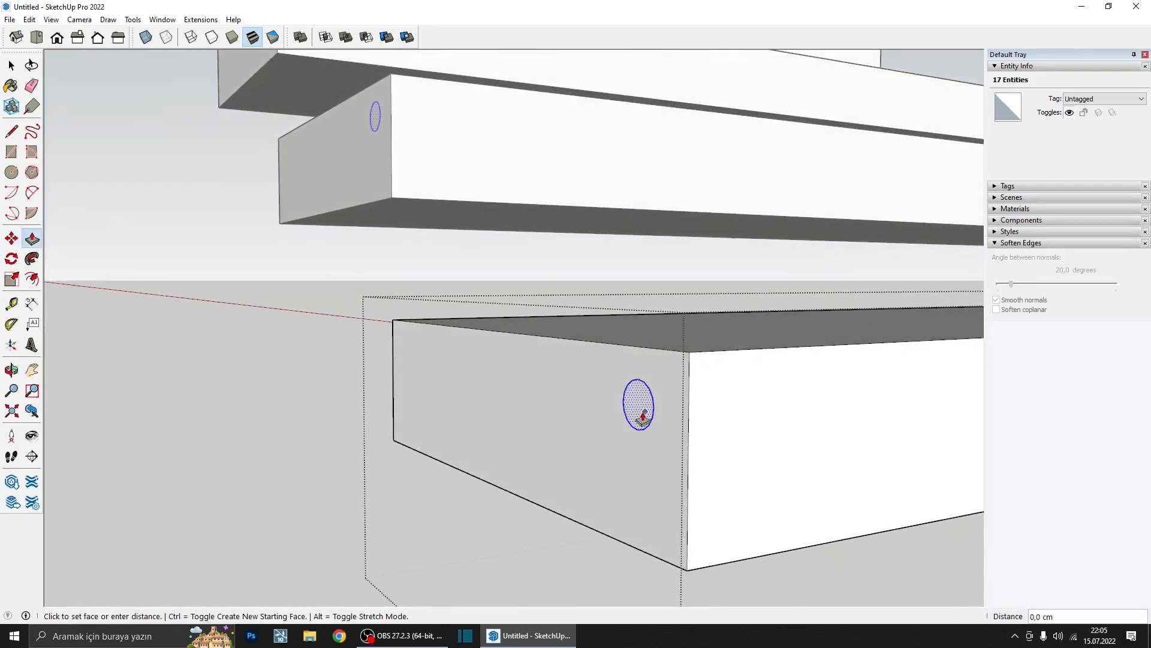
drag(626, 424, 581, 428)
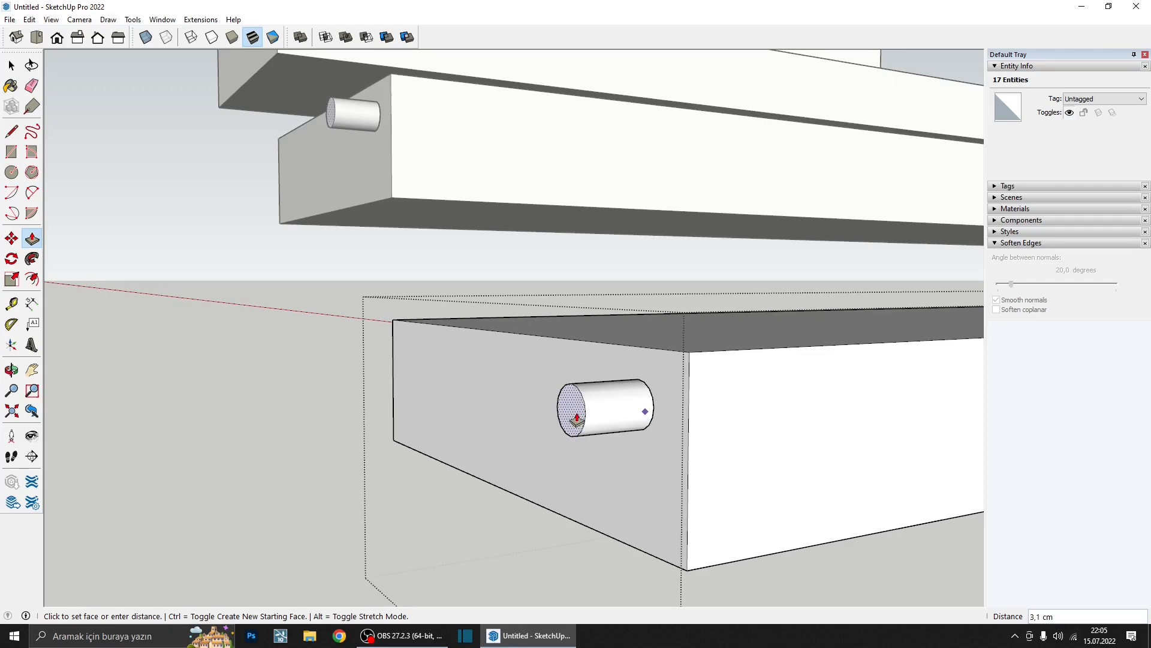
key(Return)
key(space)
key(Escape)
- Push the pin's end back 1 cm, flush with the railing panel's outer face, showing the rest of the model for reference
middle_drag(579, 415, 593, 441)
scroll(593, 441, up, 6)
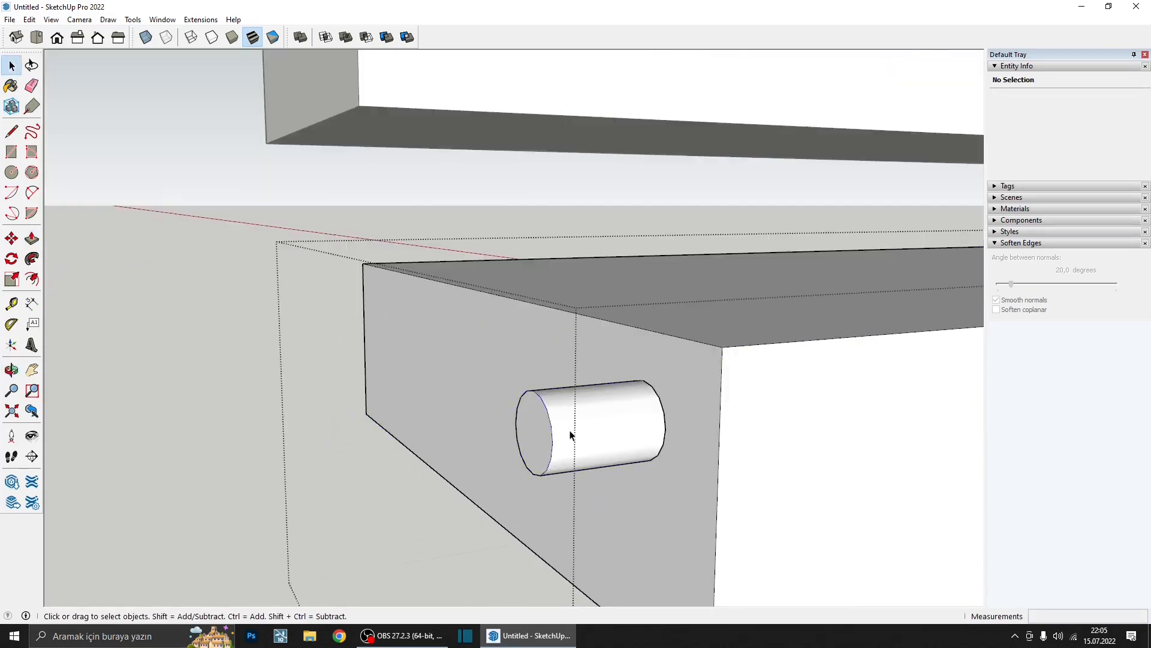
key(p)
click(553, 441)
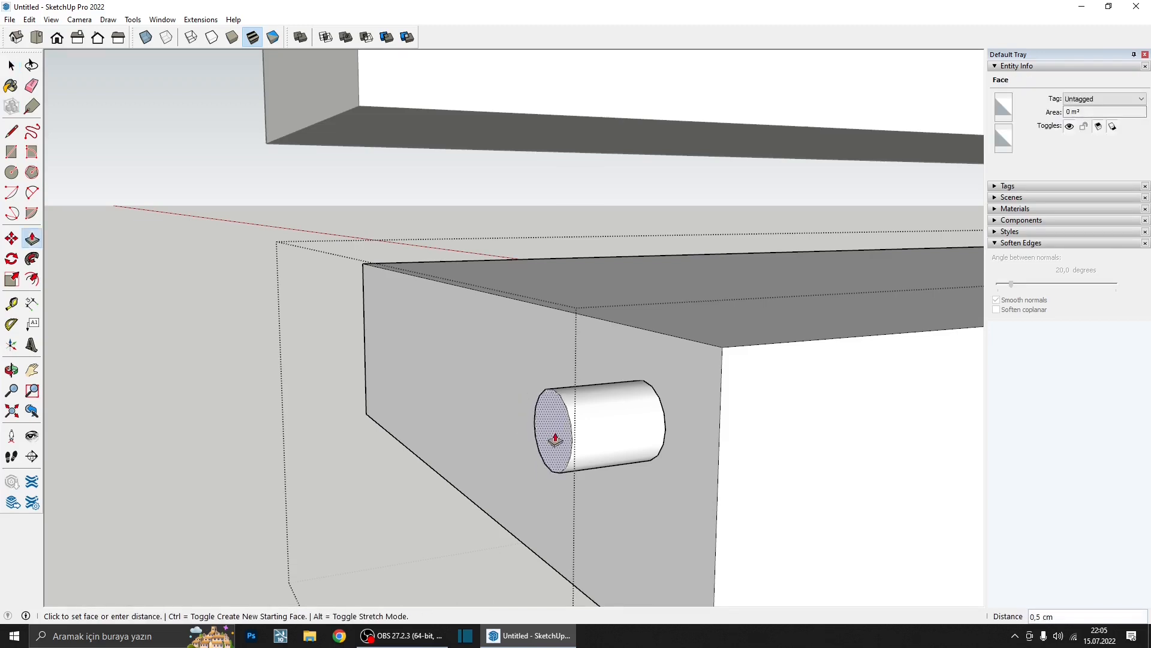
key(i)
scroll(563, 440, down, 2)
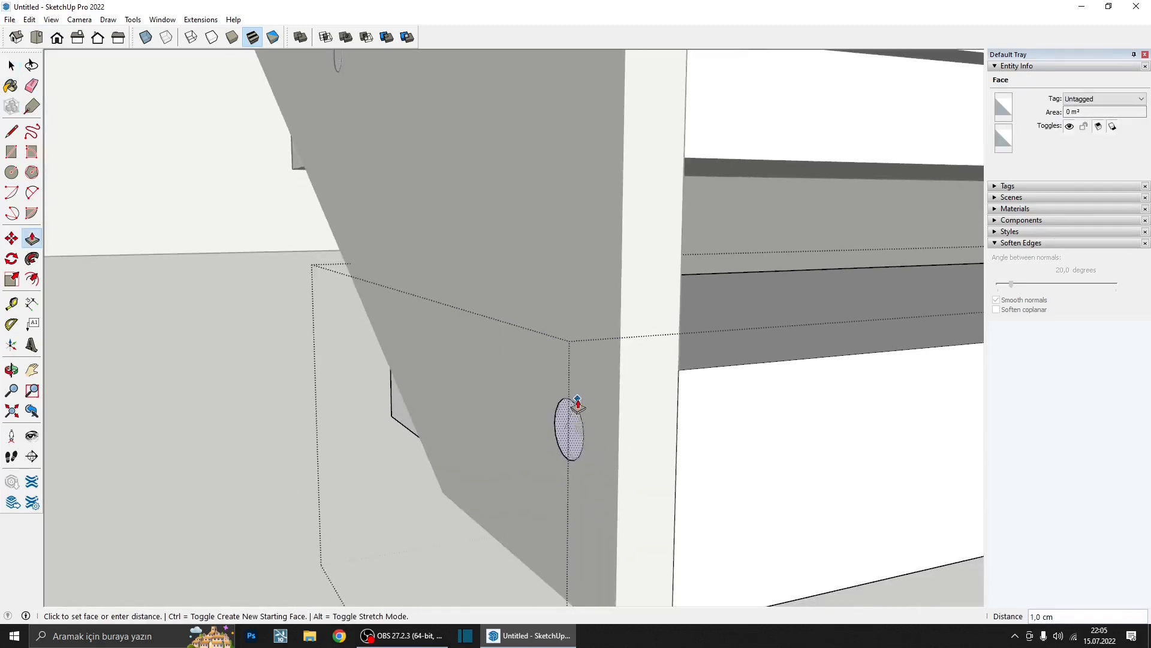
click(577, 404)
- Select the entire pin, hide the rest of the model and make the pin a group
scroll(575, 414, up, 2)
key(space)
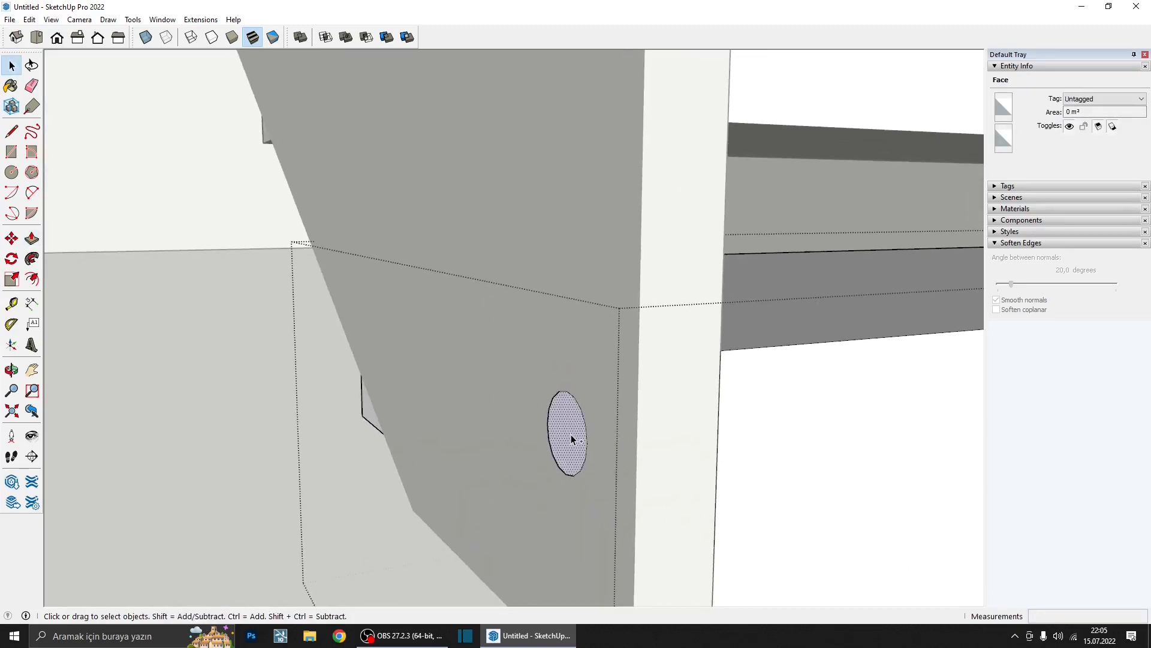
double_click(571, 433)
triple_click(572, 432)
key(i)
right_click(605, 420)
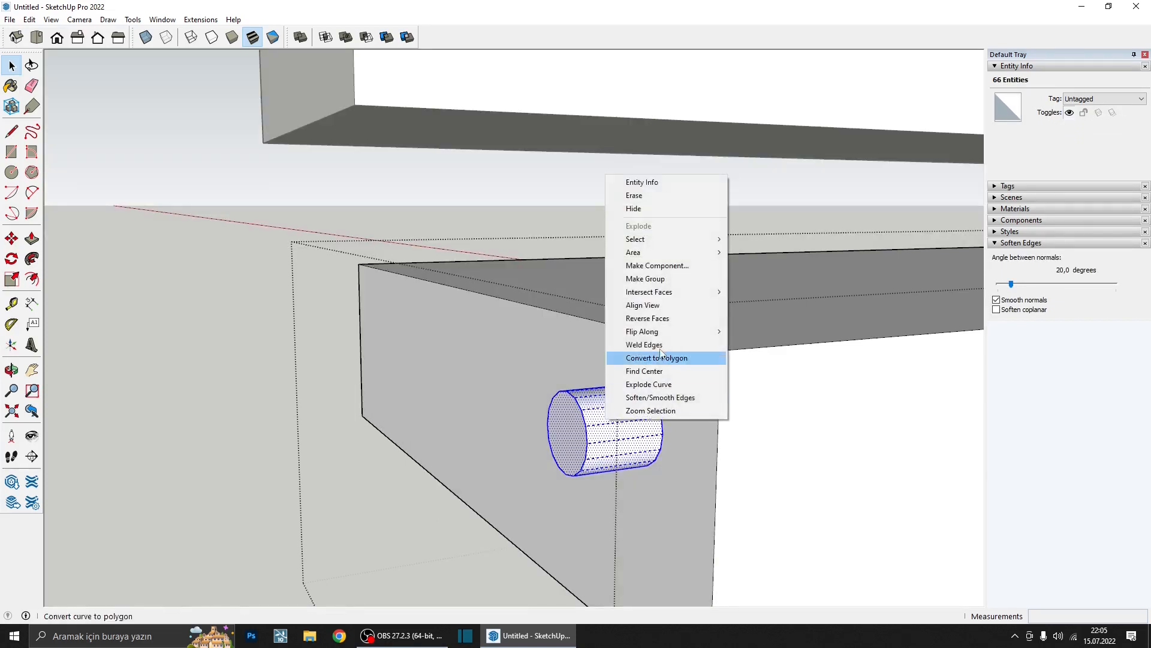
click(645, 278)
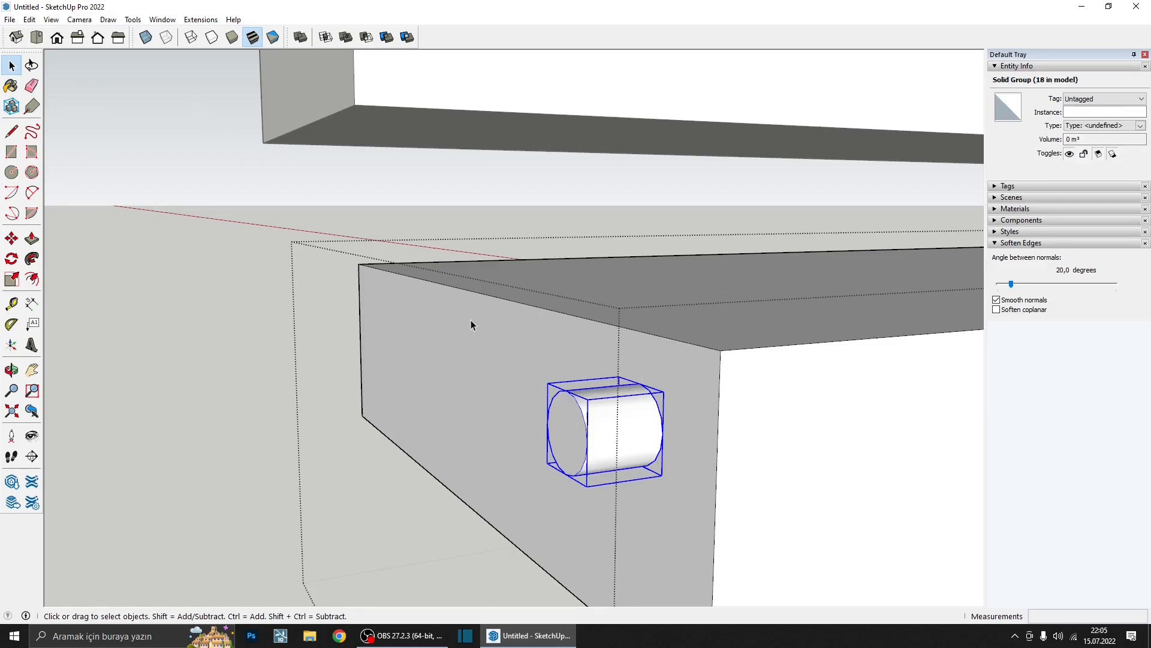
- Create a separate end cap by pulling a copy of the pin's end face outward 1 cm
double_click(567, 427)
scroll(565, 424, up, 2)
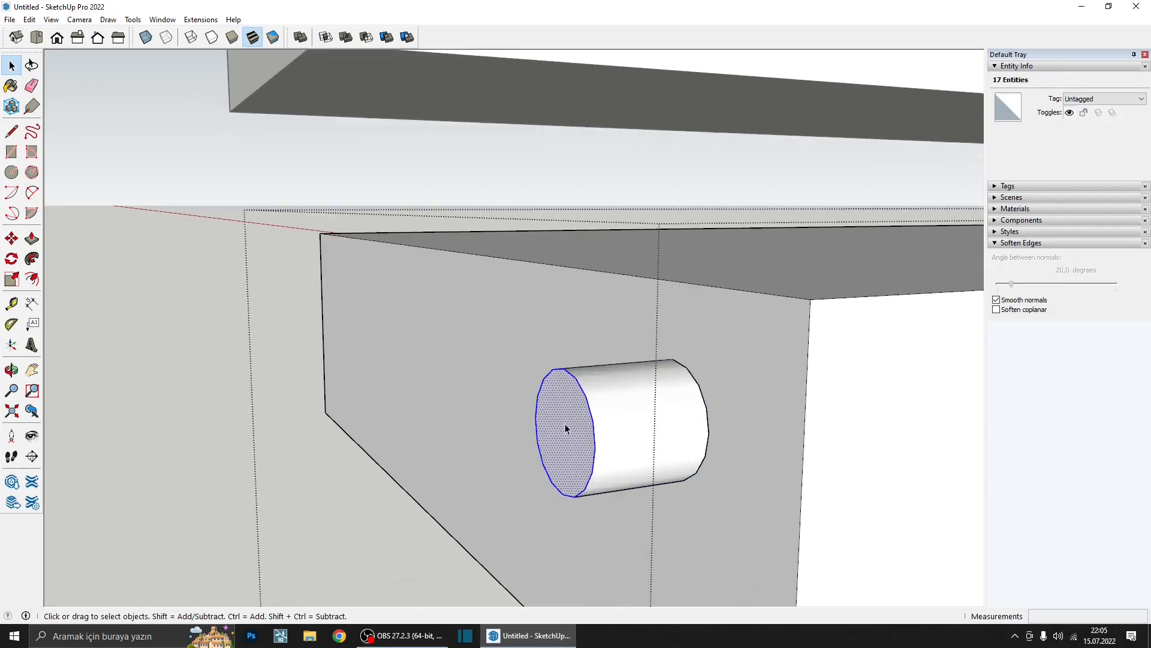
key(p)
click(586, 435)
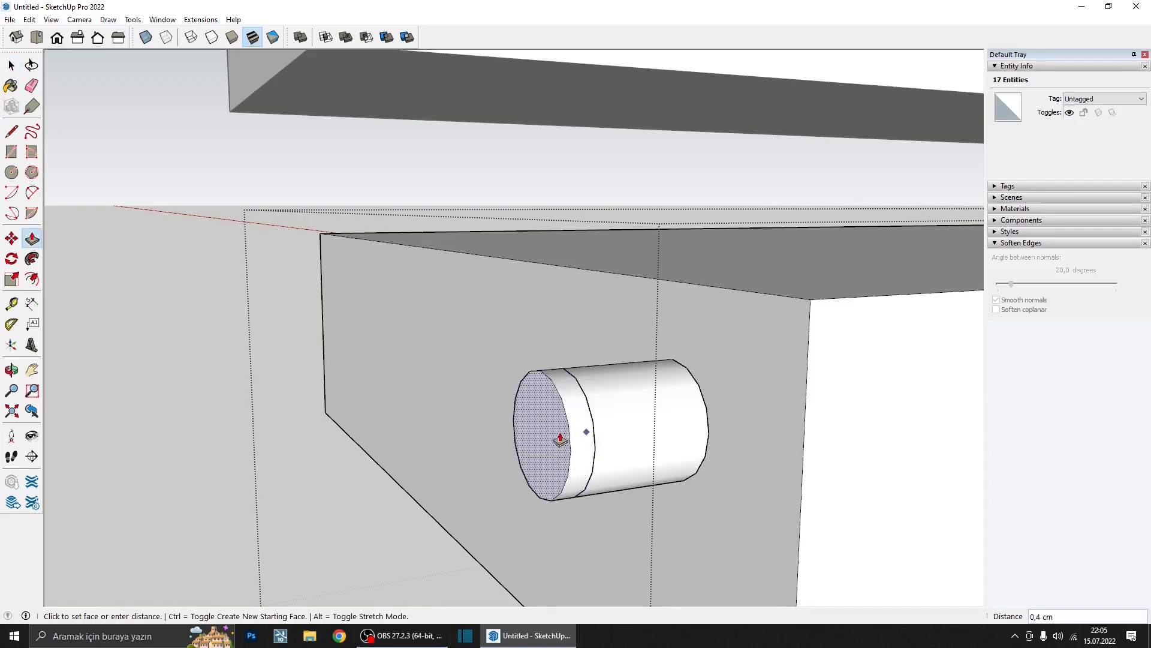
click(565, 436)
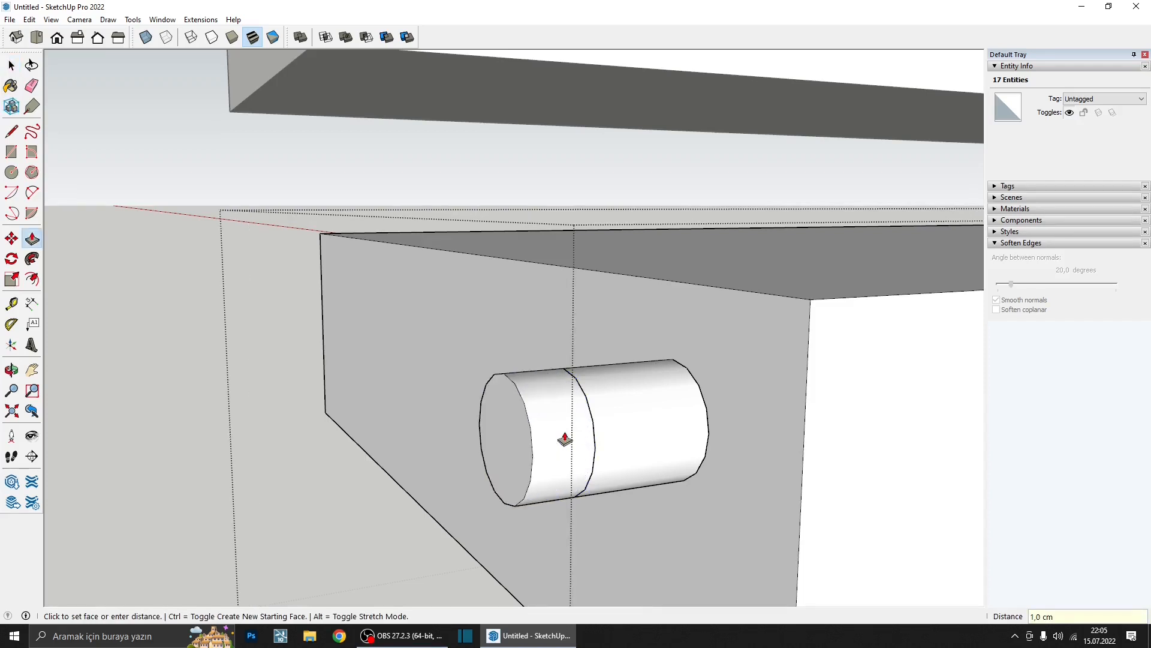
- Select the complete end cap geometry and make it a group
key(space)
double_click(564, 436)
scroll(565, 437, down, 1)
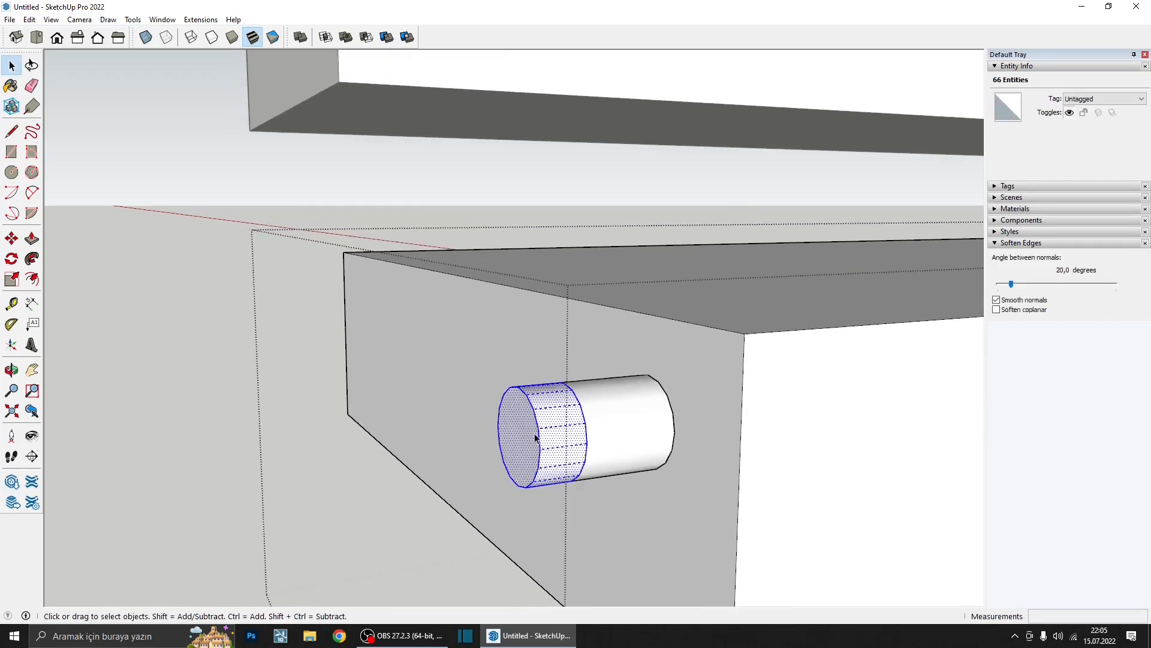
right_click(536, 432)
click(573, 303)
- Copy the pin and its end cap about 9 cm along the tread's end face and leave the component
middle_drag(604, 395, 562, 431)
scroll(554, 408, down, 5)
middle_drag(546, 367, 570, 412)
scroll(600, 492, up, 4)
middle_drag(599, 493, 656, 502)
key(m)
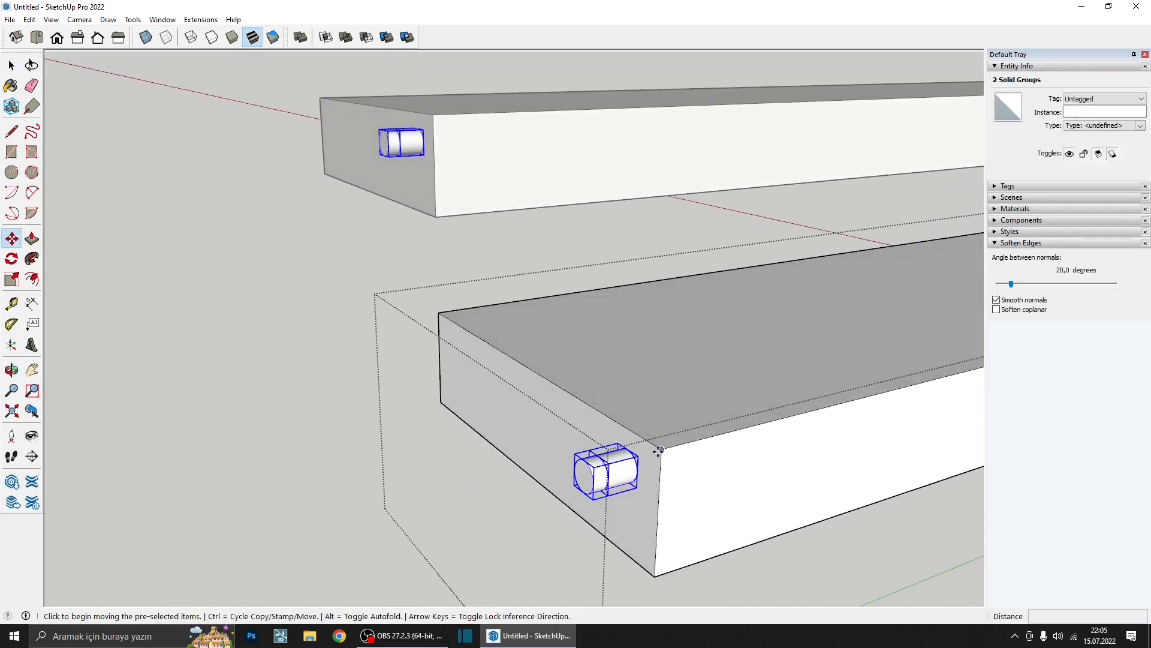
click(654, 450)
key(ctrl)
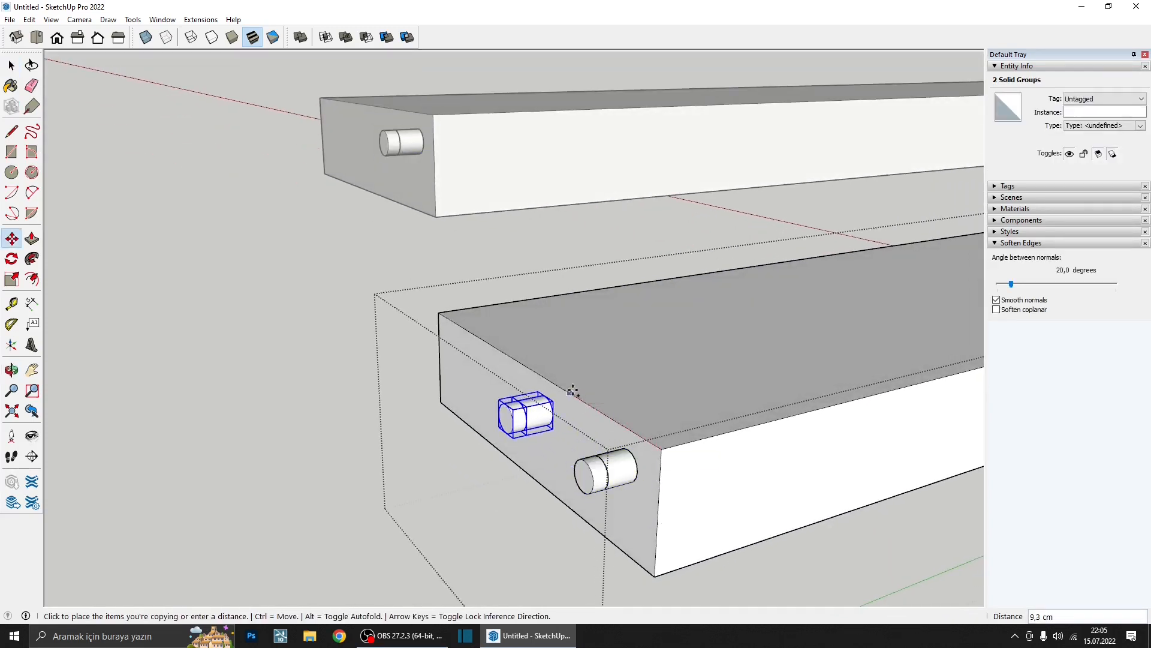
click(570, 393)
middle_drag(570, 393, 773, 348)
key(space)
click(773, 348)
middle_drag(773, 347, 437, 483)
scroll(586, 301, down, 4)
scroll(467, 345, up, 2)
- Paint the railing panels of both flights with Translucent Glass Gray from the Glass and Mirrors materials
key(b)
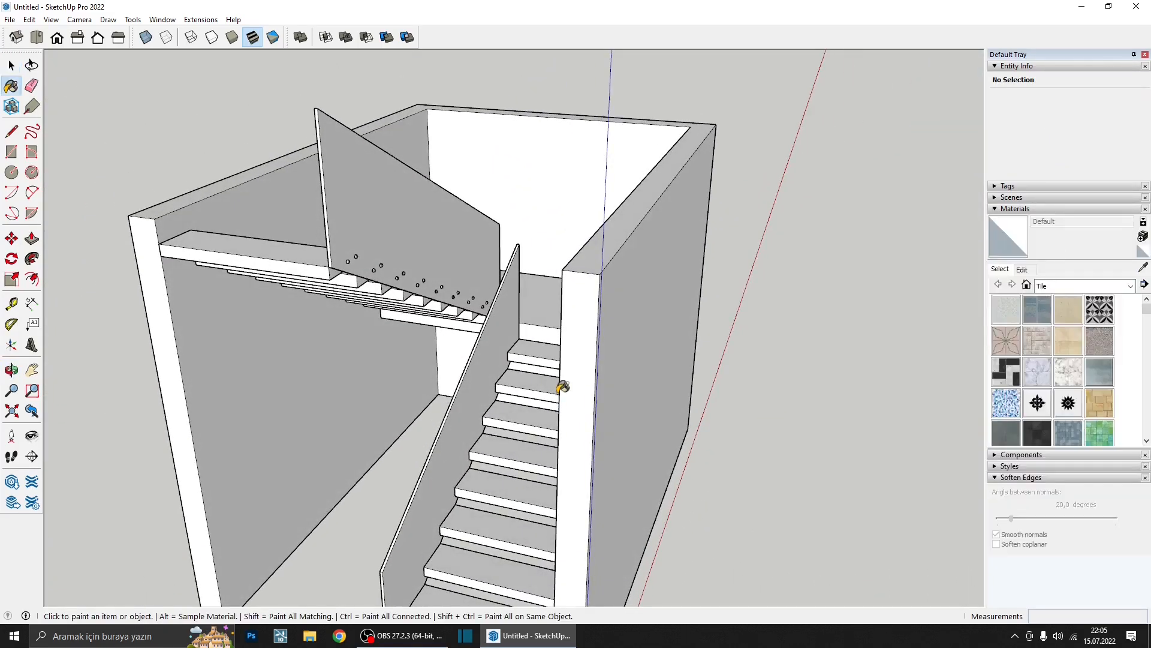
click(1108, 288)
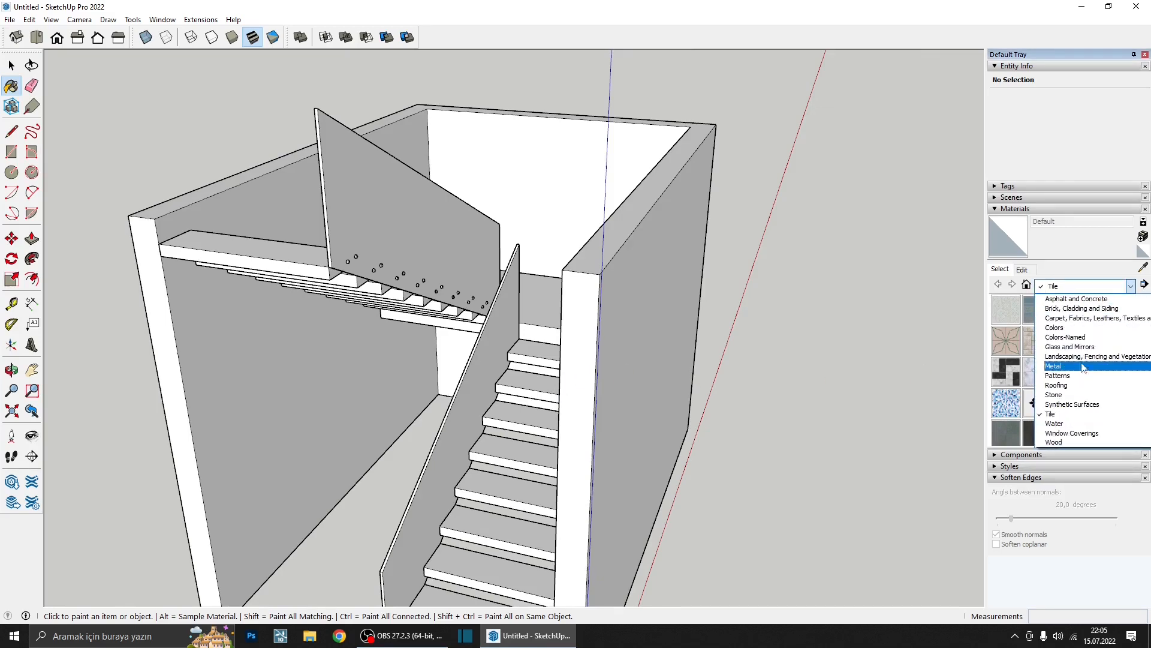
click(1076, 348)
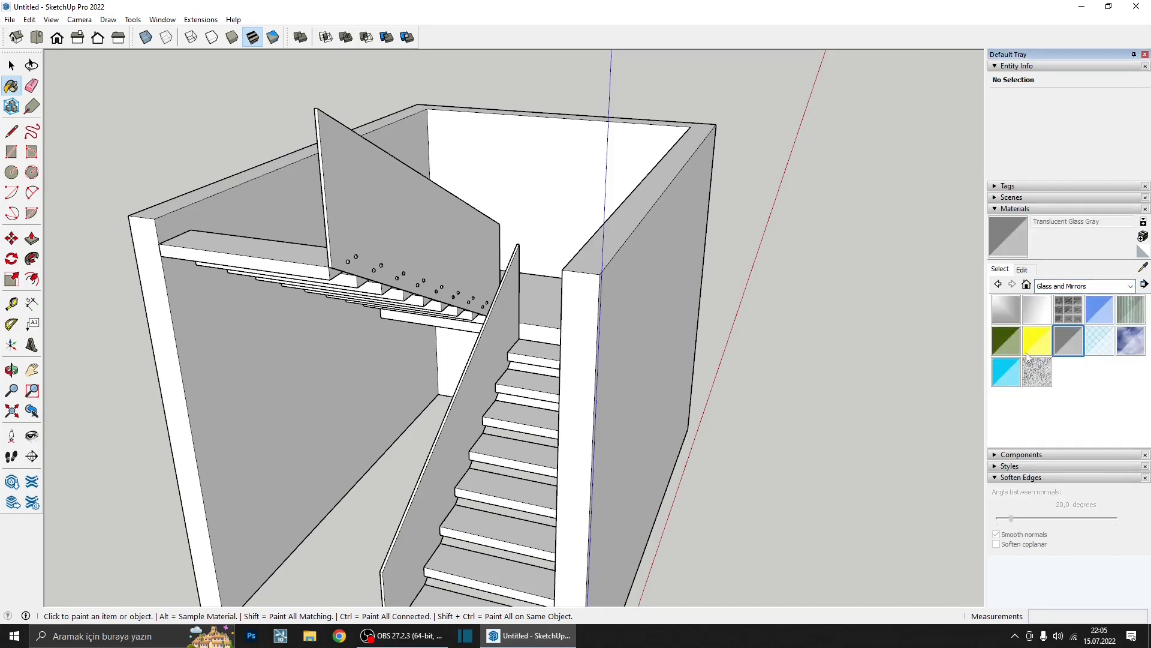
click(376, 239)
mouse_move(378, 241)
middle_down()
mouse_move(412, 255)
mouse_move(571, 443)
middle_up()
click(584, 522)
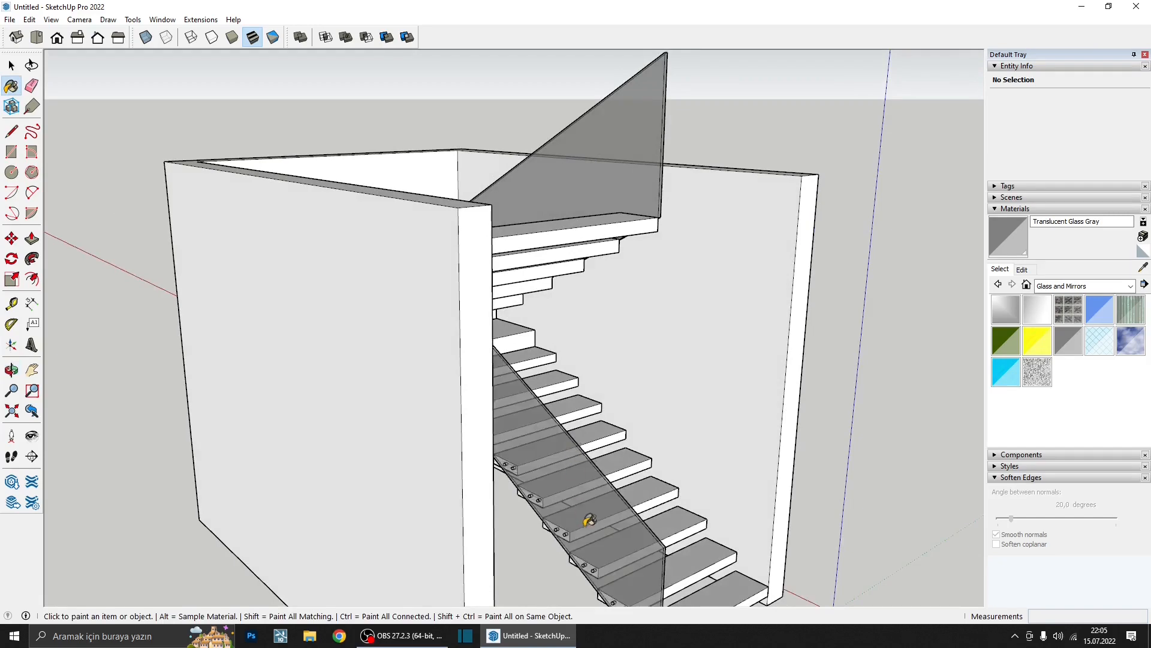
middle_drag(585, 520, 410, 360)
key(space)
scroll(449, 389, up, 2)
middle_drag(468, 437, 294, 380)
scroll(479, 404, down, 5)
mouse_move(478, 404)
middle_down()
mouse_move(483, 416)
mouse_move(628, 449)
middle_up()
scroll(629, 450, up, 3)
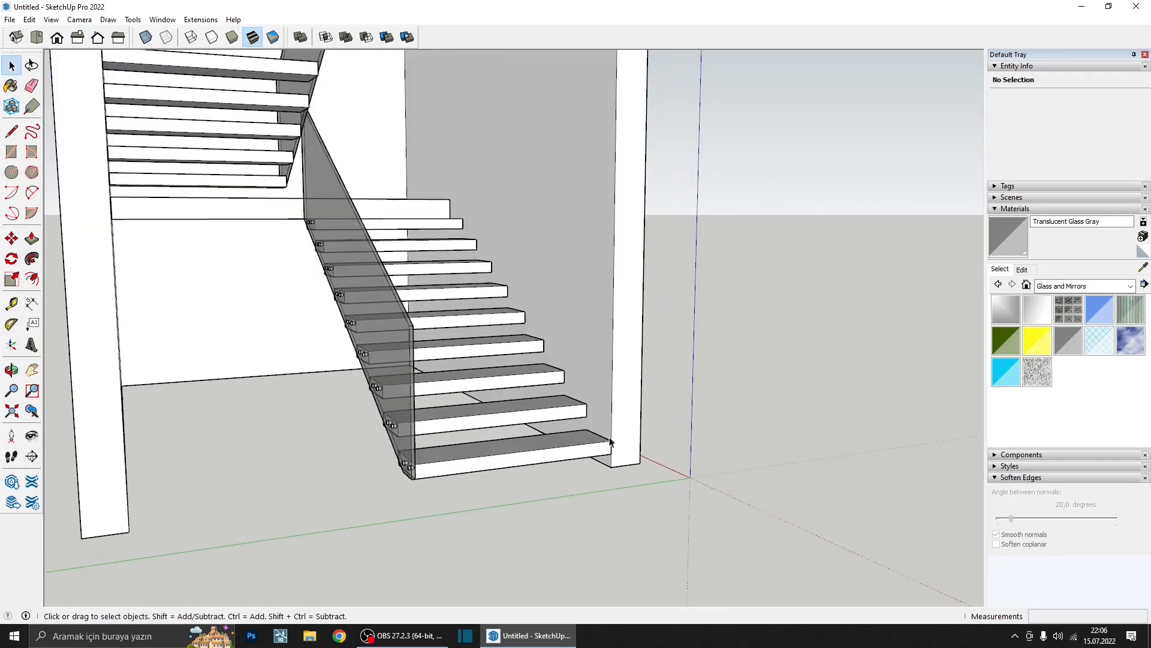
- Paint all geometry inside the tread component with Wood Veneer 01 from the Wood materials
click(1099, 287)
click(1075, 443)
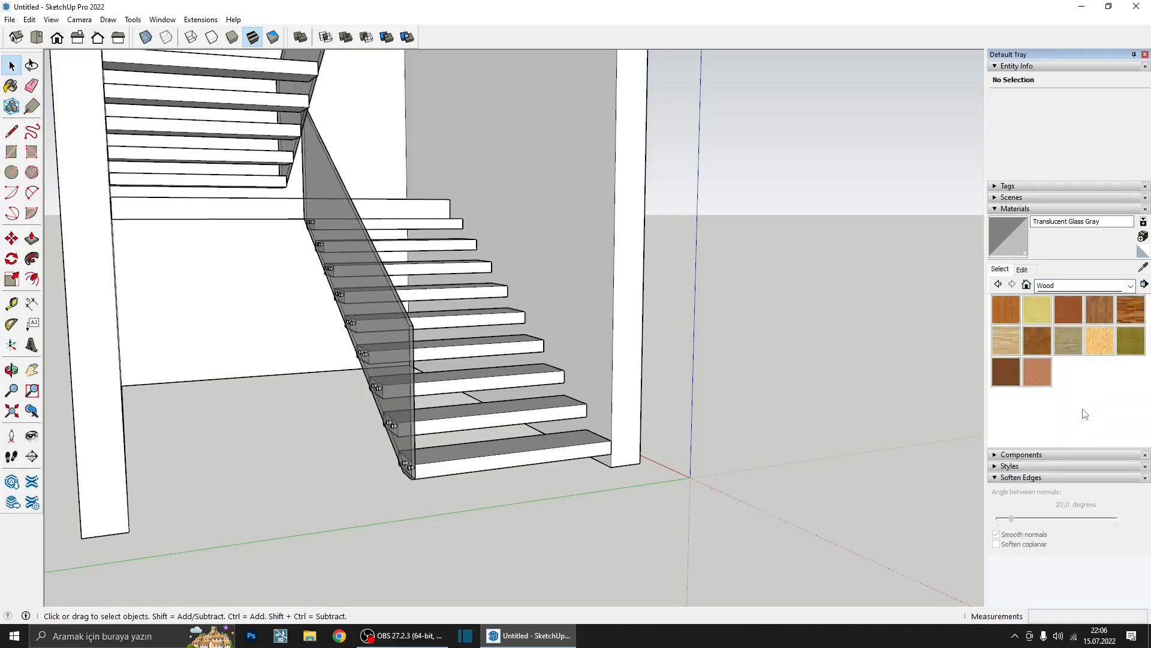
click(1004, 377)
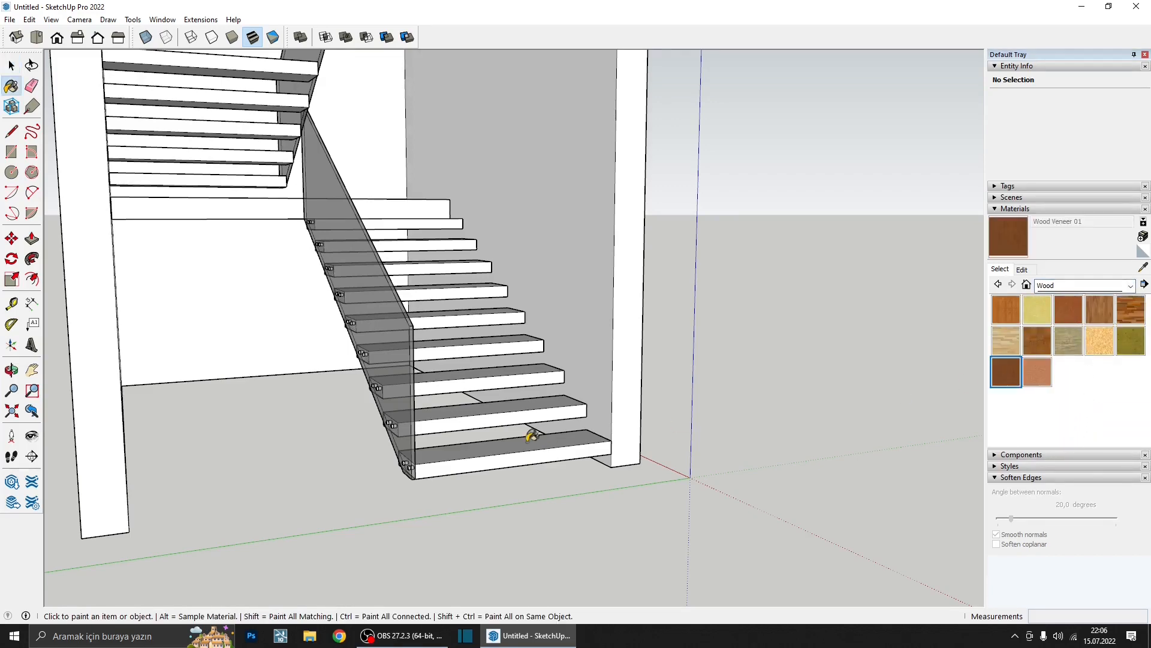
key(space)
double_click(496, 460)
triple_click(496, 460)
key(b)
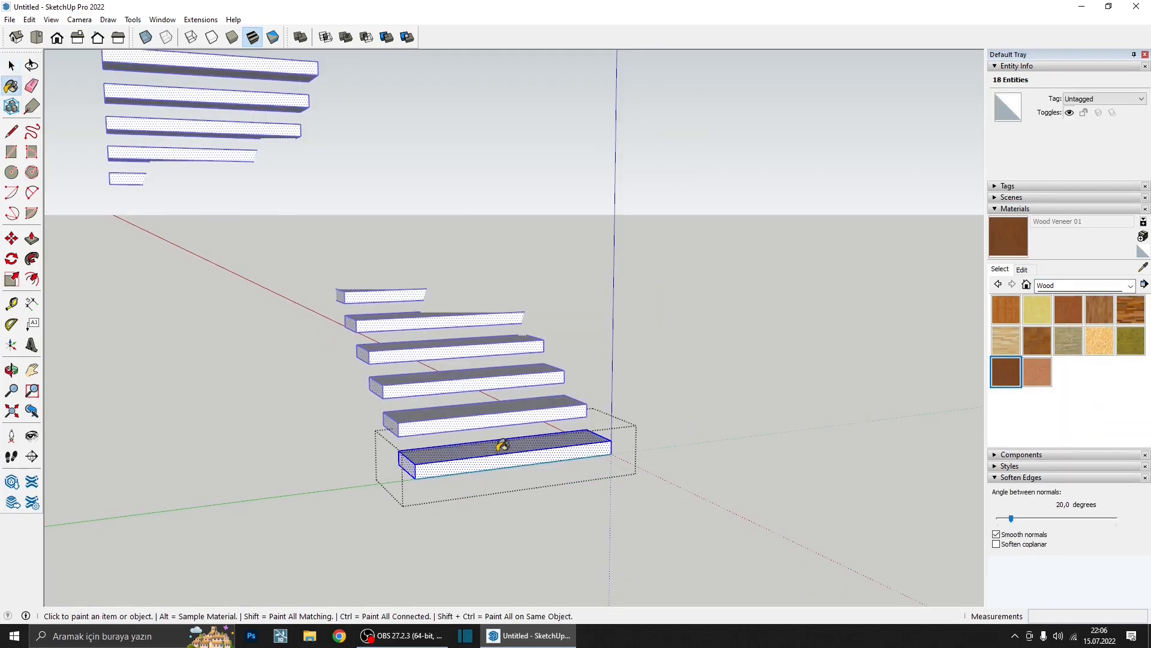
click(503, 449)
key(space)
scroll(503, 444, down, 4)
middle_drag(504, 445, 290, 454)
key(Escape)
scroll(469, 442, down, 1)
scroll(470, 442, down, 4)
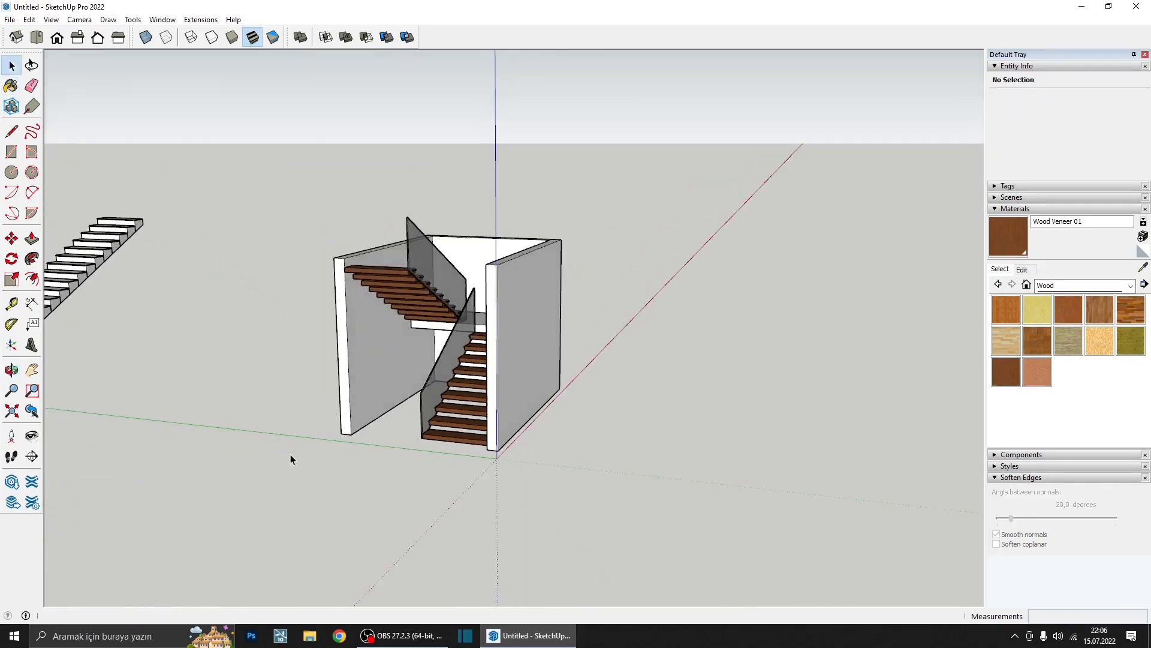
- Paint all faces of the landing slab with Wood Veneer 01
middle_drag(527, 363, 605, 426)
scroll(496, 318, up, 5)
double_click(498, 320)
triple_click(498, 319)
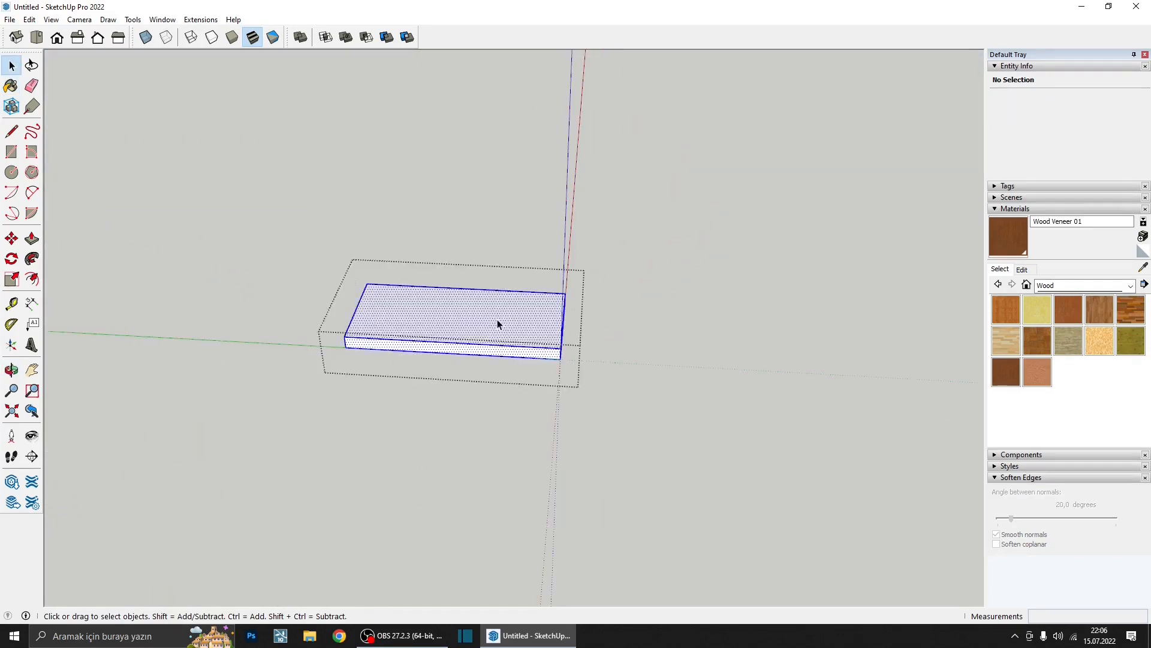
key(b)
click(501, 318)
key(space)
key(Escape)
scroll(508, 345, down, 3)
mouse_move(509, 345)
middle_down()
mouse_move(480, 414)
mouse_move(509, 360)
middle_up()
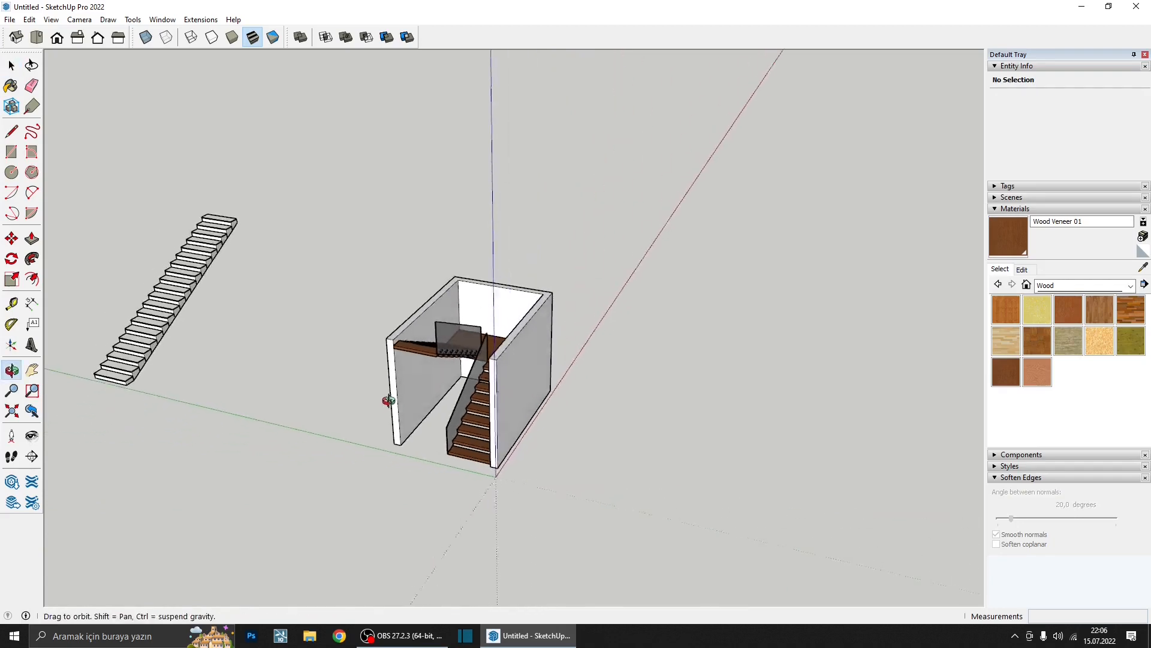
- Erase the group of three walls enclosing the staircase
scroll(520, 343, up, 4)
click(549, 333)
right_click(549, 333)
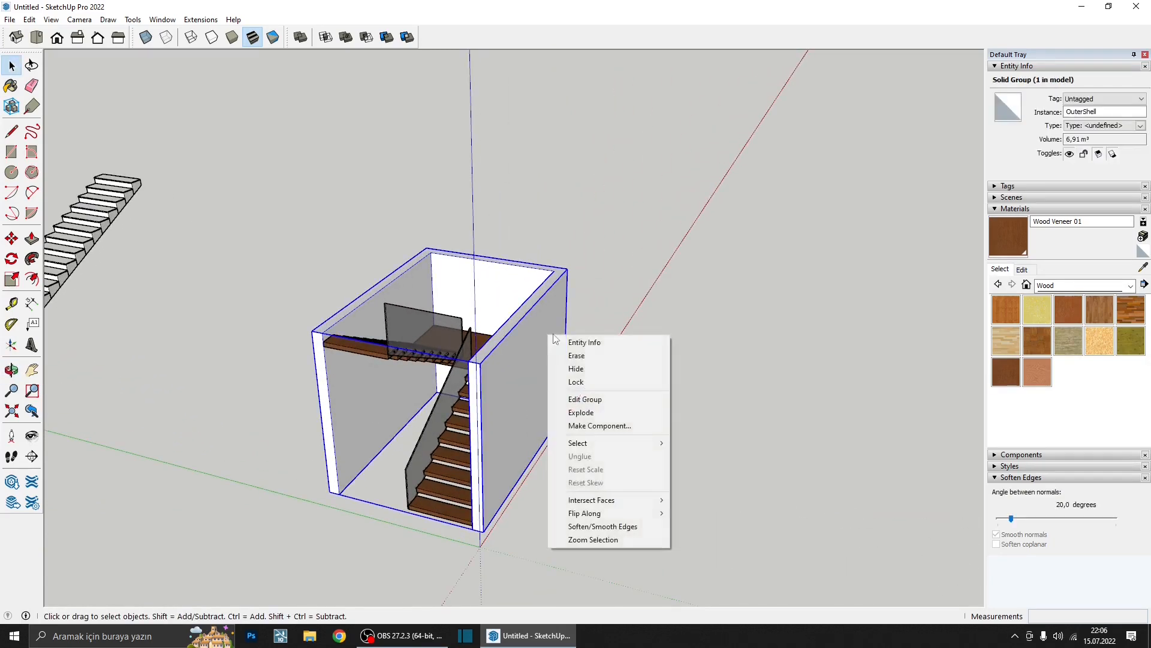
click(593, 355)
middle_drag(593, 355, 211, 402)
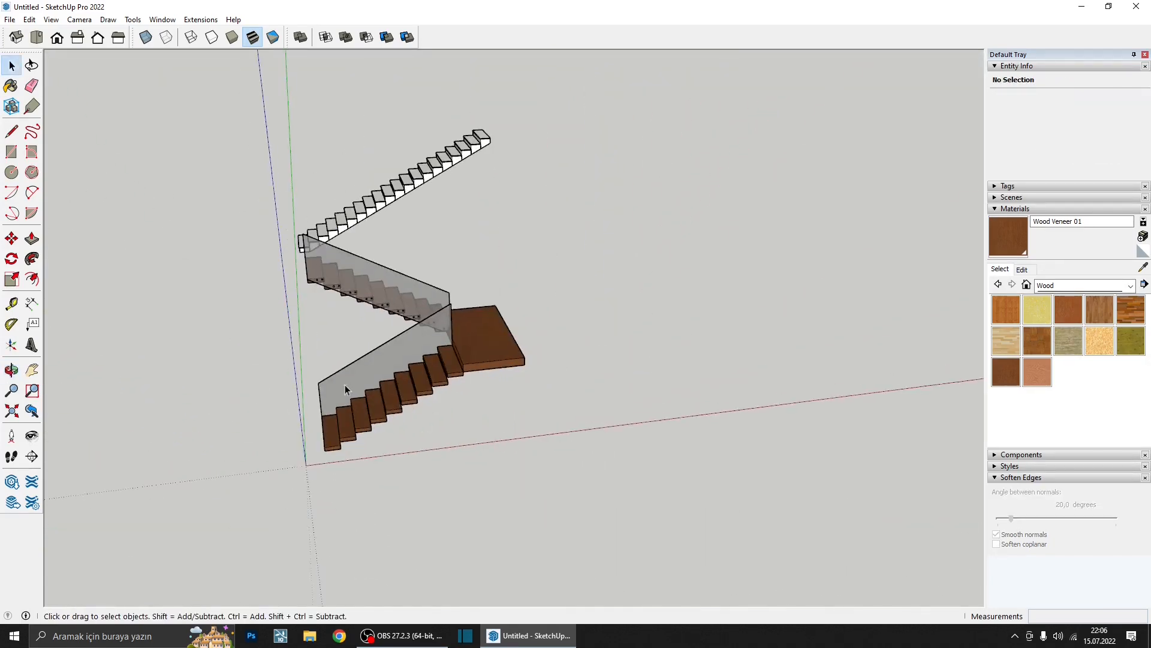
middle_drag(345, 390, 791, 316)
middle_drag(491, 384, 696, 440)
scroll(457, 373, up, 3)
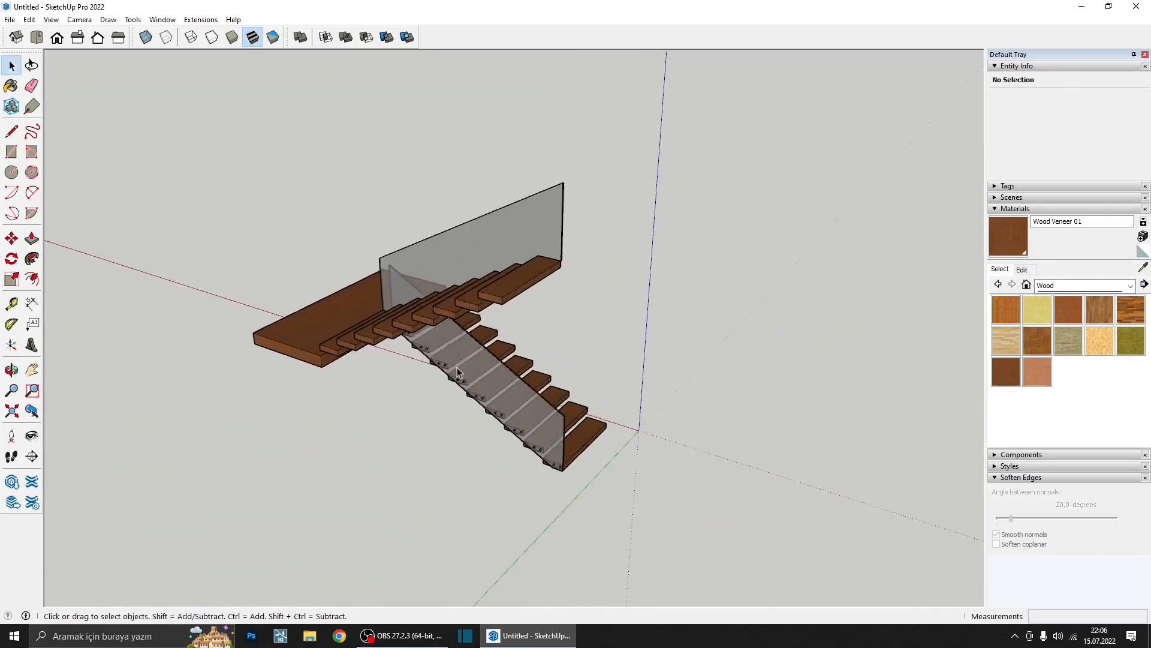
middle_drag(456, 373, 260, 433)
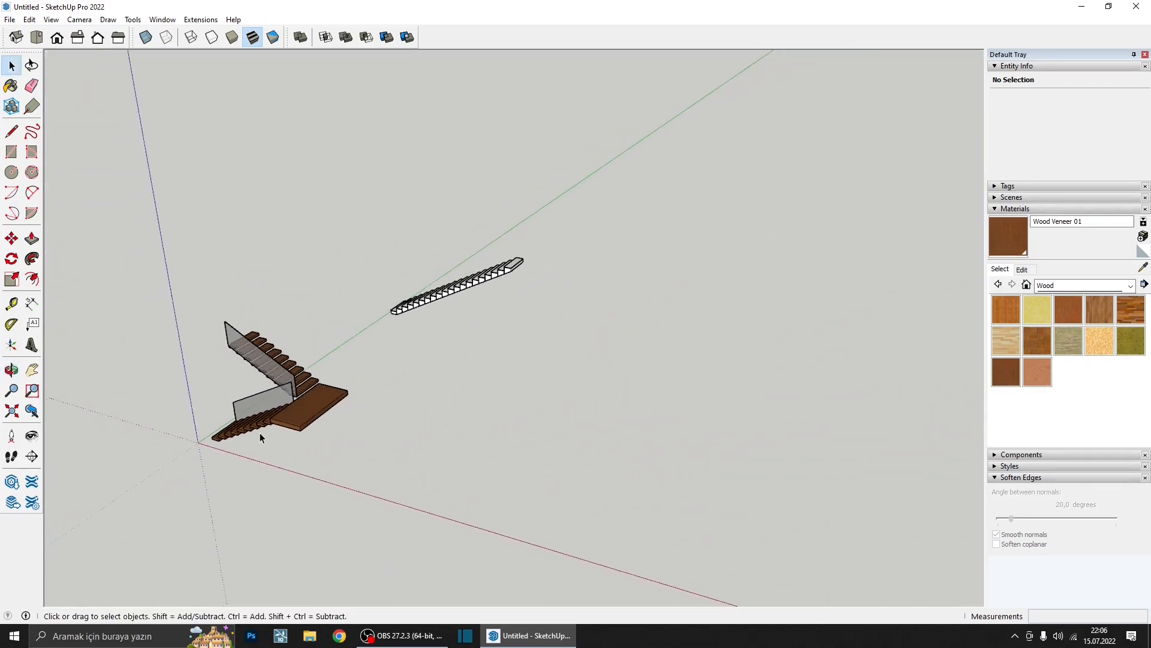
- Draw a 16-sided circle with a 150 cm radius on the ground, away from the staircase
click(12, 172)
middle_drag(540, 452, 368, 493)
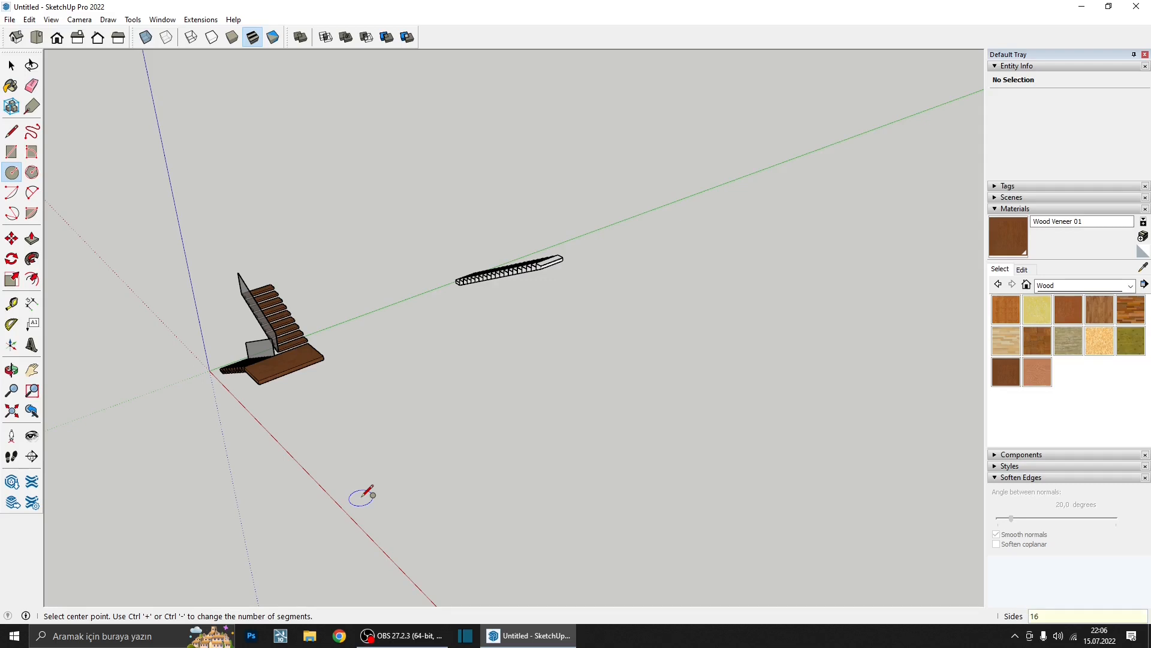
scroll(366, 492, up, 3)
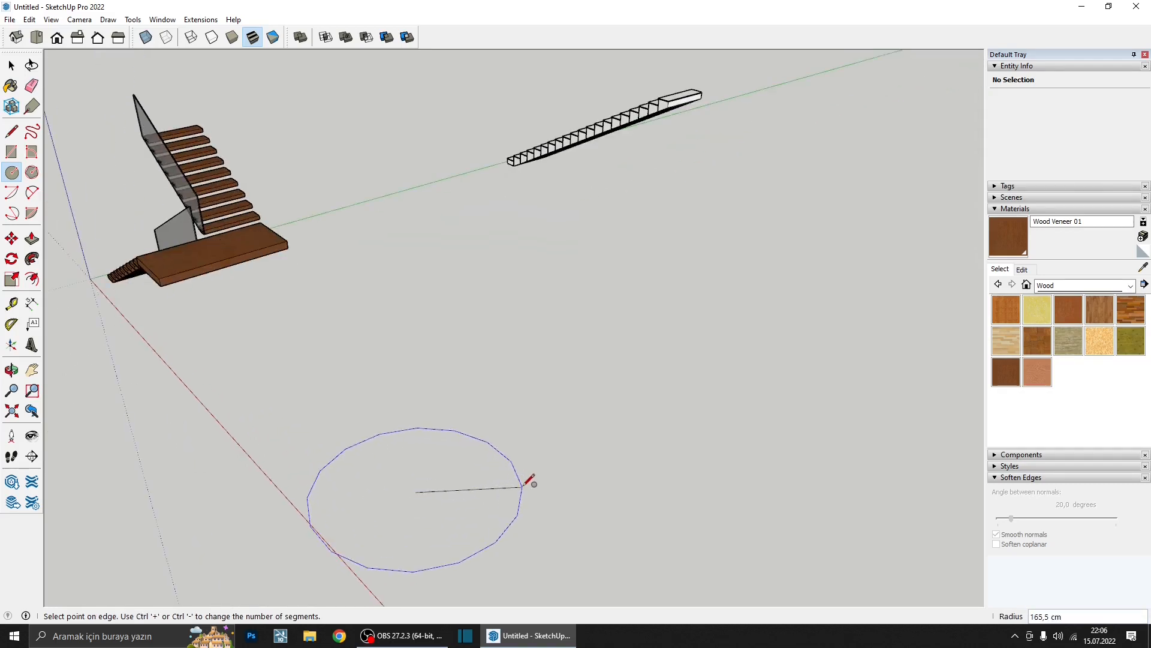
key(Return)
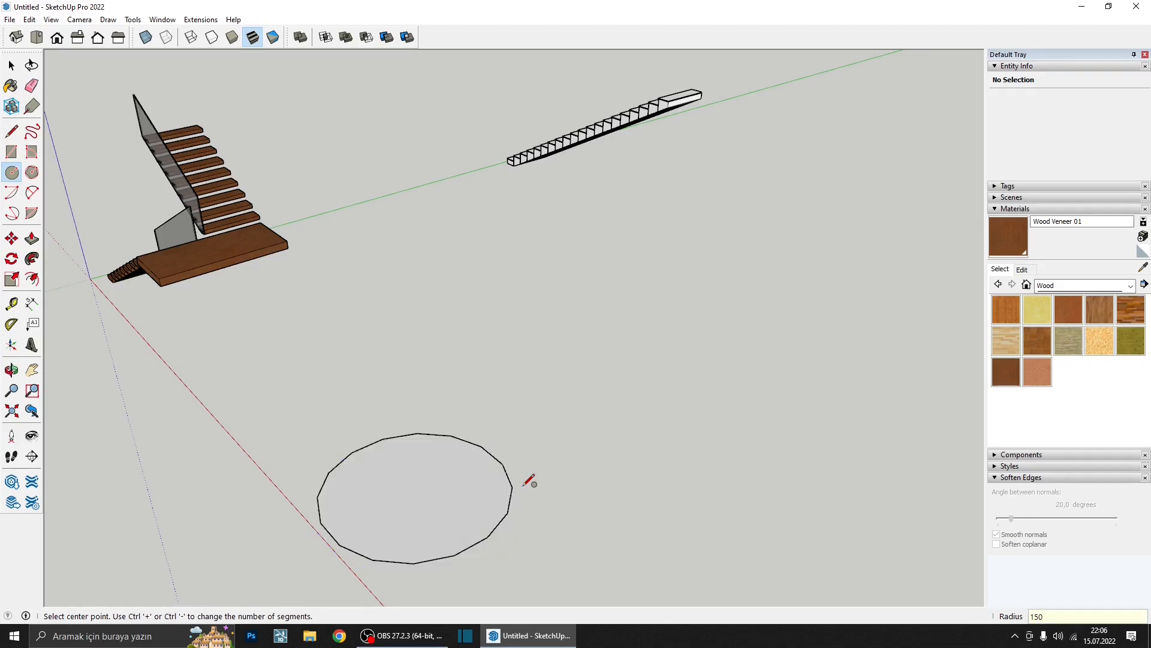
scroll(413, 498, up, 3)
middle_drag(413, 498, 423, 560)
scroll(507, 478, down, 4)
middle_drag(507, 478, 479, 459)
- Divide off one wedge of the circle with two lines from its centre to adjacent corners, and group that wedge
key(l)
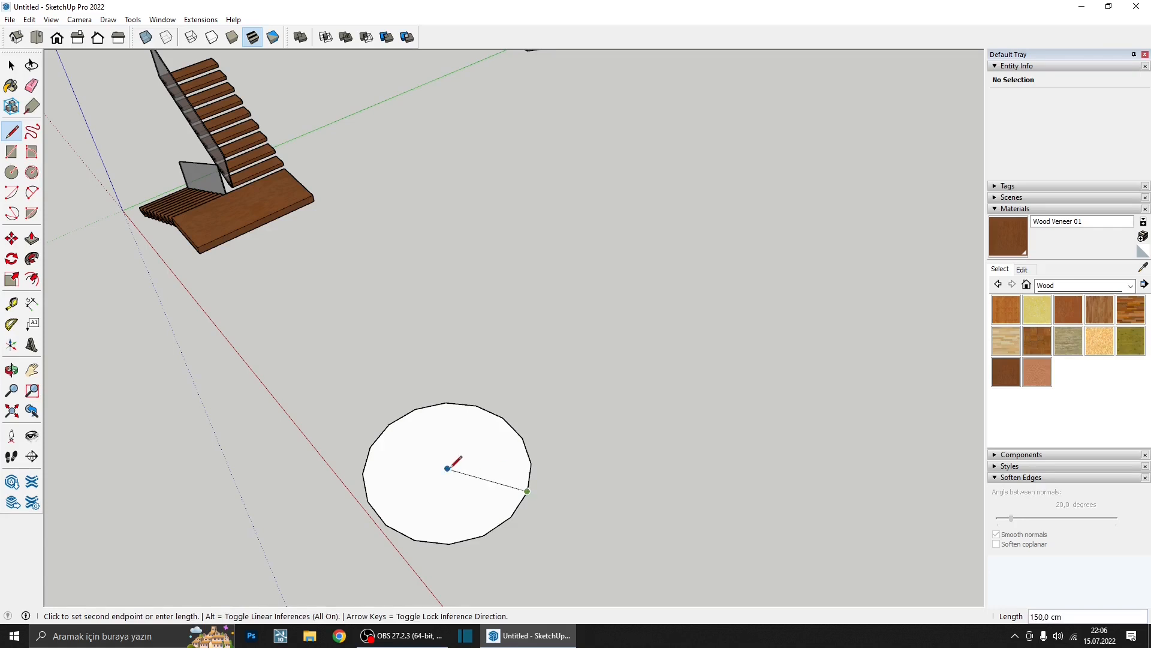
click(447, 468)
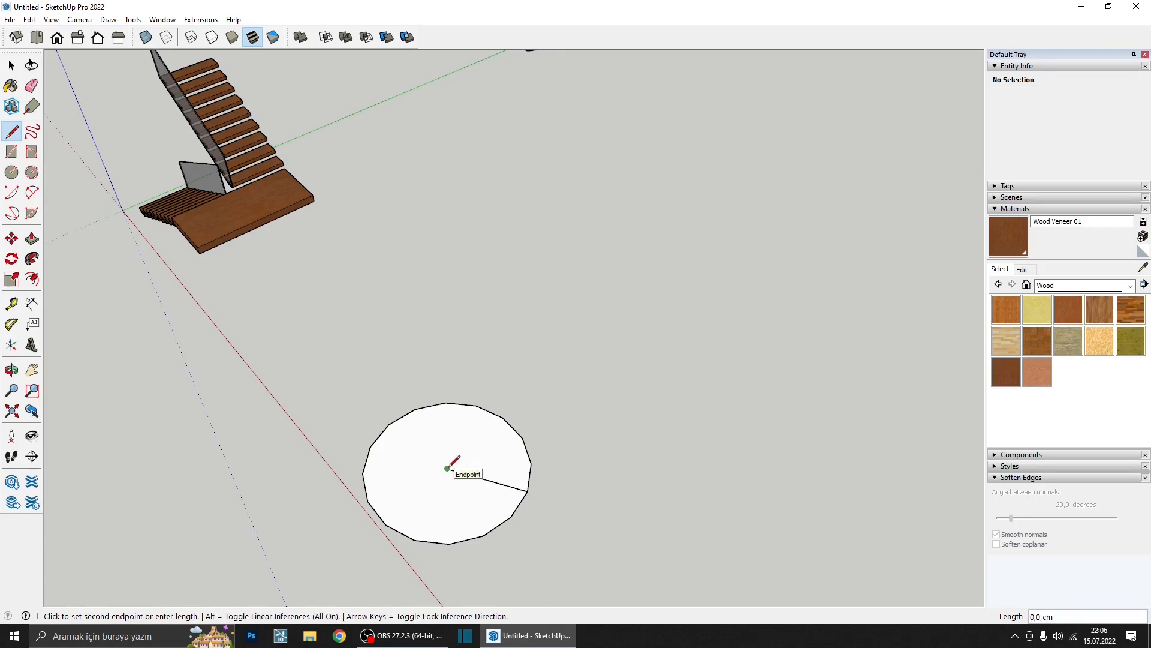
click(510, 516)
key(space)
double_click(506, 504)
scroll(506, 504, up, 5)
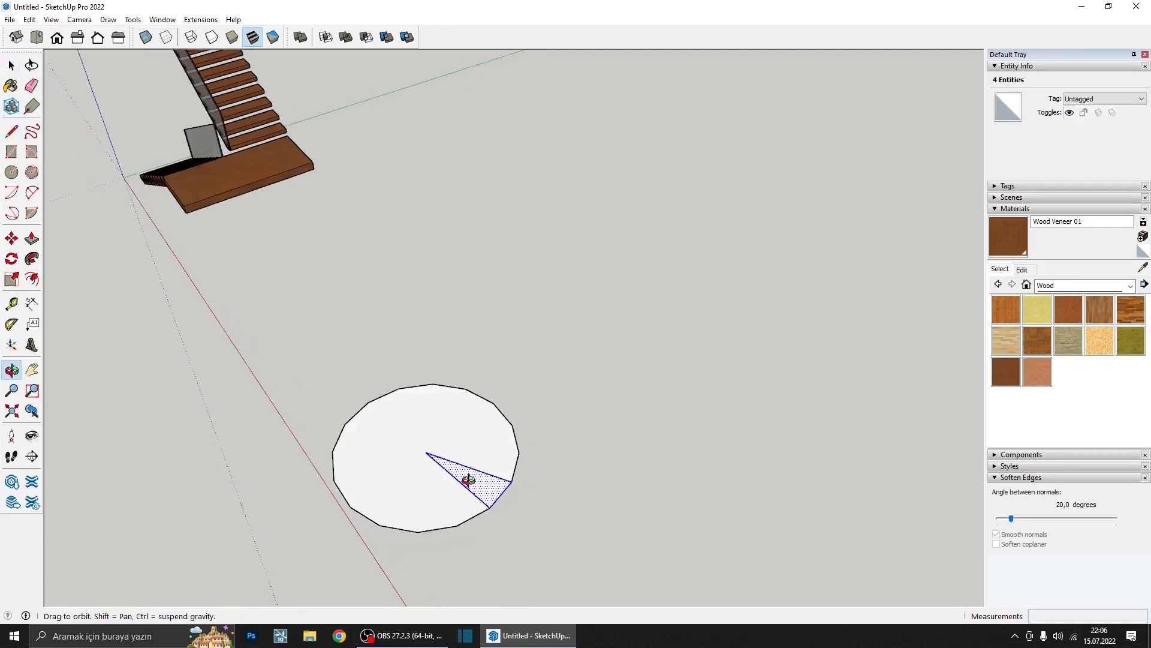
right_click(478, 490)
click(527, 346)
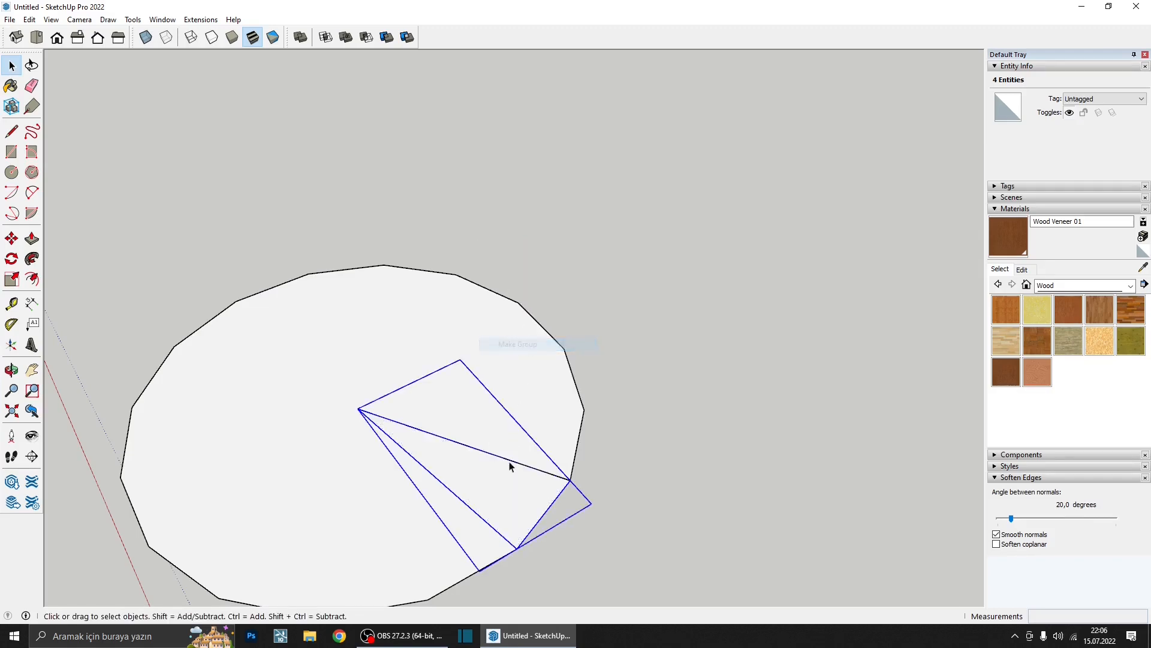
- Delete the rest of the circle and turn the wedge group into a component
scroll(507, 483, down, 1)
scroll(506, 482, down, 3)
click(495, 427)
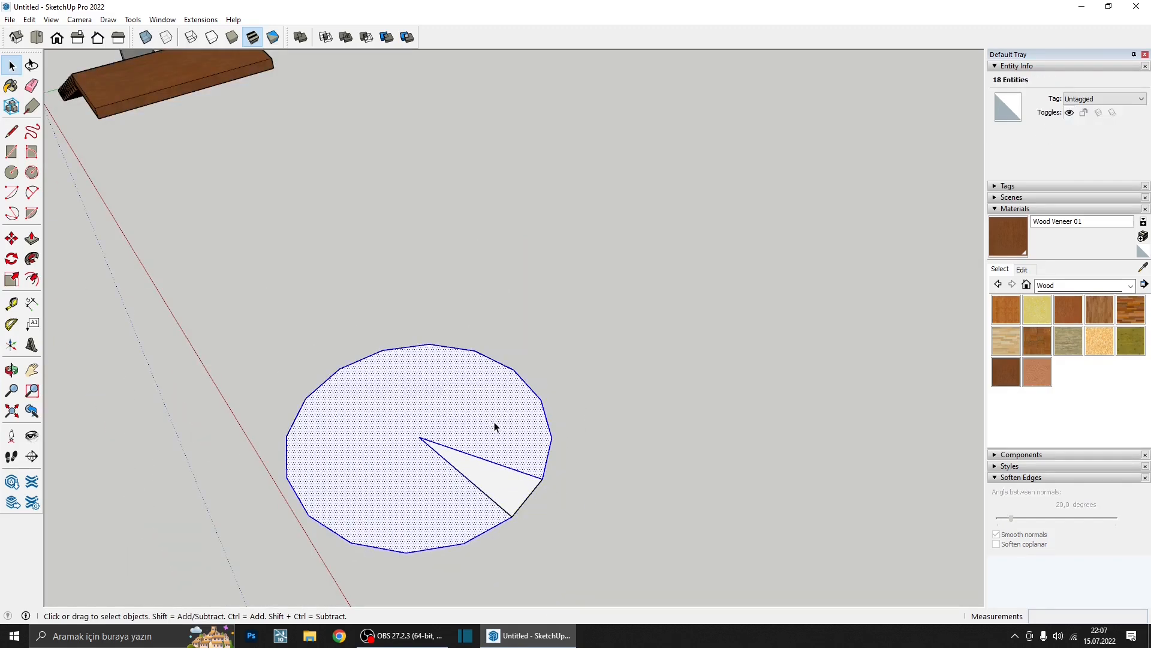
key(Delete)
right_click(477, 473)
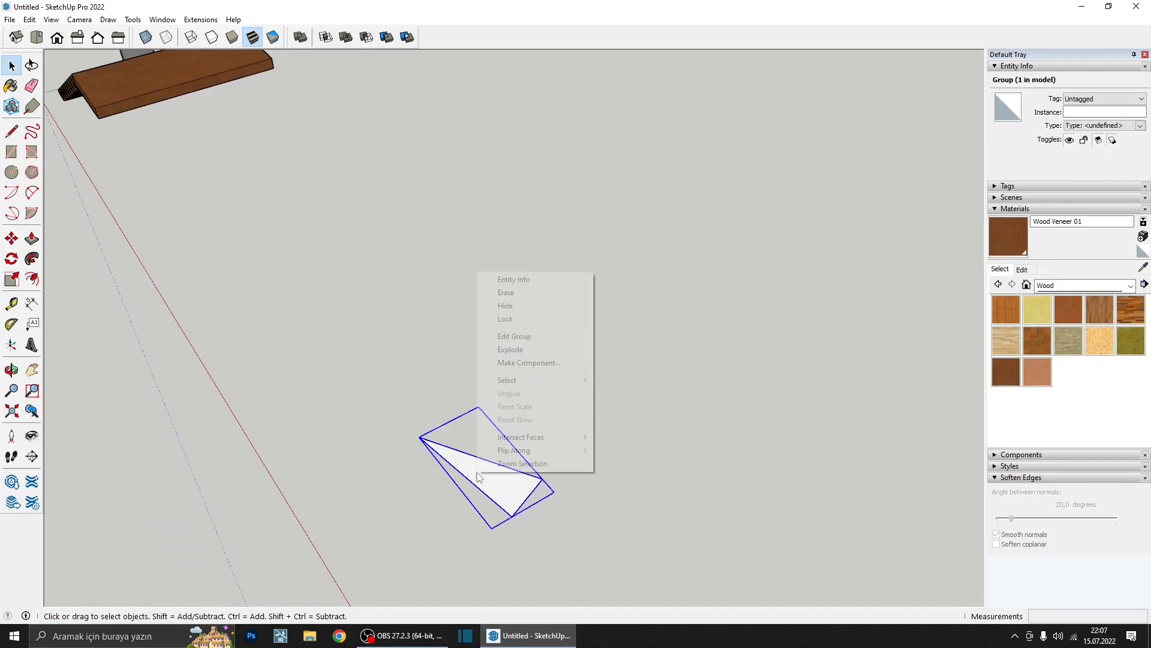
click(527, 363)
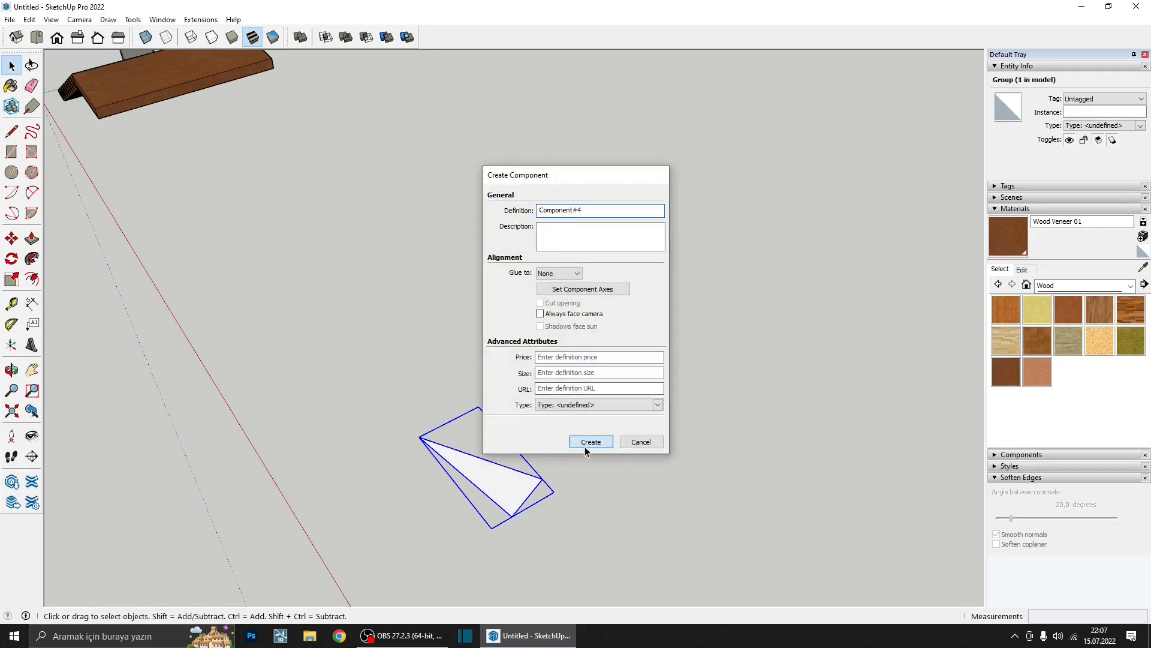
click(588, 442)
- Rotate-copy the wedge component about its tip by one wedge angle, with 15 copies completing the circle, and select all wedges
scroll(486, 456, up, 3)
click(12, 260)
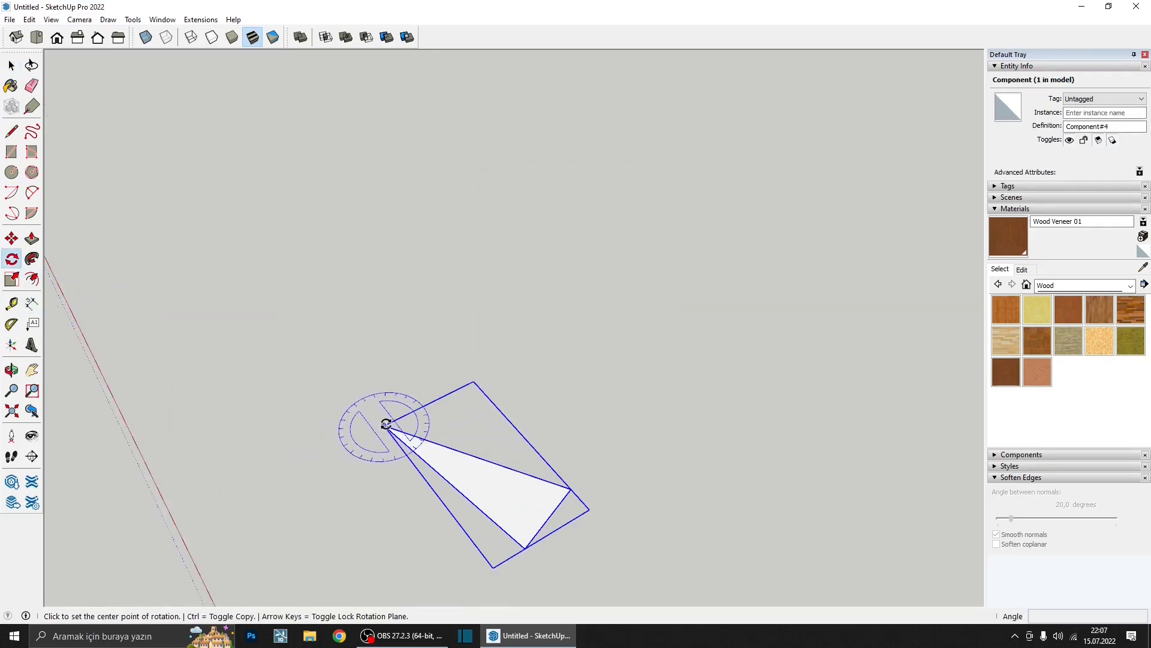
click(384, 425)
click(521, 550)
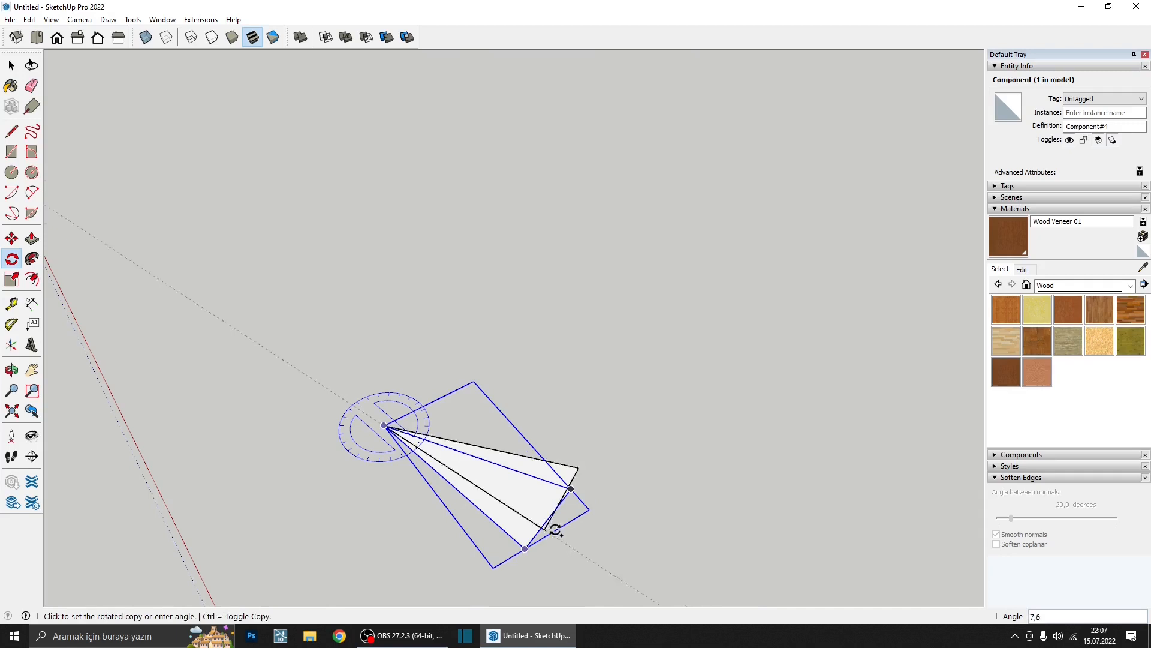
click(573, 485)
text(15)
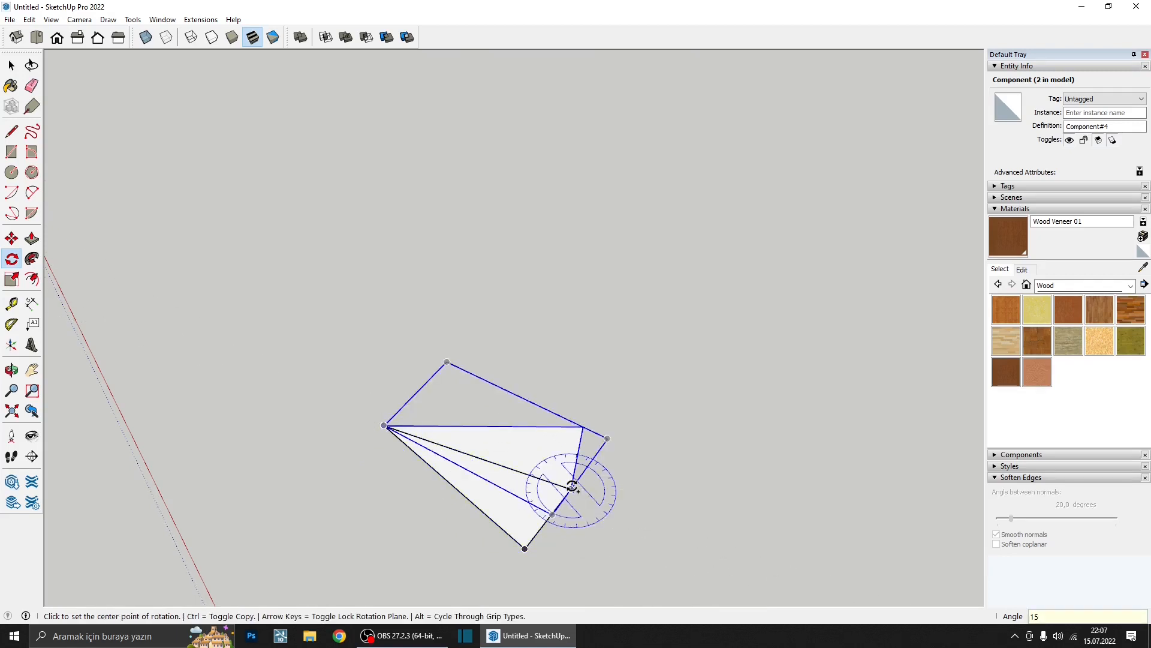
text(*)
key(Return)
key(space)
scroll(438, 390, down, 3)
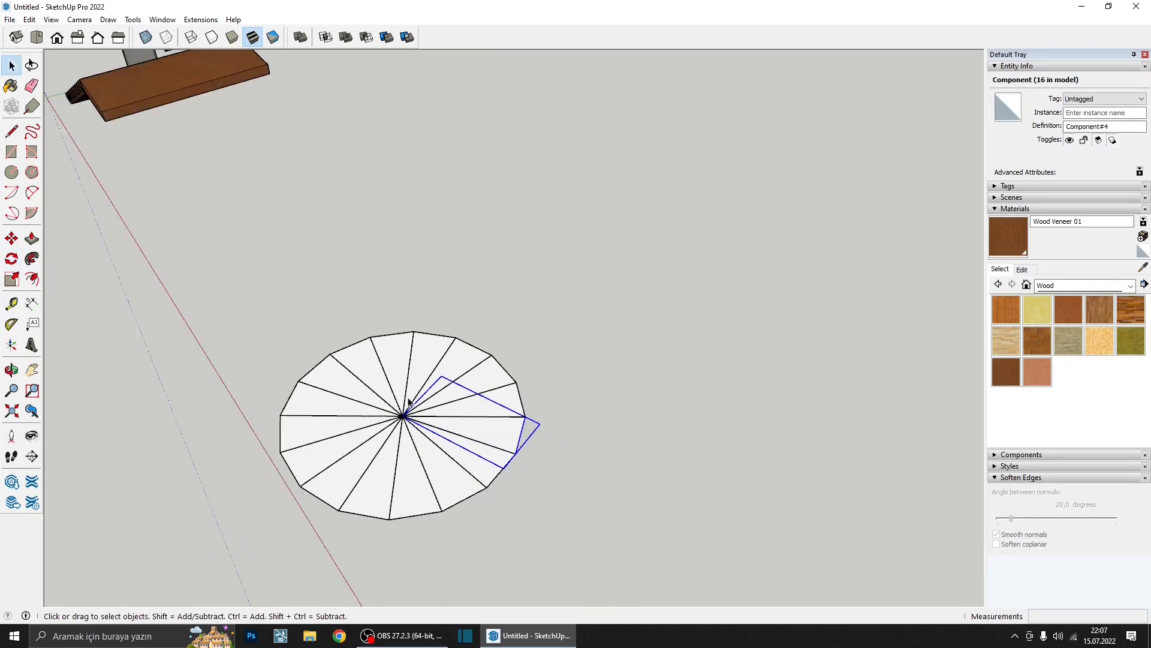
drag(200, 277, 683, 538)
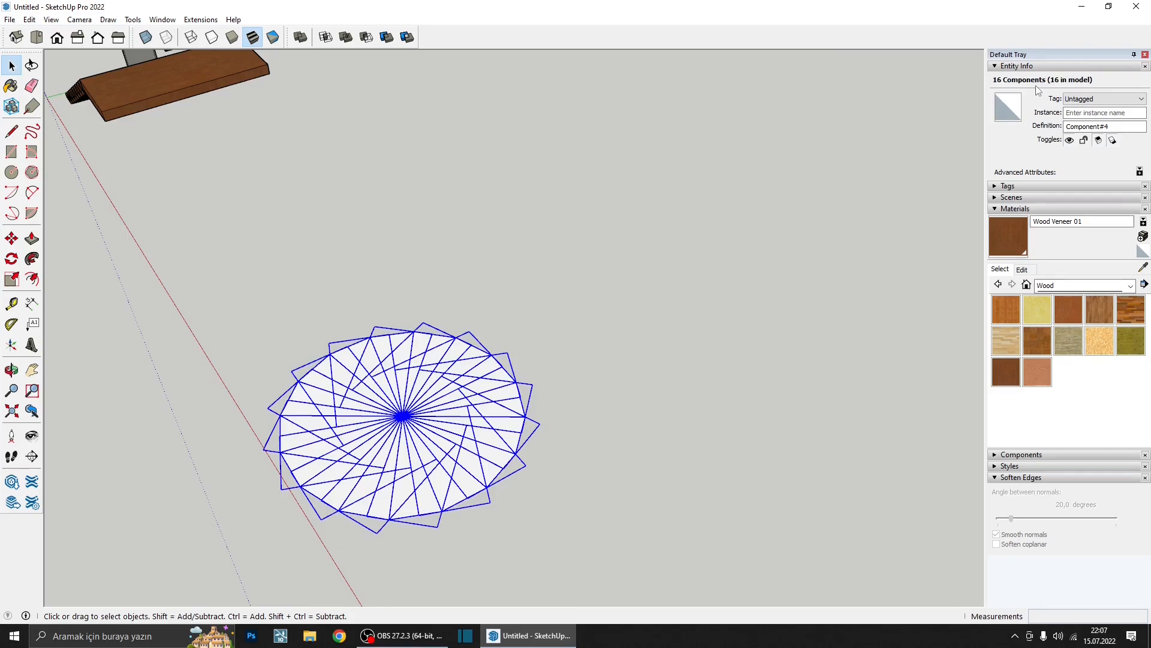
scroll(470, 403, up, 5)
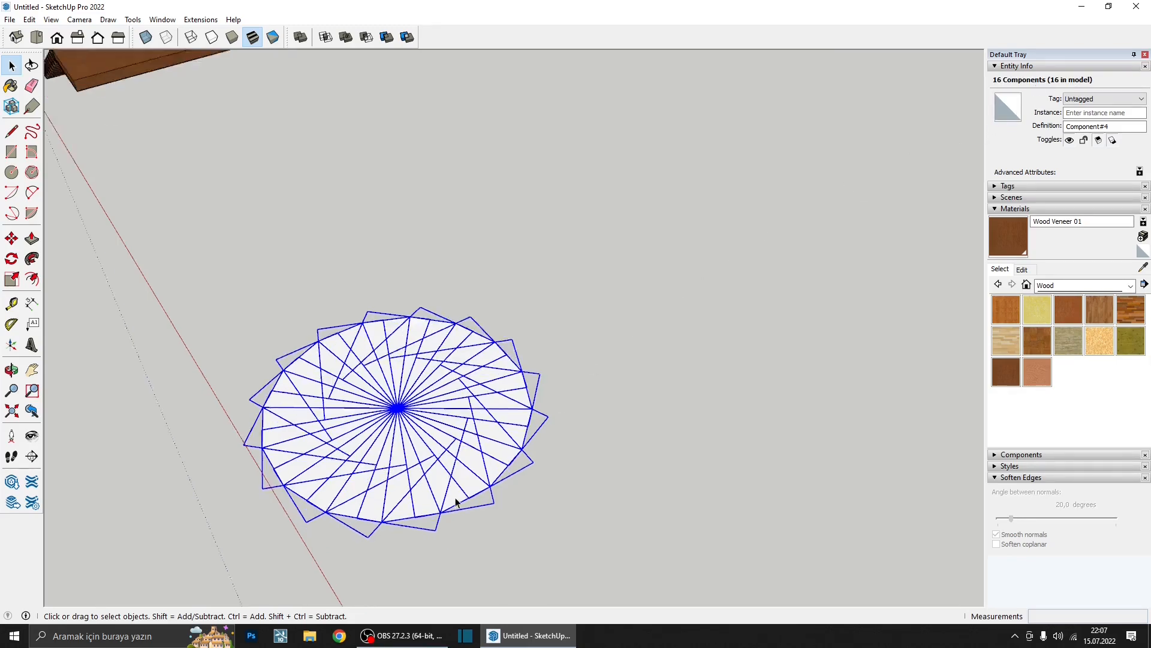
- Extrude the wedge face inside its component by 20 cm so every wedge in the circle gets that thickness
click(485, 473)
middle_drag(485, 473, 508, 378)
double_click(488, 386)
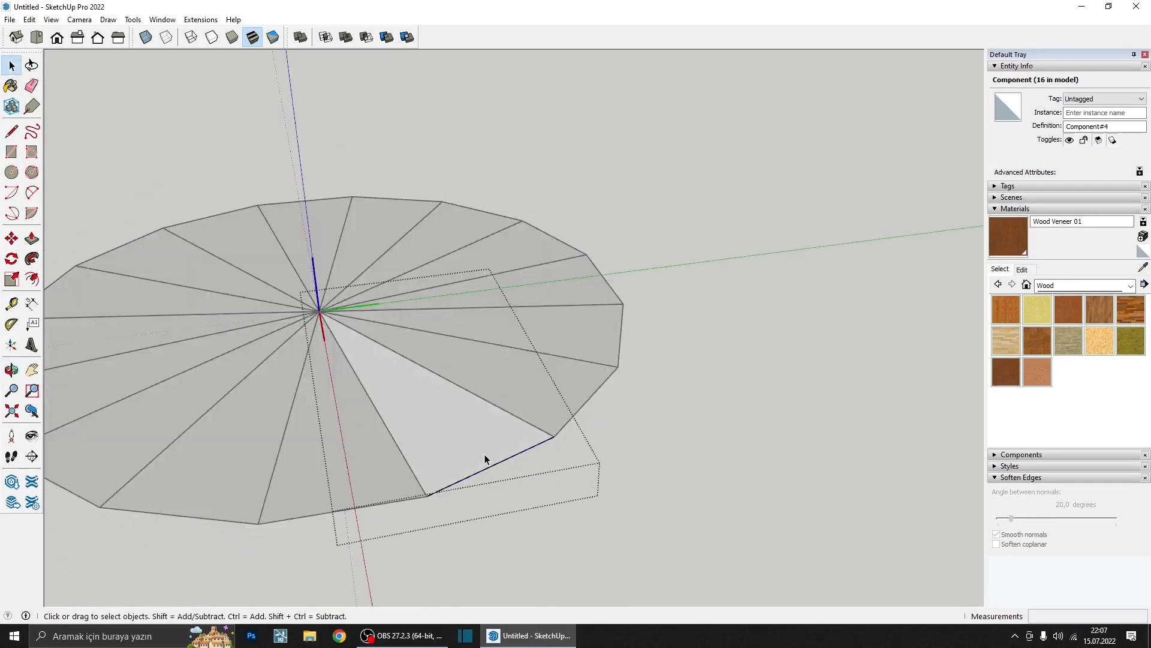
key(p)
click(485, 462)
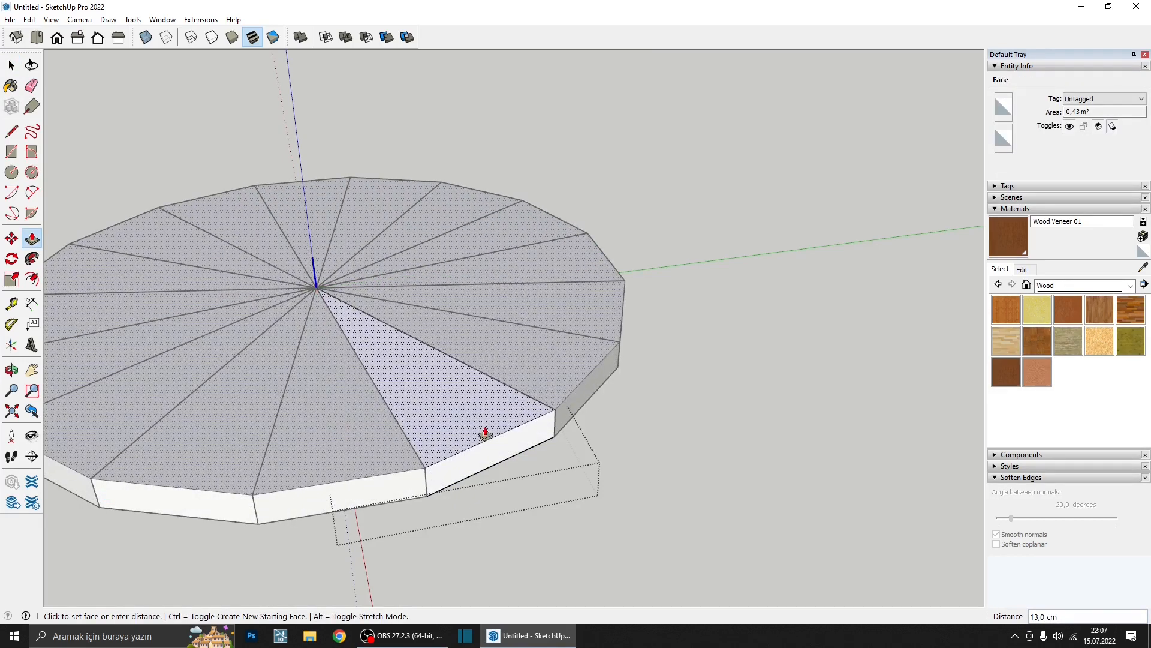
text(20)
key(Return)
key(space)
key(Escape)
- Copy all 16 wedges upward by one wedge thickness and repeat for 15 copies, stacking them into a cylinder
scroll(484, 428, down, 5)
middle_drag(484, 428, 359, 298)
drag(234, 220, 676, 430)
scroll(484, 378, up, 5)
key(m)
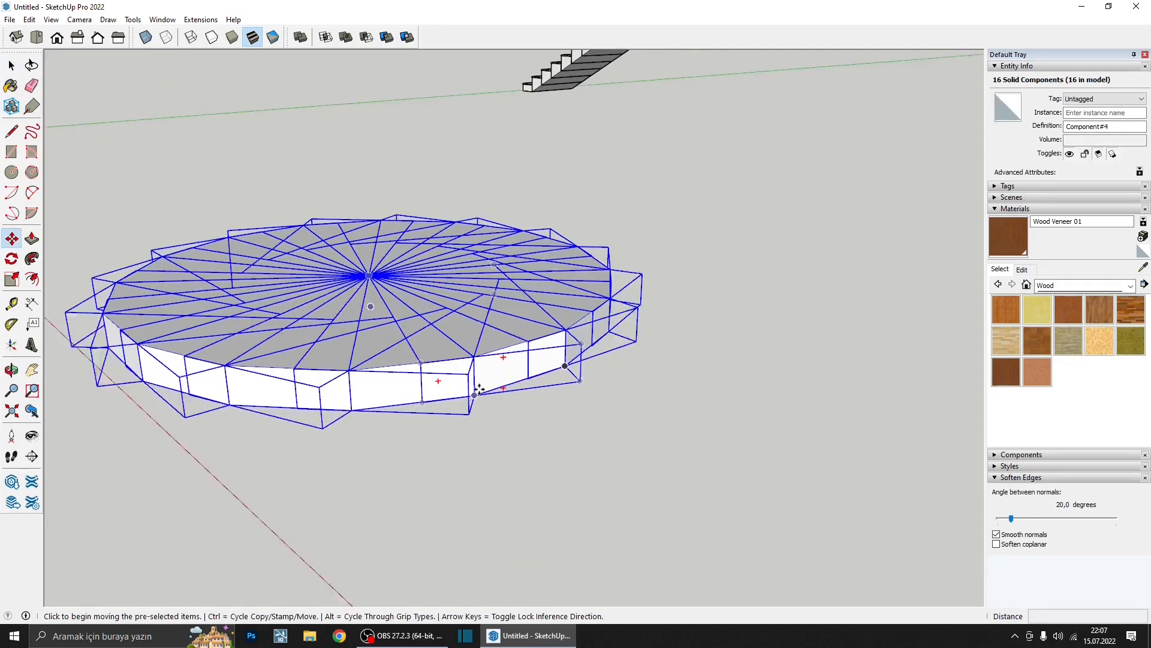
scroll(478, 390, up, 1)
click(474, 395)
key(ctrl)
click(473, 354)
scroll(474, 353, down, 5)
middle_drag(473, 352, 546, 441)
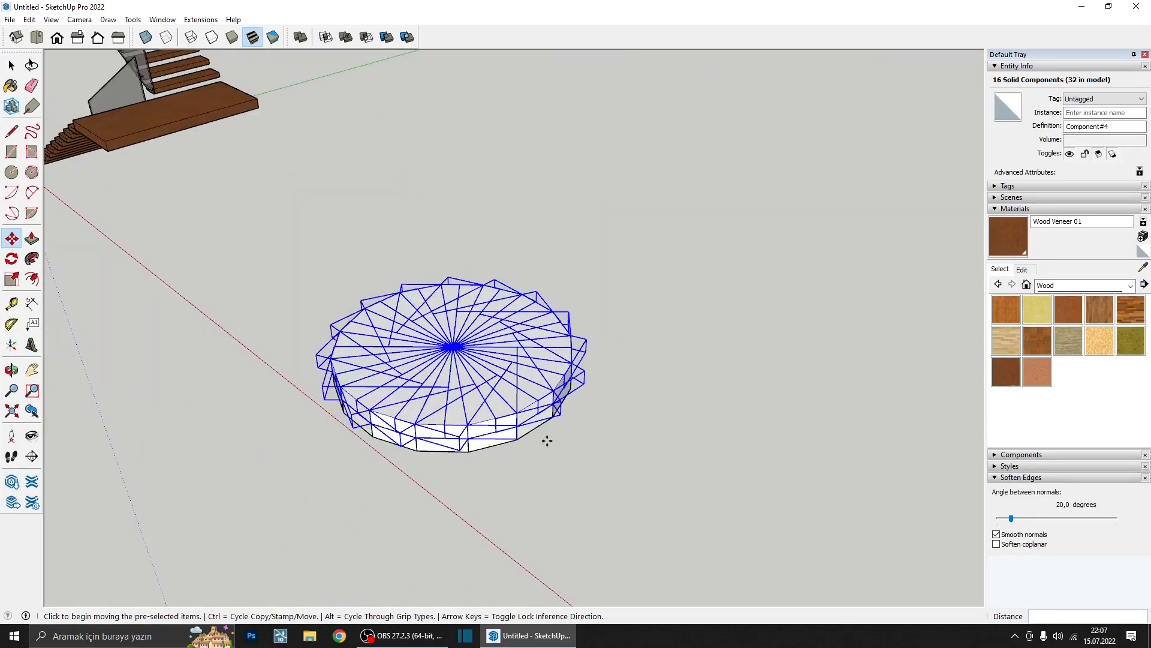
key(Return)
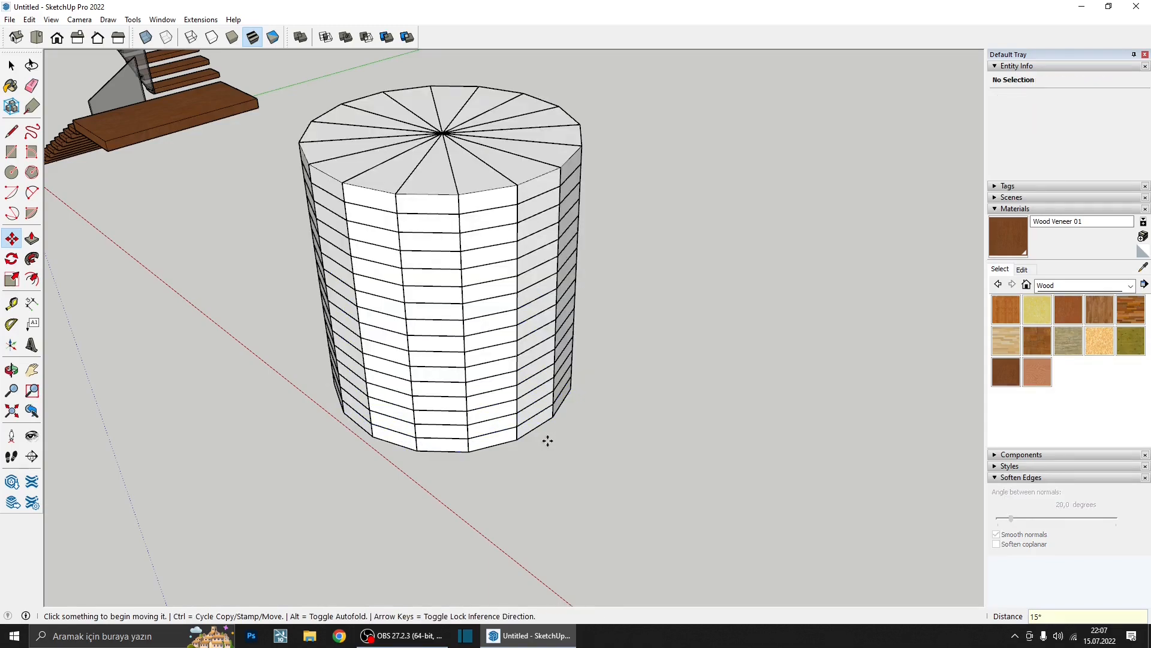
- Select 16 wedges in a rising spiral, one per level, each a level higher and one wedge further round
middle_drag(559, 467, 479, 462)
scroll(489, 450, up, 2)
key(space)
scroll(471, 488, up, 2)
middle_drag(590, 421, 530, 396)
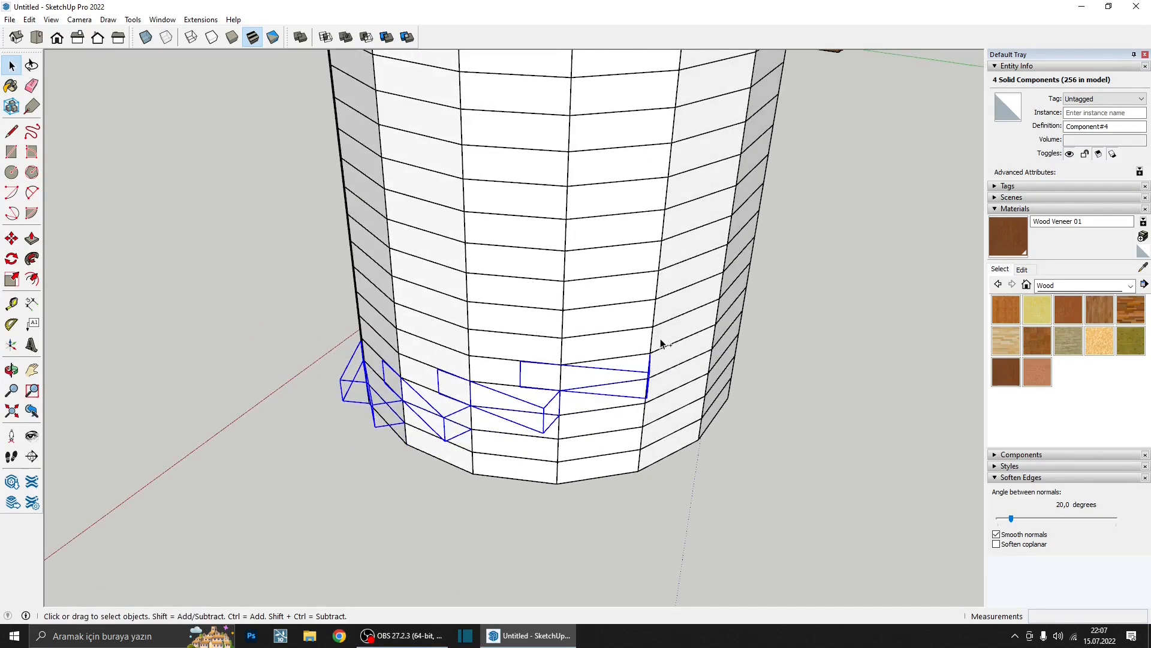
middle_drag(661, 343, 570, 395)
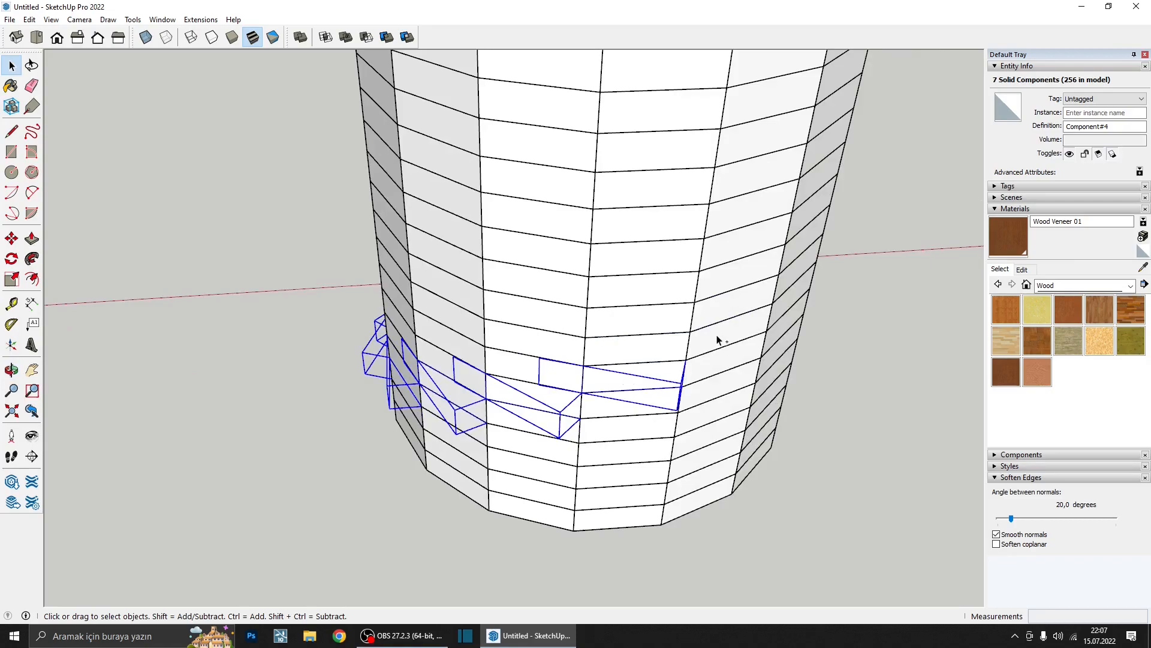
middle_drag(718, 339, 647, 387)
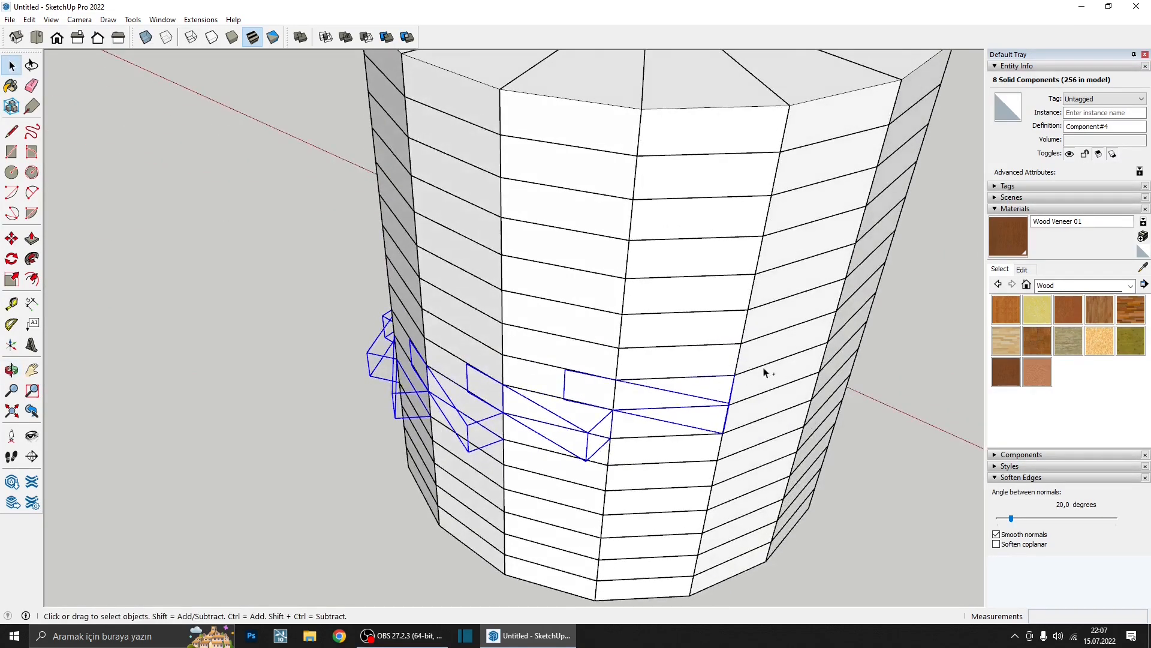
middle_drag(764, 350, 655, 451)
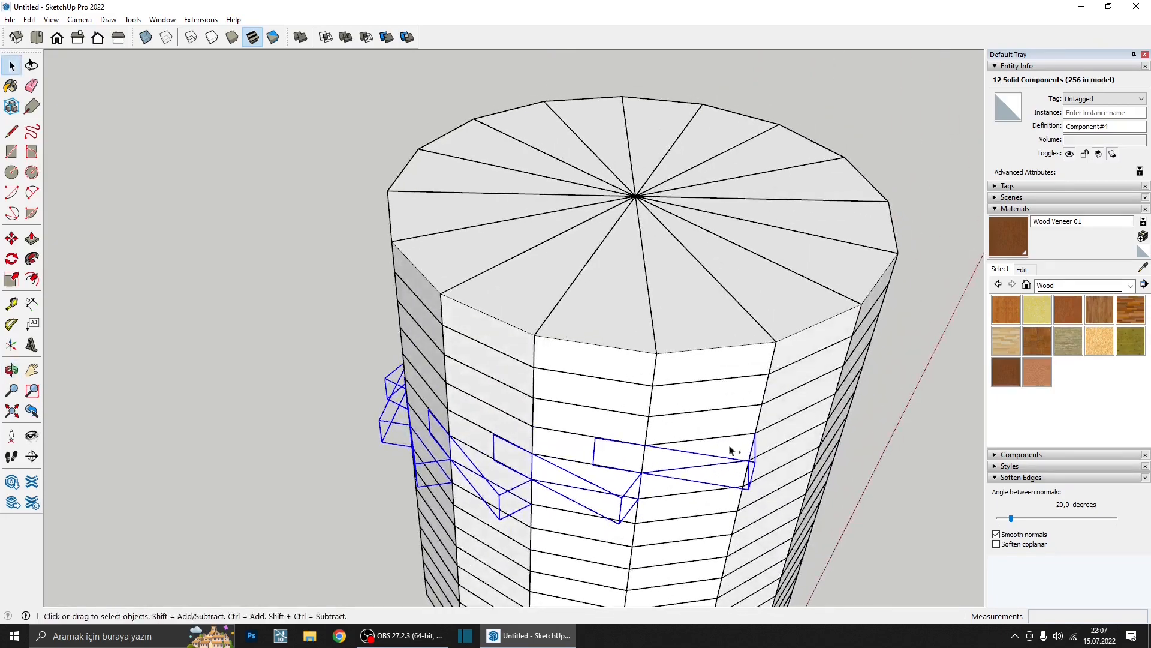
middle_drag(783, 413, 572, 431)
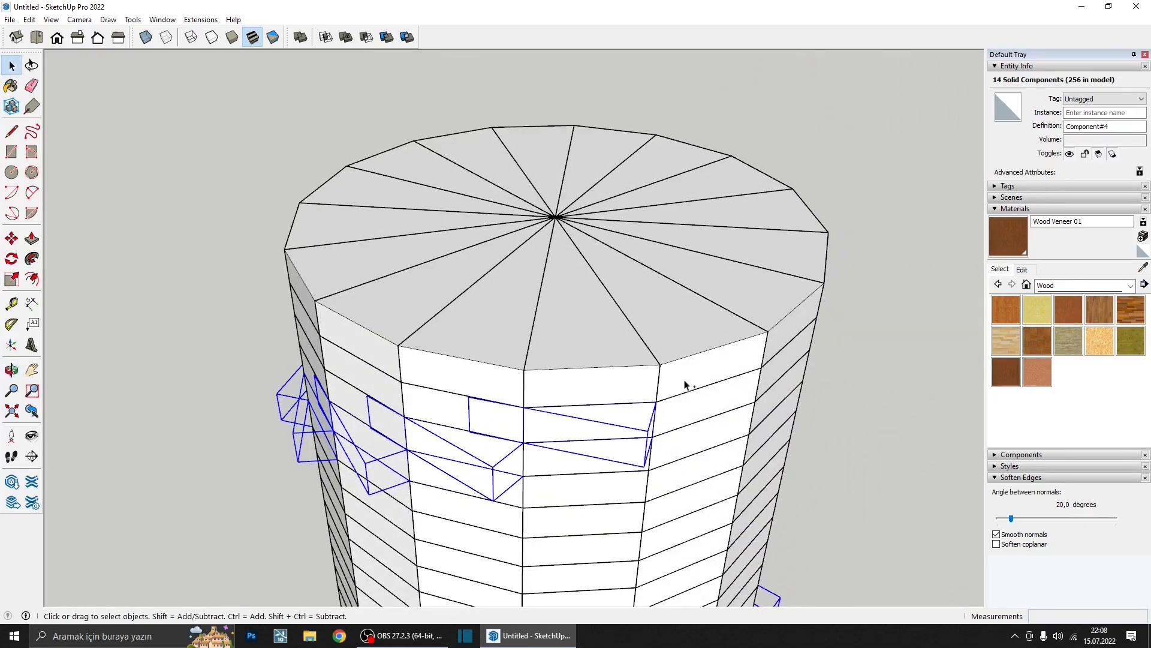
ctrl+click(687, 382)
- Keep only the spiral of selected wedges by copying it, deleting the whole stack and pasting the spiral back in place
scroll(689, 380, down, 8)
middle_drag(689, 381, 719, 542)
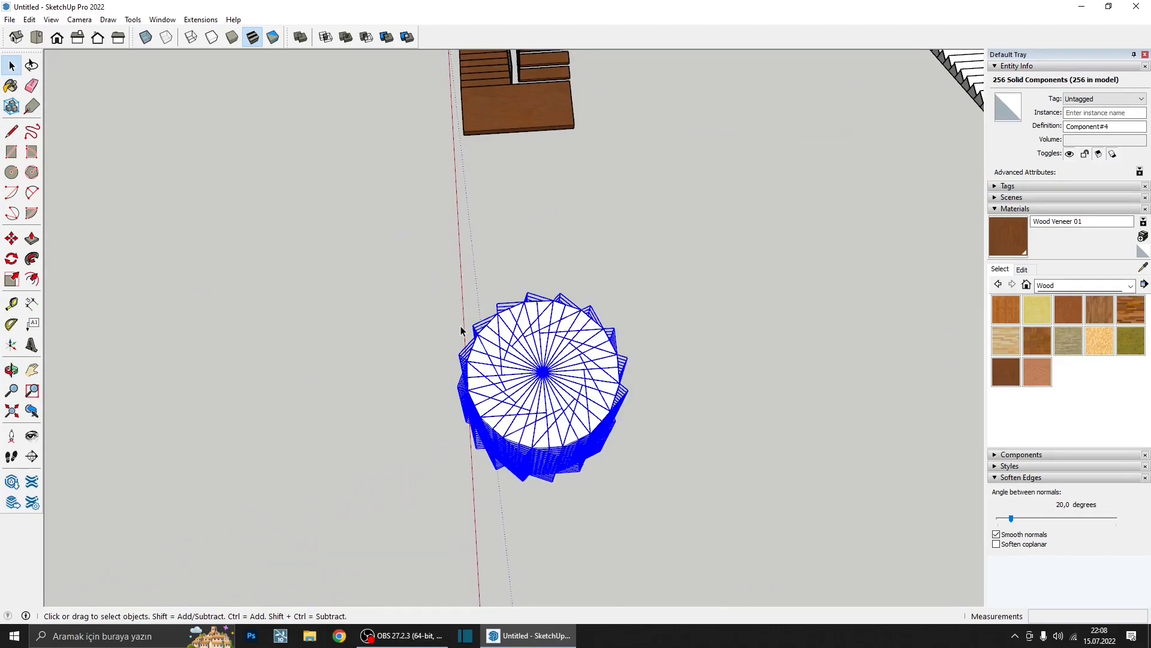
key(Delete)
middle_drag(479, 339, 608, 300)
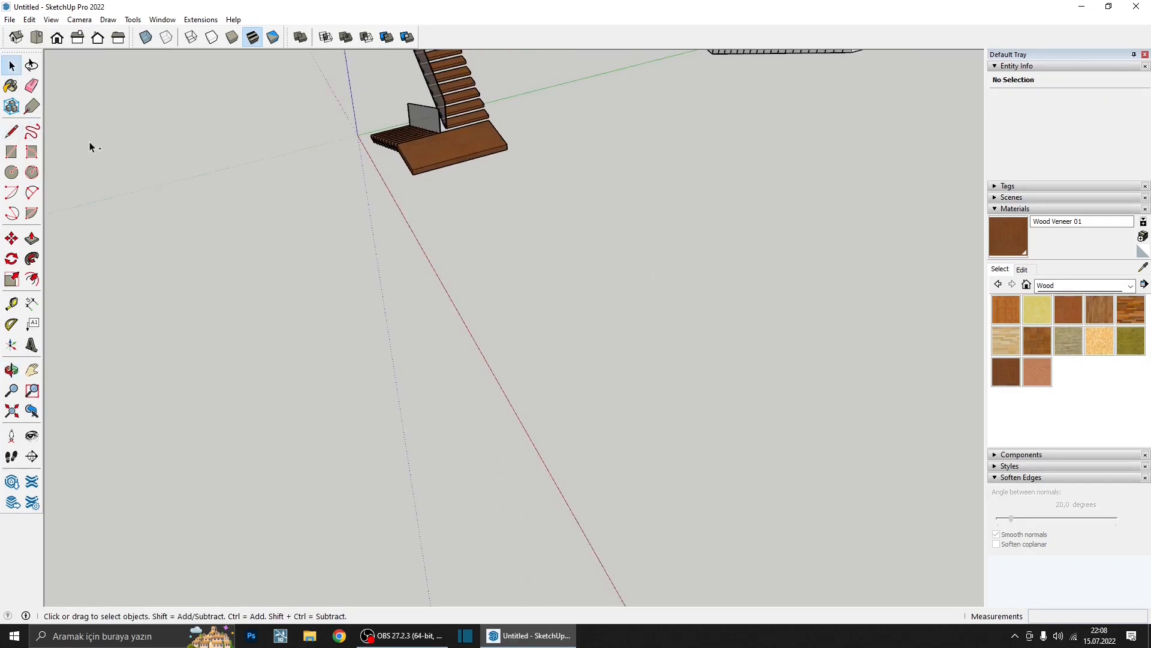
key(ctrl+z)
click(28, 21)
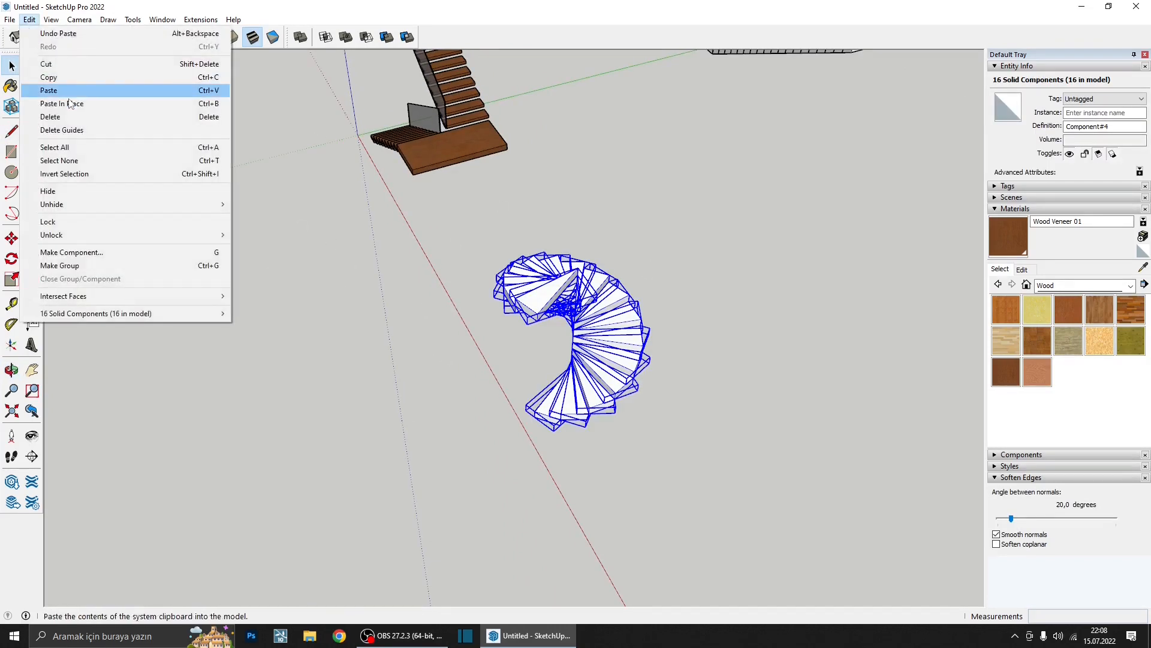
key(Escape)
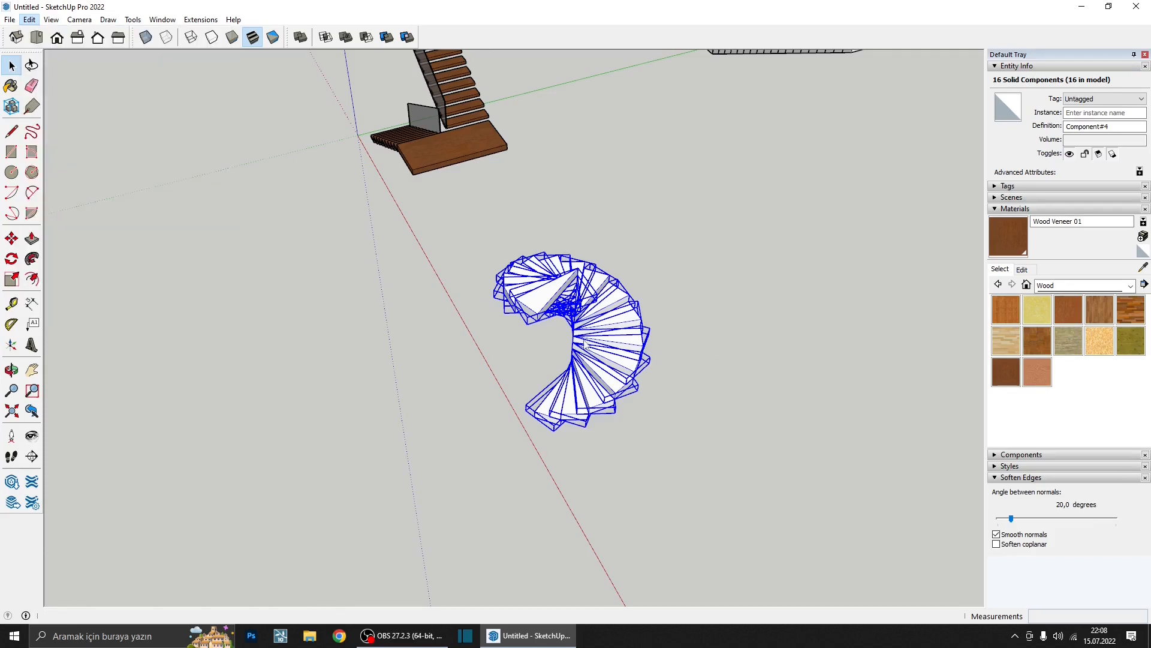
click(707, 414)
- Draw a 16-sided circle with a 15 cm radius centred on the bottom tip of the lowest tread
middle_drag(551, 418, 690, 294)
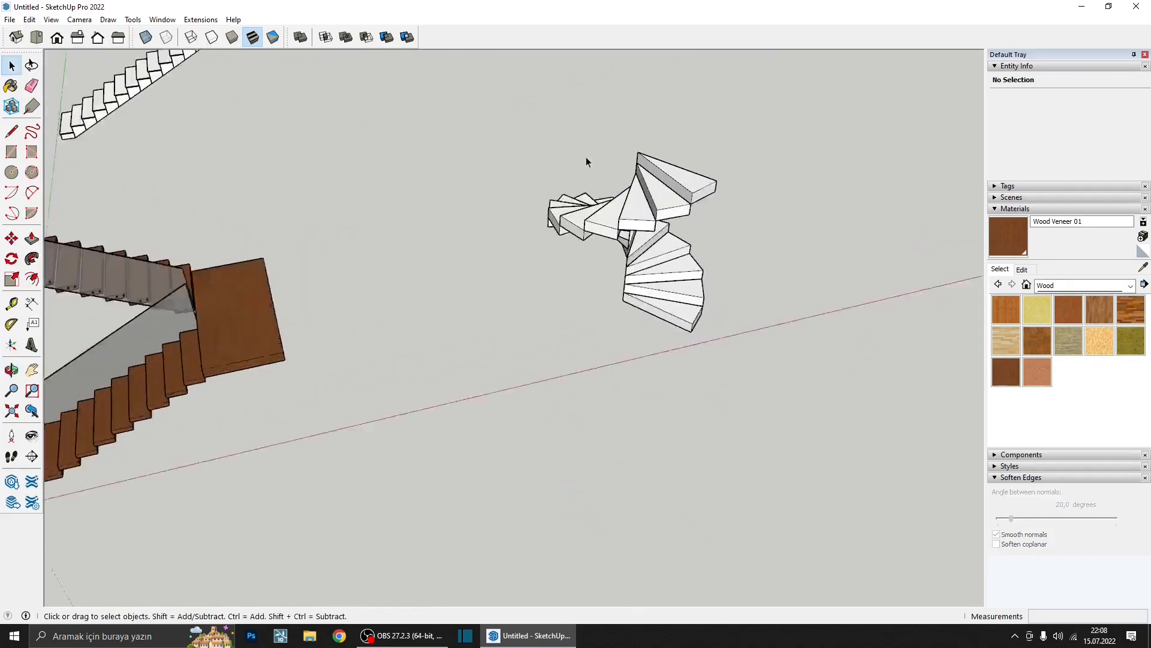
scroll(645, 299, up, 5)
middle_drag(667, 331, 495, 305)
scroll(495, 304, up, 2)
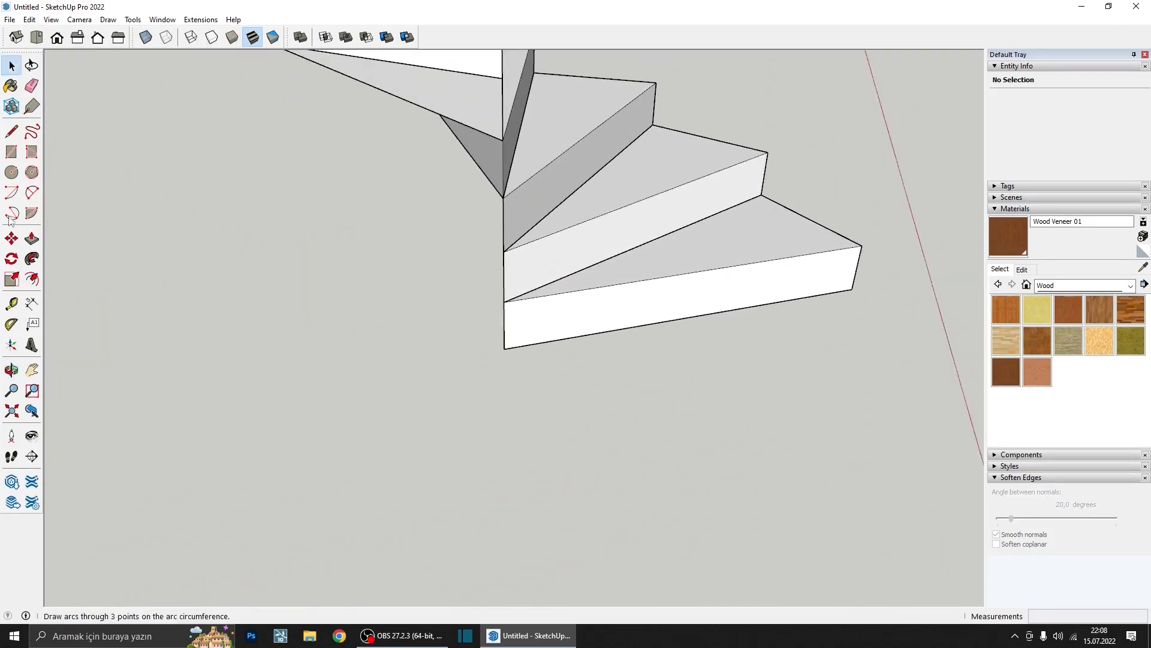
click(17, 174)
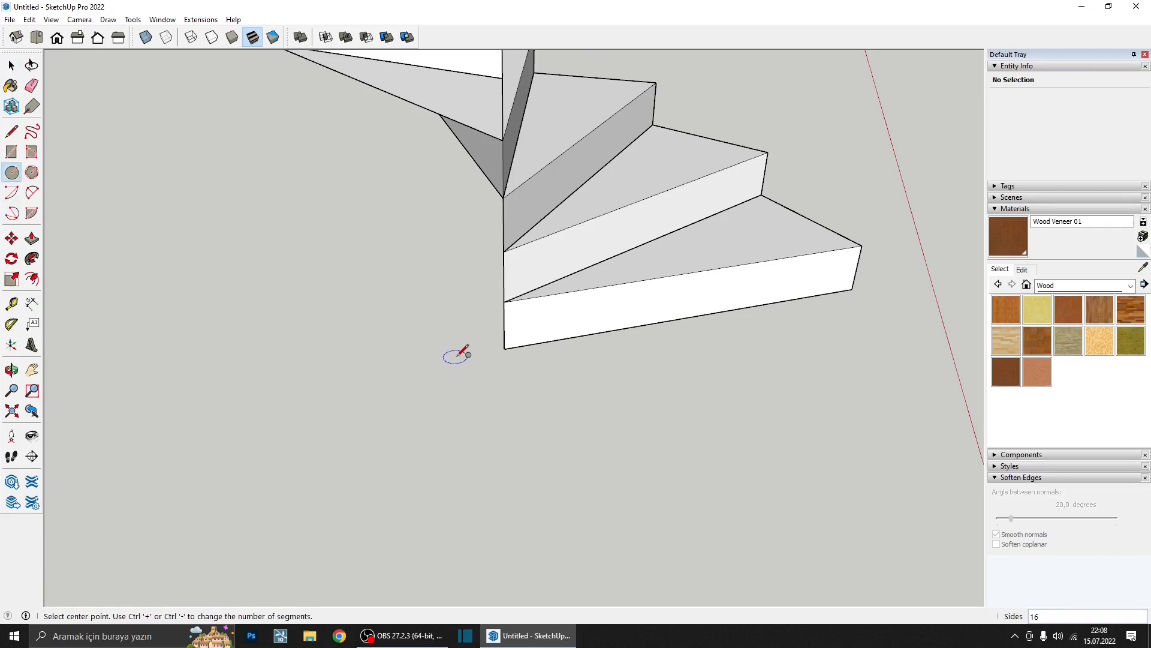
click(504, 349)
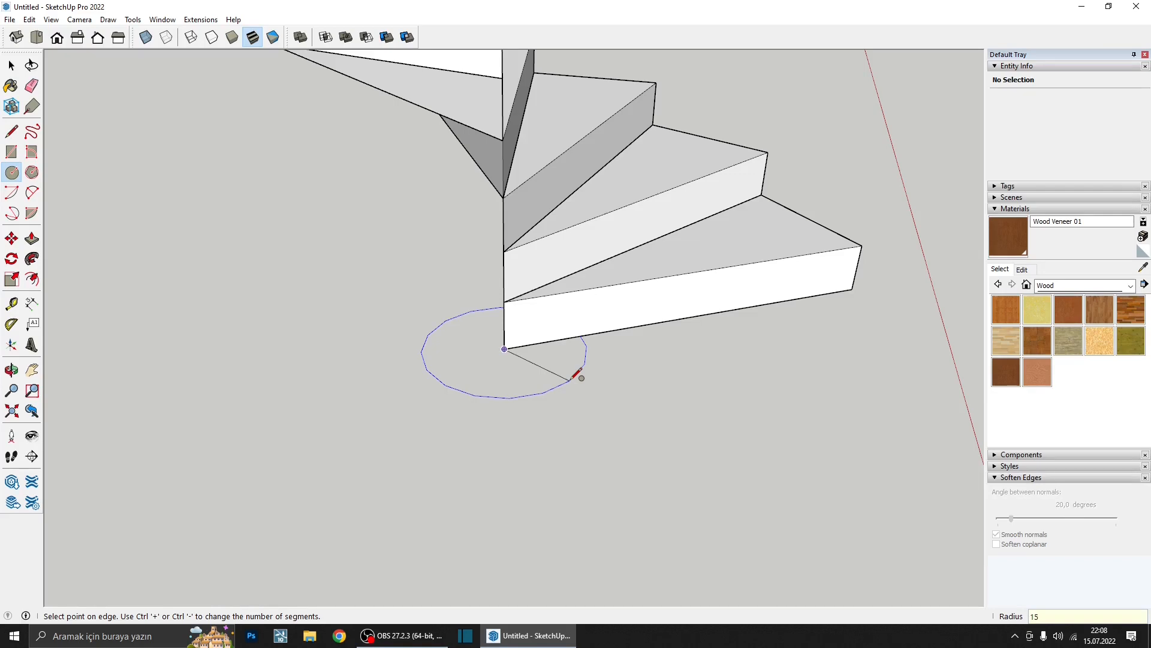
text(15)
key(Return)
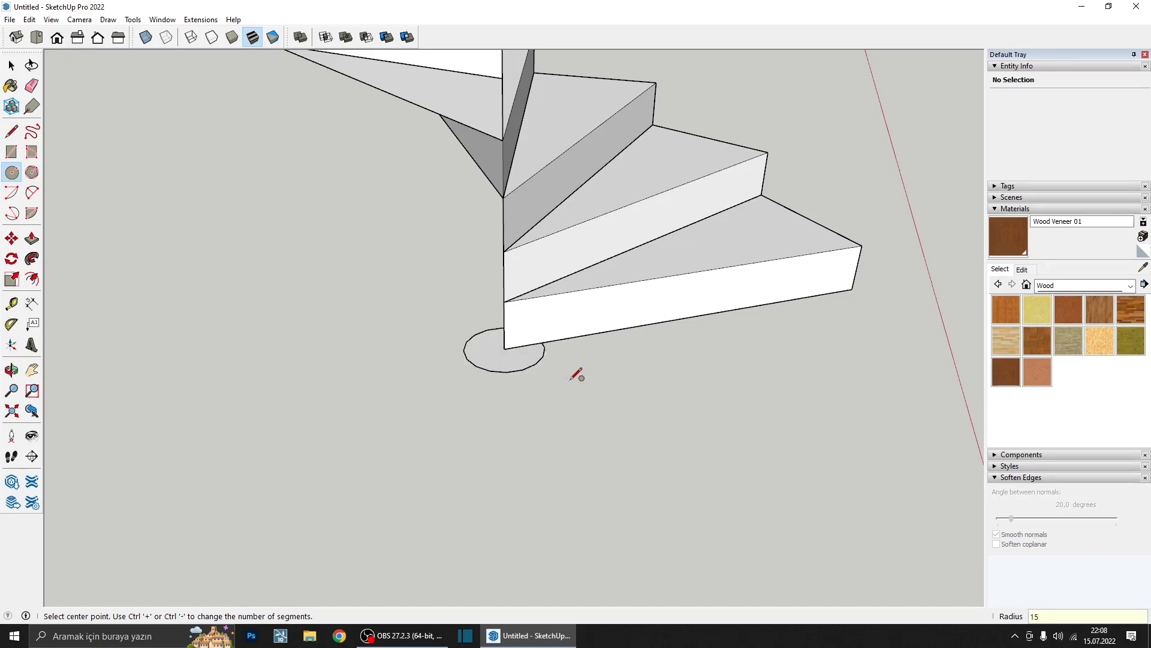
- Extrude the small circle upward into a central column reaching the height of the top tread
key(p)
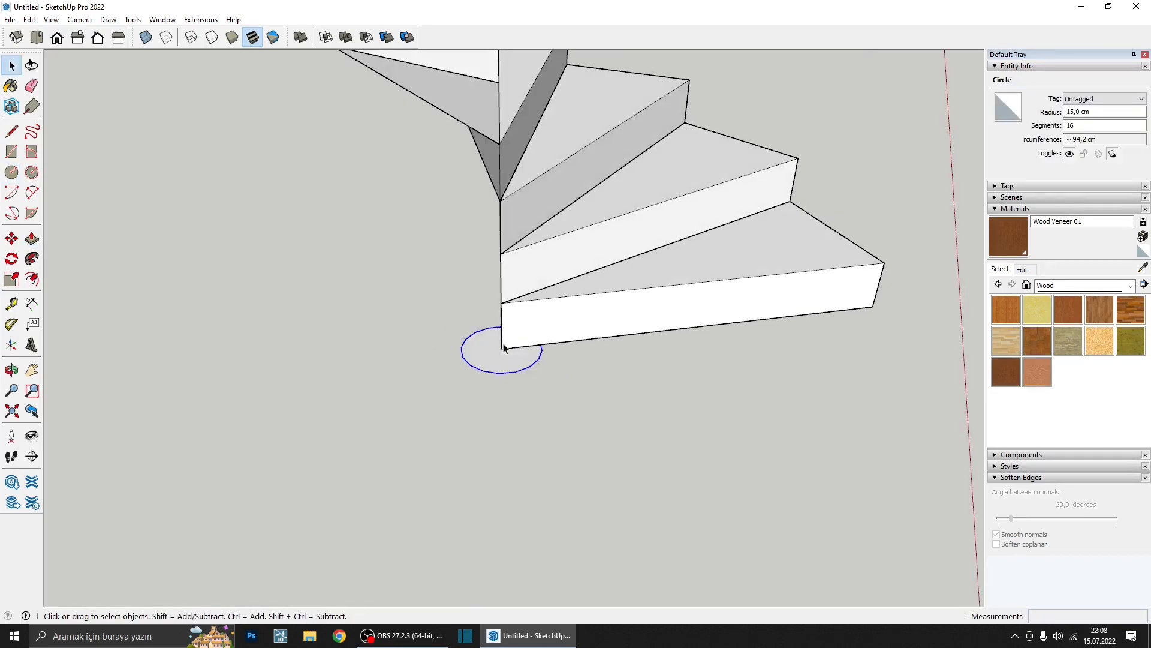
key(p)
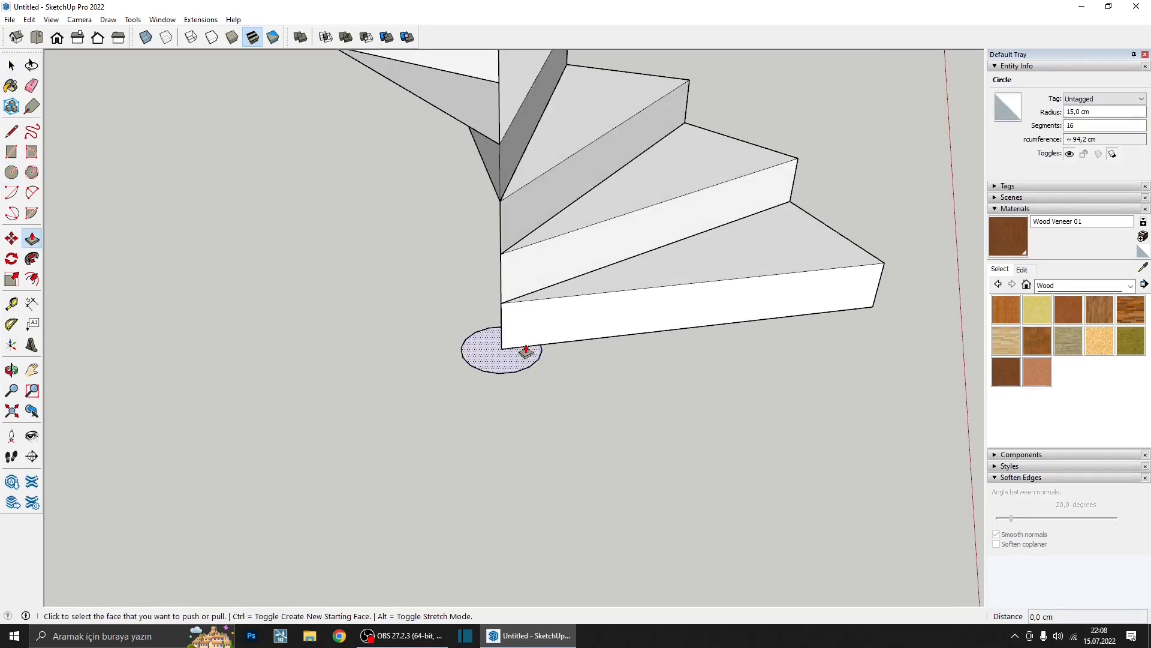
click(516, 350)
click(526, 338)
scroll(473, 250, down, 6)
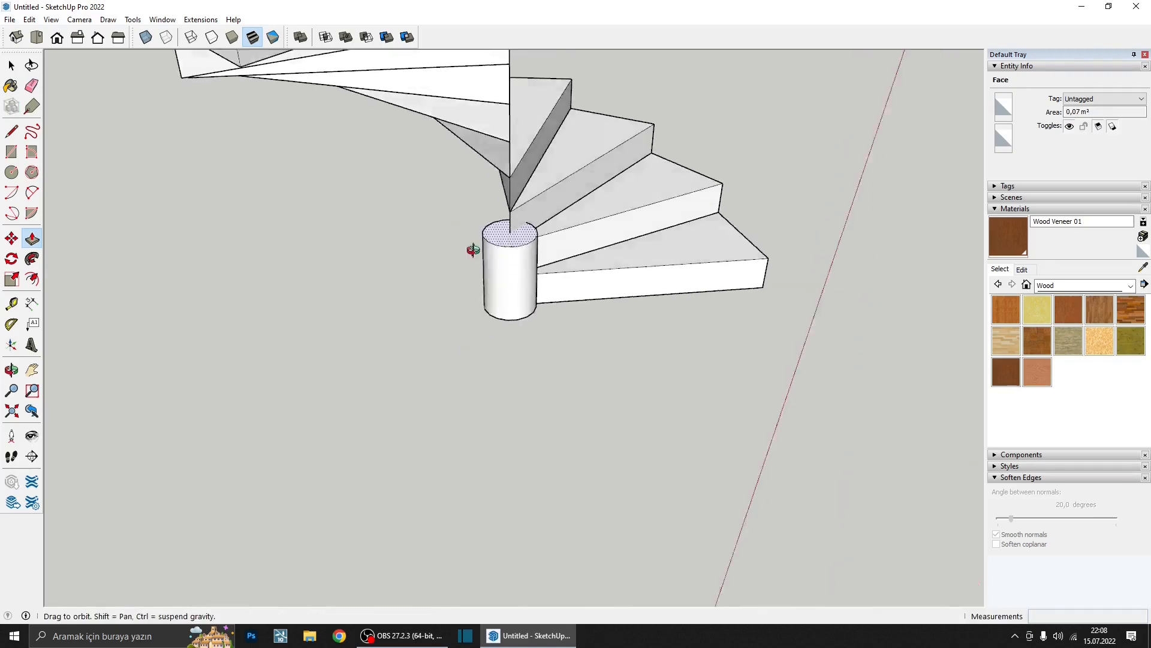
middle_drag(531, 147, 138, 174)
middle_drag(803, 201, 431, 84)
scroll(635, 167, up, 3)
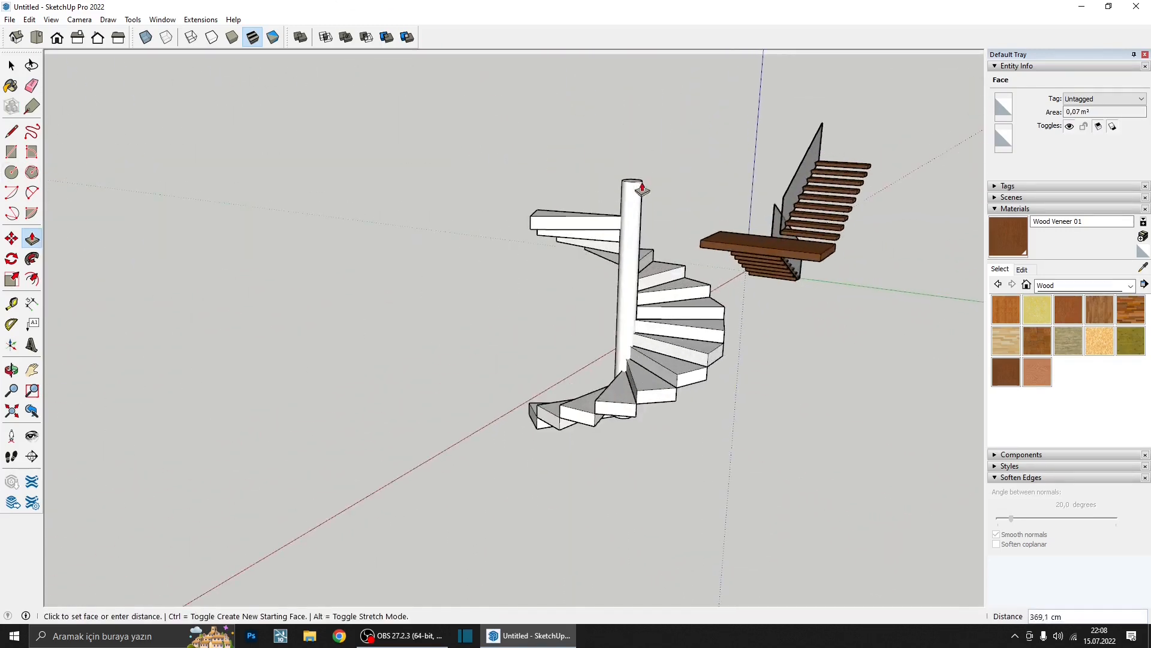
click(608, 221)
- Extend the top of the central column by another 90 cm
scroll(618, 227, up, 4)
click(641, 195)
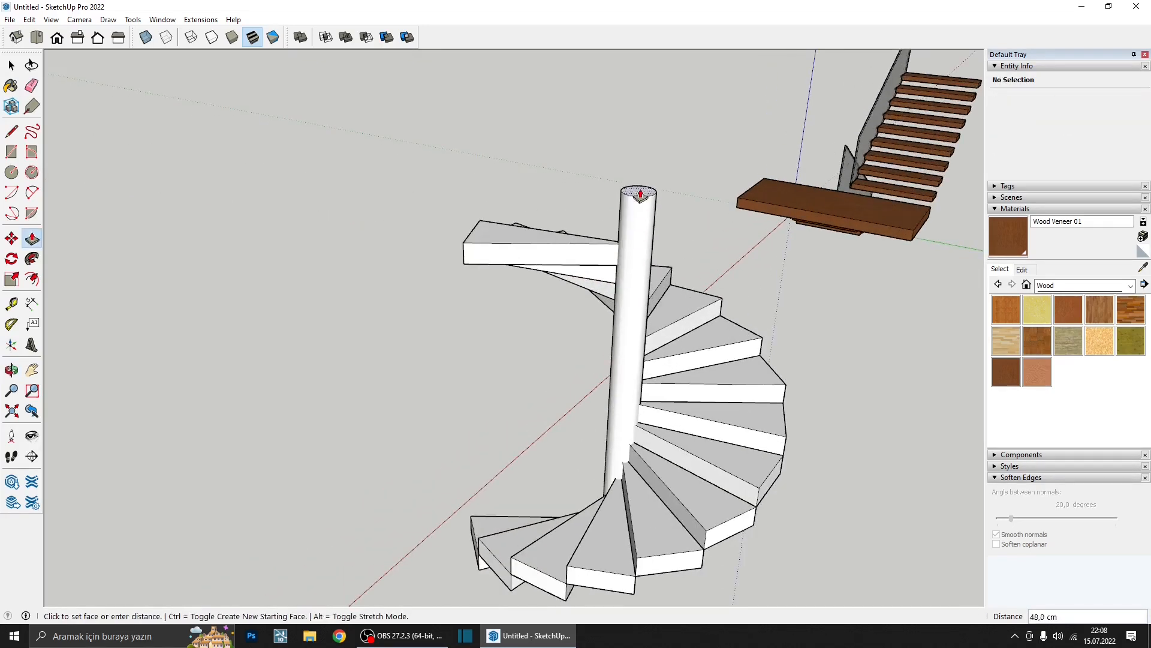
text(90)
key(Return)
key(space)
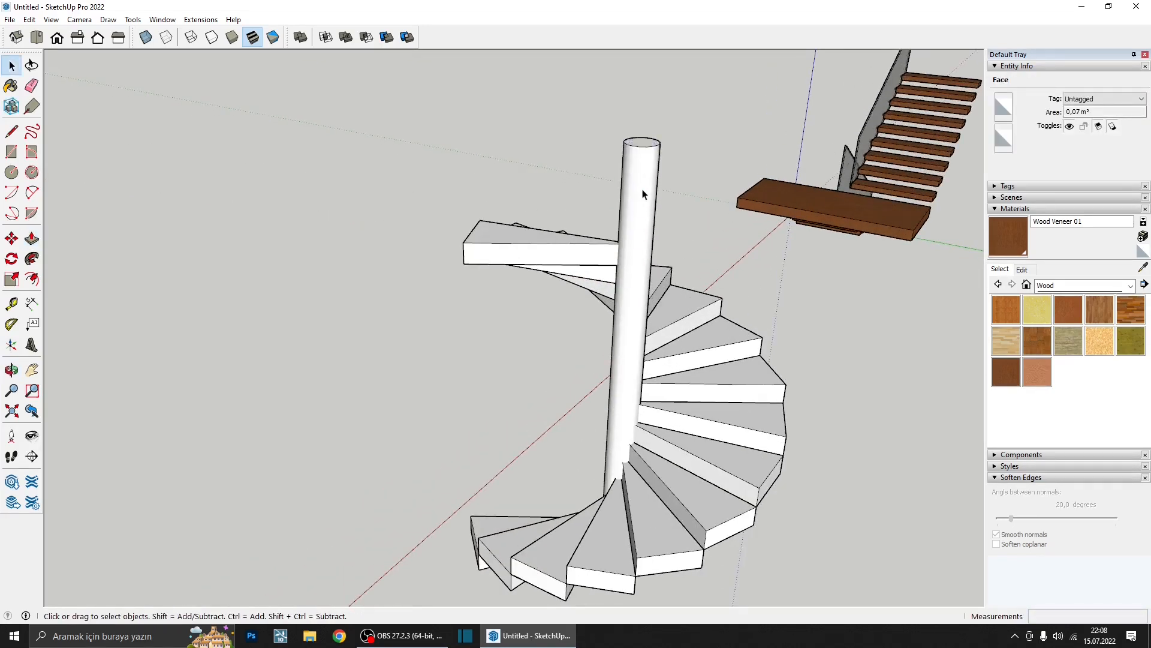
- Push the underside of the lowest tread component upward to thin all treads and leave open gaps between them
scroll(643, 195, down, 3)
mouse_move(600, 270)
middle_down()
mouse_move(750, 312)
mouse_move(609, 304)
mouse_move(610, 290)
mouse_move(214, 239)
mouse_move(402, 189)
mouse_move(621, 252)
mouse_move(607, 269)
middle_up()
scroll(568, 339, up, 3)
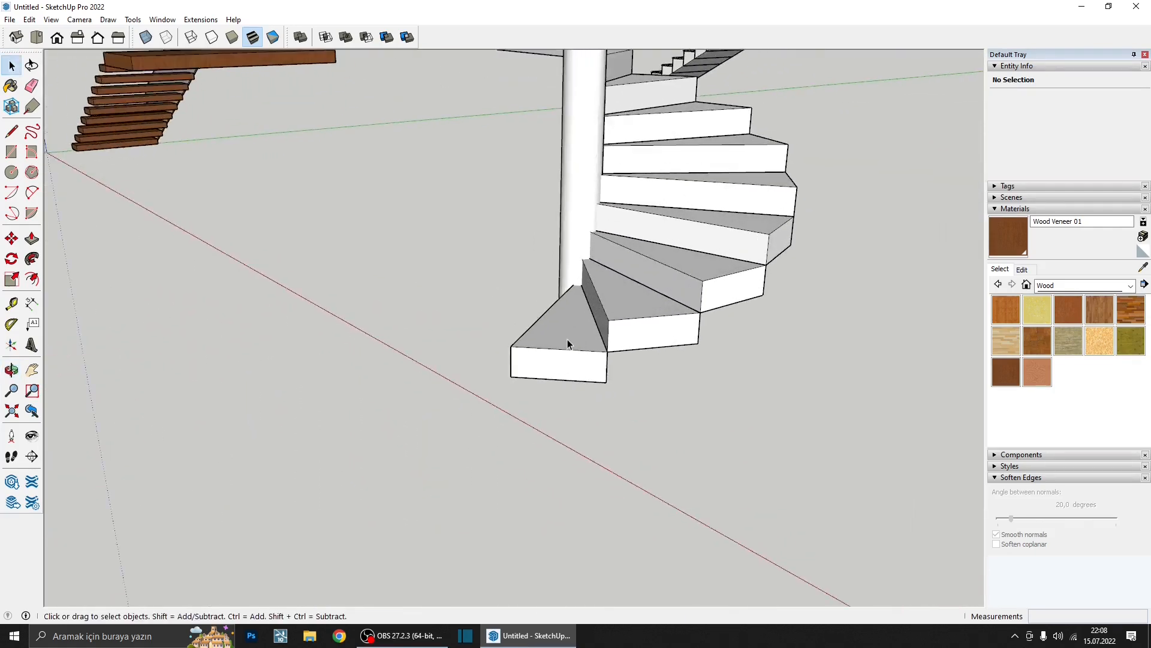
double_click(566, 341)
middle_drag(566, 342, 571, 57)
key(p)
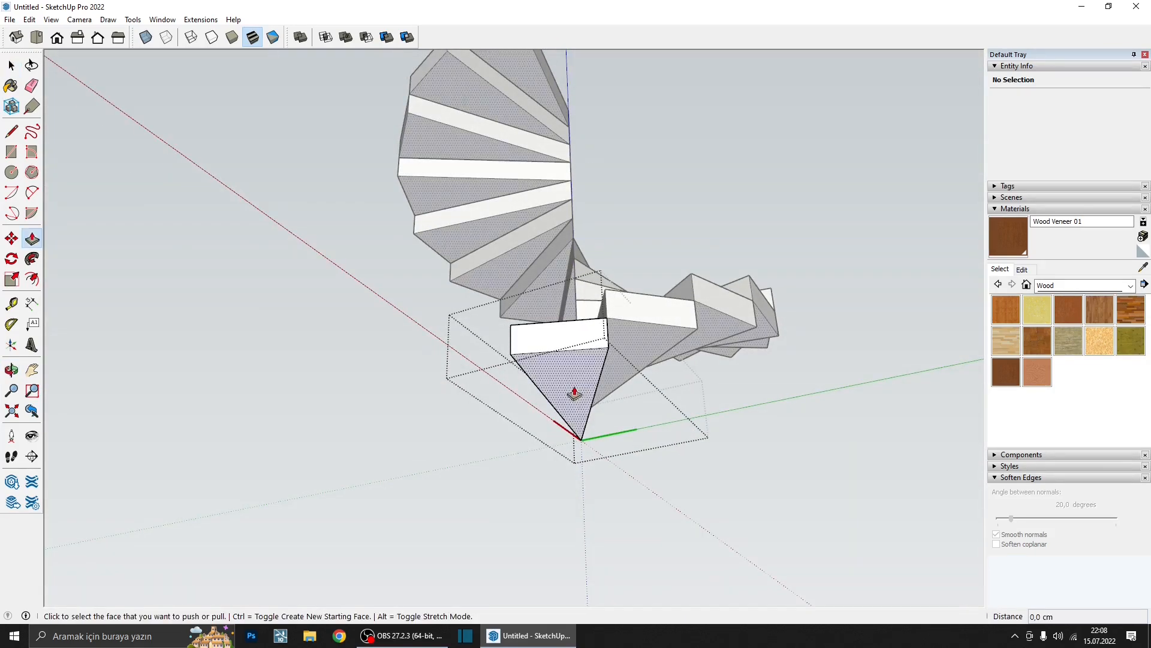
click(572, 389)
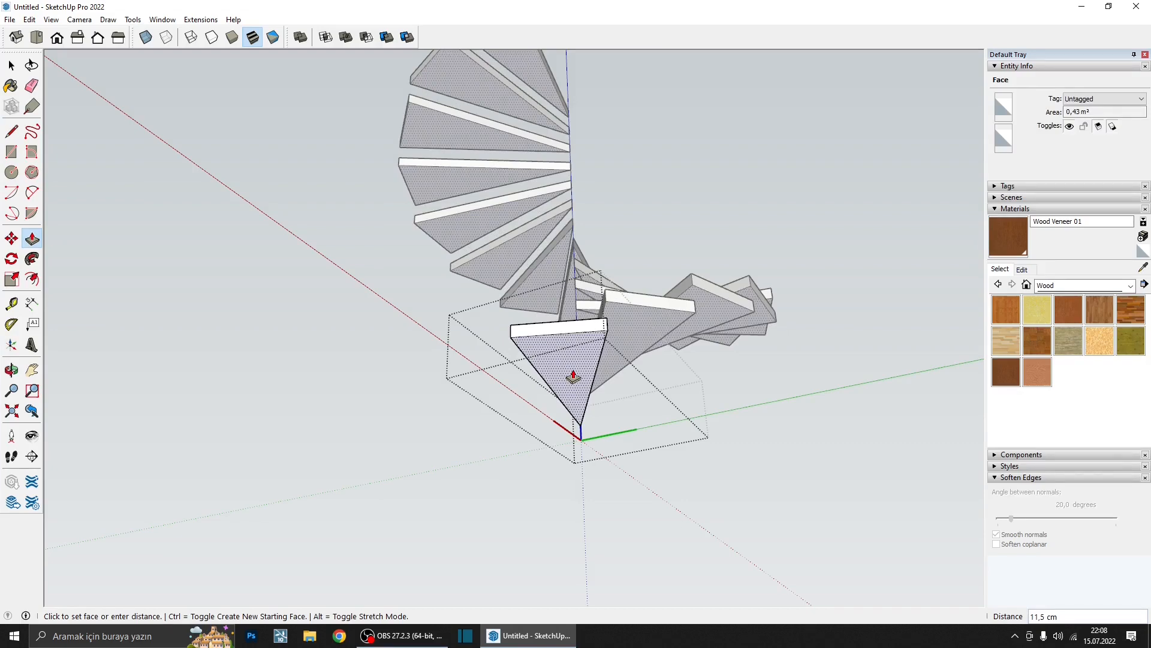
key(Return)
key(space)
key(Escape)
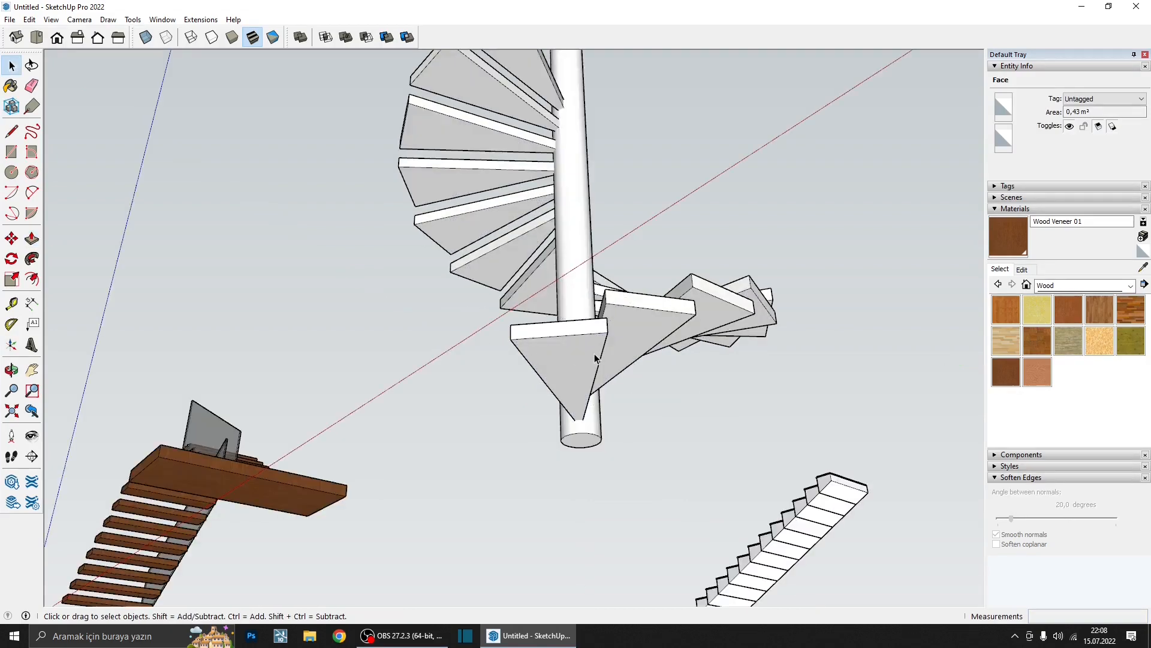
- Draw a 90 cm vertical baluster line inside the tread component, rising from the tread's top near its outer corner
middle_drag(593, 359, 515, 423)
scroll(507, 552, down, 2)
middle_drag(516, 423, 515, 516)
scroll(509, 488, up, 3)
scroll(515, 515, up, 10)
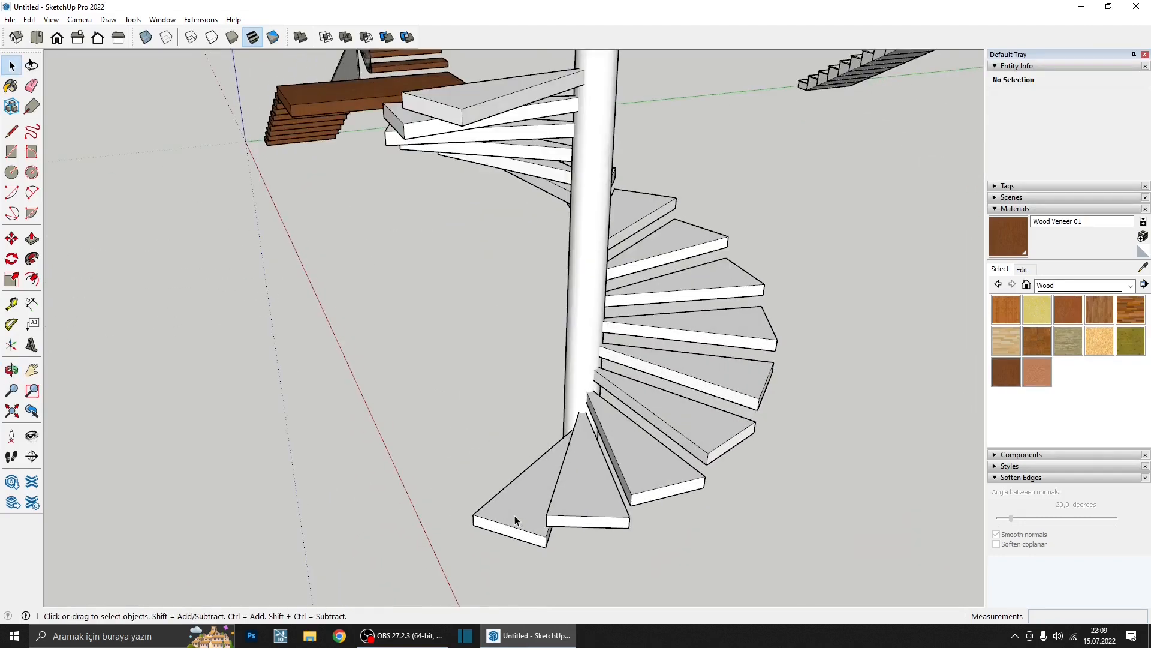
click(13, 132)
scroll(488, 432, up, 3)
click(473, 500)
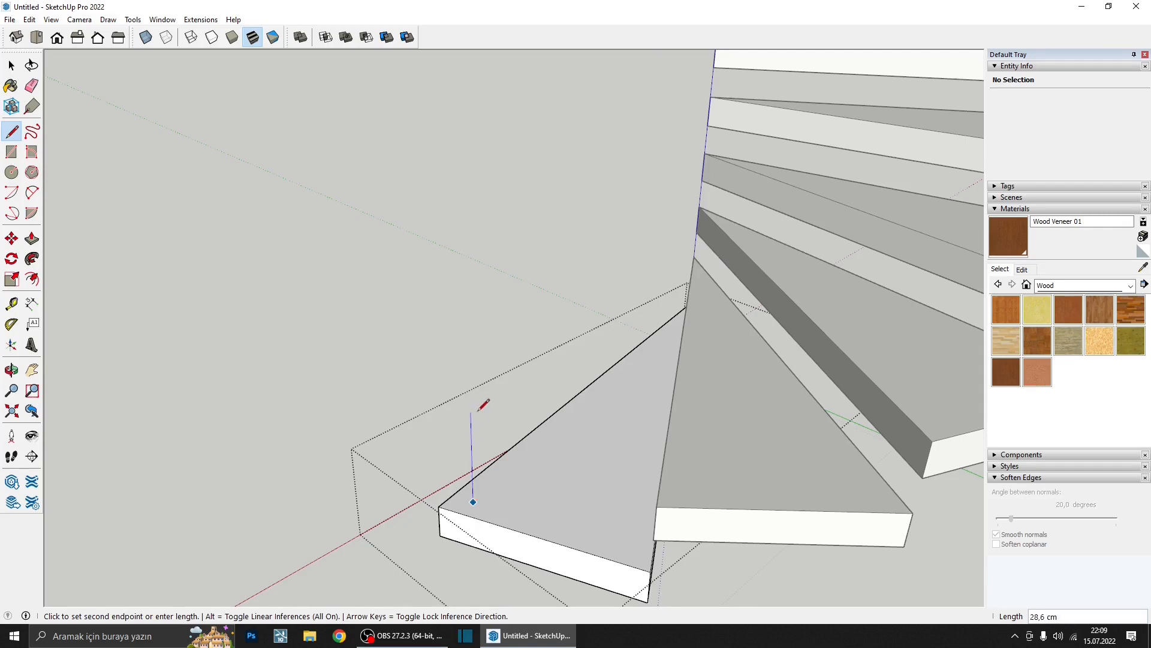
key(Return)
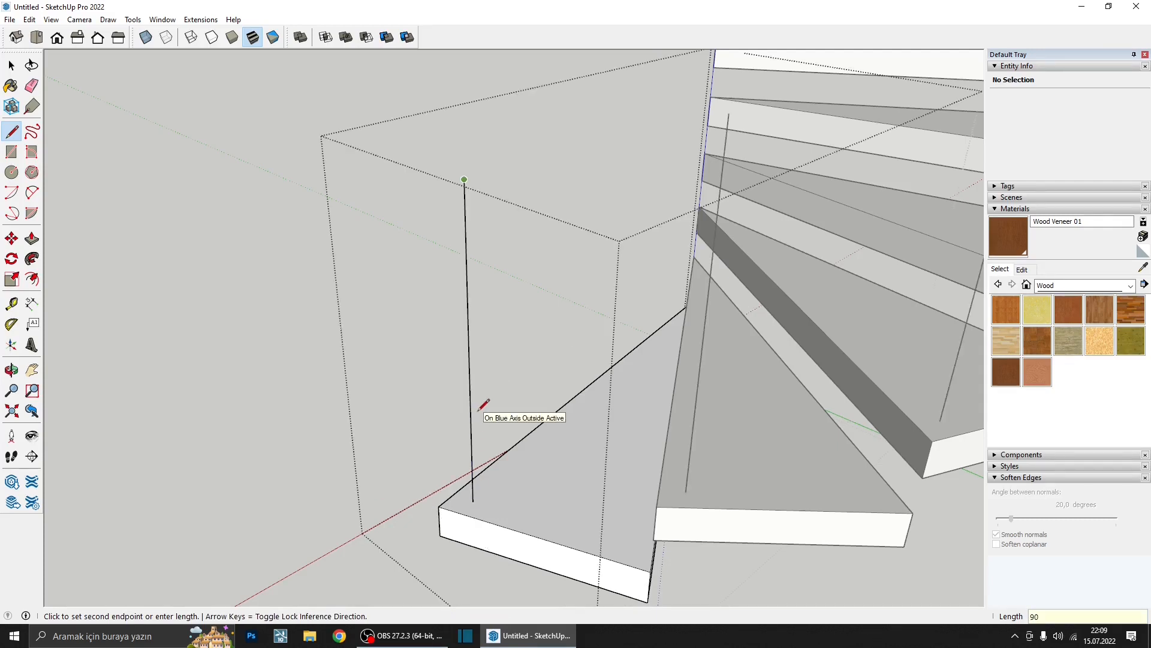
- Draw a handrail line from the baluster's top to the next tread's baluster top, and close the tread component
scroll(483, 405, down, 2)
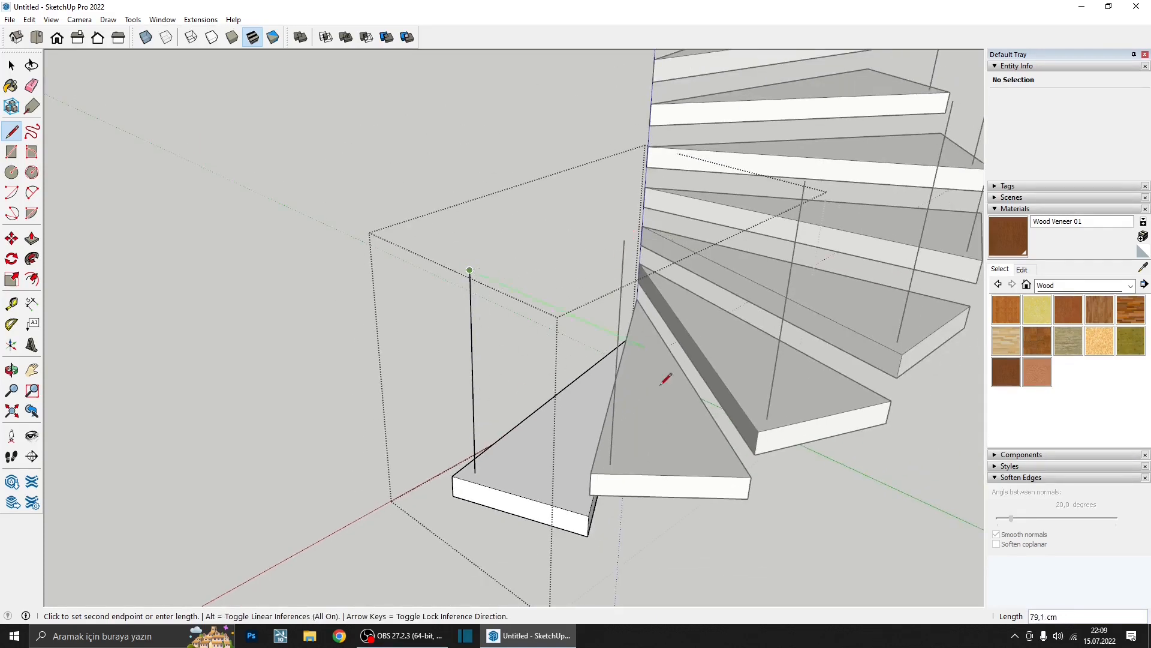
click(625, 240)
middle_drag(625, 240, 620, 280)
key(space)
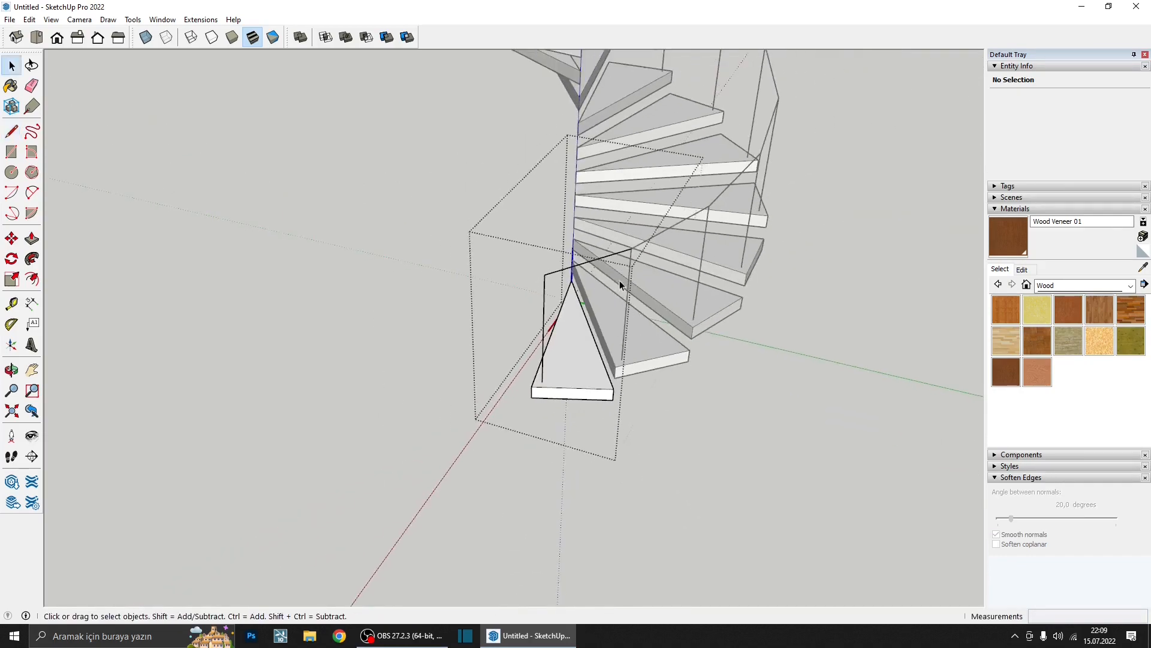
scroll(805, 390, down, 6)
middle_drag(805, 389, 737, 296)
scroll(723, 391, up, 2)
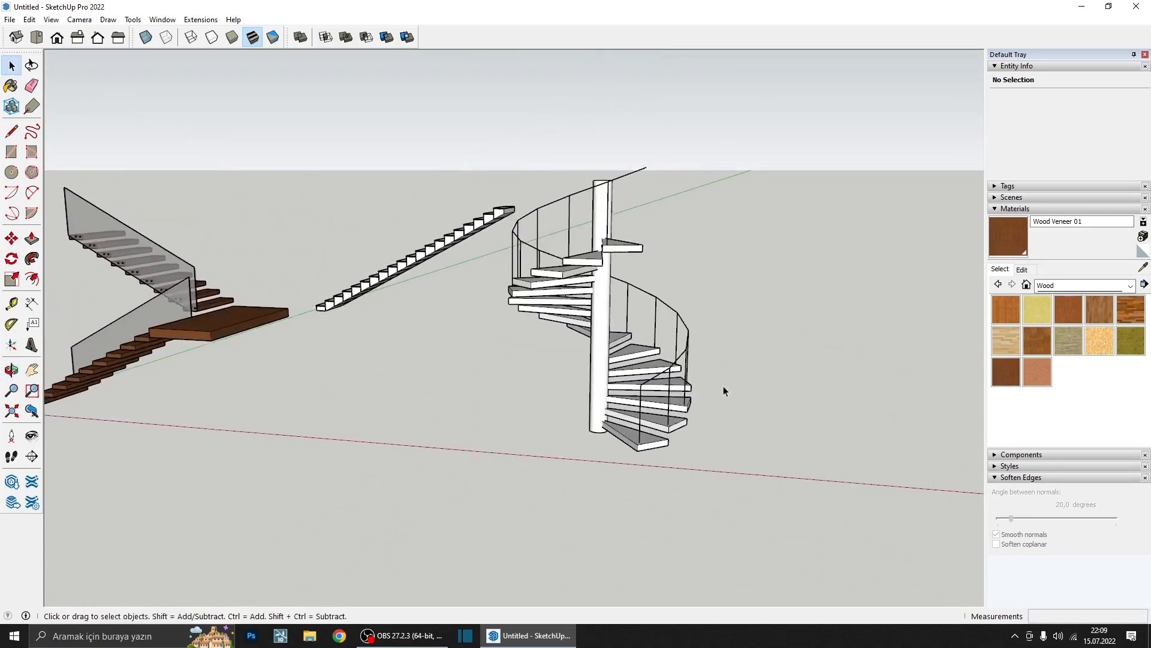
- Group the faces and edges of the tread slab inside the lowest tread component, separate from the baluster and handrail lines
middle_drag(724, 391, 786, 398)
scroll(599, 434, up, 5)
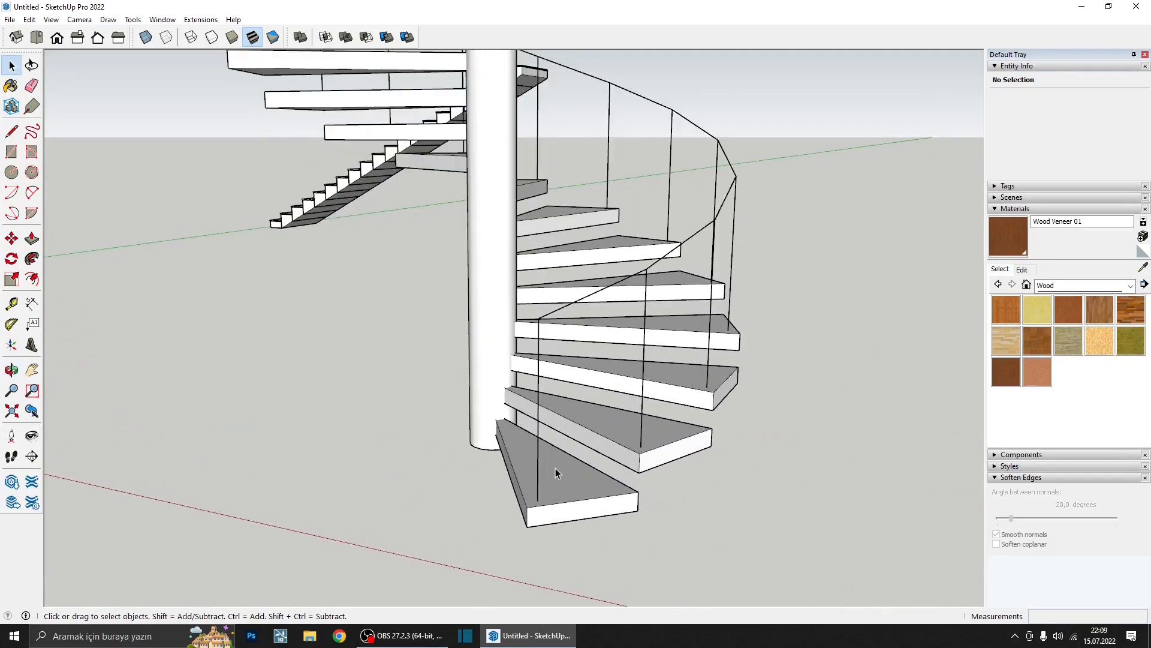
scroll(528, 495, up, 3)
middle_drag(527, 498, 454, 499)
key(ctrl+a)
right_click(454, 499)
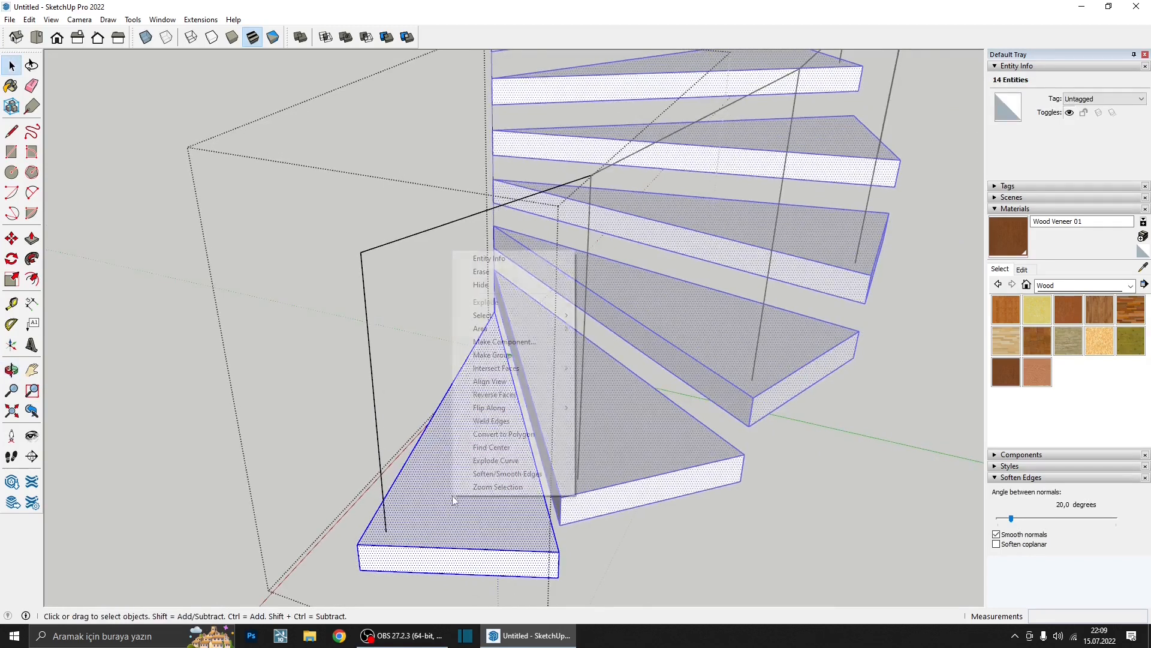
click(512, 356)
- Draw a small circle on the tread's top face, centred on the lower end of the baluster line
scroll(514, 421, down, 2)
middle_drag(514, 422, 543, 440)
scroll(555, 419, up, 5)
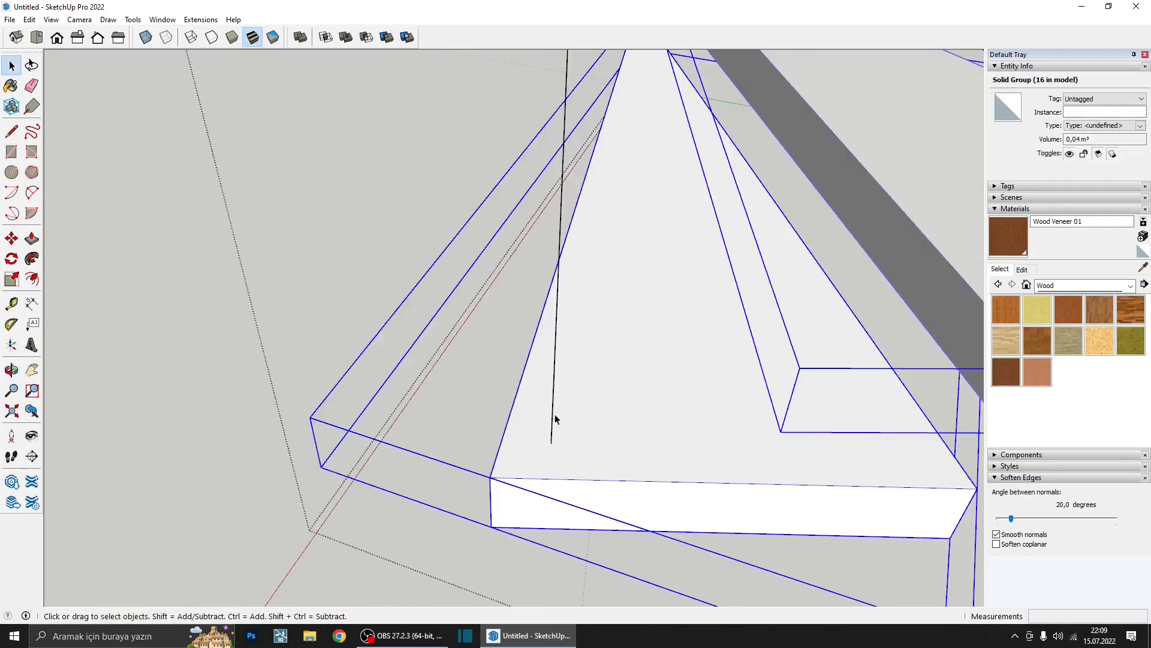
scroll(554, 419, up, 2)
click(12, 172)
scroll(561, 448, up, 2)
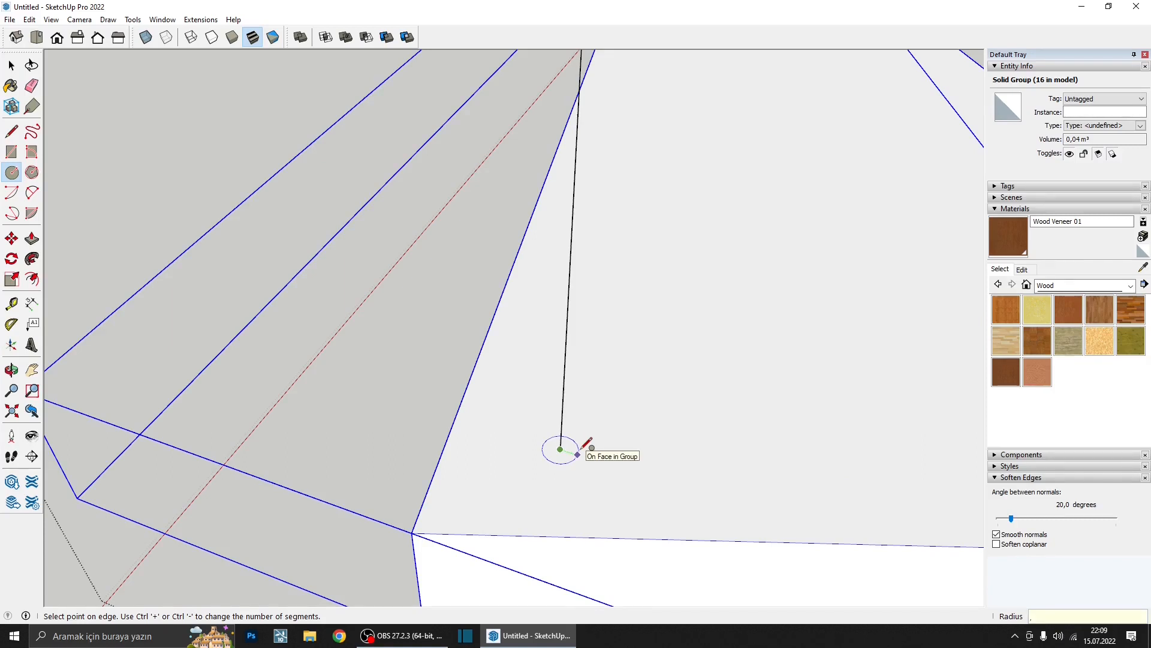
key(space)
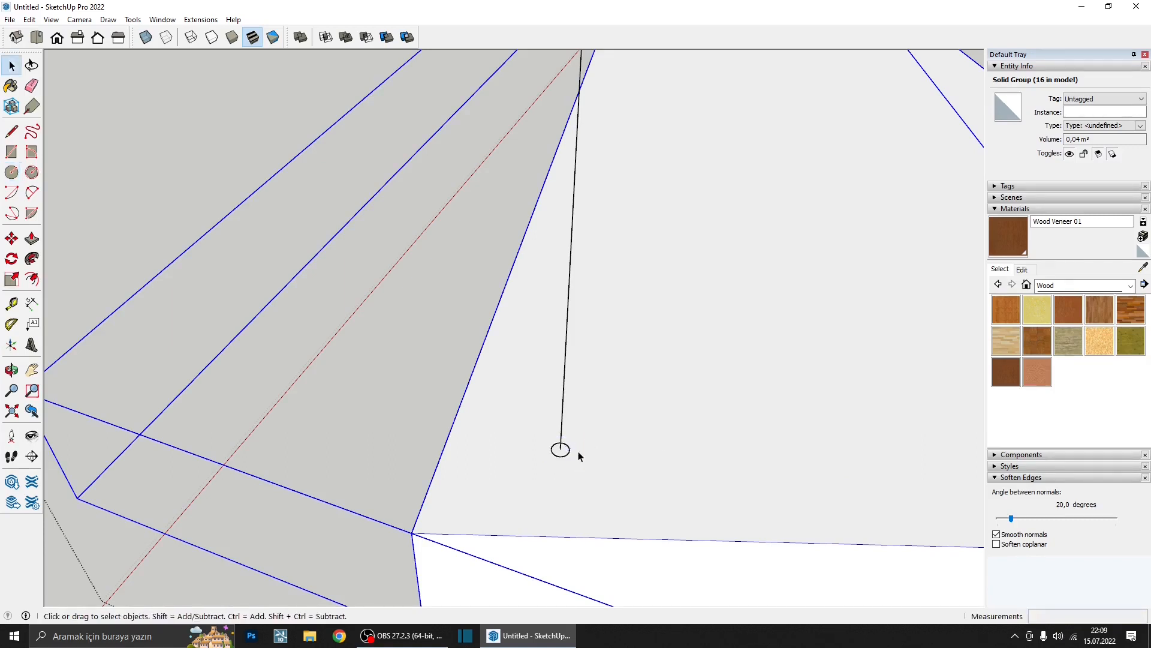
- Sweep the small circle along the baluster and handrail lines with Follow Me, and examine the resulting railing
scroll(577, 449, up, 2)
click(550, 430)
scroll(550, 430, down, 5)
scroll(552, 434, down, 5)
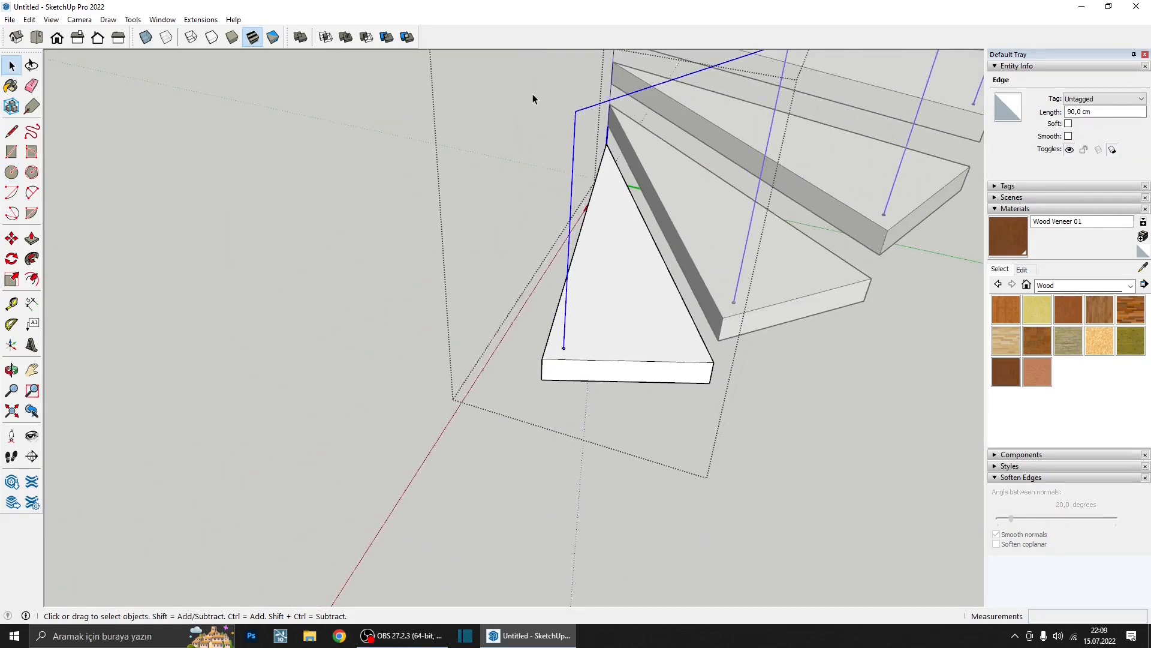
scroll(560, 334, up, 6)
click(11, 258)
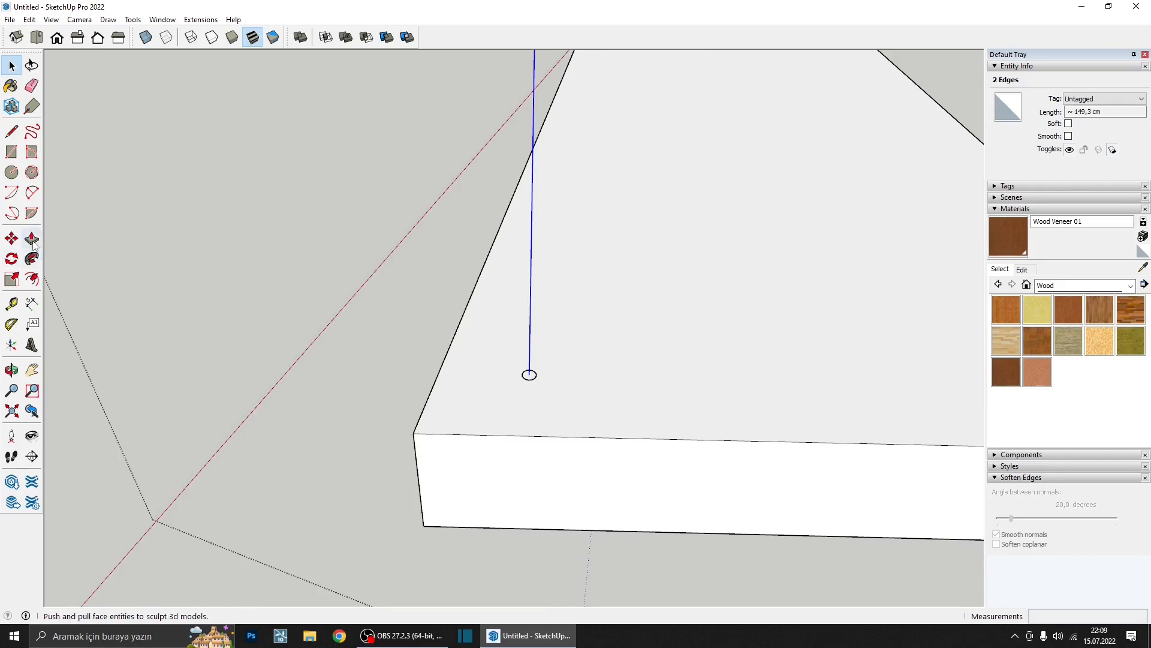
click(32, 259)
scroll(526, 377, up, 2)
click(538, 385)
scroll(534, 387, down, 10)
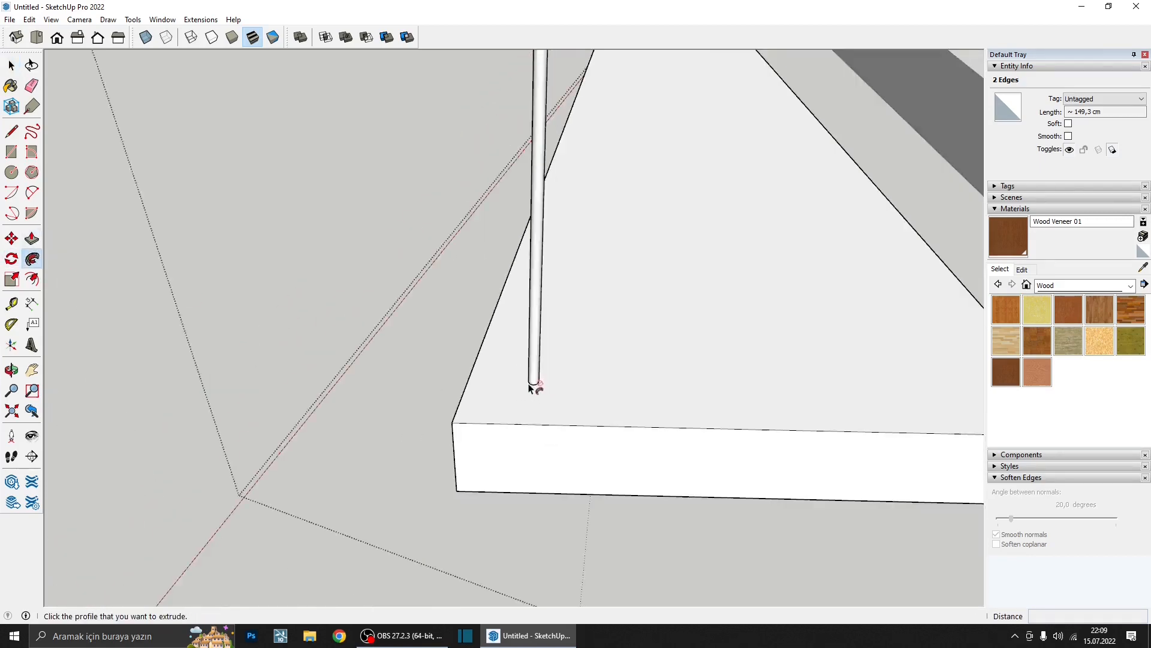
middle_drag(511, 370, 845, 293)
scroll(632, 297, down, 5)
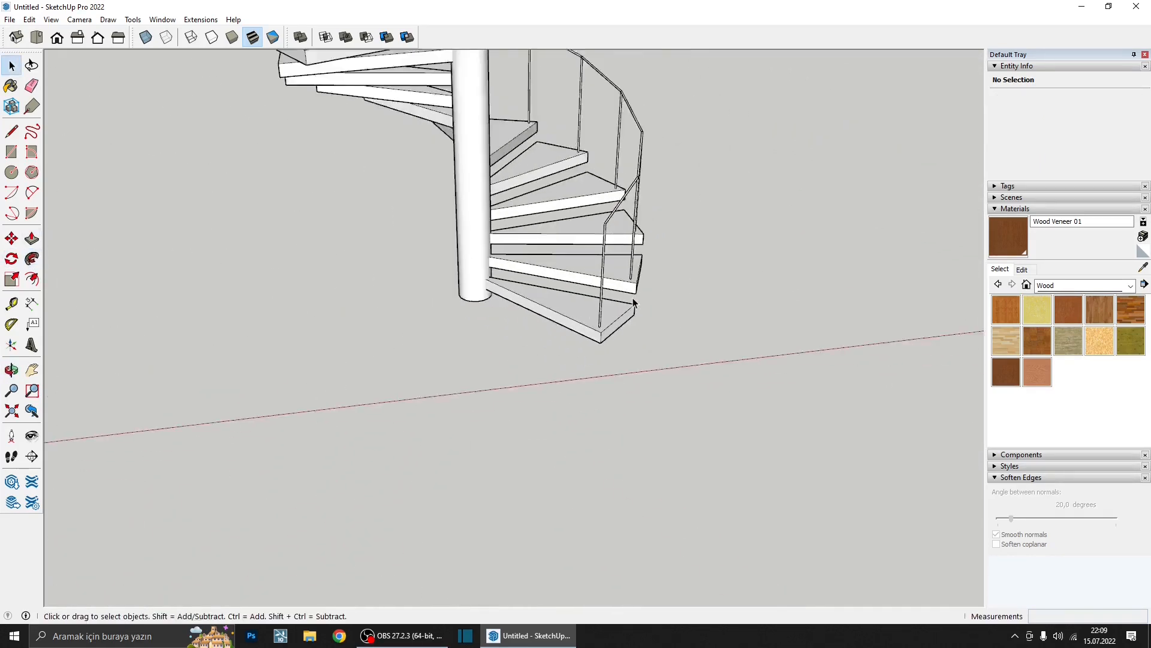
middle_drag(632, 297, 373, 334)
scroll(502, 443, up, 5)
middle_drag(503, 442, 351, 513)
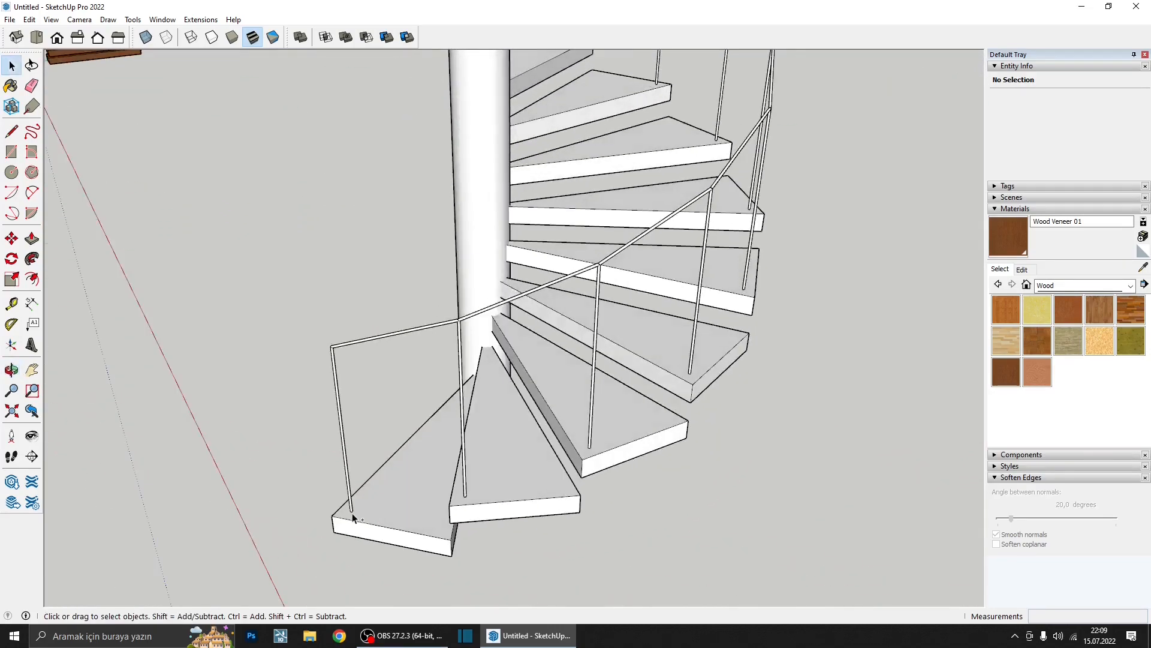
- Undo the railing sweep and scale the circle at the baluster's base uniformly about its centre by a factor of 2
scroll(345, 513, up, 6)
scroll(353, 512, up, 3)
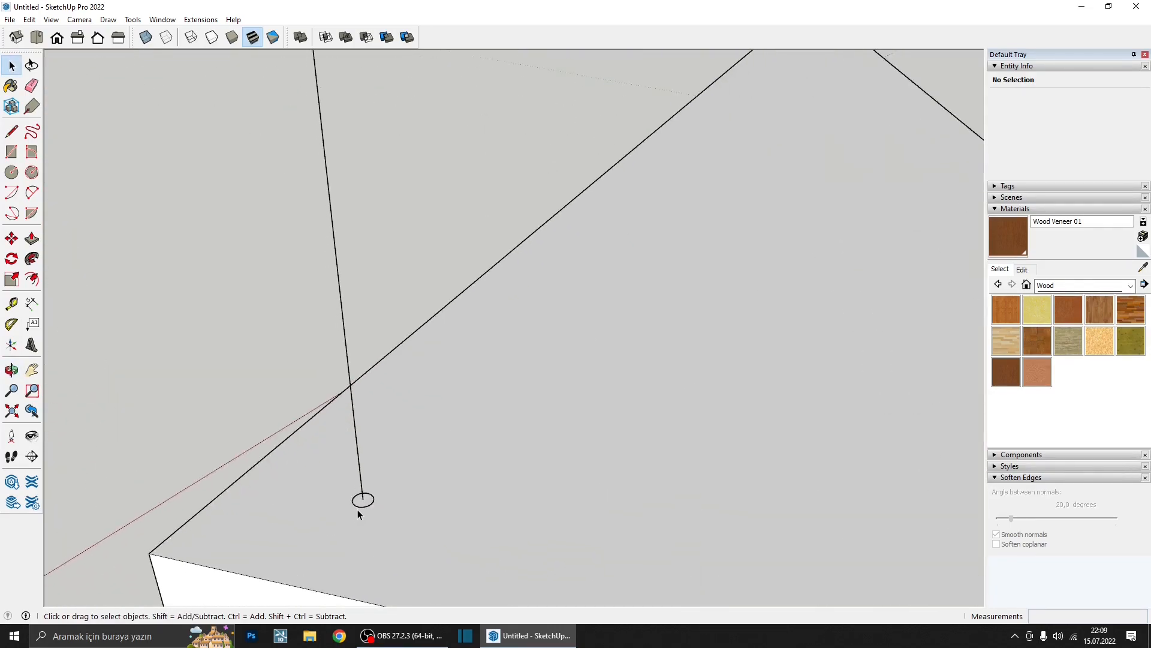
double_click(365, 505)
key(s)
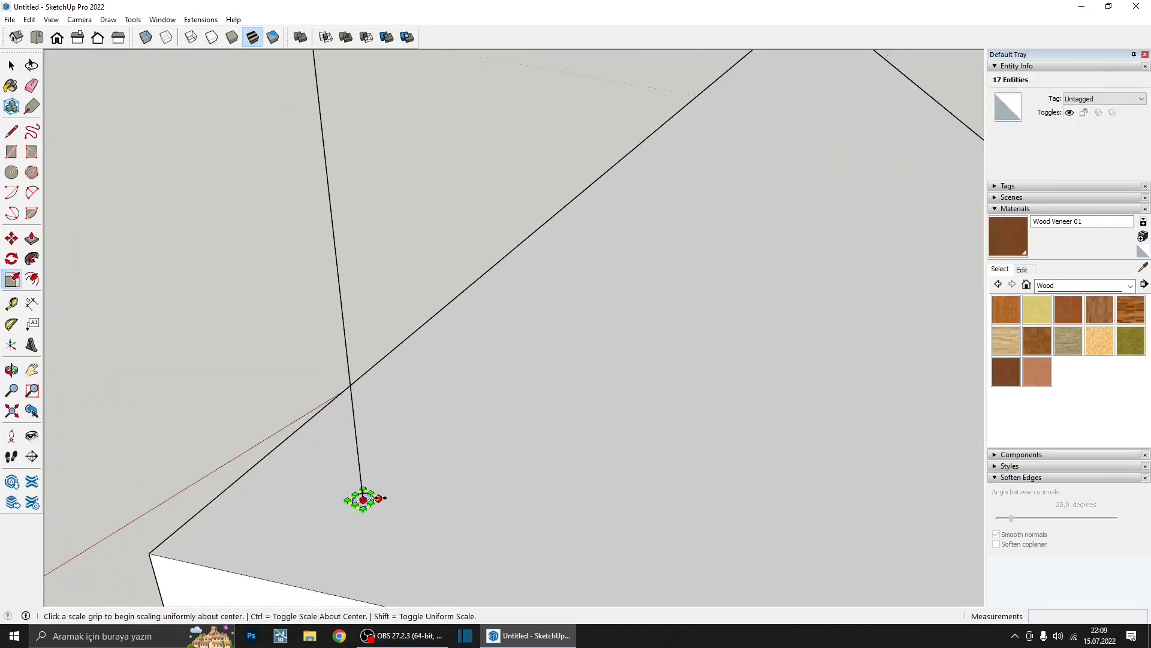
click(363, 499)
key(ctrl)
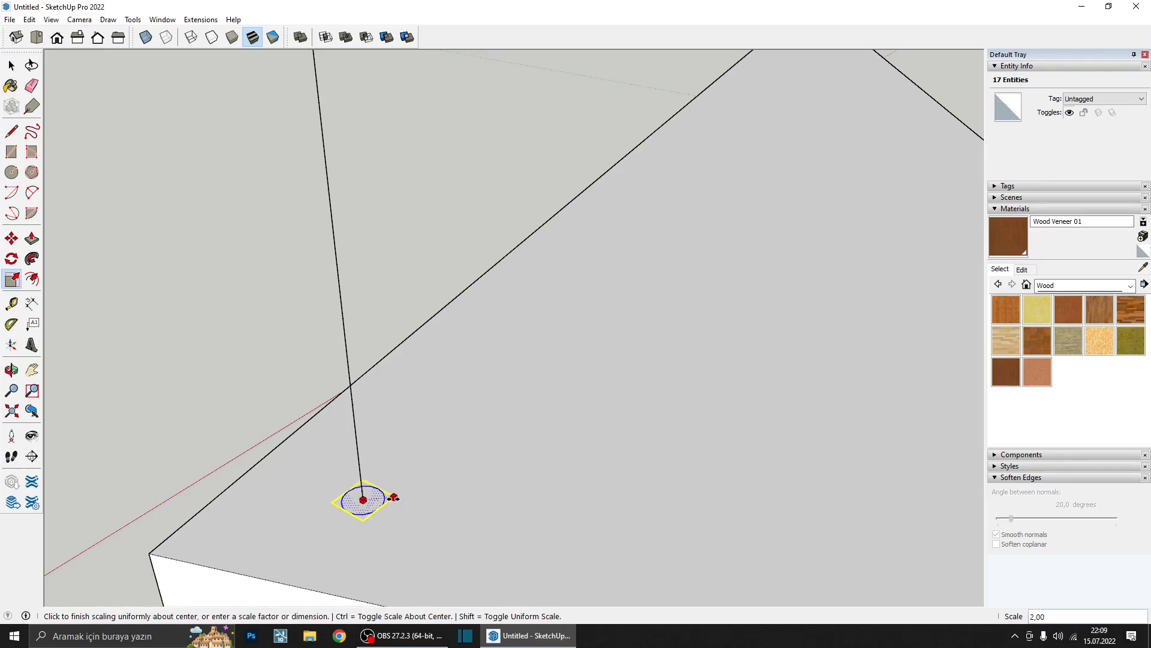
click(415, 494)
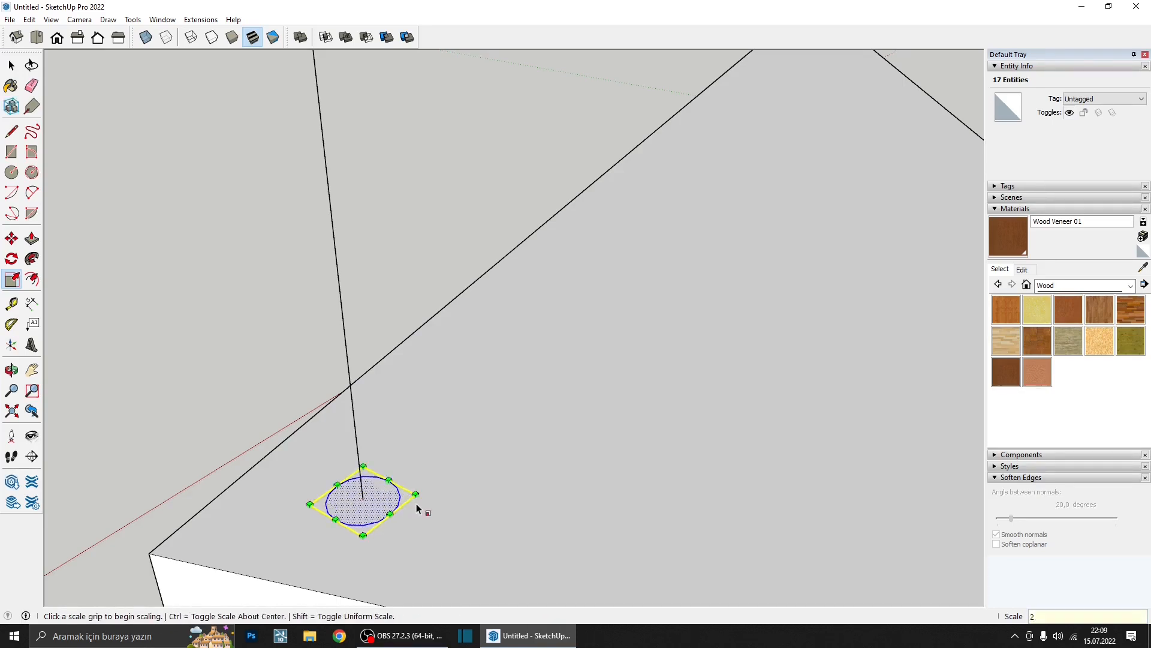
key(Return)
scroll(363, 510, up, 2)
- Sweep the enlarged circle along the baluster and handrail lines with Follow Me to form the tubular railing
scroll(389, 507, down, 10)
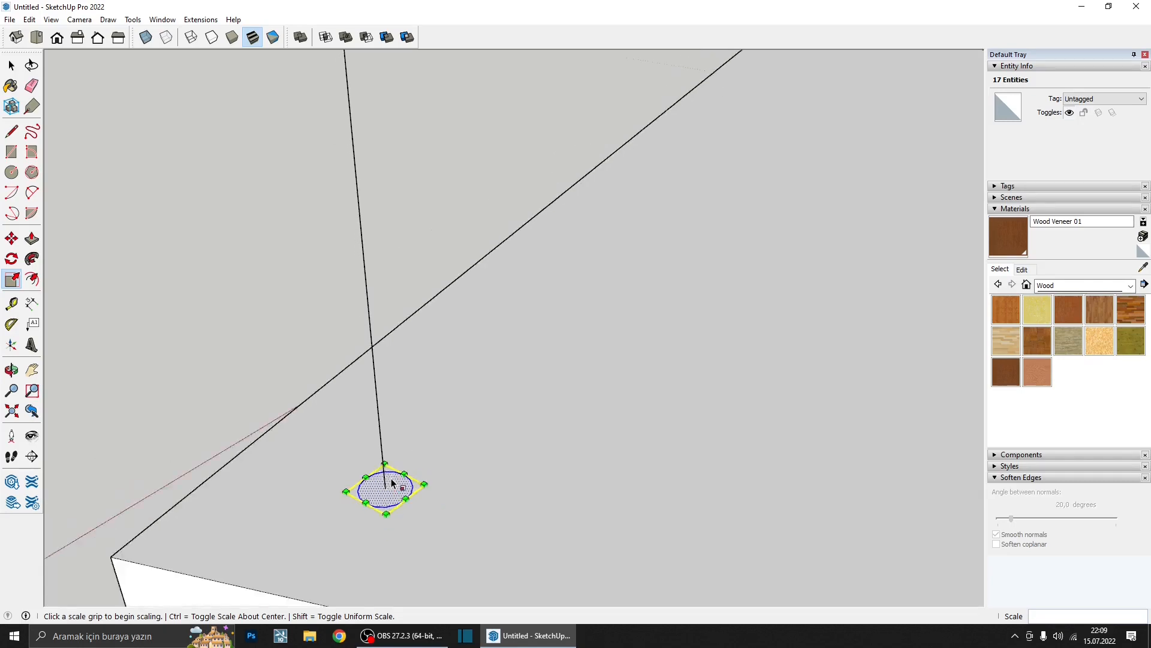
key(space)
drag(416, 353, 265, 73)
scroll(416, 466, up, 5)
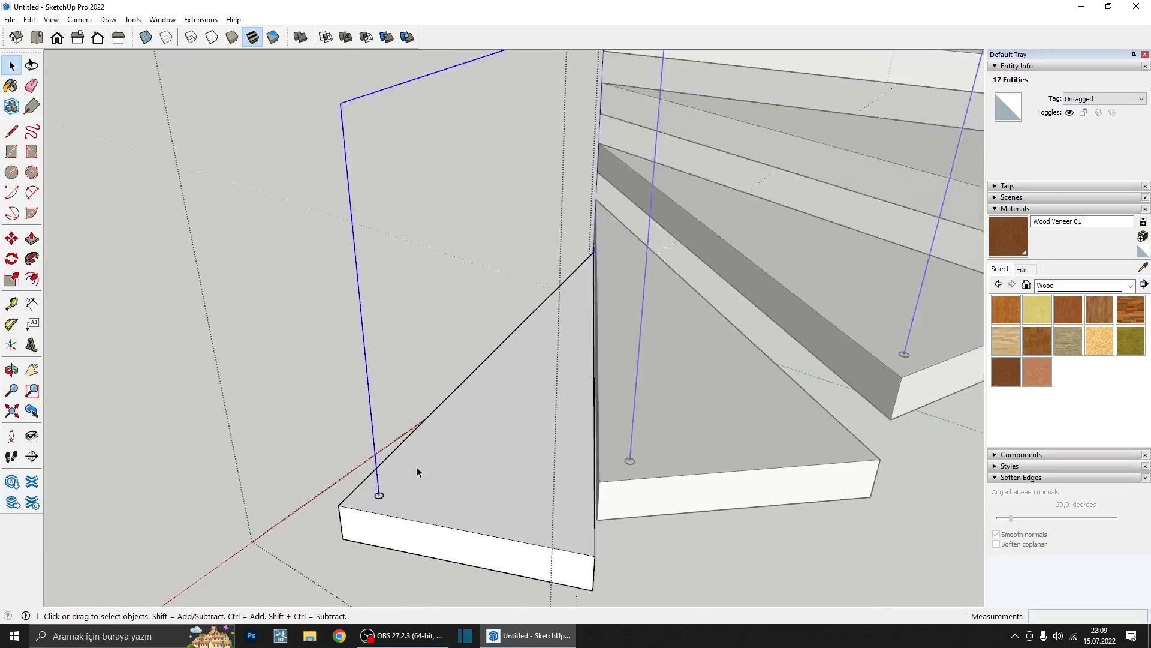
click(32, 259)
scroll(339, 440, up, 3)
scroll(405, 511, up, 1)
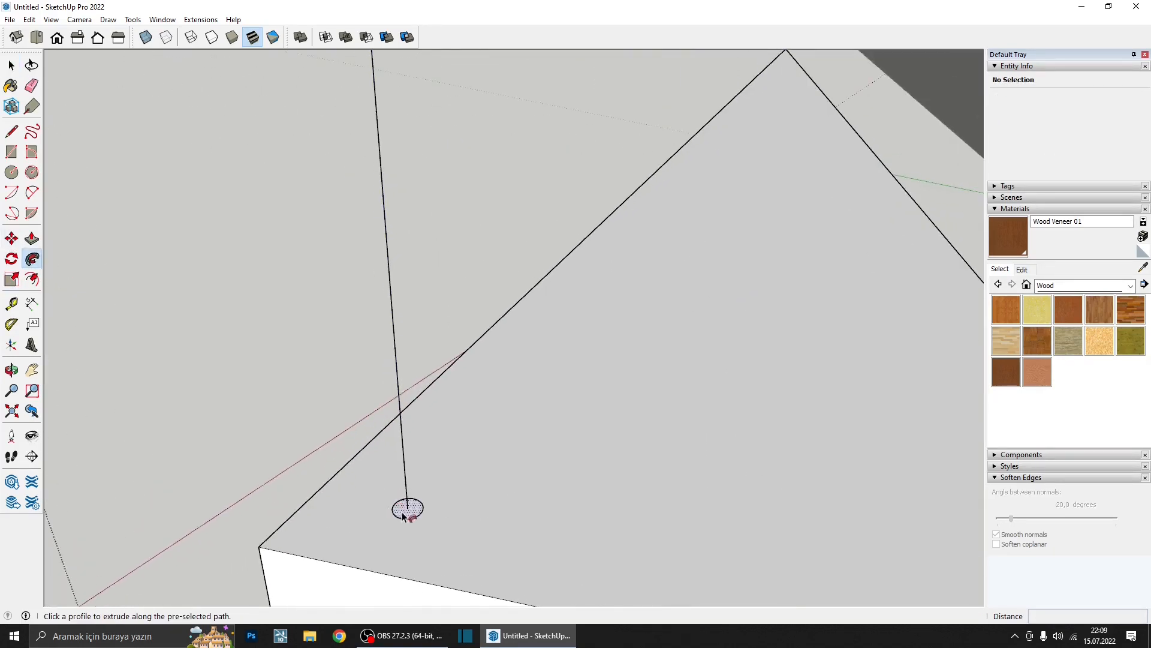
click(405, 512)
scroll(403, 509, down, 8)
middle_drag(400, 490, 600, 479)
key(space)
key(Escape)
- Open the lowest tread's slab group and intersect its top face with the model to imprint the central column's outline
scroll(596, 442, down, 4)
scroll(599, 486, up, 3)
scroll(428, 325, up, 4)
scroll(428, 325, down, 5)
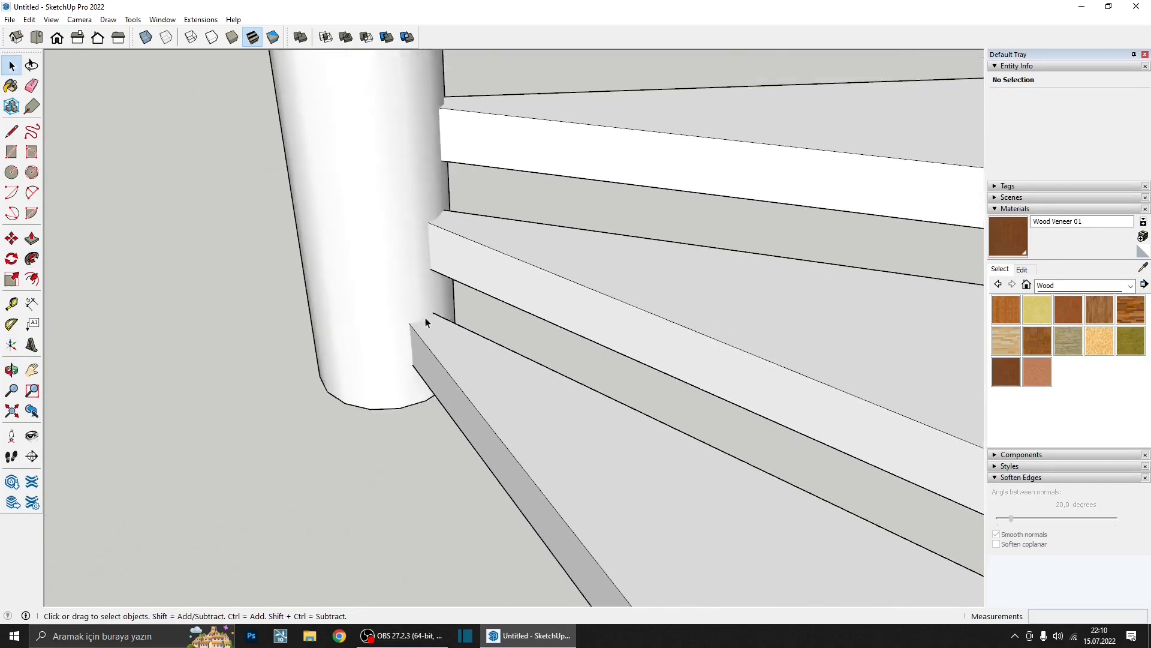
double_click(463, 373)
scroll(462, 348, up, 3)
click(463, 349)
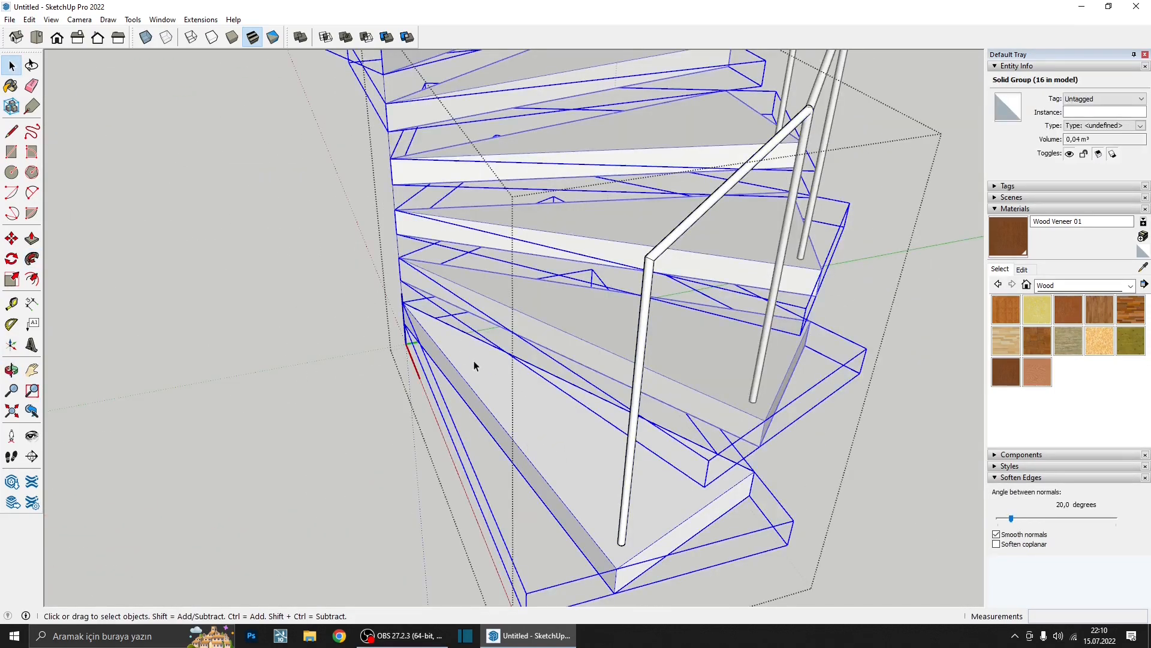
double_click(469, 359)
middle_drag(466, 361, 424, 370)
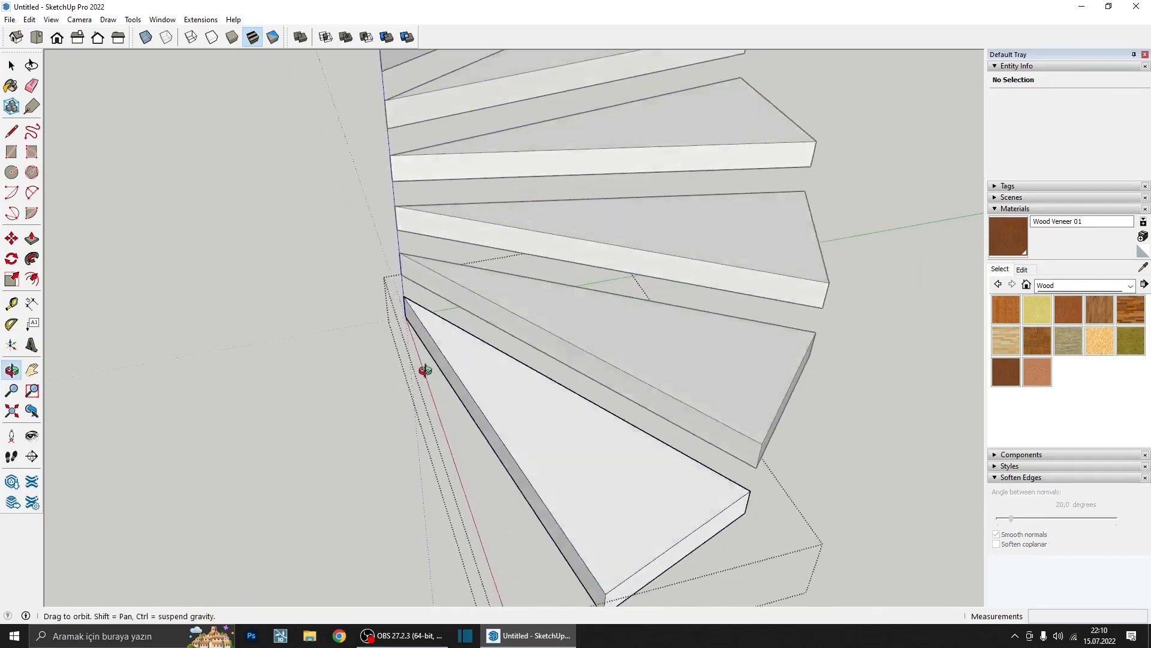
scroll(424, 360, up, 2)
right_click(440, 322)
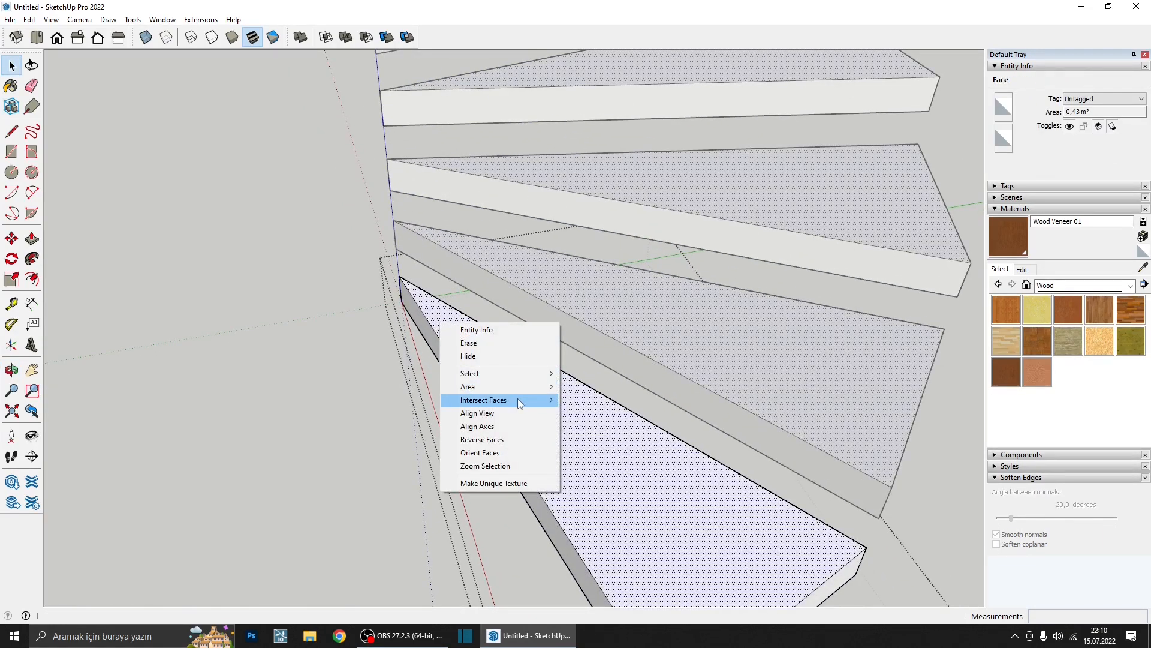
mouse_move(525, 401)
click(570, 403)
- Push the tread's inner tip inside the column outline down through the slab to cut it away
scroll(494, 344, down, 3)
scroll(442, 321, up, 5)
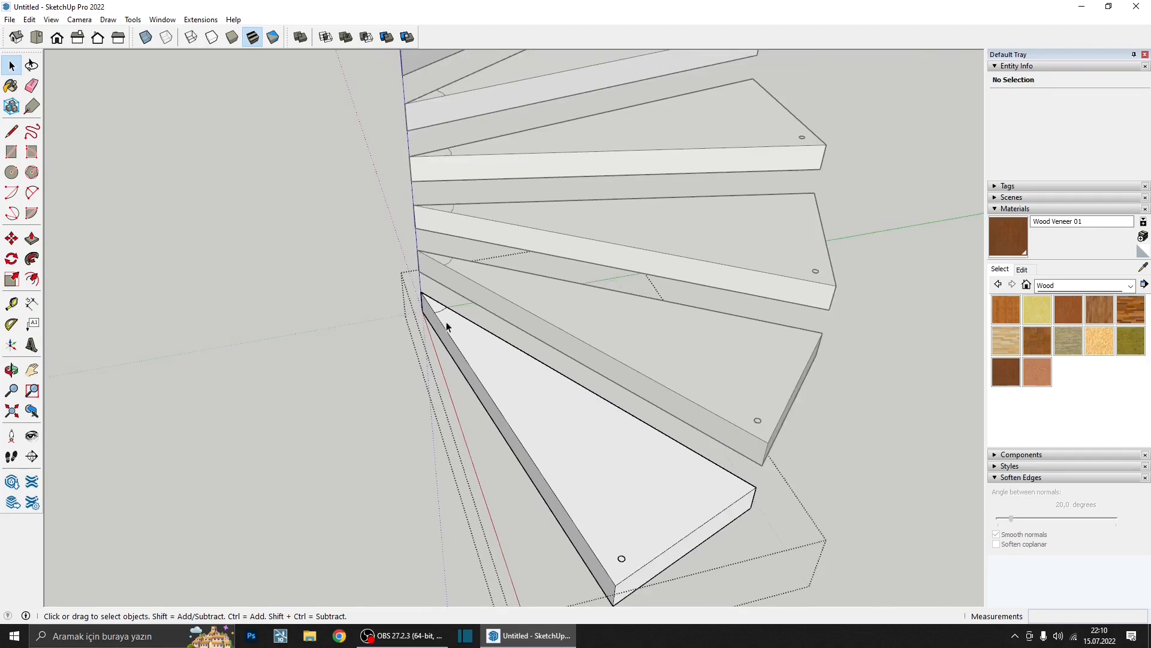
key(p)
scroll(433, 303, up, 2)
click(439, 304)
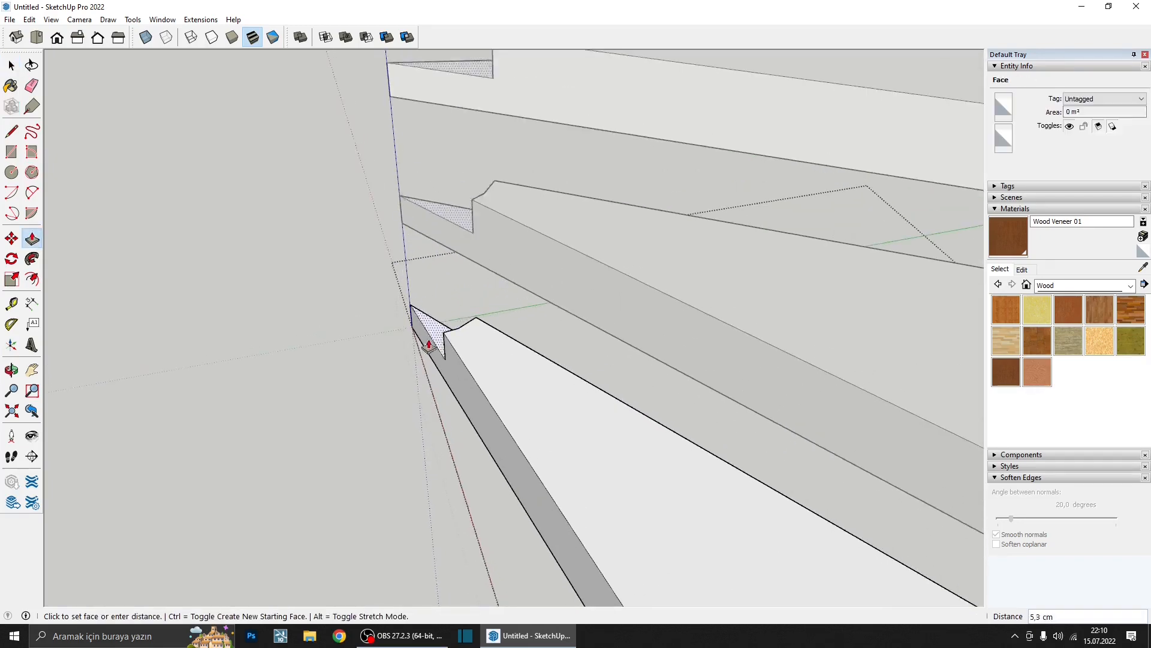
click(423, 355)
key(space)
- Close the tread component and examine the trimmed treads and railing around the central column
scroll(422, 355, down, 2)
scroll(423, 355, down, 3)
middle_drag(427, 359, 636, 314)
scroll(310, 351, down, 3)
scroll(635, 314, down, 3)
middle_drag(599, 448, 622, 324)
scroll(648, 373, down, 2)
middle_drag(648, 373, 543, 350)
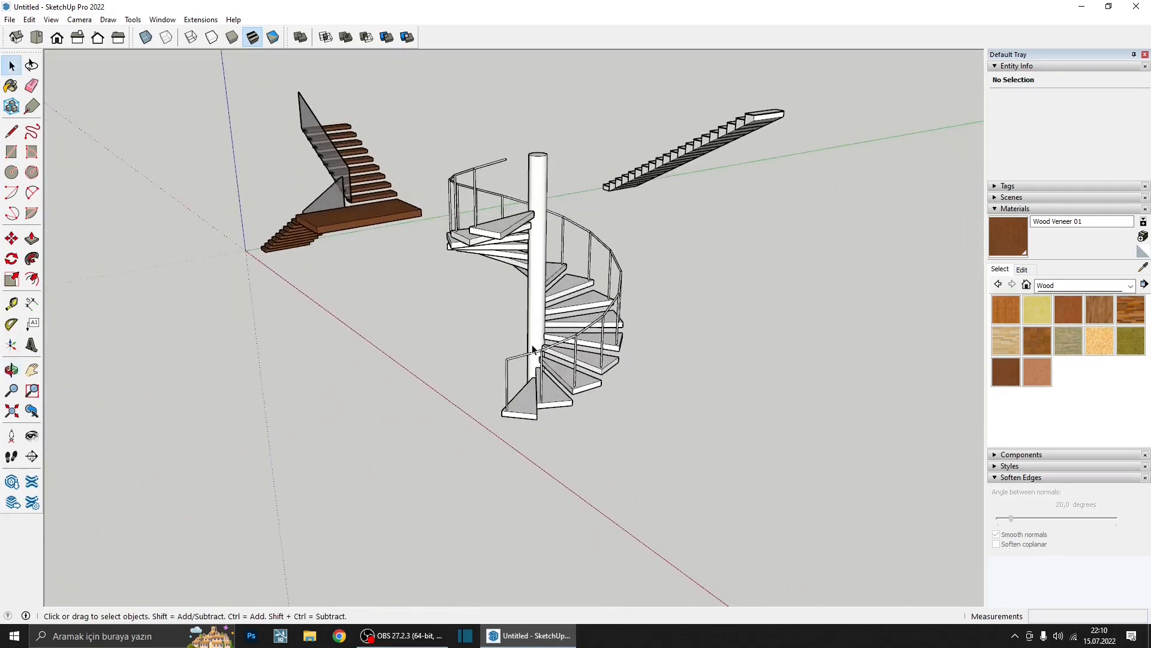
- Paint the tread slab inside the component with Wood Veneer 01 and close the component
key(b)
scroll(552, 405, up, 4)
key(space)
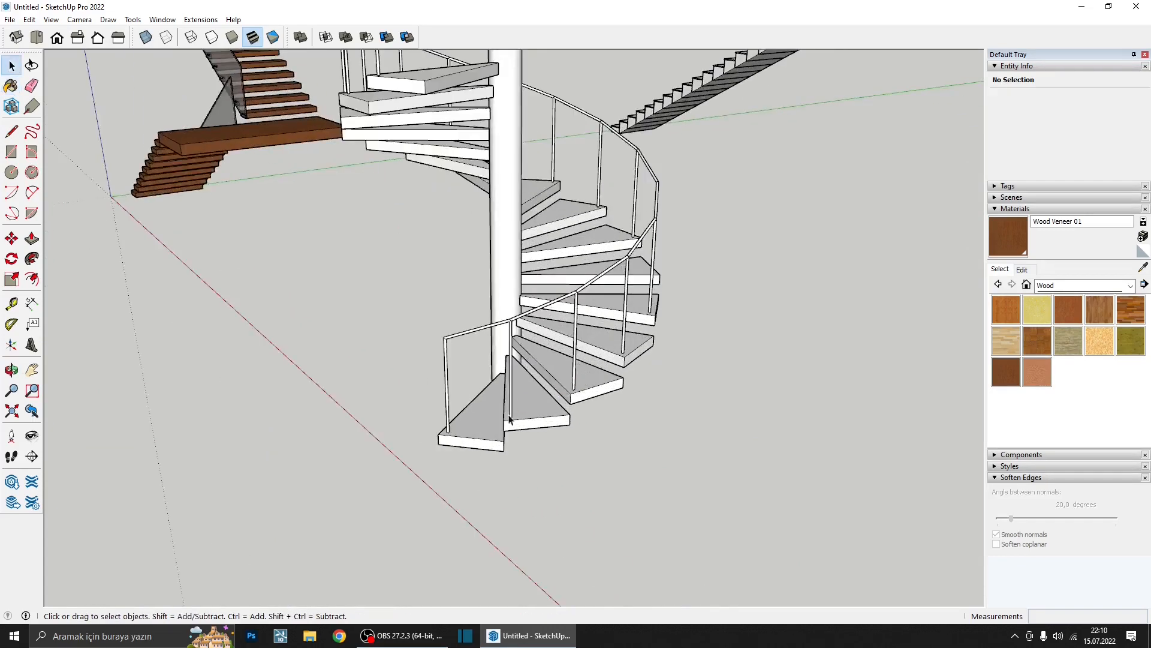
double_click(473, 430)
double_click(472, 431)
triple_click(472, 430)
key(b)
click(474, 428)
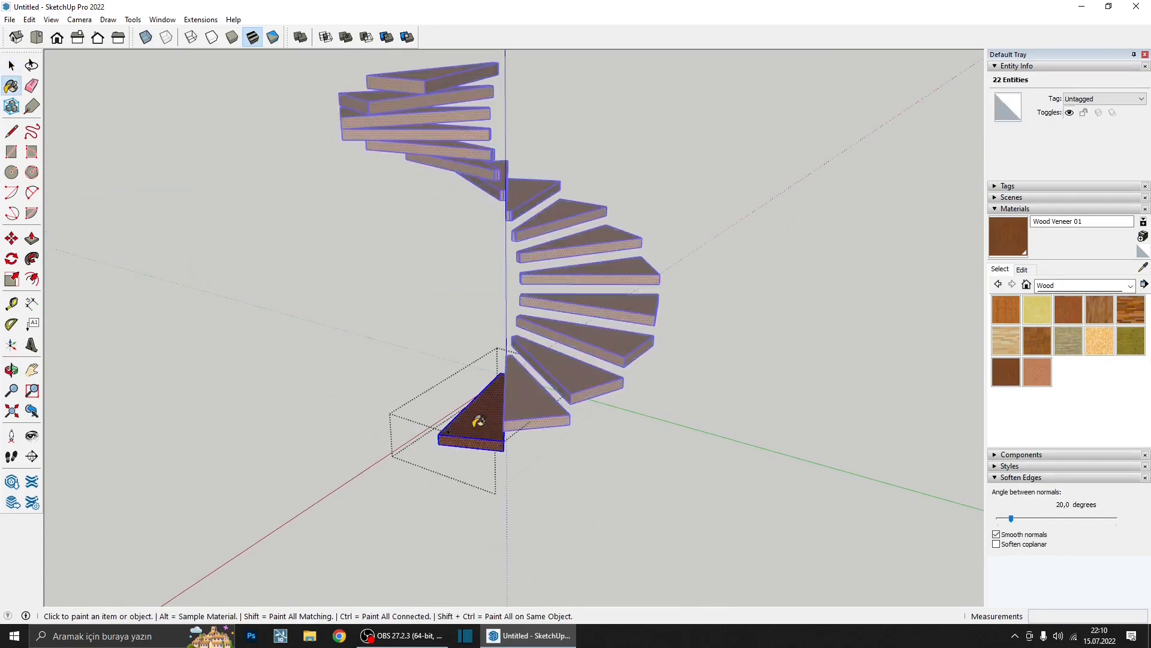
key(space)
key(Escape)
scroll(473, 427, down, 4)
mouse_move(474, 427)
middle_down()
mouse_move(593, 427)
mouse_move(588, 441)
middle_up()
key(Escape)
scroll(512, 434, down, 3)
scroll(441, 443, up, 2)
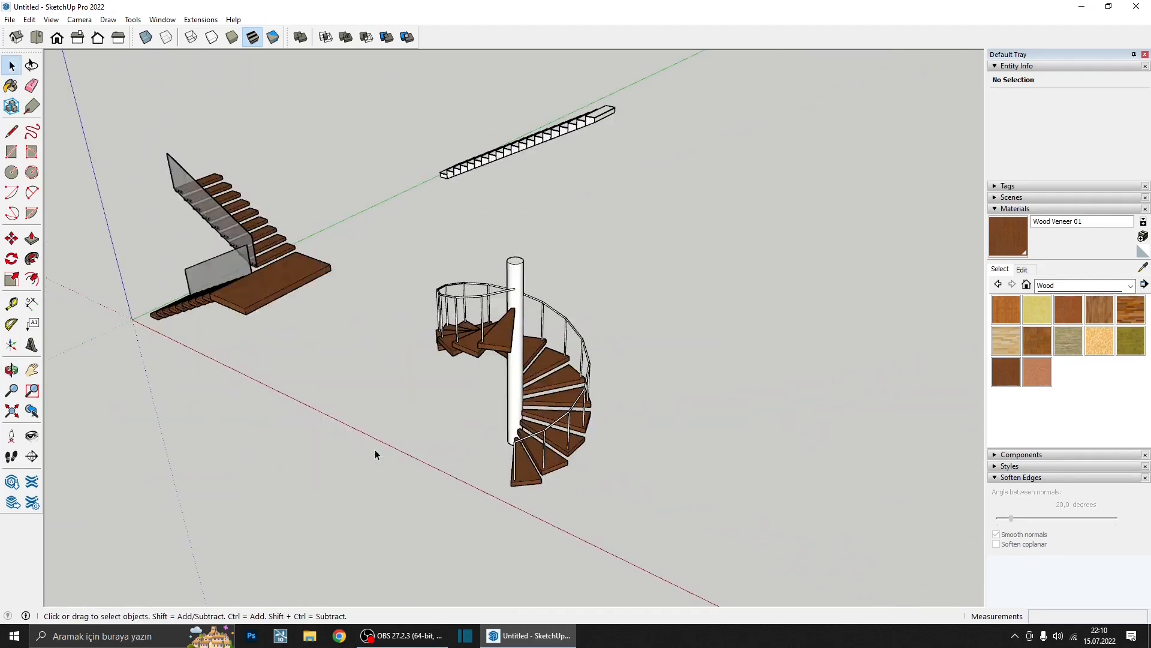